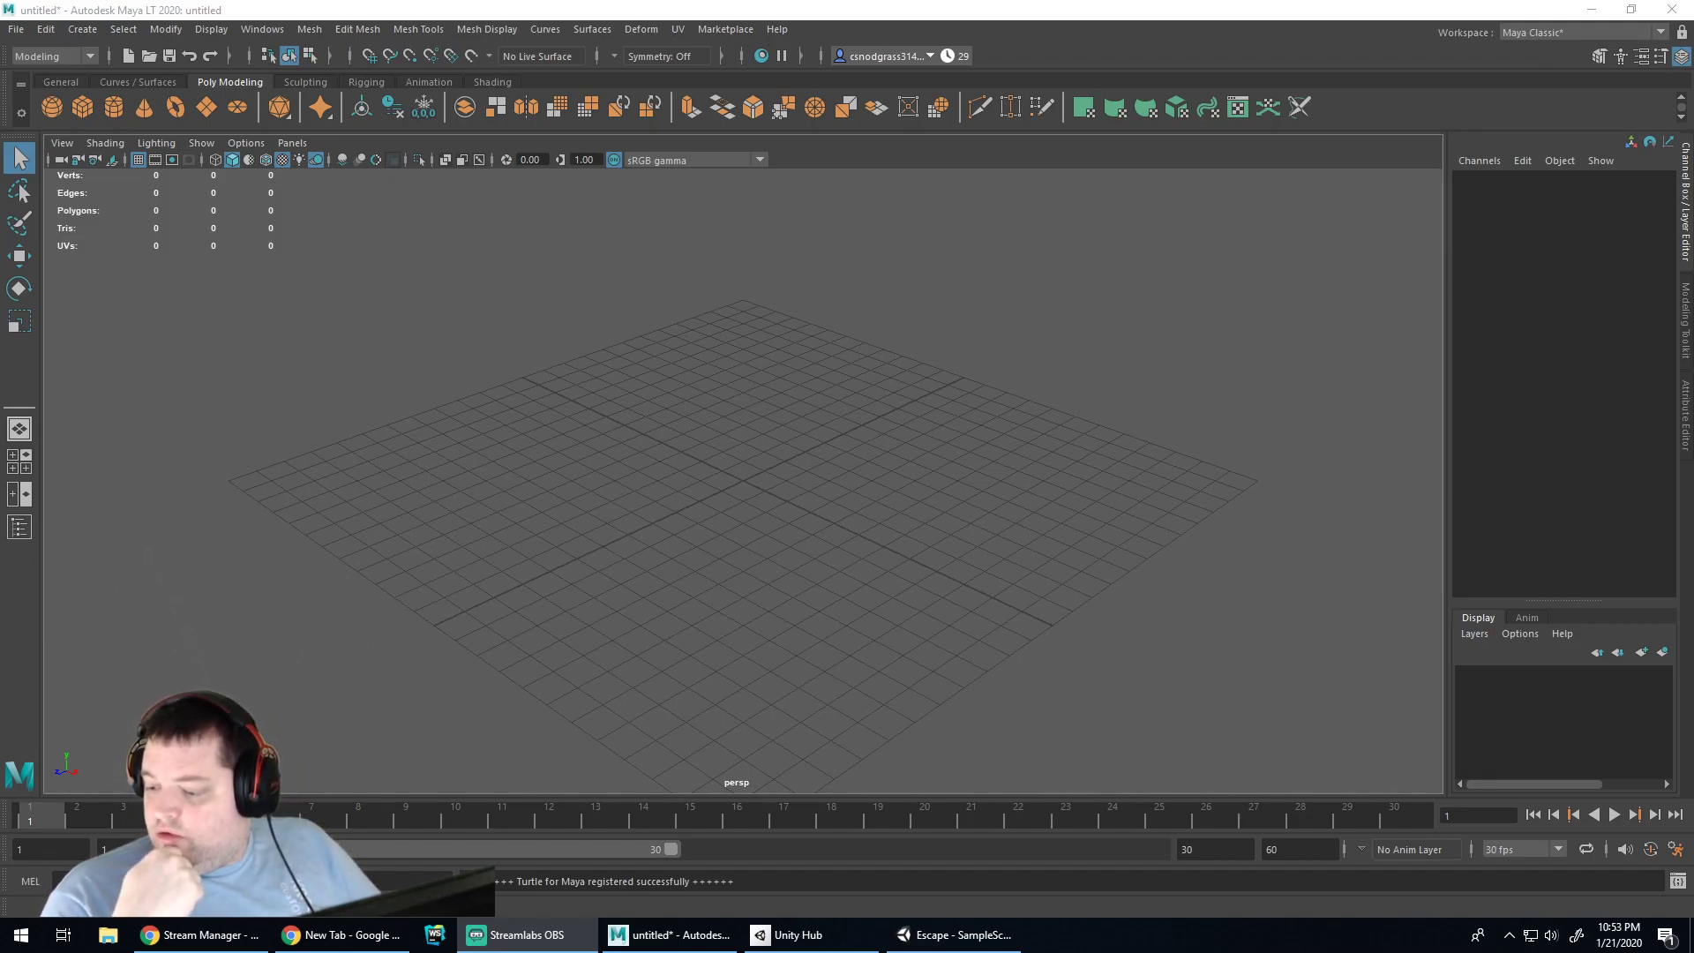
# Open lockbox.mlt from D:\Projects\Escape\Escape\Model Files, discarding the untitled scene
pyautogui.click(19, 35)
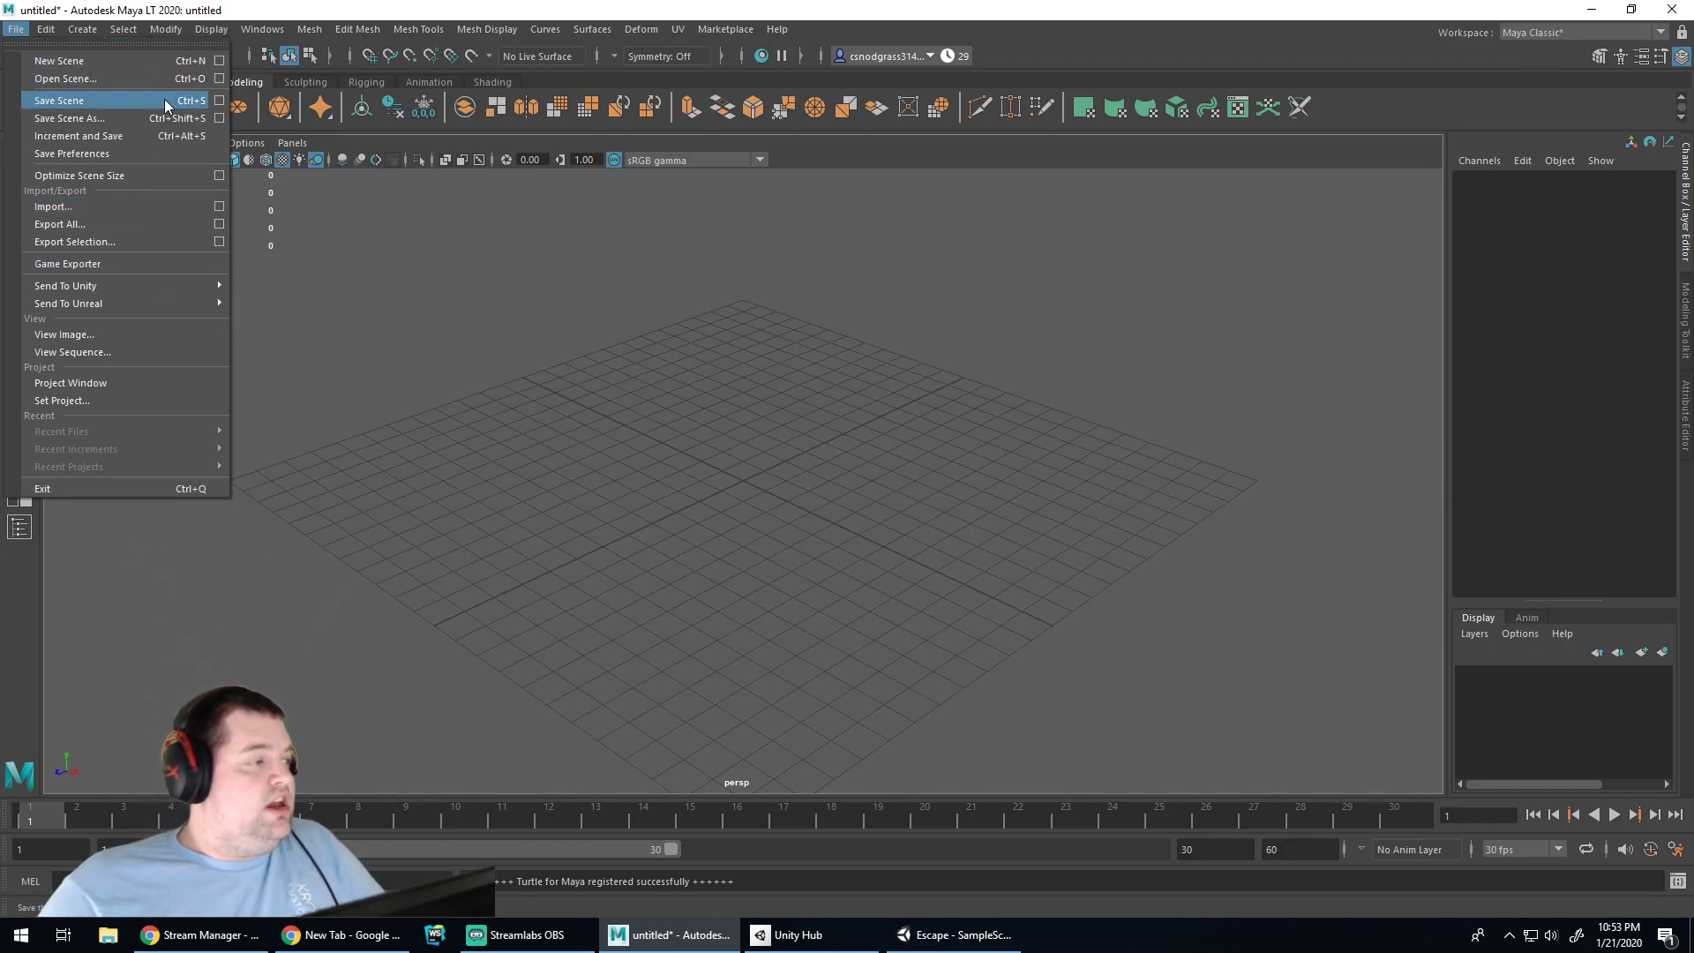
pyautogui.click(147, 82)
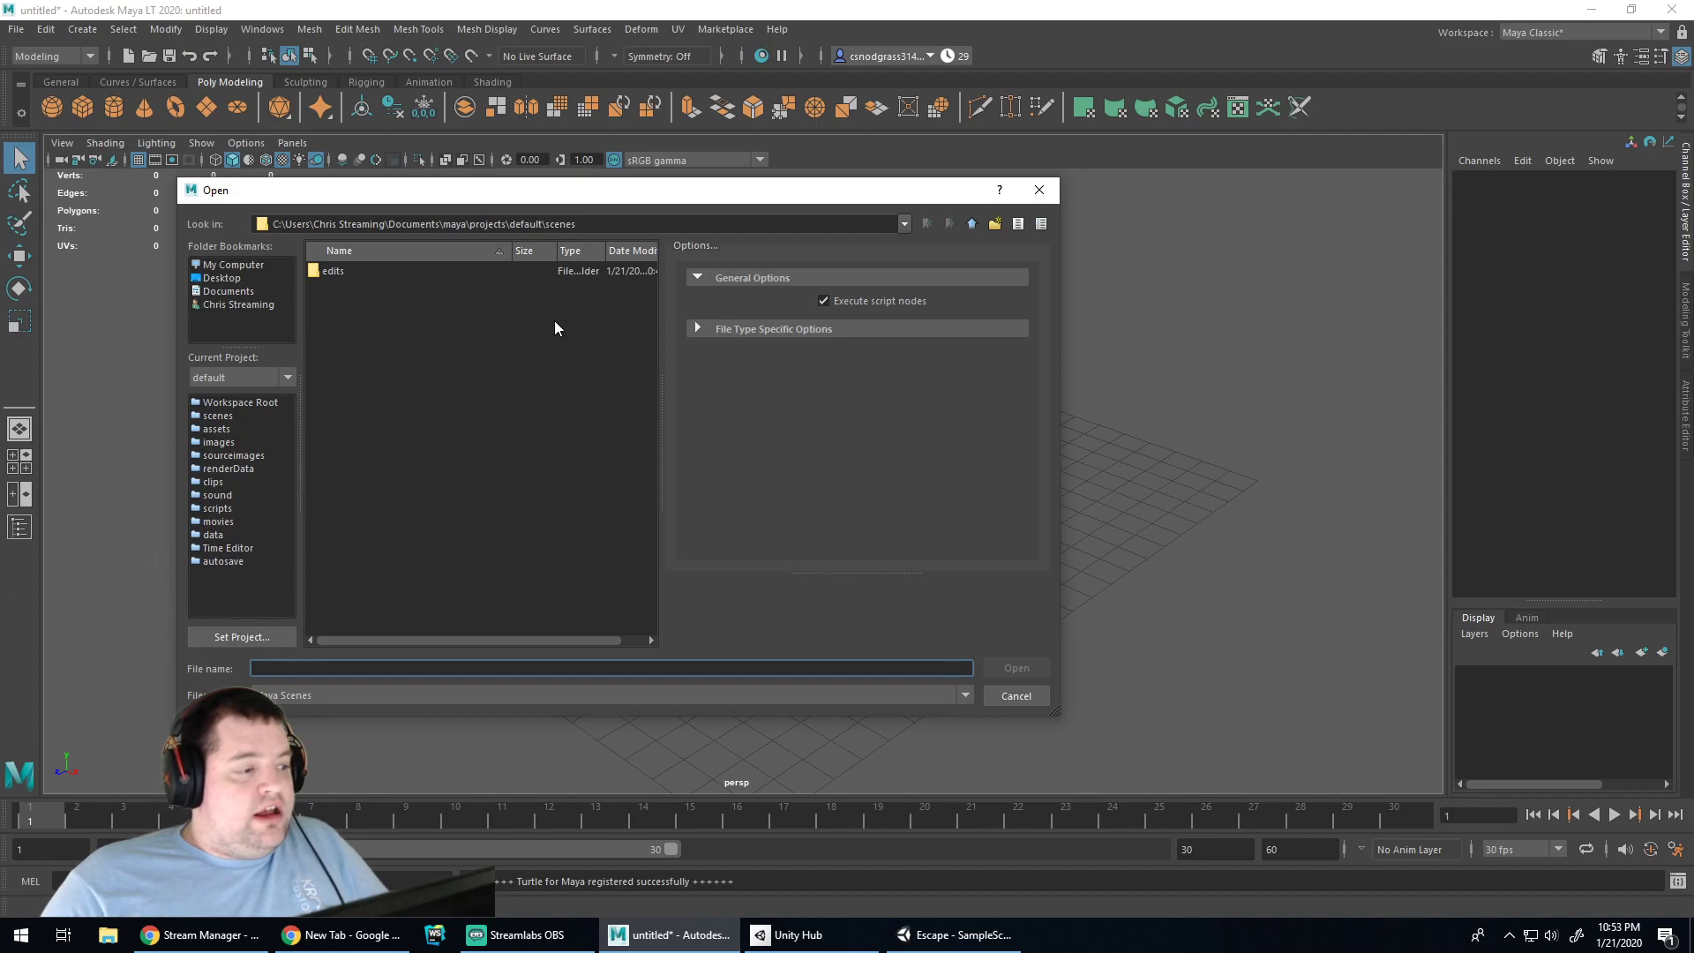
pyautogui.click(229, 265)
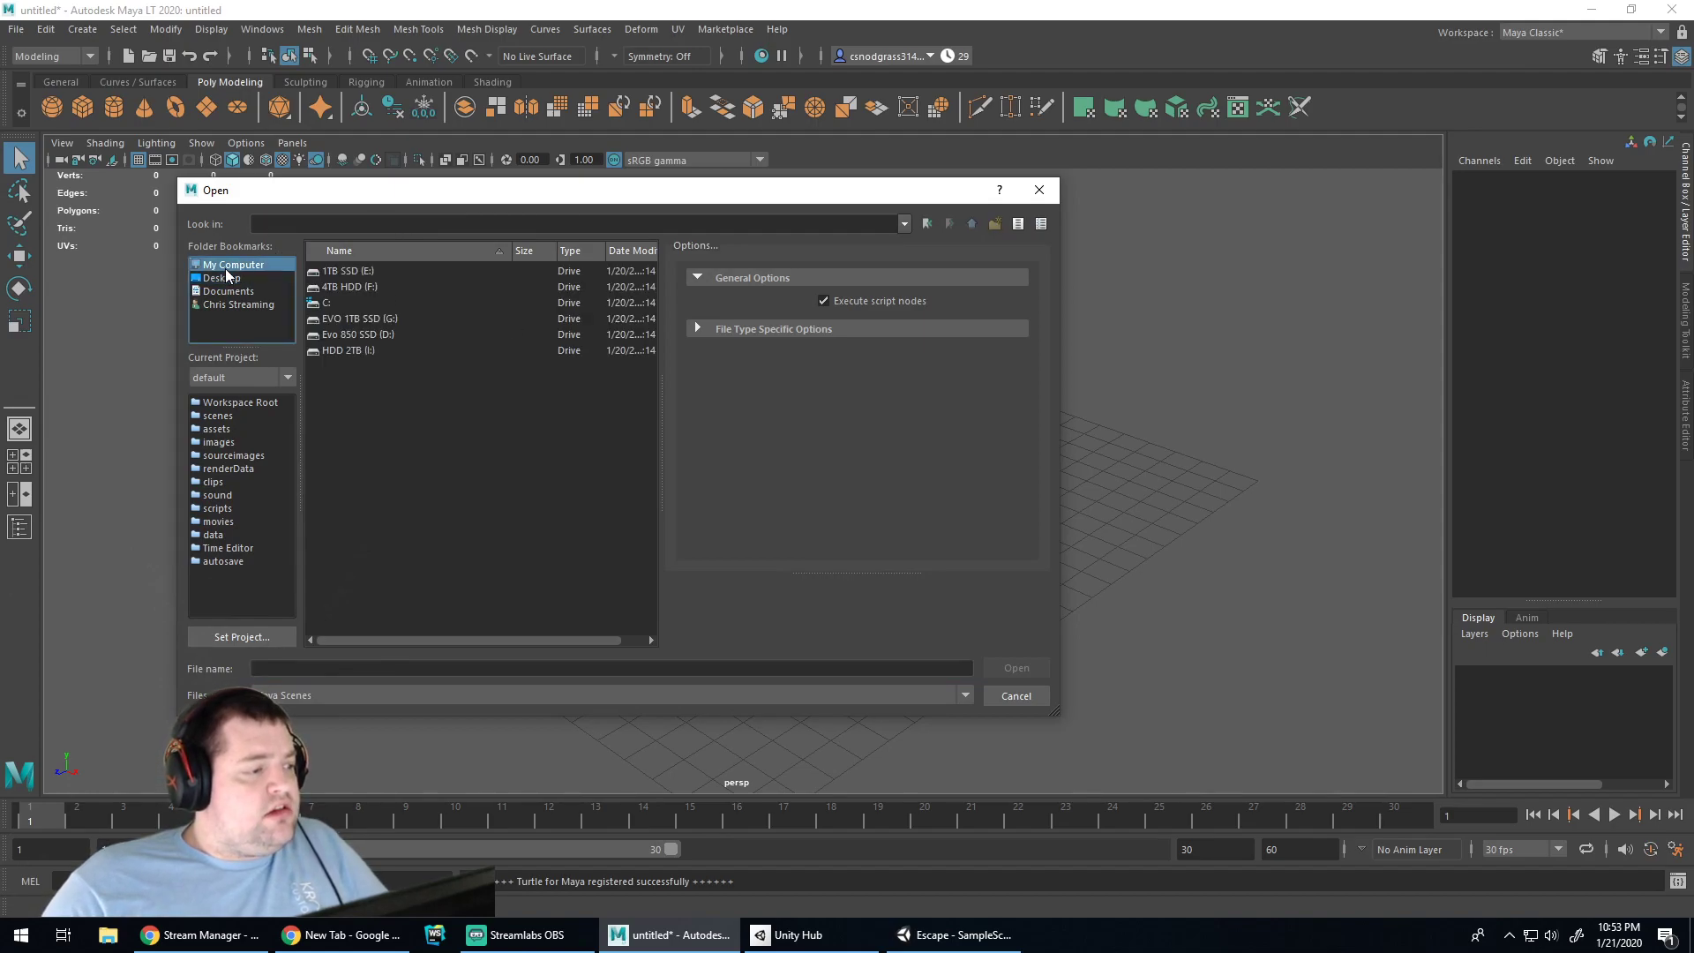
pyautogui.doubleClick(364, 338)
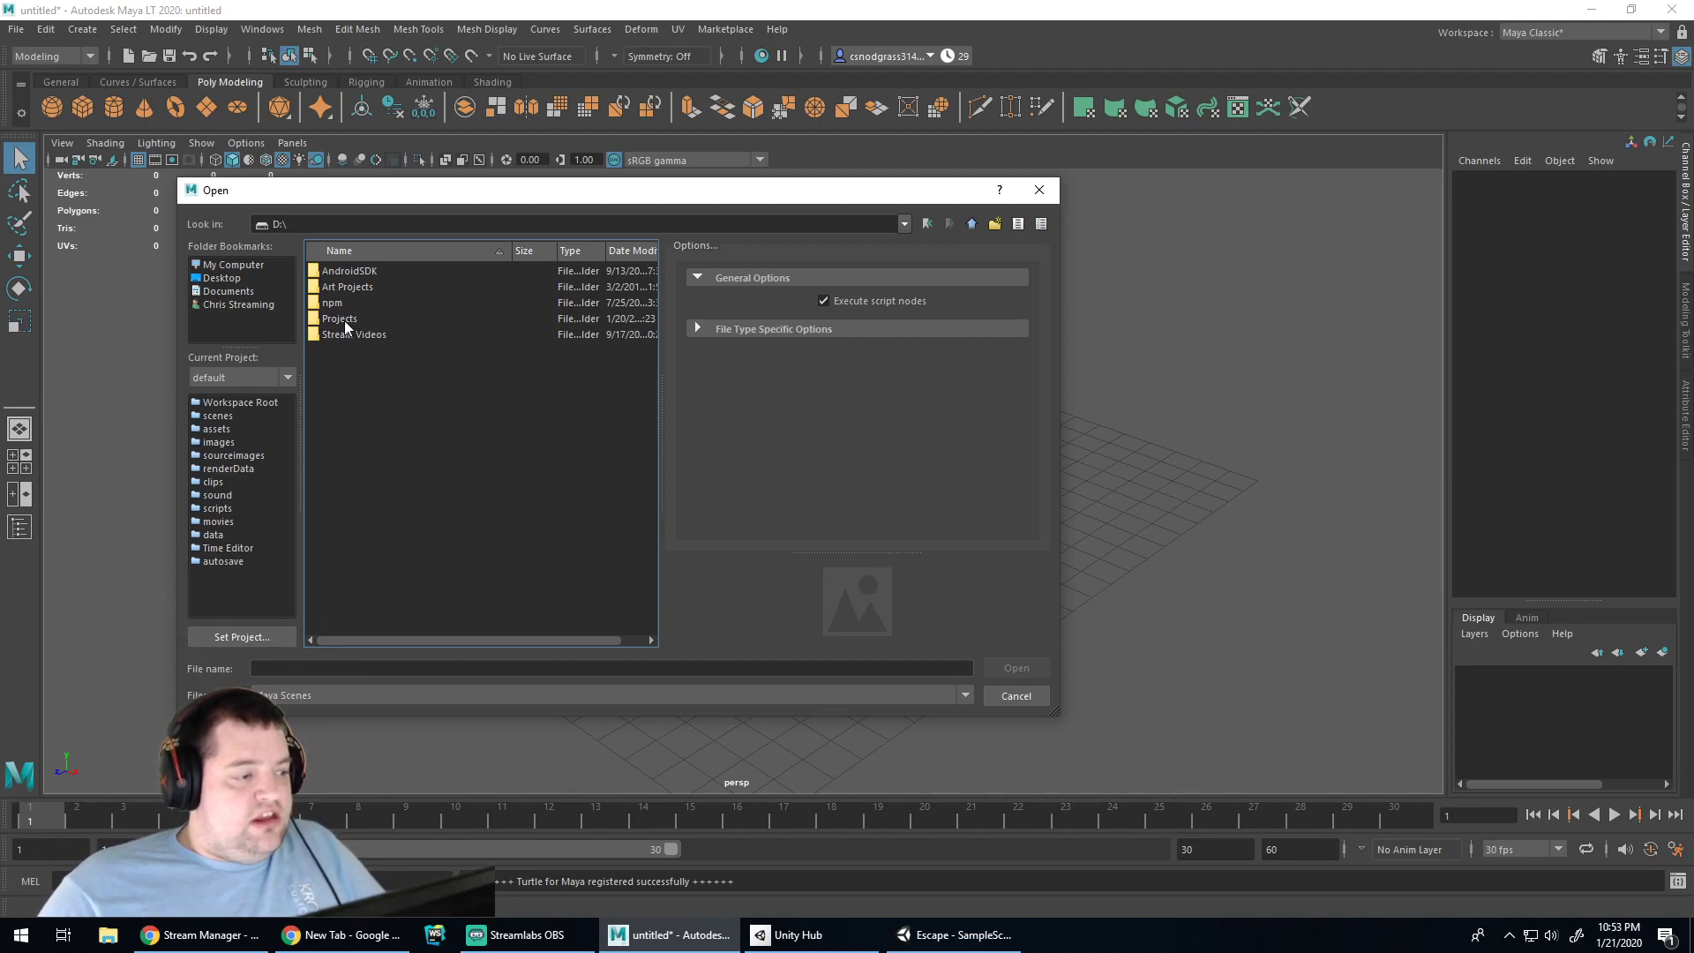
pyautogui.click(344, 321)
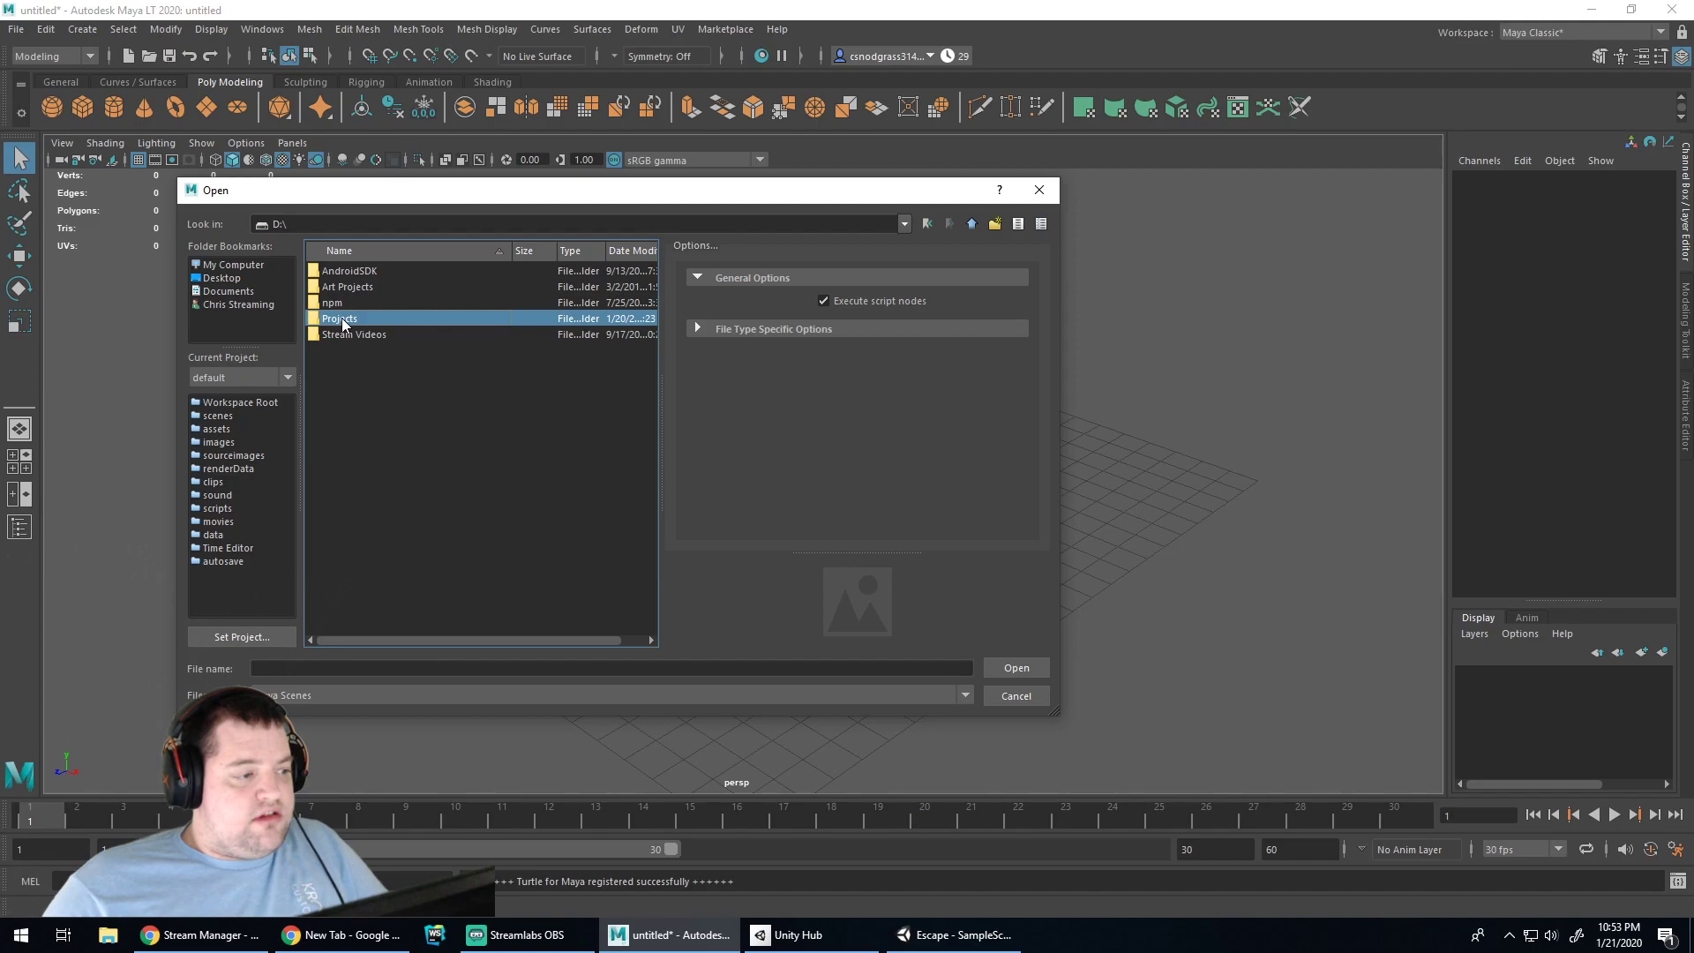
pyautogui.doubleClick(344, 320)
pyautogui.doubleClick(339, 350)
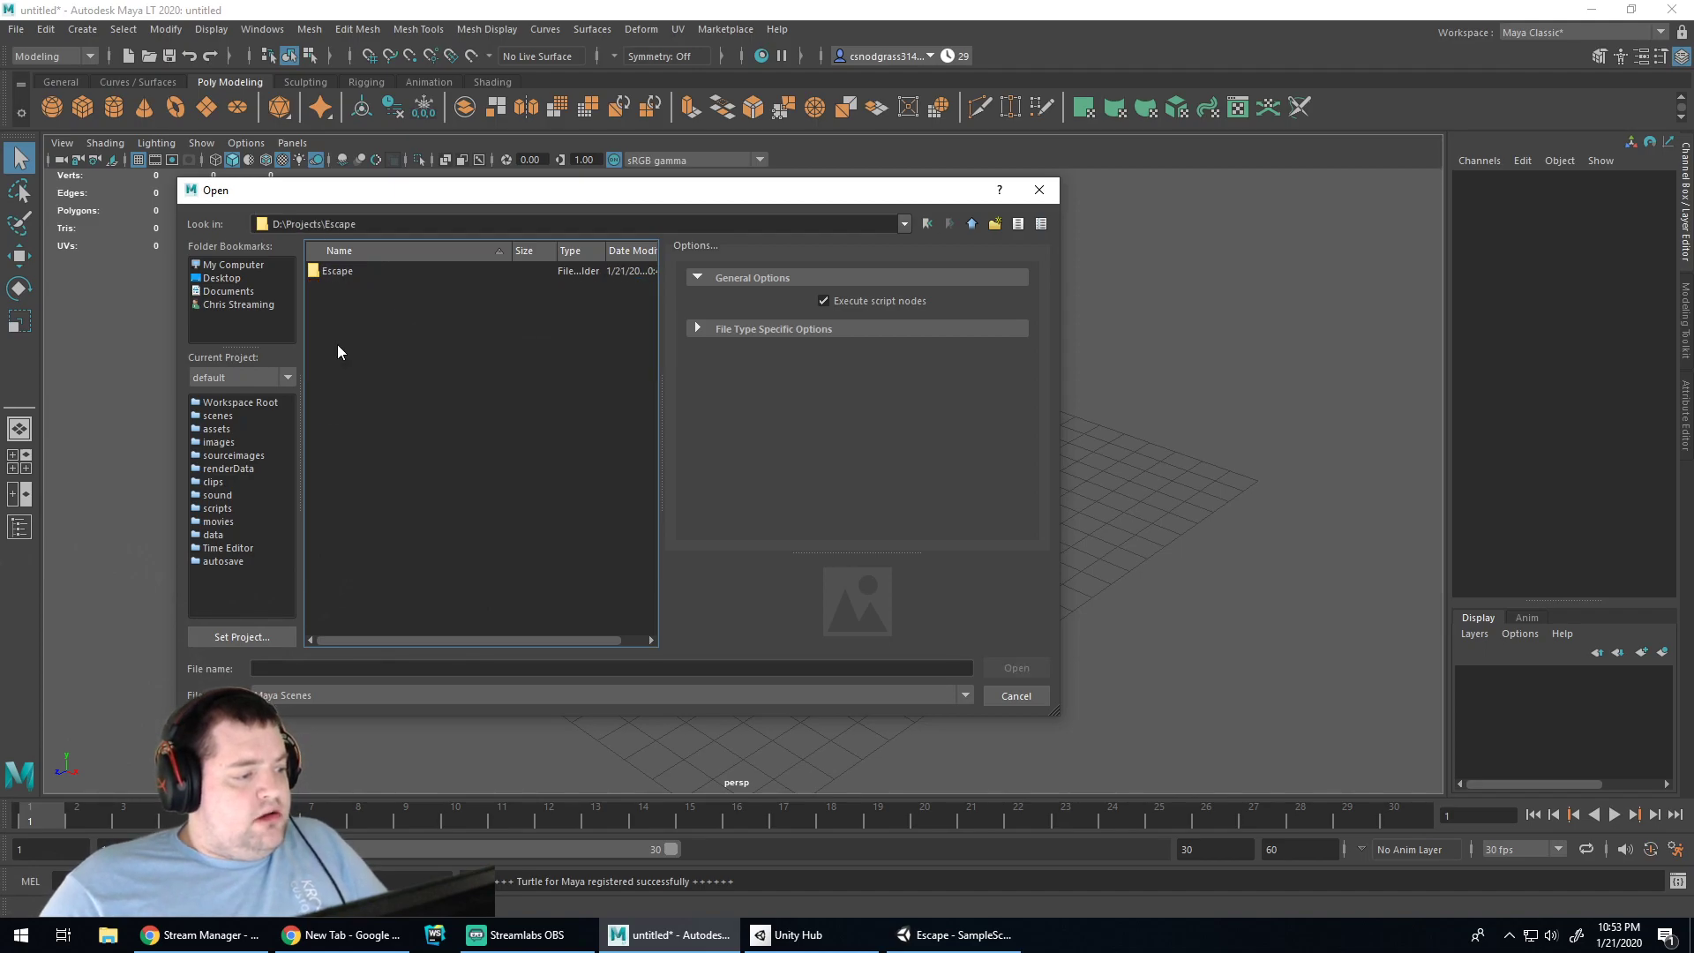
pyautogui.doubleClick(340, 272)
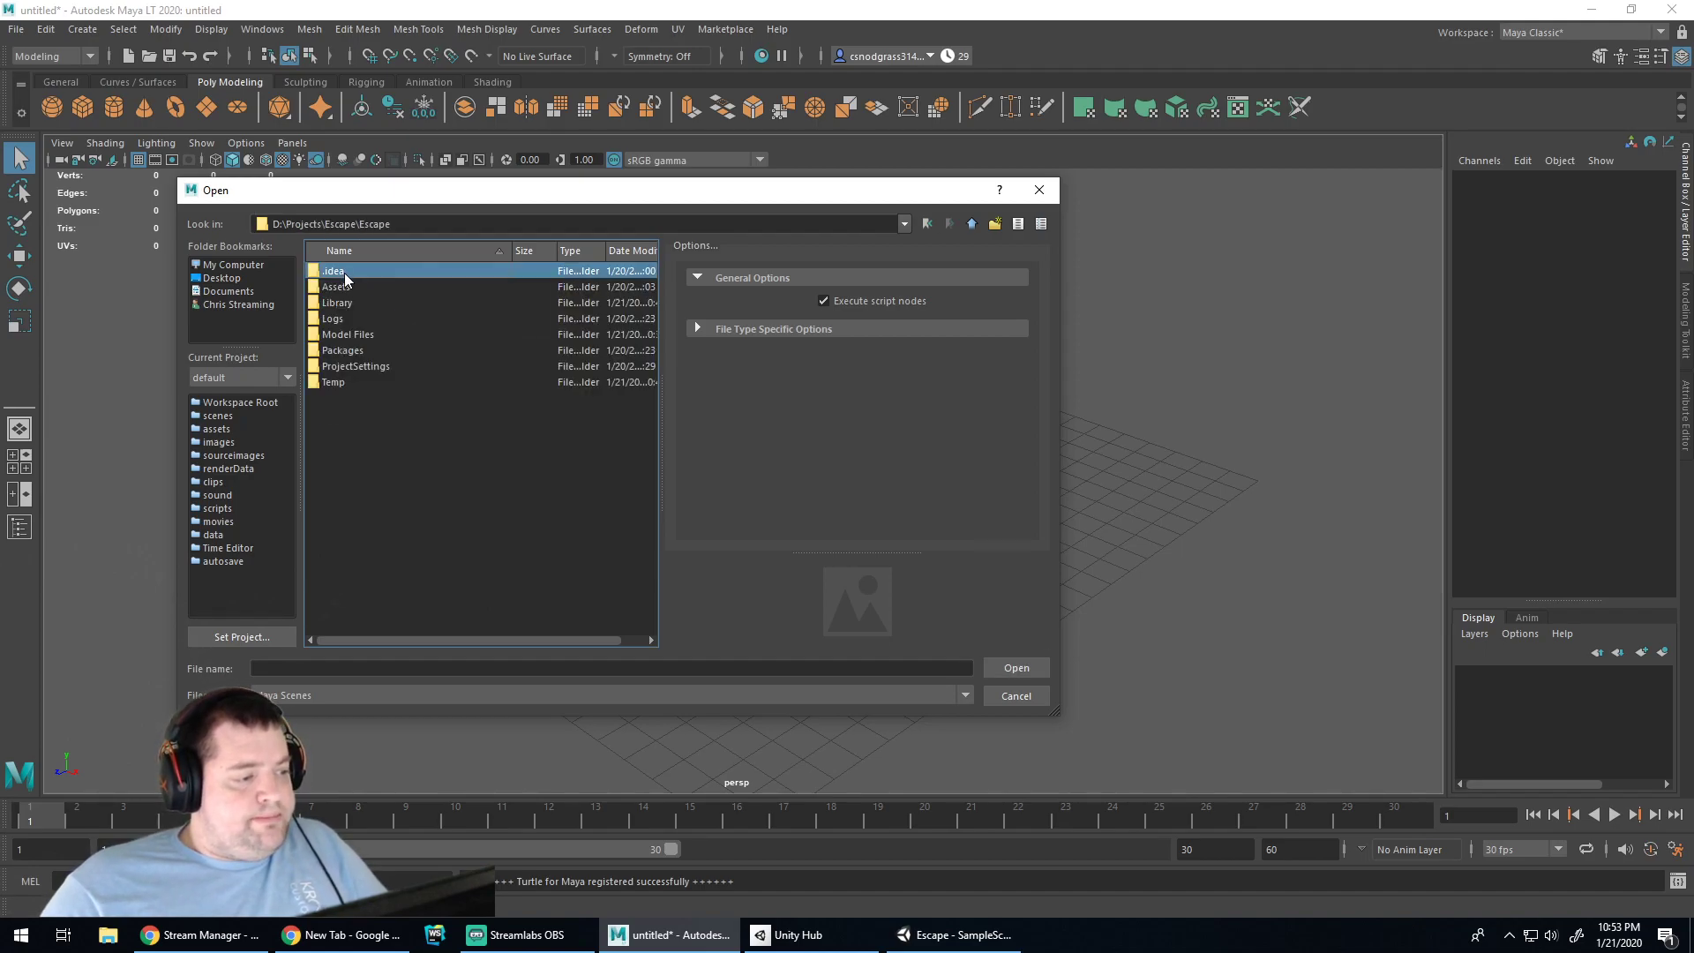
pyautogui.doubleClick(351, 330)
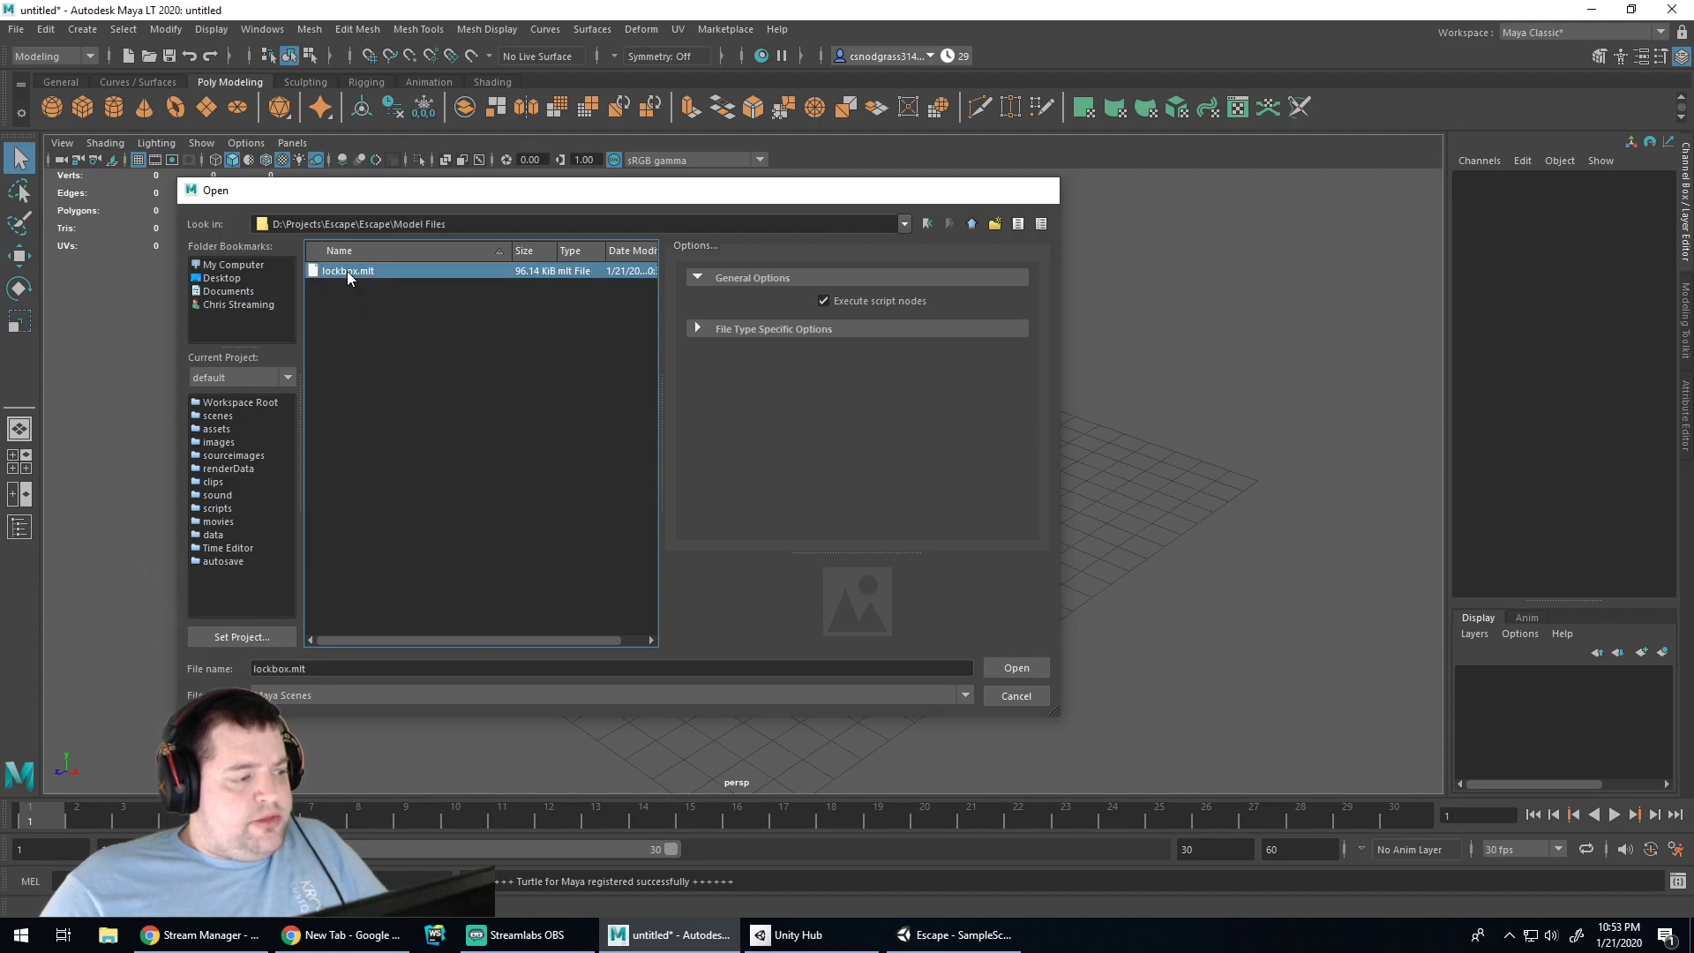
pyautogui.doubleClick(347, 272)
pyautogui.click(856, 472)
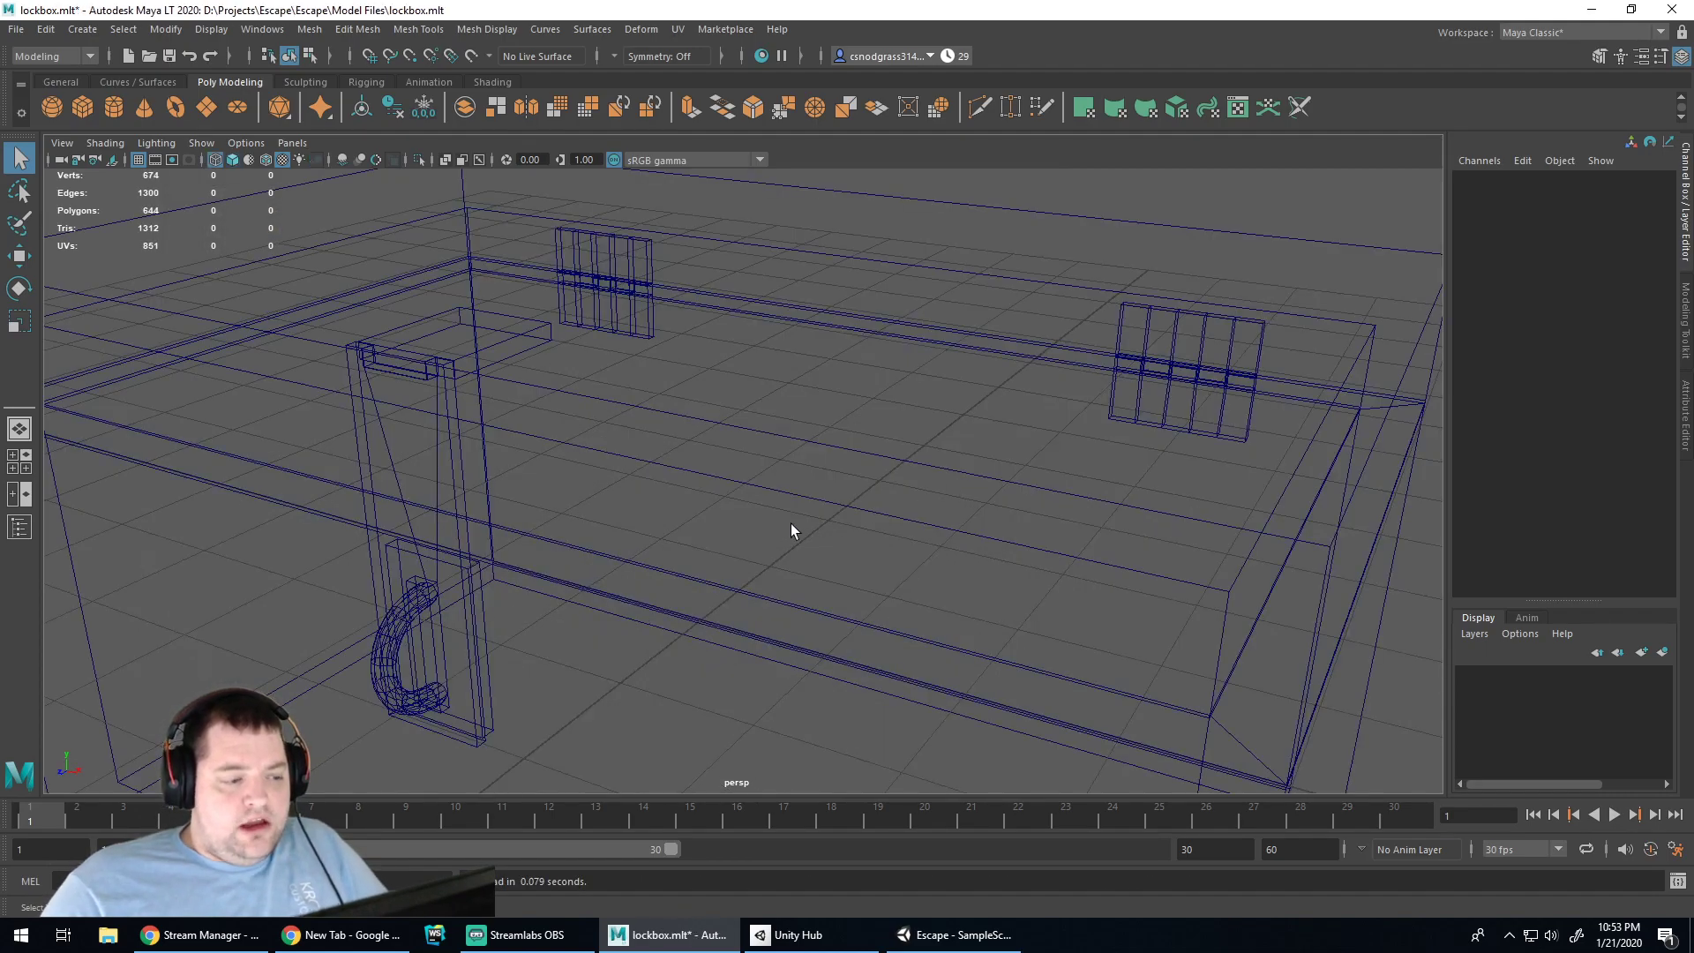
# Glance at the Sculpting shelf, return to Poly Modeling, and turn on Smooth Shade All
pyautogui.scroll(-6, 854, 389)
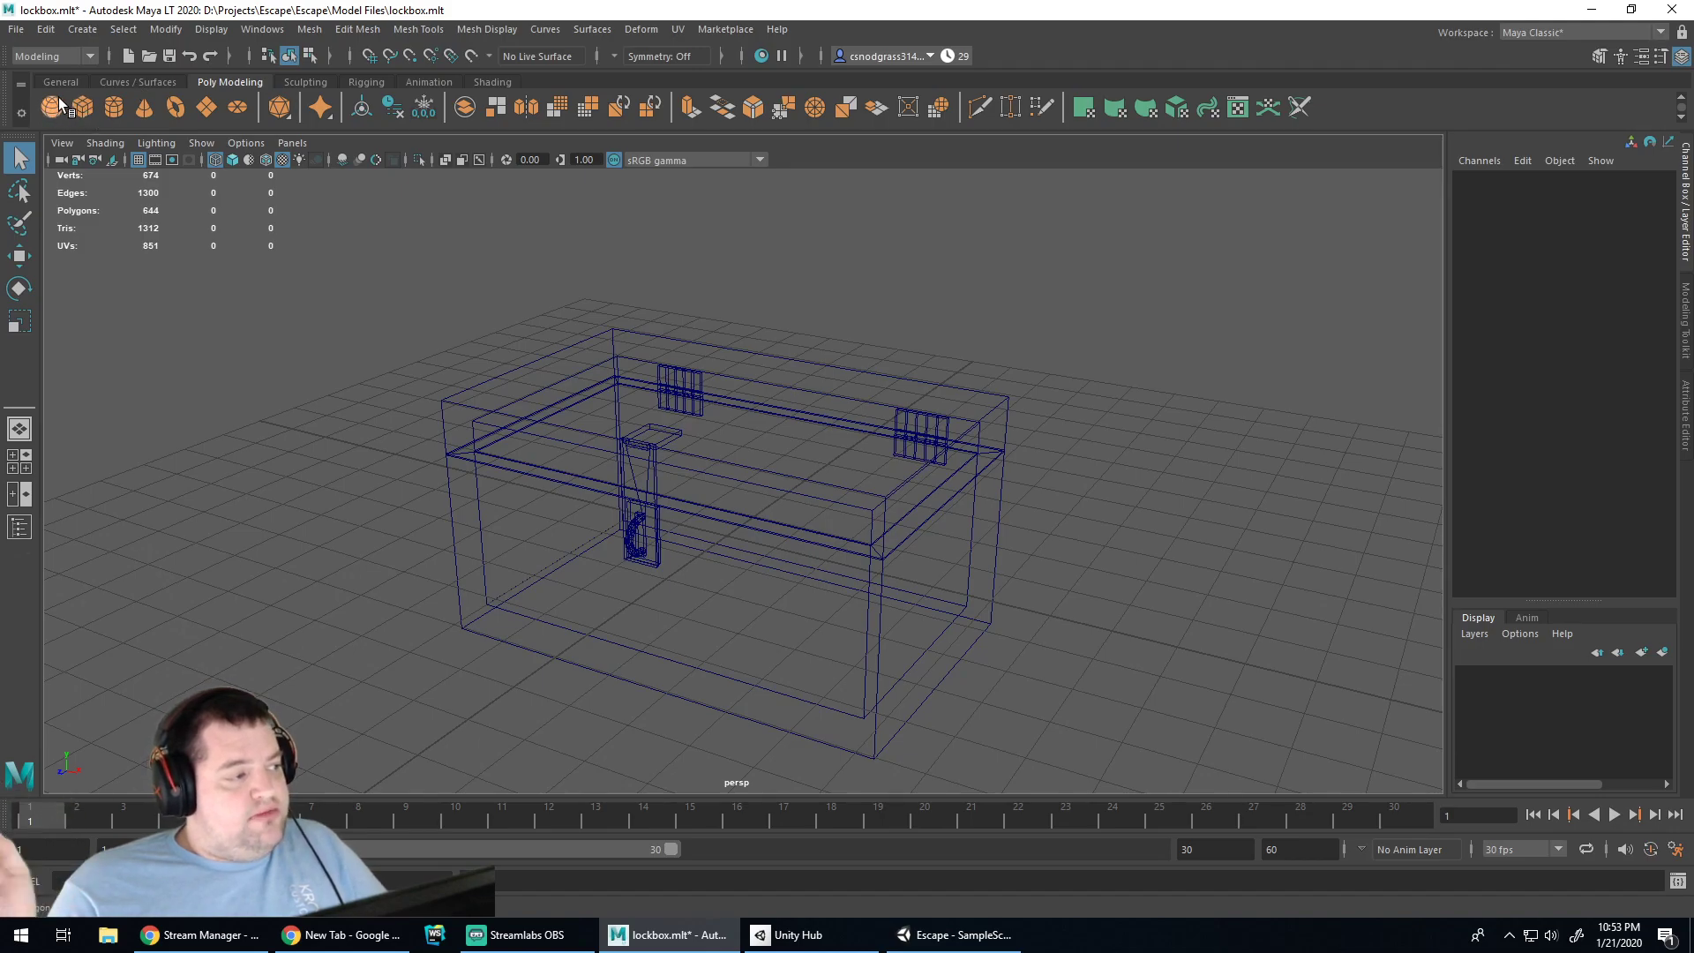
pyautogui.click(305, 81)
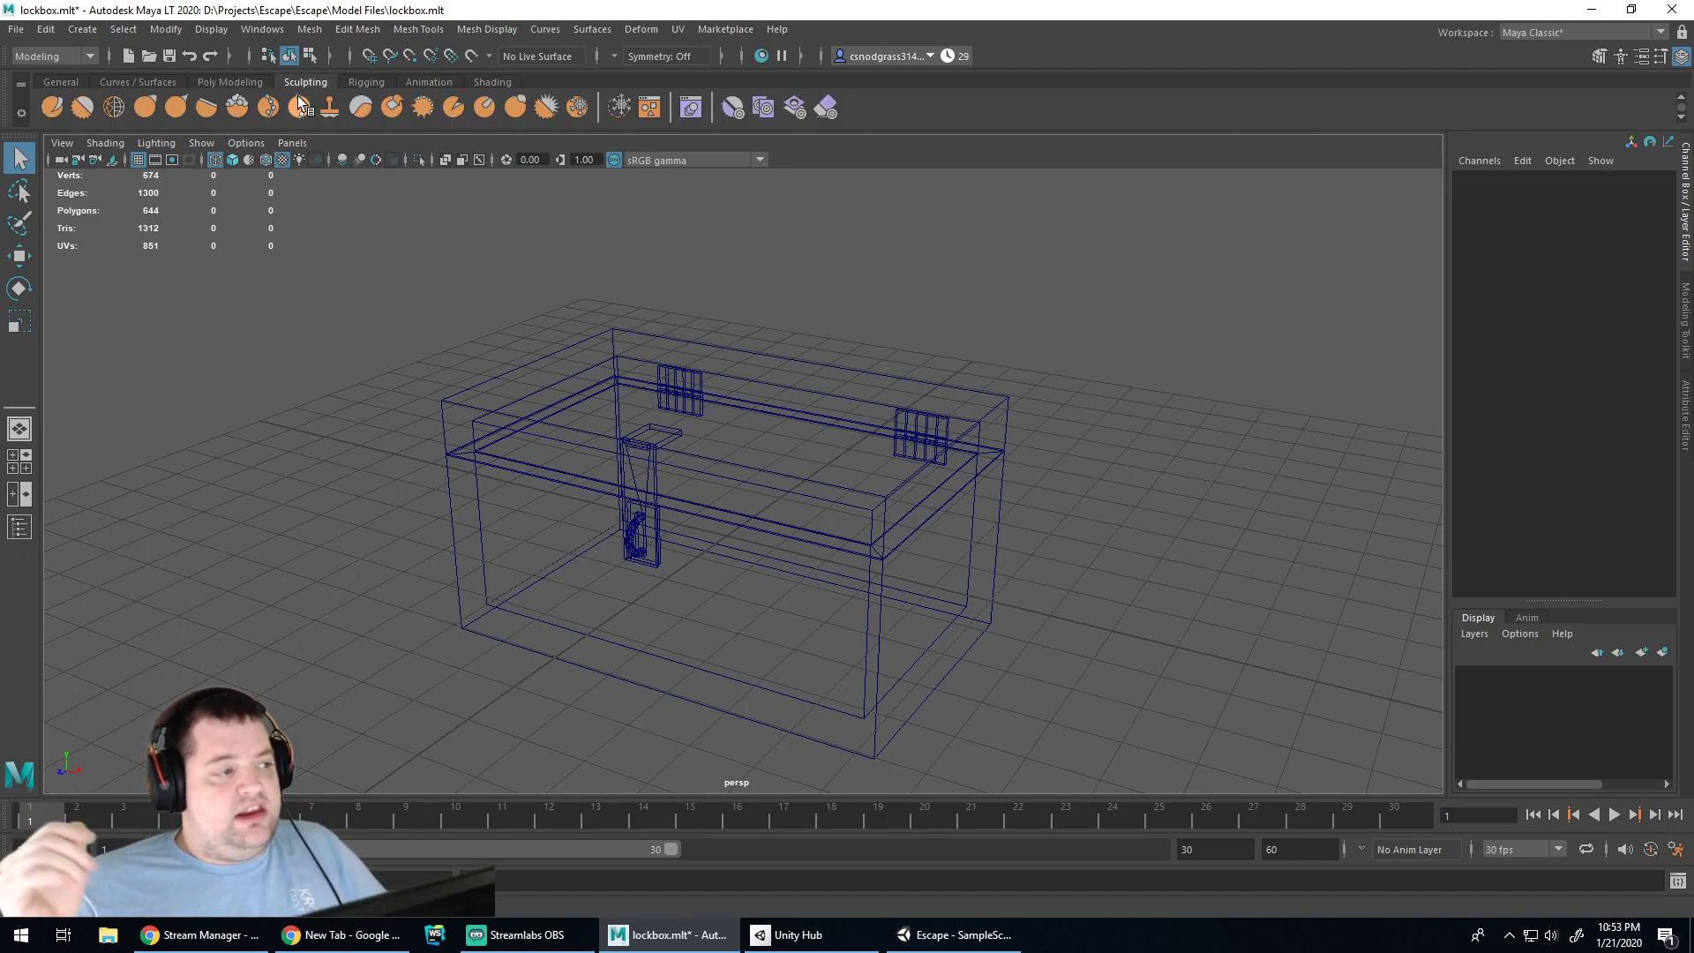
pyautogui.click(236, 82)
pyautogui.click(319, 85)
pyautogui.click(247, 83)
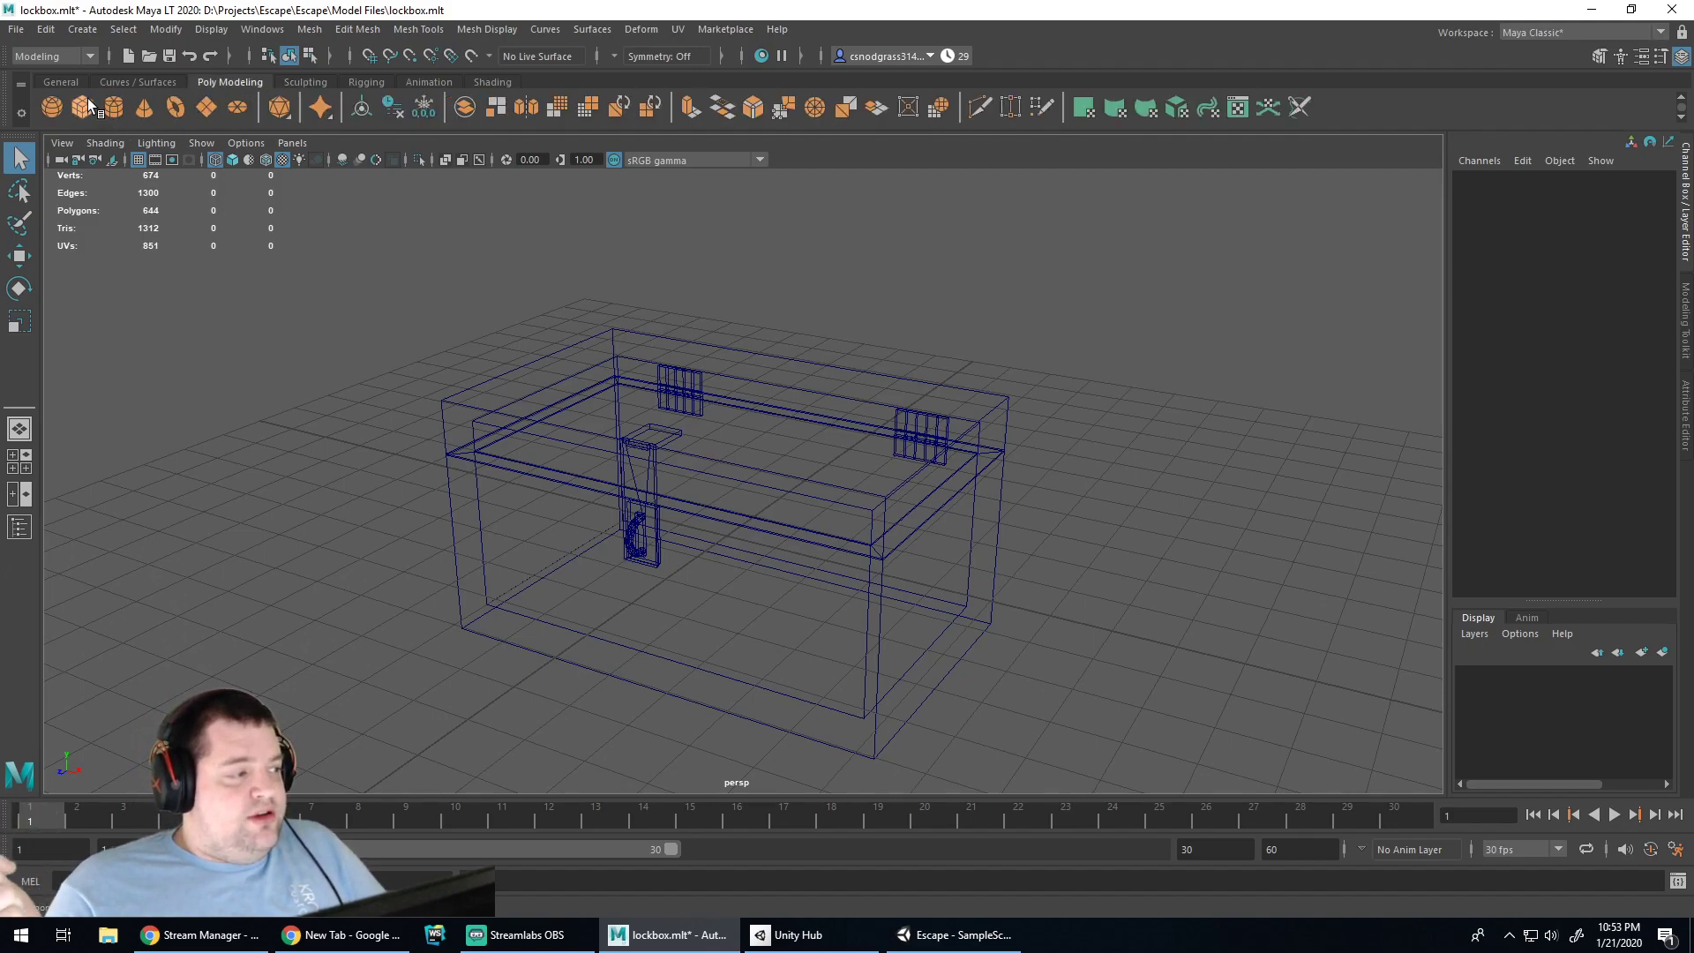
pyautogui.click(232, 160)
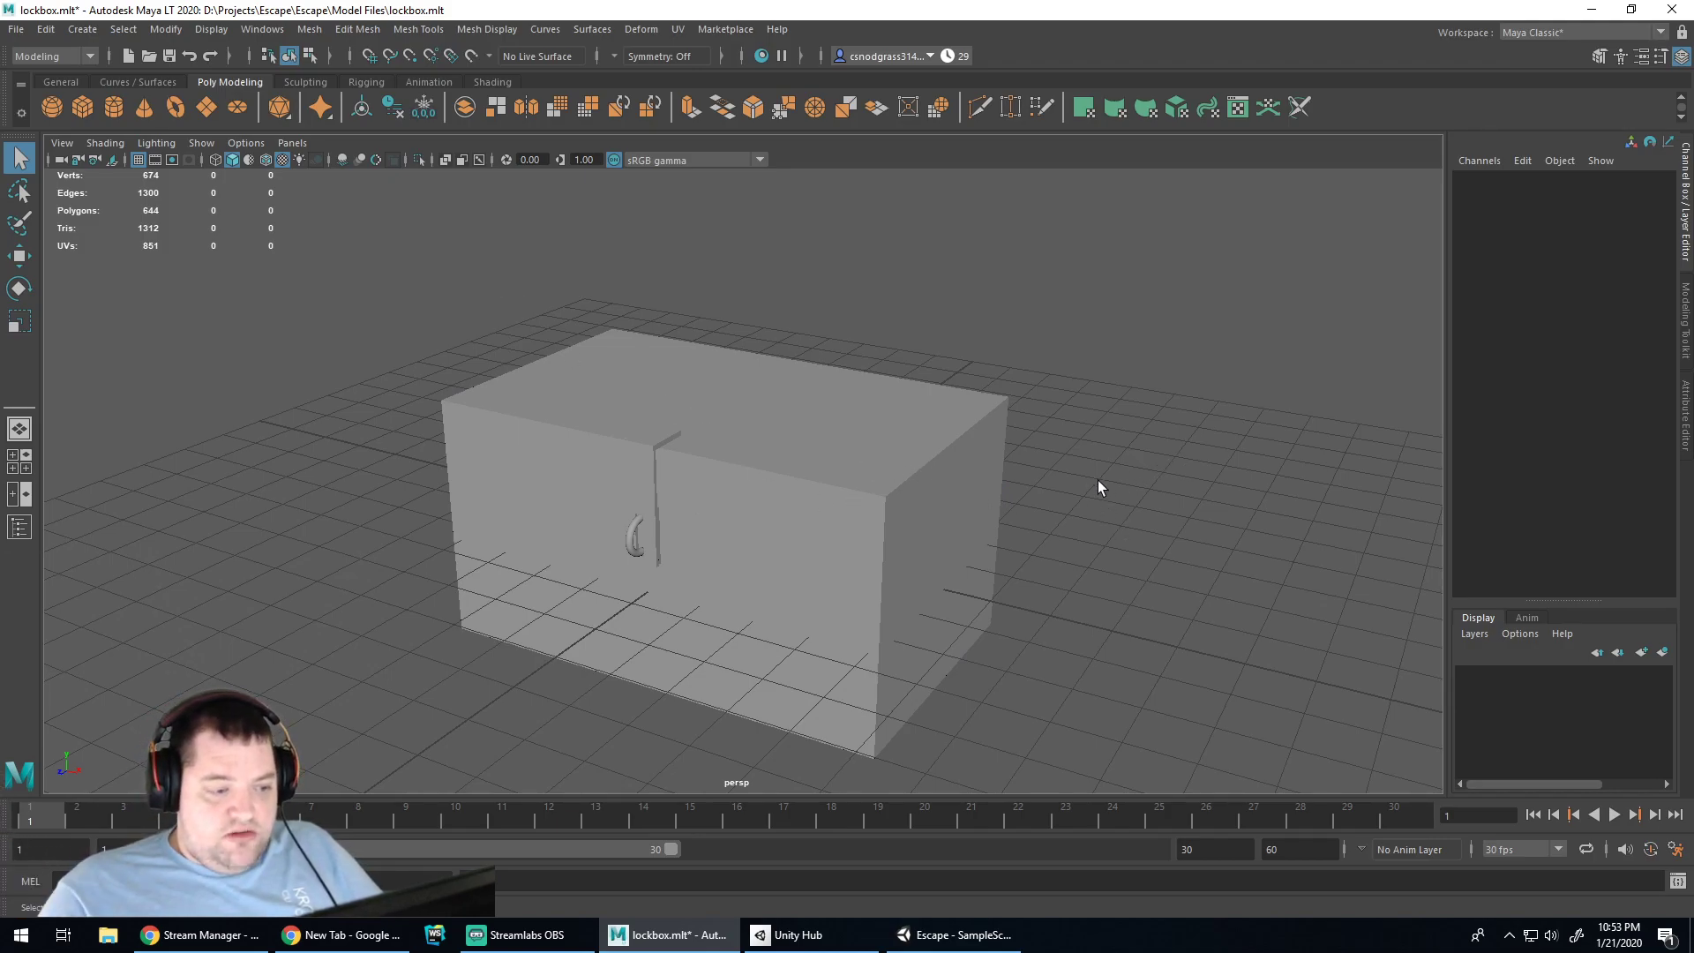
# Orbit and pan the view around the shaded lockbox
pyautogui.keyDown('alt'); pyautogui.moveTo(1105, 475); pyautogui.dragTo(1018, 488); pyautogui.keyUp('alt')
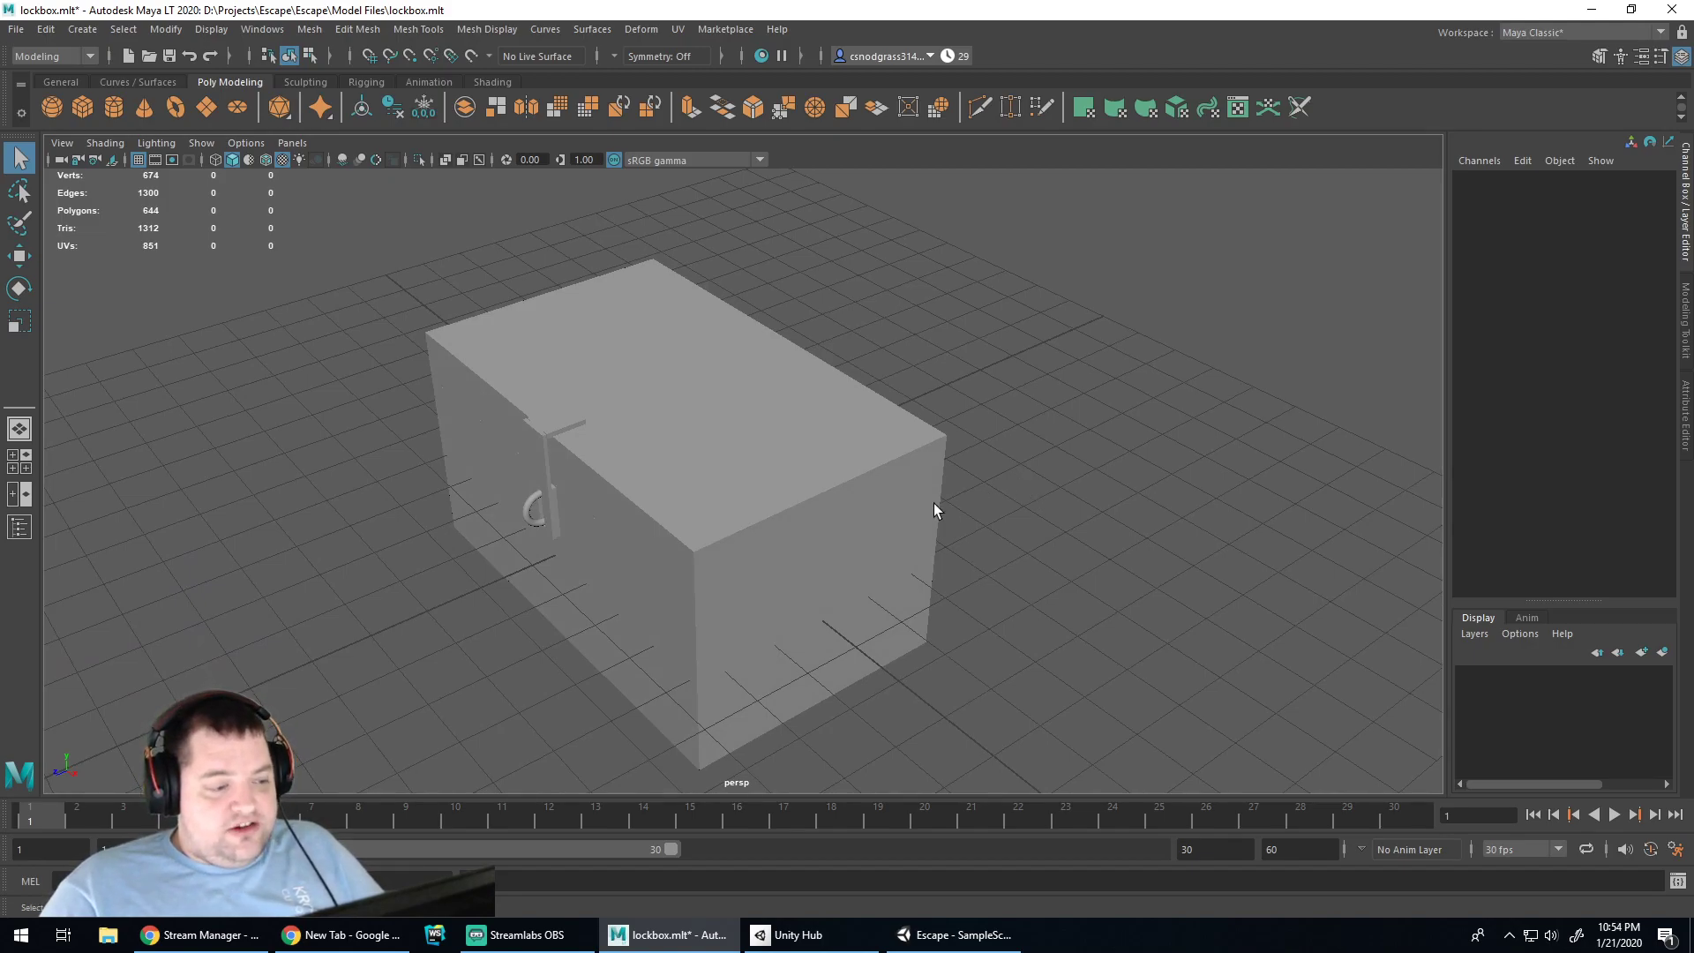
pyautogui.keyDown('alt'); pyautogui.moveTo(682, 556); pyautogui.dragTo(812, 520, button='middle'); pyautogui.keyUp('alt')
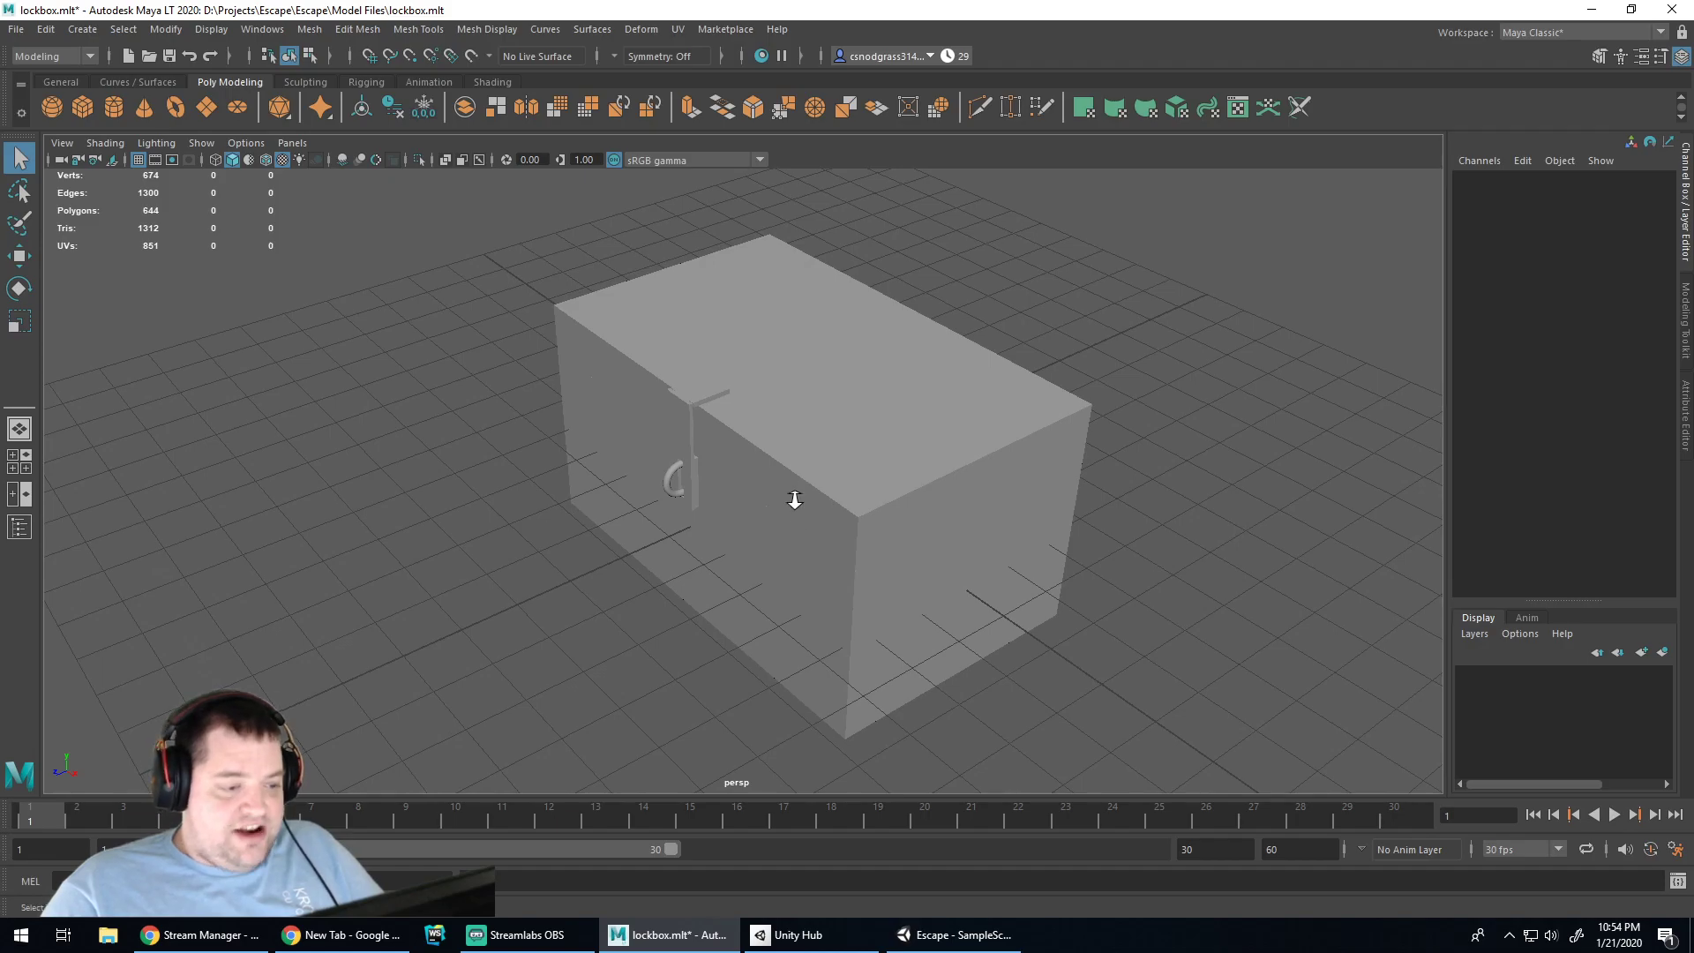
pyautogui.scroll(3, 795, 496)
pyautogui.scroll(-2, 801, 486)
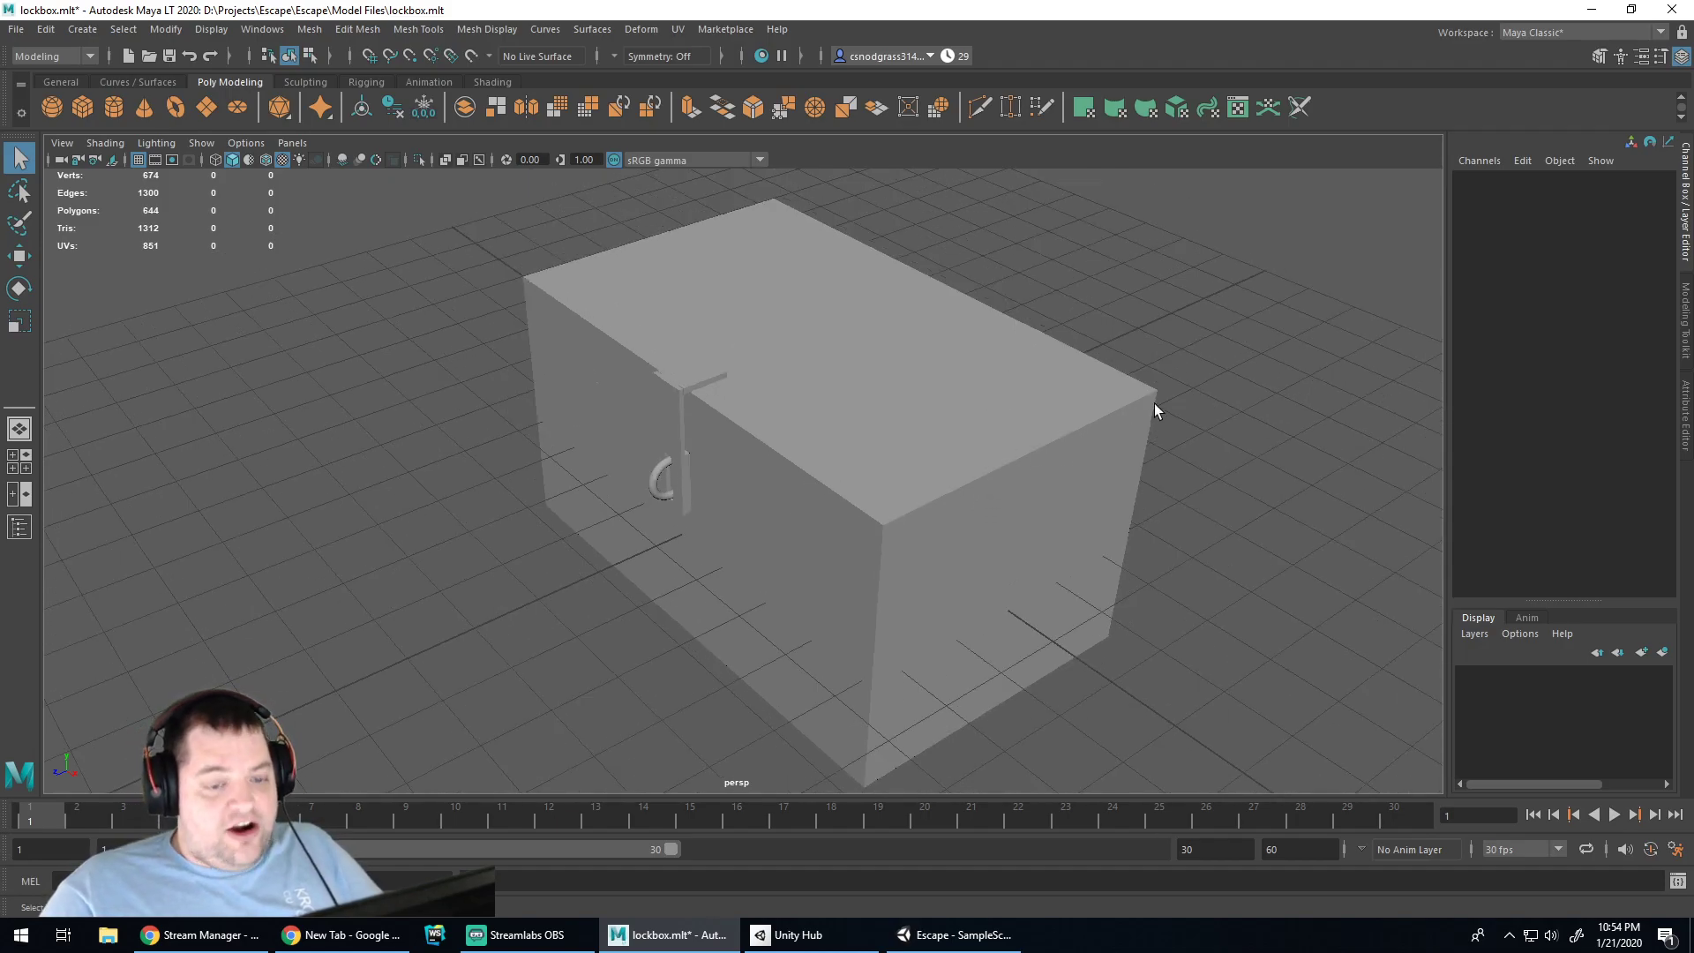
pyautogui.keyDown('alt'); pyautogui.moveTo(1249, 429); pyautogui.dragTo(1231, 434, button='middle'); pyautogui.keyUp('alt')
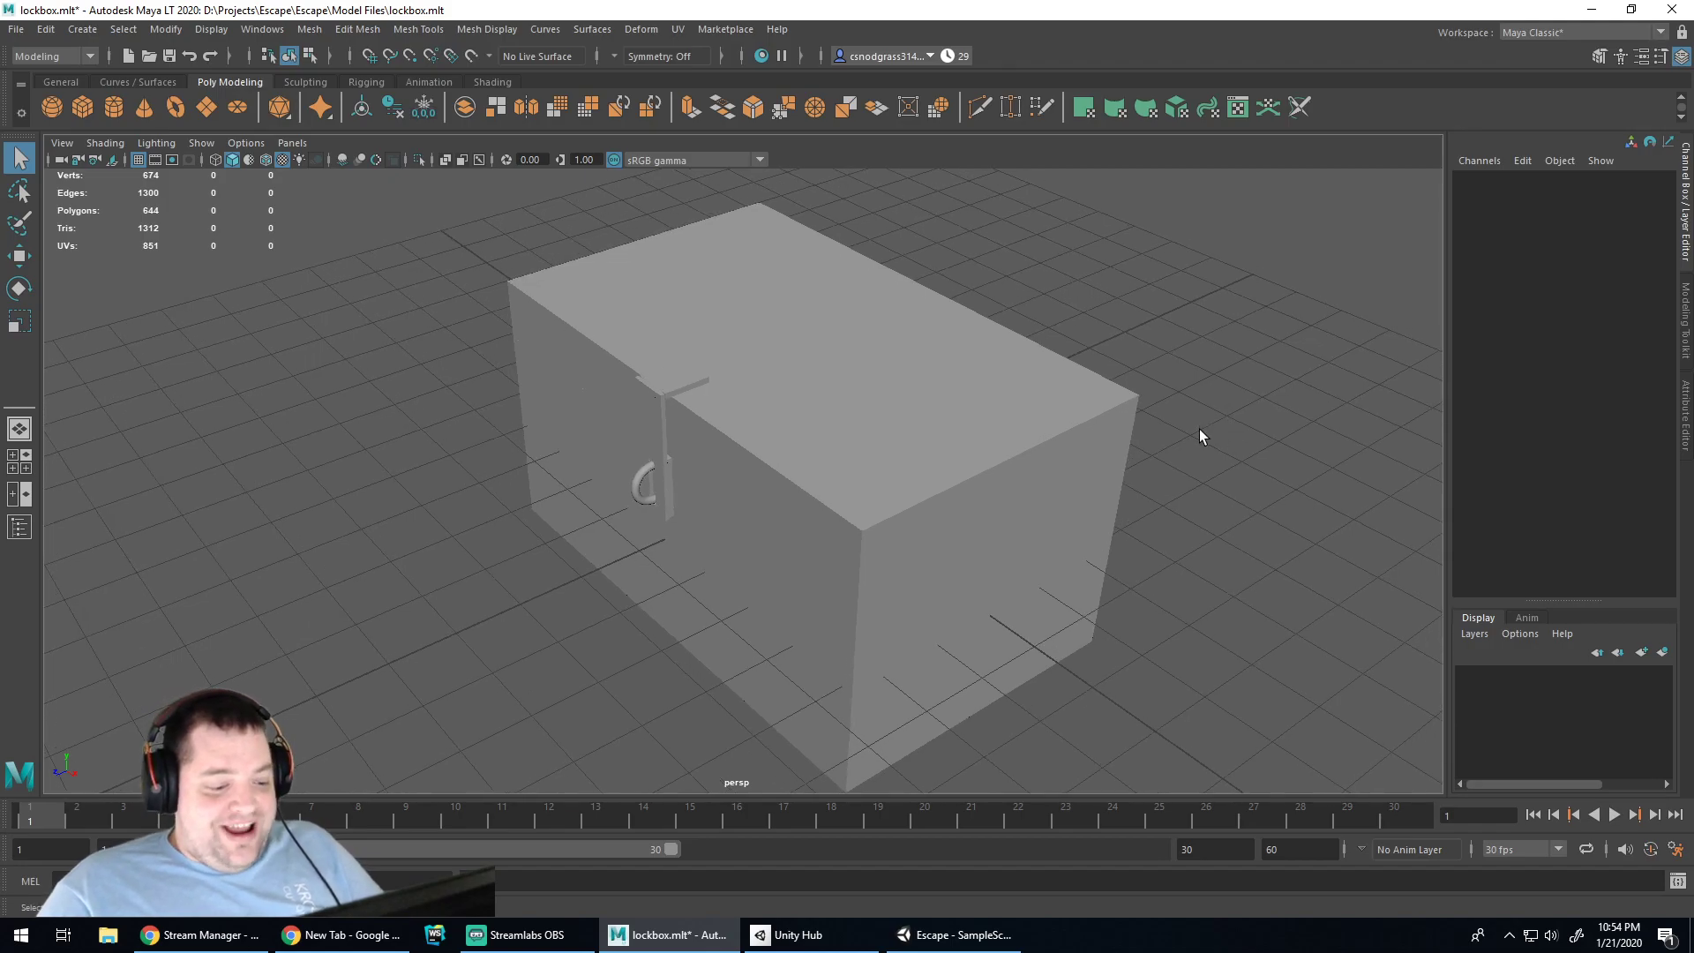
pyautogui.keyDown('alt'); pyautogui.moveTo(1203, 432); pyautogui.dragTo(1186, 434); pyautogui.keyUp('alt')
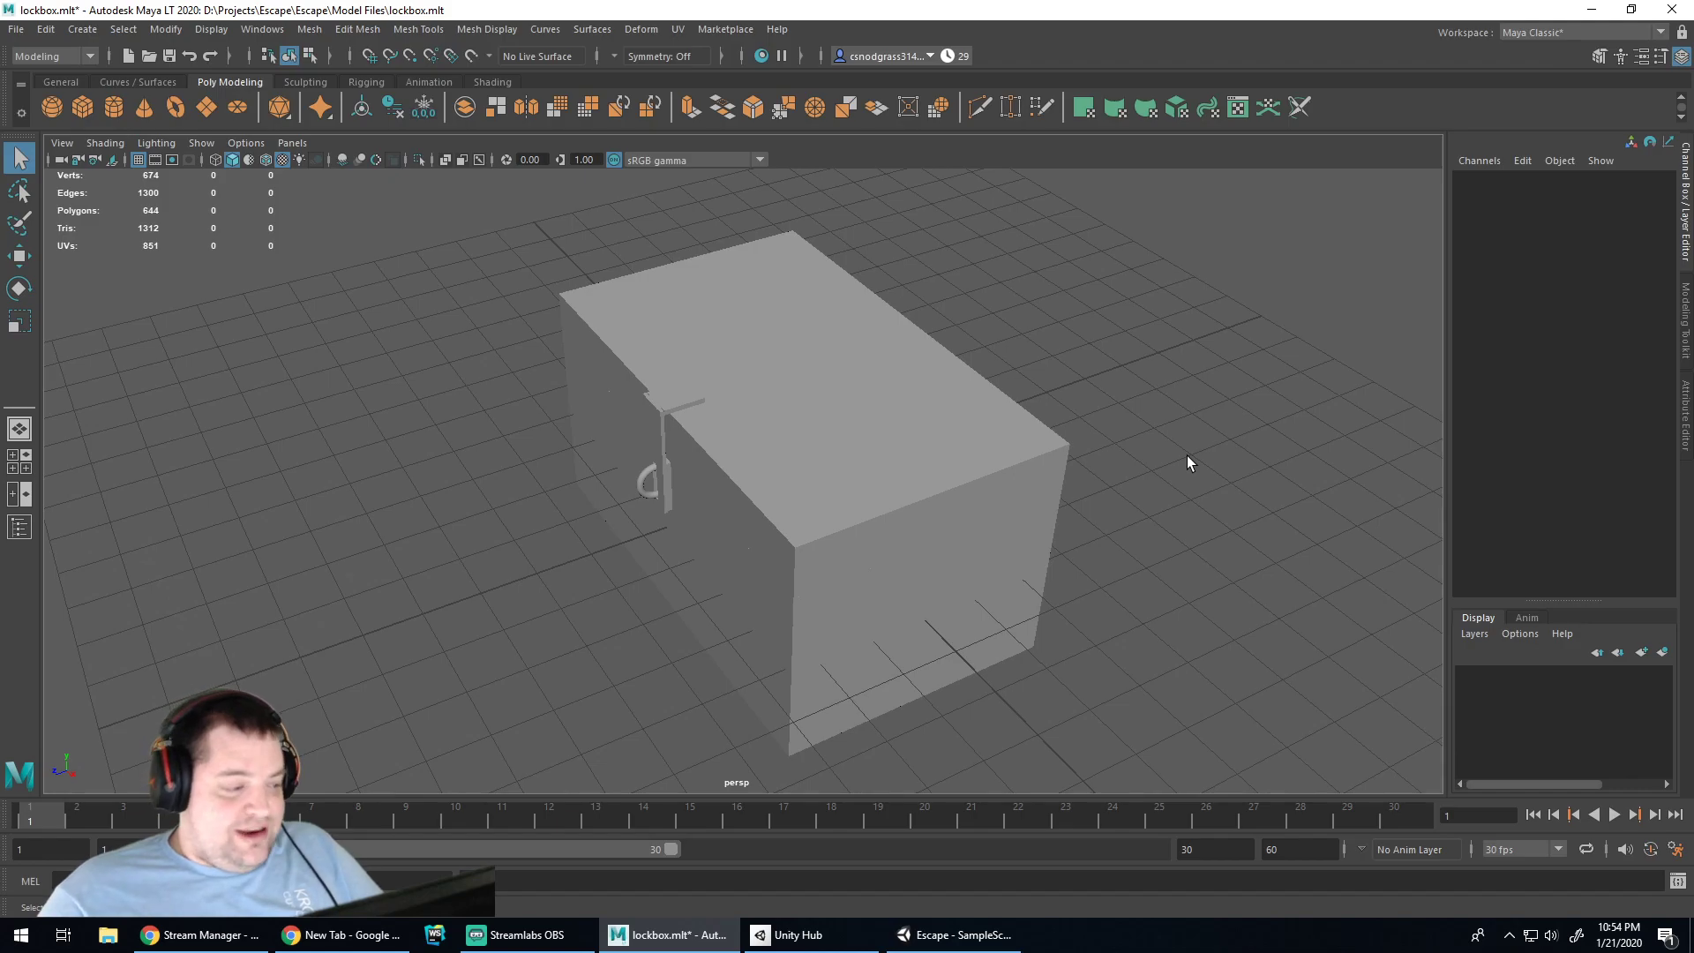
# Select the latch and flipper parts on the lockbox front to inspect them
pyautogui.click(648, 444)
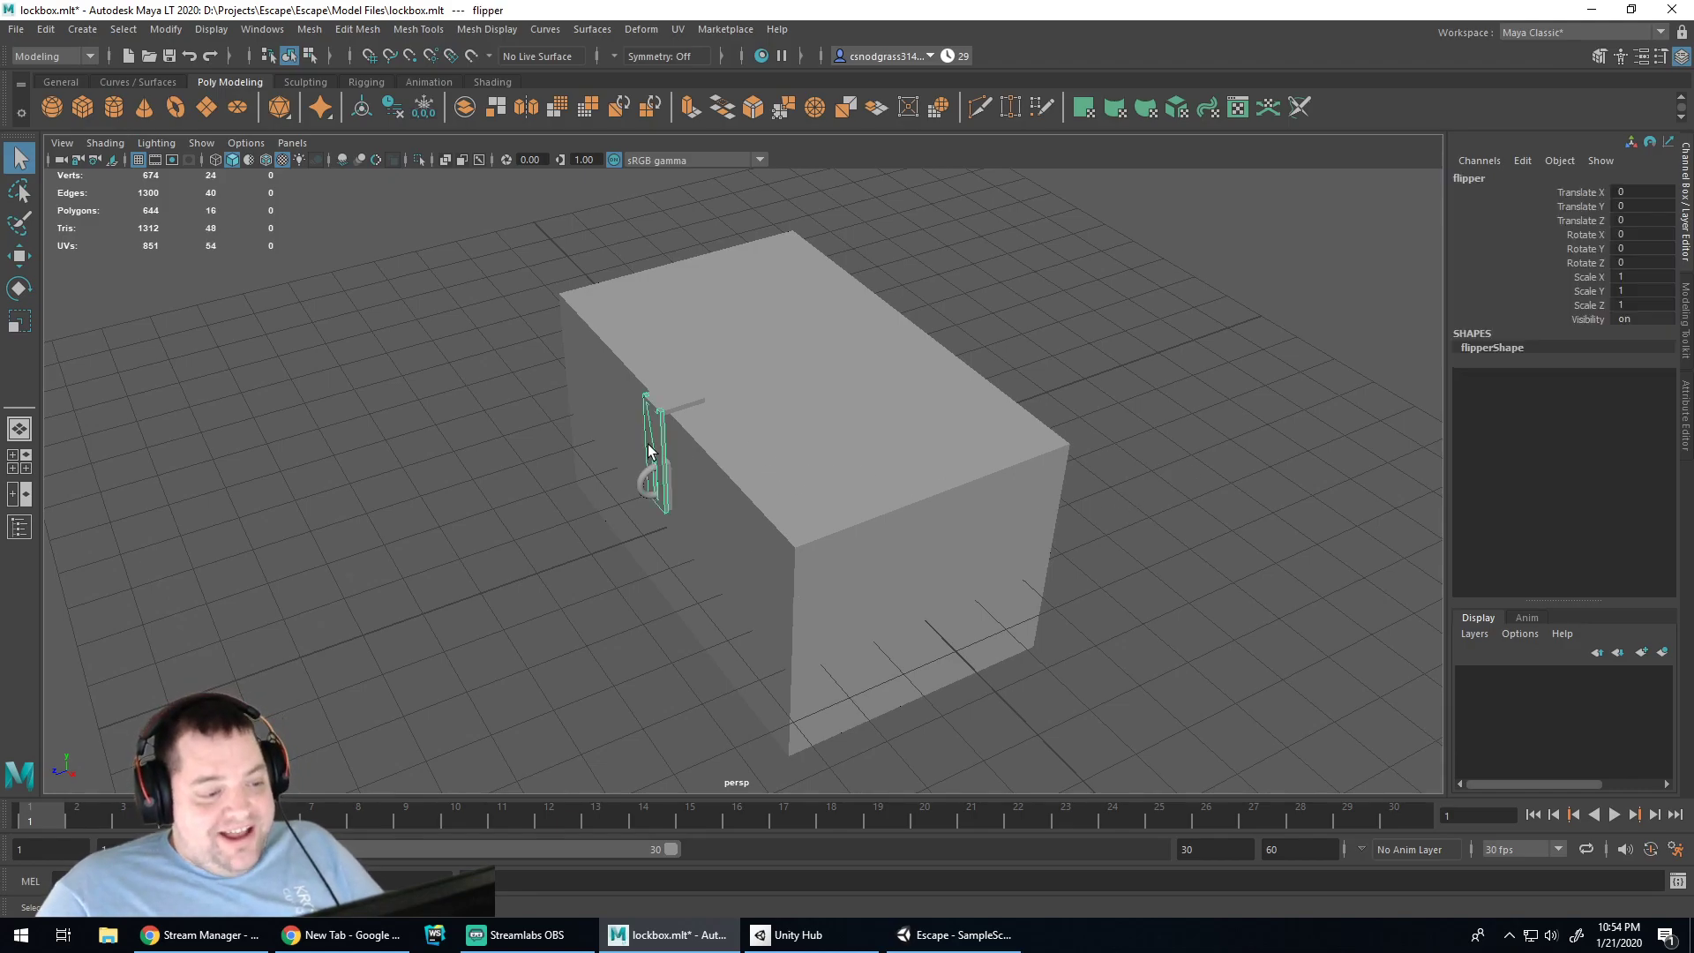
pyautogui.click(607, 542)
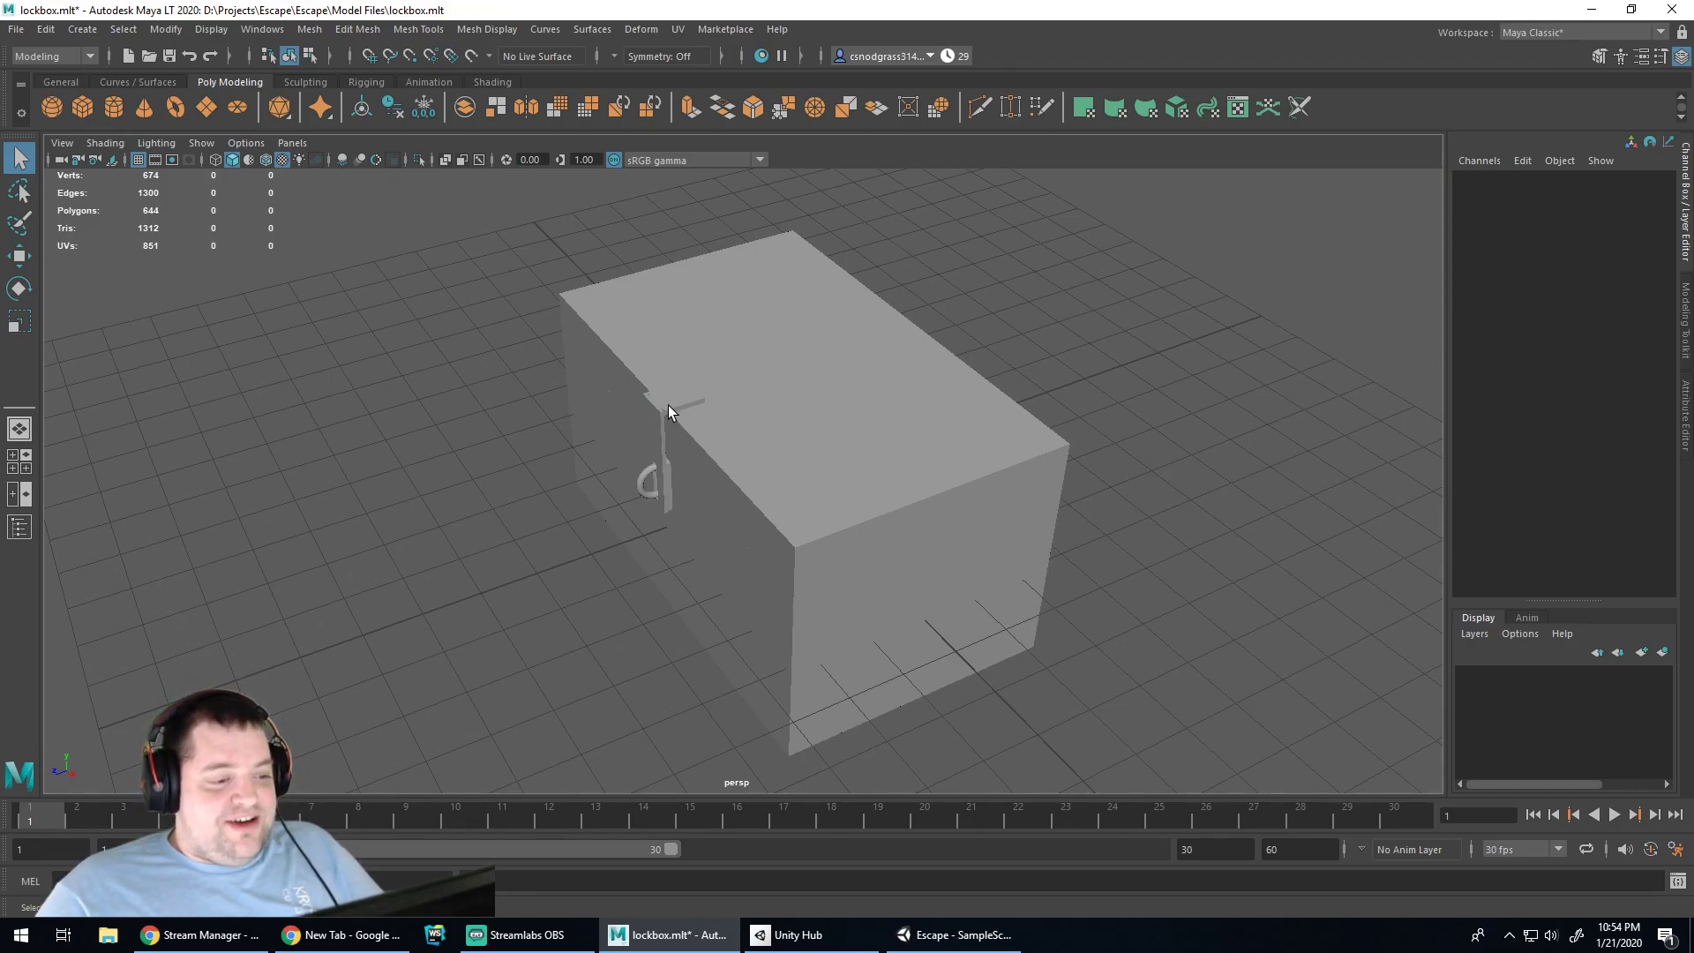
pyautogui.click(666, 406)
pyautogui.click(656, 439)
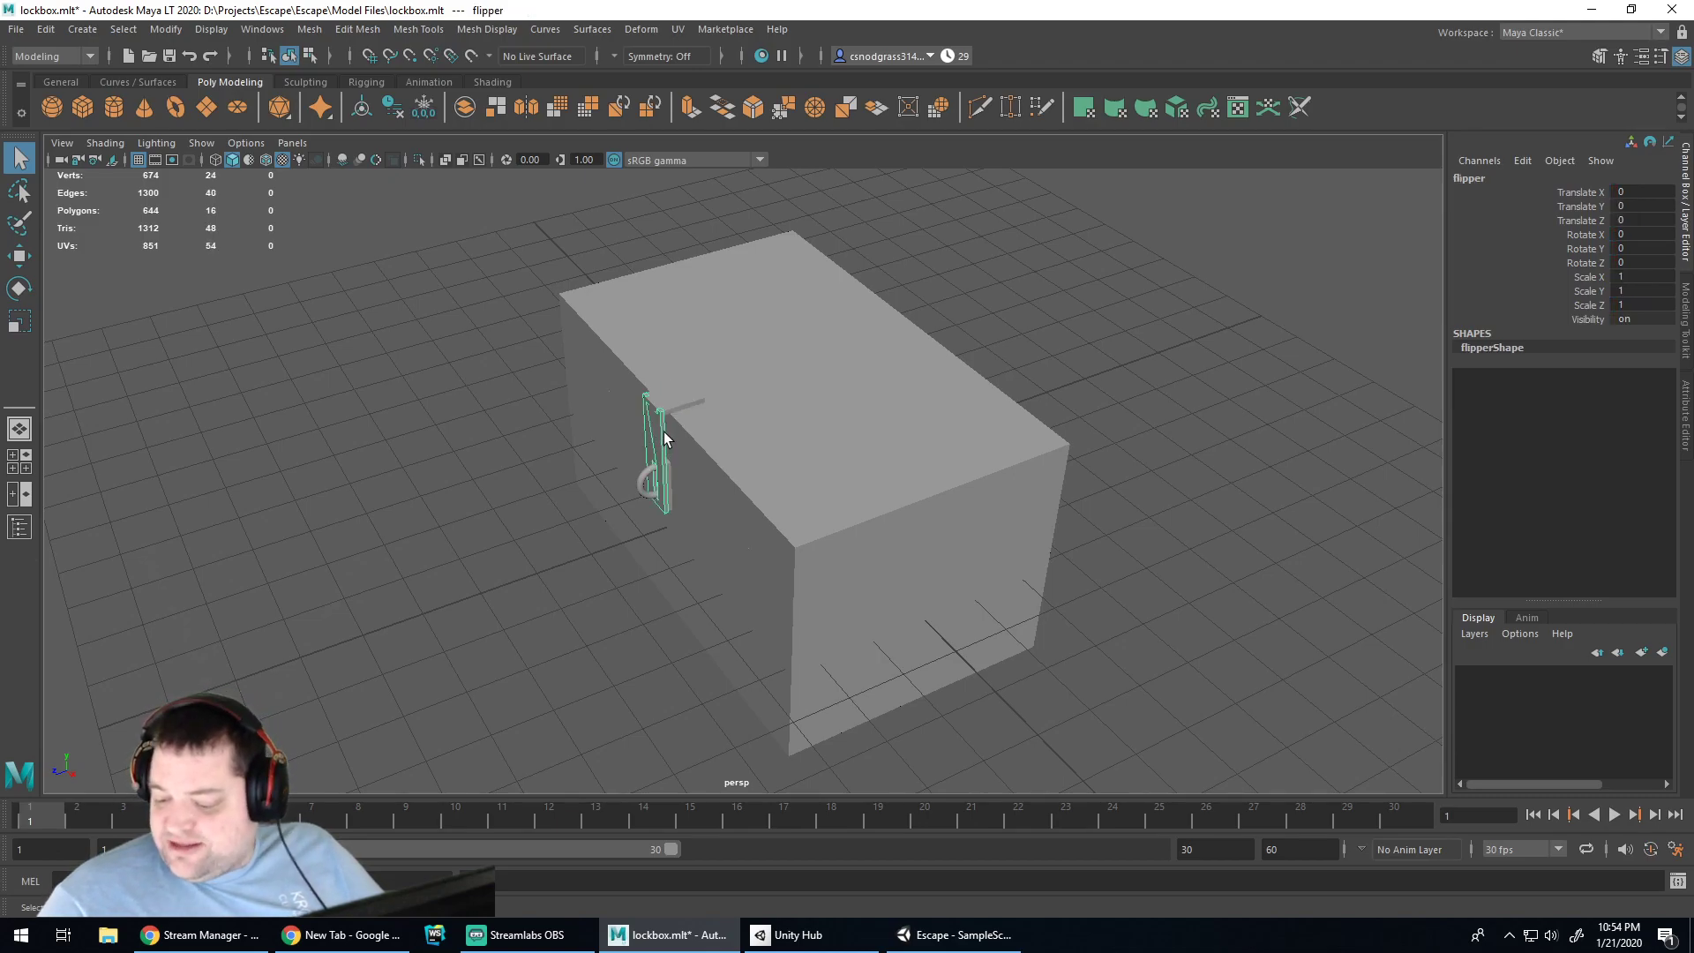
pyautogui.click(511, 457)
pyautogui.moveTo(609, 558)
pyautogui.keyDown('alt'); pyautogui.mouseDown()
pyautogui.moveTo(530, 567)
pyautogui.moveTo(614, 588)
pyautogui.moveTo(635, 575)
pyautogui.moveTo(616, 590)
pyautogui.mouseUp(); pyautogui.keyUp('alt')
pyautogui.click(666, 474)
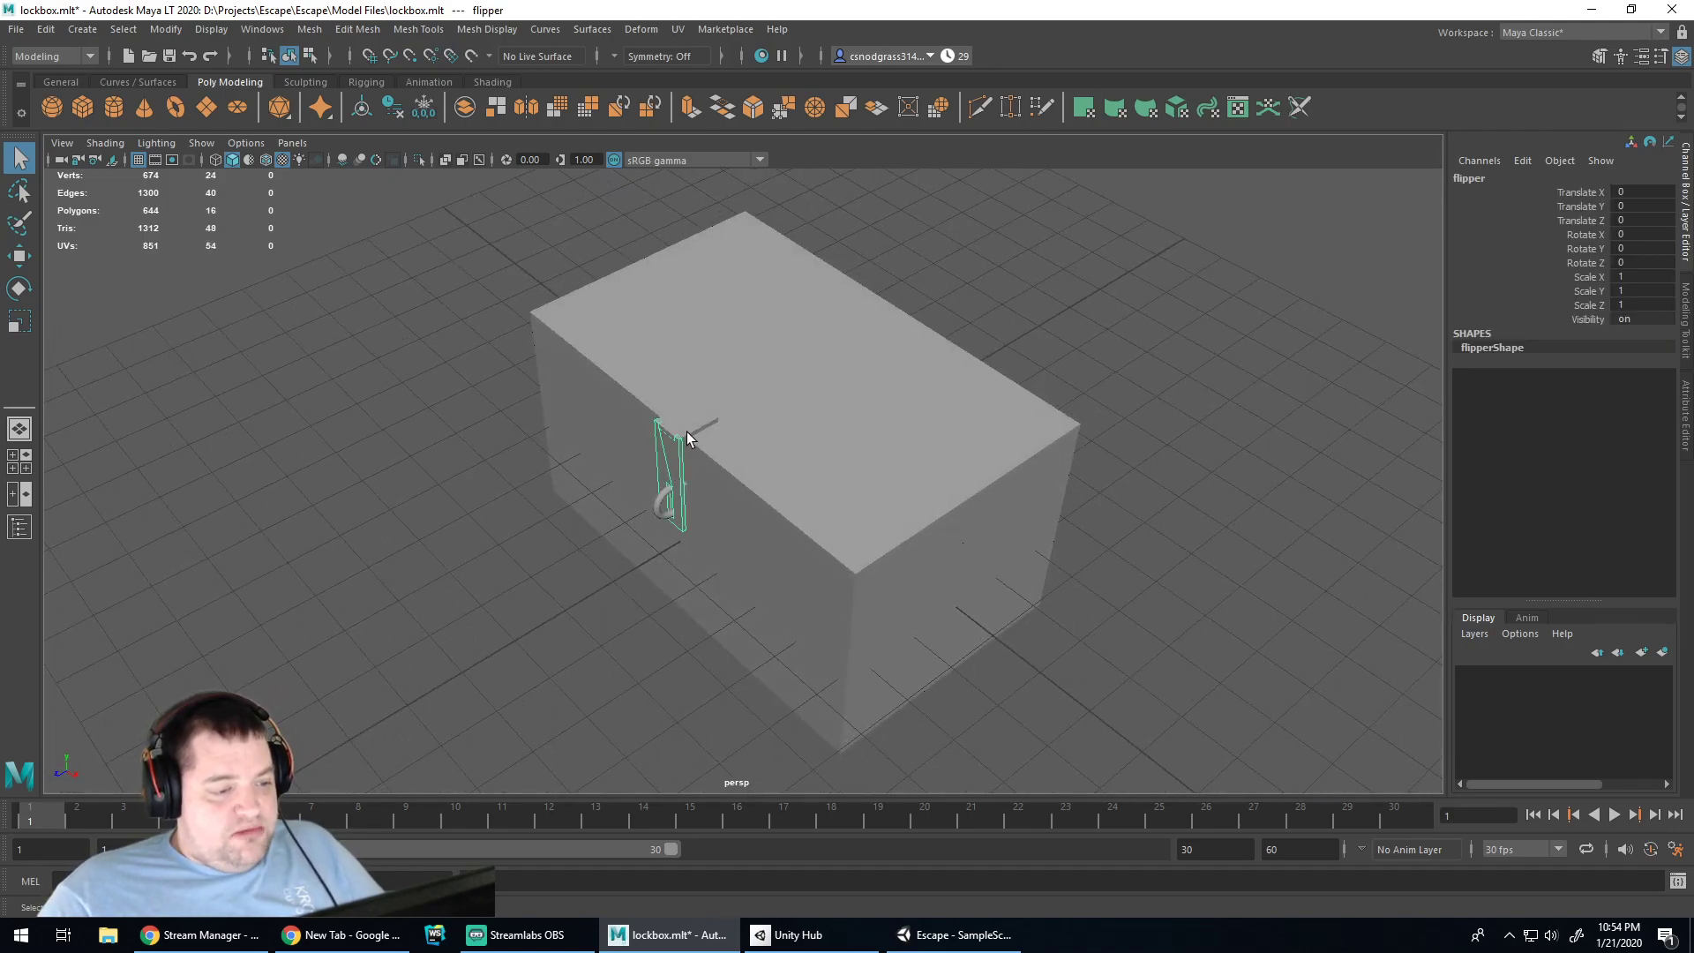
pyautogui.click(686, 430)
pyautogui.click(674, 463)
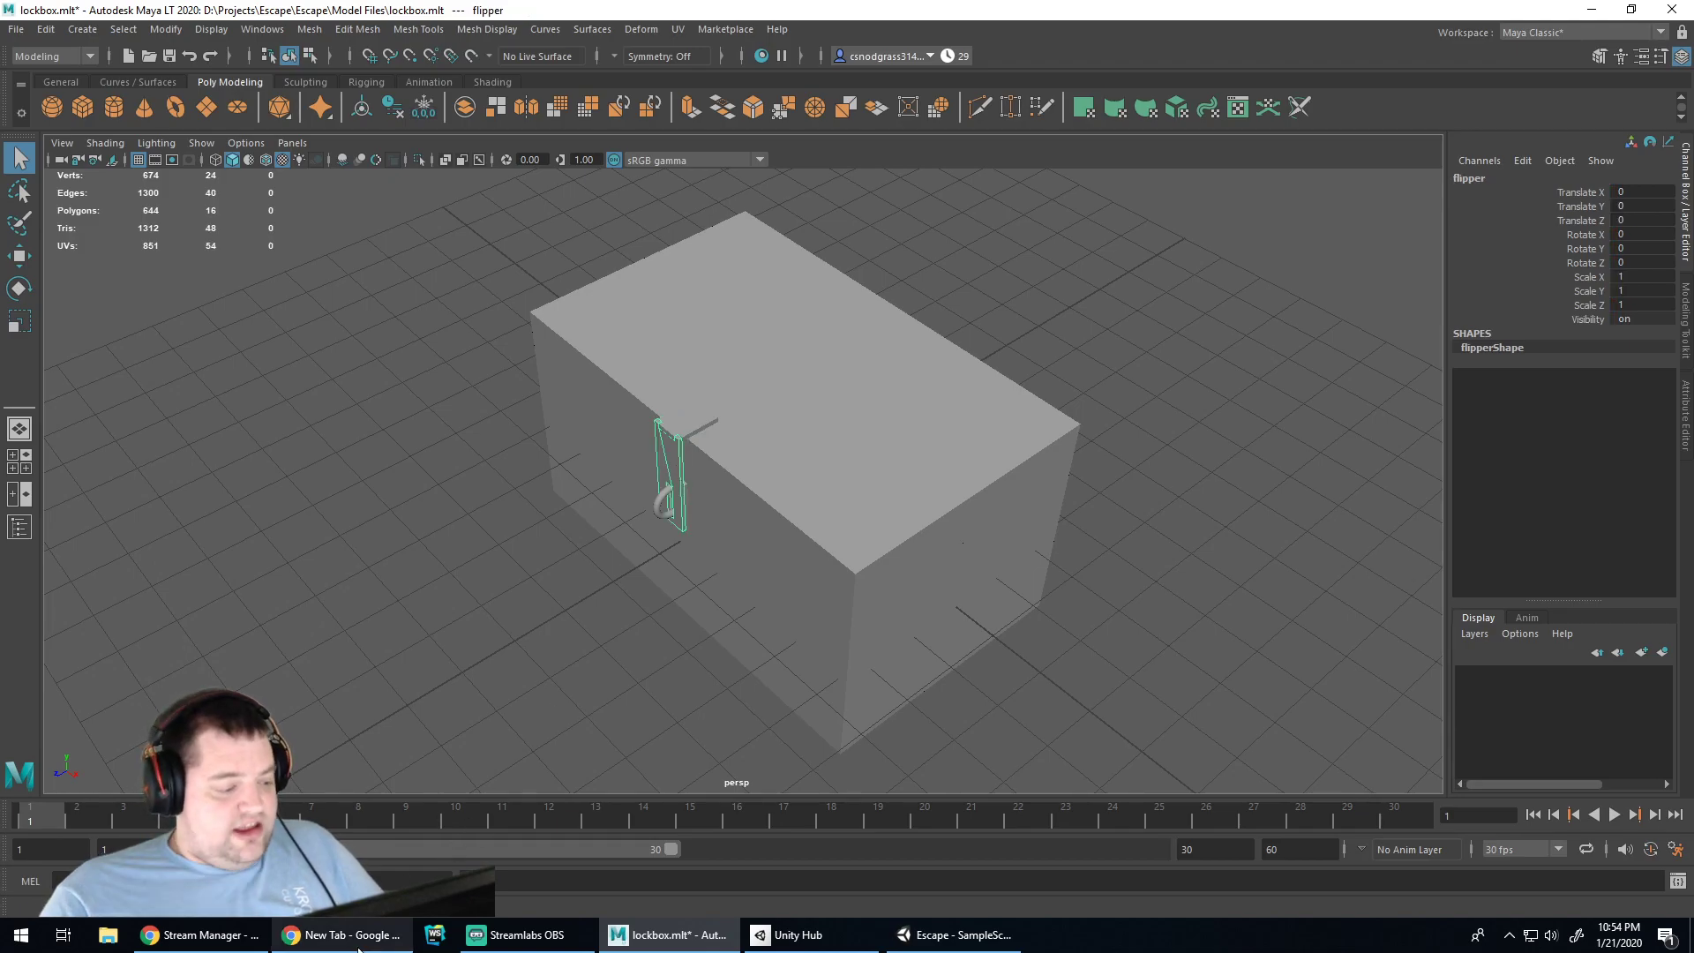
# In Chrome, search Google for 'zero escape' and open the Steam store result
pyautogui.click(390, 939)
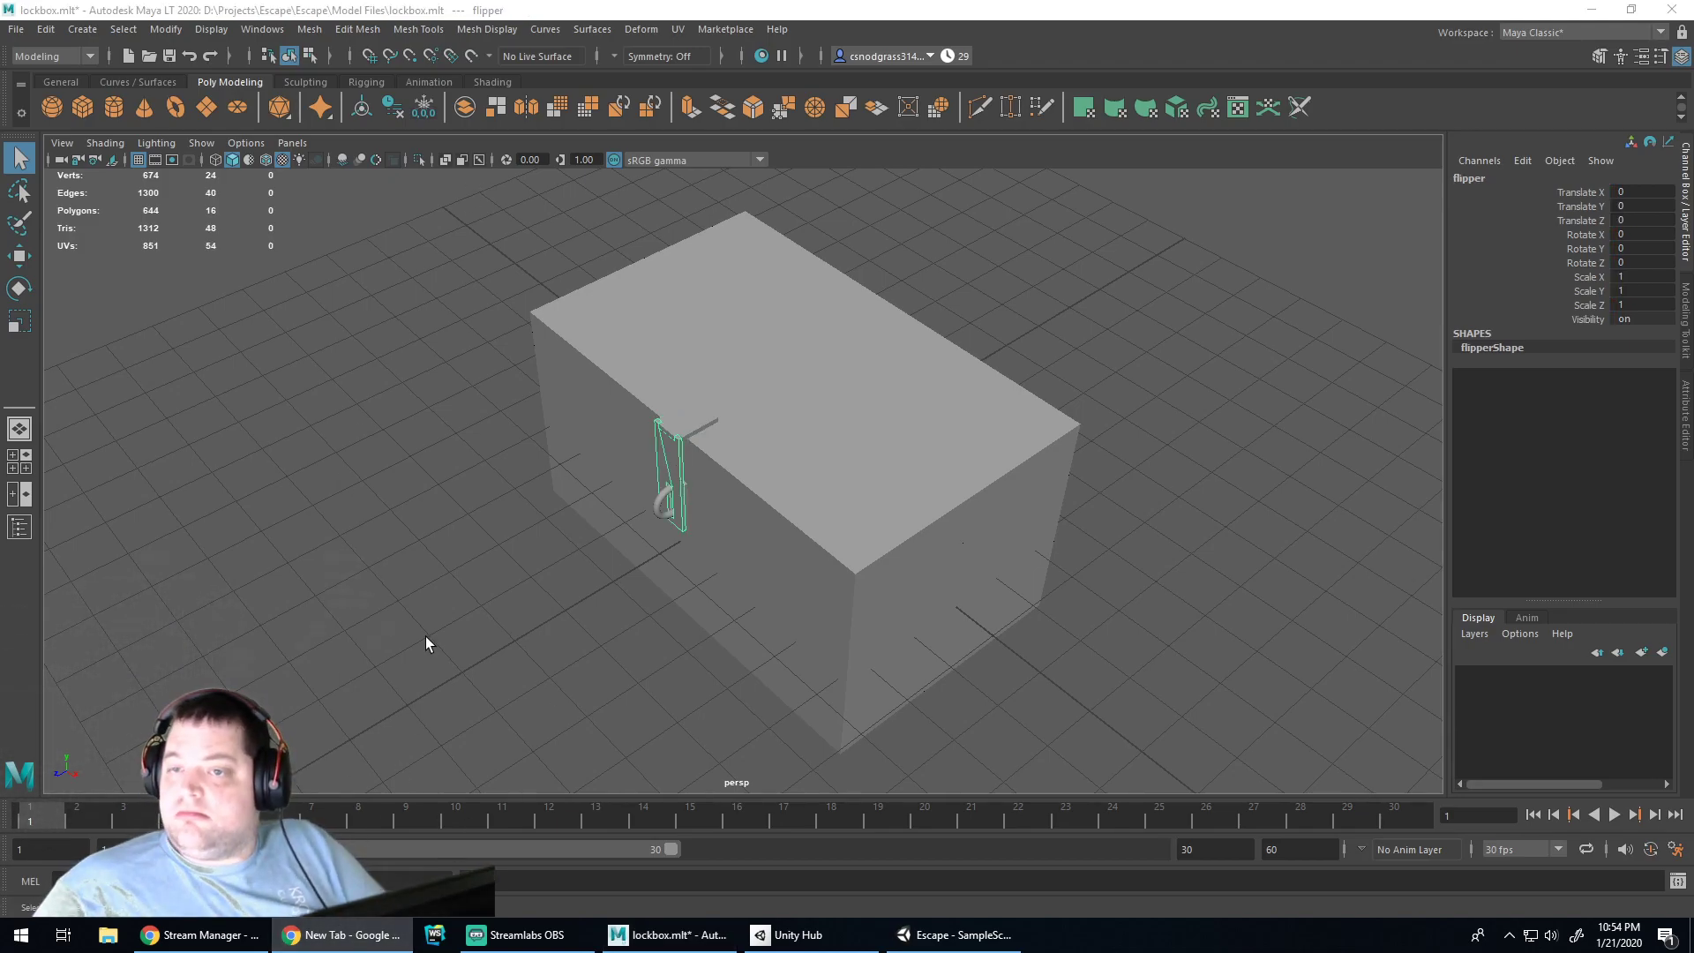
pyautogui.write('zero escape')
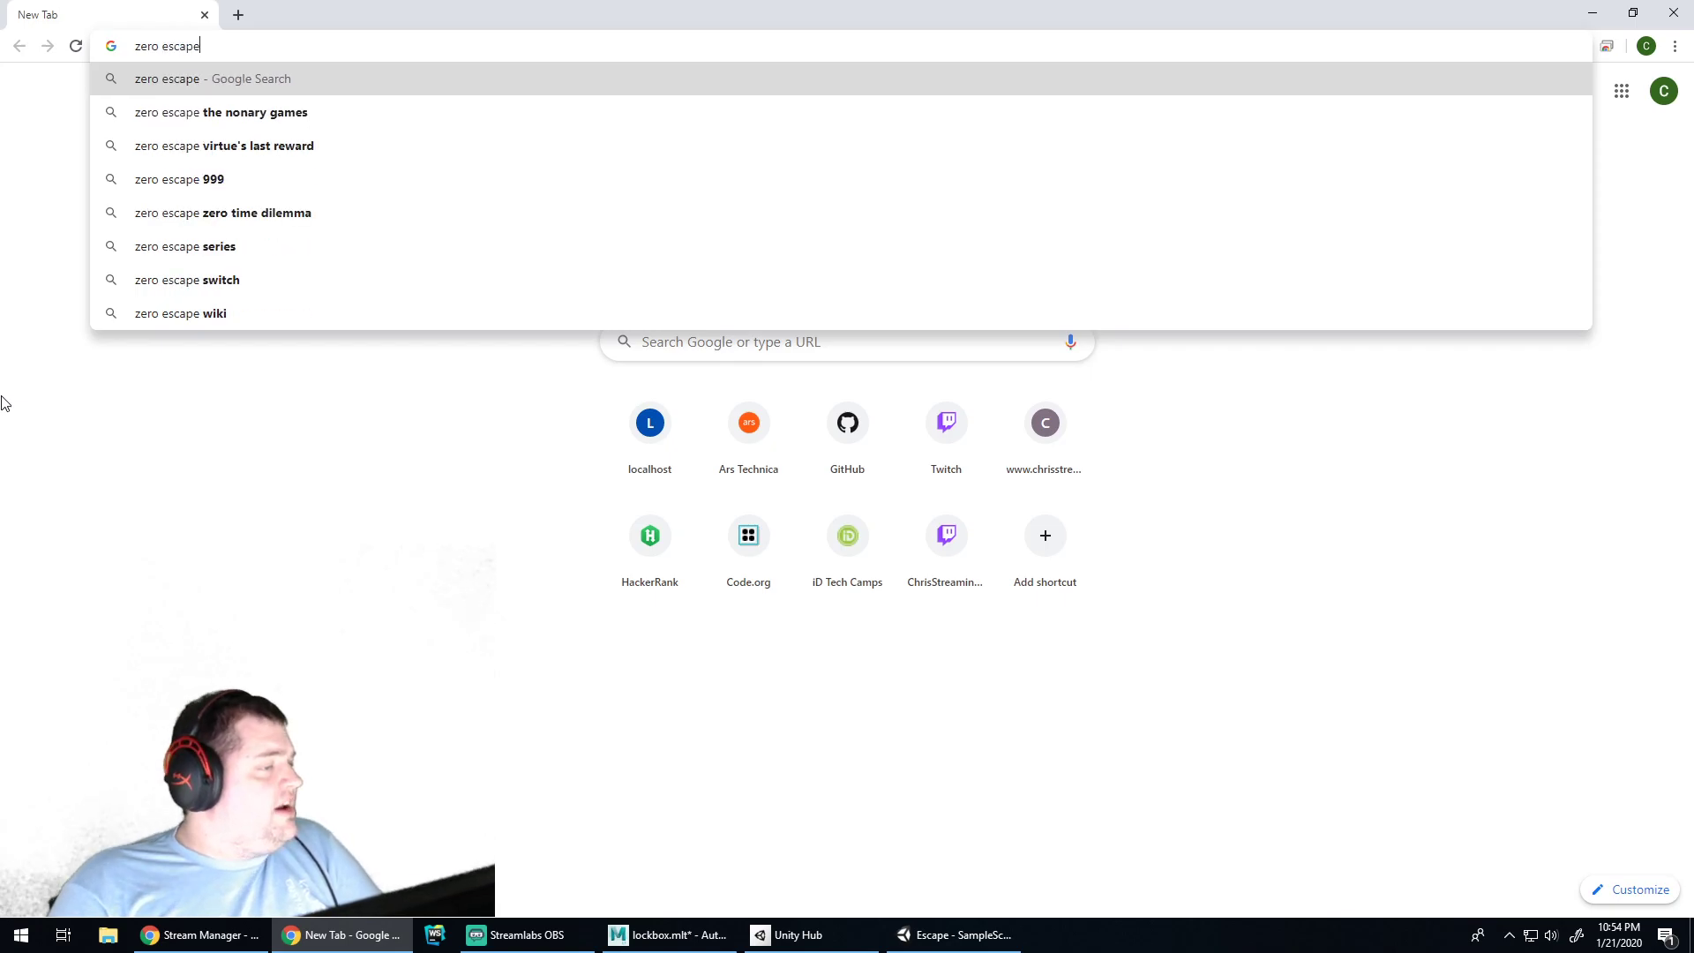
pyautogui.press('Return')
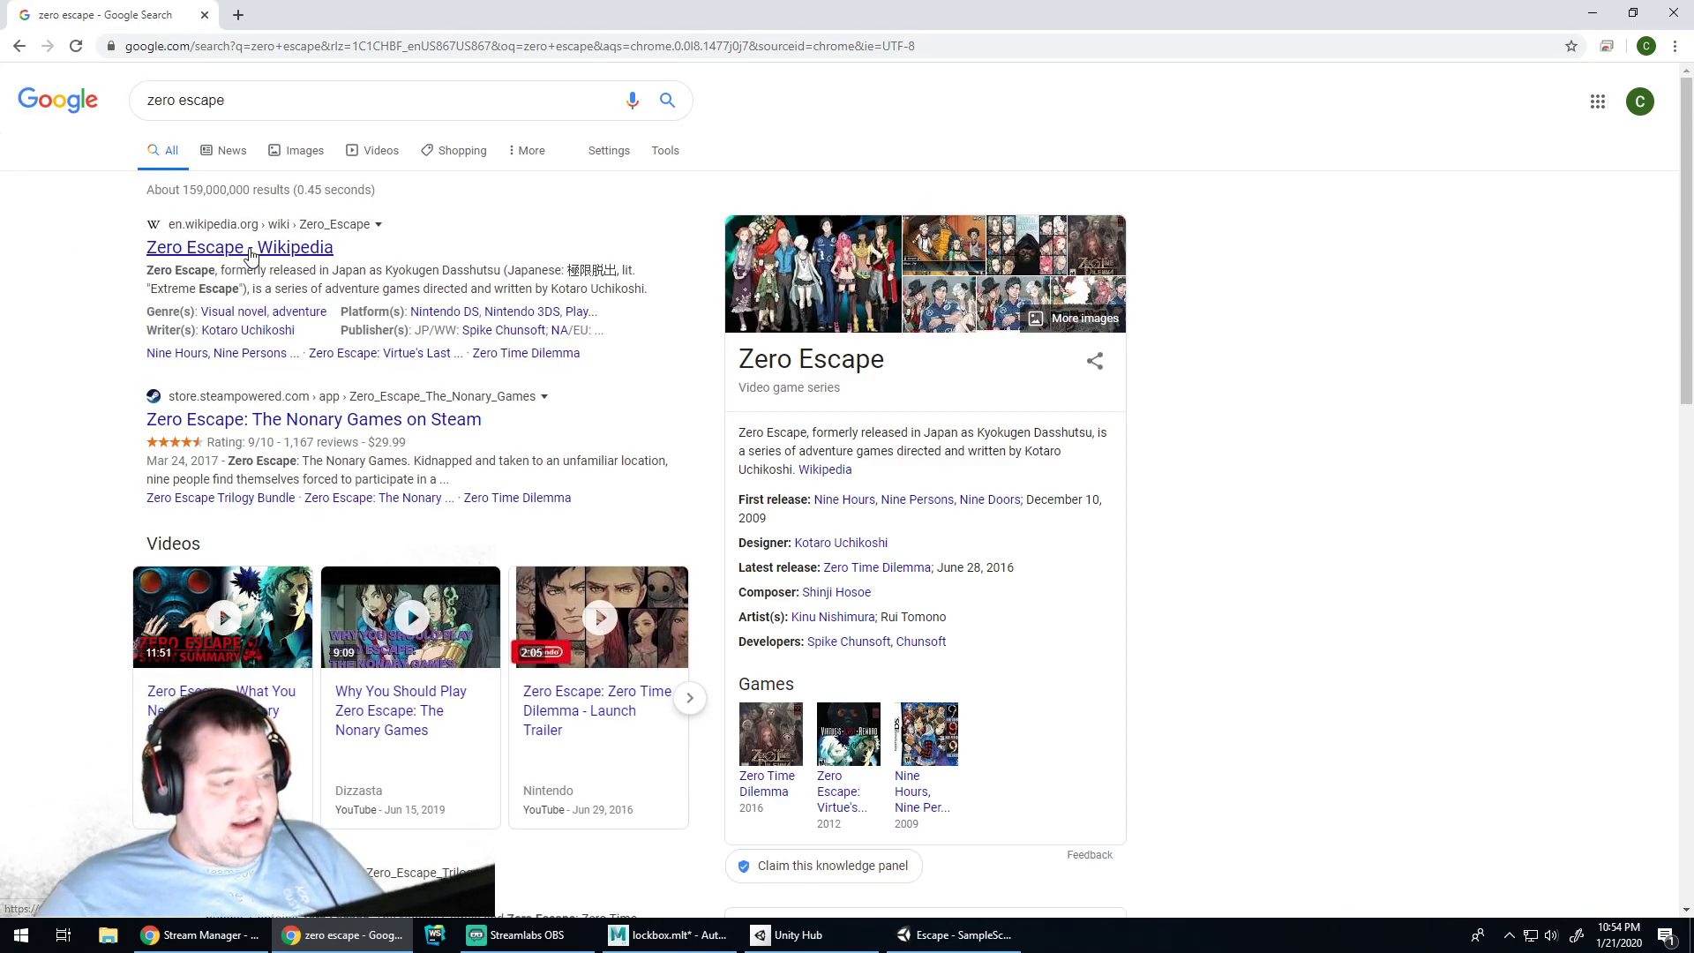
pyautogui.click(274, 421)
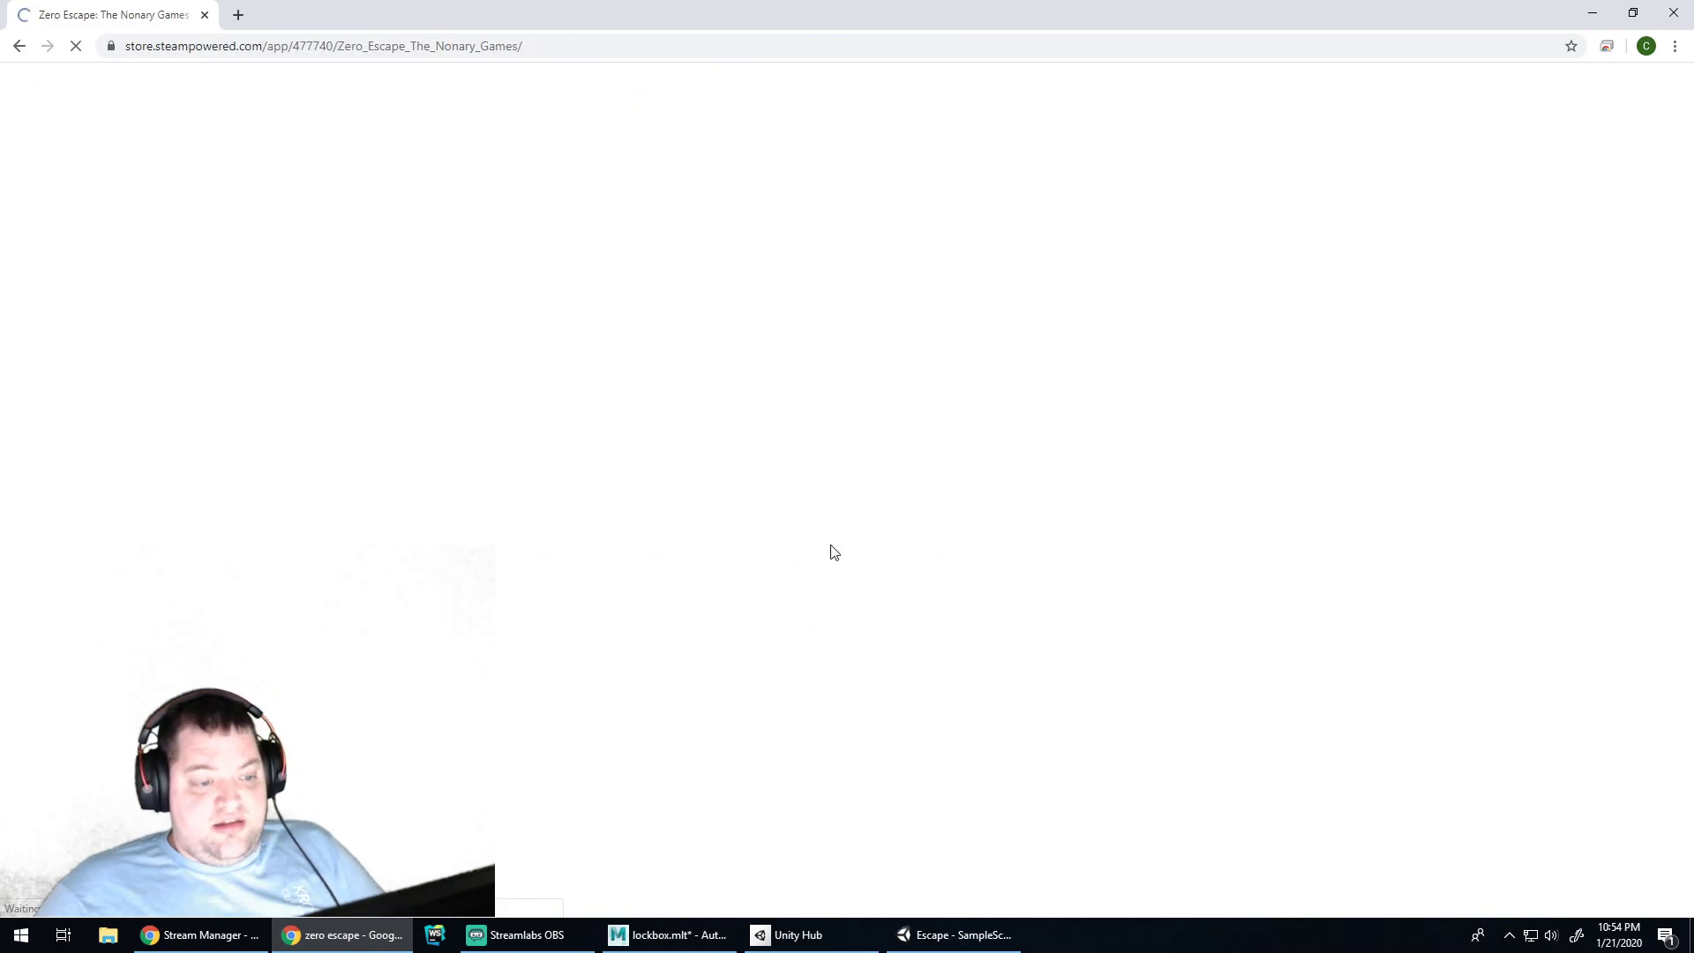
# Browse the first gallery screenshots, including the picture-frame scene
pyautogui.scroll(-1, 966, 543)
pyautogui.scroll(-3, 966, 537)
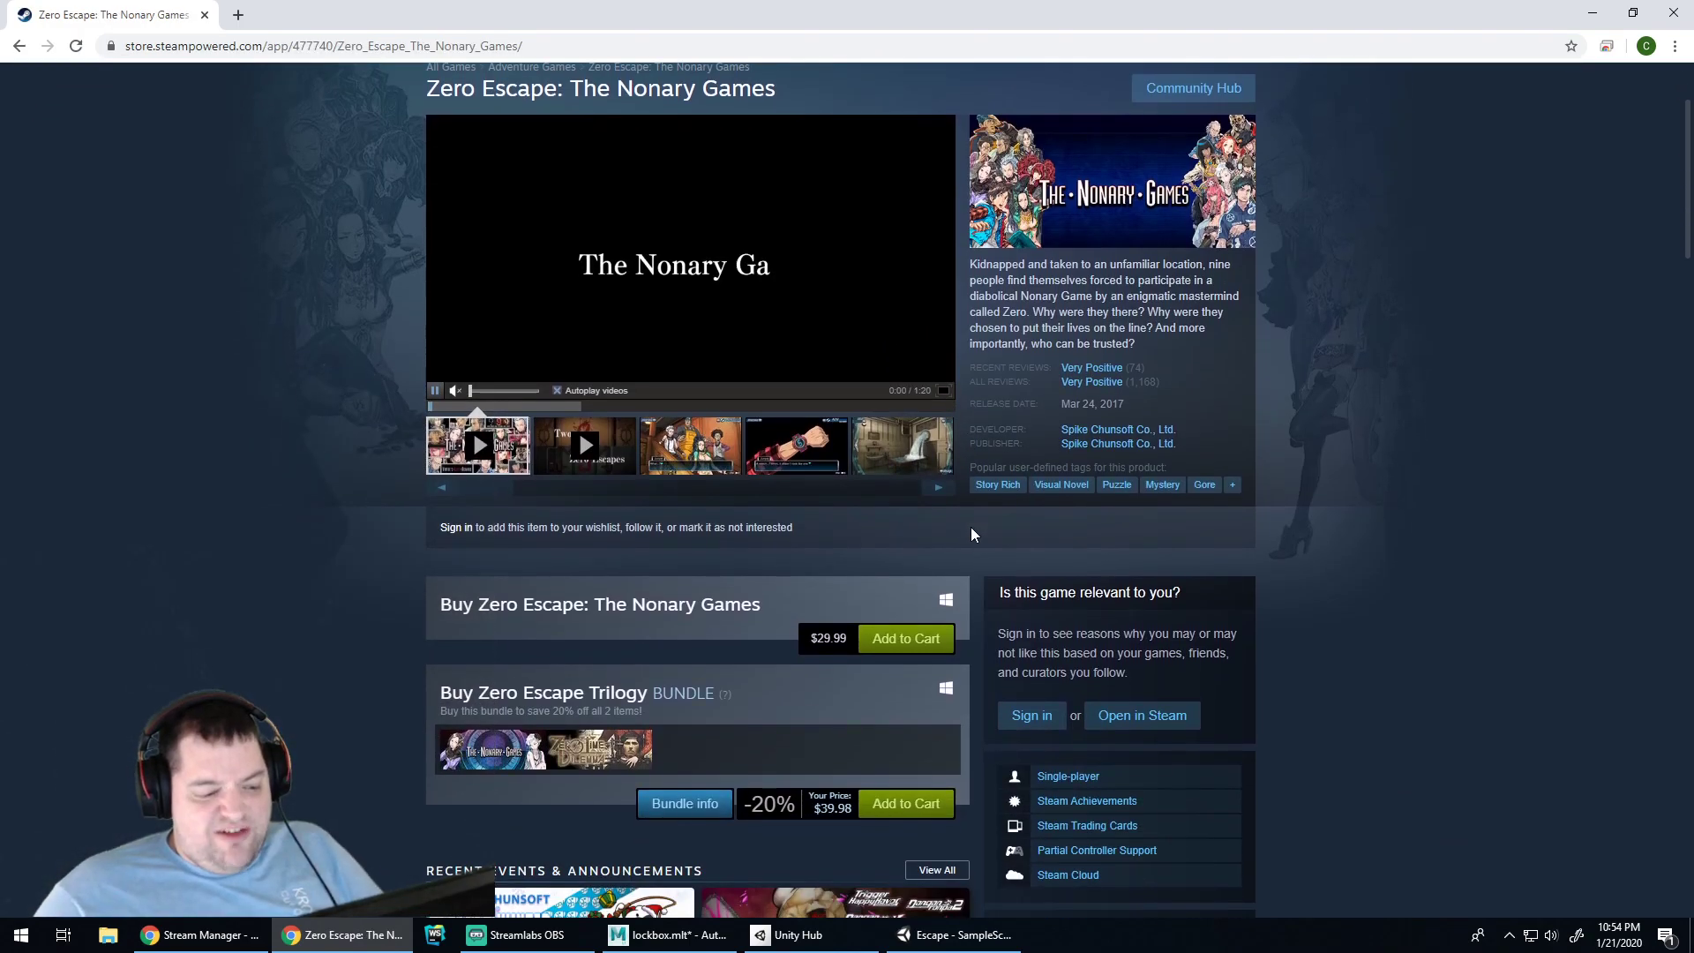
pyautogui.scroll(1, 971, 527)
pyautogui.scroll(1, 967, 493)
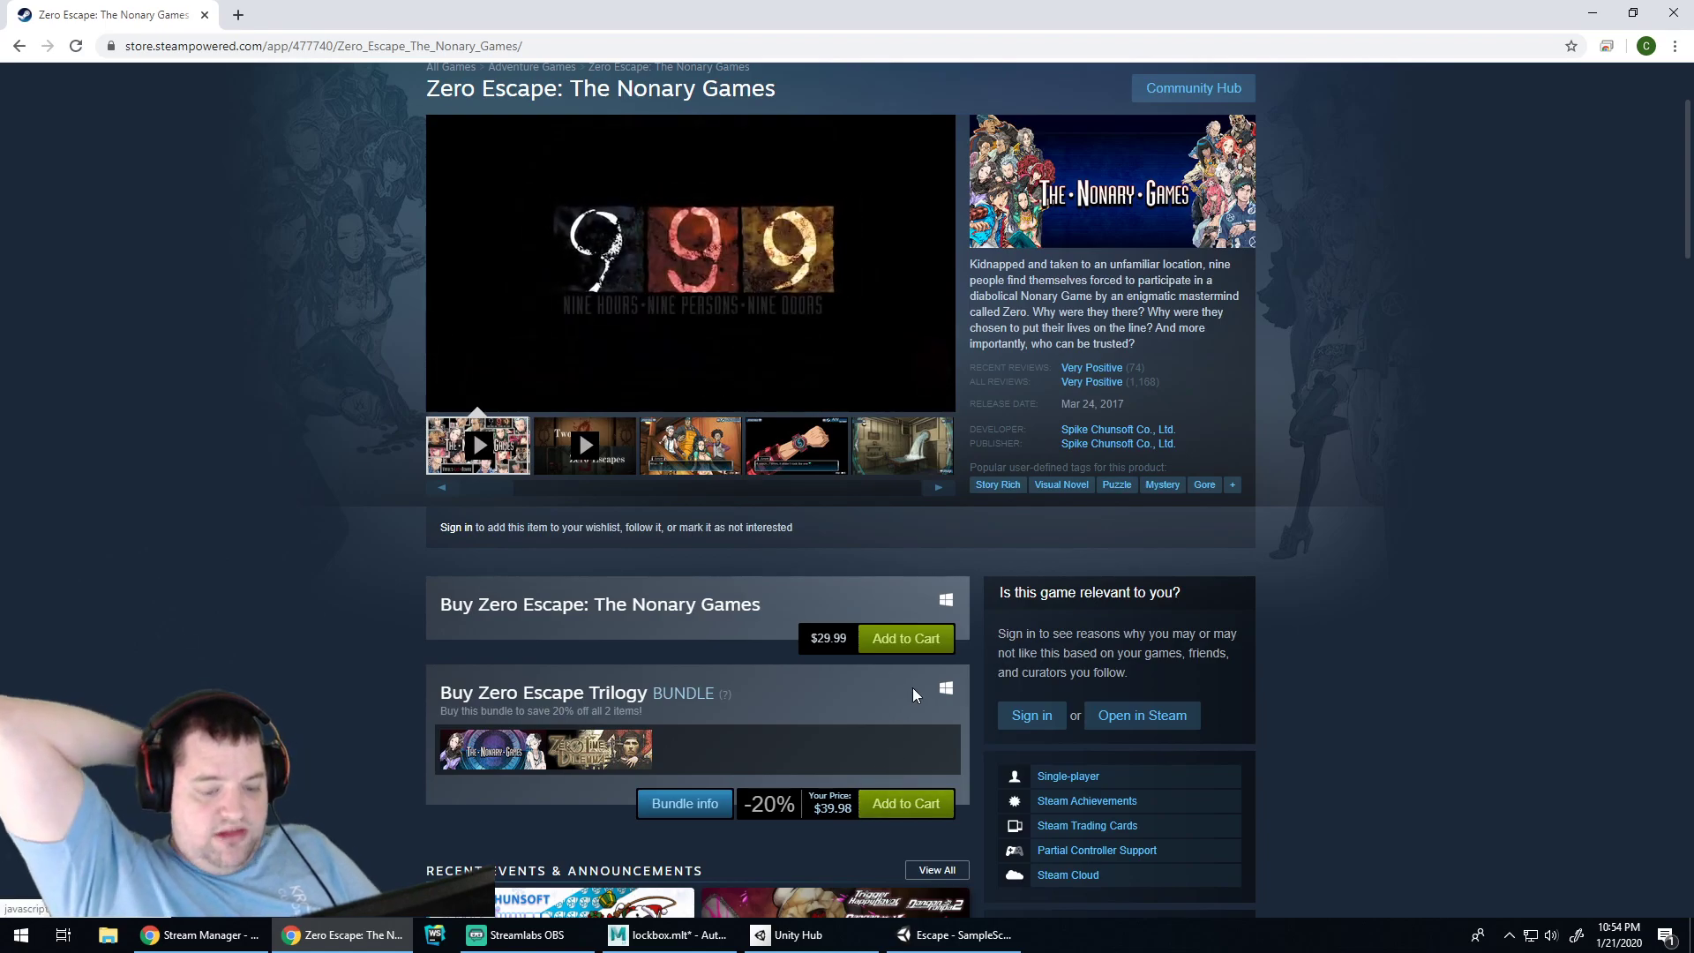
pyautogui.scroll(2, 996, 599)
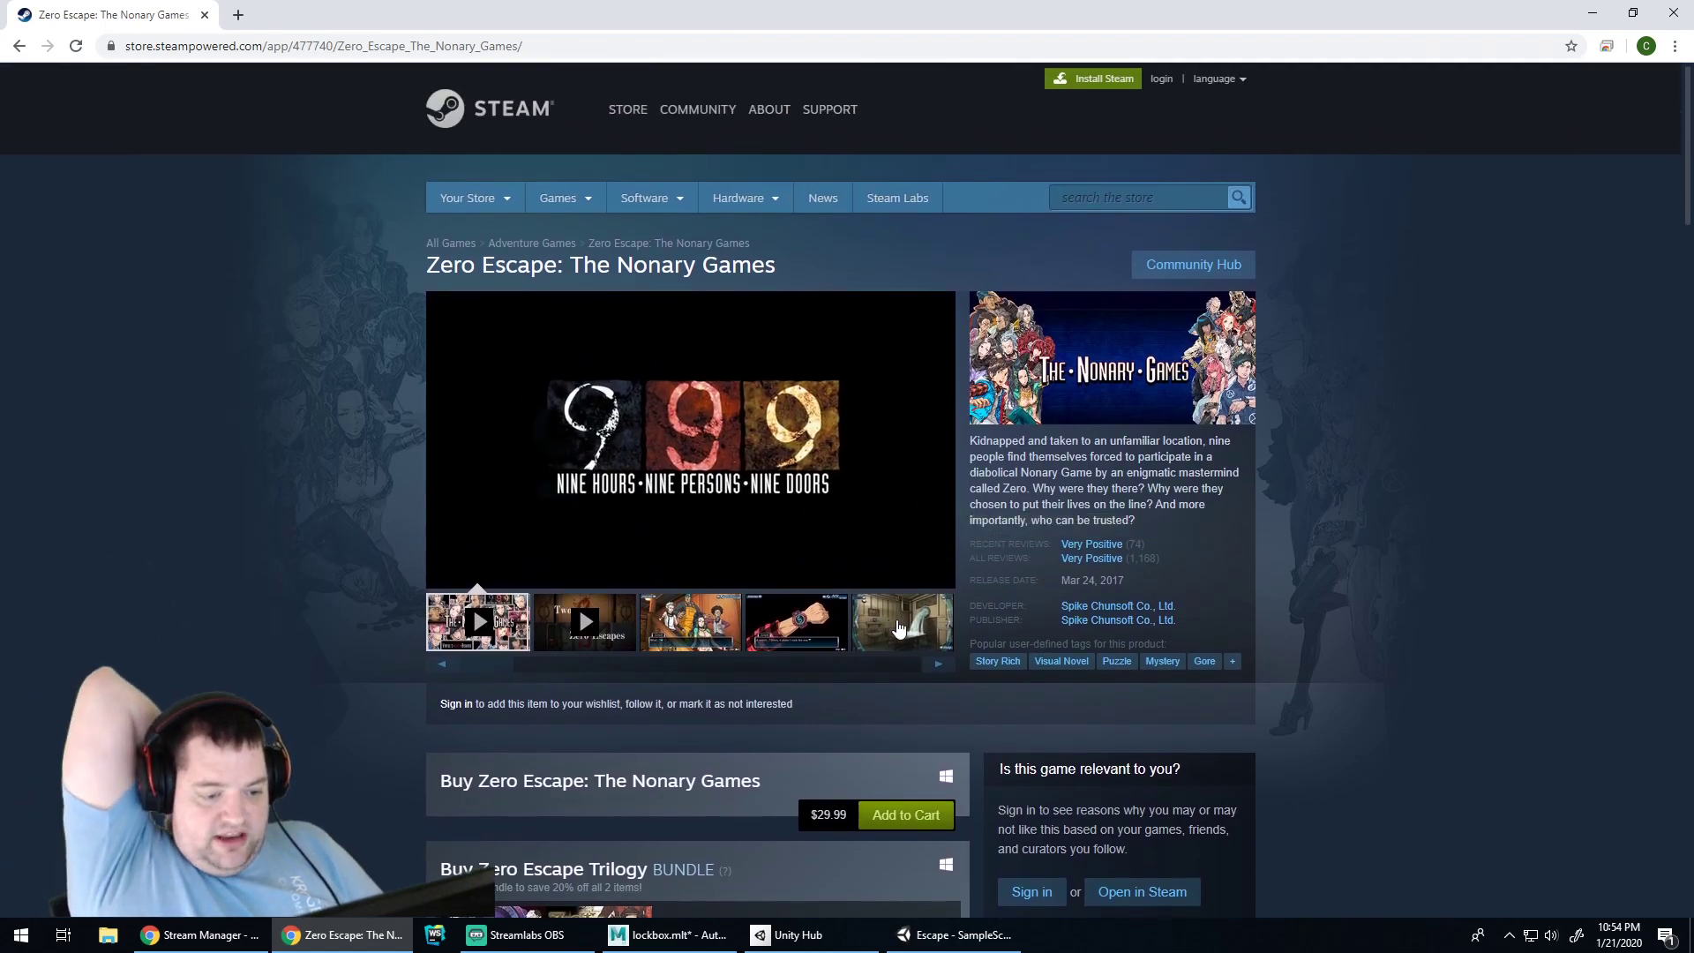
pyautogui.click(910, 629)
pyautogui.click(936, 666)
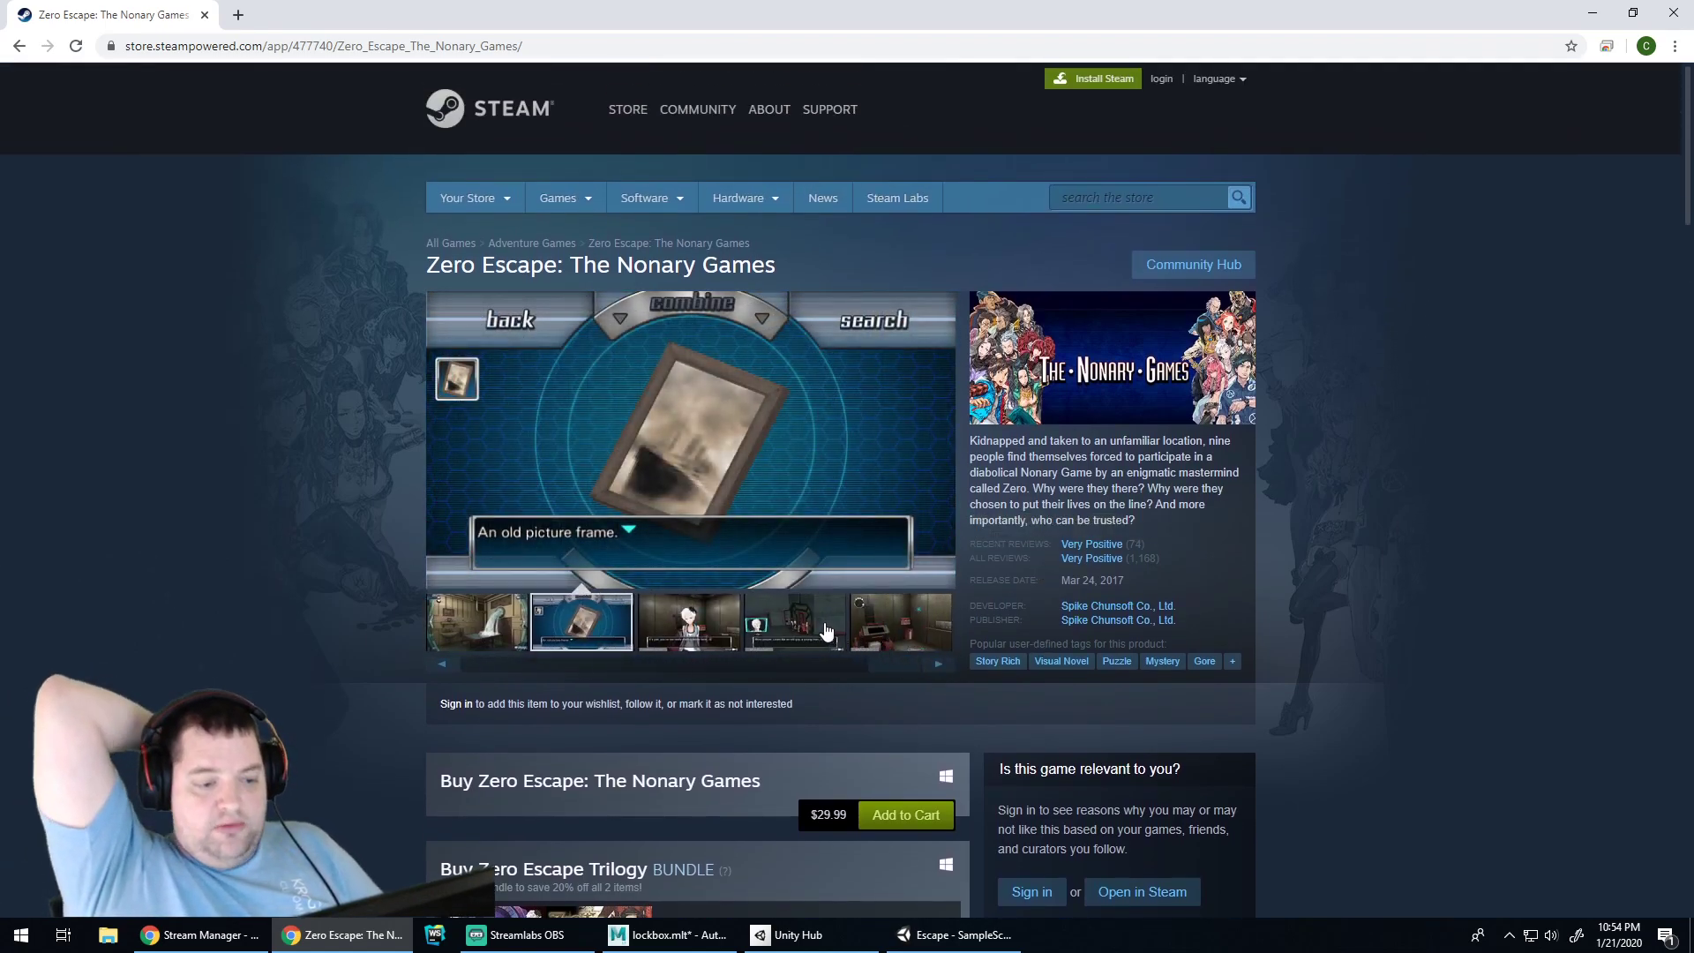
pyautogui.click(830, 634)
pyautogui.click(889, 634)
pyautogui.click(813, 624)
pyautogui.click(700, 620)
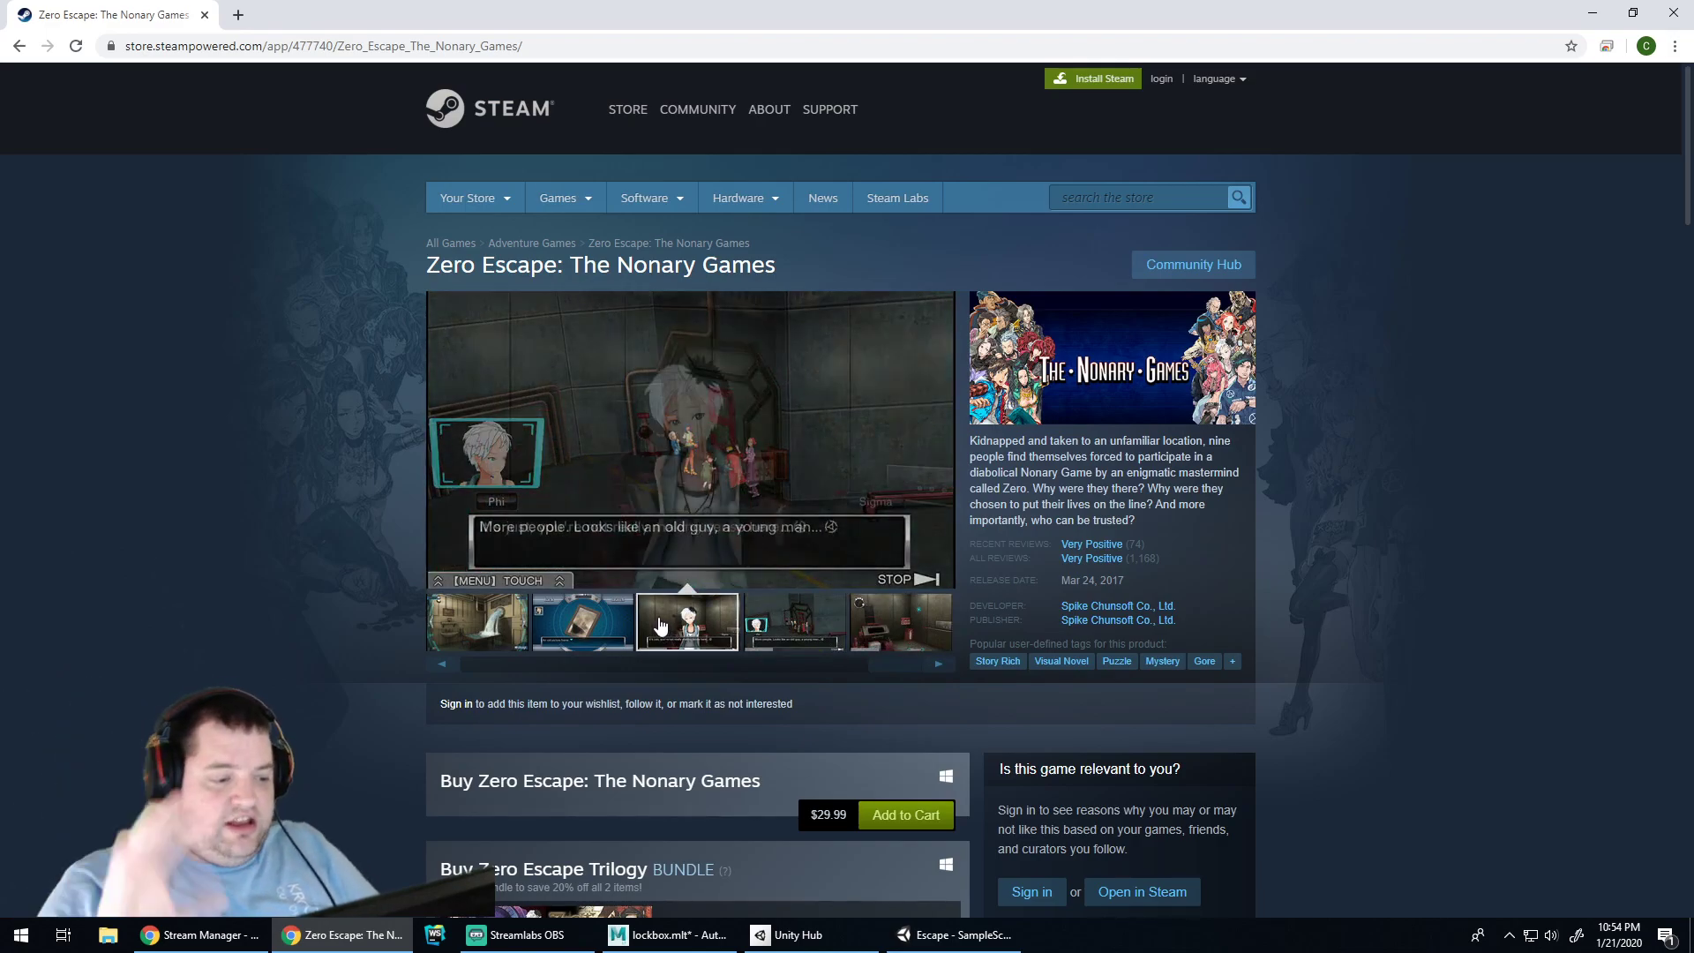
pyautogui.click(617, 629)
pyautogui.scroll(-2, 607, 565)
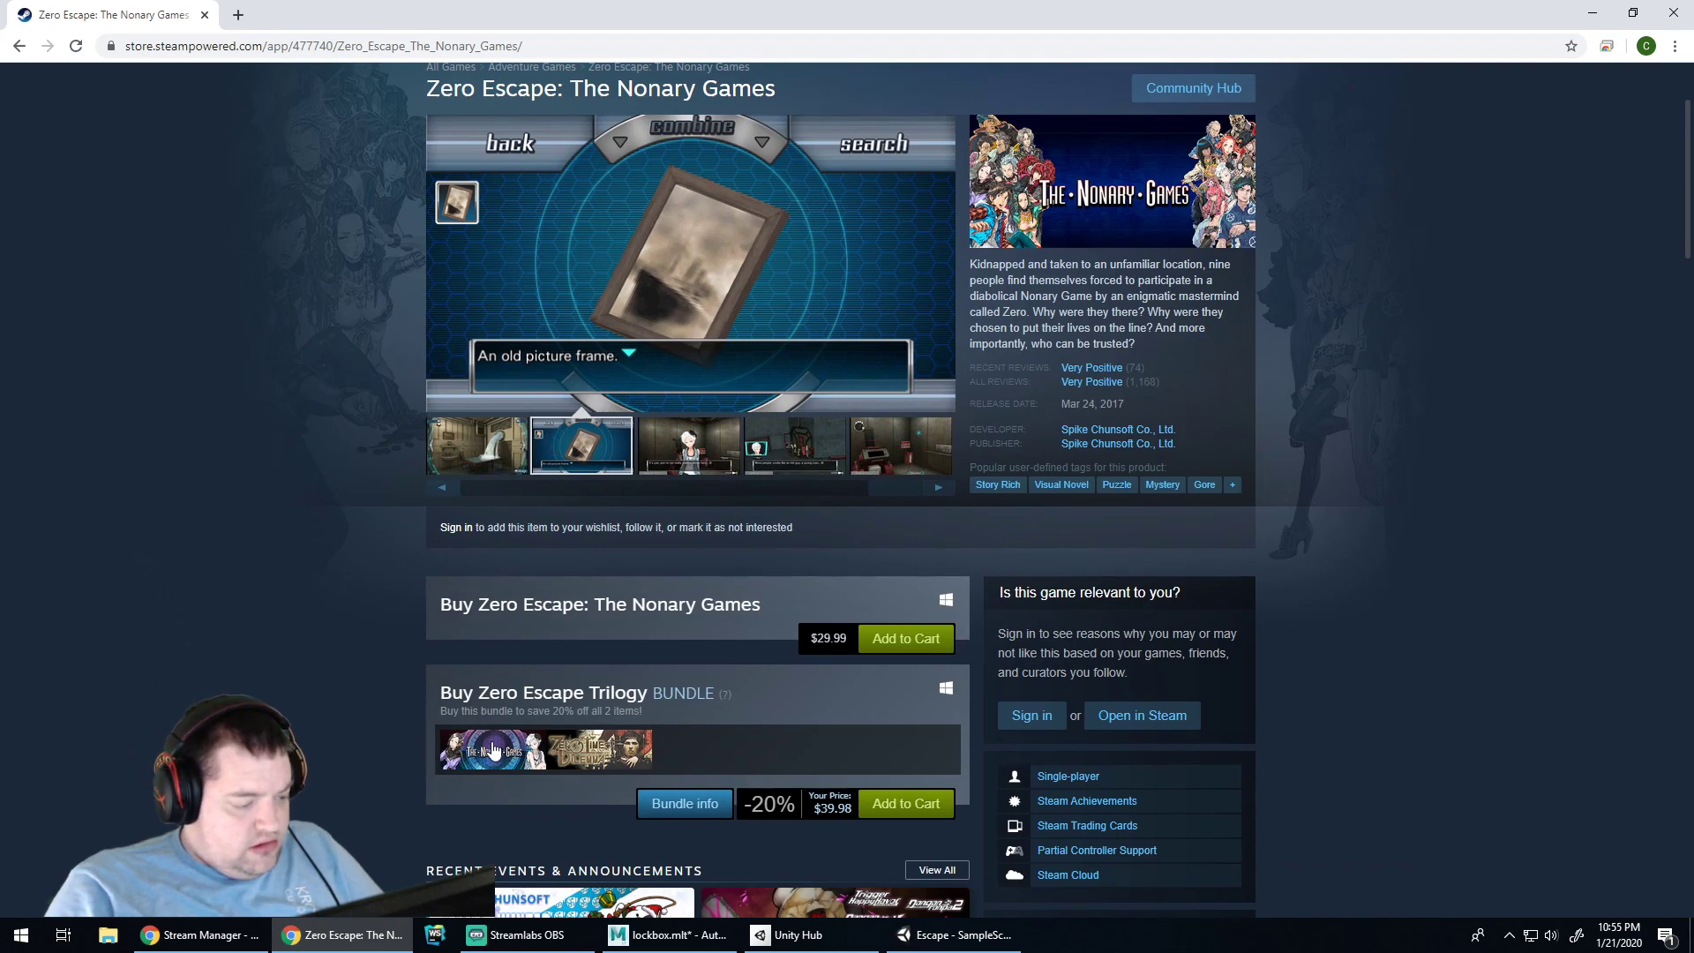
pyautogui.scroll(1, 701, 389)
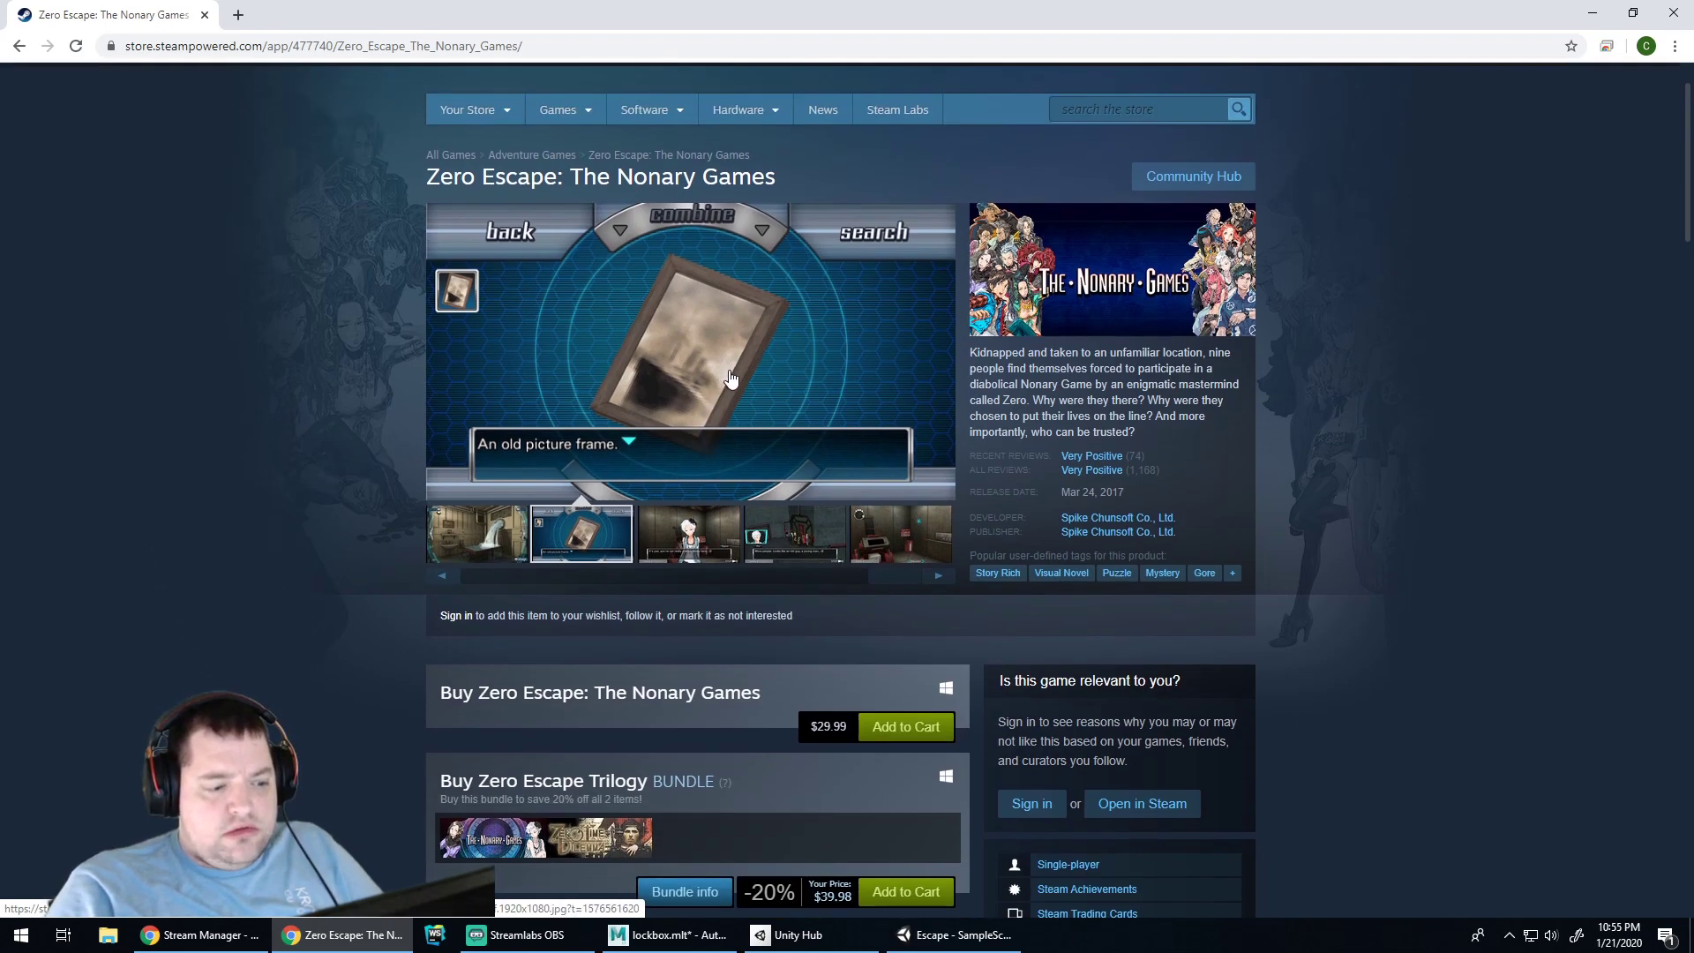
pyautogui.click(519, 836)
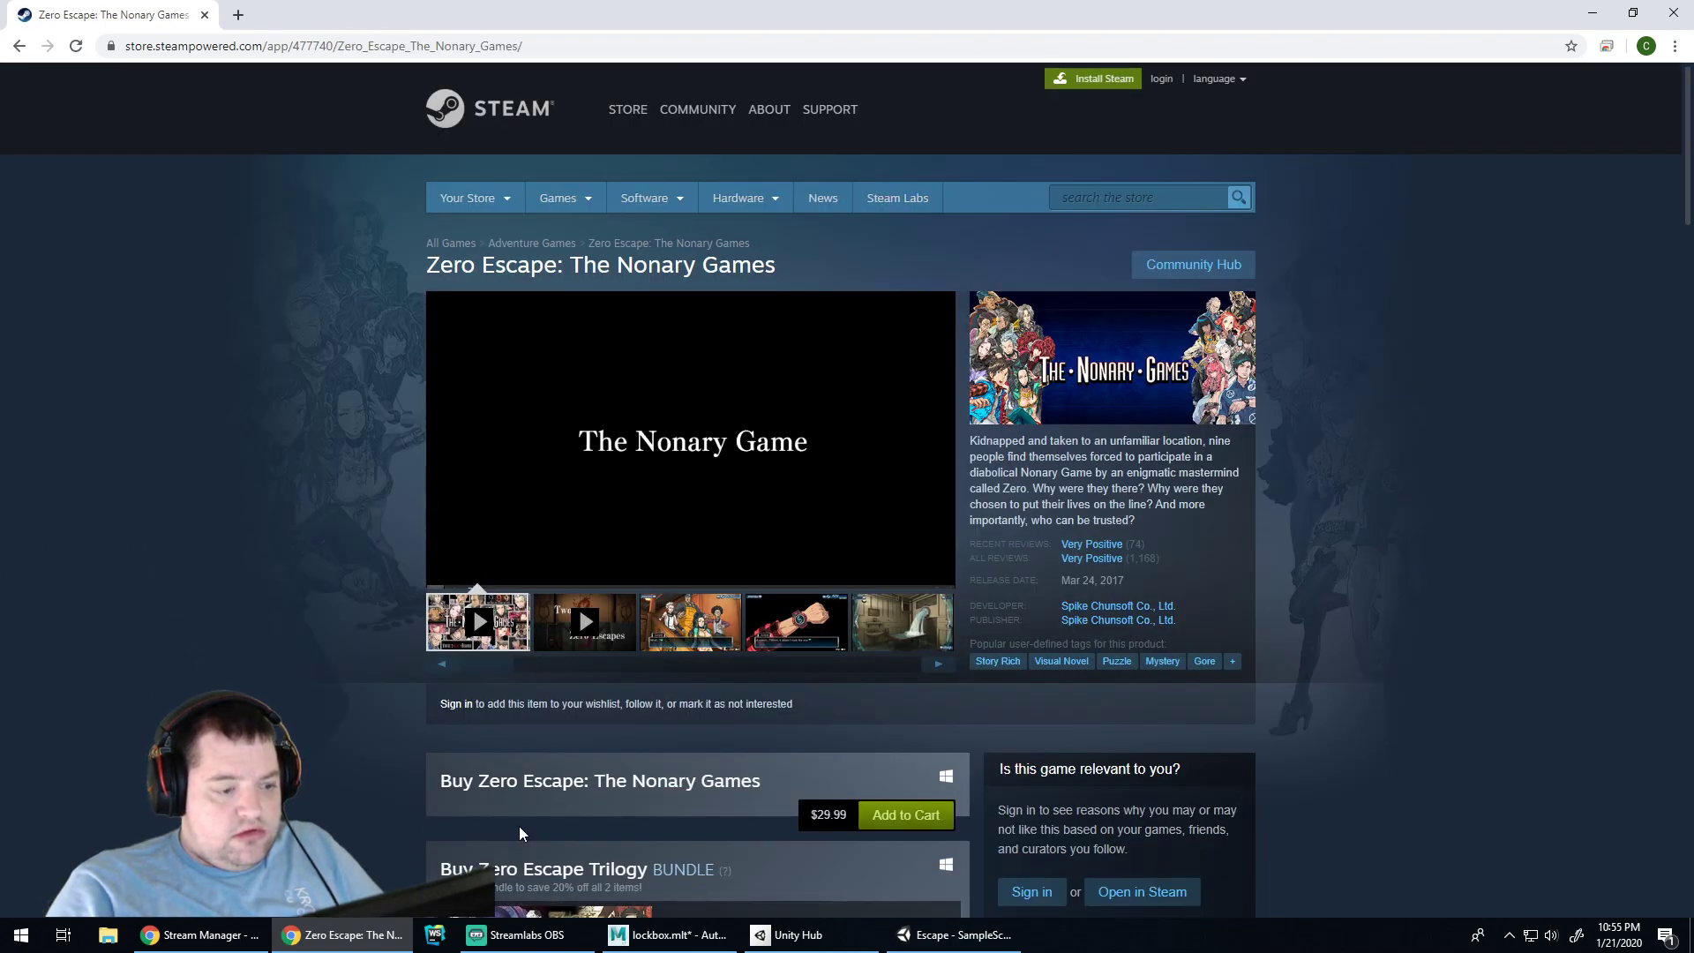
# Flip among the flooding-room, picture-frame and Sigma character screenshots
pyautogui.scroll(-3, 756, 596)
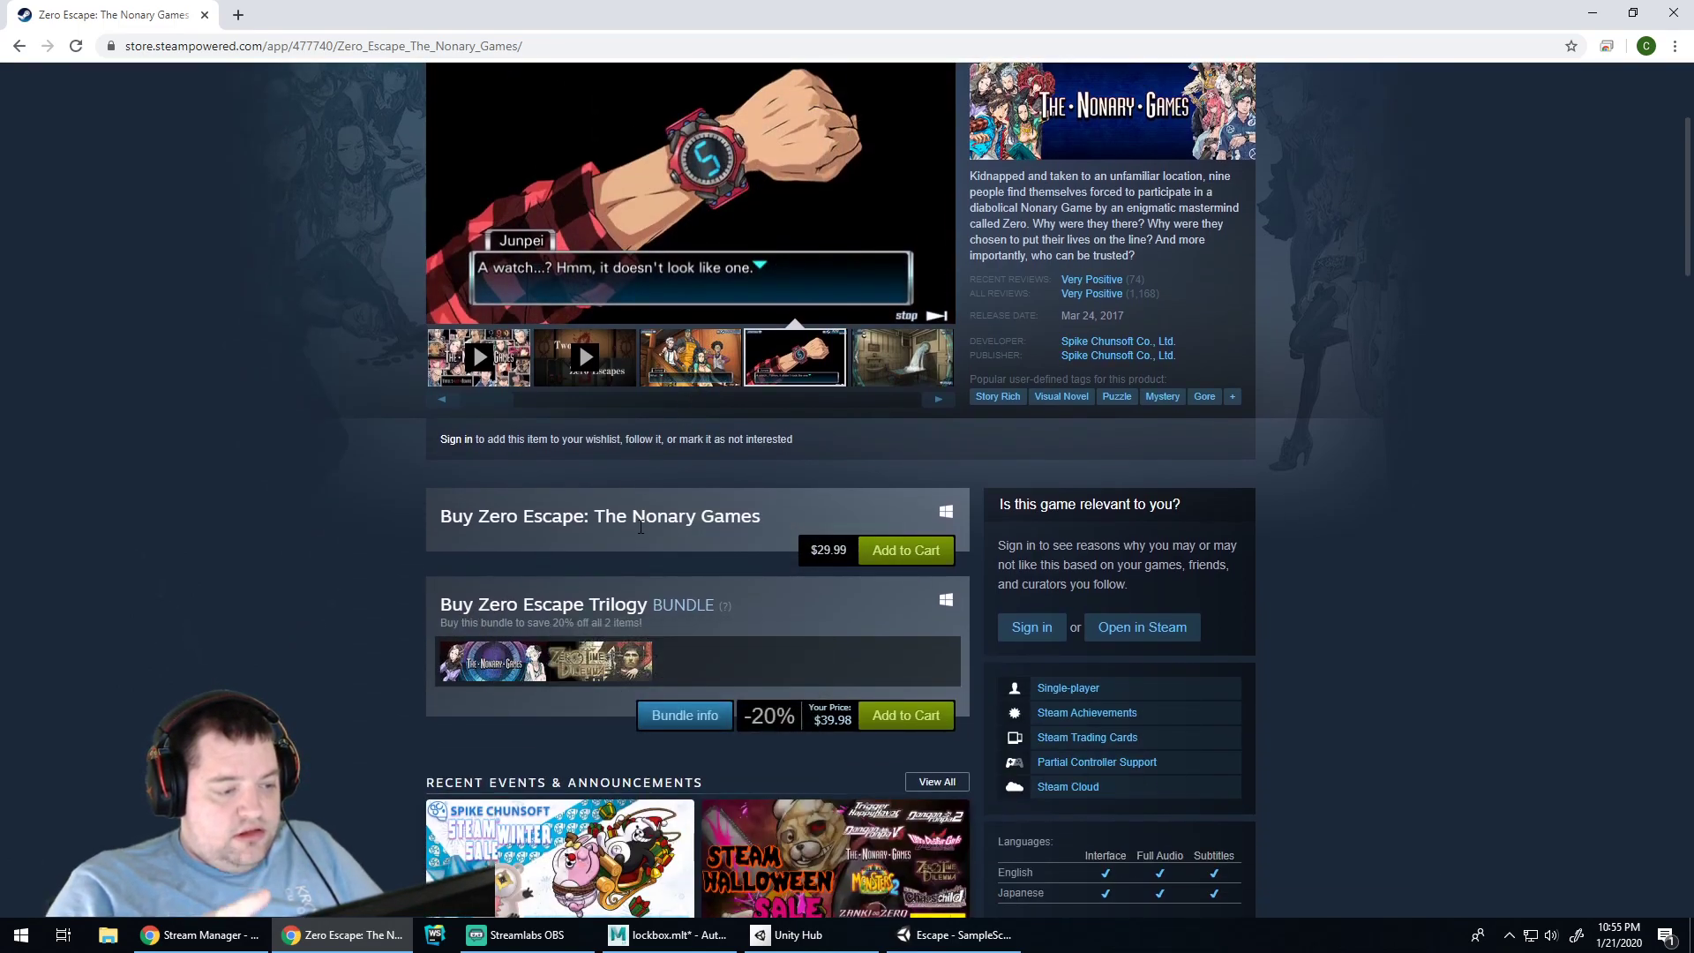
pyautogui.click(923, 362)
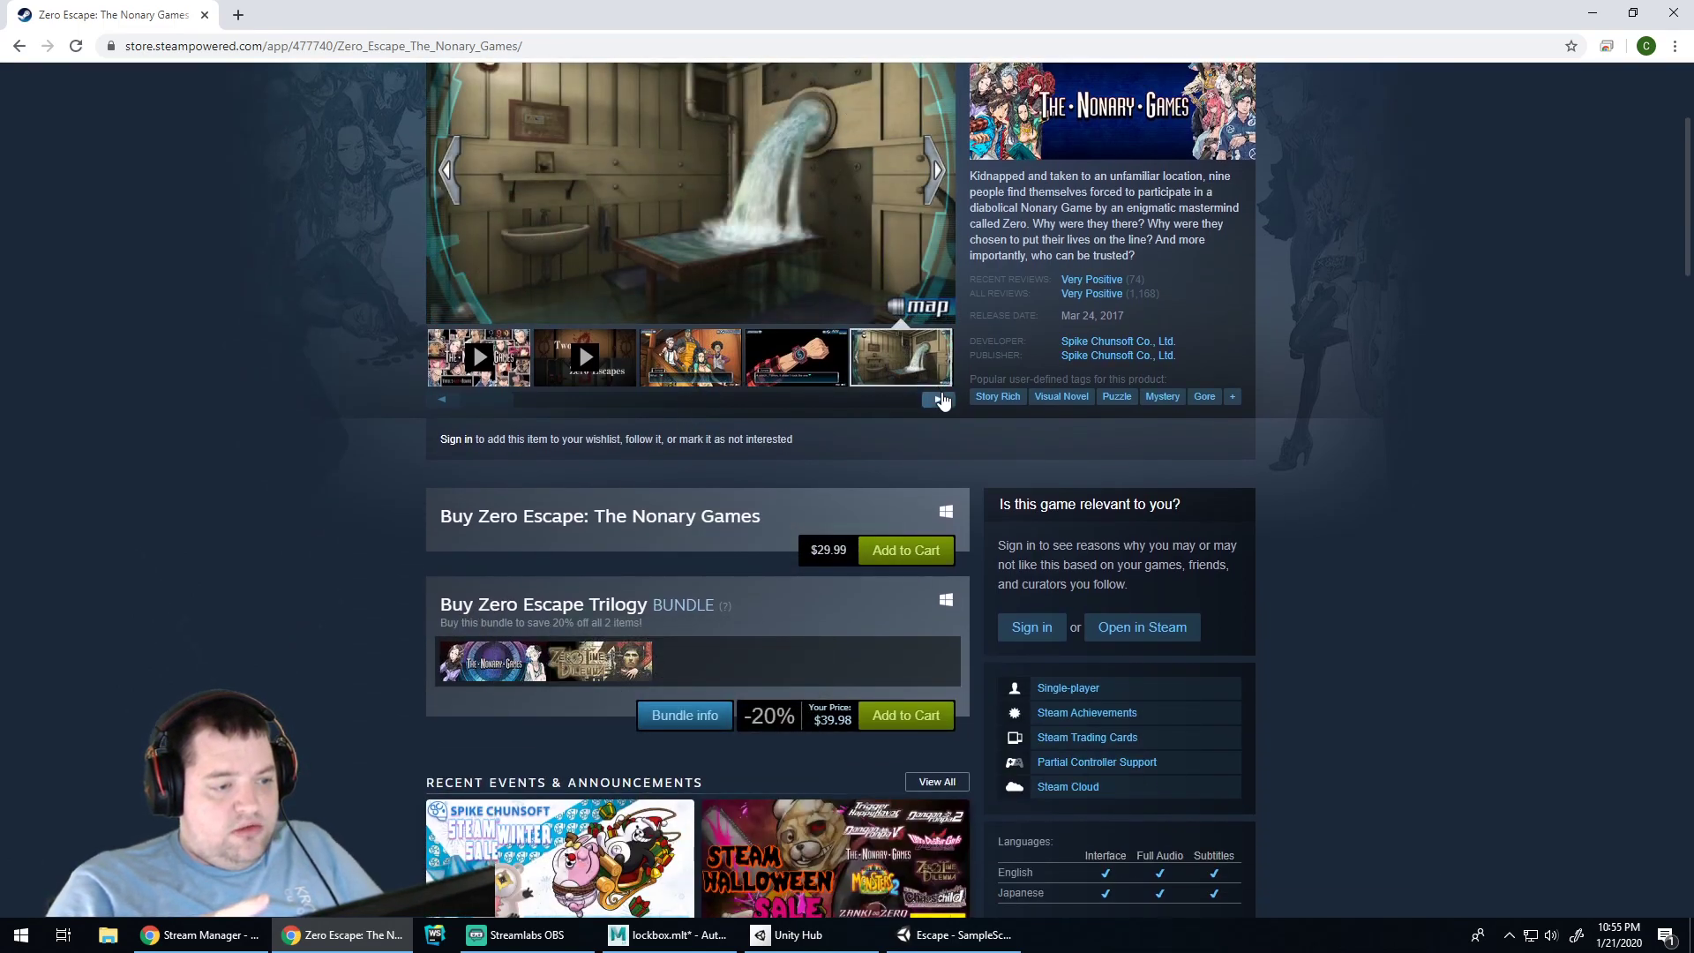
pyautogui.click(940, 399)
pyautogui.click(706, 369)
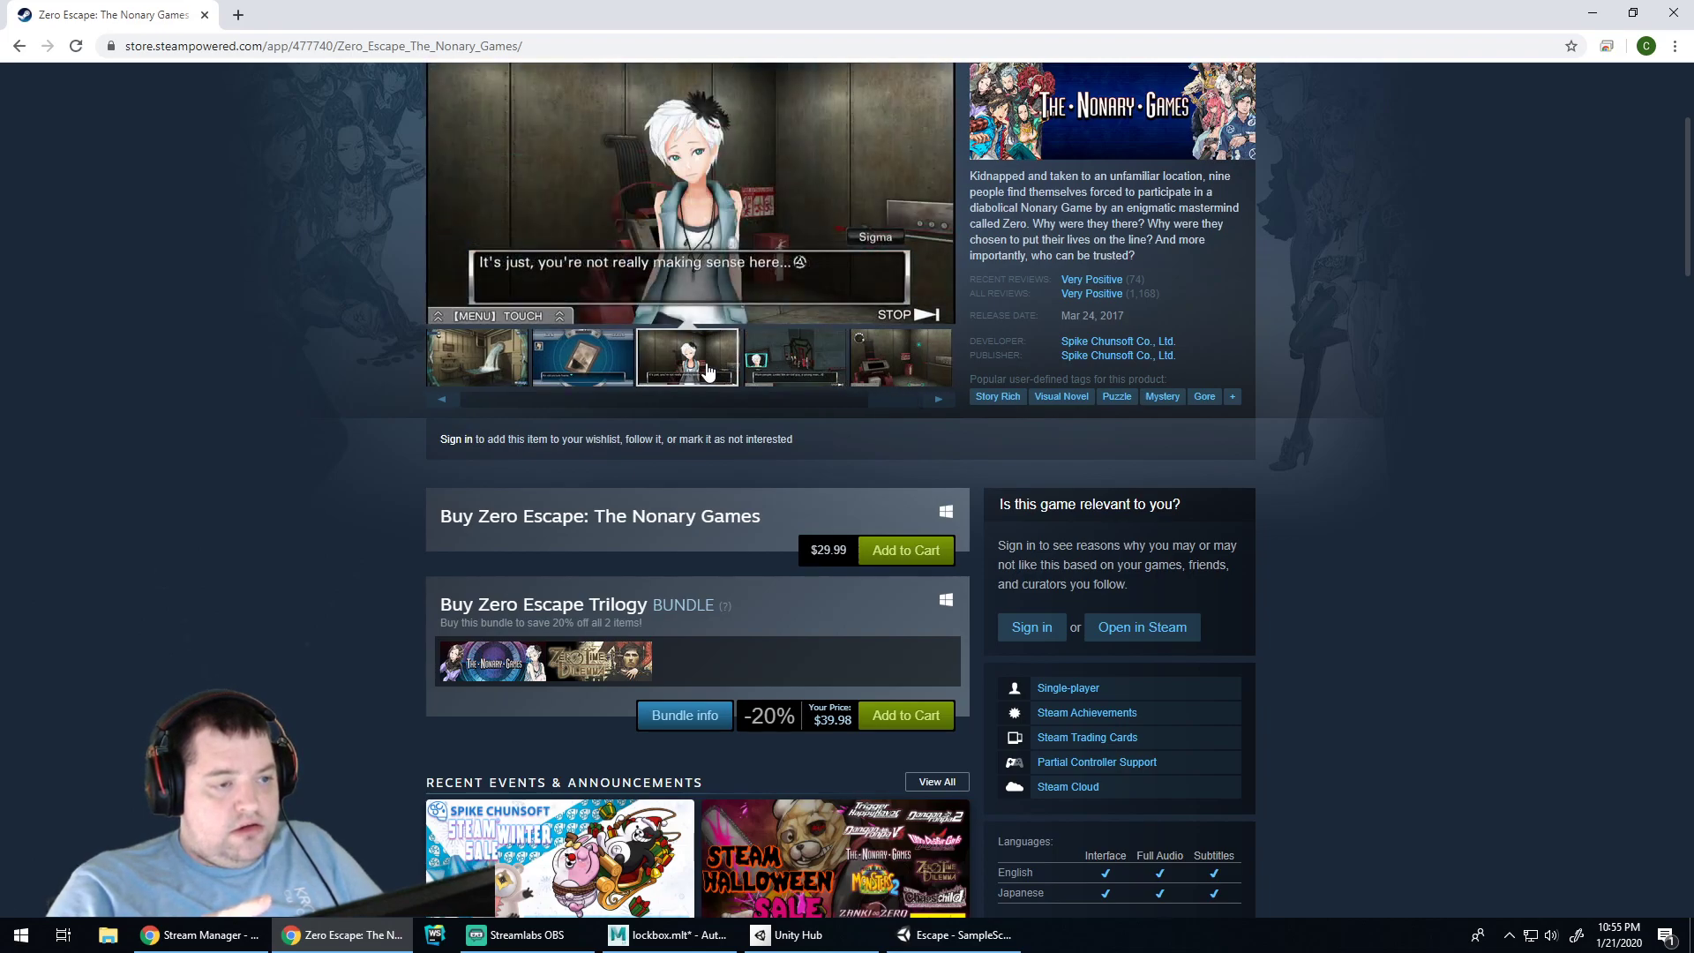
pyautogui.scroll(3, 763, 427)
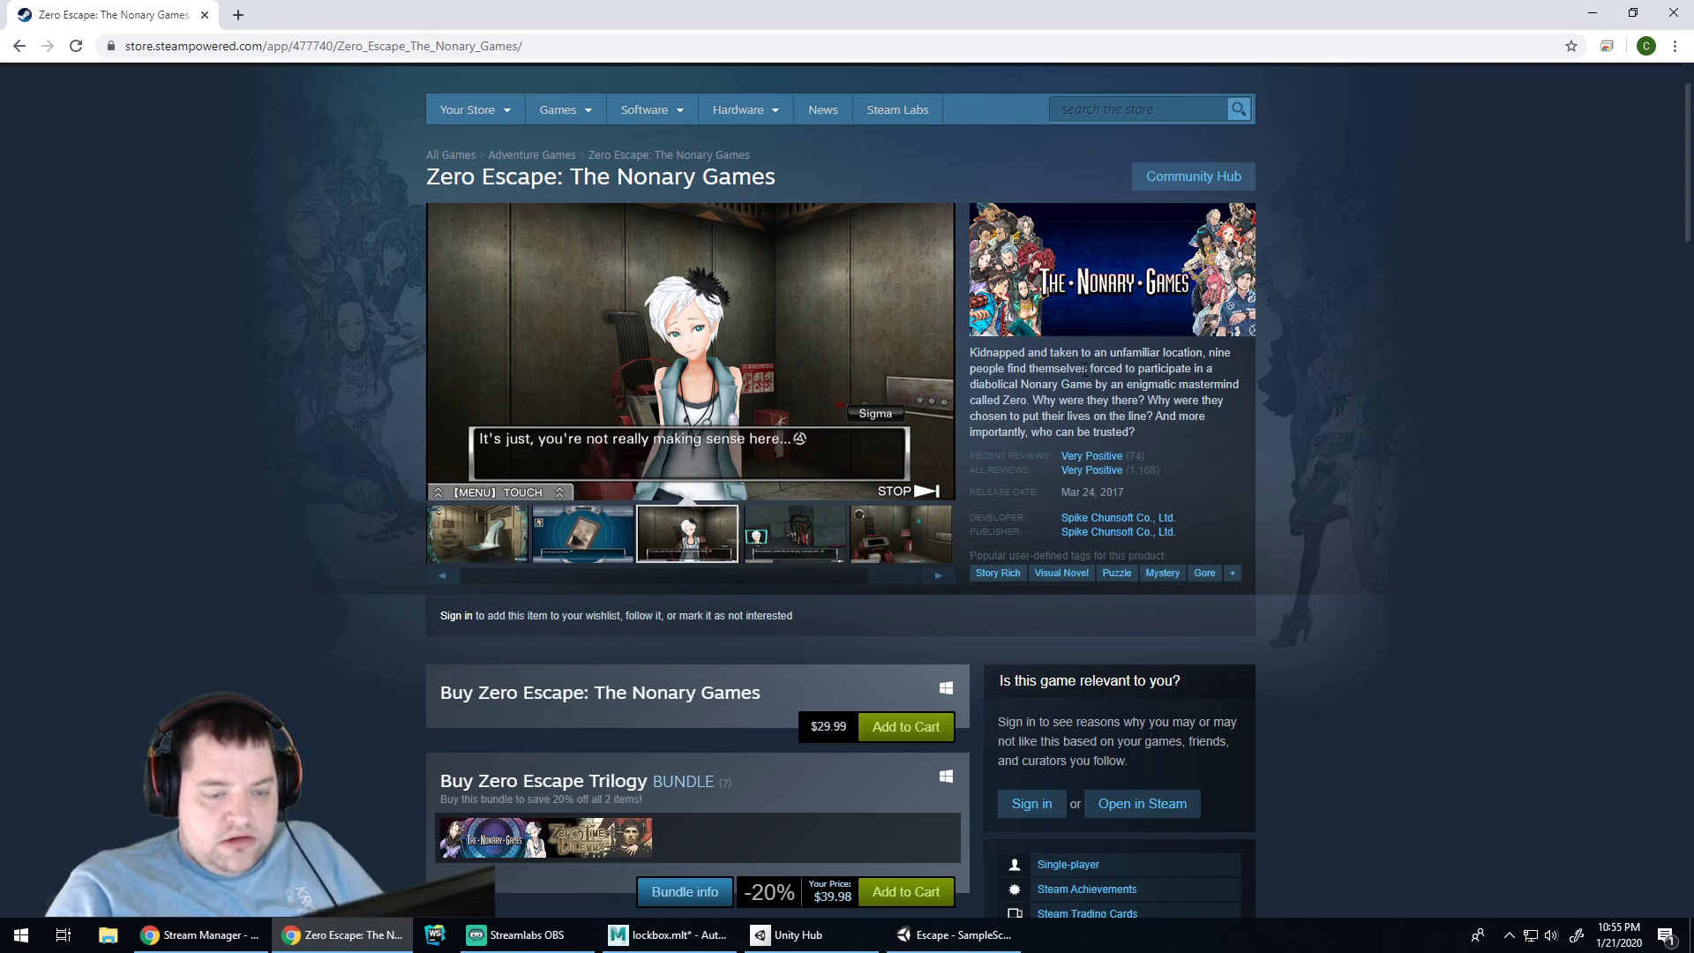
pyautogui.click(805, 534)
pyautogui.click(685, 556)
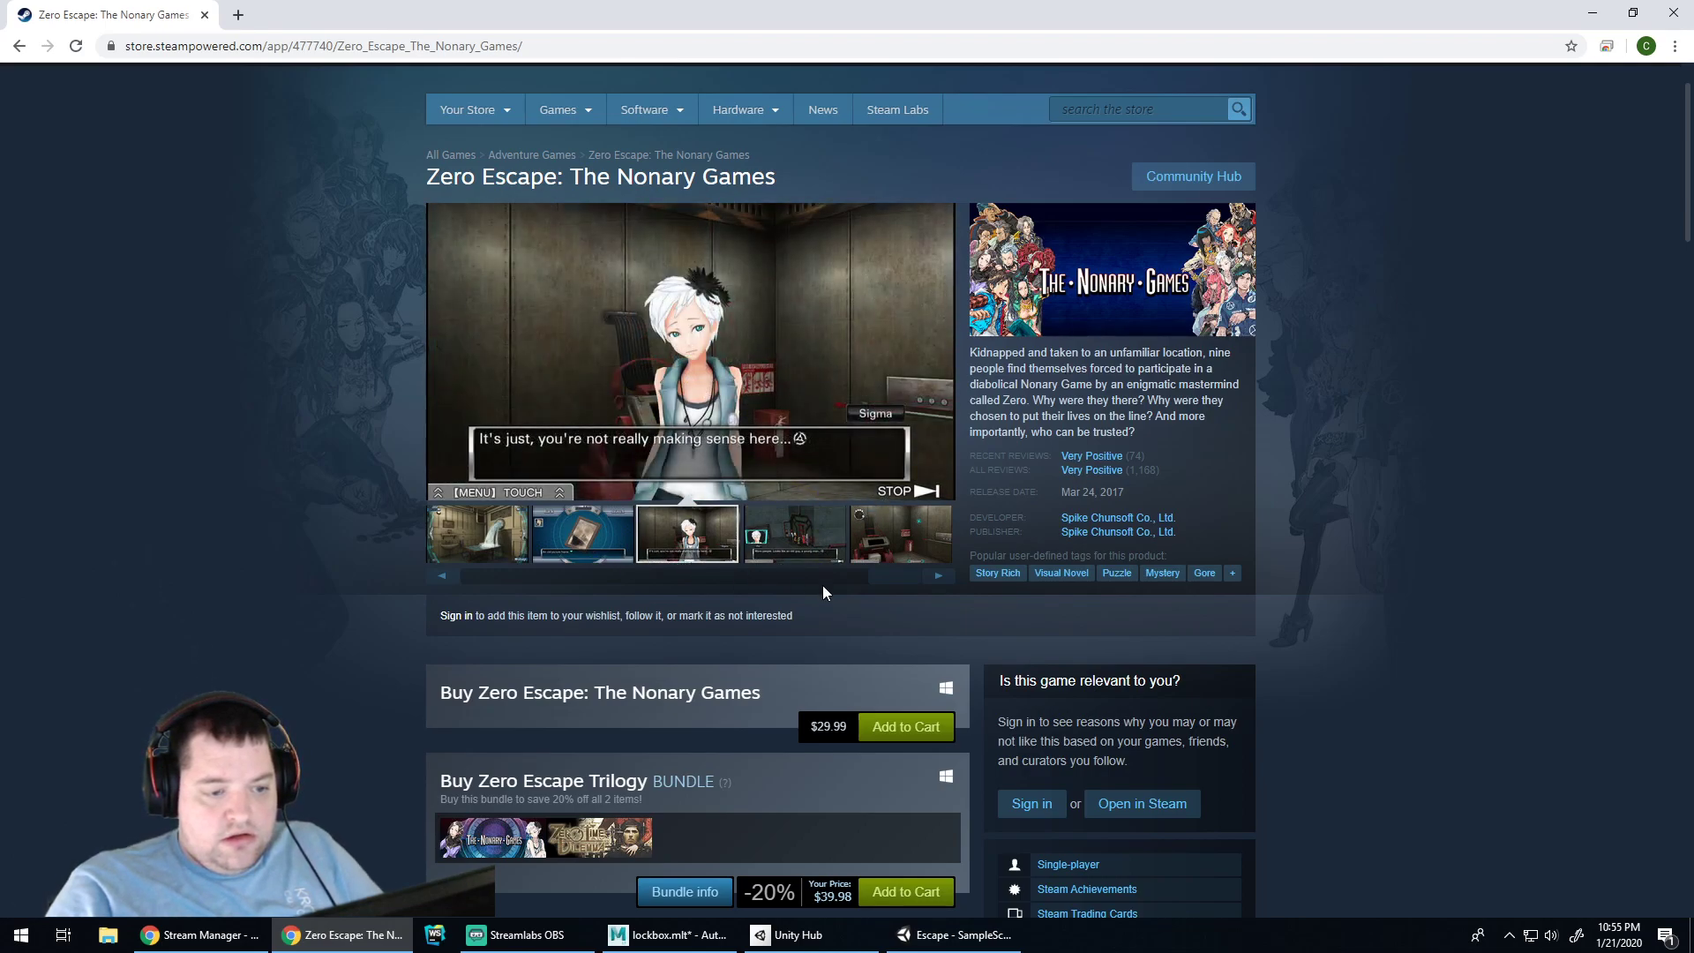
pyautogui.moveTo(893, 577); pyautogui.dragTo(460, 567)
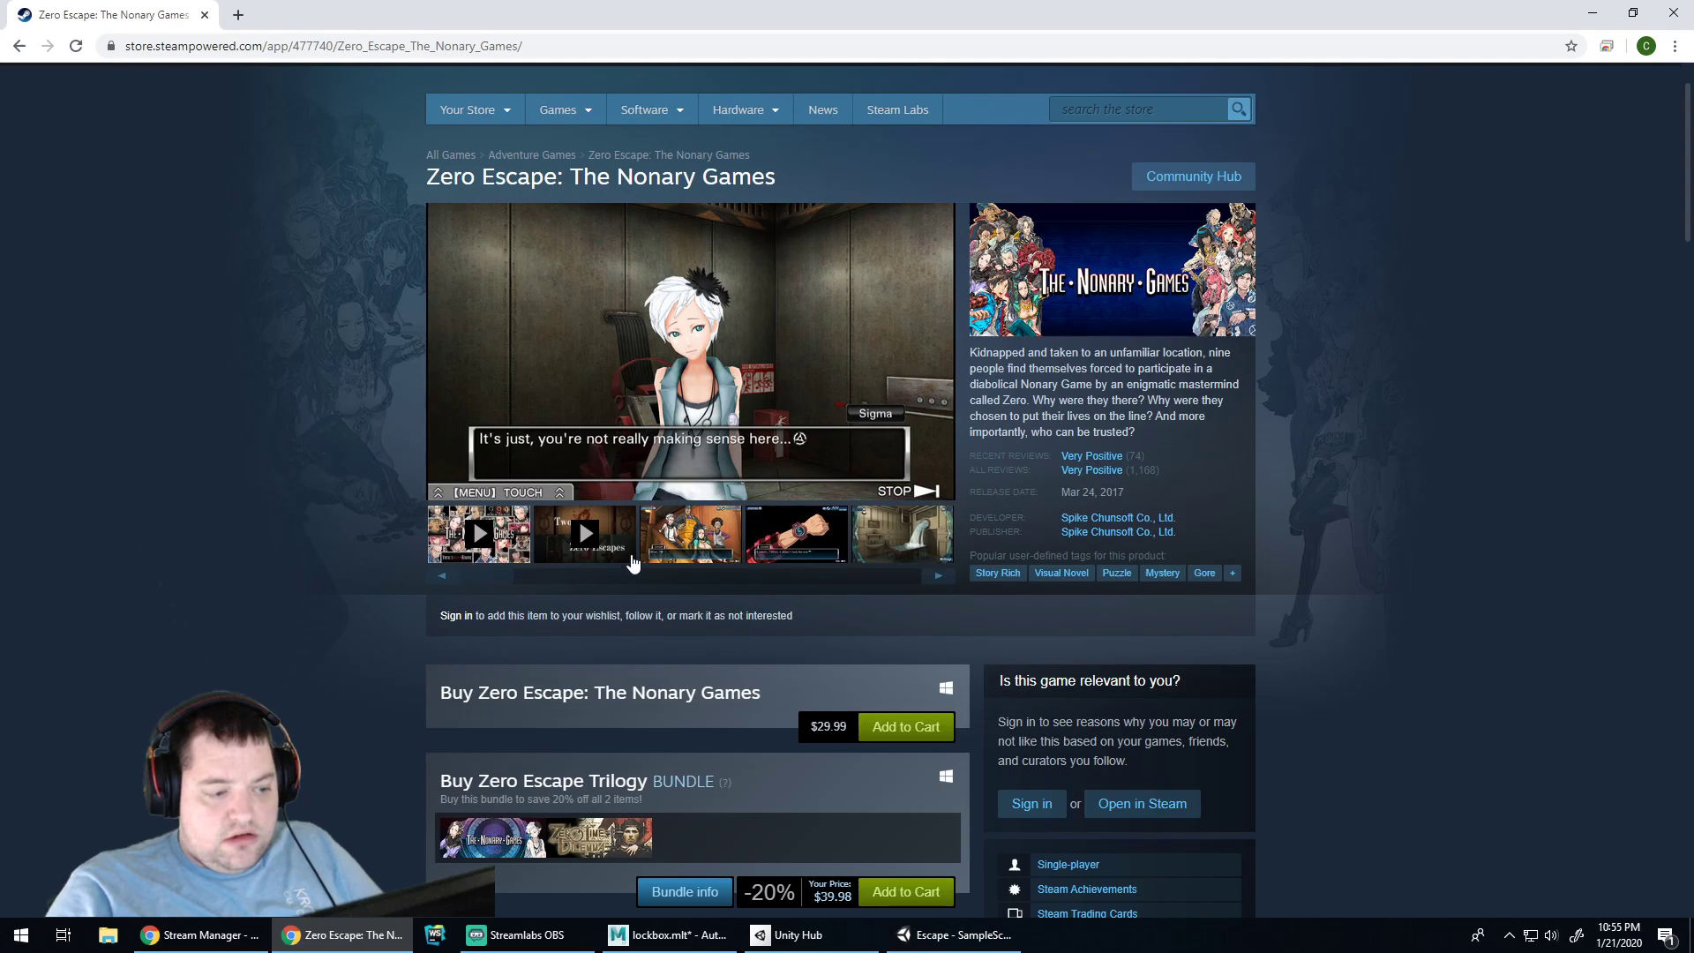
pyautogui.click(680, 535)
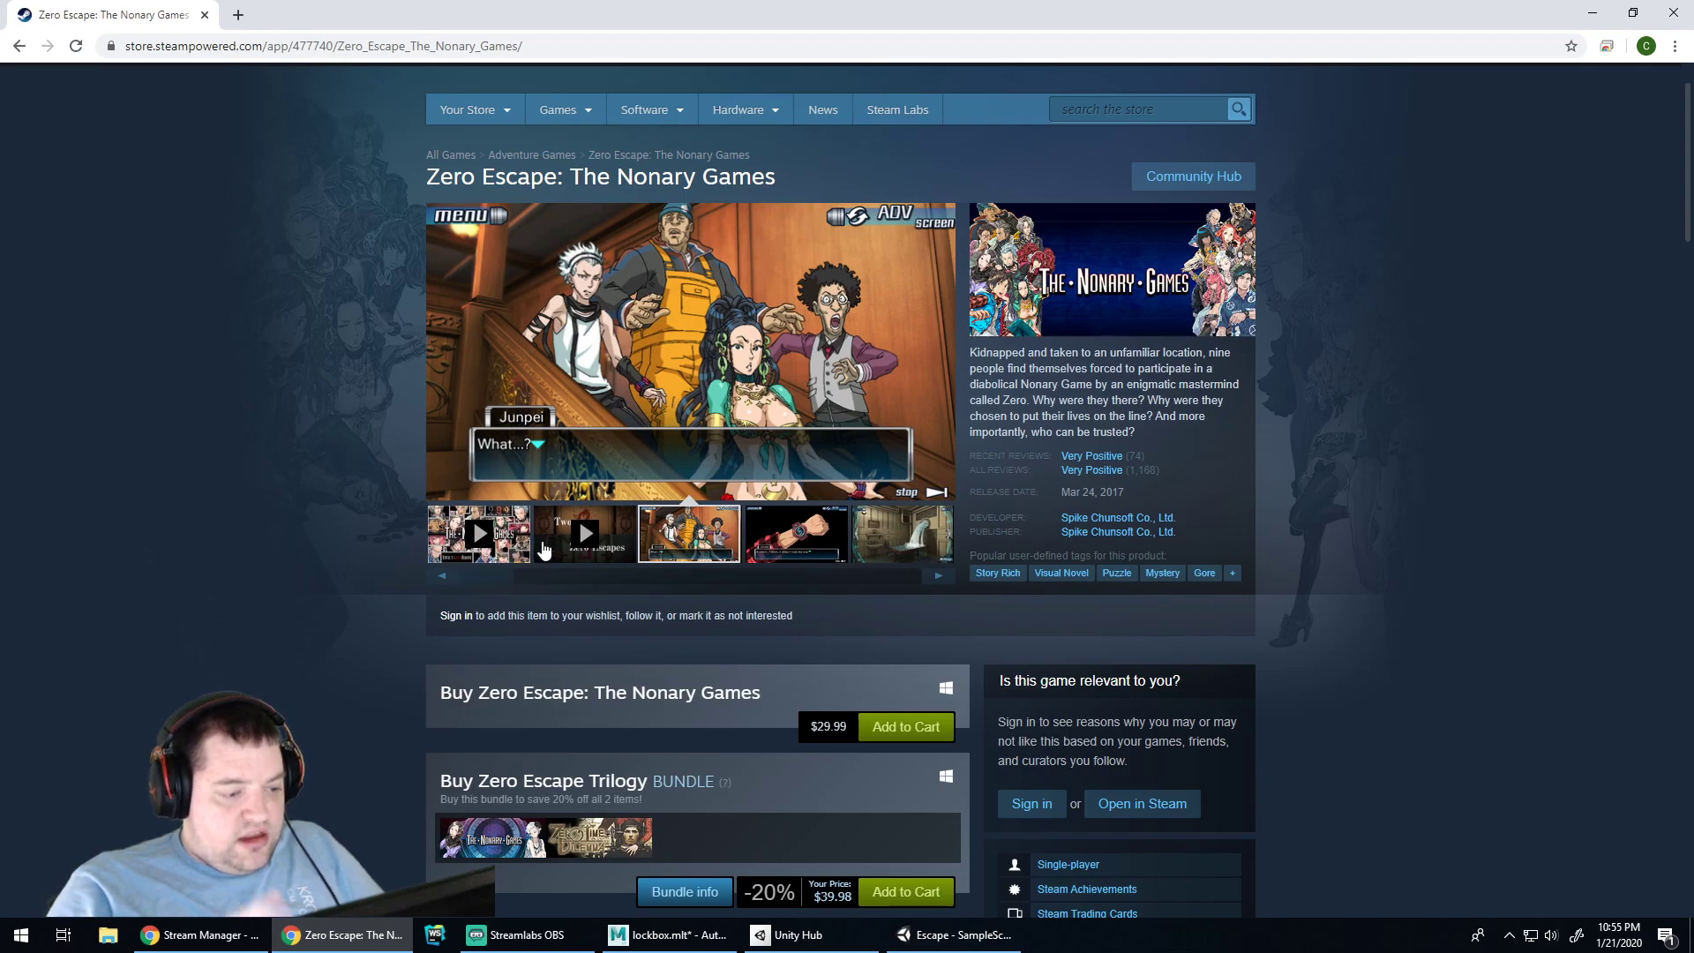
# Step through the wristwatch and Sigma screenshots, ending on the flooding-room scene
pyautogui.click(795, 536)
pyautogui.click(884, 541)
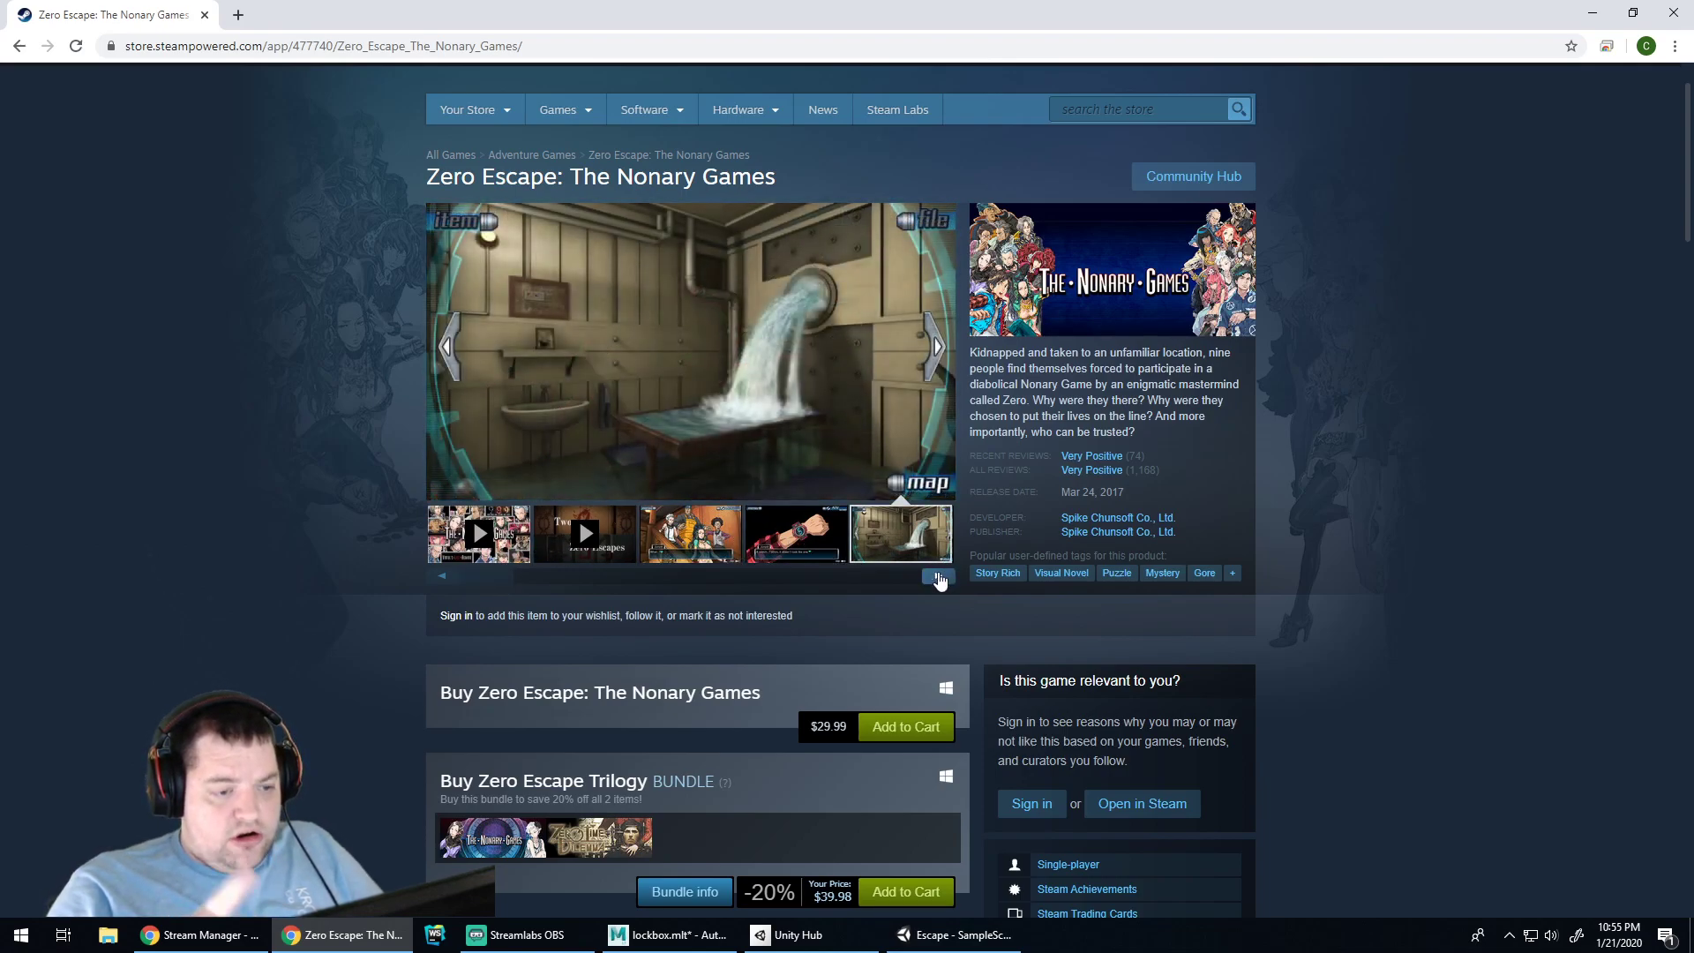
pyautogui.click(939, 578)
pyautogui.click(939, 578)
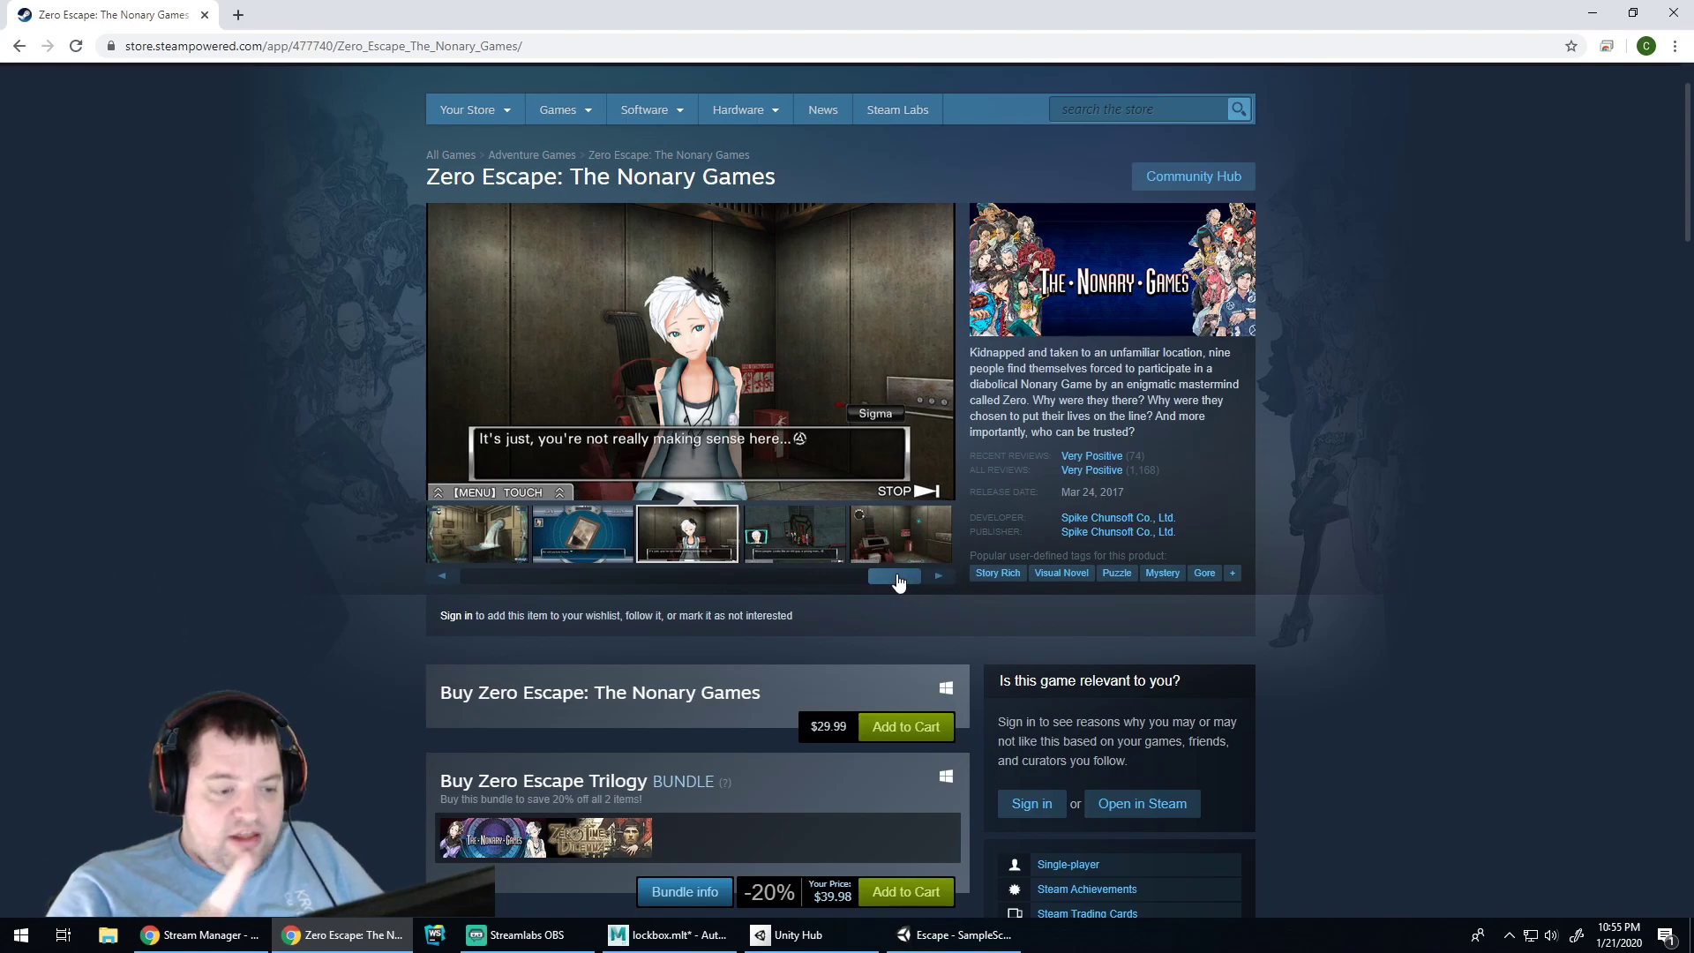
pyautogui.moveTo(896, 578); pyautogui.dragTo(912, 572)
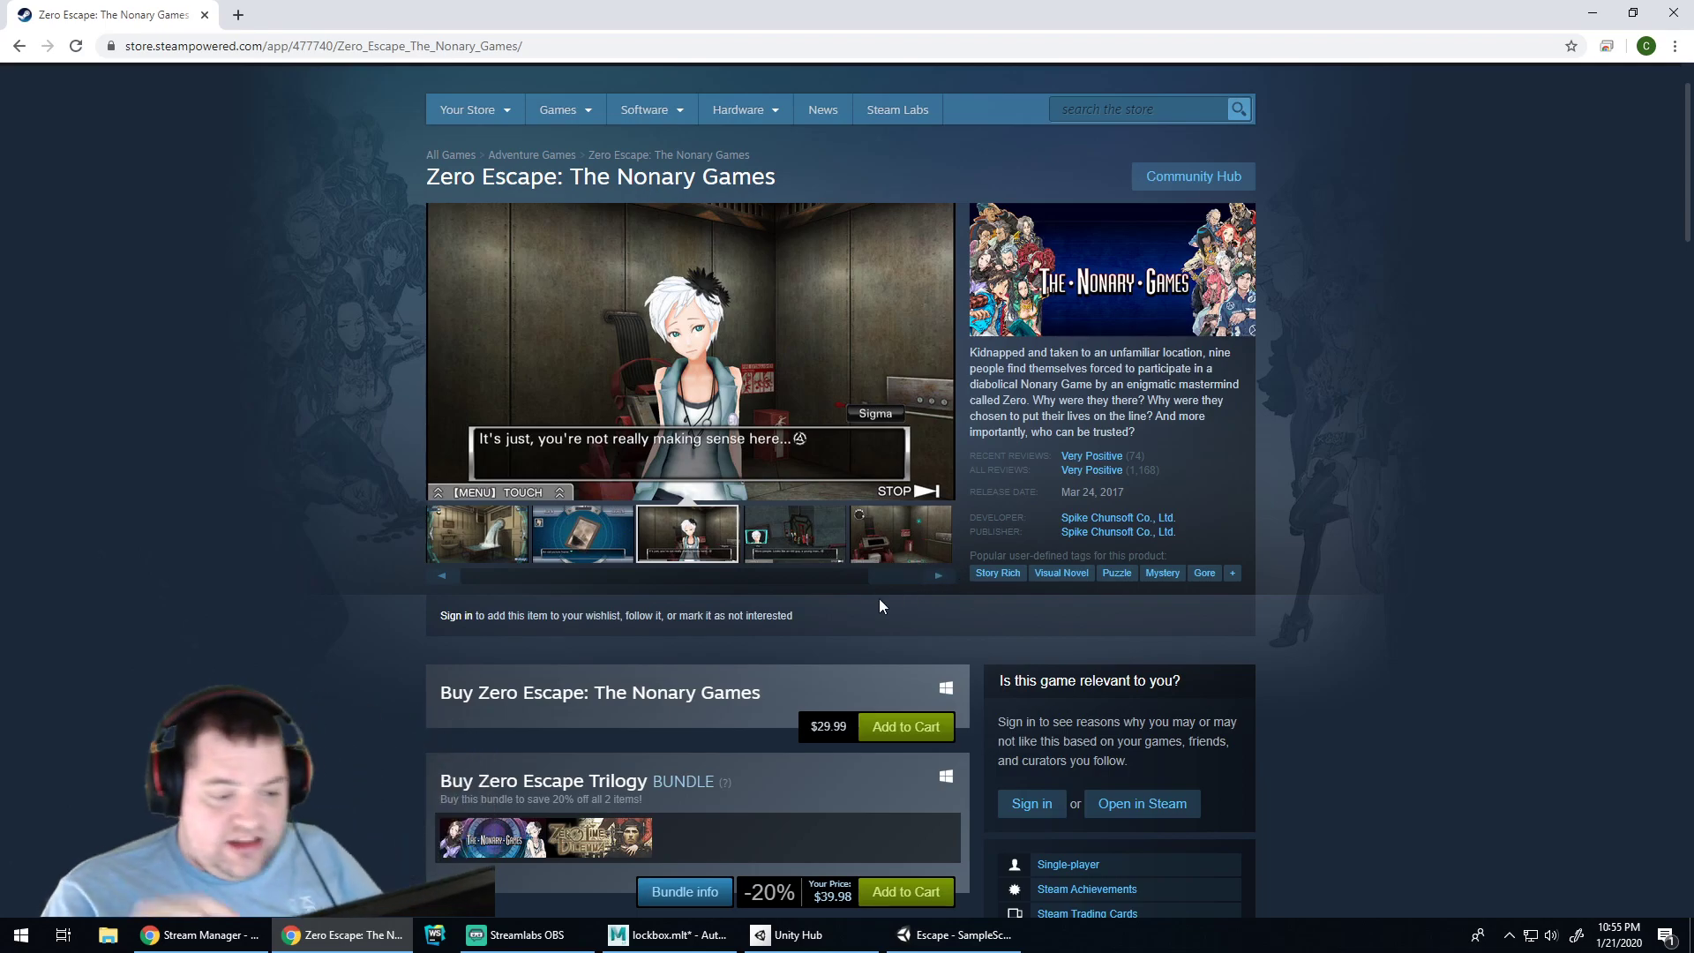
pyautogui.moveTo(896, 578); pyautogui.dragTo(463, 586)
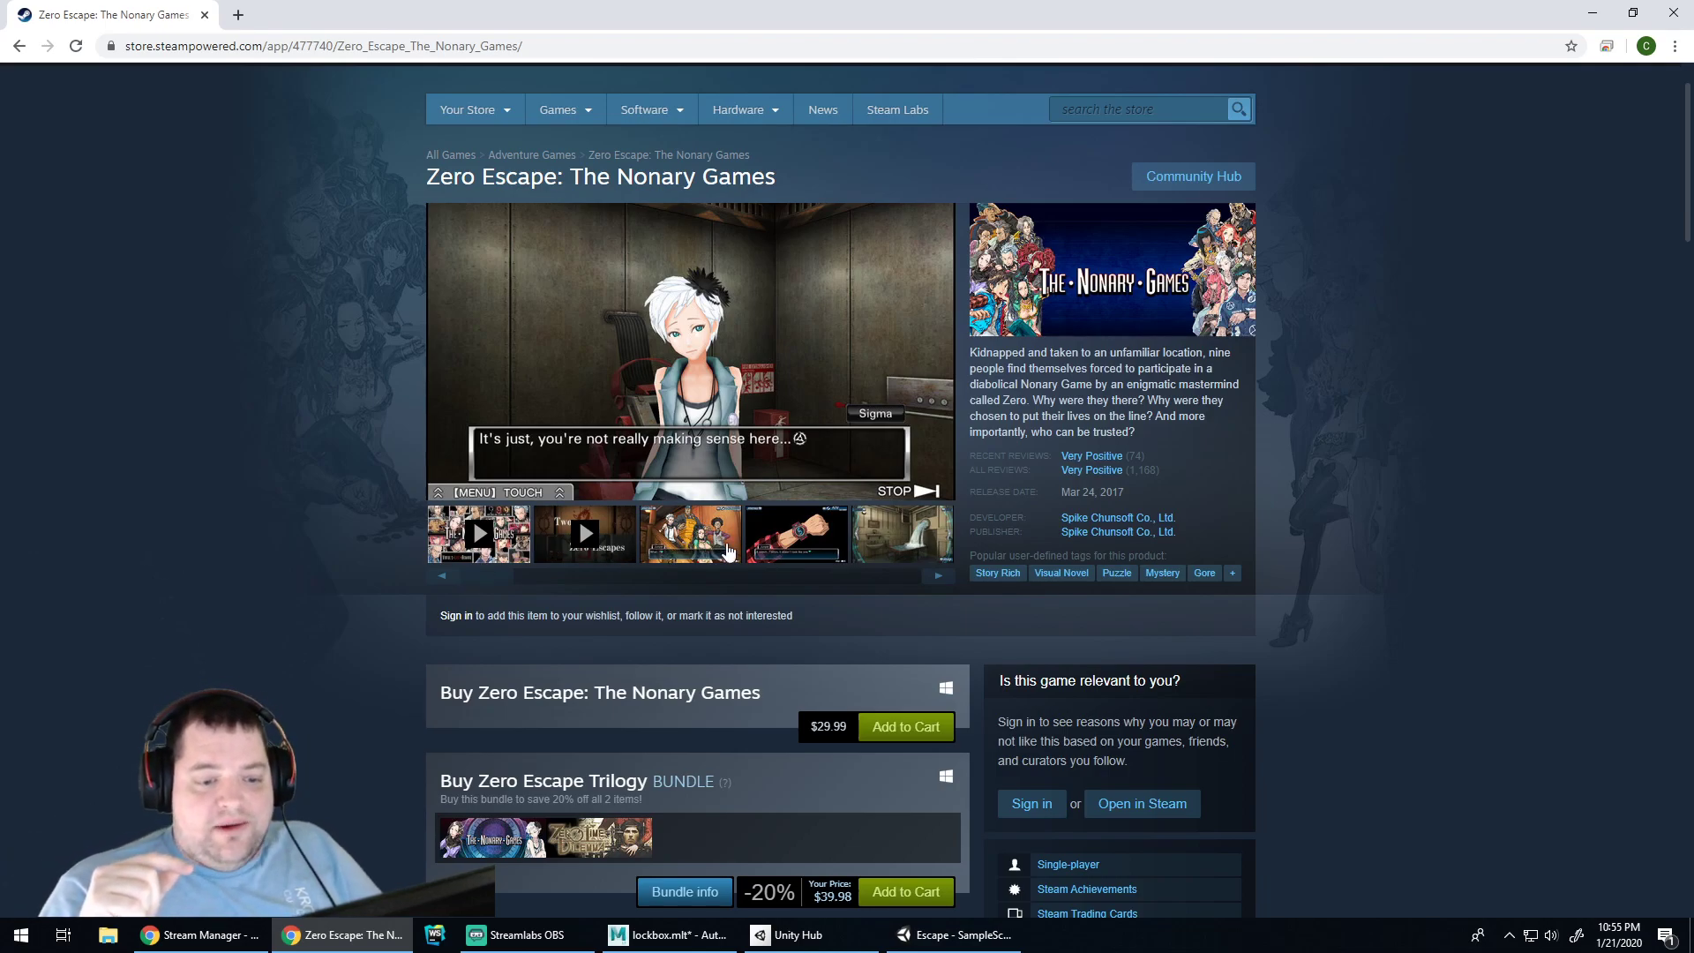
pyautogui.click(707, 545)
pyautogui.click(780, 563)
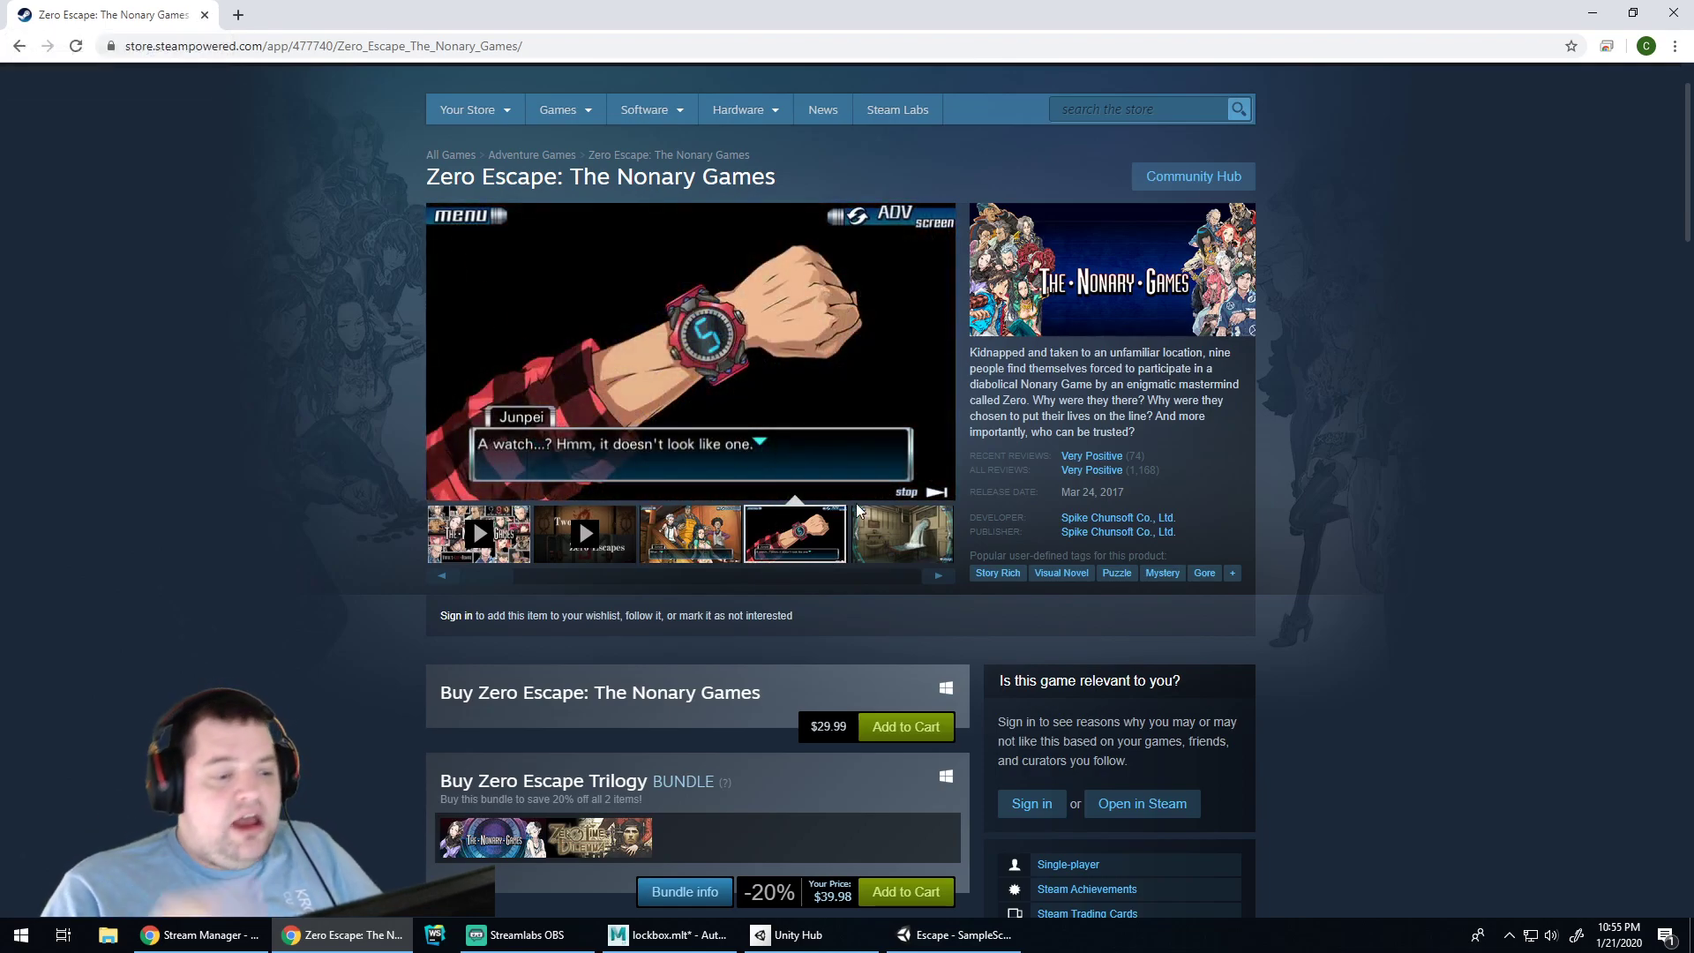
pyautogui.click(887, 537)
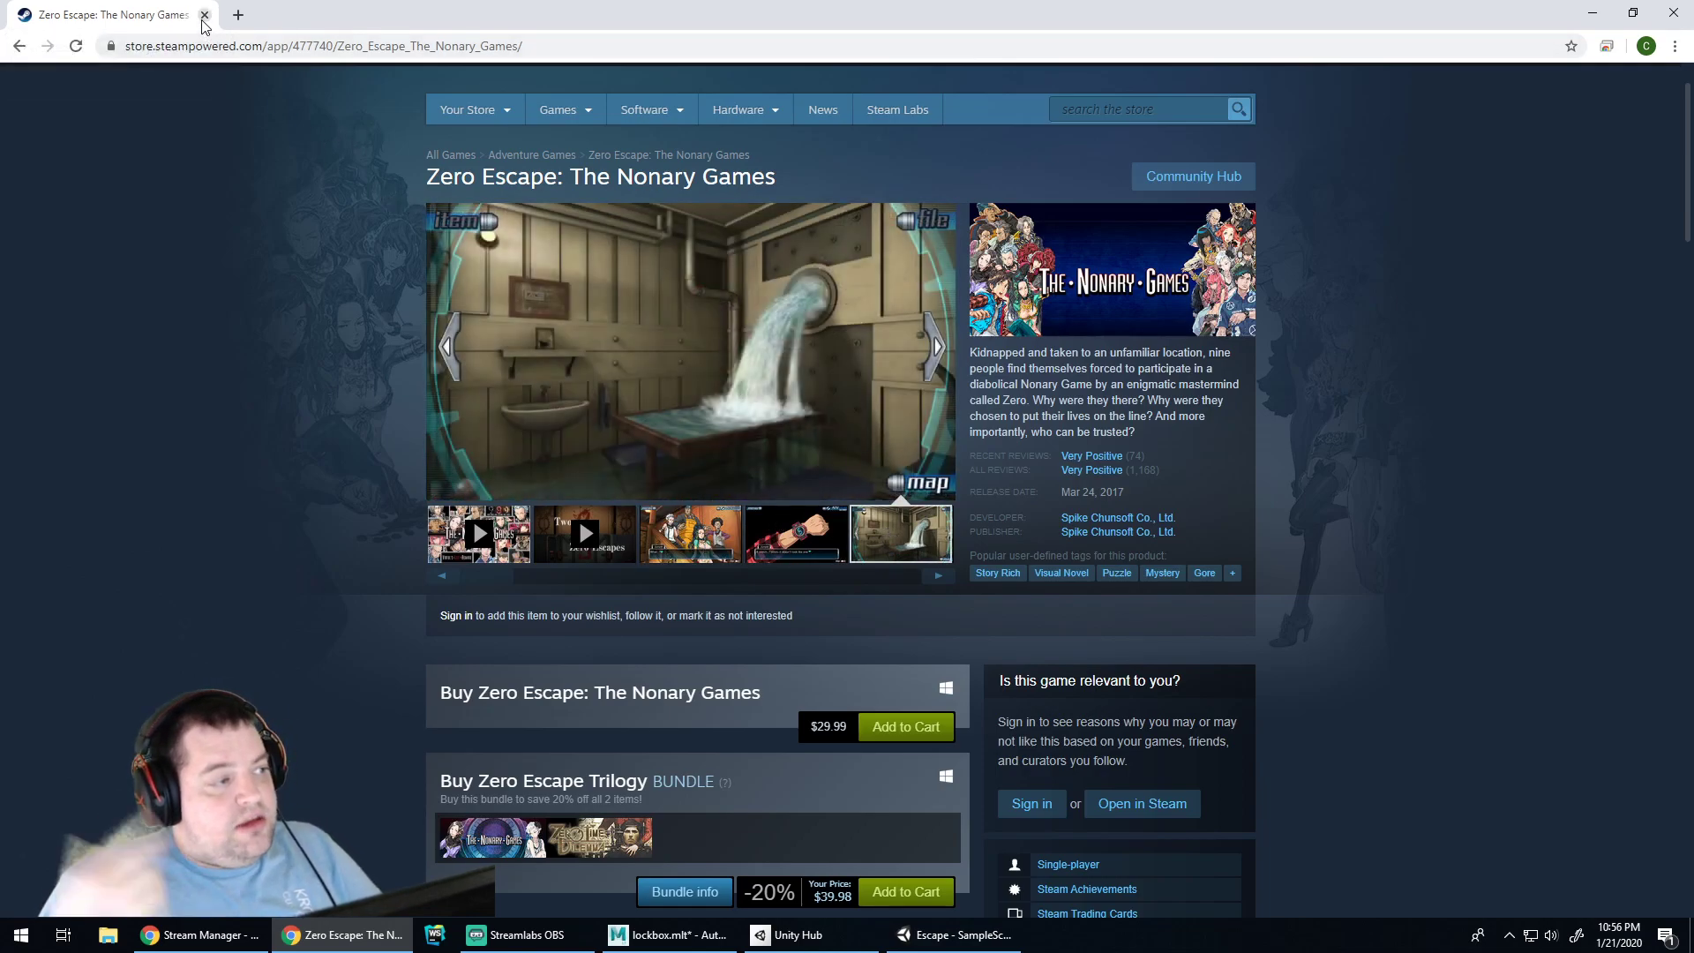
# Close the Steam tab and bring up the Attribute Editor in Maya
pyautogui.click(204, 15)
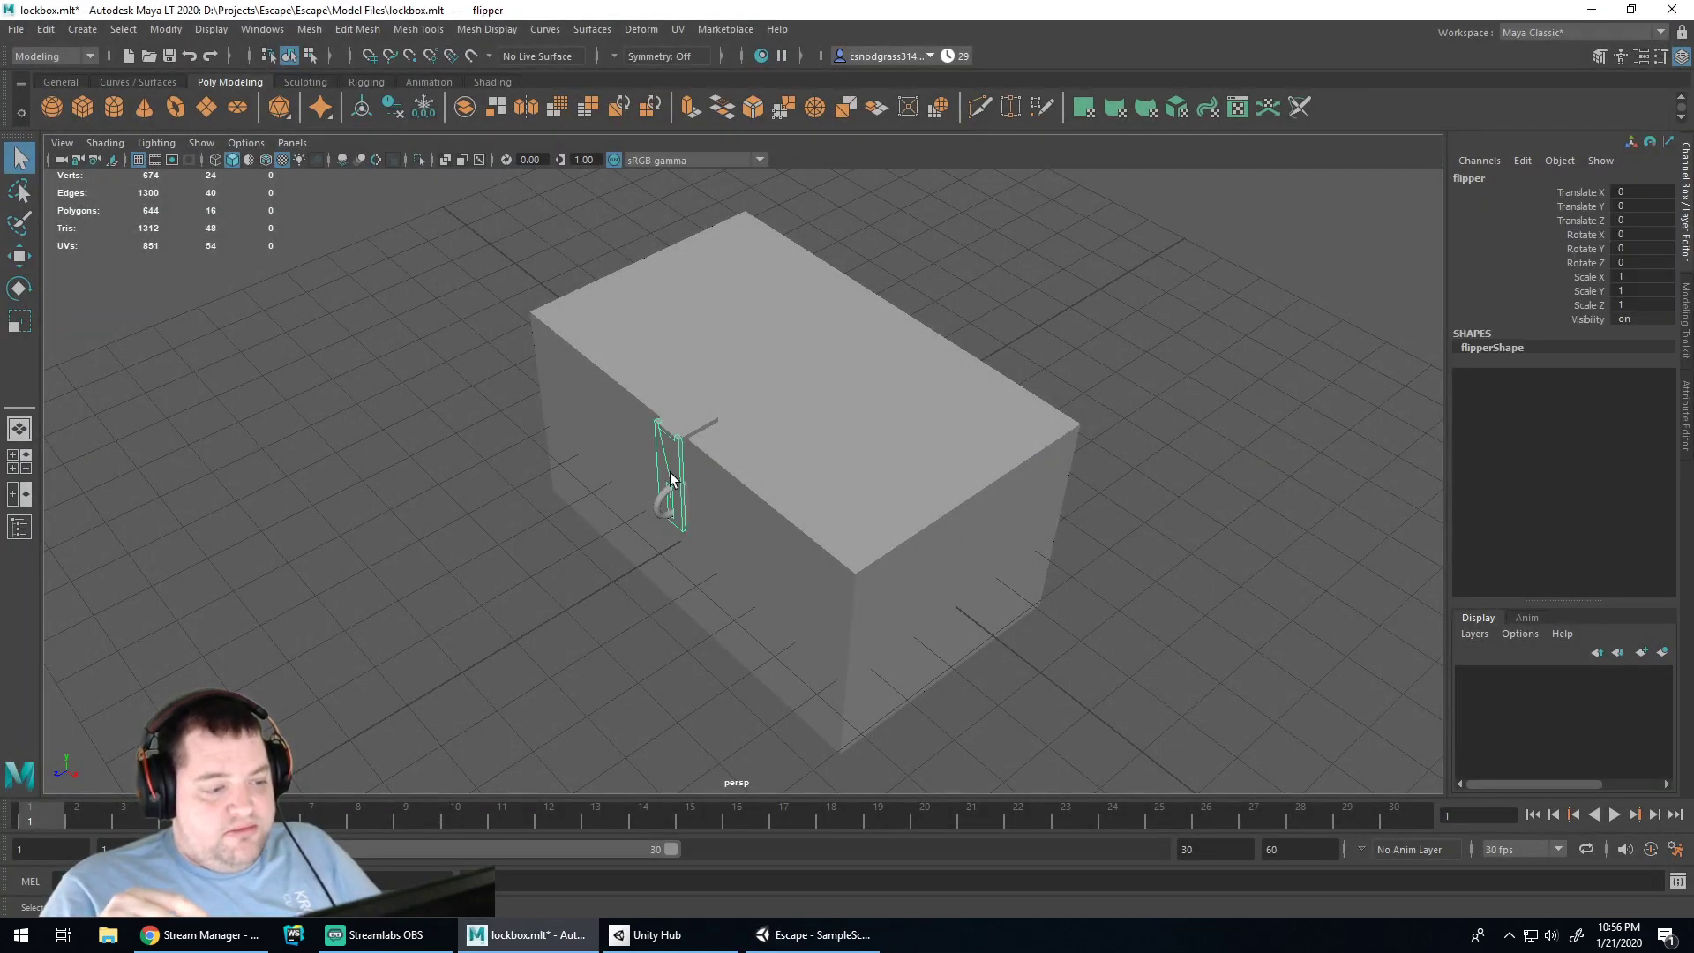
pyautogui.click(655, 617)
pyautogui.hotkey('ctrl', 'a')
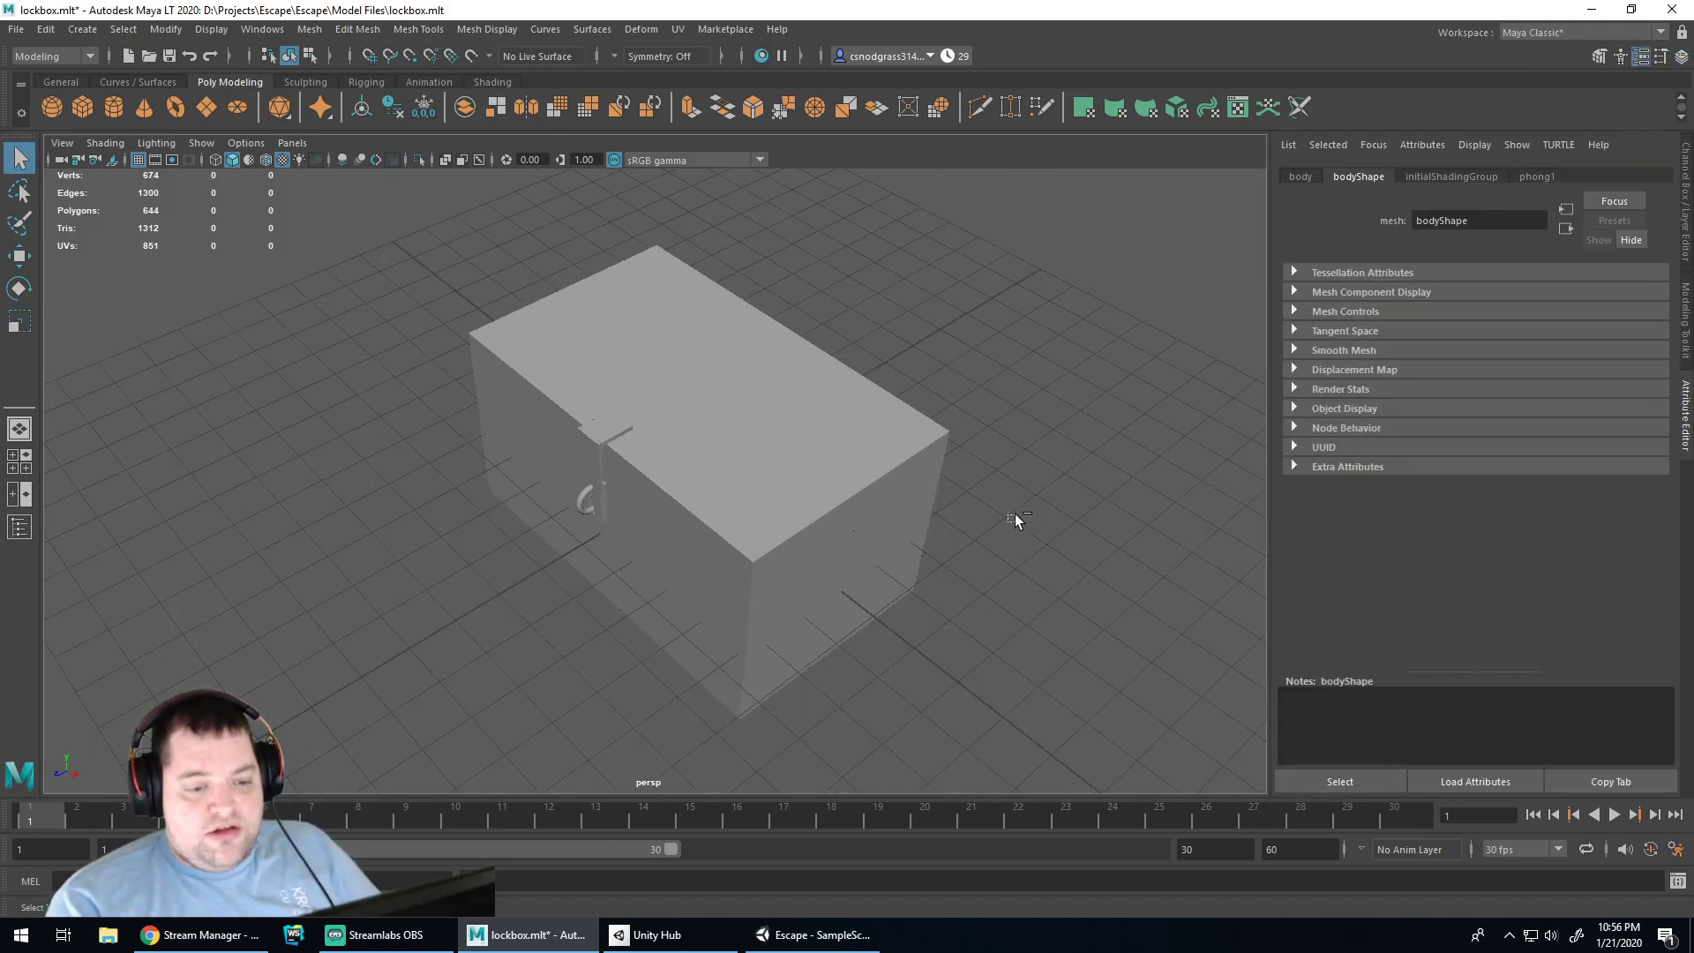
pyautogui.click(14, 32)
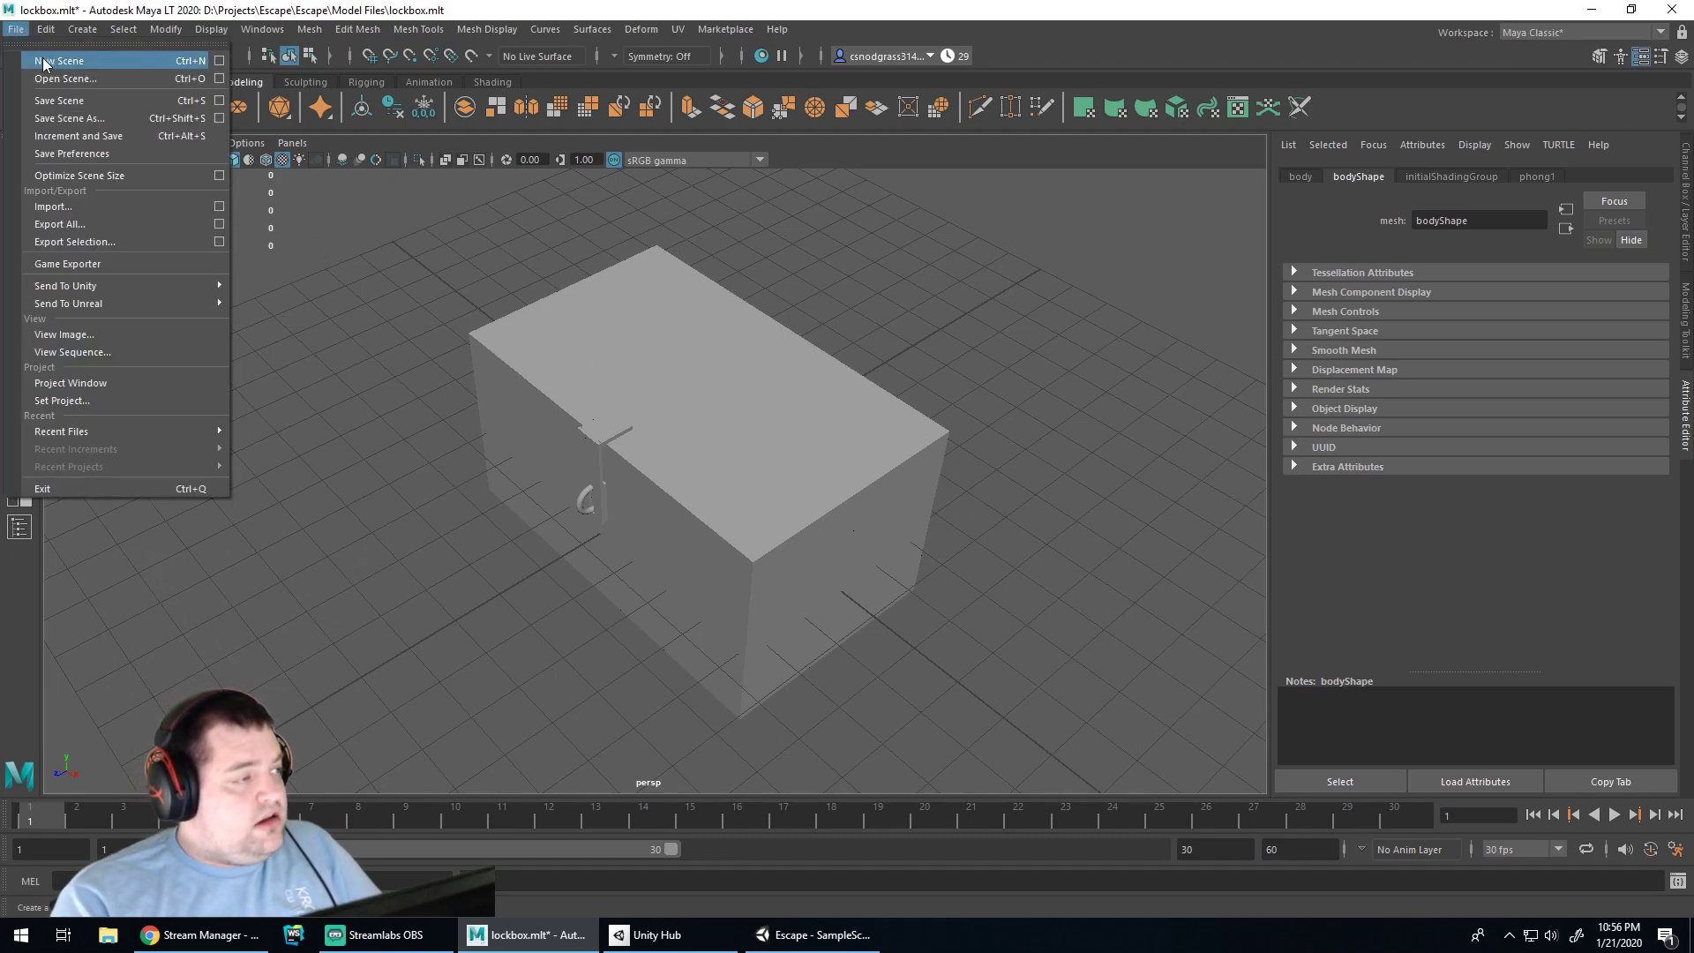
pyautogui.click(382, 606)
pyautogui.keyDown('alt'); pyautogui.moveTo(383, 605); pyautogui.dragTo(374, 560); pyautogui.keyUp('alt')
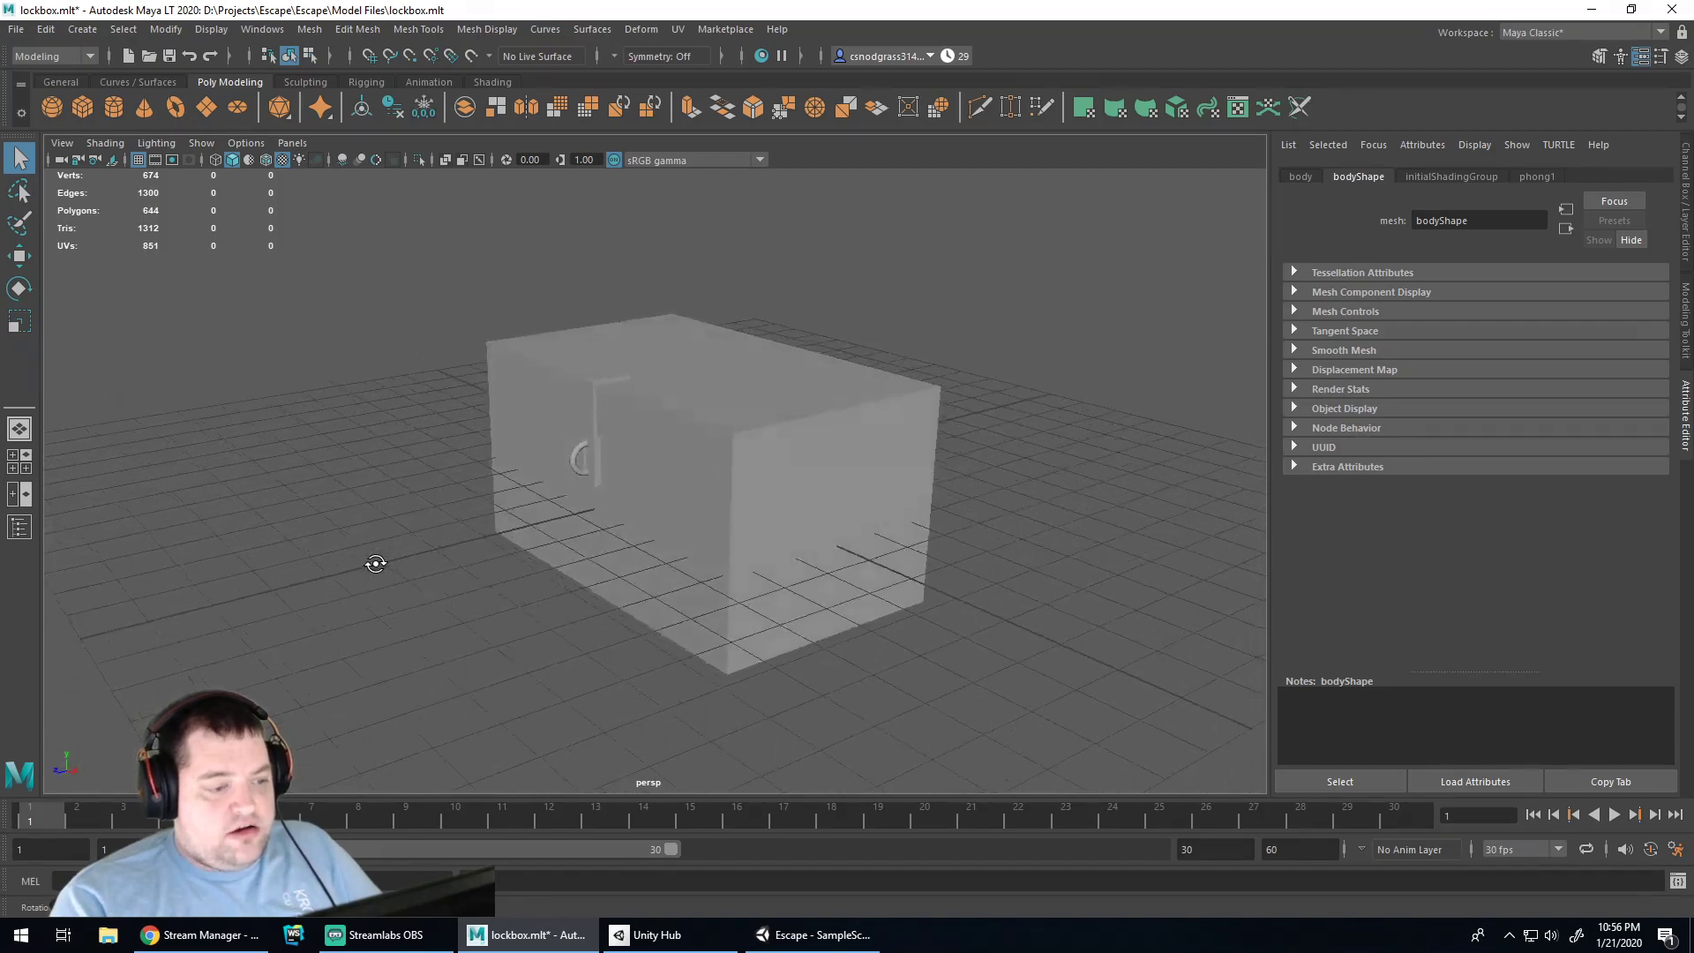
# Rotate the flipper latch down, test-open the lid, then undo the lid rotation
pyautogui.click(578, 406)
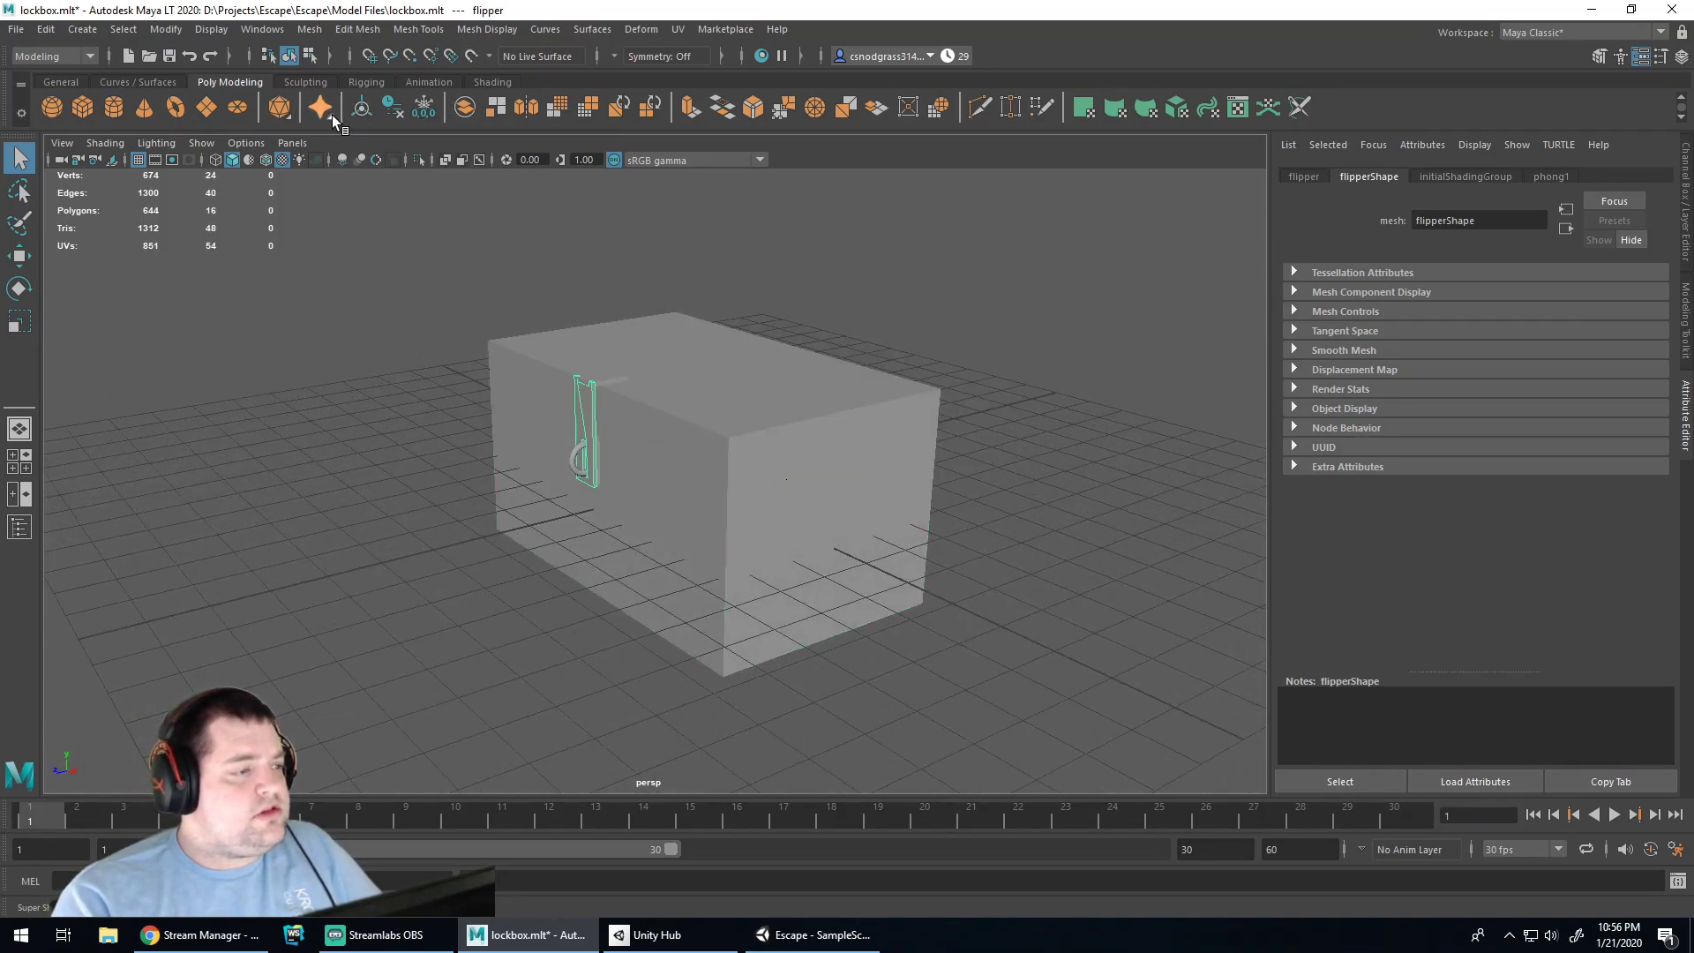
pyautogui.press('e')
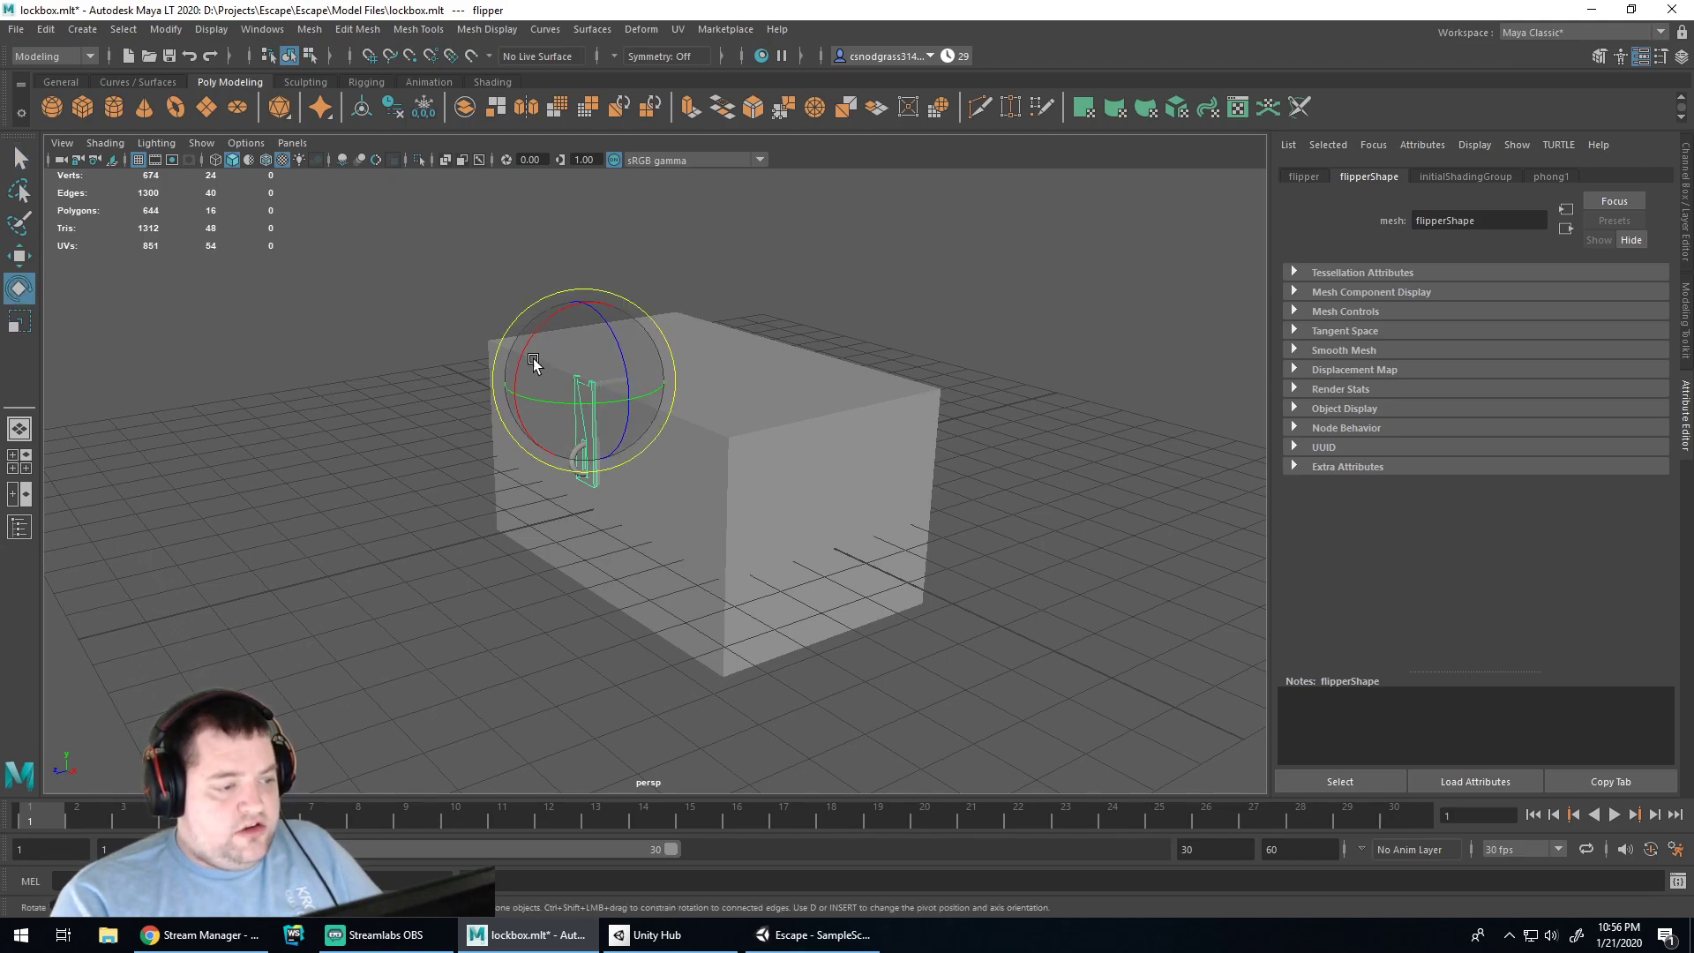
pyautogui.moveTo(524, 367); pyautogui.dragTo(576, 285)
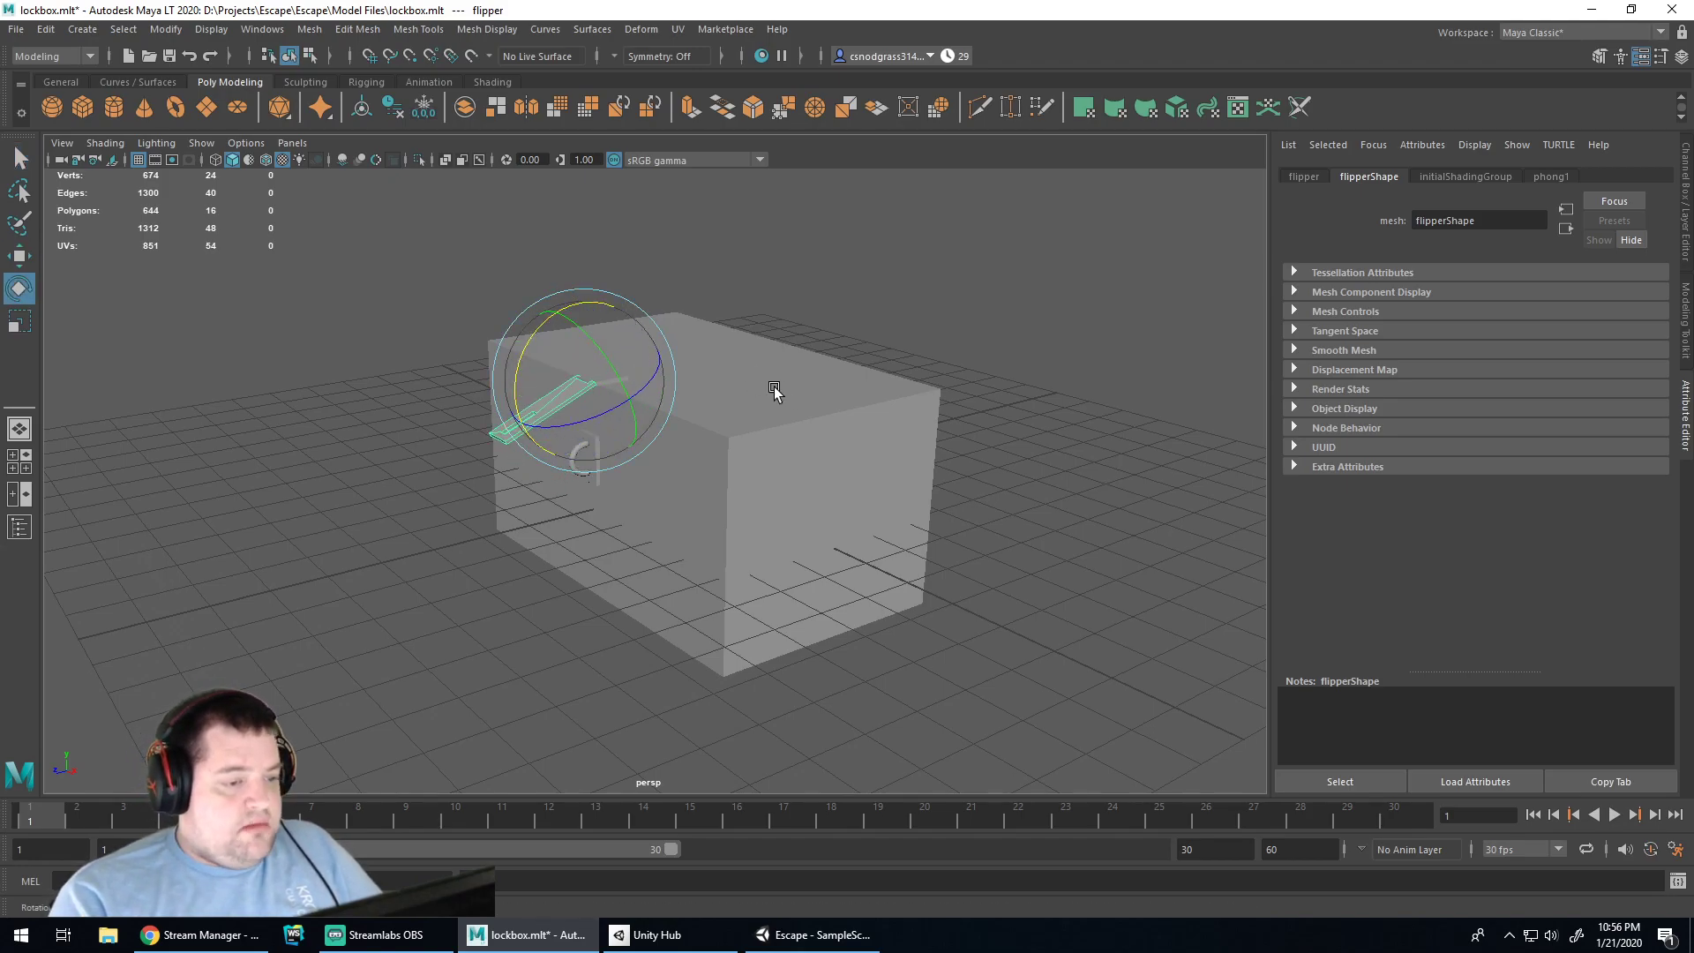
pyautogui.click(742, 378)
pyautogui.moveTo(742, 352); pyautogui.dragTo(791, 311)
pyautogui.moveTo(929, 380)
pyautogui.keyDown('alt'); pyautogui.mouseDown()
pyautogui.moveTo(897, 397)
pyautogui.moveTo(947, 395)
pyautogui.moveTo(918, 399)
pyautogui.mouseUp(); pyautogui.keyUp('alt')
pyautogui.hotkey('ctrl', 'z')
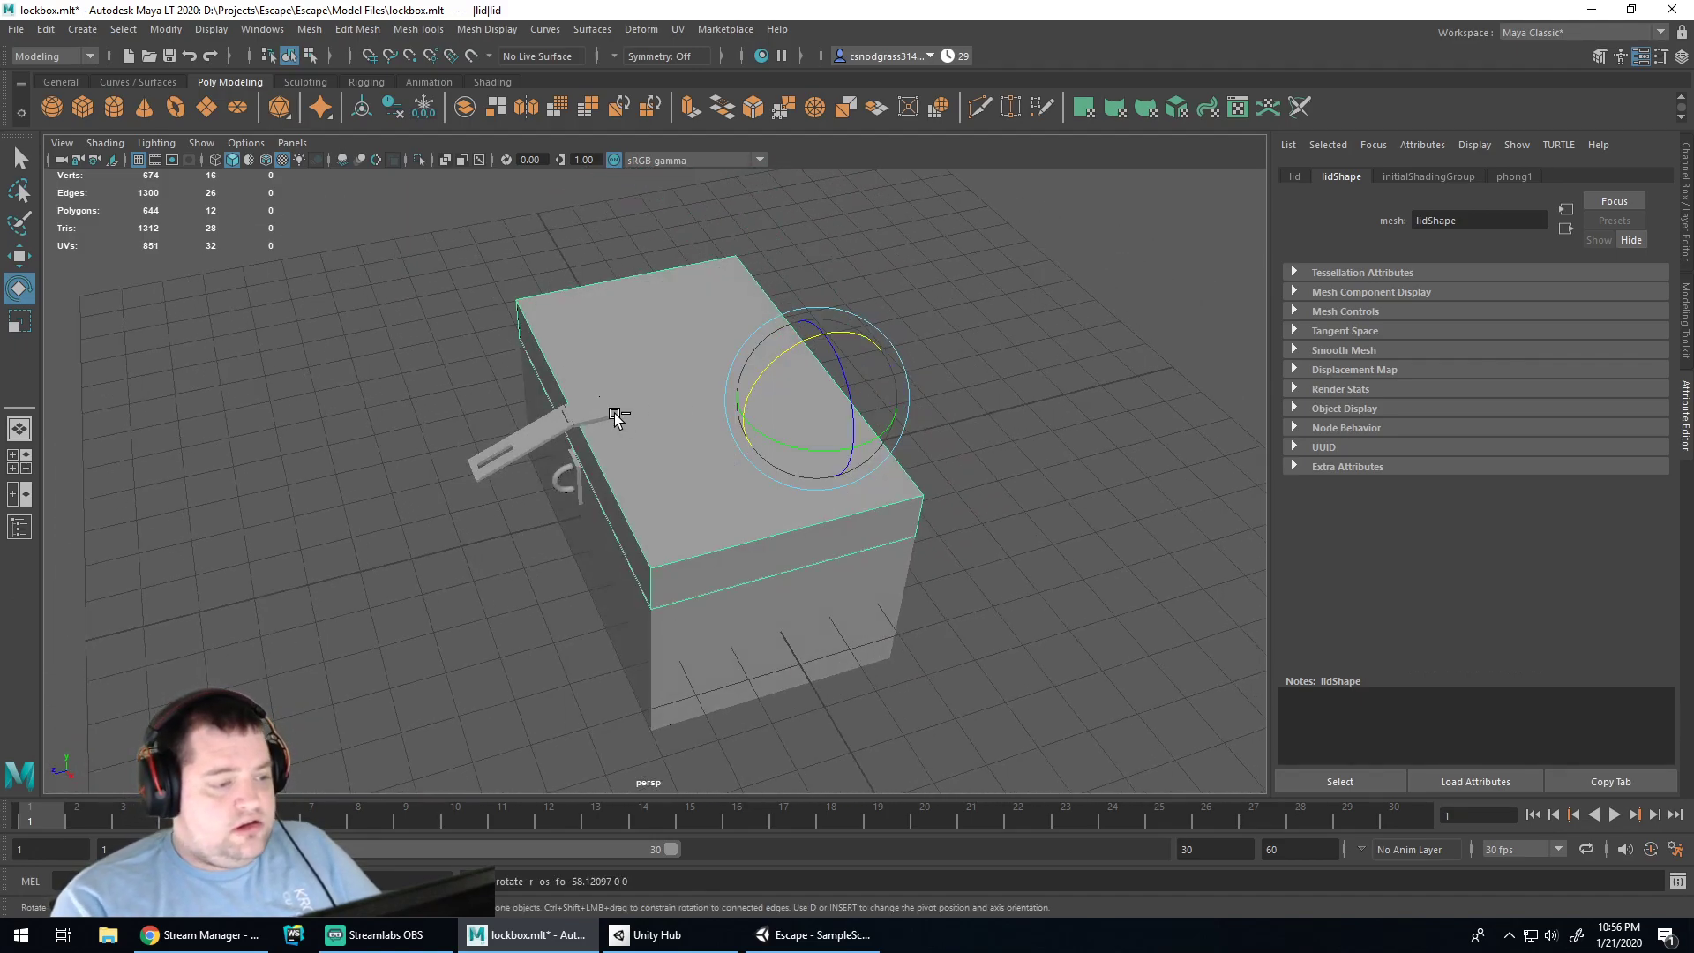
pyautogui.click(596, 414)
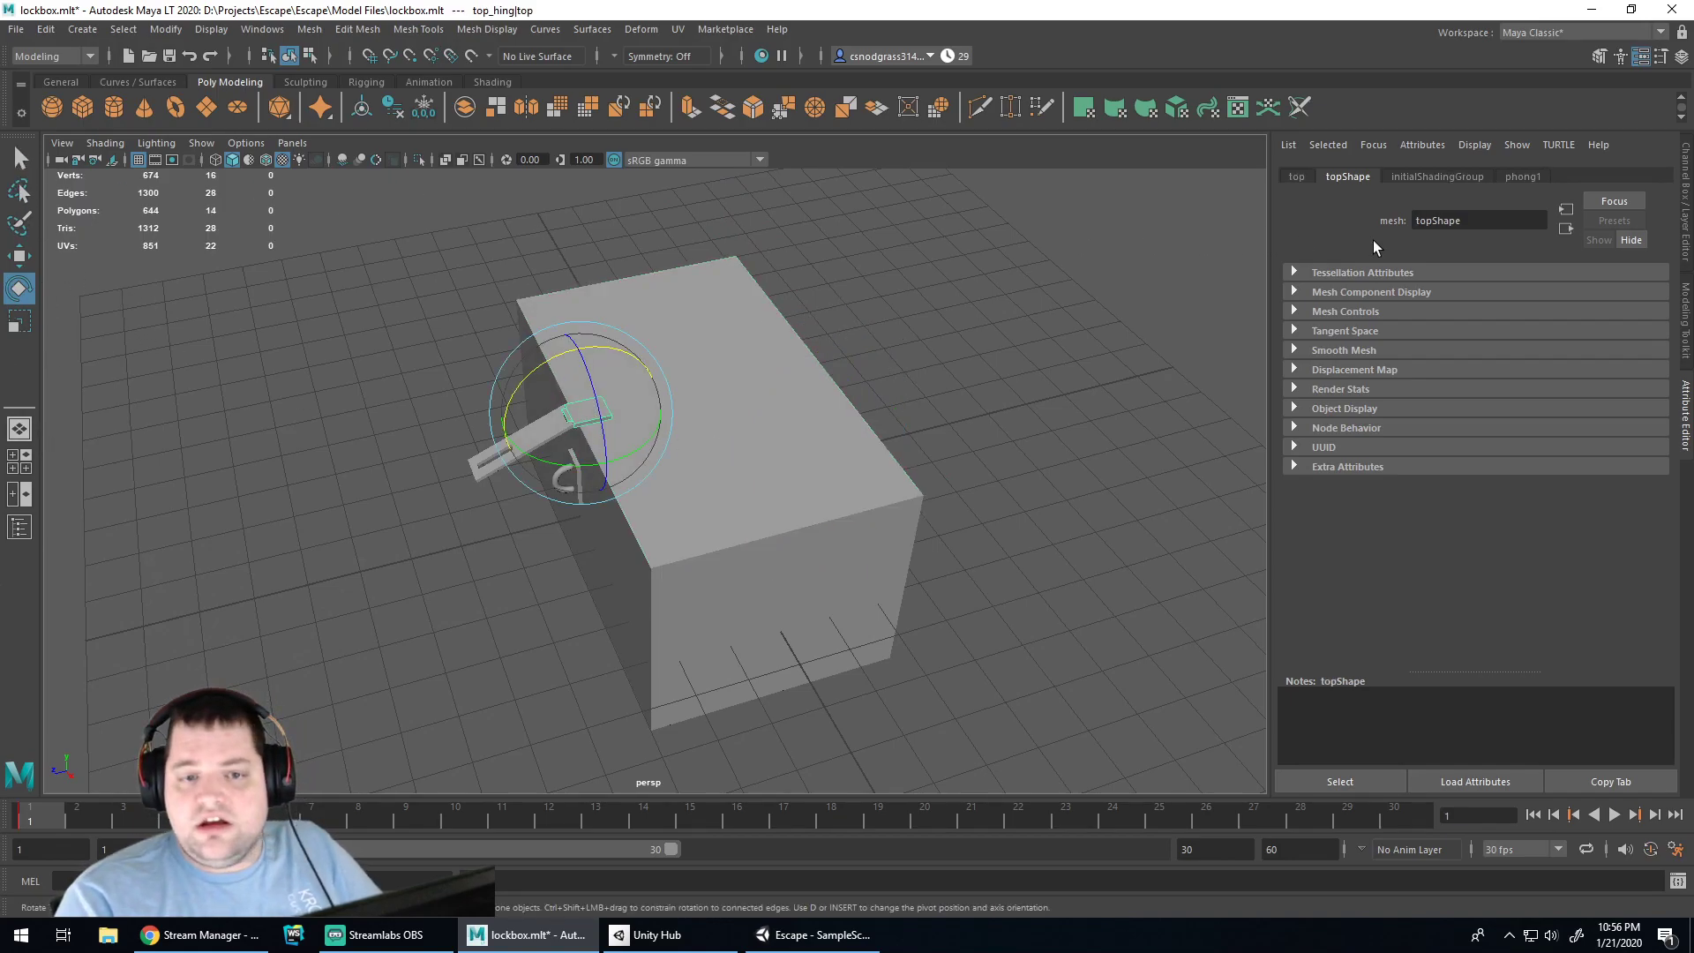
pyautogui.click(157, 32)
# Select the lid from the Outliner, test-rotate it, and rotate the flipper latch
pyautogui.moveTo(319, 27)
pyautogui.moveTo(246, 30)
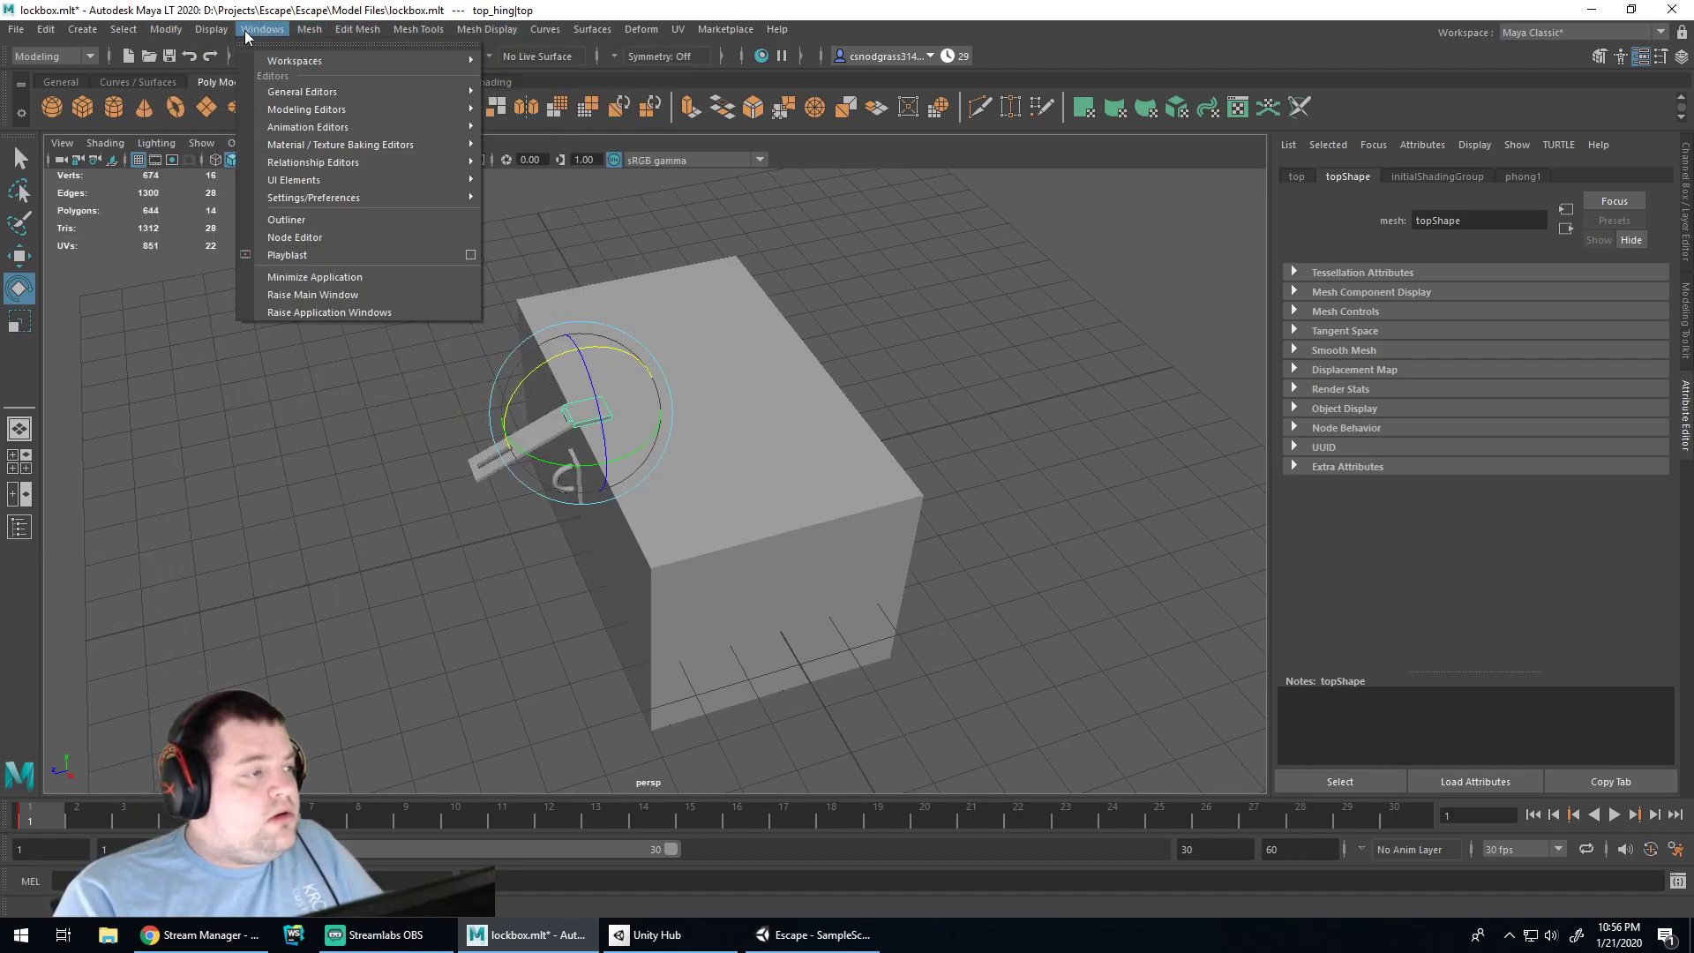
pyautogui.moveTo(303, 97)
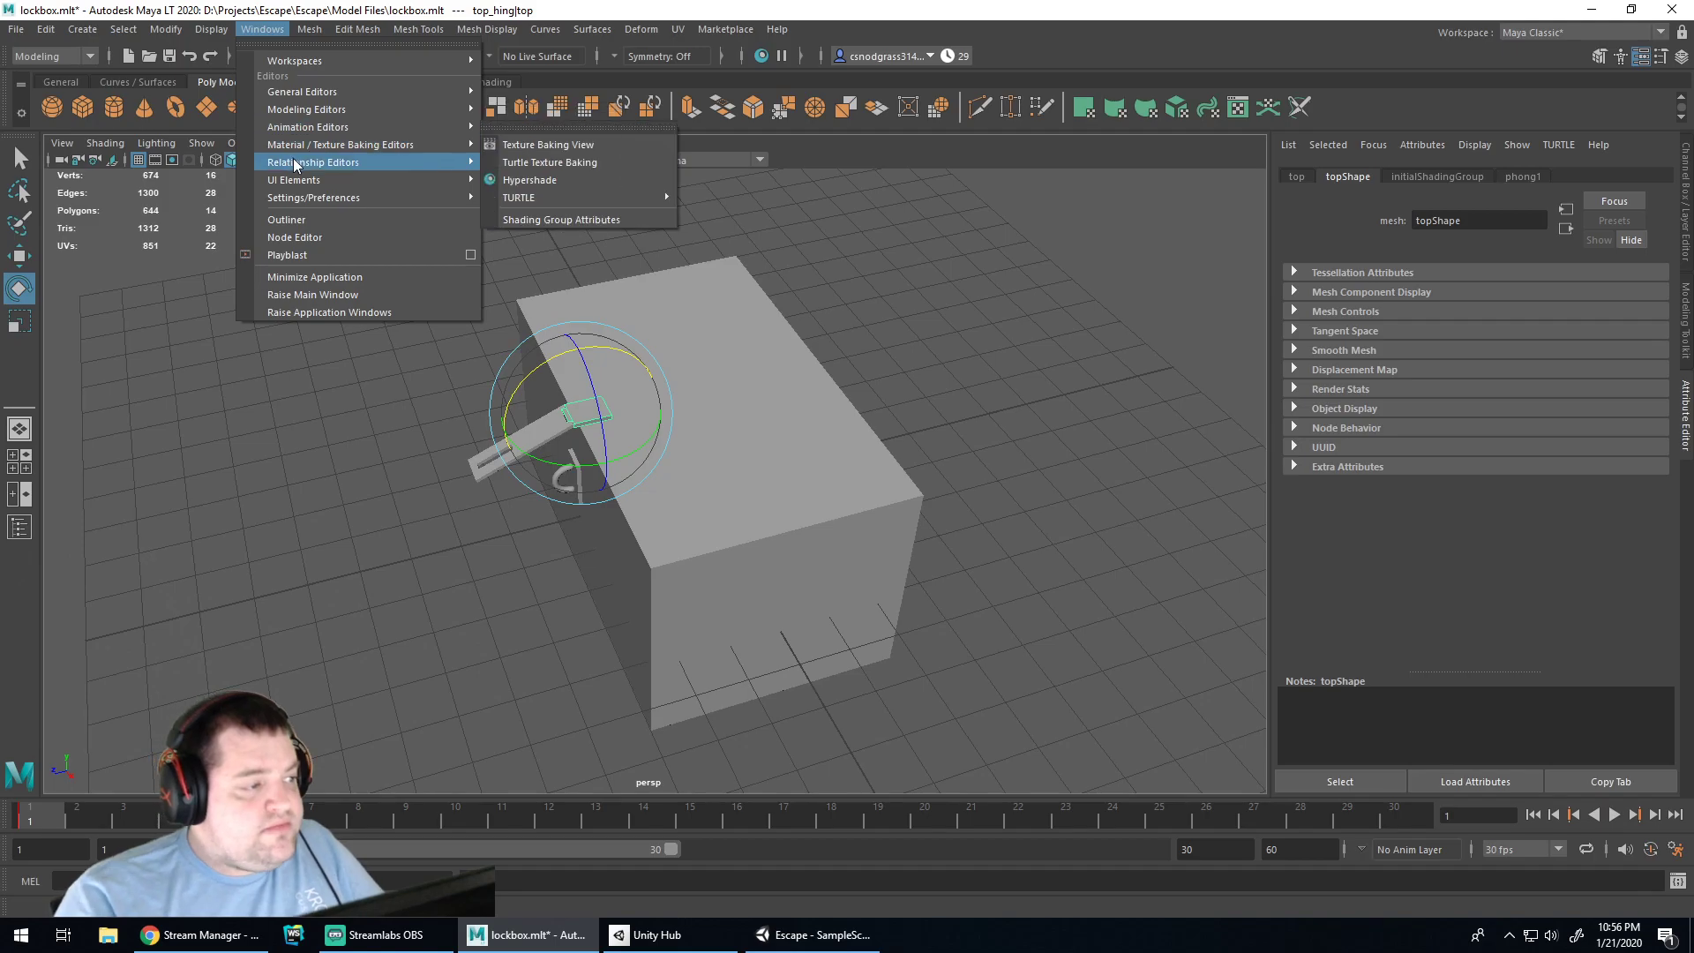
pyautogui.moveTo(313, 182)
pyautogui.click(288, 220)
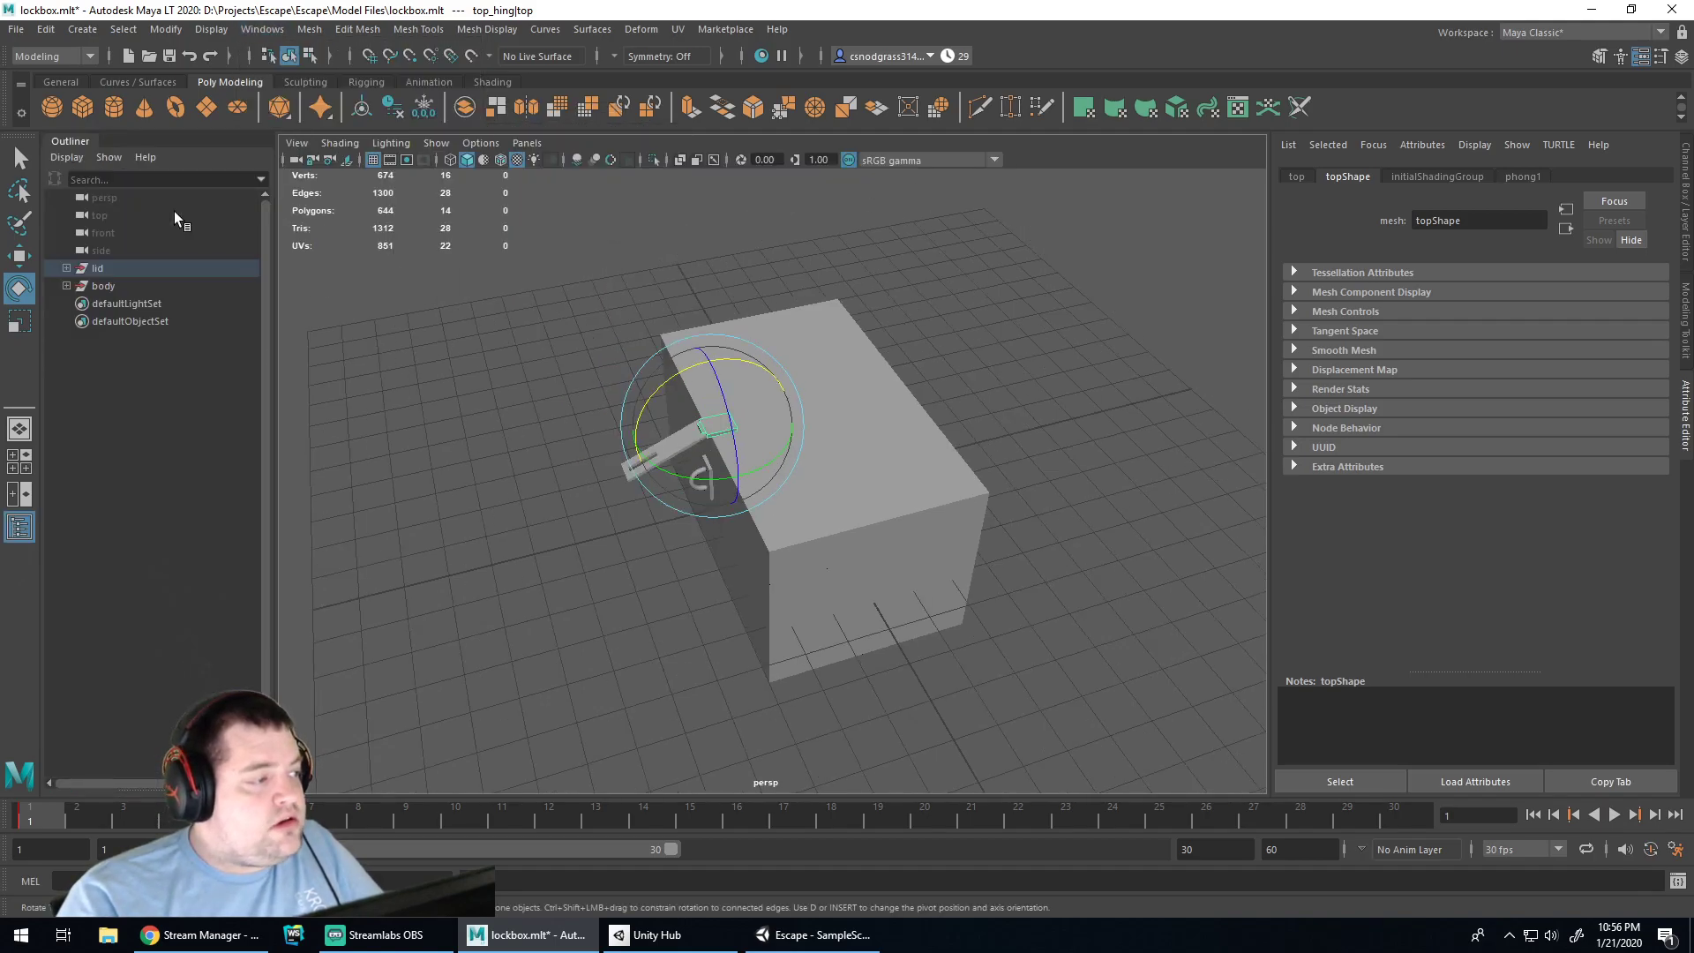
pyautogui.click(92, 268)
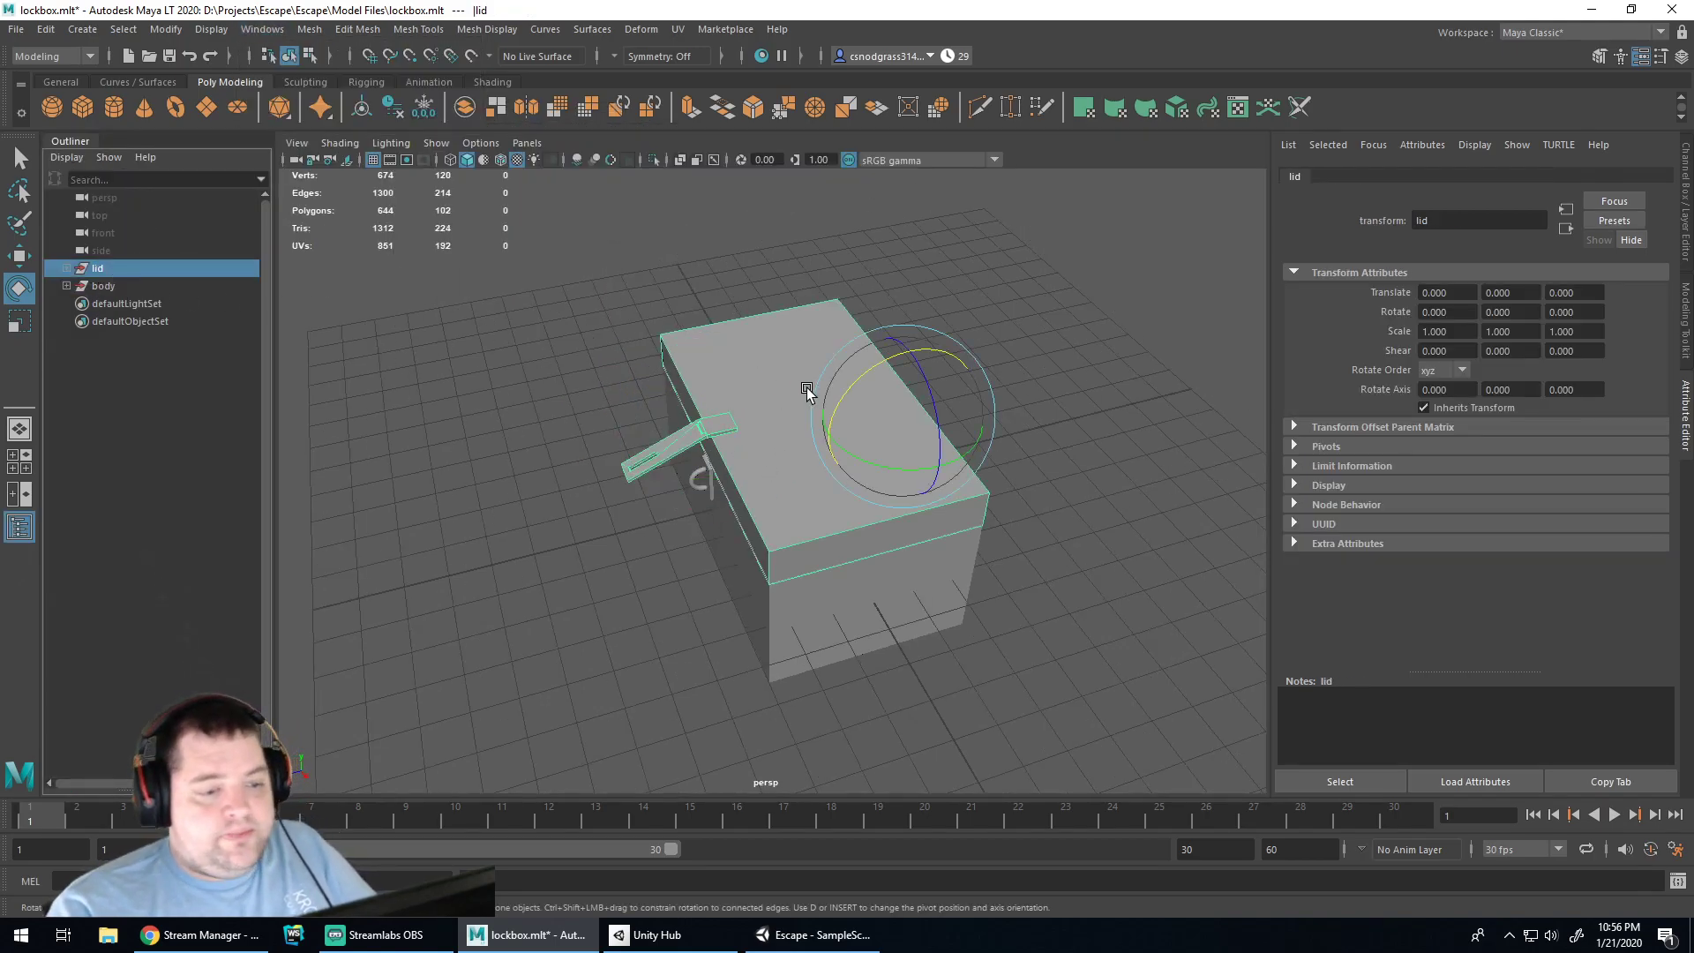
pyautogui.moveTo(852, 389); pyautogui.dragTo(893, 353)
pyautogui.keyDown('alt'); pyautogui.moveTo(790, 491); pyautogui.dragTo(762, 404); pyautogui.keyUp('alt')
pyautogui.click(744, 361)
pyautogui.moveTo(757, 311); pyautogui.dragTo(896, 427)
# Rotate the lid group and chest body, undoing the body and lid rotations
pyautogui.click(861, 471)
pyautogui.click(120, 267)
pyautogui.keyDown('alt'); pyautogui.moveTo(757, 490); pyautogui.dragTo(712, 469); pyautogui.keyUp('alt')
pyautogui.keyDown('alt'); pyautogui.moveTo(711, 468); pyautogui.dragTo(768, 480, button='right'); pyautogui.keyUp('alt')
pyautogui.click(768, 480)
pyautogui.moveTo(781, 435); pyautogui.dragTo(790, 430)
pyautogui.hotkey('ctrl', 'z')
pyautogui.click(575, 500)
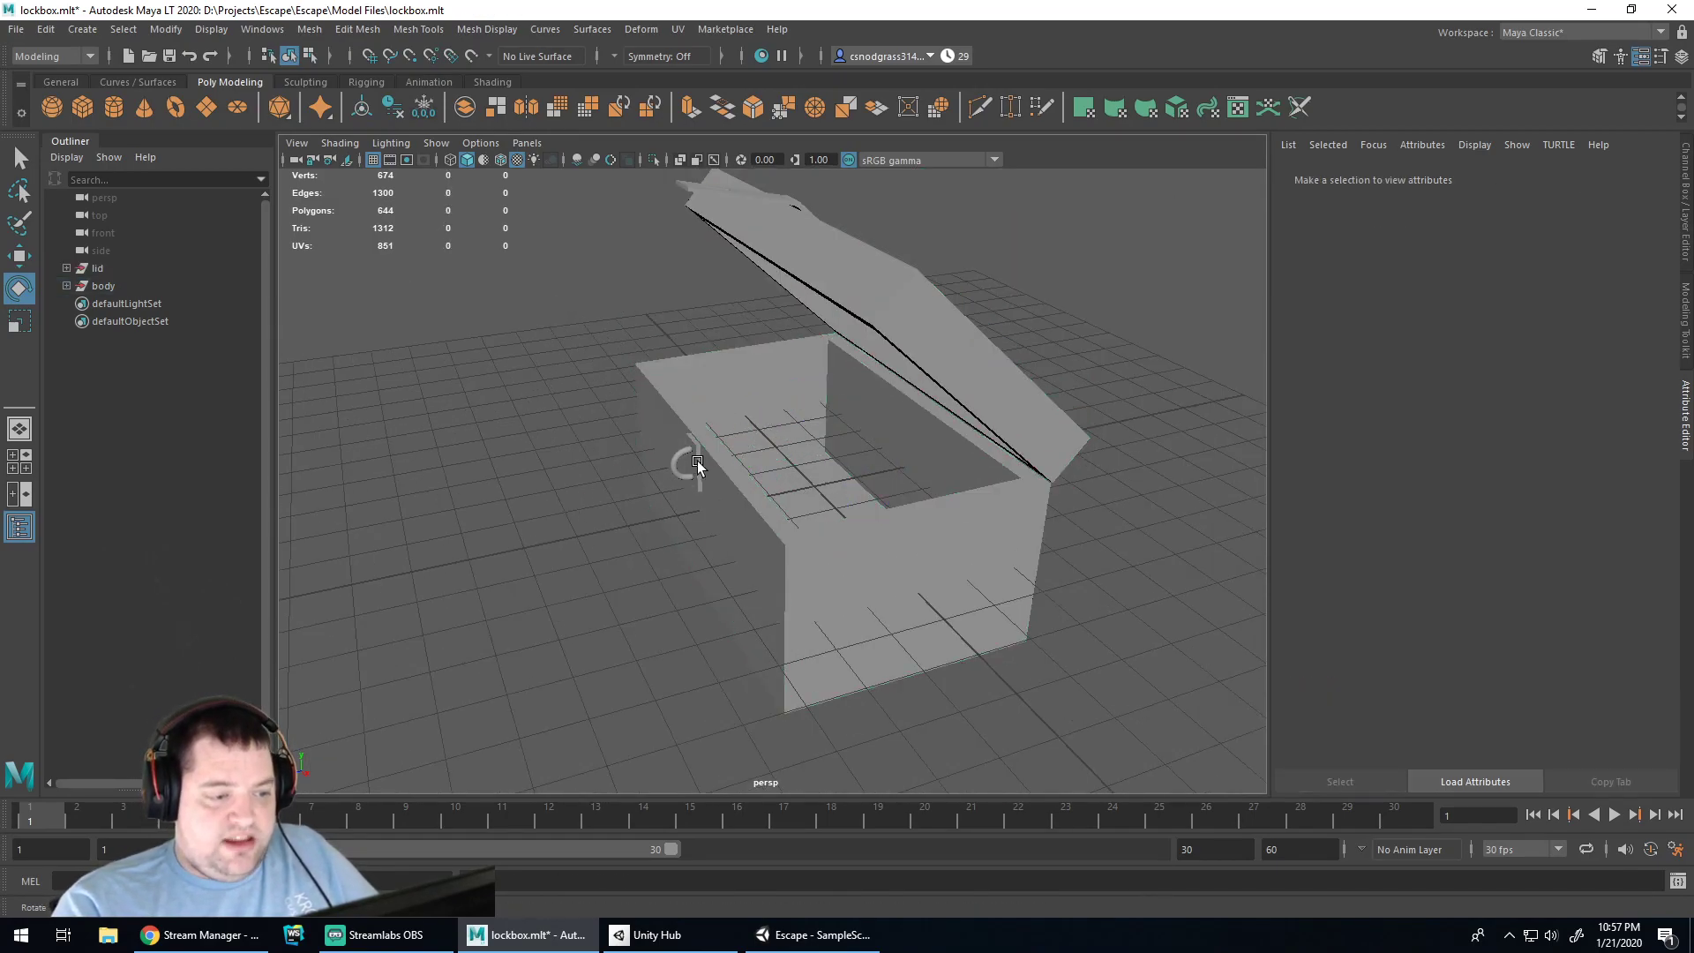
pyautogui.click(833, 305)
pyautogui.moveTo(922, 325); pyautogui.dragTo(892, 348)
pyautogui.hotkey('ctrl', 'z')
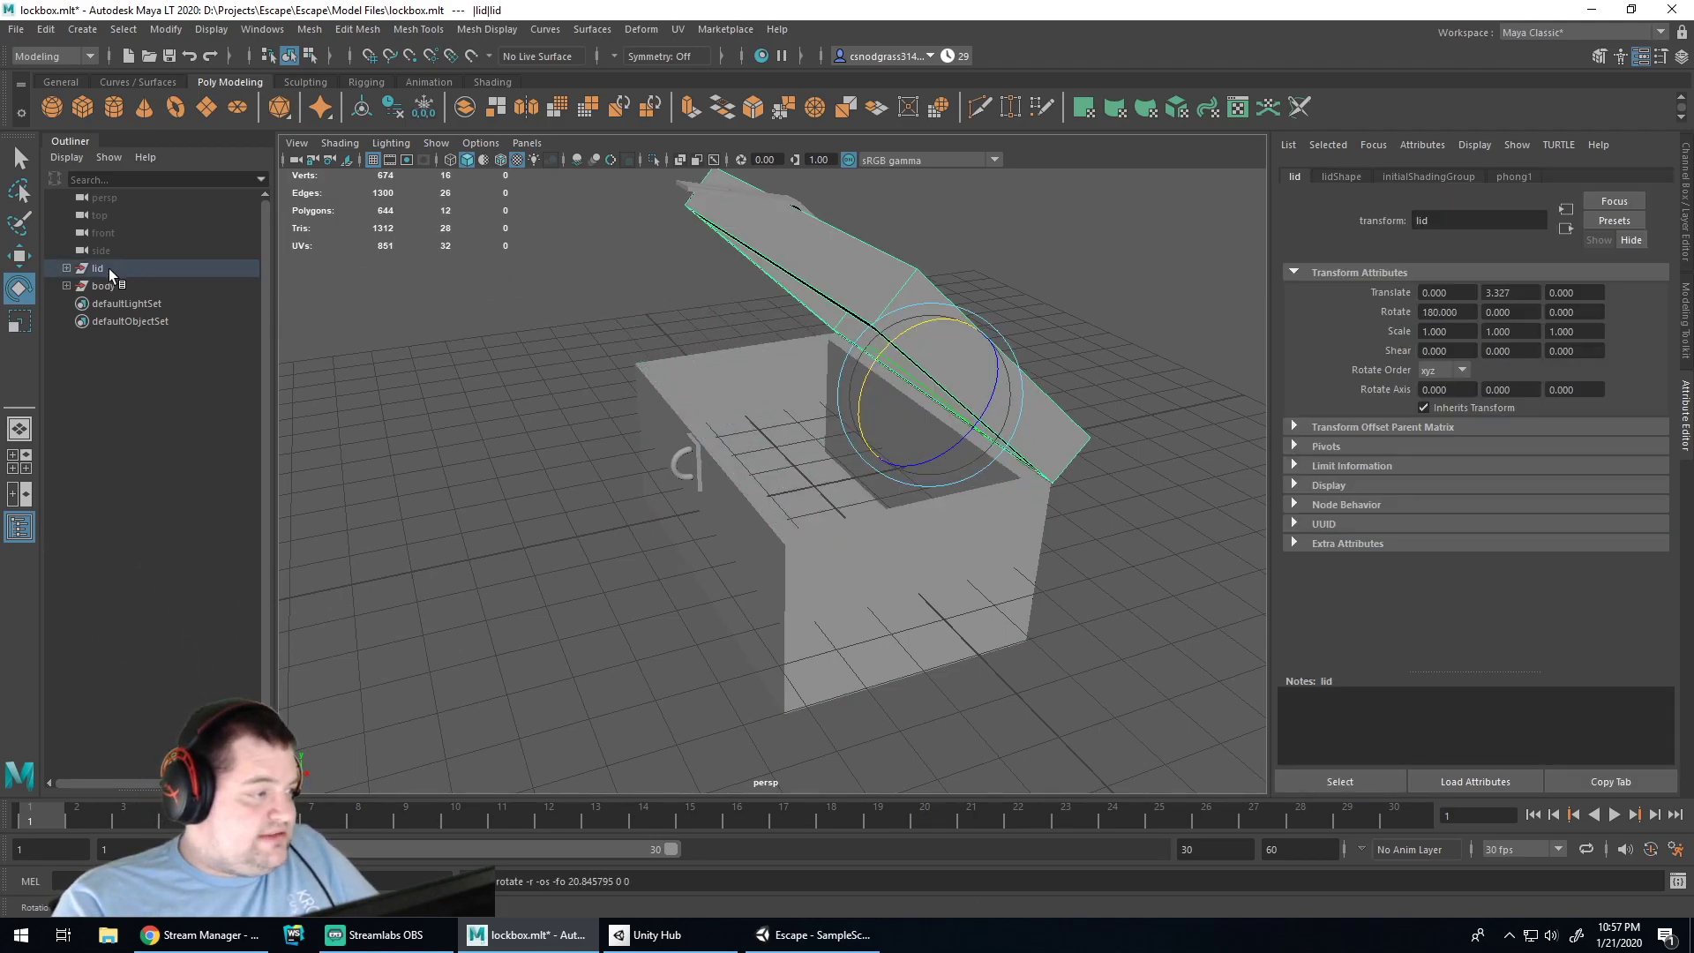
# Swing the lid nearly closed, drop the flipper latch, then test-open the lid
pyautogui.click(109, 268)
pyautogui.moveTo(904, 337); pyautogui.dragTo(843, 369)
pyautogui.click(672, 393)
pyautogui.moveTo(626, 342); pyautogui.dragTo(632, 382)
pyautogui.click(854, 380)
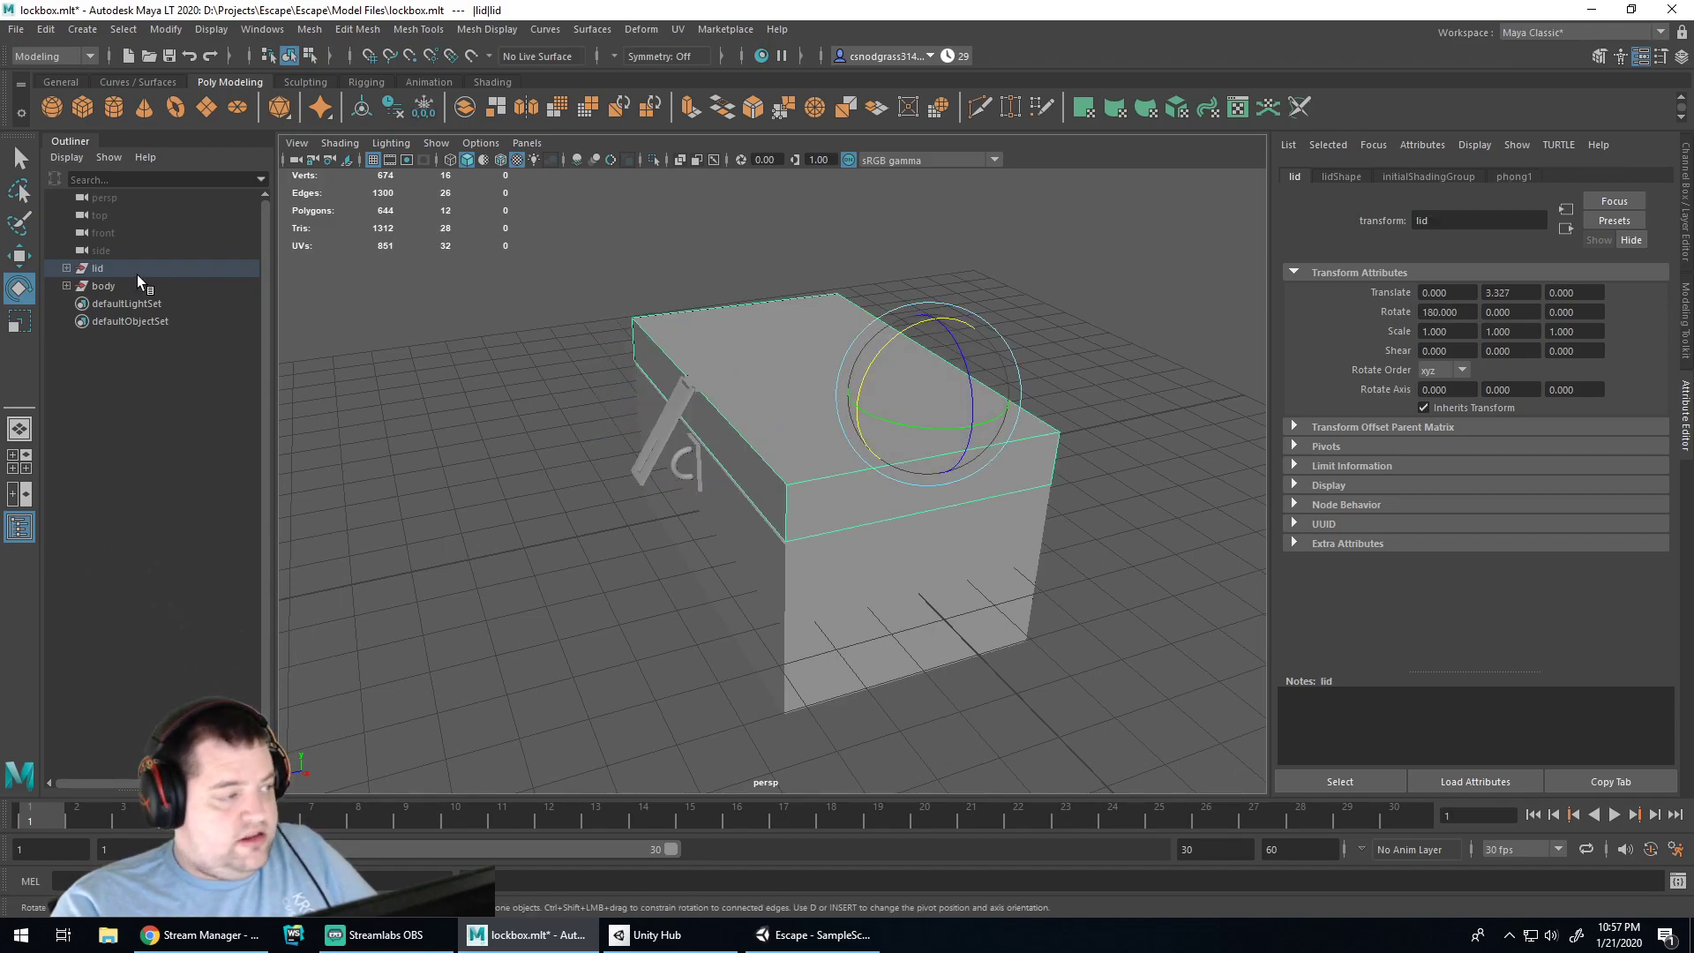
pyautogui.moveTo(877, 356); pyautogui.dragTo(941, 329)
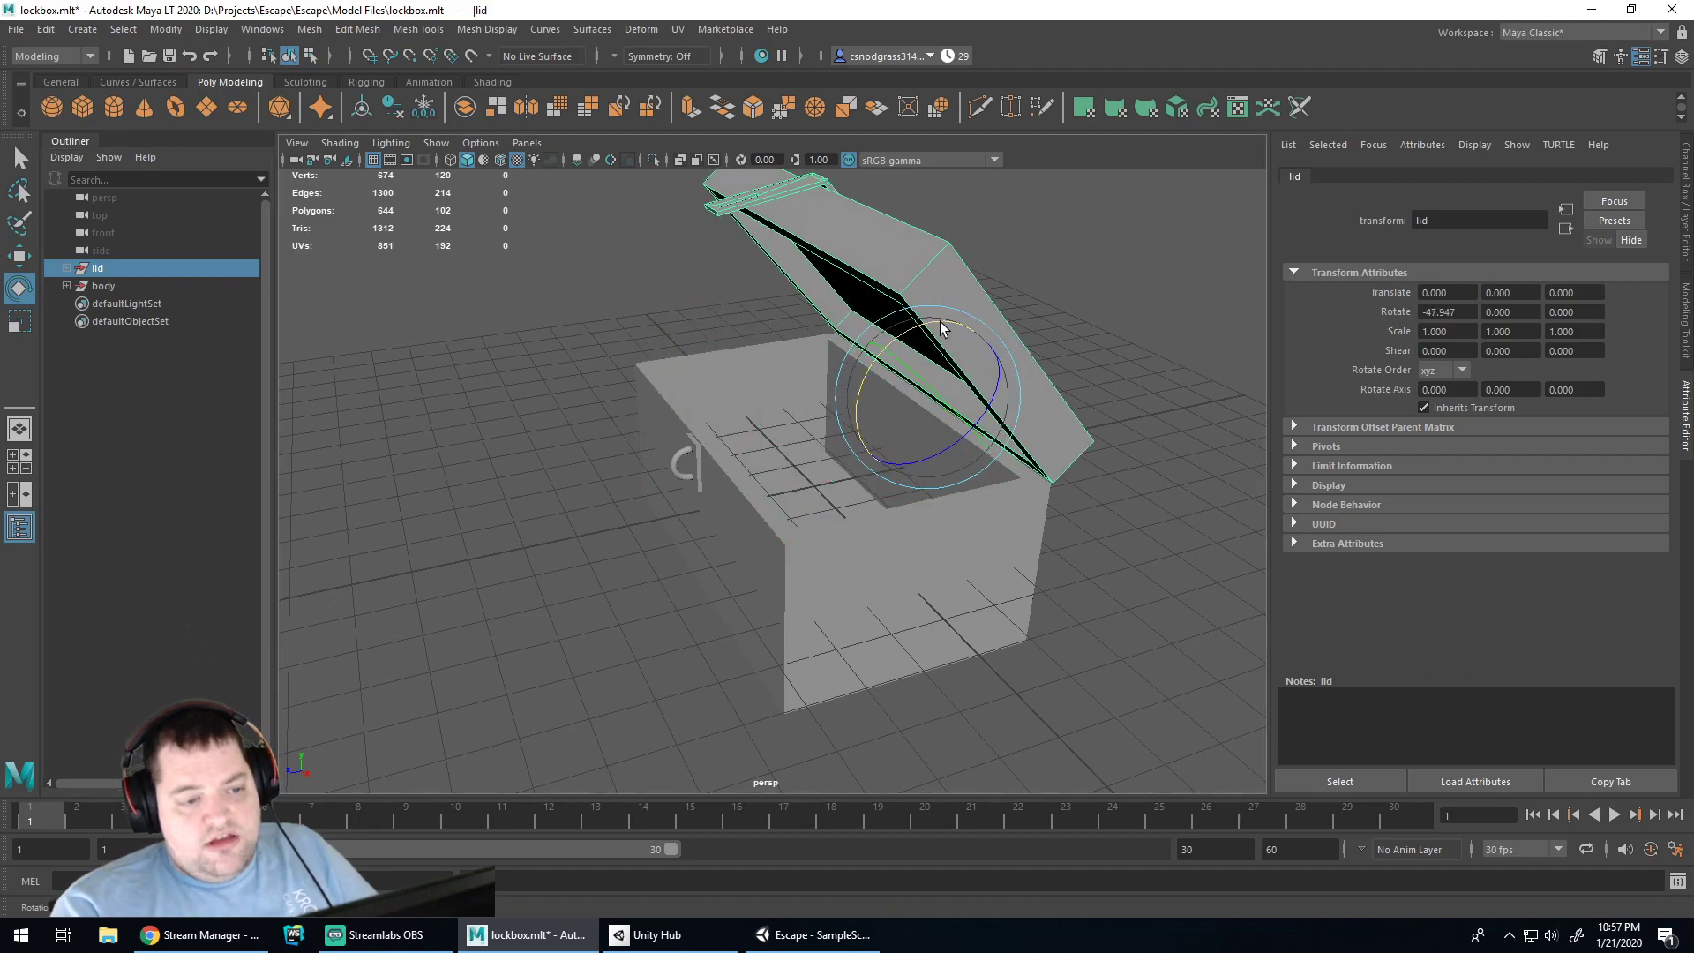
# Undo back to the closed lid and save lockbox.mlt
pyautogui.hotkey('ctrl', 'z')
pyautogui.hotkey('ctrl', 'z')
pyautogui.hotkey('ctrl', 'z')
pyautogui.hotkey('ctrl', 'z')
pyautogui.hotkey('ctrl', 'z')
pyautogui.hotkey('ctrl', 'z')
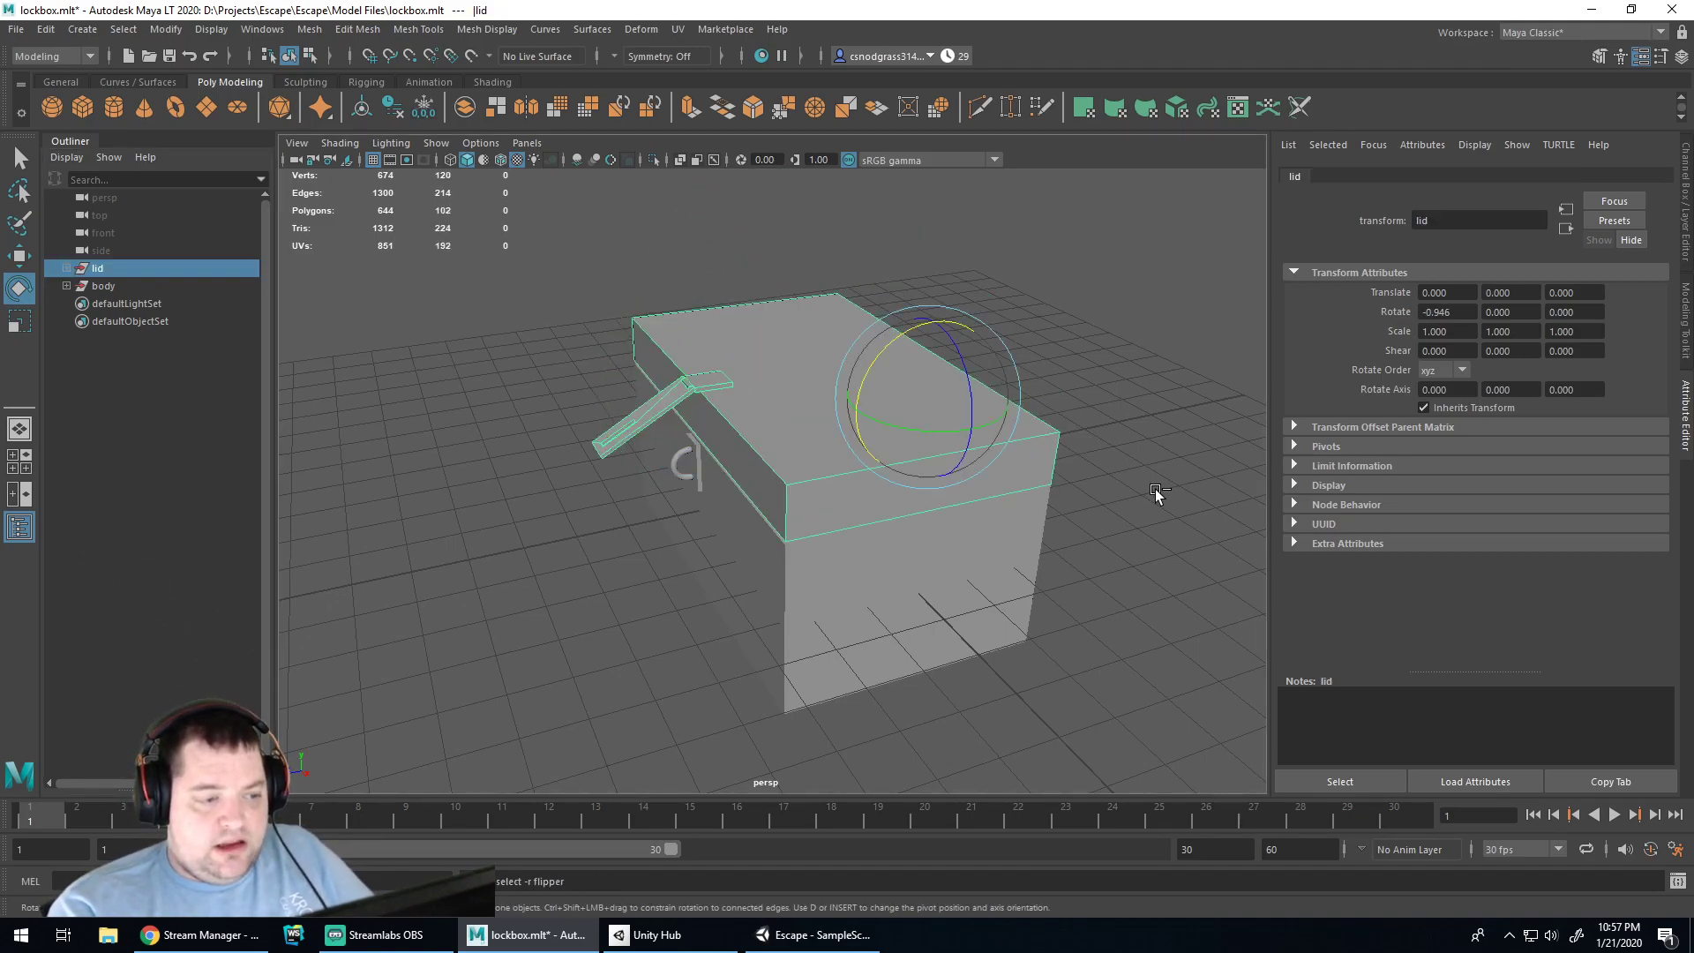
pyautogui.hotkey('ctrl', 'z')
pyautogui.hotkey('ctrl', 'z')
pyautogui.hotkey('ctrl', 'z')
pyautogui.hotkey('ctrl', 'z')
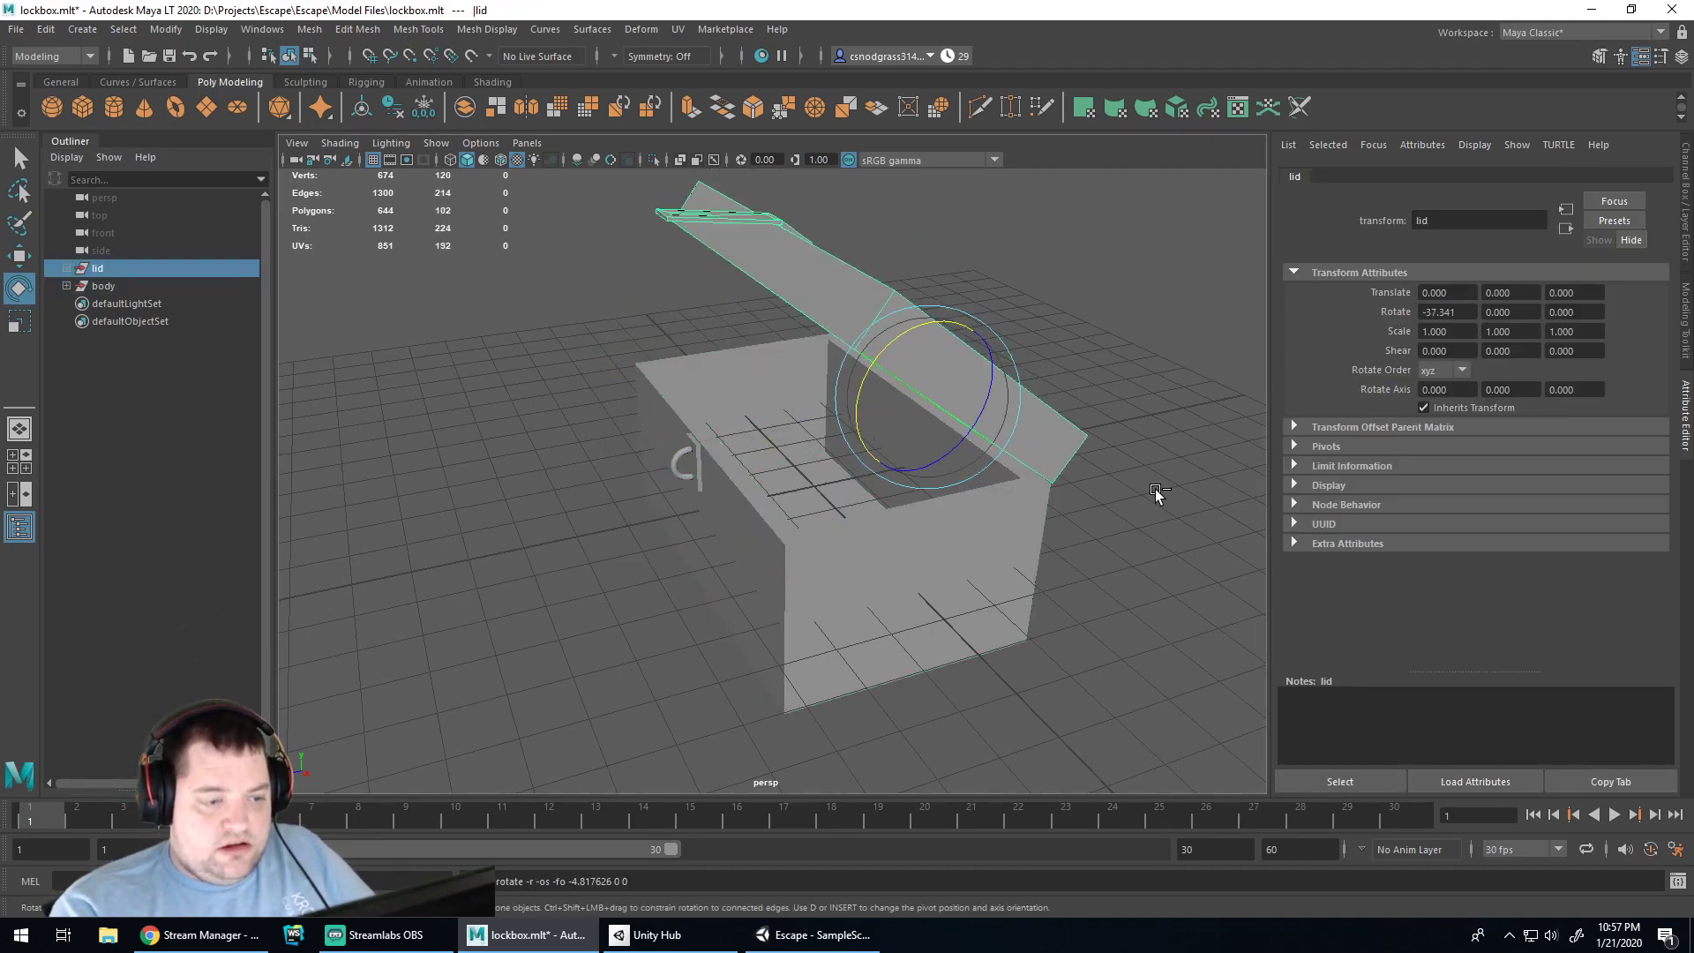
pyautogui.hotkey('ctrl', 'z')
pyautogui.hotkey('ctrl', 'z')
pyautogui.hotkey('ctrl', 'z')
pyautogui.hotkey('ctrl', 'z')
pyautogui.hotkey('ctrl', 'z')
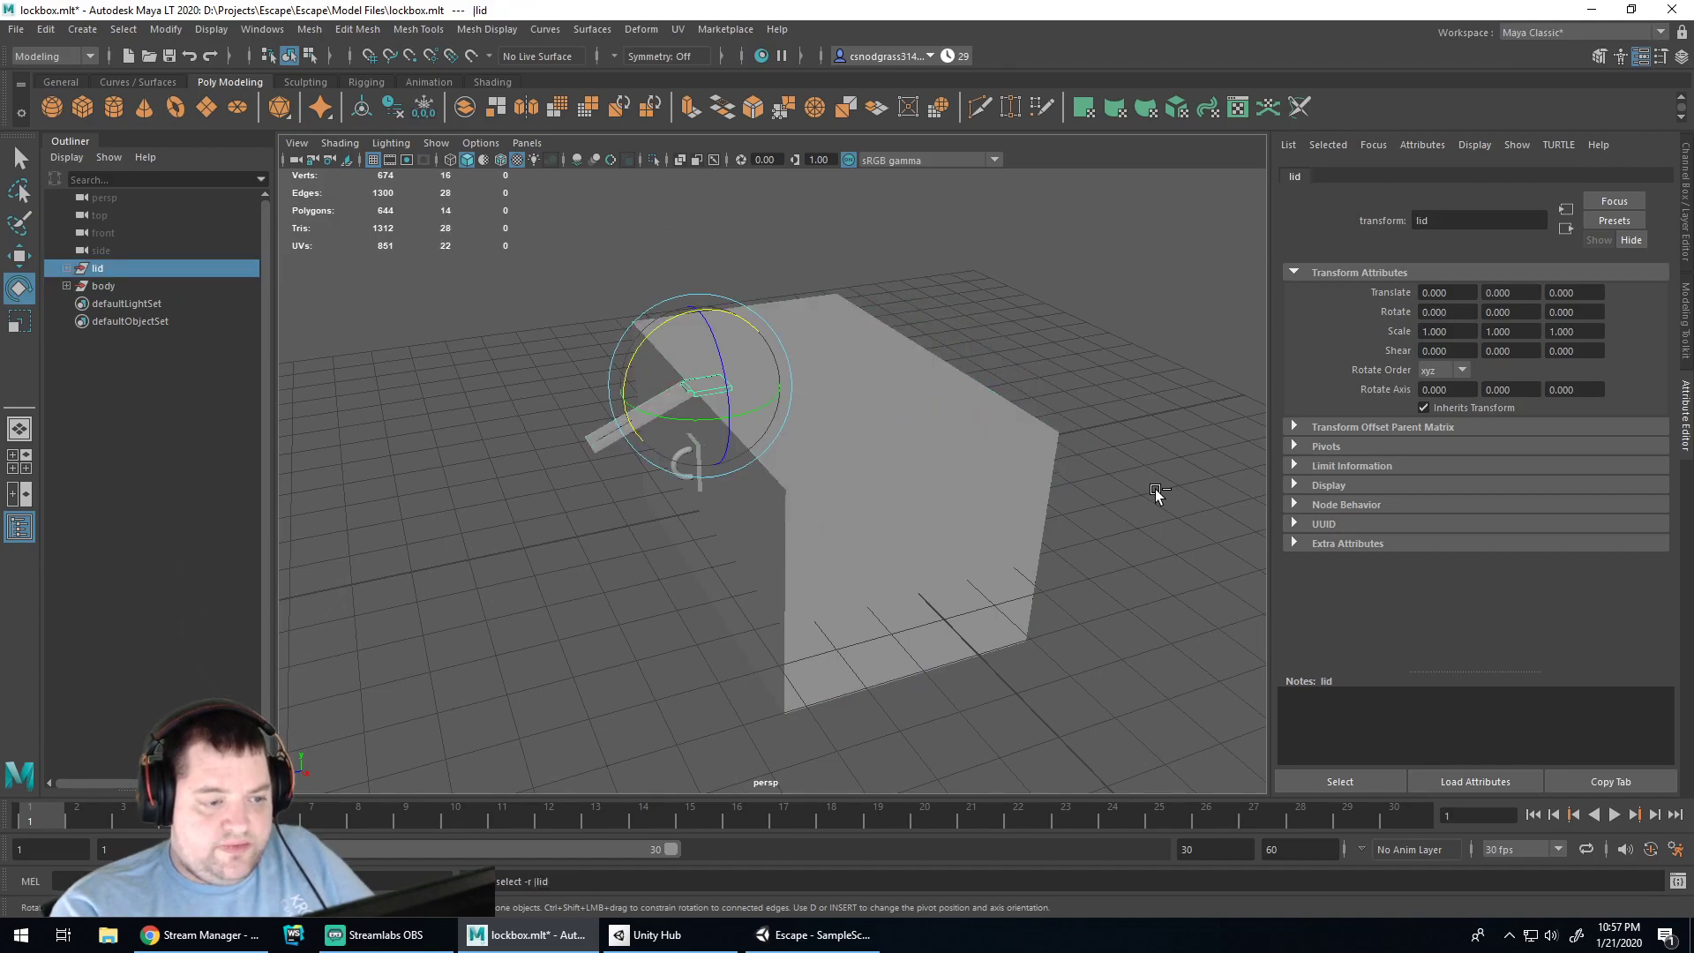
pyautogui.hotkey('ctrl', 'z')
pyautogui.hotkey('ctrl', 'z')
pyautogui.hotkey('ctrl', 'z')
pyautogui.hotkey('ctrl', 's')
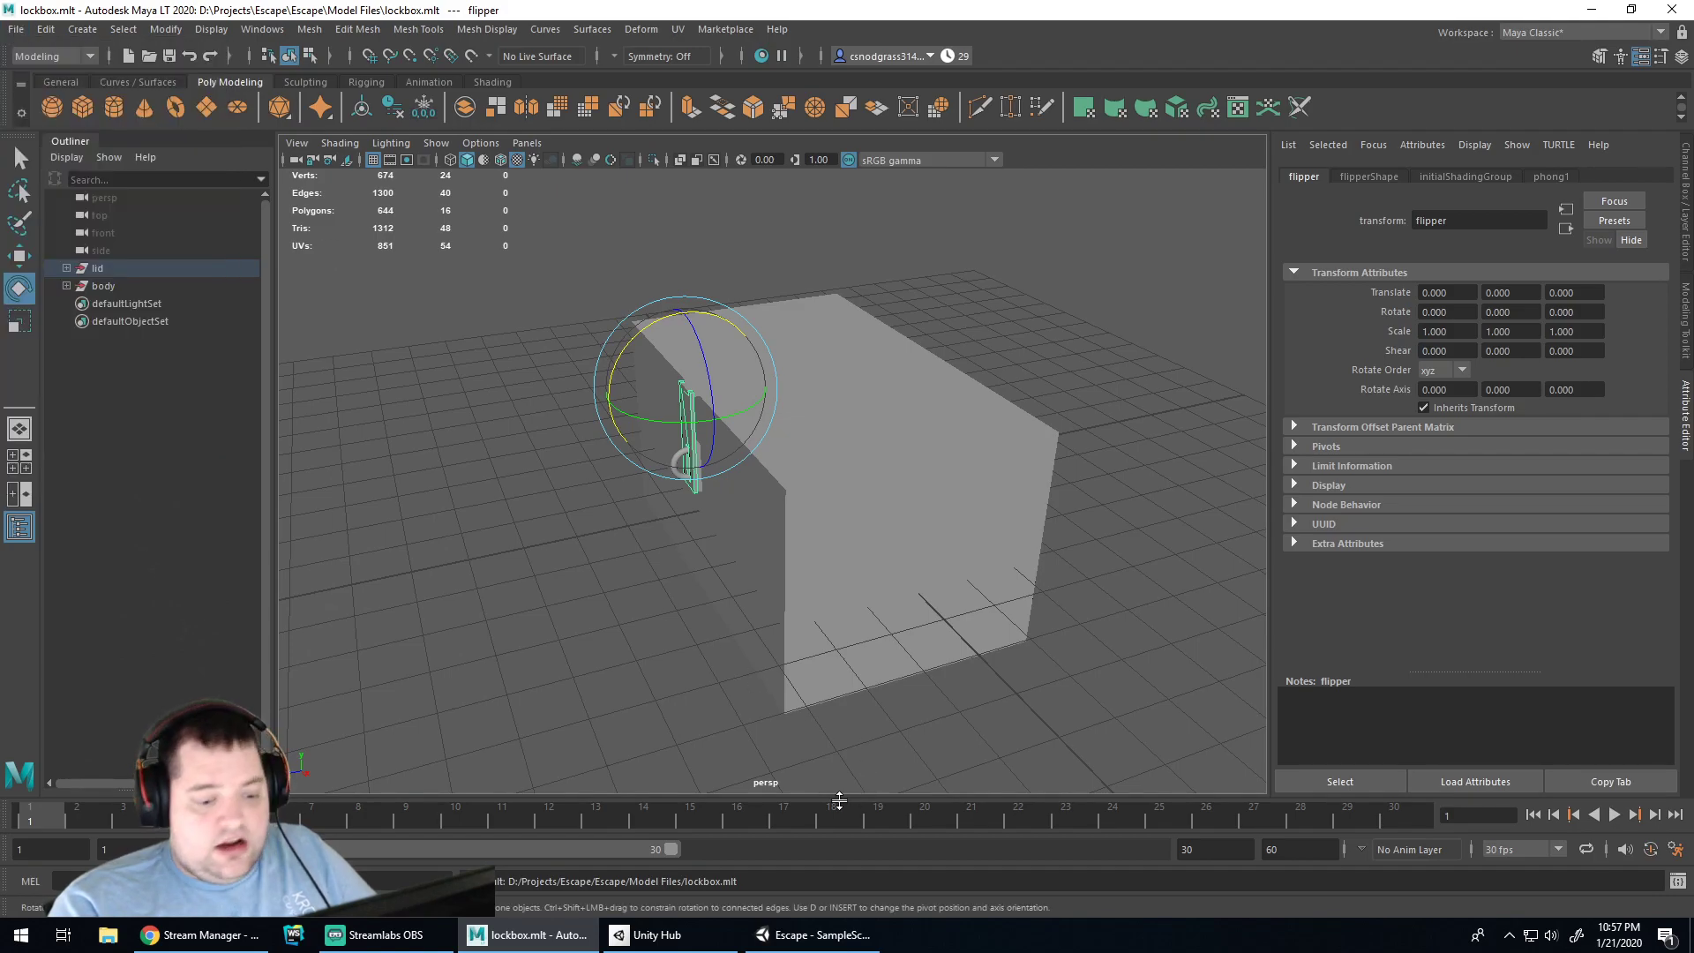
pyautogui.click(813, 934)
# Drag the combo lock prefab into the scene beside the lockbox and frame it
pyautogui.click(879, 443)
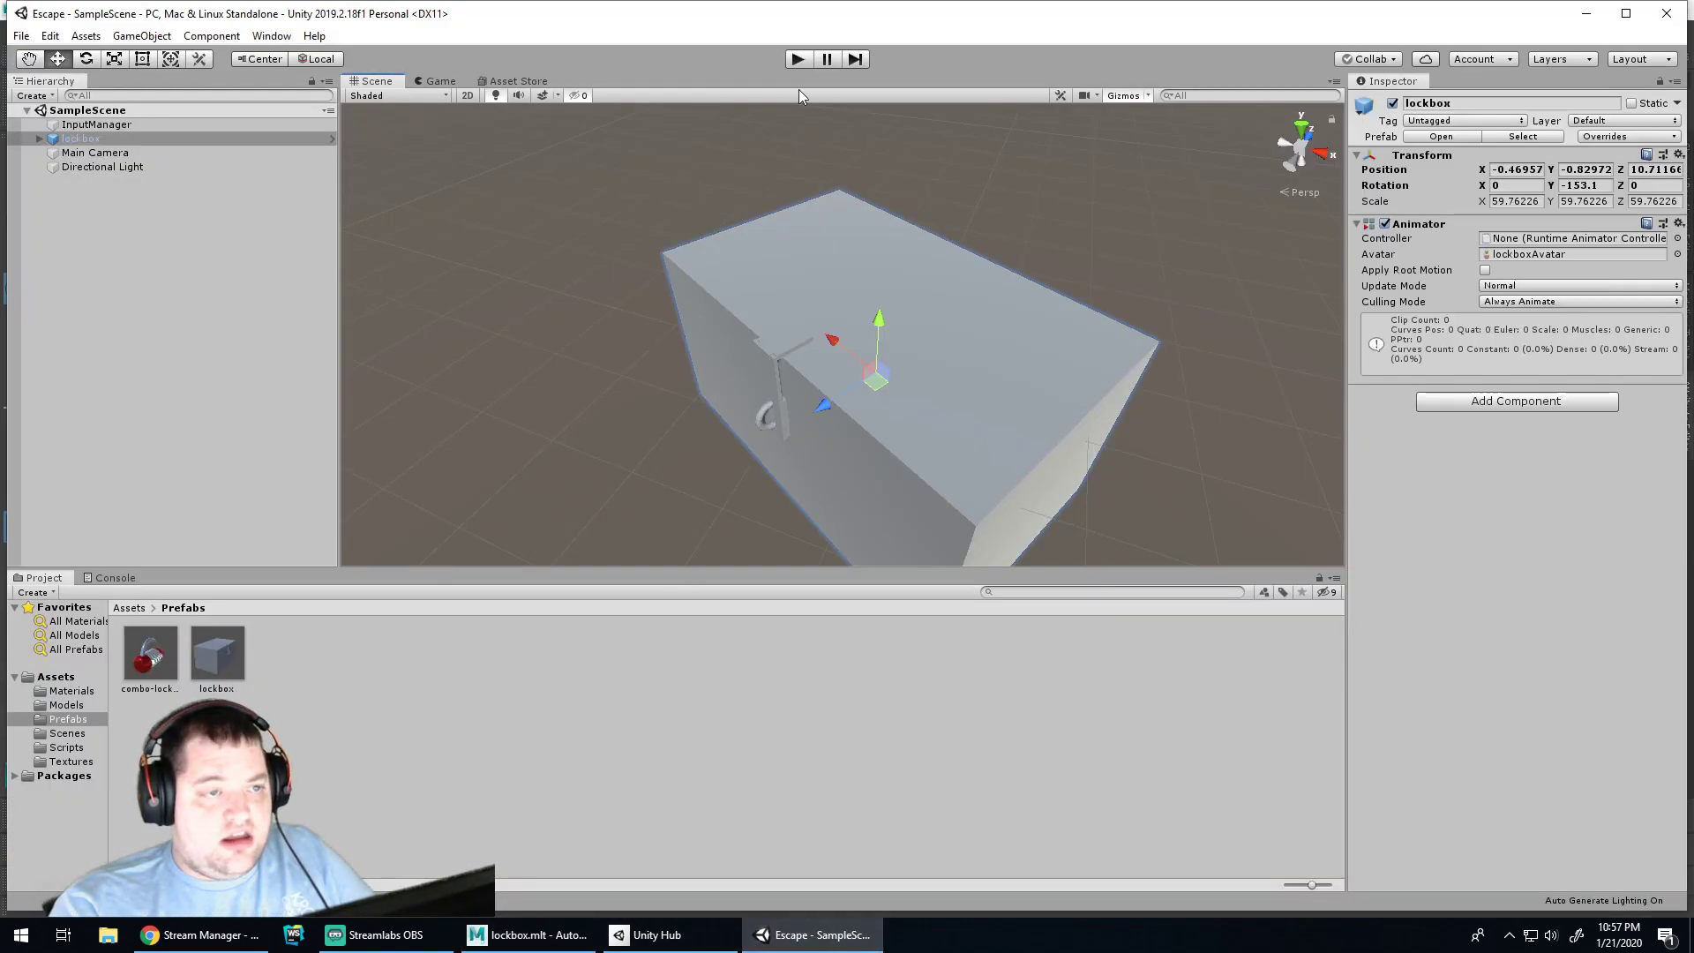
pyautogui.click(620, 369)
pyautogui.moveTo(338, 547); pyautogui.dragTo(590, 381)
pyautogui.click(877, 370)
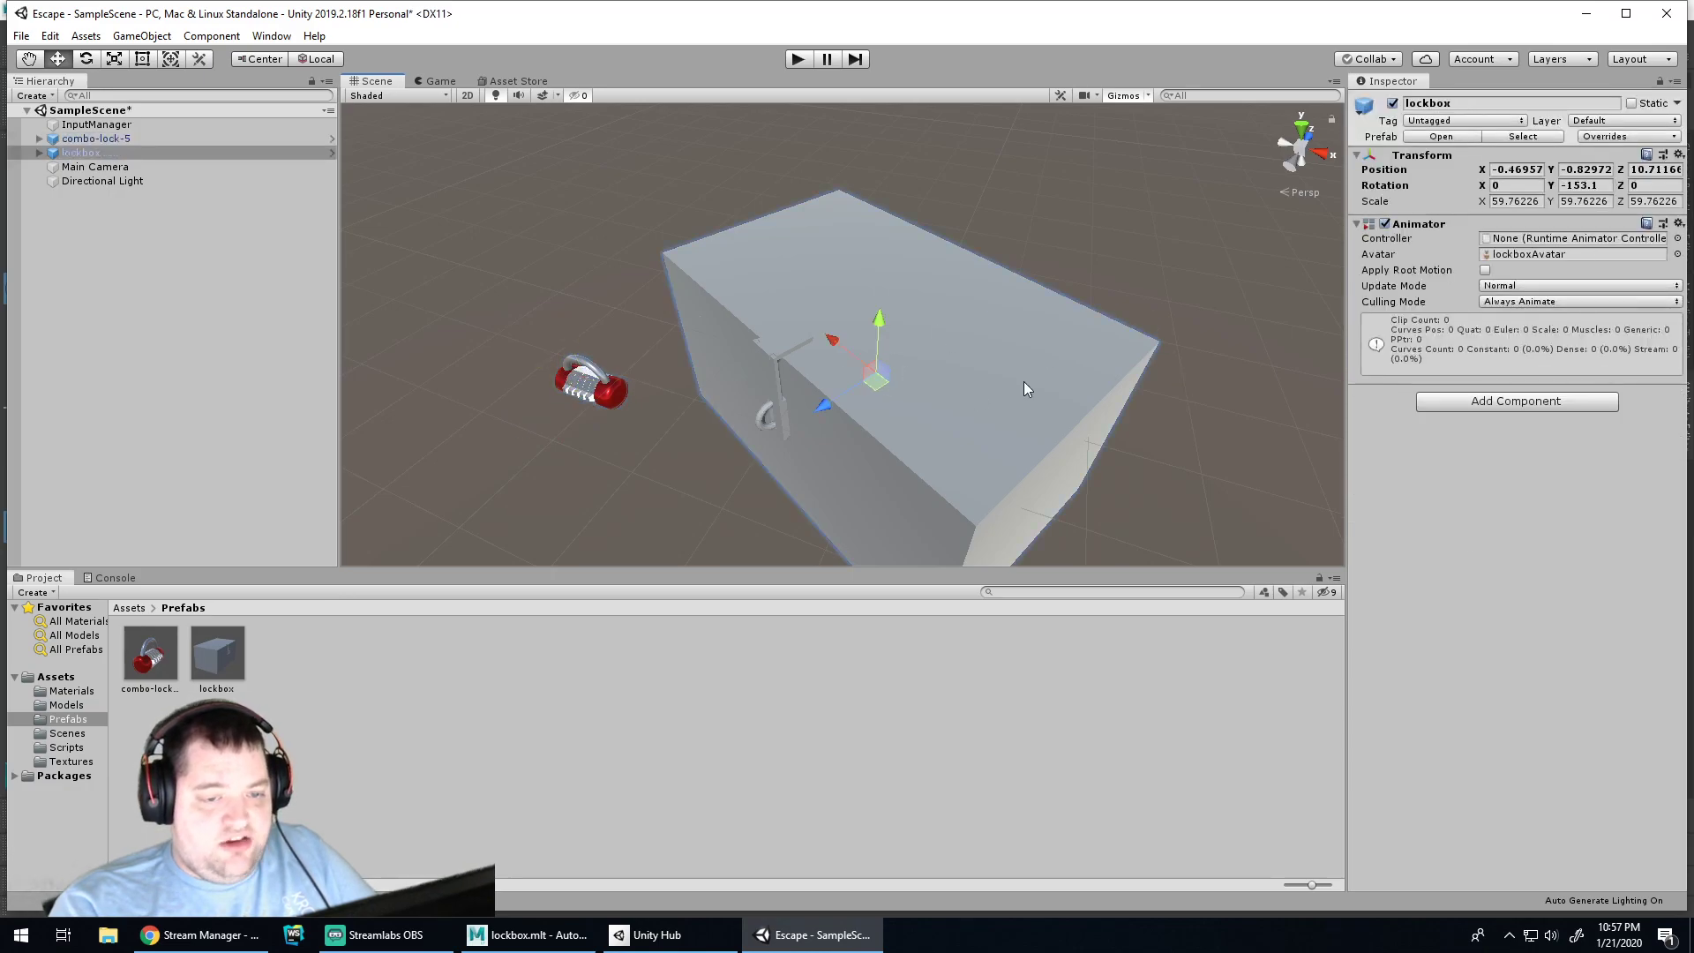
pyautogui.keyDown('alt'); pyautogui.moveTo(857, 392); pyautogui.dragTo(671, 461, button='right'); pyautogui.keyUp('alt')
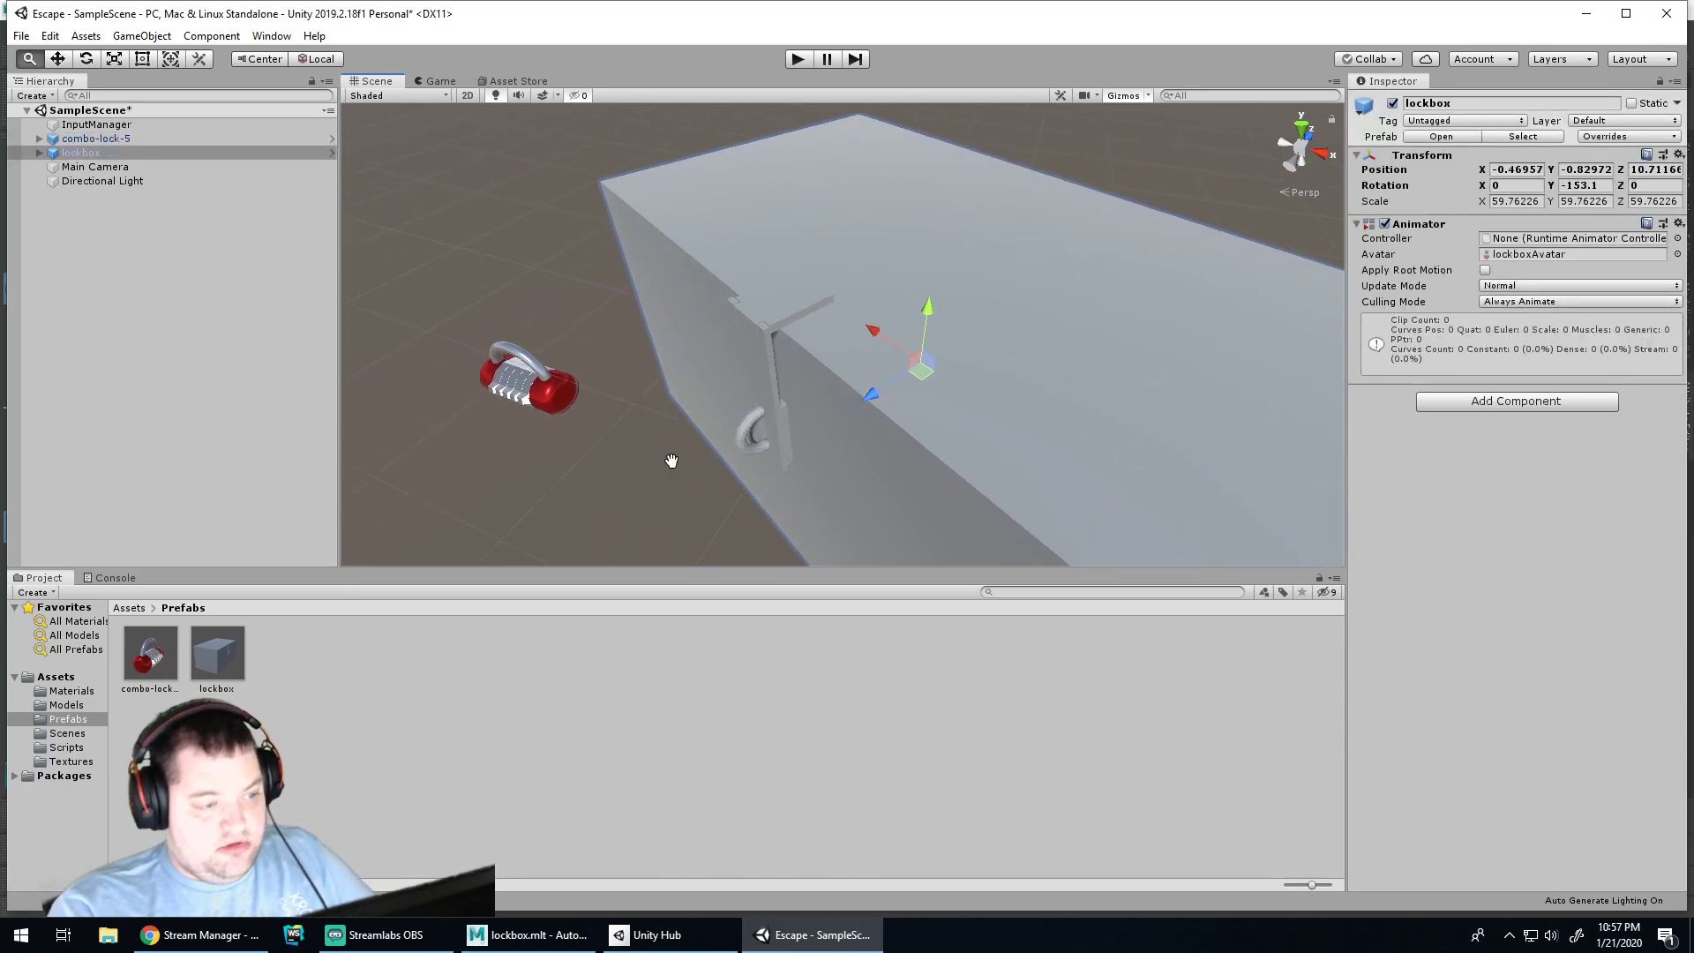
pyautogui.keyDown('alt'); pyautogui.moveTo(671, 461); pyautogui.dragTo(1364, 464, button='middle'); pyautogui.keyUp('alt')
pyautogui.scroll(4, 723, 415)
pyautogui.scroll(-3, 759, 407)
pyautogui.scroll(-3, 765, 408)
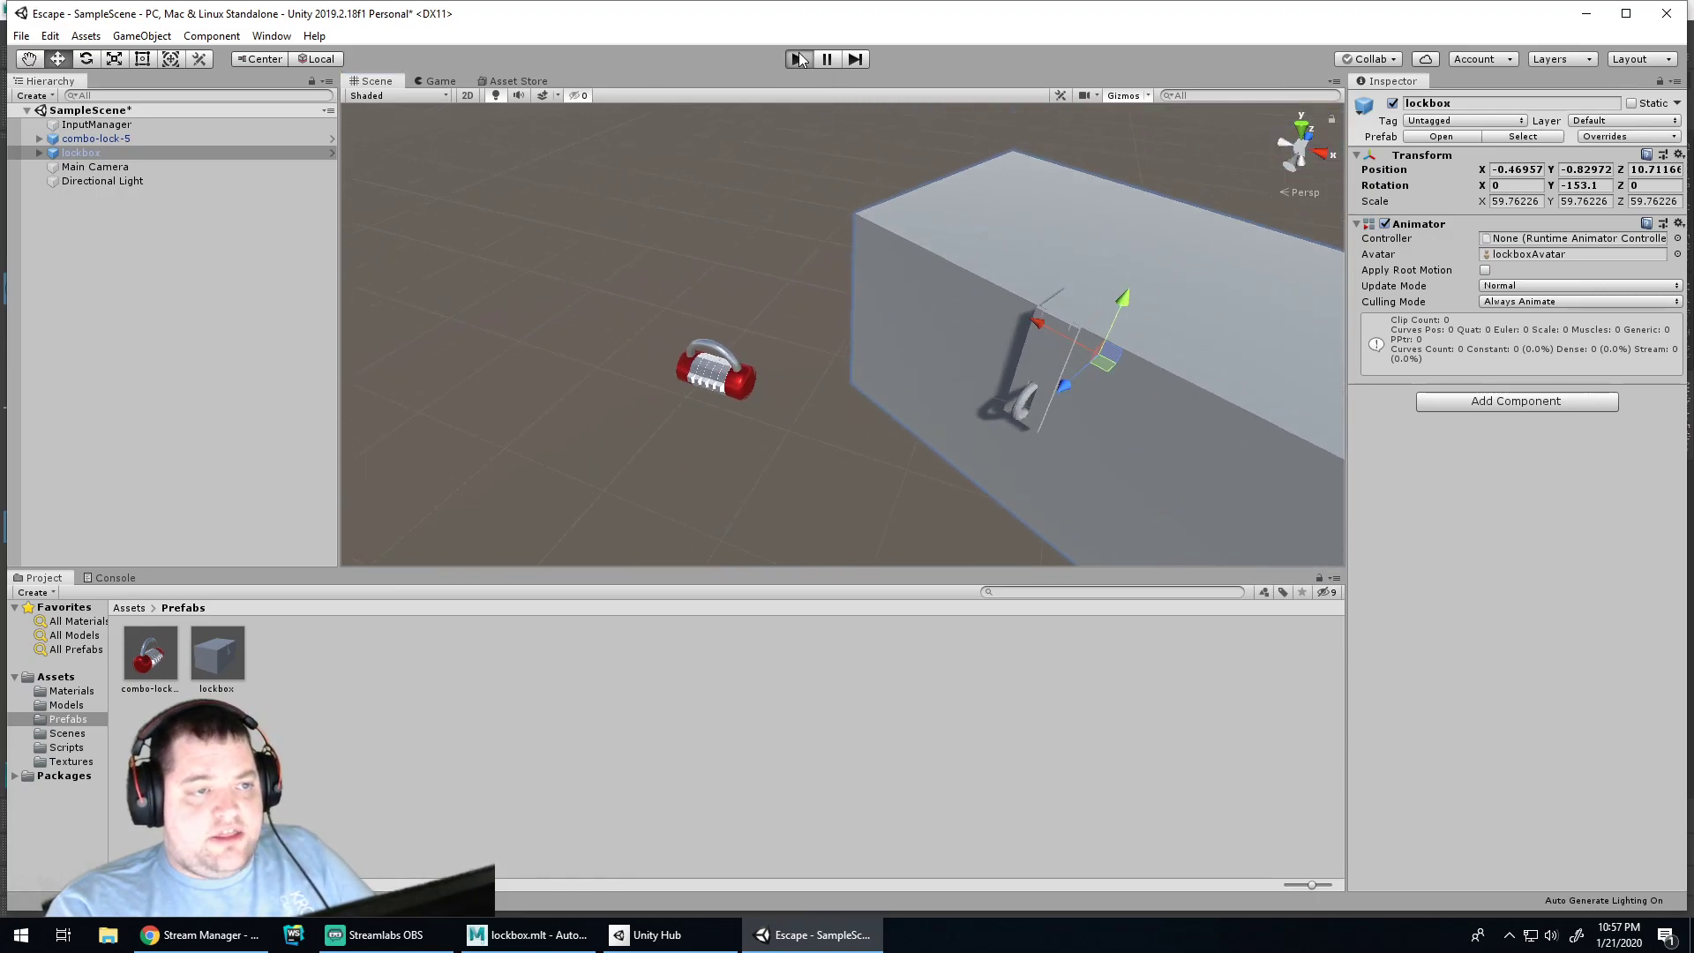
# Play-test, move combo-lock-5 to X -2.979, Z 6.916, and play again
pyautogui.click(799, 59)
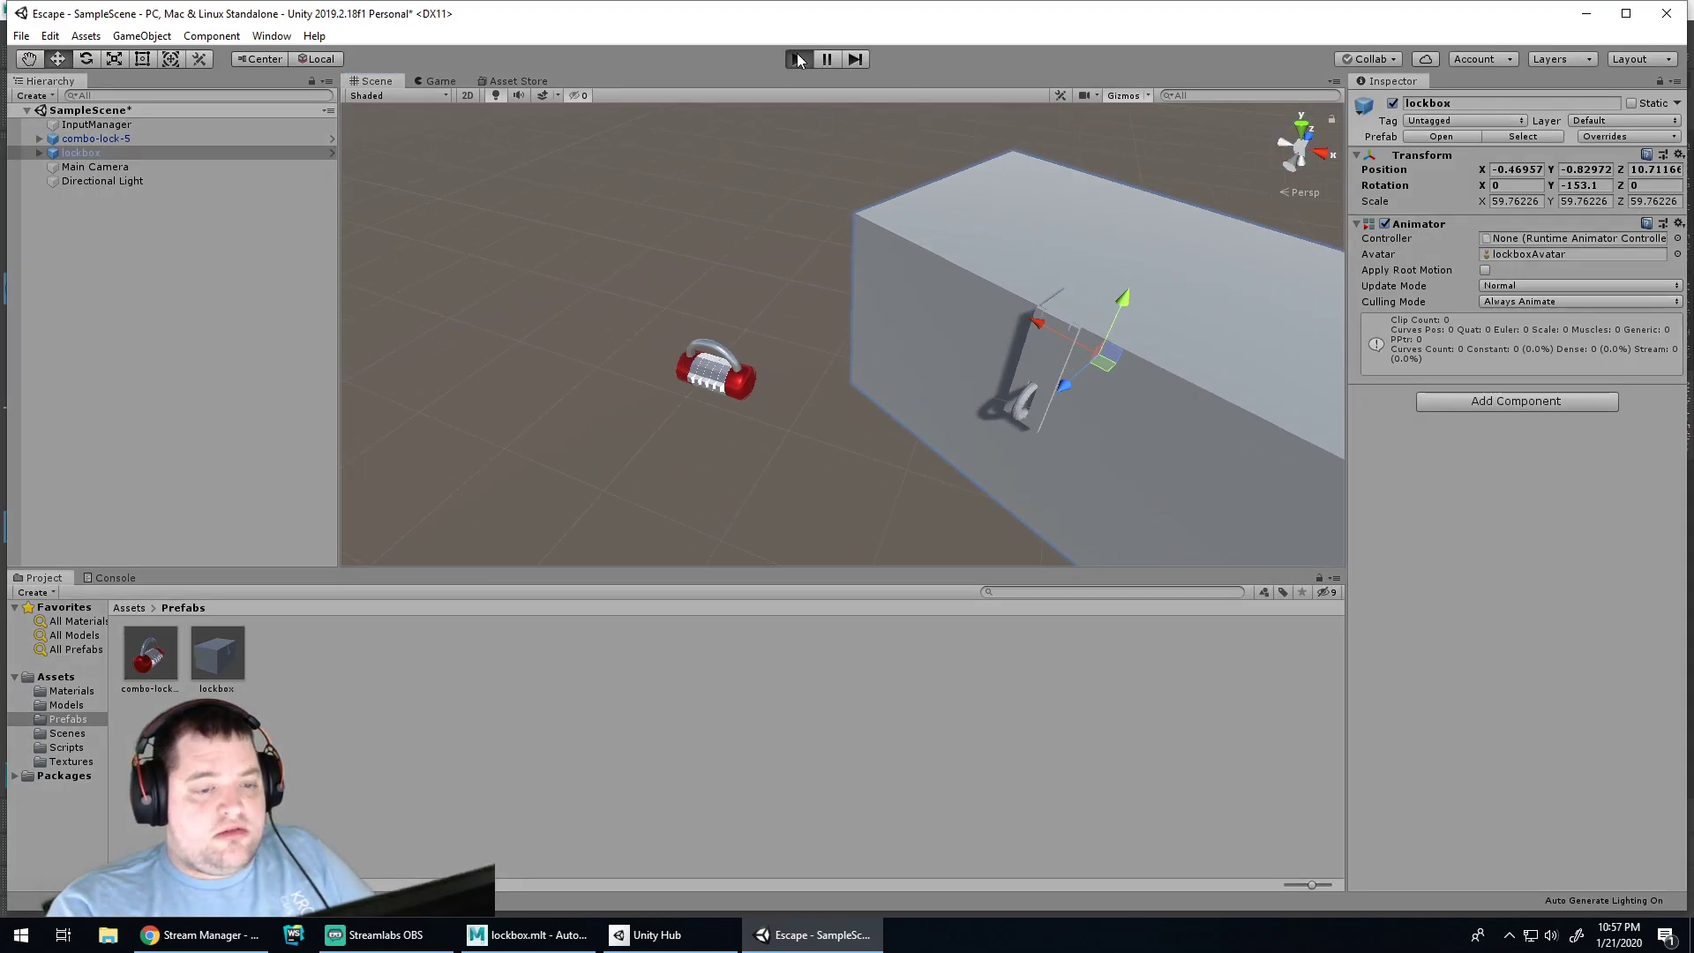
pyautogui.click(799, 59)
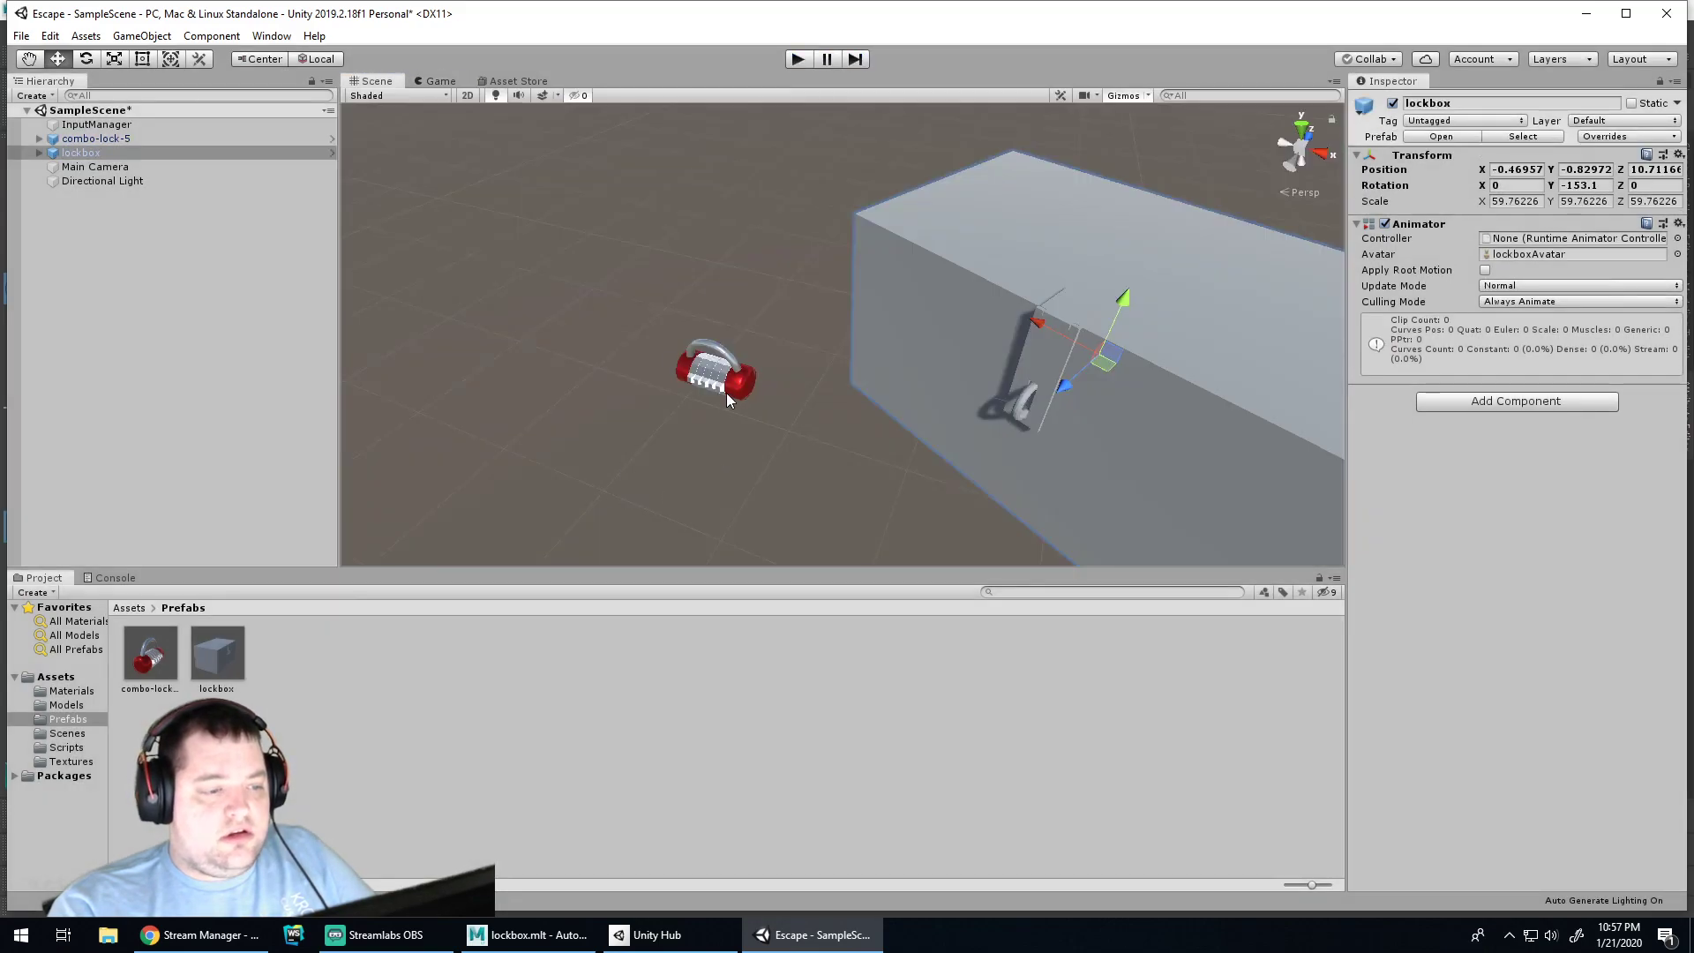
pyautogui.click(718, 380)
pyautogui.moveTo(703, 339); pyautogui.dragTo(538, 360)
pyautogui.moveTo(574, 372); pyautogui.dragTo(803, 365, button='middle')
pyautogui.moveTo(494, 350); pyautogui.dragTo(801, 400)
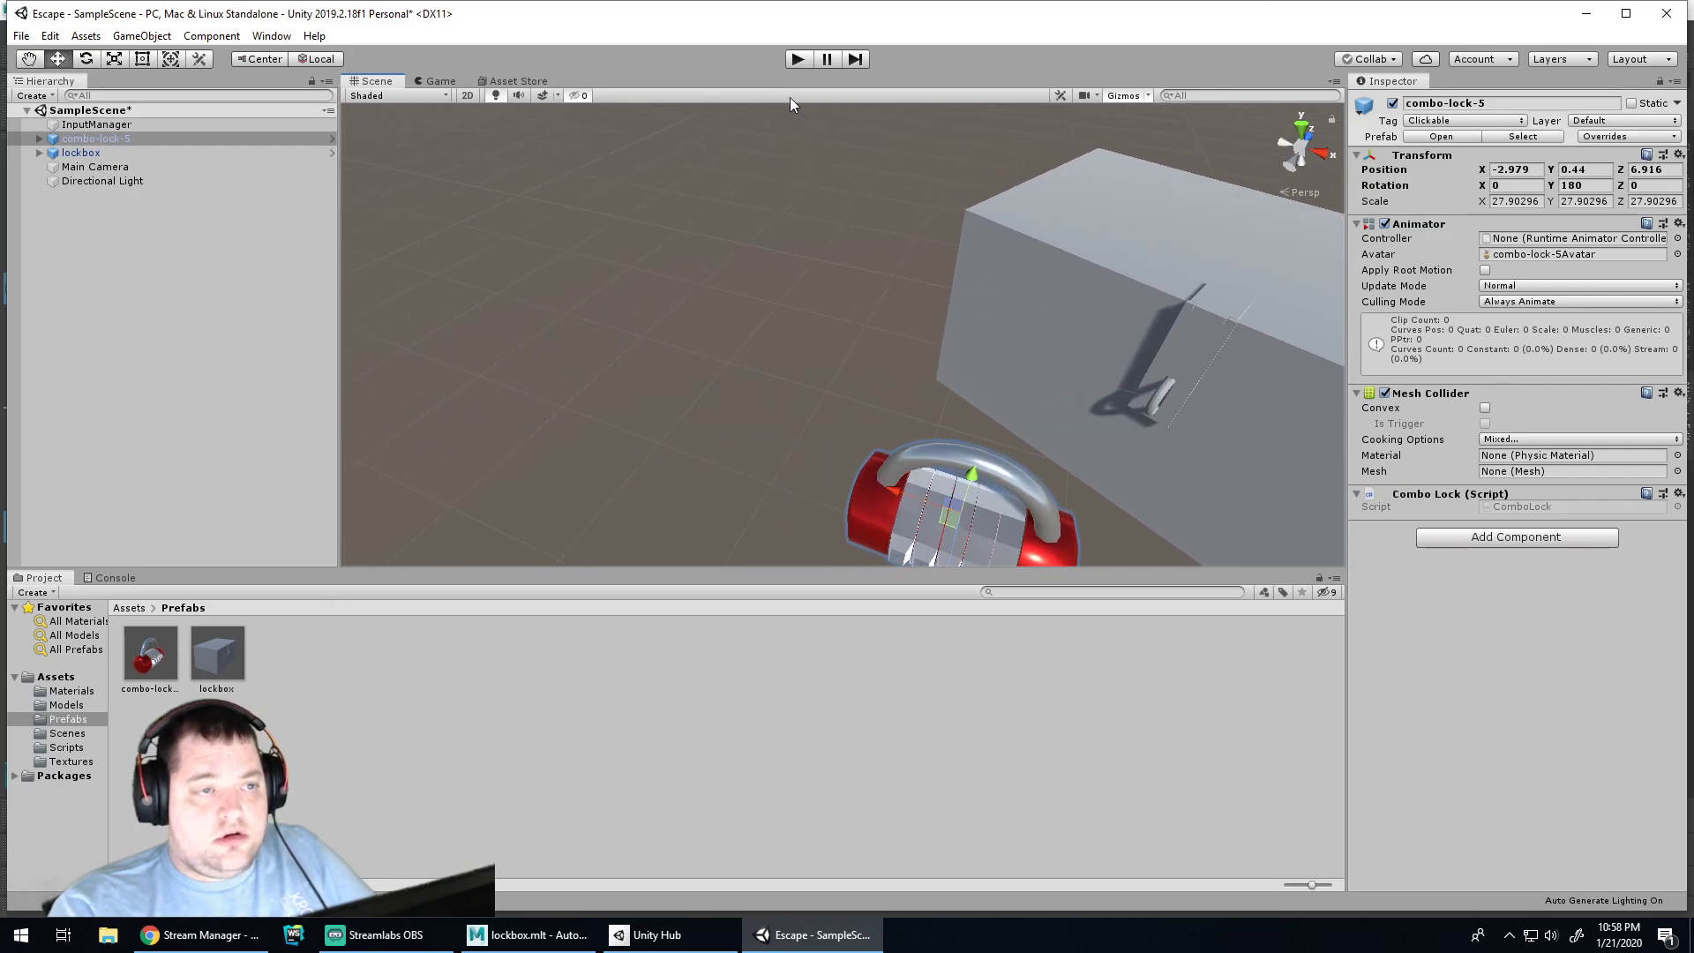
pyautogui.click(798, 59)
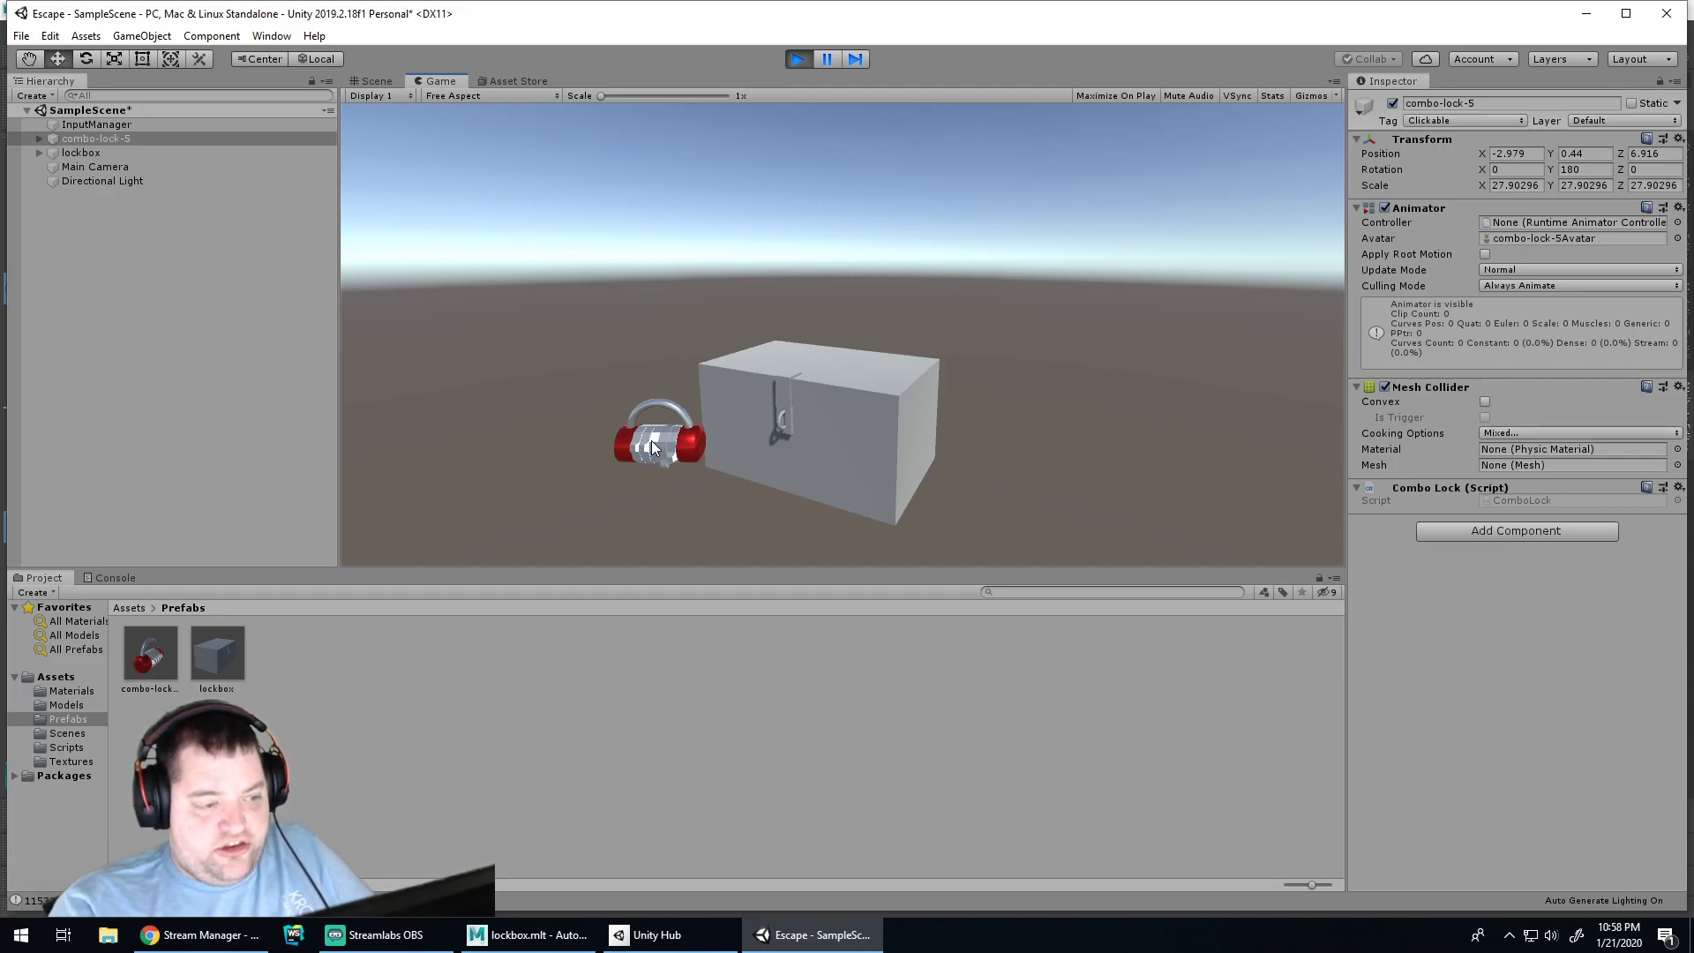
# Turn two of the combo lock's dials in the running game, then stop Play
pyautogui.click(645, 452)
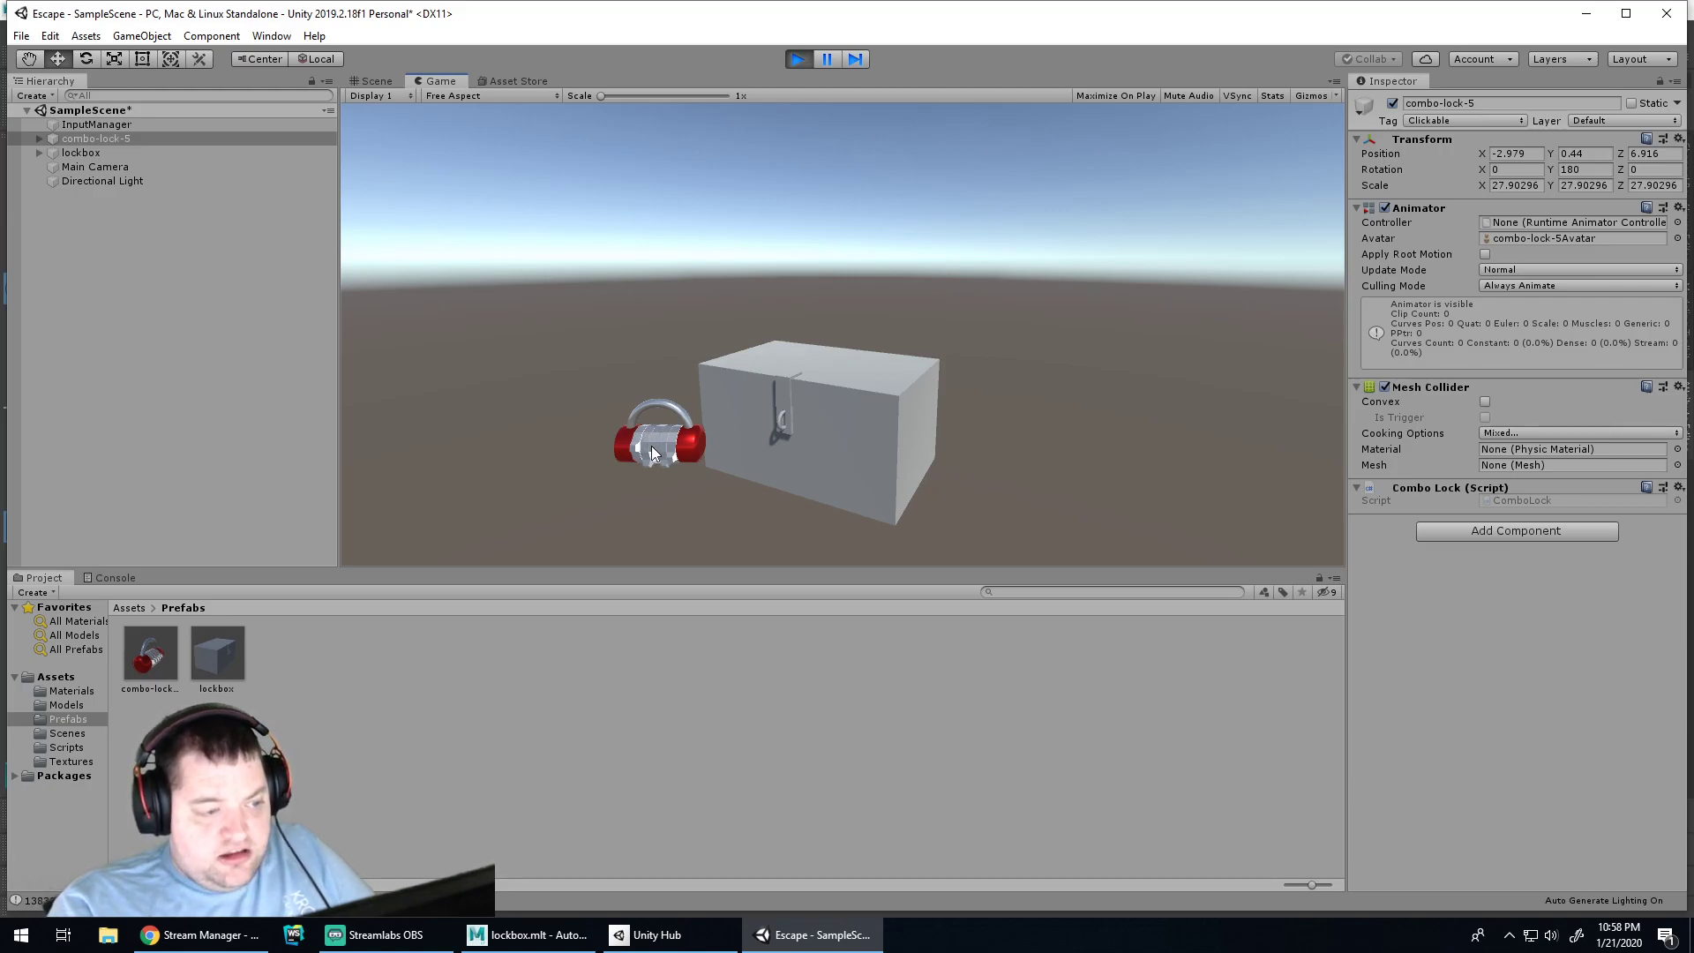
pyautogui.click(642, 447)
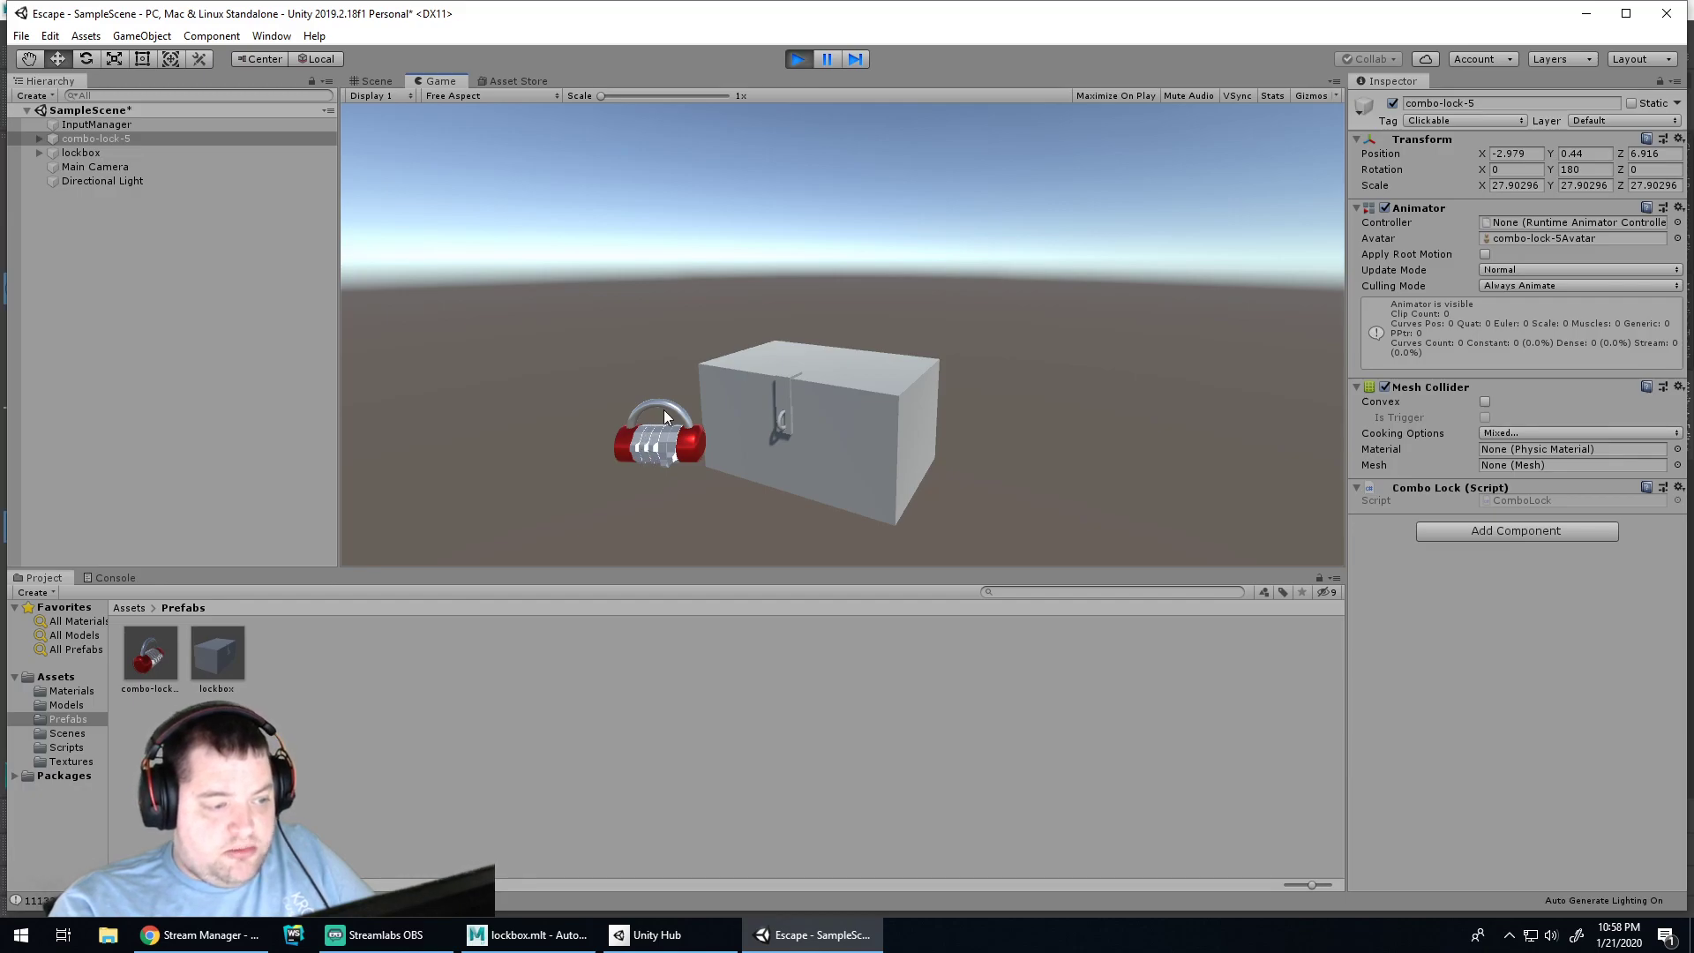
pyautogui.click(797, 59)
# Slide combo-lock-5 along X to -0.641, checking the Main Camera's view
pyautogui.keyDown('alt'); pyautogui.moveTo(1110, 441); pyautogui.dragTo(950, 285, button='middle'); pyautogui.keyUp('alt')
pyautogui.click(95, 166)
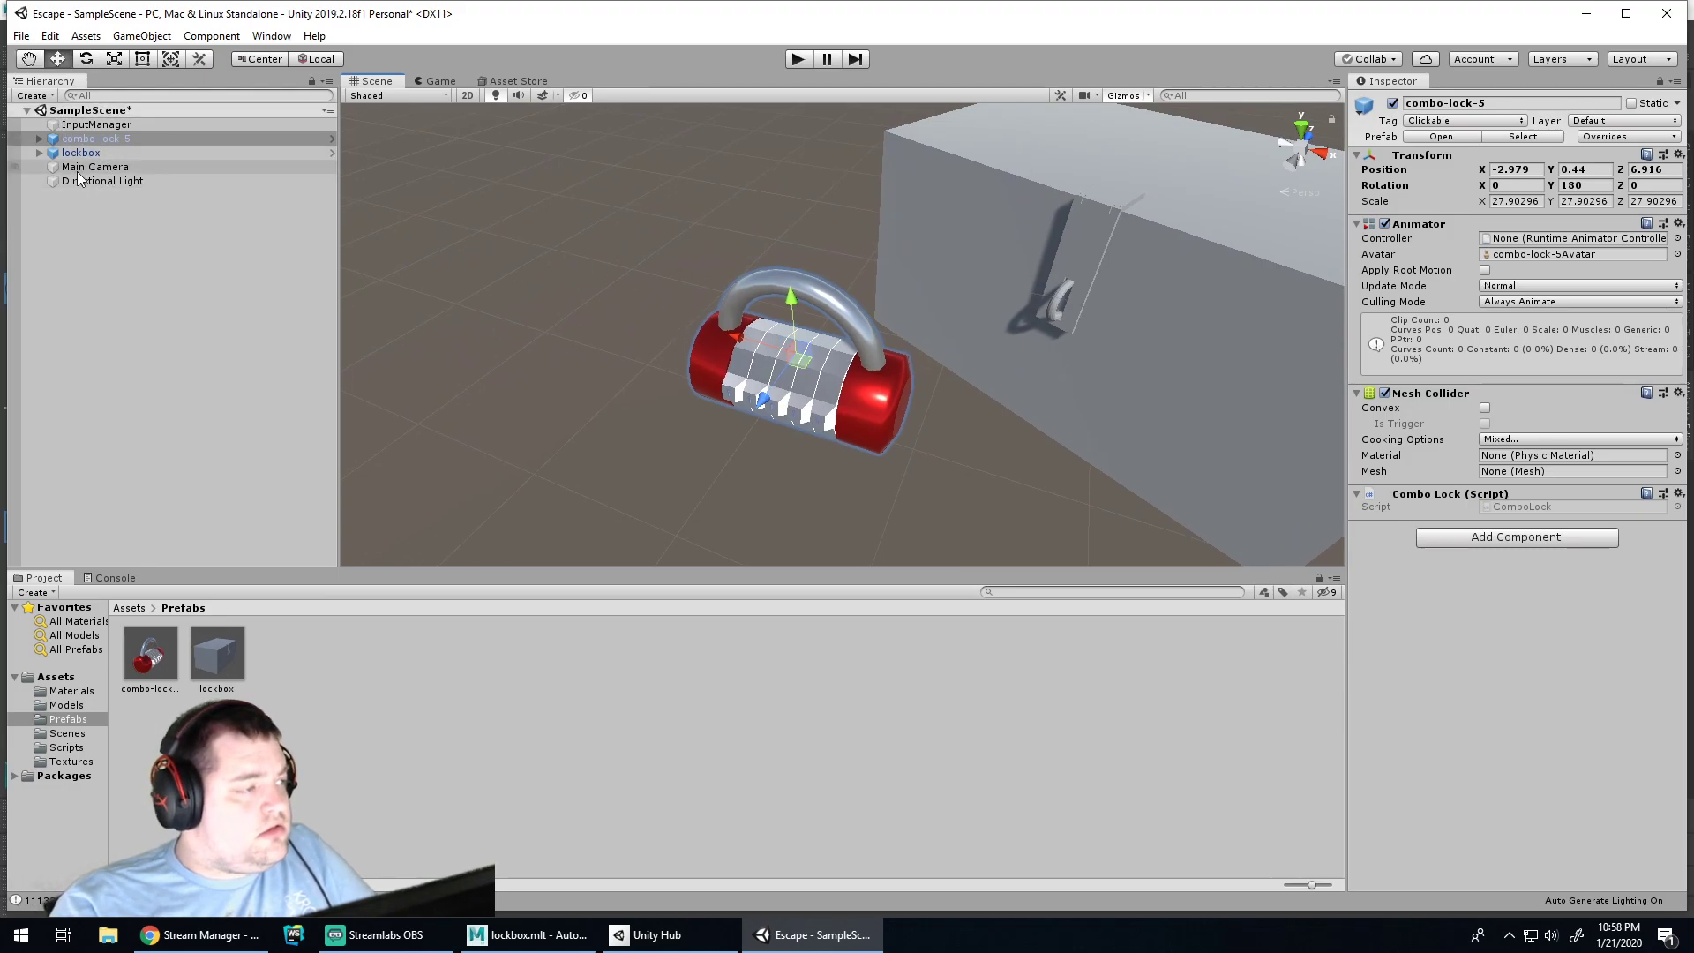
pyautogui.click(841, 393)
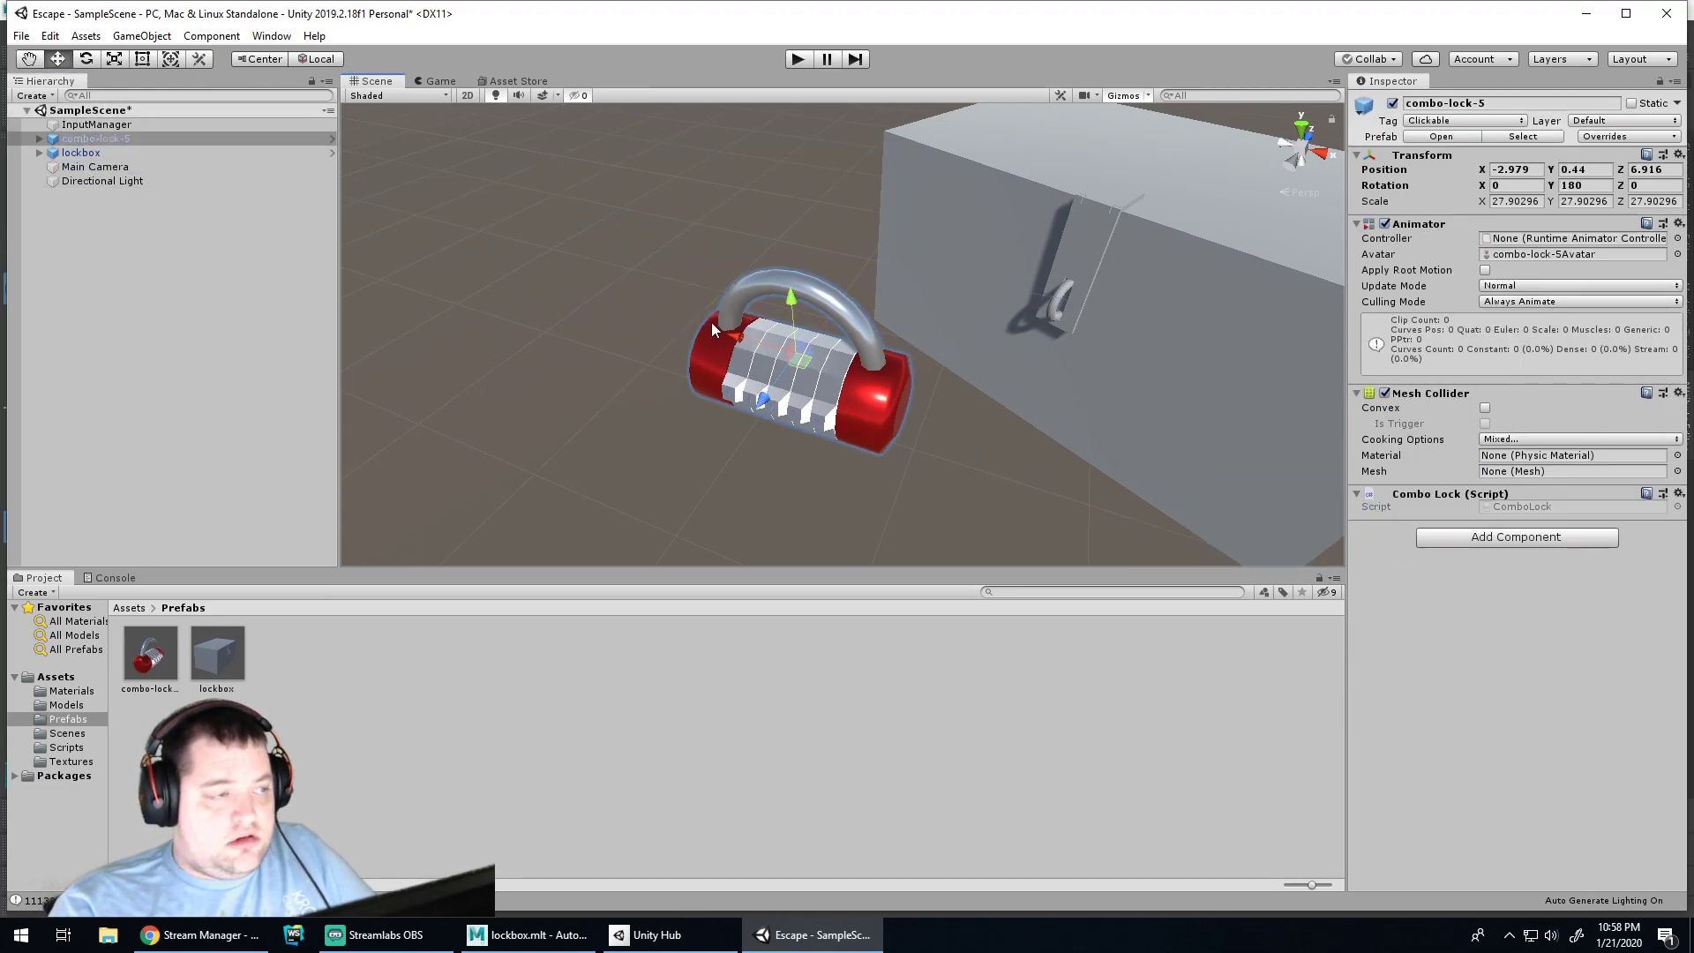
pyautogui.moveTo(733, 336); pyautogui.dragTo(1119, 440)
pyautogui.scroll(-3, 966, 404)
pyautogui.moveTo(1341, 452); pyautogui.dragTo(1343, 452, button='middle')
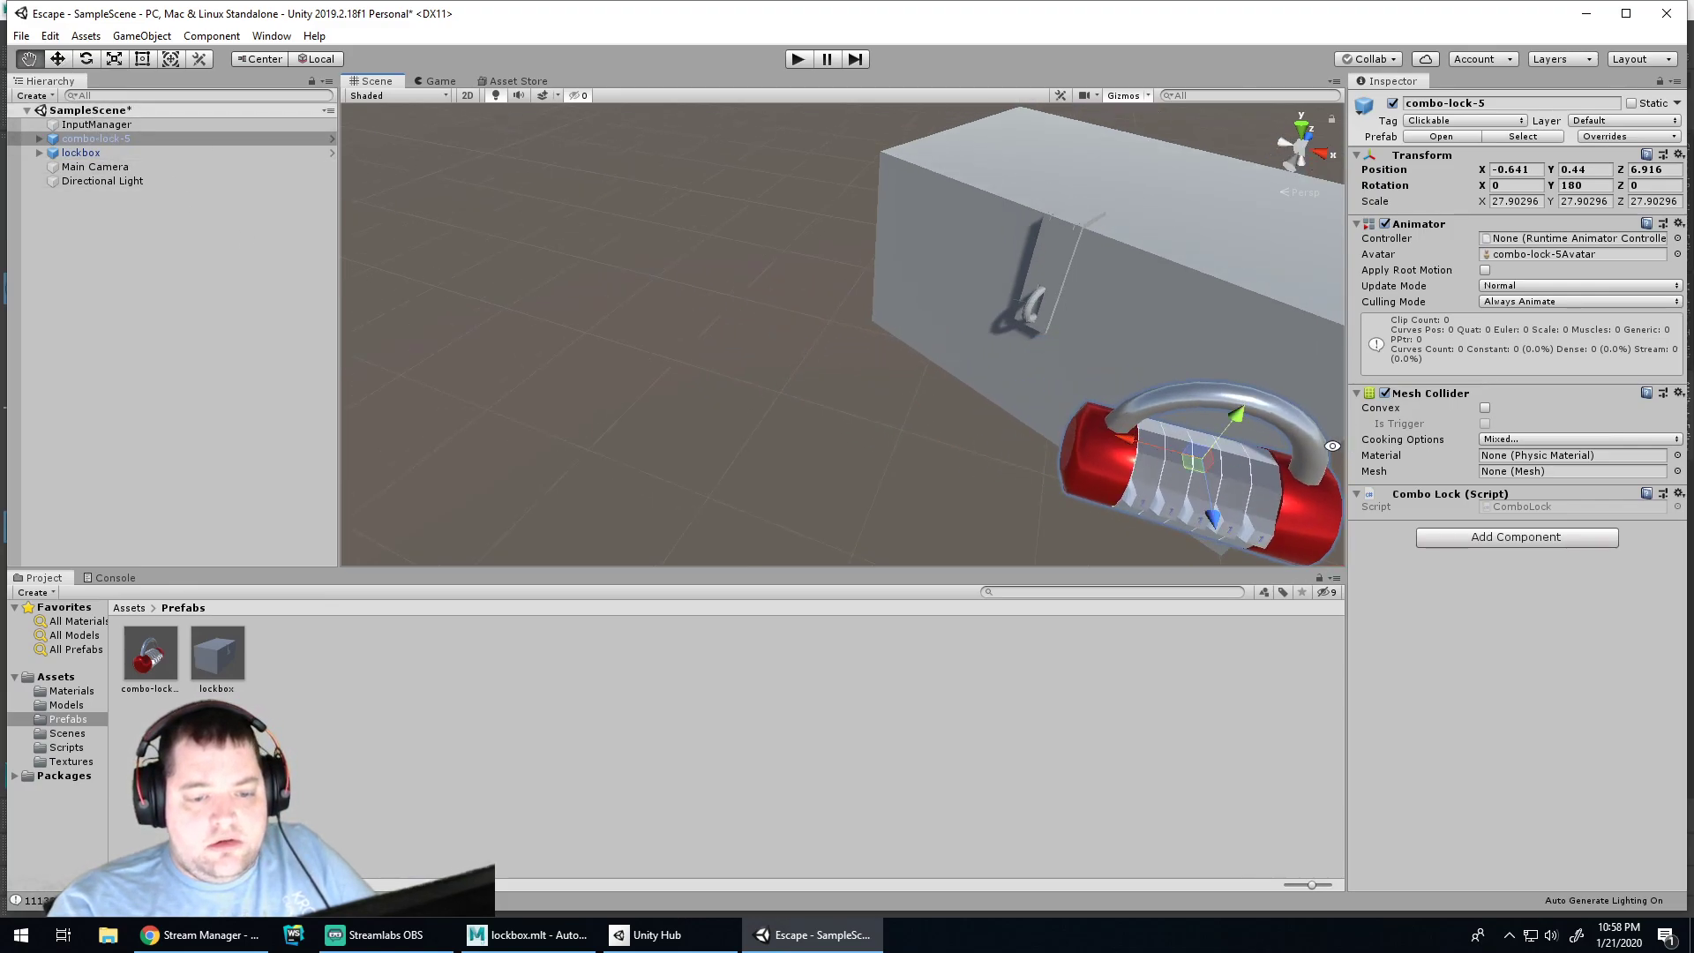
# Pull the lock toward the camera to Z 4.266 and lift it above the lockbox to Y 3.064
pyautogui.click(88, 168)
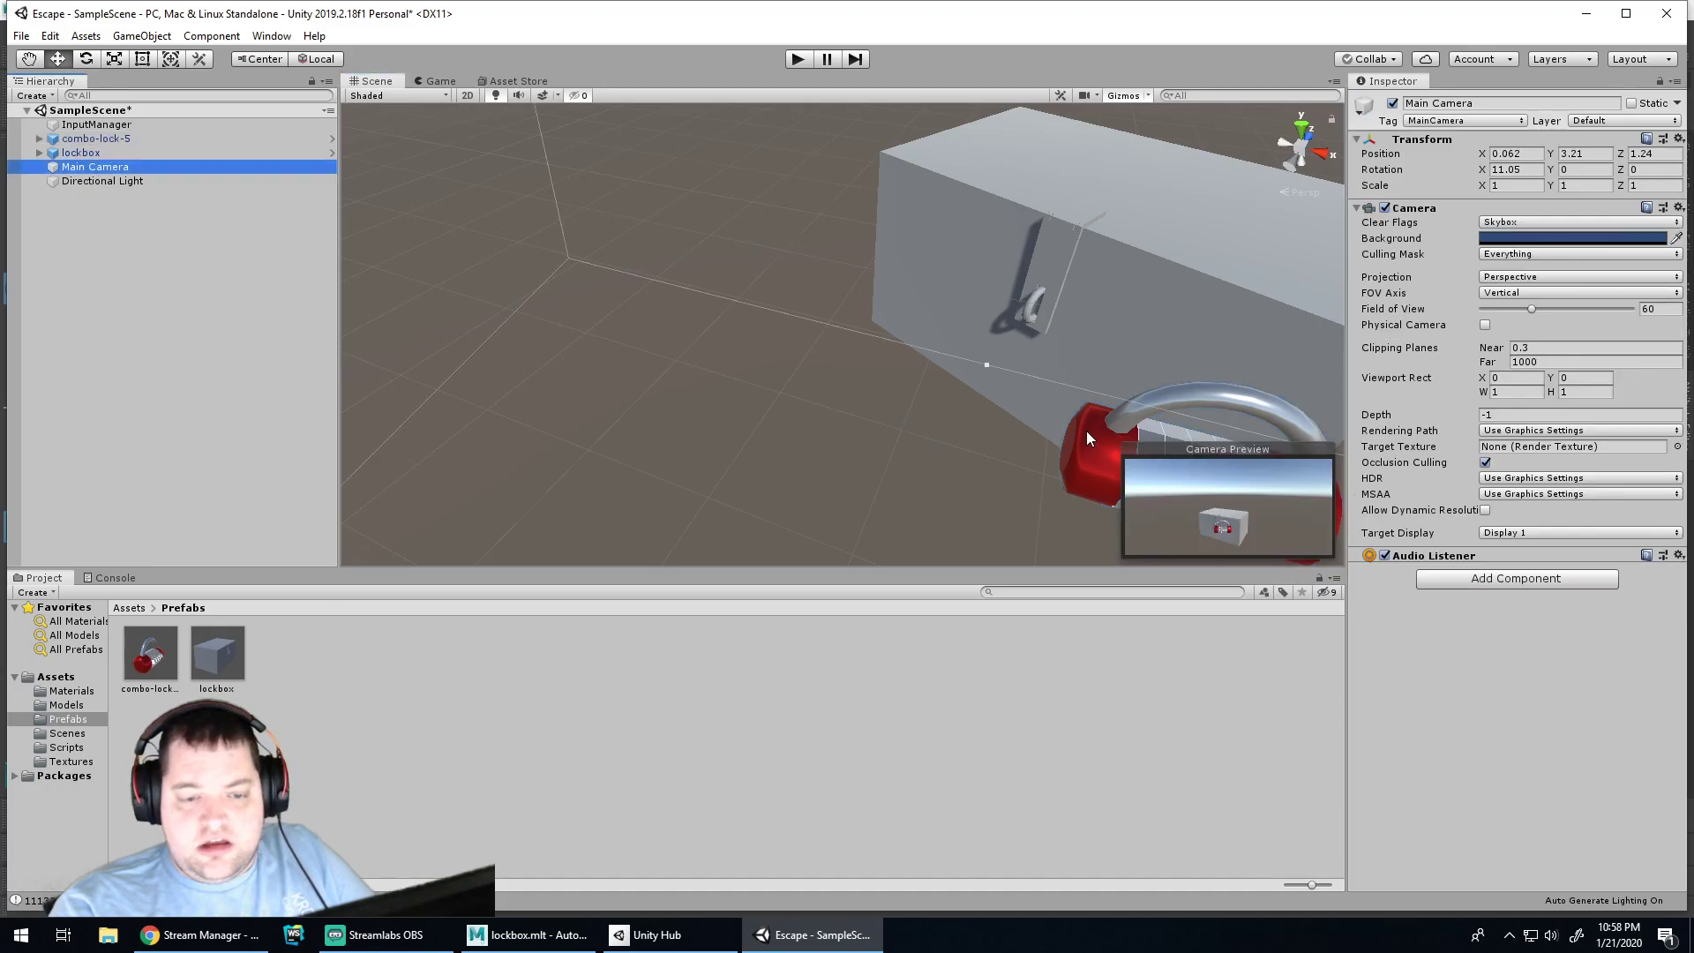
pyautogui.scroll(-5, 1006, 375)
pyautogui.click(1002, 413)
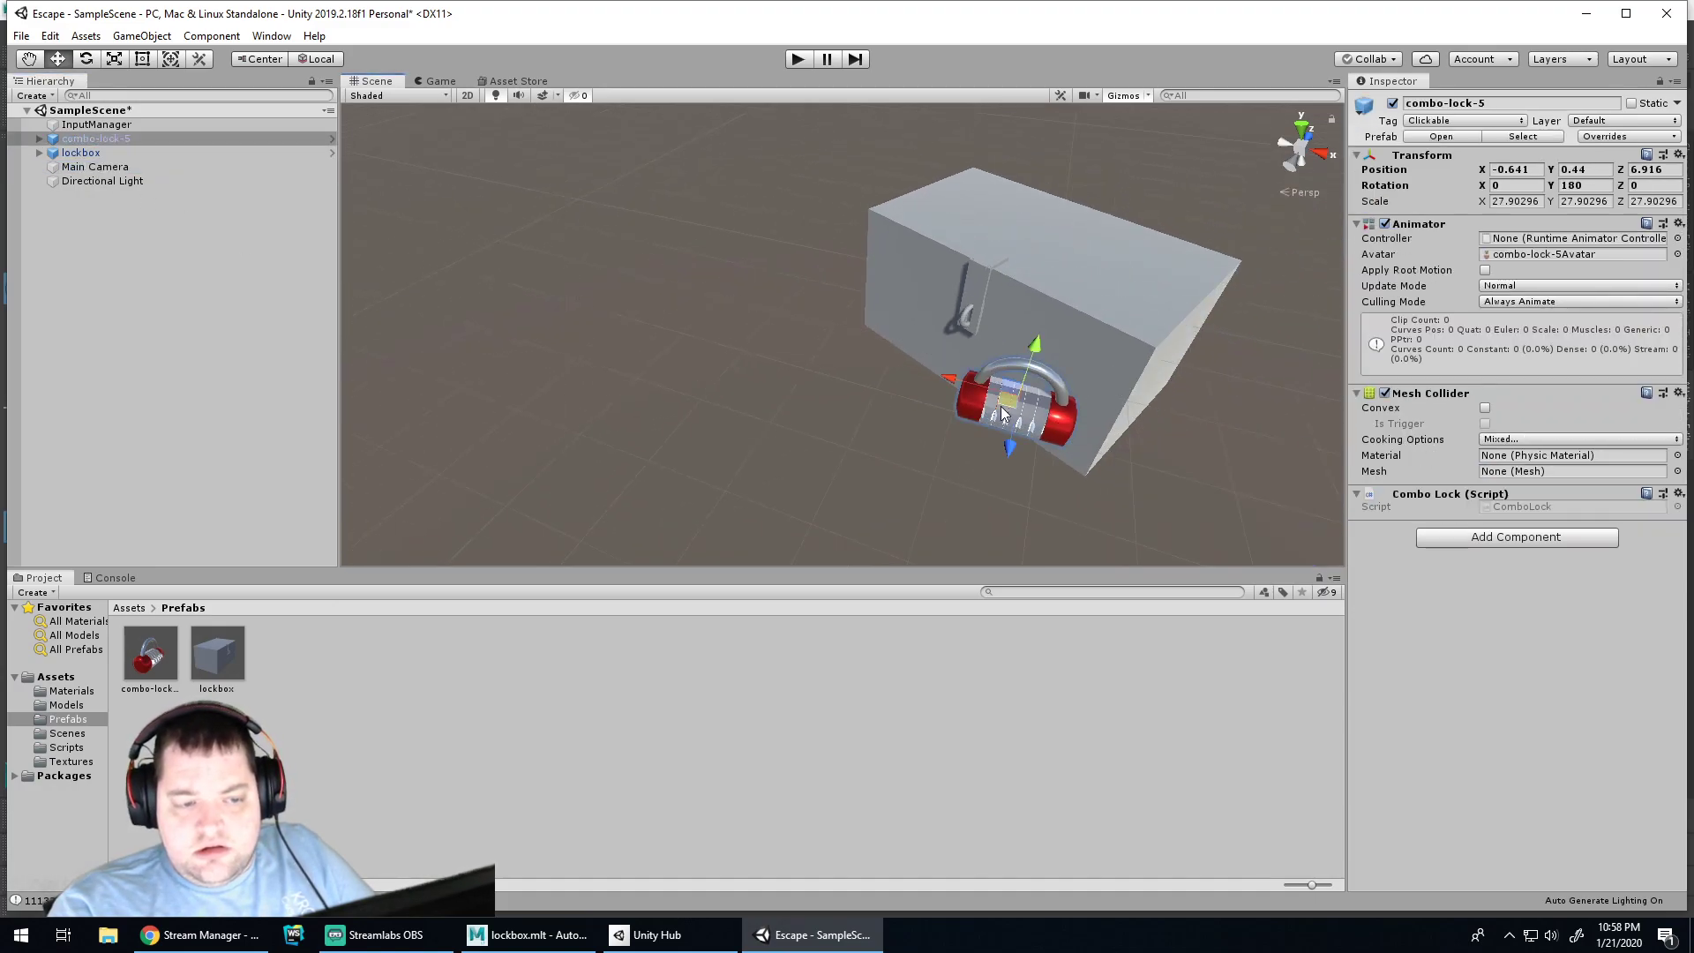
pyautogui.moveTo(1015, 447); pyautogui.dragTo(962, 587)
pyautogui.scroll(-3, 979, 497)
pyautogui.moveTo(932, 464); pyautogui.dragTo(956, 309)
# Run the game and turn each of the lock's four dials
pyautogui.click(797, 60)
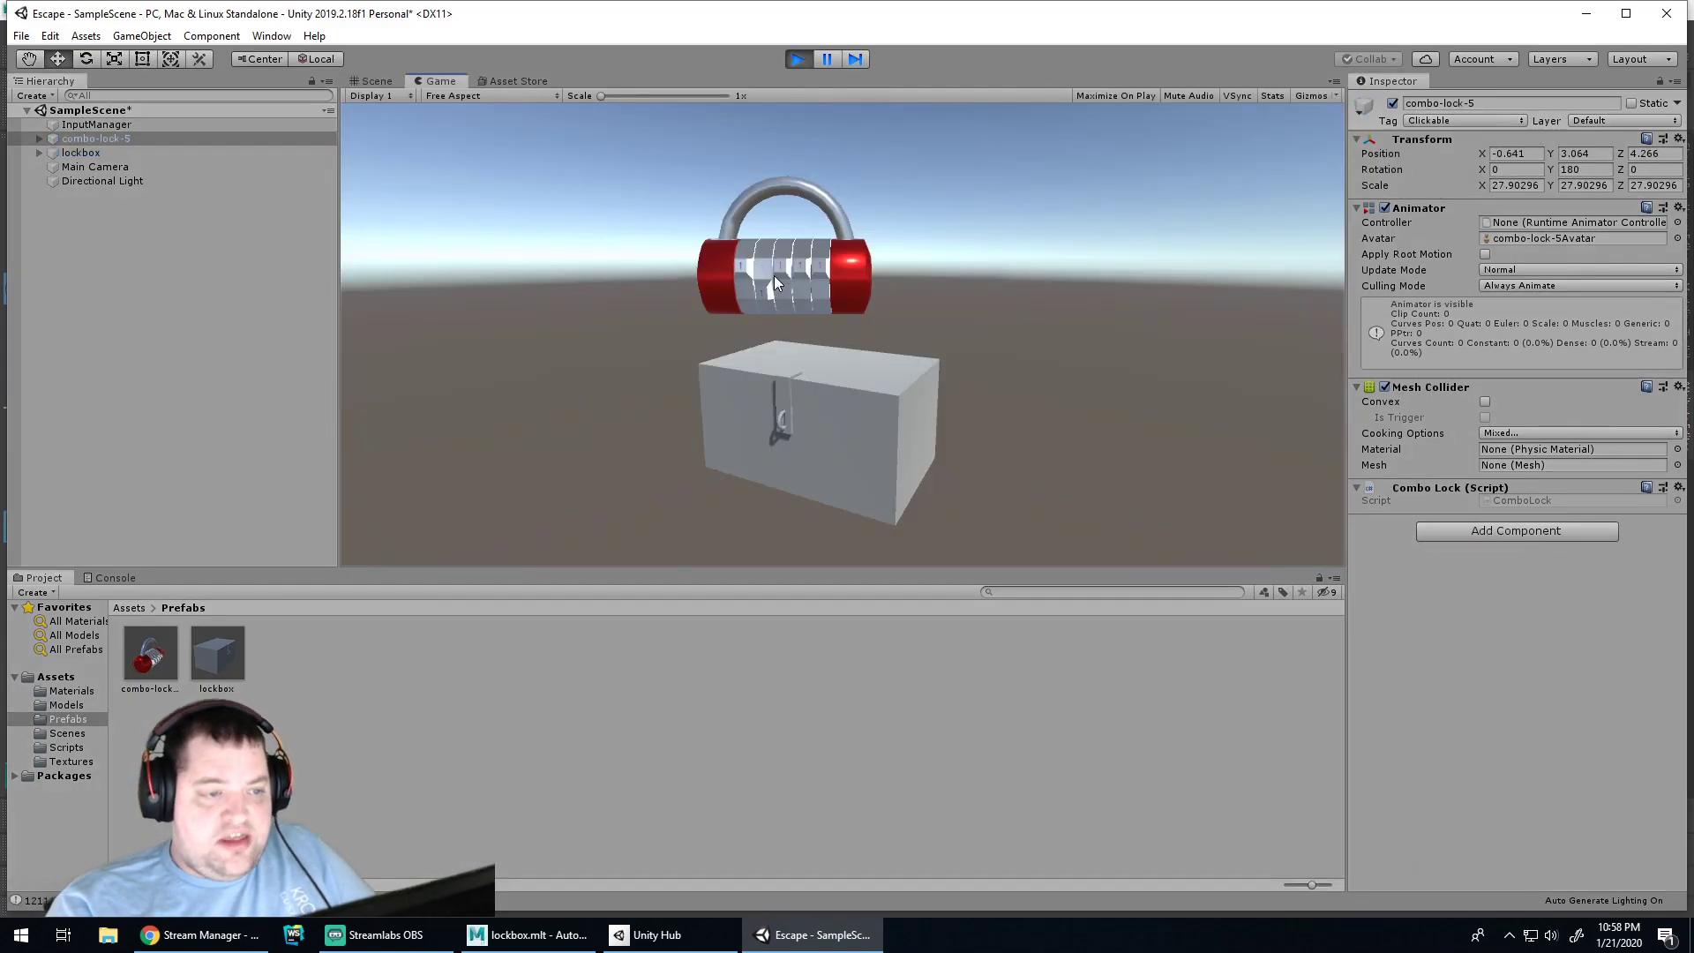
pyautogui.click(768, 277)
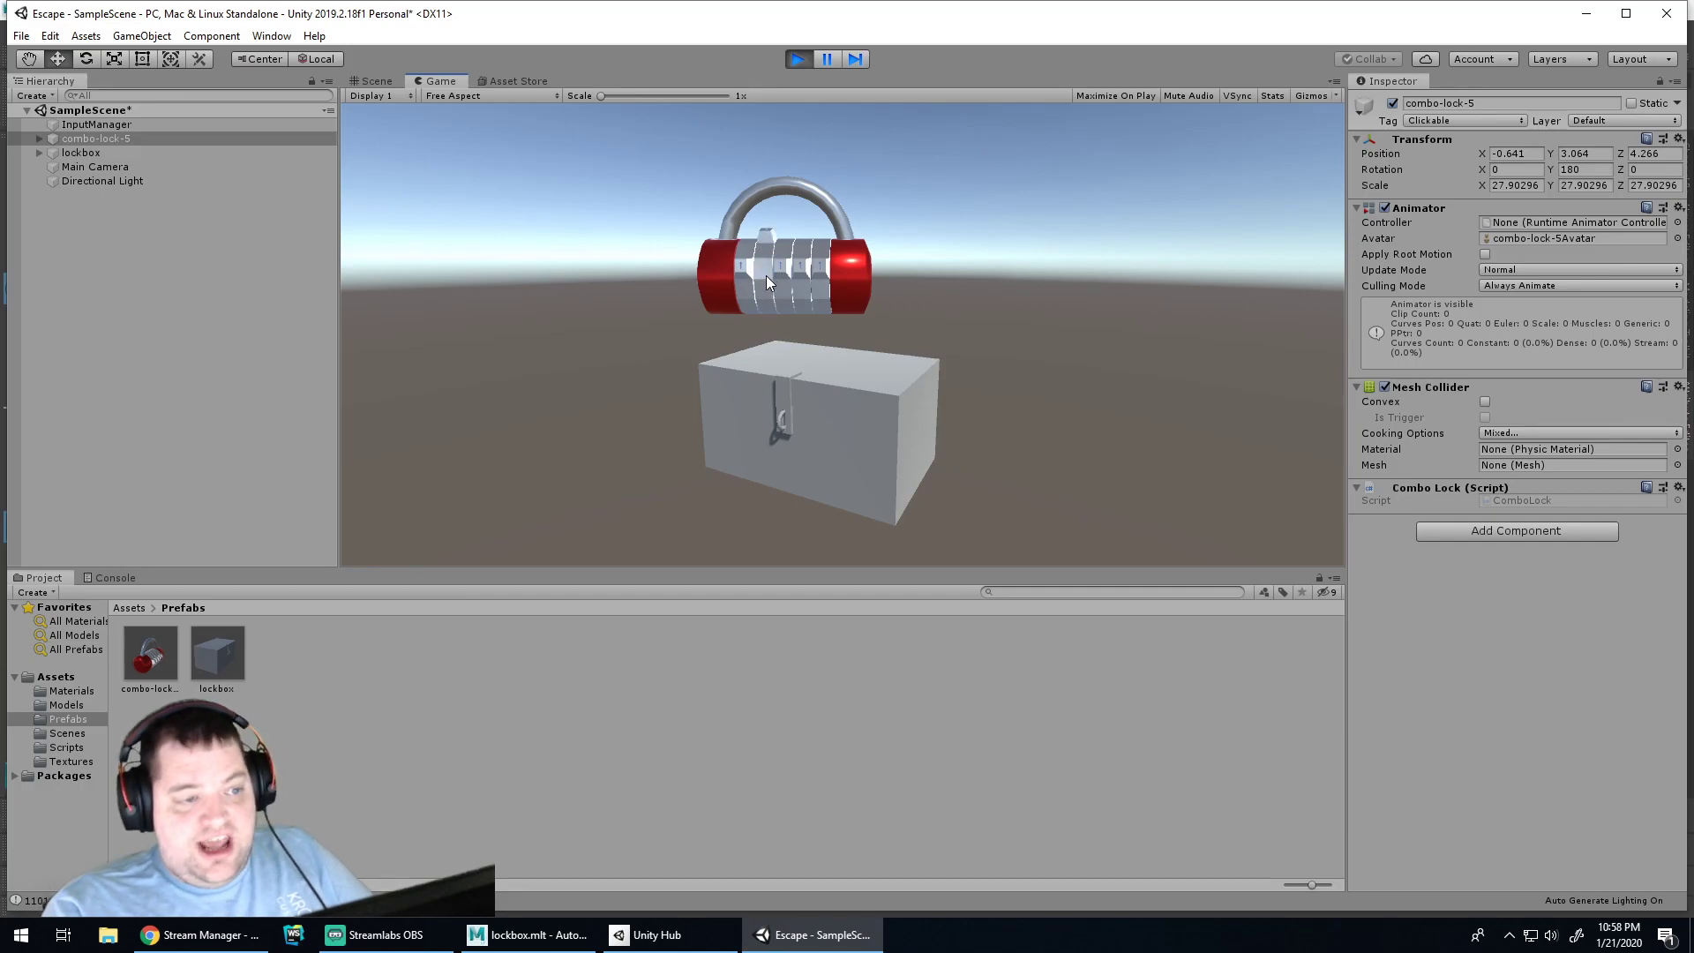
pyautogui.click(782, 282)
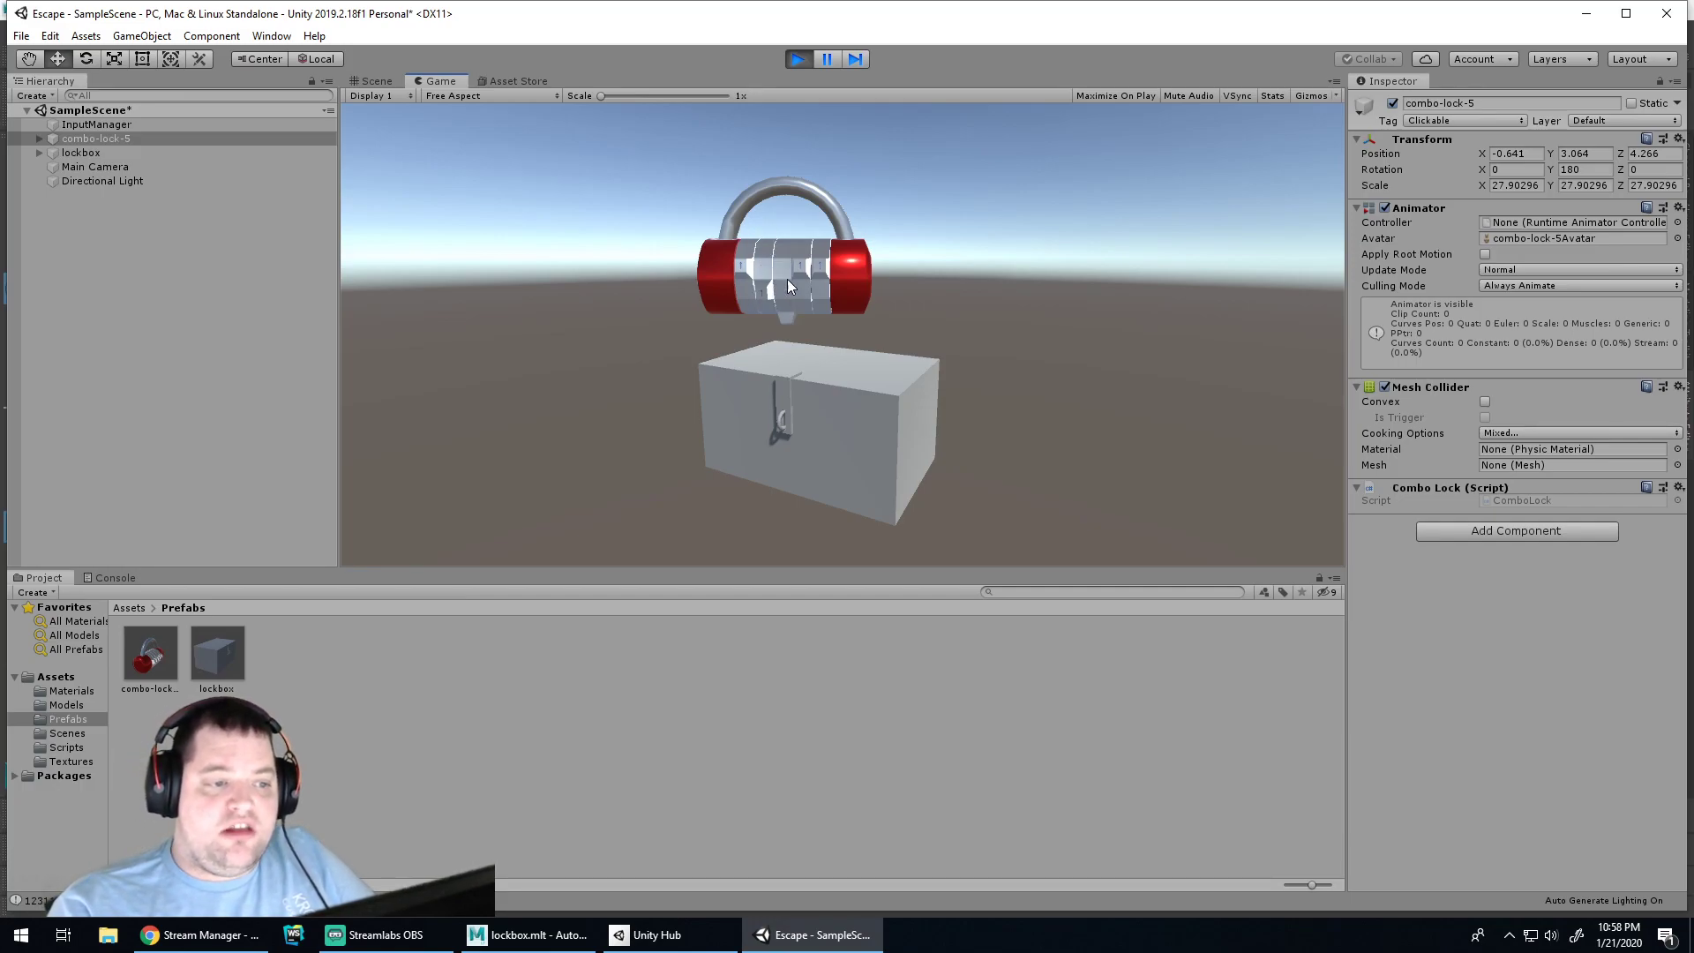
pyautogui.click(807, 279)
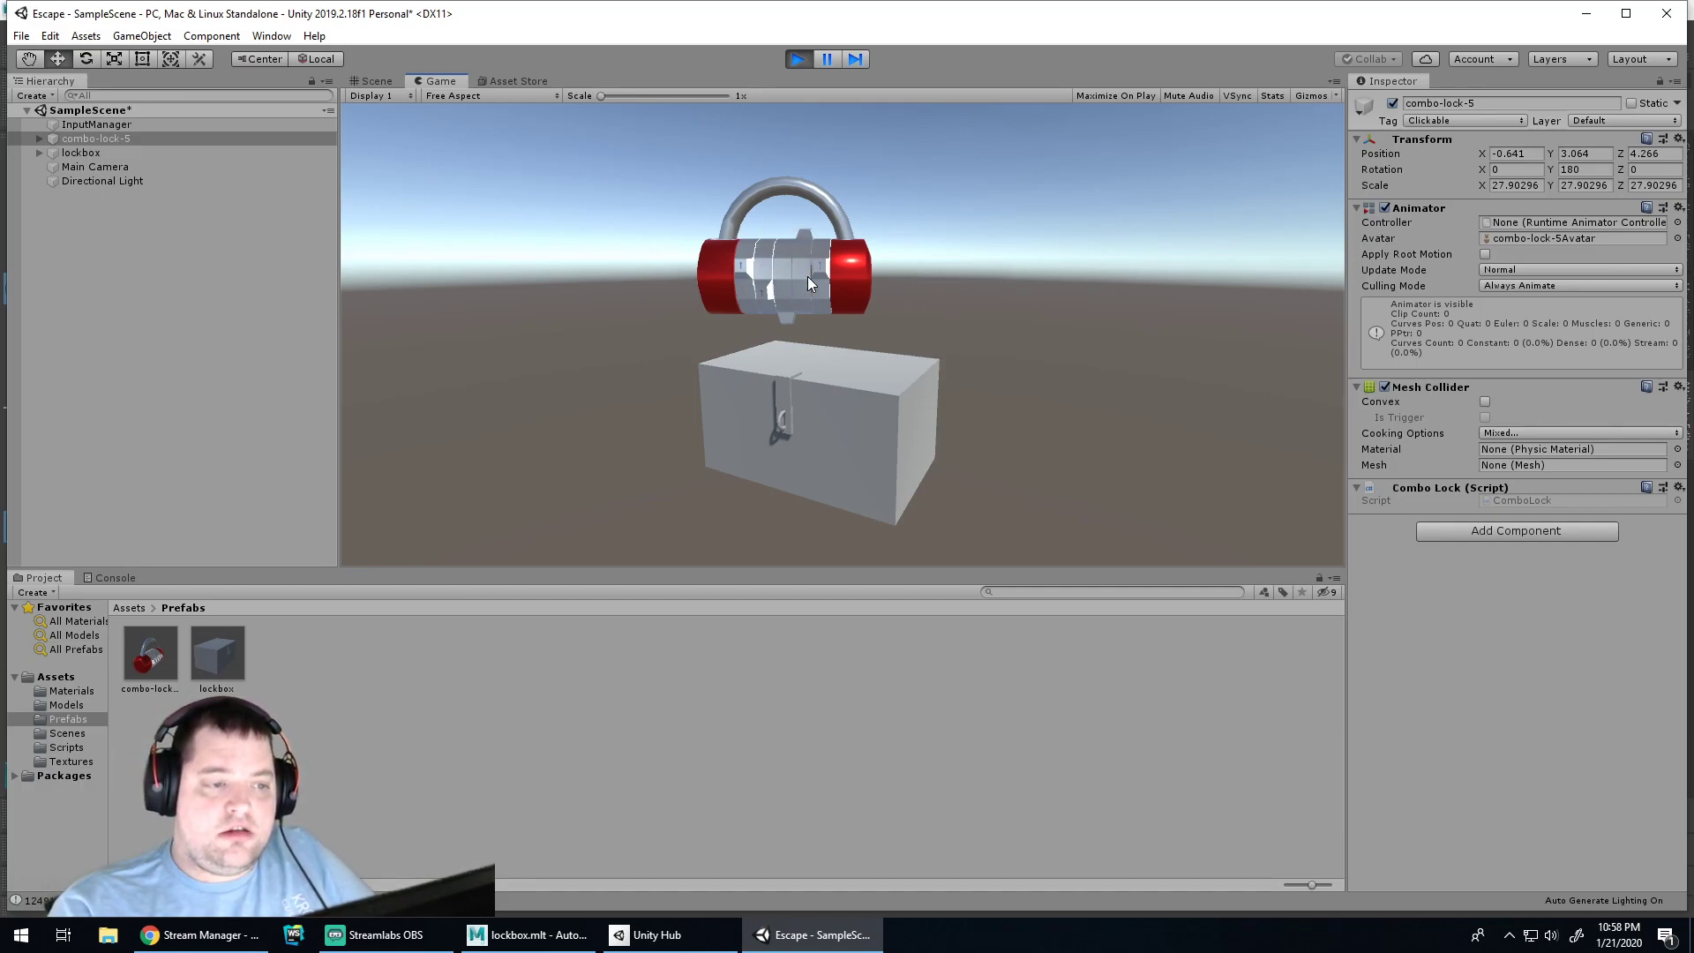
pyautogui.click(823, 281)
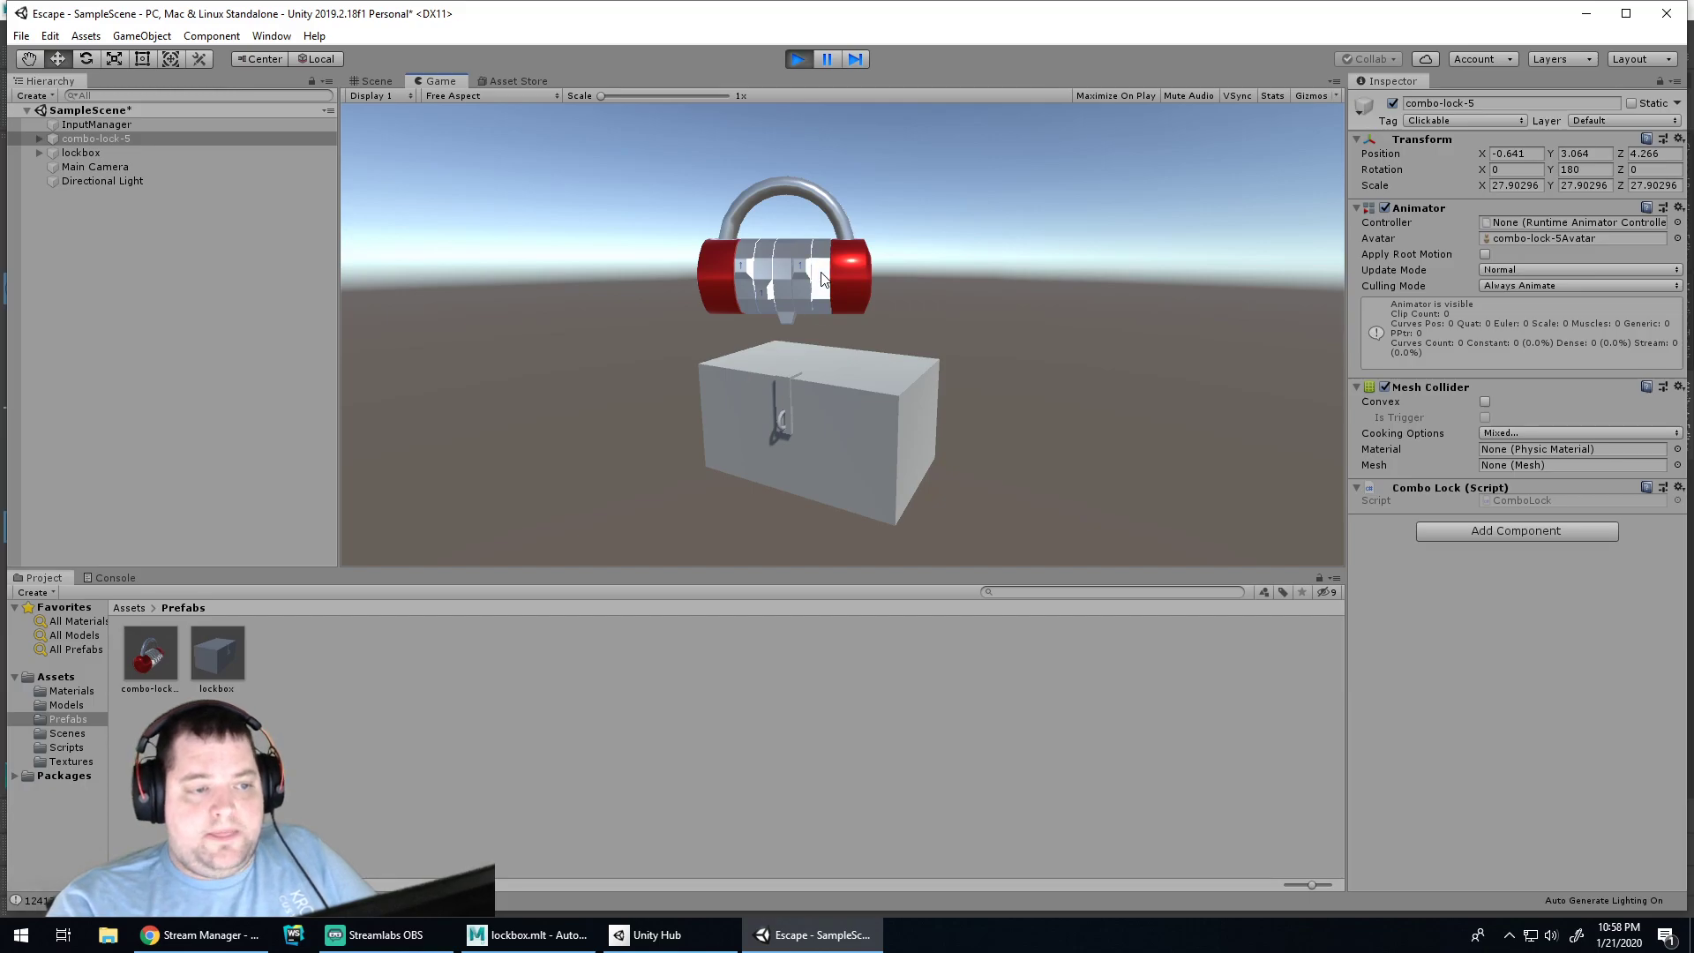
# Stop Play and delete combo-lock-5 from the scene
pyautogui.click(798, 59)
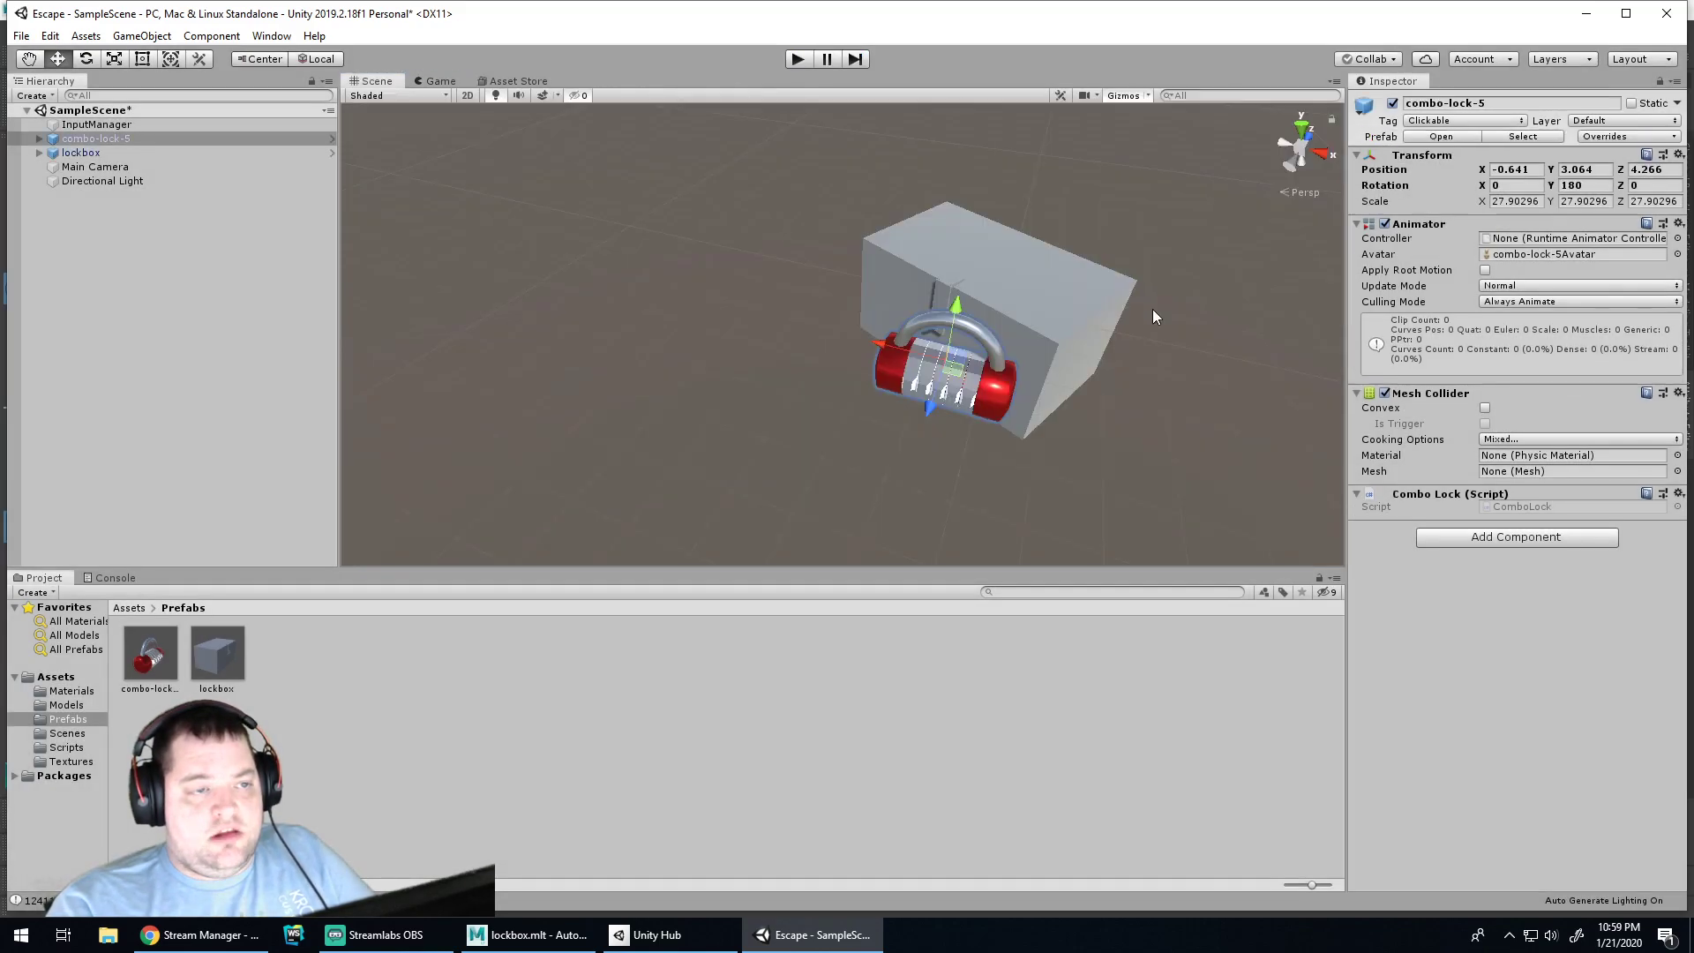
pyautogui.click(978, 379)
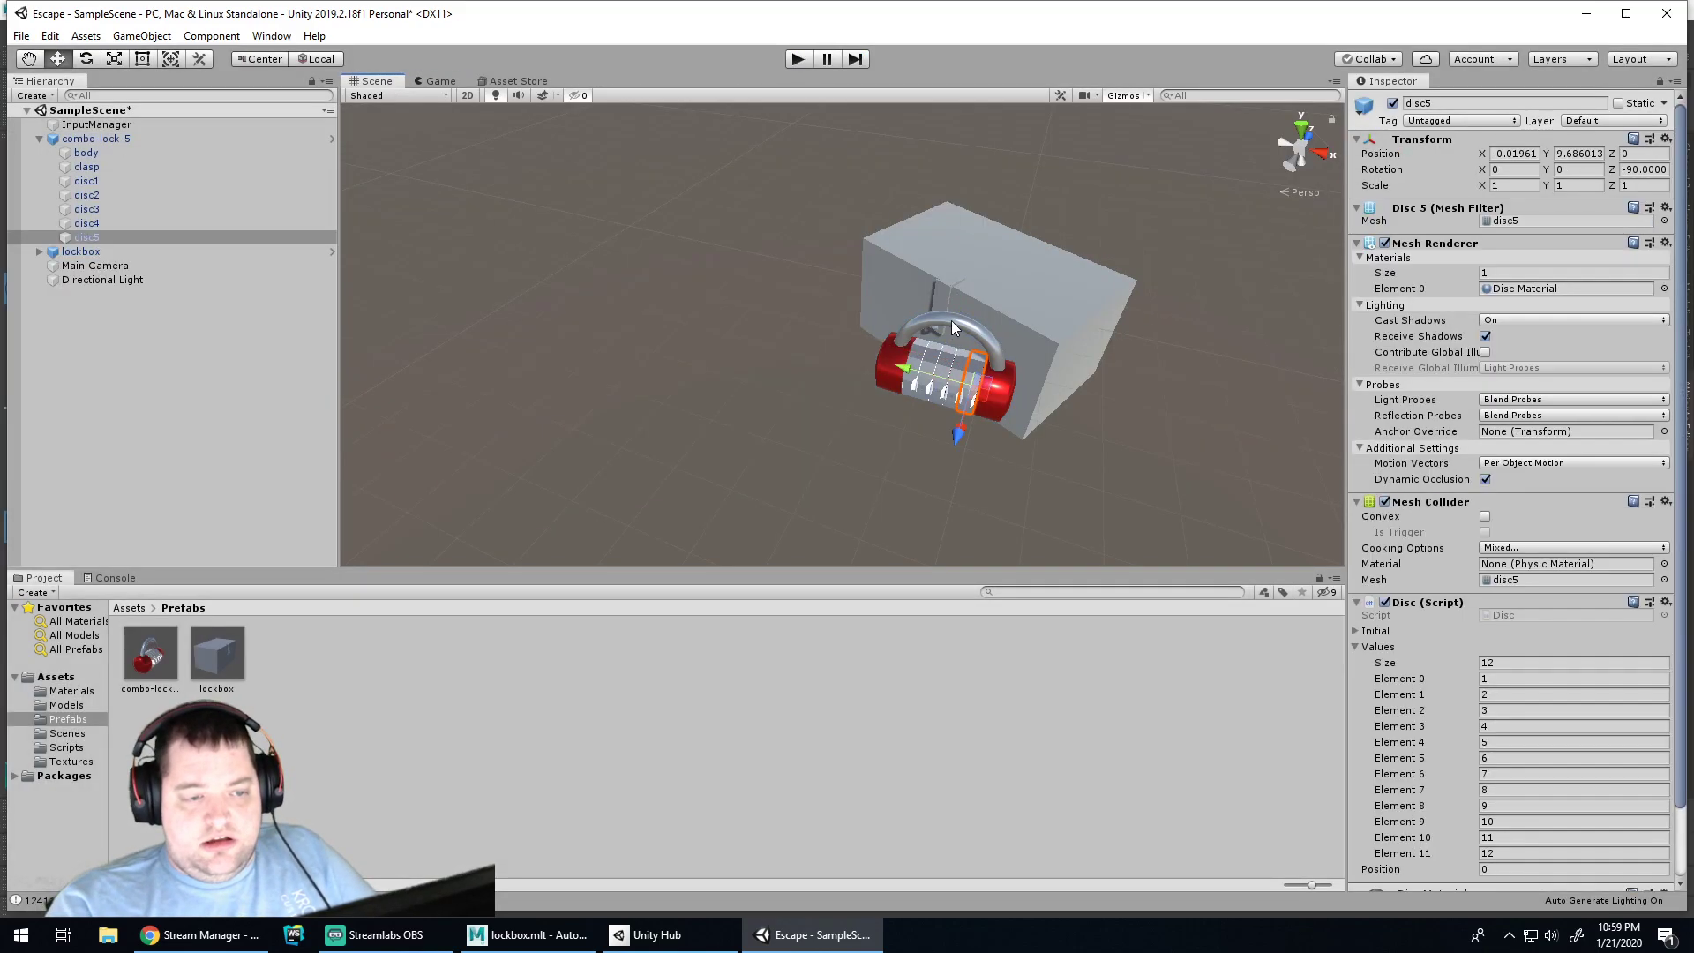
pyautogui.click(995, 396)
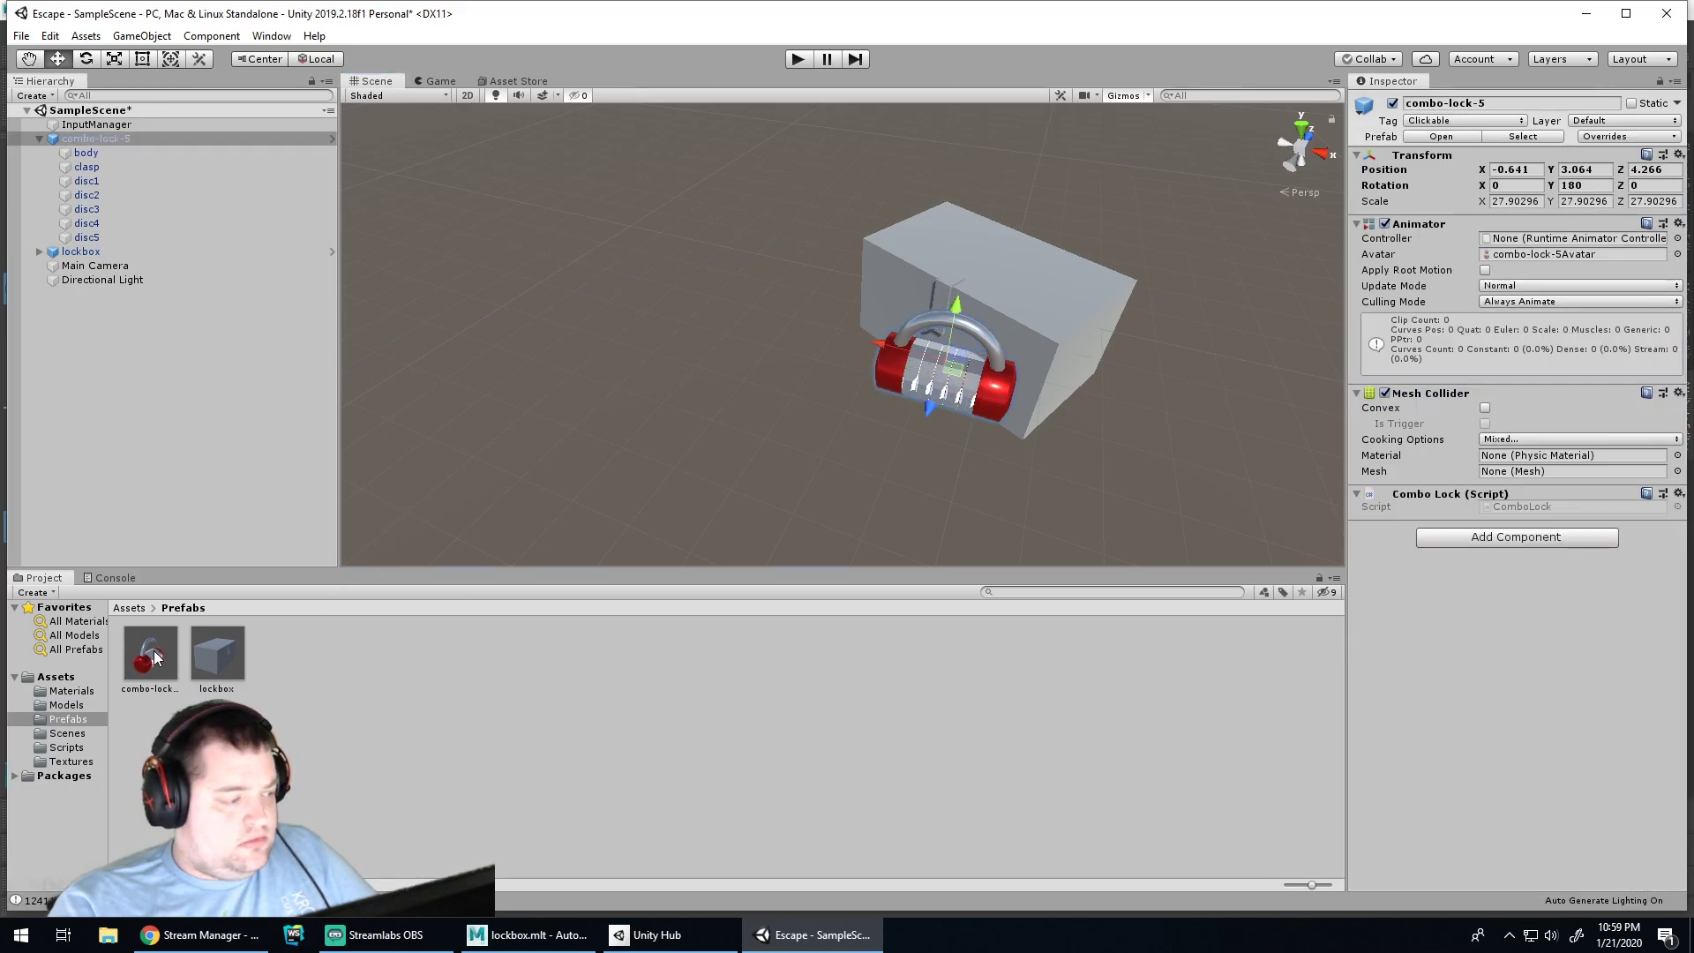
pyautogui.click(152, 654)
pyautogui.click(552, 674)
pyautogui.click(888, 376)
pyautogui.press('Delete')
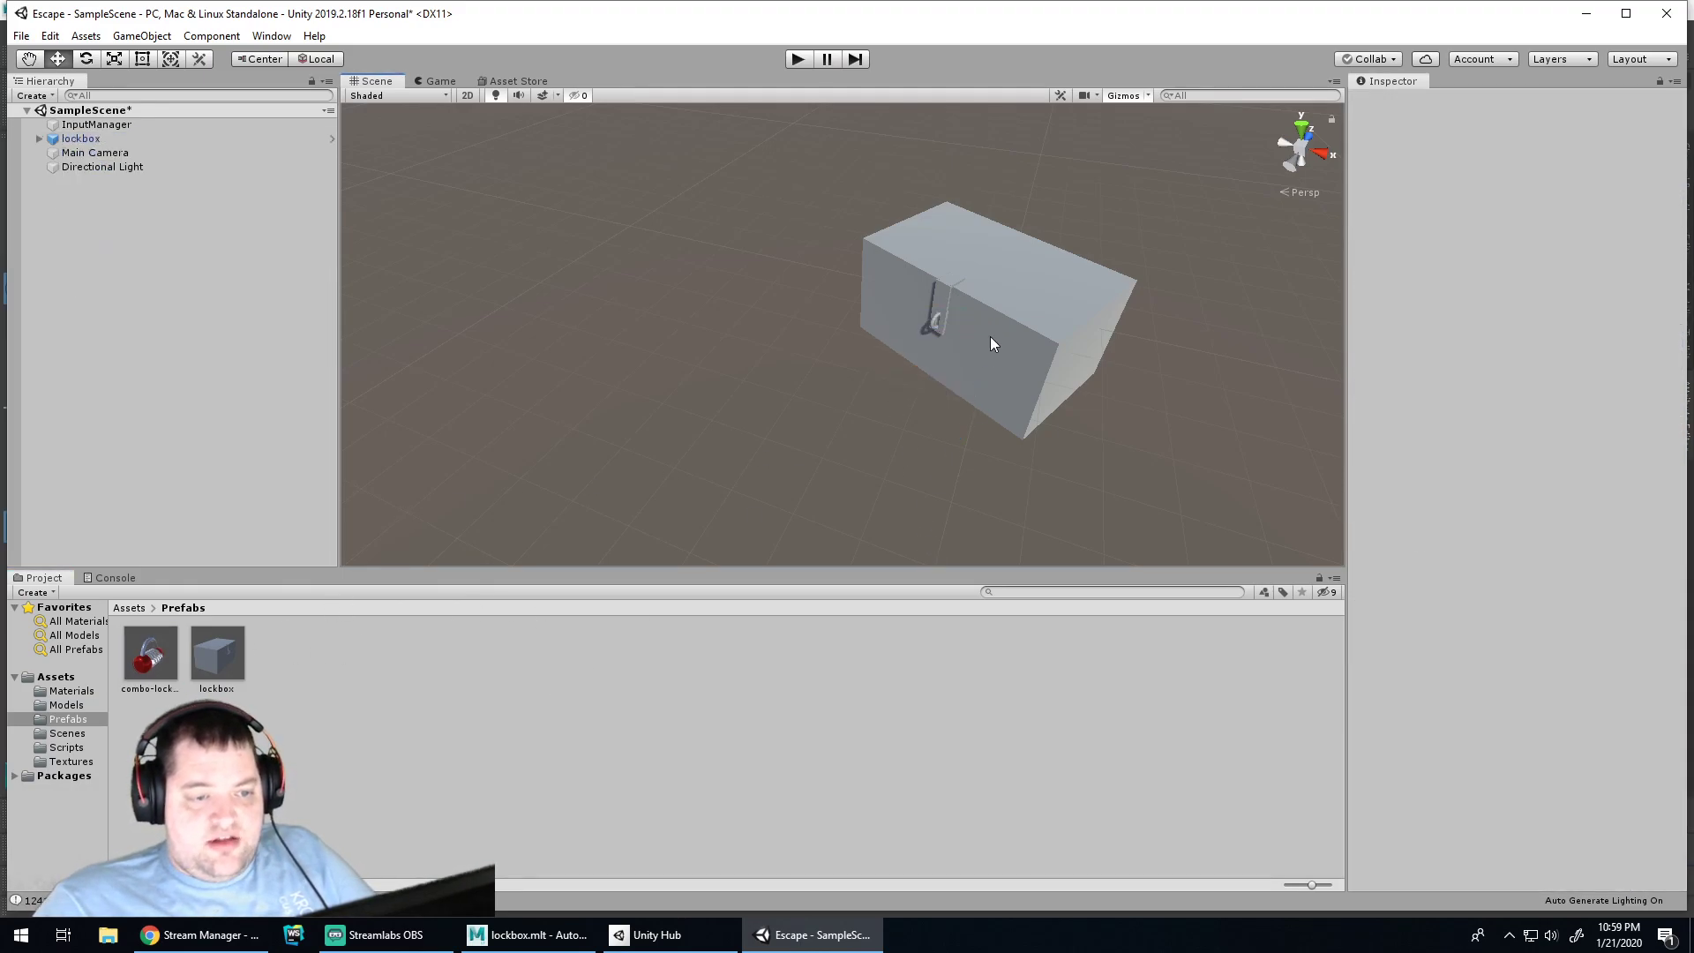
# Select the lockbox and reposition the Scene view around it
pyautogui.click(990, 337)
pyautogui.scroll(5, 1003, 294)
pyautogui.moveTo(1115, 331); pyautogui.dragTo(684, 505, button='middle')
pyautogui.scroll(3, 809, 464)
pyautogui.moveTo(826, 457); pyautogui.dragTo(843, 220, button='middle')
pyautogui.click(1061, 453)
pyautogui.click(1251, 509)
# Check the lockbox body and lid selections, then return to the Maya lockbox file
pyautogui.click(1046, 359)
pyautogui.click(835, 476)
pyautogui.click(1032, 366)
pyautogui.click(1178, 380)
pyautogui.click(1215, 436)
pyautogui.scroll(-3, 1036, 355)
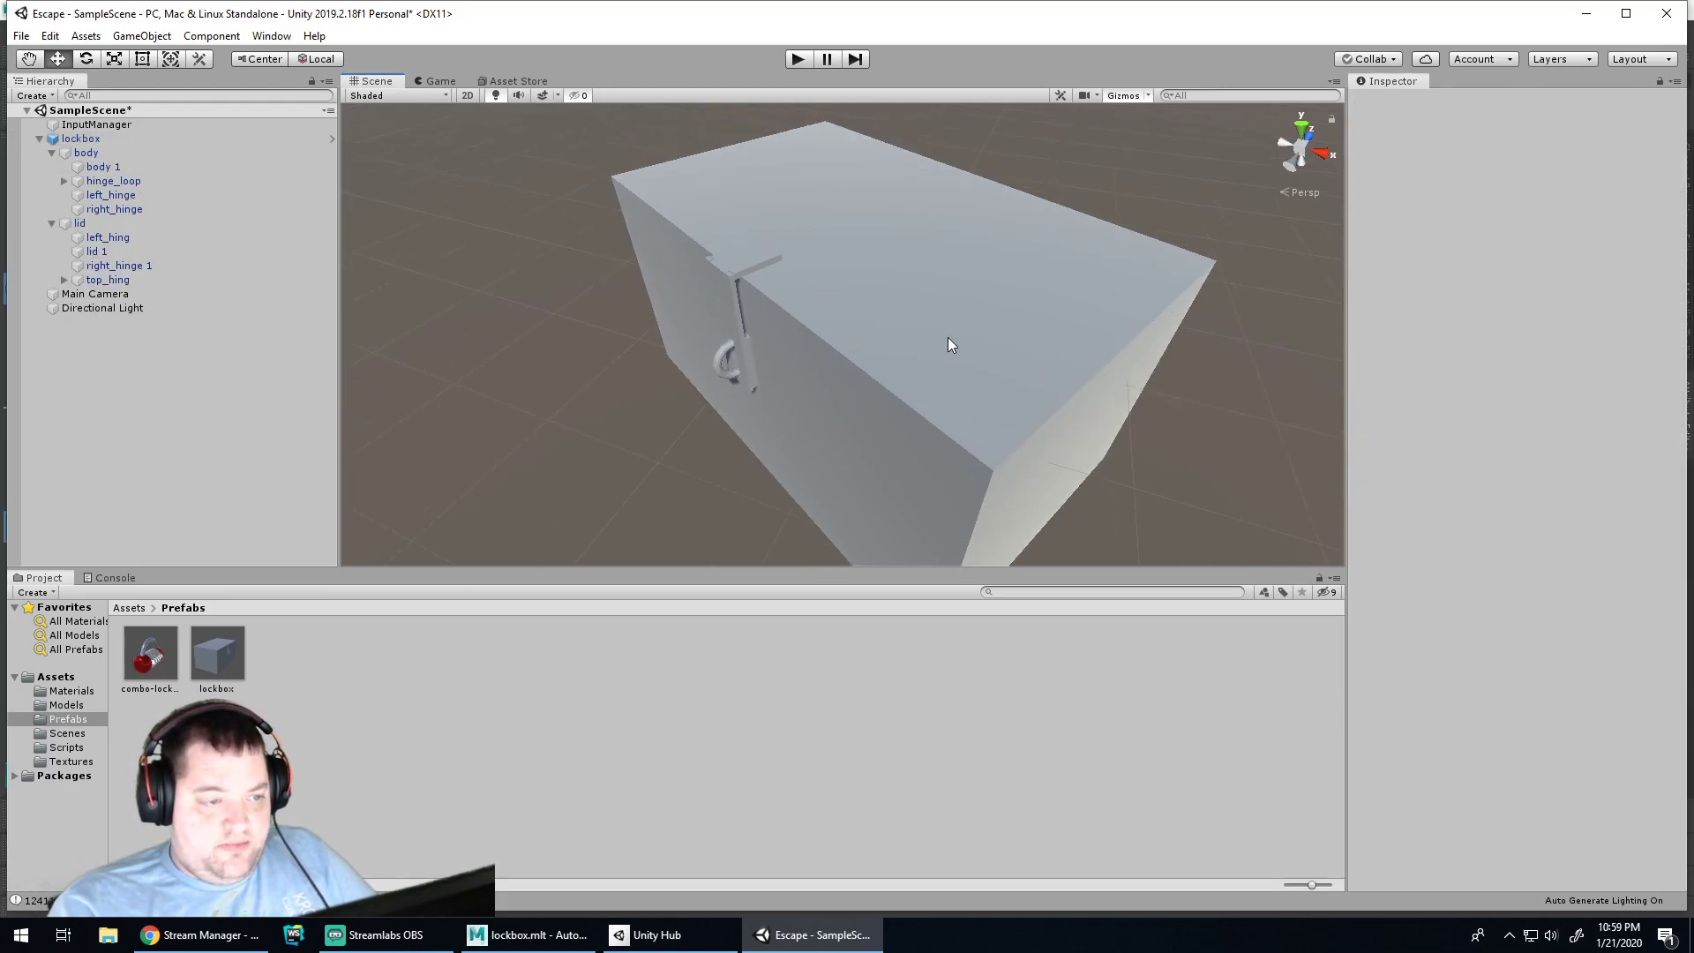
pyautogui.click(508, 935)
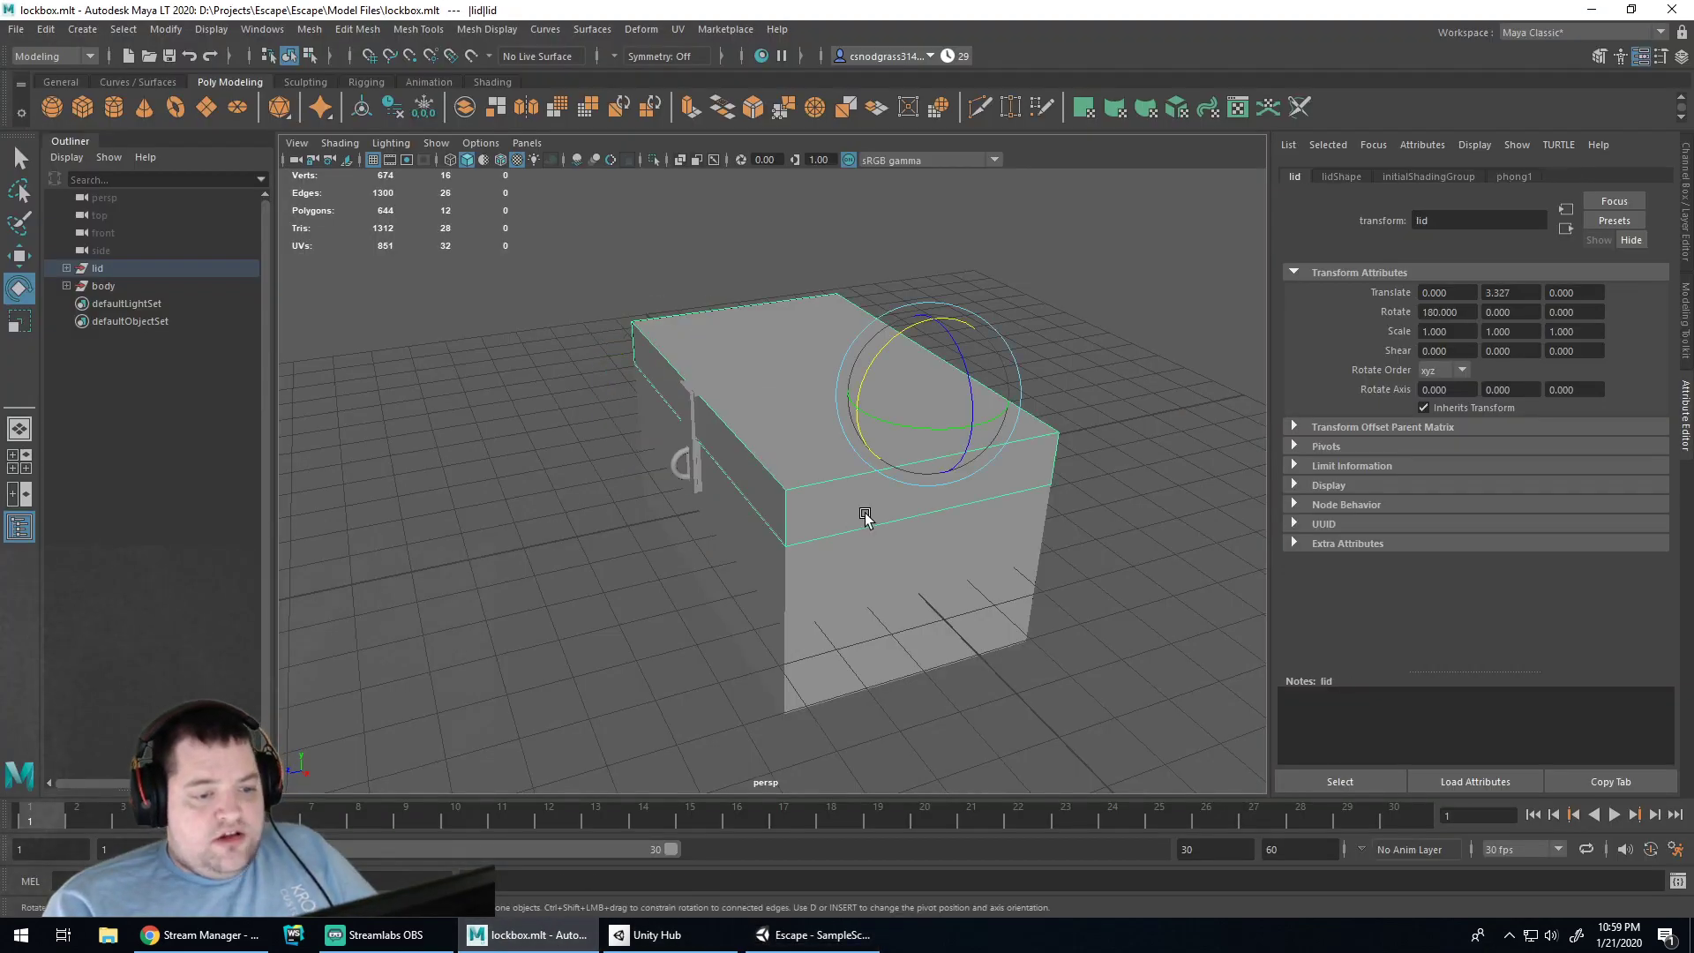
# Select the lockbox body mesh and bring up Maya's UV menu
pyautogui.click(828, 605)
pyautogui.click(968, 433)
pyautogui.click(946, 561)
pyautogui.click(571, 30)
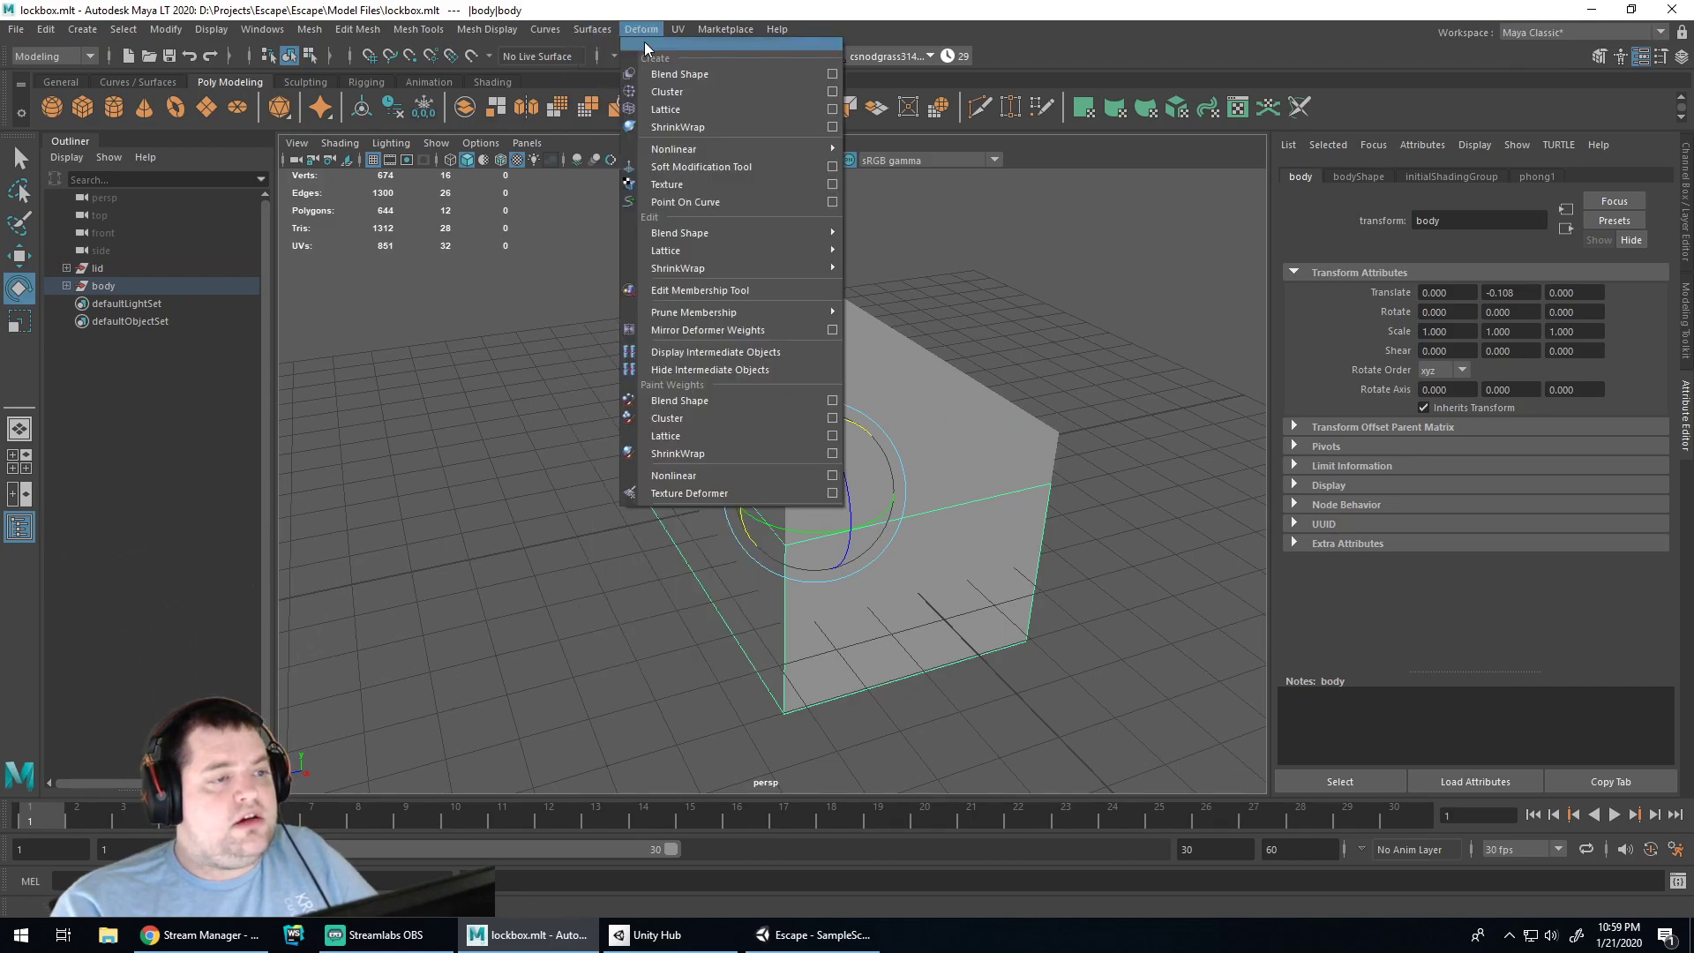
pyautogui.moveTo(675, 32)
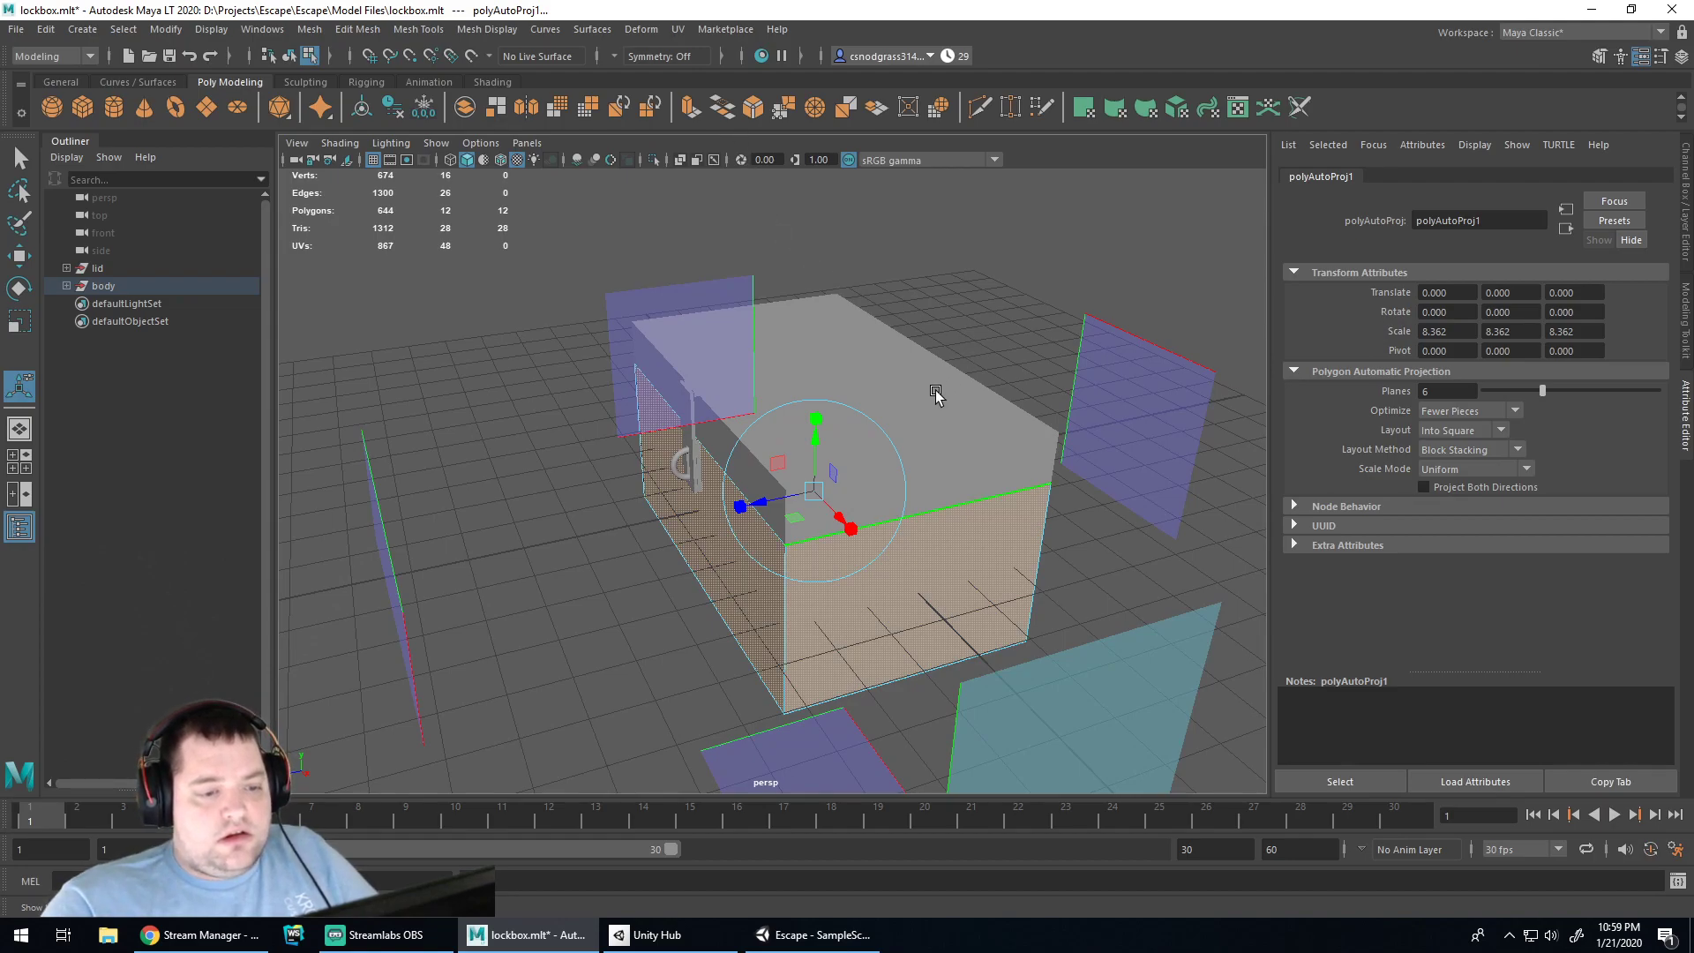
# Select the body's front face and open it in the UV Editor
pyautogui.press('q')
pyautogui.click(807, 576)
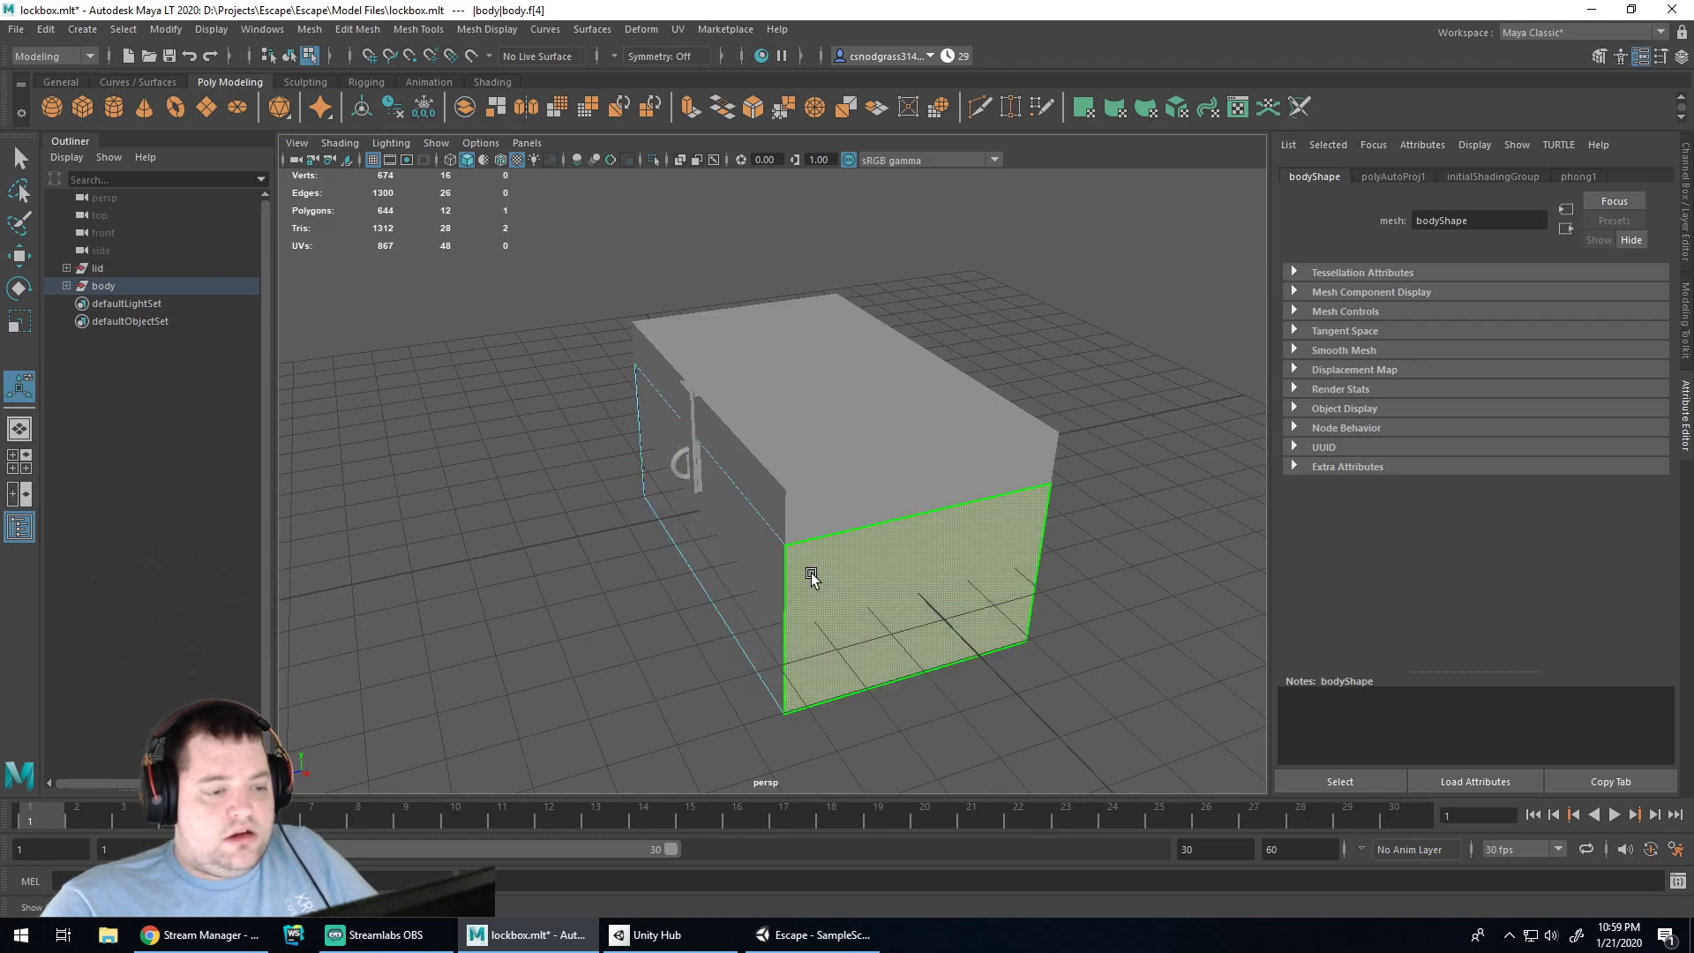
pyautogui.click(678, 29)
pyautogui.click(706, 61)
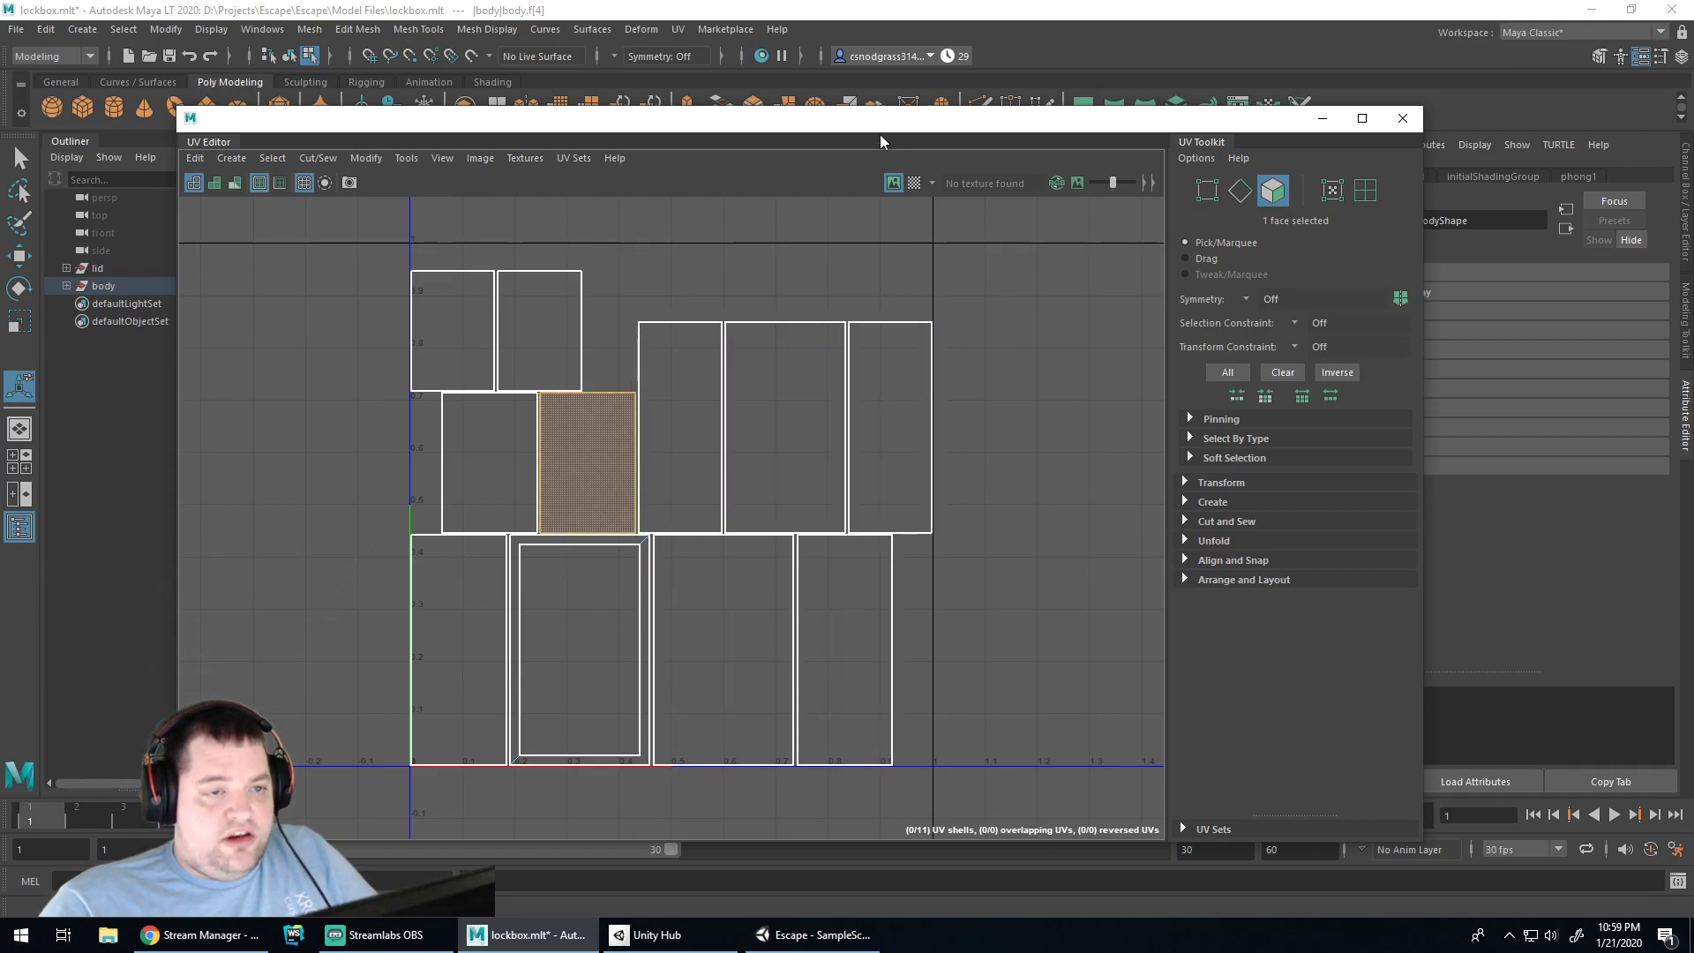
# Turn on the Checker Map display behind the UVs
pyautogui.click(915, 182)
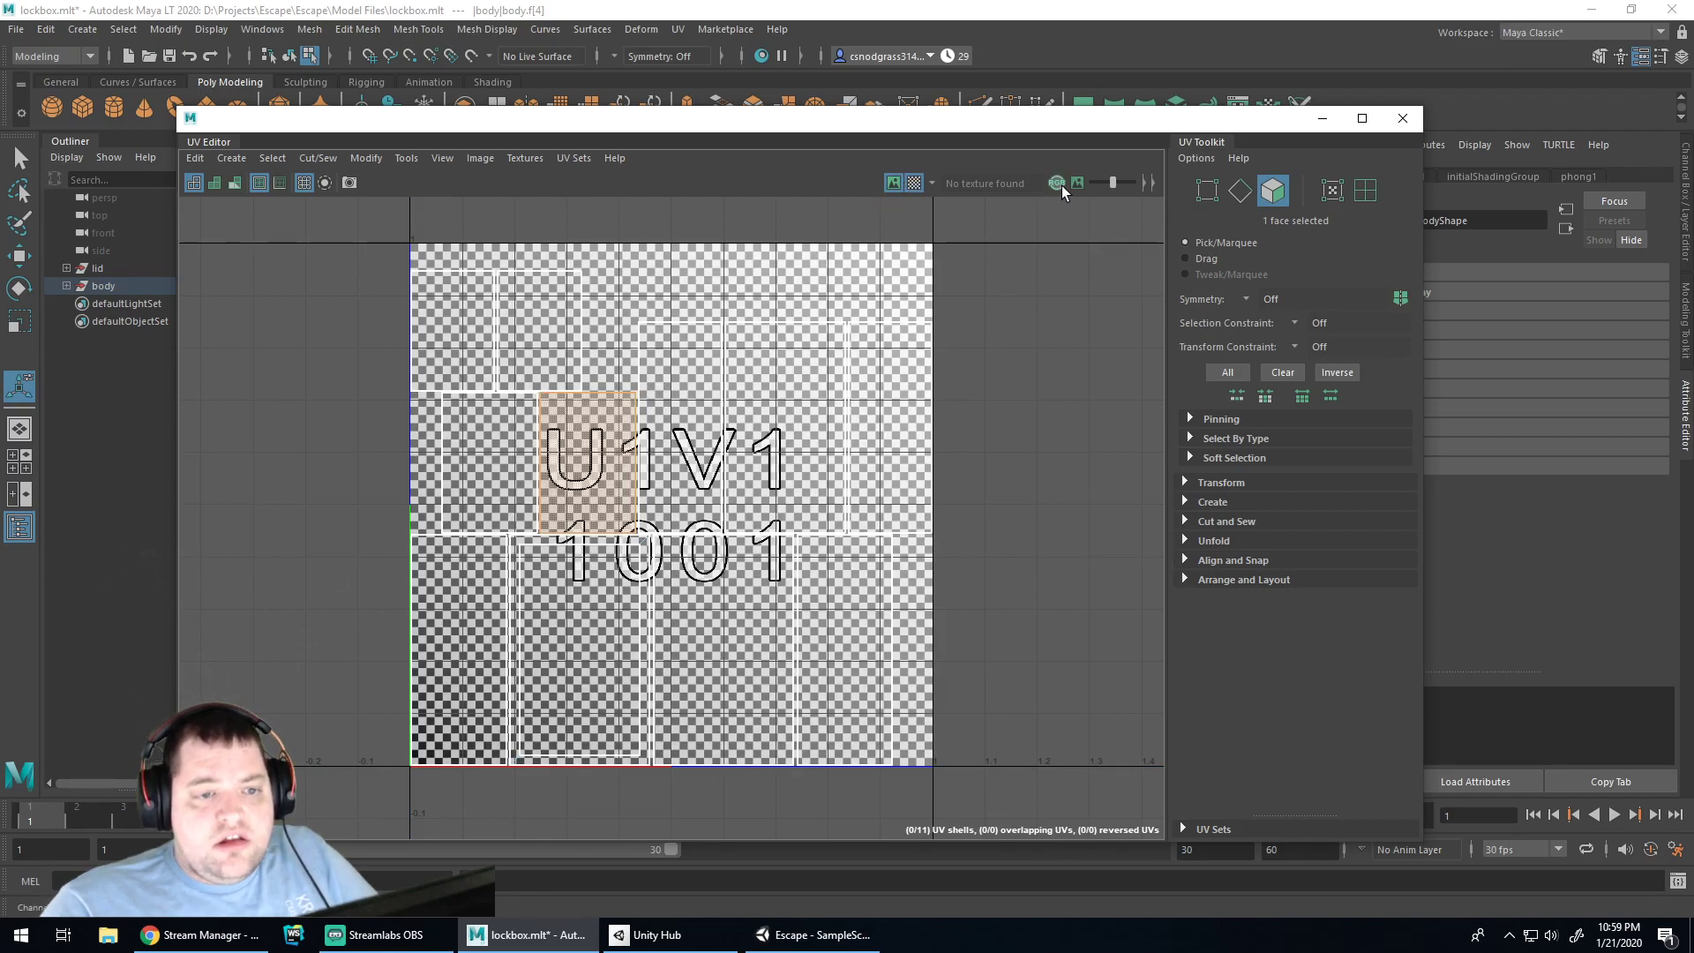
pyautogui.click(916, 183)
pyautogui.click(915, 183)
pyautogui.click(893, 183)
pyautogui.click(913, 184)
pyautogui.click(914, 183)
pyautogui.click(913, 183)
pyautogui.click(913, 183)
pyautogui.click(913, 184)
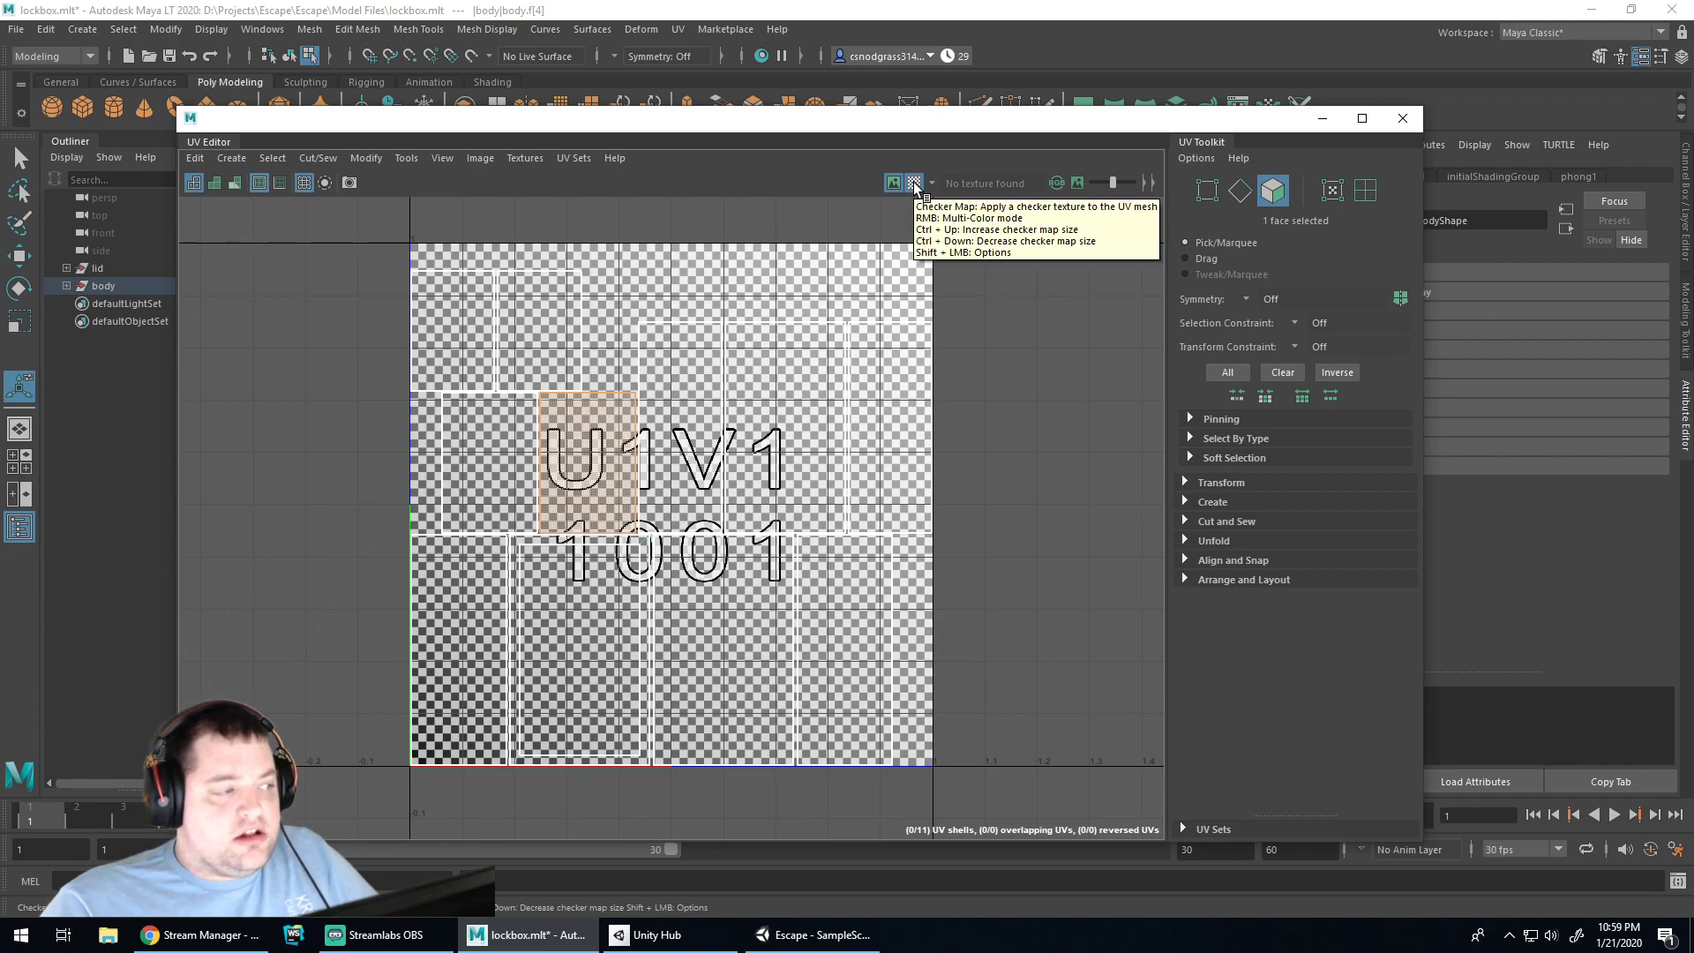
# Shade the UV shells translucent blue with texture borders off, then clear the face selection
pyautogui.click(233, 185)
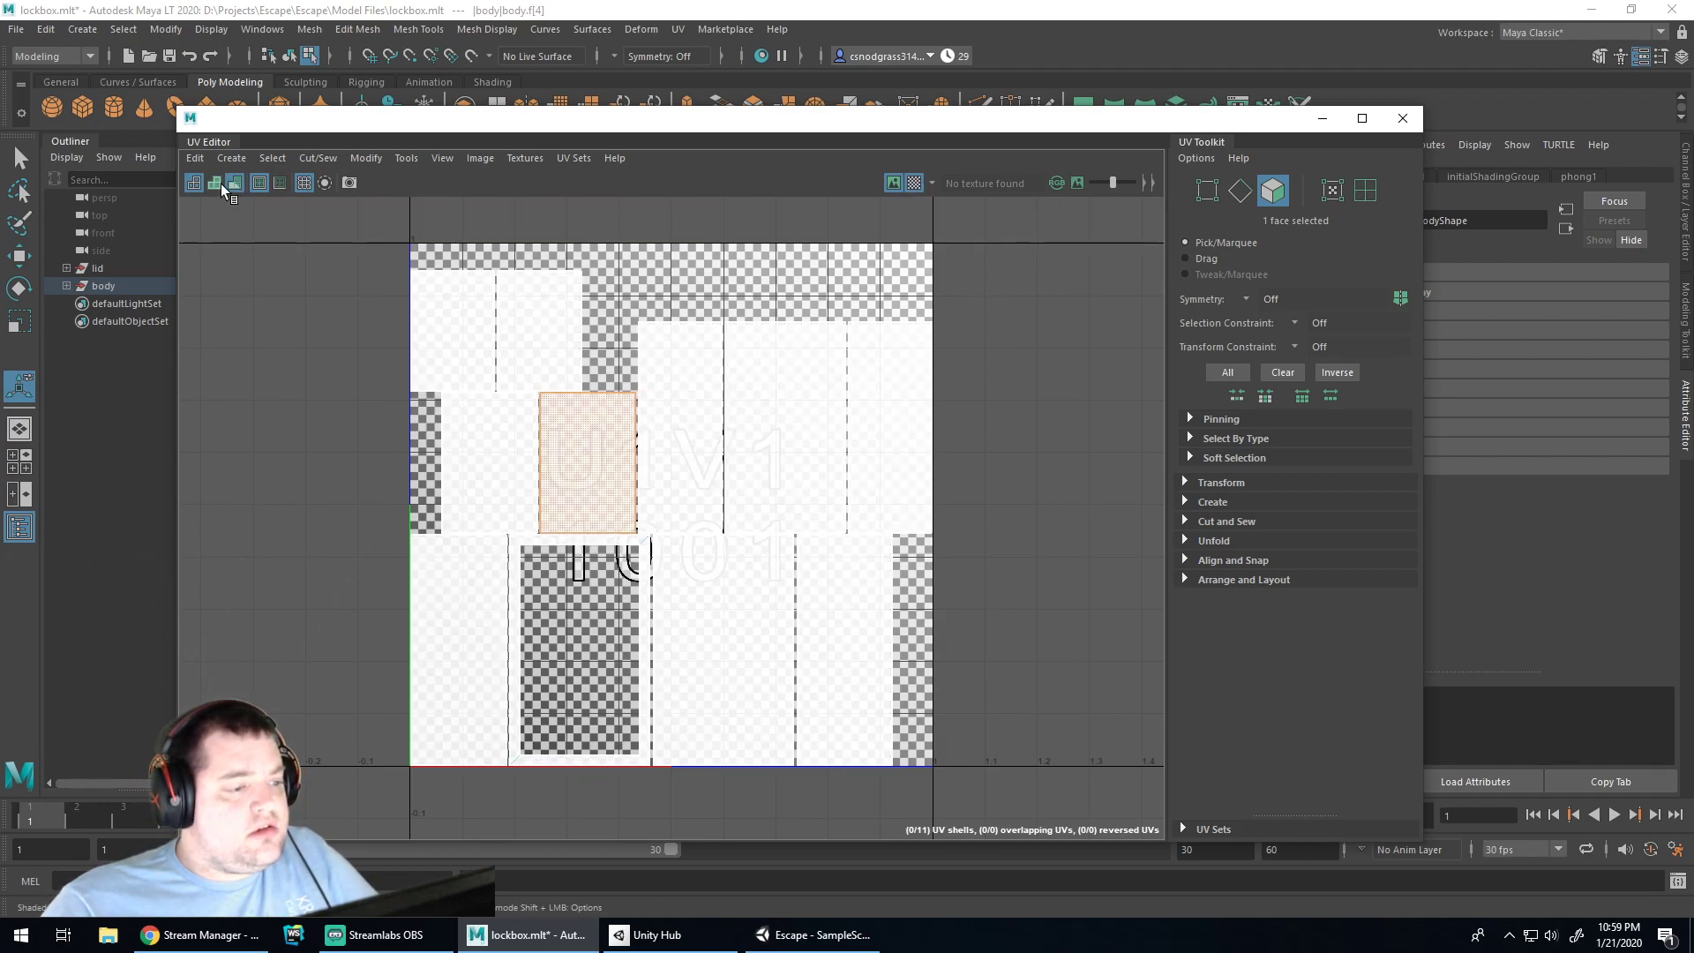
pyautogui.click(278, 185)
pyautogui.click(278, 185)
pyautogui.click(263, 181)
pyautogui.click(236, 183)
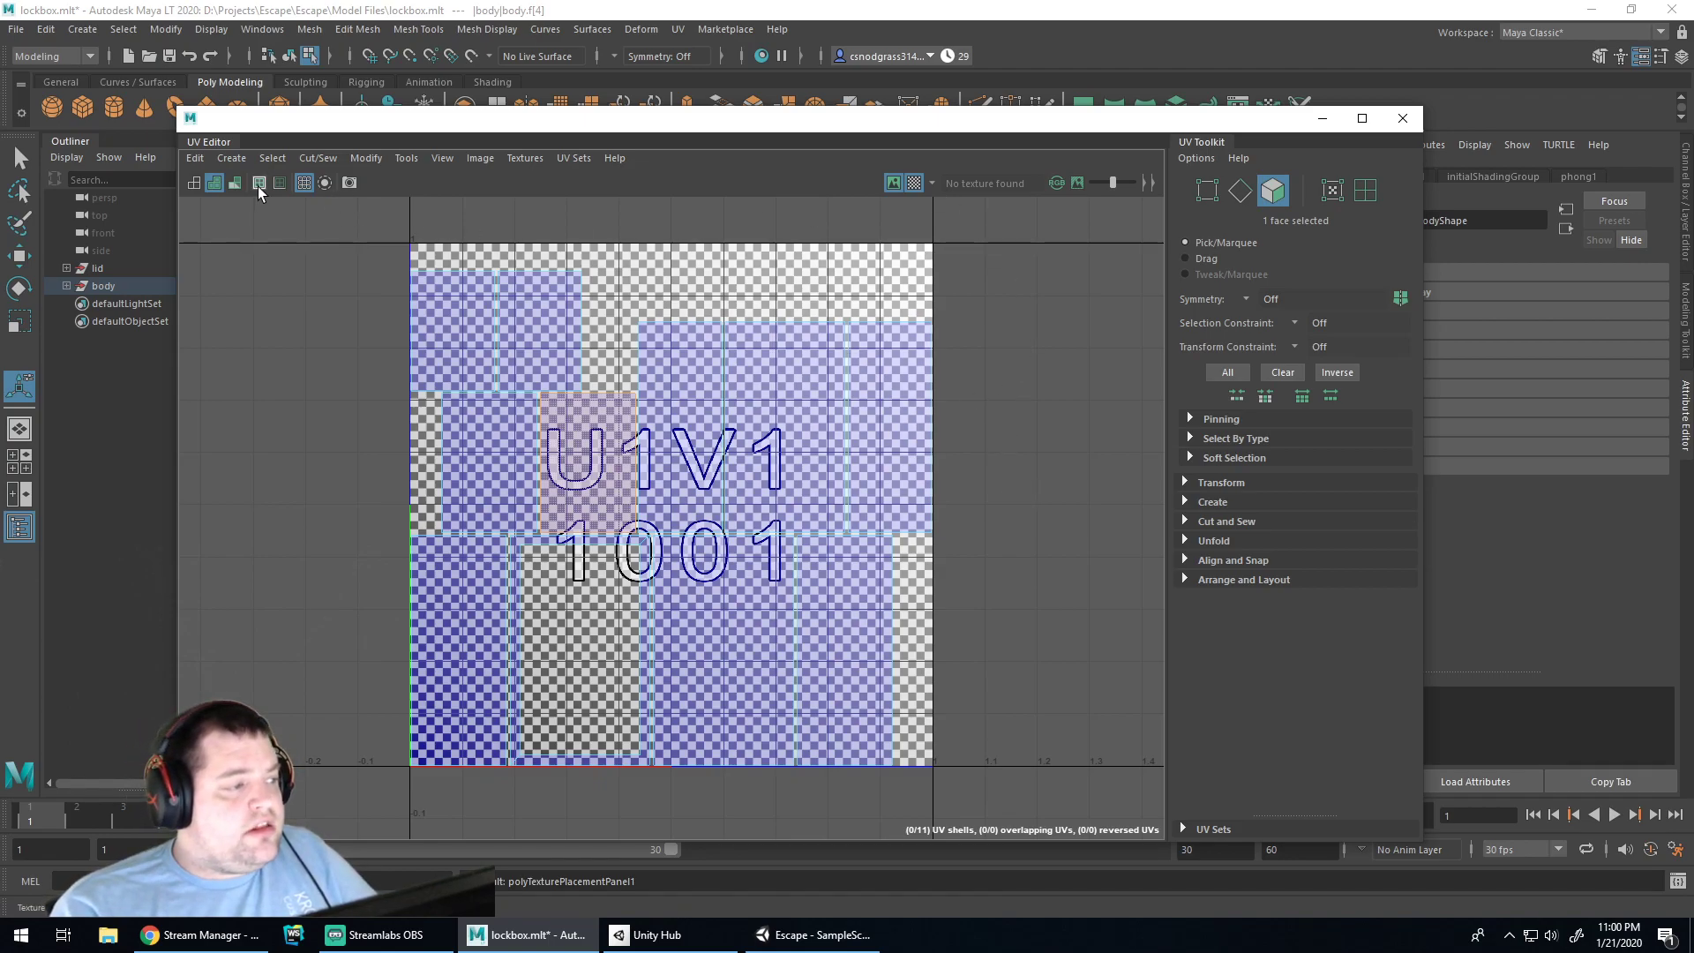
pyautogui.click(212, 184)
pyautogui.click(211, 184)
pyautogui.click(971, 354)
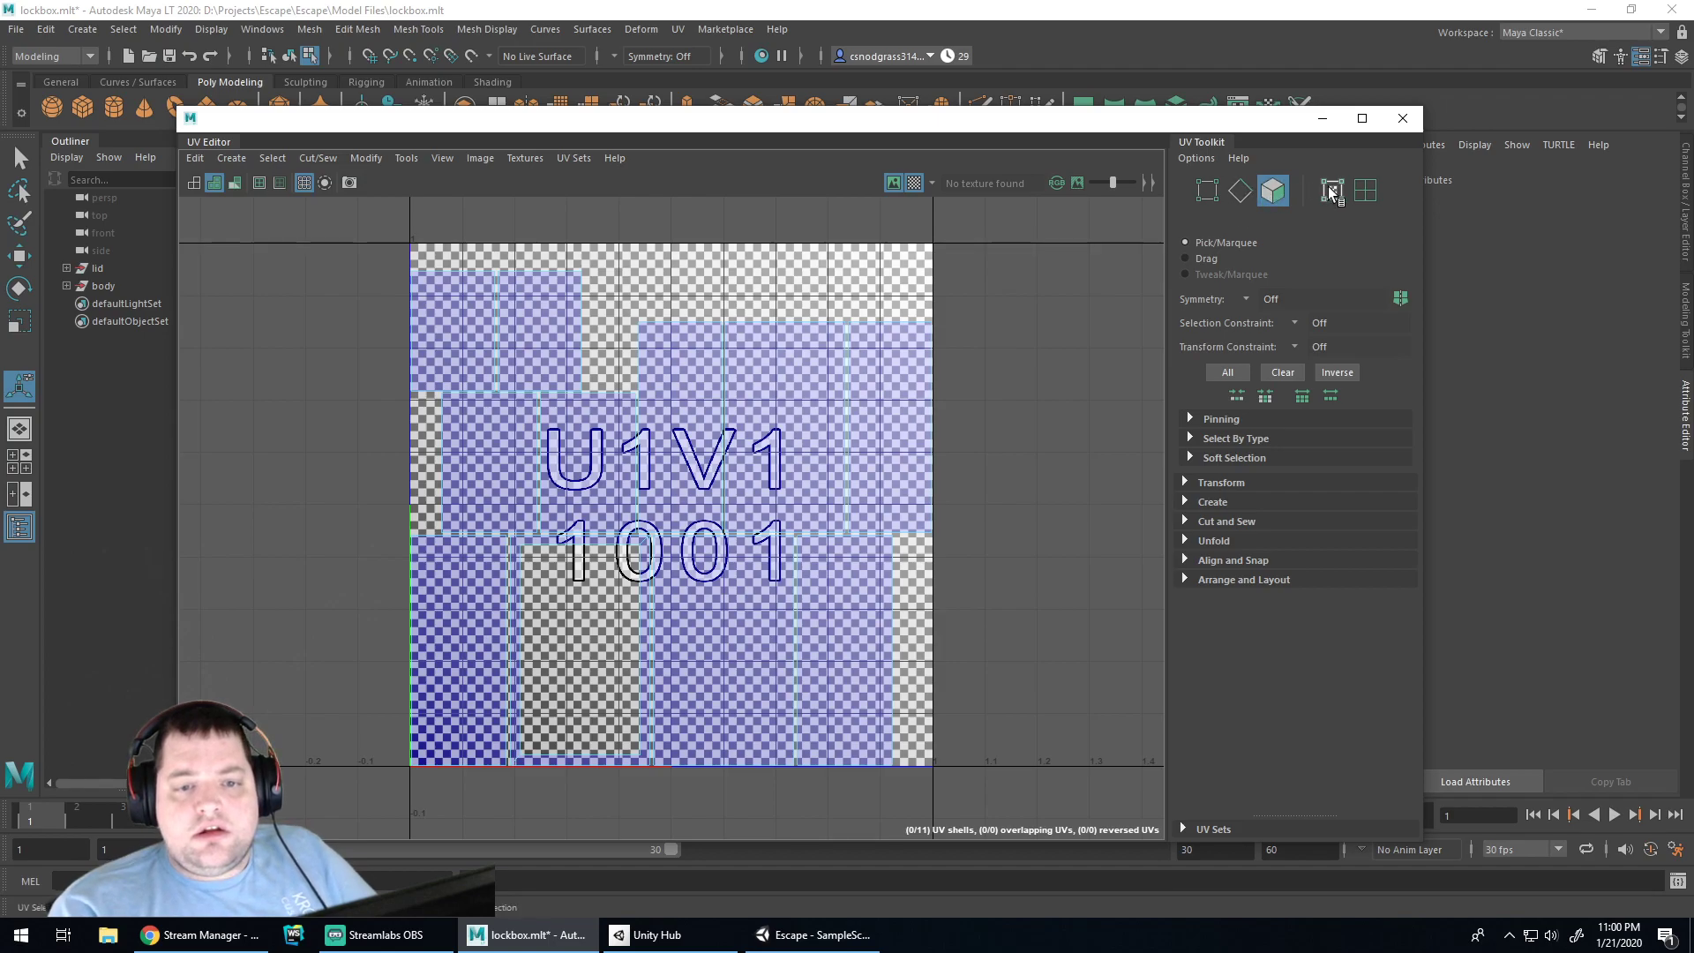
# Open the UV Snapshot options and browse for a save location
pyautogui.click(195, 159)
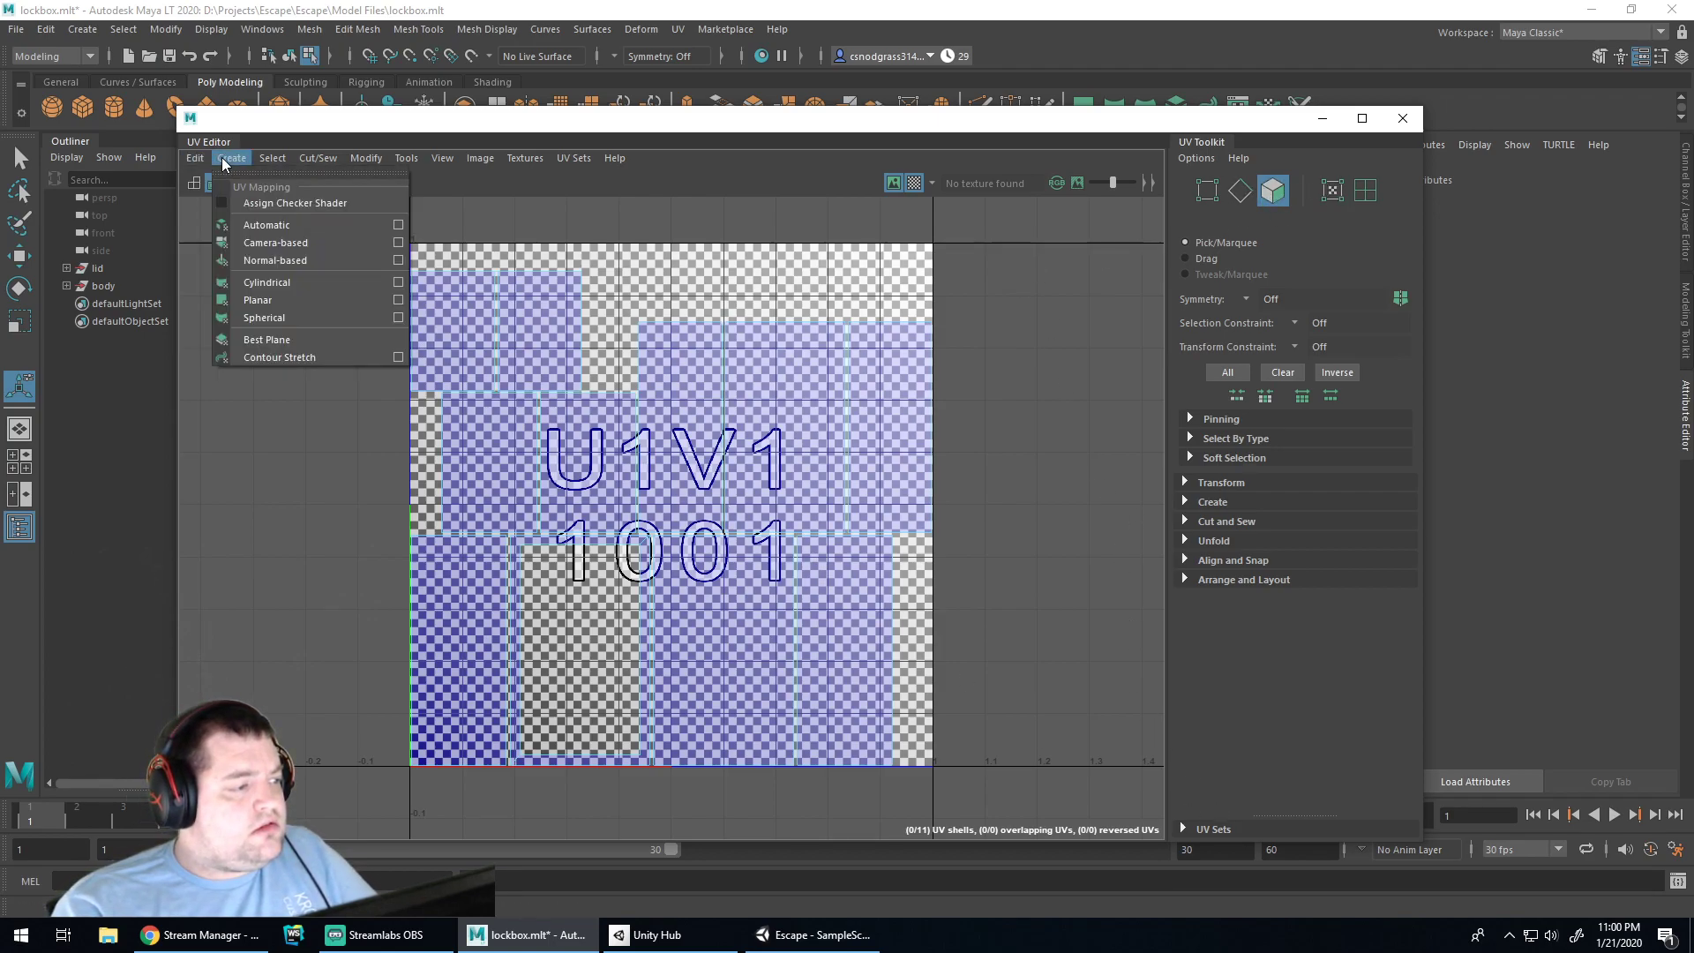
pyautogui.click(264, 153)
pyautogui.click(264, 153)
pyautogui.click(262, 152)
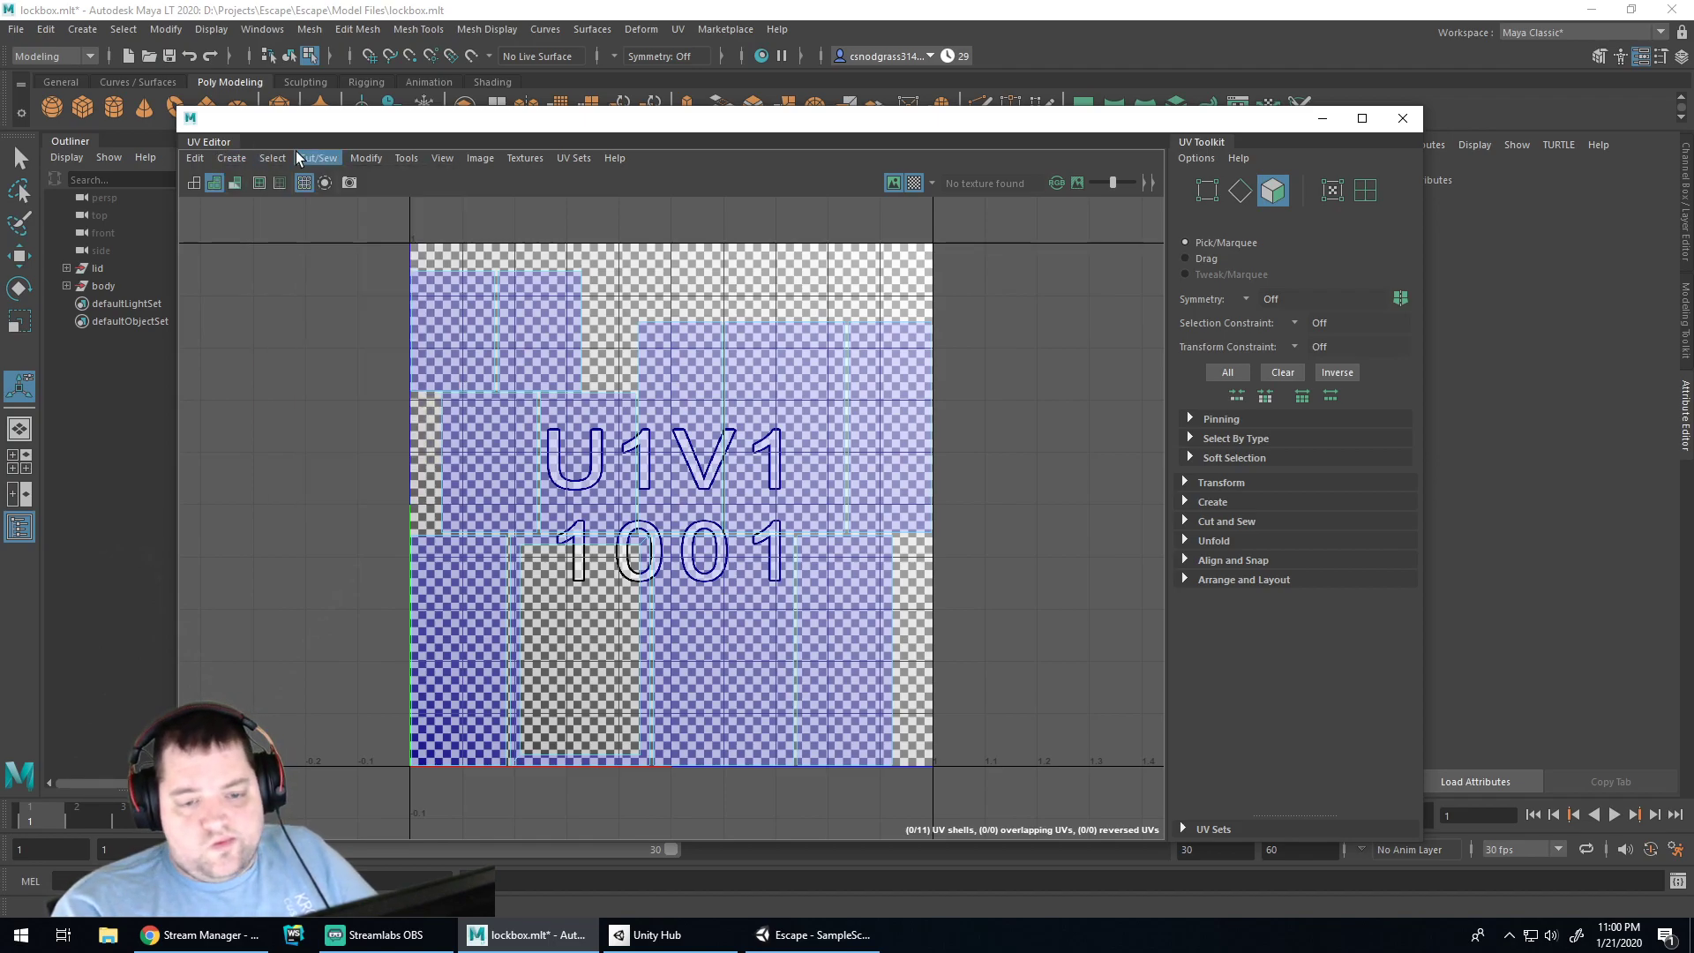
pyautogui.click(349, 182)
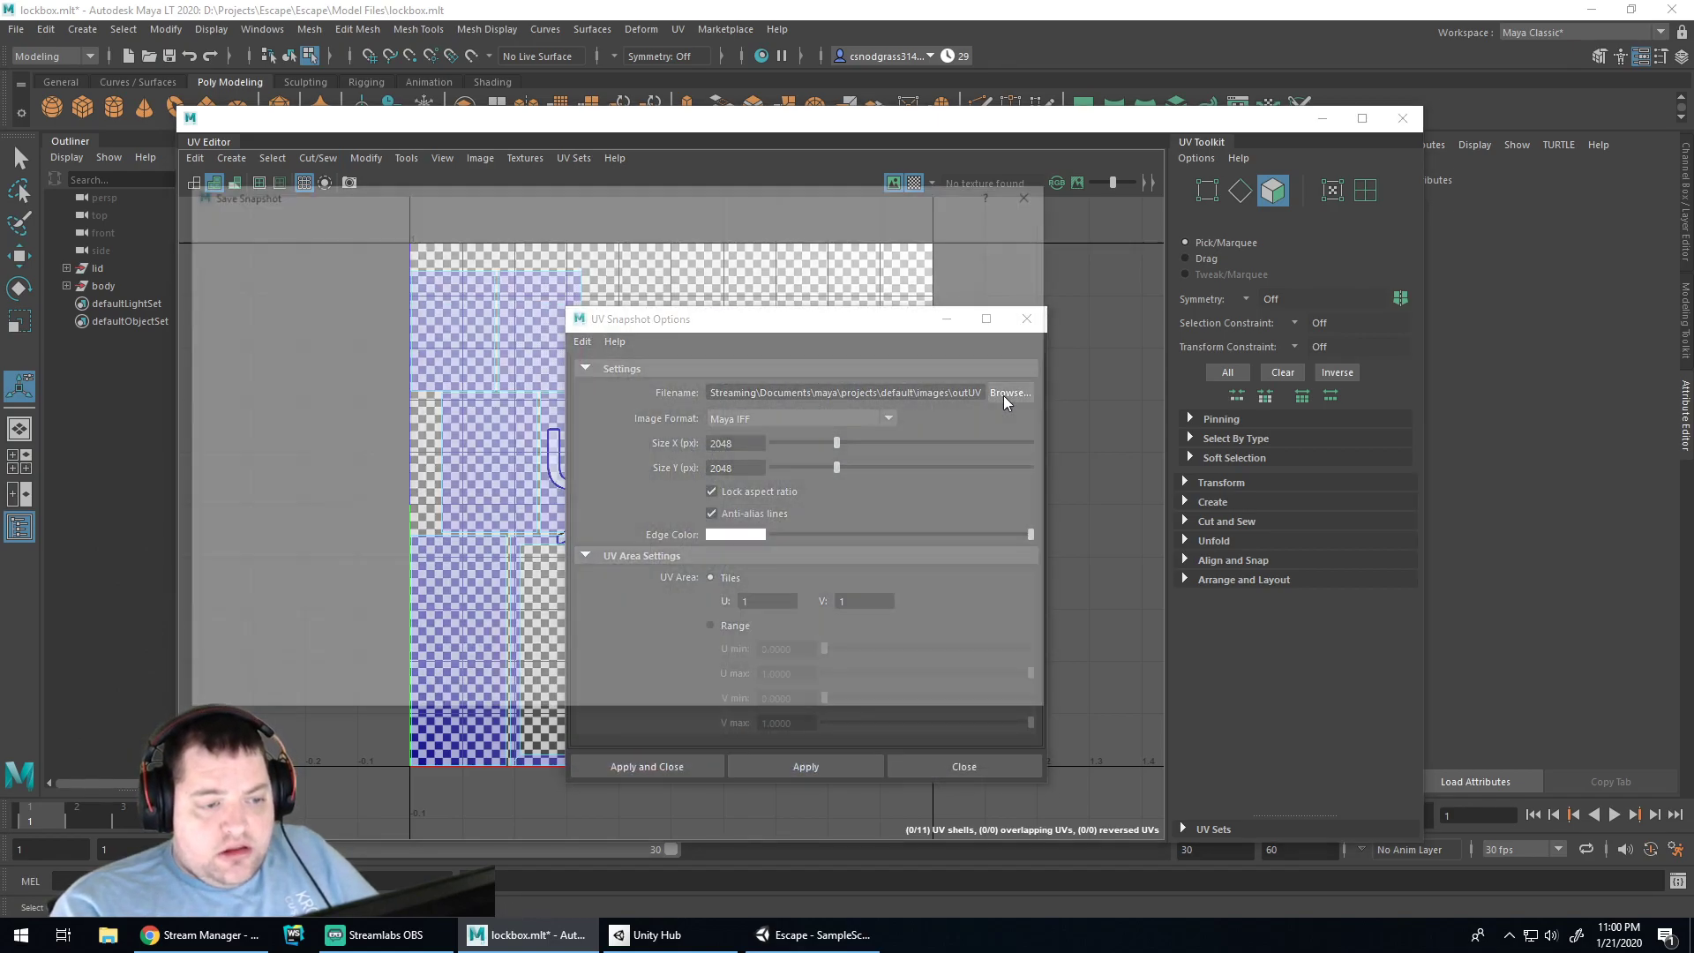
pyautogui.click(1006, 394)
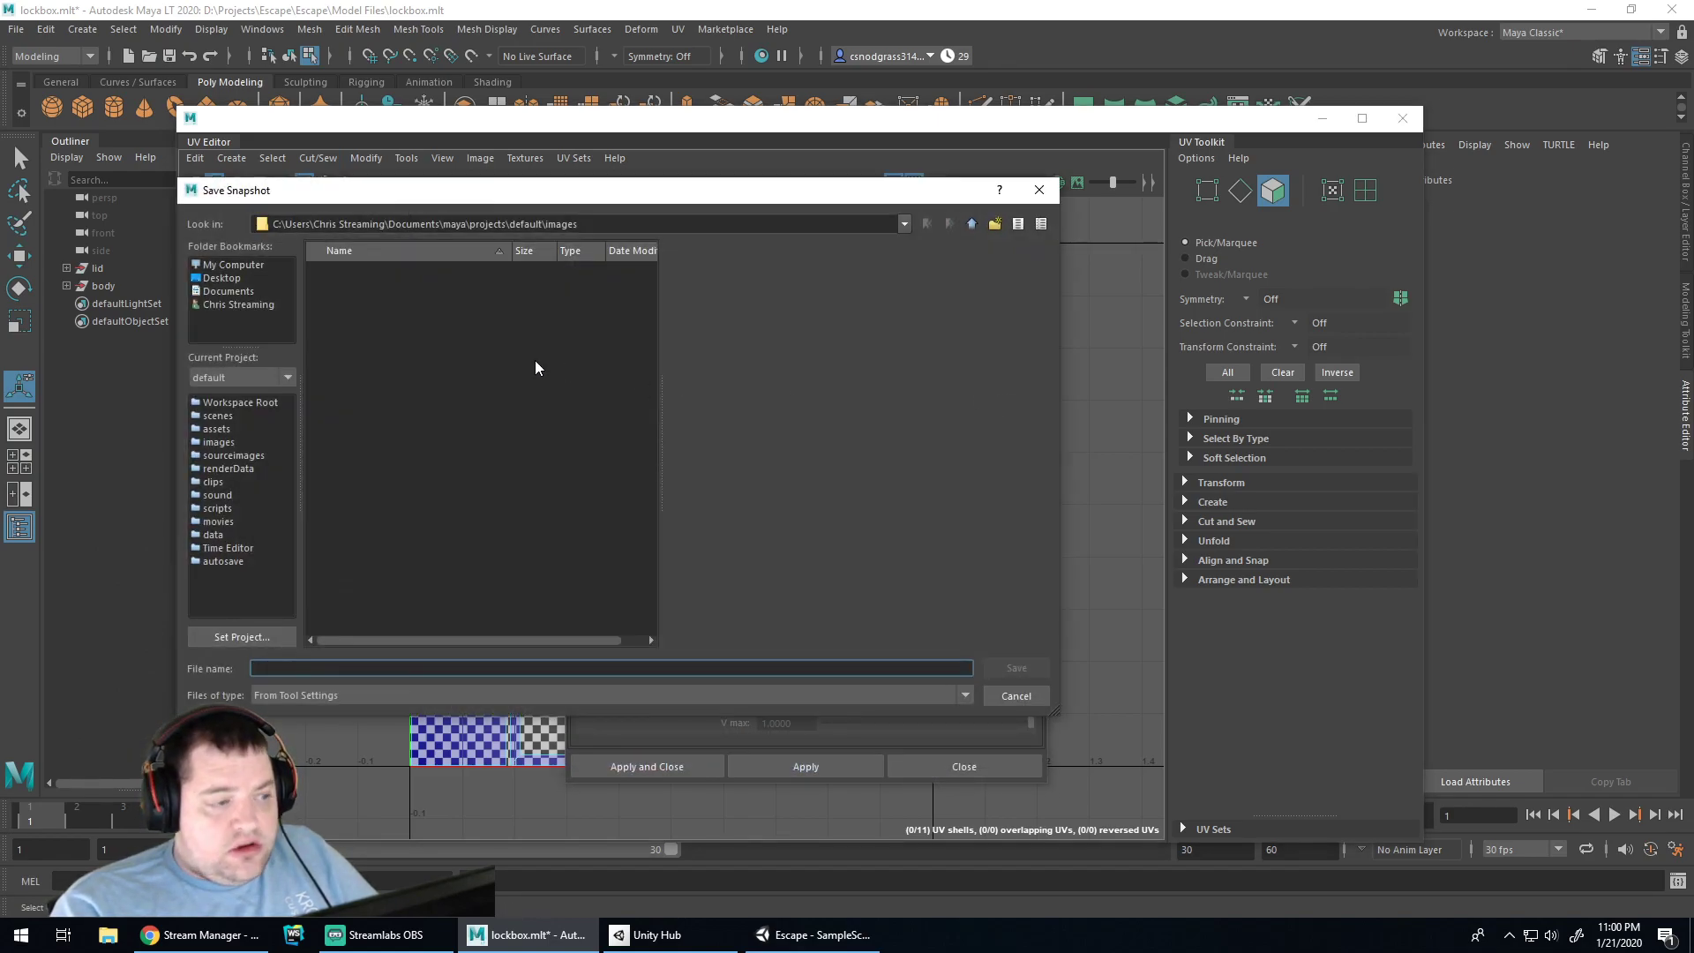
# Navigate the file browser to D:\Projects\Escape\Escape
pyautogui.click(220, 278)
pyautogui.click(241, 264)
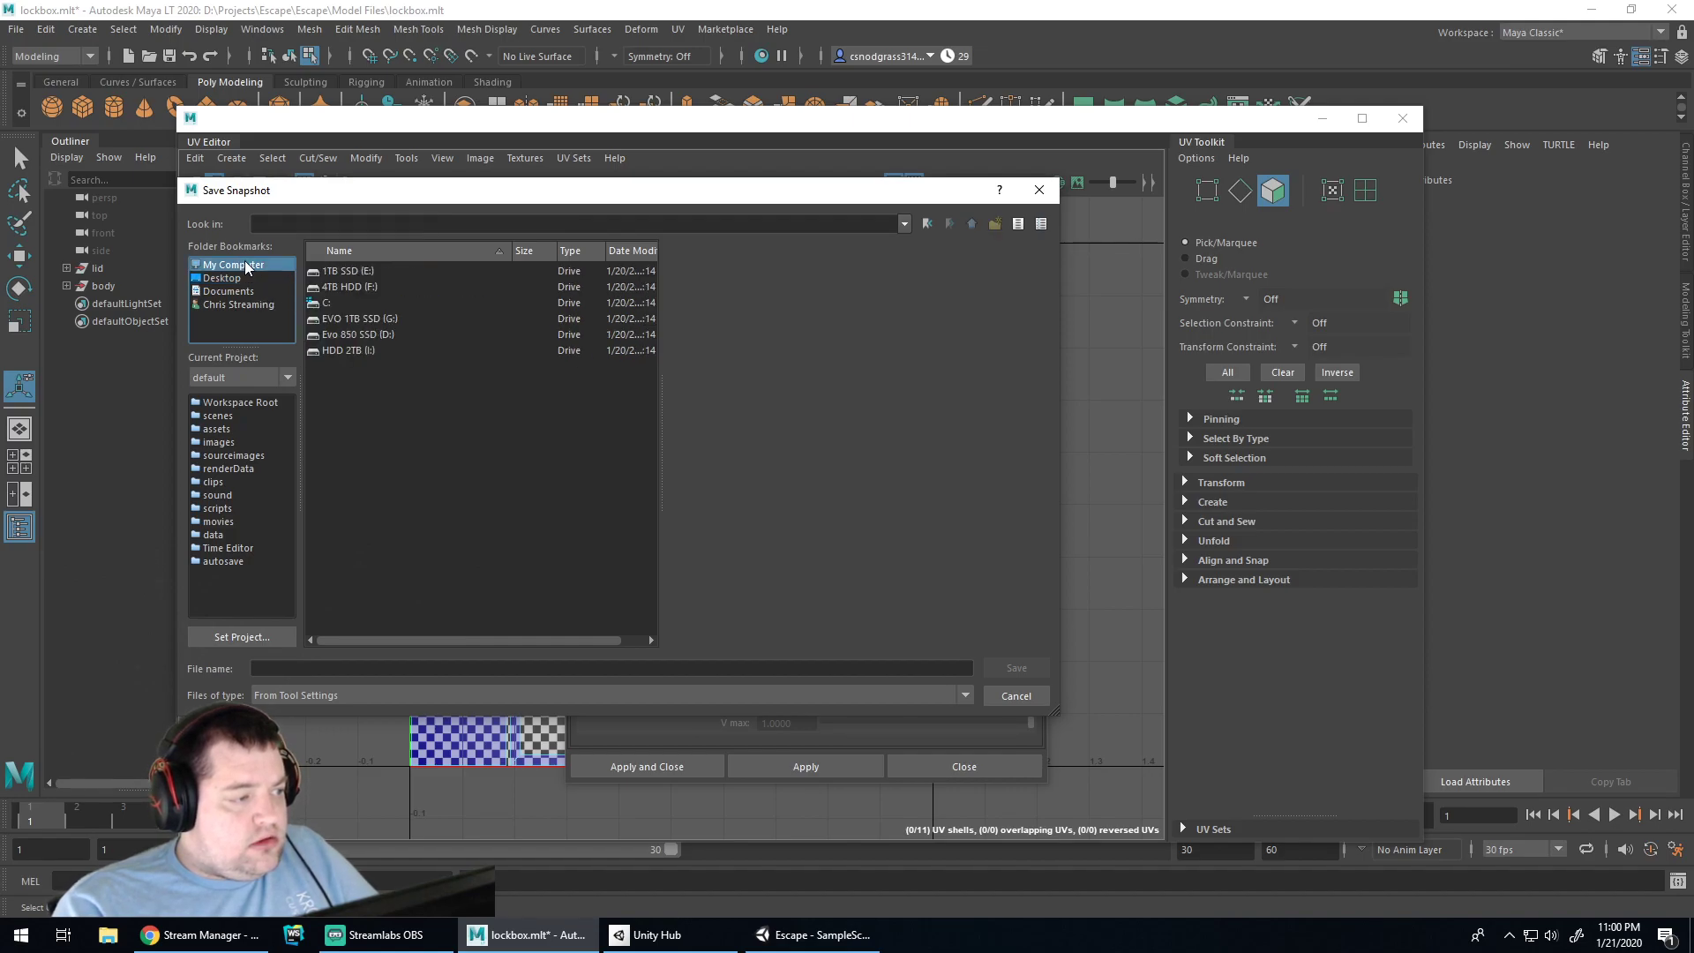
pyautogui.doubleClick(357, 340)
pyautogui.click(341, 319)
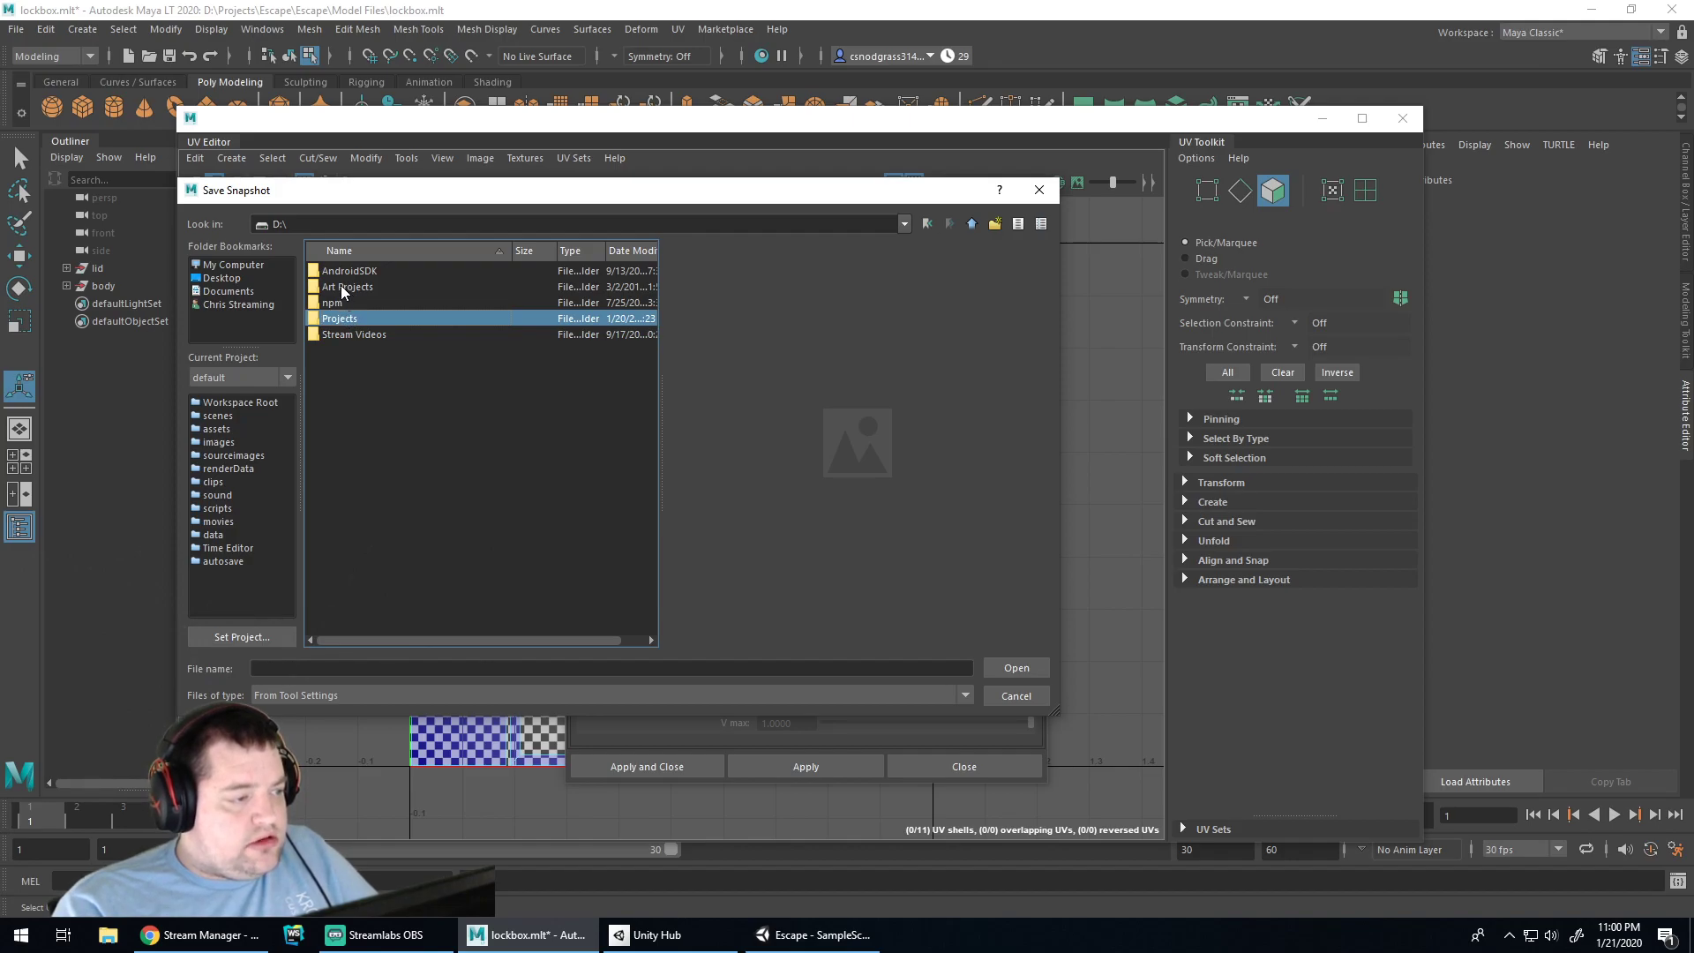
pyautogui.doubleClick(346, 320)
pyautogui.doubleClick(344, 349)
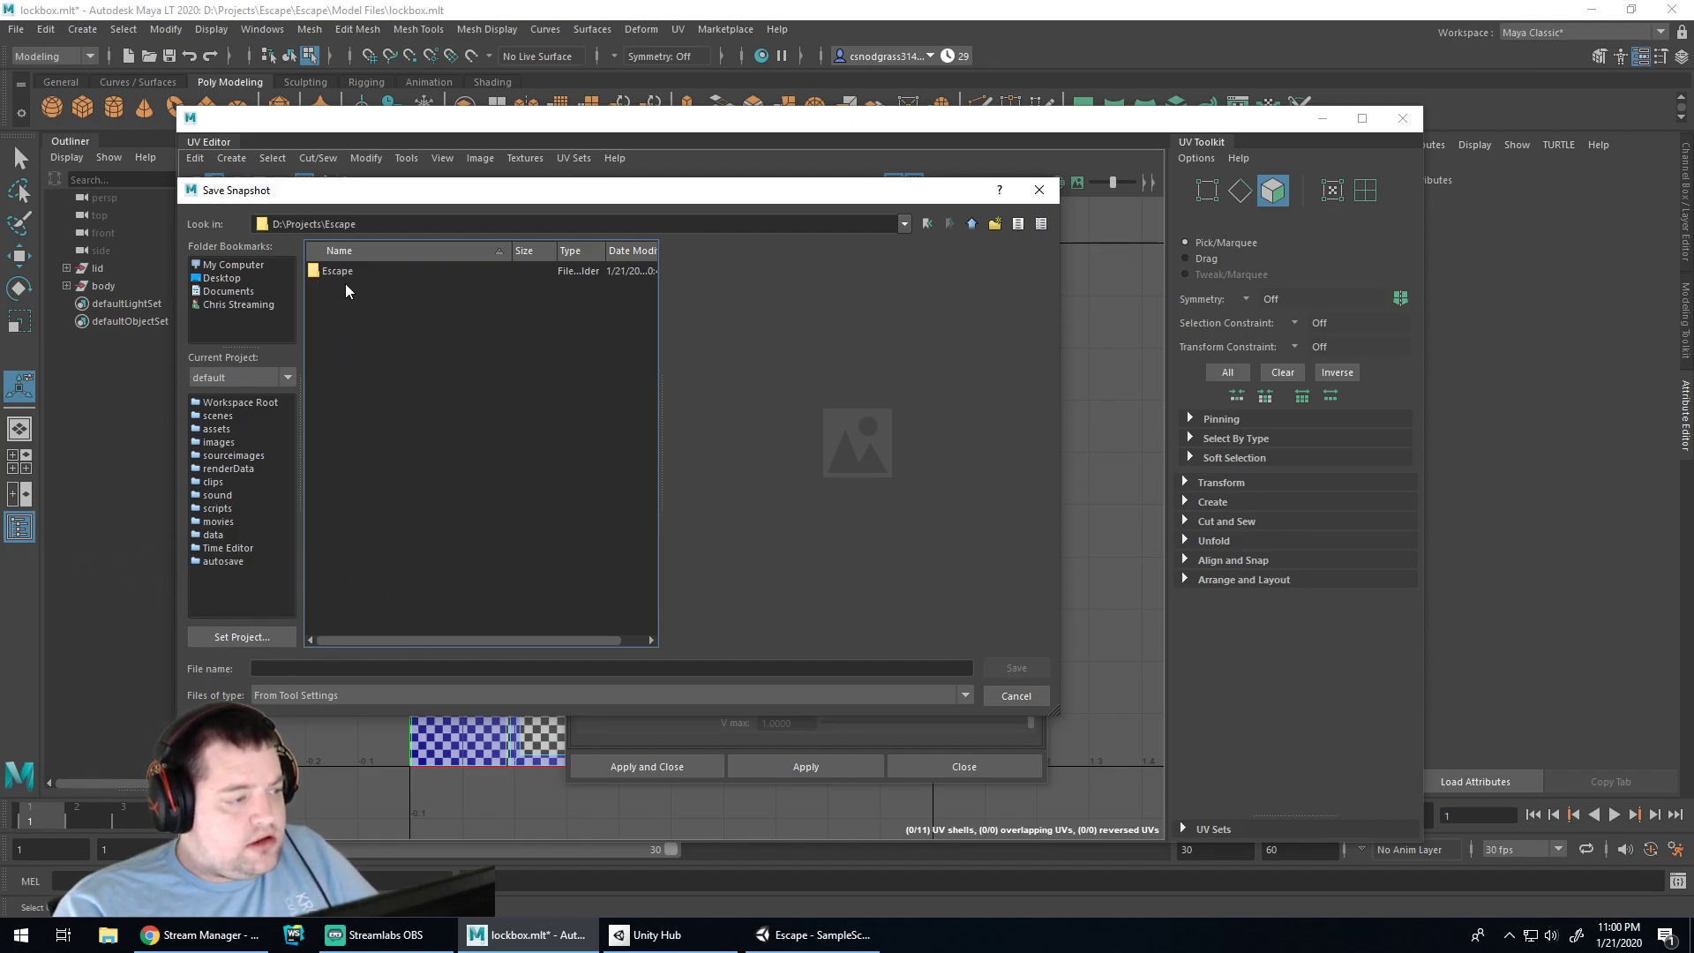
pyautogui.click(334, 272)
pyautogui.doubleClick(333, 273)
# Set Assets\Textures as the snapshot folder, then open a new browser window
pyautogui.doubleClick(336, 287)
pyautogui.click(337, 287)
pyautogui.click(363, 320)
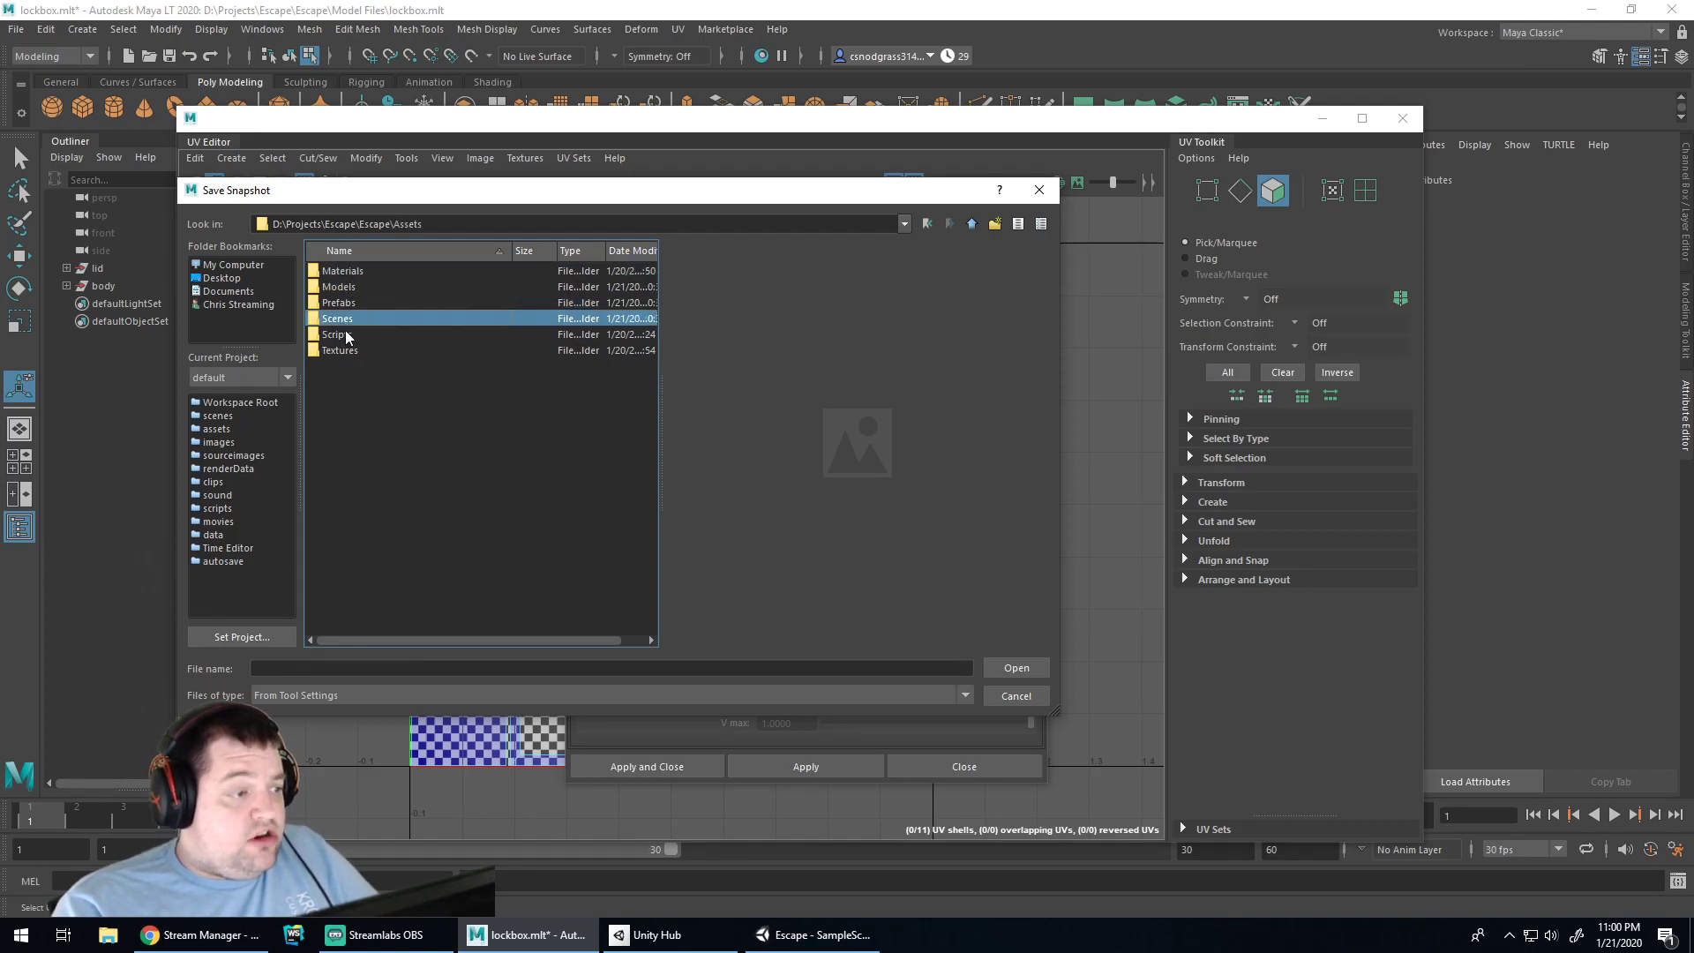
pyautogui.click(345, 334)
pyautogui.click(342, 321)
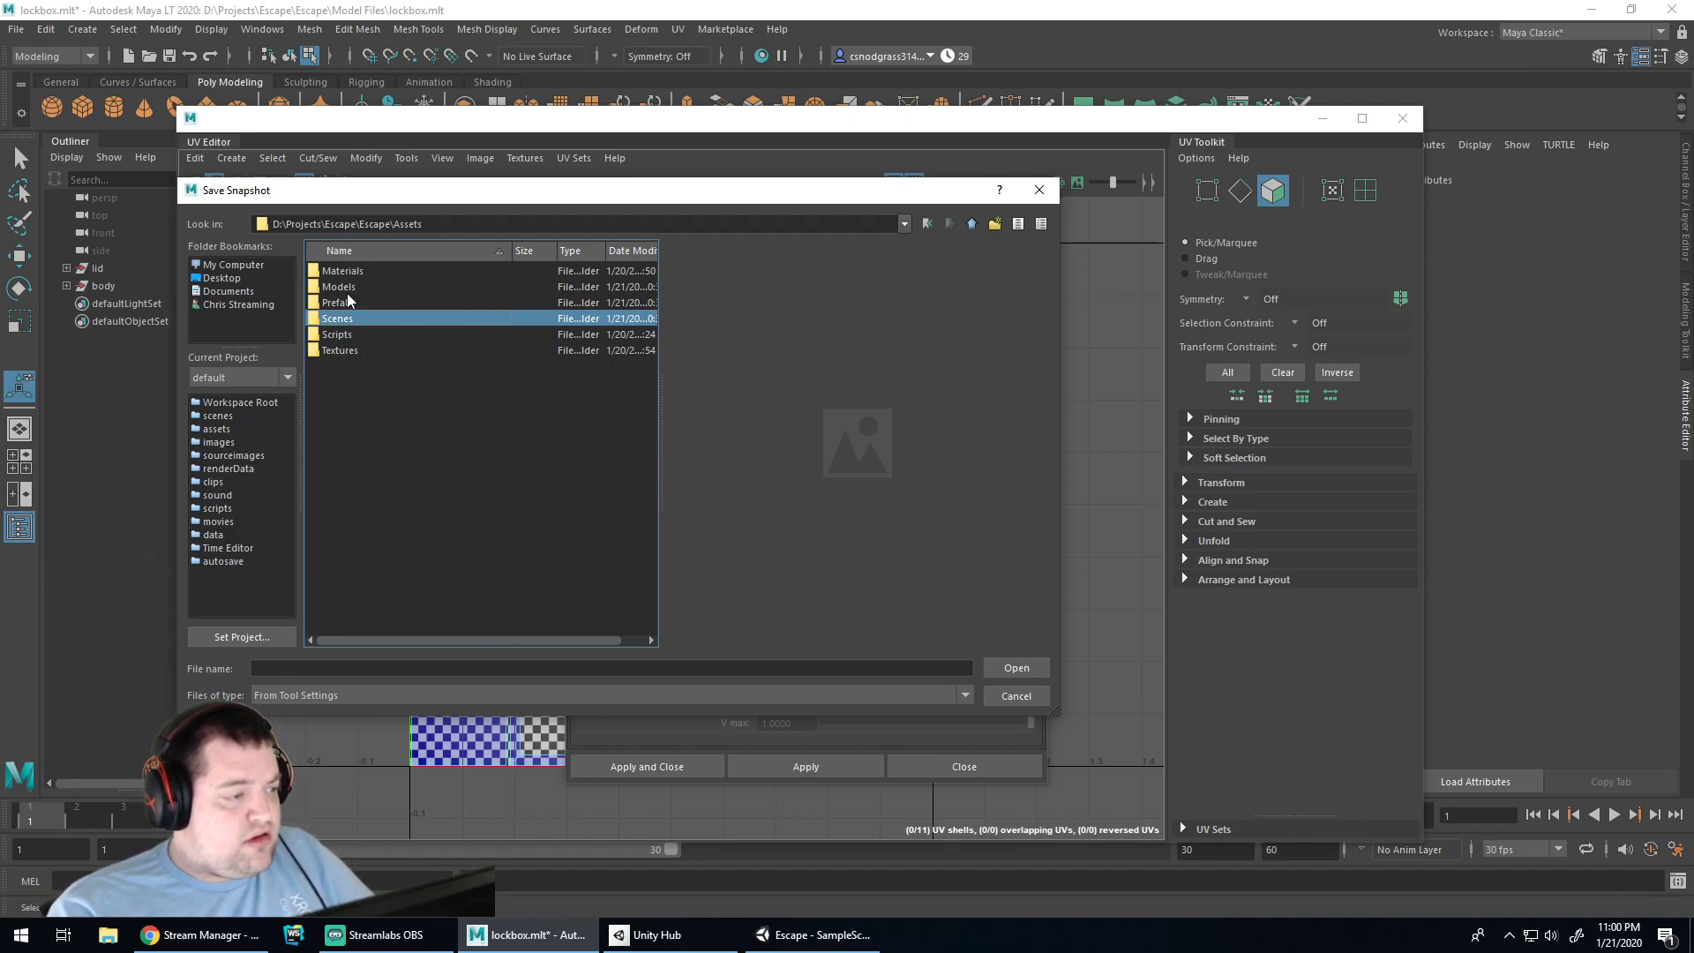
pyautogui.doubleClick(338, 351)
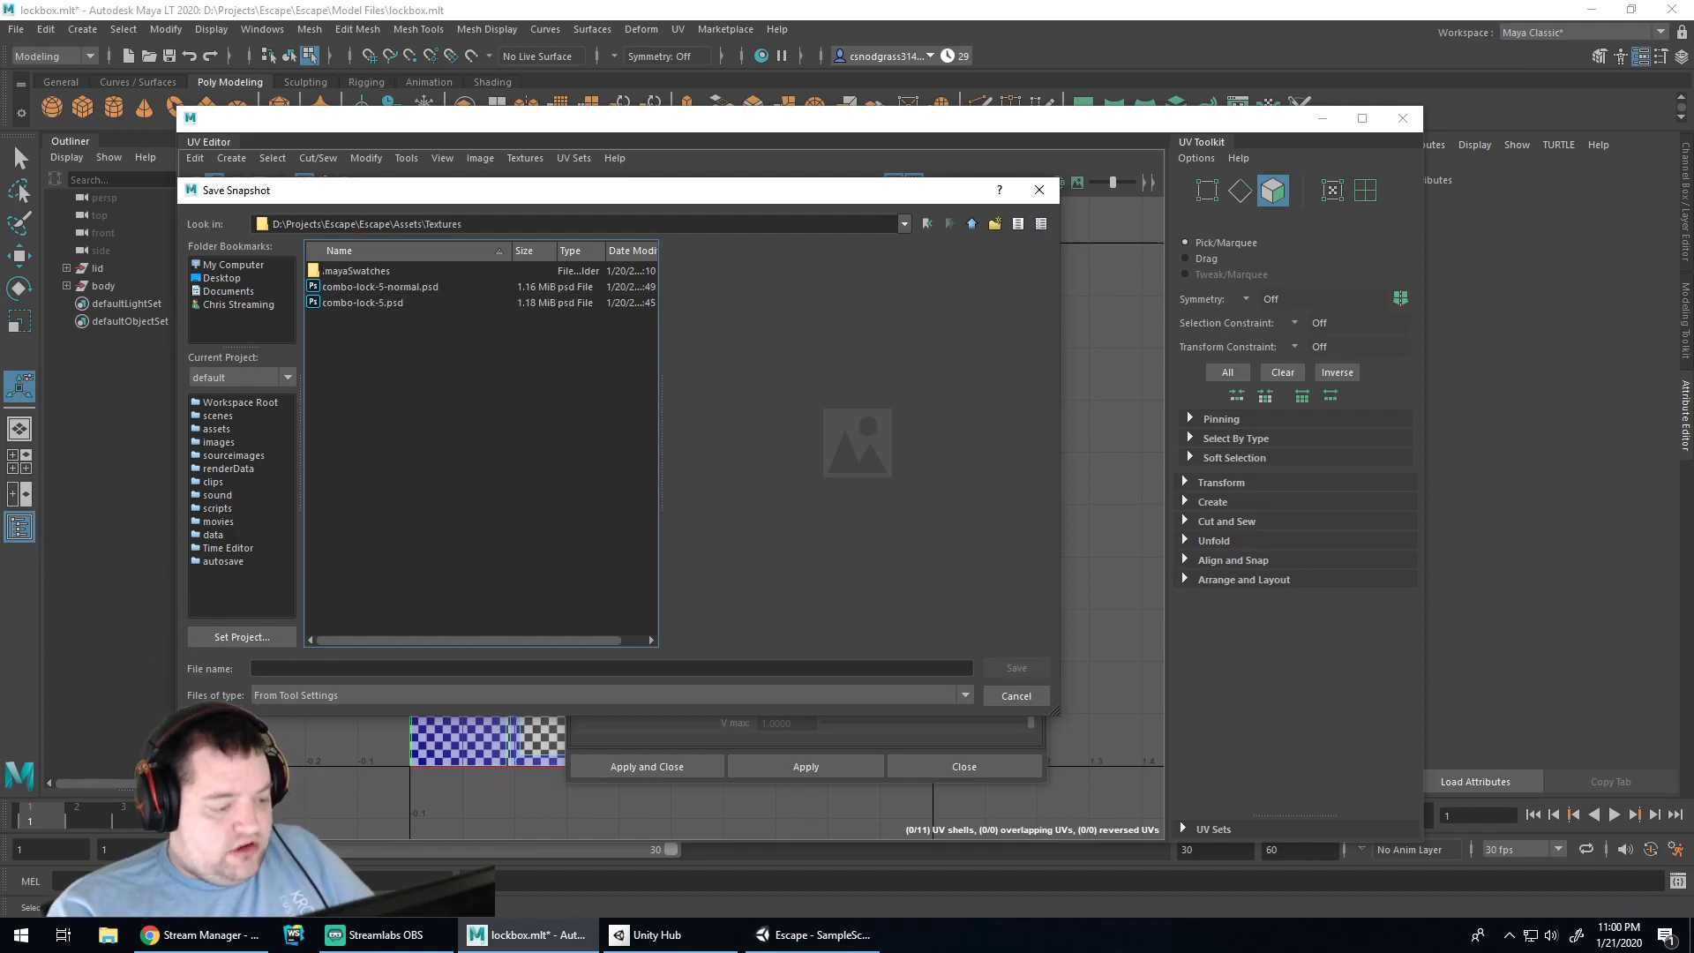
pyautogui.click(250, 935)
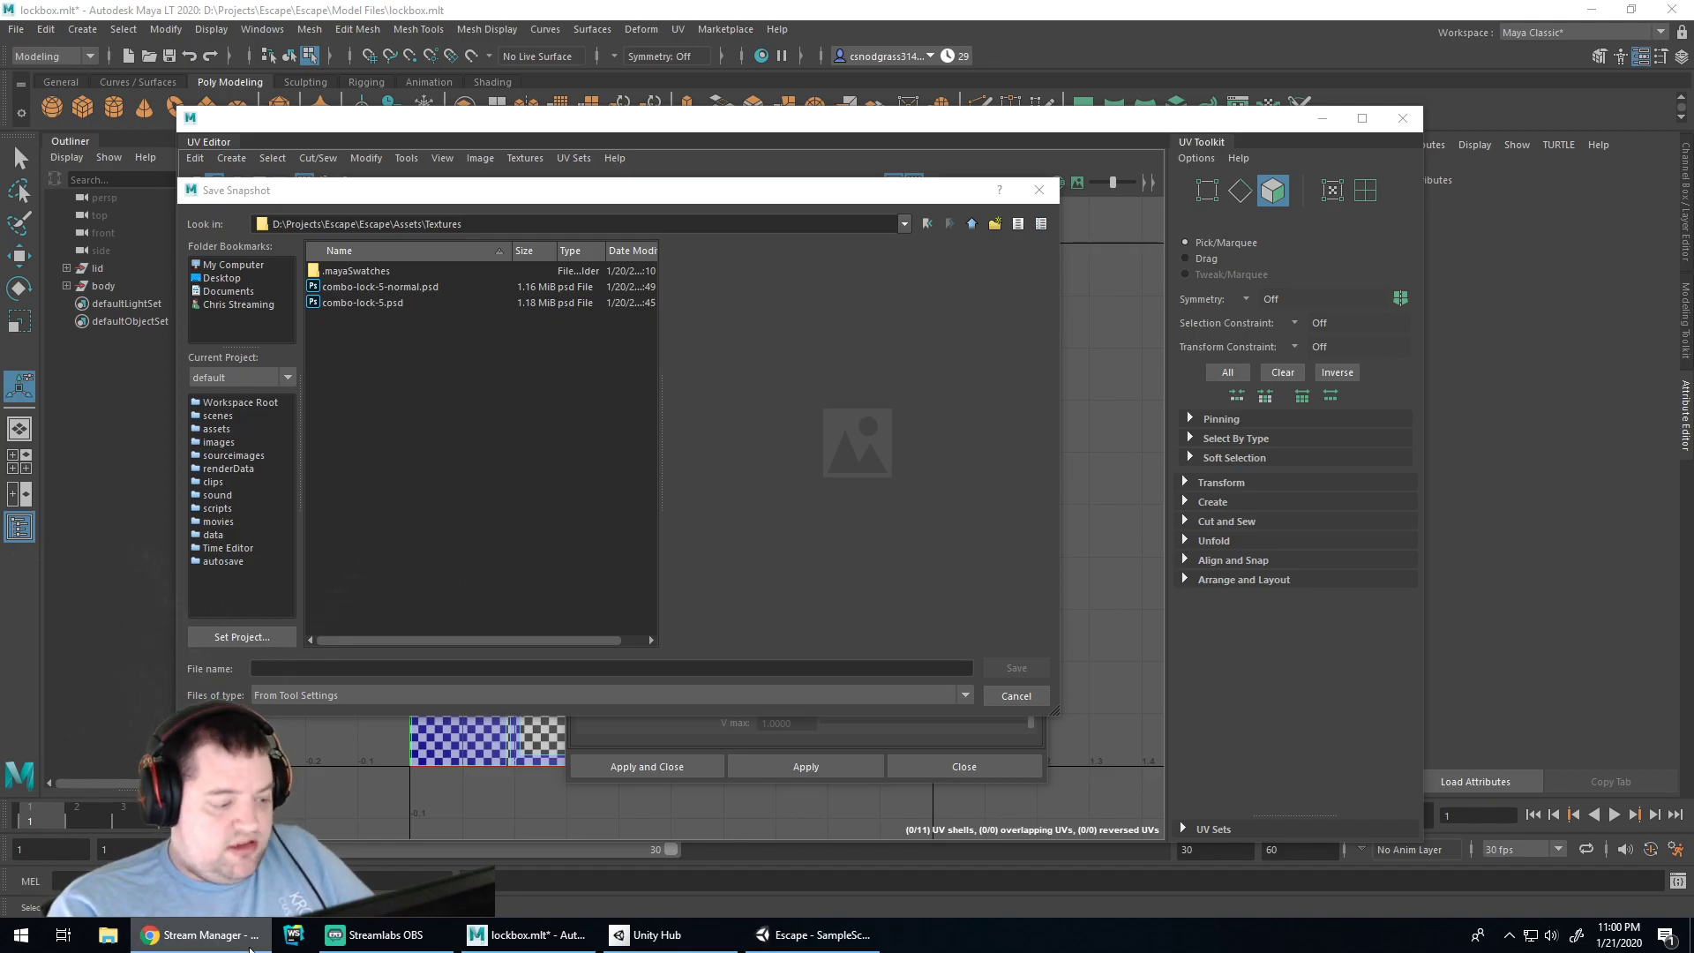
pyautogui.hotkey('ctrl', 'n')
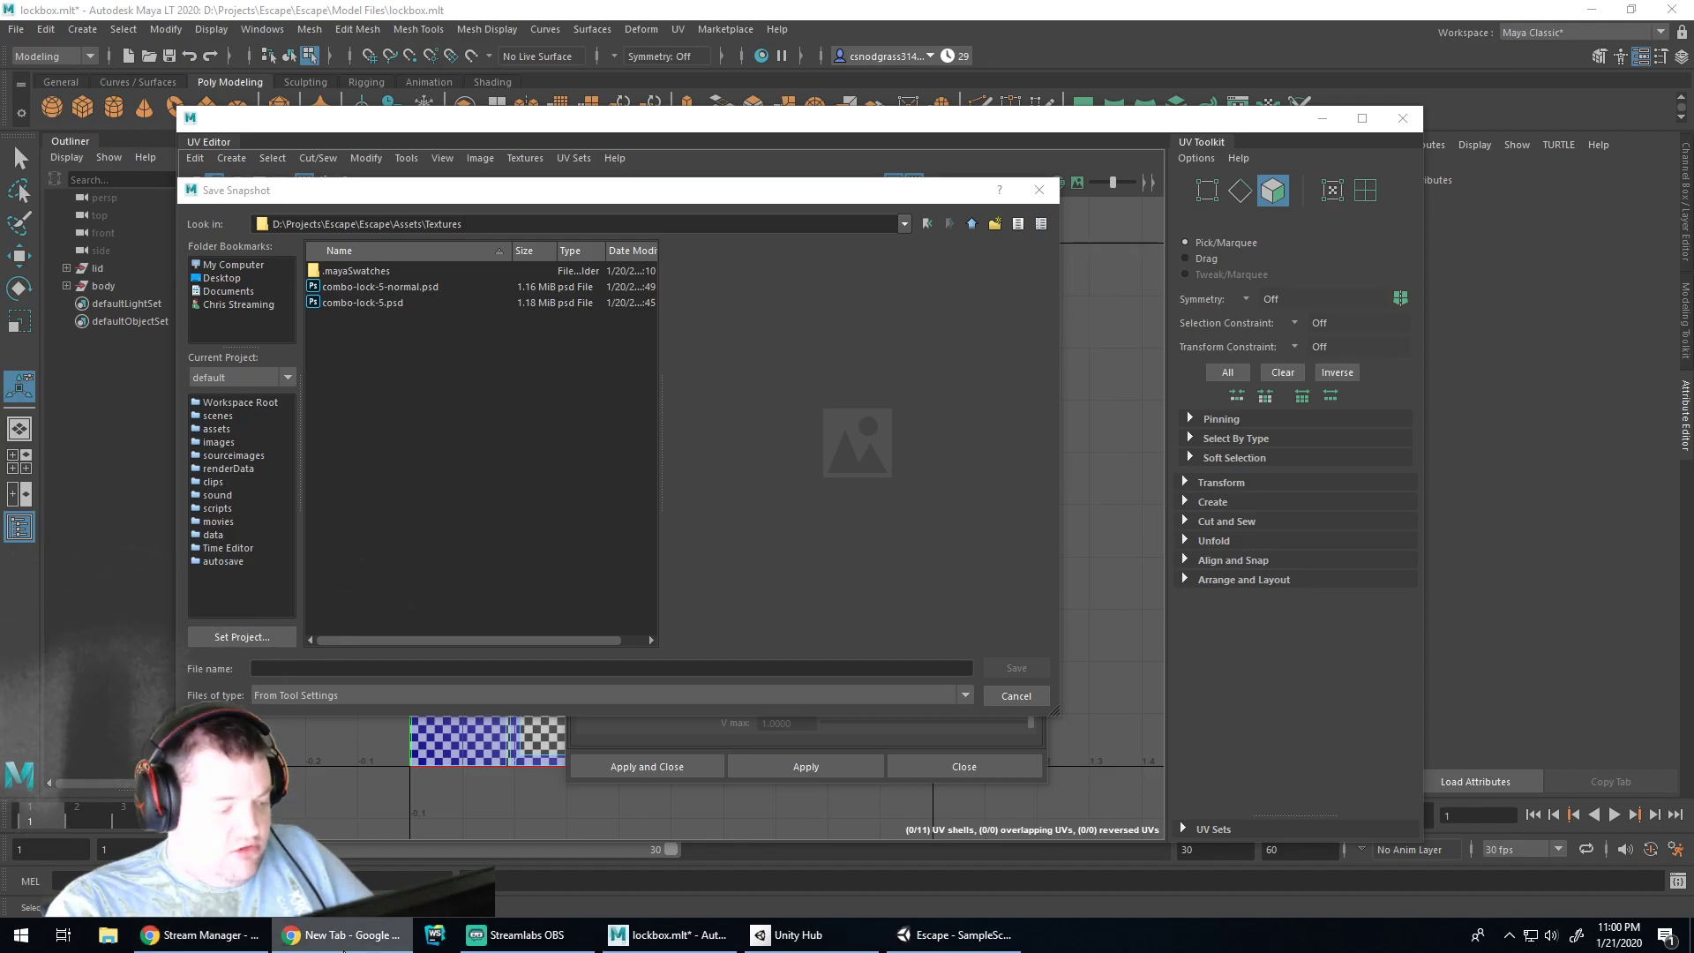
# Load answers.unity.com in the new Chrome window
pyautogui.click(358, 937)
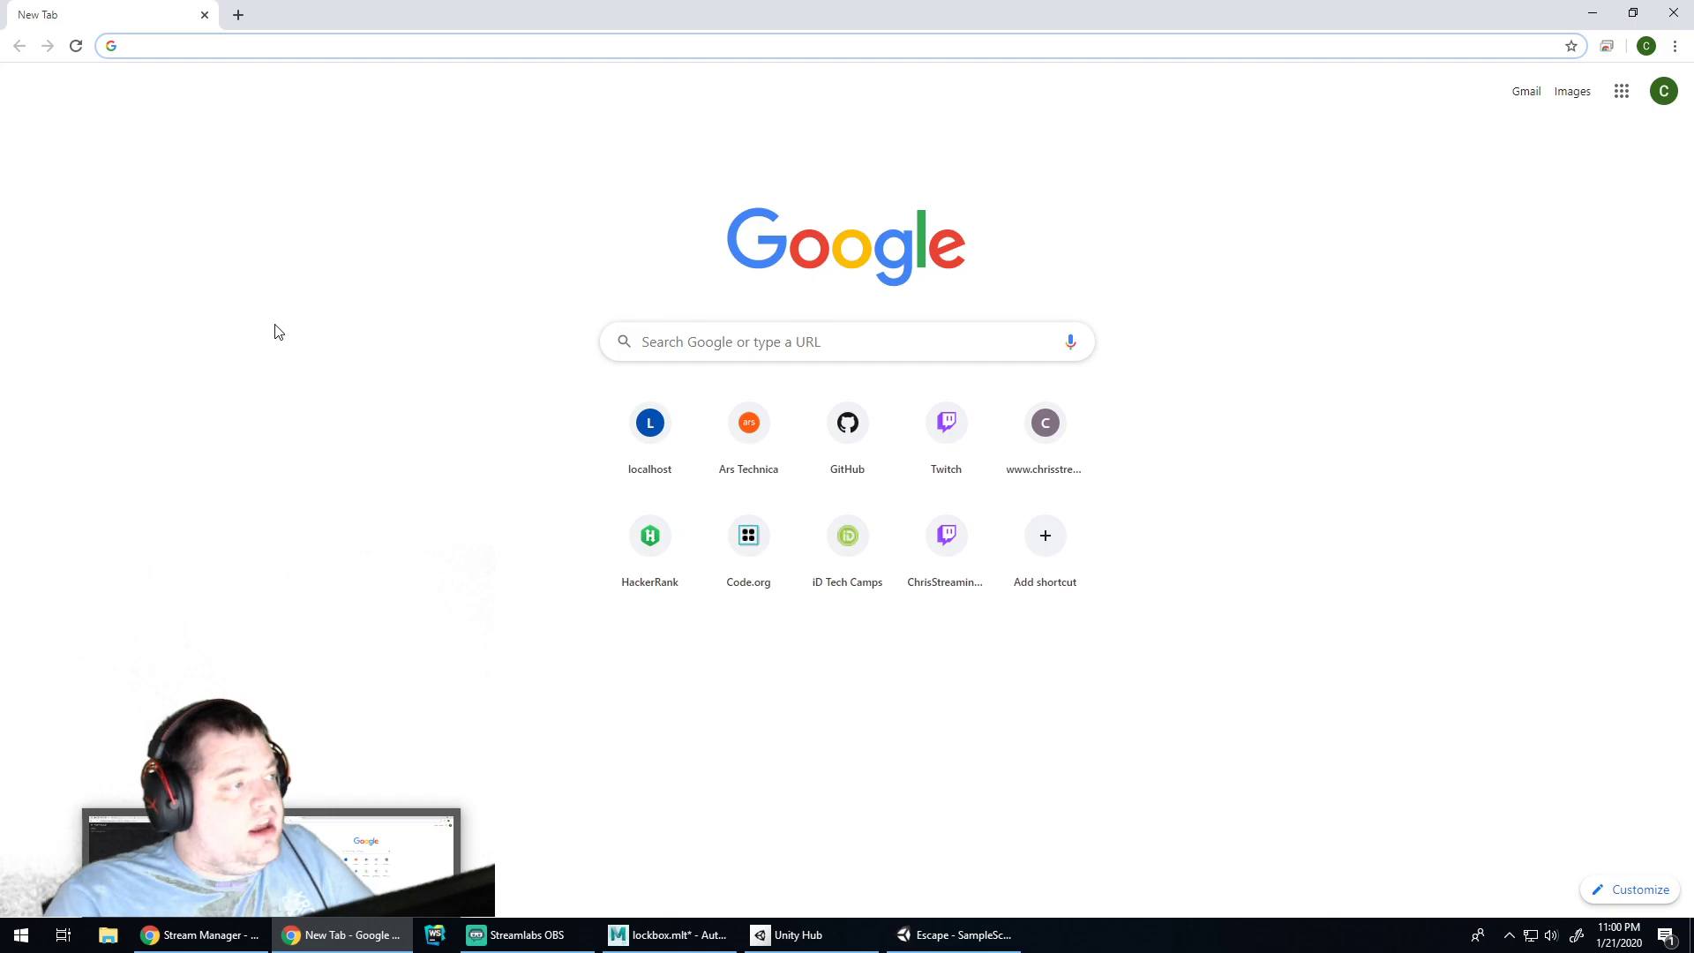
pyautogui.write('answe')
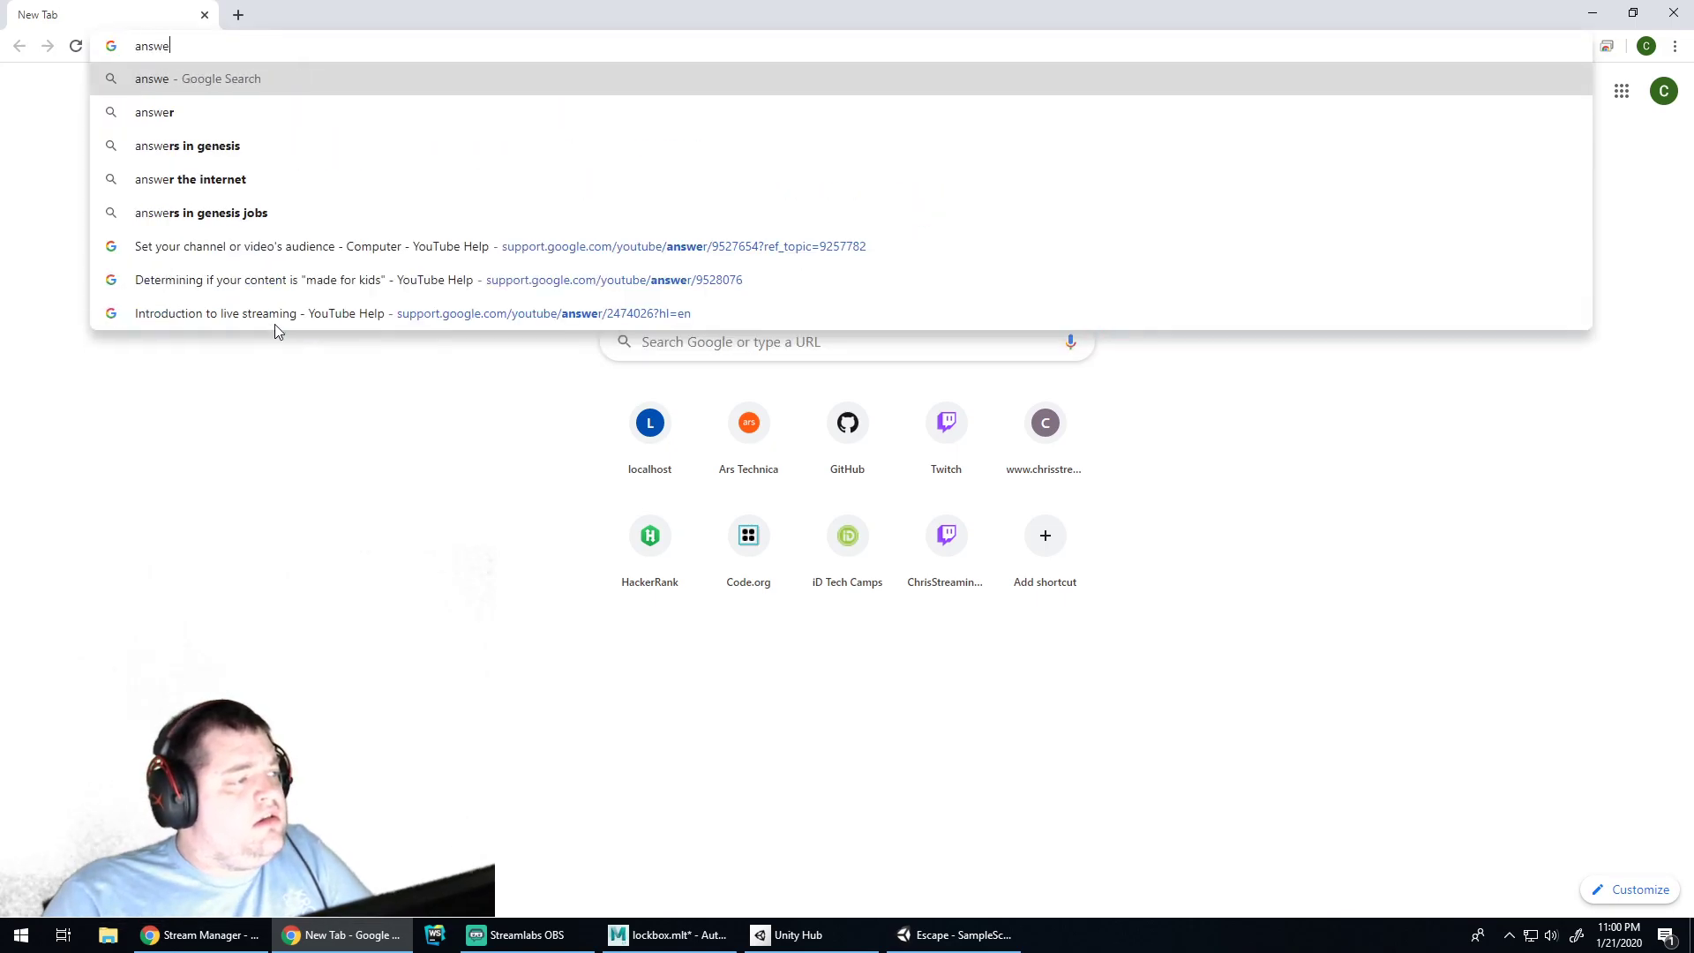
pyautogui.write('rs.unity.com')
pyautogui.press('Return')
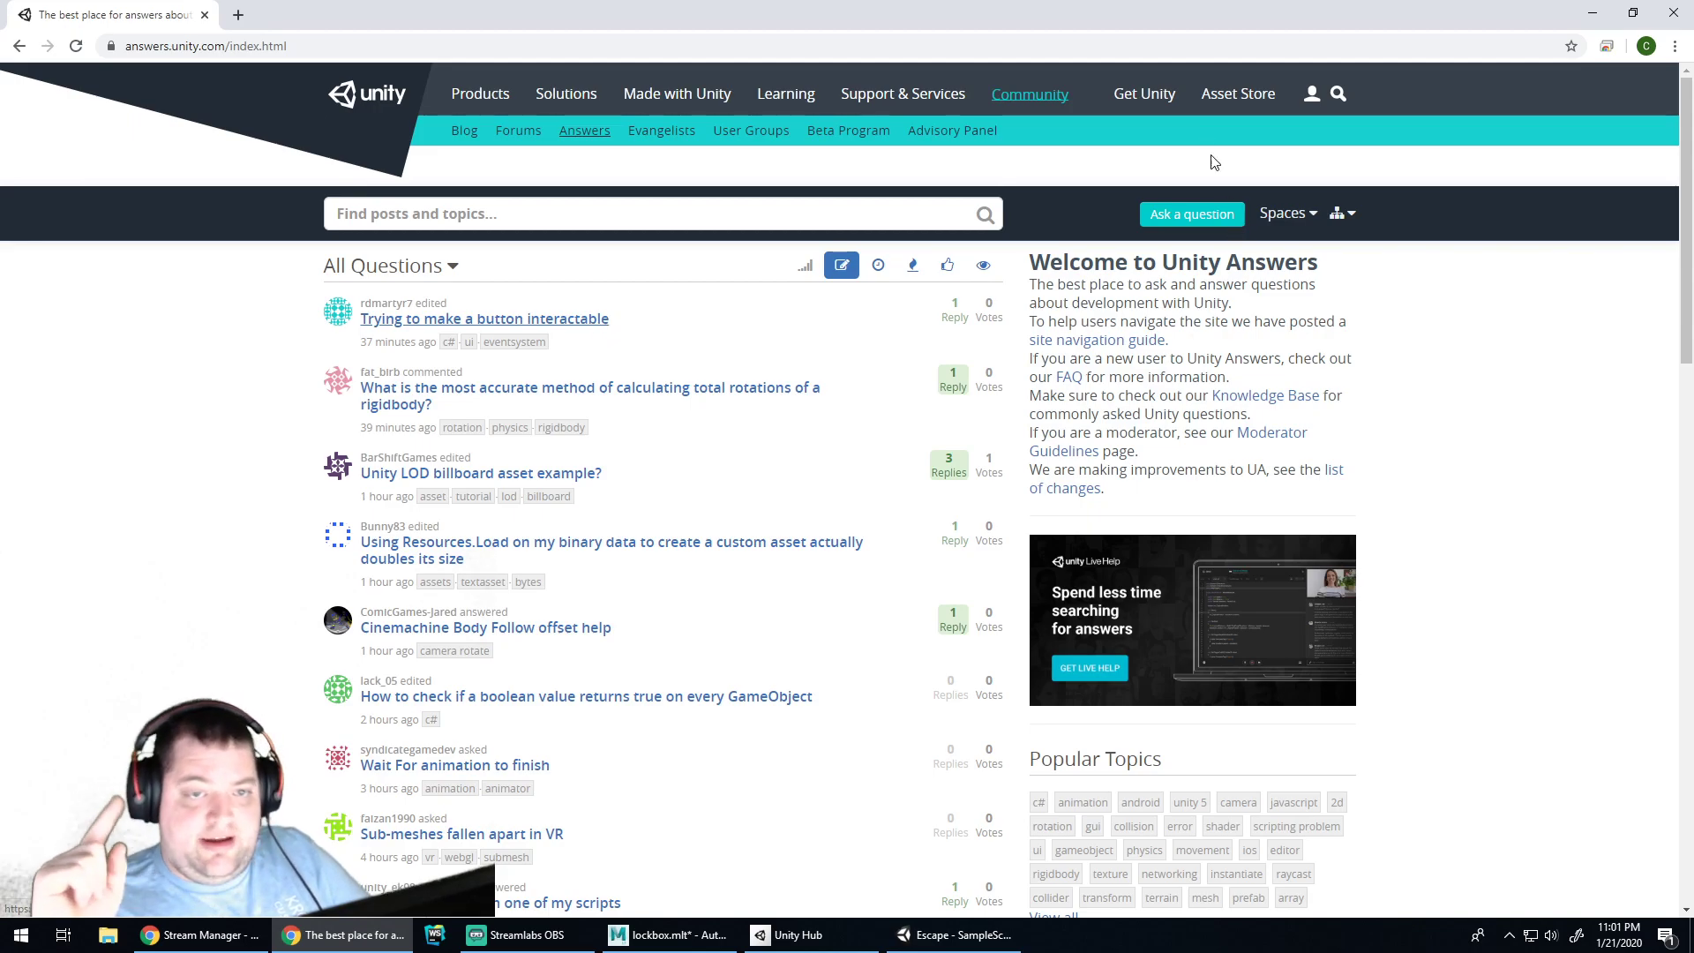
# Sign in to the Unity account with the account e-mail and password, declining password saving
pyautogui.click(1313, 94)
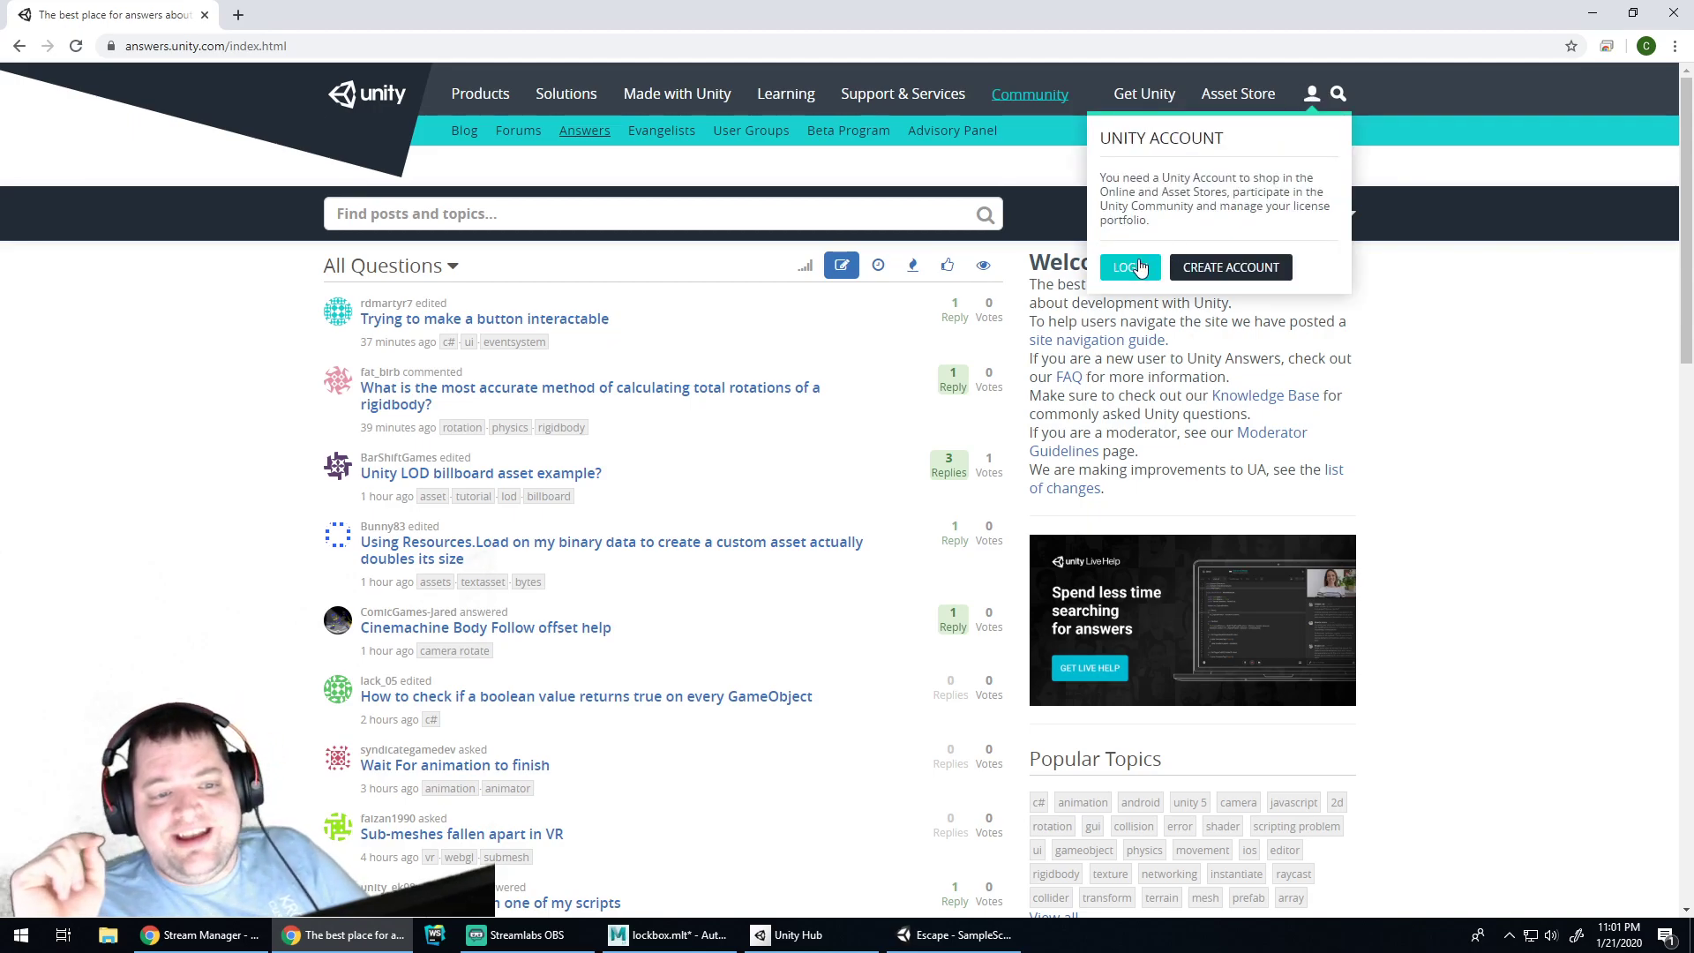
pyautogui.click(1138, 267)
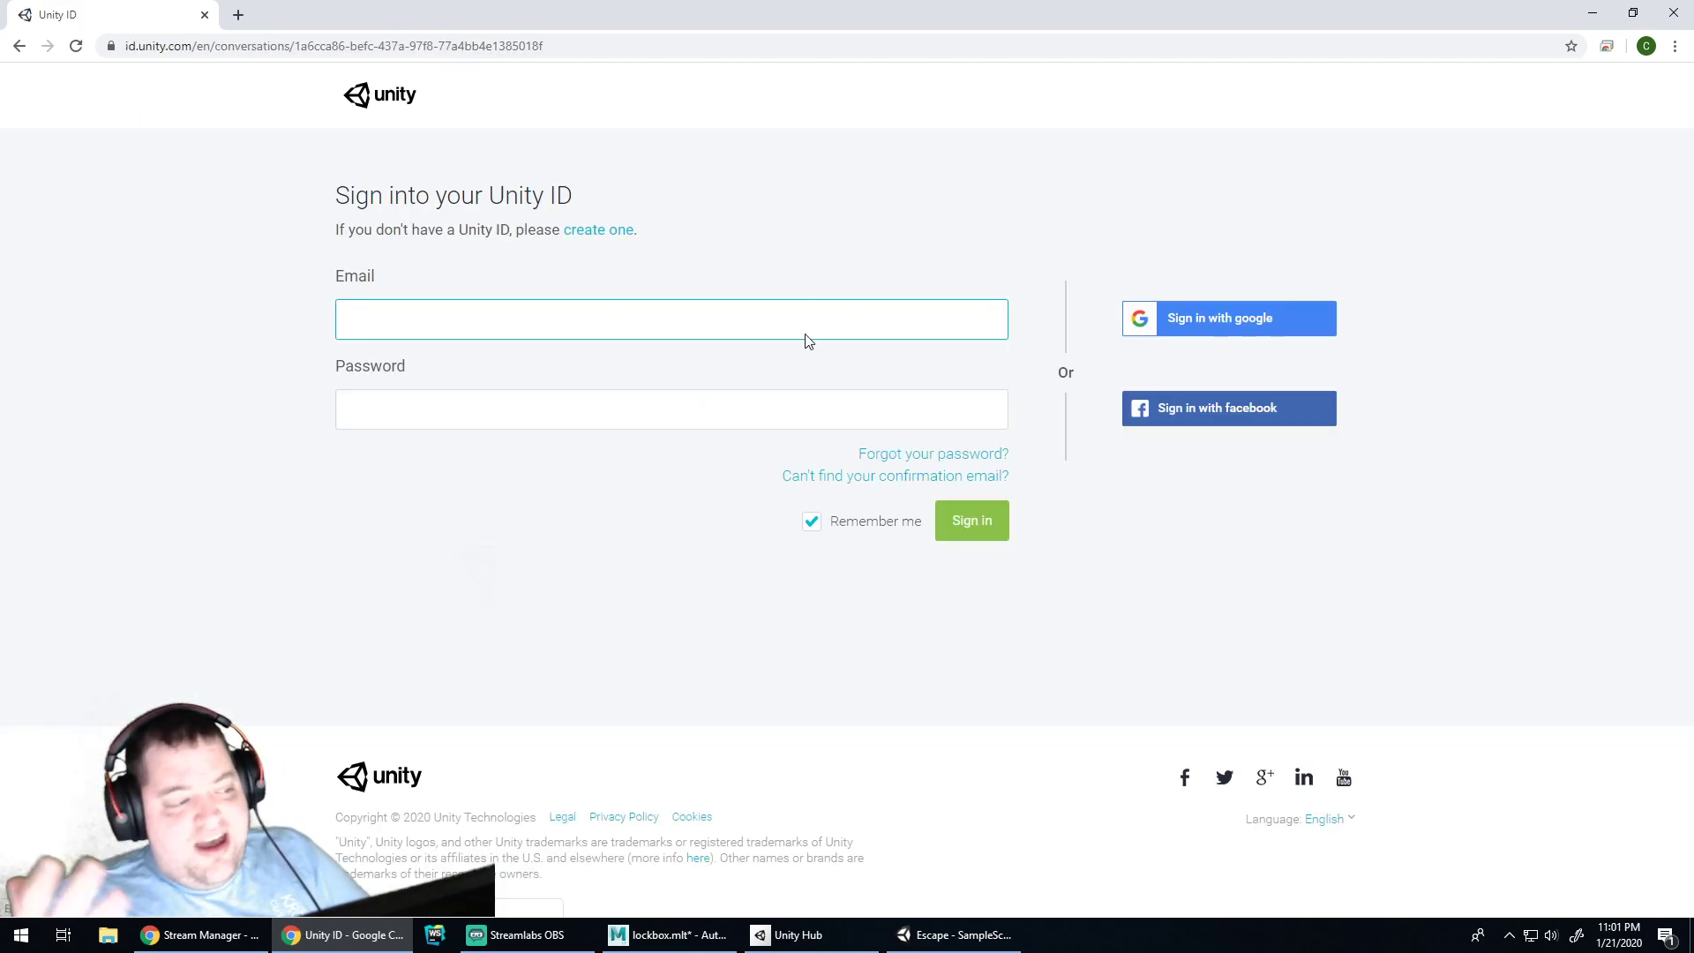
pyautogui.click(1221, 338)
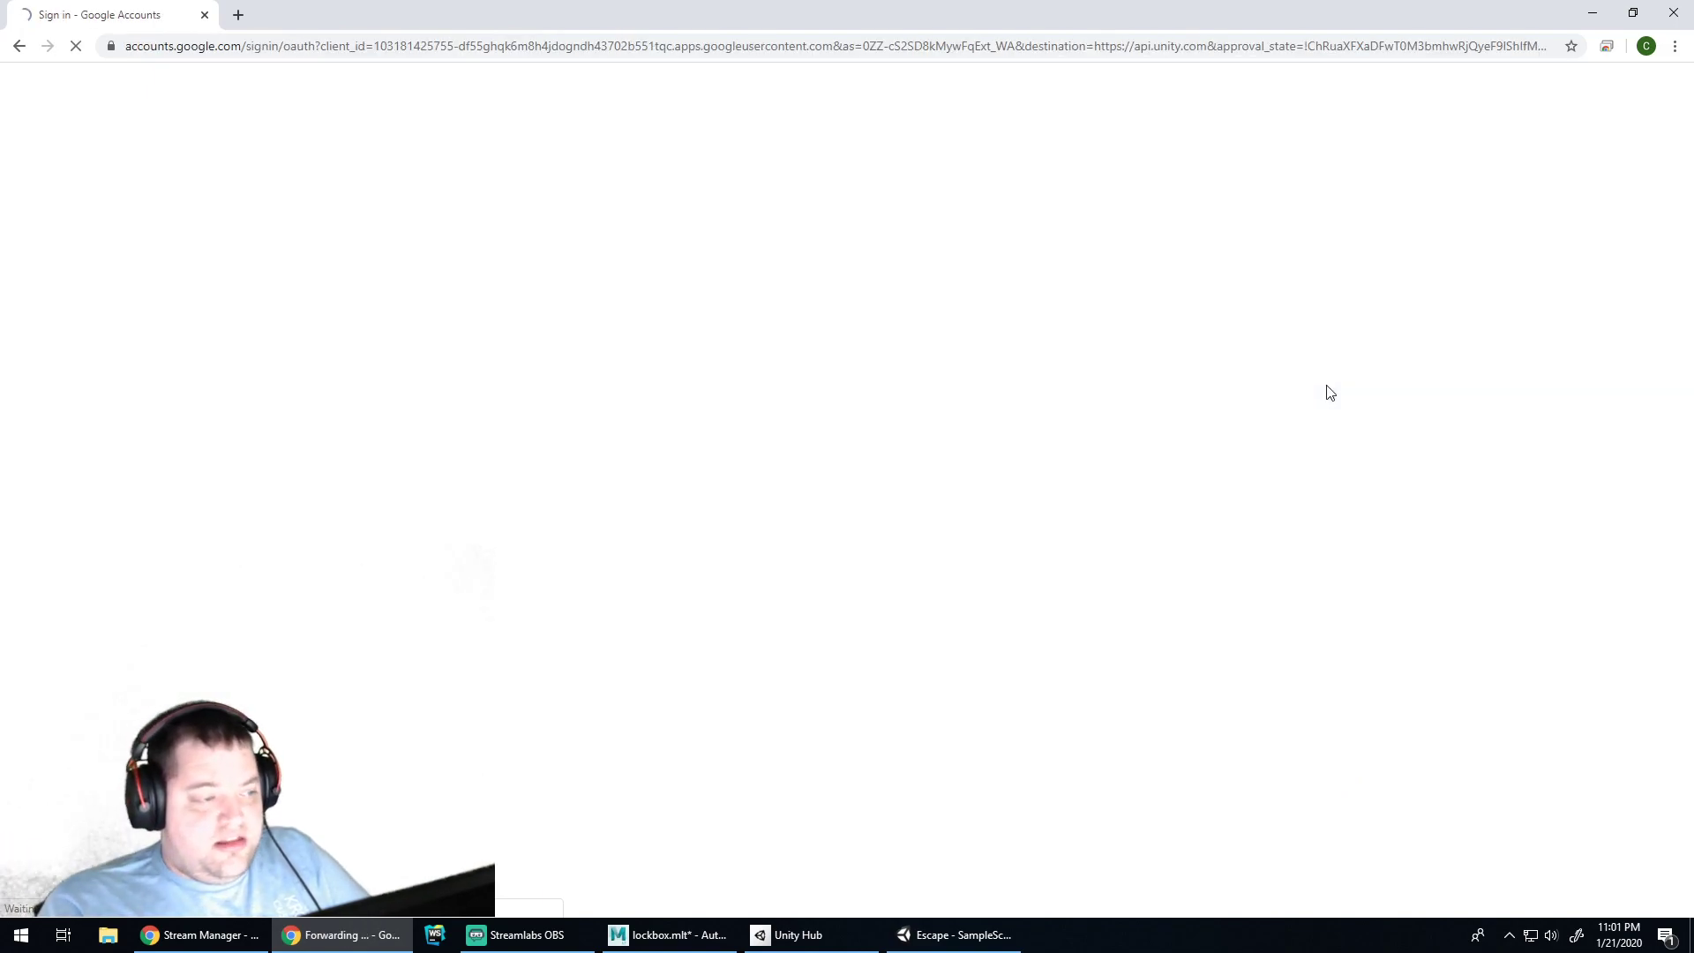
pyautogui.click(806, 450)
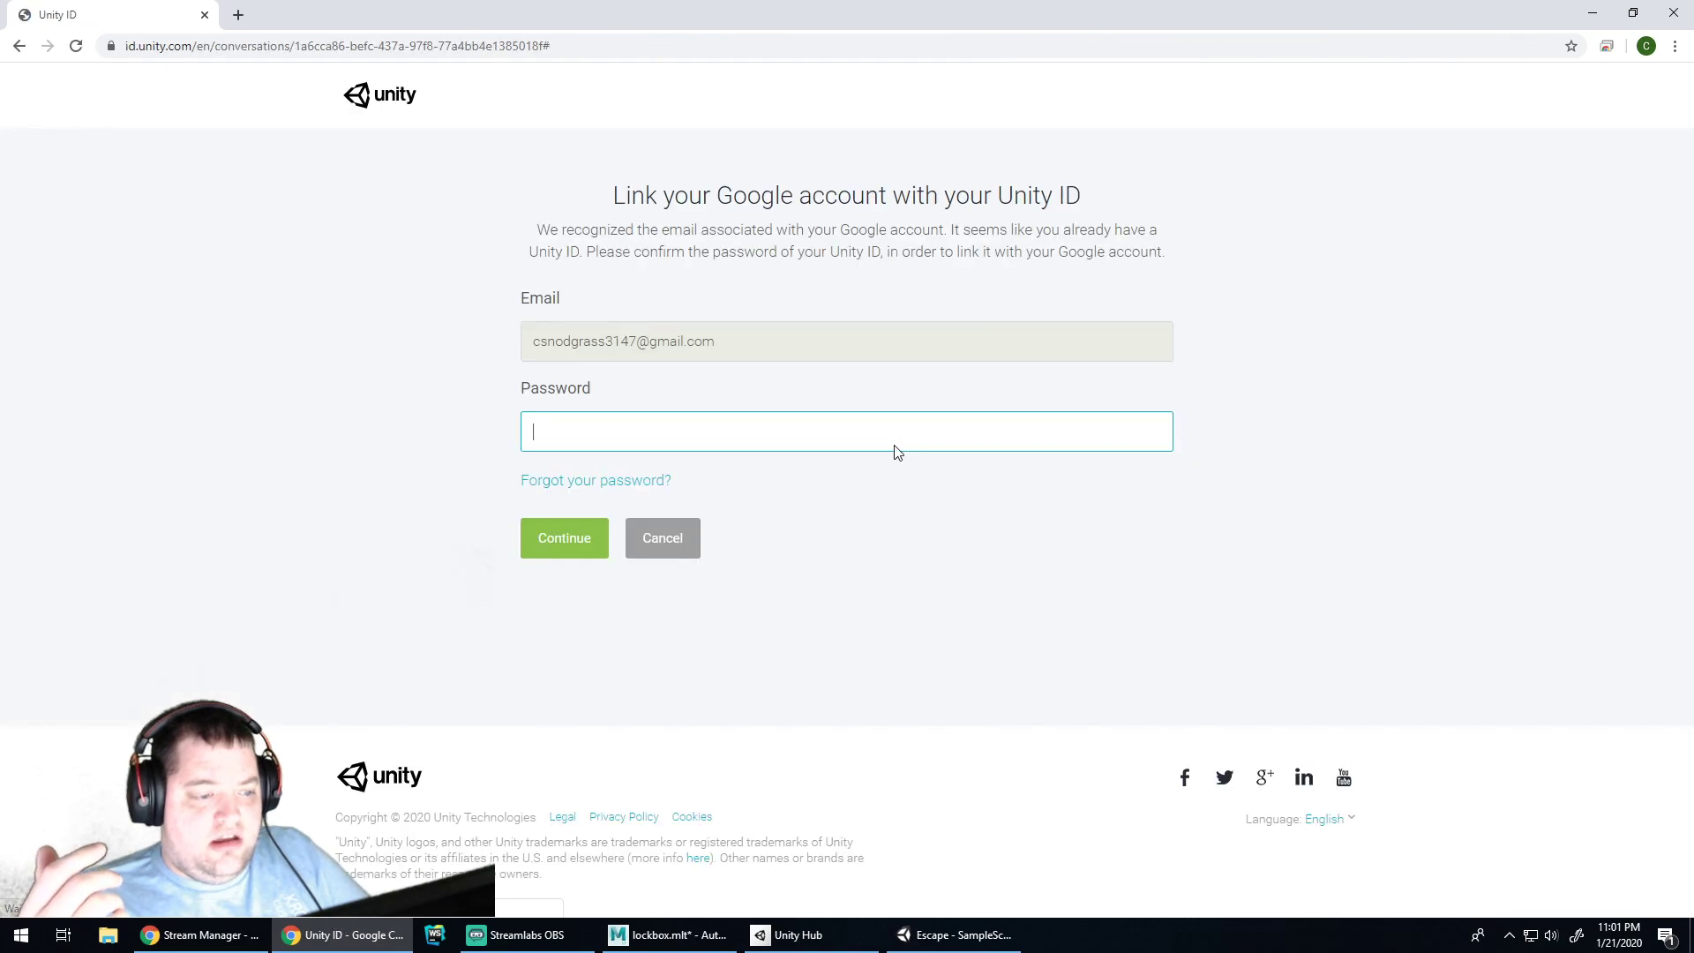
pyautogui.click(661, 547)
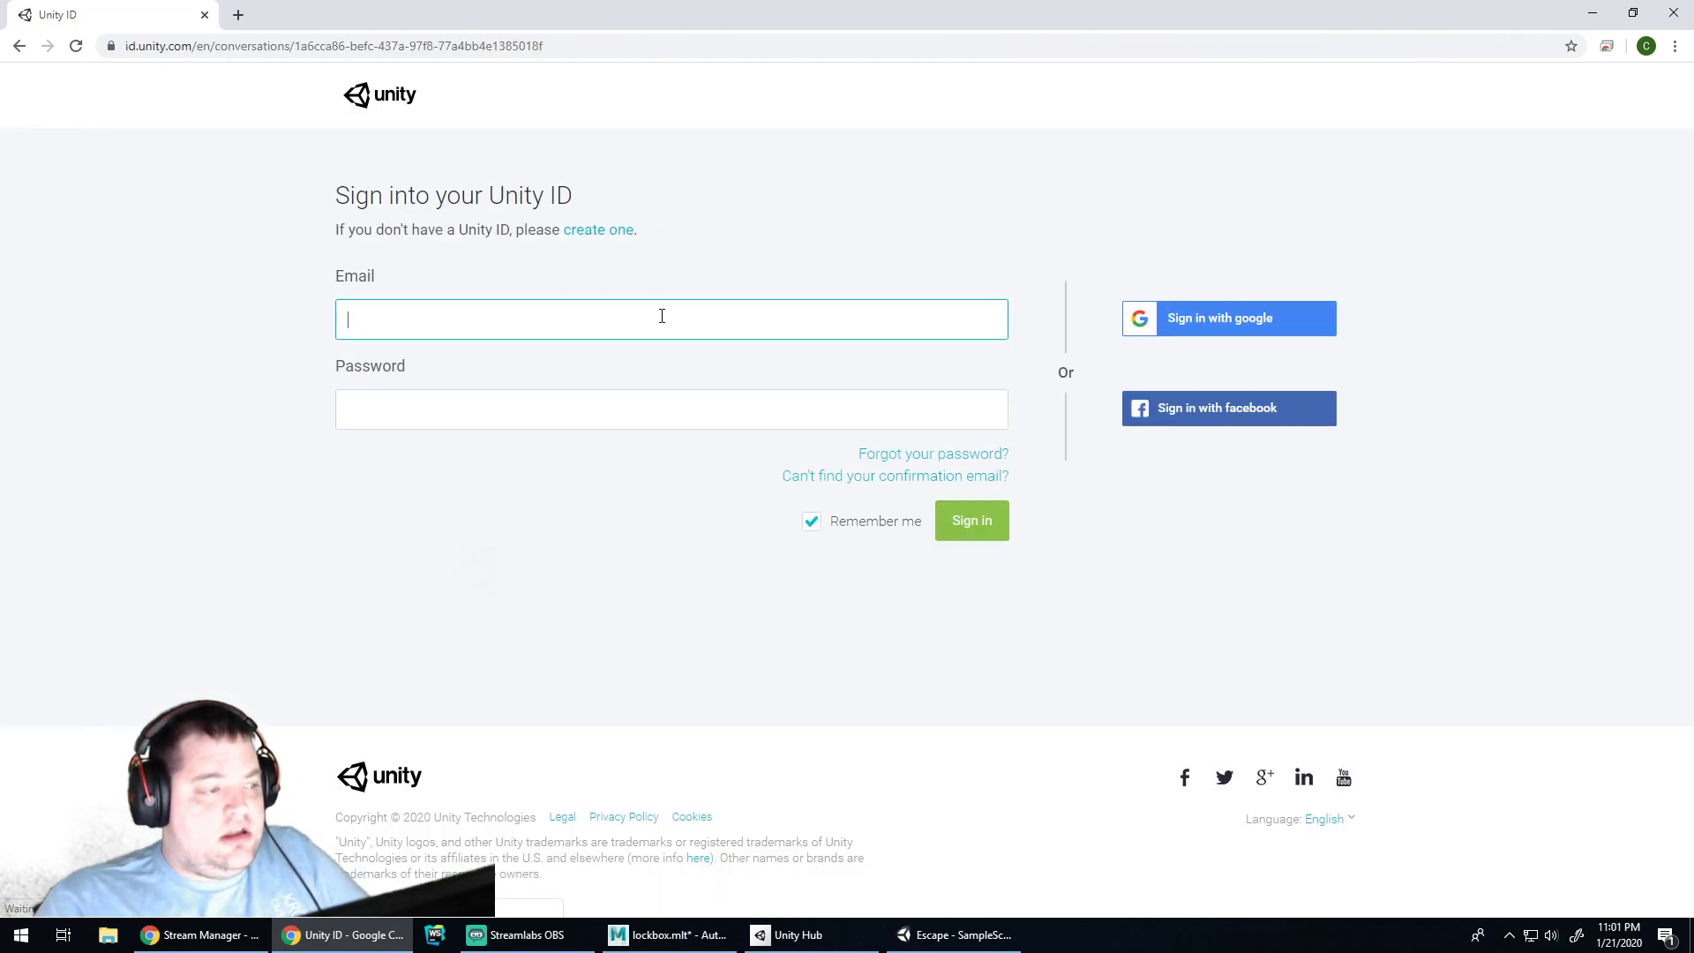
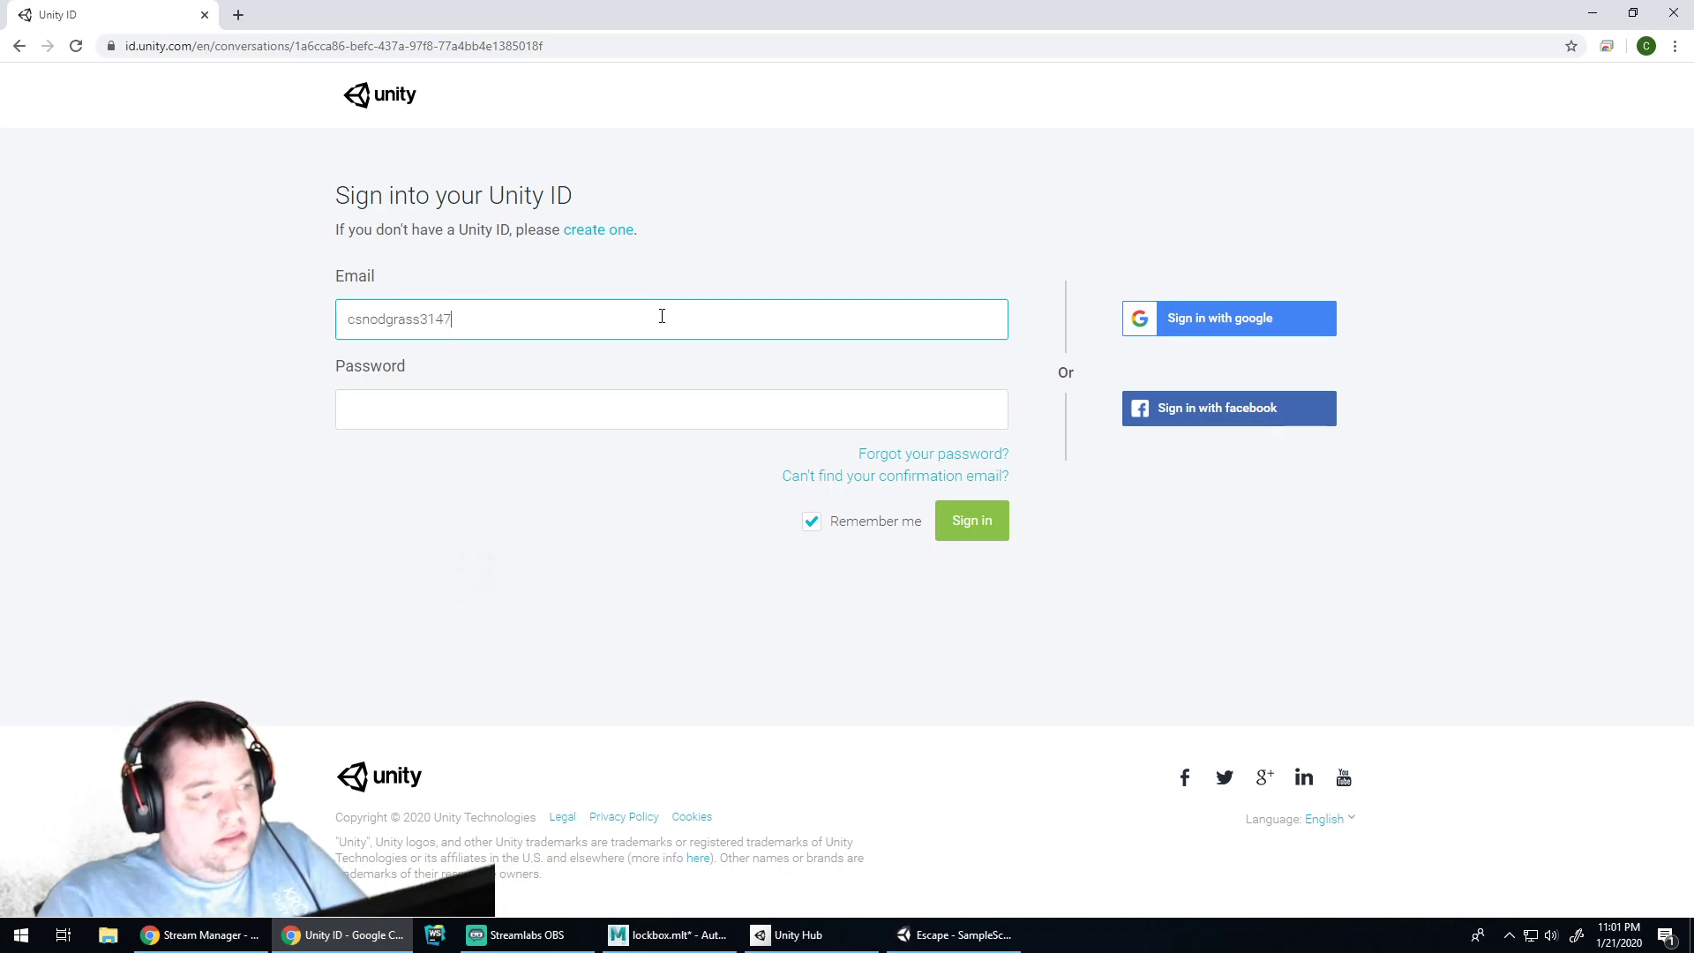
pyautogui.press('Tab')
pyautogui.write('••')
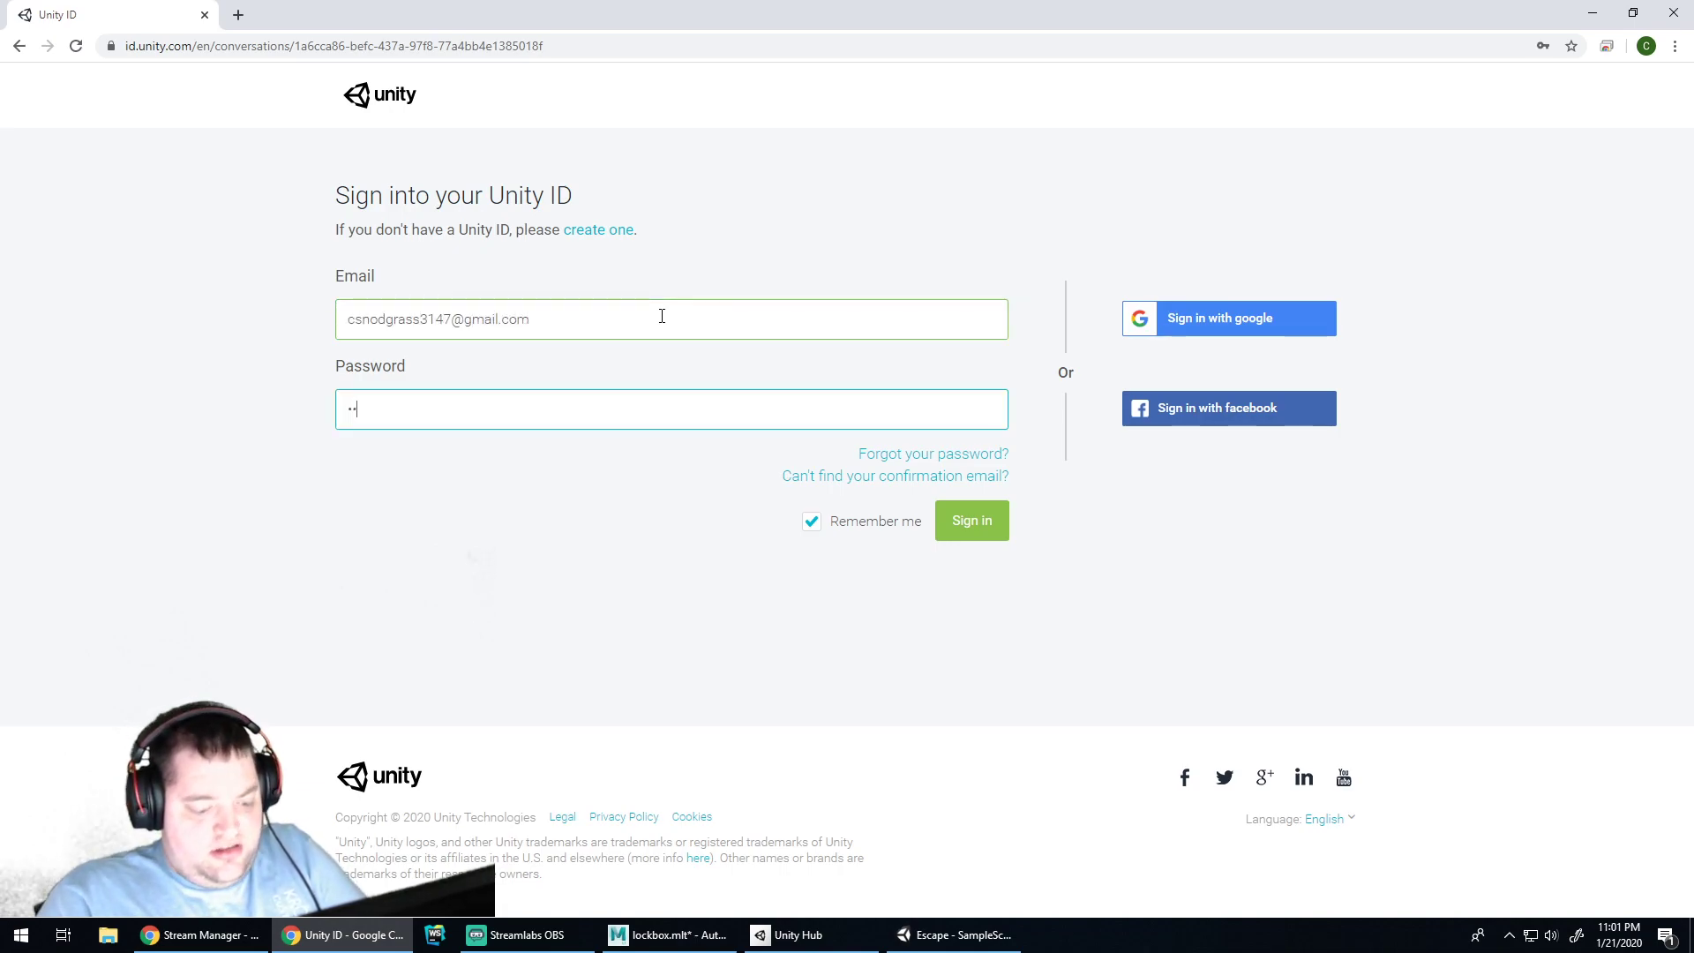
pyautogui.write('•••••••')
pyautogui.press('Return')
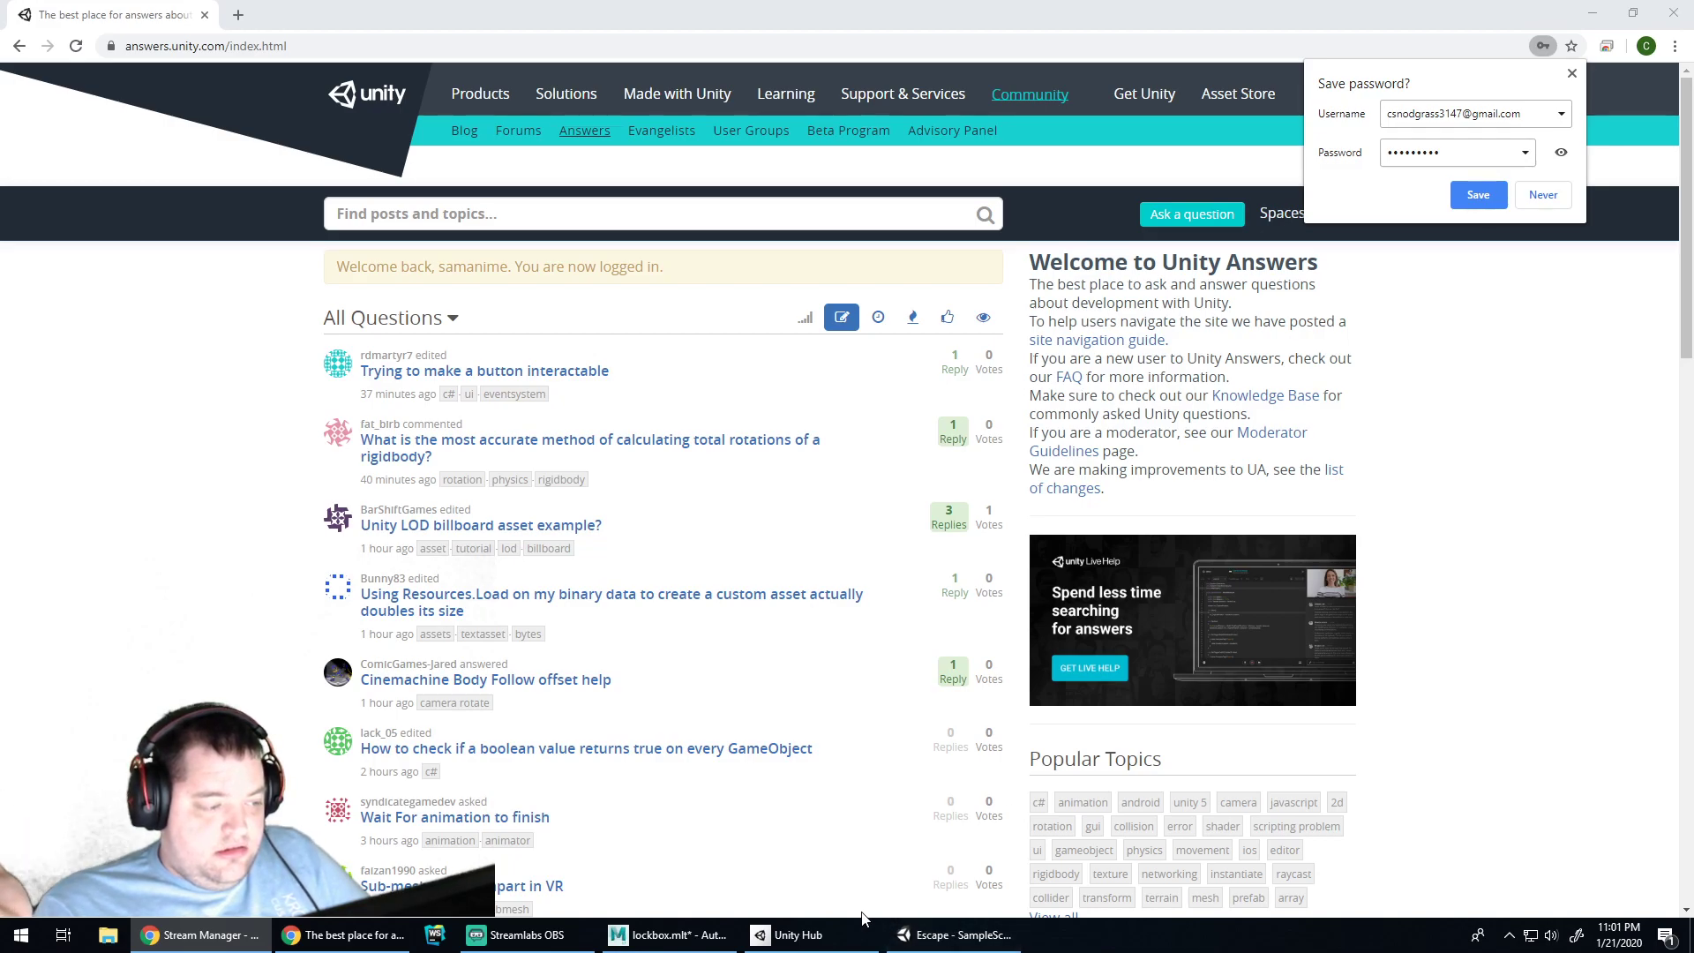
pyautogui.click(1553, 196)
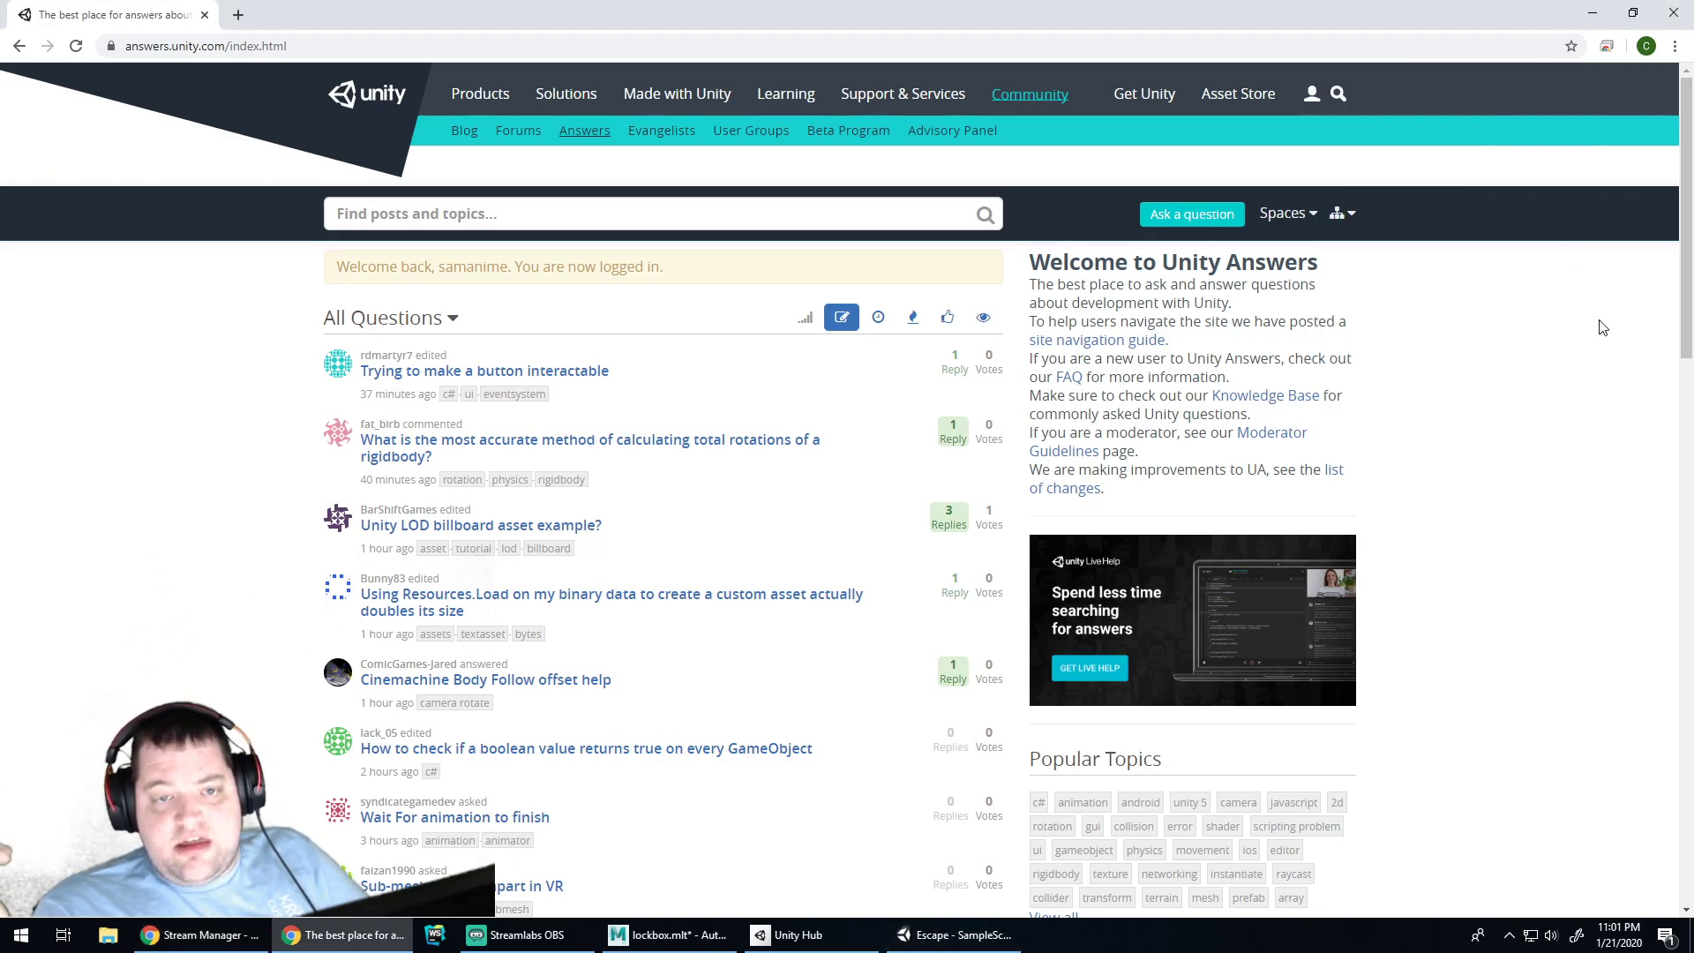
# Open the 'Keep Texture and Normal/Bump in Same PSD?' question from the profile
pyautogui.click(1314, 95)
pyautogui.click(1152, 175)
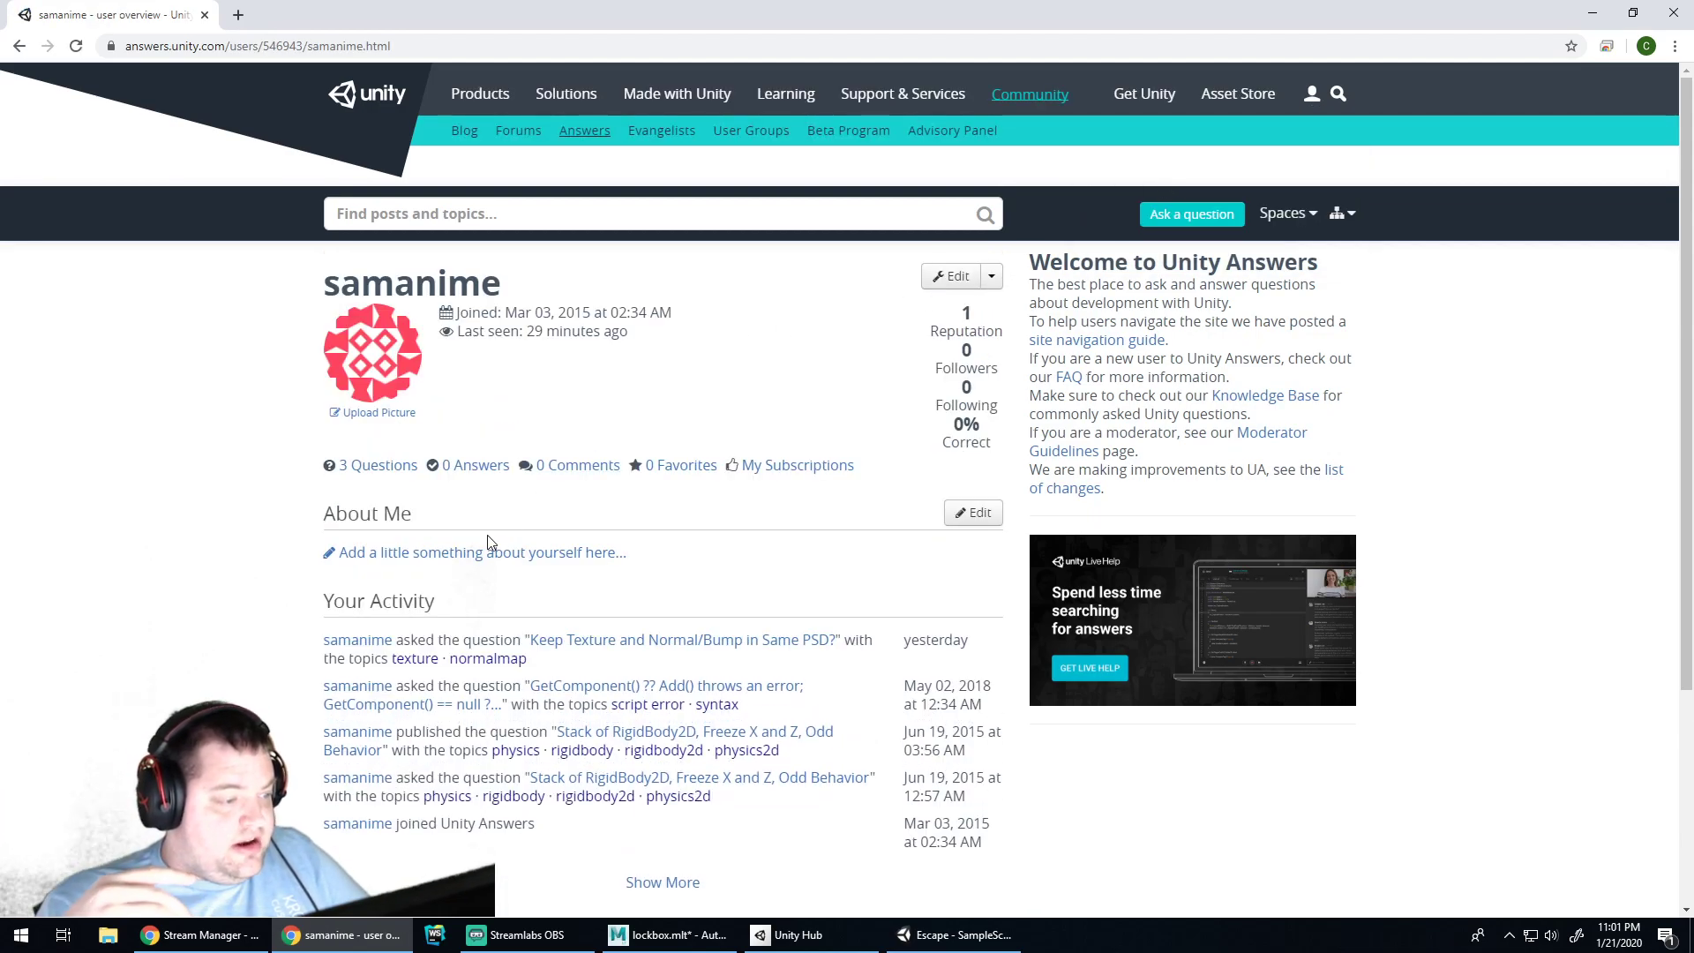
pyautogui.click(662, 642)
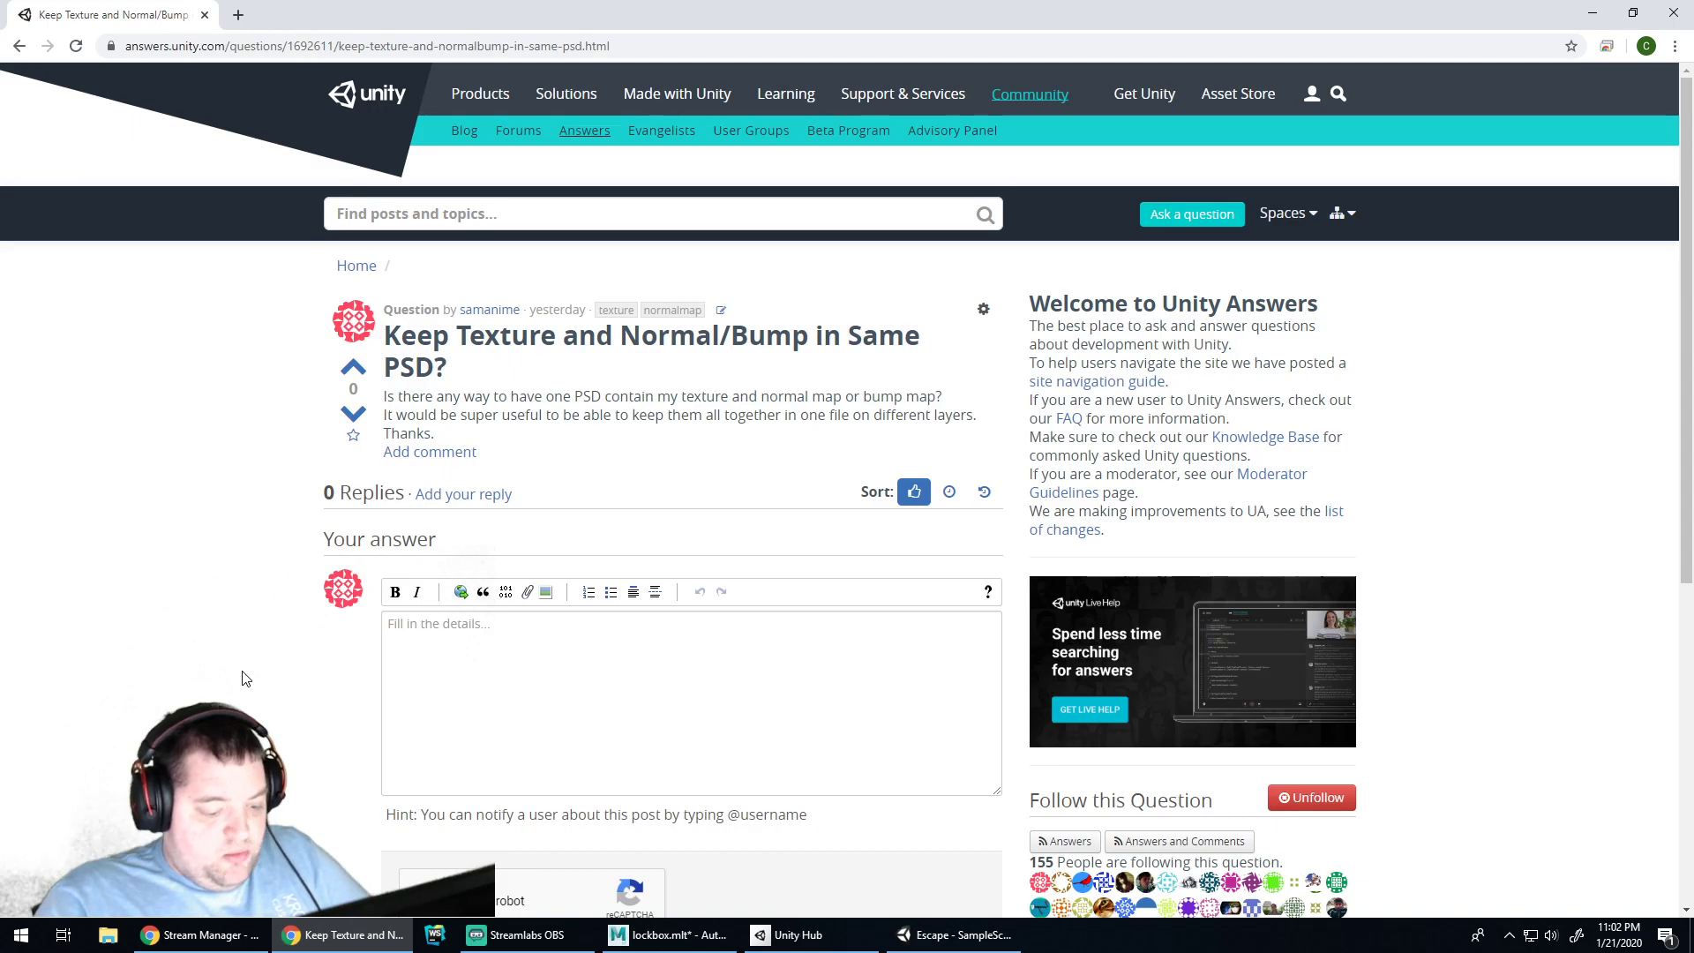
# Launch Adobe Photoshop 2020 by searching 'photo' from the Windows menu
pyautogui.press('super')
pyautogui.write('photo')
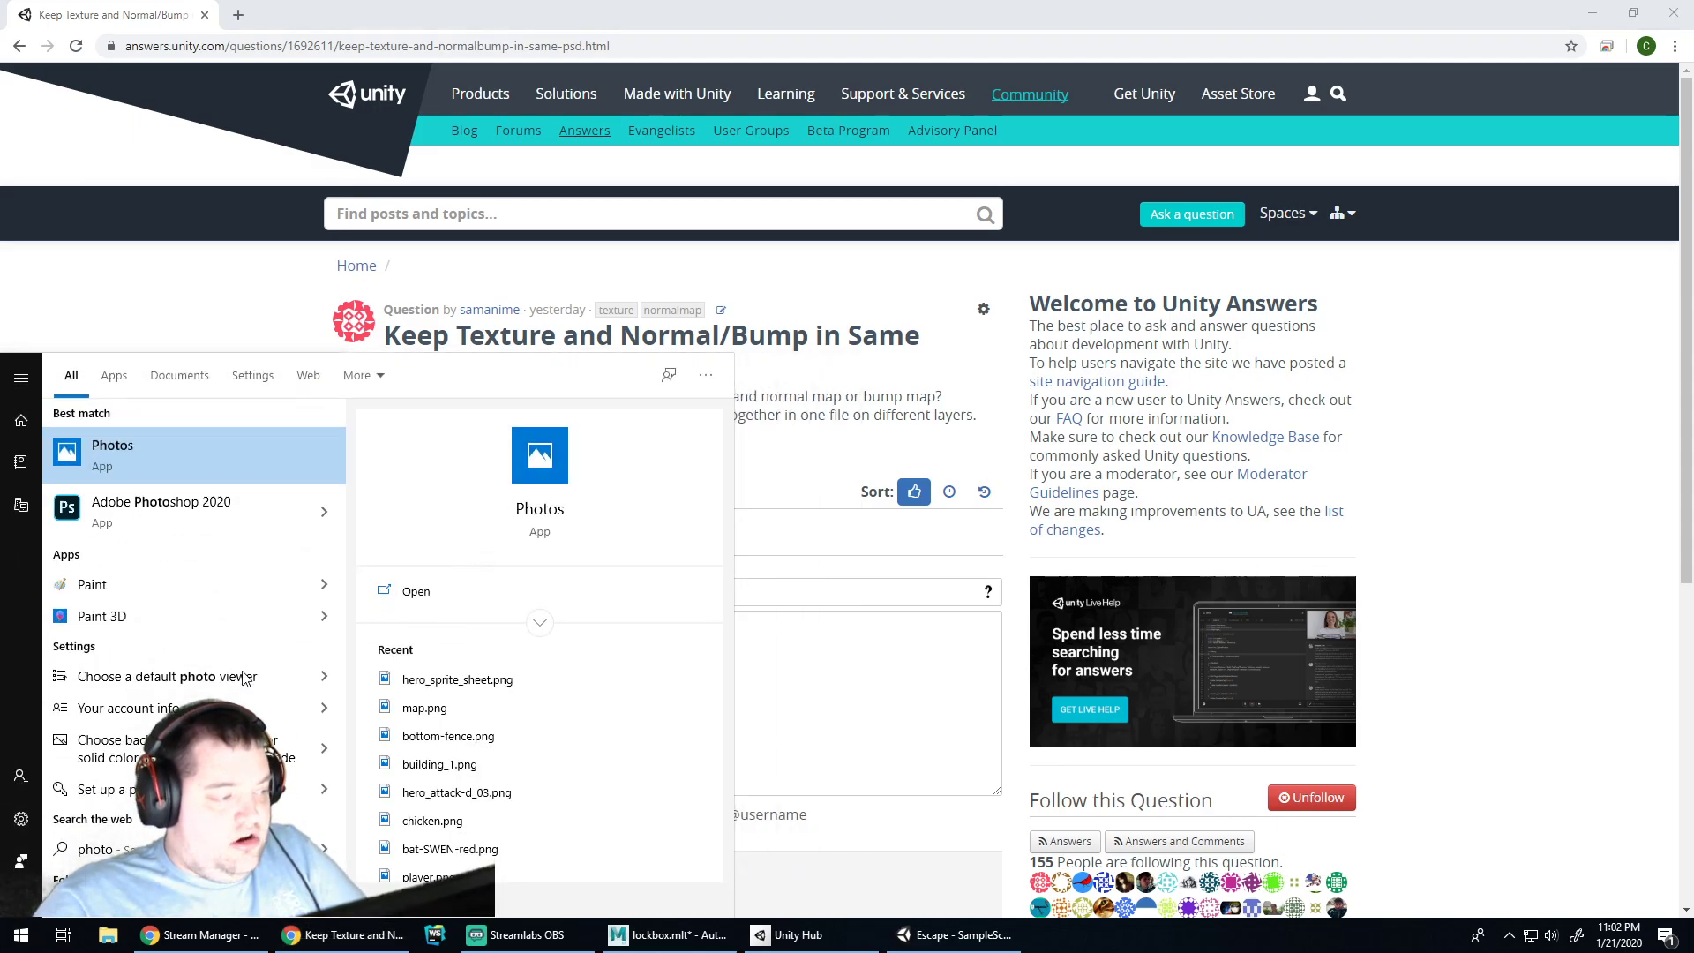
pyautogui.press('Down')
pyautogui.press('Return')
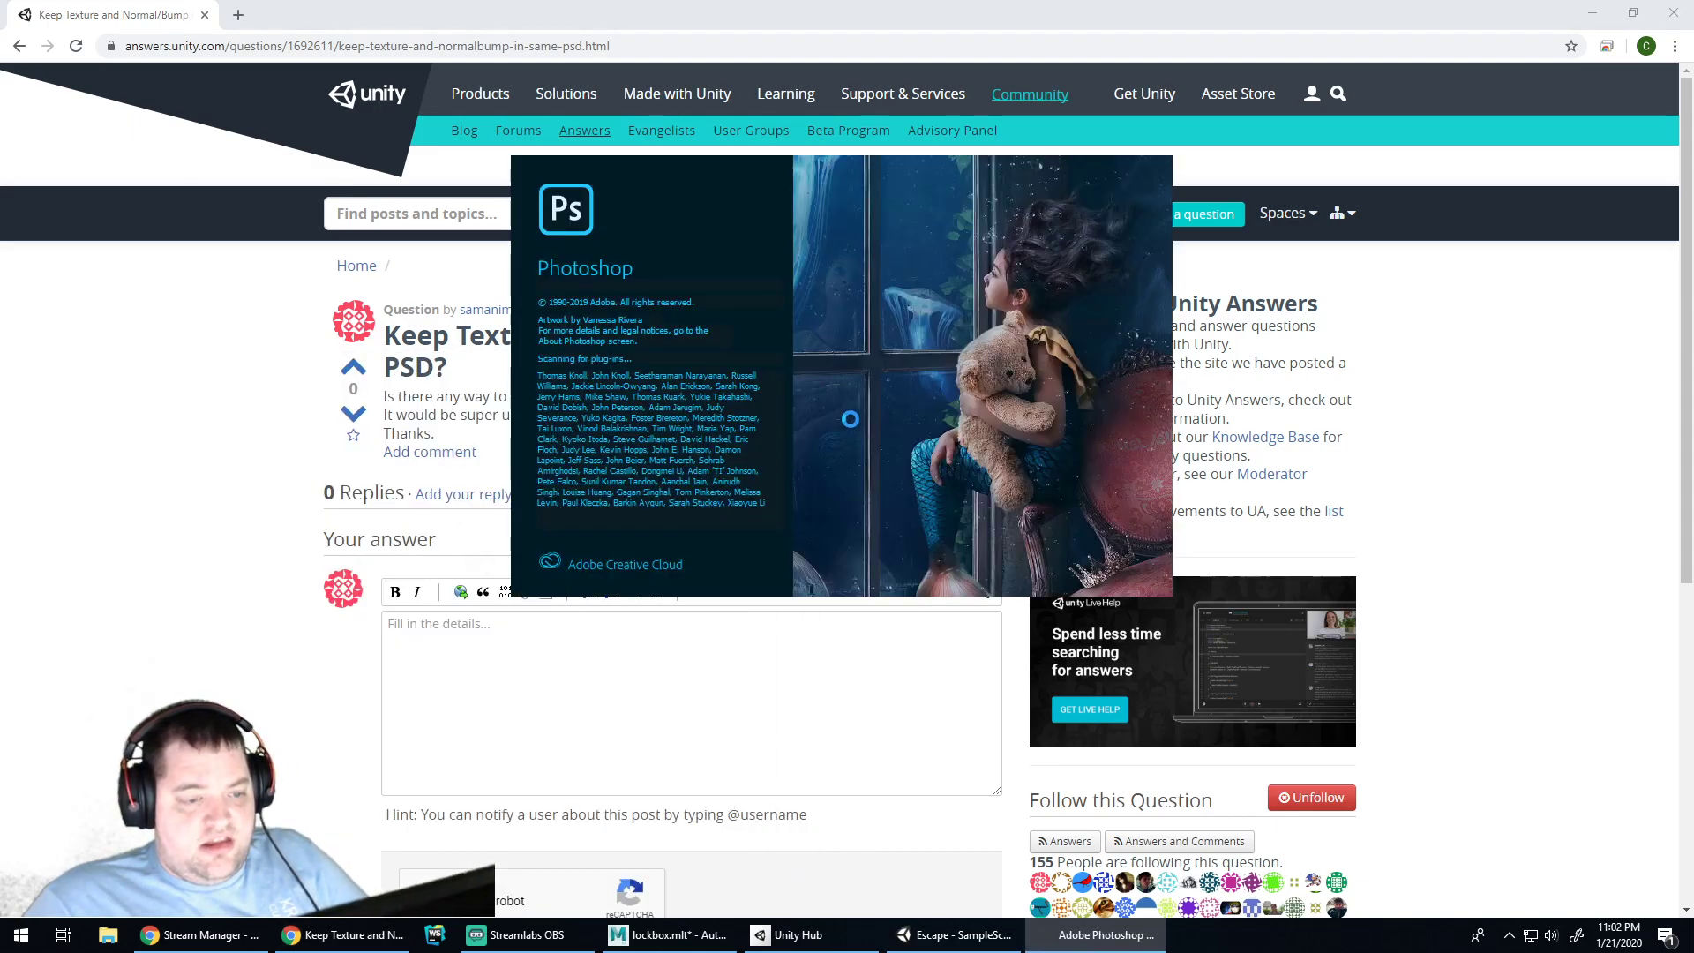
# In Unity's Assets > Textures, inspect combo-lock-5 and combo-lock-5-normal import settings, then return to Maya
pyautogui.click(957, 935)
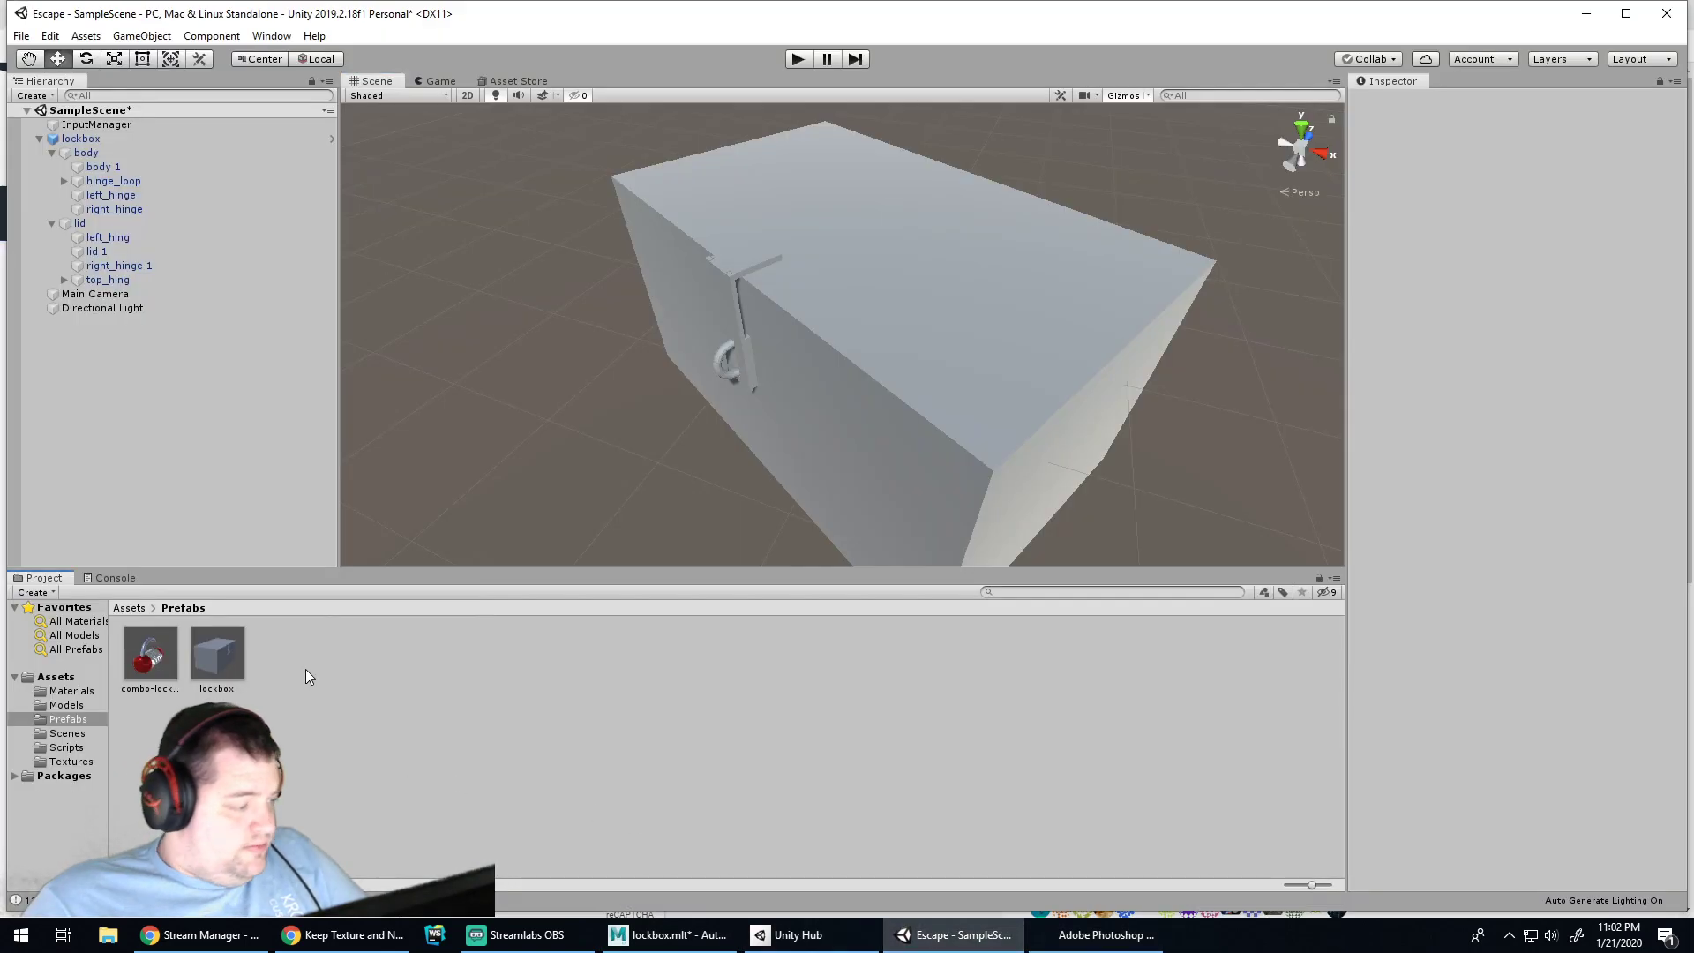
pyautogui.click(63, 691)
pyautogui.click(69, 761)
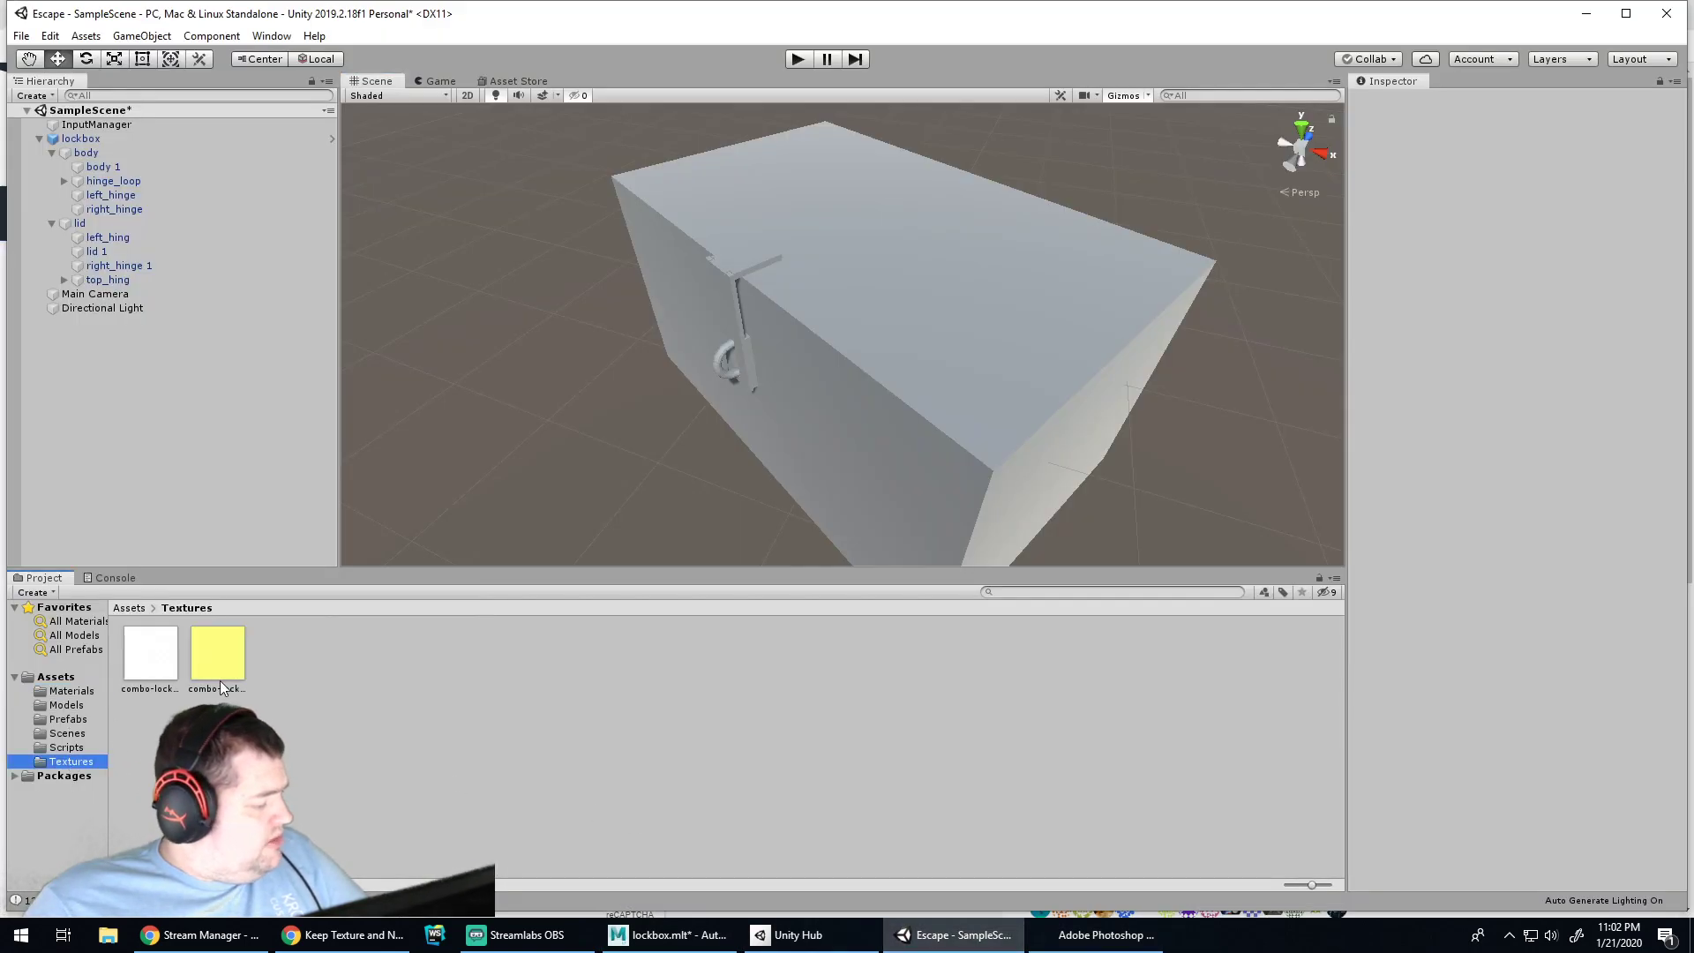
pyautogui.click(229, 654)
pyautogui.click(330, 701)
pyautogui.click(233, 650)
pyautogui.click(167, 664)
pyautogui.click(219, 660)
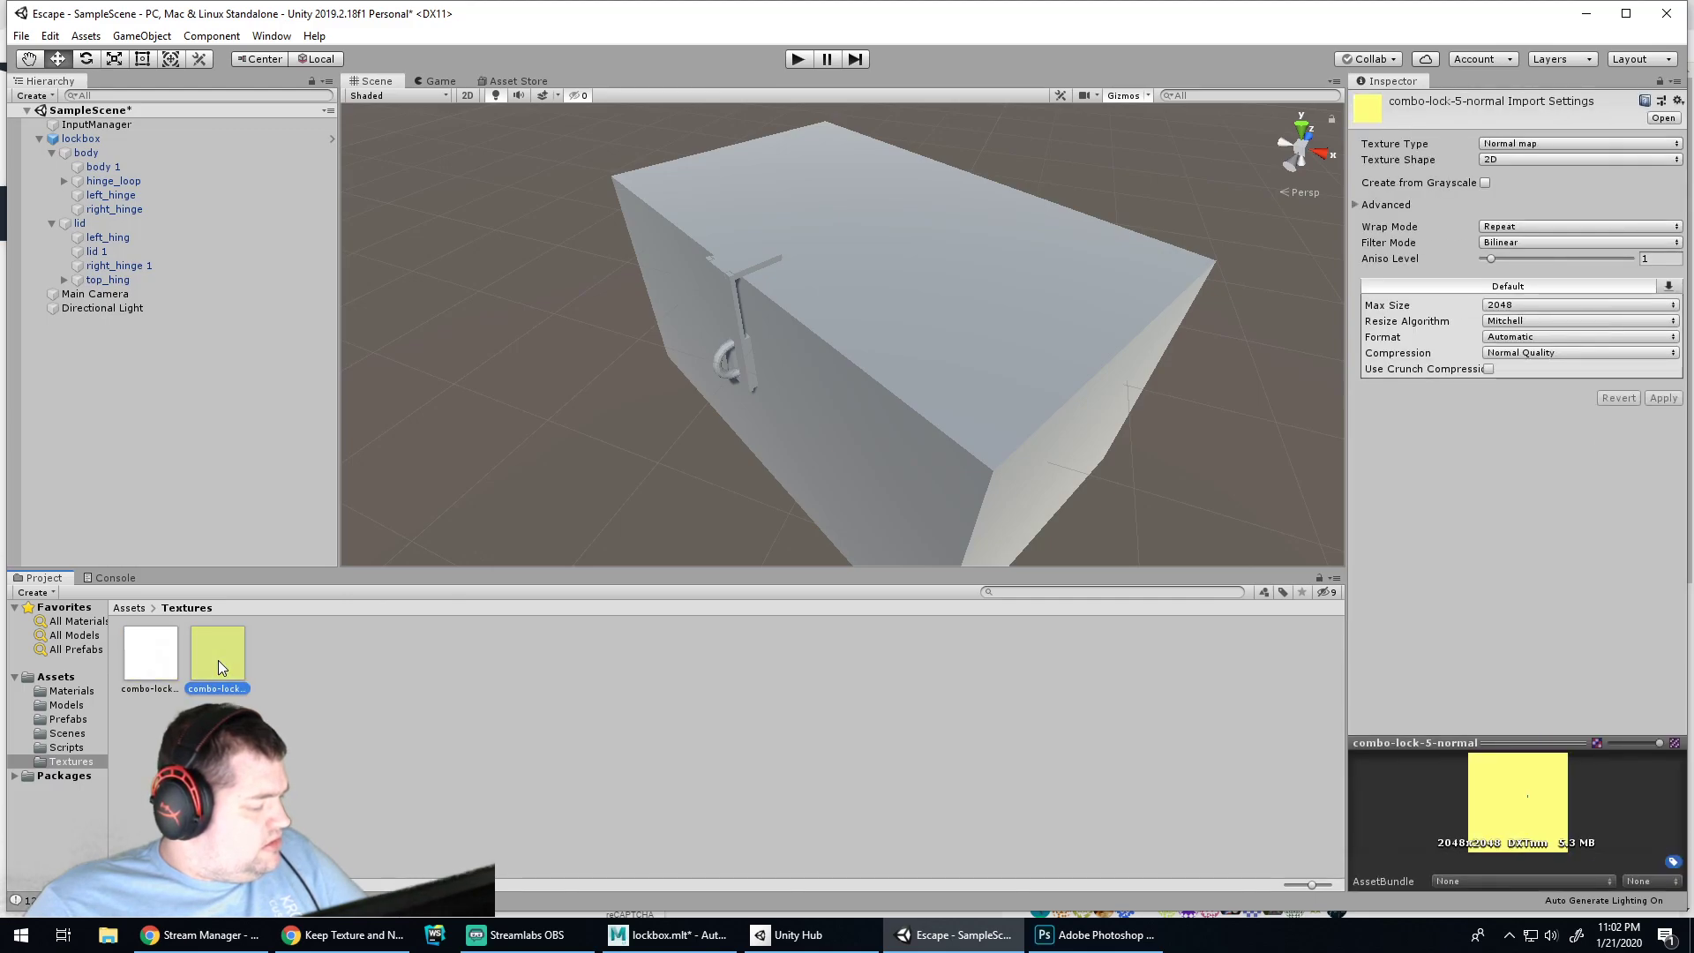
pyautogui.click(146, 669)
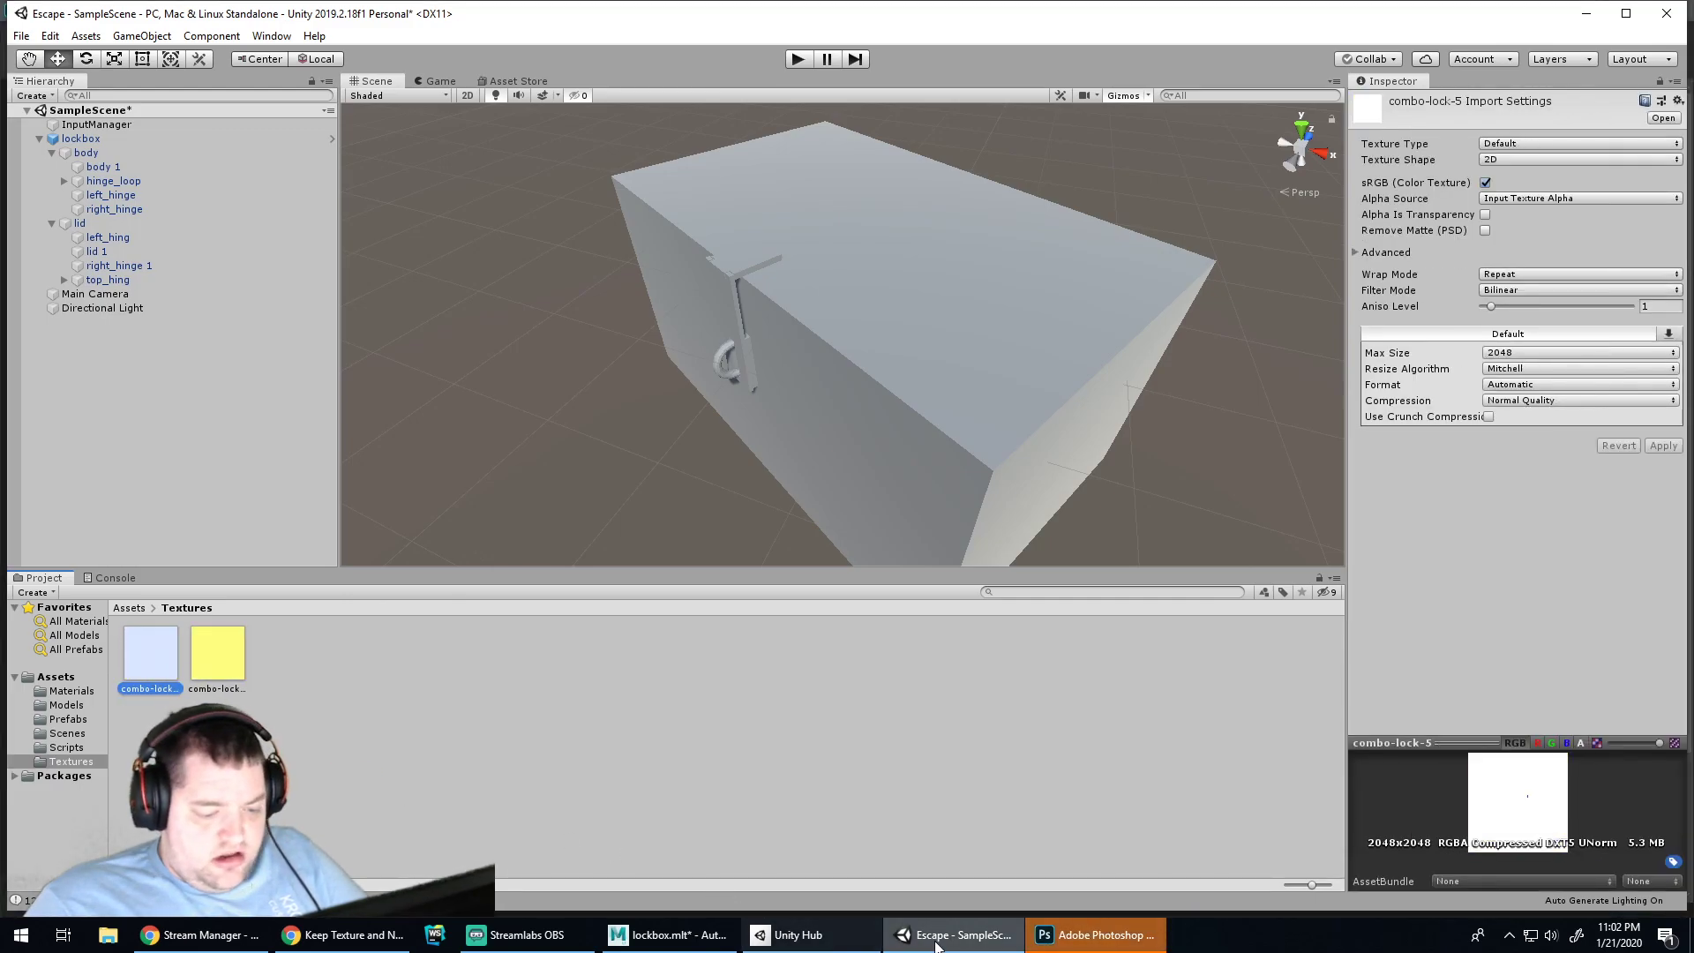
pyautogui.click(846, 935)
pyautogui.click(668, 934)
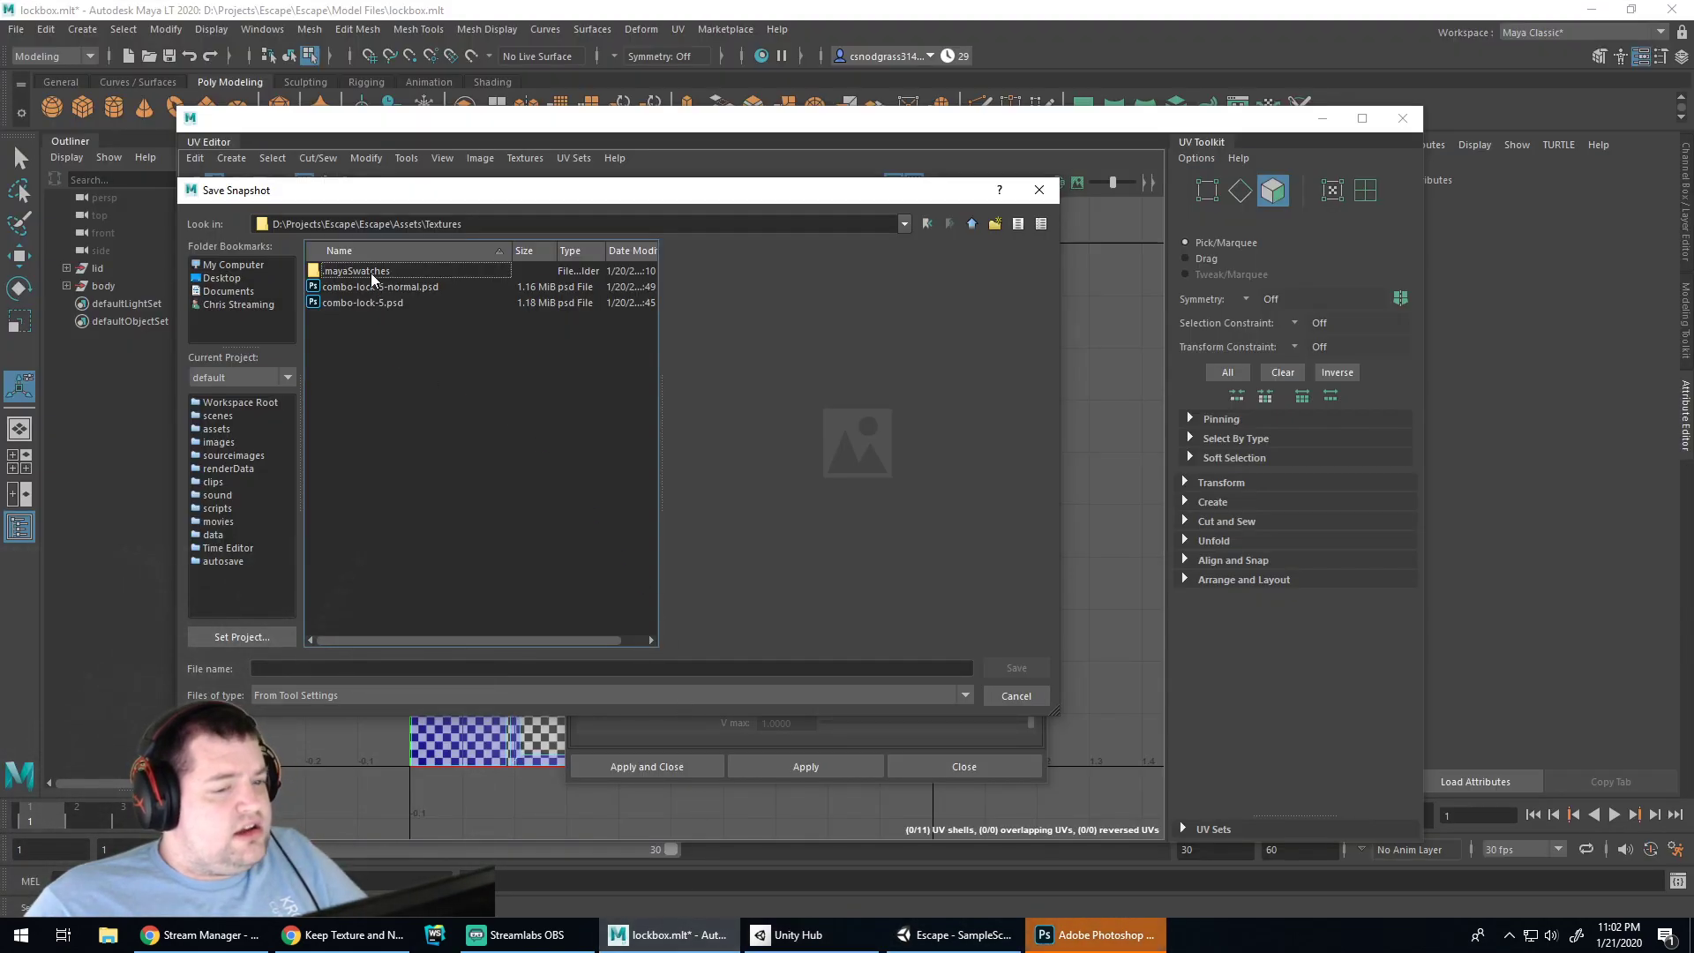
# Point the snapshot at Escape\Model Files and name the file lockbox
pyautogui.click(972, 225)
pyautogui.click(972, 225)
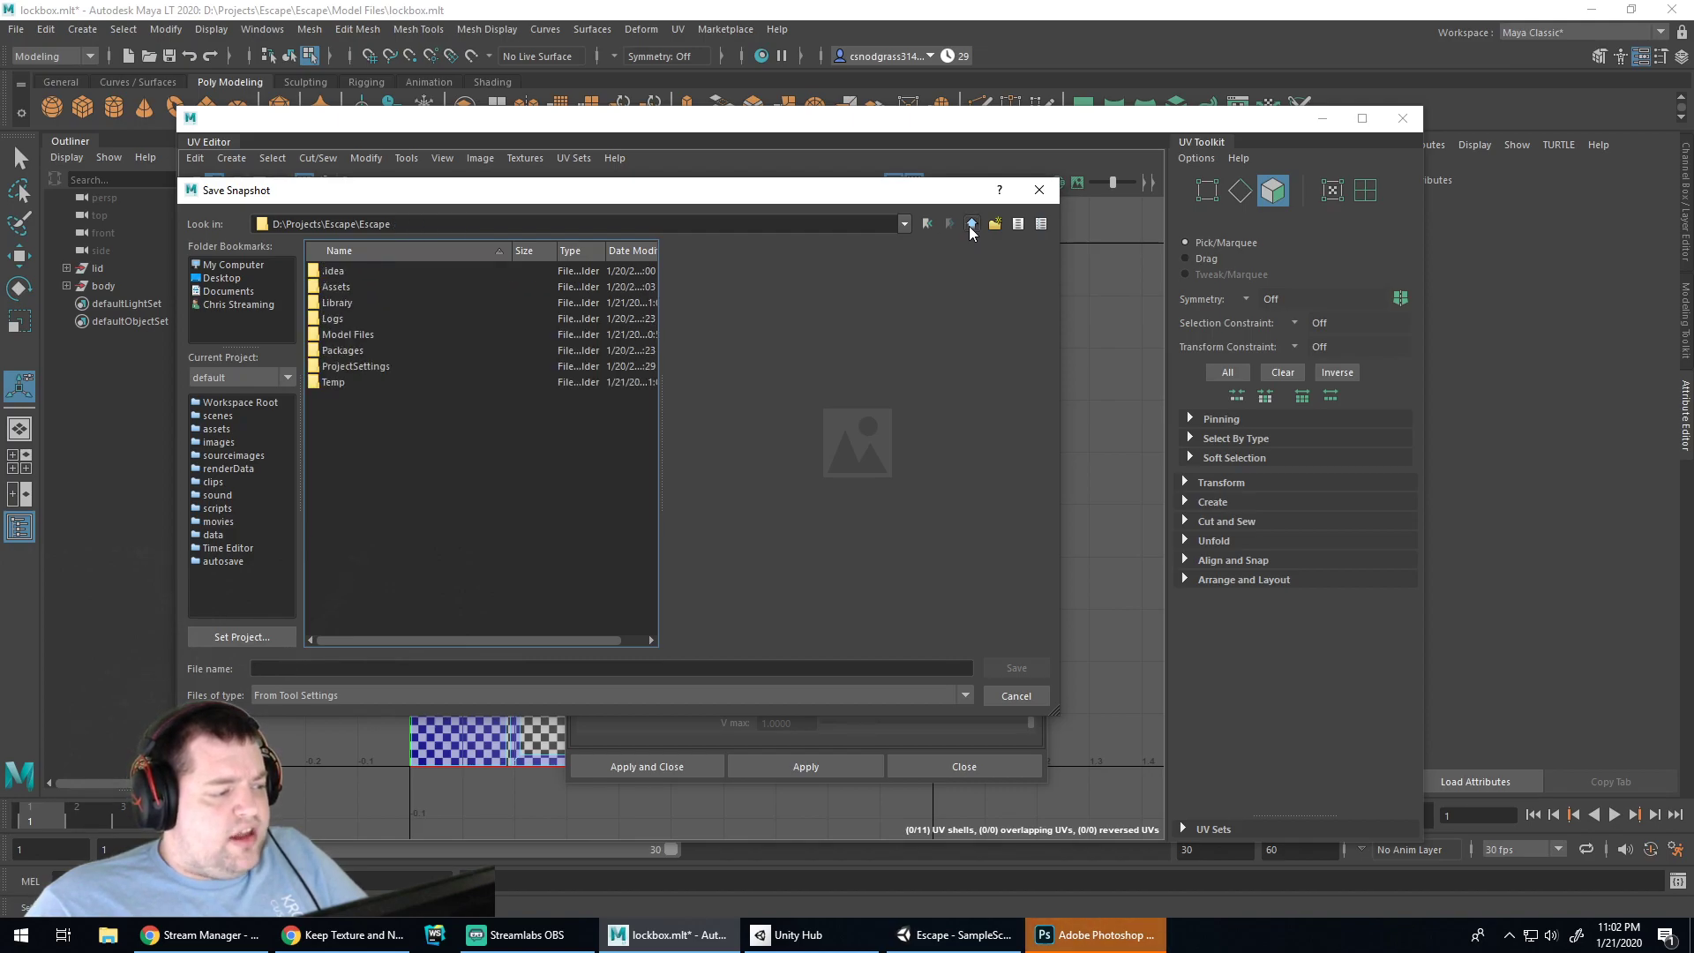
pyautogui.doubleClick(353, 334)
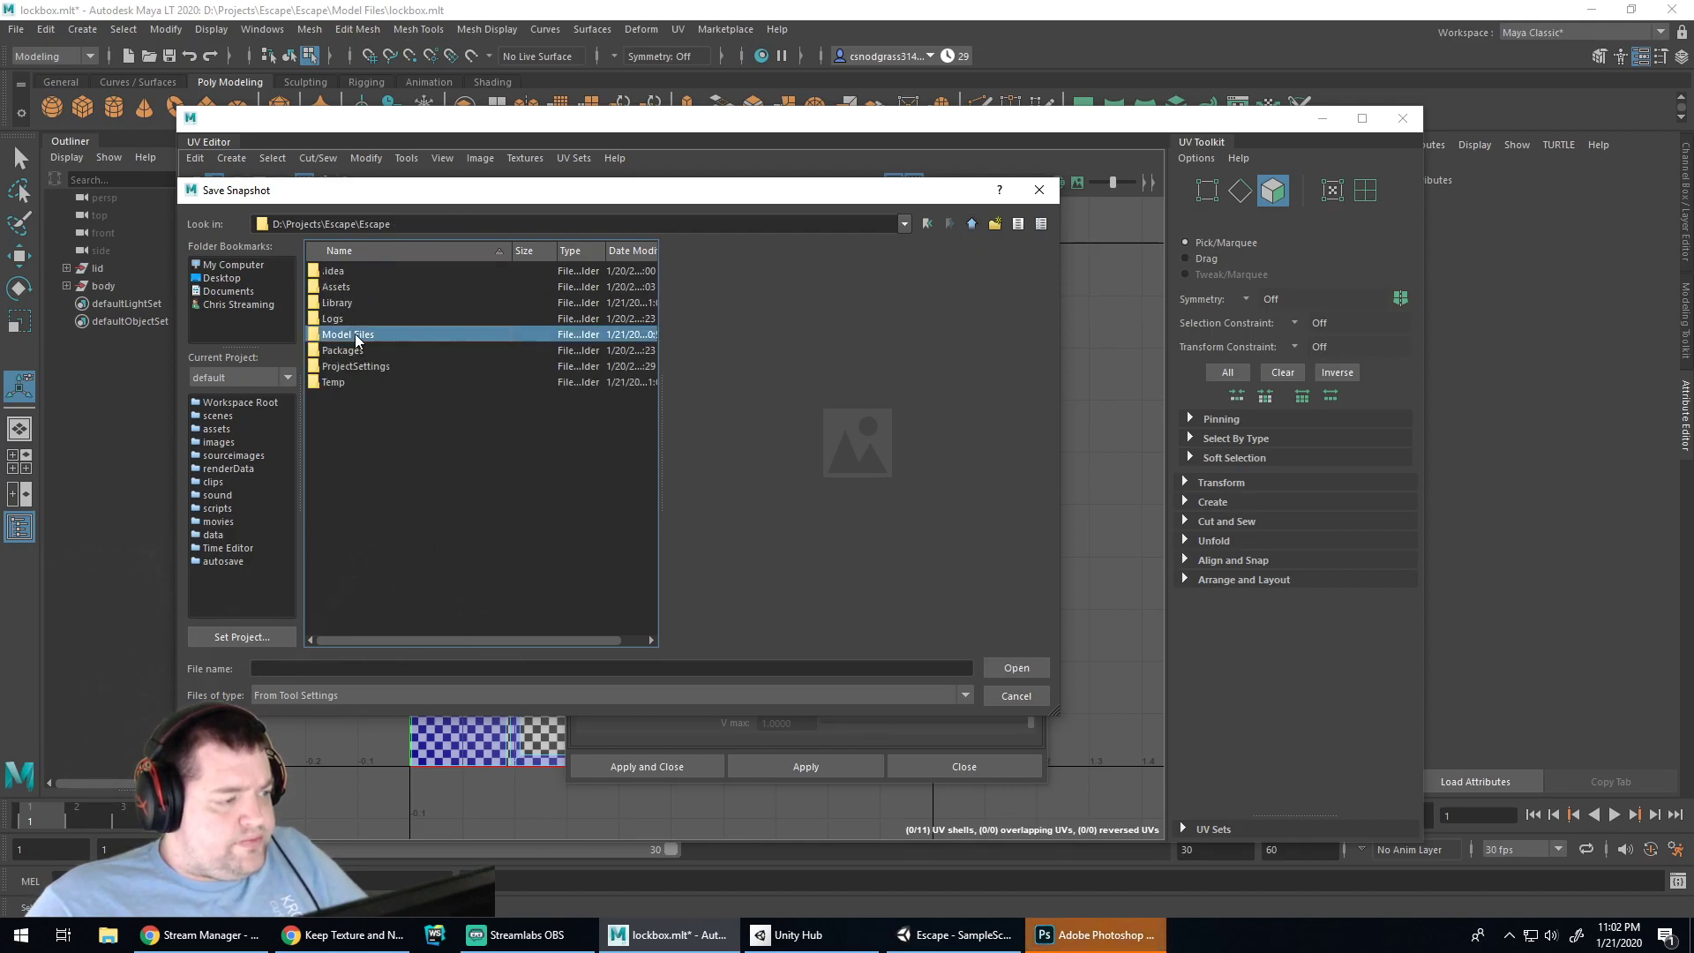
pyautogui.click(397, 668)
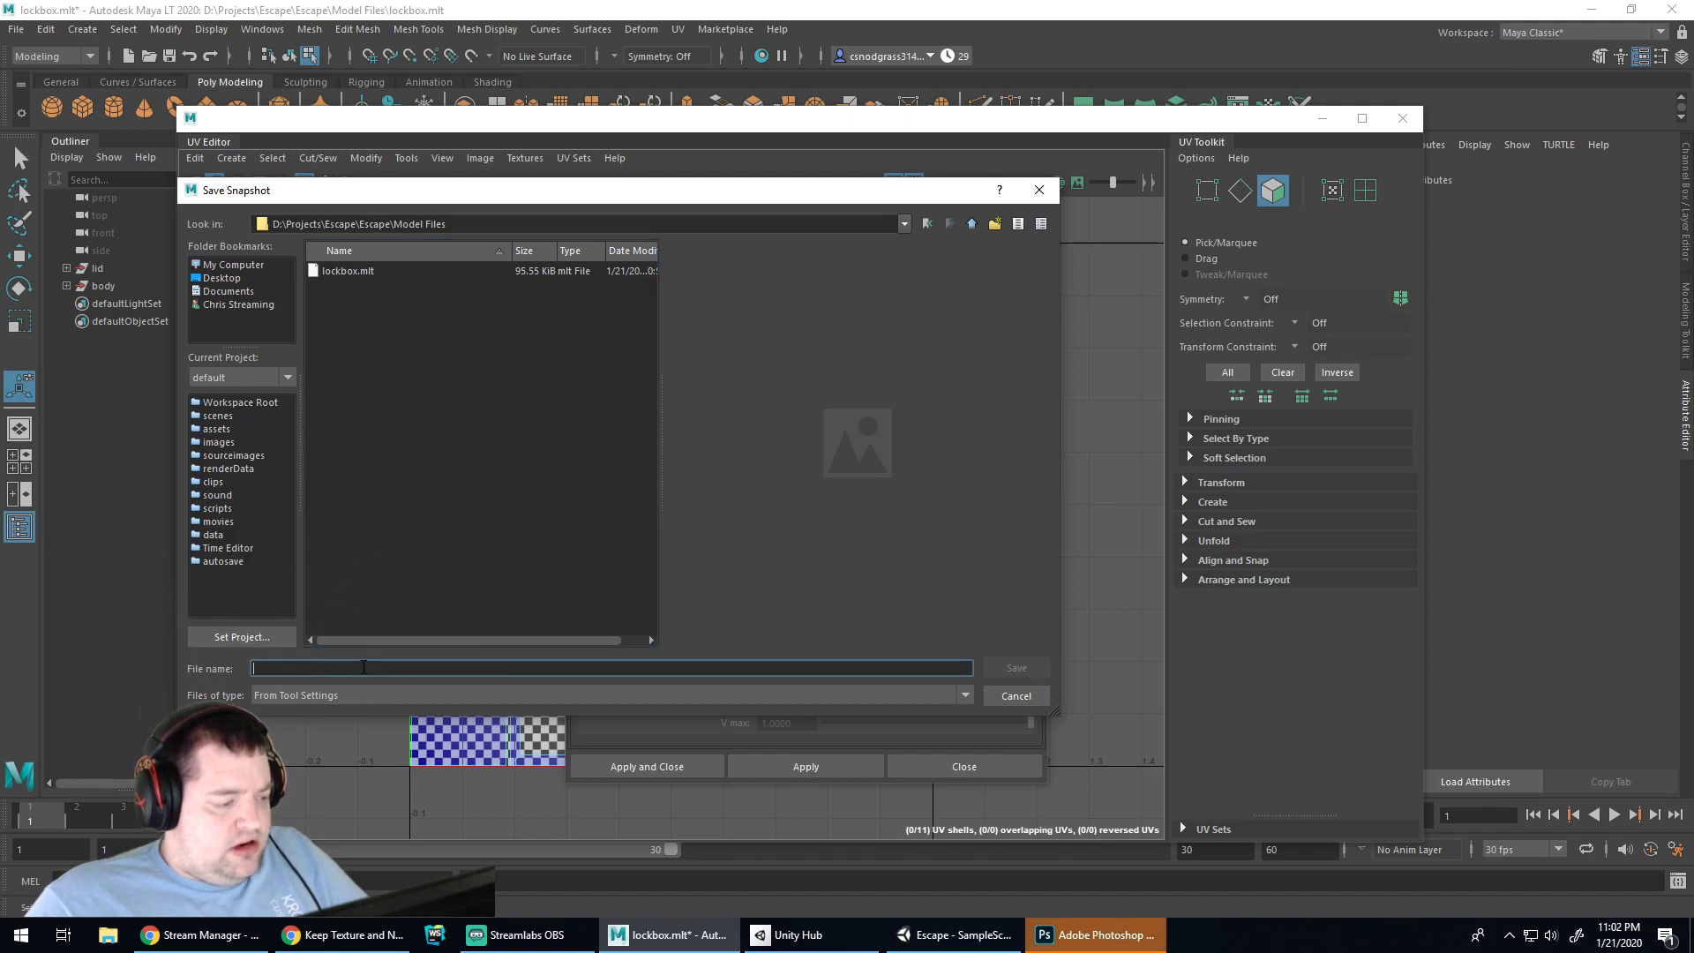
pyautogui.write('local')
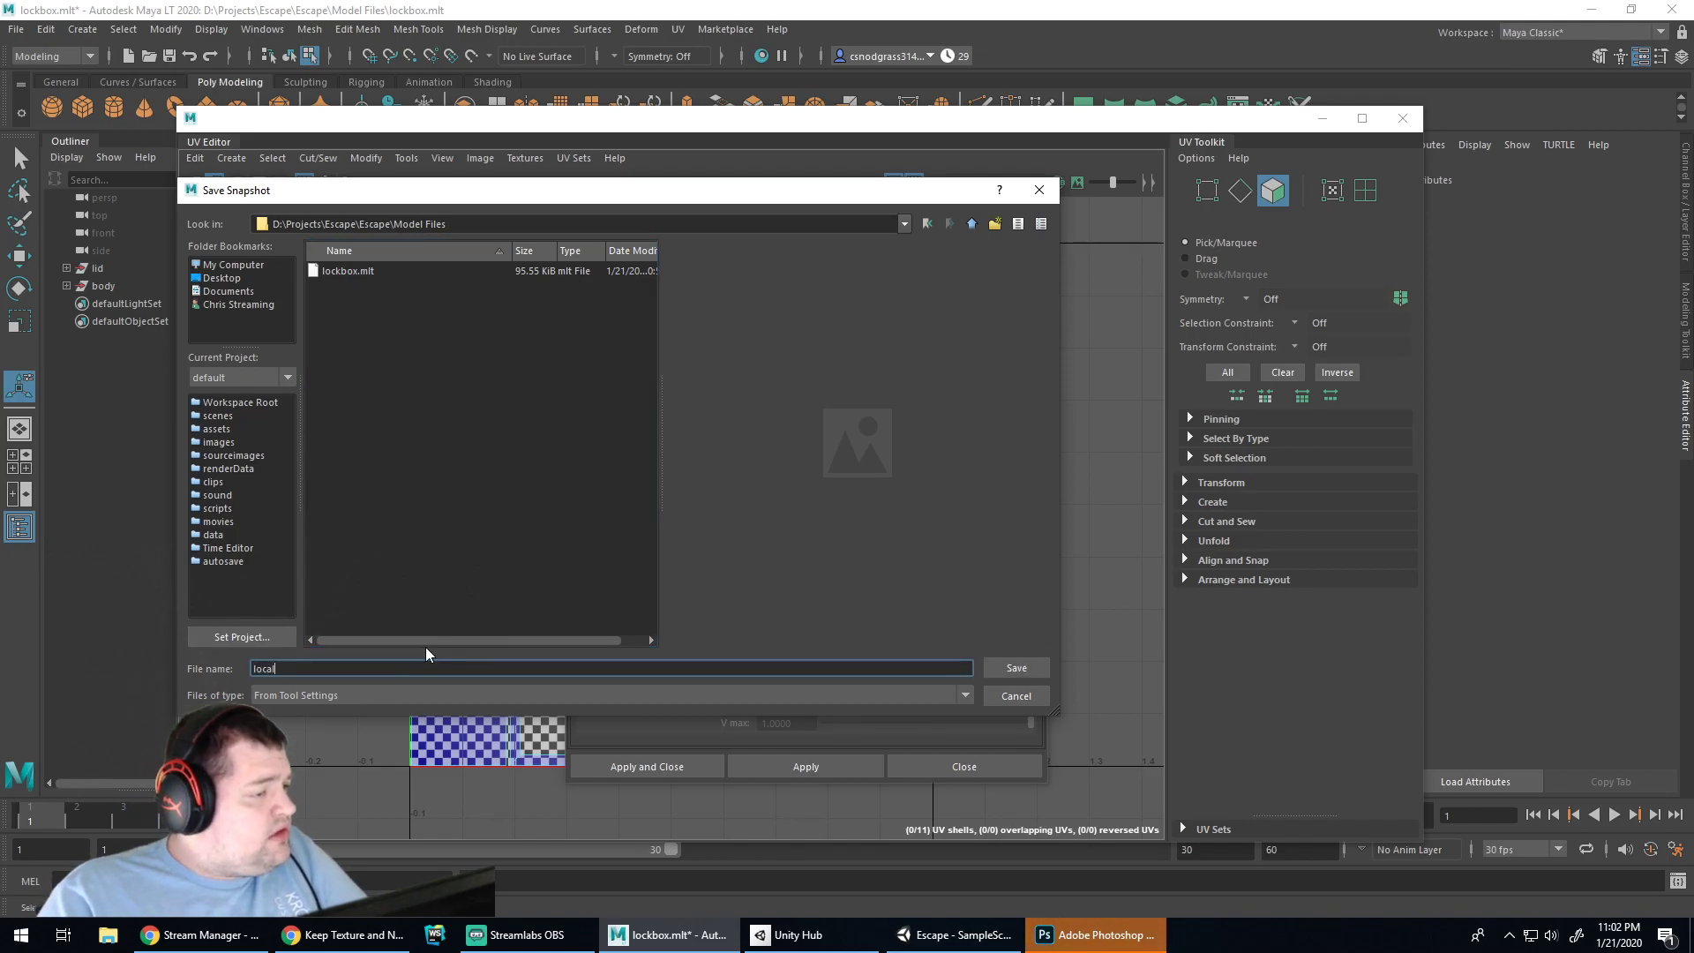
pyautogui.press('BackSpace')
pyautogui.press('BackSpace')
pyautogui.write('kbox')
pyautogui.press('Return')
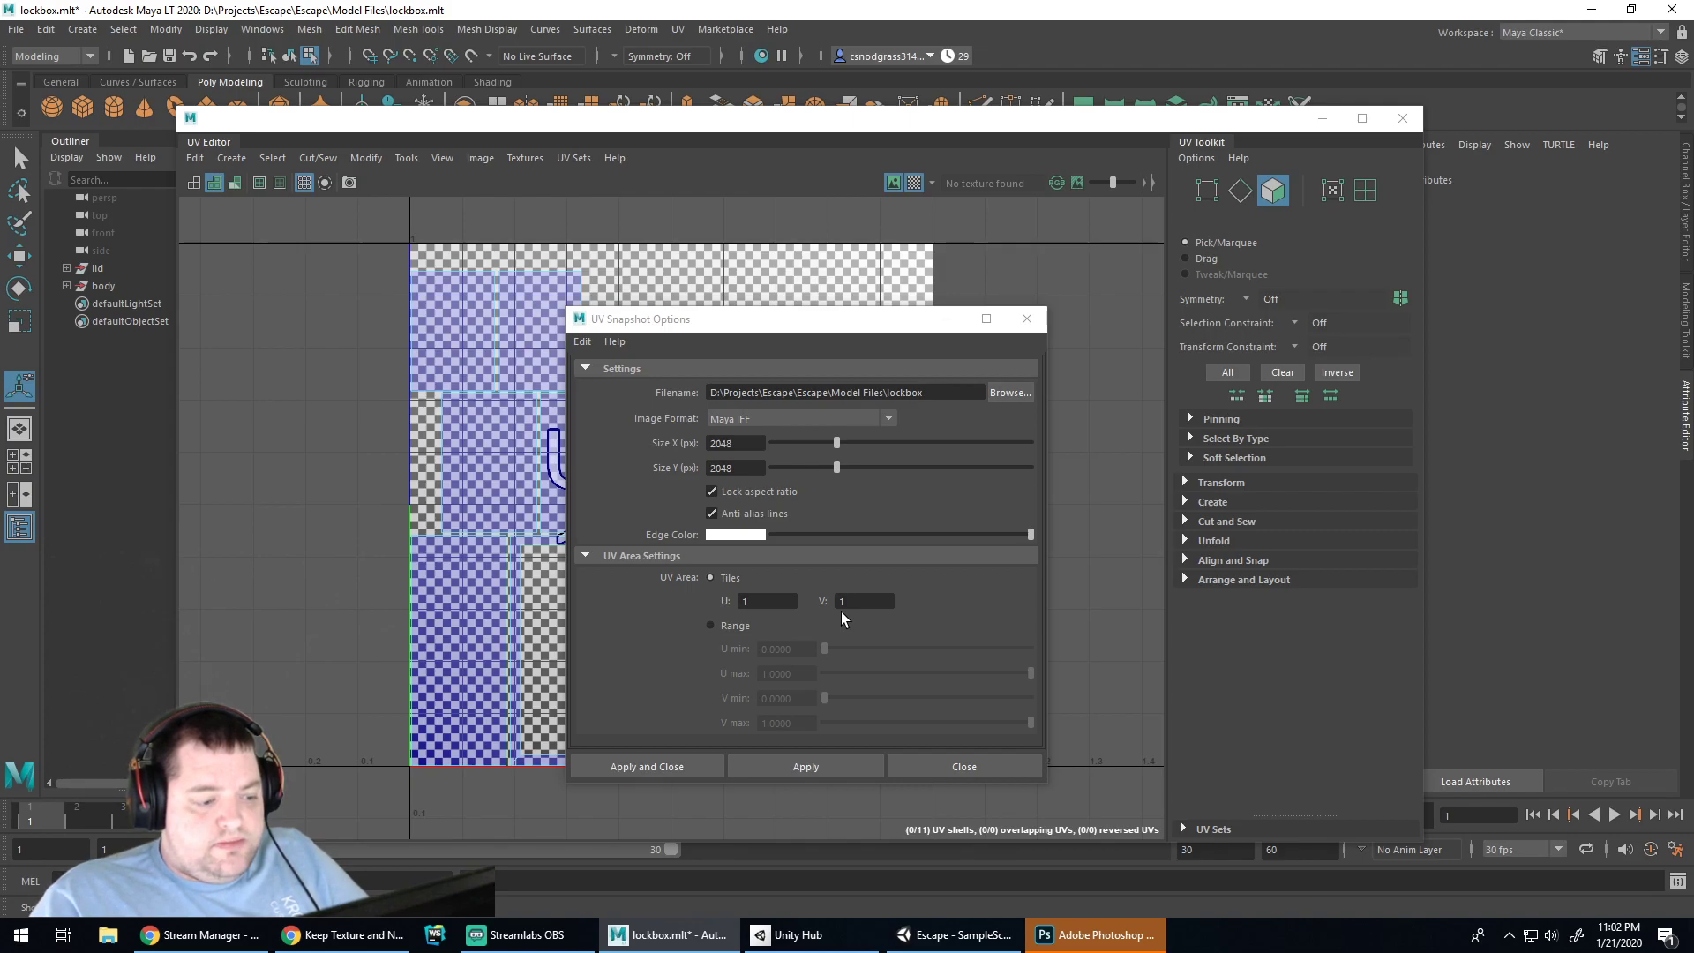
# Select all the body's UV faces and save the 2048×2048 snapshot as lockbox.iff
pyautogui.click(680, 766)
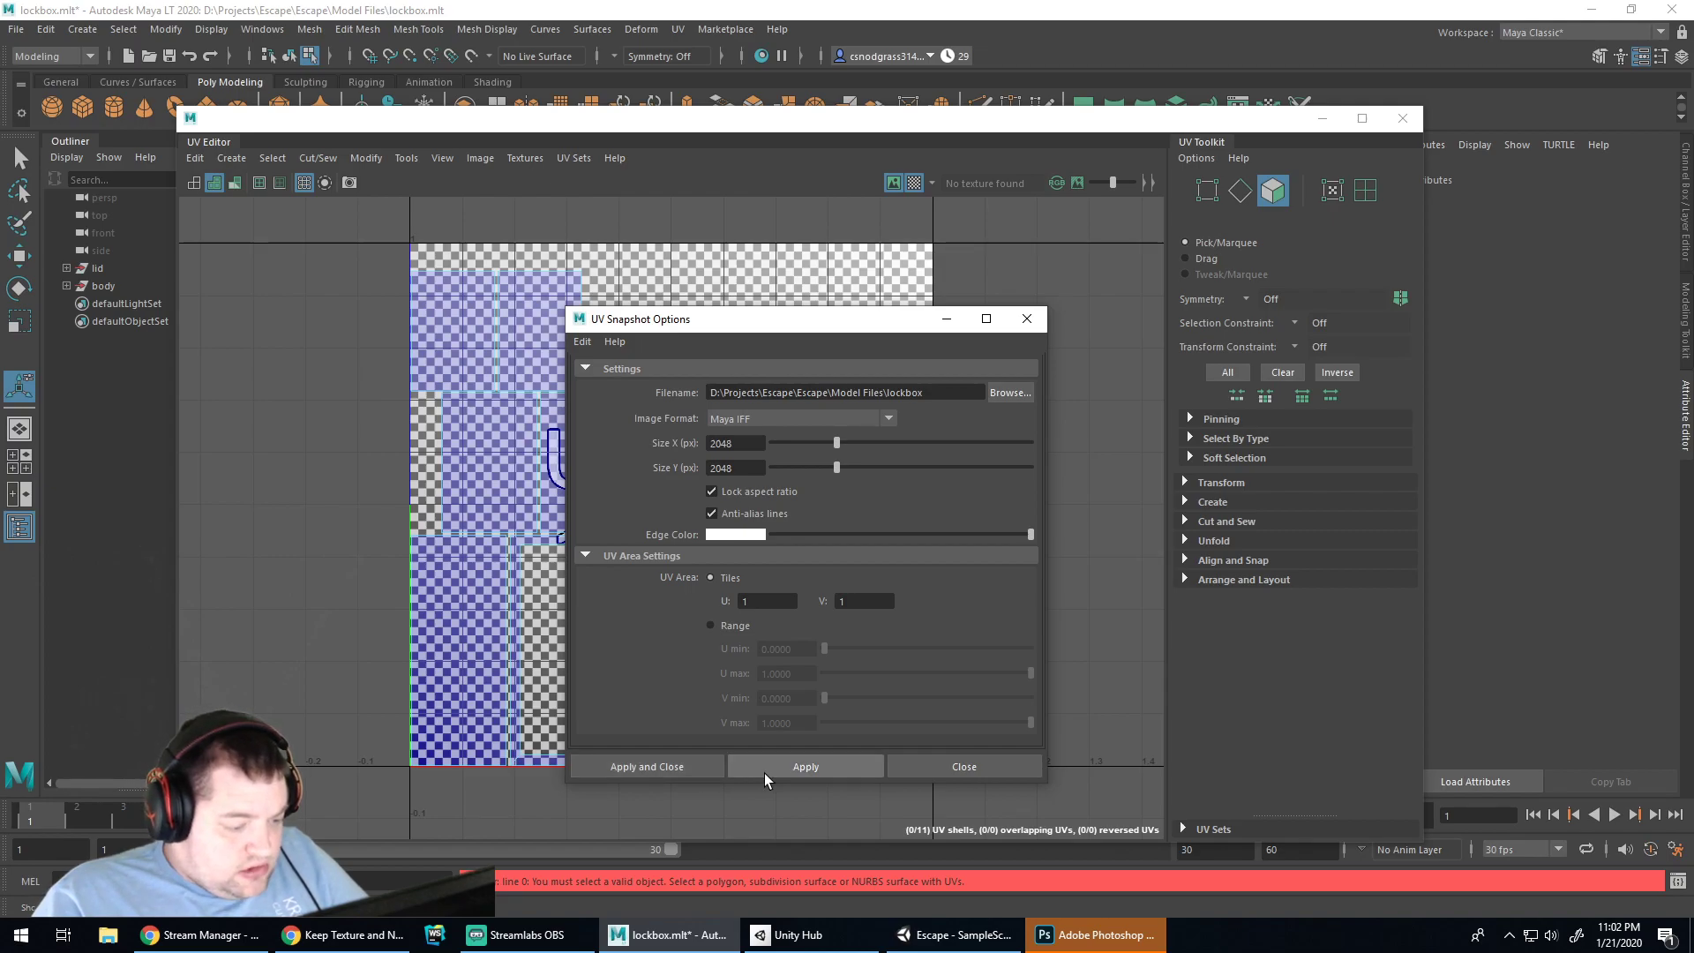
pyautogui.click(1000, 275)
pyautogui.click(897, 377)
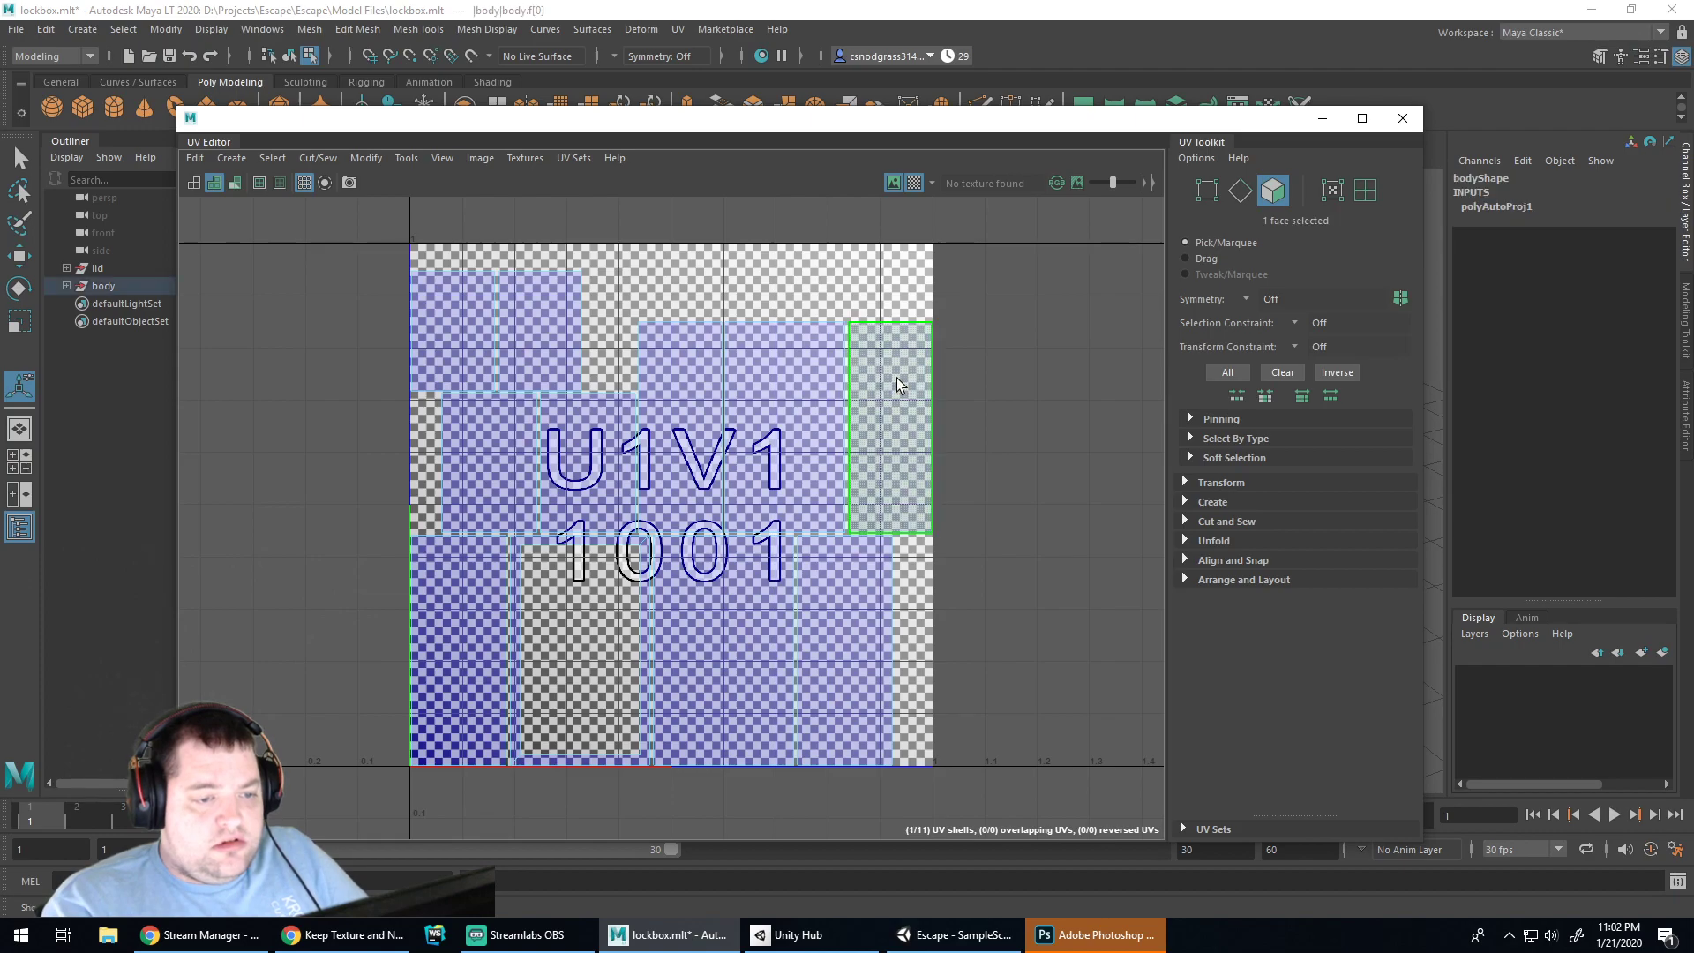
pyautogui.click(611, 300)
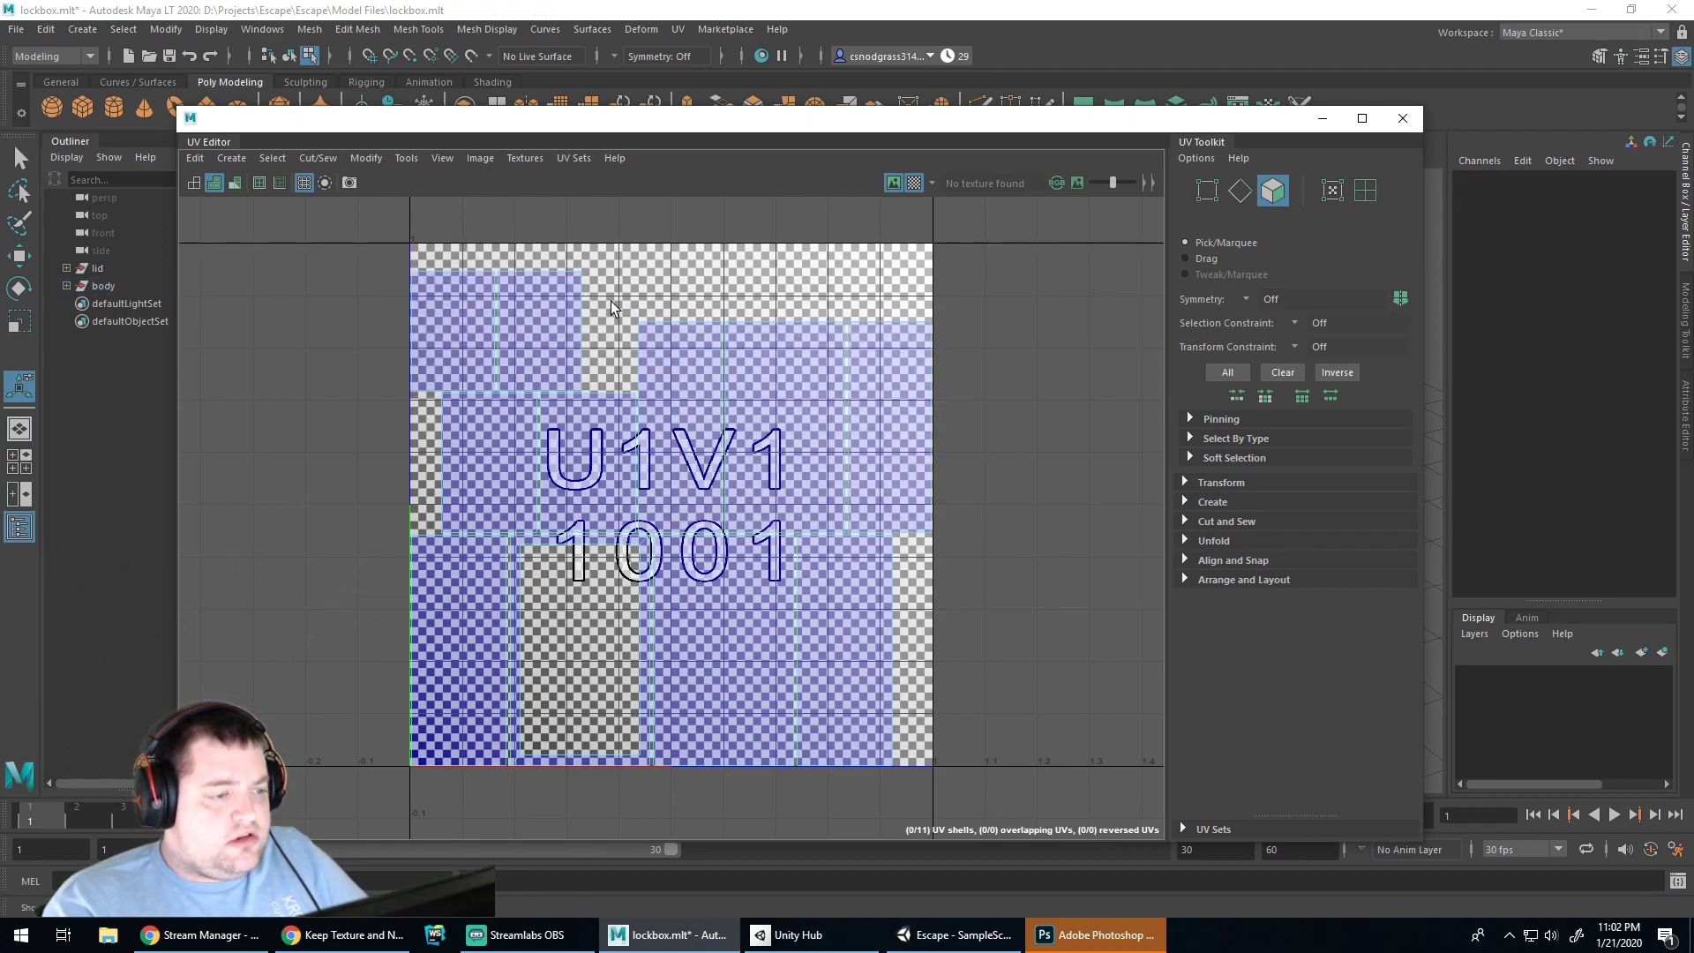
pyautogui.click(195, 183)
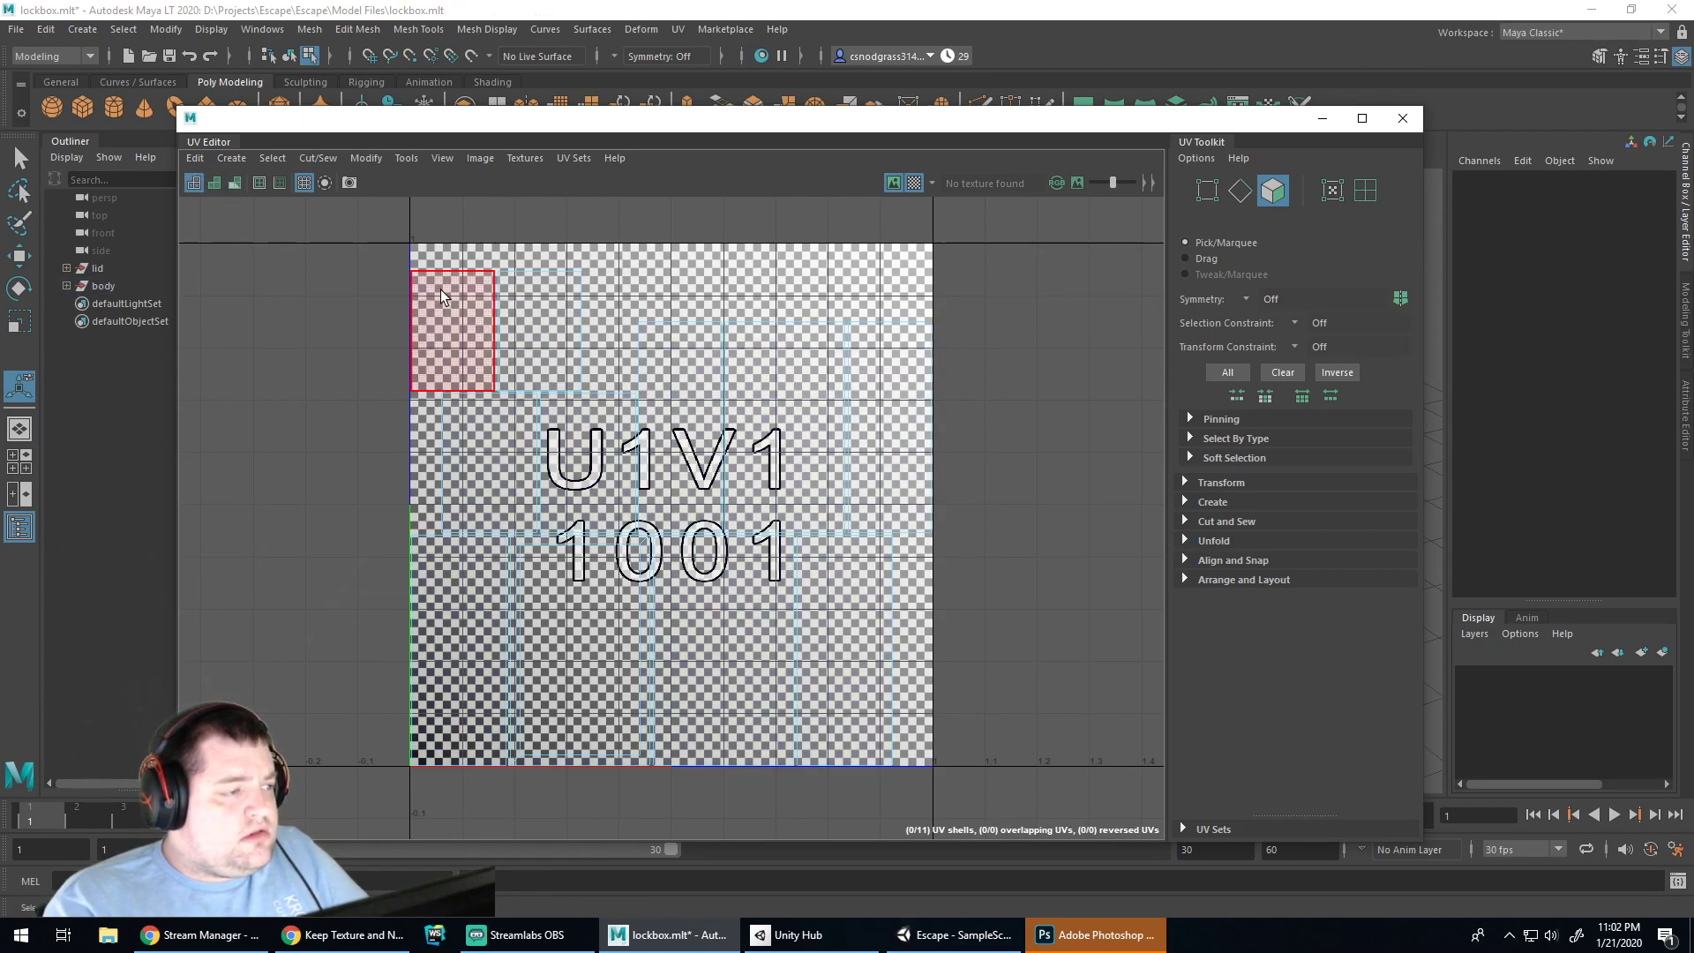
pyautogui.moveTo(381, 245); pyautogui.dragTo(971, 805)
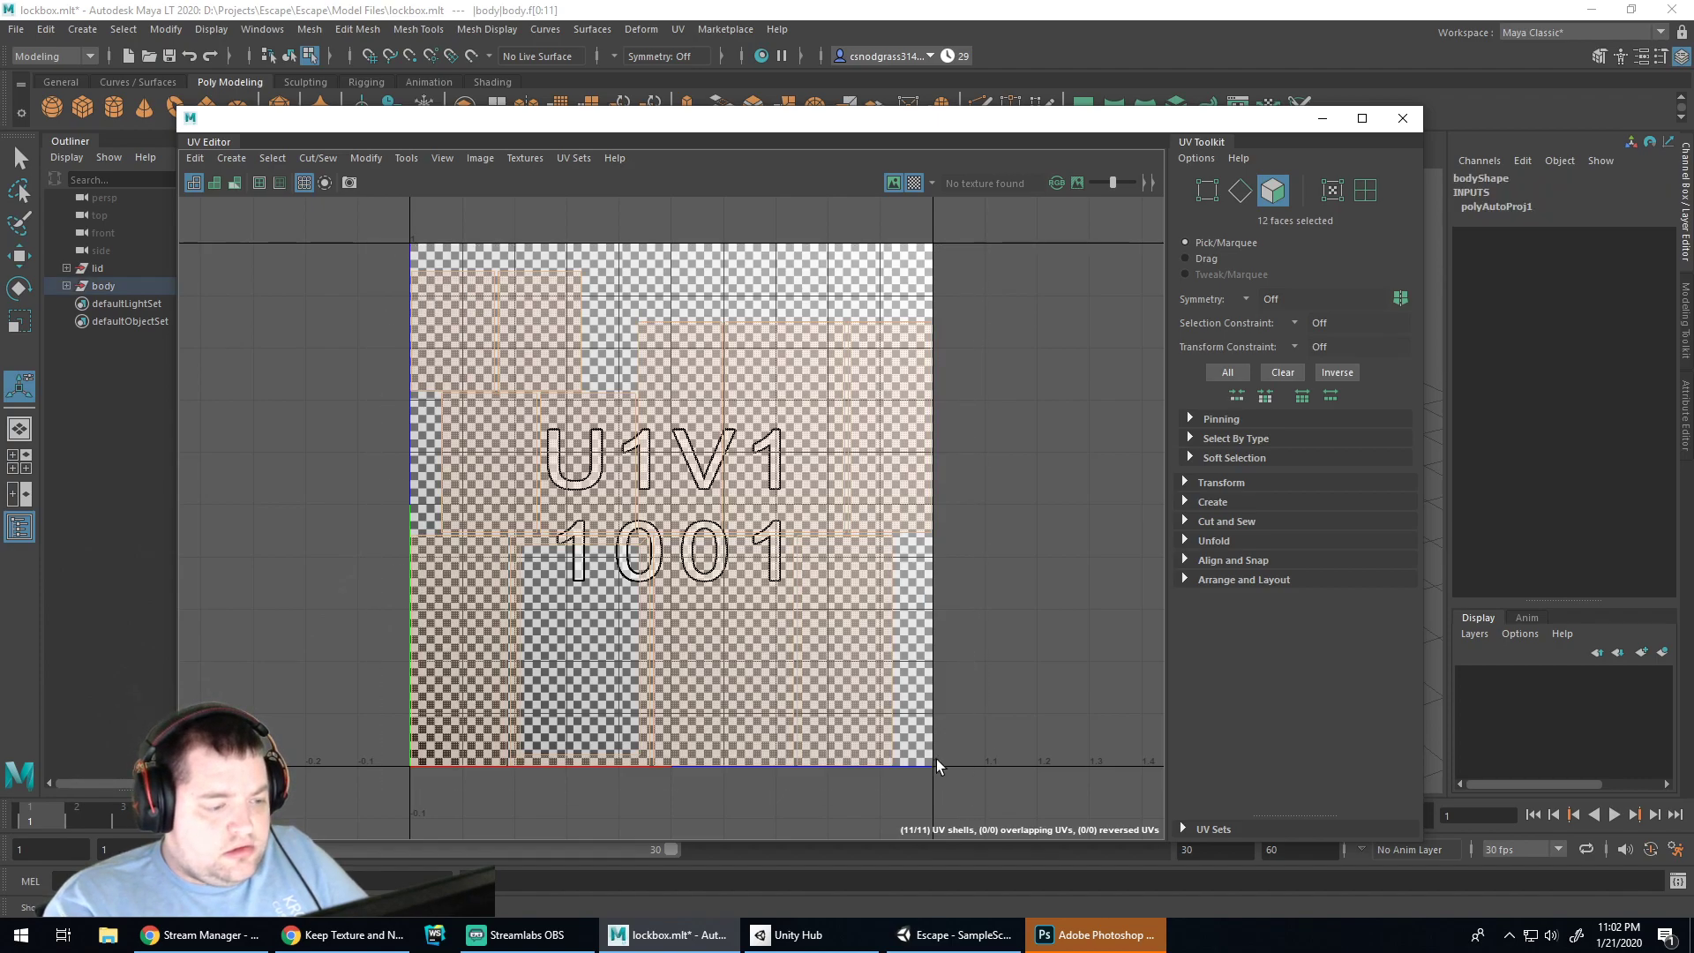
pyautogui.click(350, 183)
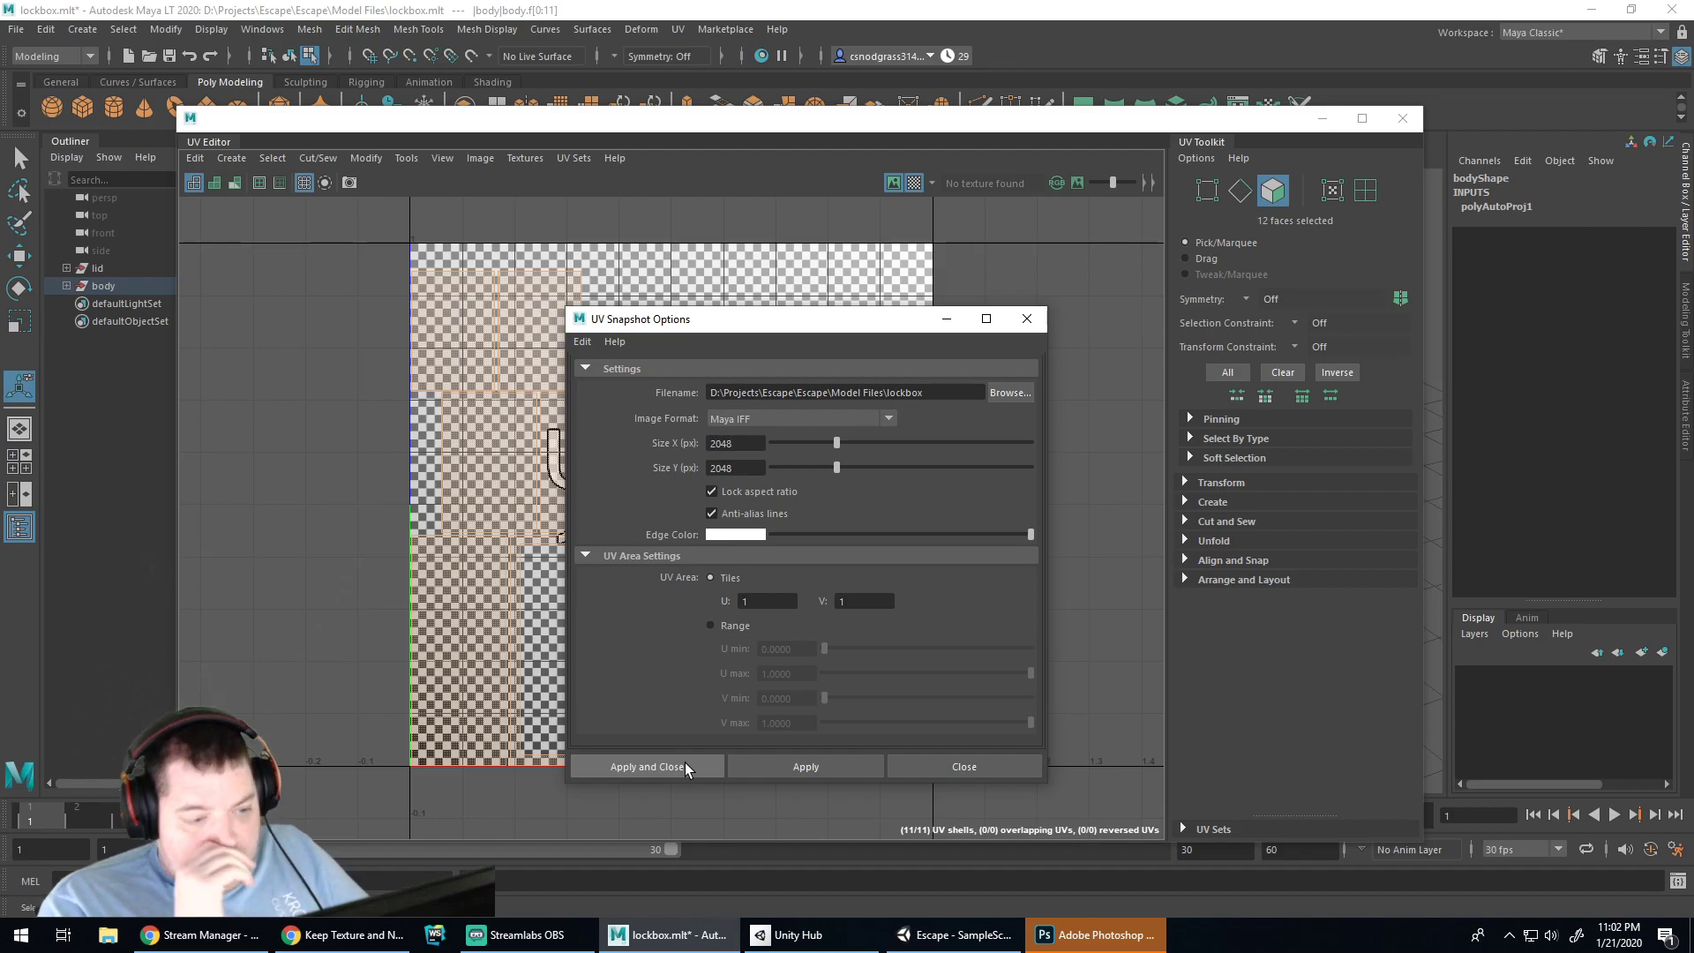
pyautogui.click(685, 764)
# Open lockbox.iff from Projects\Escape\Escape\Model Files in Photoshop
pyautogui.click(1094, 935)
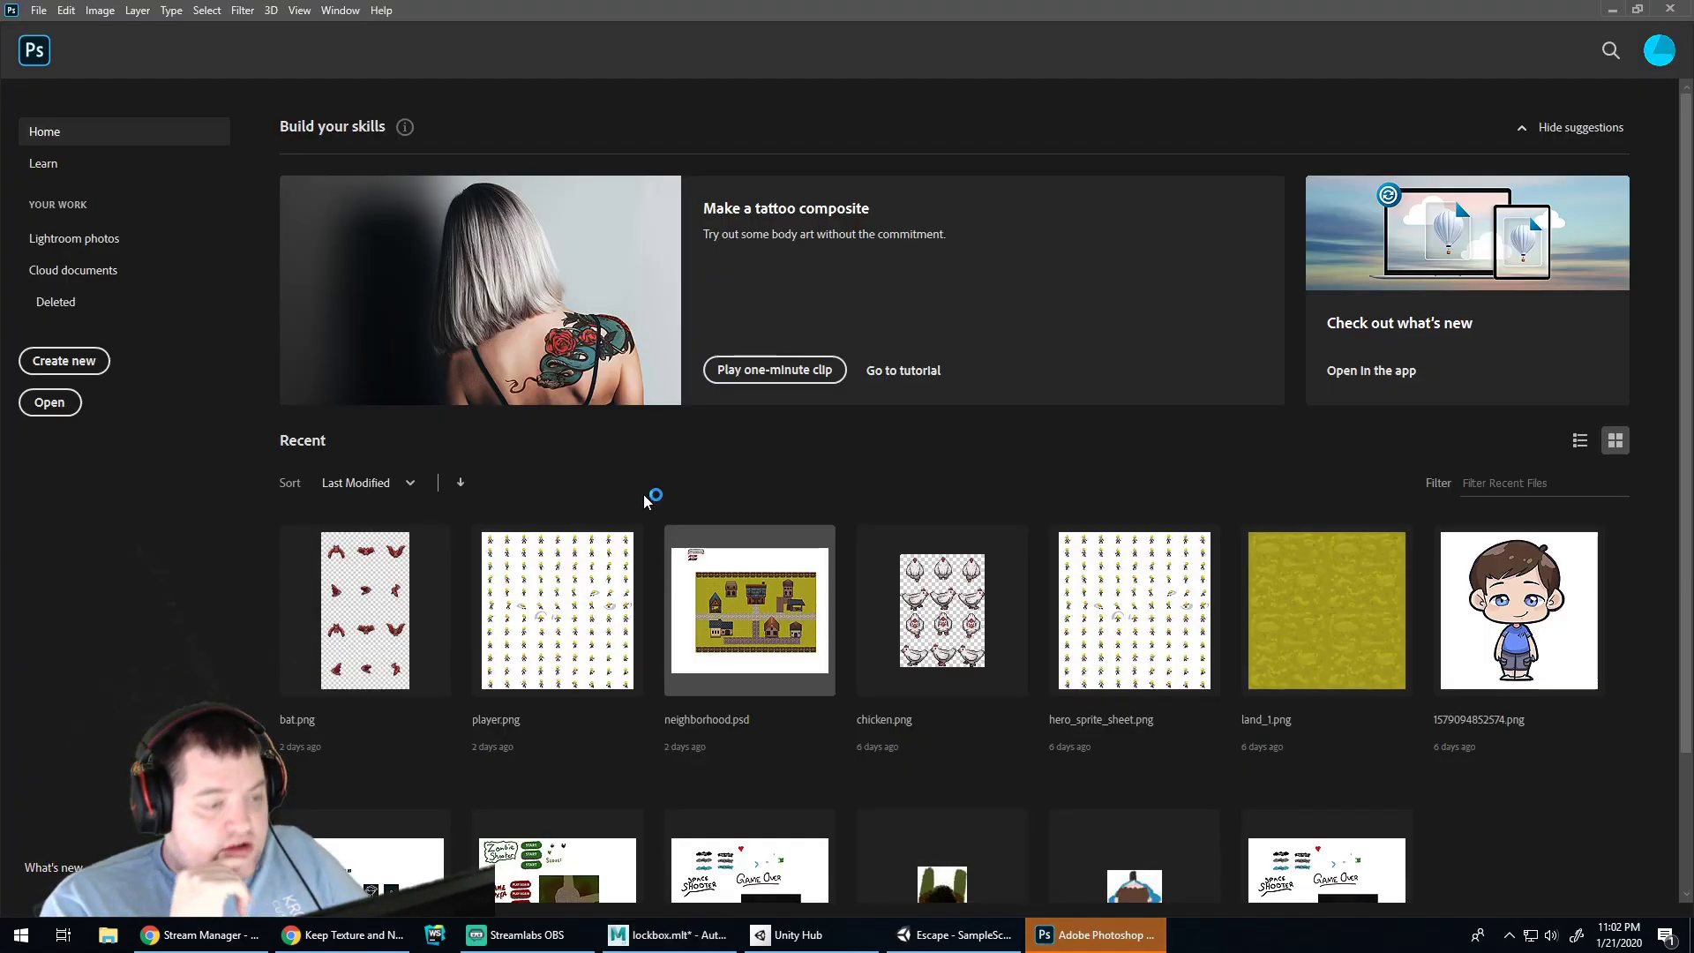
pyautogui.click(51, 404)
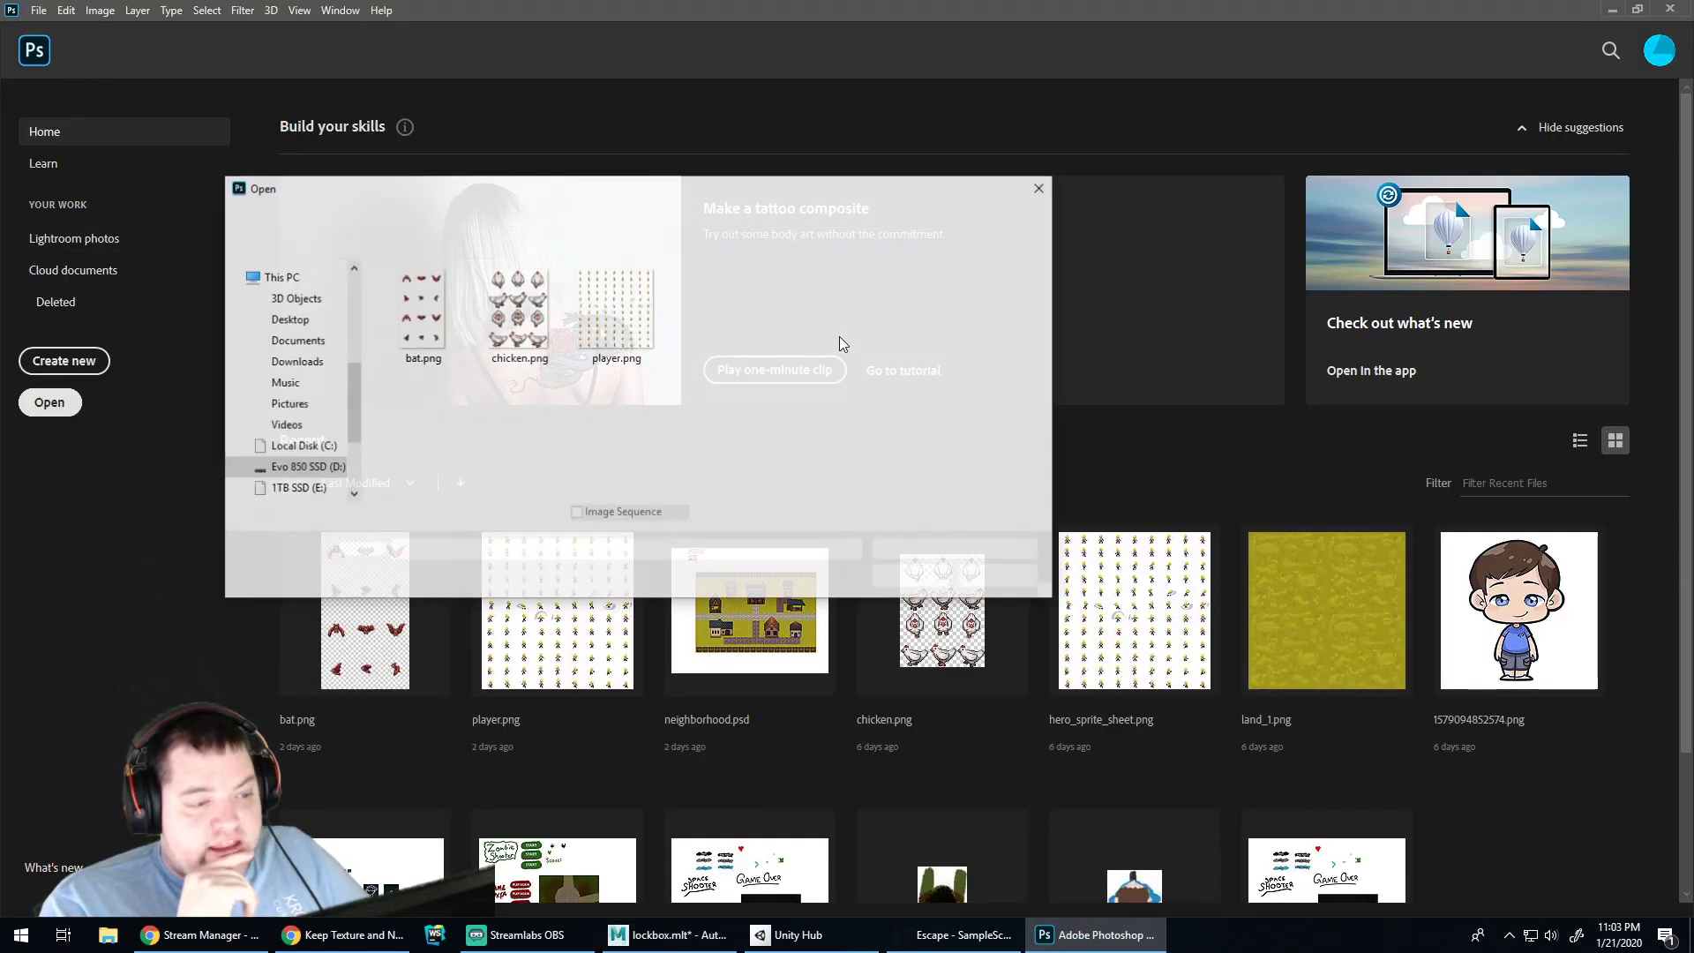
pyautogui.click(519, 215)
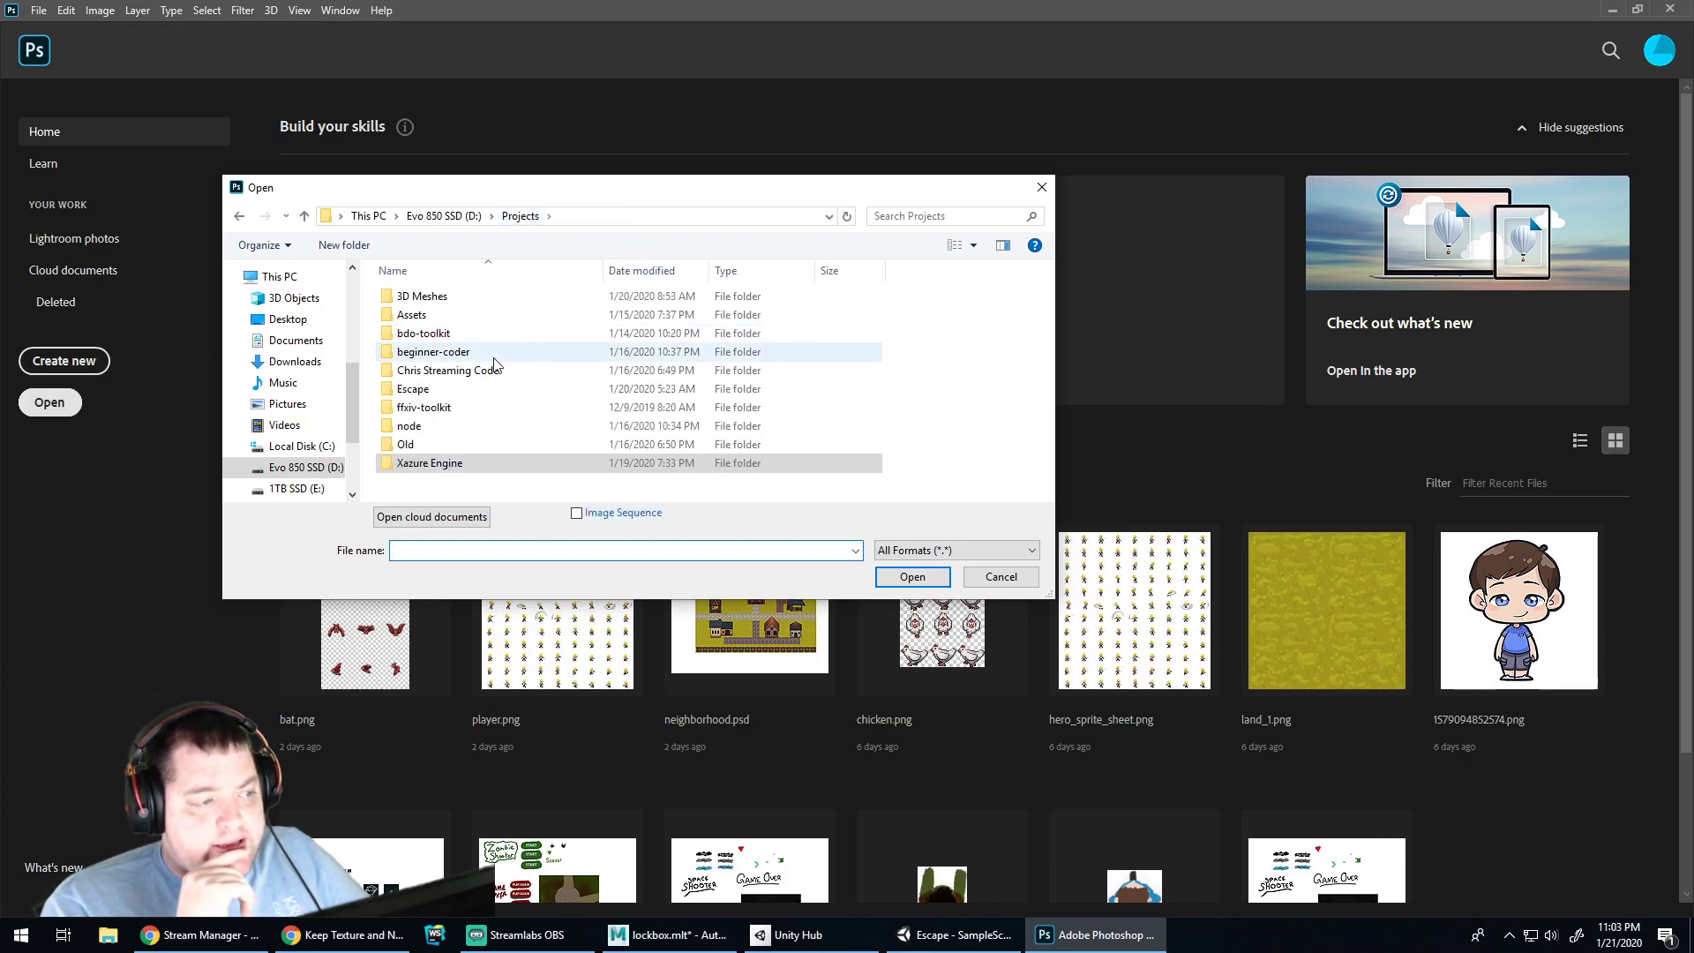
pyautogui.doubleClick(430, 397)
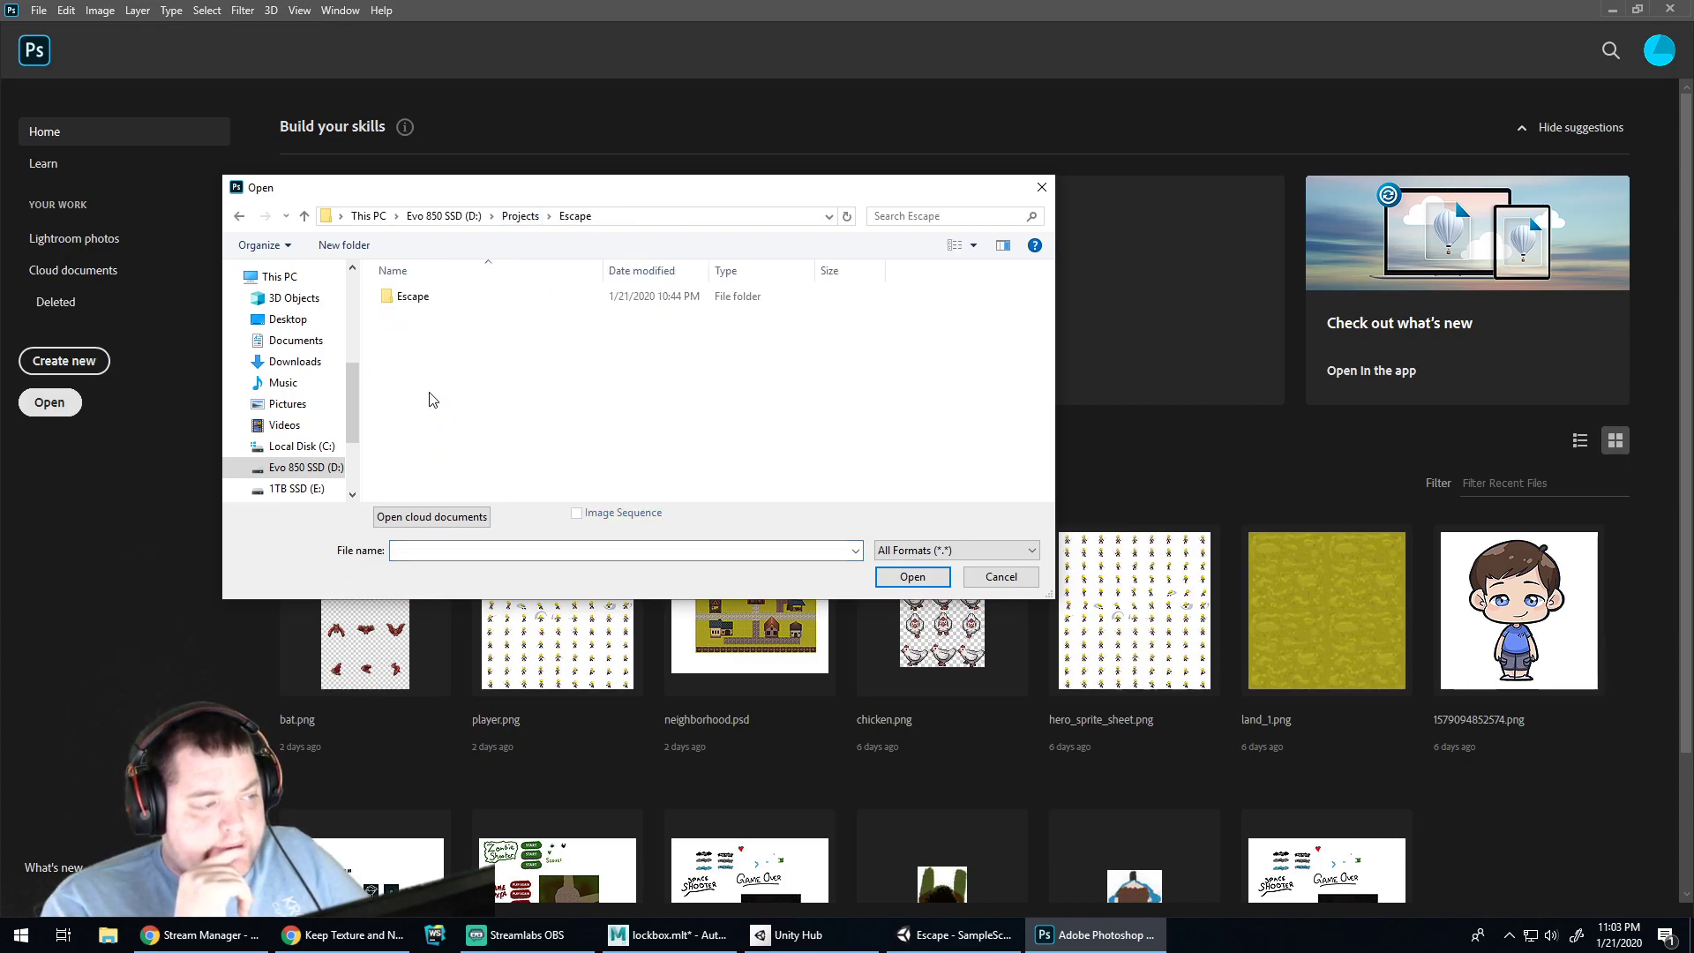
pyautogui.doubleClick(431, 300)
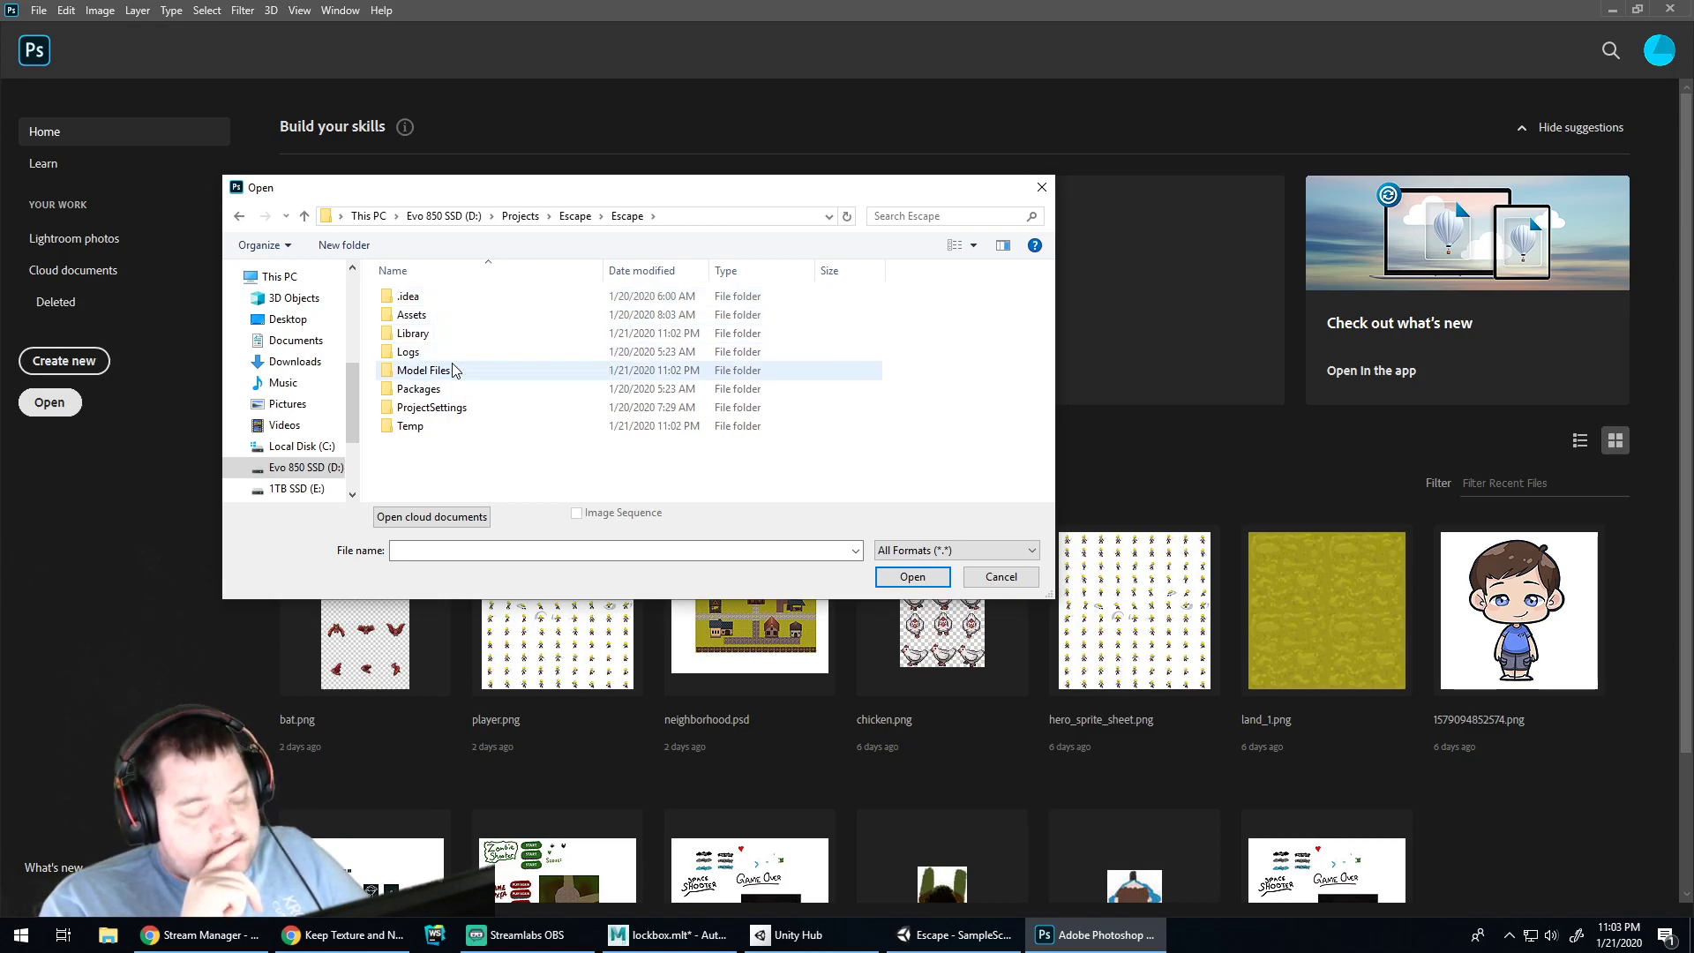
pyautogui.doubleClick(452, 371)
pyautogui.click(444, 318)
pyautogui.doubleClick(421, 296)
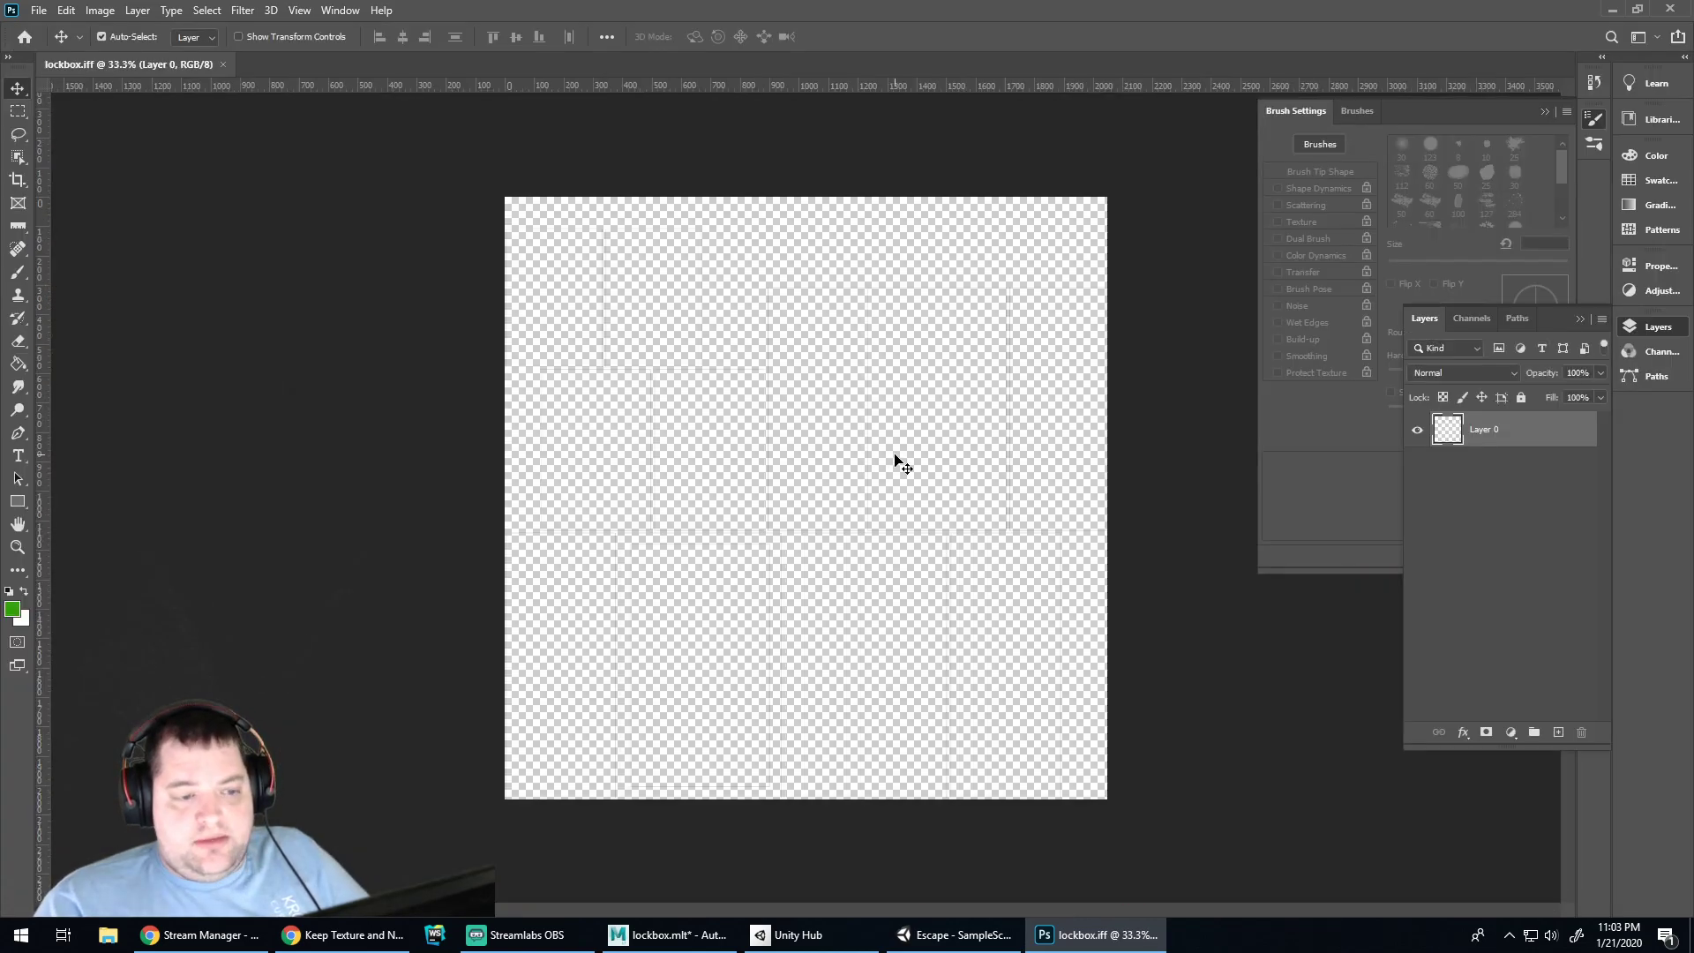
# Add Layer 1 beneath the UV wireframe layer and fill it with solid green
pyautogui.click(1559, 733)
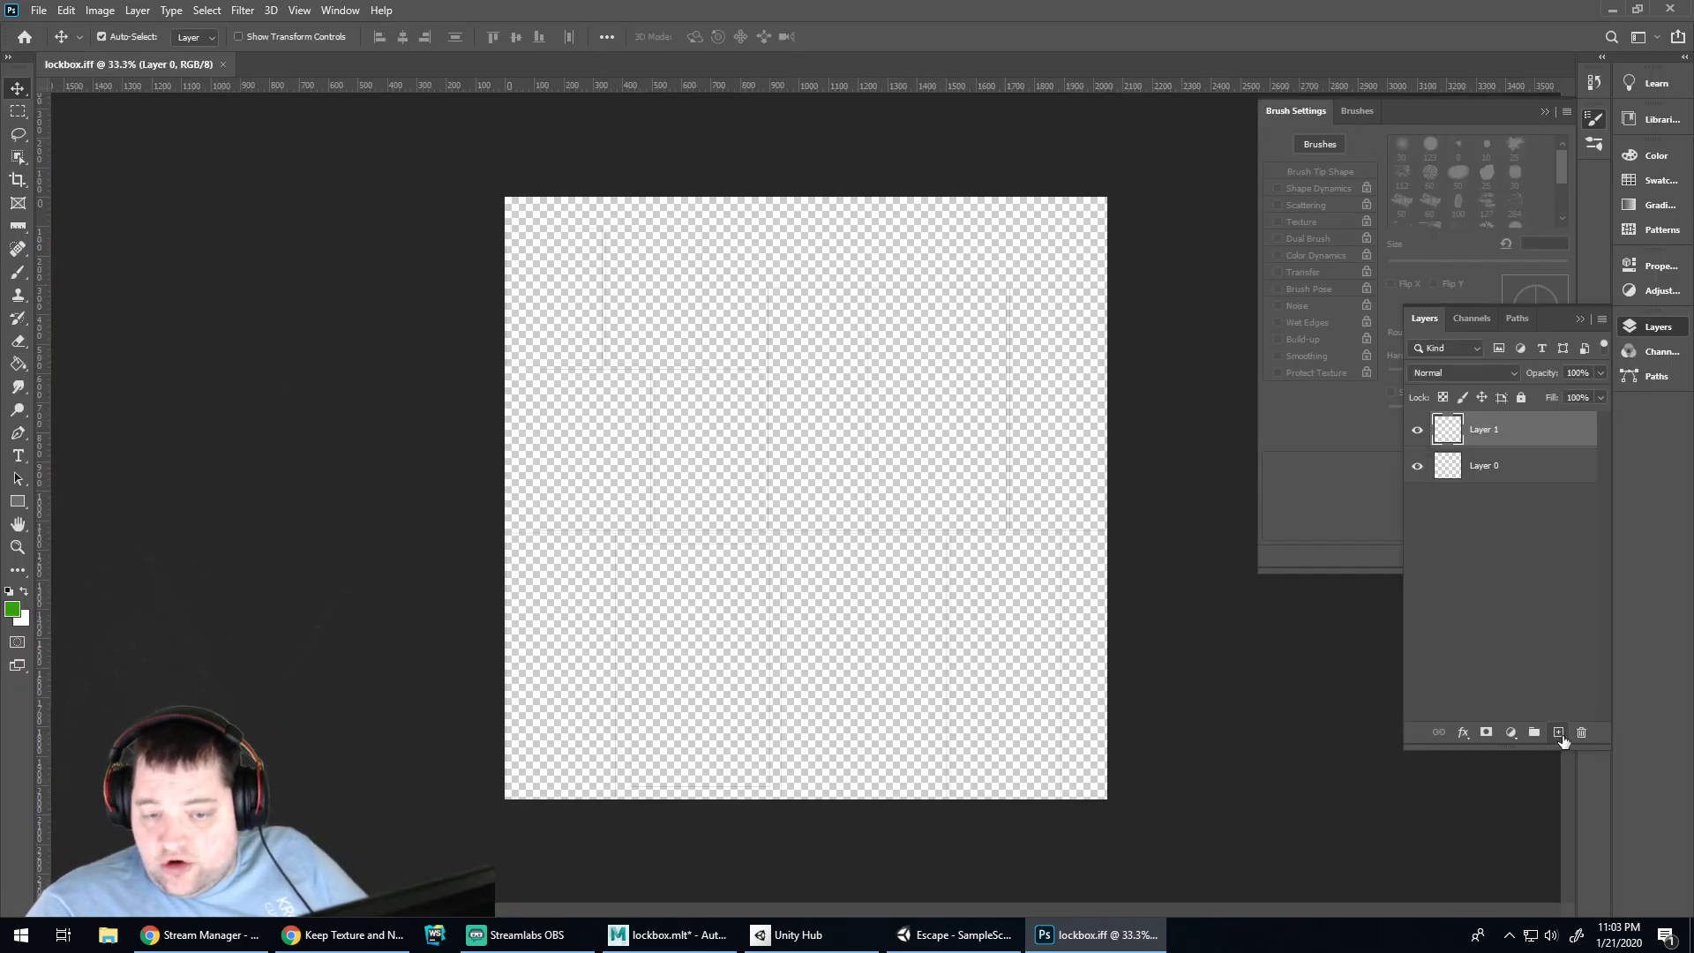
pyautogui.moveTo(1454, 430); pyautogui.dragTo(1458, 482)
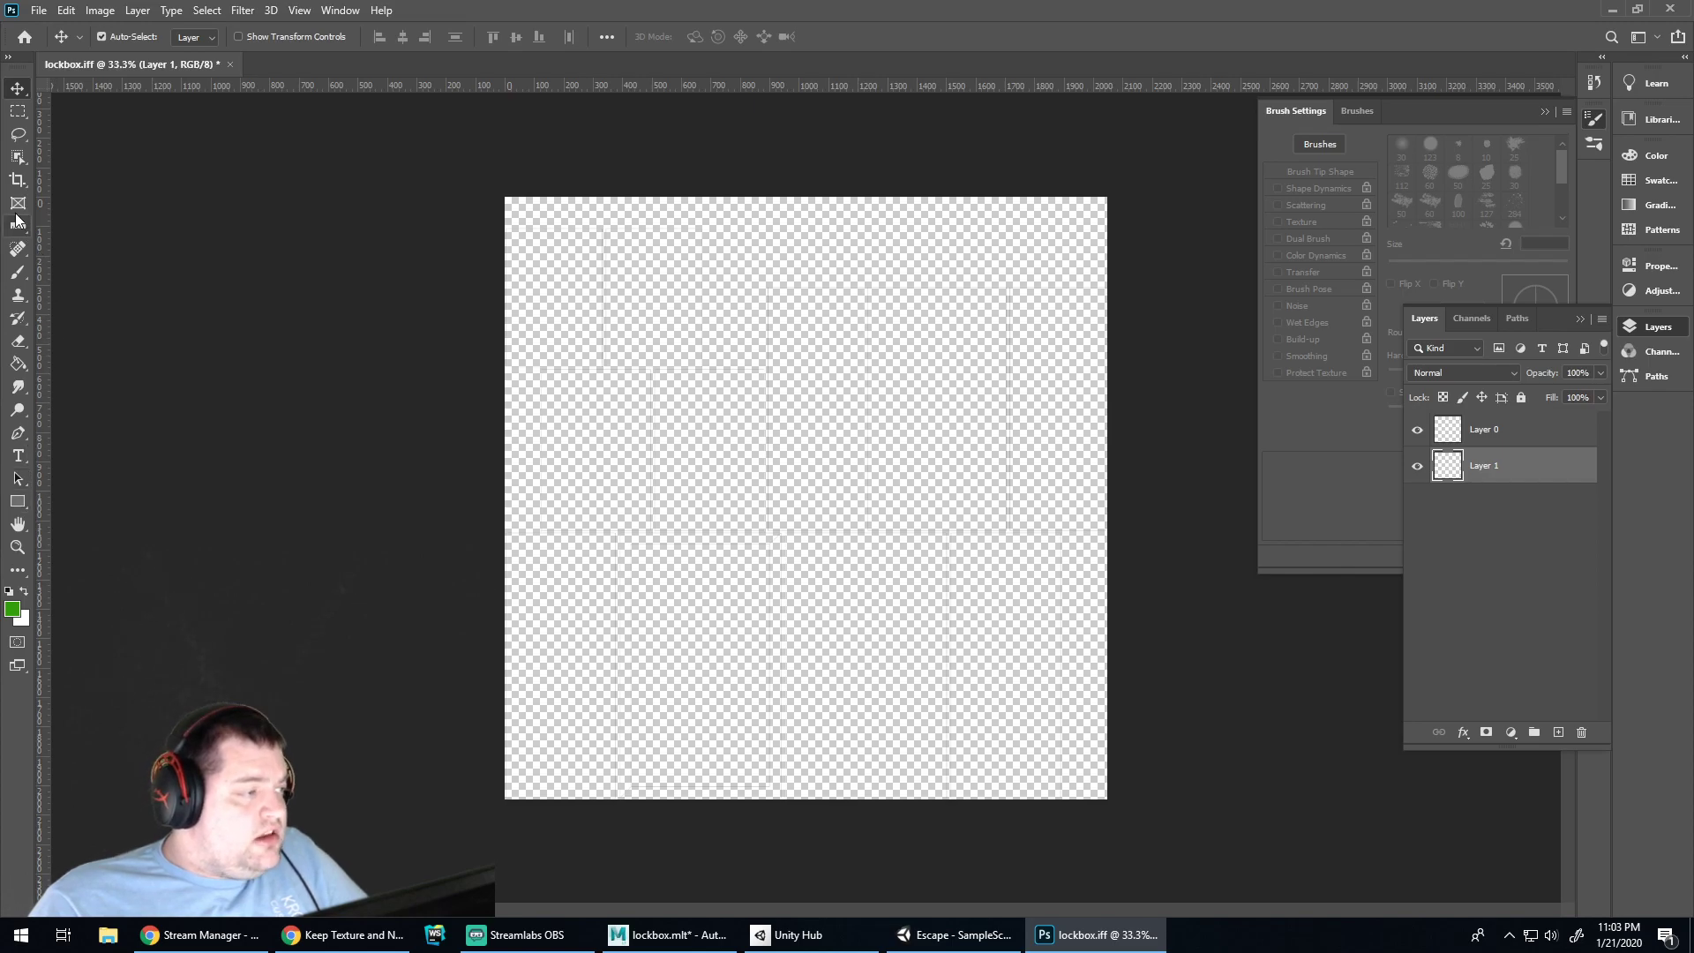
pyautogui.click(19, 363)
pyautogui.click(547, 402)
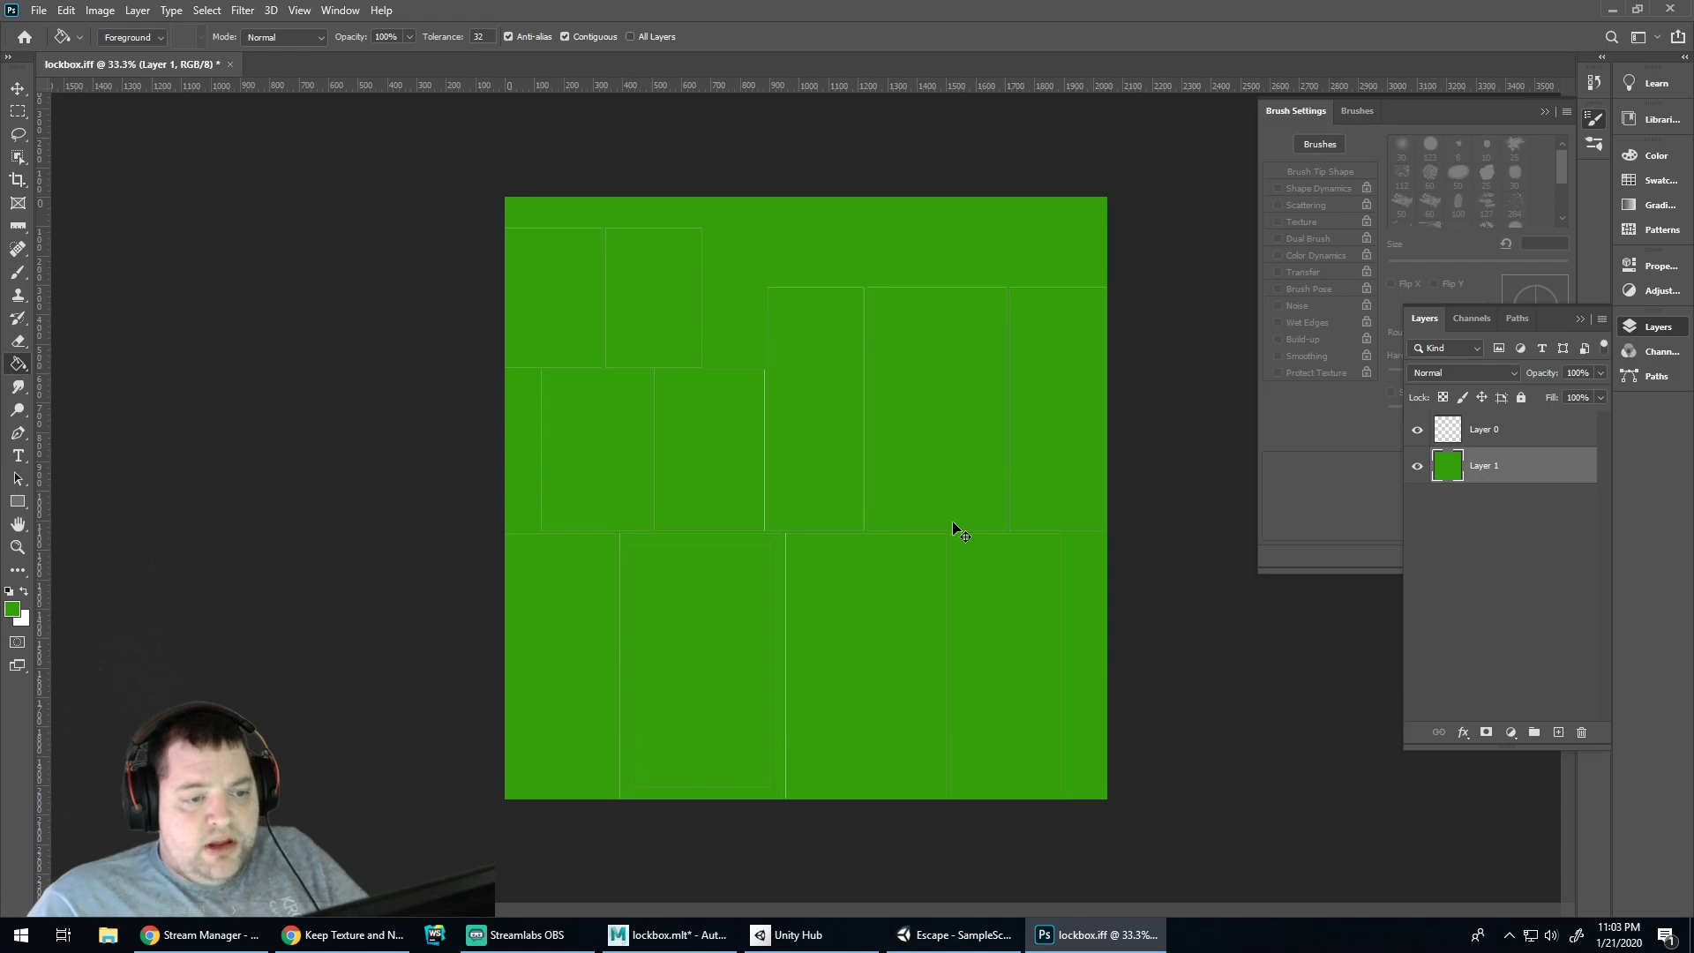
pyautogui.click(957, 932)
pyautogui.click(791, 933)
# Re-export the UV snapshot with black edge lines, overwriting lockbox.iff
pyautogui.click(660, 934)
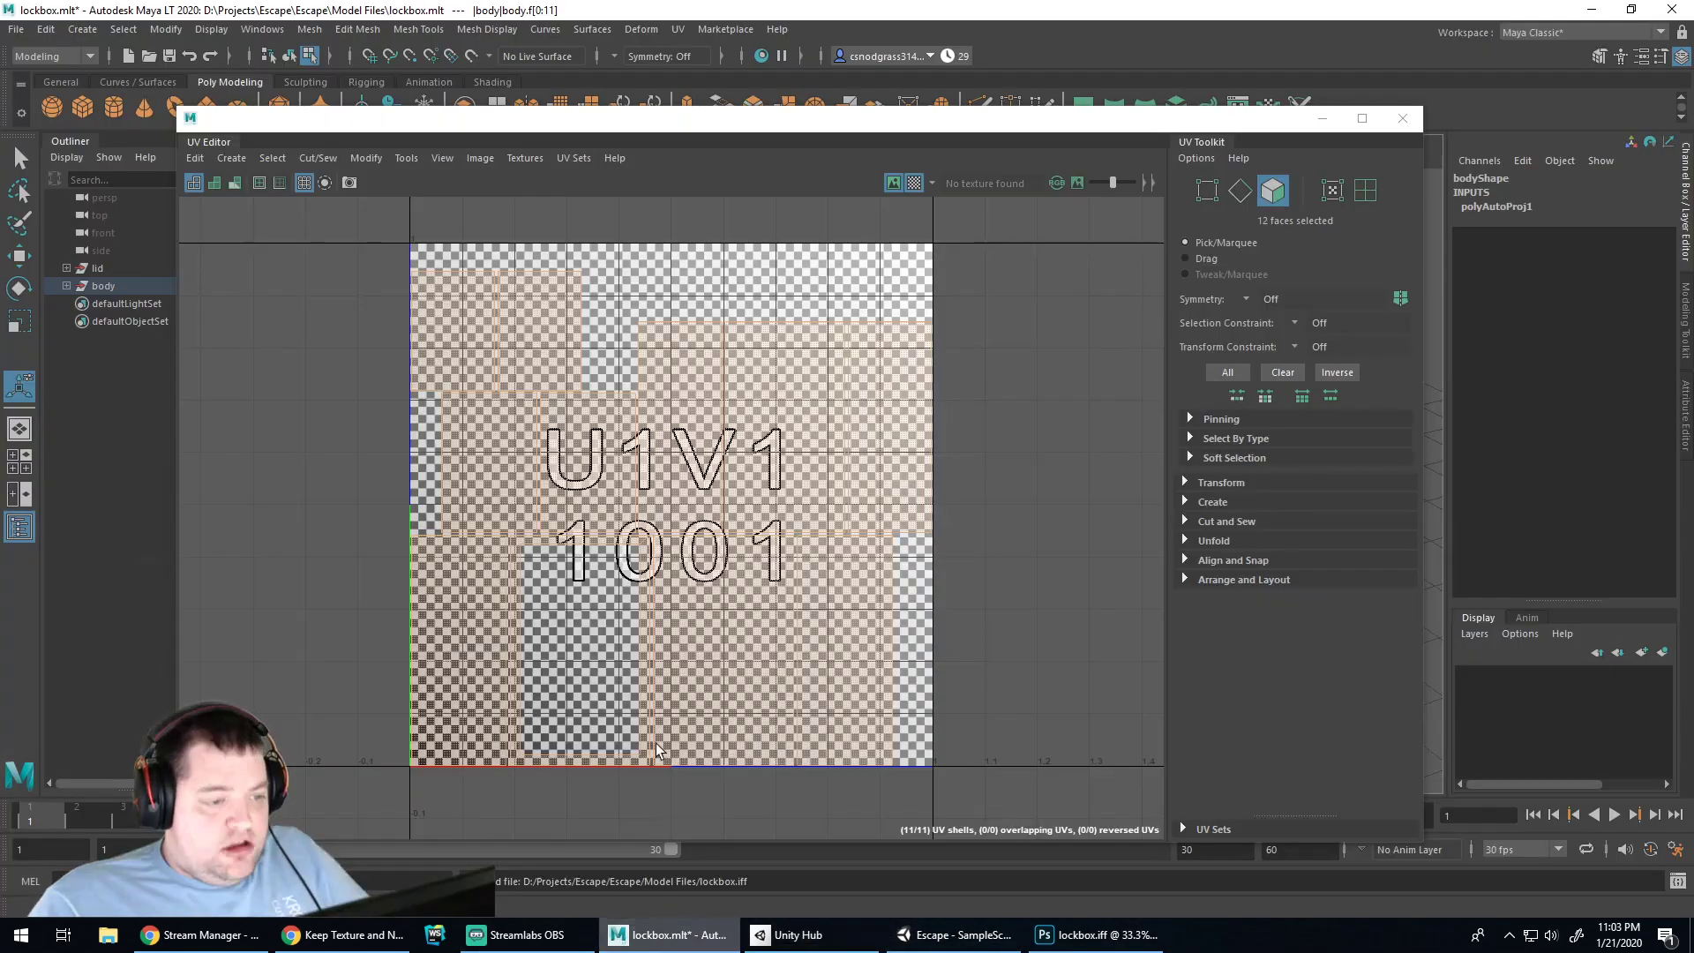
pyautogui.click(349, 182)
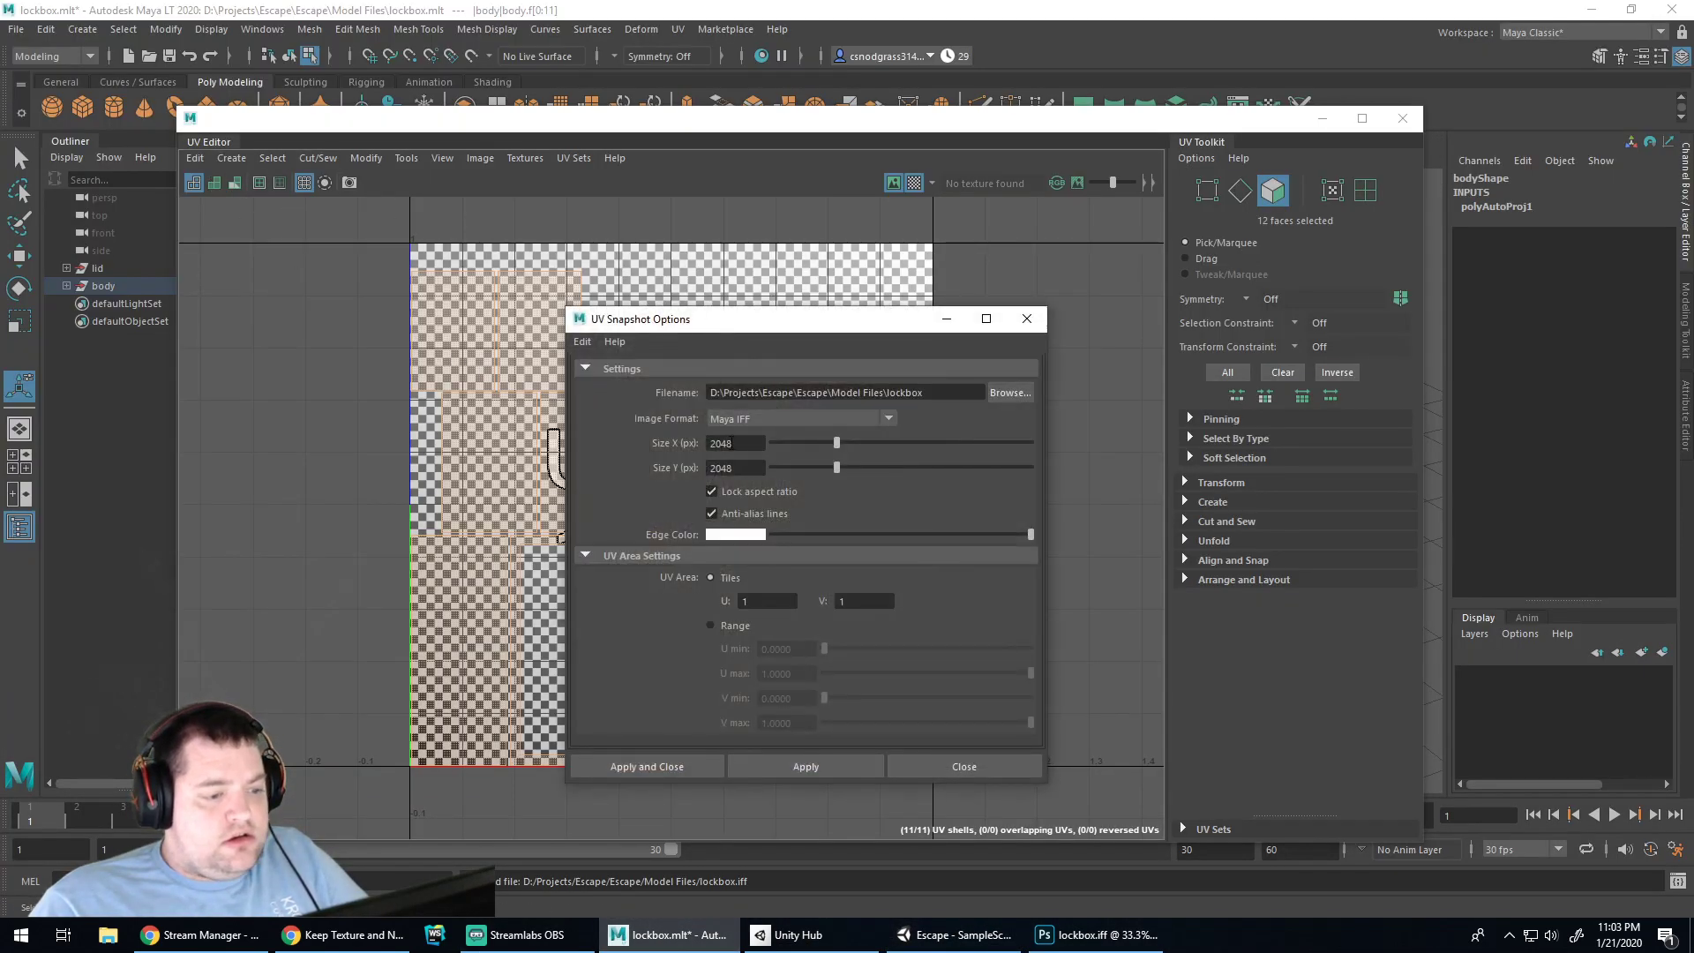
pyautogui.click(744, 535)
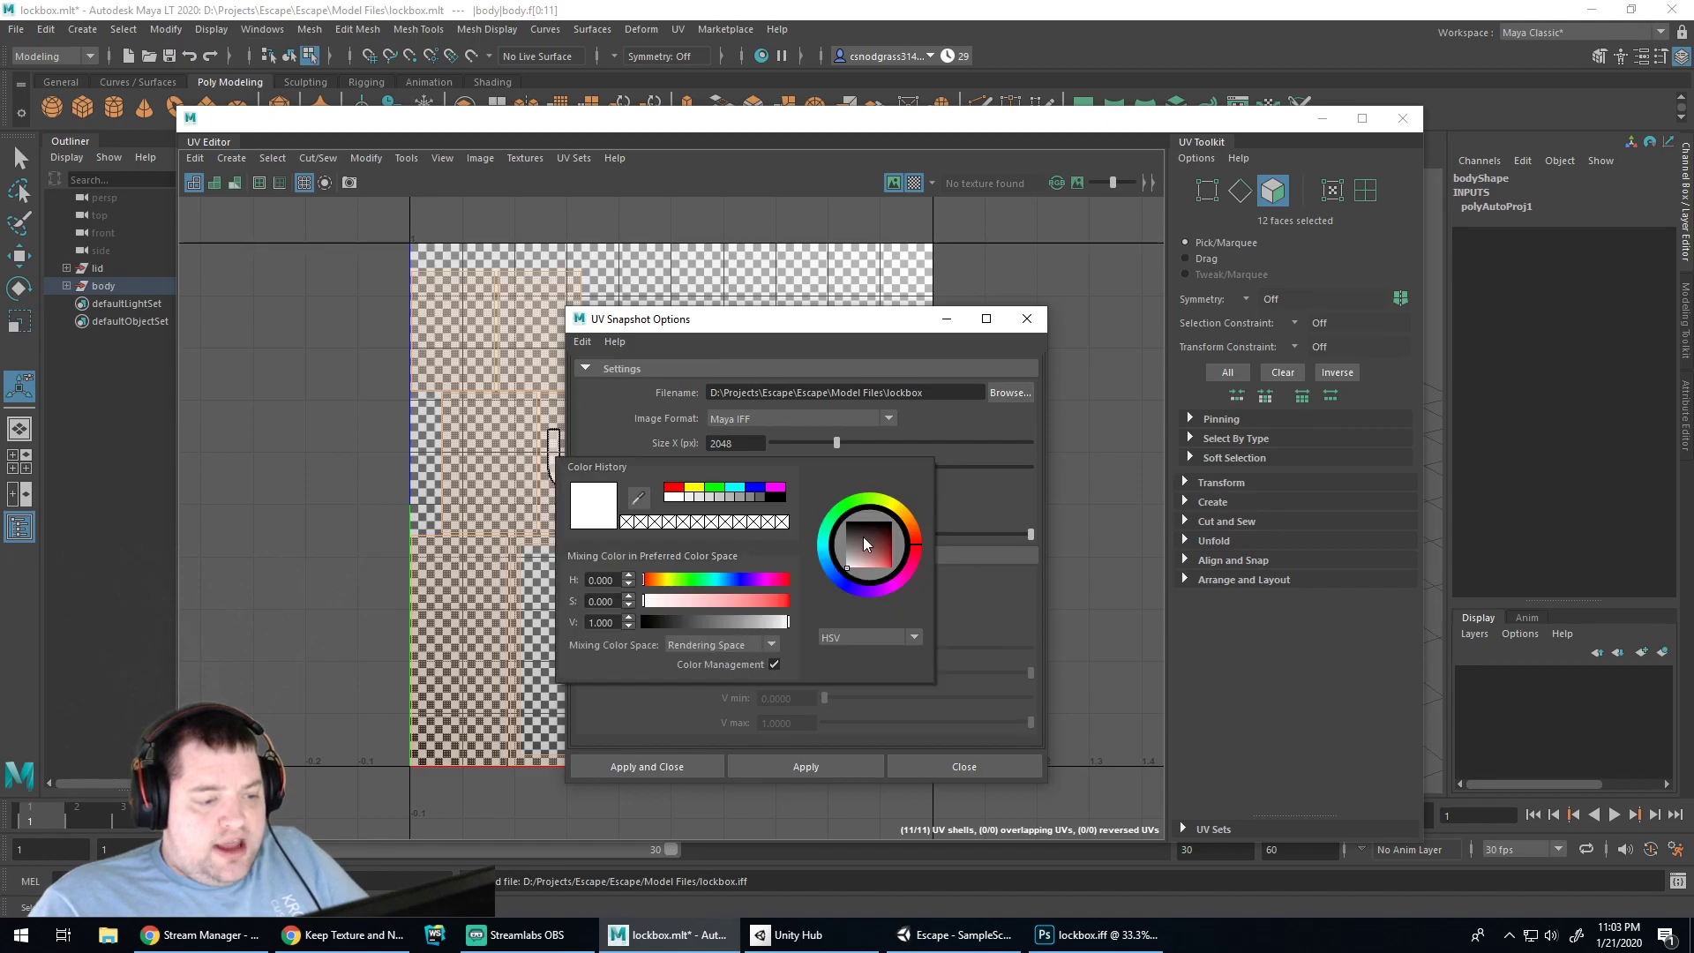
pyautogui.click(782, 497)
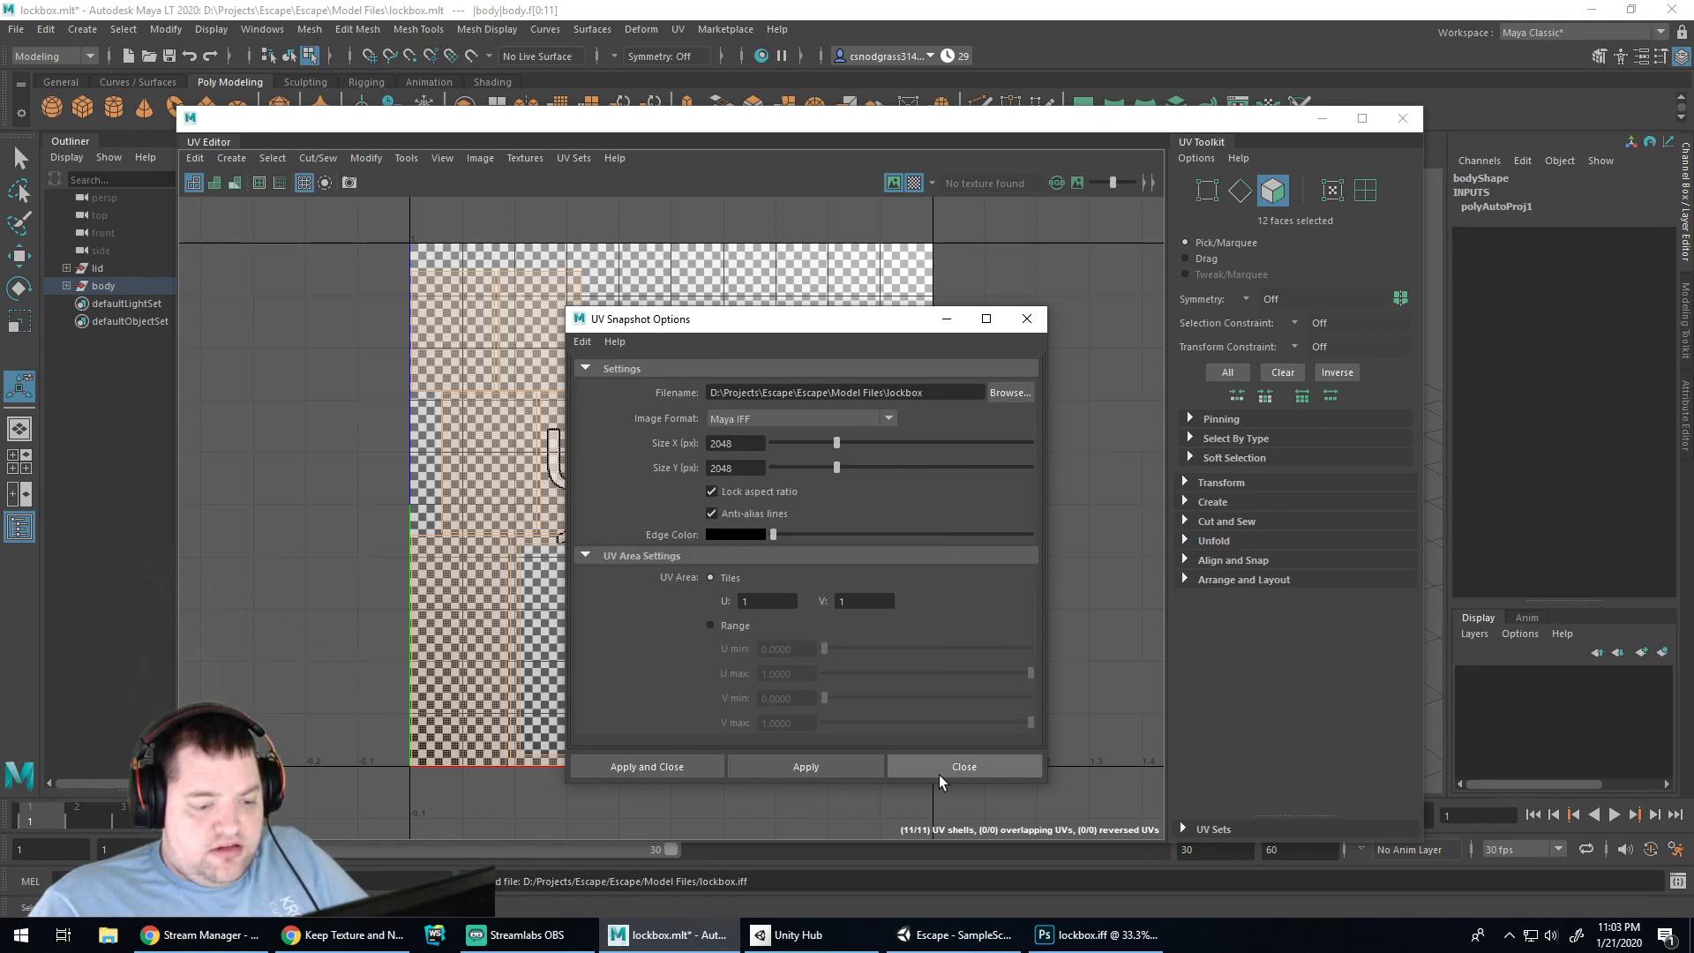
pyautogui.click(653, 767)
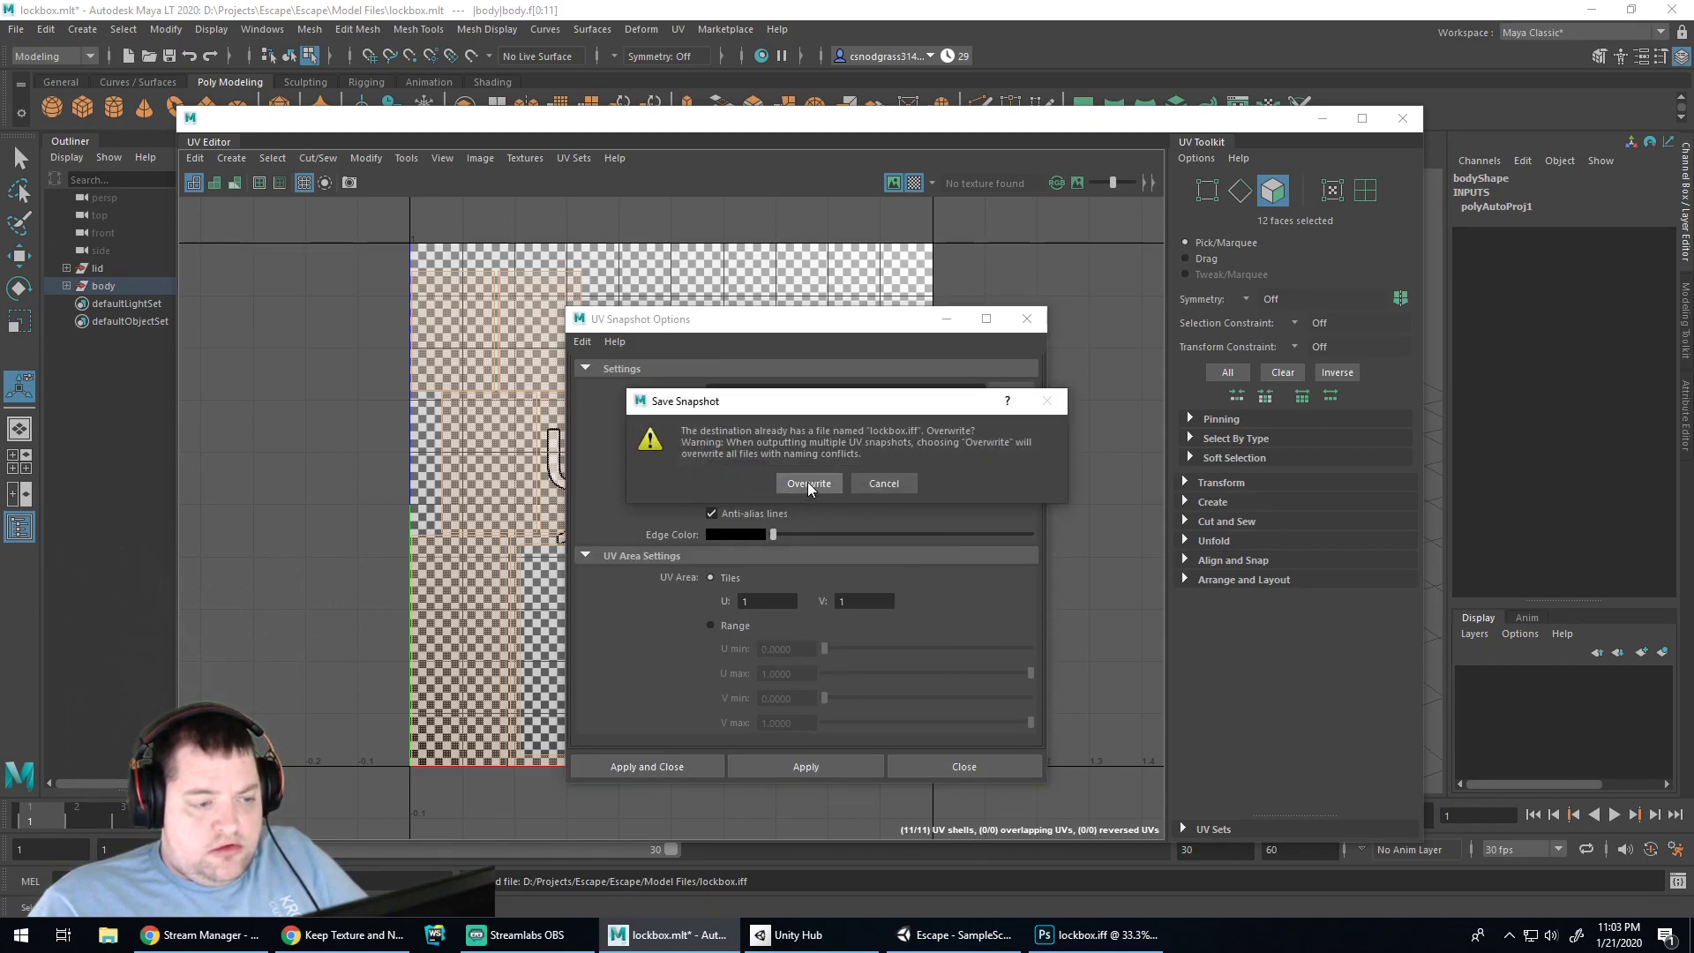
pyautogui.click(808, 484)
pyautogui.click(1096, 935)
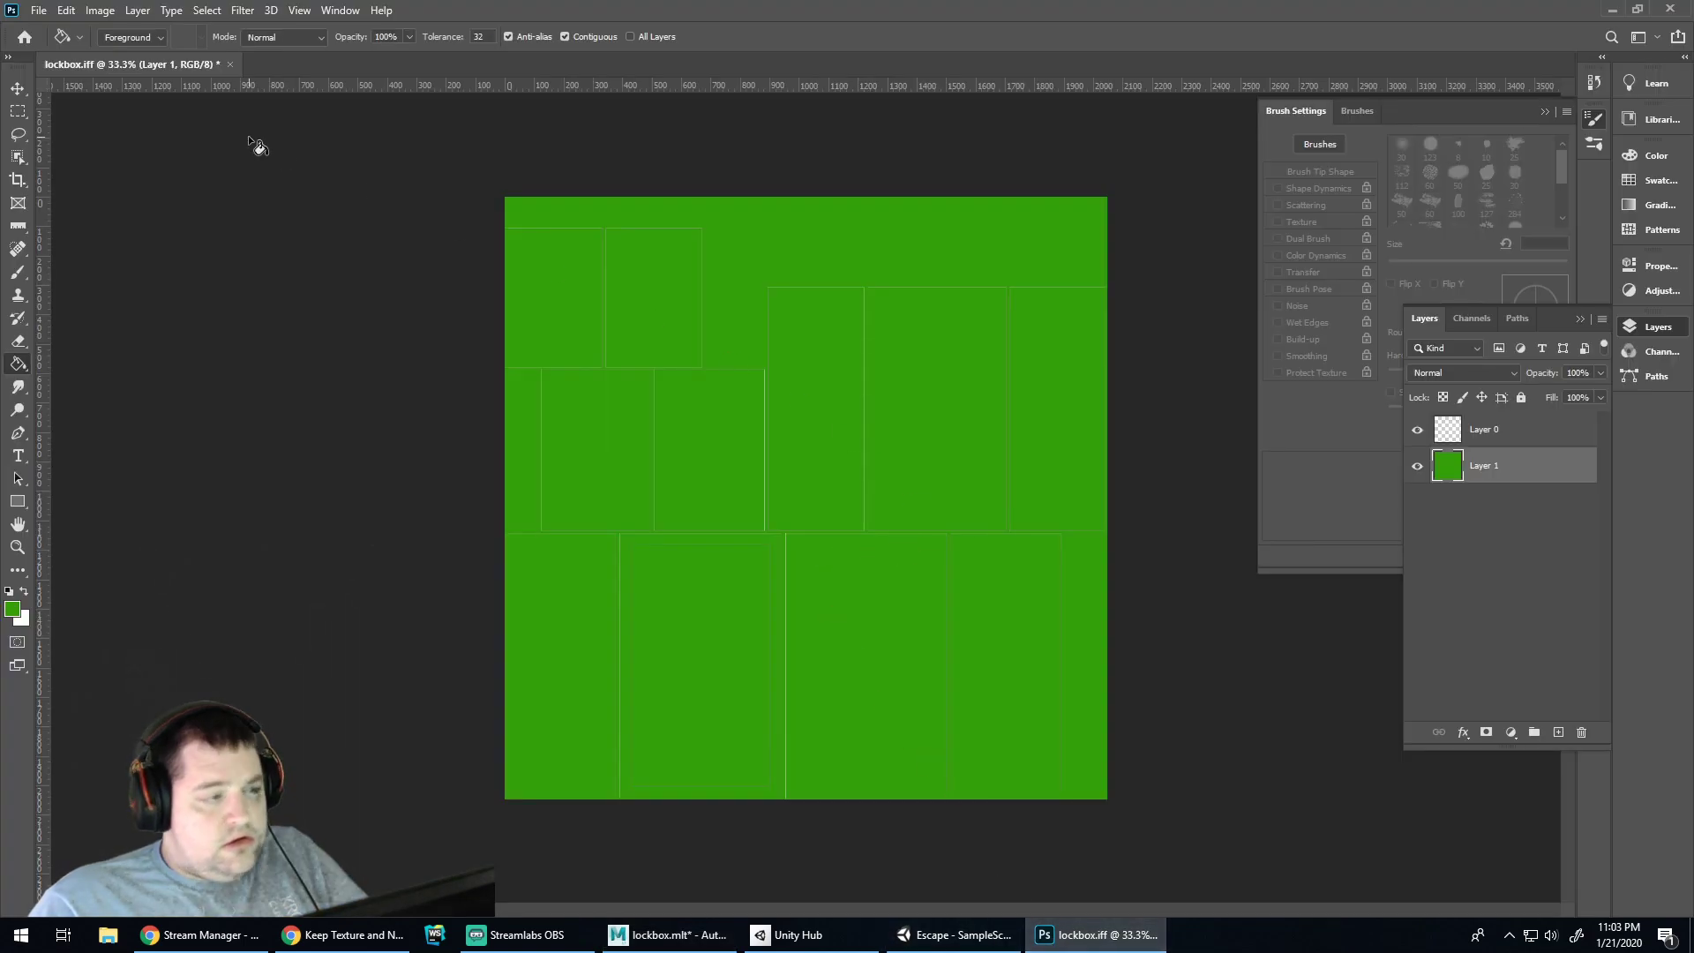
# Close lockbox.iff without saving and reopen the freshly exported version from Recent
pyautogui.rightClick(180, 67)
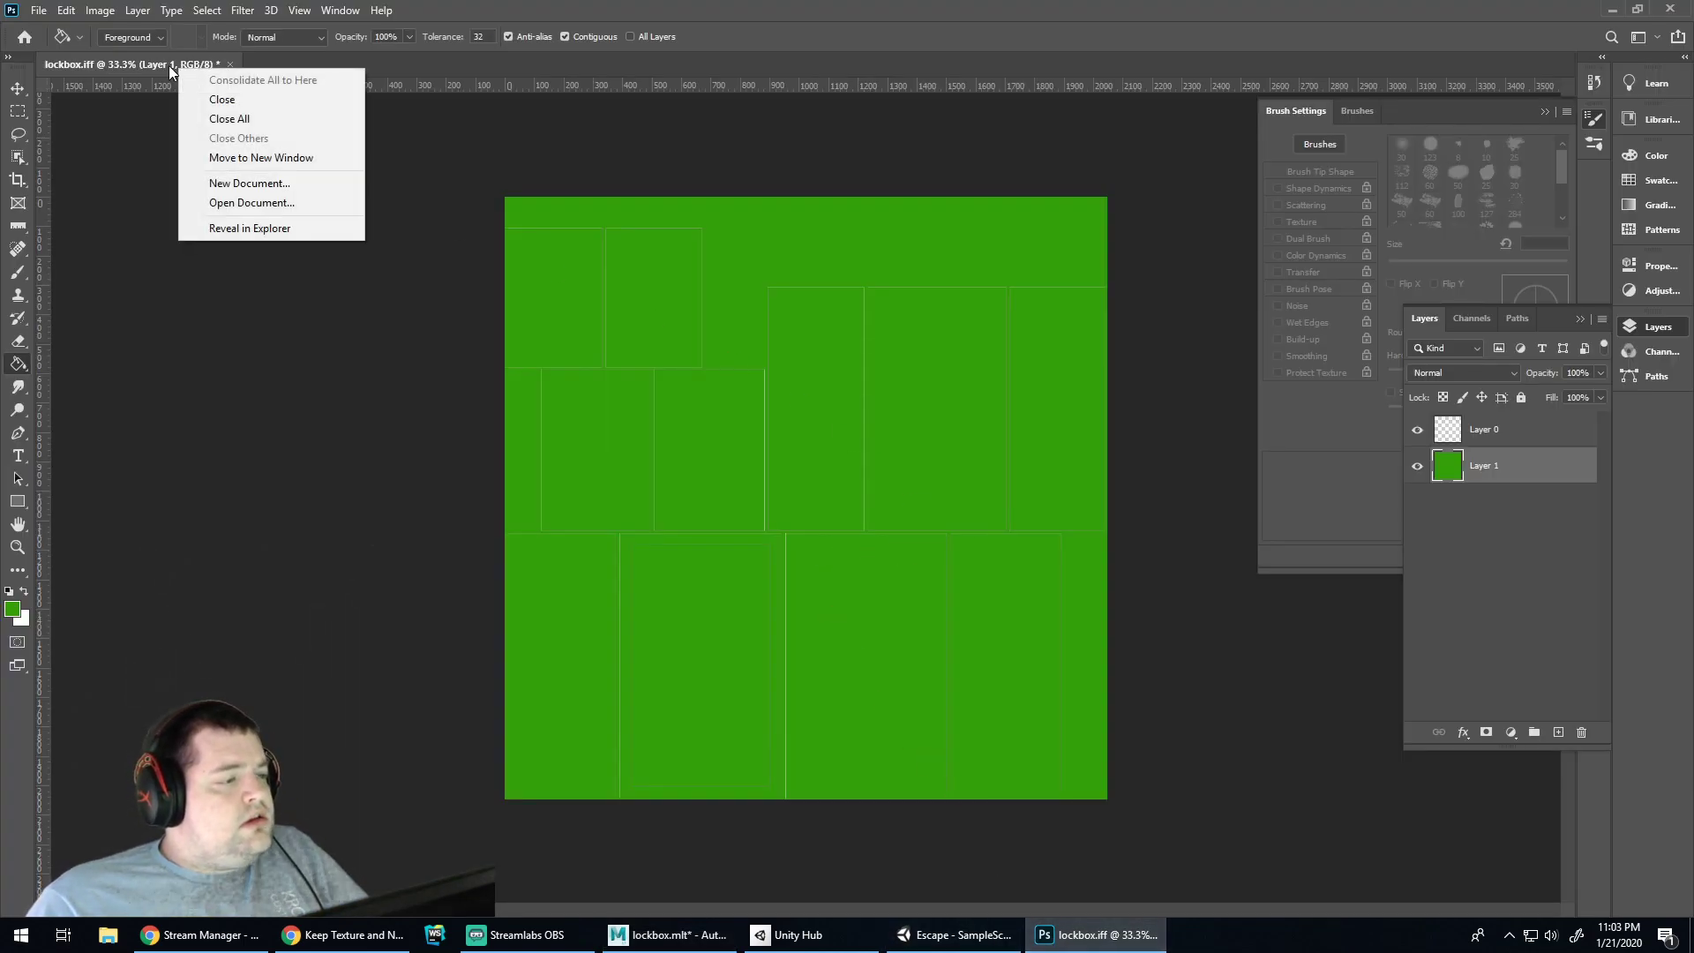
pyautogui.click(168, 66)
pyautogui.click(230, 65)
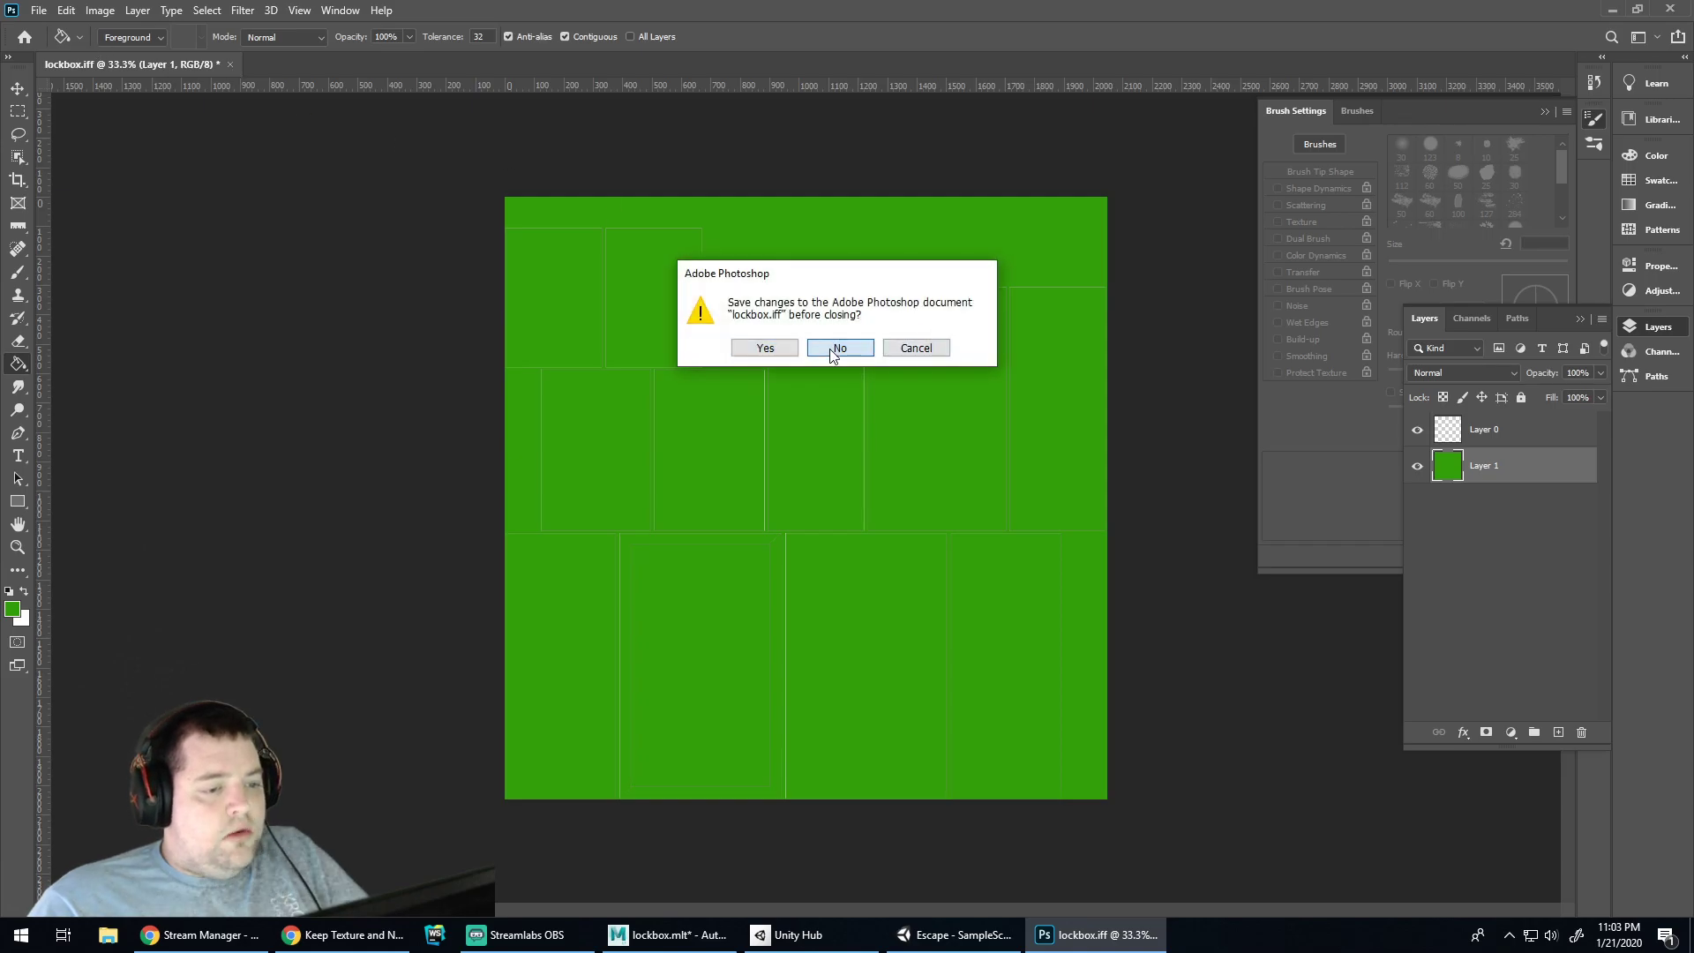
pyautogui.click(831, 351)
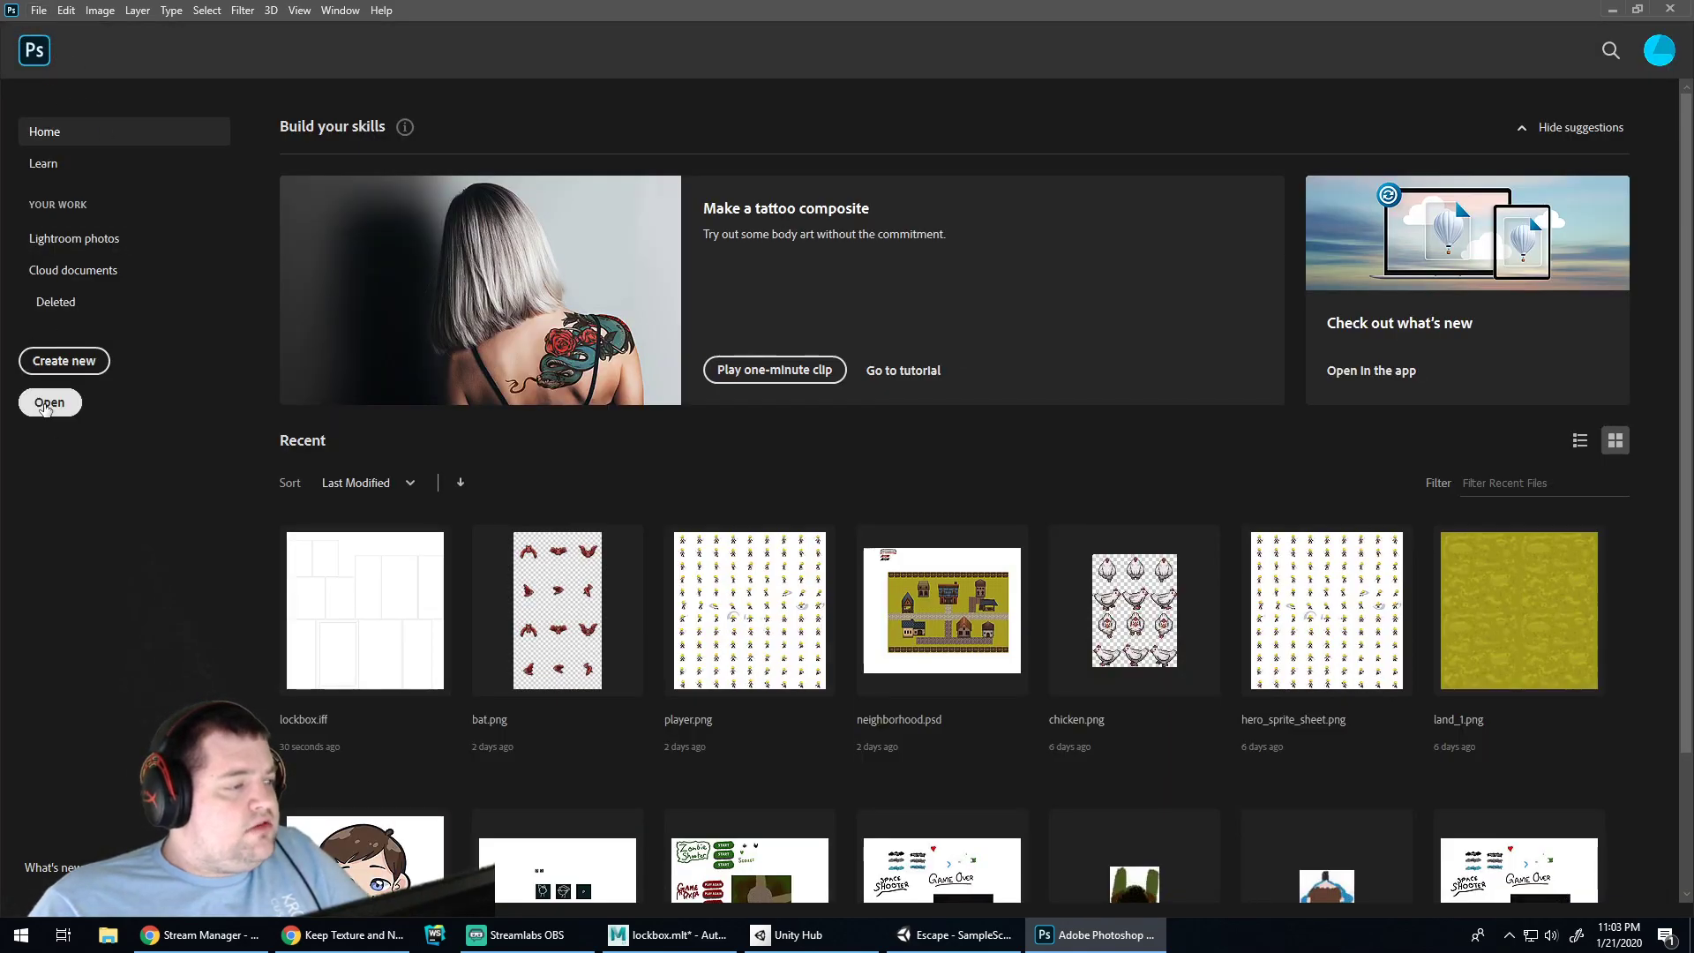
pyautogui.click(397, 589)
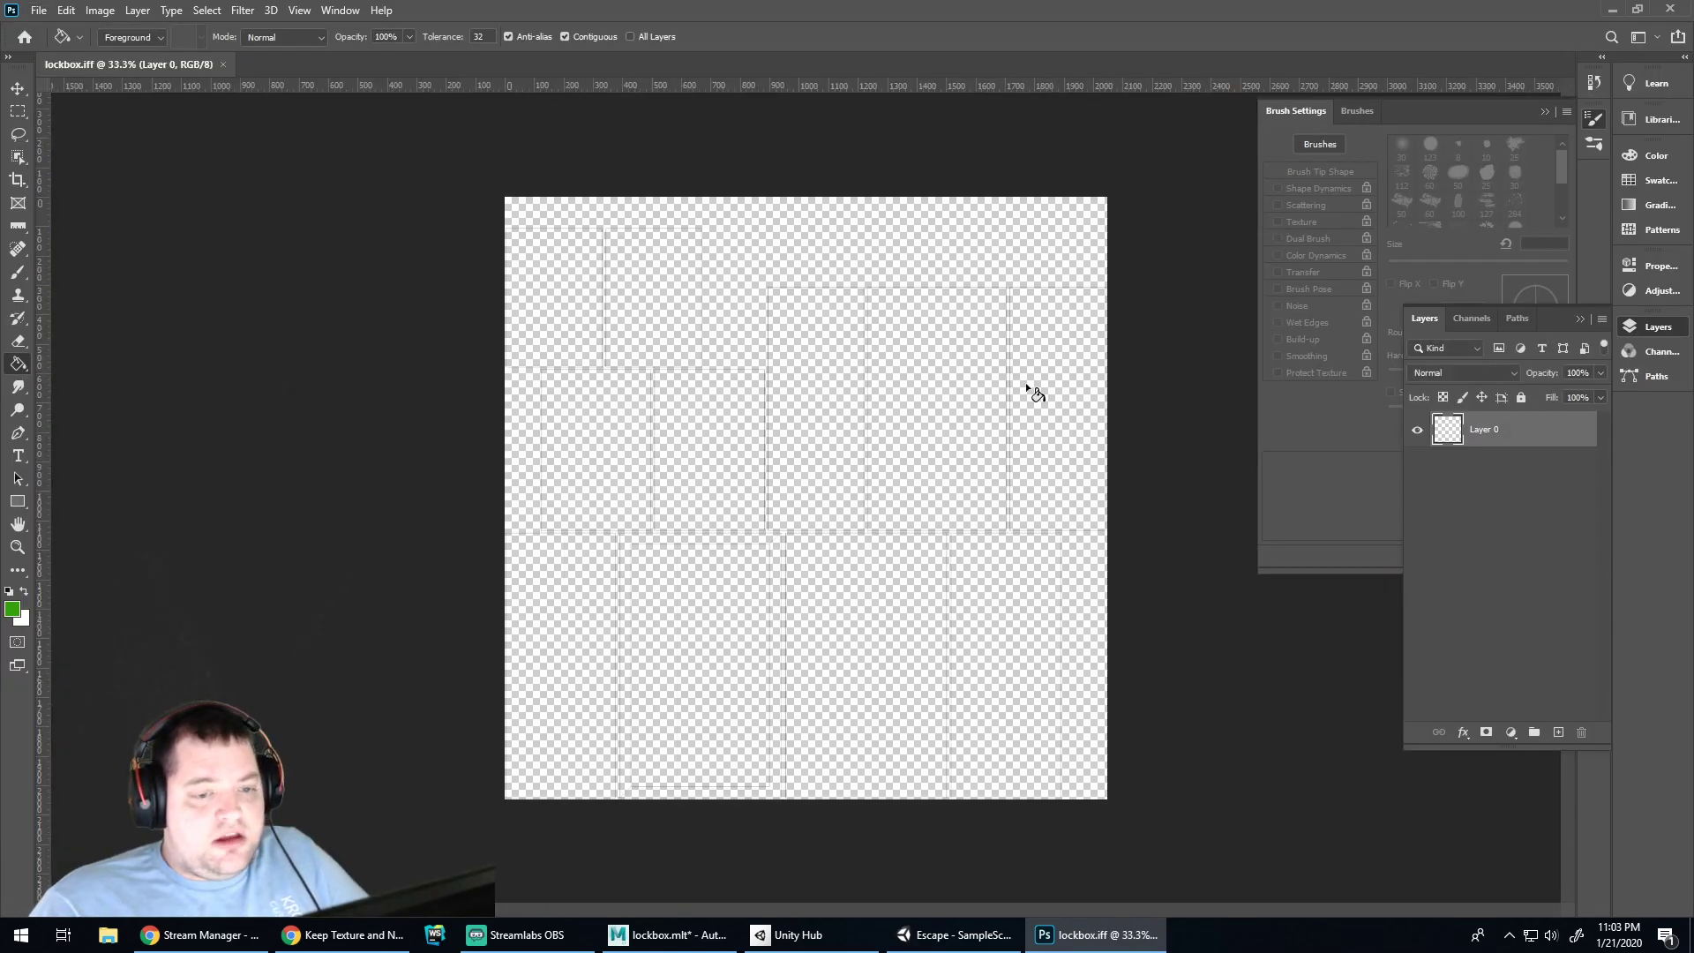
# Add a white-filled layer beneath Layer 0, then return to Maya
pyautogui.click(1558, 732)
pyautogui.moveTo(1472, 439); pyautogui.dragTo(1466, 480)
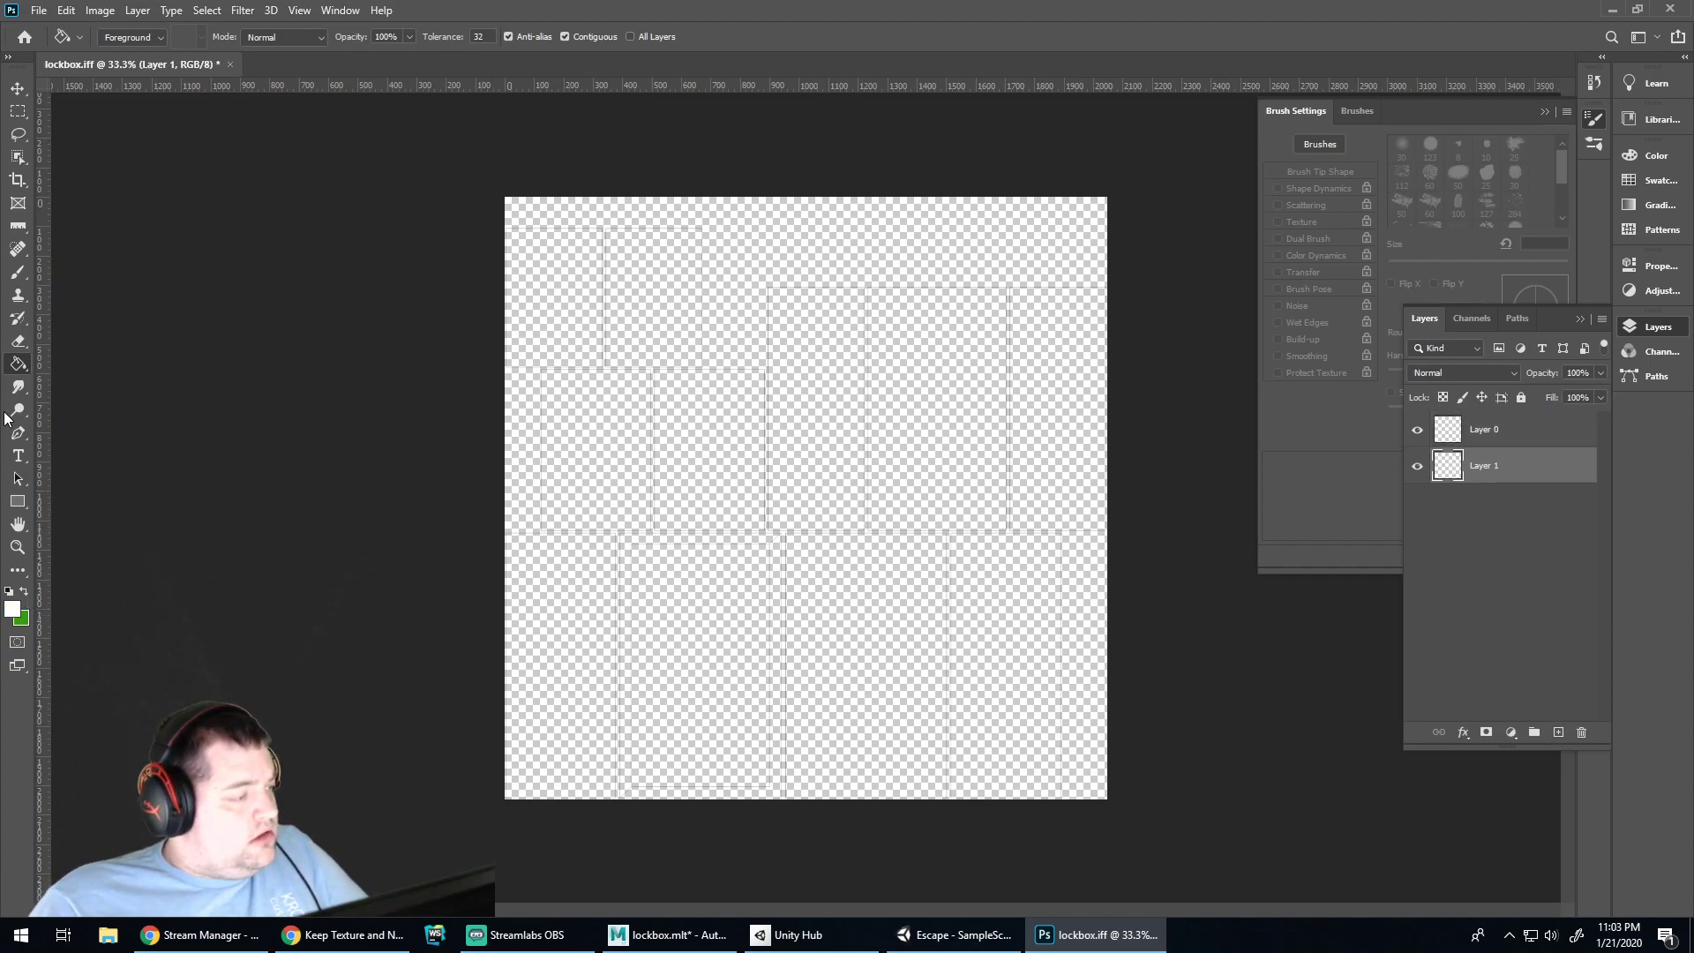
pyautogui.click(763, 459)
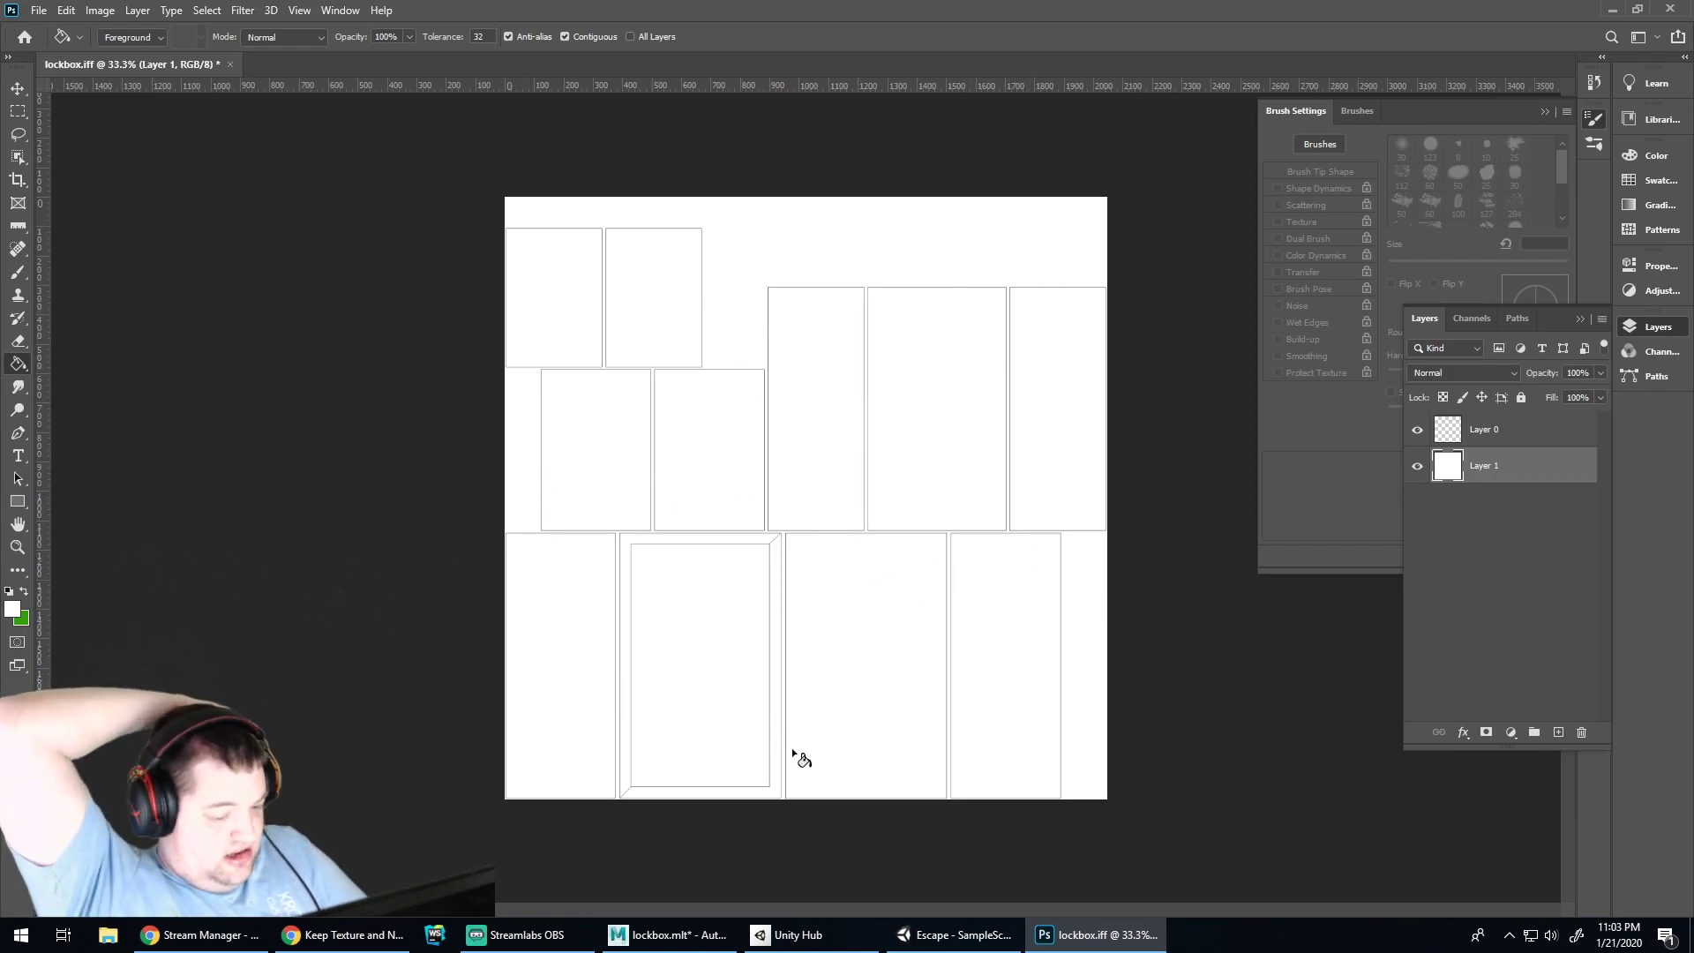
pyautogui.click(953, 935)
pyautogui.click(668, 935)
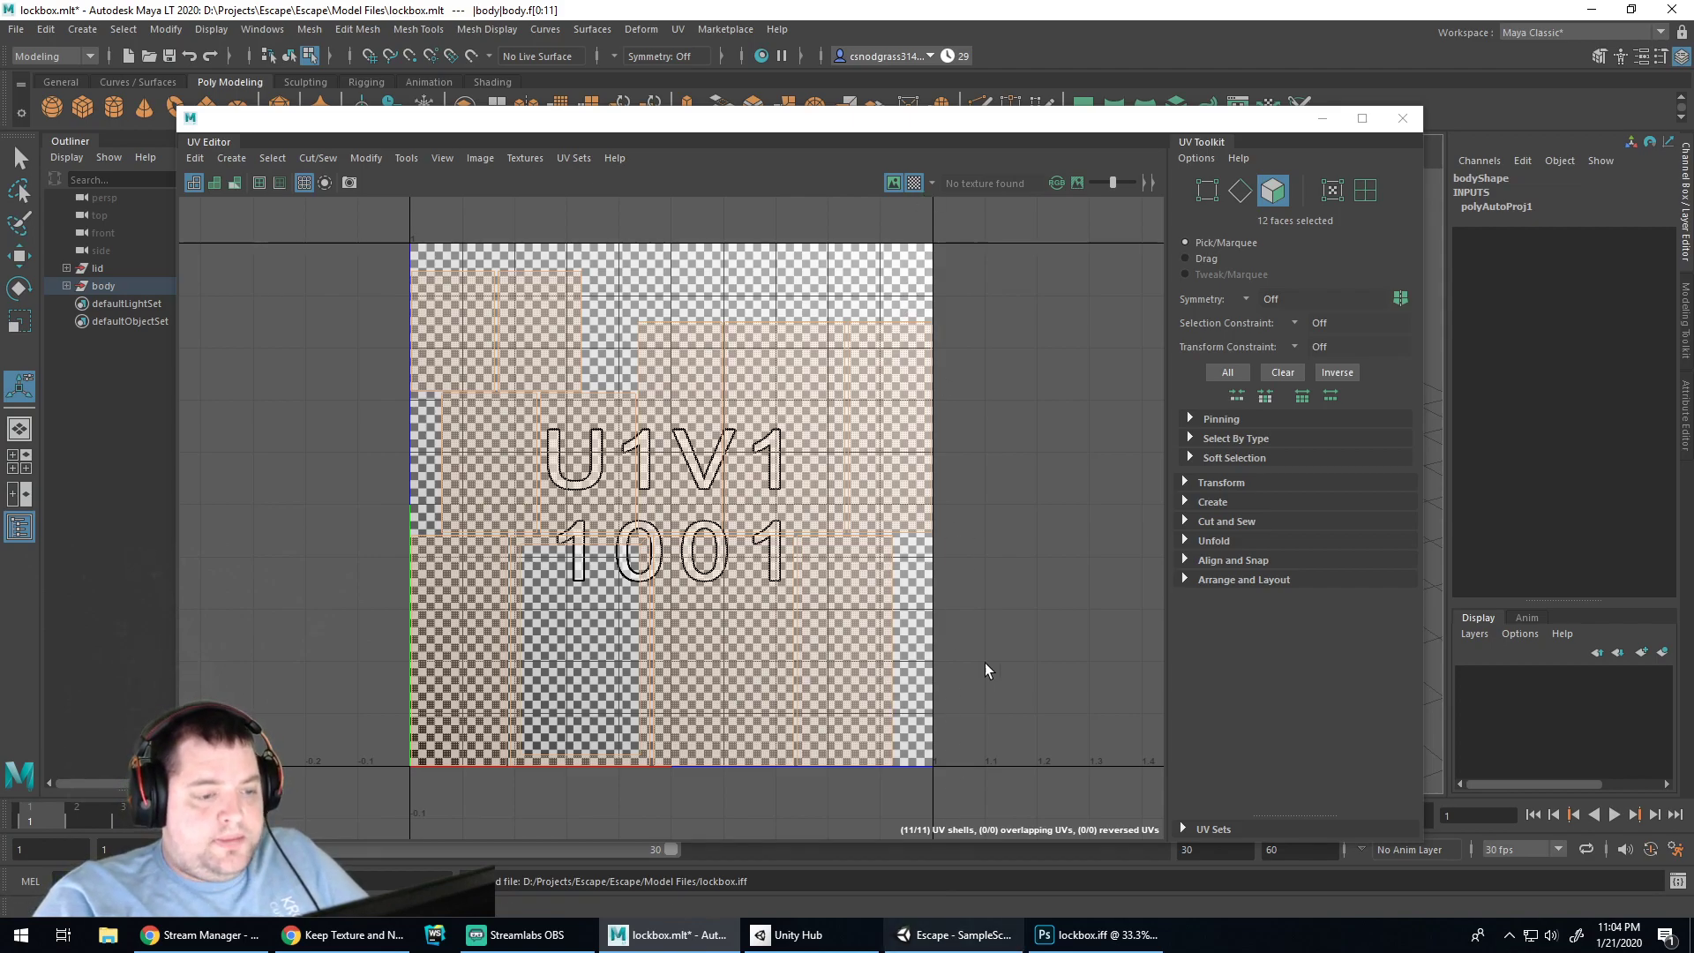
# Clear the face selection and check the UV Snapshot options, closing them unchanged
pyautogui.click(1011, 537)
pyautogui.moveTo(878, 128); pyautogui.dragTo(936, 113)
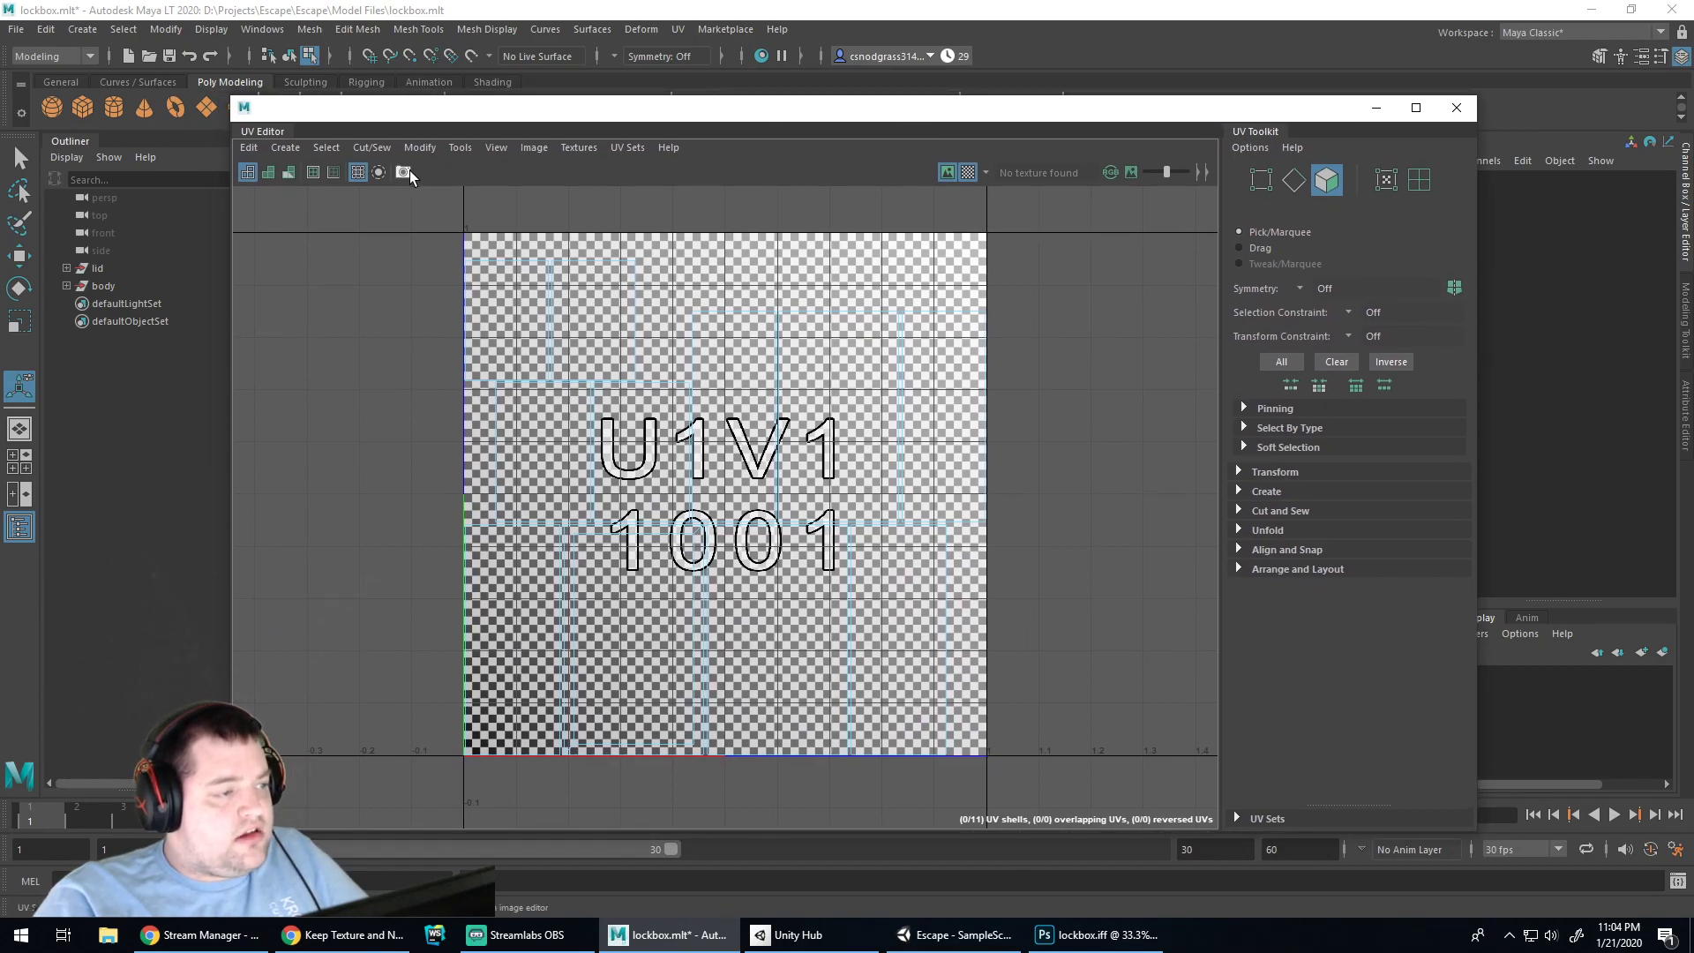
pyautogui.click(405, 172)
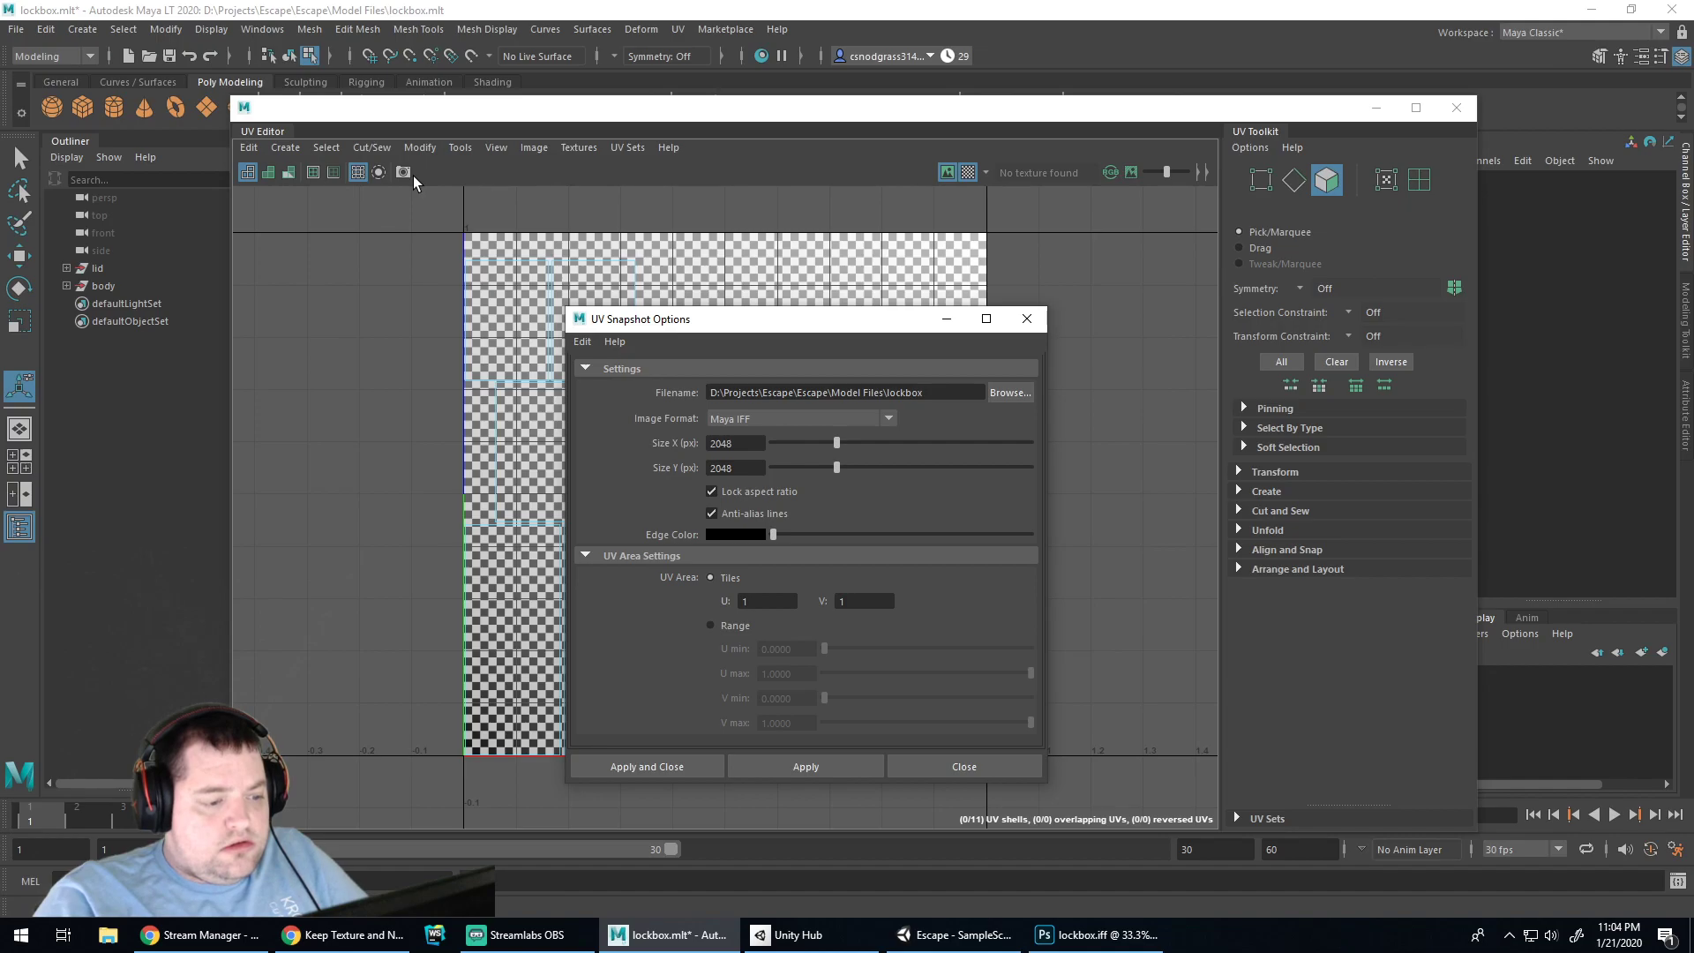
pyautogui.click(421, 179)
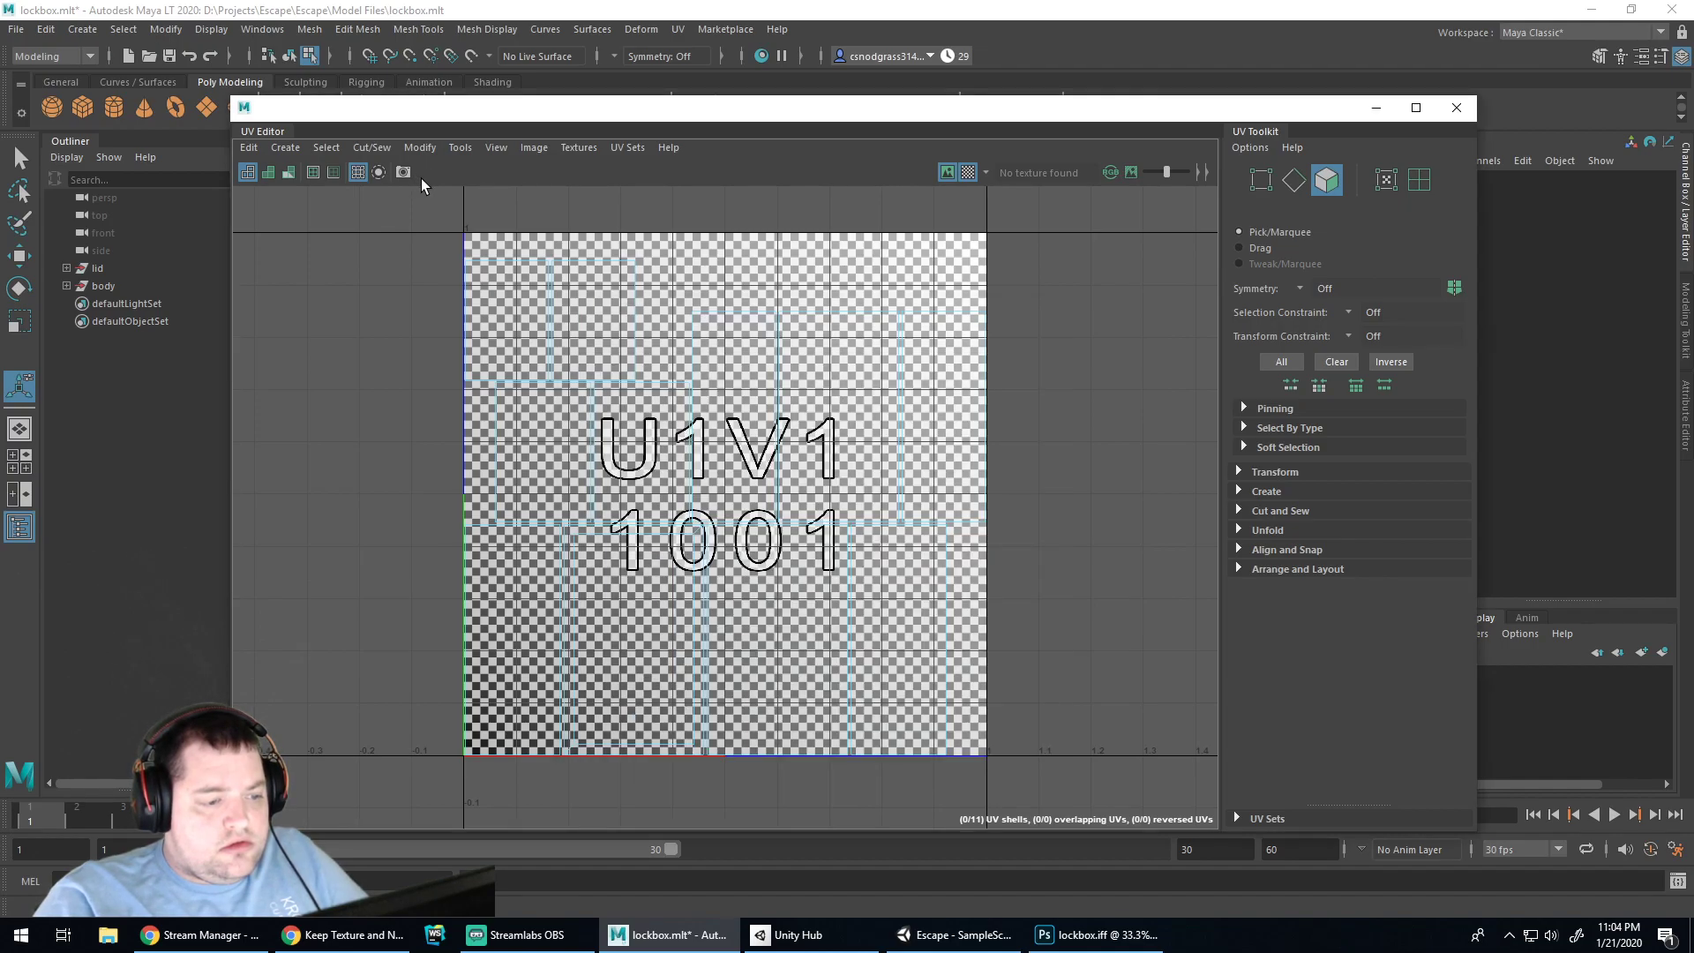
pyautogui.click(403, 173)
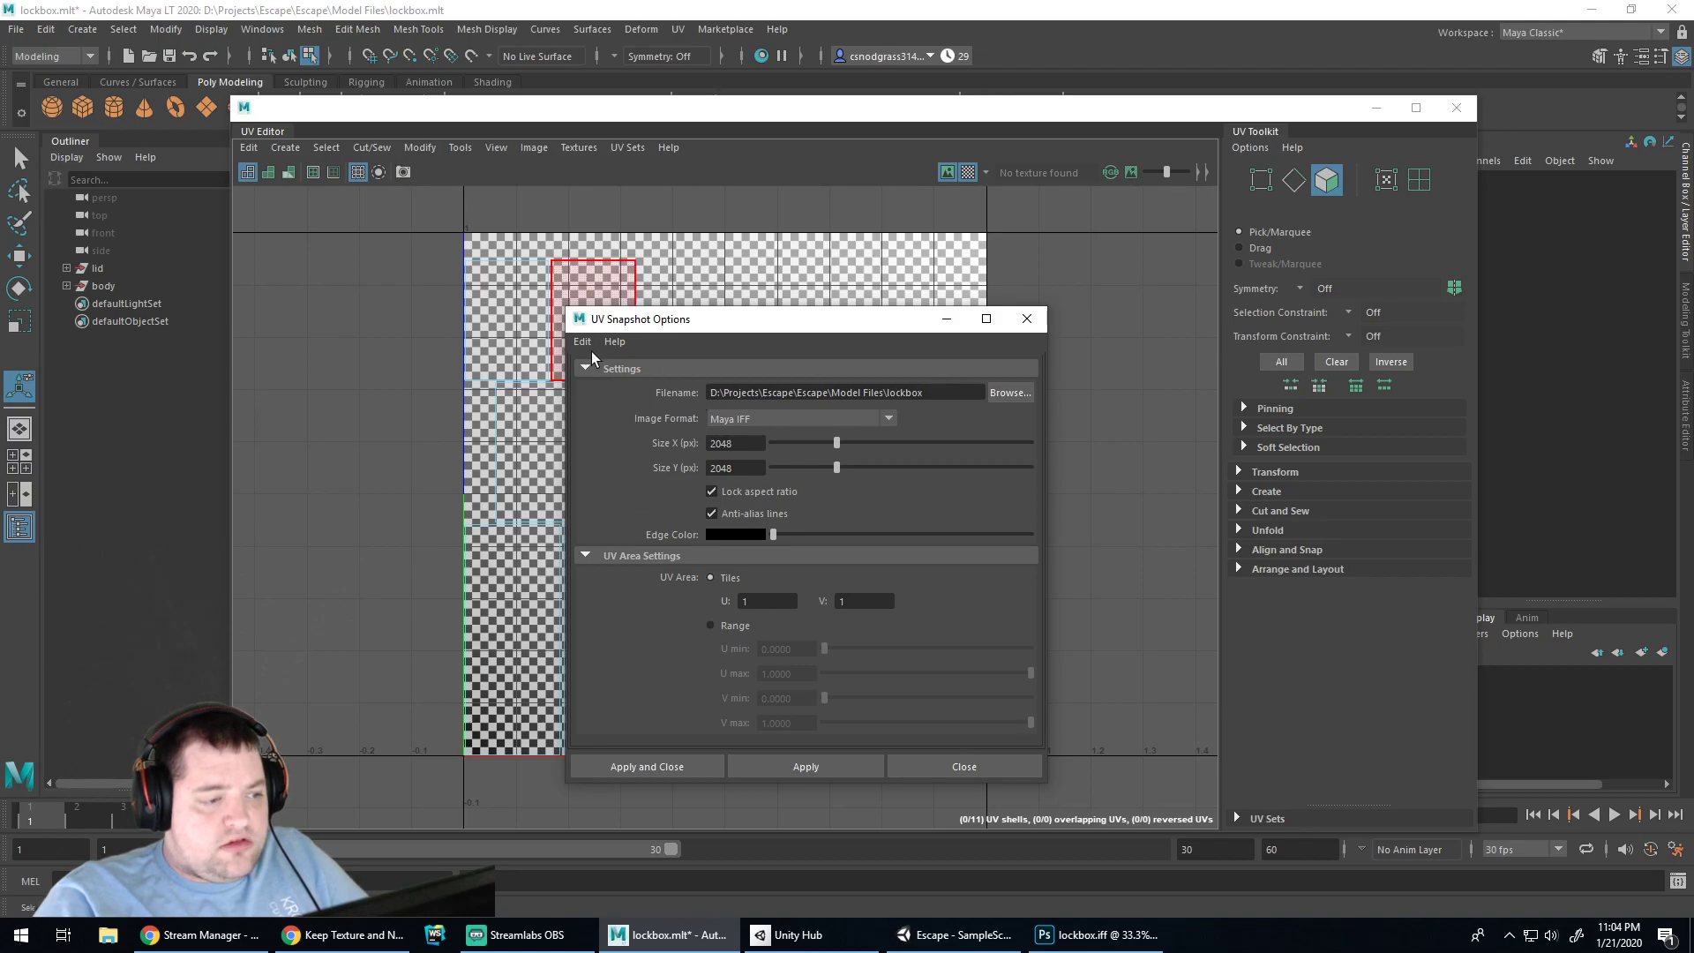
pyautogui.click(1026, 318)
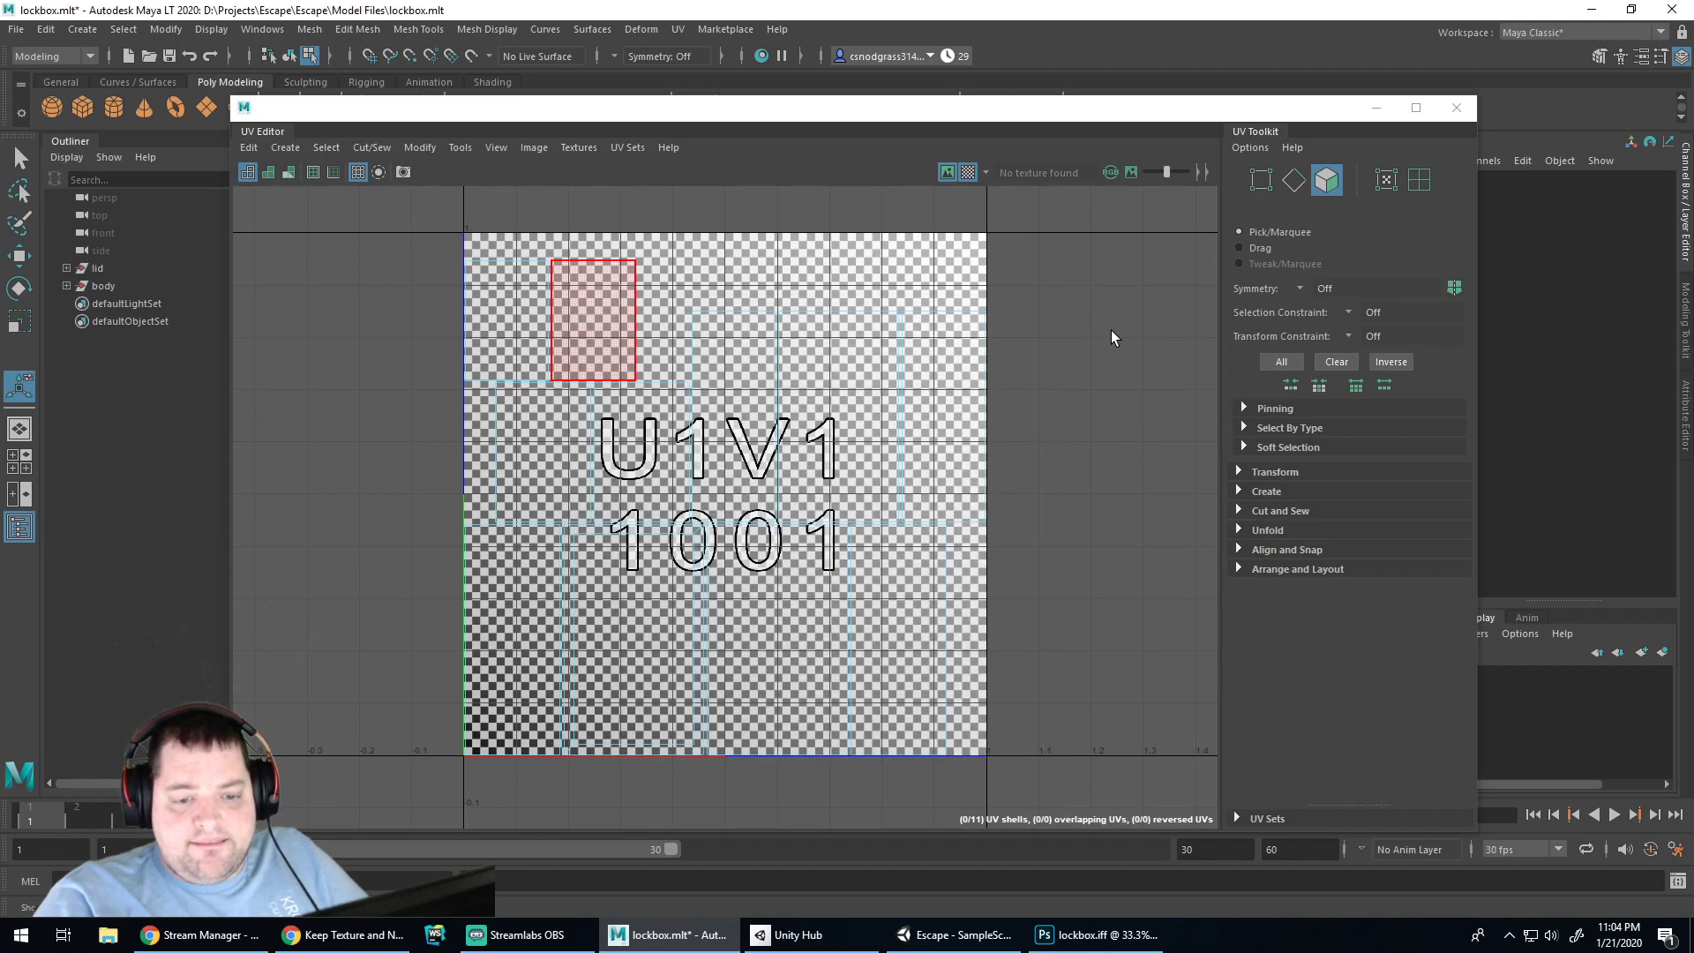
# Drag the UV Editor lower and select a couple of the body's UV shells
pyautogui.moveTo(1002, 121); pyautogui.dragTo(955, 359)
pyautogui.click(732, 798)
pyautogui.click(668, 686)
# Dock the UV Editor to the right of the persp panel and widen the 3D view
pyautogui.moveTo(856, 338); pyautogui.dragTo(859, 271)
pyautogui.moveTo(262, 302); pyautogui.dragTo(1686, 556)
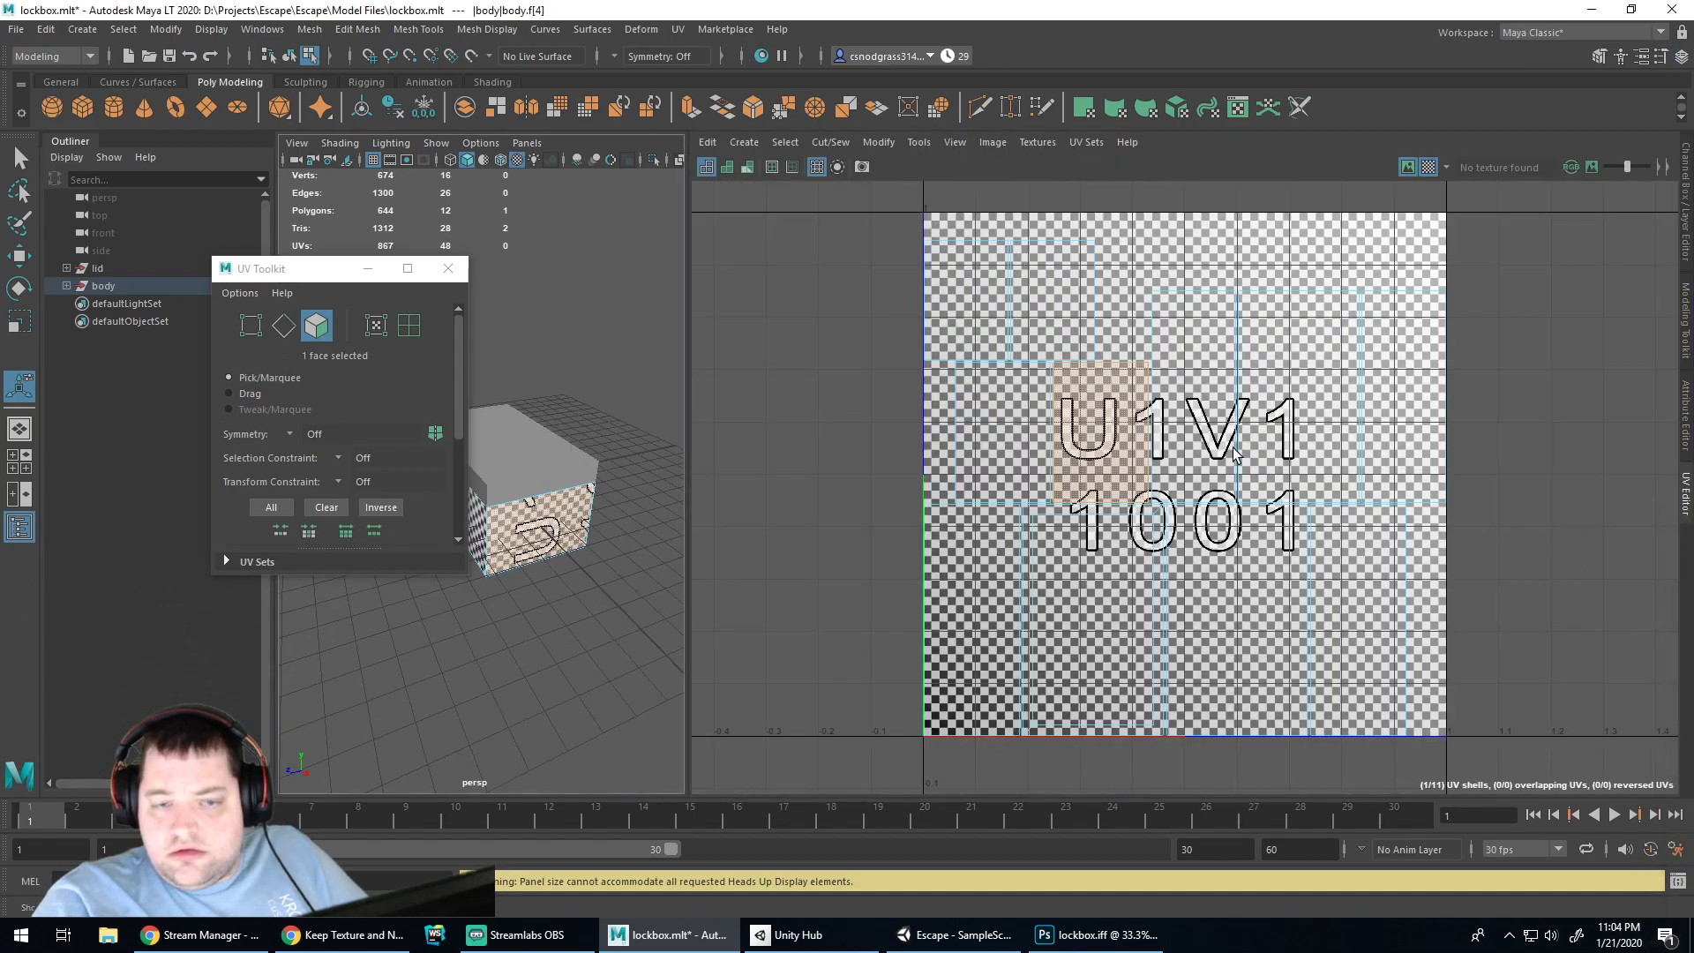
pyautogui.moveTo(691, 289); pyautogui.dragTo(1070, 300)
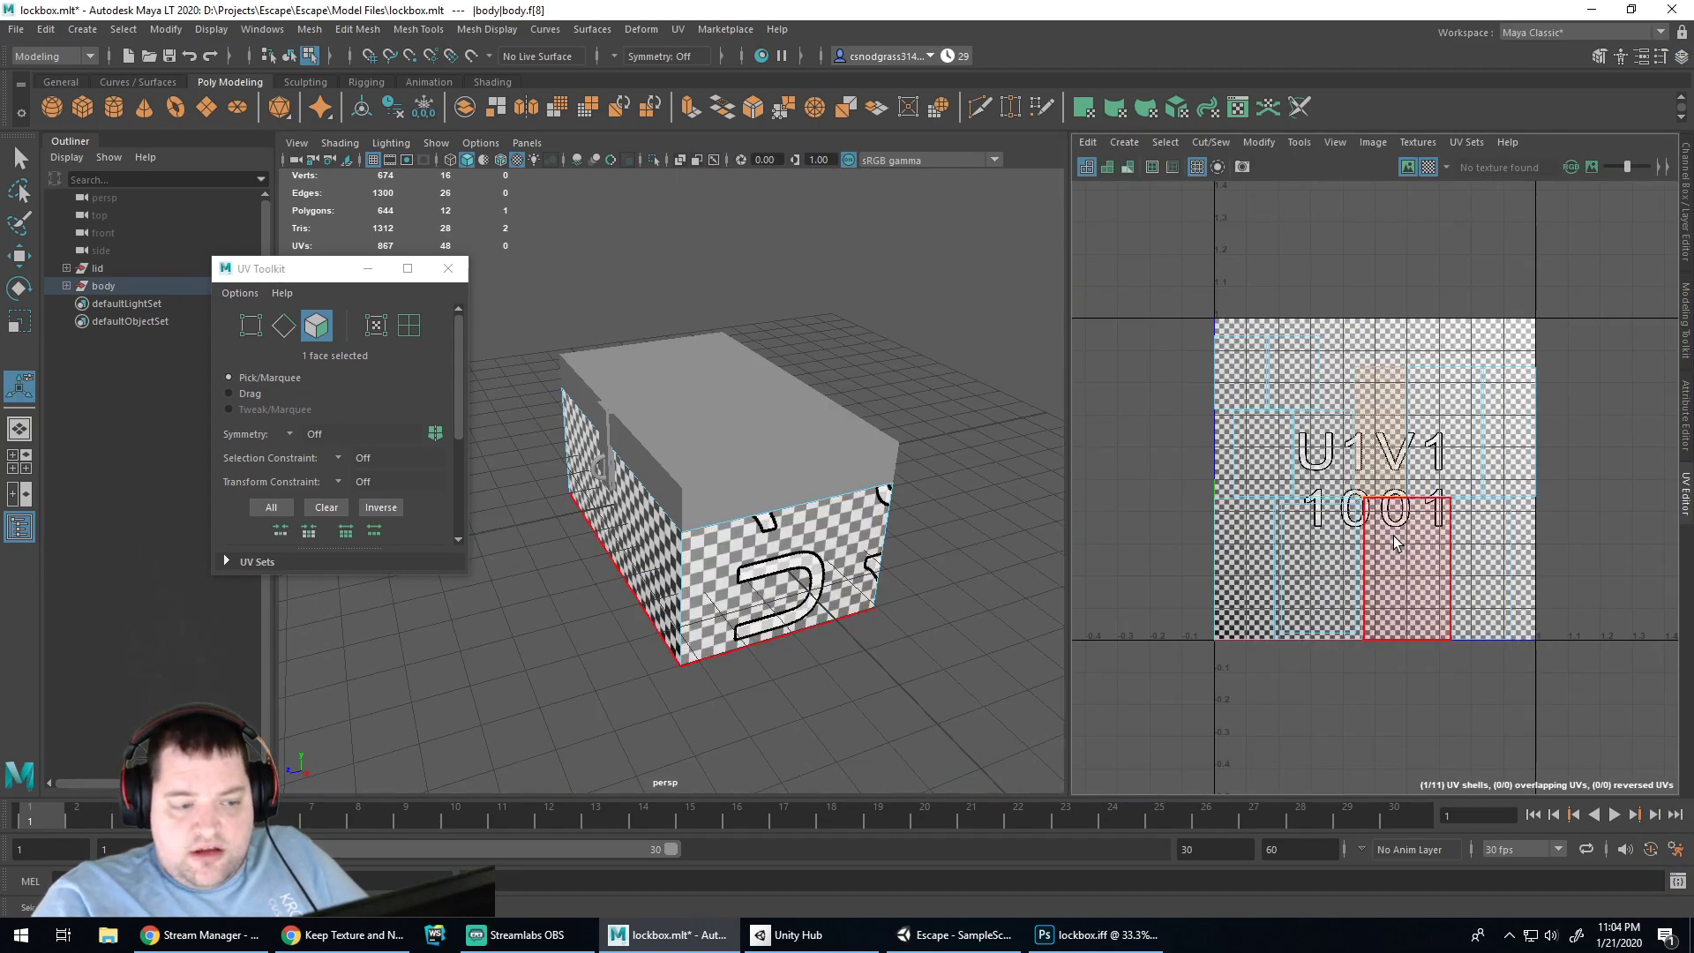
# Select the lockbox's left, front and bottom faces while orbiting to see each UV shell
pyautogui.click(993, 574)
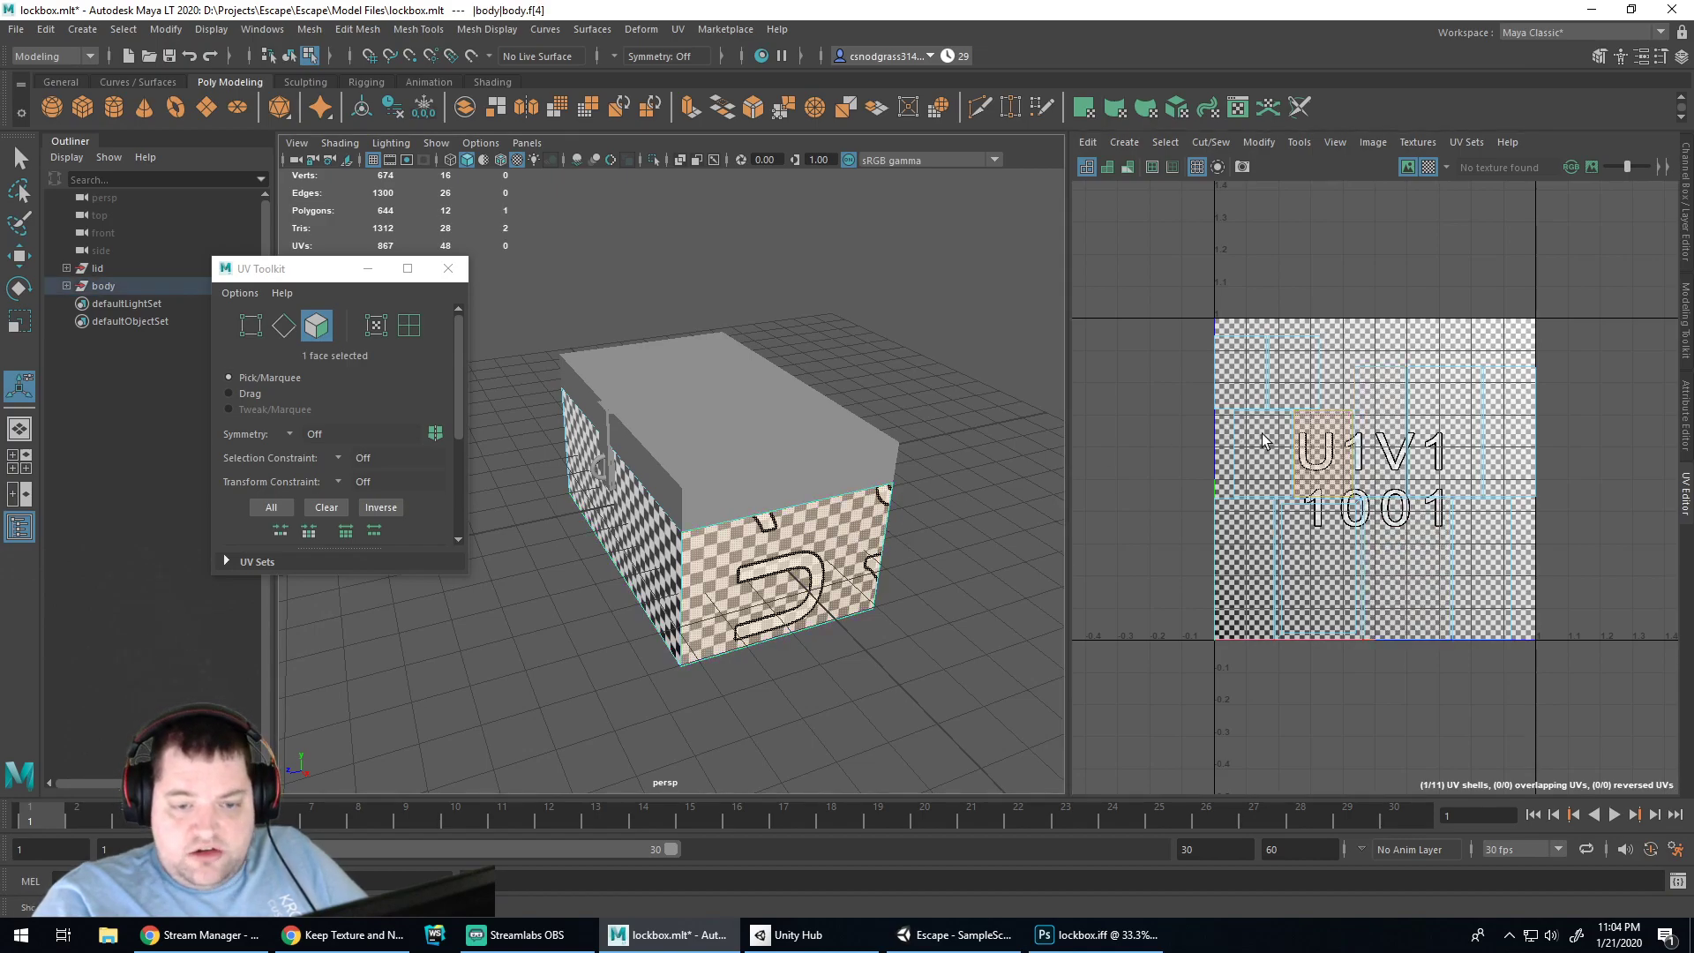
pyautogui.click(647, 524)
pyautogui.keyDown('alt'); pyautogui.moveTo(961, 532); pyautogui.dragTo(743, 519); pyautogui.keyUp('alt')
pyautogui.press('super')
pyautogui.click(934, 513)
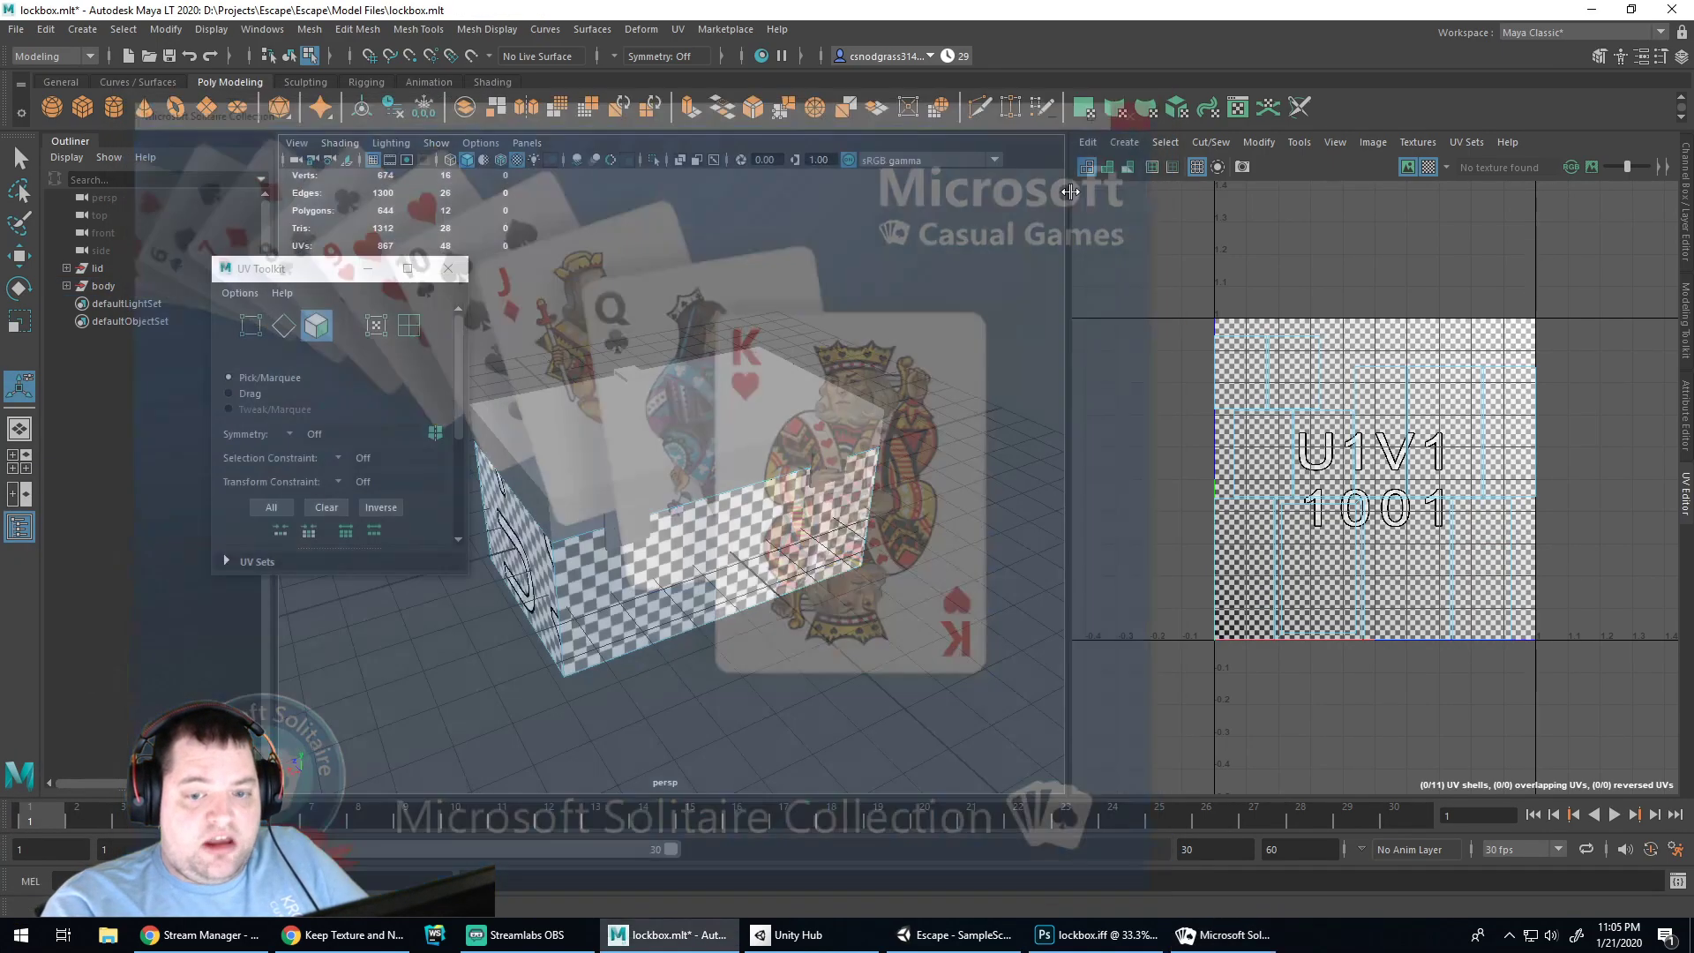
pyautogui.keyDown('alt'); pyautogui.moveTo(925, 604); pyautogui.dragTo(706, 598); pyautogui.keyUp('alt')
pyautogui.click(673, 597)
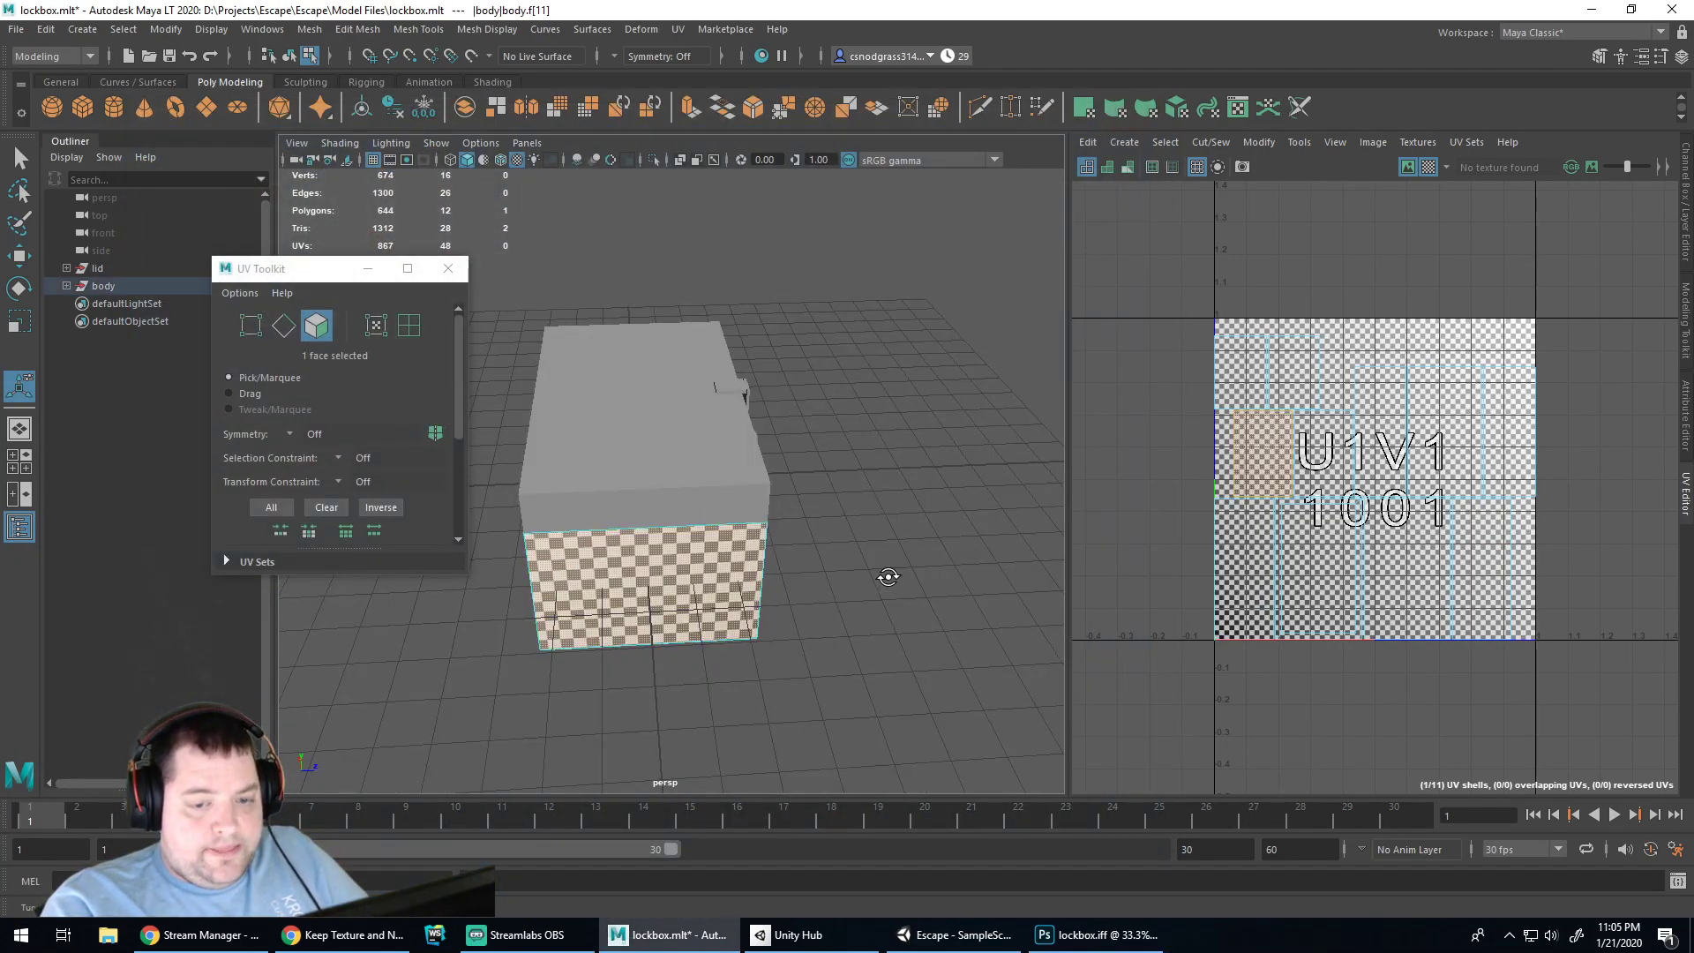
pyautogui.keyDown('alt'); pyautogui.moveTo(889, 577); pyautogui.dragTo(759, 569); pyautogui.keyUp('alt')
pyautogui.click(750, 565)
pyautogui.keyDown('alt'); pyautogui.moveTo(783, 636); pyautogui.dragTo(739, 505); pyautogui.keyUp('alt')
pyautogui.click(744, 520)
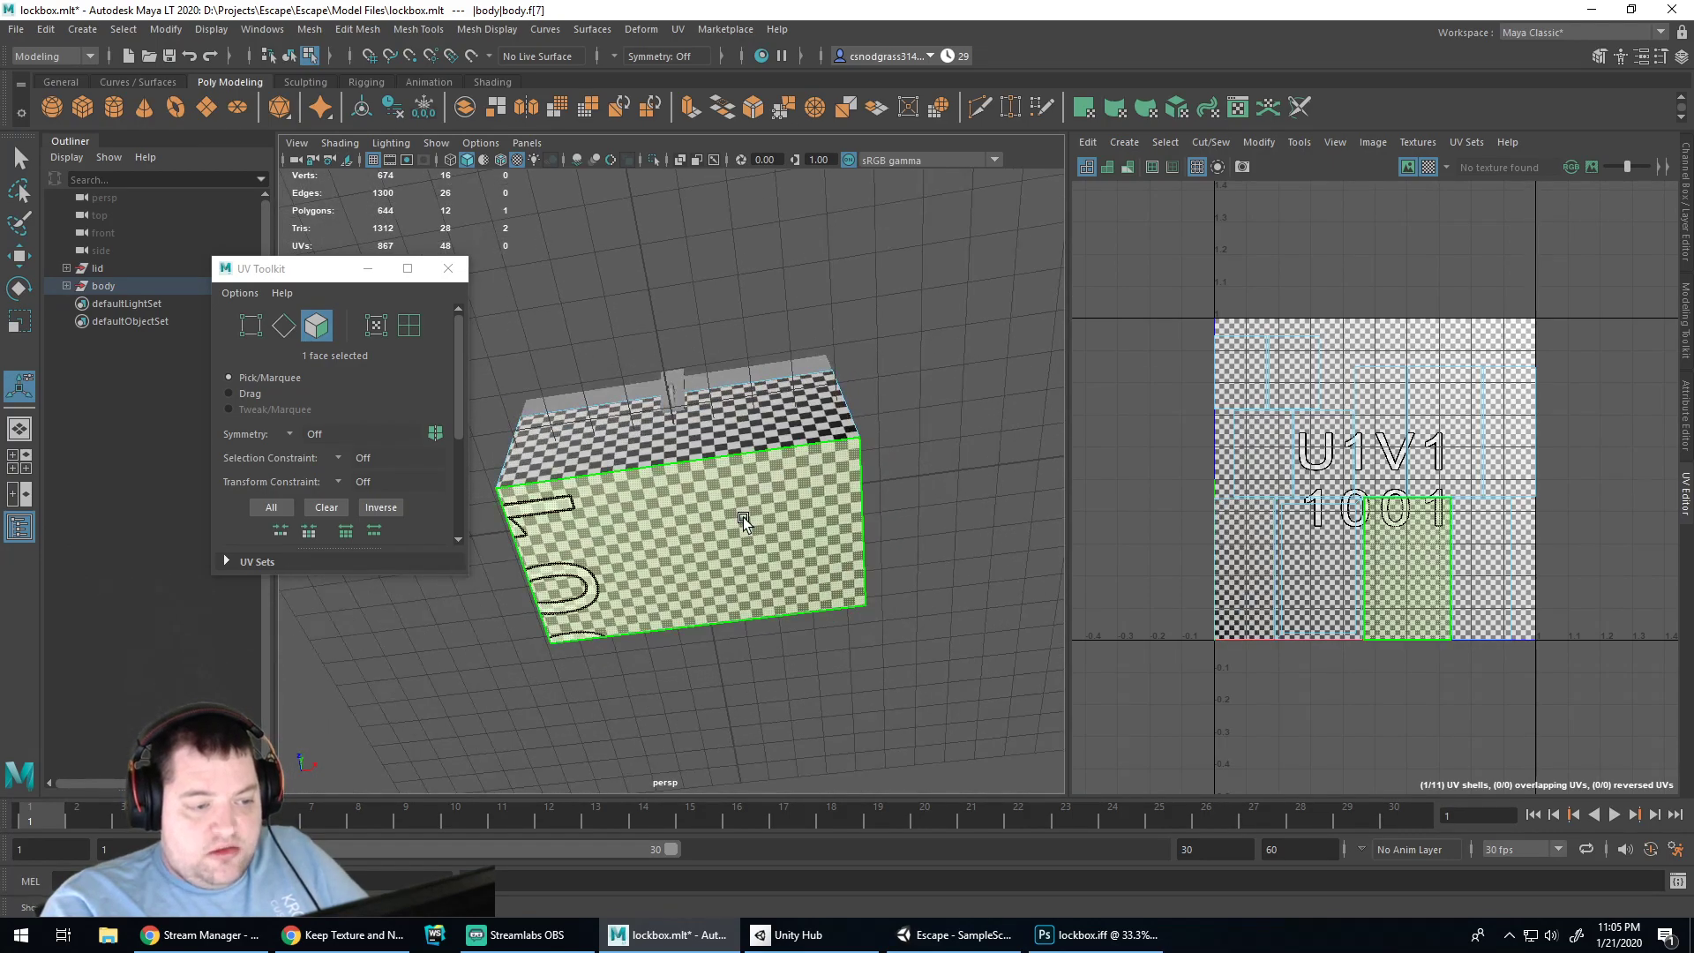
pyautogui.keyDown('alt'); pyautogui.moveTo(995, 485); pyautogui.dragTo(657, 333); pyautogui.keyUp('alt')
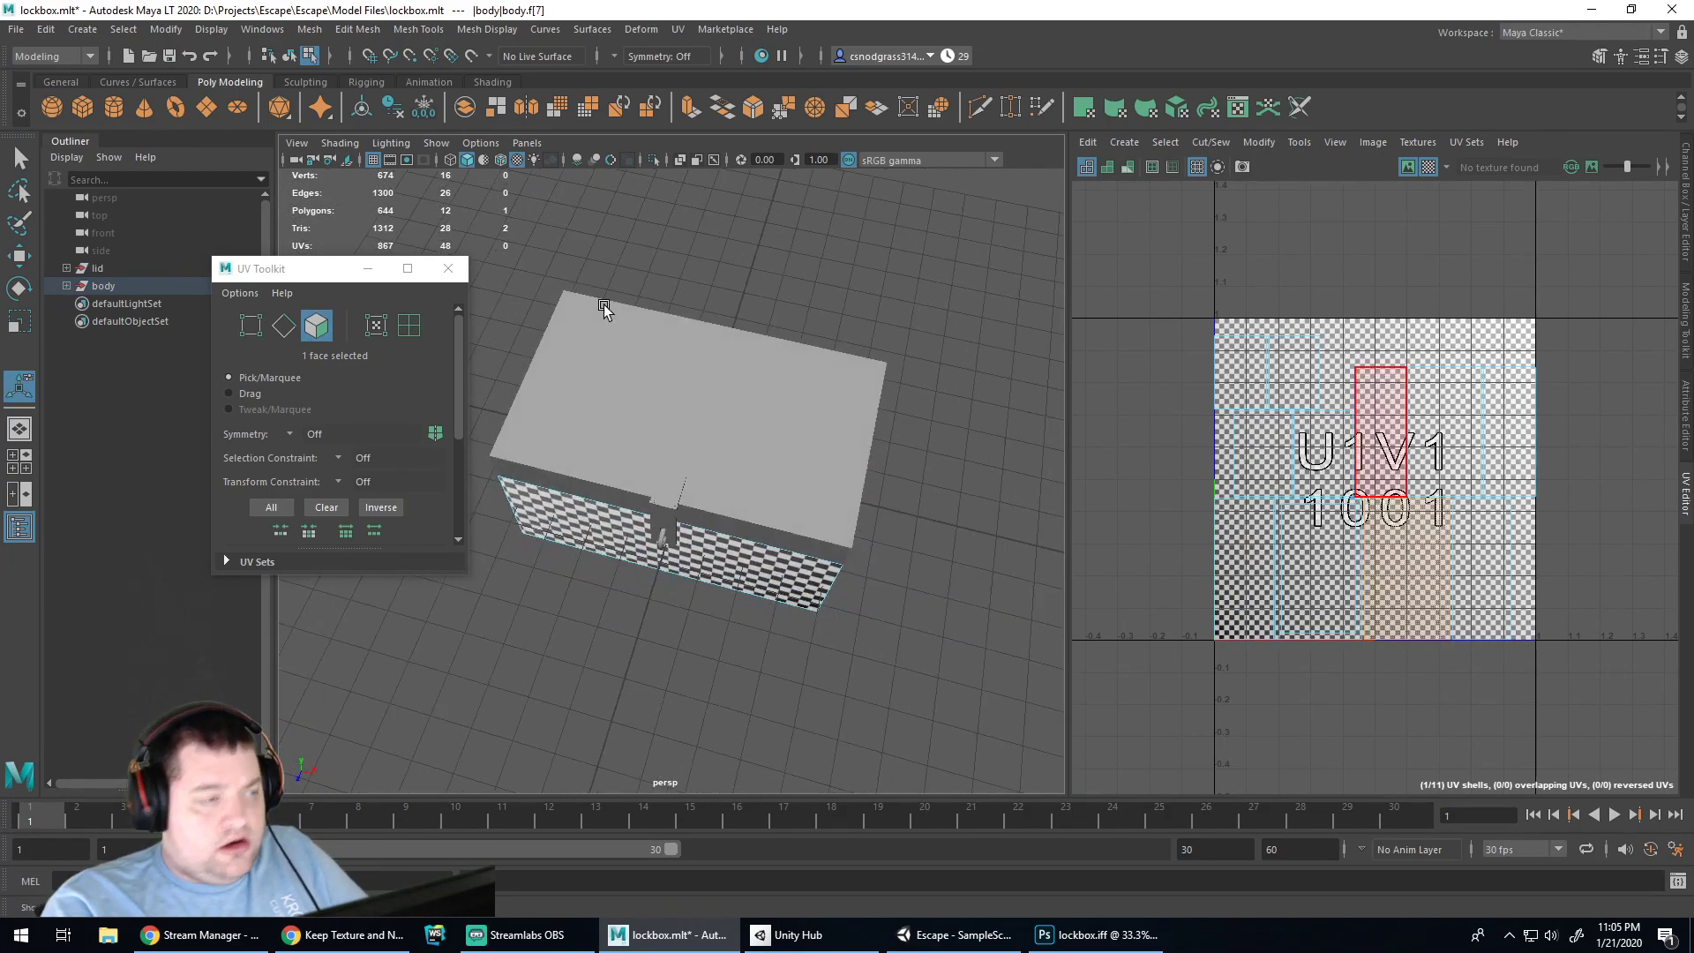
# Turn on X-Ray and select the inner back, L-shaped rim and front faces
pyautogui.click(450, 161)
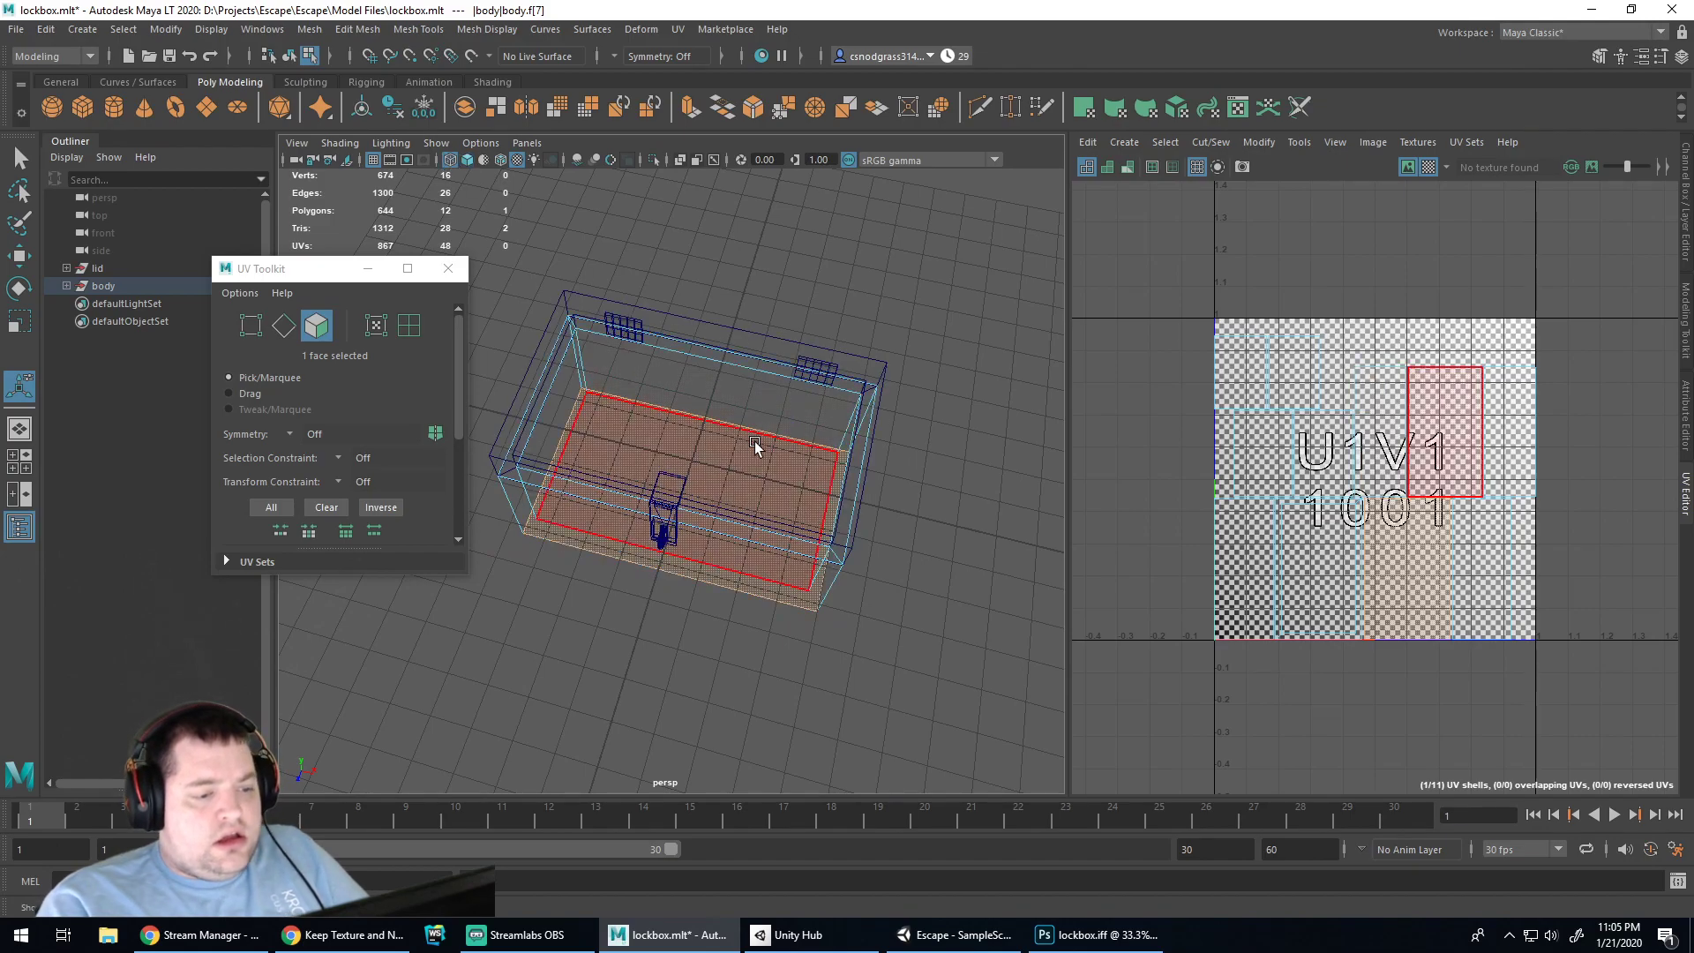
pyautogui.click(771, 415)
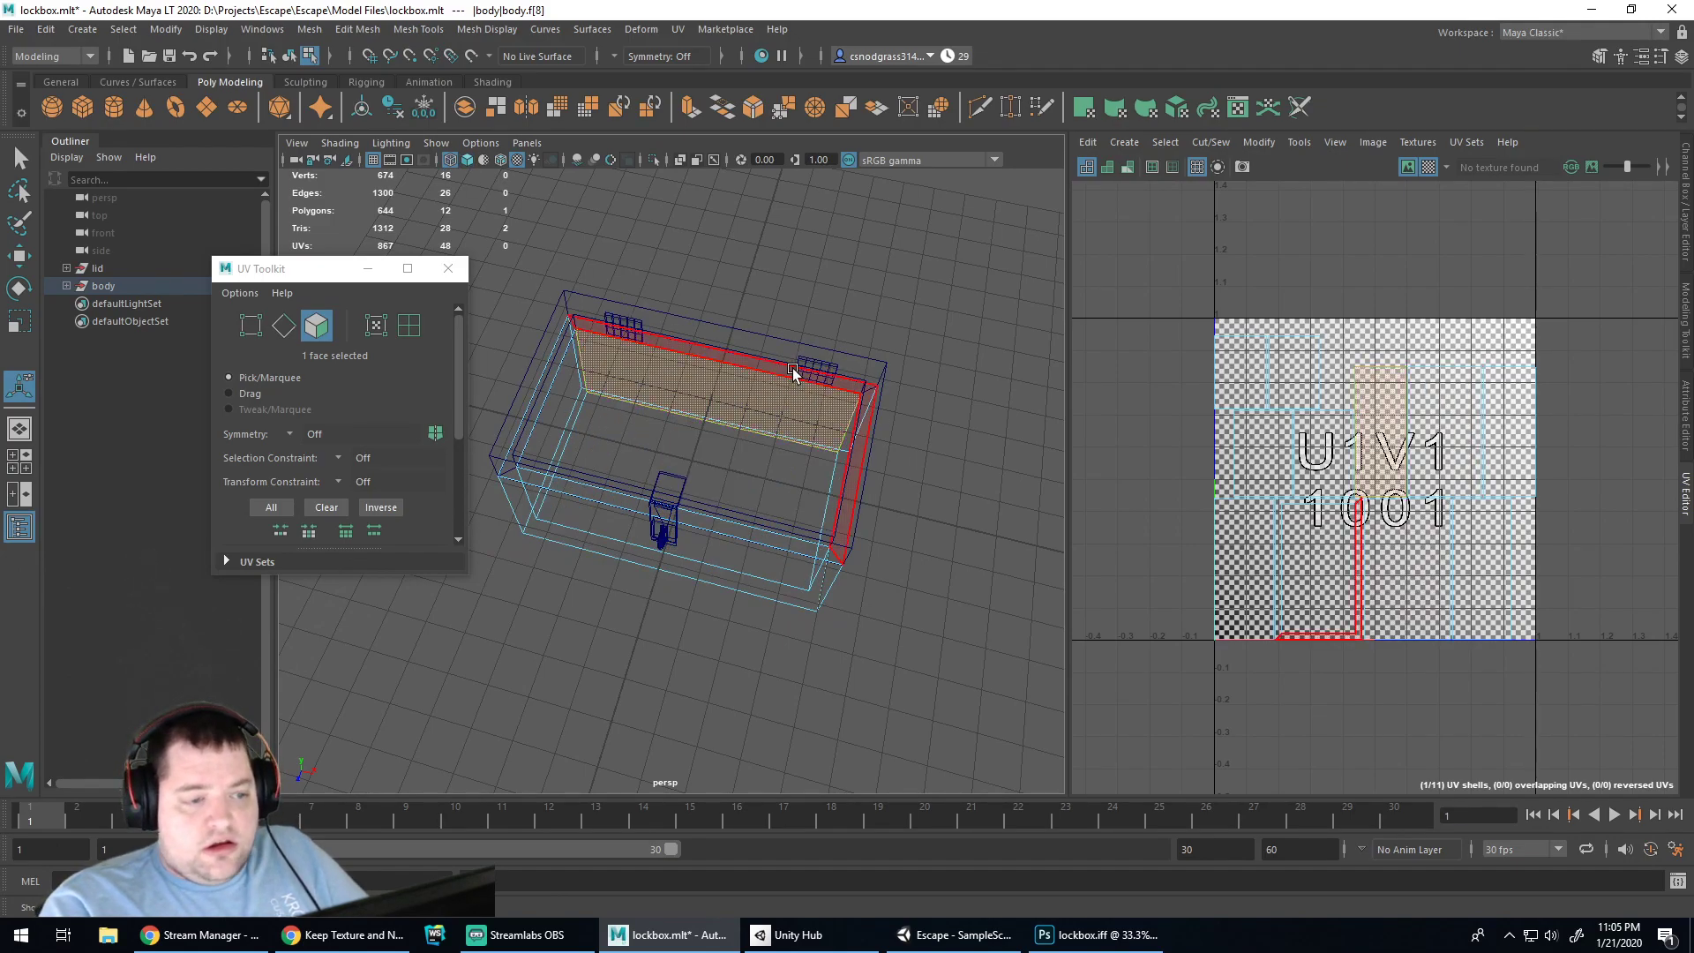
pyautogui.click(556, 348)
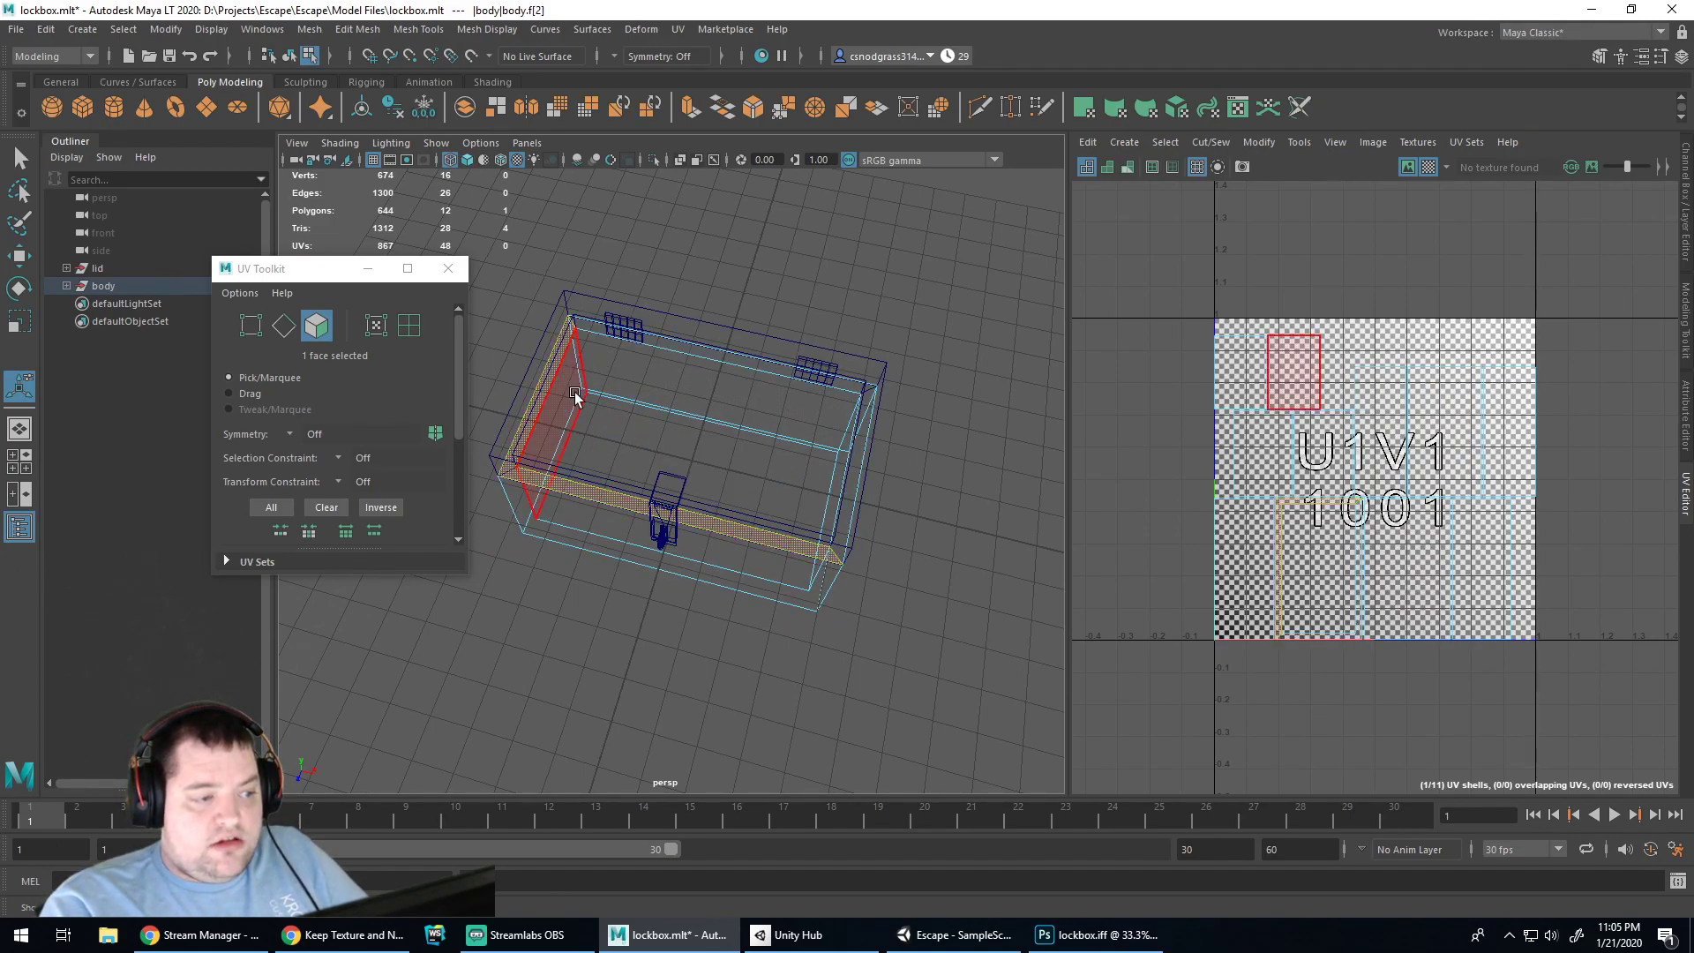
pyautogui.keyDown('alt'); pyautogui.moveTo(627, 653); pyautogui.dragTo(644, 621); pyautogui.keyUp('alt')
pyautogui.click(783, 548)
pyautogui.keyDown('alt'); pyautogui.moveTo(941, 601); pyautogui.dragTo(739, 575); pyautogui.keyUp('alt')
pyautogui.click(740, 575)
# Select several body faces and the side face in turn, then switch to Chrome
pyautogui.moveTo(879, 615); pyautogui.dragTo(729, 578)
pyautogui.click(864, 615)
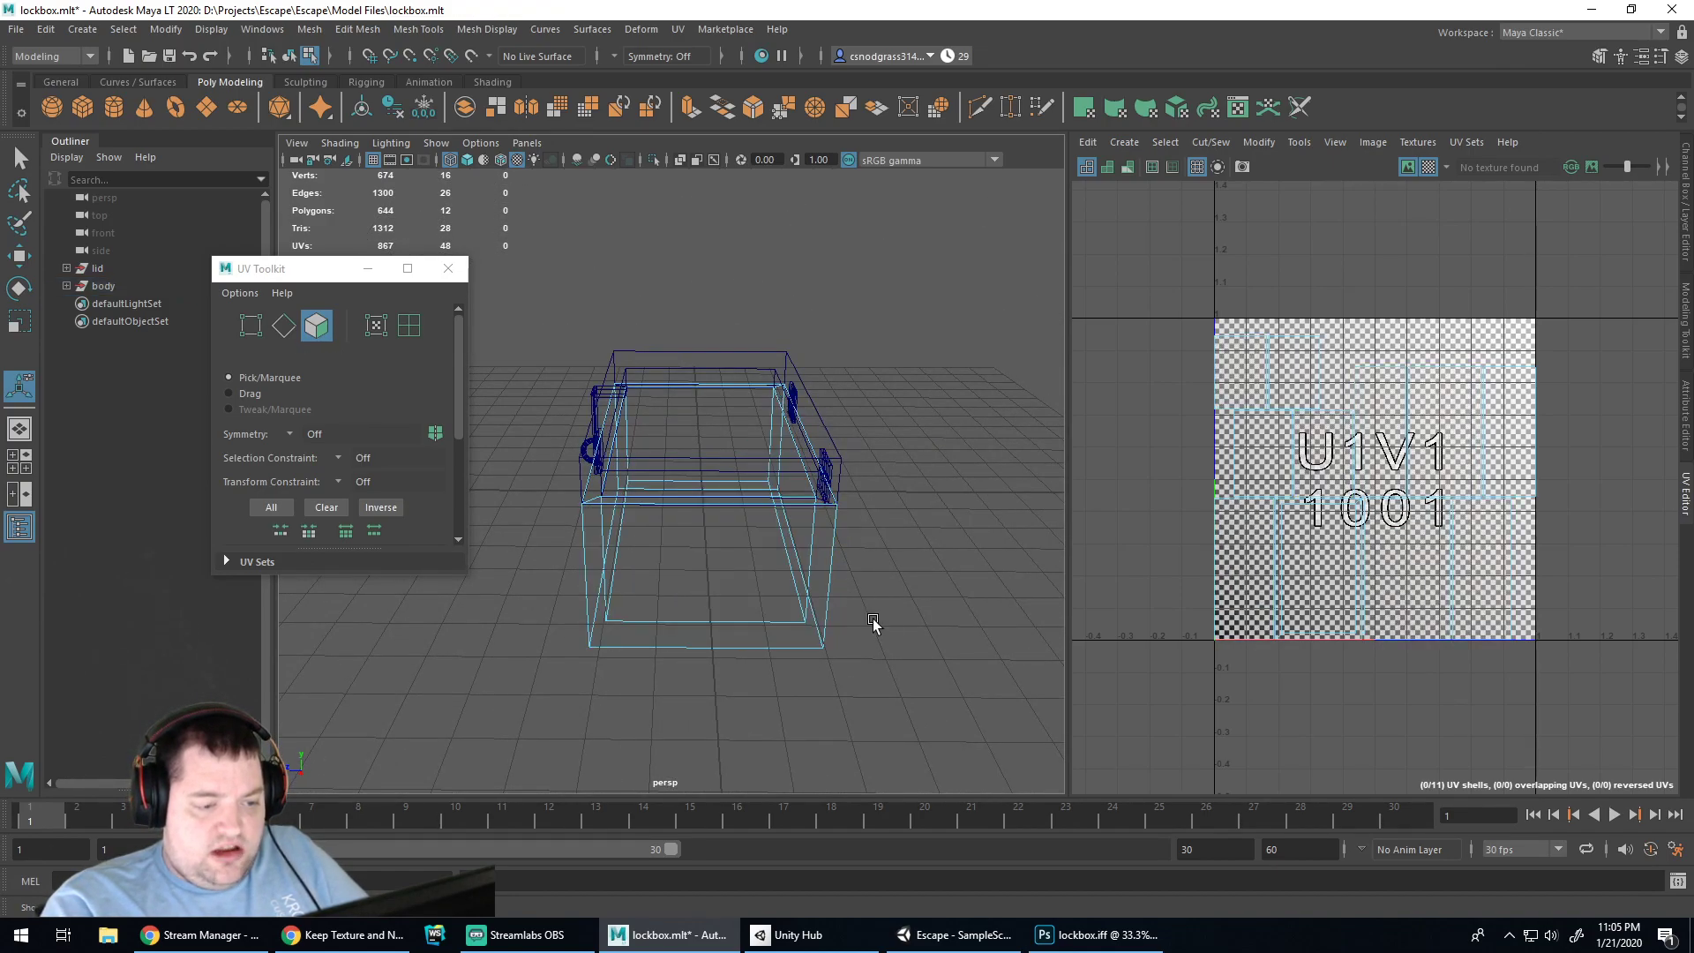
pyautogui.moveTo(815, 618); pyautogui.dragTo(805, 614)
pyautogui.click(891, 626)
pyautogui.keyDown('alt'); pyautogui.moveTo(944, 629); pyautogui.dragTo(814, 590); pyautogui.keyUp('alt')
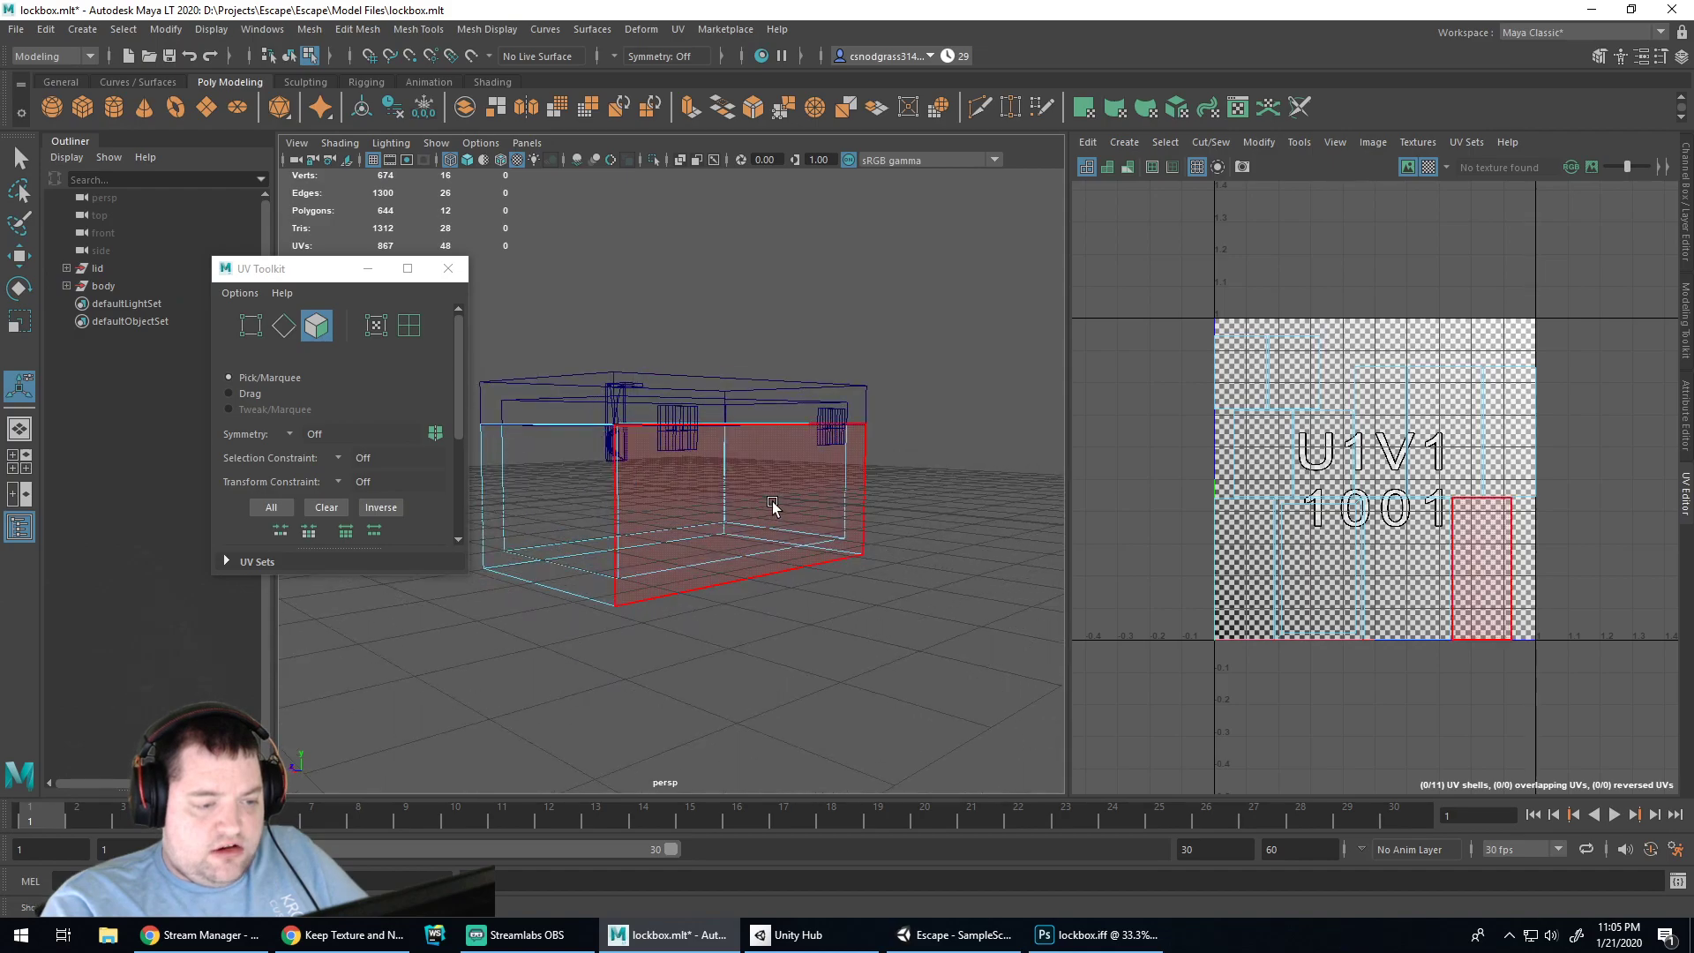
pyautogui.click(774, 504)
pyautogui.keyDown('alt'); pyautogui.moveTo(929, 566); pyautogui.dragTo(717, 579); pyautogui.keyUp('alt')
pyautogui.click(834, 606)
pyautogui.click(750, 563)
pyautogui.click(854, 632)
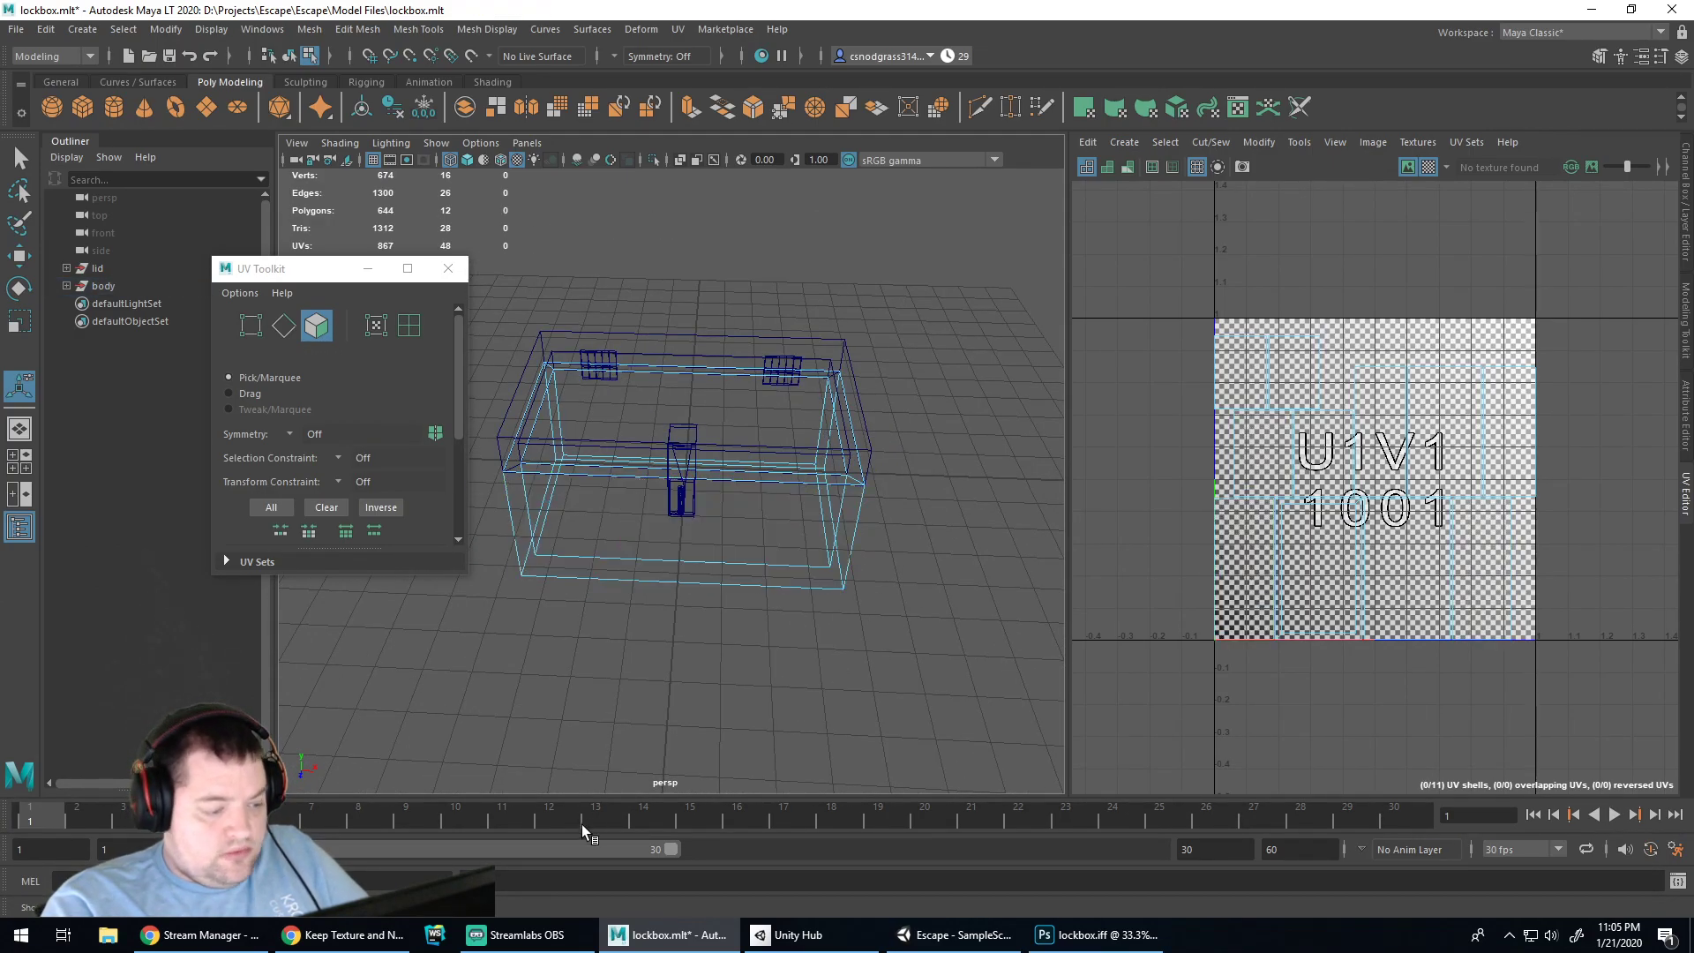
pyautogui.click(346, 934)
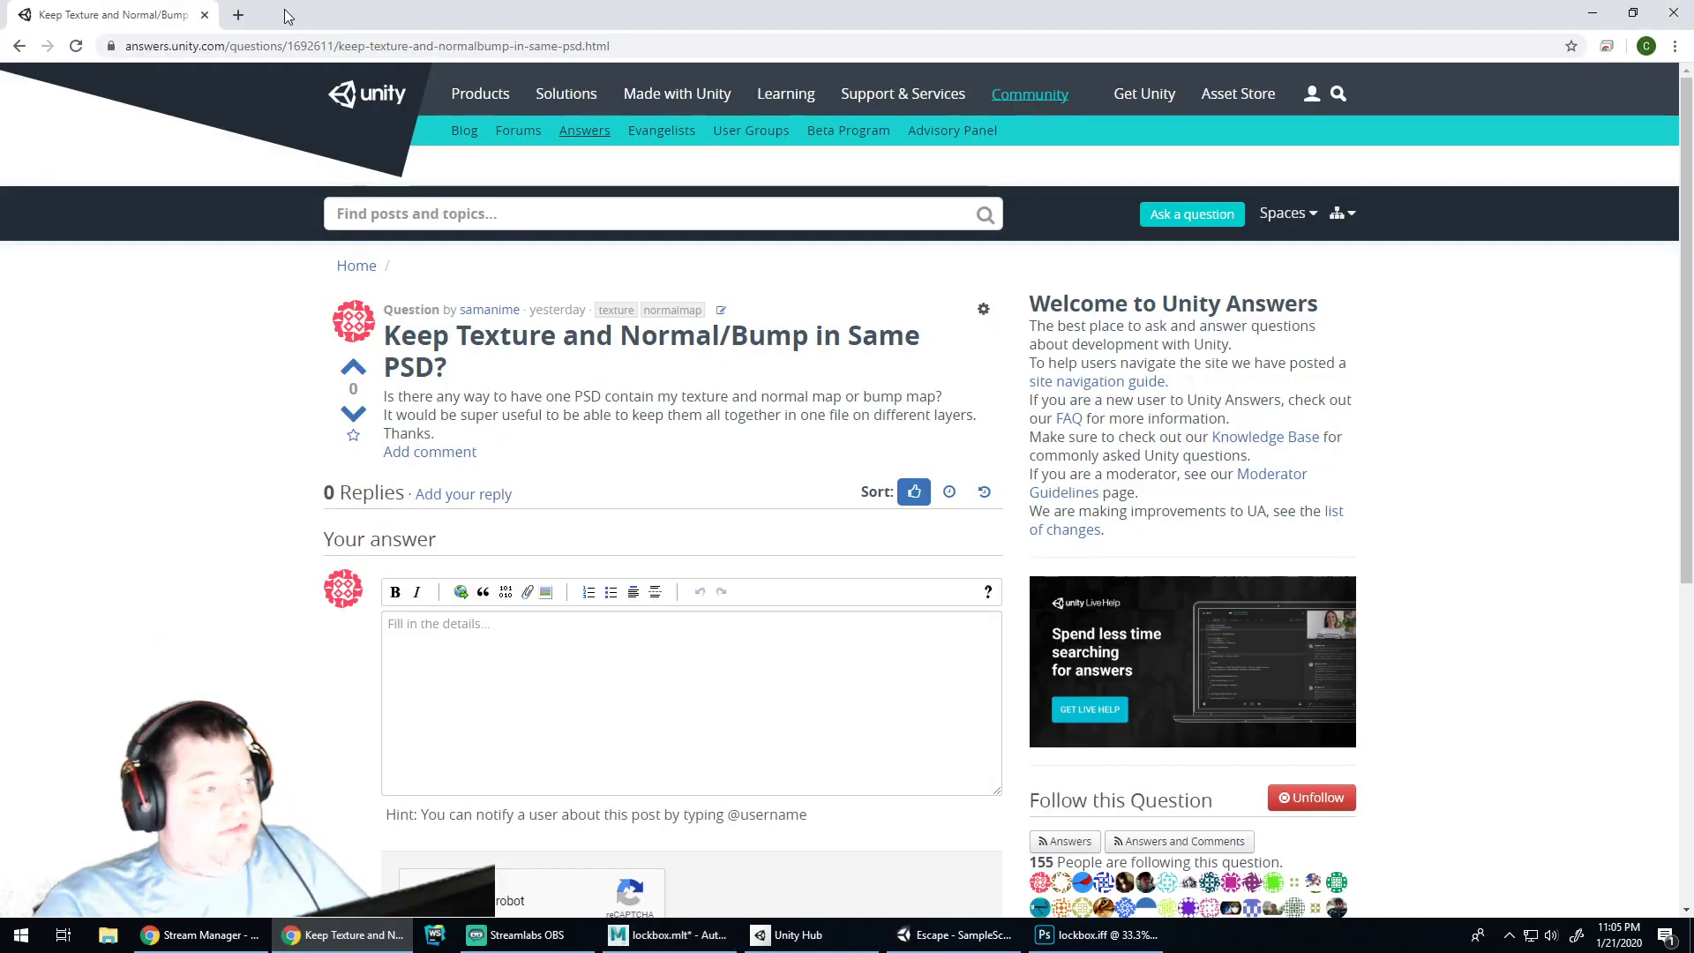
# Search Google for 'open source stained wood image' and skim the results
pyautogui.click(285, 48)
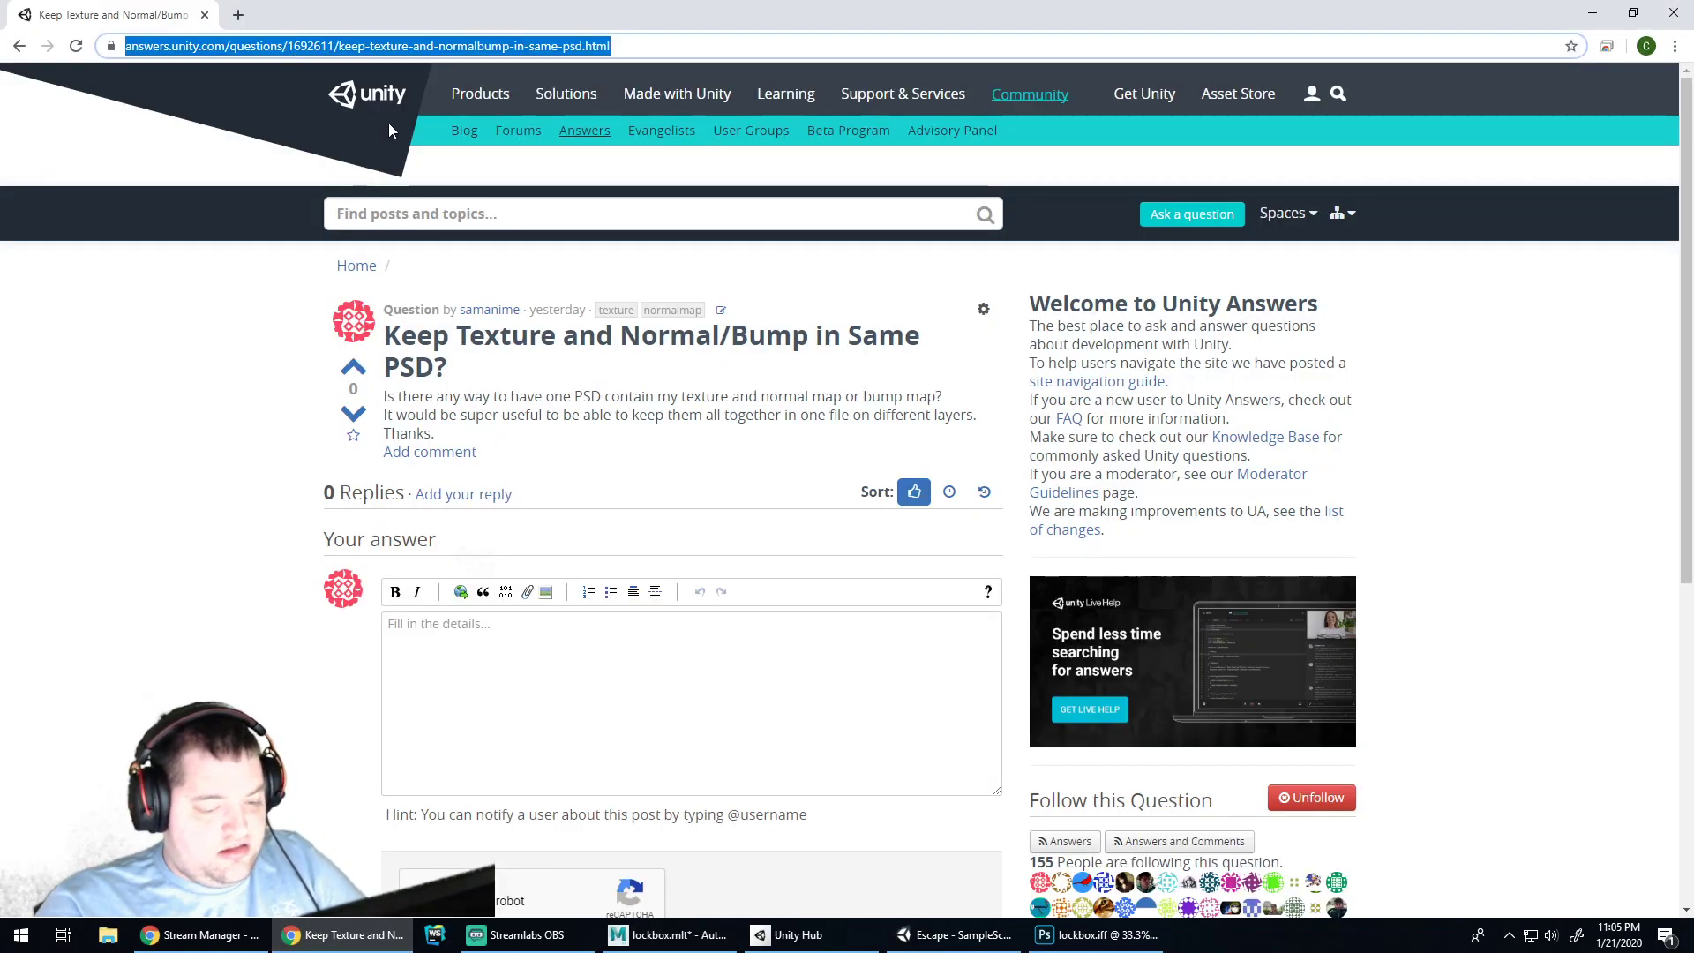
pyautogui.press('BackSpace')
pyautogui.write('o')
pyautogui.press('BackSpace')
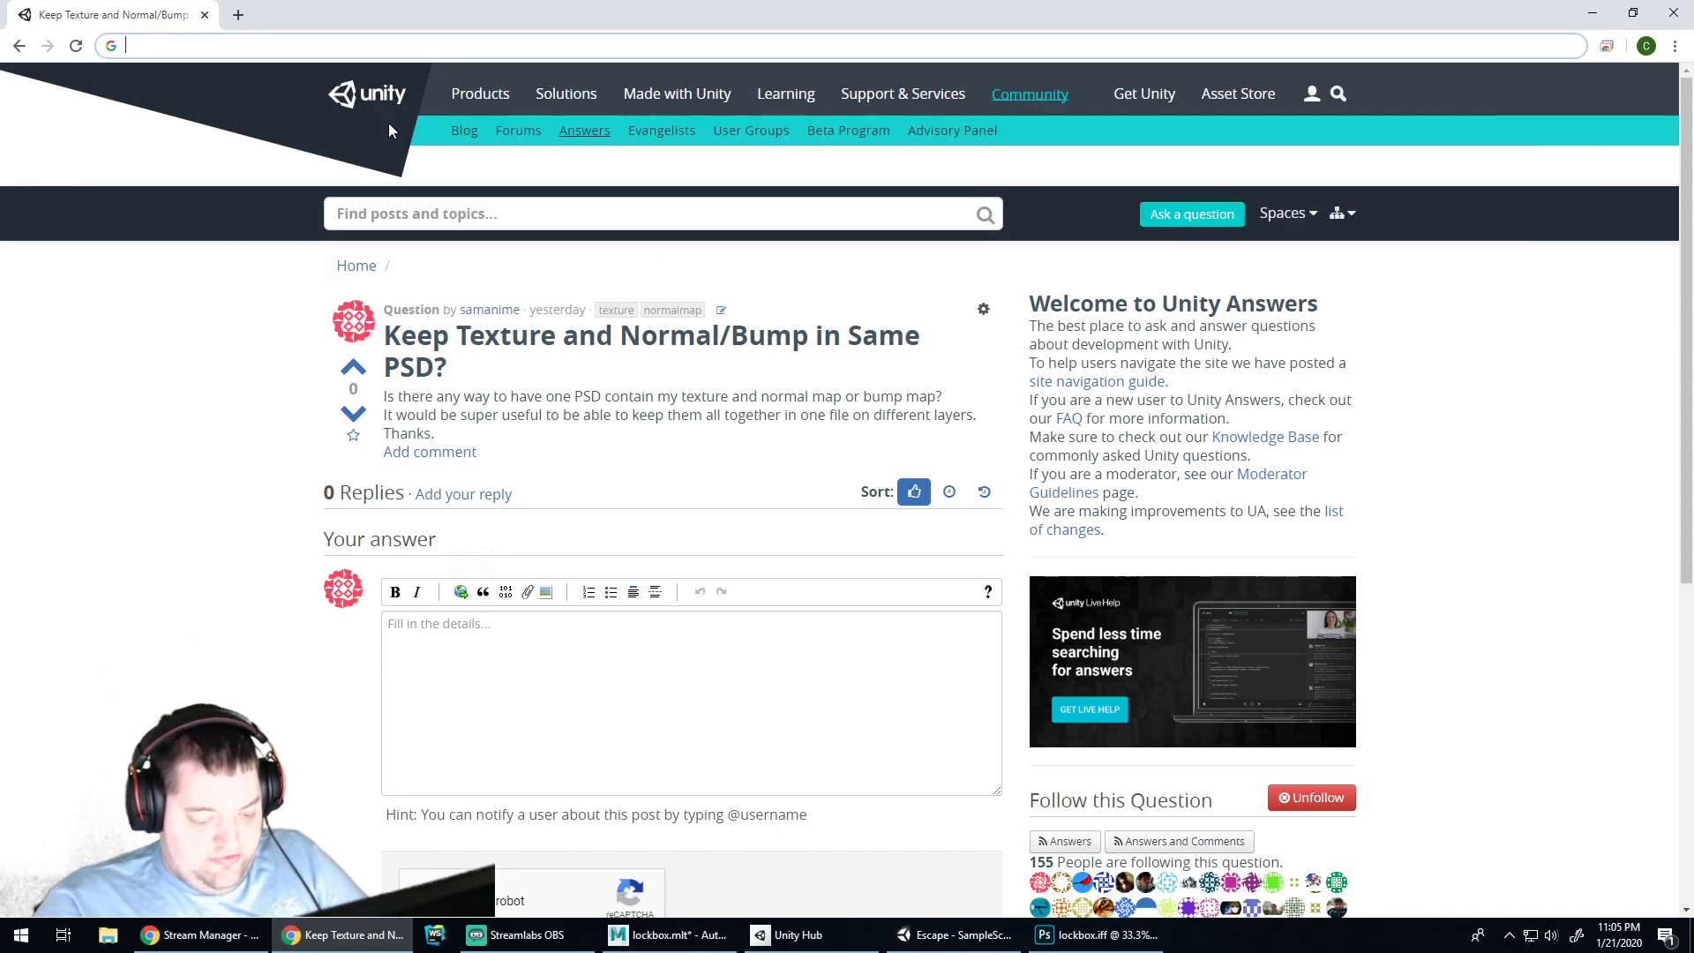
pyautogui.write('open source ')
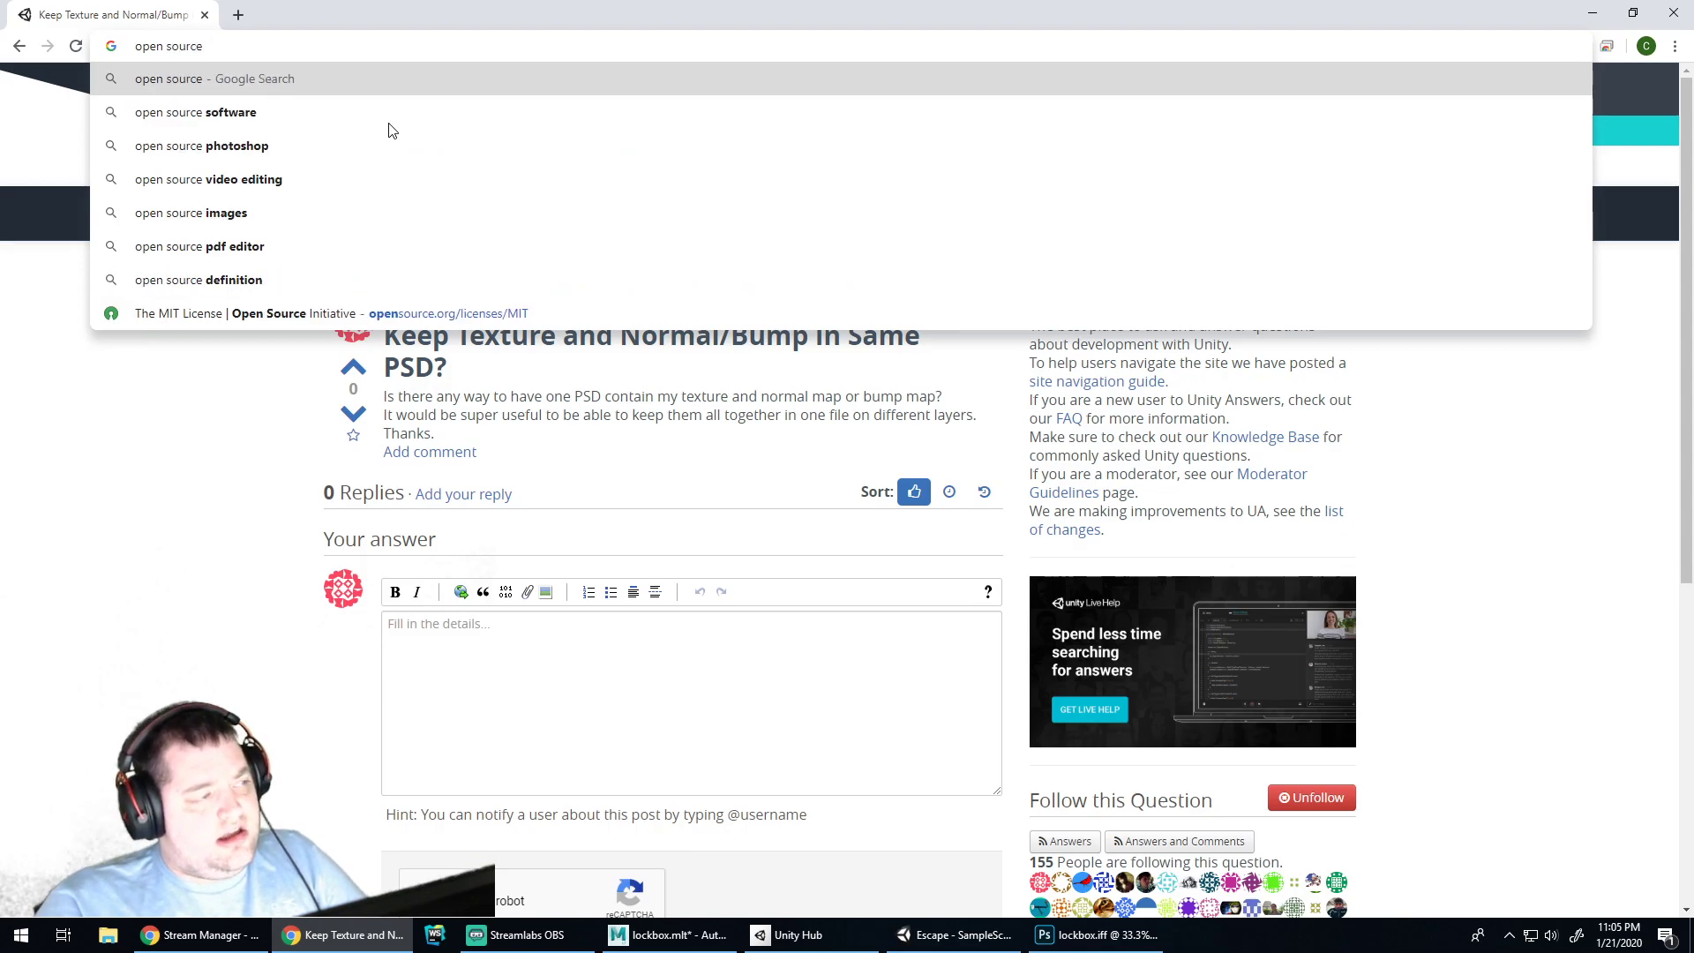
pyautogui.write('stained ')
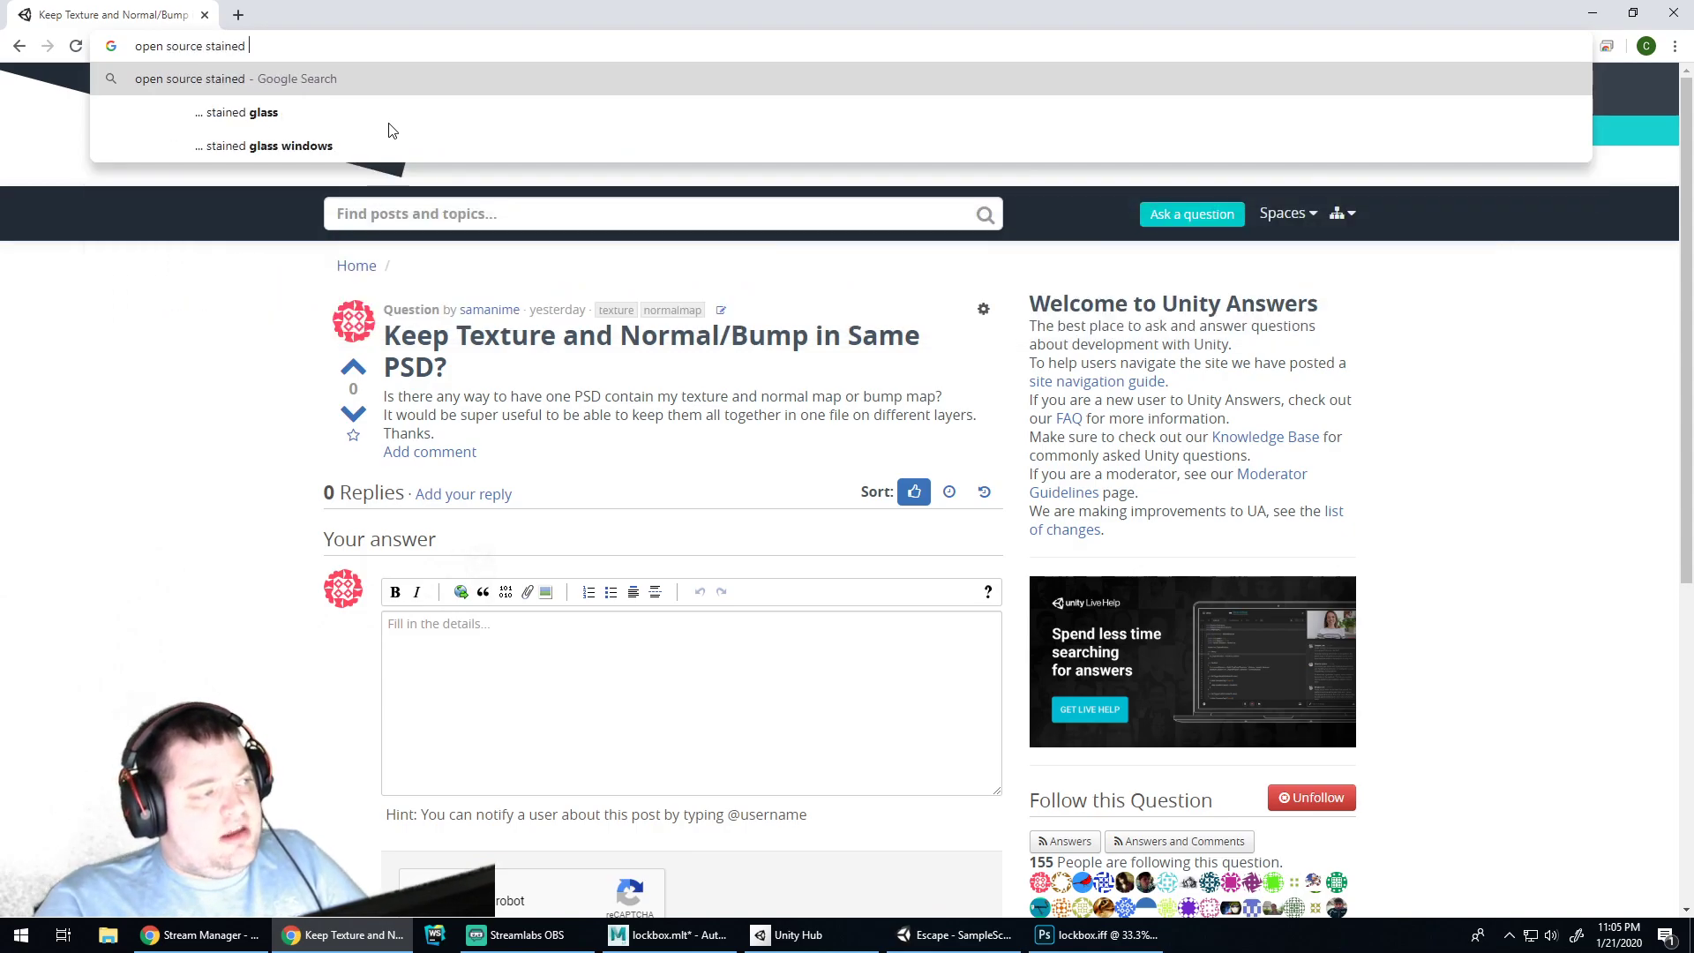
pyautogui.write('wood image')
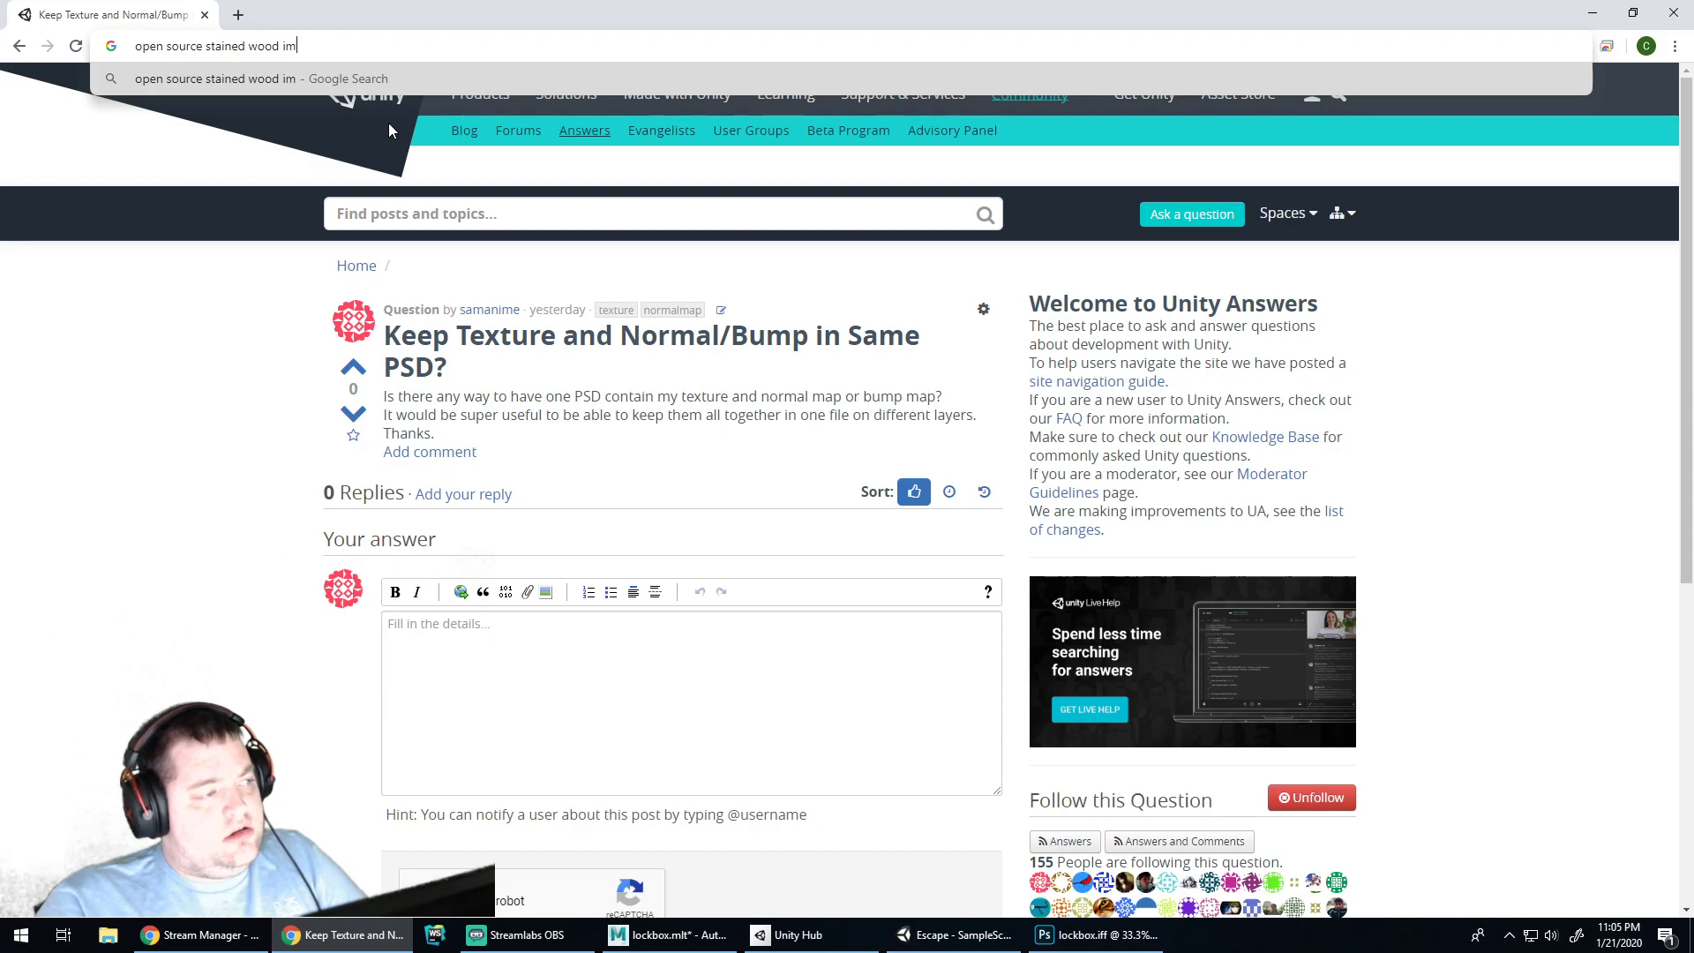
pyautogui.press('Return')
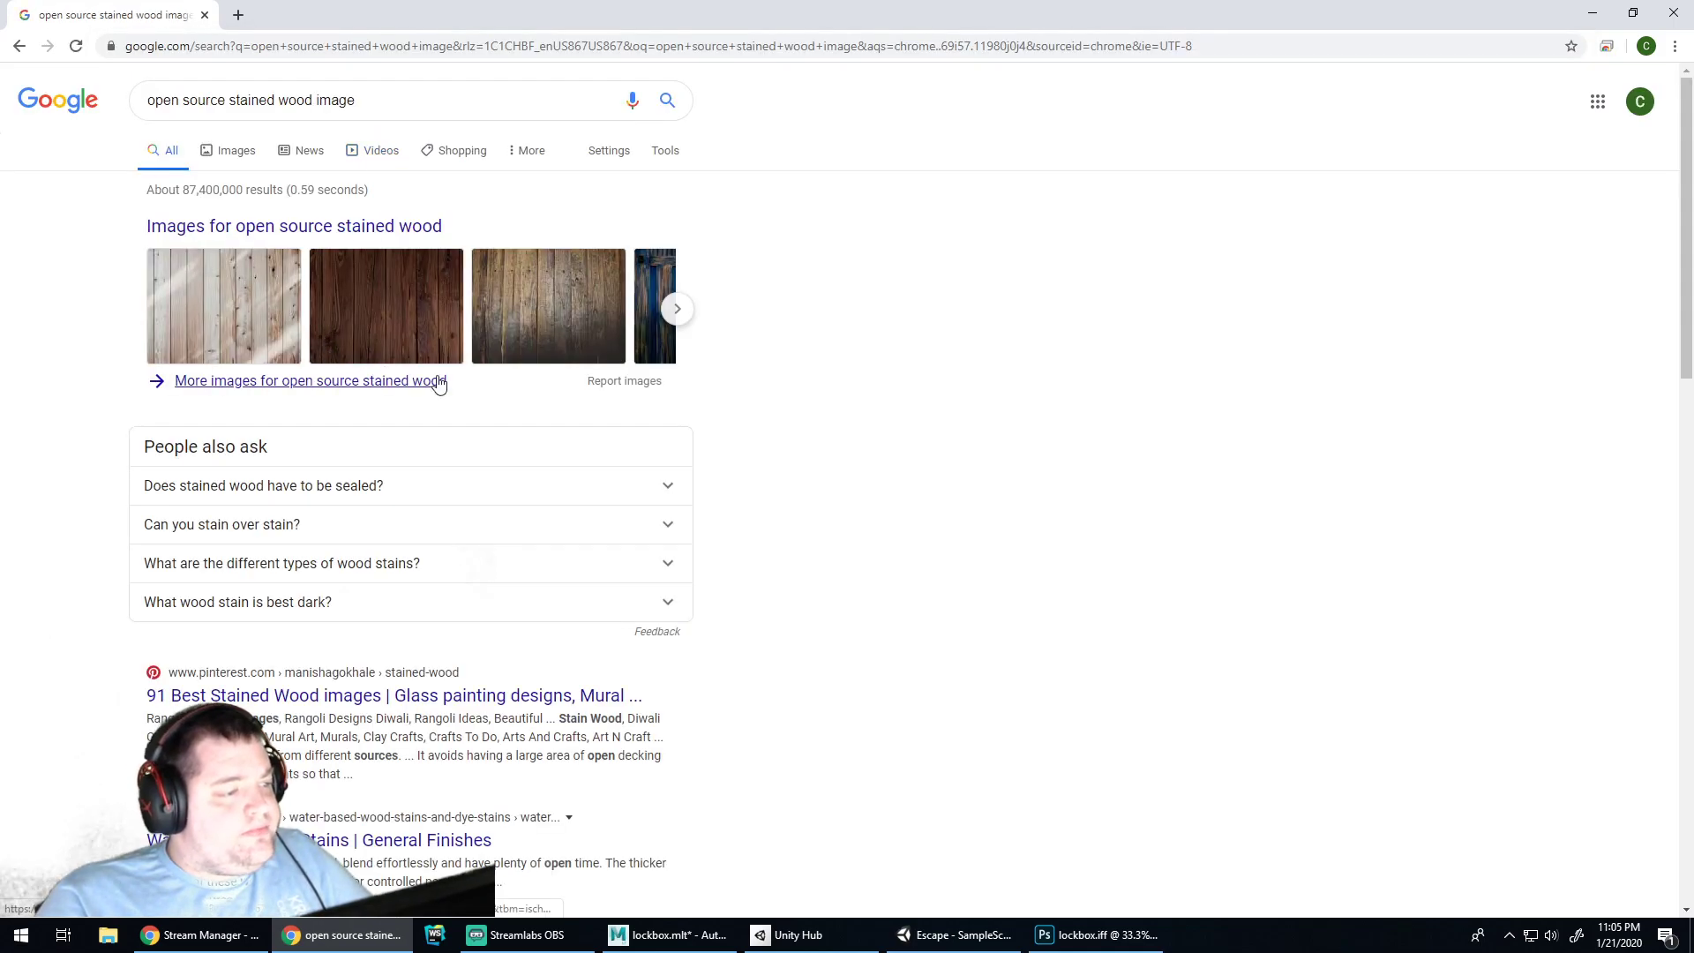
pyautogui.scroll(-6, 351, 650)
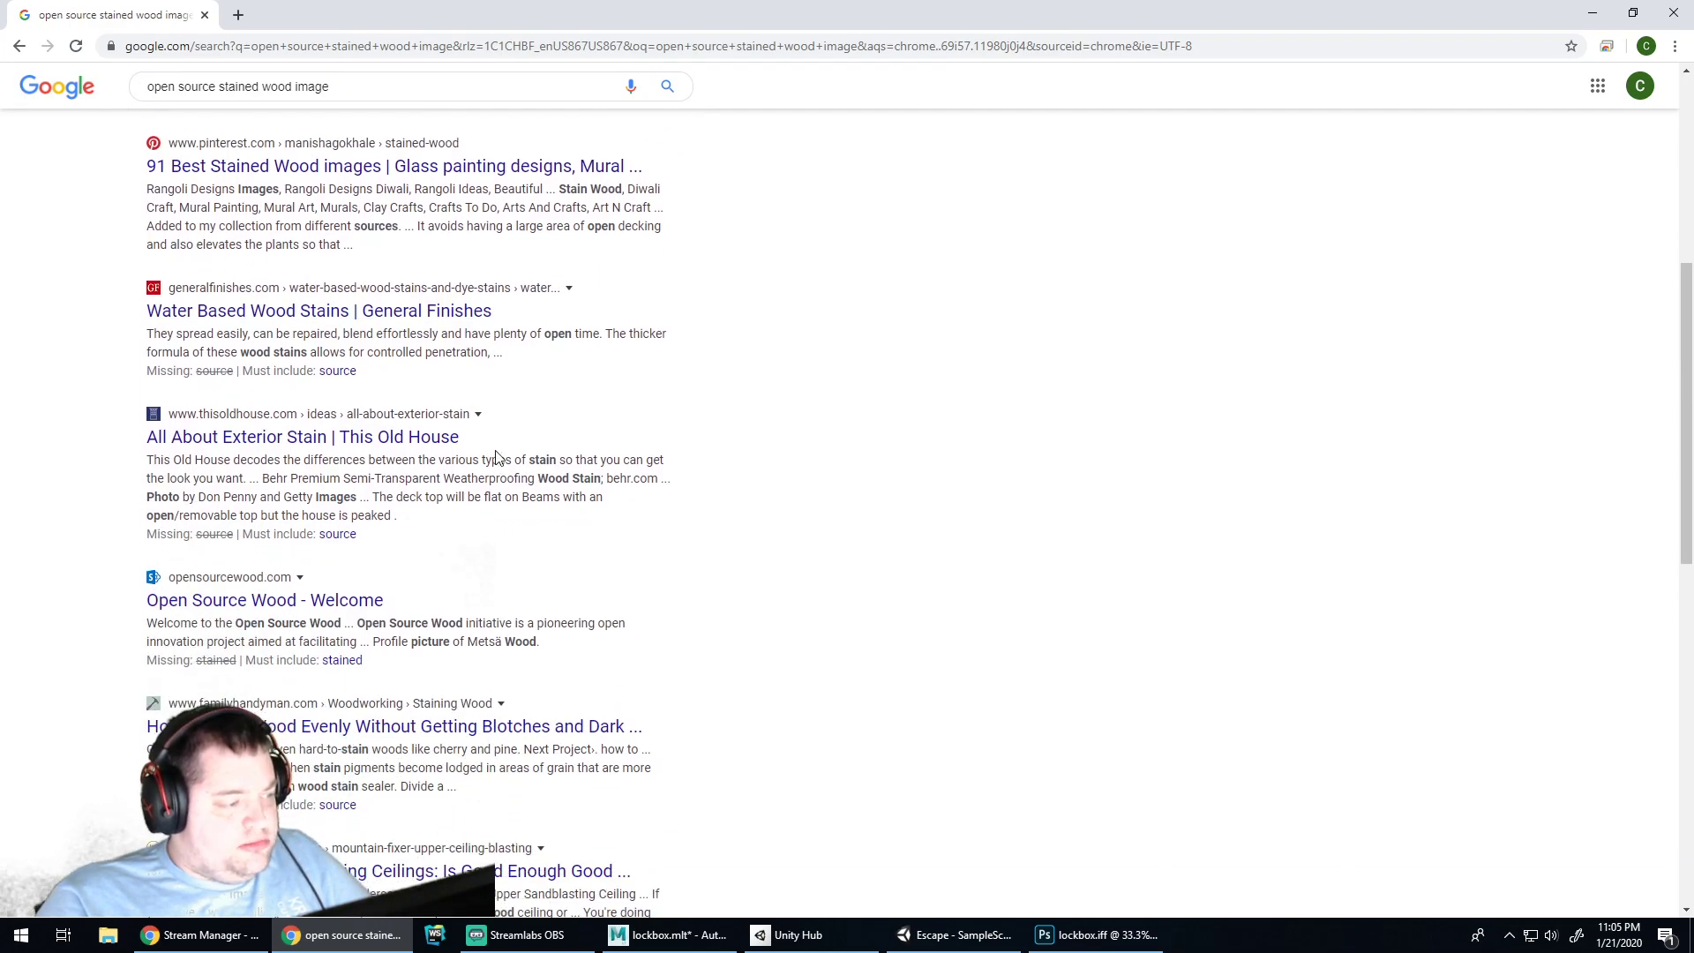
pyautogui.scroll(-1, 496, 458)
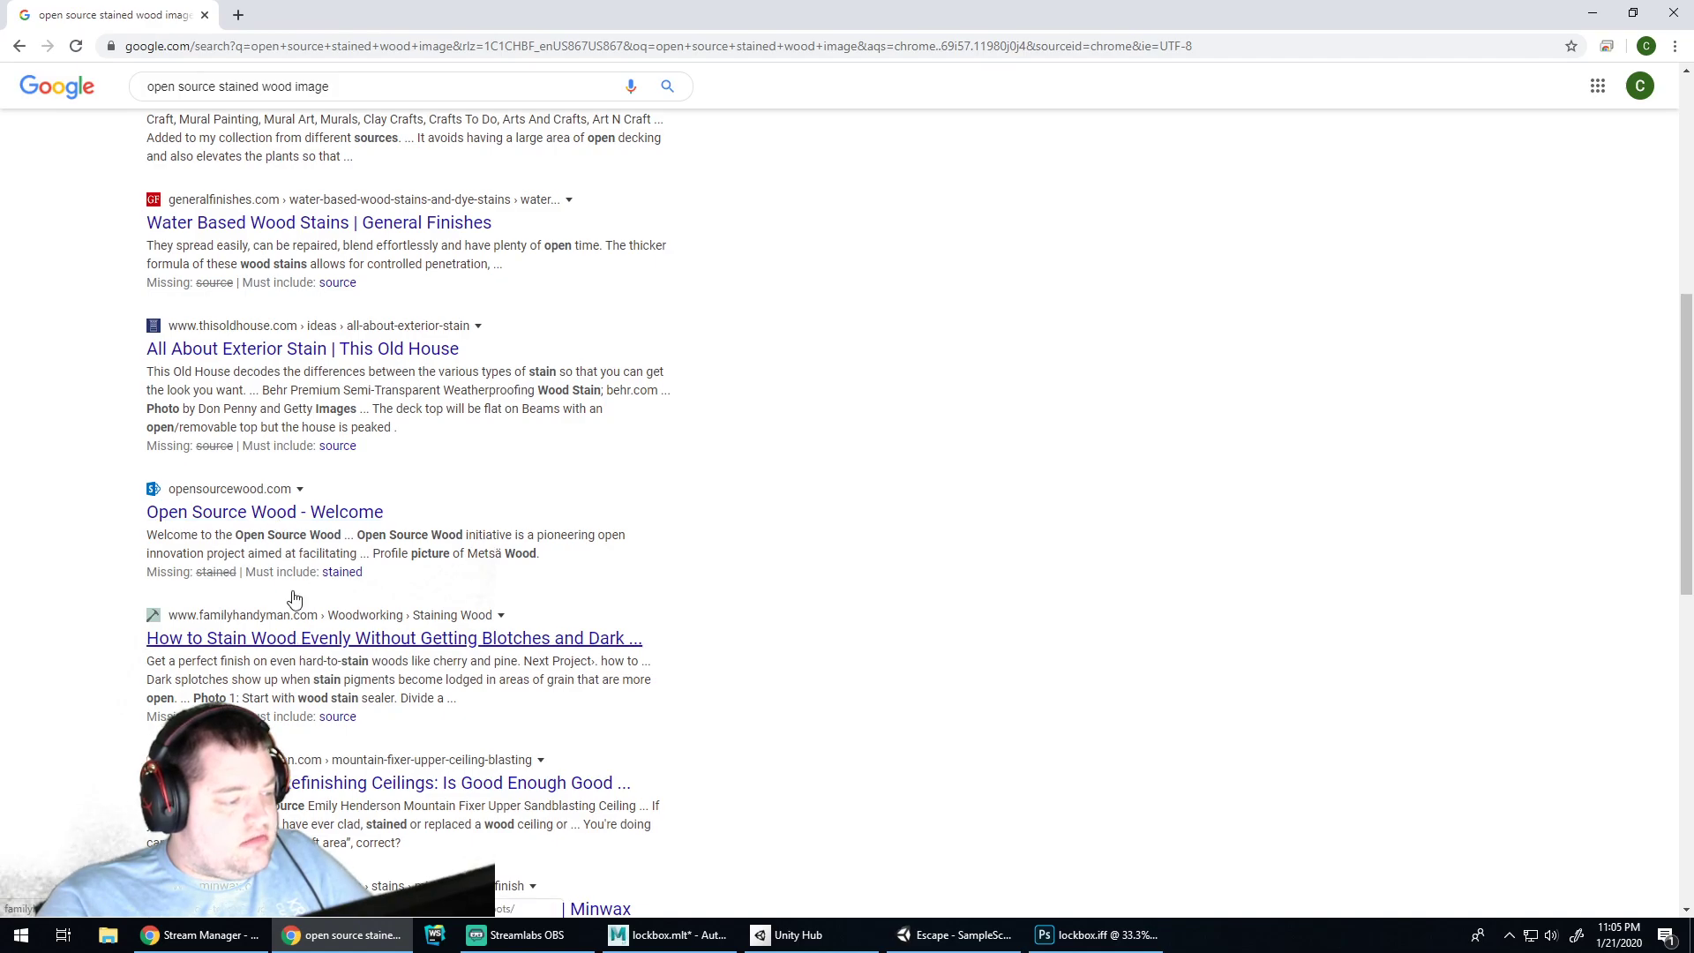
pyautogui.scroll(7, 291, 617)
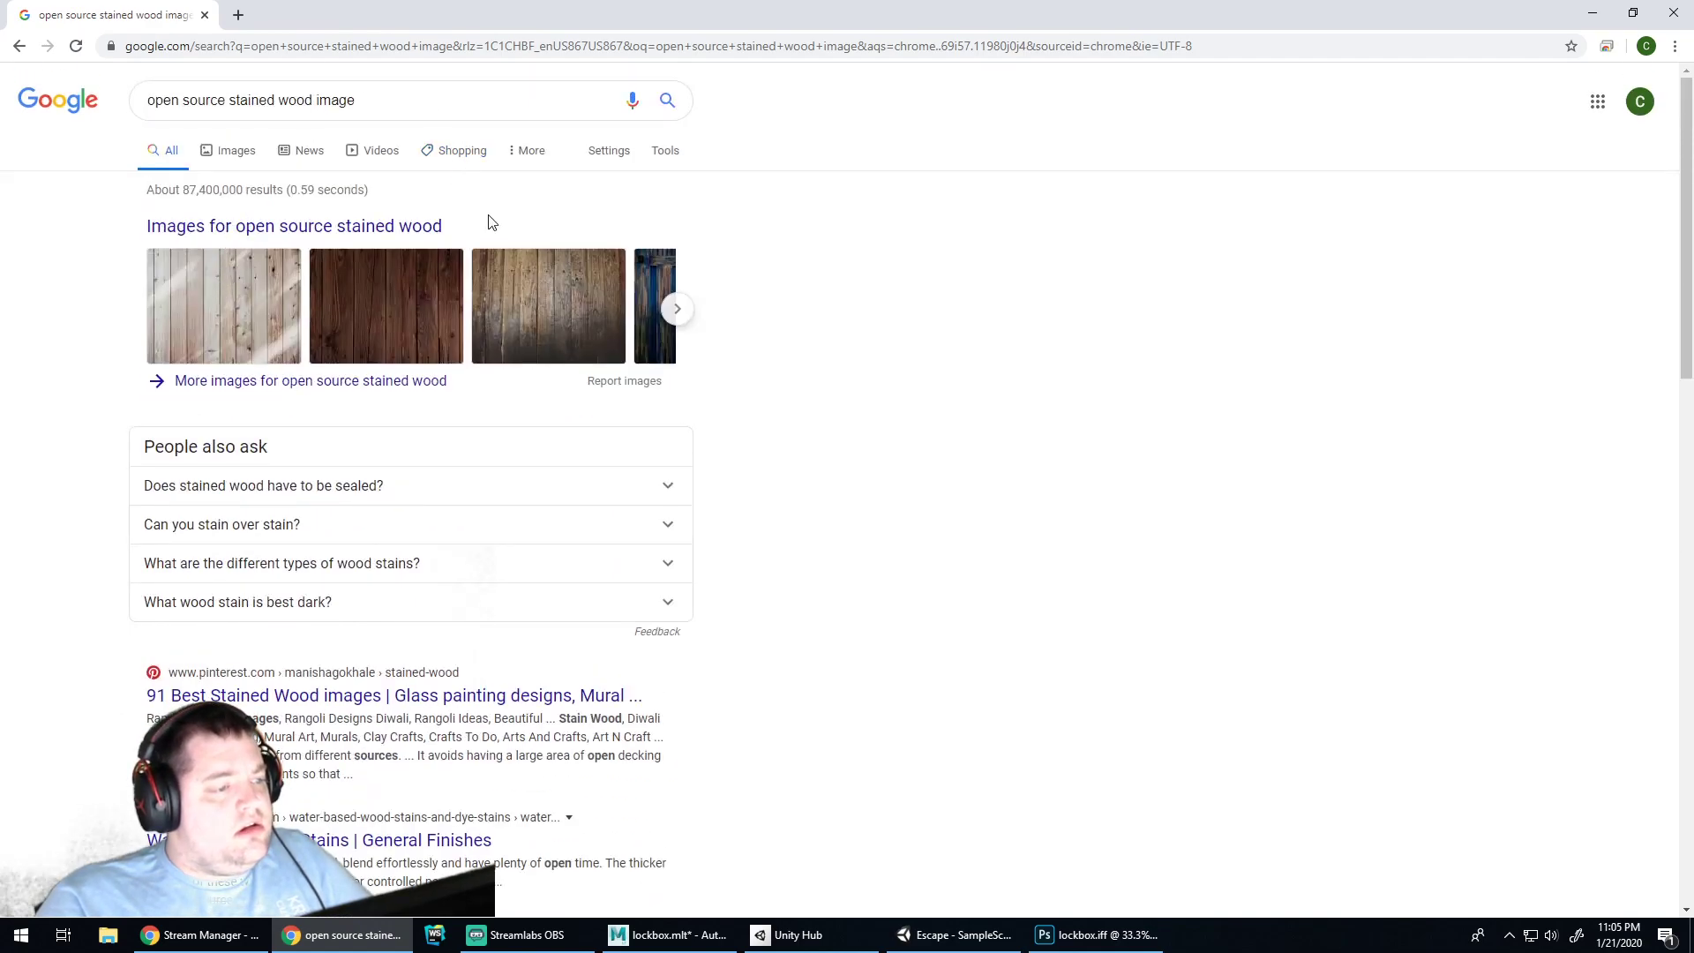
# Replace the query with 'open source 3d textures' and search
pyautogui.tripleClick(378, 106)
pyautogui.write('open sou')
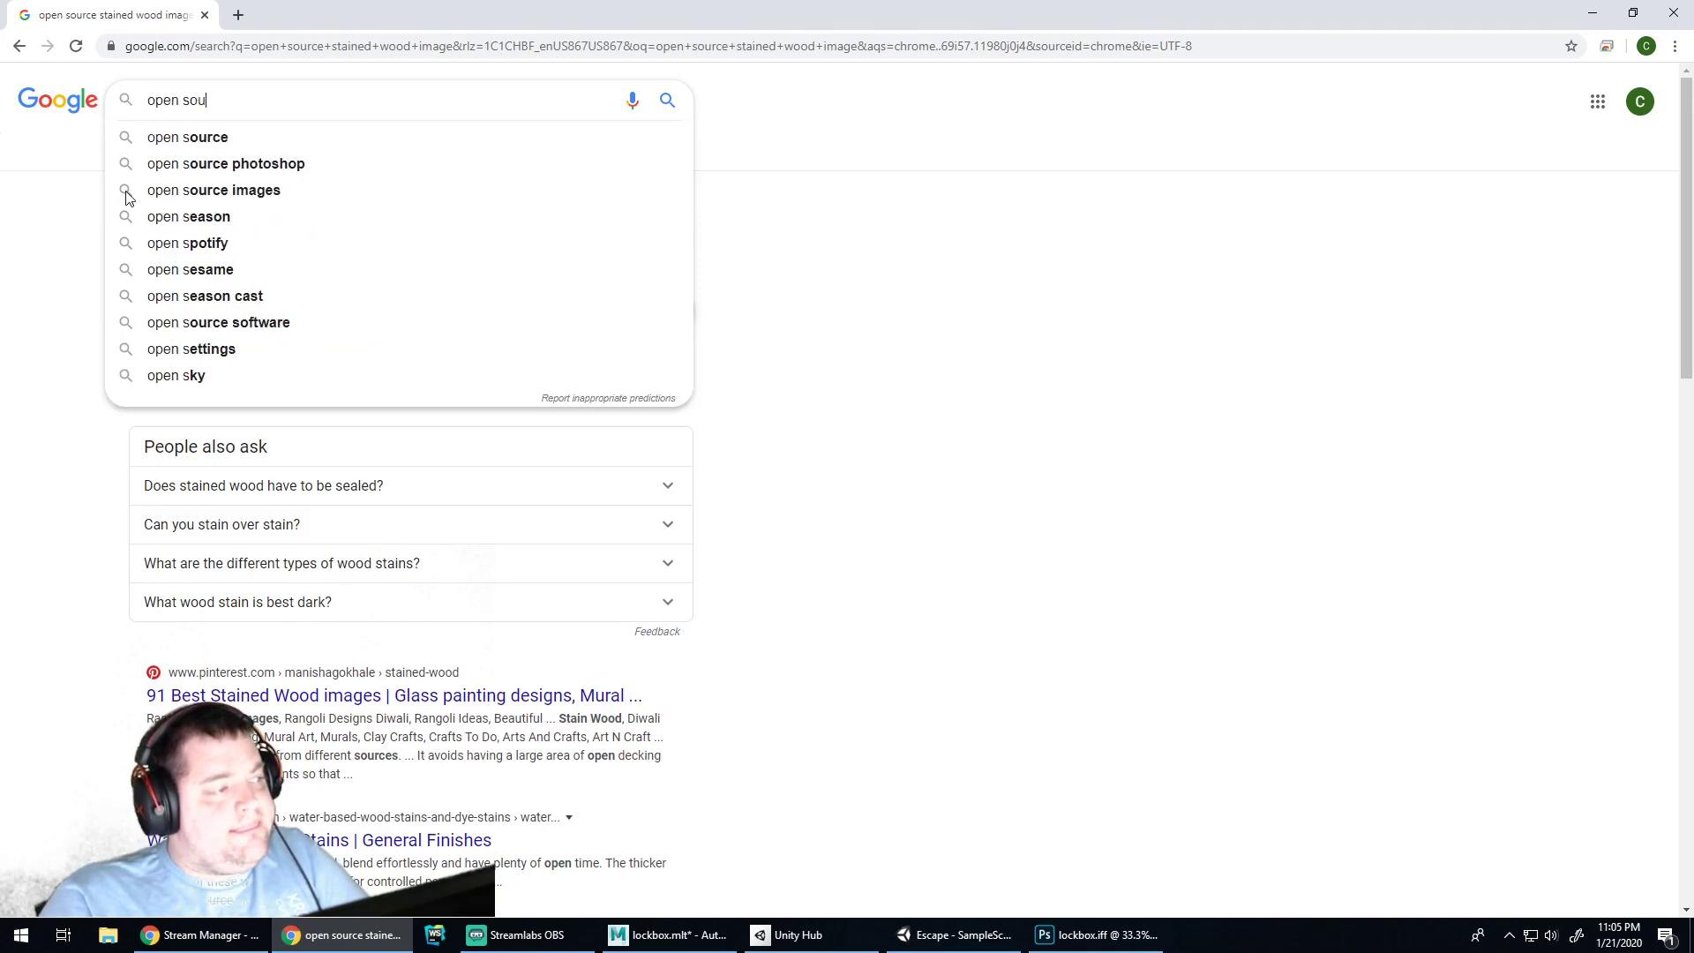
pyautogui.write('rce 3d textures')
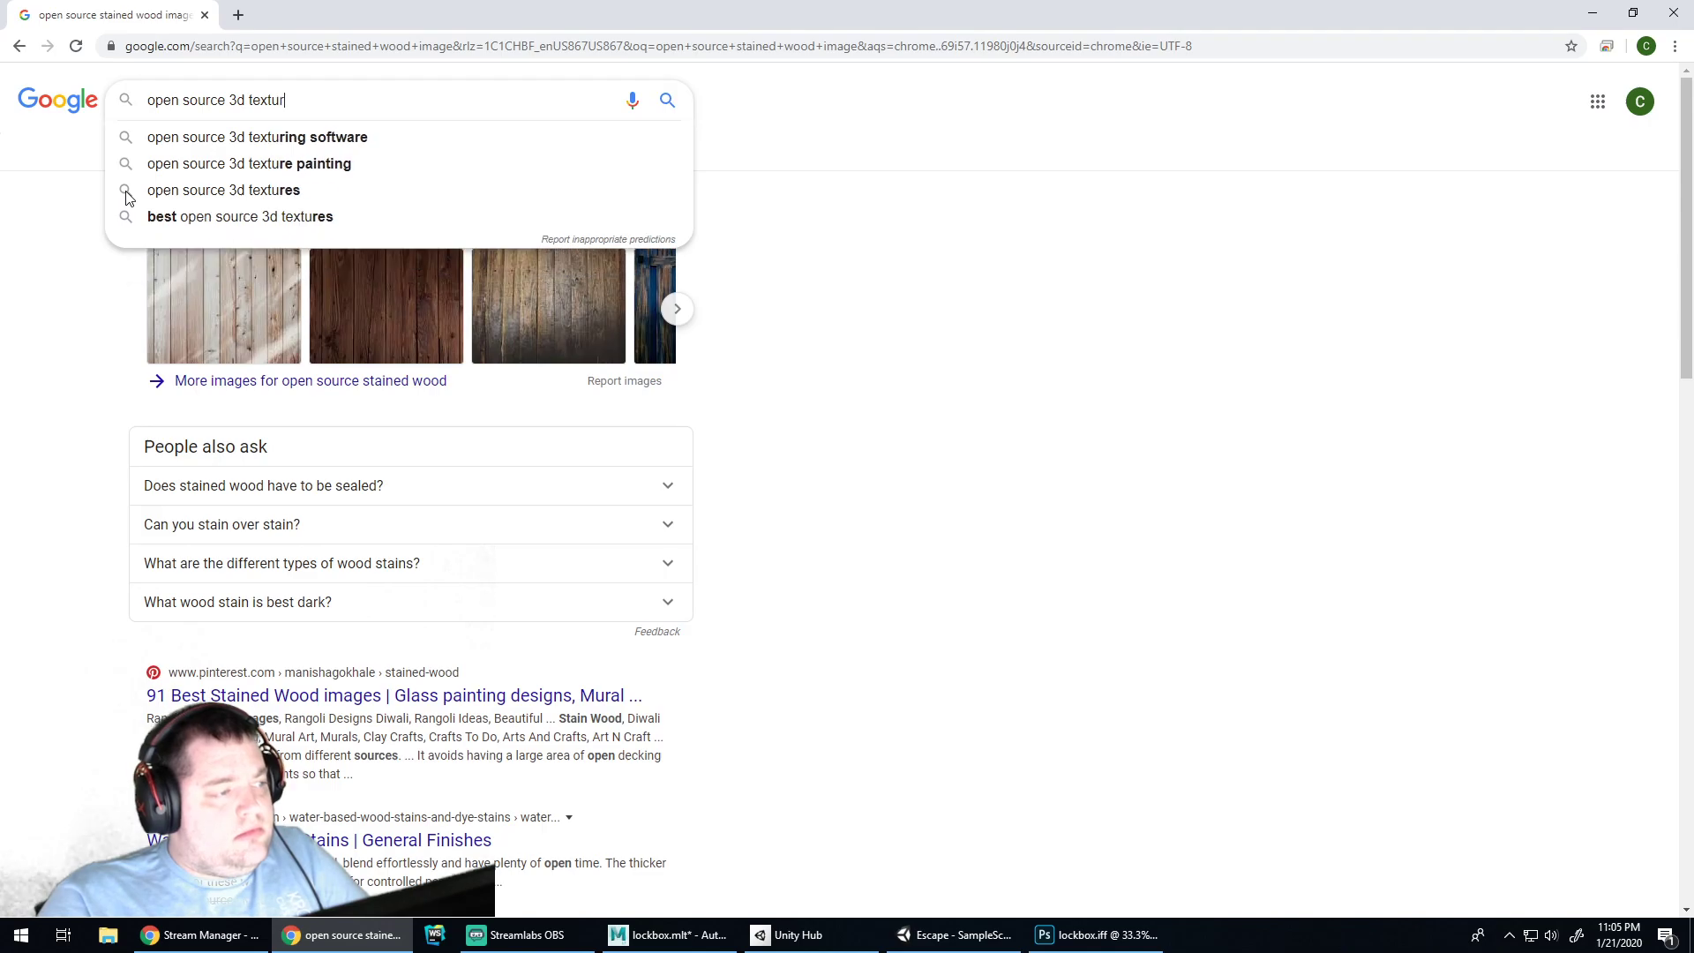
pyautogui.press('Return')
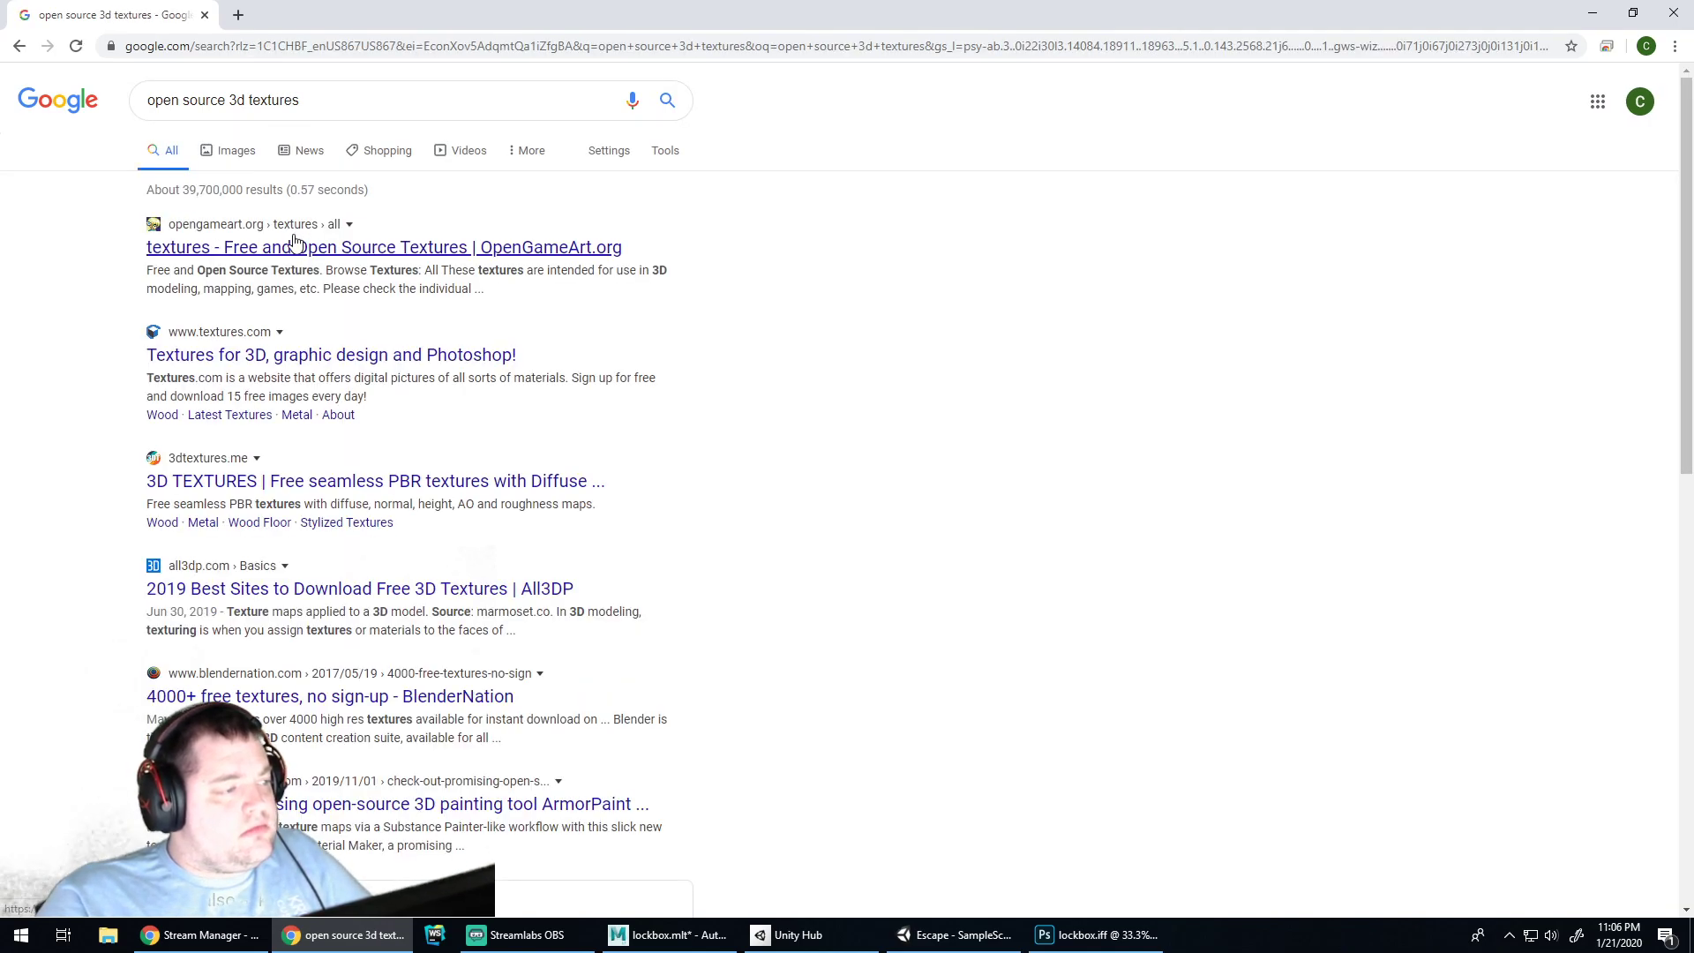
# Open OpenGameArt's free textures listing and view the first lava texture page
pyautogui.click(274, 247)
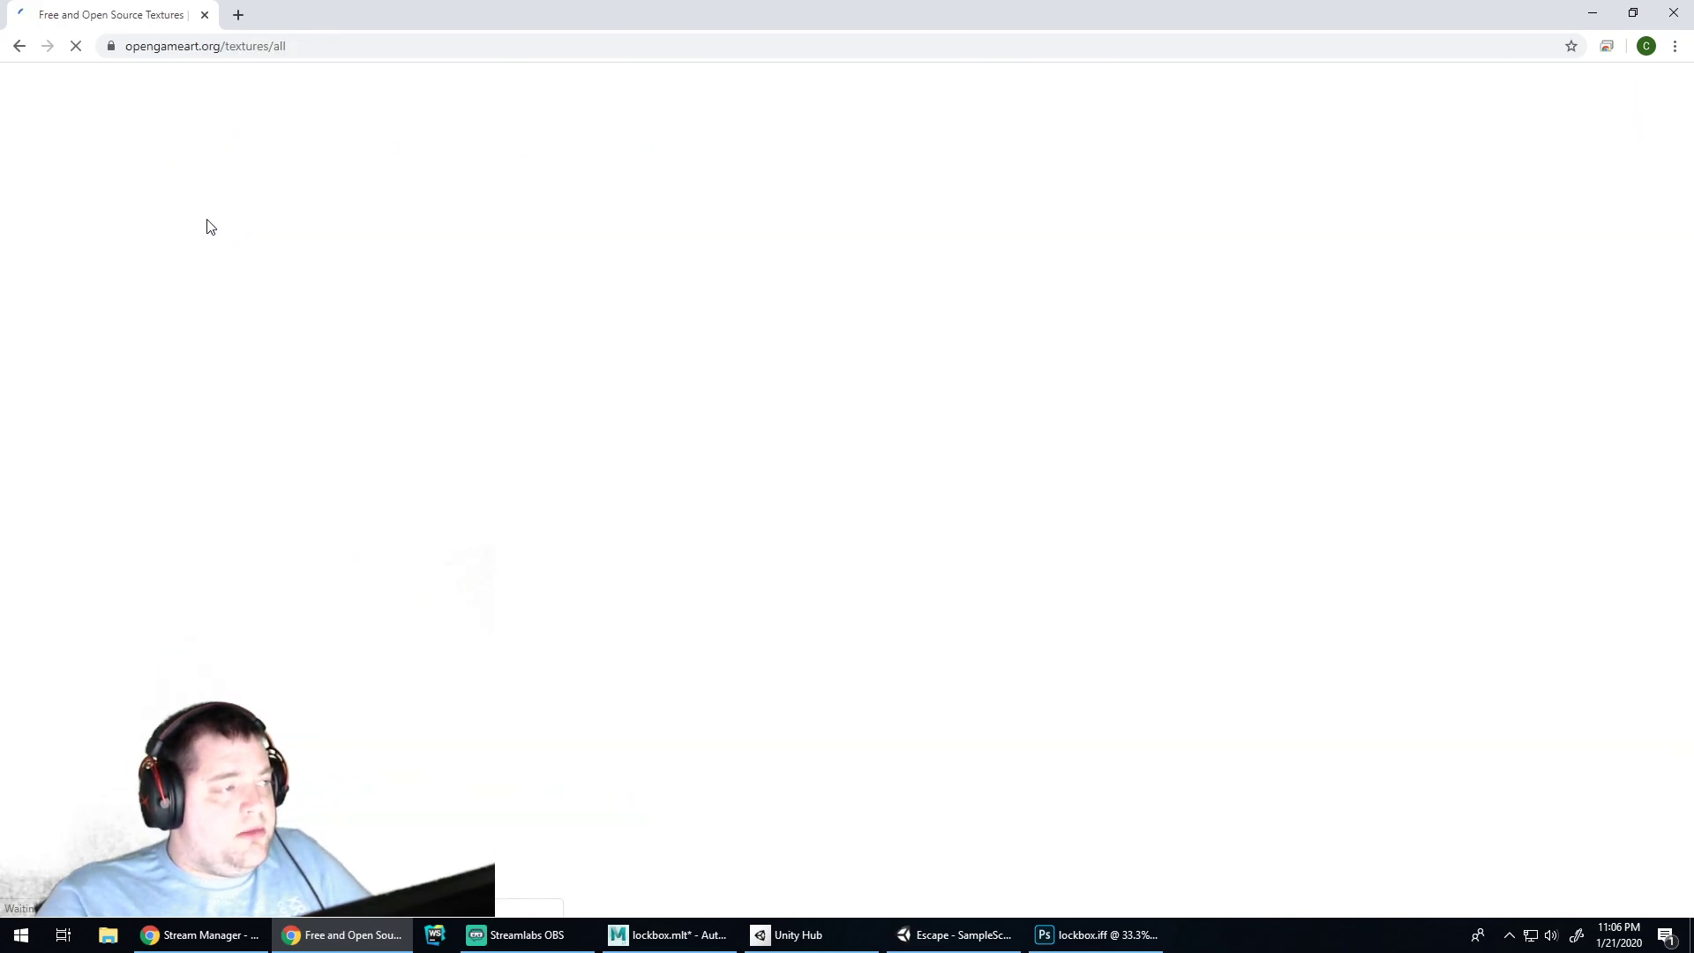
pyautogui.scroll(-2, 626, 525)
pyautogui.scroll(2, 632, 529)
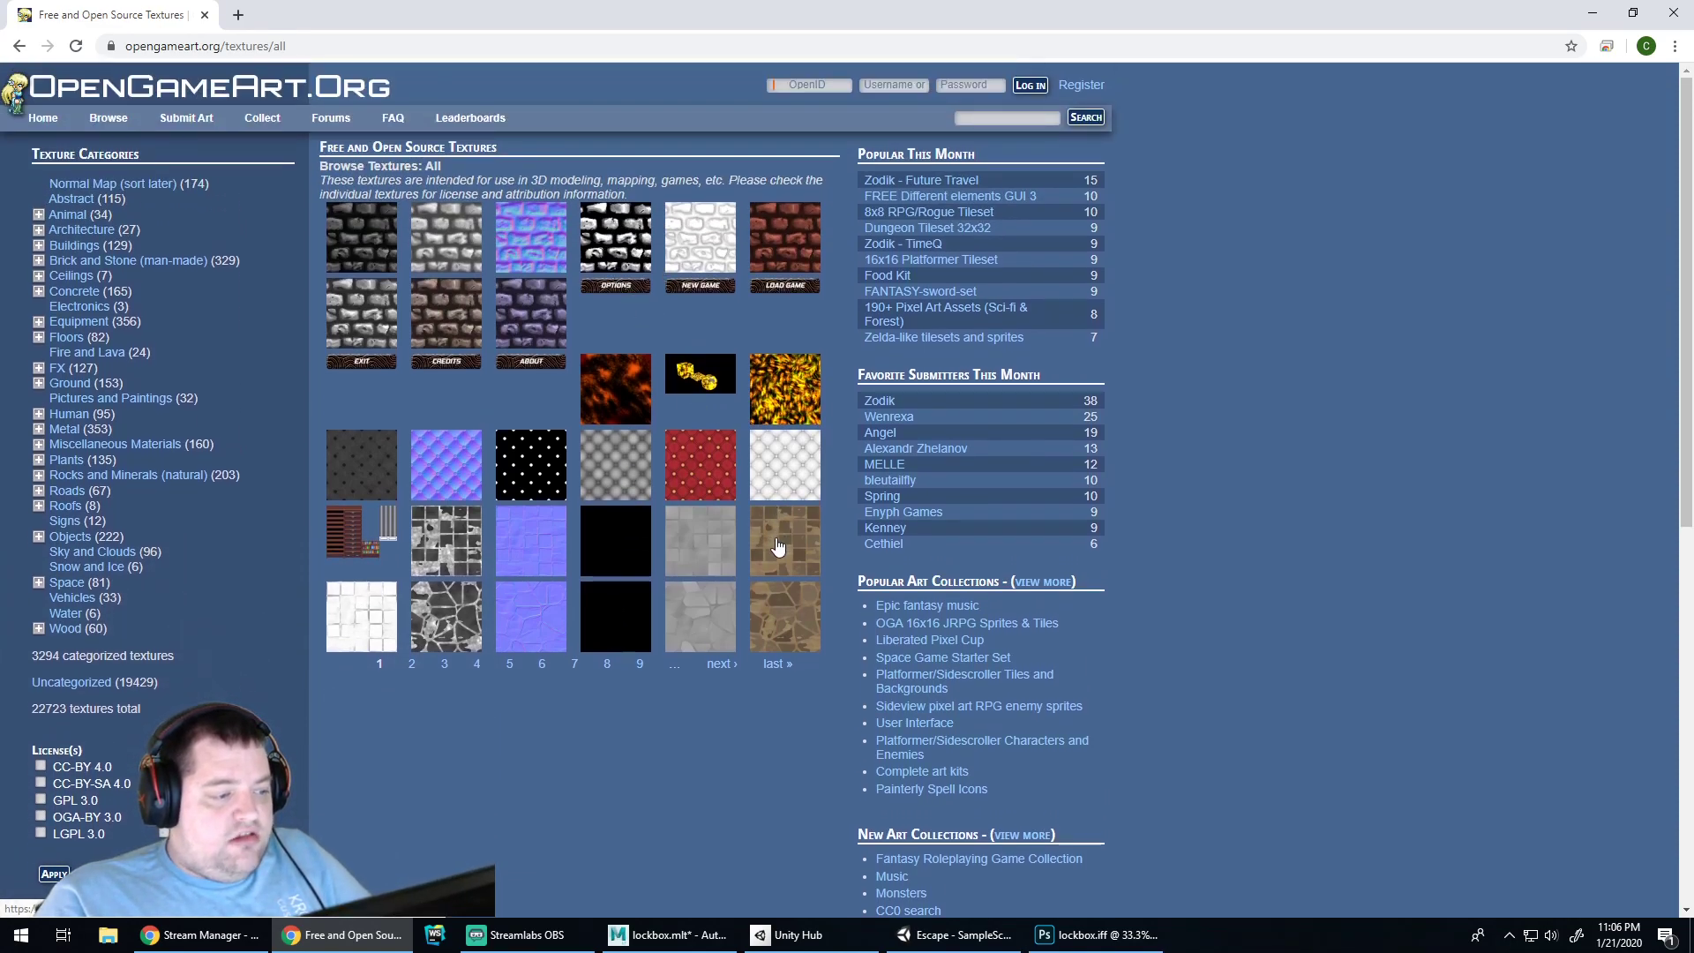
pyautogui.click(629, 404)
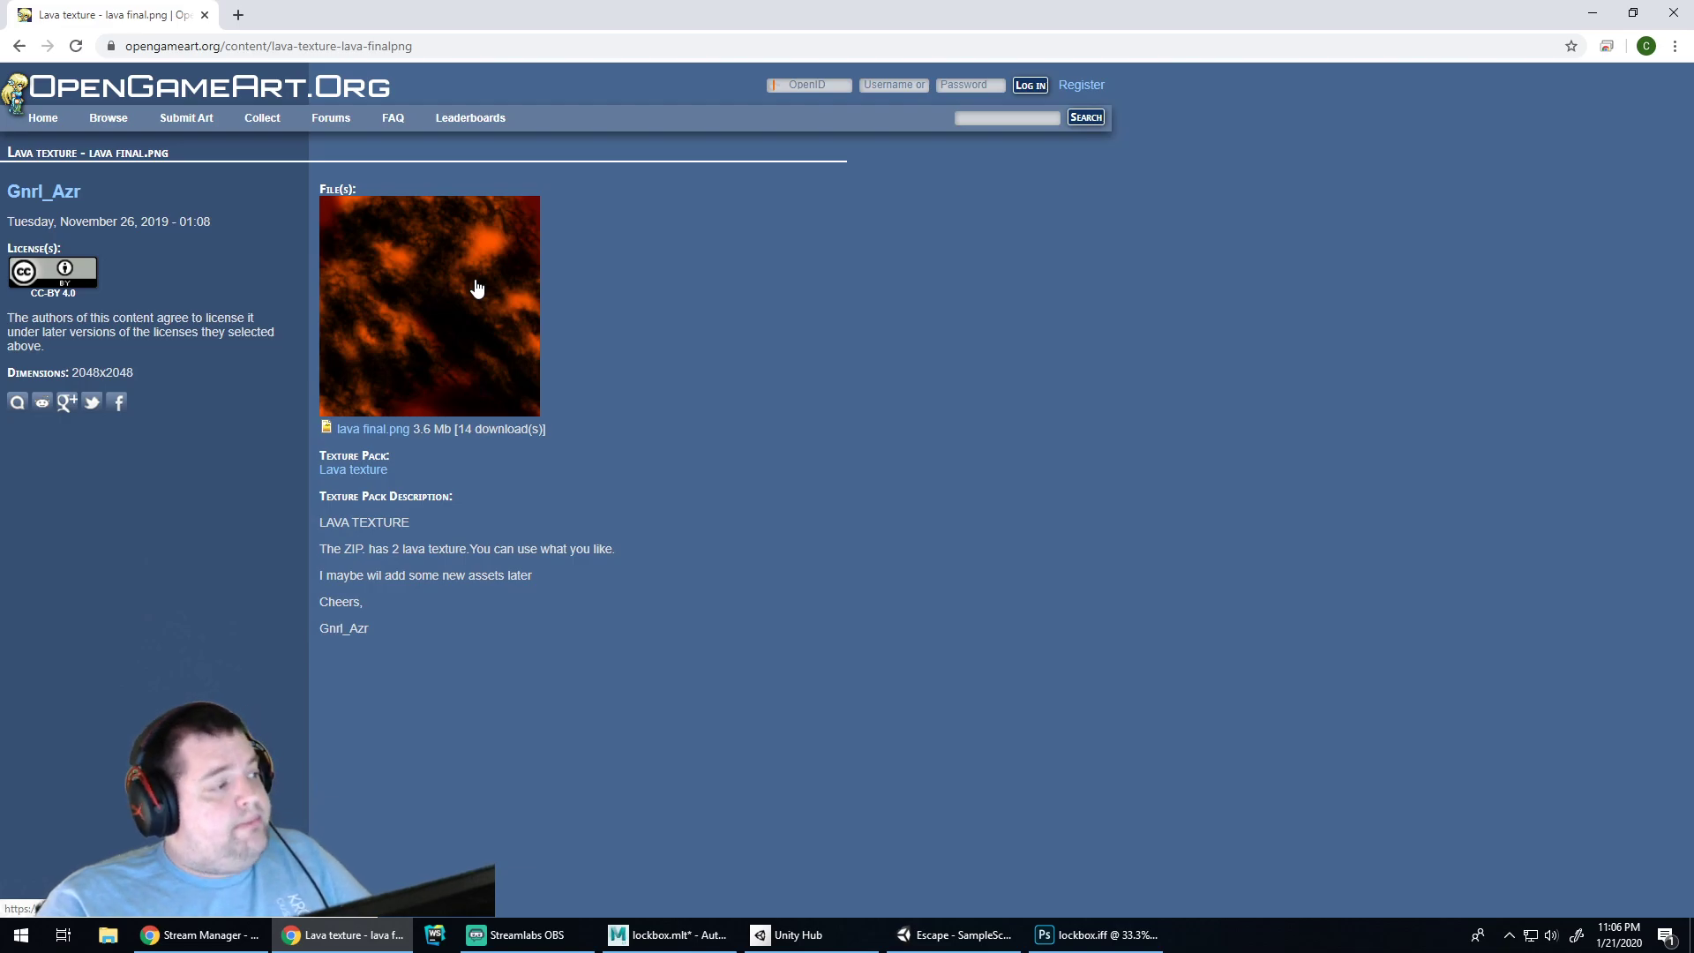
pyautogui.click(19, 45)
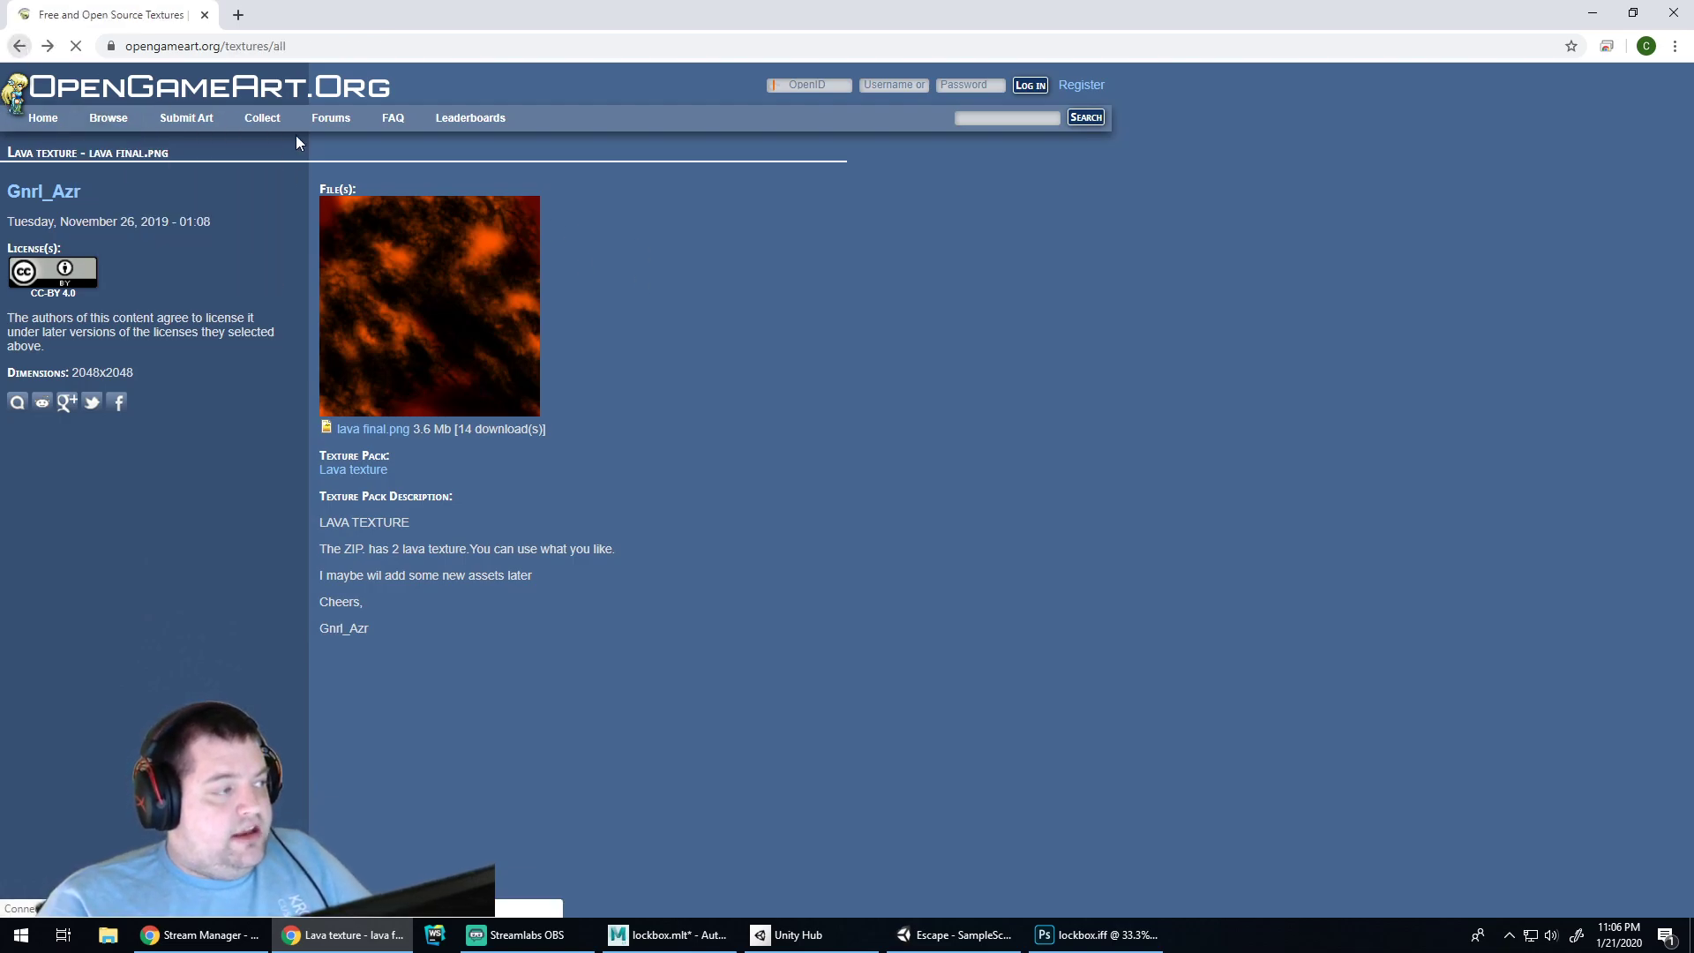
# View the second lava texture page, then go back and browse the listing
pyautogui.click(785, 388)
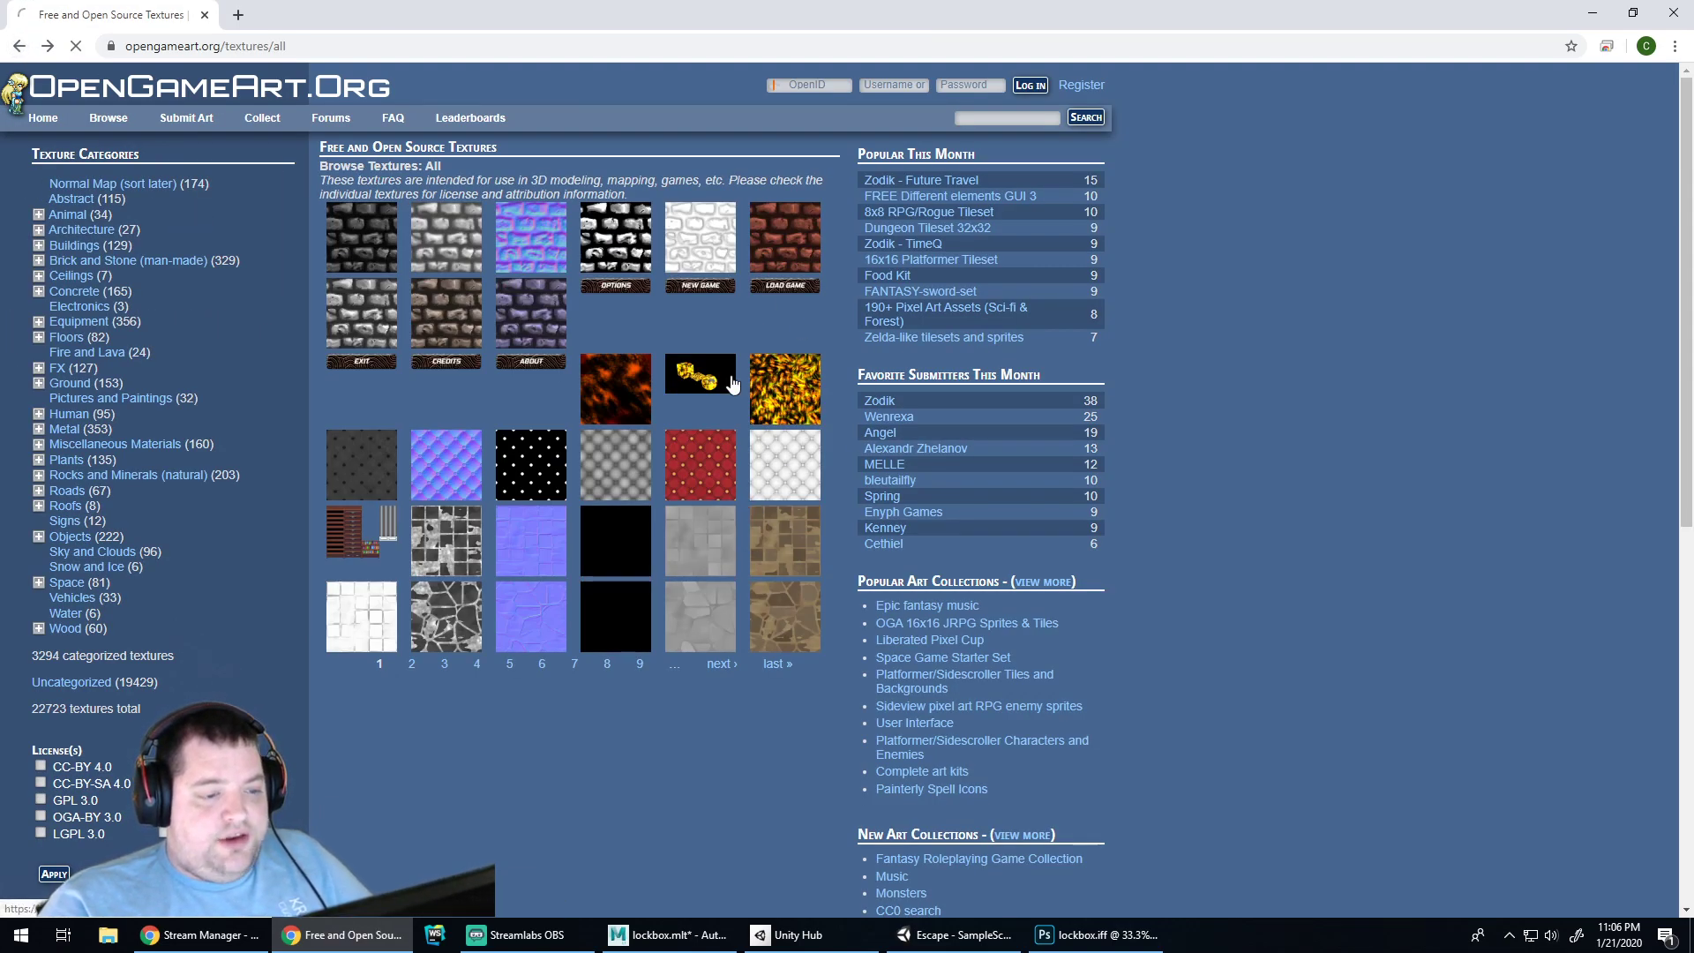
pyautogui.click(19, 46)
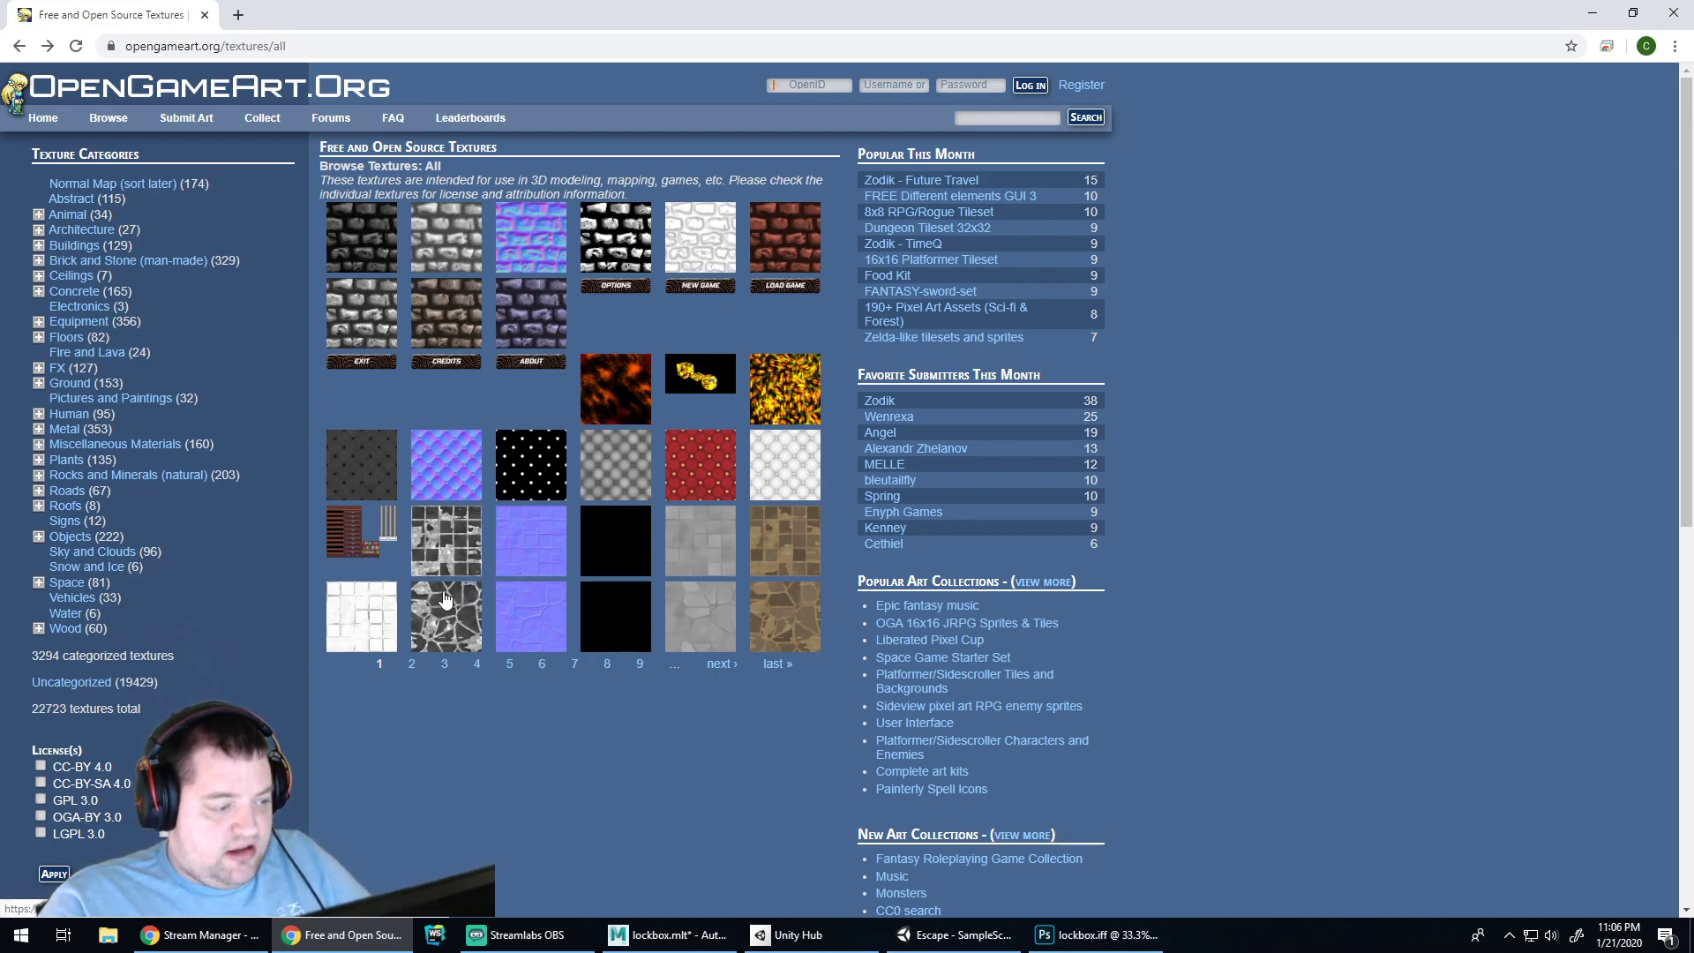
pyautogui.scroll(-1, 288, 629)
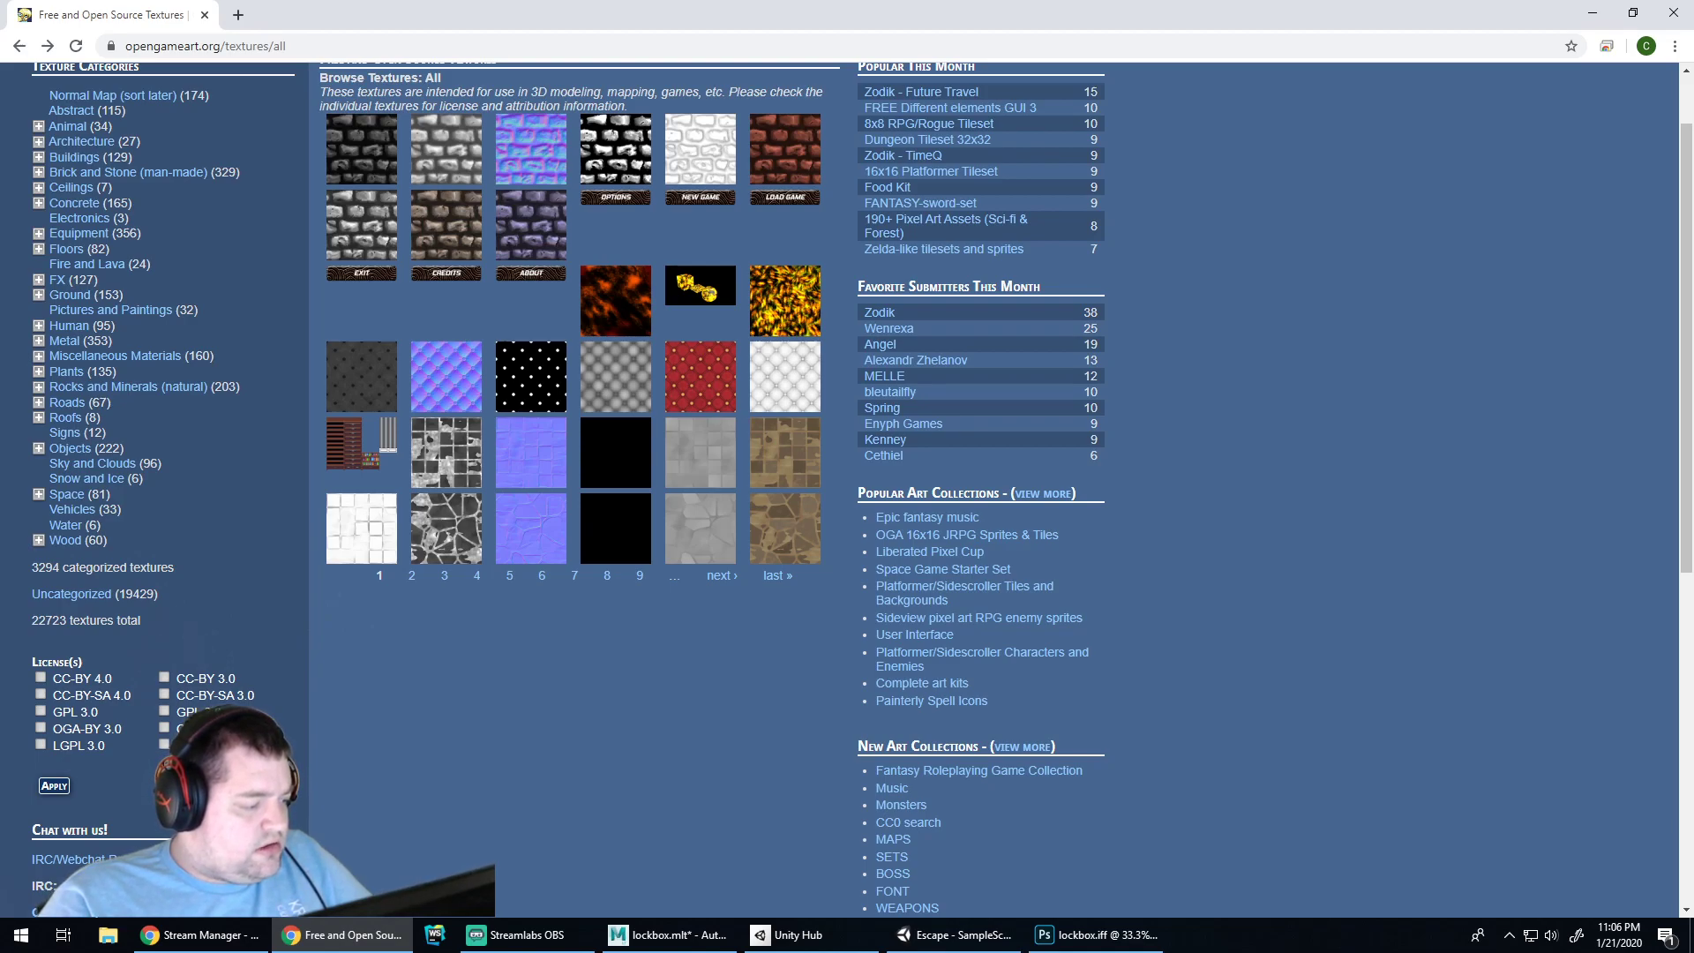
pyautogui.scroll(1, 757, 132)
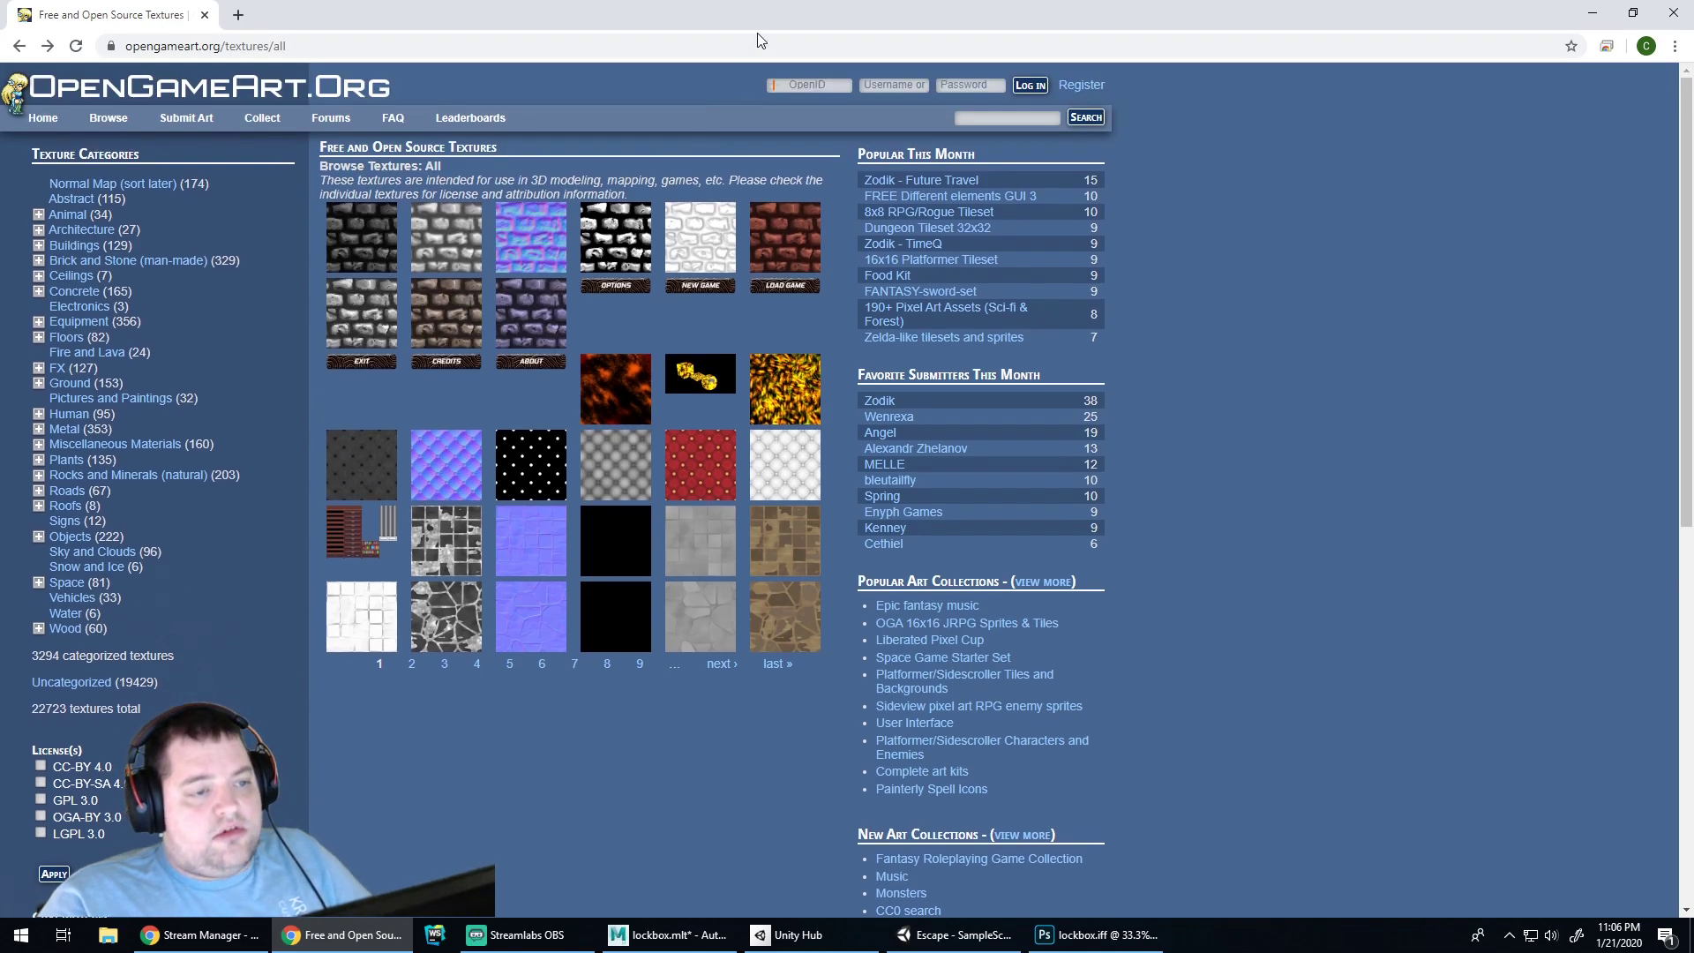
pyautogui.click(691, 51)
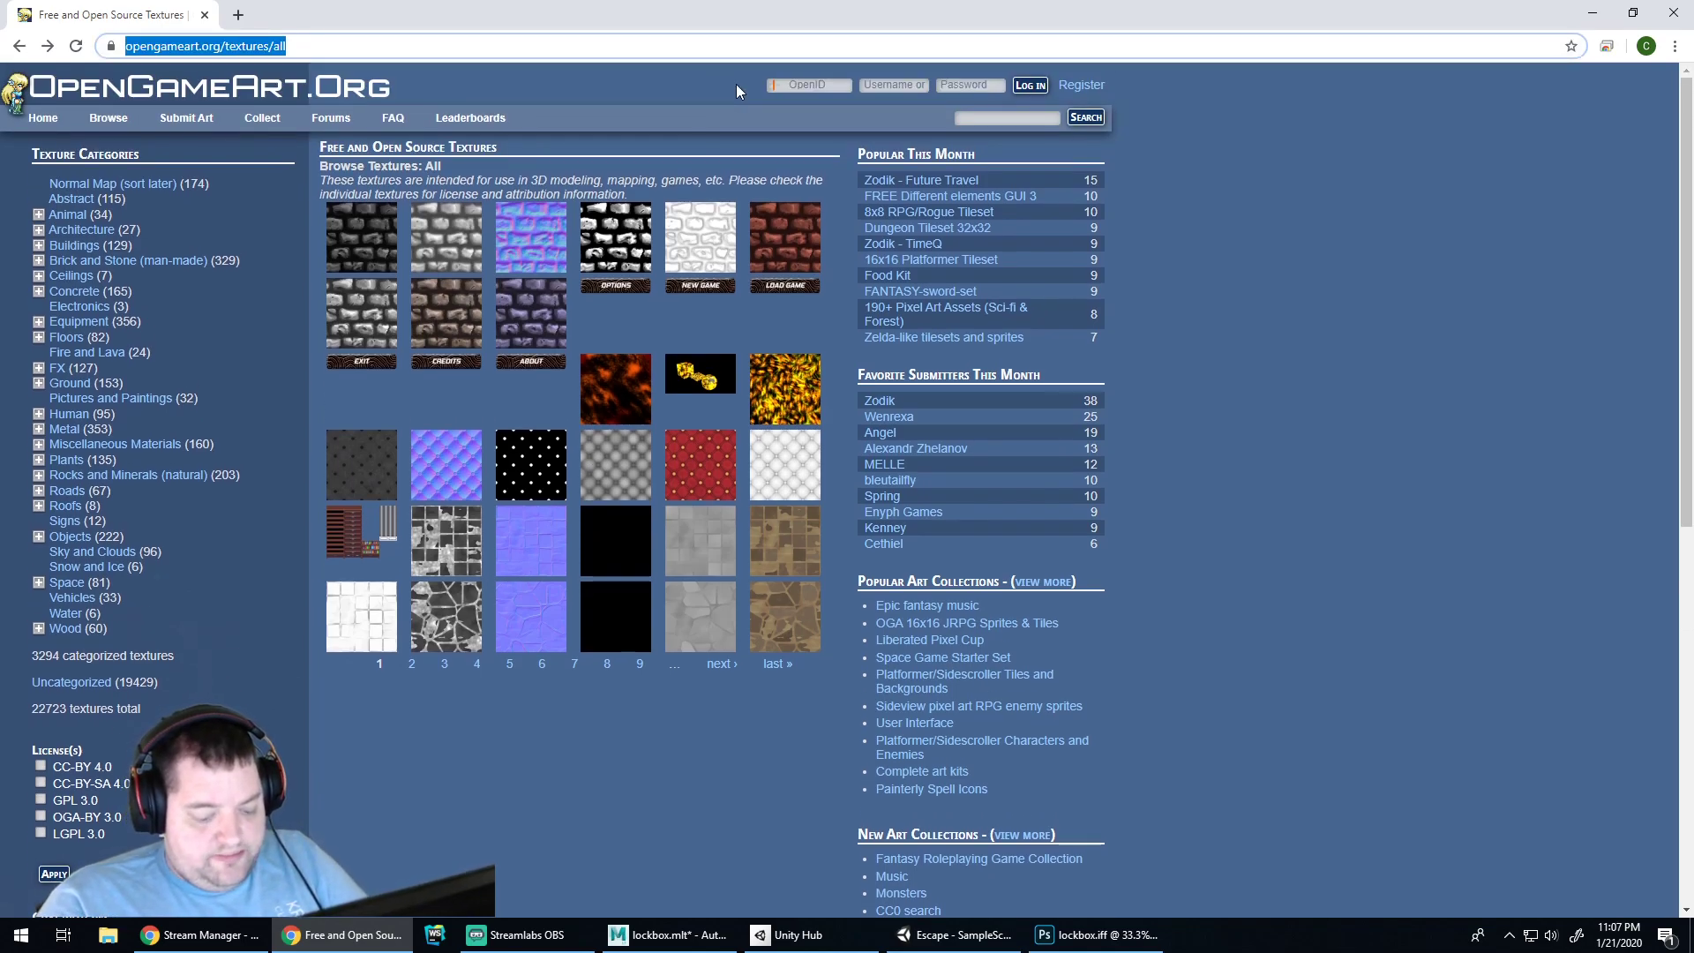
# Search 'photoshop stained wood tutorial' and open the CreativePro wood texture article
pyautogui.write('photoshop ')
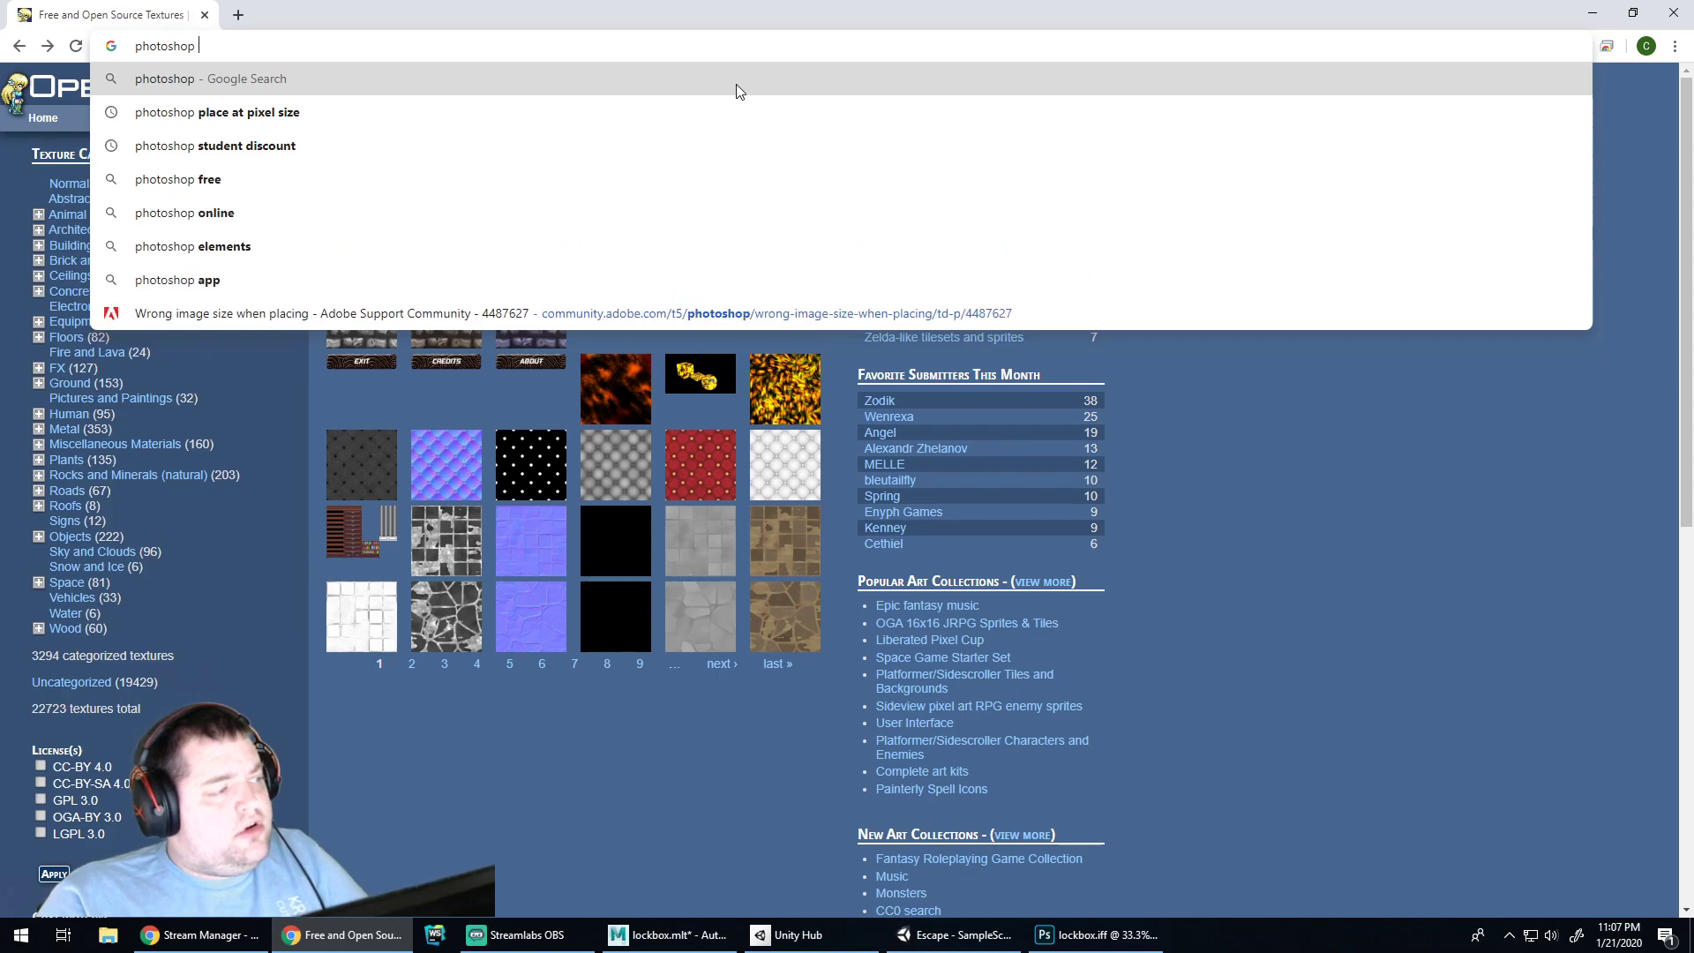
pyautogui.write('stained wood t')
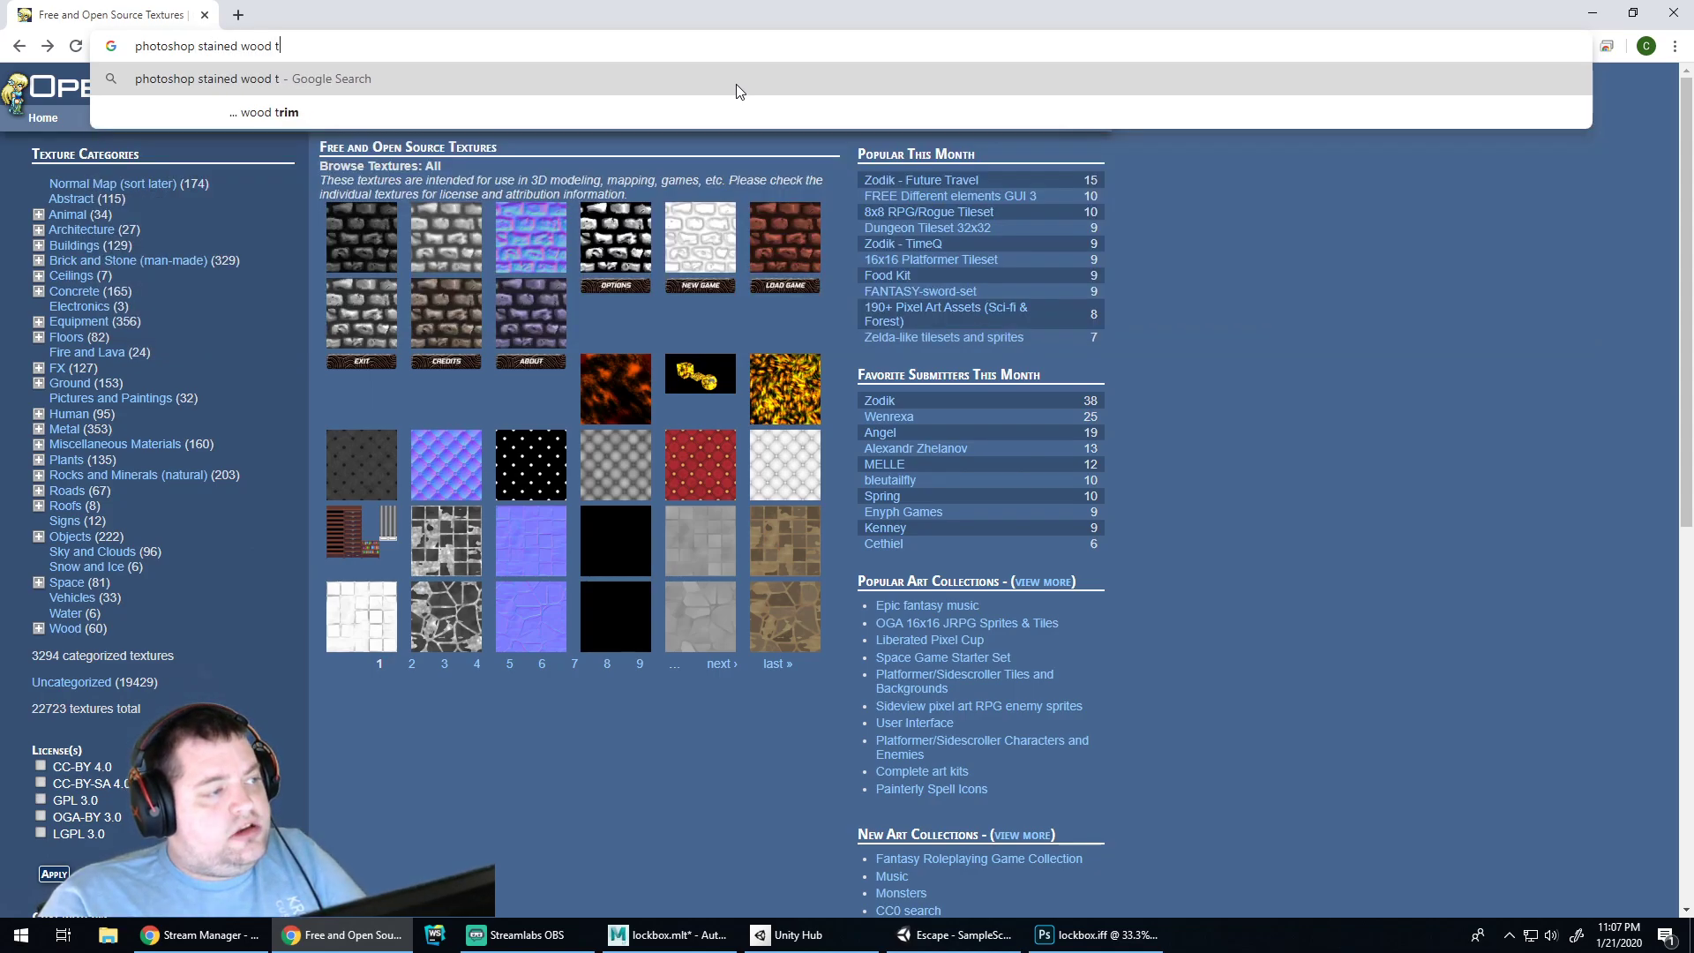
pyautogui.write('utorial')
pyautogui.press('Return')
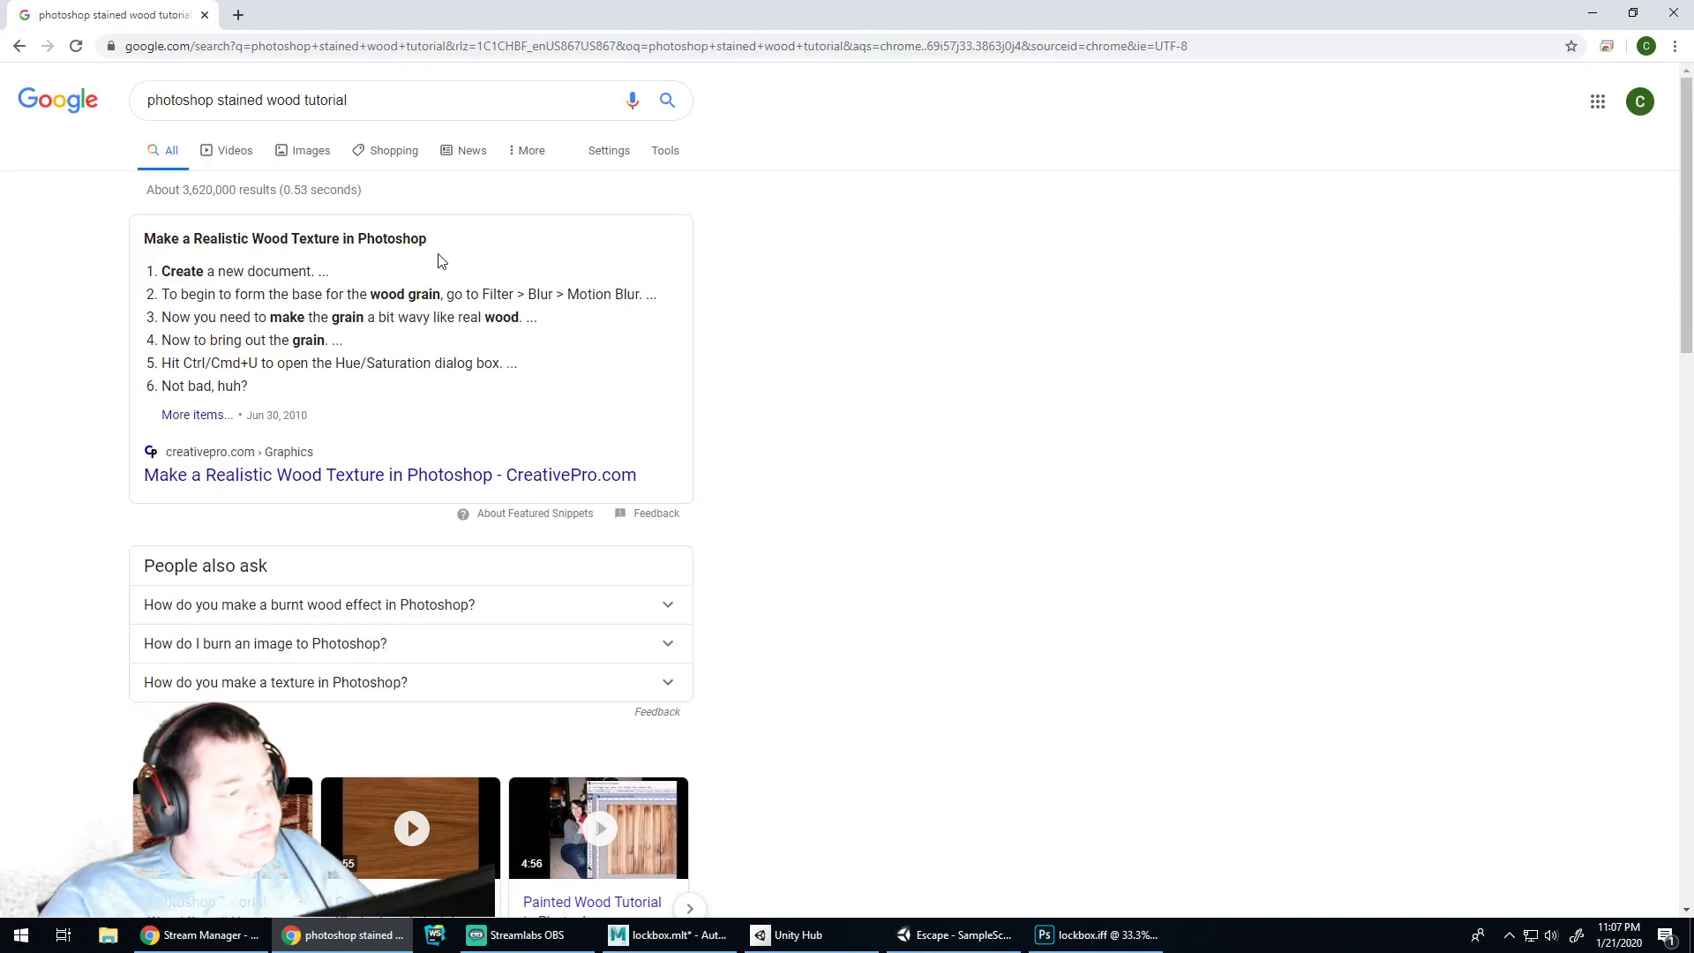
pyautogui.click(320, 475)
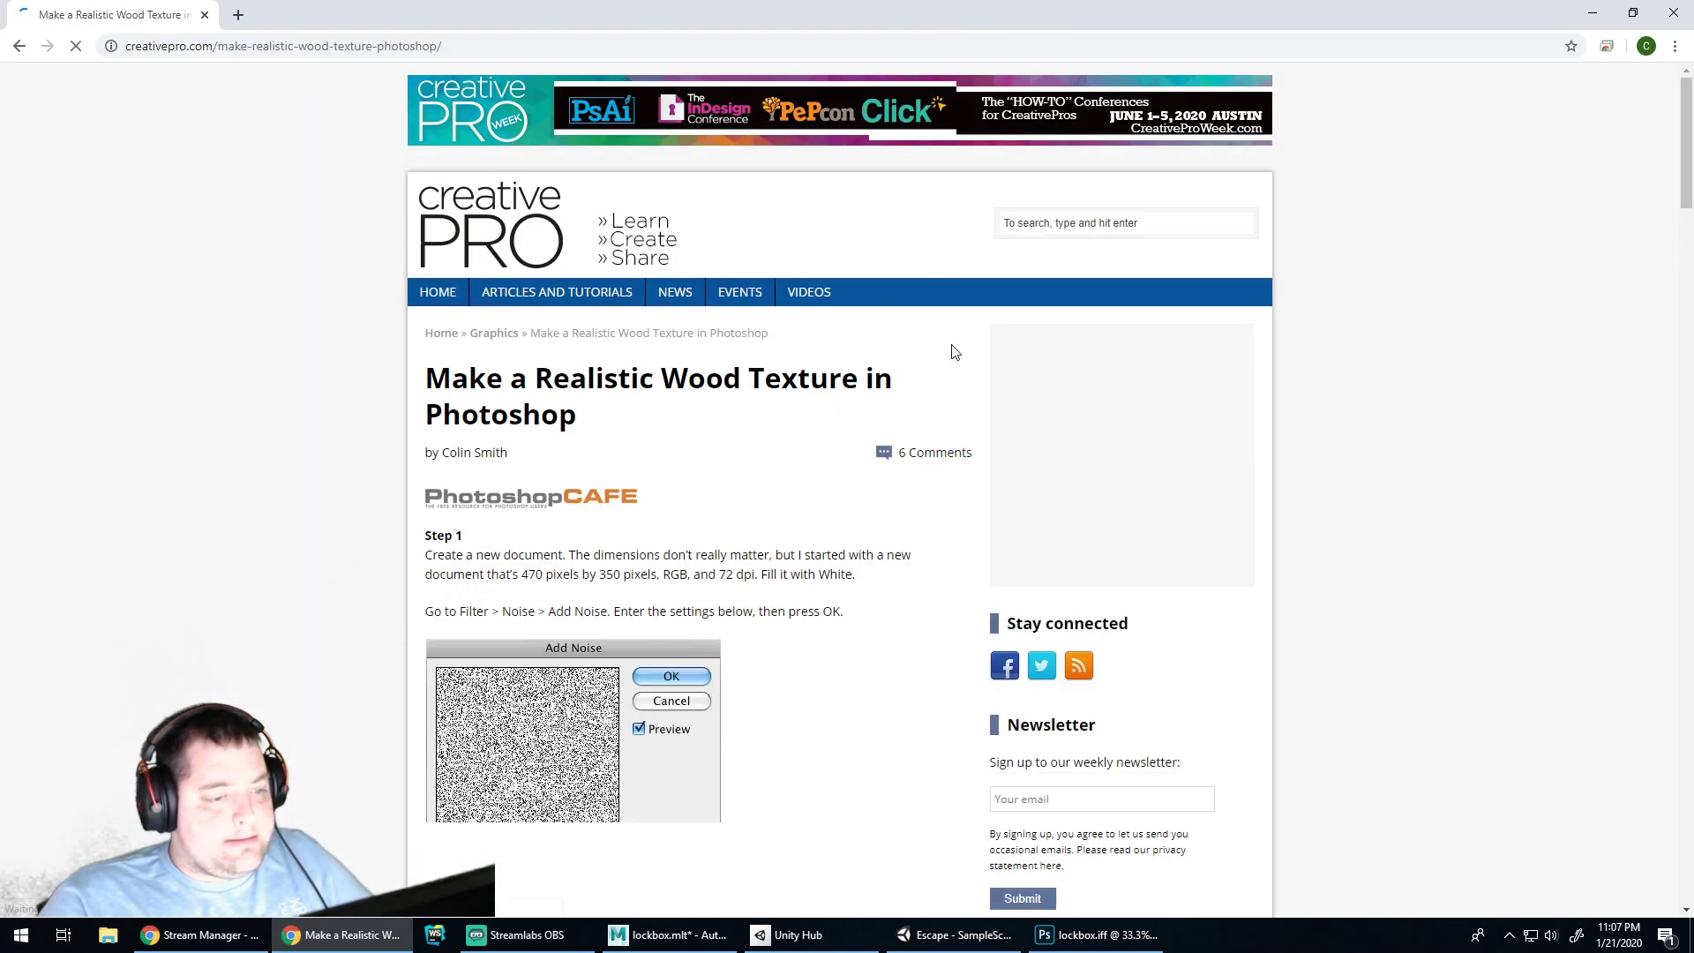
# Read through the noise, blur and wave steps, dismissing the newsletter popup, then go back
pyautogui.scroll(-3, 854, 355)
pyautogui.scroll(-20, 854, 355)
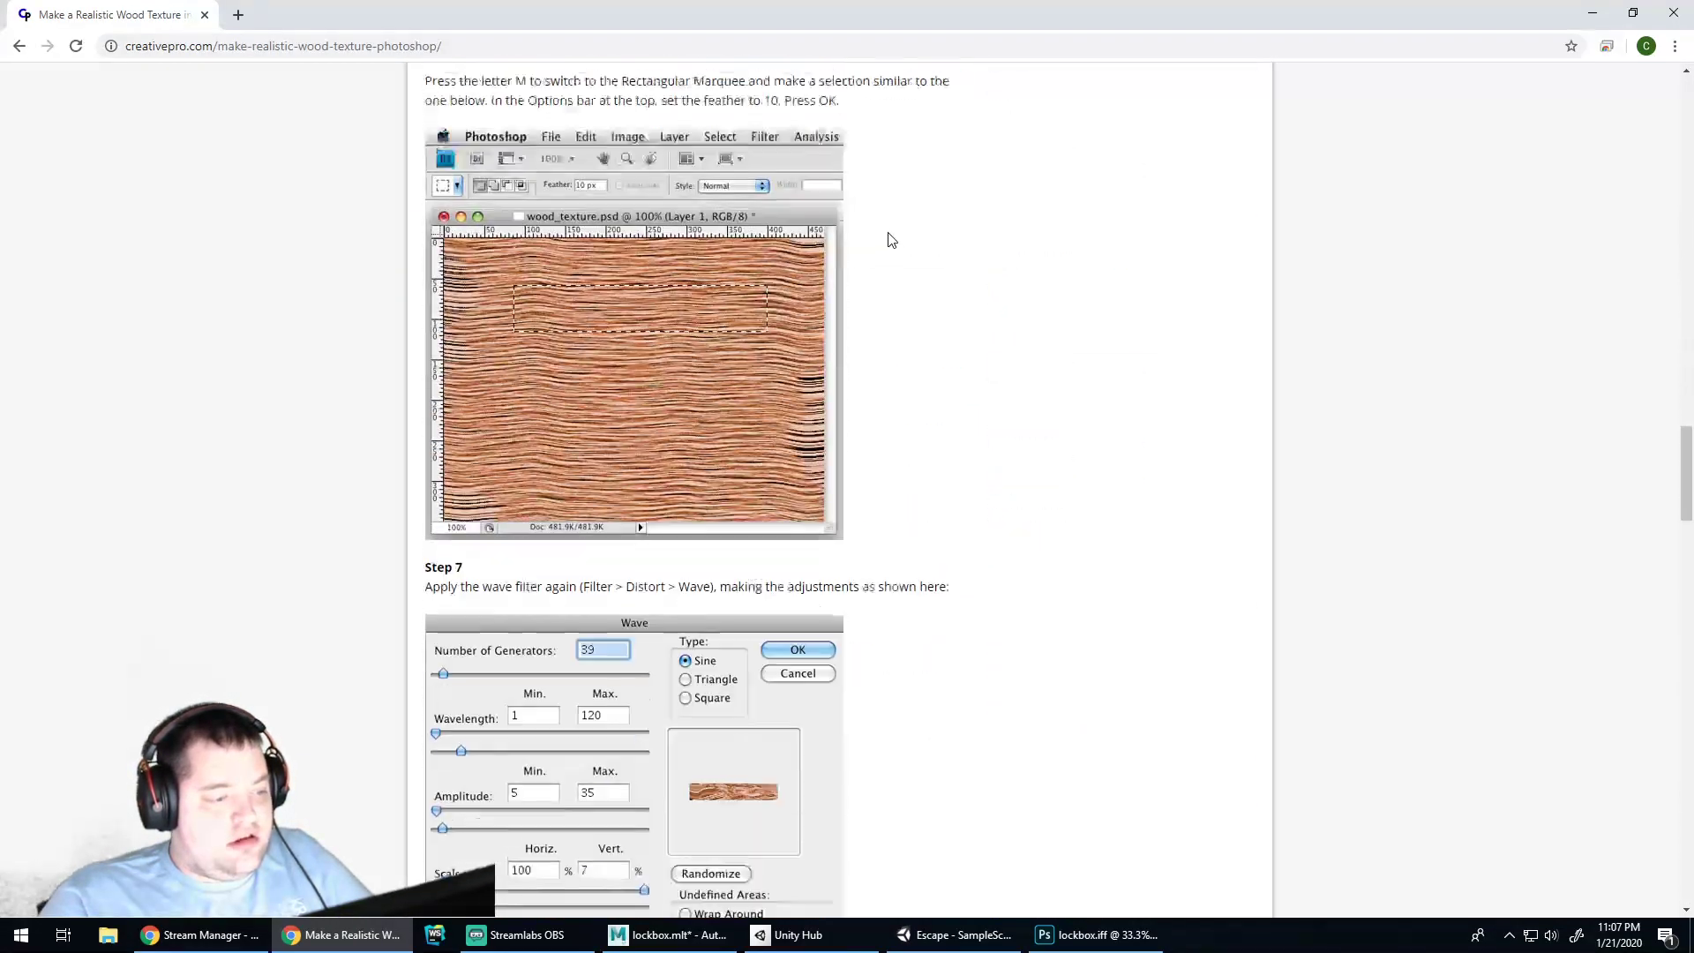
pyautogui.scroll(-20, 904, 237)
pyautogui.scroll(15, 962, 219)
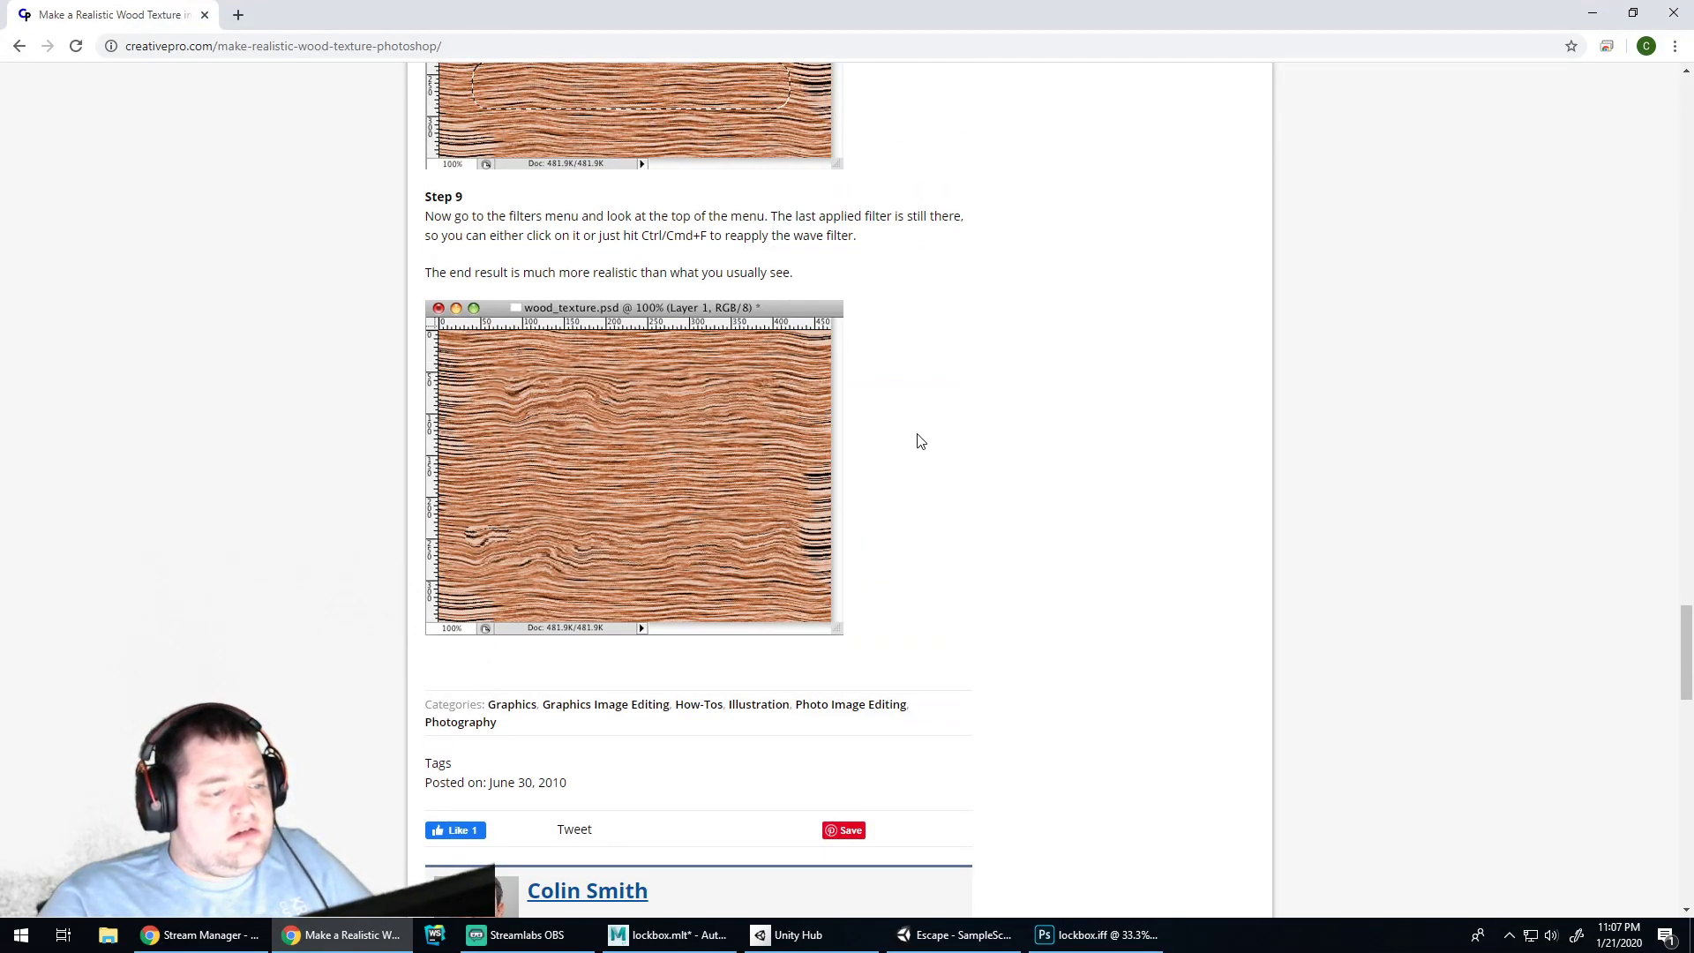
pyautogui.click(1150, 340)
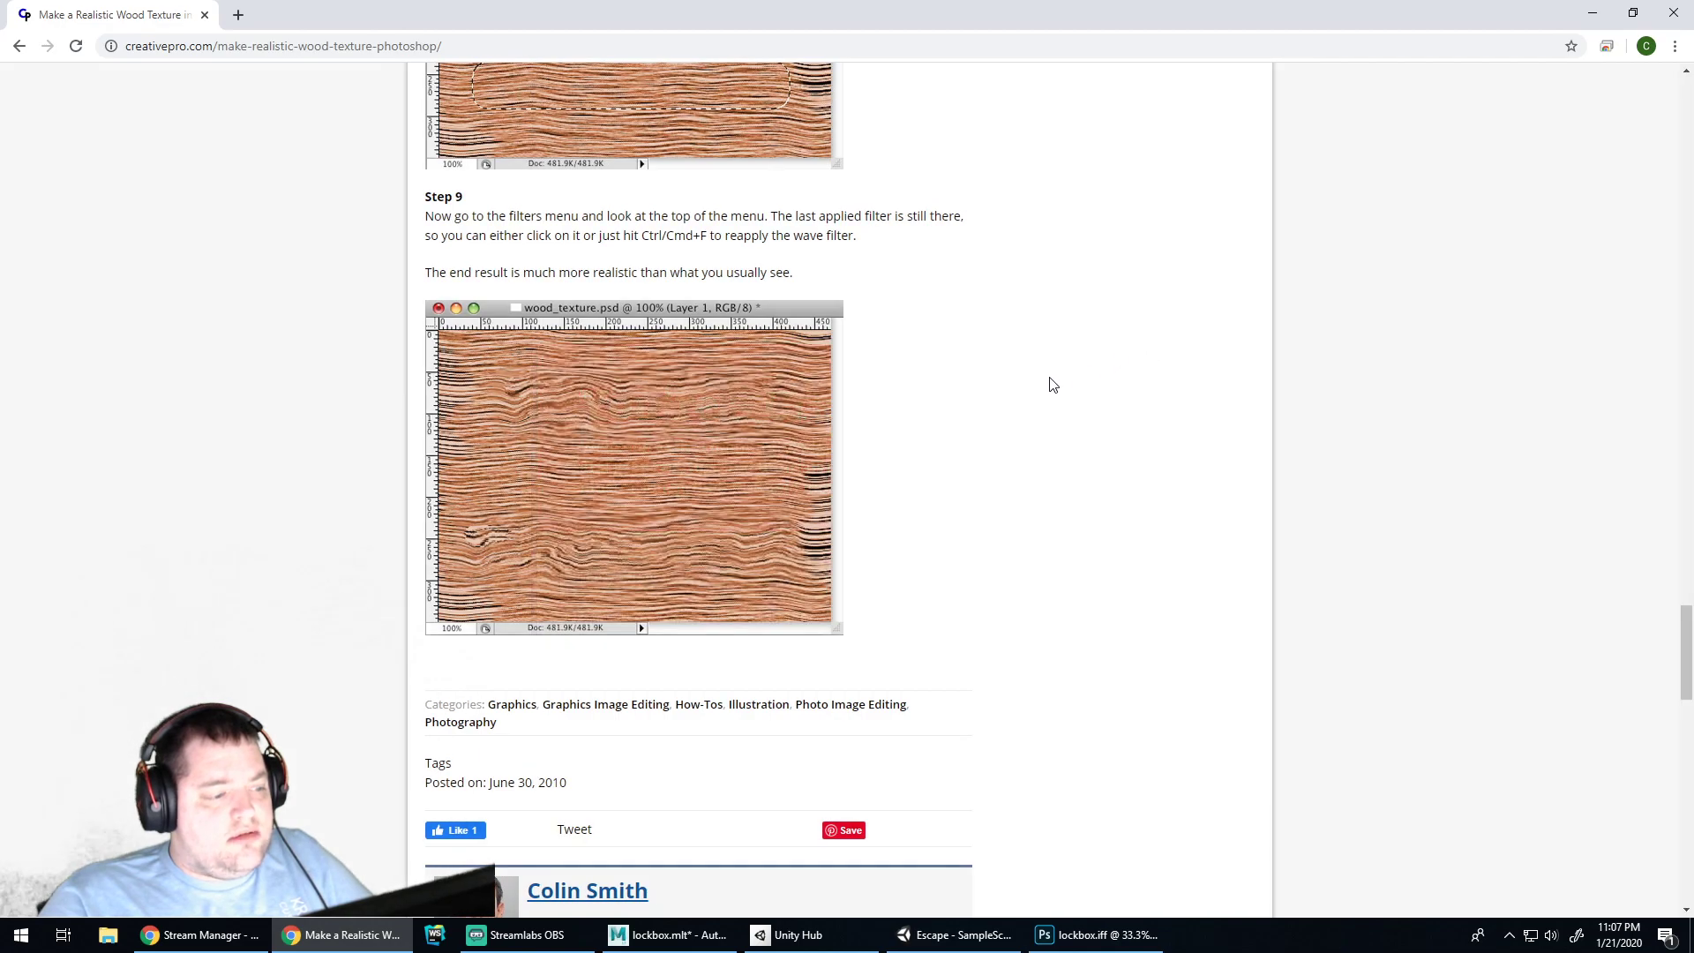
pyautogui.scroll(20, 1064, 382)
pyautogui.scroll(15, 1050, 344)
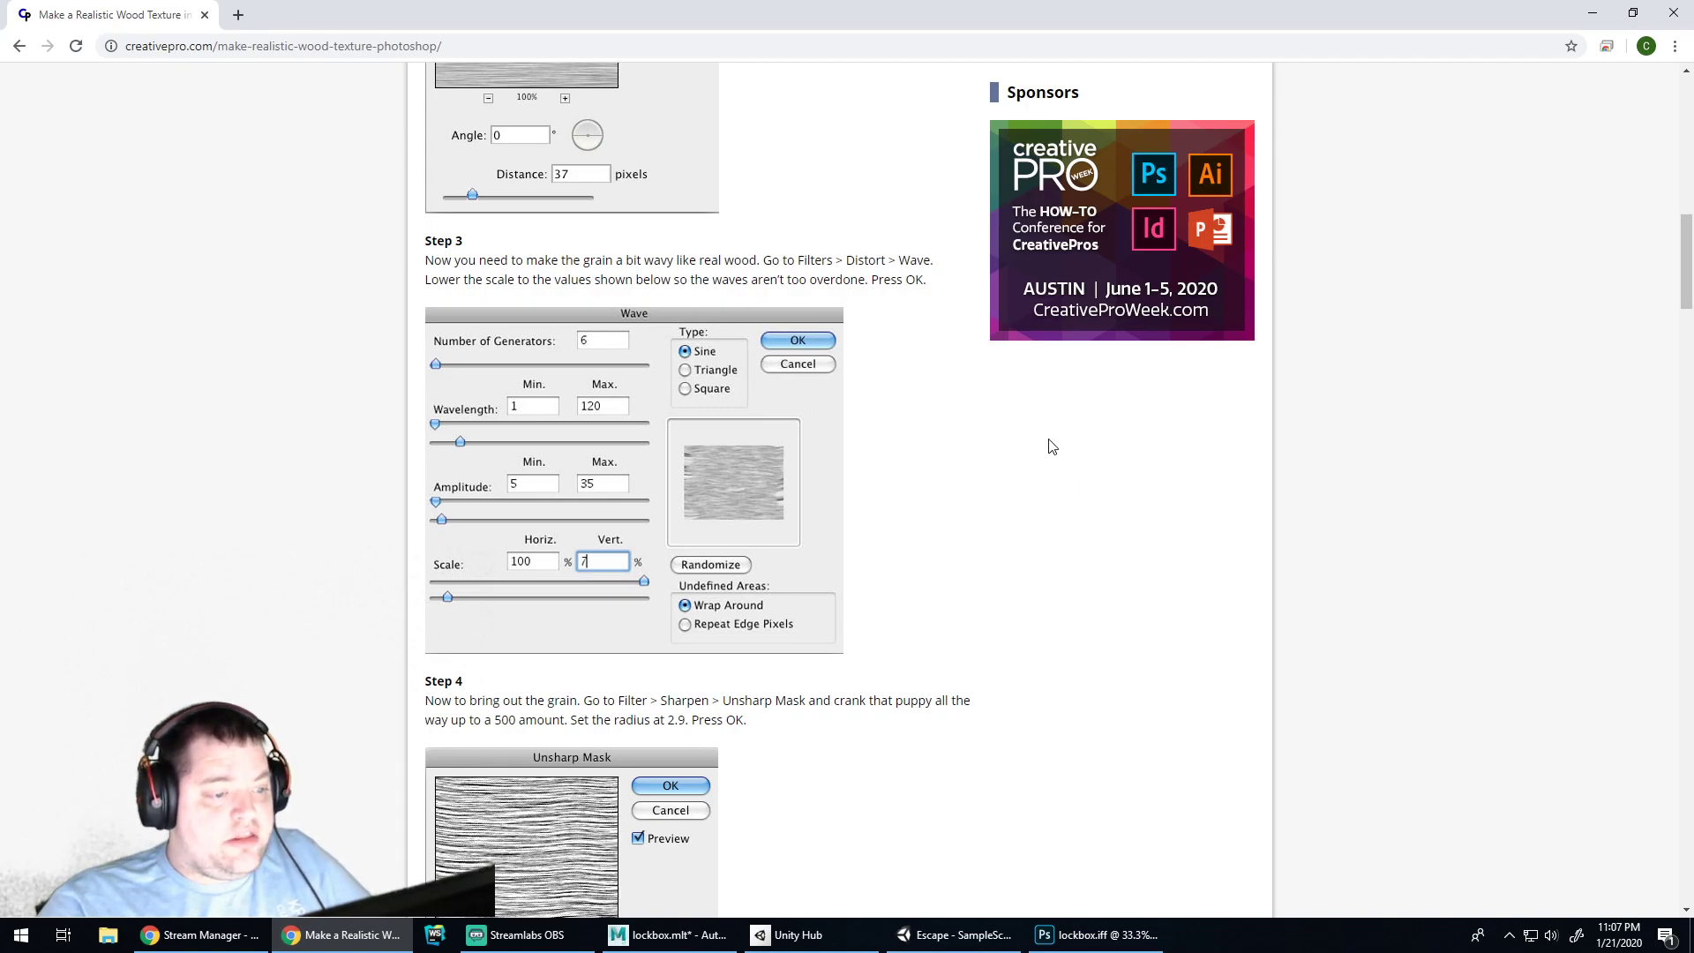
pyautogui.scroll(7, 1051, 446)
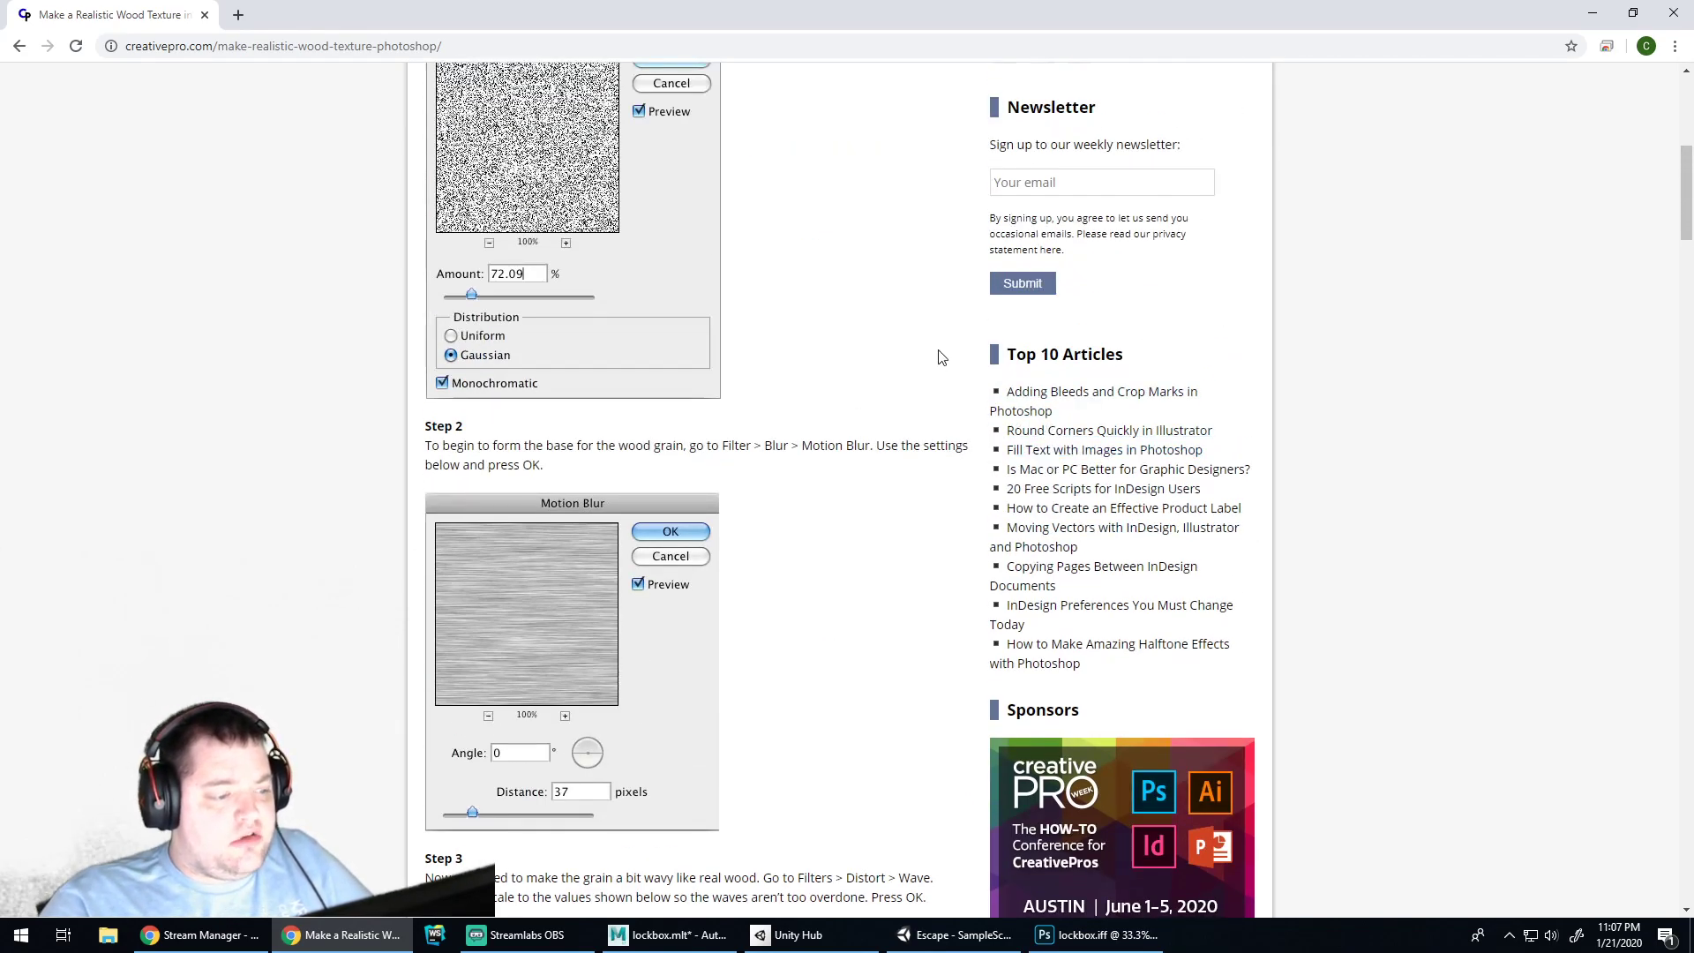
pyautogui.click(18, 45)
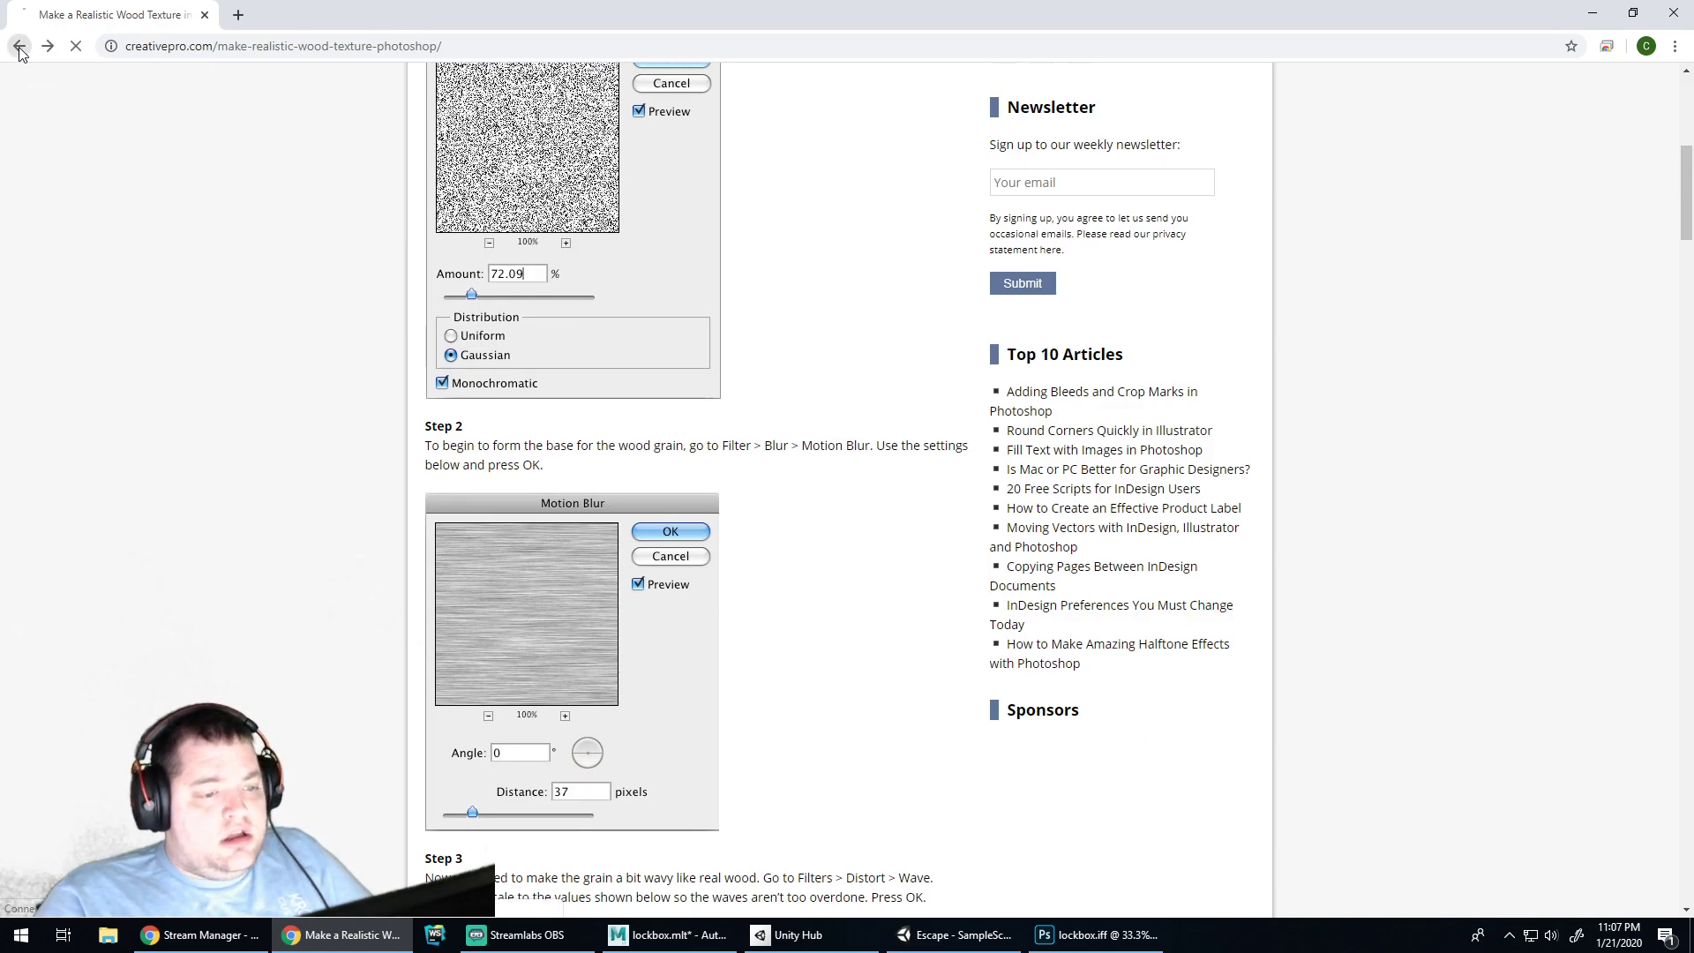
# Read down the Adobe forum thread on staining raw wood, then return to lockbox in Photoshop
pyautogui.scroll(-3, 675, 469)
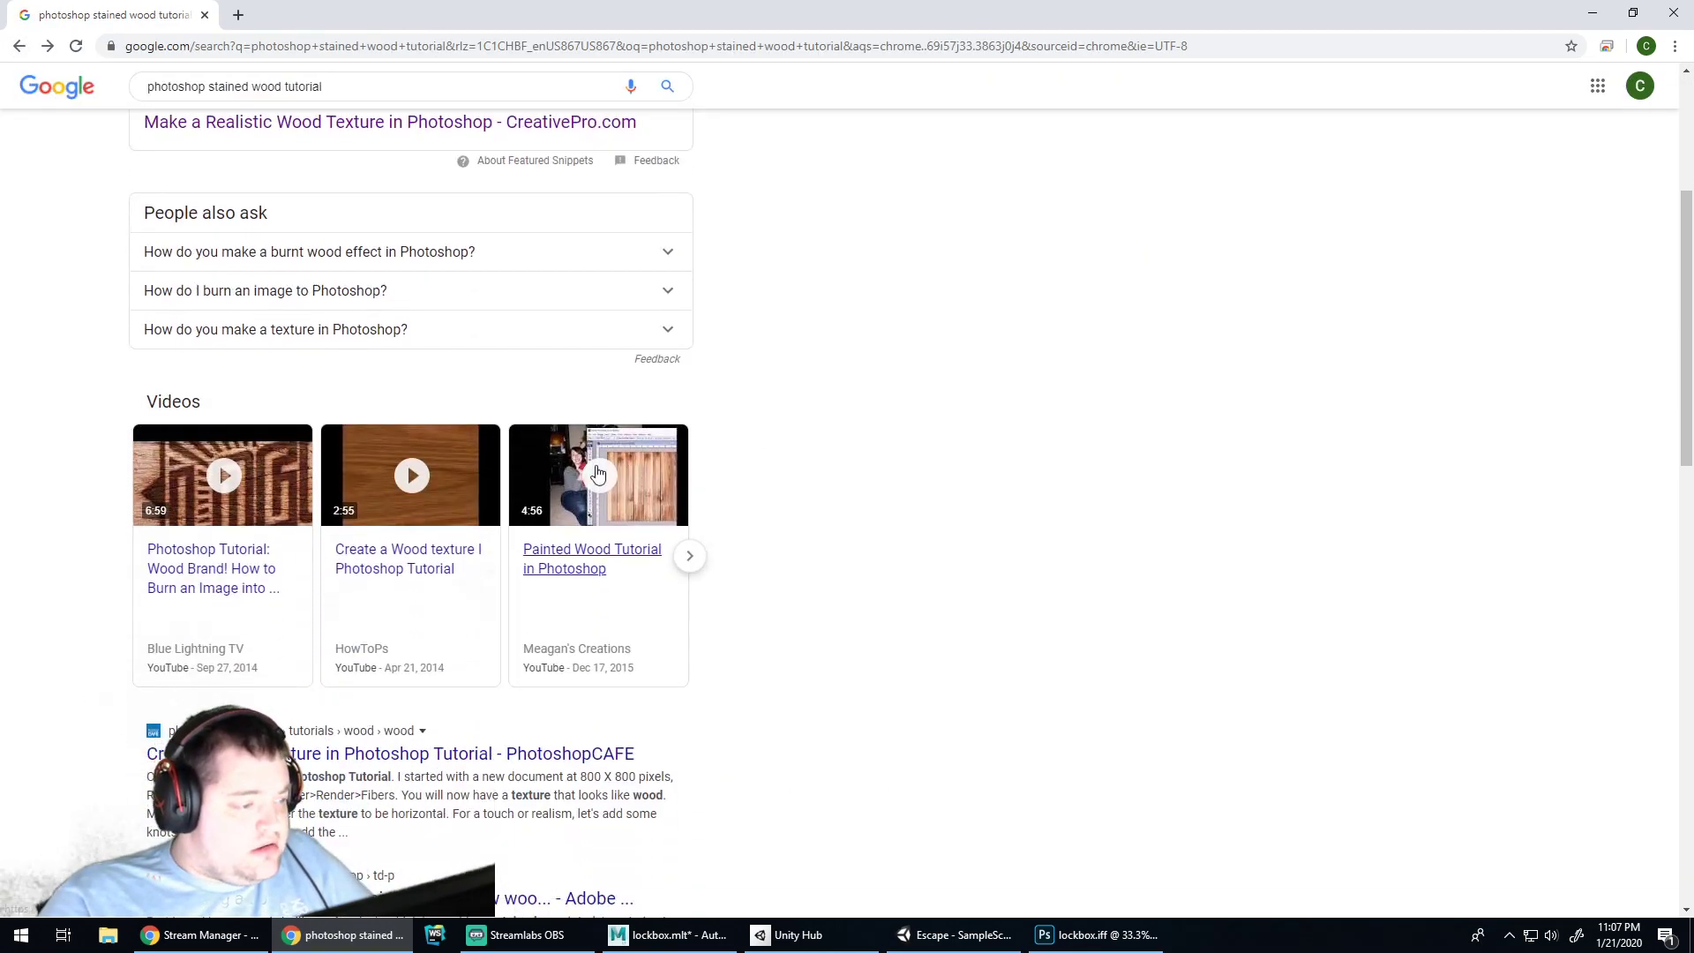
pyautogui.moveTo(441, 492)
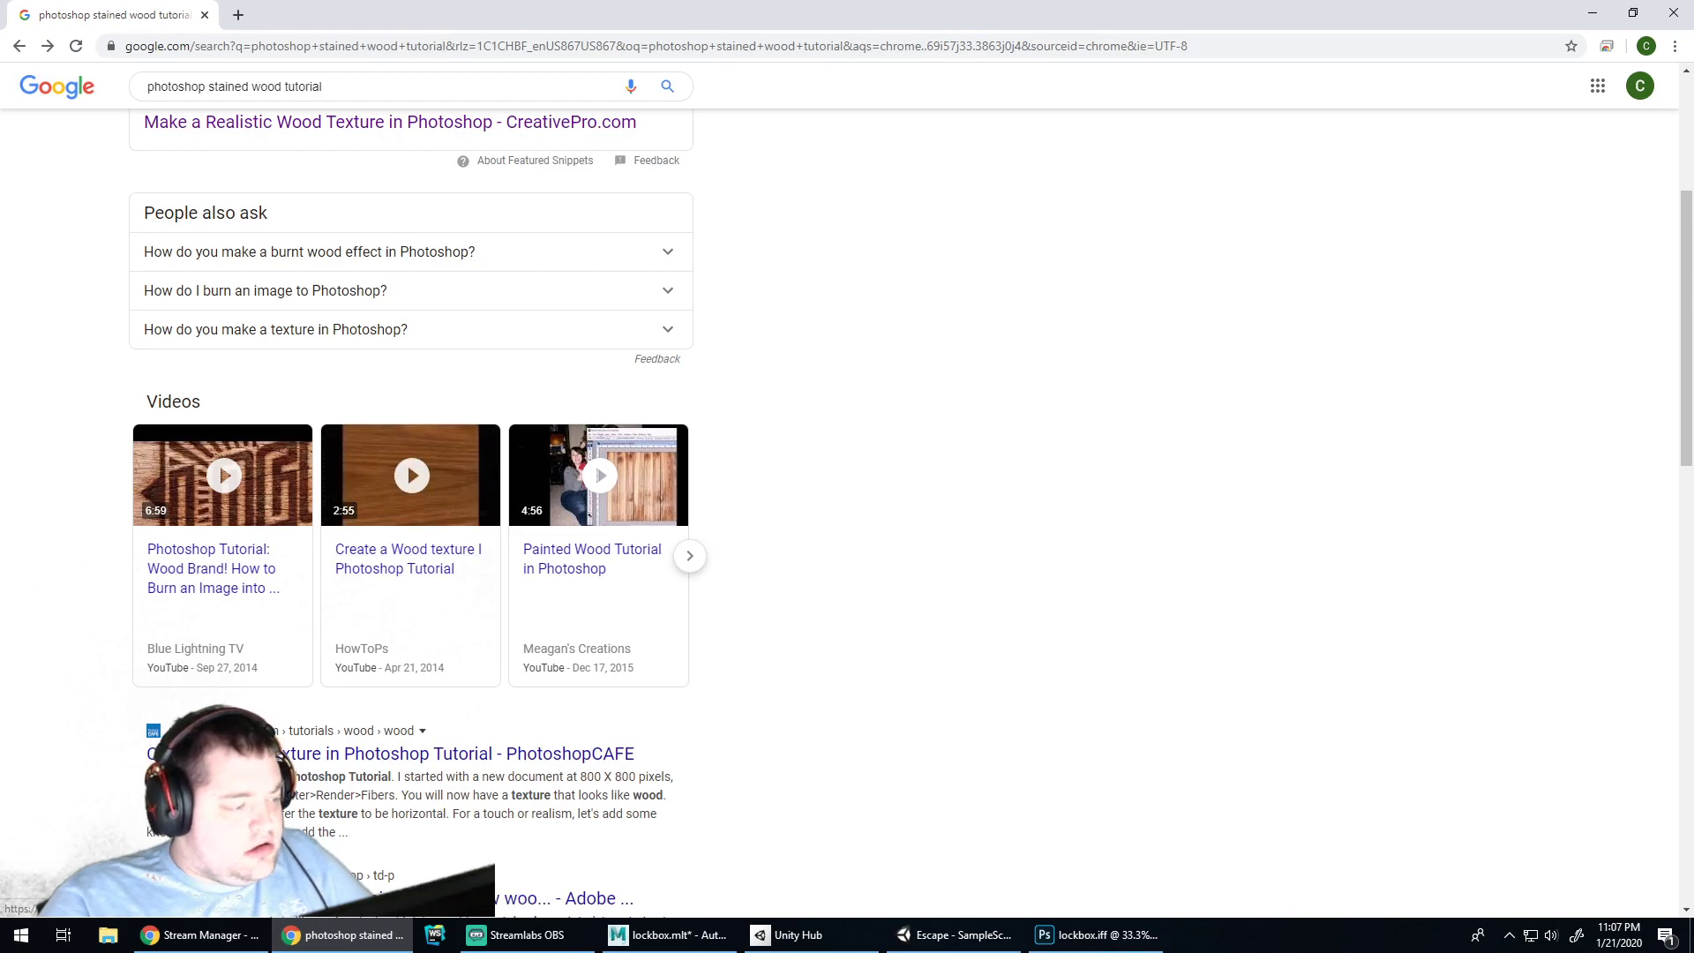
pyautogui.scroll(-2, 379, 509)
pyautogui.scroll(-3, 379, 509)
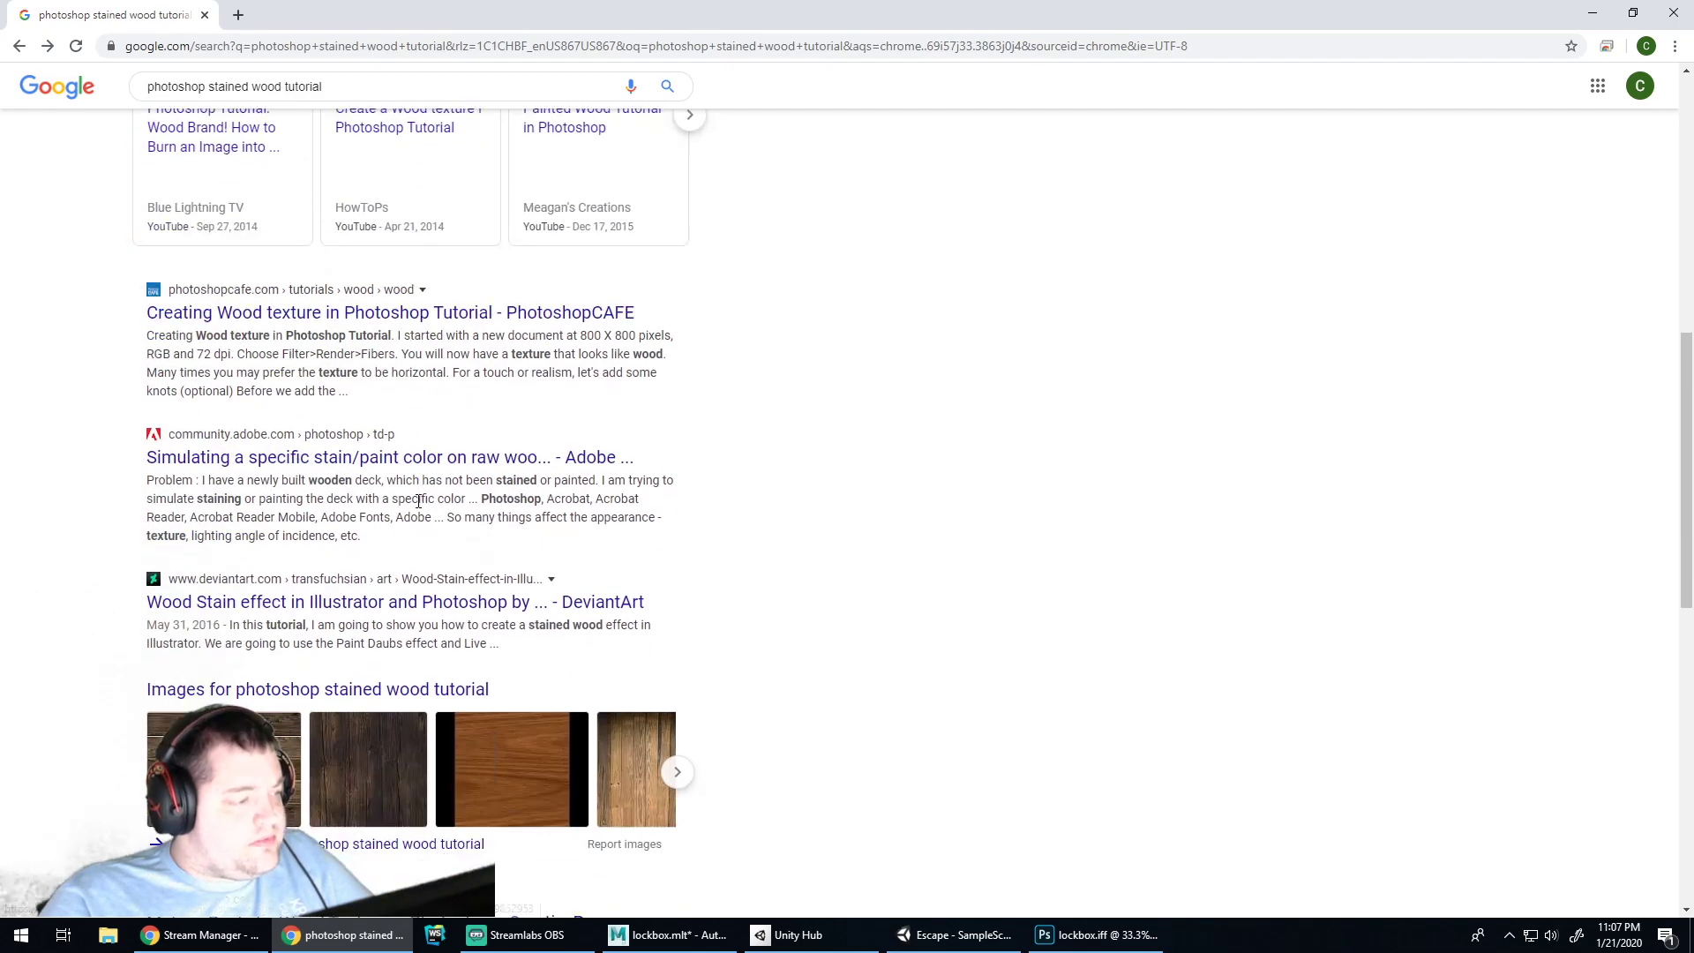
pyautogui.click(608, 457)
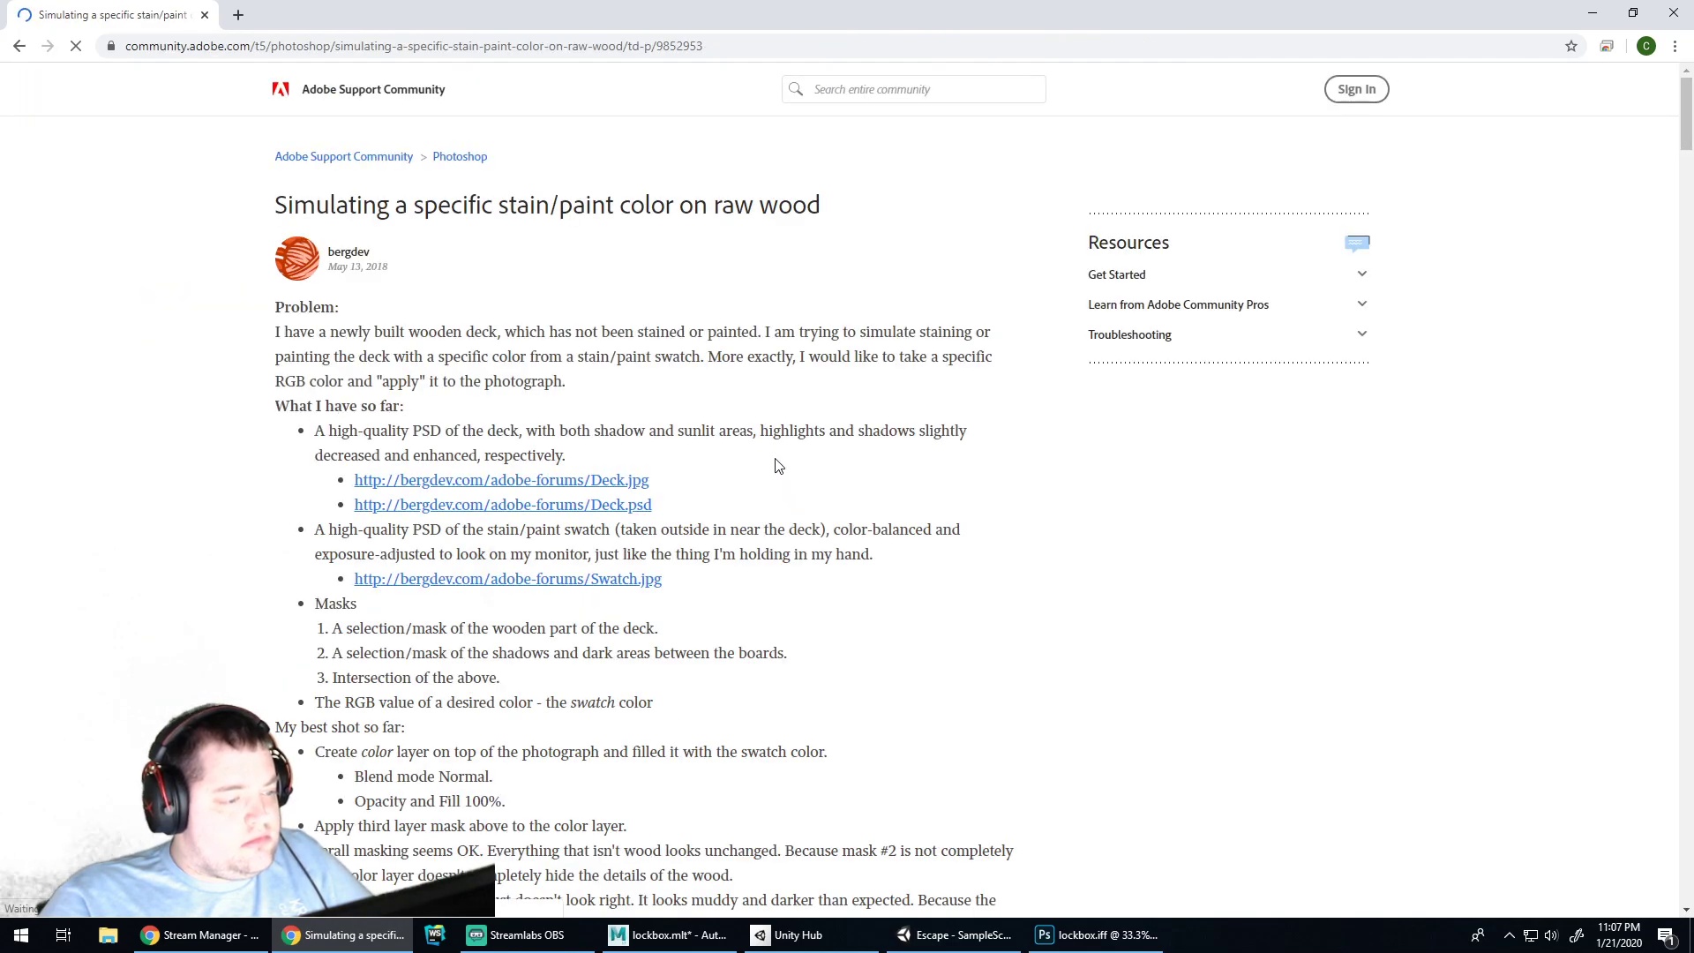
pyautogui.scroll(-15, 776, 465)
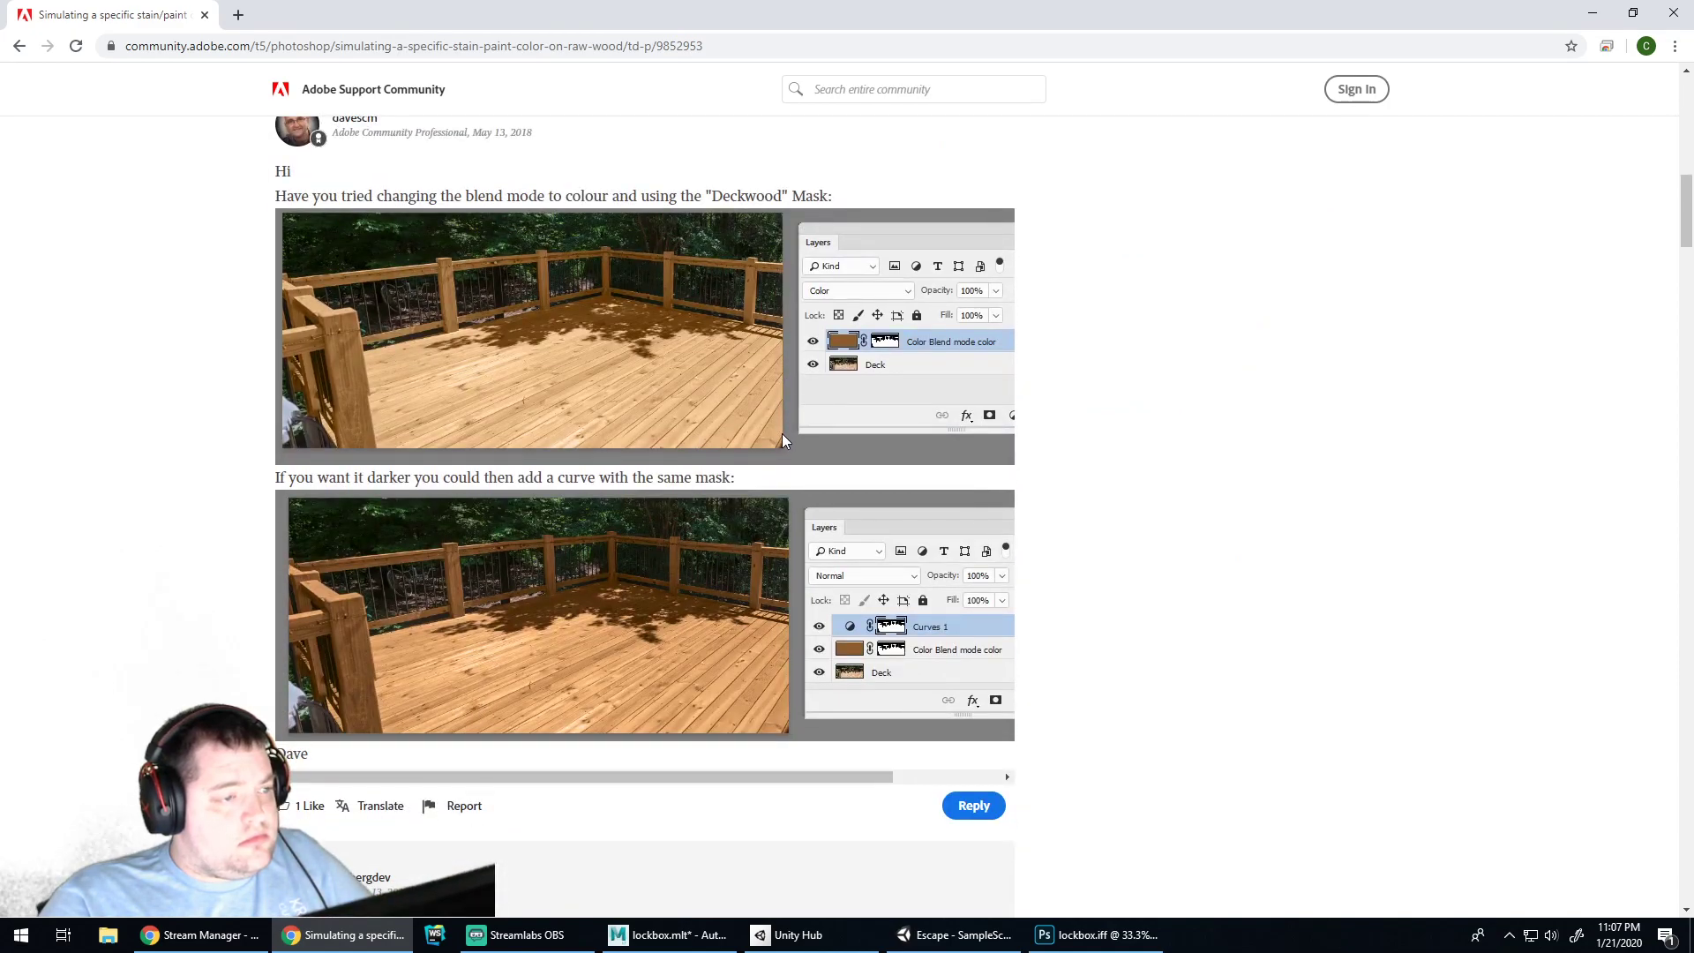
pyautogui.scroll(-4, 782, 434)
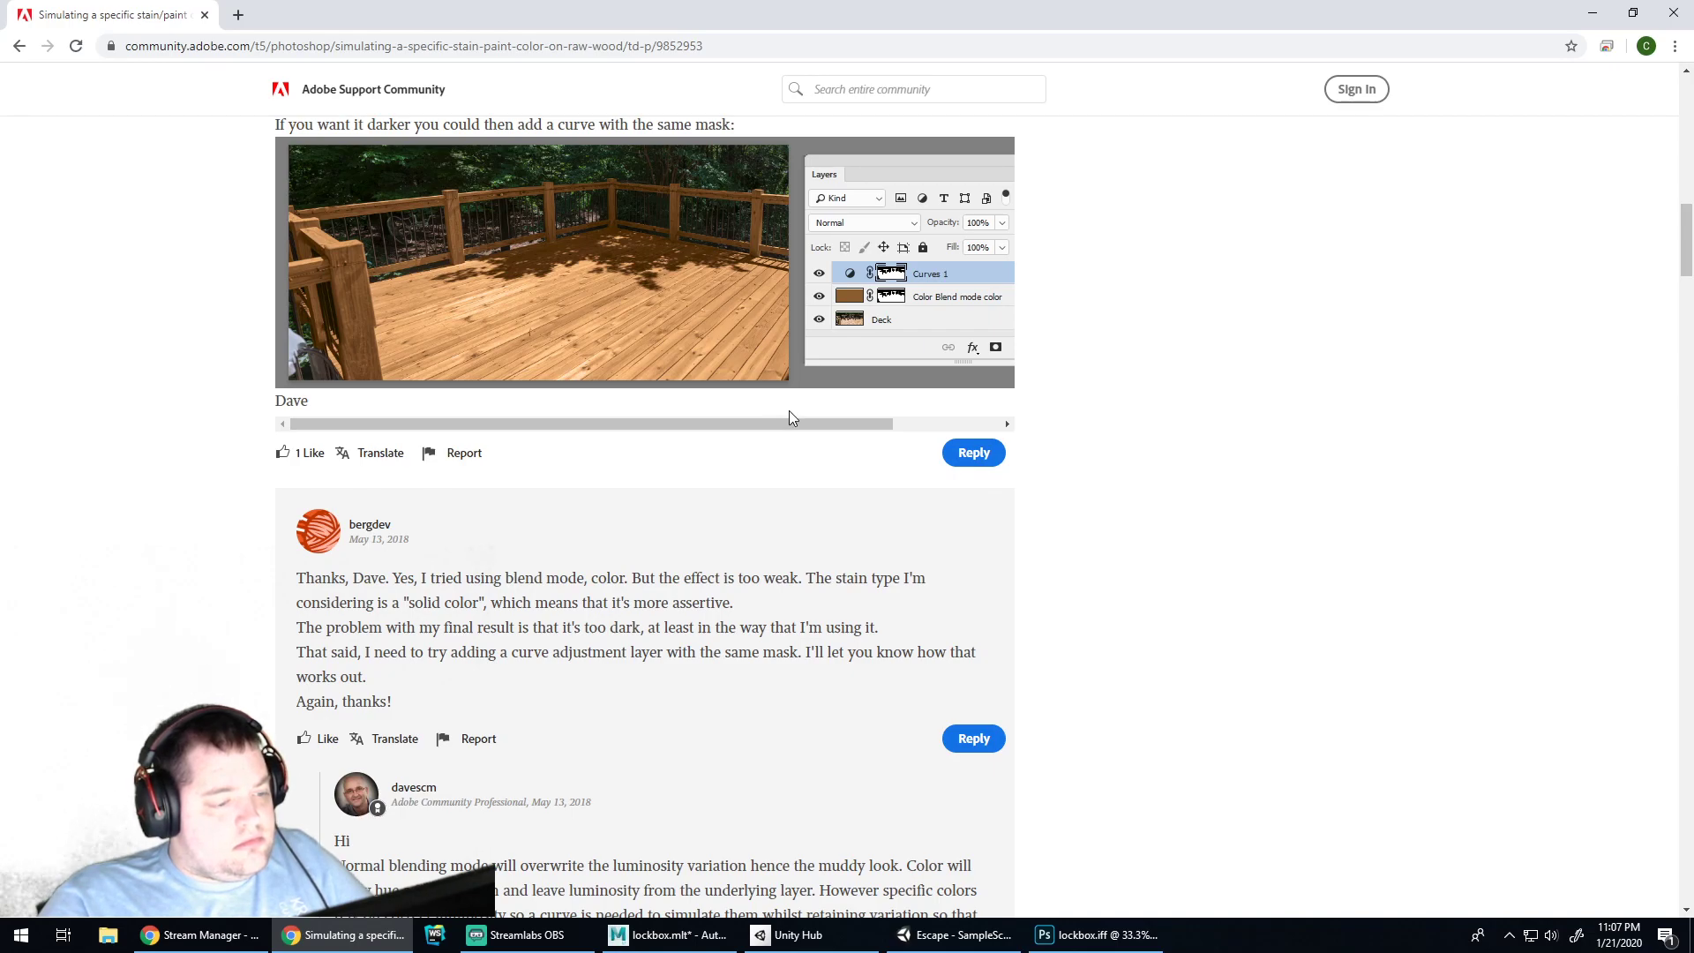
pyautogui.click(1095, 935)
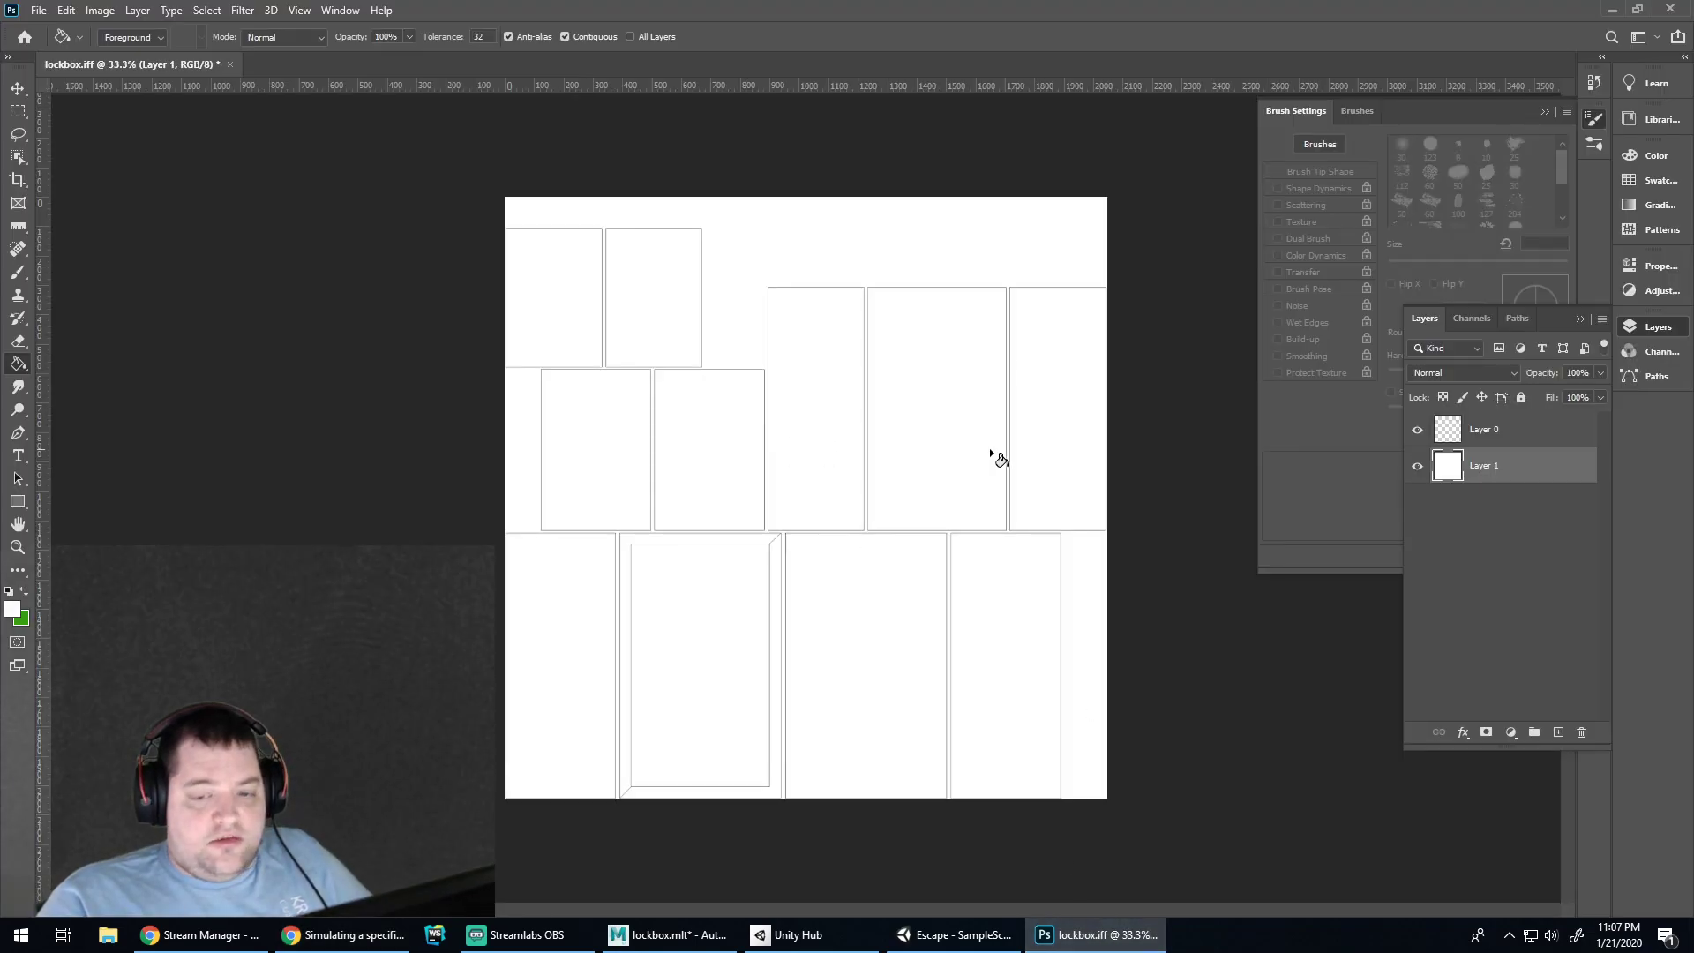
# Start a new document with trial width and height values, then cancel it
pyautogui.click(101, 12)
pyautogui.click(101, 11)
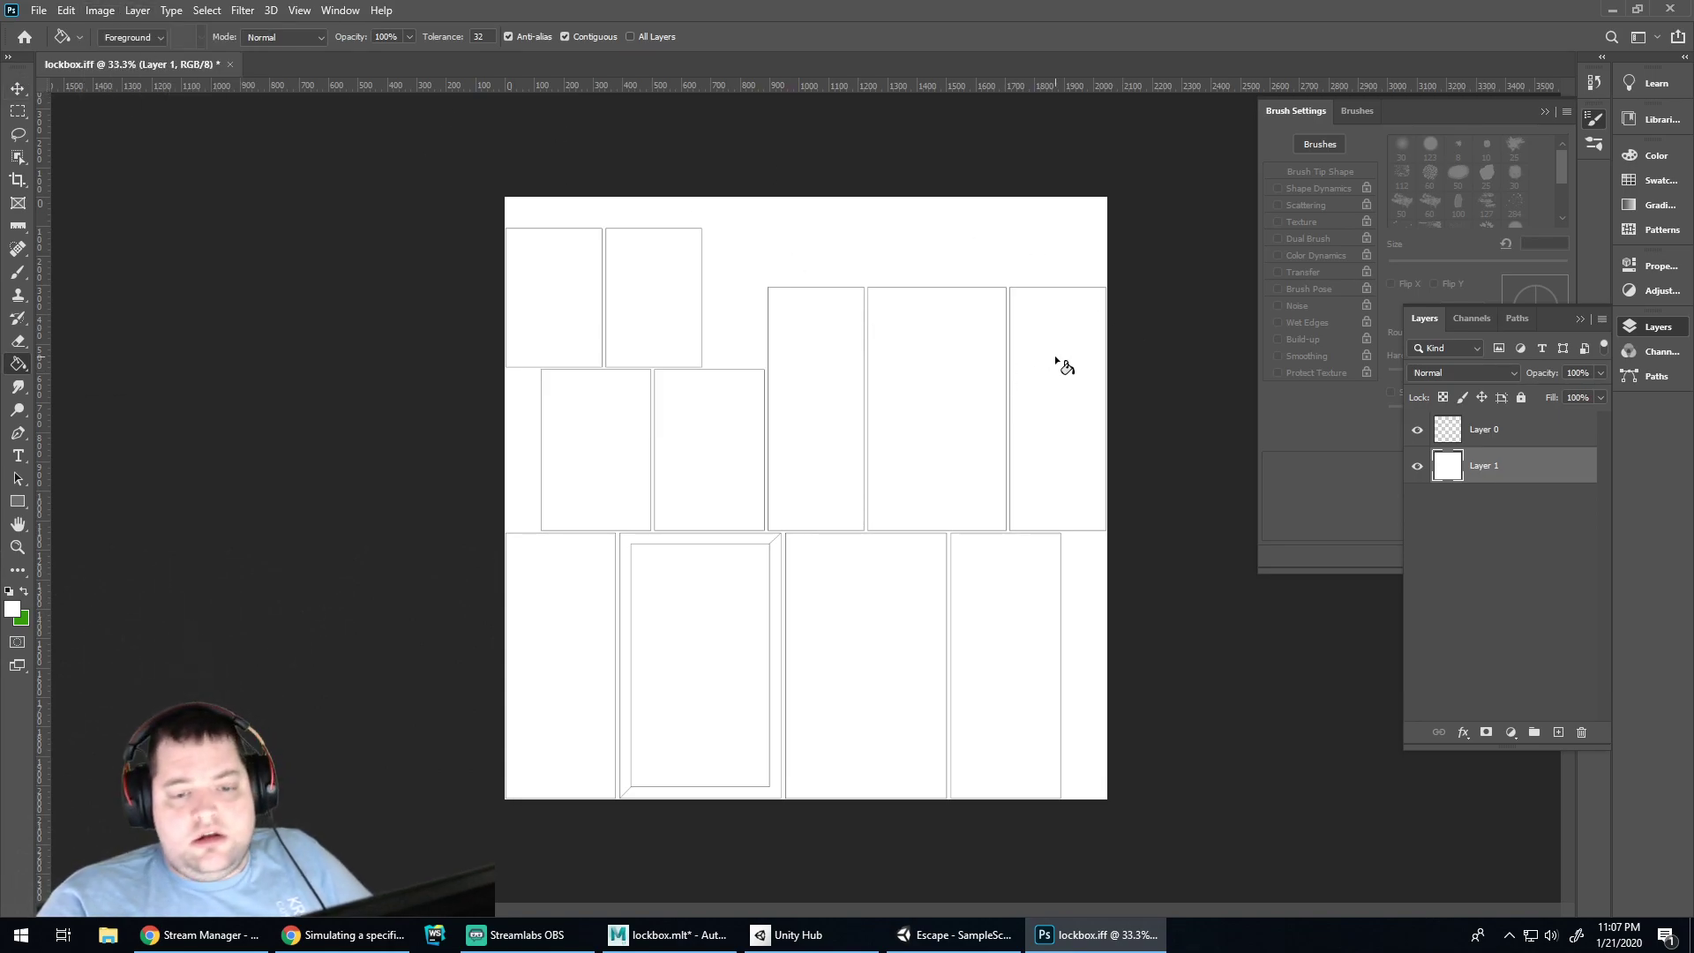
pyautogui.hotkey('ctrl', 'n')
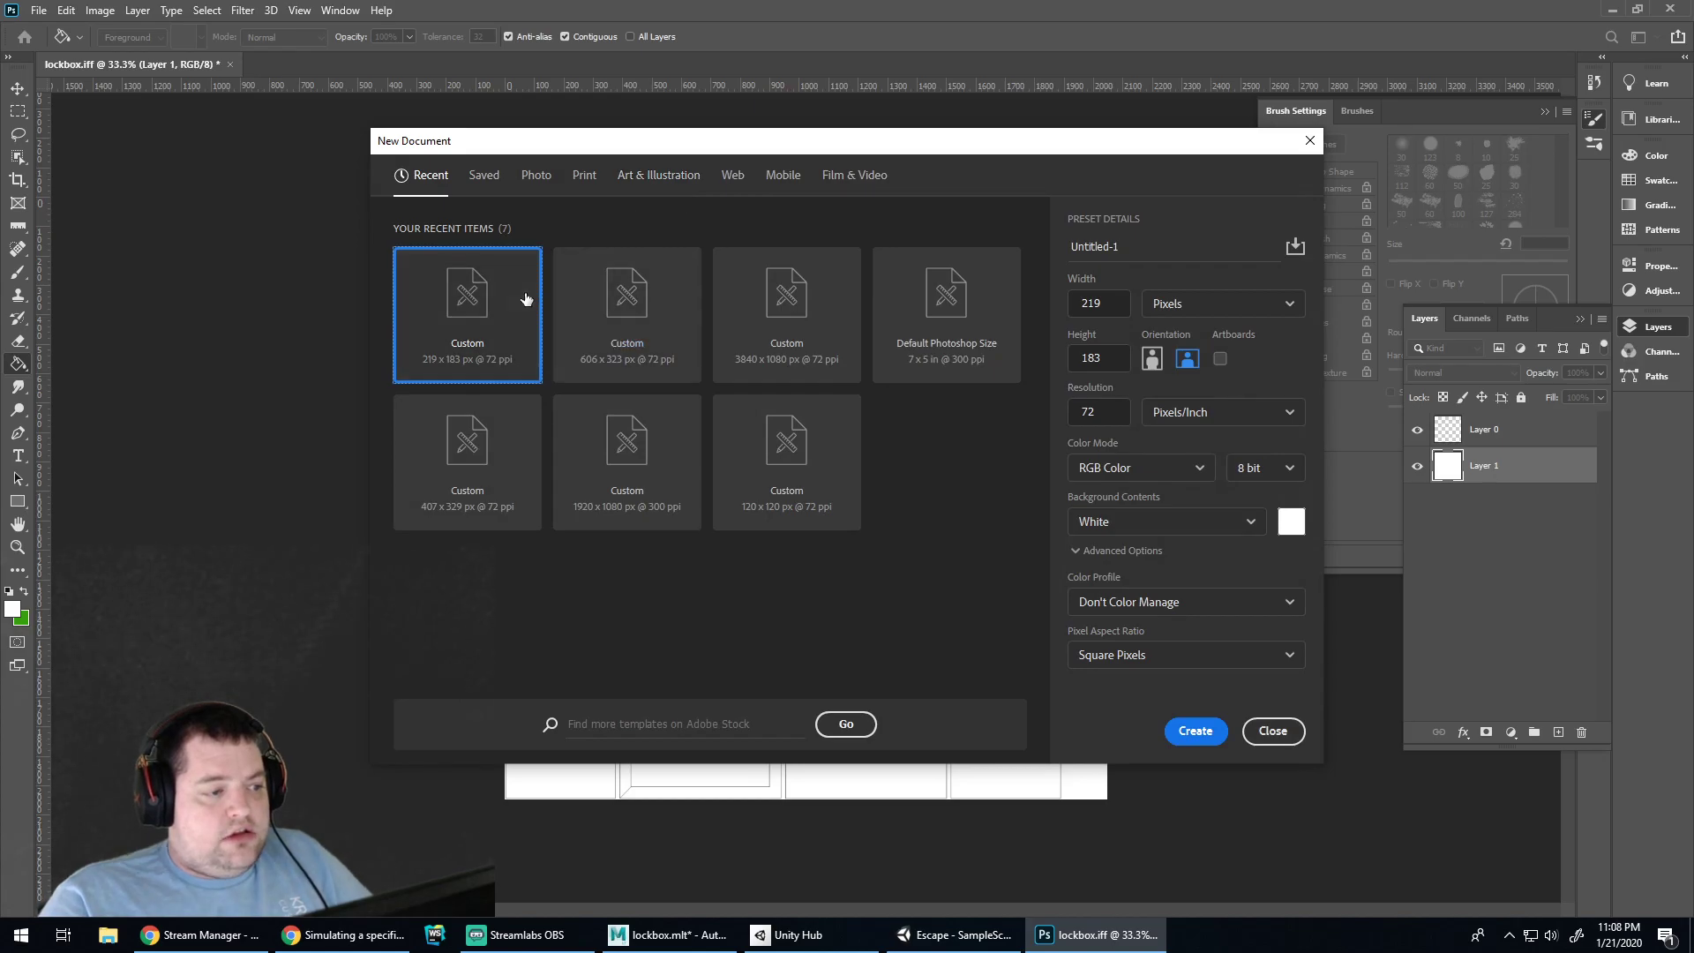
pyautogui.click(1108, 309)
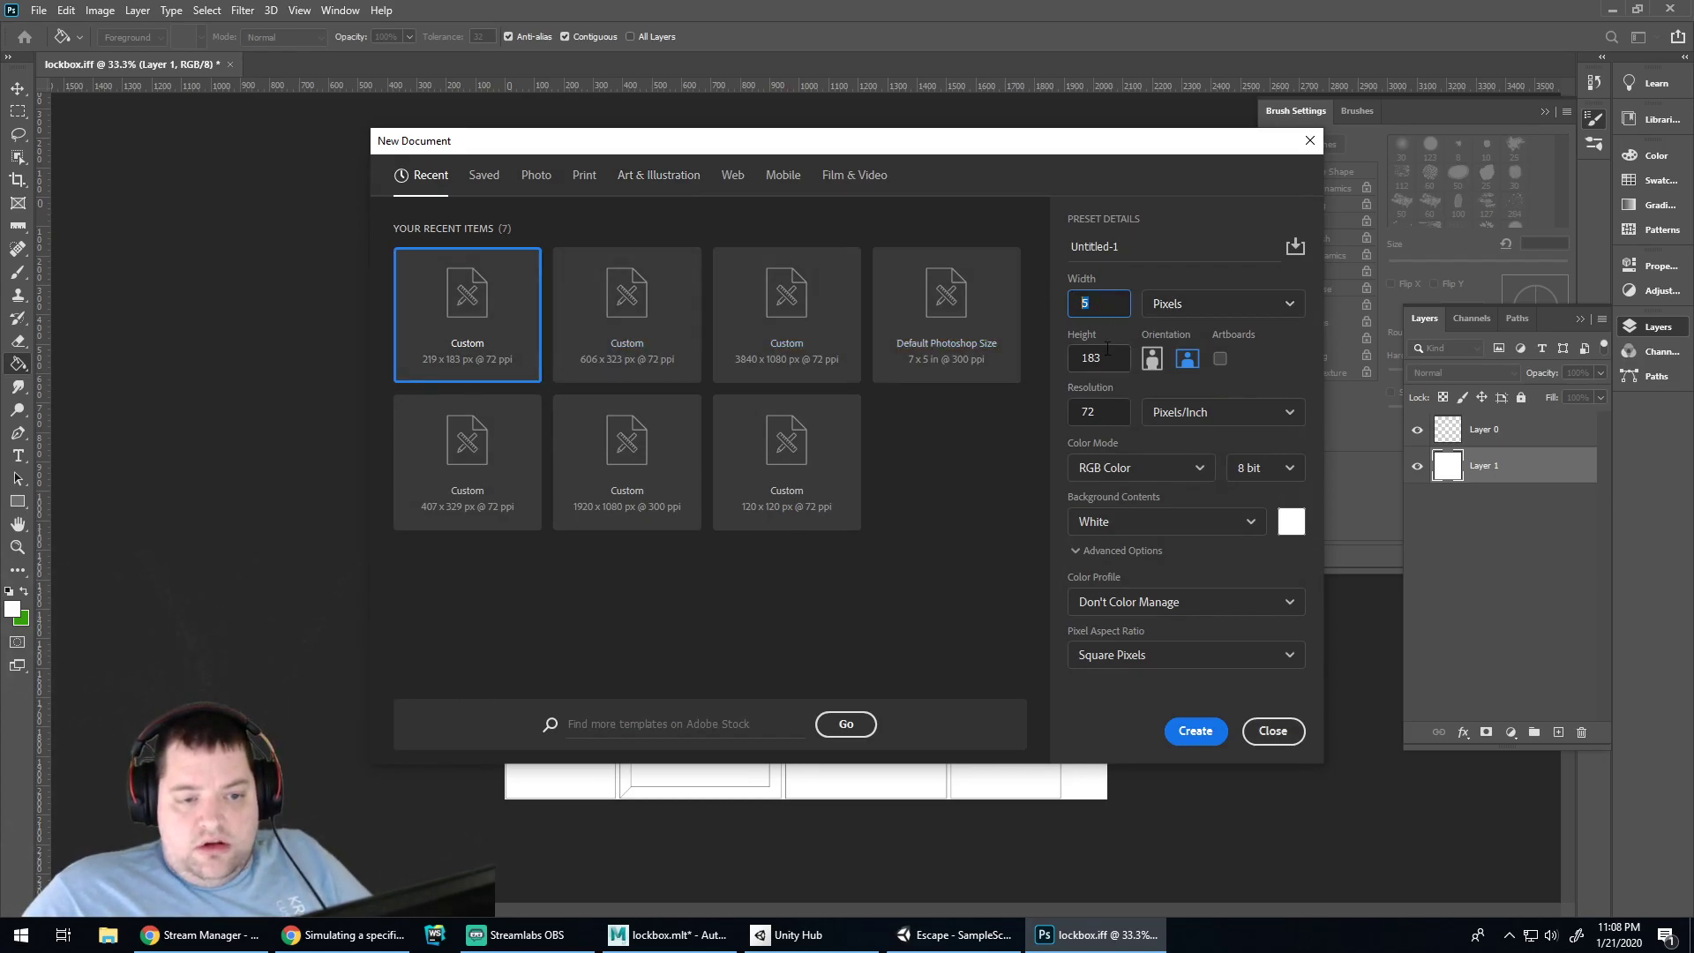
pyautogui.click(1111, 356)
pyautogui.write('2000')
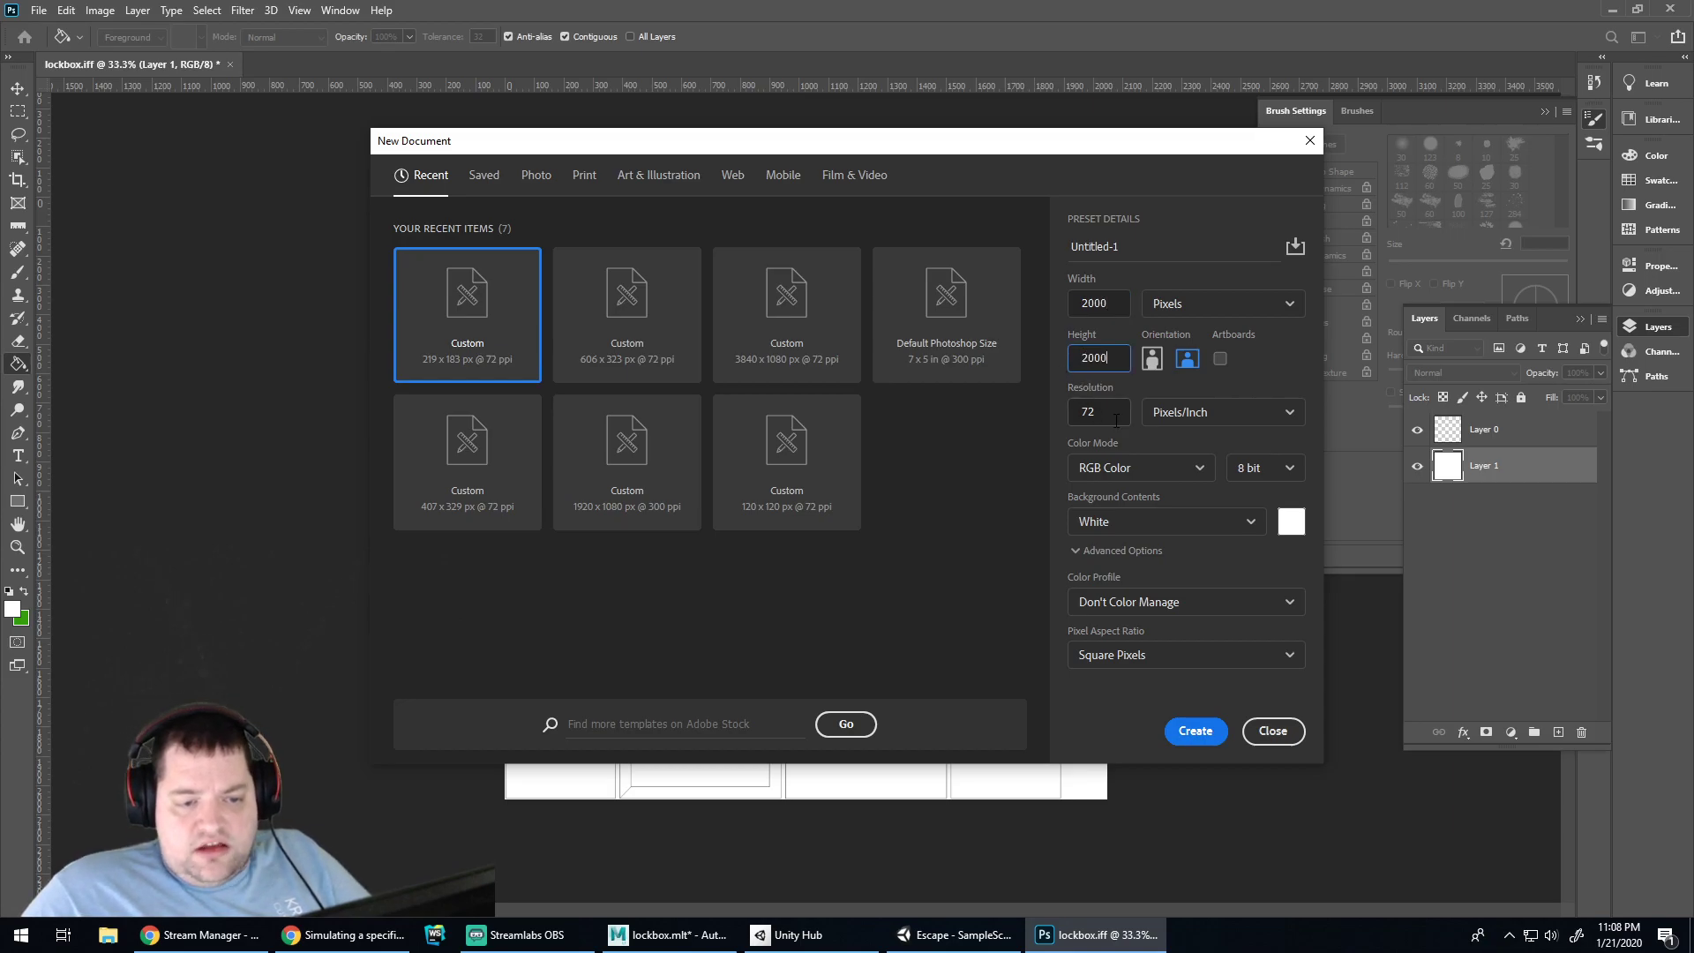
pyautogui.click(1082, 411)
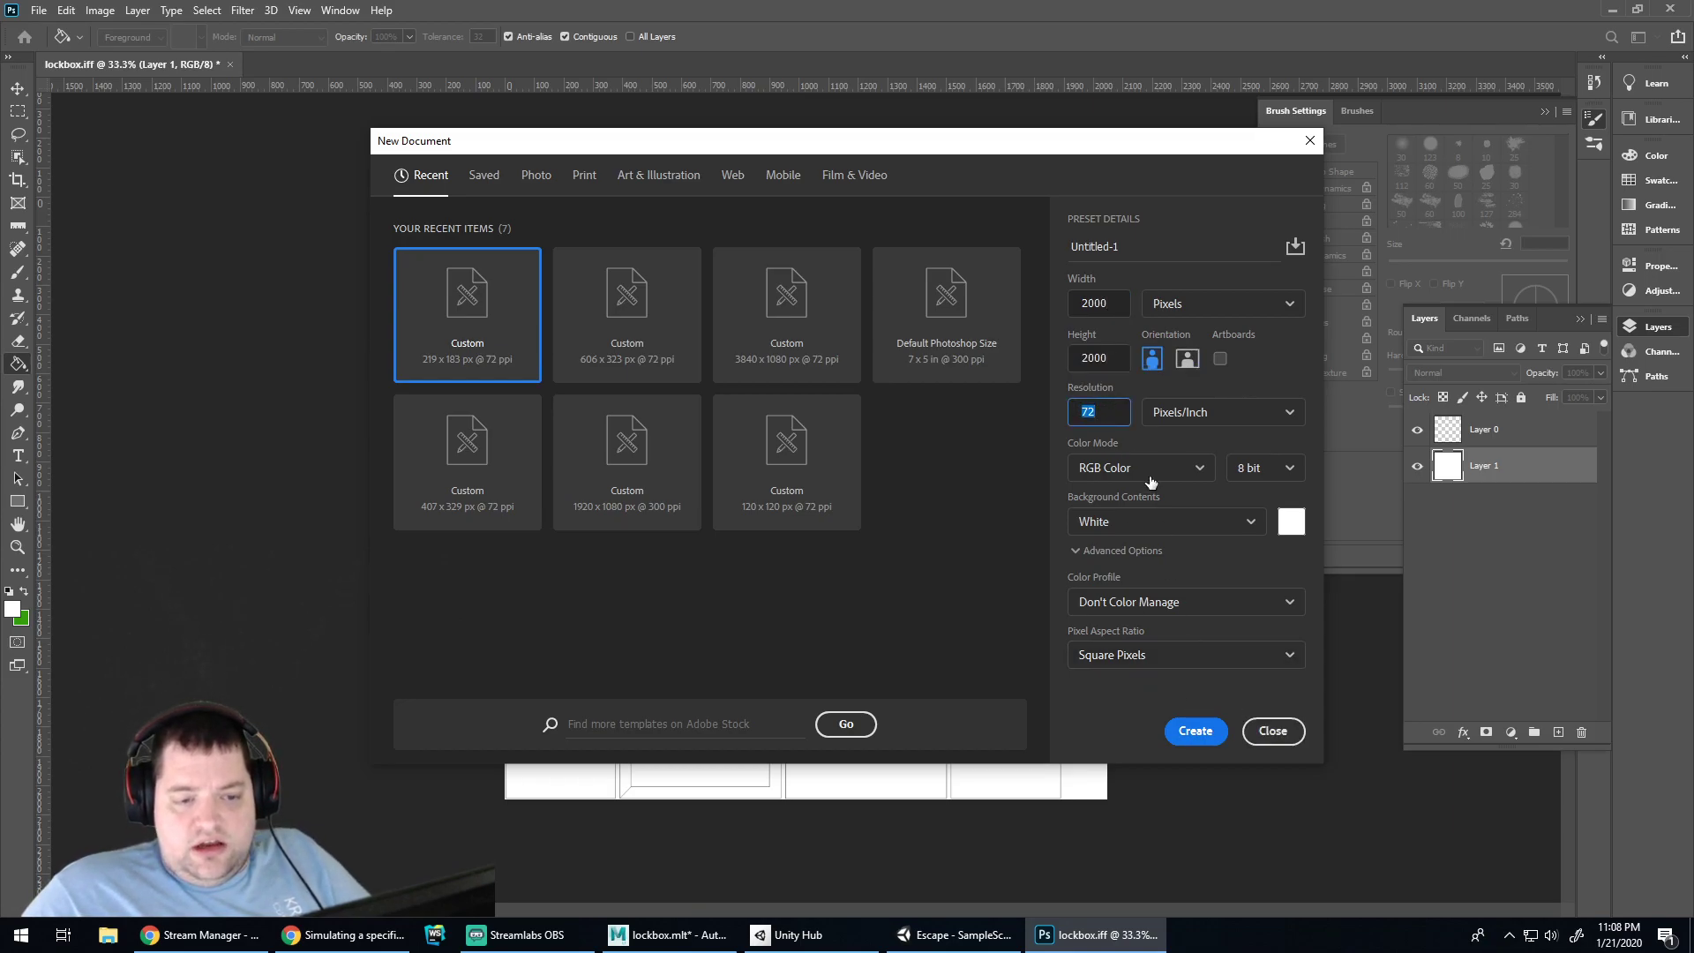
pyautogui.click(1280, 722)
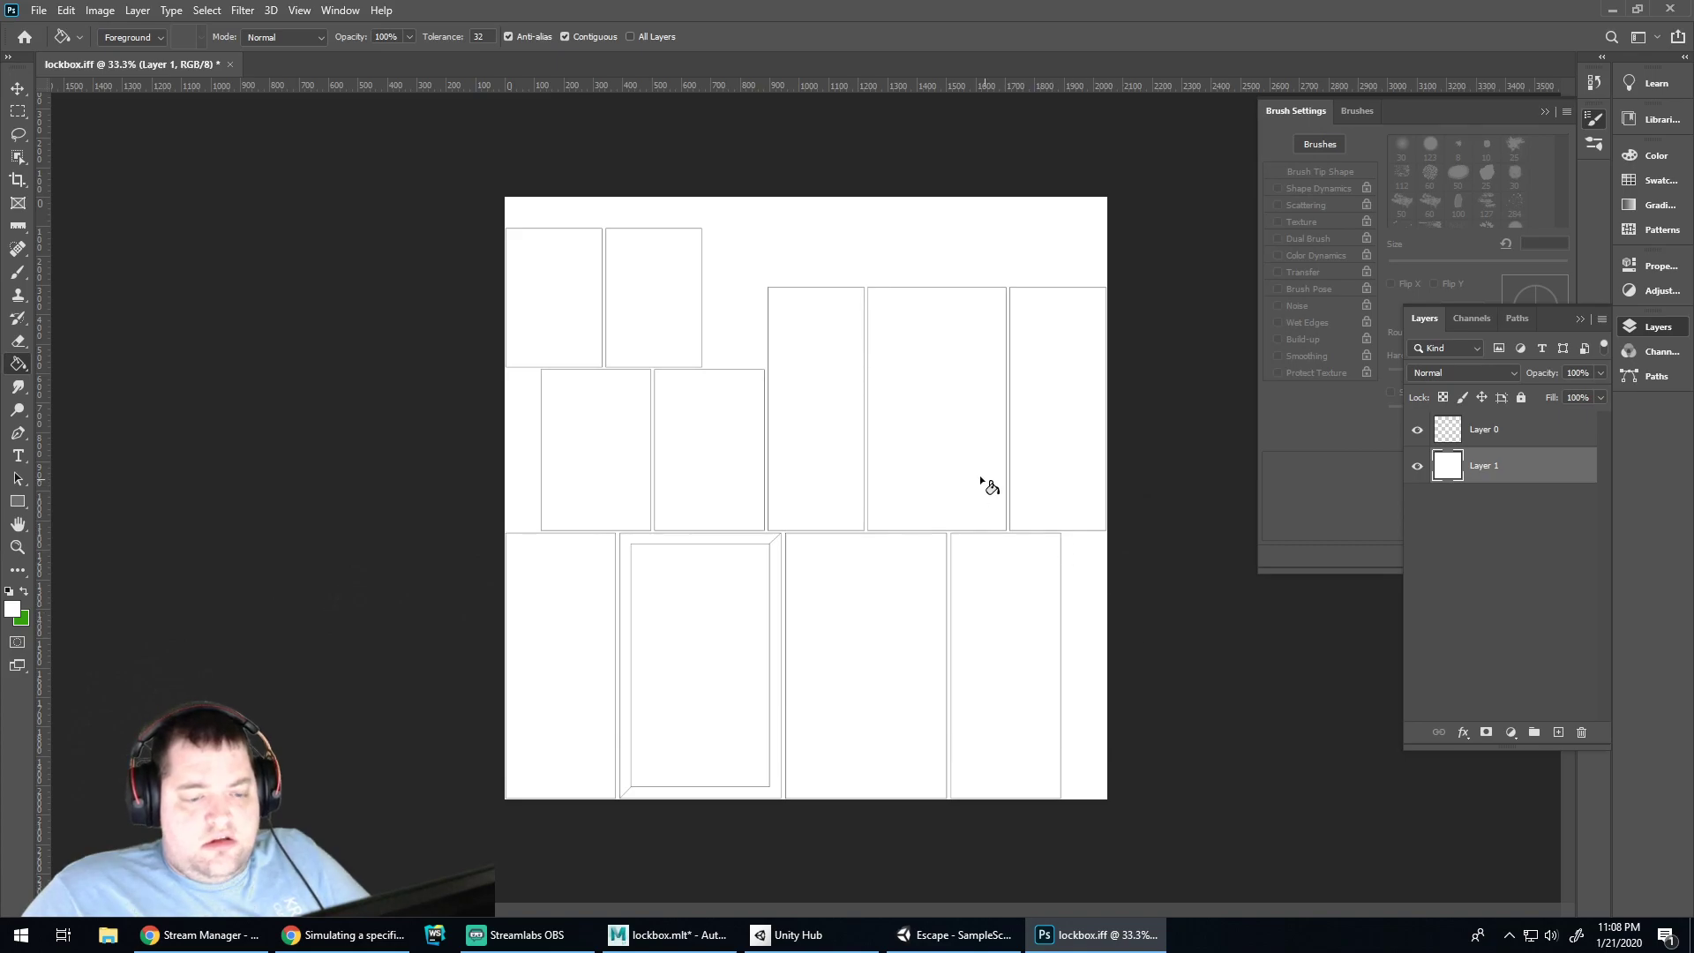
# Create a new 2048 × 2048 px document at 300 ppi
pyautogui.click(39, 10)
pyautogui.click(36, 27)
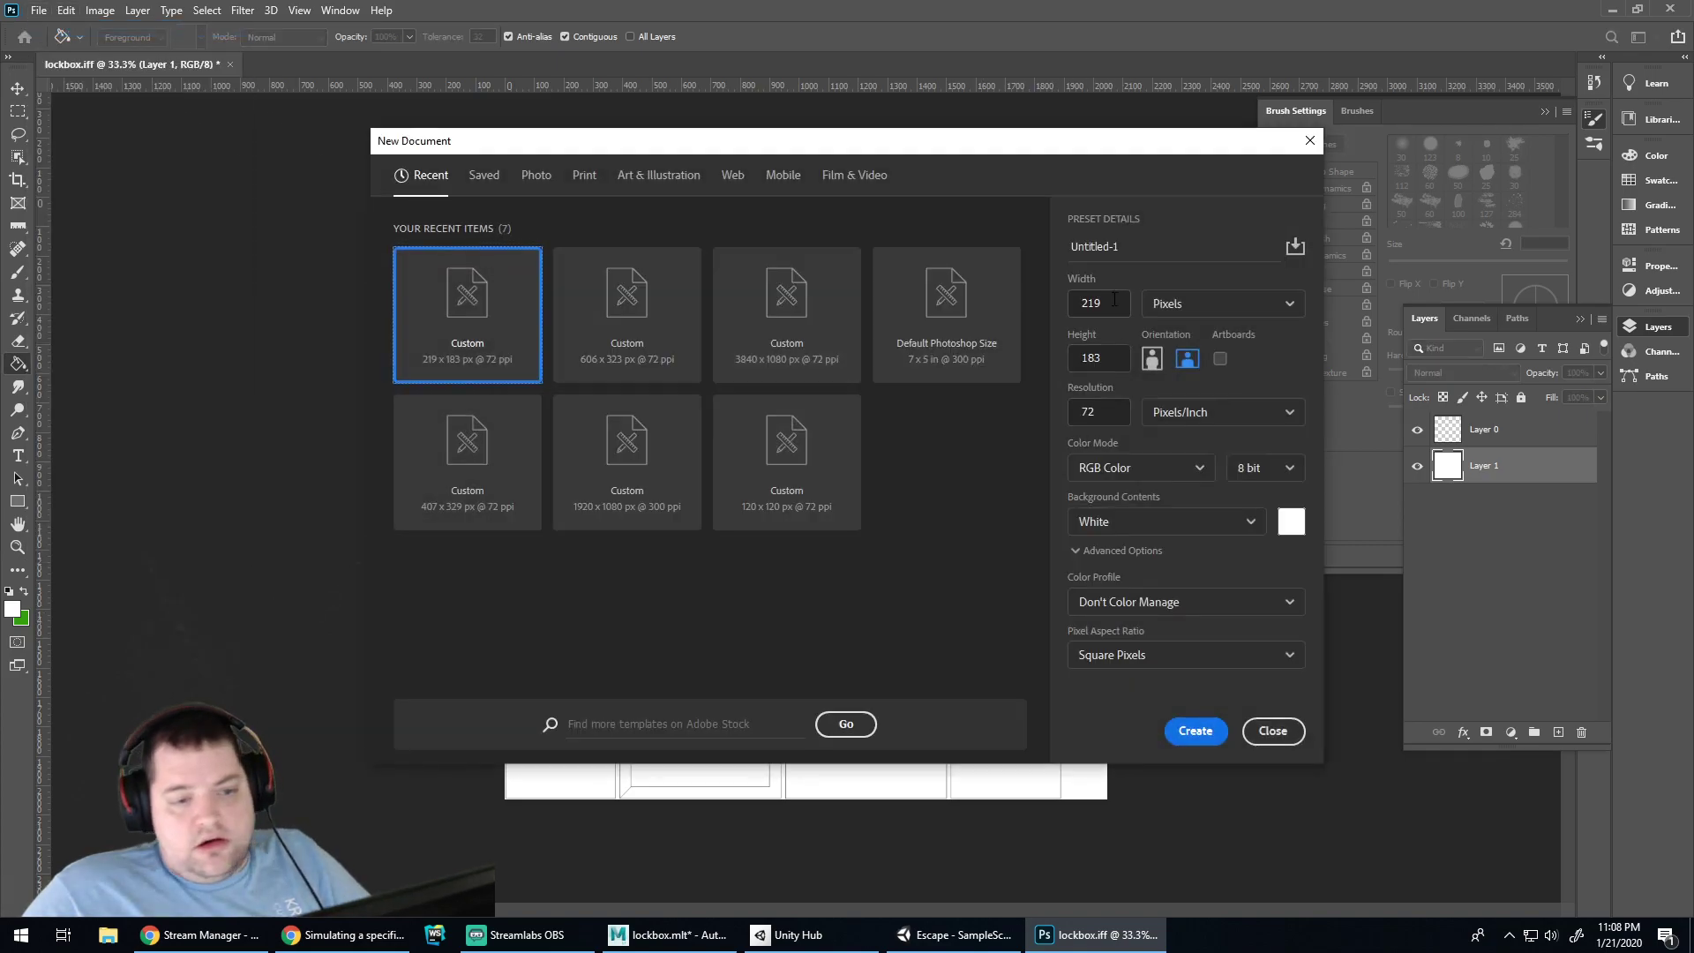
pyautogui.write('2000')
pyautogui.click(1111, 357)
pyautogui.press('BackSpace')
pyautogui.press('BackSpace')
pyautogui.press('BackSpace')
pyautogui.write('20')
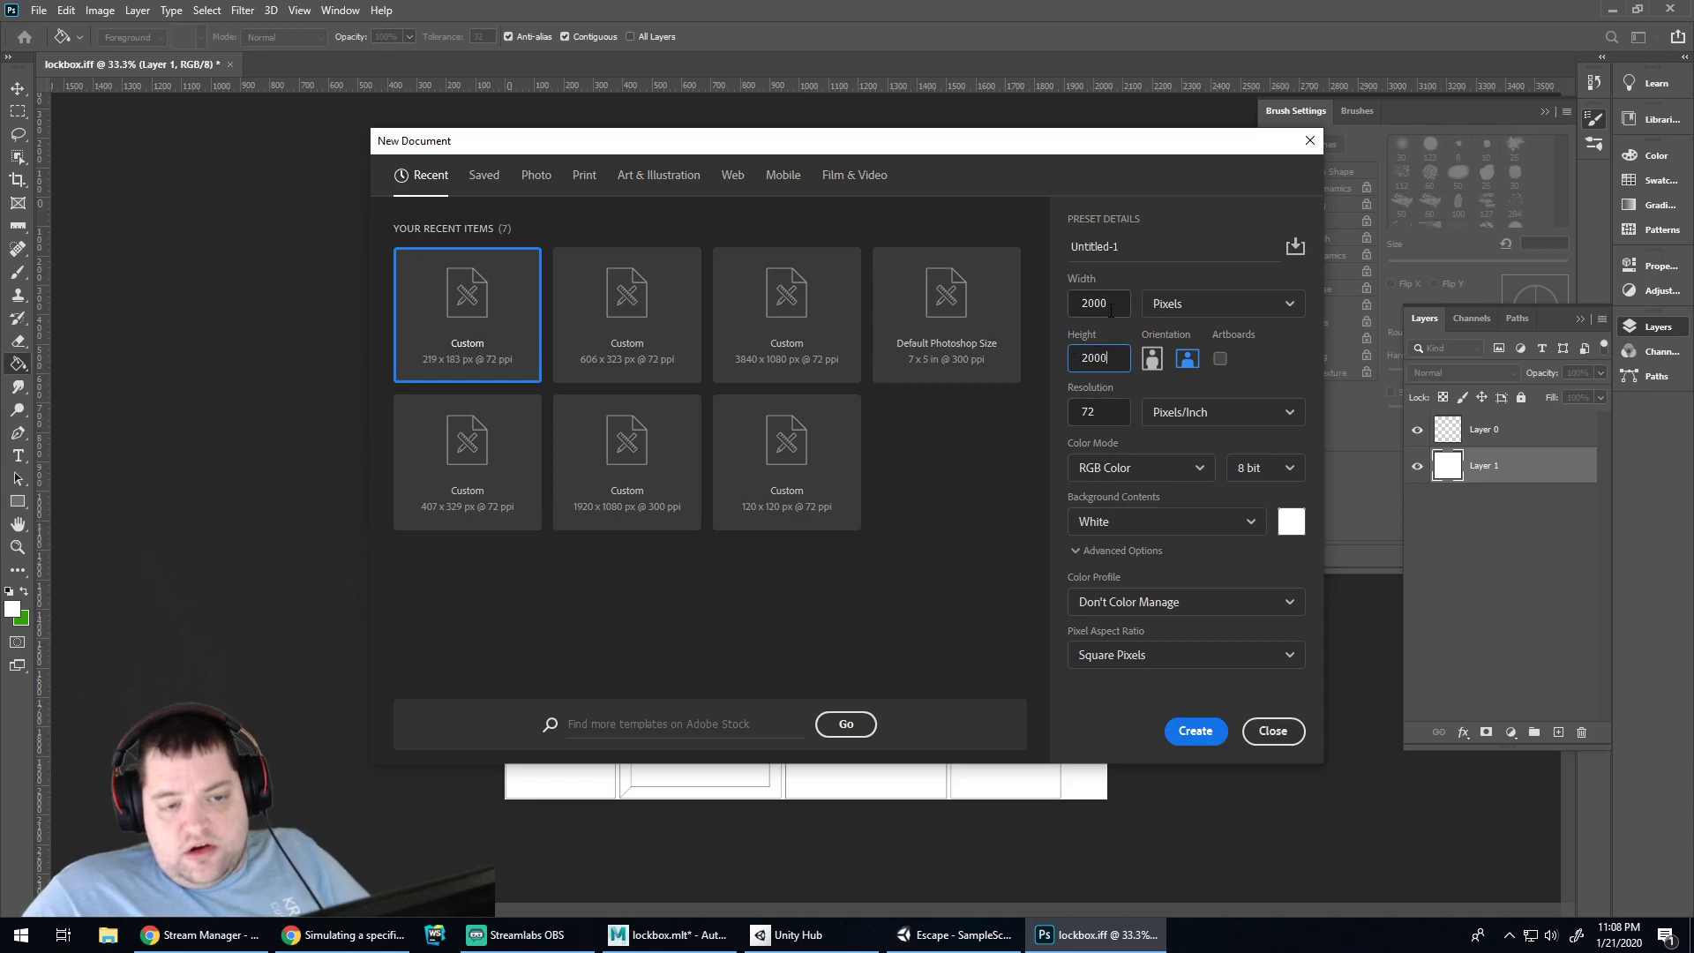
pyautogui.moveTo(1095, 305); pyautogui.dragTo(1114, 305)
pyautogui.press('Tab')
pyautogui.write('2048')
pyautogui.press('Tab')
pyautogui.write('100')
pyautogui.doubleClick(1114, 407)
pyautogui.write('300')
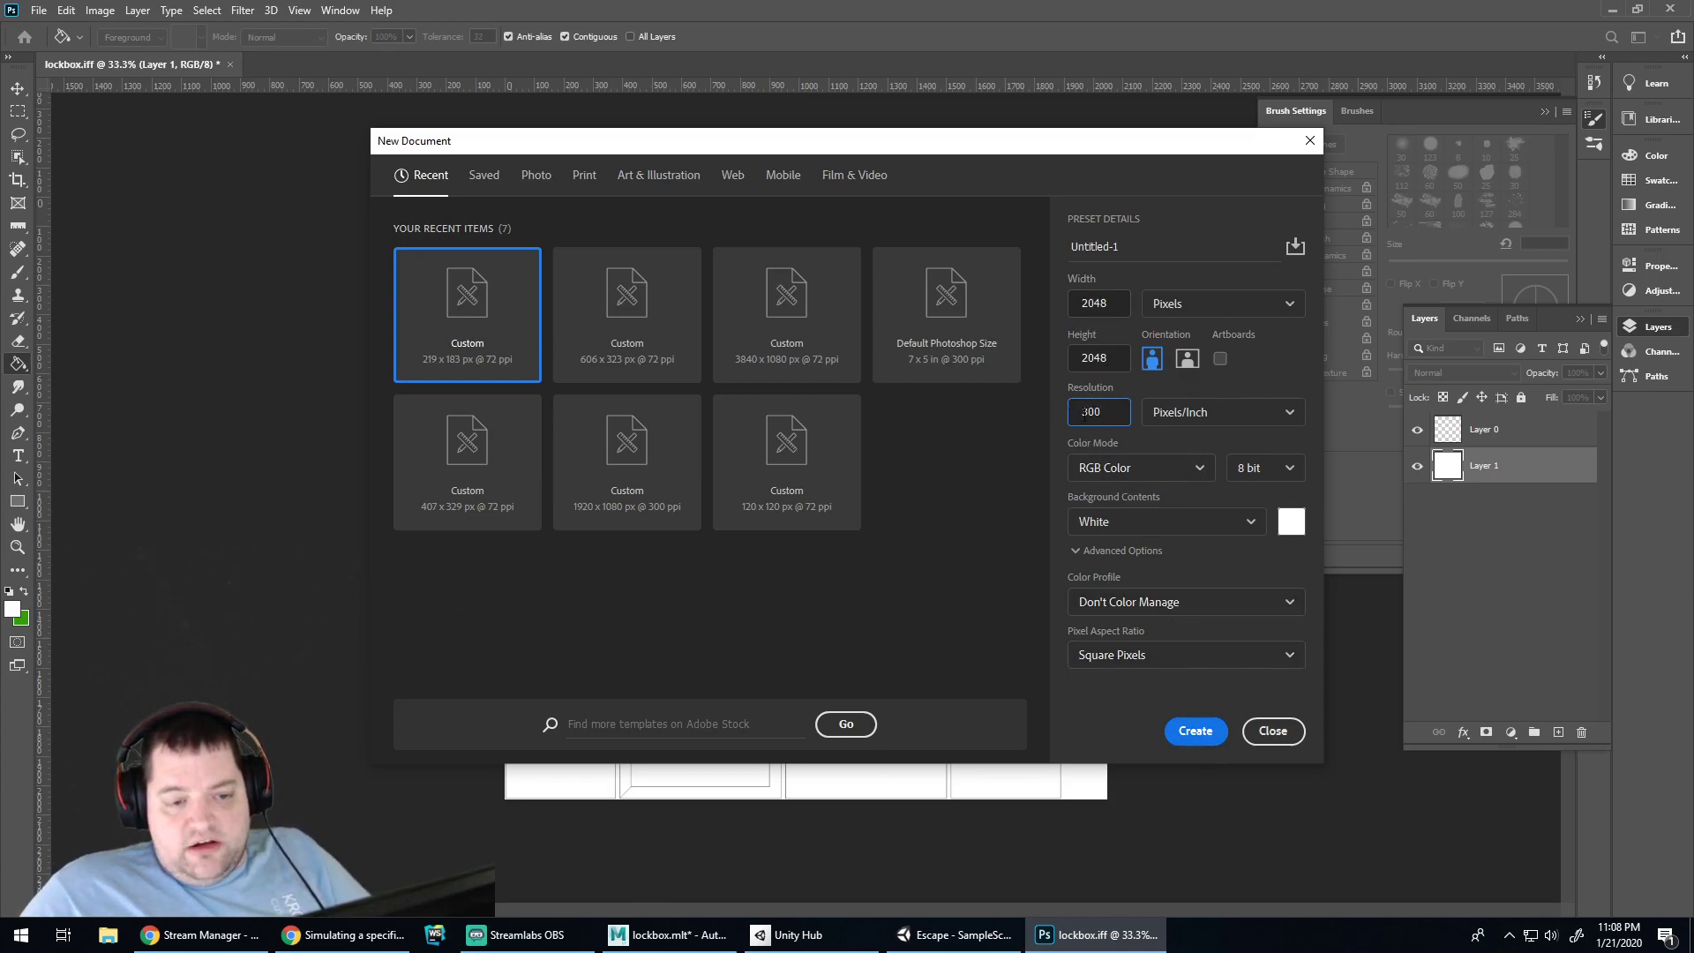
pyautogui.click(1193, 731)
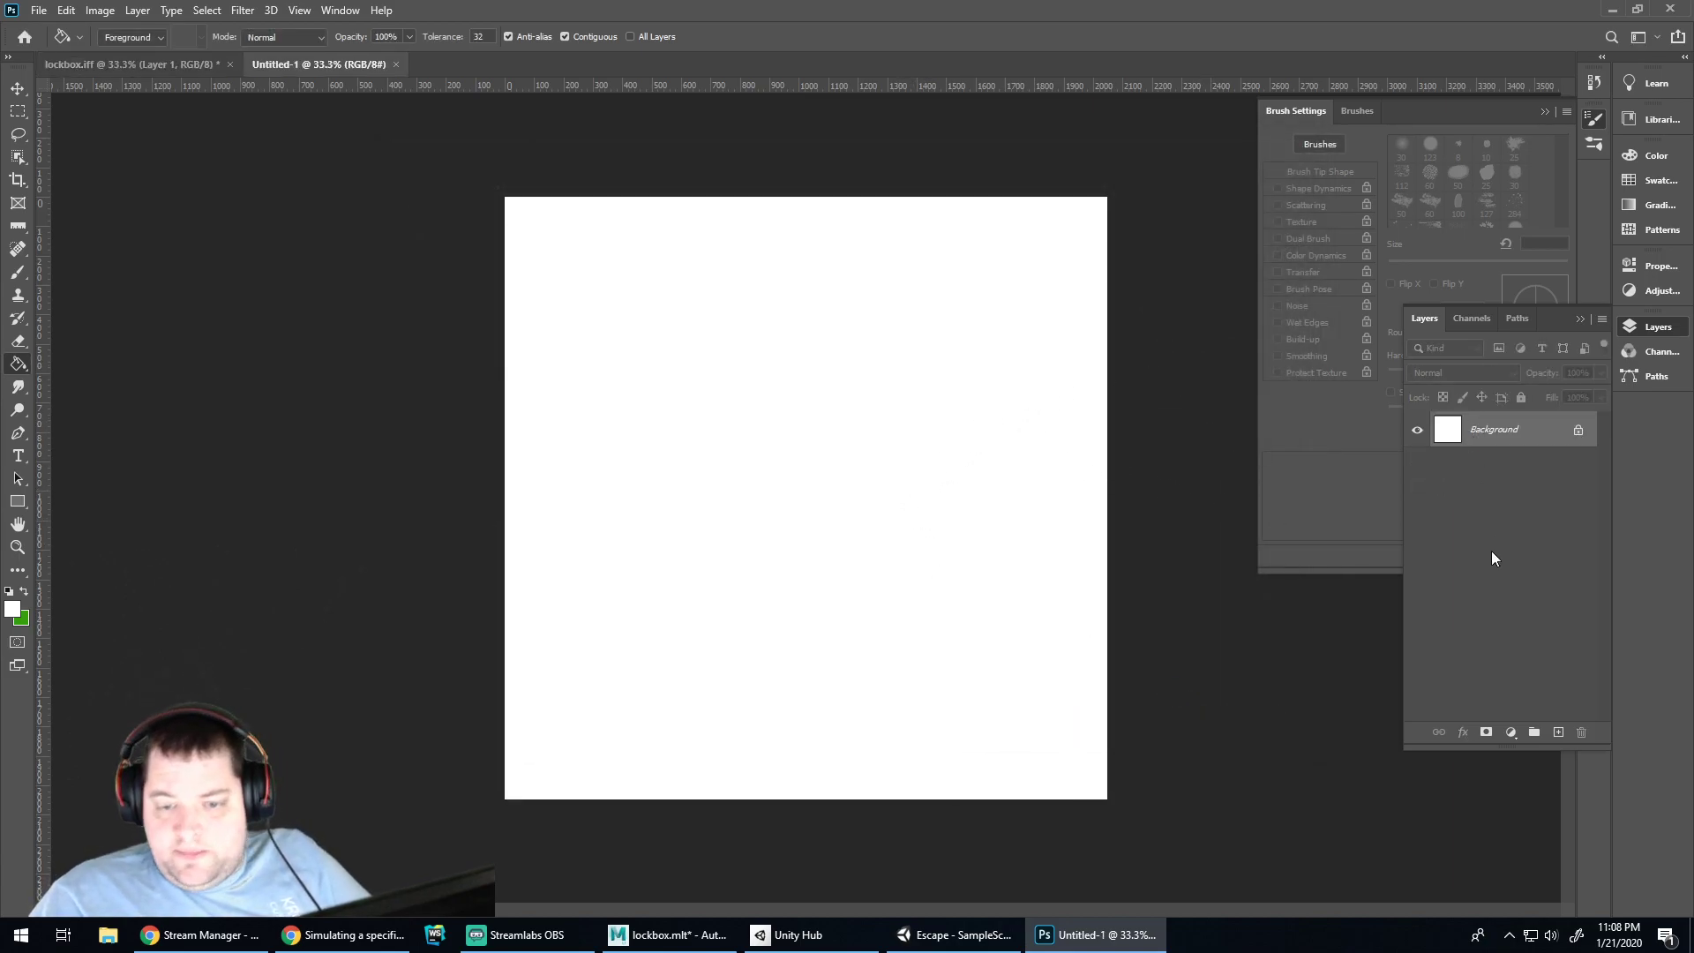
# Replace the Background with a new layer filled white using the Paint Bucket
pyautogui.click(1559, 733)
pyautogui.moveTo(1513, 472); pyautogui.dragTo(1587, 732)
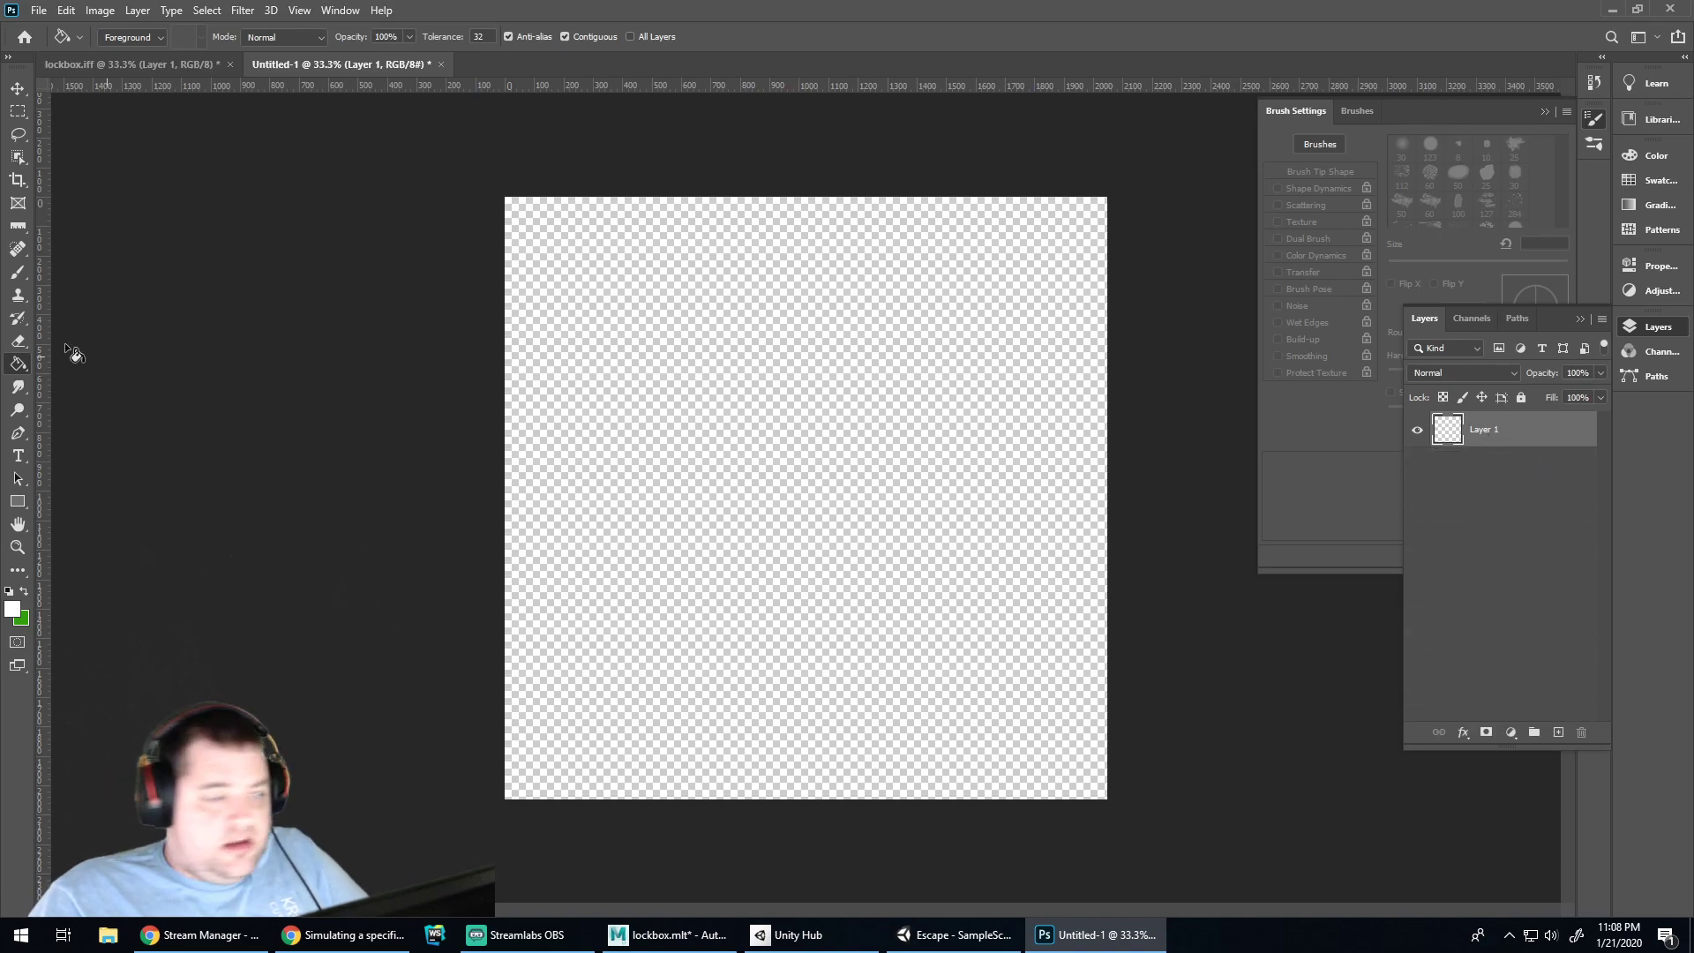
pyautogui.click(664, 309)
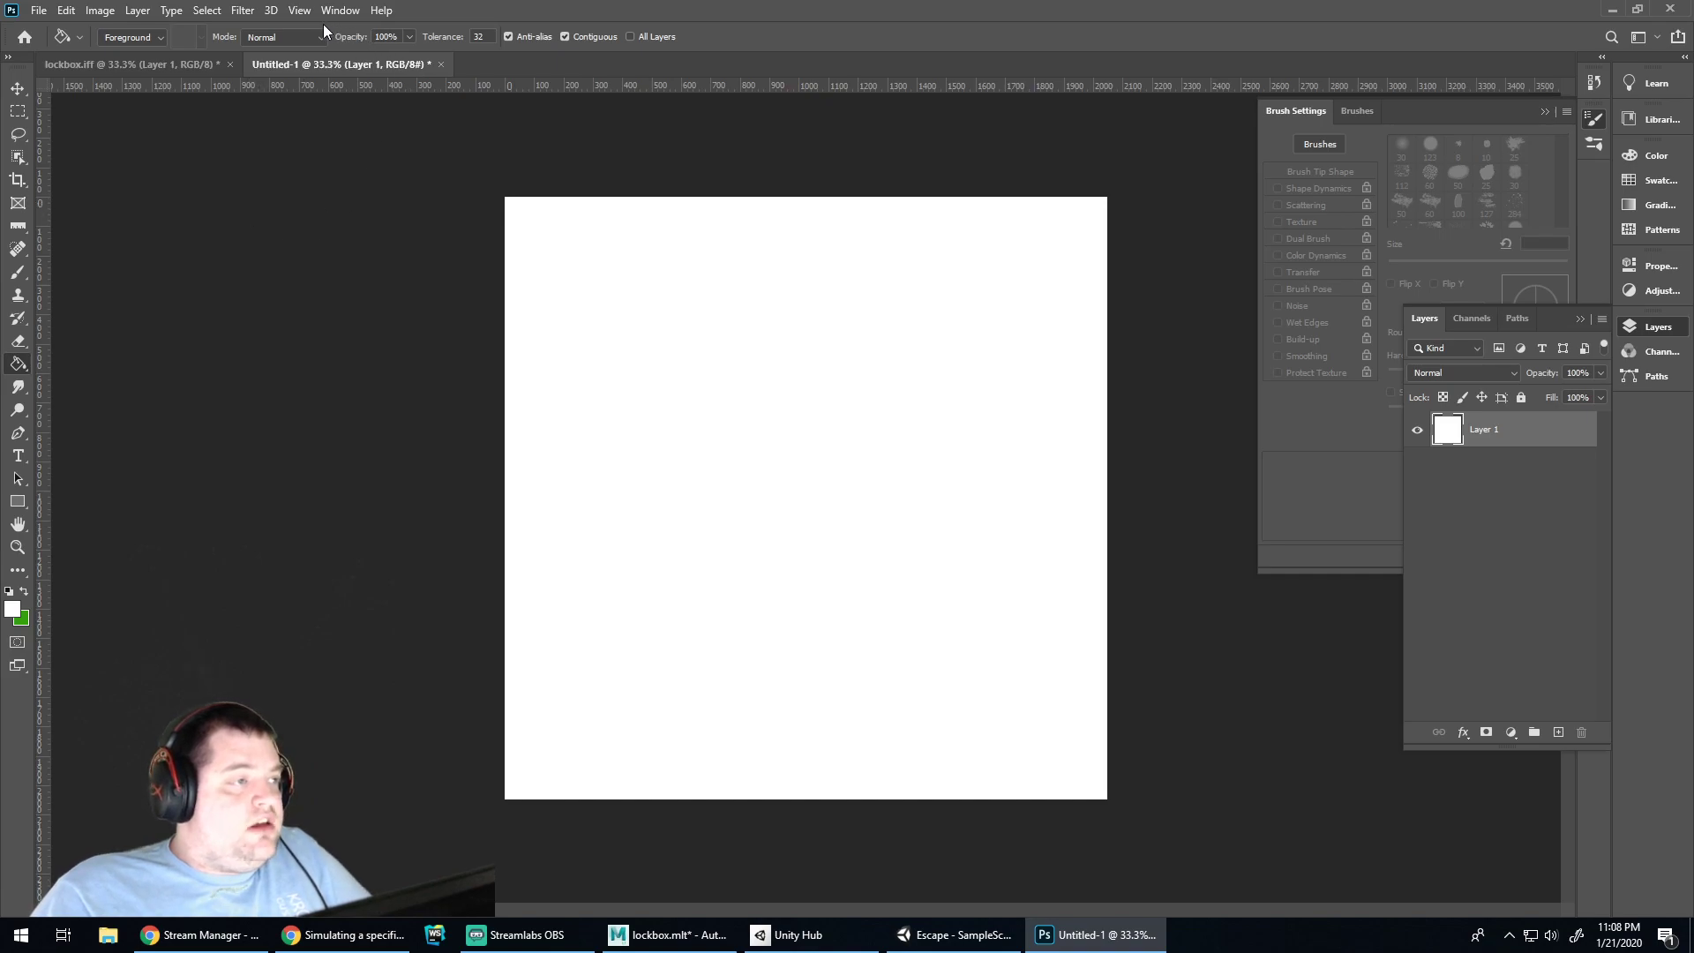
# Add Gaussian monochromatic noise to the white layer and zoom in to check it
pyautogui.click(299, 10)
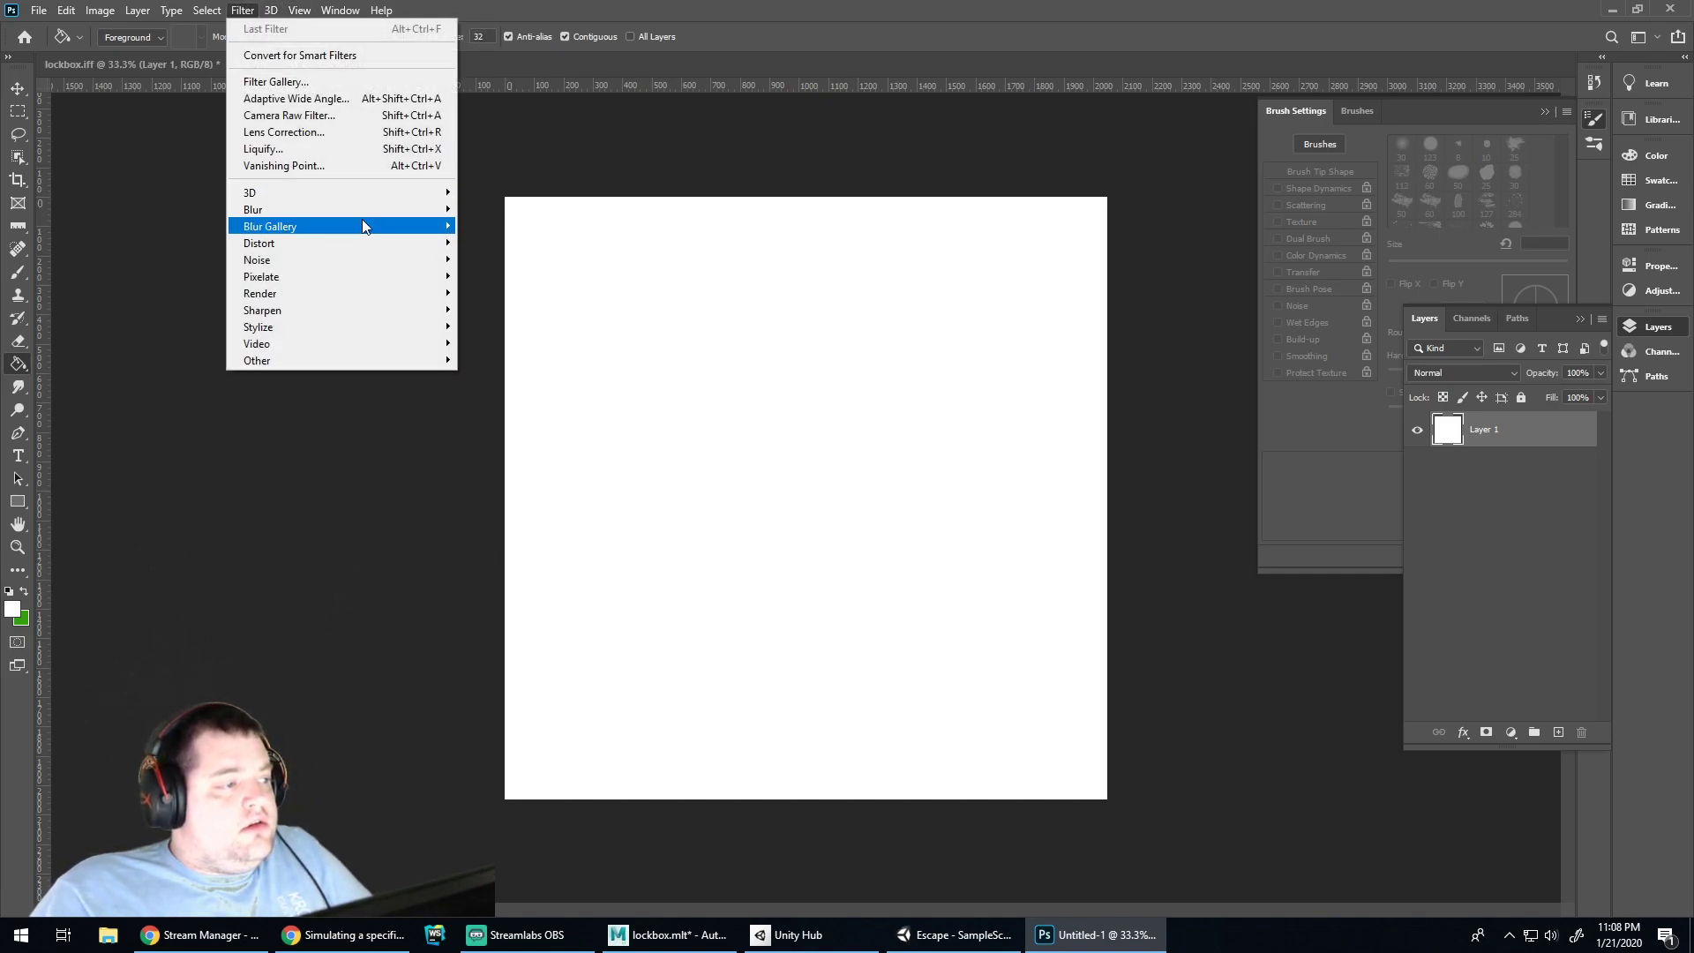
pyautogui.moveTo(423, 261)
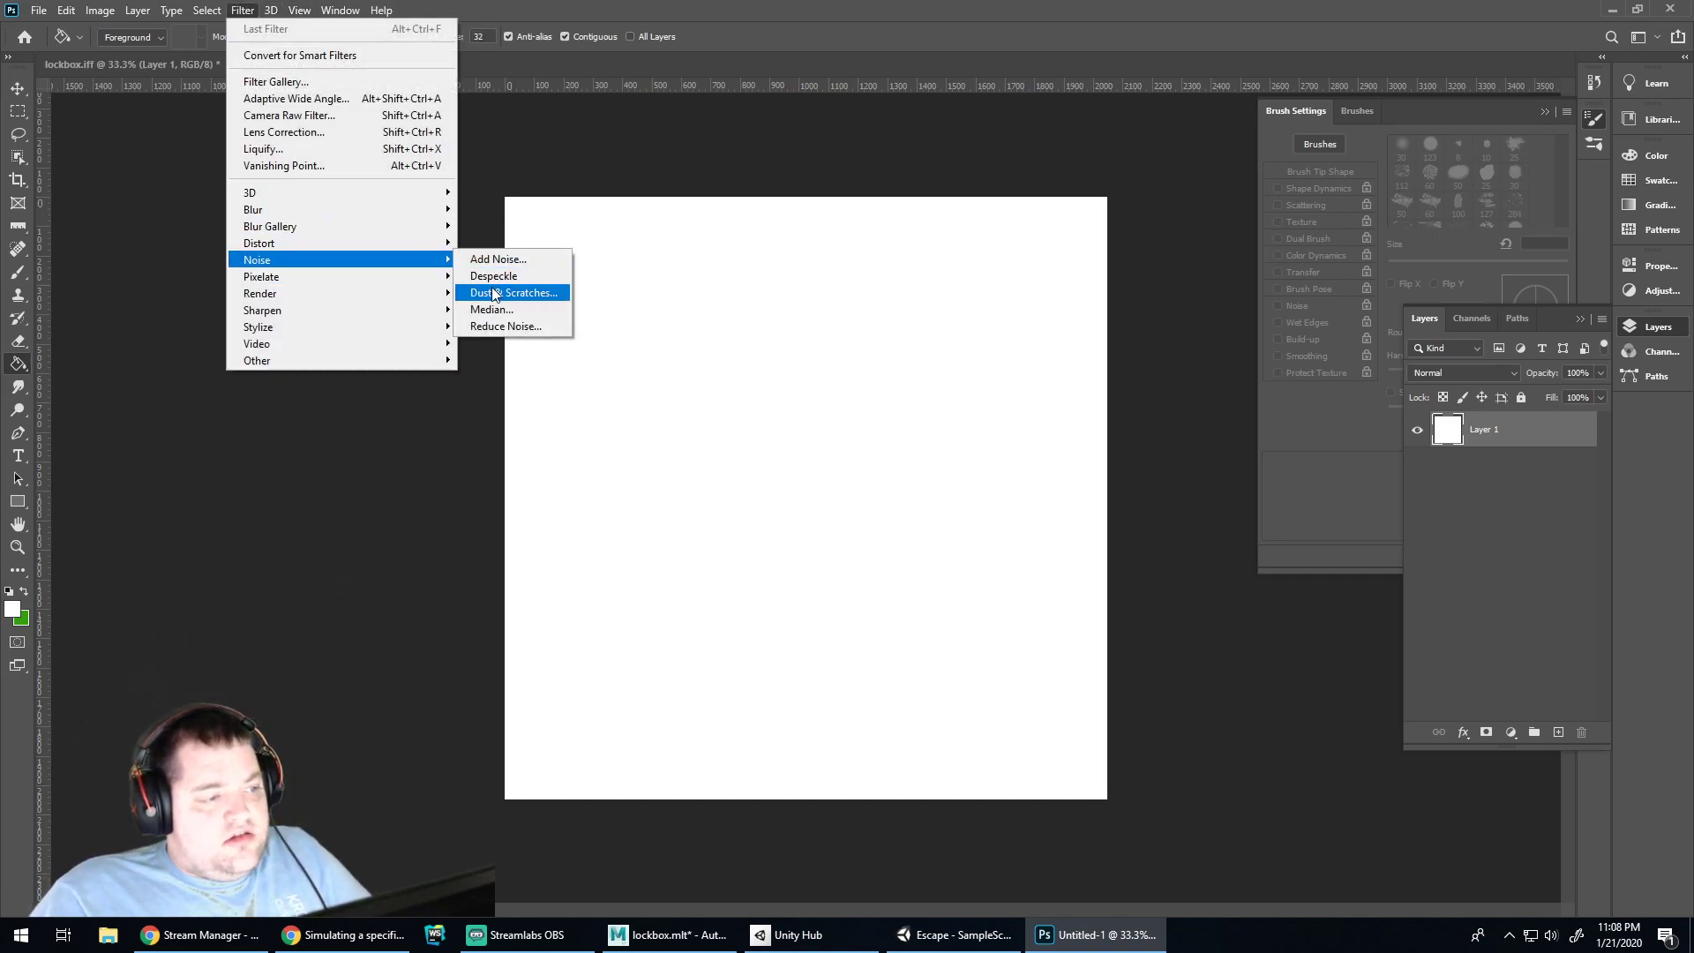
pyautogui.click(495, 258)
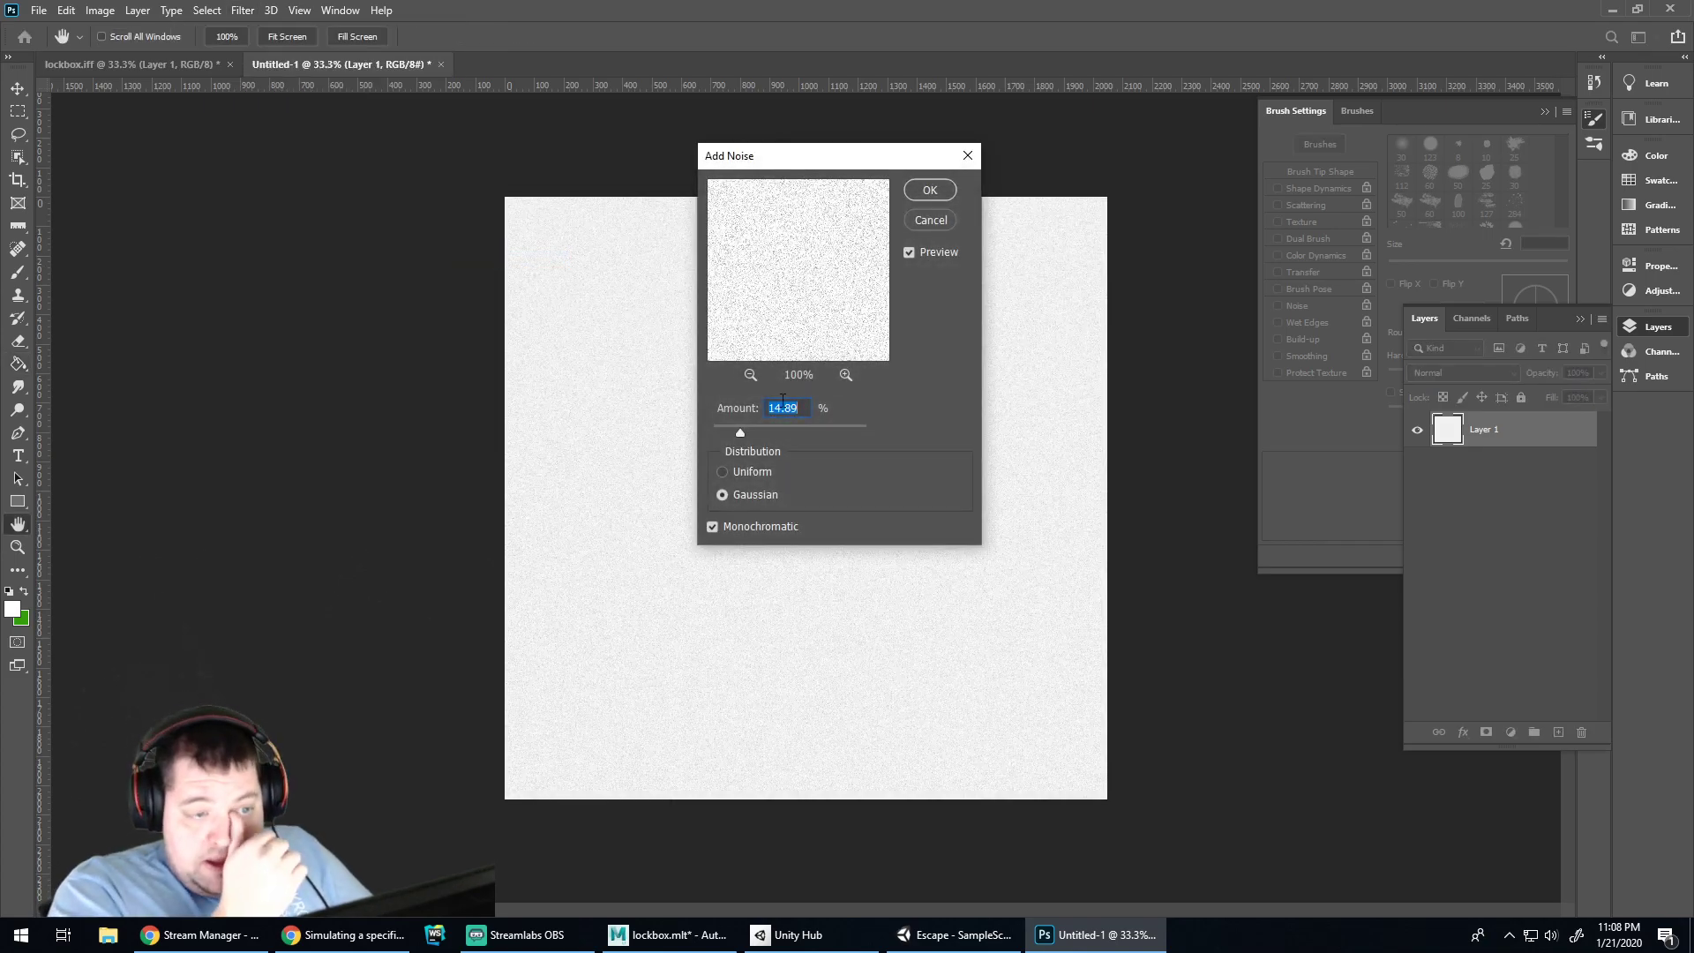
pyautogui.moveTo(738, 429); pyautogui.dragTo(759, 431)
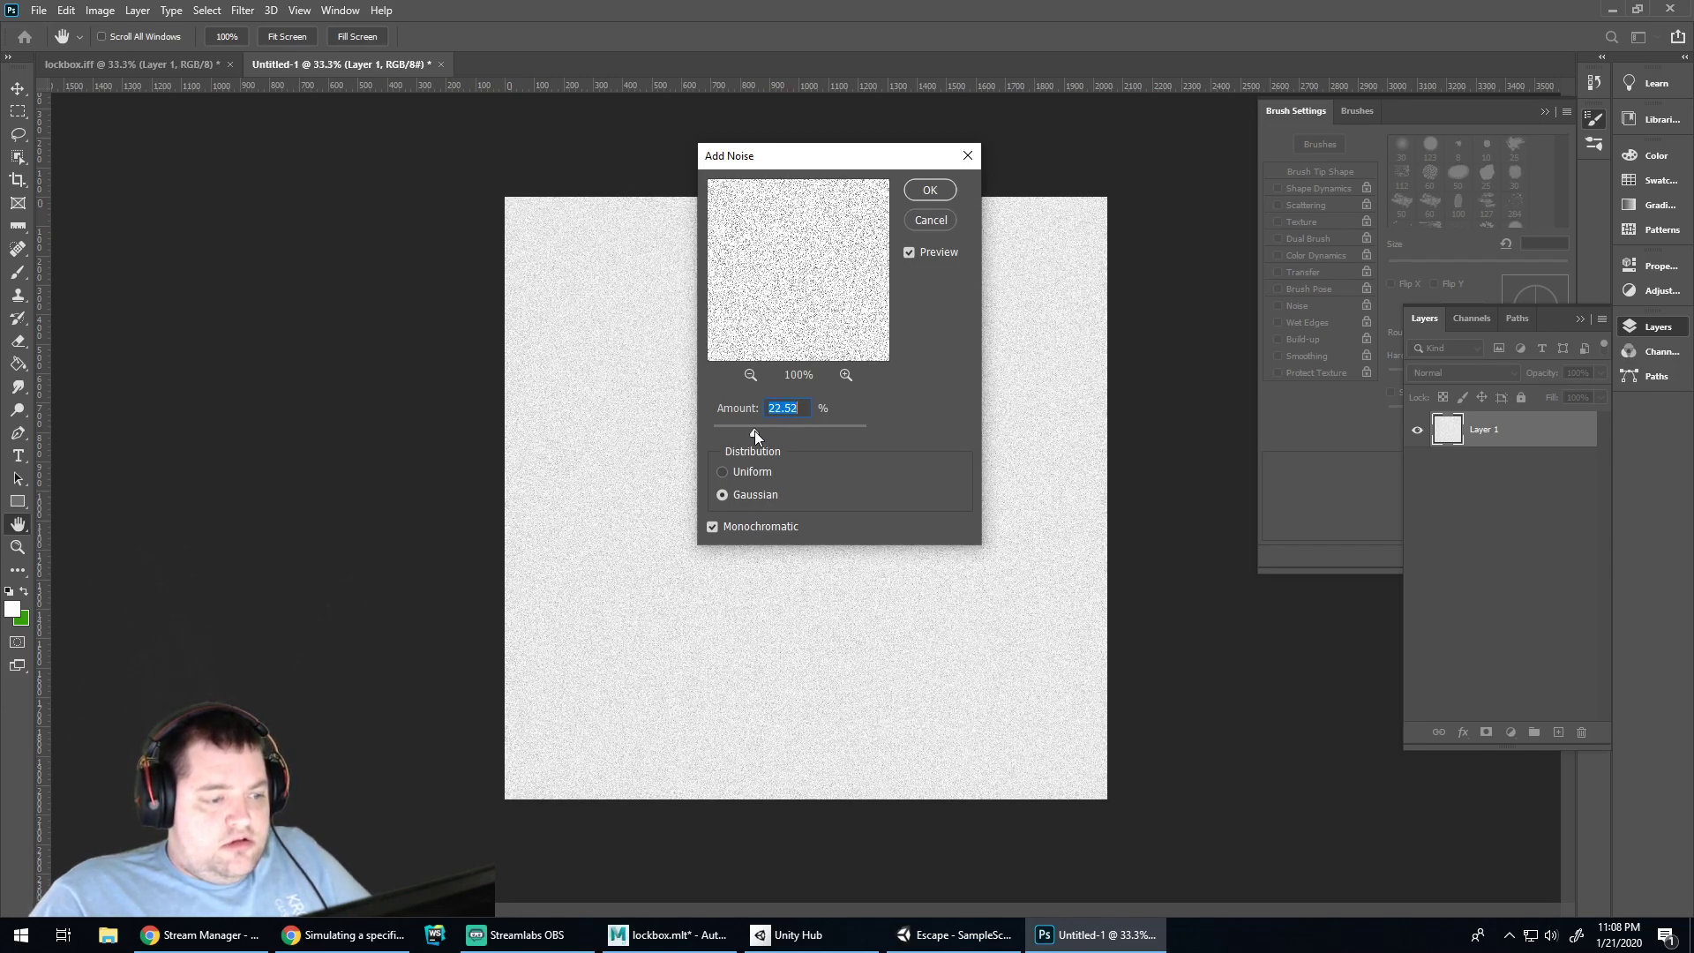
pyautogui.press('Return')
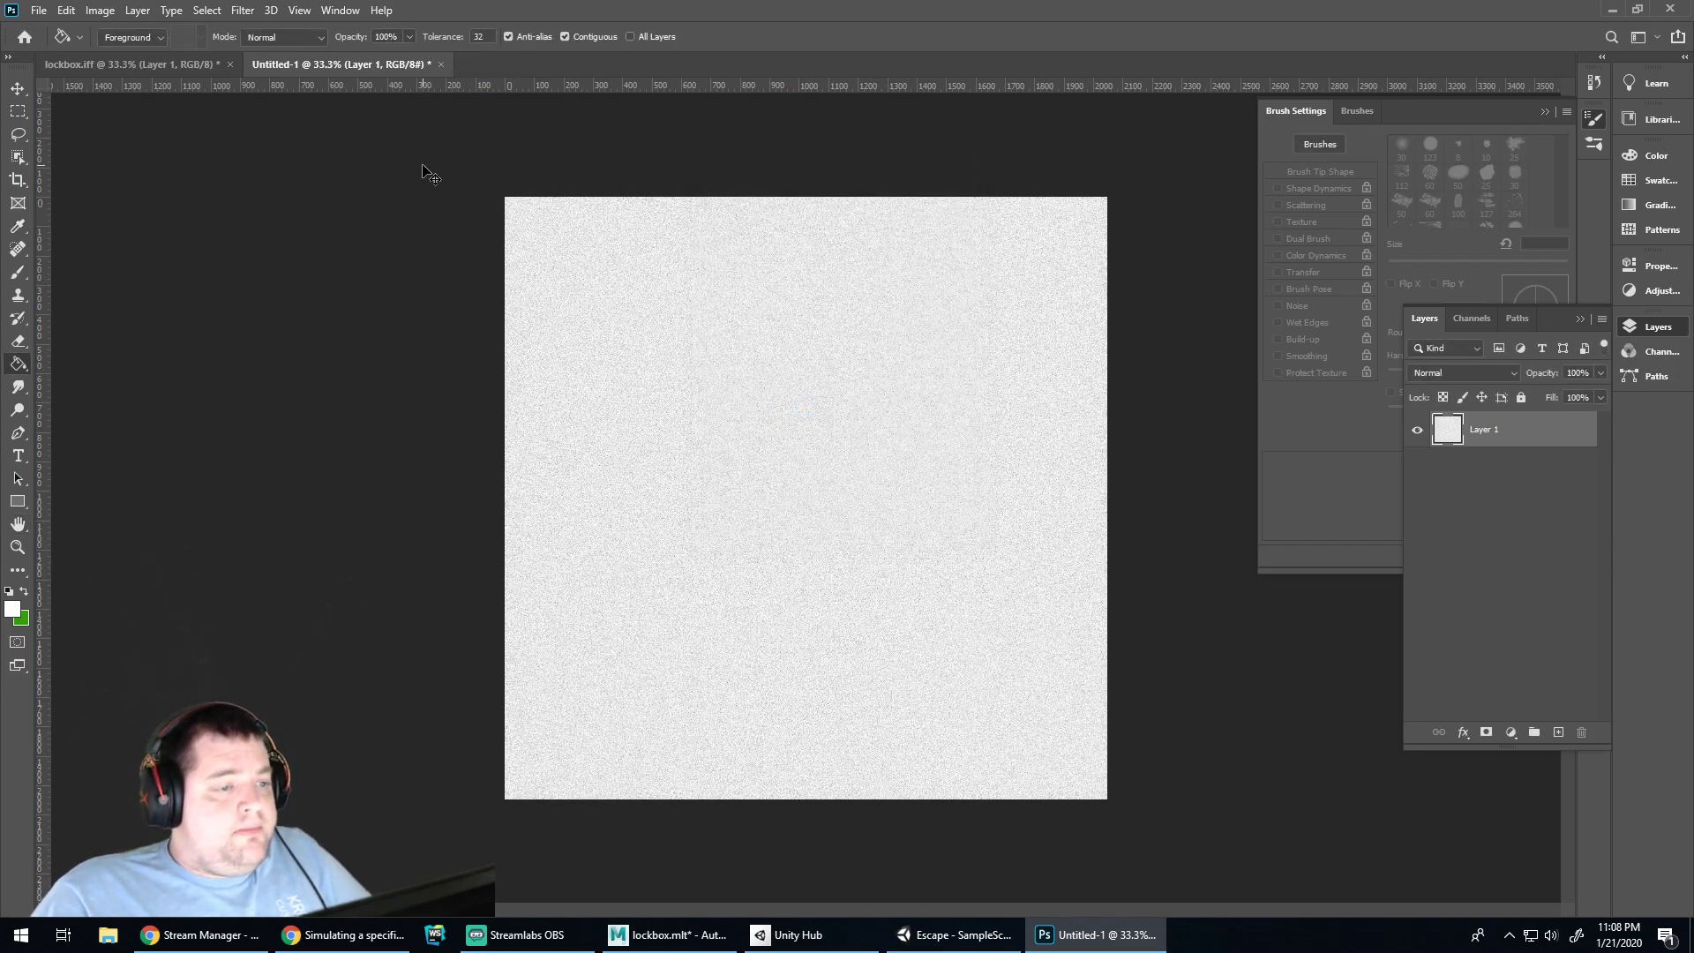
pyautogui.hotkey('ctrl', '+')
pyautogui.hotkey('ctrl', '+')
pyautogui.hotkey('ctrl', '+')
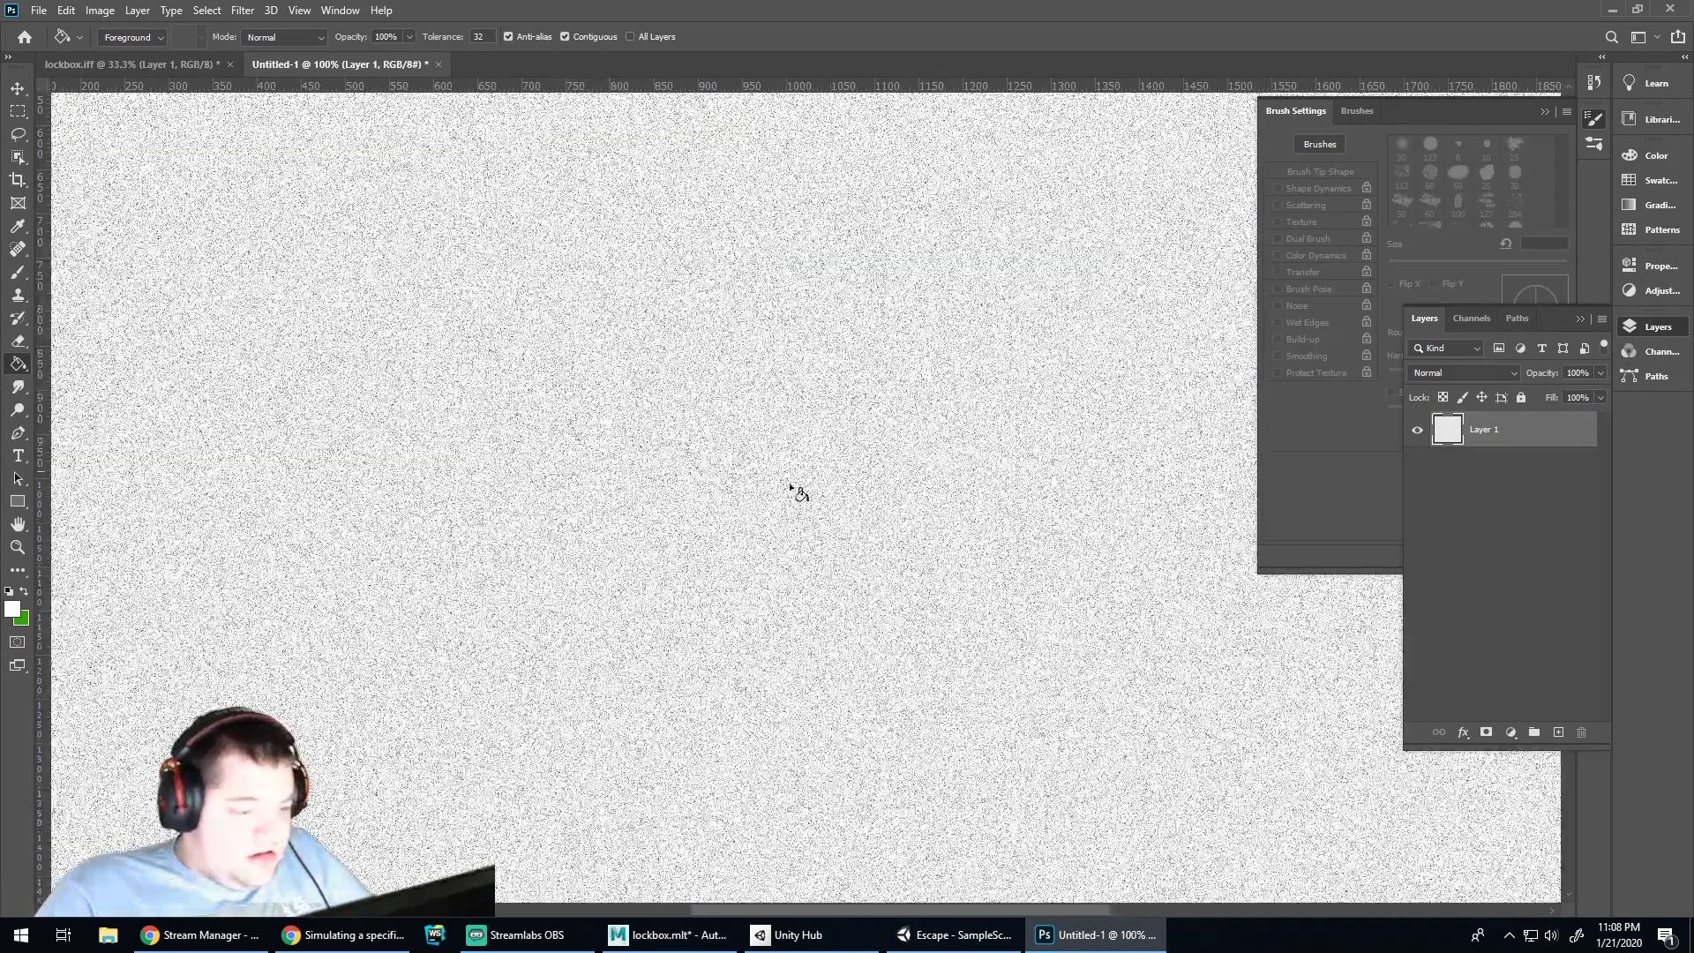
# Apply a Motion Blur at 0° angle, 31 pixels, smearing the noise into horizontal streaks
pyautogui.click(336, 11)
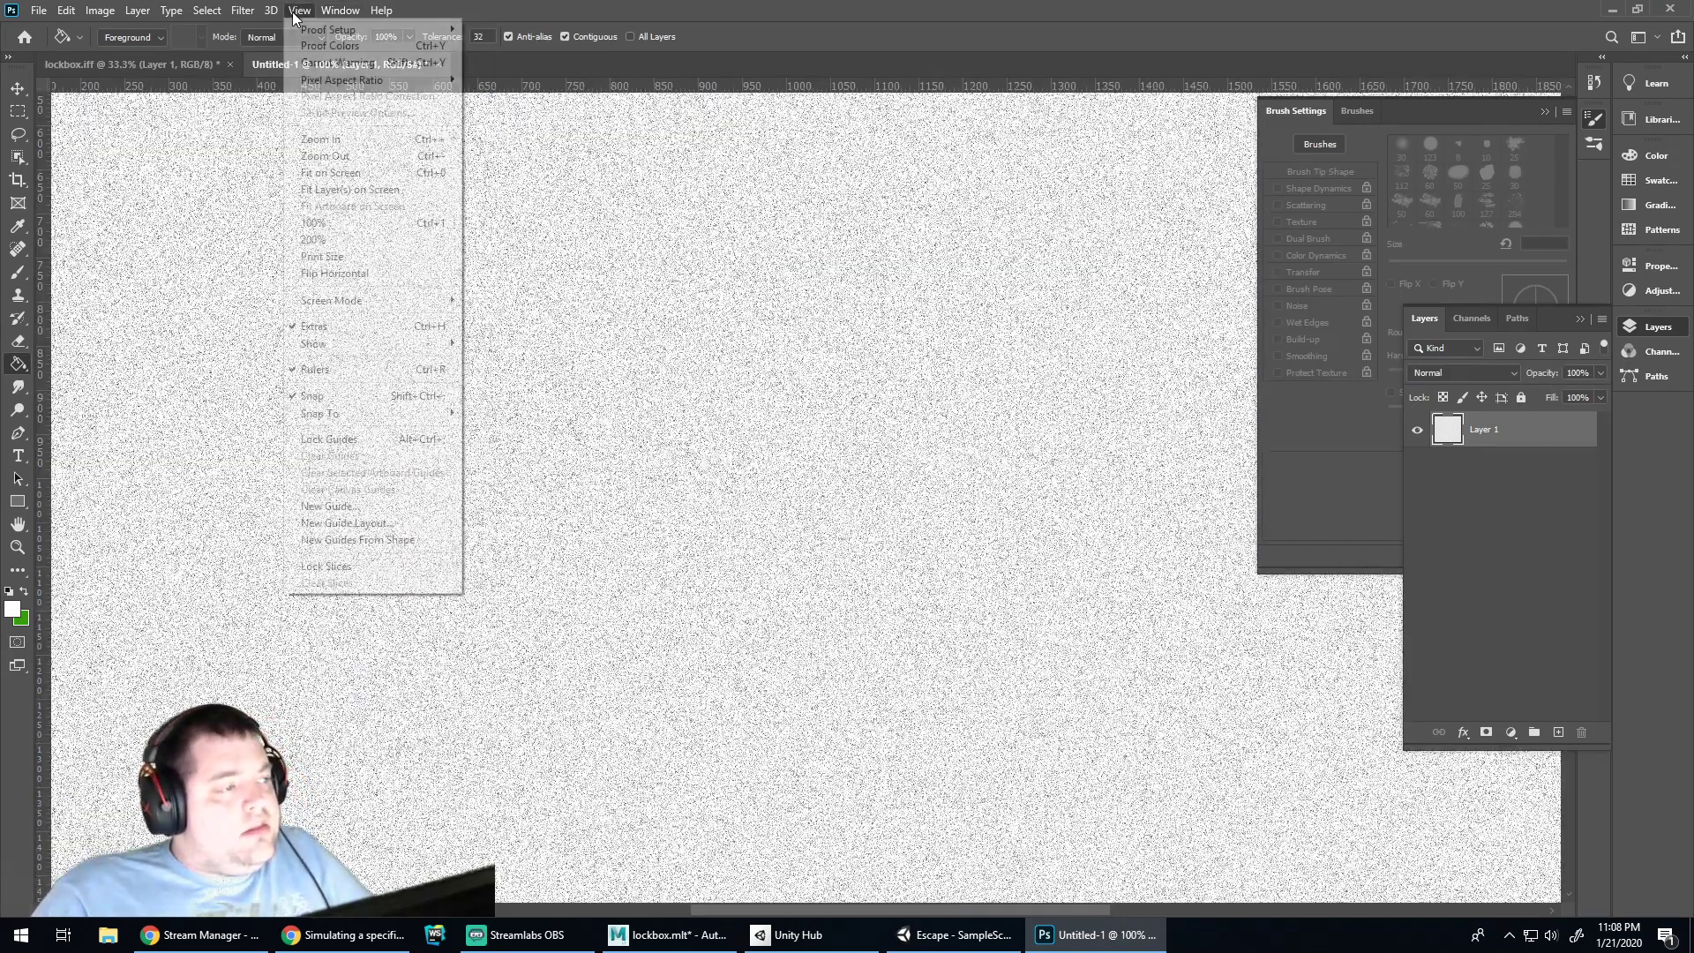
pyautogui.moveTo(243, 10)
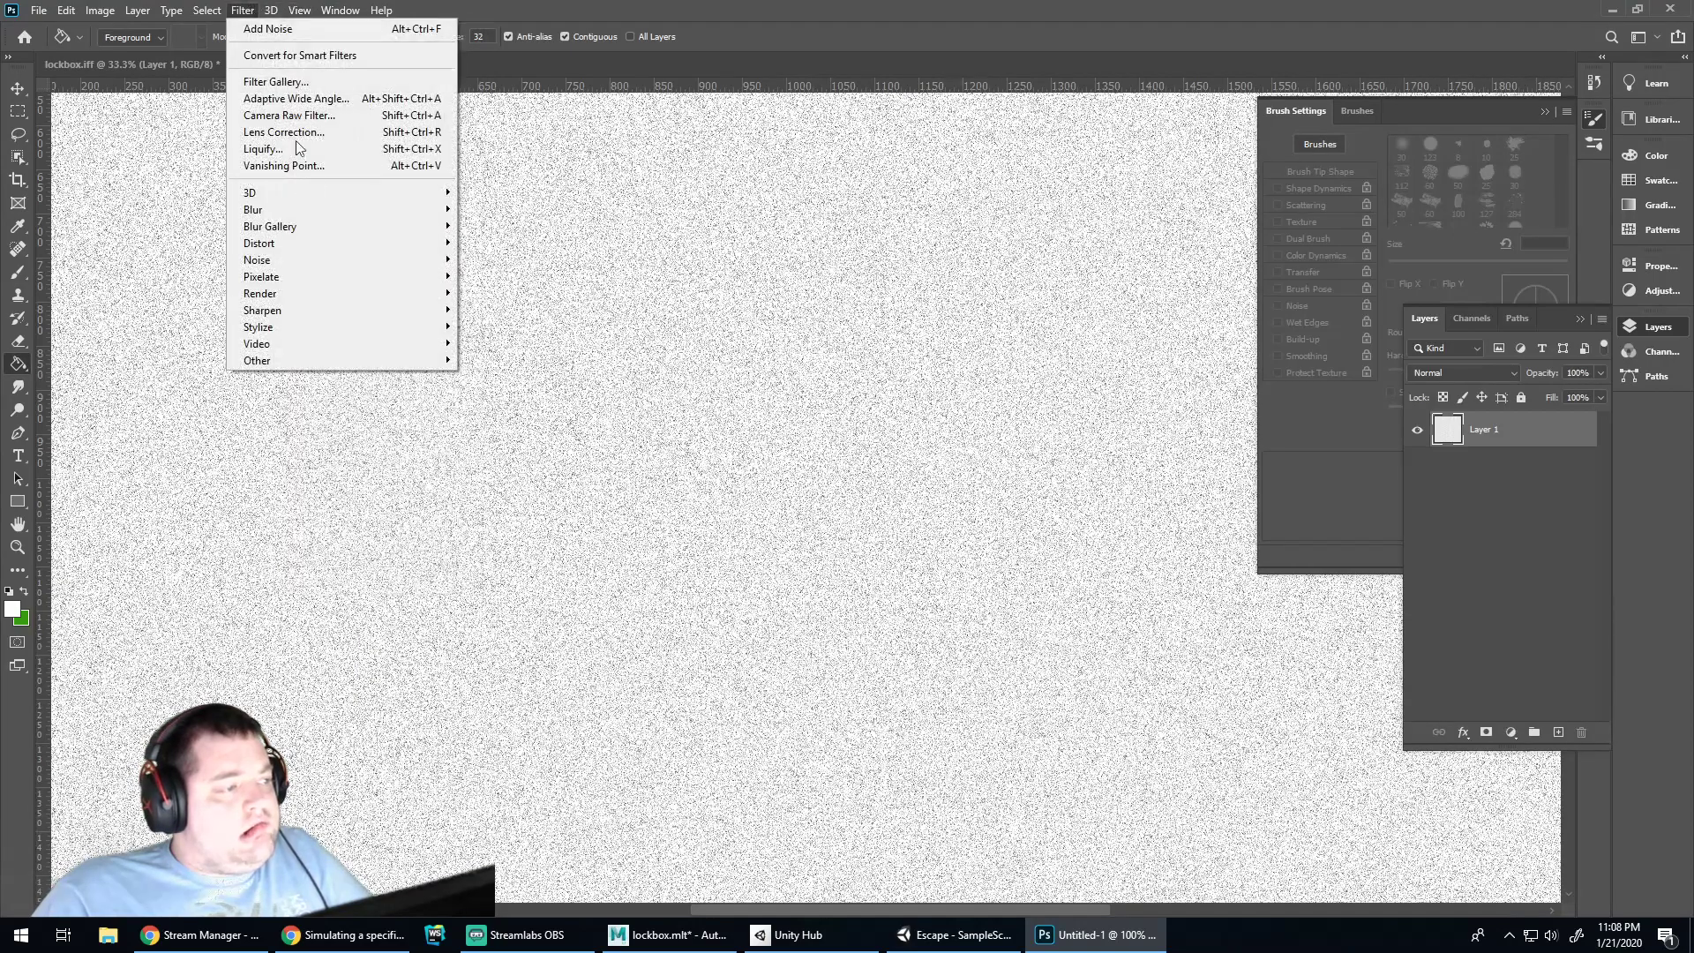
pyautogui.moveTo(379, 209)
pyautogui.click(501, 309)
pyautogui.moveTo(863, 436); pyautogui.dragTo(870, 430)
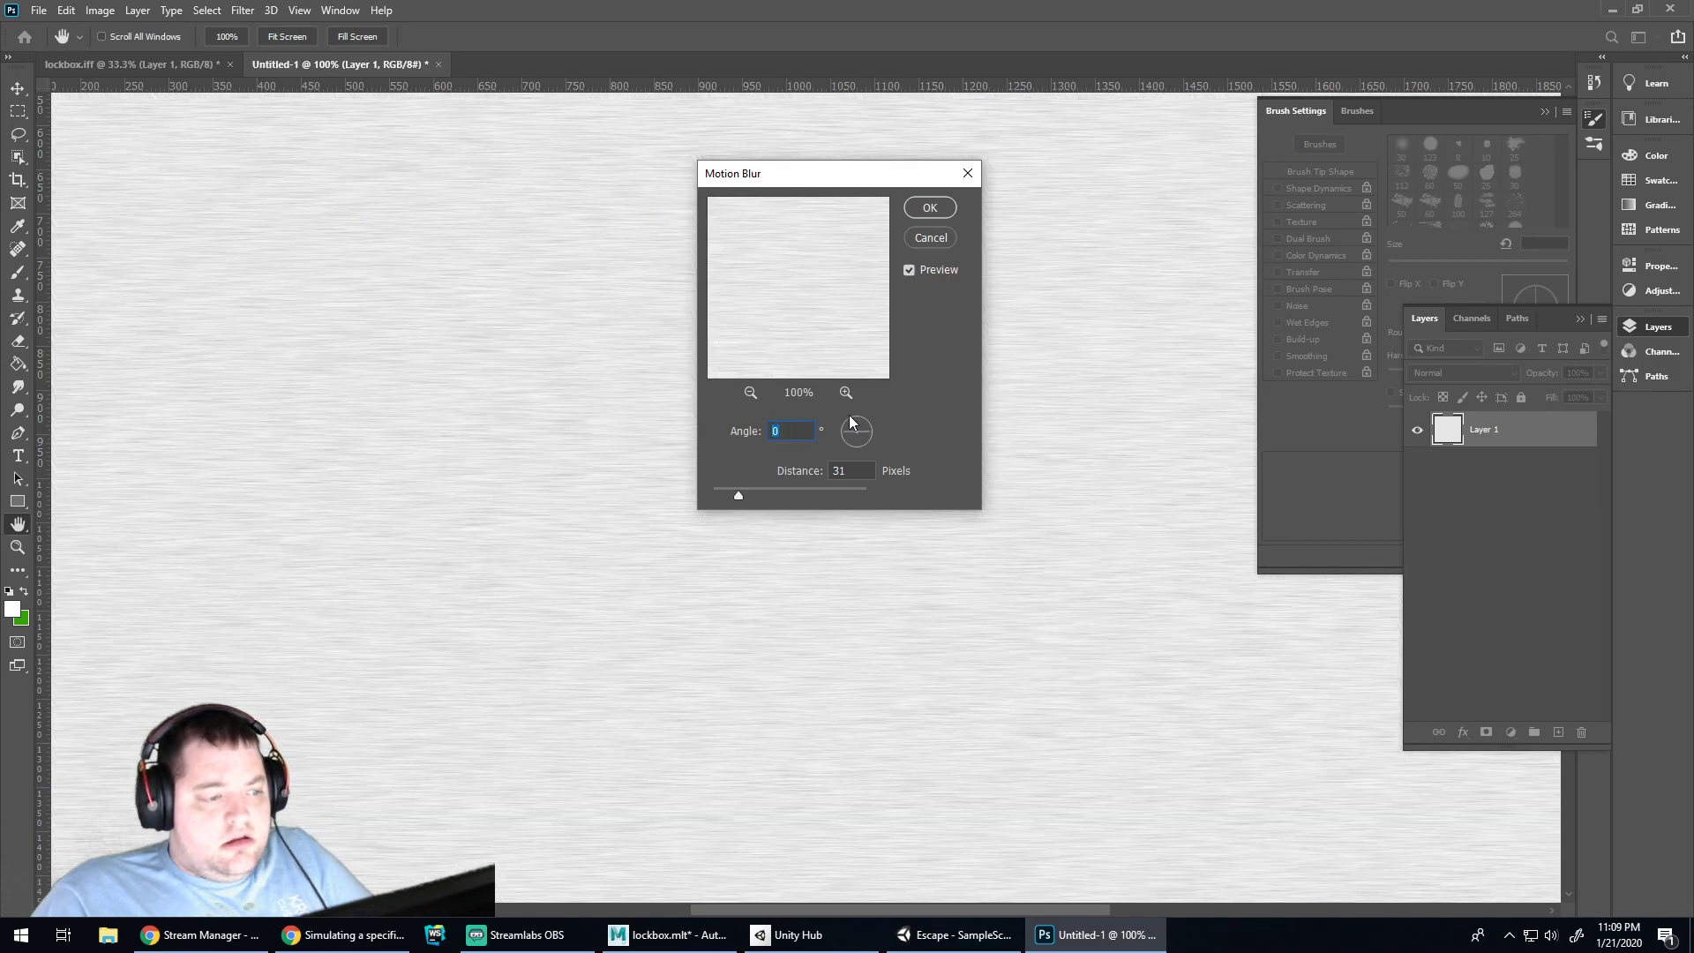
pyautogui.click(914, 213)
# Open Filter > Distort > Wave and set 51 generators with minimum wavelength 86
pyautogui.click(243, 10)
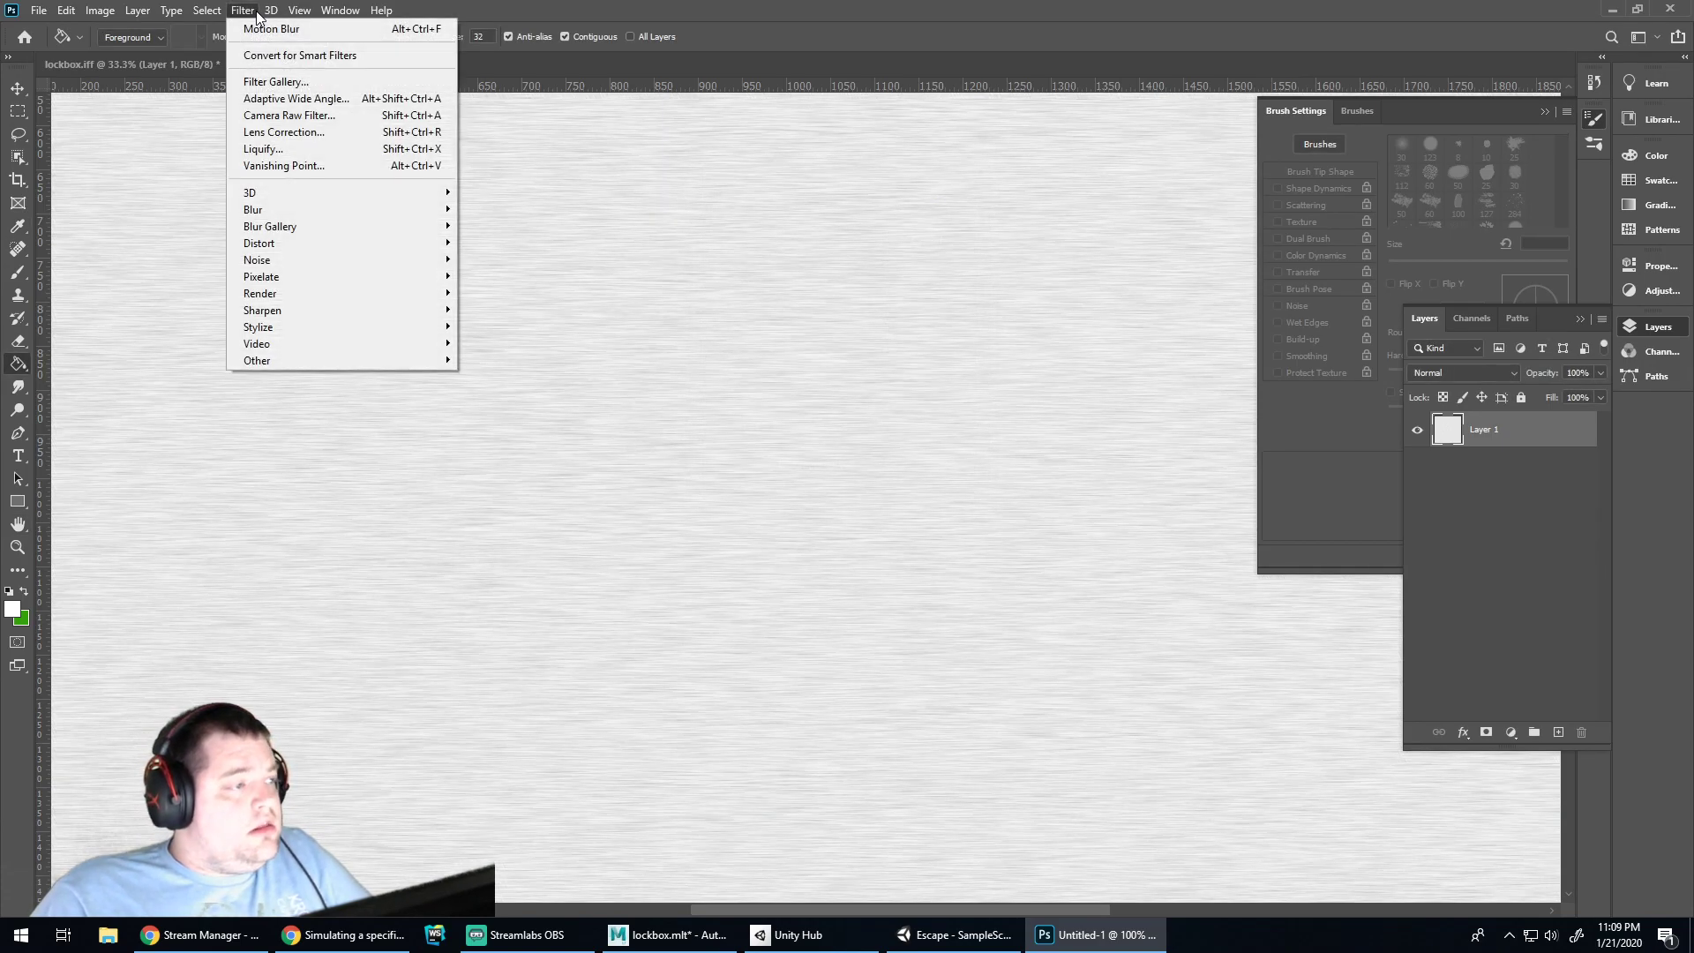
pyautogui.moveTo(328, 218)
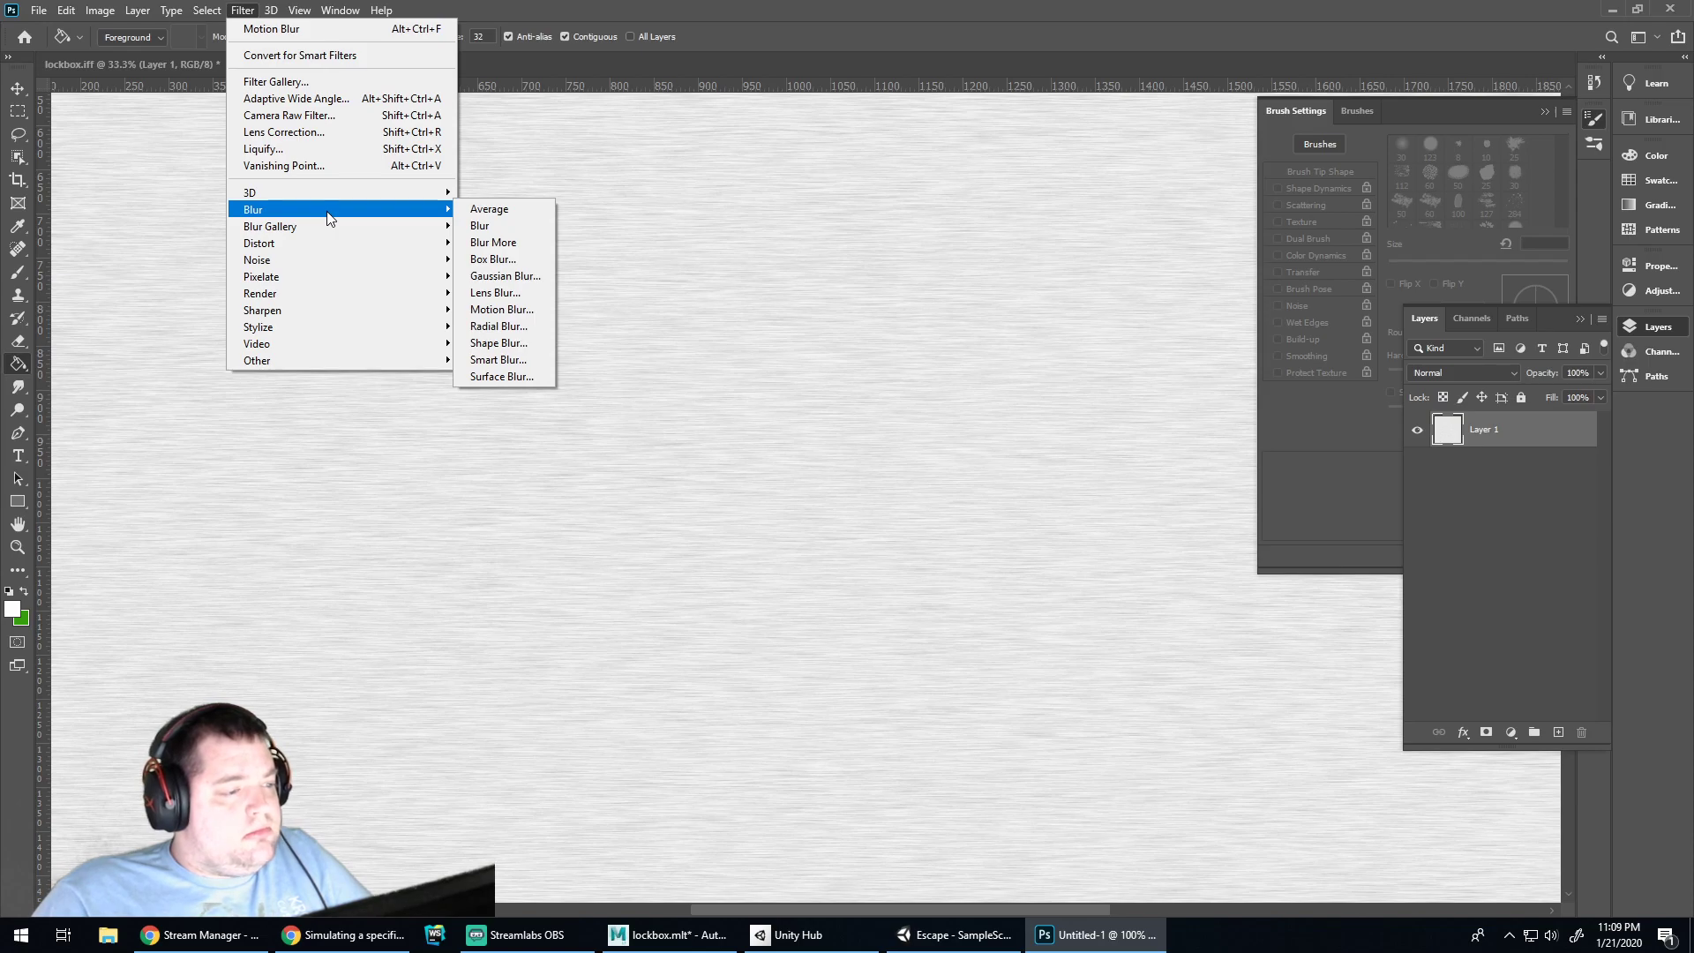
pyautogui.moveTo(352, 246)
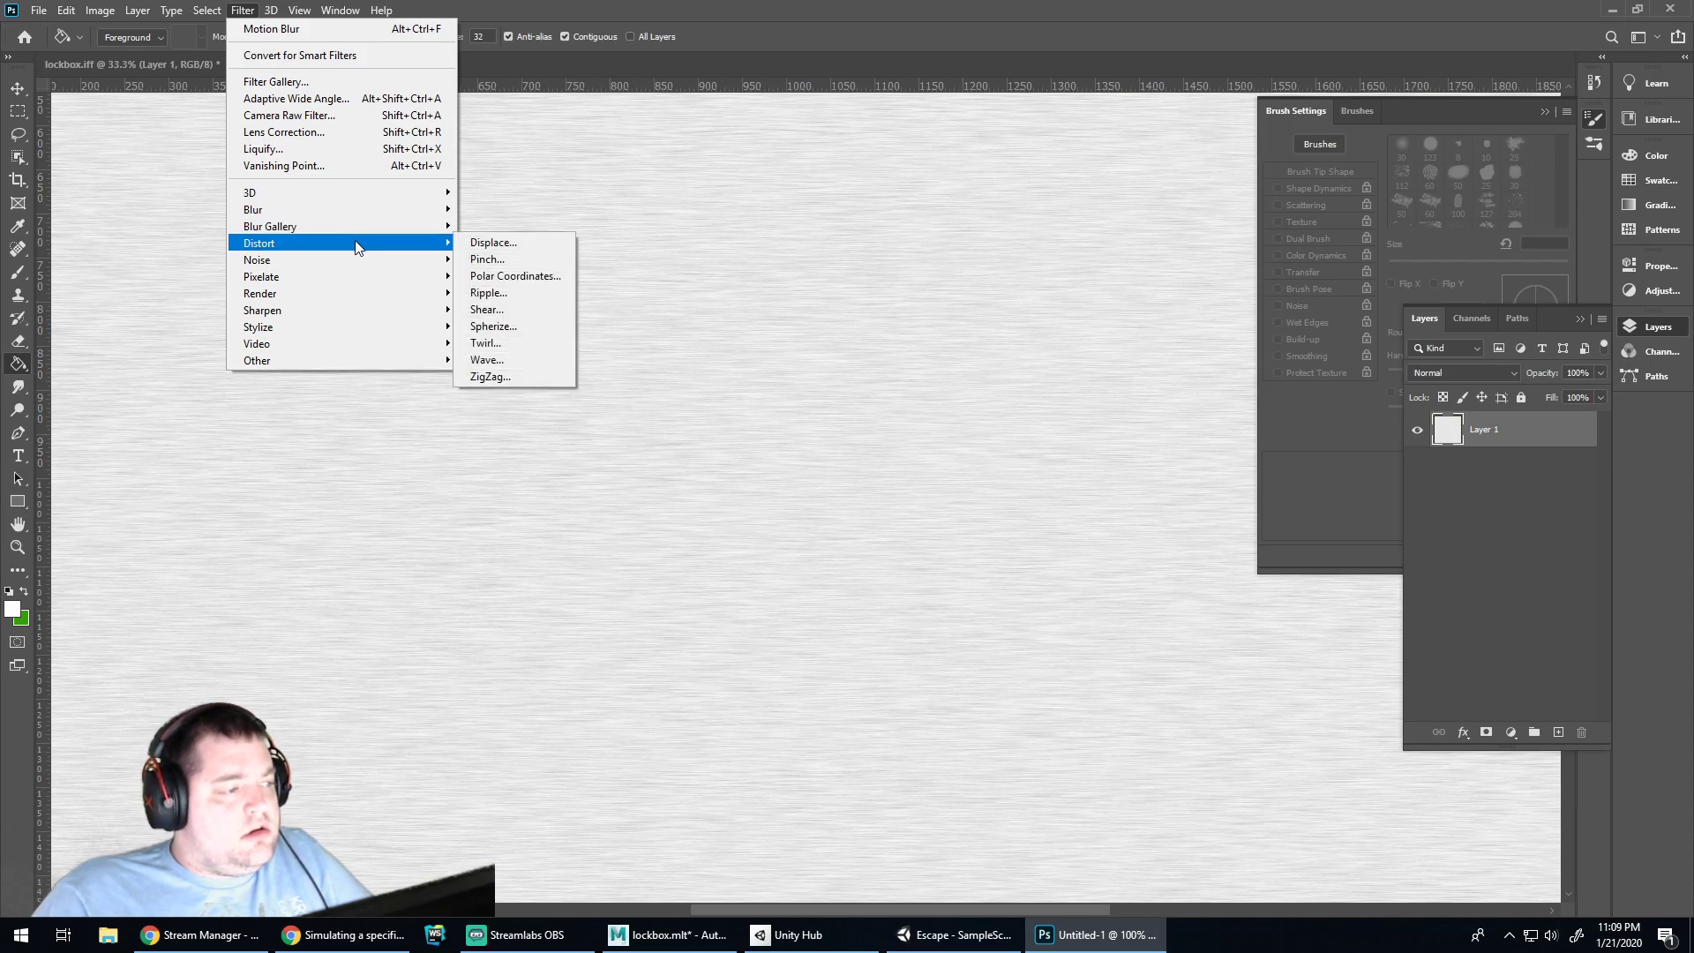
pyautogui.click(527, 359)
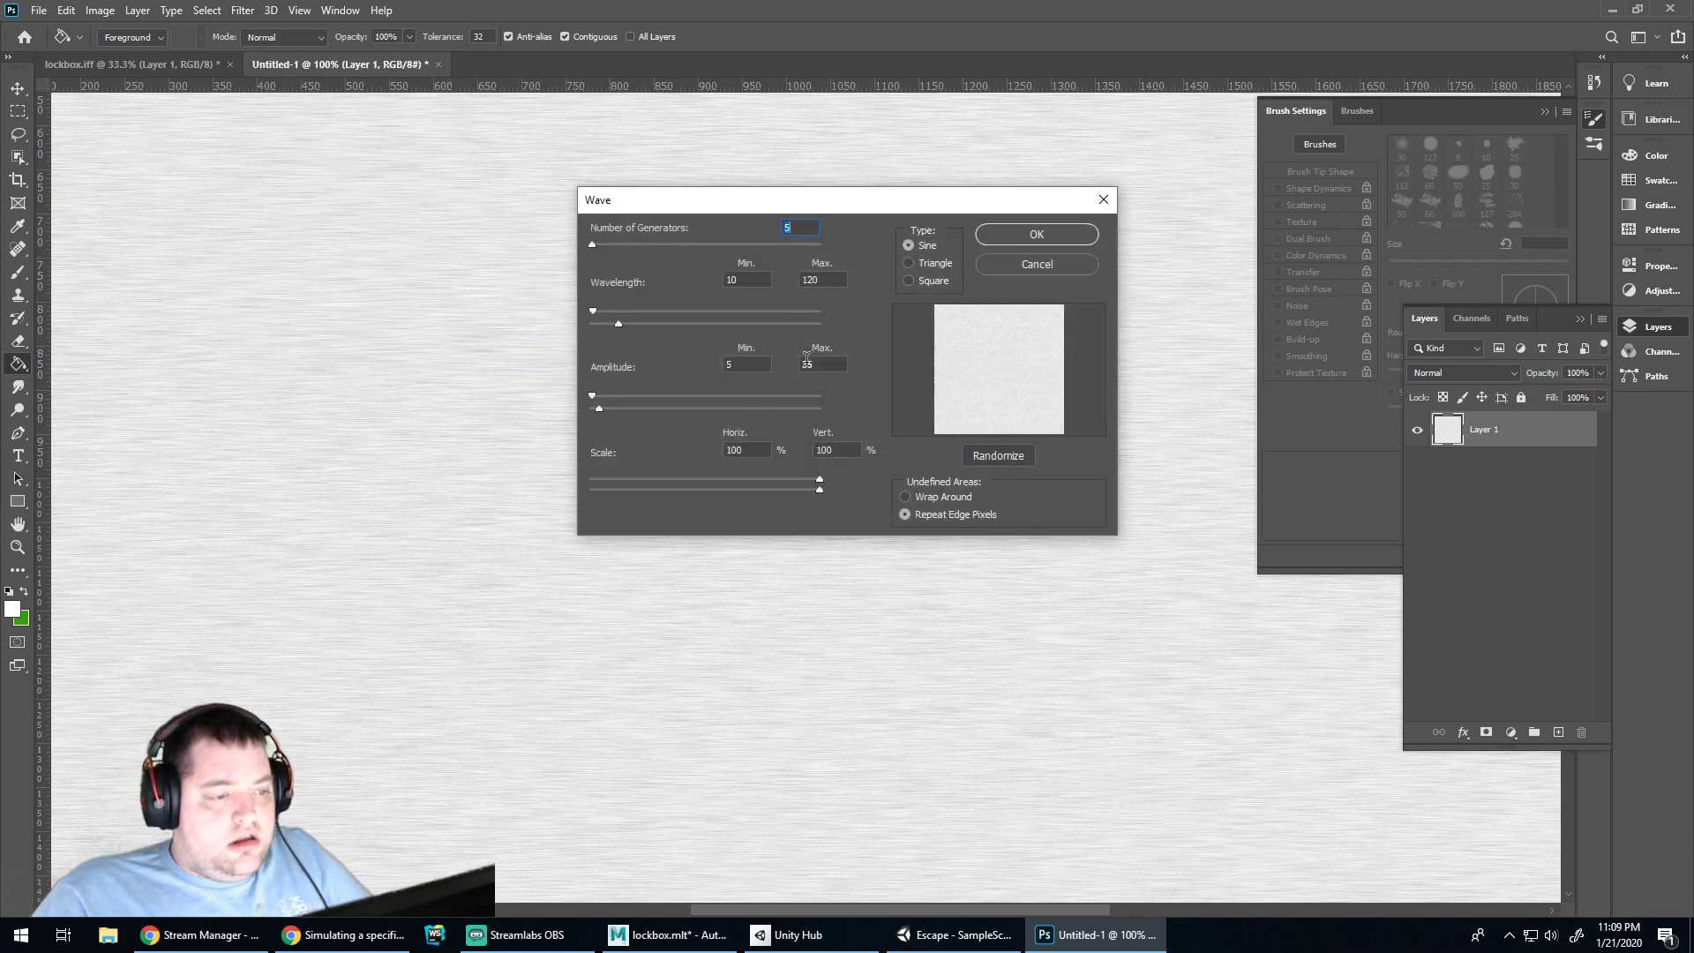
pyautogui.moveTo(808, 209); pyautogui.dragTo(791, 301)
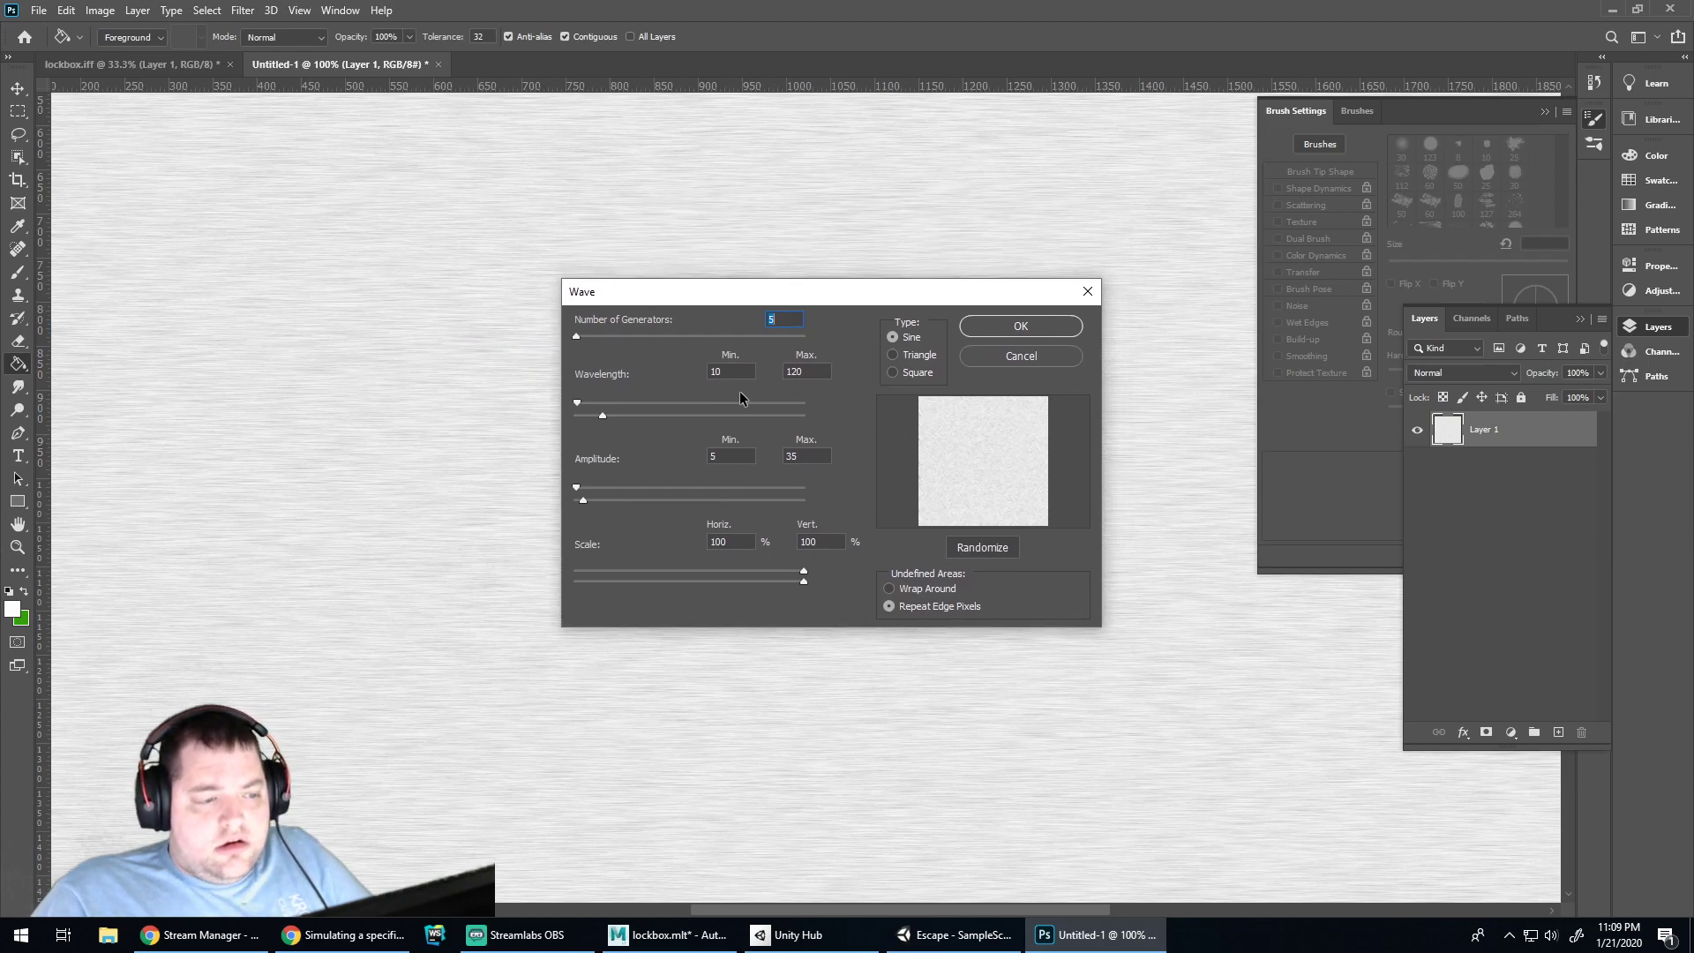
pyautogui.moveTo(575, 336); pyautogui.dragTo(594, 339)
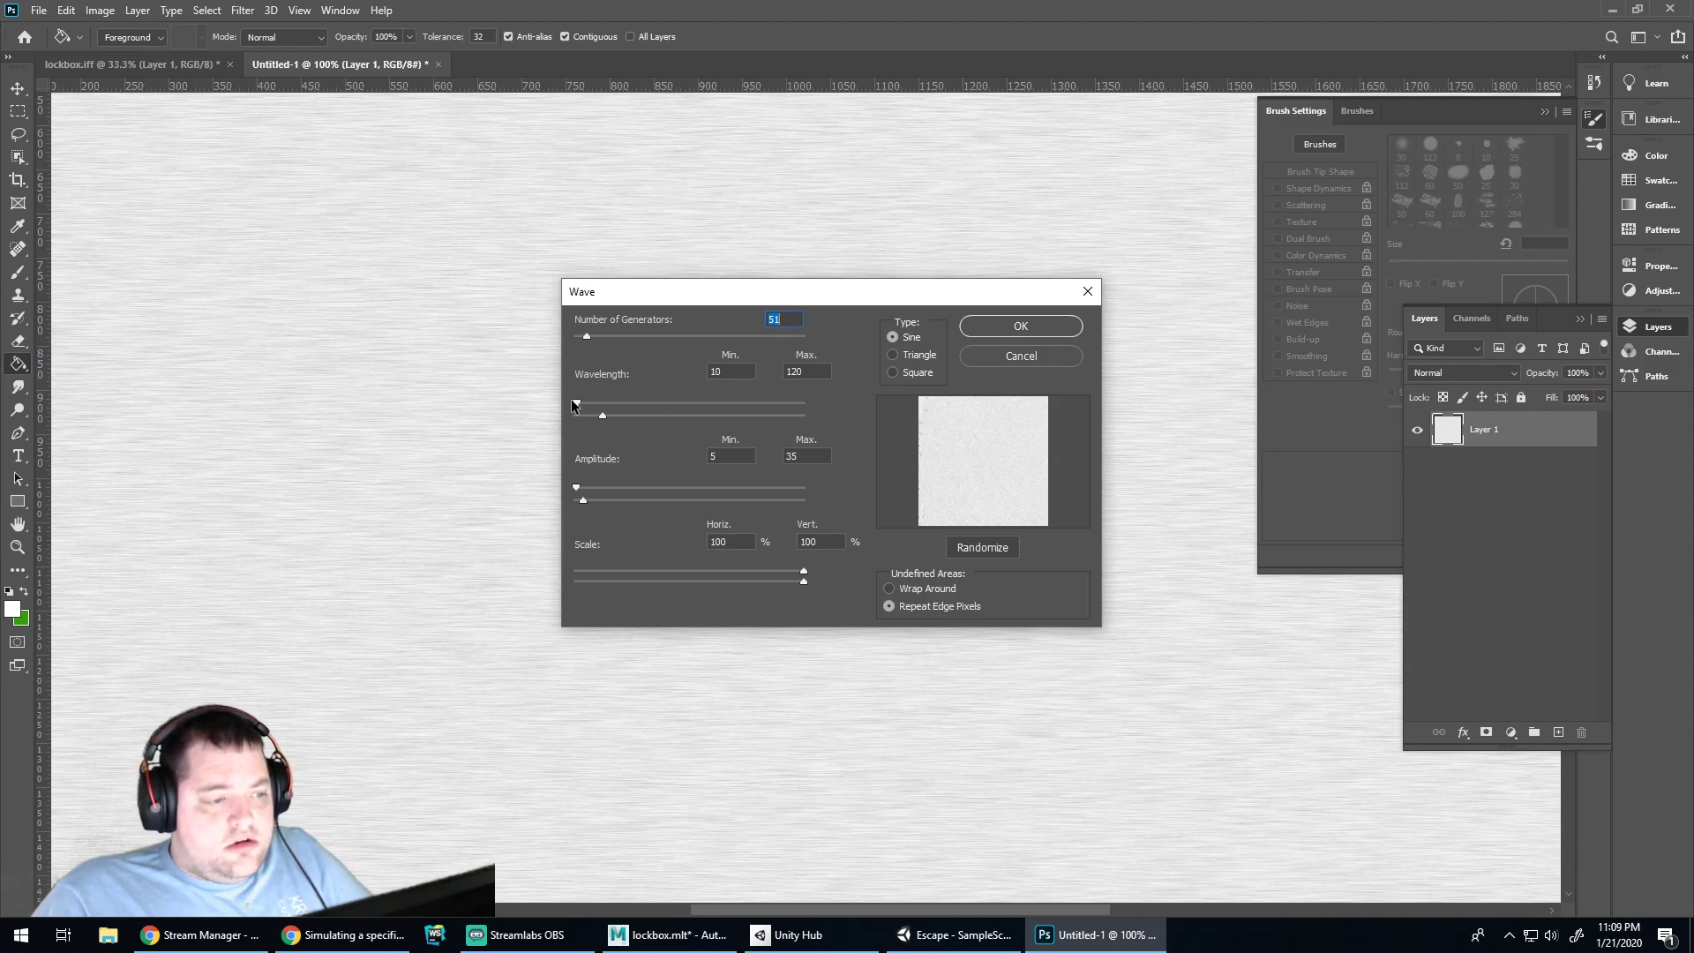
pyautogui.moveTo(576, 403); pyautogui.dragTo(641, 409)
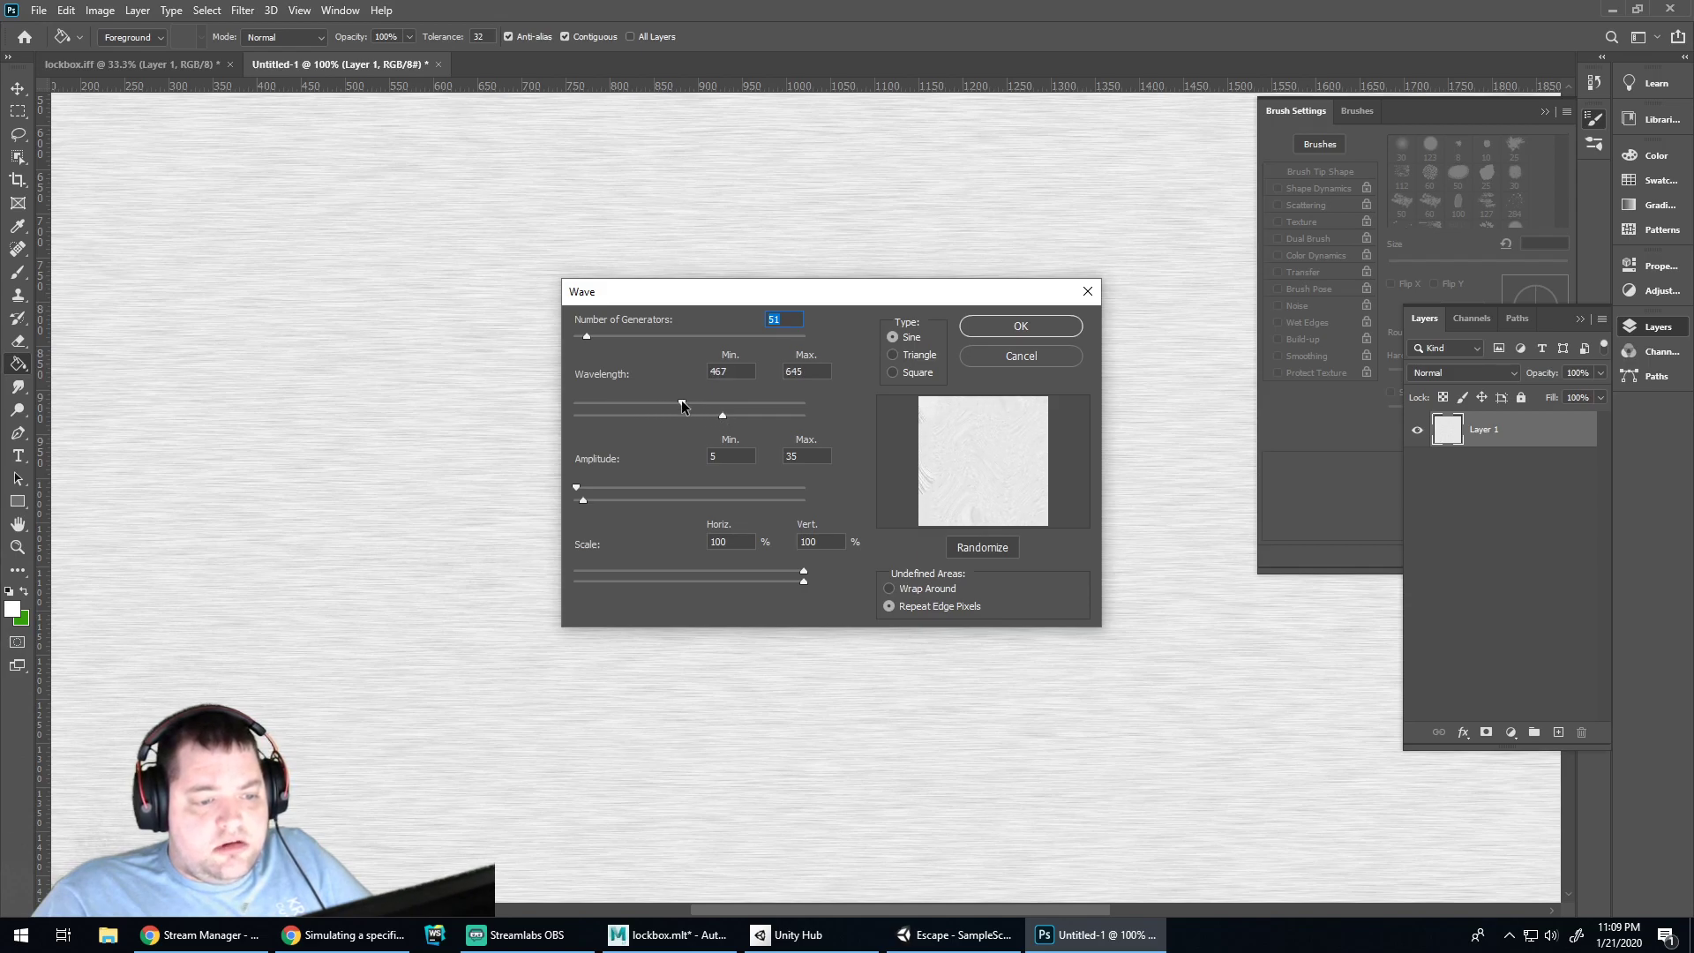
pyautogui.moveTo(602, 400)
pyautogui.mouseDown()
pyautogui.moveTo(581, 401)
pyautogui.moveTo(597, 408)
pyautogui.mouseUp()
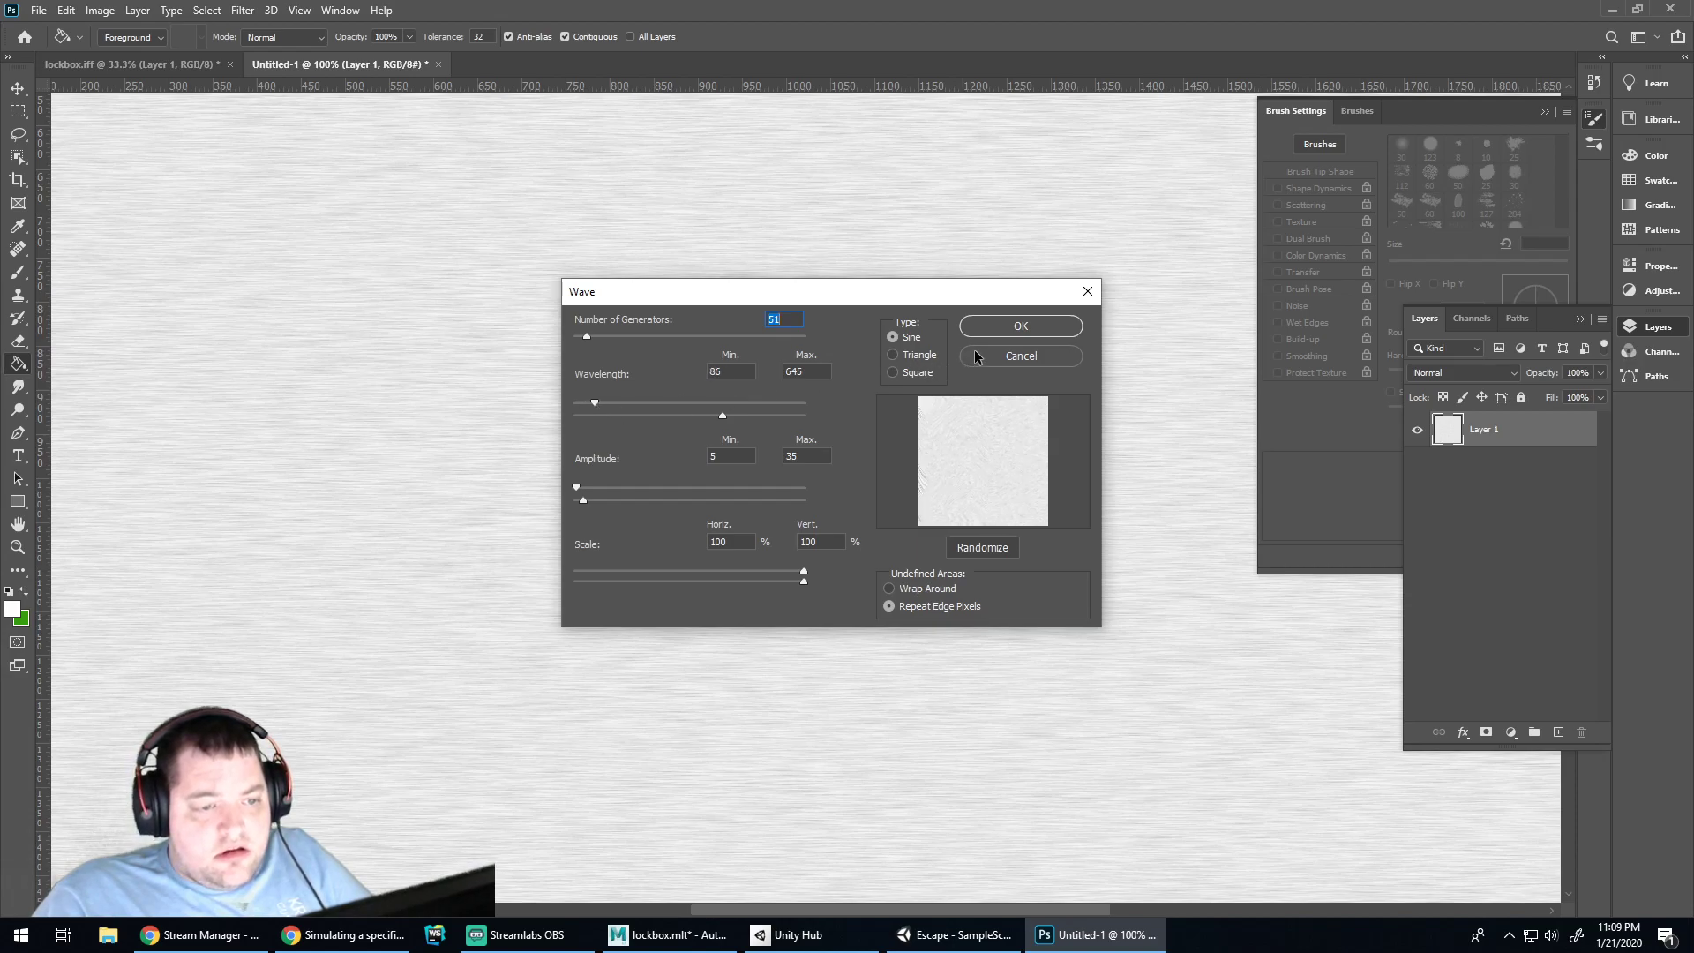
# Raise maximum wavelength to 599, cut horizontal scale to 1%, apply Wave and zoom out
pyautogui.moveTo(897, 299)
pyautogui.mouseDown()
pyautogui.moveTo(920, 660)
pyautogui.moveTo(833, 487)
pyautogui.moveTo(893, 315)
pyautogui.mouseUp()
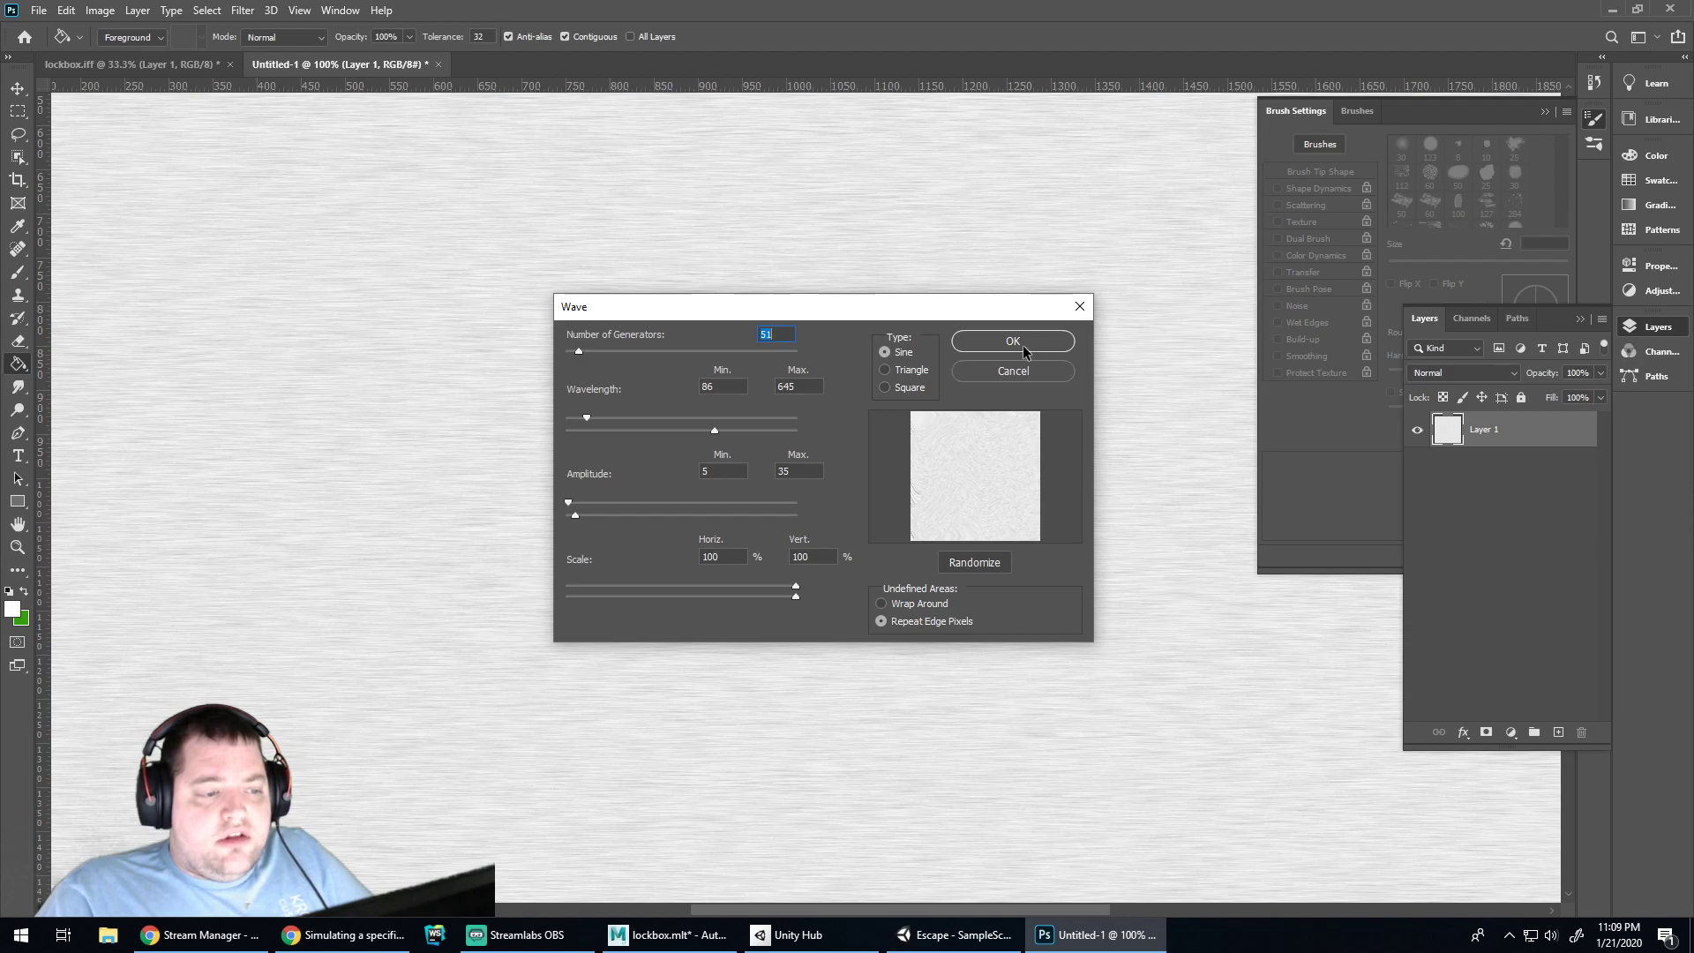
pyautogui.moveTo(715, 431)
pyautogui.mouseDown()
pyautogui.moveTo(700, 431)
pyautogui.moveTo(772, 433)
pyautogui.moveTo(690, 431)
pyautogui.moveTo(712, 436)
pyautogui.mouseUp()
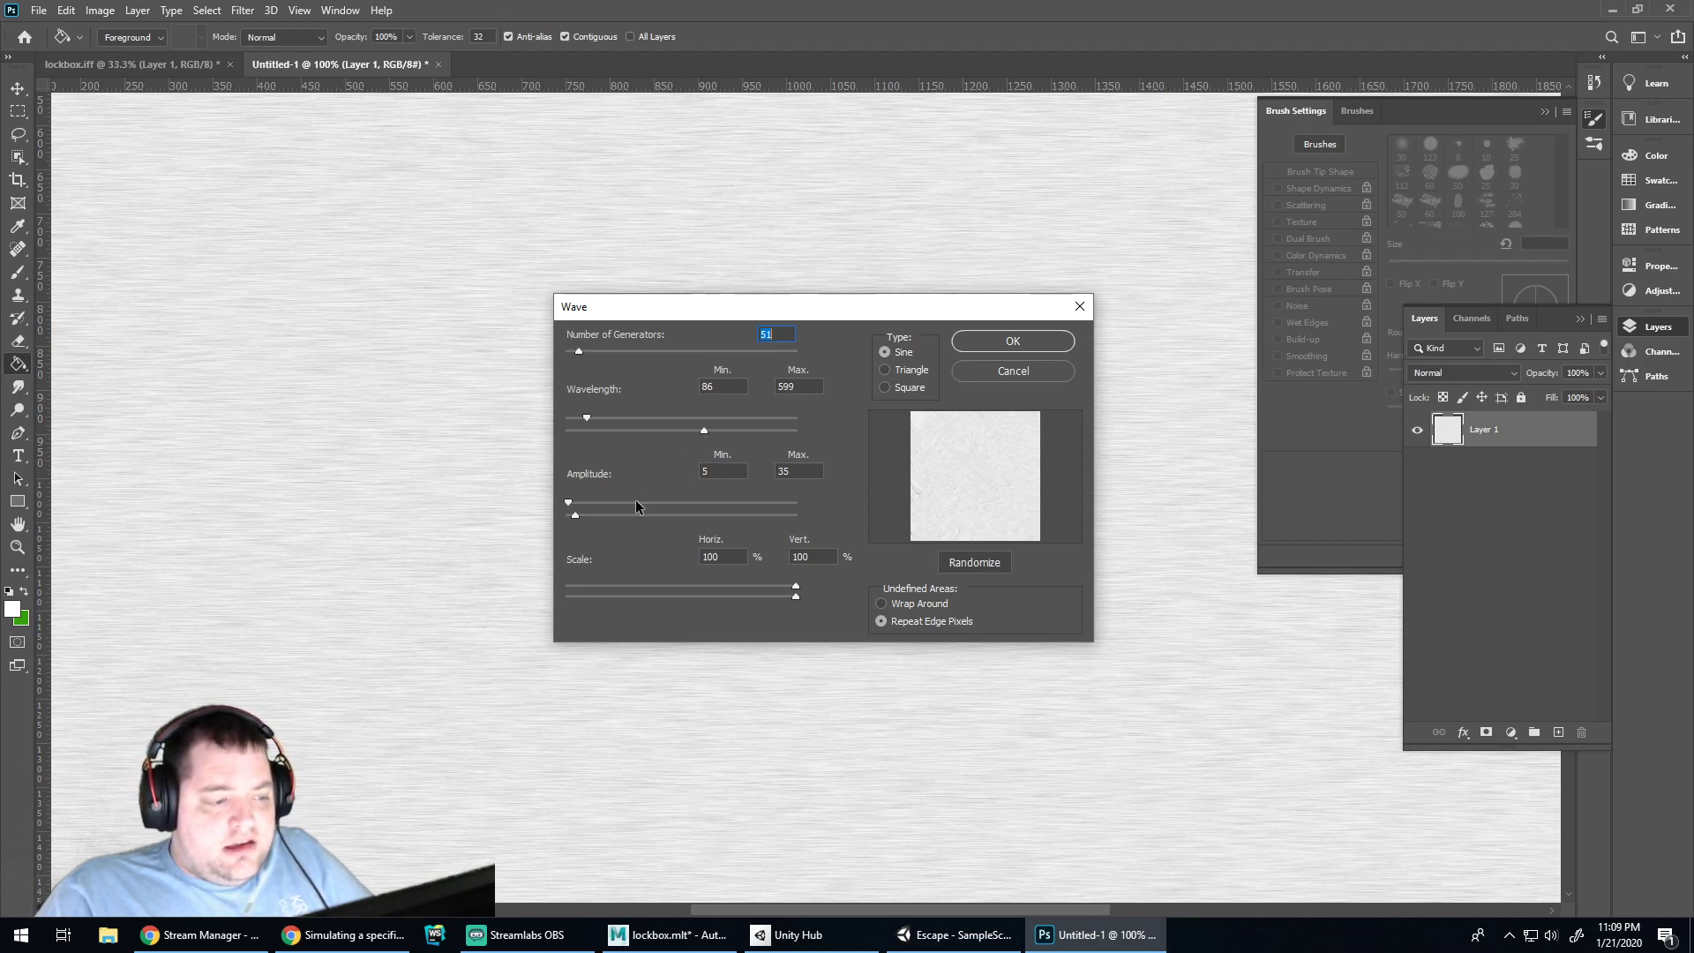
pyautogui.moveTo(795, 585); pyautogui.dragTo(710, 583)
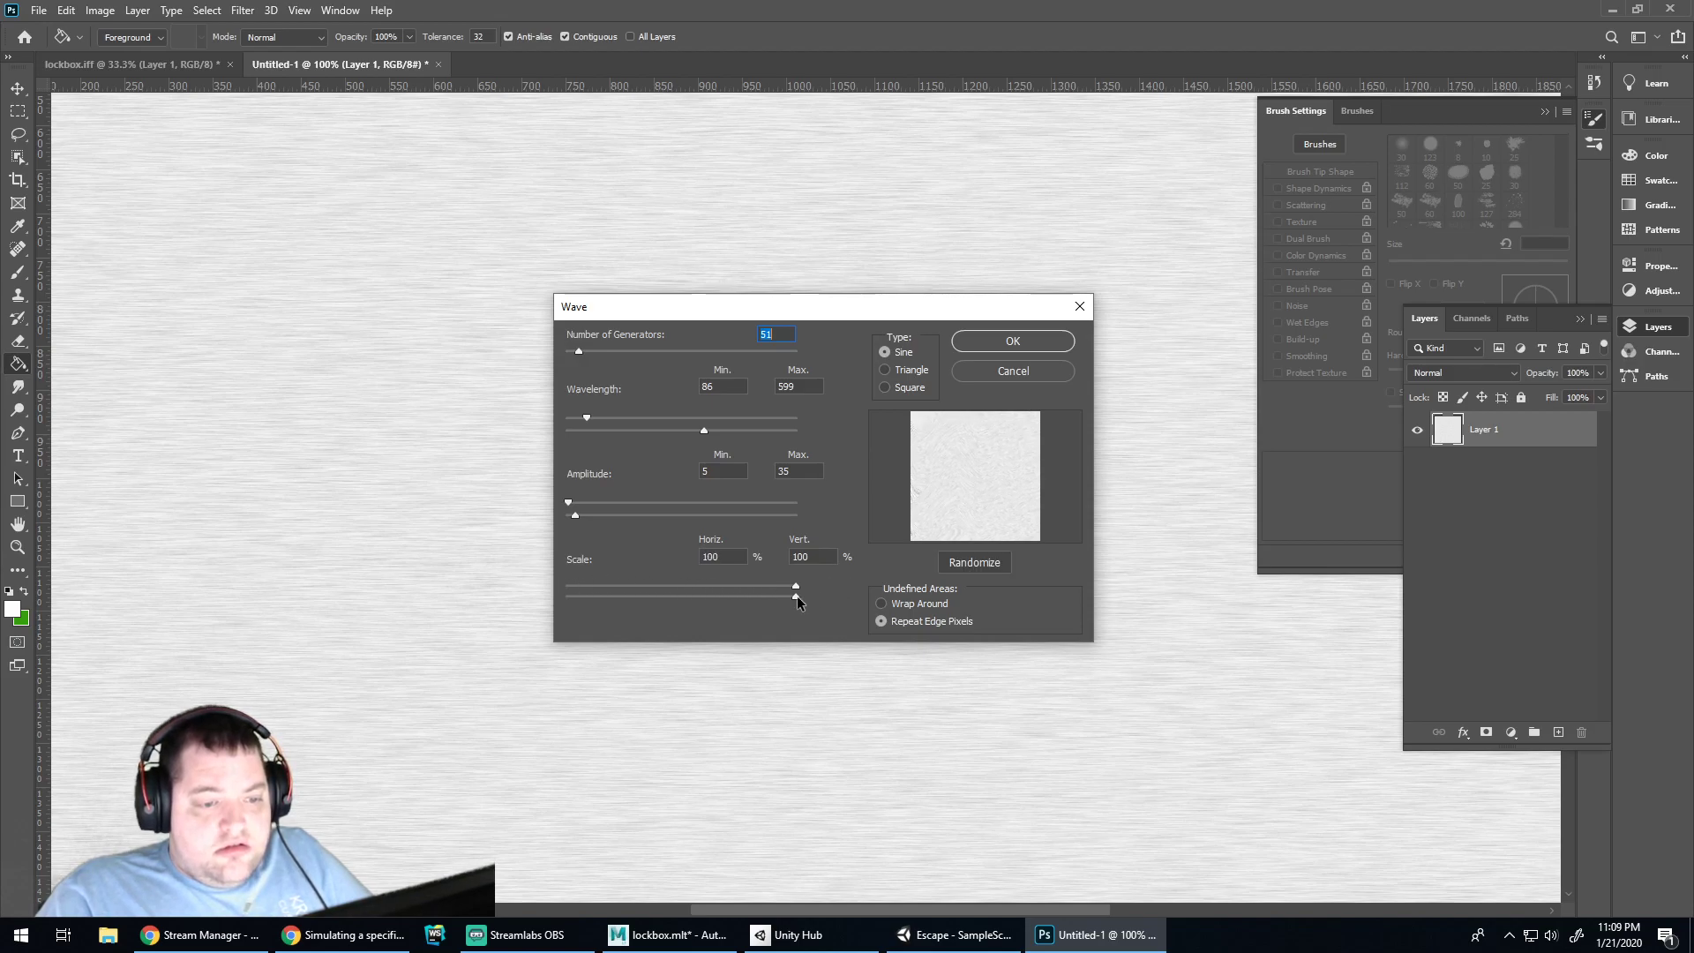
pyautogui.moveTo(795, 597); pyautogui.dragTo(548, 576)
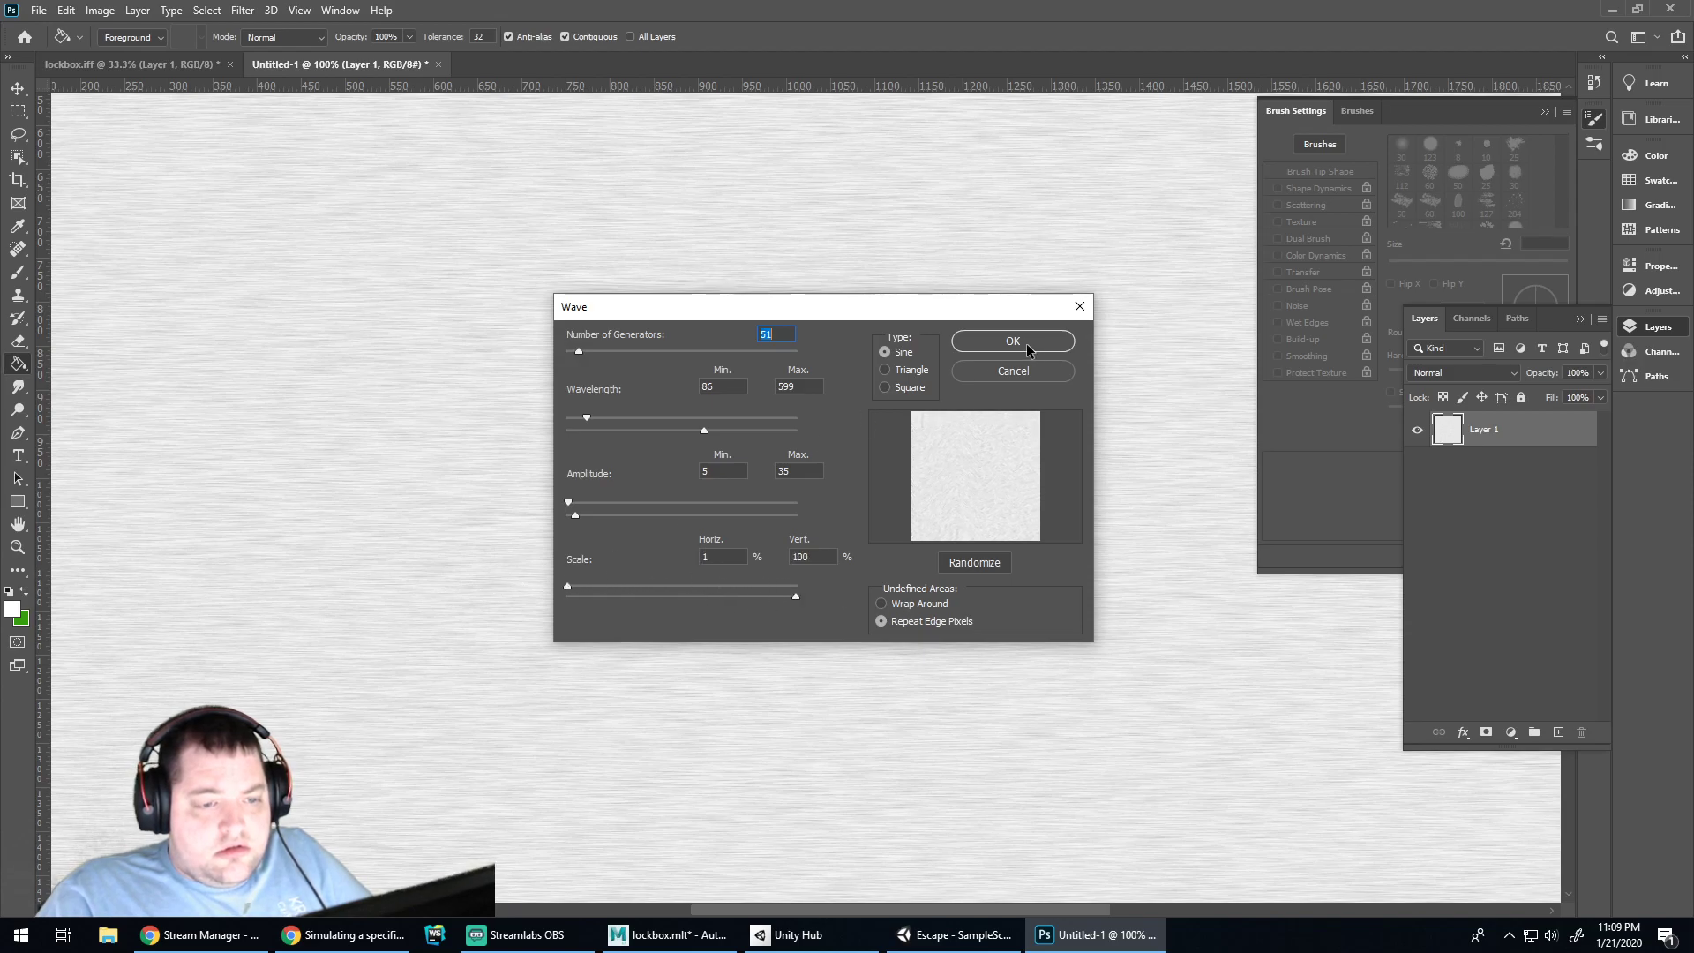
pyautogui.click(1013, 341)
pyautogui.hotkey('ctrl', '-')
pyautogui.hotkey('ctrl', '-')
pyautogui.hotkey('ctrl', '-')
pyautogui.hotkey('ctrl', '+')
pyautogui.hotkey('ctrl', '-')
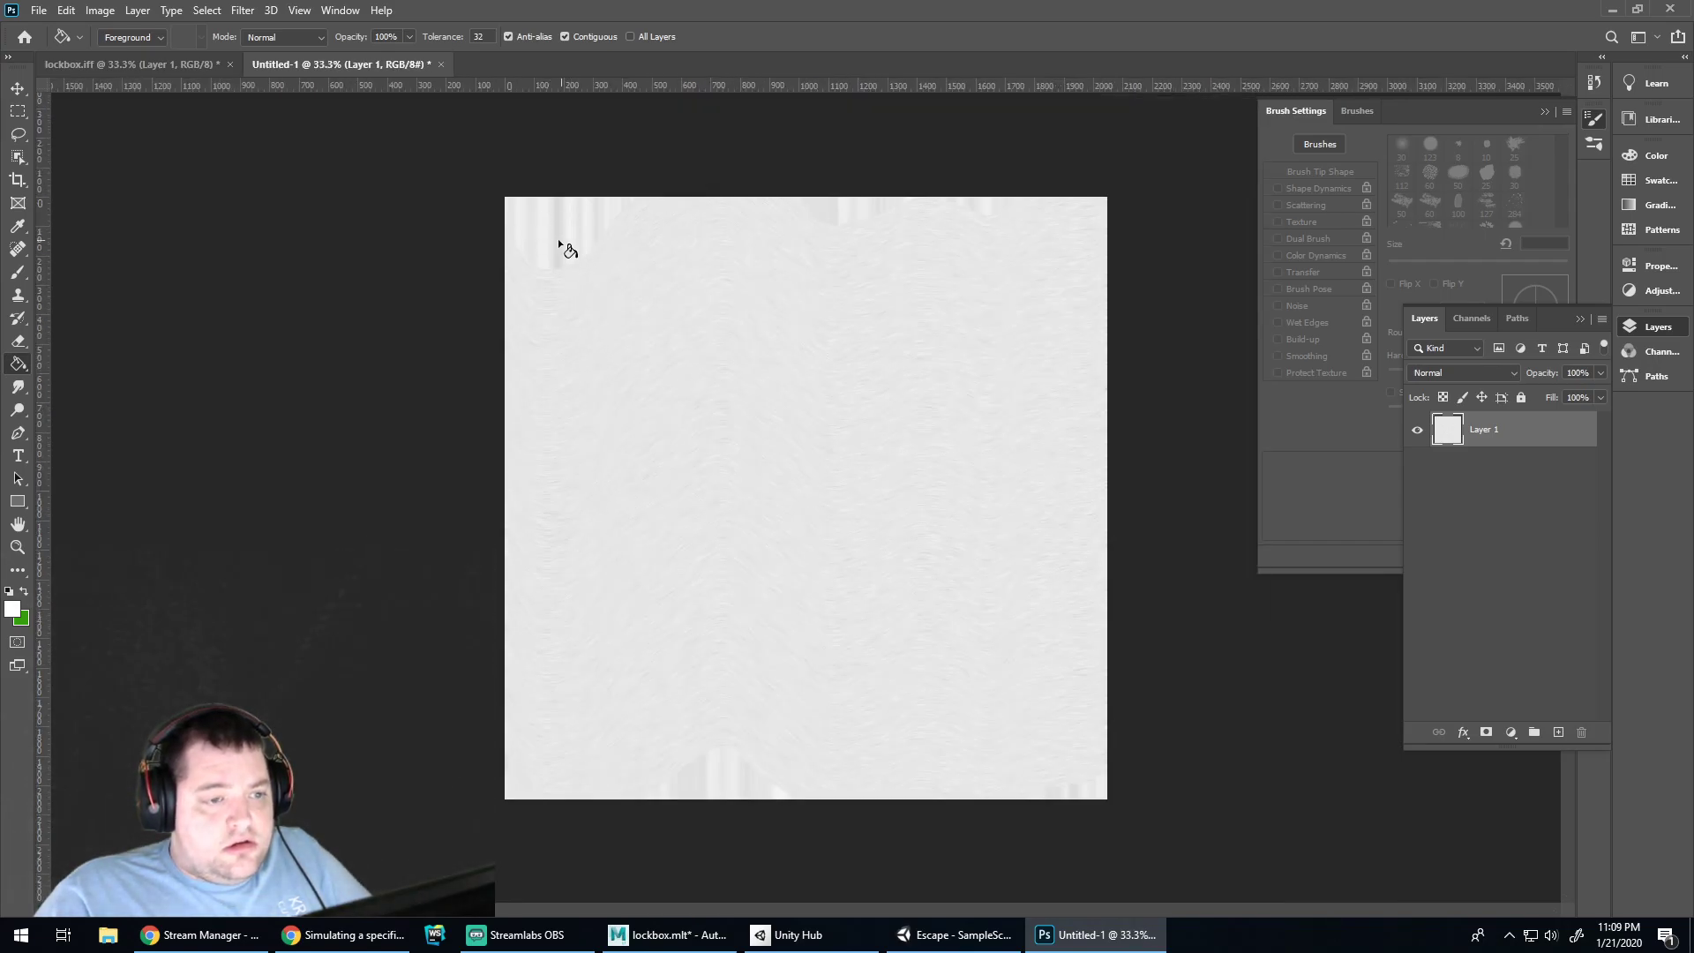
# Inspect the wave-warped grain between 33.3% and 50% zoom, then bring up Filter > Distort
pyautogui.hotkey('ctrl', '+')
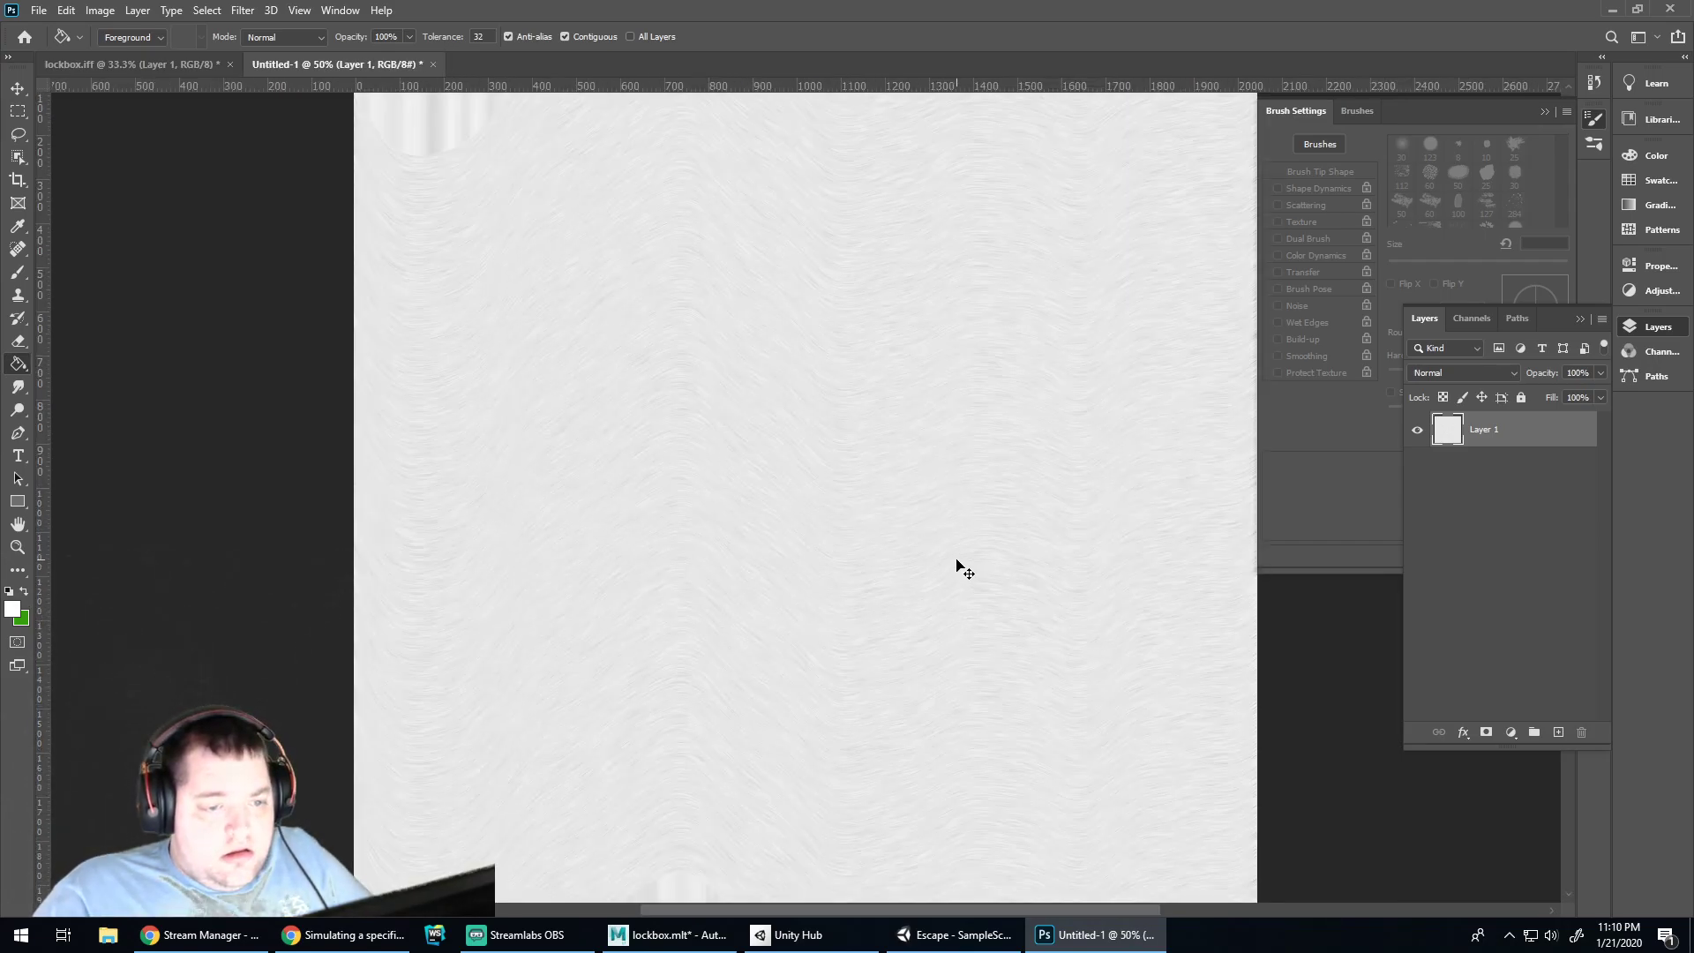
pyautogui.hotkey('ctrl', '-')
pyautogui.hotkey('ctrl', '+')
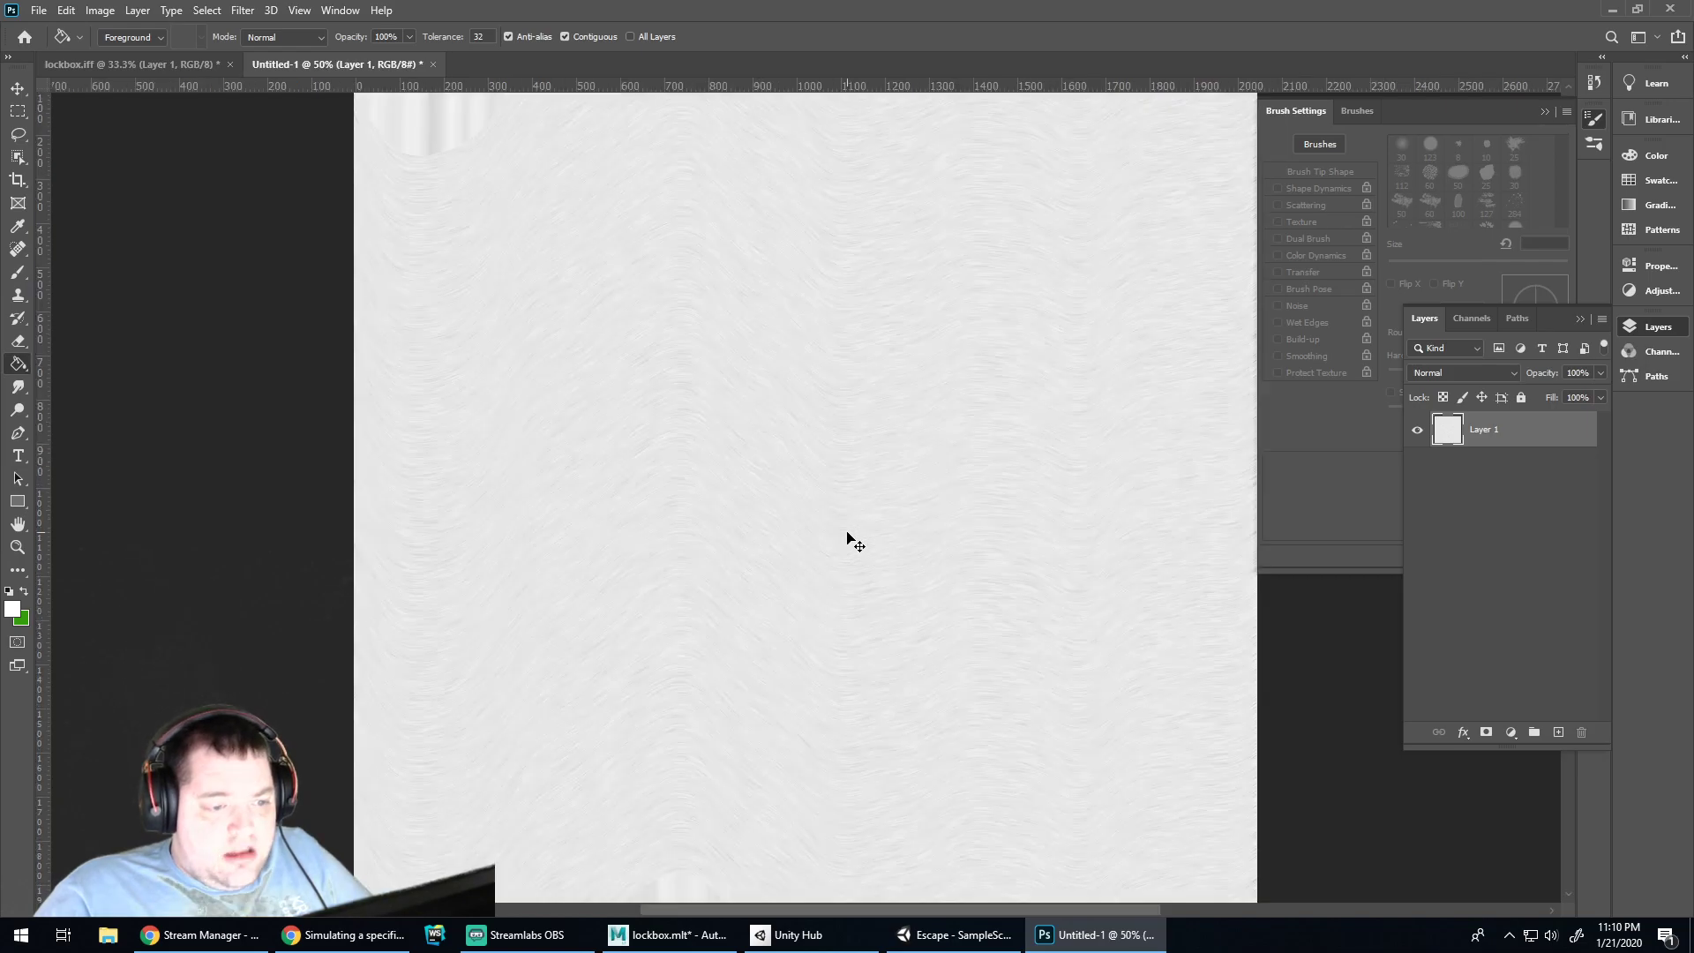
pyautogui.click(301, 11)
pyautogui.moveTo(243, 10)
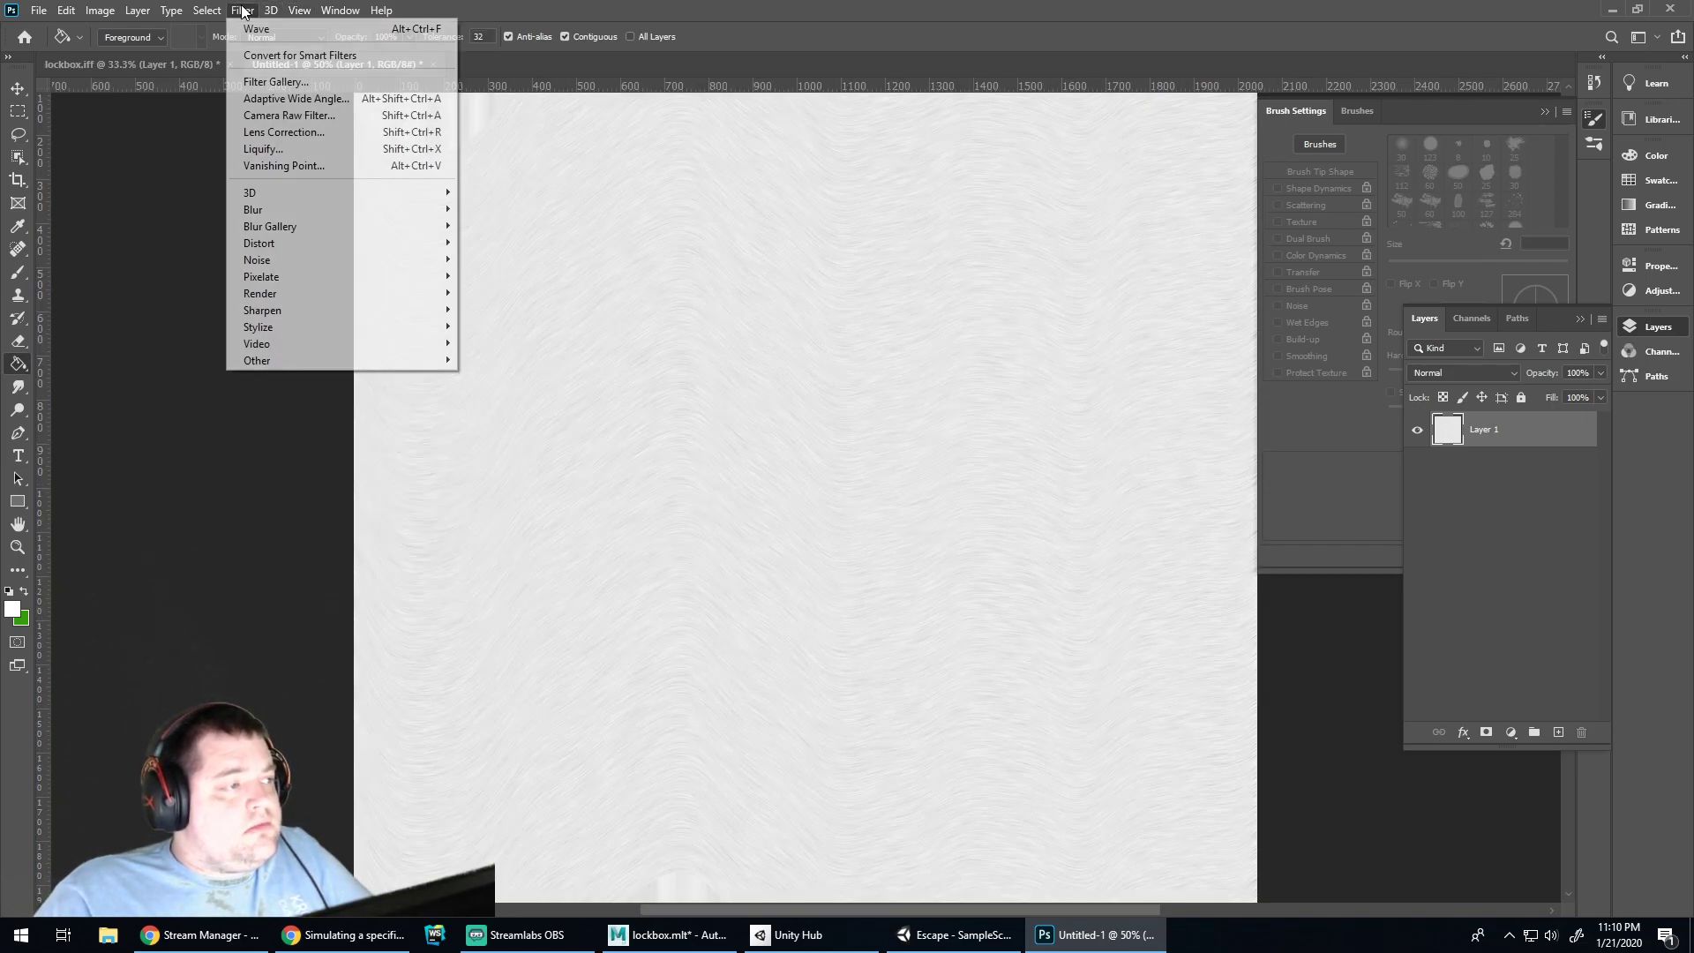
pyautogui.moveTo(341, 212)
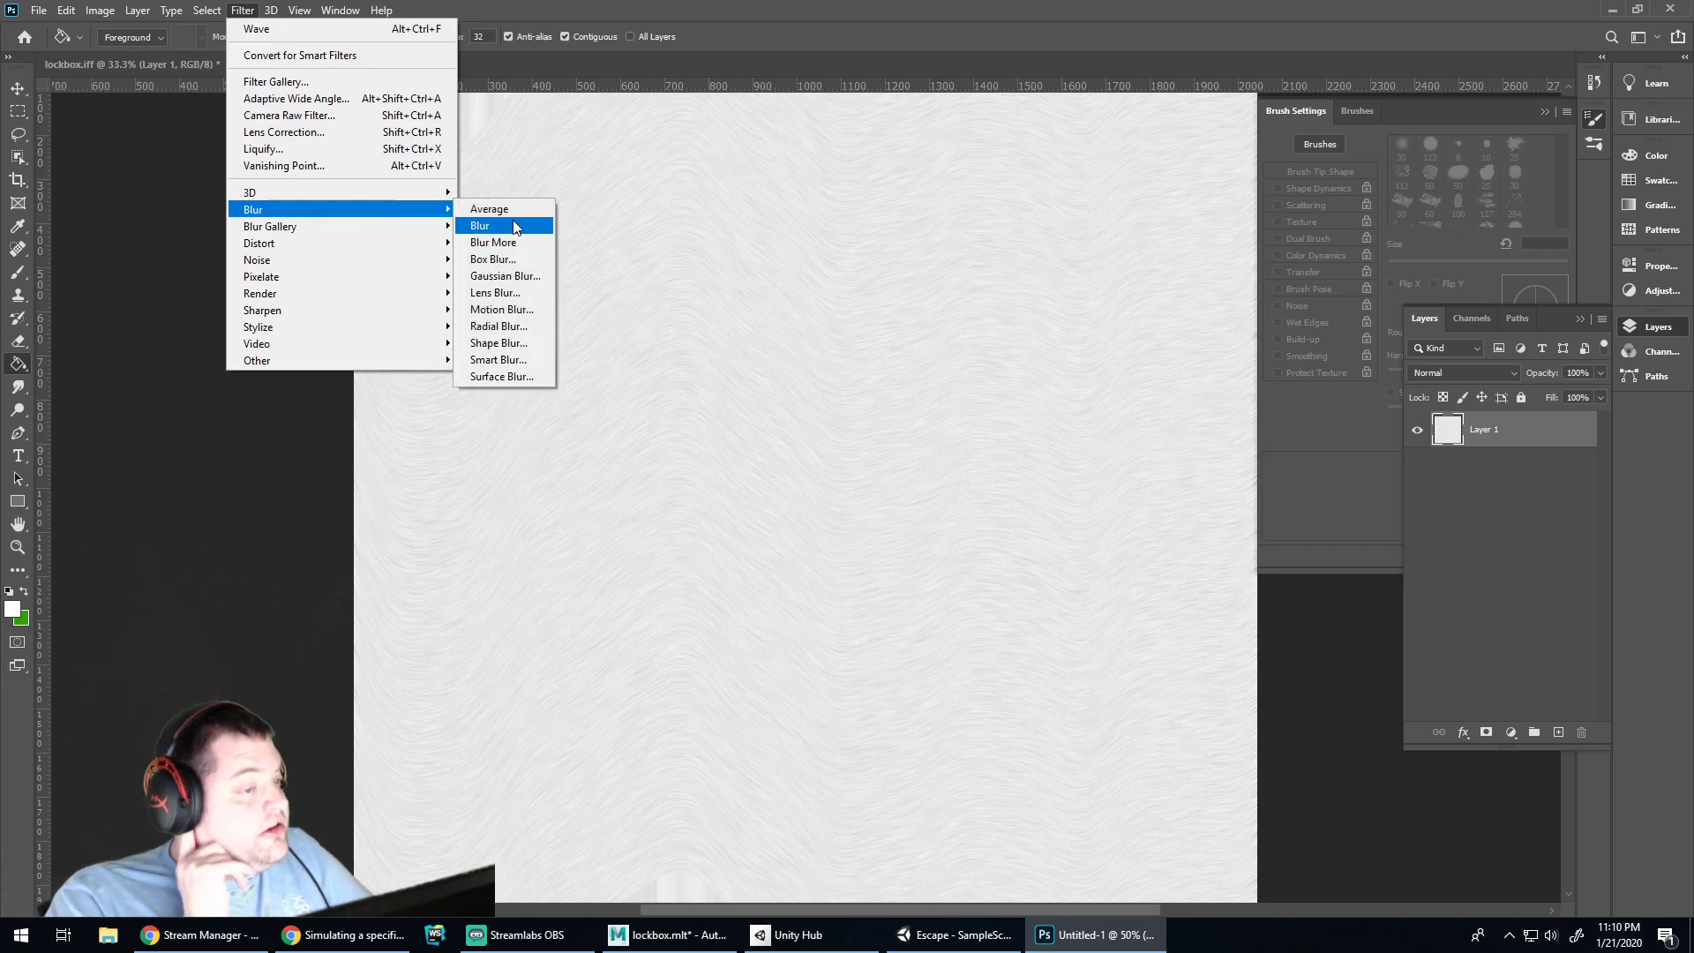
pyautogui.moveTo(431, 244)
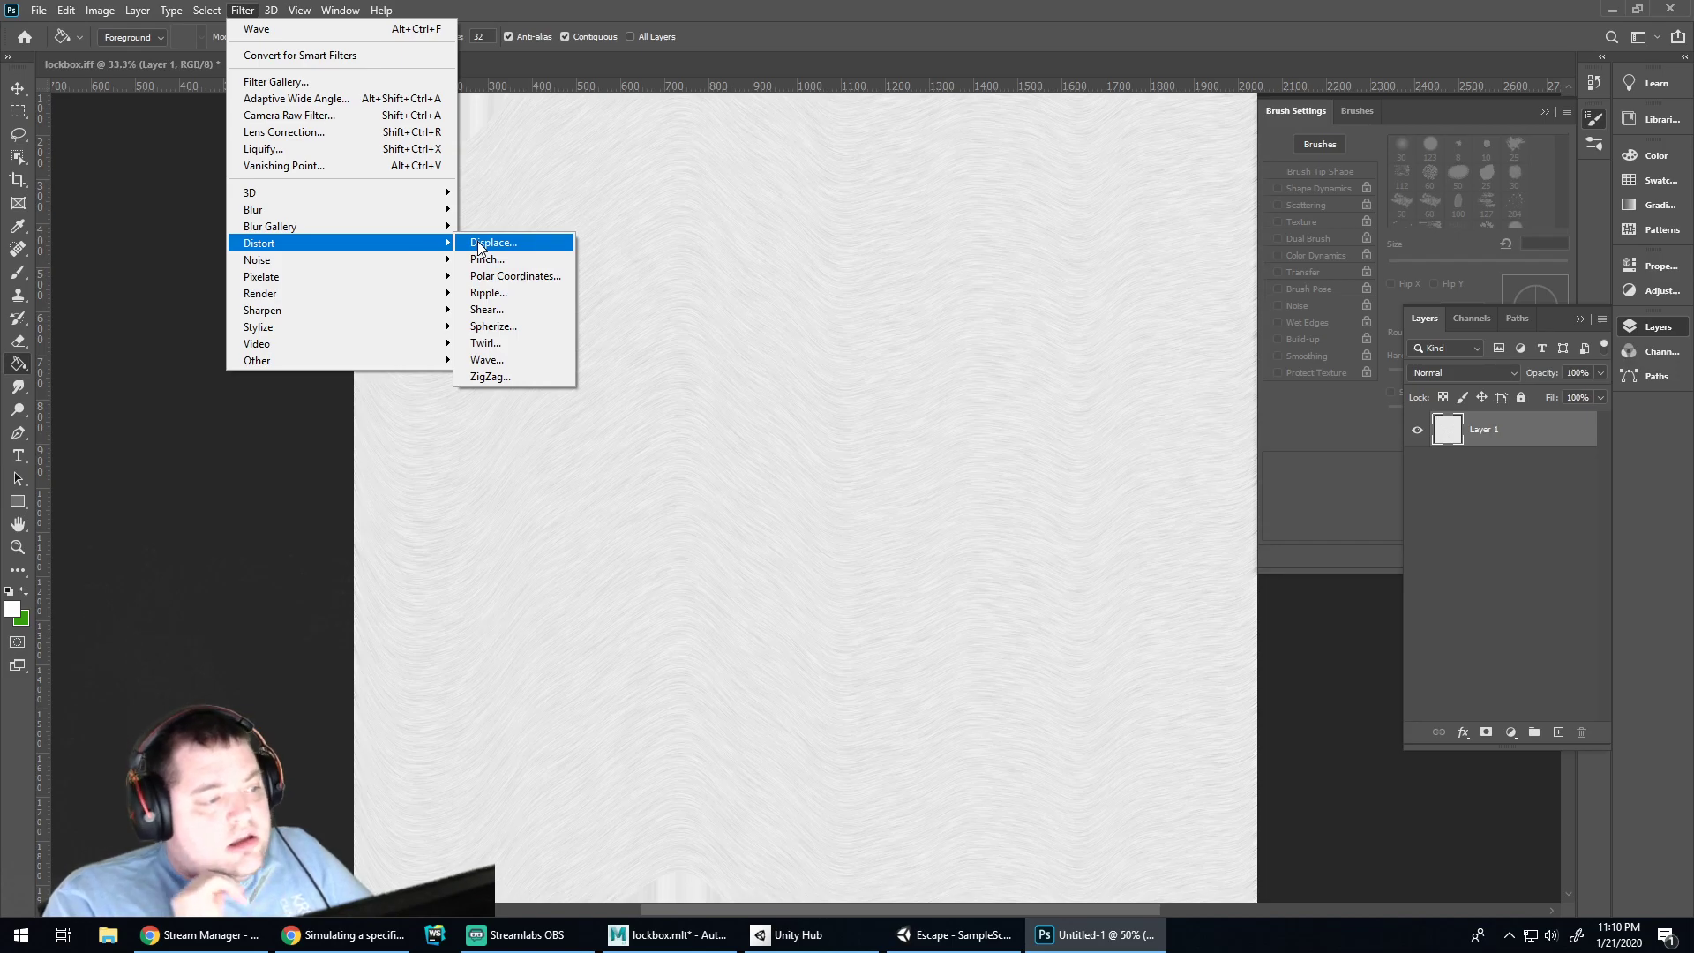
pyautogui.click(517, 345)
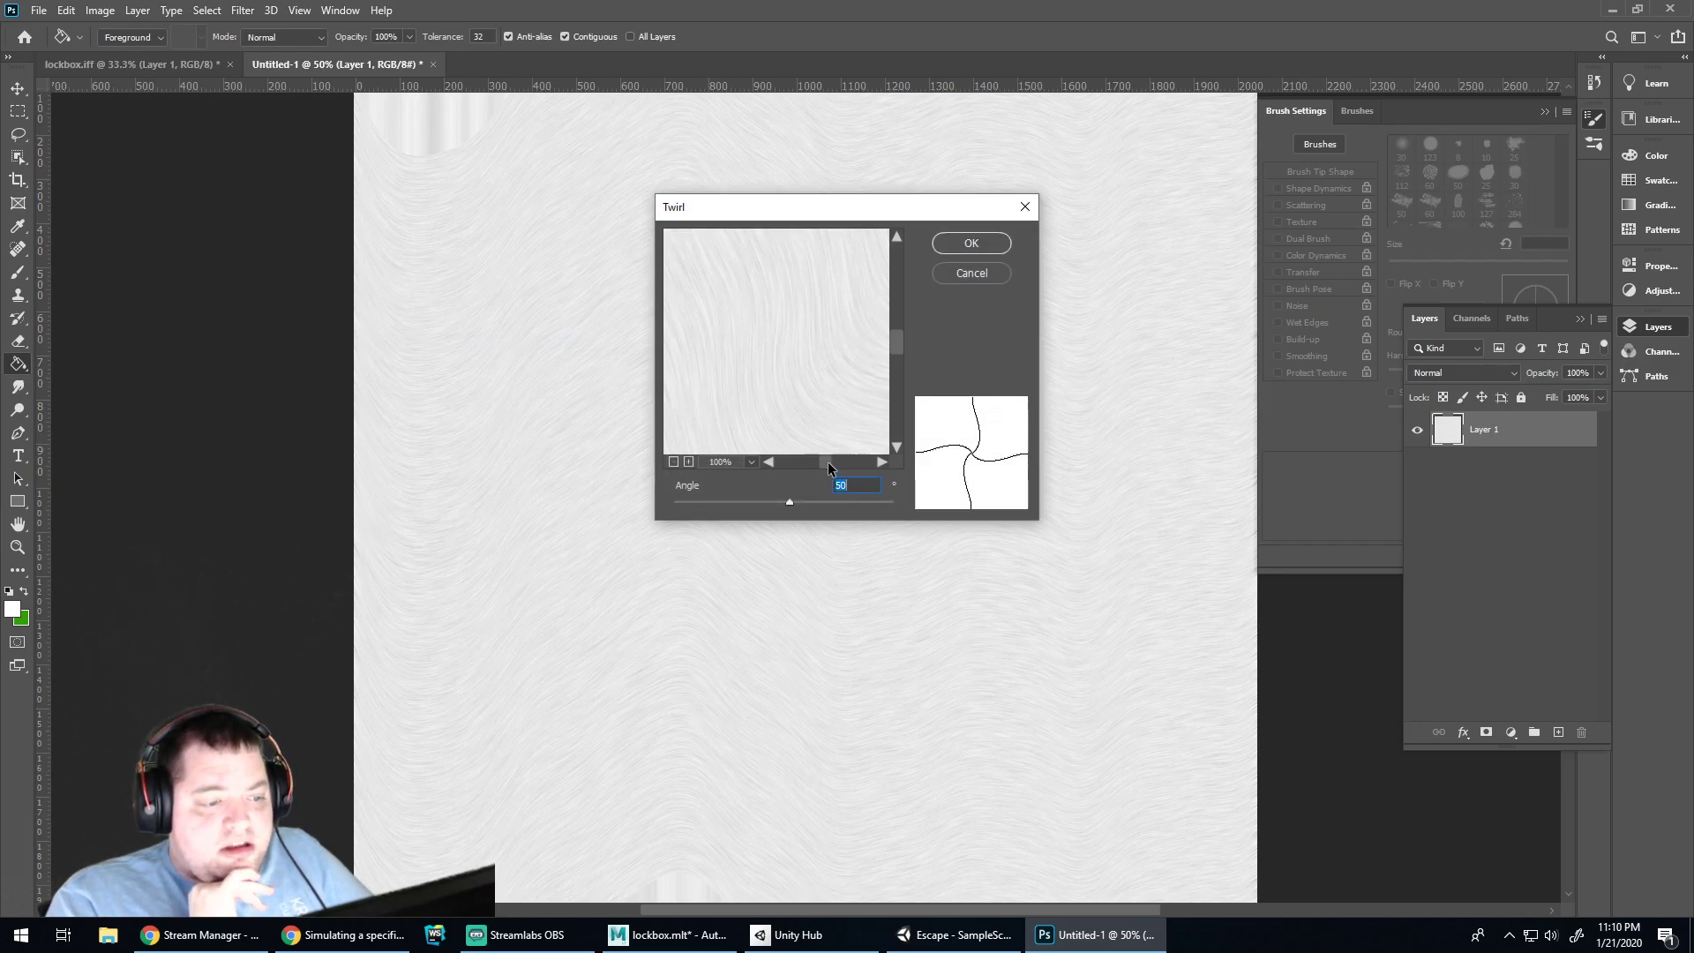
pyautogui.moveTo(791, 503)
pyautogui.mouseDown()
pyautogui.moveTo(898, 502)
pyautogui.moveTo(804, 500)
pyautogui.mouseUp()
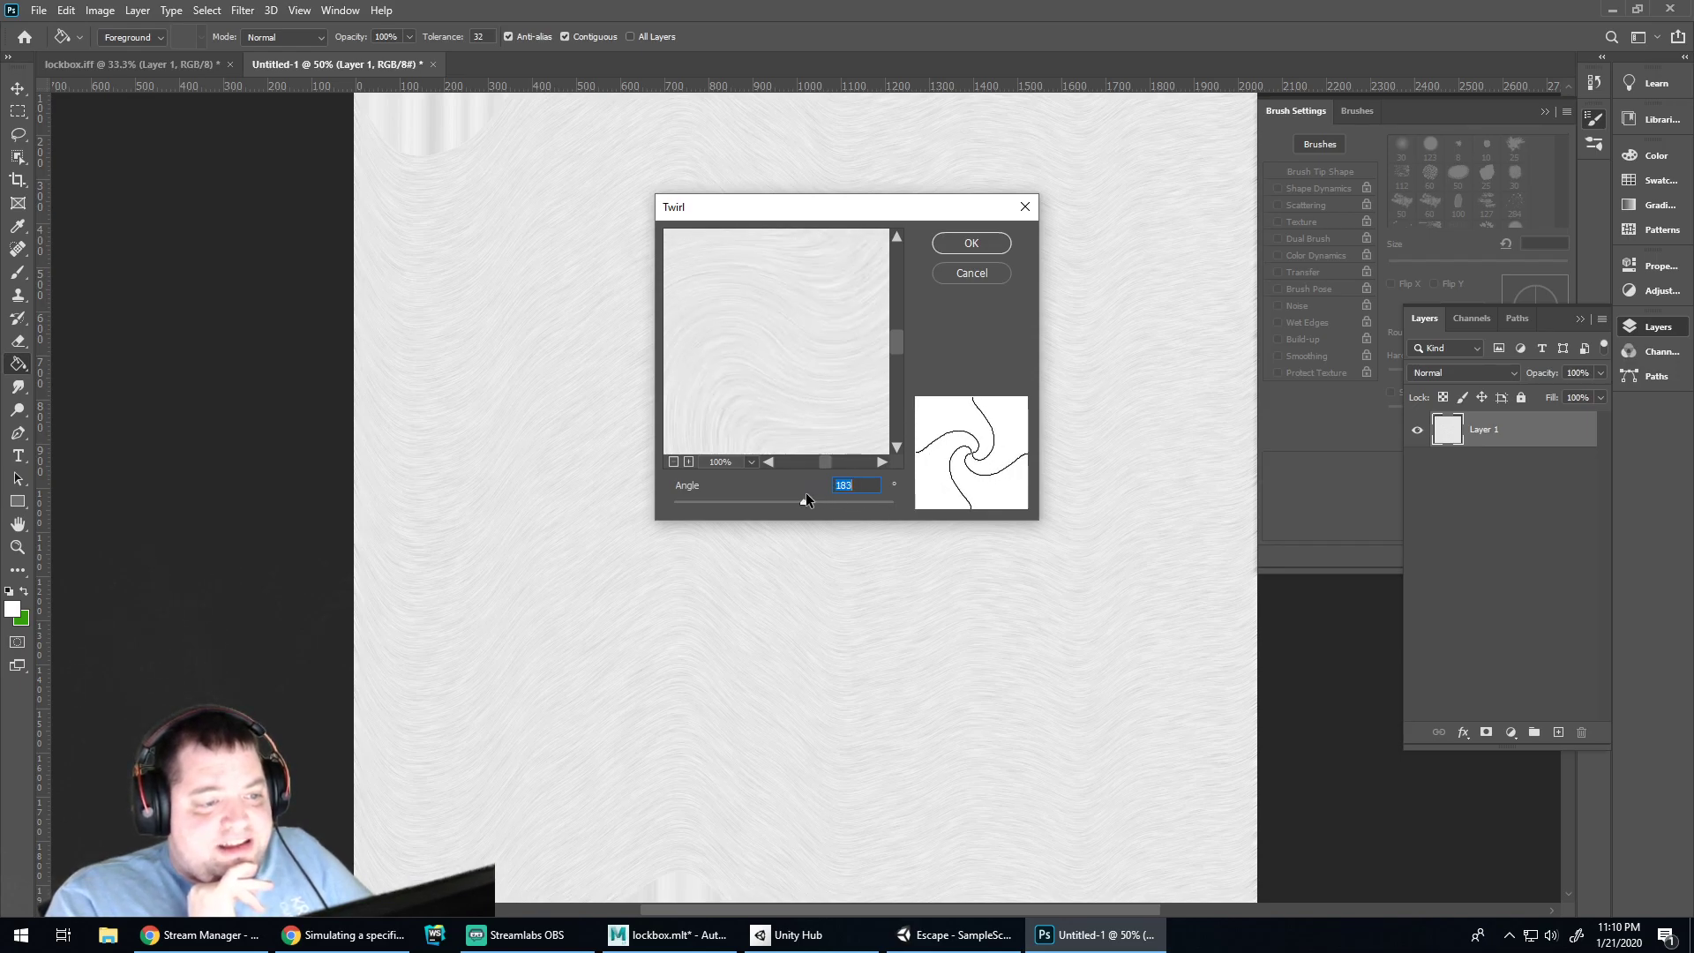
pyautogui.click(963, 244)
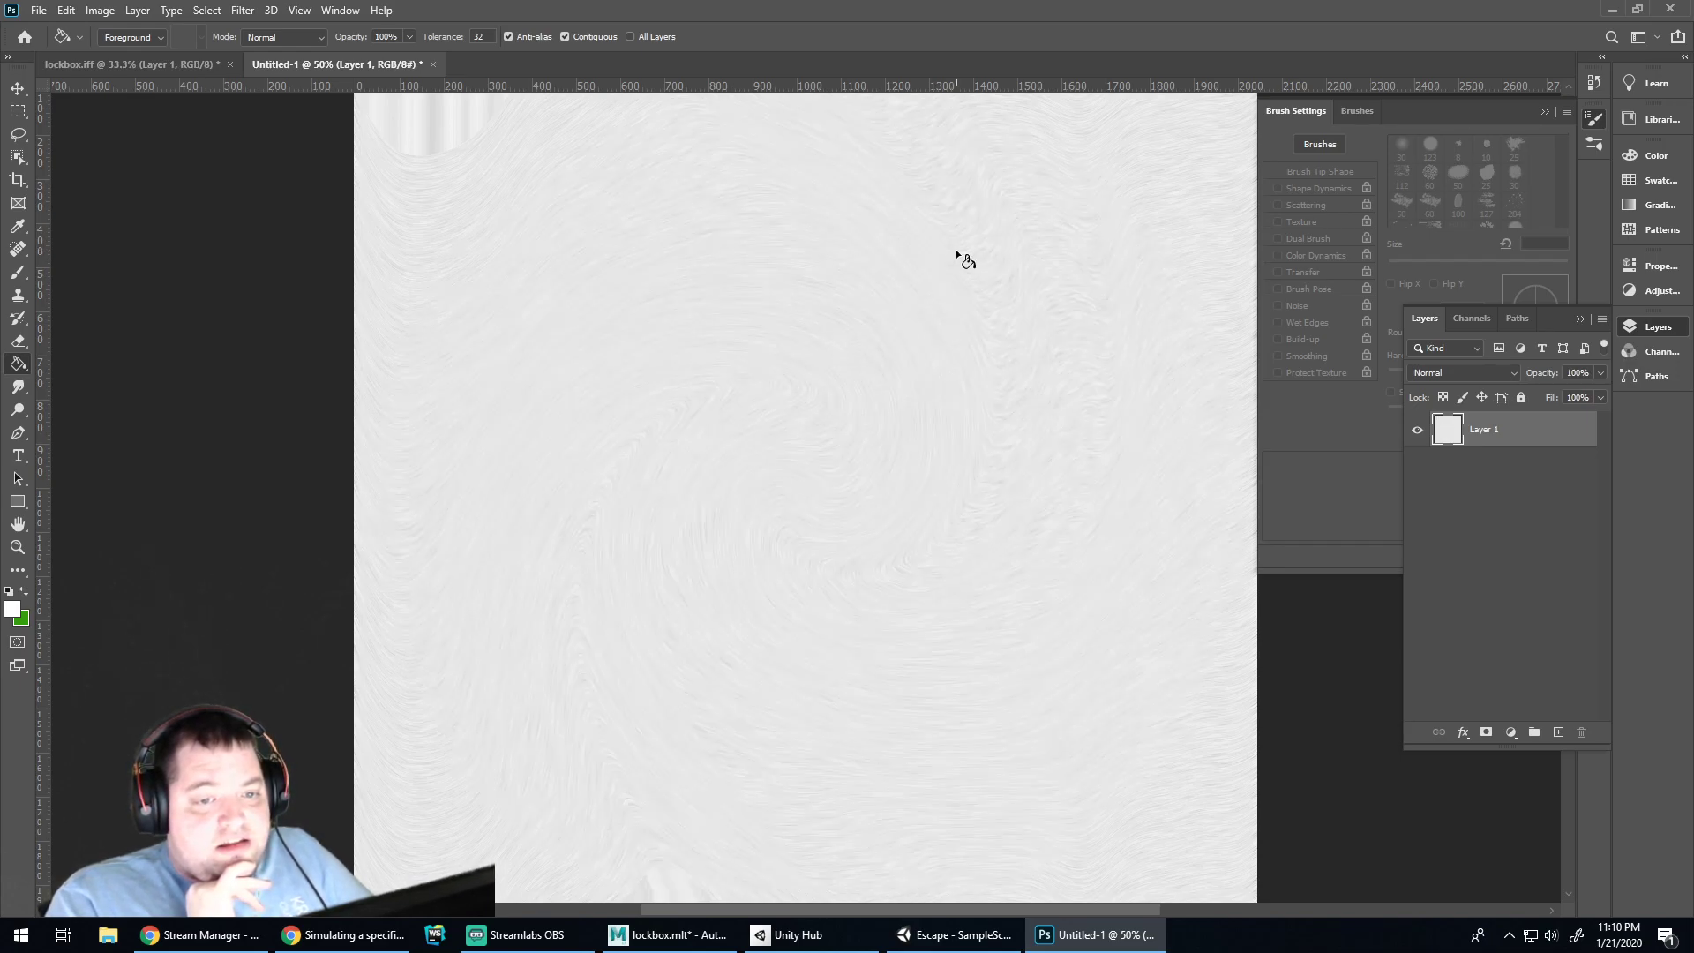
pyautogui.hotkey('ctrl', 'z')
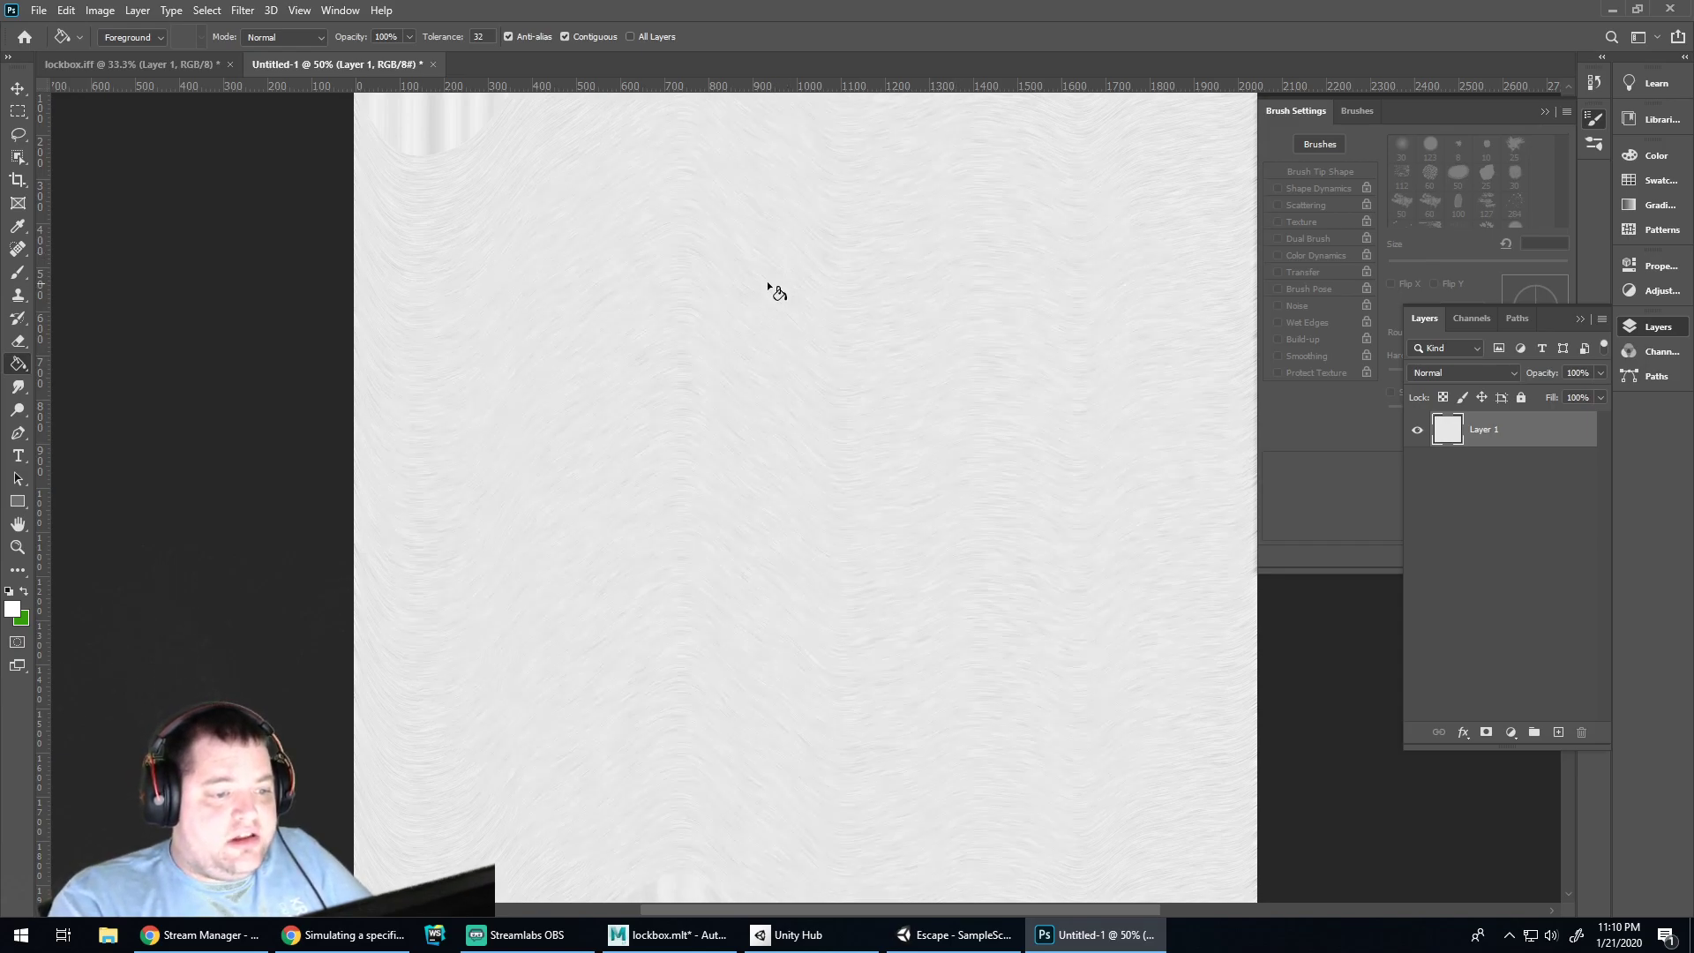
pyautogui.hotkey('ctrl', '-')
pyautogui.hotkey('ctrl', '+')
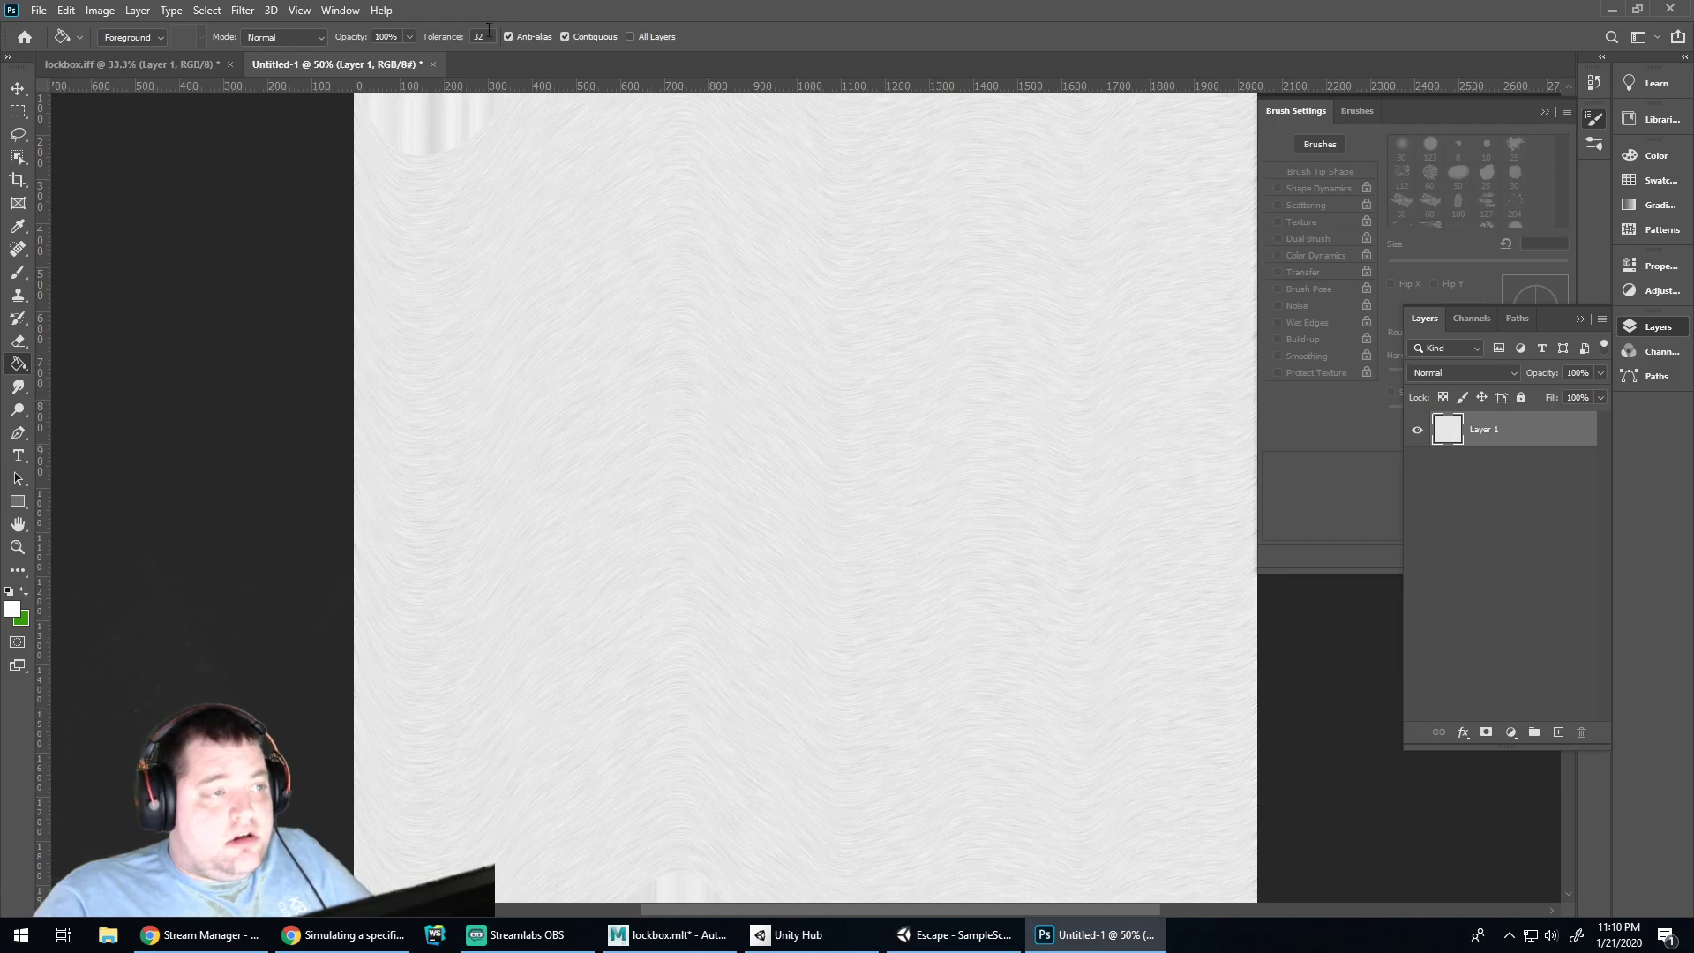
pyautogui.click(341, 12)
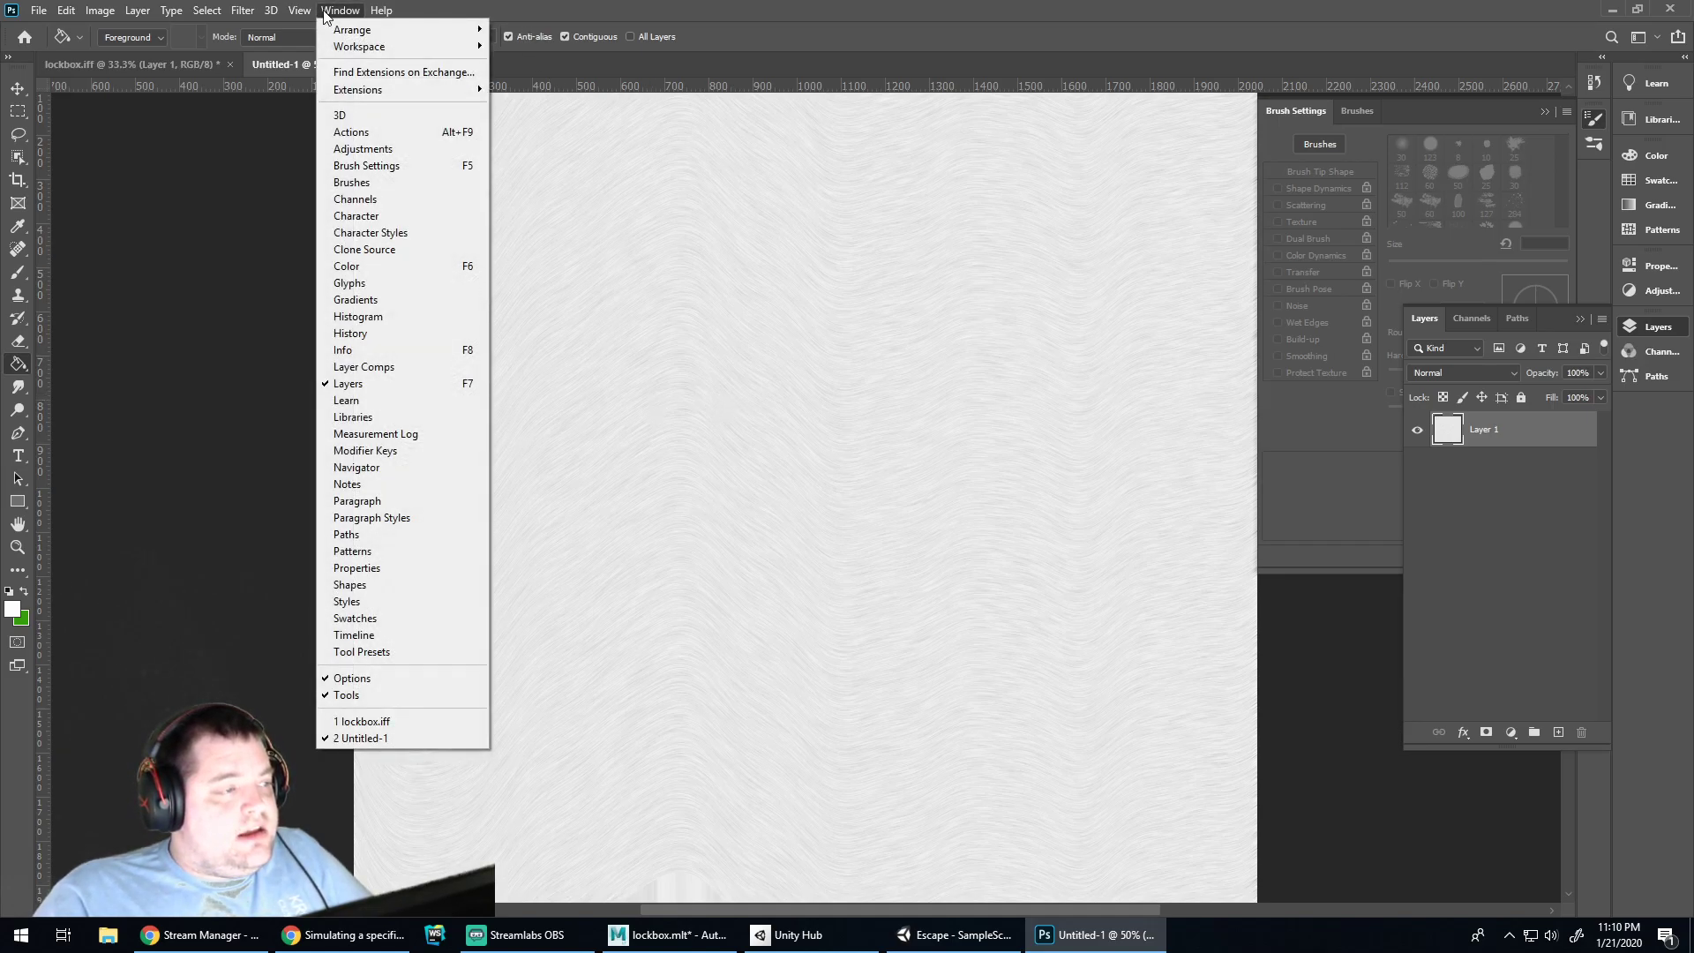
pyautogui.moveTo(301, 12)
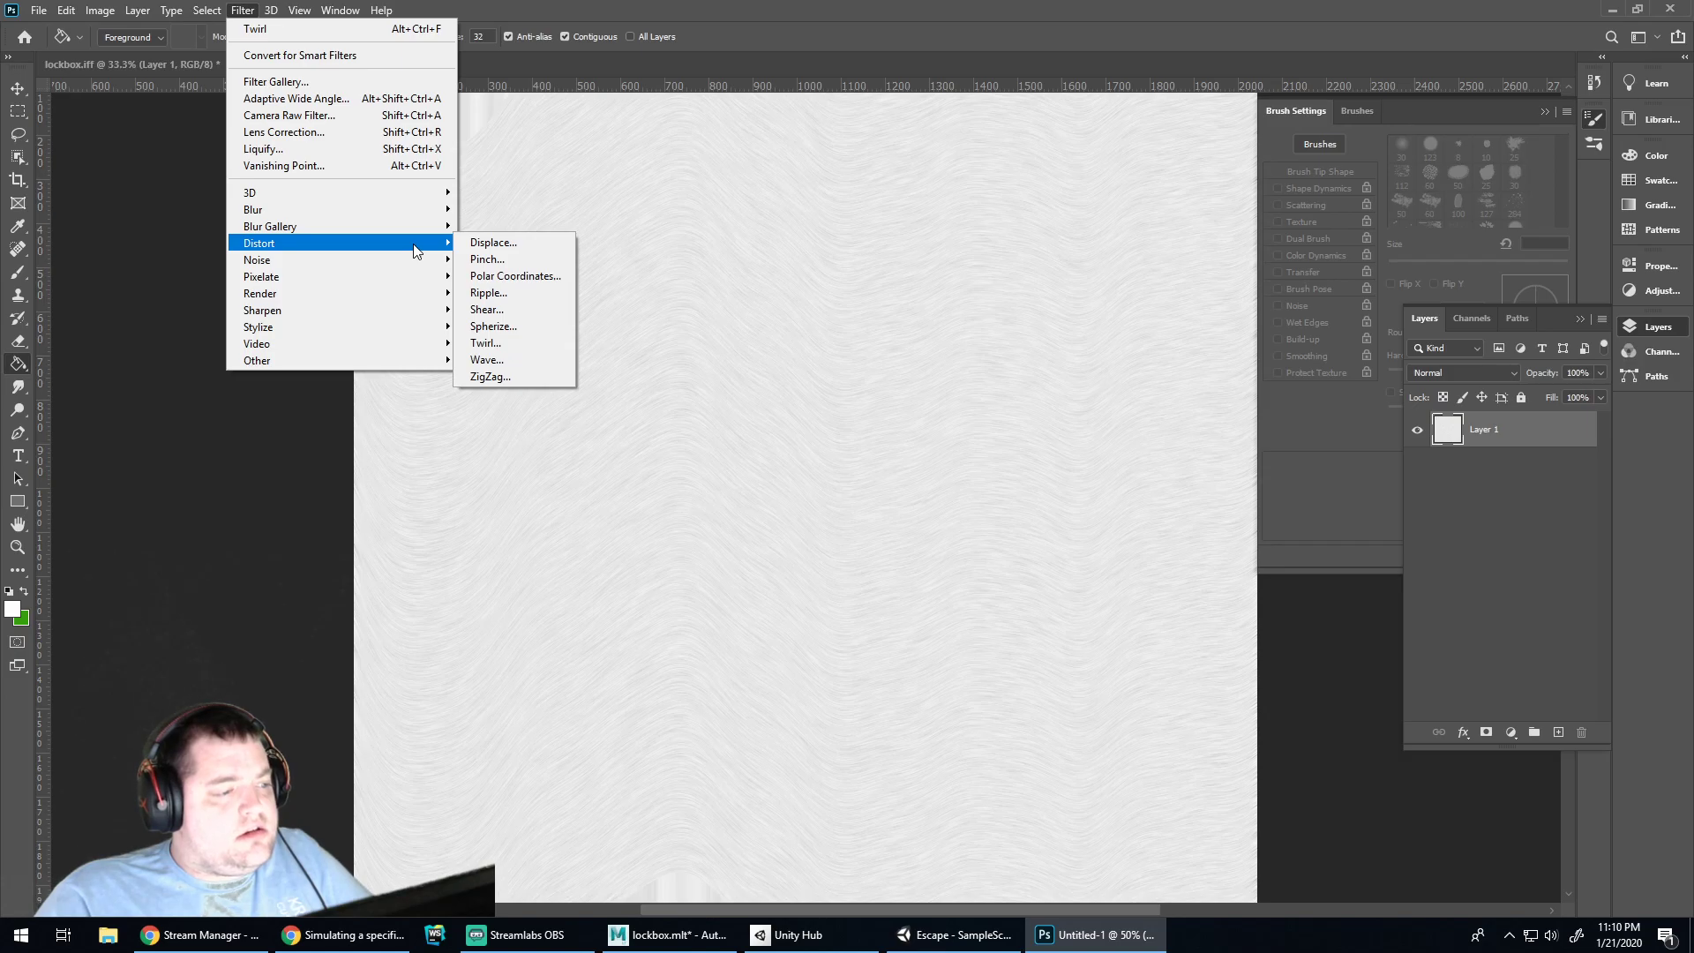
# Apply a Ripple distortion with a lowered Amount to the wavy grain
pyautogui.click(494, 293)
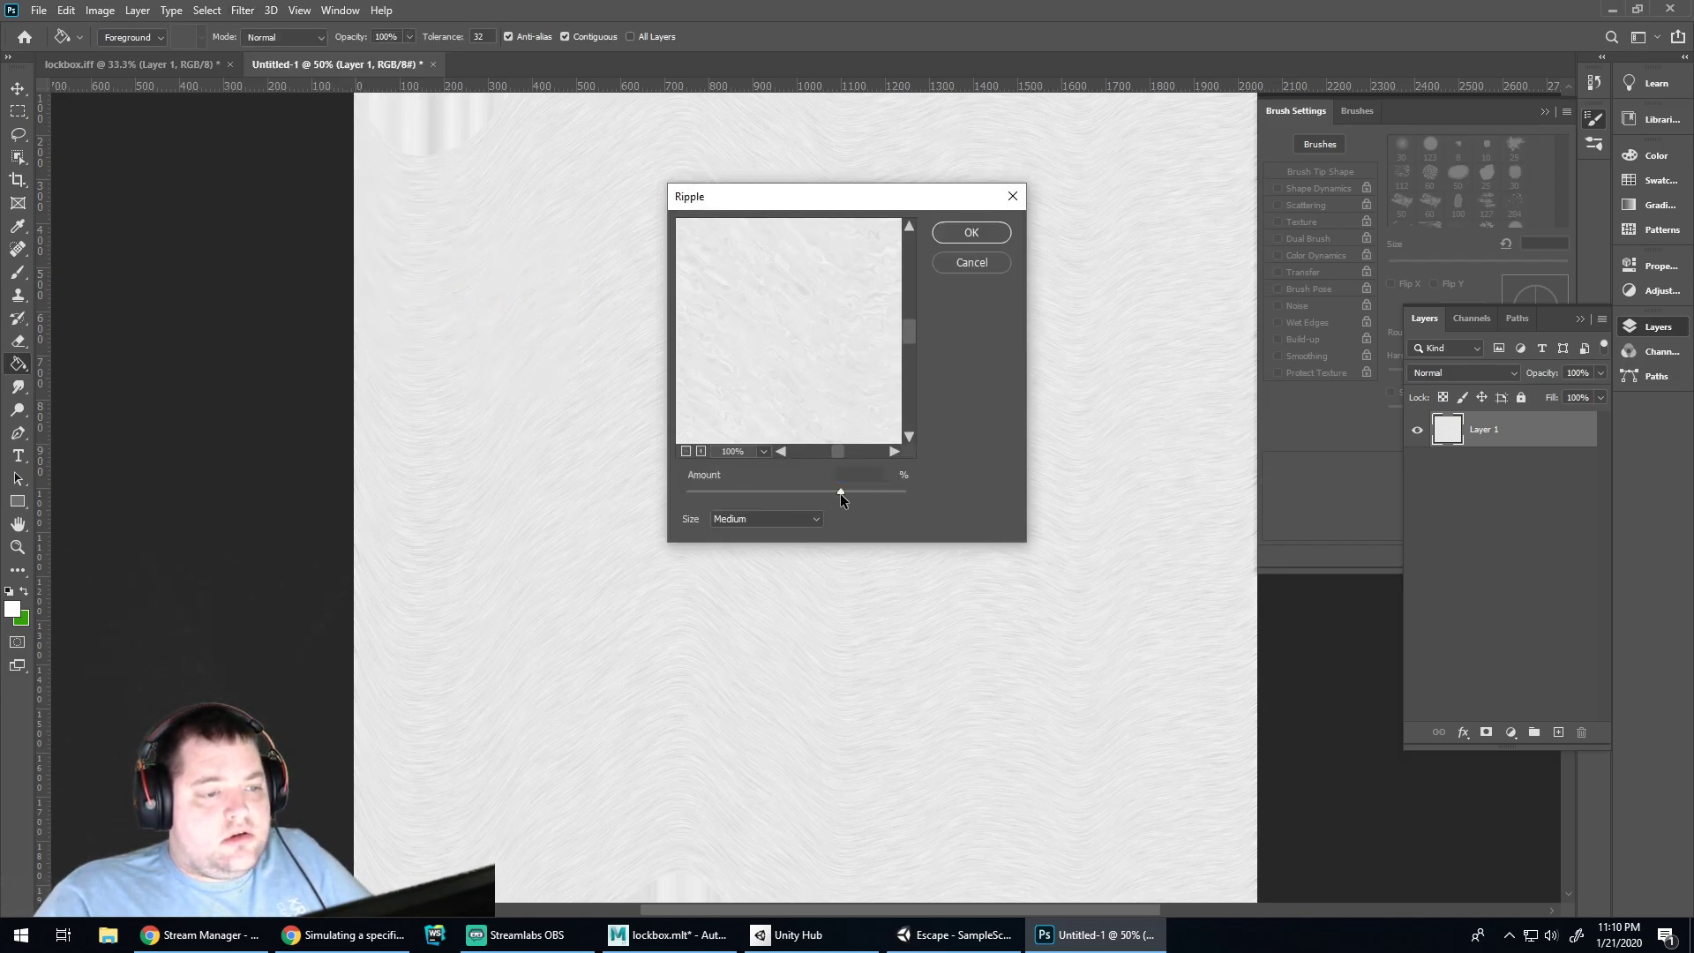
pyautogui.moveTo(791, 492); pyautogui.dragTo(785, 501)
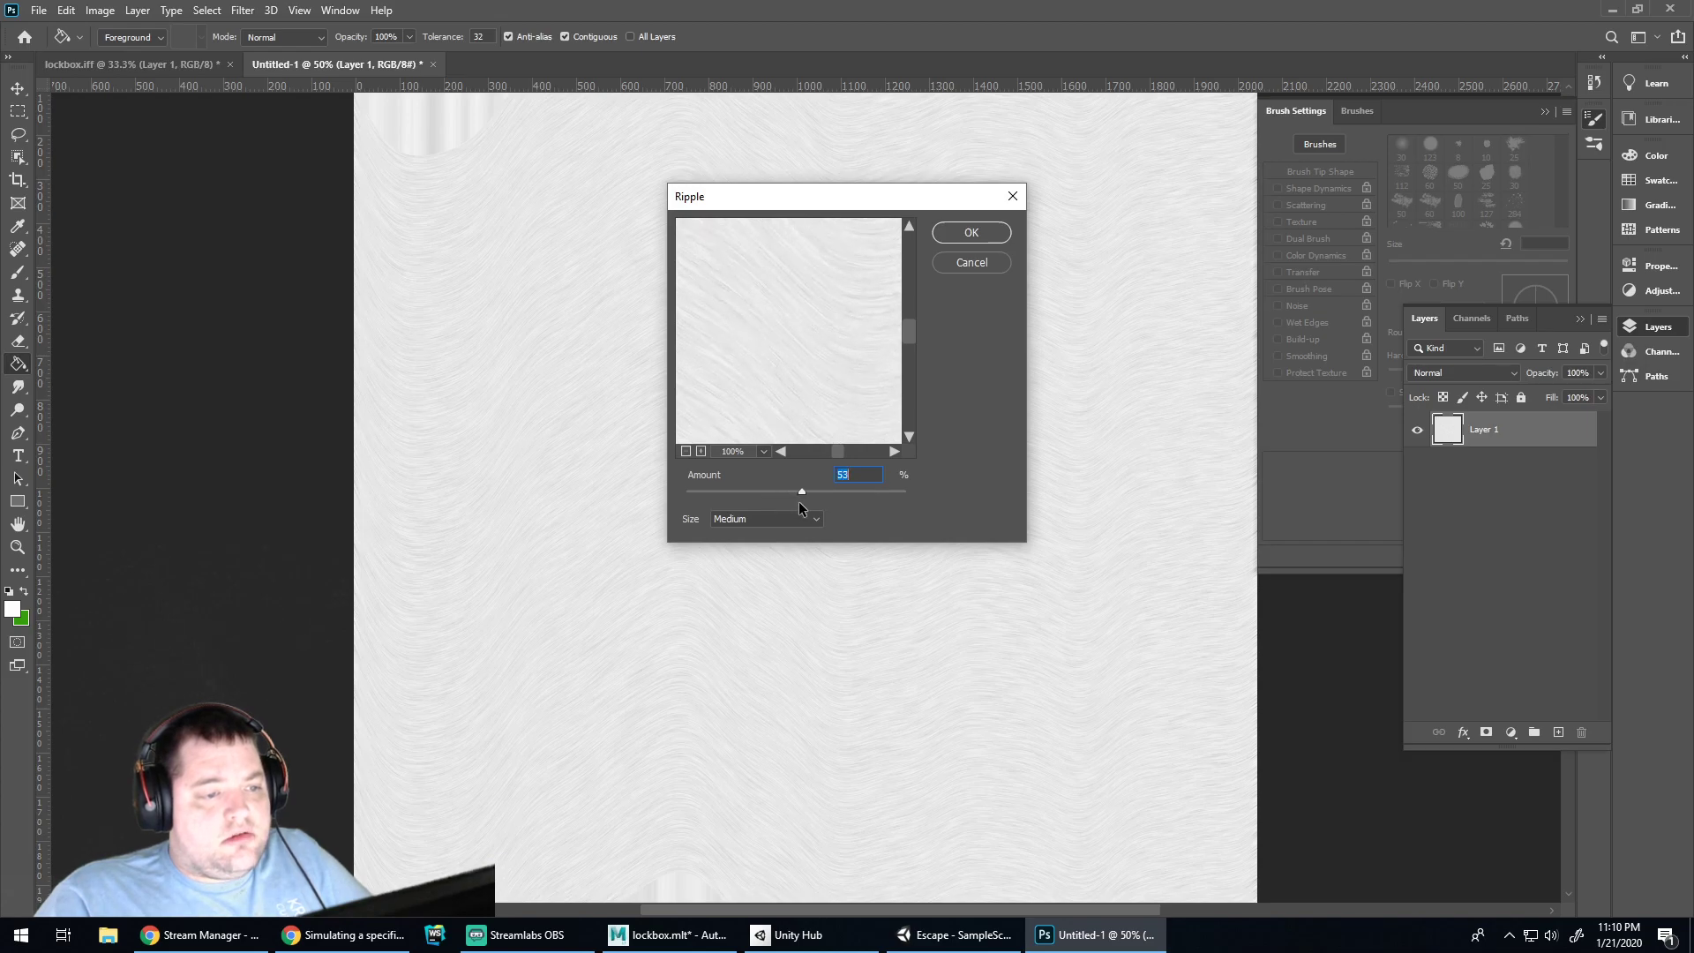
pyautogui.press('Return')
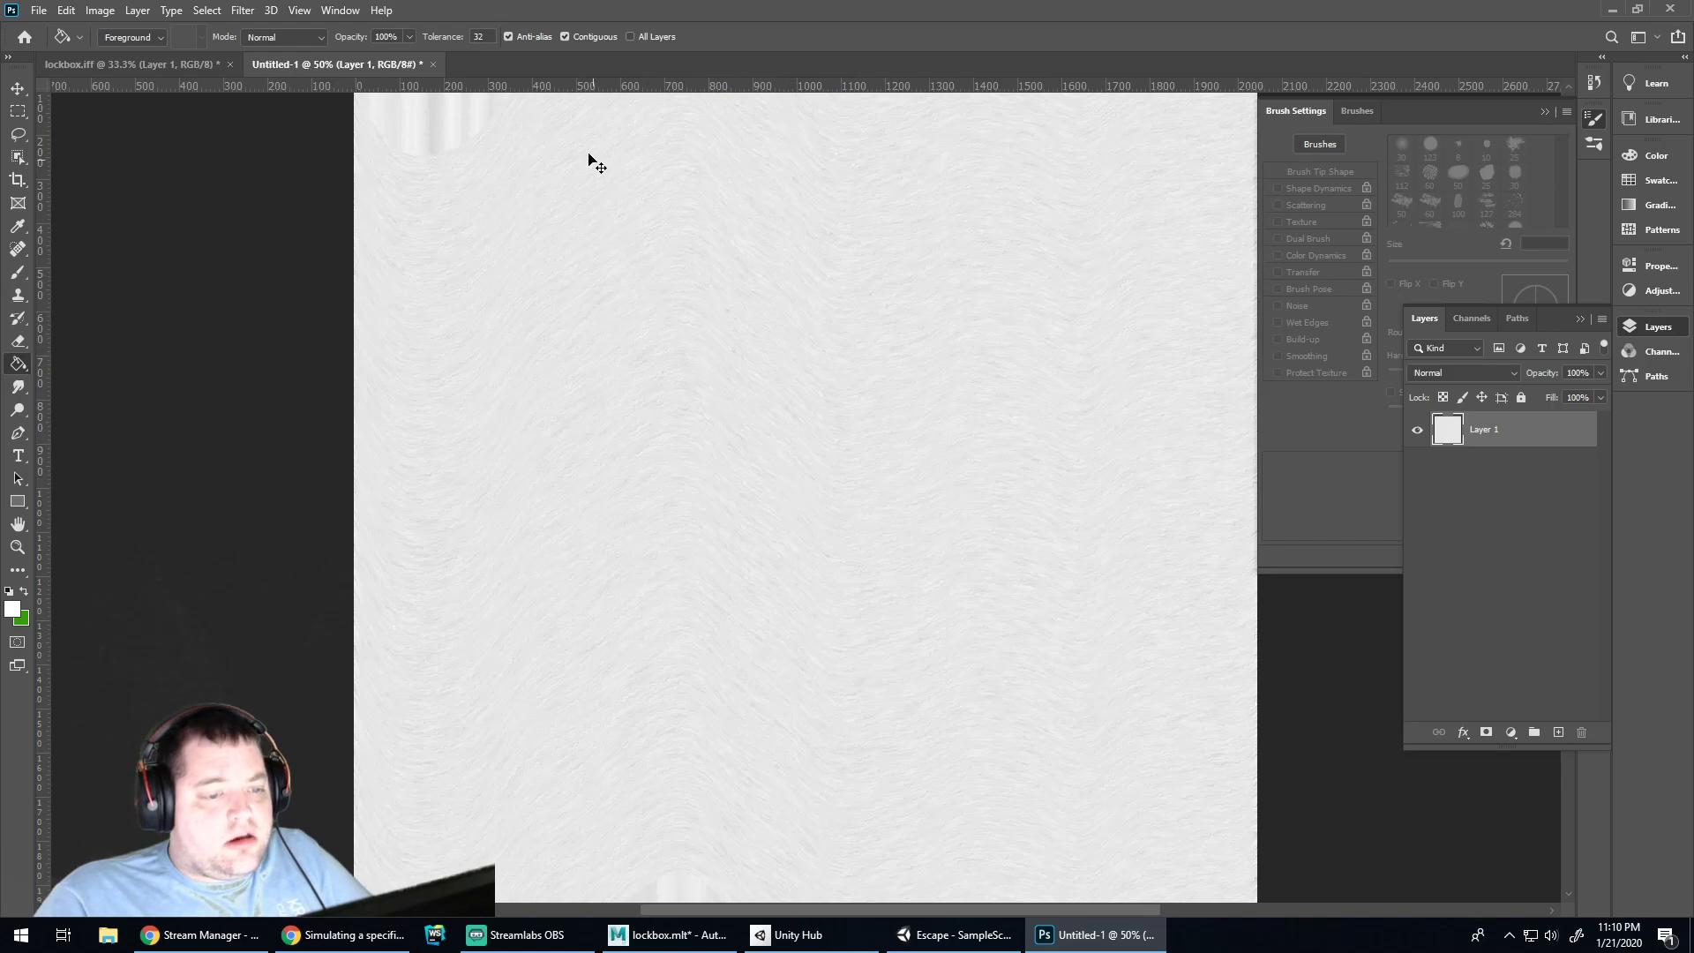
# Try the Displace filter, cancel it, and switch to the stain-colour forum thread in Chrome
pyautogui.click(242, 9)
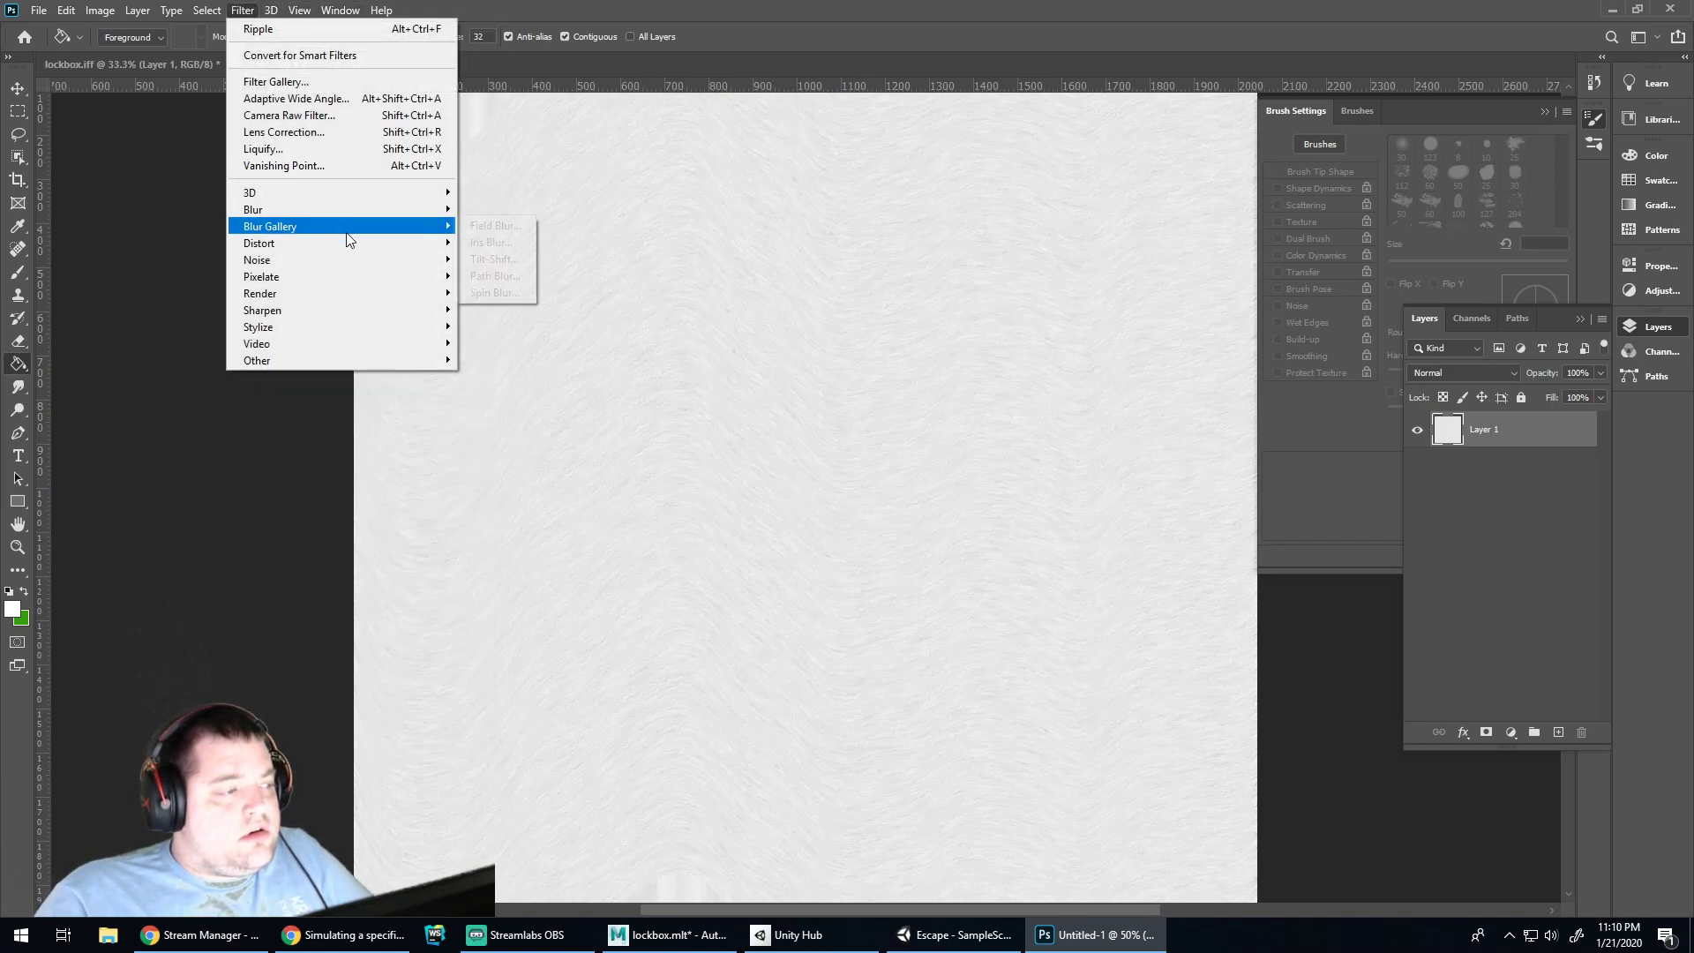
pyautogui.moveTo(354, 243)
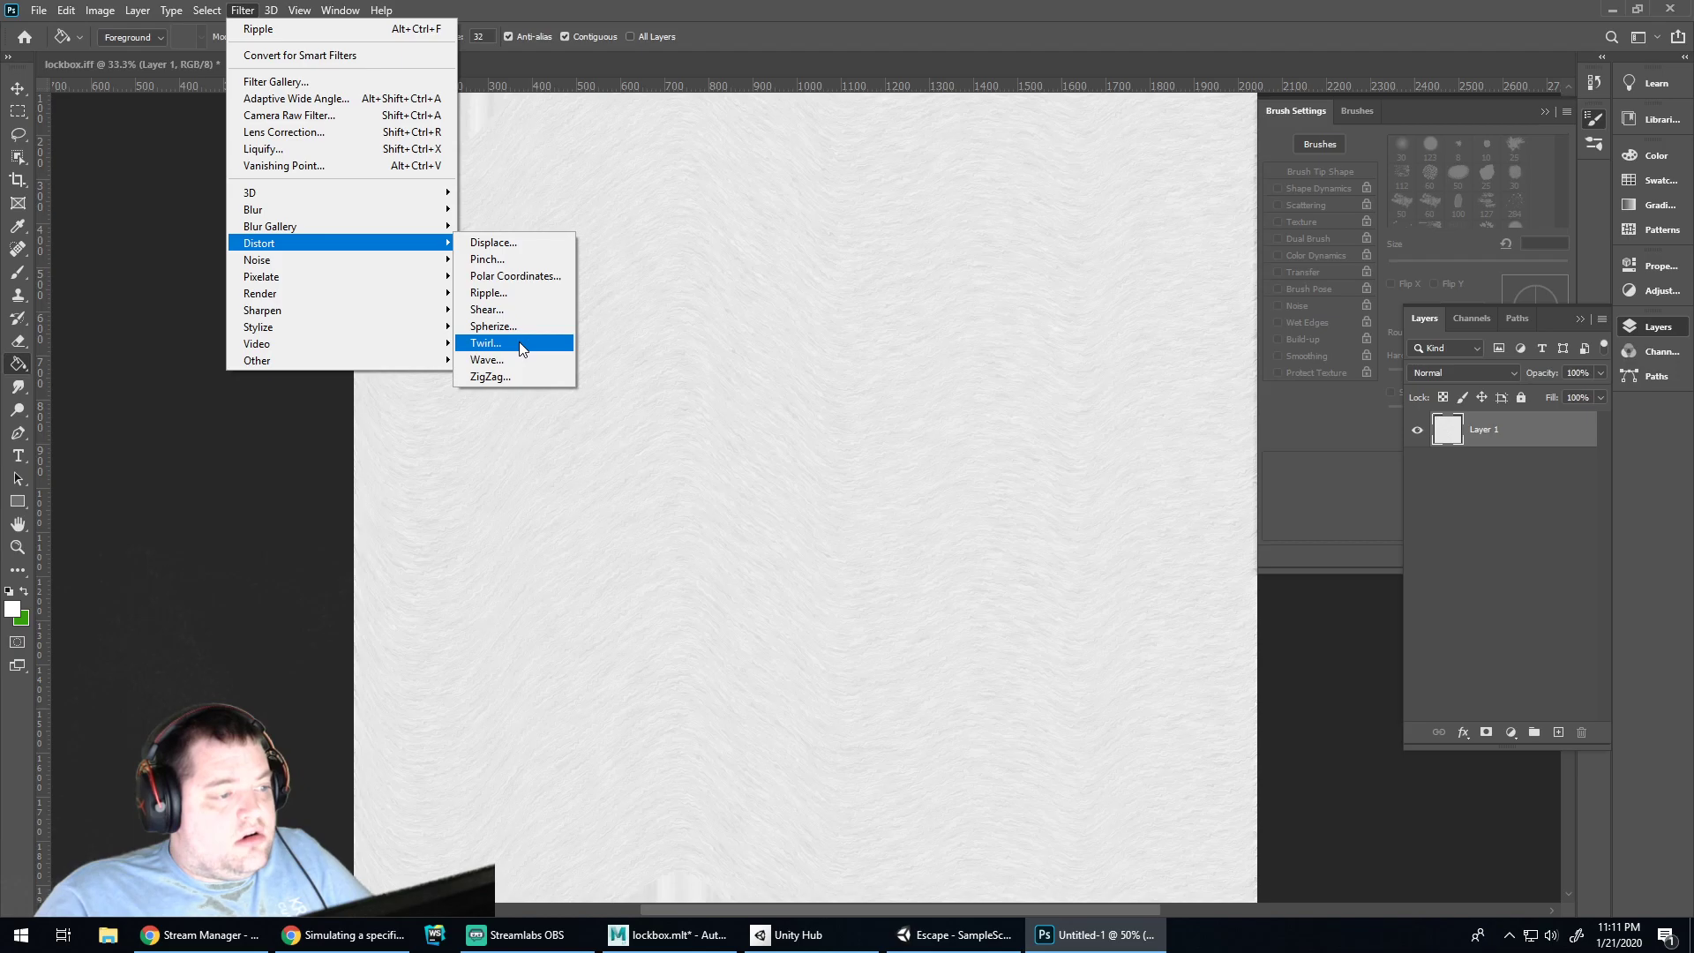
pyautogui.click(494, 242)
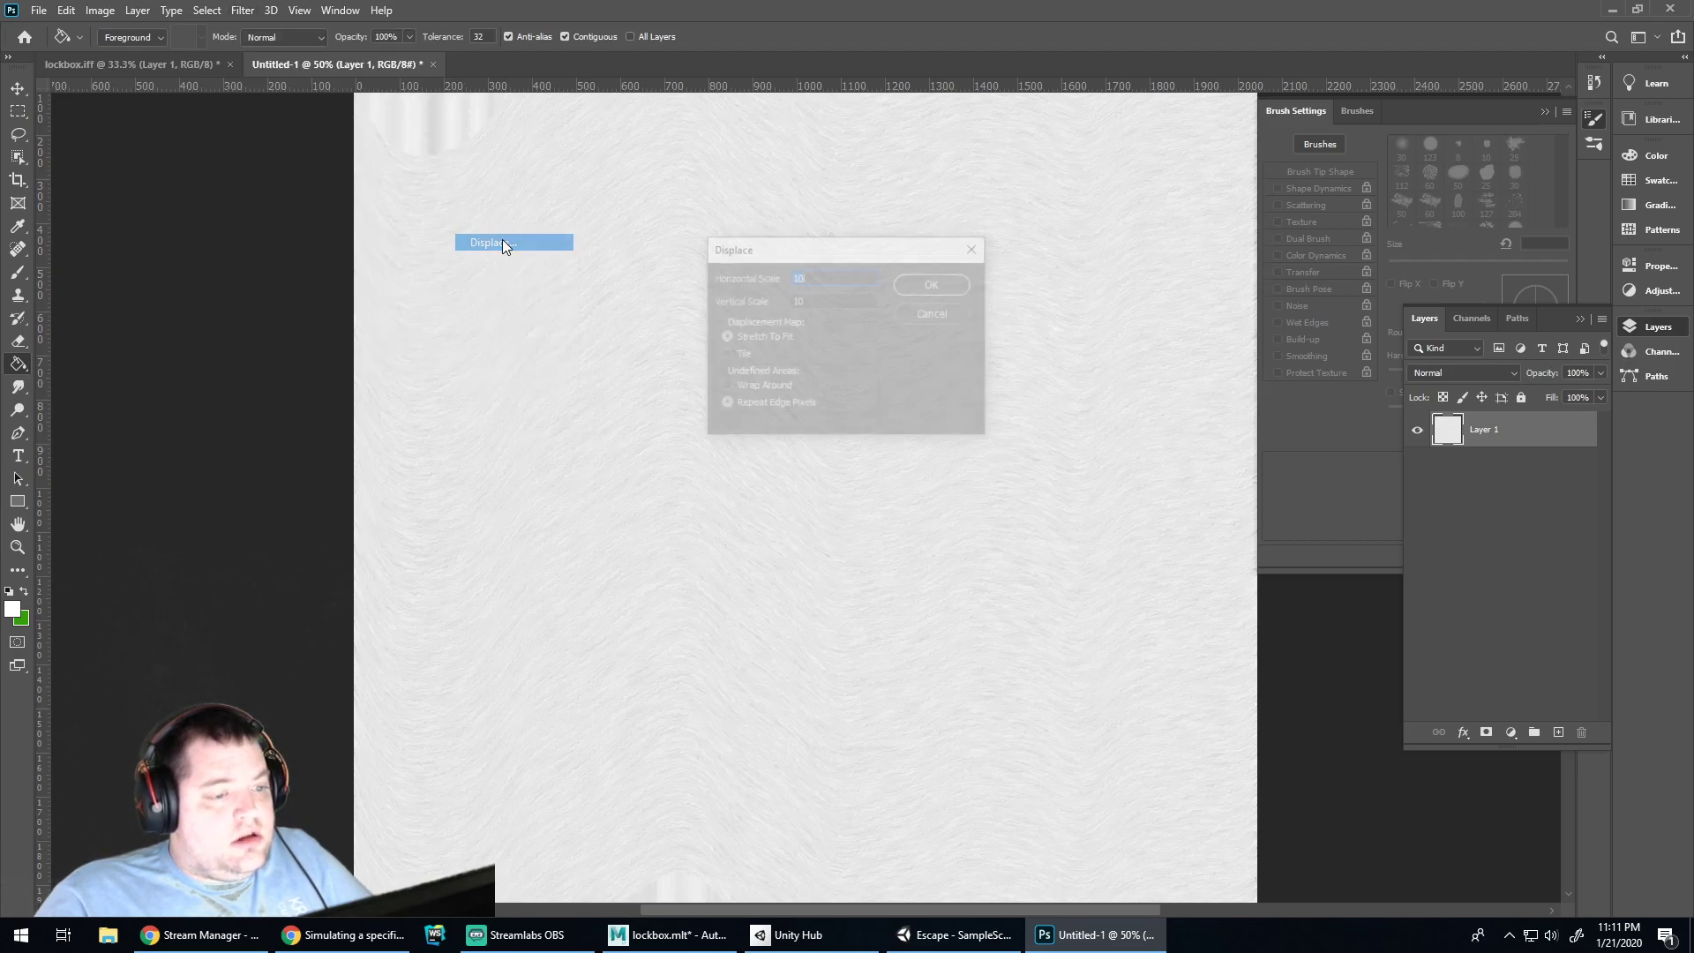
pyautogui.click(935, 314)
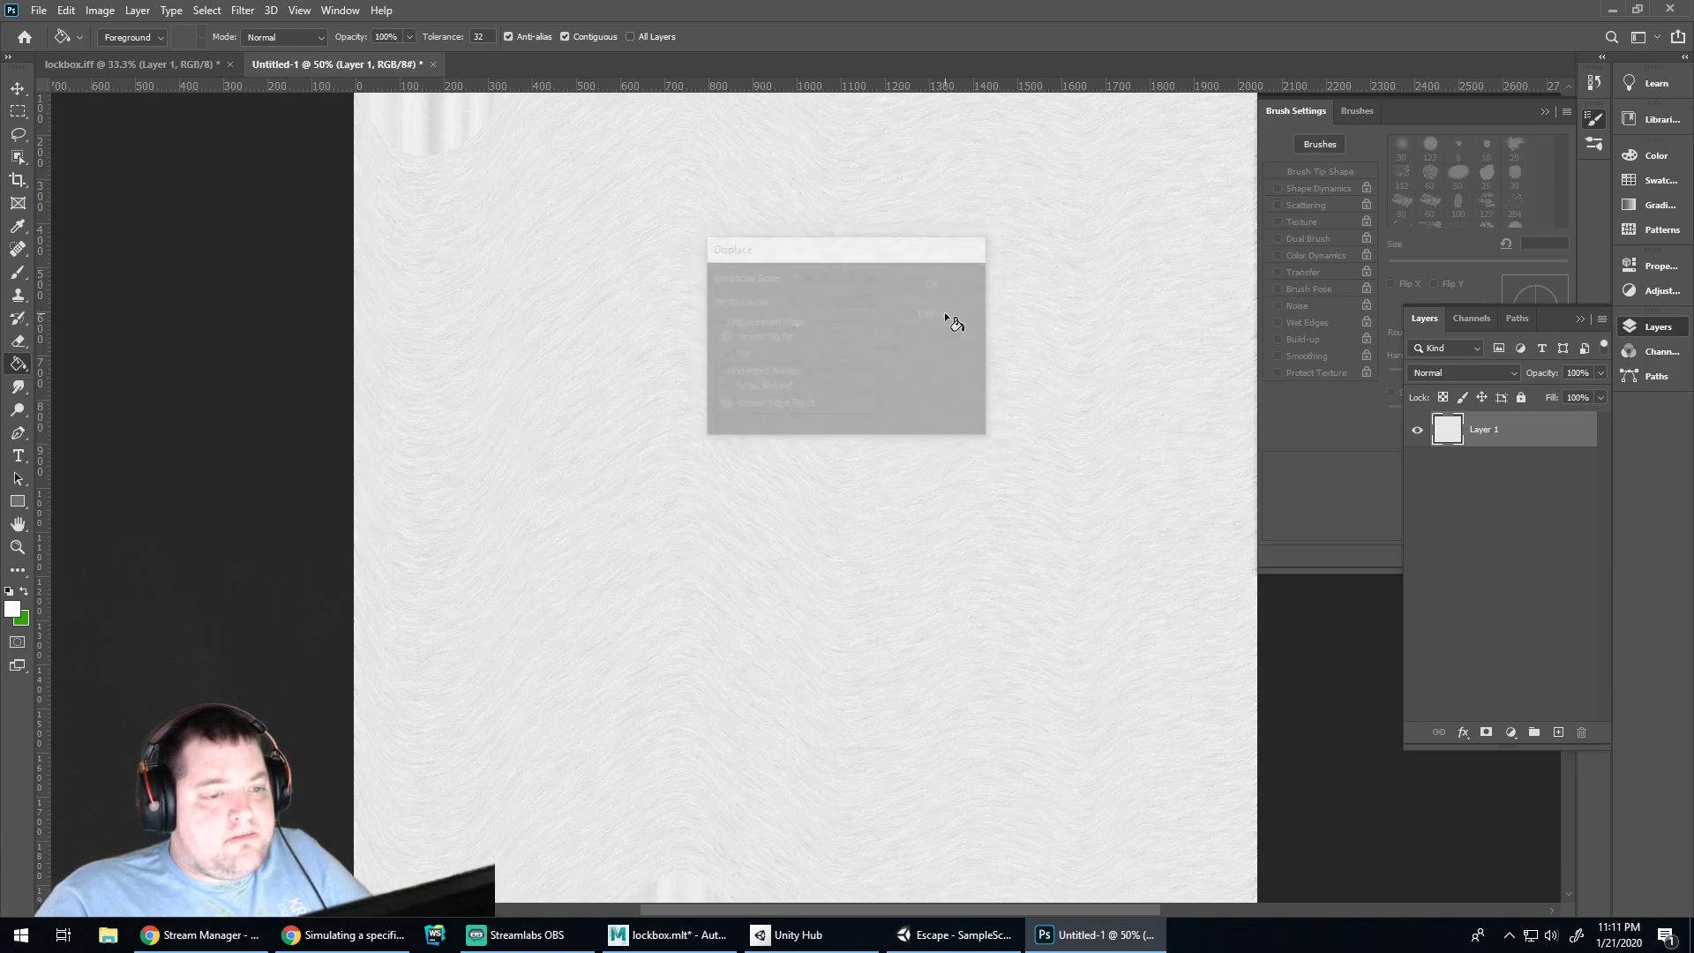
pyautogui.click(393, 935)
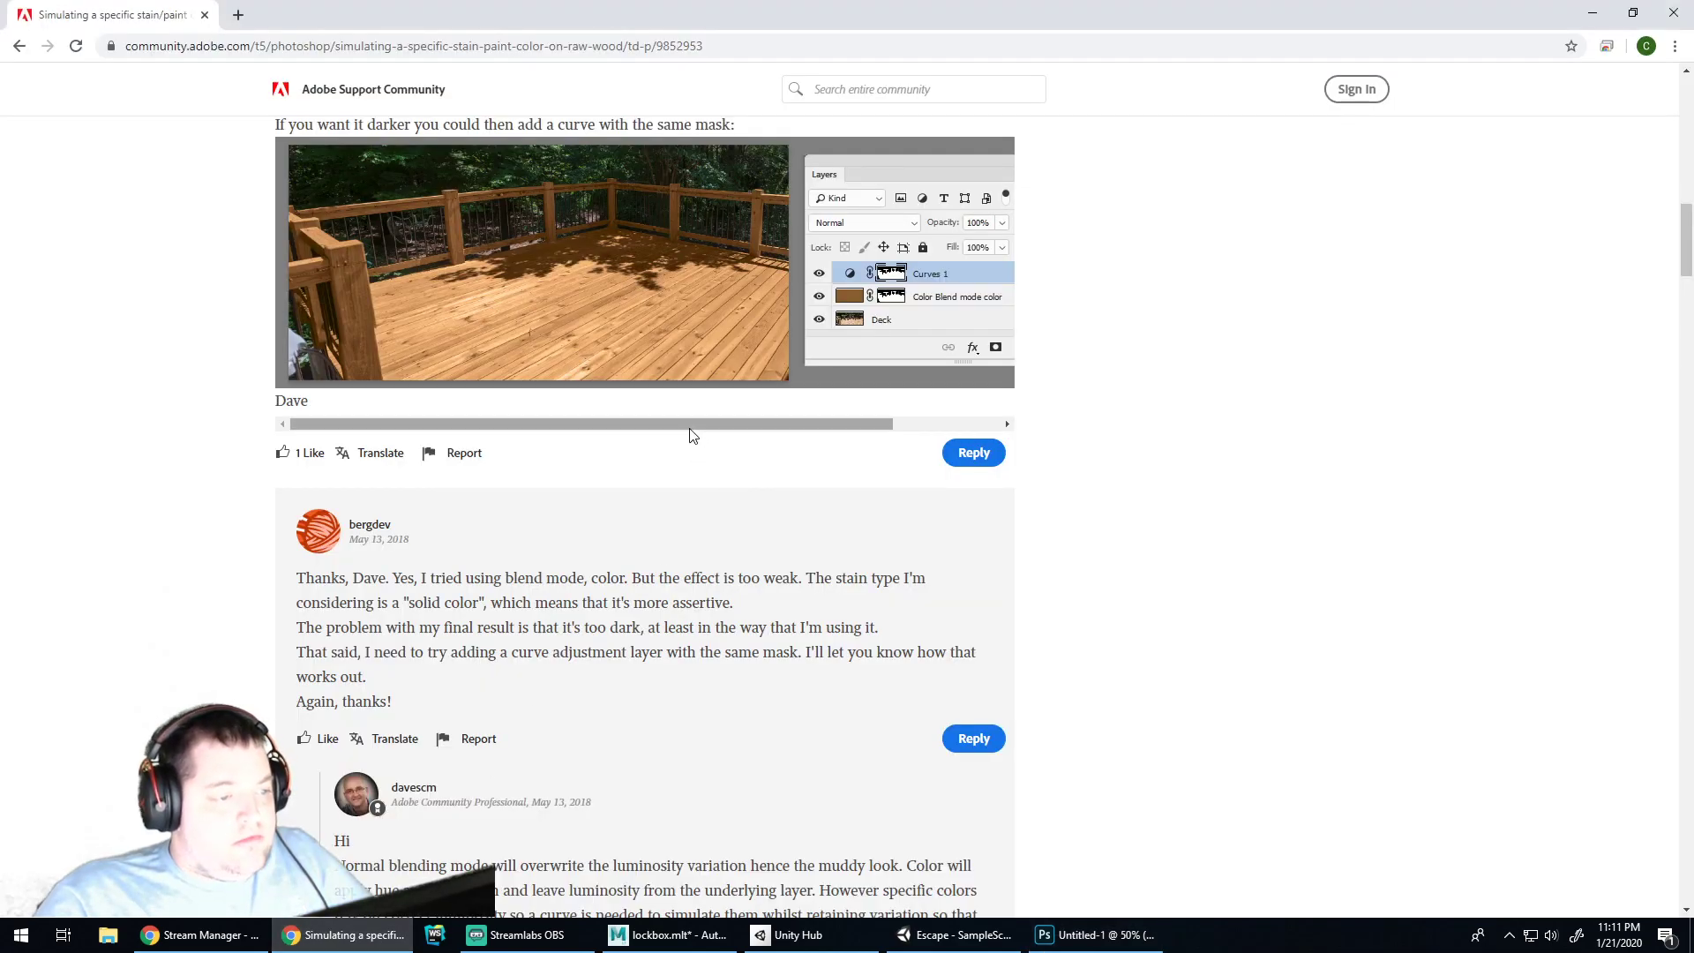
# Return to the 'photoshop stained wood tutorial' results and browse the PhotoshopCAFE, Adobe Community and DeviantArt links
pyautogui.click(19, 46)
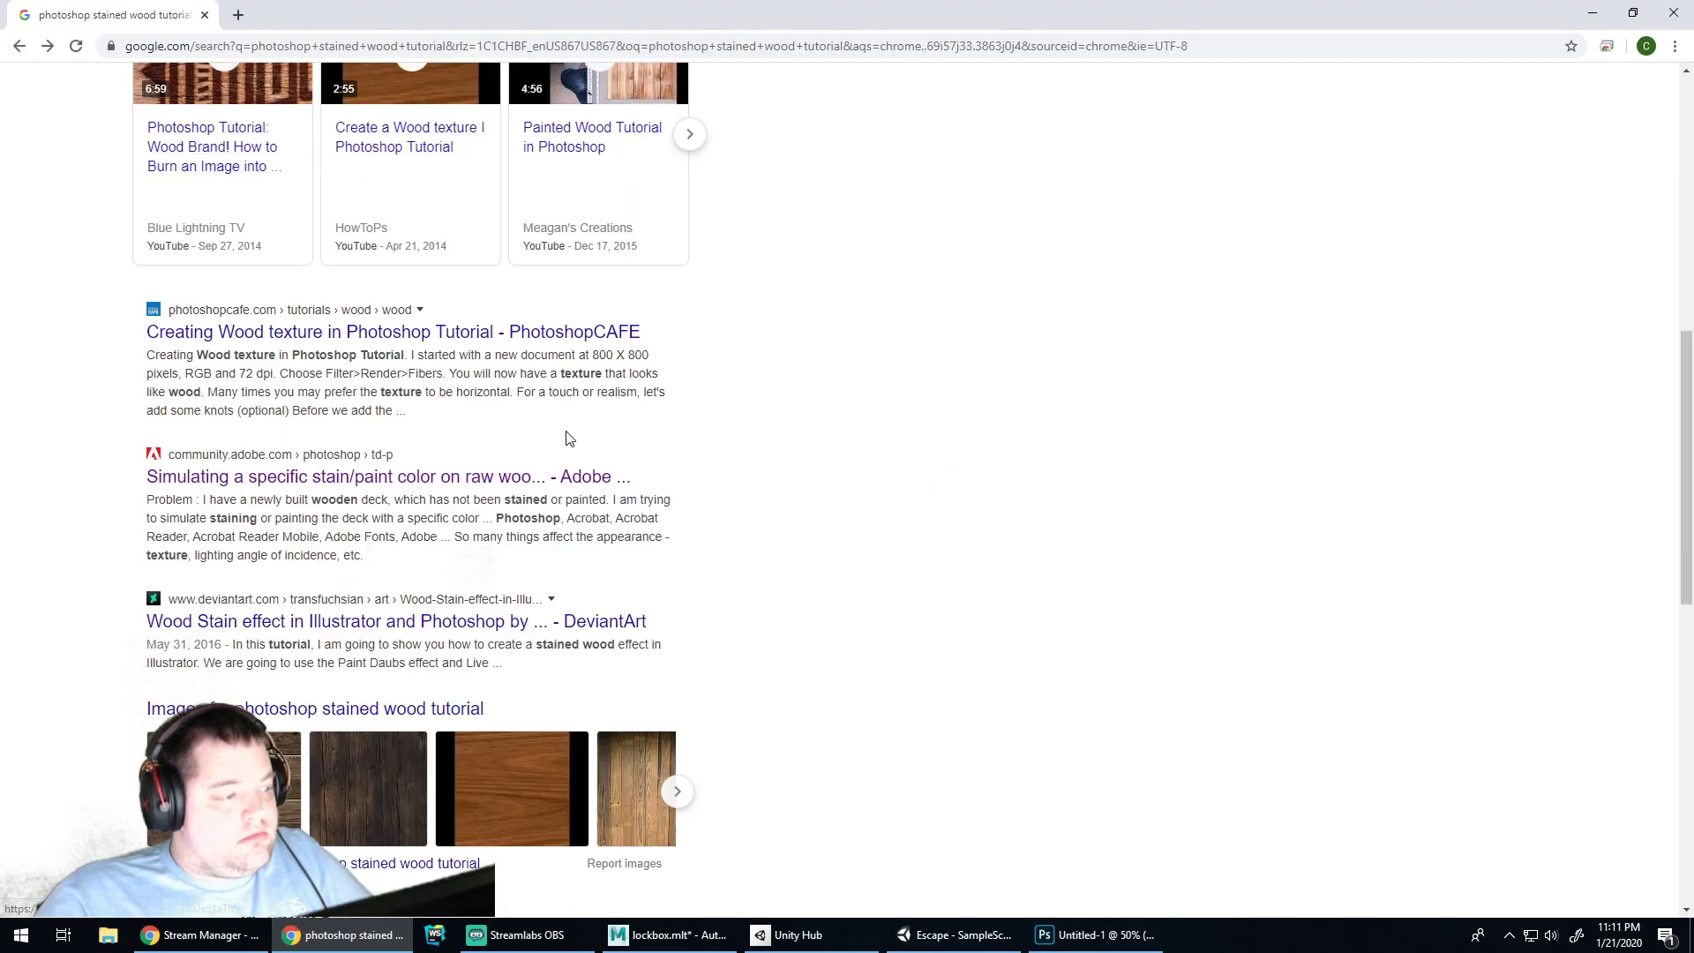
pyautogui.scroll(-6, 555, 415)
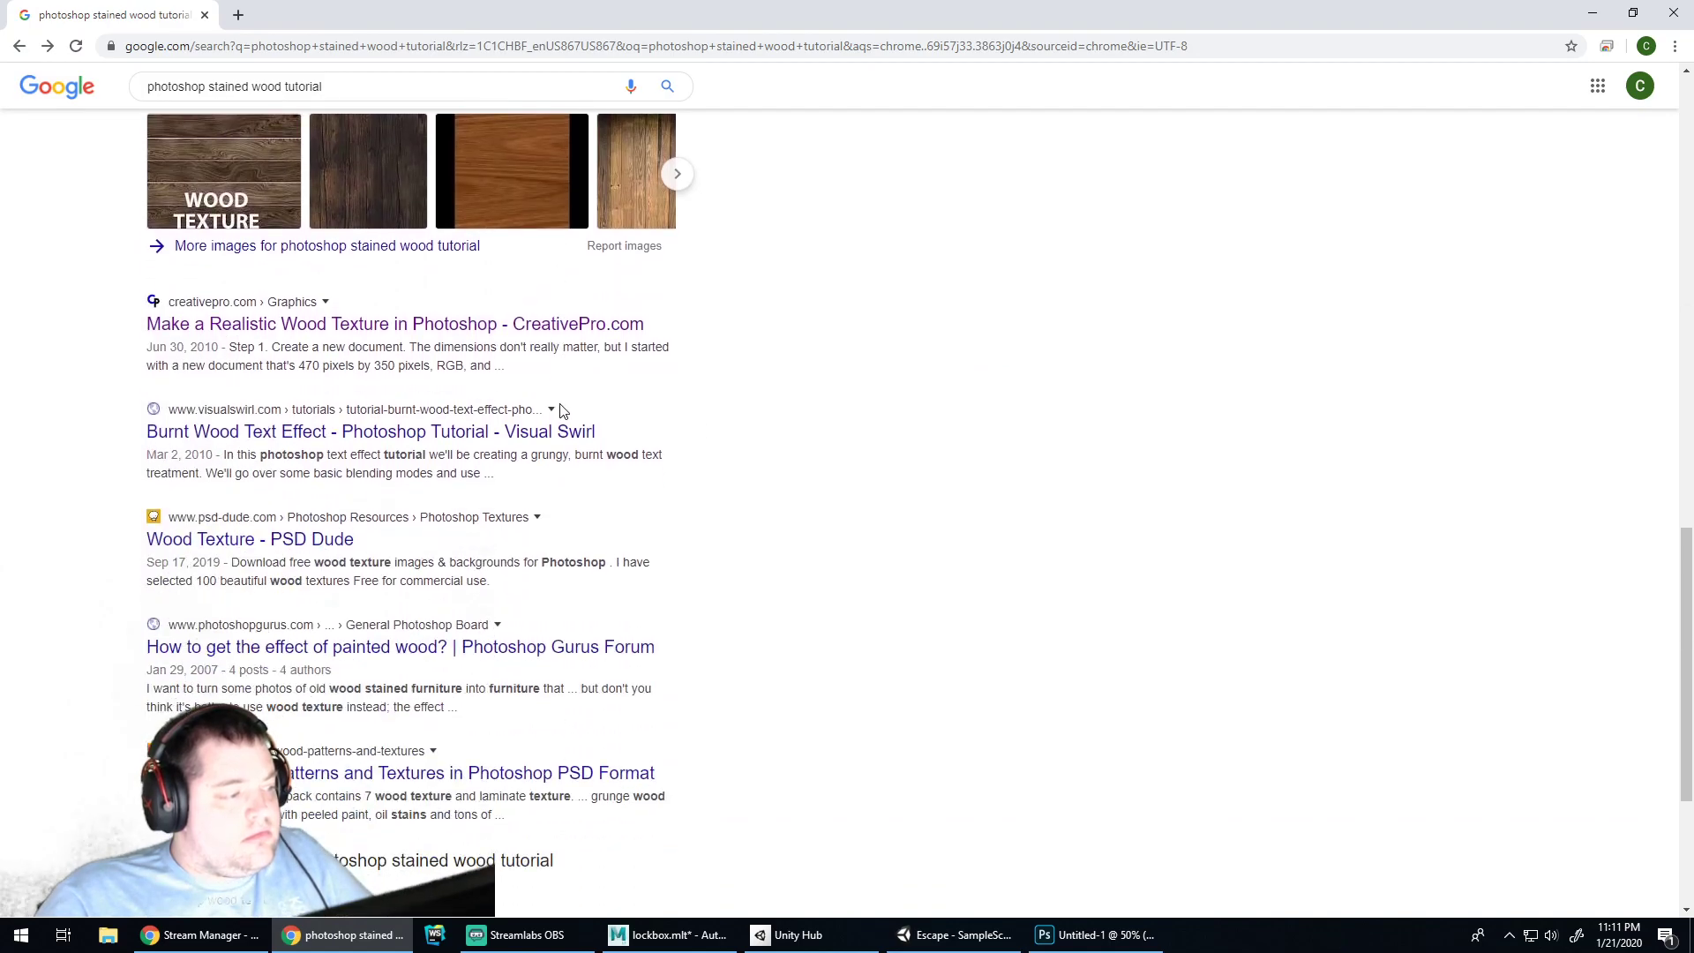
pyautogui.scroll(14, 560, 408)
pyautogui.scroll(1, 353, 264)
pyautogui.scroll(-1, 406, 388)
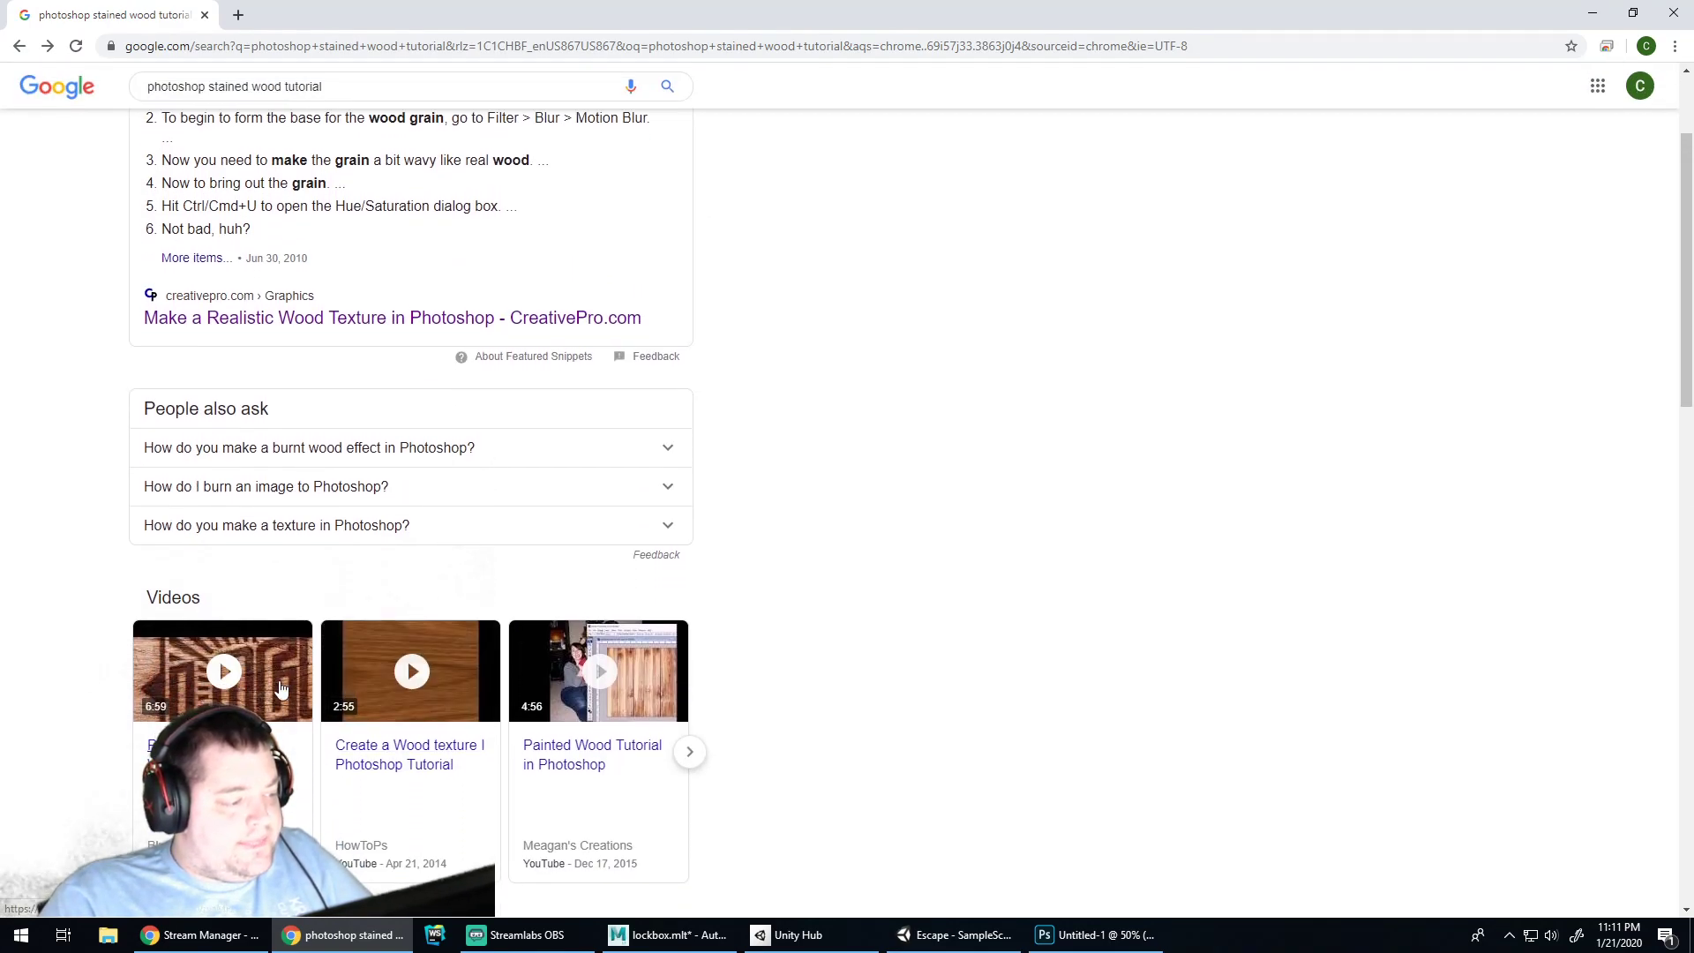
pyautogui.moveTo(633, 671)
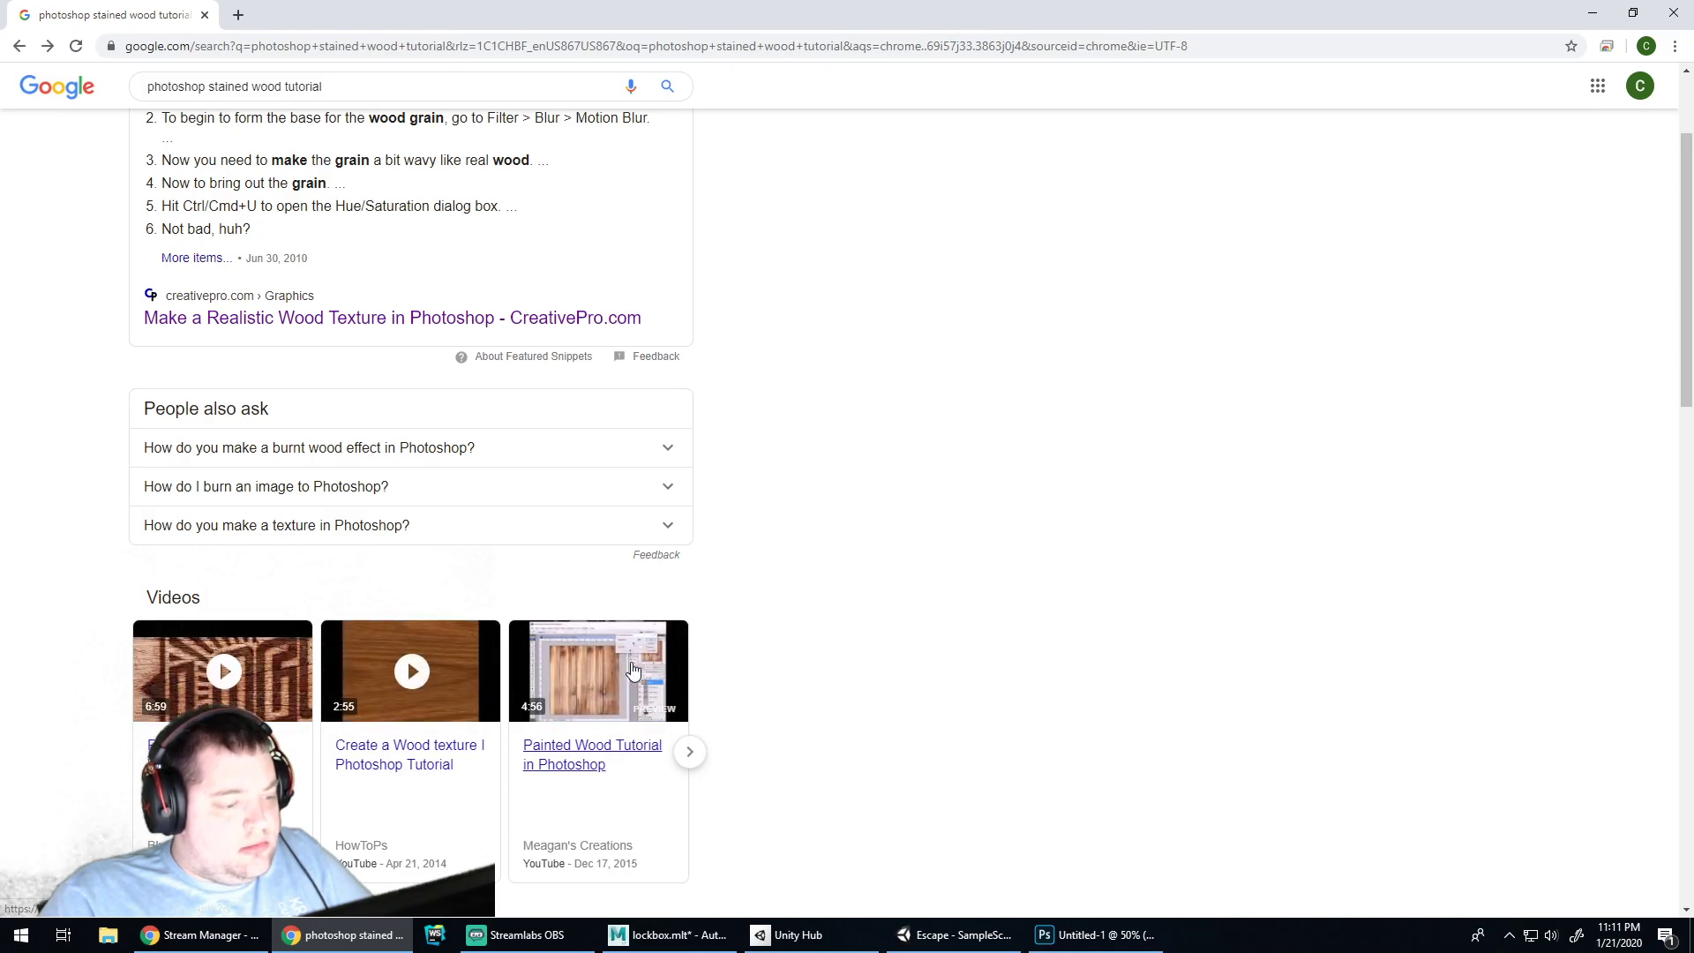
pyautogui.scroll(-8, 805, 575)
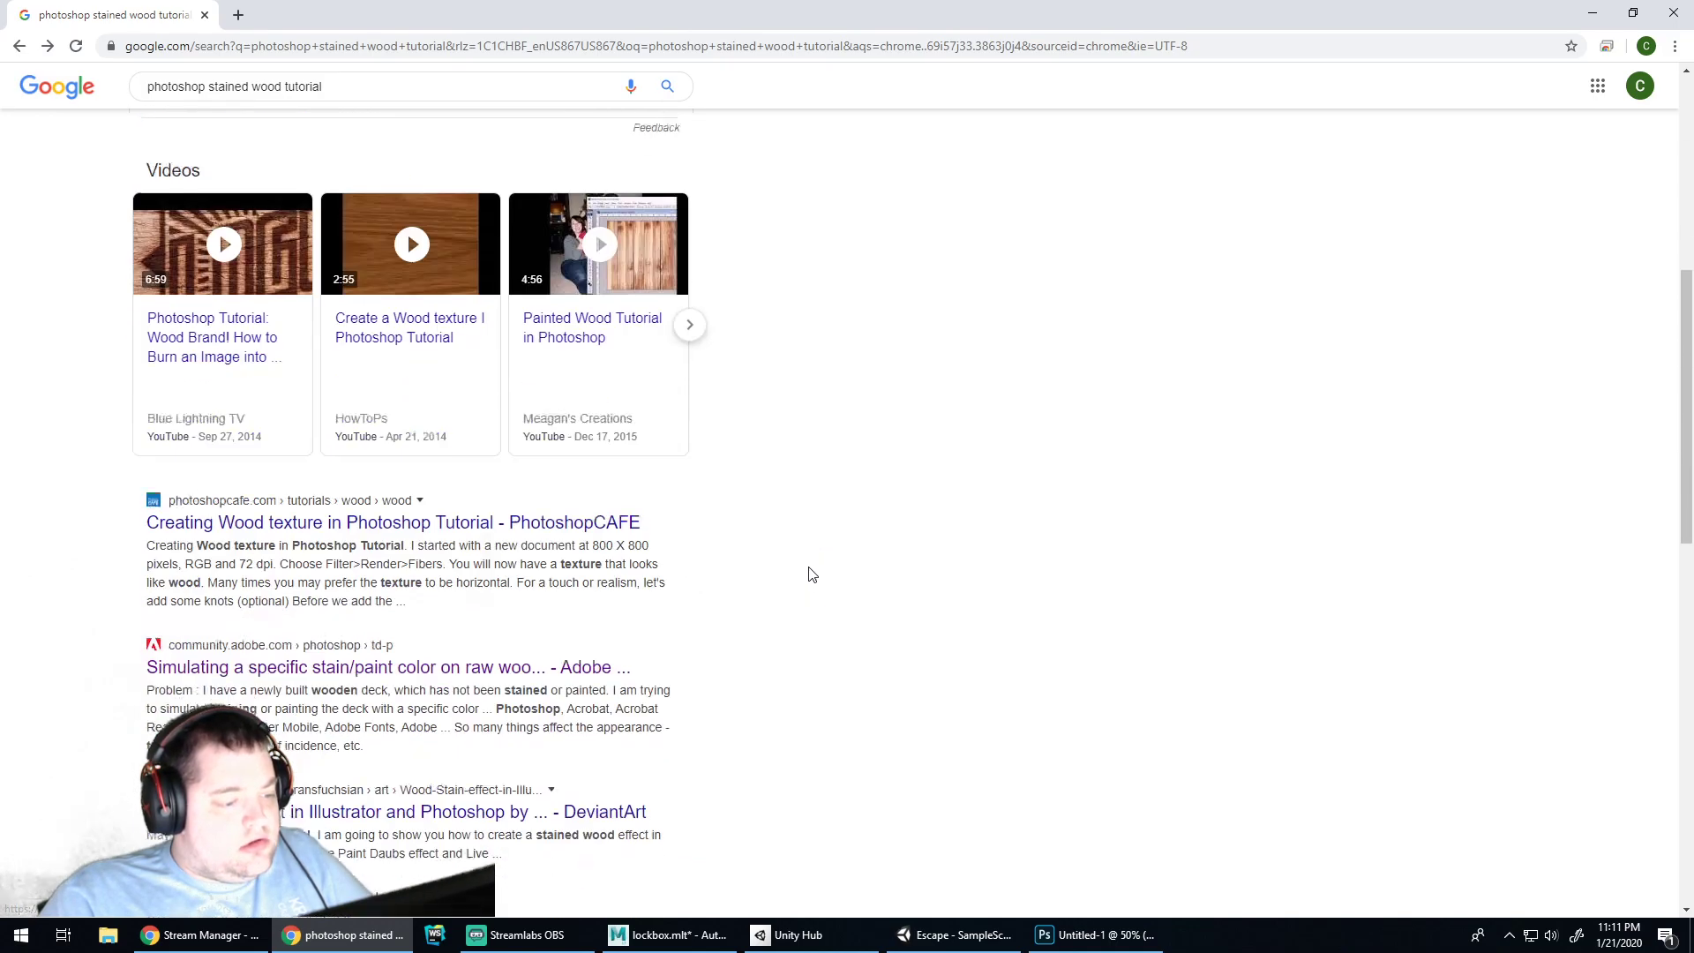
# Switch to Photoshop's Untitled-1 and right-click Layer 1 for its context menu
pyautogui.click(1095, 934)
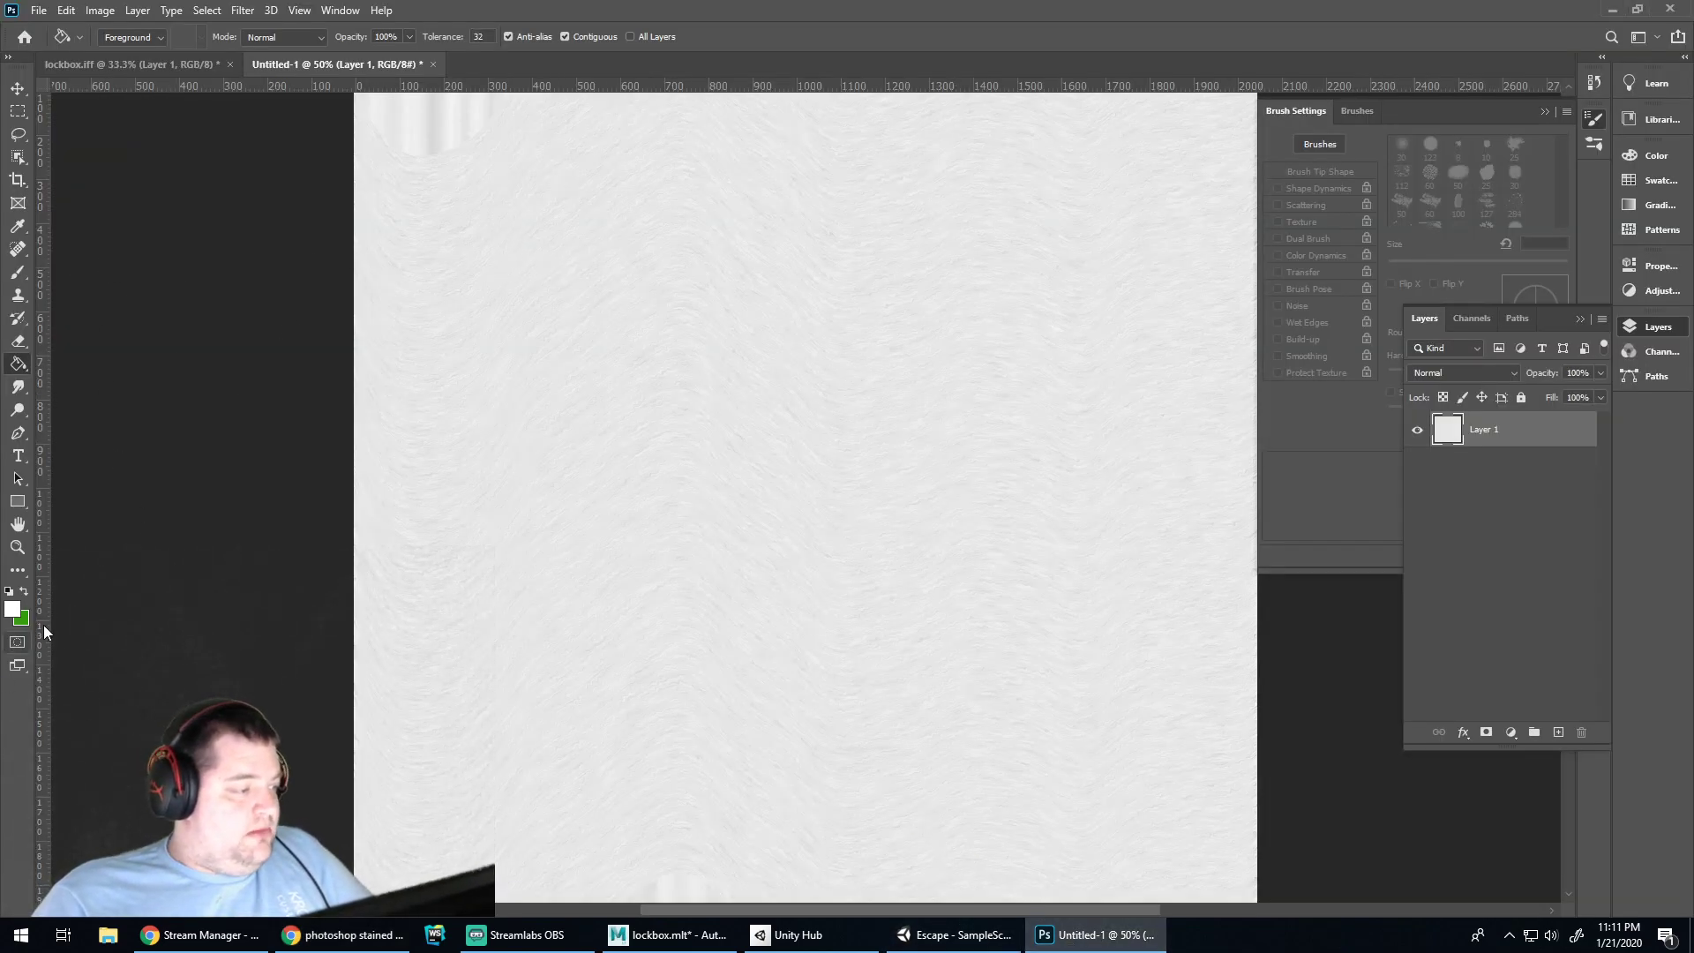
pyautogui.rightClick(1461, 431)
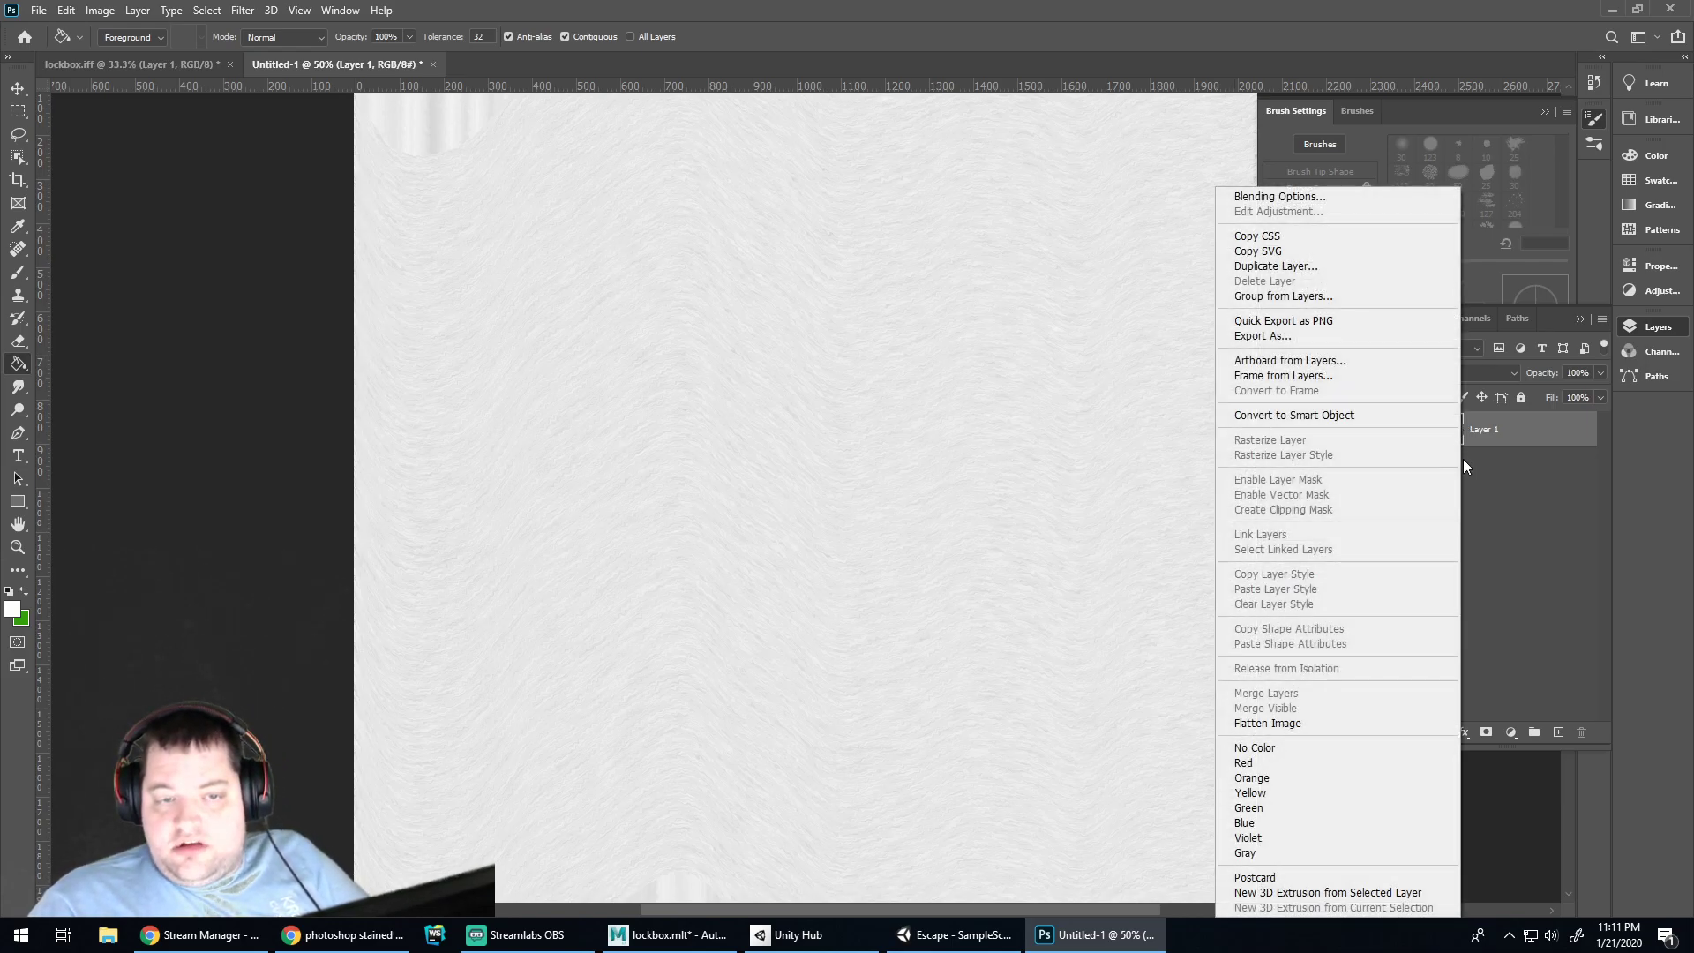
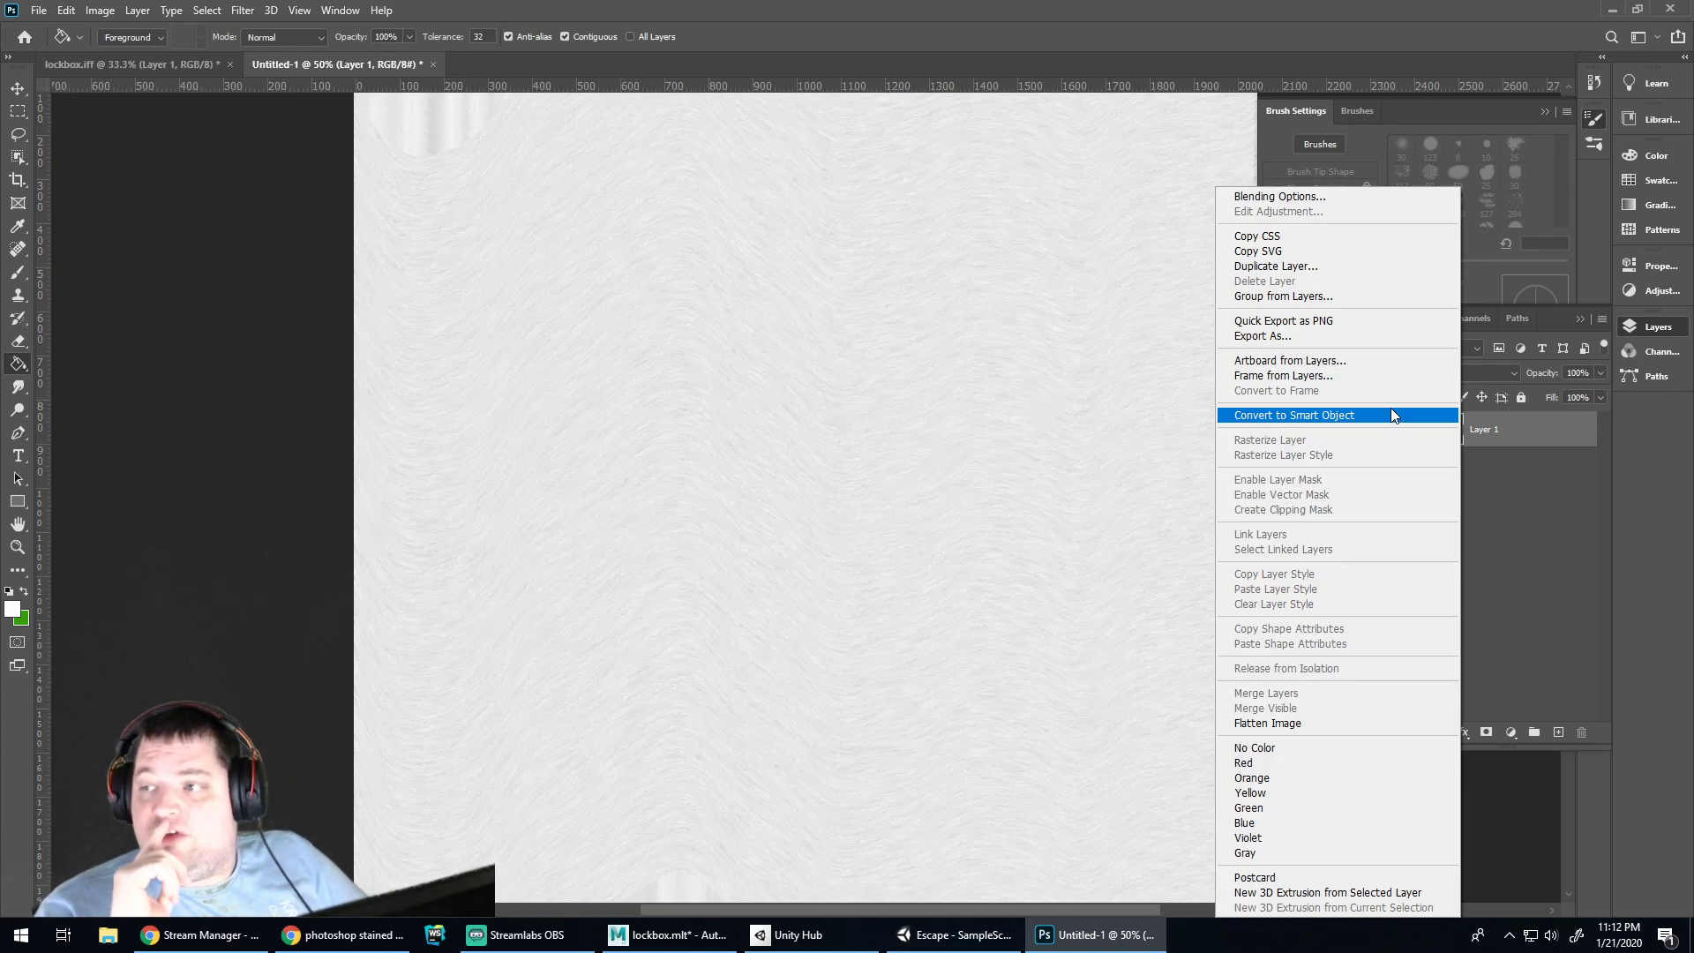
# Open the Layer Style dialog for Layer 1 through Blending Options in its context menu
pyautogui.click(1393, 413)
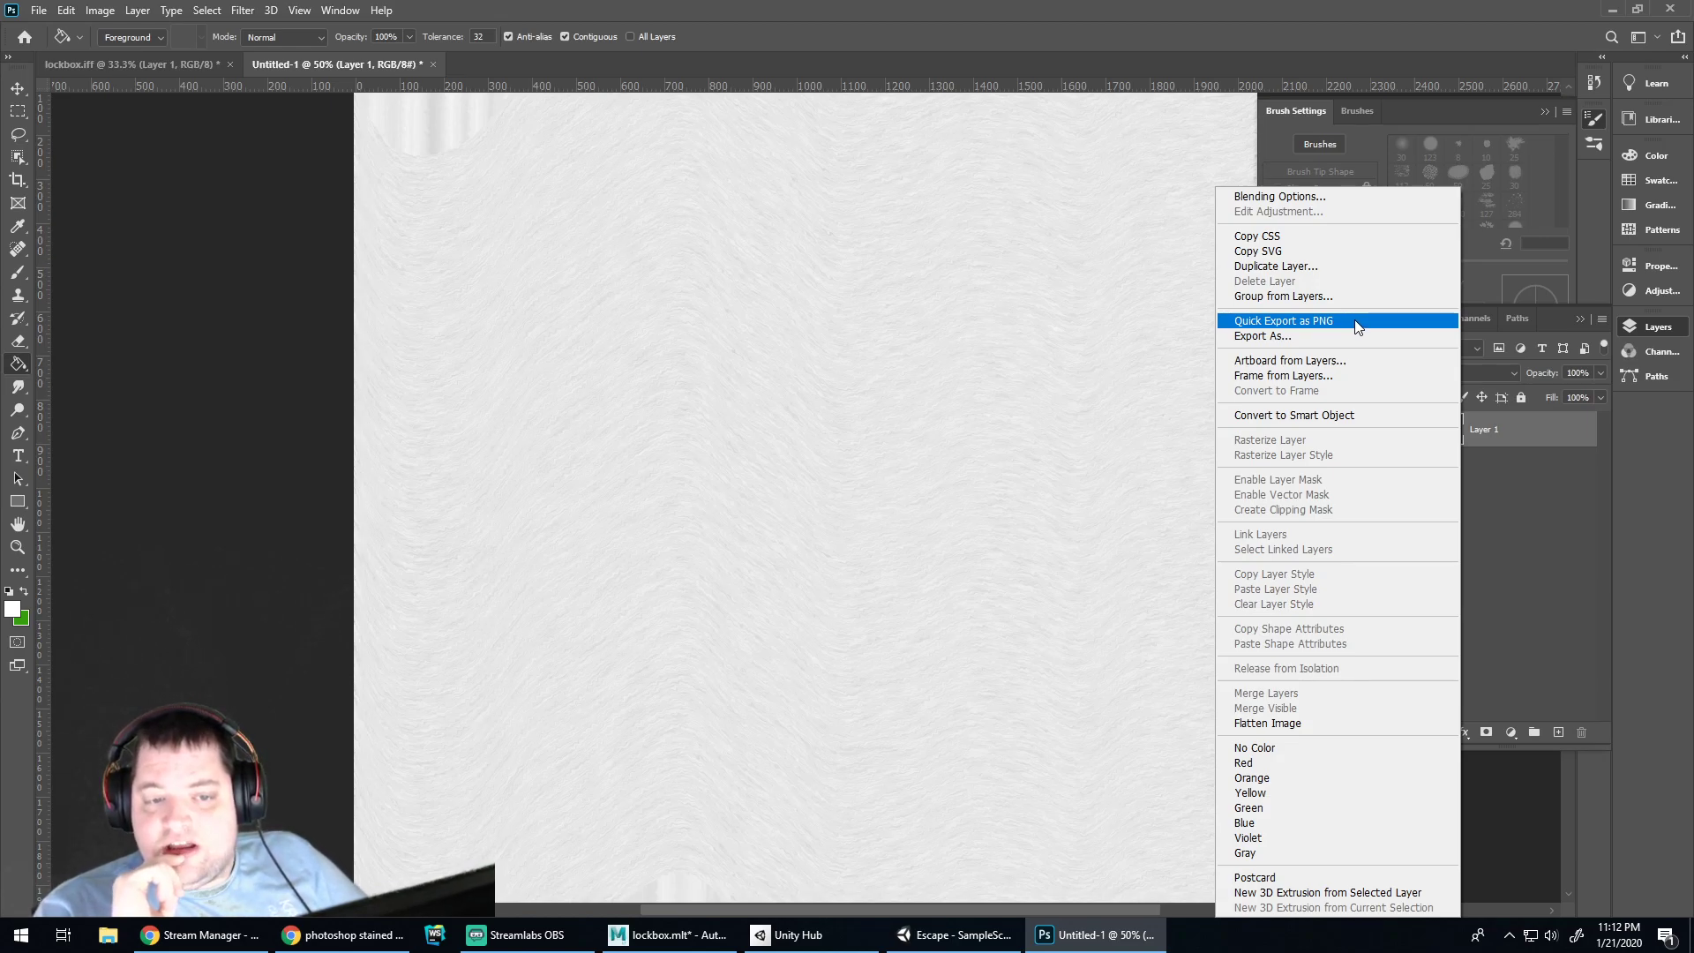
pyautogui.click(1280, 197)
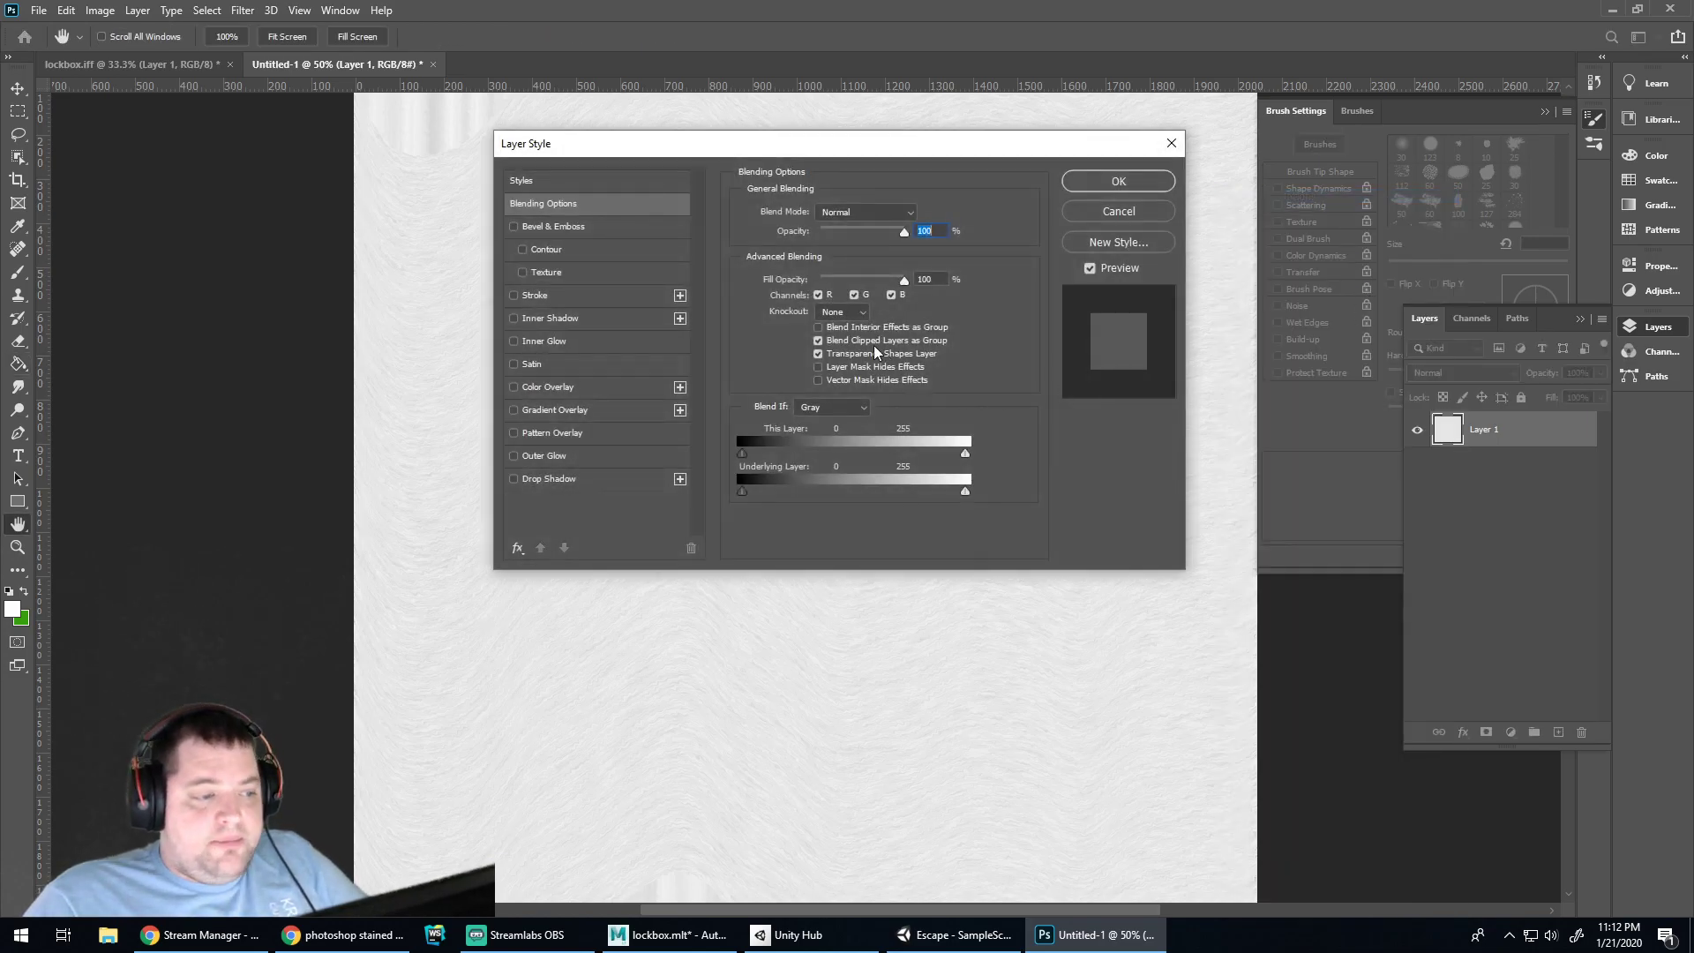
# Add a dark brown Color Overlay at about 47% opacity to Layer 1
pyautogui.click(542, 388)
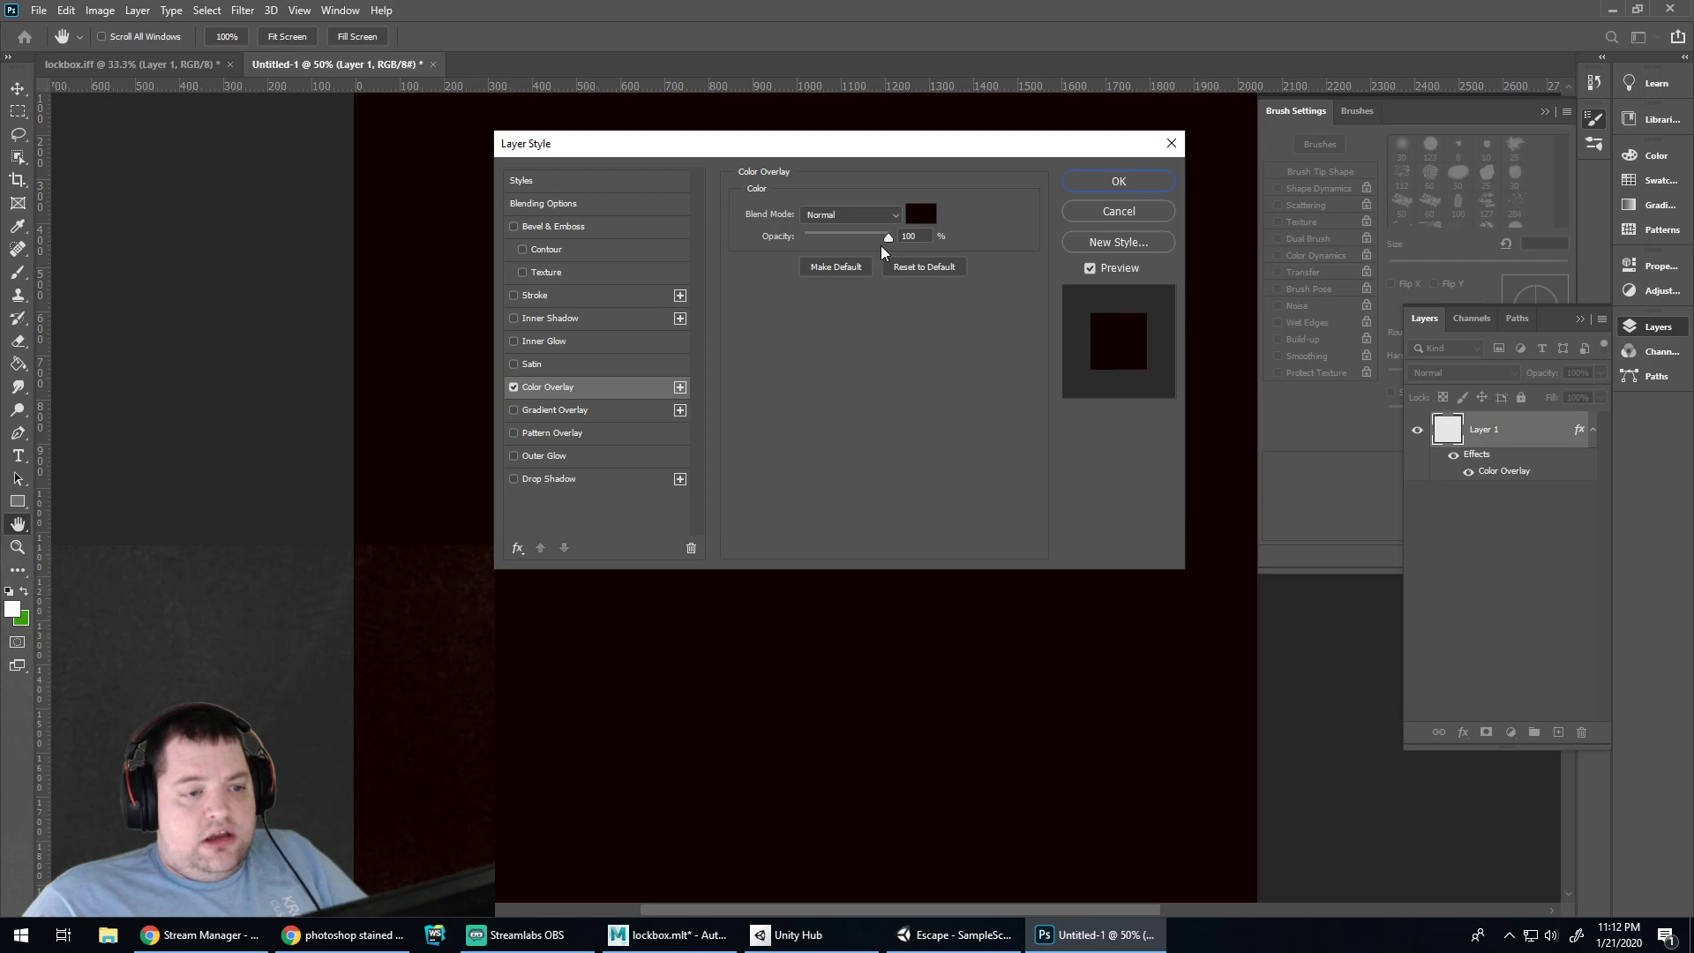
pyautogui.moveTo(880, 238); pyautogui.dragTo(845, 235)
pyautogui.click(920, 213)
pyautogui.click(816, 751)
pyautogui.click(816, 765)
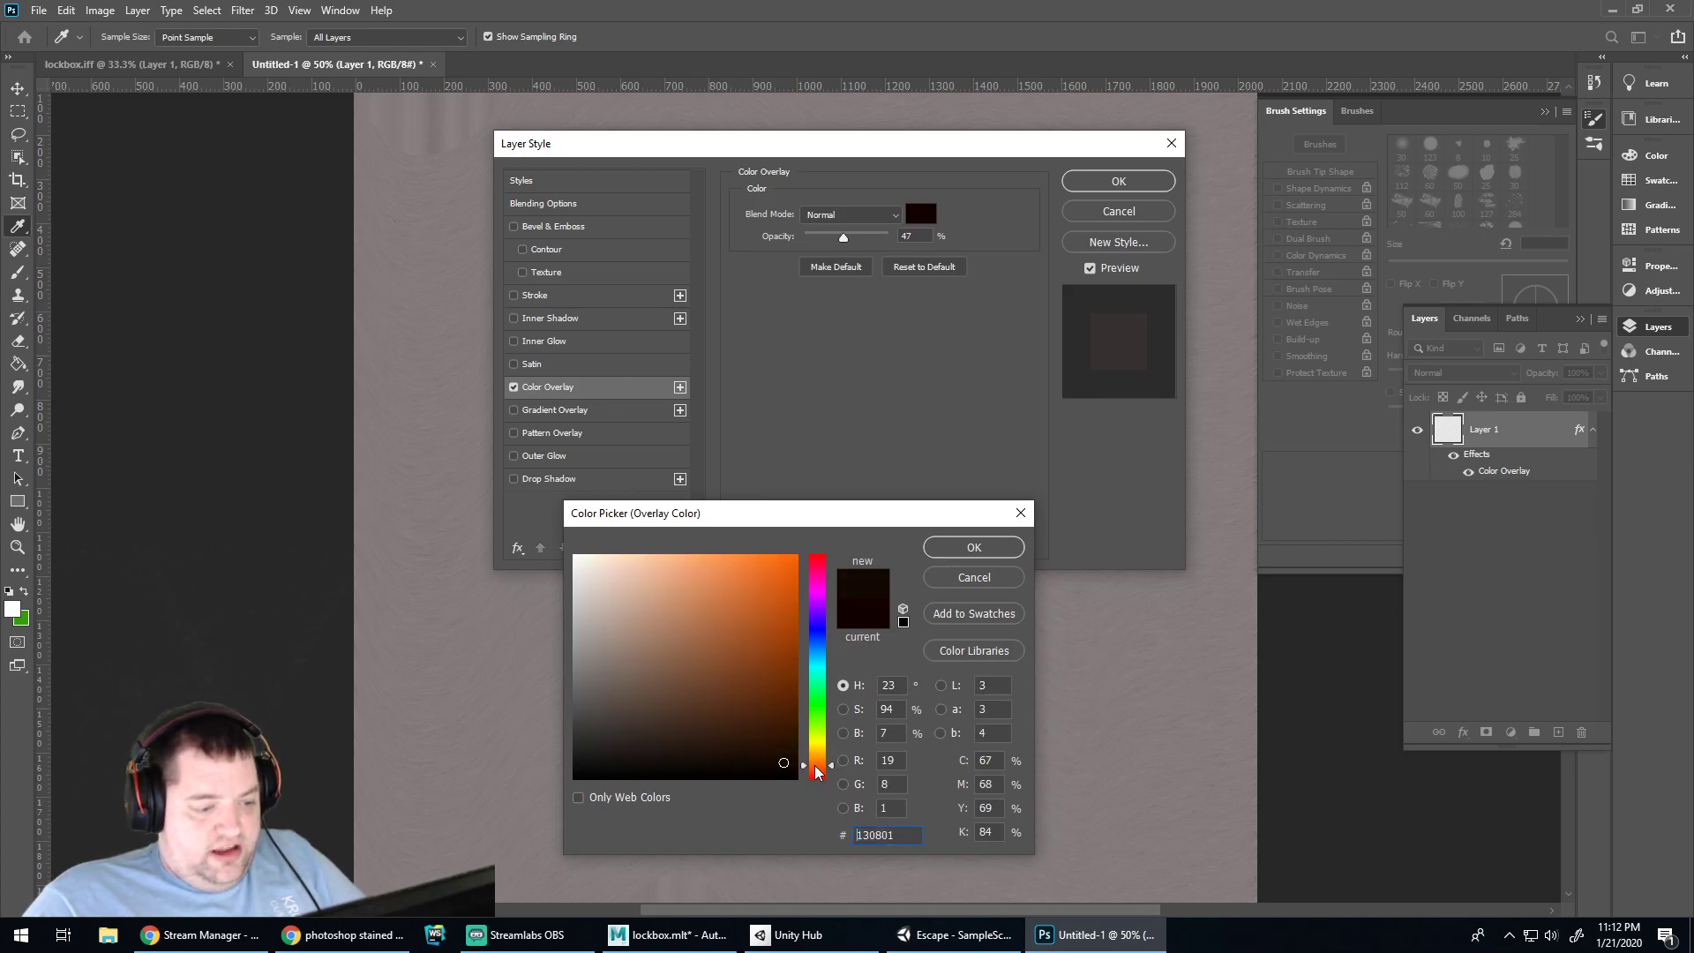
pyautogui.moveTo(711, 708)
pyautogui.mouseDown()
pyautogui.moveTo(822, 772)
pyautogui.moveTo(665, 724)
pyautogui.moveTo(745, 704)
pyautogui.mouseUp()
pyautogui.click(822, 770)
# Search Google for 'wood stain mahogany' and open the Varathane Red Mahogany stain listing
pyautogui.click(386, 934)
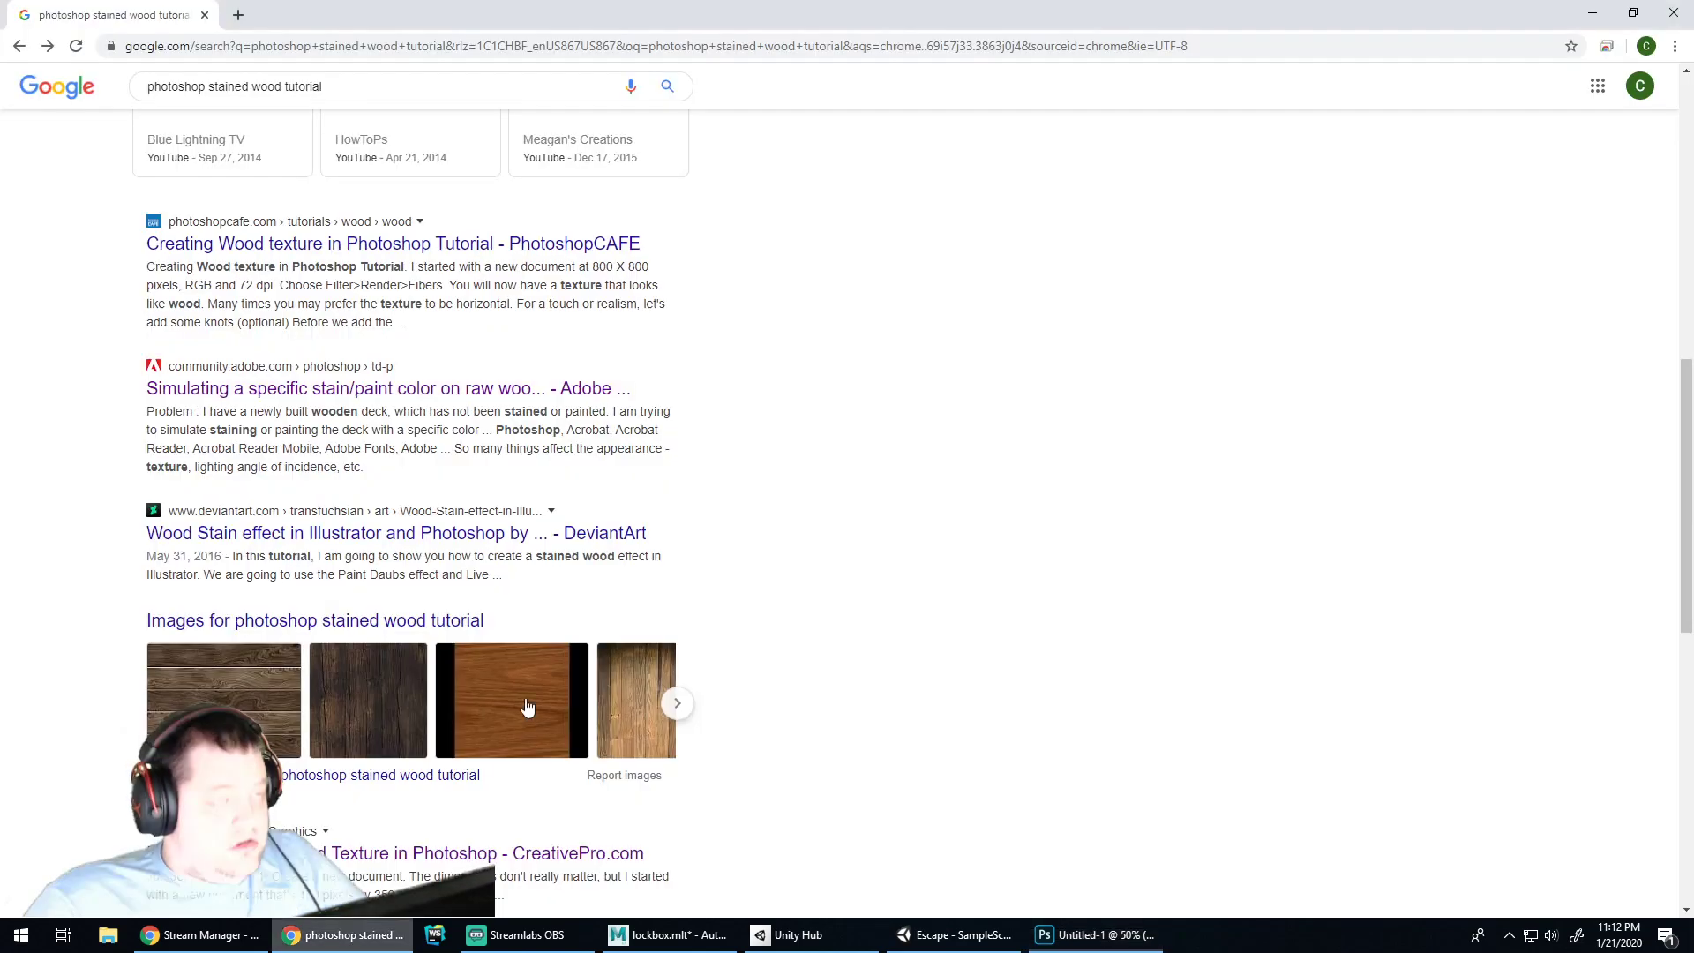
pyautogui.click(701, 49)
pyautogui.write('woo')
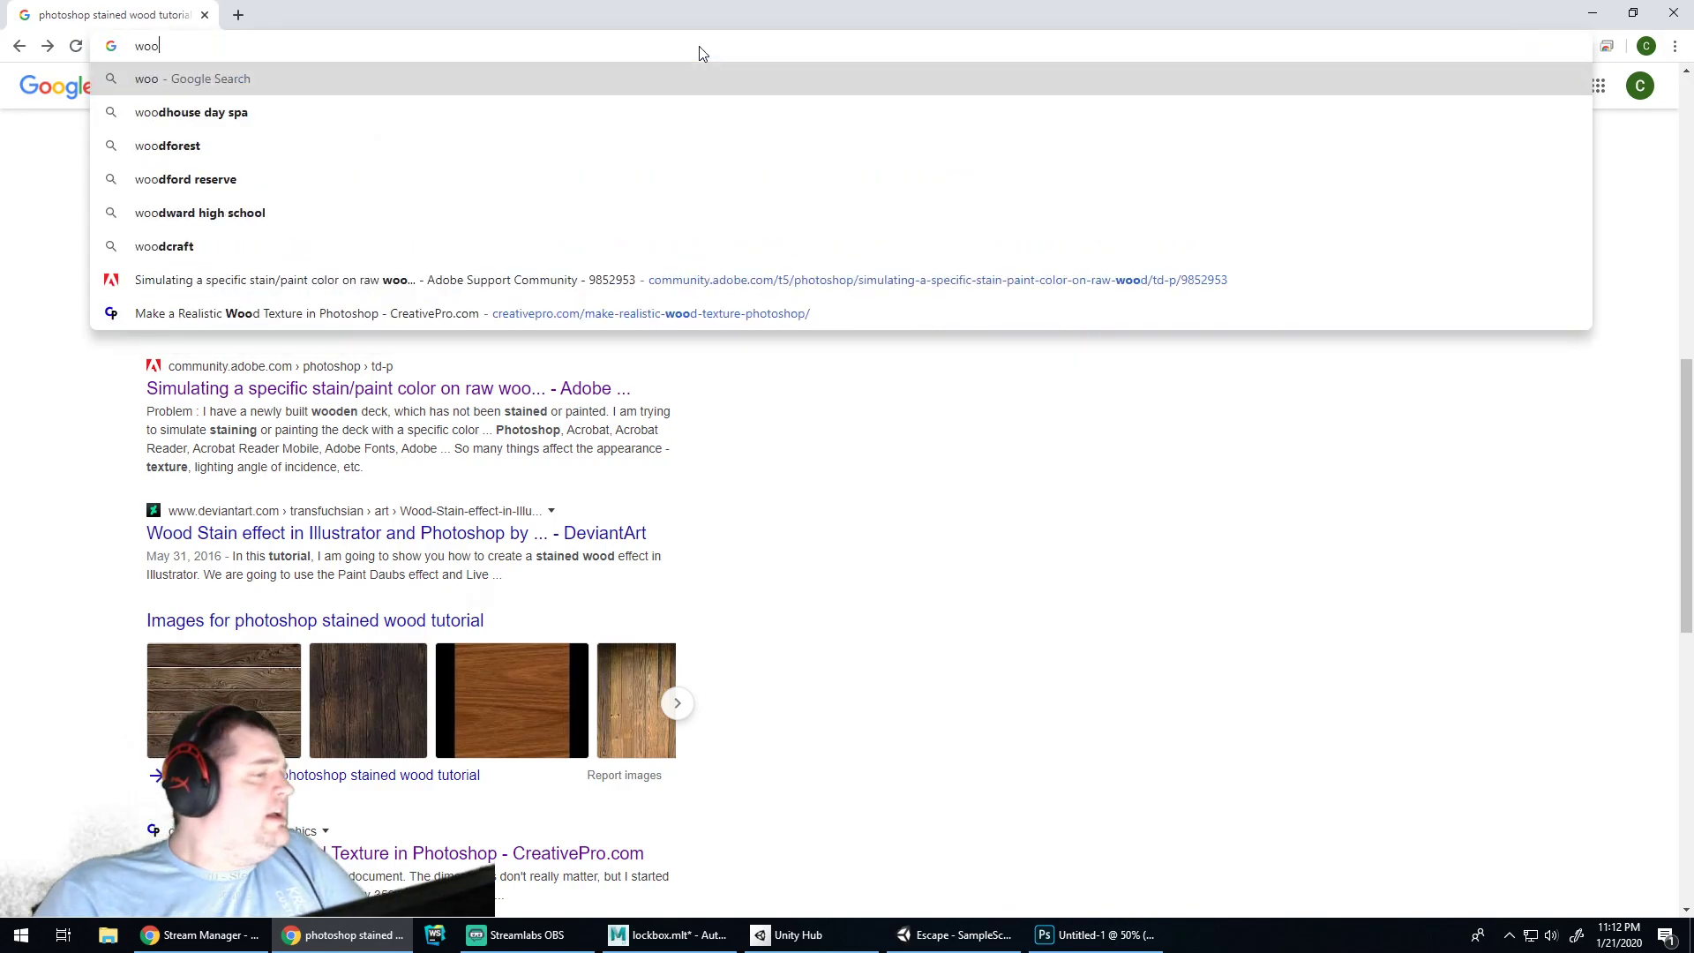
pyautogui.write('d stone')
pyautogui.press('BackSpace')
pyautogui.press('BackSpace')
pyautogui.press('BackSpace')
pyautogui.write('ain ')
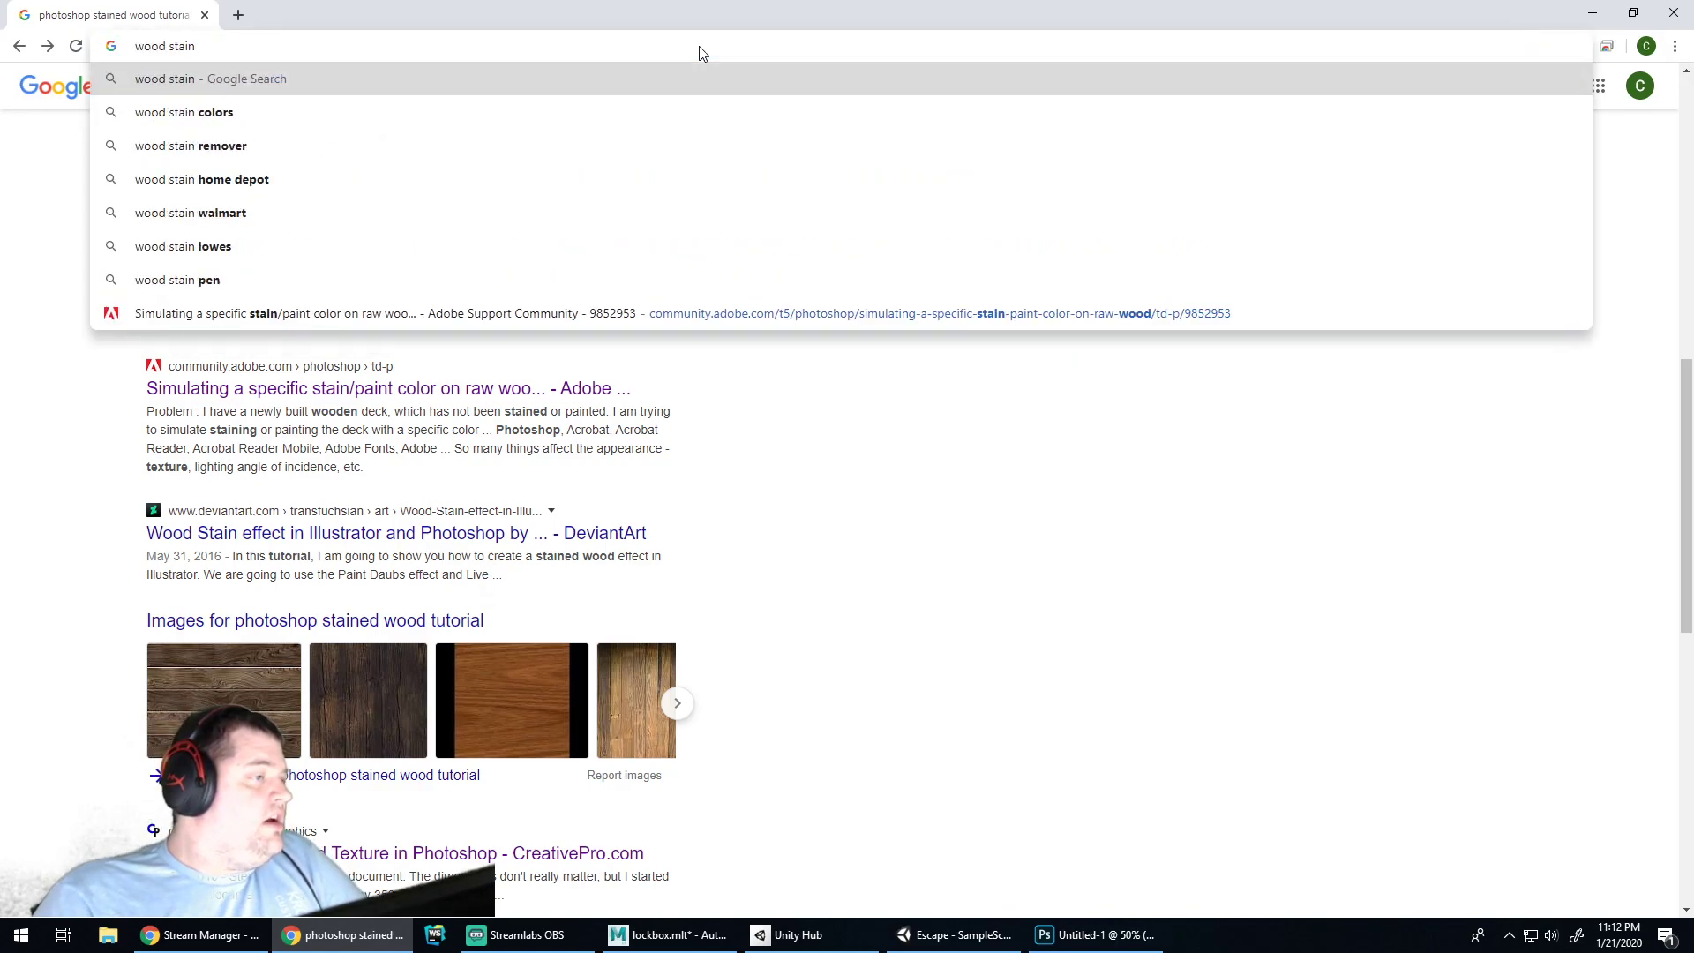
pyautogui.write('ma')
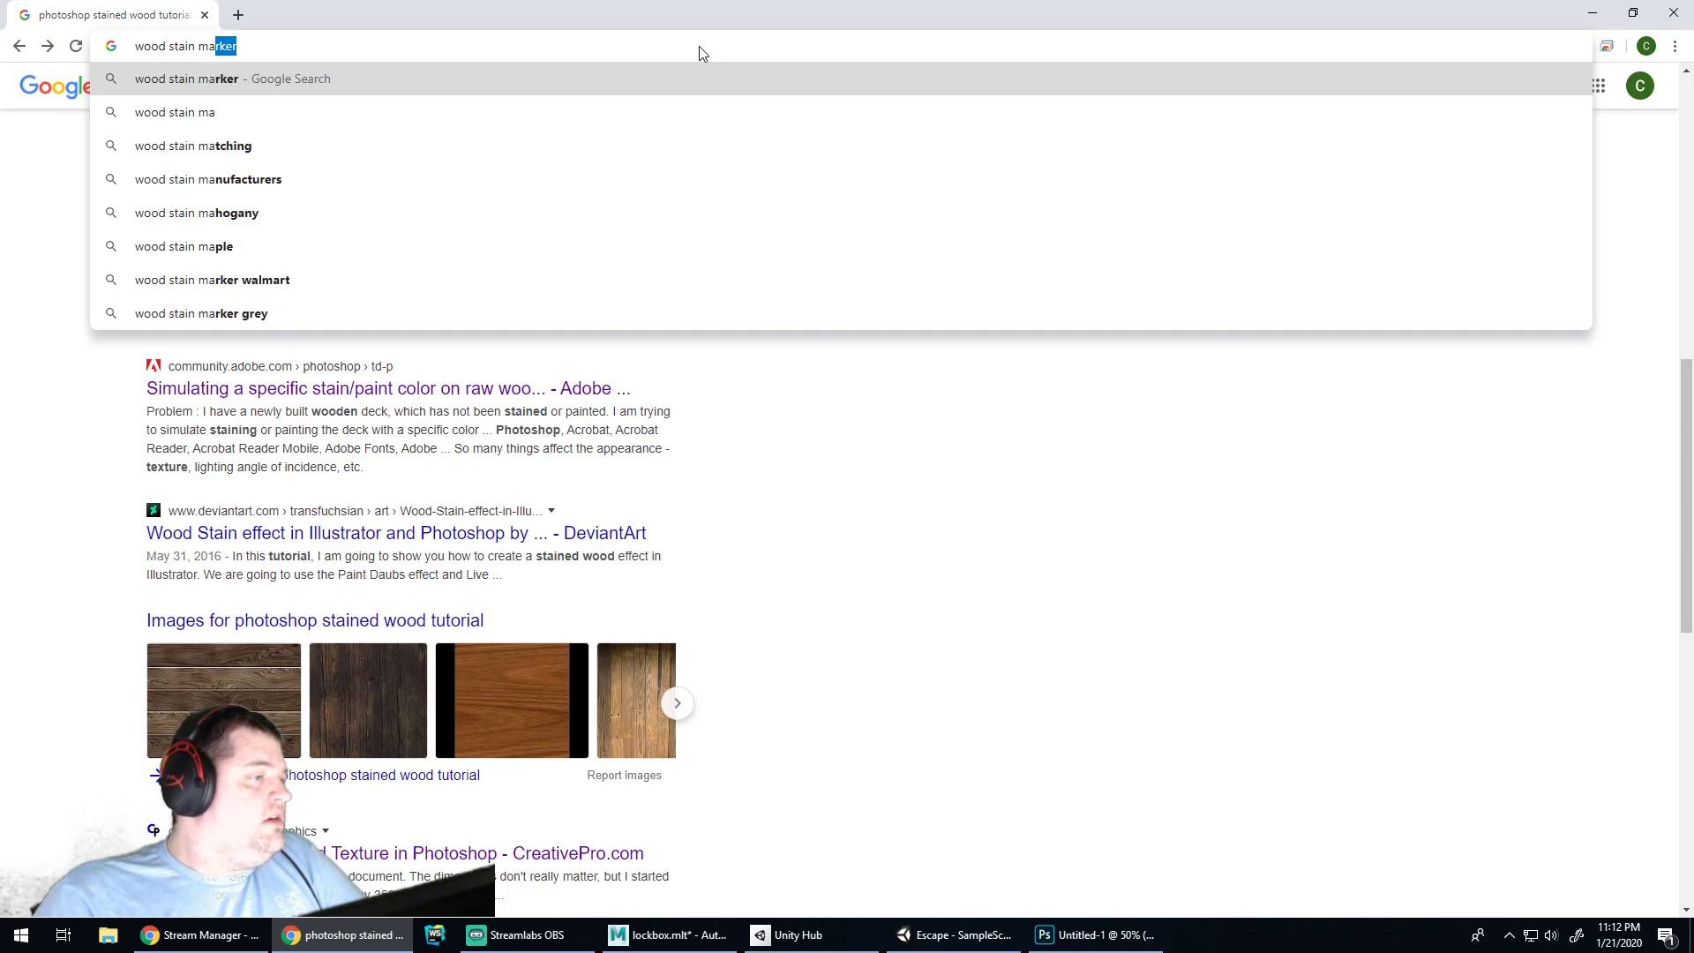
pyautogui.write('hog')
pyautogui.press('Return')
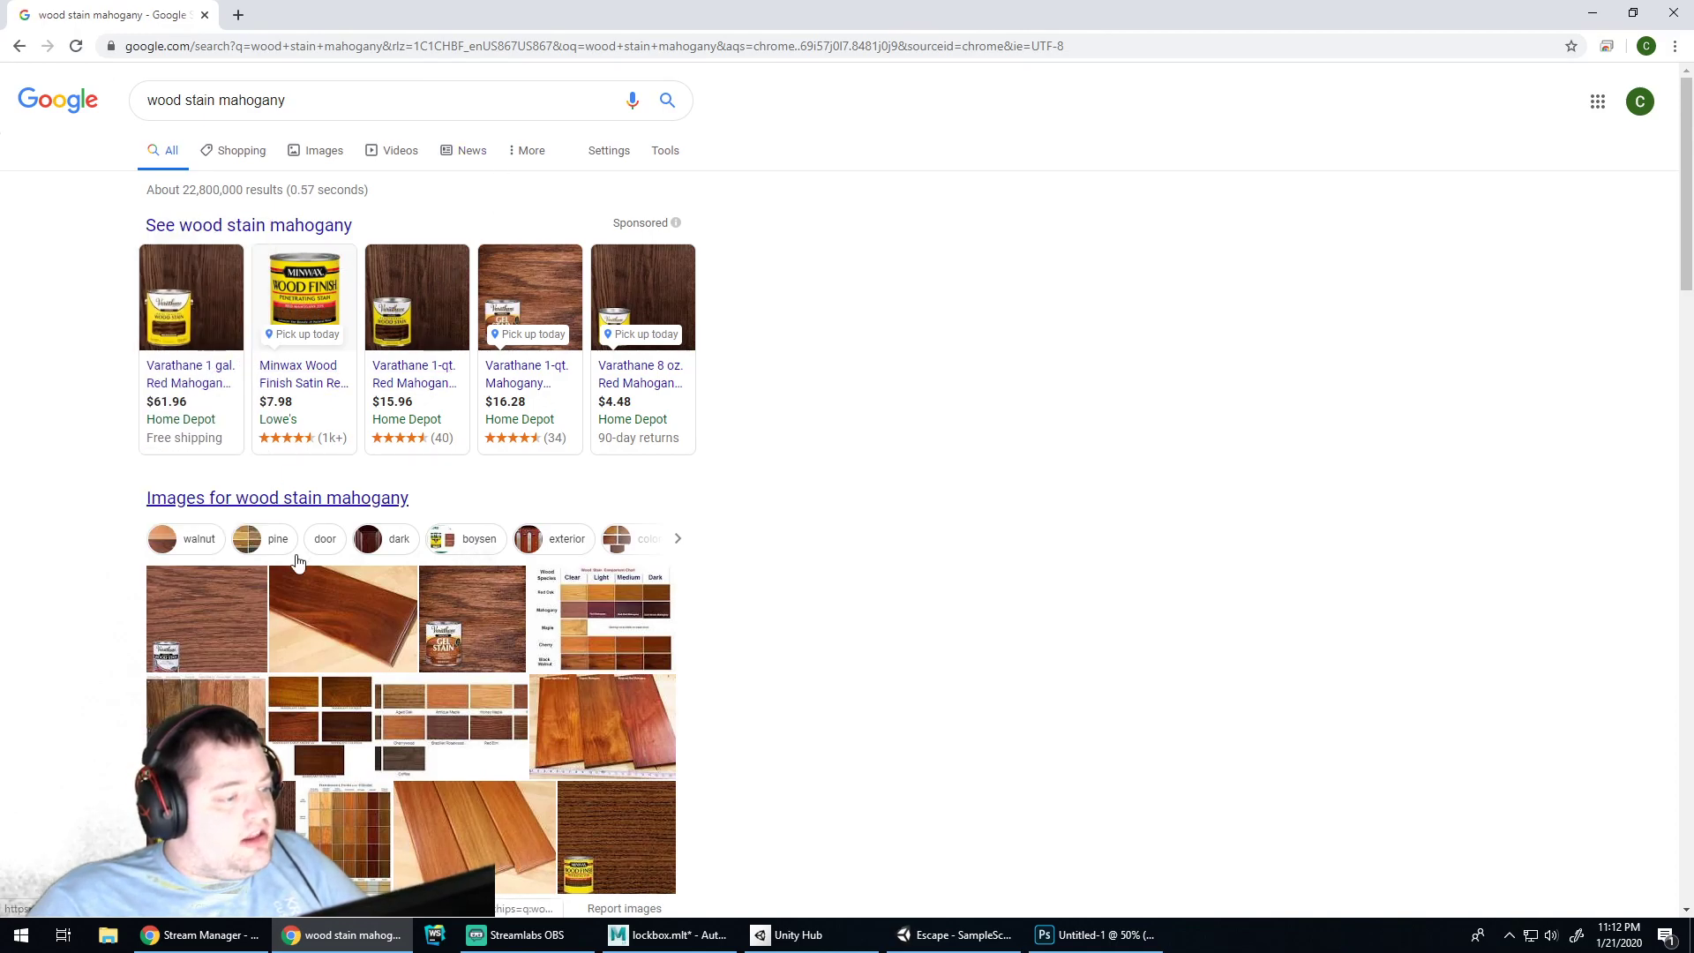
pyautogui.click(228, 303)
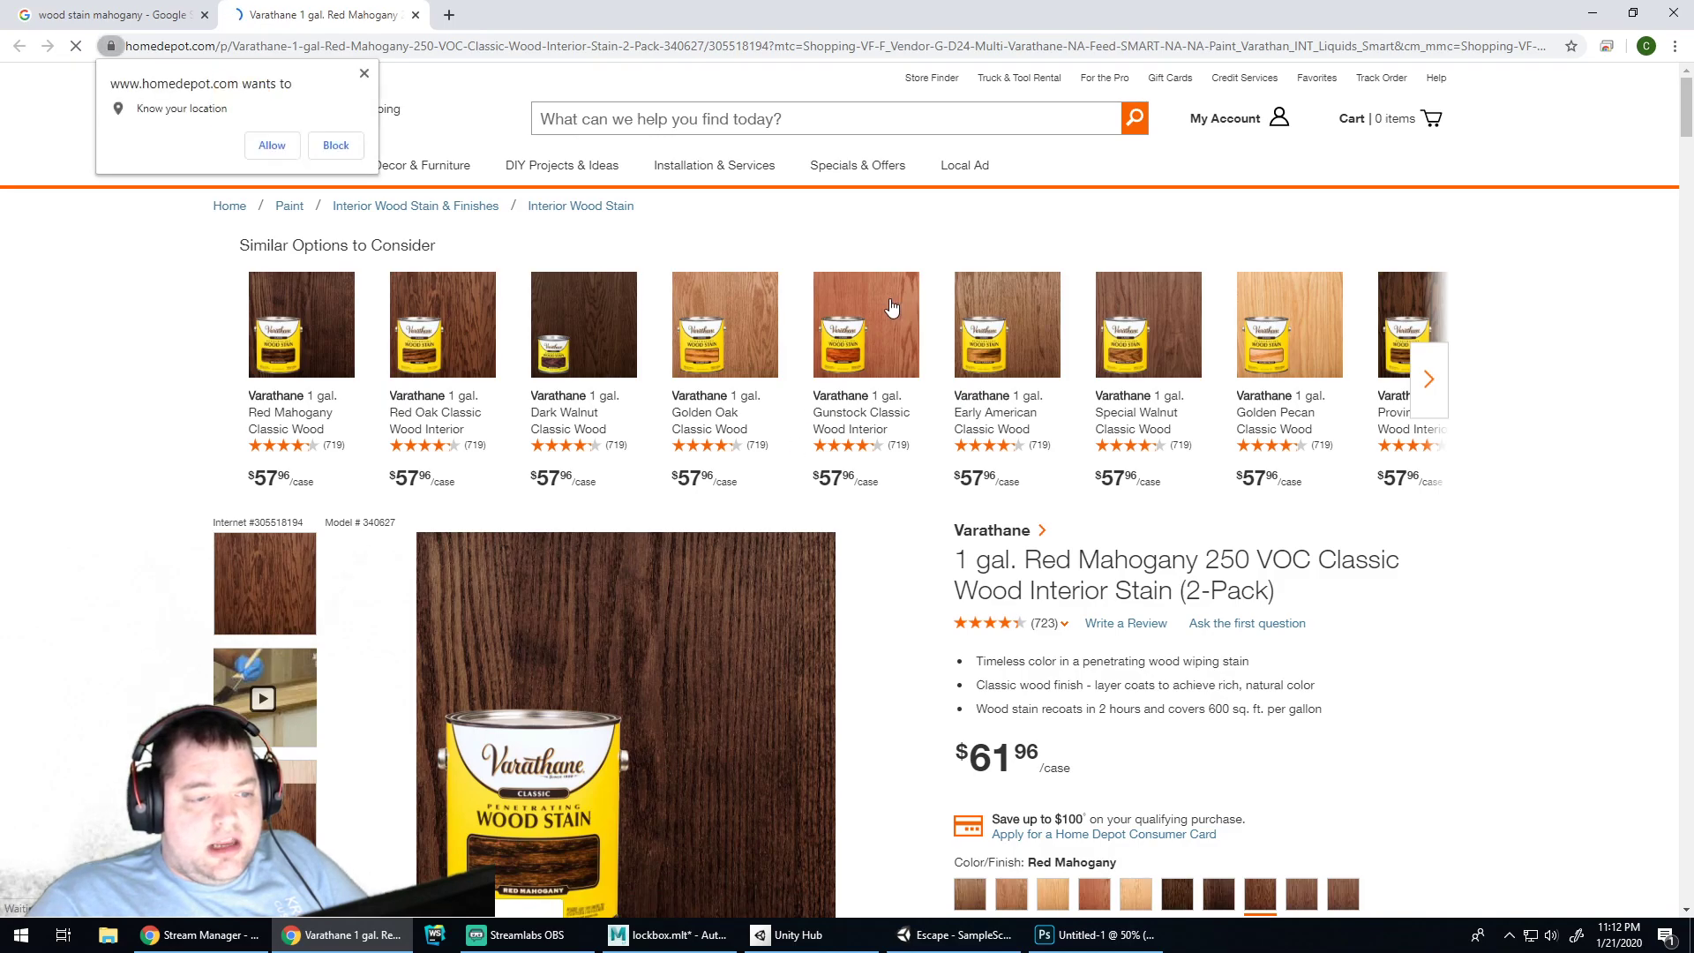
# Browse the similar stain colours and switch the Varathane product to Golden Pecan
pyautogui.click(1427, 388)
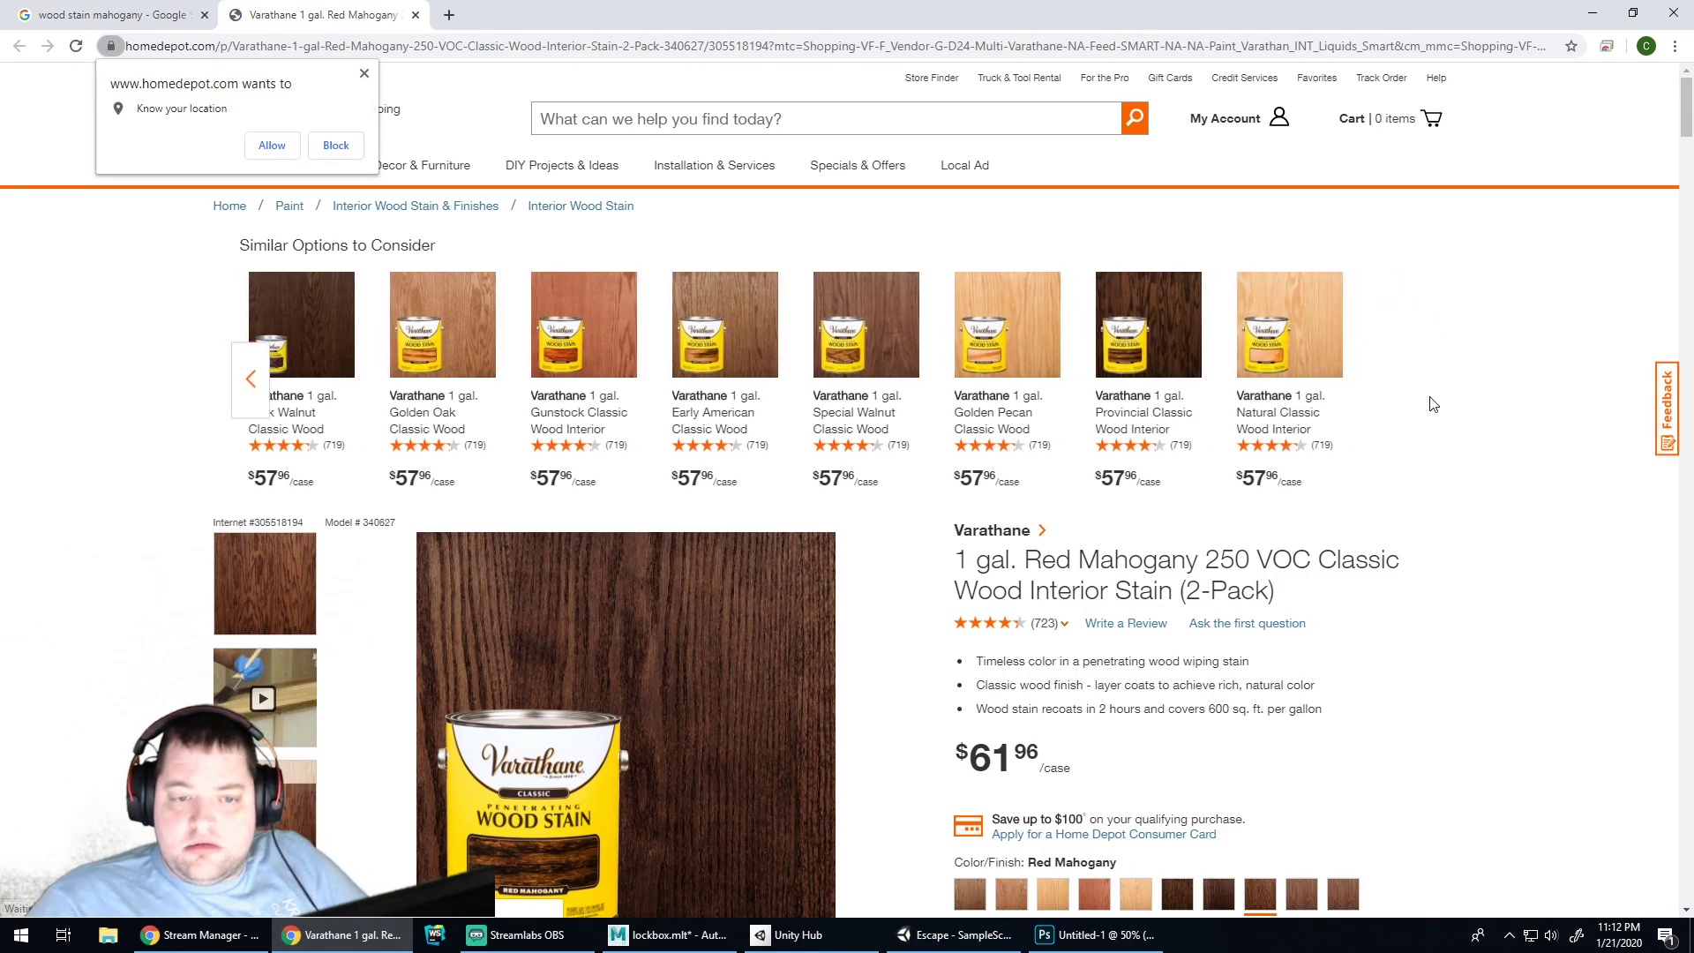
pyautogui.click(251, 380)
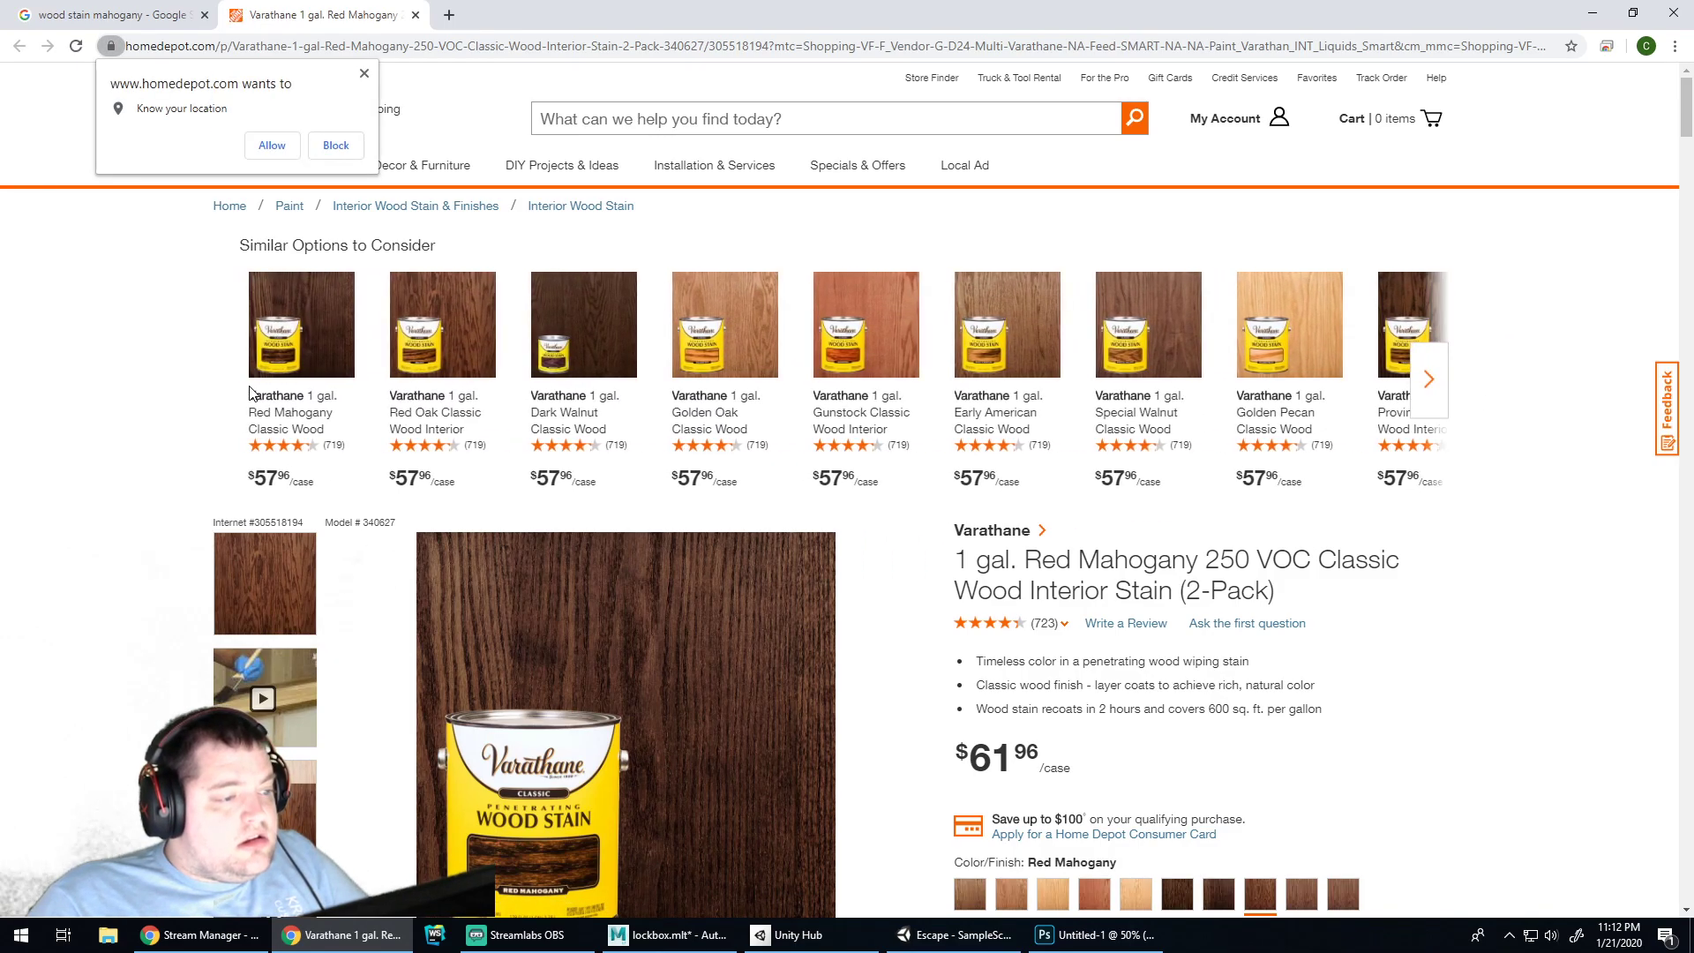
pyautogui.scroll(-3, 909, 362)
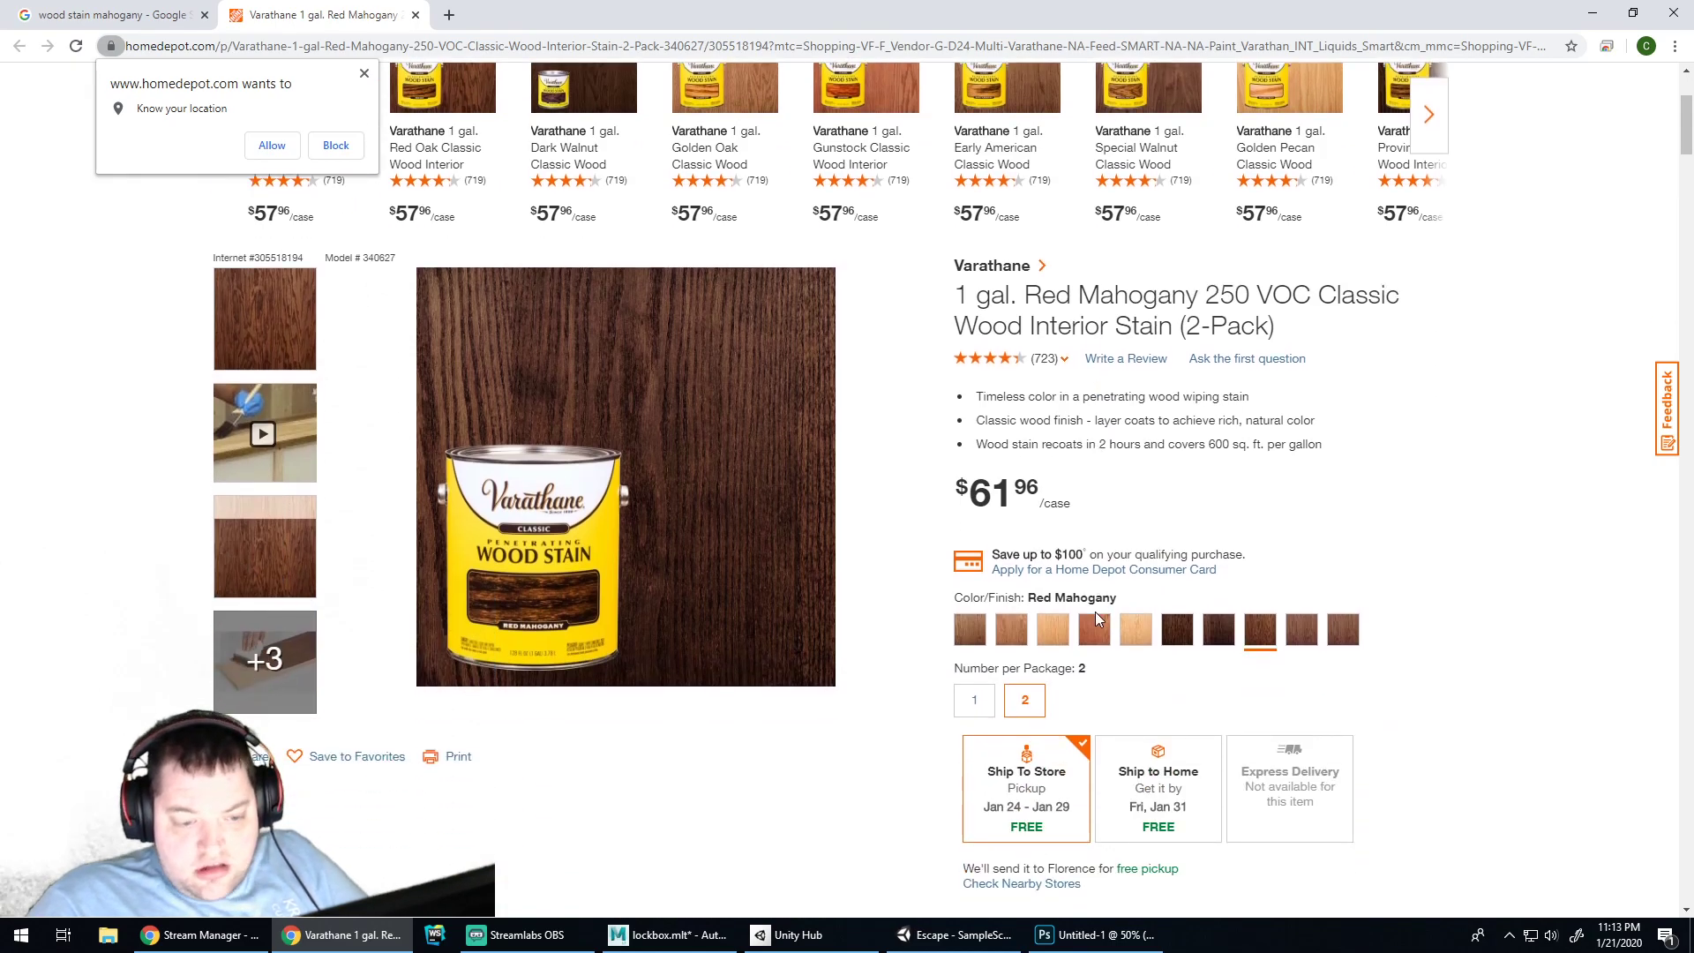
pyautogui.click(1095, 629)
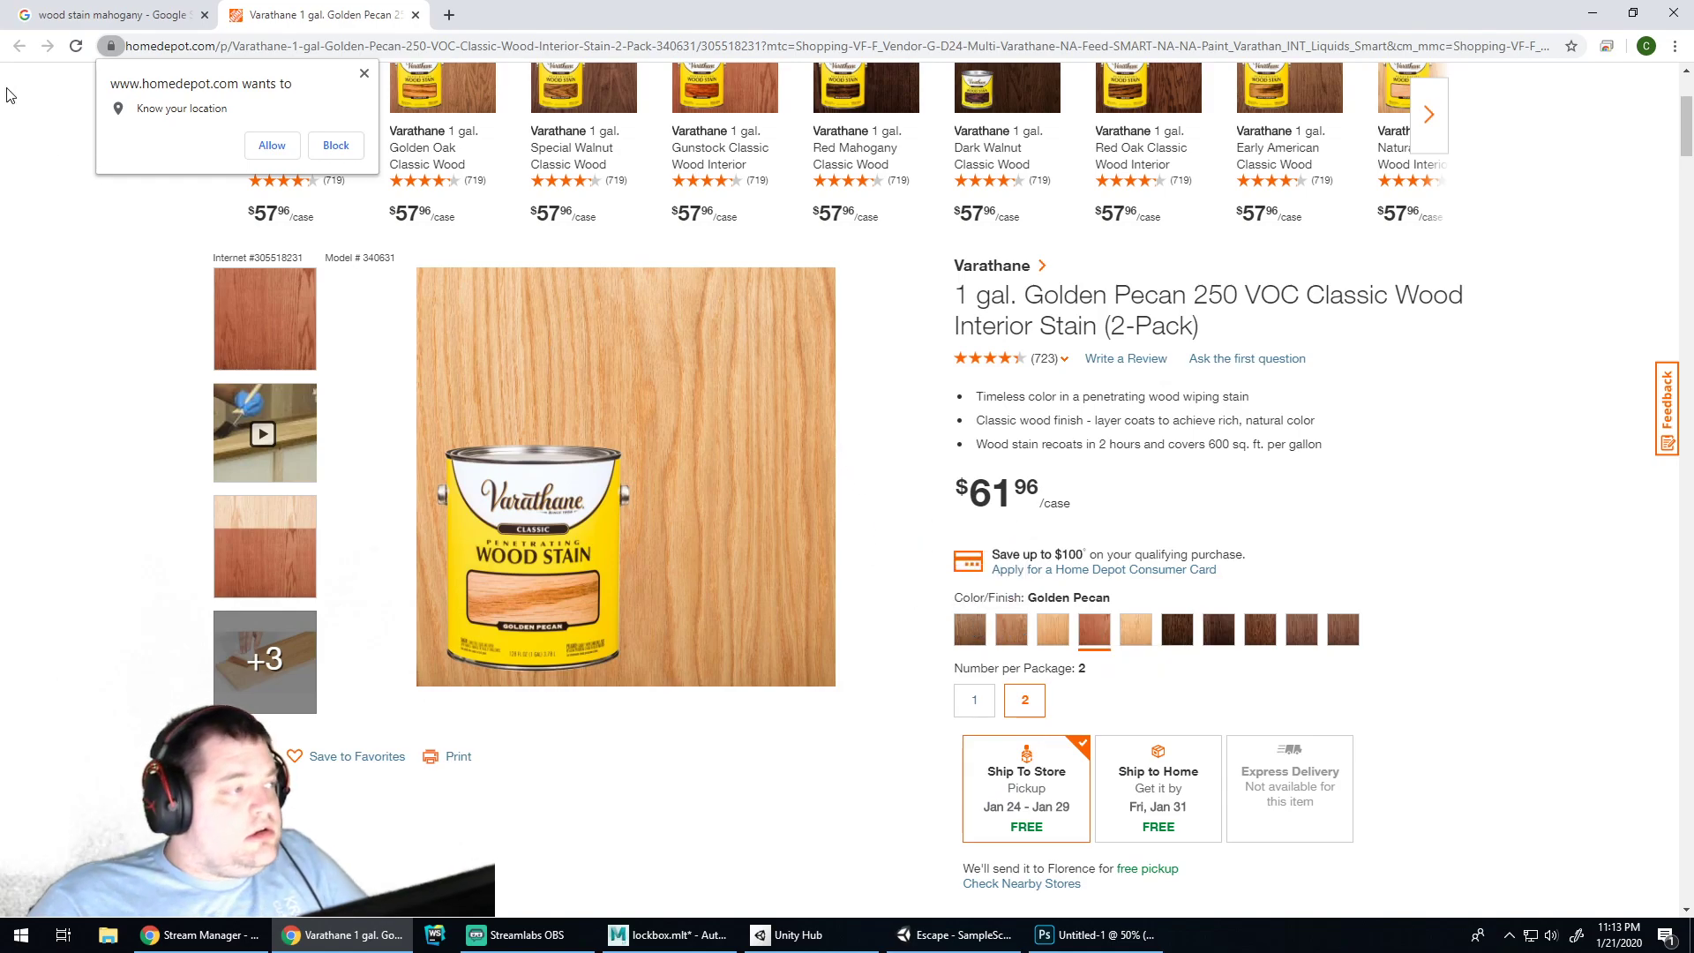
# Browse mahogany stain image results and preview the mahogany door stains colour chart
pyautogui.click(177, 14)
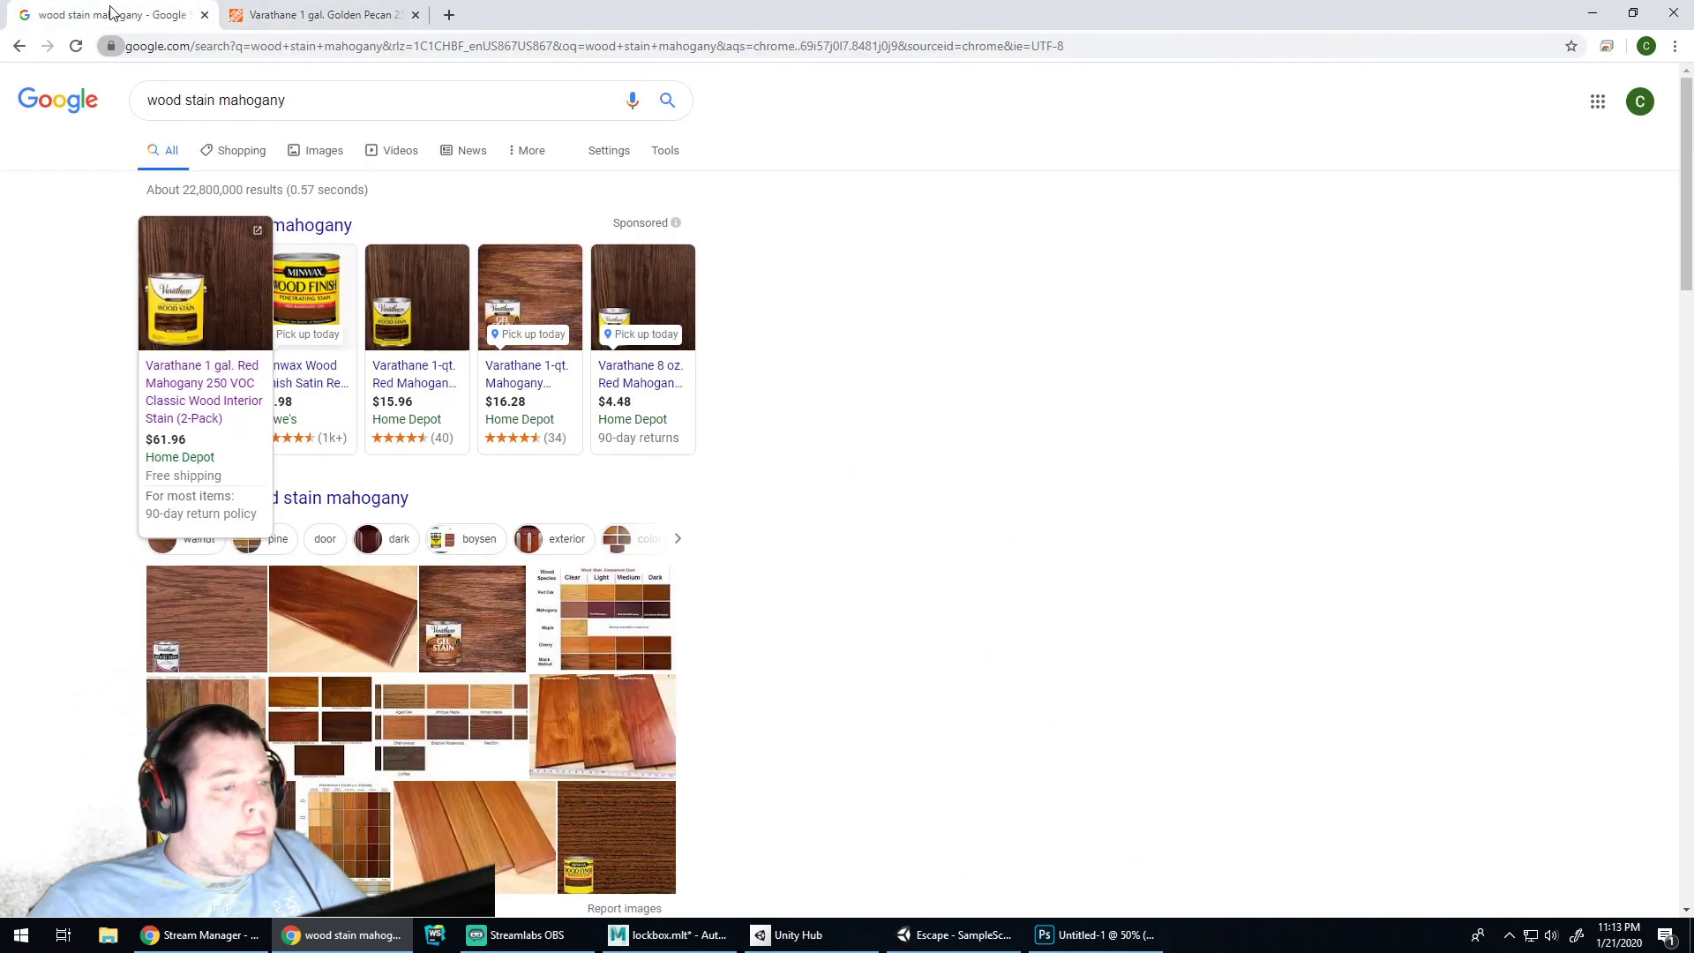
pyautogui.scroll(-3, 869, 413)
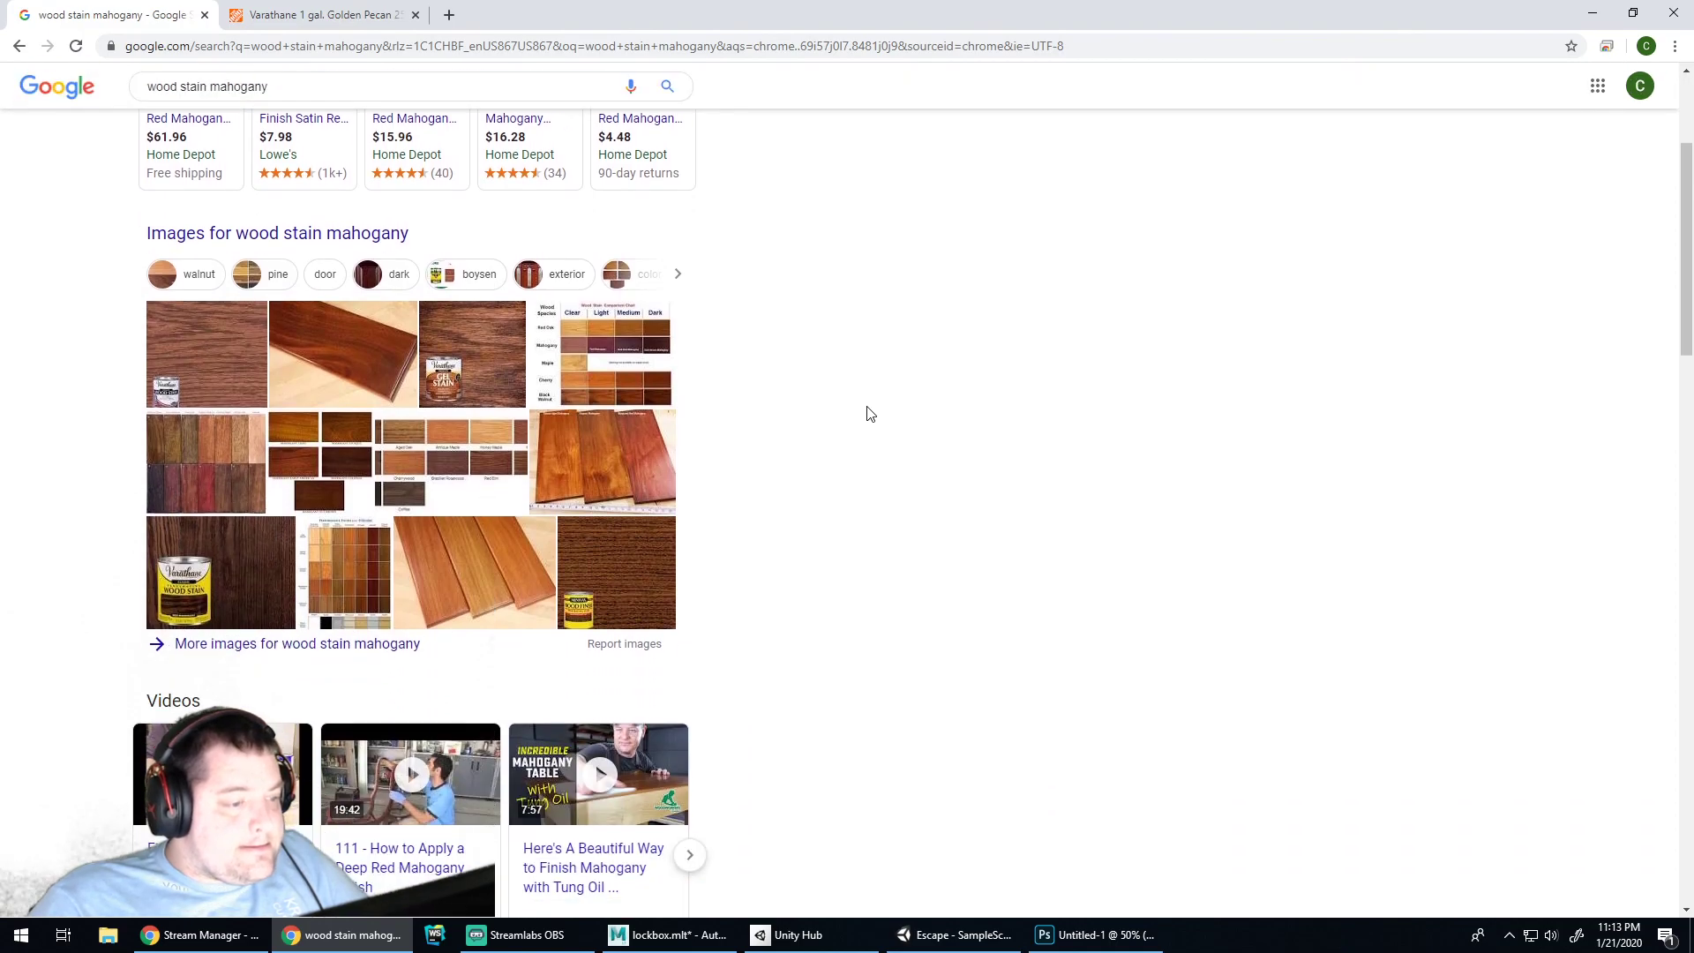
pyautogui.click(650, 456)
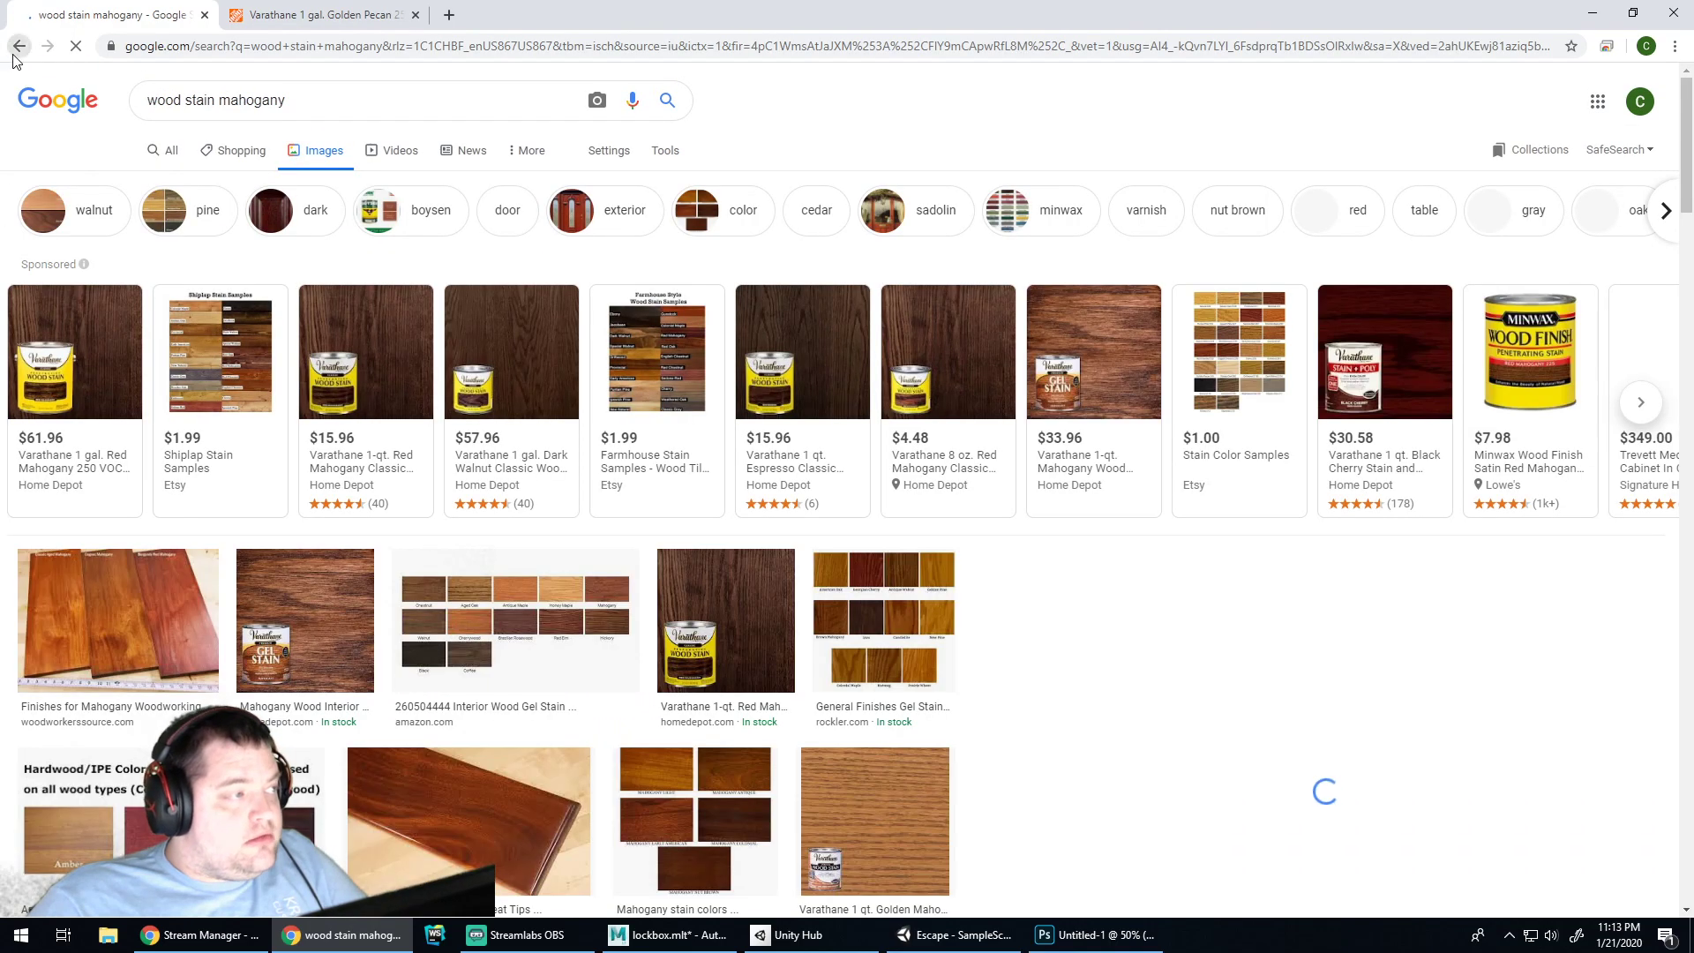
pyautogui.hotkey('alt', 'Left')
pyautogui.click(206, 458)
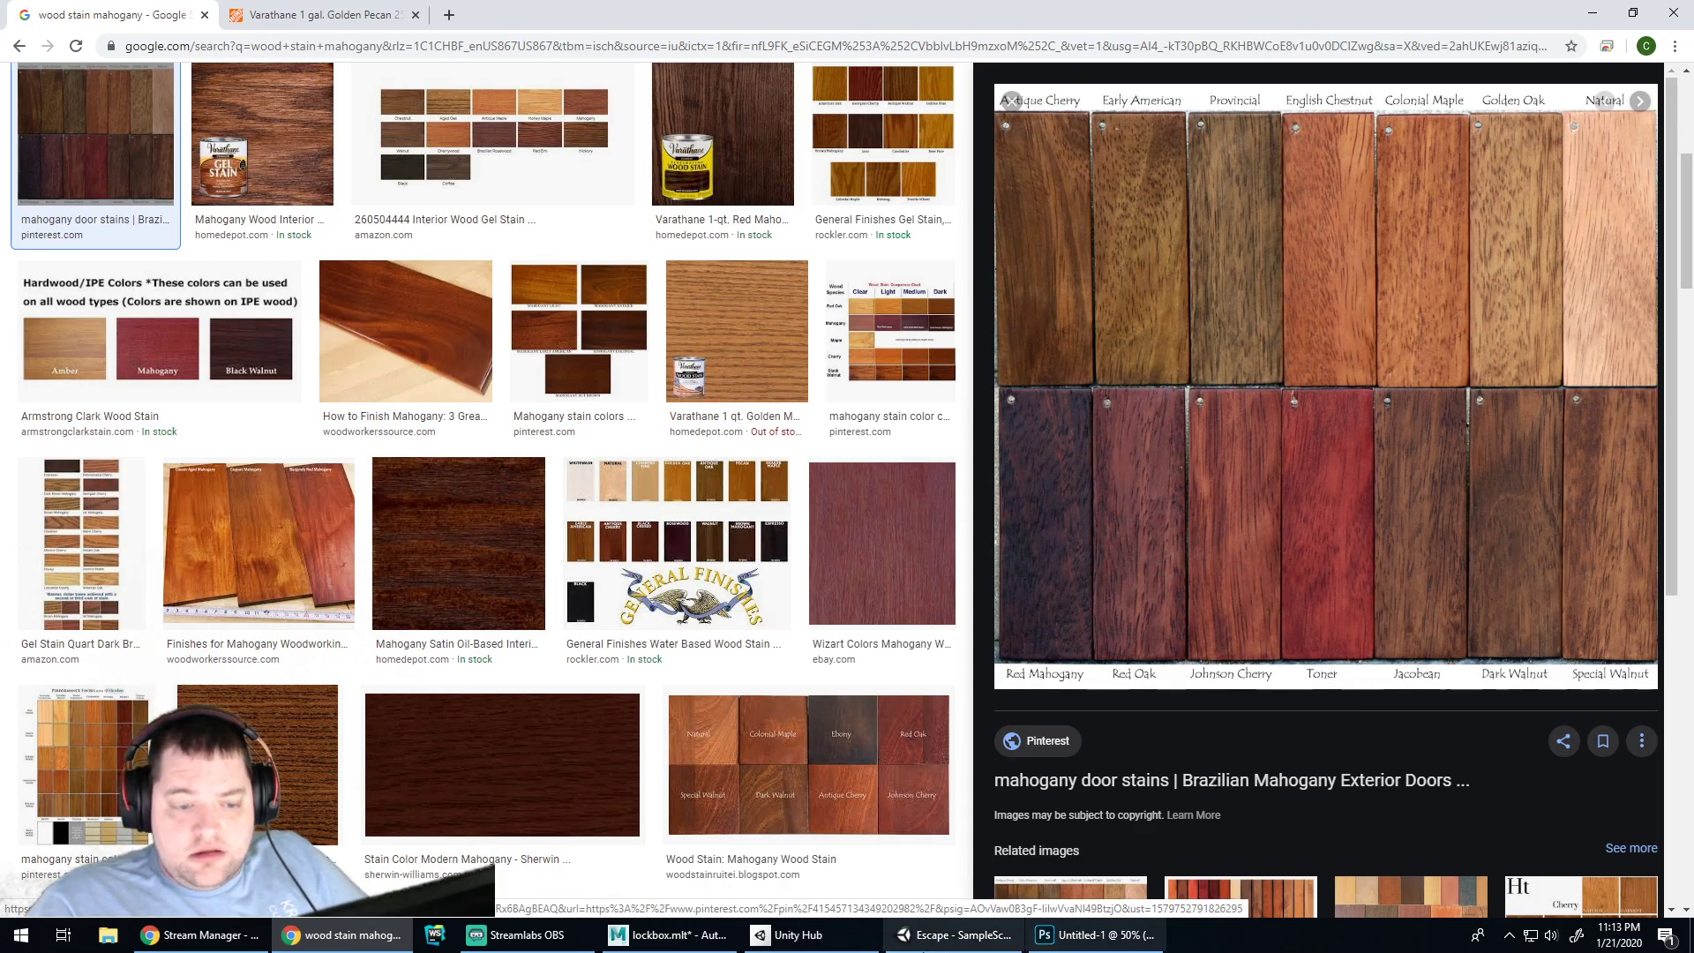
pyautogui.click(1070, 937)
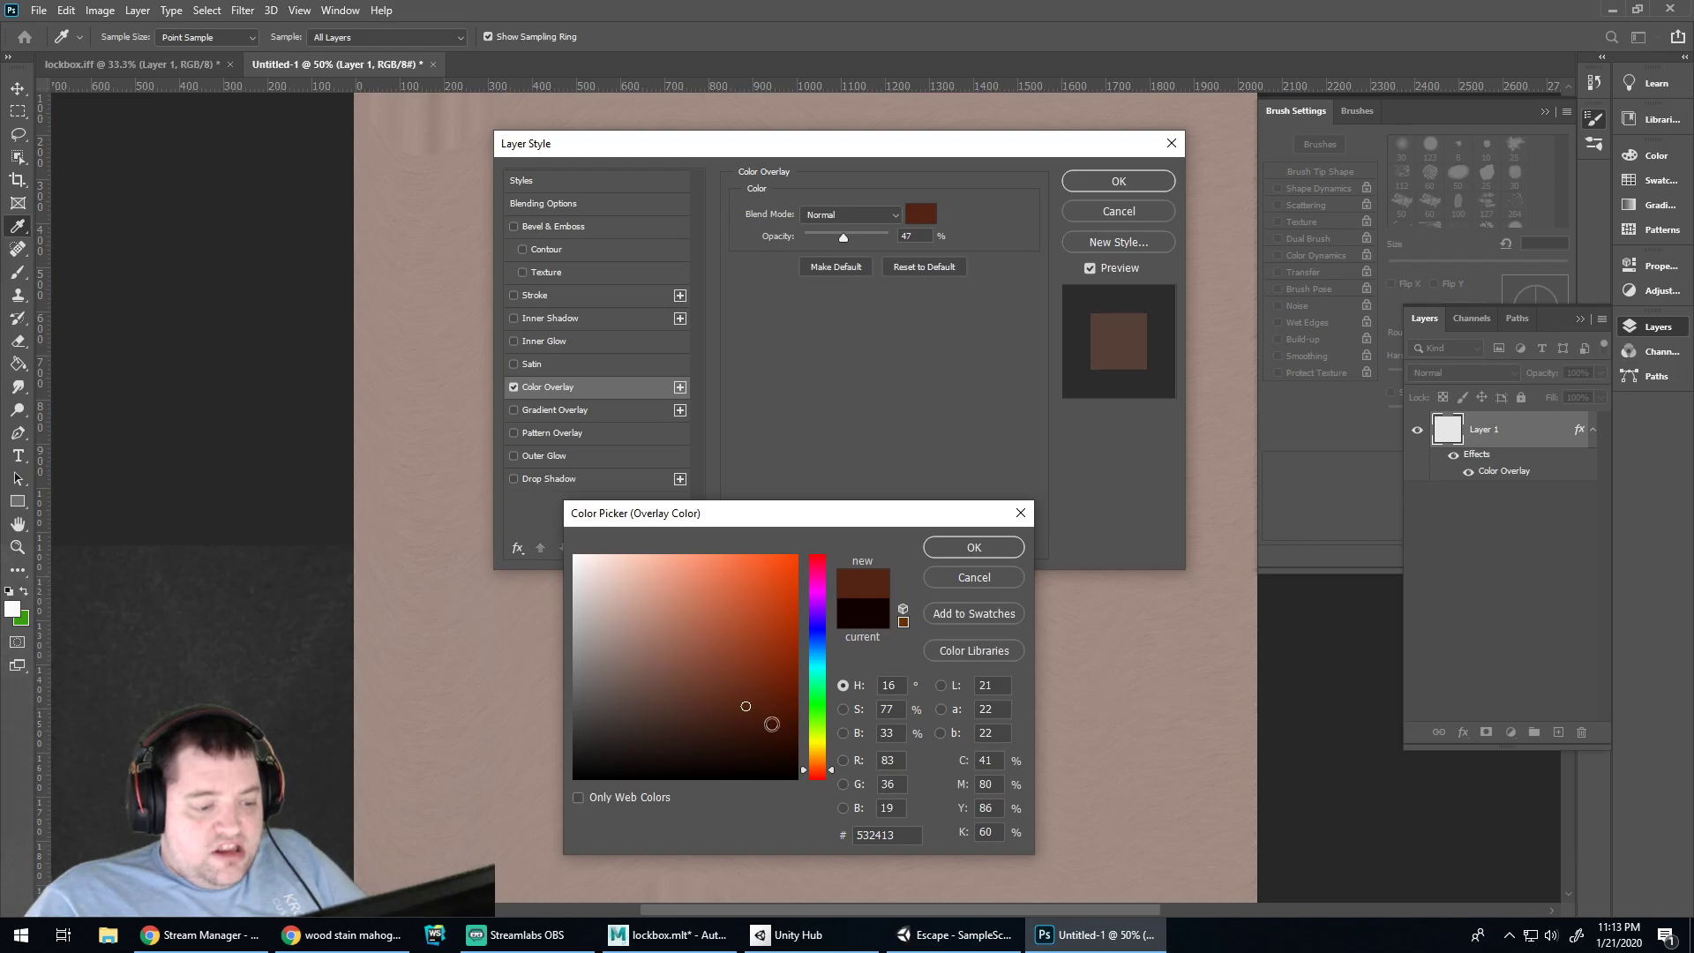
# Try a red-brown #532413 overlay at 55% in Overlay mode, then cancel the Layer Style
pyautogui.moveTo(830, 770); pyautogui.dragTo(830, 777)
pyautogui.moveTo(773, 700)
pyautogui.mouseDown()
pyautogui.moveTo(745, 703)
pyautogui.moveTo(761, 728)
pyautogui.mouseUp()
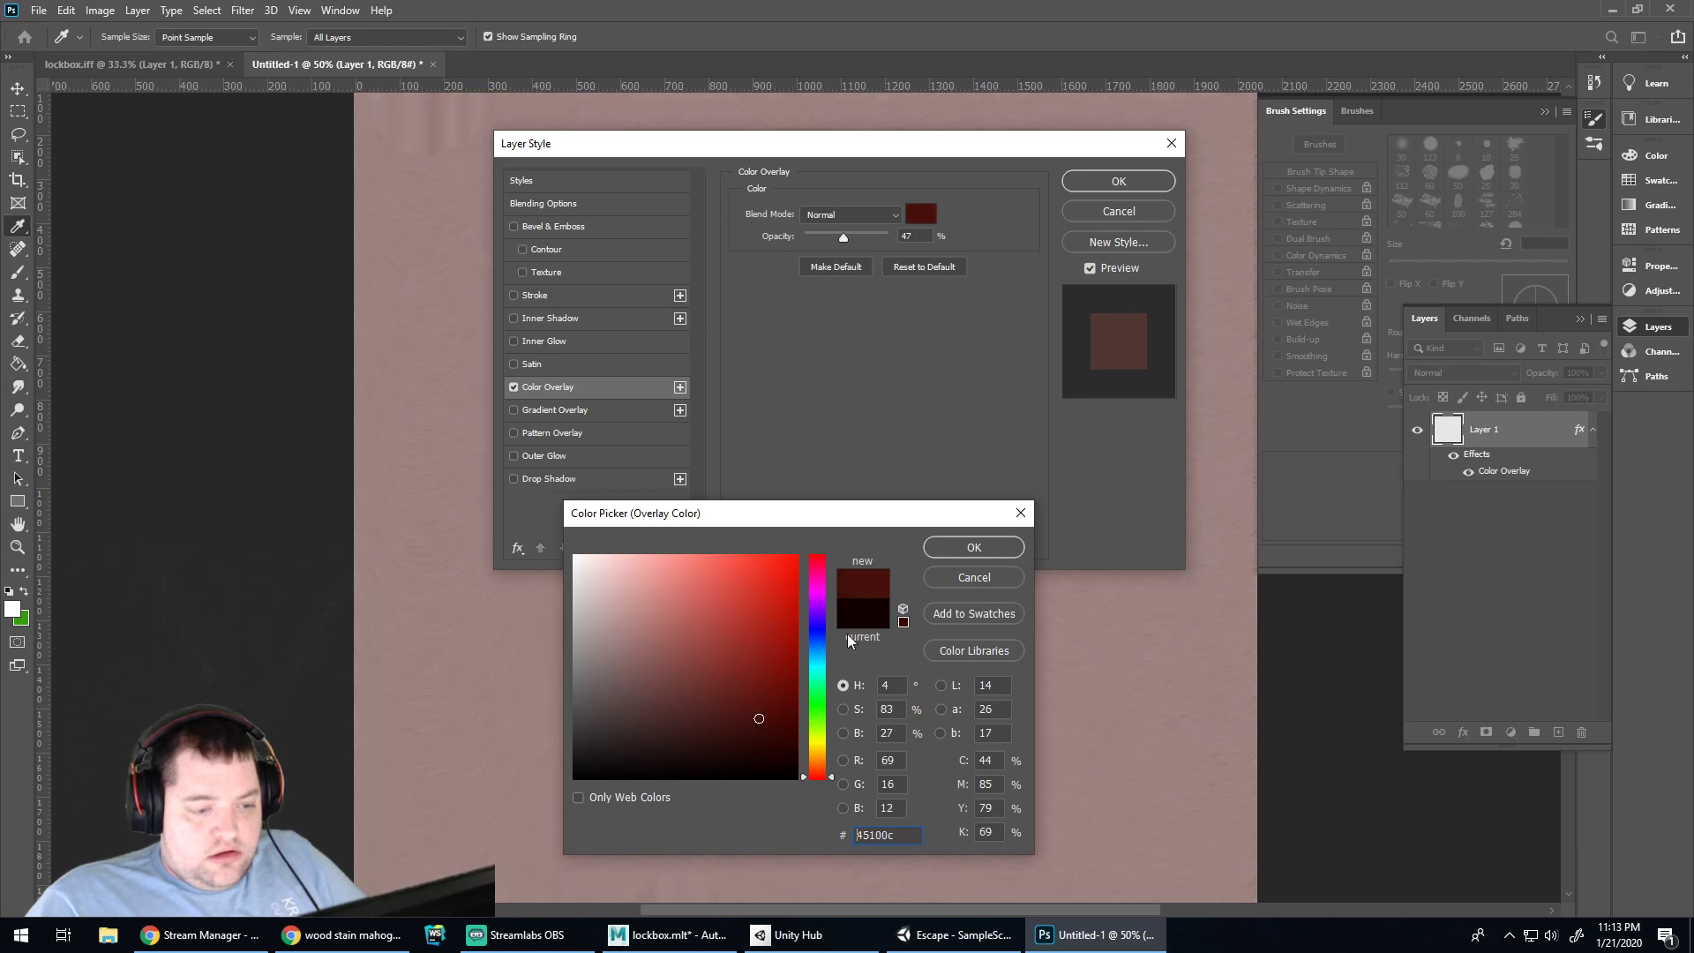
pyautogui.click(970, 548)
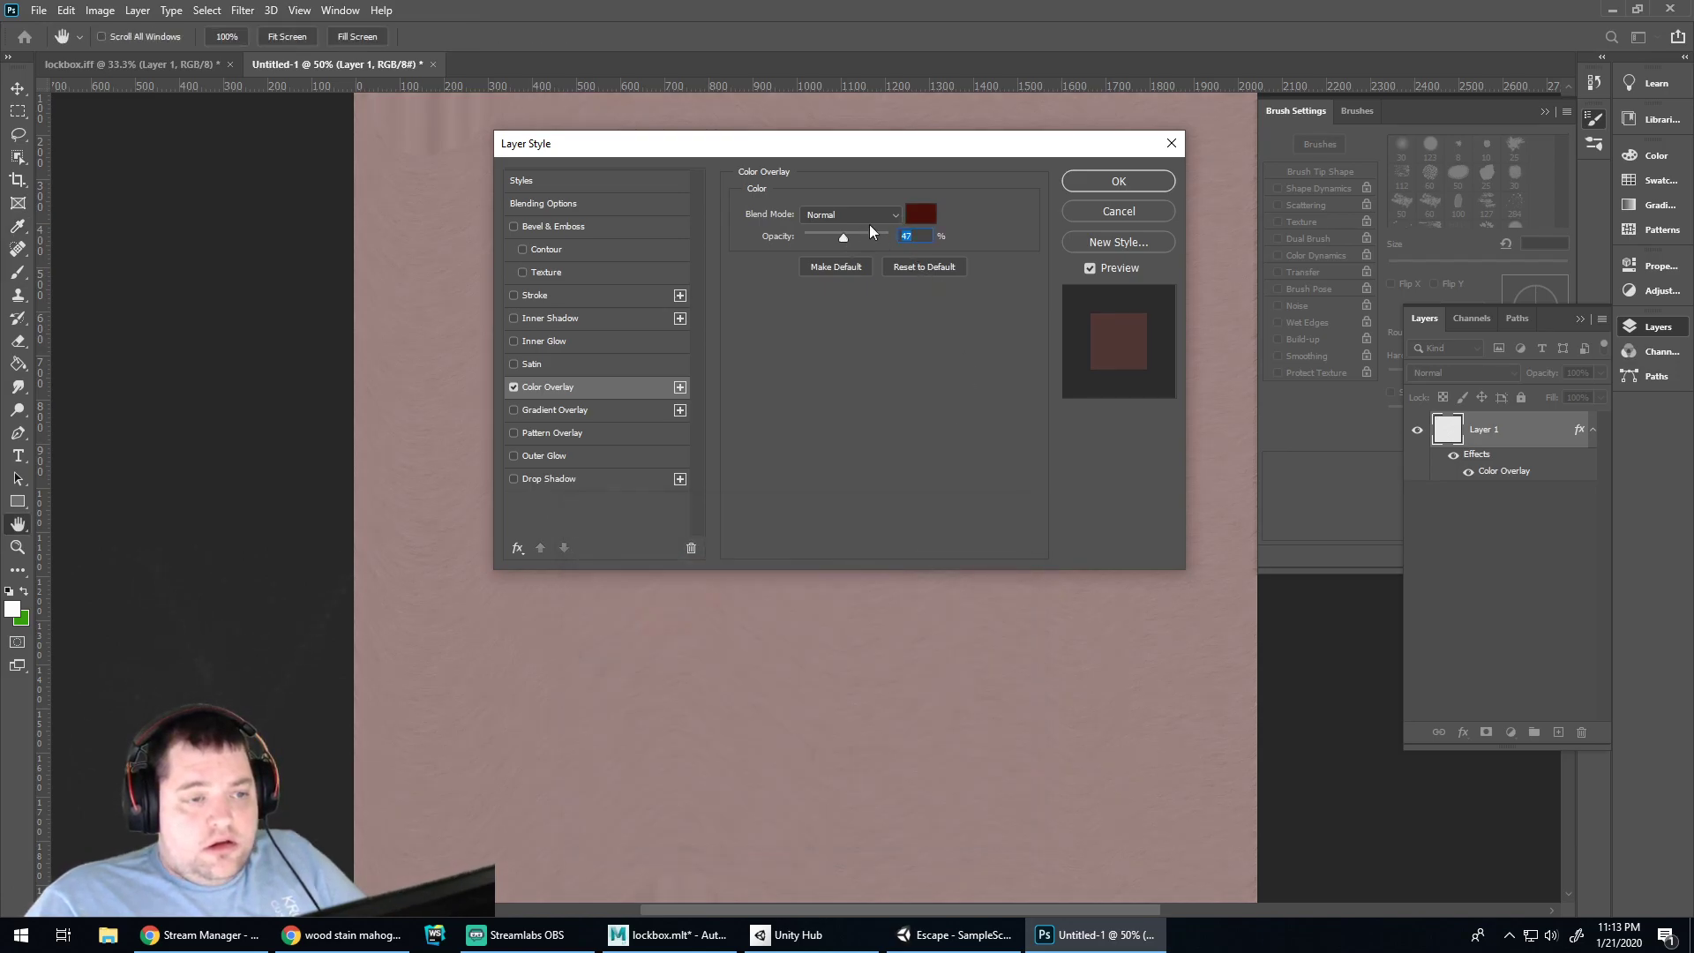
pyautogui.moveTo(844, 240)
pyautogui.mouseDown()
pyautogui.moveTo(871, 238)
pyautogui.moveTo(851, 239)
pyautogui.mouseUp()
pyautogui.click(894, 218)
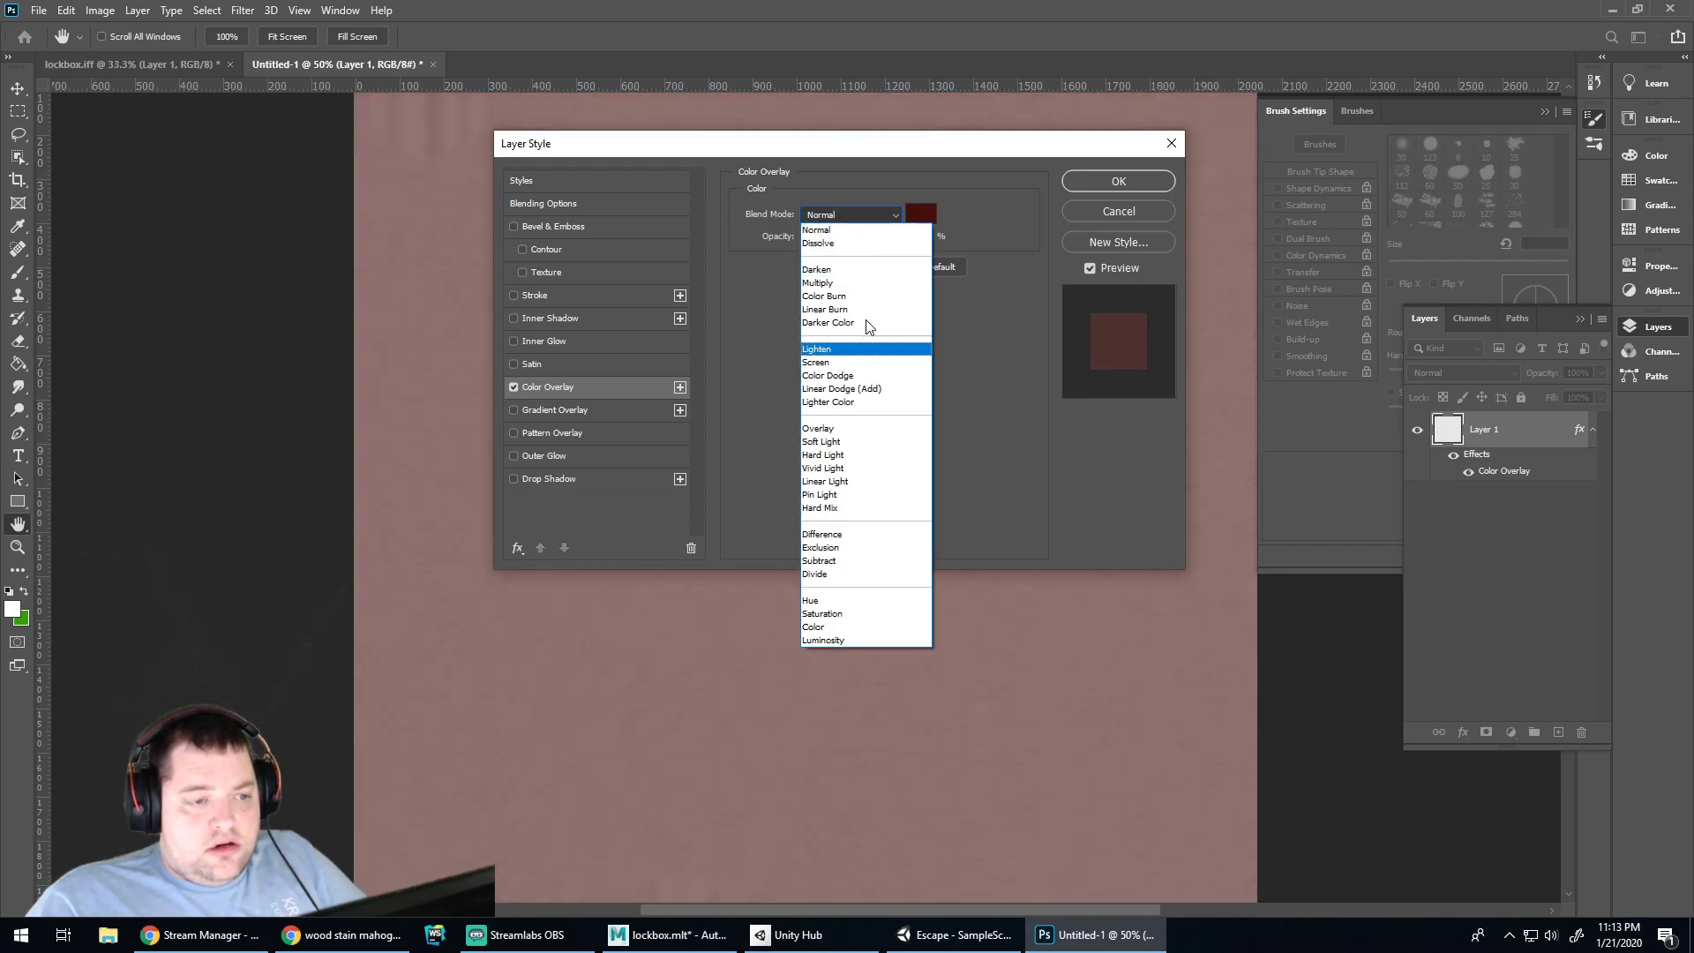
pyautogui.click(843, 428)
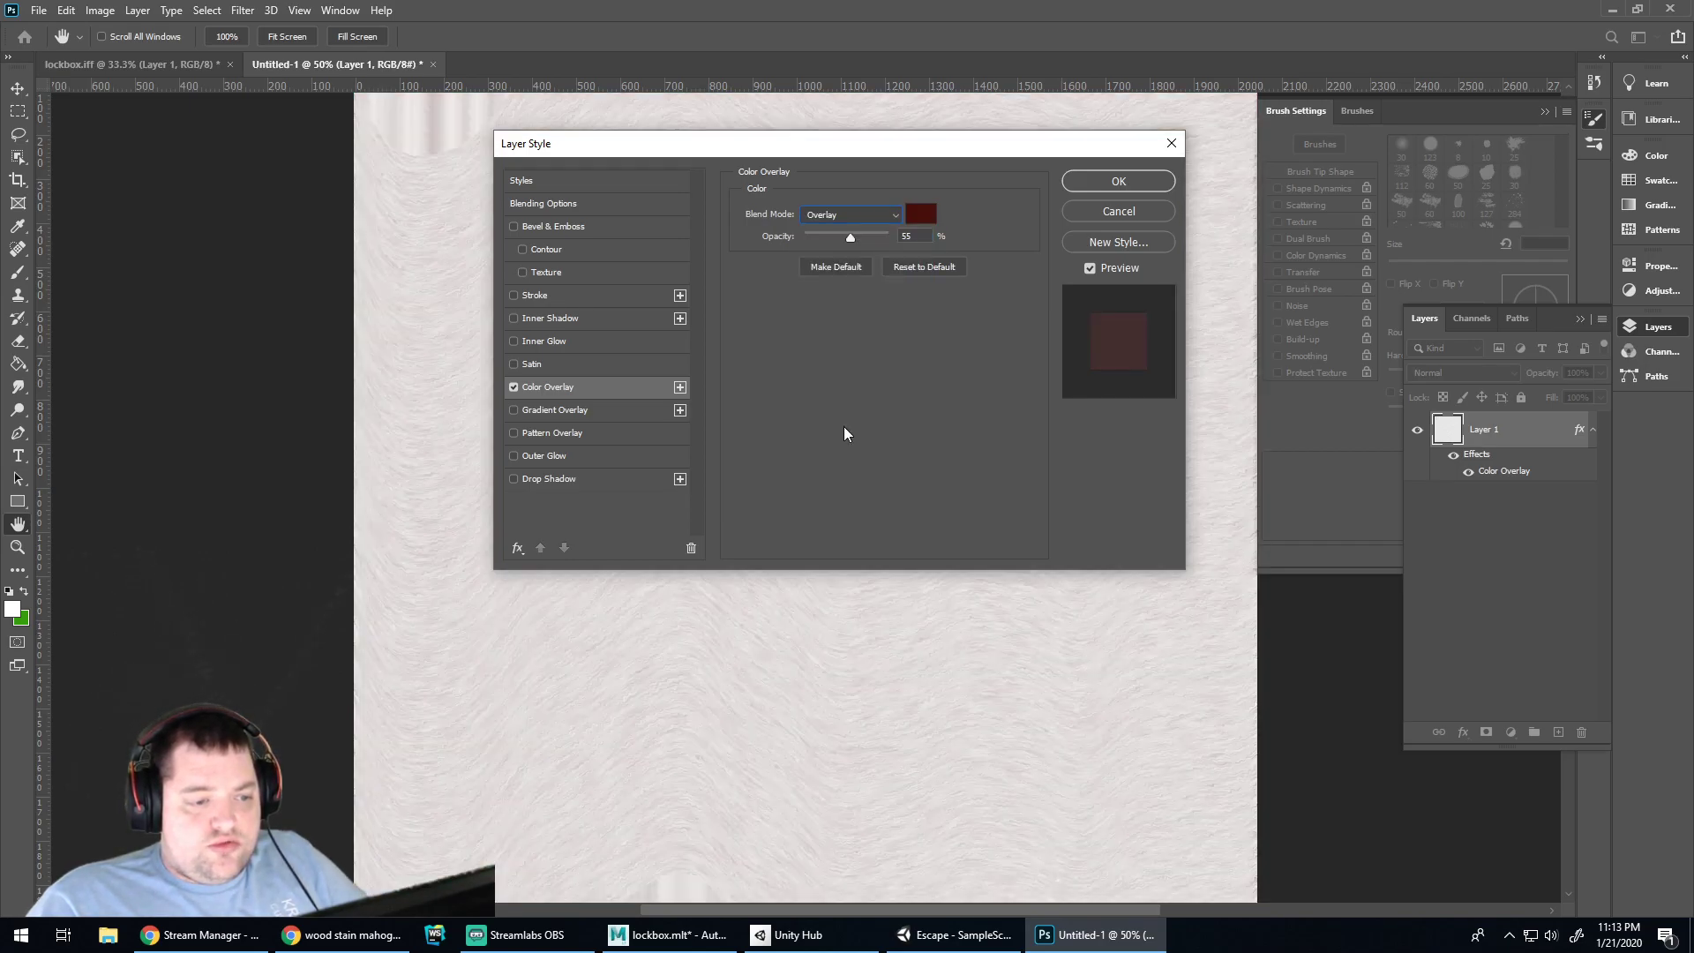
pyautogui.click(893, 216)
pyautogui.click(1015, 212)
pyautogui.click(1119, 212)
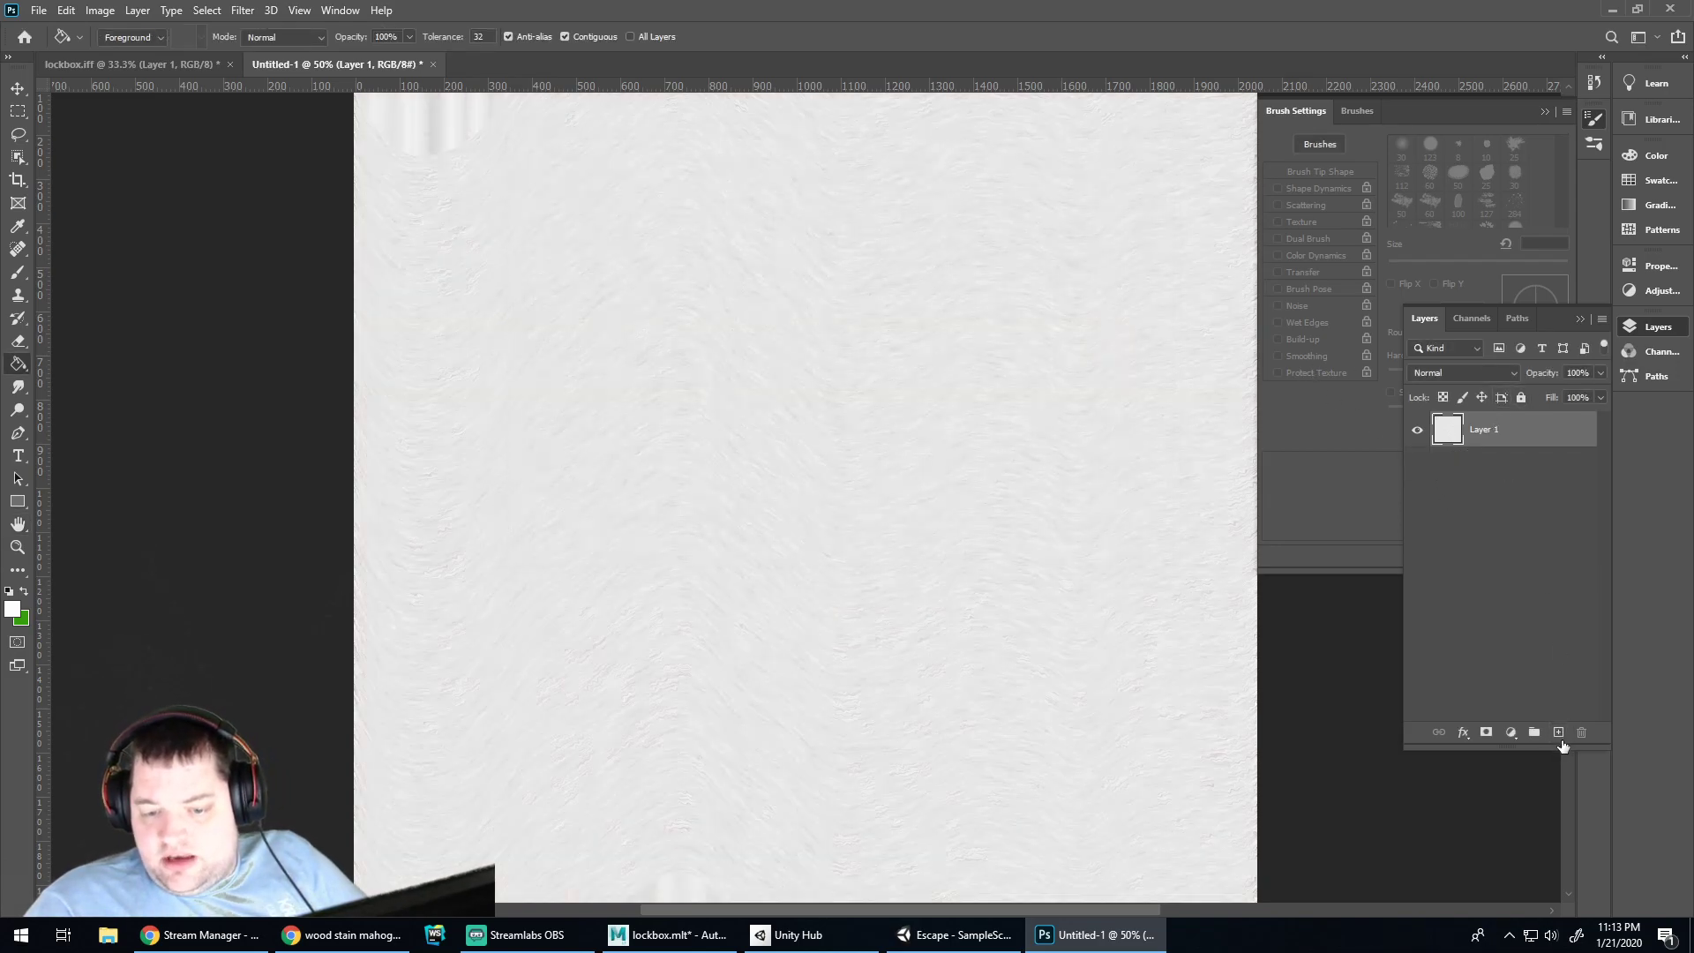
# Add a new Layer 2 filled with dark red and set its blend mode to Linear Burn
pyautogui.click(1559, 734)
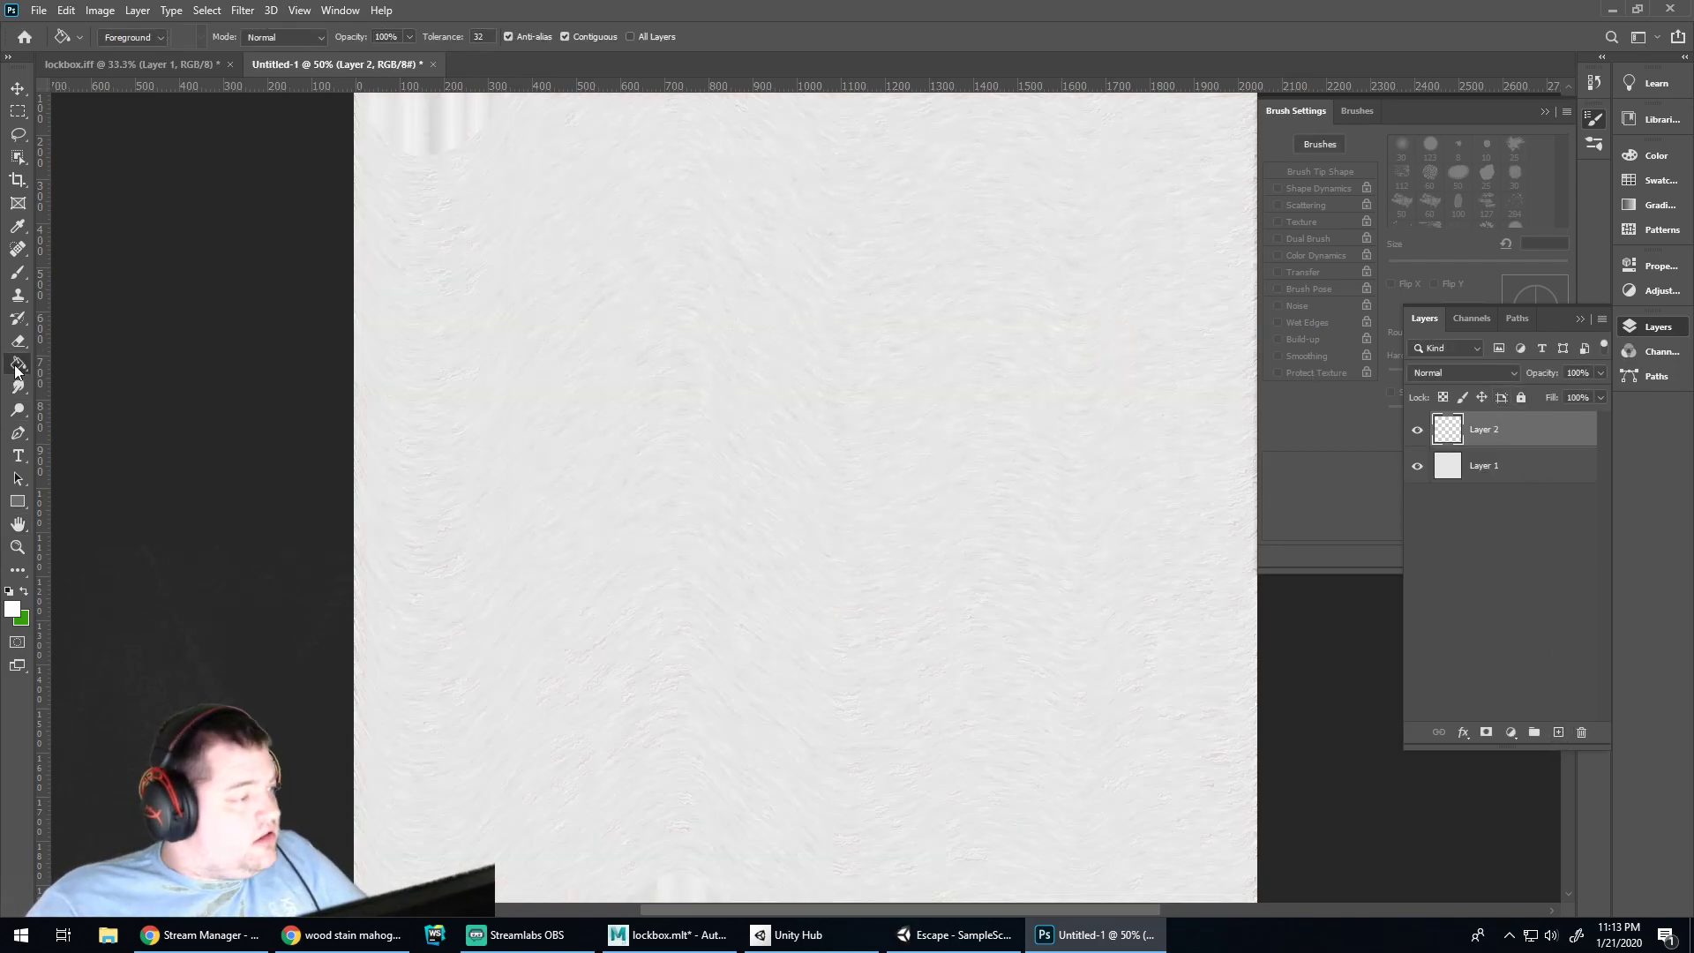
pyautogui.click(14, 609)
pyautogui.moveTo(737, 639)
pyautogui.mouseDown()
pyautogui.moveTo(741, 753)
pyautogui.moveTo(706, 735)
pyautogui.moveTo(739, 699)
pyautogui.mouseUp()
pyautogui.click(960, 550)
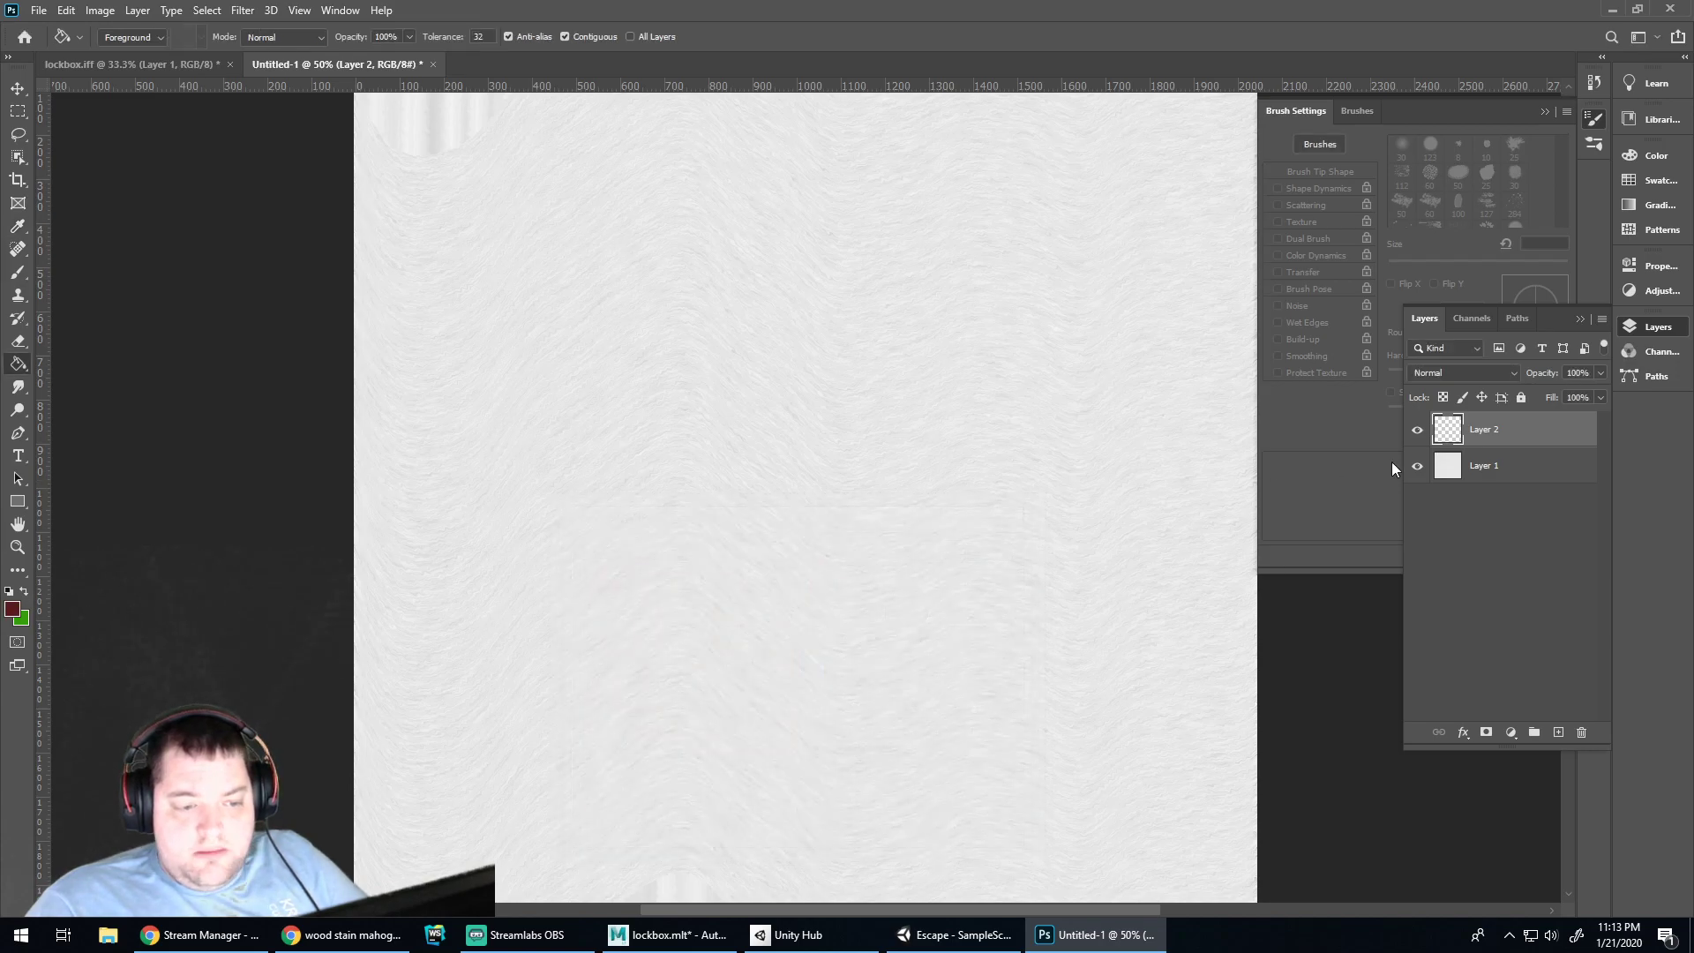
pyautogui.click(931, 371)
pyautogui.click(1504, 375)
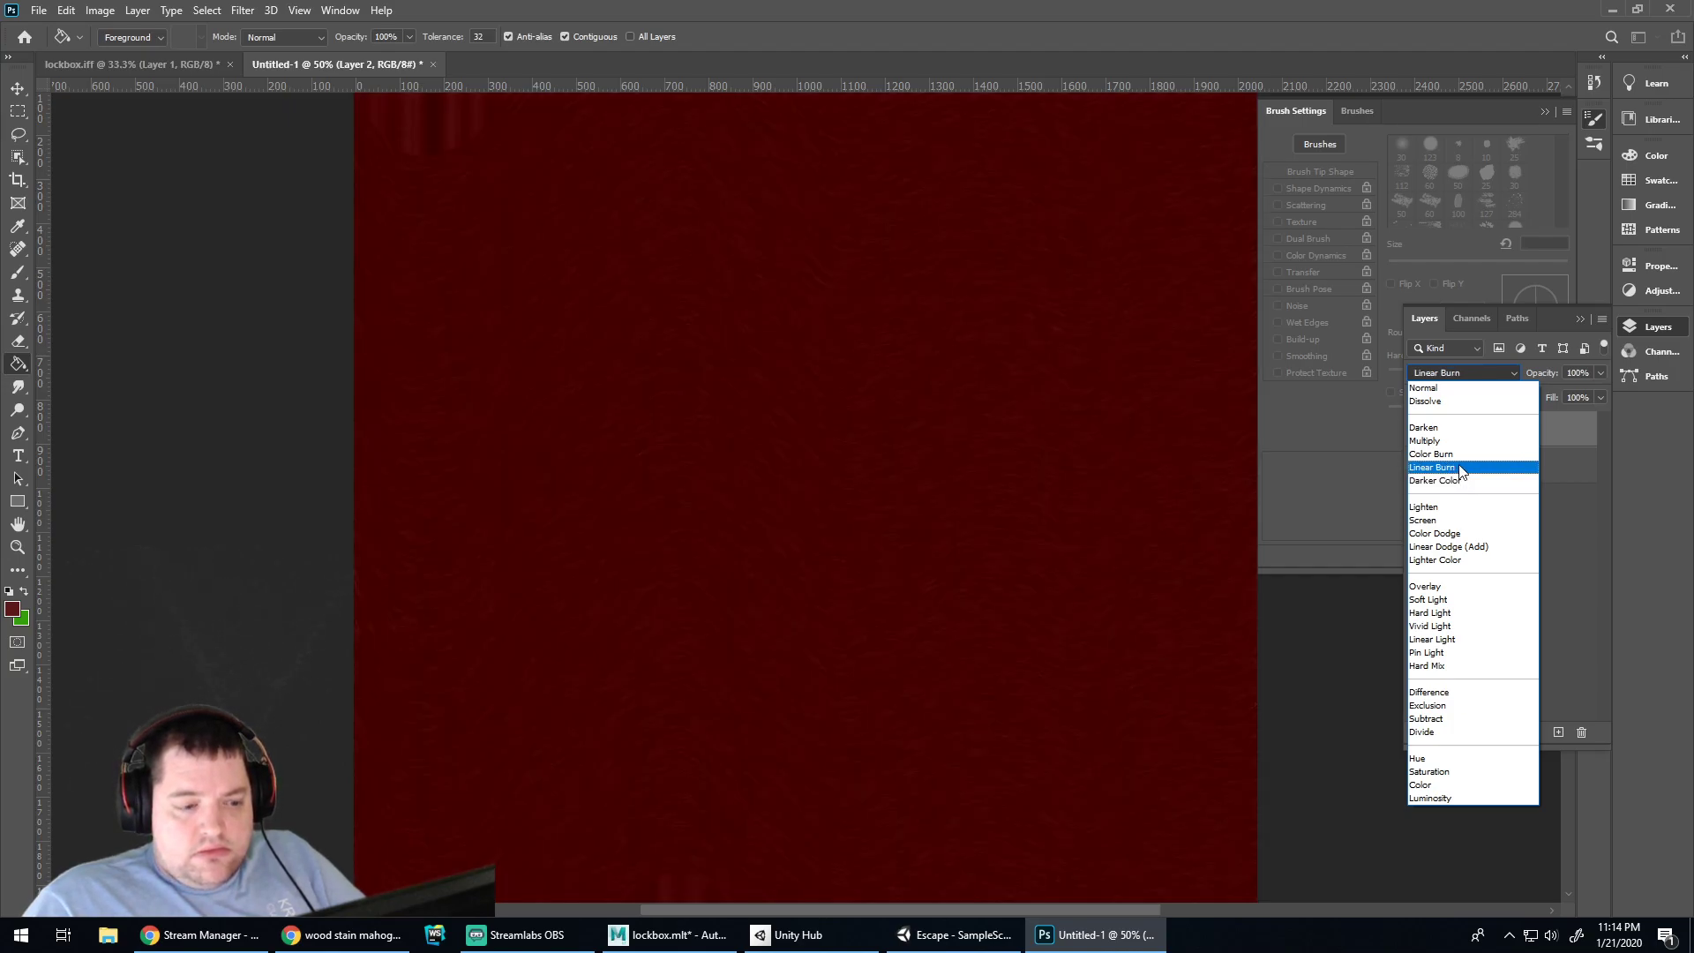
pyautogui.click(1460, 468)
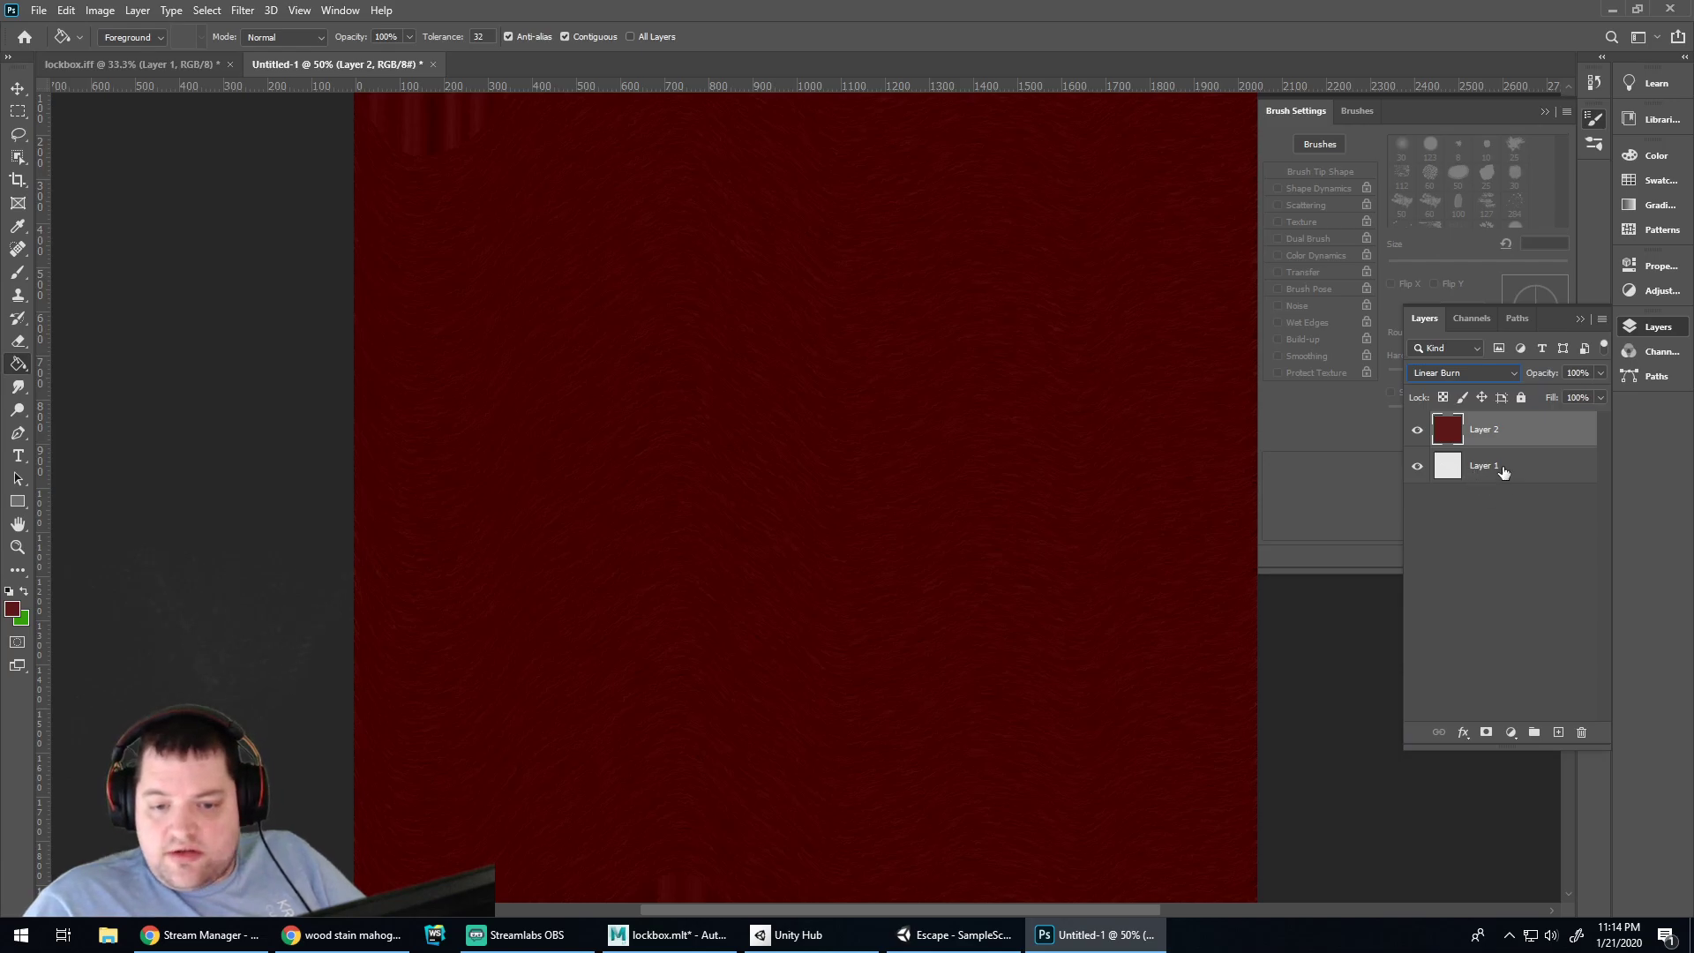
pyautogui.click(1504, 473)
pyautogui.click(99, 11)
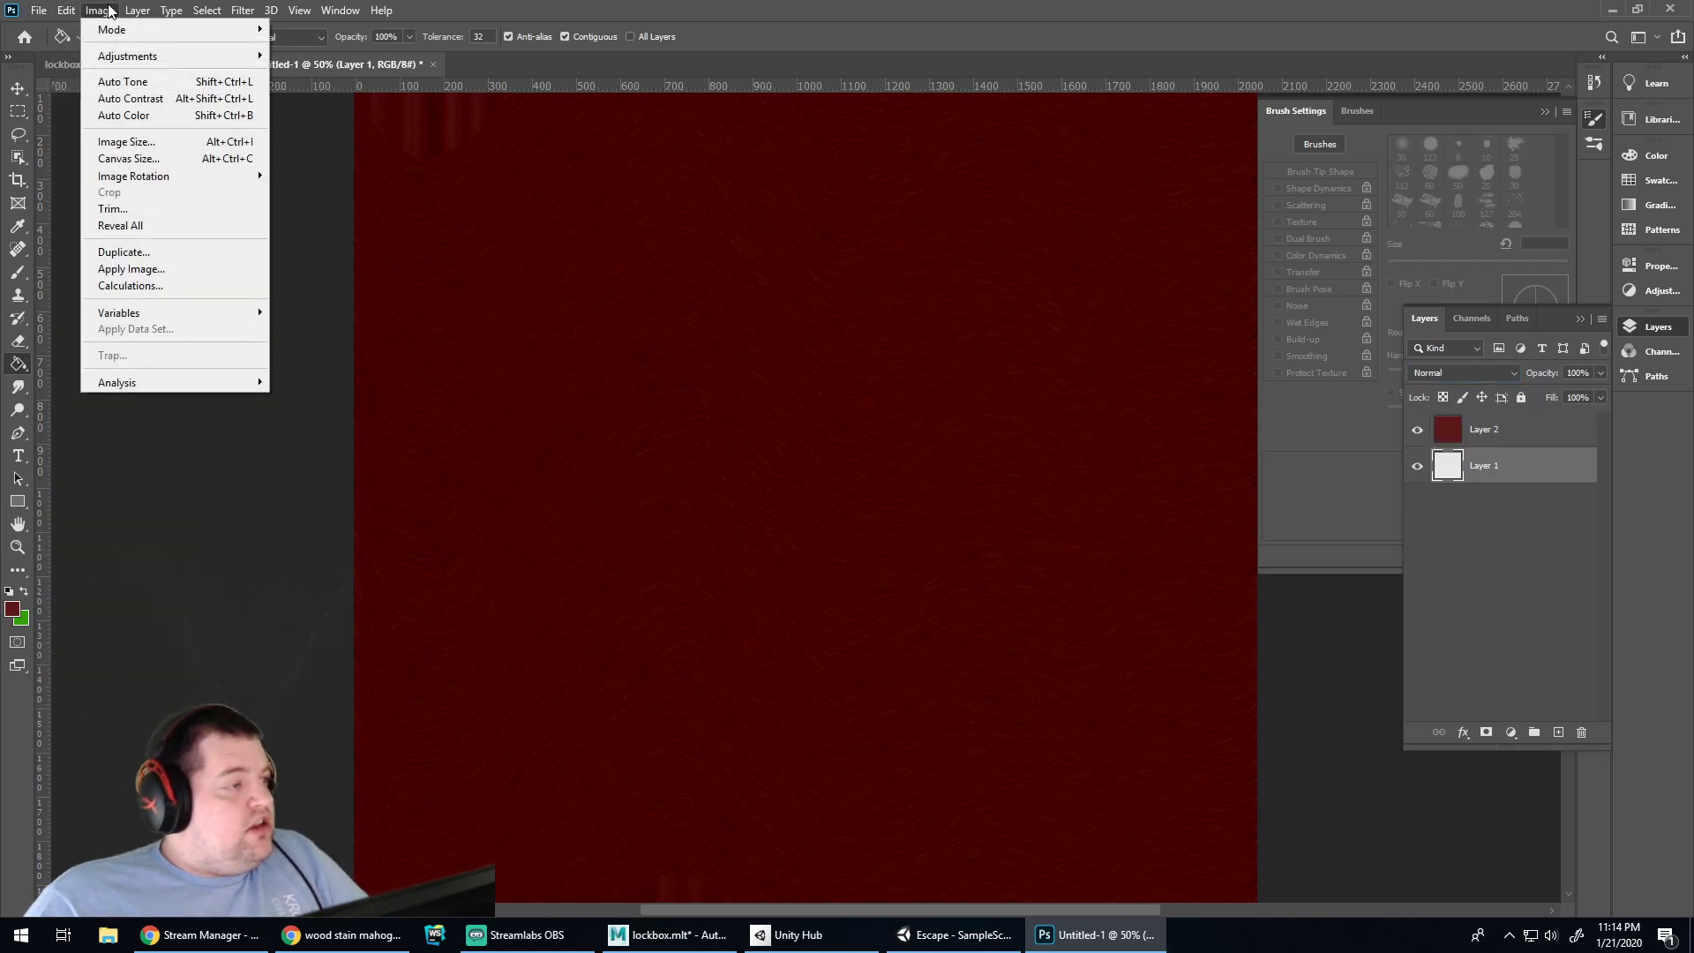
# Apply Levels to Layer 1 with input levels 97, 1.37 and 255
pyautogui.moveTo(133, 56)
pyautogui.click(317, 72)
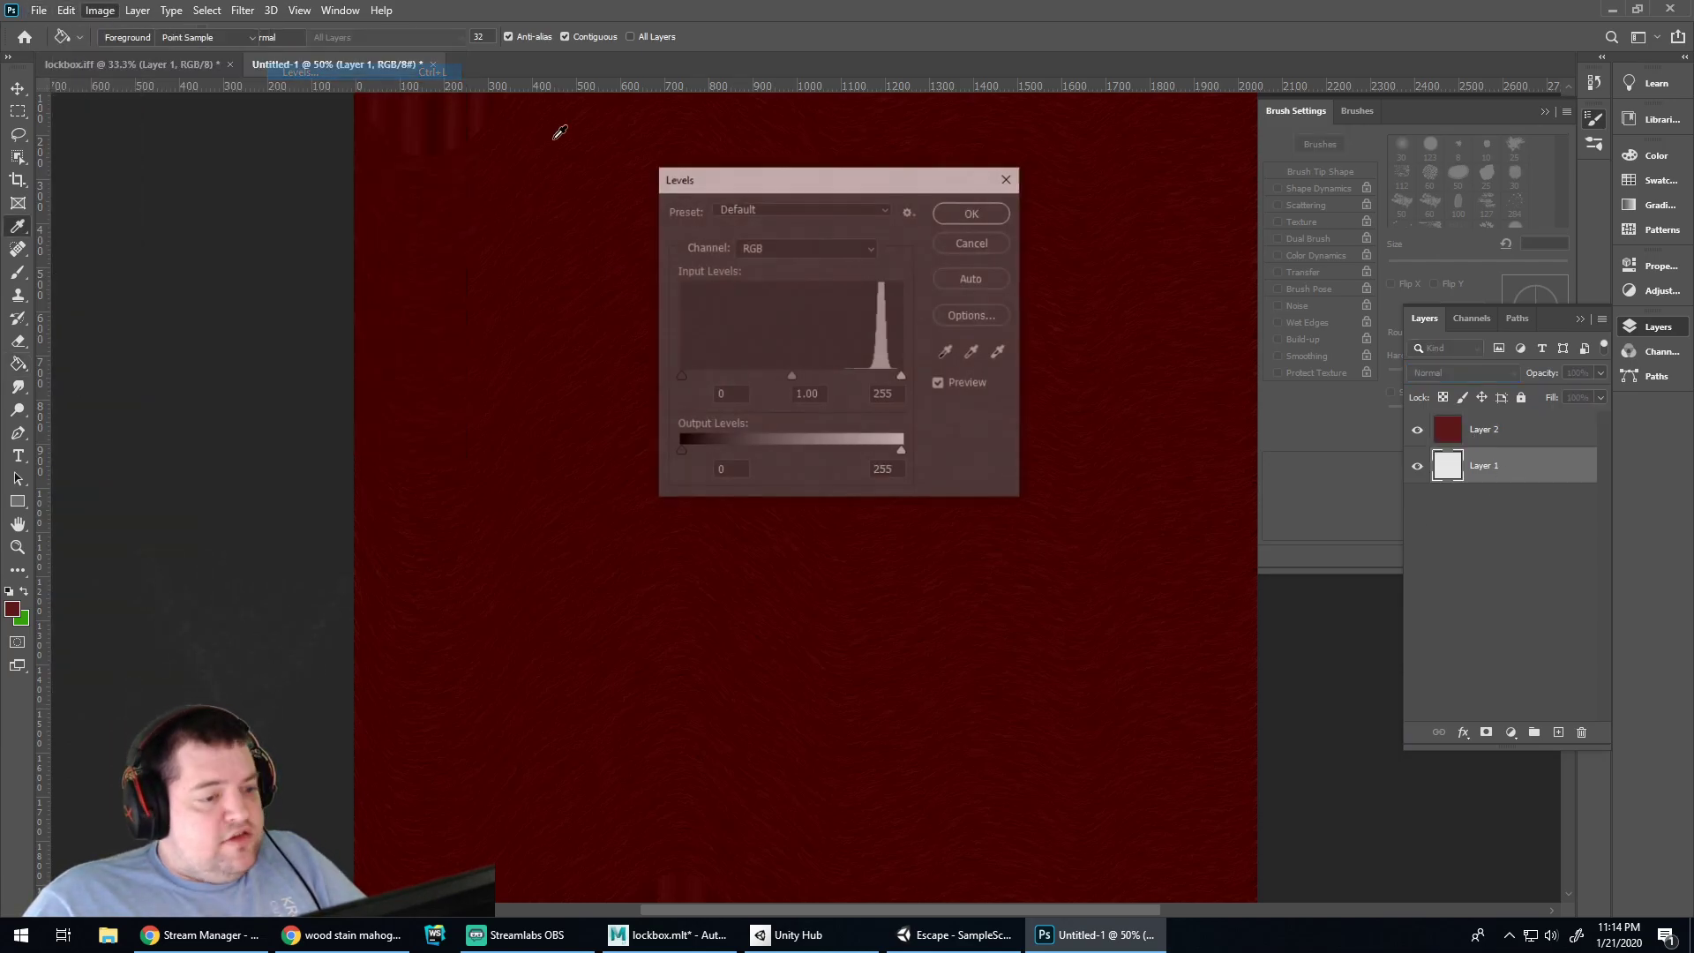
pyautogui.moveTo(680, 376); pyautogui.dragTo(776, 374)
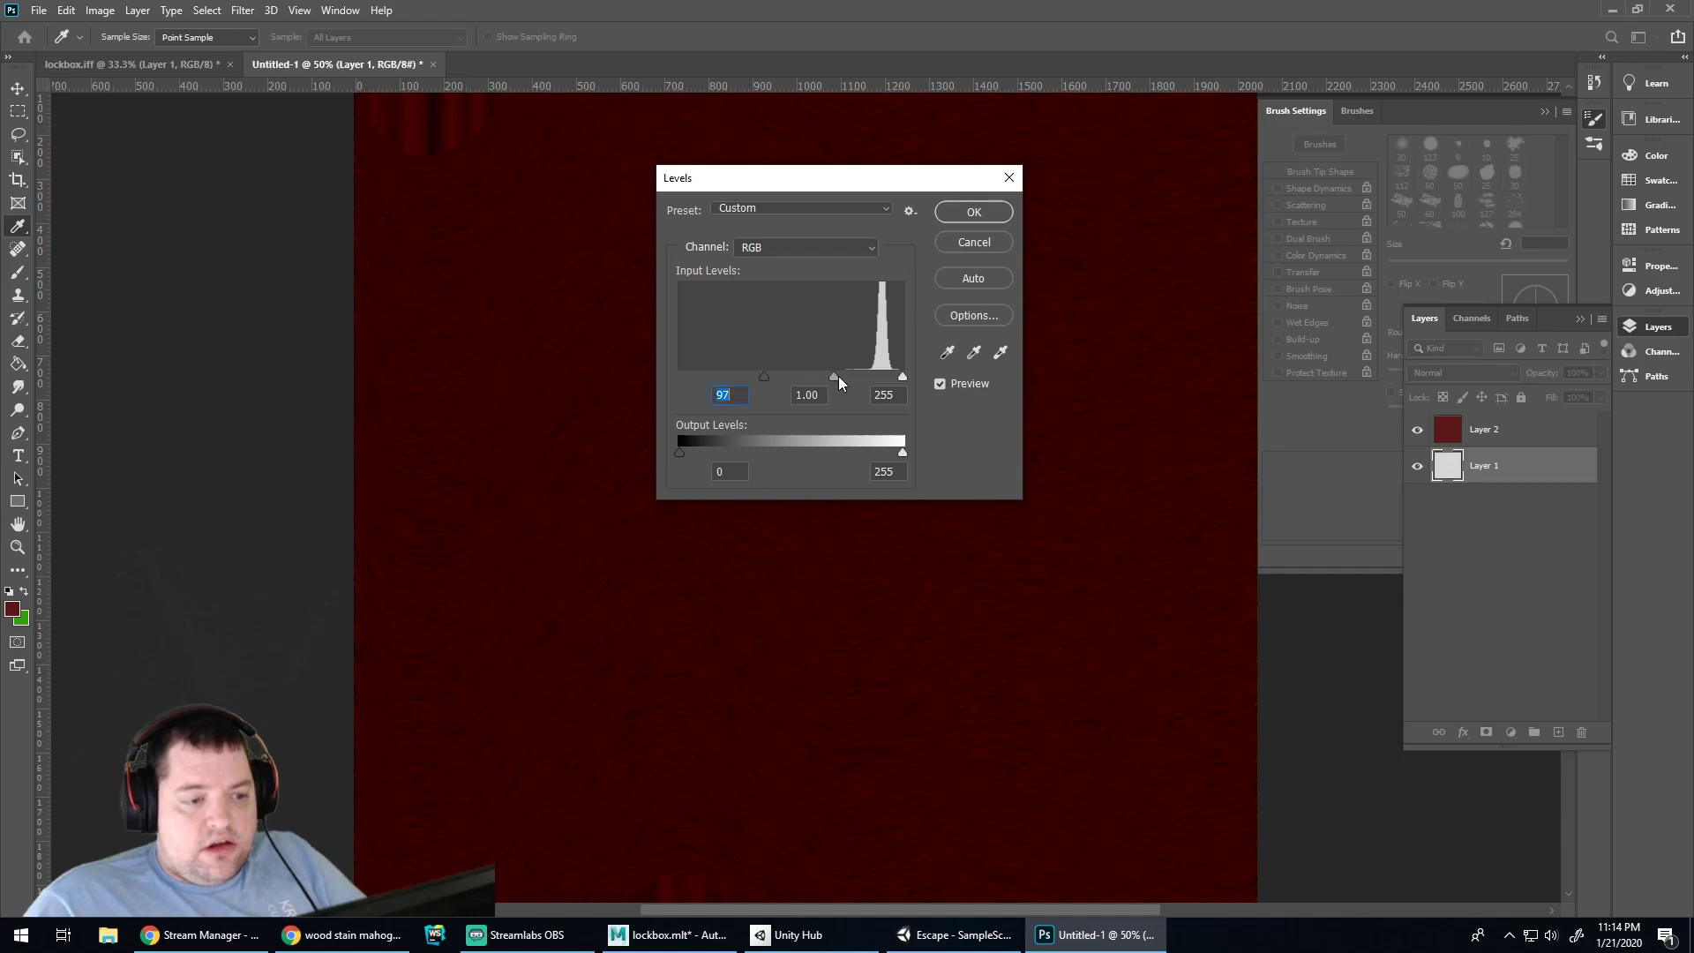
pyautogui.moveTo(852, 376); pyautogui.dragTo(828, 378)
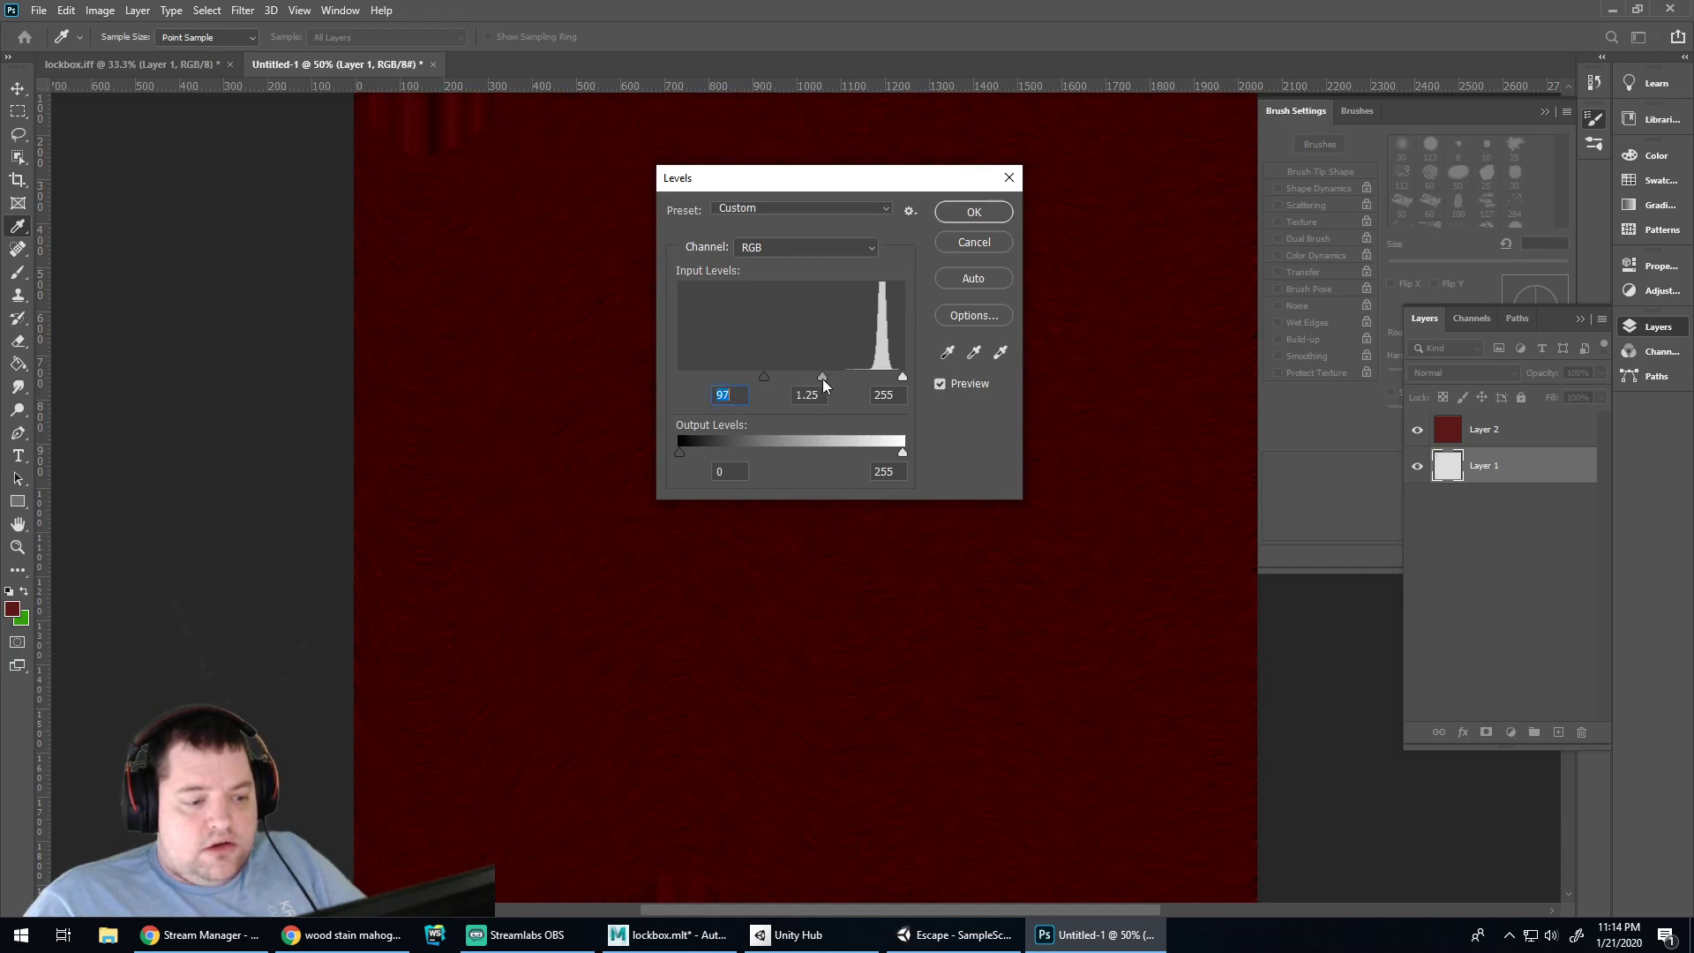
pyautogui.press('Tab')
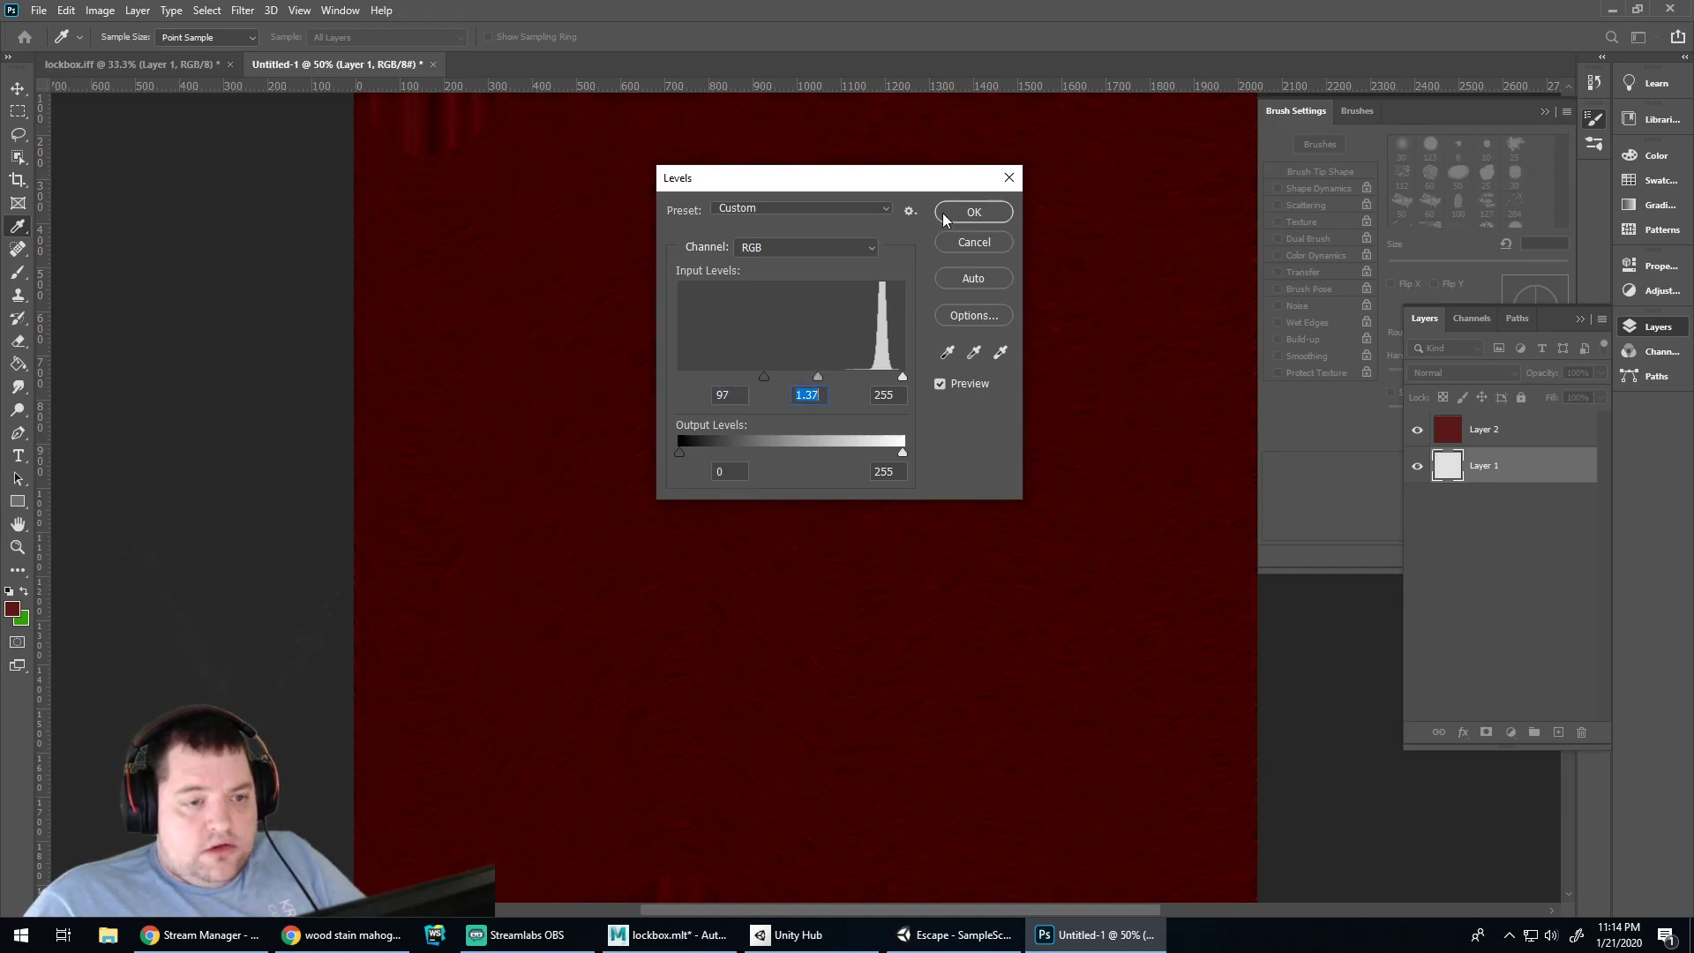
pyautogui.click(944, 212)
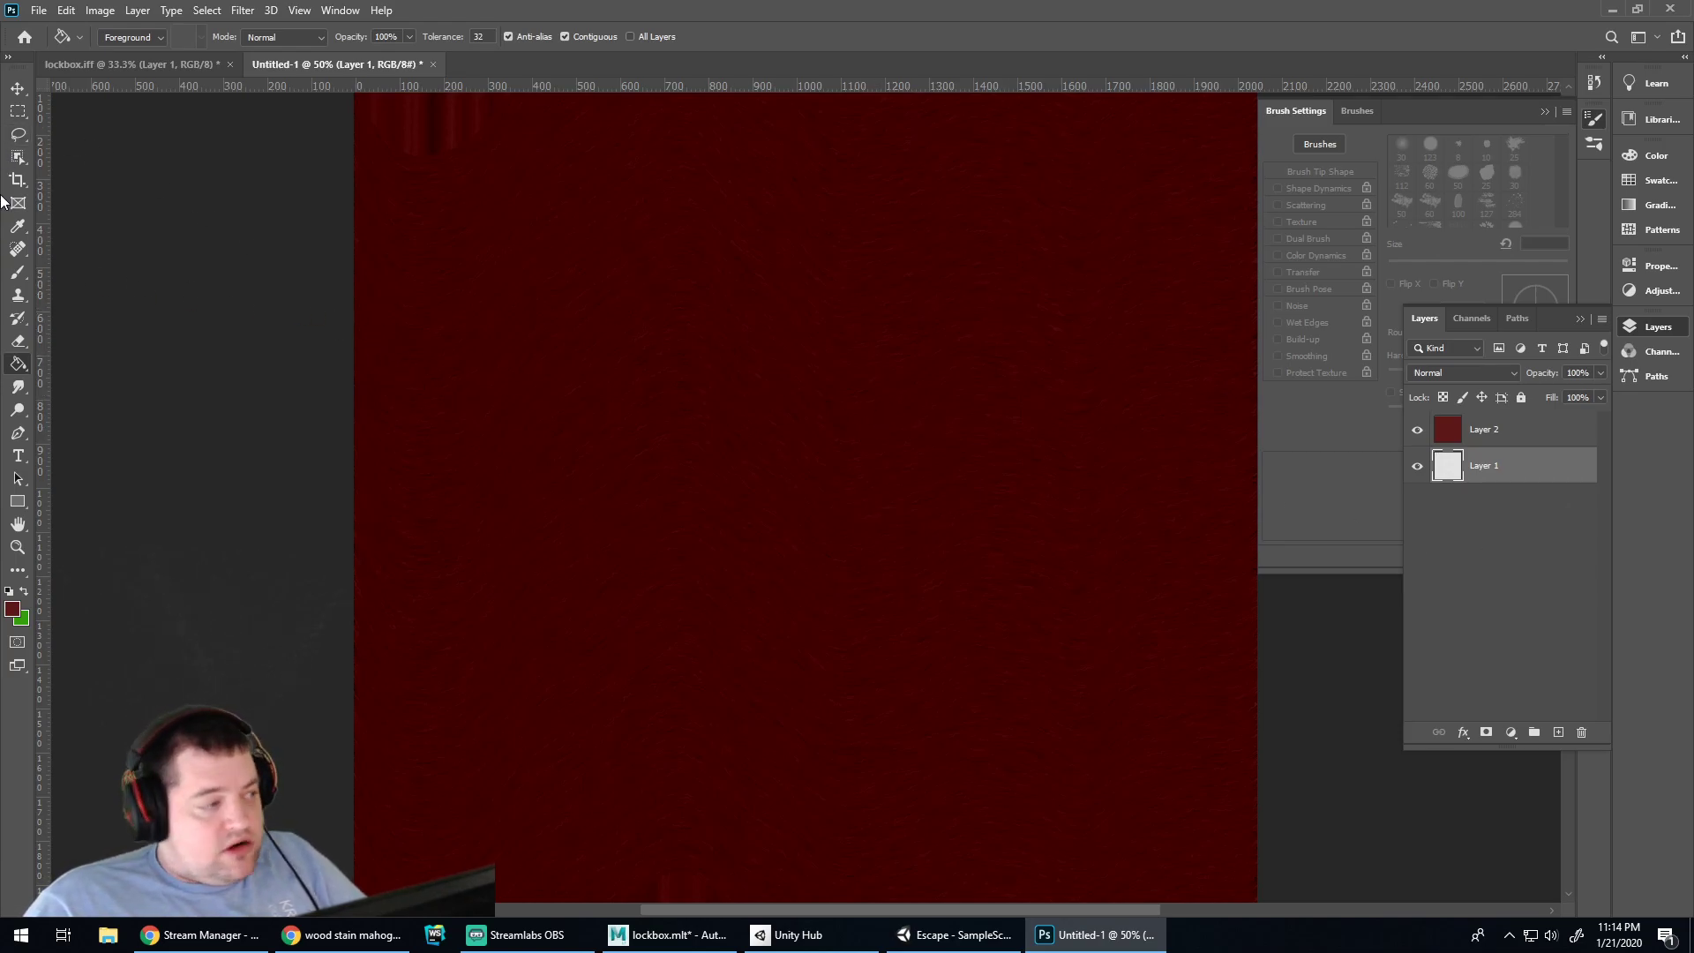
# Crop the wood texture canvas to the textured area
pyautogui.click(18, 111)
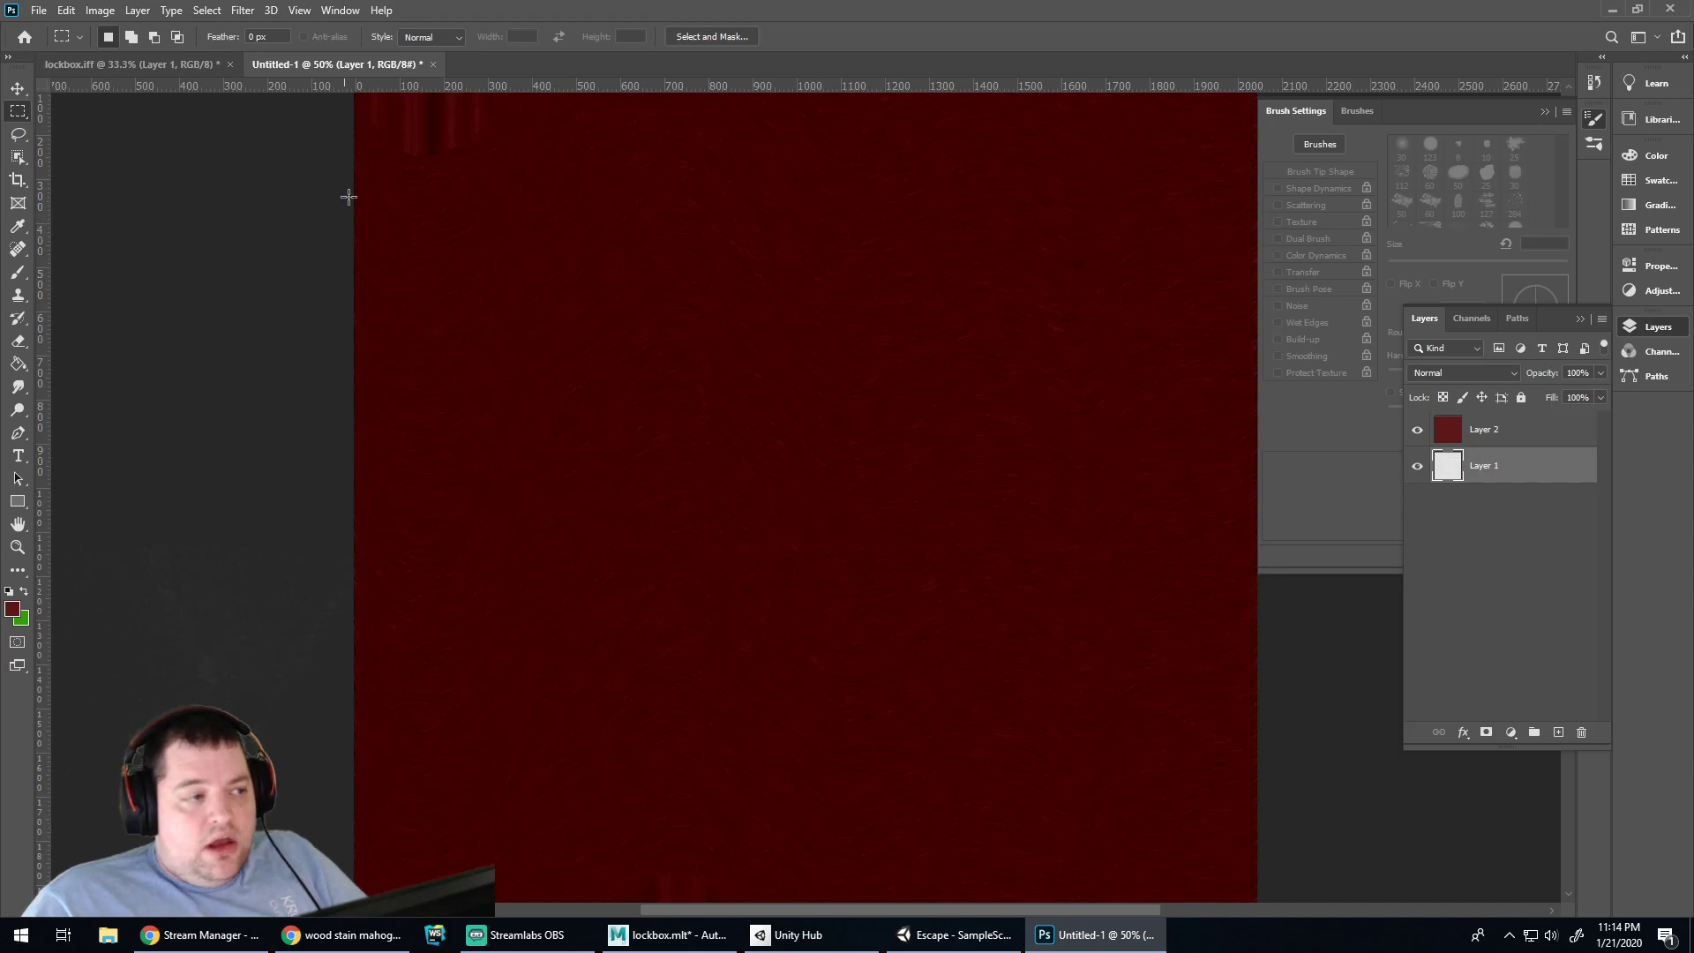
pyautogui.click(18, 179)
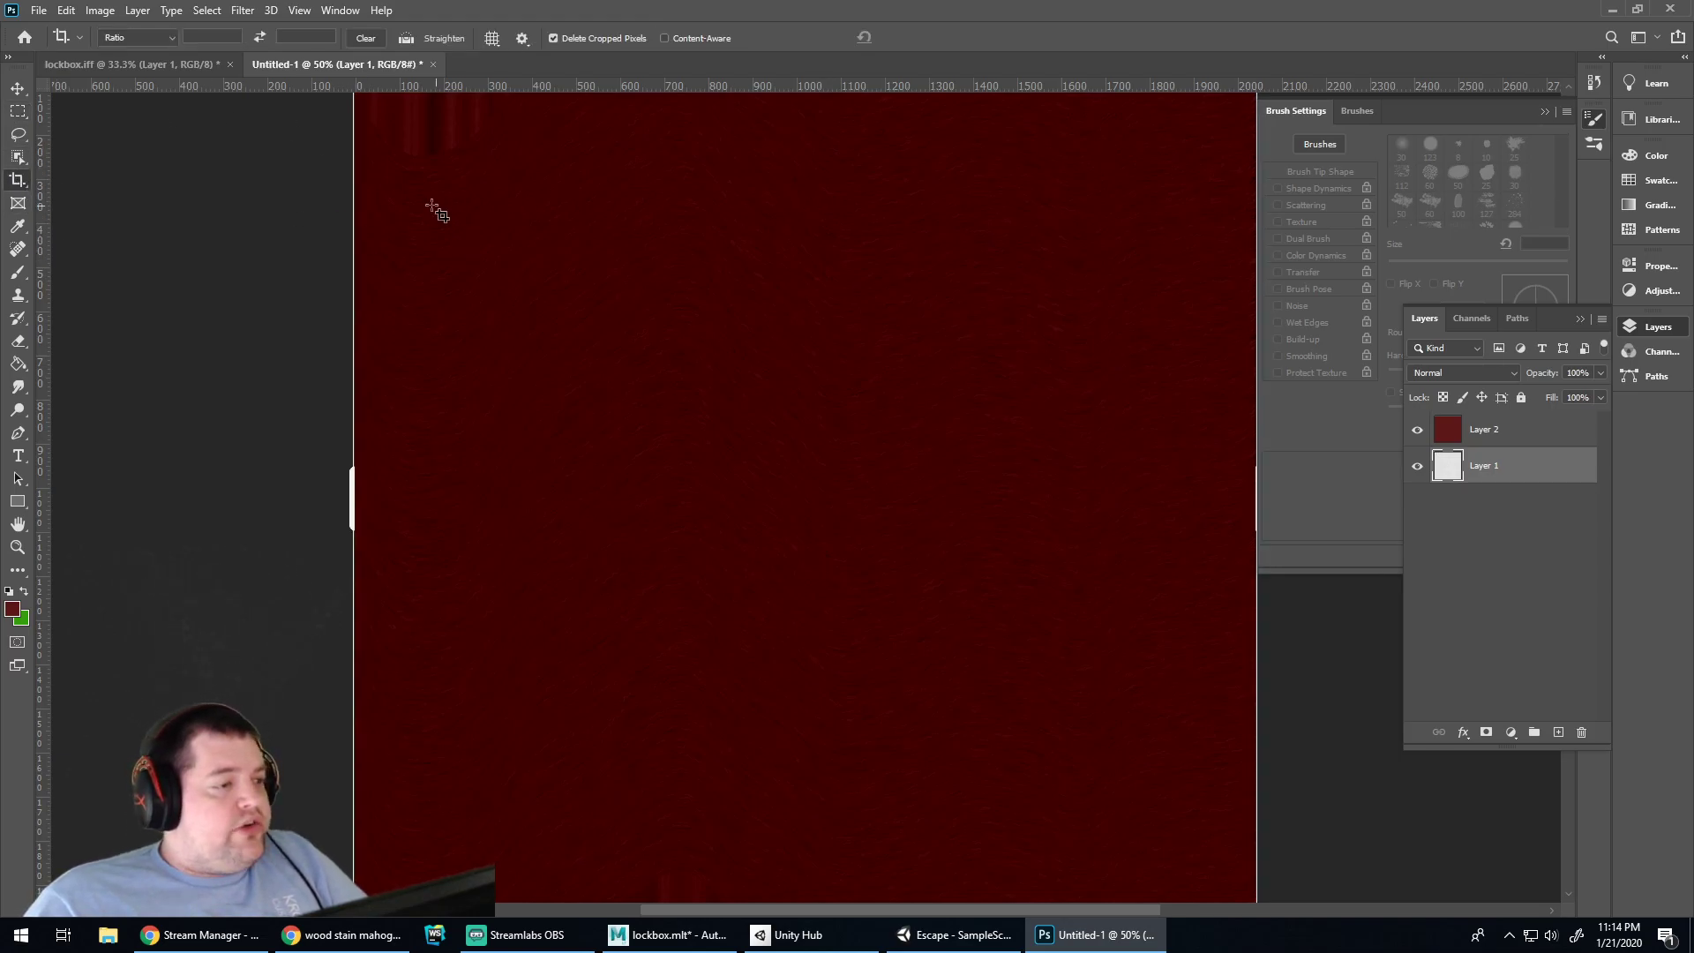
pyautogui.moveTo(355, 168); pyautogui.dragTo(1260, 854)
pyautogui.press('Return')
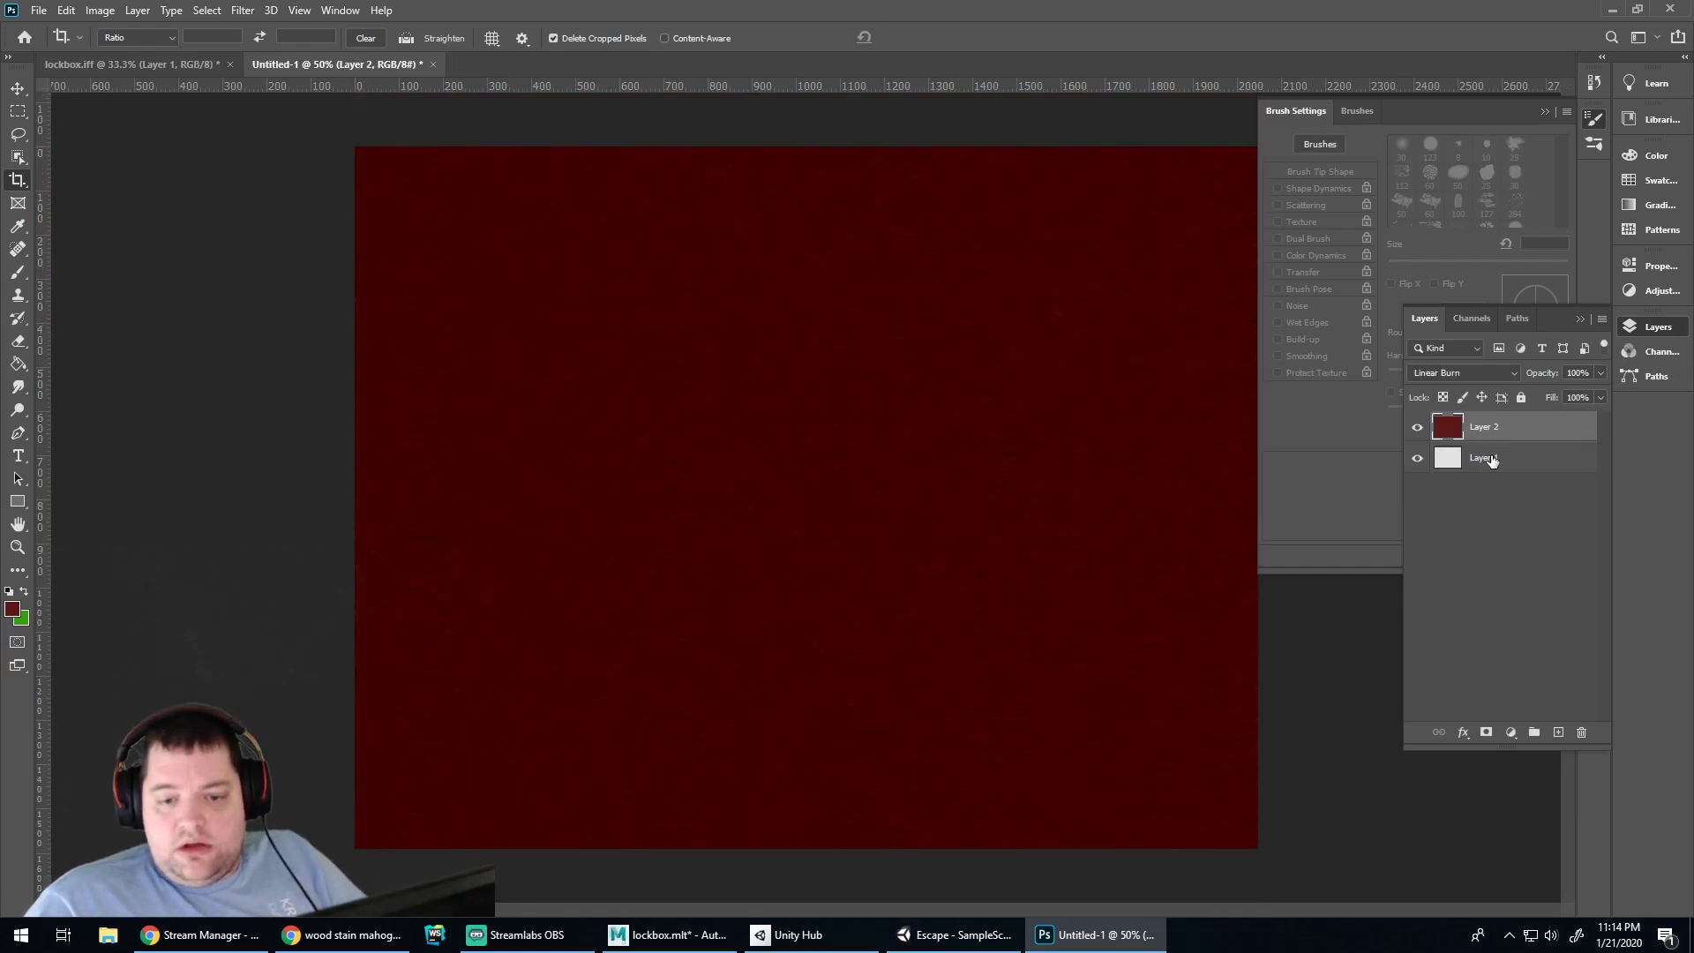
pyautogui.click(167, 65)
pyautogui.click(325, 65)
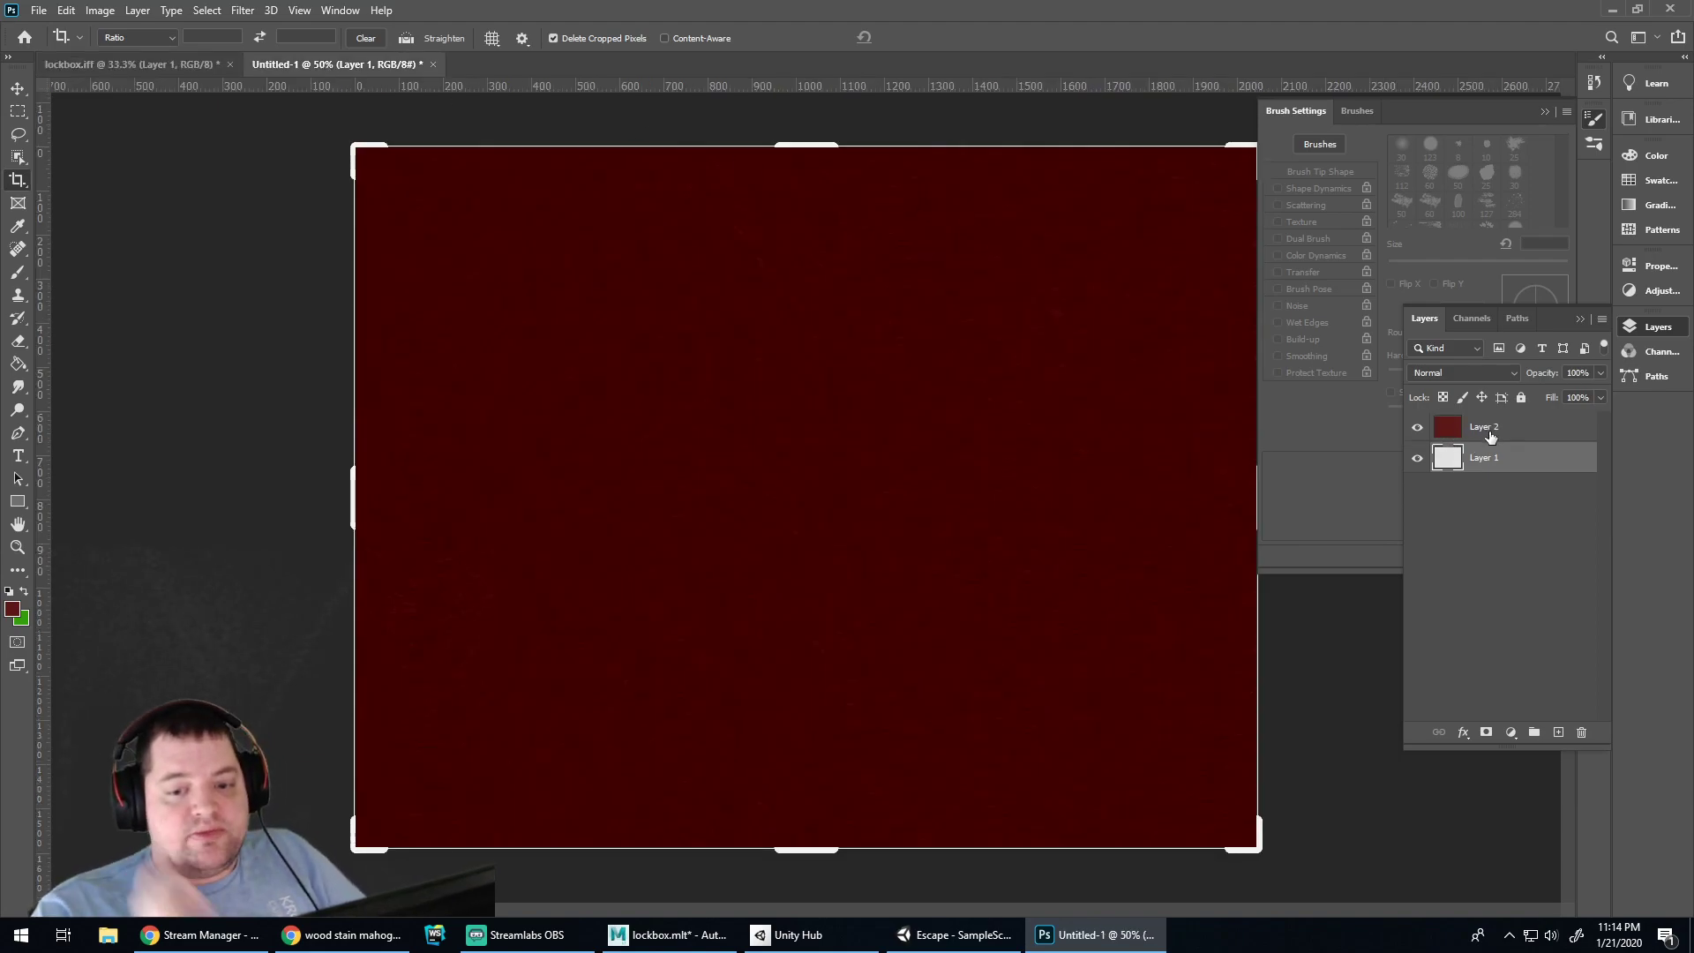
# Merge copies of Layer 2 and Layer 1 into a Layer 2 copy and hide the originals
pyautogui.click(1491, 430)
pyautogui.keyDown('shift'); pyautogui.click(1470, 456); pyautogui.keyUp('shift')
pyautogui.moveTo(1486, 454); pyautogui.dragTo(1559, 732)
pyautogui.hotkey('ctrl', 'e')
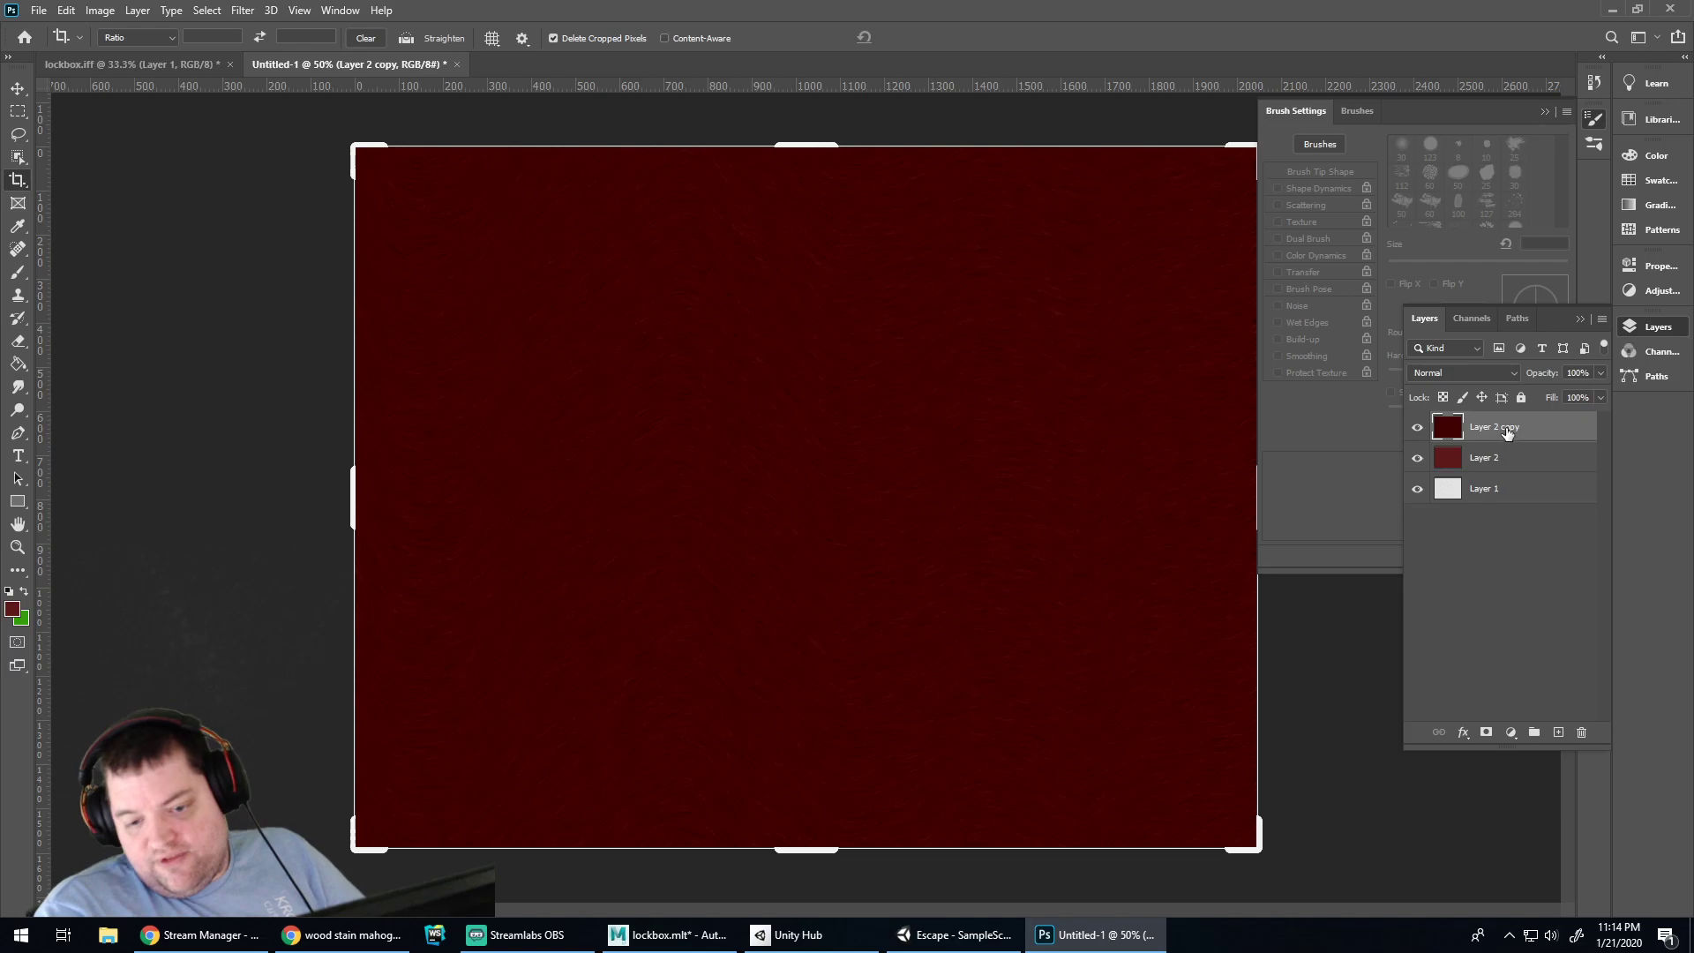
pyautogui.click(1419, 457)
pyautogui.click(1419, 489)
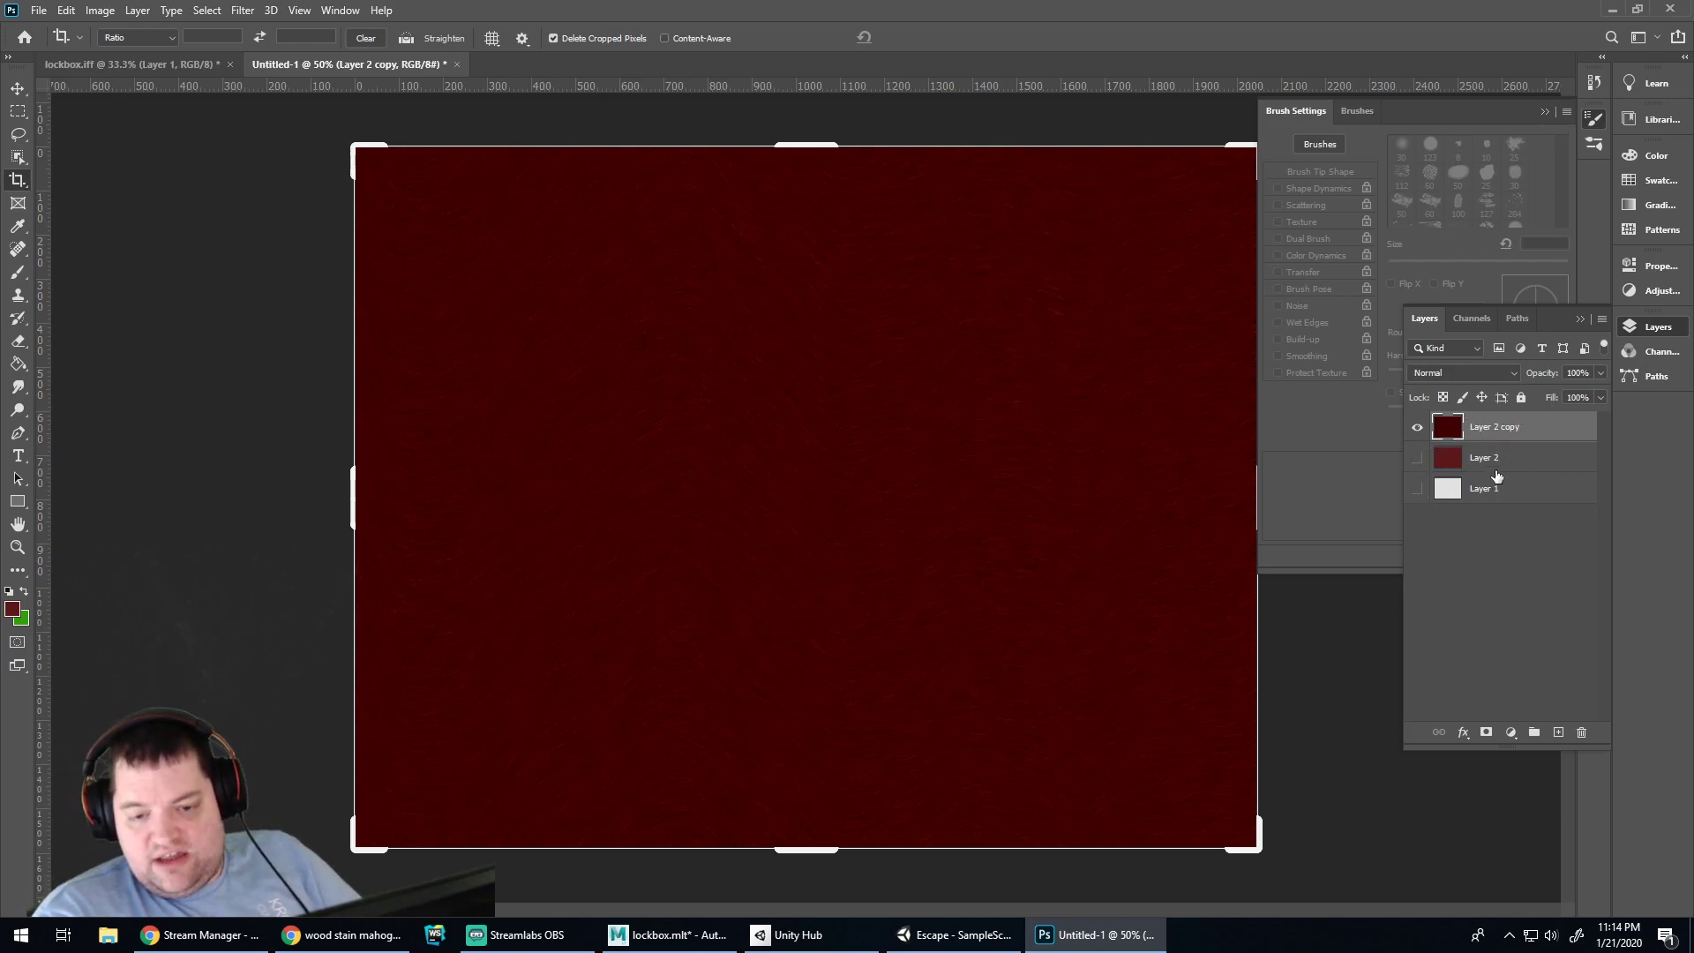
pyautogui.click(1506, 531)
pyautogui.click(1500, 430)
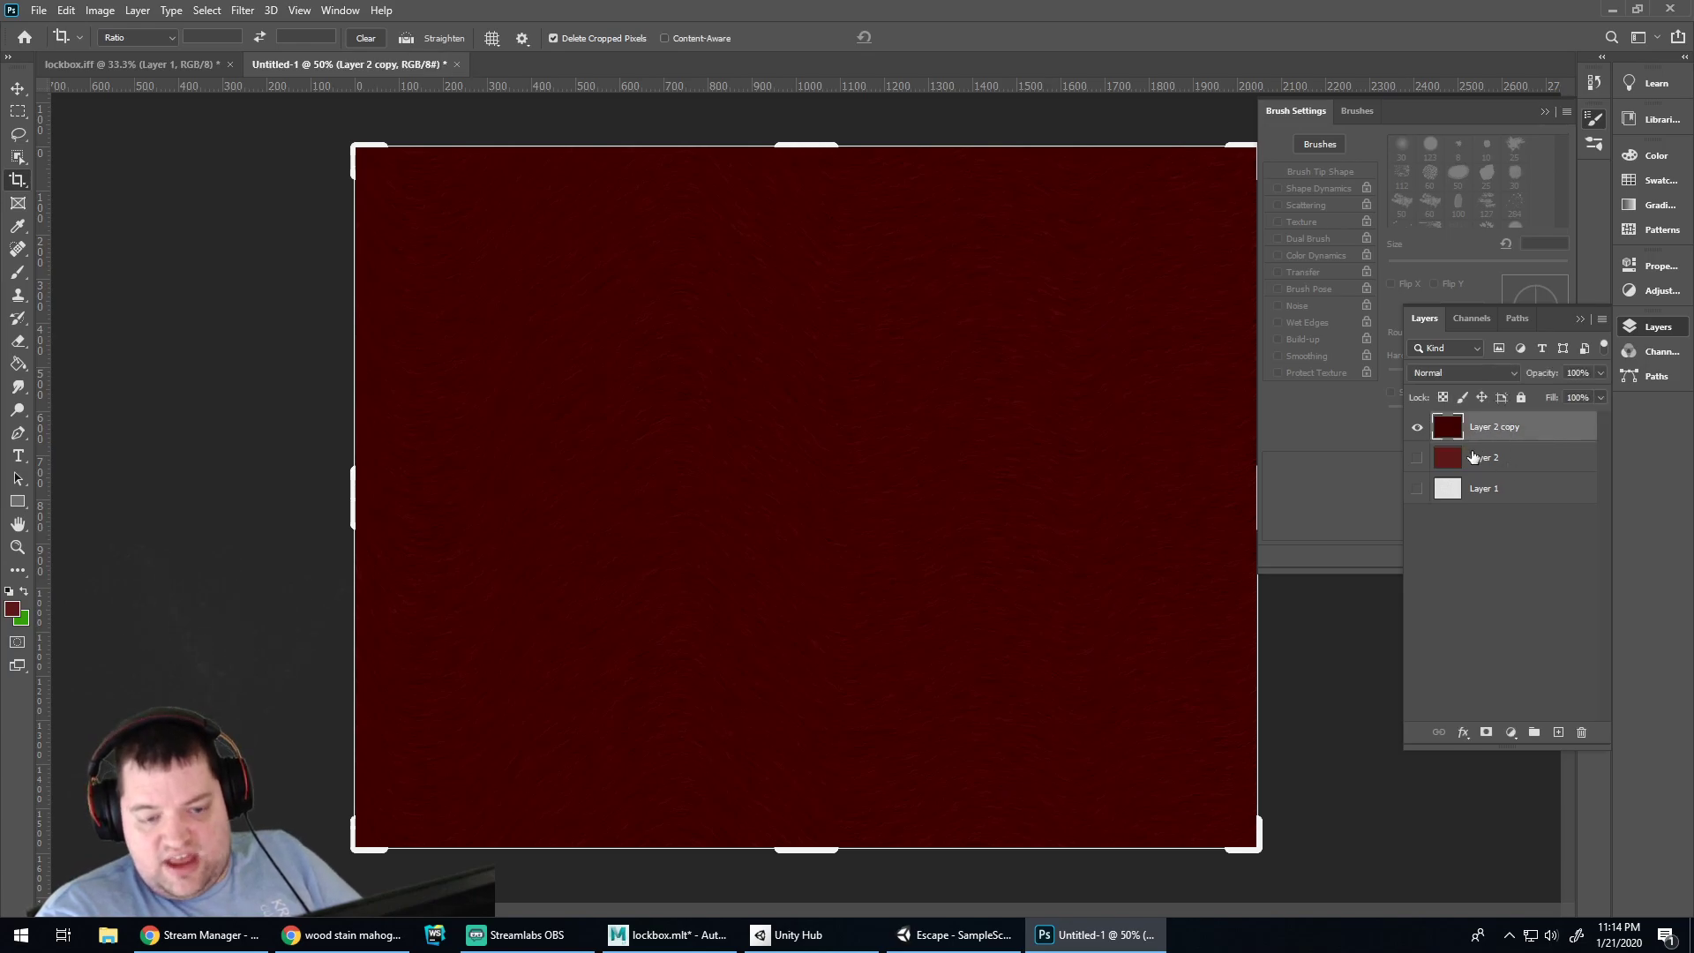
# Draw a trial rectangular selection on the merged wood texture
pyautogui.click(18, 111)
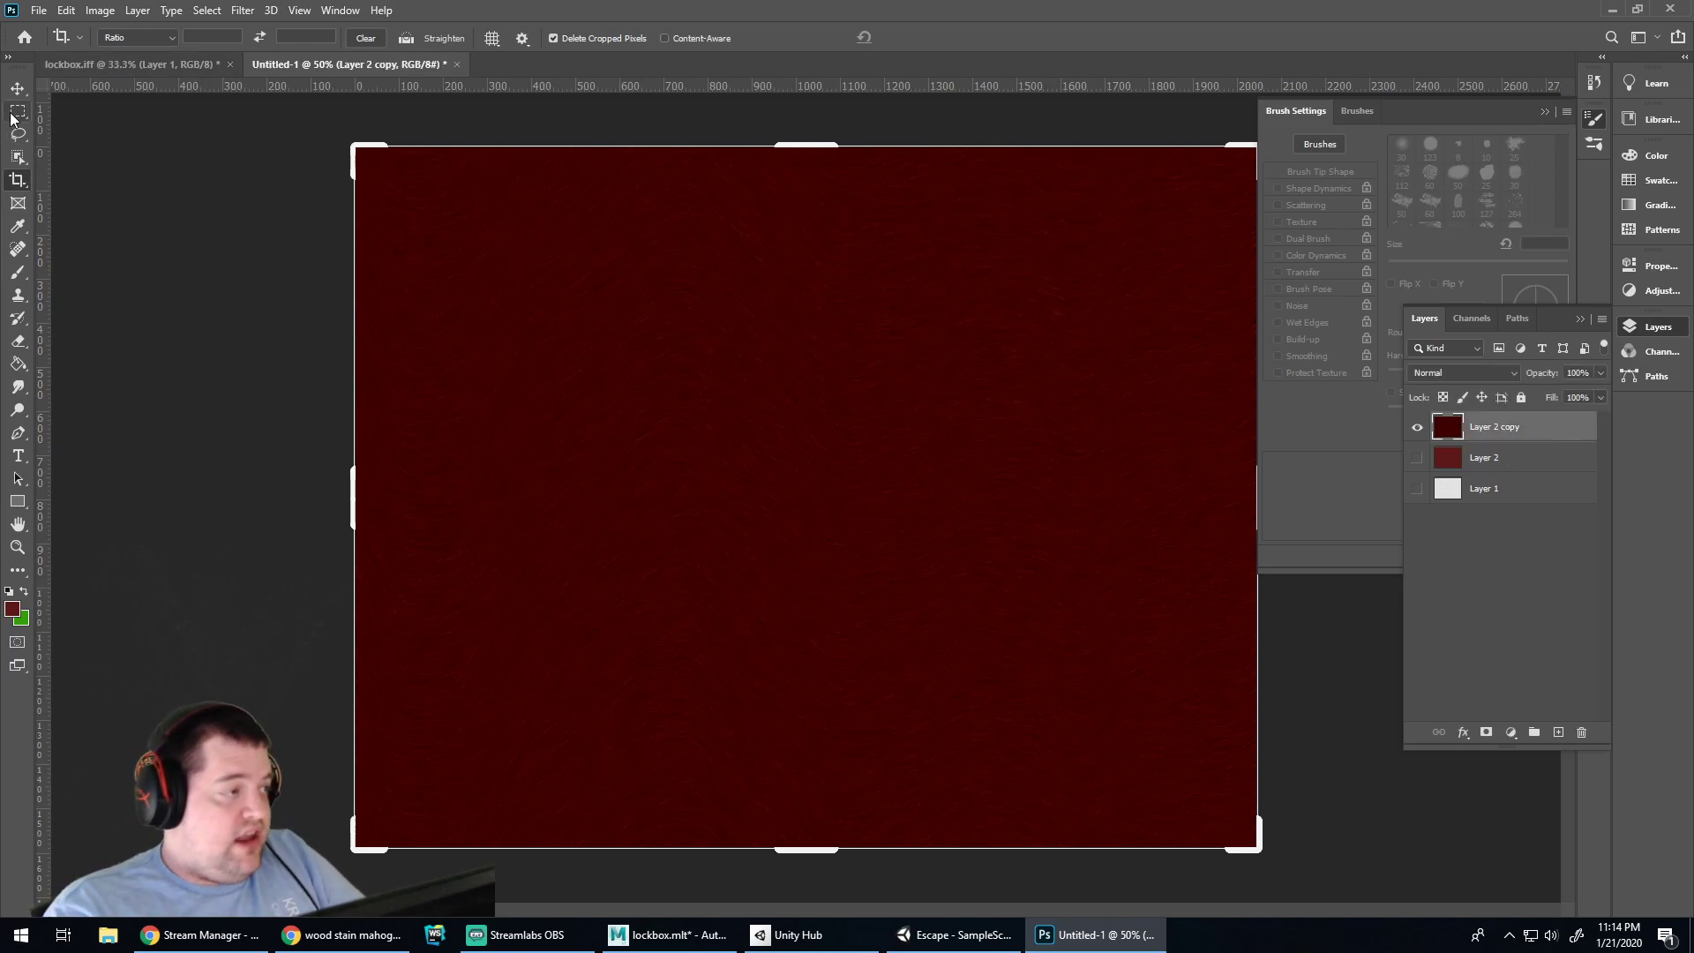
pyautogui.click(137, 69)
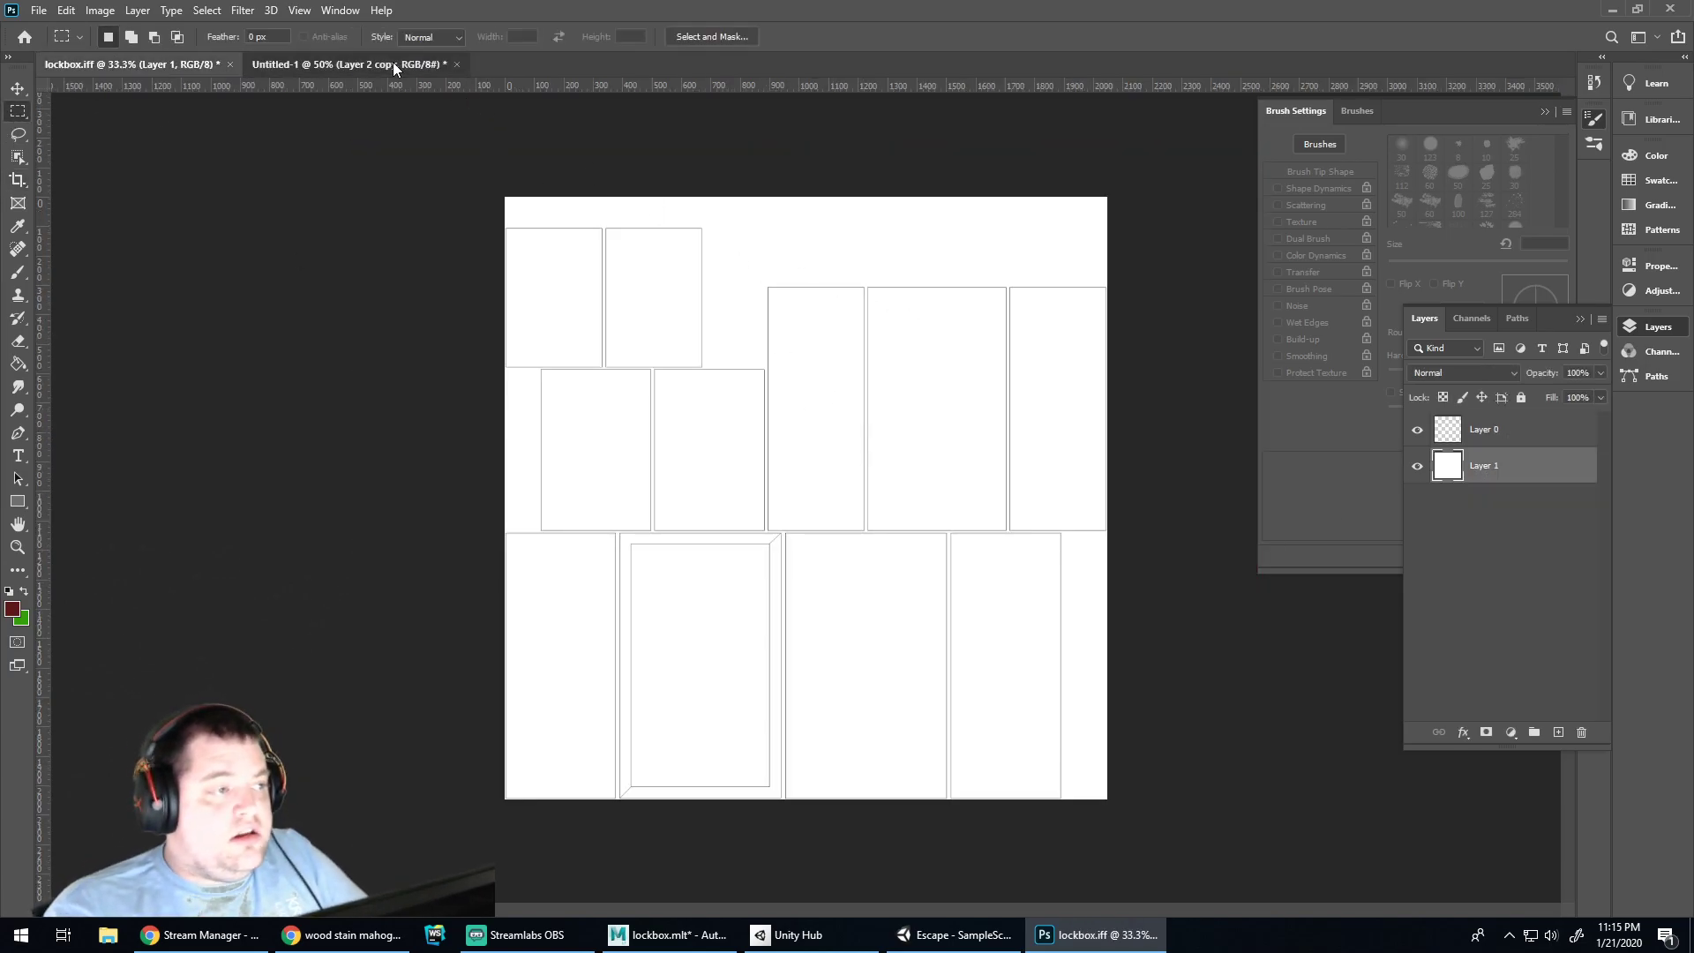
pyautogui.click(389, 64)
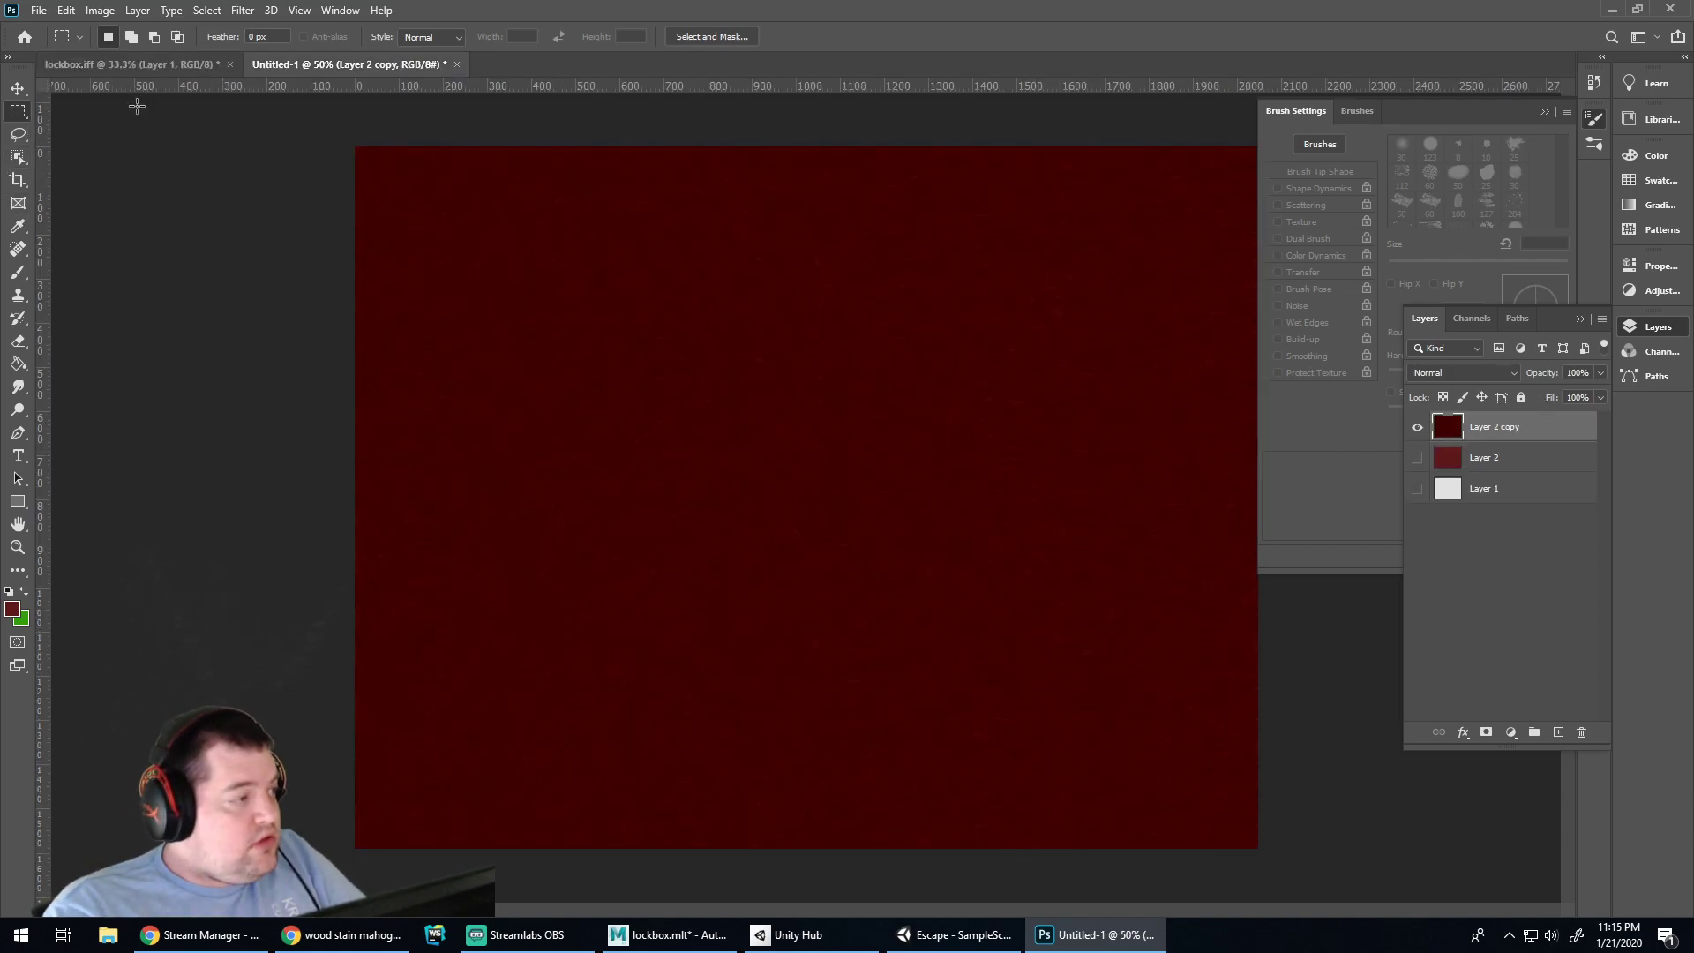
pyautogui.moveTo(790, 419); pyautogui.dragTo(1145, 671)
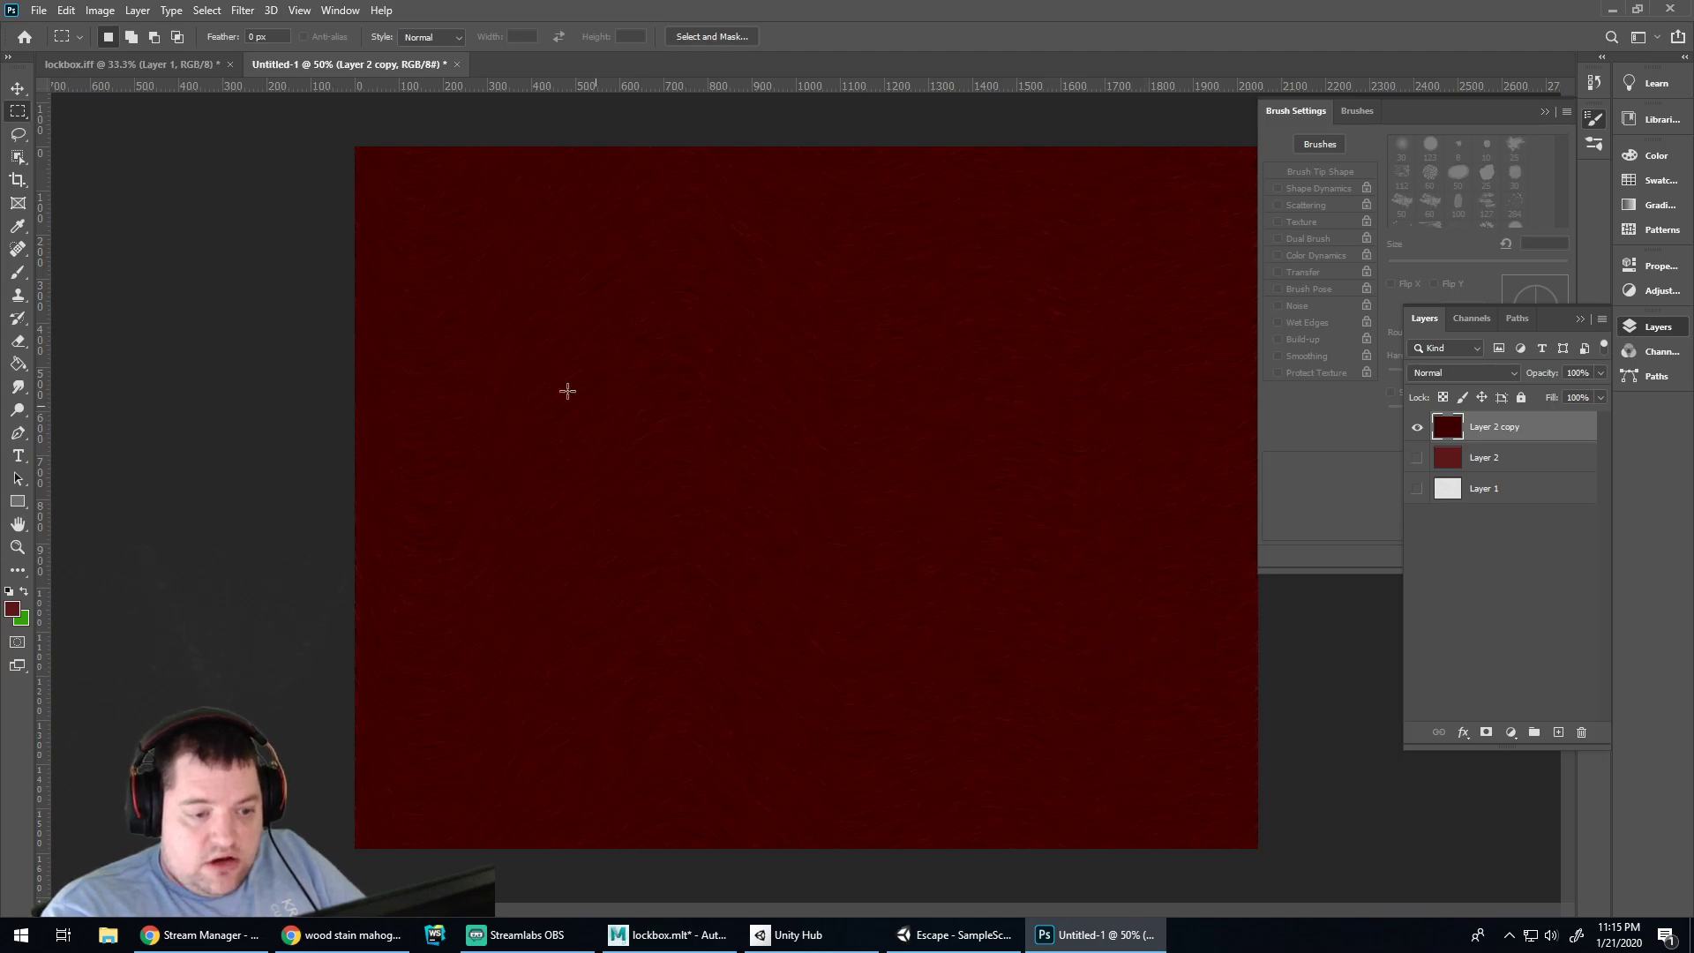
# Paste a full-width band of the dark wood into the lockbox layout as a new layer
pyautogui.moveTo(353, 270); pyautogui.dragTo(1258, 738)
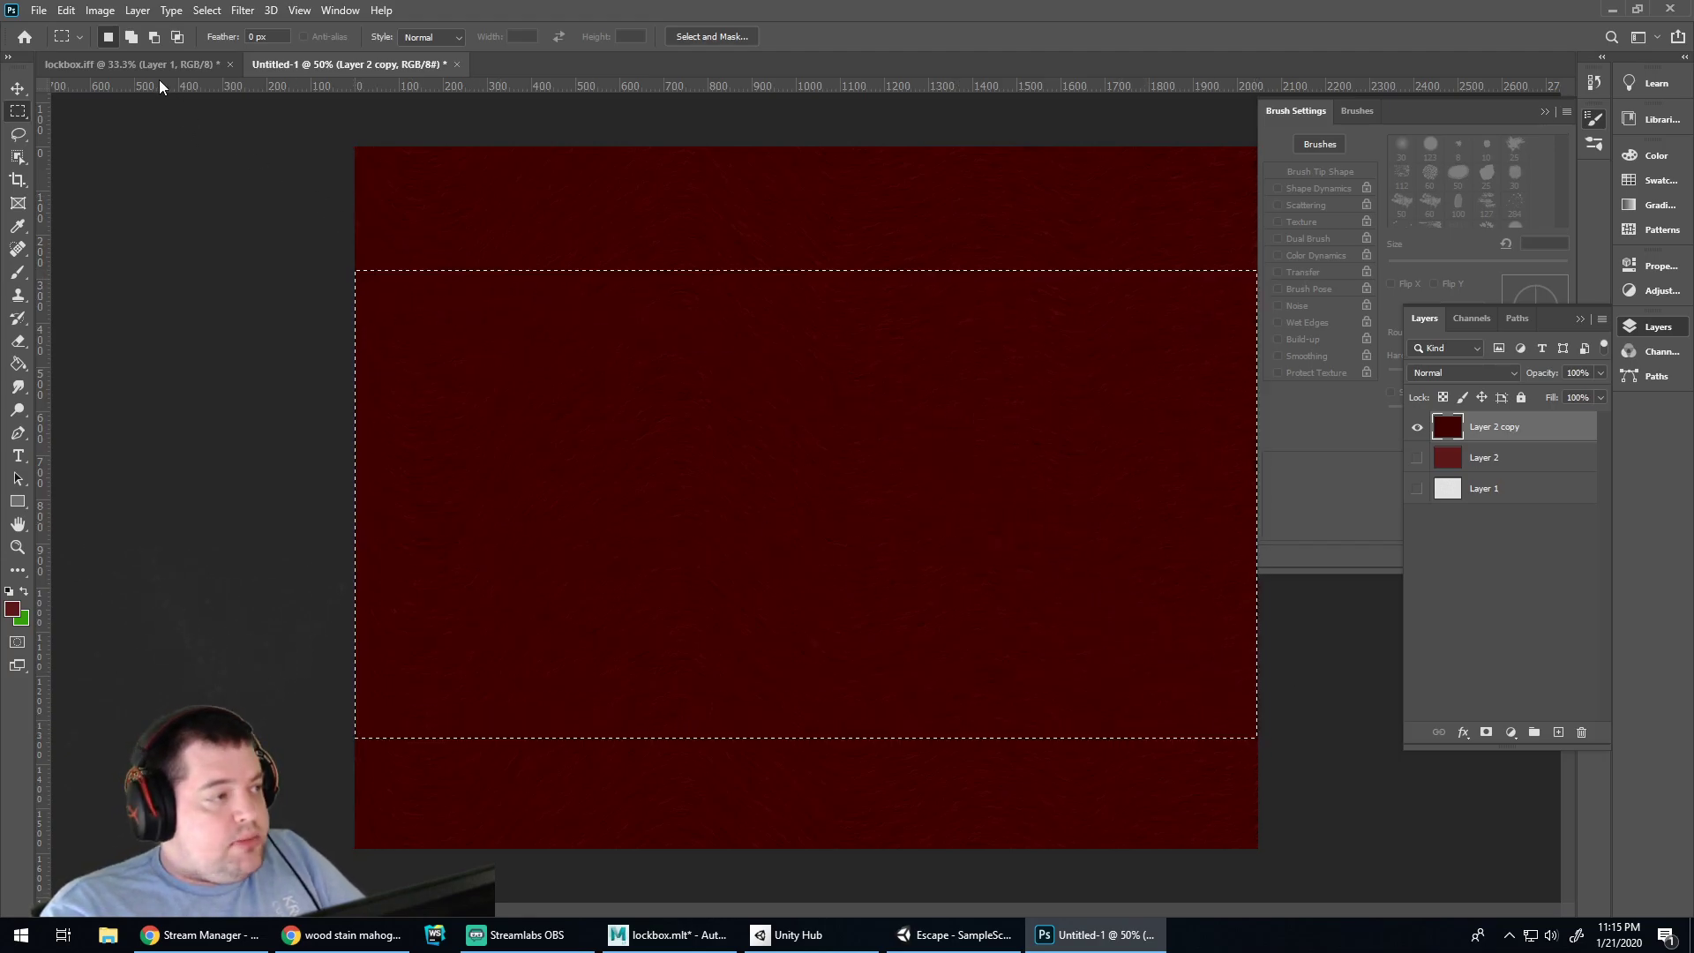
pyautogui.click(168, 64)
pyautogui.hotkey('ctrl', 'v')
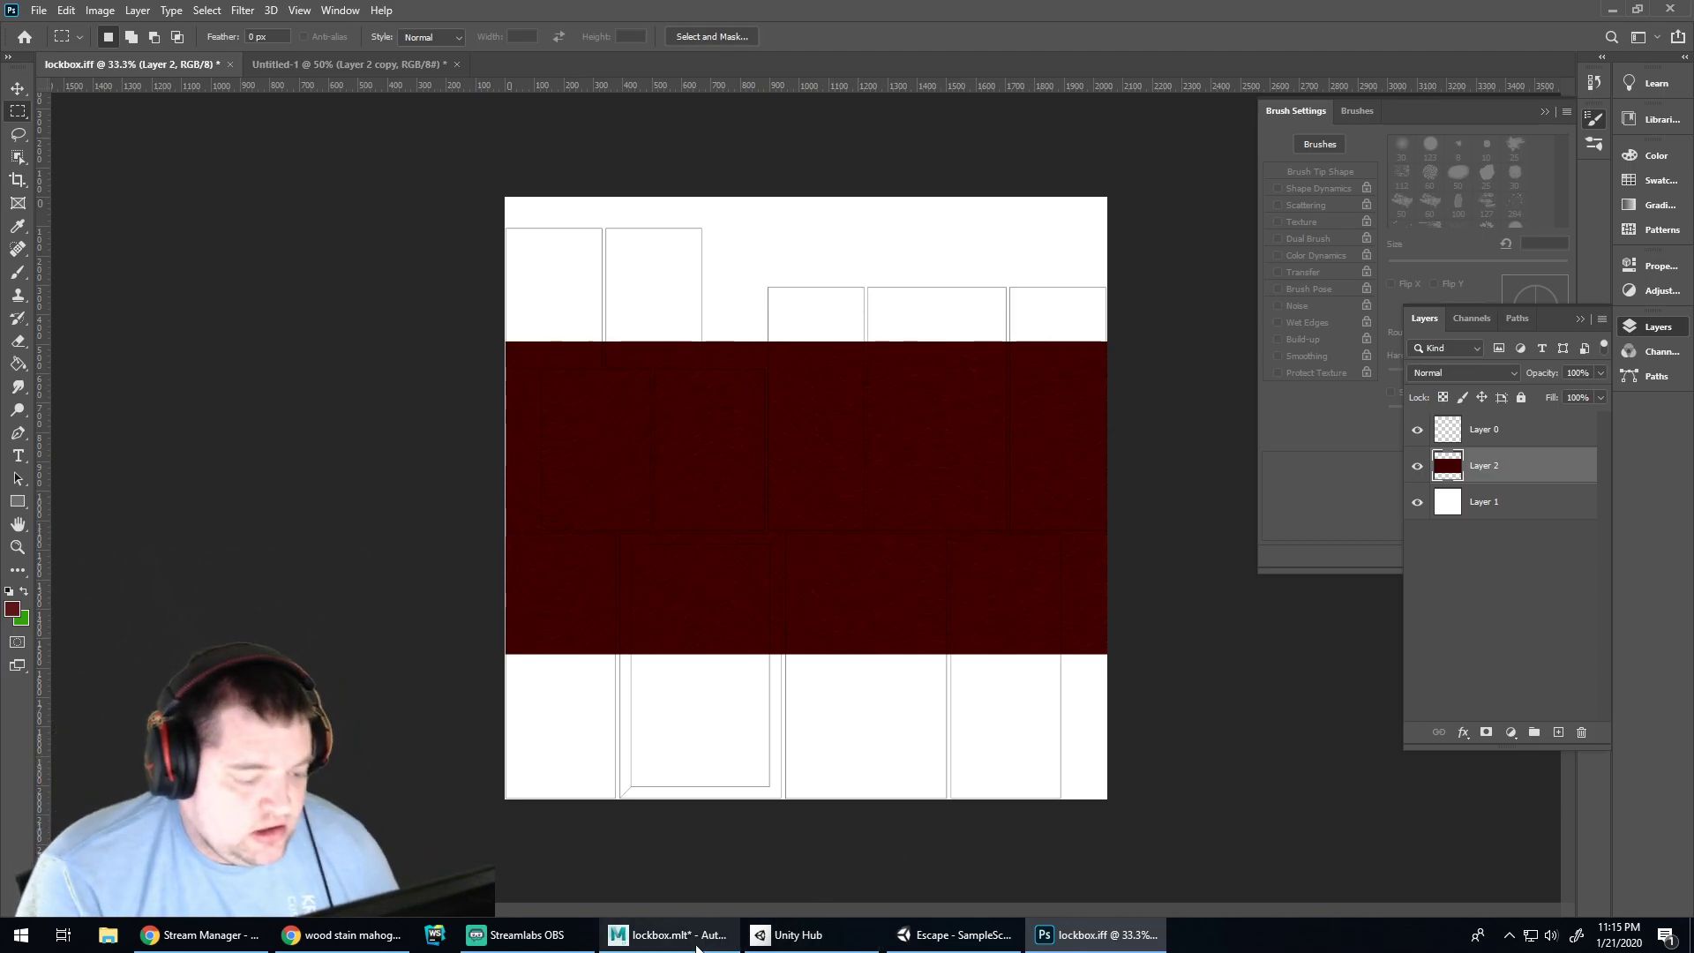
pyautogui.click(668, 935)
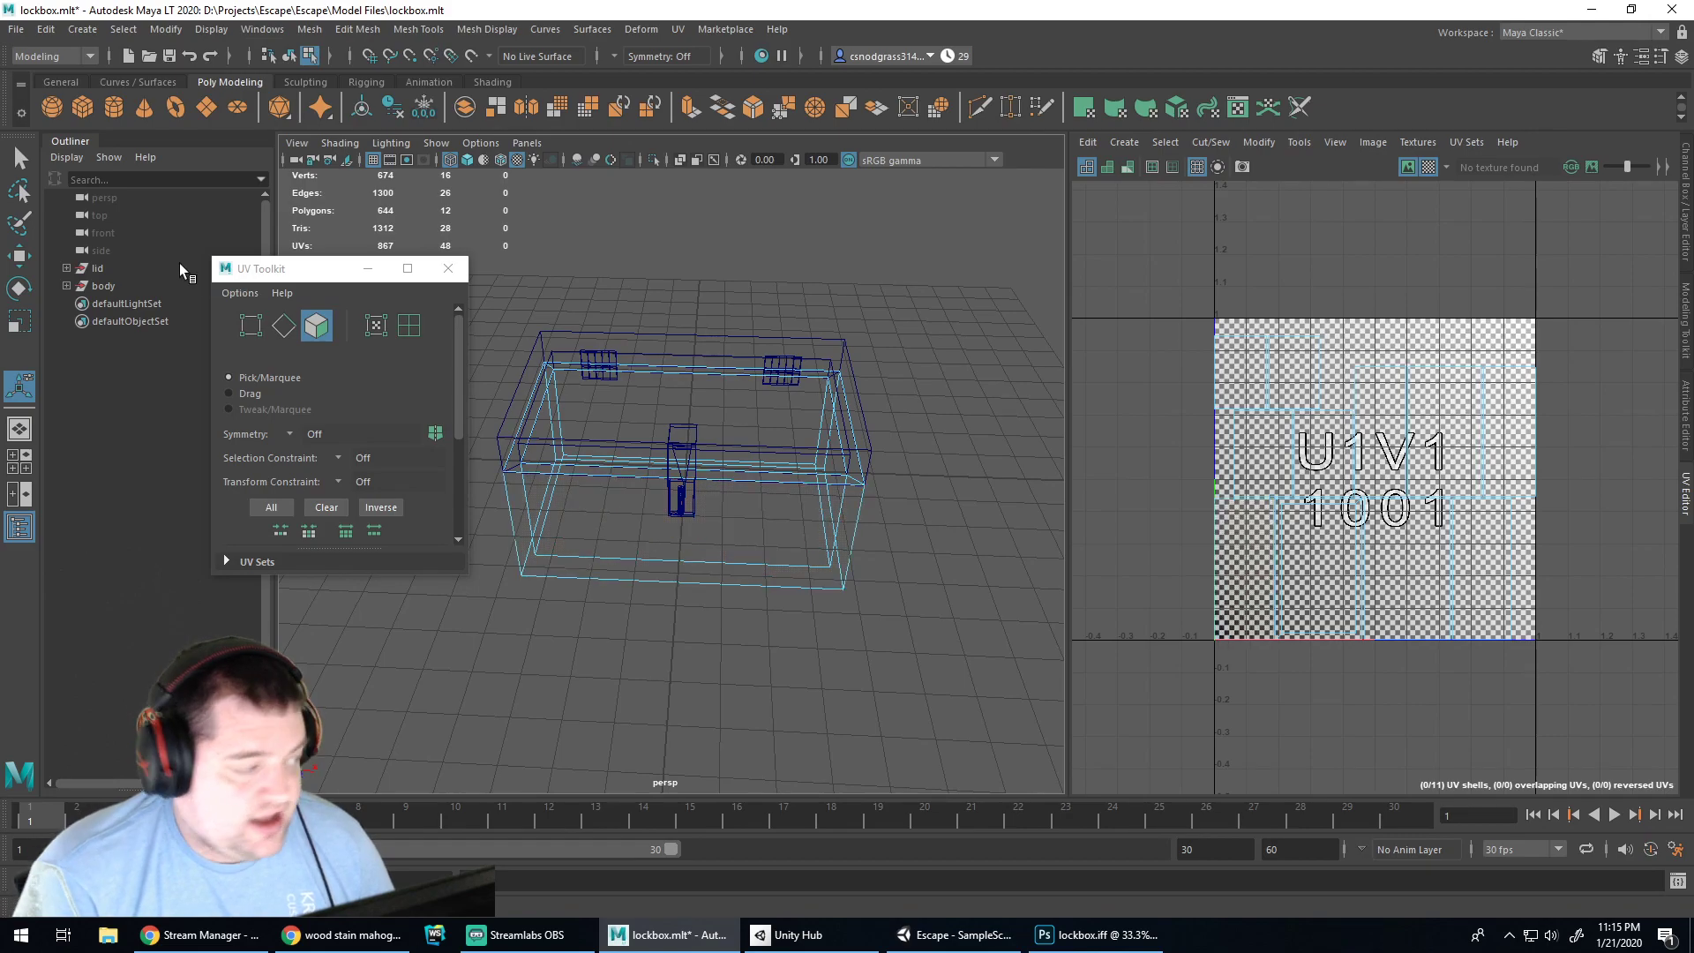
# Select a face of the lockbox body and orbit around it to check its UV placement, then return to Photoshop
pyautogui.click(717, 557)
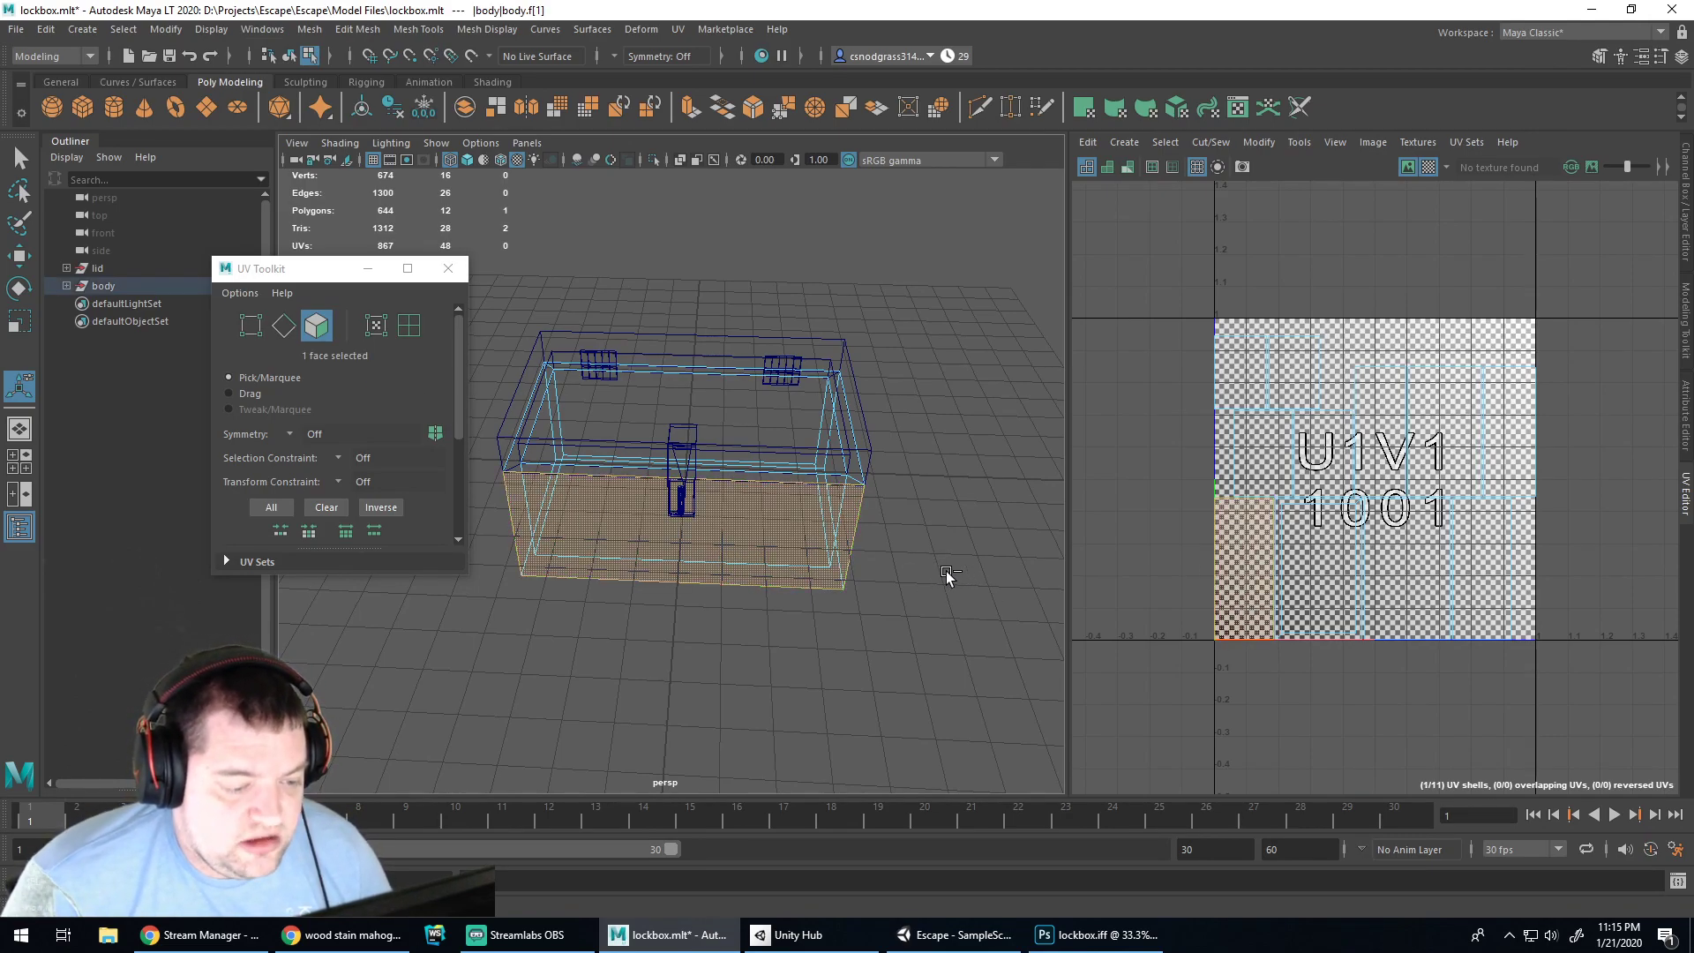
pyautogui.moveTo(957, 549); pyautogui.dragTo(966, 553, button='right')
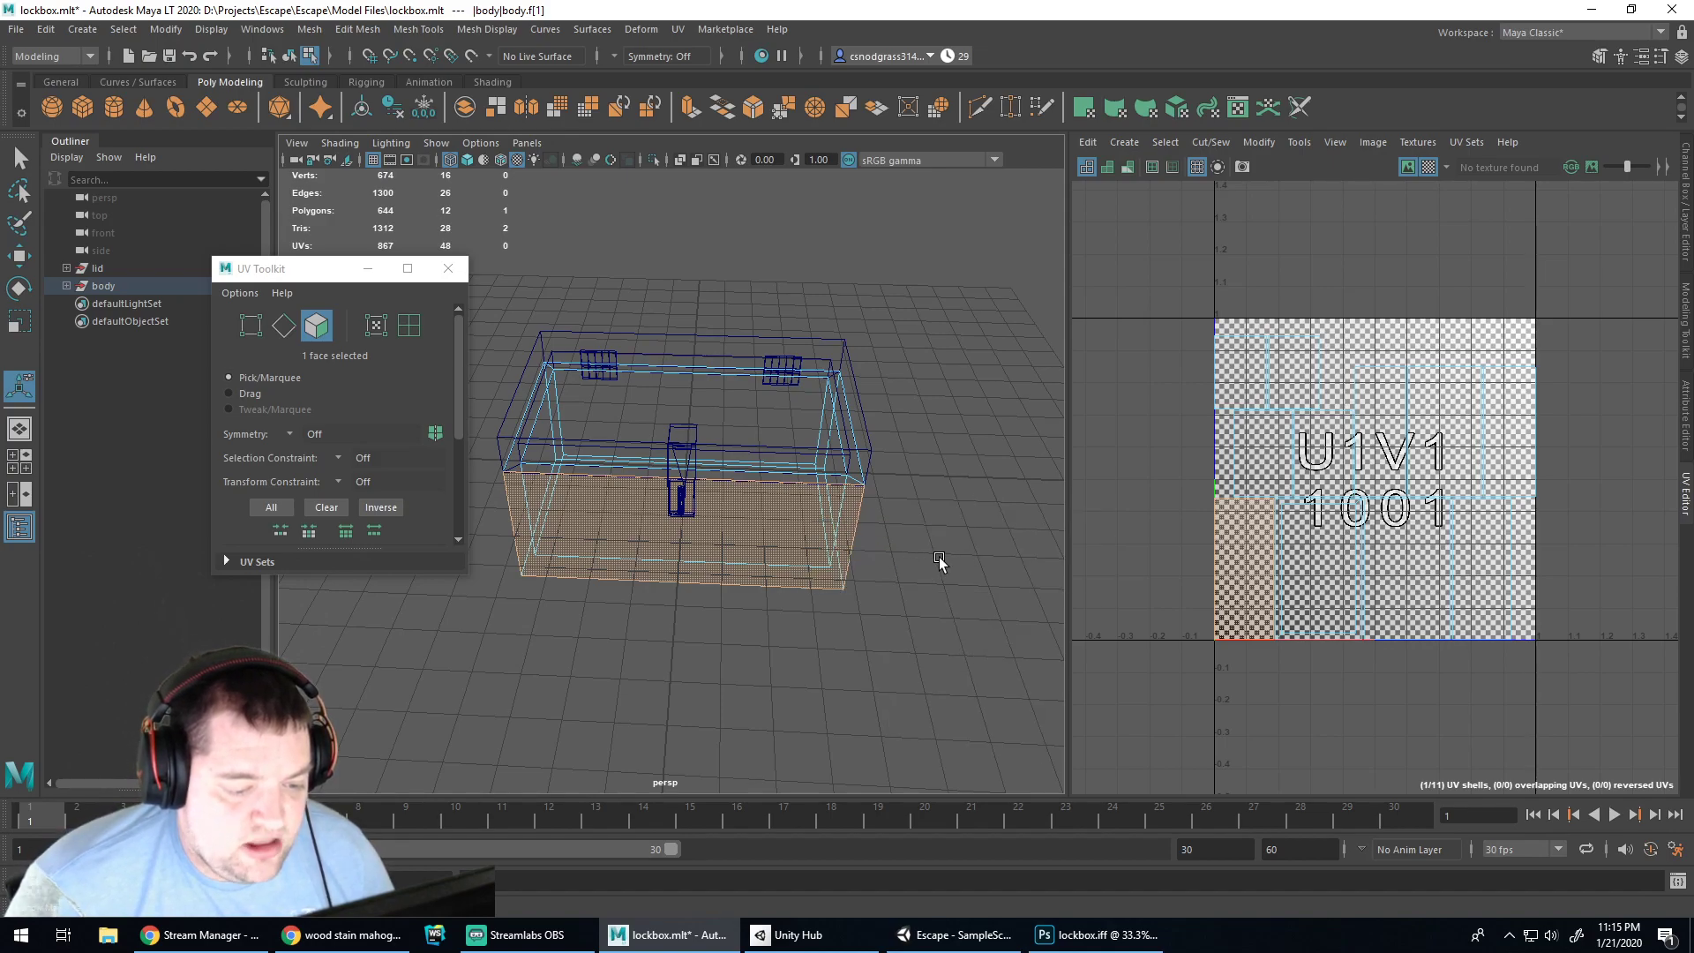
pyautogui.keyDown('alt'); pyautogui.moveTo(992, 559); pyautogui.dragTo(764, 511); pyautogui.keyUp('alt')
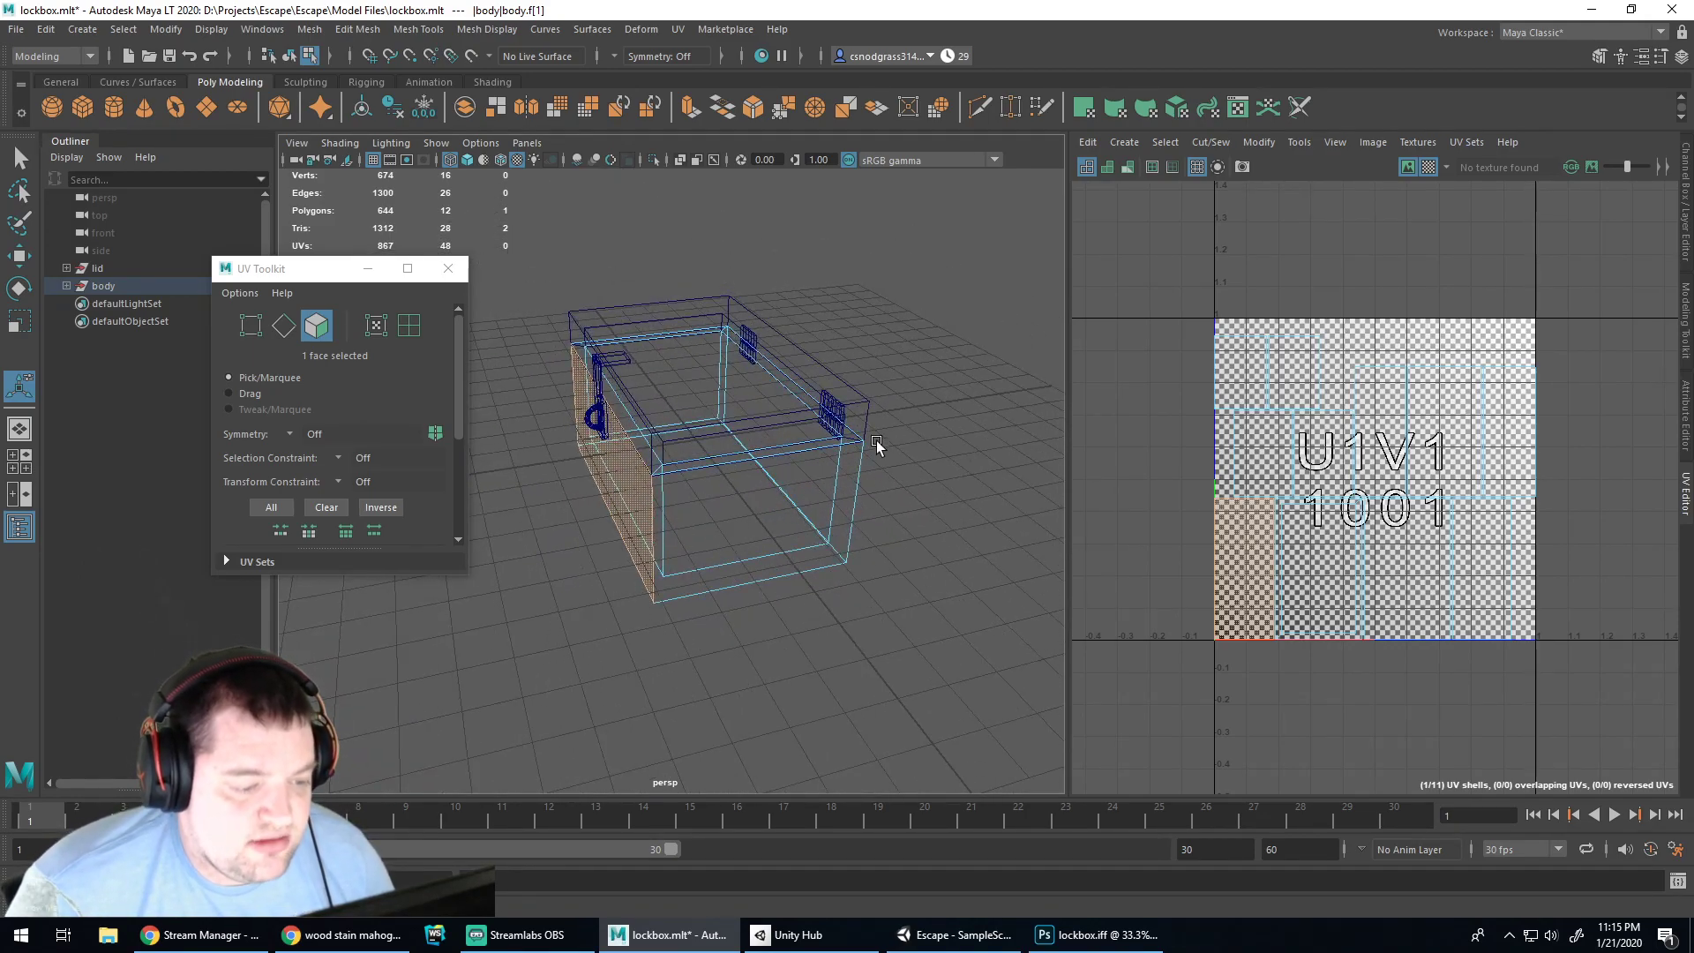
pyautogui.keyDown('alt'); pyautogui.moveTo(599, 582); pyautogui.dragTo(689, 644); pyautogui.keyUp('alt')
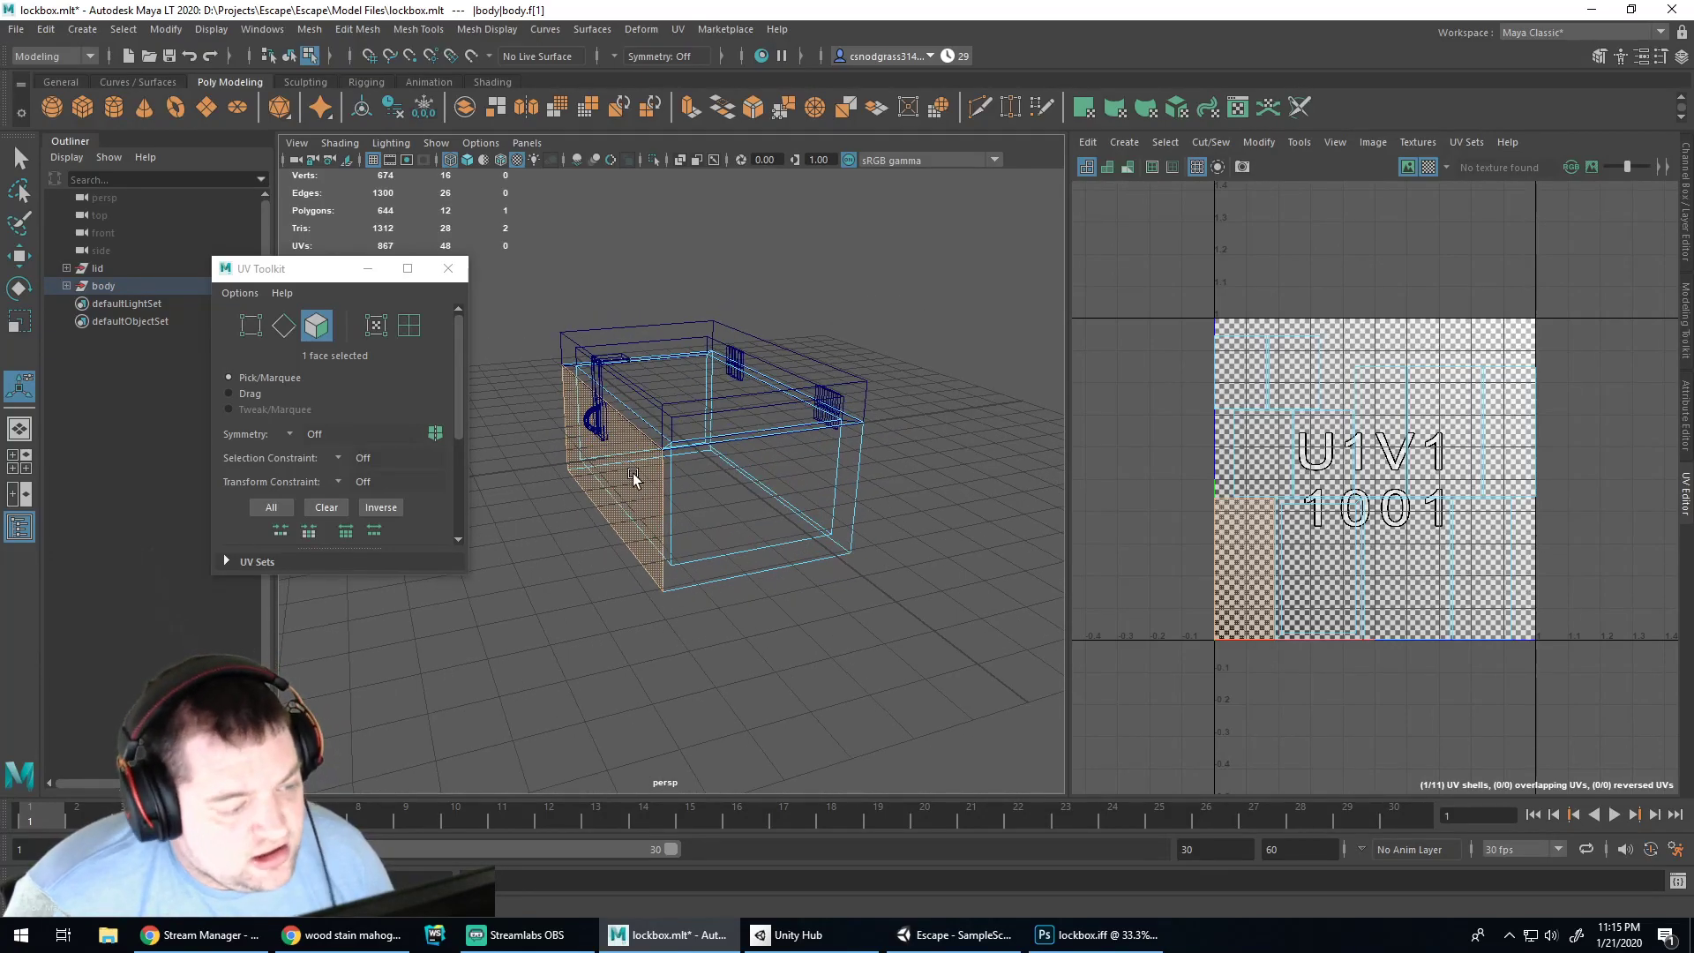
pyautogui.click(1080, 937)
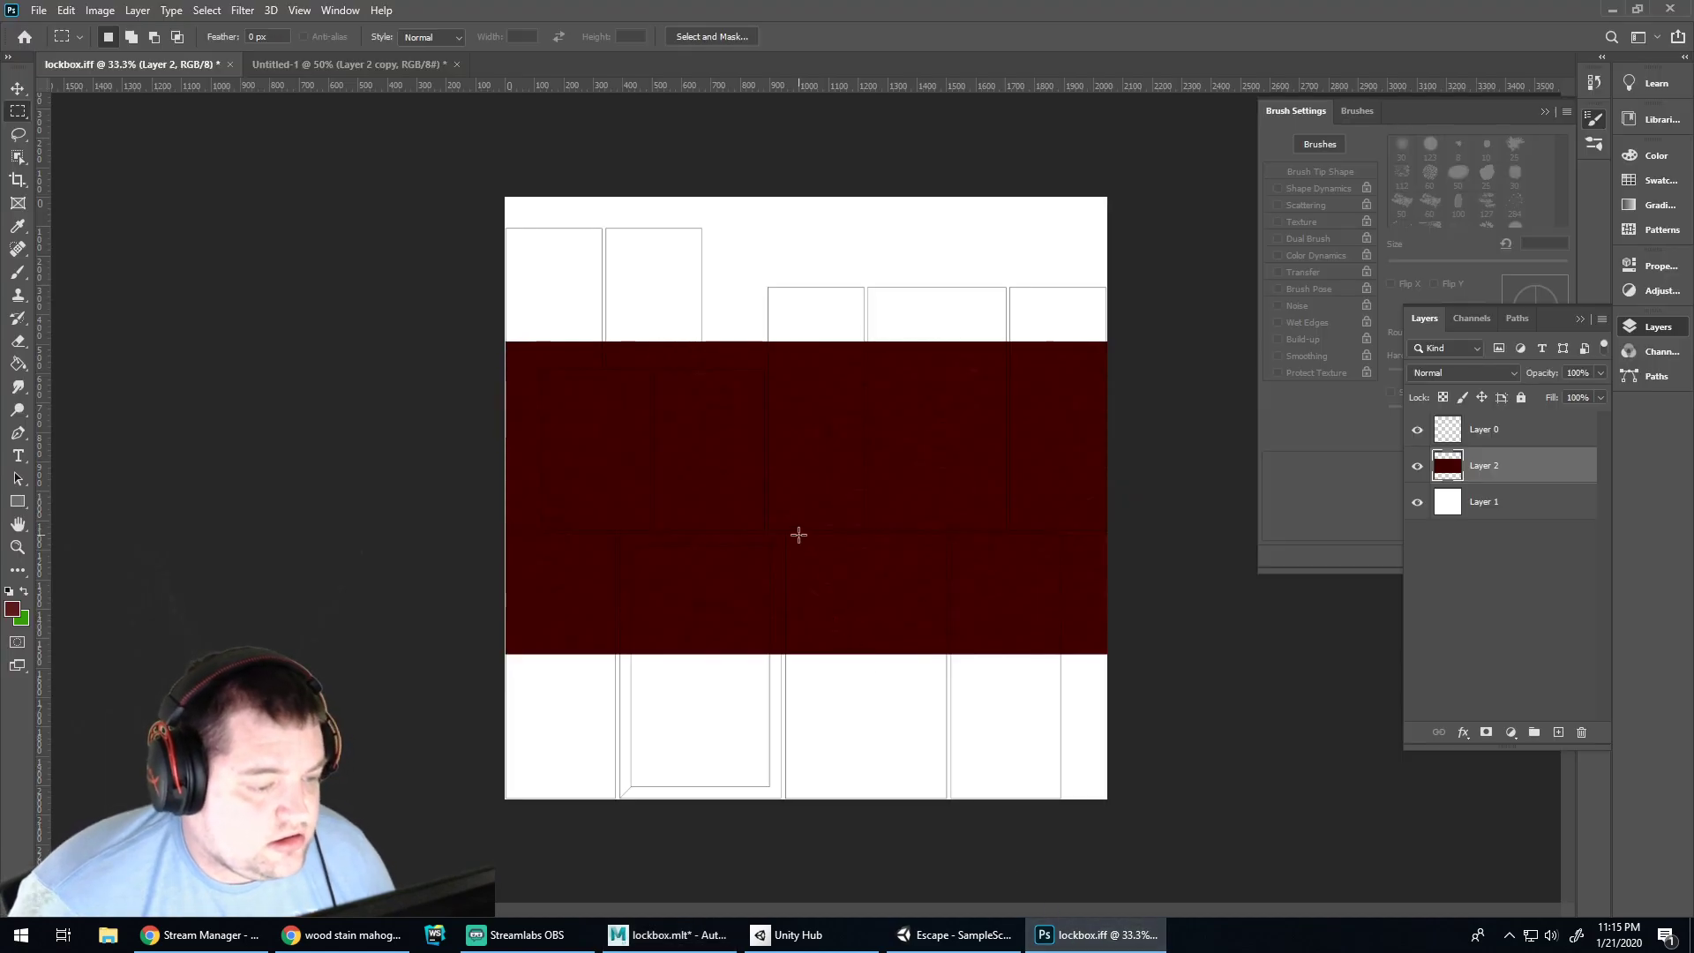
# Rotate the wood band on Layer 2 to stand vertical and move it to the layout's left side
pyautogui.click(17, 88)
pyautogui.moveTo(736, 438)
pyautogui.mouseDown()
pyautogui.moveTo(757, 405)
pyautogui.moveTo(745, 445)
pyautogui.mouseUp()
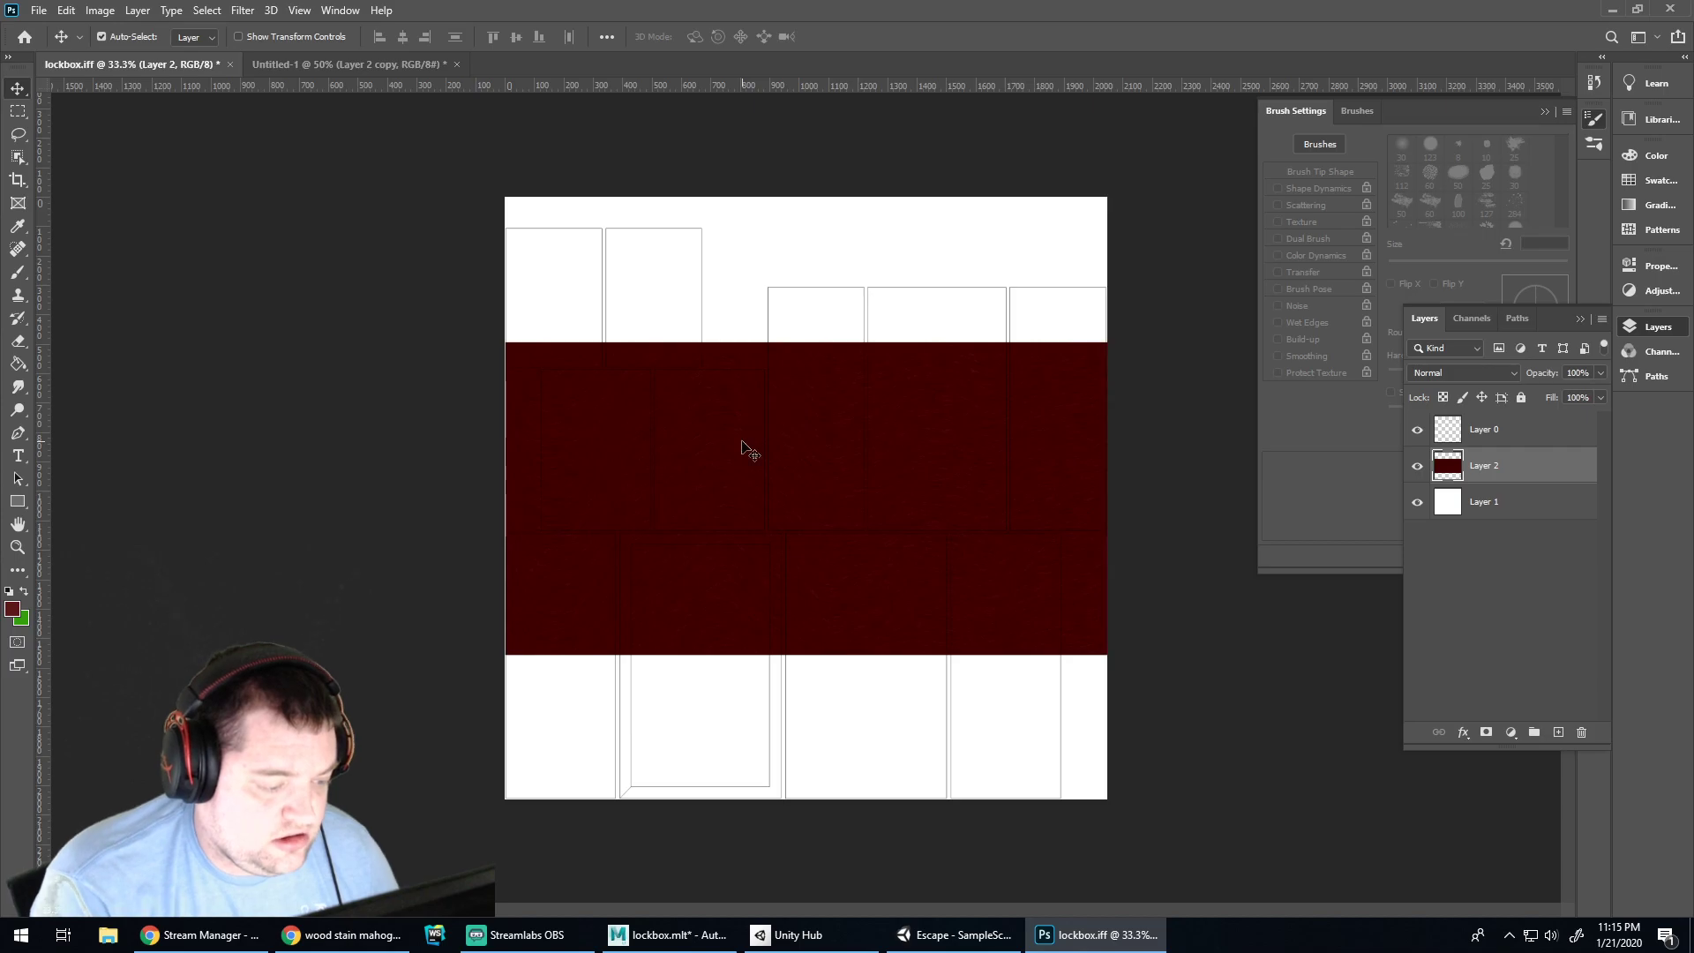
pyautogui.hotkey('ctrl', 't')
pyautogui.keyDown('shift'); pyautogui.moveTo(1122, 334); pyautogui.dragTo(673, 265); pyautogui.keyUp('shift')
pyautogui.press('Return')
pyautogui.moveTo(799, 475); pyautogui.dragTo(657, 478)
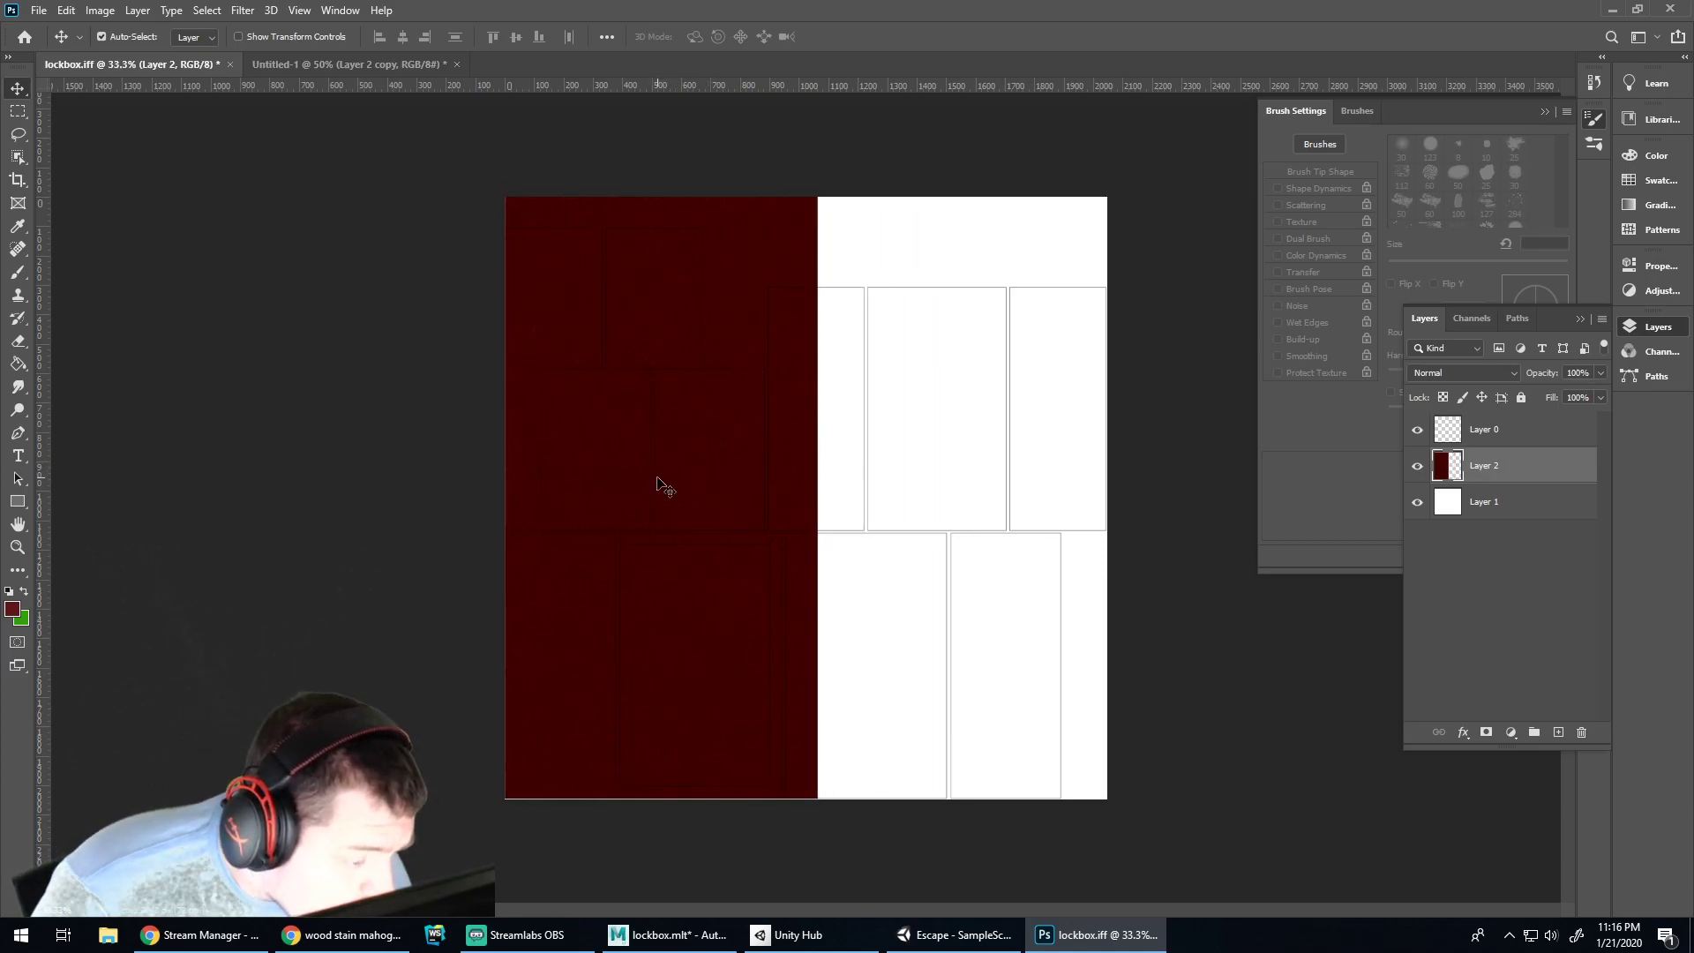
# Zoom to 66.7%, paint a quick selection over the wood band at brush size 90, then deselect
pyautogui.hotkey('ctrl', '+')
pyautogui.moveTo(1045, 909); pyautogui.dragTo(897, 910)
pyautogui.scroll(-3, 848, 618)
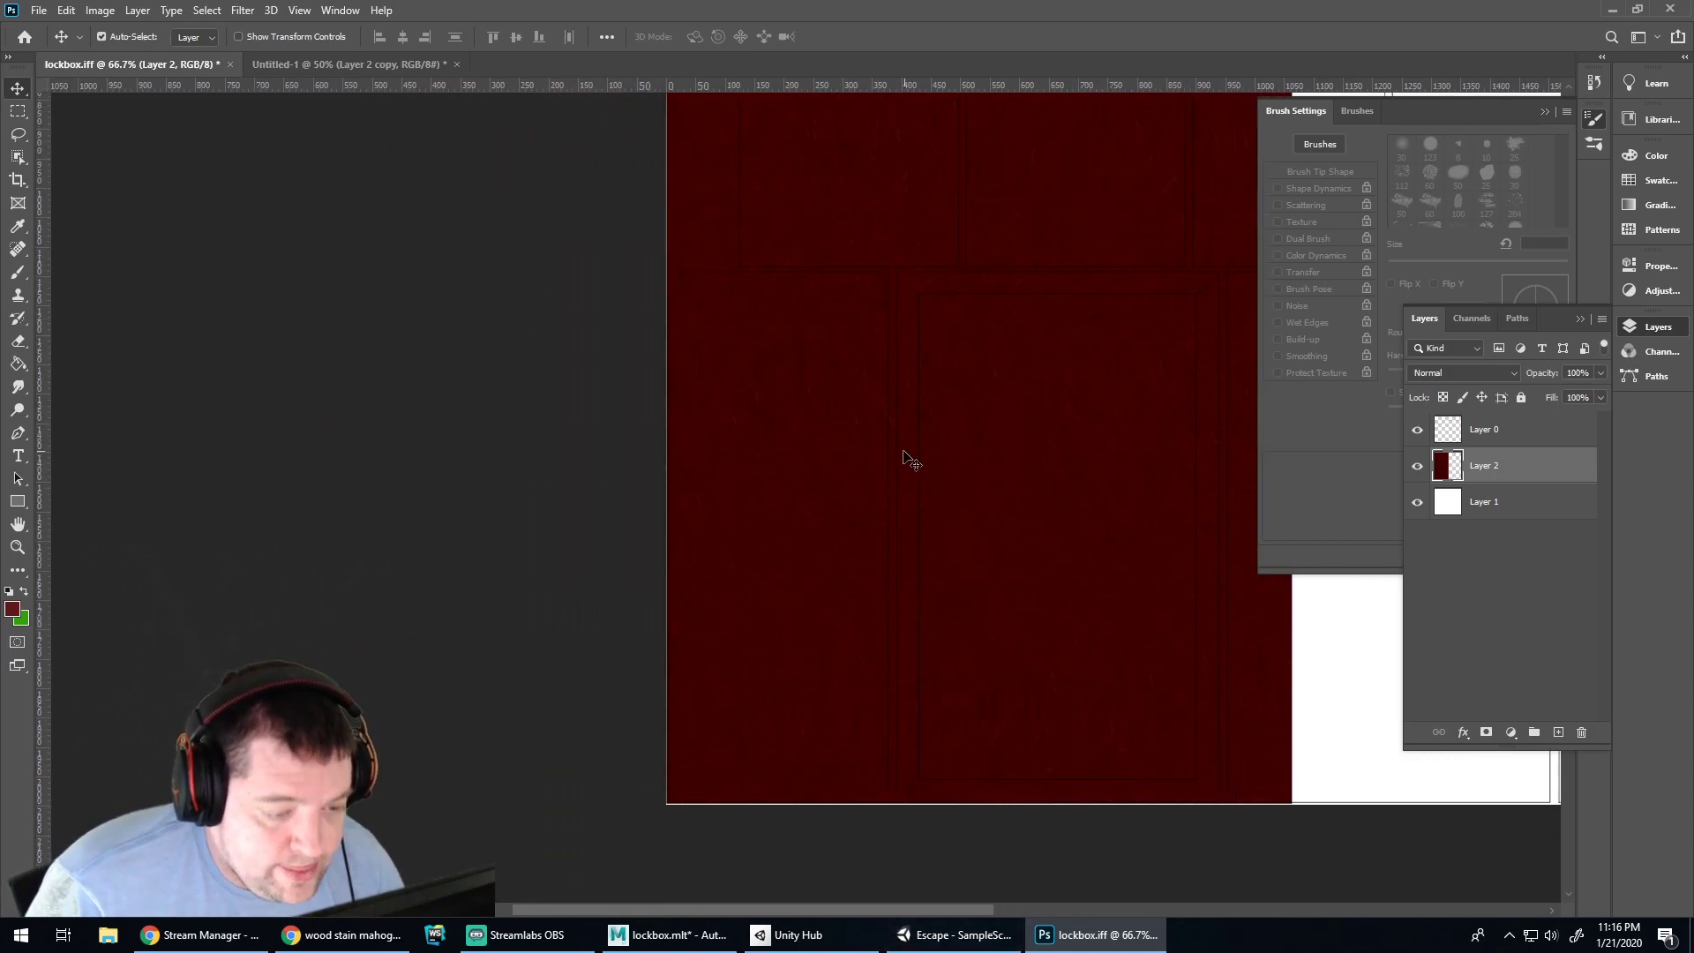
pyautogui.moveTo(25, 161); pyautogui.dragTo(82, 177)
pyautogui.press('shift')
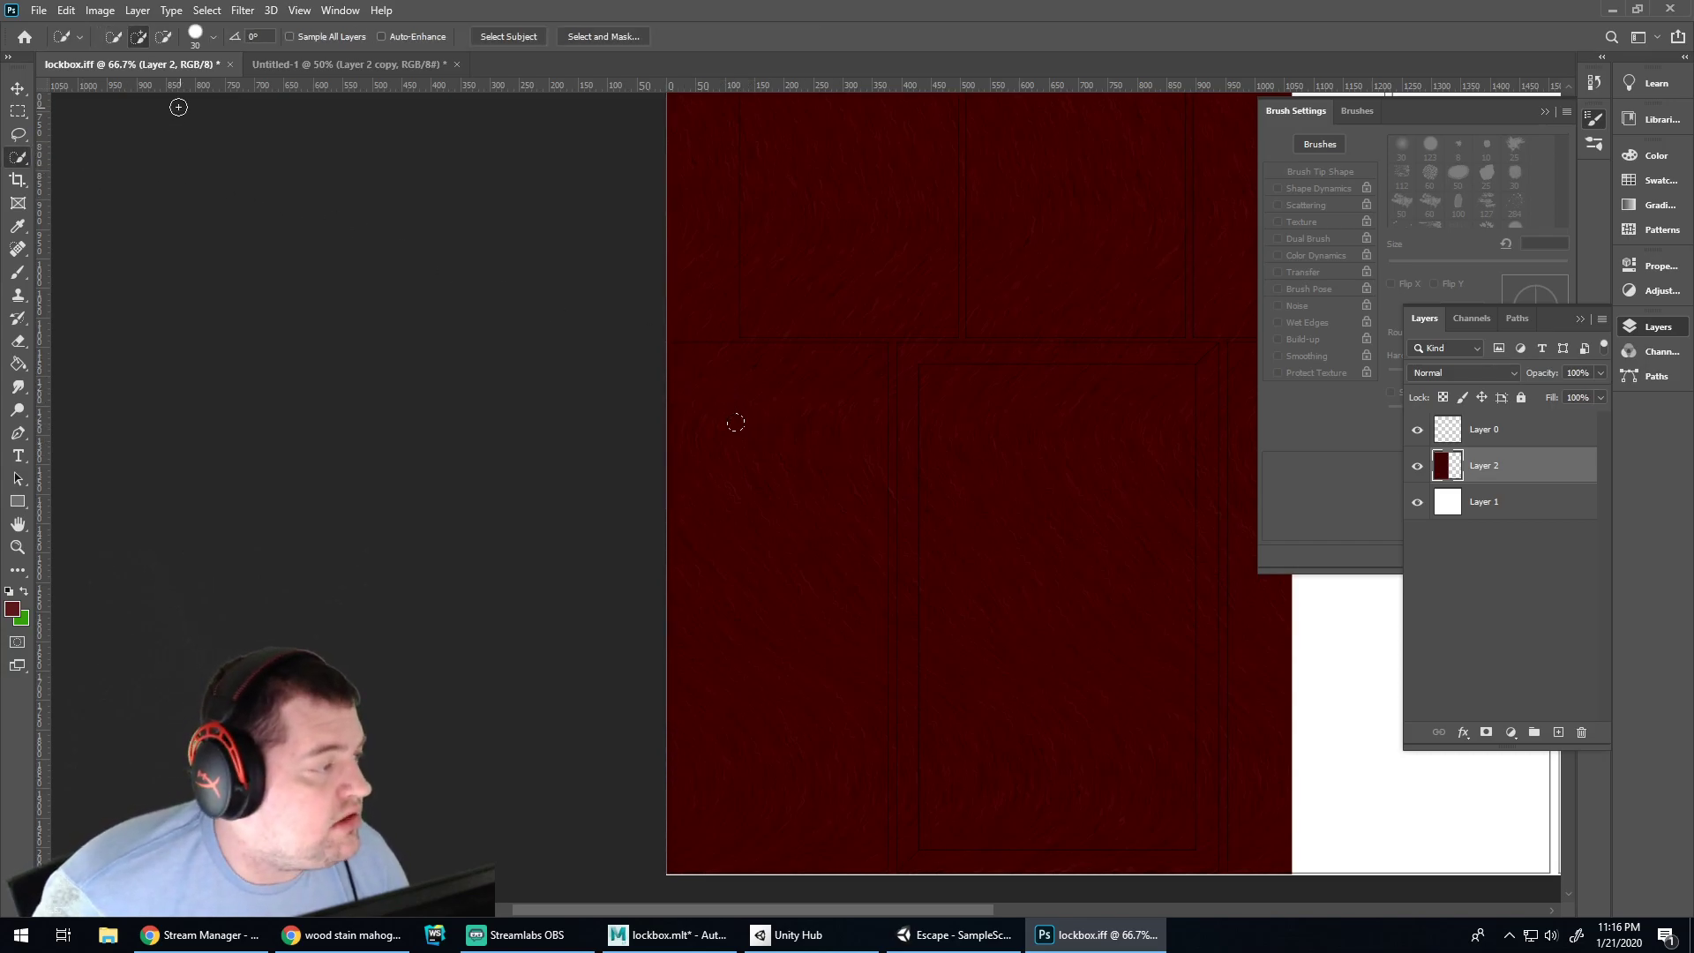
pyautogui.moveTo(27, 155); pyautogui.dragTo(98, 155)
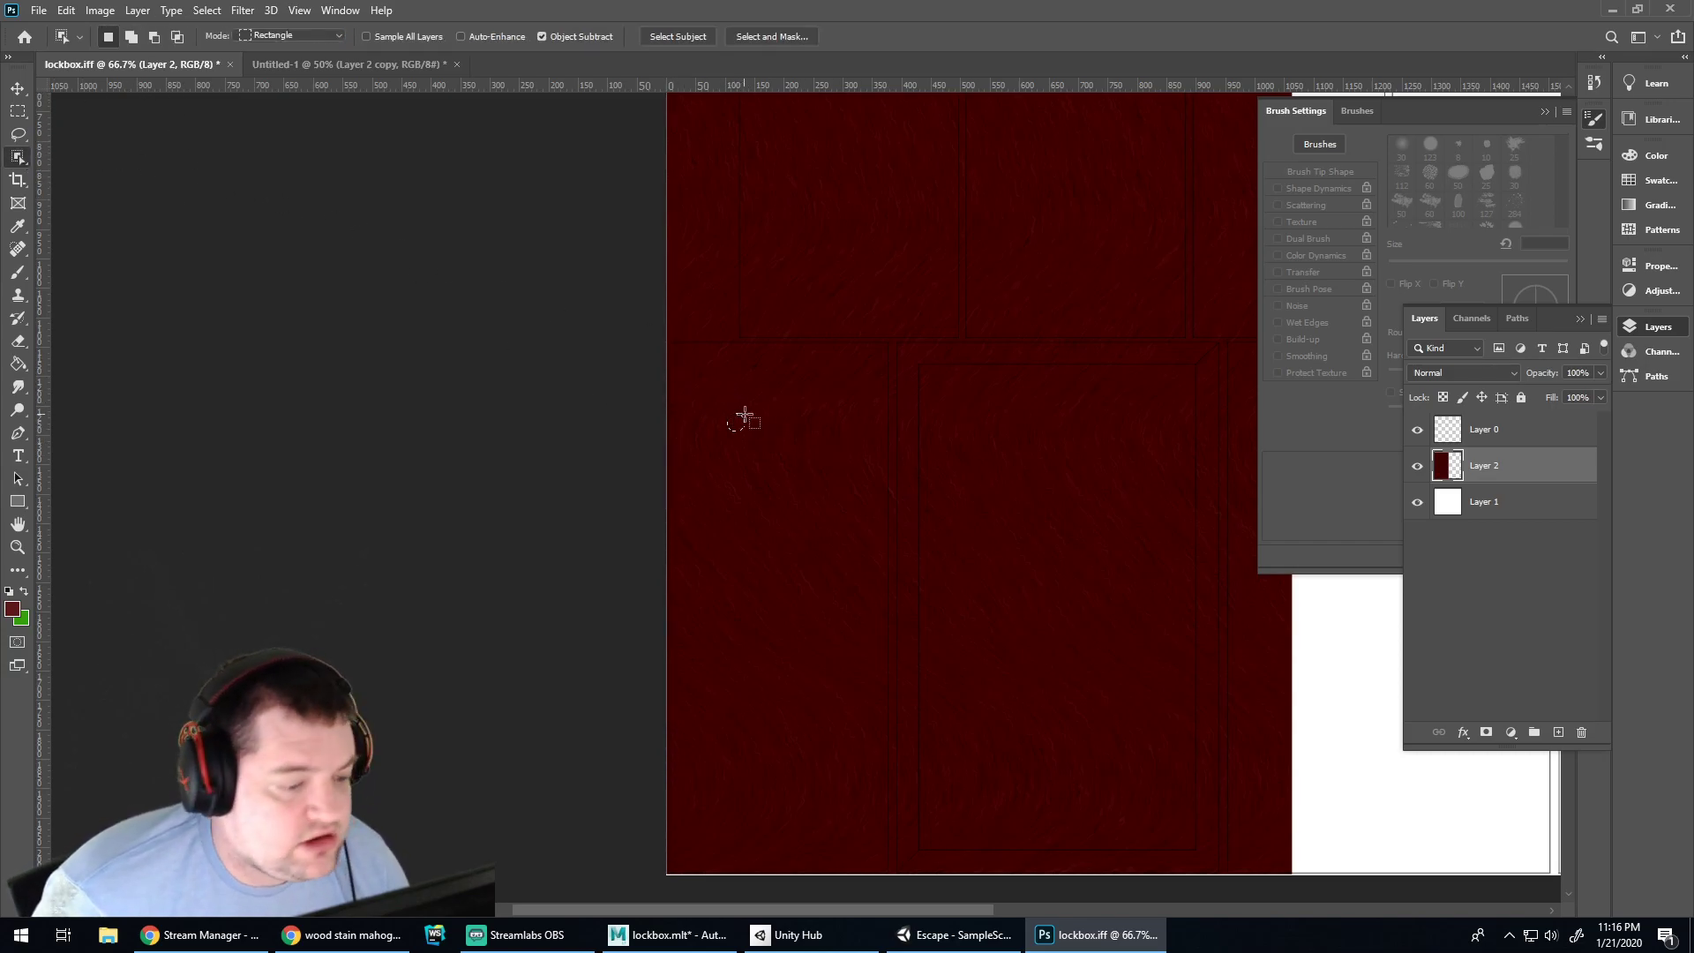
pyautogui.moveTo(16, 170); pyautogui.dragTo(82, 178)
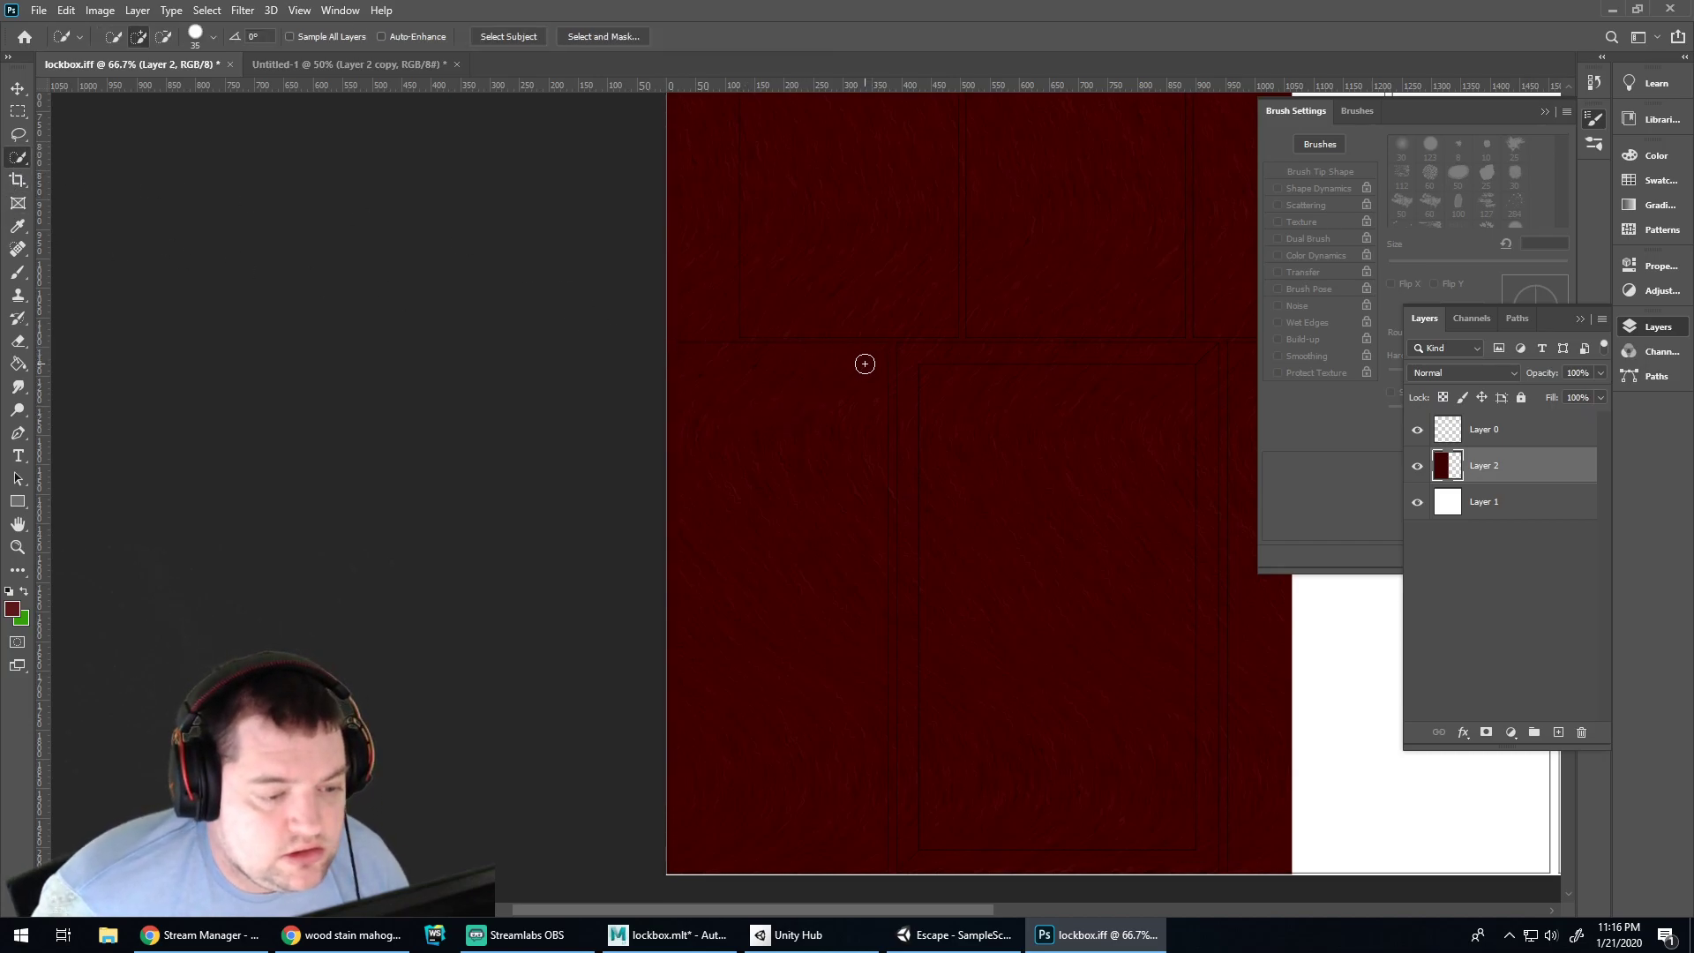
pyautogui.press(']')
pyautogui.press(']')
pyautogui.press(']')
pyautogui.press(']')
pyautogui.moveTo(855, 379)
pyautogui.mouseDown()
pyautogui.moveTo(870, 359)
pyautogui.moveTo(804, 358)
pyautogui.moveTo(690, 409)
pyautogui.moveTo(819, 530)
pyautogui.mouseUp()
pyautogui.hotkey('ctrl', 'd')
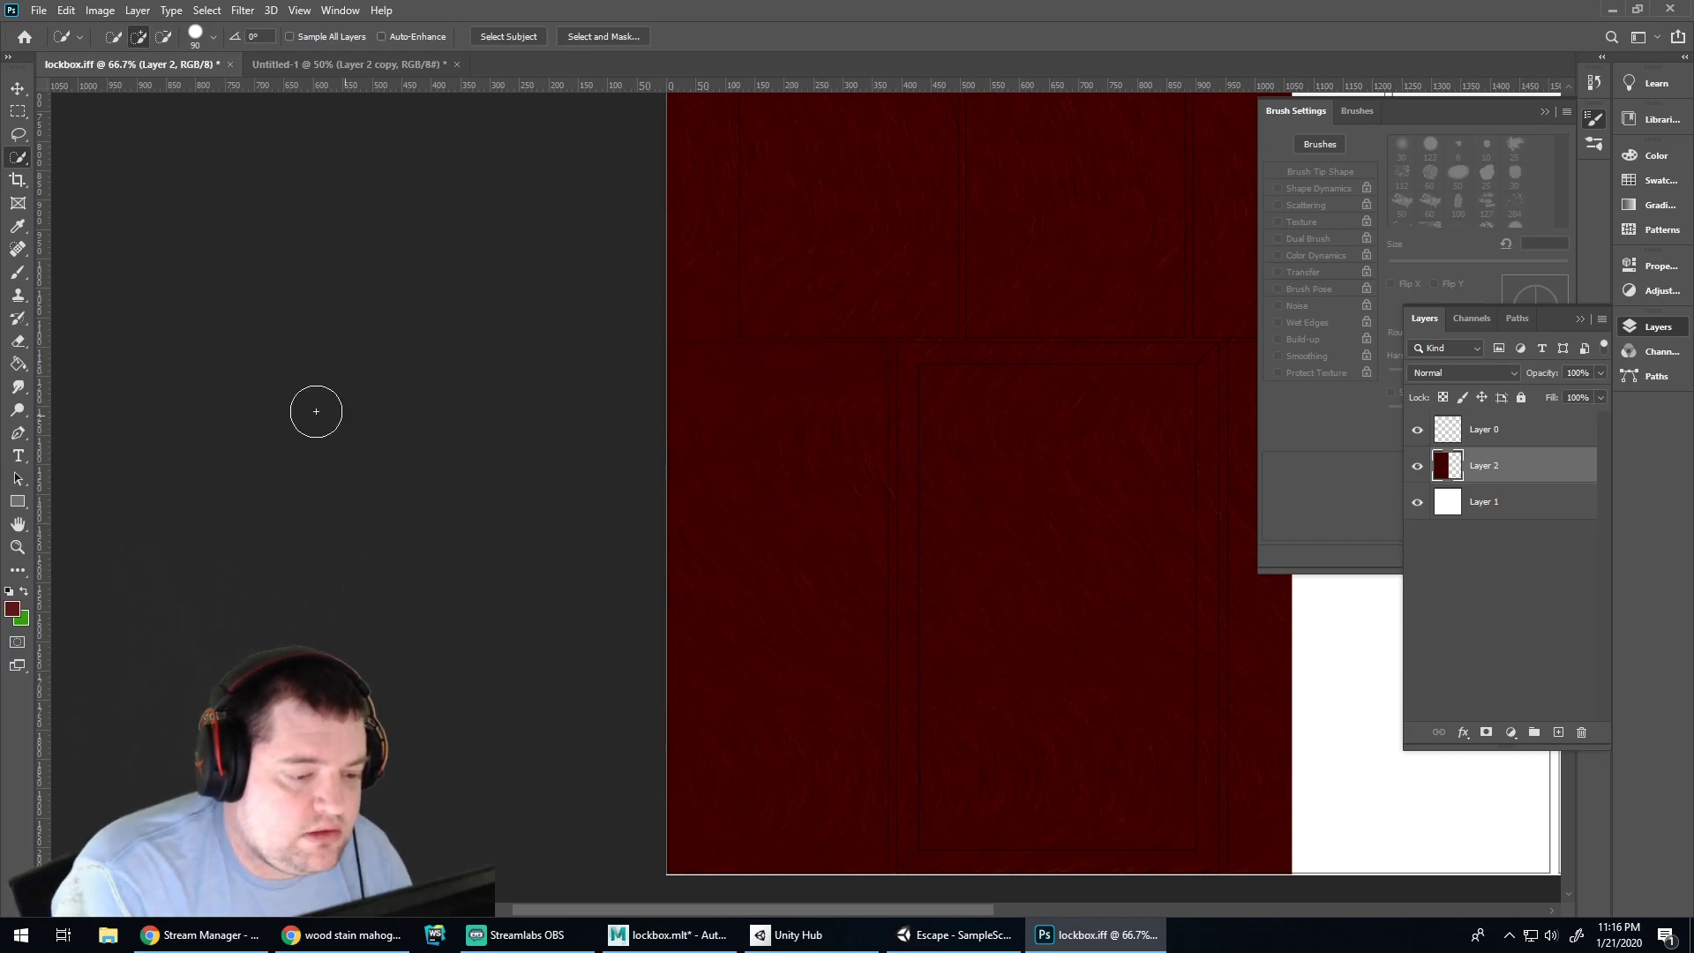
# Make Layer 0 active, toggle its panel outlines, and rough out a selection of the tall left panel
pyautogui.click(1486, 509)
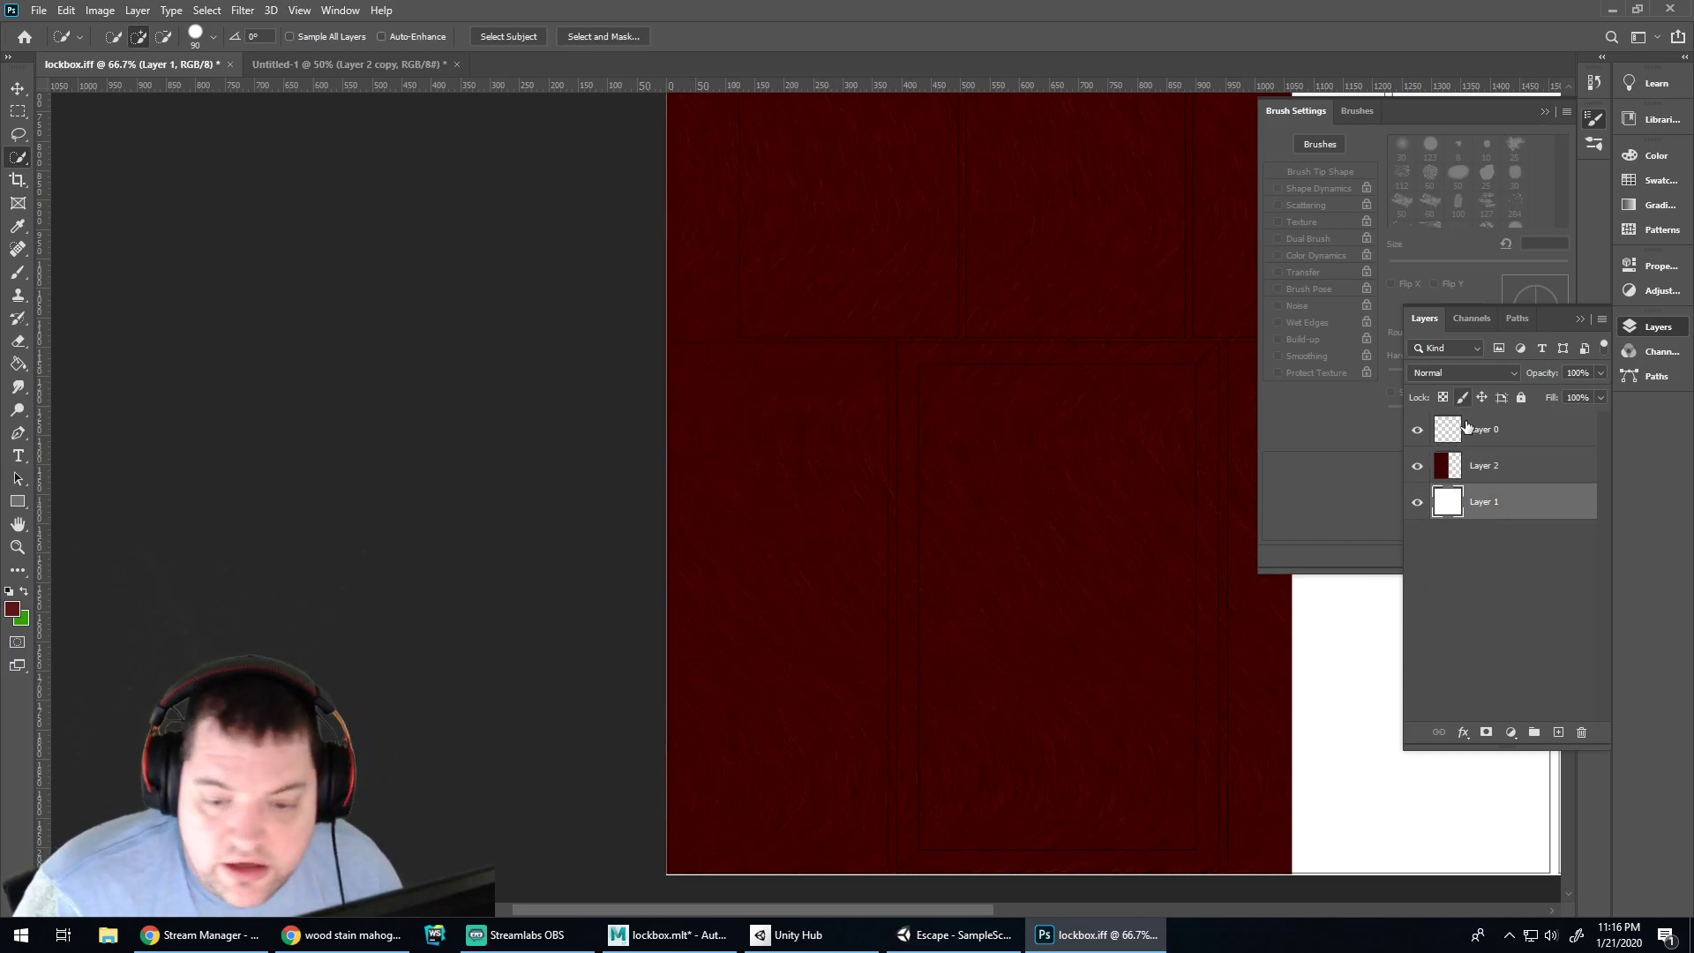
pyautogui.click(1472, 430)
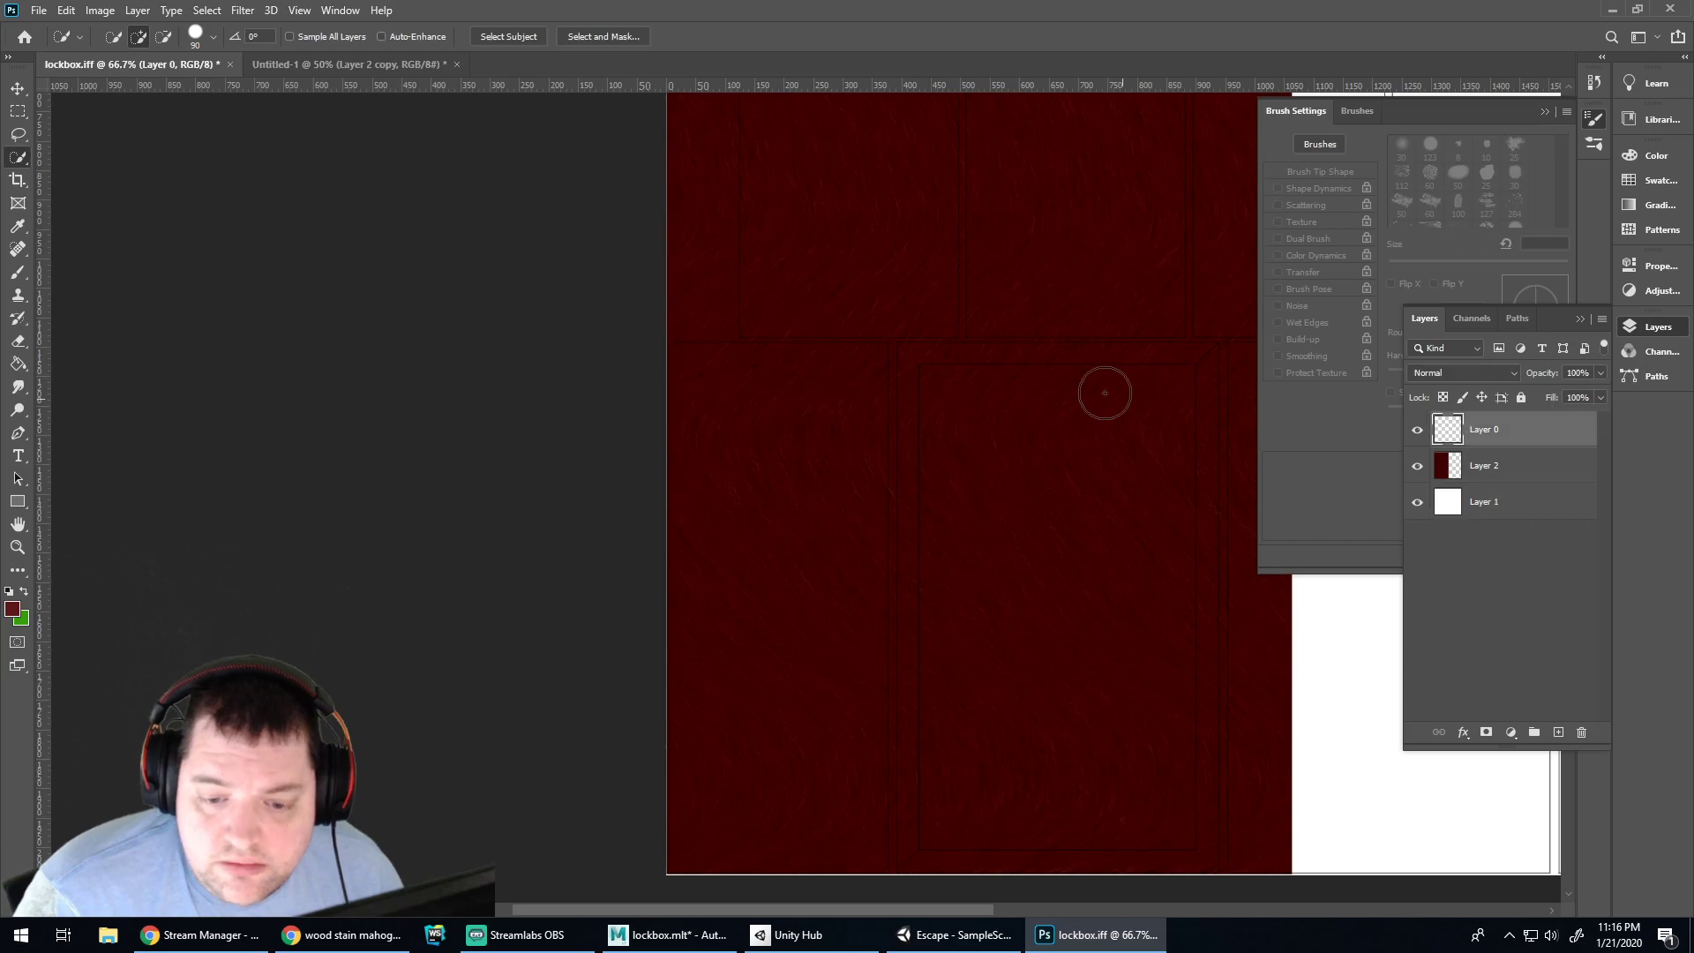
pyautogui.click(1420, 435)
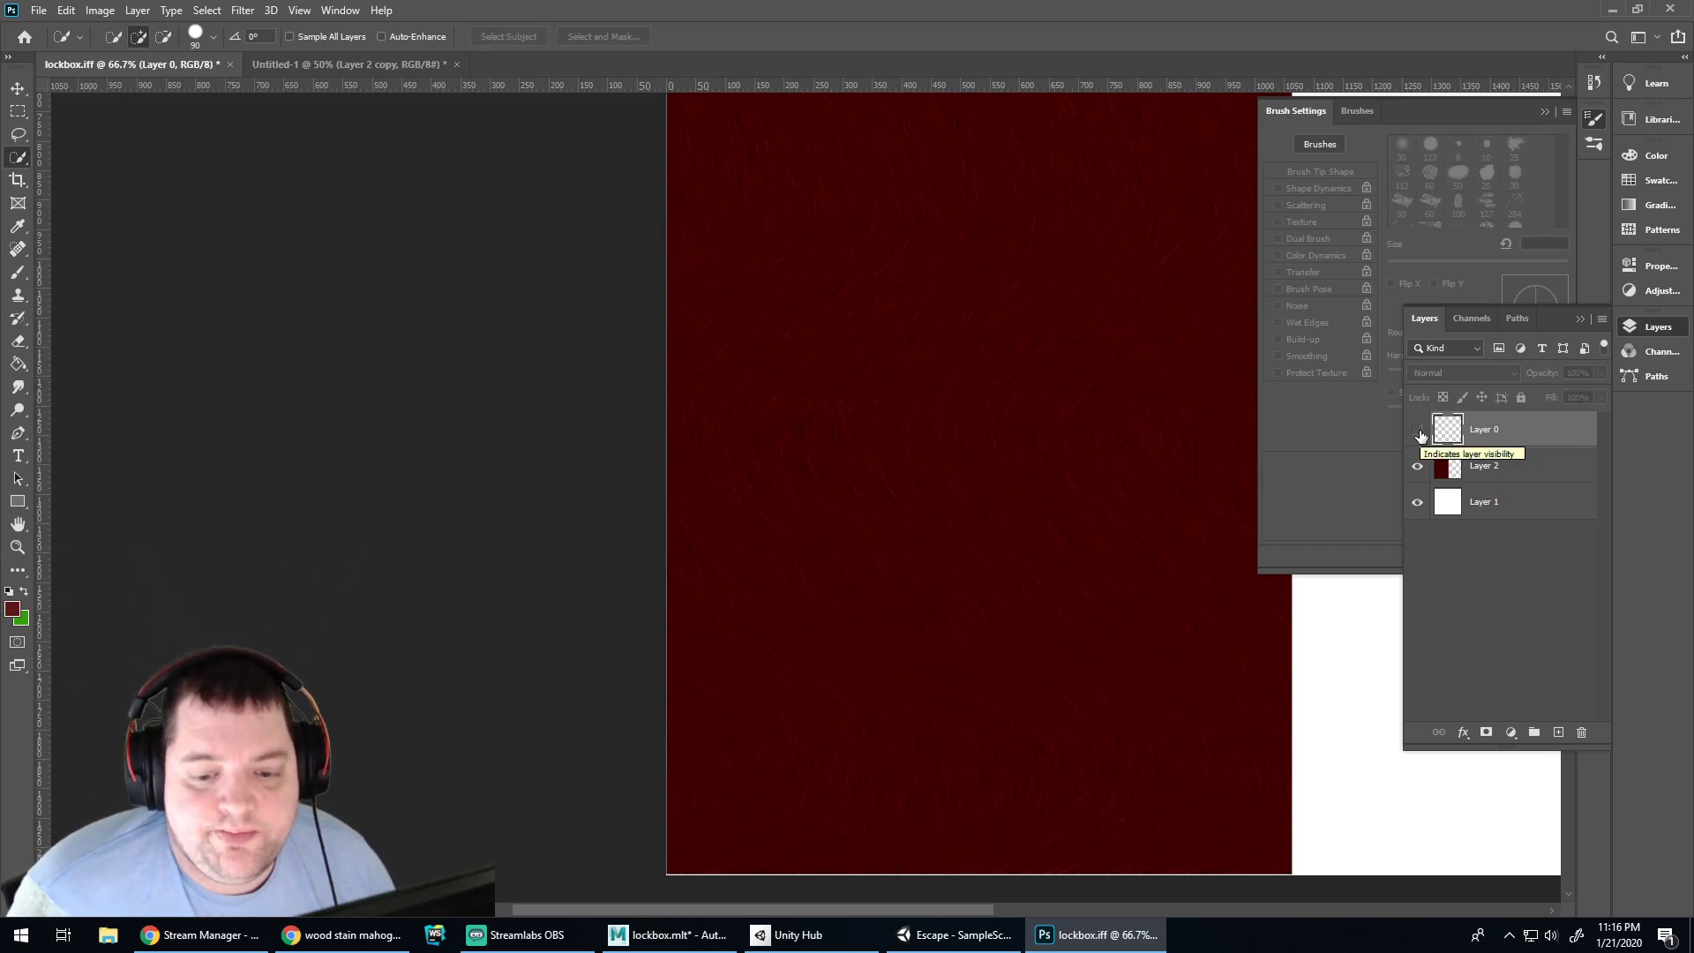
pyautogui.click(1420, 434)
pyautogui.click(866, 358)
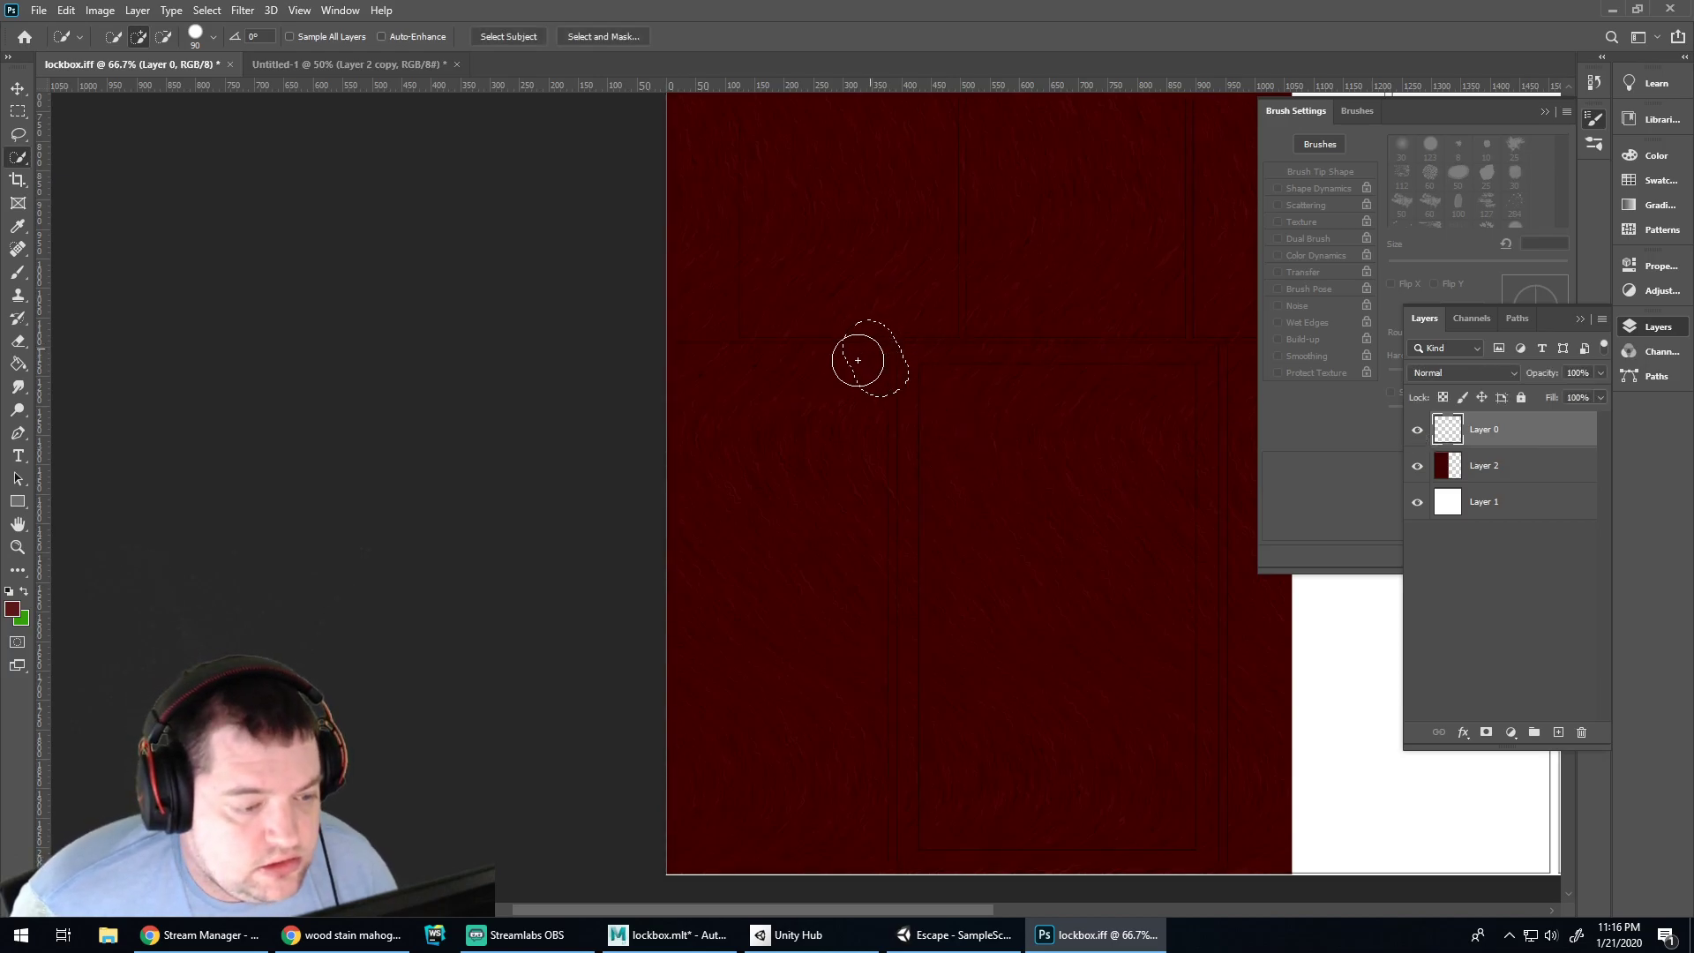
pyautogui.moveTo(784, 375)
pyautogui.mouseDown()
pyautogui.moveTo(832, 434)
pyautogui.moveTo(813, 395)
pyautogui.moveTo(715, 424)
pyautogui.moveTo(719, 368)
pyautogui.moveTo(870, 367)
pyautogui.moveTo(839, 394)
pyautogui.moveTo(805, 802)
pyautogui.moveTo(859, 805)
pyautogui.moveTo(840, 808)
pyautogui.mouseUp()
pyautogui.hotkey('ctrl', 'd')
pyautogui.moveTo(810, 460); pyautogui.dragTo(802, 465)
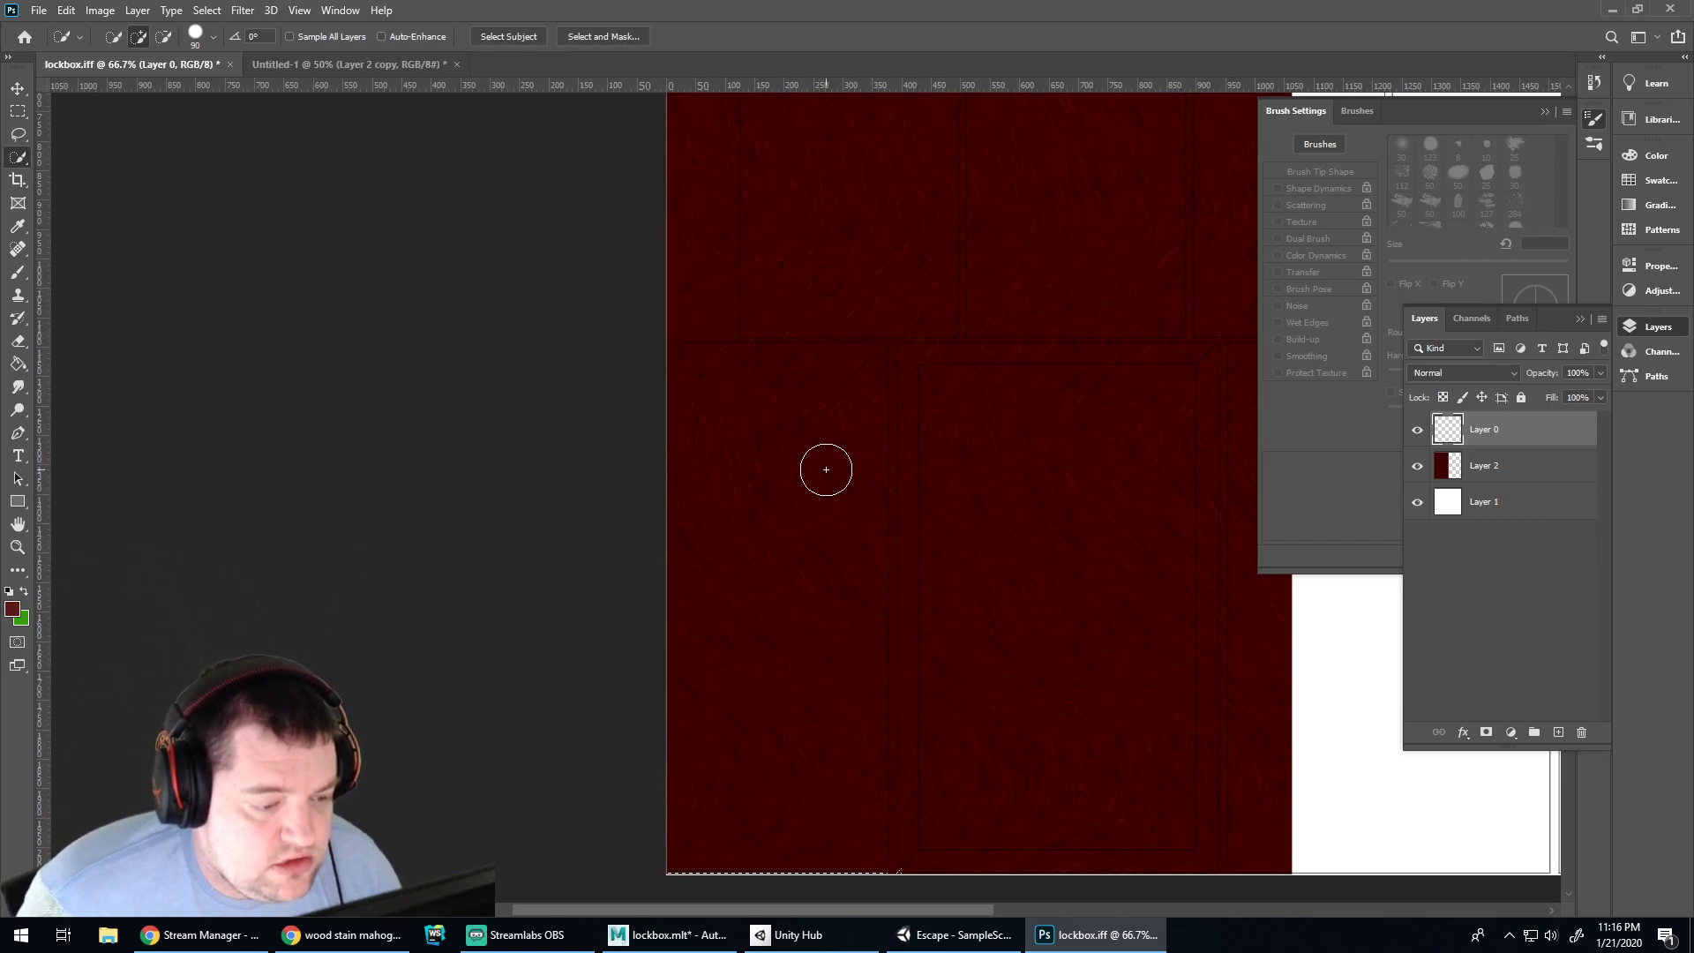
# Magic Wand the area around the left panel on Layer 0, then cut Layer 2's texture outside it
pyautogui.rightClick(24, 157)
pyautogui.click(71, 188)
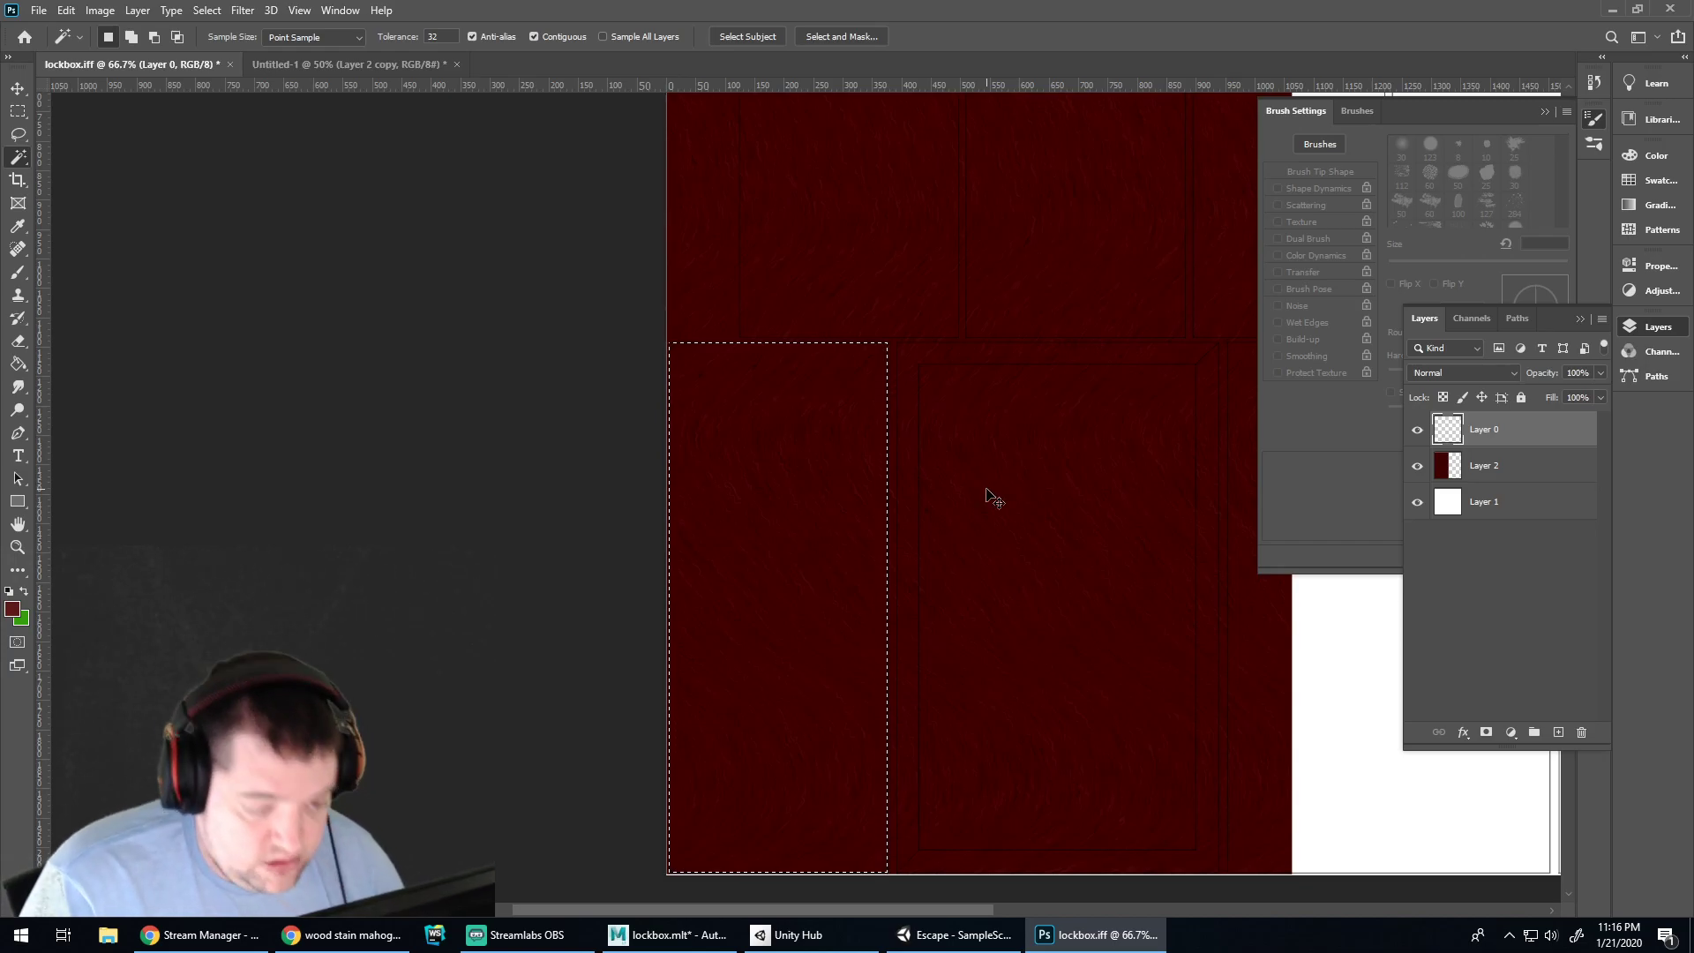
pyautogui.keyDown('shift'); pyautogui.click(986, 491); pyautogui.keyUp('shift')
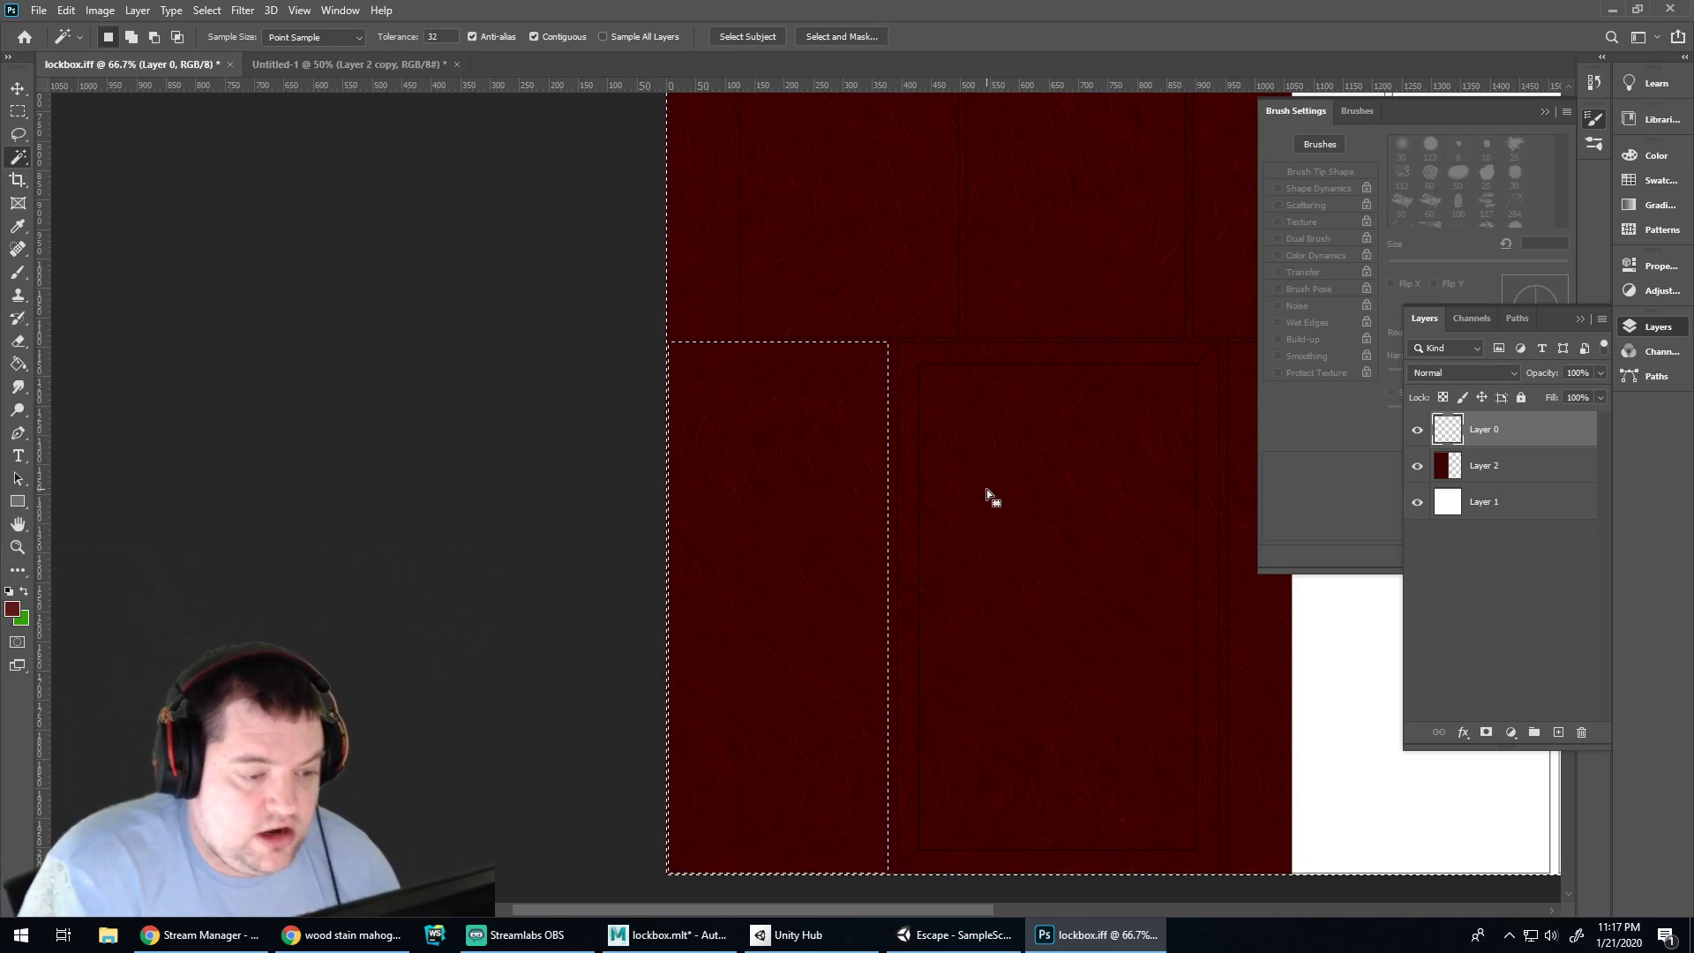
pyautogui.hotkey('ctrl', 'd')
pyautogui.hotkey('ctrl', 'x')
pyautogui.hotkey('ctrl', 'z')
pyautogui.click(1483, 466)
pyautogui.hotkey('ctrl', 'x')
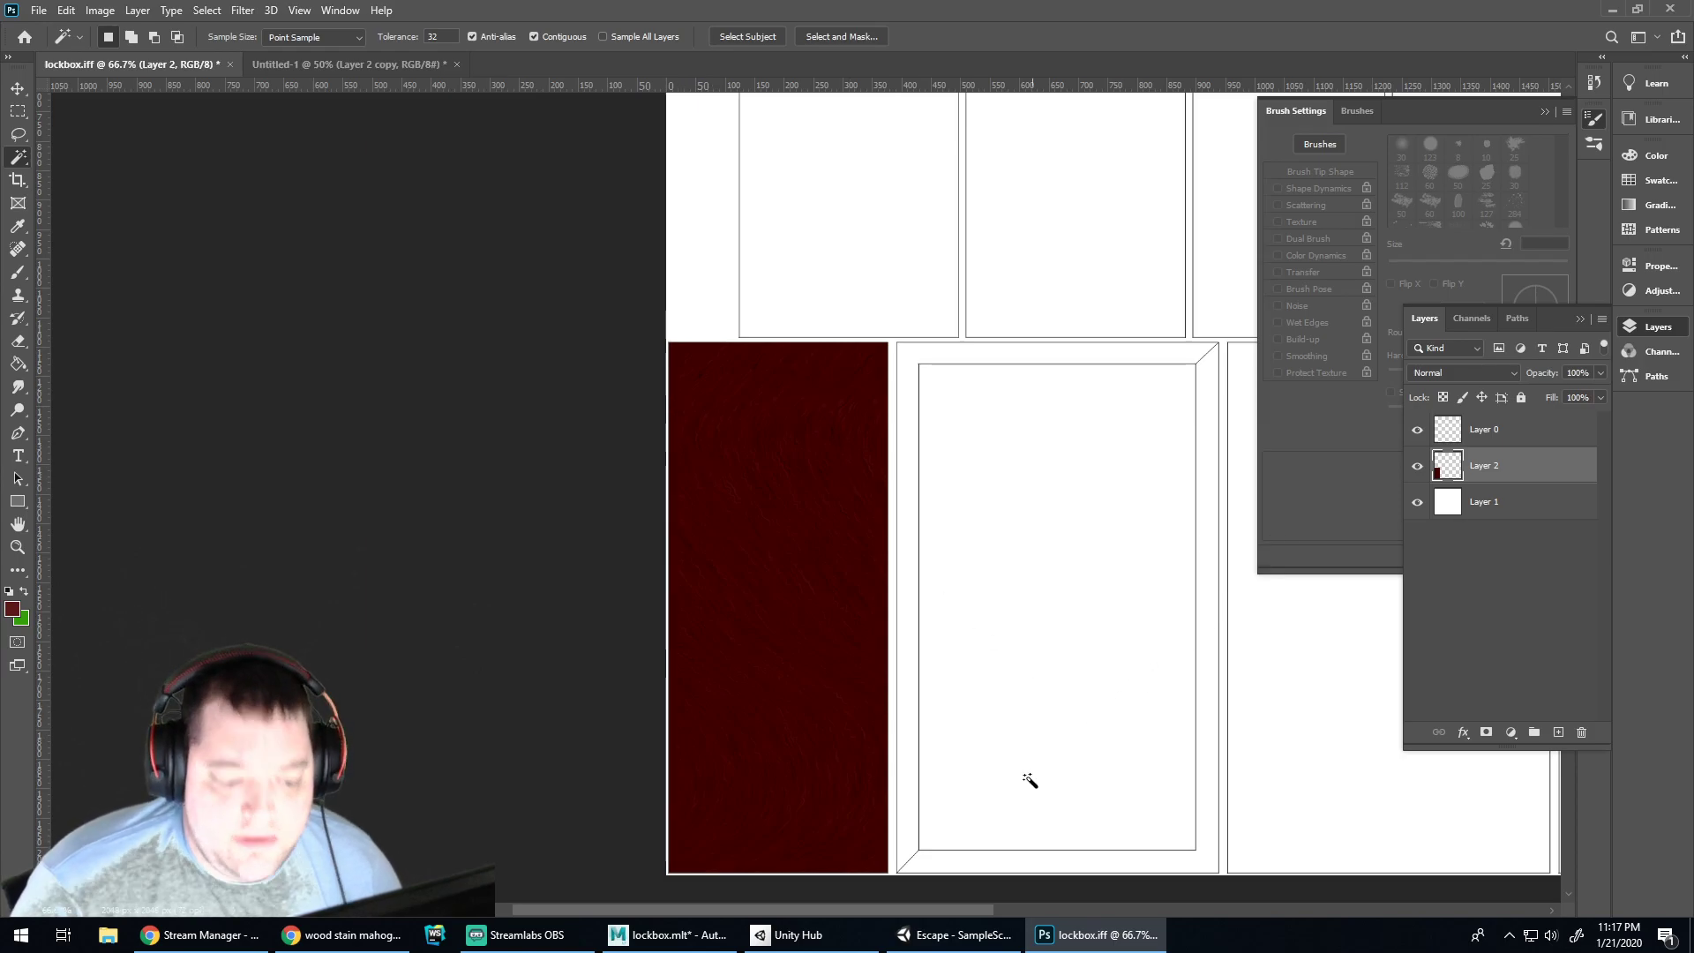
pyautogui.click(675, 934)
pyautogui.click(697, 535)
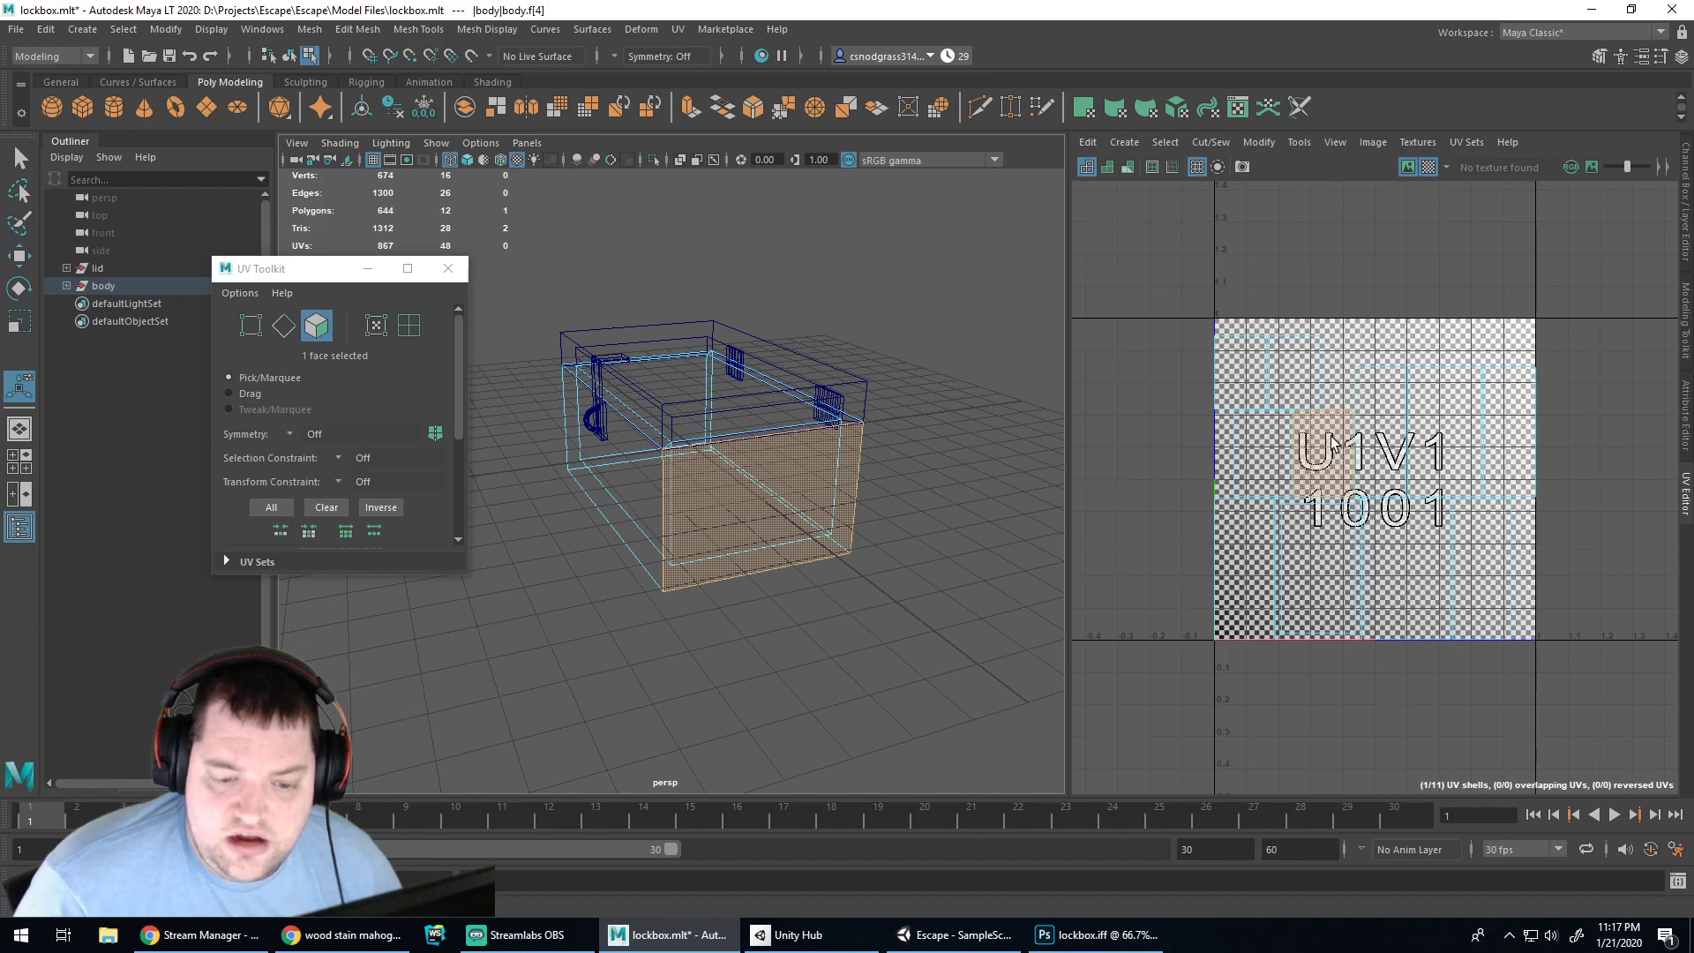
pyautogui.moveTo(1059, 933)
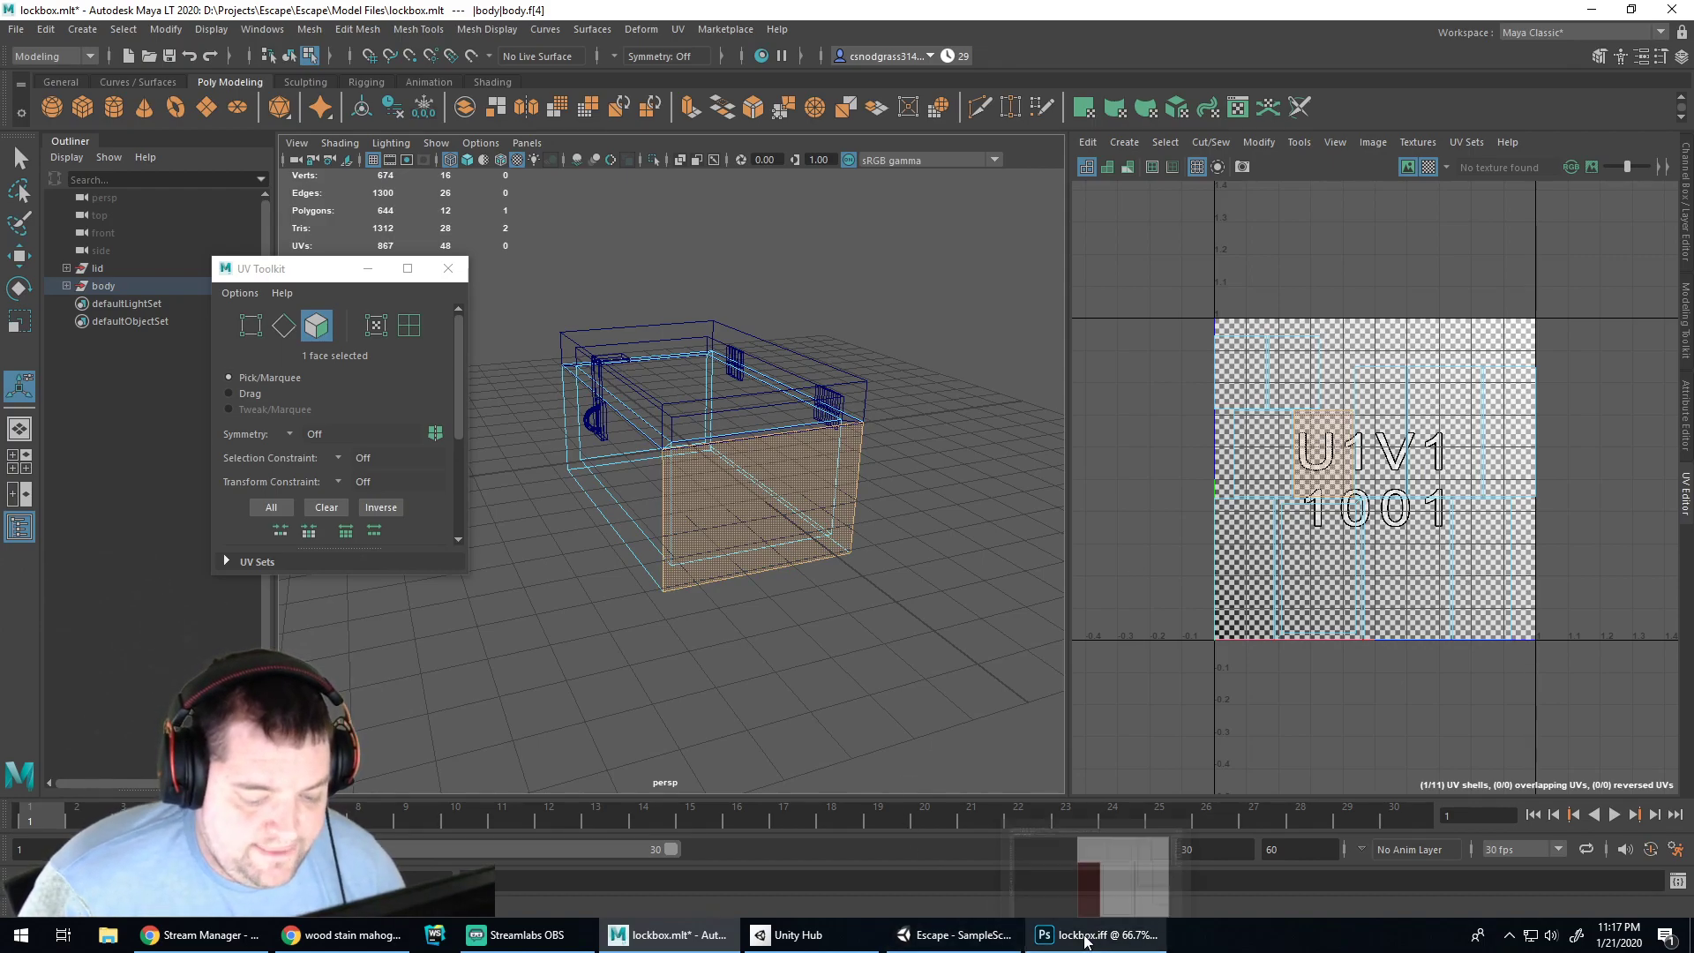
pyautogui.click(1061, 876)
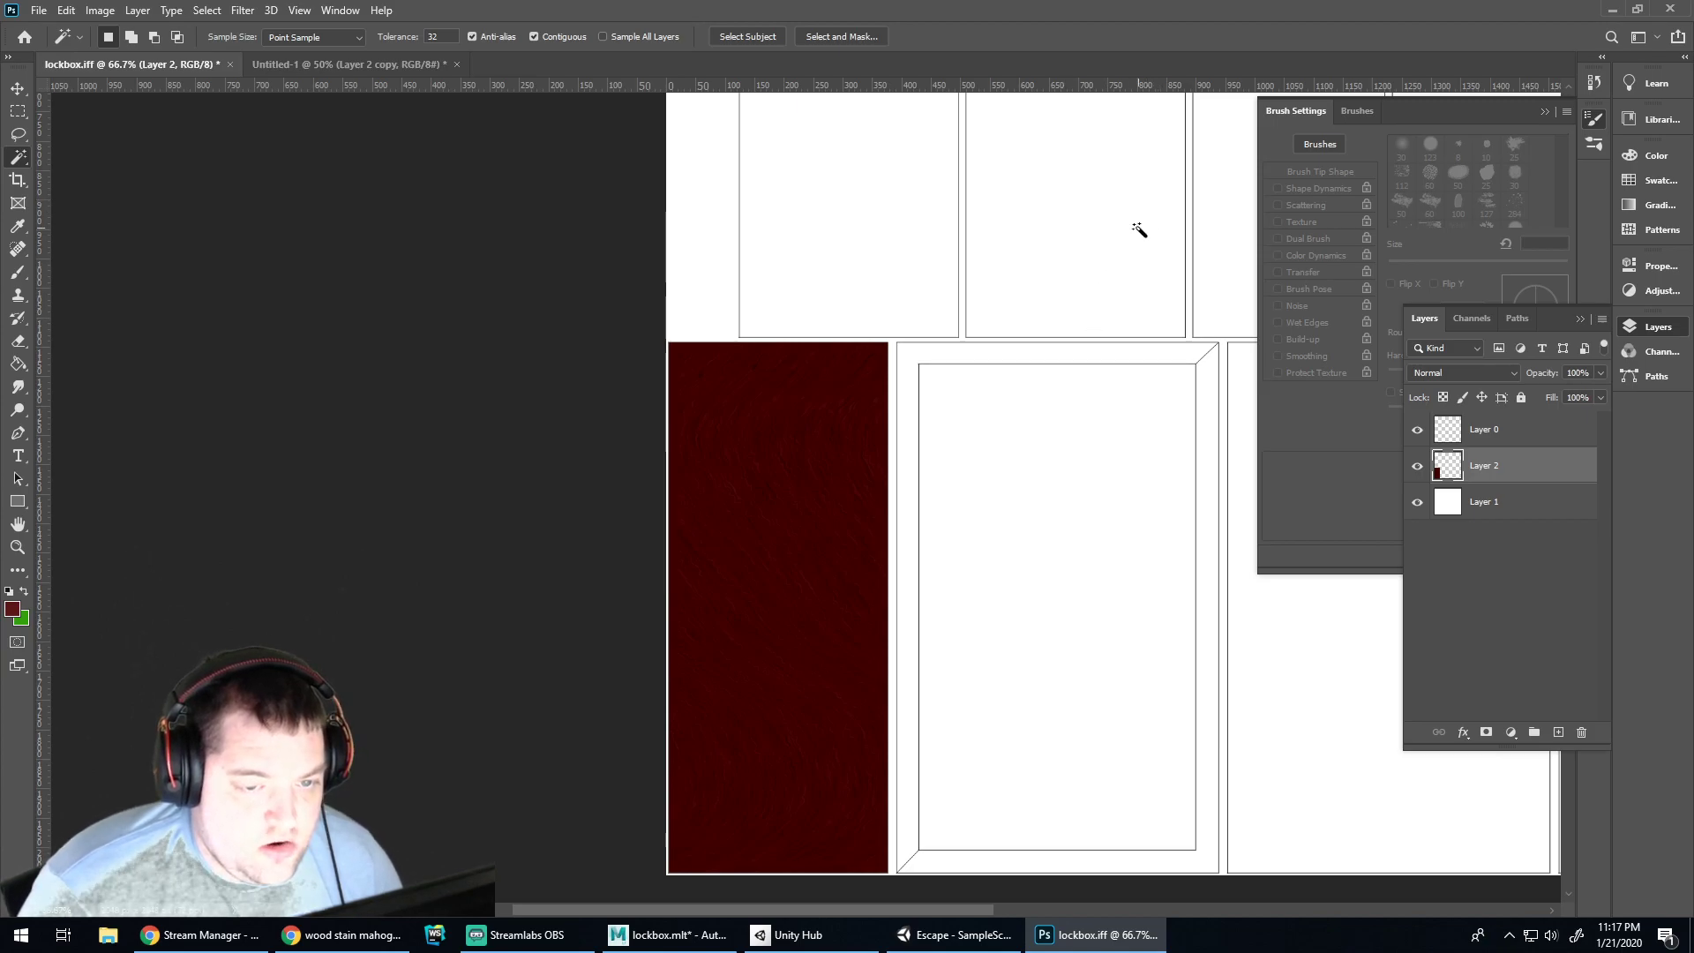
# Paste the mahogany texture as Layer 3 and nudge it into alignment with the panels
pyautogui.scroll(5, 1139, 229)
pyautogui.keyDown('alt'); pyautogui.scroll(-1, 1134, 318); pyautogui.keyUp('alt')
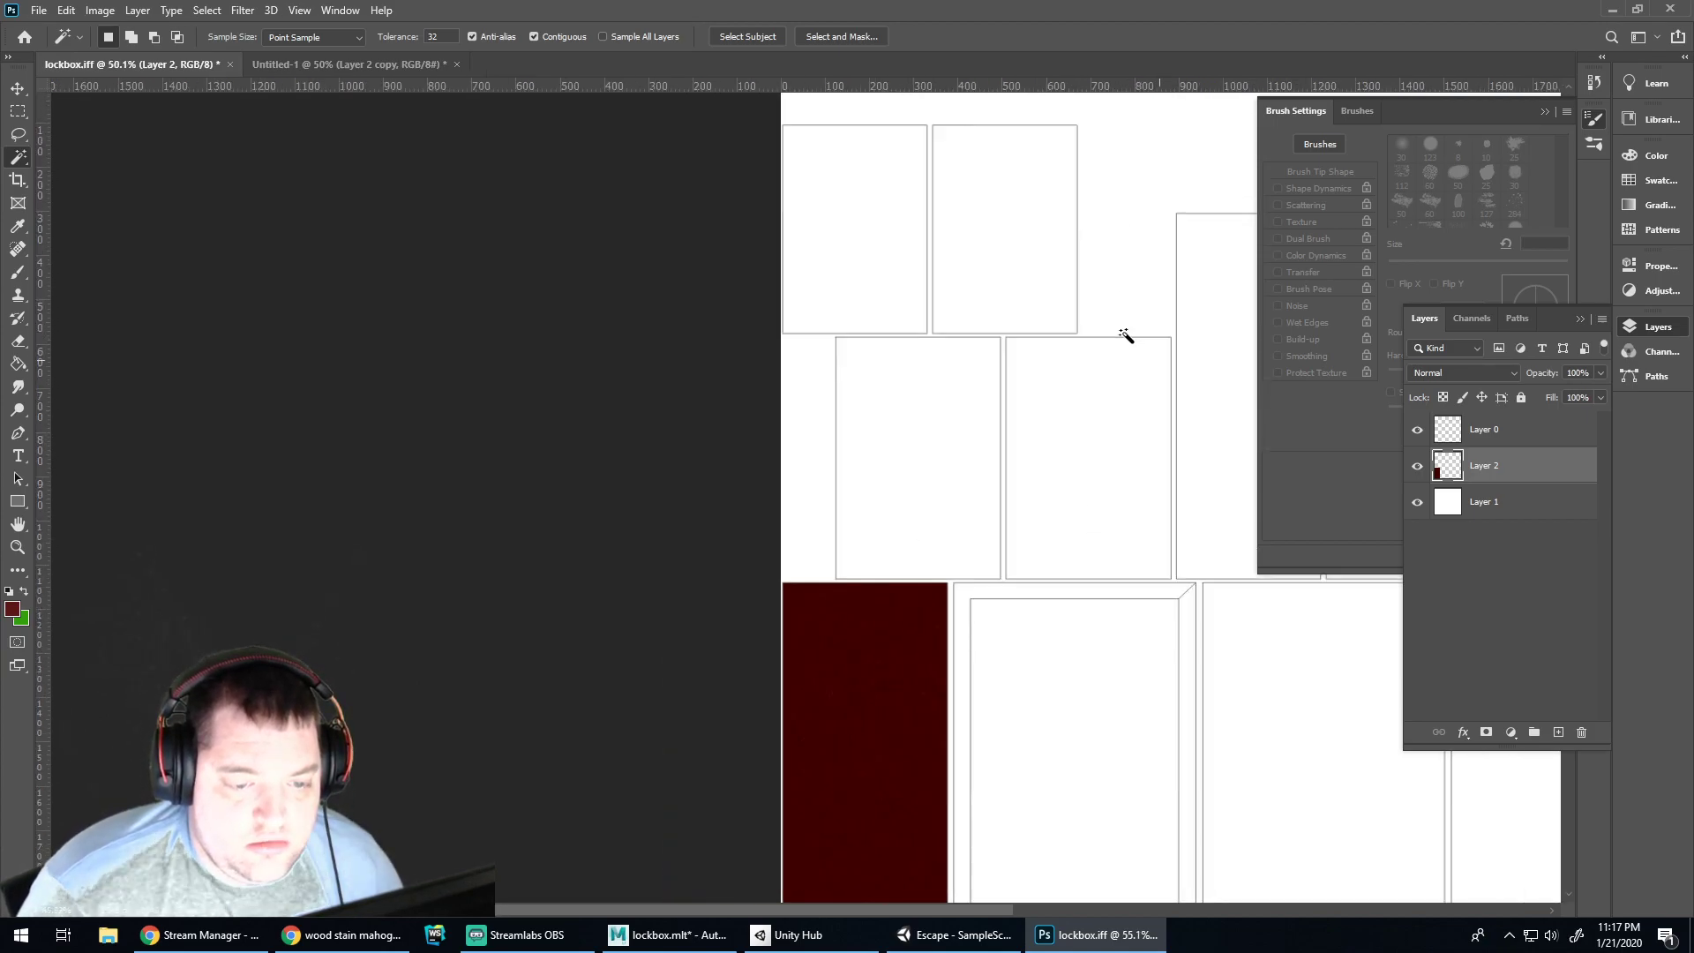
pyautogui.keyDown('alt'); pyautogui.scroll(-1, 1125, 338); pyautogui.keyUp('alt')
pyautogui.keyDown('alt'); pyautogui.scroll(1, 1123, 340); pyautogui.keyUp('alt')
pyautogui.keyDown('alt'); pyautogui.scroll(-1, 1123, 341); pyautogui.keyUp('alt')
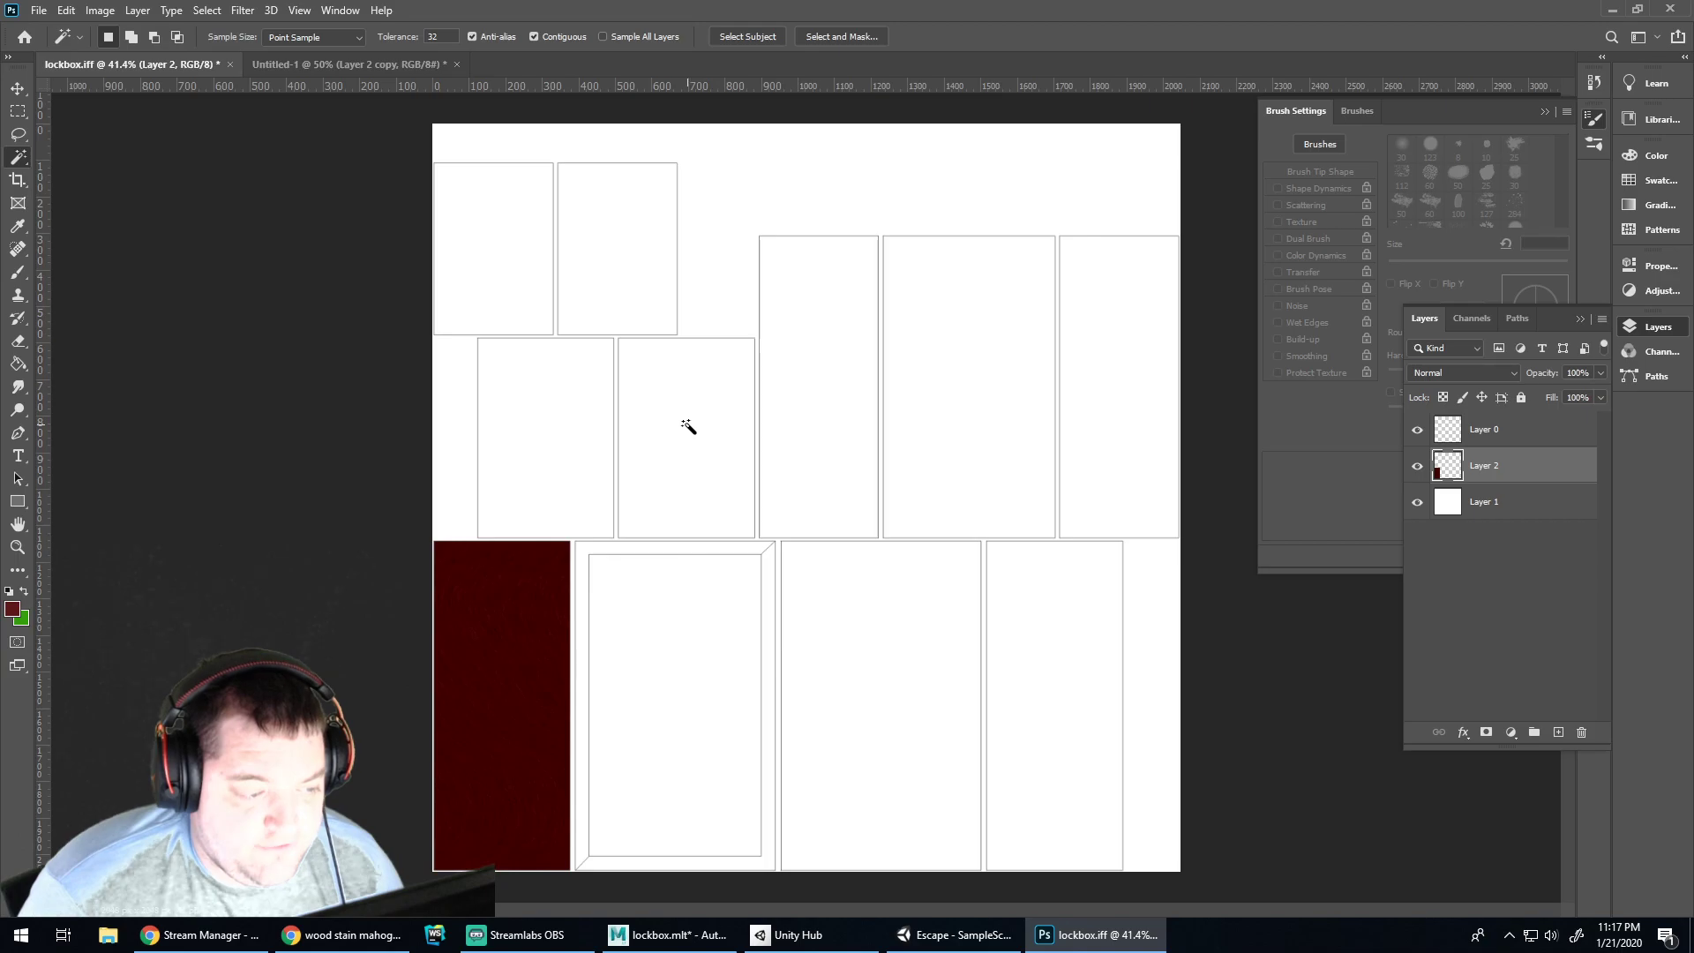
pyautogui.hotkey('ctrl', 'v')
pyautogui.press('v')
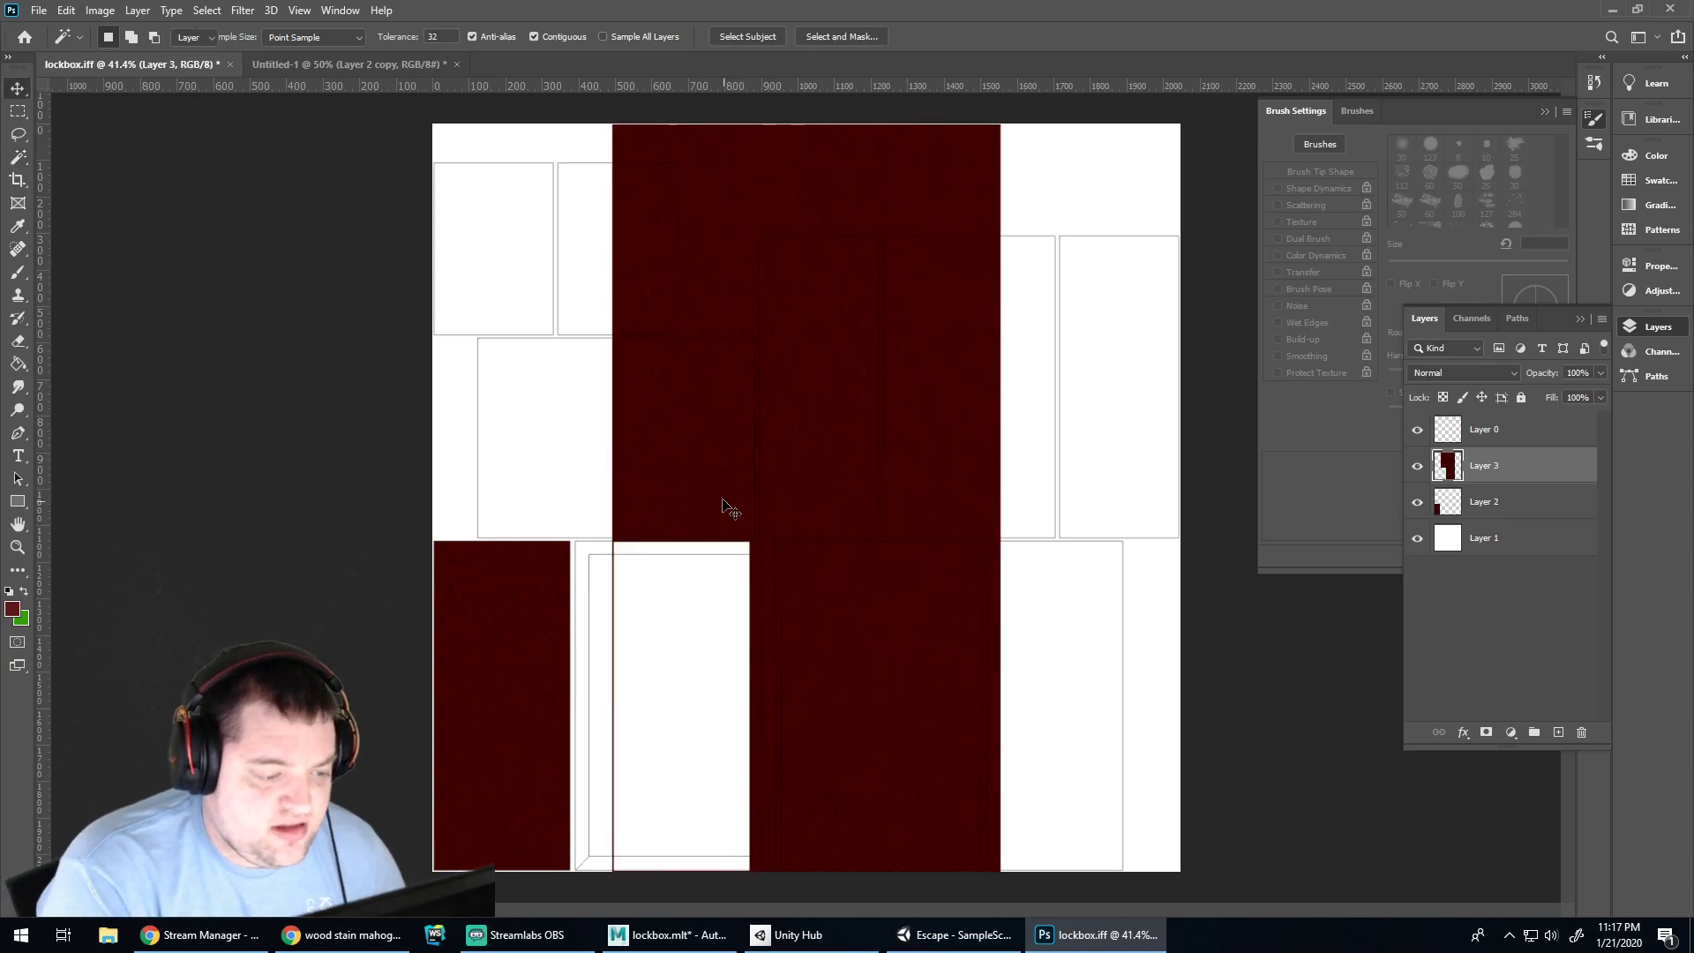
pyautogui.moveTo(684, 476)
pyautogui.mouseDown()
pyautogui.moveTo(757, 416)
pyautogui.moveTo(686, 475)
pyautogui.moveTo(695, 463)
pyautogui.mouseUp()
pyautogui.press('Left')
pyautogui.press('Left')
pyautogui.press('Left')
pyautogui.press('Left')
pyautogui.press('Left')
pyautogui.press('Left')
pyautogui.press('Left')
pyautogui.press('Left')
pyautogui.press('Left')
pyautogui.press('Left')
pyautogui.press('Left')
pyautogui.press('Left')
pyautogui.press('Right')
pyautogui.press('Right')
pyautogui.press('Left')
pyautogui.press('Left')
pyautogui.press('Left')
pyautogui.press('Left')
pyautogui.press('Left')
pyautogui.press('Right')
pyautogui.press('Left')
pyautogui.press('Left')
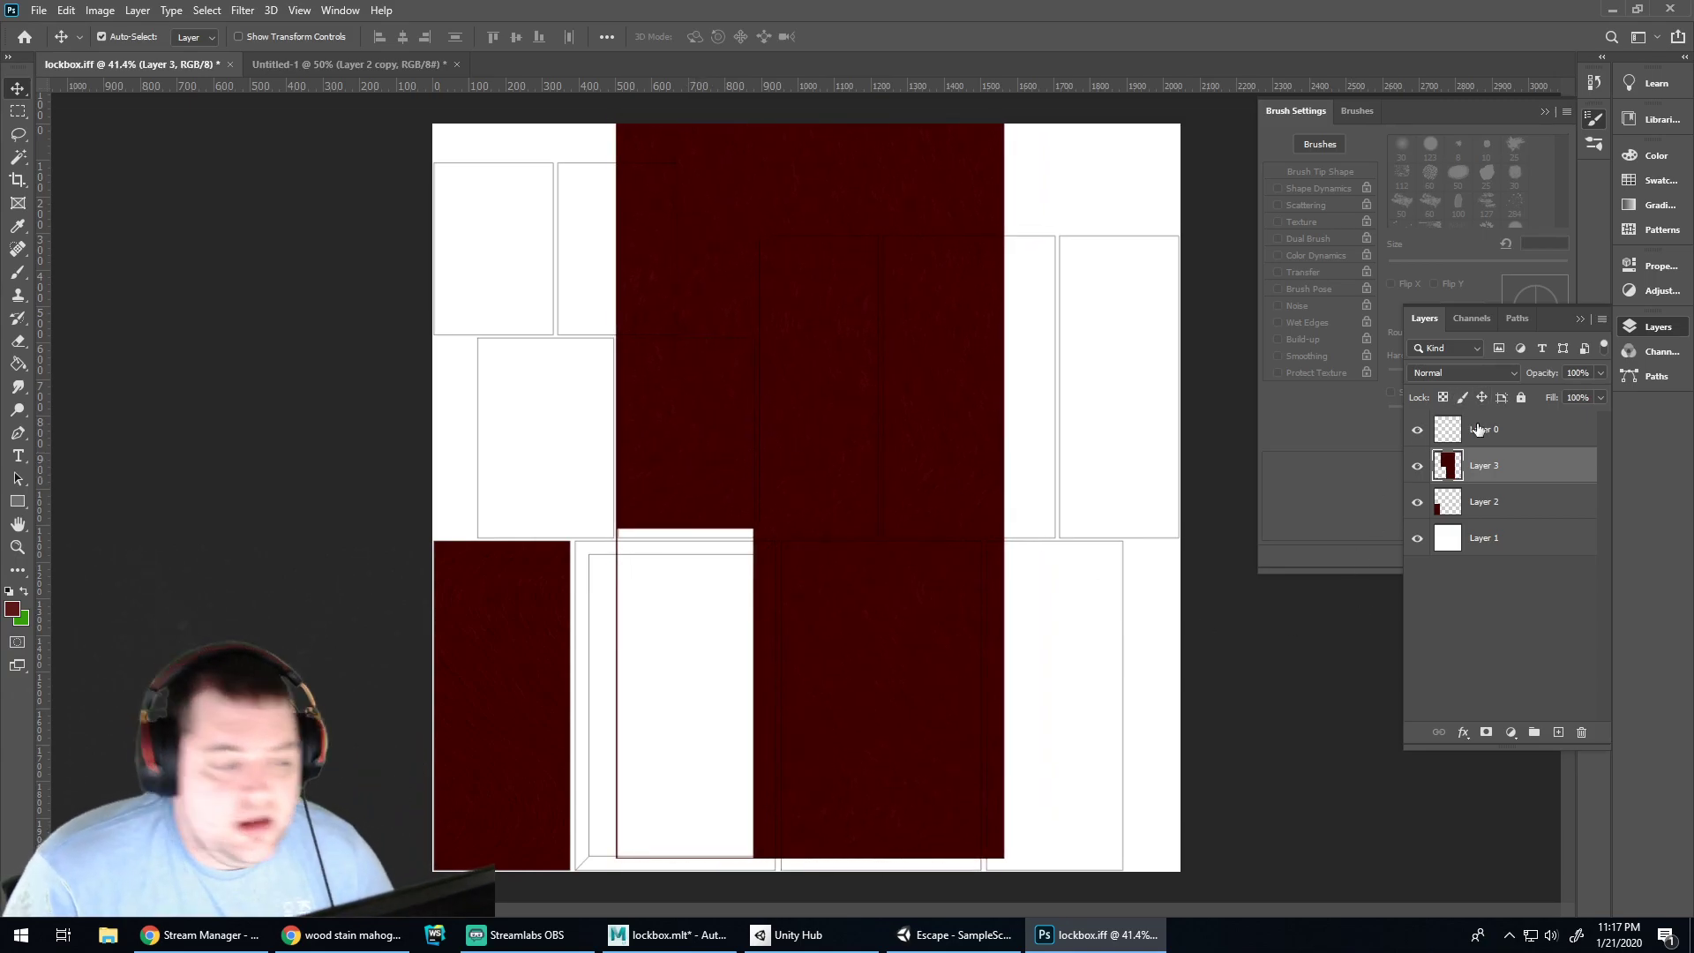
pyautogui.press('Down')
pyautogui.press('Down')
pyautogui.press('Down')
pyautogui.press('Down')
pyautogui.press('Down')
pyautogui.press('Down')
pyautogui.press('Down')
pyautogui.press('Down')
pyautogui.press('Down')
pyautogui.press('Down')
pyautogui.press('Down')
pyautogui.press('Down')
pyautogui.press('Down')
pyautogui.press('Down')
pyautogui.press('Down')
pyautogui.press('Down')
pyautogui.press('Down')
pyautogui.press('Down')
pyautogui.press('Down')
pyautogui.press('Down')
pyautogui.press('Right')
pyautogui.press('Right')
pyautogui.press('Right')
pyautogui.press('Right')
pyautogui.press('Right')
pyautogui.press('Down')
pyautogui.press('Down')
pyautogui.press('Down')
pyautogui.press('Left')
pyautogui.press('Left')
pyautogui.press('Left')
pyautogui.press('Down')
pyautogui.press('Down')
pyautogui.press('Right')
pyautogui.press('Right')
pyautogui.press('Down')
pyautogui.press('Down')
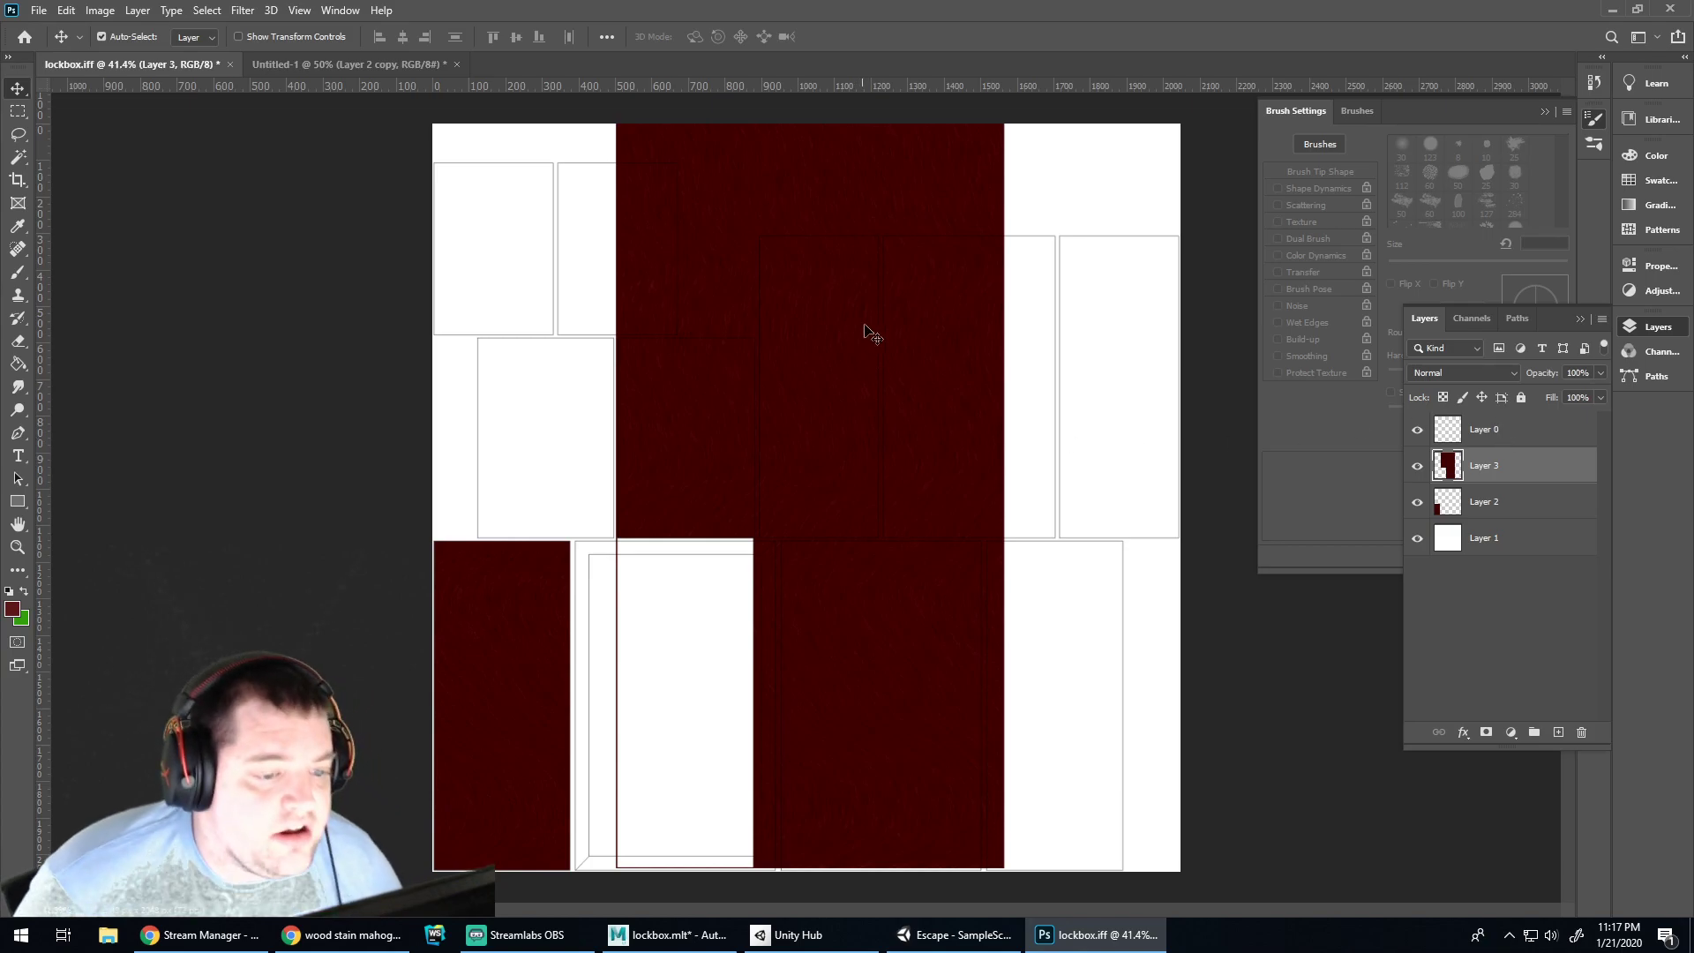
pyautogui.press('Down')
# Trim Layer 3 to the upper middle panel selected on Layer 0, then hide Layer 0's outlines
pyautogui.click(1472, 441)
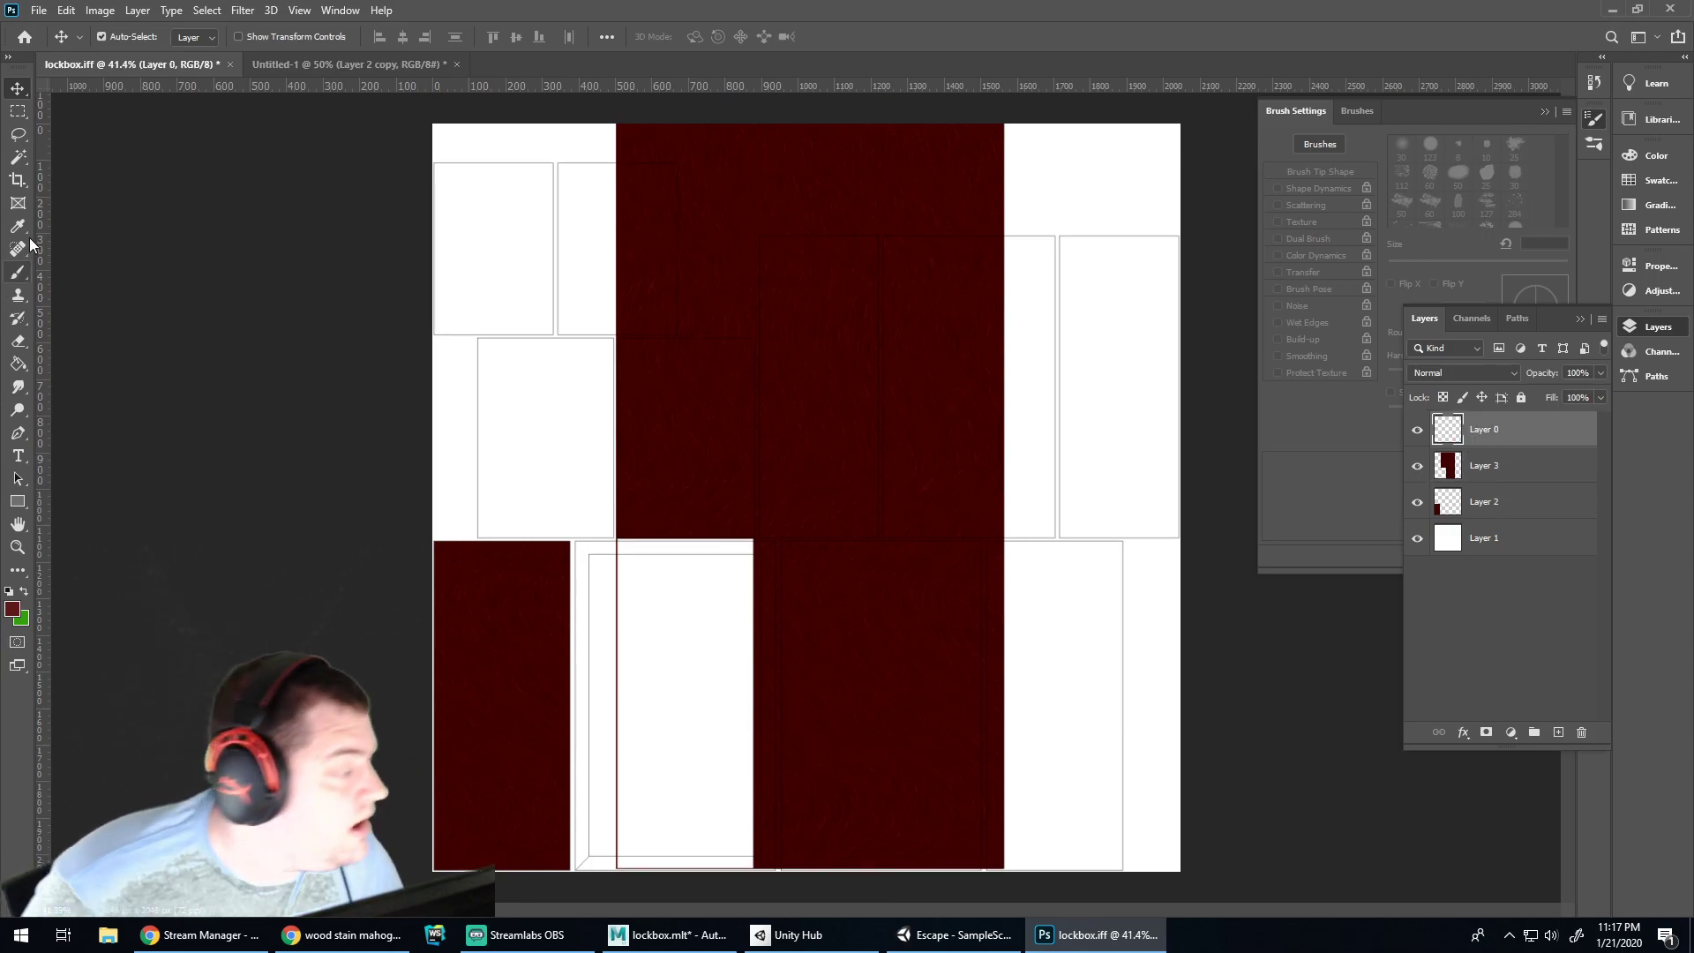
pyautogui.click(22, 161)
pyautogui.click(692, 395)
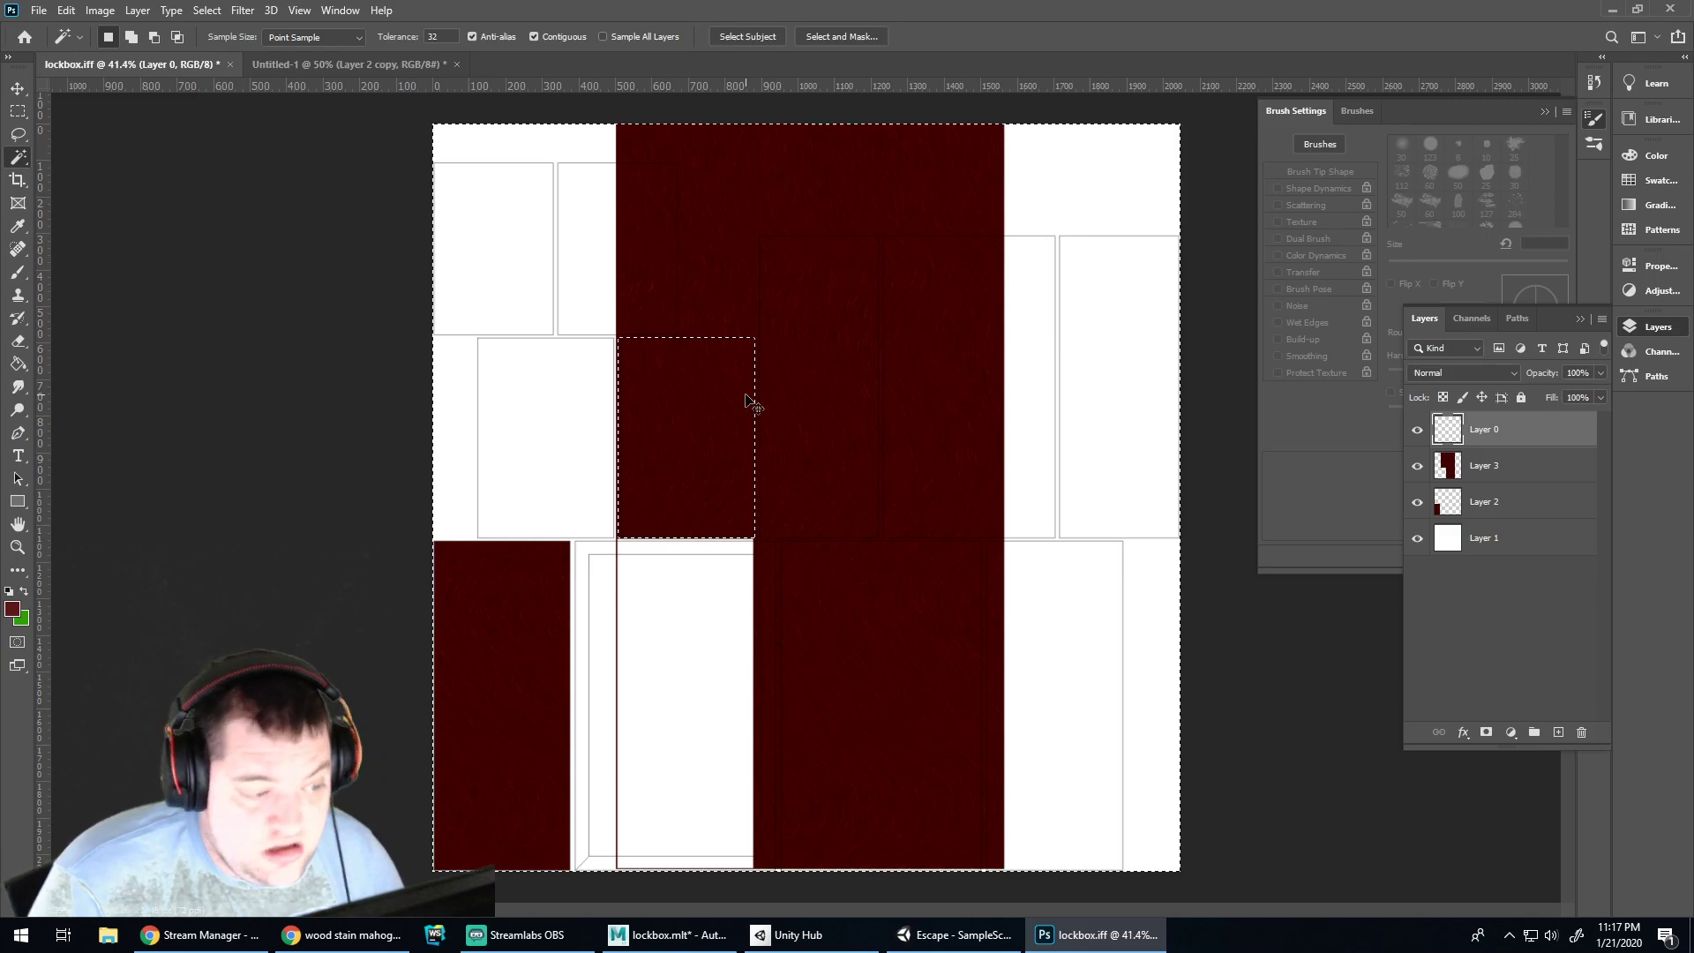
pyautogui.hotkey('ctrl', 'shift', 'i')
pyautogui.click(1465, 473)
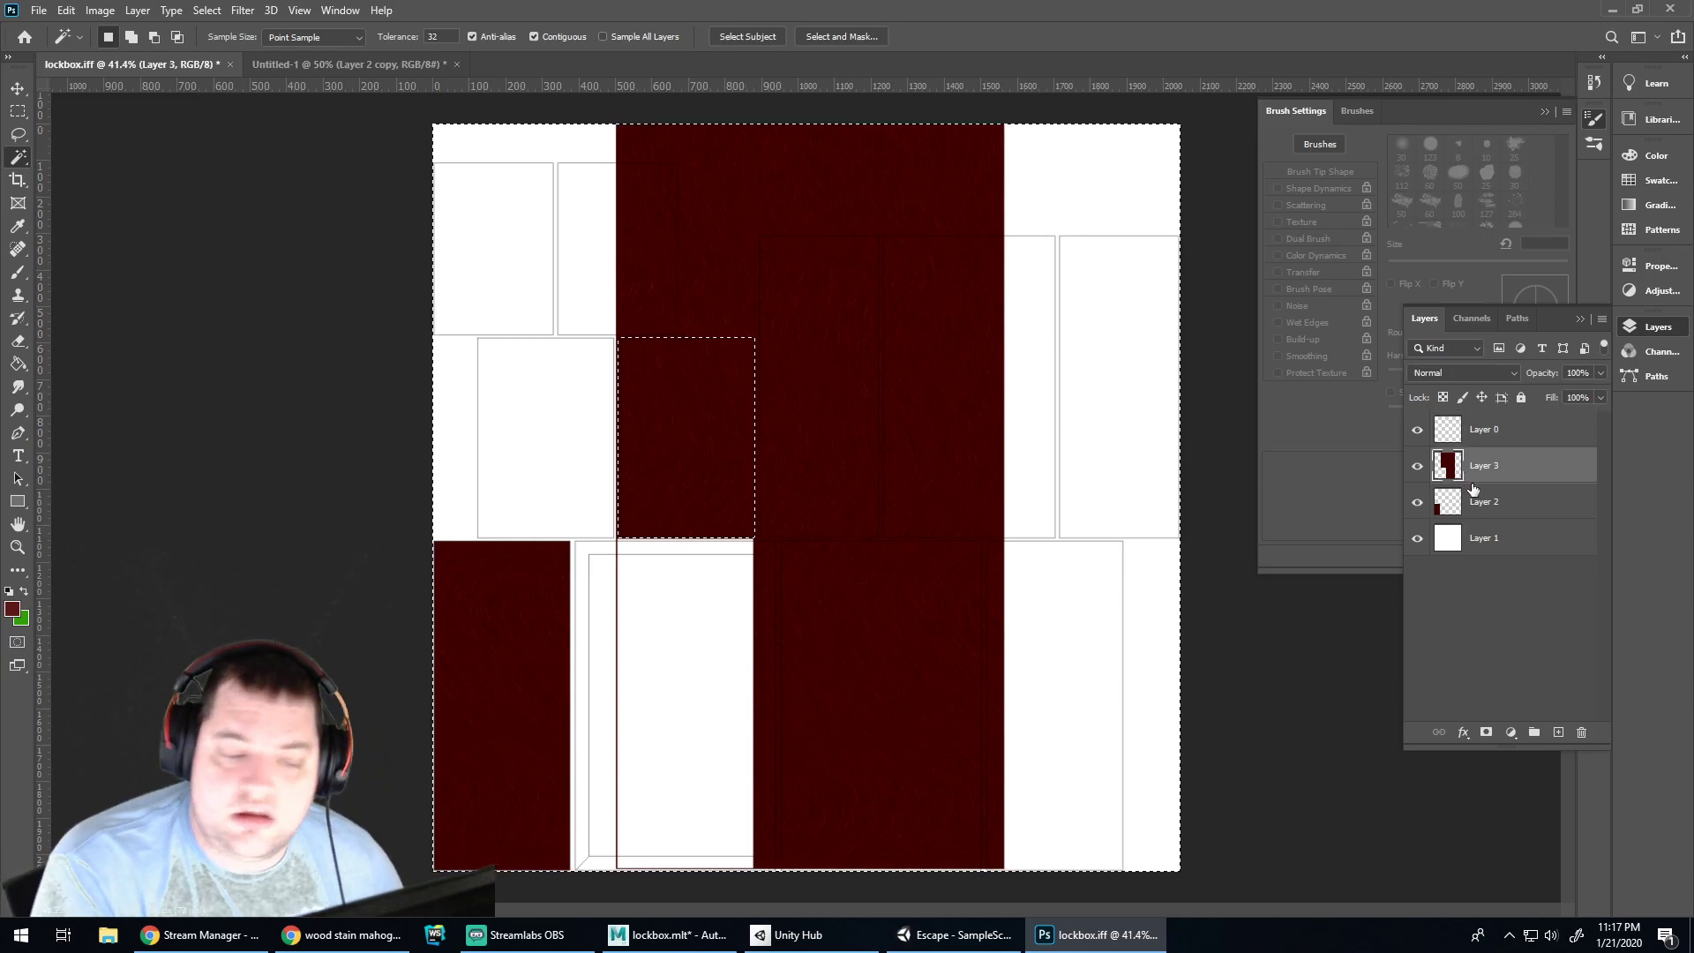
pyautogui.press('Delete')
pyautogui.hotkey('ctrl', 'd')
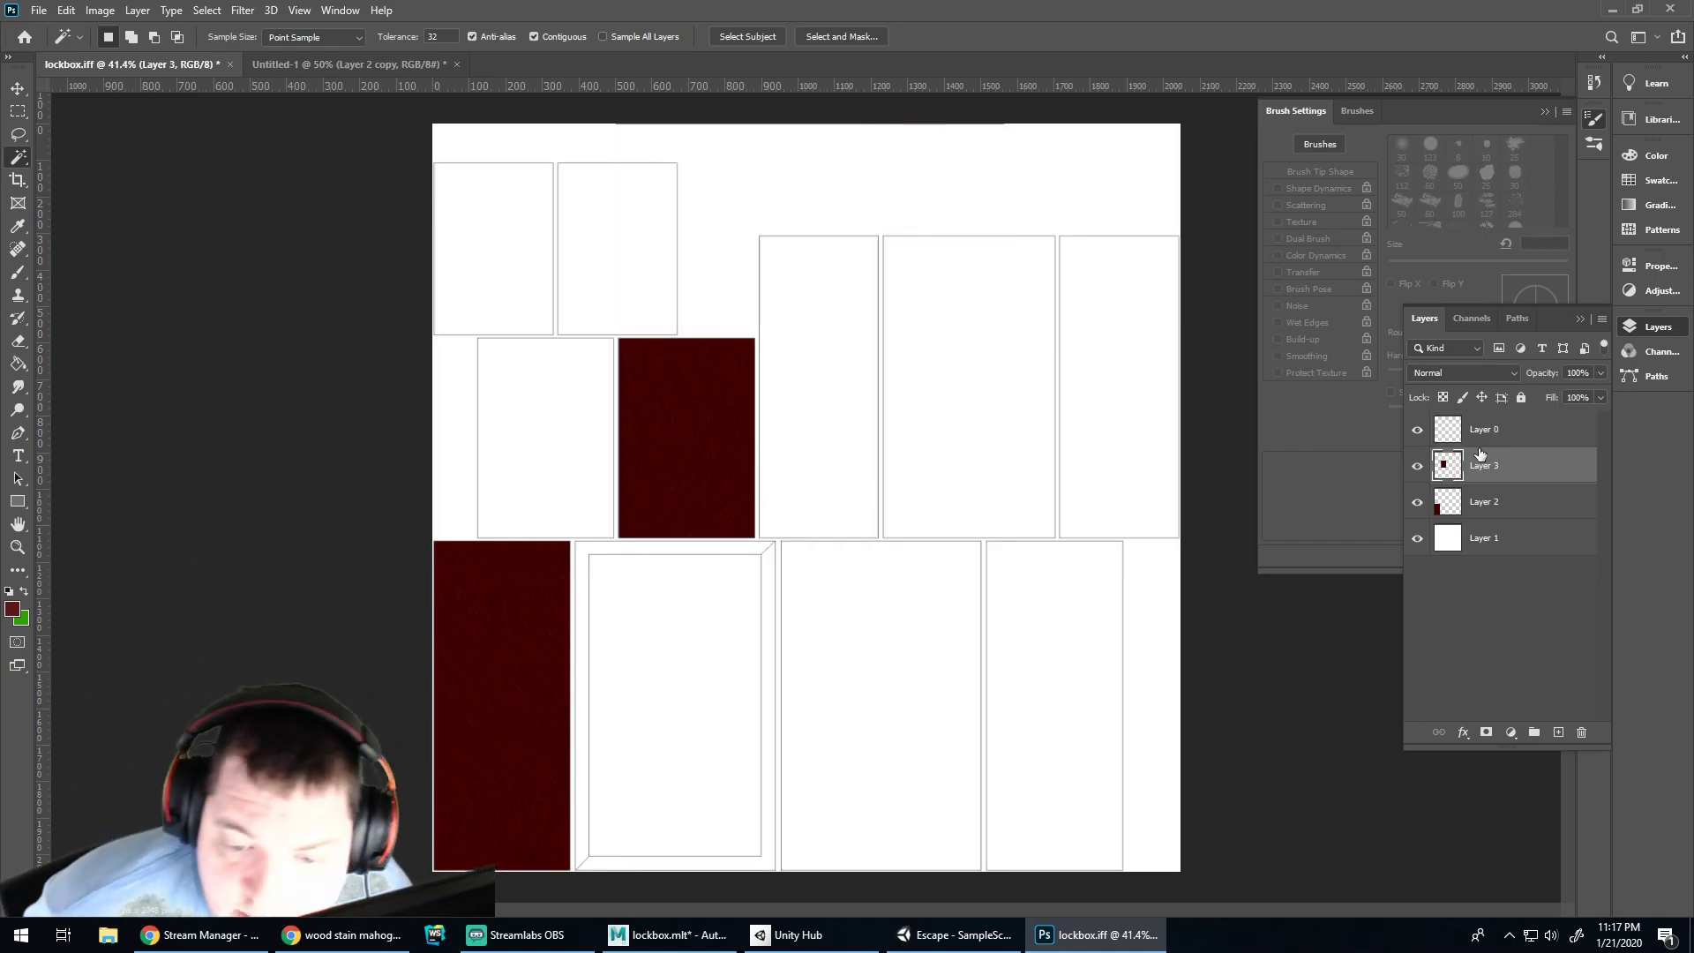
pyautogui.click(1418, 431)
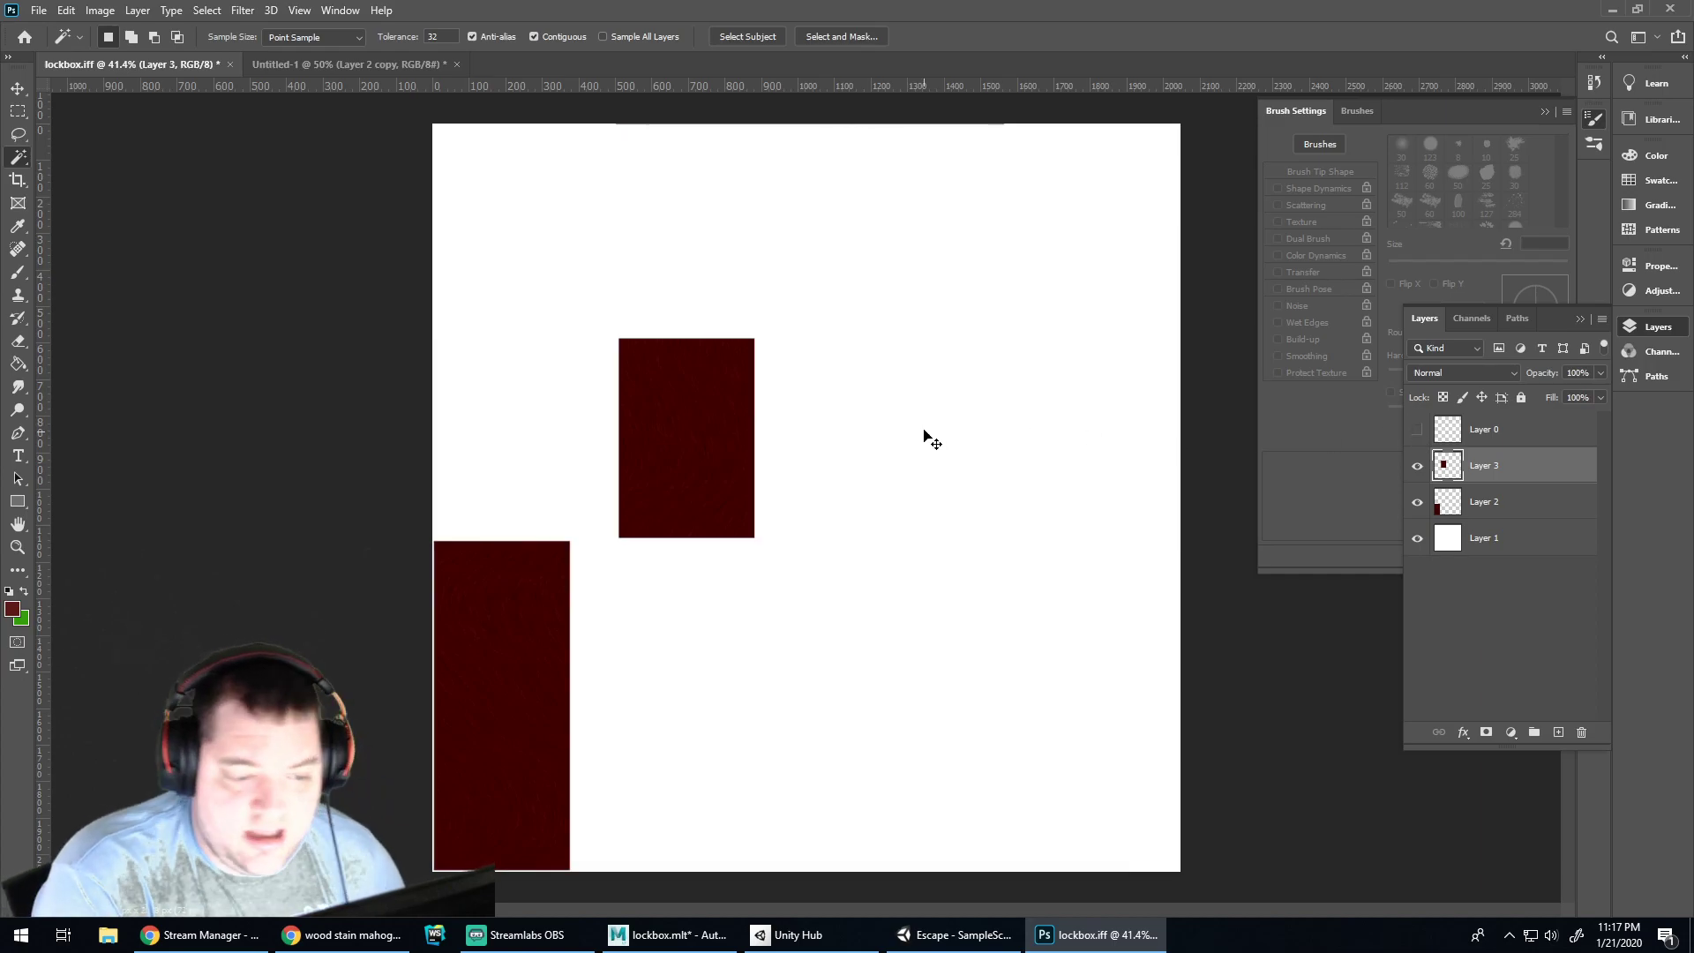
# Save the texture as lockbox.psd in Escape/Assets/Textures, accepting the Photoshop format options, and bring Maya forward
pyautogui.hotkey('ctrl', 'shift', 's')
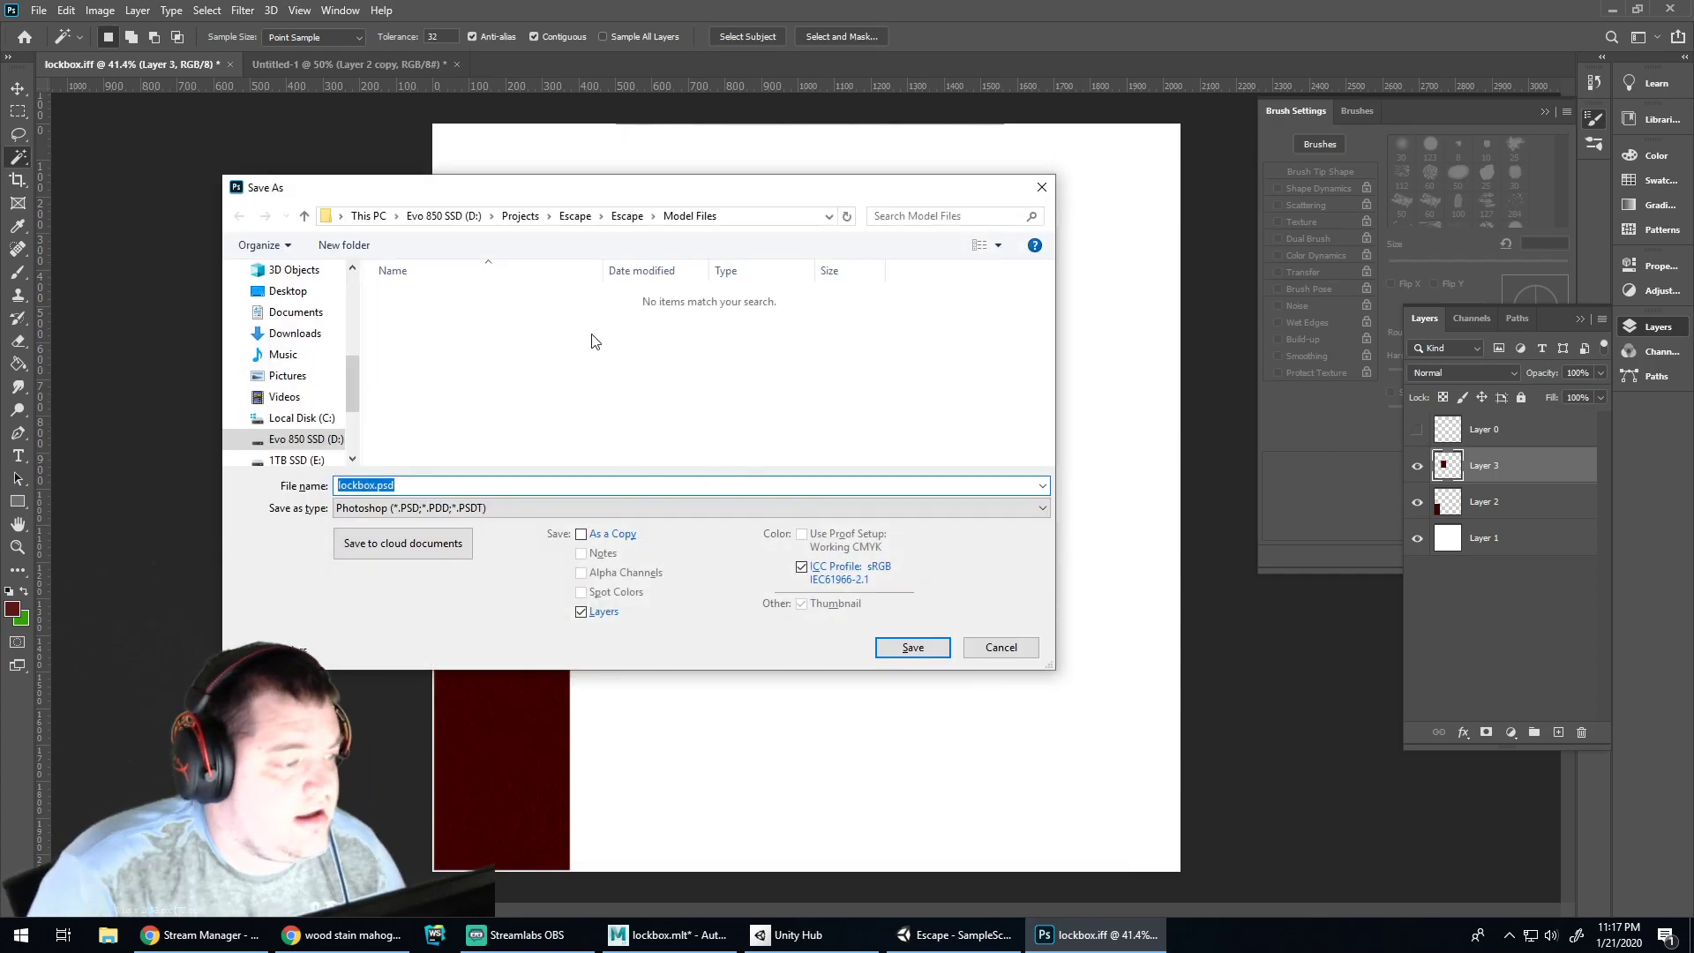
pyautogui.click(625, 216)
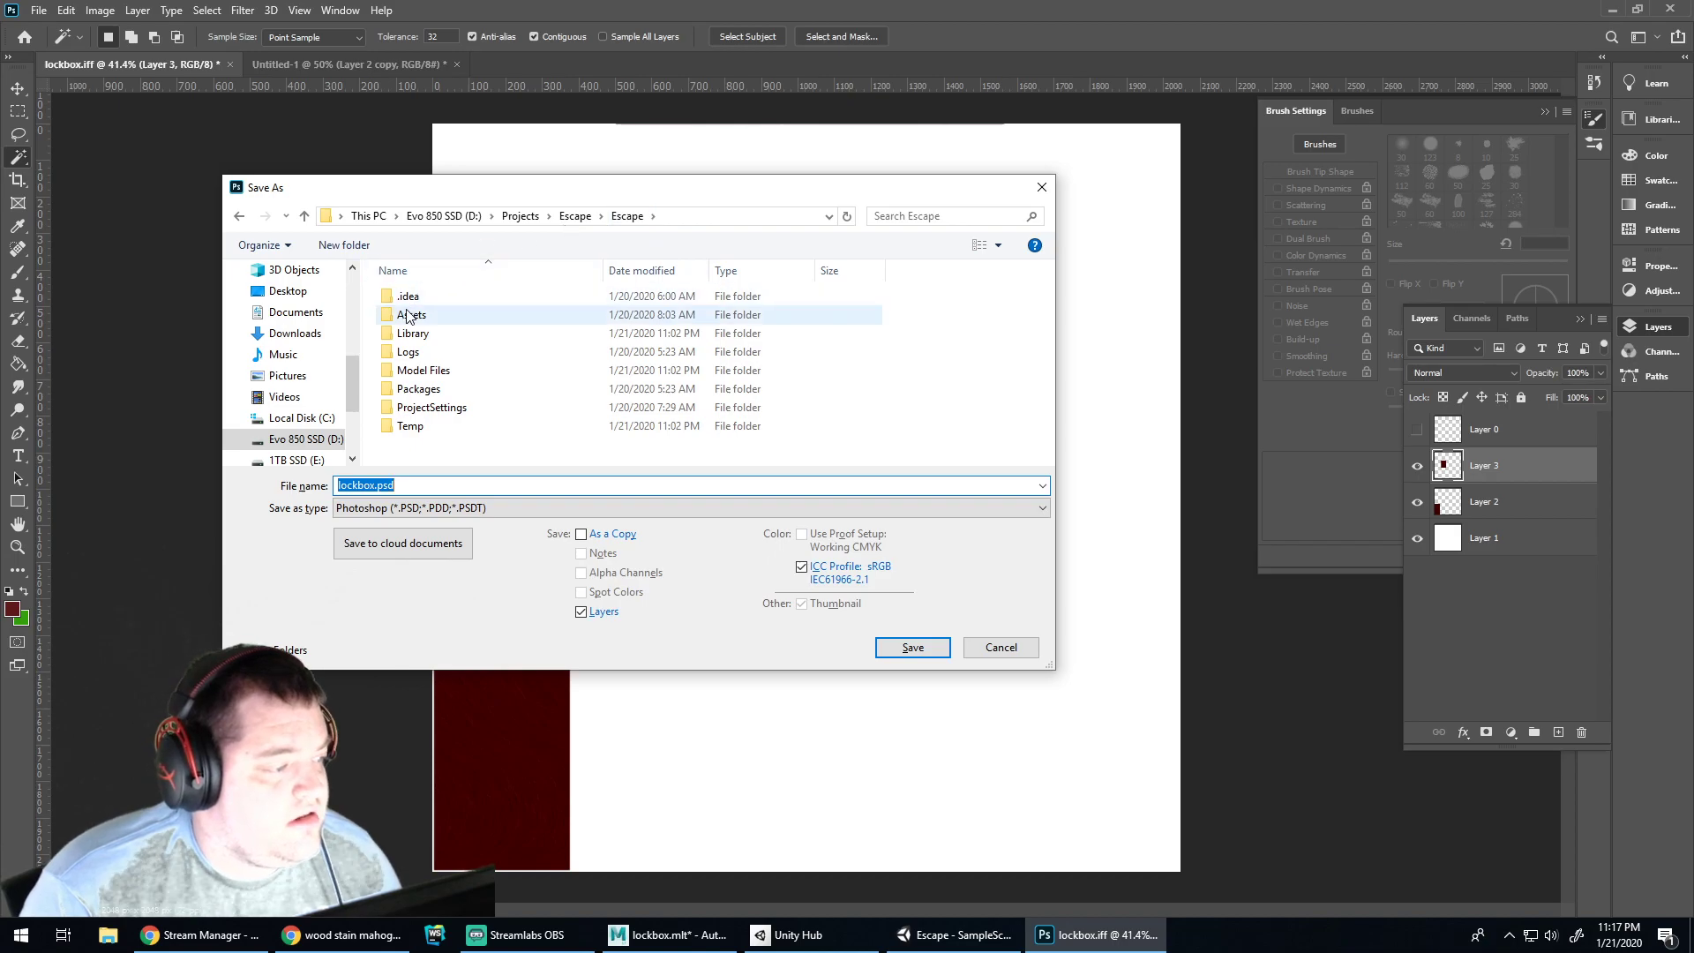
pyautogui.doubleClick(415, 299)
pyautogui.doubleClick(416, 388)
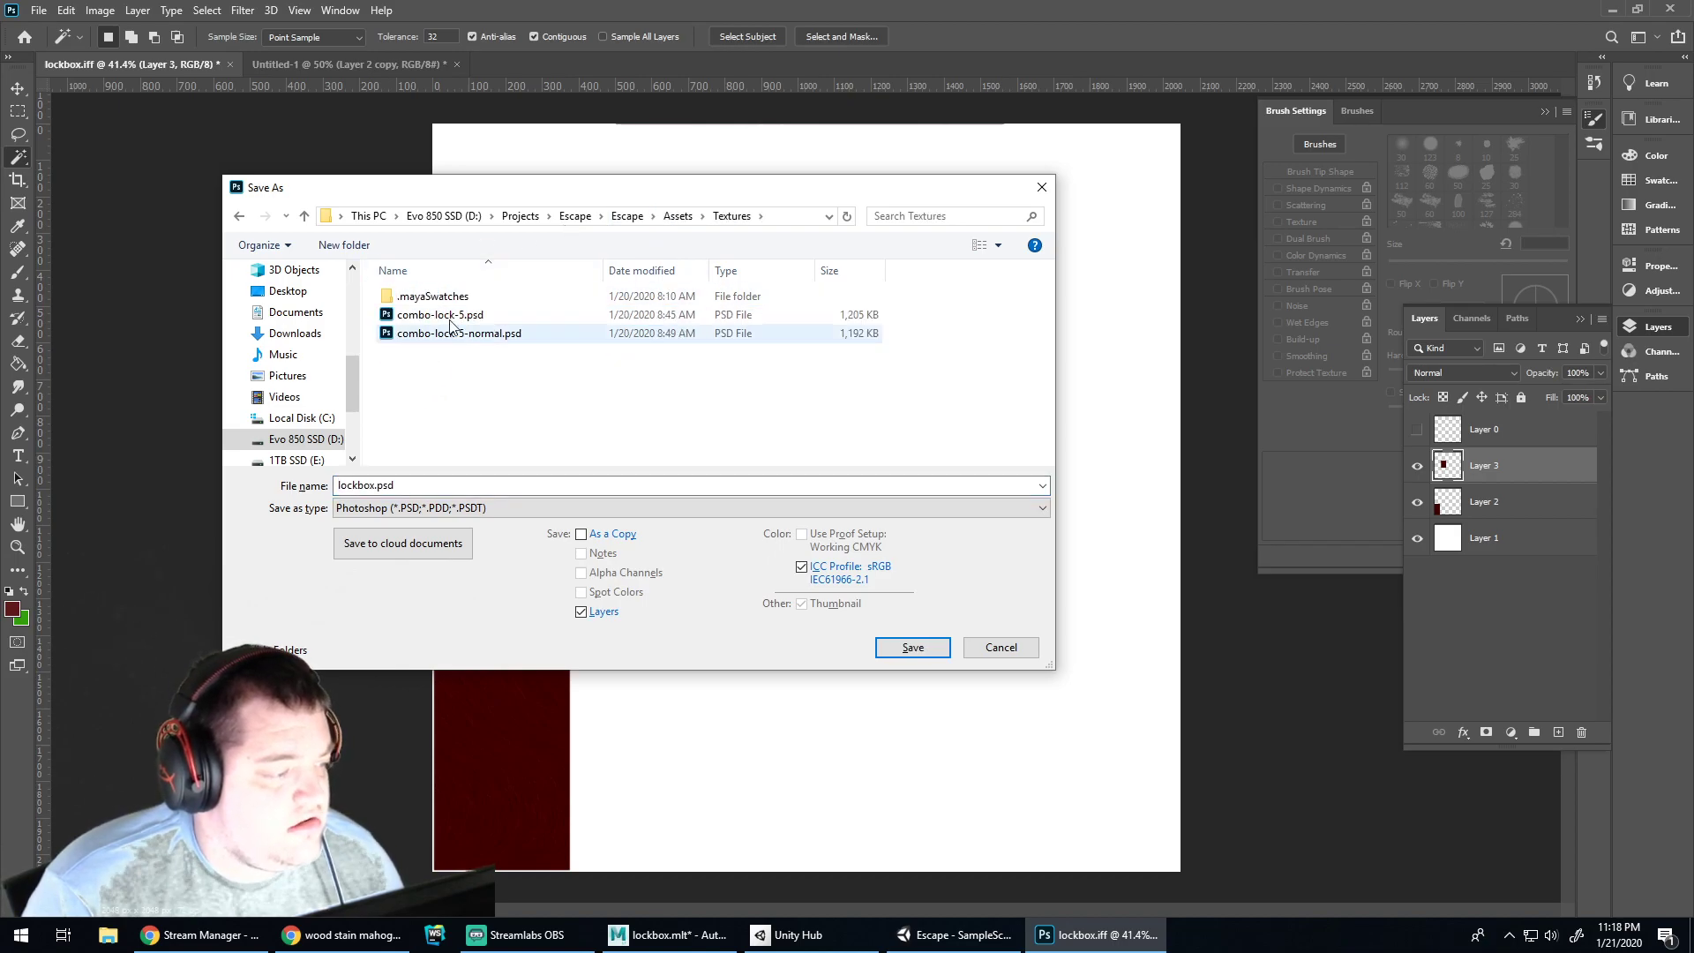
pyautogui.click(902, 649)
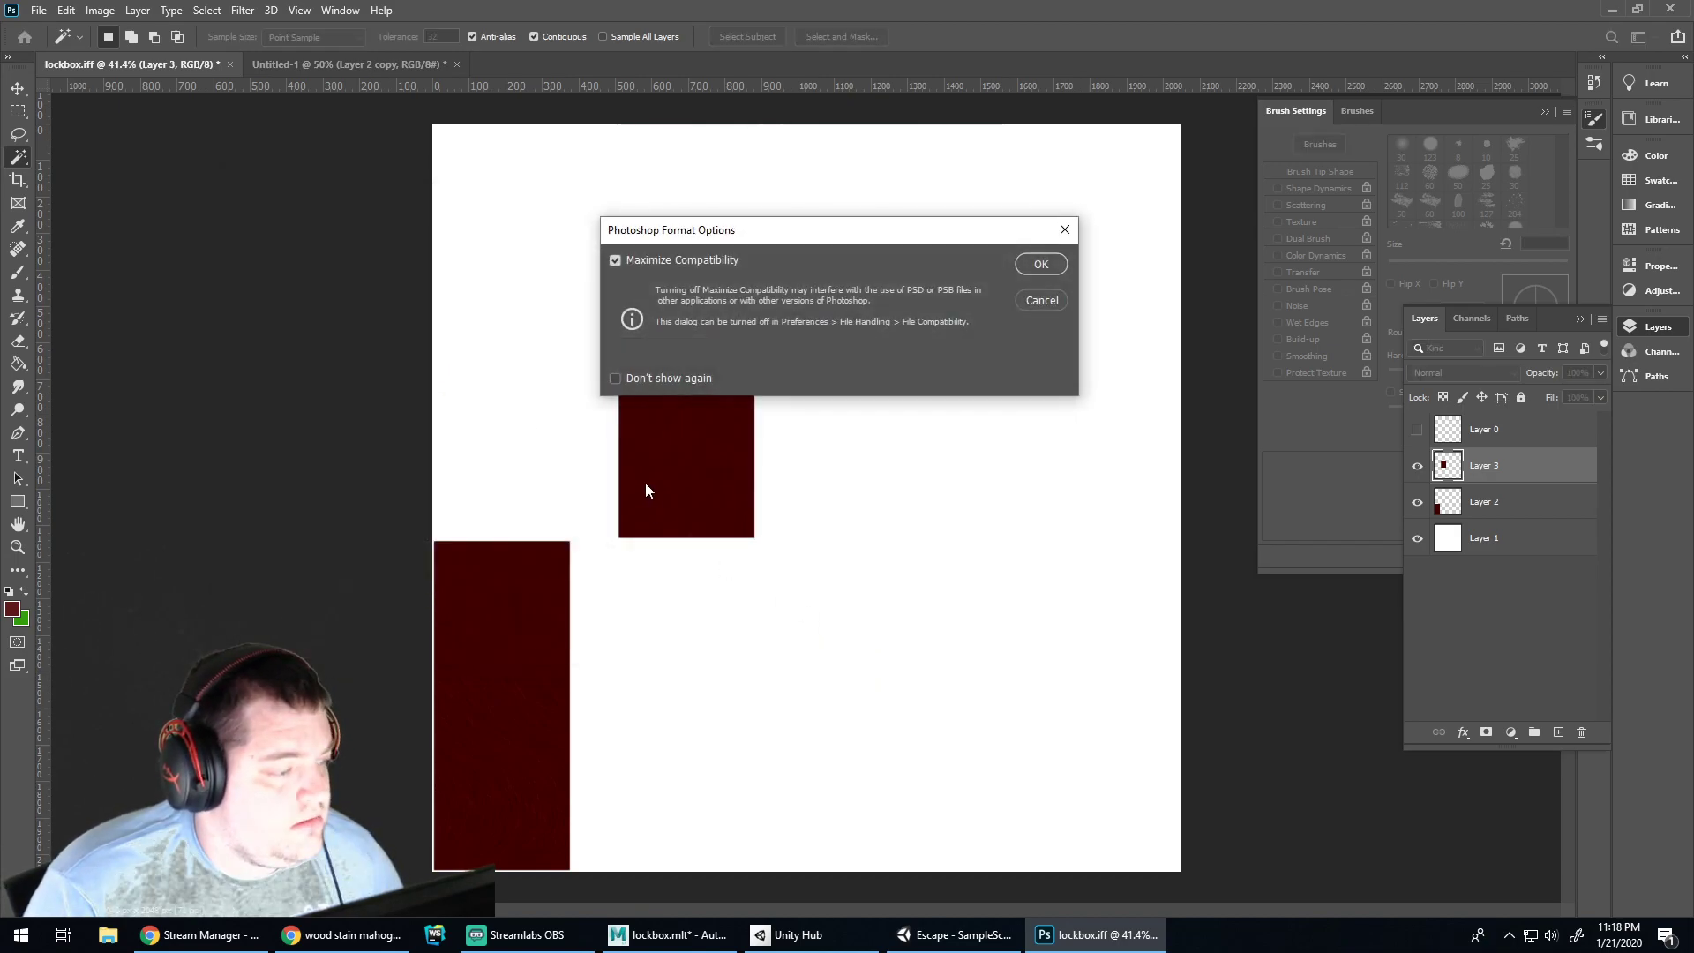
pyautogui.click(1047, 266)
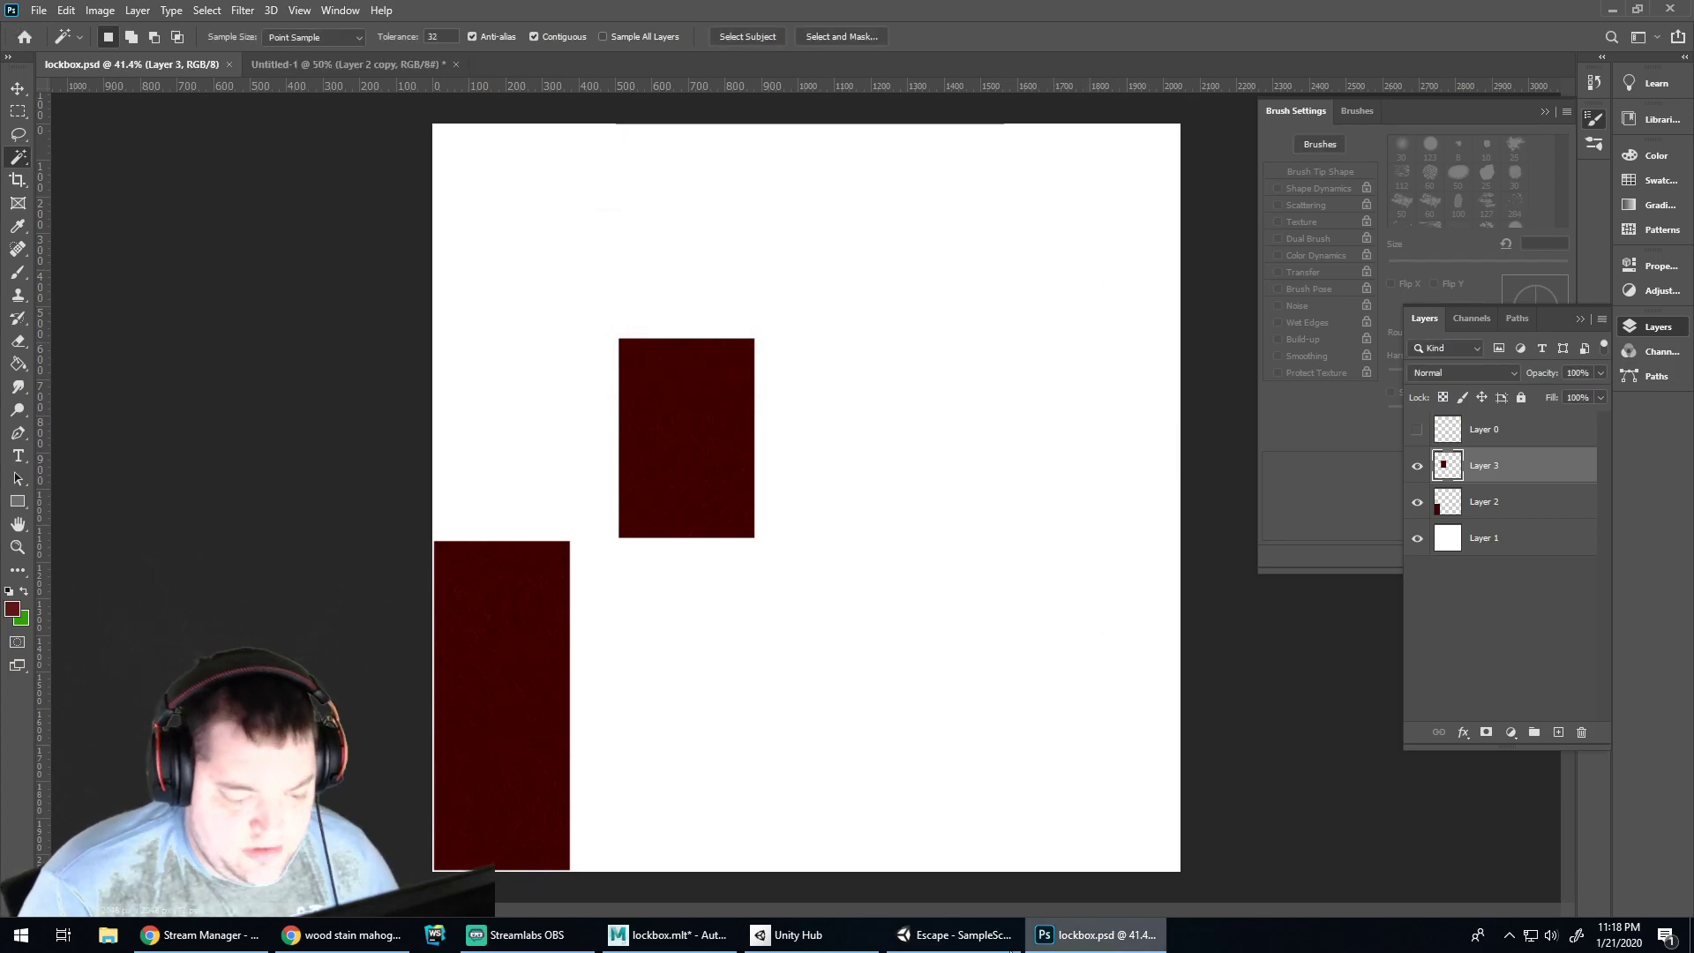
pyautogui.click(839, 940)
pyautogui.click(671, 934)
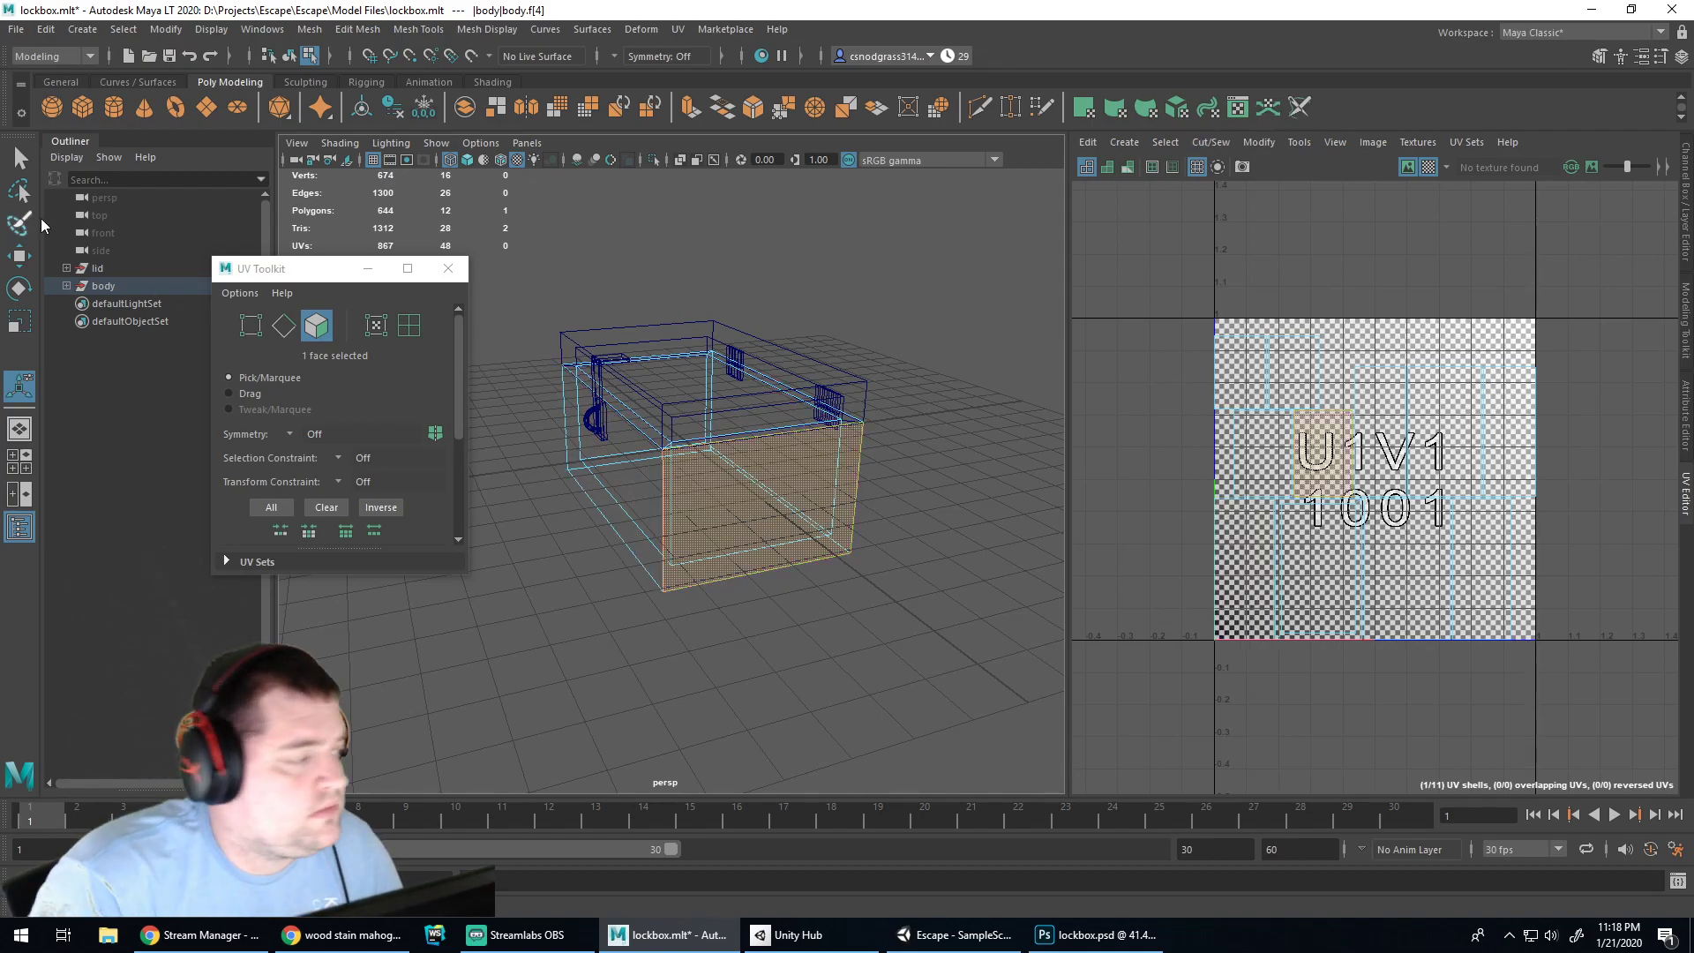
# Turn on Textured shading, select the body's left side face, and close the UV Toolkit
pyautogui.click(467, 159)
pyautogui.click(634, 459)
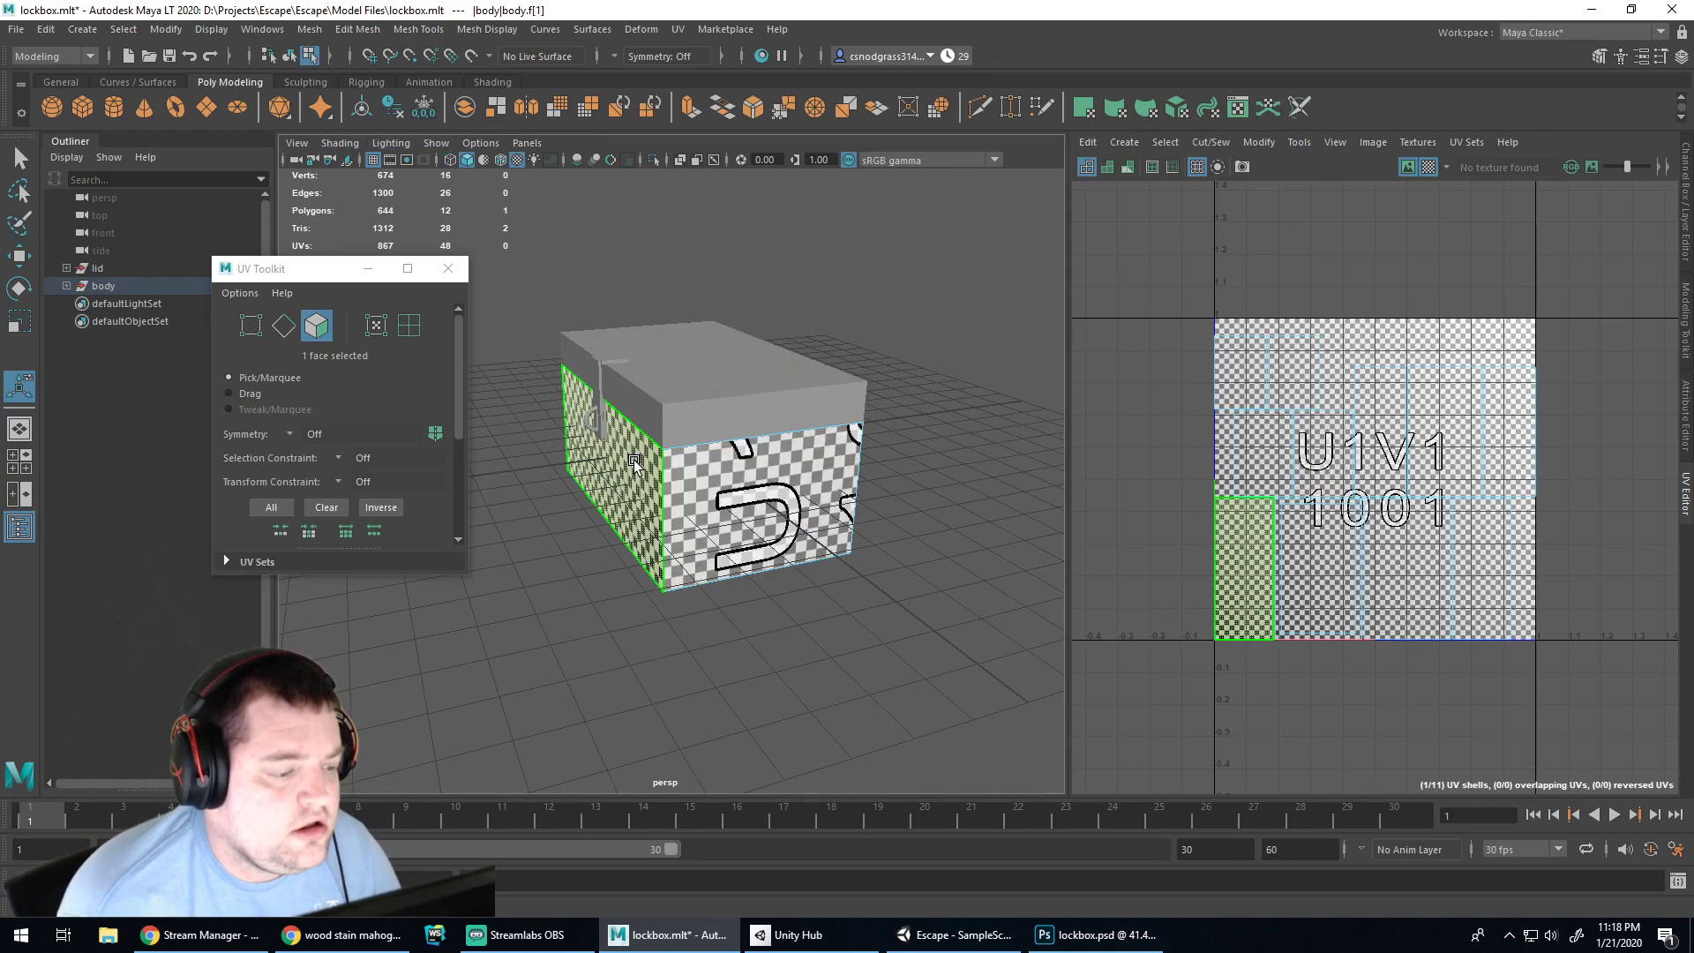
pyautogui.click(449, 269)
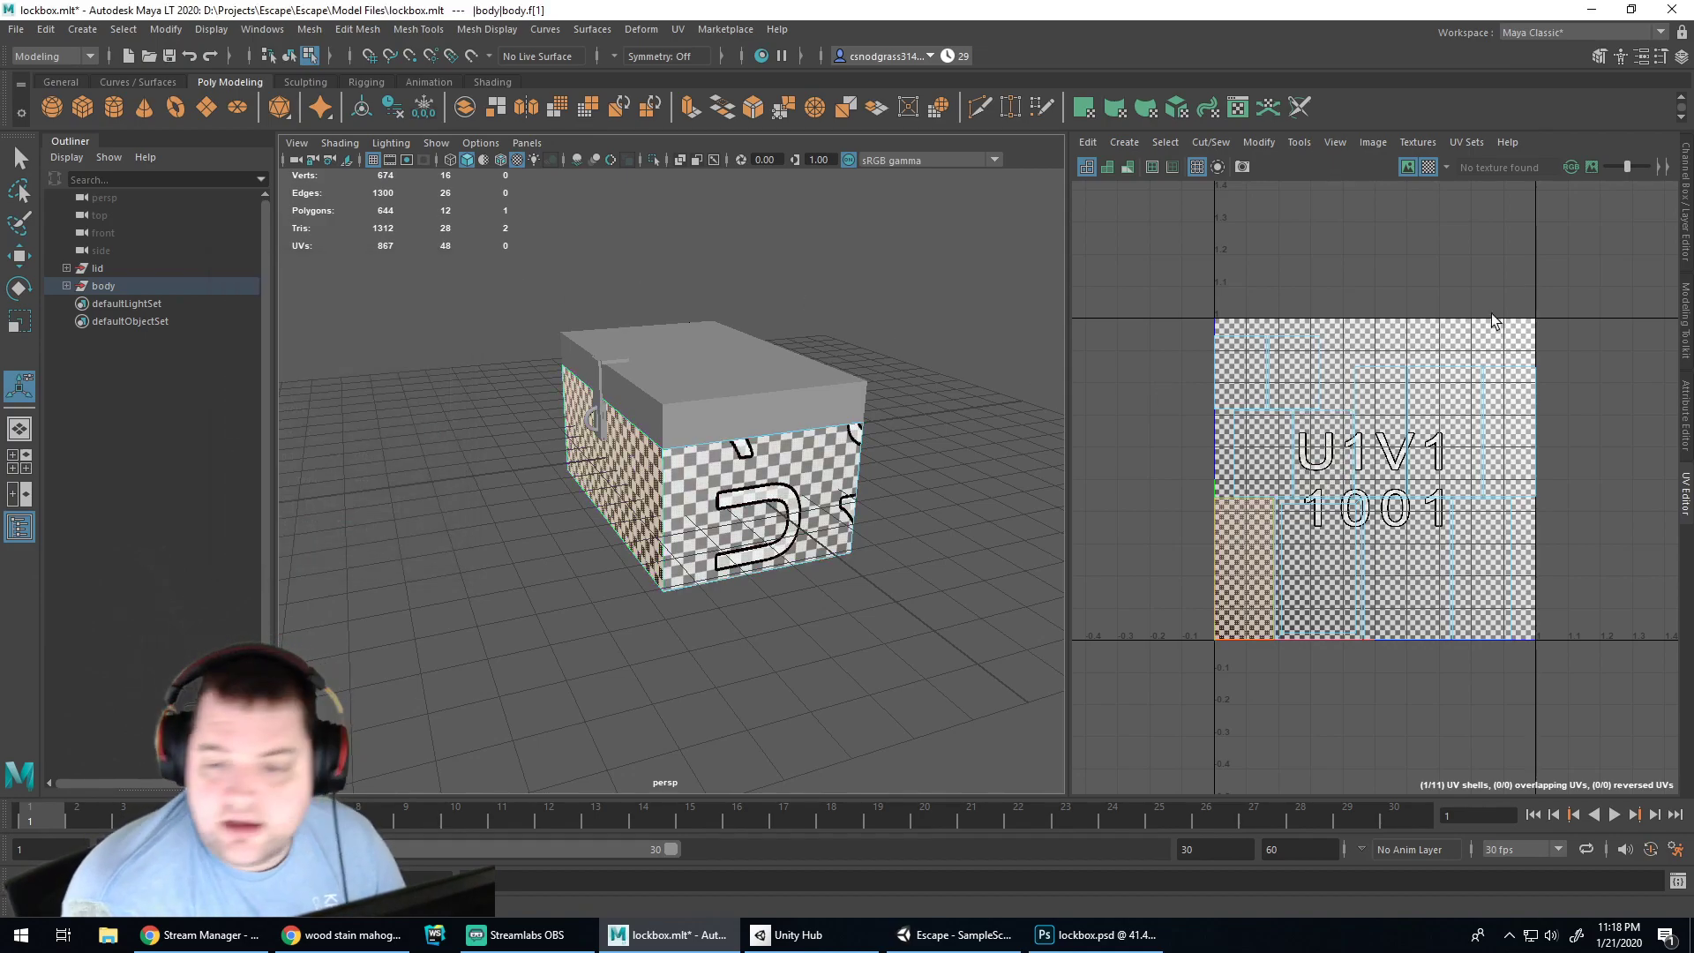
# Open the Attribute Editor, step through the body's node tabs to phong1, and map a texture to Color
pyautogui.click(1686, 220)
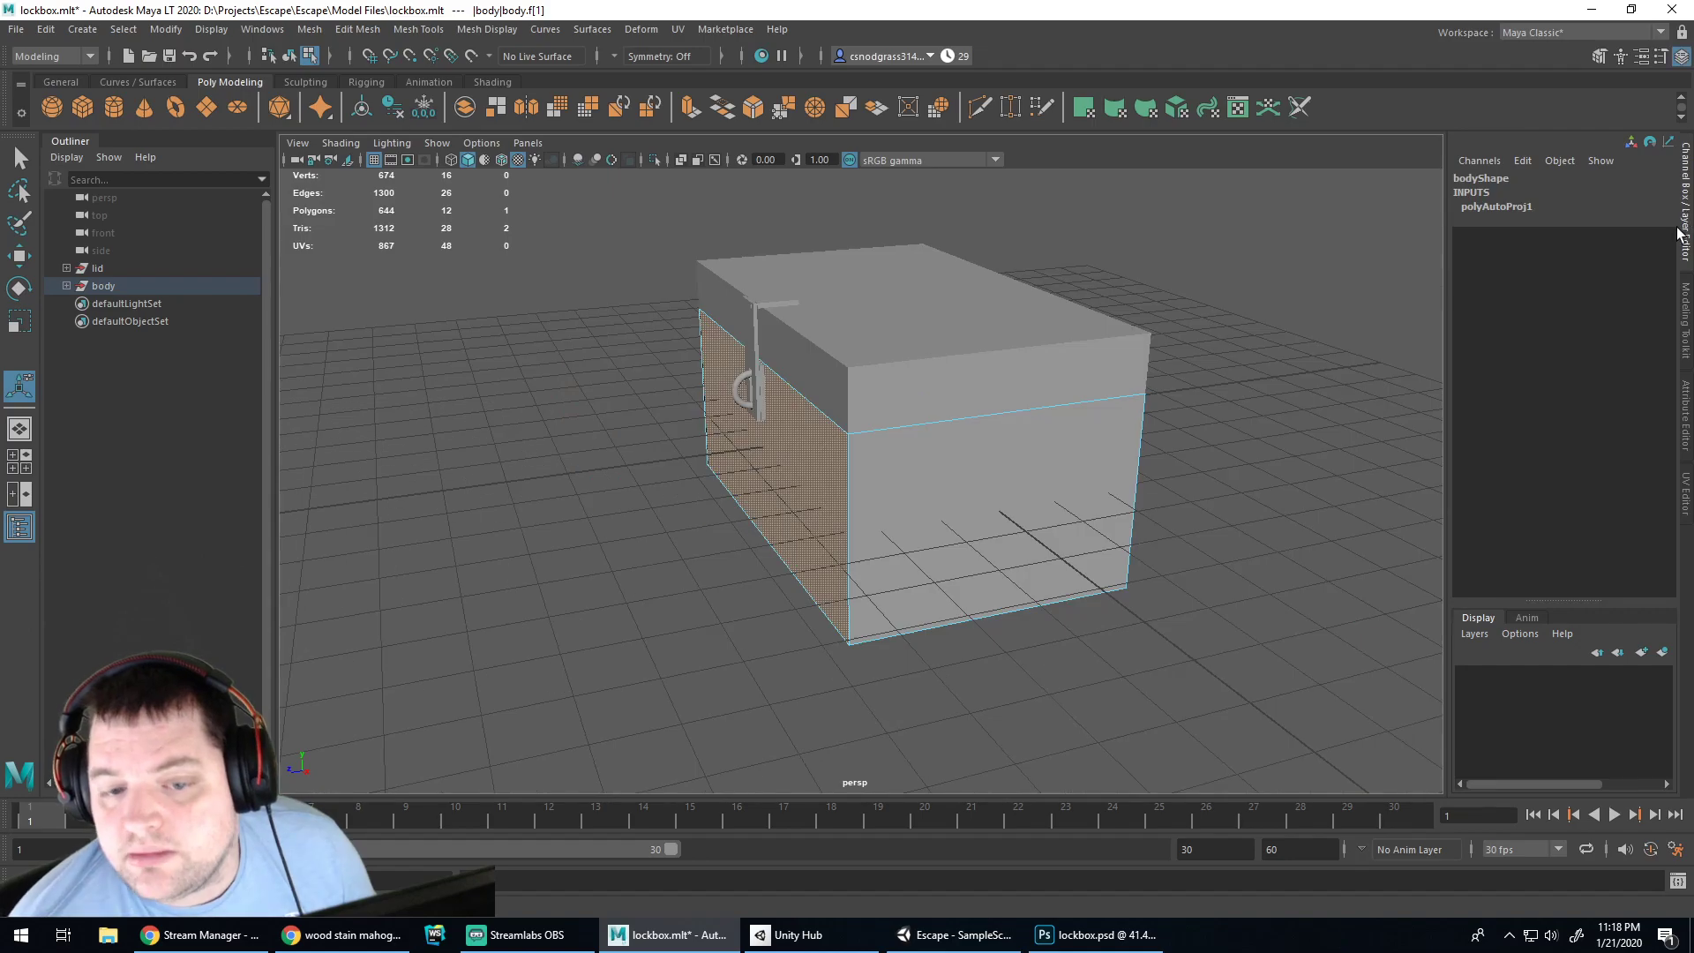
pyautogui.click(1687, 413)
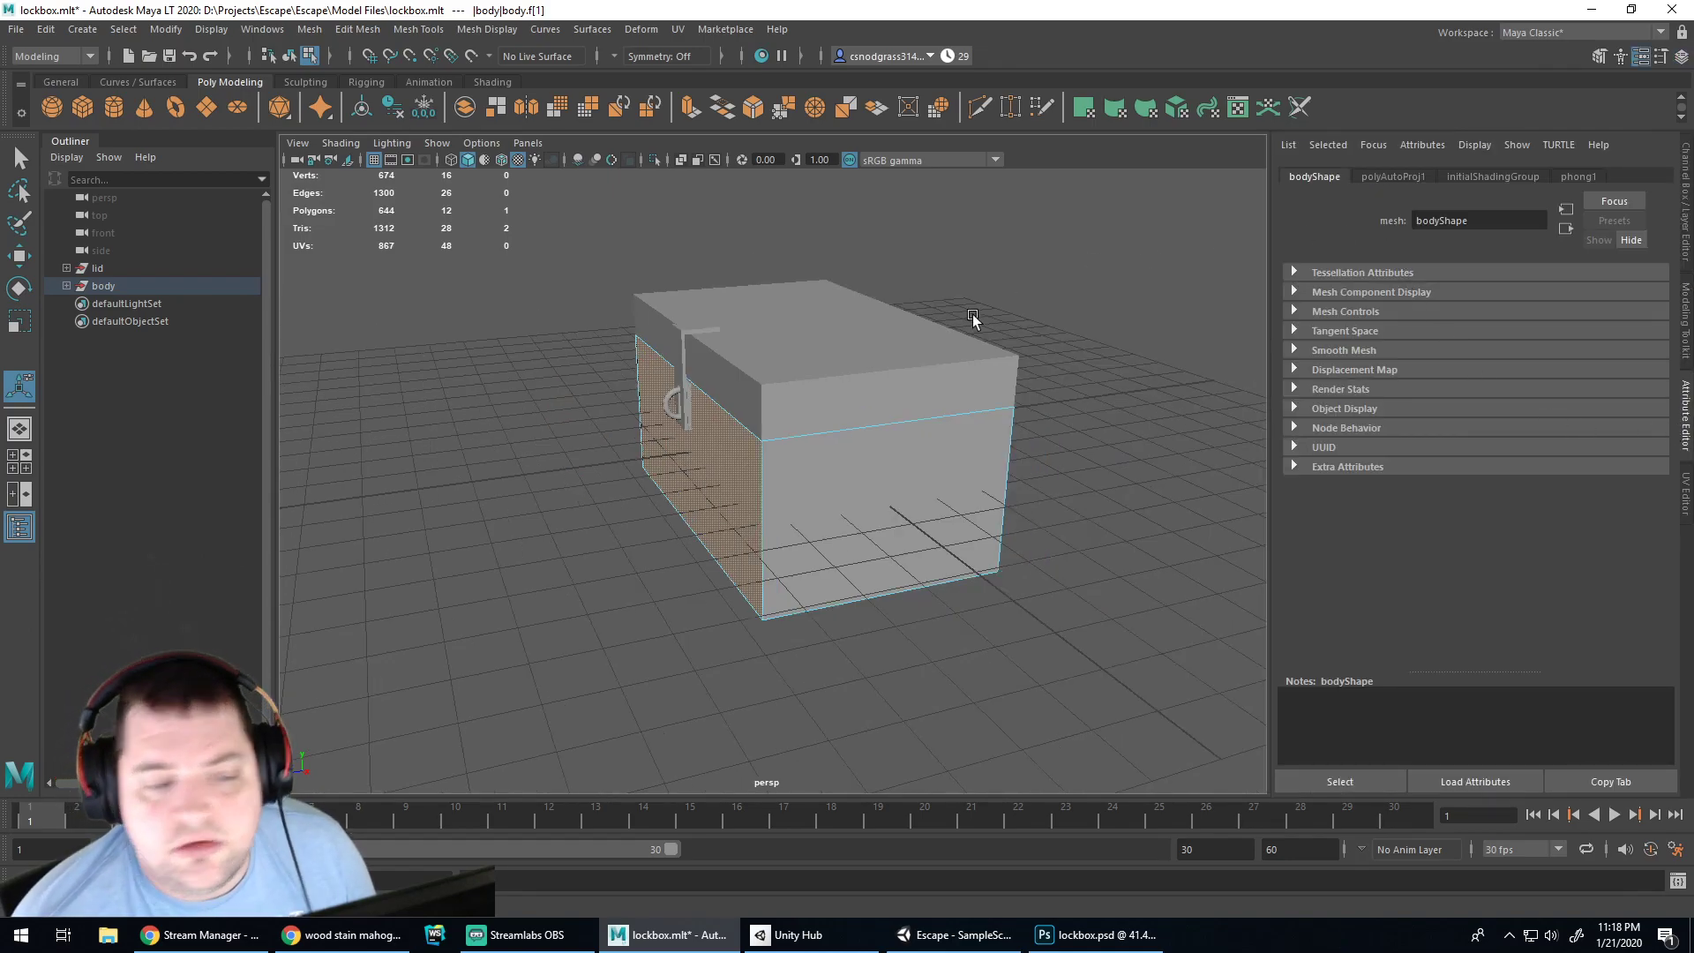
pyautogui.moveTo(830, 531); pyautogui.dragTo(920, 422, button='right')
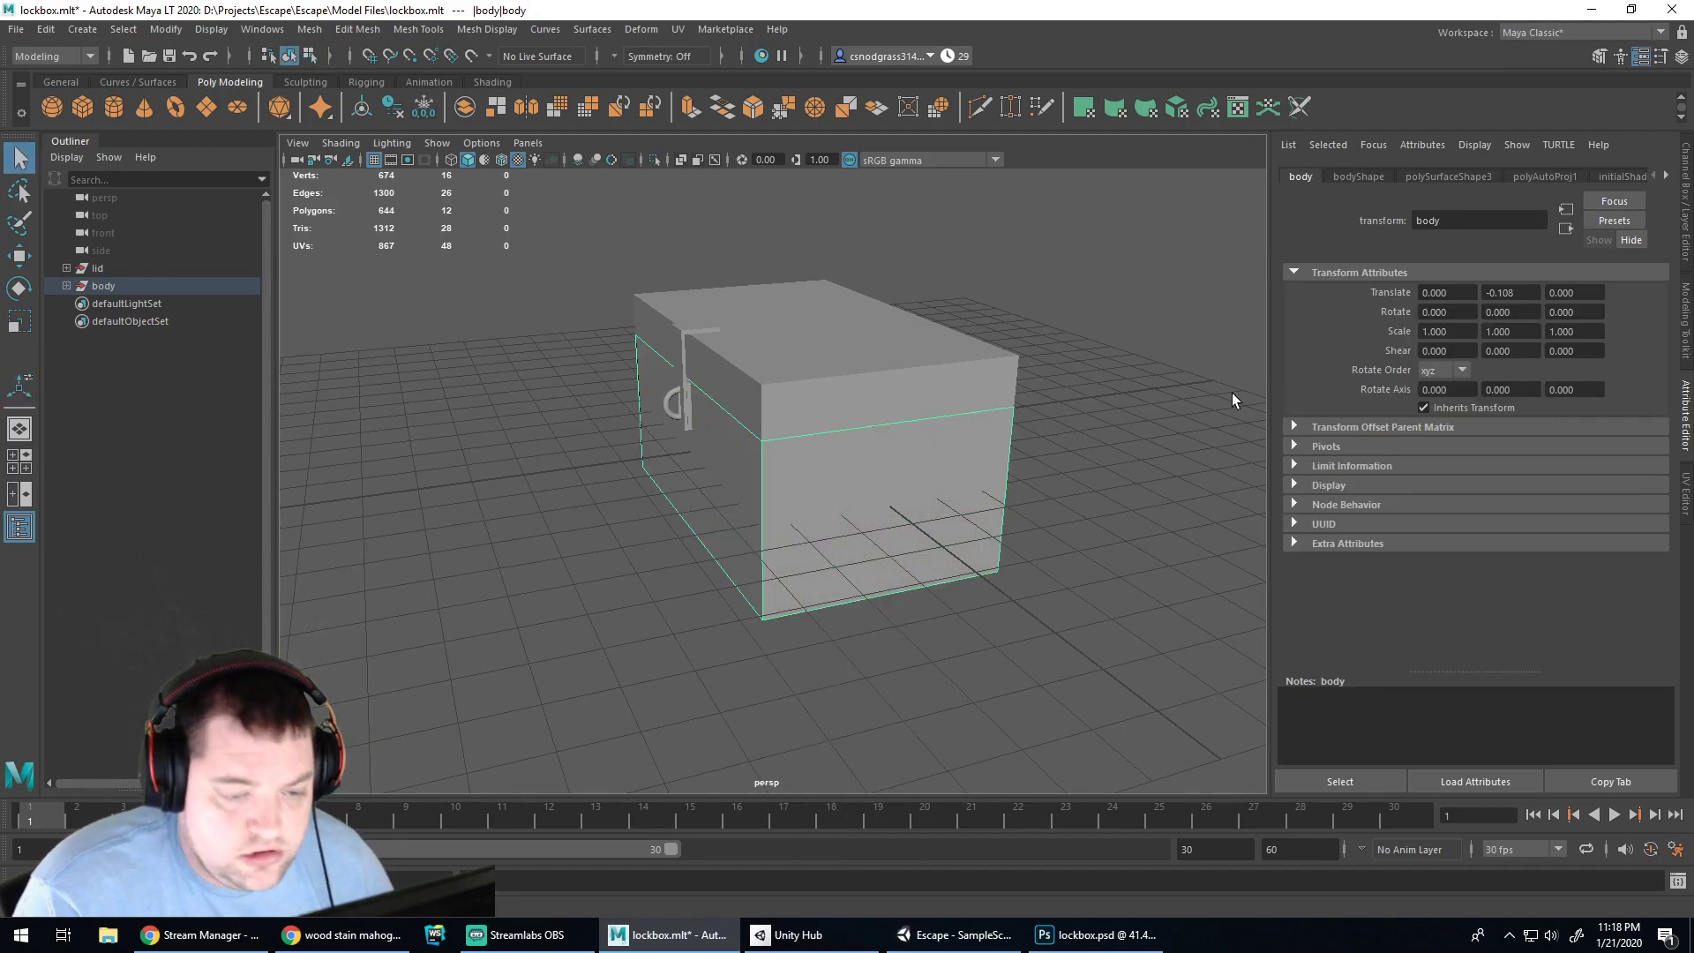
pyautogui.click(1527, 178)
pyautogui.click(1461, 177)
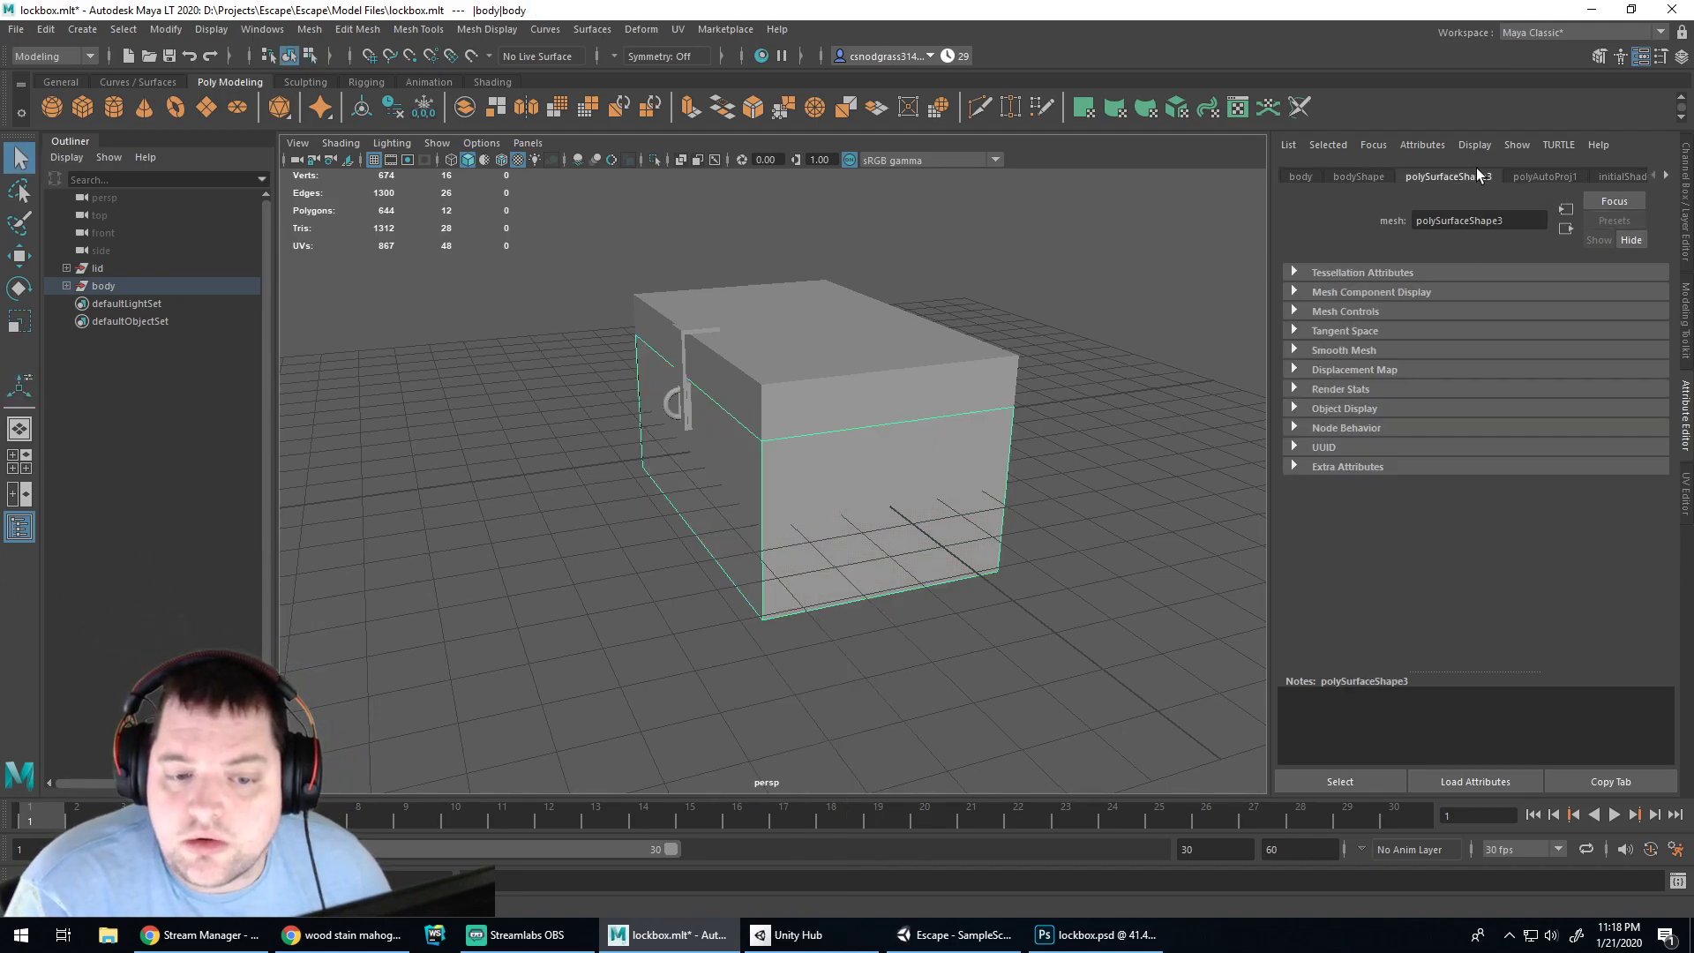
pyautogui.click(1366, 175)
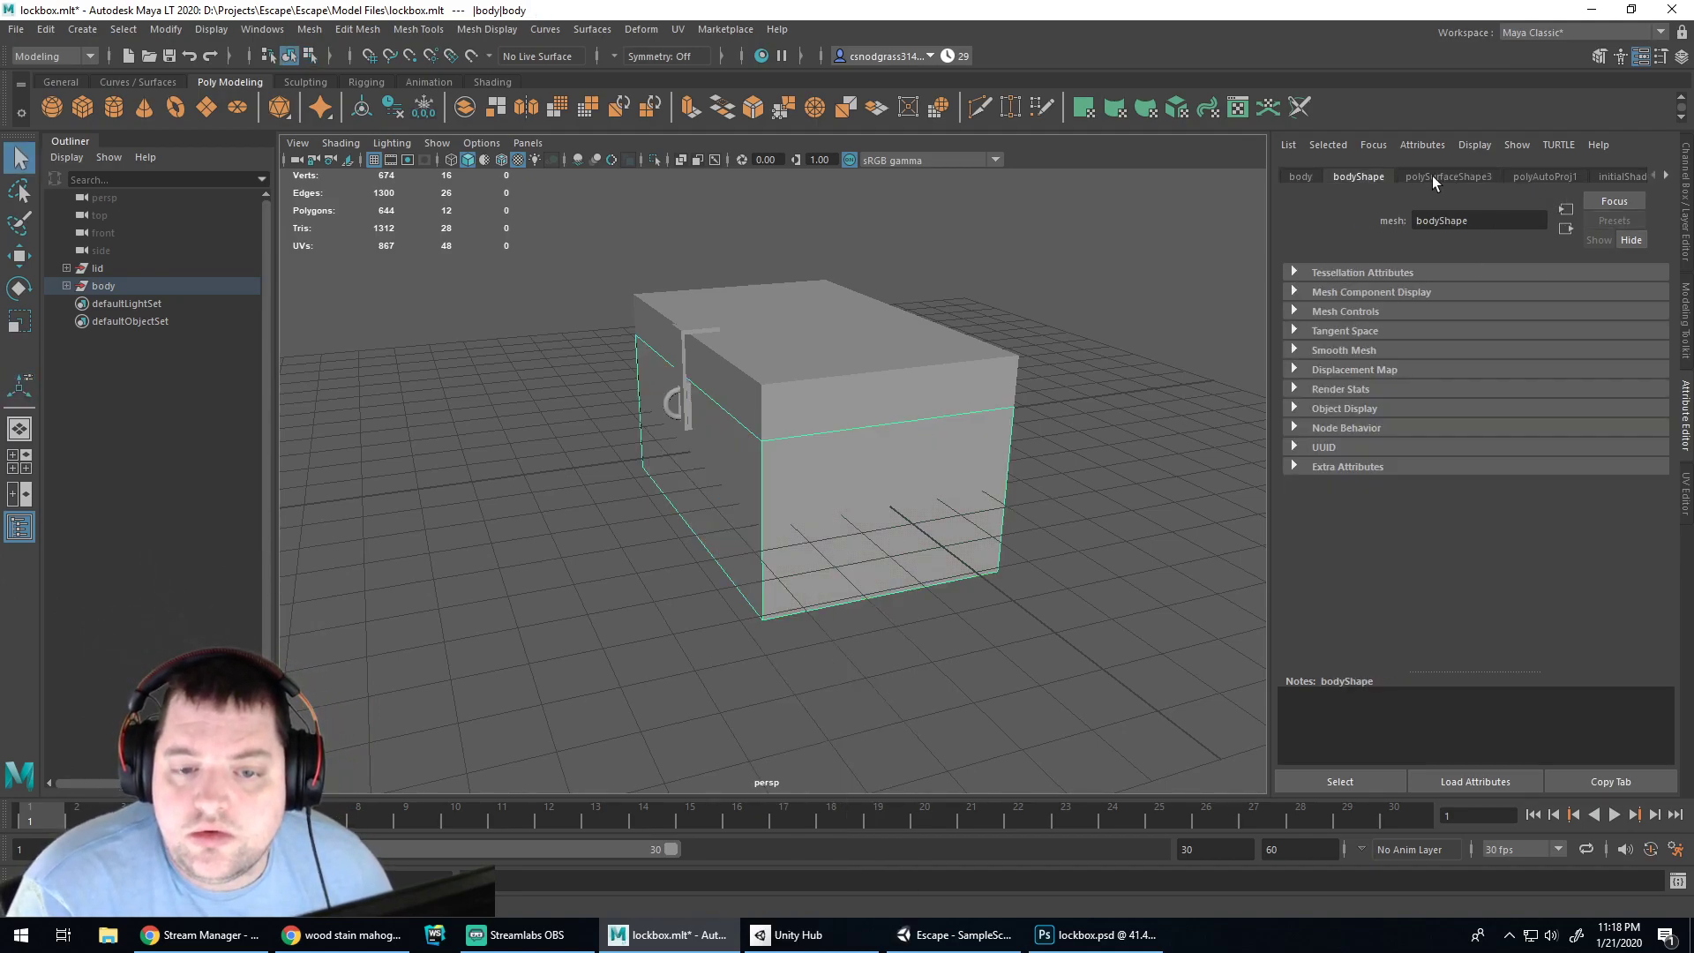
pyautogui.click(1668, 178)
pyautogui.click(1668, 178)
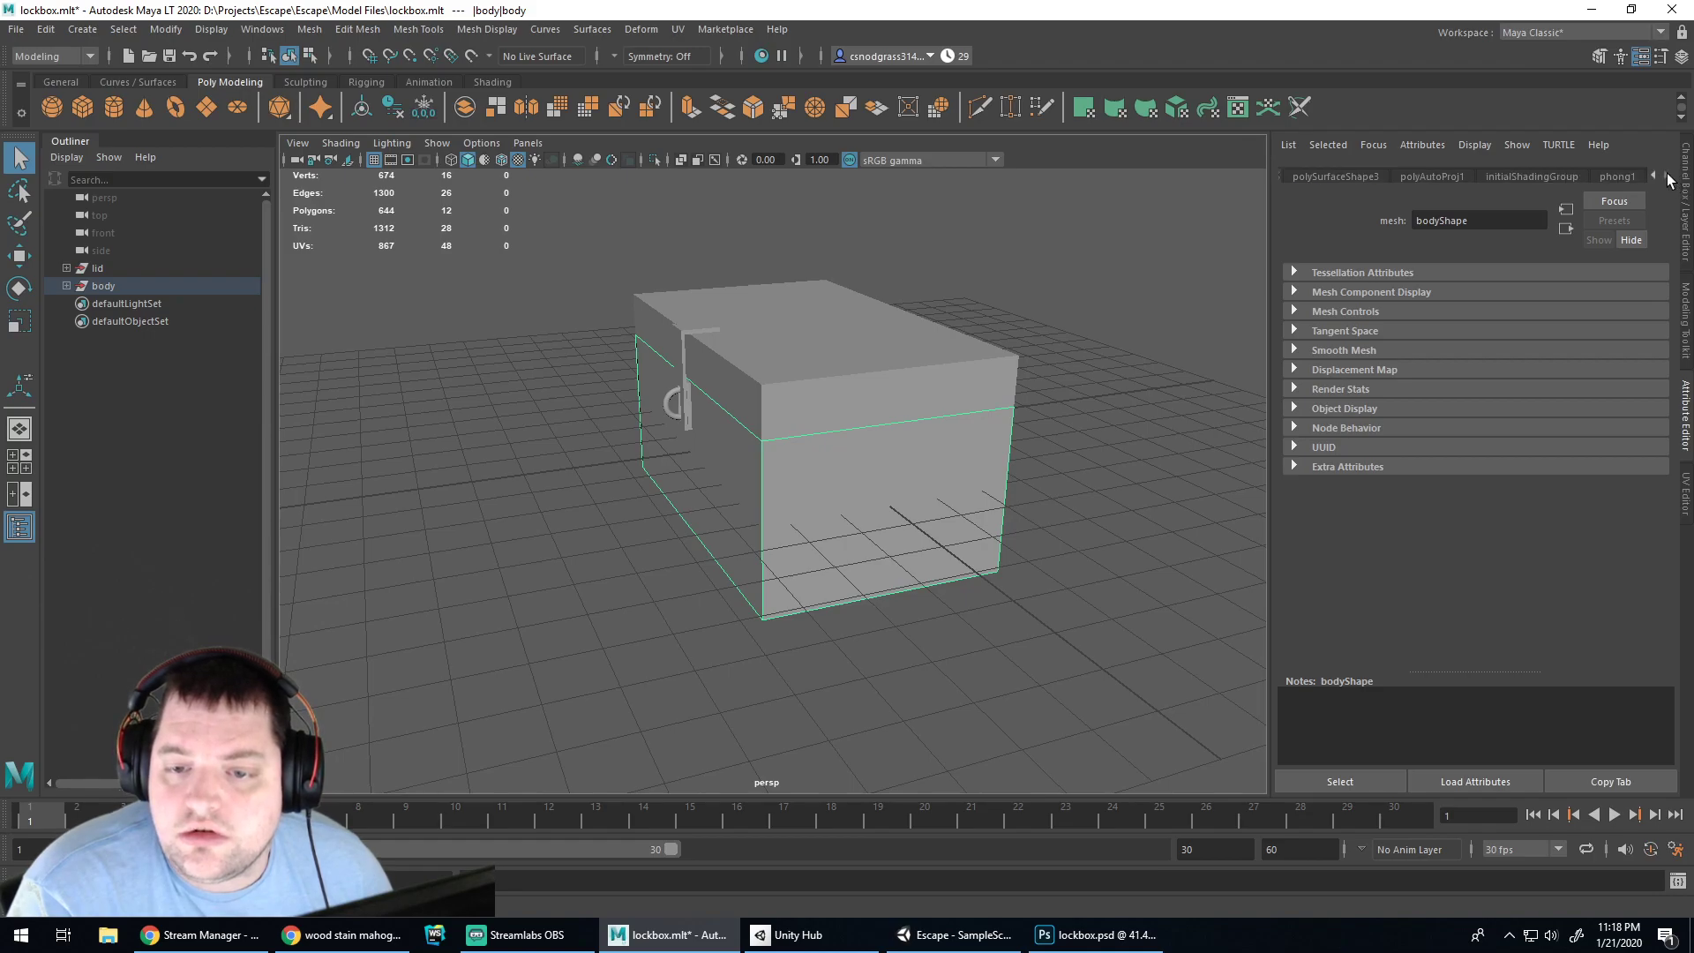
pyautogui.click(1607, 176)
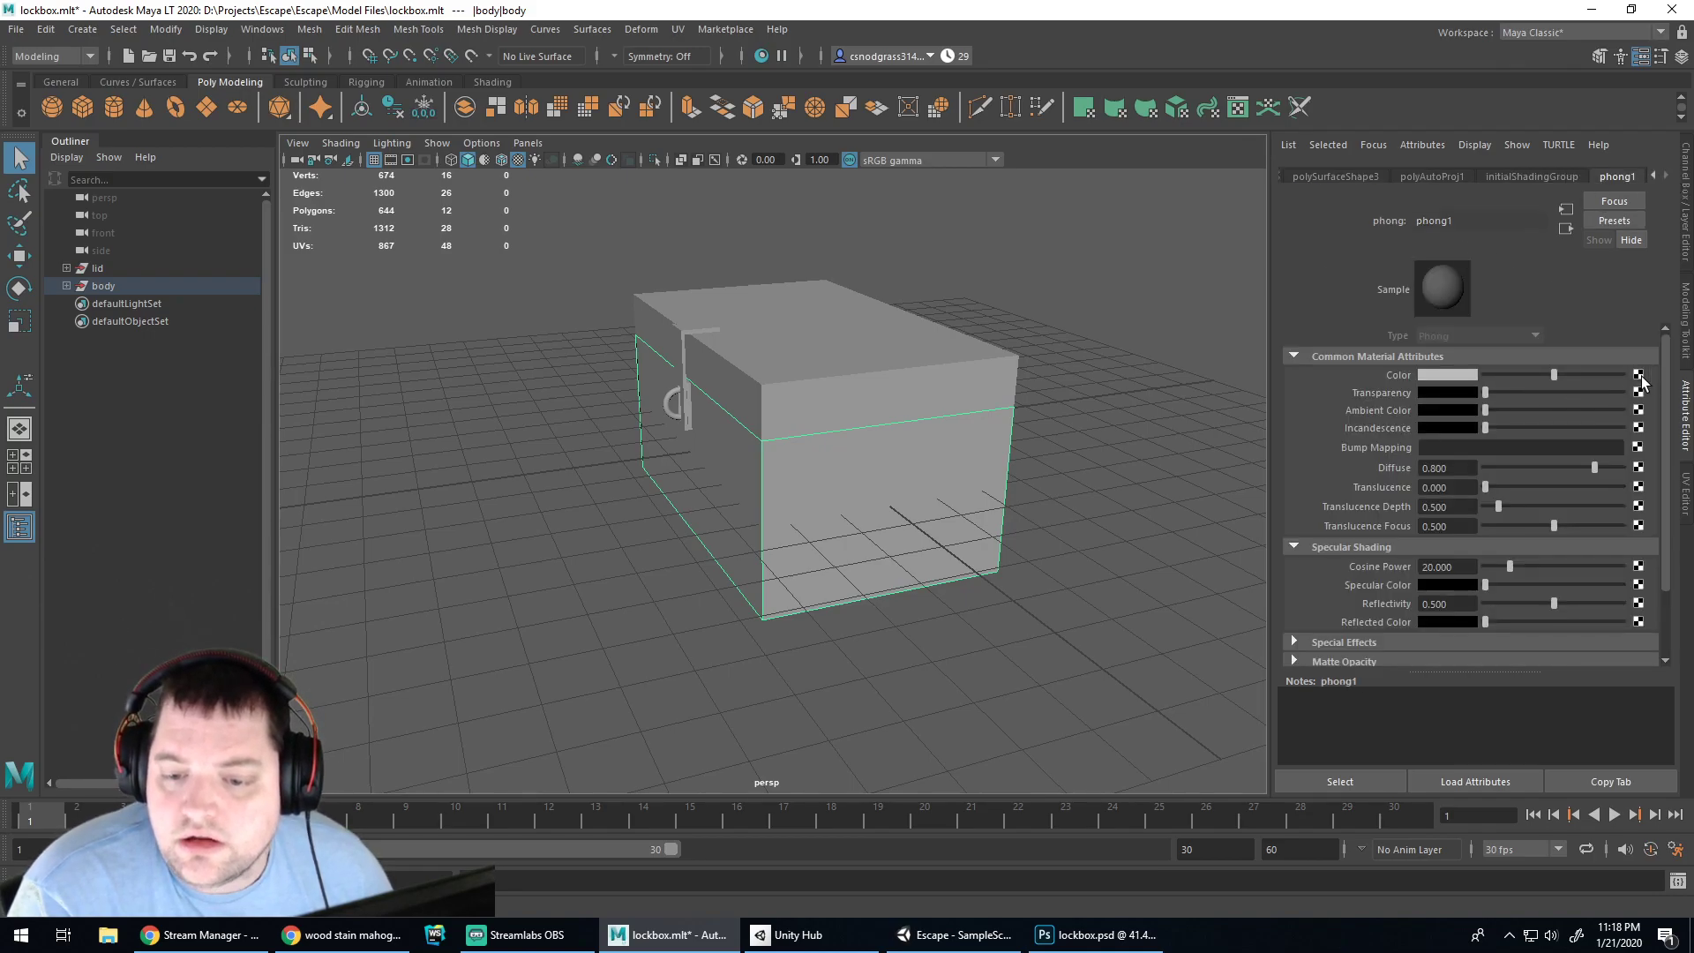
pyautogui.click(1639, 376)
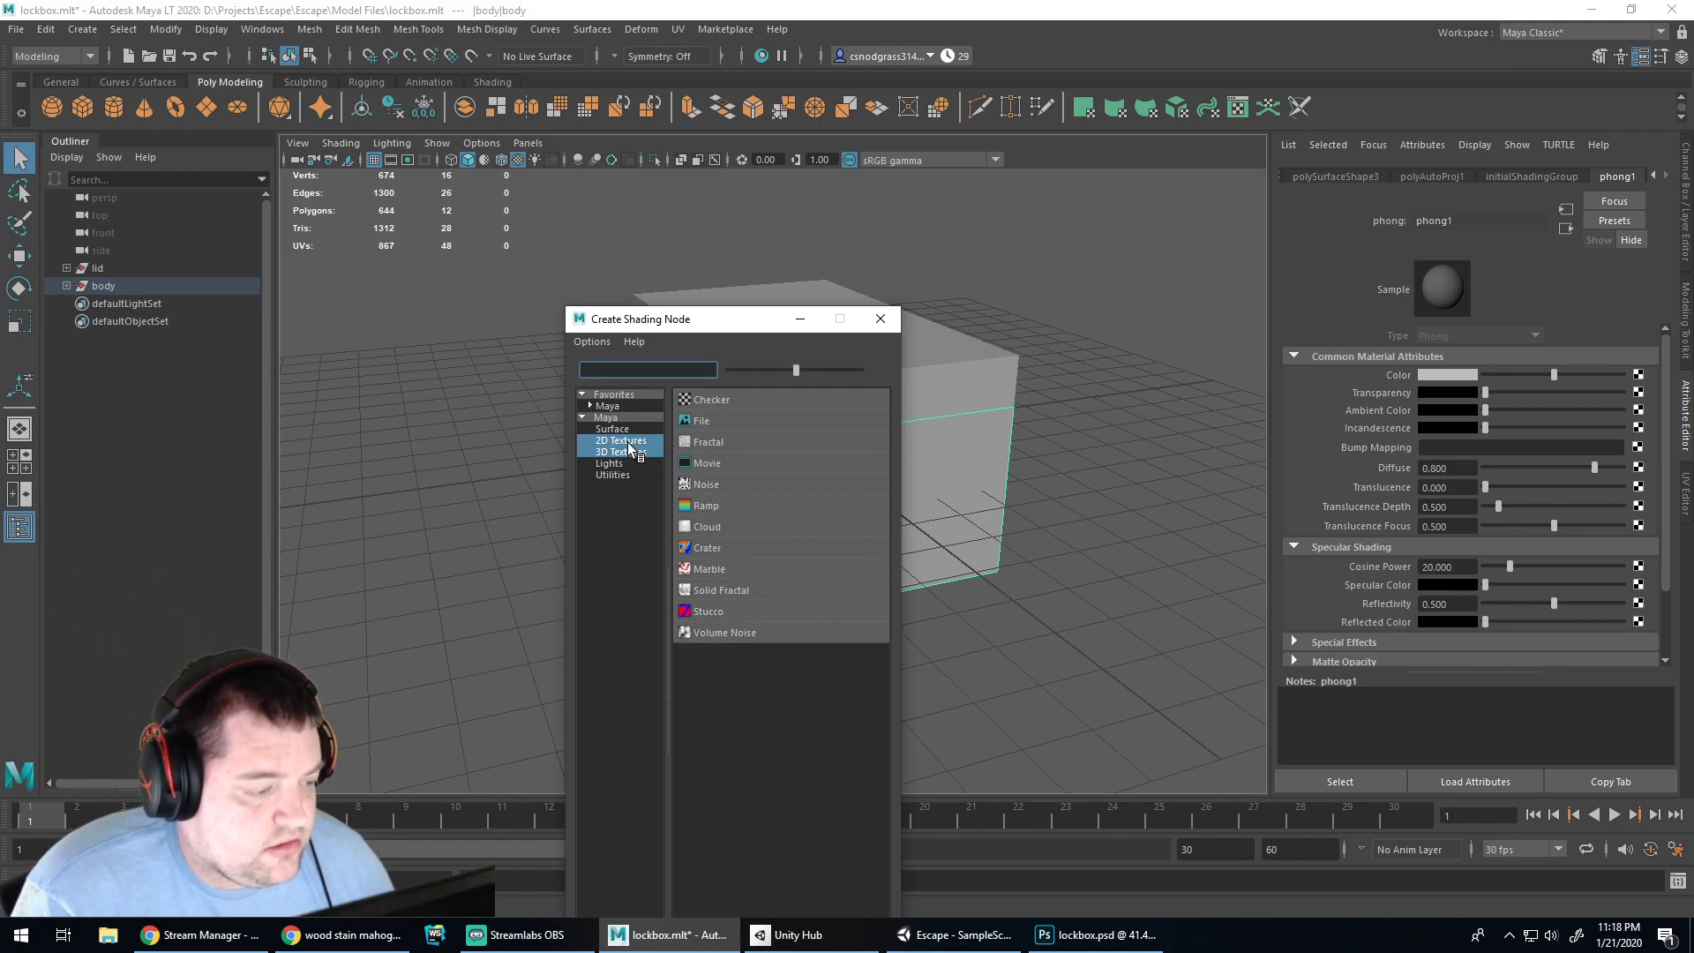
# Create a 2D File texture for the colour, browse its image to D:\Projects, then switch to Unity
pyautogui.click(629, 443)
pyautogui.click(702, 423)
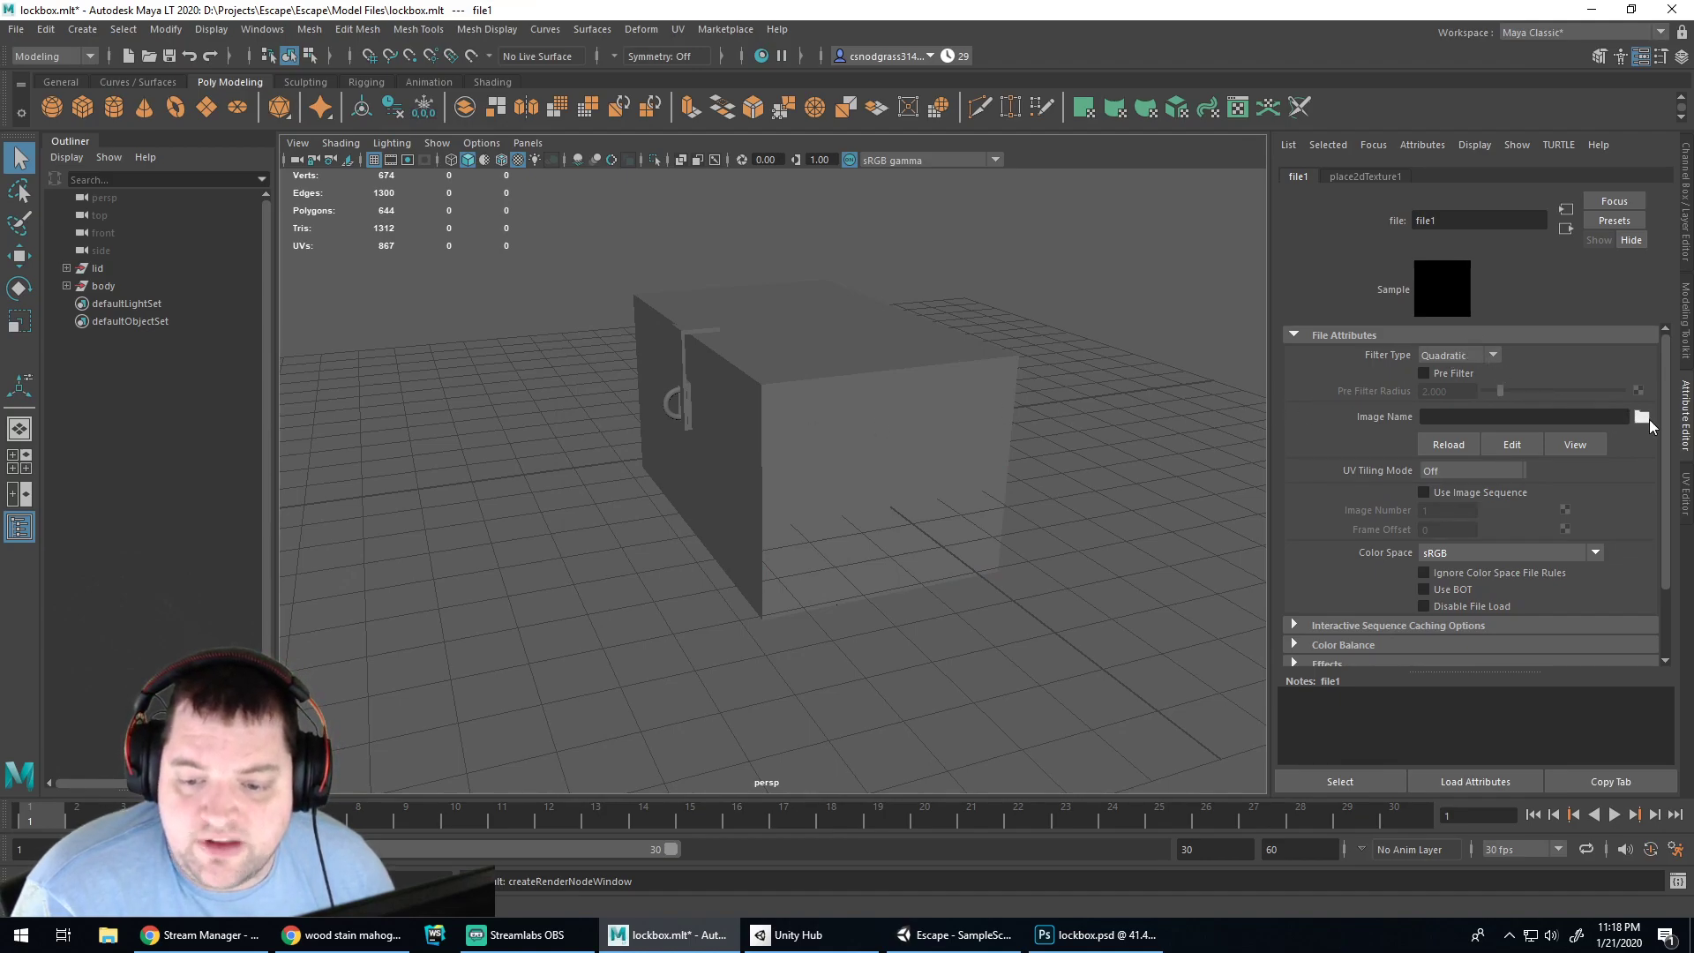
pyautogui.click(1641, 417)
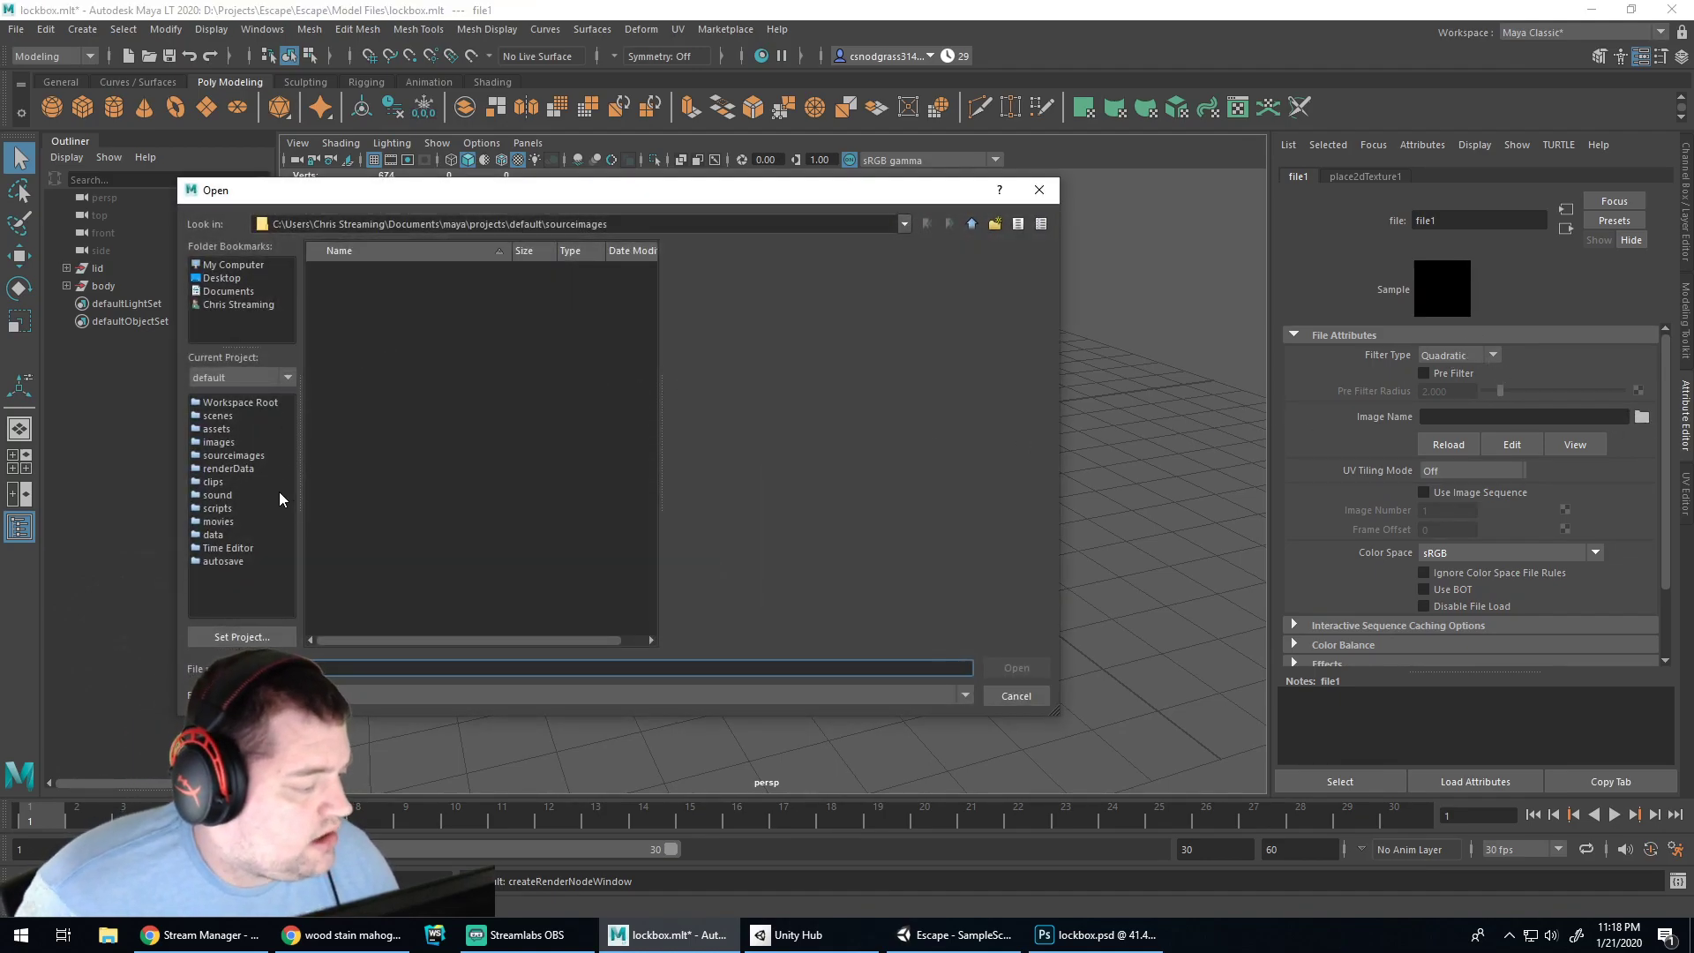
pyautogui.click(230, 265)
pyautogui.doubleClick(355, 336)
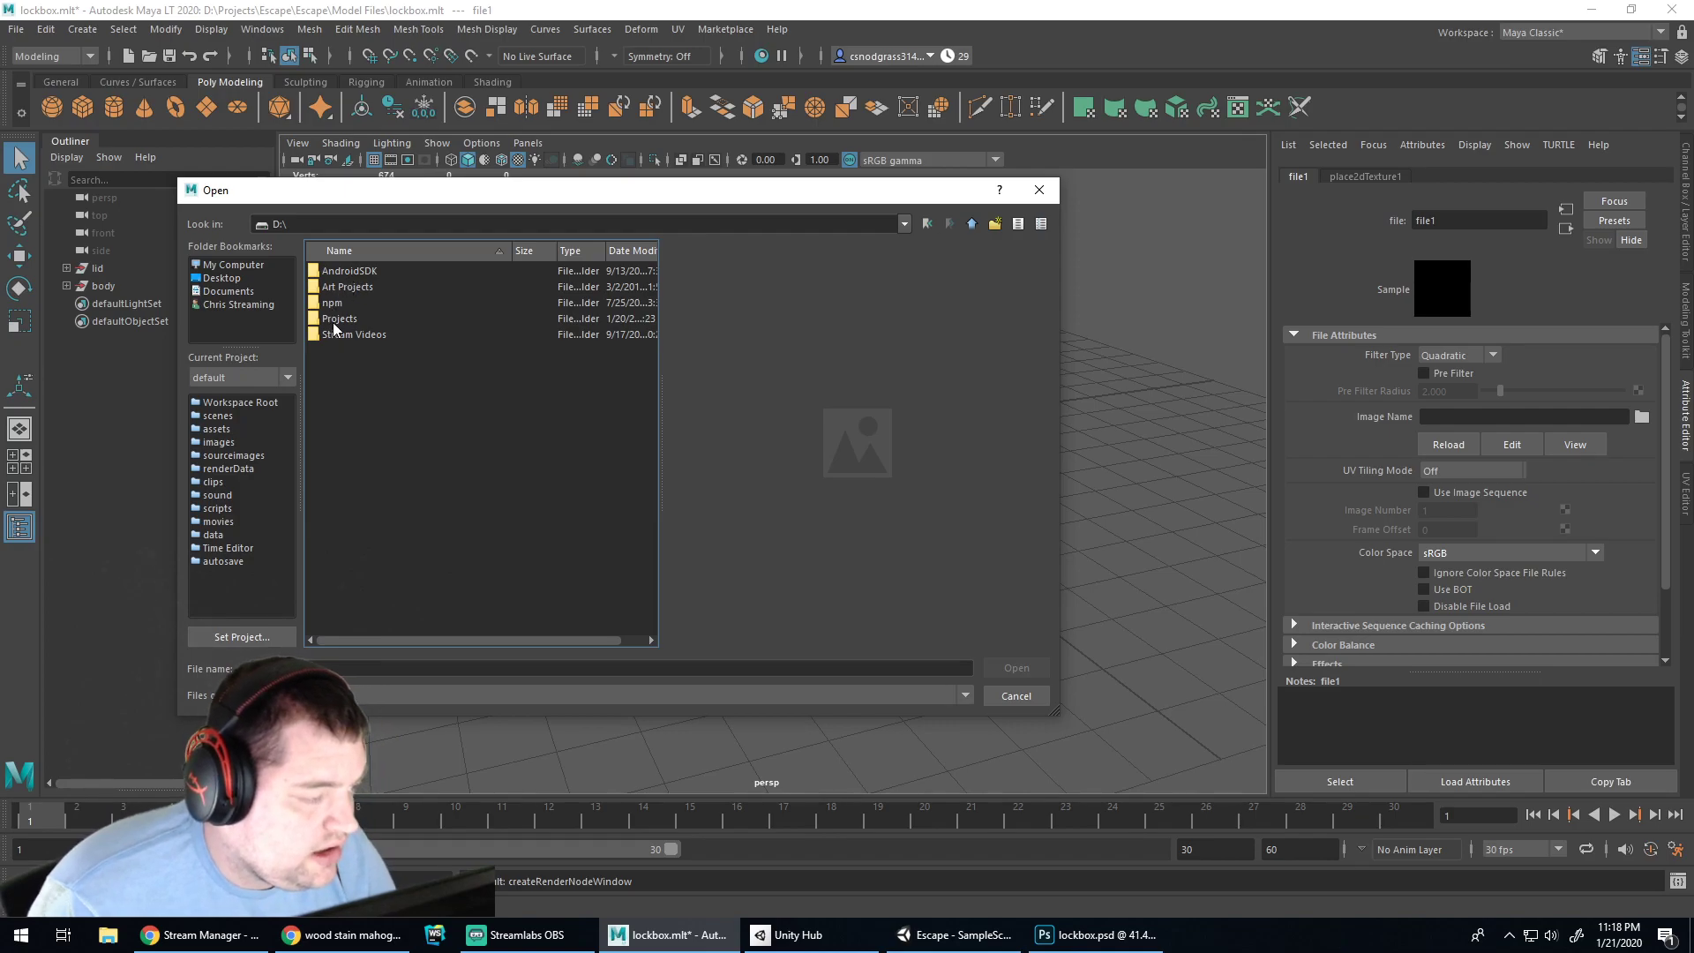
pyautogui.doubleClick(339, 318)
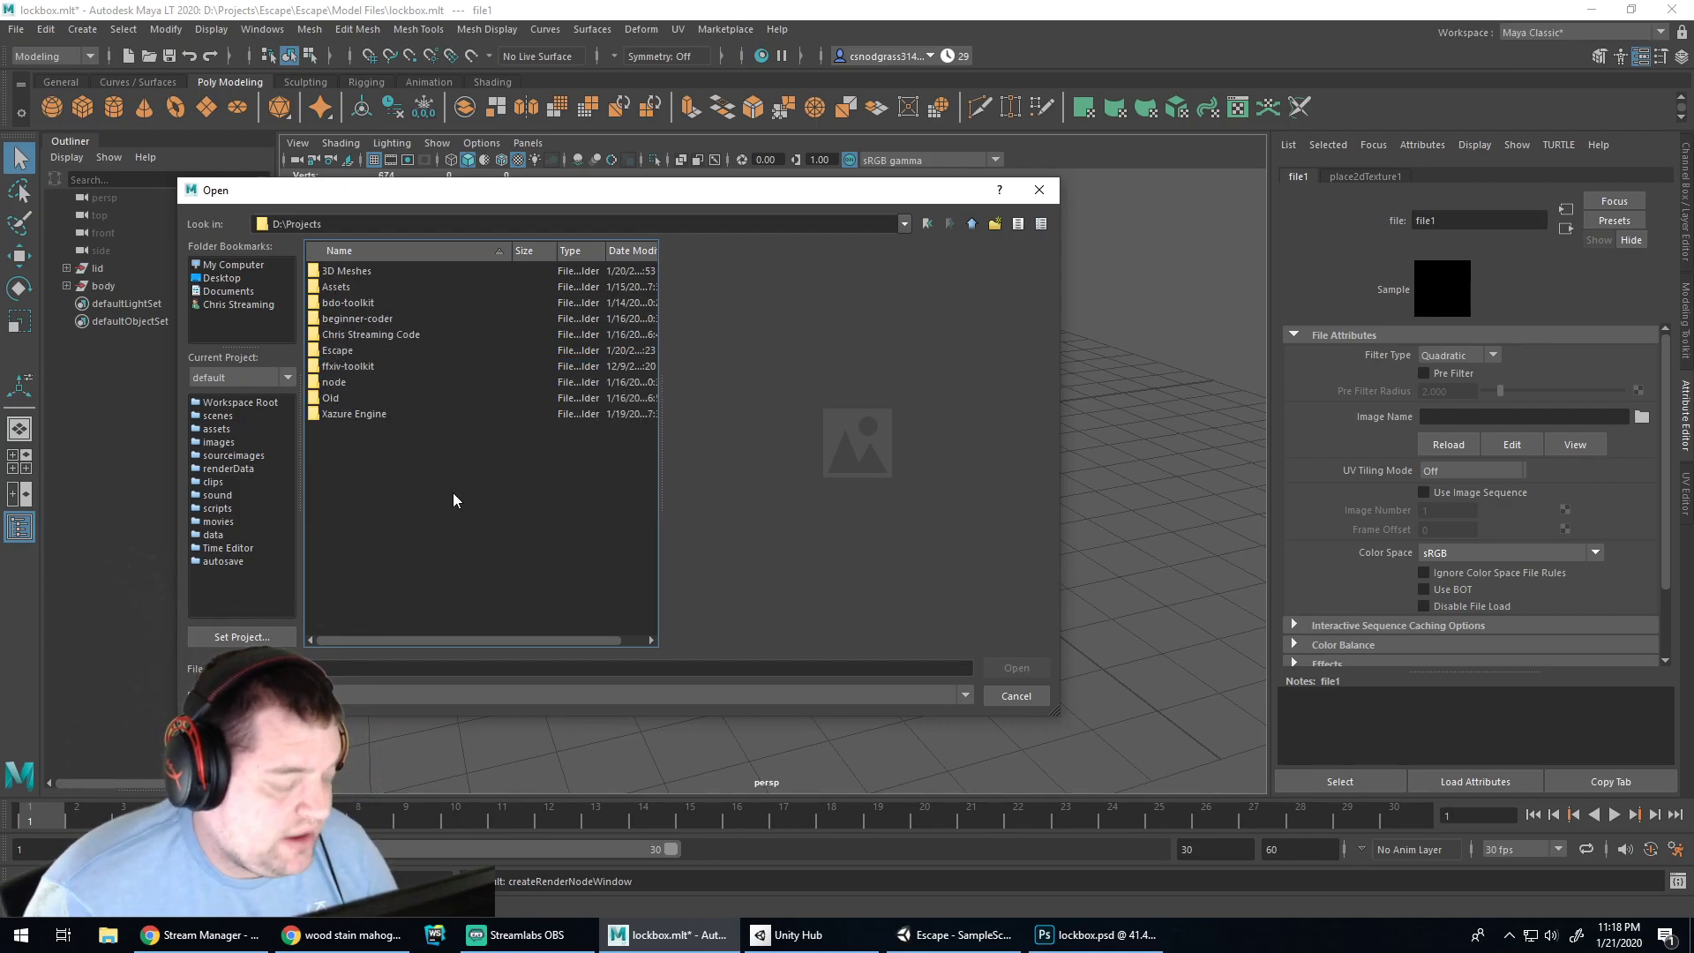
pyautogui.click(954, 935)
# Close Unity Hub and drag the combo-lock prefab from Prefabs into the scene beside the lockbox
pyautogui.click(812, 934)
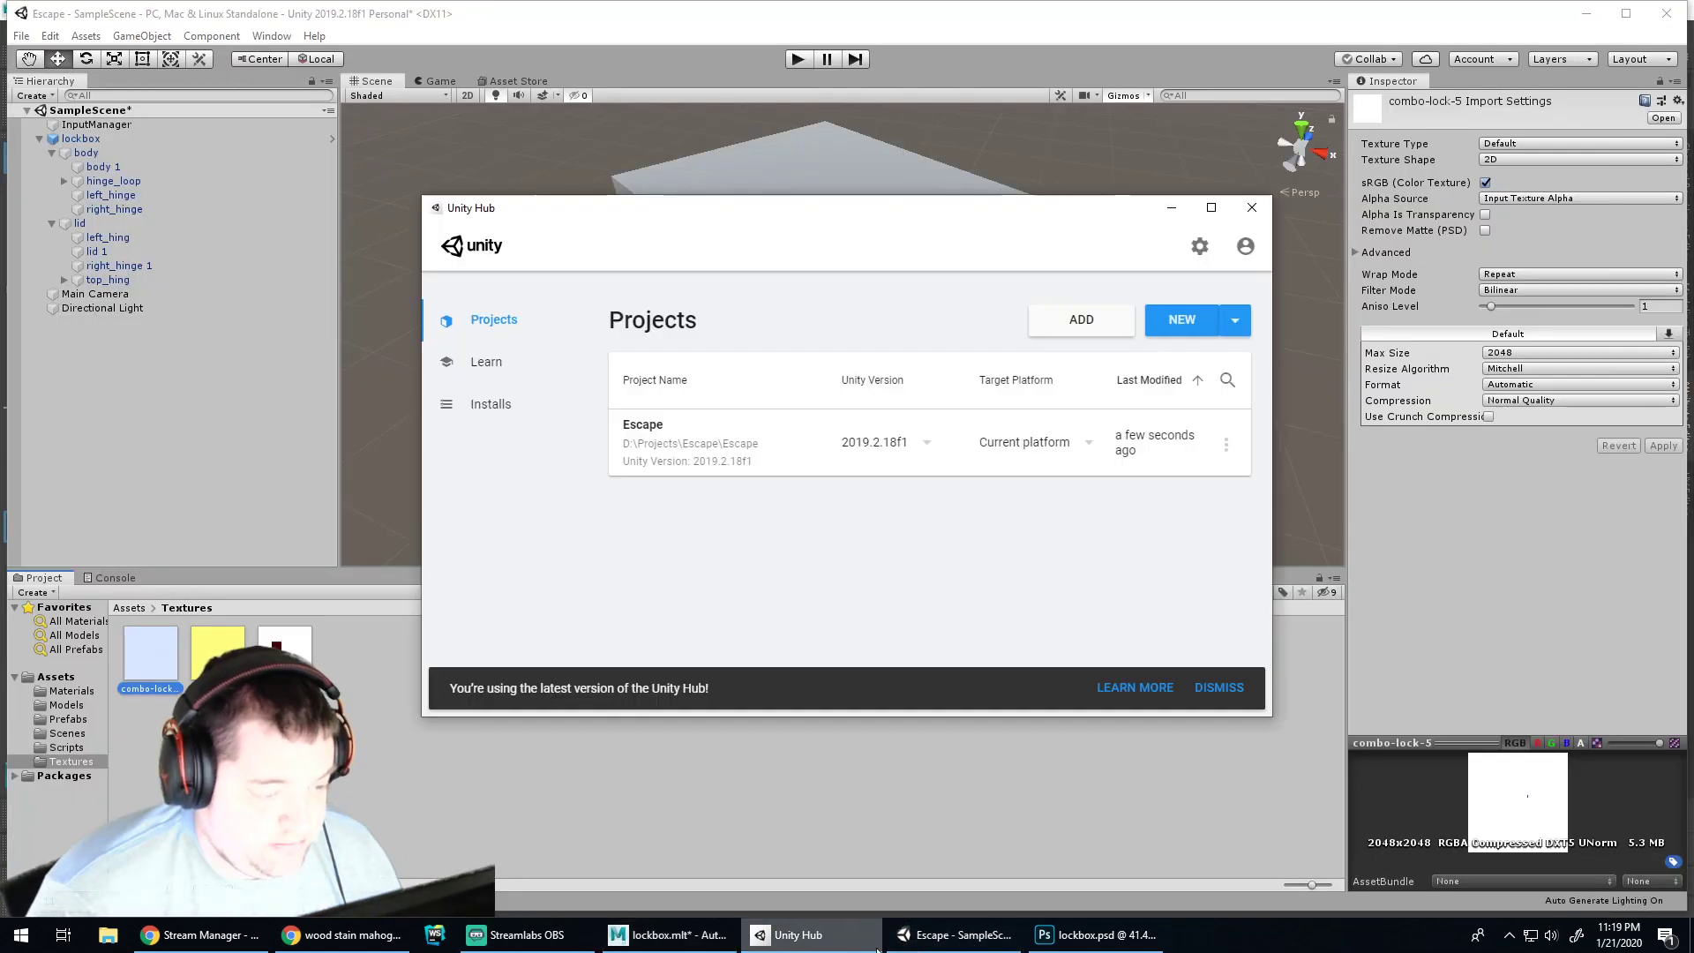
pyautogui.click(1251, 207)
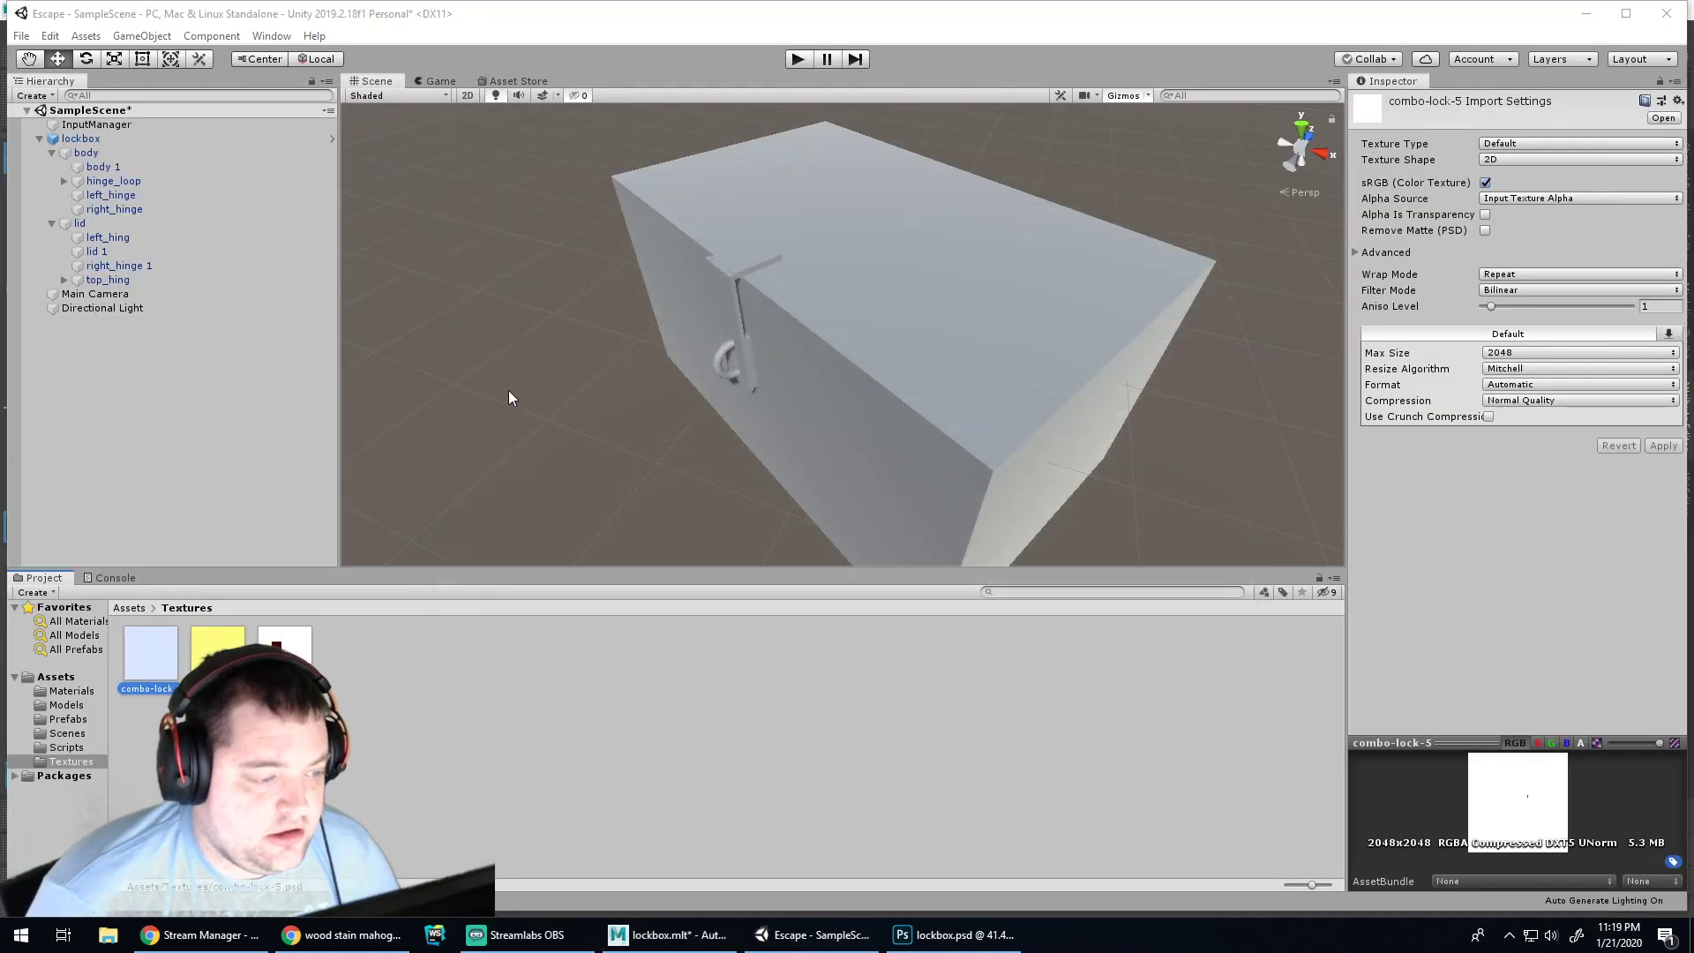
pyautogui.scroll(-8, 639, 339)
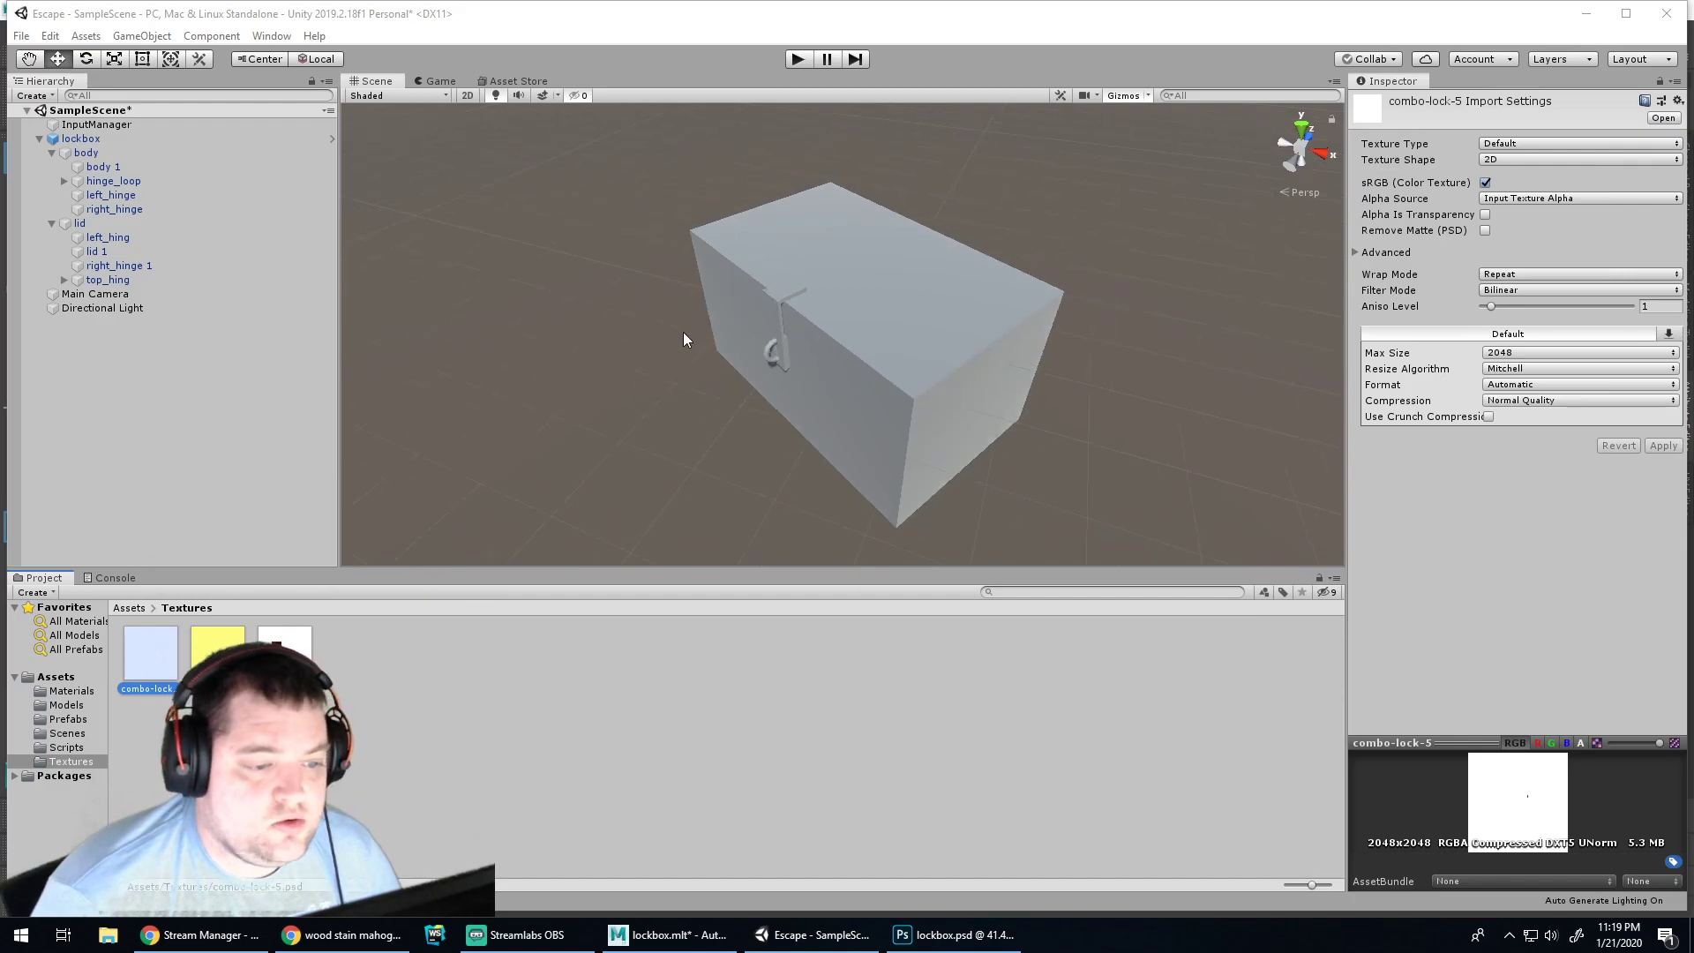
pyautogui.scroll(1, 808, 328)
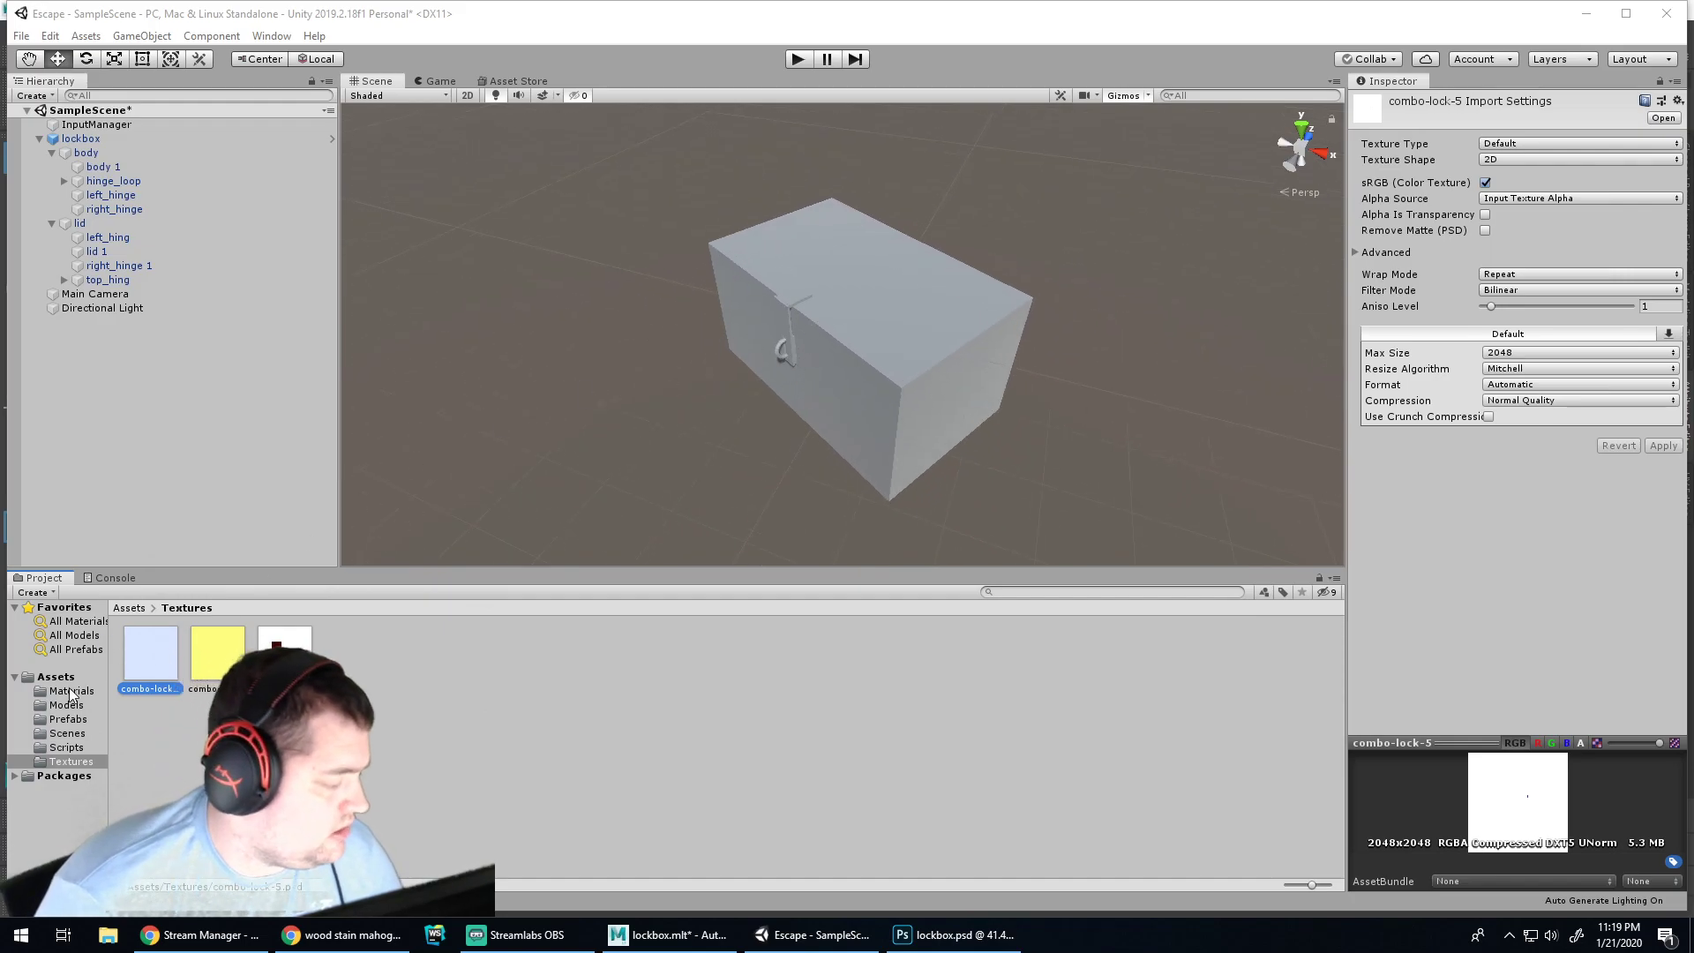
pyautogui.click(68, 719)
pyautogui.click(150, 653)
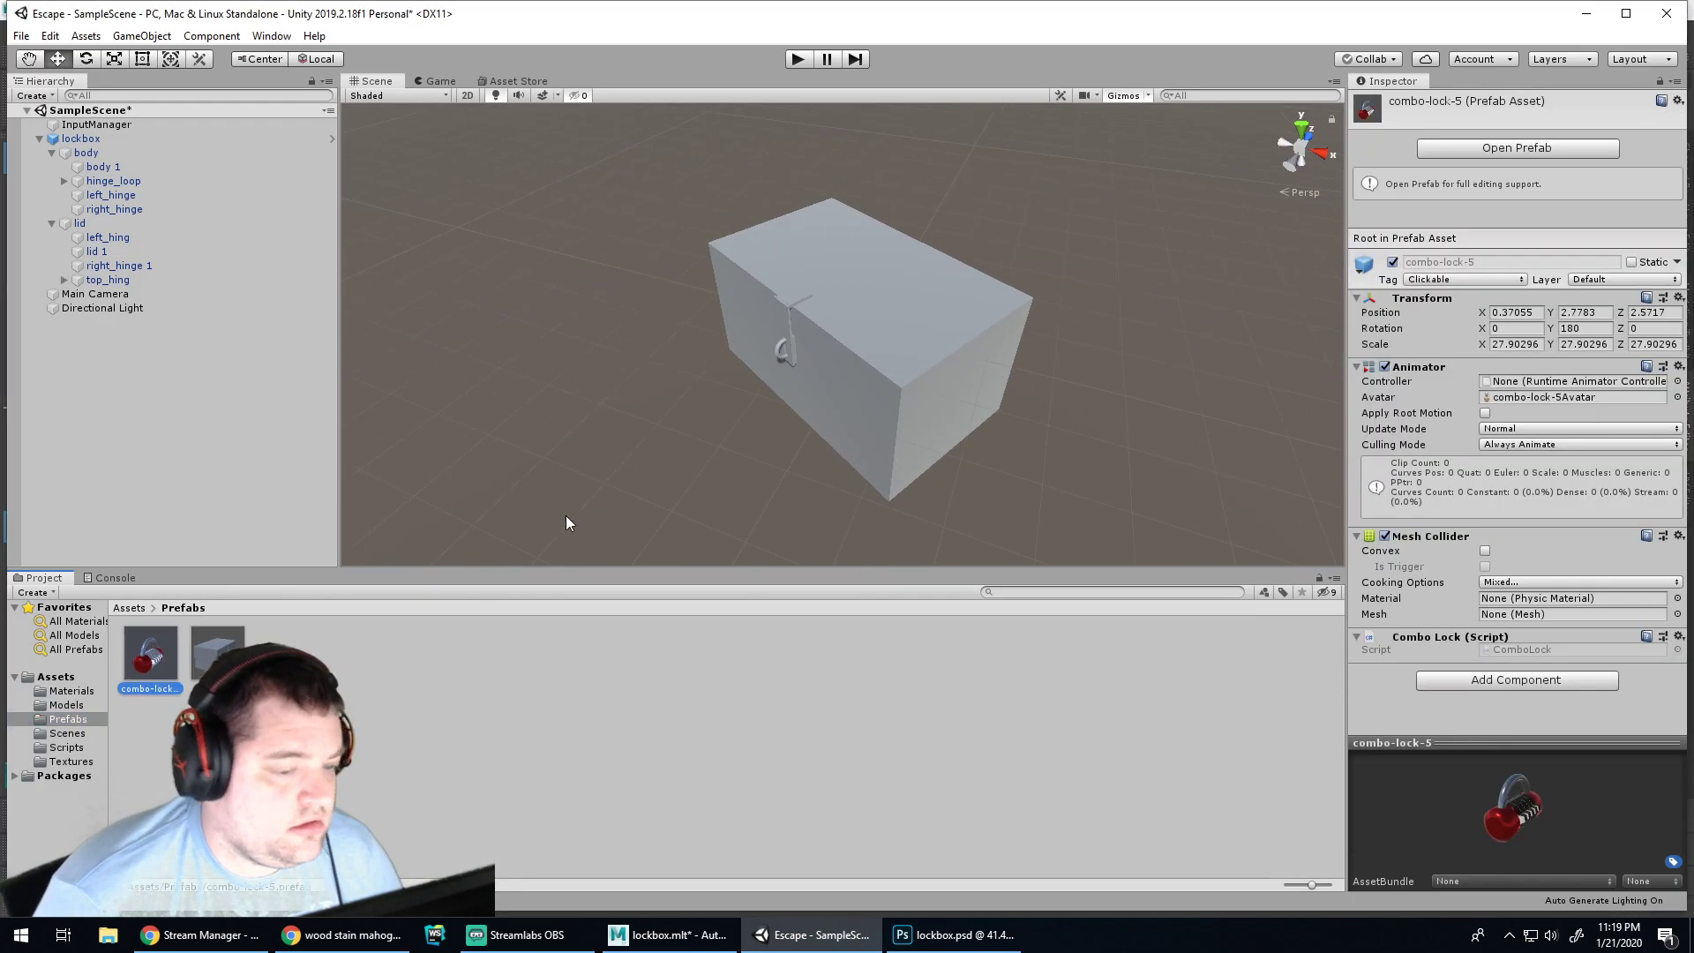
pyautogui.scroll(-2, 544, 512)
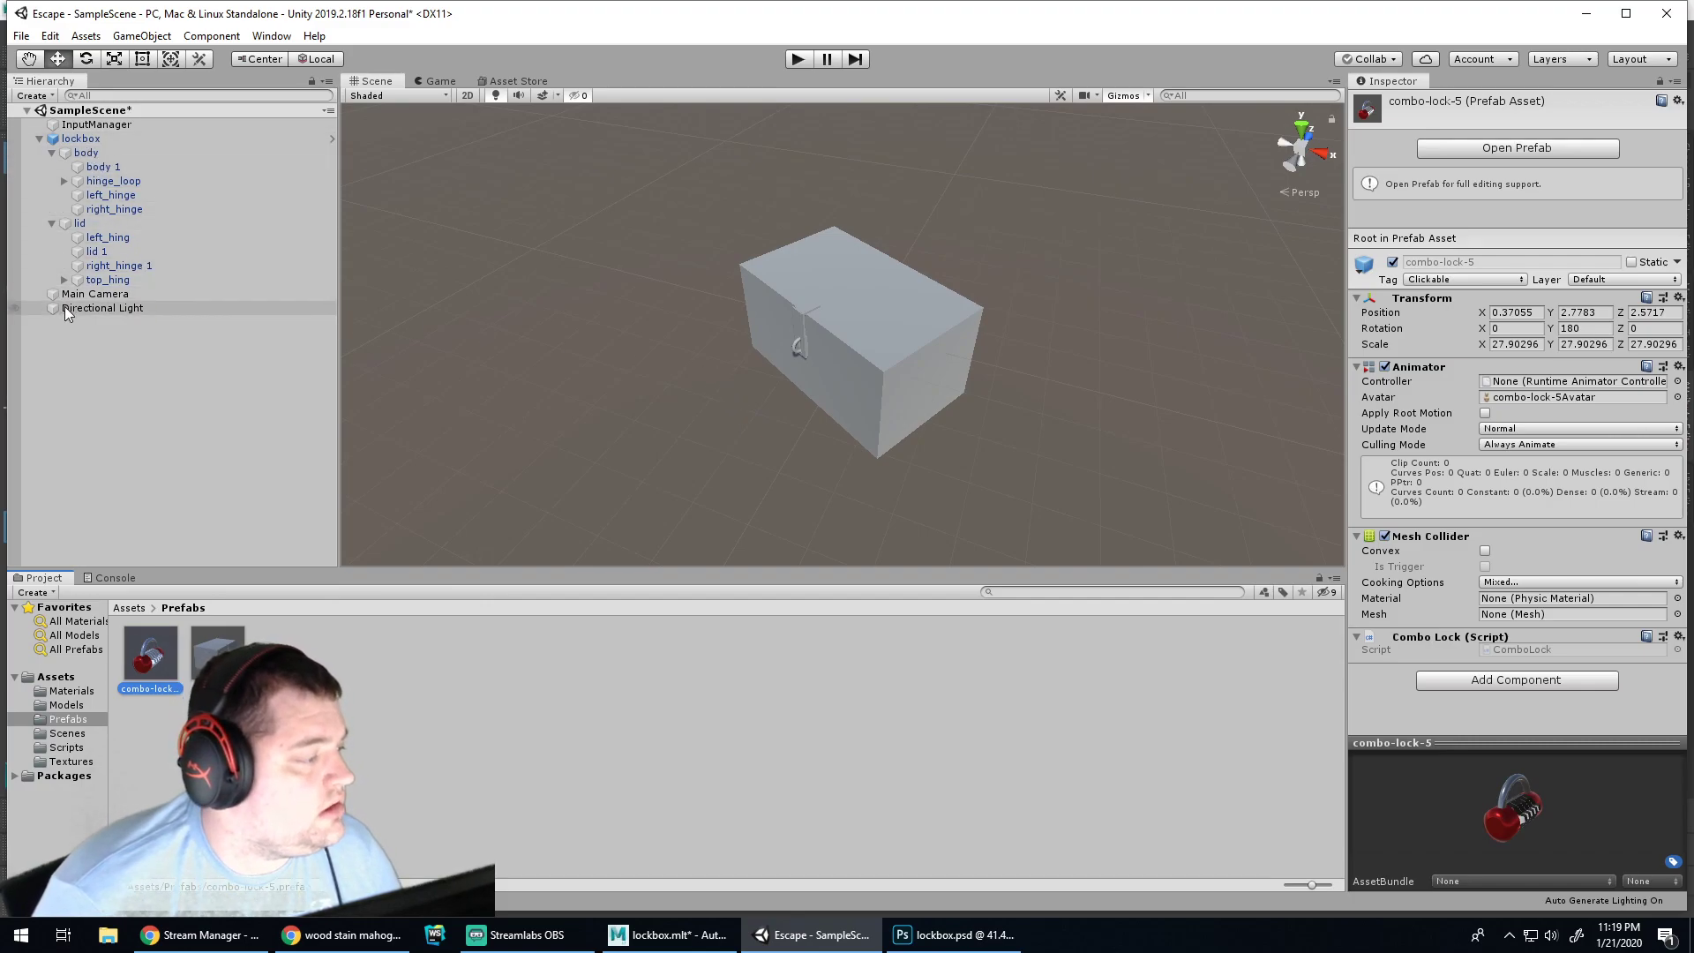
pyautogui.moveTo(150, 653); pyautogui.dragTo(713, 408)
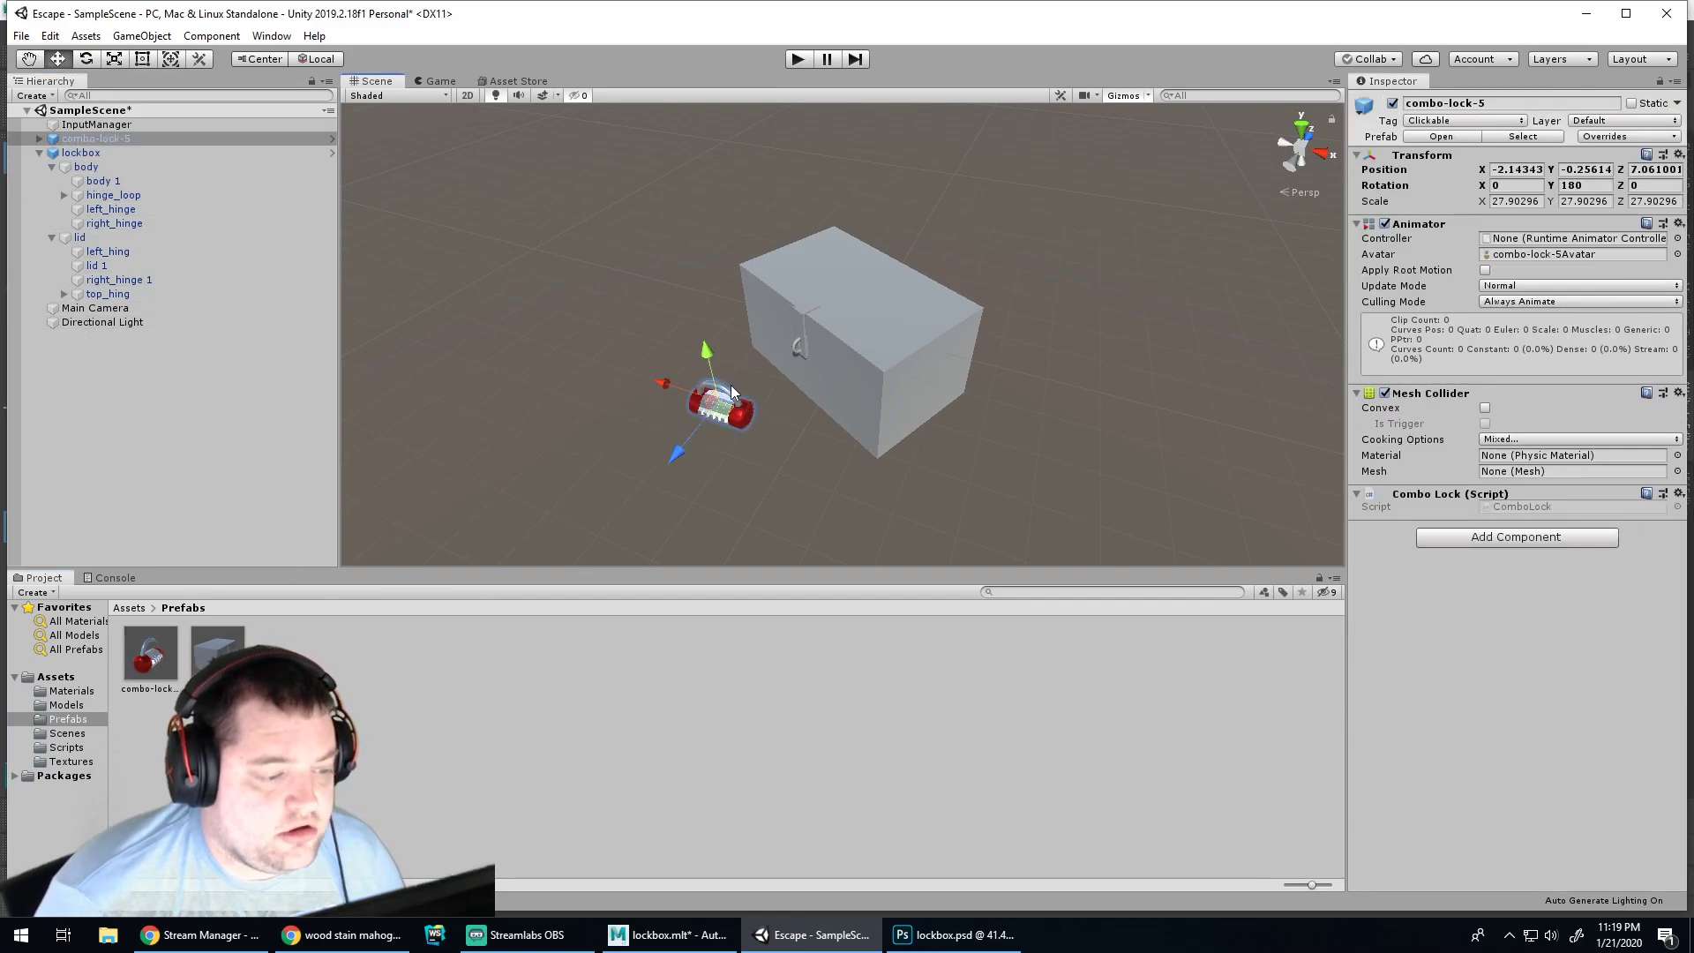
pyautogui.click(741, 369)
# Delete the placed combo-lock, then return to Maya's image browser
pyautogui.scroll(1, 714, 386)
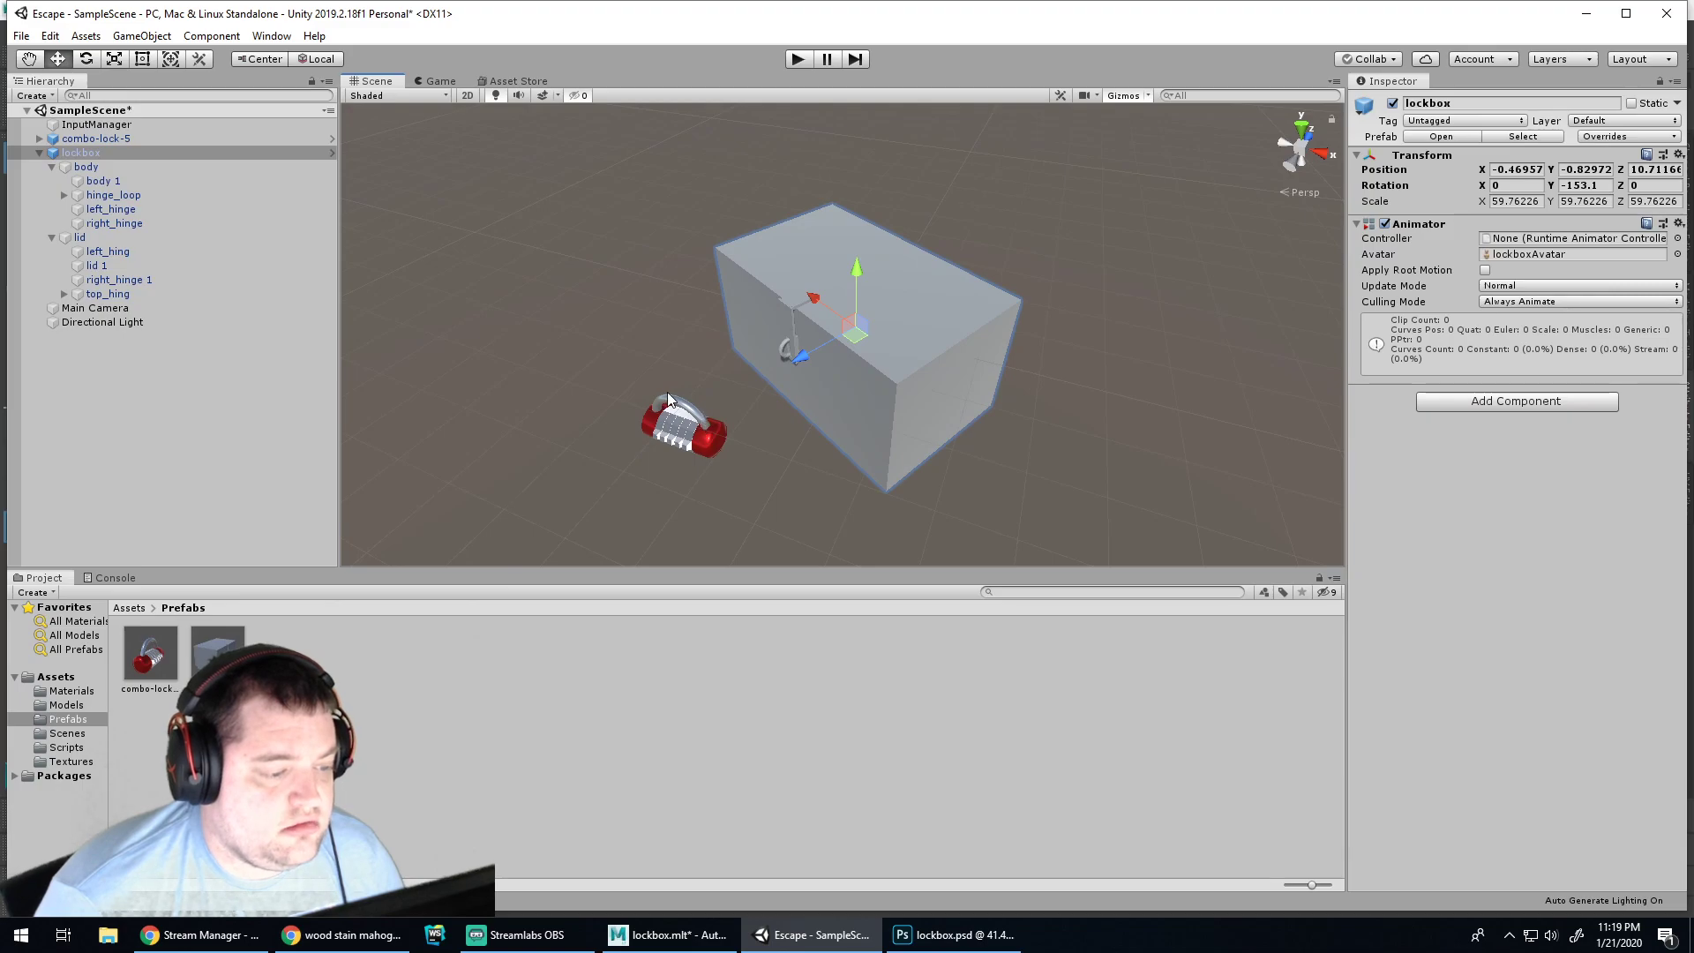
pyautogui.click(706, 442)
pyautogui.press('Delete')
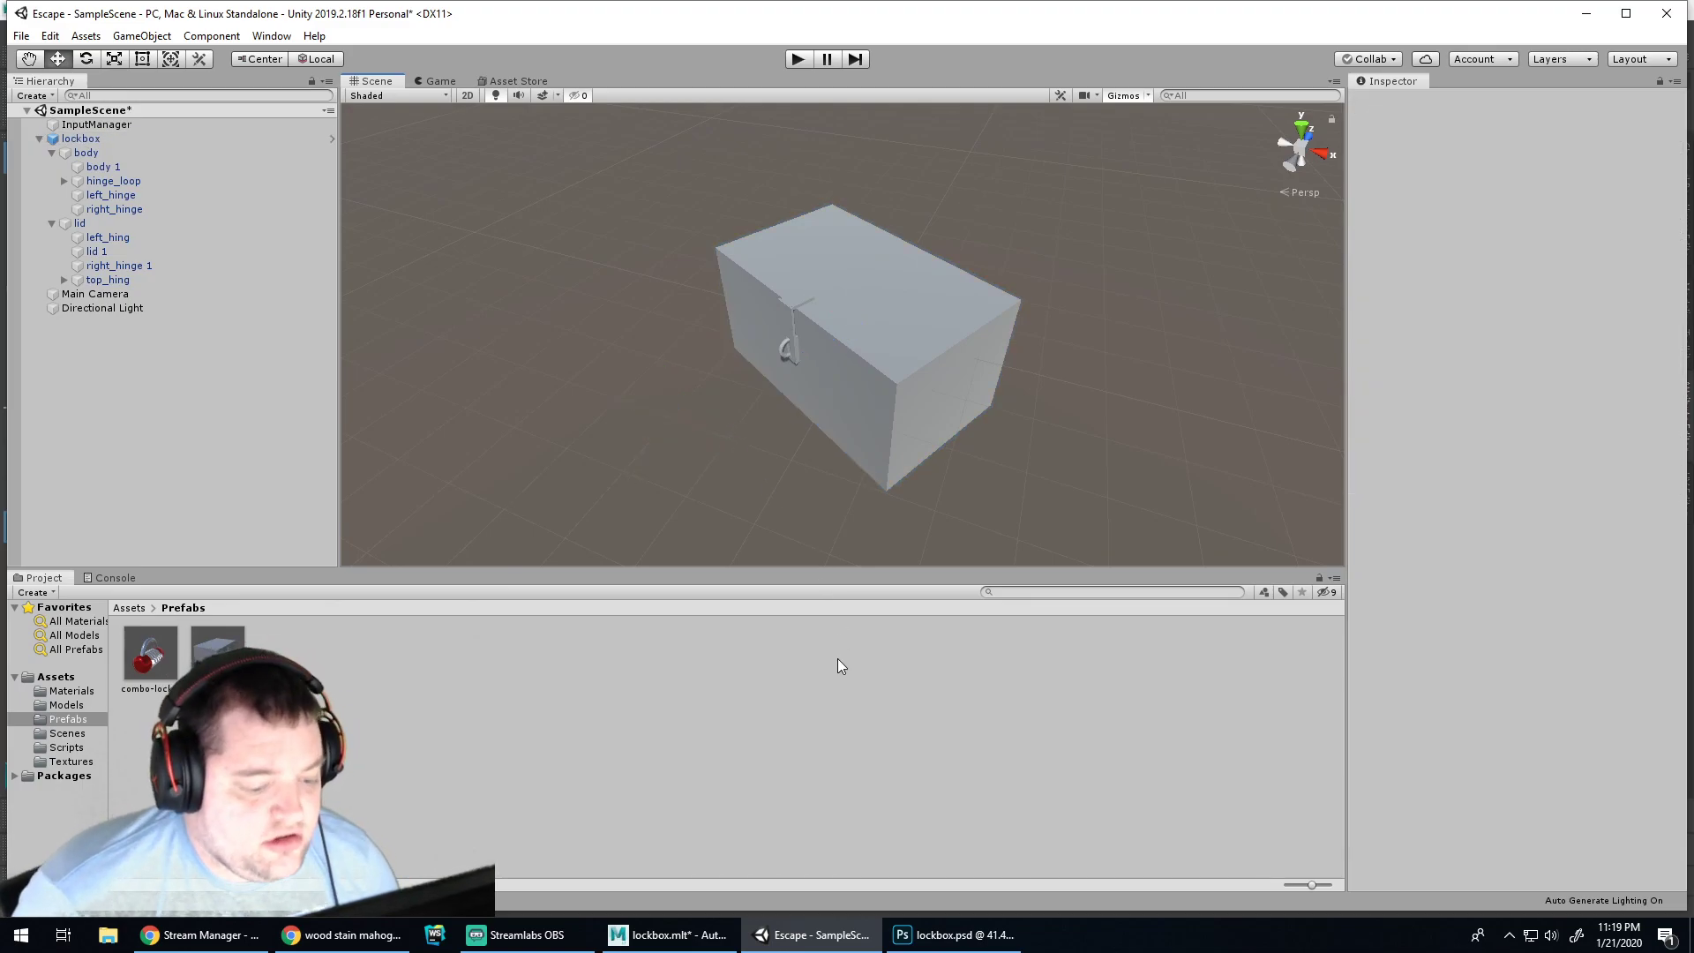
pyautogui.click(920, 934)
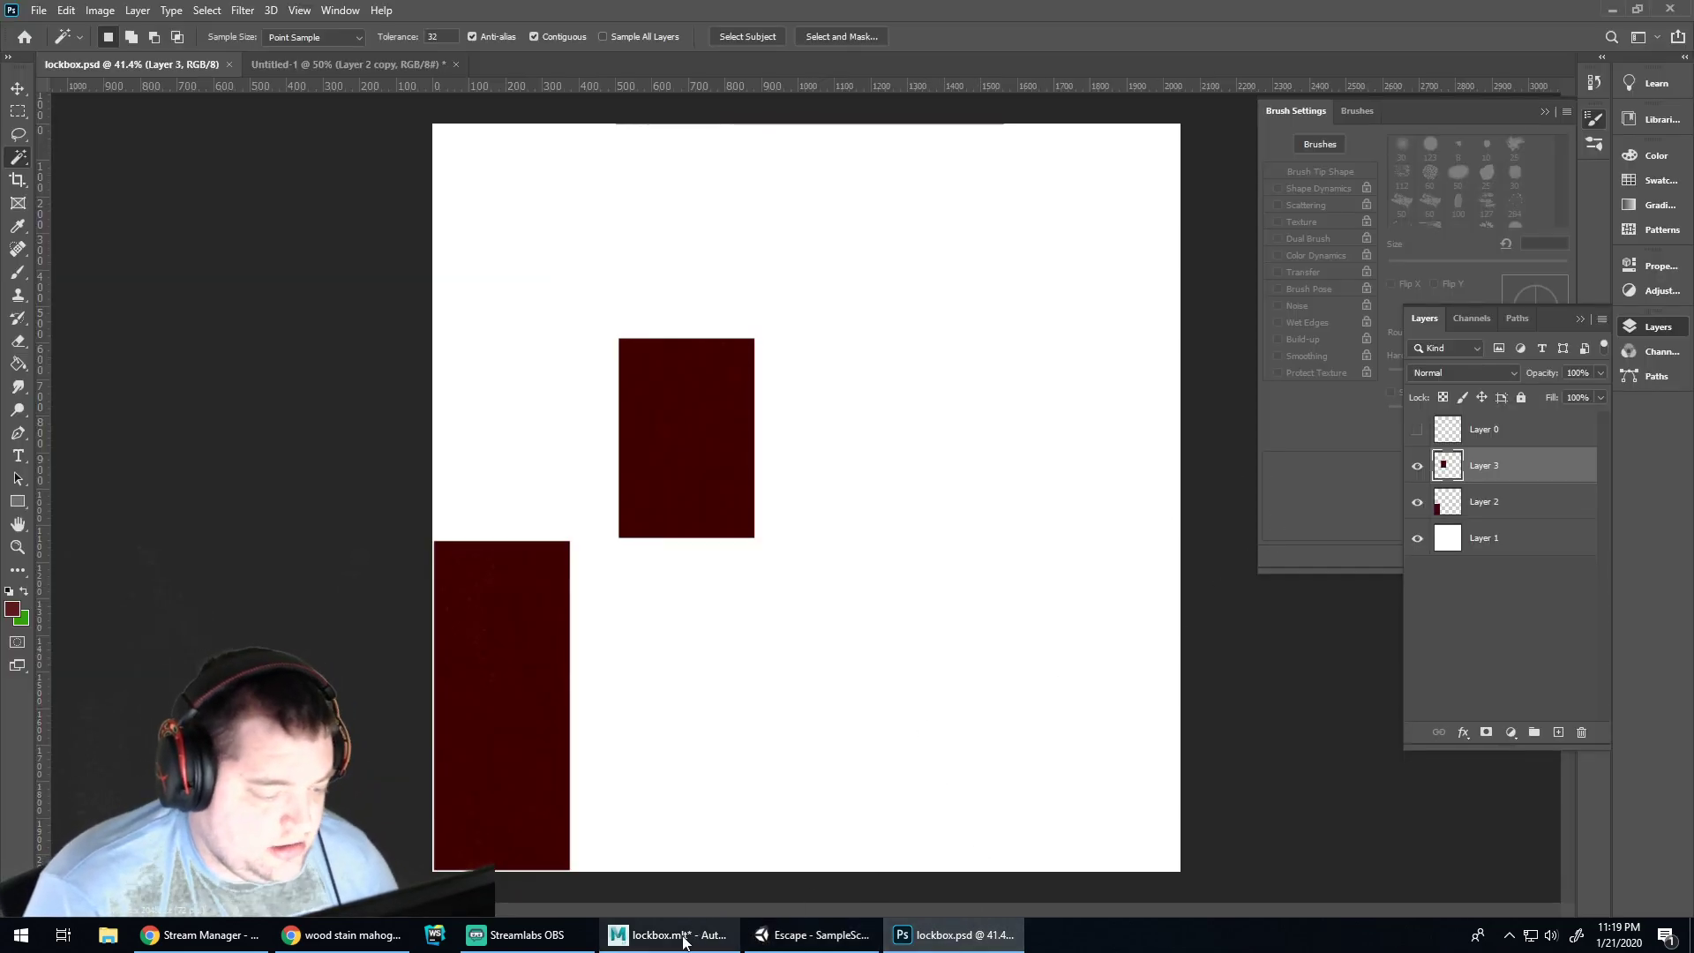
pyautogui.click(668, 934)
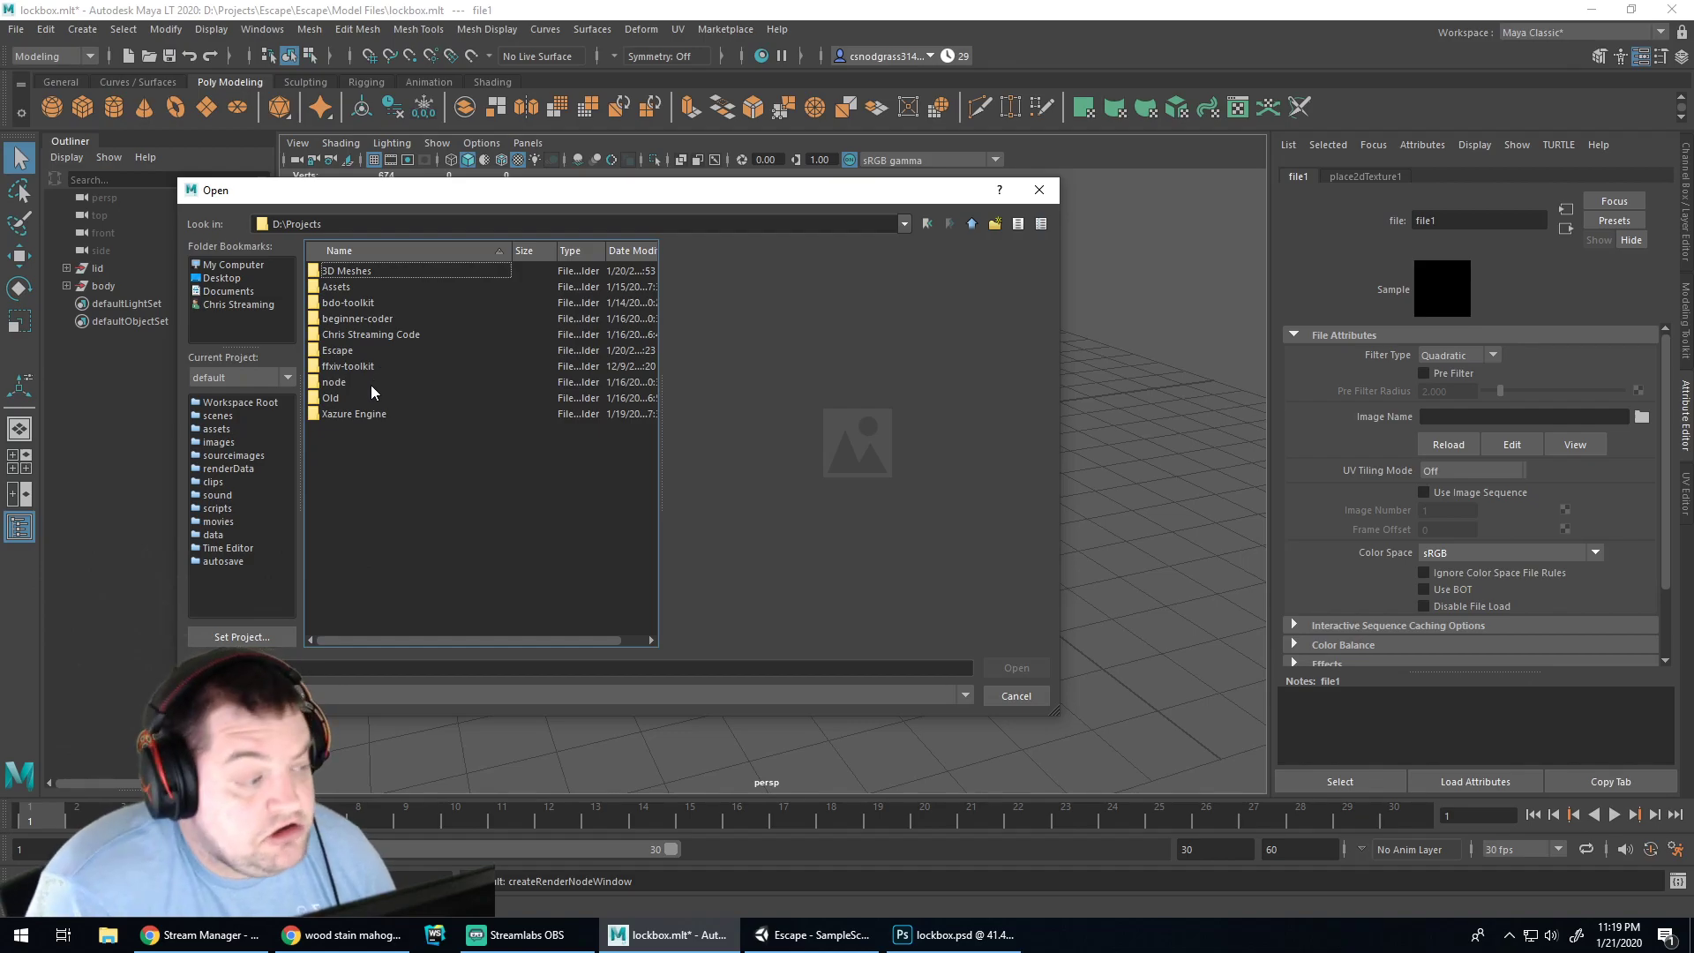
# Browse to D:\Projects\Escape\Escape\Assets\Textures and load lockbox.psd as the body's colour texture
pyautogui.click(357, 287)
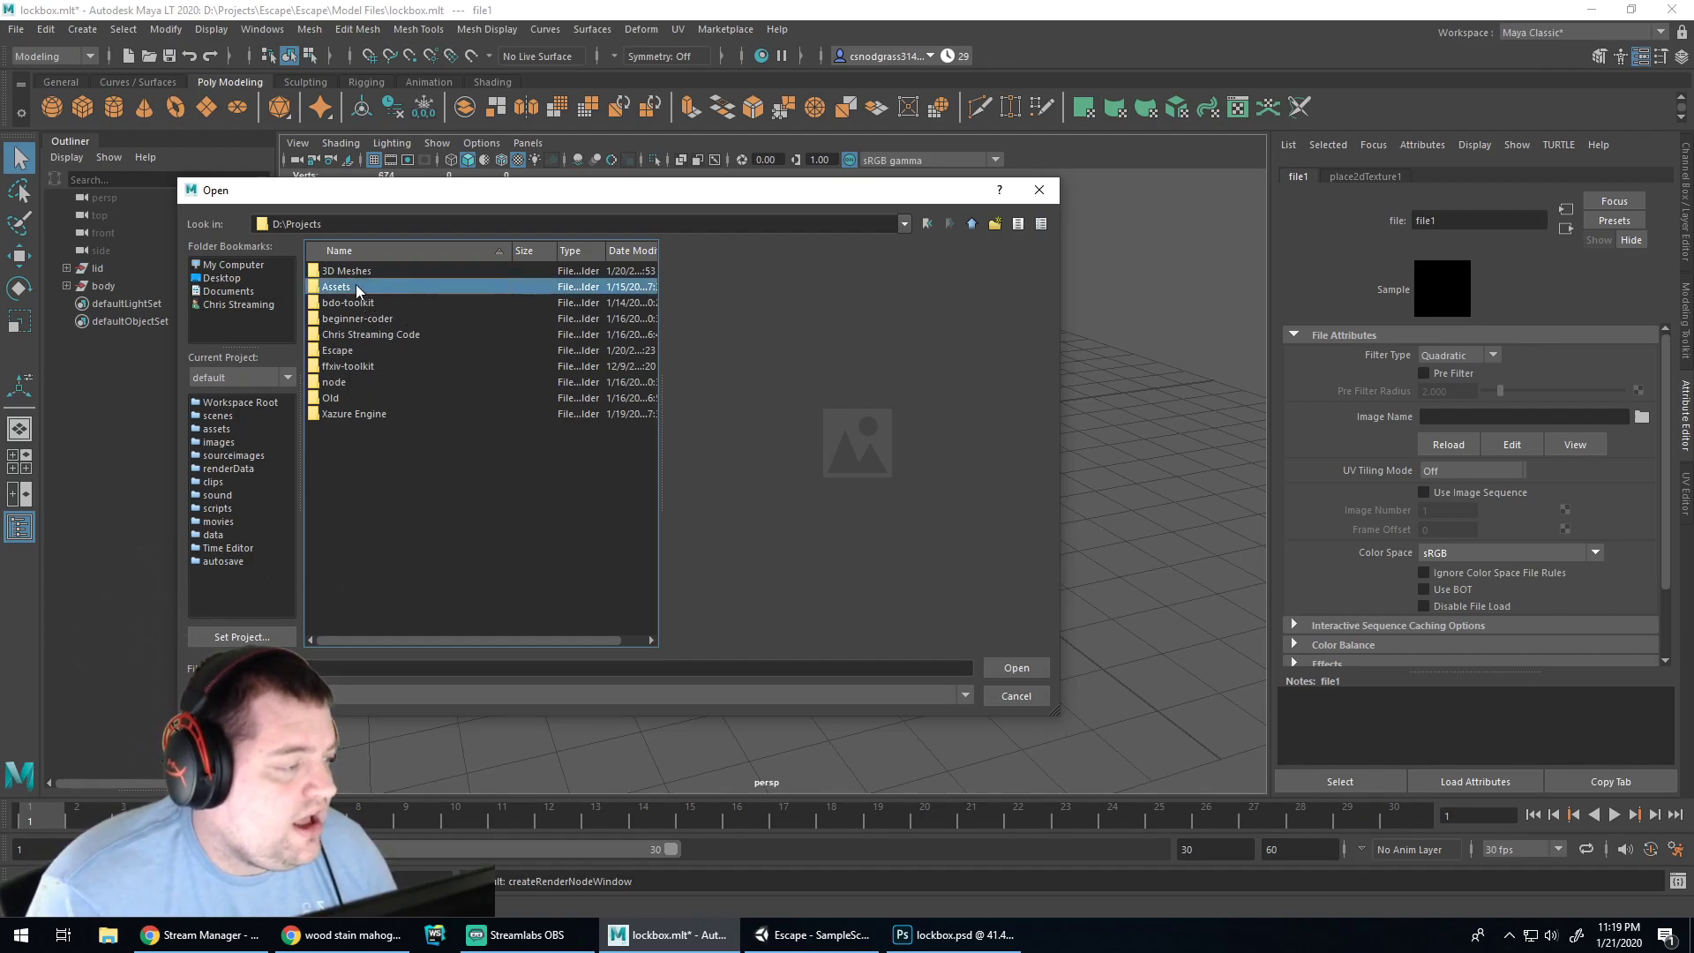
pyautogui.doubleClick(359, 291)
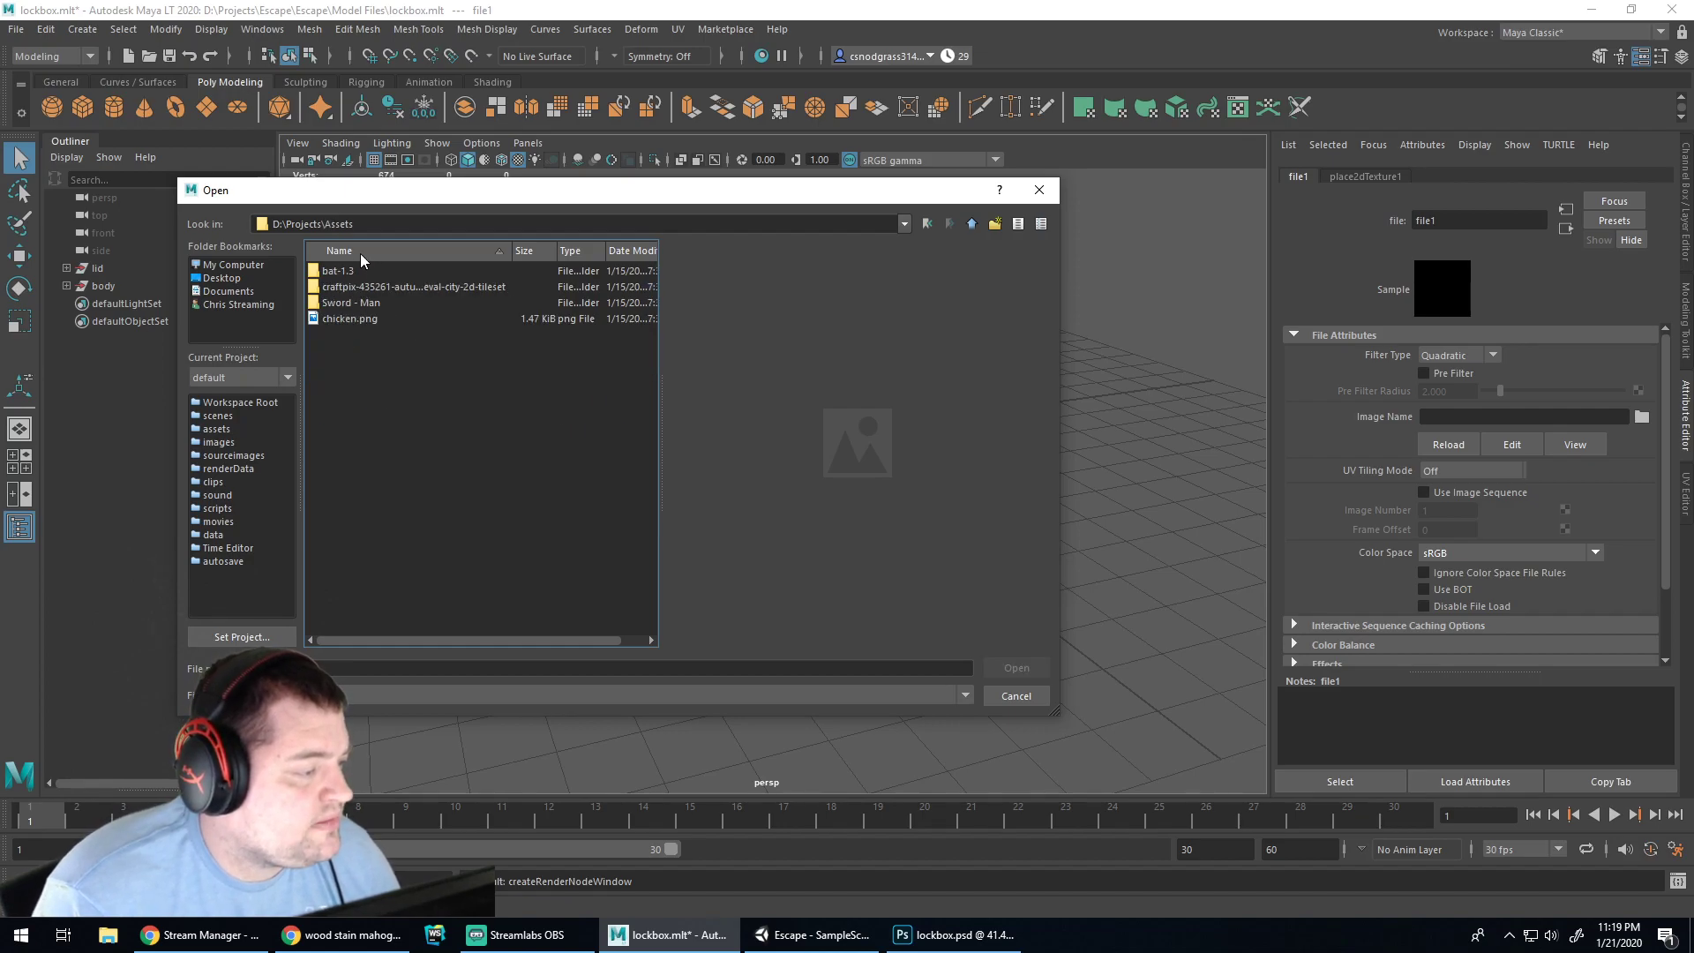
pyautogui.click(971, 226)
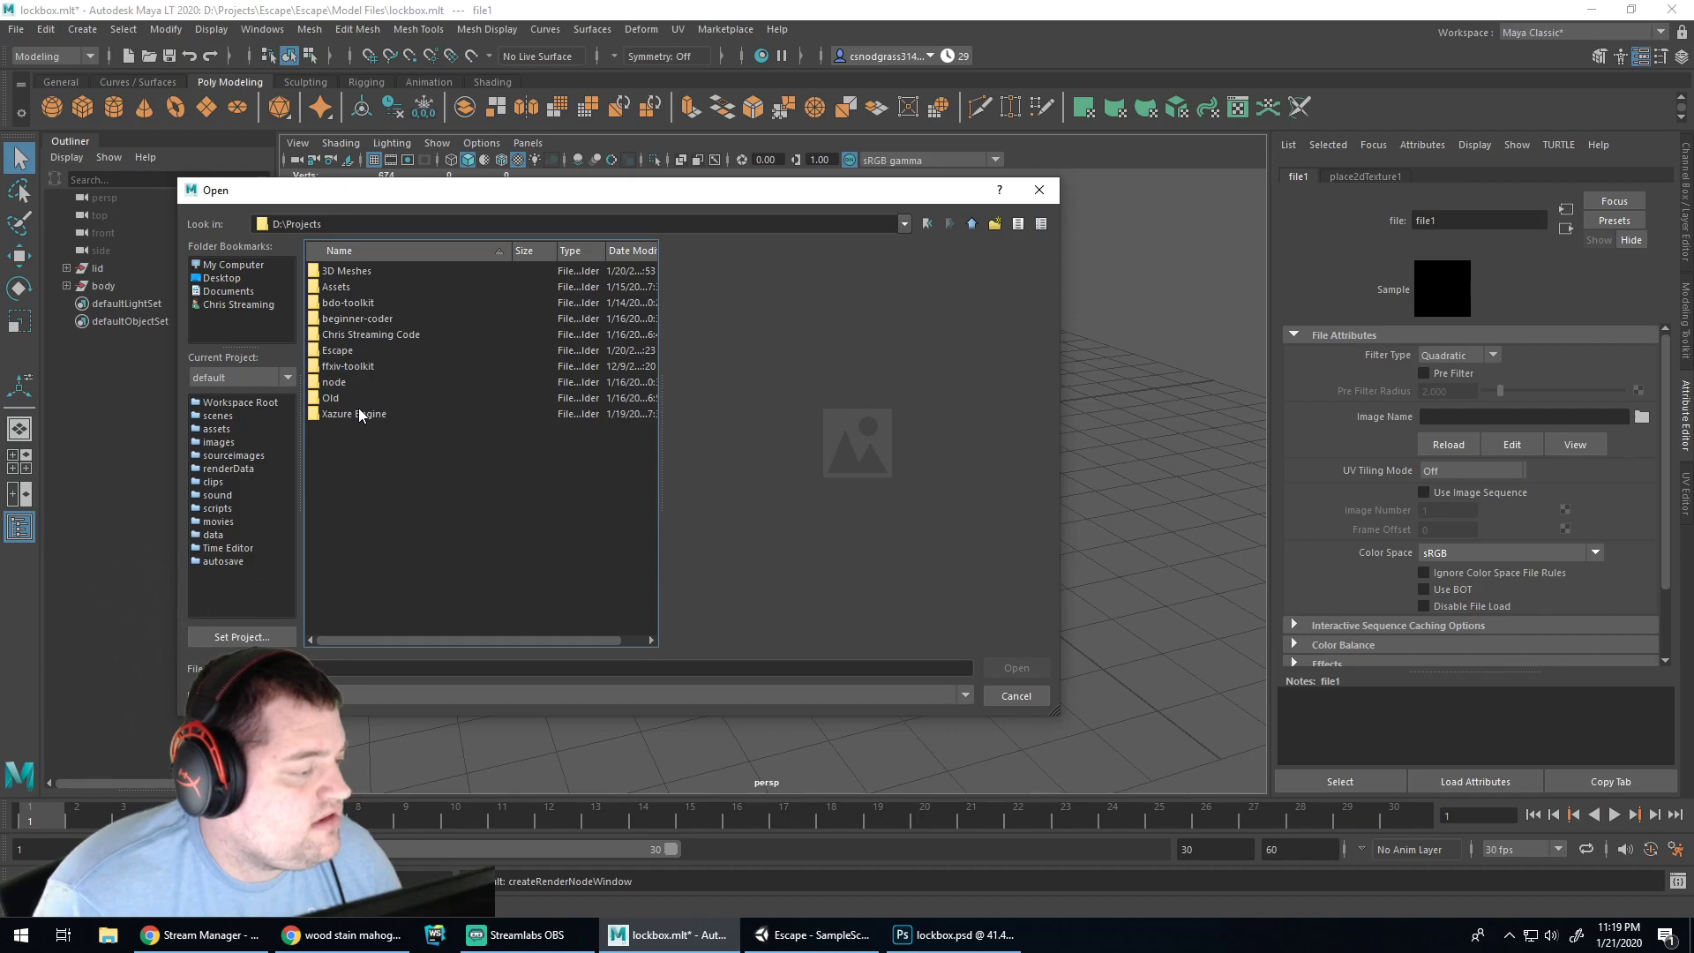
pyautogui.doubleClick(342, 350)
pyautogui.click(334, 275)
pyautogui.doubleClick(335, 273)
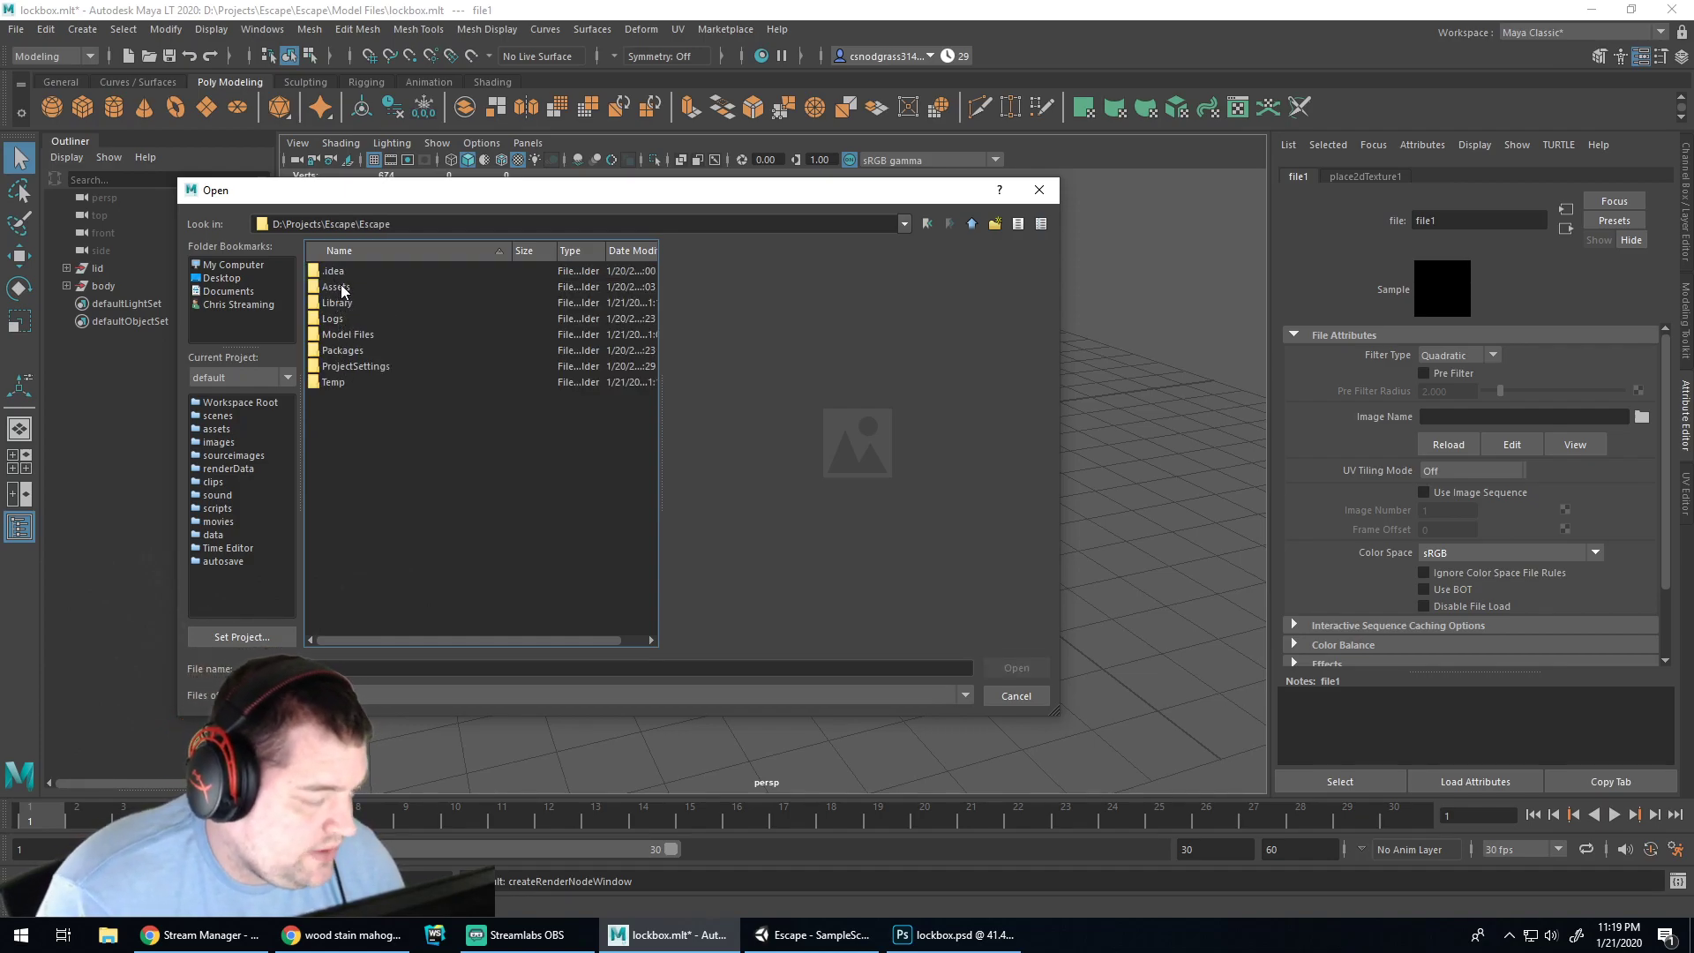
pyautogui.doubleClick(341, 288)
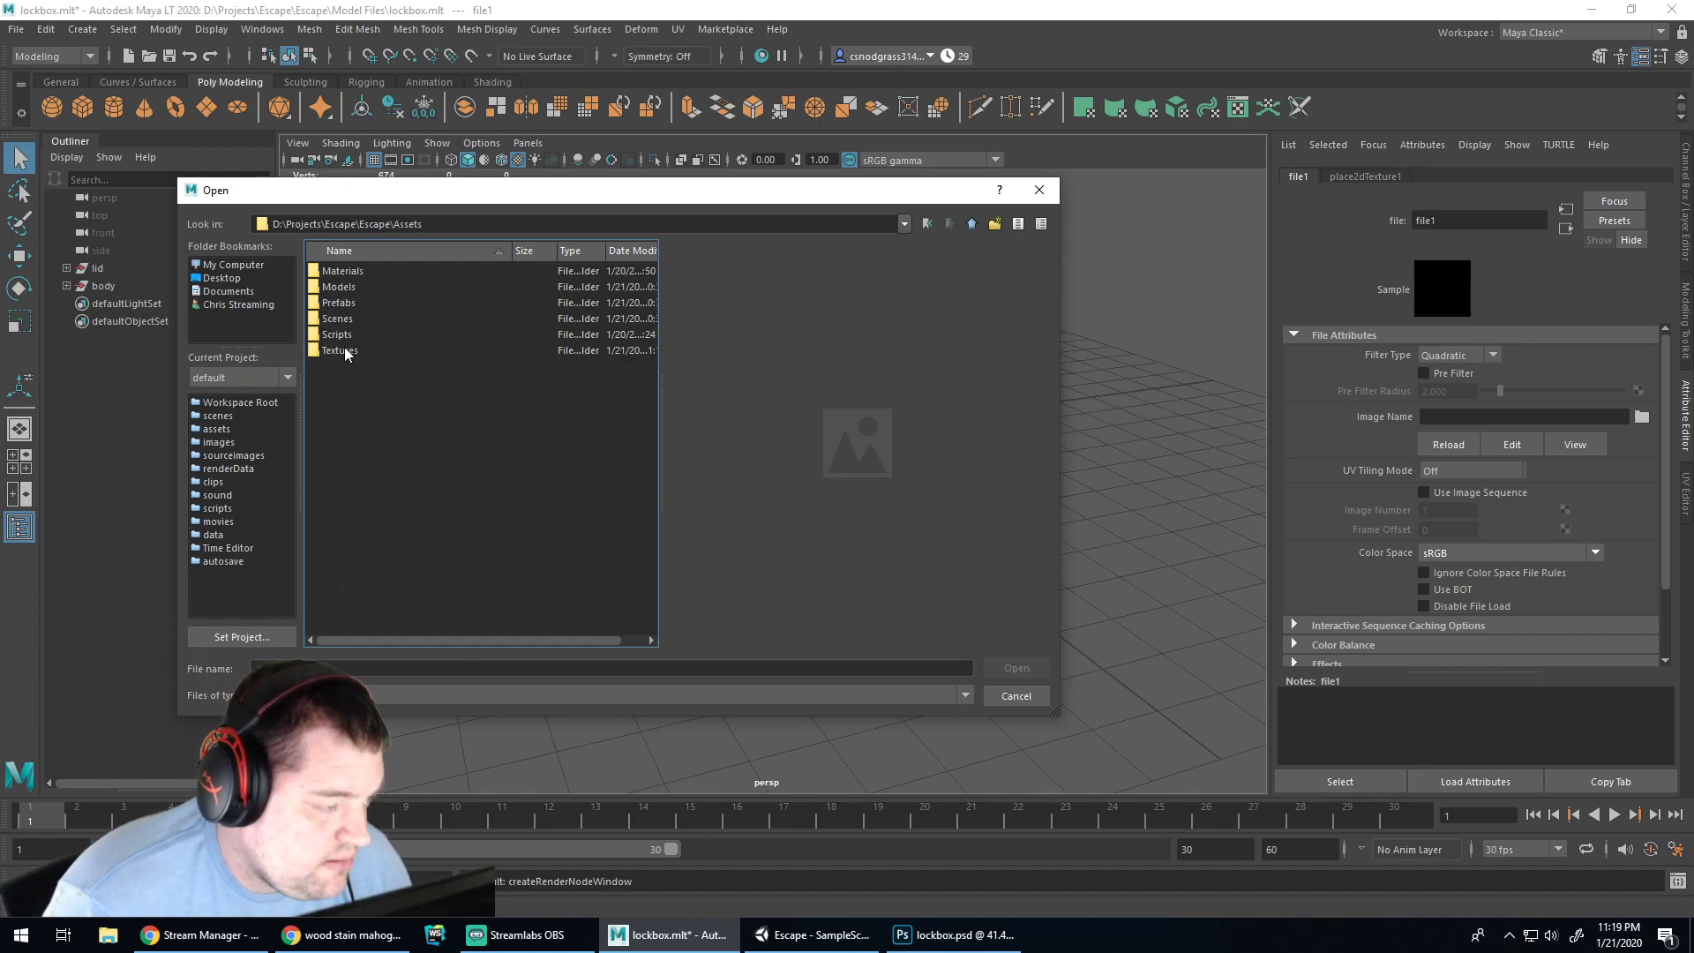
pyautogui.doubleClick(343, 352)
pyautogui.doubleClick(344, 317)
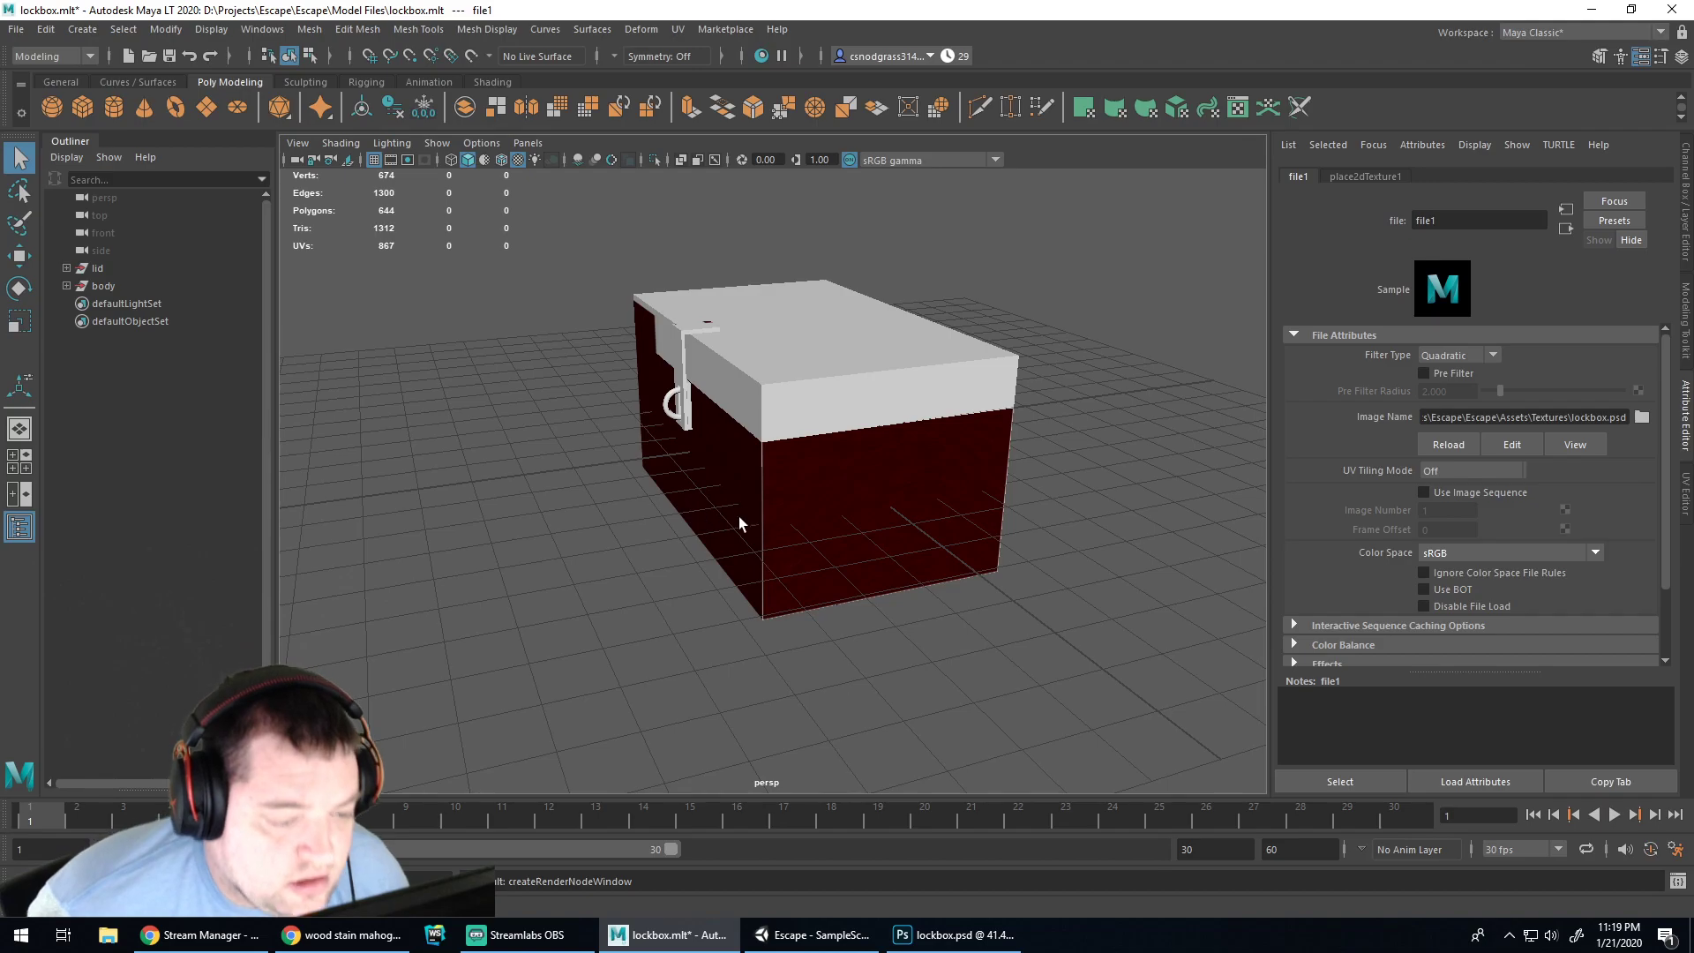
pyautogui.scroll(8, 739, 516)
pyautogui.scroll(-4, 736, 461)
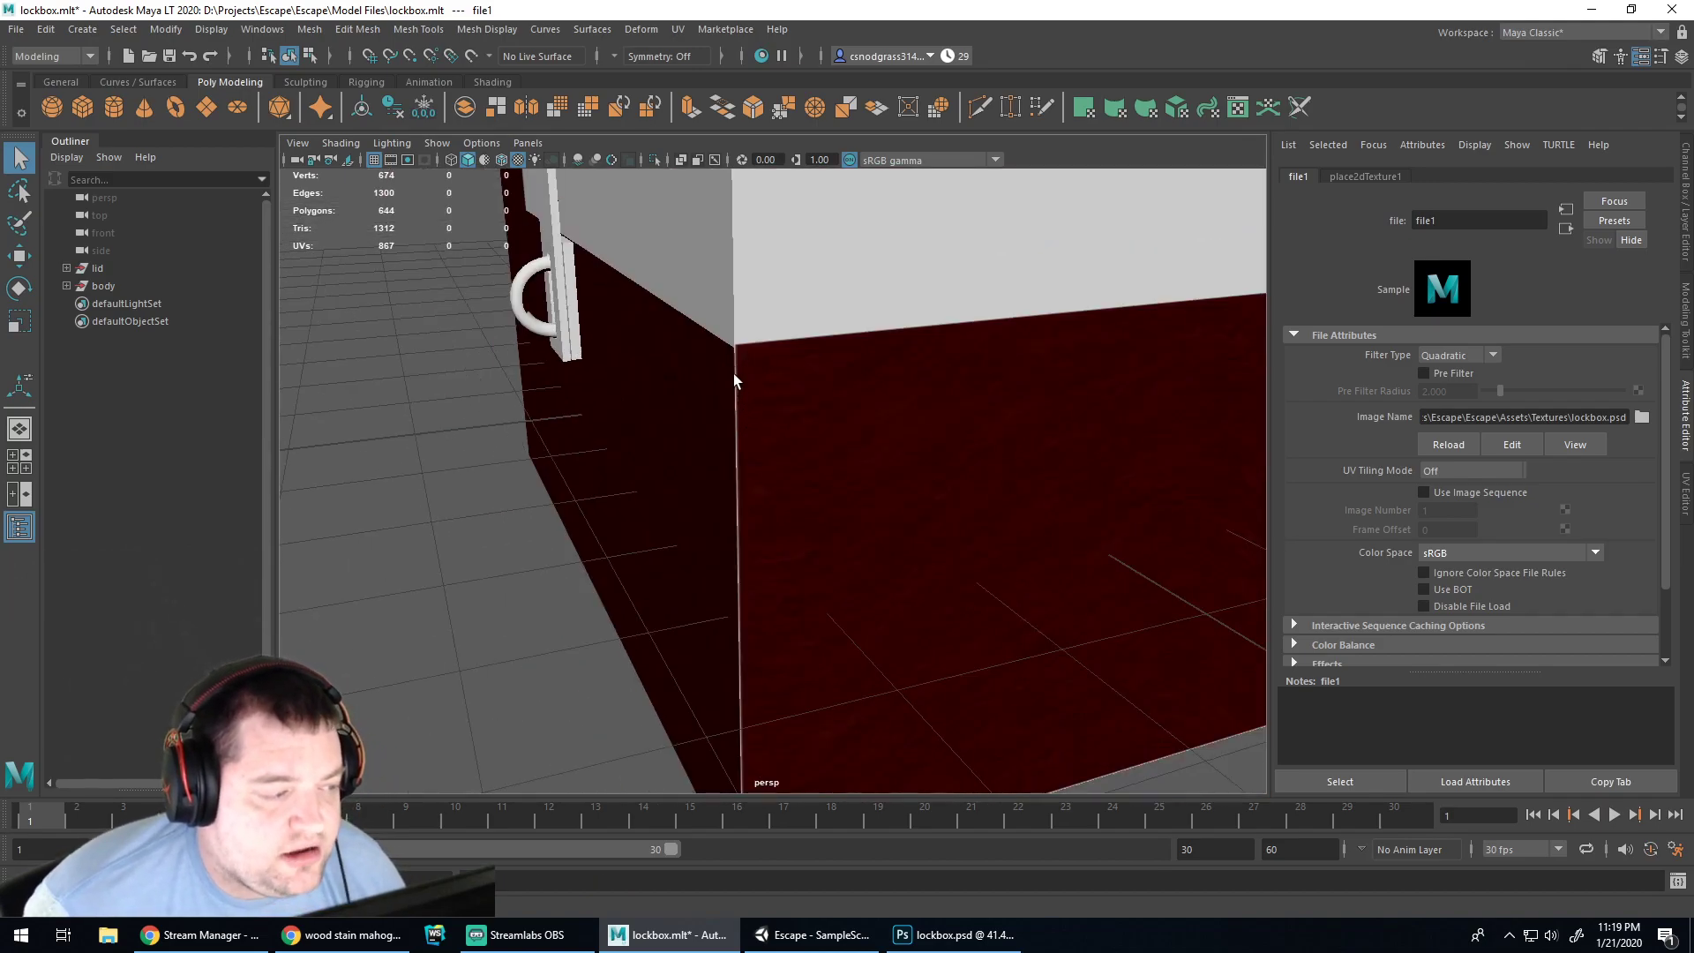
pyautogui.scroll(-10, 549, 387)
pyautogui.scroll(5, 611, 233)
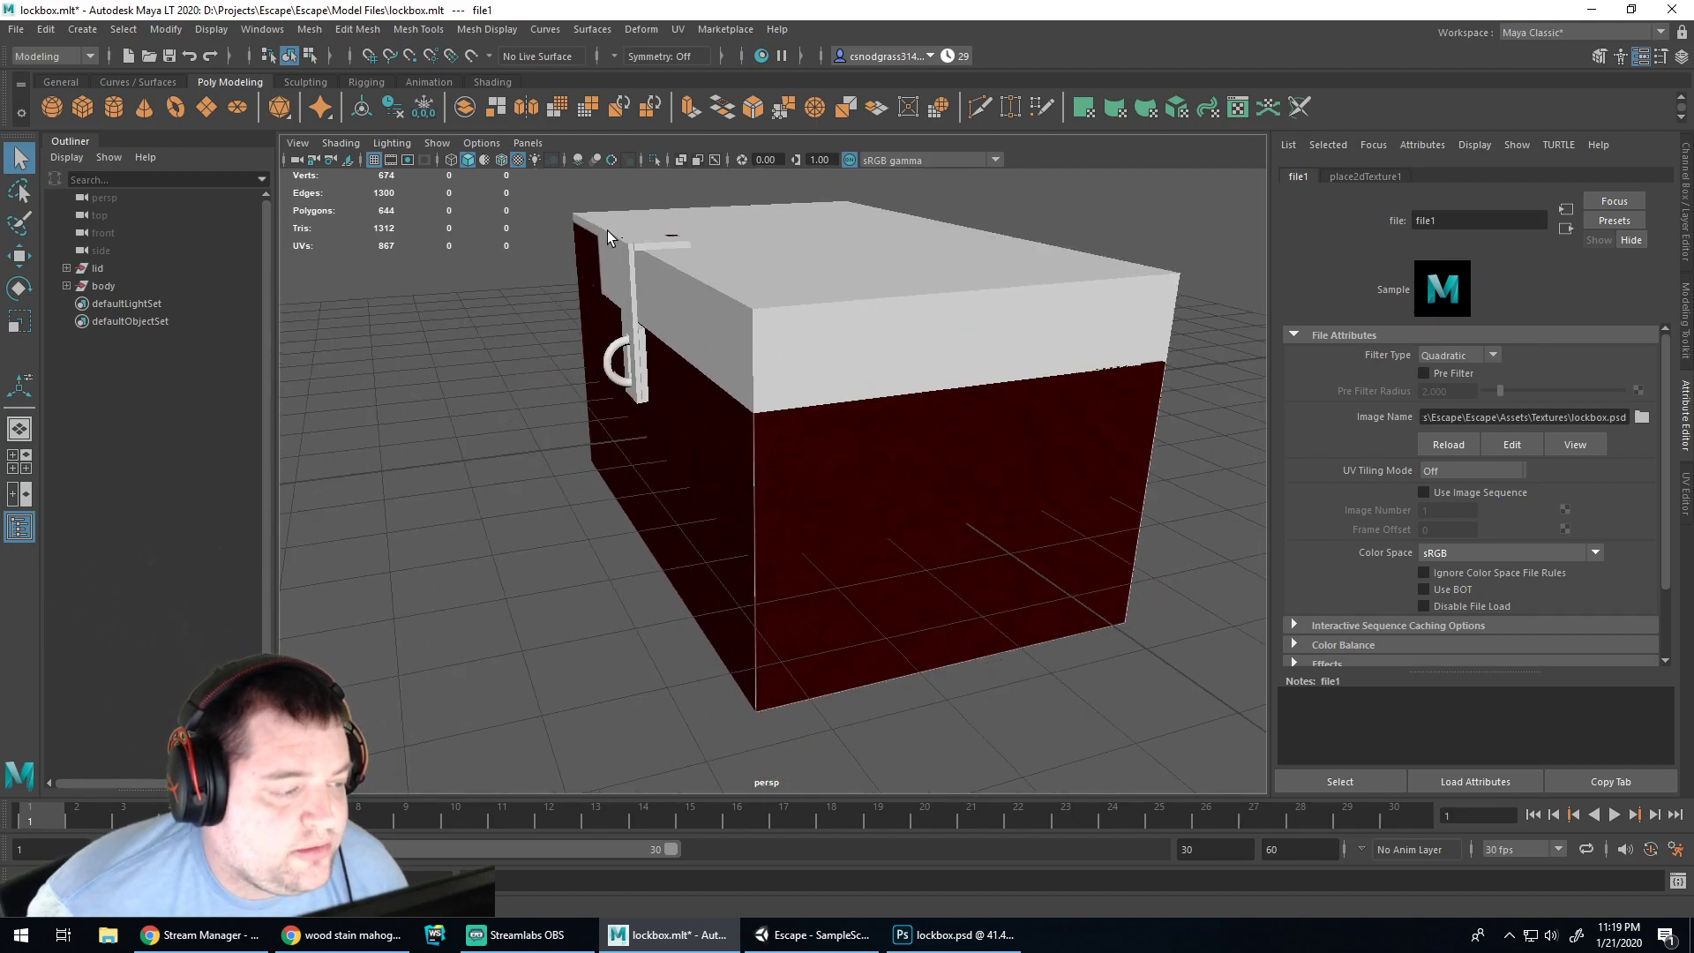
pyautogui.click(958, 935)
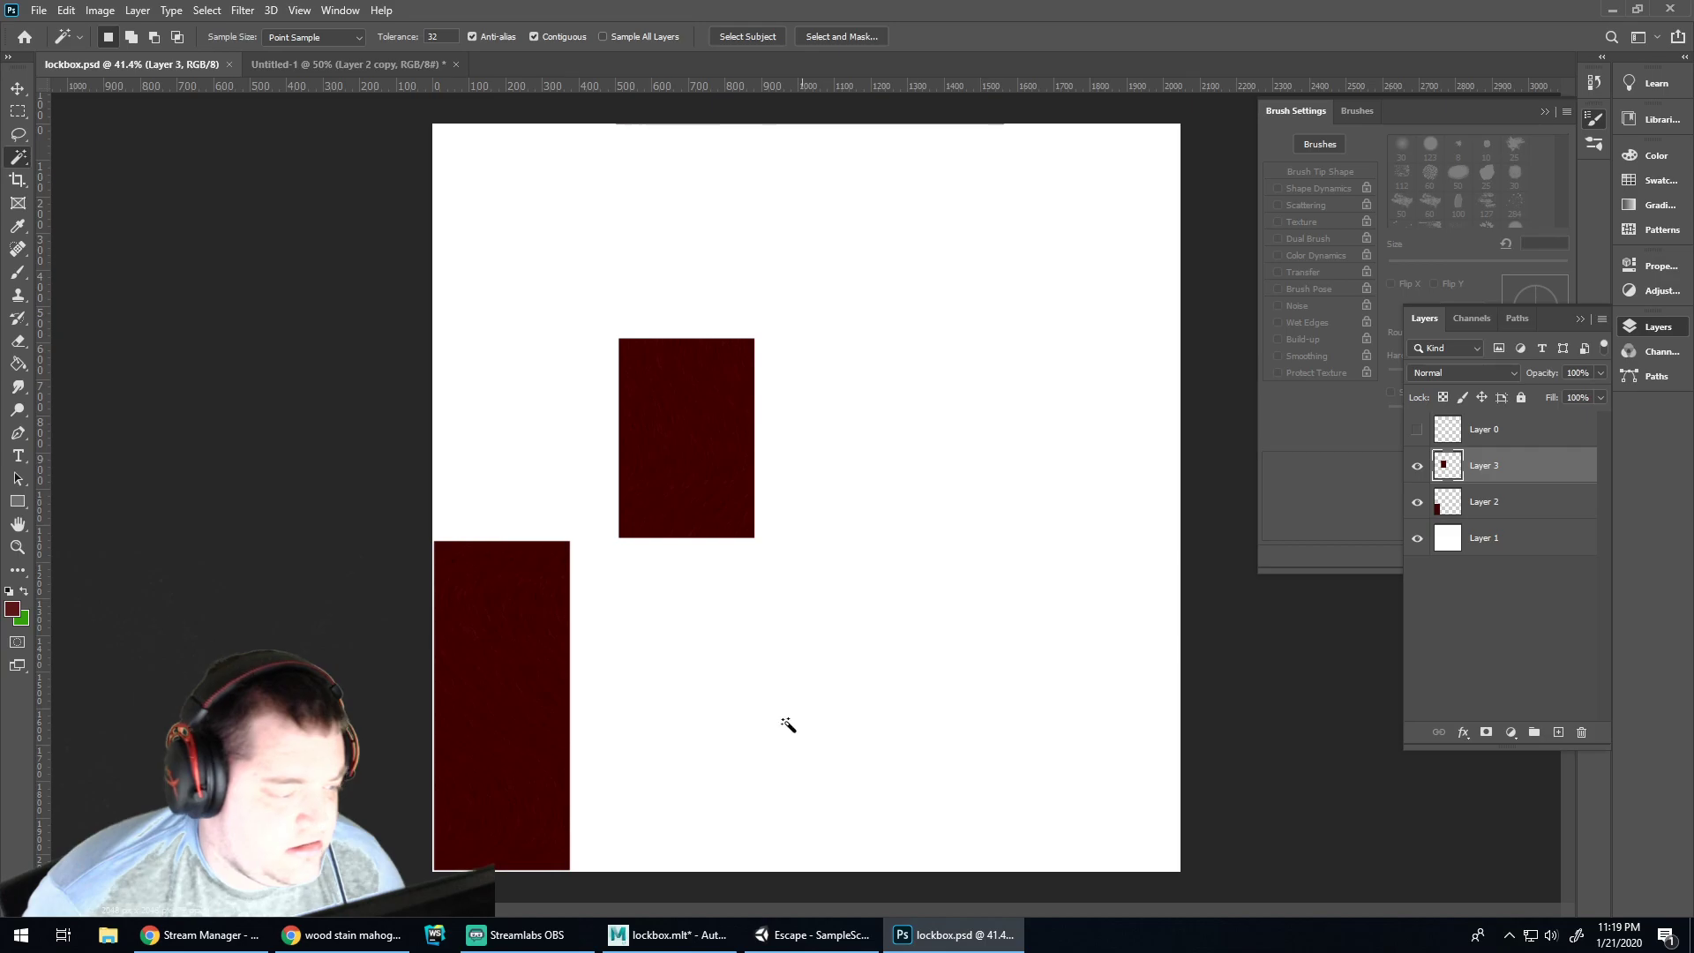
pyautogui.click(668, 934)
pyautogui.keyDown('alt'); pyautogui.moveTo(592, 468); pyautogui.dragTo(864, 448); pyautogui.keyUp('alt')
pyautogui.click(657, 357)
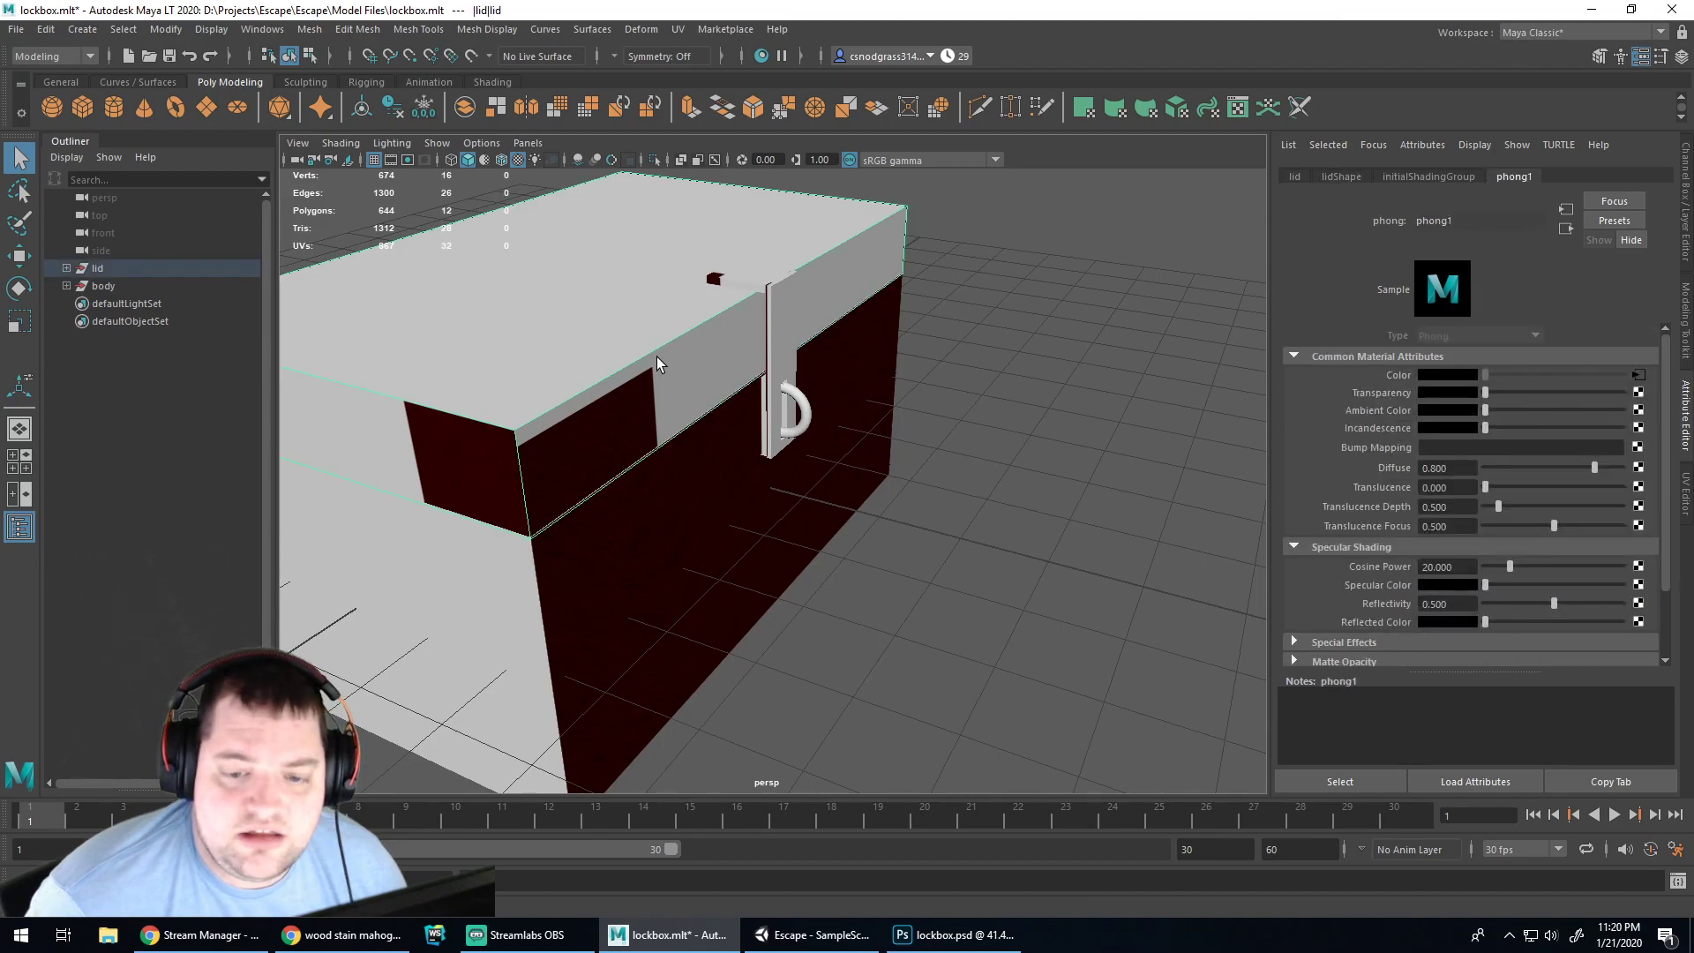
# Select the lockbox body and undo the mahogany file texture so it turns plain grey
pyautogui.click(486, 426)
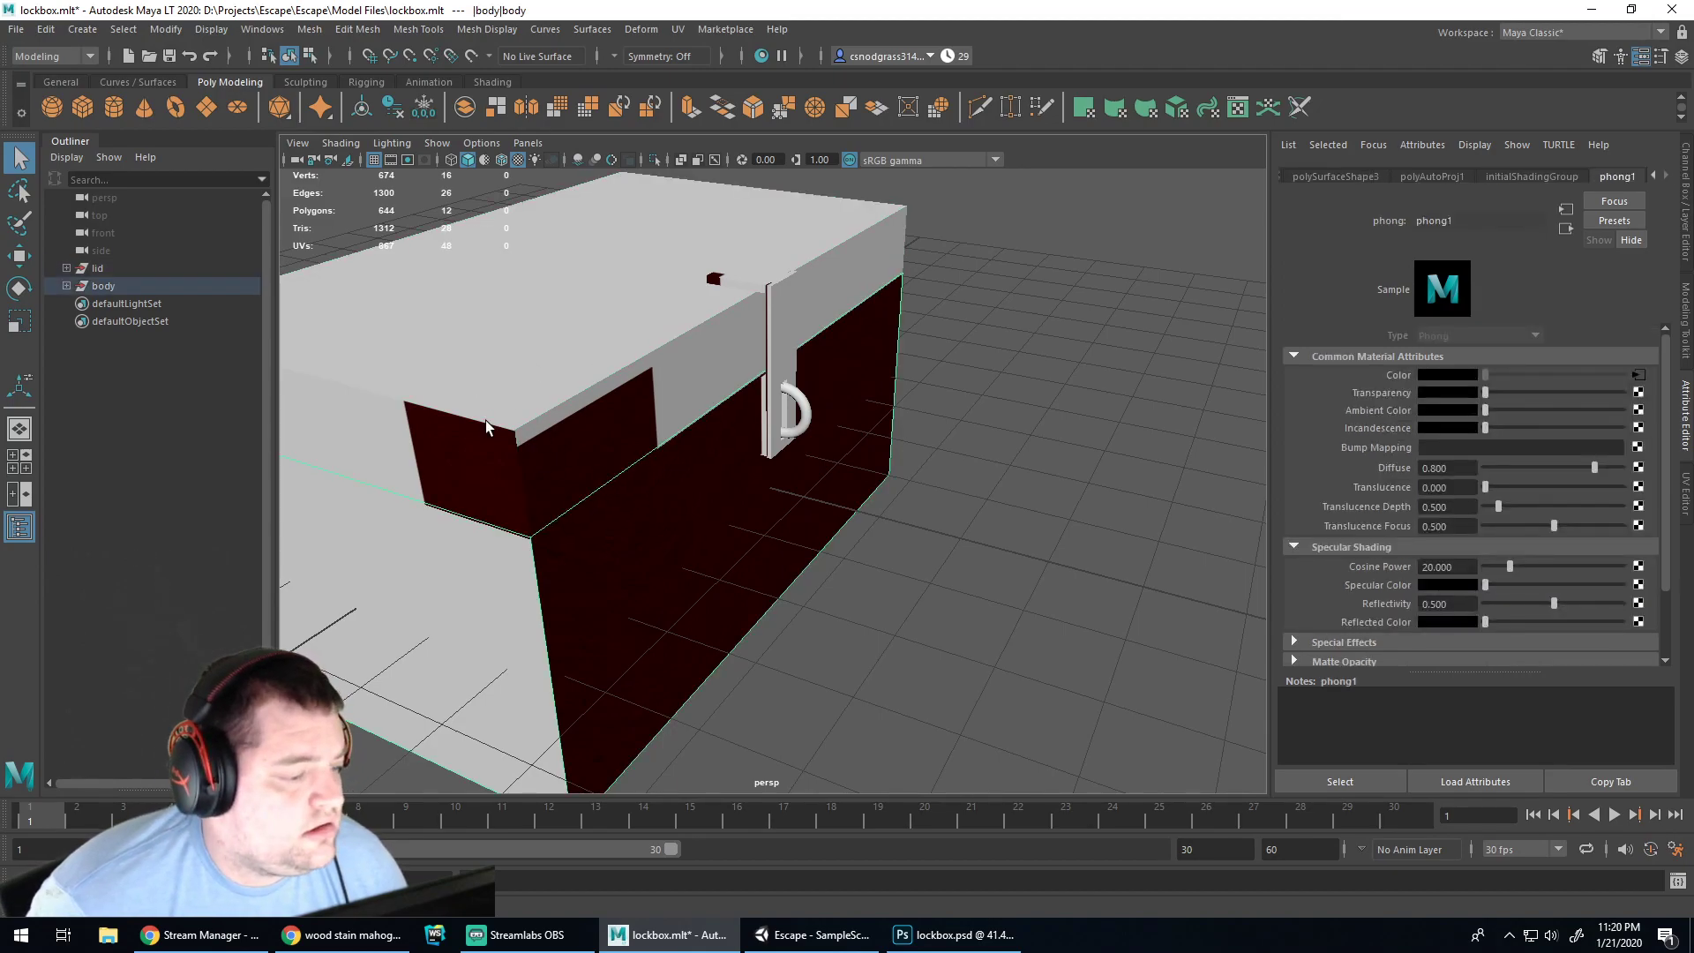
pyautogui.click(104, 287)
pyautogui.keyDown('alt'); pyautogui.moveTo(1122, 471); pyautogui.dragTo(526, 427); pyautogui.keyUp('alt')
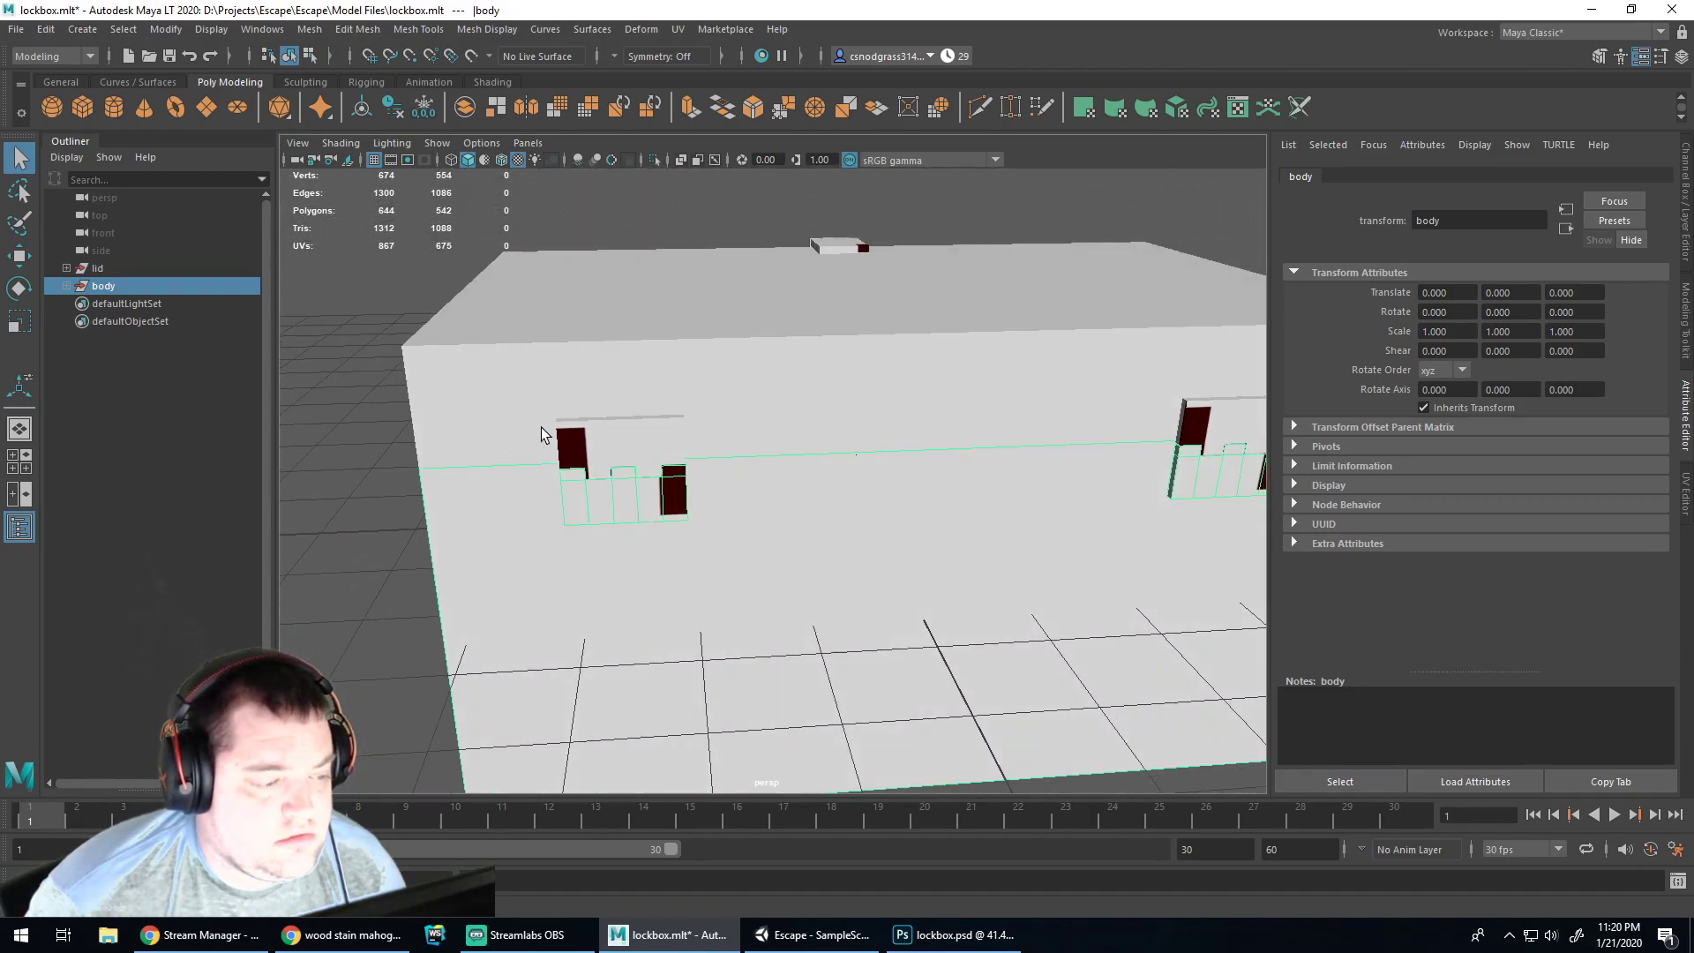
pyautogui.click(611, 439)
pyautogui.keyDown('alt'); pyautogui.moveTo(362, 519); pyautogui.dragTo(681, 529); pyautogui.keyUp('alt')
pyautogui.hotkey('ctrl', 'z')
pyautogui.hotkey('ctrl', 'z')
pyautogui.hotkey('ctrl', 'z')
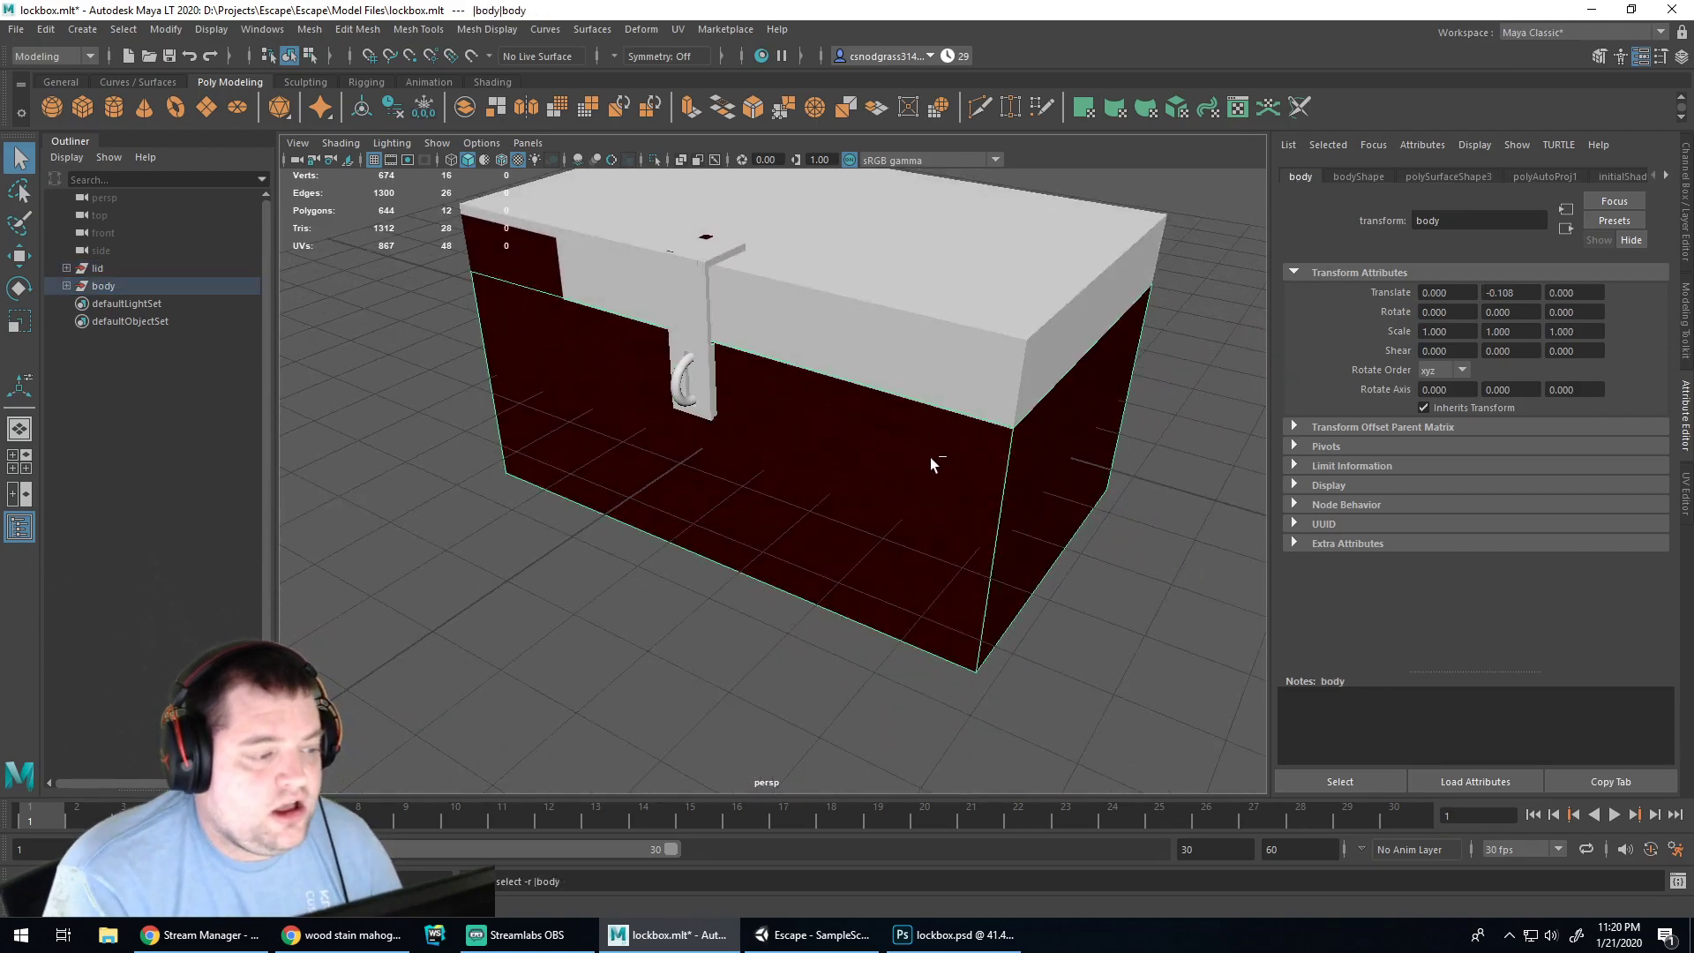
pyautogui.hotkey('ctrl', 'z')
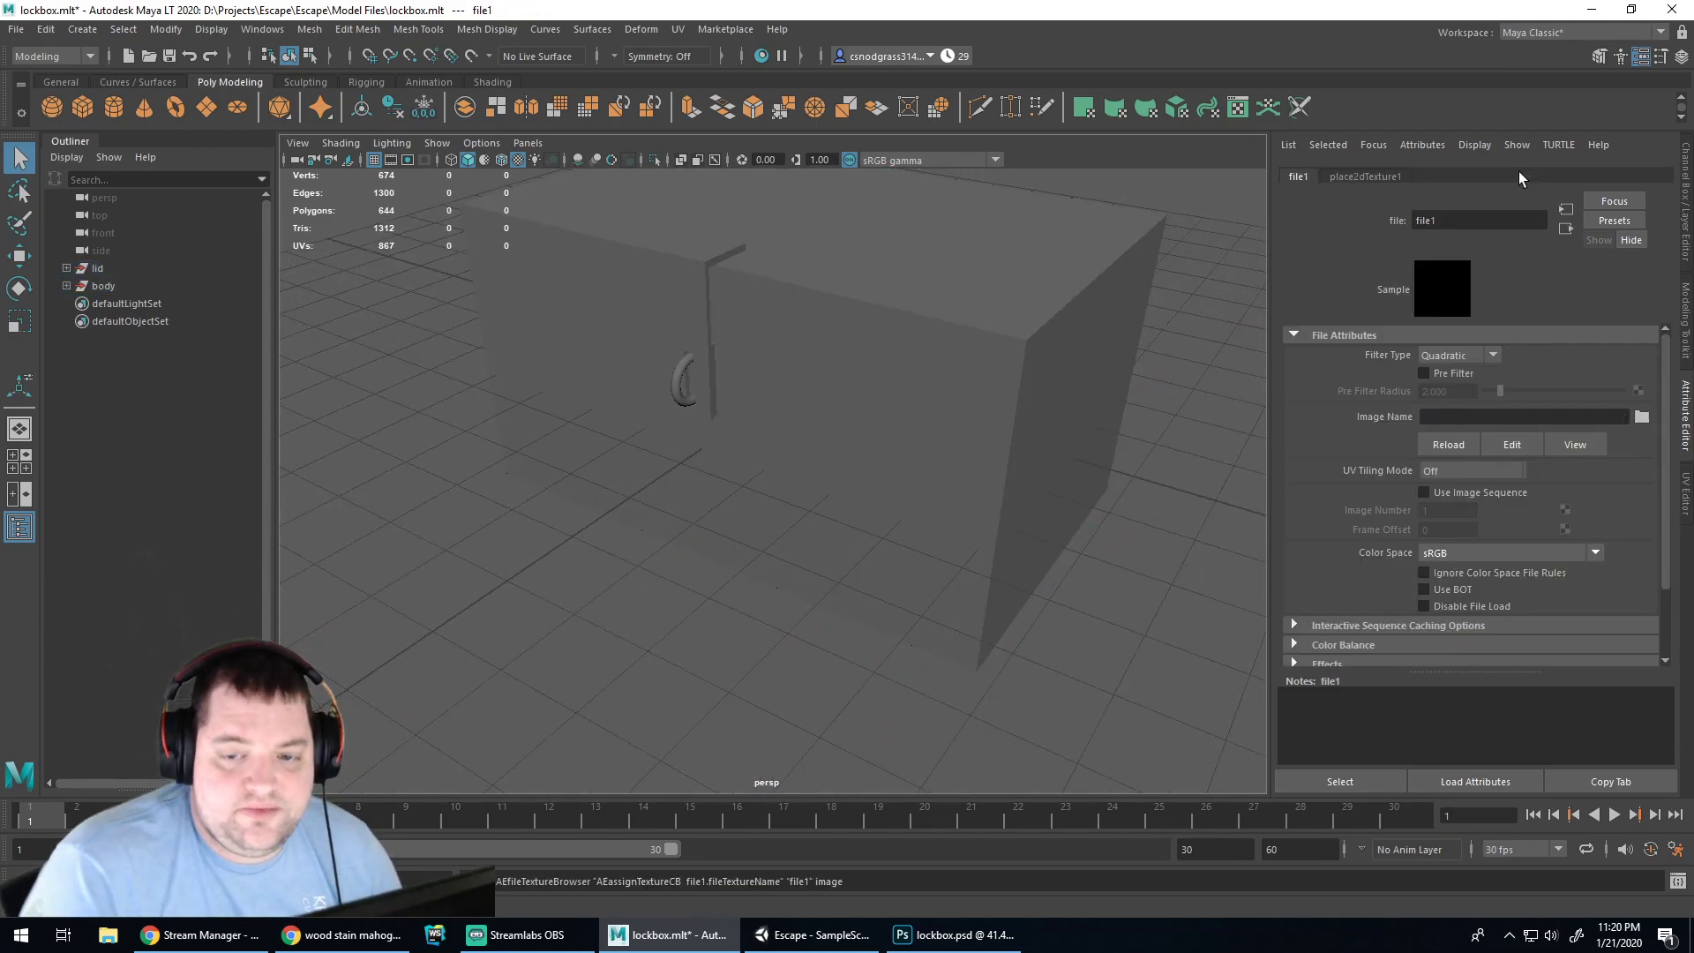
# Select the body mesh, view its phong1 material, and bring up Assign New Material
pyautogui.click(943, 446)
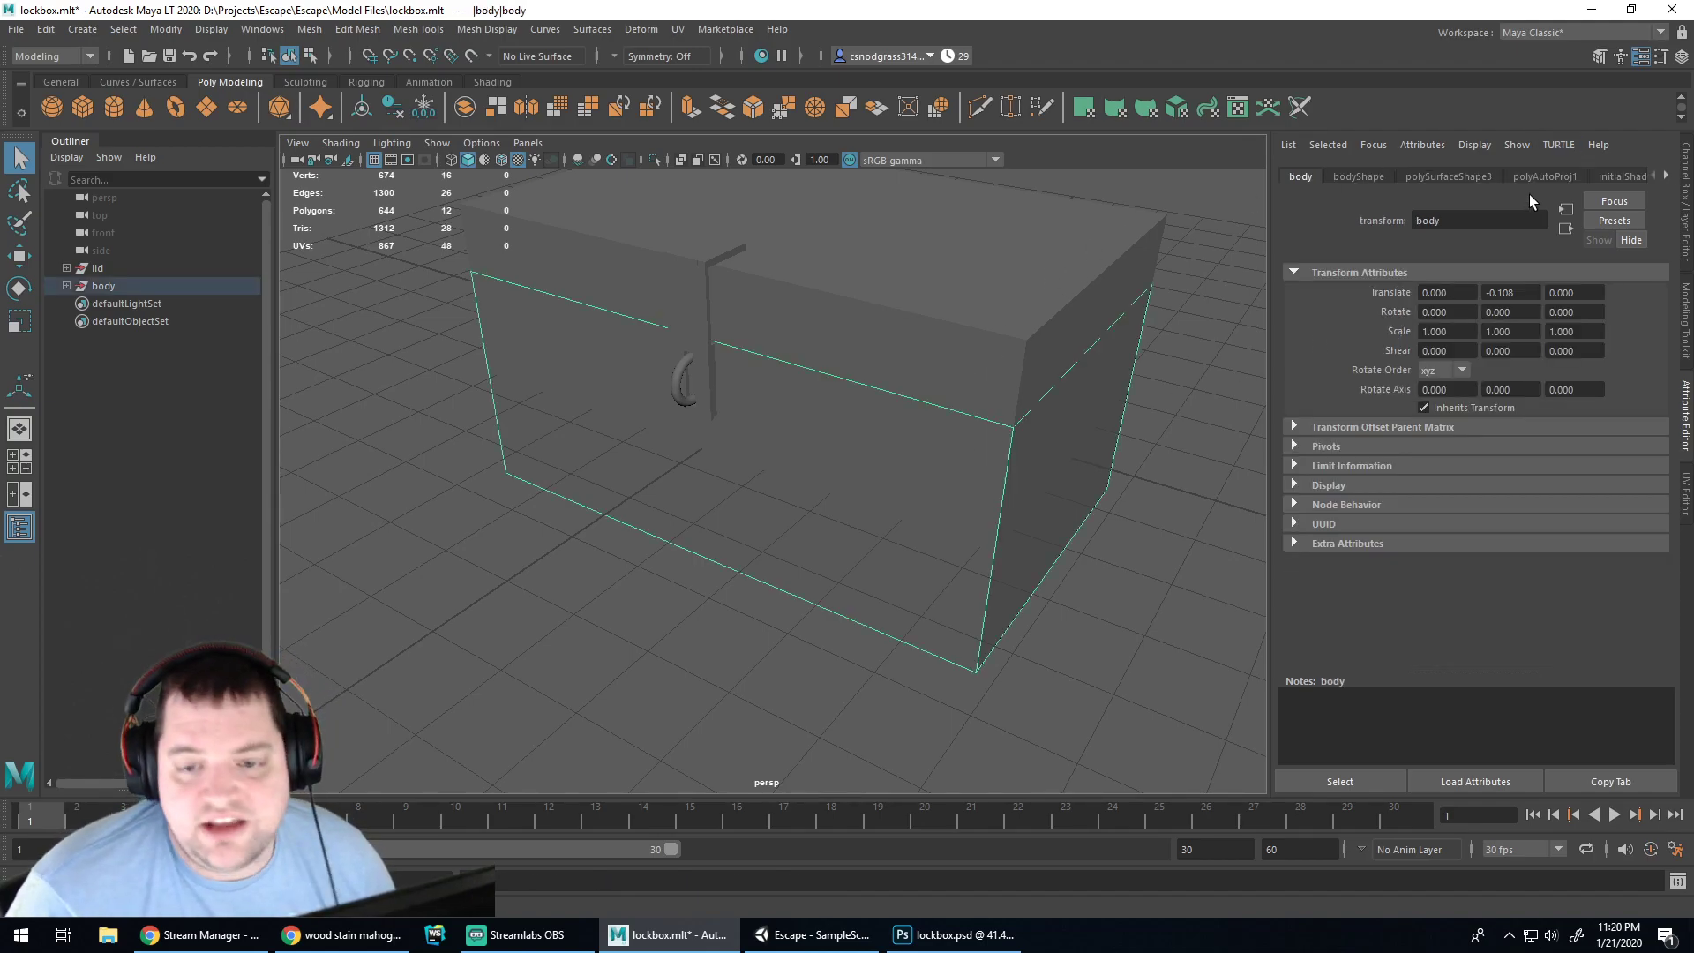
pyautogui.click(1670, 179)
pyautogui.click(1670, 178)
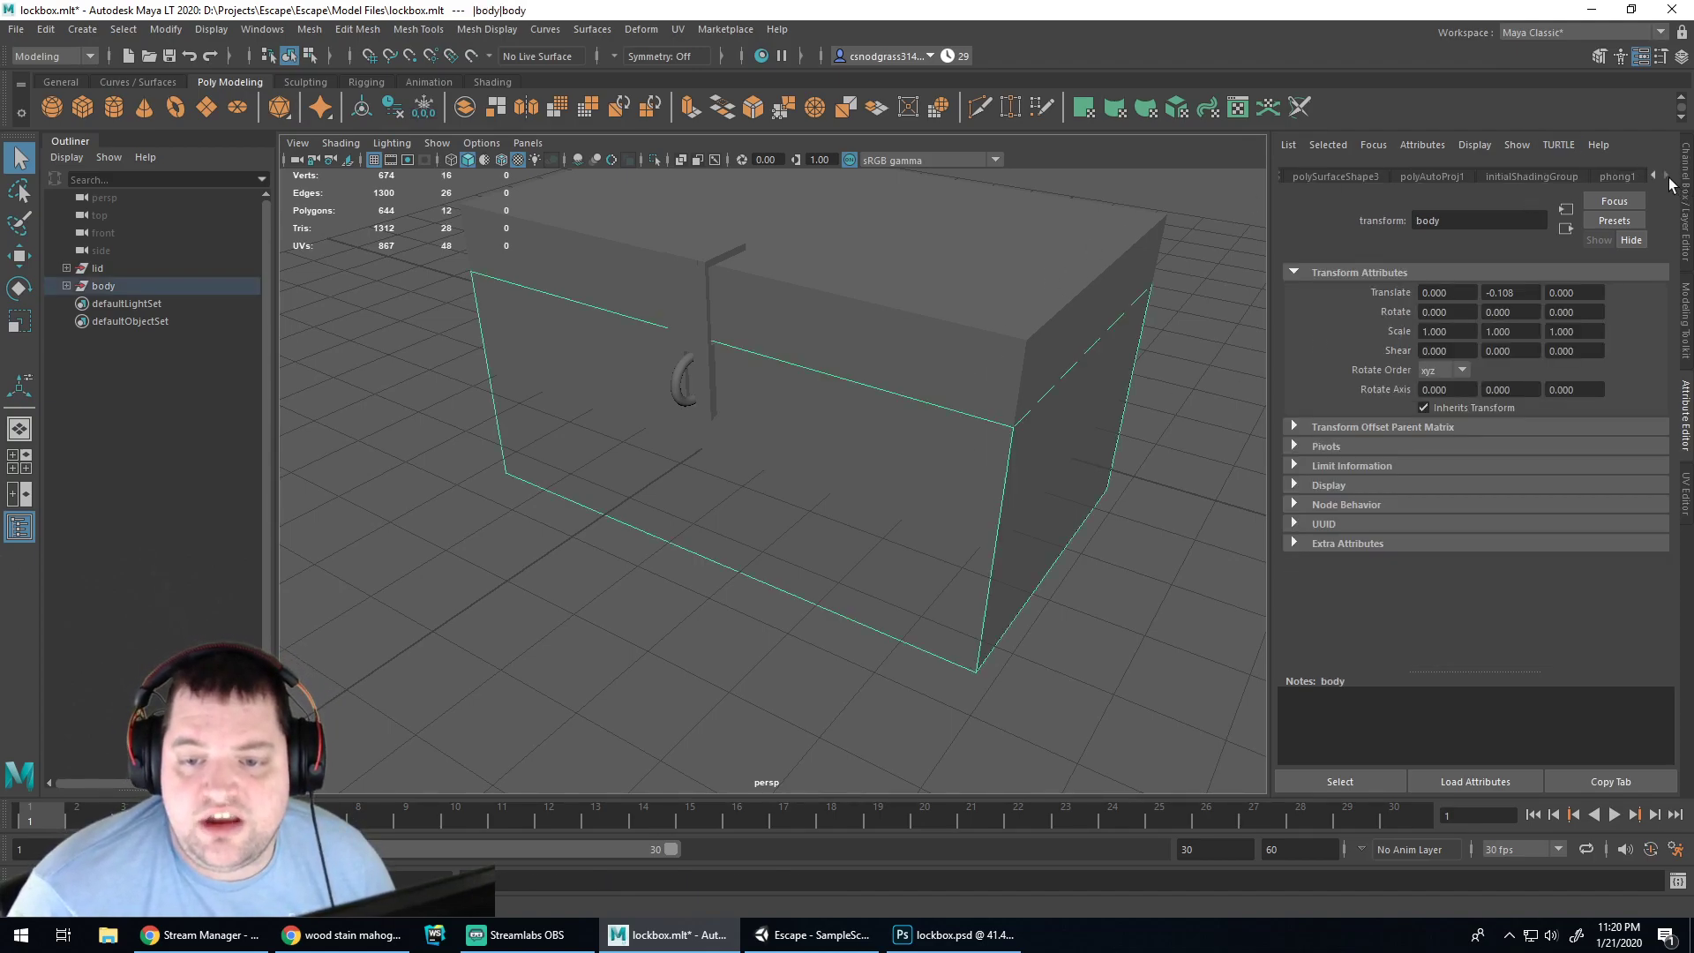
pyautogui.click(1615, 177)
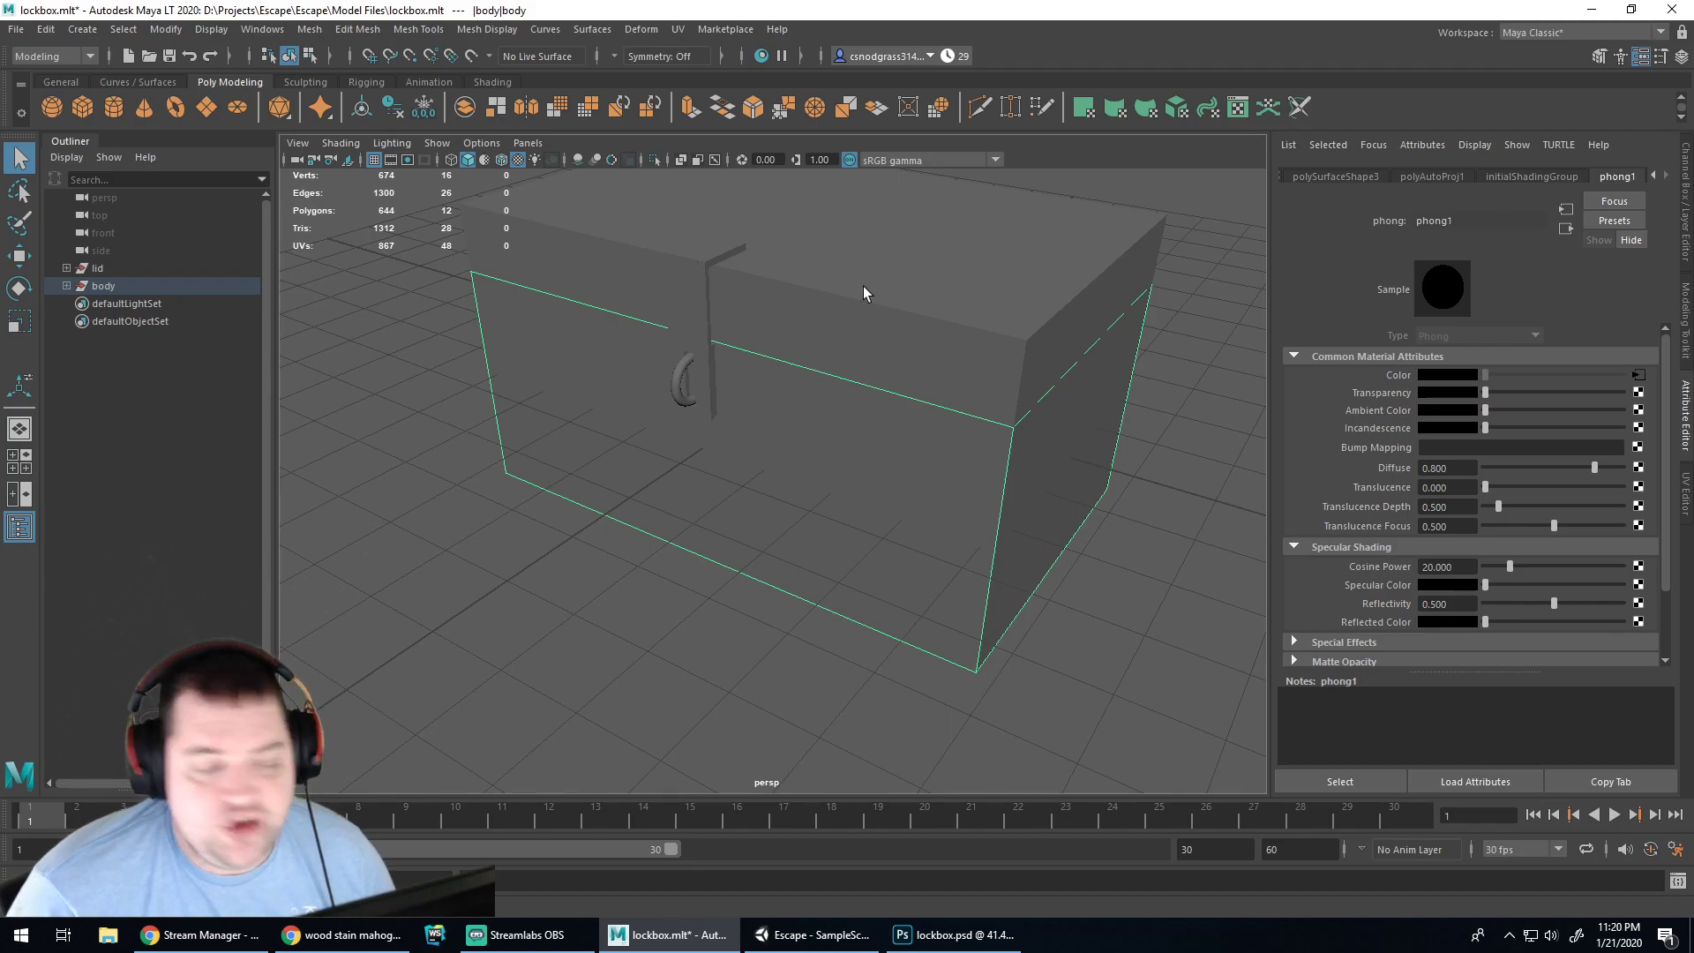
pyautogui.moveTo(916, 425); pyautogui.dragTo(949, 868, button='right')
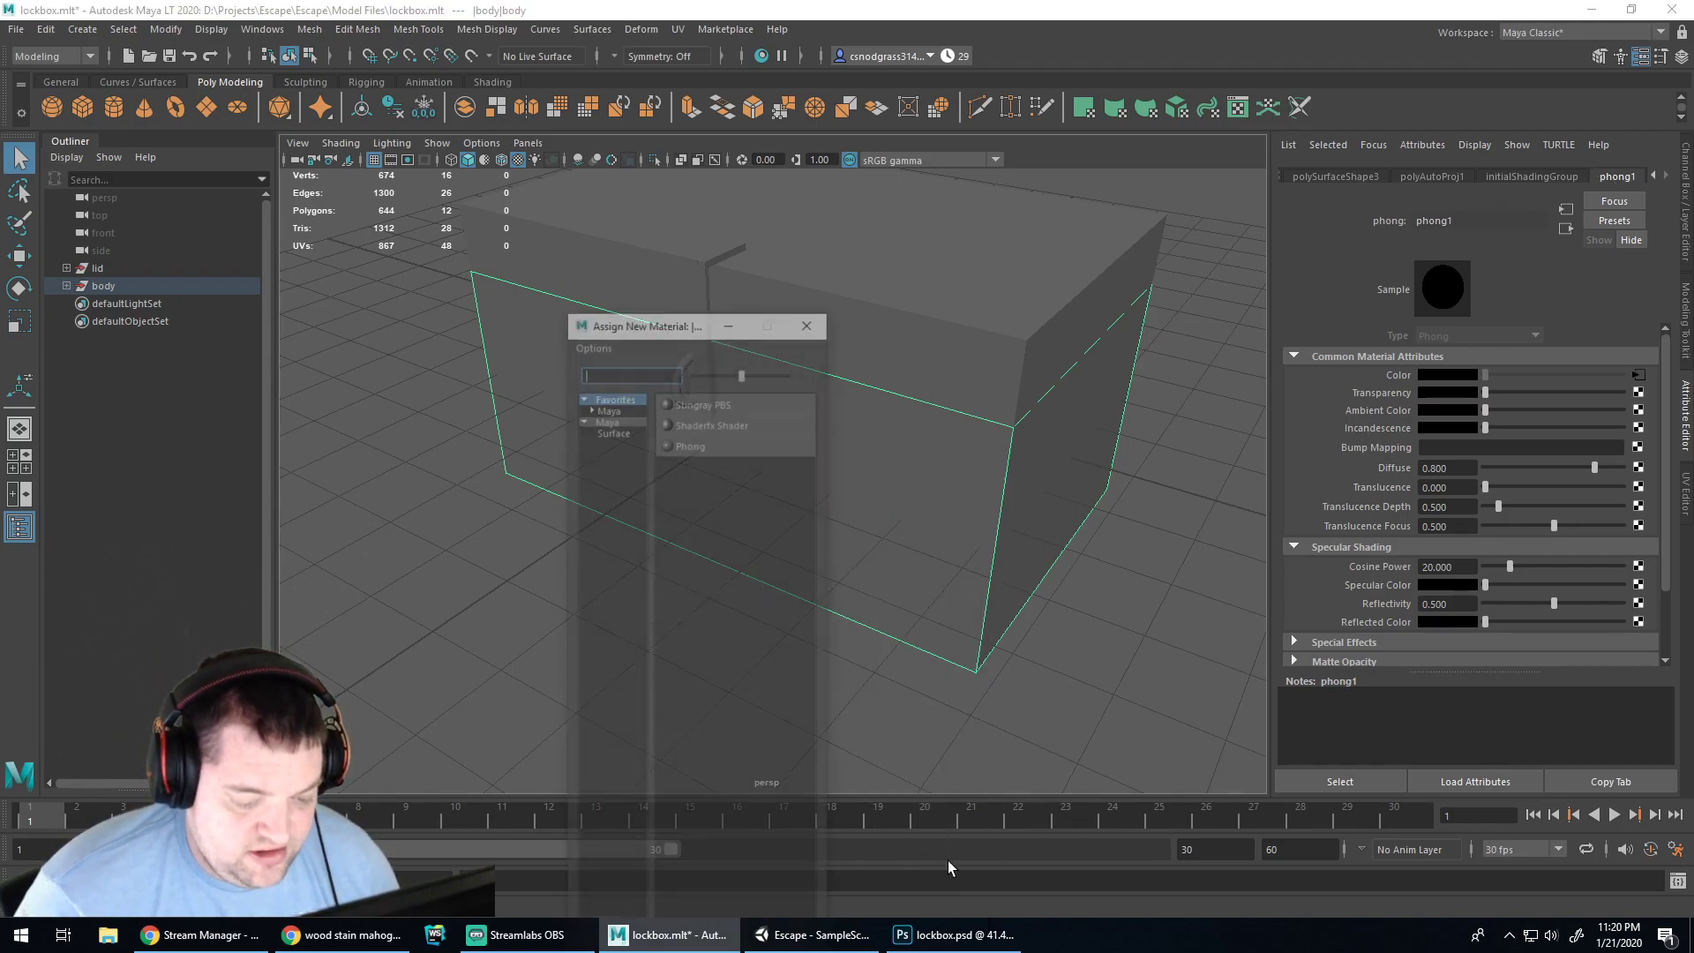
# Assign a new Phong material whose Color is a File texture of lockbox.psd
pyautogui.click(694, 448)
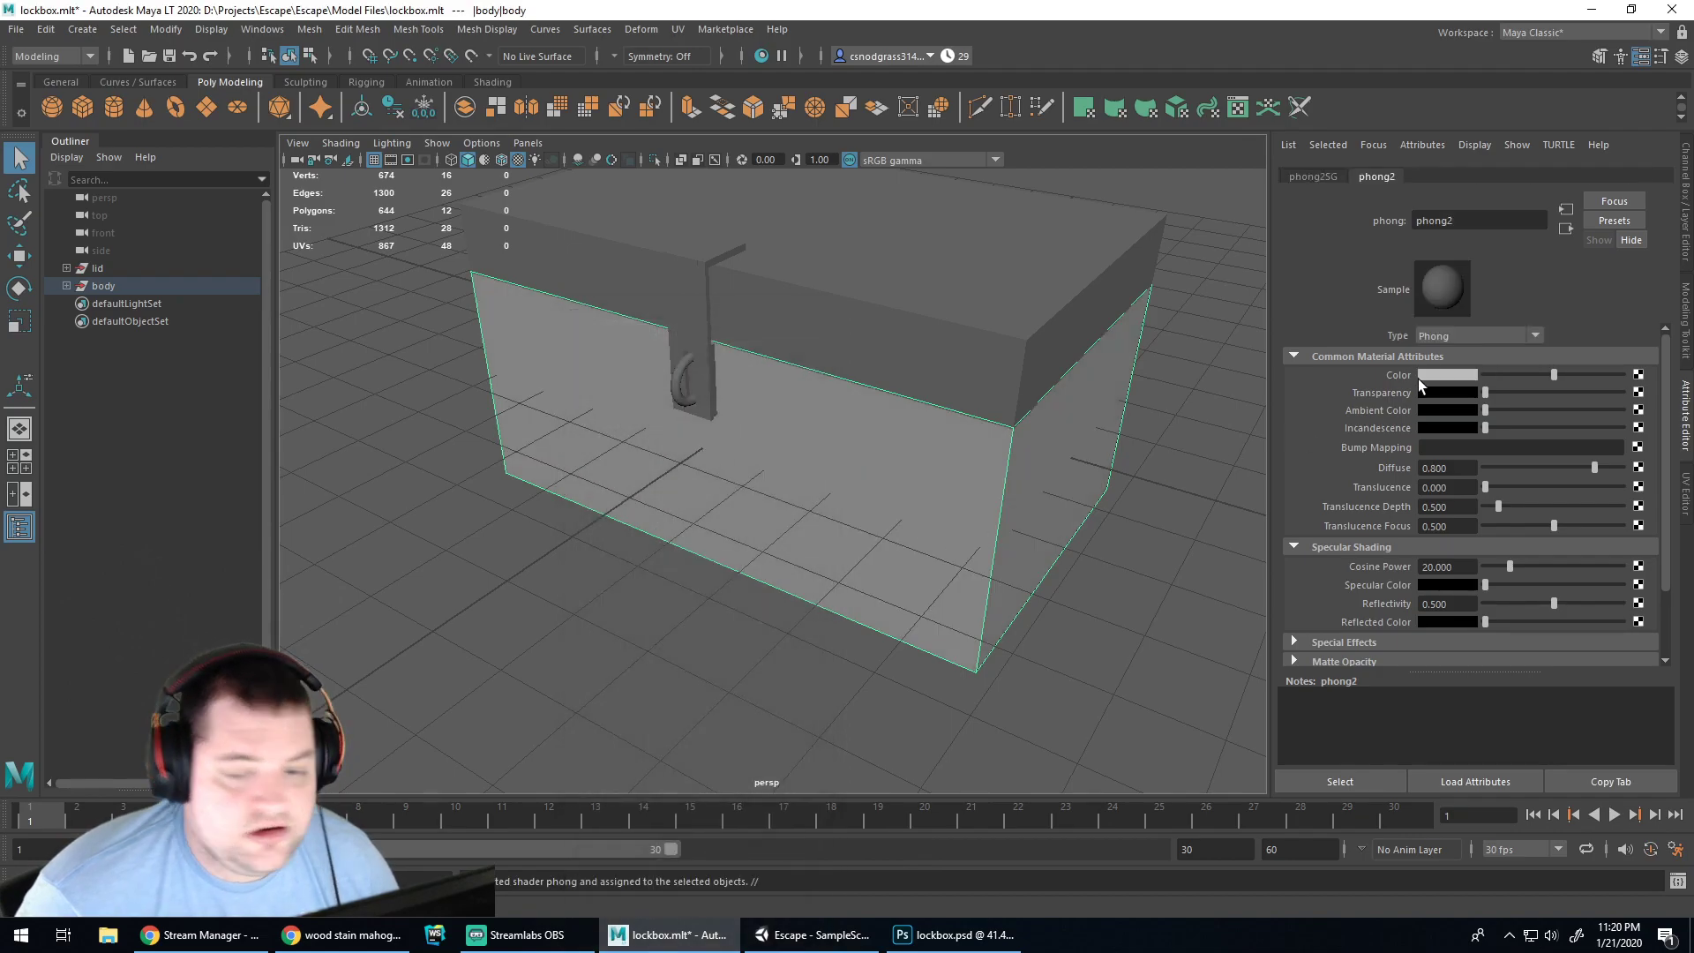
pyautogui.click(1639, 376)
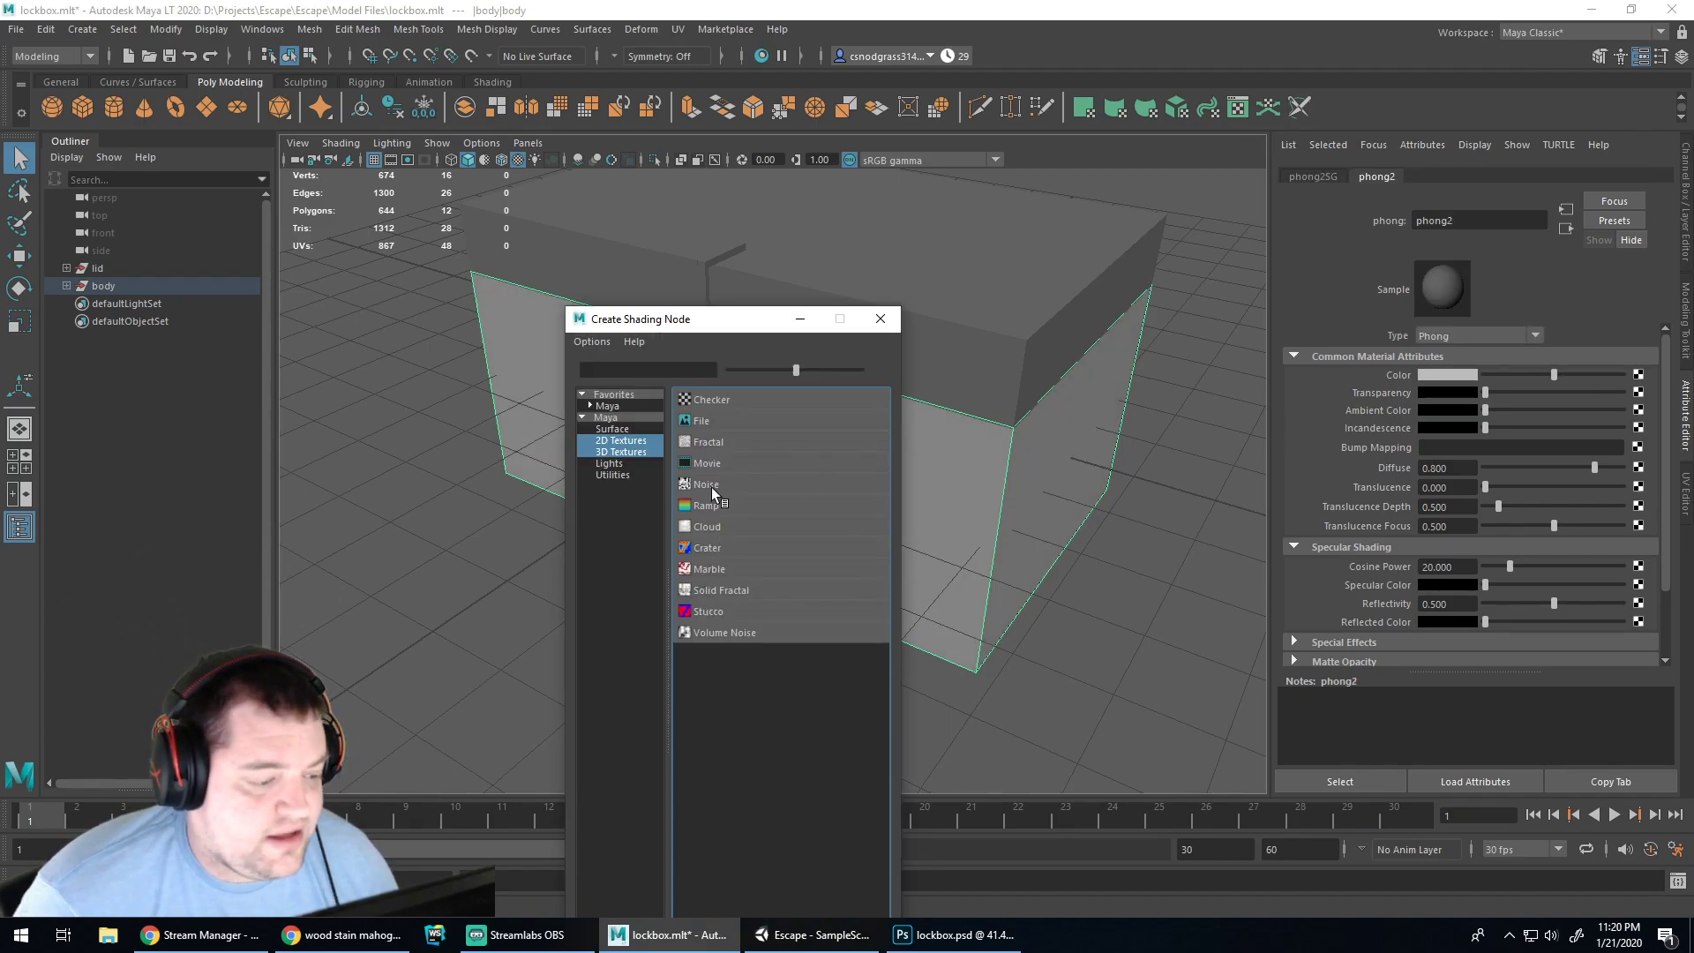
pyautogui.click(701, 424)
pyautogui.click(1642, 417)
pyautogui.click(356, 318)
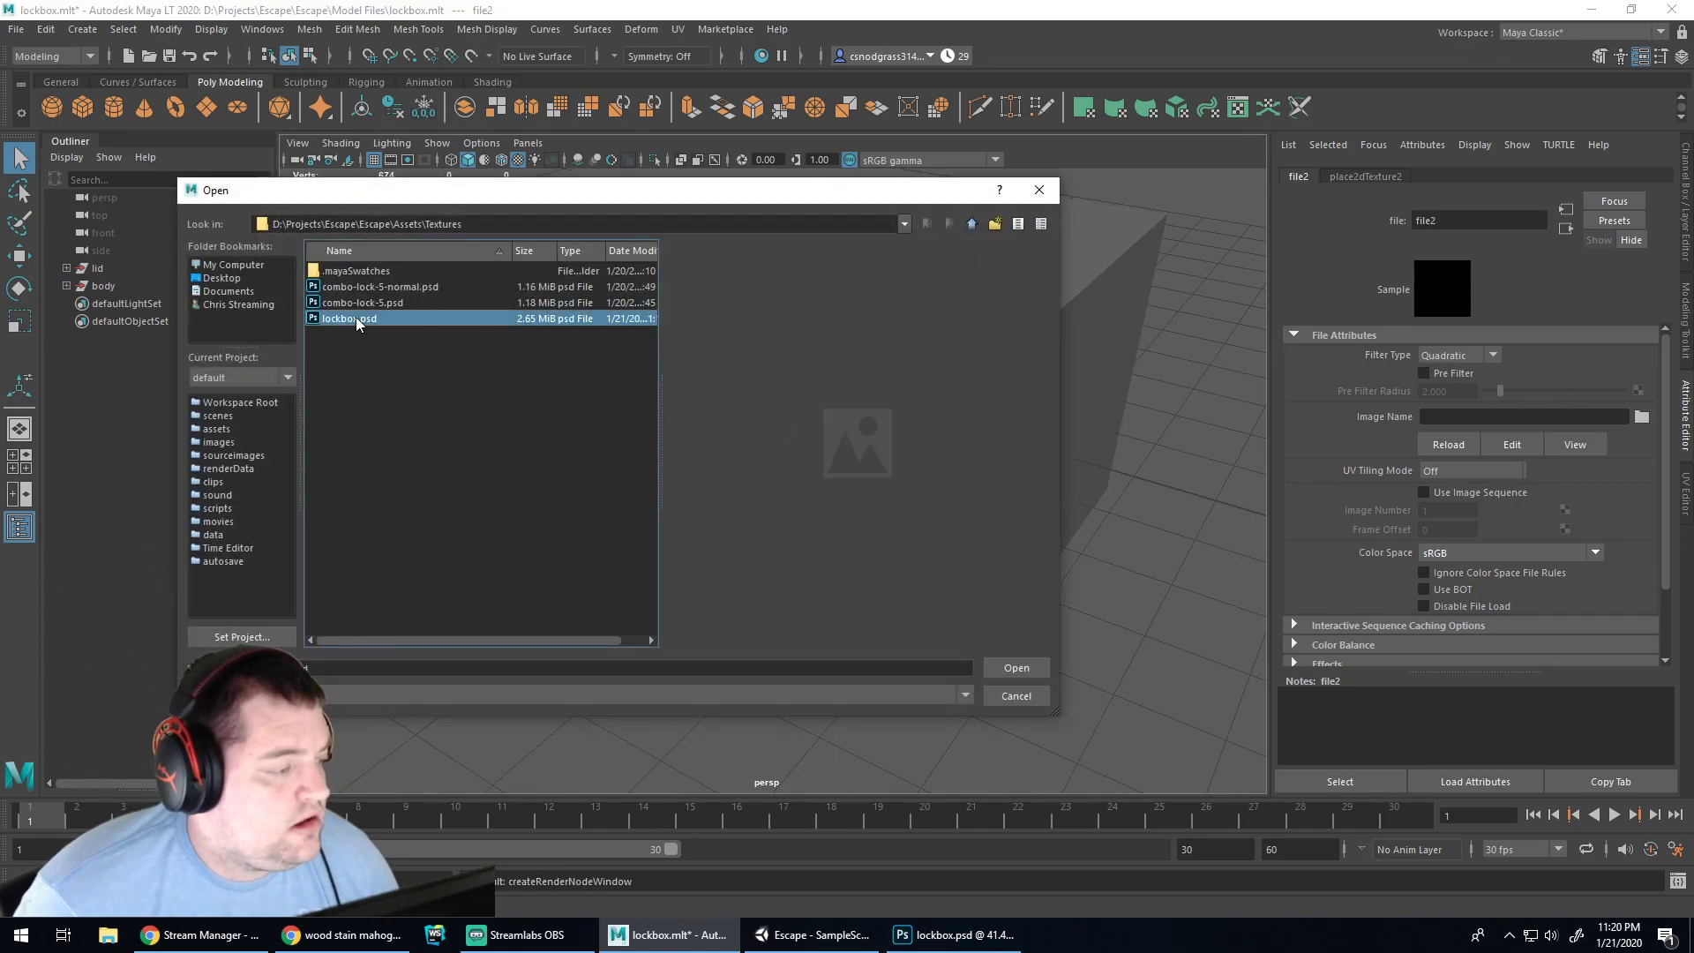
pyautogui.doubleClick(357, 318)
# Check the textured box, then hide the white Layer 1 in Photoshop's lockbox.psd
pyautogui.keyDown('alt'); pyautogui.moveTo(757, 473); pyautogui.dragTo(936, 467); pyautogui.keyUp('alt')
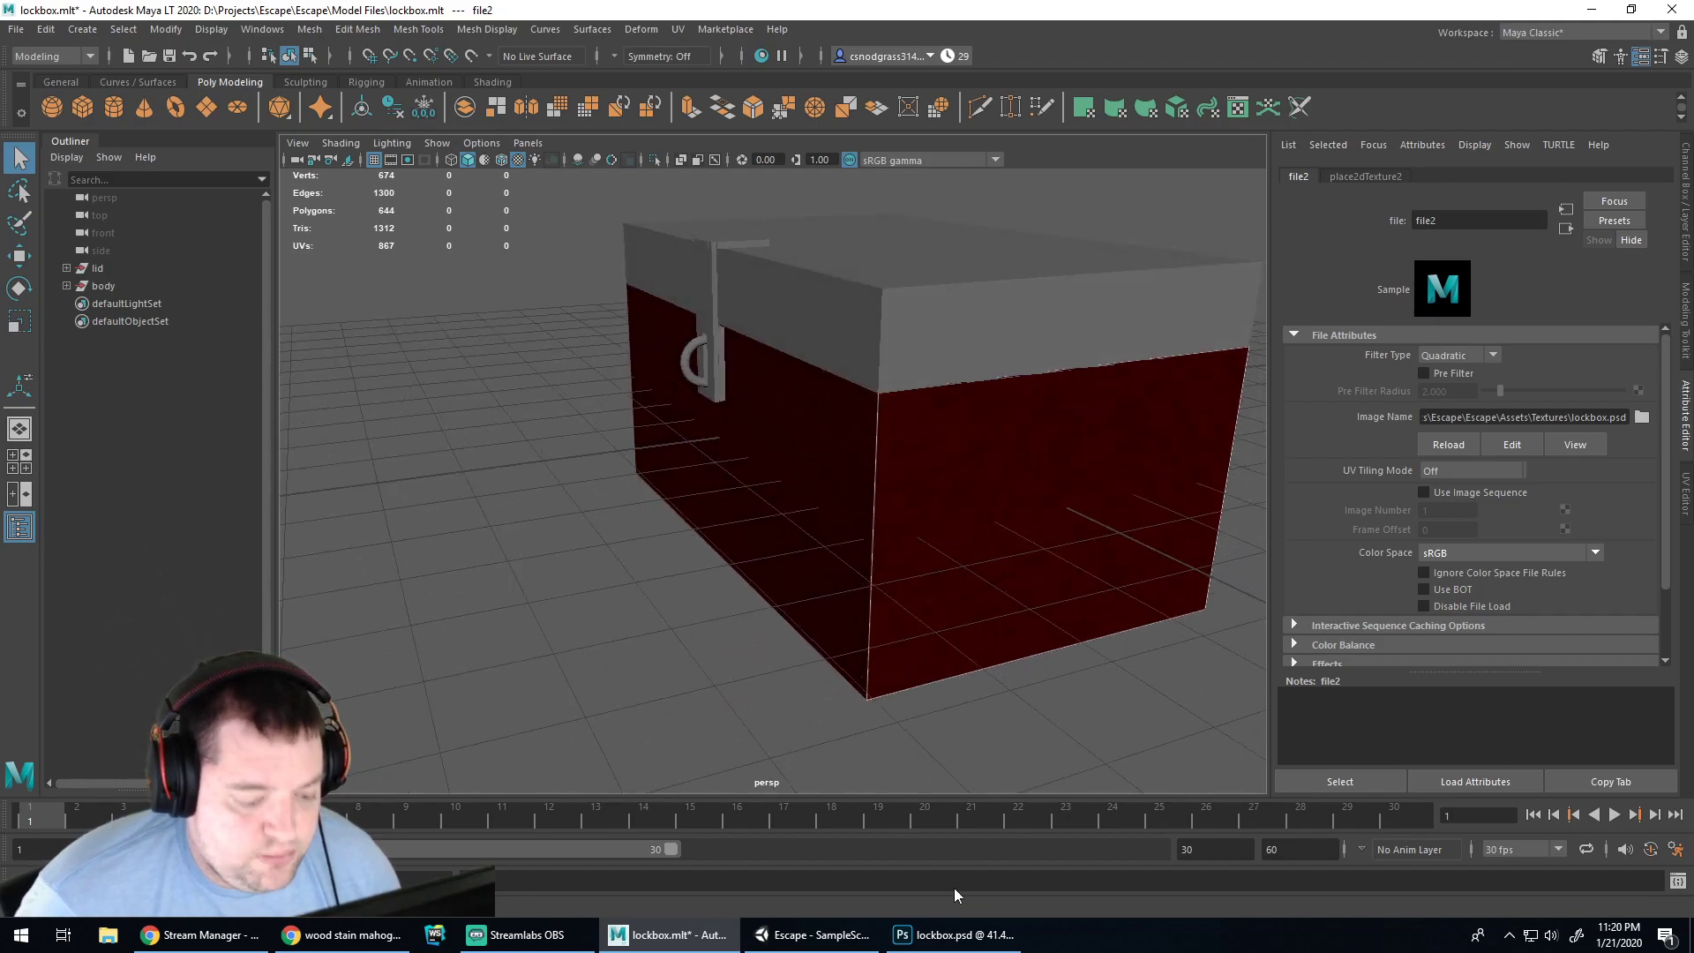
pyautogui.click(957, 934)
pyautogui.click(1417, 537)
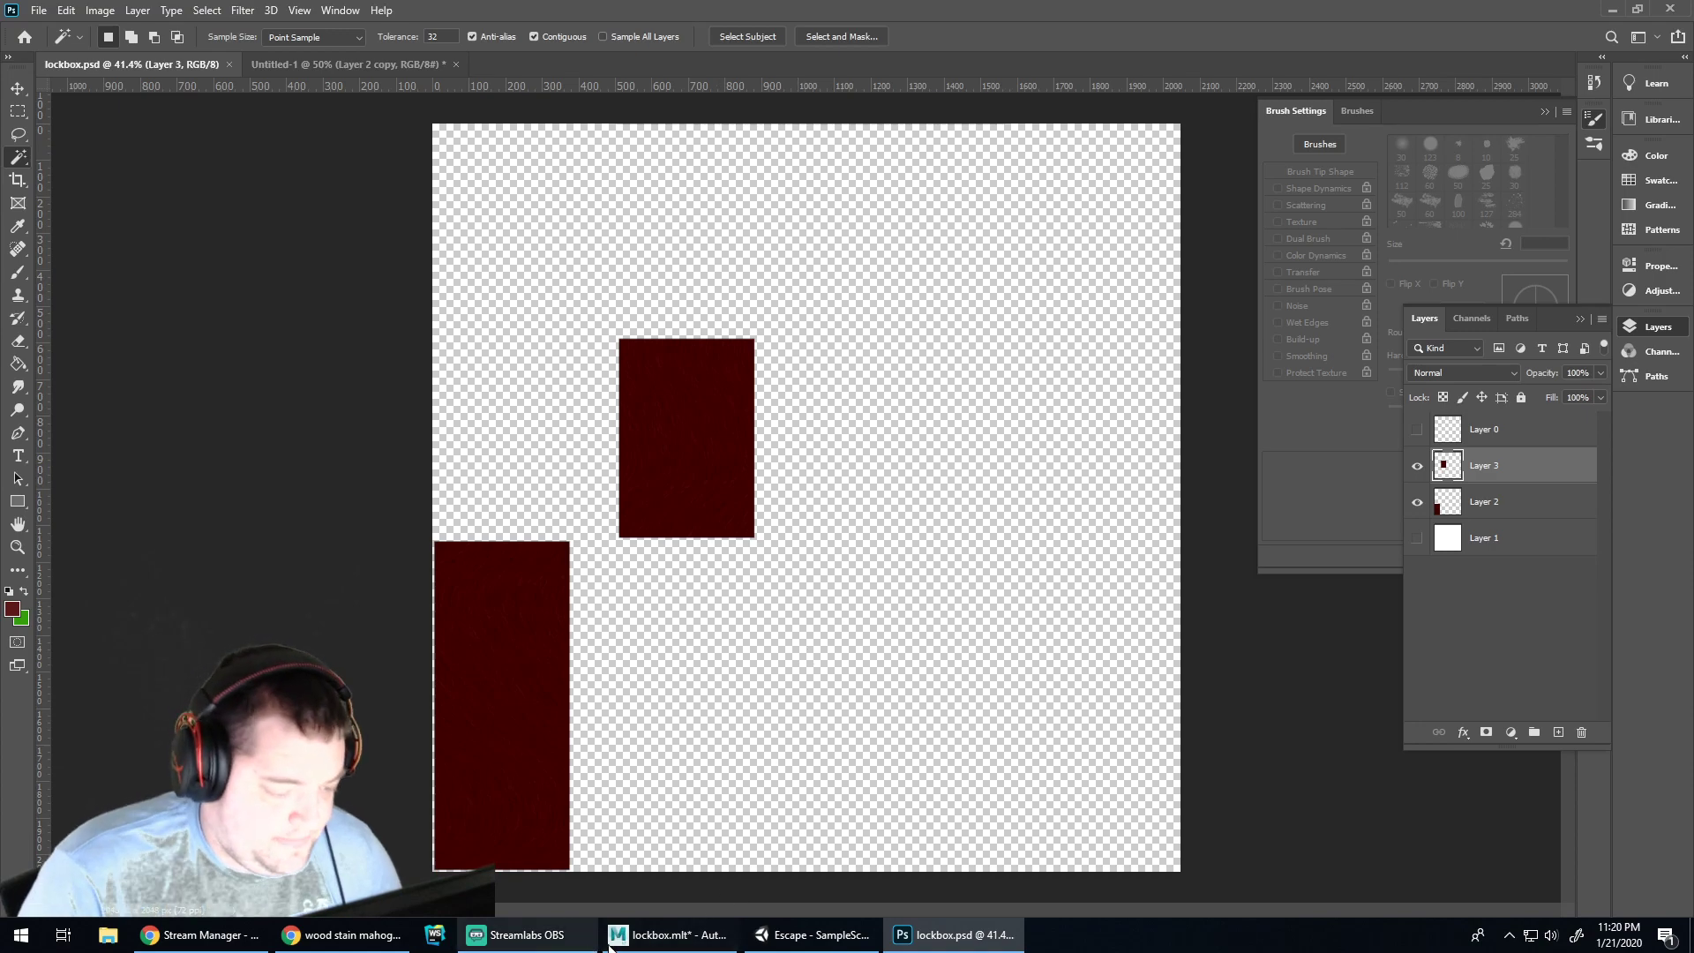
pyautogui.click(668, 934)
pyautogui.keyDown('alt'); pyautogui.moveTo(949, 561); pyautogui.dragTo(1052, 517); pyautogui.keyUp('alt')
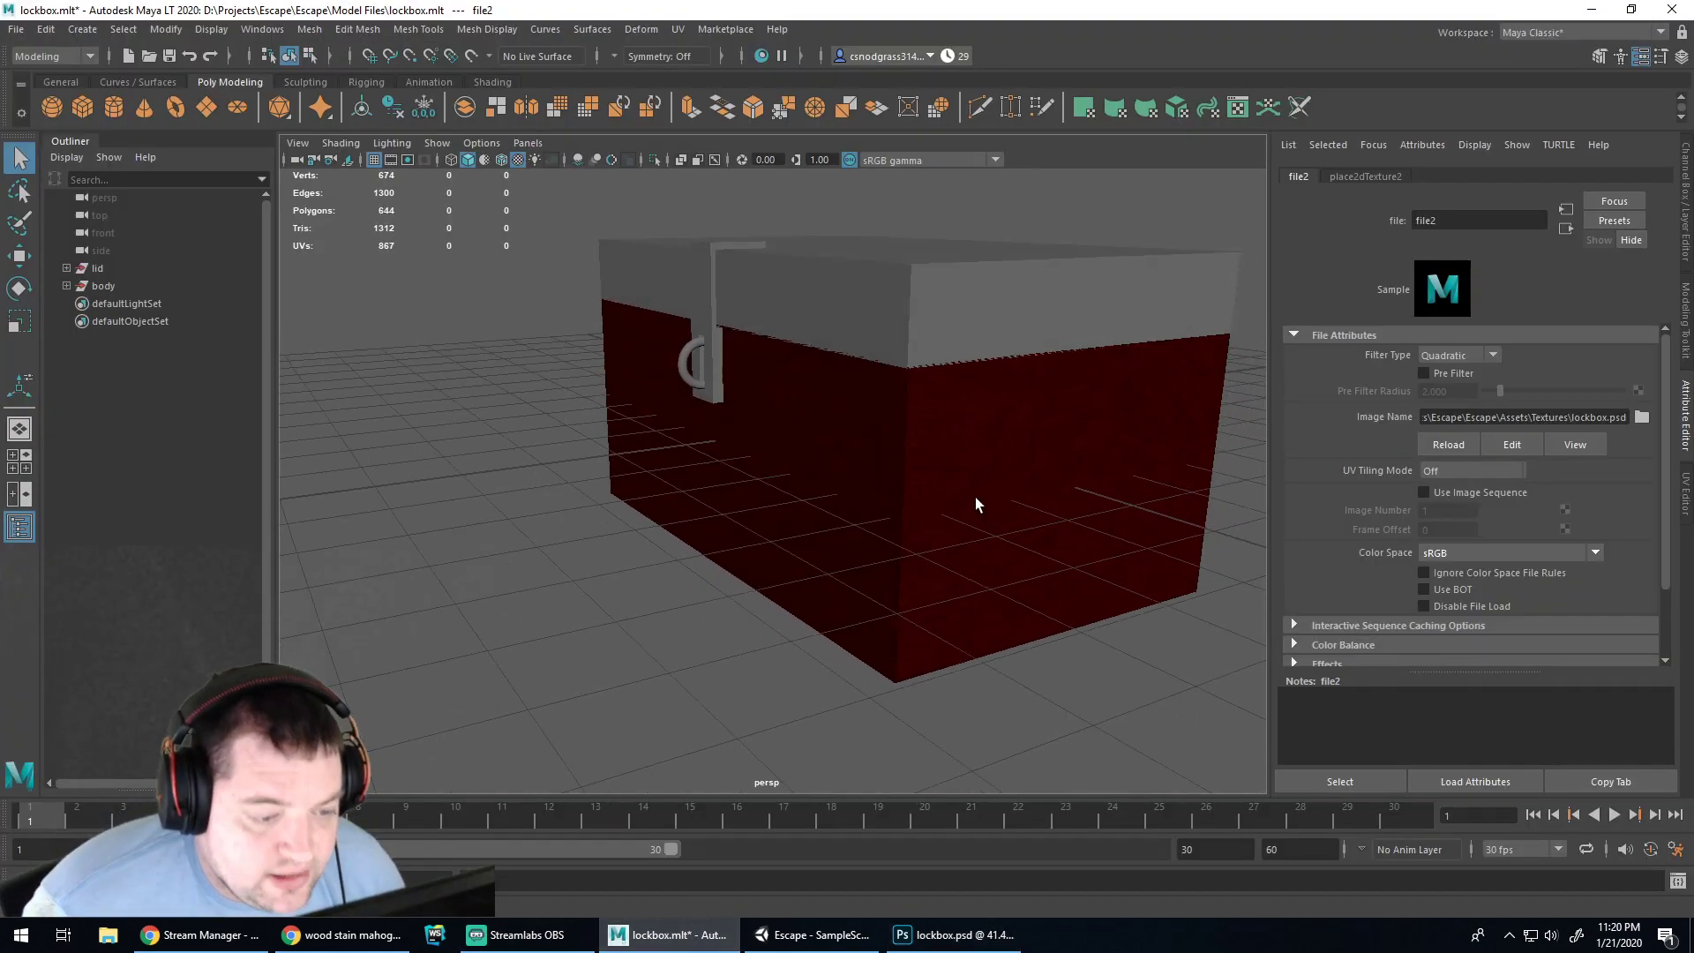
pyautogui.scroll(5, 945, 469)
pyautogui.scroll(-2, 945, 470)
pyautogui.keyDown('alt'); pyautogui.moveTo(1007, 457); pyautogui.dragTo(1018, 411); pyautogui.keyUp('alt')
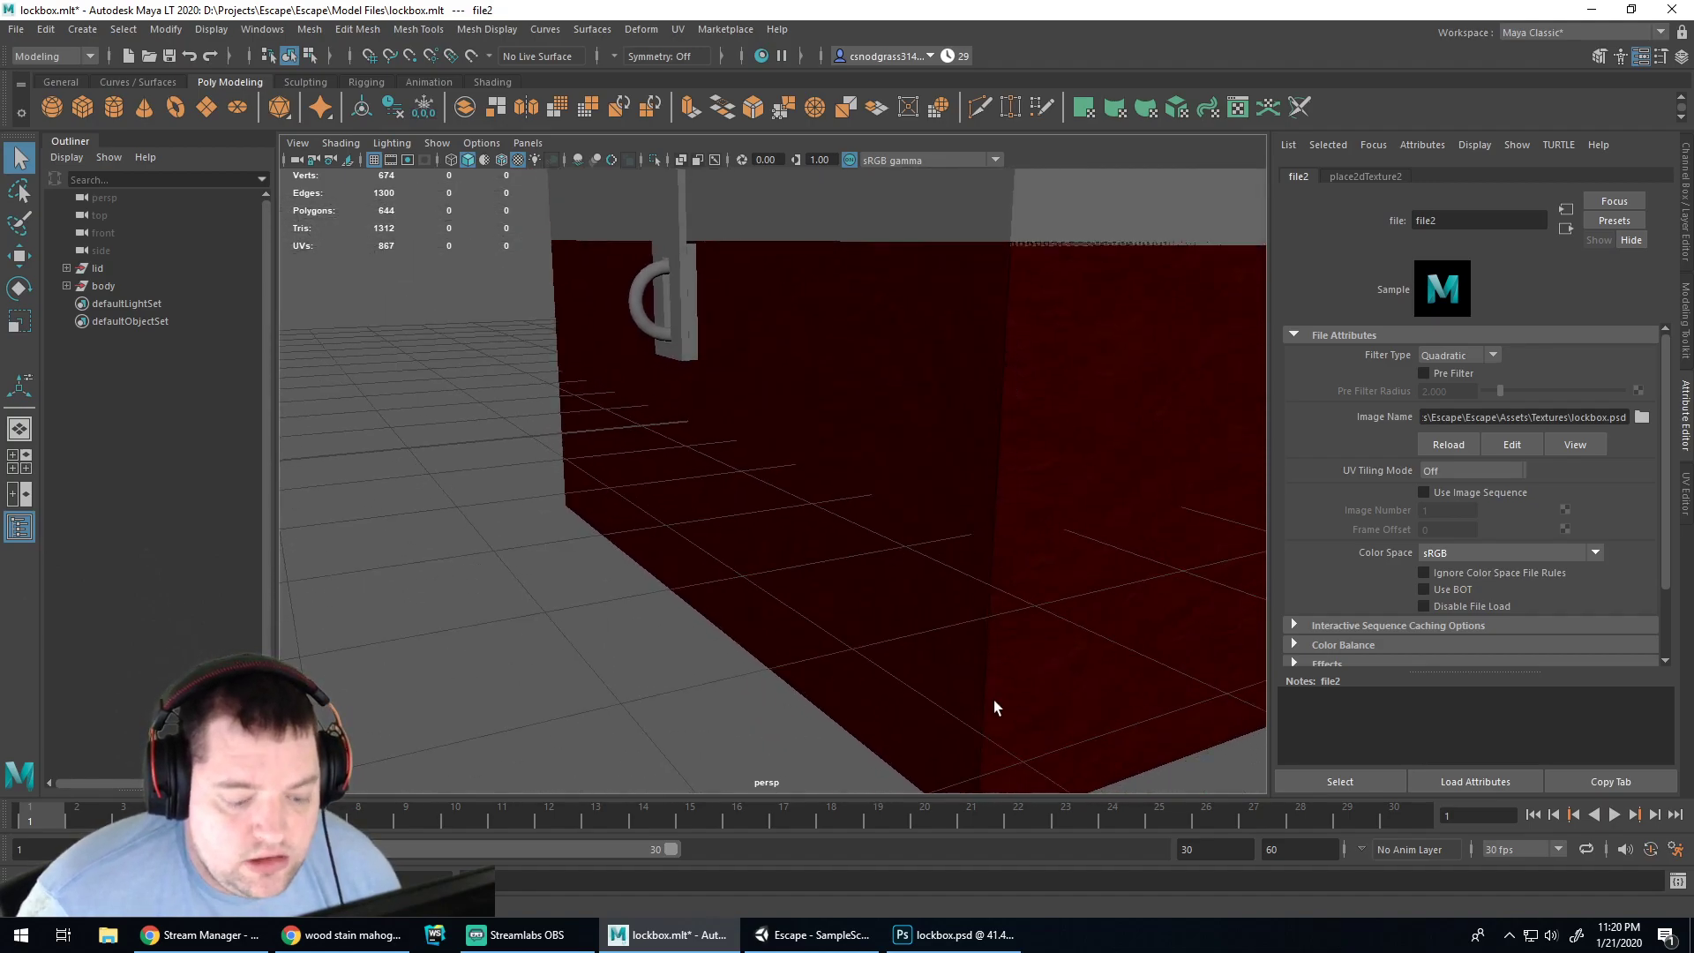
pyautogui.hotkey('alt', 'Tab')
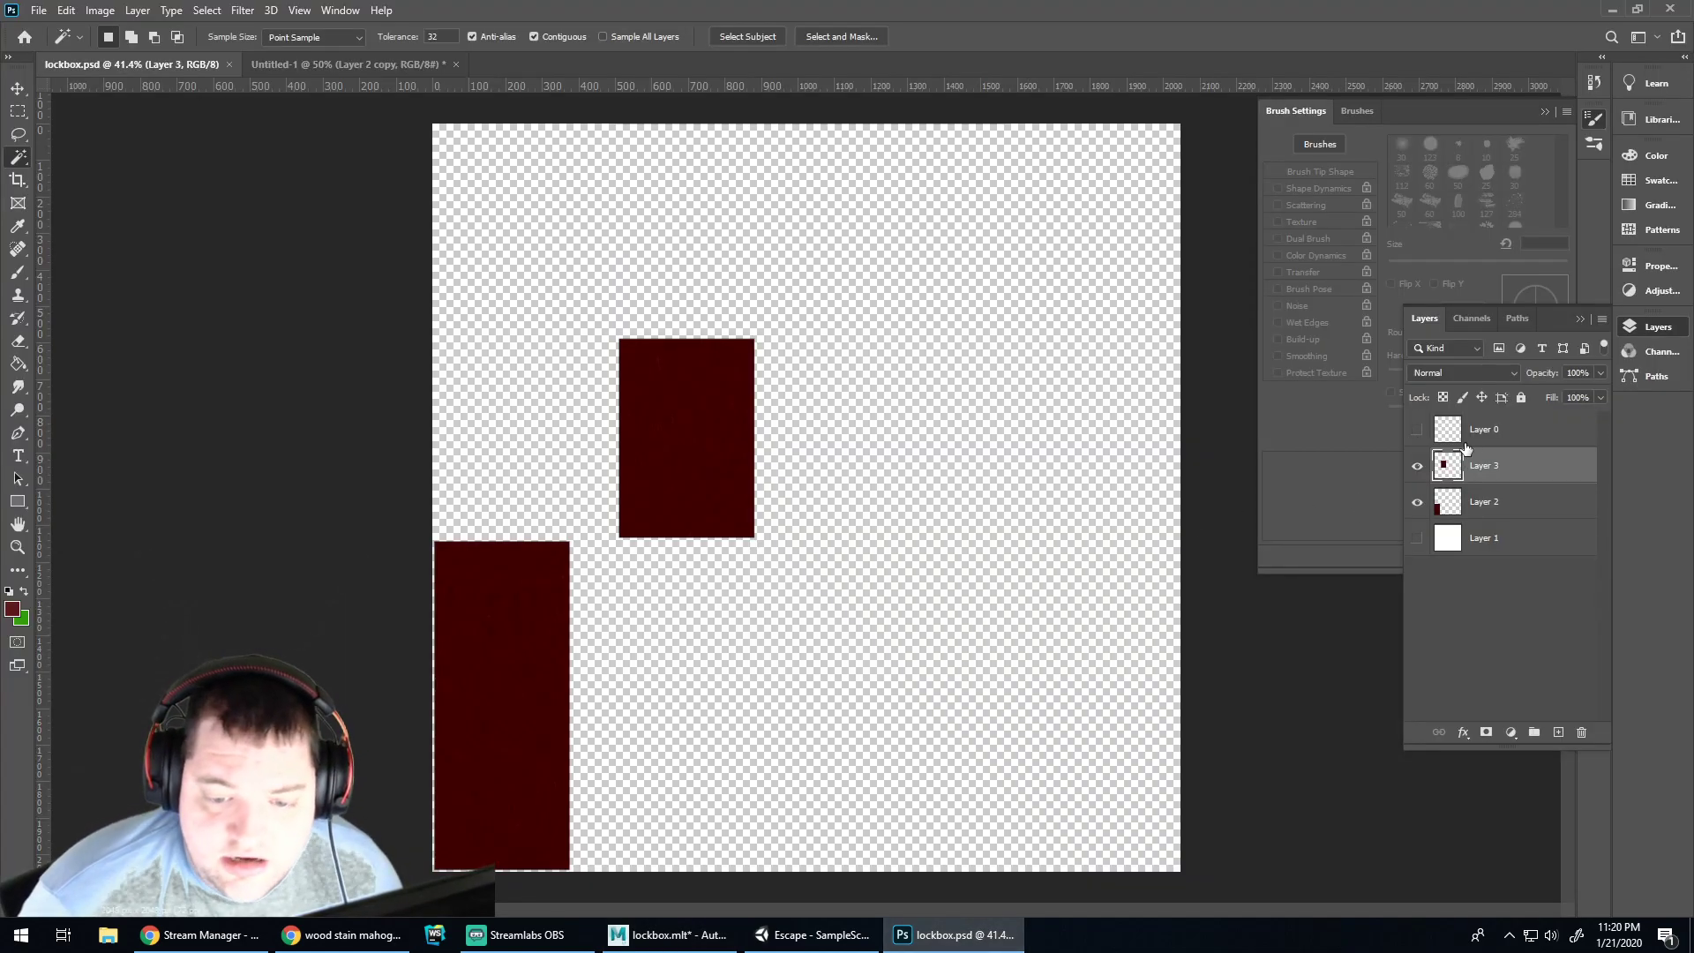
# Show Layer 0's UV outlines, zoom in, and undo back to remove Layer 3
pyautogui.click(1416, 432)
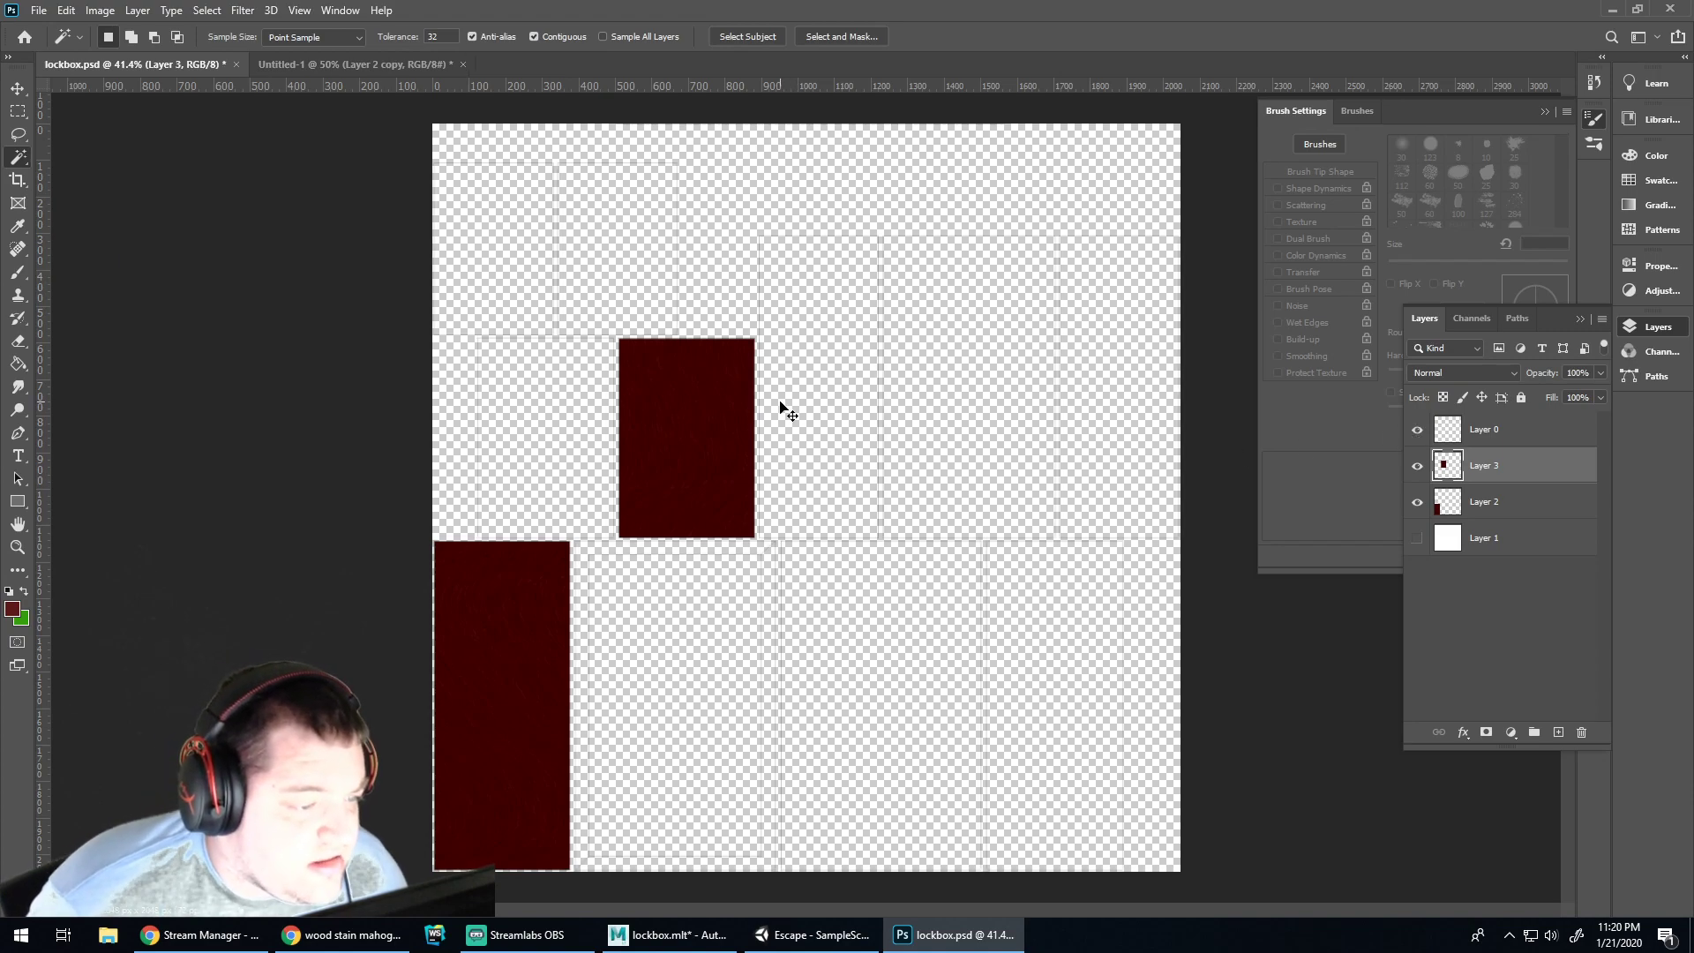
pyautogui.hotkey('ctrl', '+')
pyautogui.hotkey('ctrl', '+')
pyautogui.hotkey('ctrl', '+')
pyautogui.hotkey('ctrl', '+')
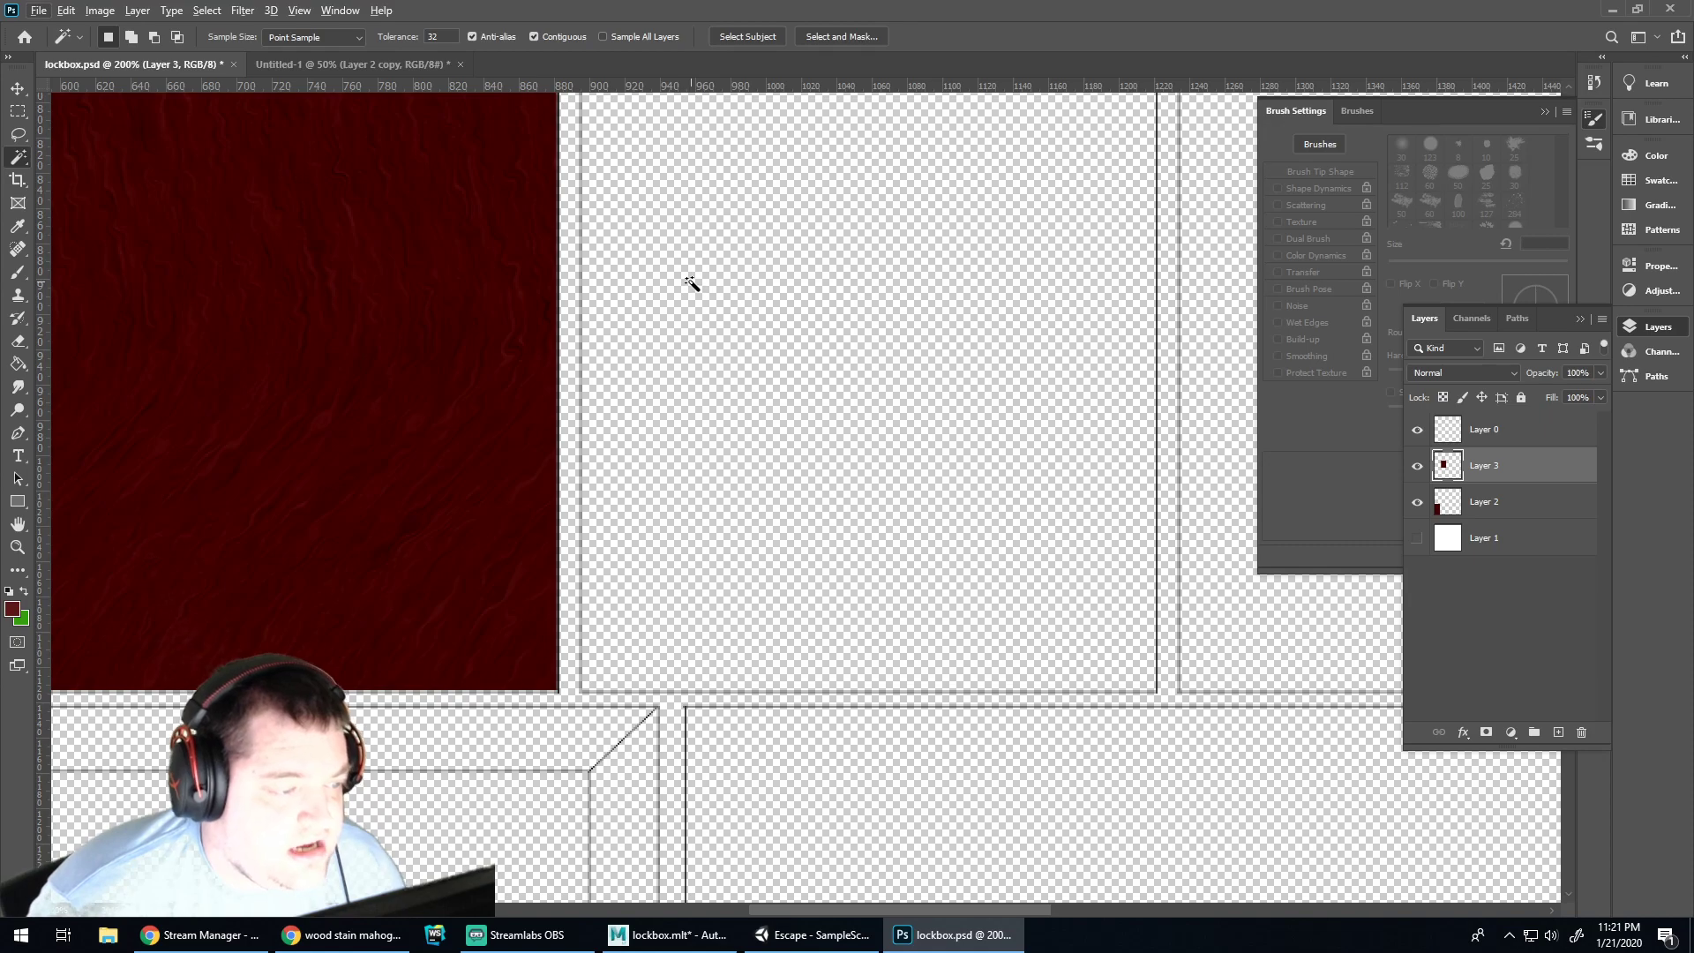
pyautogui.scroll(4, 693, 280)
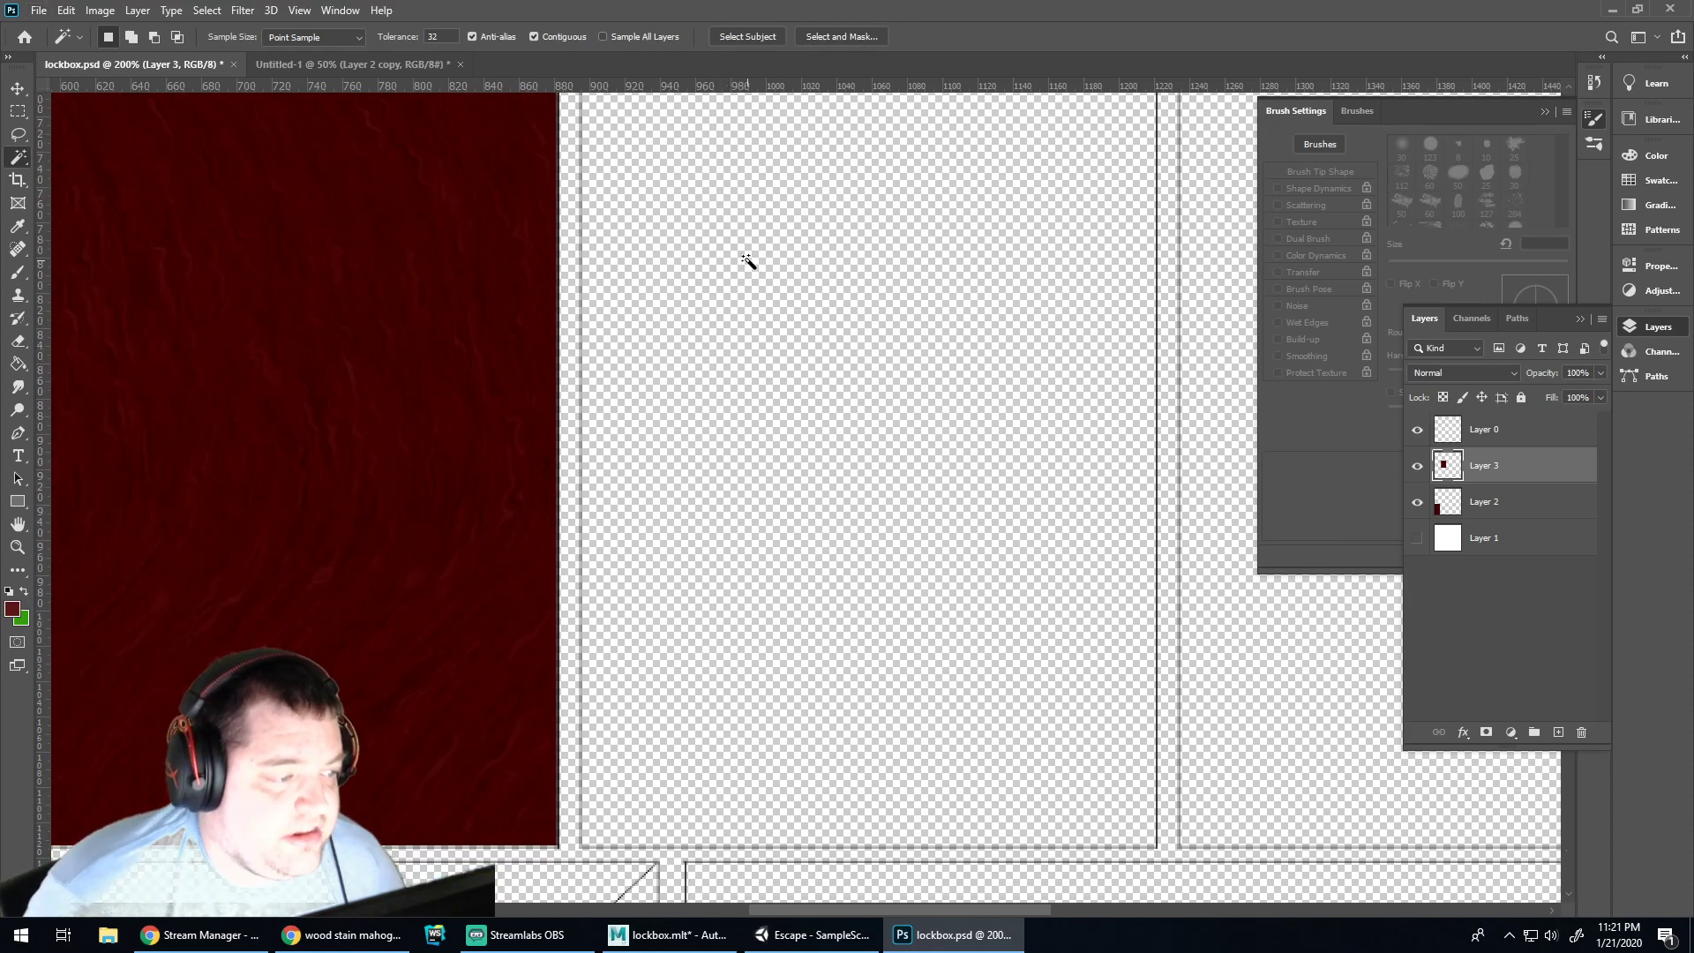
pyautogui.scroll(-1, 747, 263)
pyautogui.hotkey('ctrl', 'z')
pyautogui.hotkey('ctrl', 'z')
pyautogui.hotkey('ctrl', 'z')
pyautogui.hotkey('ctrl', 'z')
pyautogui.hotkey('ctrl', 'z')
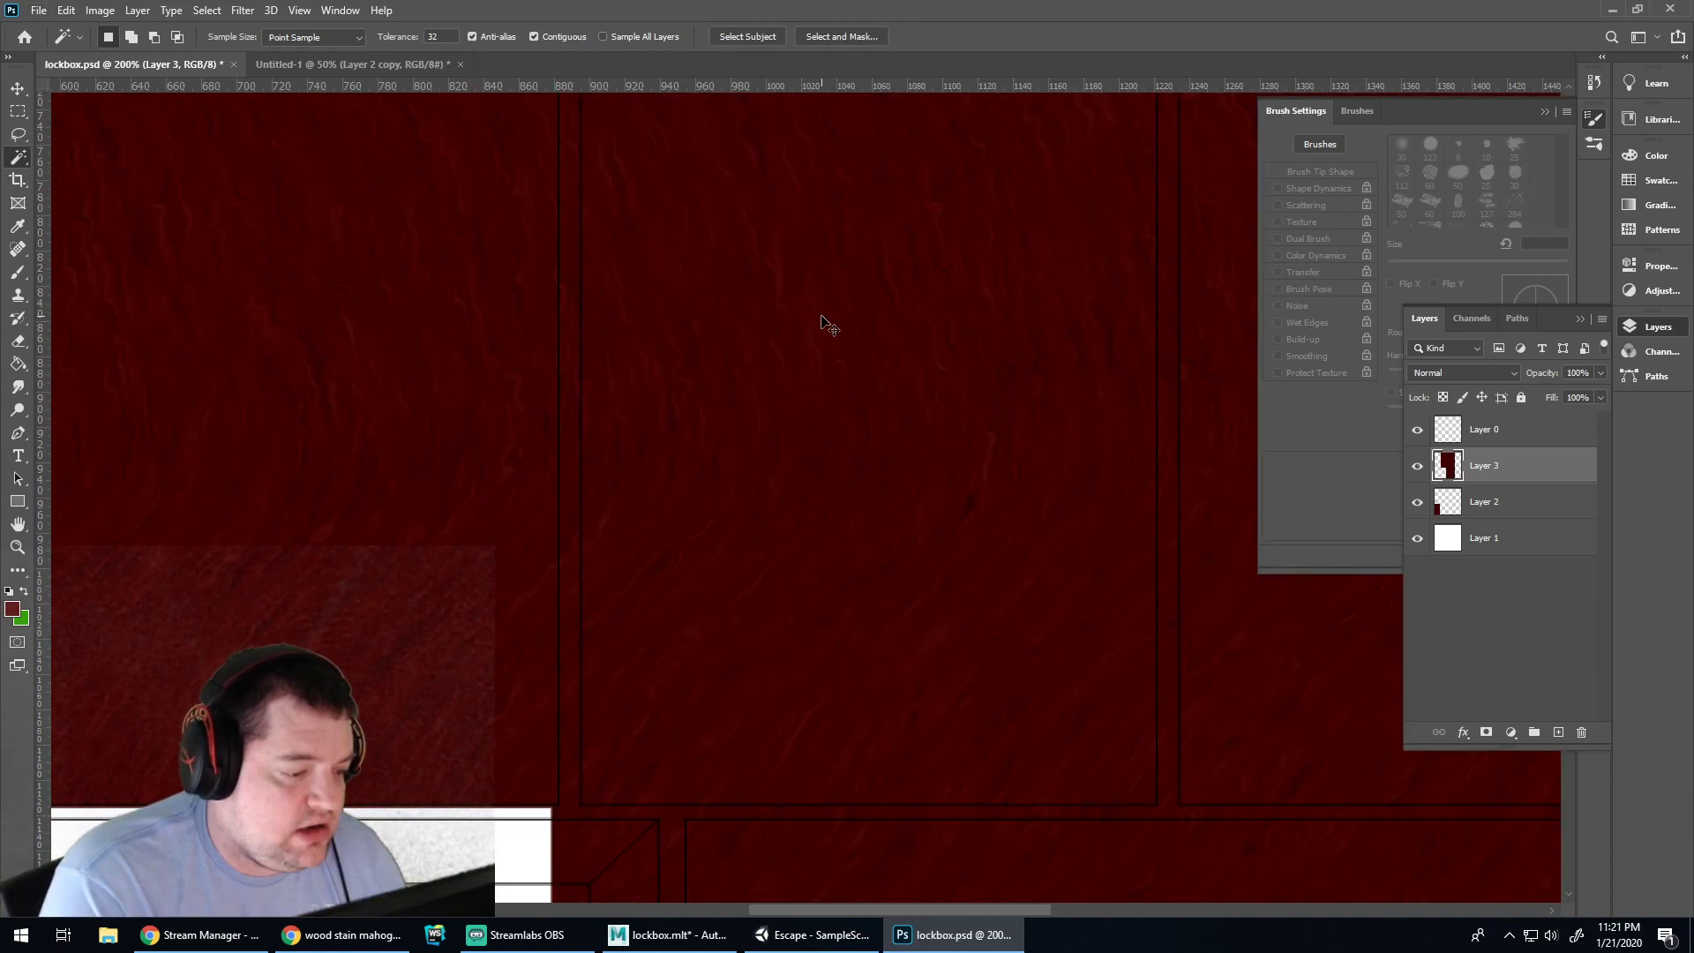
pyautogui.hotkey('ctrl', 'z')
pyautogui.hotkey('ctrl', 'z')
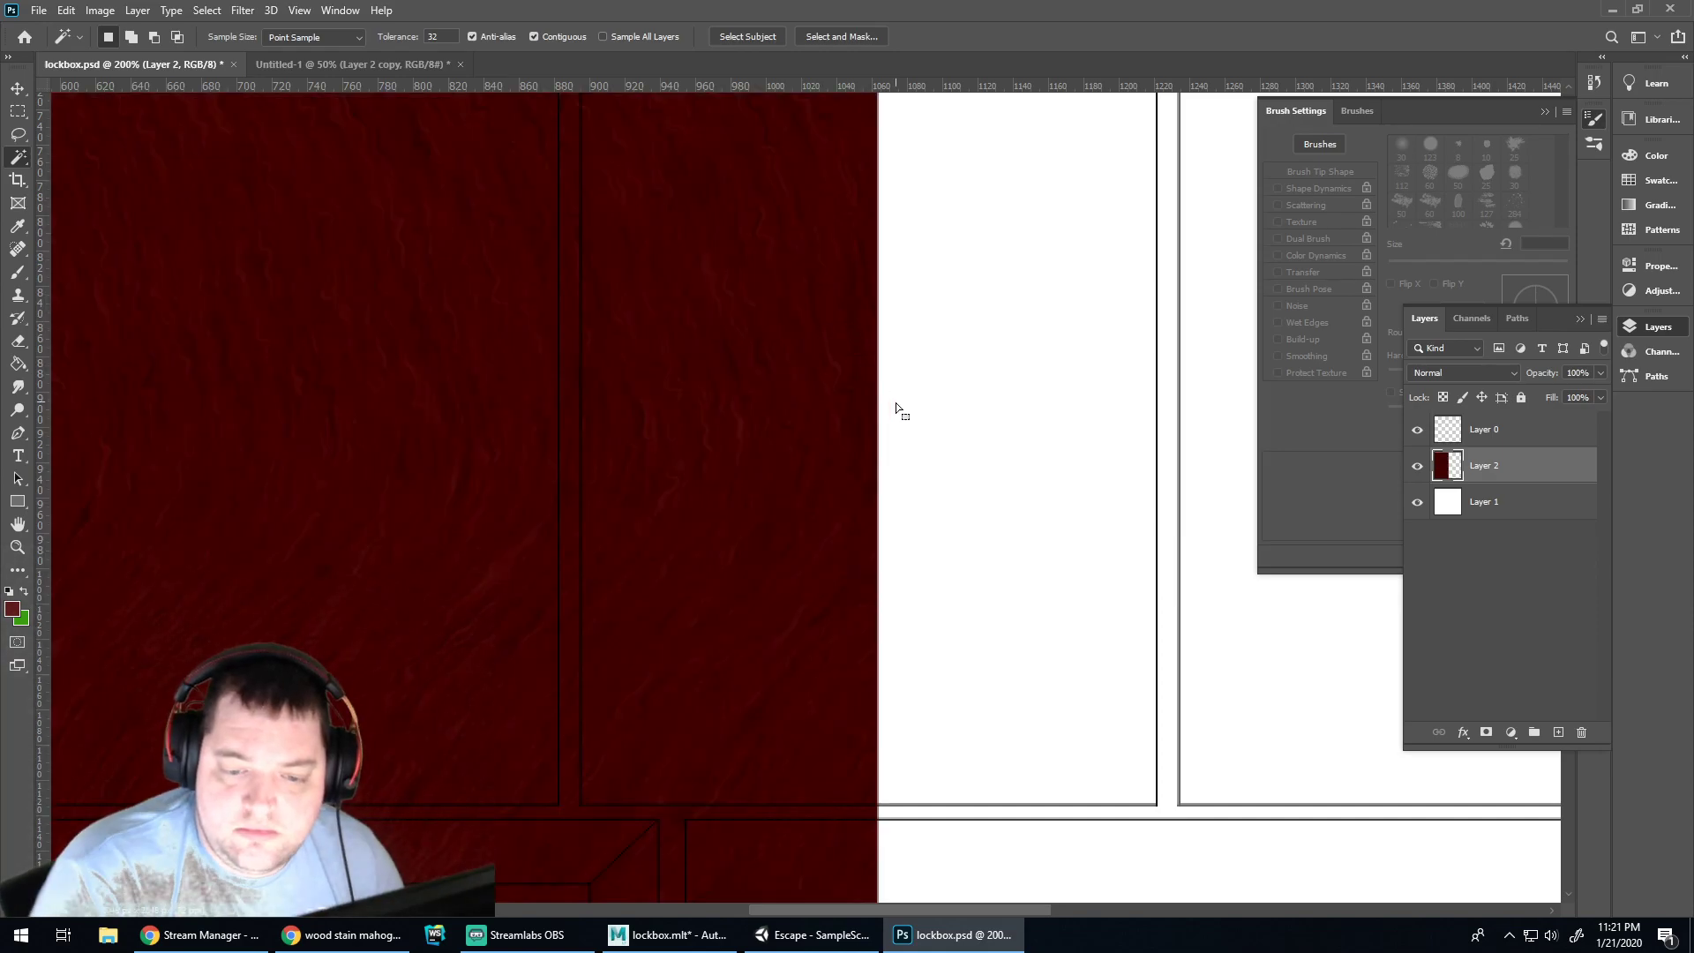
# Magic-wand the red wood area, then deselect and view the canvas at 100%
pyautogui.keyDown('alt'); pyautogui.scroll(-5, 1009, 560); pyautogui.keyUp('alt')
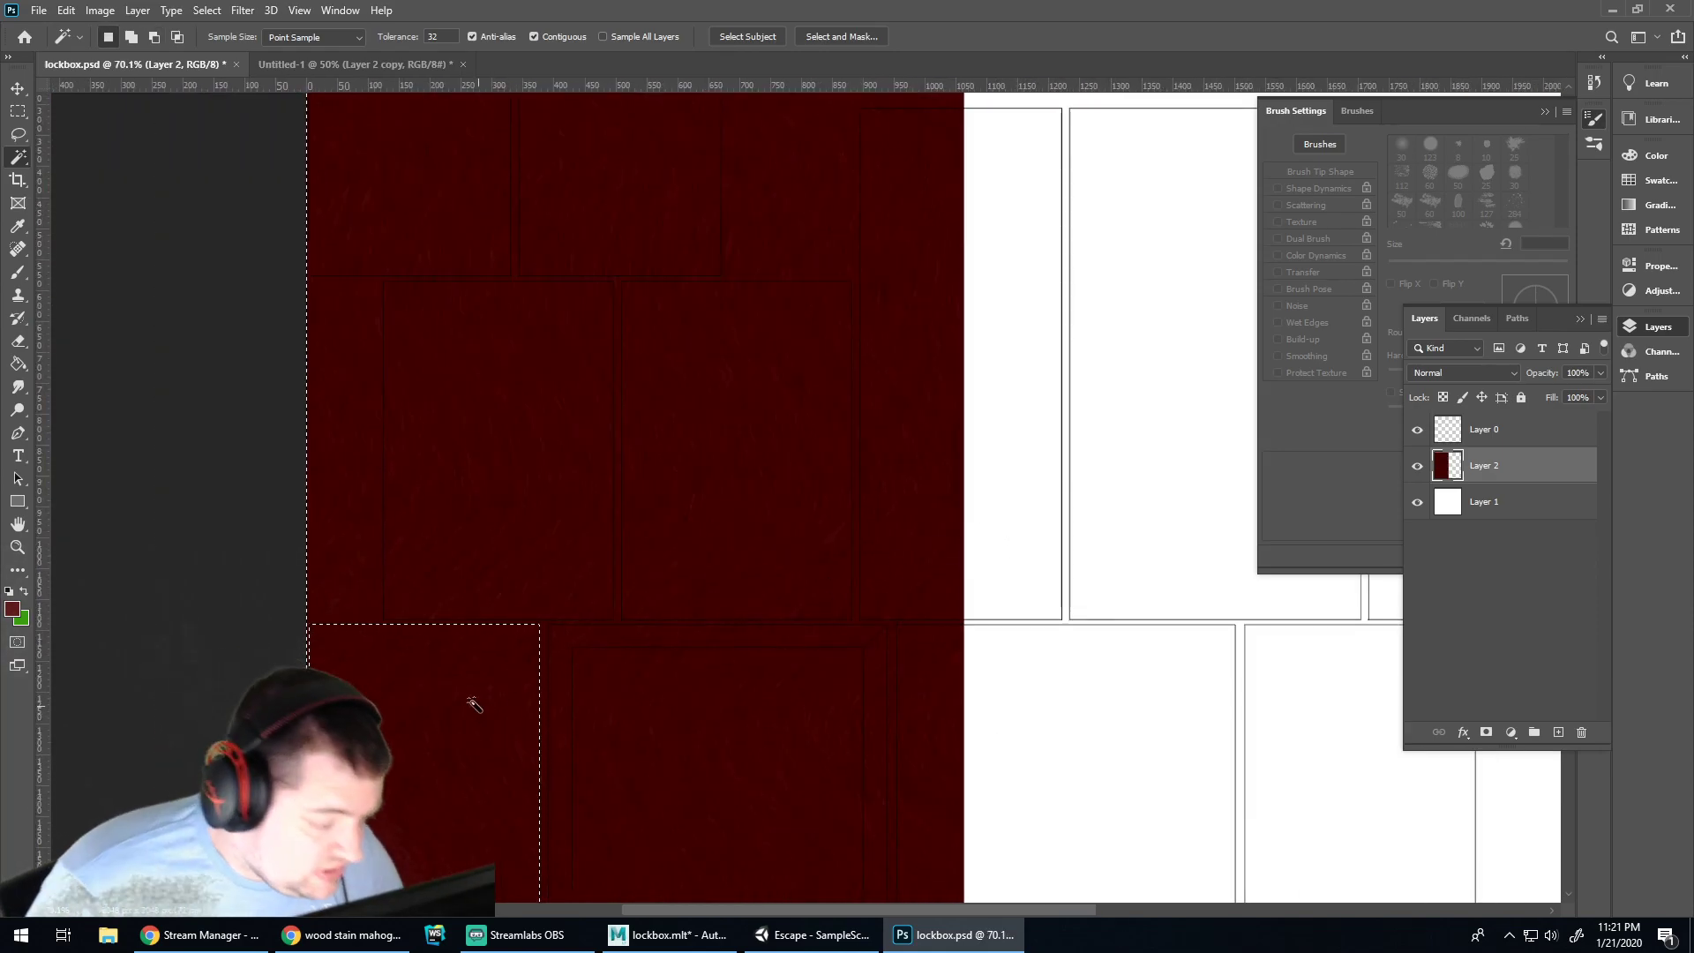
pyautogui.click(489, 706)
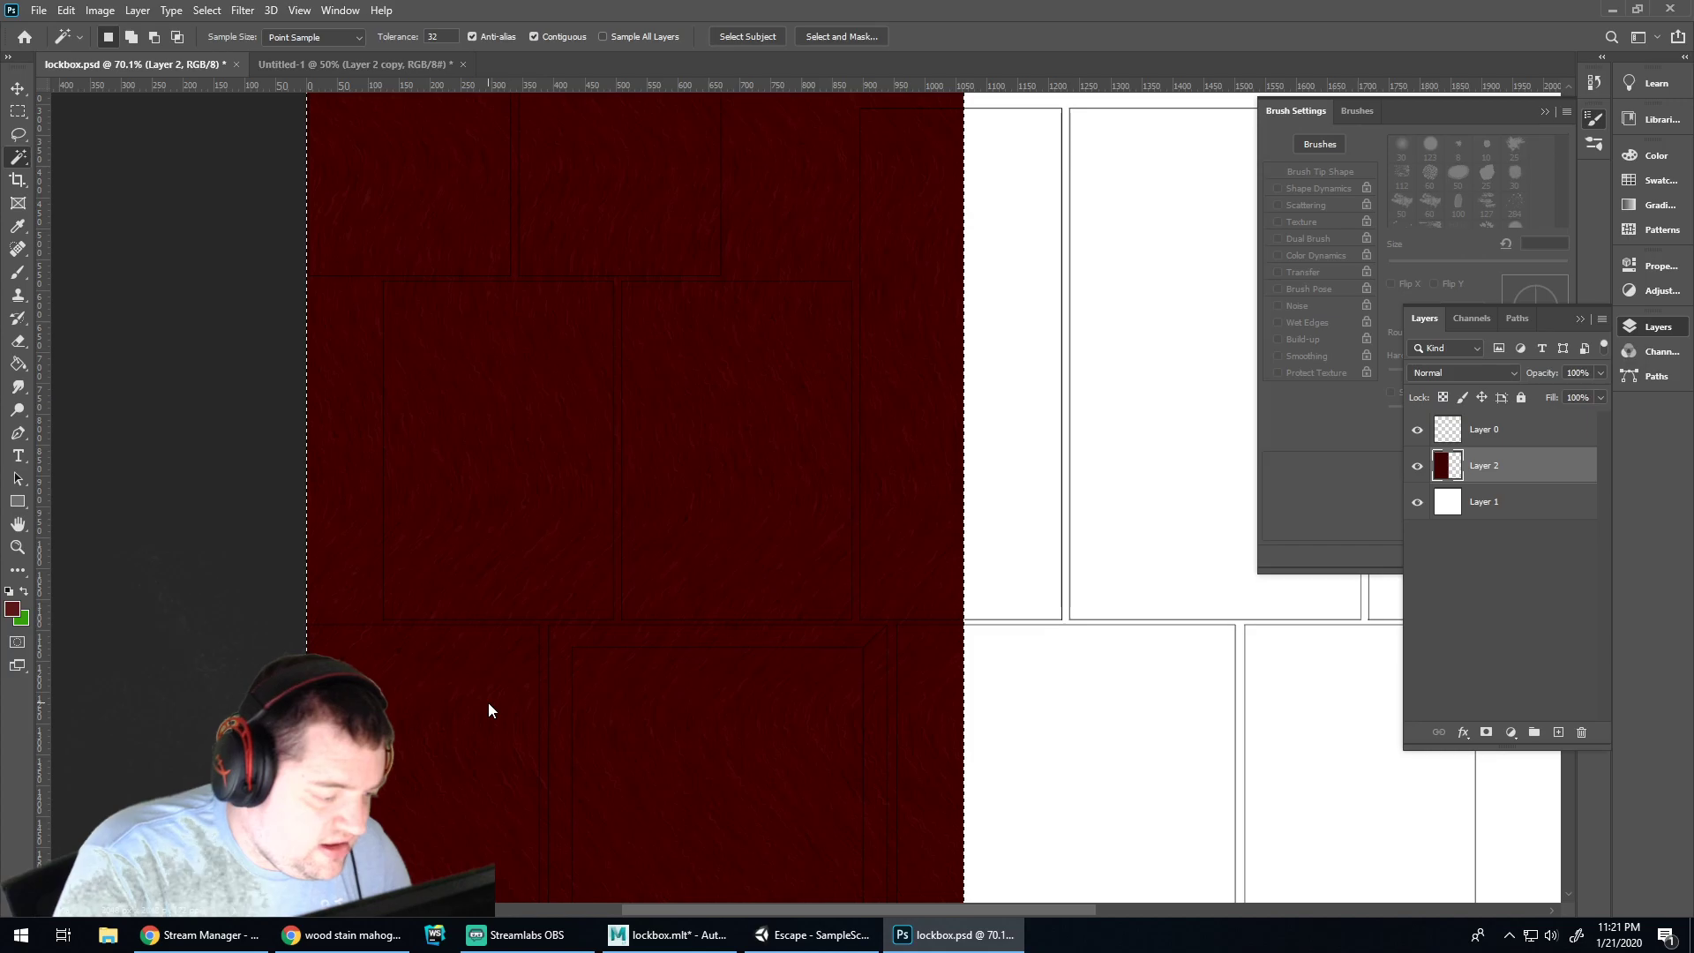
pyautogui.hotkey('ctrl', 'd')
pyautogui.scroll(-2, 559, 644)
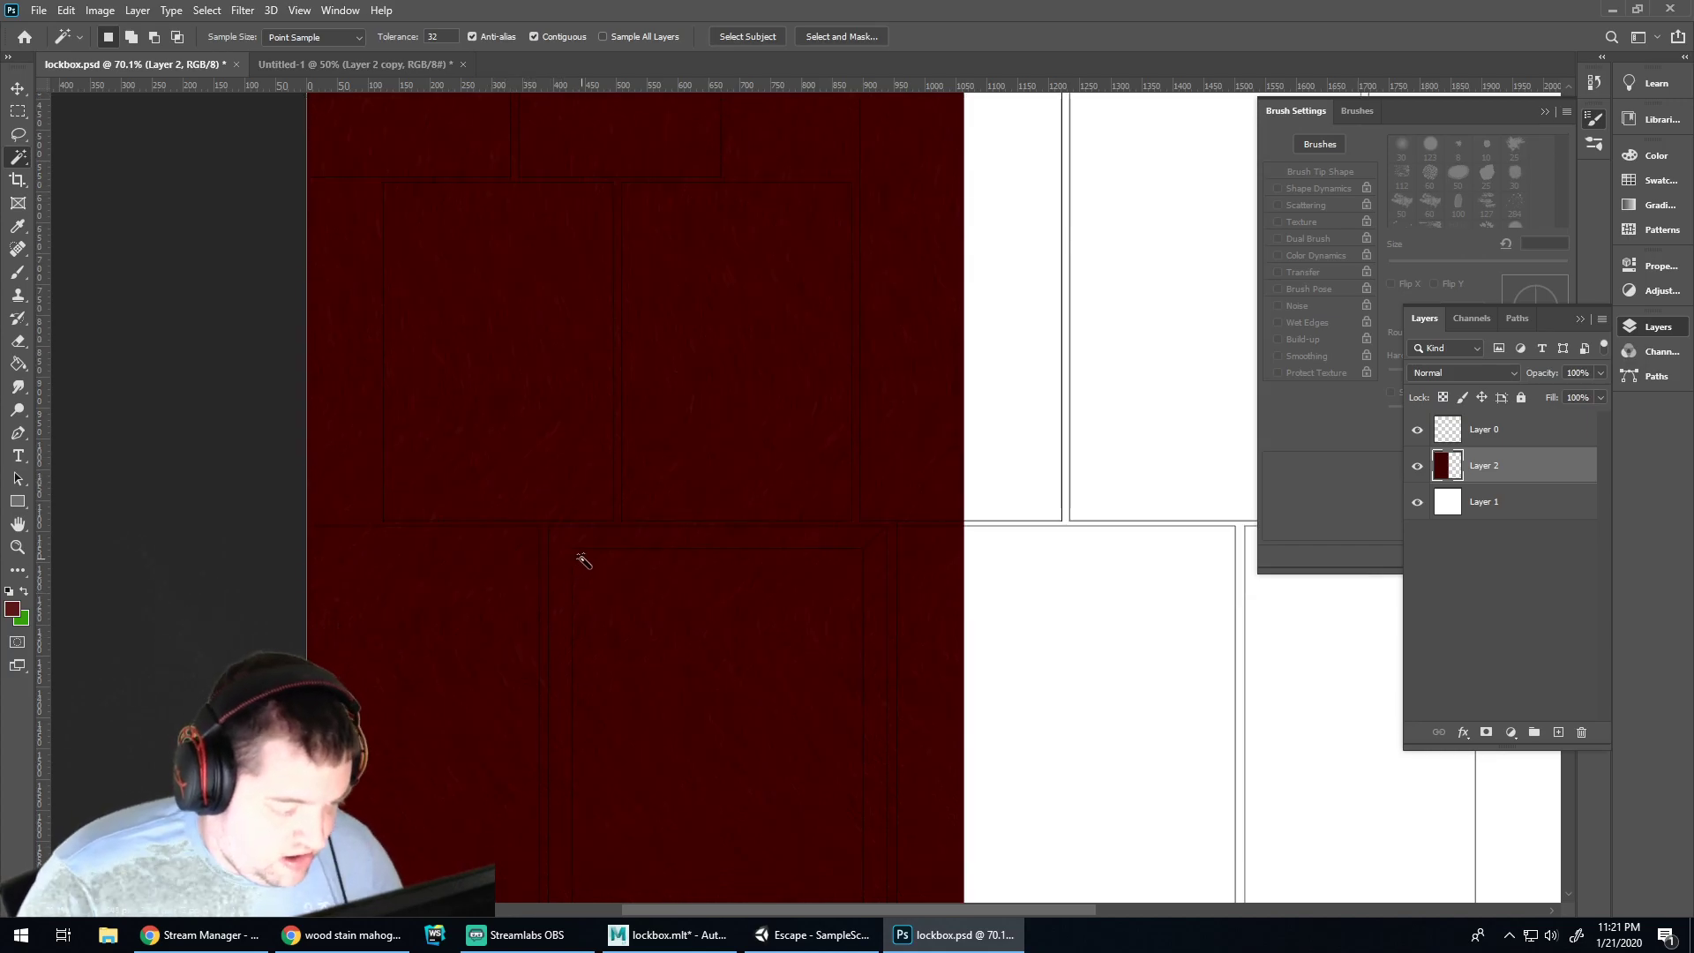
pyautogui.scroll(-5, 675, 537)
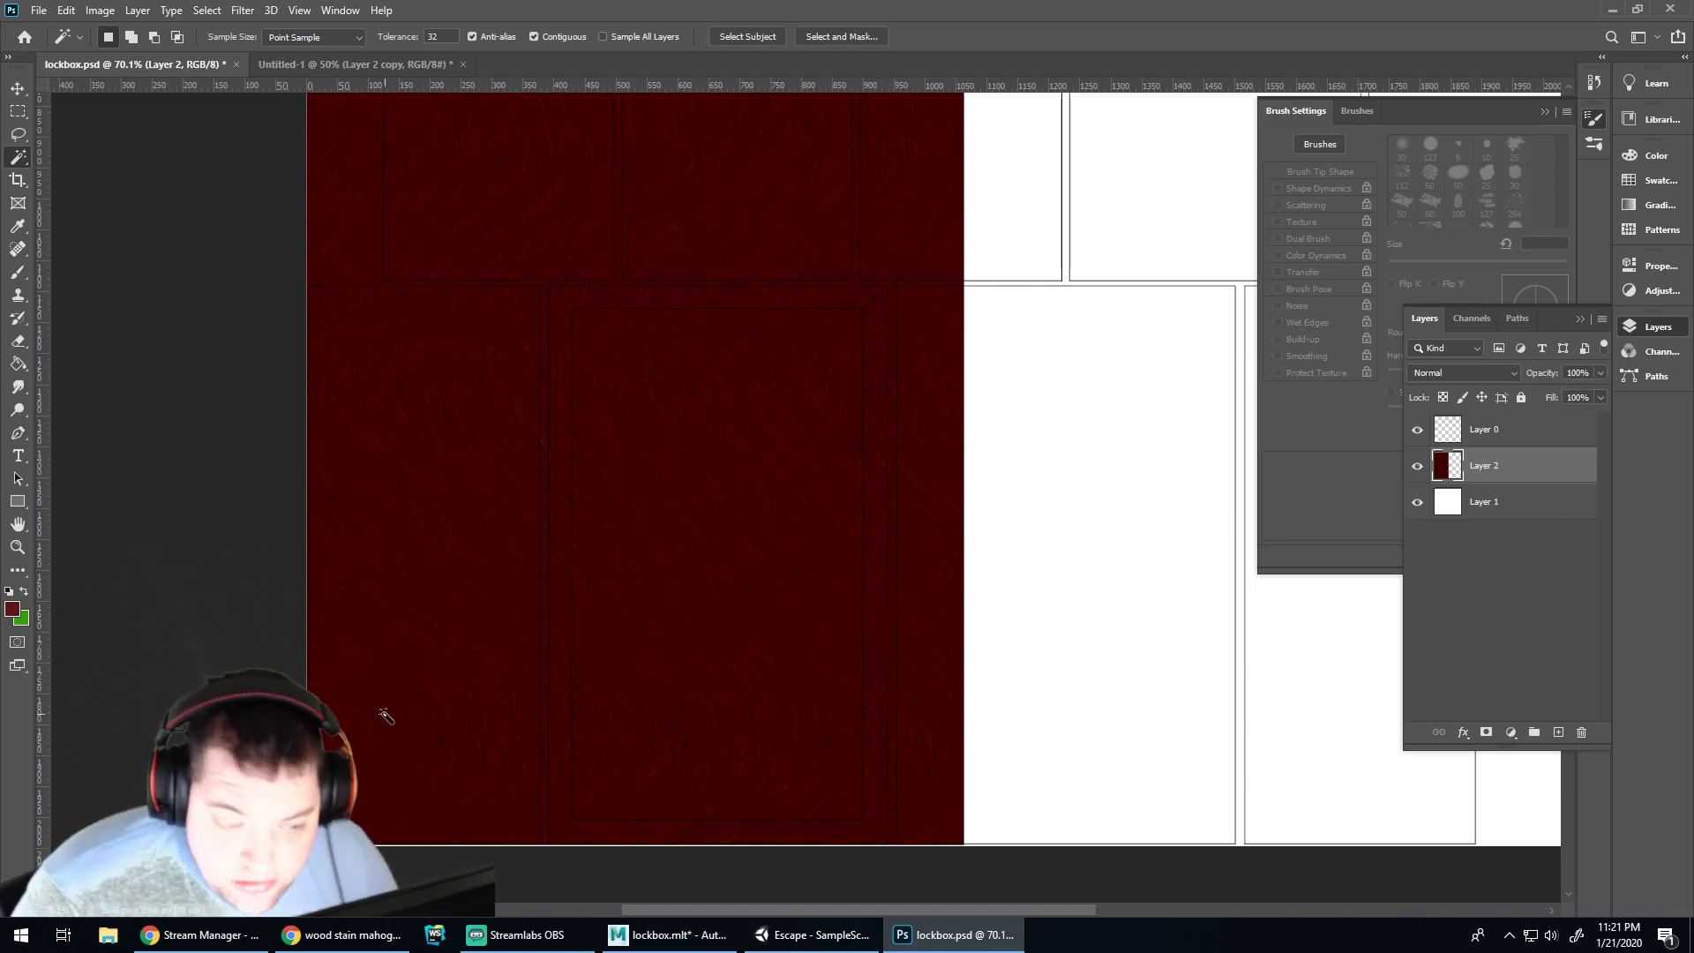
pyautogui.keyDown('ctrl'); pyautogui.hscroll(-5, 583, 658); pyautogui.keyUp('ctrl')
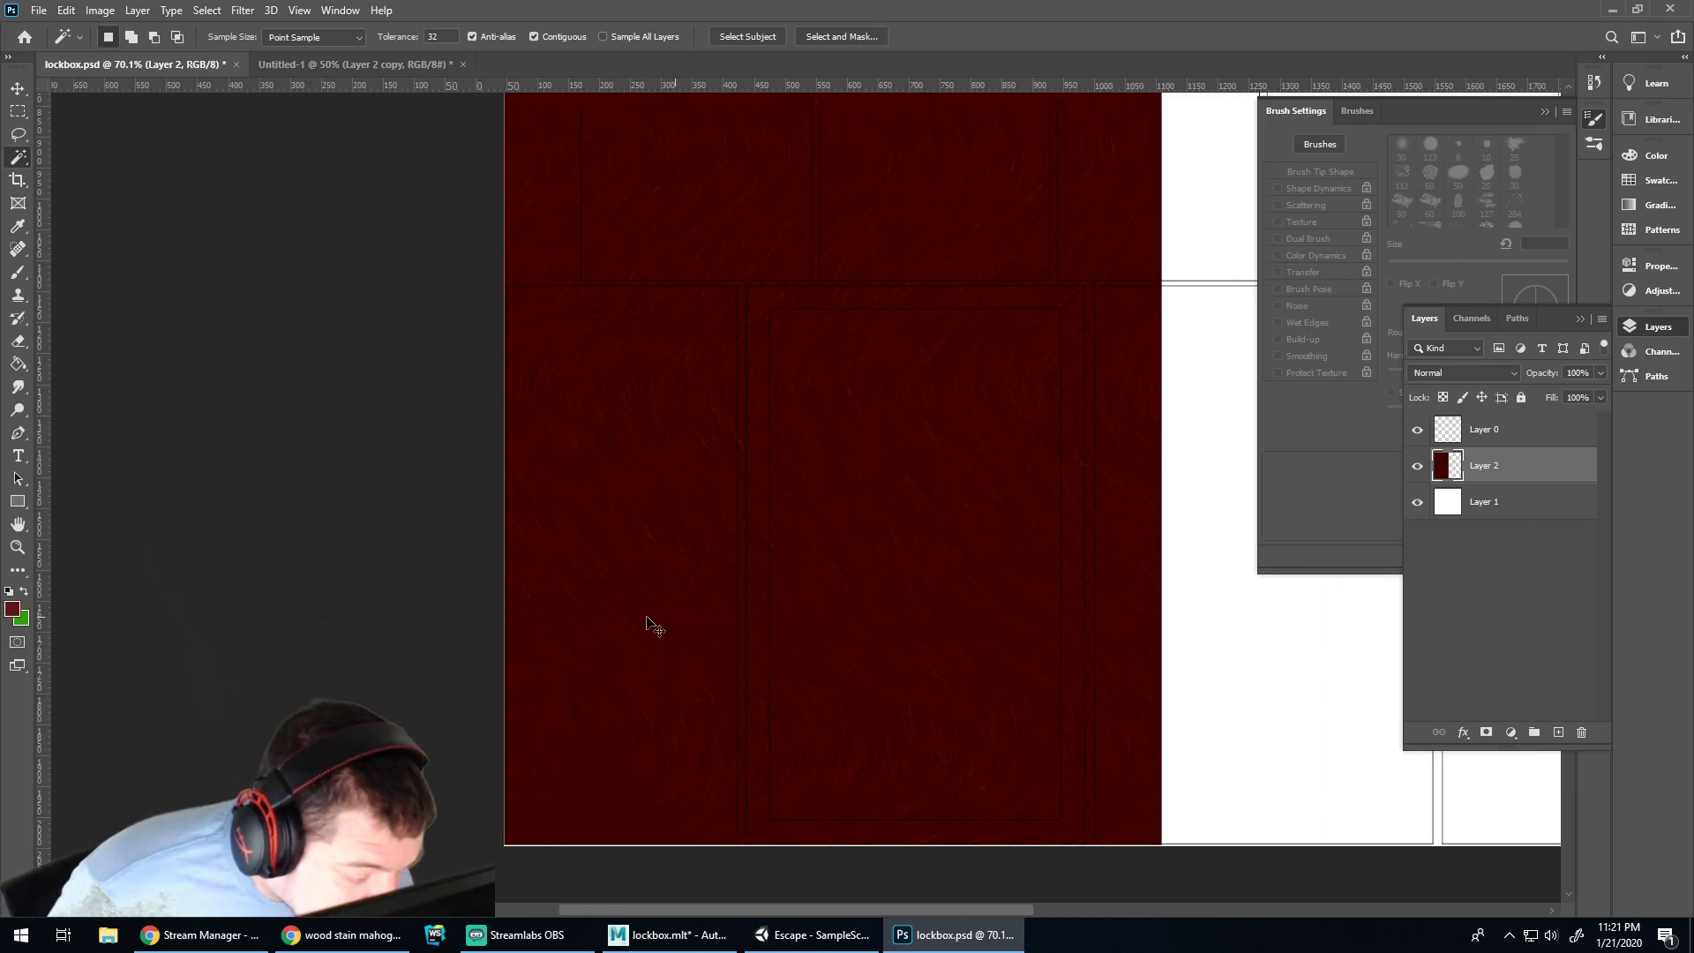
pyautogui.hotkey('ctrl', '+')
# Select the left panel on Layer 0, invert, and delete Layer 2's wood outside it
pyautogui.click(801, 353)
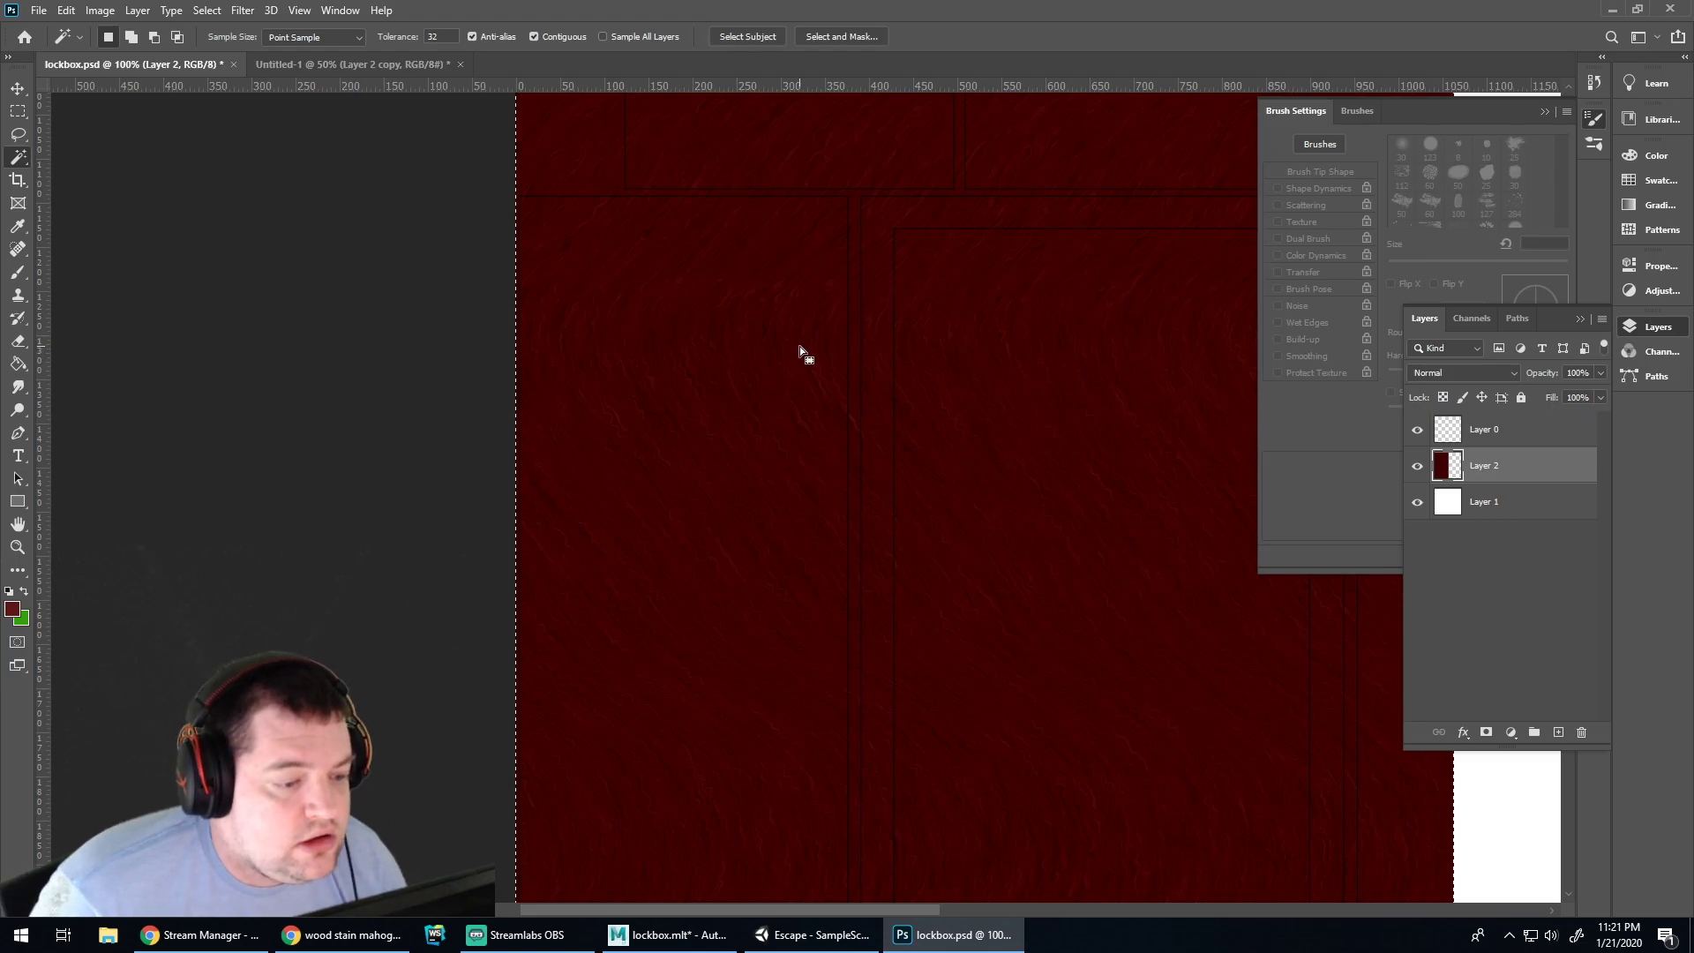
pyautogui.click(1452, 432)
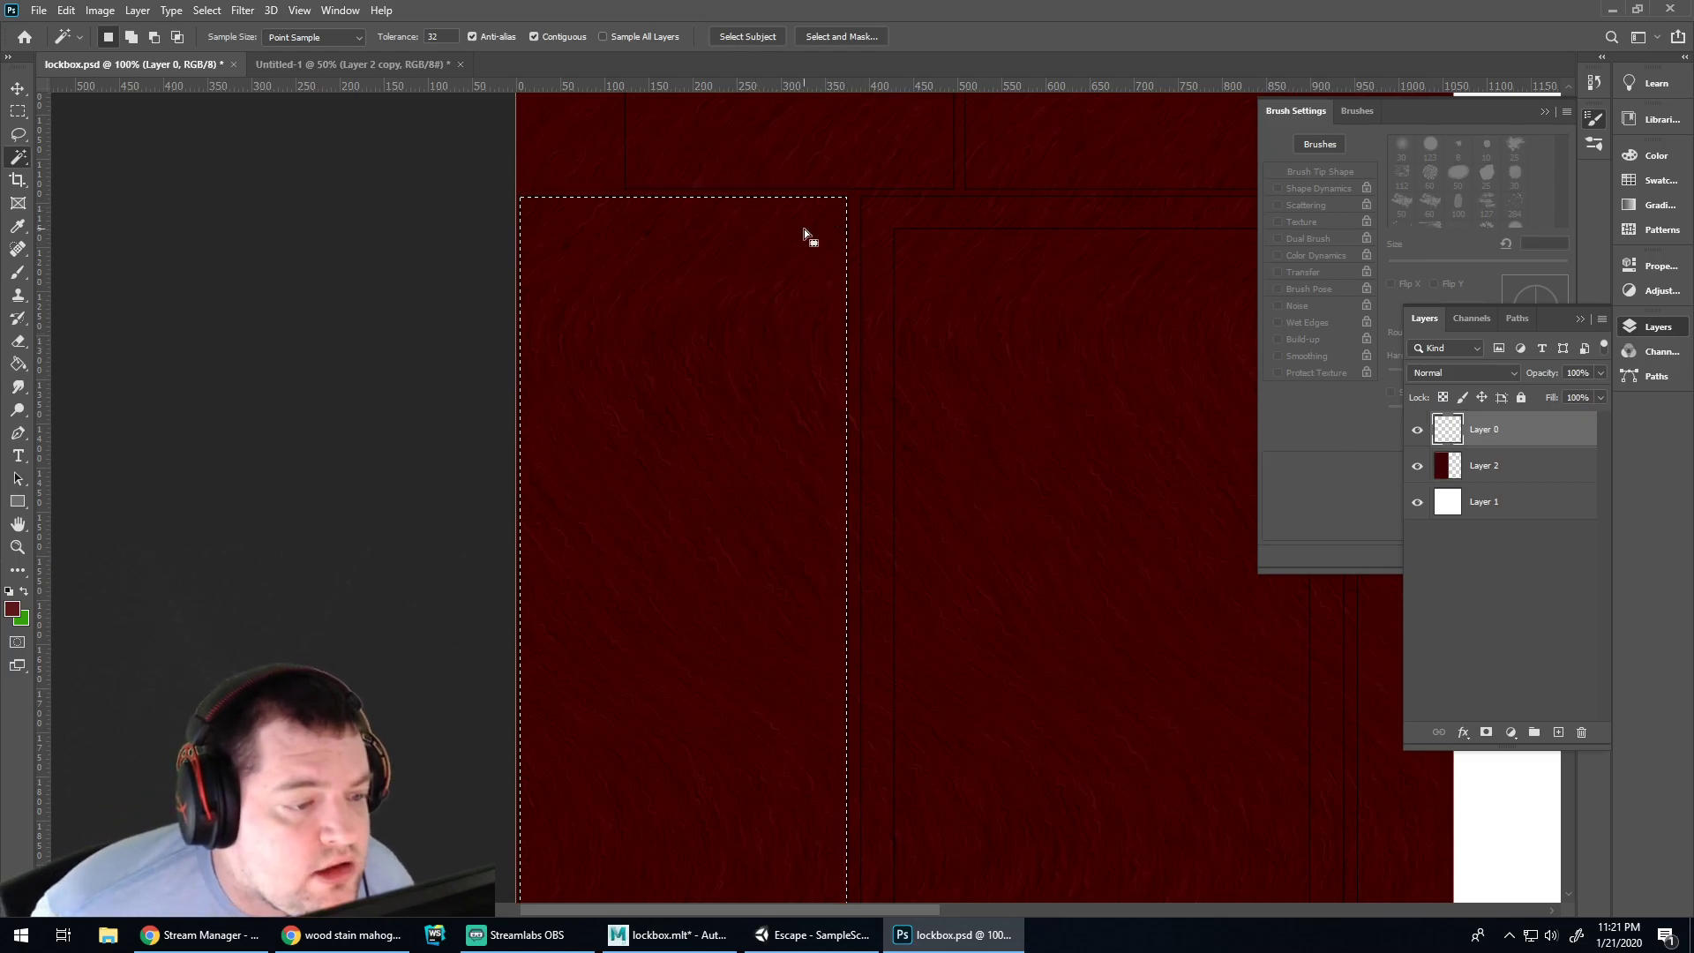
pyautogui.keyDown('alt'); pyautogui.scroll(2, 829, 265); pyautogui.keyUp('alt')
pyautogui.press('shift')
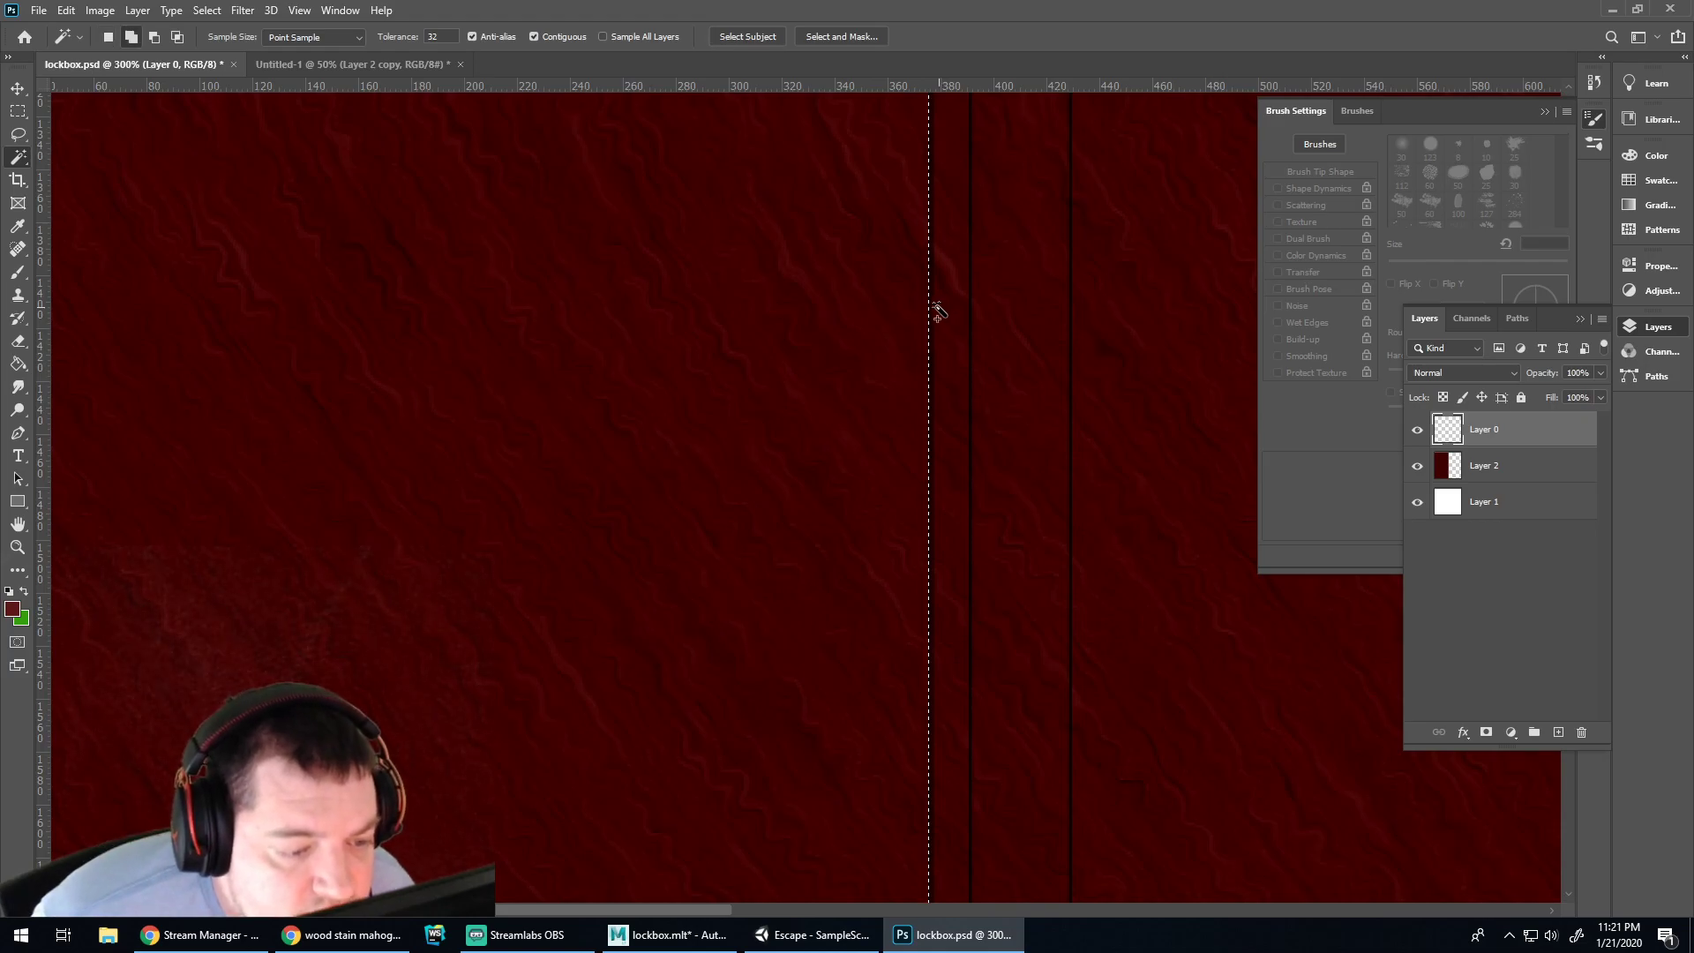
pyautogui.keyDown('alt'); pyautogui.scroll(-2, 799, 476); pyautogui.keyUp('alt')
pyautogui.scroll(-5, 782, 473)
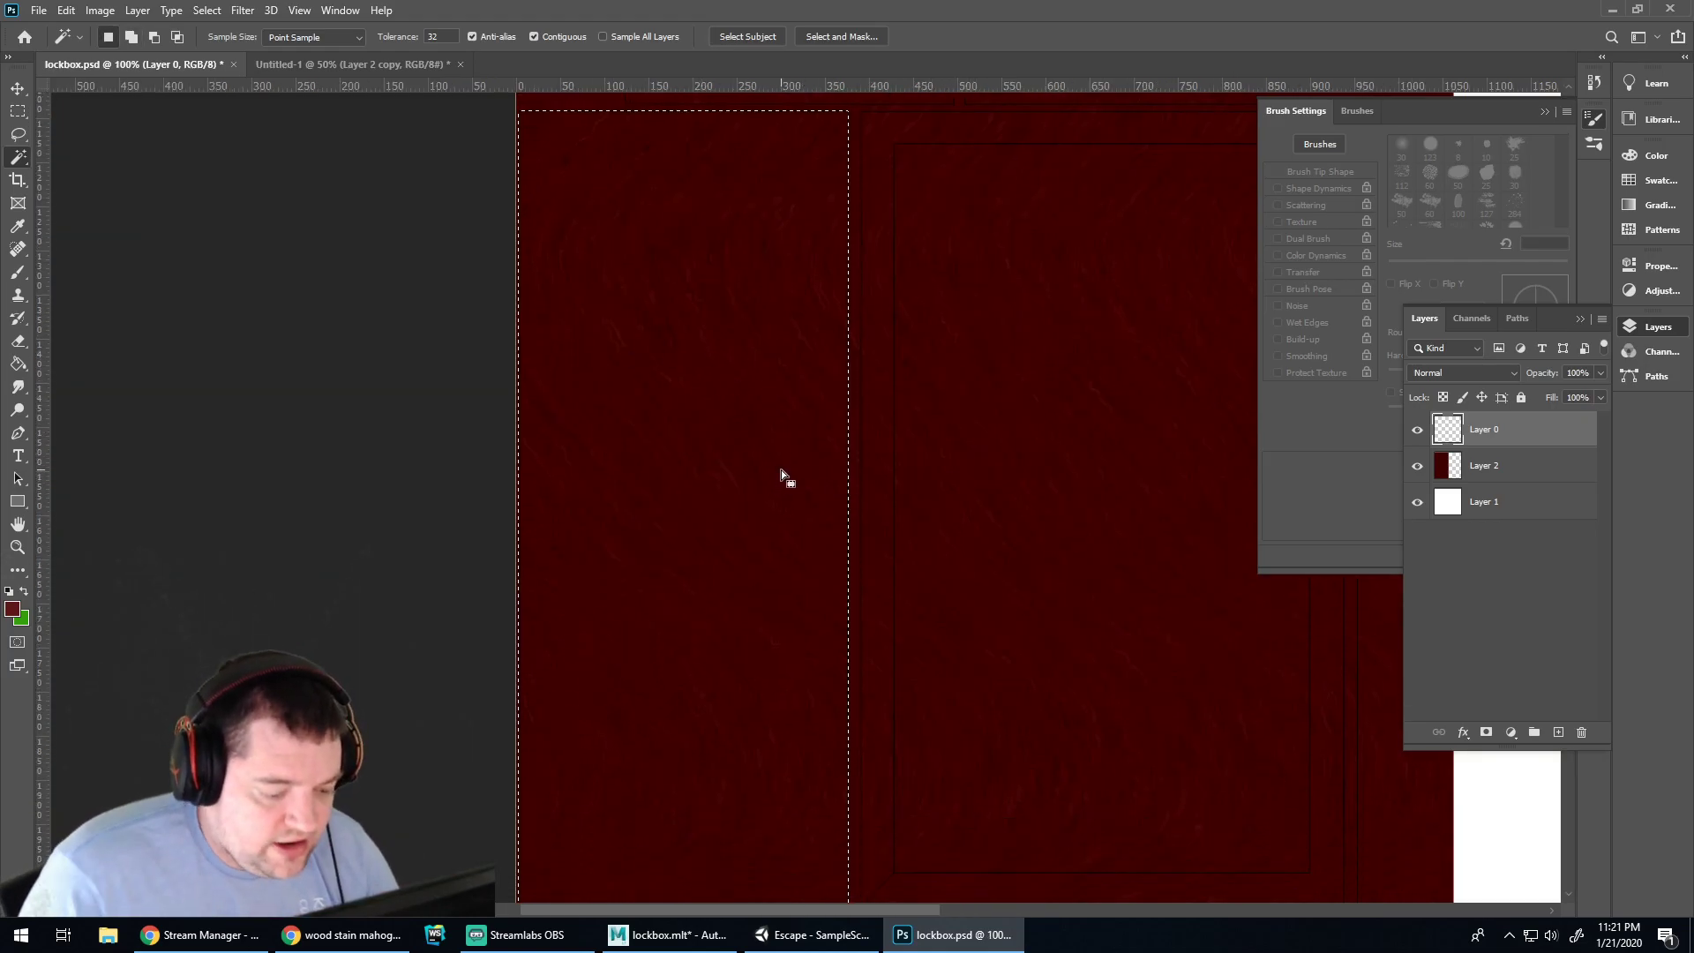
pyautogui.hotkey('ctrl', 'shift', 'i')
pyautogui.click(1501, 465)
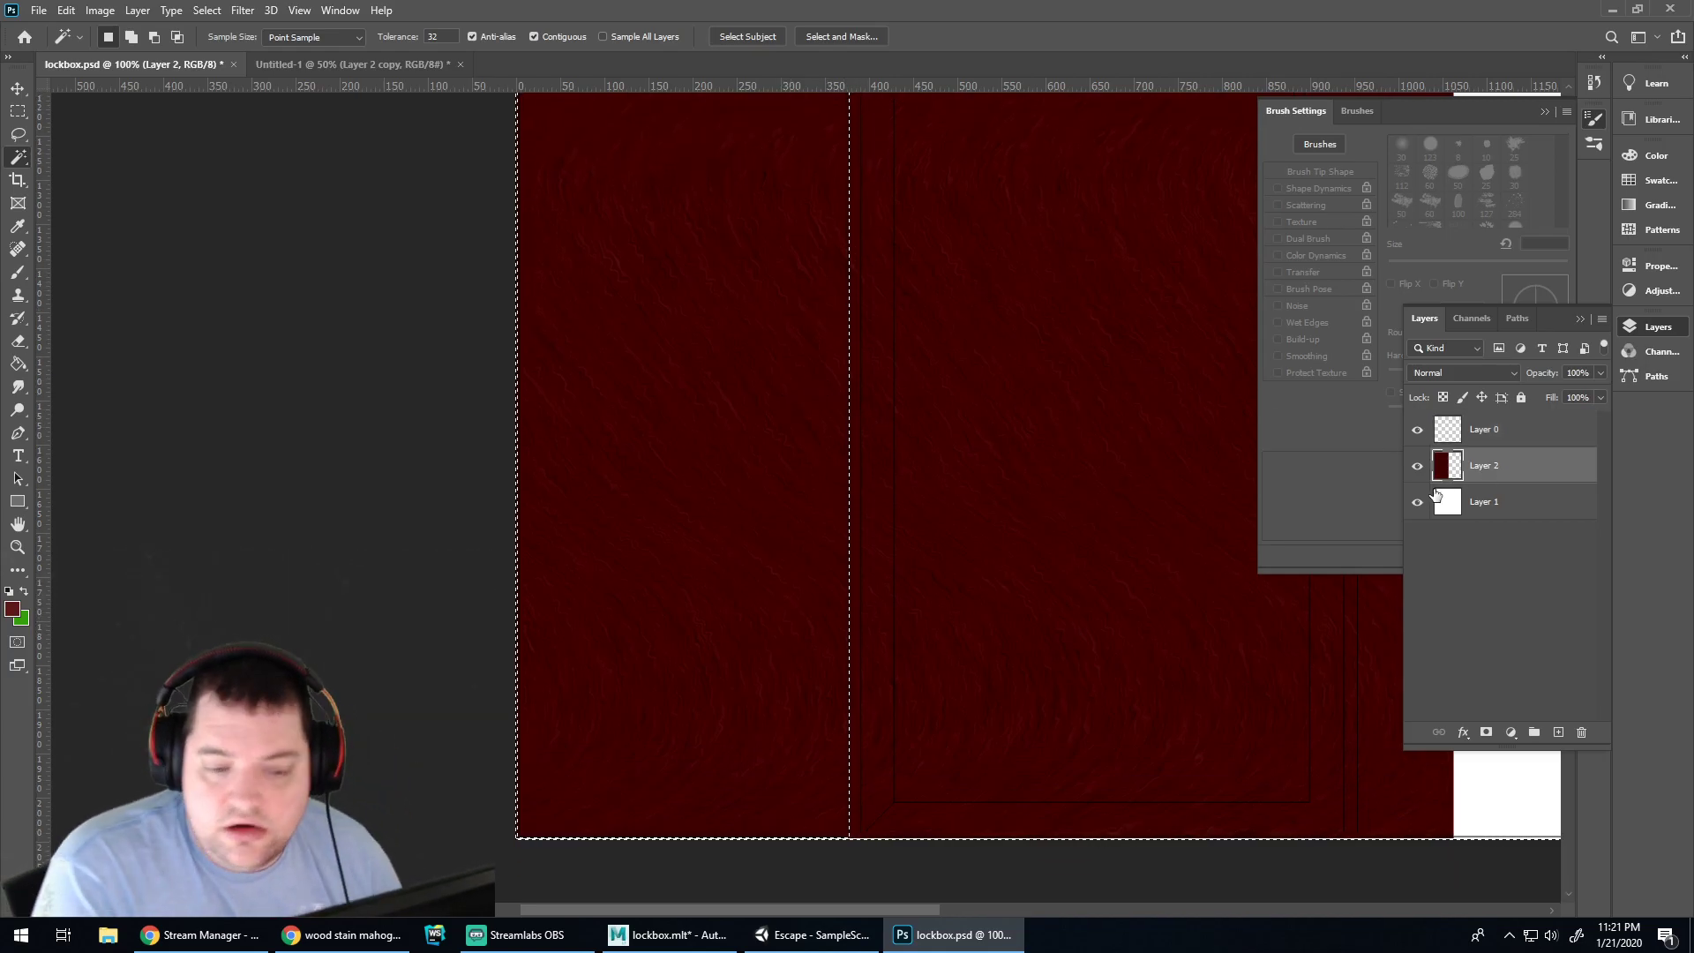
pyautogui.press('Delete')
pyautogui.hotkey('ctrl', 'd')
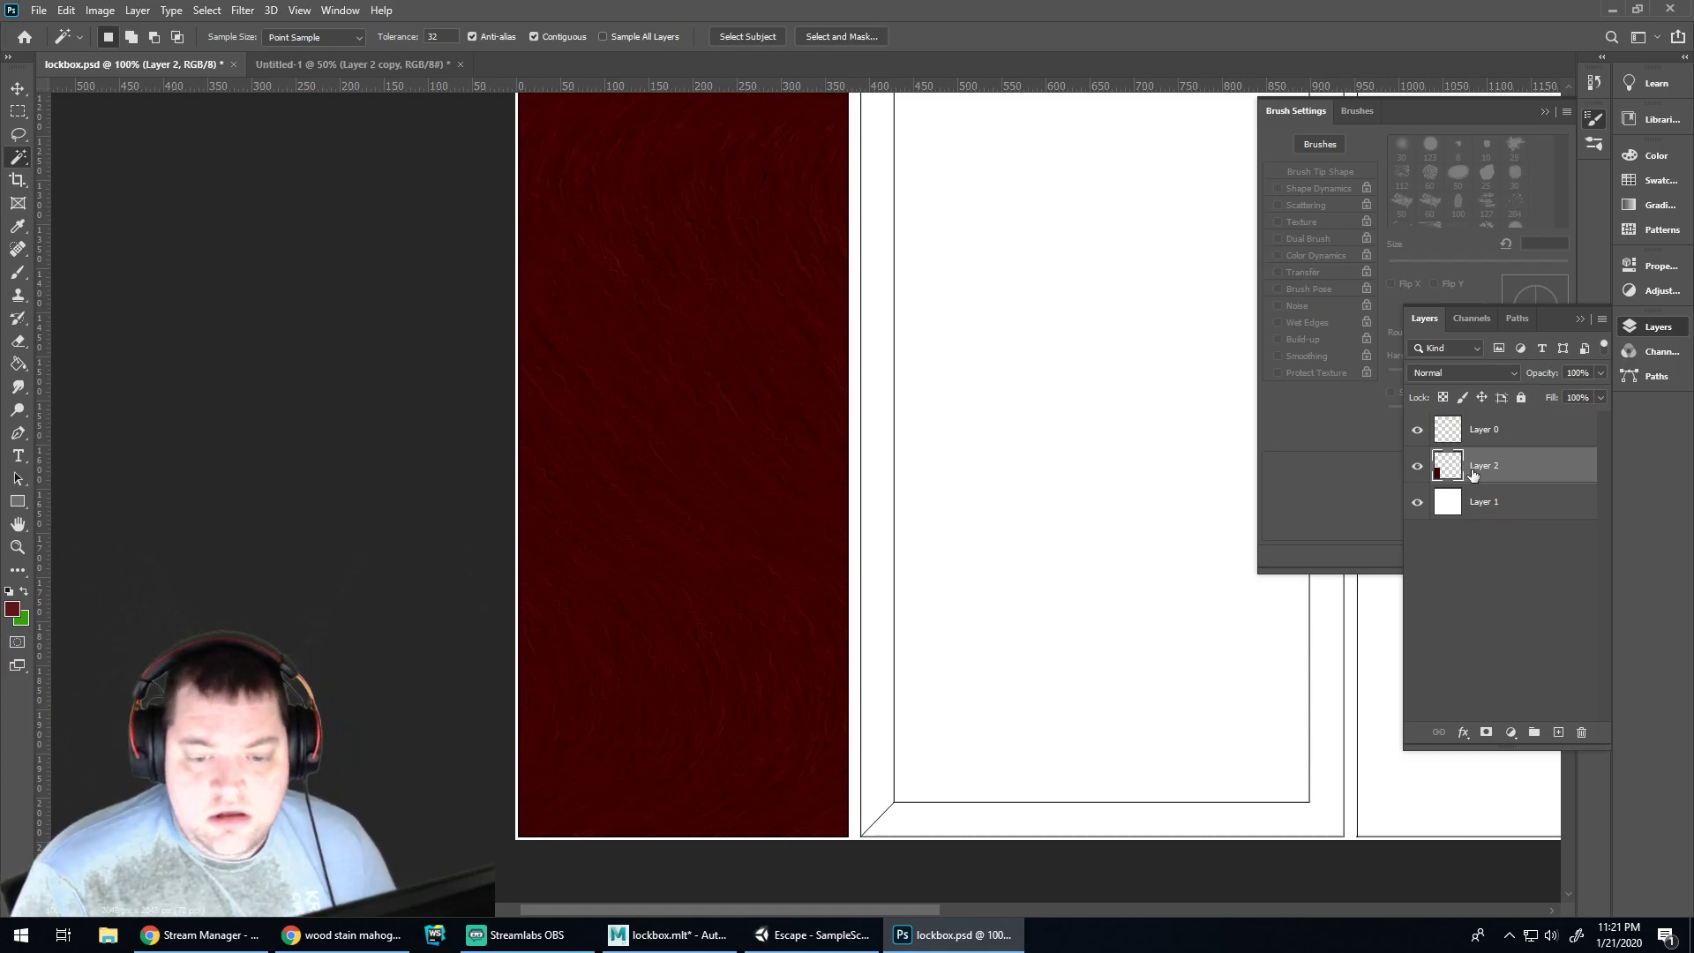
# Paste the wood onto a new Layer 3 and move it onto the right-hand panel
pyautogui.click(1560, 734)
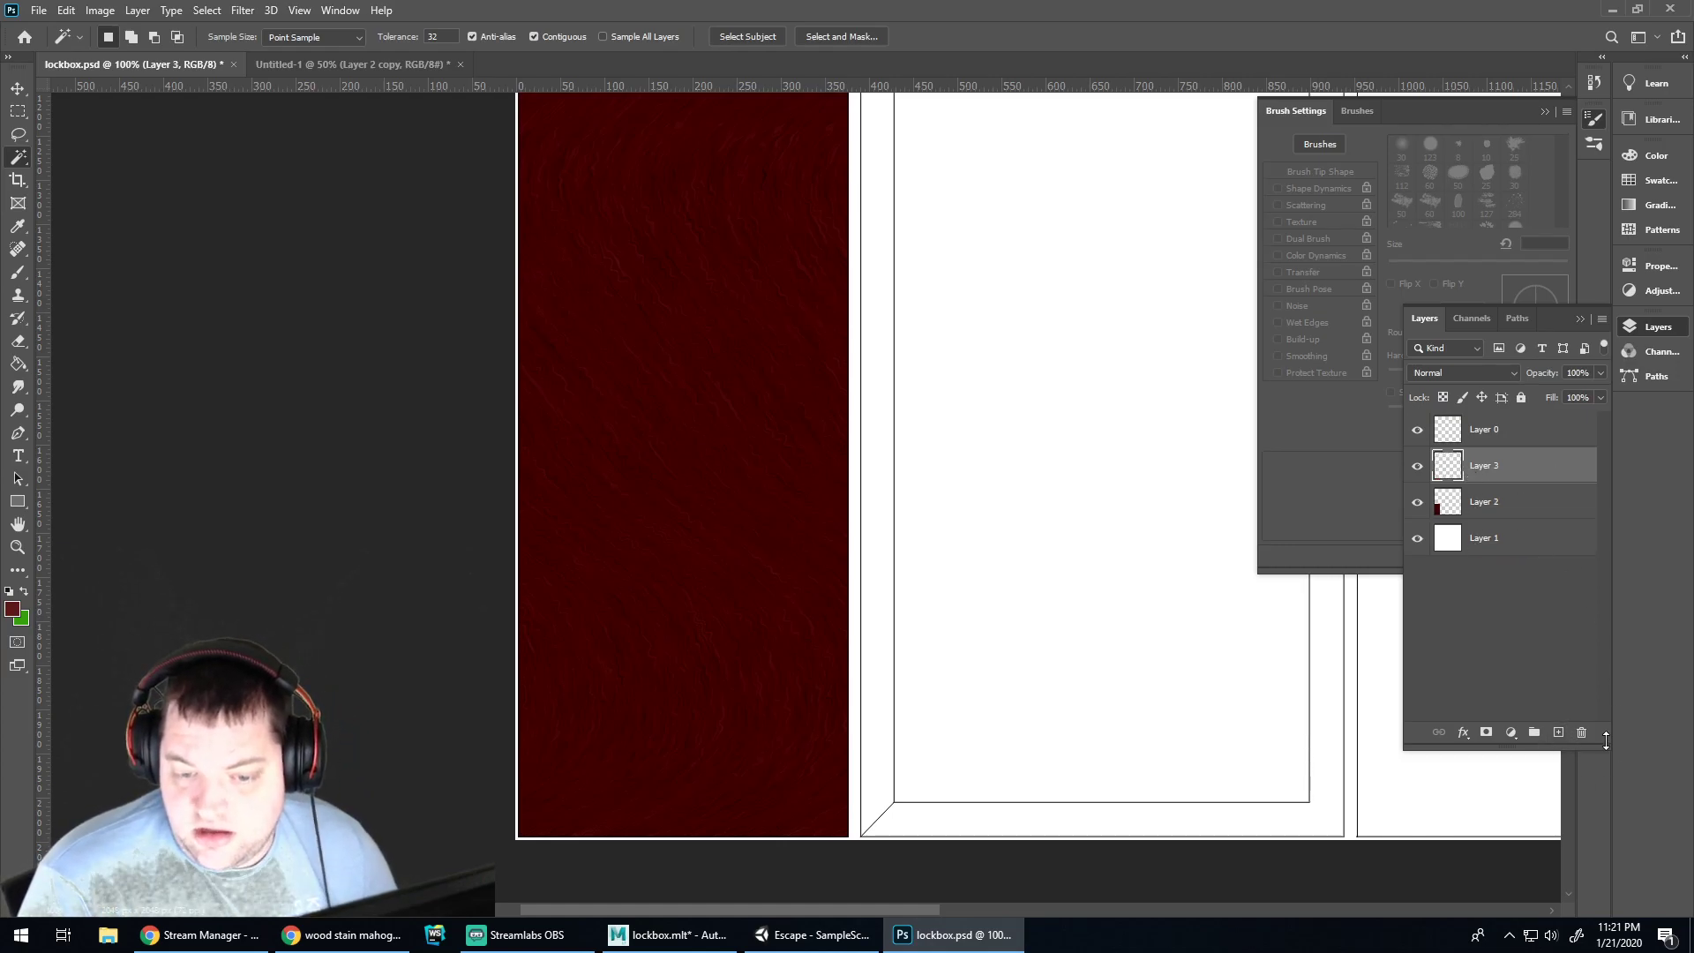
pyautogui.hotkey('ctrl', 'v')
pyautogui.scroll(1, 1049, 435)
pyautogui.scroll(2, 1048, 434)
pyautogui.press('v')
pyautogui.moveTo(1135, 442); pyautogui.dragTo(1167, 313)
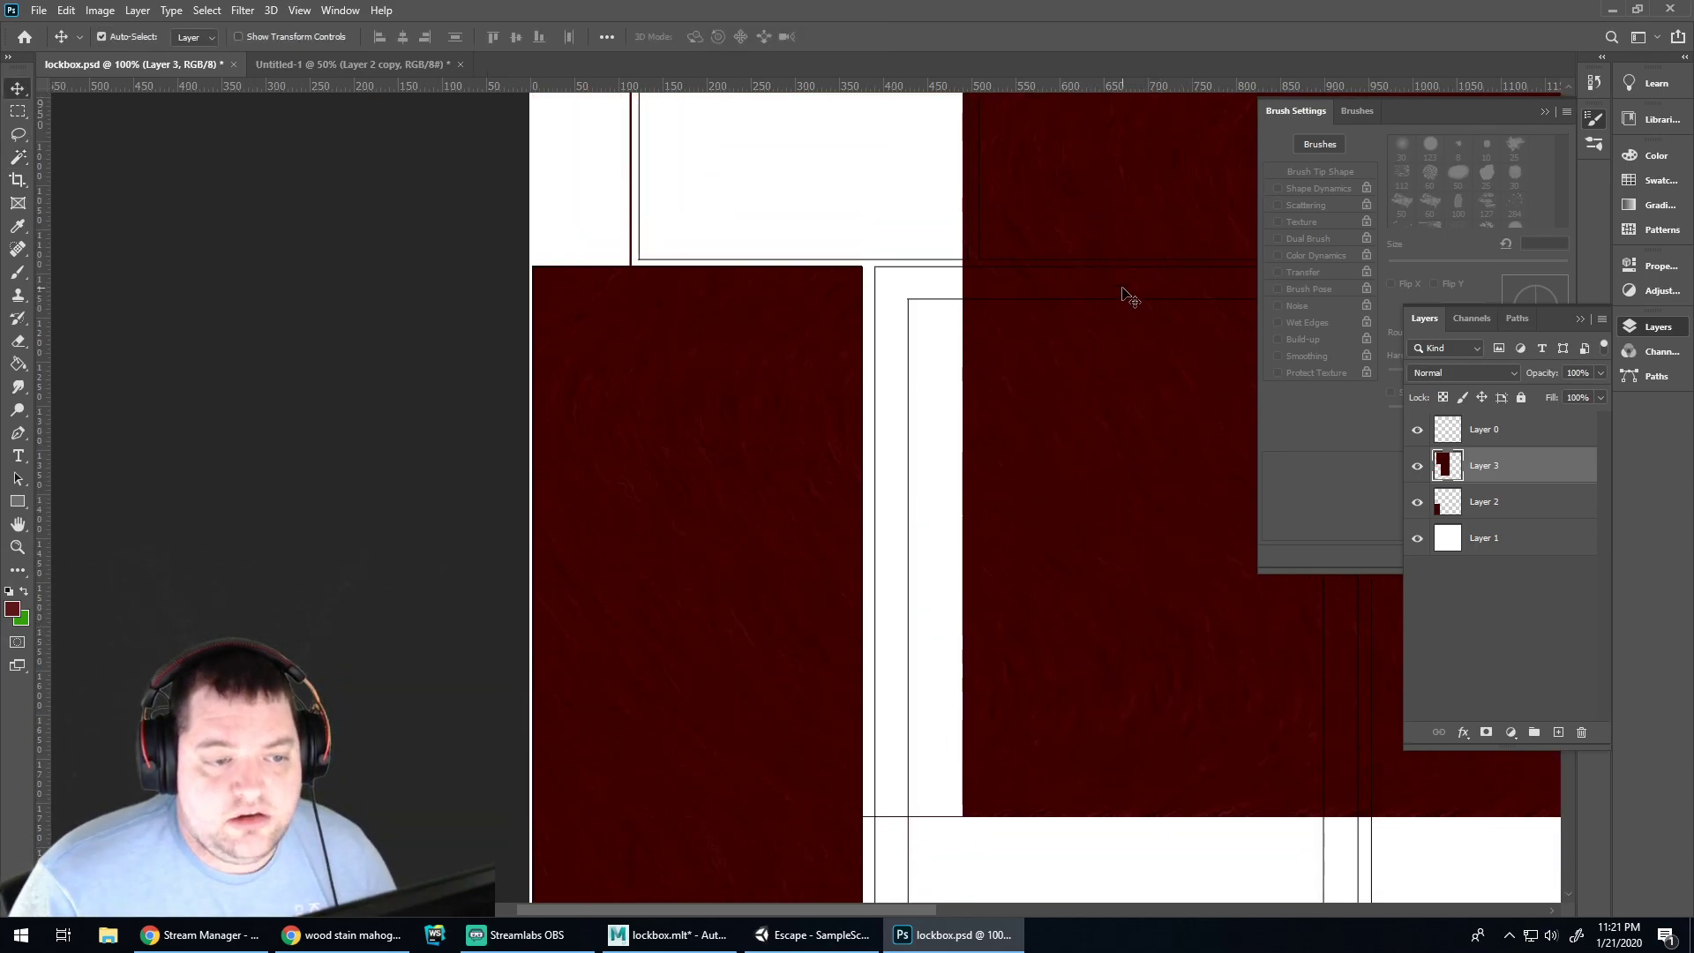
pyautogui.scroll(4, 1120, 269)
pyautogui.moveTo(784, 262); pyautogui.dragTo(1134, 492)
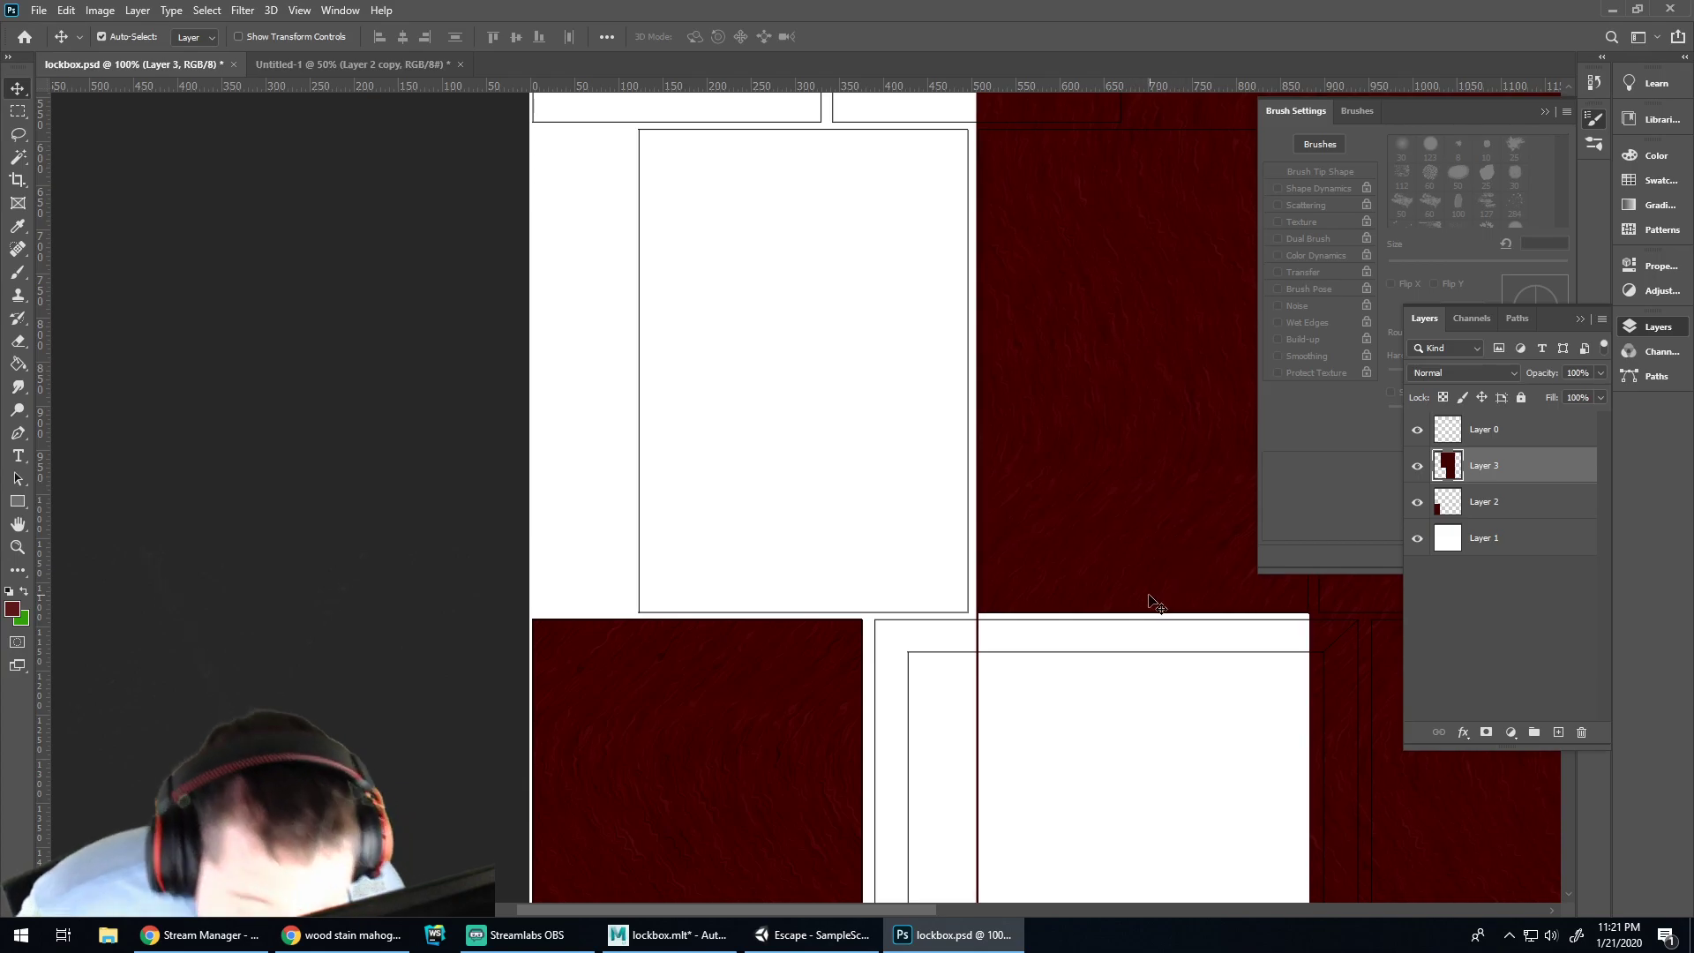
# Magic-wand the right panel on Layer 0 and trim Layer 3's wood to it
pyautogui.scroll(2, 1134, 542)
pyautogui.scroll(1, 1126, 534)
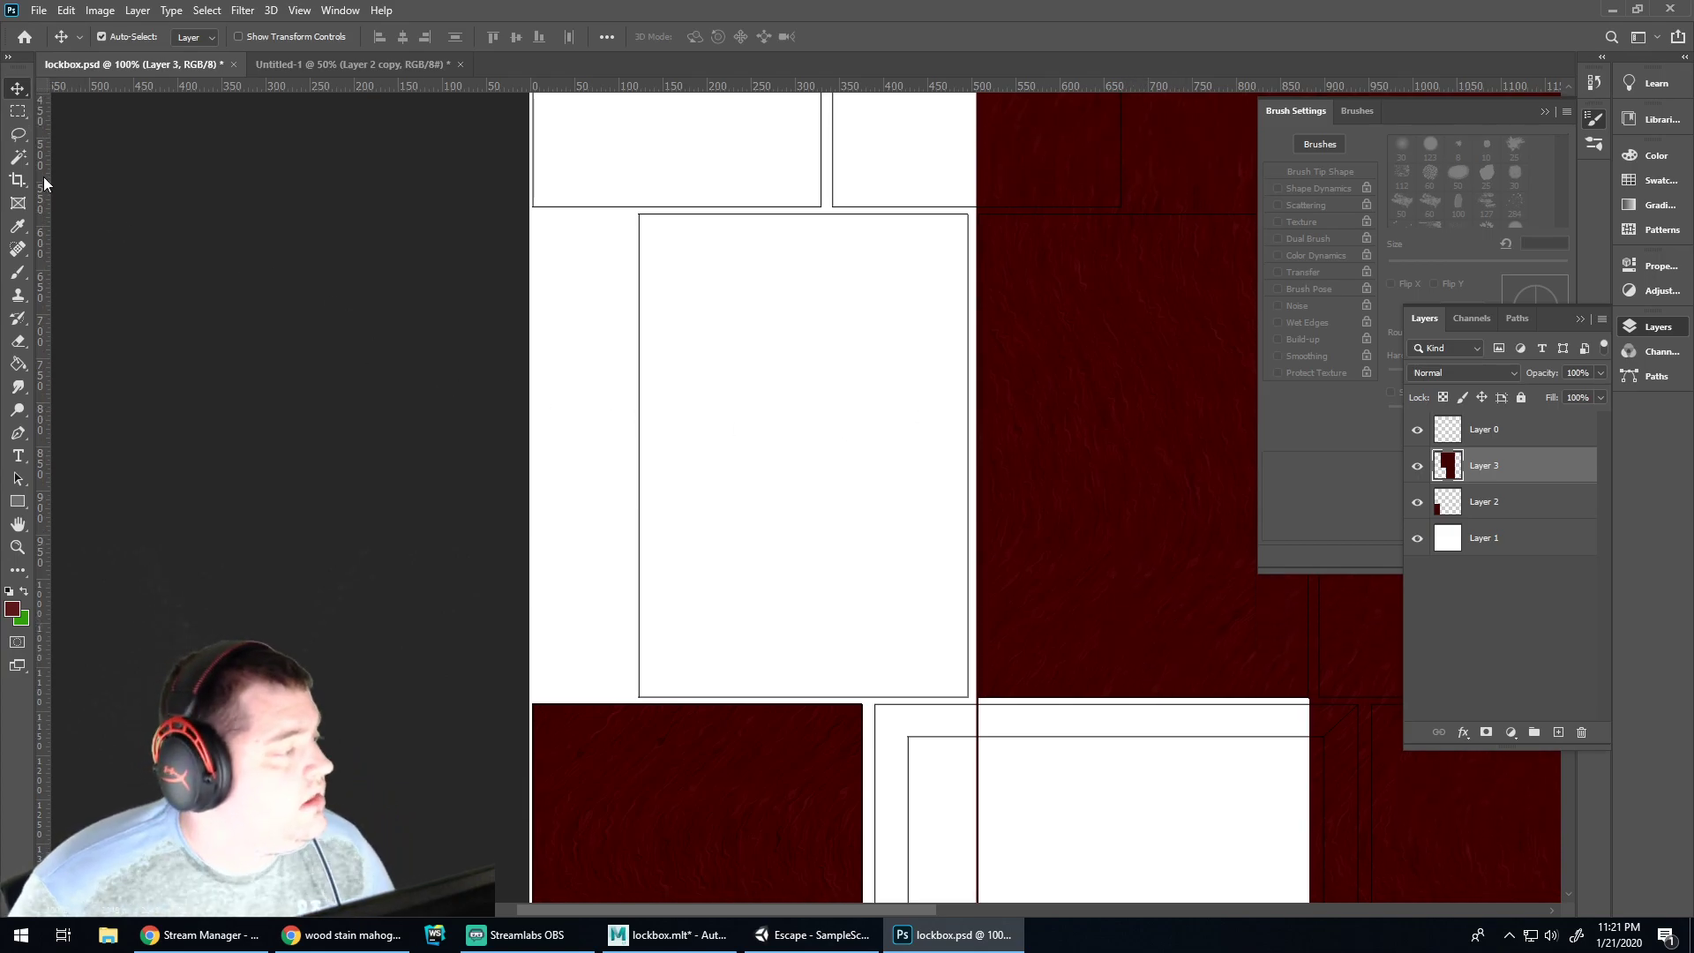
pyautogui.click(18, 157)
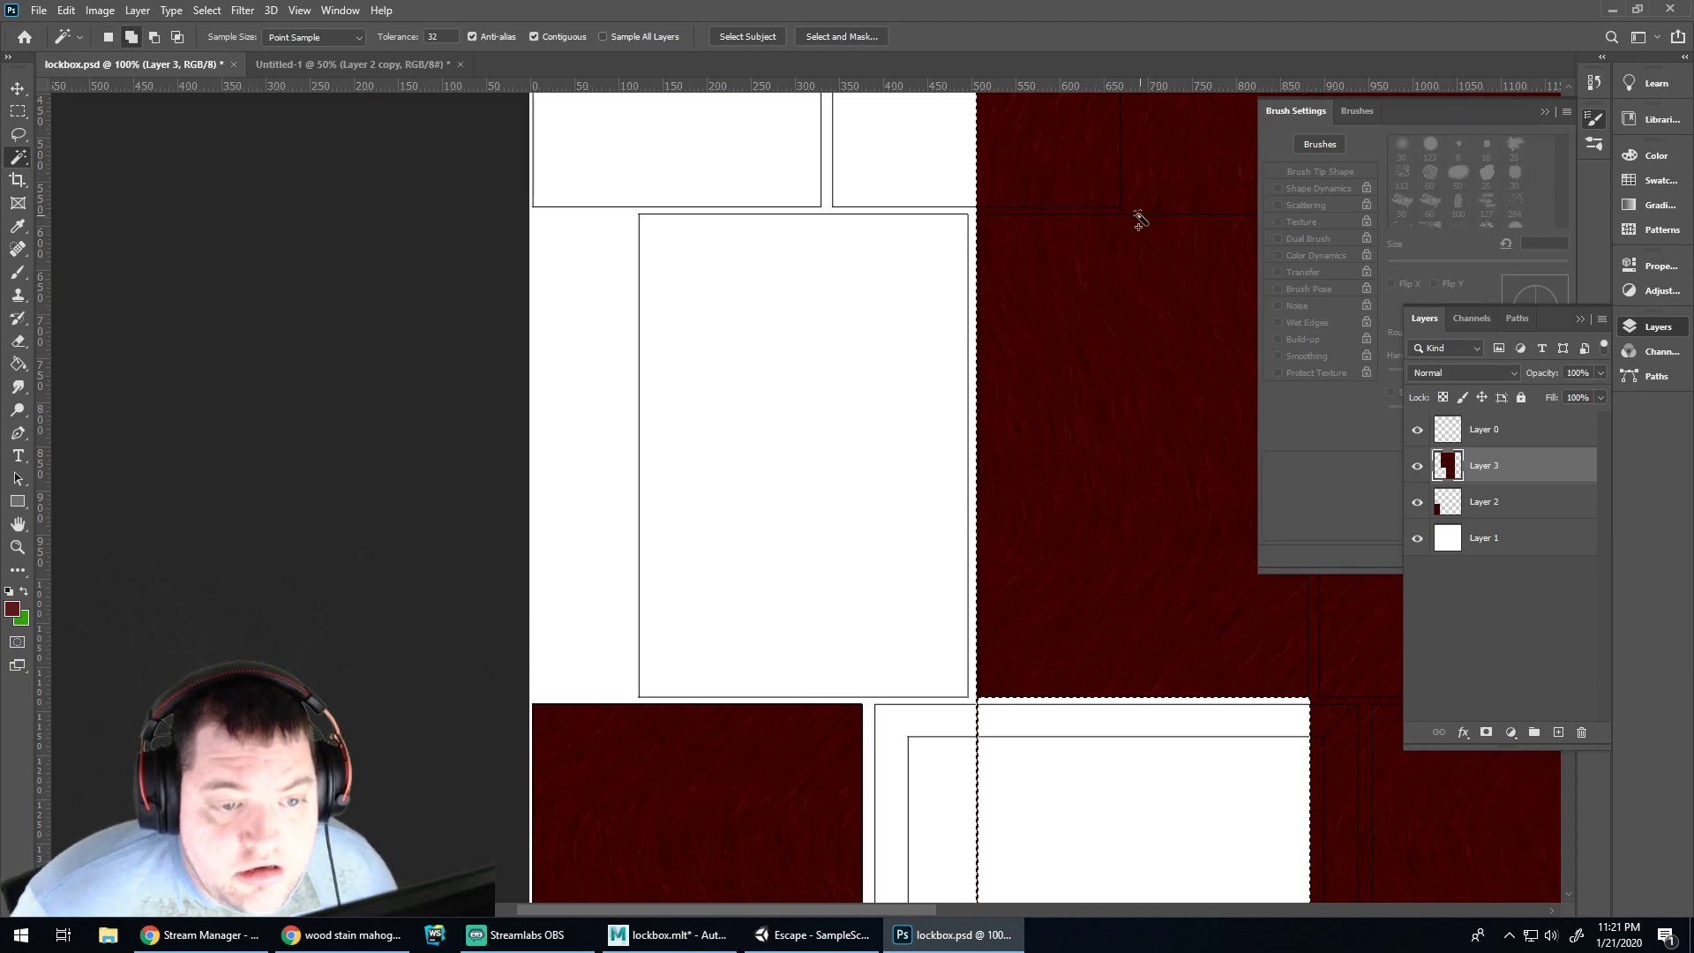
pyautogui.click(1486, 436)
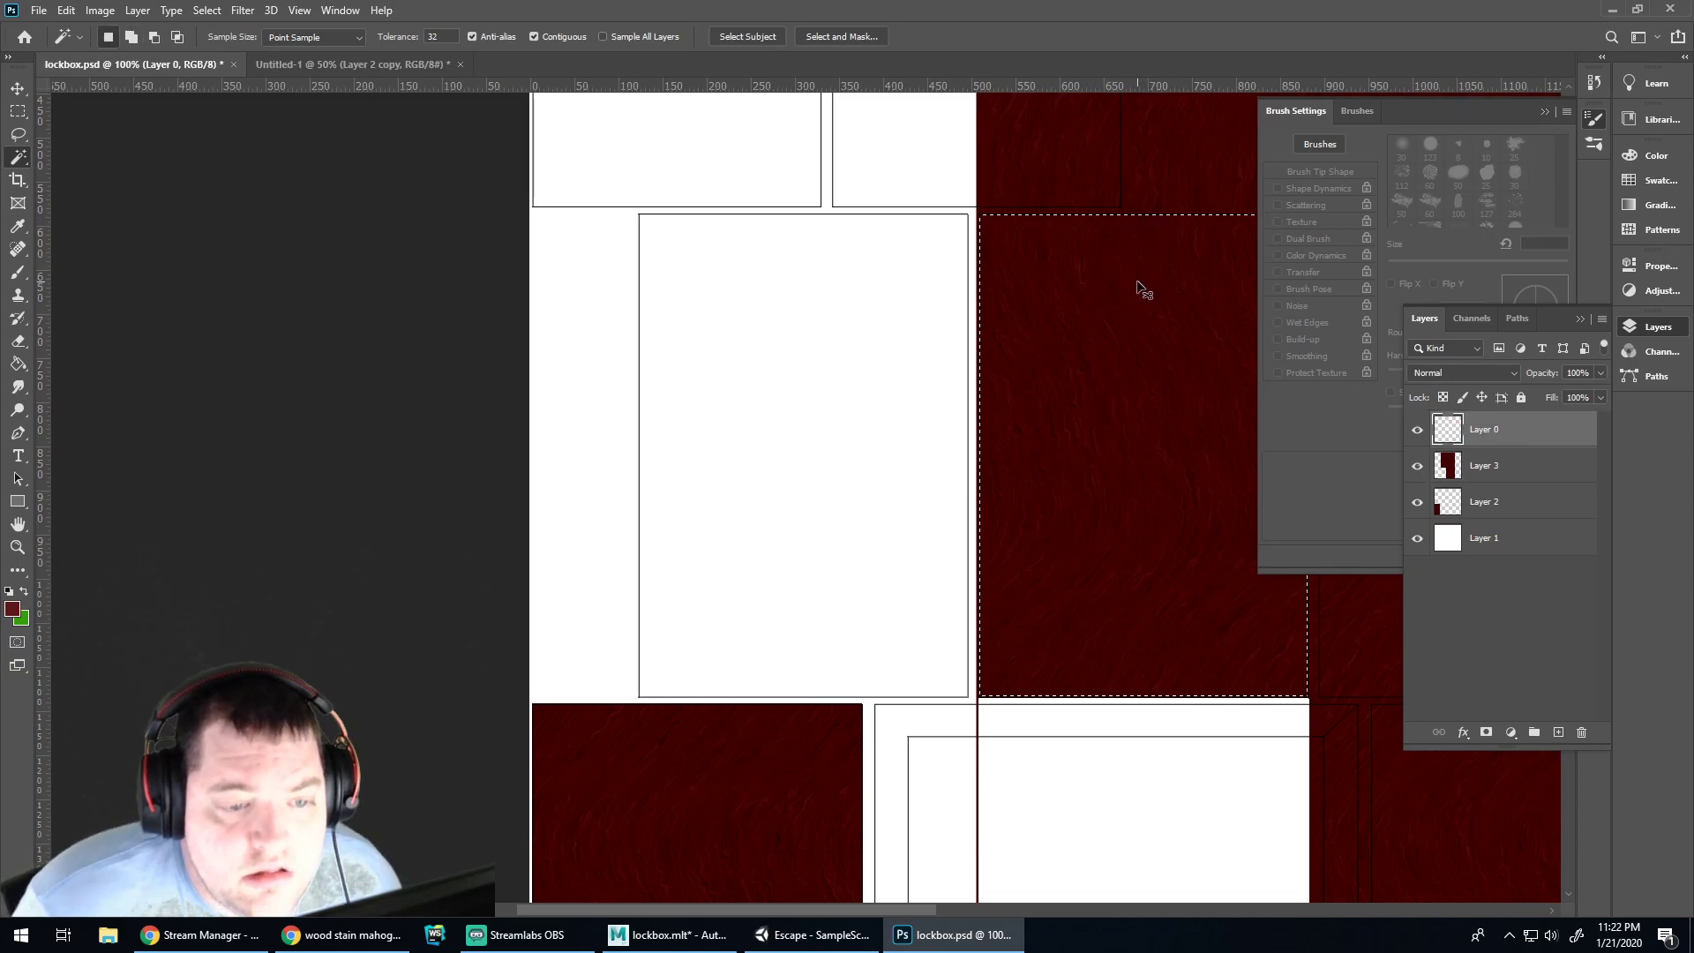
pyautogui.press('shift')
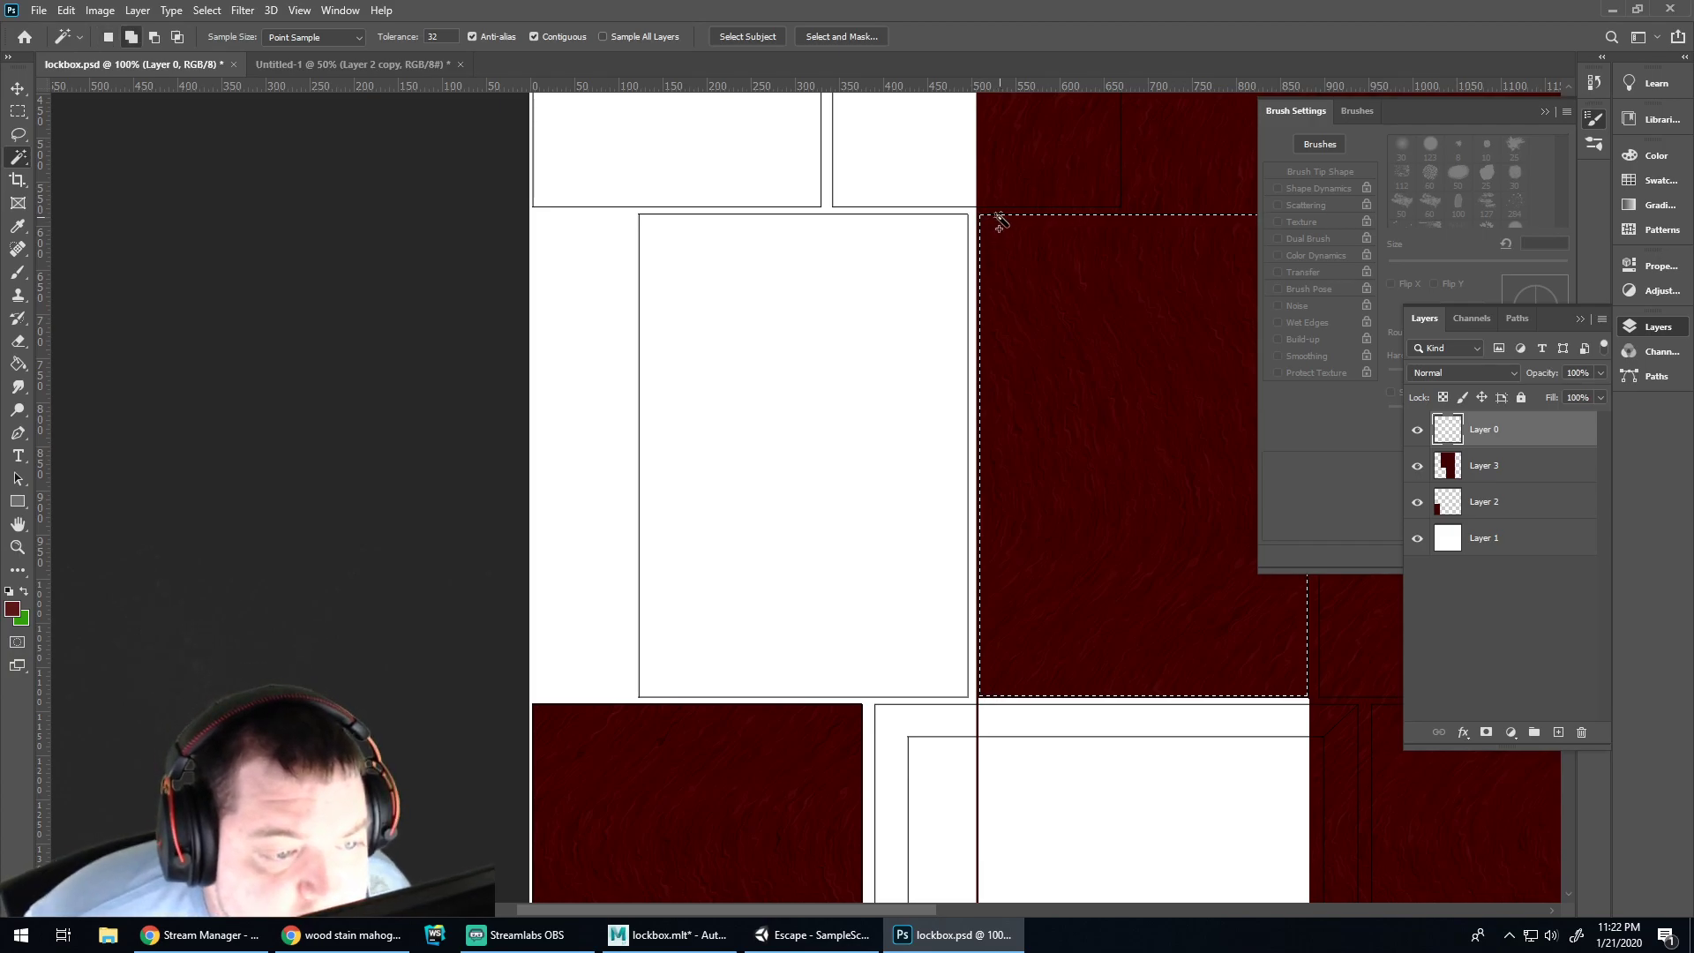
pyautogui.hotkey('ctrl', '+')
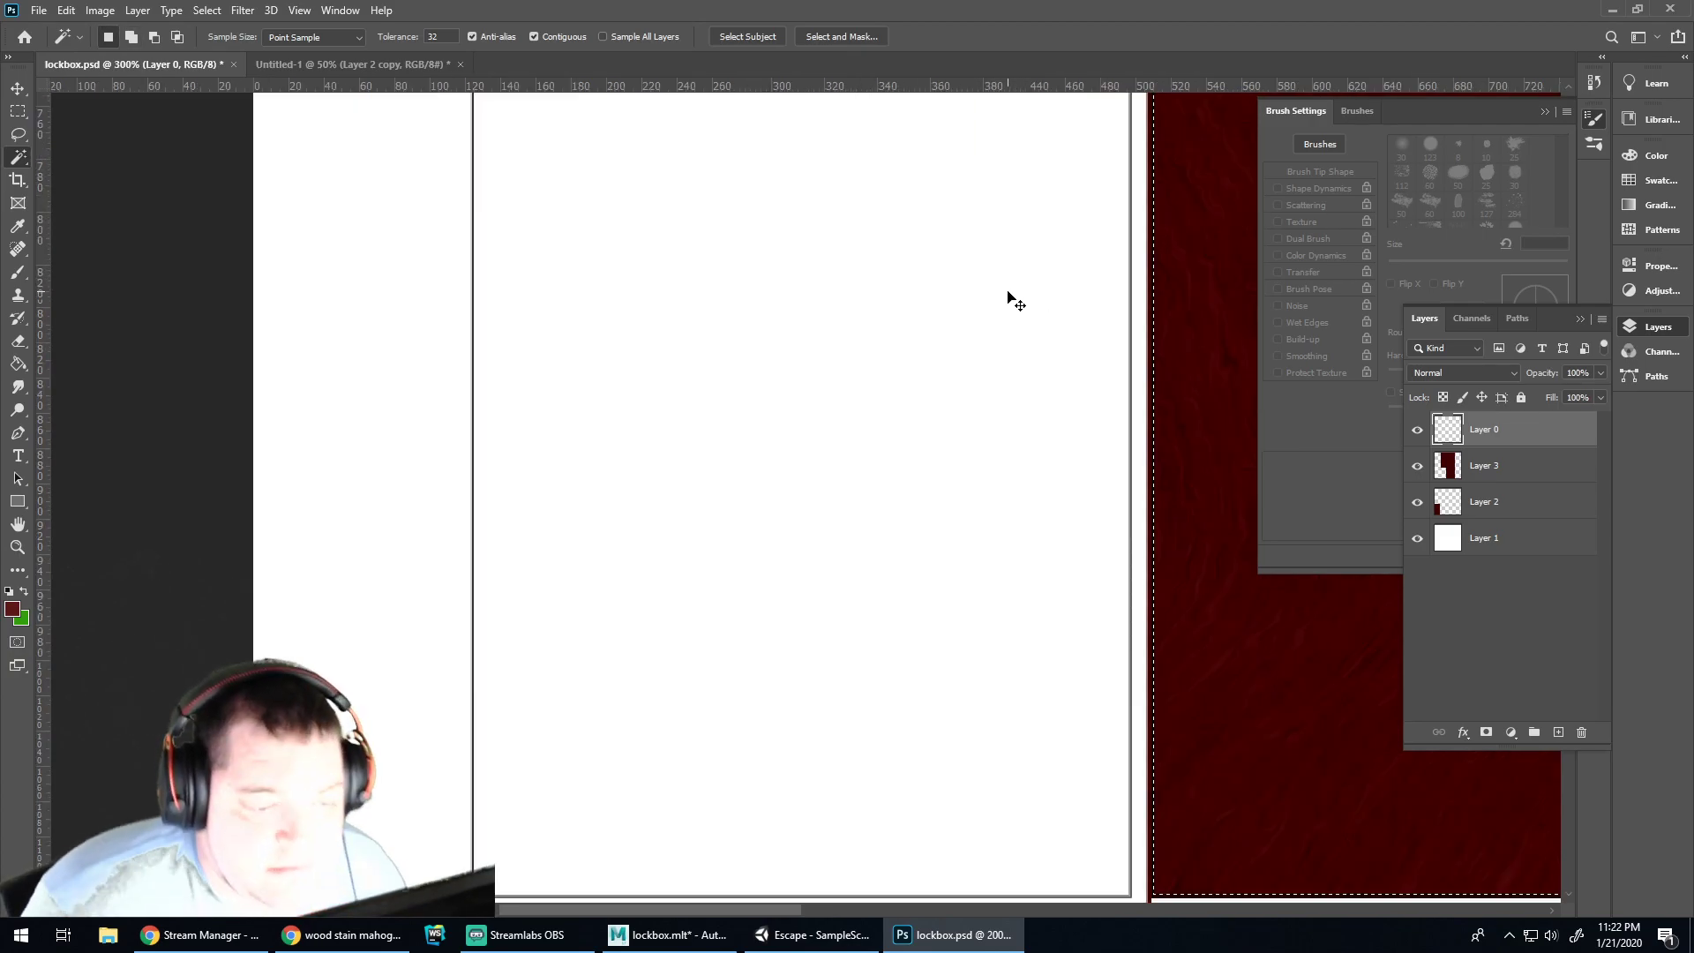
pyautogui.hotkey('ctrl', '+')
pyautogui.keyDown('ctrl'); pyautogui.scroll(-8, 1078, 453); pyautogui.keyUp('ctrl')
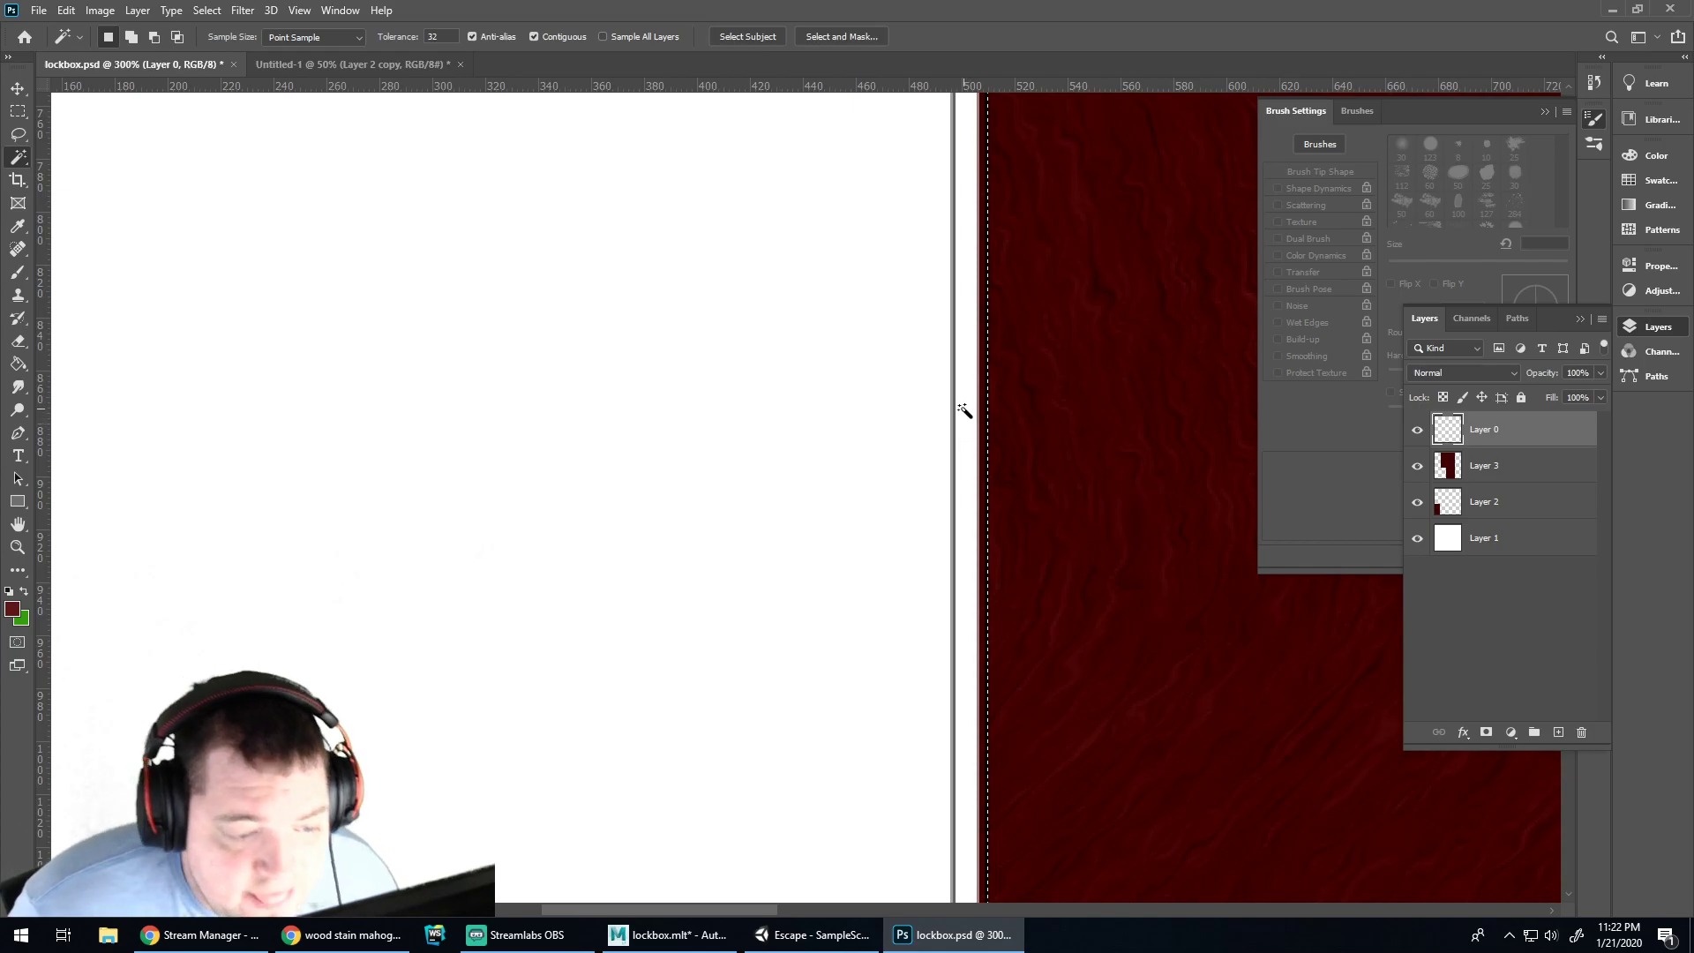
pyautogui.keyDown('shift'); pyautogui.click(986, 381); pyautogui.keyUp('shift')
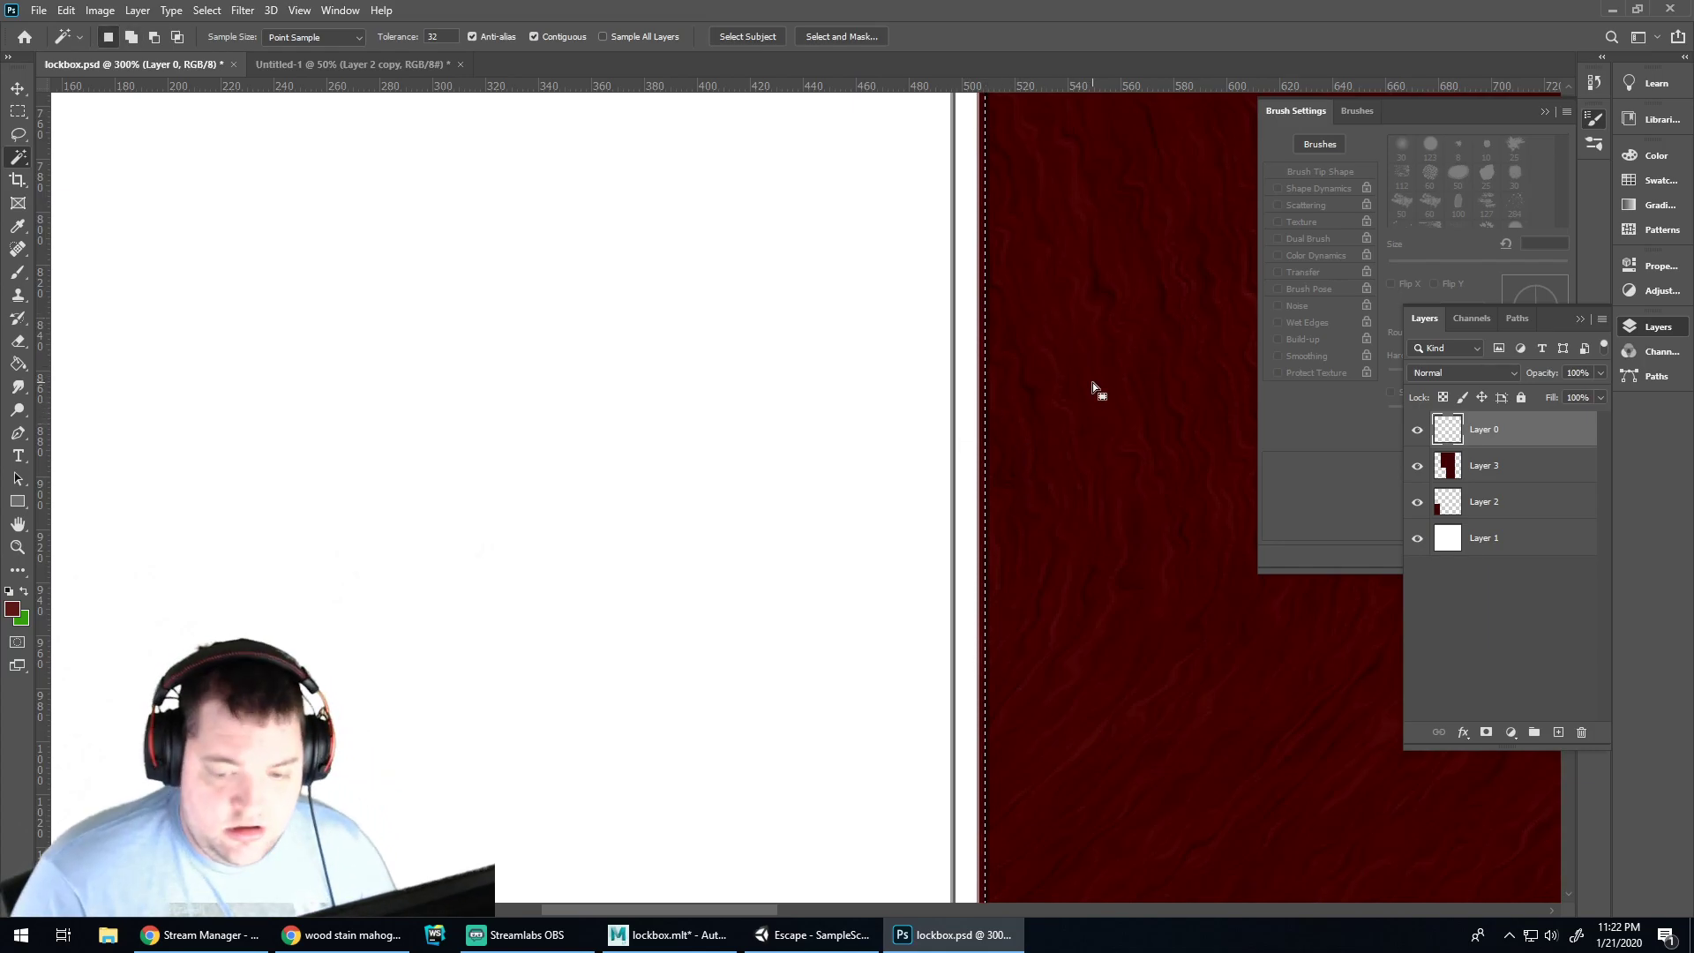
pyautogui.click(1500, 472)
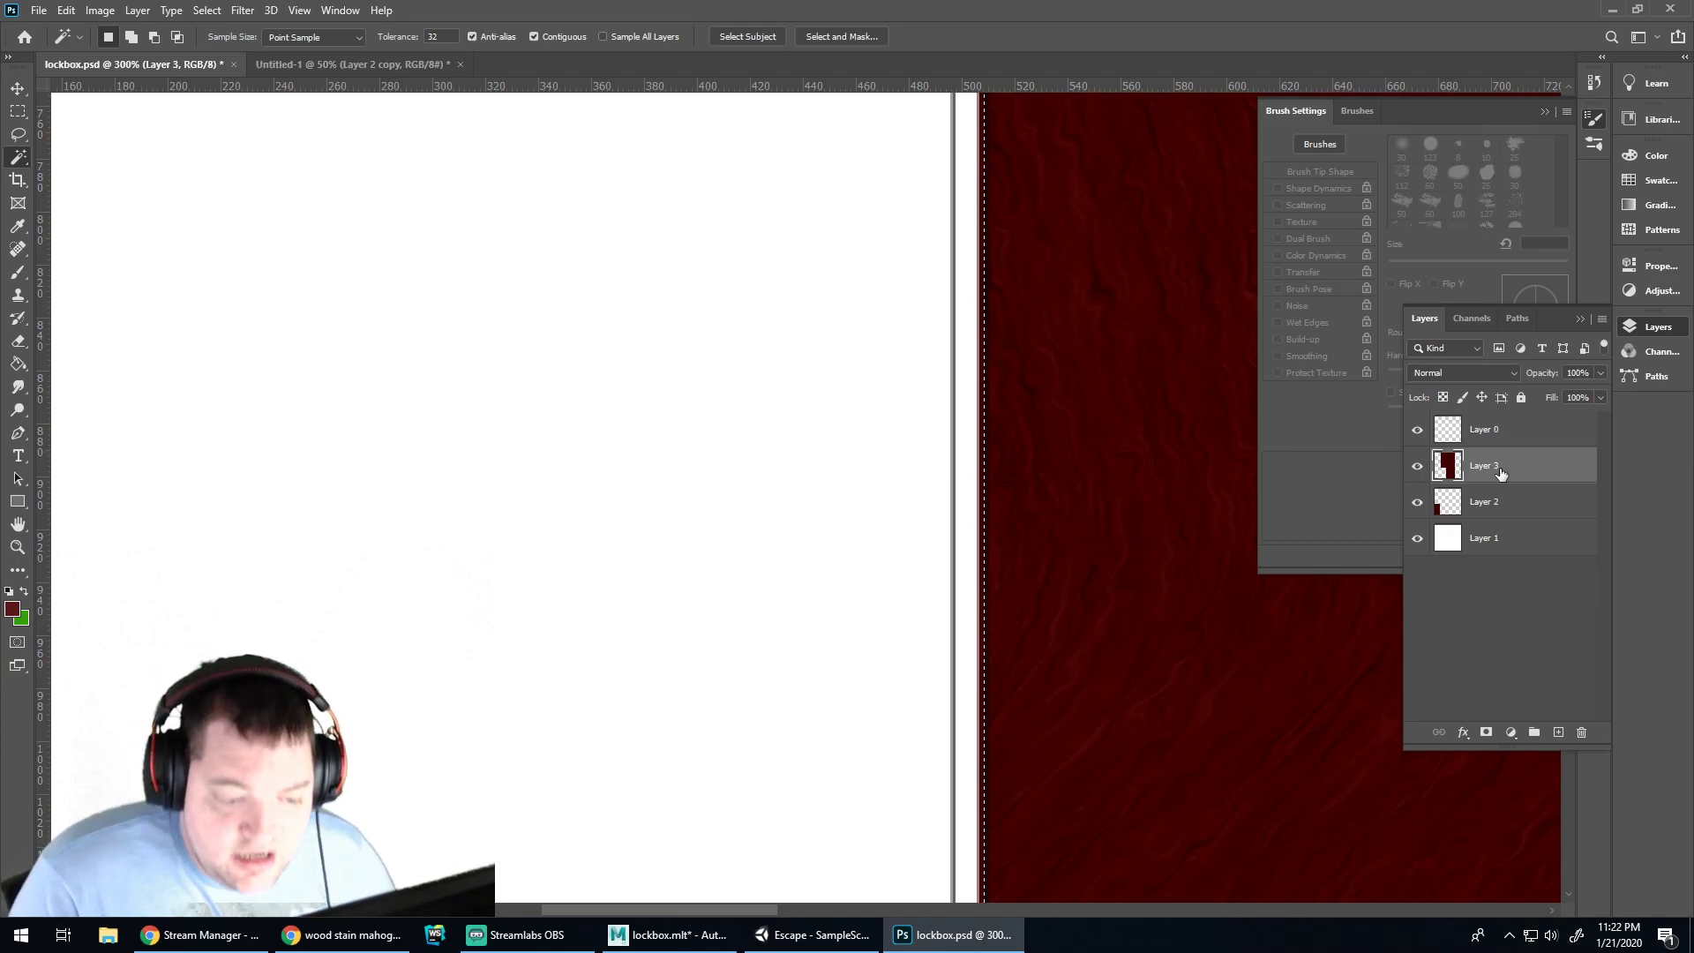
pyautogui.press('Delete')
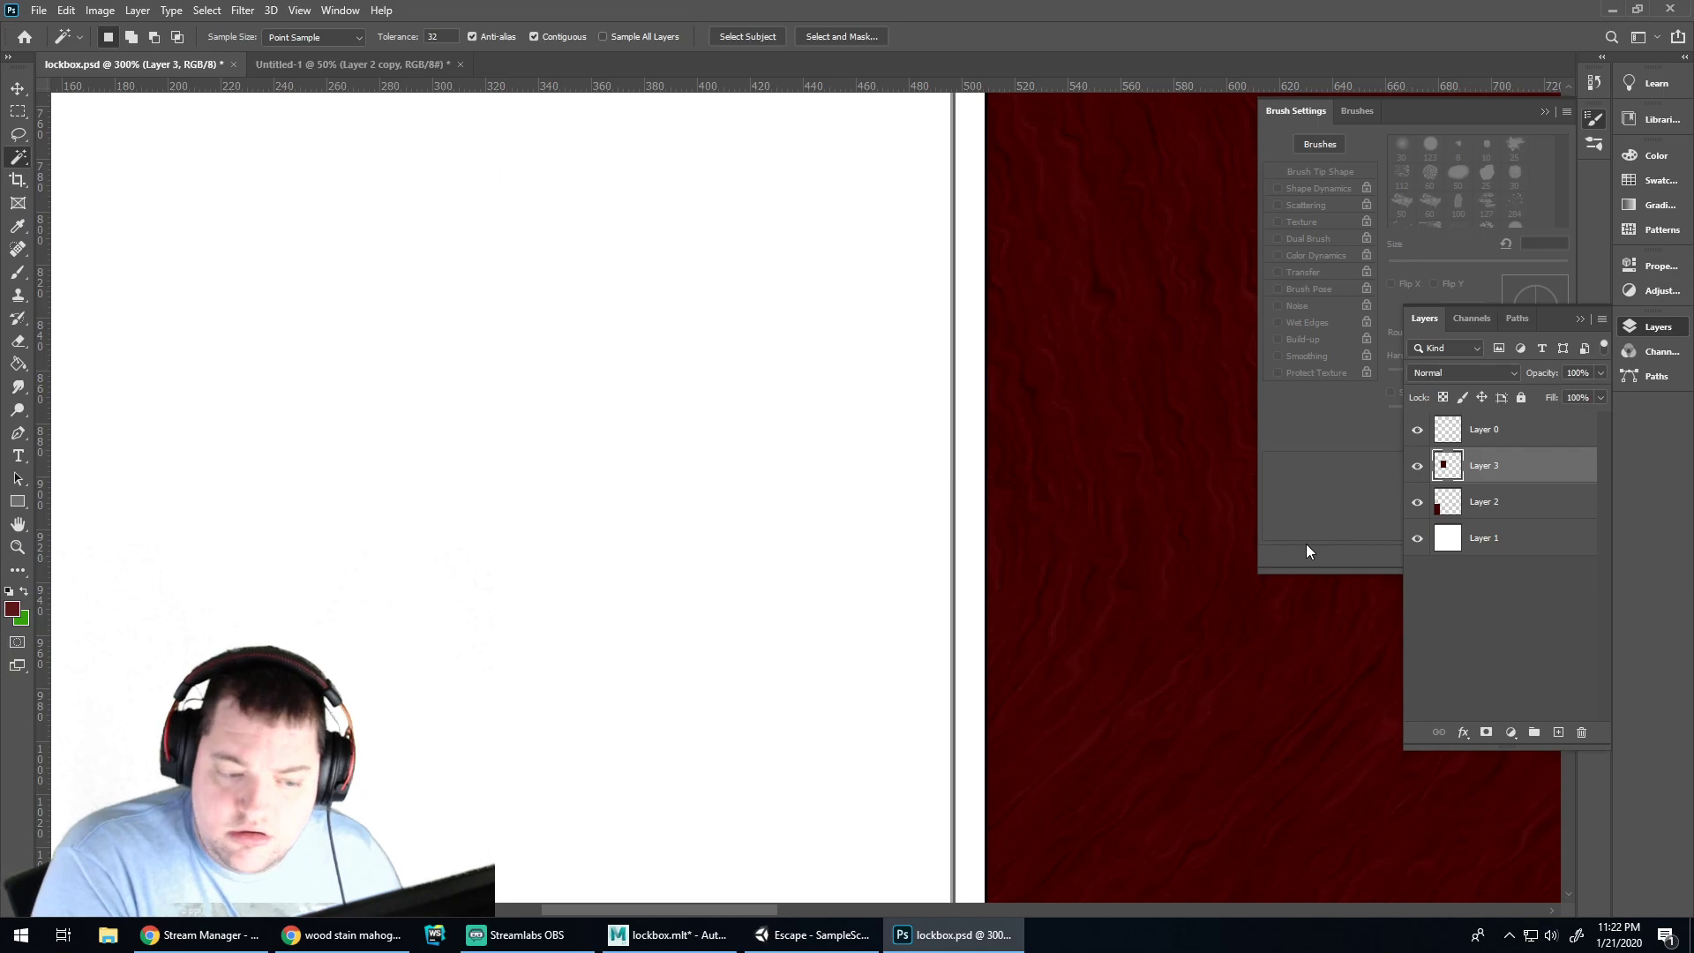
# Hide the outline Layer 0 and white Layer 1, then switch to Unity
pyautogui.click(1417, 430)
pyautogui.click(1417, 539)
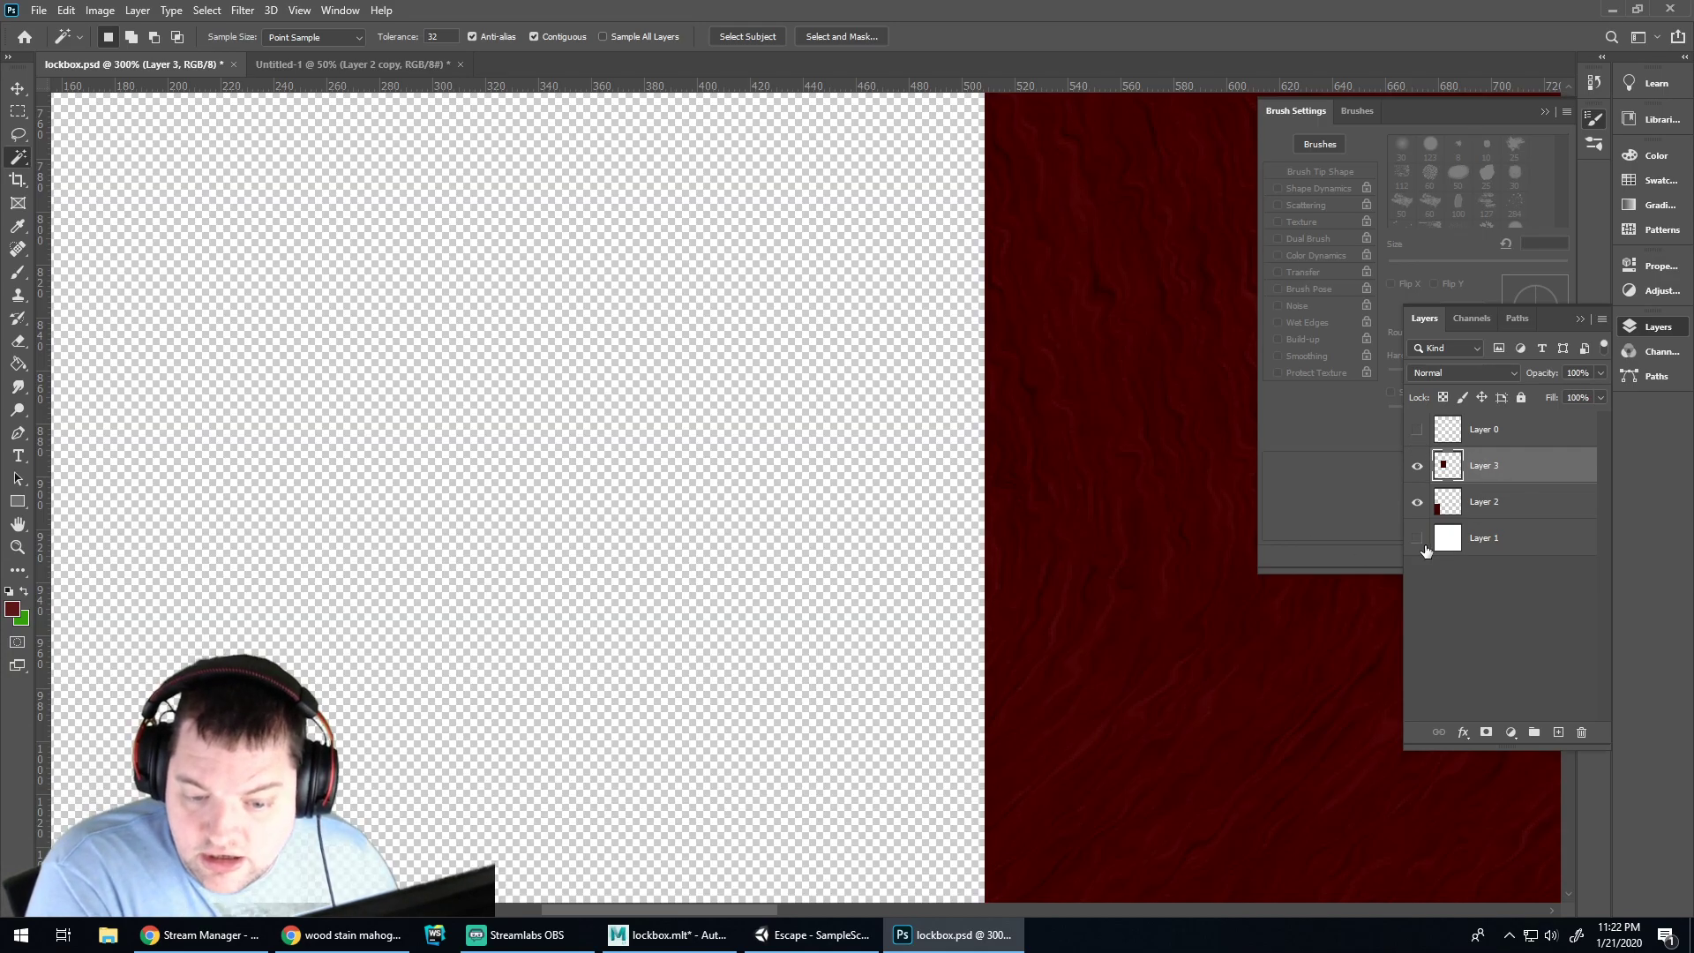
pyautogui.click(829, 934)
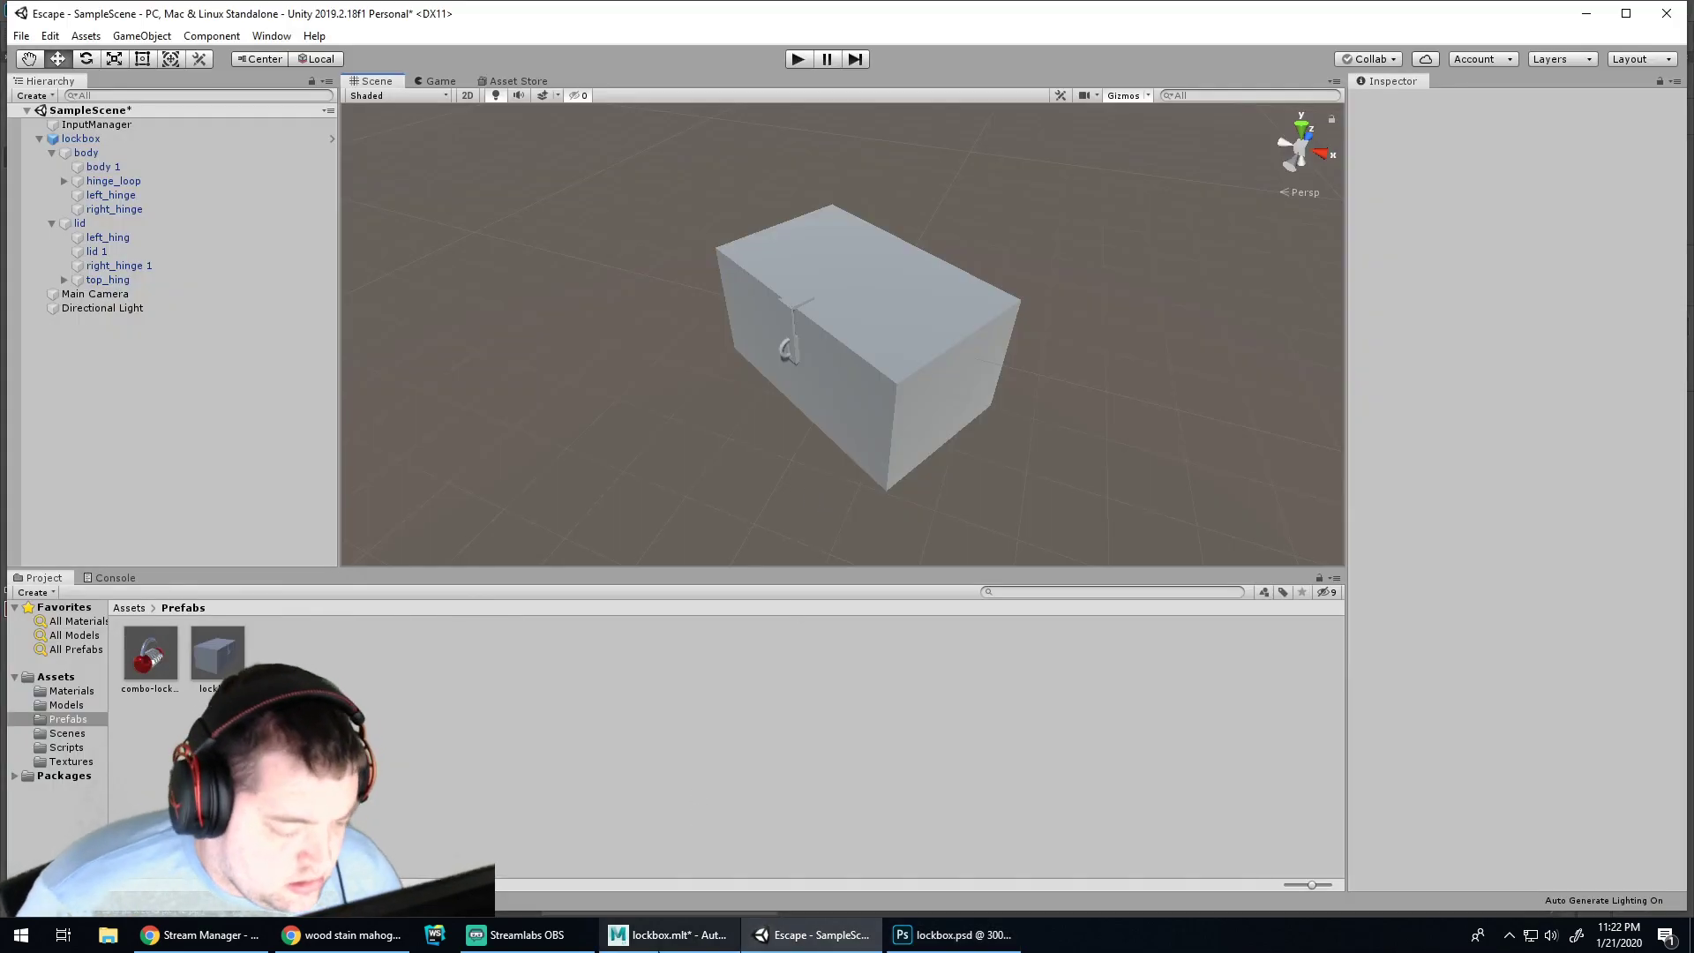
# Tumble Maya's perspective view to inspect the body's red wood sides, then return to lockbox.psd
pyautogui.click(659, 949)
pyautogui.scroll(4, 1009, 383)
pyautogui.scroll(-3, 997, 385)
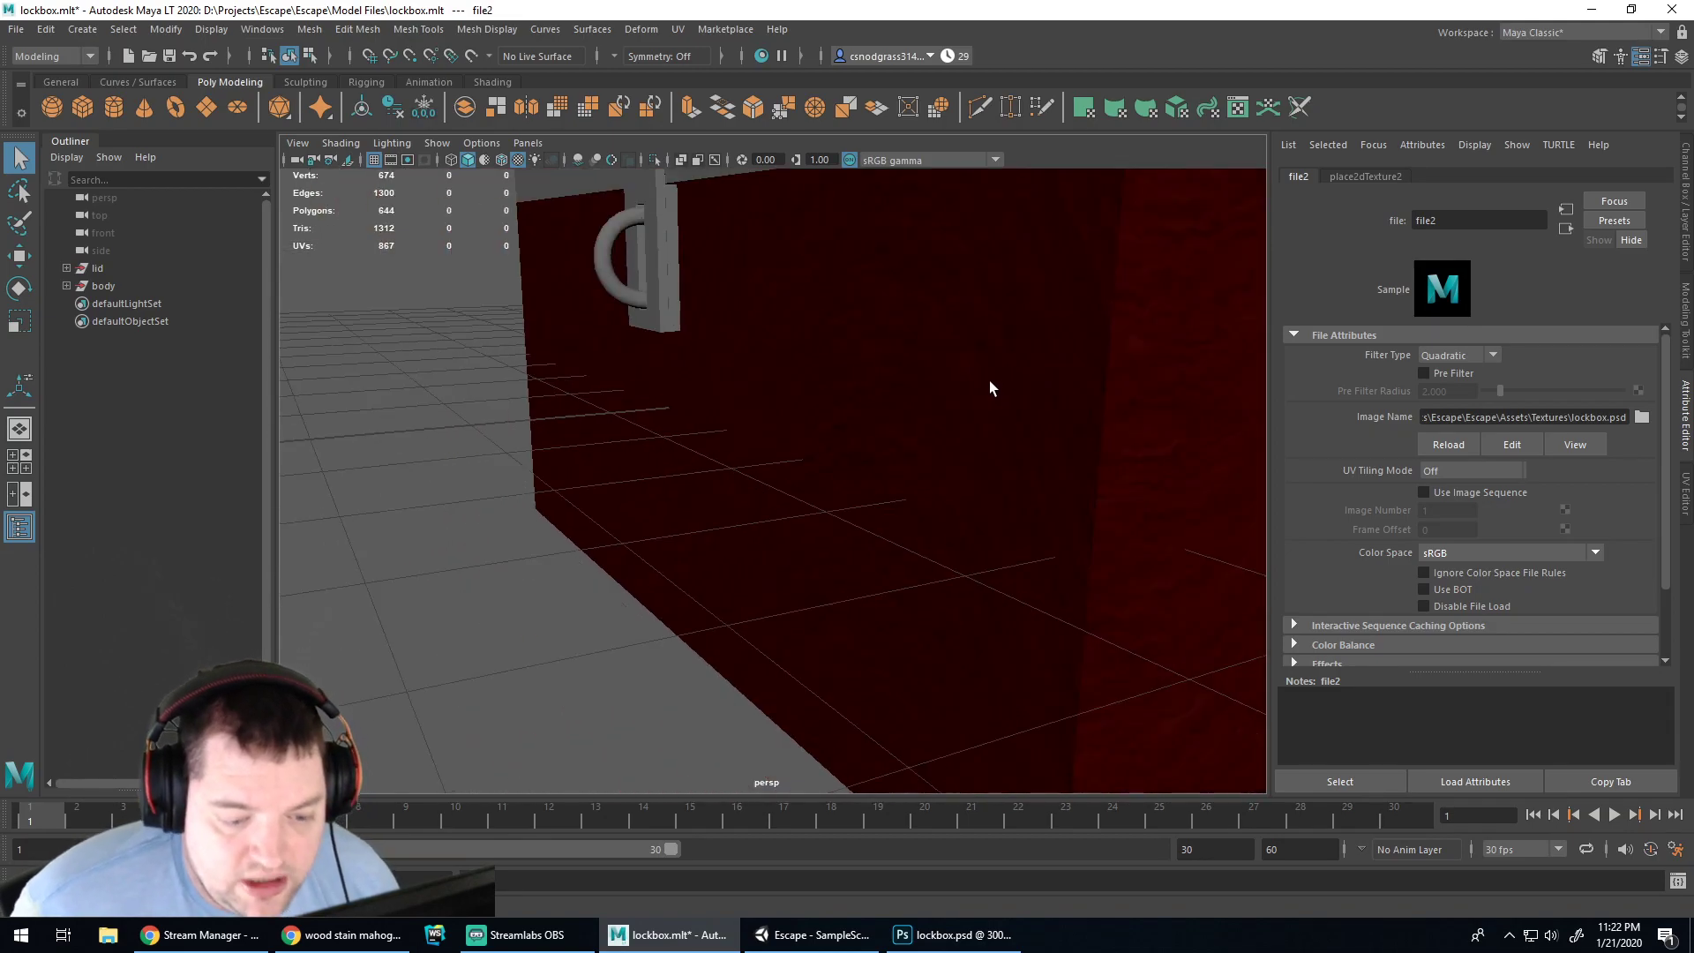
pyautogui.scroll(-6, 1146, 388)
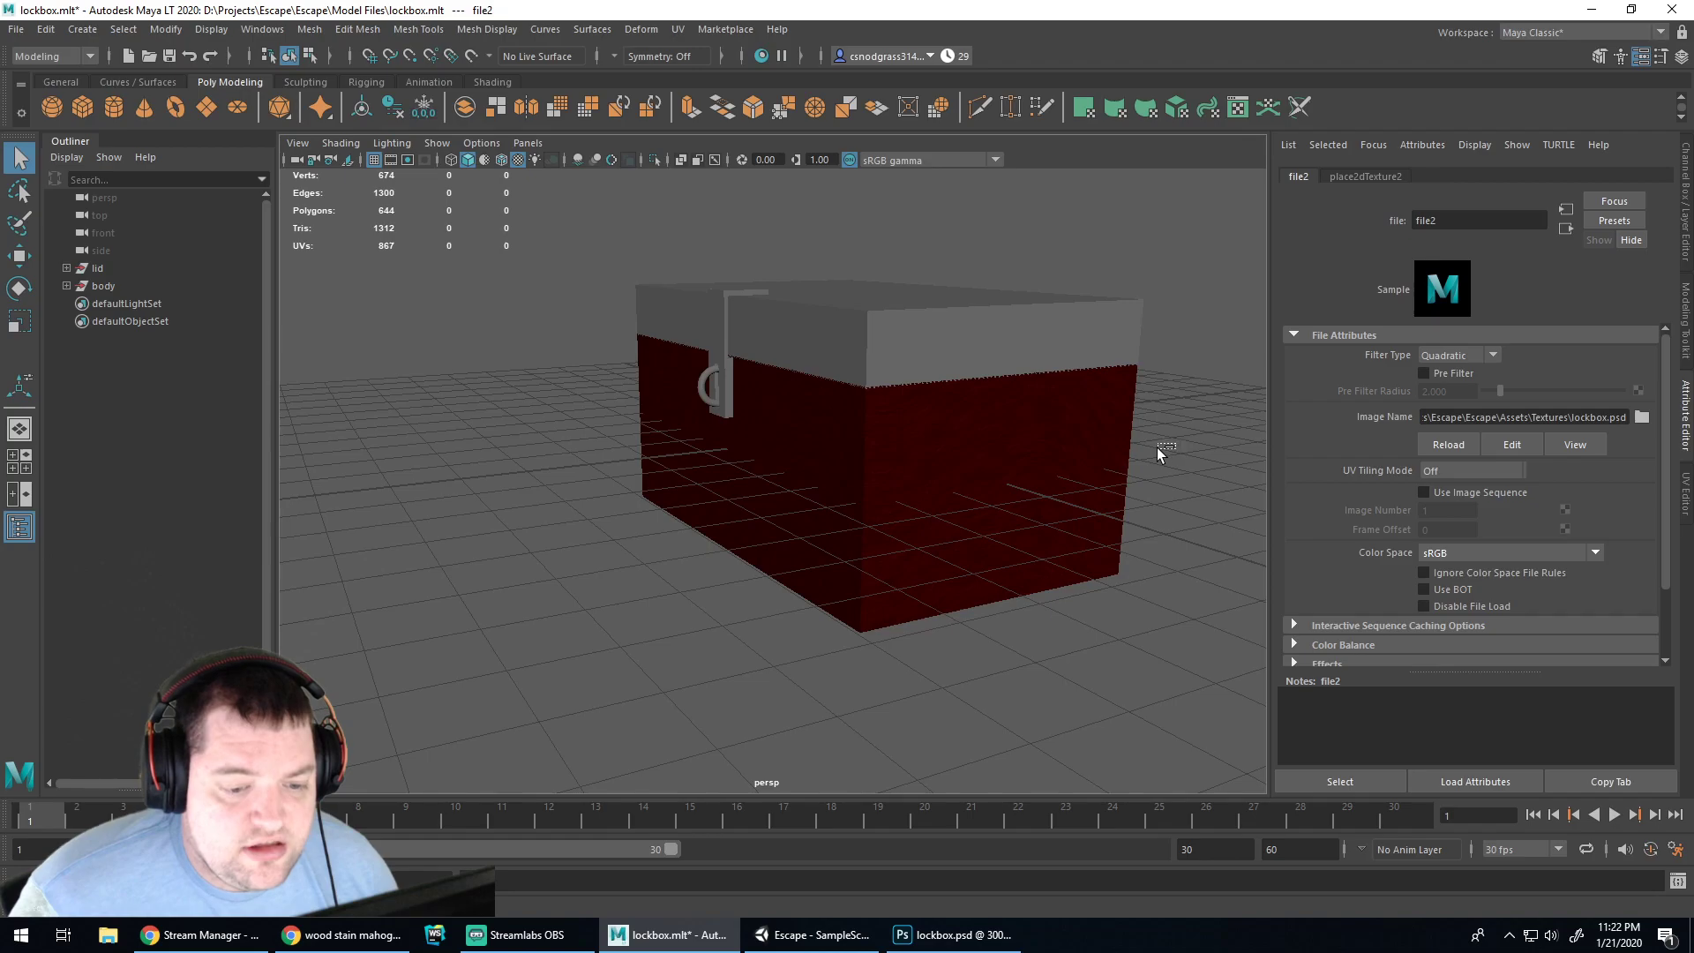
pyautogui.keyDown('alt'); pyautogui.moveTo(1172, 447); pyautogui.dragTo(1226, 454); pyautogui.keyUp('alt')
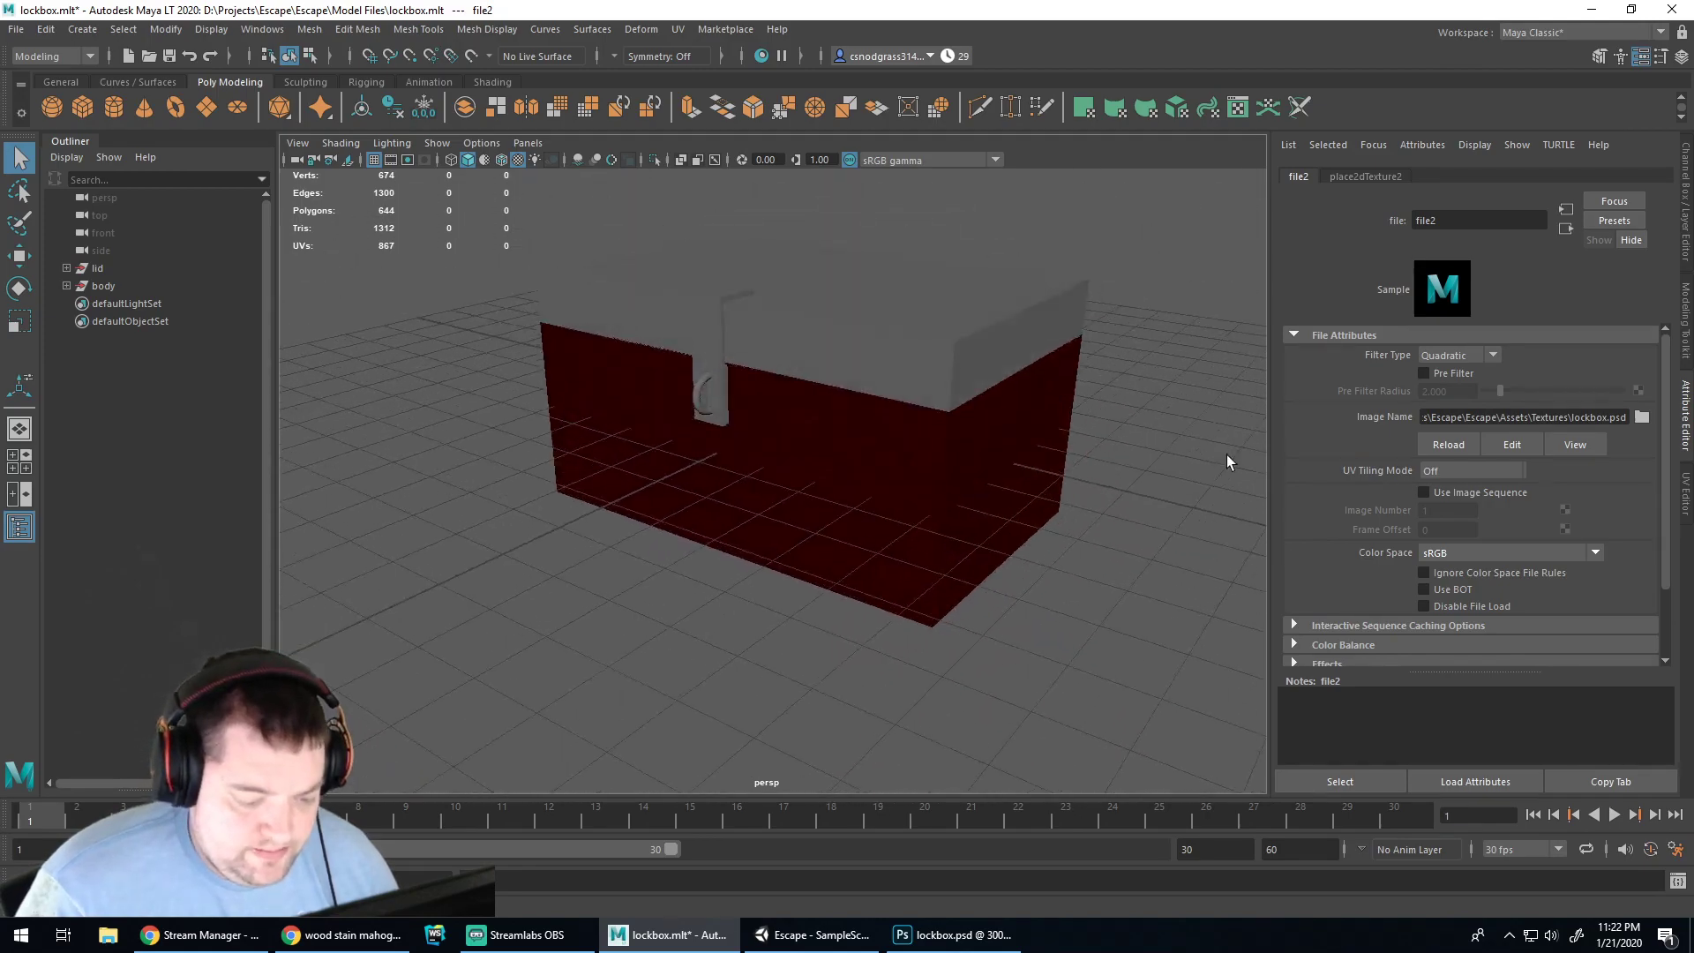
pyautogui.click(950, 948)
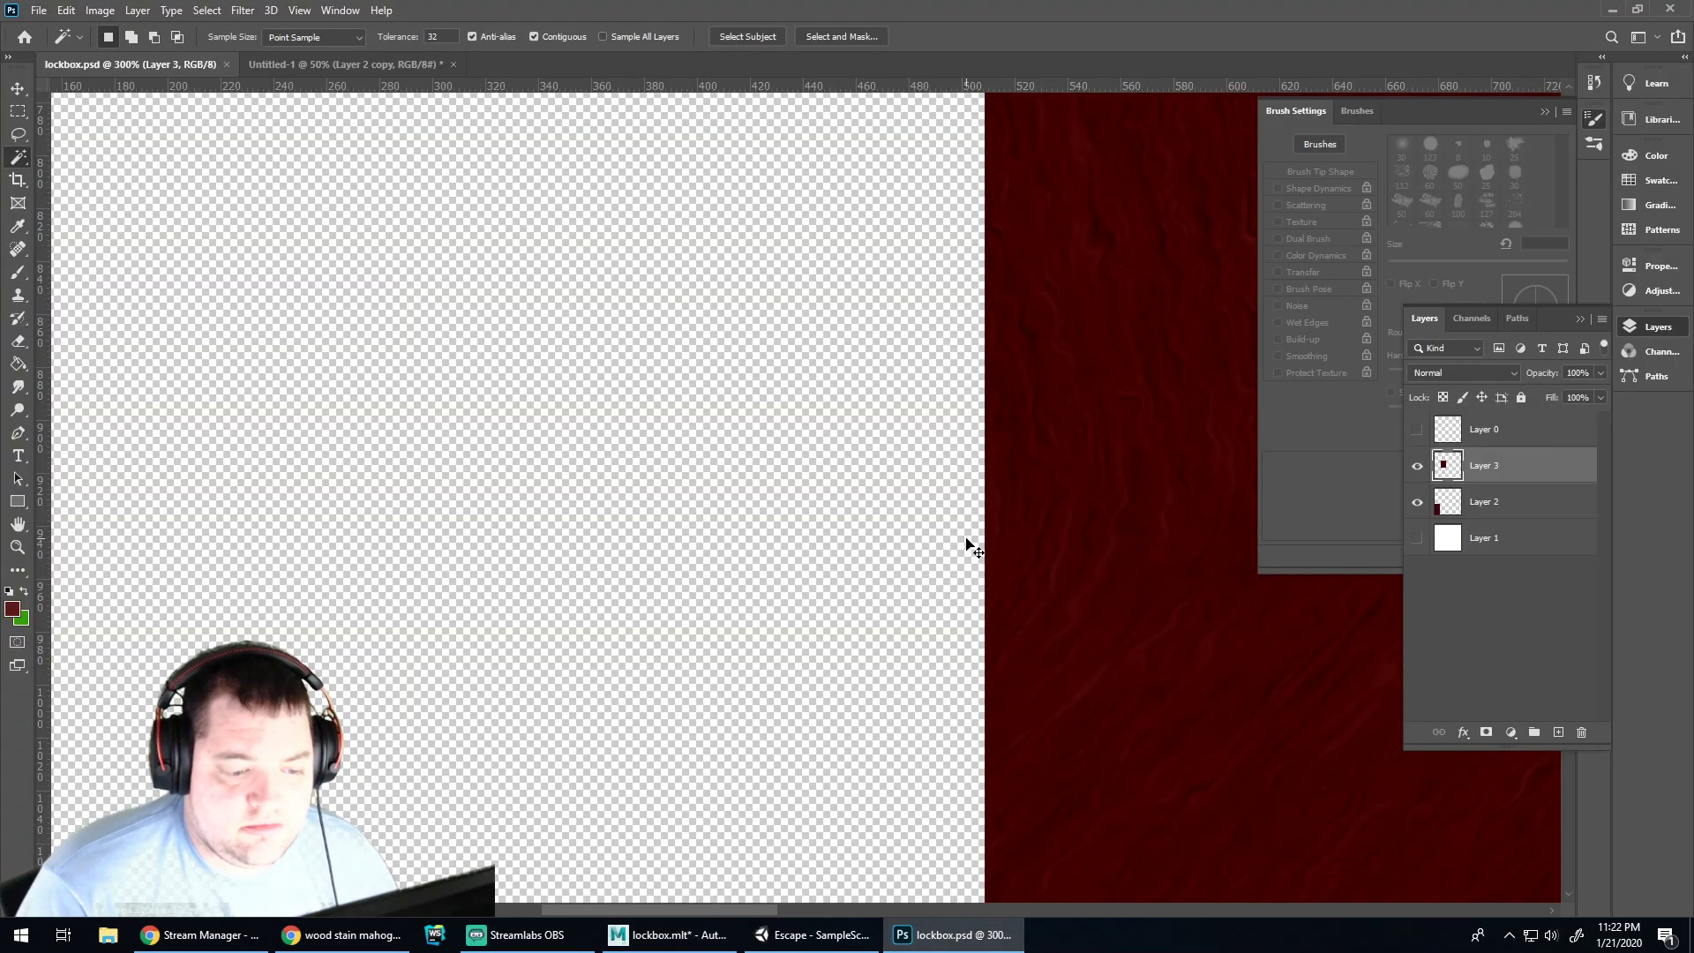
# Zoom out and turn Layer 0's panel outlines back on, then switch to Unity
pyautogui.hotkey('ctrl', '-')
pyautogui.hotkey('ctrl', '-')
pyautogui.hotkey('ctrl', '-')
pyautogui.hotkey('ctrl', '-')
pyautogui.click(1418, 430)
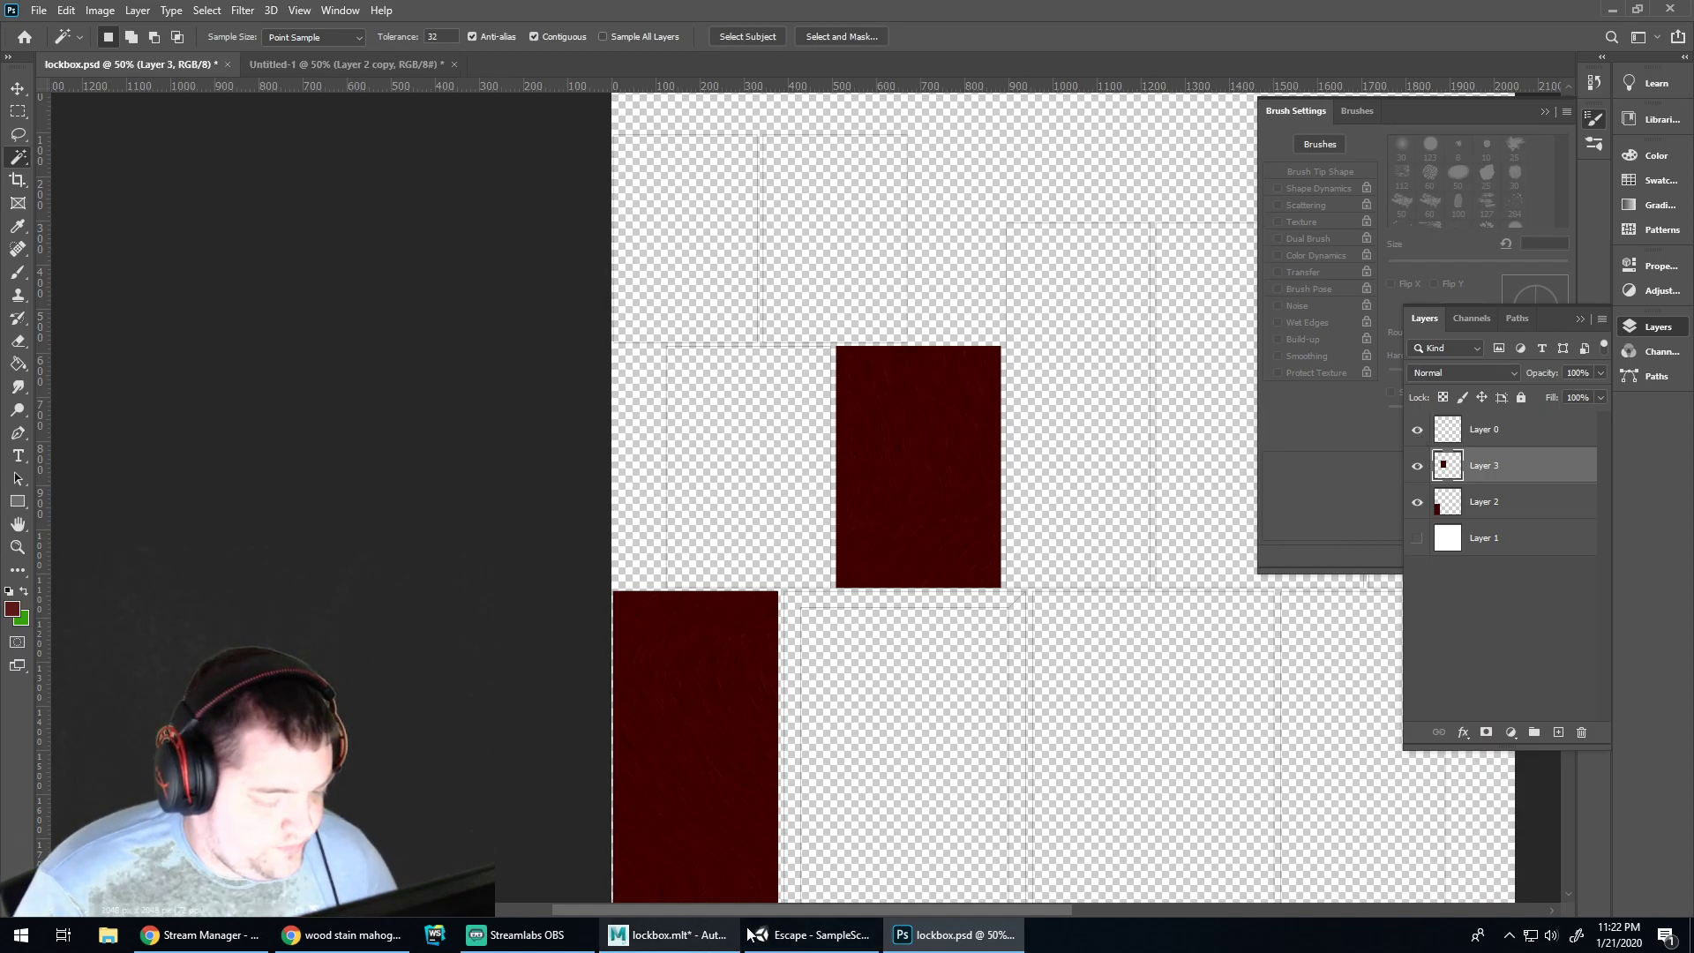
pyautogui.scroll(-3, 968, 681)
pyautogui.scroll(4, 1043, 482)
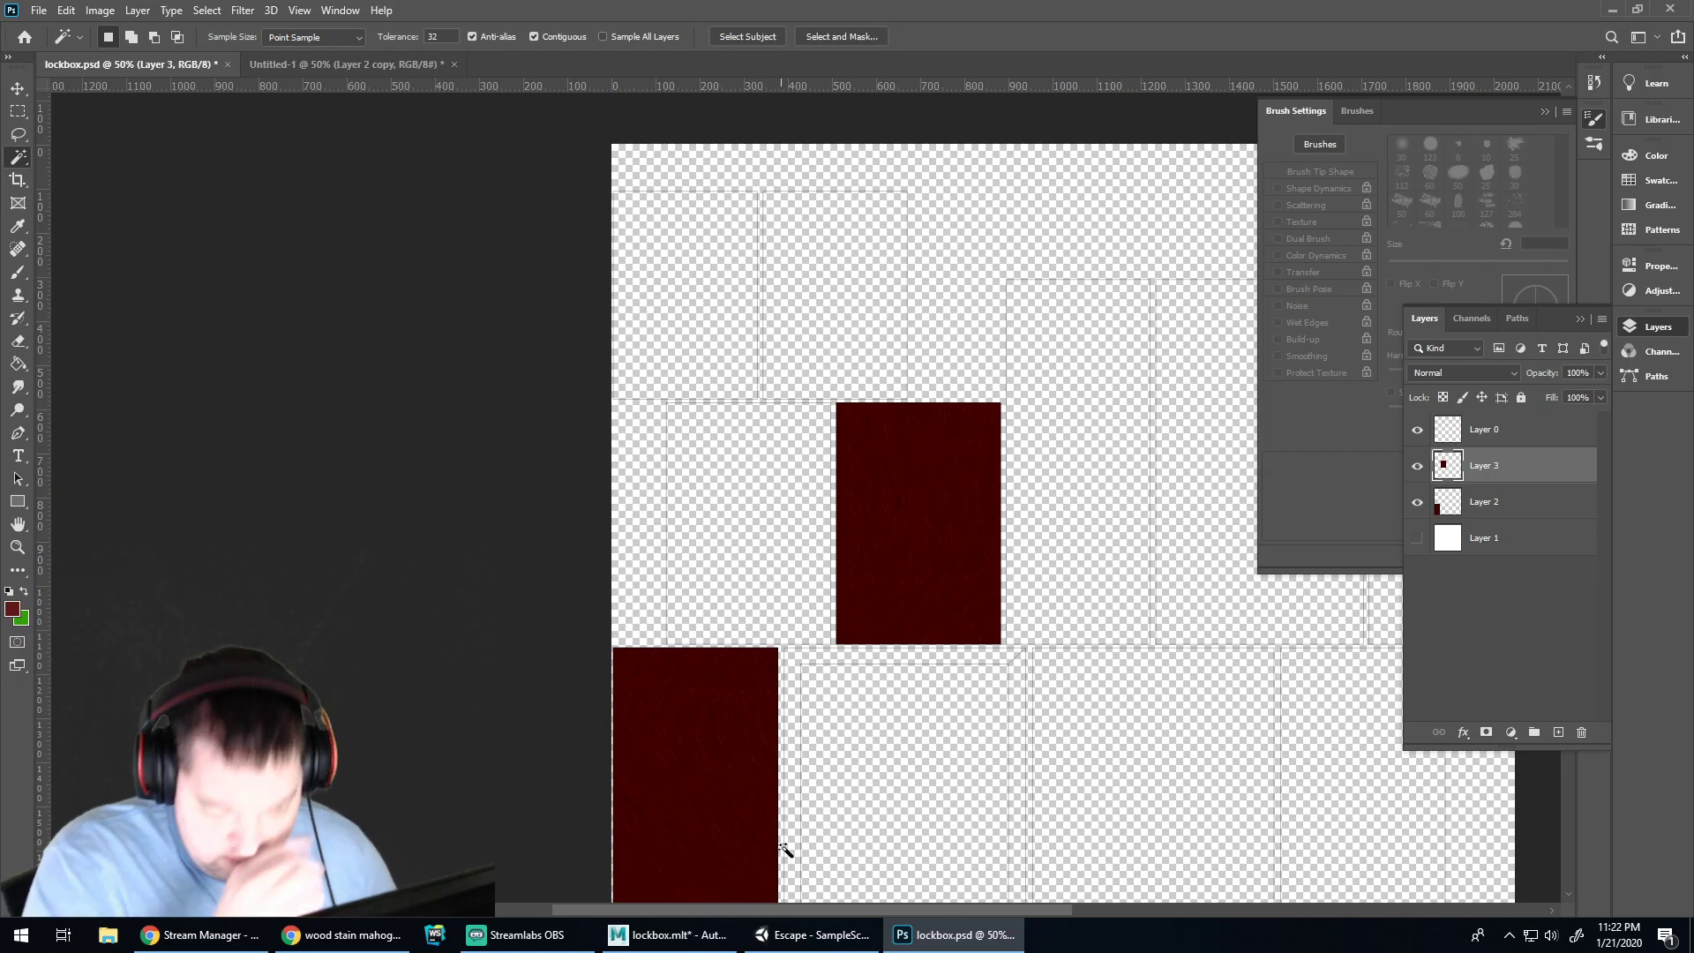
pyautogui.click(812, 934)
# Open the UV Editor, select the body, and pick its long front face in face mode
pyautogui.click(668, 935)
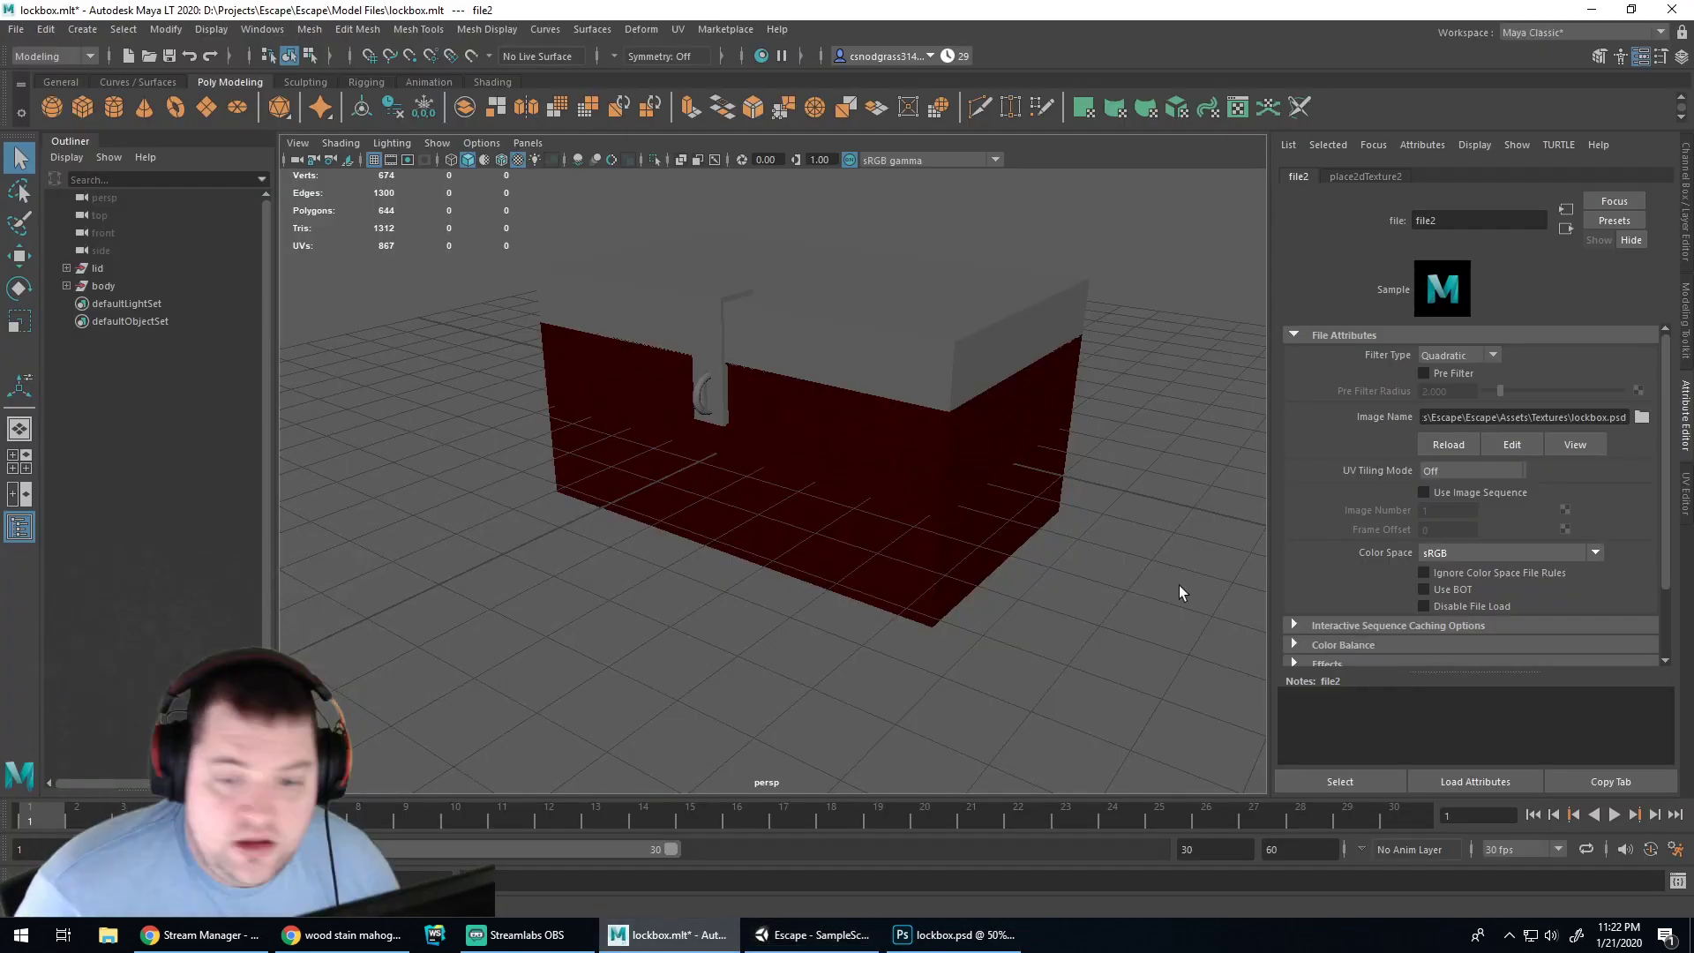
pyautogui.click(1686, 492)
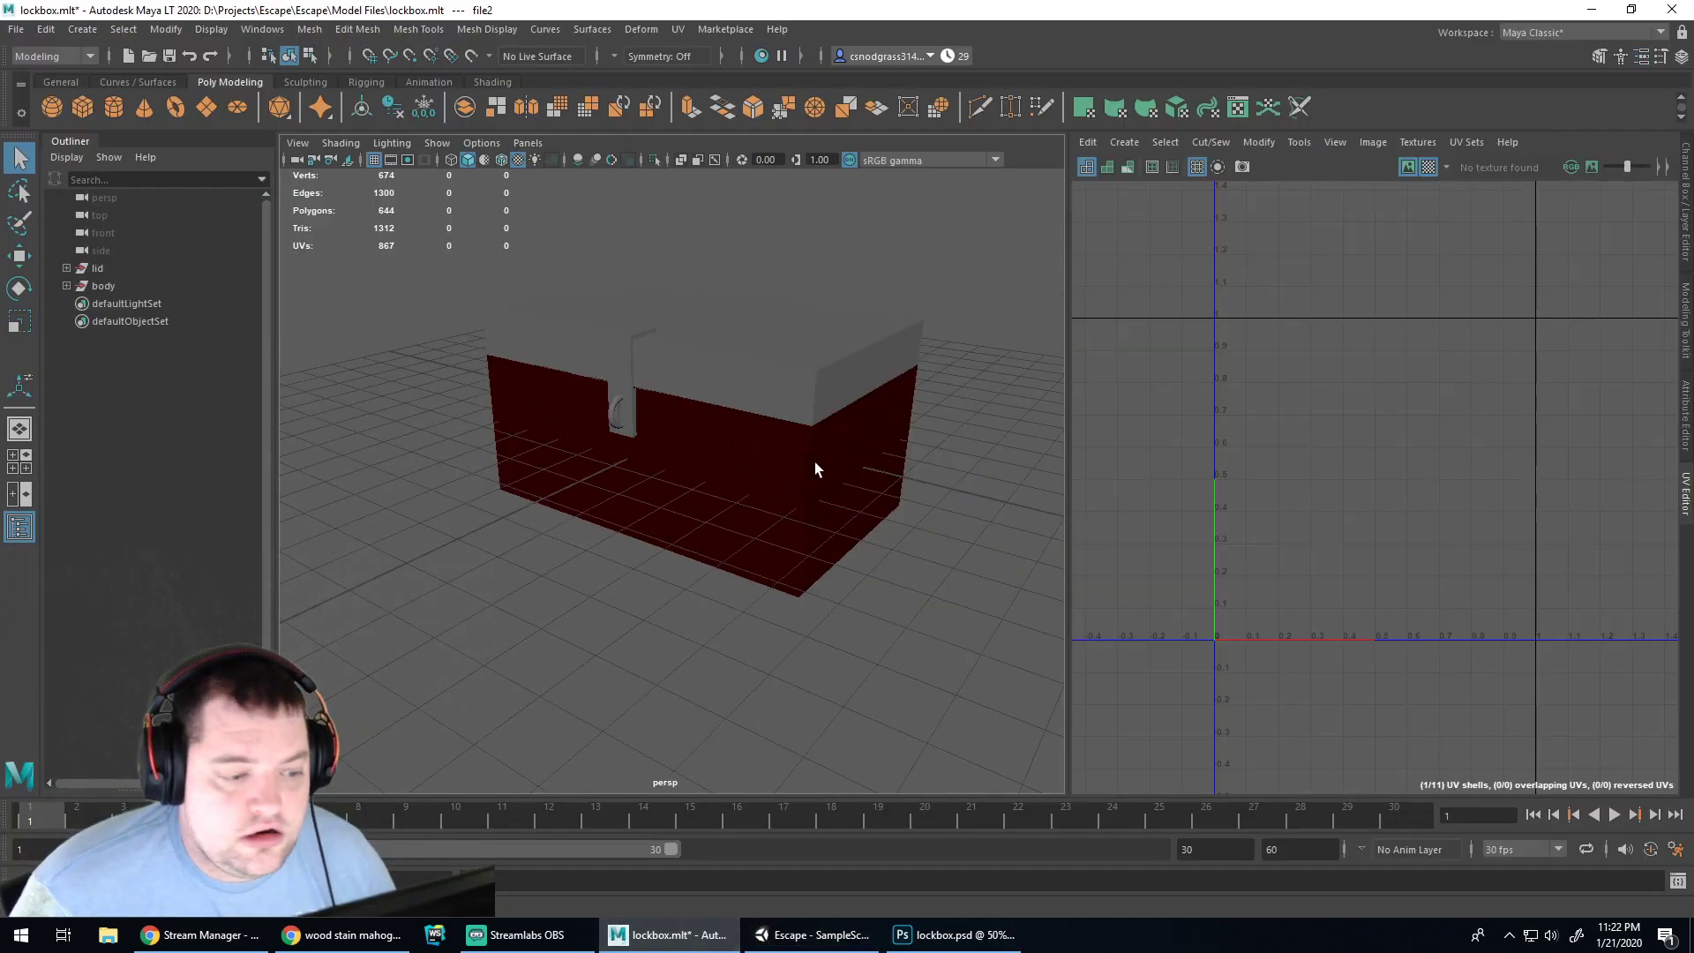
pyautogui.click(876, 455)
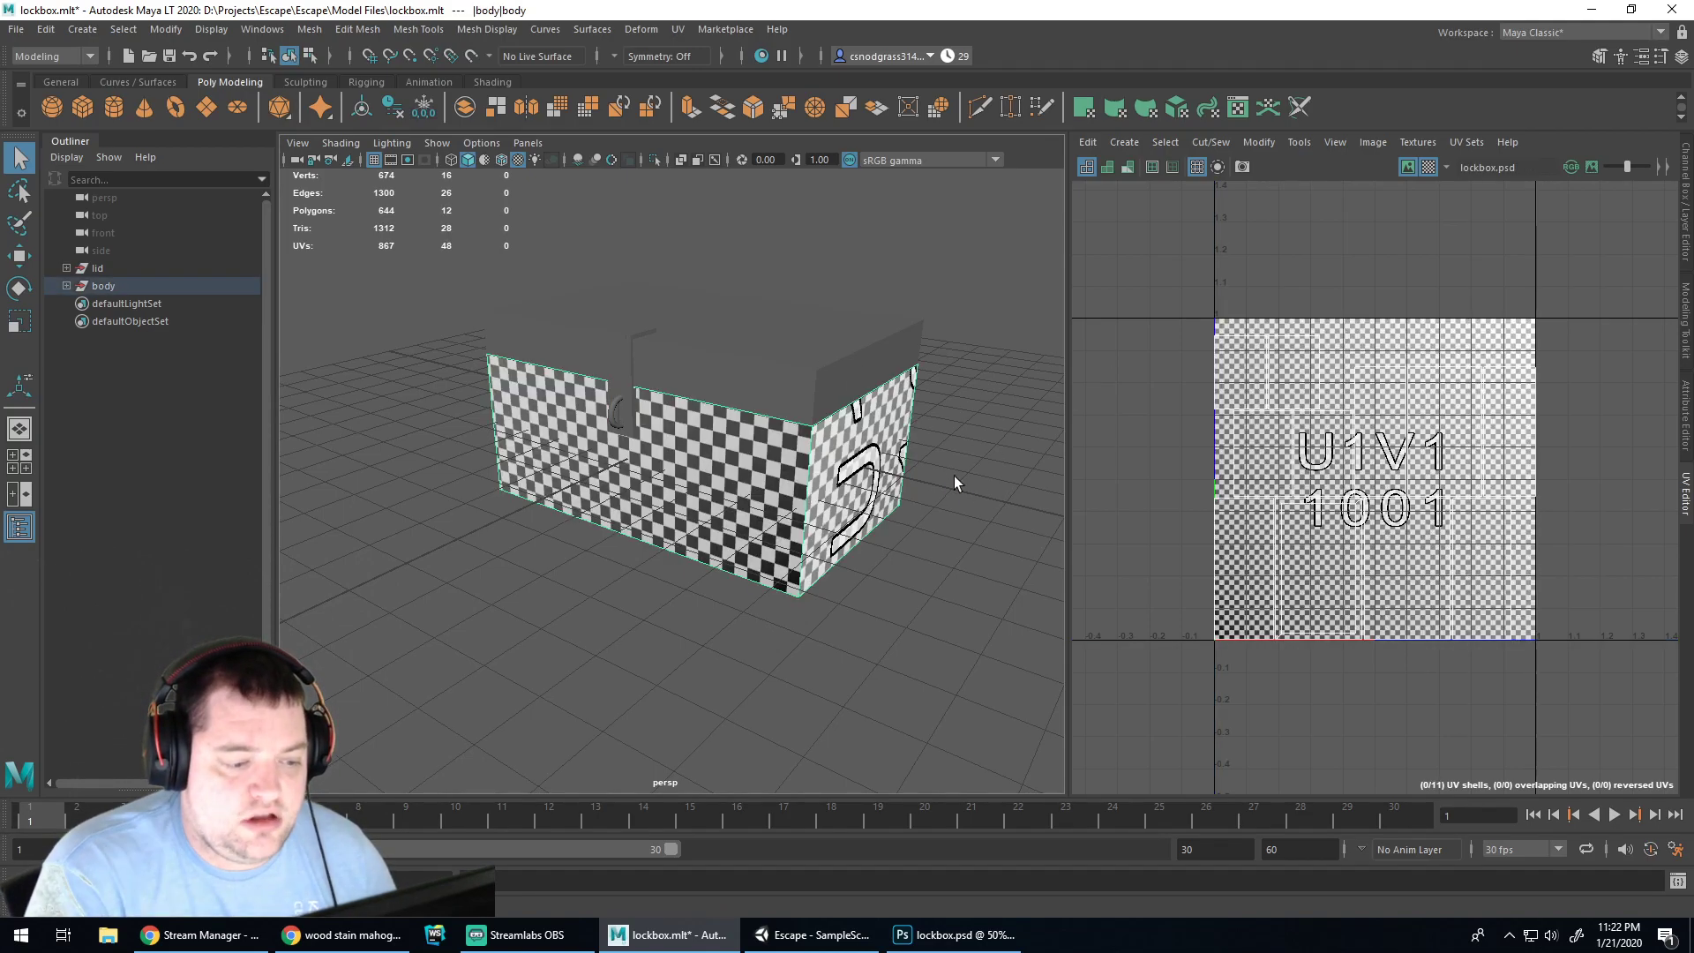
pyautogui.keyDown('alt'); pyautogui.moveTo(934, 550); pyautogui.dragTo(823, 491); pyautogui.keyUp('alt')
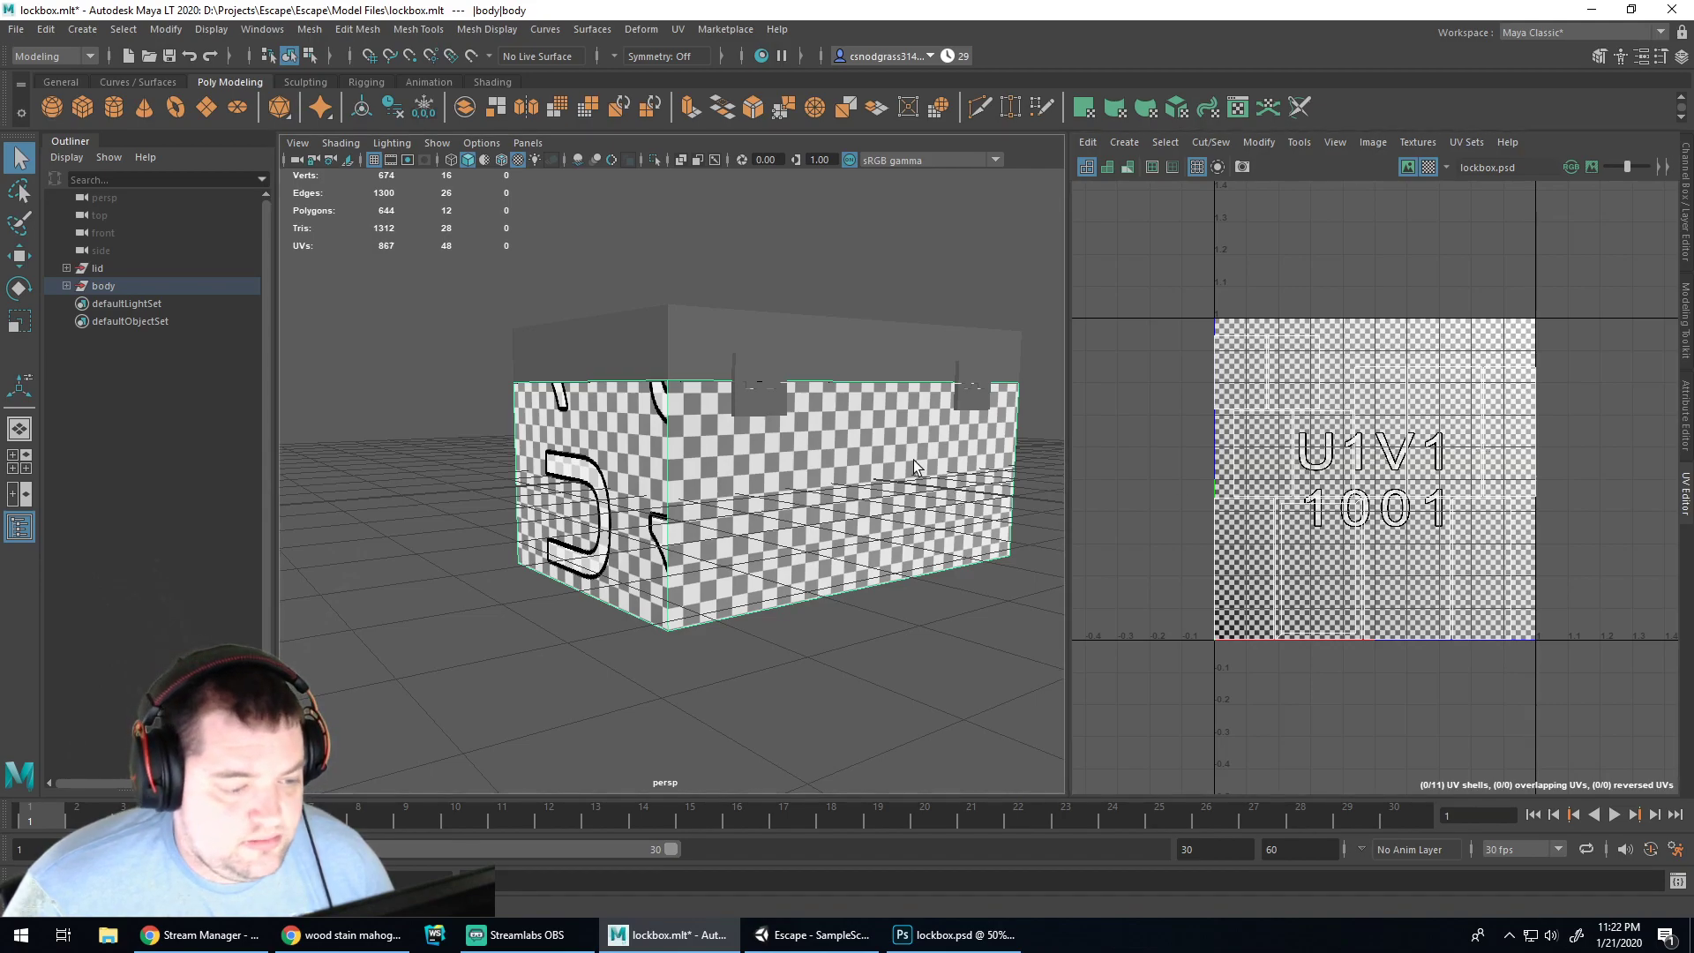
pyautogui.moveTo(914, 448); pyautogui.dragTo(926, 490, button='right')
pyautogui.click(883, 464)
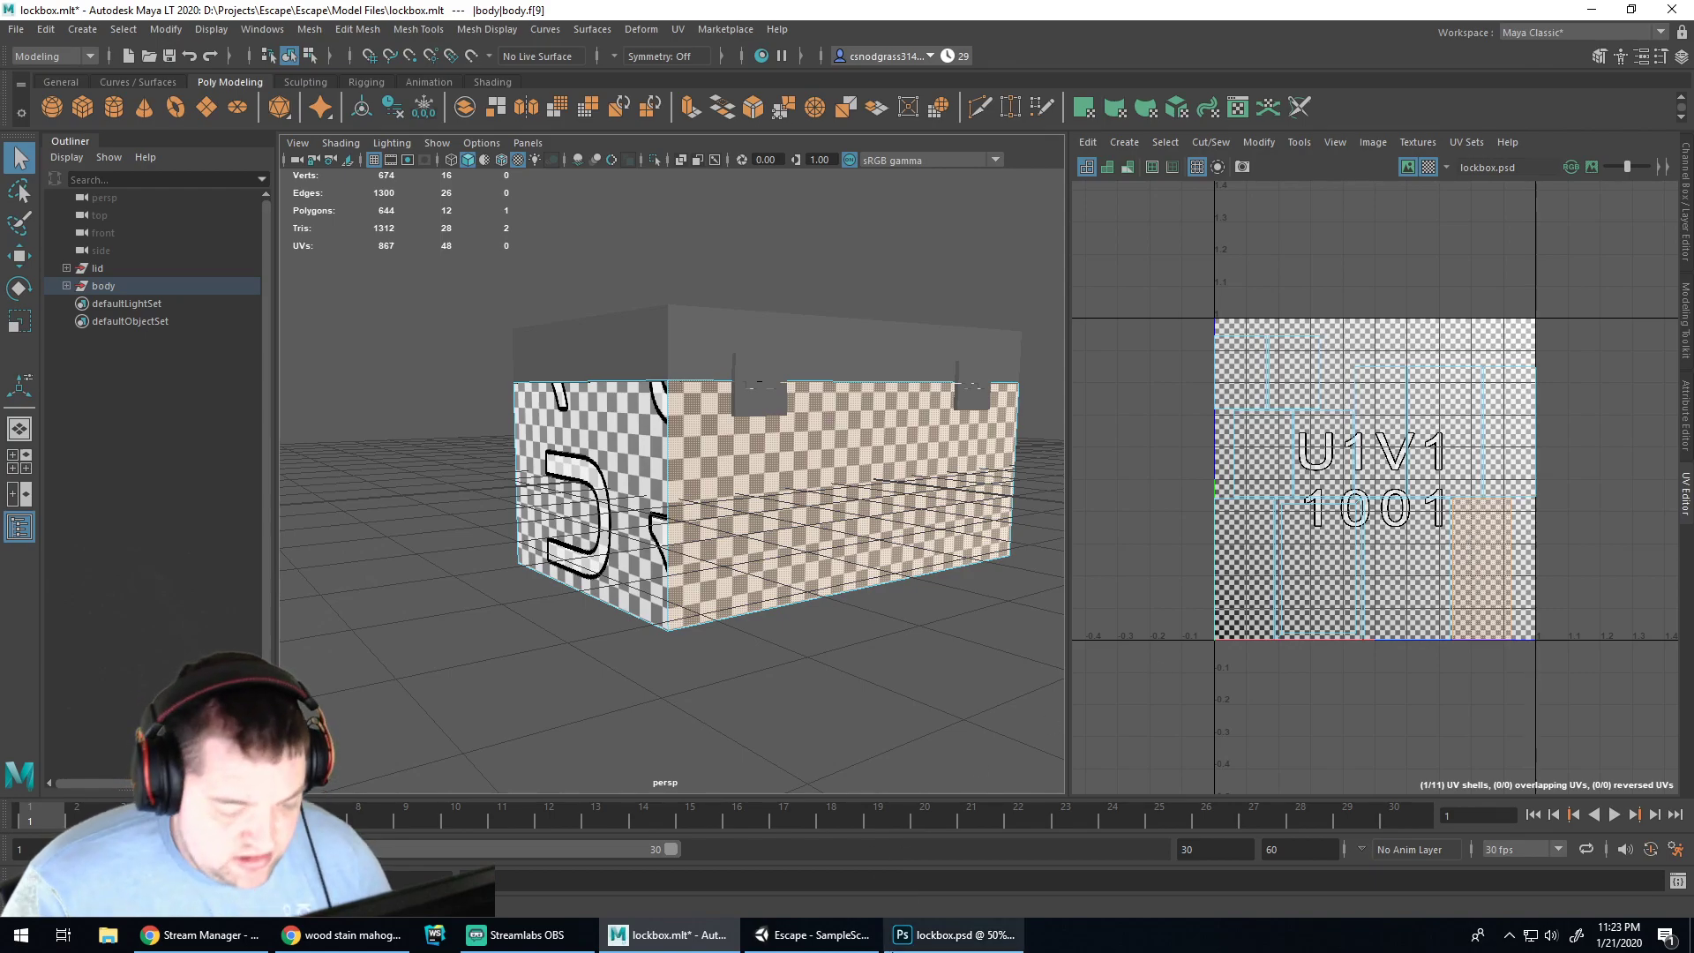
# Return to lockbox.psd and turn on the white background Layer 1
pyautogui.moveTo(833, 942)
pyautogui.click(944, 936)
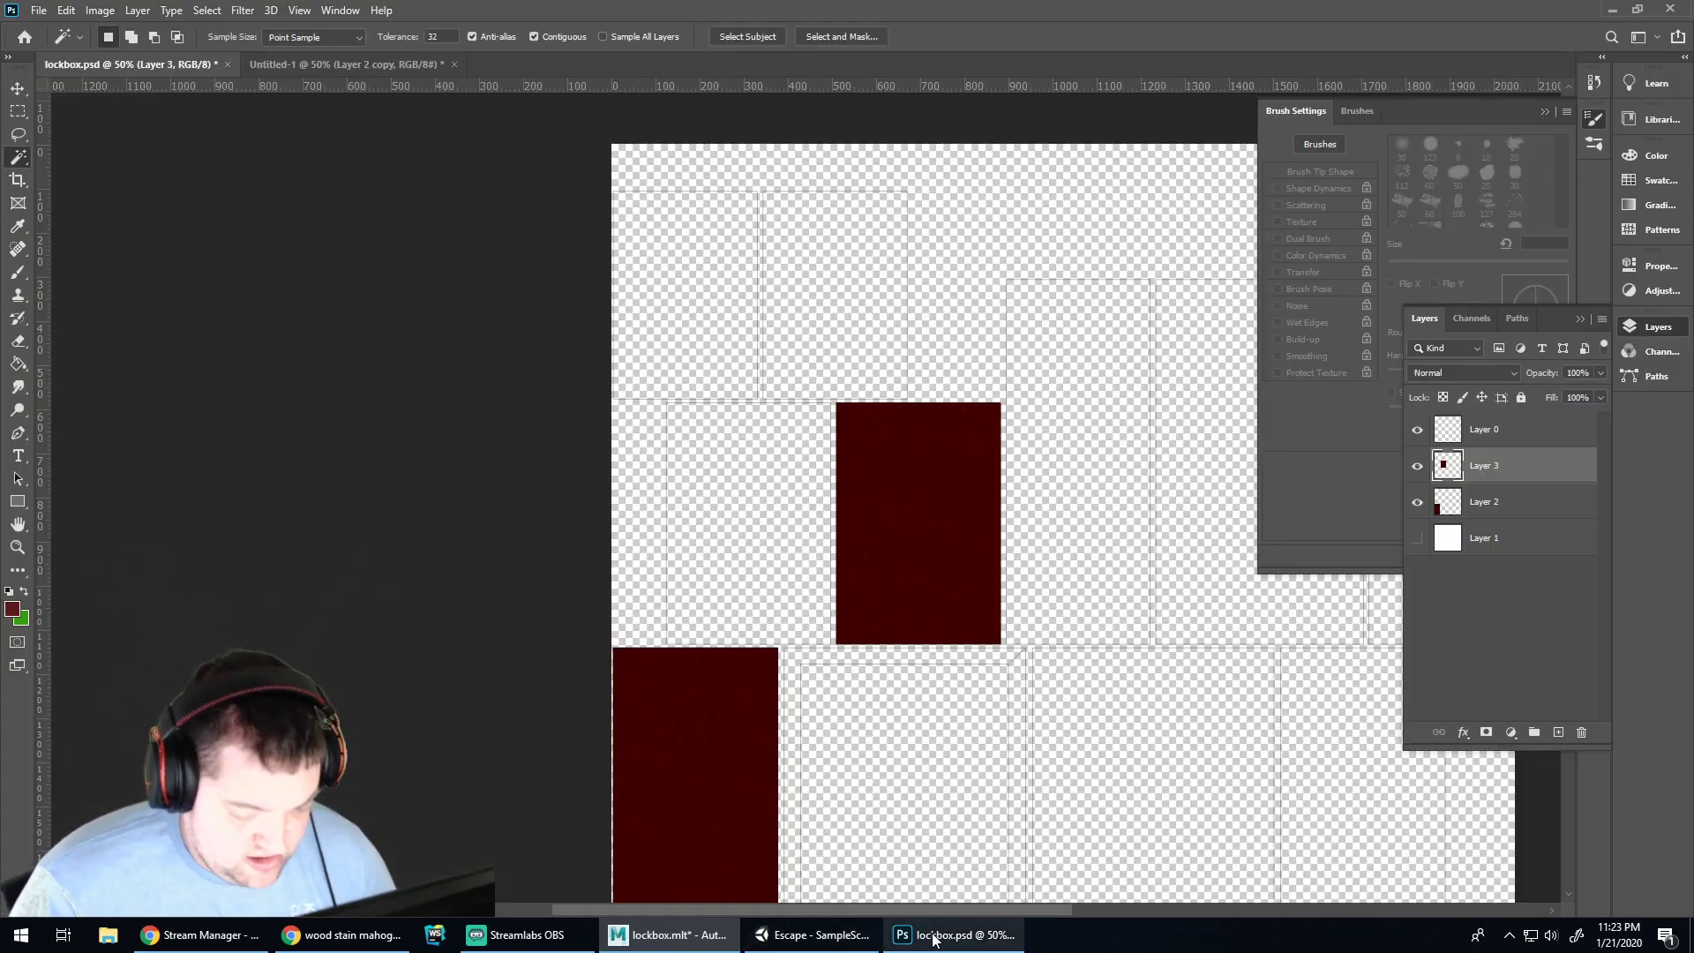
pyautogui.keyDown('ctrl'); pyautogui.moveTo(1232, 628); pyautogui.dragTo(1170, 635); pyautogui.keyUp('ctrl')
pyautogui.scroll(-5, 1175, 639)
pyautogui.scroll(-6, 1129, 600)
pyautogui.keyDown('ctrl'); pyautogui.hscroll(-4, 1134, 597); pyautogui.keyUp('ctrl')
pyautogui.keyDown('ctrl'); pyautogui.hscroll(12, 1109, 574); pyautogui.keyUp('ctrl')
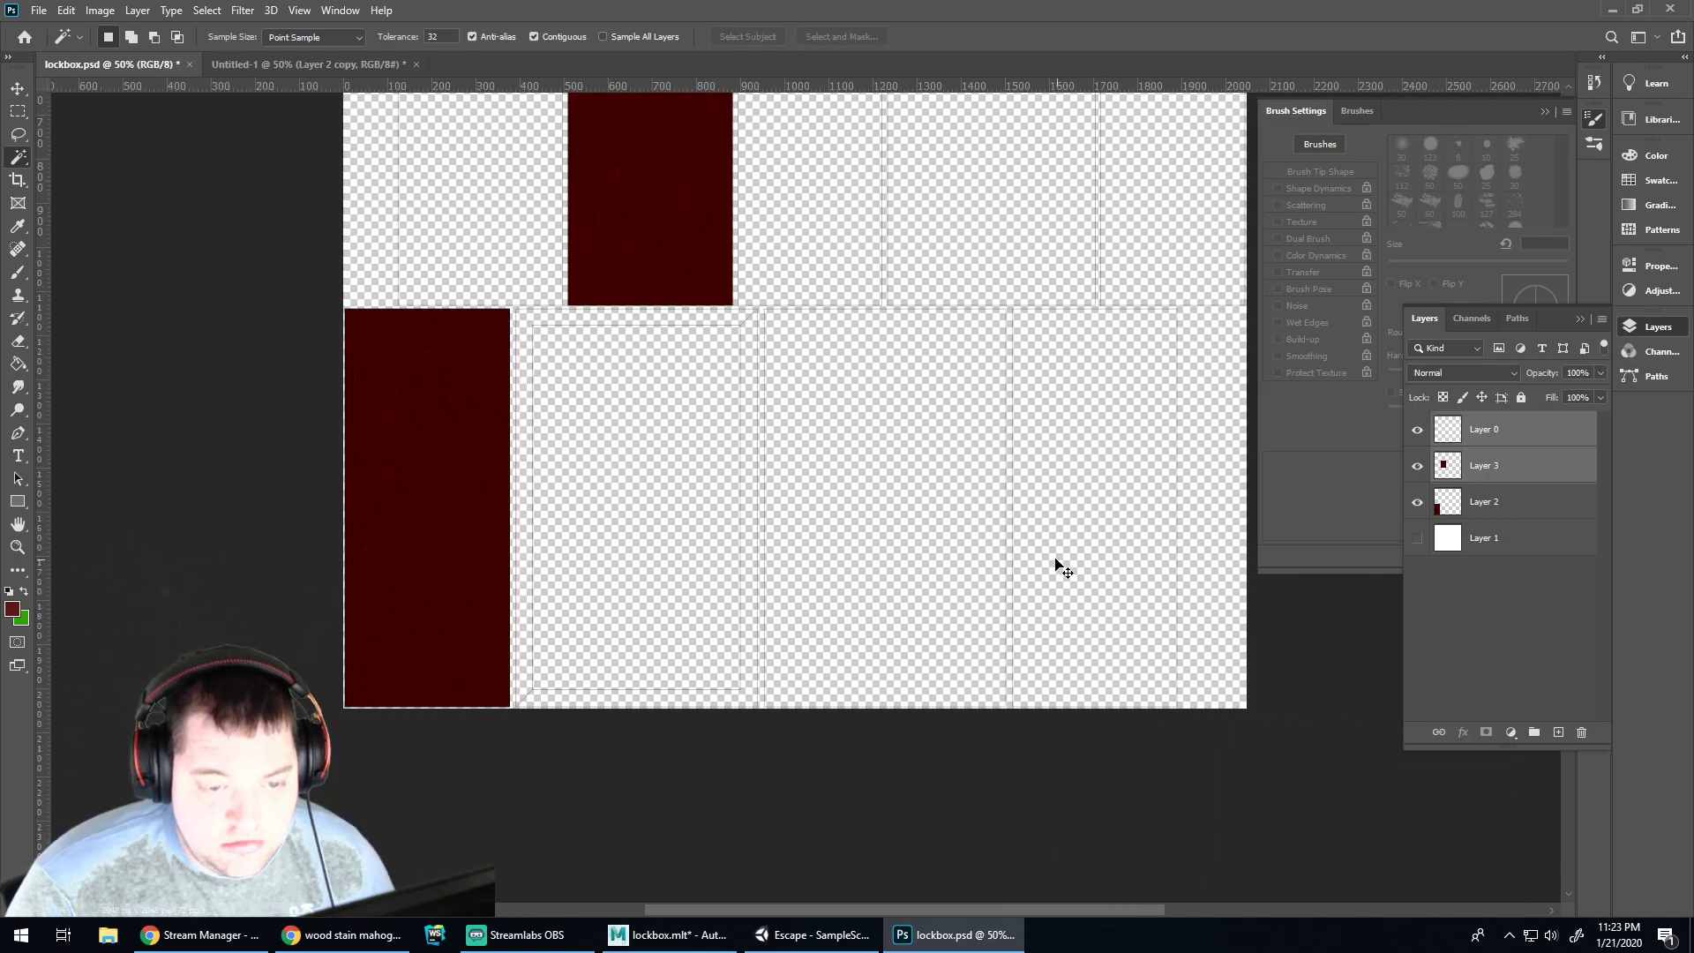
pyautogui.keyDown('ctrl'); pyautogui.hscroll(5, 1068, 572); pyautogui.keyUp('ctrl')
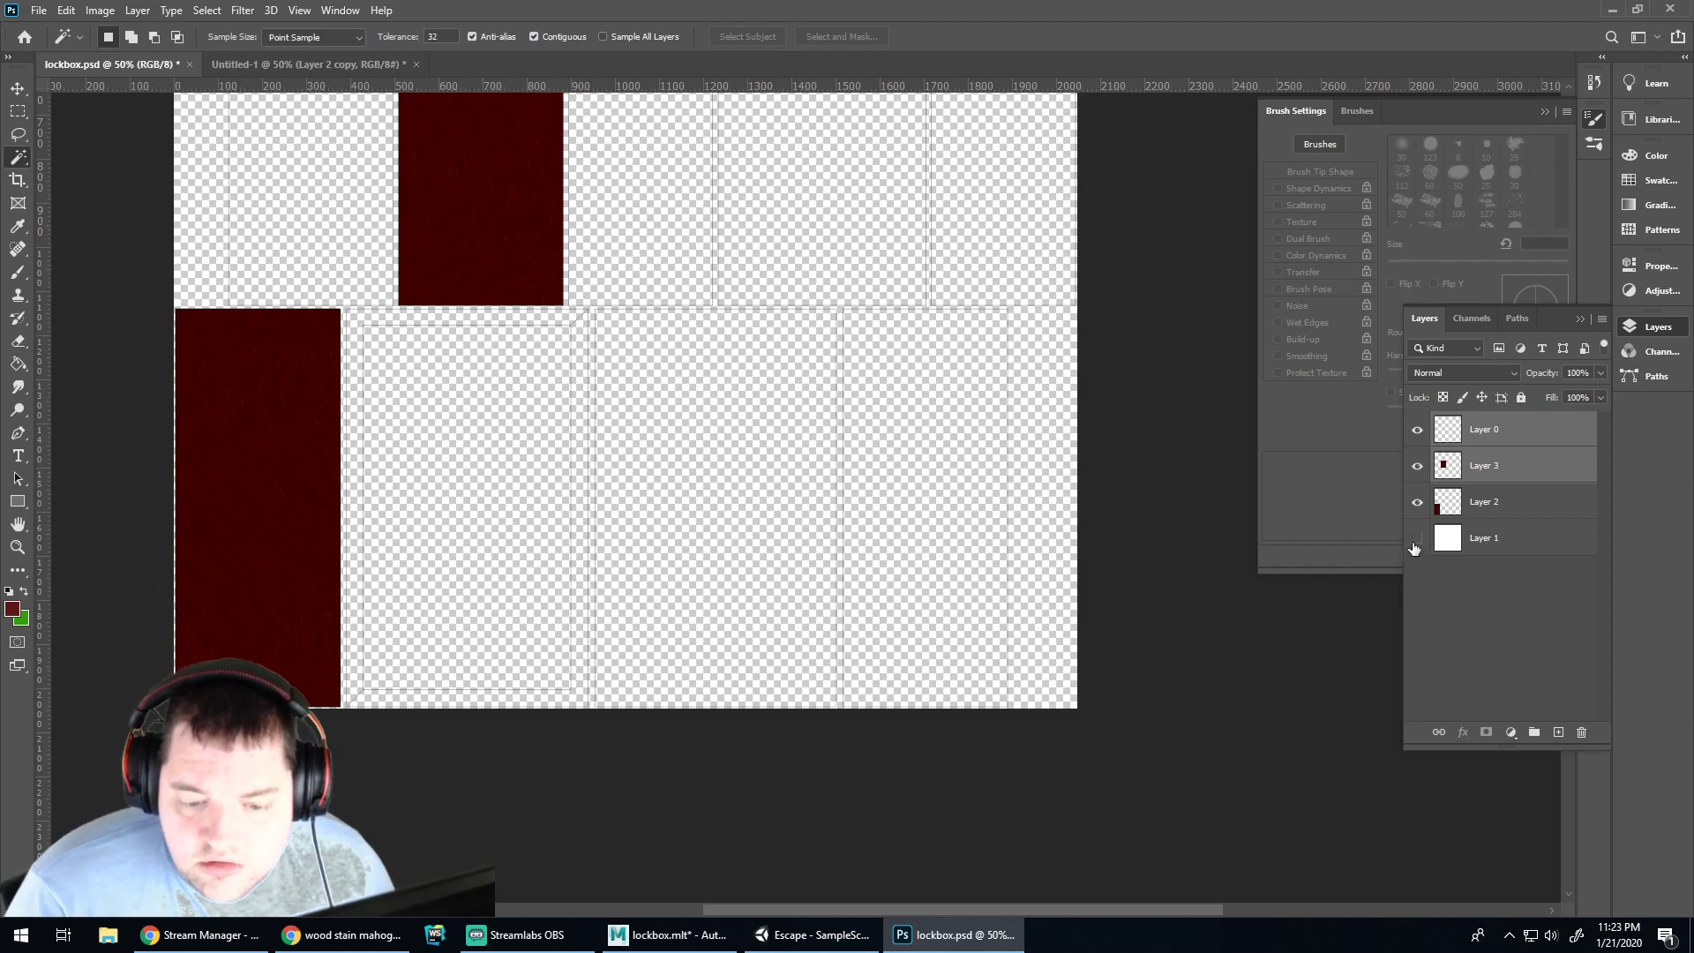
pyautogui.click(1417, 539)
# Paste the wood as Layer 4, move it onto the lower-right panel, and place it below Layer 0
pyautogui.hotkey('ctrl', 'v')
pyautogui.press('v')
pyautogui.moveTo(685, 283); pyautogui.dragTo(860, 266)
pyautogui.moveTo(1478, 434); pyautogui.dragTo(1486, 485)
# Magic-wand the lower-right panel on Layer 0, trim Layer 4's wood, and zoom out
pyautogui.click(1480, 439)
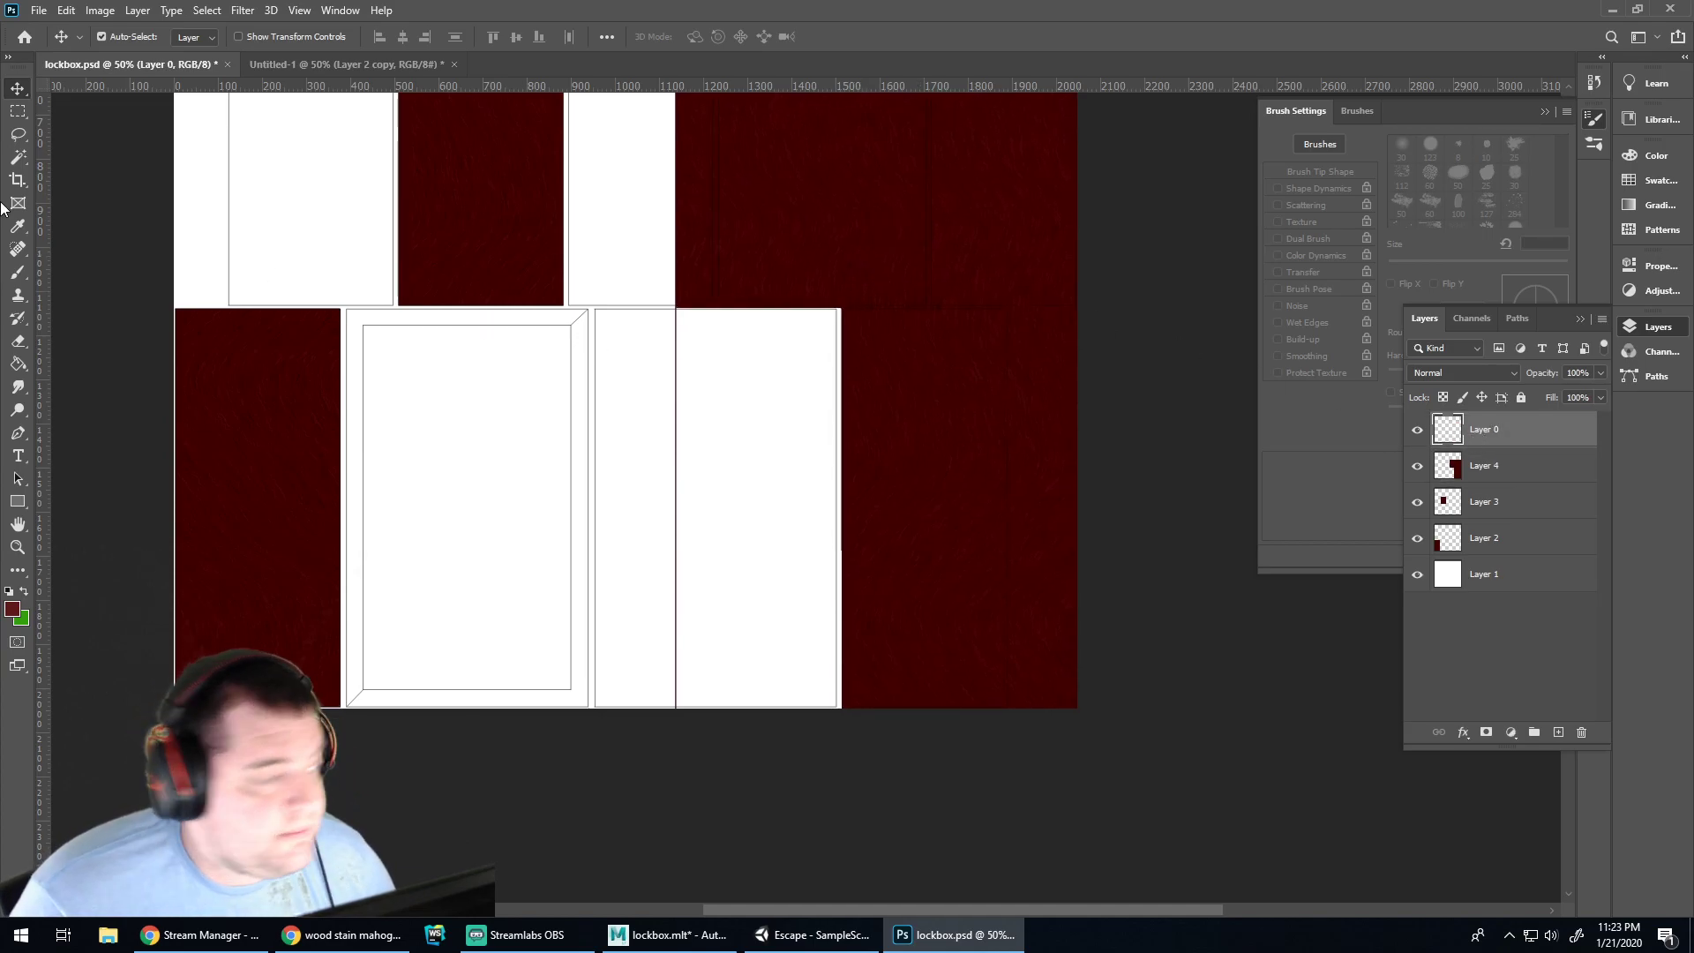
pyautogui.click(18, 157)
pyautogui.keyDown('alt'); pyautogui.scroll(4, 935, 371); pyautogui.keyUp('alt')
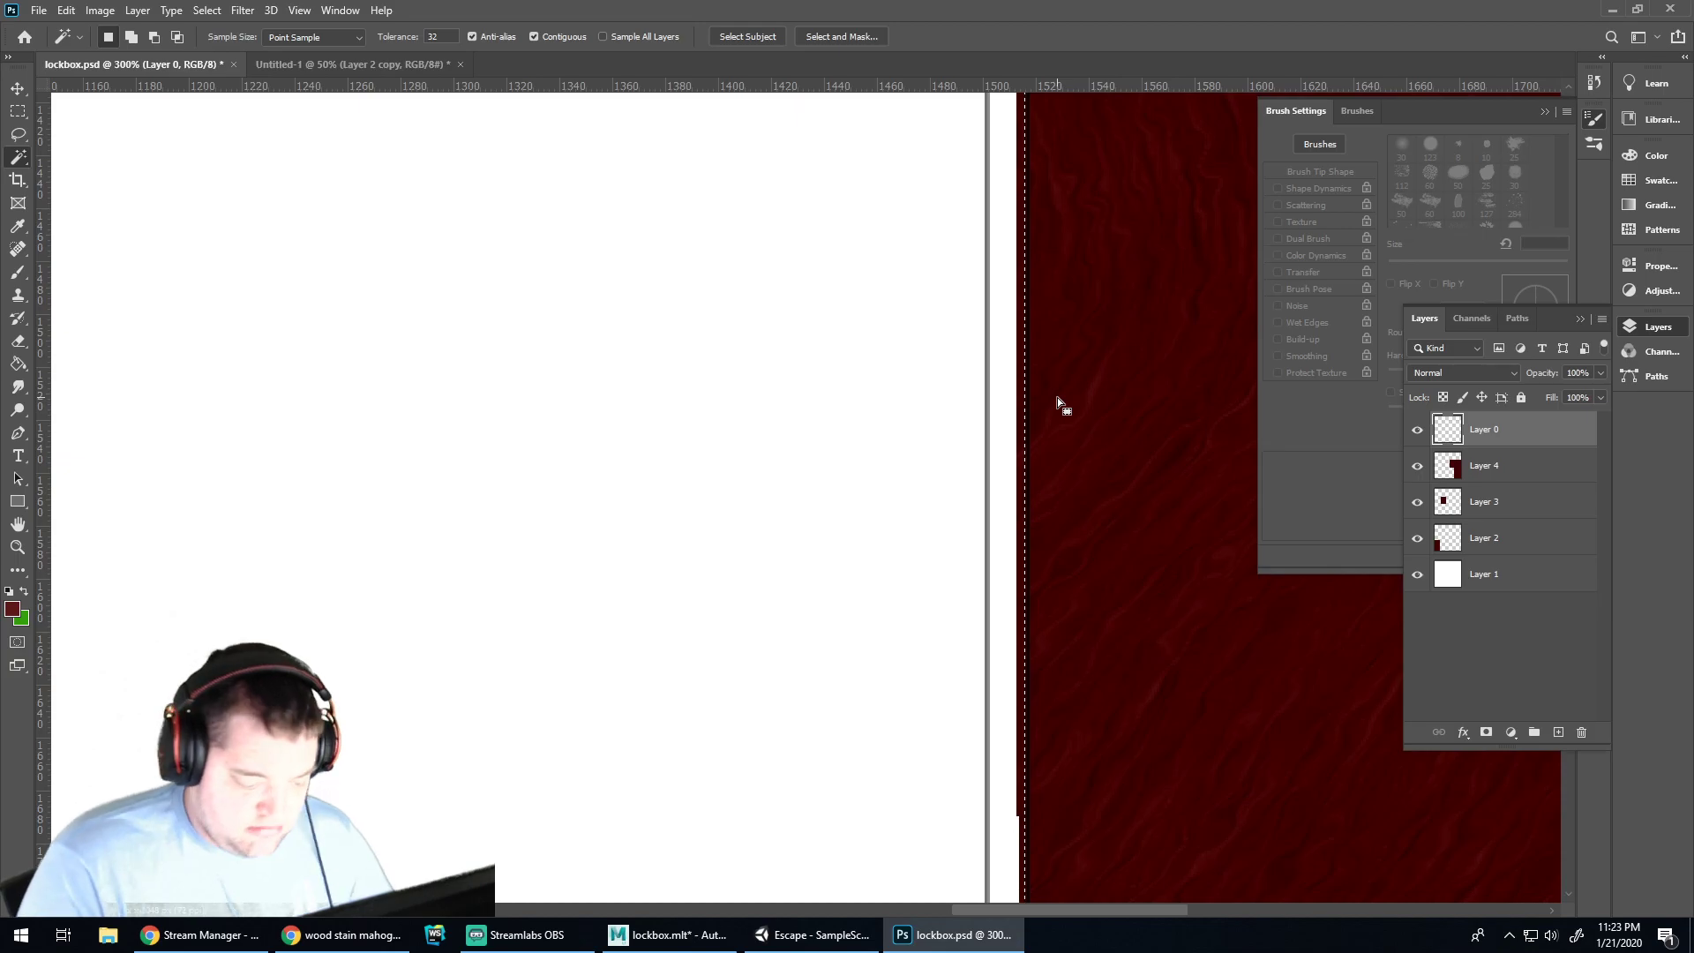
pyautogui.click(1483, 465)
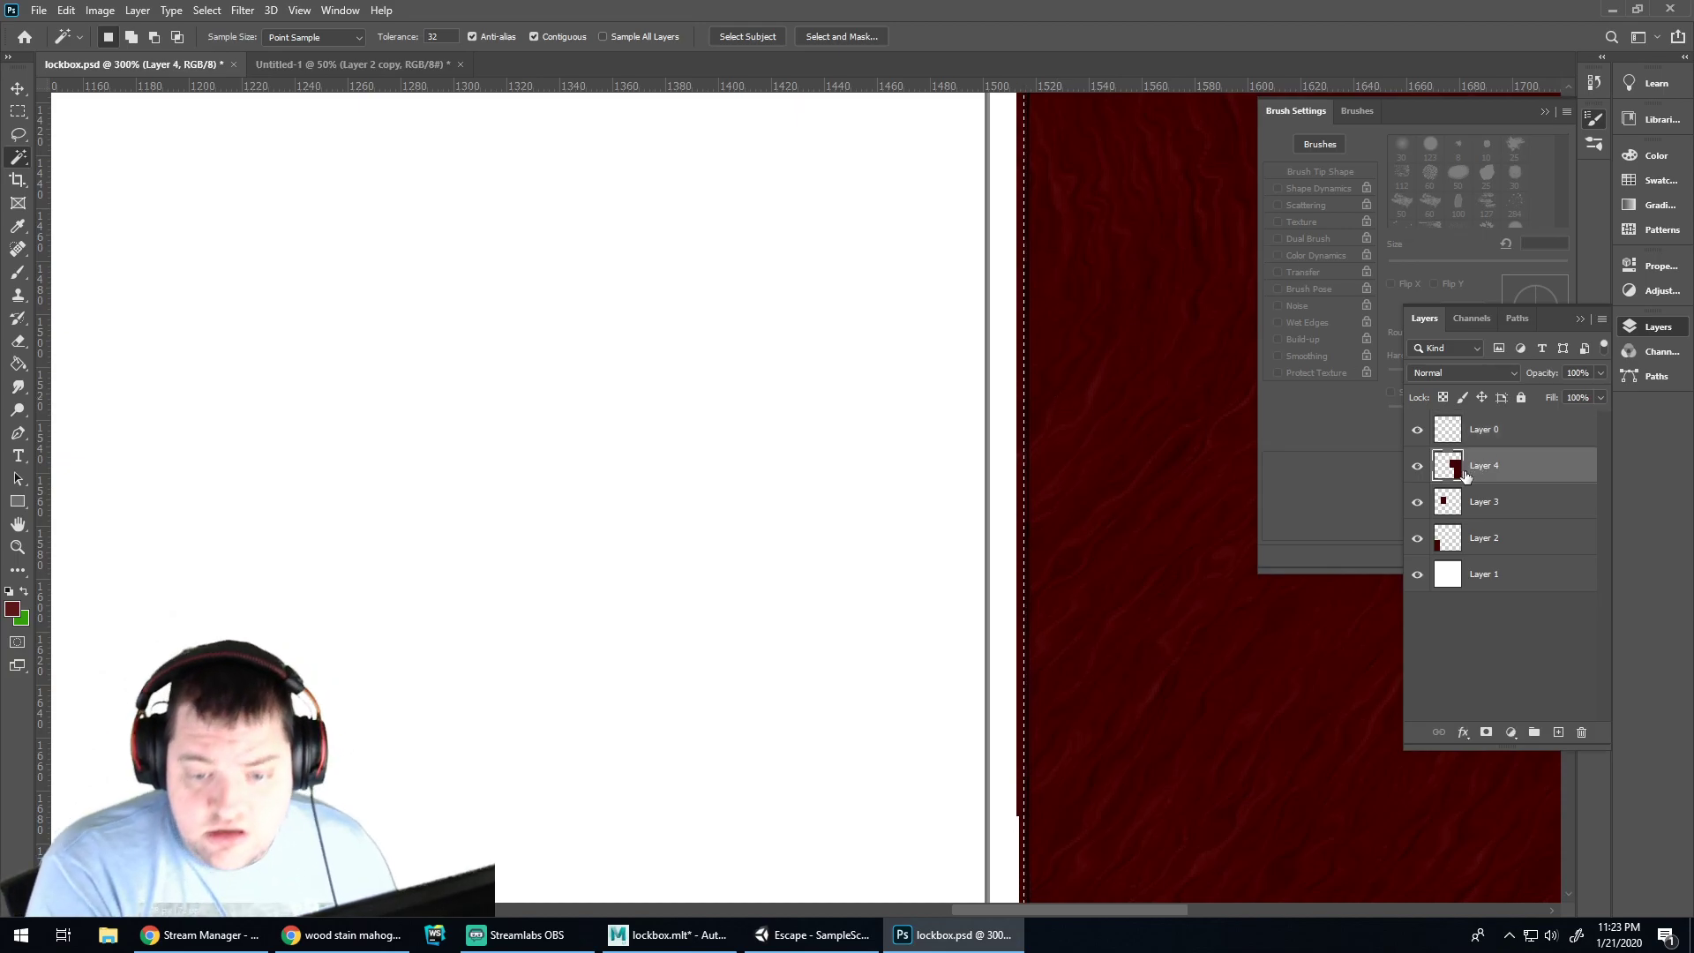
pyautogui.hotkey('ctrl', 'd')
pyautogui.hotkey('ctrl', '-')
pyautogui.hotkey('ctrl', '-')
pyautogui.hotkey('ctrl', '-')
pyautogui.hotkey('ctrl', '-')
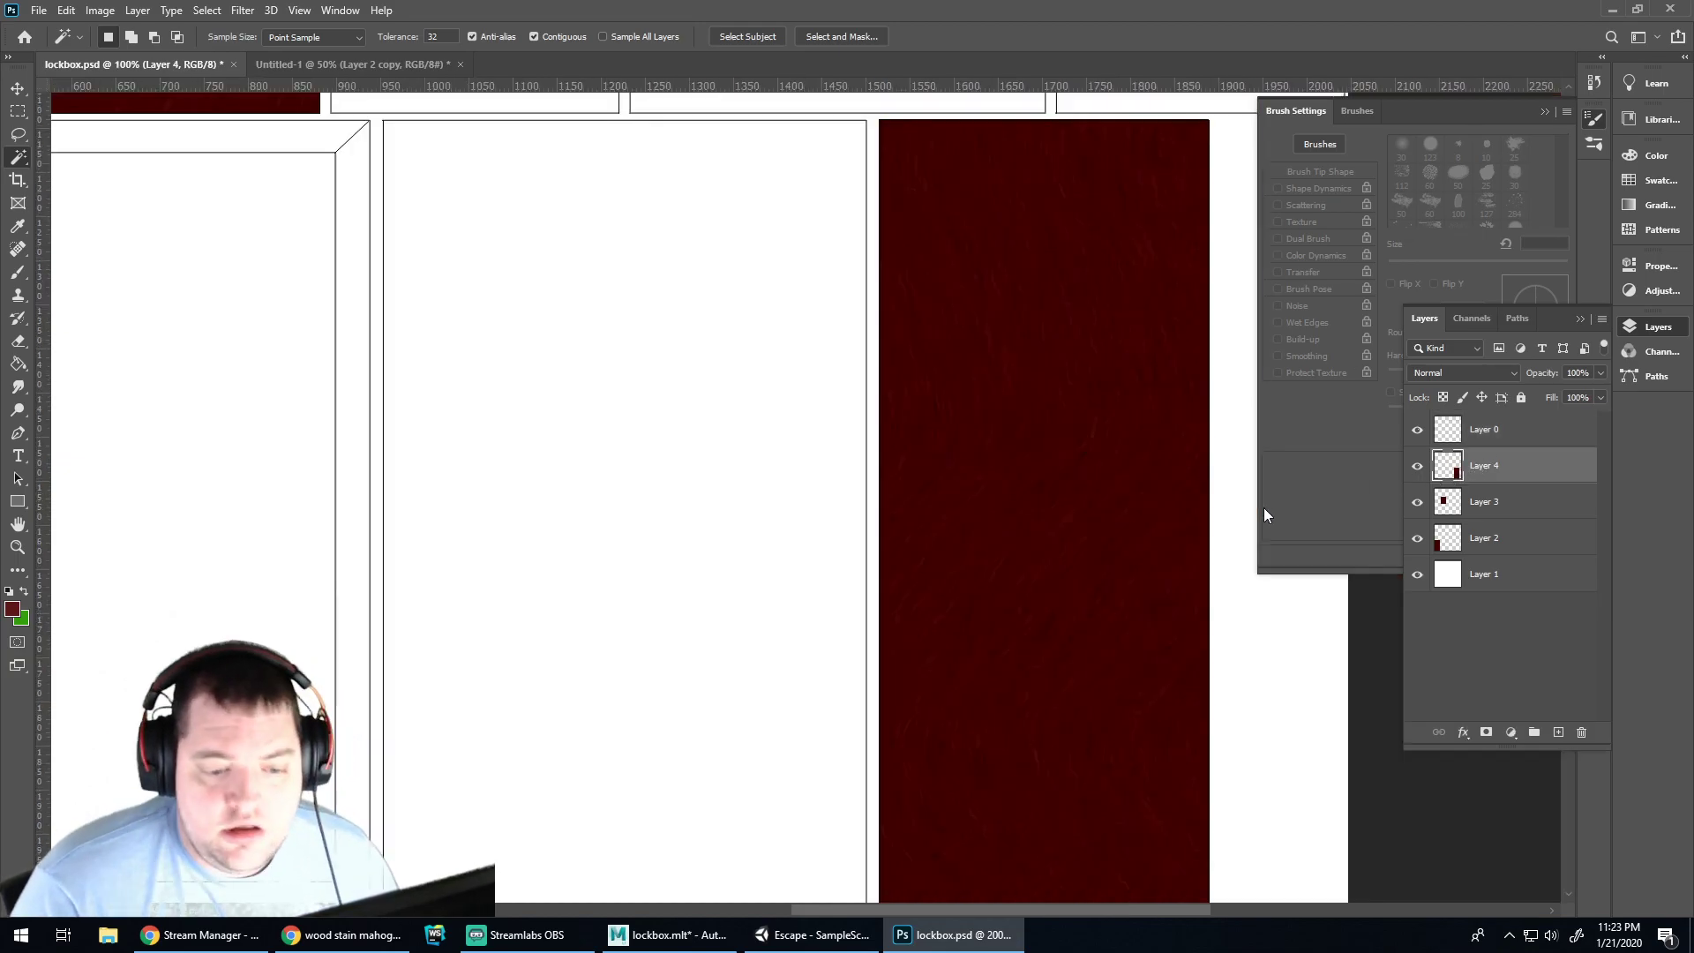
pyautogui.click(668, 935)
# Deselect, orbit to another side, and pick a side face of the body, then return to Photoshop
pyautogui.click(1051, 400)
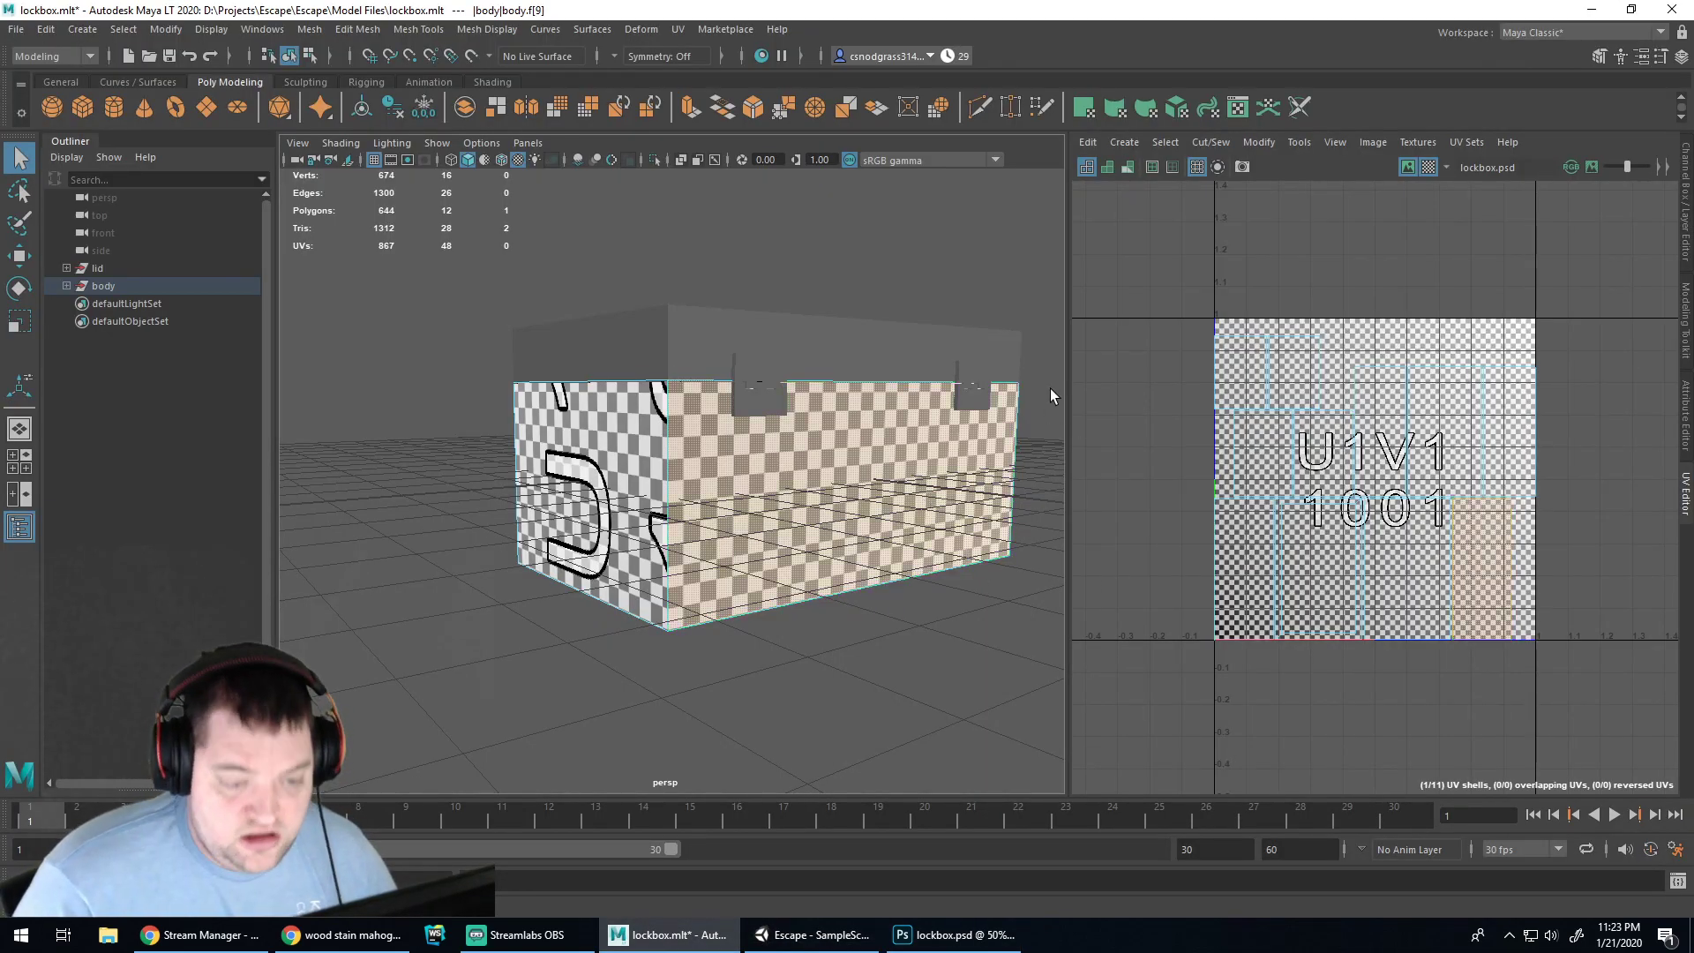
pyautogui.moveTo(1054, 402); pyautogui.dragTo(1030, 405, button='right')
pyautogui.moveTo(1036, 400)
pyautogui.keyDown('alt'); pyautogui.mouseDown()
pyautogui.moveTo(1002, 427)
pyautogui.moveTo(698, 428)
pyautogui.moveTo(839, 446)
pyautogui.moveTo(789, 436)
pyautogui.mouseUp(); pyautogui.keyUp('alt')
pyautogui.click(734, 442)
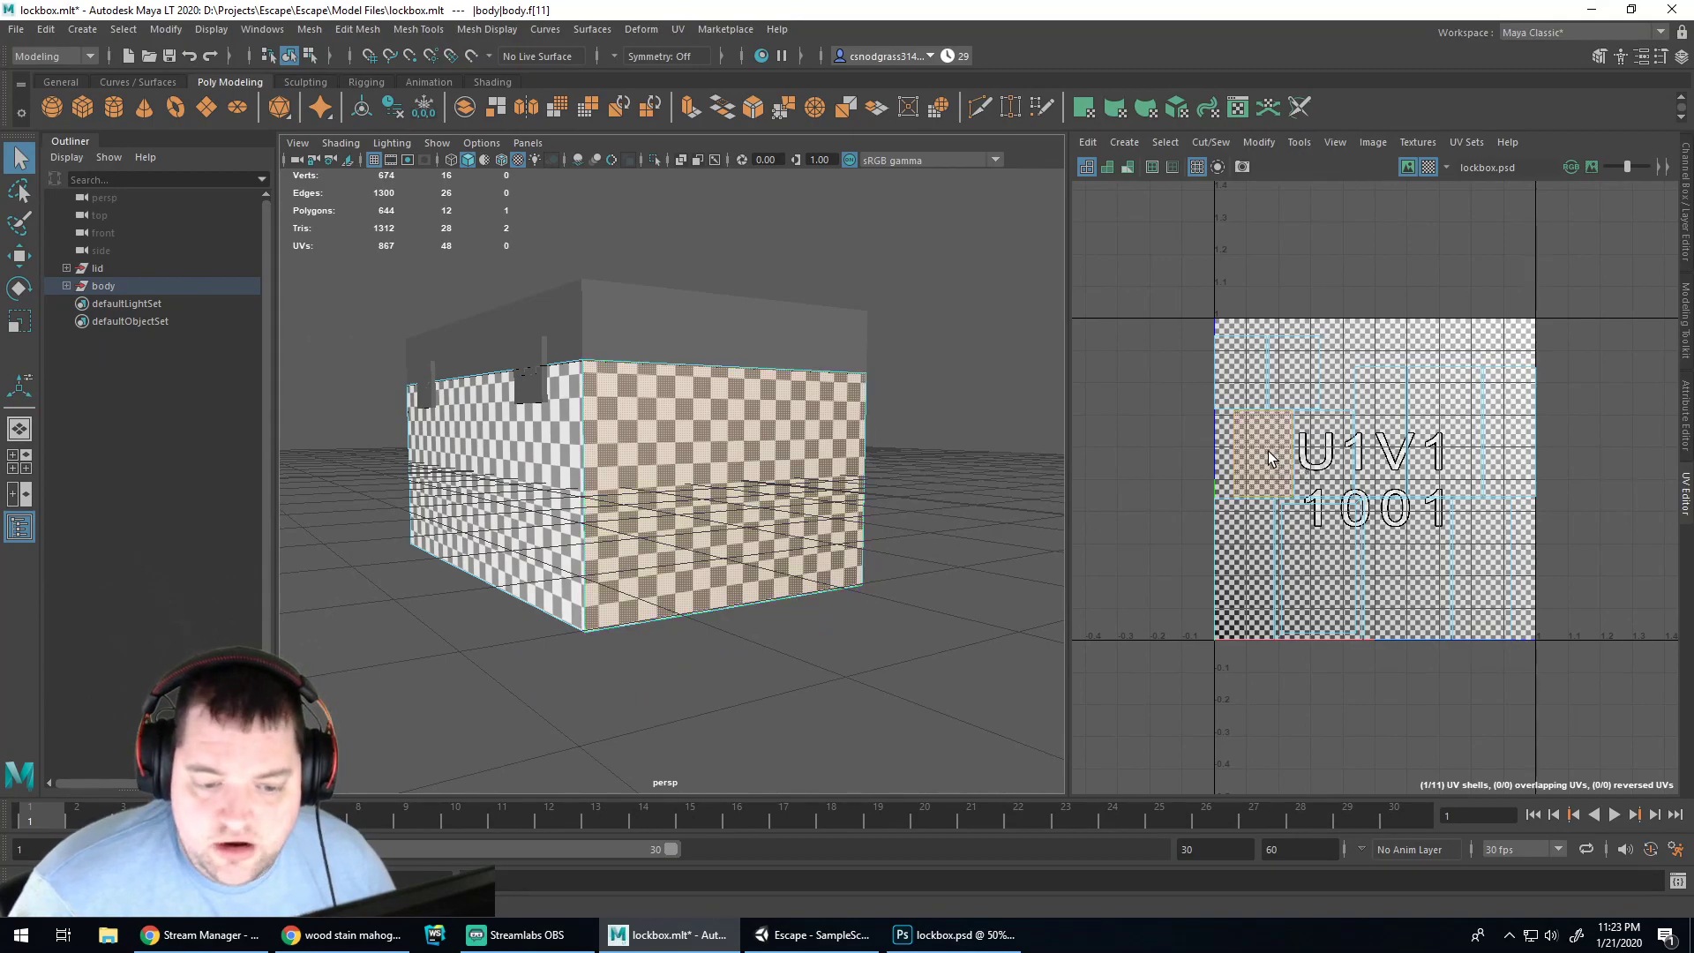
pyautogui.click(958, 935)
# Paste the wood as Layer 5 and position it over the upper panels
pyautogui.scroll(3, 562, 379)
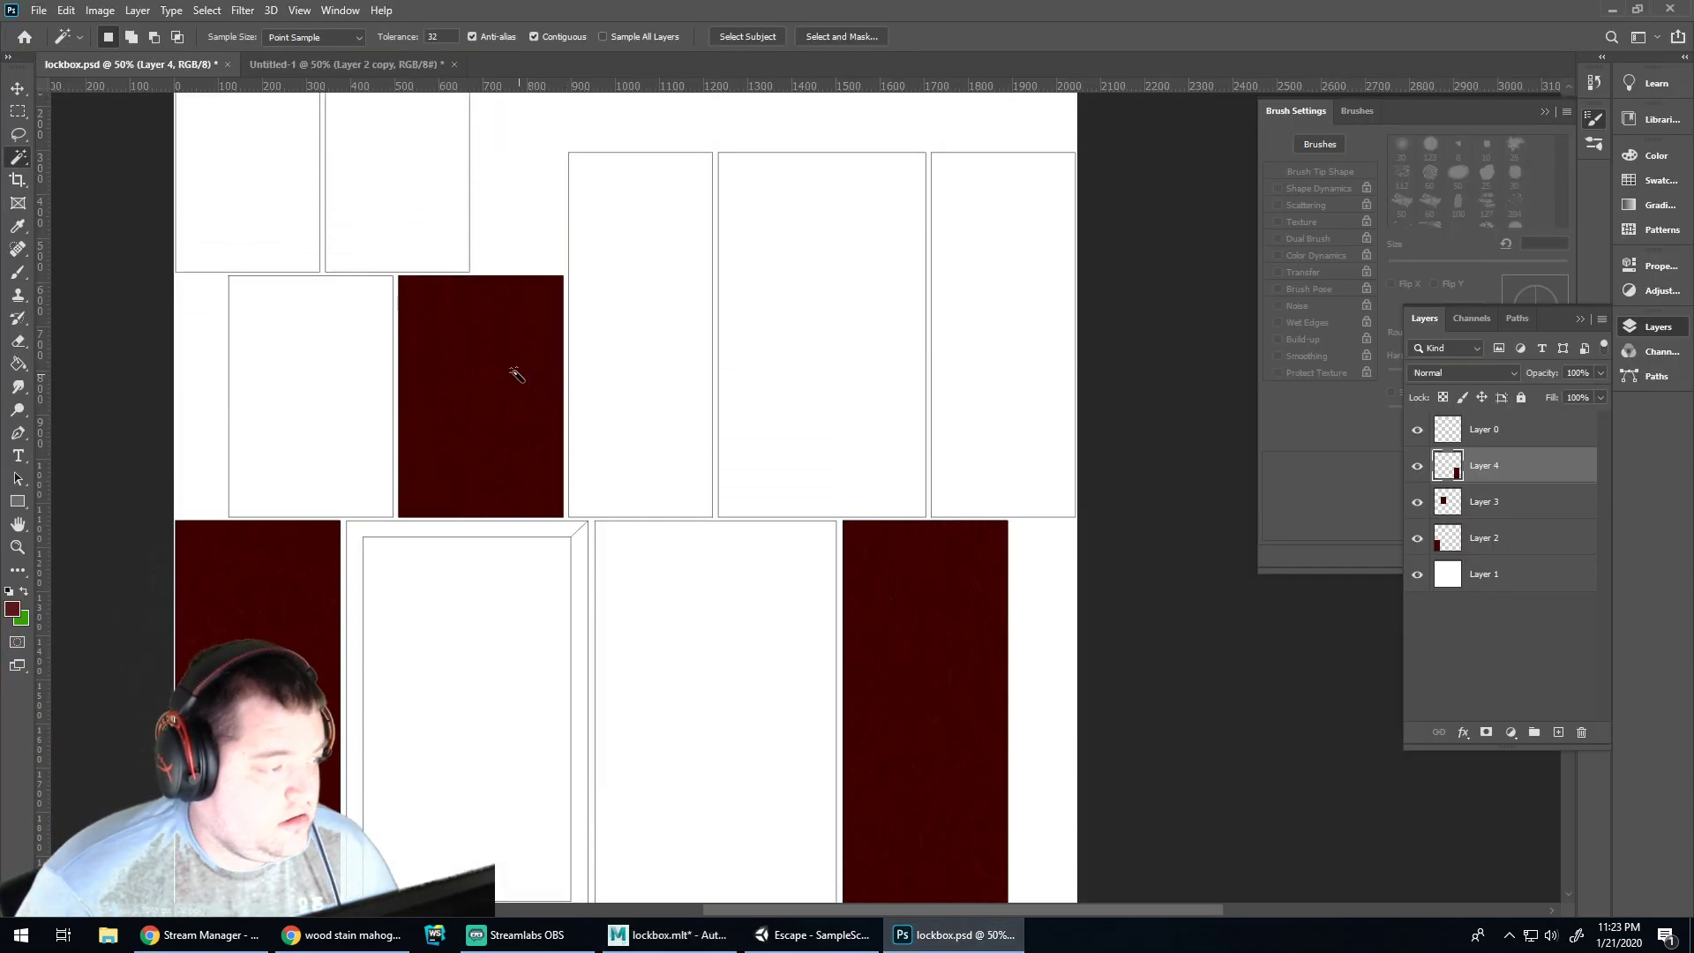
pyautogui.hotkey('ctrl', 'v')
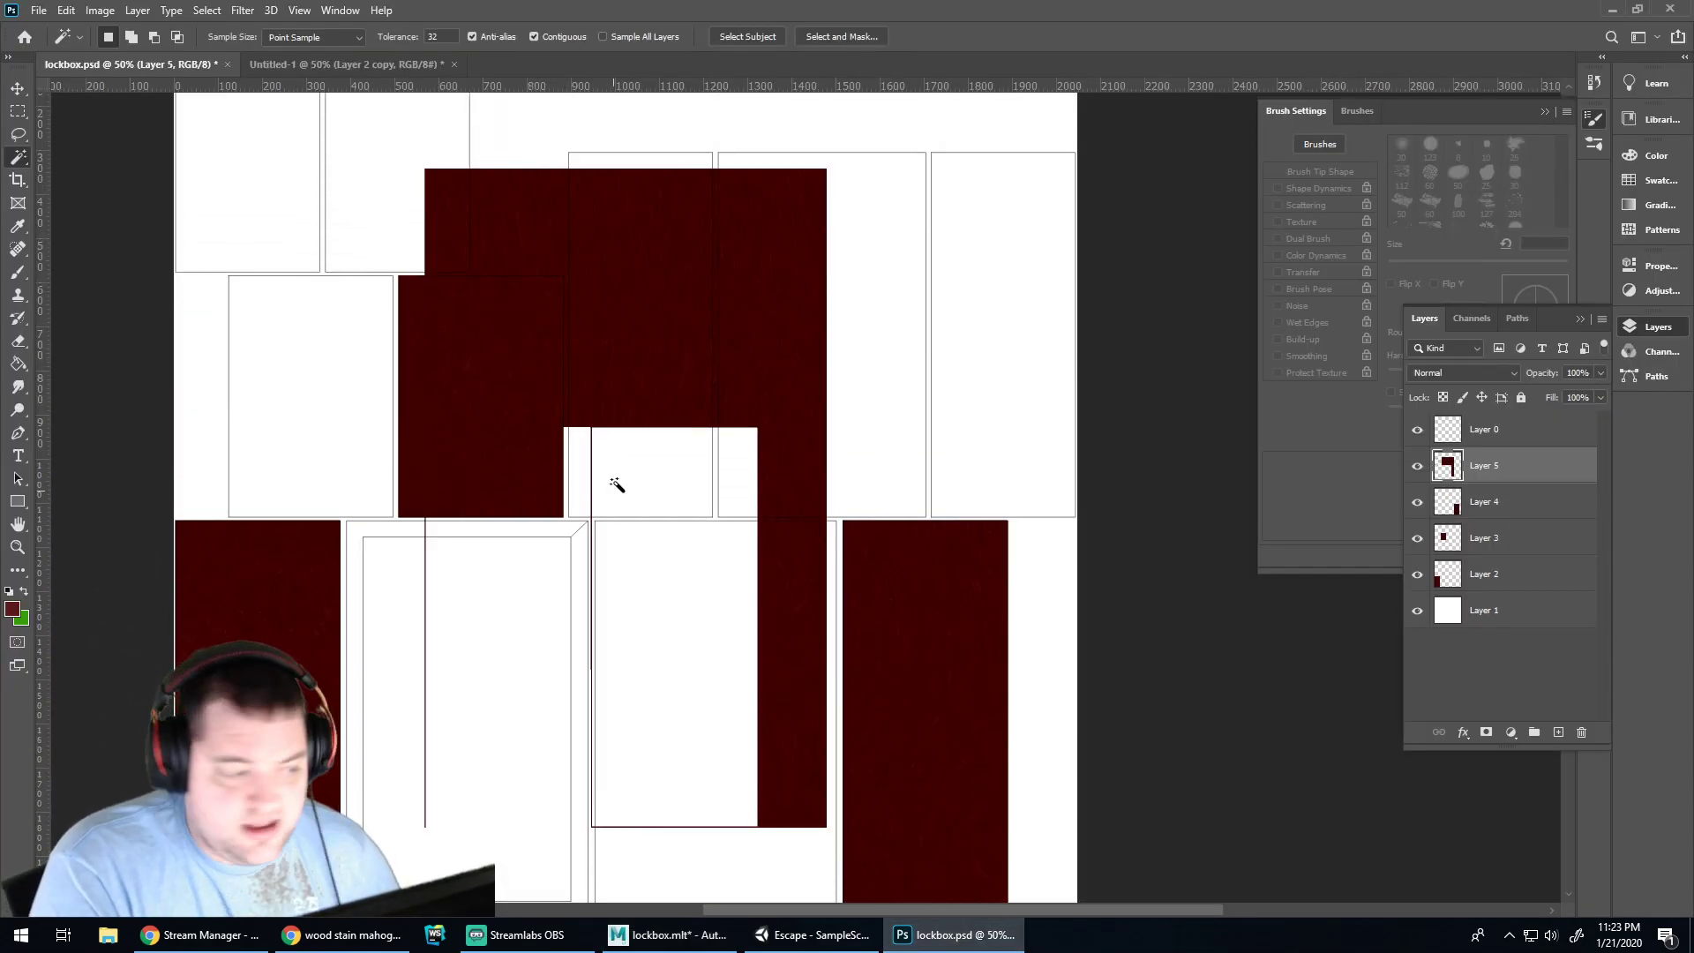
pyautogui.click(707, 328)
pyautogui.press('v')
pyautogui.moveTo(696, 332); pyautogui.dragTo(329, 381)
pyautogui.hotkey('ctrl', '1')
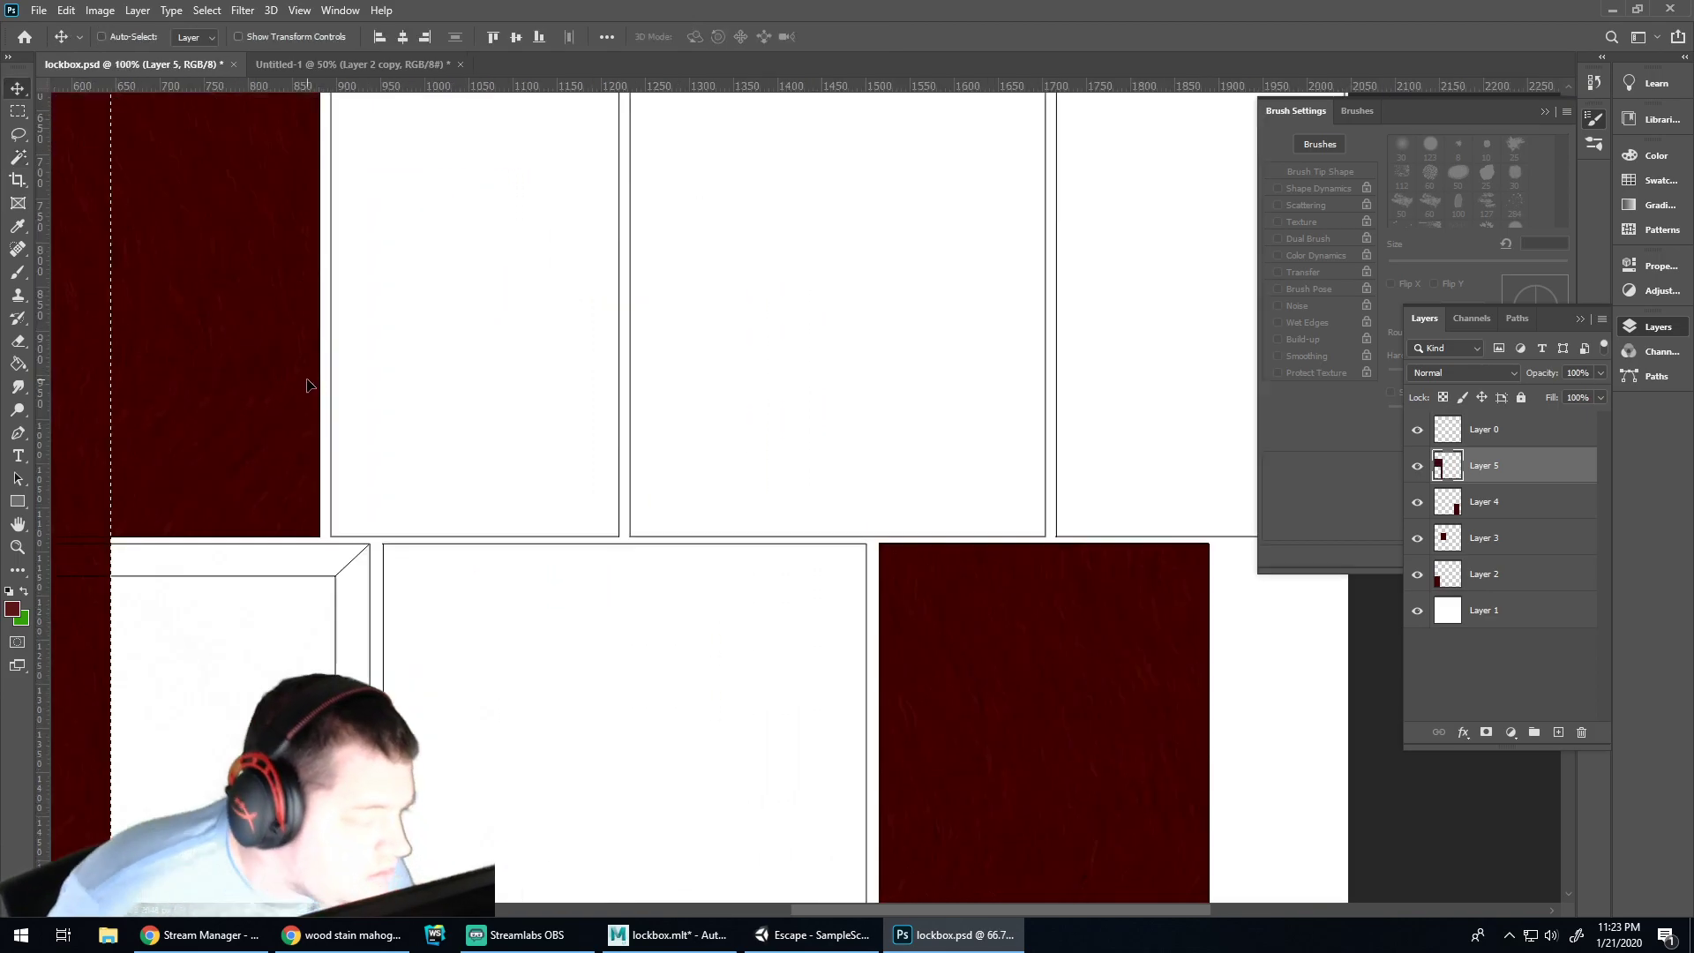
pyautogui.hscroll(-10, 794, 874)
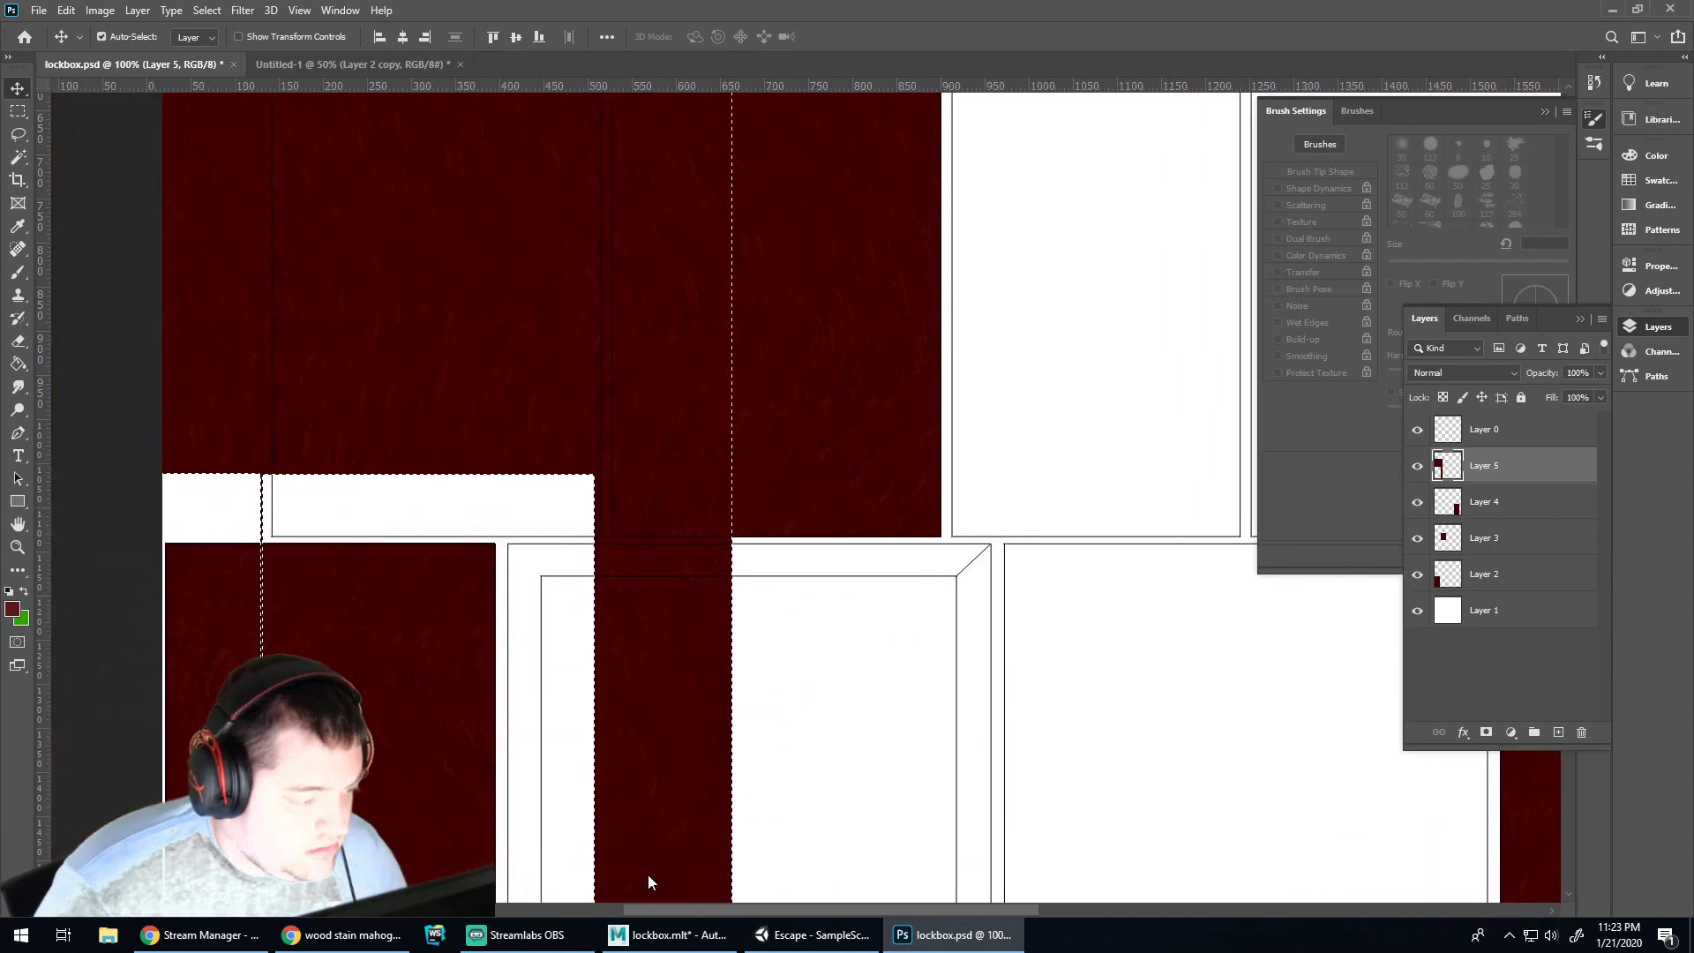
pyautogui.moveTo(508, 412); pyautogui.dragTo(519, 481)
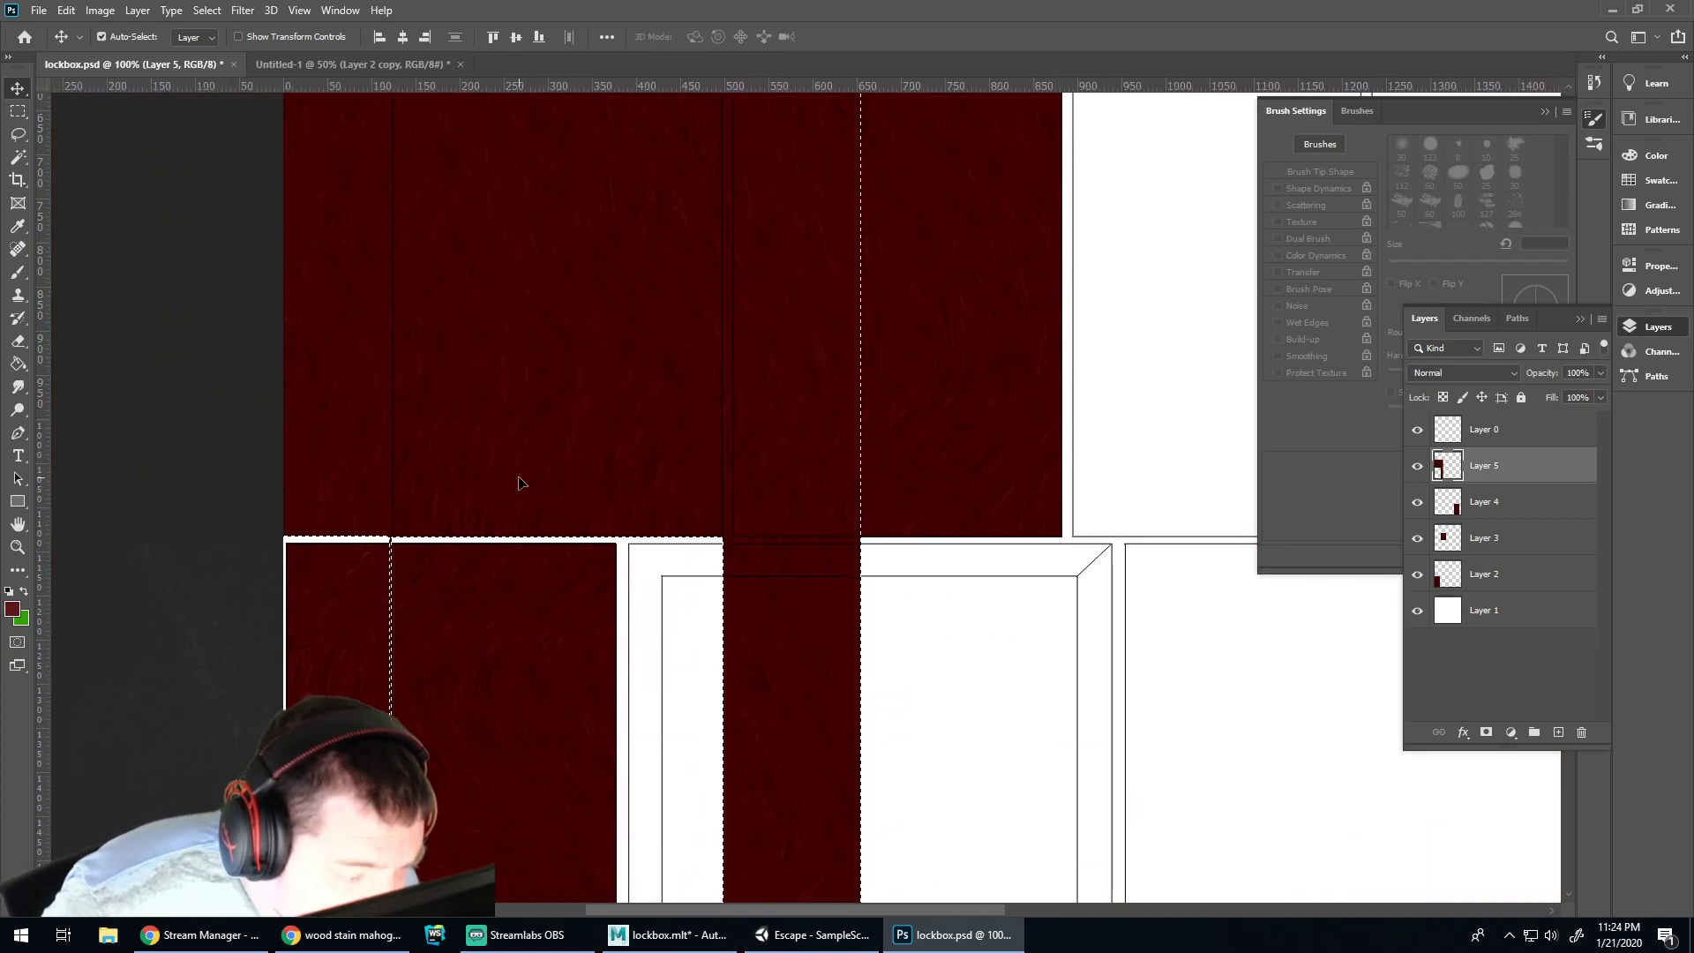
pyautogui.hotkey('ctrl', 'd')
# Magic-wand the two upper panels on Layer 0 and cut Layer 5's wood outside them
pyautogui.click(17, 159)
pyautogui.click(553, 247)
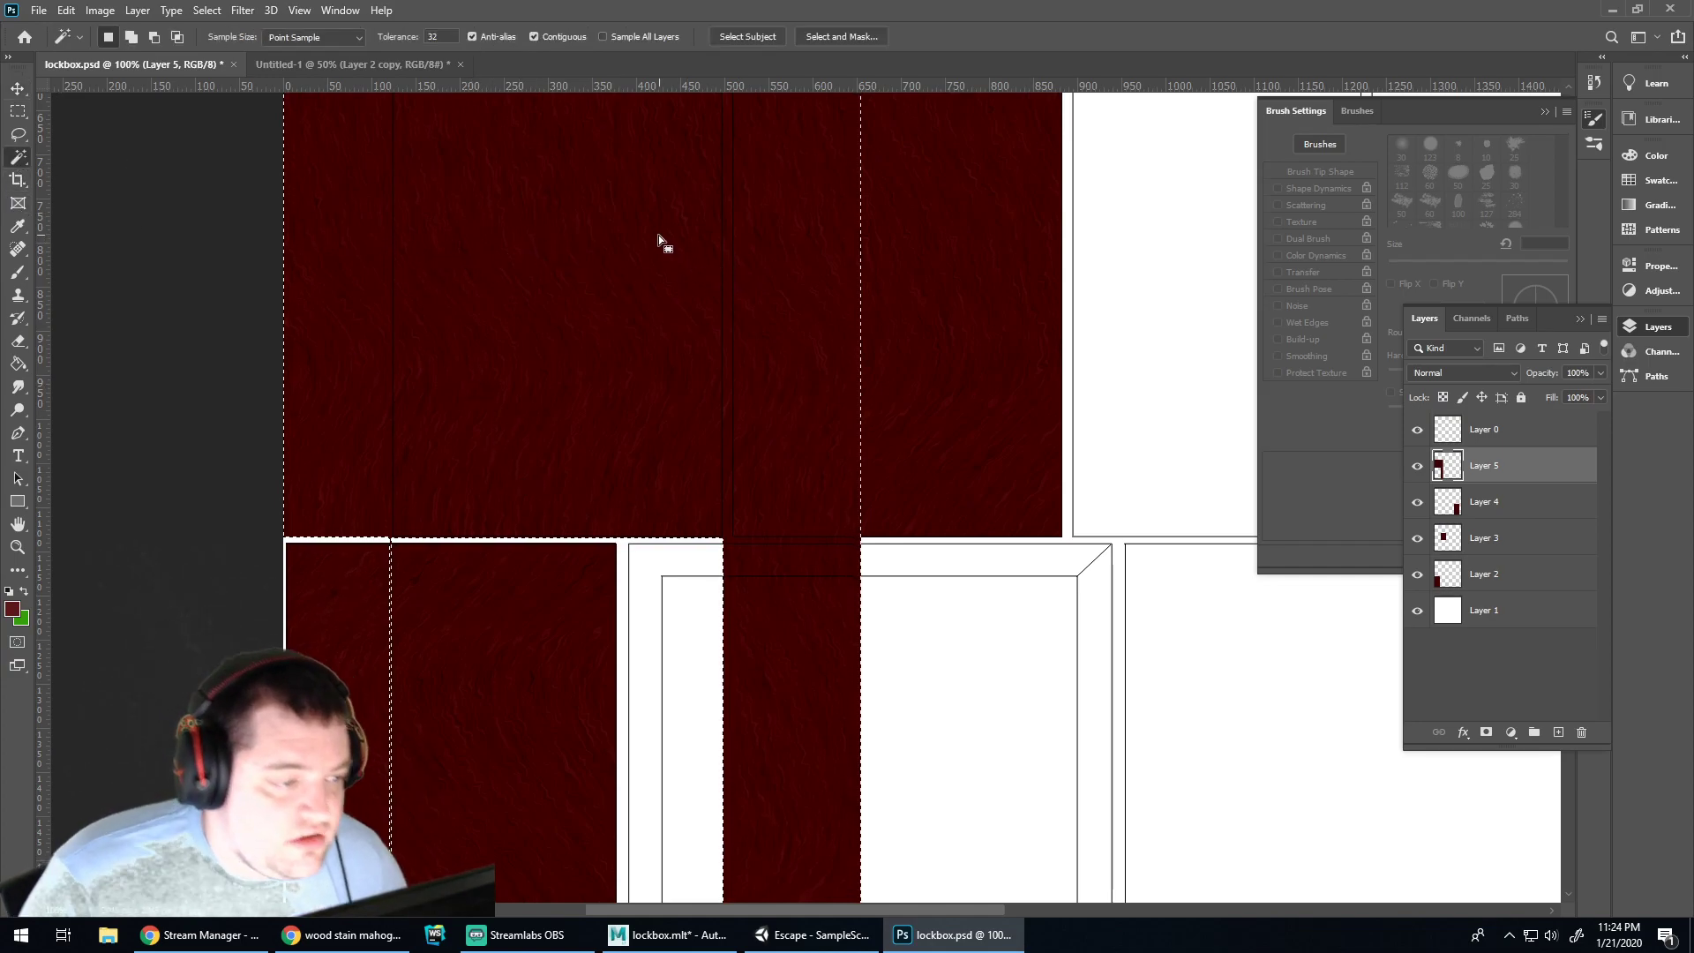
pyautogui.click(1482, 429)
pyautogui.click(636, 335)
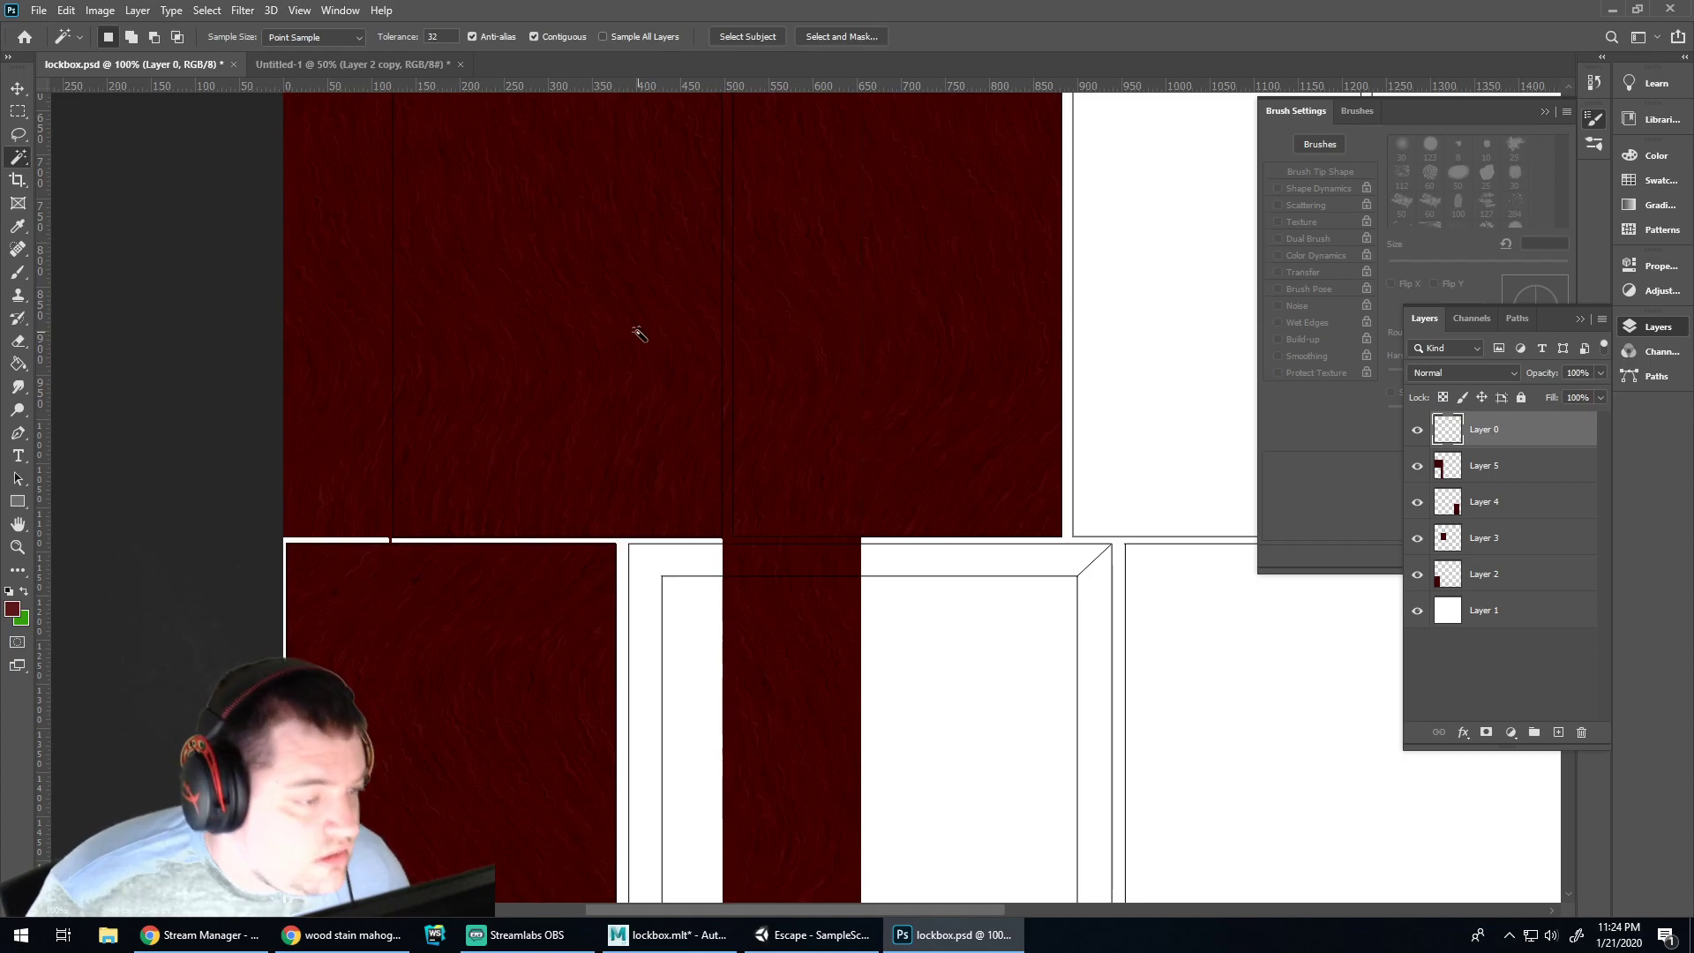
pyautogui.keyDown('alt'); pyautogui.scroll(2, 724, 340); pyautogui.keyUp('alt')
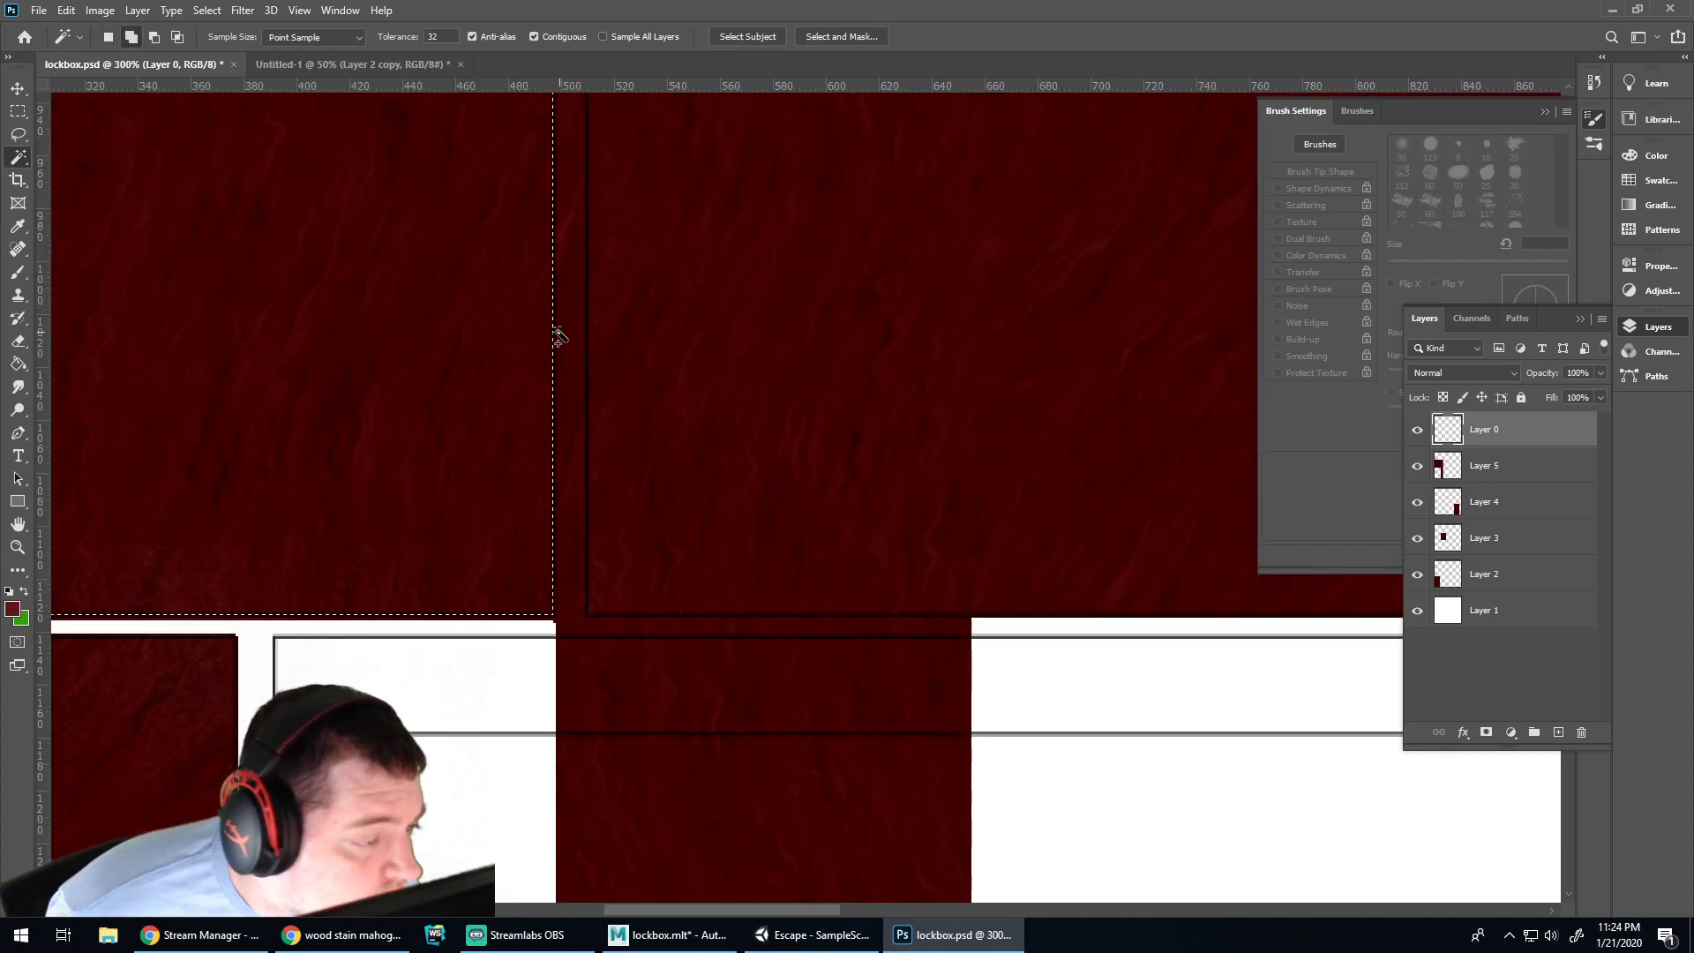
pyautogui.click(558, 337)
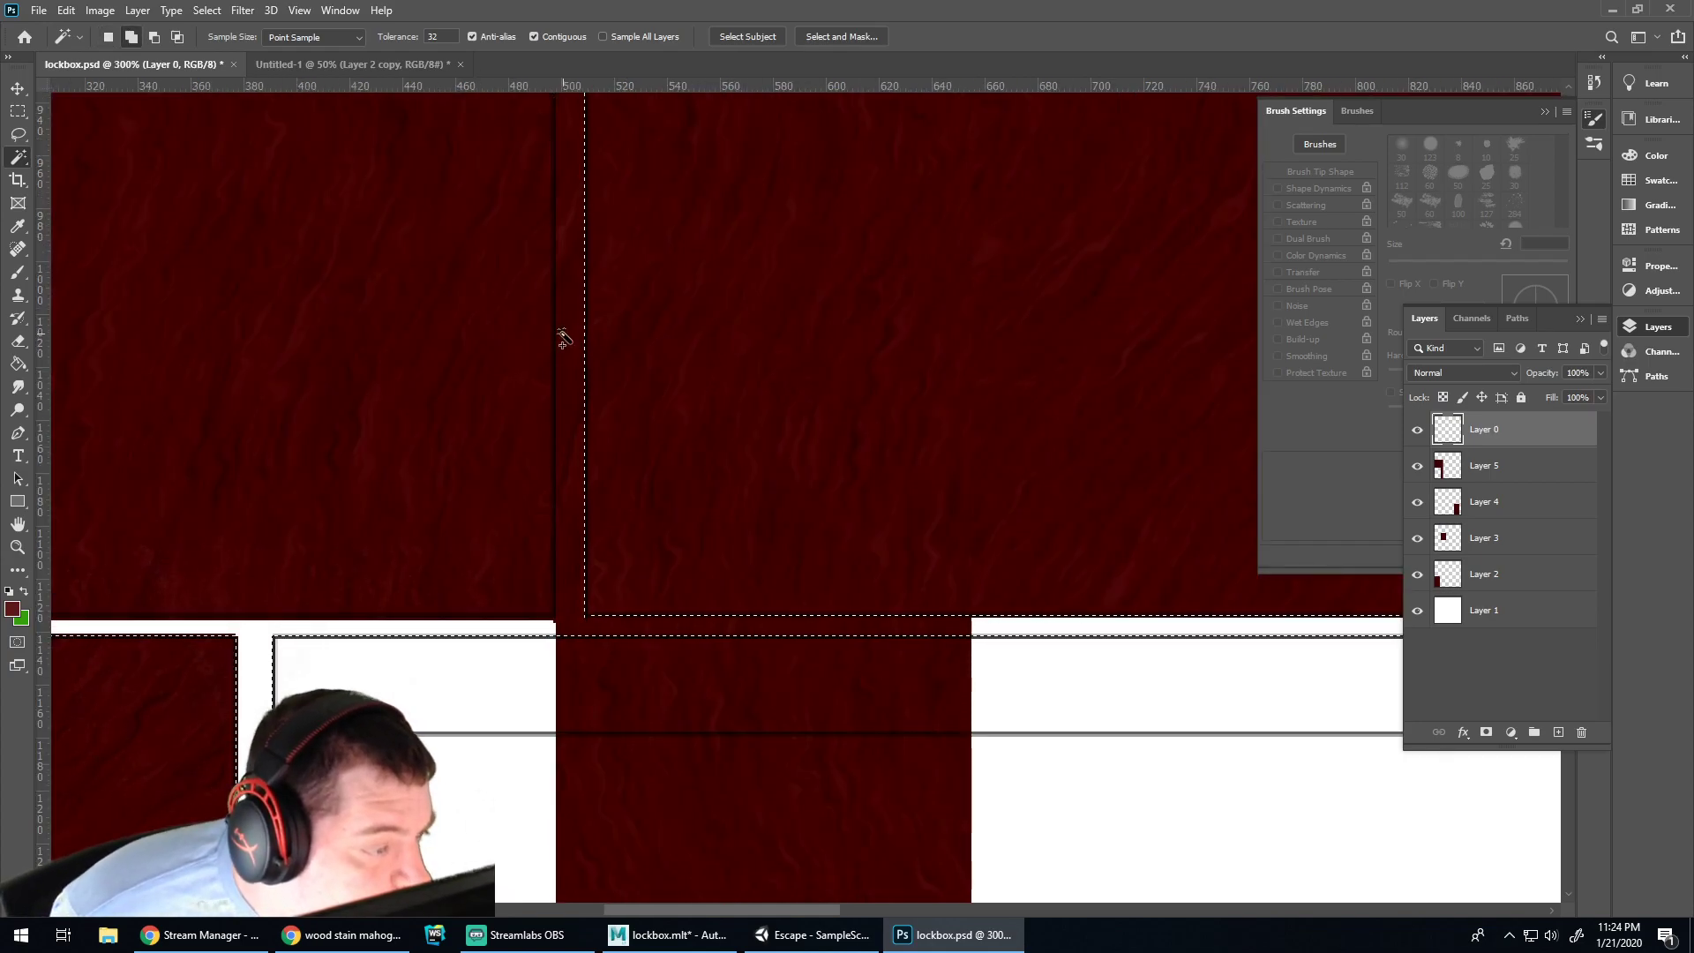
pyautogui.hotkey('ctrl', 'd')
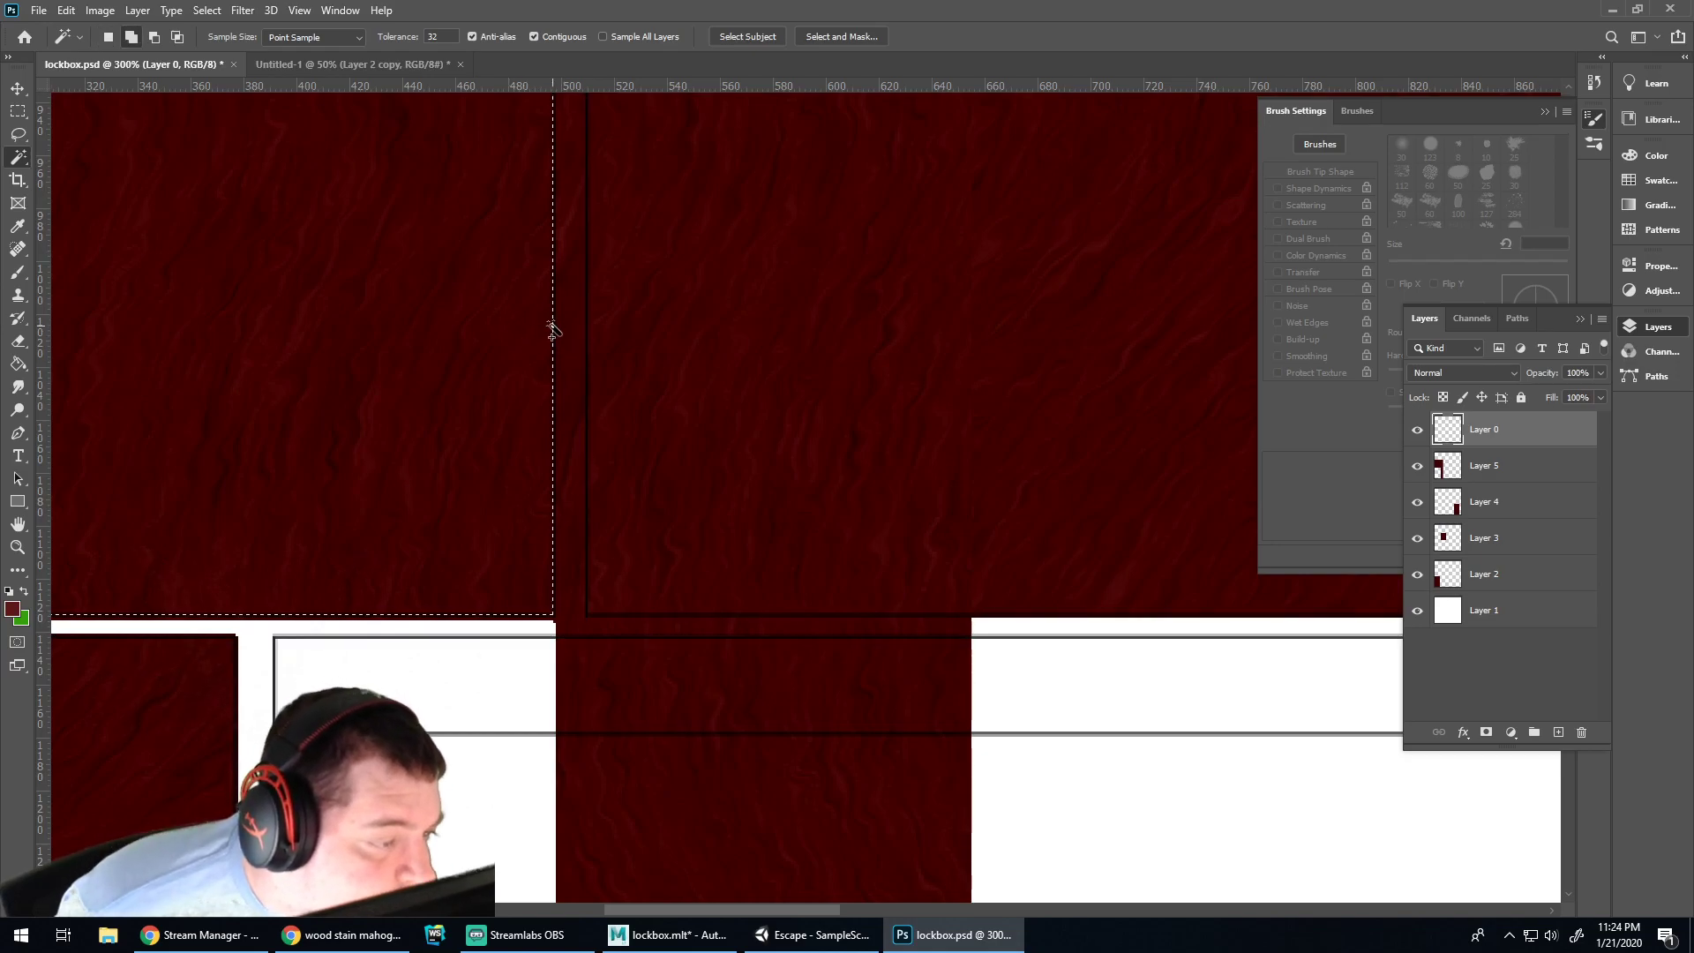
pyautogui.keyDown('shift'); pyautogui.click(554, 326); pyautogui.keyUp('shift')
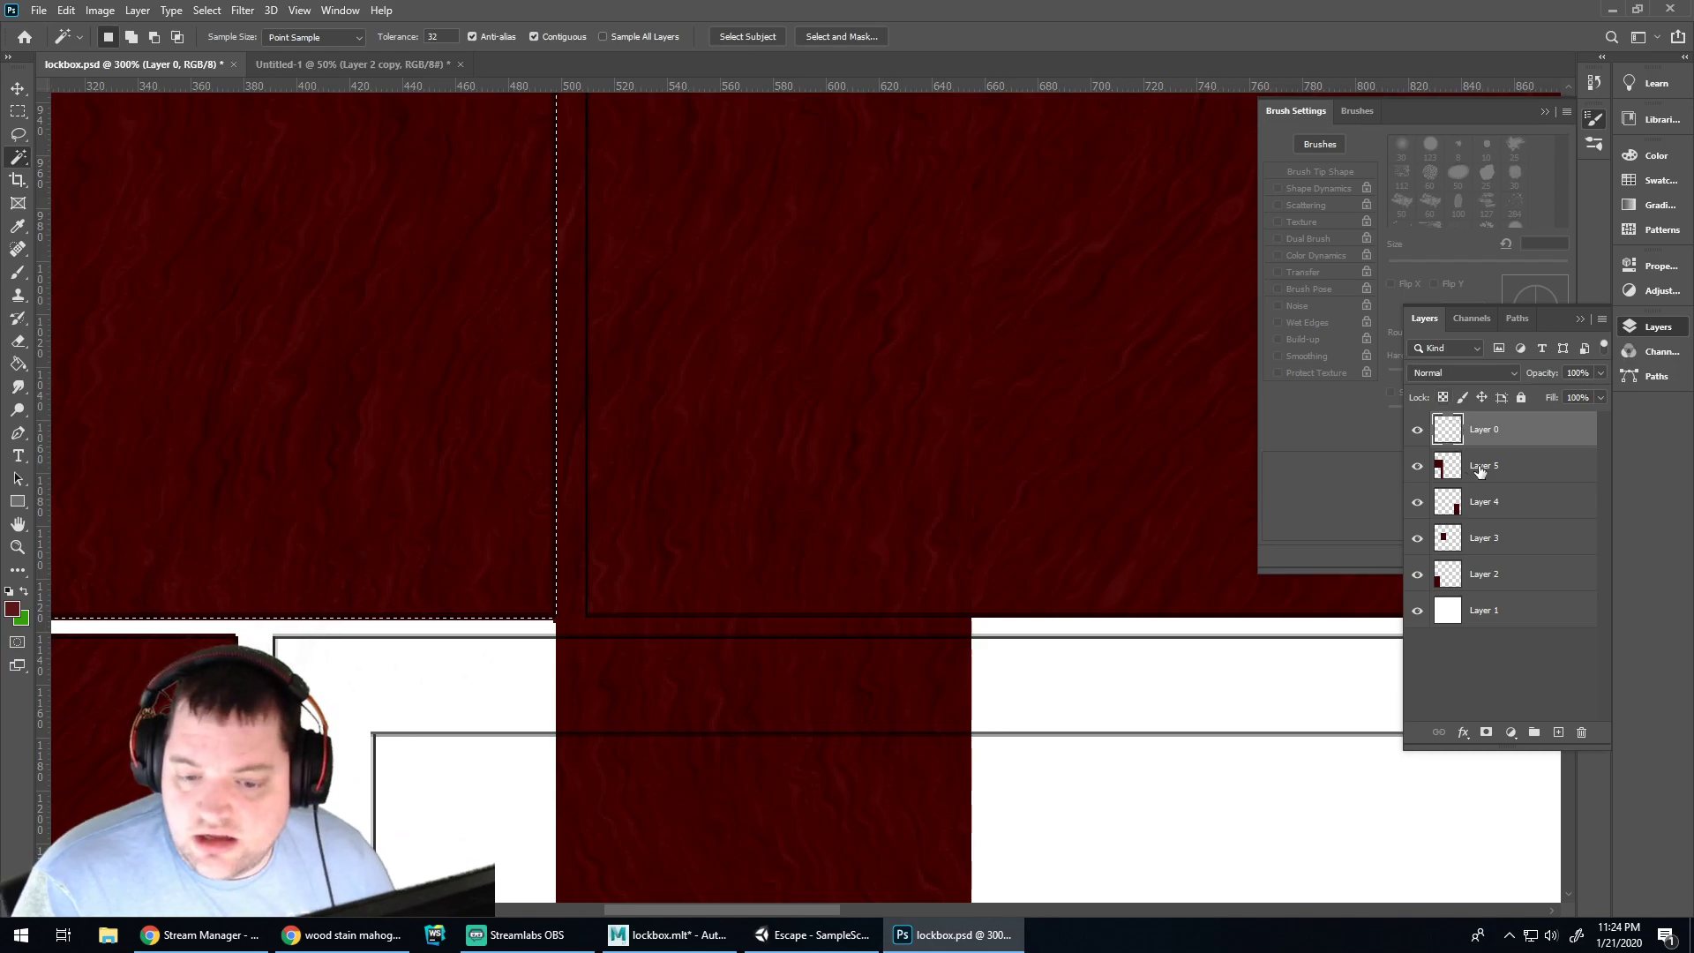
pyautogui.hotkey('alt', '[')
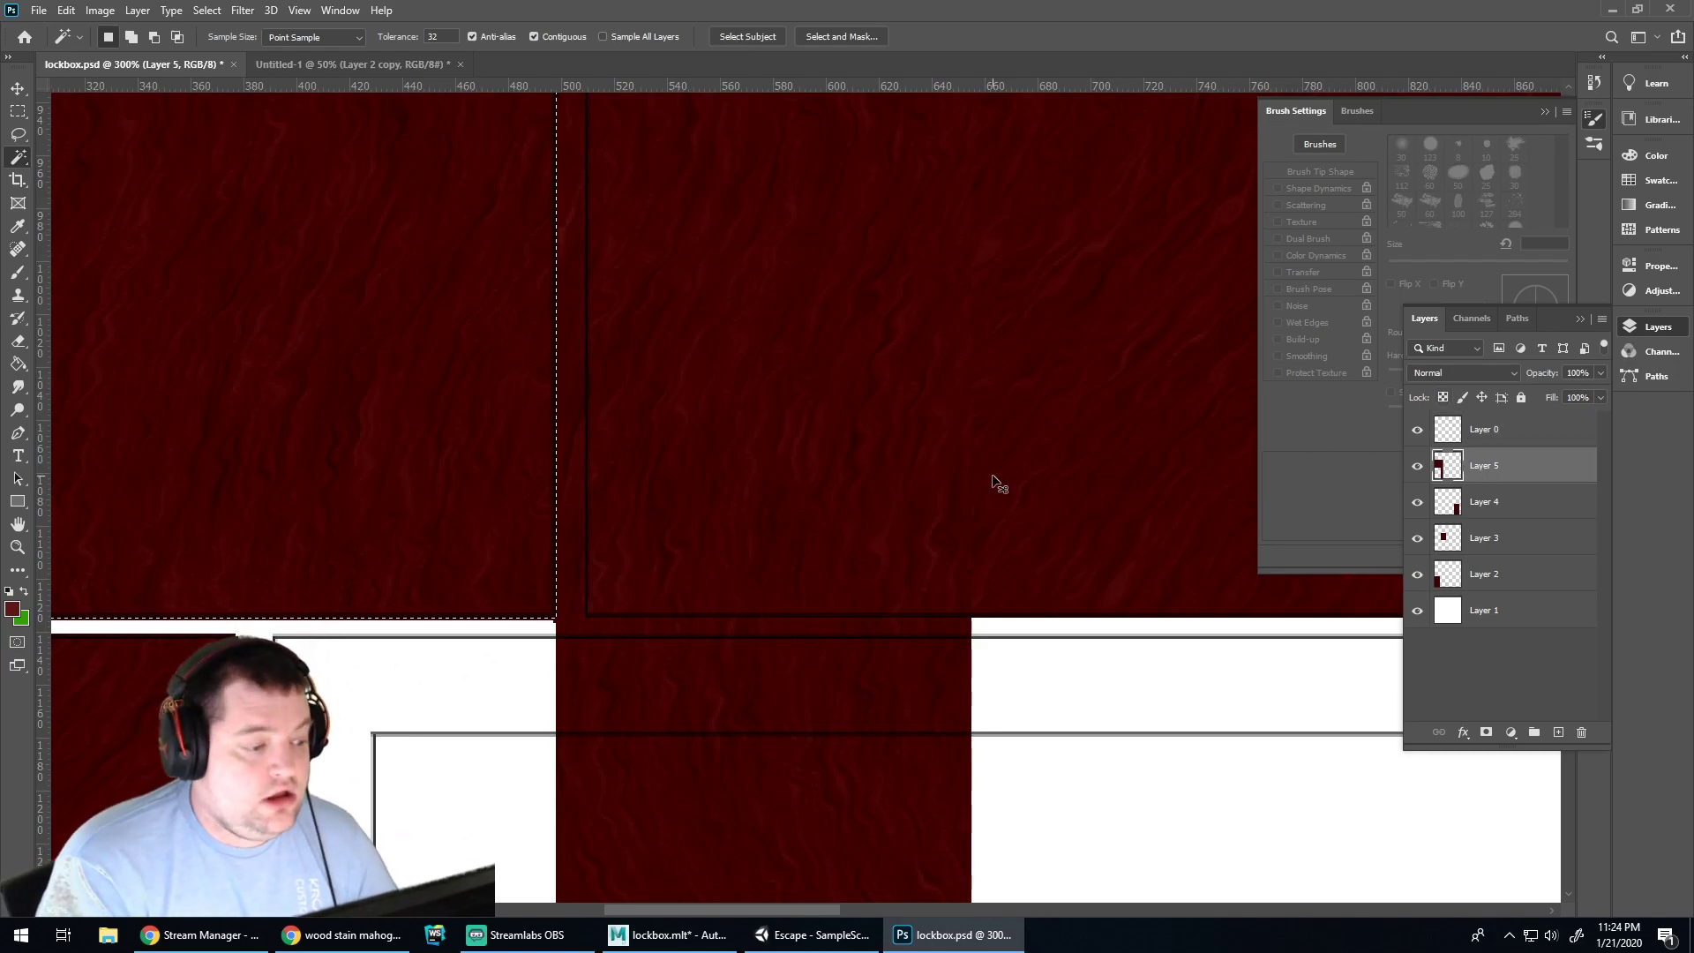
pyautogui.hotkey('ctrl', '-')
pyautogui.hotkey('ctrl', '-')
pyautogui.hotkey('ctrl', '-')
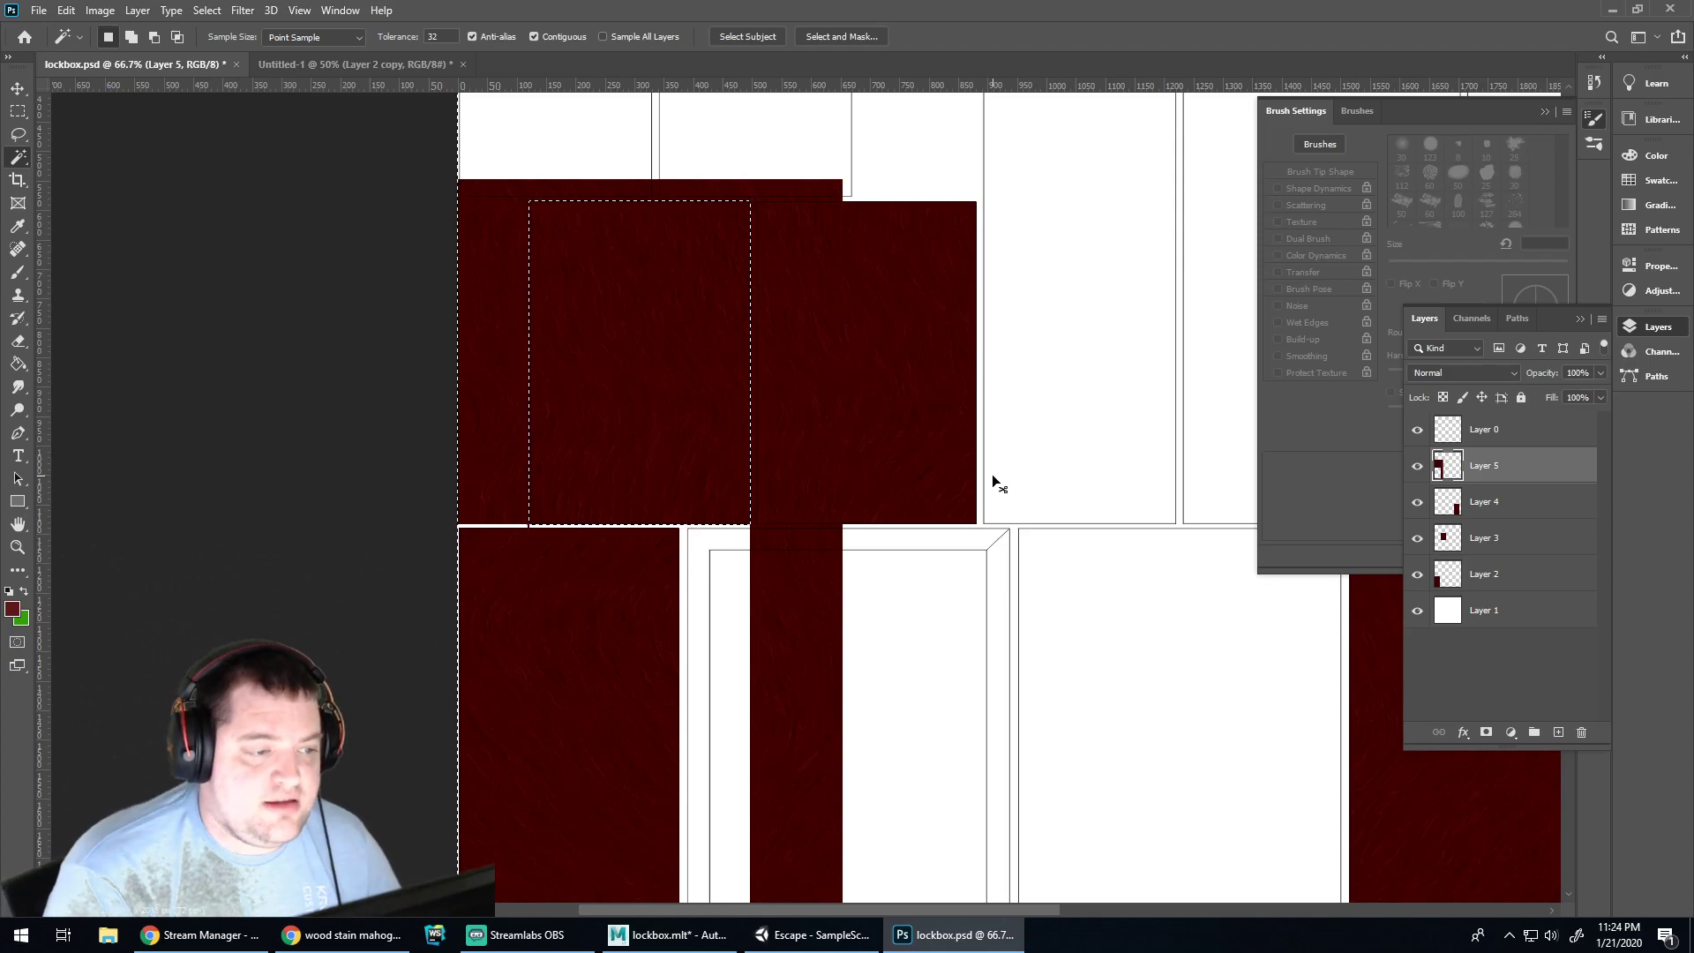
pyautogui.hotkey('ctrl', 'x')
# Save lockbox.psd, then paste a large wood layer covering most of the sheet
pyautogui.hotkey('ctrl', 's')
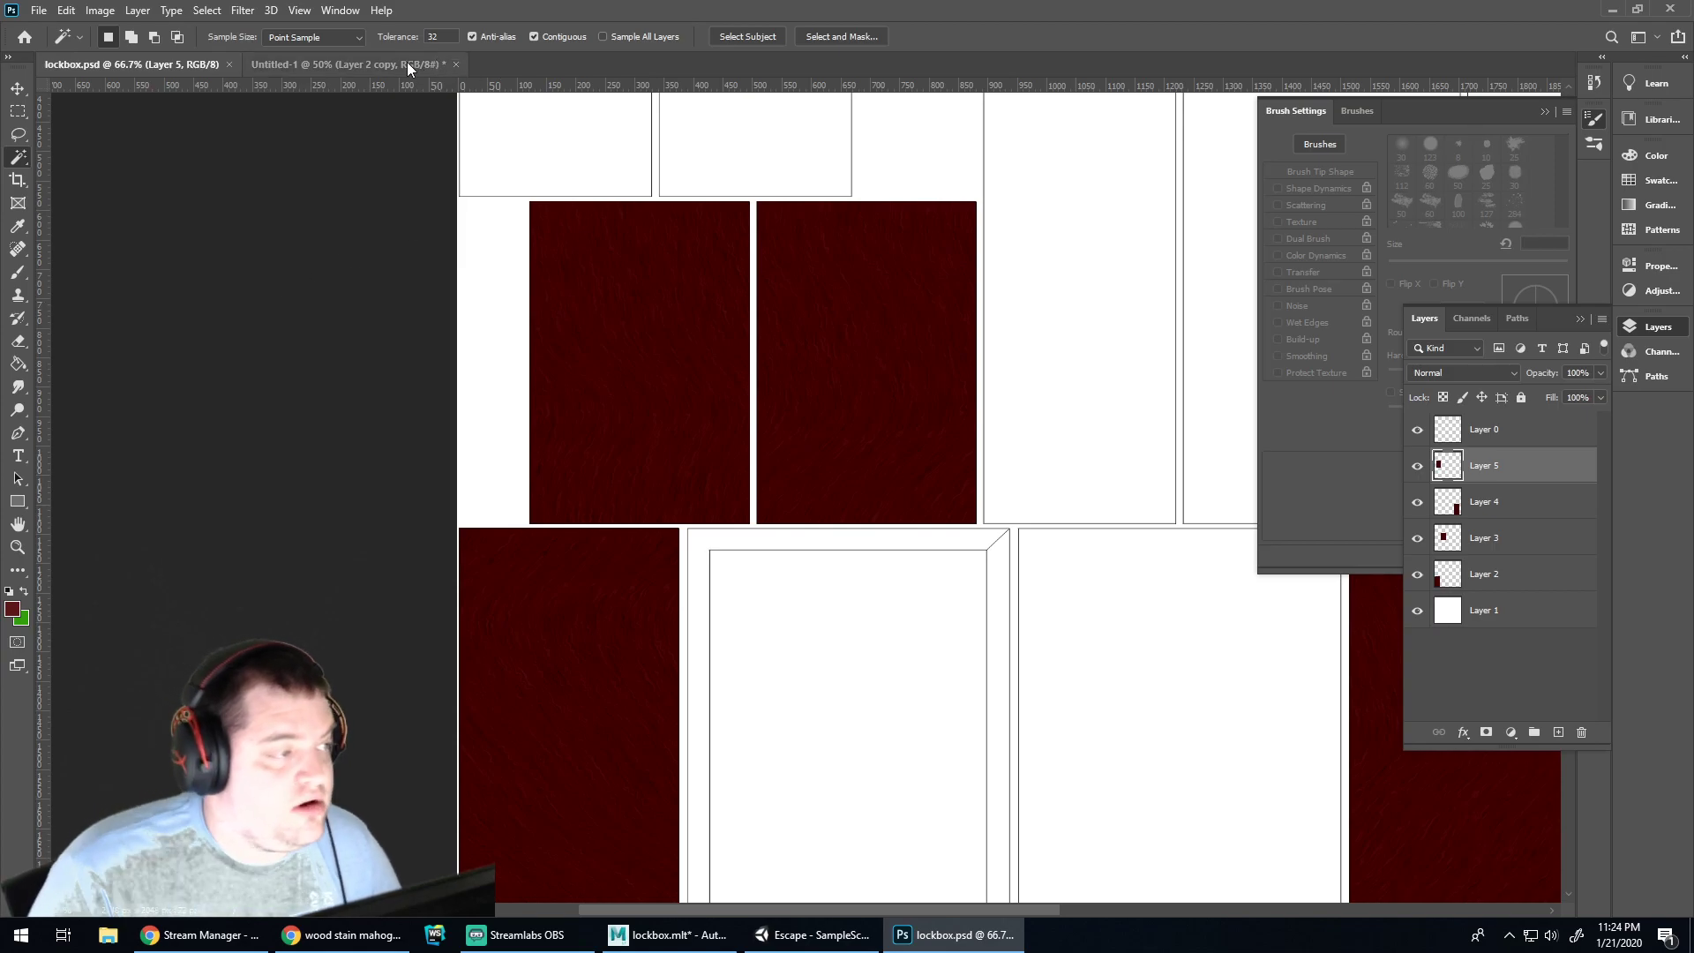
pyautogui.click(413, 66)
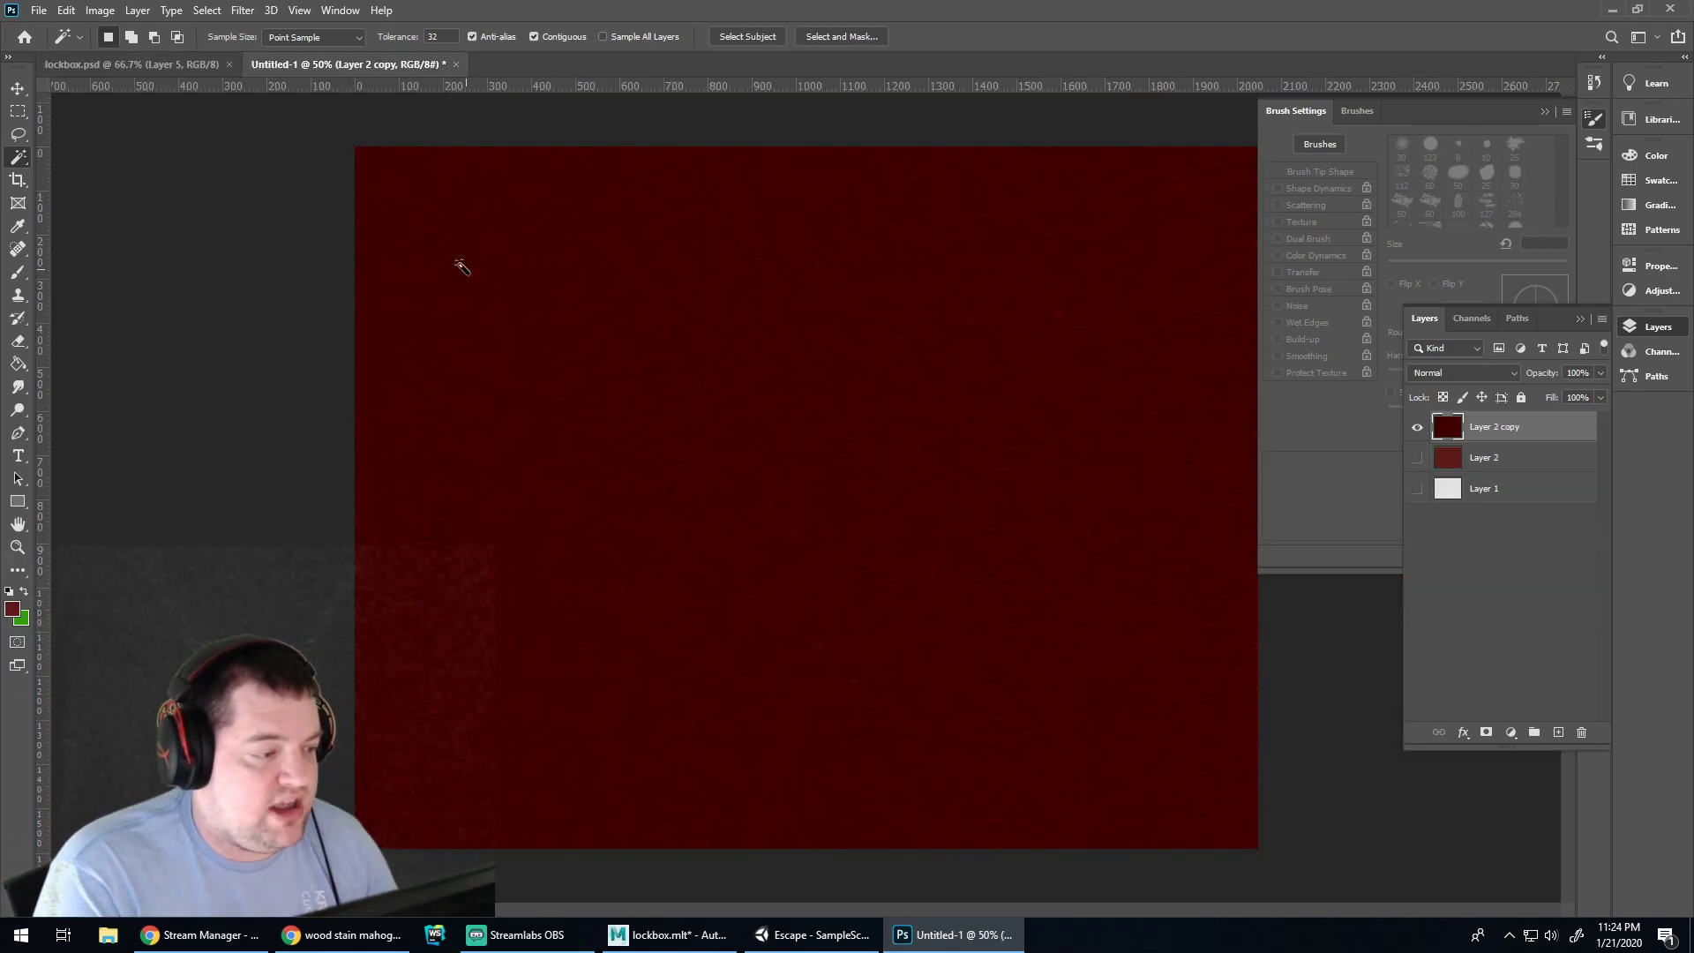
pyautogui.click(131, 64)
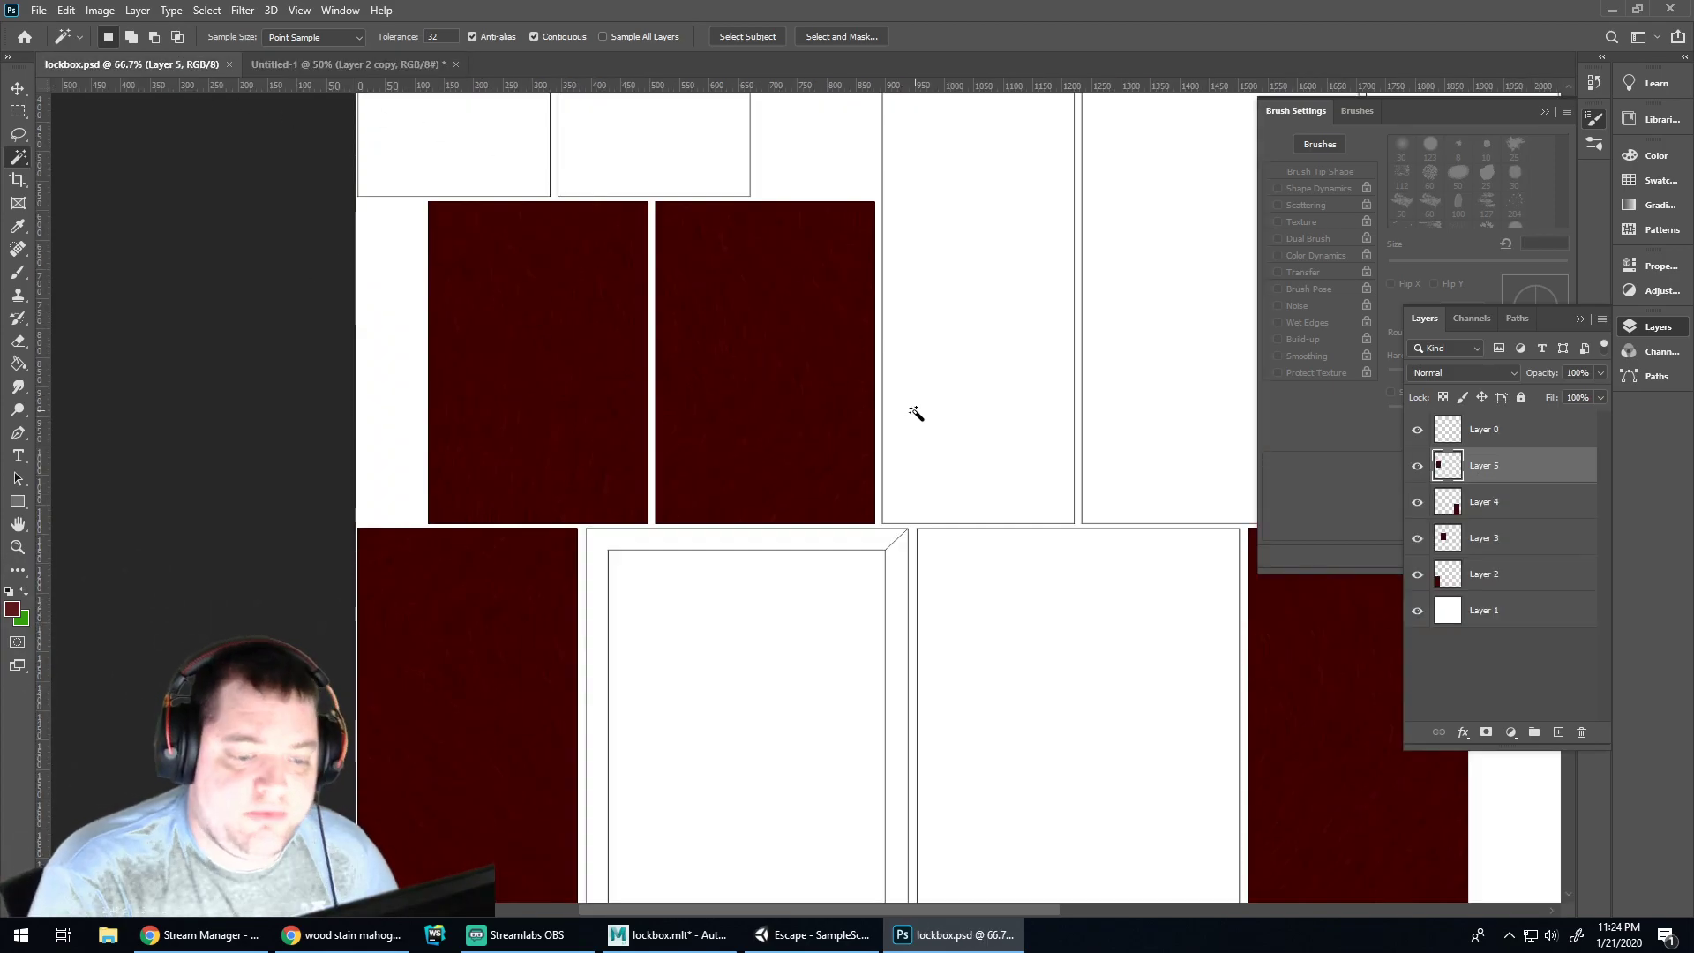
pyautogui.scroll(-2, 917, 407)
pyautogui.hotkey('ctrl', '-')
pyautogui.hotkey('ctrl', '-')
pyautogui.hotkey('ctrl', 'v')
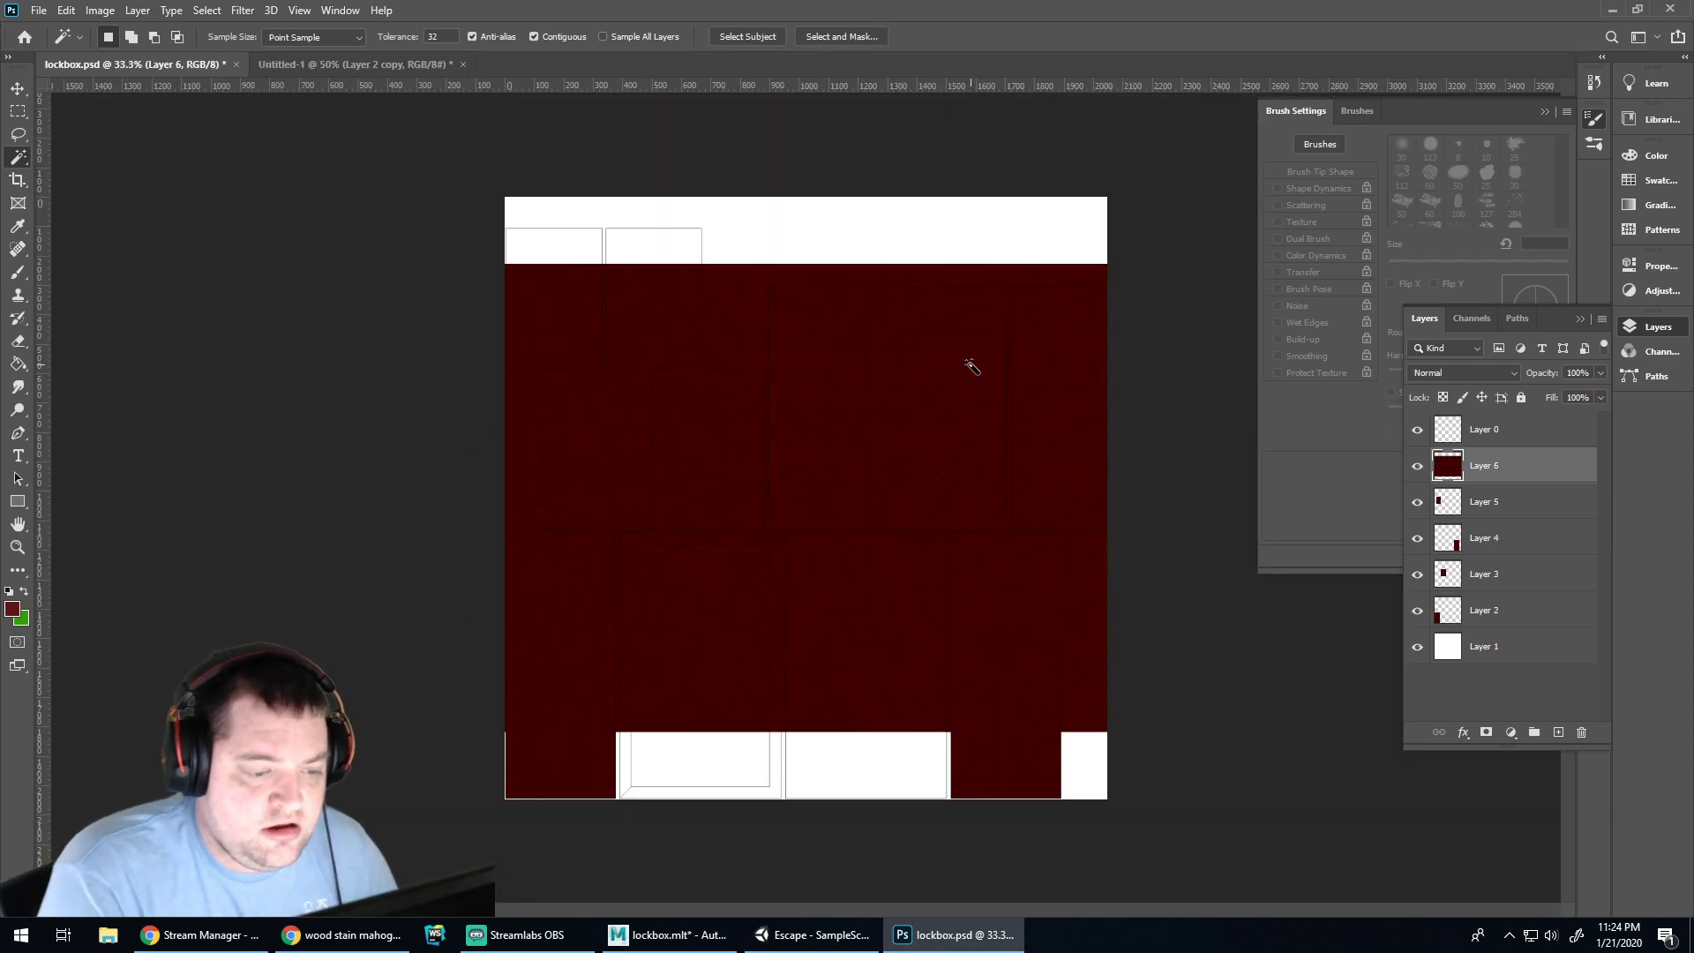
# In Maya, orbit under the lockbox and select its bottom face to view its UV area
pyautogui.click(668, 934)
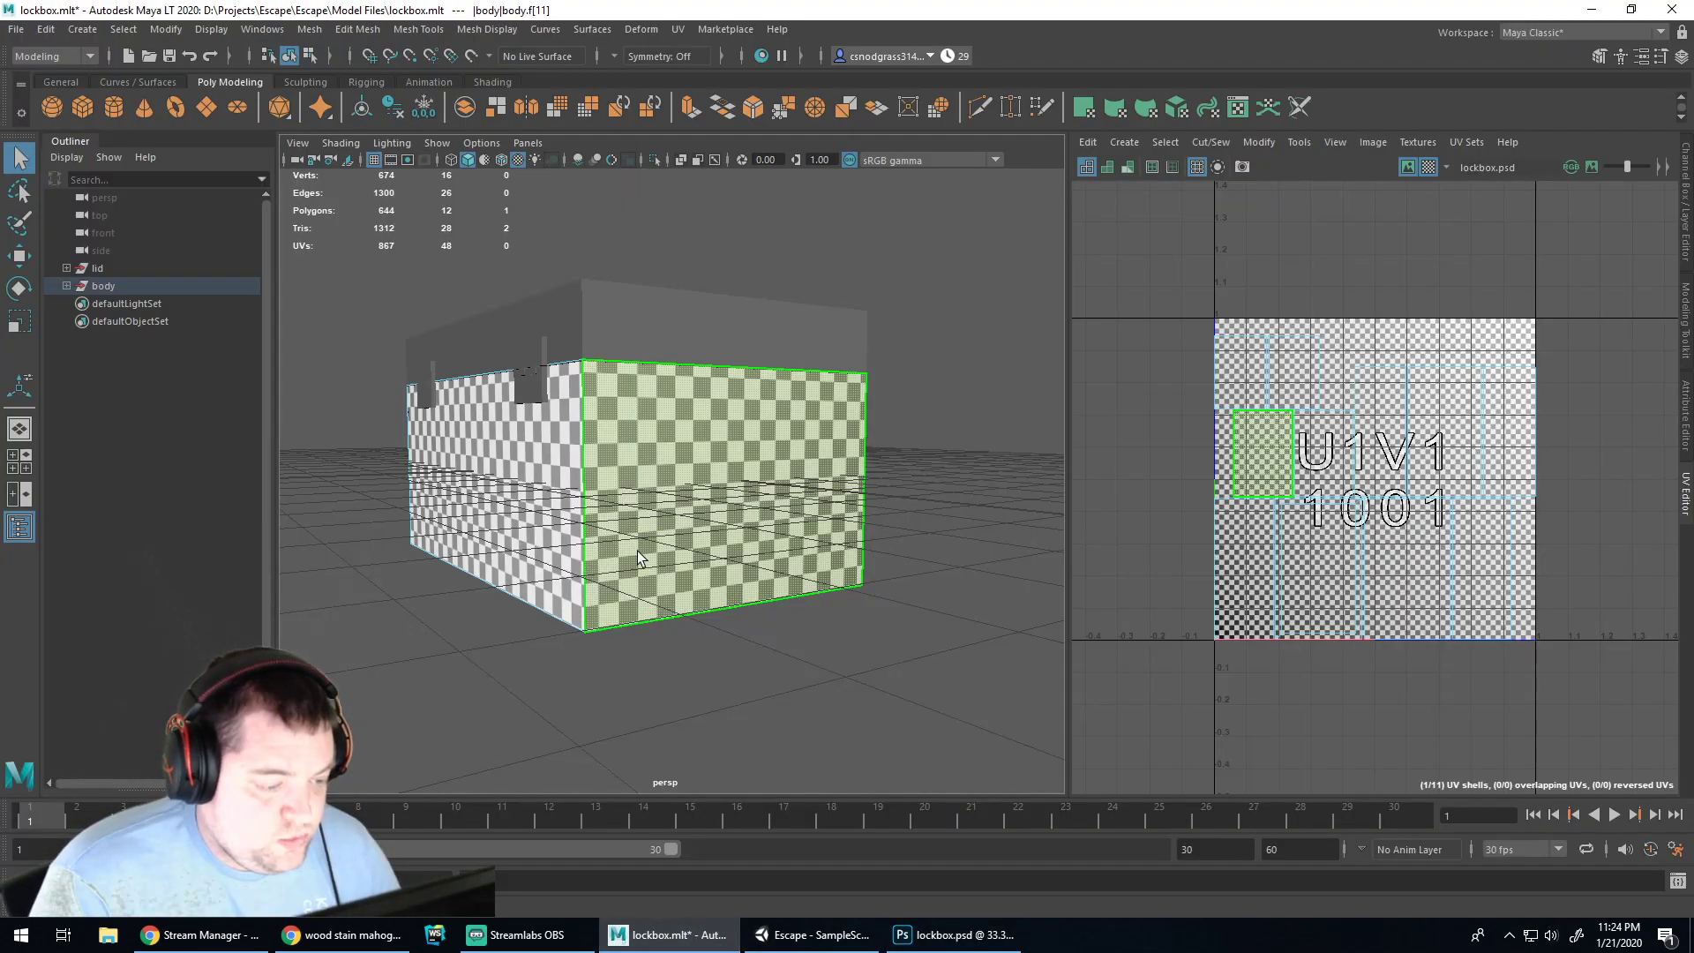
pyautogui.keyDown('alt'); pyautogui.moveTo(752, 645); pyautogui.dragTo(746, 529); pyautogui.keyUp('alt')
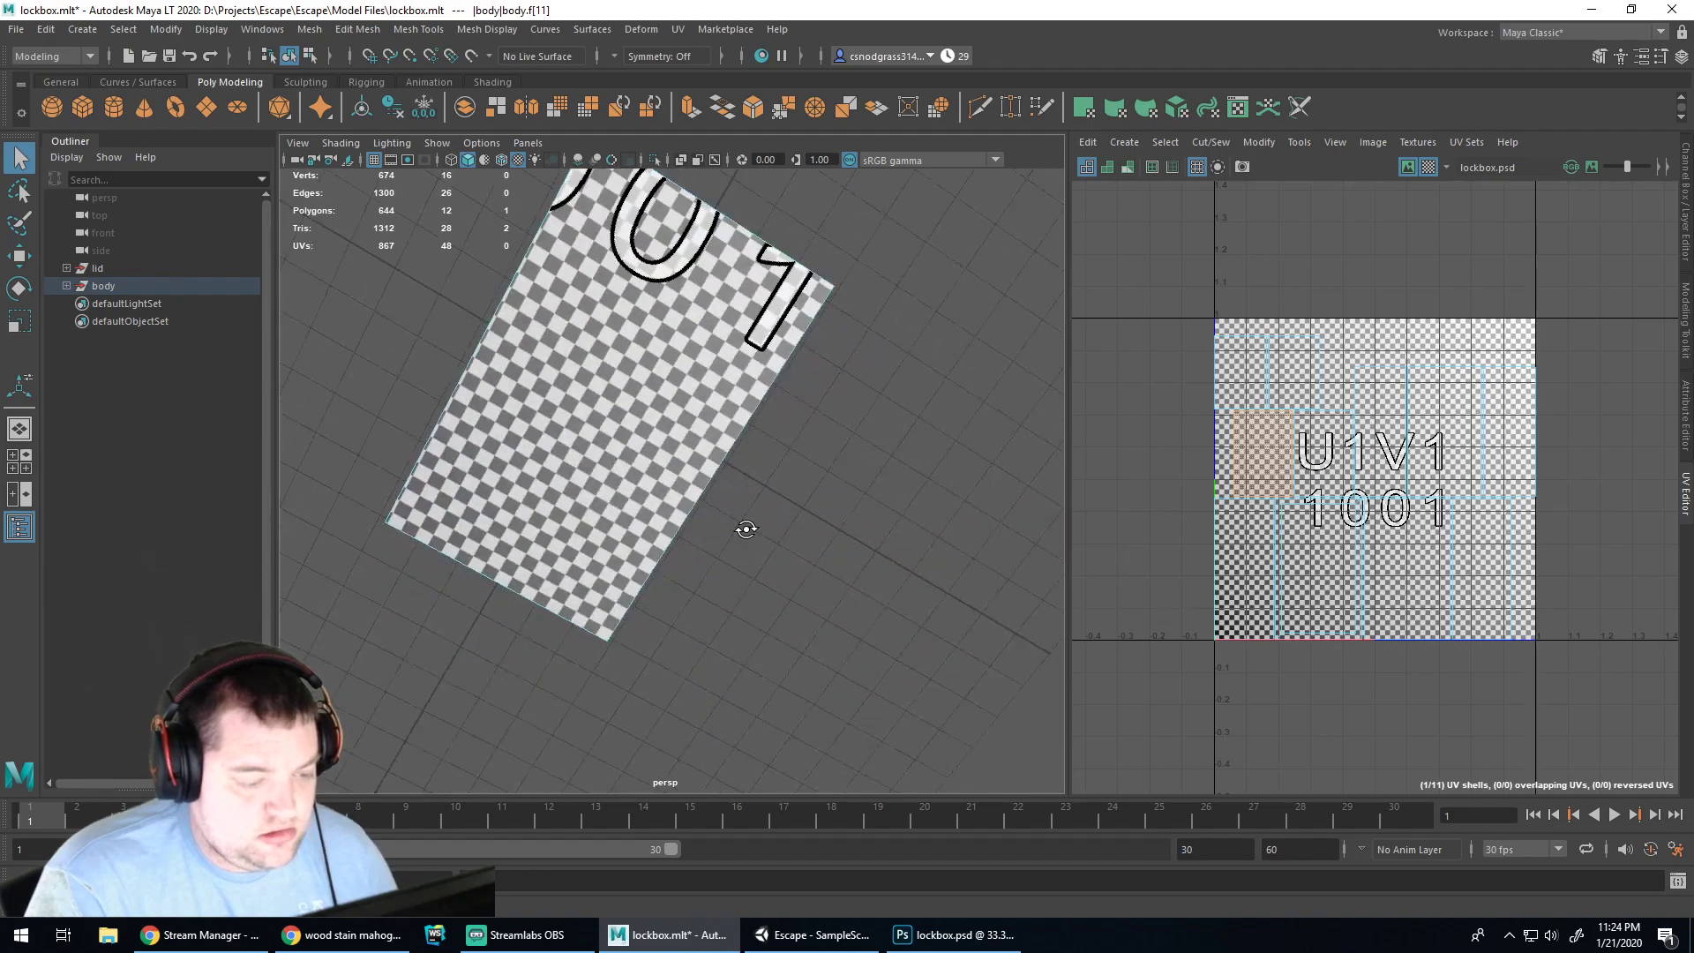
pyautogui.click(637, 398)
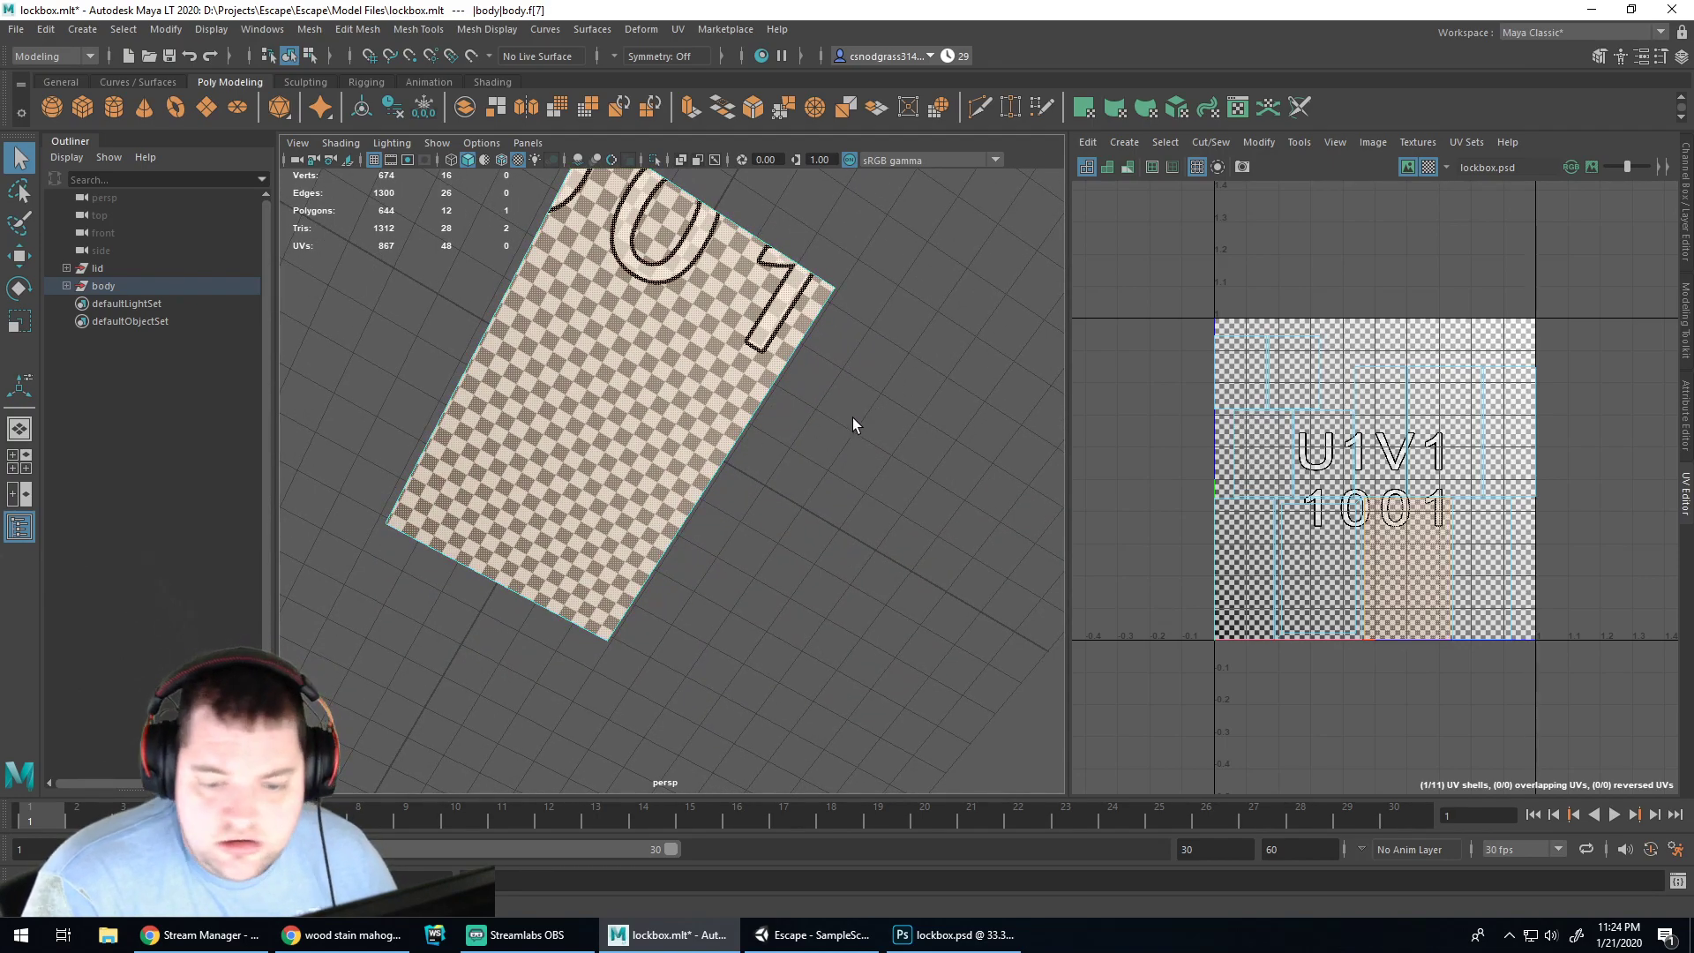
pyautogui.click(1002, 936)
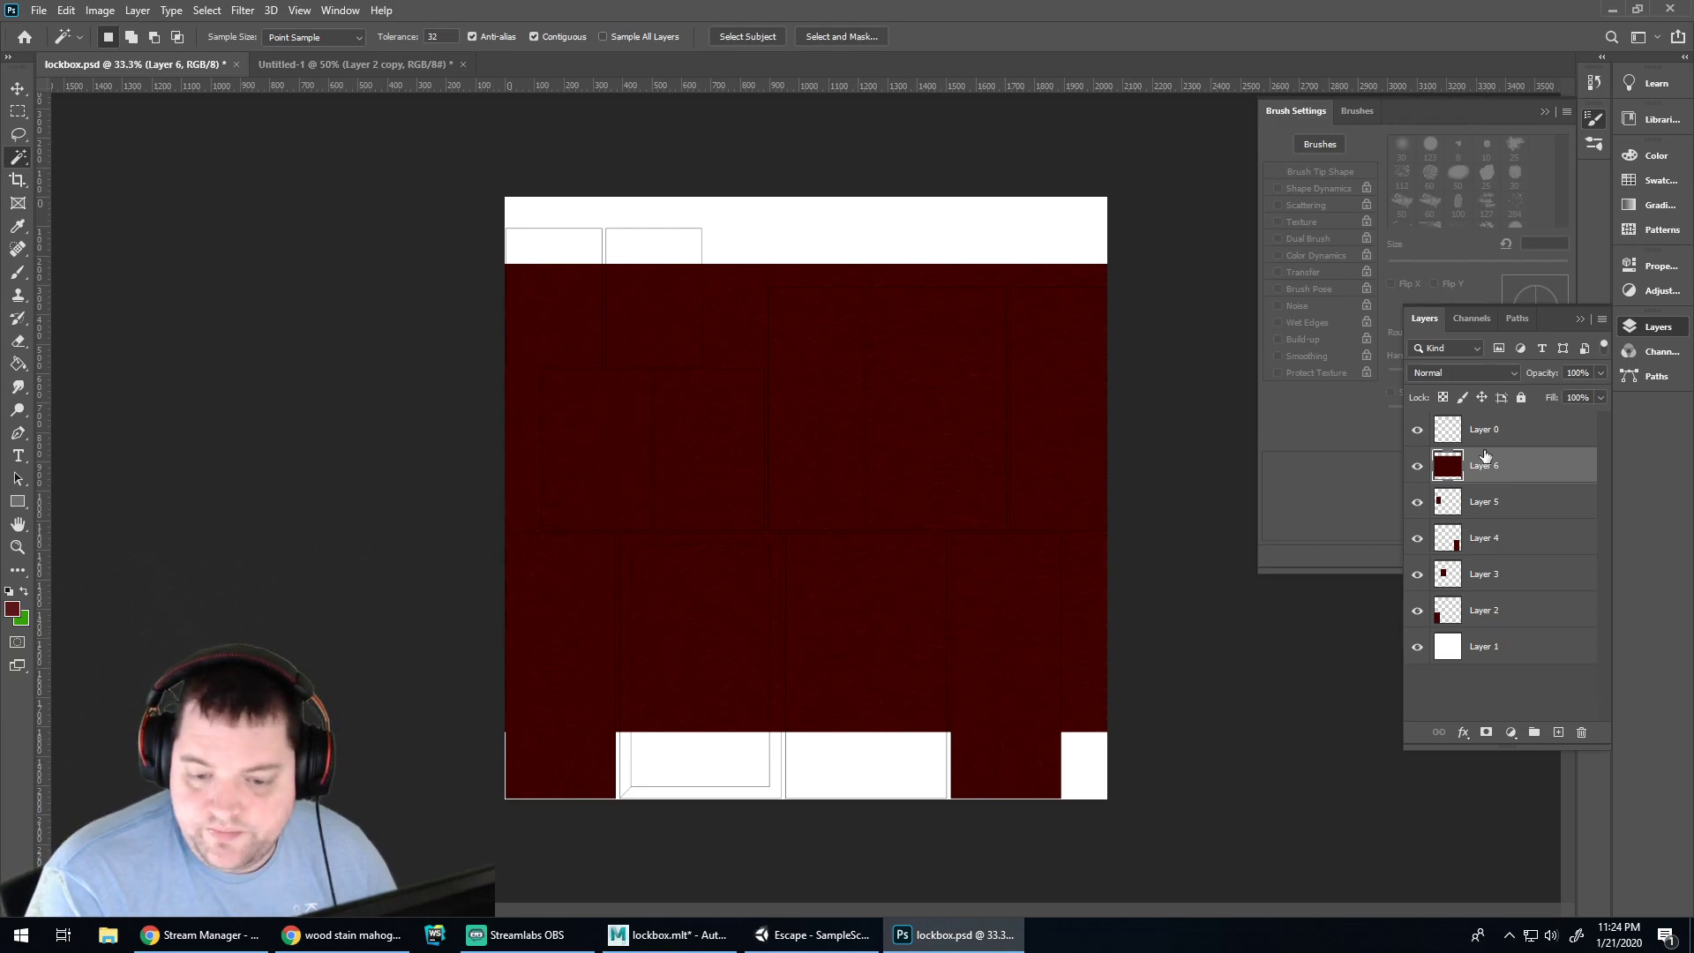
# Make the wood texture Layer 6 active and switch to the Move tool
pyautogui.click(1483, 430)
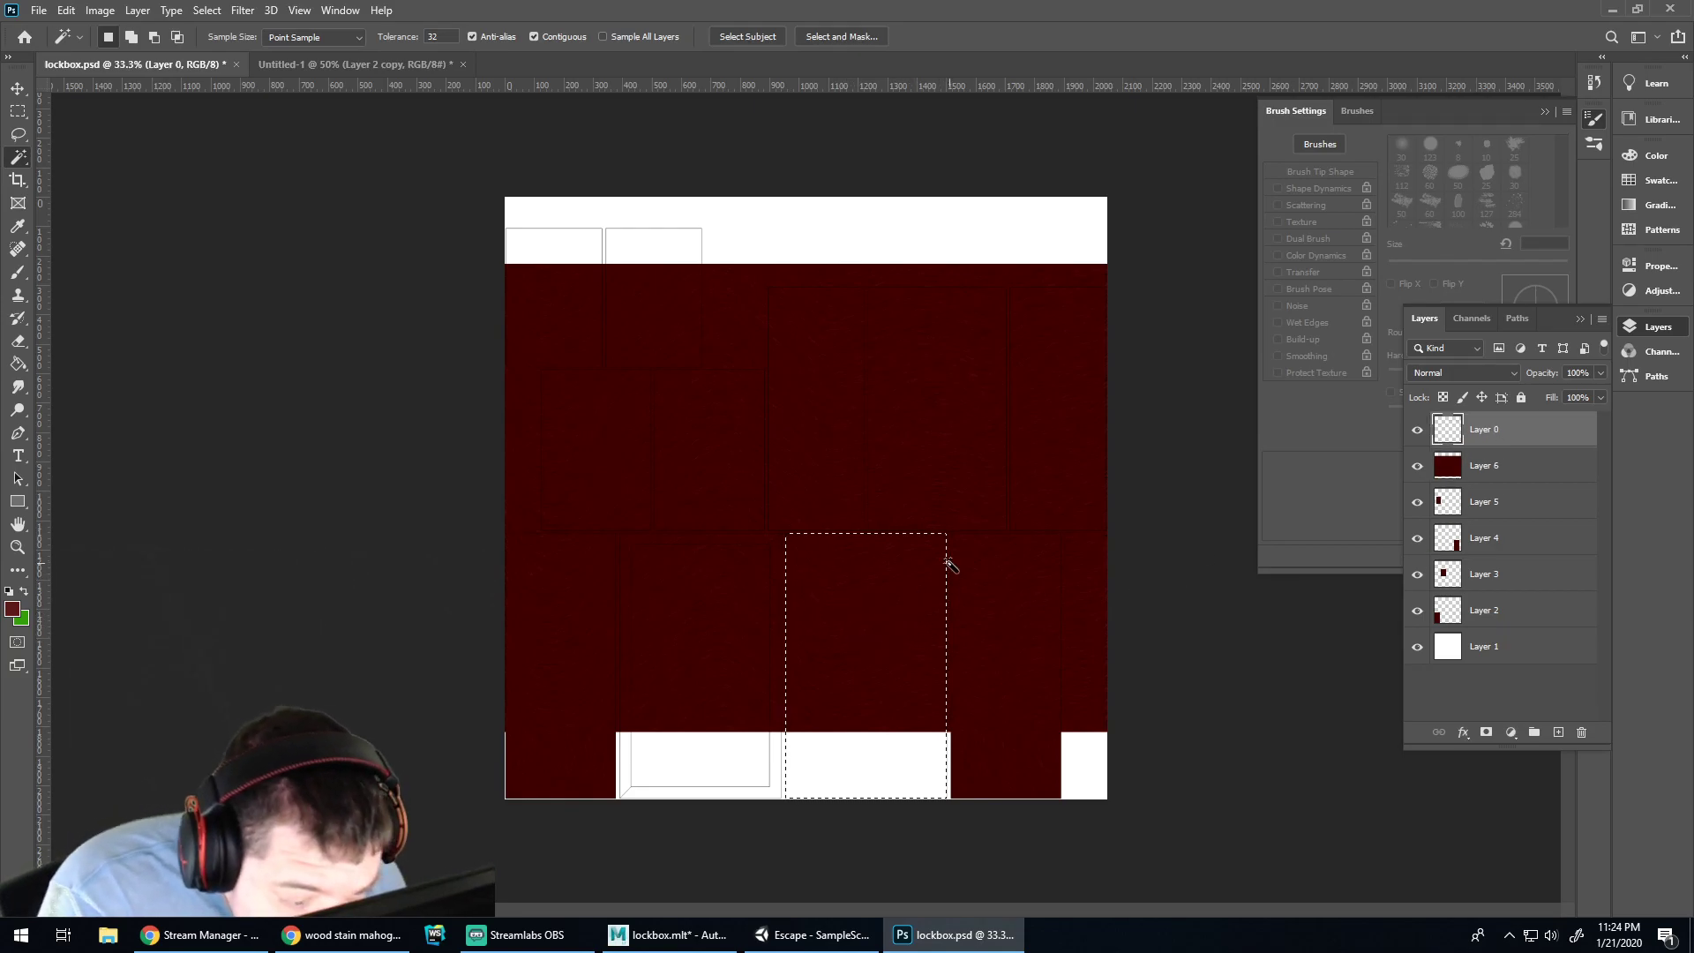
pyautogui.keyDown('alt'); pyautogui.scroll(5, 949, 565); pyautogui.keyUp('alt')
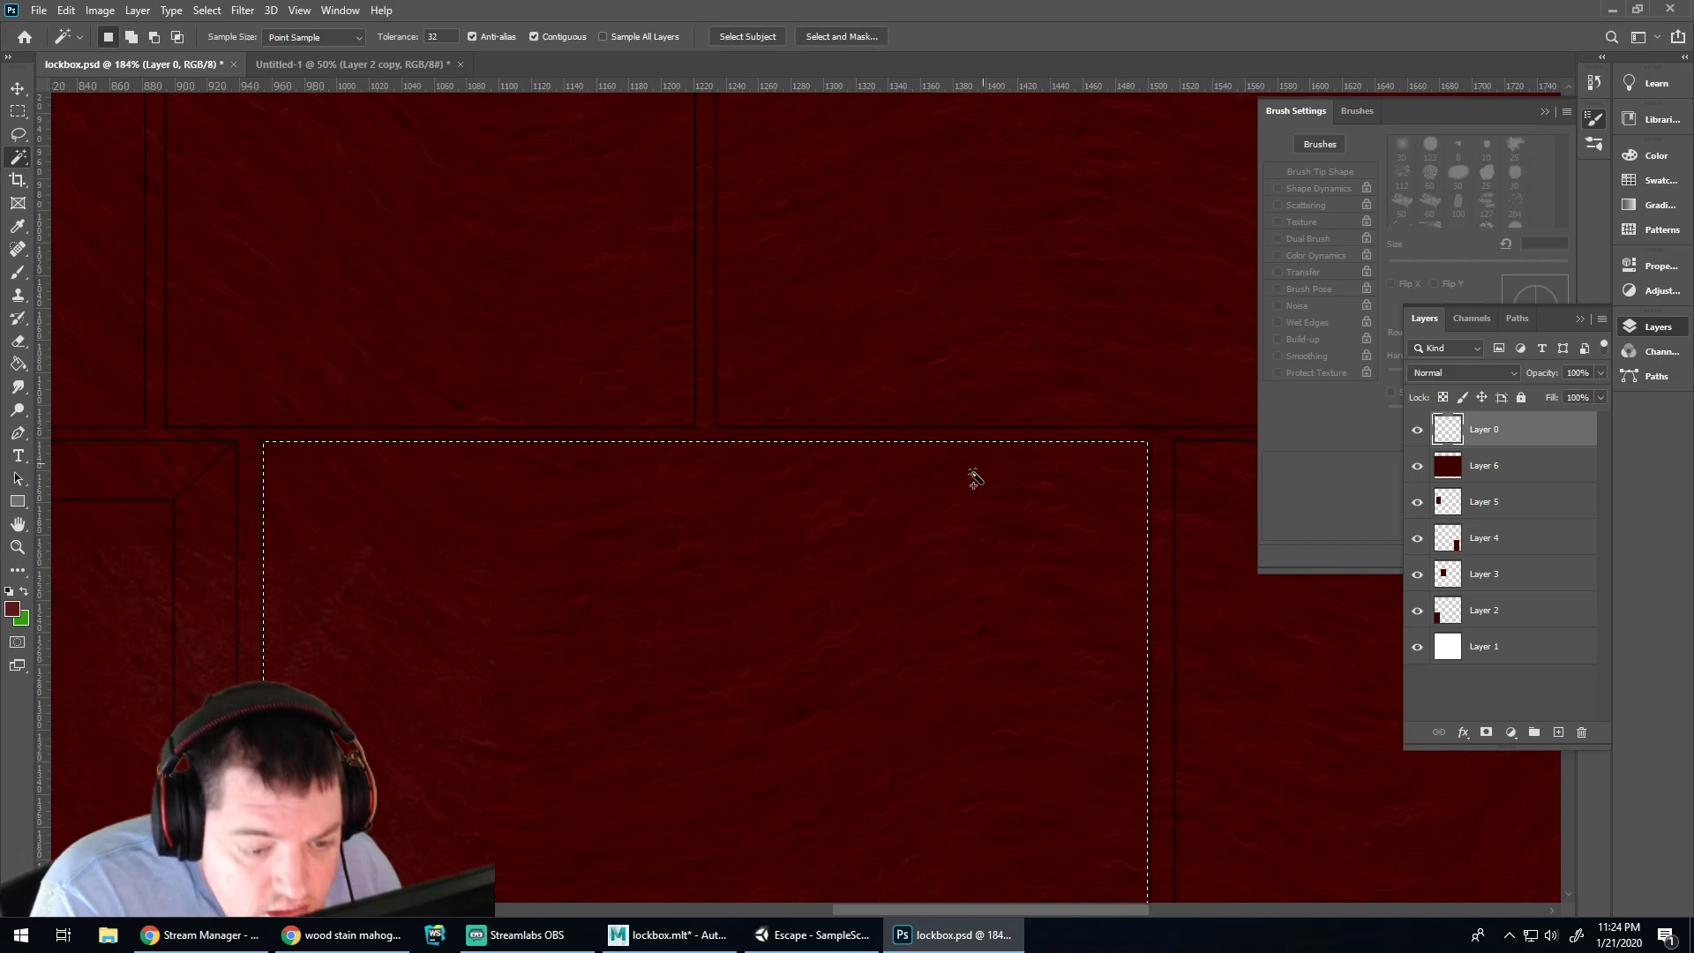
pyautogui.keyDown('alt'); pyautogui.scroll(5, 979, 446); pyautogui.keyUp('alt')
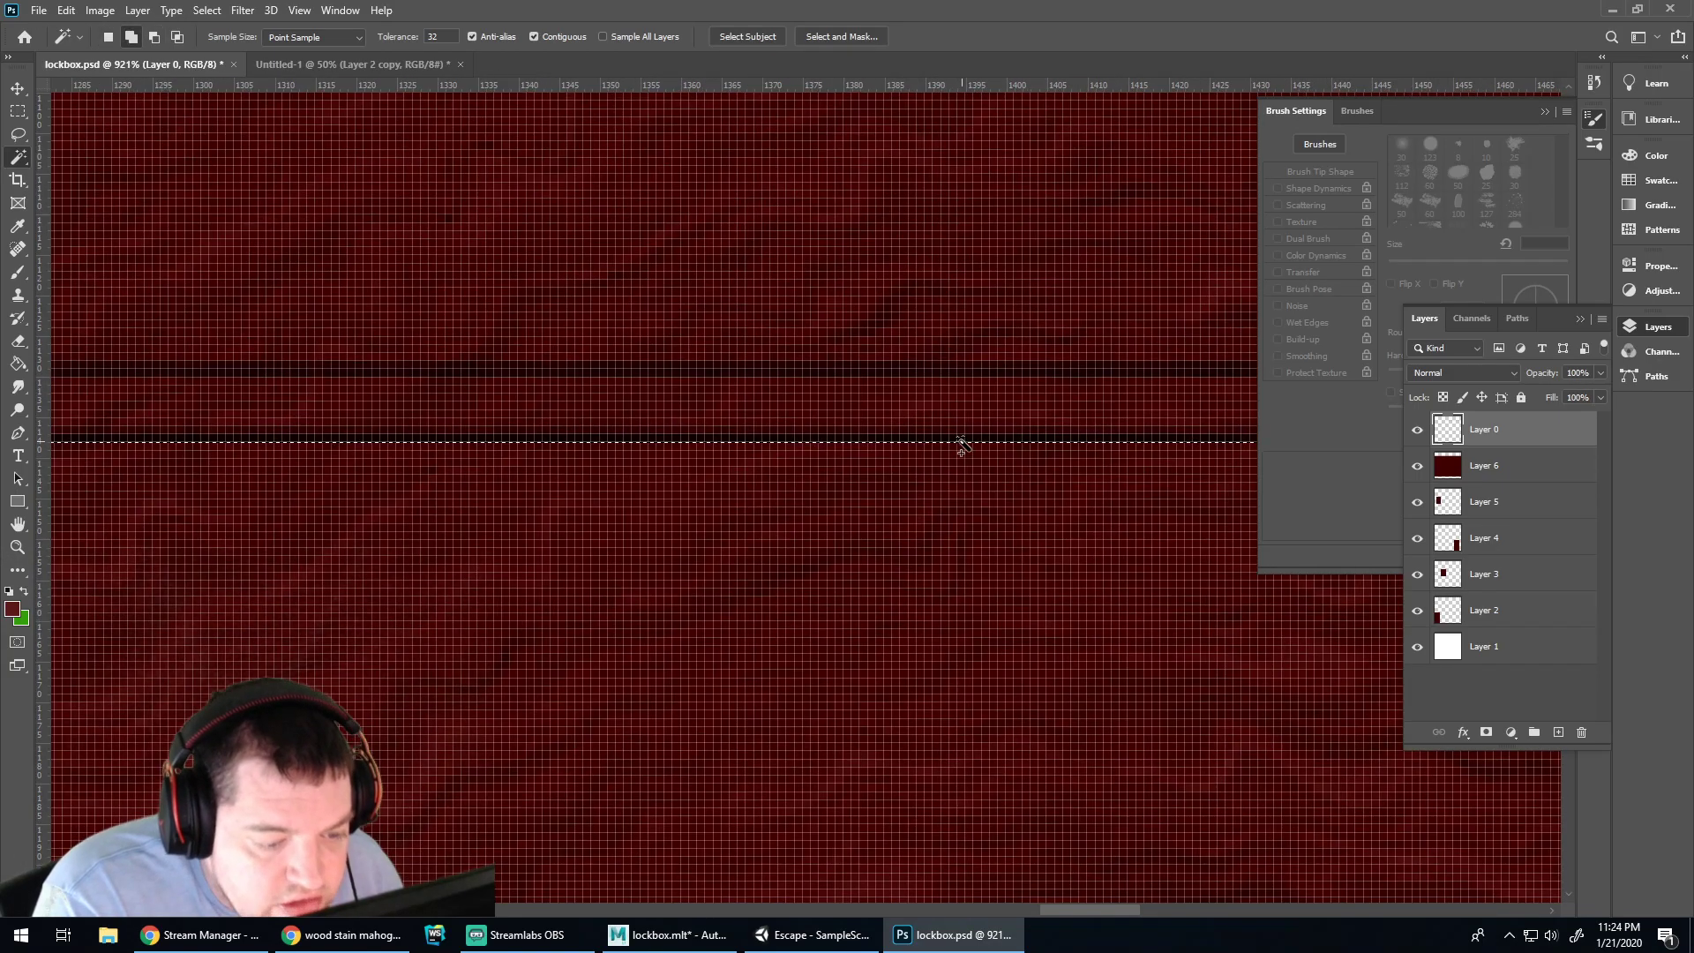
pyautogui.keyDown('alt'); pyautogui.scroll(-5, 962, 450); pyautogui.keyUp('alt')
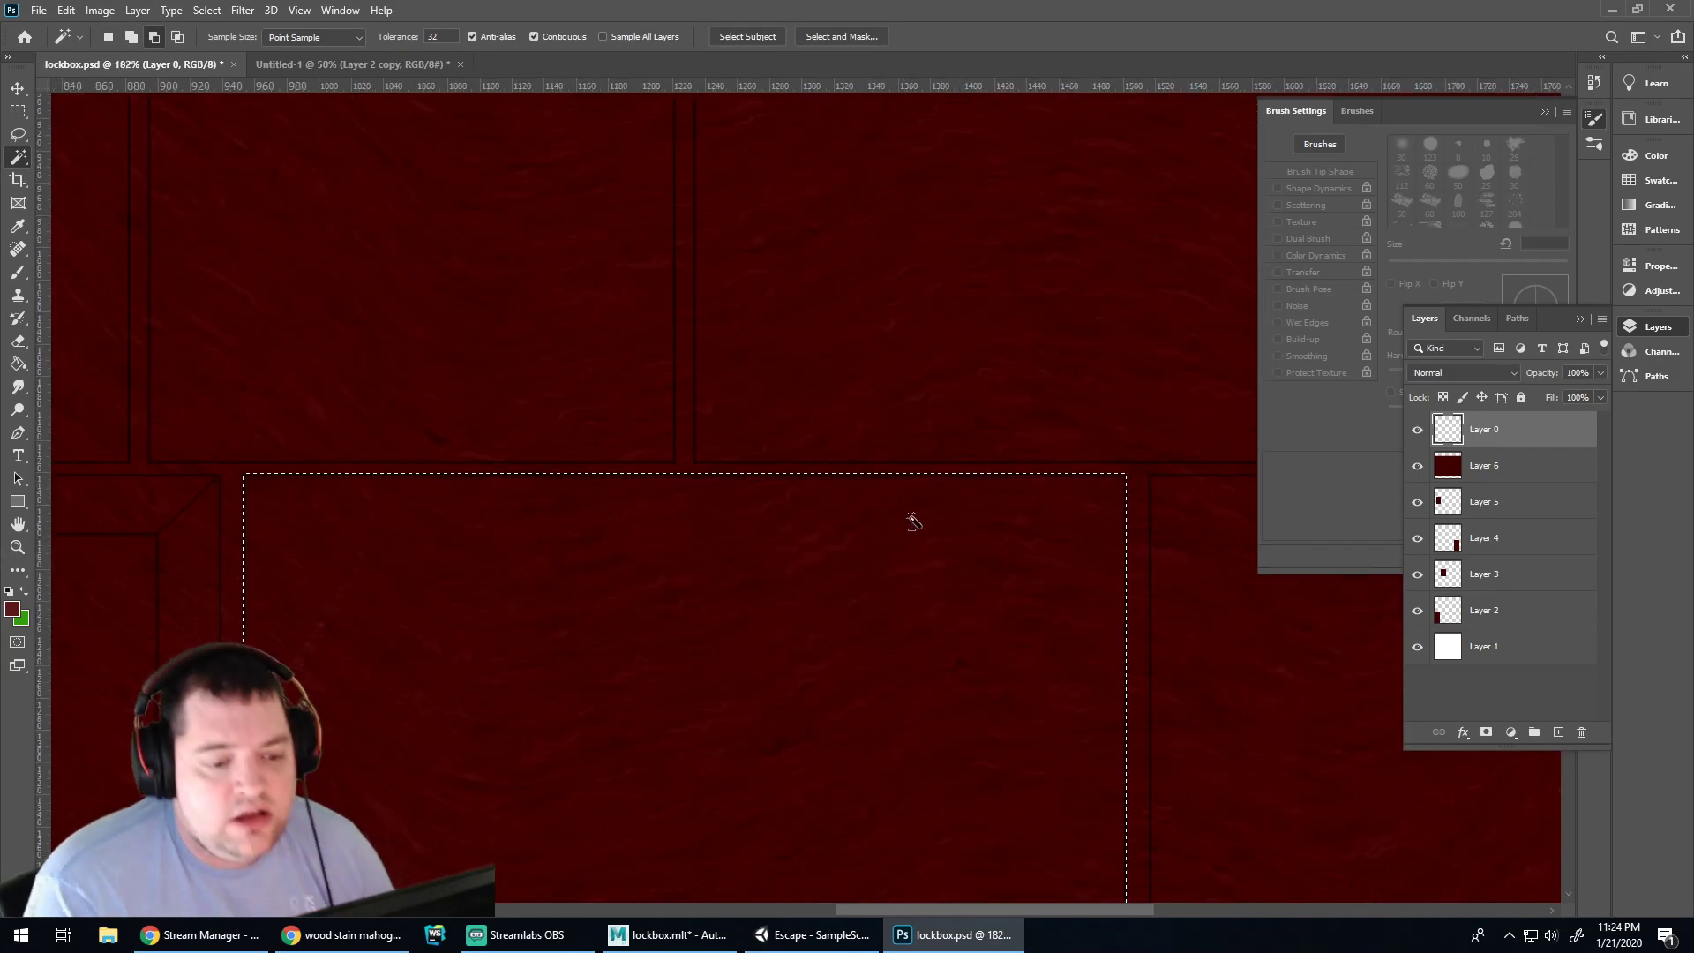
pyautogui.keyDown('alt'); pyautogui.scroll(-5, 970, 473); pyautogui.keyUp('alt')
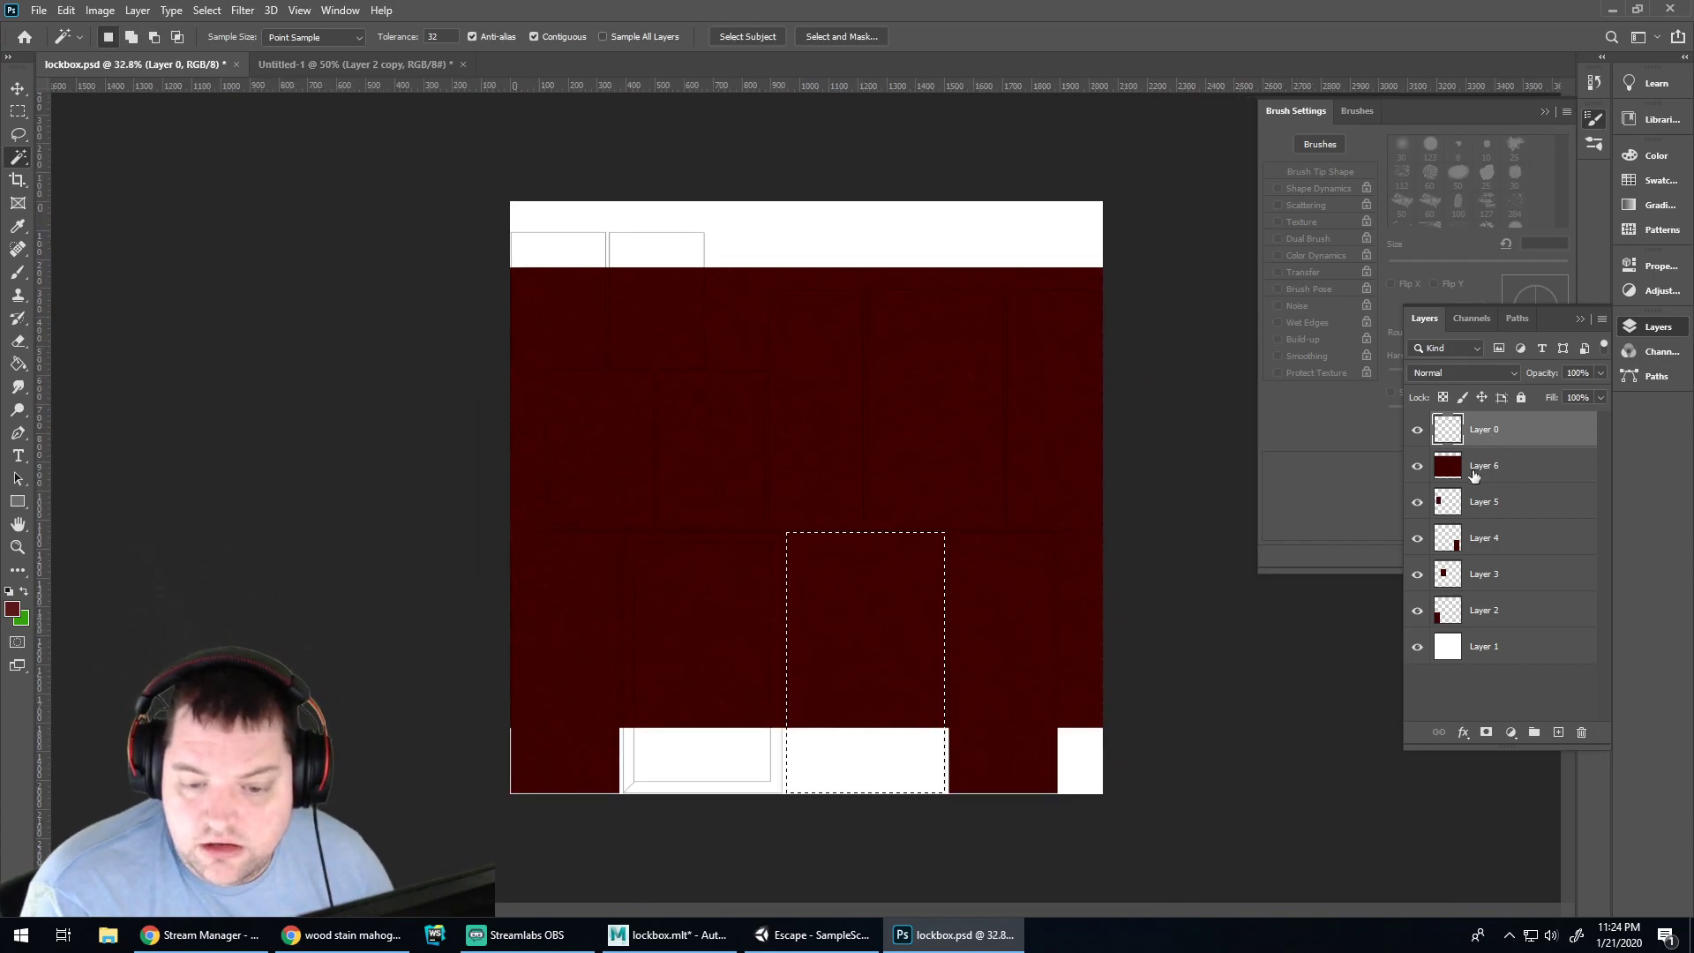
pyautogui.click(1474, 476)
pyautogui.press('c')
pyautogui.press('Escape')
pyautogui.press('v')
# Drag the mahogany wood fill so it spans the sheet's full width above the bottom strip
pyautogui.moveTo(824, 416); pyautogui.dragTo(837, 451)
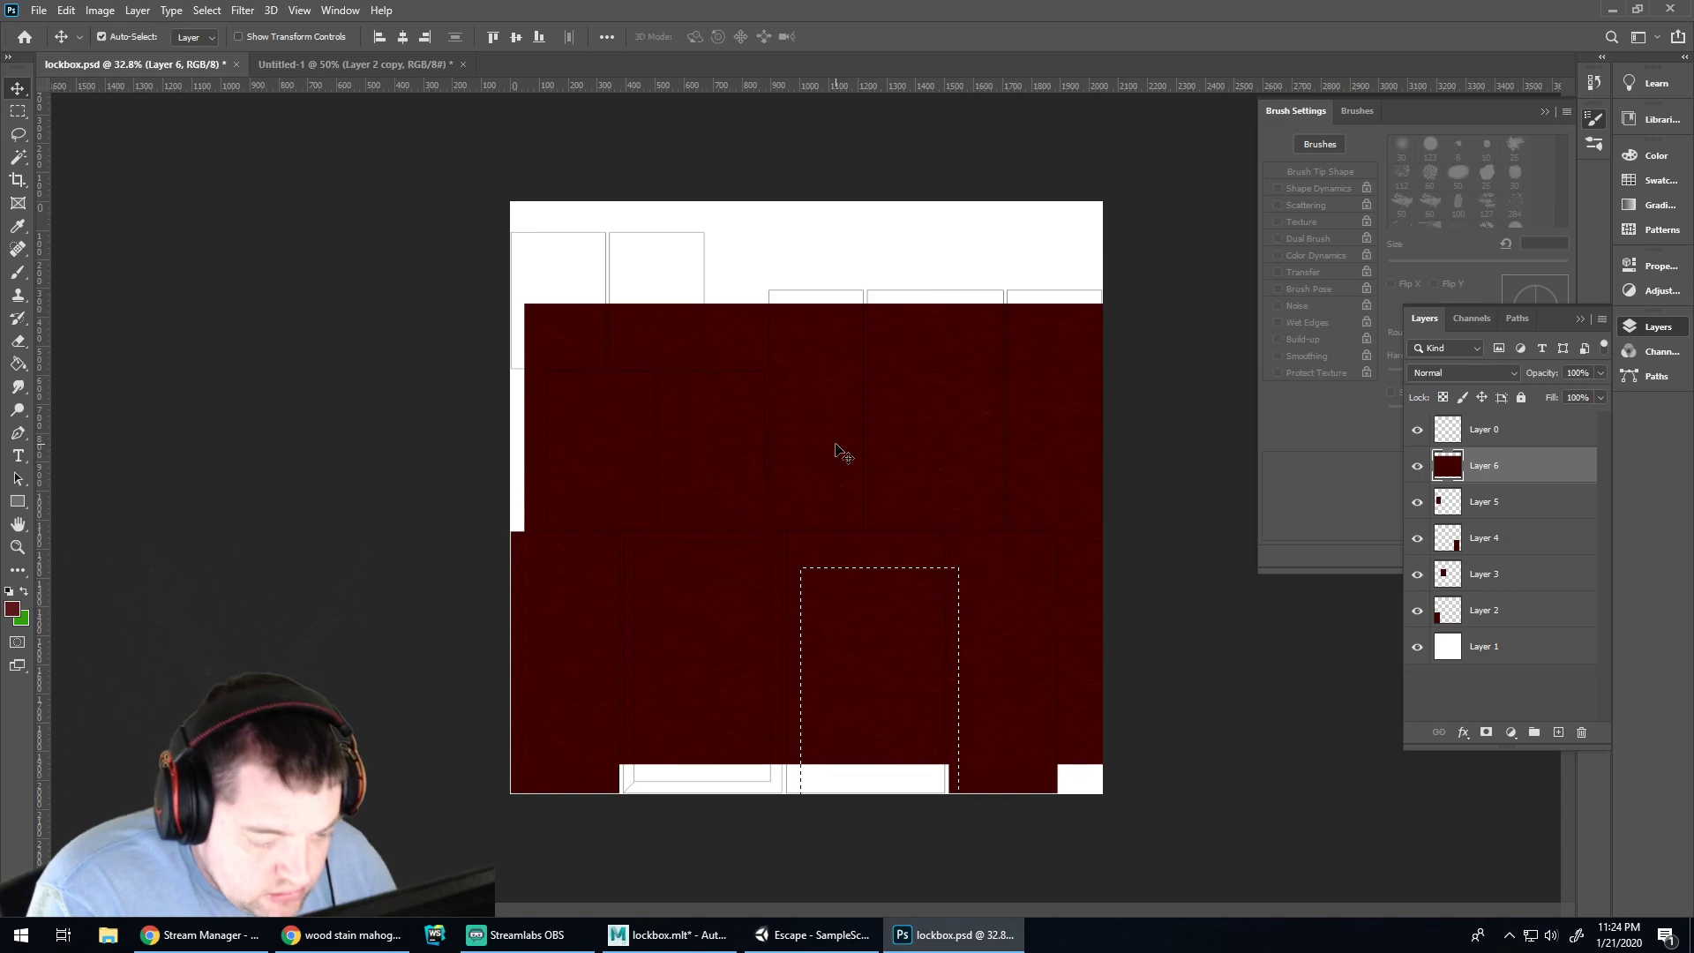
pyautogui.hotkey('ctrl', 'z')
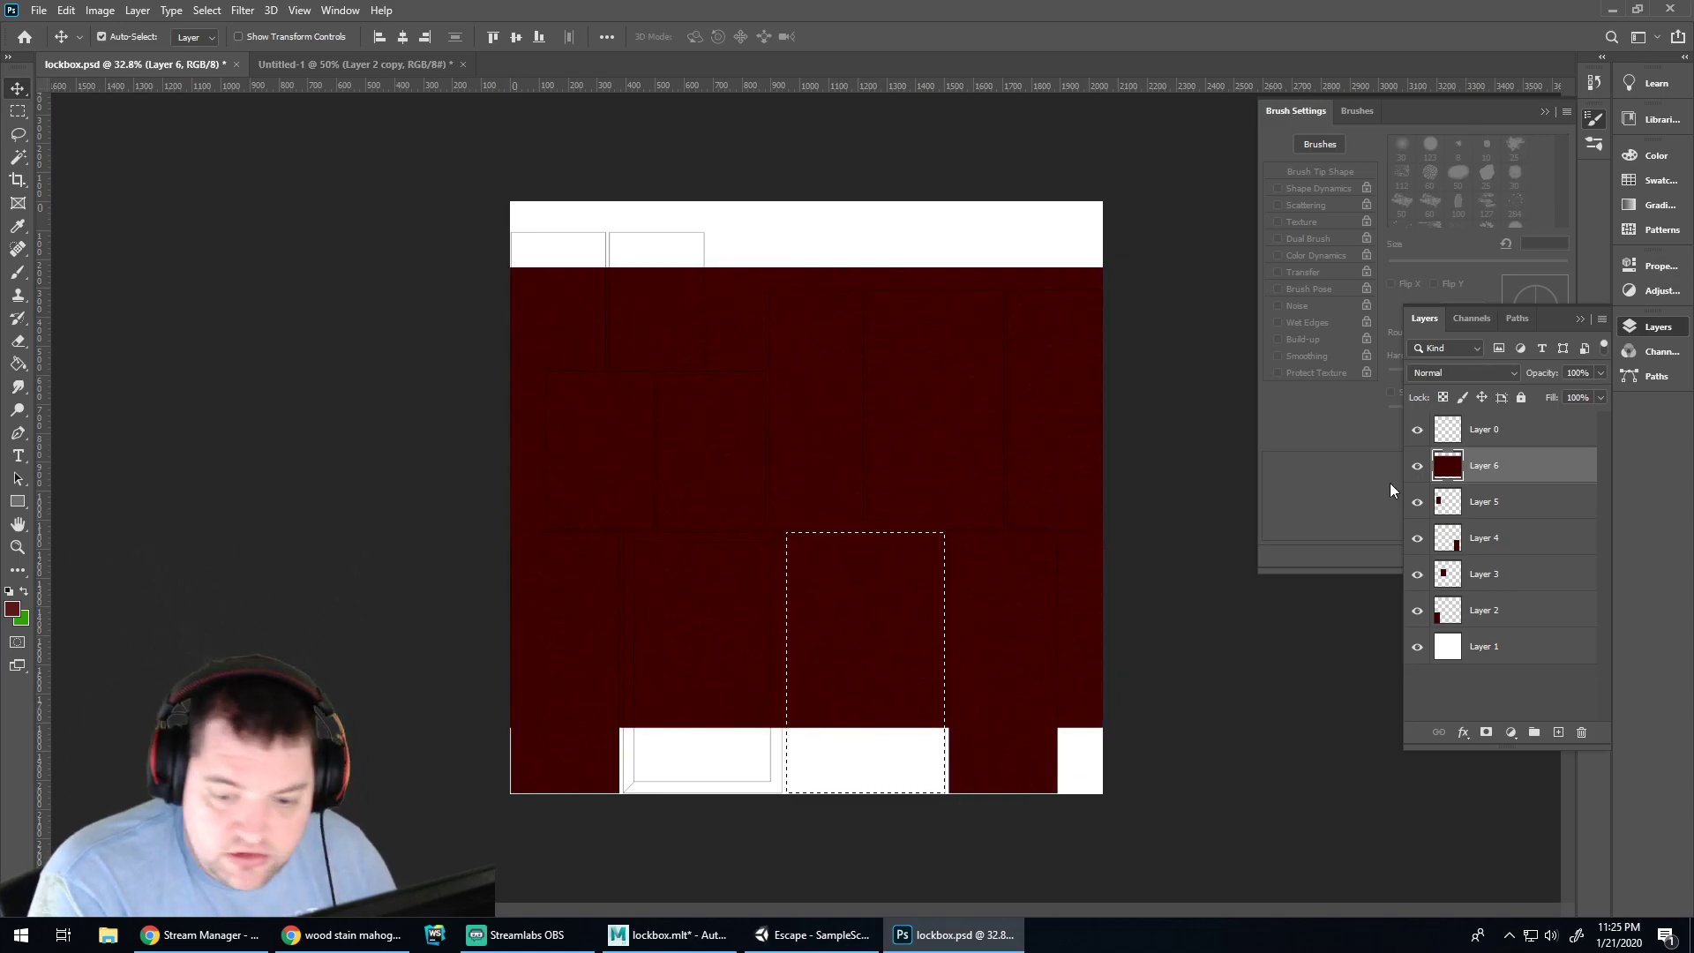
pyautogui.moveTo(993, 469); pyautogui.dragTo(1029, 483)
pyautogui.hotkey('ctrl', 'z')
pyautogui.hotkey('ctrl', 'd')
pyautogui.moveTo(876, 495)
pyautogui.mouseDown()
pyautogui.moveTo(942, 503)
pyautogui.moveTo(836, 503)
pyautogui.moveTo(894, 501)
pyautogui.moveTo(896, 484)
pyautogui.moveTo(904, 562)
pyautogui.moveTo(841, 492)
pyautogui.moveTo(875, 495)
pyautogui.mouseUp()
# Rotate the Layer 6 wood fill 90° and slide it right over the panels
pyautogui.hotkey('ctrl', 't')
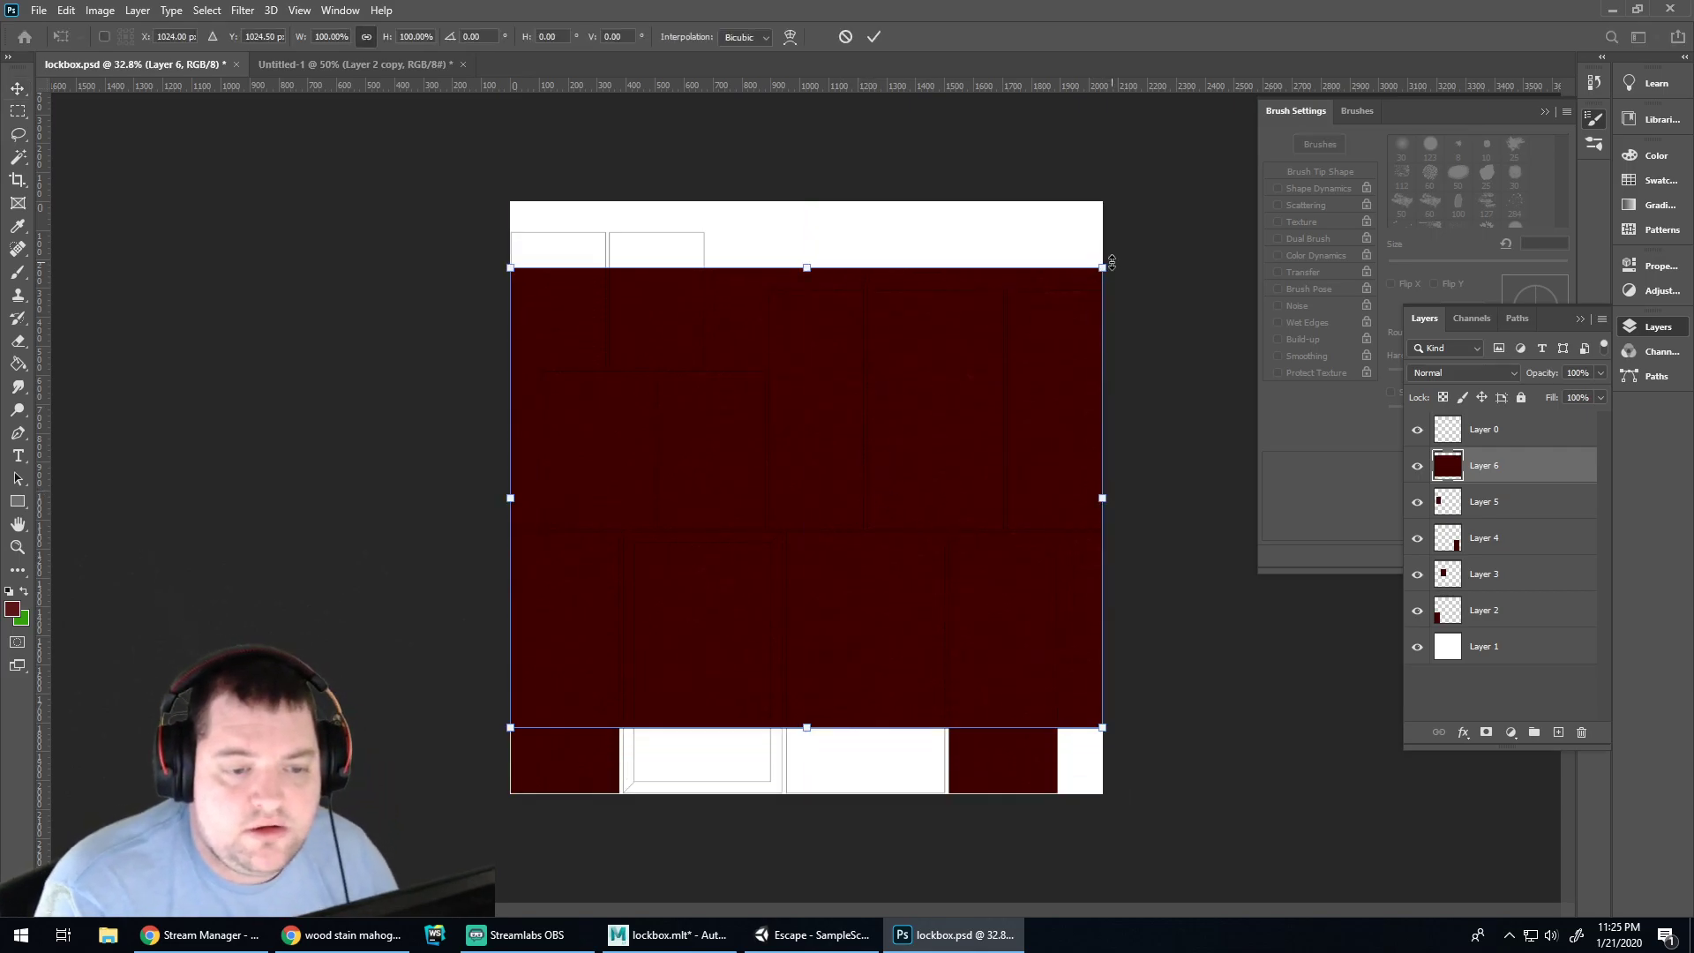
pyautogui.moveTo(1116, 251); pyautogui.dragTo(924, 652)
pyautogui.press('Return')
pyautogui.moveTo(968, 454); pyautogui.dragTo(1017, 448)
pyautogui.hotkey('ctrl', '1')
pyautogui.scroll(-4, 950, 541)
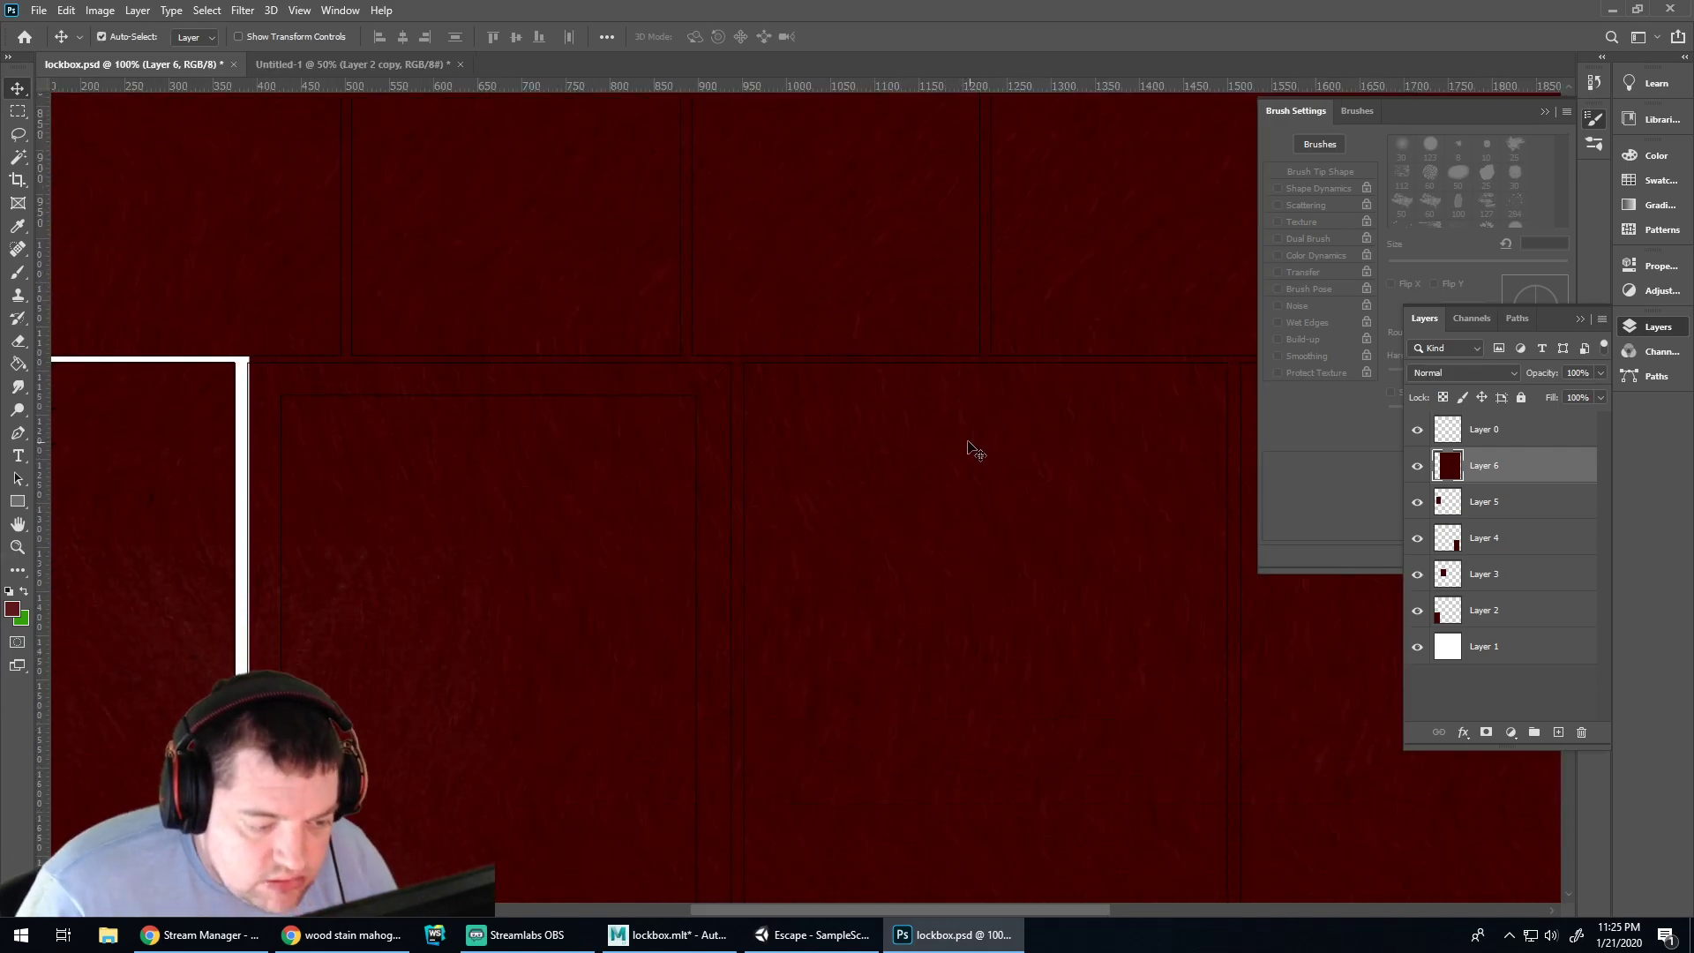
pyautogui.scroll(-4, 980, 441)
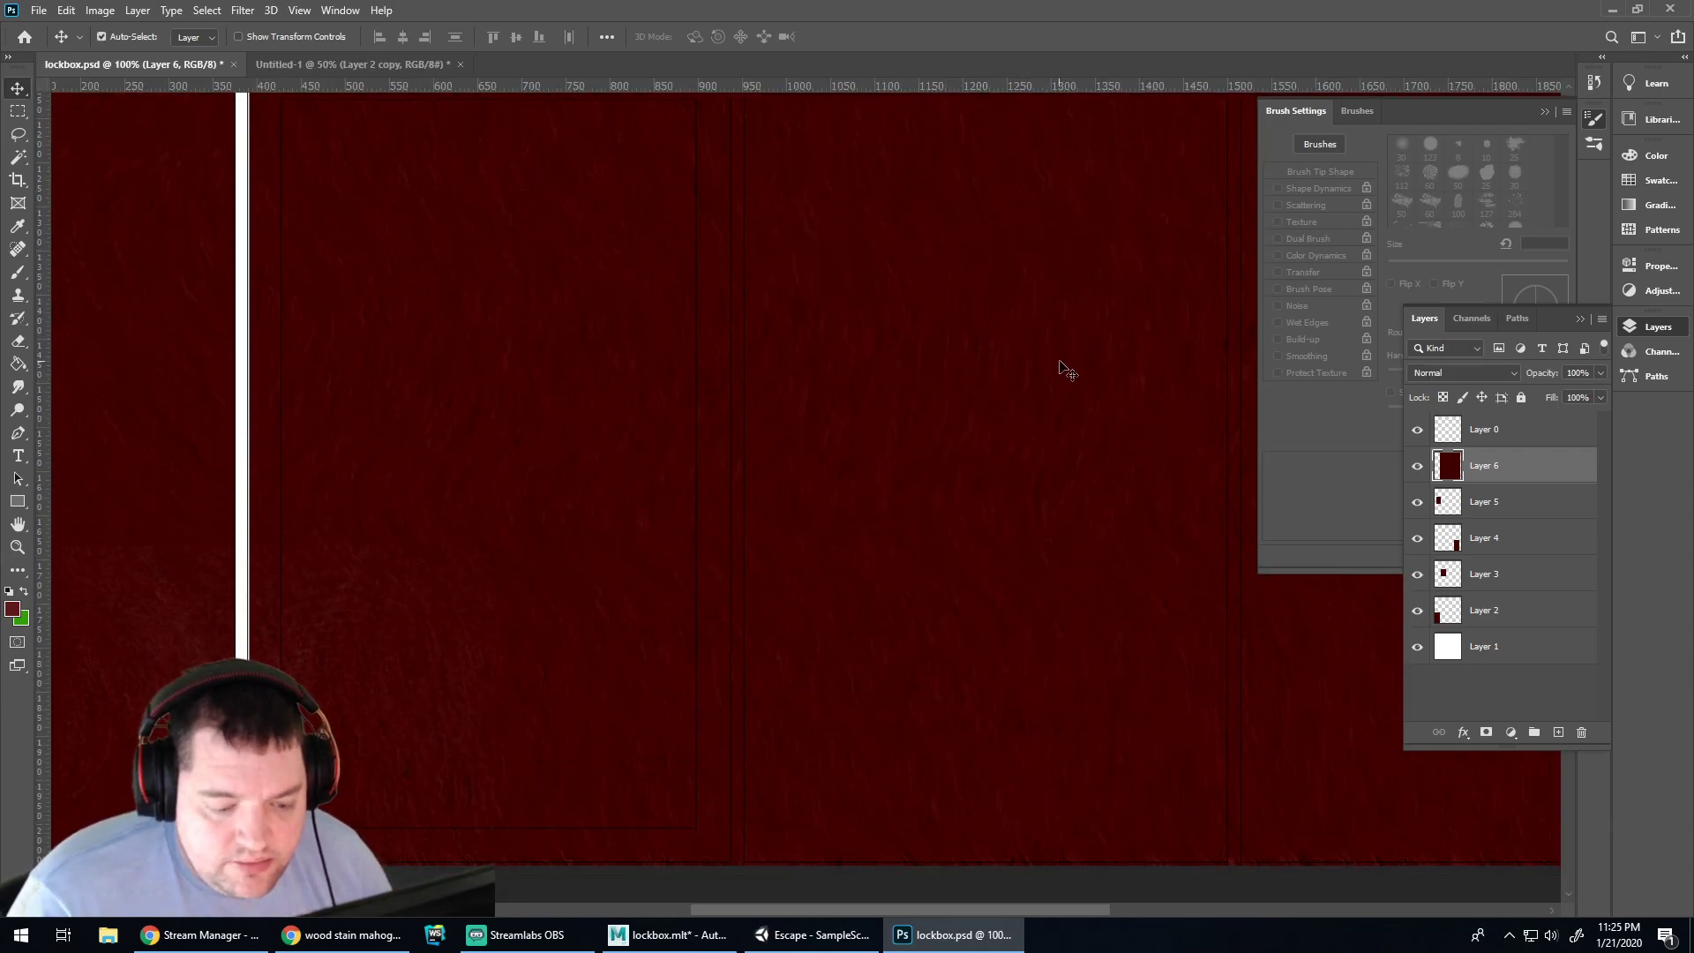
pyautogui.keyDown('alt'); pyautogui.scroll(-1, 1068, 371); pyautogui.keyUp('alt')
pyautogui.scroll(1, 1076, 389)
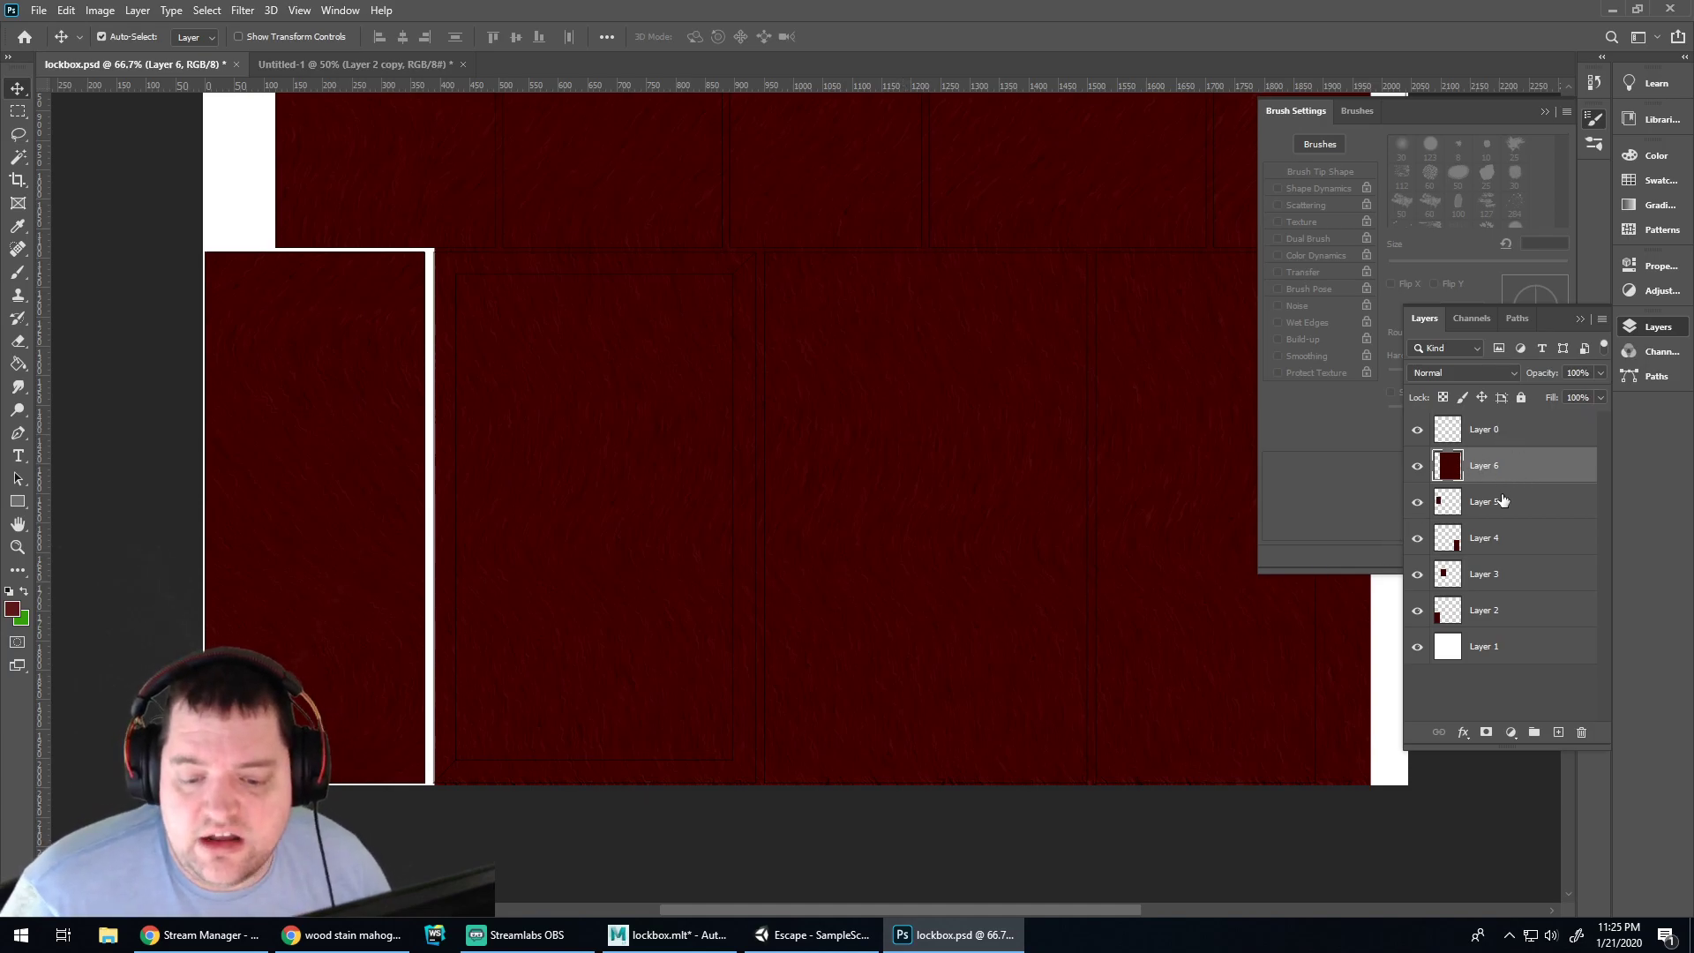
# Magic Wand the body panels on Layer 0, then cut away Layer 6 wood outside them
pyautogui.click(1490, 430)
pyautogui.click(17, 157)
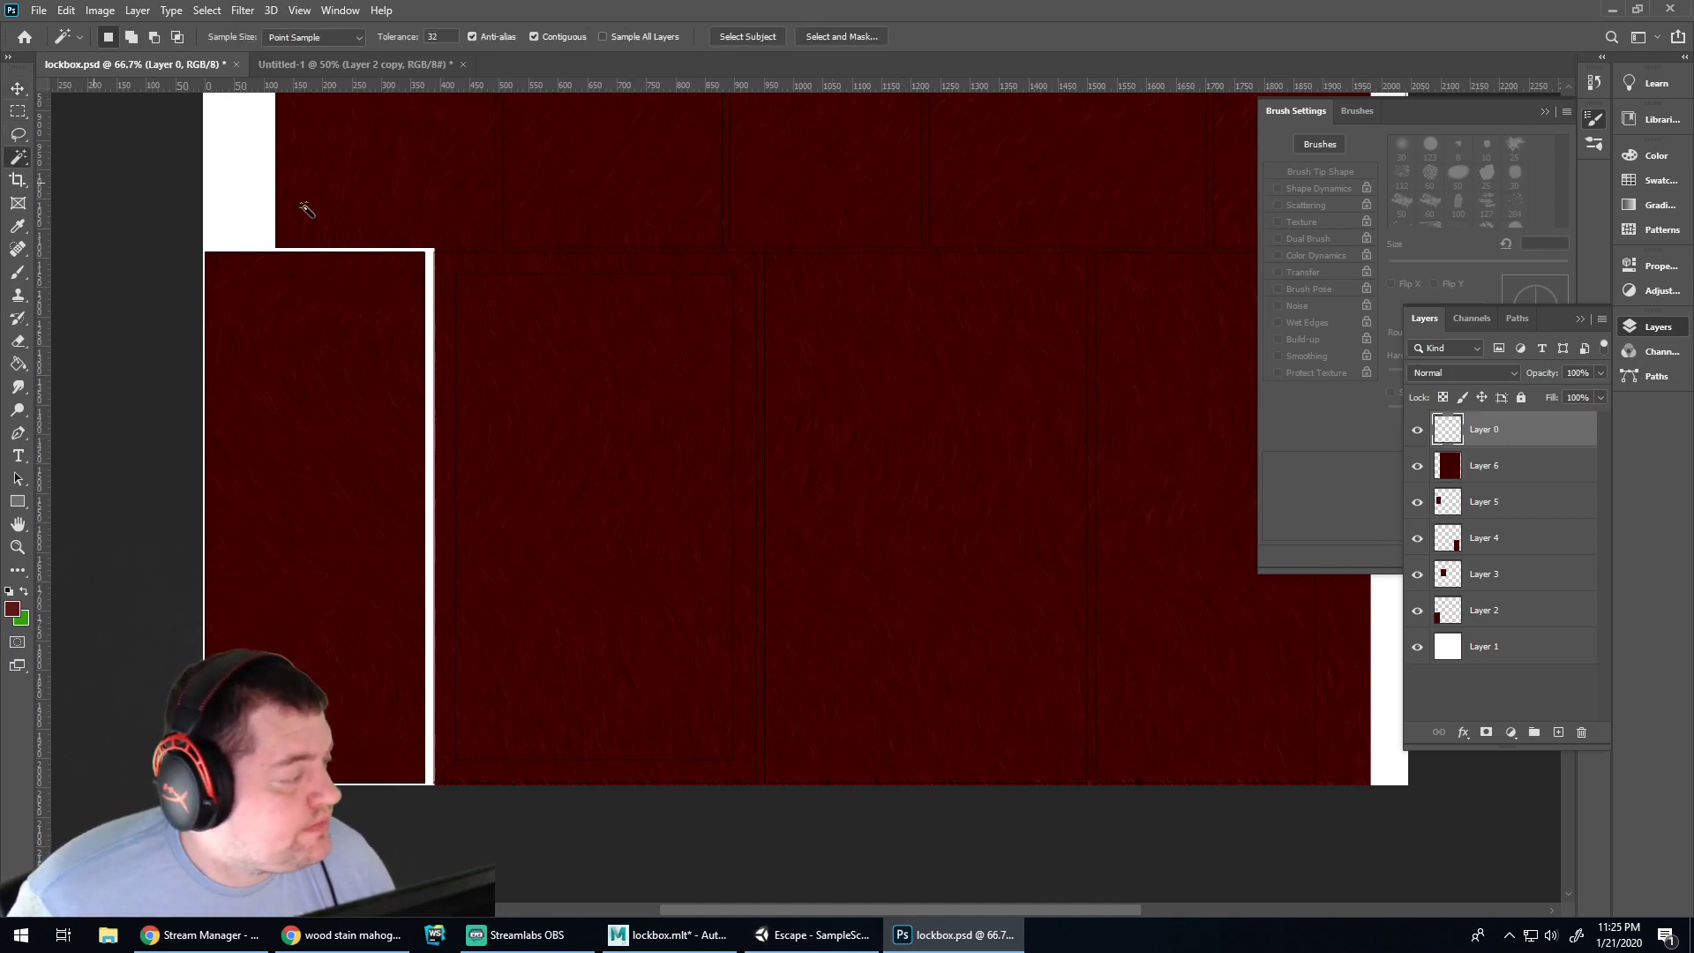
pyautogui.click(852, 443)
pyautogui.hotkey('ctrl', '+')
pyautogui.hotkey('ctrl', '+')
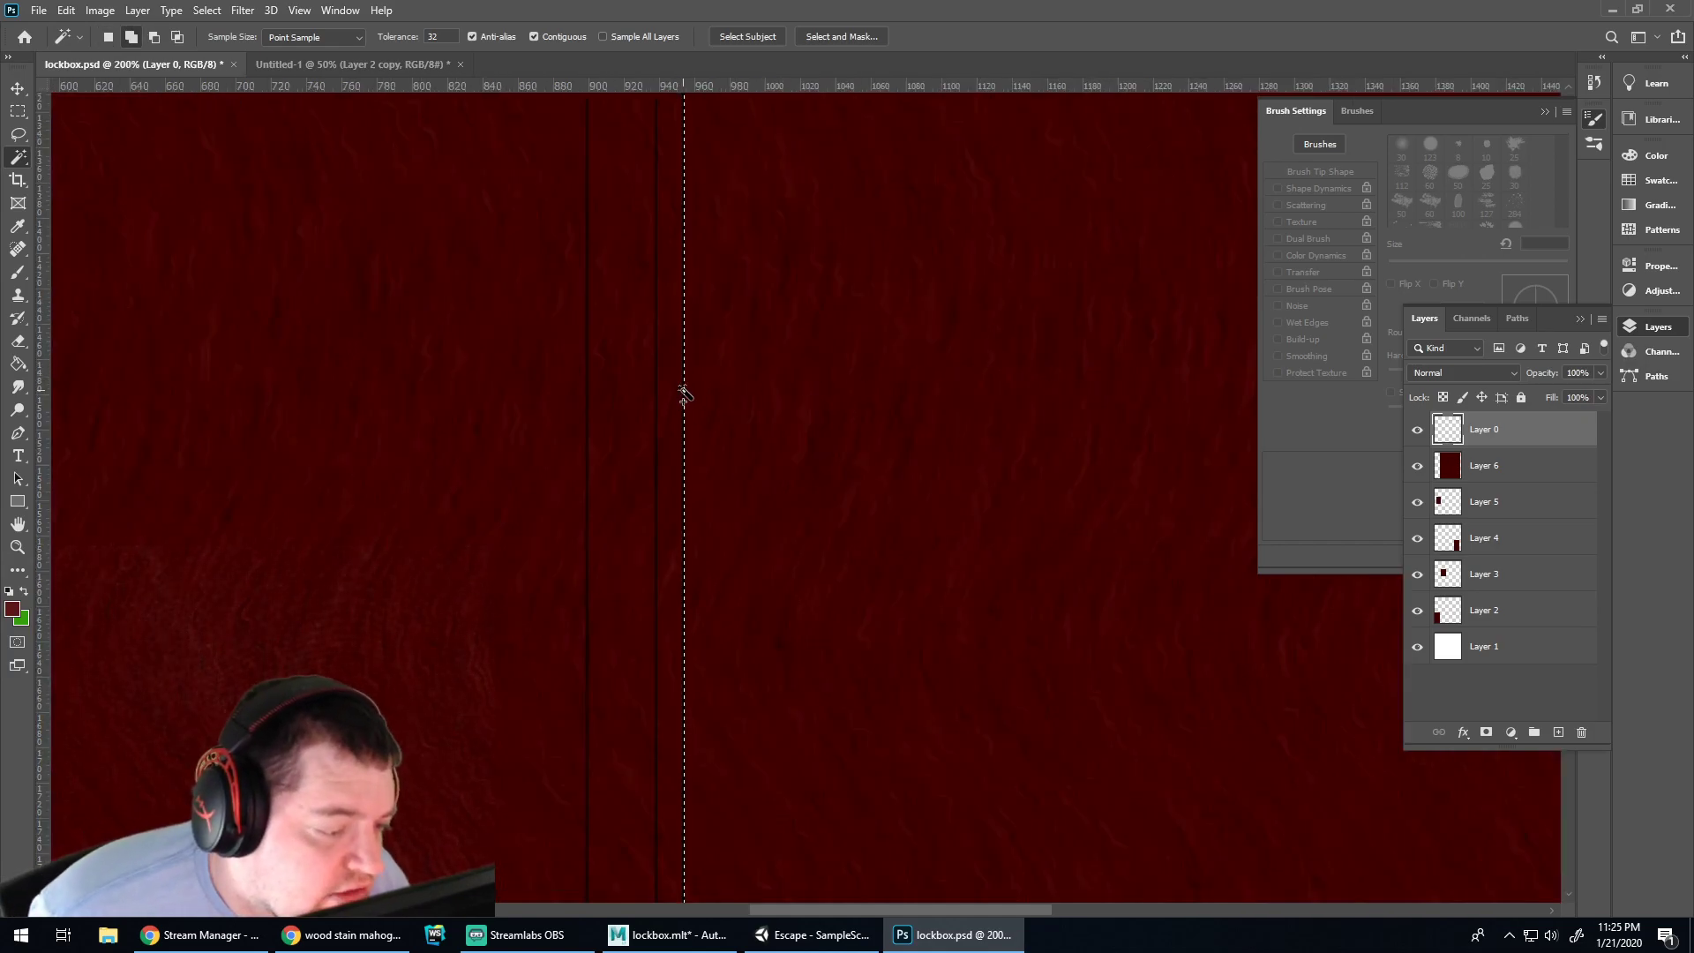
pyautogui.hotkey('ctrl', '-')
pyautogui.hotkey('ctrl', '-')
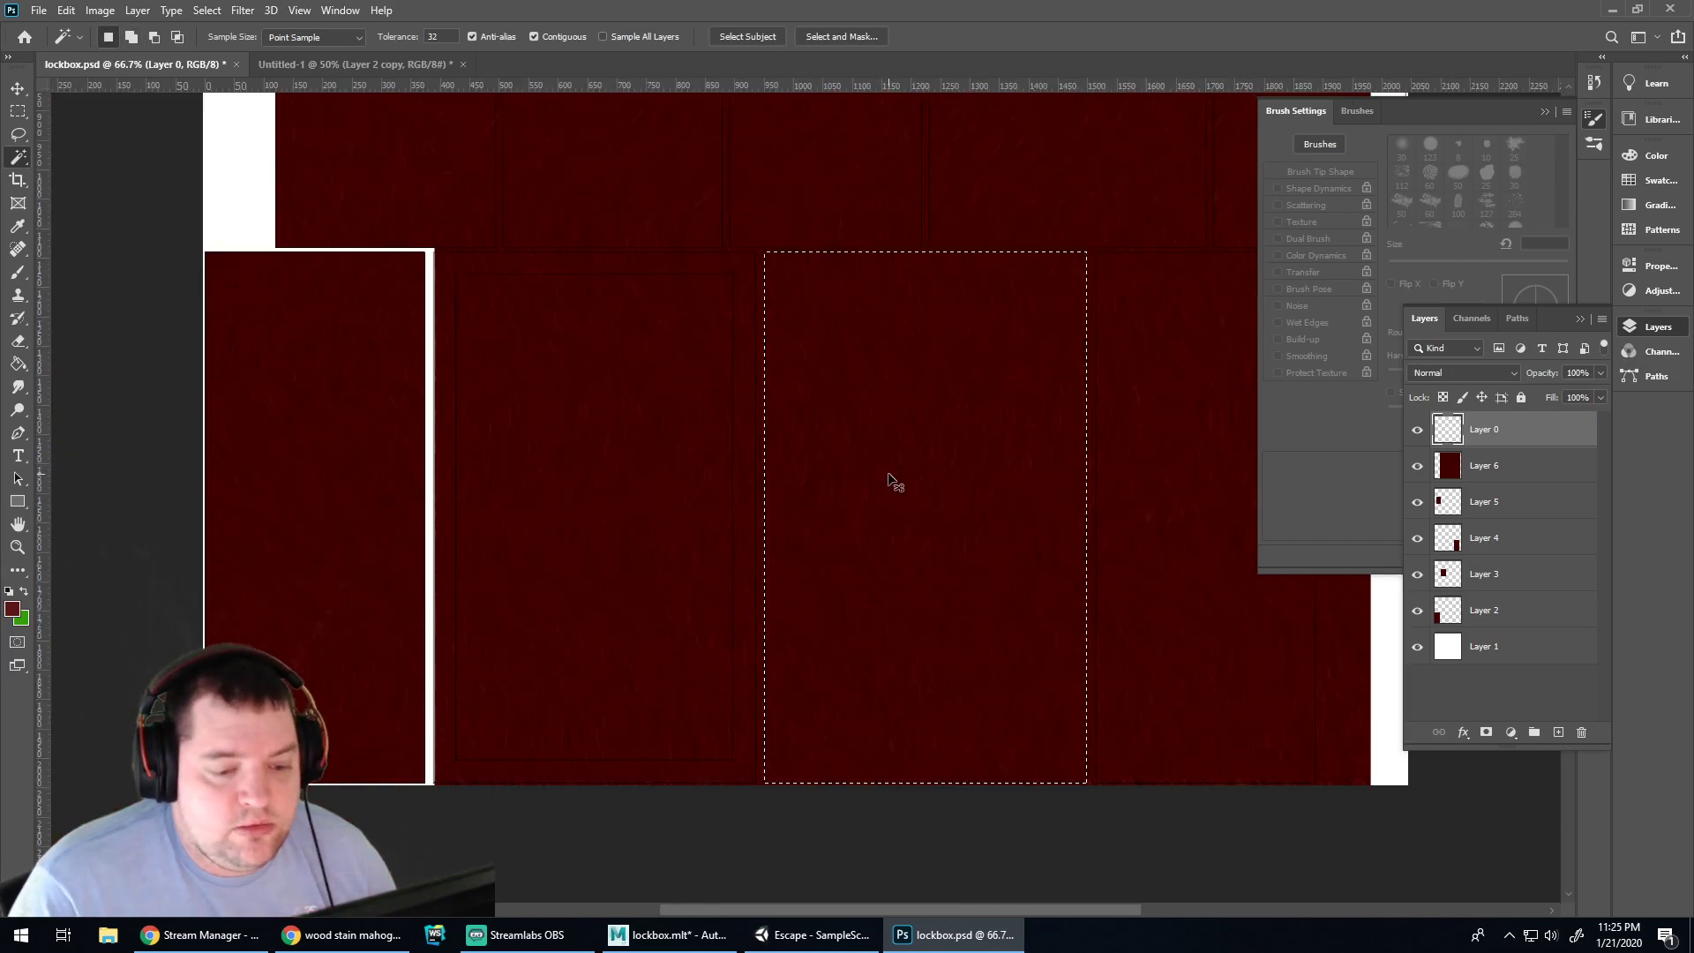
pyautogui.click(1497, 468)
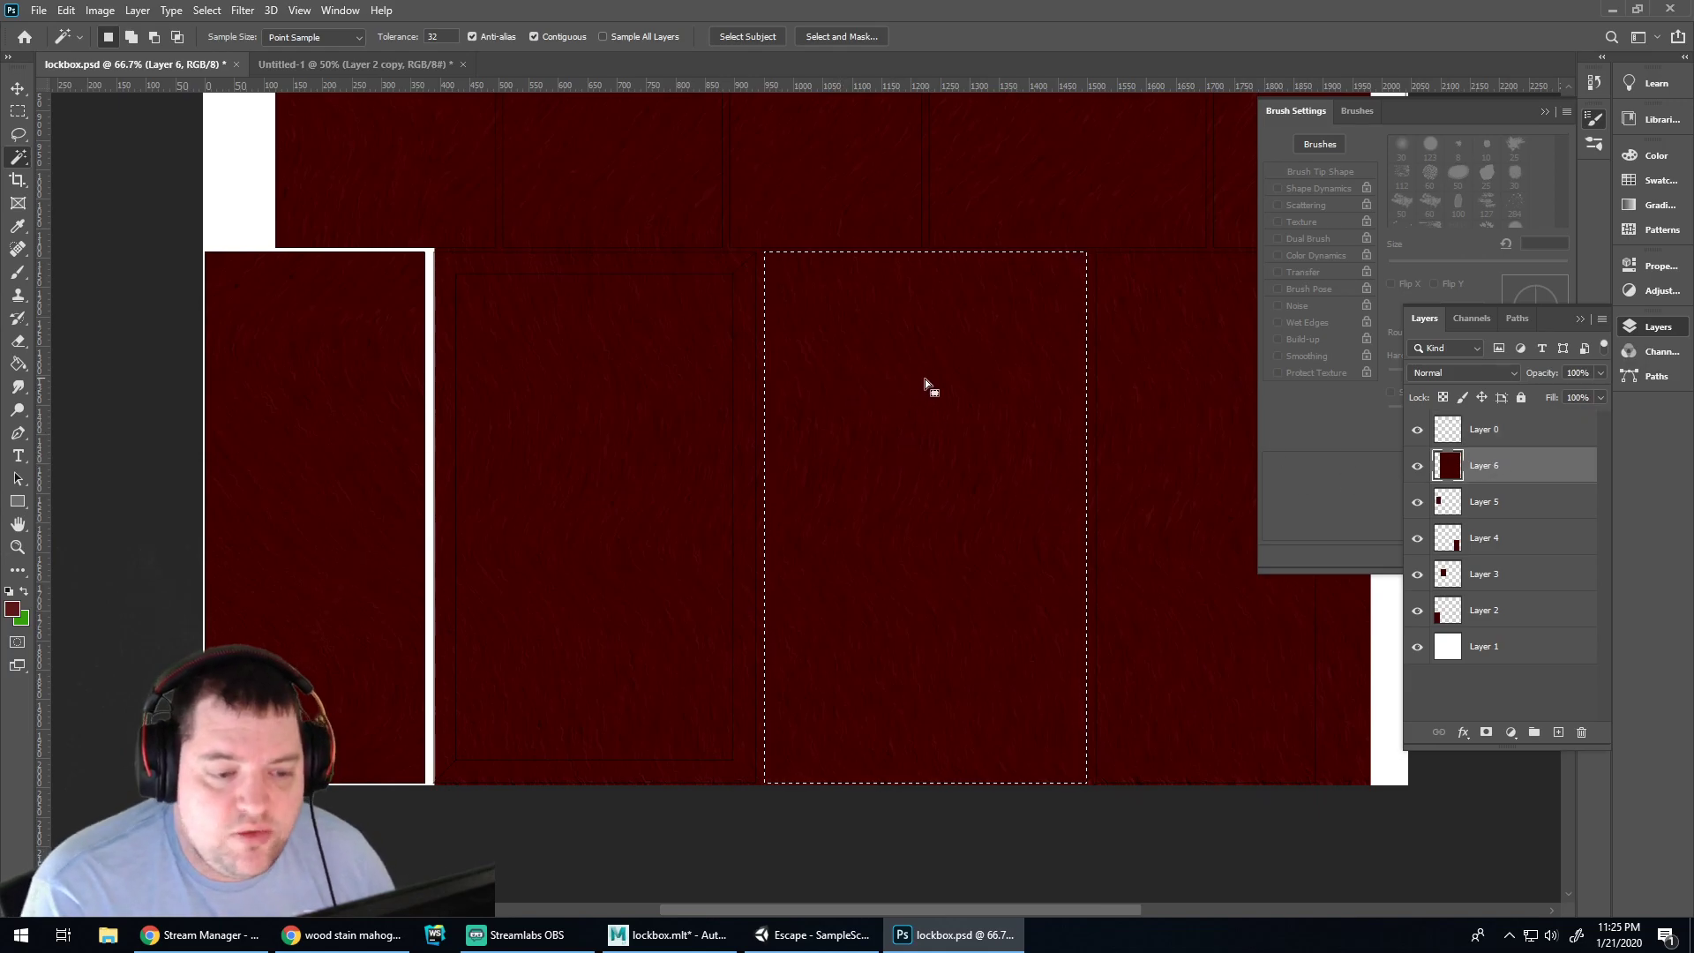
pyautogui.hotkey('ctrl', 'v')
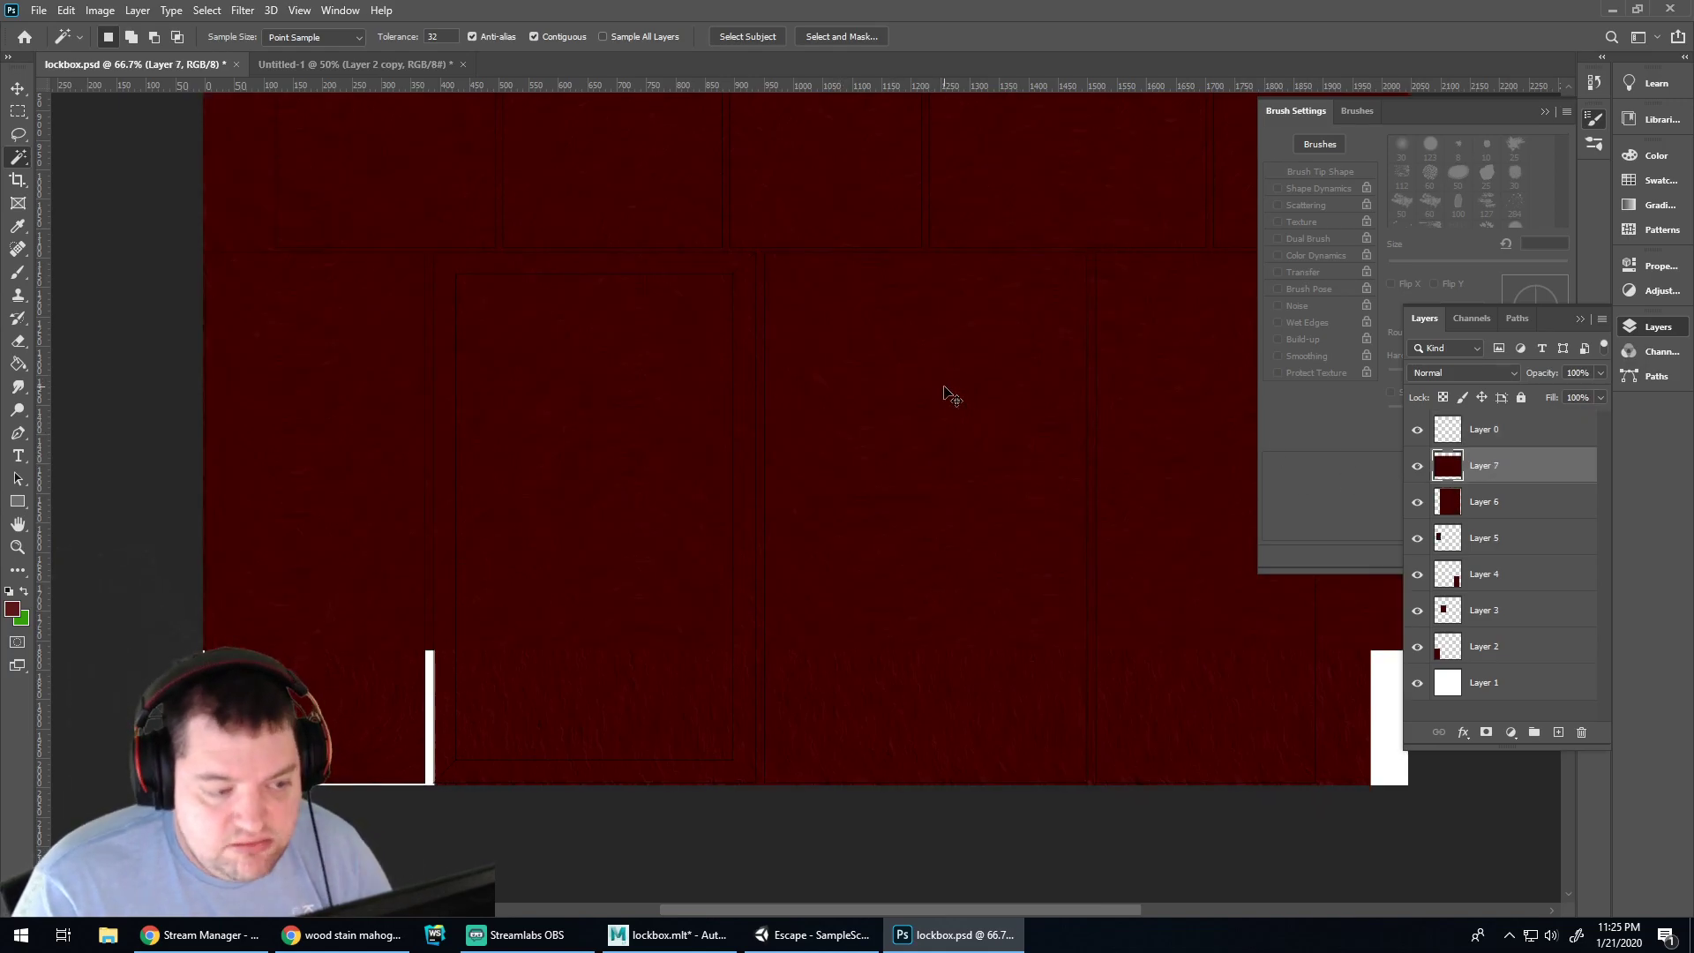
pyautogui.hotkey('ctrl', 'z')
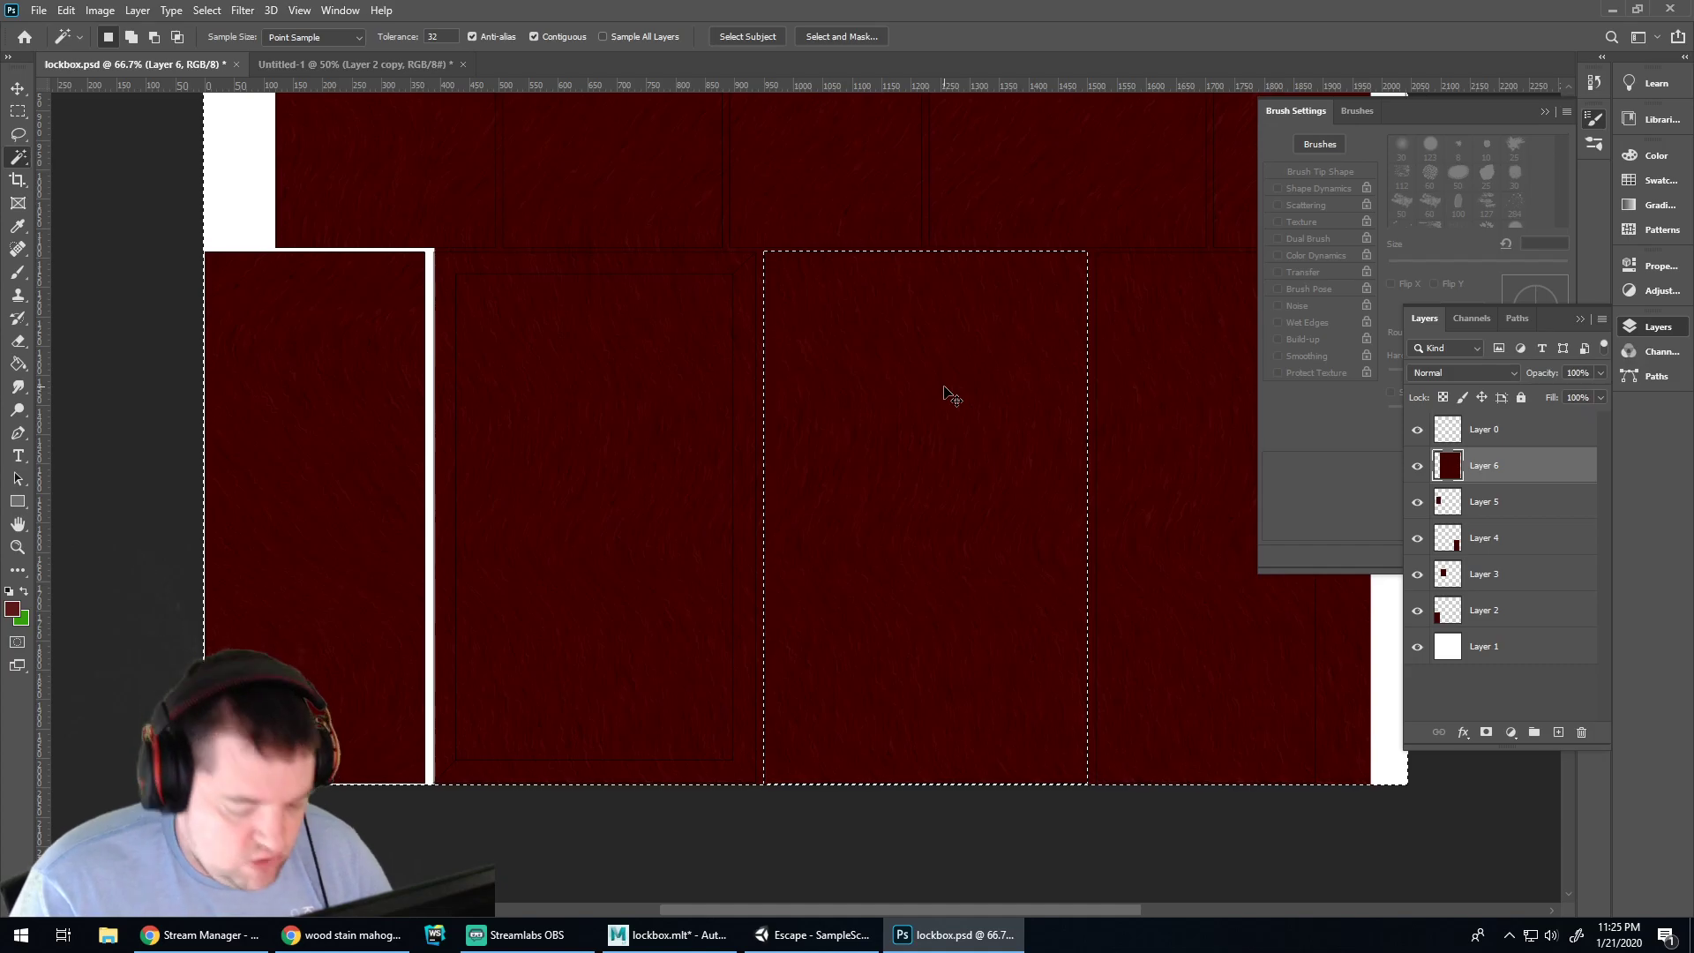
pyautogui.keyDown('shift'); pyautogui.click(945, 385); pyautogui.keyUp('shift')
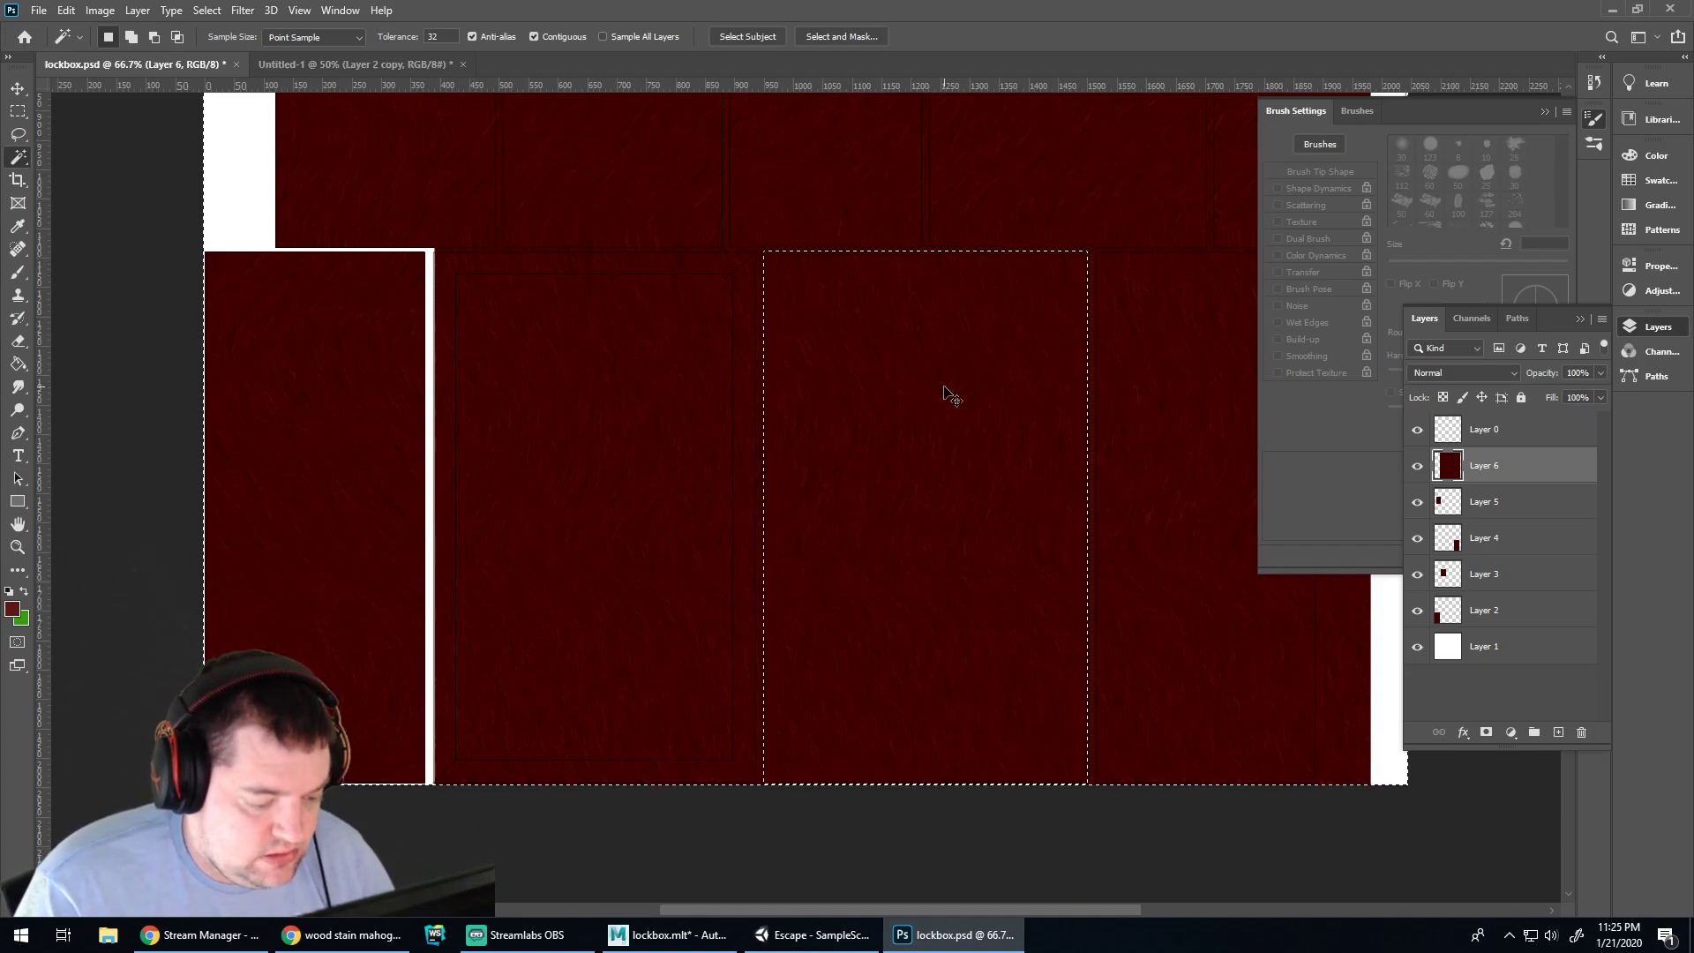
pyautogui.hotkey('ctrl', 'x')
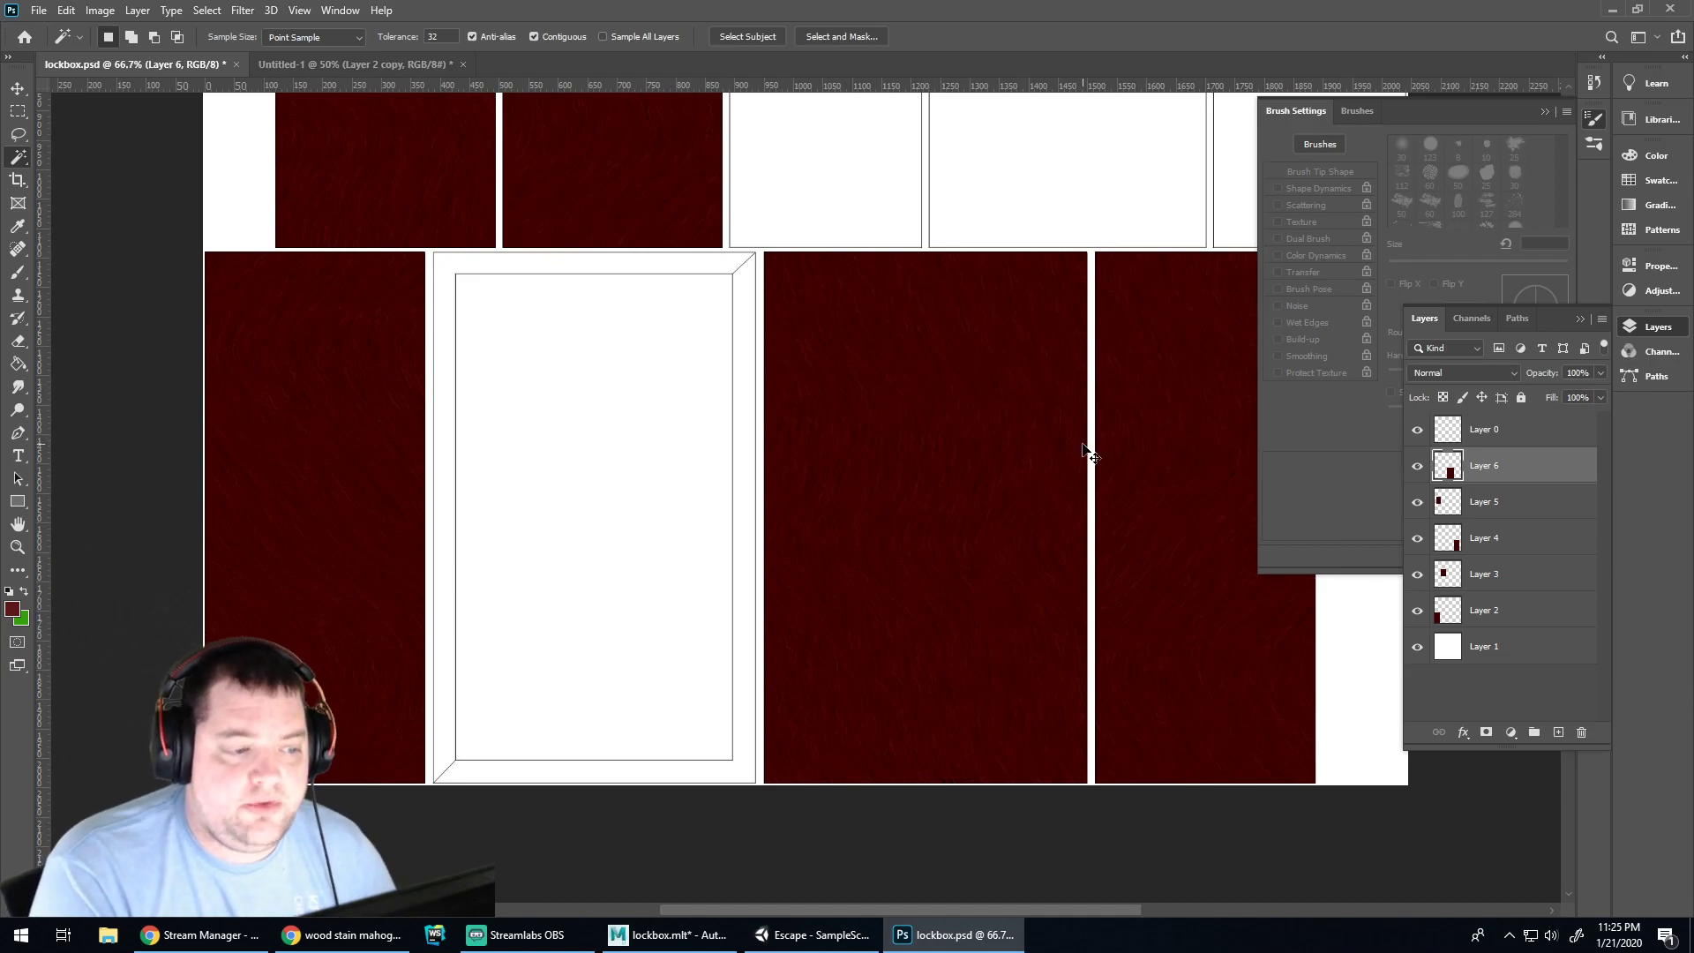
pyautogui.hotkey('ctrl', '-')
pyautogui.hotkey('ctrl', '-')
pyautogui.hotkey('ctrl', '-')
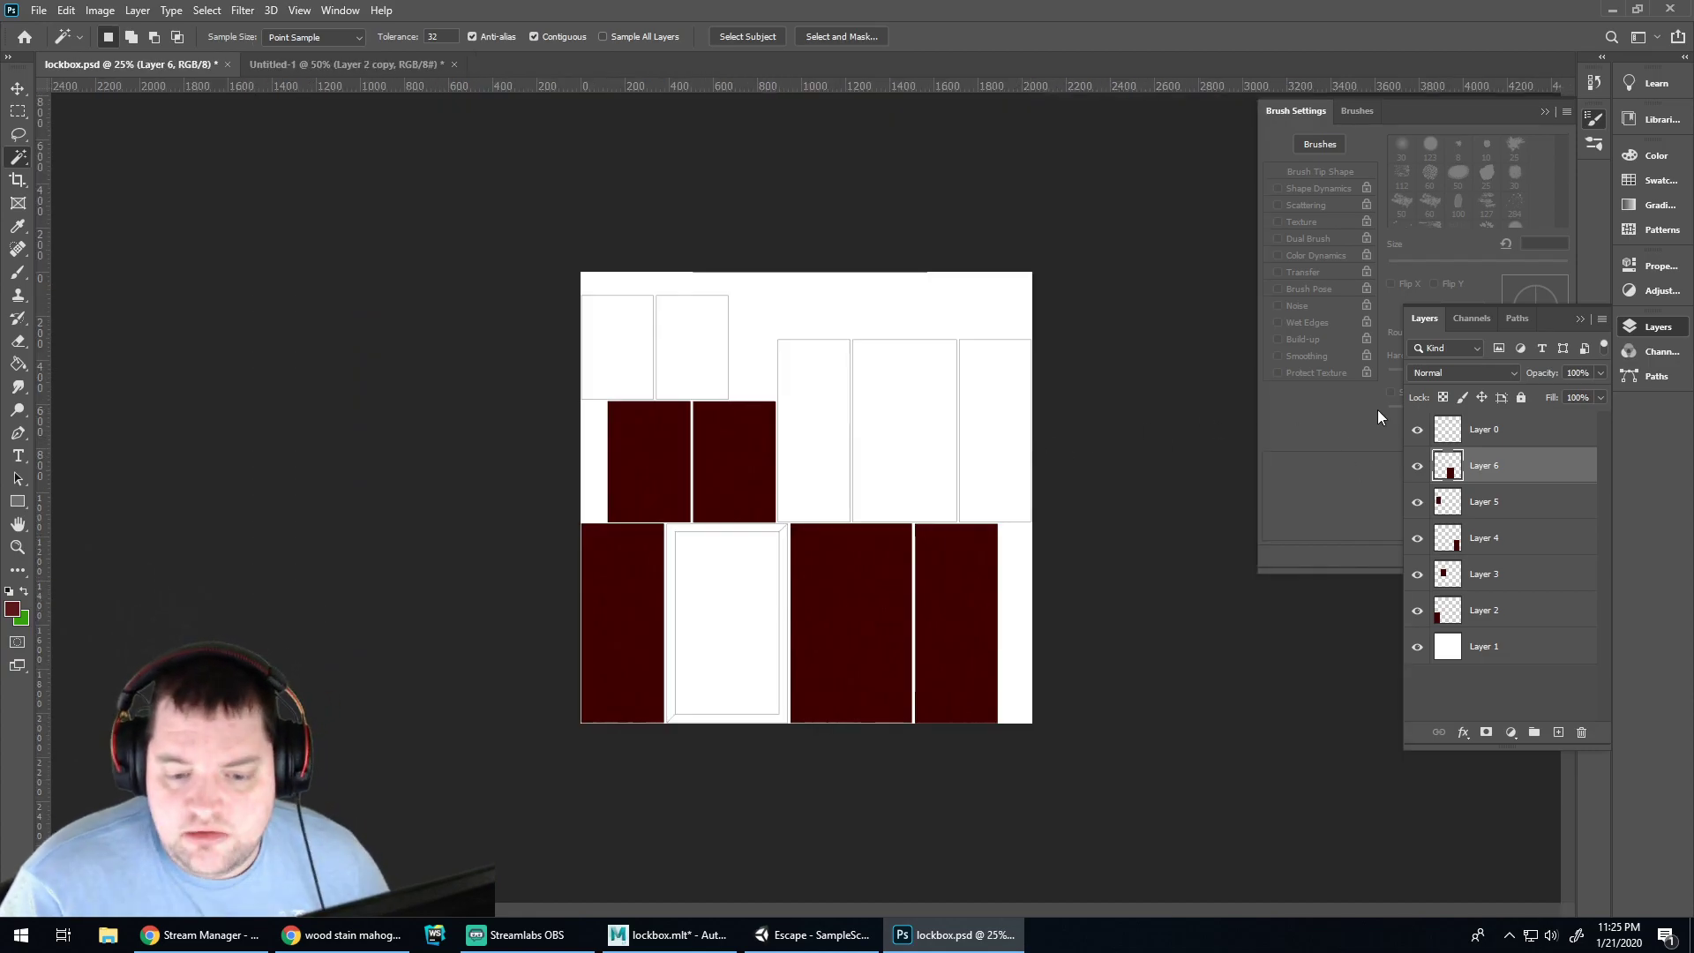
# Hide Photoshop's white background layer and inspect the textured lockbox in Maya from several angles
pyautogui.click(1417, 647)
pyautogui.click(668, 934)
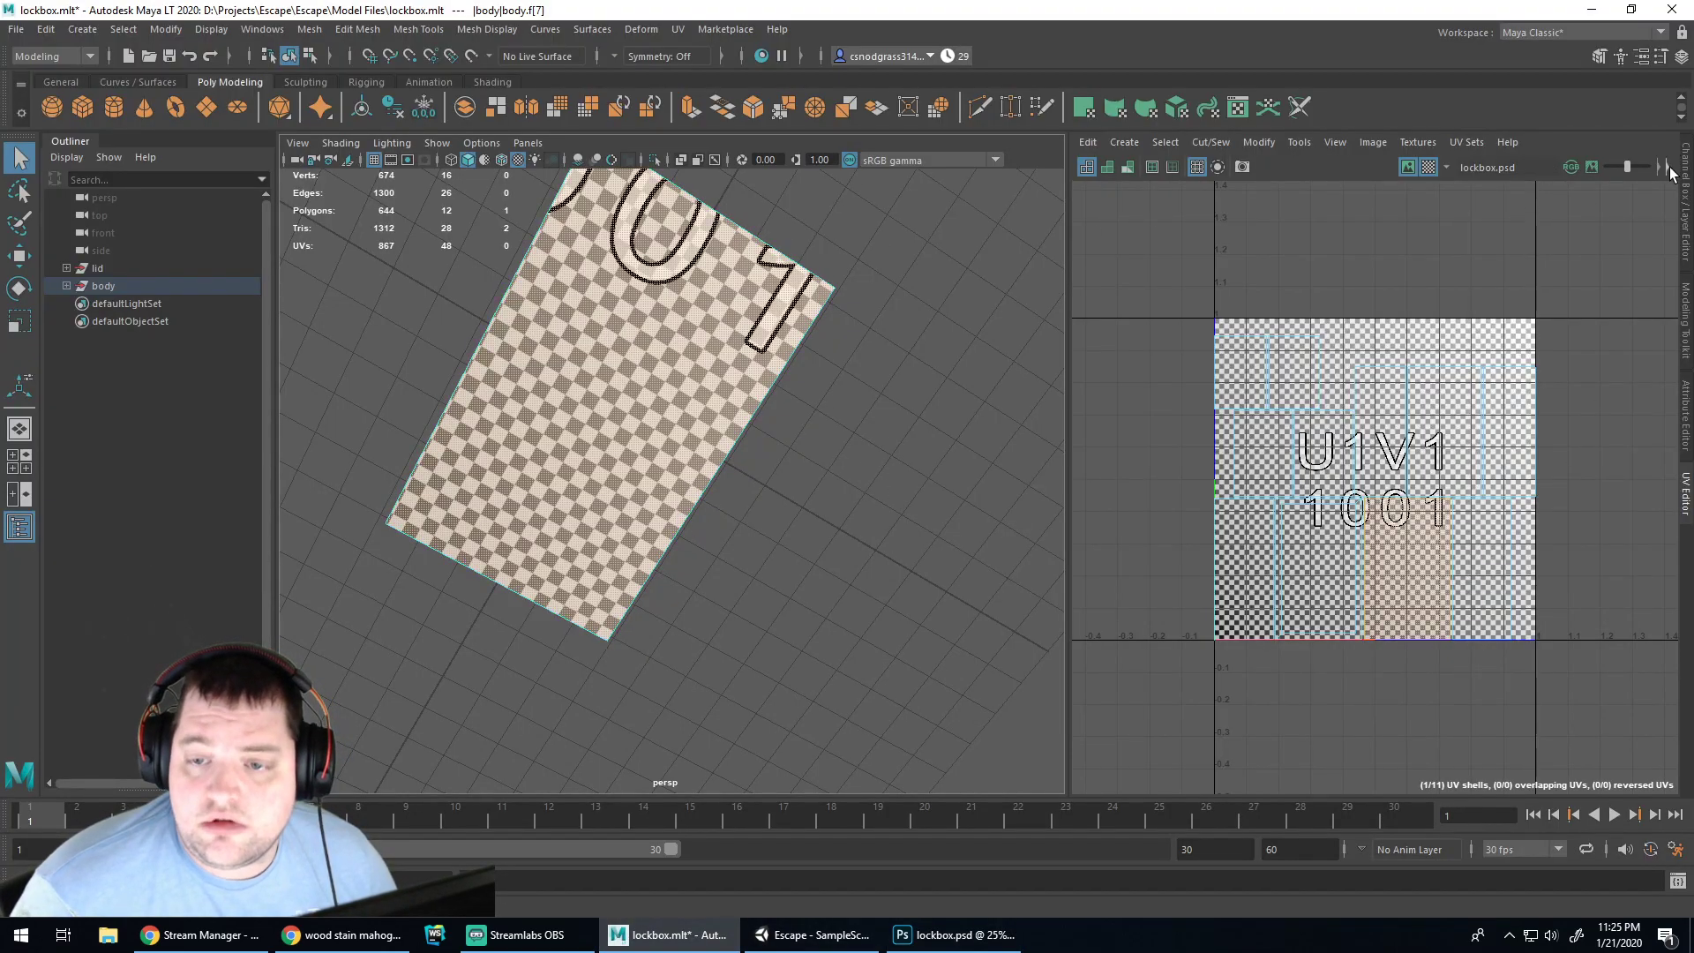
pyautogui.click(1686, 494)
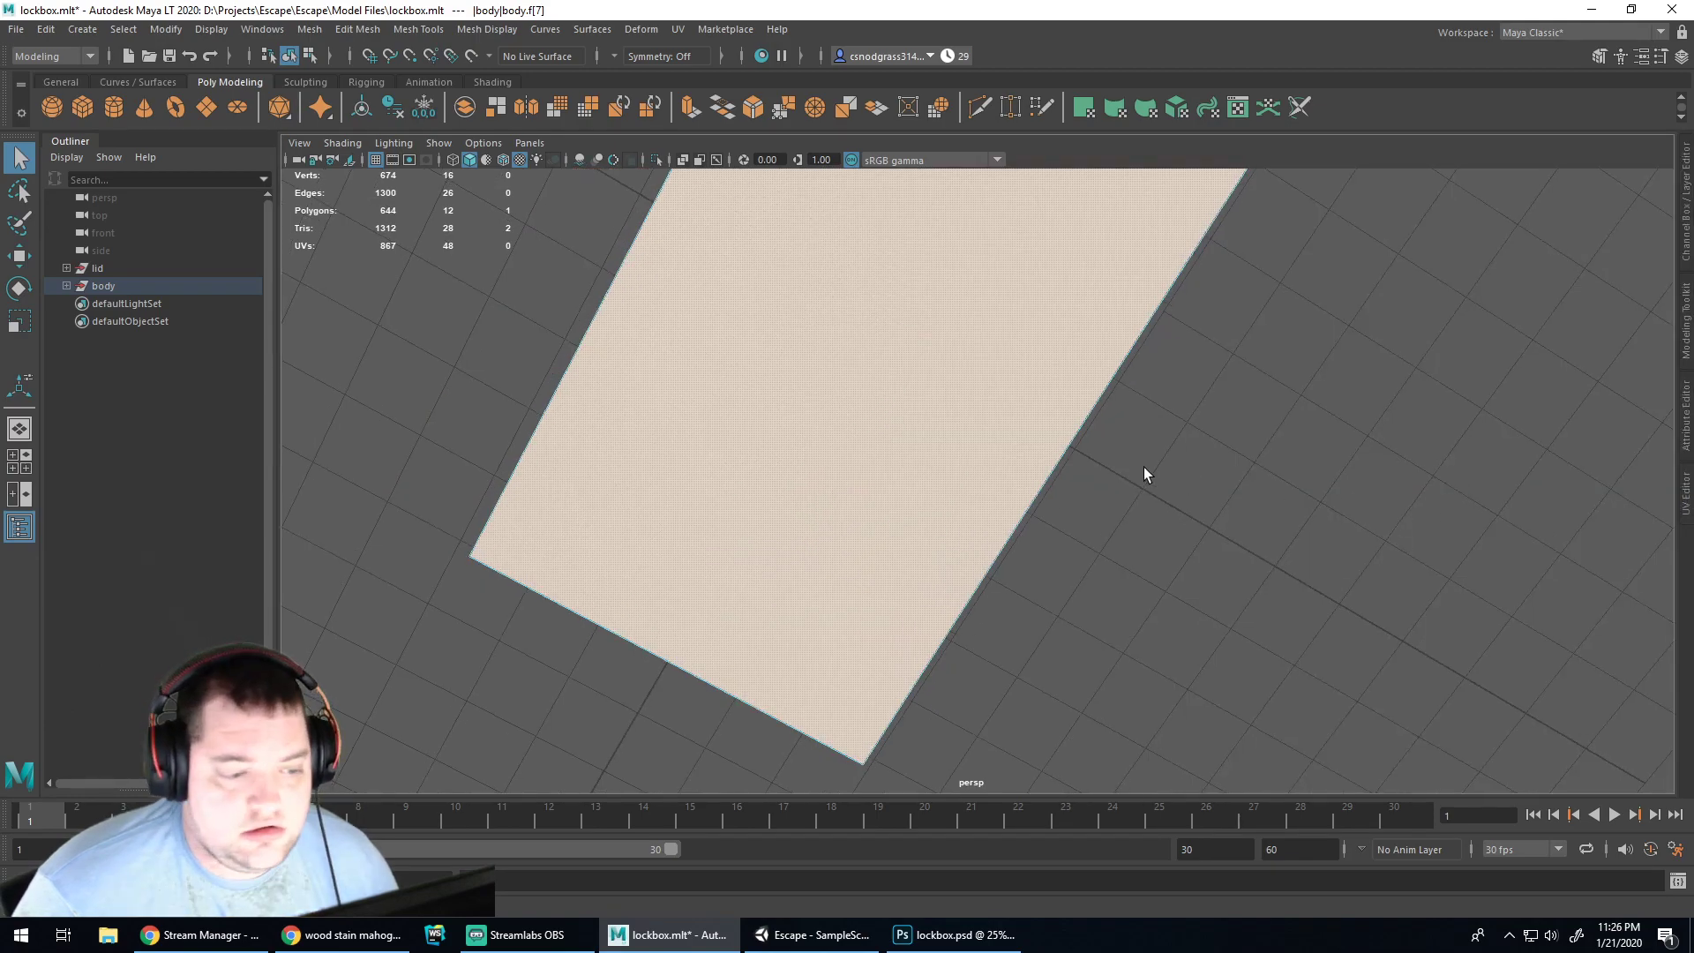
pyautogui.keyDown('alt'); pyautogui.moveTo(1265, 457); pyautogui.dragTo(1241, 402); pyautogui.keyUp('alt')
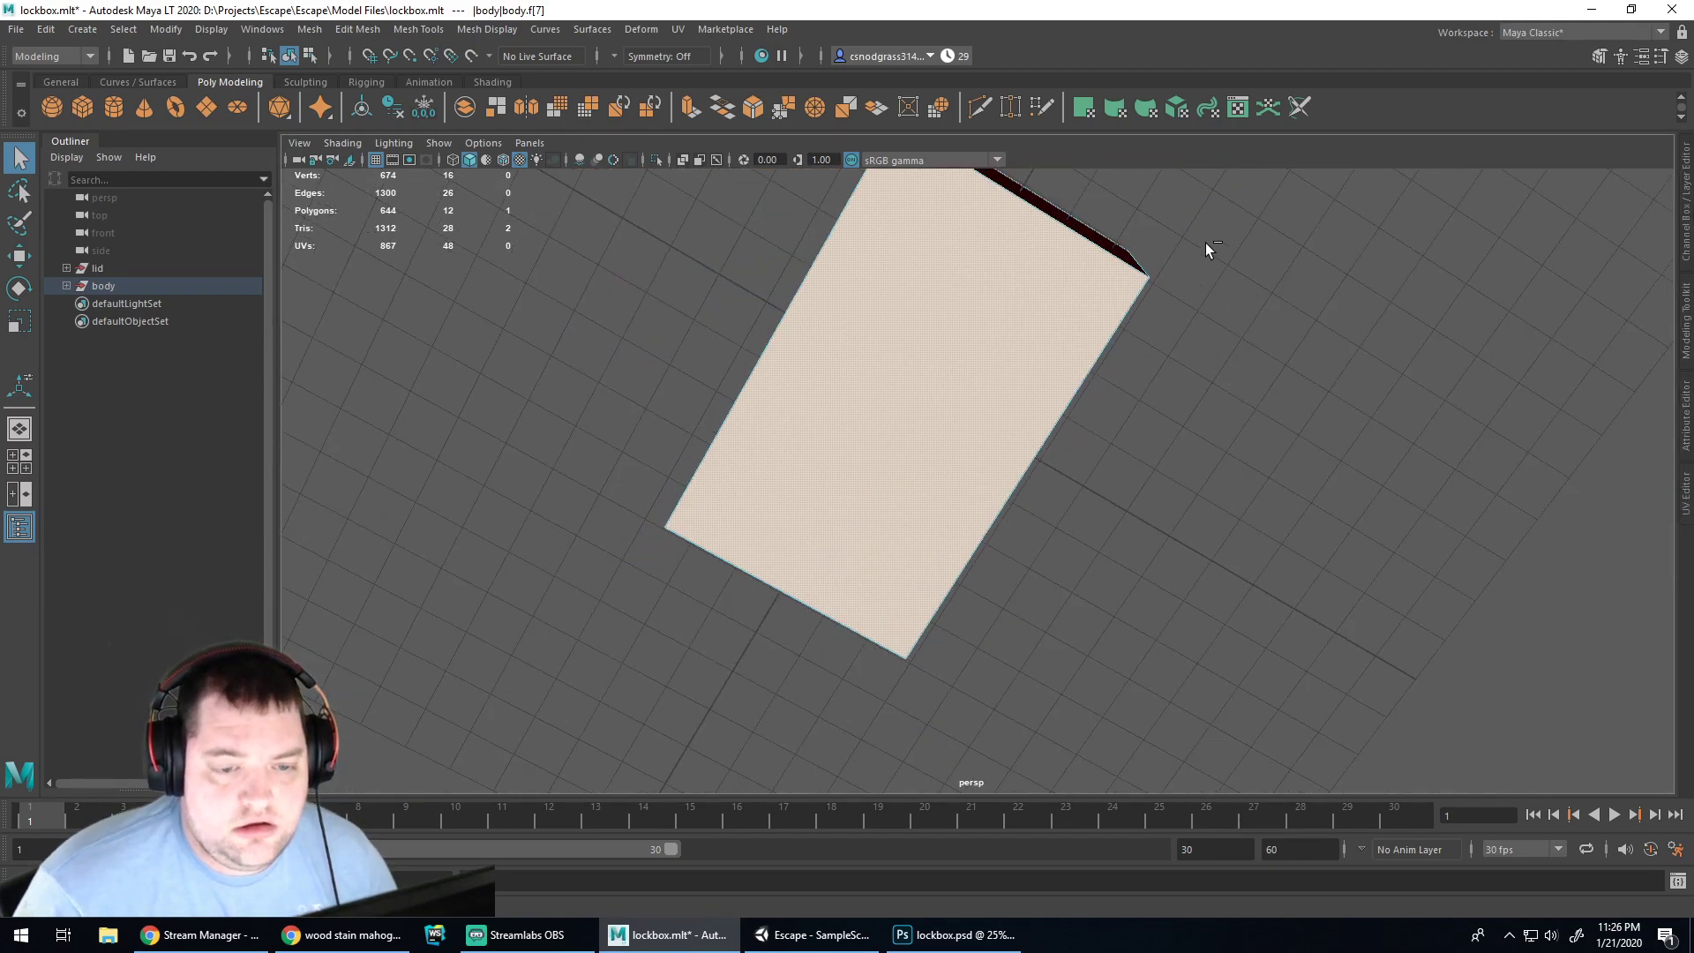
pyautogui.moveTo(1239, 224); pyautogui.dragTo(1233, 231, button='right')
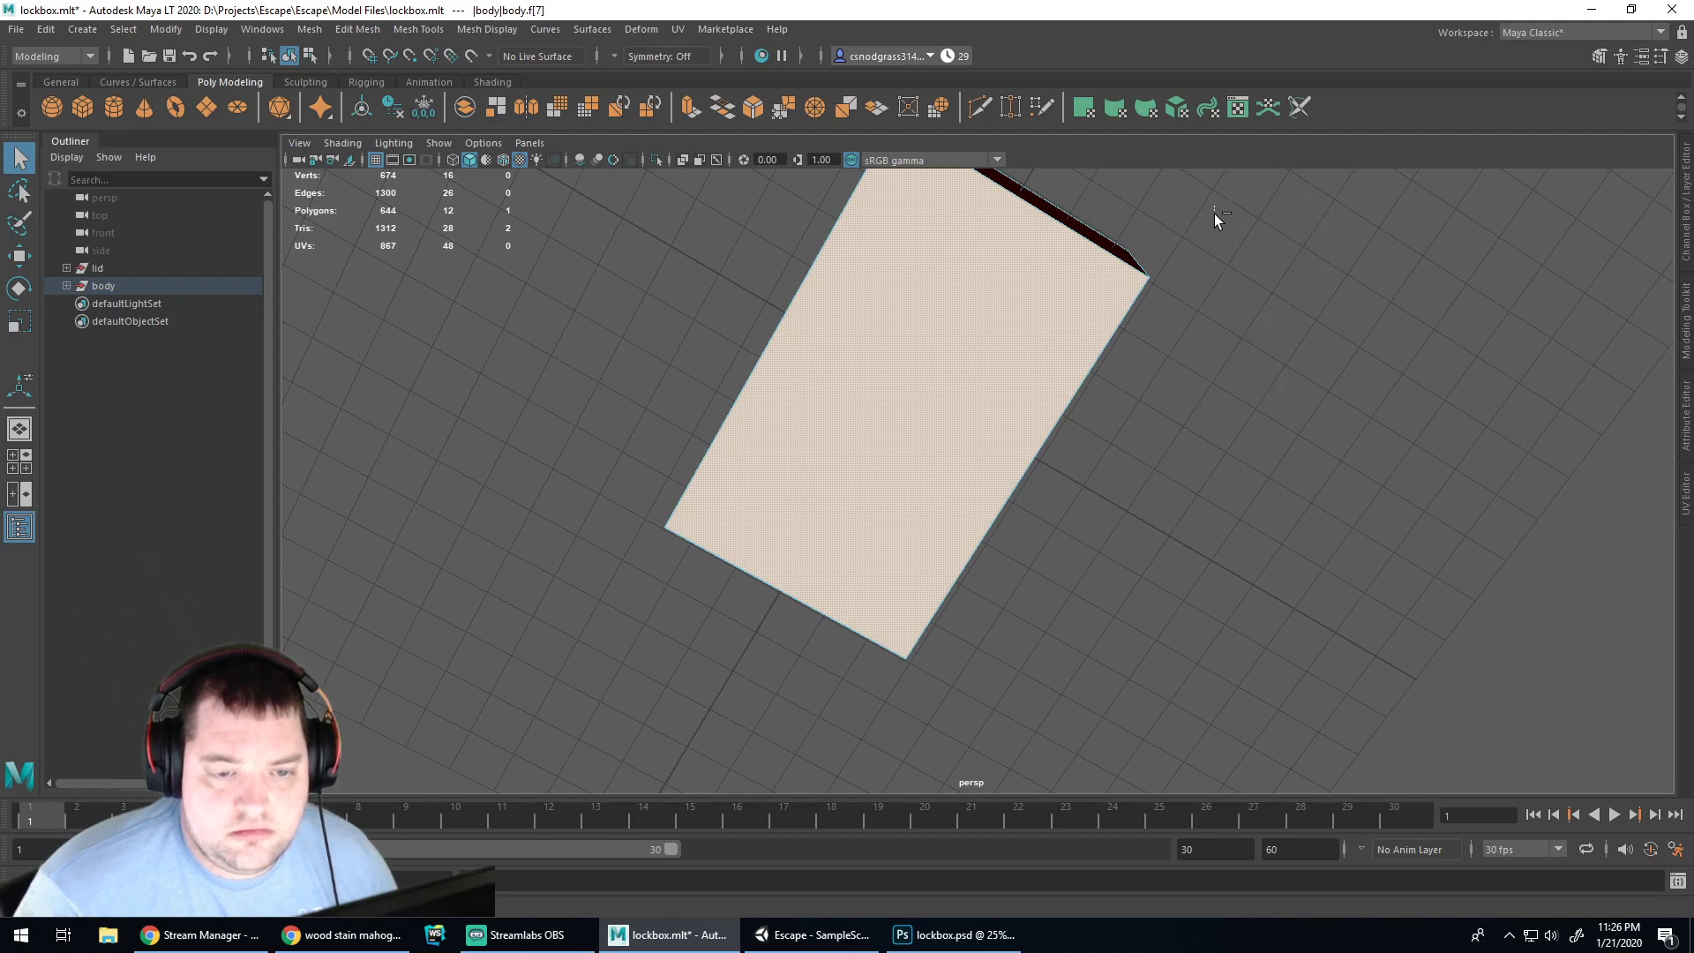
pyautogui.keyDown('alt'); pyautogui.moveTo(1215, 217); pyautogui.dragTo(1209, 221); pyautogui.keyUp('alt')
pyautogui.keyDown('alt'); pyautogui.moveTo(1245, 329); pyautogui.dragTo(1392, 266); pyautogui.keyUp('alt')
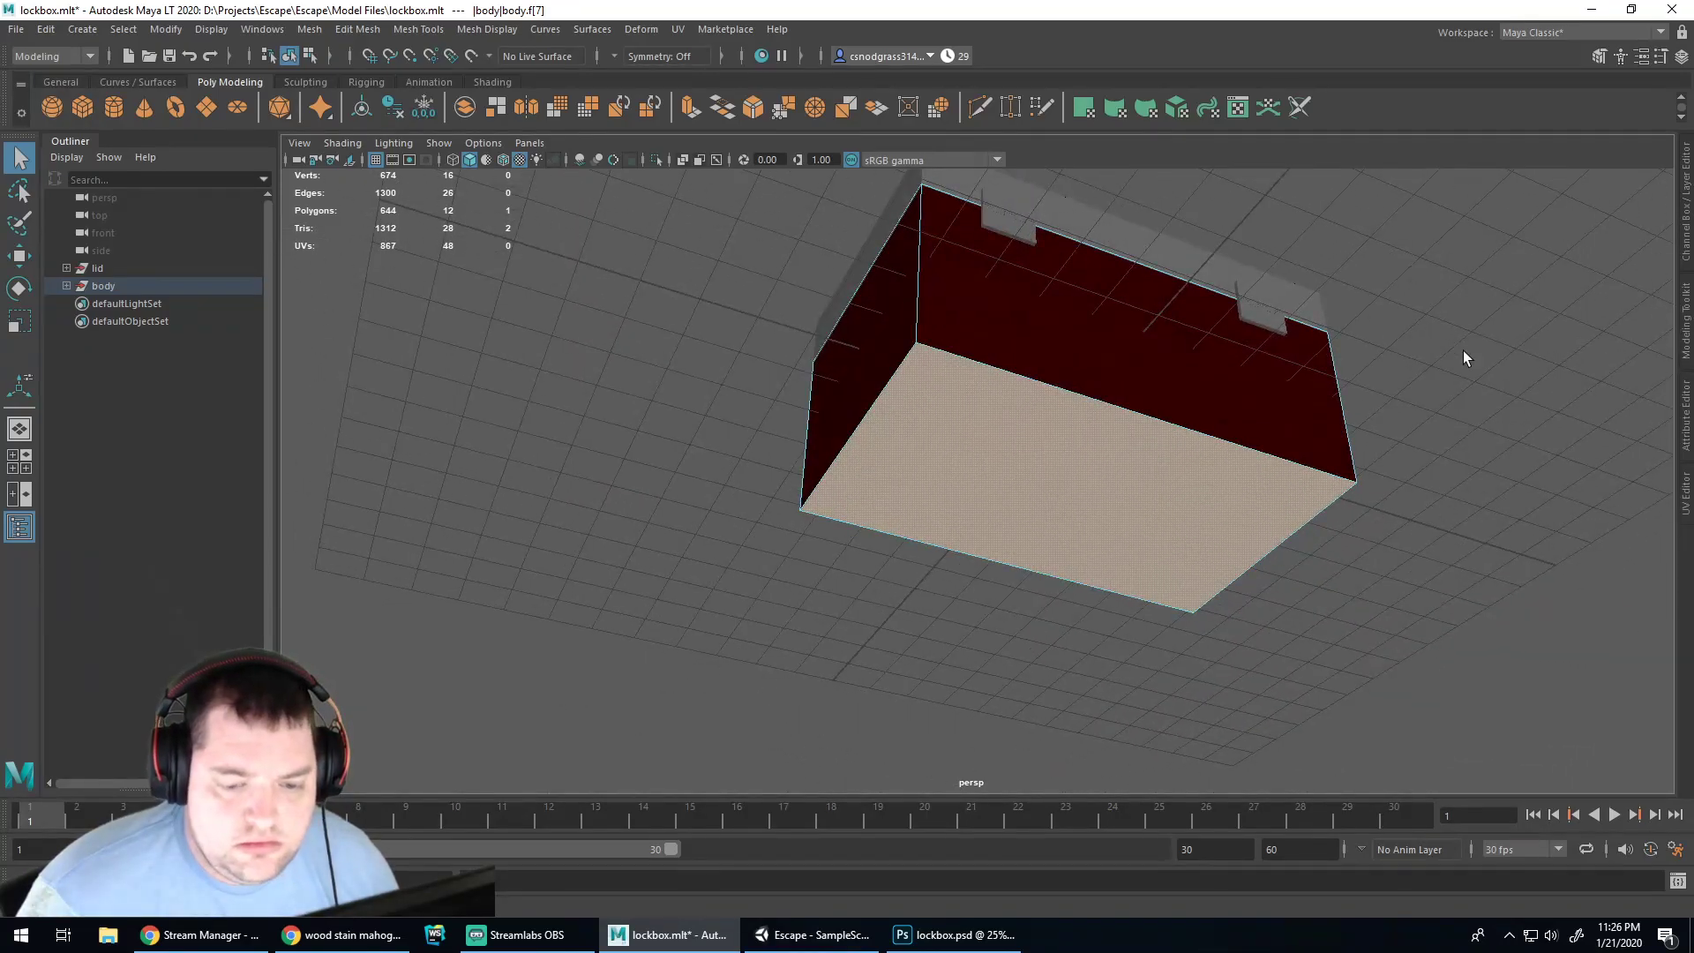
pyautogui.click(1463, 355)
pyautogui.click(955, 935)
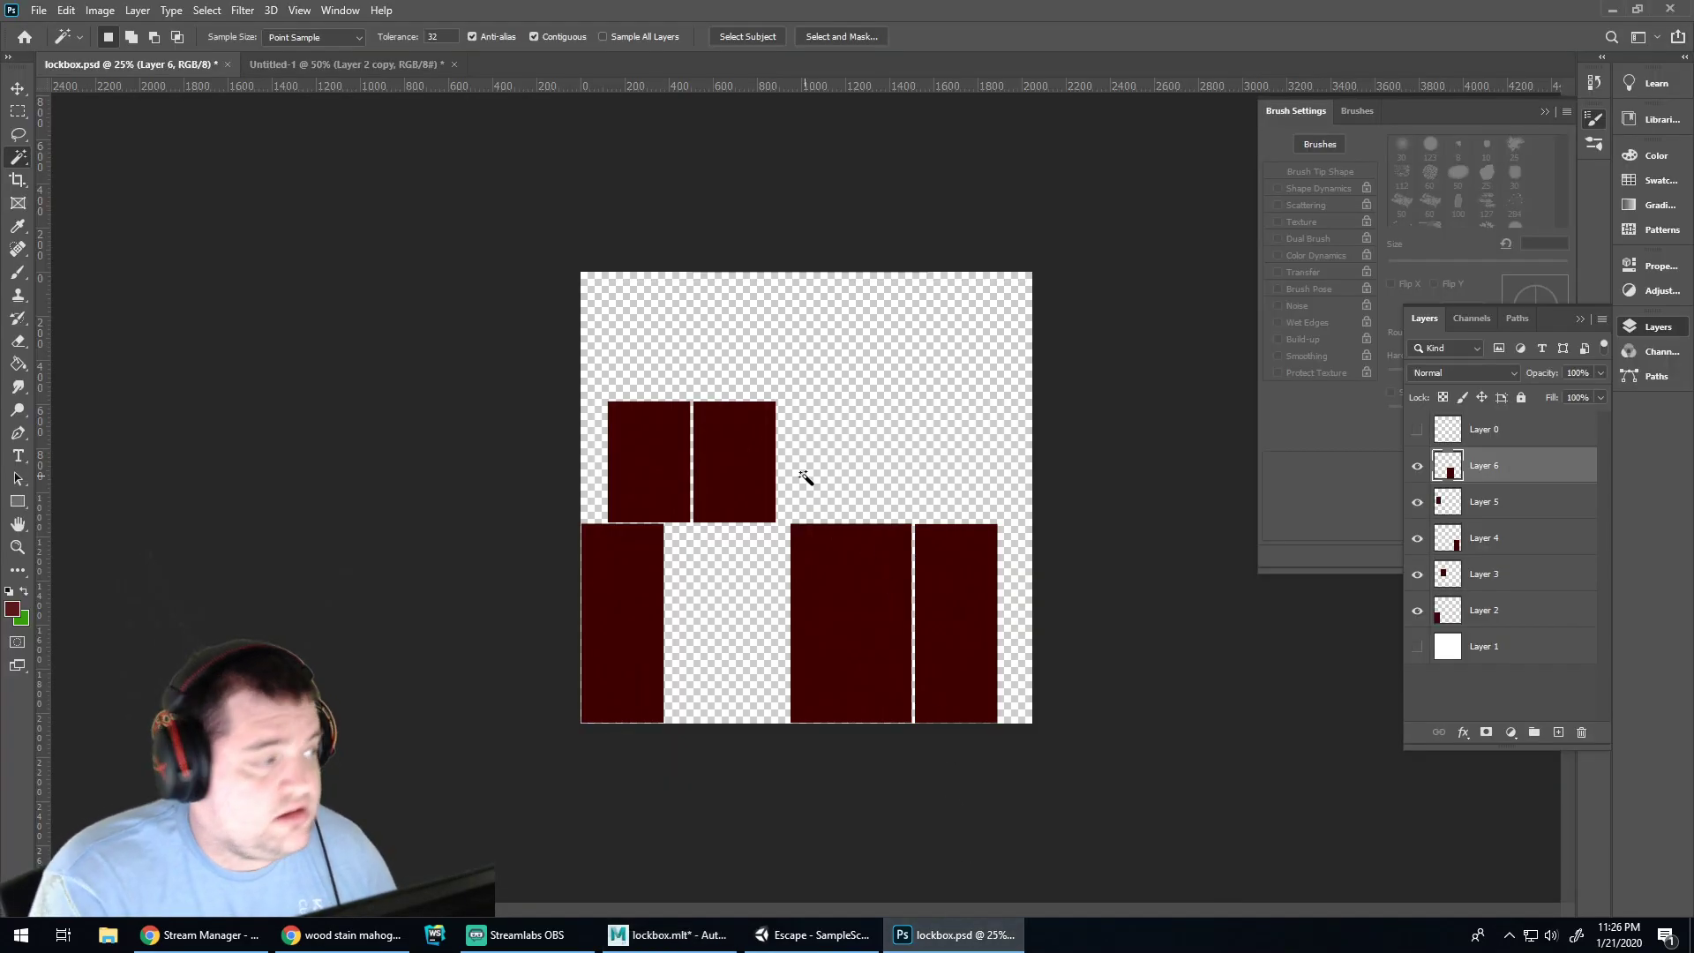
pyautogui.click(773, 939)
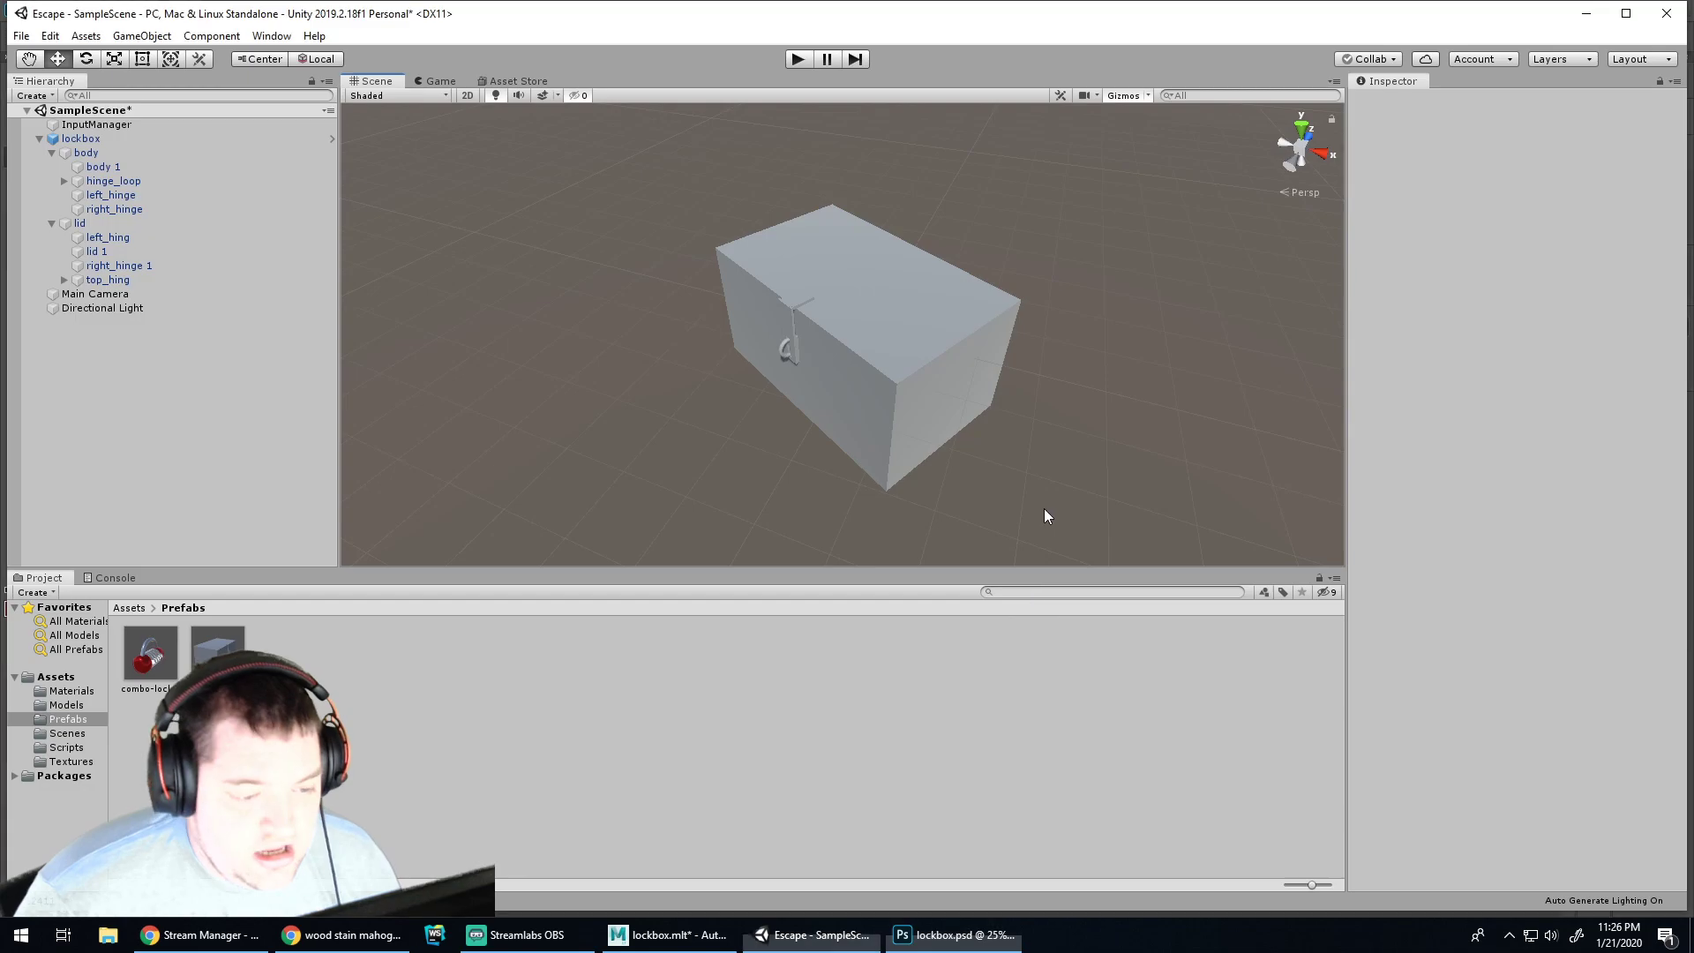
pyautogui.click(669, 935)
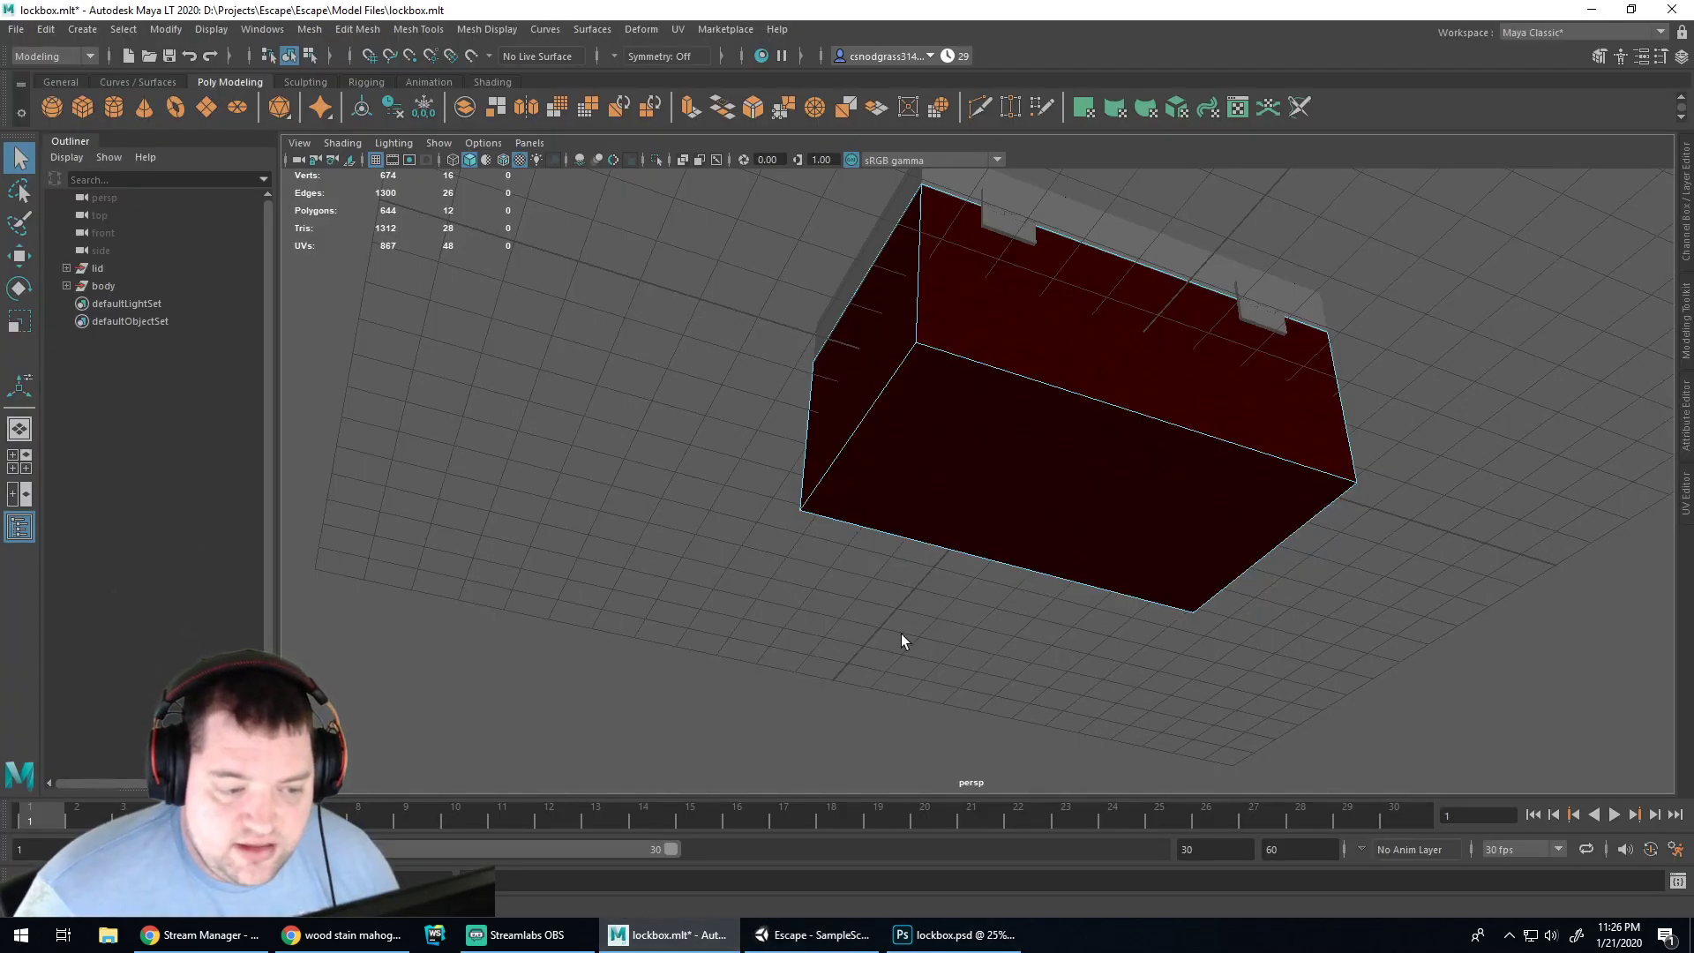
pyautogui.keyDown('alt'); pyautogui.moveTo(965, 623); pyautogui.dragTo(624, 624); pyautogui.keyUp('alt')
# Select the lid in the Outliner and hide it from the Outliner
pyautogui.rightClick(98, 272)
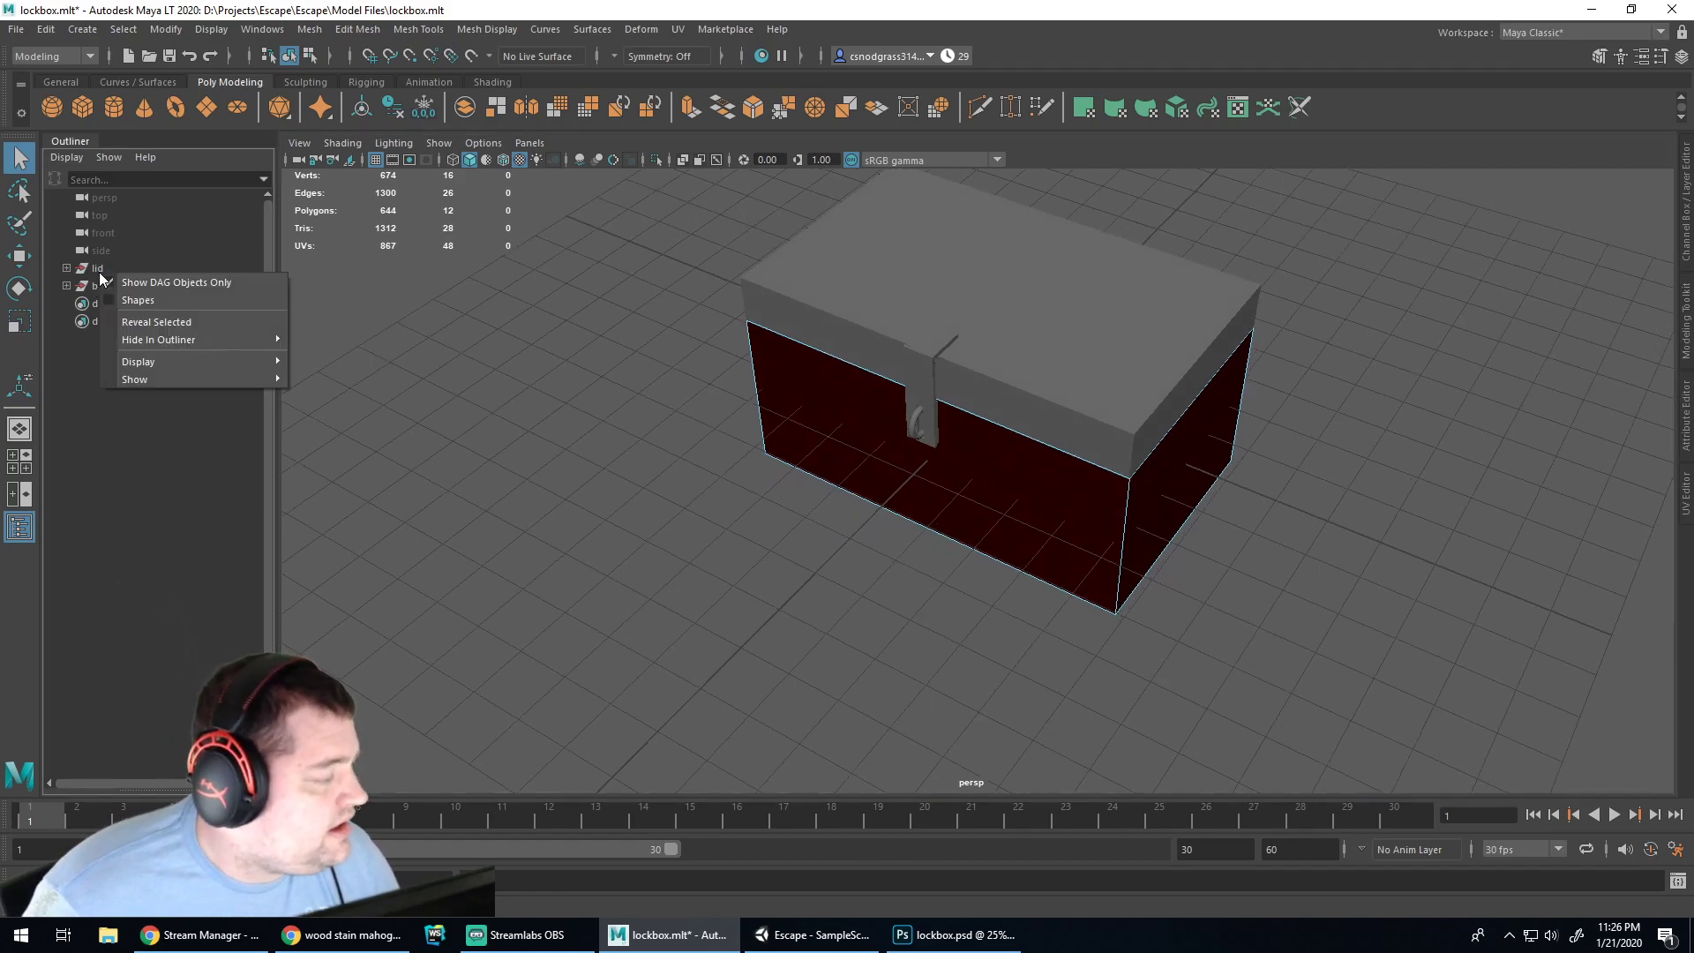
pyautogui.click(95, 270)
pyautogui.rightClick(97, 273)
pyautogui.moveTo(172, 342)
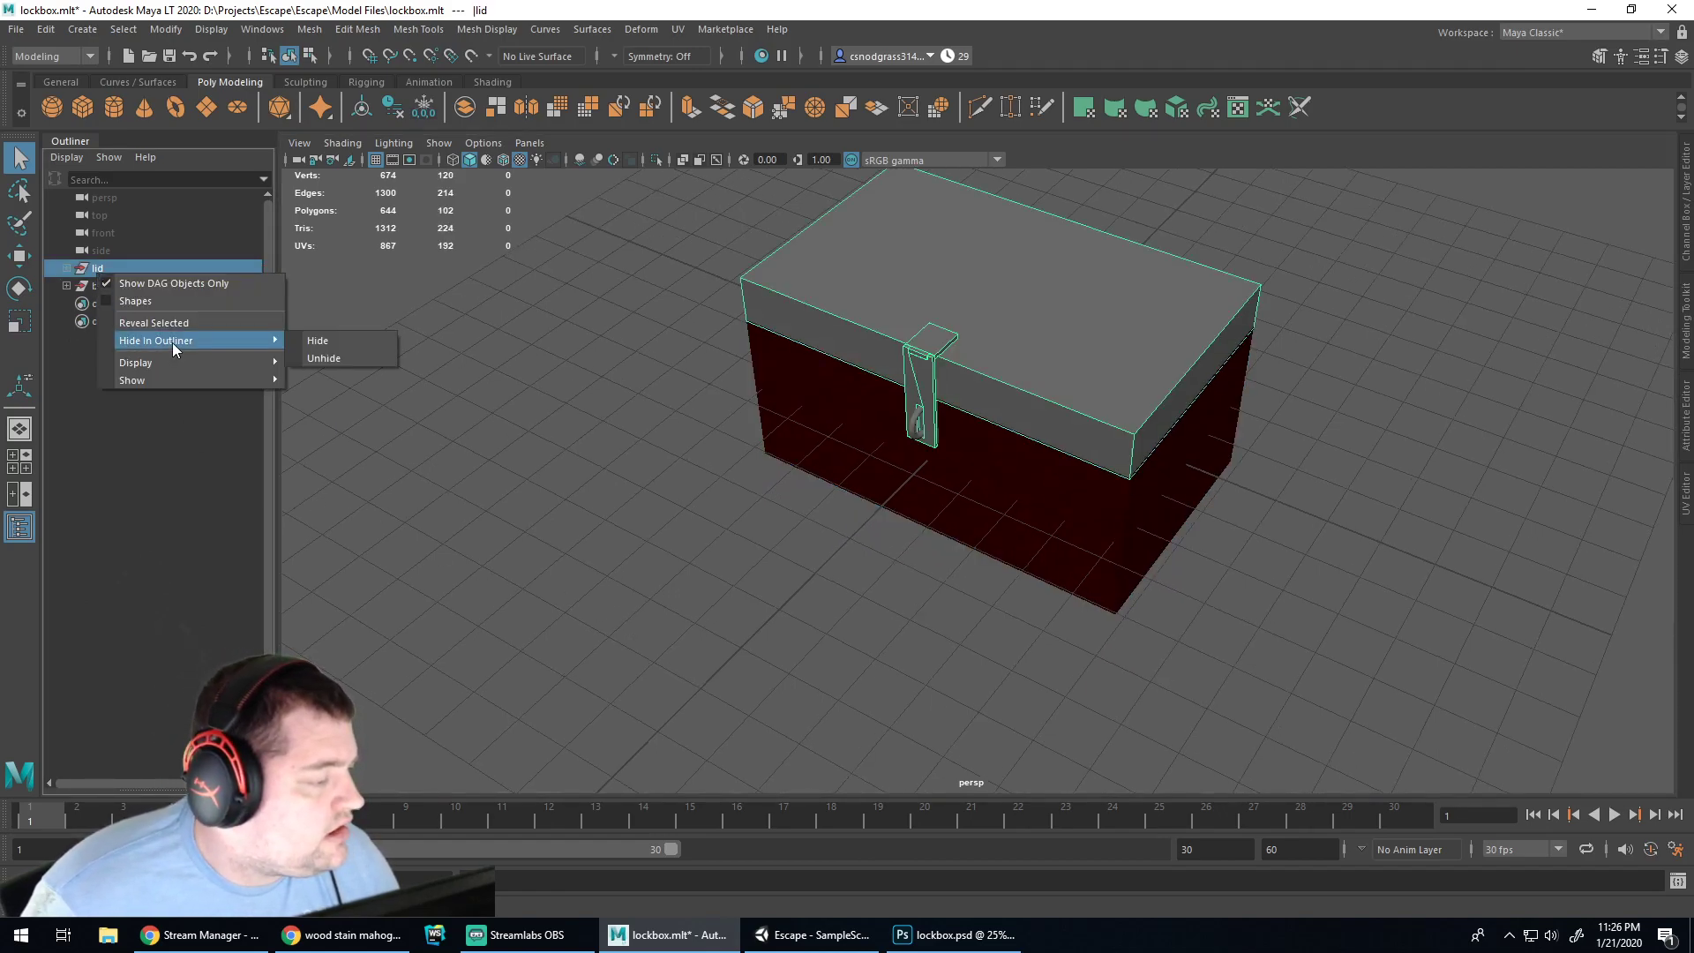
pyautogui.click(305, 345)
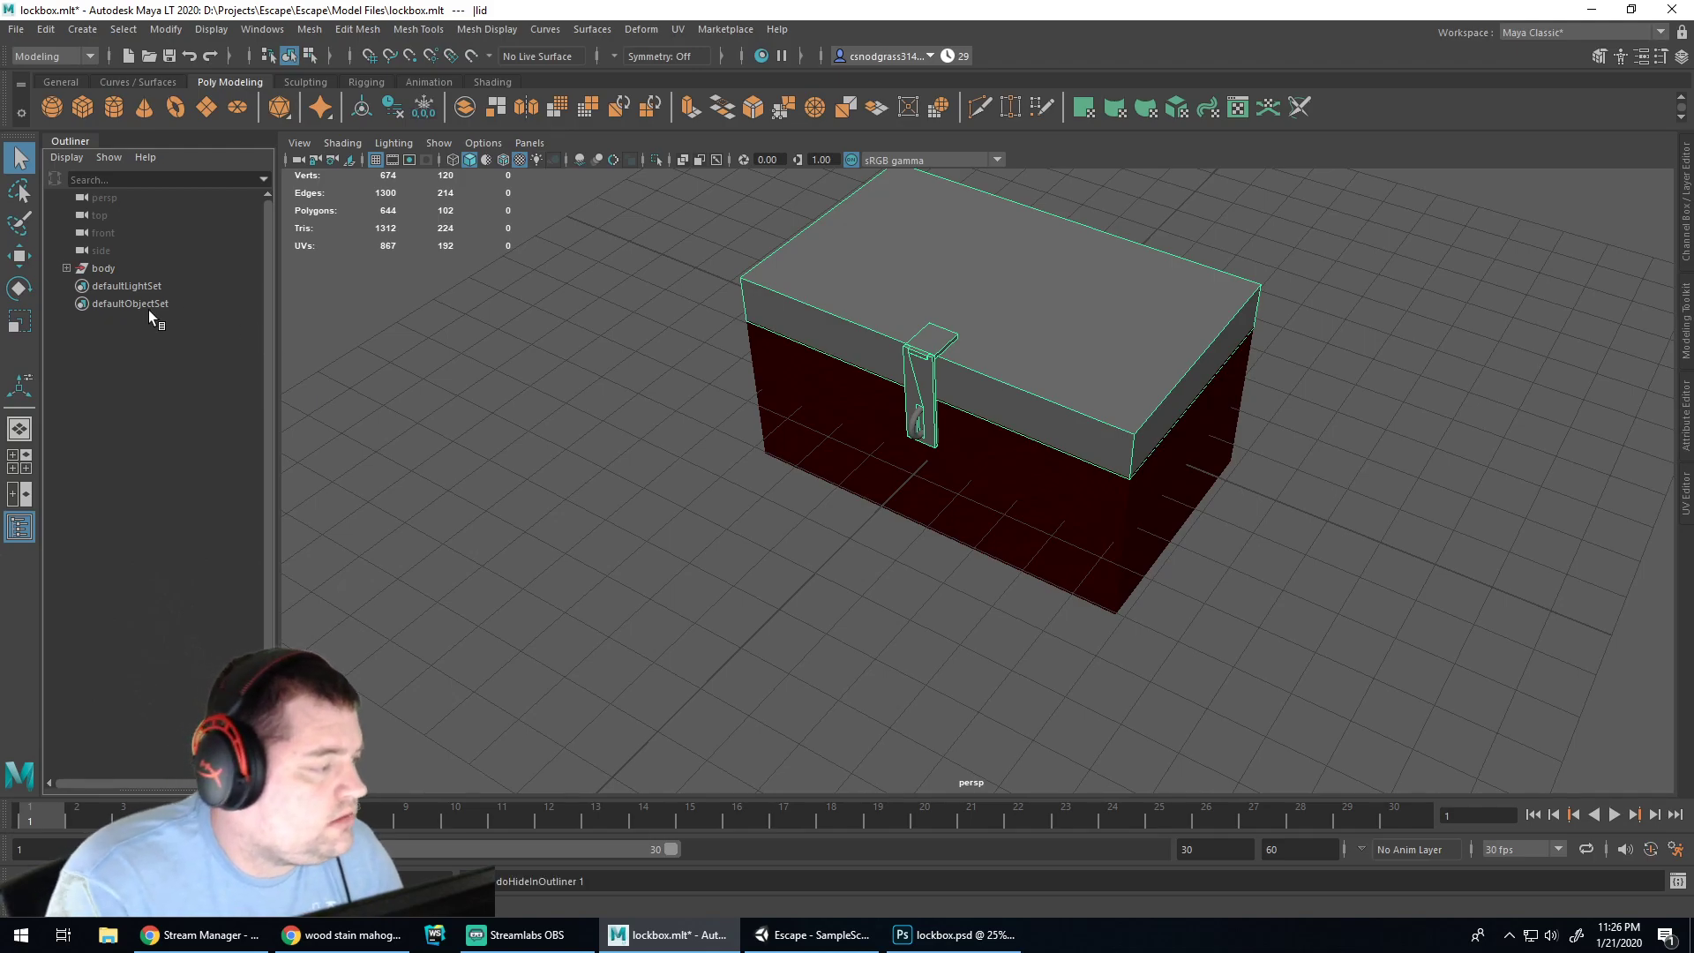
# Unhide the lid through the body's Hide In Outliner menu so it lists above the body
pyautogui.click(97, 268)
pyautogui.rightClick(97, 268)
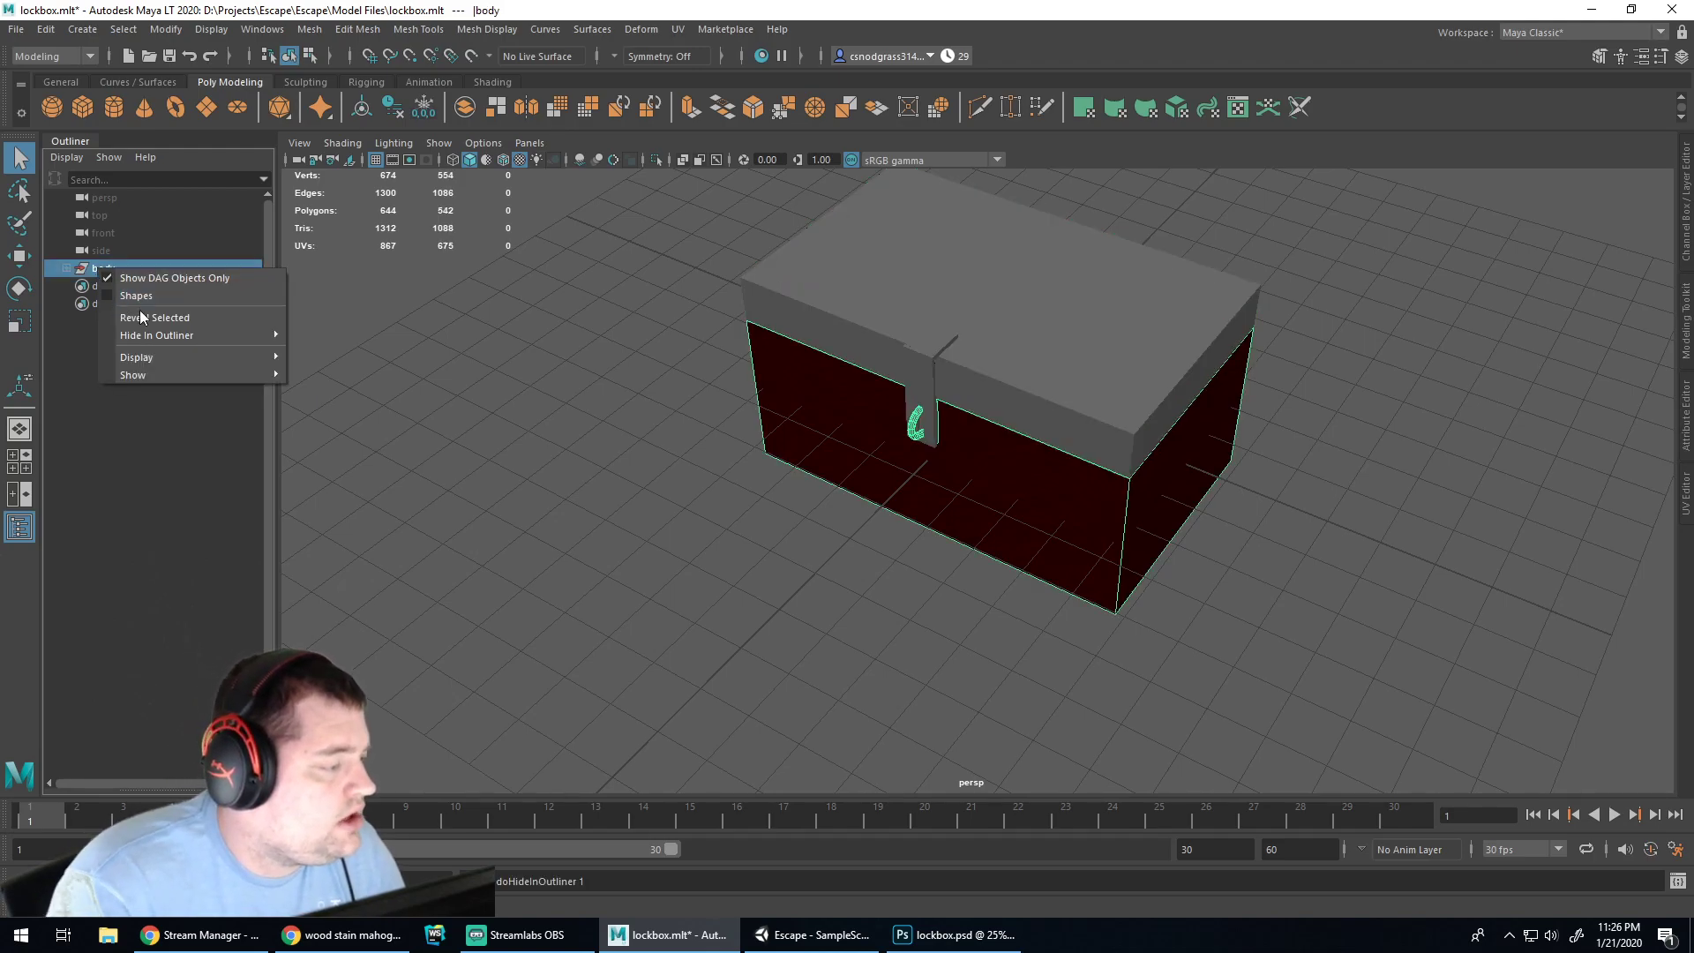
pyautogui.moveTo(141, 336)
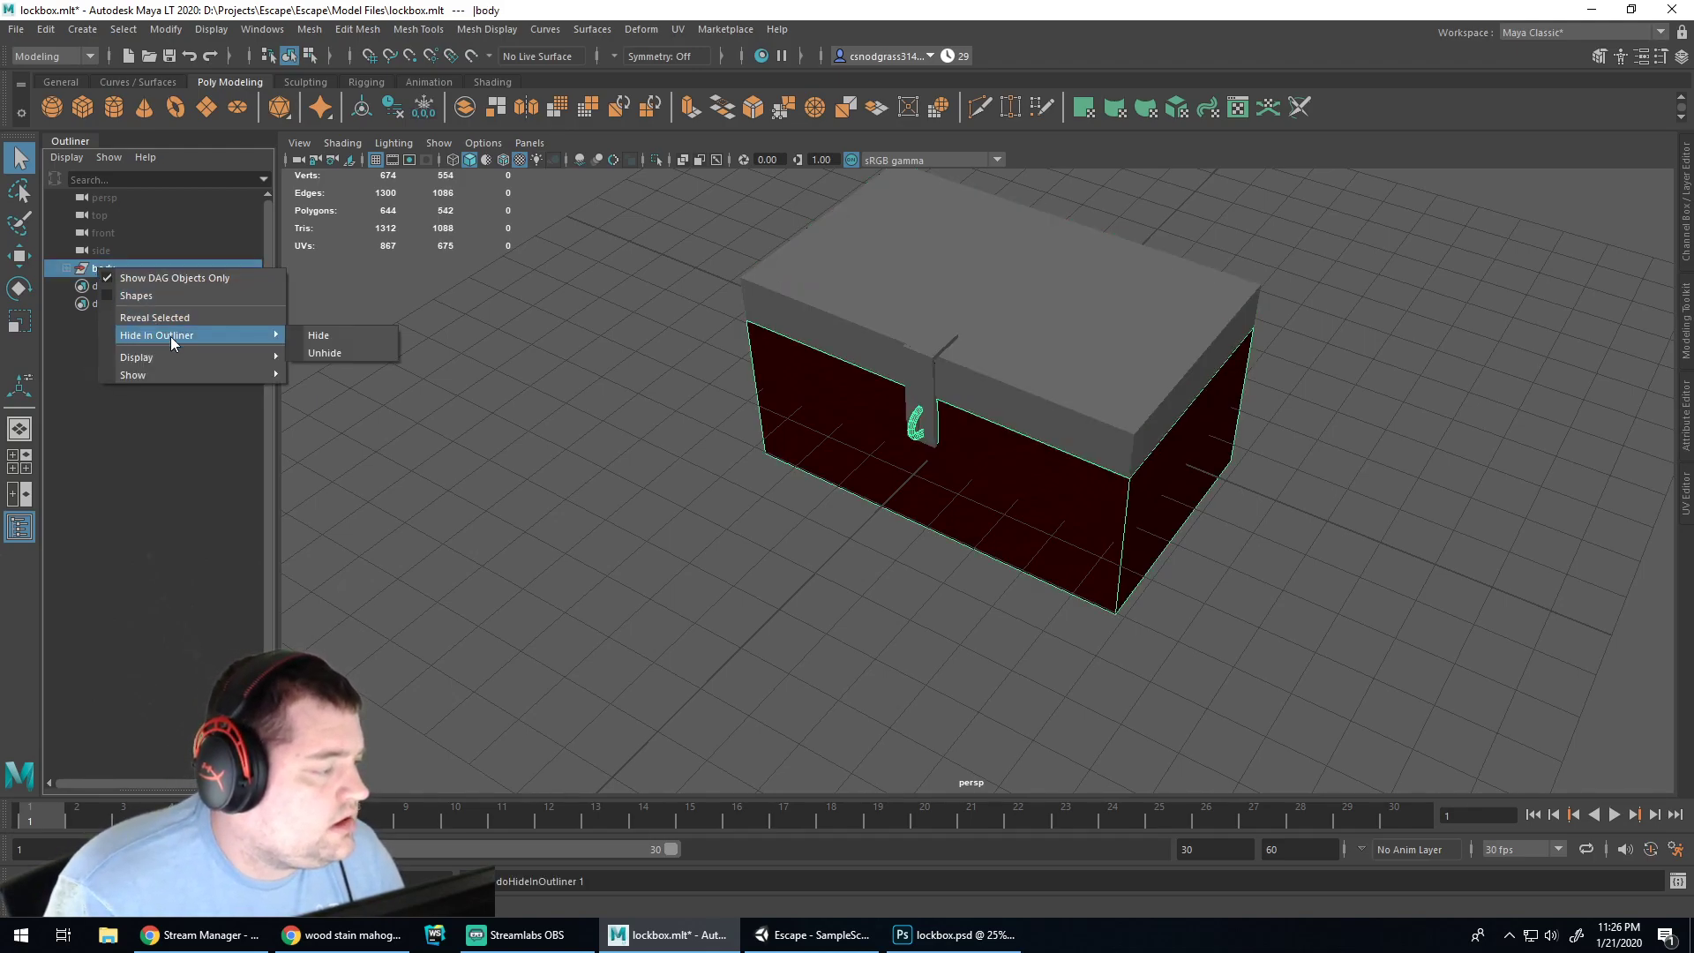
pyautogui.click(324, 353)
pyautogui.click(95, 268)
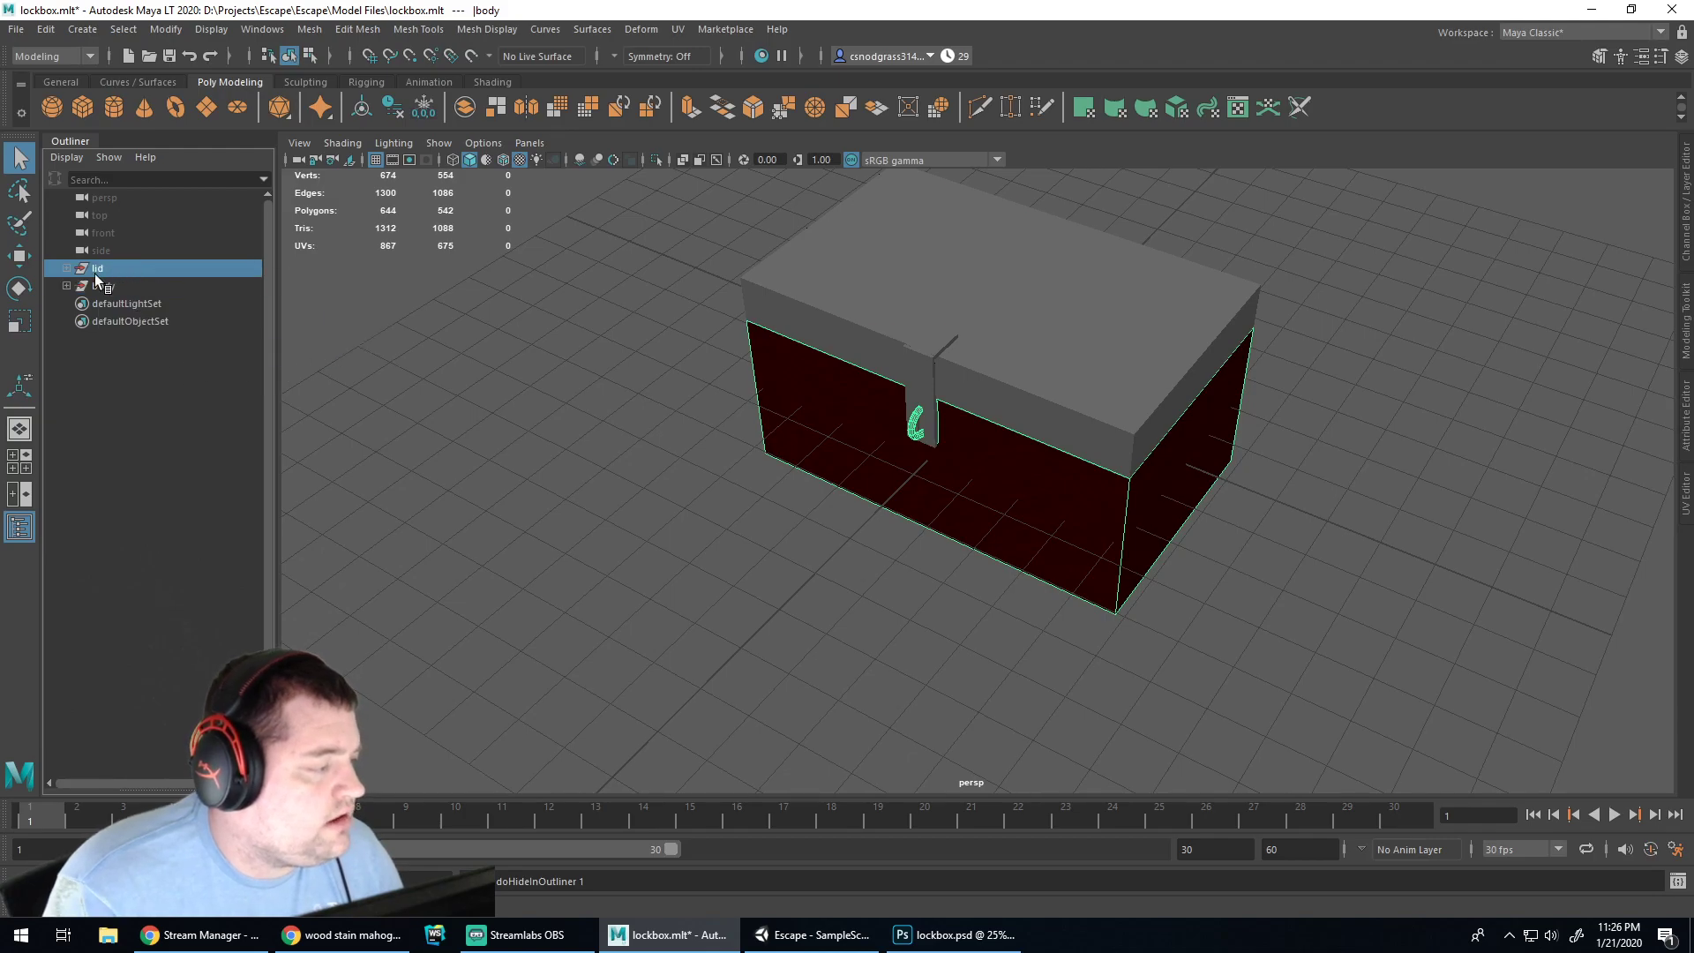
pyautogui.rightClick(95, 268)
pyautogui.moveTo(184, 356)
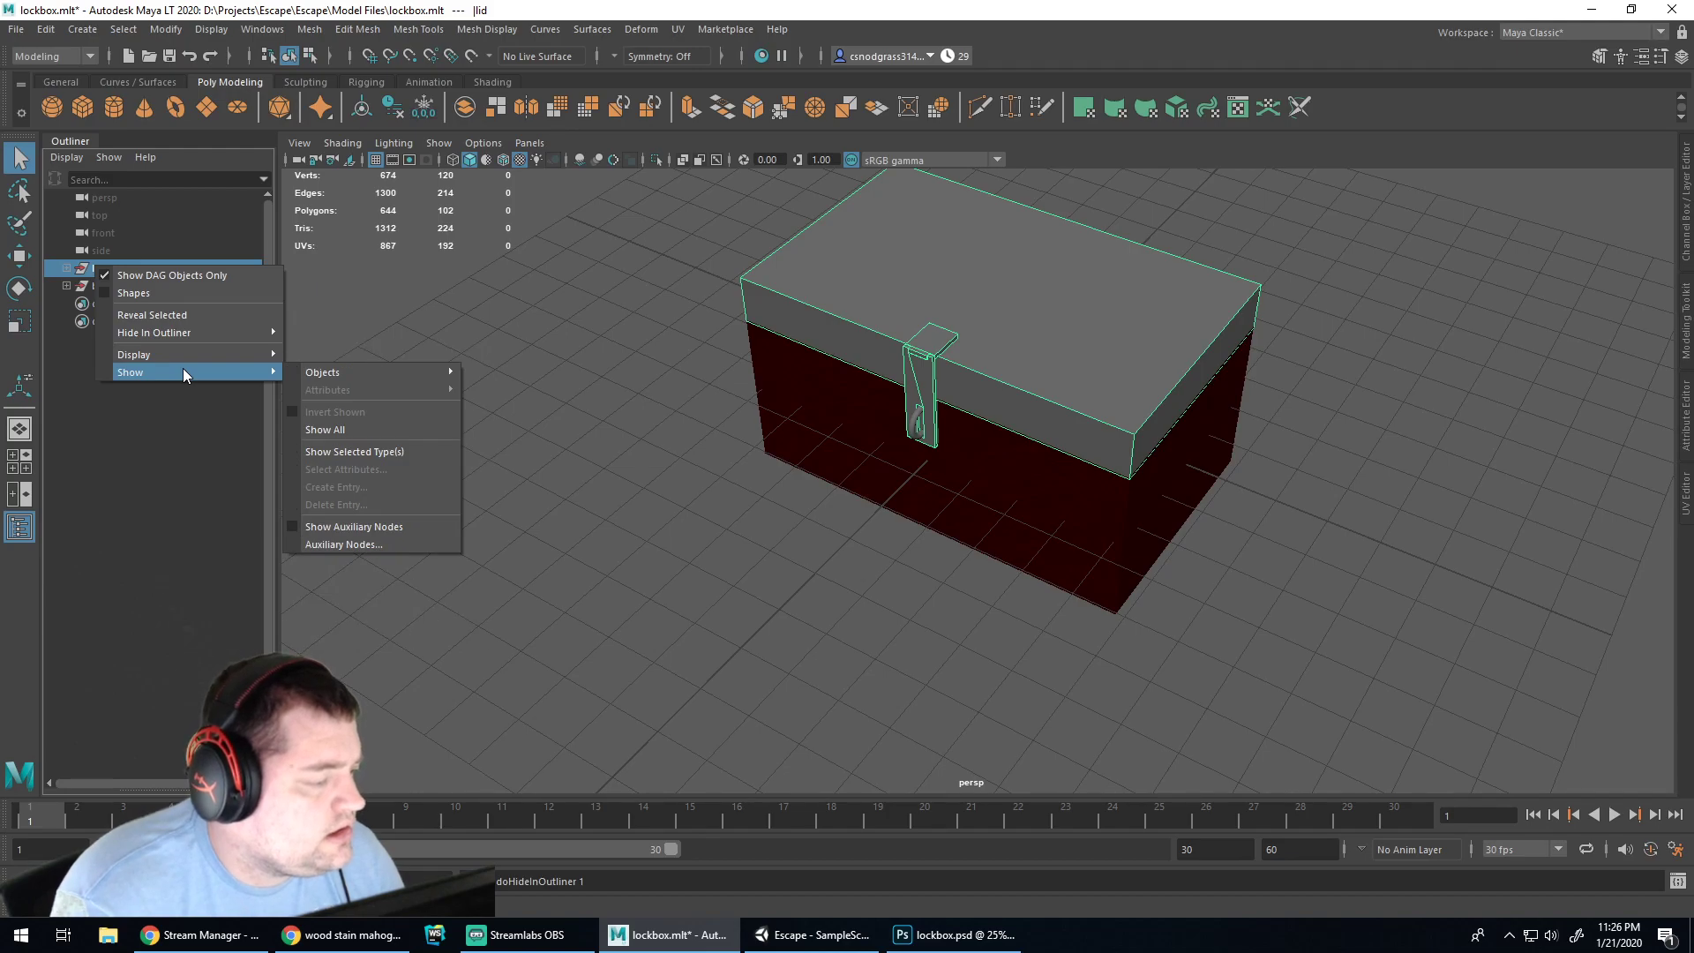
pyautogui.click(183, 452)
# Search Google in a new tab for 'maya hide model in scene'
pyautogui.click(345, 940)
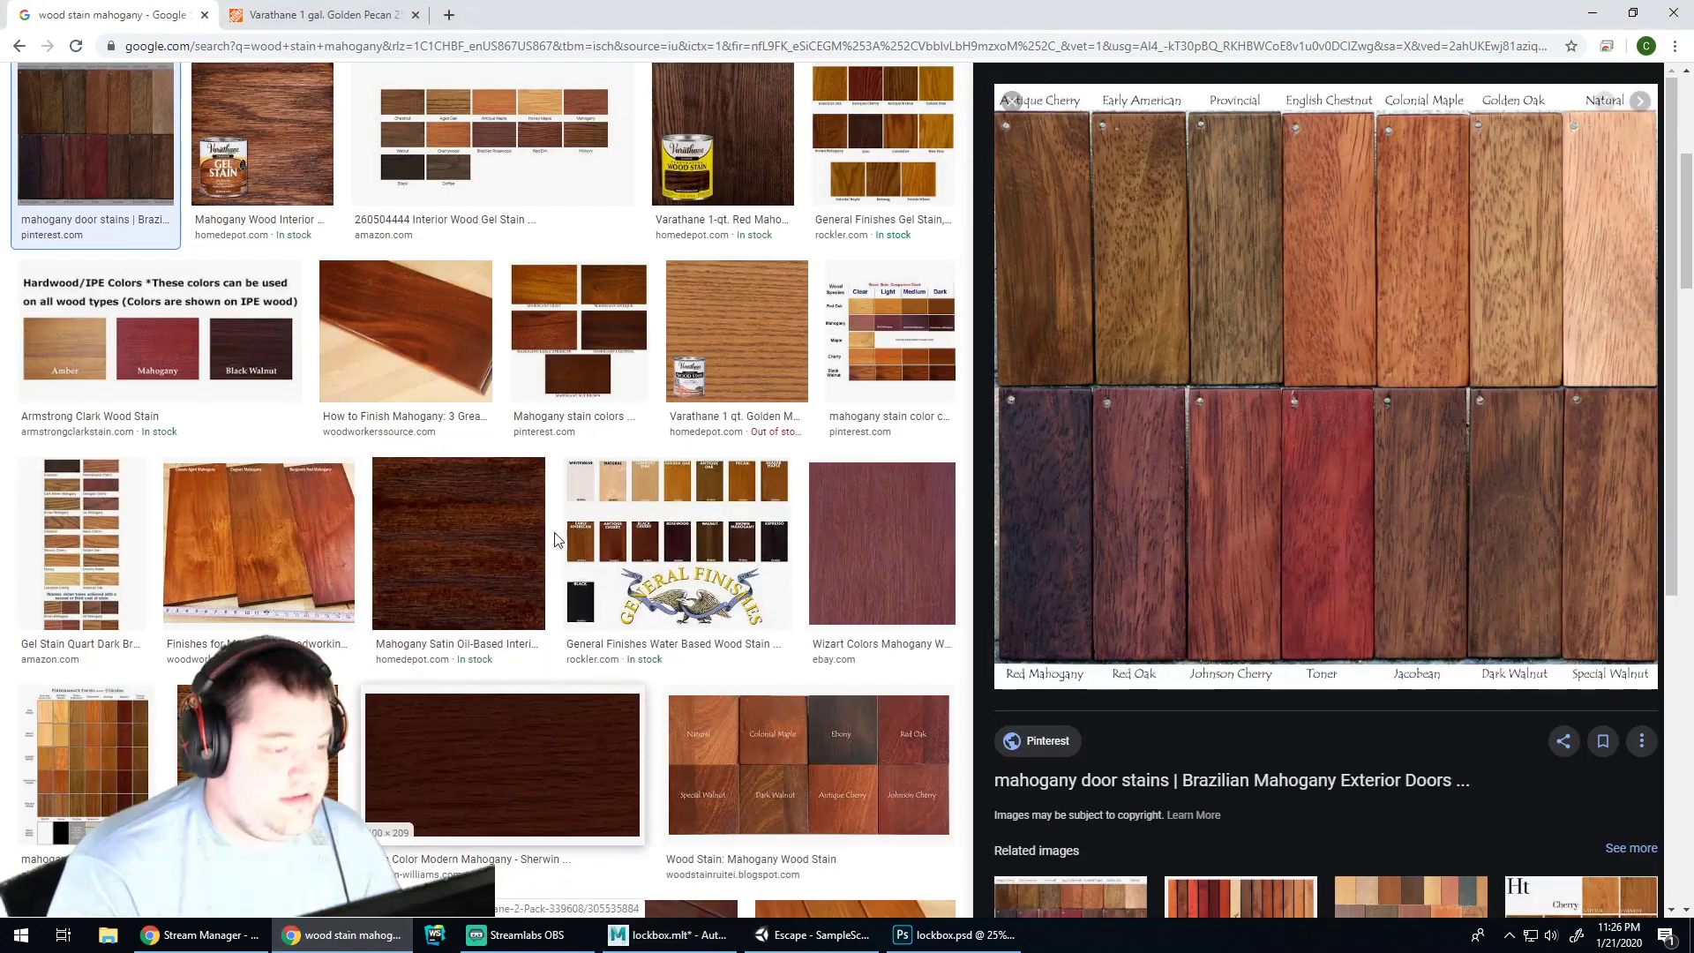
pyautogui.hotkey('ctrl', 't')
pyautogui.write('maya hid')
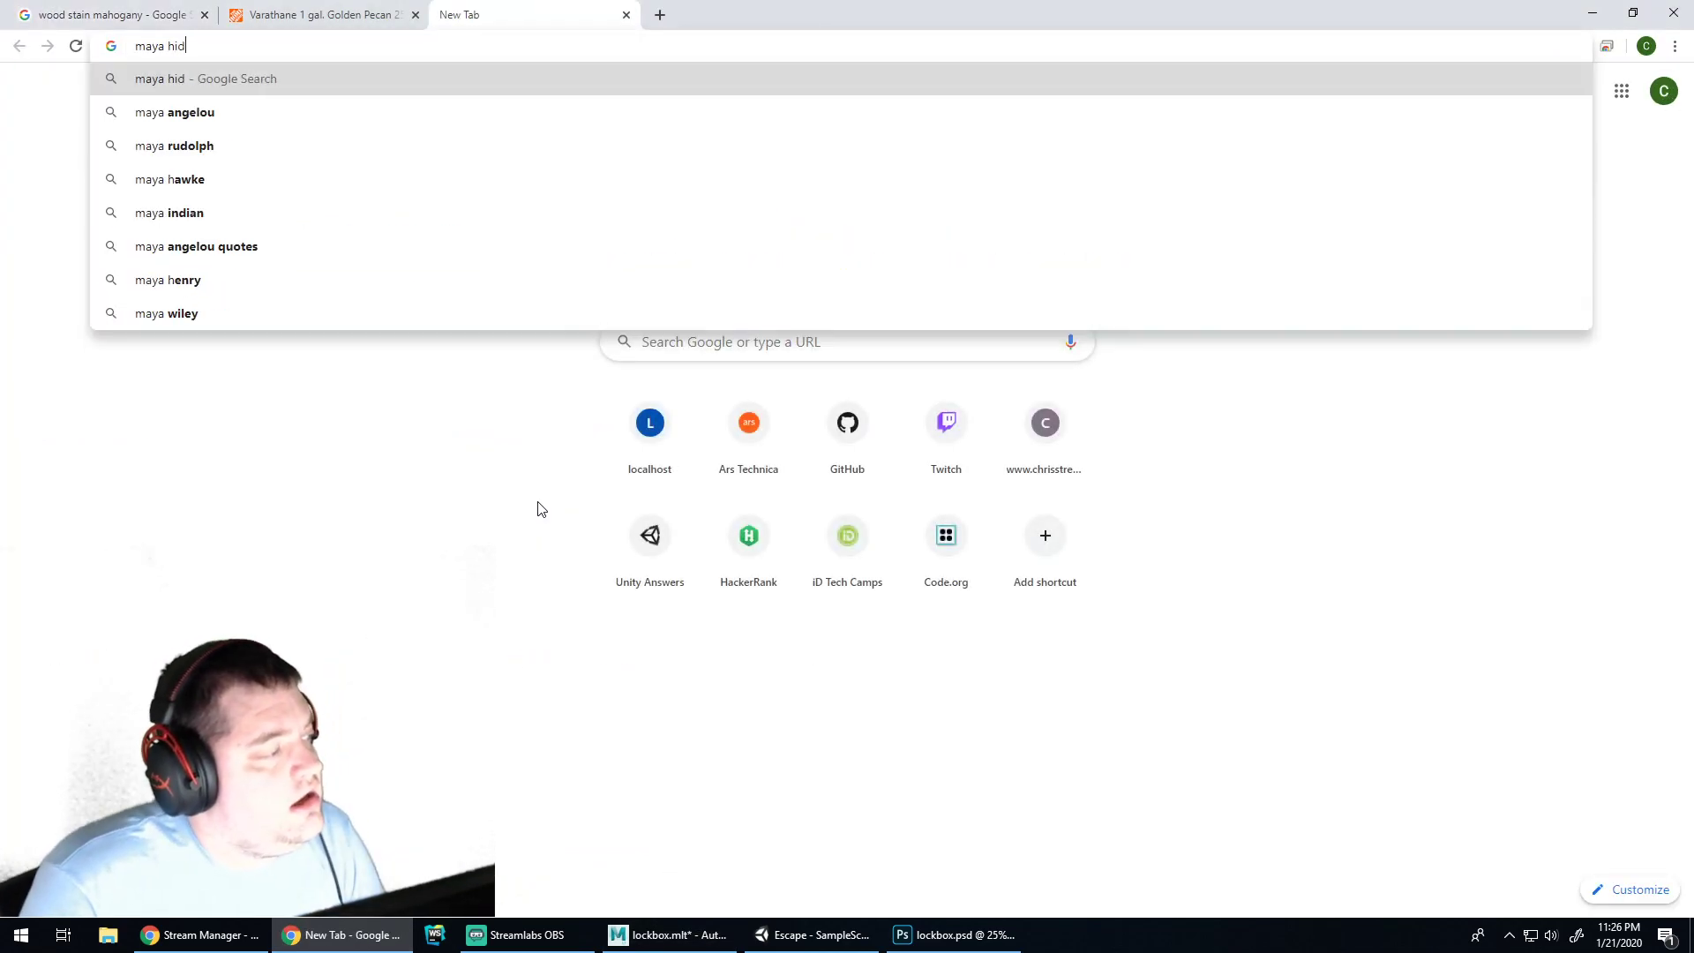
pyautogui.write('e model in scene')
pyautogui.press('Return')
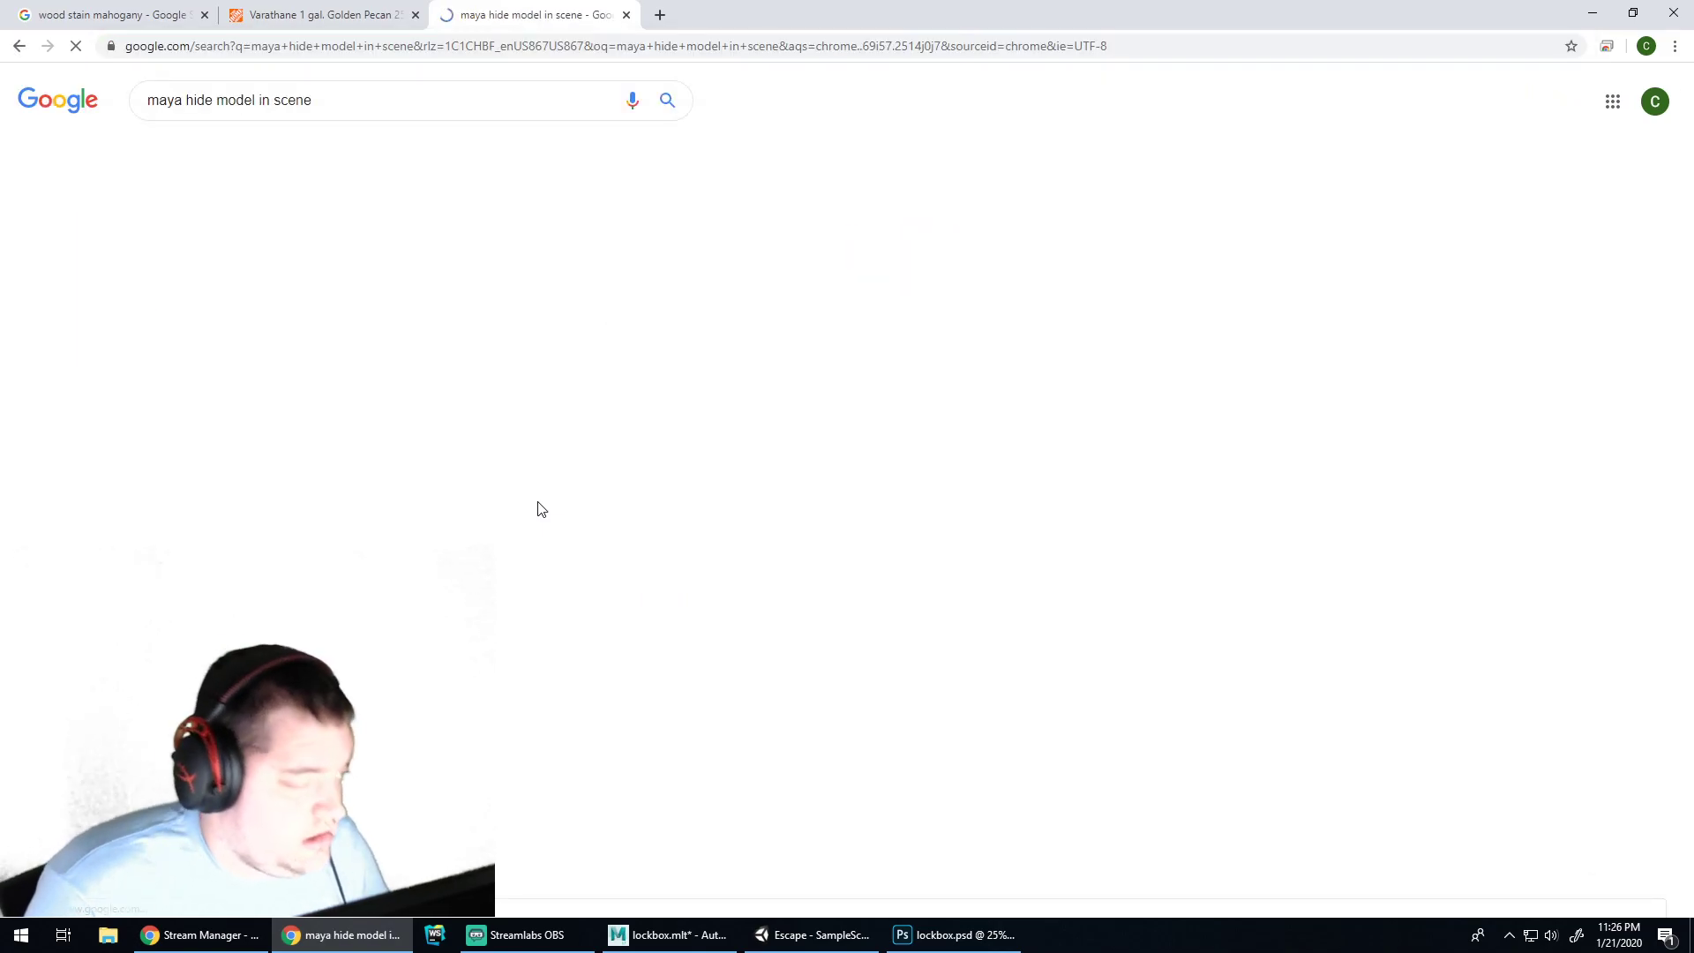
# Open Autodesk's Show or hide objects help page, dismiss the survey, then select the lockbox cube in Unity
pyautogui.click(419, 256)
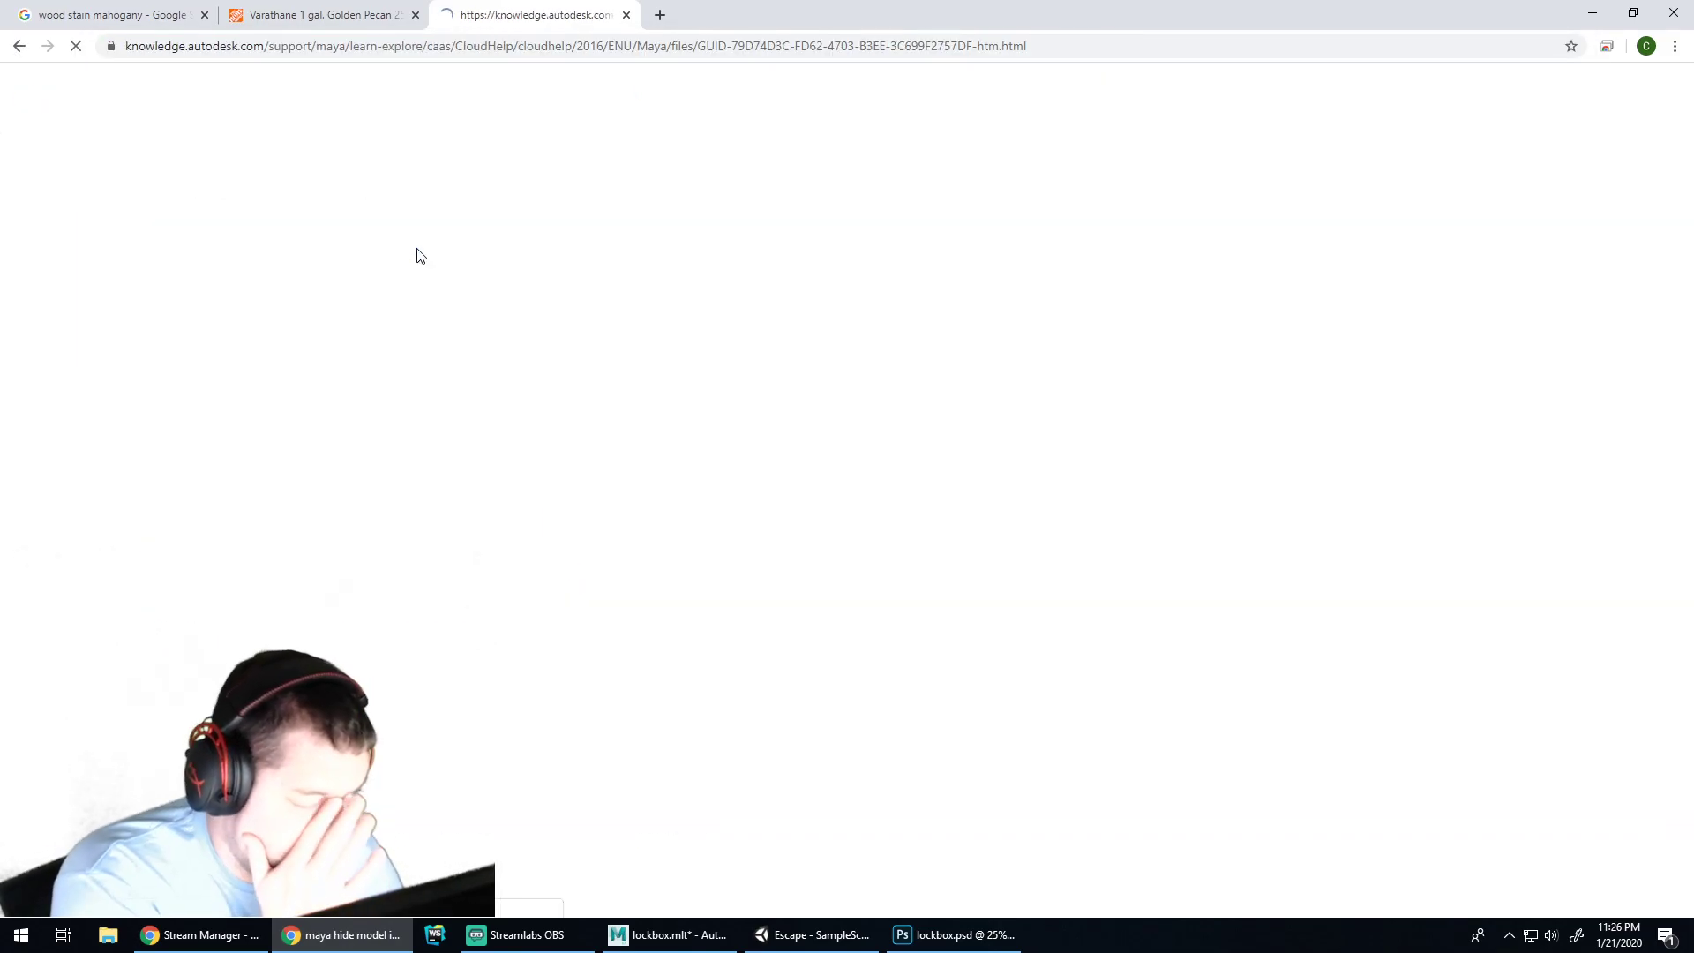
pyautogui.scroll(-2, 934, 526)
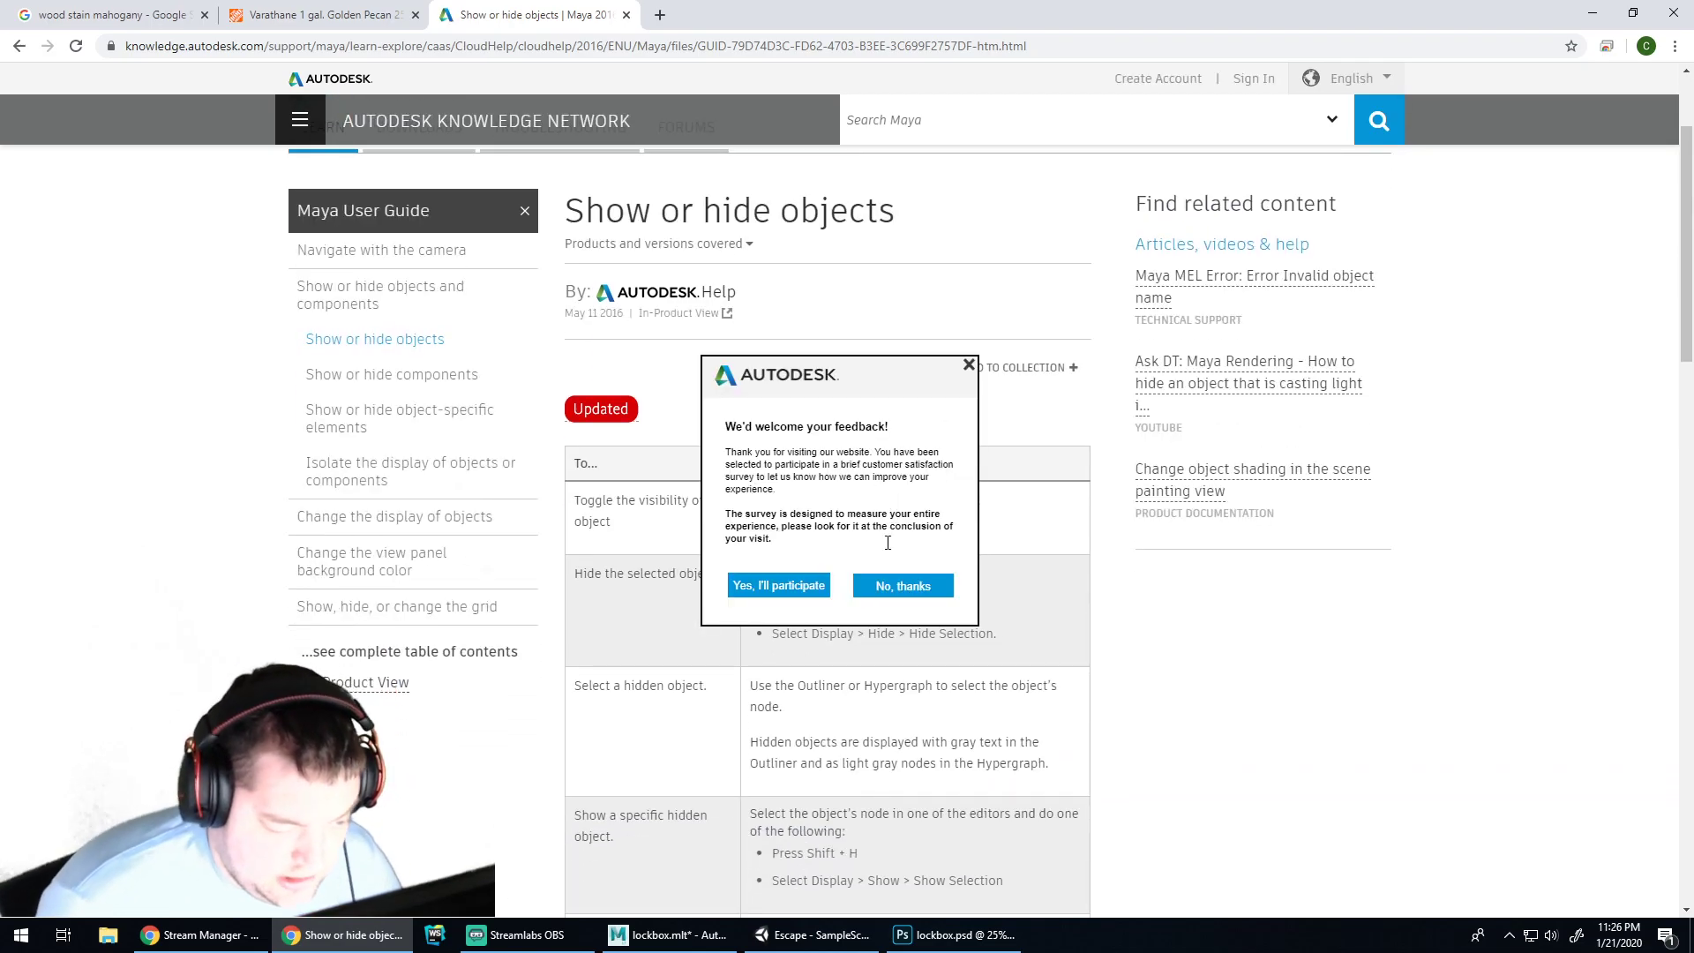
pyautogui.click(971, 364)
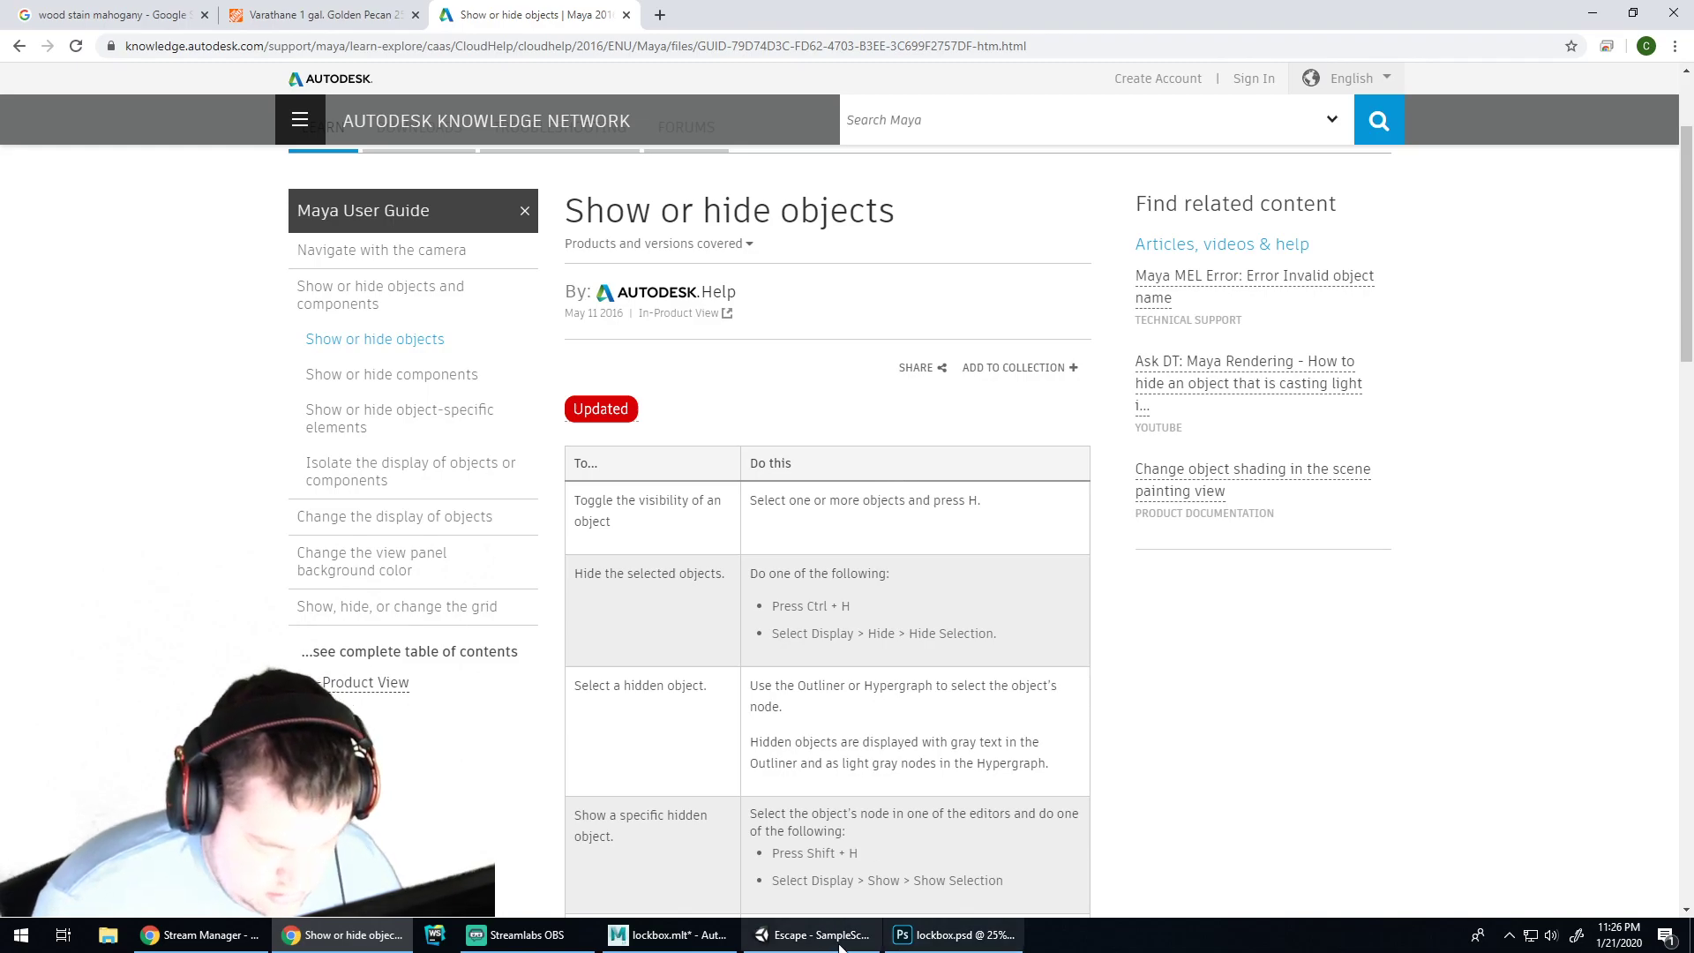
pyautogui.click(812, 935)
pyautogui.click(877, 325)
# Hide the lid with H and inspect the box interior, briefly toggling lighting and see-through shading
pyautogui.click(680, 941)
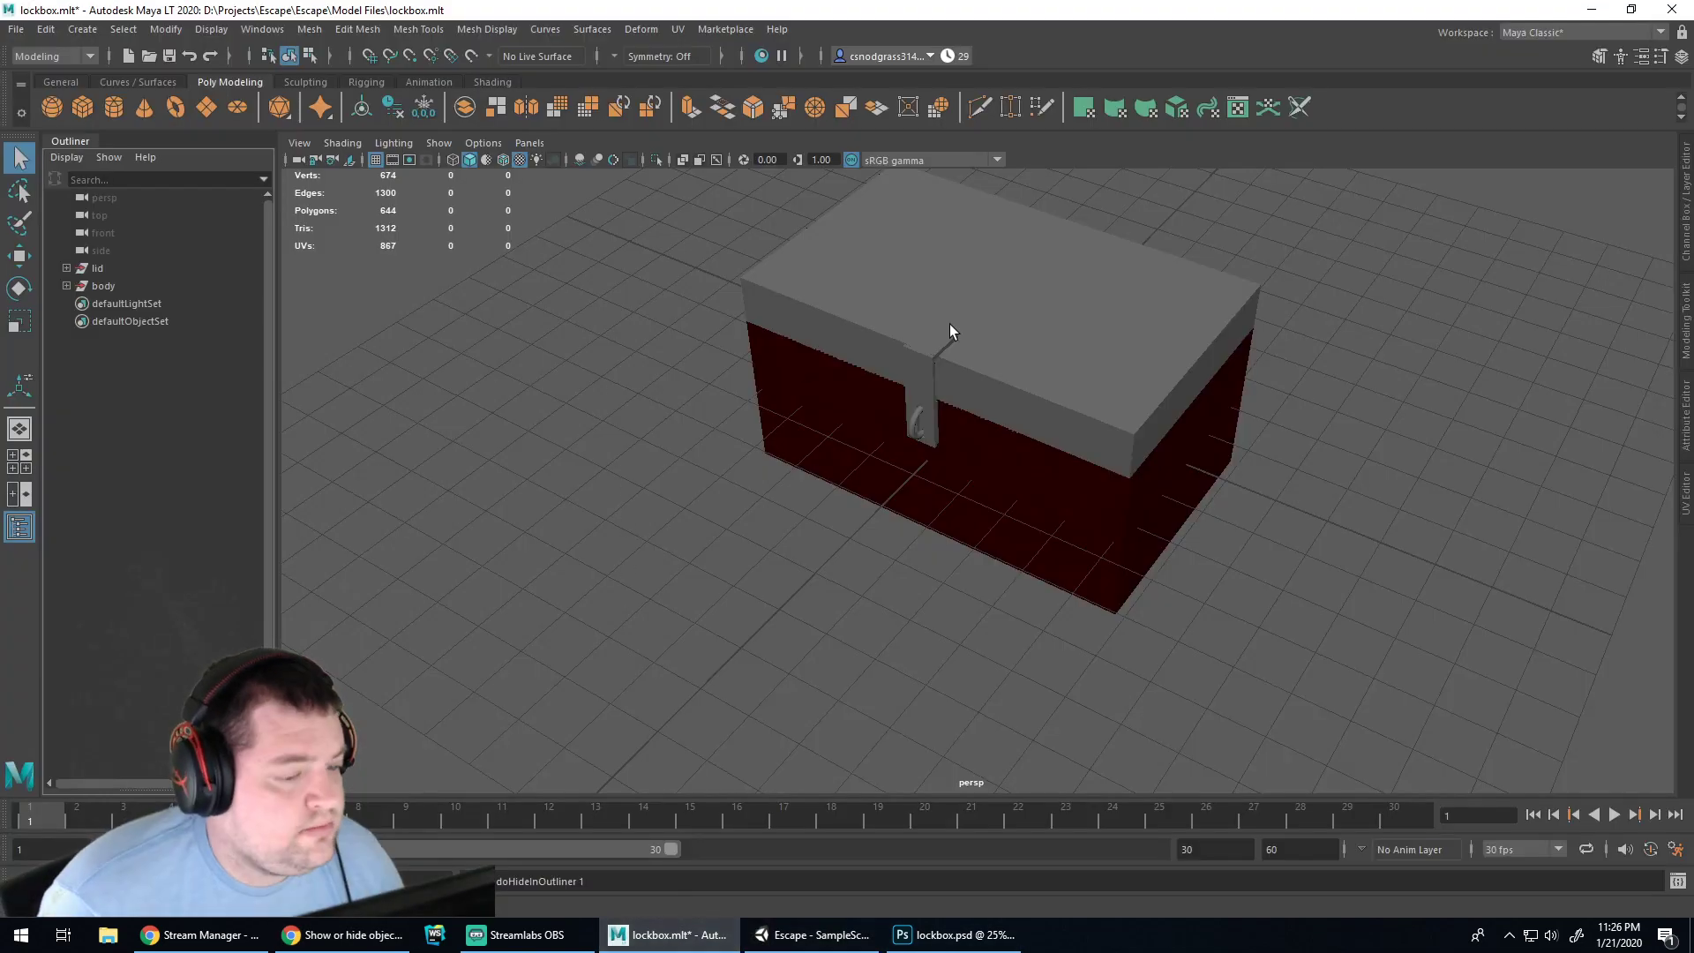
pyautogui.click(96, 269)
pyautogui.press('h')
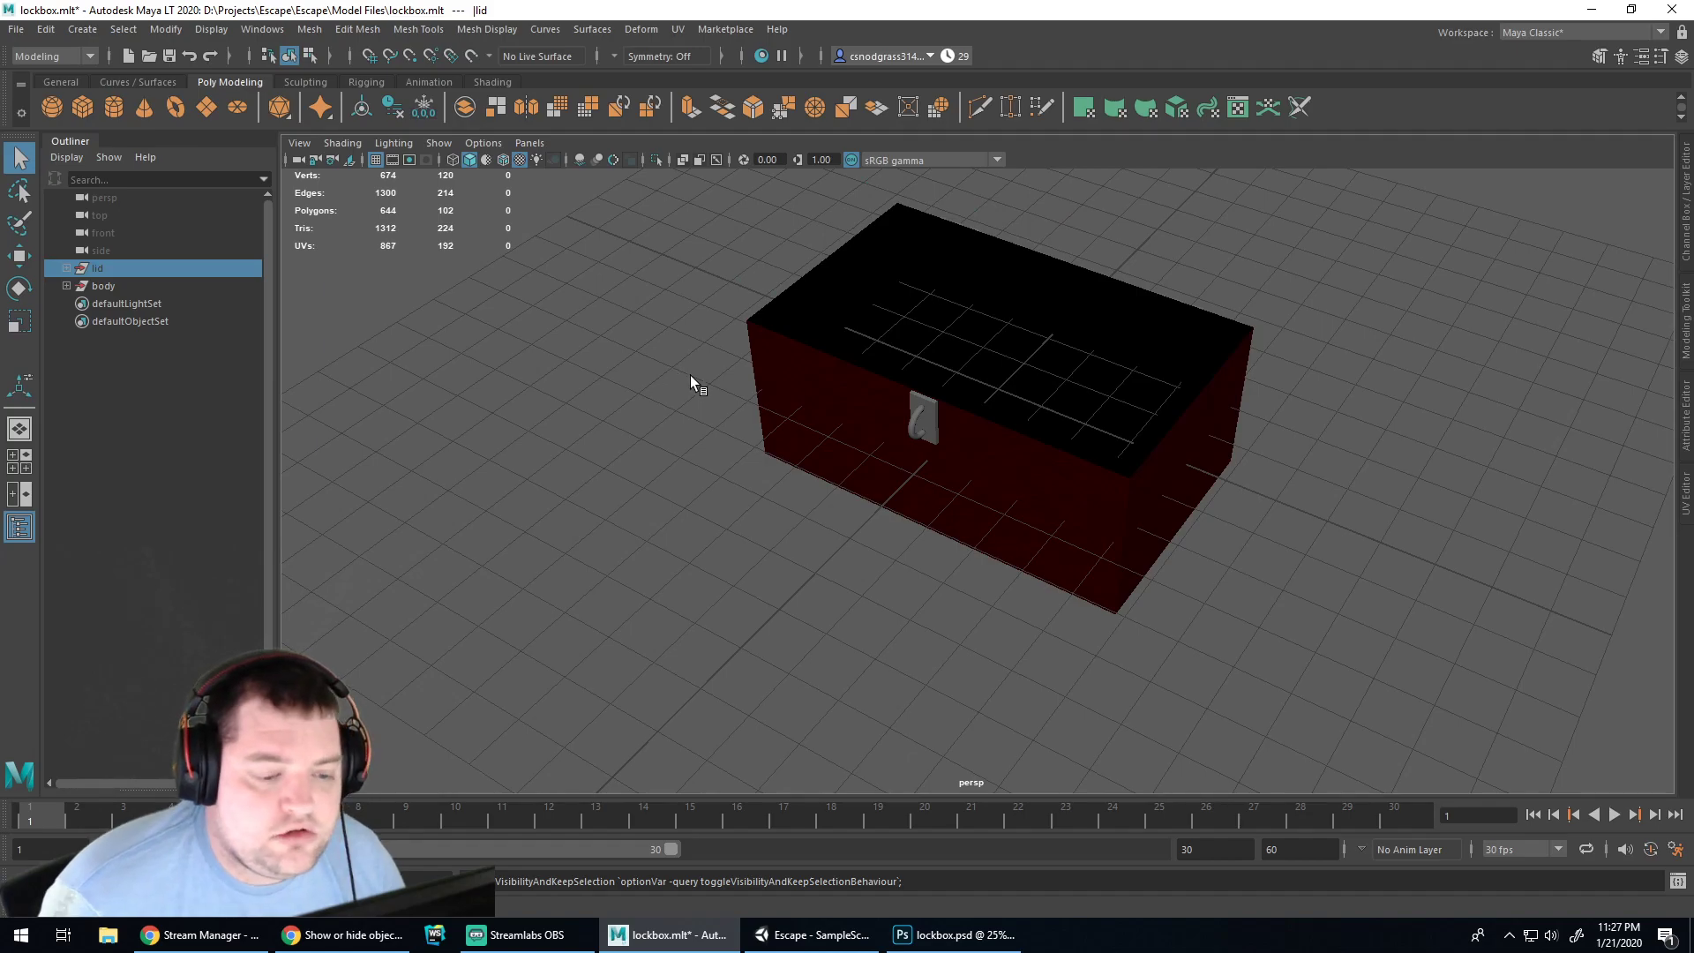
pyautogui.scroll(4, 1001, 334)
pyautogui.keyDown('alt'); pyautogui.moveTo(1177, 292); pyautogui.dragTo(967, 543, button='middle'); pyautogui.keyUp('alt')
pyautogui.keyDown('alt'); pyautogui.moveTo(930, 480); pyautogui.dragTo(888, 464); pyautogui.keyUp('alt')
pyautogui.click(533, 159)
pyautogui.click(533, 158)
pyautogui.click(519, 162)
pyautogui.click(520, 162)
pyautogui.keyDown('alt'); pyautogui.moveTo(669, 305); pyautogui.dragTo(432, 350); pyautogui.keyUp('alt')
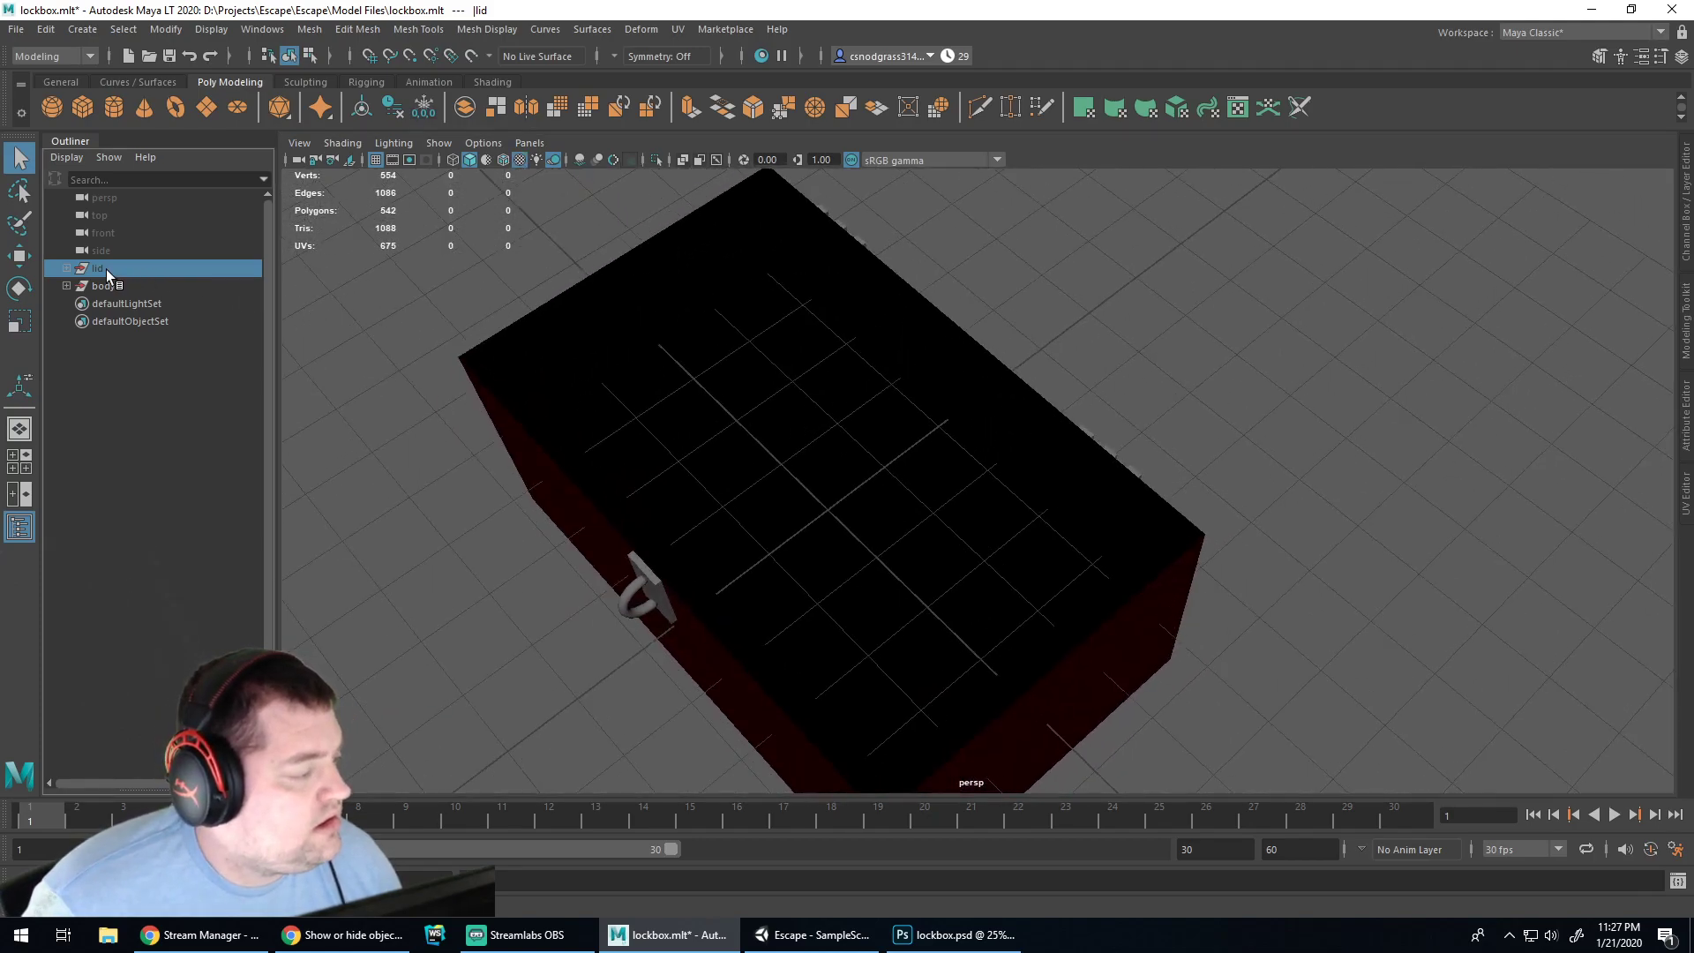
# Show the lid again and test-rotate it open with the Rotate tool, then undo
pyautogui.press('h')
pyautogui.keyDown('alt'); pyautogui.moveTo(389, 494); pyautogui.dragTo(480, 481); pyautogui.keyUp('alt')
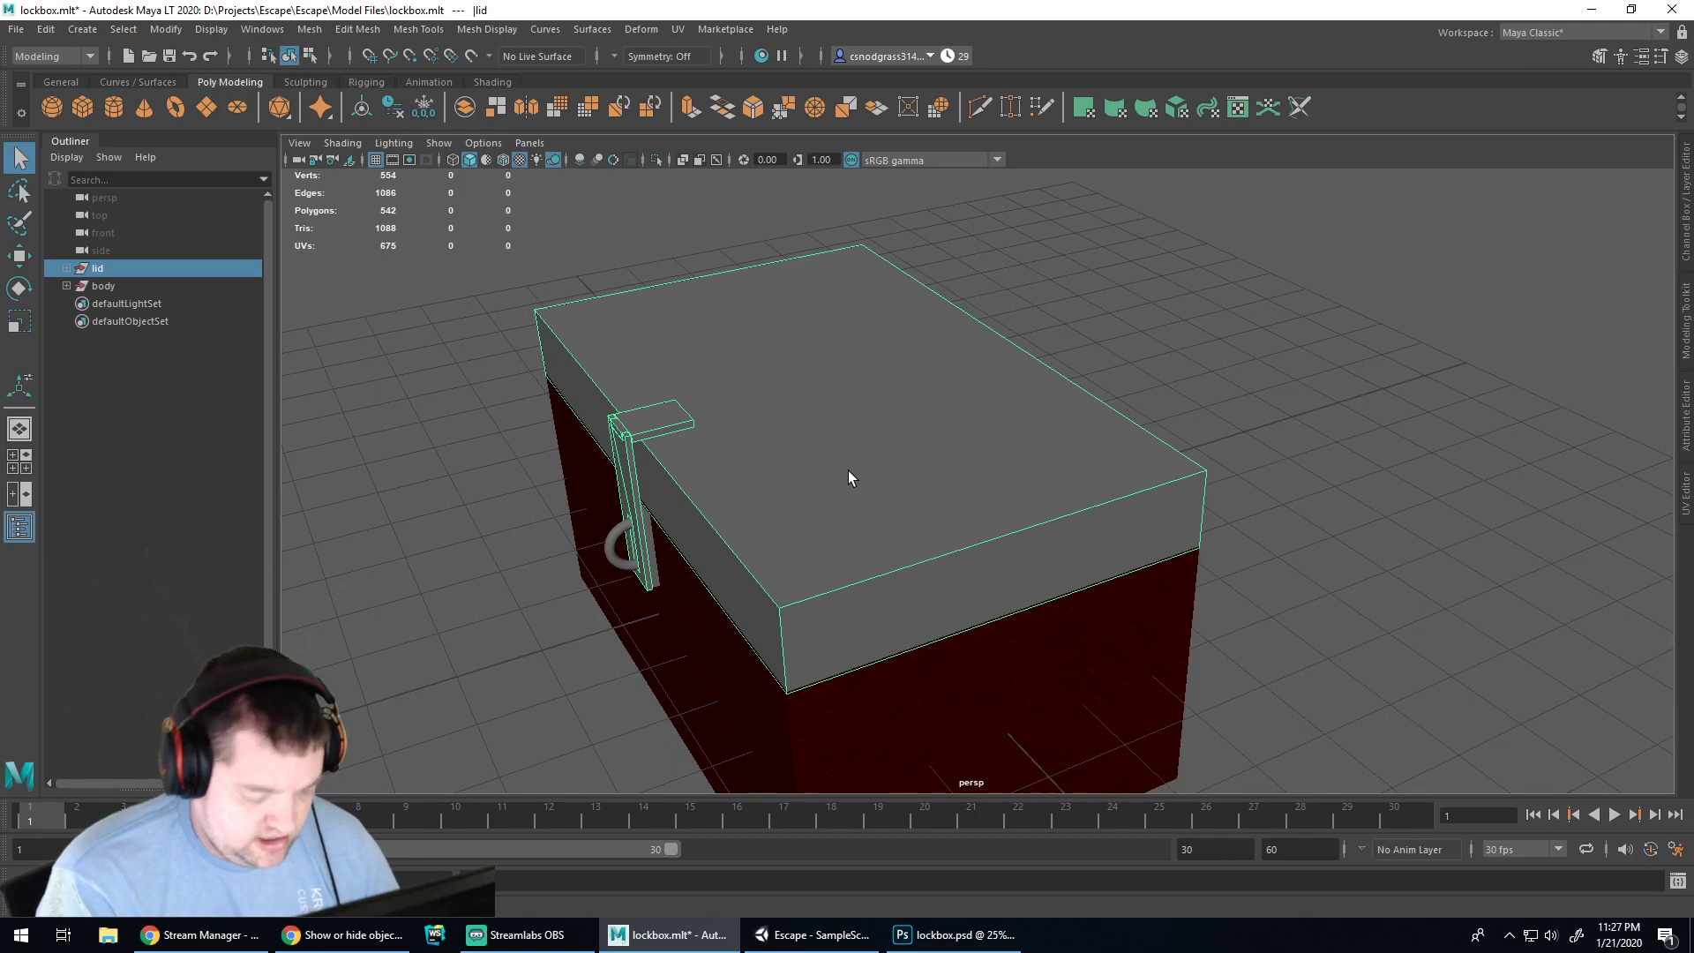
pyautogui.press('w')
pyautogui.press('r')
pyautogui.press('e')
pyautogui.moveTo(947, 387); pyautogui.dragTo(1013, 294)
pyautogui.hotkey('ctrl', 'z')
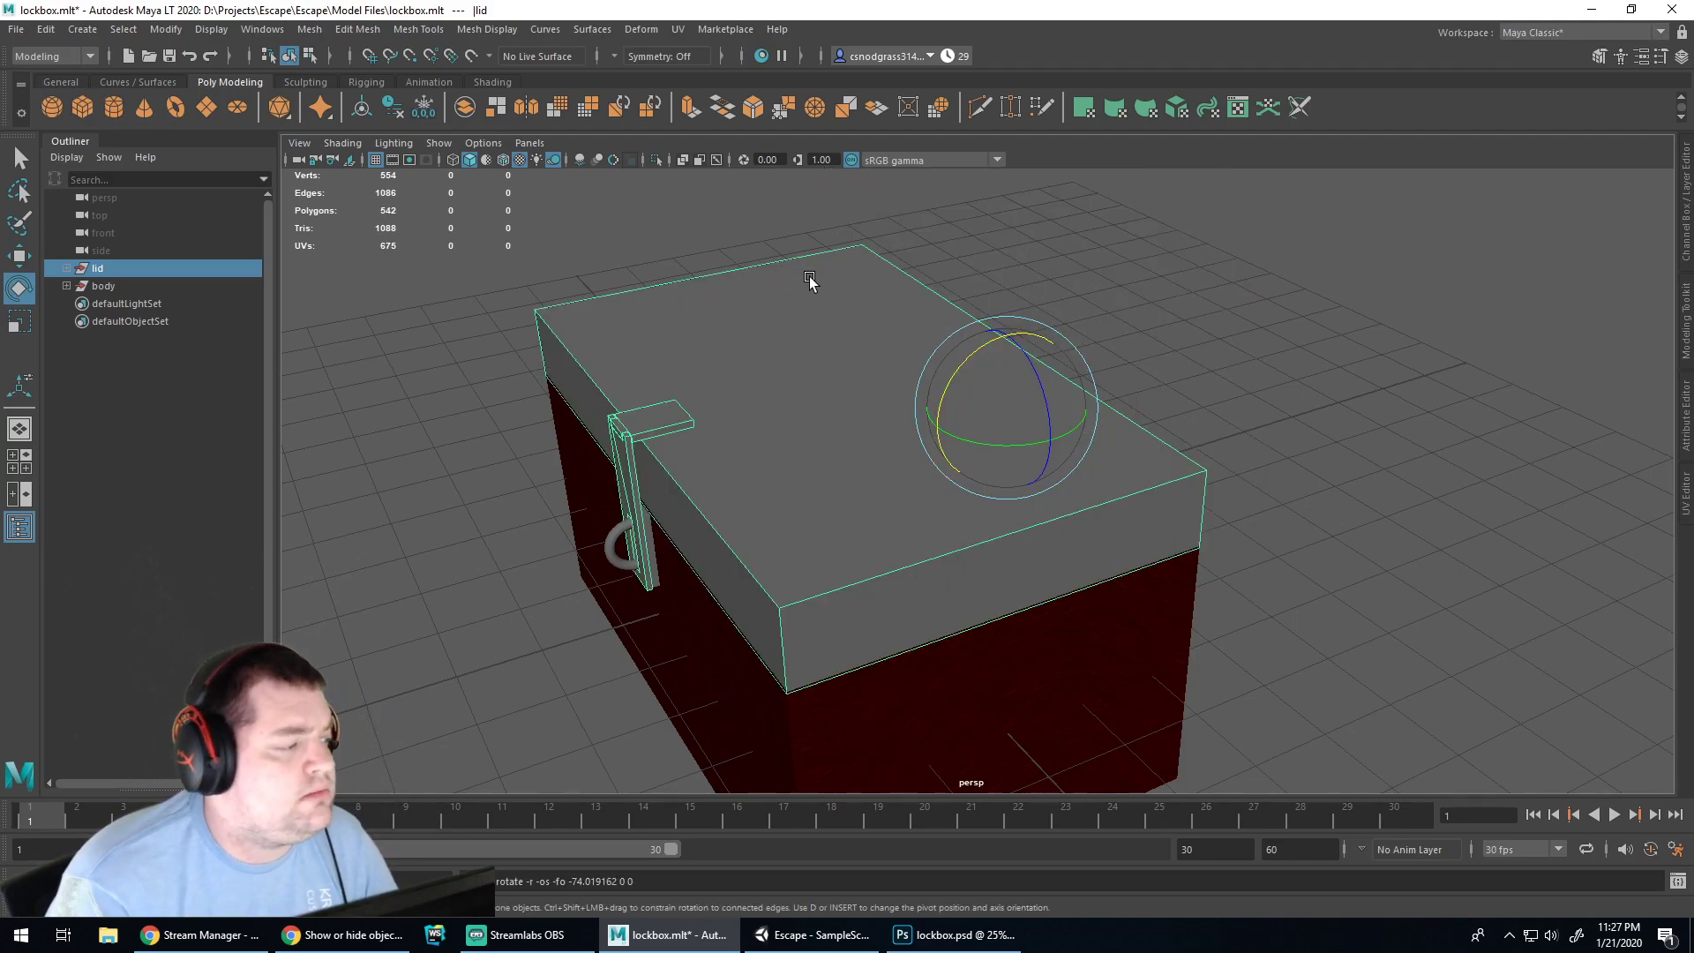
# Set the Rotate tool's Step Snap to Absolute 15 degrees
pyautogui.keyDown('shift'); pyautogui.rightClick(1119, 284); pyautogui.keyUp('shift')
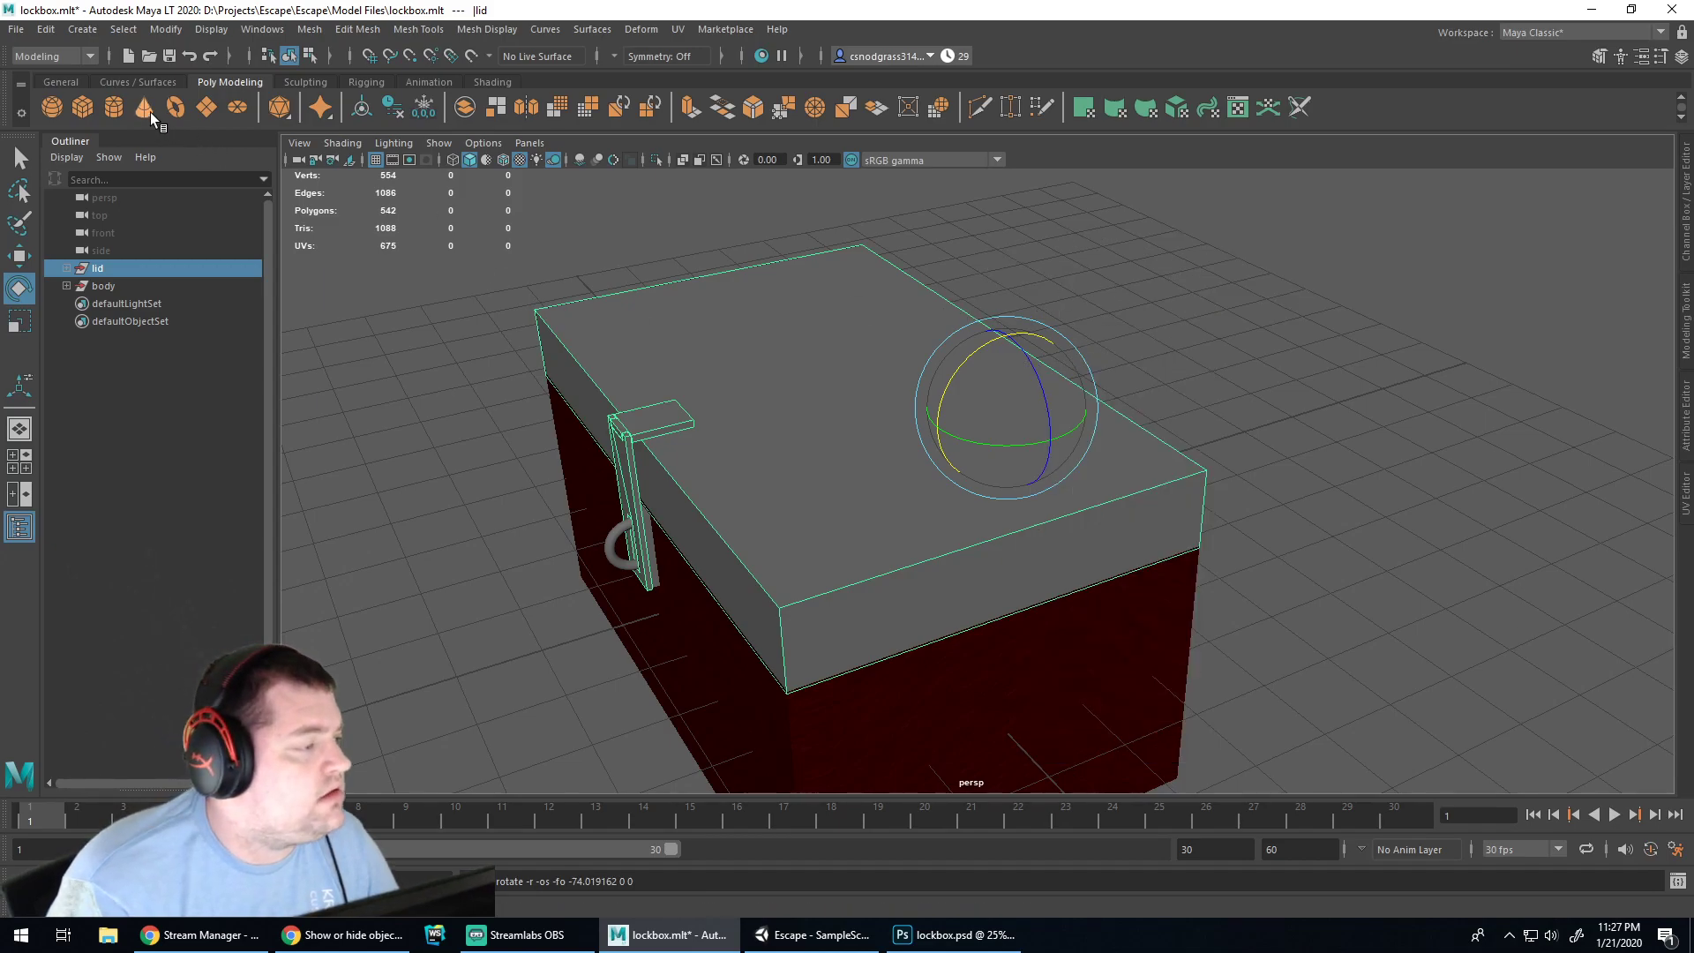
pyautogui.doubleClick(19, 289)
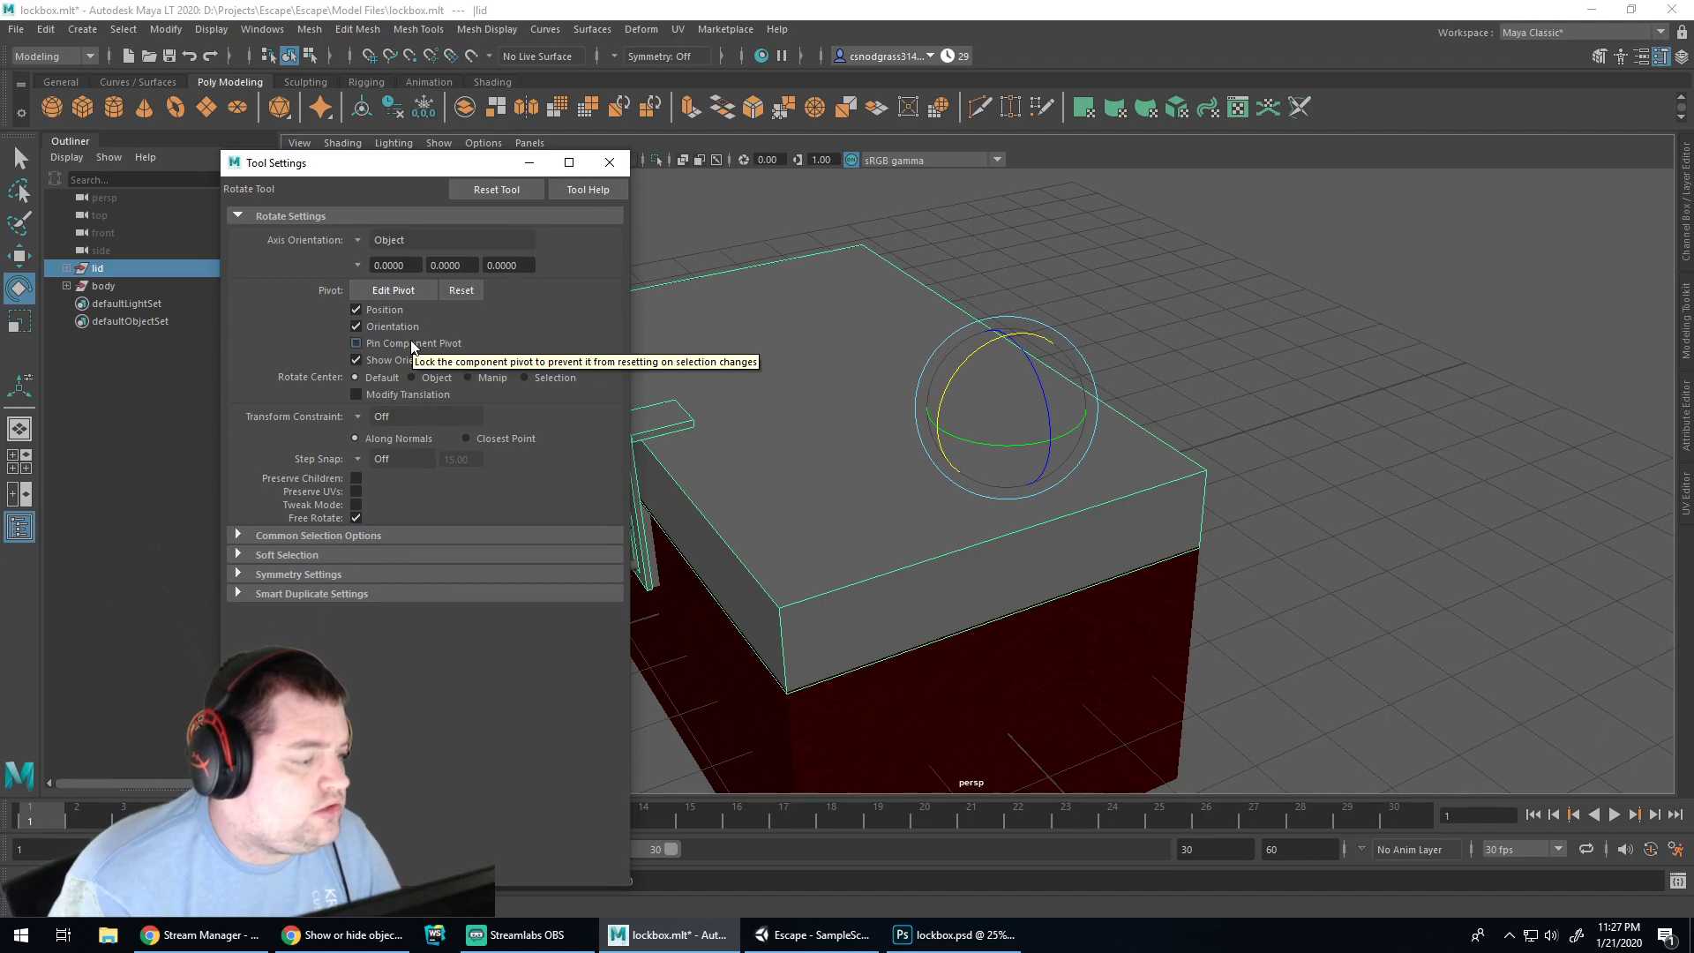
pyautogui.click(363, 455)
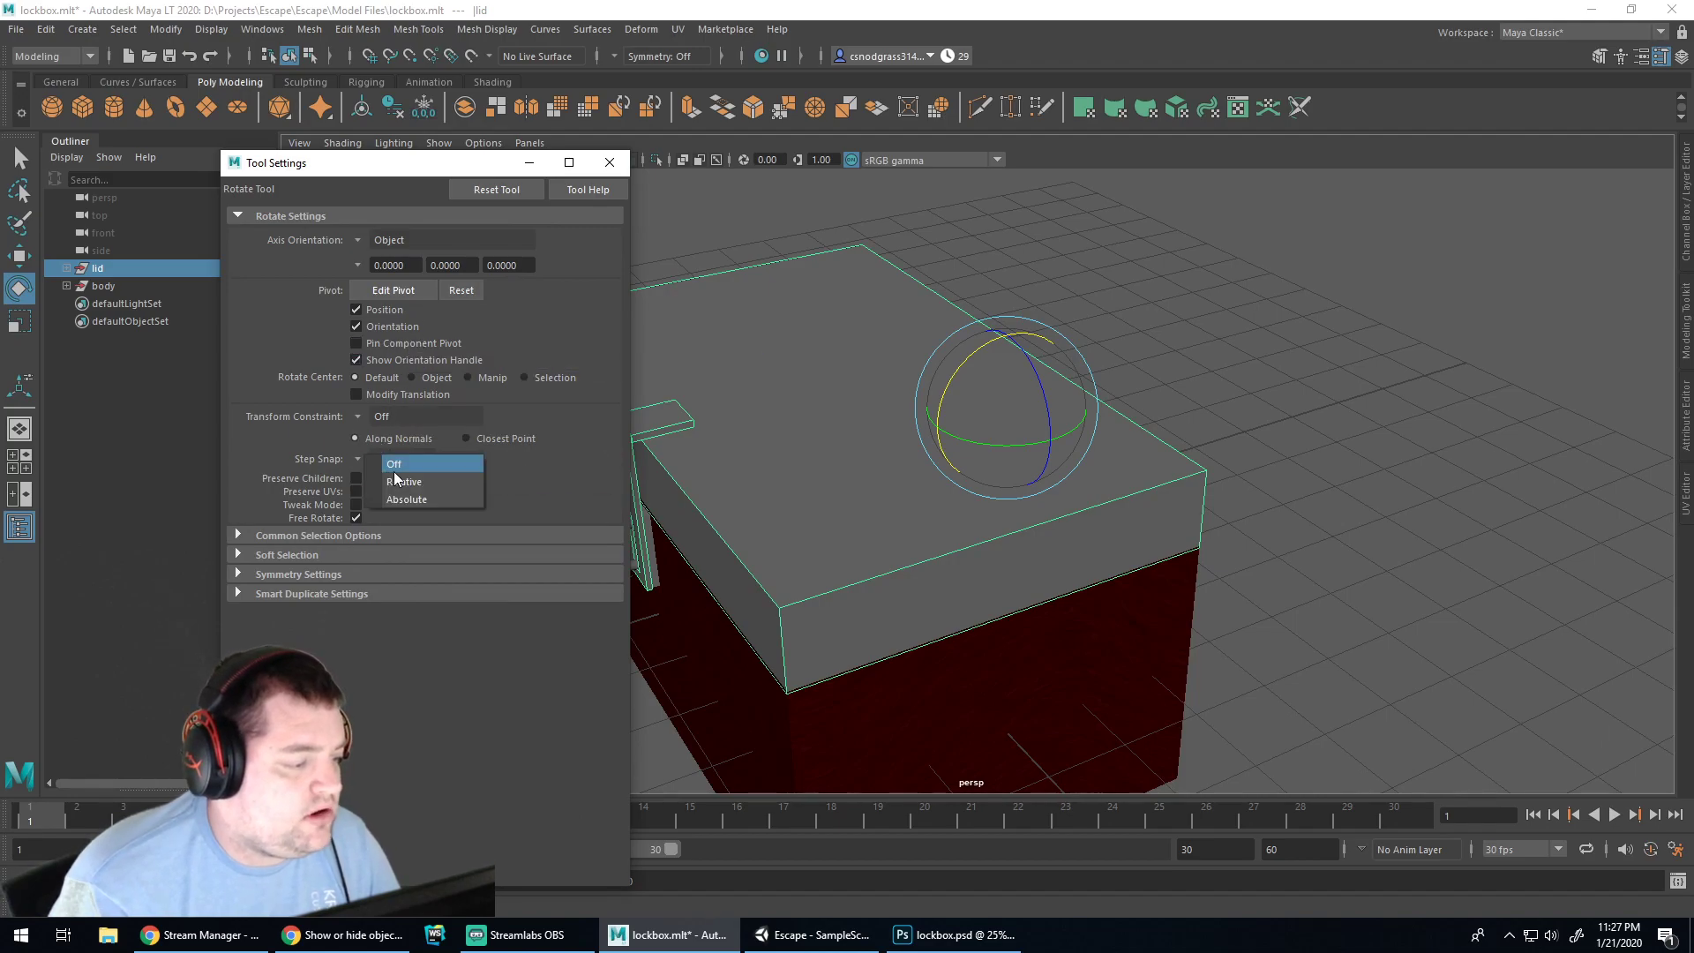
pyautogui.click(403, 498)
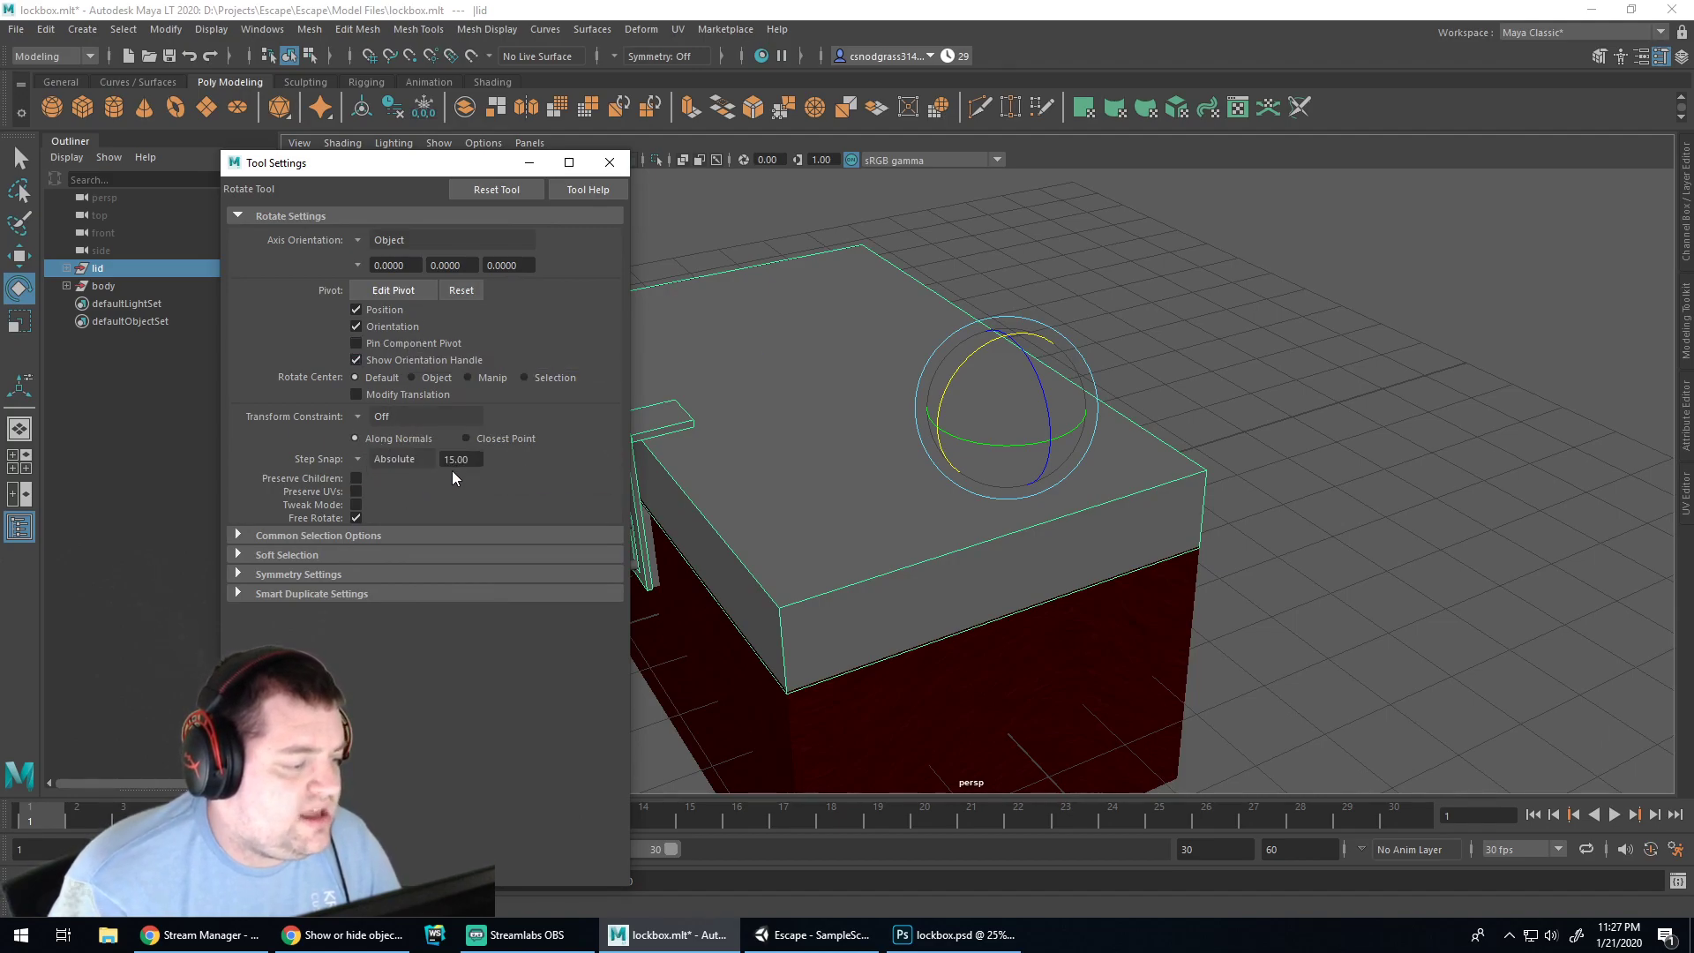
pyautogui.click(608, 163)
# Rotate the lid upright to view the open box, undo it, and hide the lid with Ctrl+H
pyautogui.moveTo(949, 385); pyautogui.dragTo(1040, 315)
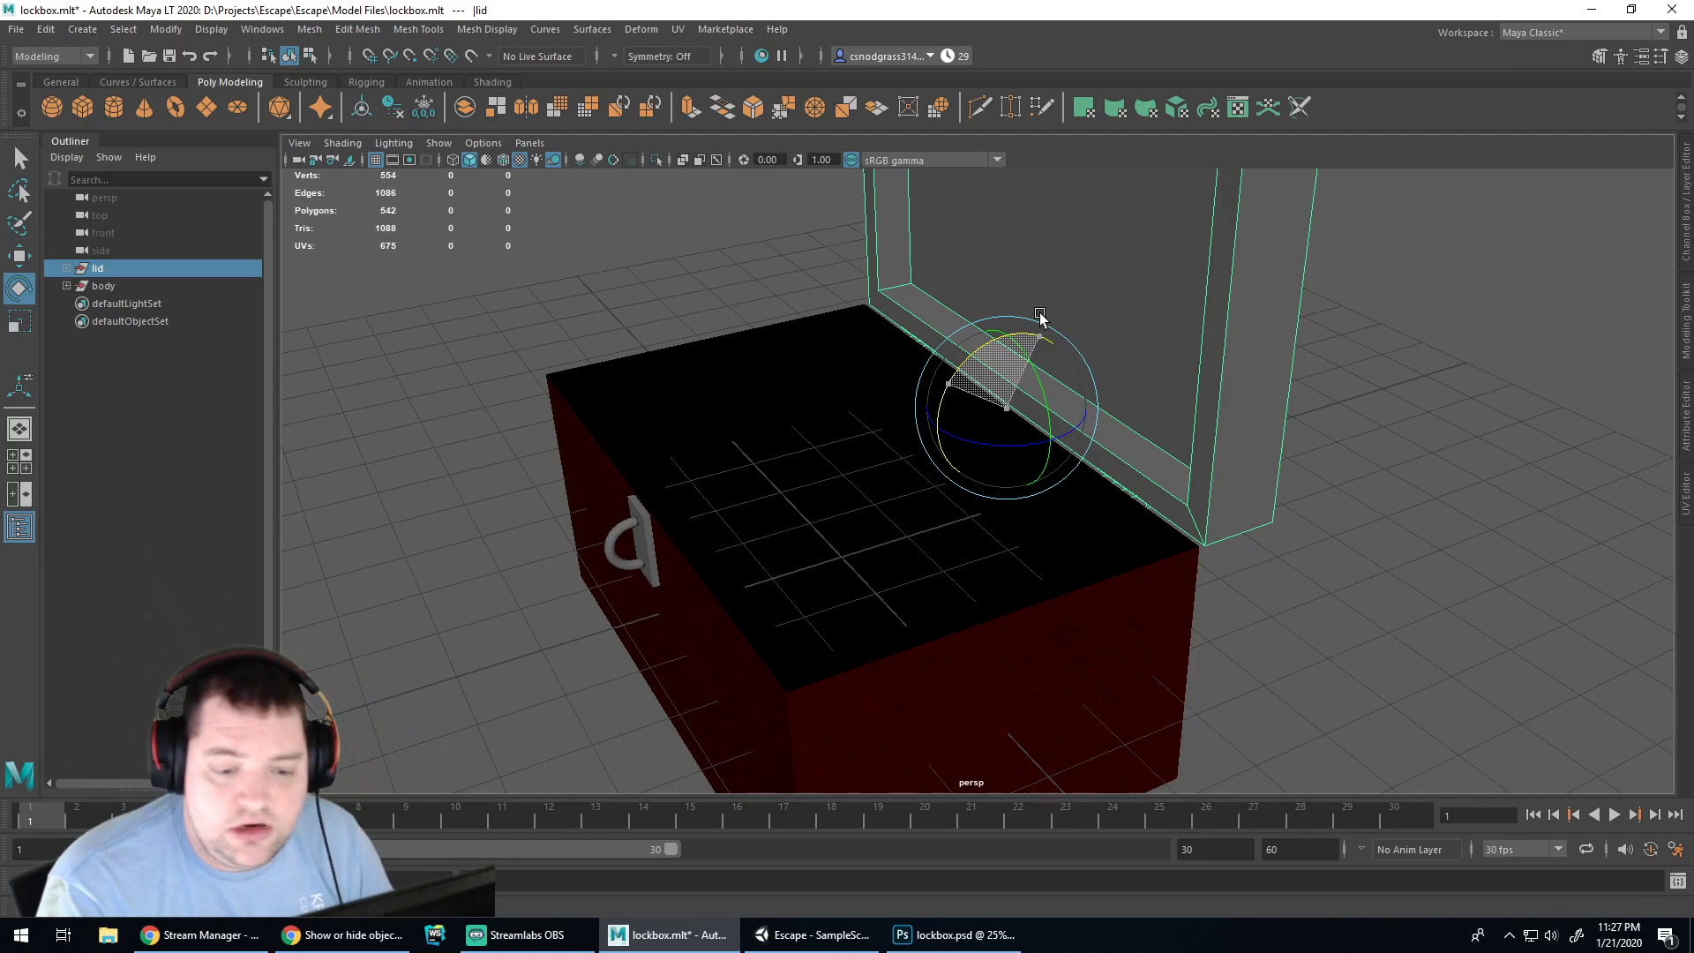
pyautogui.click(1318, 452)
pyautogui.moveTo(947, 488)
pyautogui.keyDown('alt'); pyautogui.mouseDown()
pyautogui.moveTo(927, 499)
pyautogui.moveTo(1003, 530)
pyautogui.moveTo(953, 468)
pyautogui.moveTo(914, 491)
pyautogui.moveTo(999, 499)
pyautogui.moveTo(901, 502)
pyautogui.moveTo(931, 500)
pyautogui.mouseUp(); pyautogui.keyUp('alt')
pyautogui.hotkey('ctrl', 'z')
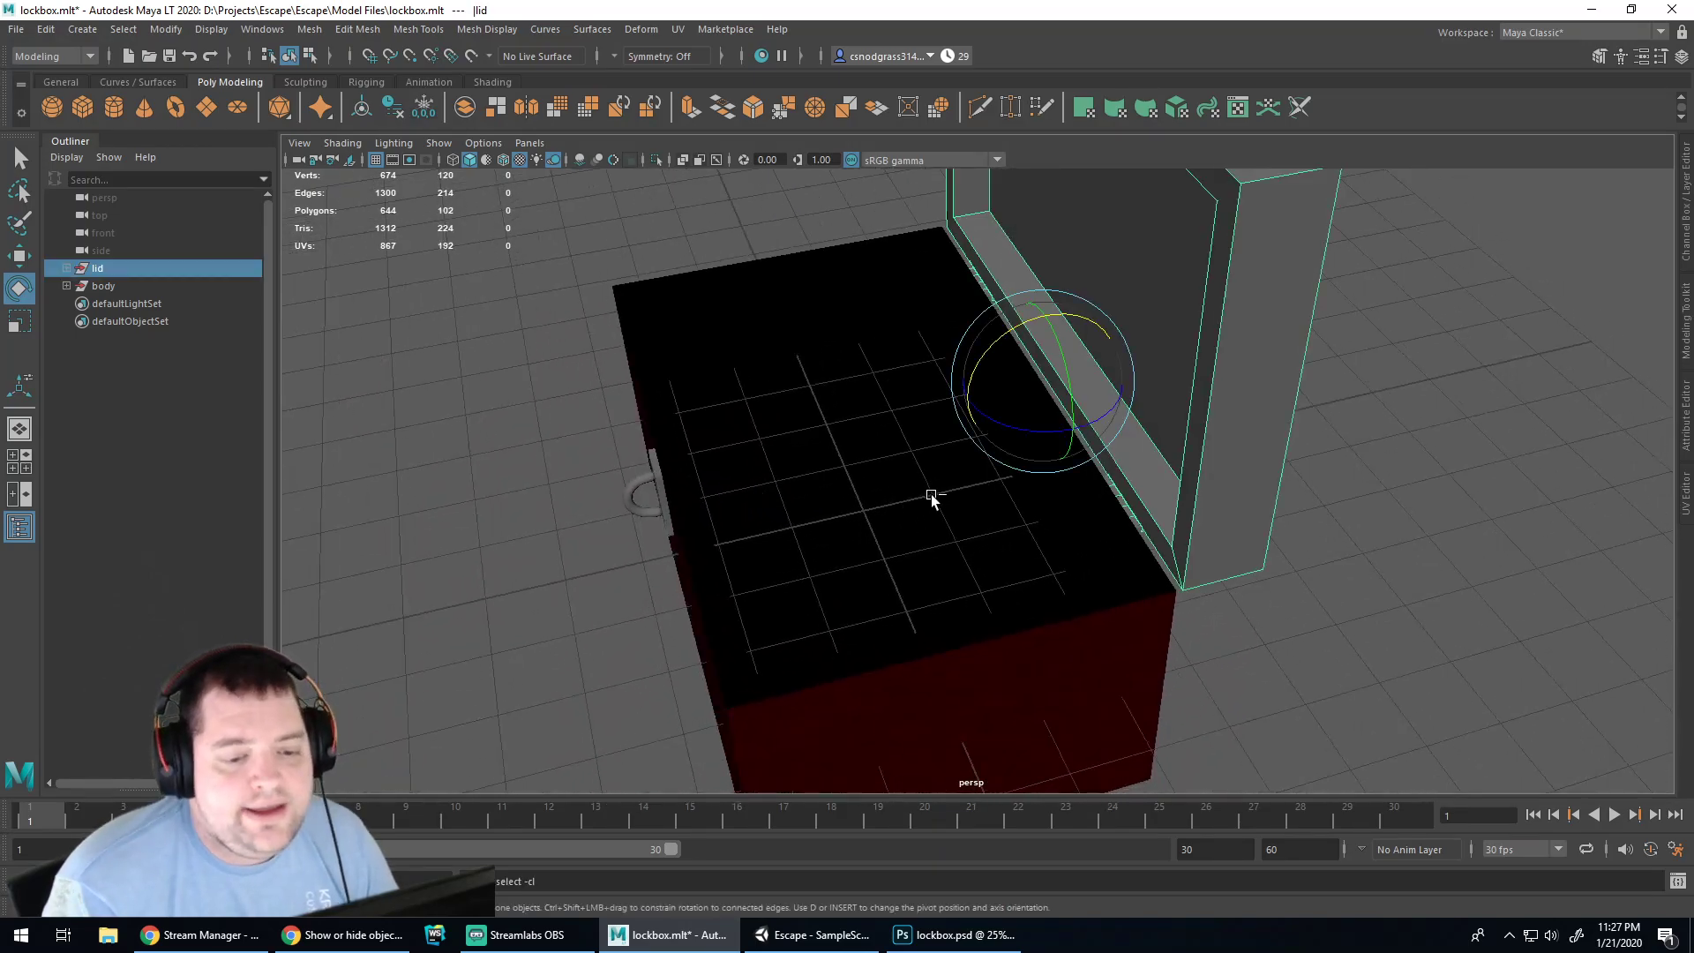
pyautogui.hotkey('ctrl', 'z')
pyautogui.hotkey('ctrl', 'h')
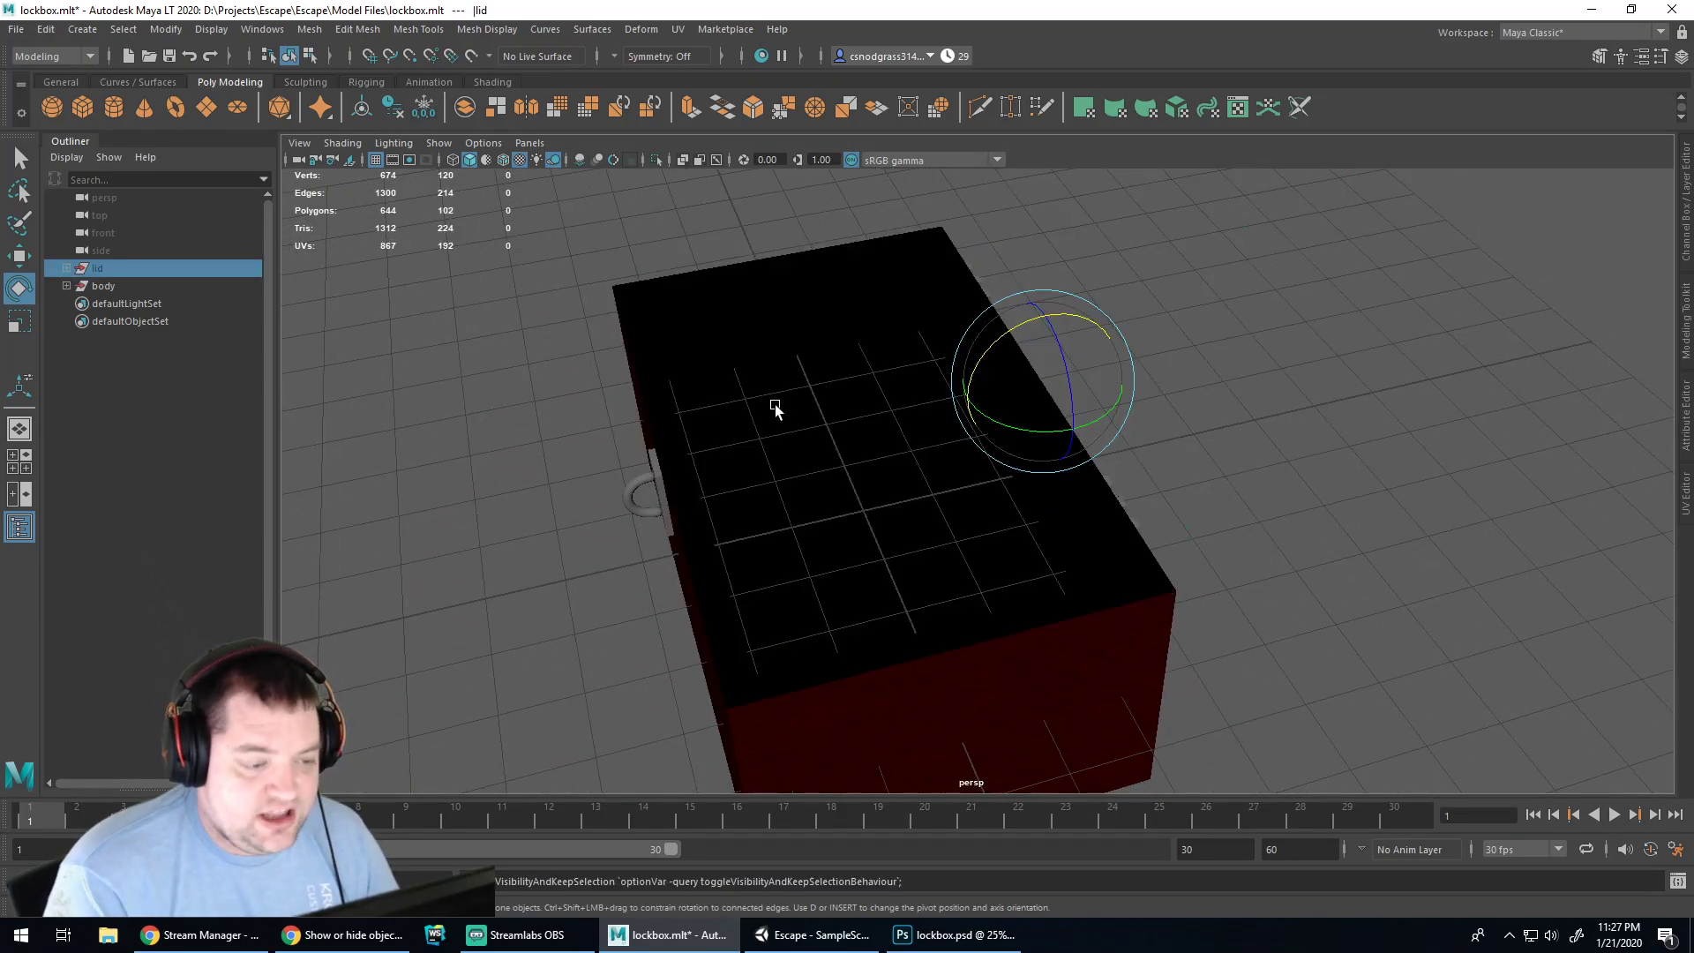
pyautogui.click(962, 925)
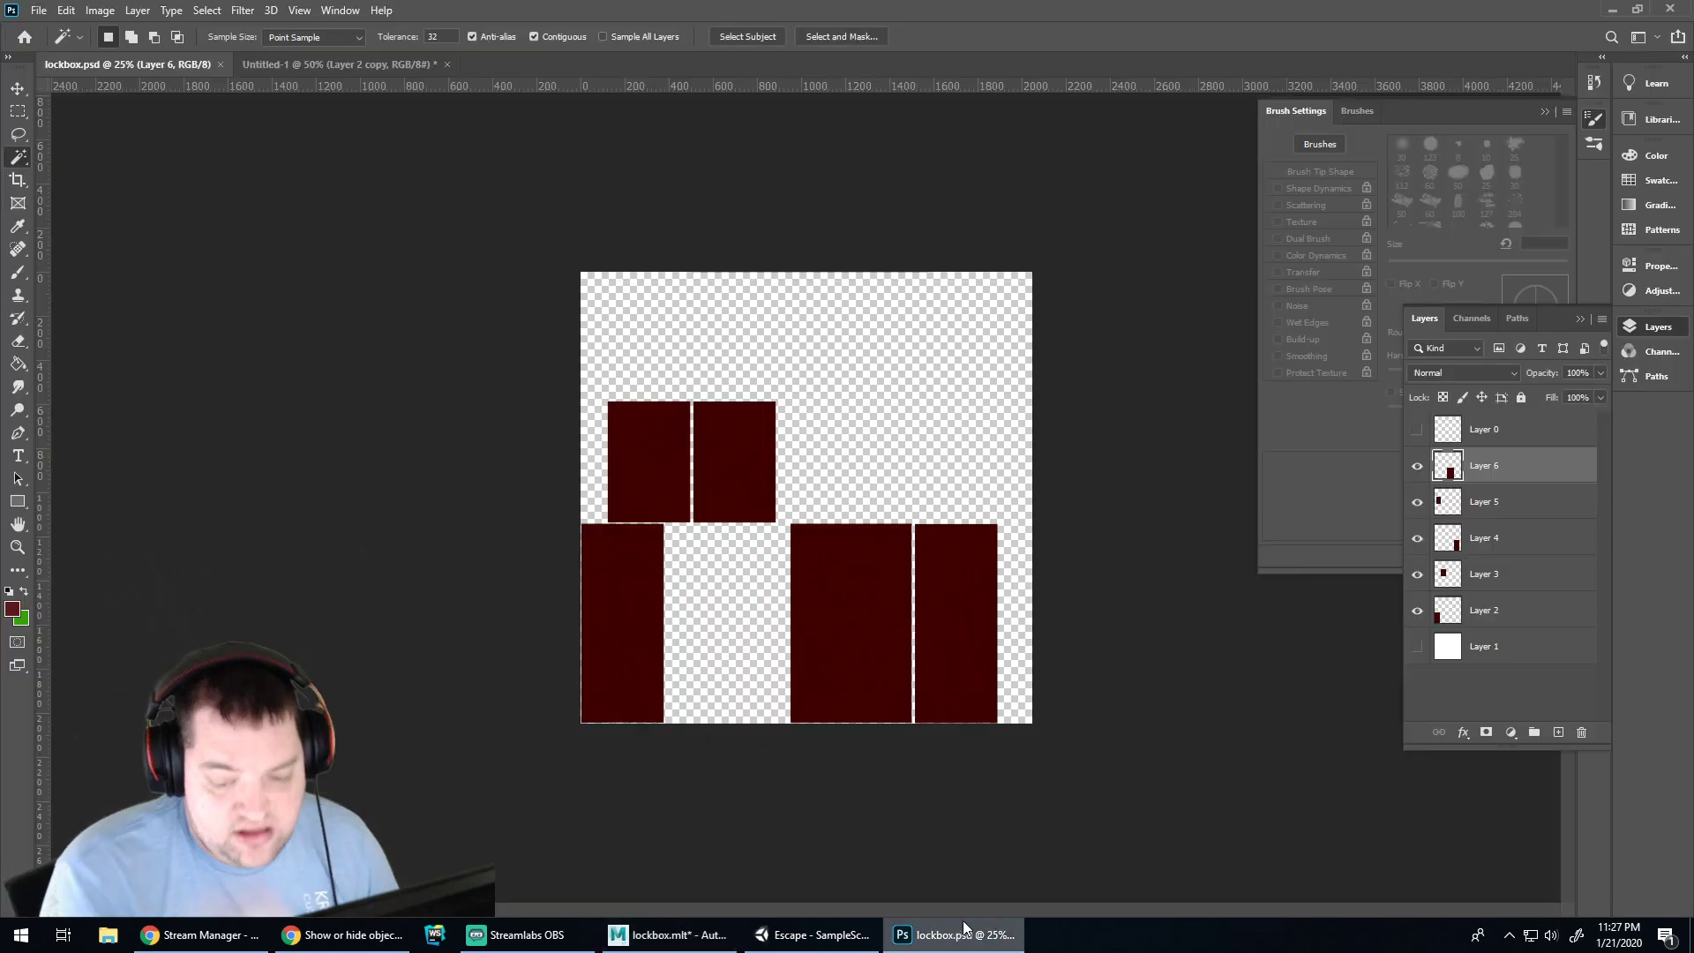
# Turn on Layer 1 in lockbox.psd, then orbit in Maya to see the lighter interior
pyautogui.click(1418, 650)
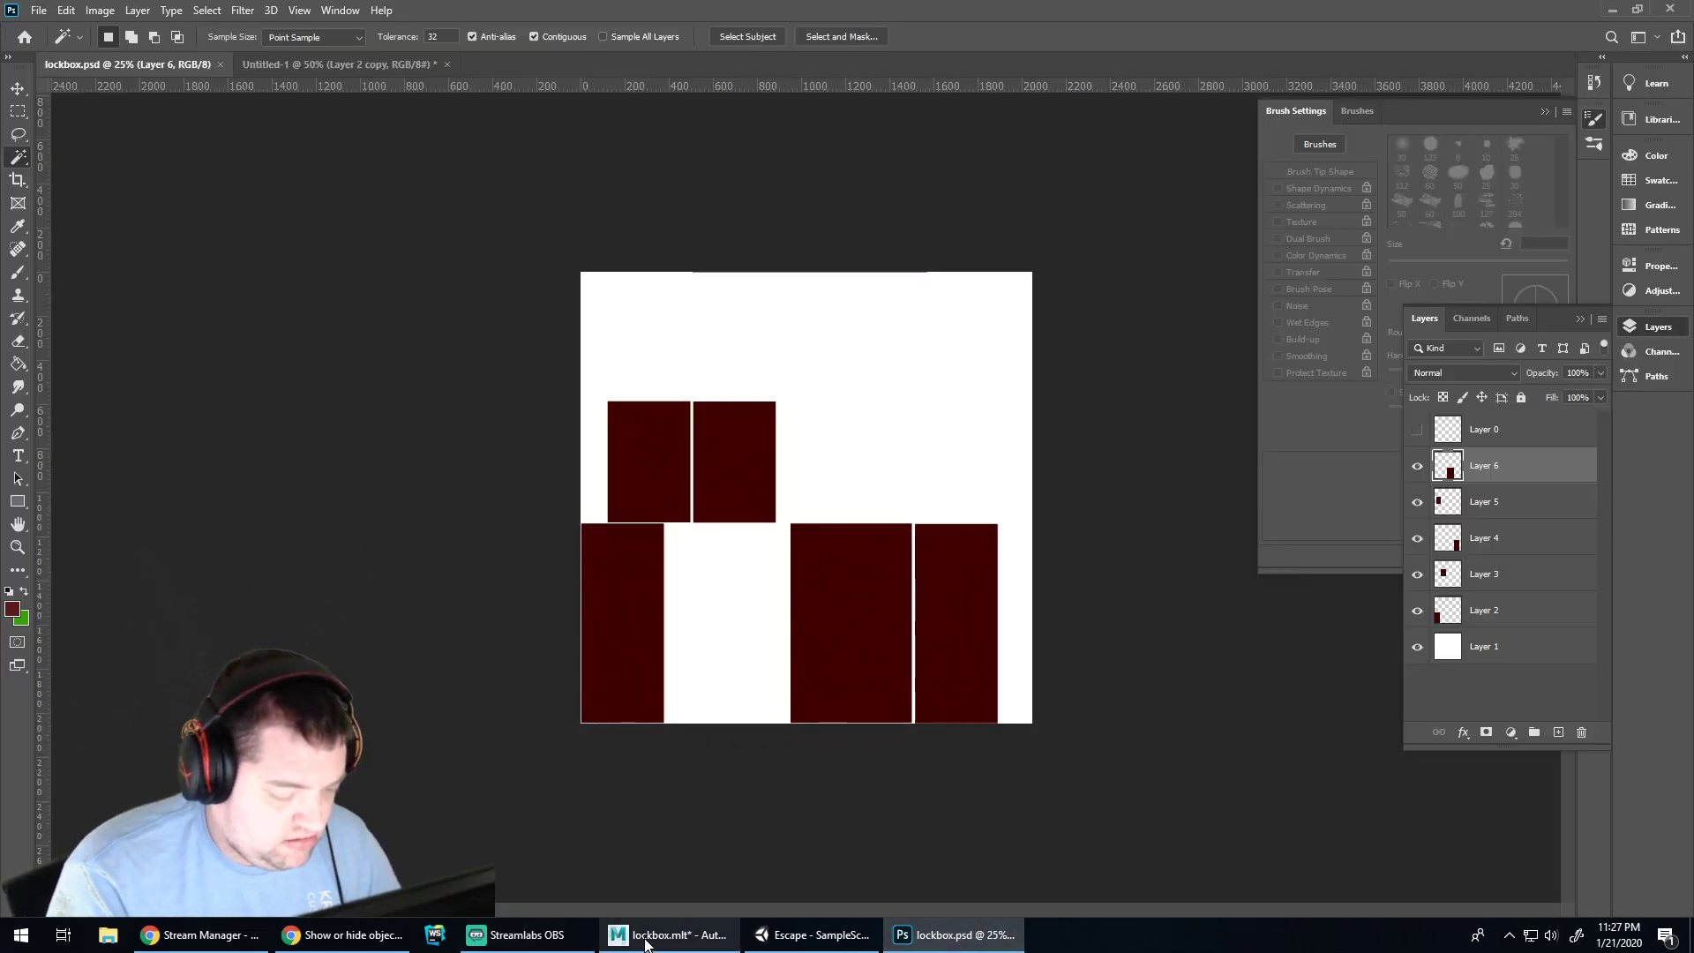
pyautogui.click(668, 935)
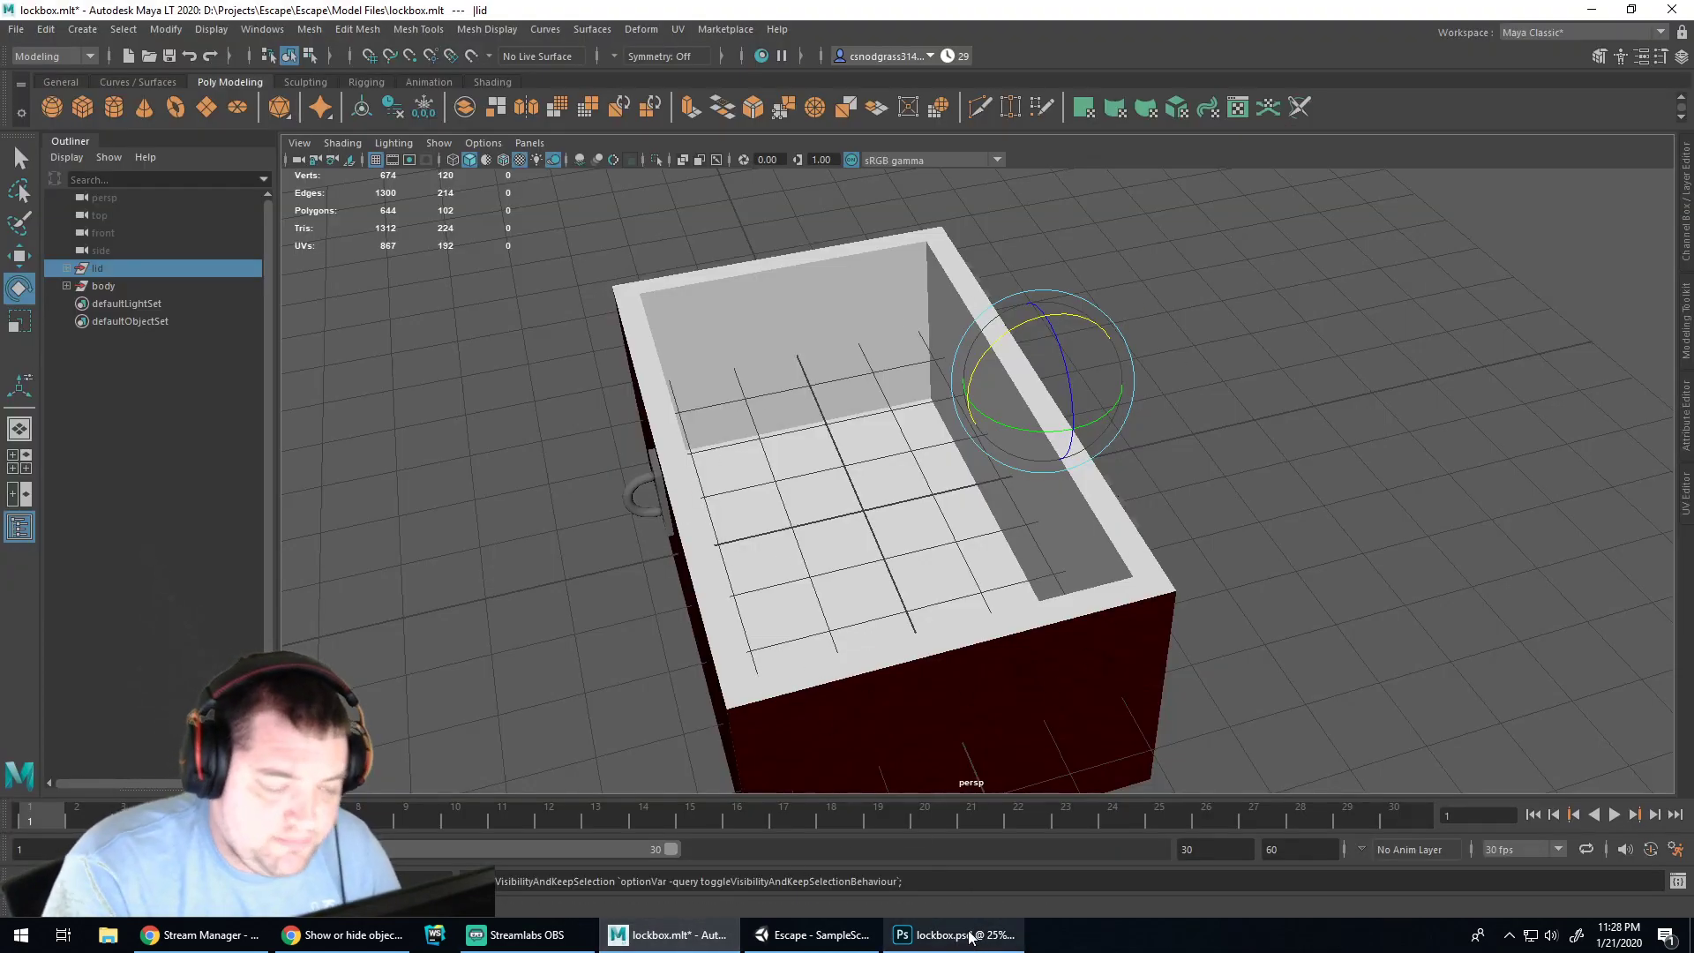
pyautogui.keyDown('alt'); pyautogui.moveTo(828, 545); pyautogui.dragTo(1163, 527); pyautogui.keyUp('alt')
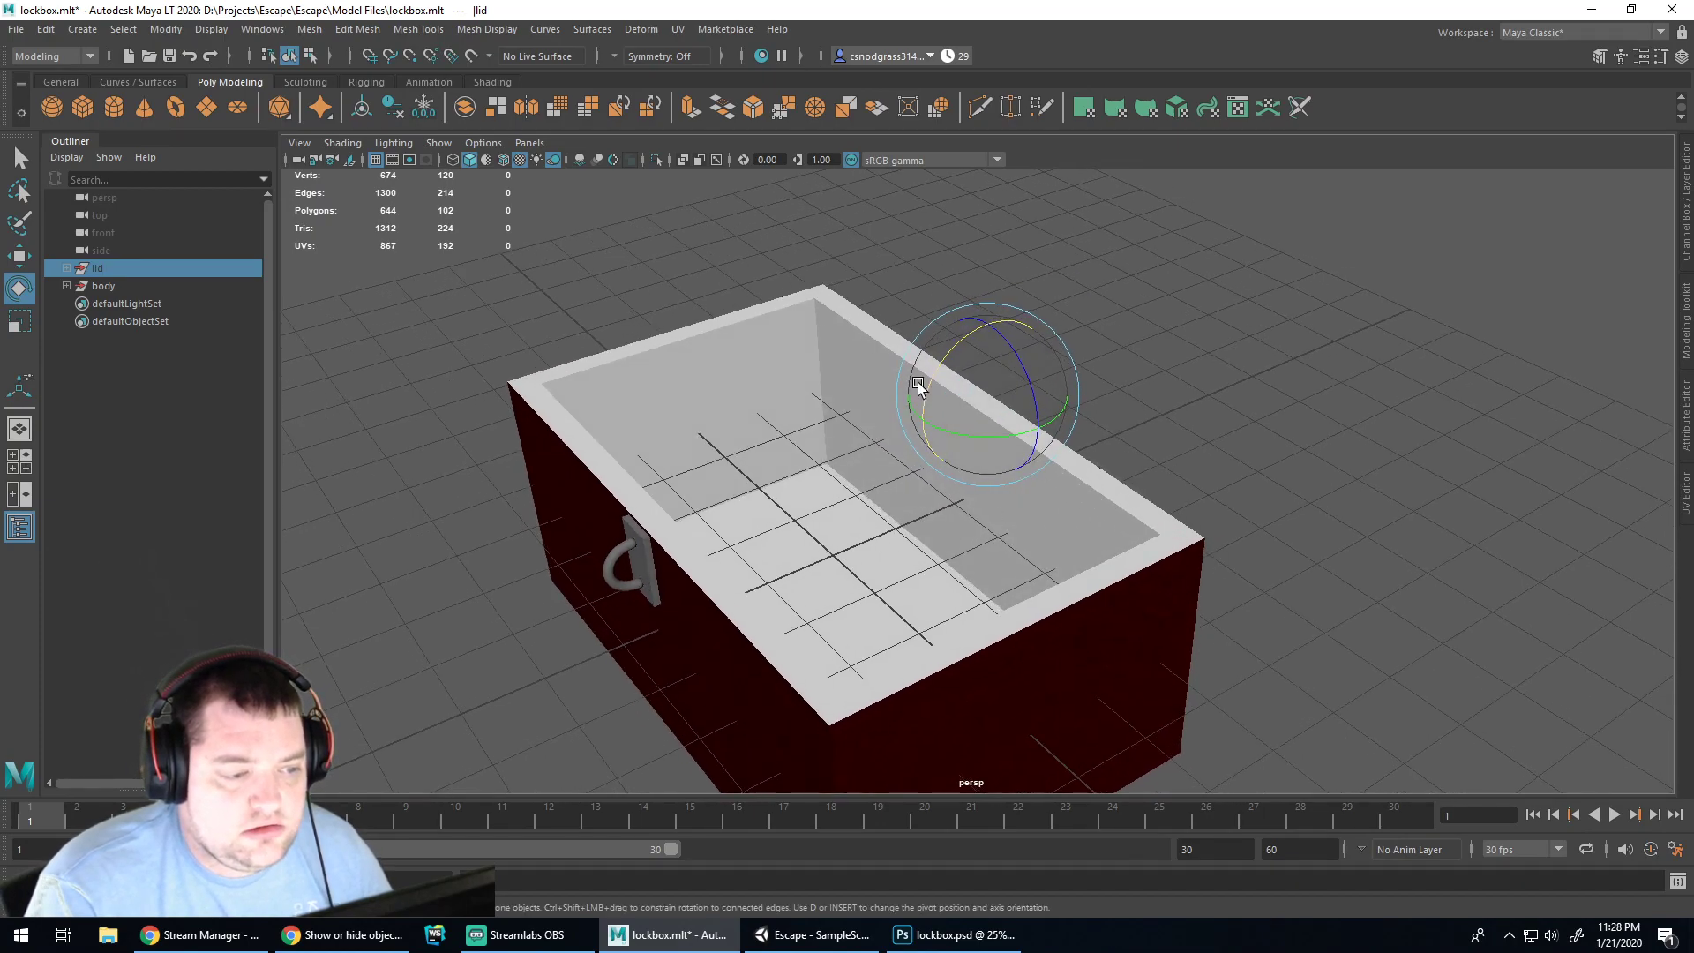
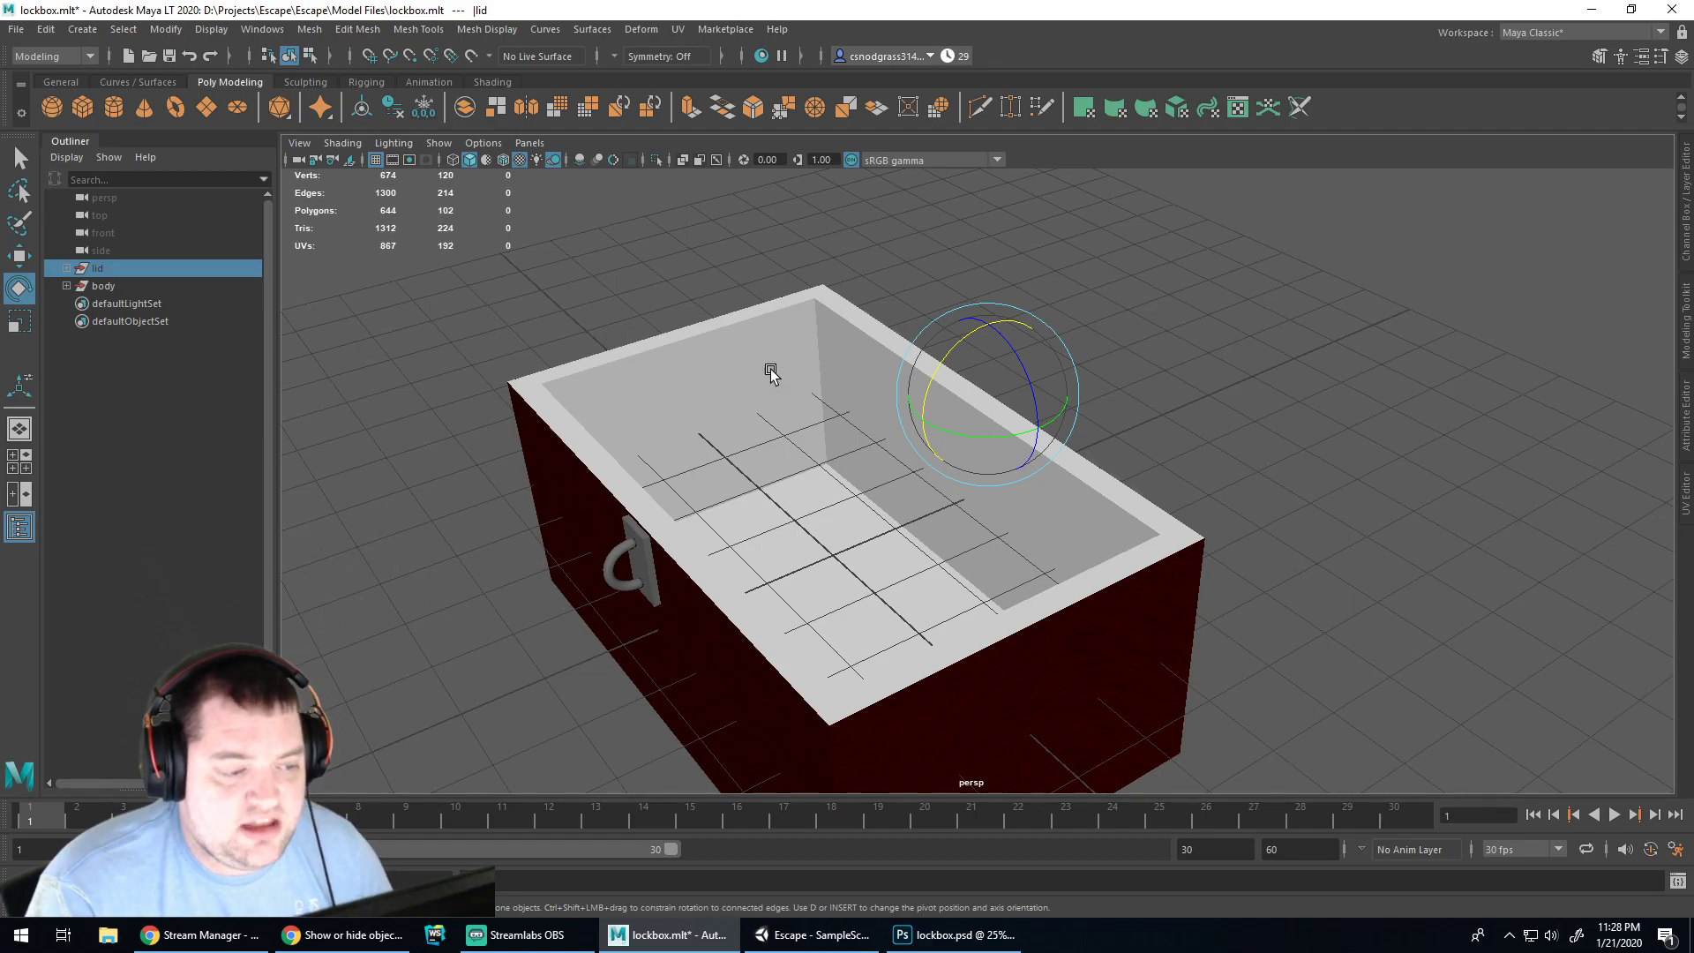
# Bring lockbox.psd forward in Photoshop and make Layer 0's white UV outlines visible
pyautogui.click(917, 937)
pyautogui.click(1417, 429)
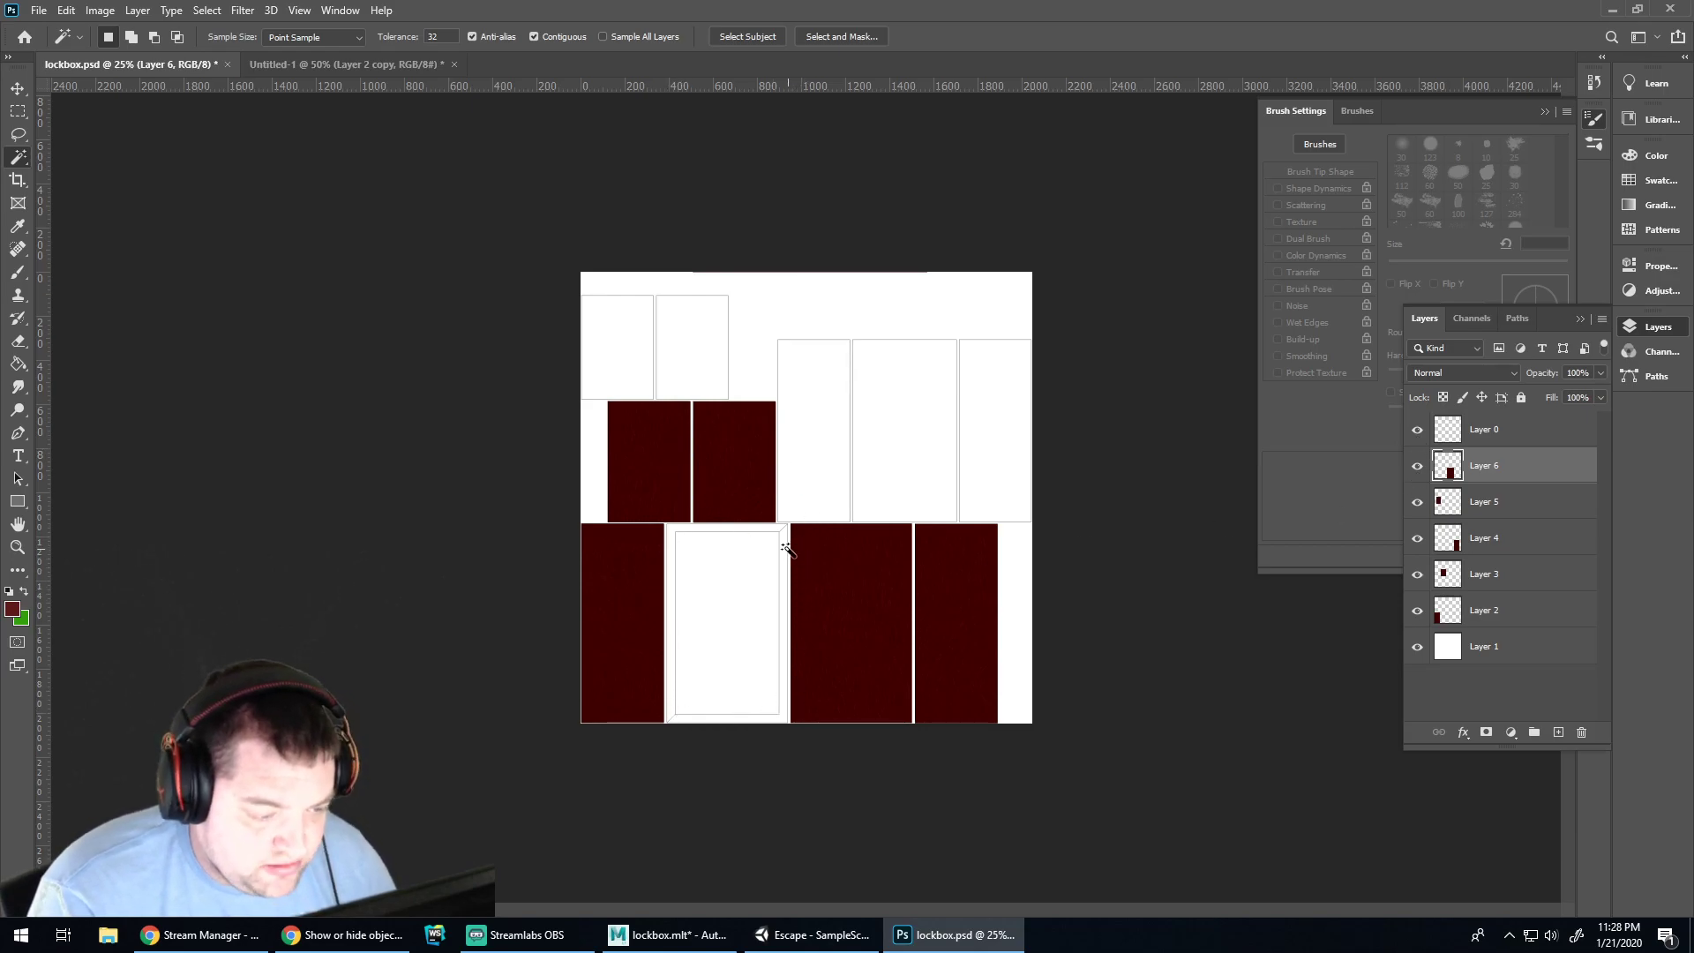
# Paste the dark-red wood texture as Layer 7 and move it down over the panels
pyautogui.hotkey('ctrl', 'v')
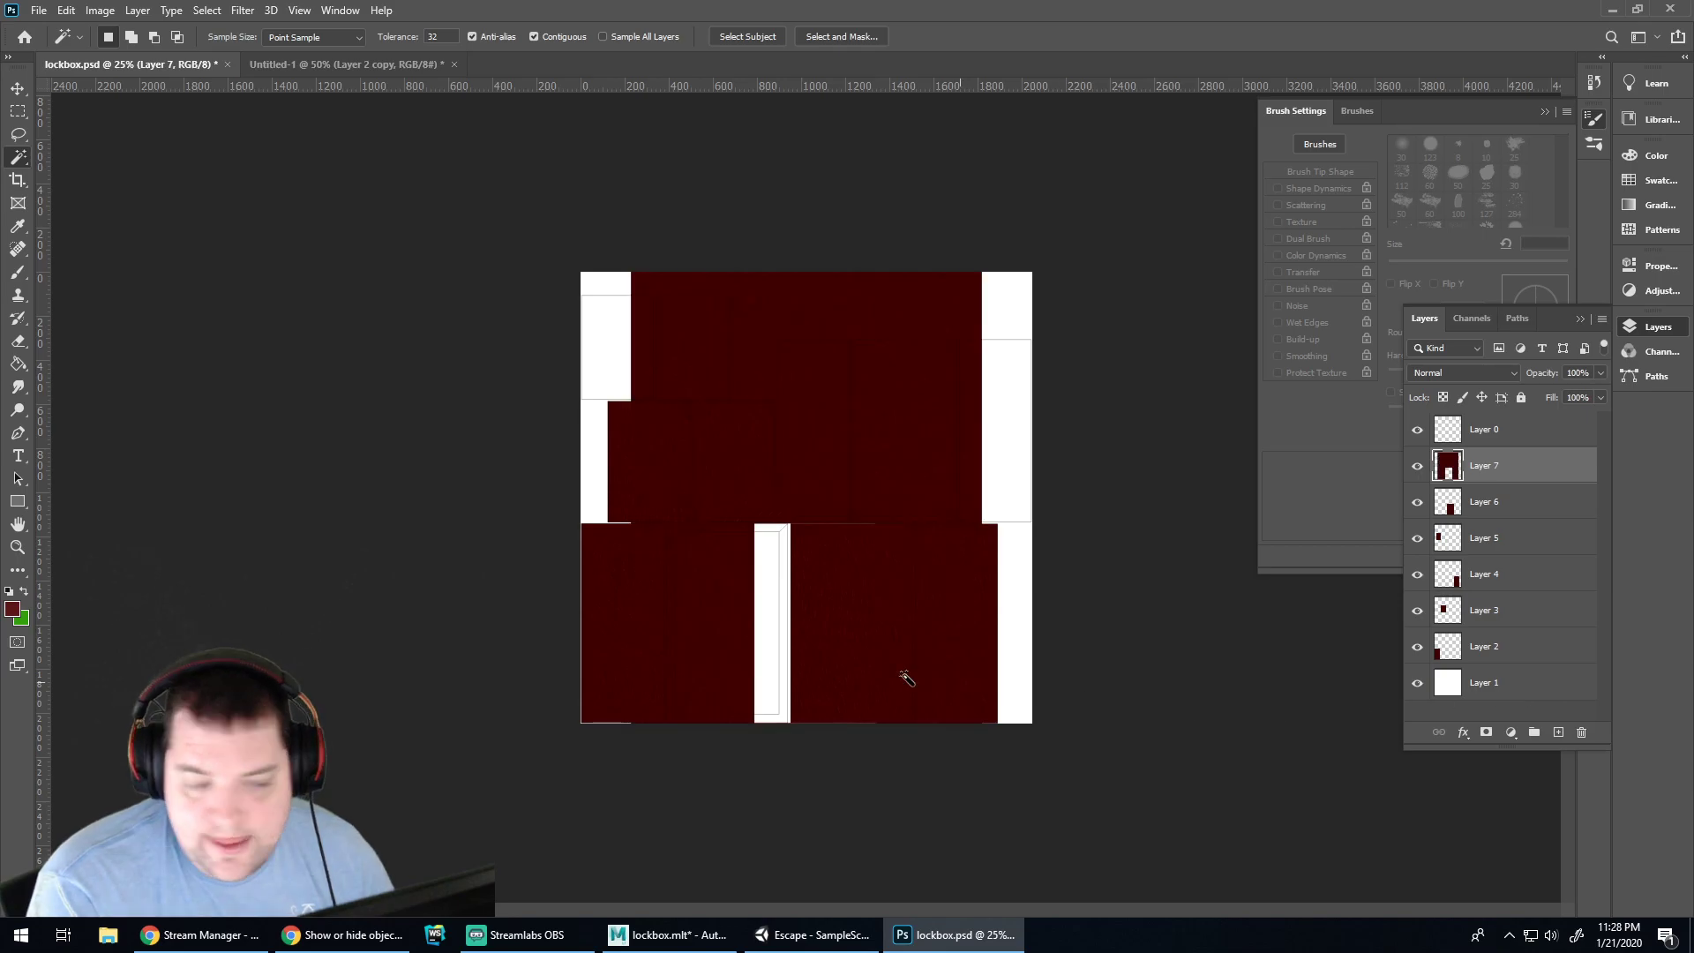
pyautogui.press('v')
pyautogui.moveTo(810, 414); pyautogui.dragTo(800, 628)
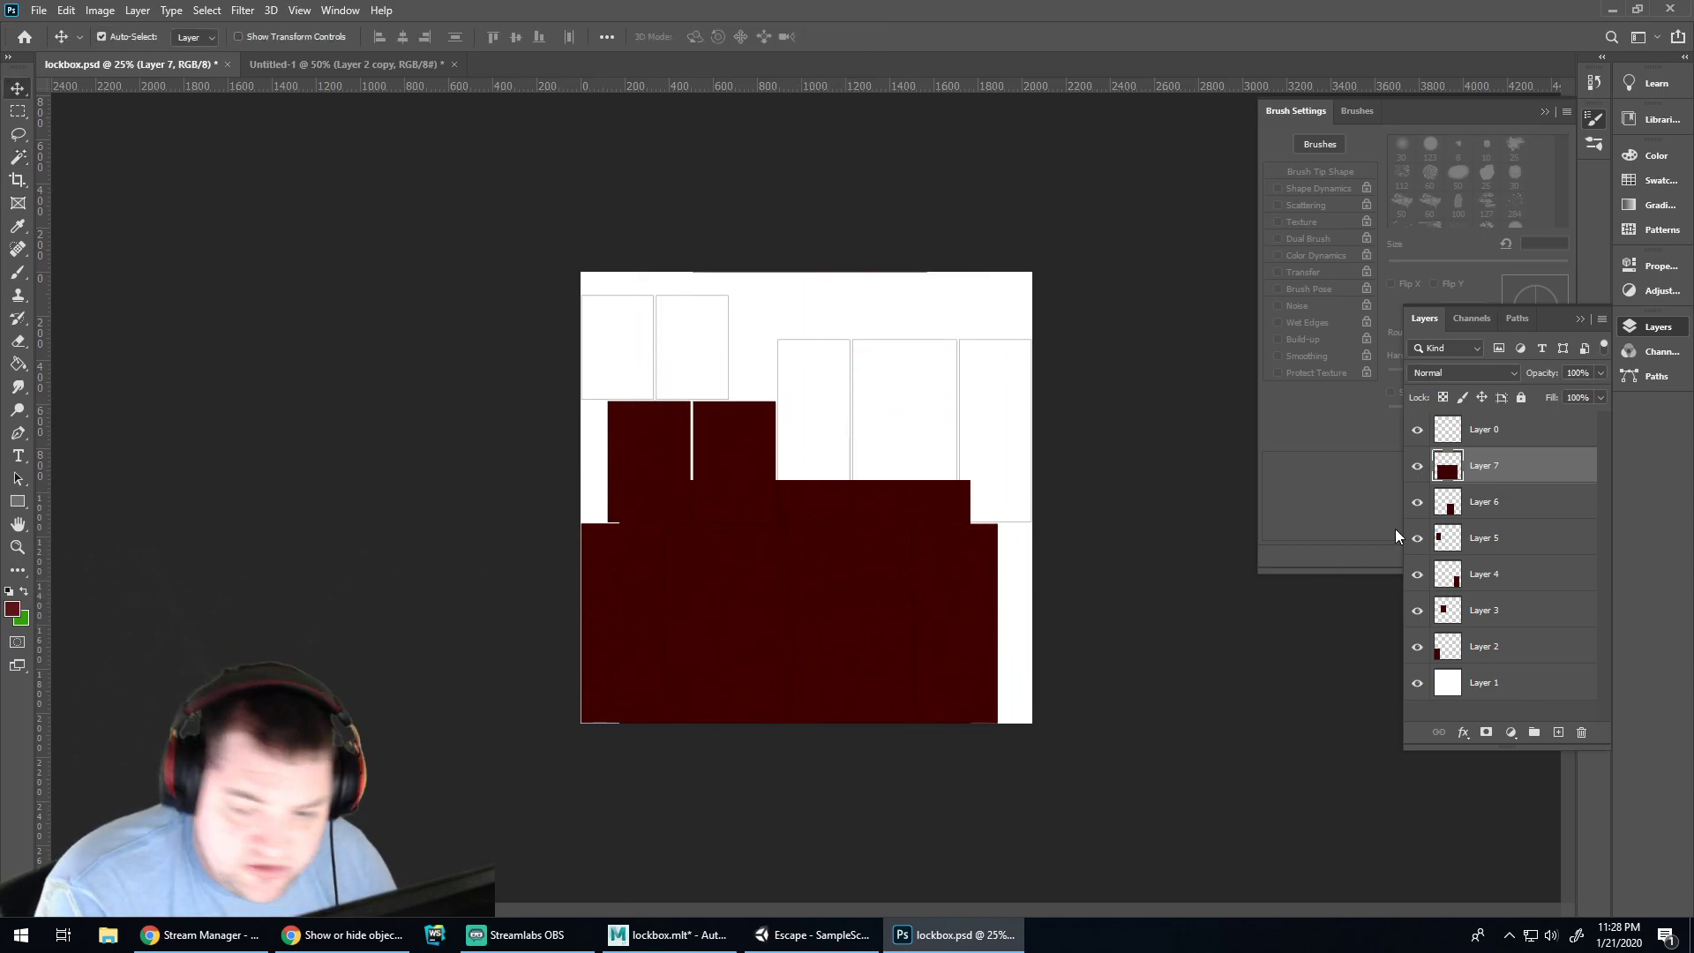
# Magic Wand-select the frame strips on Layer 0 and delete that area from Layer 7
pyautogui.click(1482, 427)
pyautogui.keyDown('alt'); pyautogui.scroll(5, 734, 607); pyautogui.keyUp('alt')
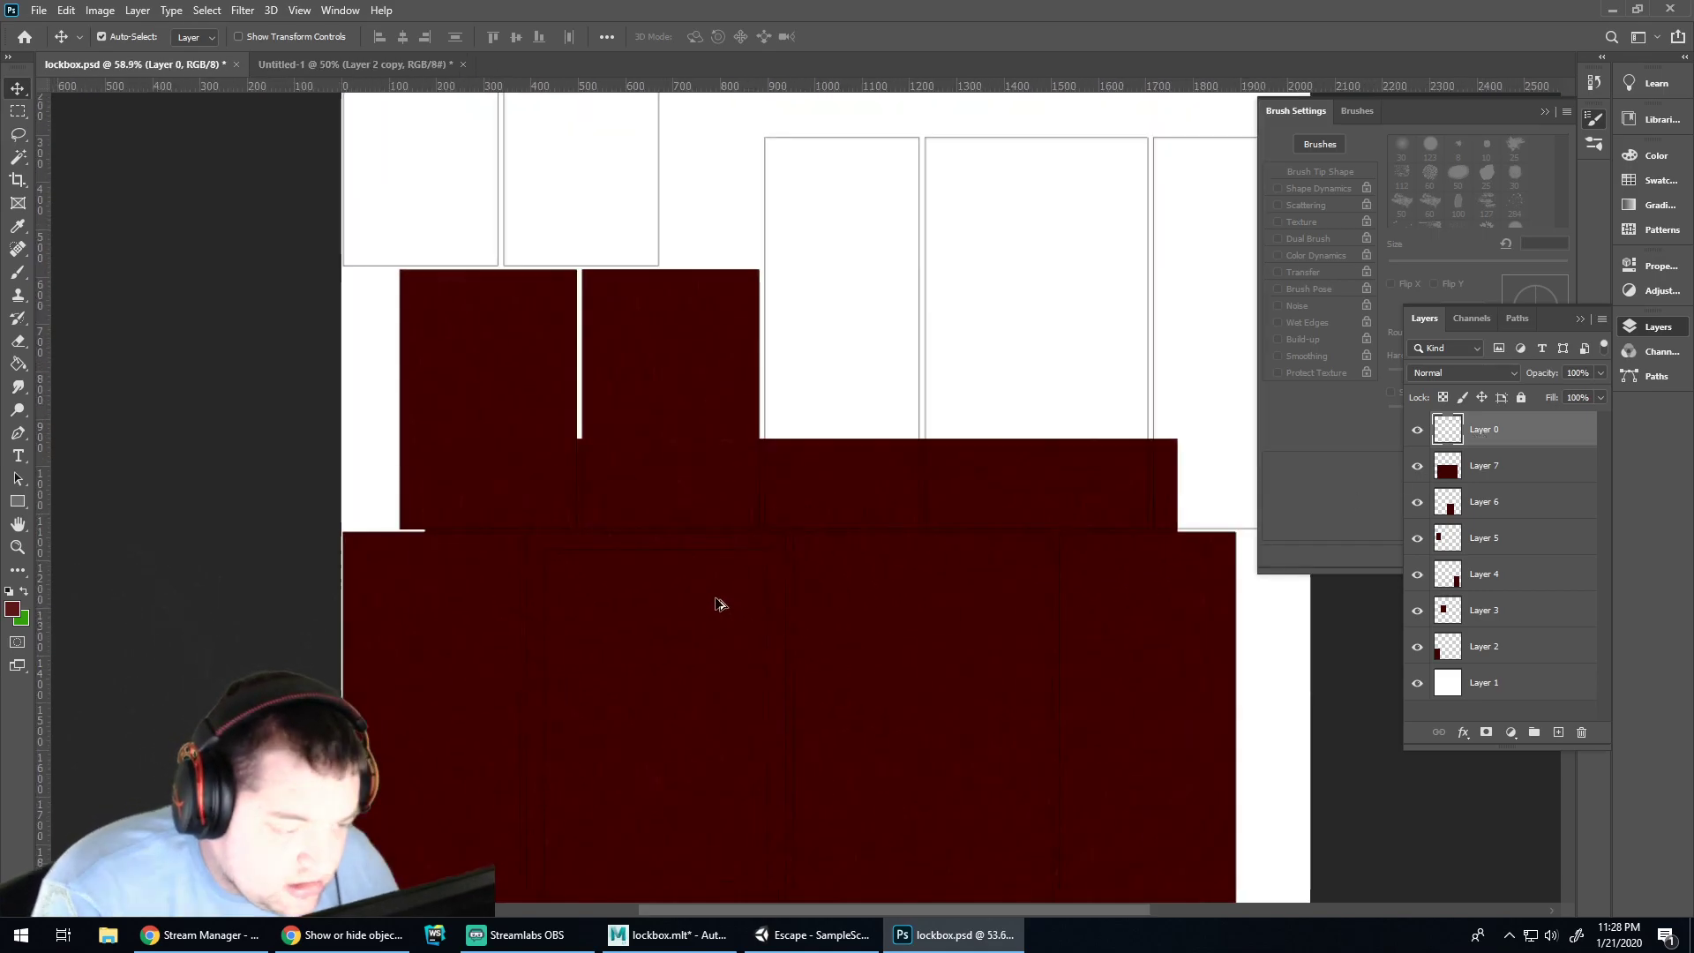
pyautogui.scroll(-3, 732, 605)
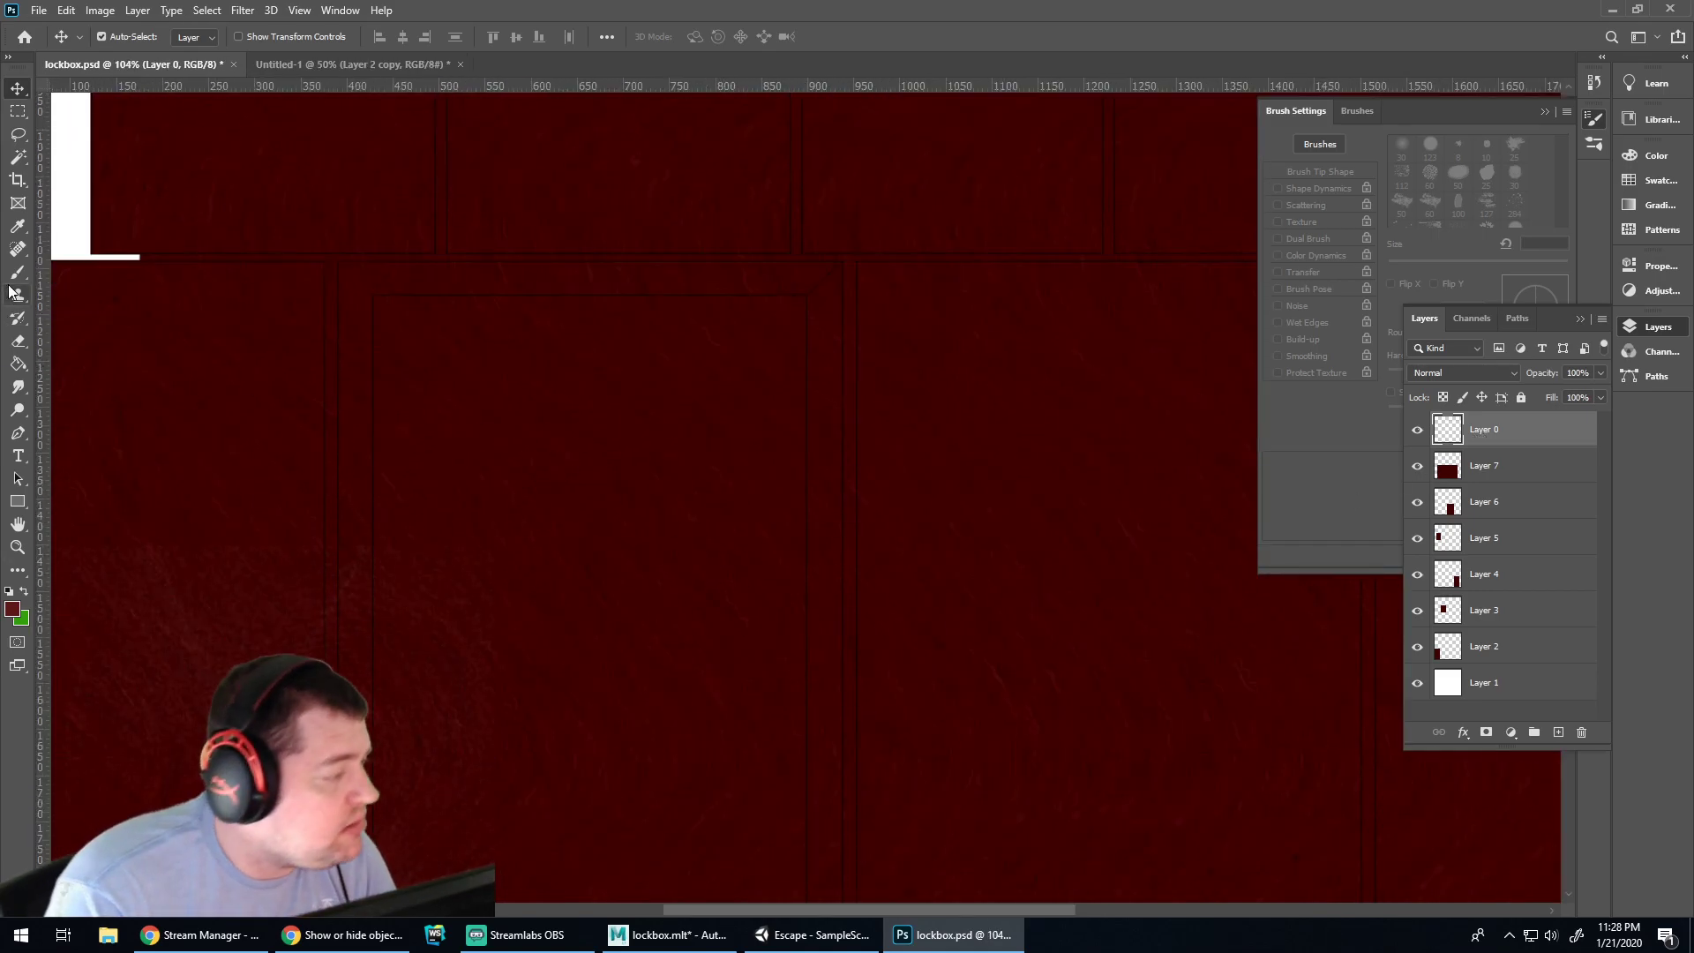
pyautogui.click(18, 159)
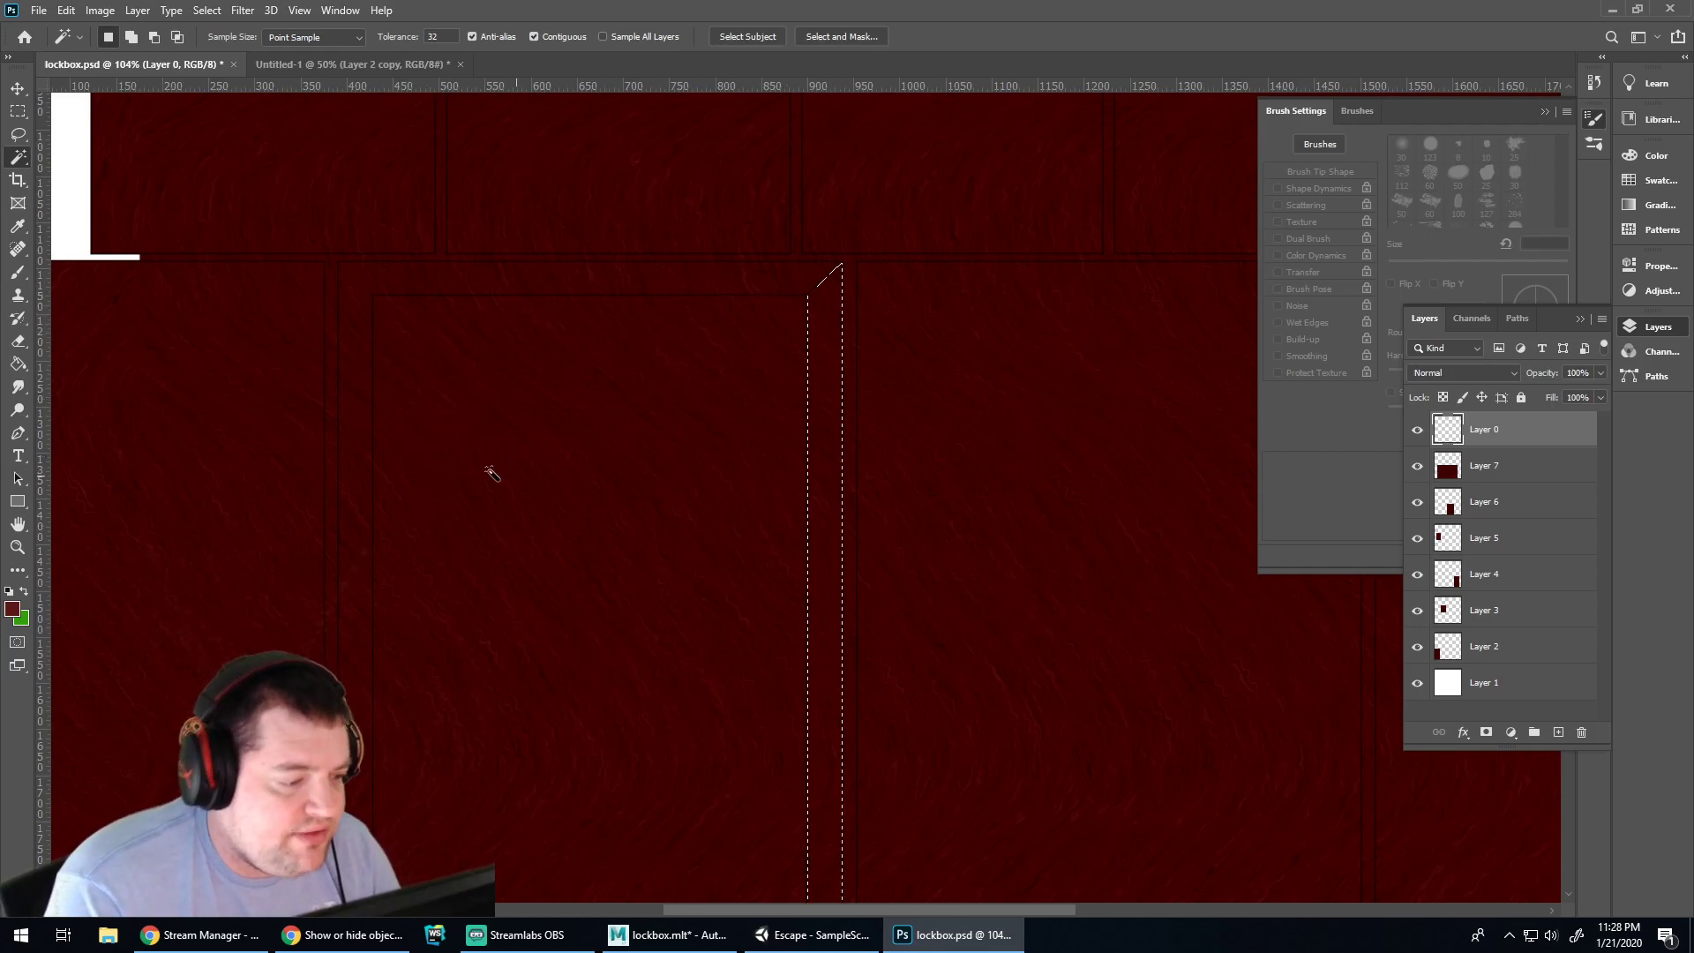
pyautogui.keyDown('shift'); pyautogui.click(503, 318); pyautogui.keyUp('shift')
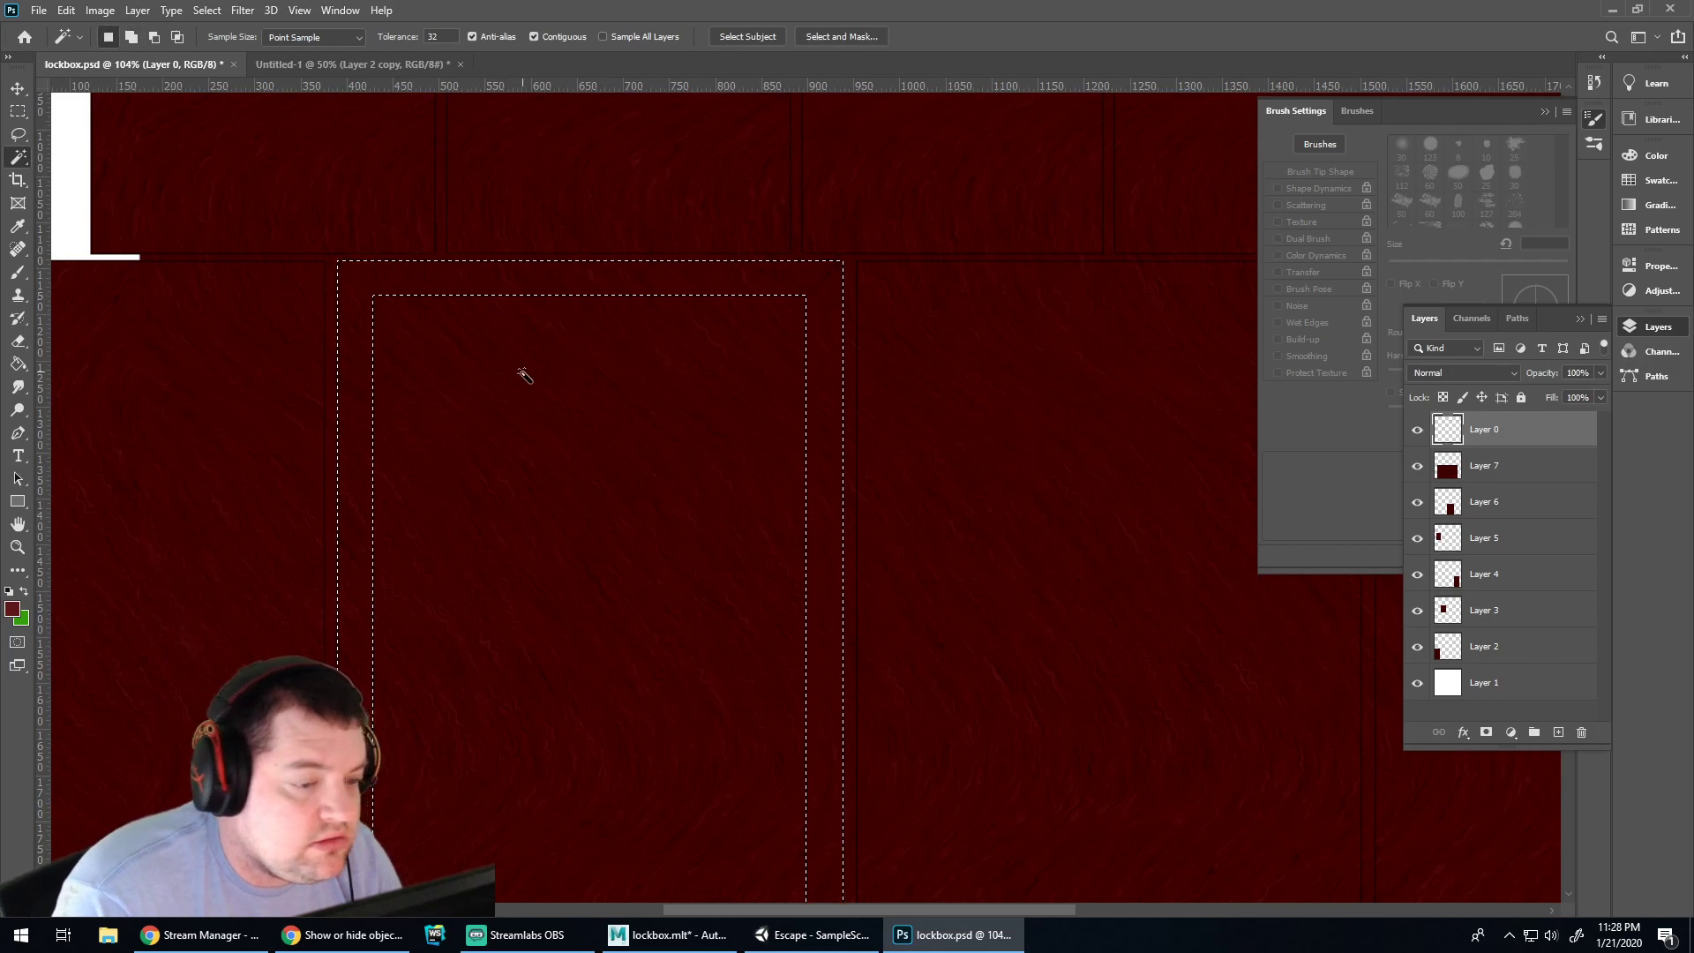
pyautogui.scroll(-2, 538, 424)
pyautogui.scroll(-2, 558, 481)
pyautogui.scroll(3, 618, 485)
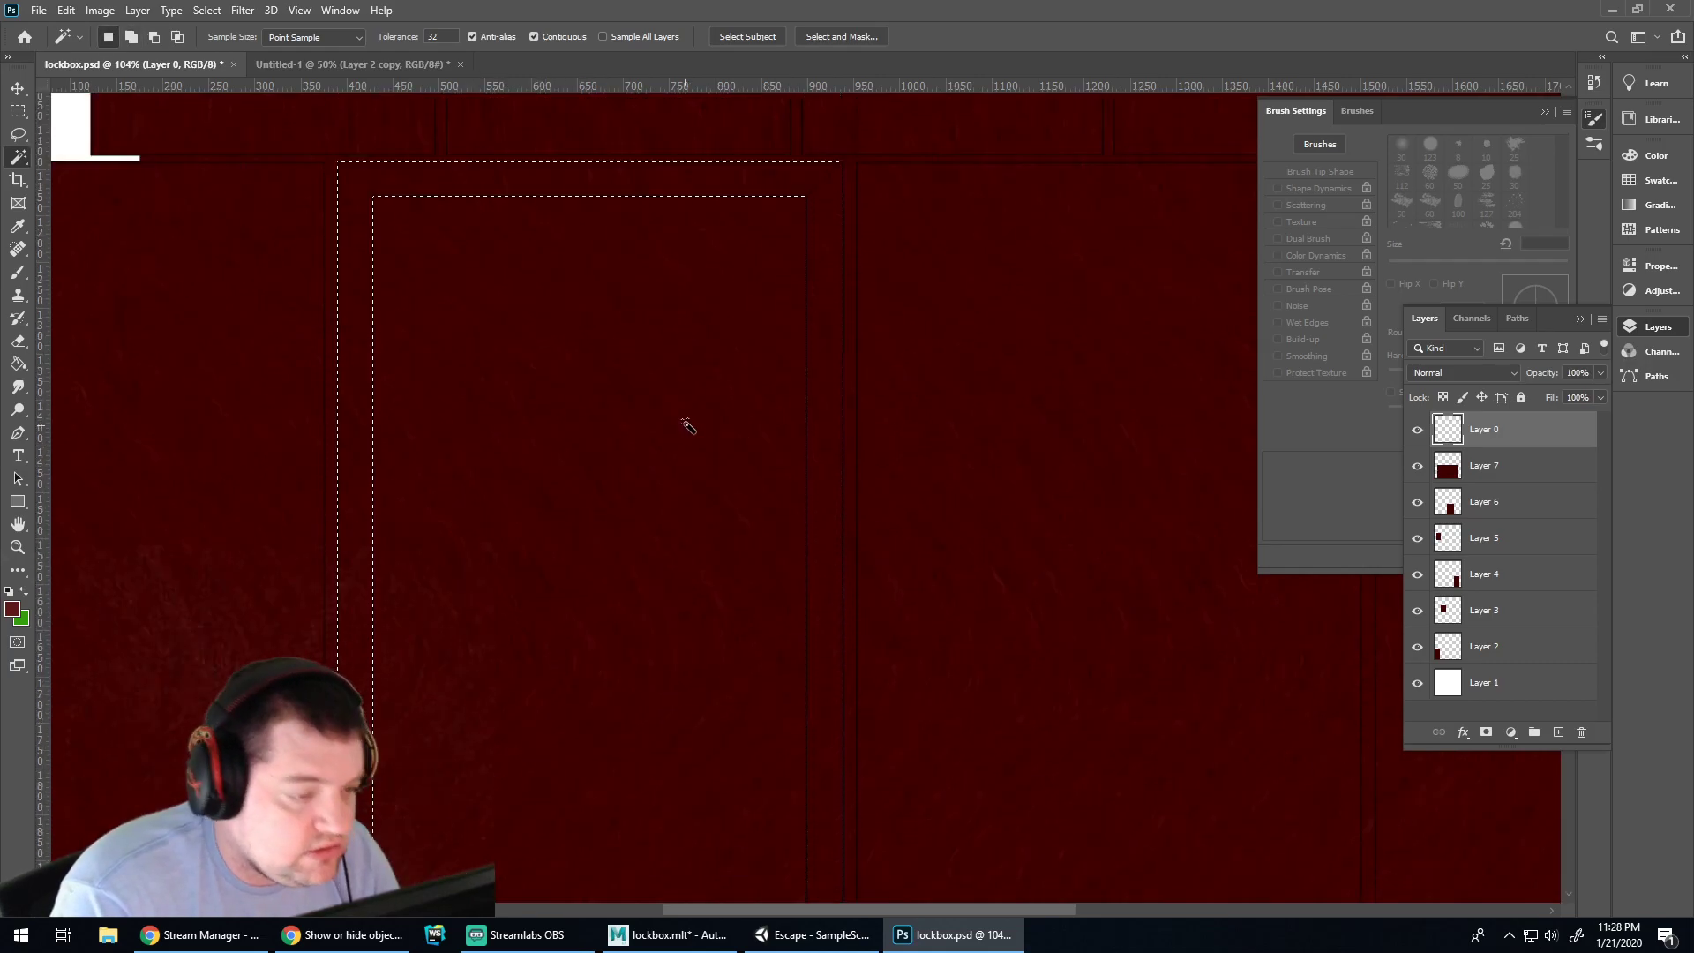
pyautogui.scroll(2, 730, 399)
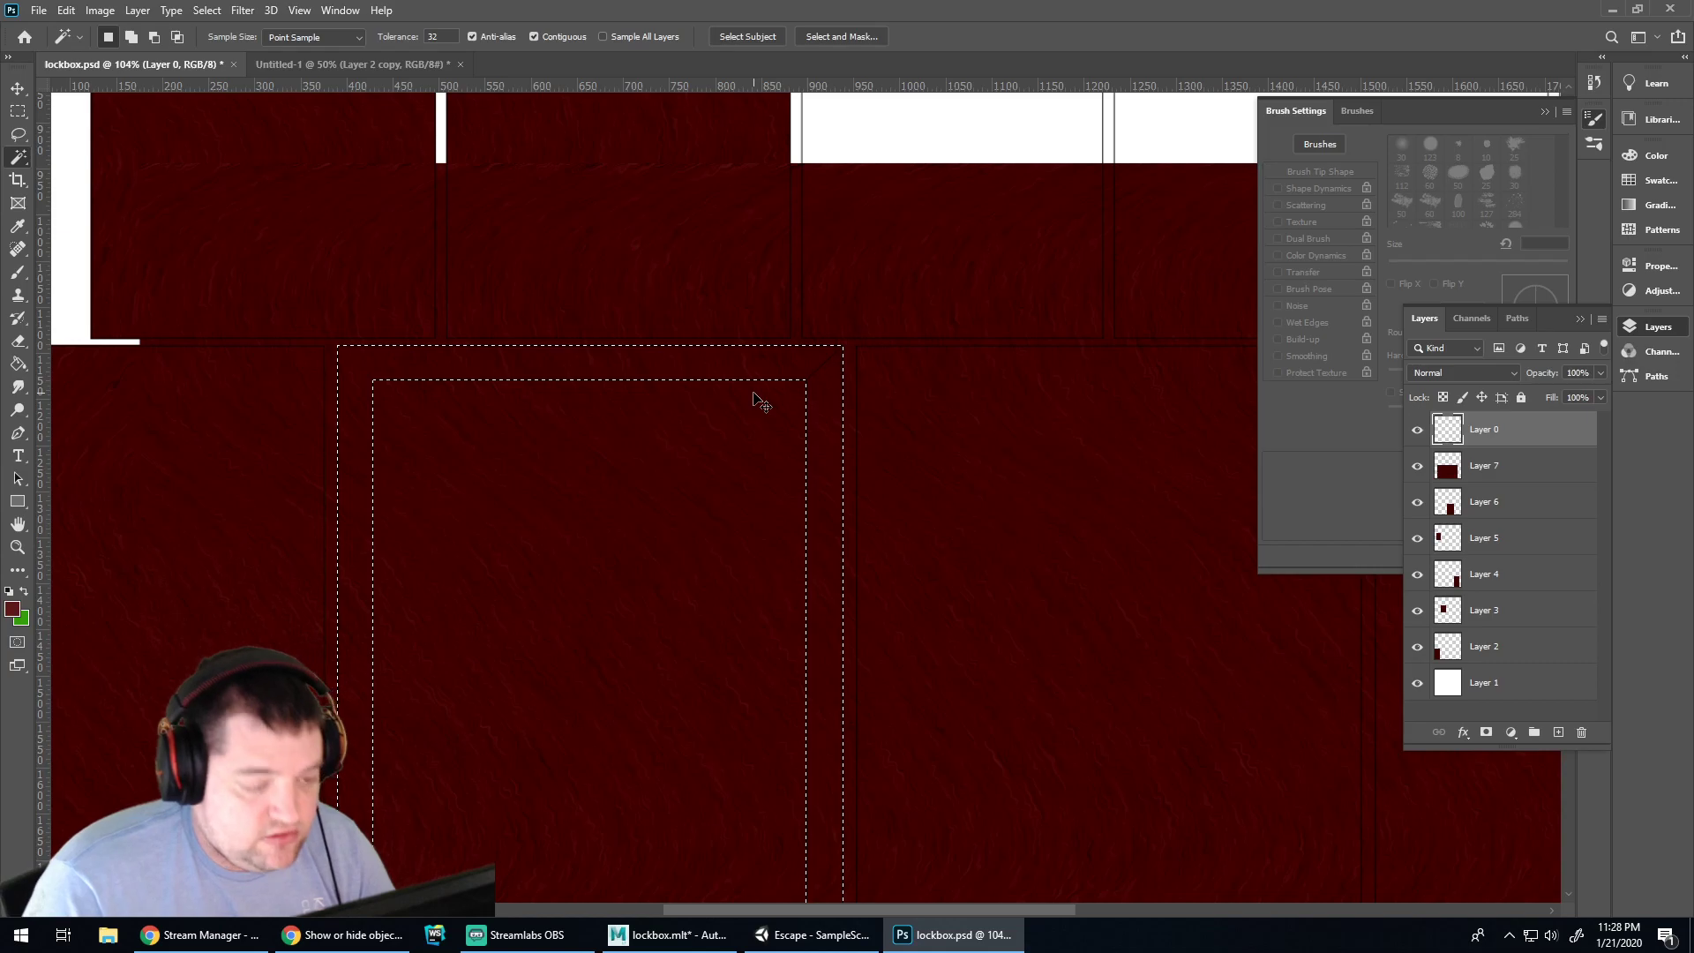
pyautogui.click(1486, 469)
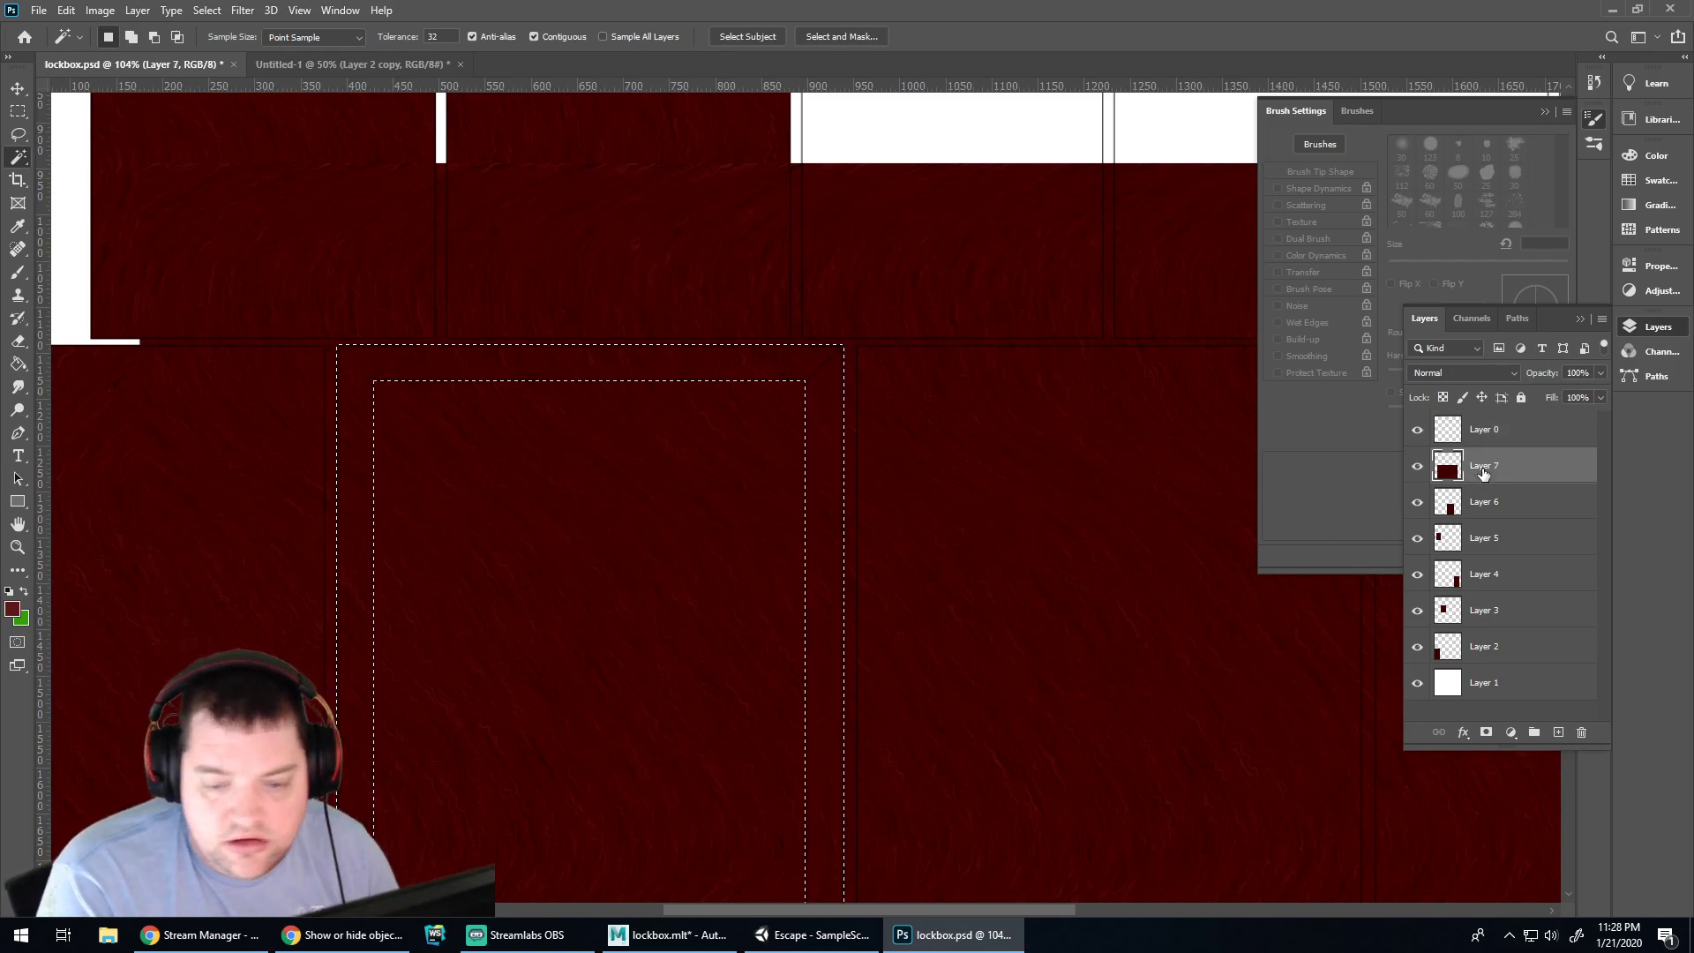
pyautogui.press('Delete')
# Hide Layer 0, save lockbox.psd, check the model in Maya, then go to Untitled-1
pyautogui.click(1418, 430)
pyautogui.hotkey('ctrl', 's')
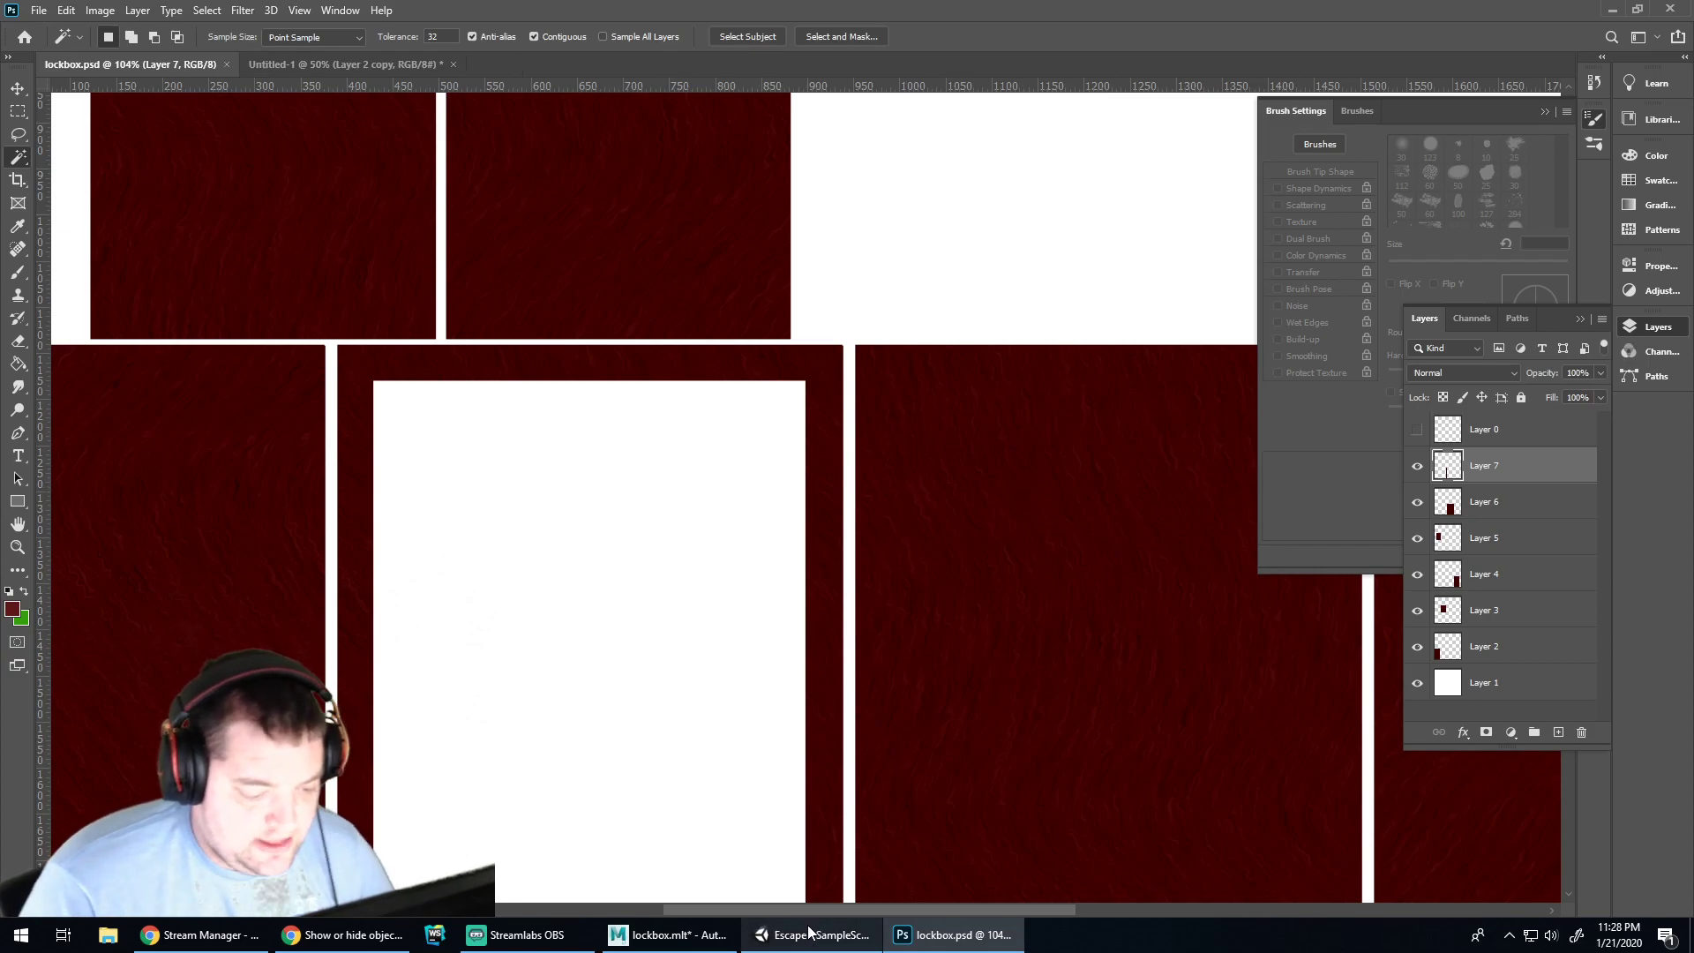
pyautogui.click(668, 935)
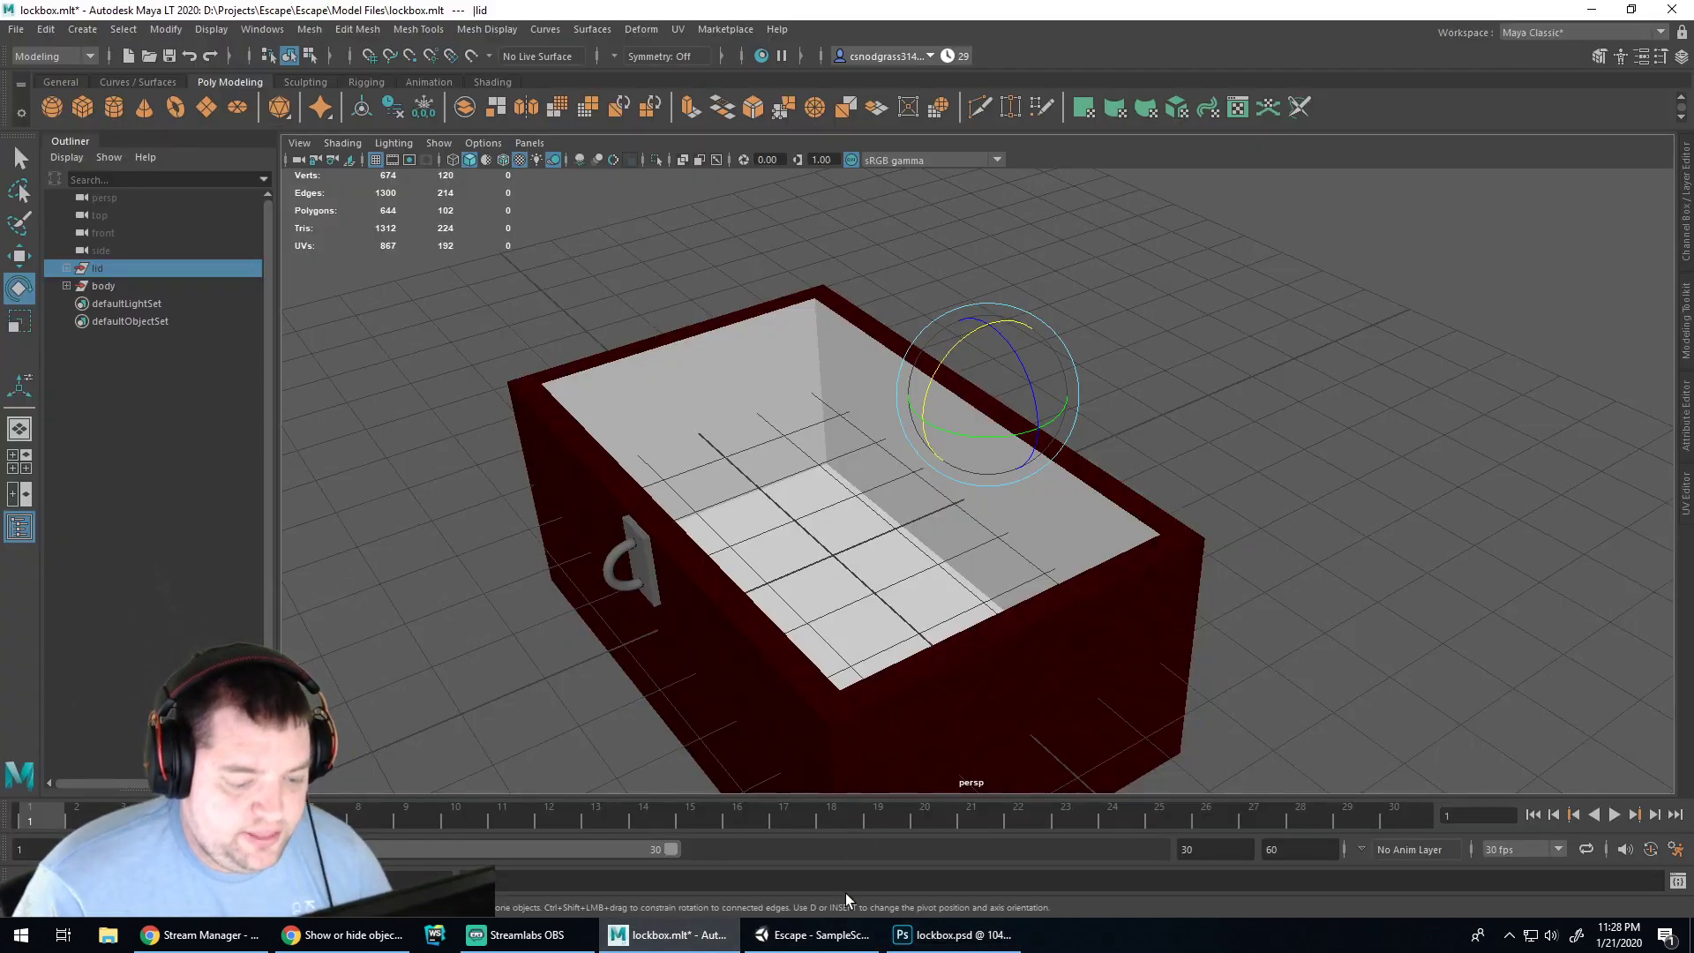
pyautogui.click(953, 935)
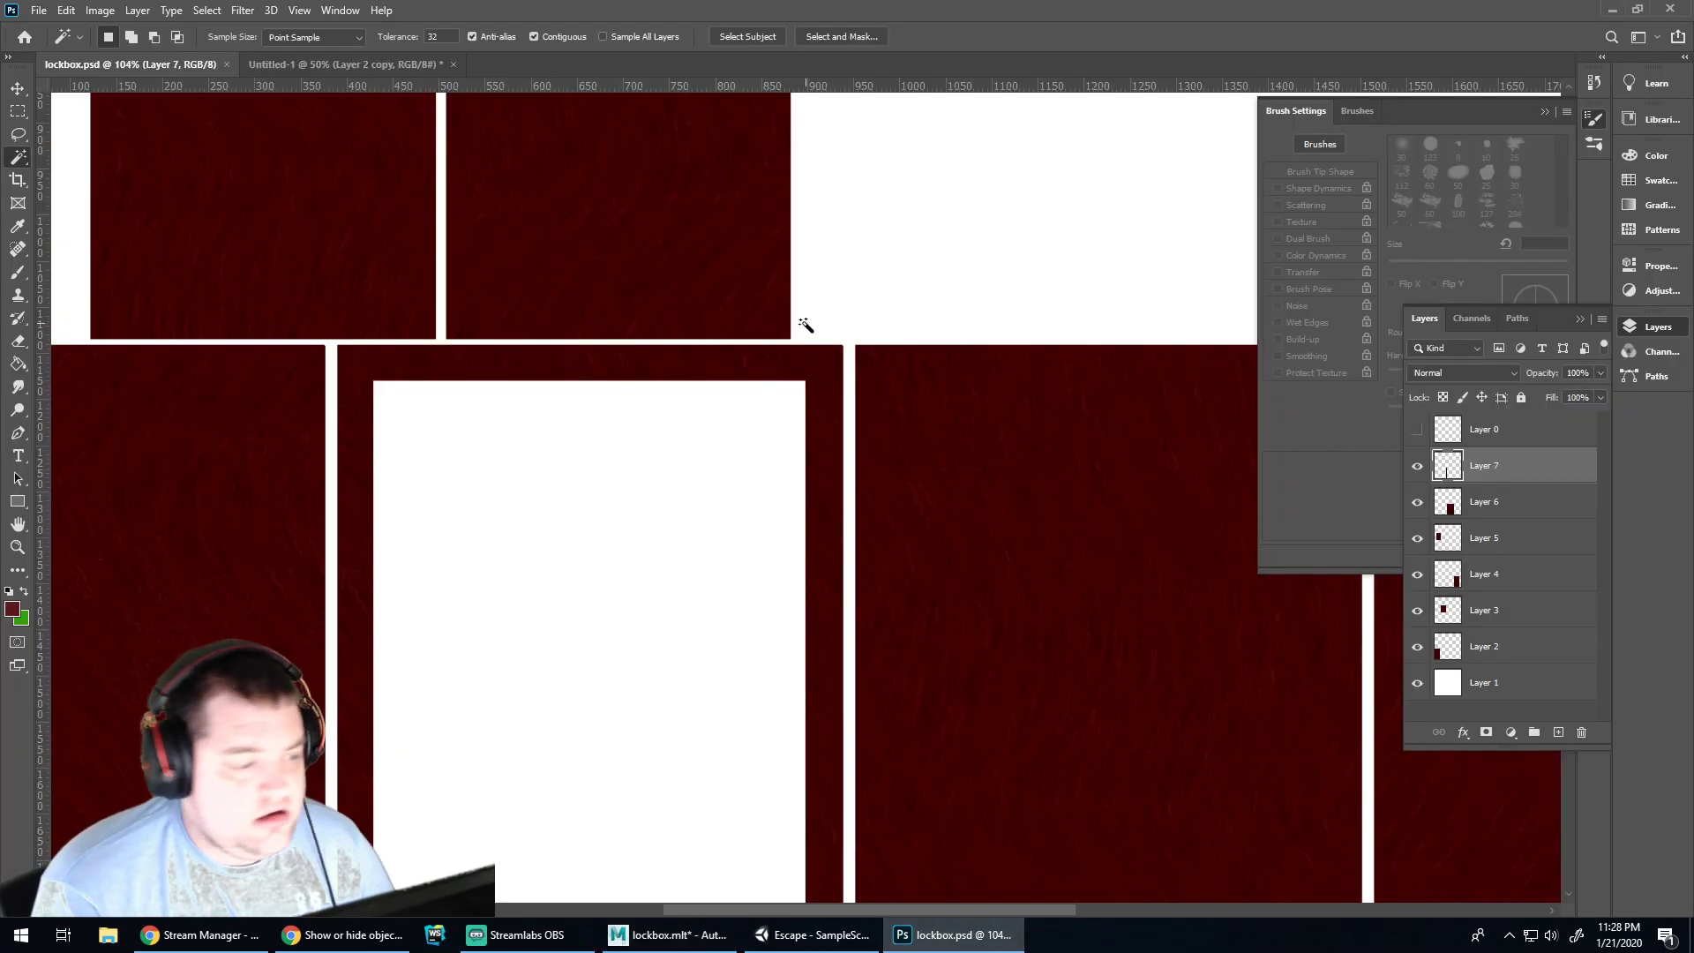
pyautogui.click(311, 64)
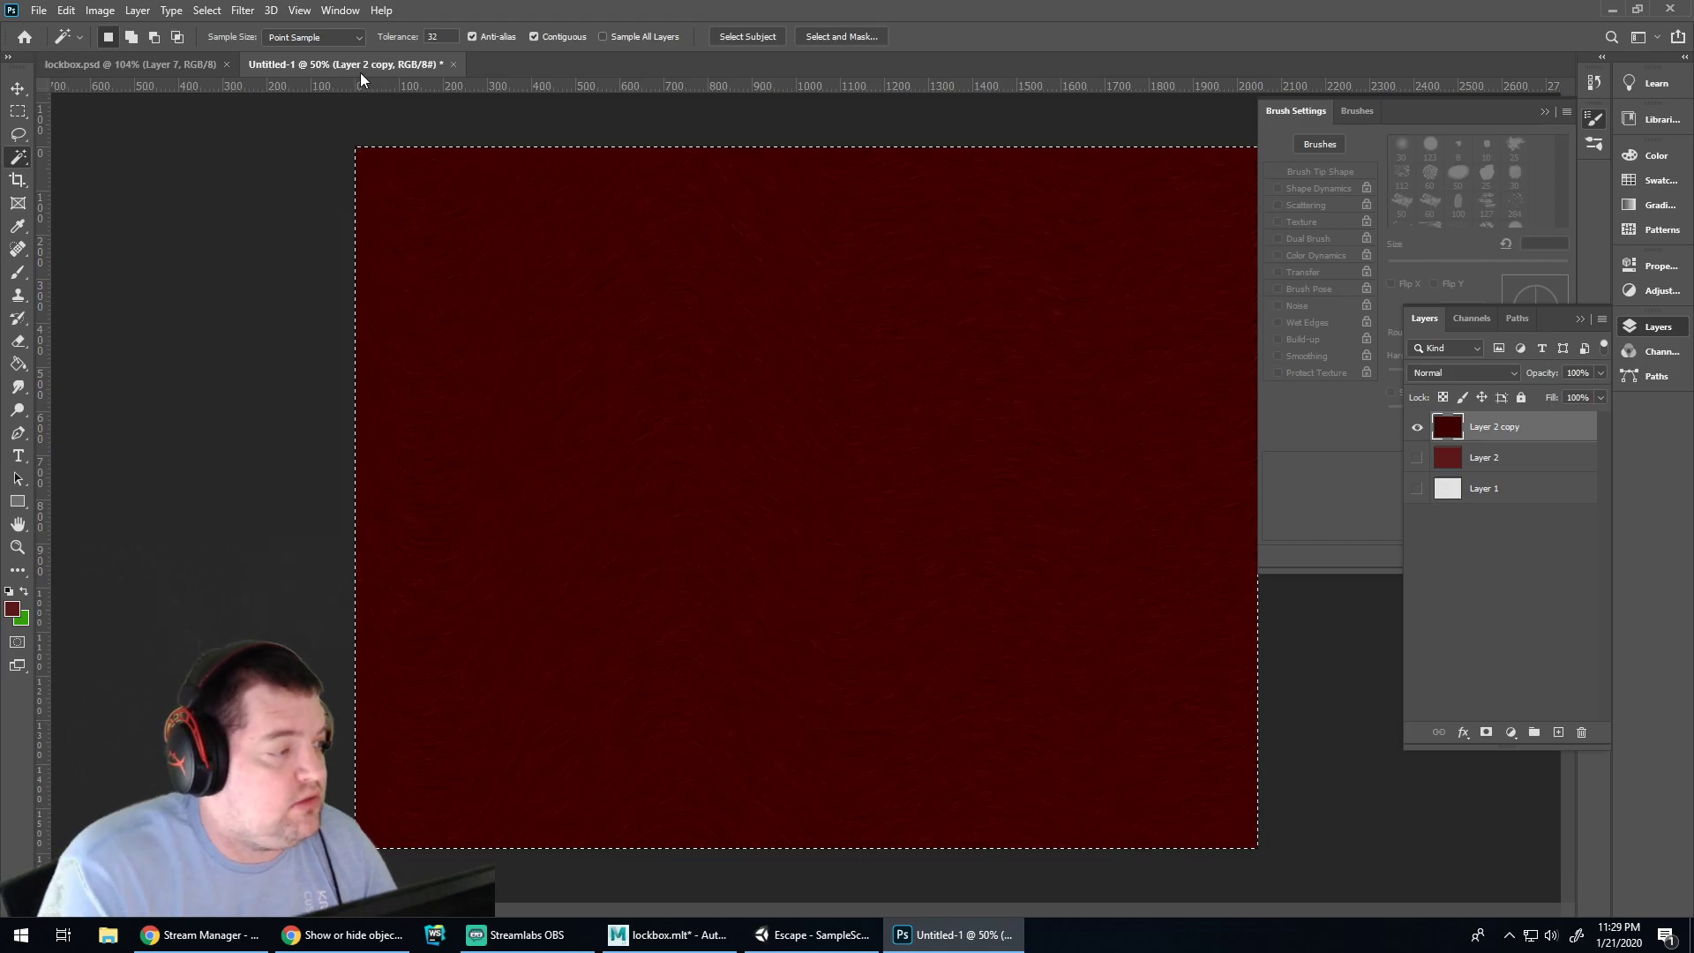
# Save the texture as Stained Wood.psd in a new Escape/Texture Files folder
pyautogui.hotkey('ctrl', 's')
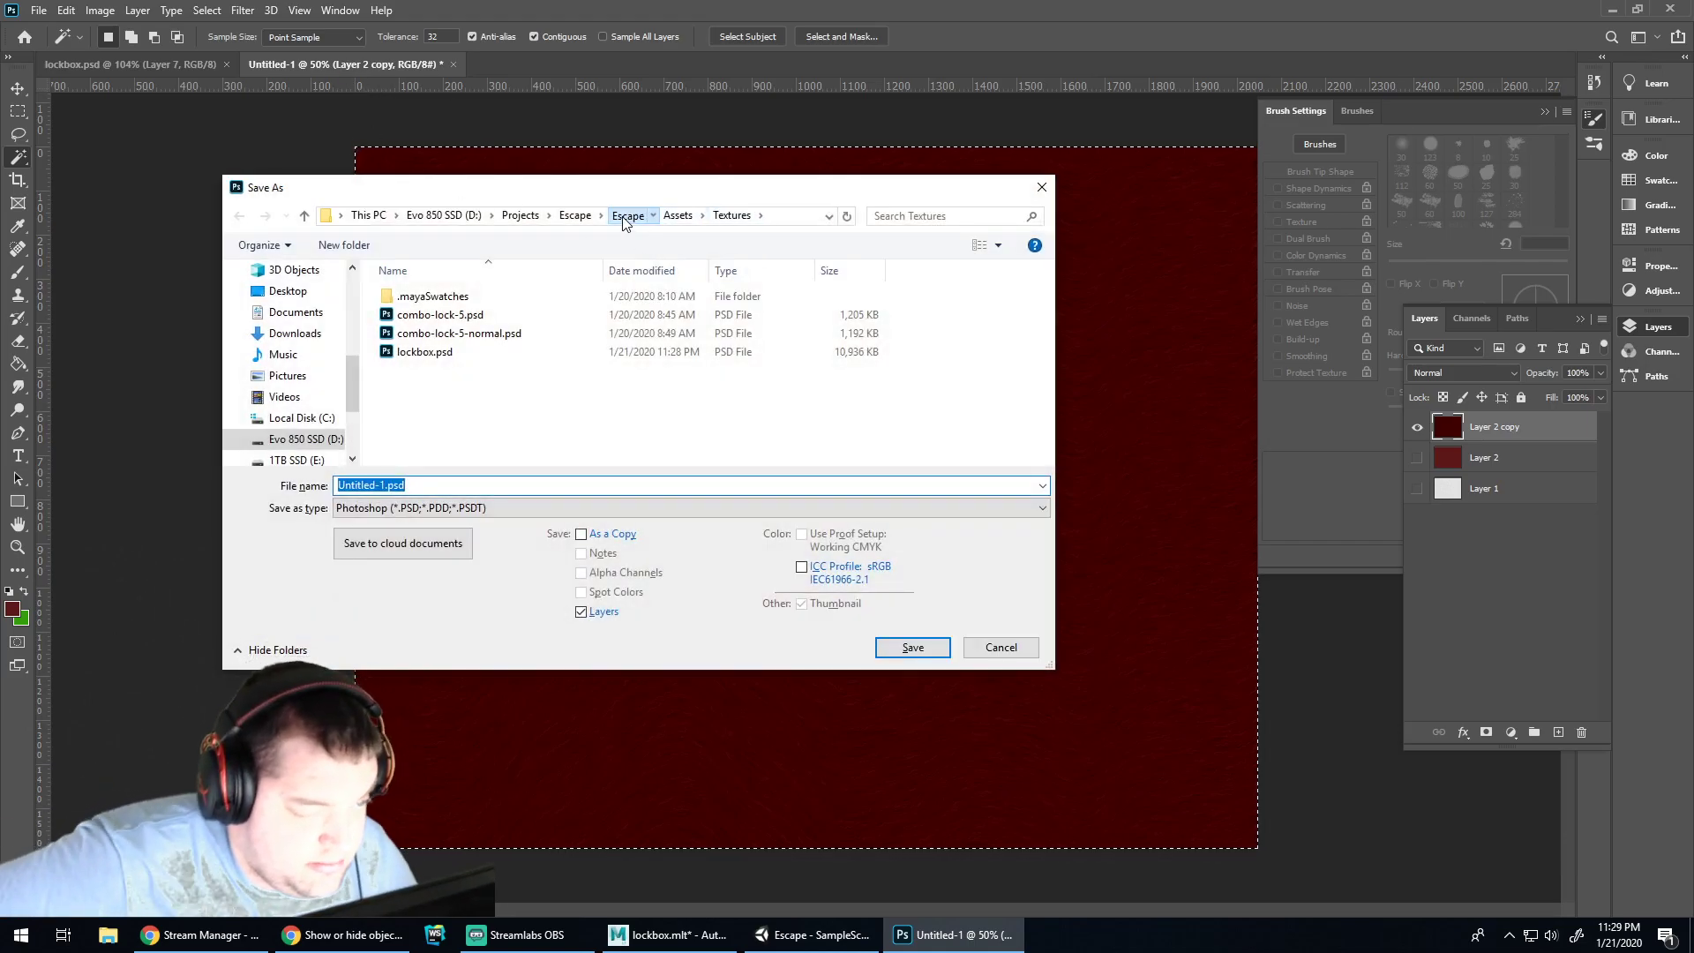
pyautogui.click(627, 216)
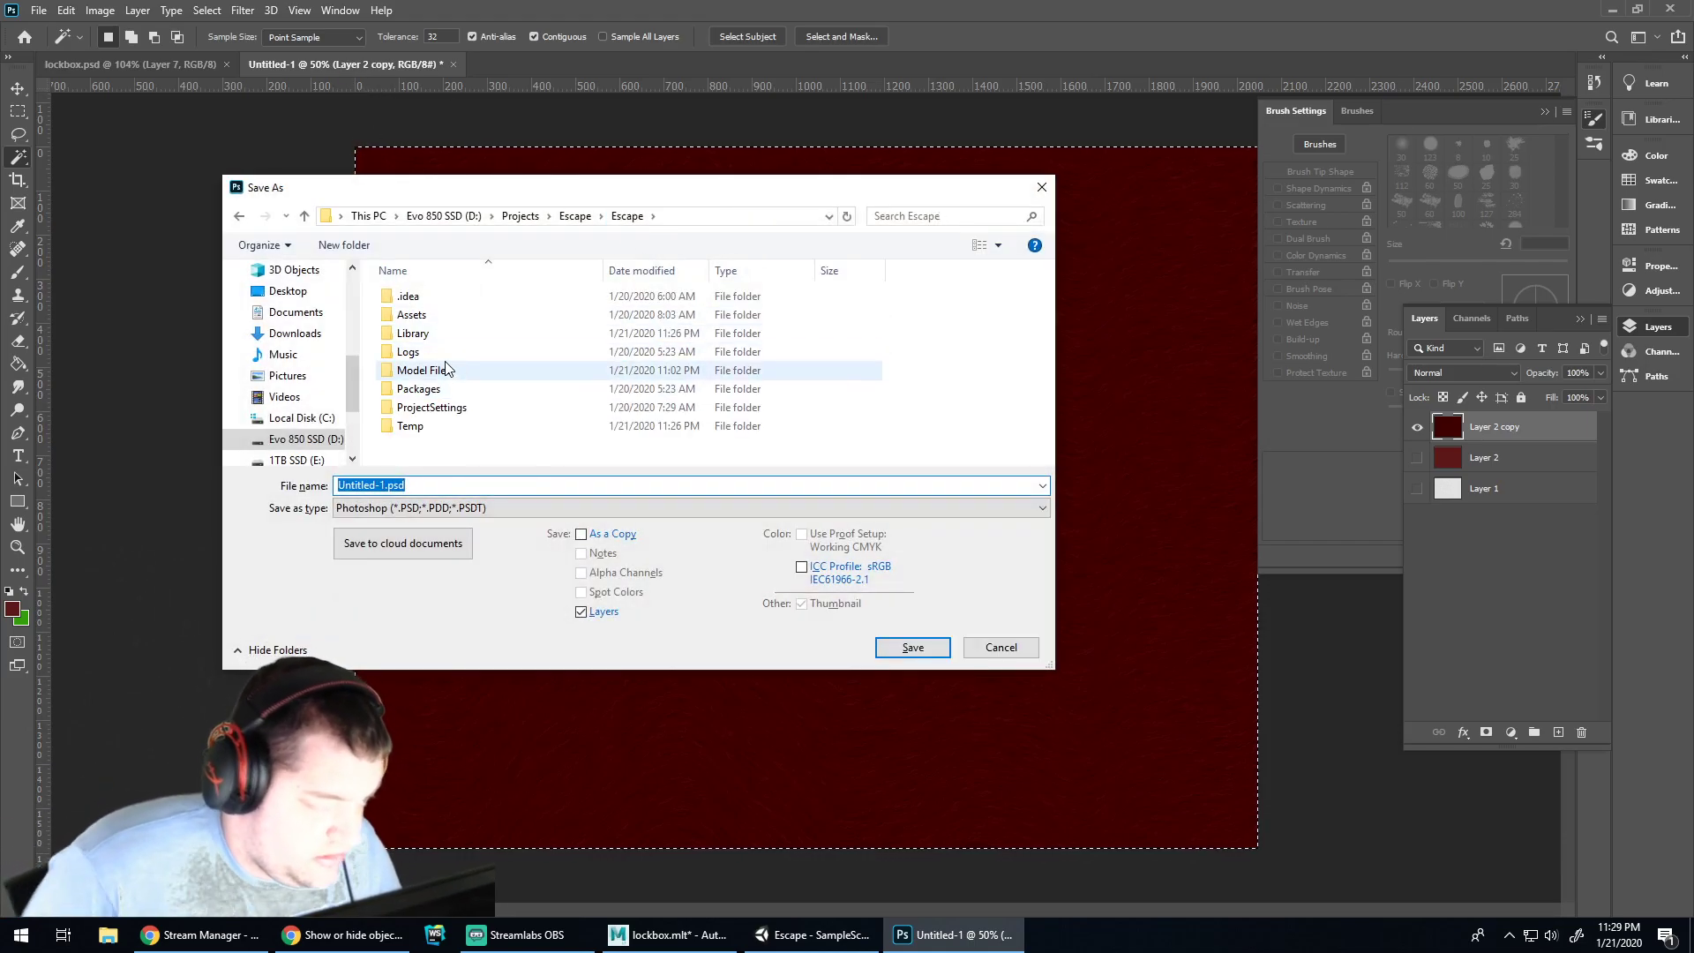
pyautogui.click(344, 245)
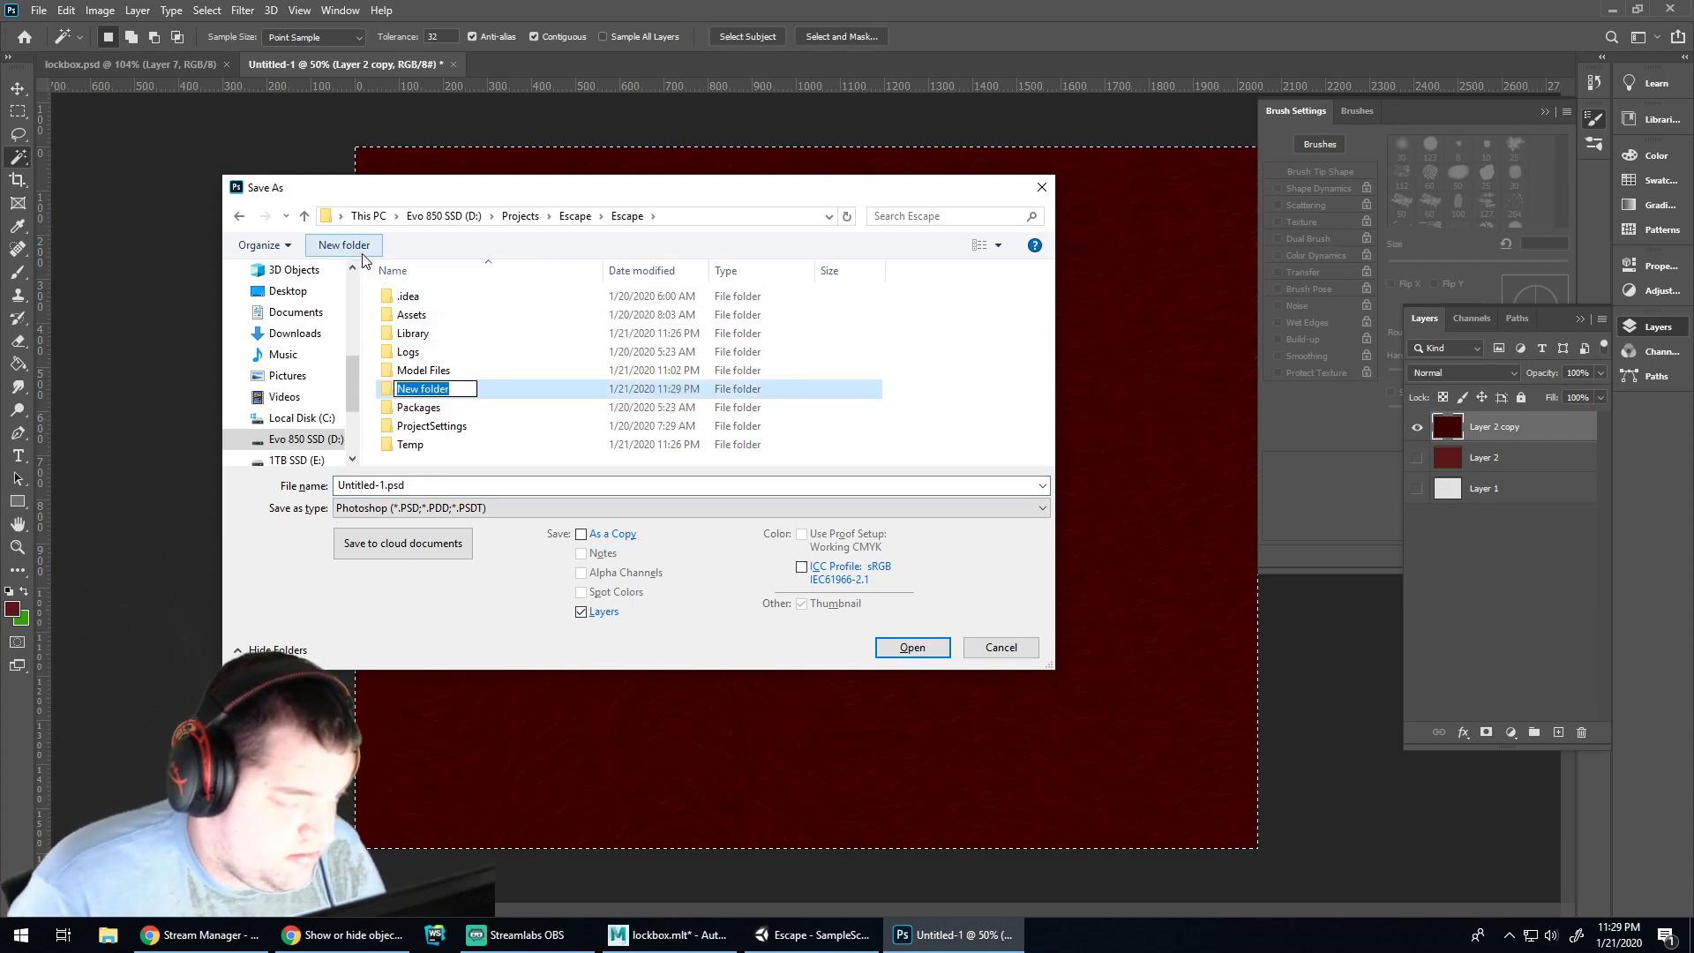
pyautogui.write('Texture Files')
pyautogui.press('Return')
pyautogui.press('Return')
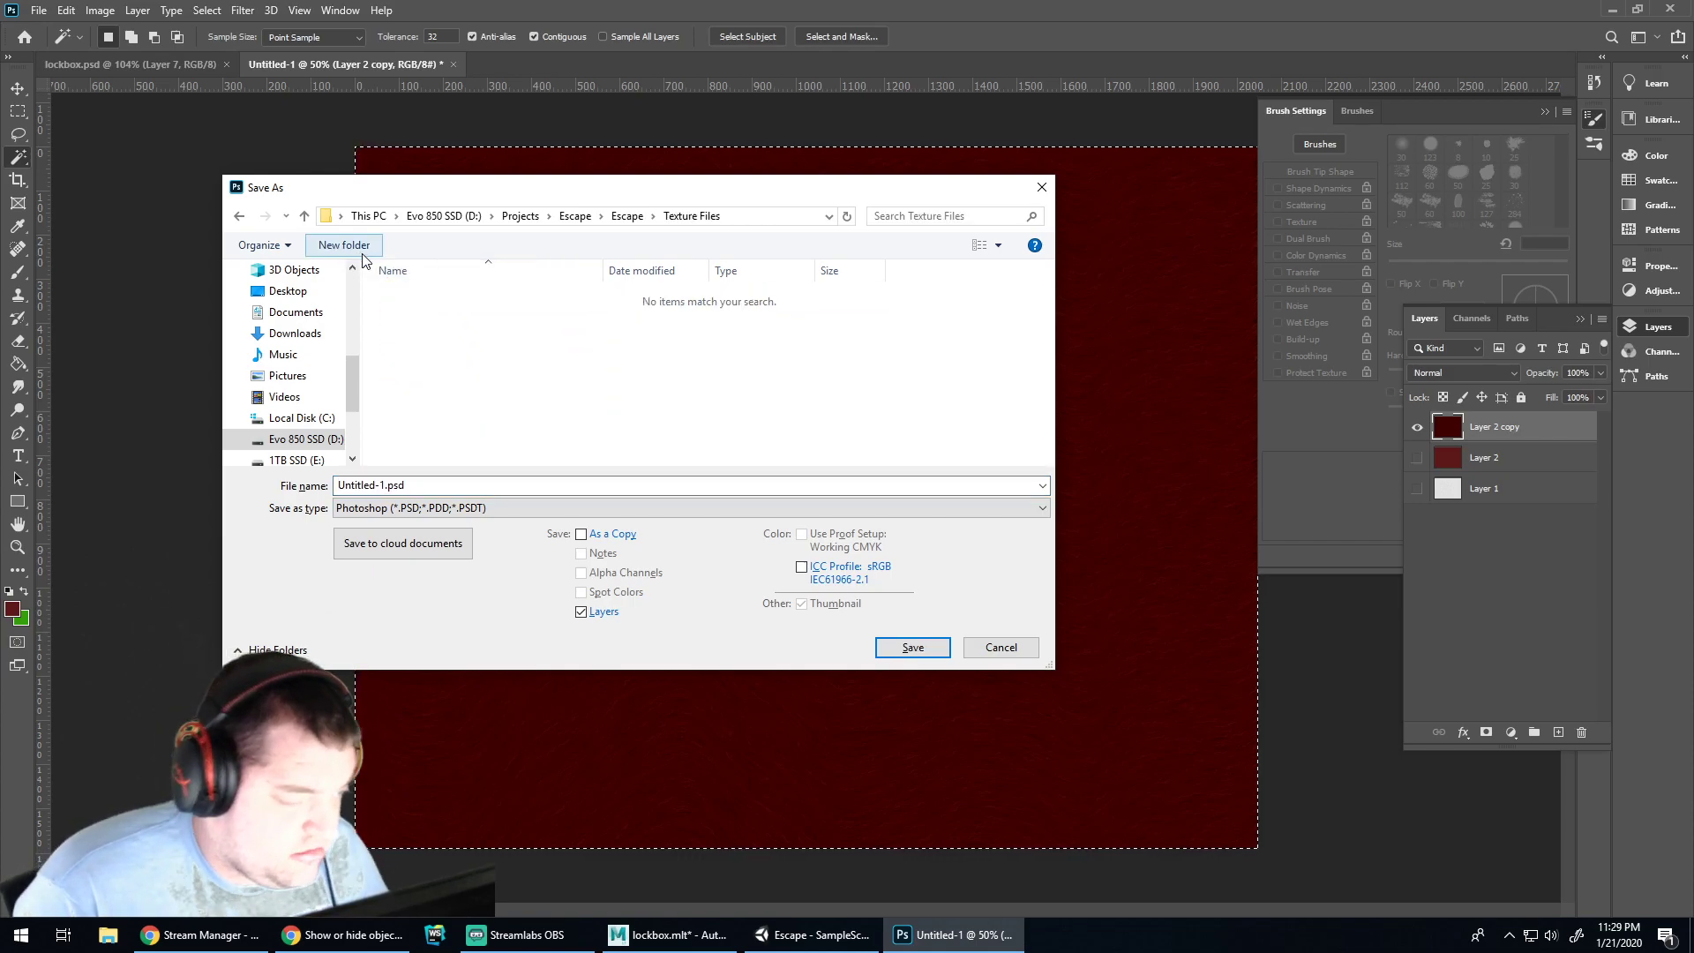
pyautogui.click(383, 484)
pyautogui.click(377, 487)
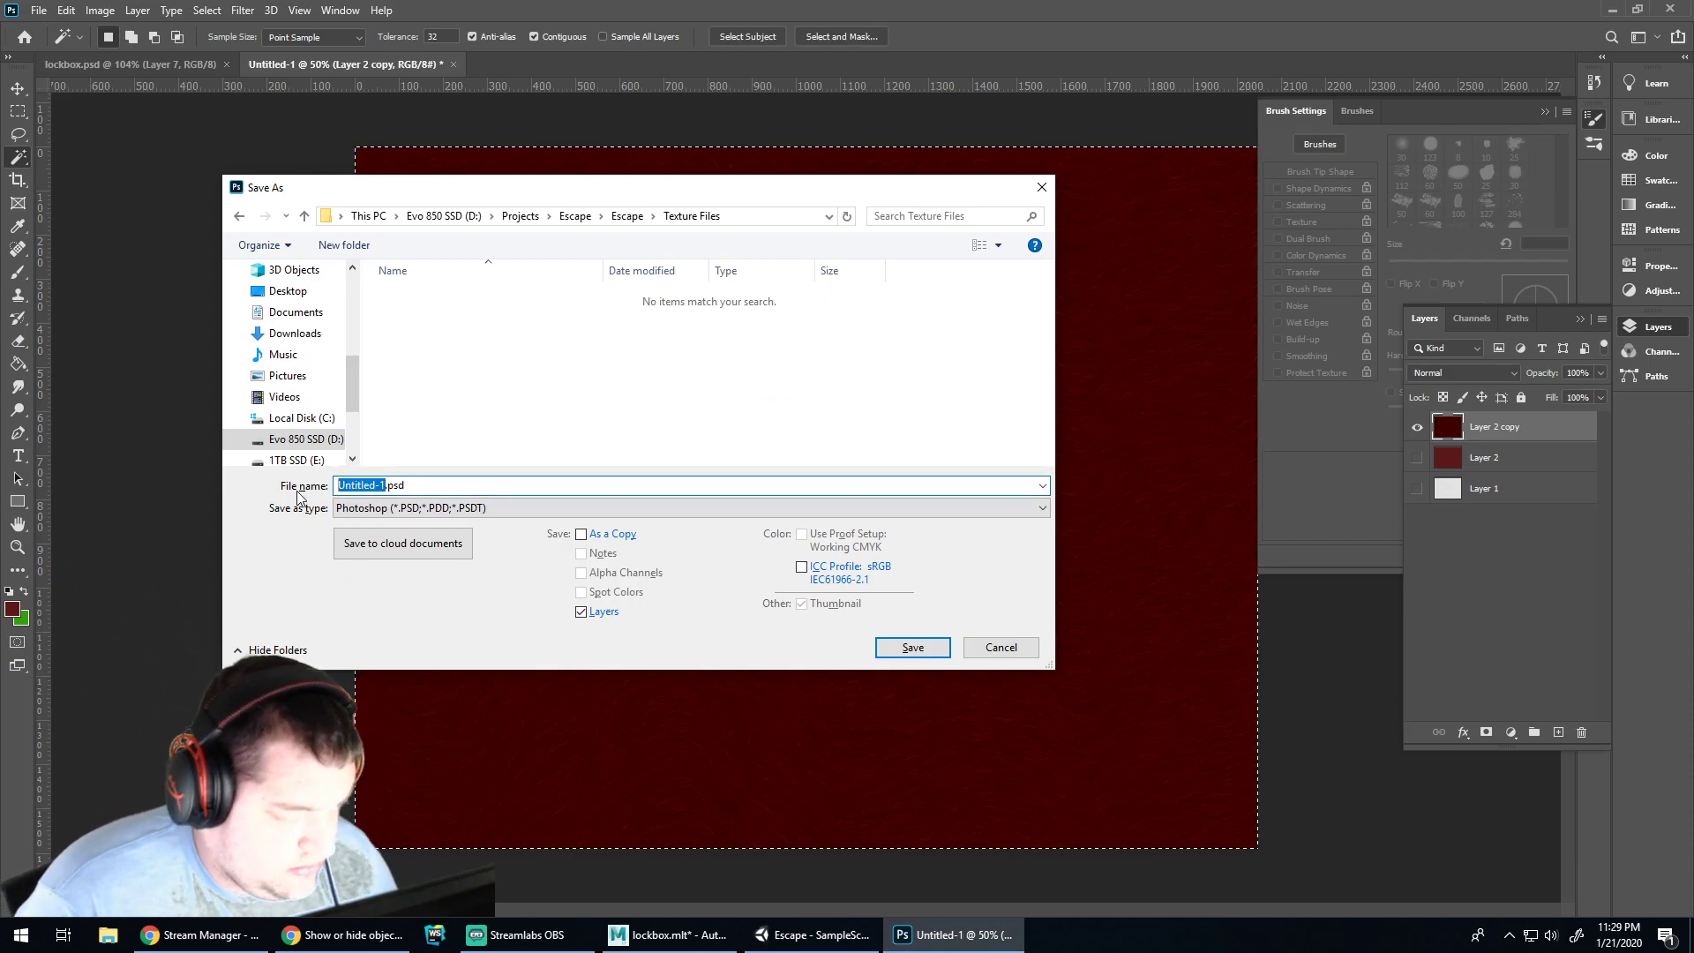
pyautogui.write('st')
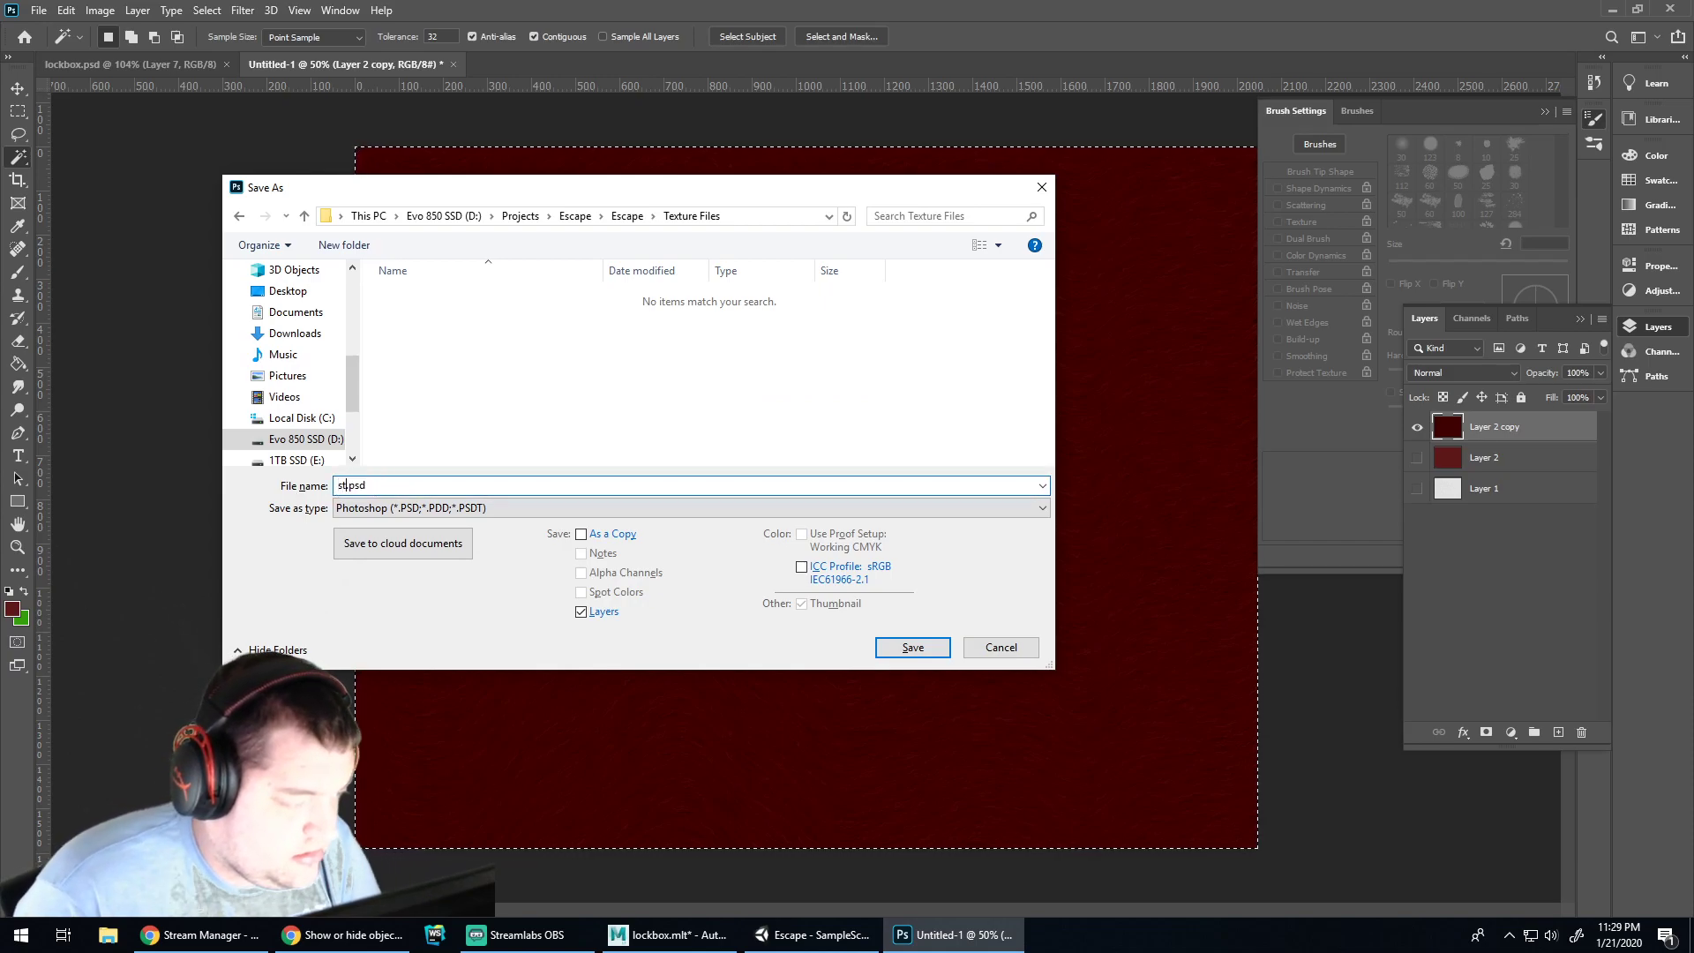
pyautogui.write('ained Wood')
pyautogui.press('Return')
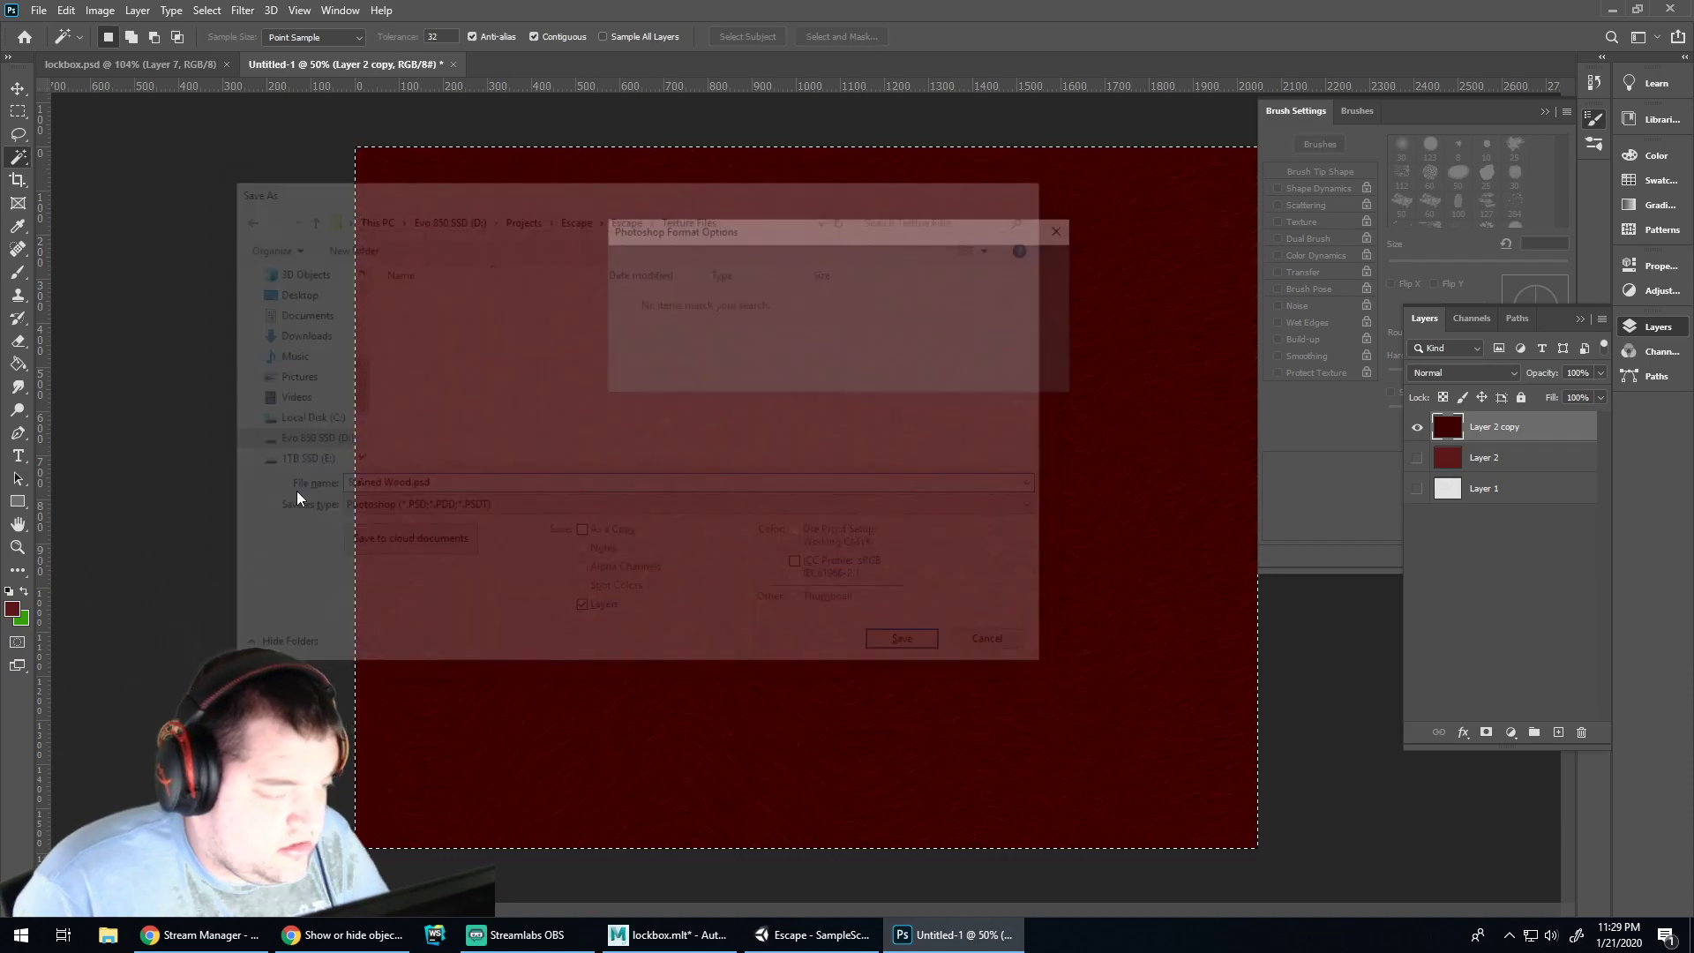
pyautogui.press('Return')
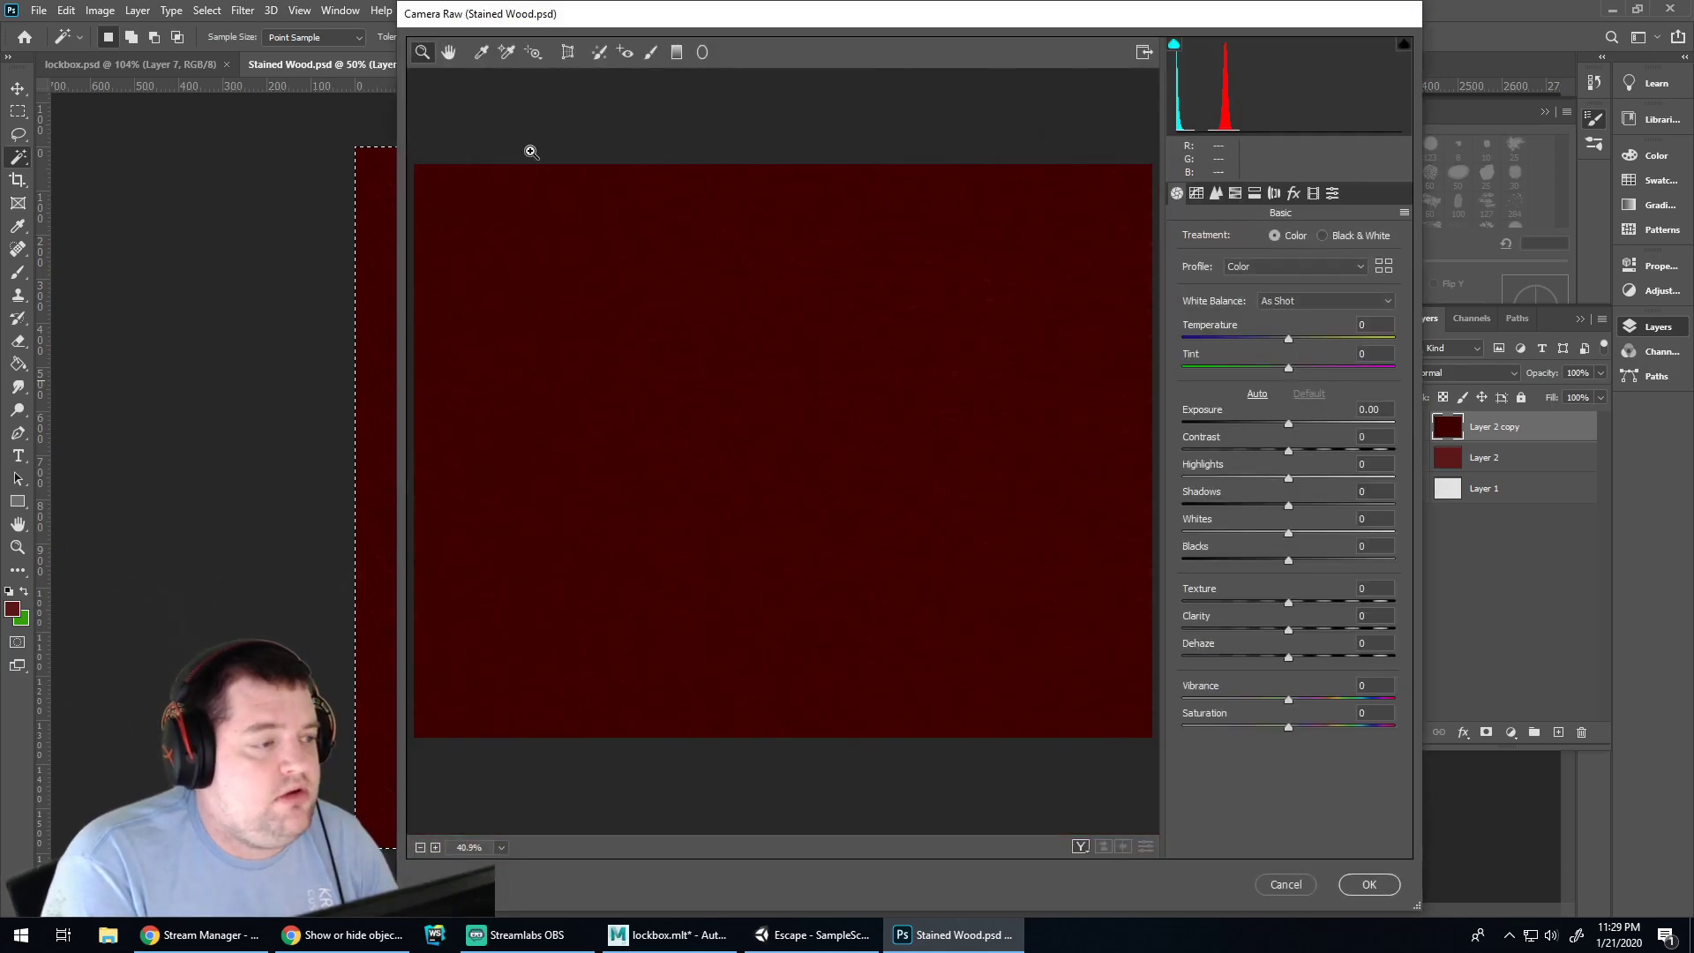
pyautogui.press('Escape')
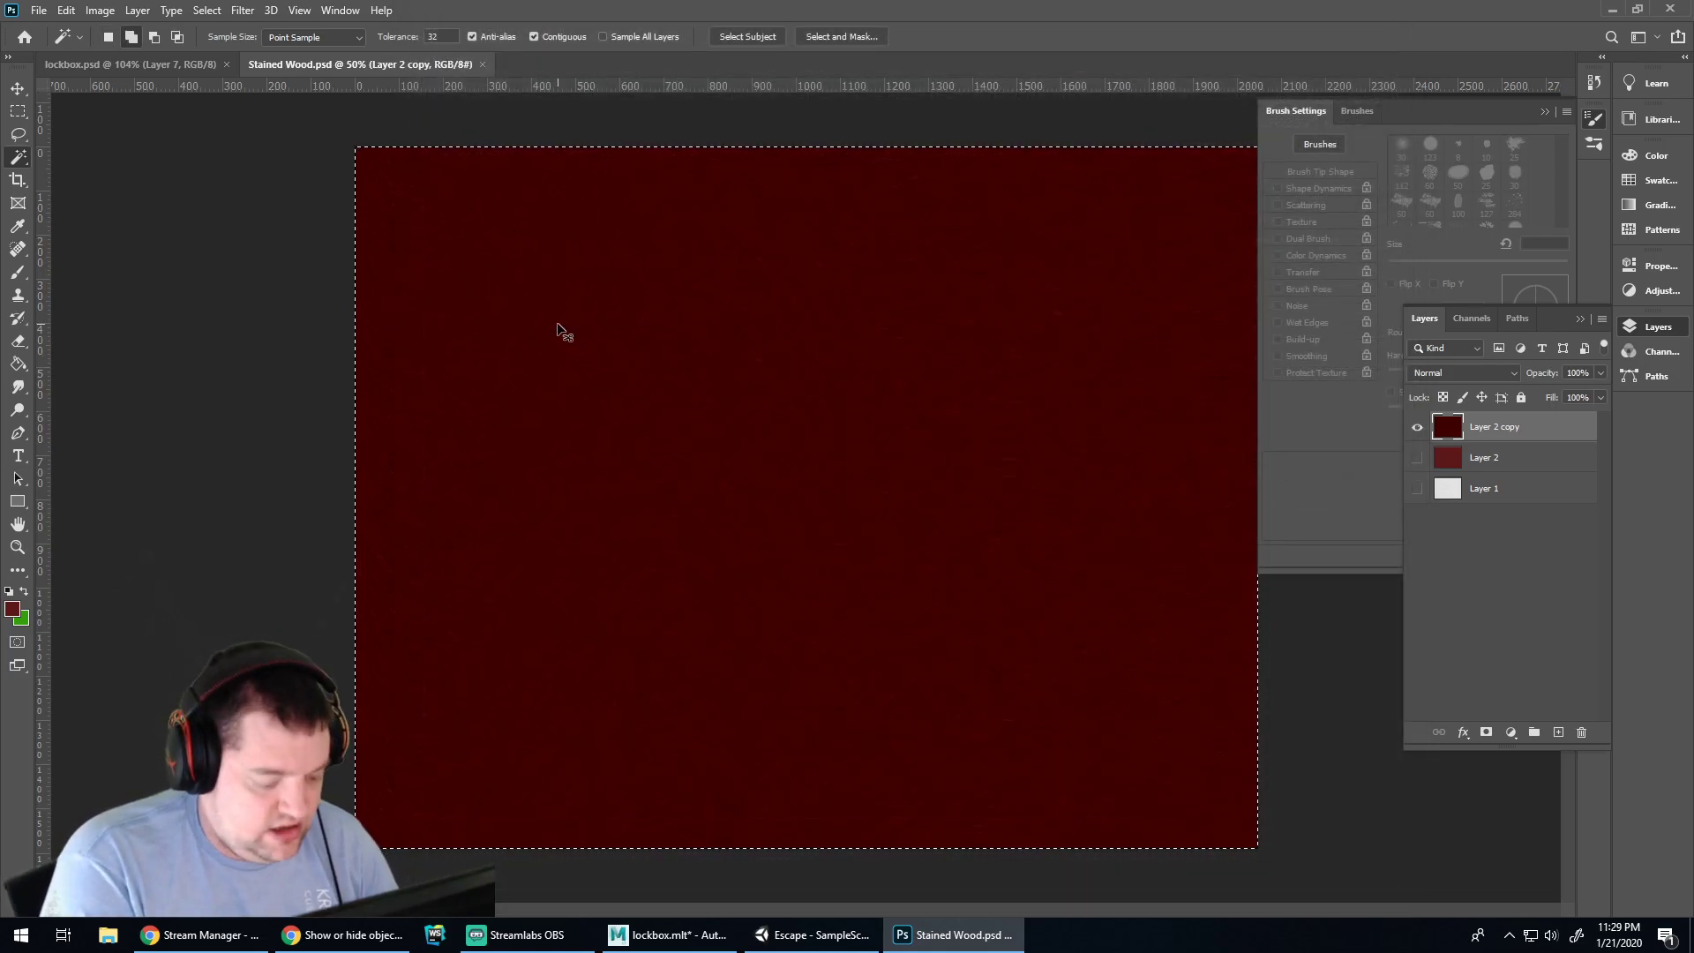
# Save another copy of the texture as Stained Wood 2.psd
pyautogui.hotkey('ctrl', 'shift', 's')
pyautogui.click(514, 484)
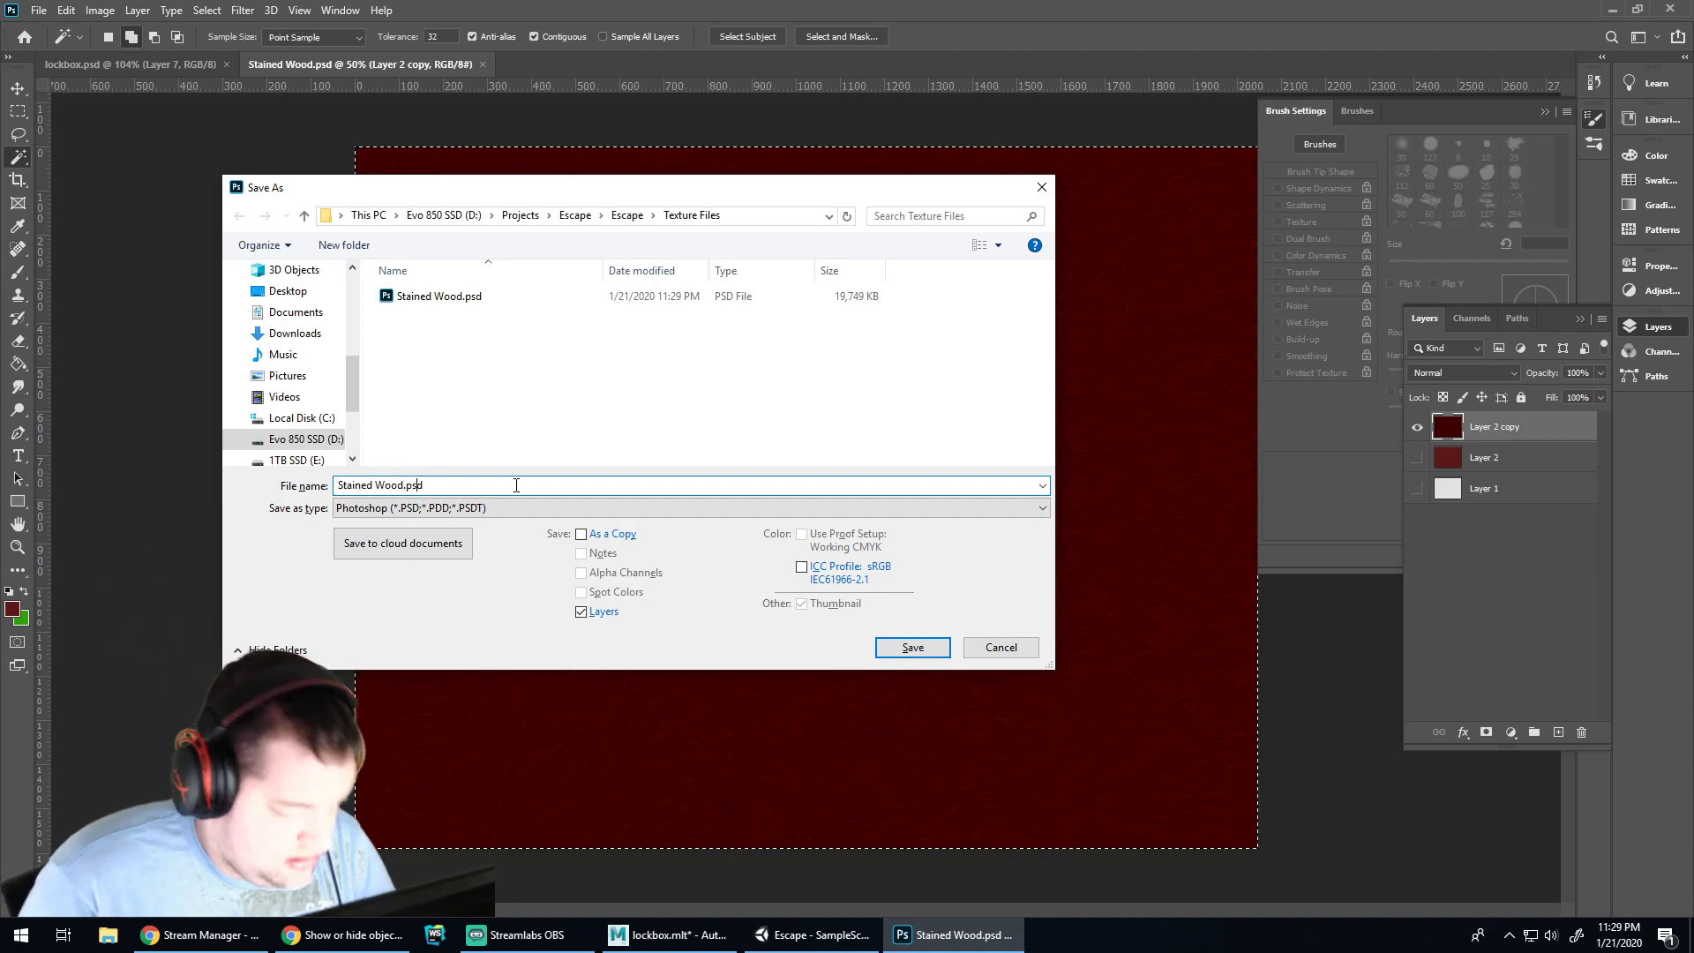
pyautogui.press('Left')
pyautogui.press('Left')
pyautogui.press('Left')
pyautogui.press('Left')
pyautogui.write('2')
pyautogui.press('Return')
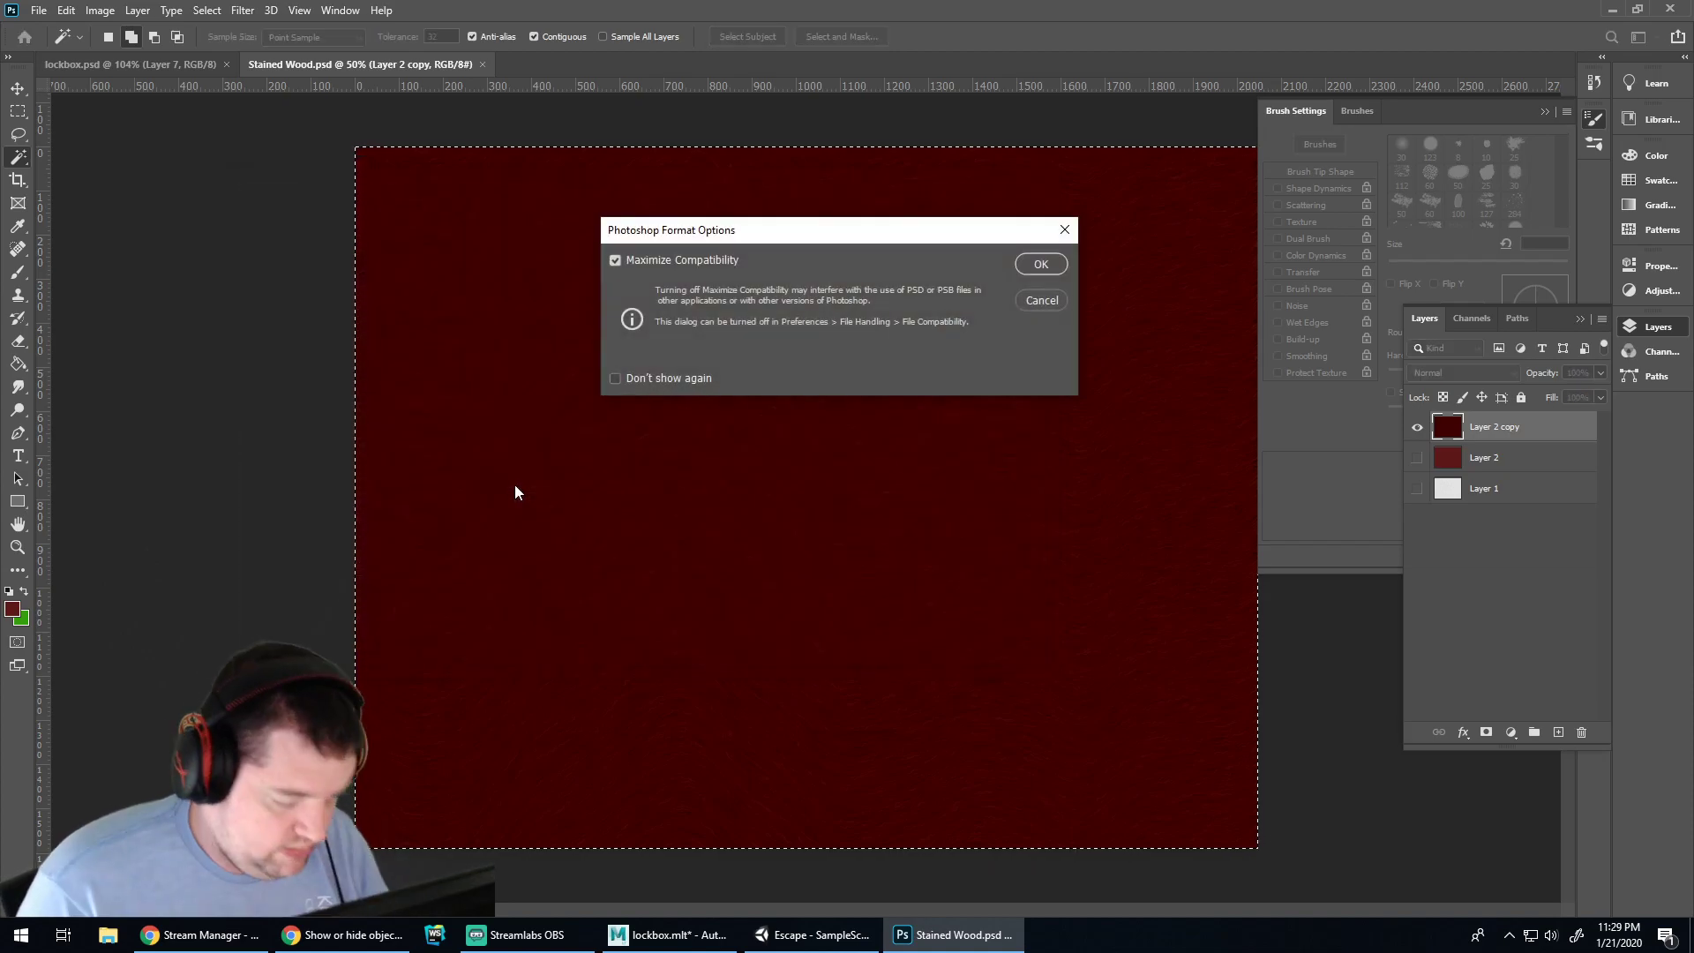
pyautogui.press('Return')
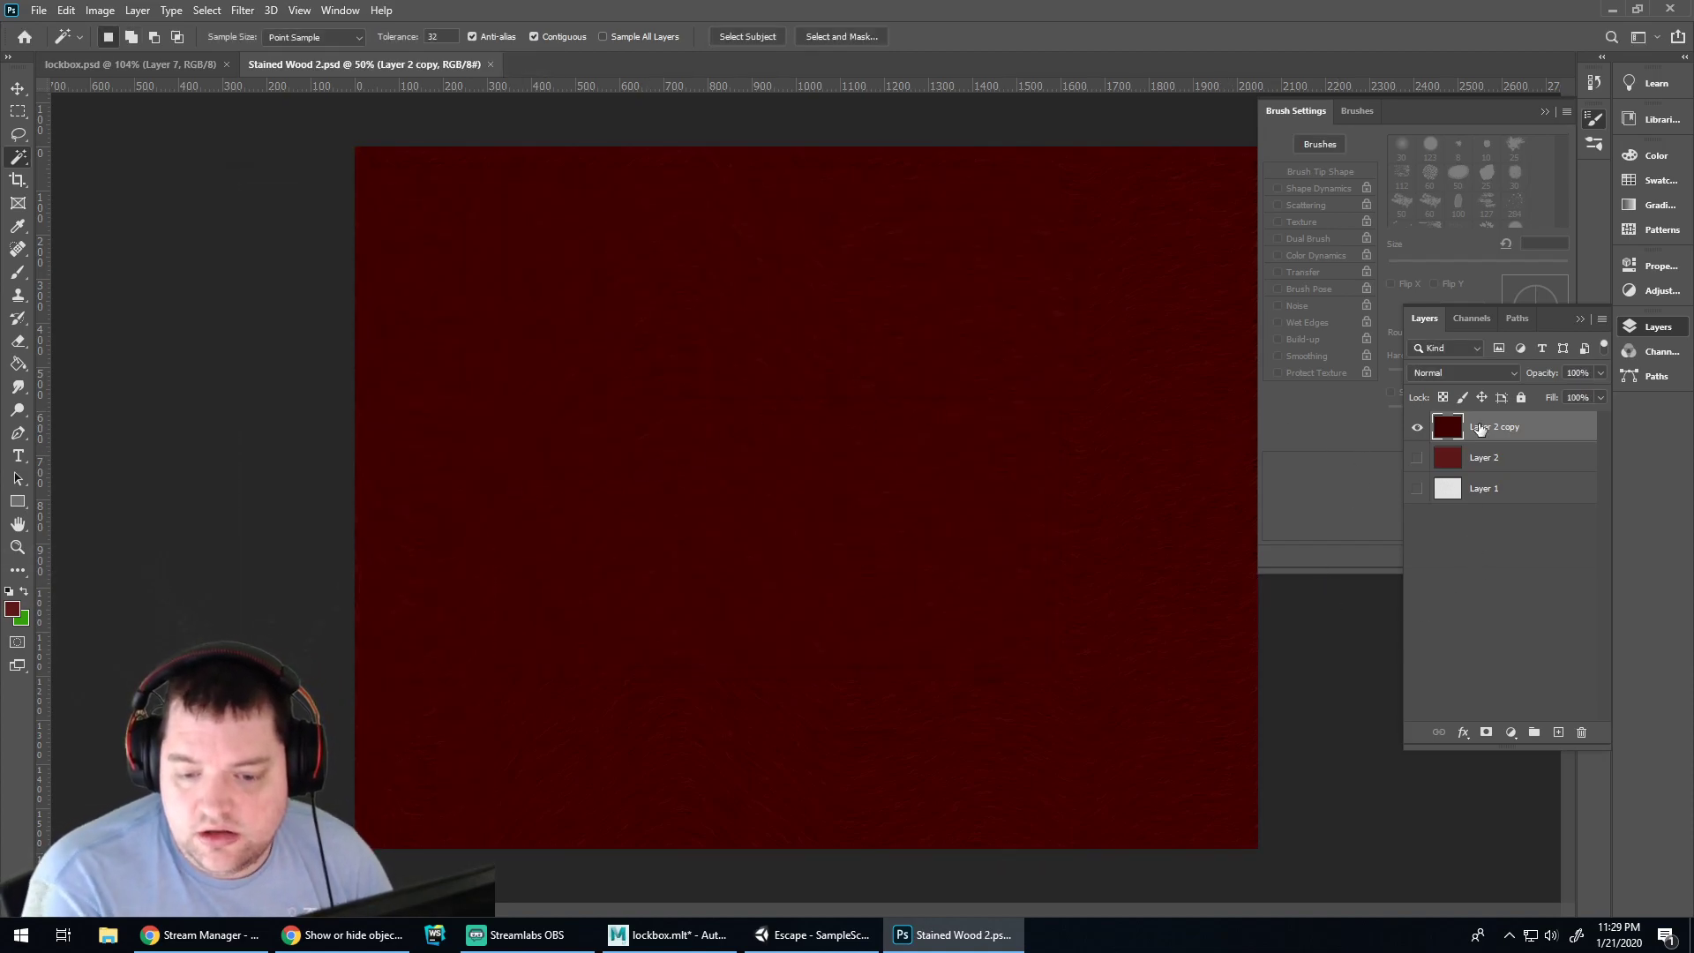
# Delete Layer 2 copy and make Layer 2 and Layer 1 visible
pyautogui.moveTo(1479, 437); pyautogui.dragTo(1584, 735)
pyautogui.click(1418, 427)
pyautogui.click(1417, 458)
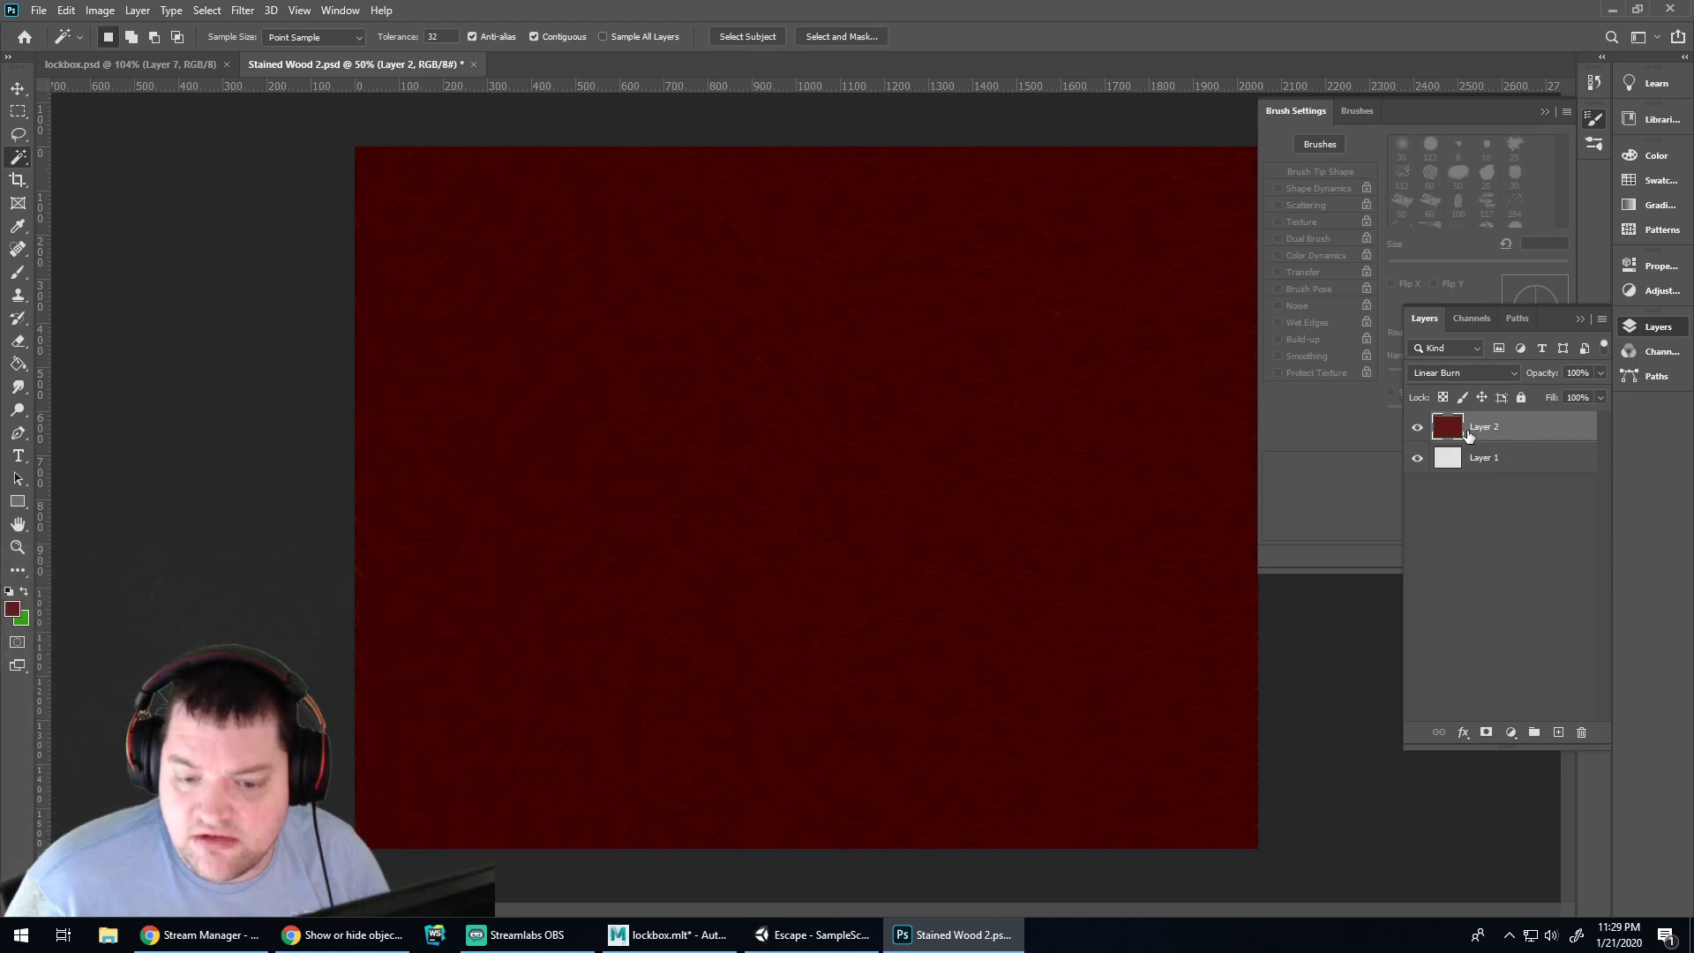
# Paint-bucket fill Layer 2 with pale yellow #ebe89f
pyautogui.click(12, 608)
pyautogui.click(818, 748)
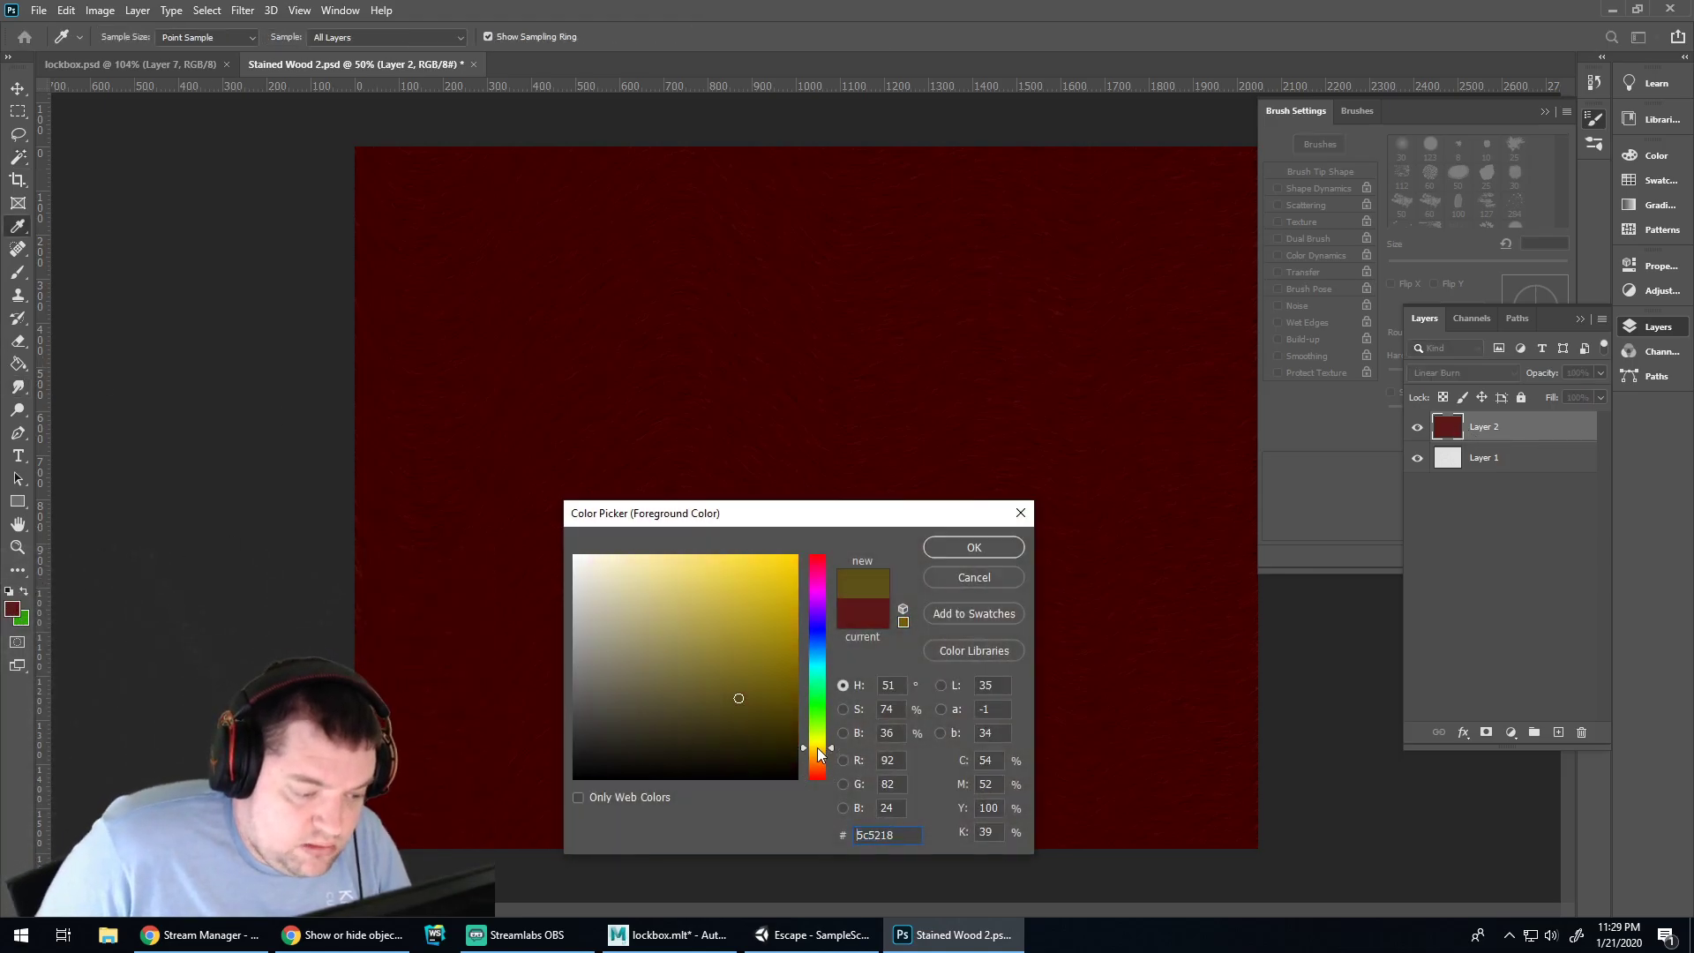
pyautogui.moveTo(731, 706); pyautogui.dragTo(715, 623)
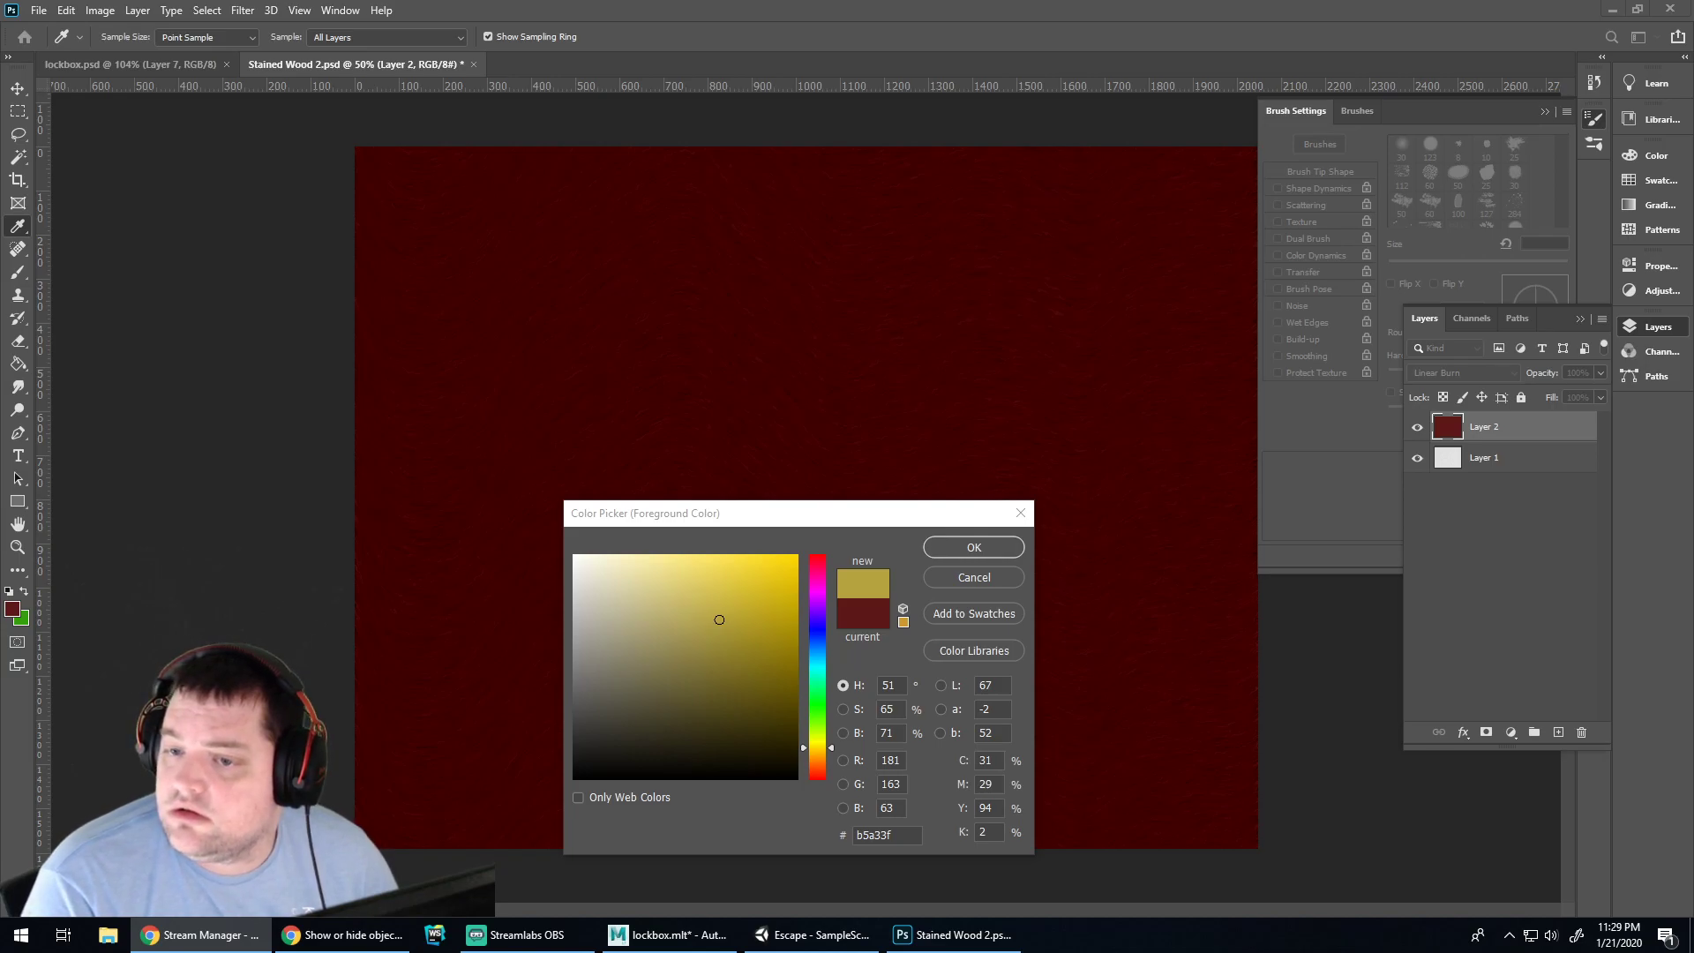
pyautogui.click(722, 605)
pyautogui.moveTo(751, 618); pyautogui.dragTo(765, 594)
pyautogui.moveTo(817, 750); pyautogui.dragTo(816, 743)
pyautogui.click(724, 616)
pyautogui.moveTo(724, 616)
pyautogui.mouseDown()
pyautogui.moveTo(644, 617)
pyautogui.moveTo(699, 594)
pyautogui.moveTo(649, 572)
pyautogui.mouseUp()
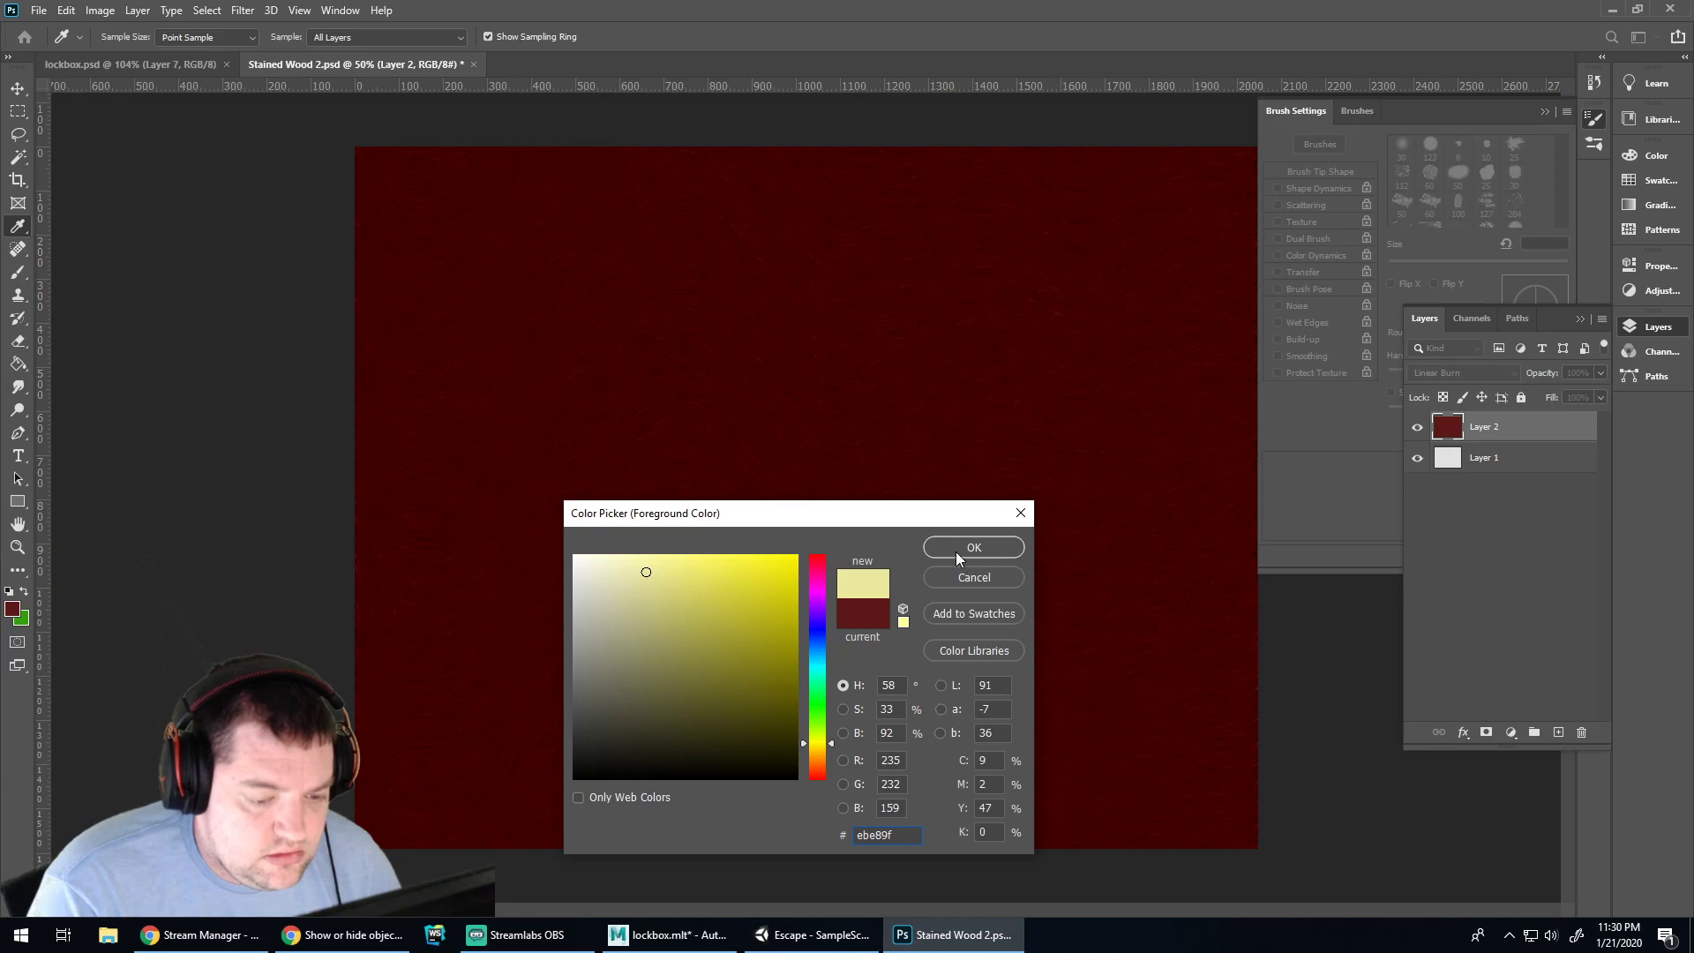
pyautogui.click(959, 556)
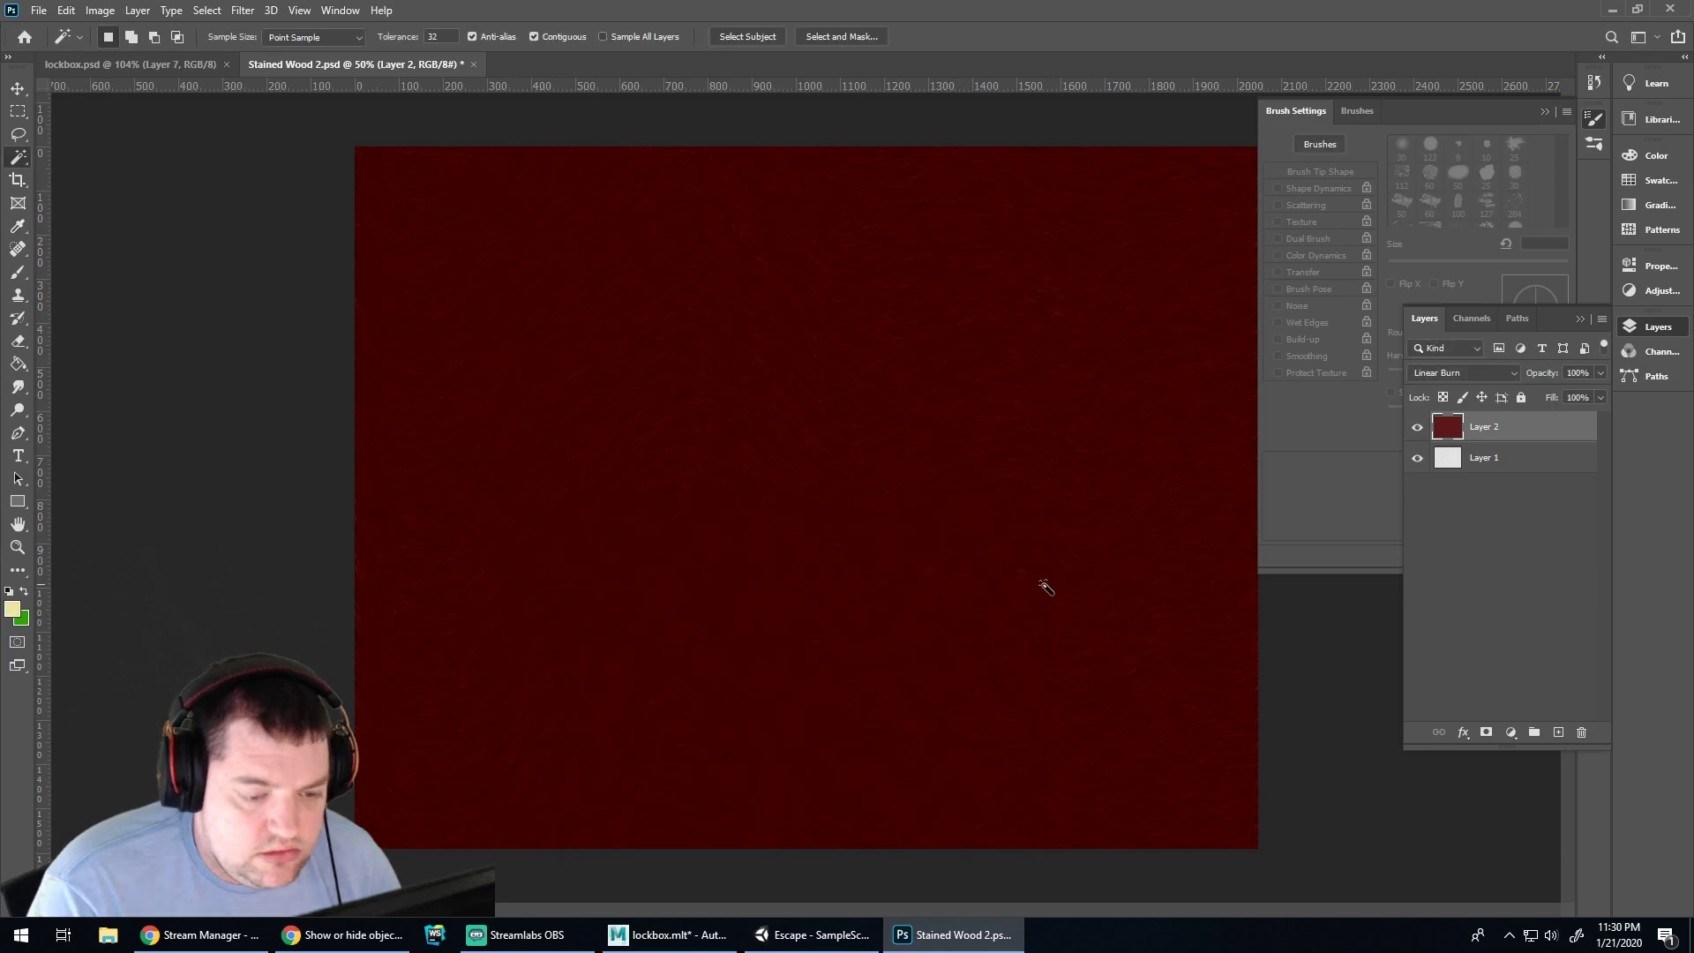
pyautogui.click(18, 364)
pyautogui.click(572, 370)
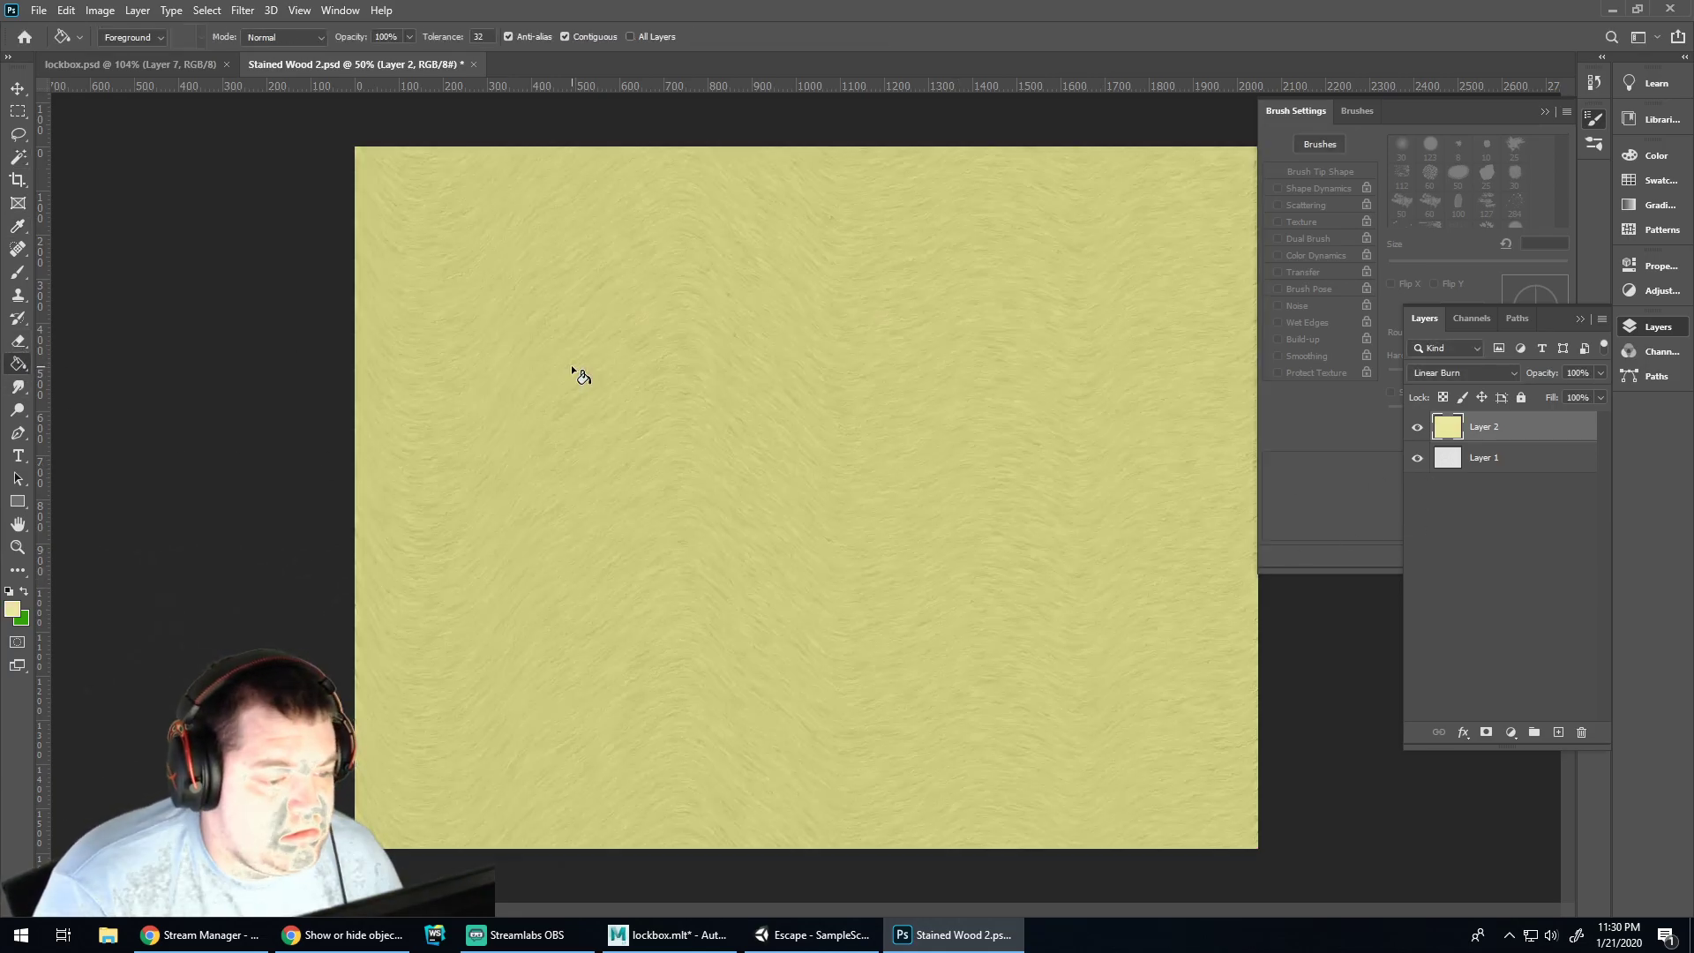
# Add a light cream Color Overlay to Layer 2 through Blending Options
pyautogui.rightClick(1521, 431)
pyautogui.click(1315, 197)
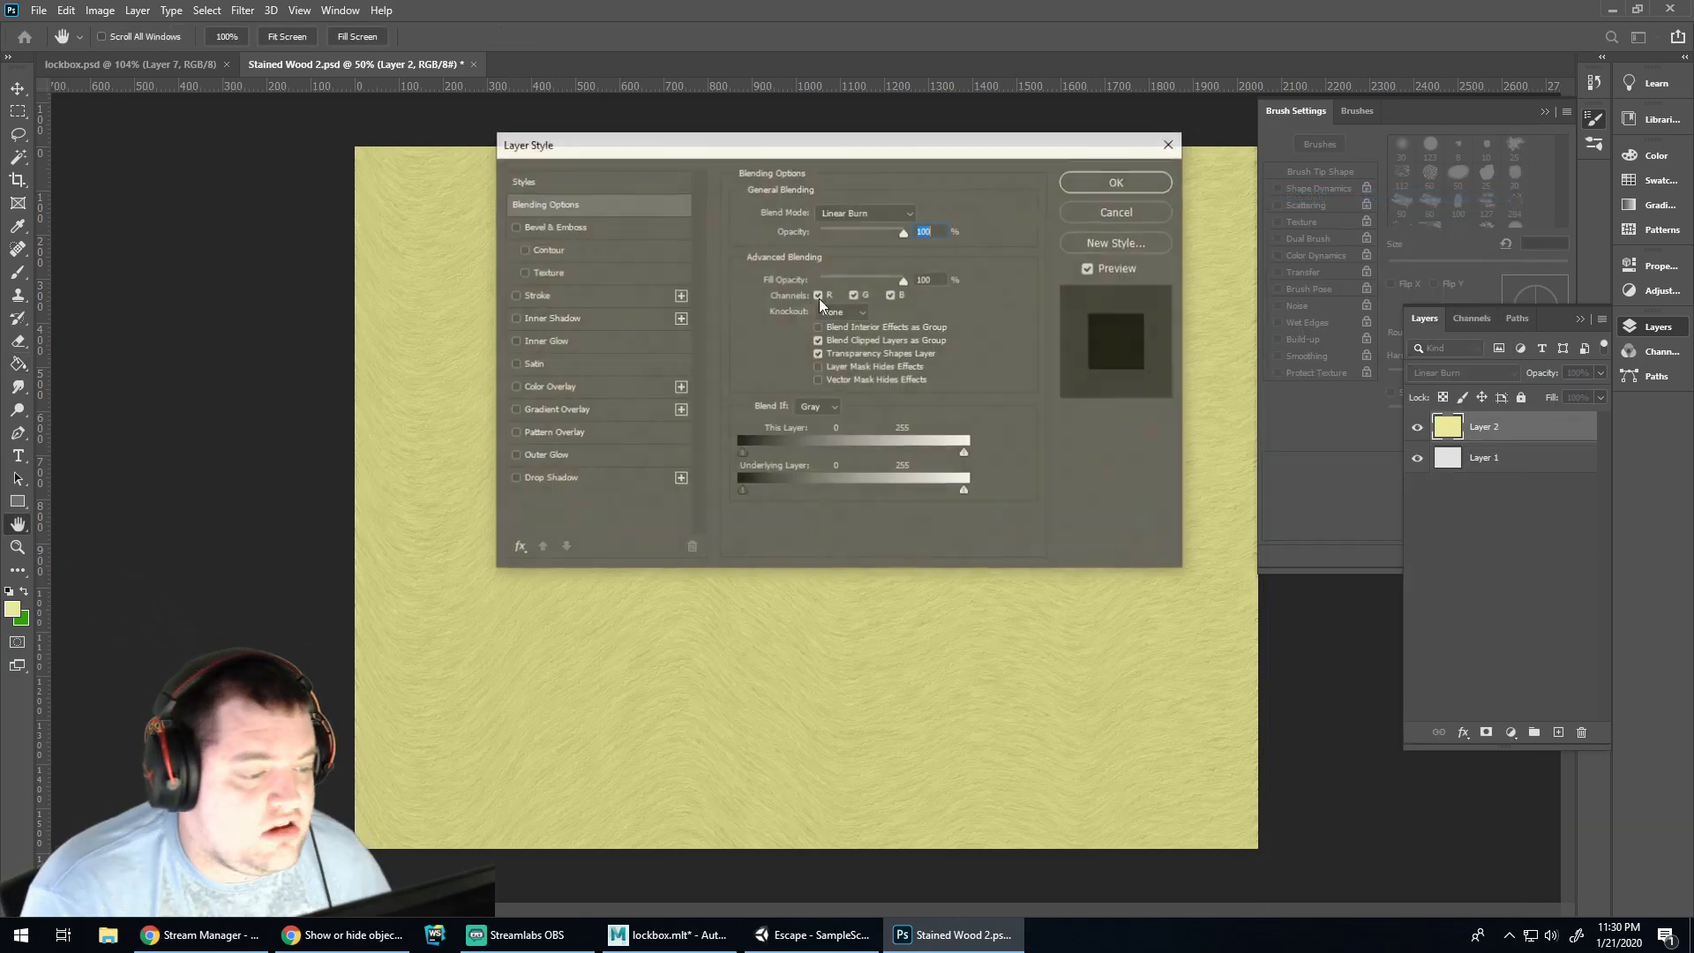
pyautogui.click(548, 387)
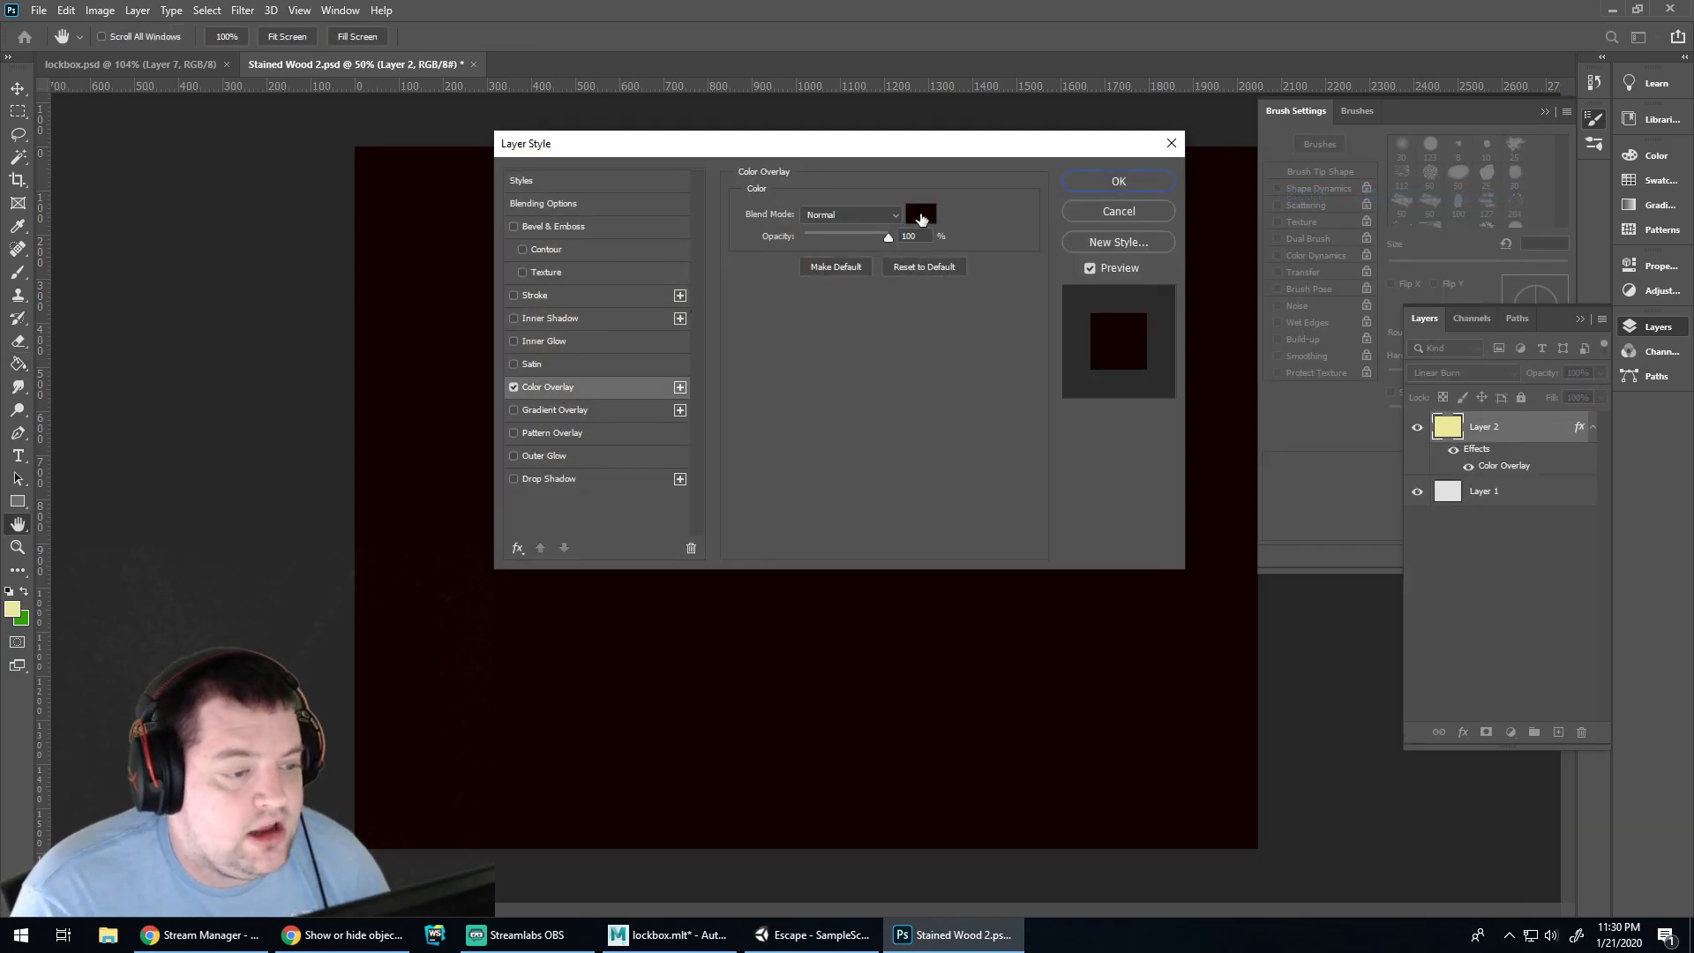
pyautogui.click(922, 216)
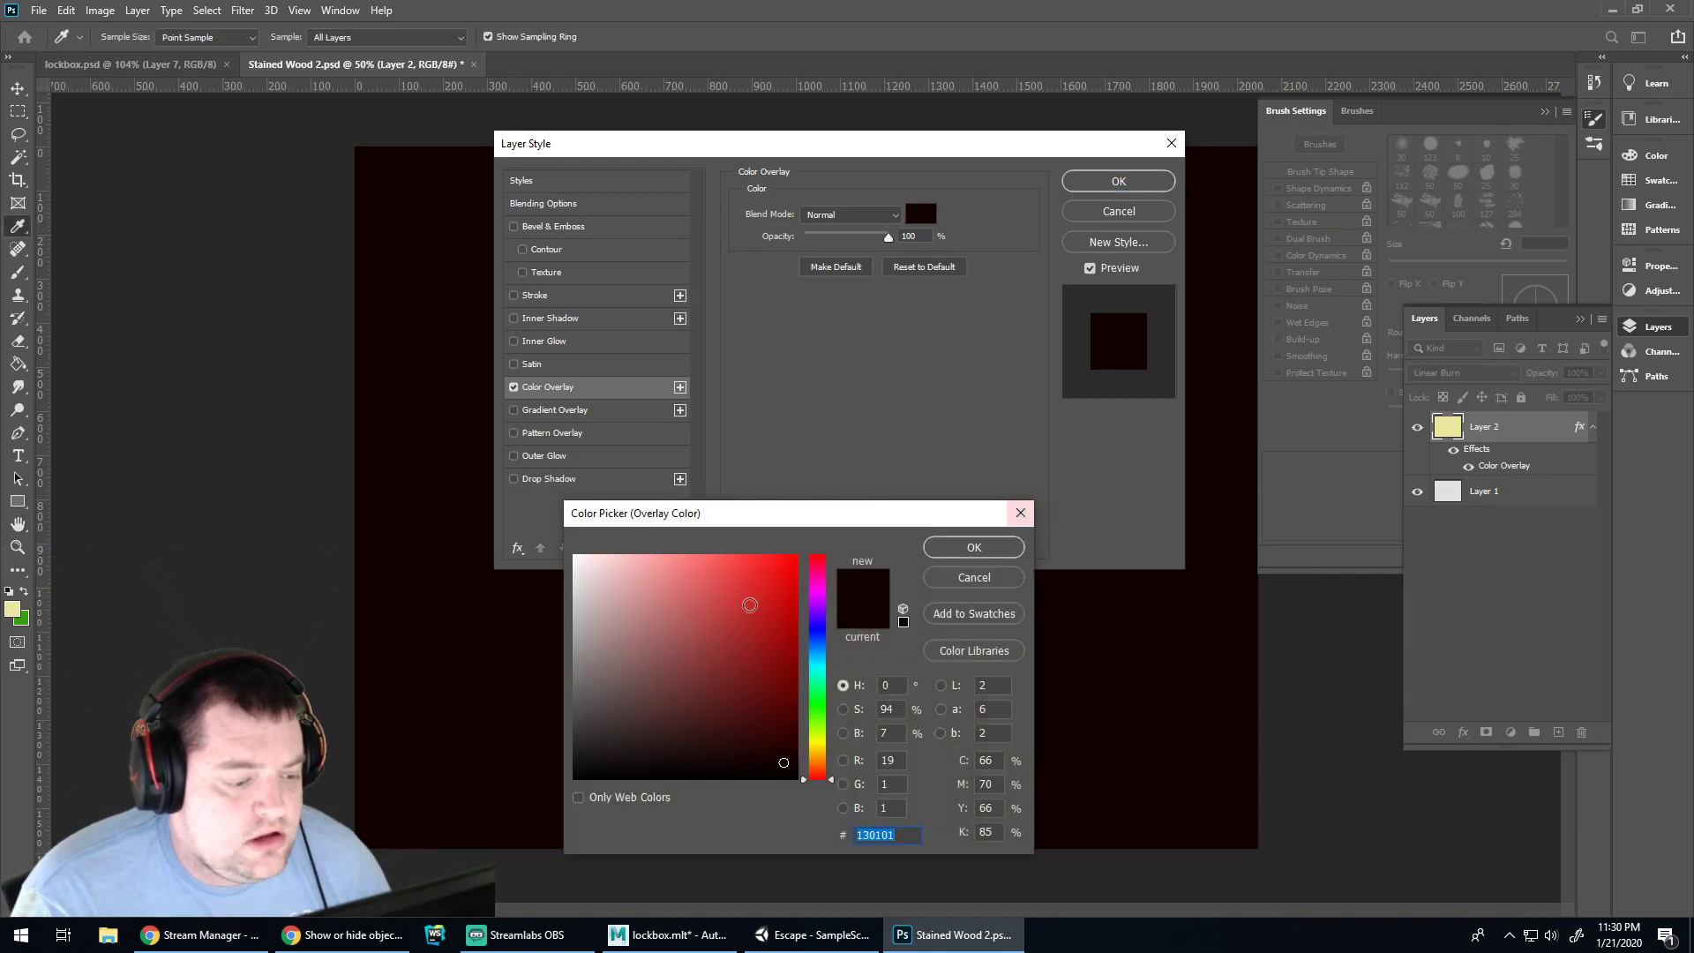
pyautogui.moveTo(828, 706); pyautogui.dragTo(823, 735)
pyautogui.moveTo(657, 632); pyautogui.dragTo(637, 637)
pyautogui.moveTo(824, 736); pyautogui.dragTo(819, 752)
pyautogui.moveTo(642, 628)
pyautogui.mouseDown()
pyautogui.moveTo(650, 565)
pyautogui.moveTo(627, 558)
pyautogui.mouseUp()
pyautogui.click(966, 546)
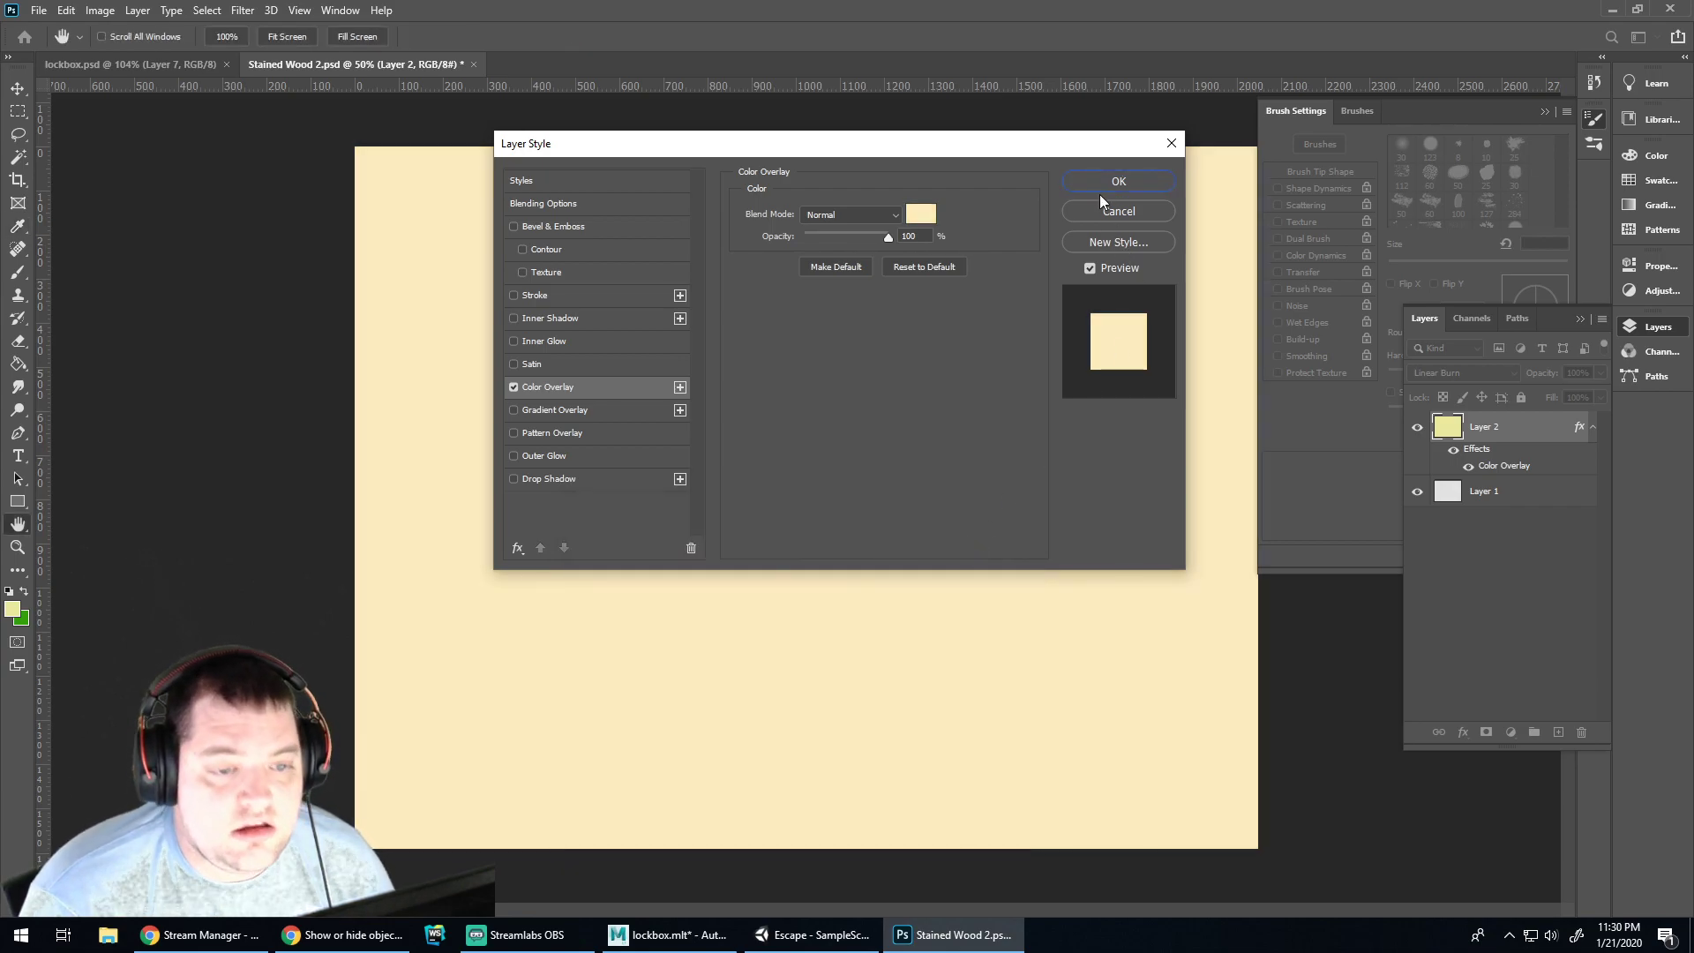
pyautogui.click(1099, 184)
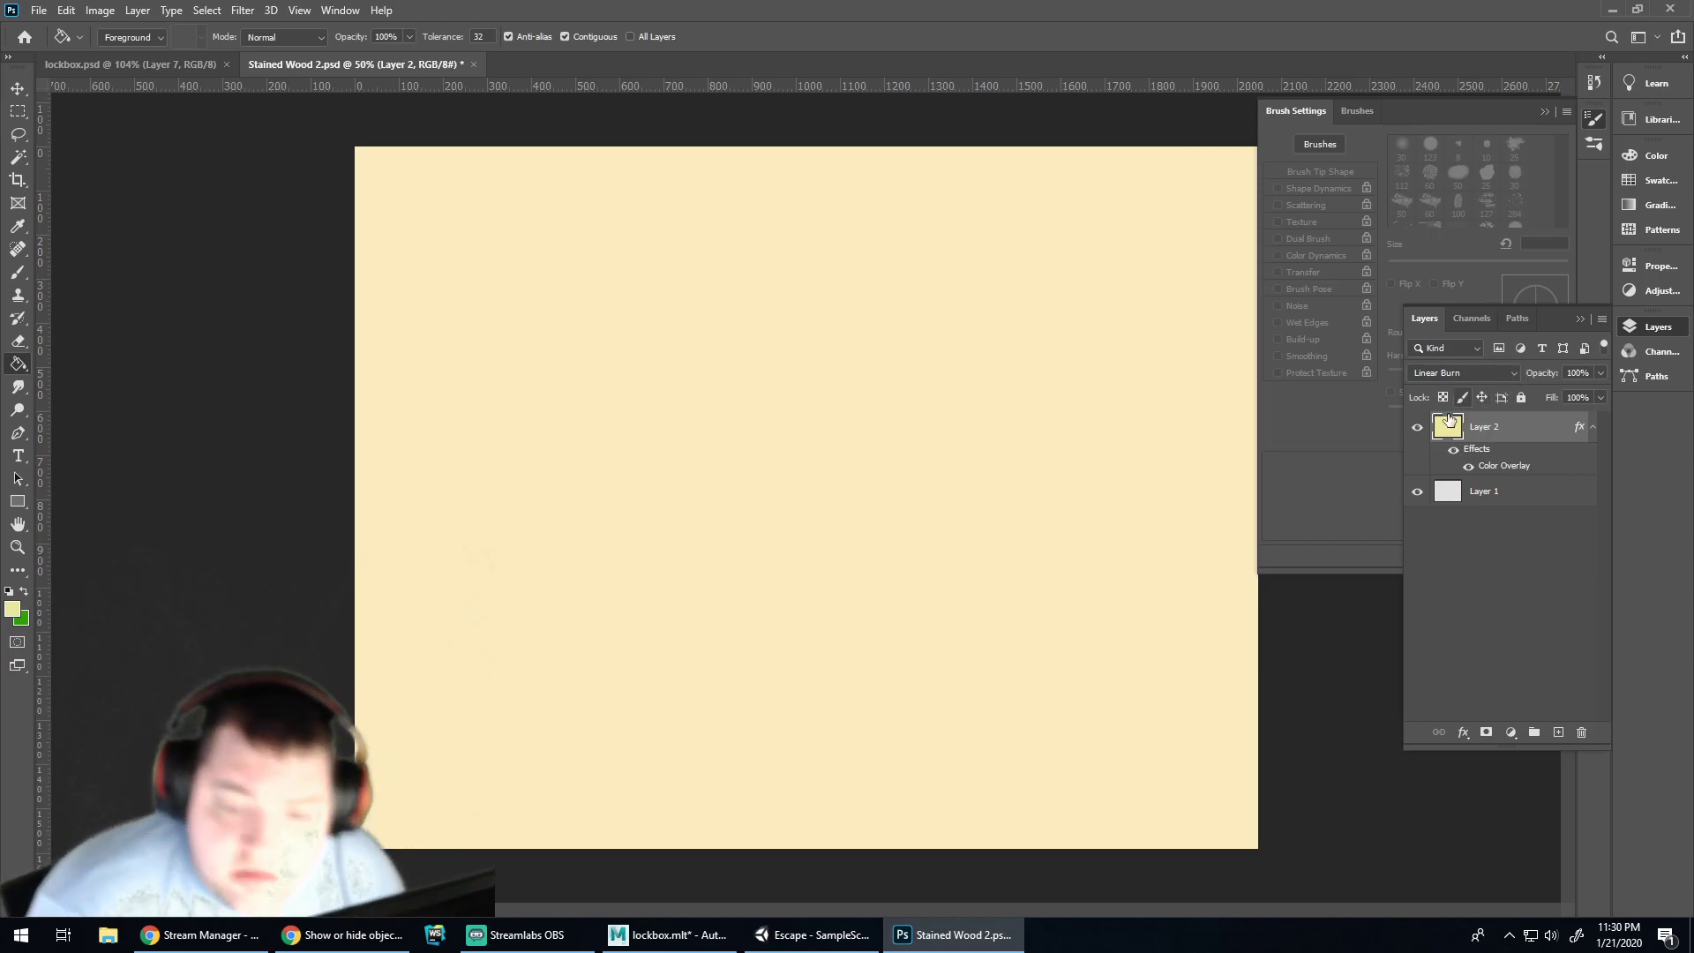
# Toggle Layer 2 to compare with Layer 1 and review its Color Overlay settings
pyautogui.click(1417, 429)
pyautogui.click(1417, 429)
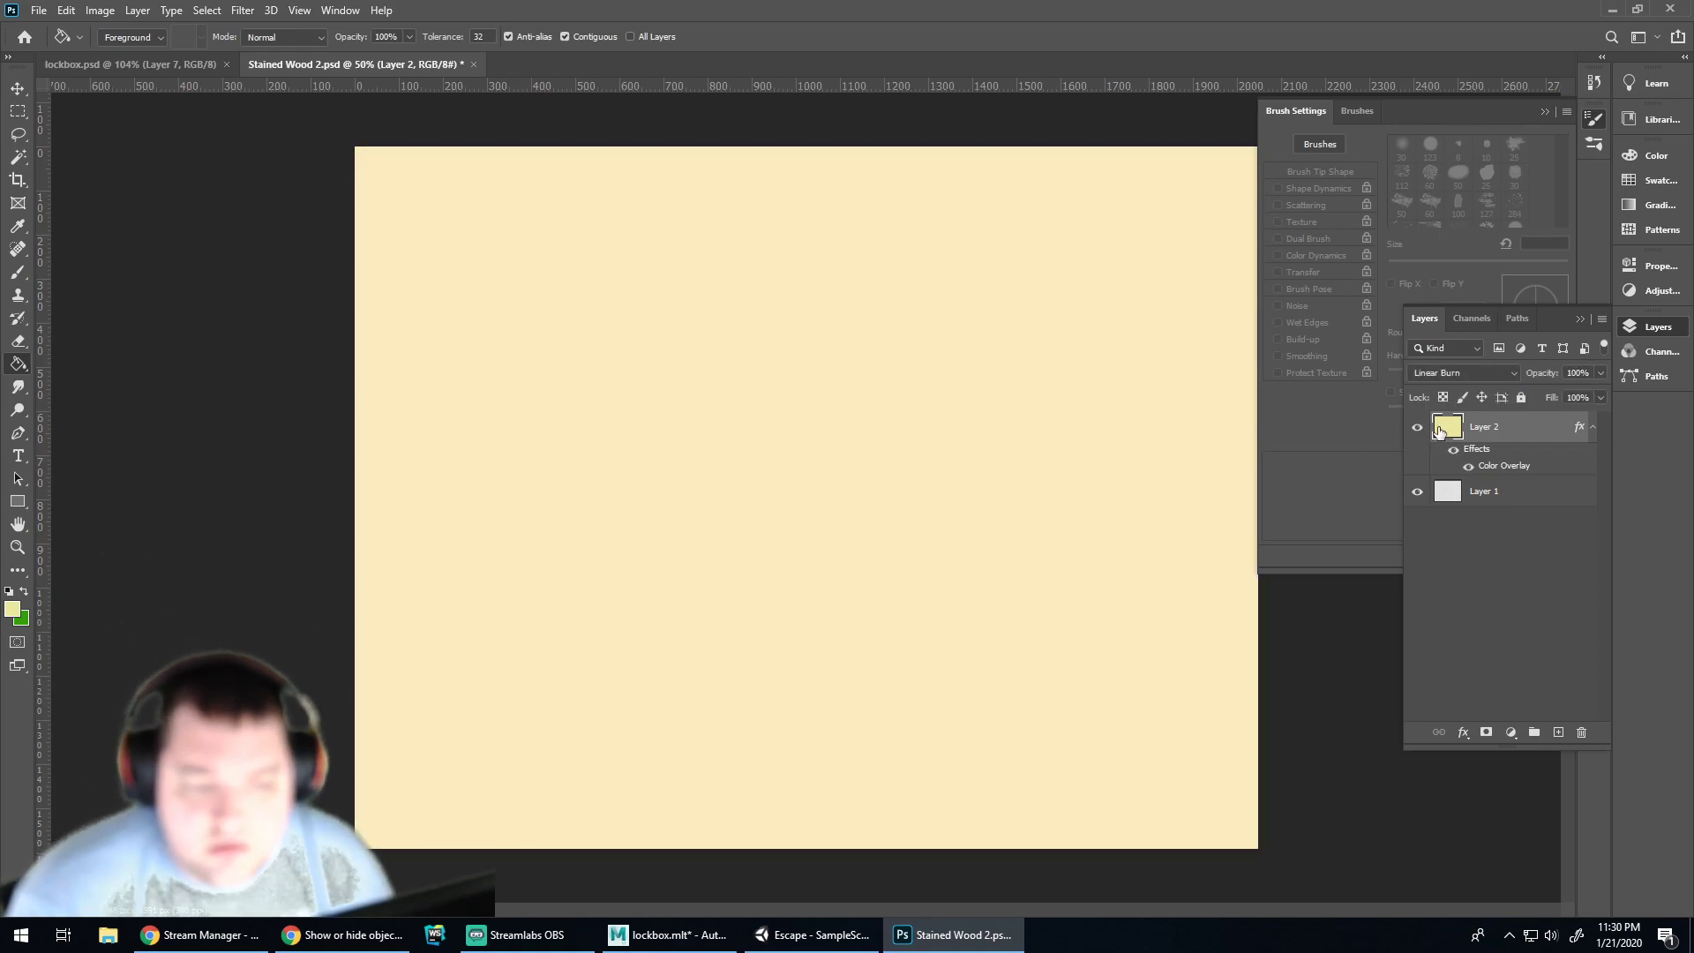
pyautogui.rightClick(1483, 433)
pyautogui.click(1316, 198)
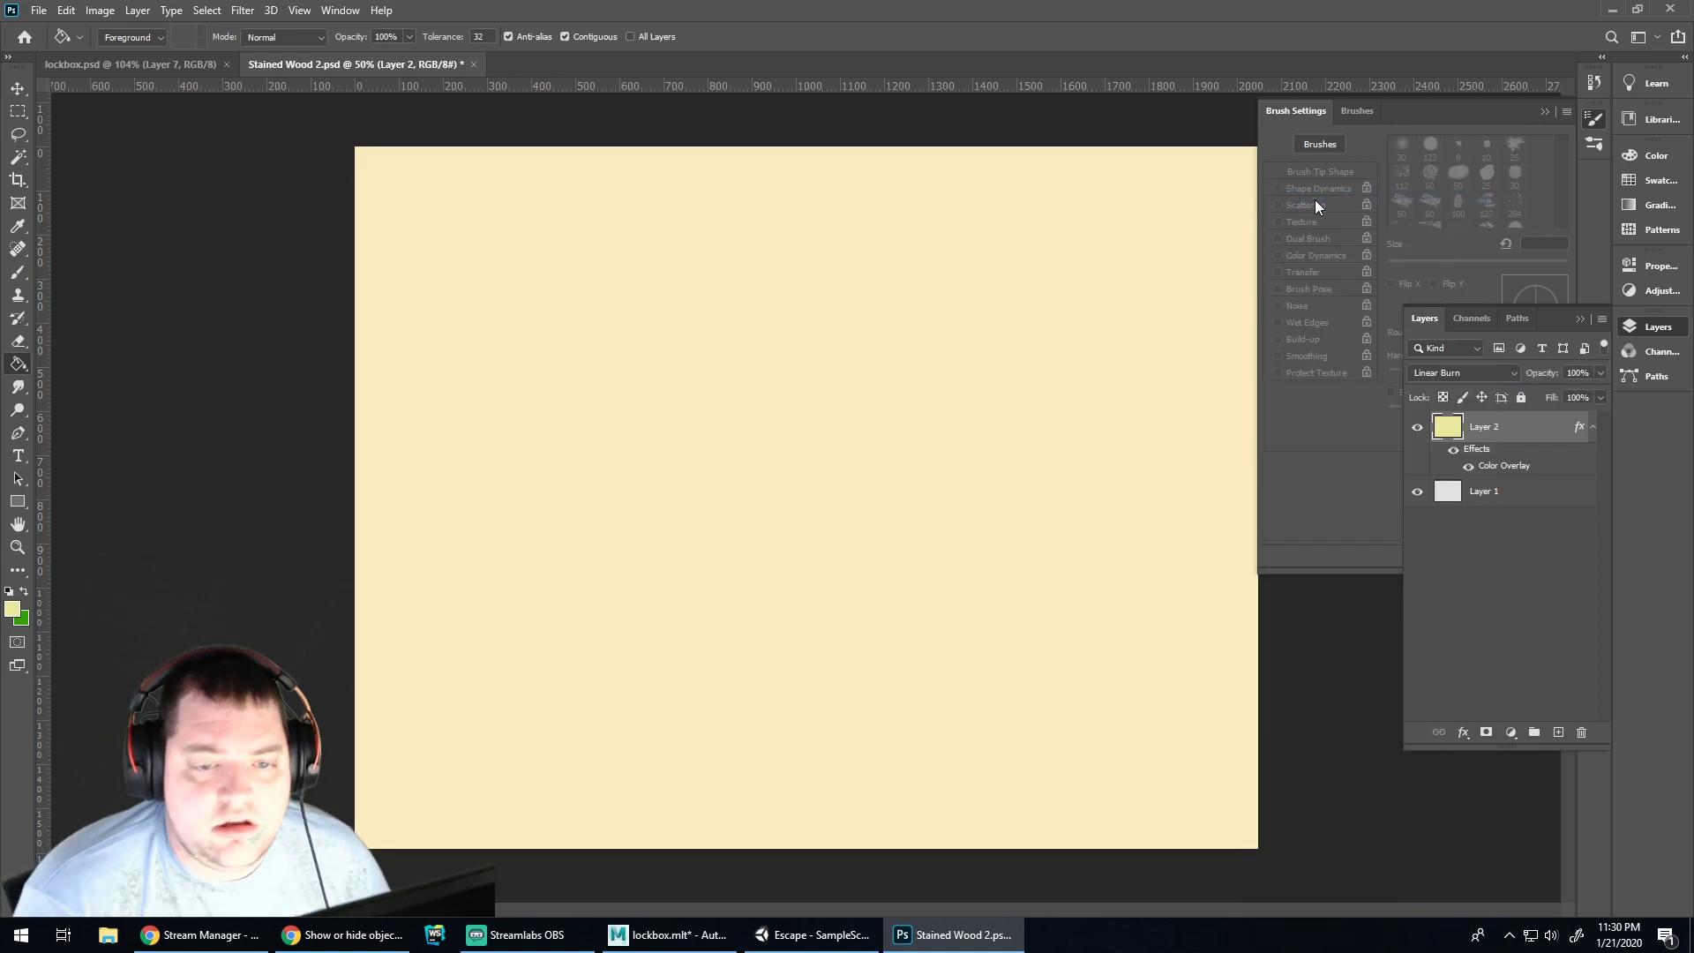
pyautogui.click(583, 388)
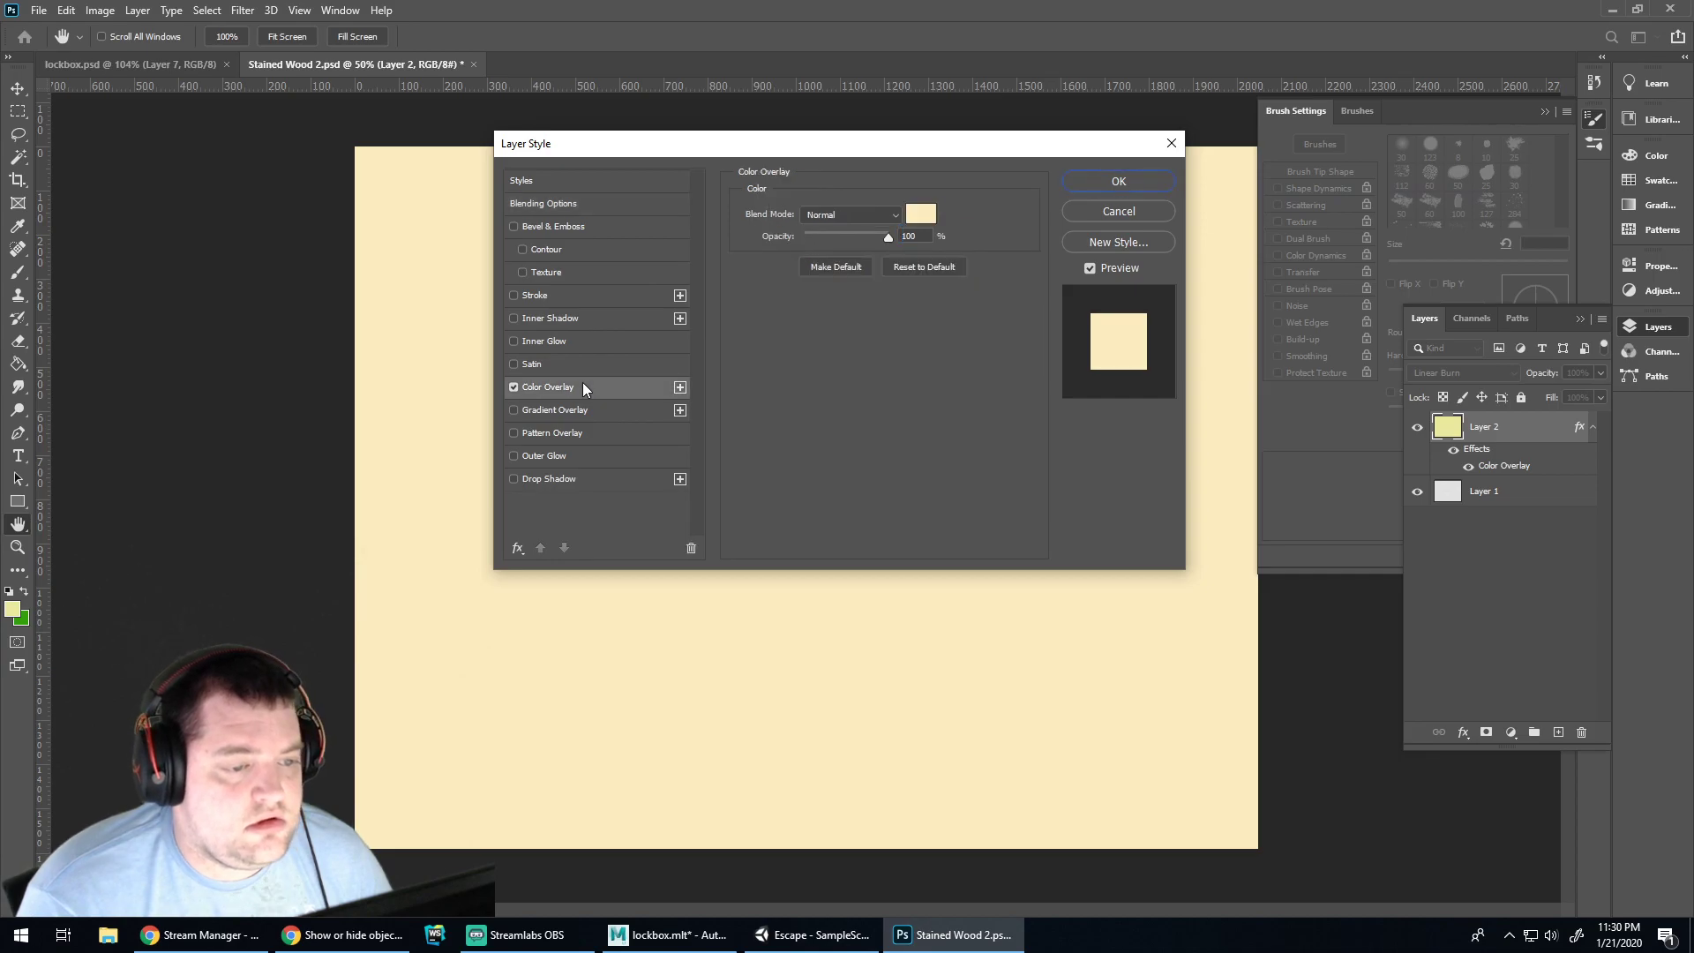
pyautogui.click(1114, 211)
# Try Normal and other blend modes on Layer 2, then keep Linear Burn
pyautogui.click(1500, 373)
pyautogui.click(1475, 389)
pyautogui.click(1518, 374)
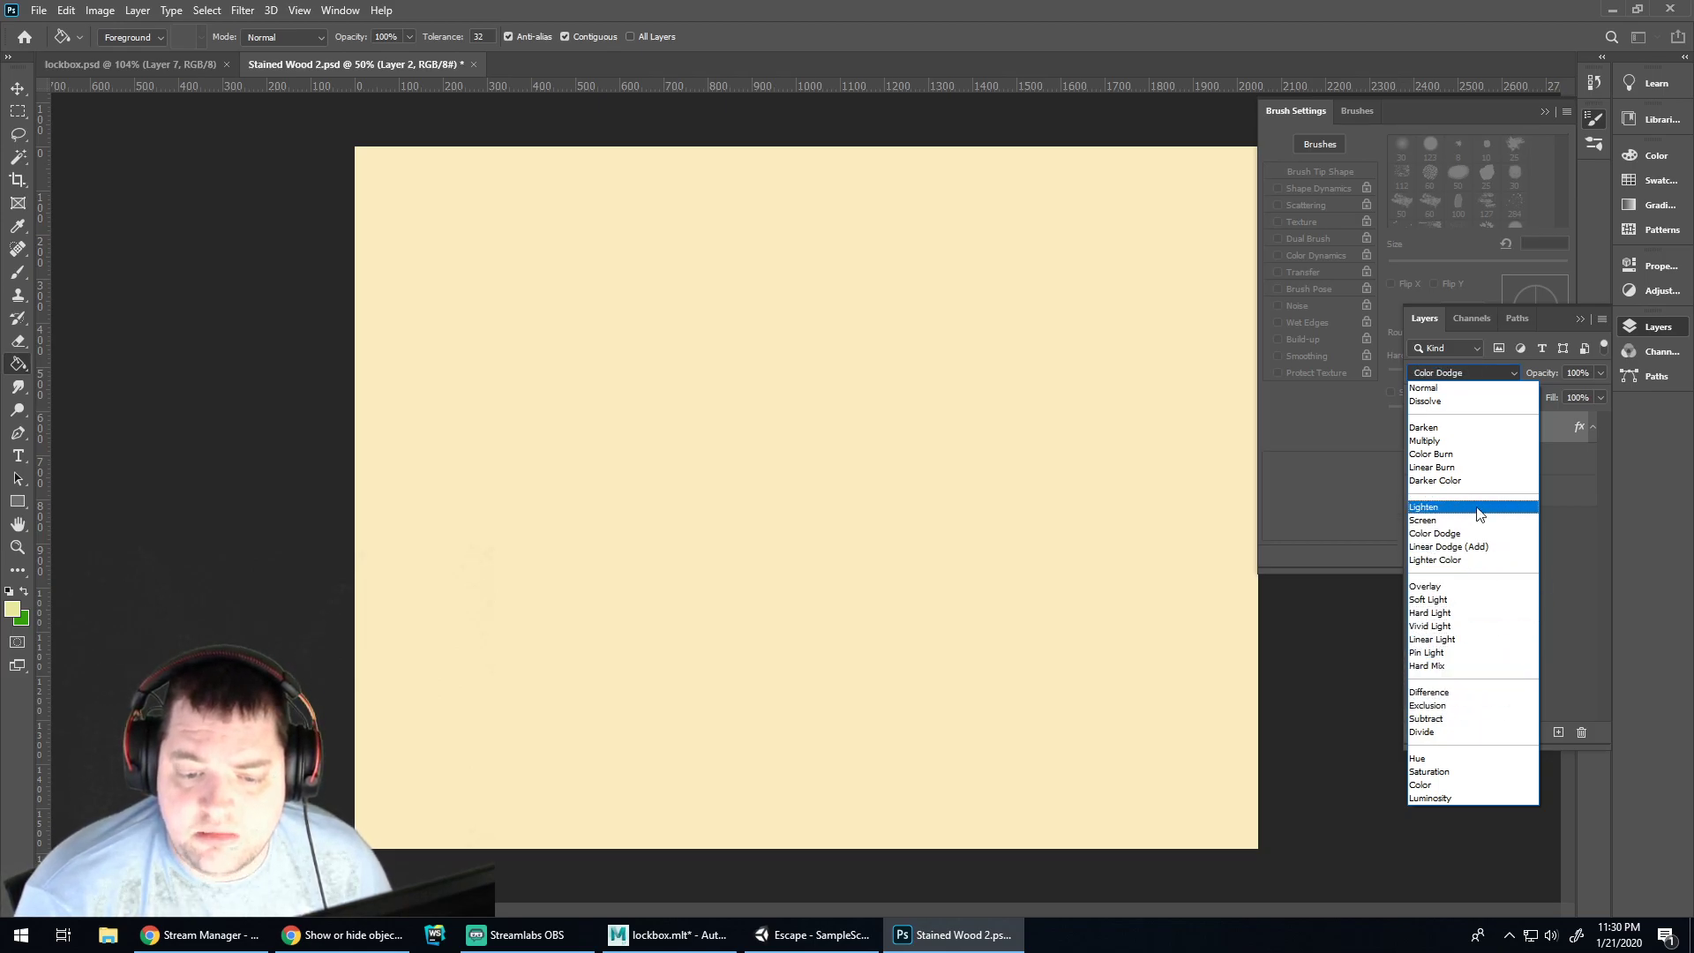
pyautogui.click(1455, 467)
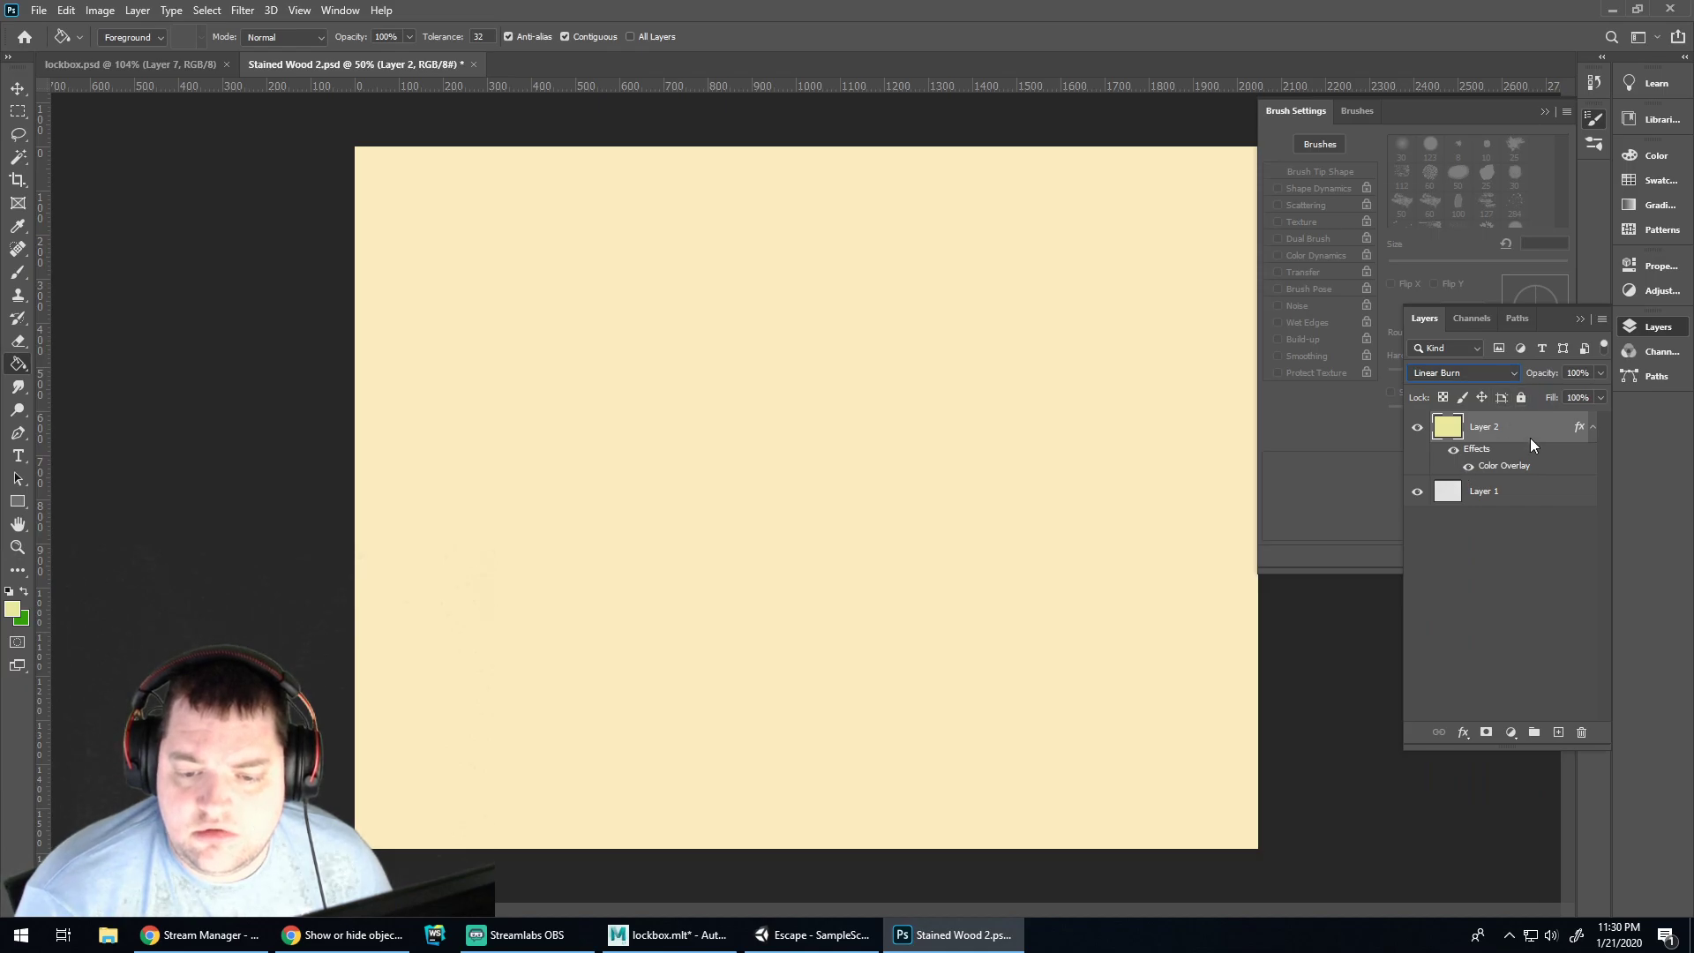
# Clear Layer 2's layer style and set its blend mode to Linear Burn
pyautogui.rightClick(1522, 430)
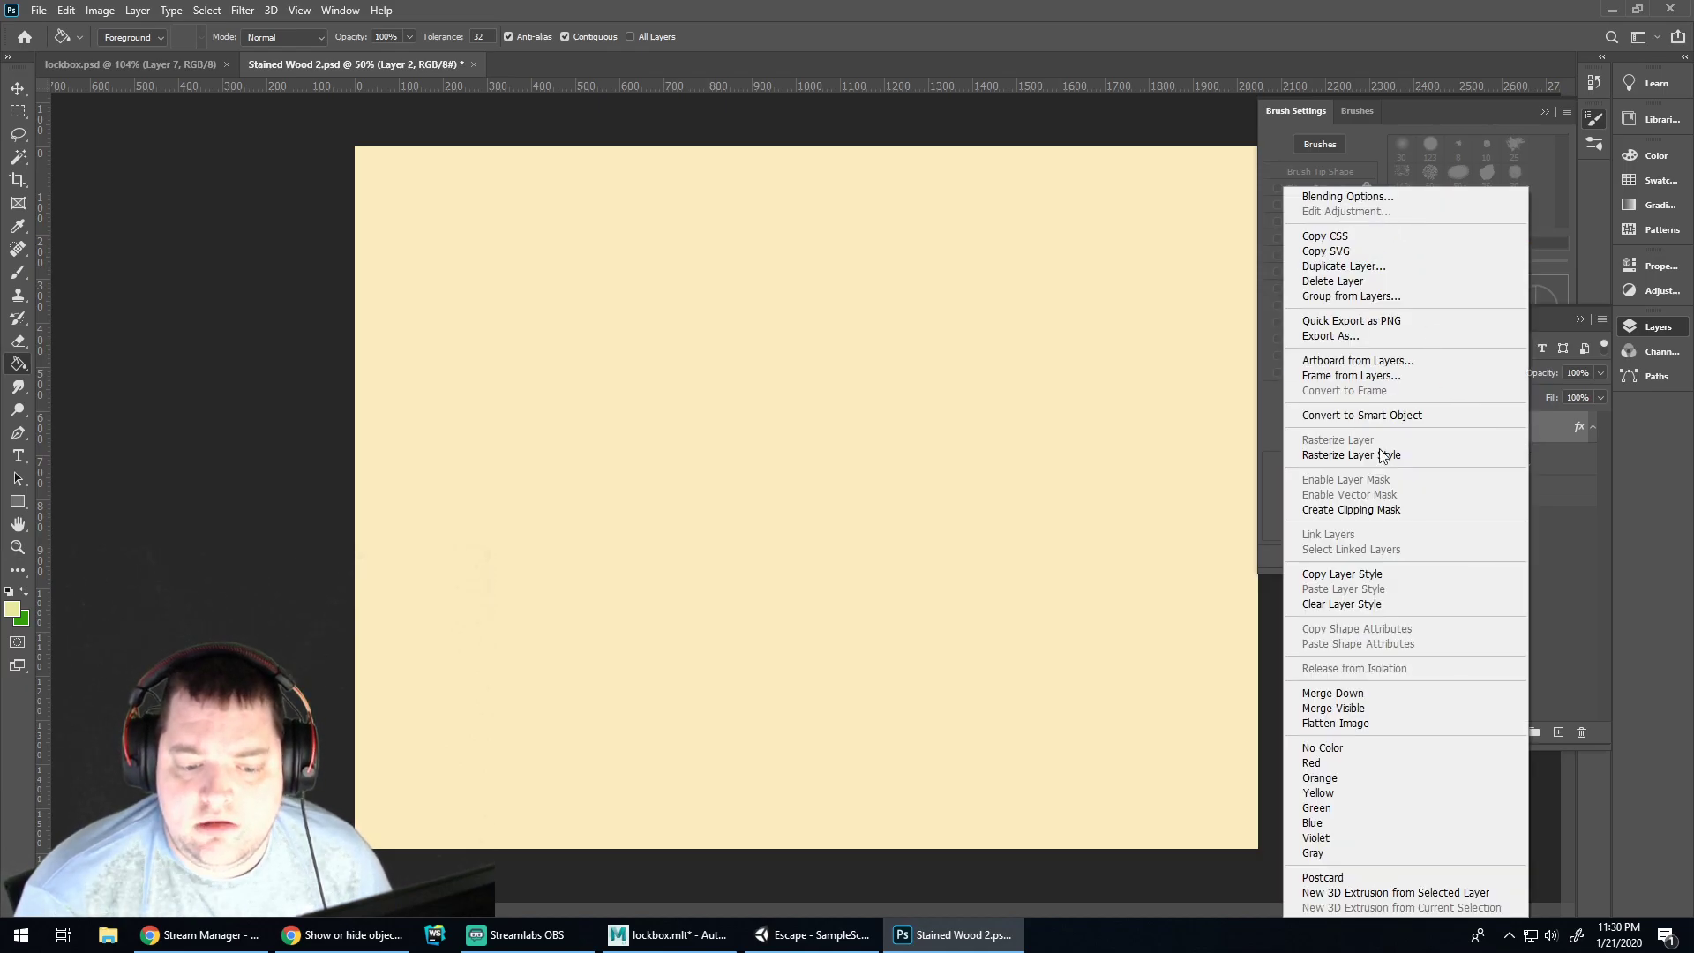
pyautogui.click(1342, 603)
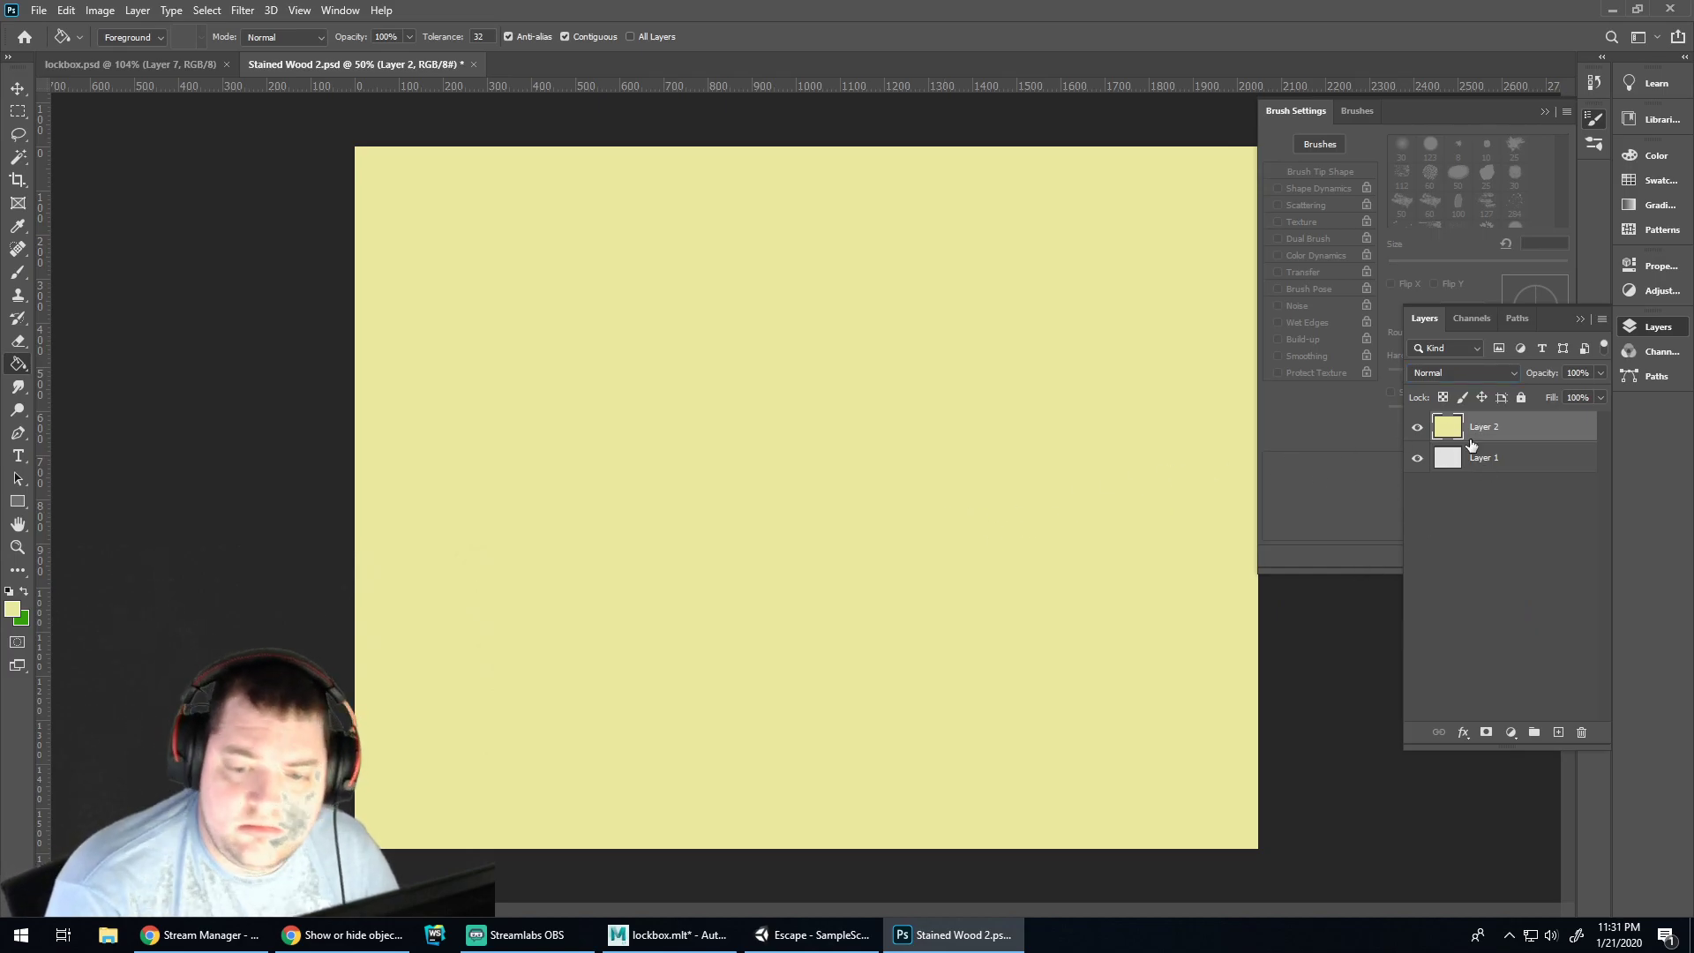
pyautogui.click(1516, 371)
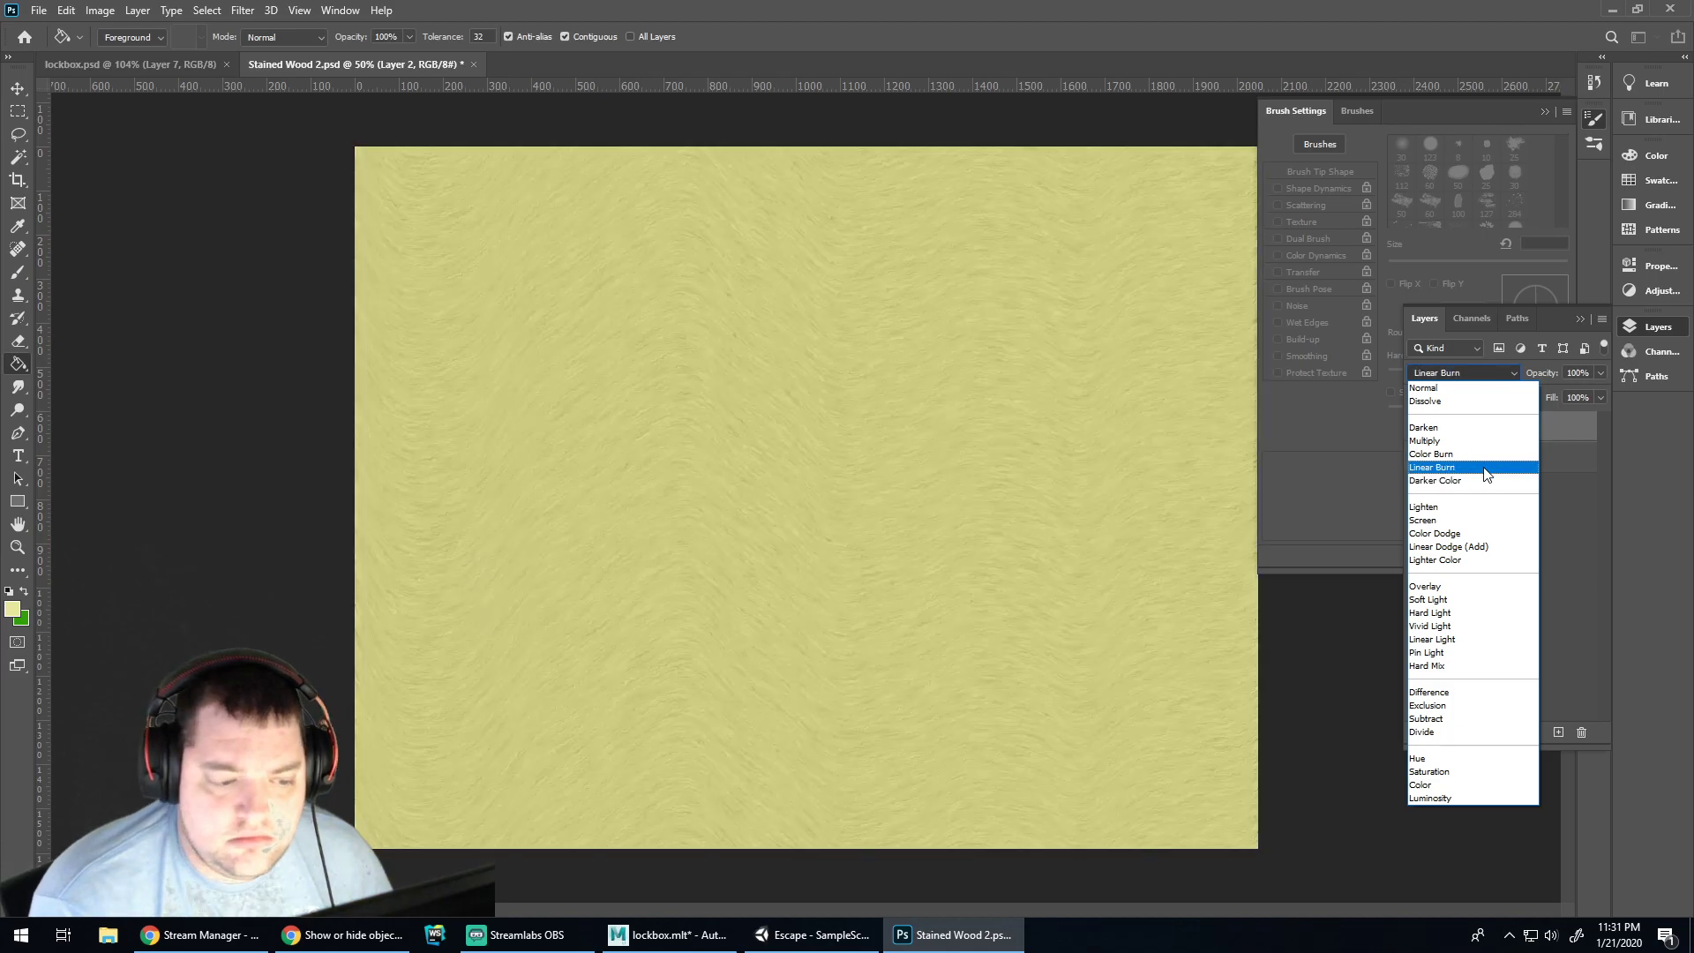
pyautogui.click(1485, 474)
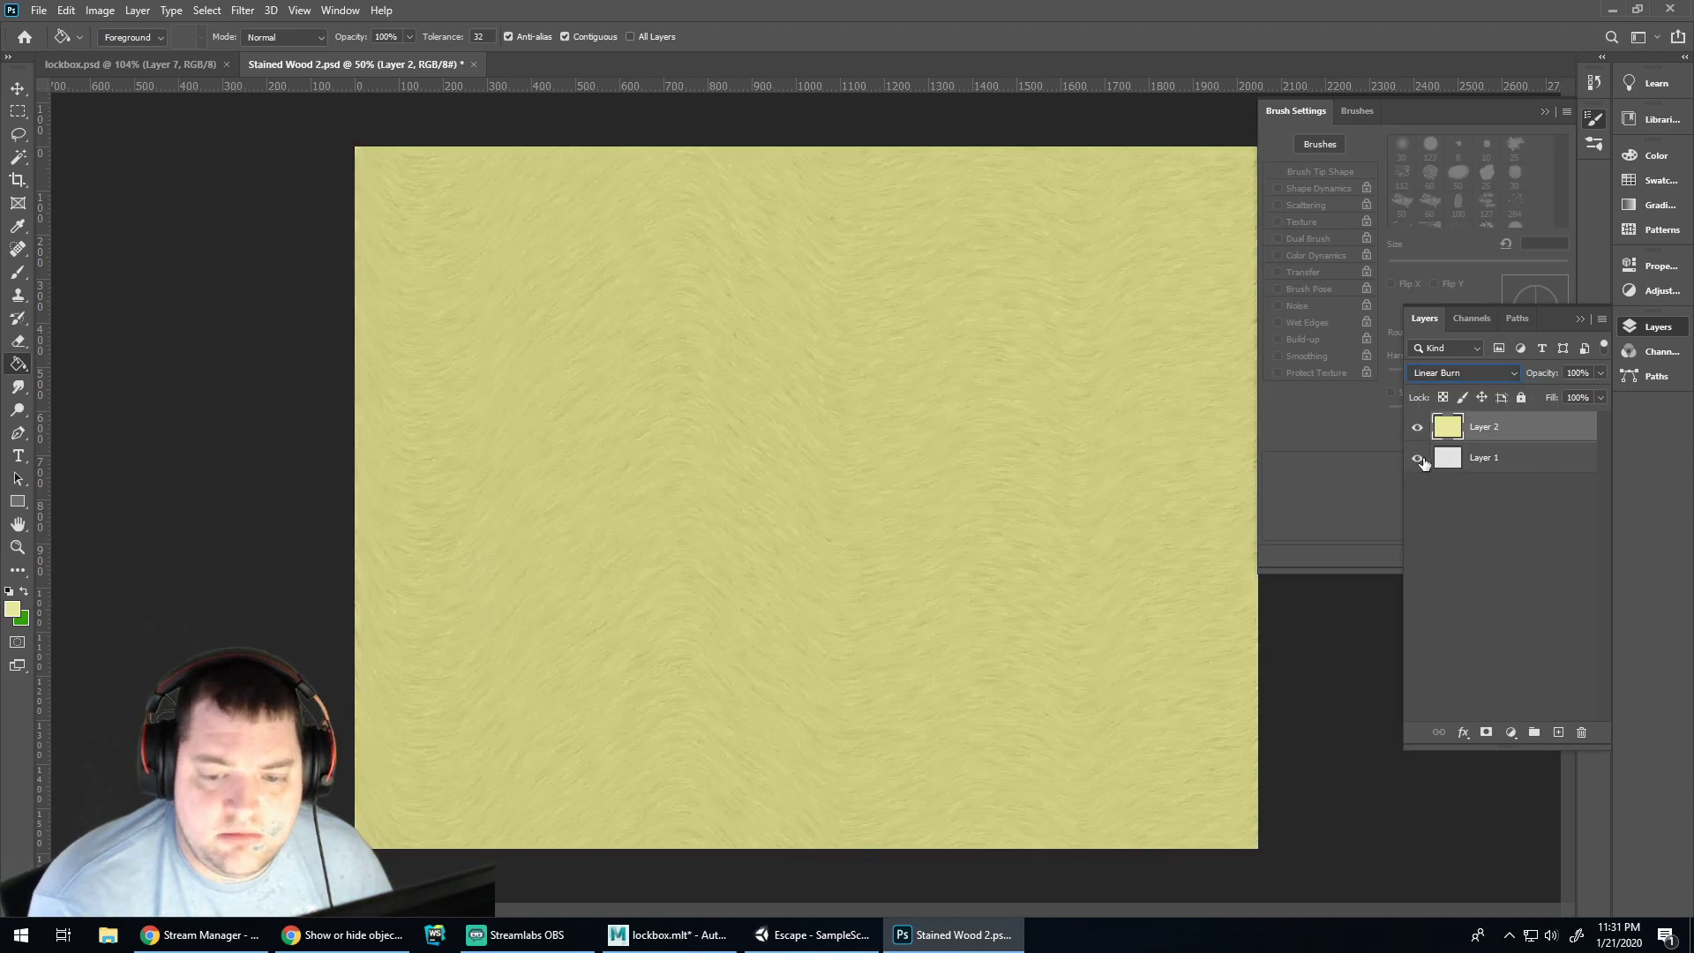
# Apply Hue/Saturation to Layer 2: Hue -10, Saturation +10, Lightness +38
pyautogui.click(100, 10)
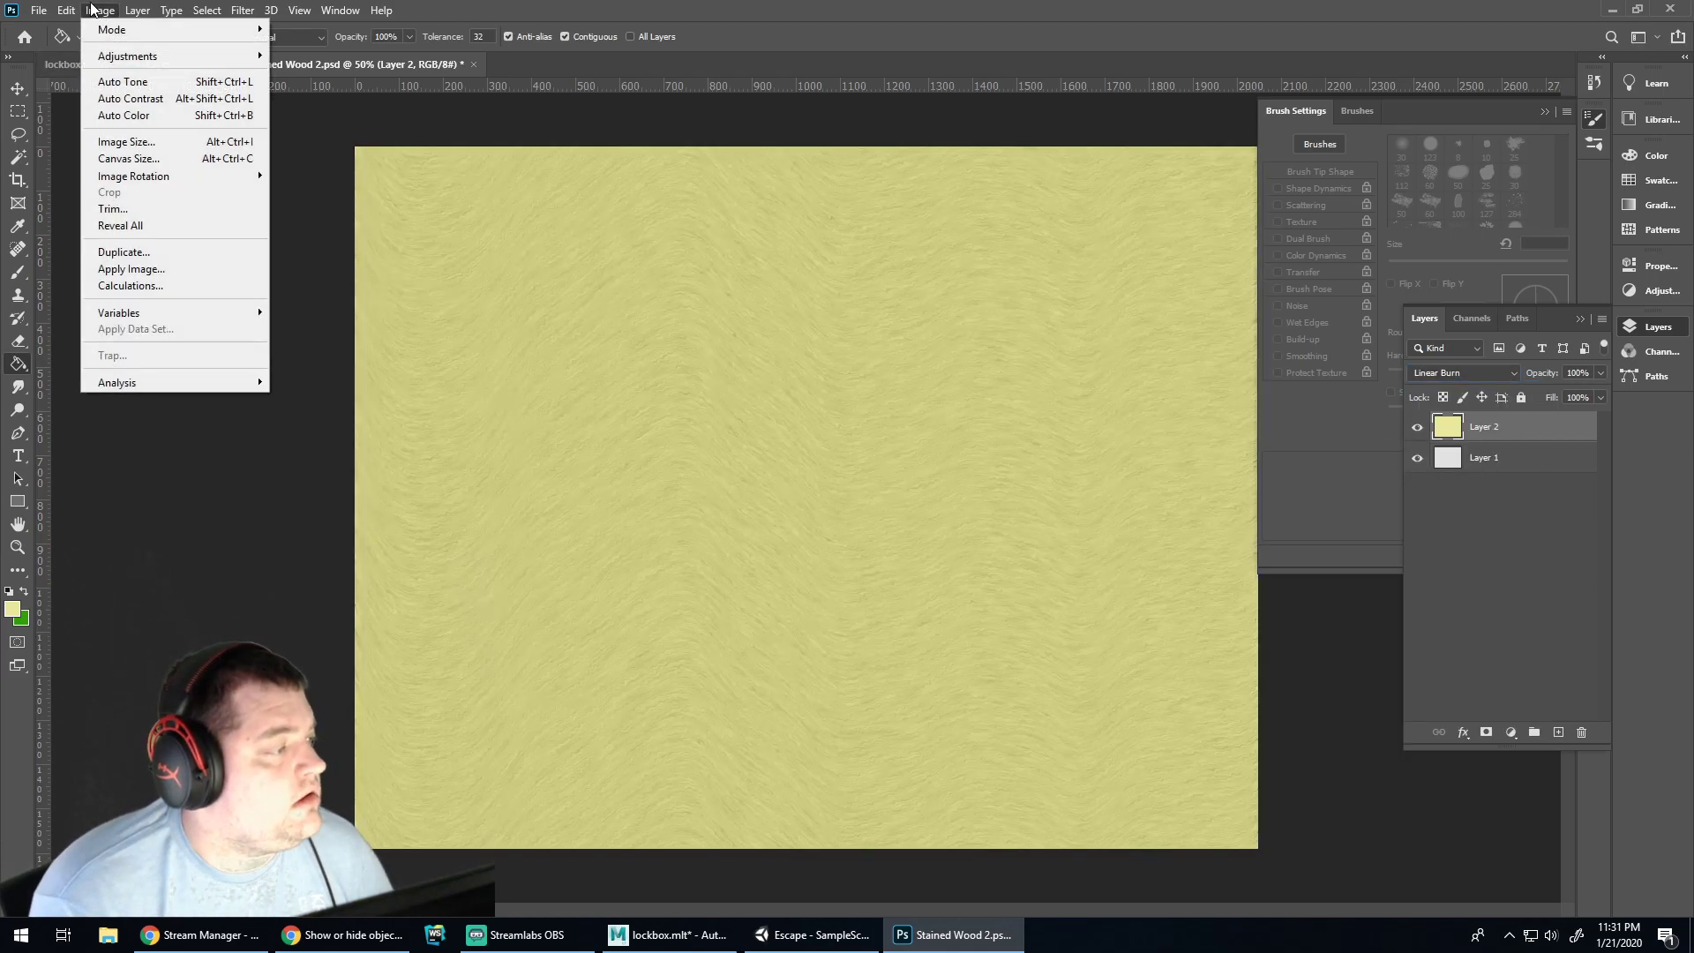
pyautogui.moveTo(128, 56)
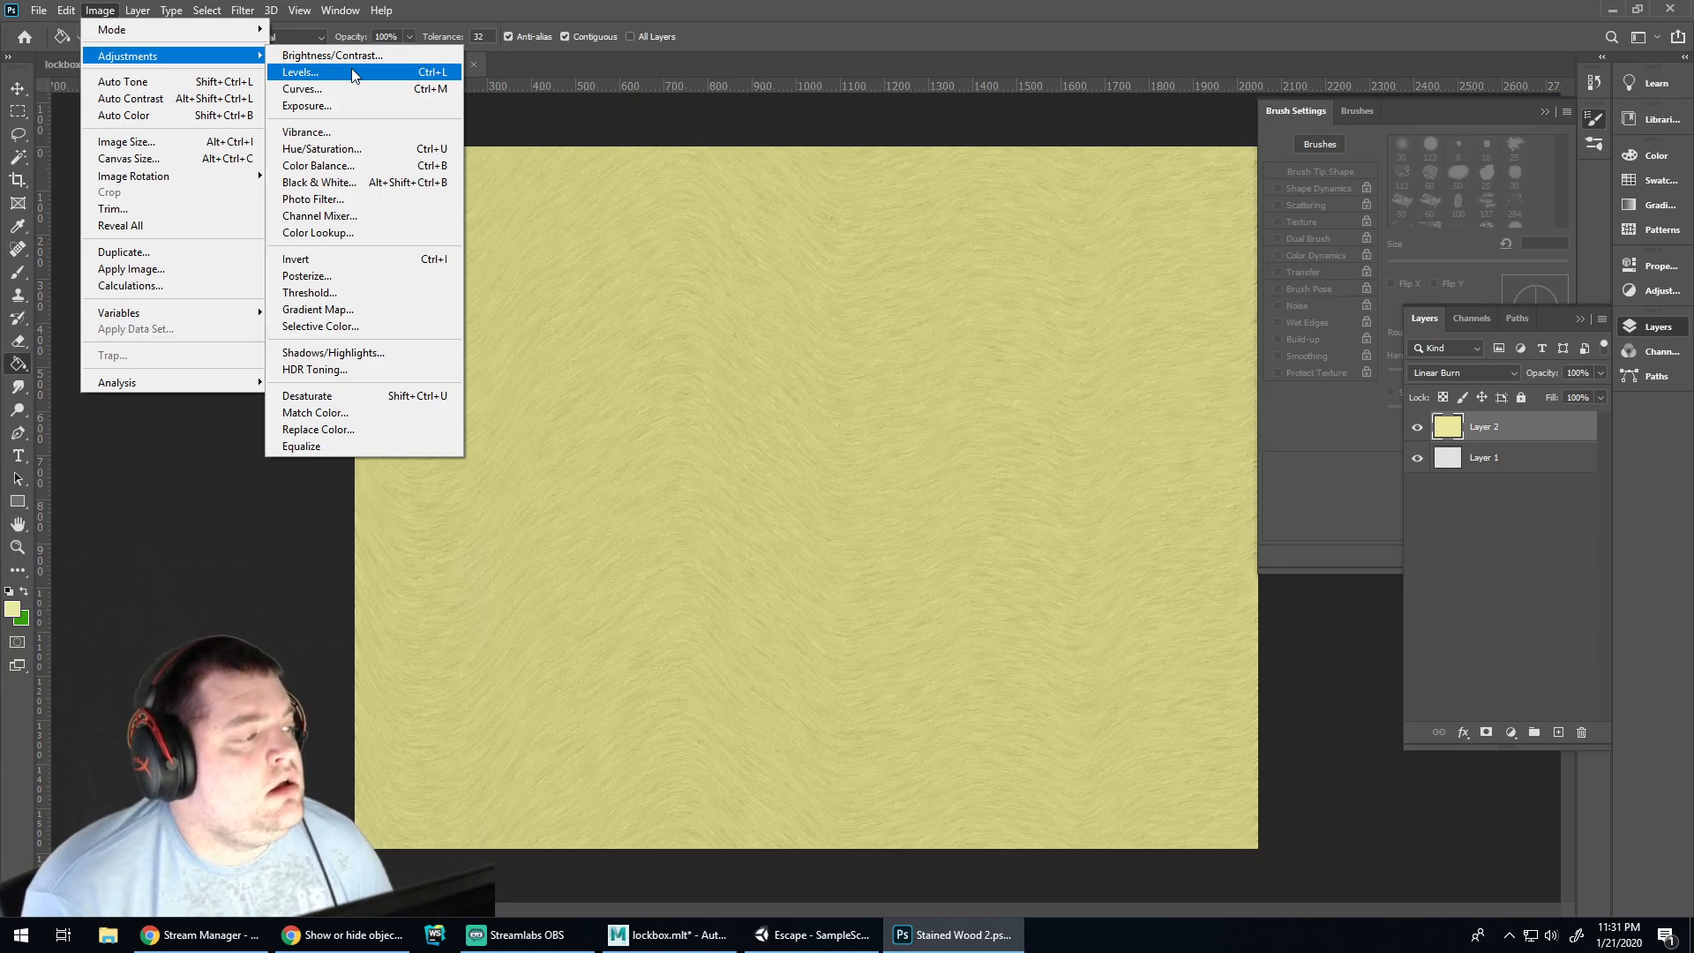
pyautogui.click(364, 149)
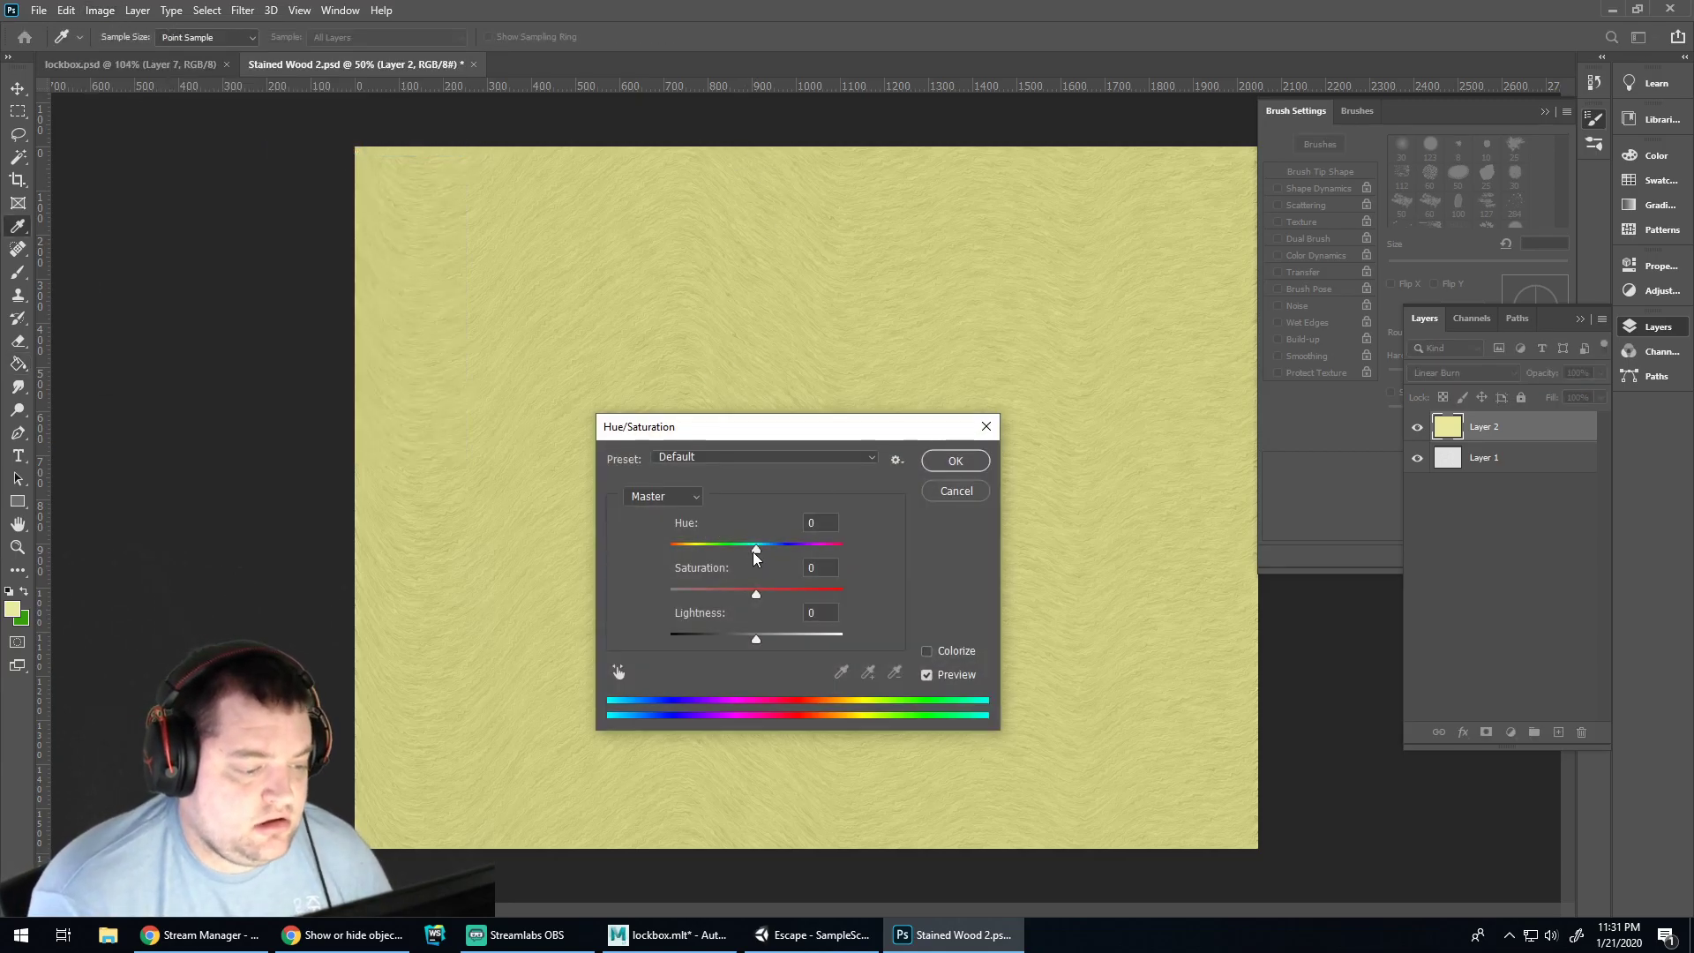
pyautogui.moveTo(755, 553); pyautogui.dragTo(748, 553)
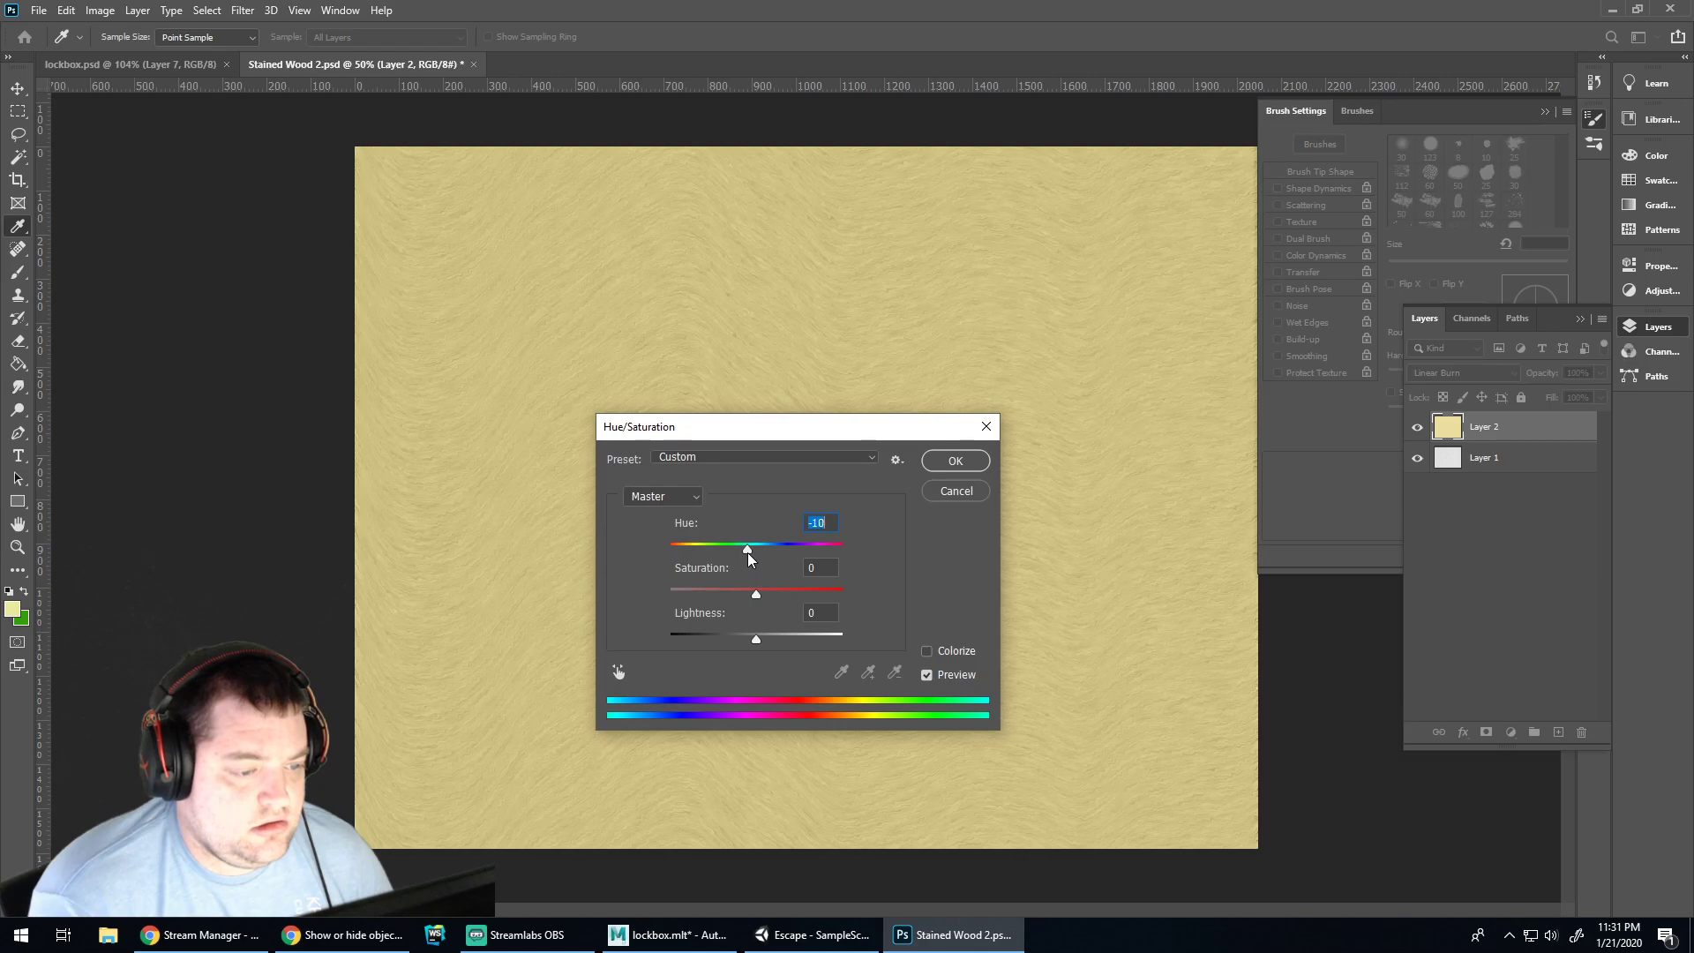
pyautogui.moveTo(755, 638); pyautogui.dragTo(766, 596)
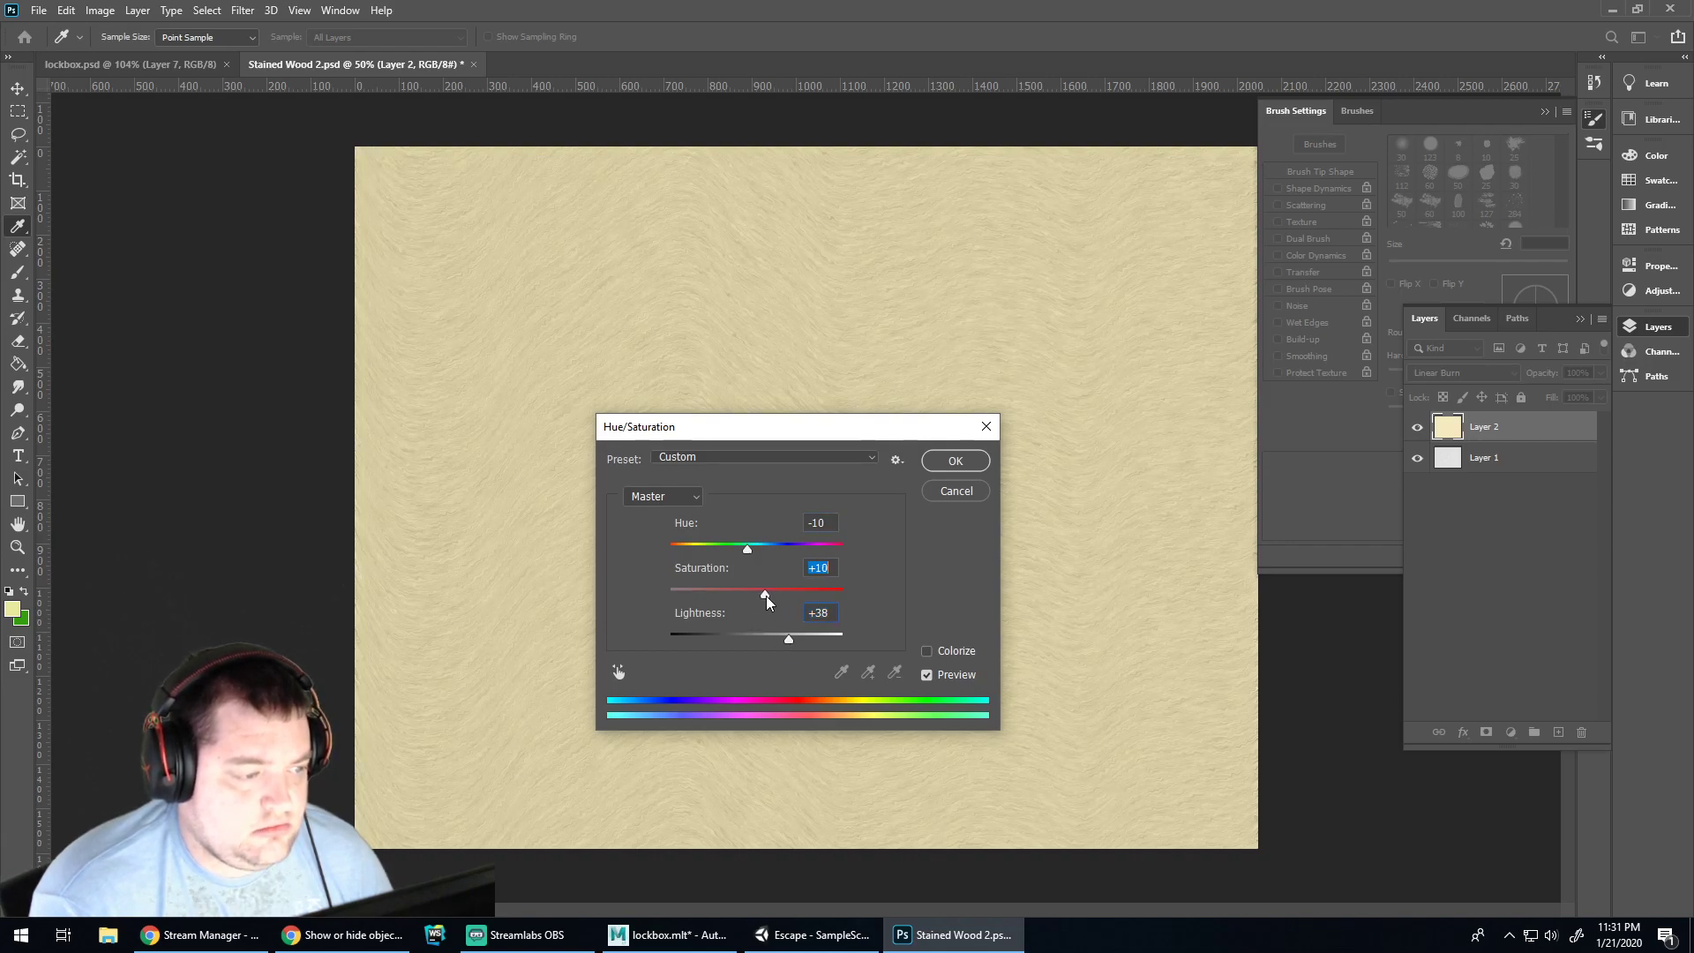
pyautogui.click(953, 461)
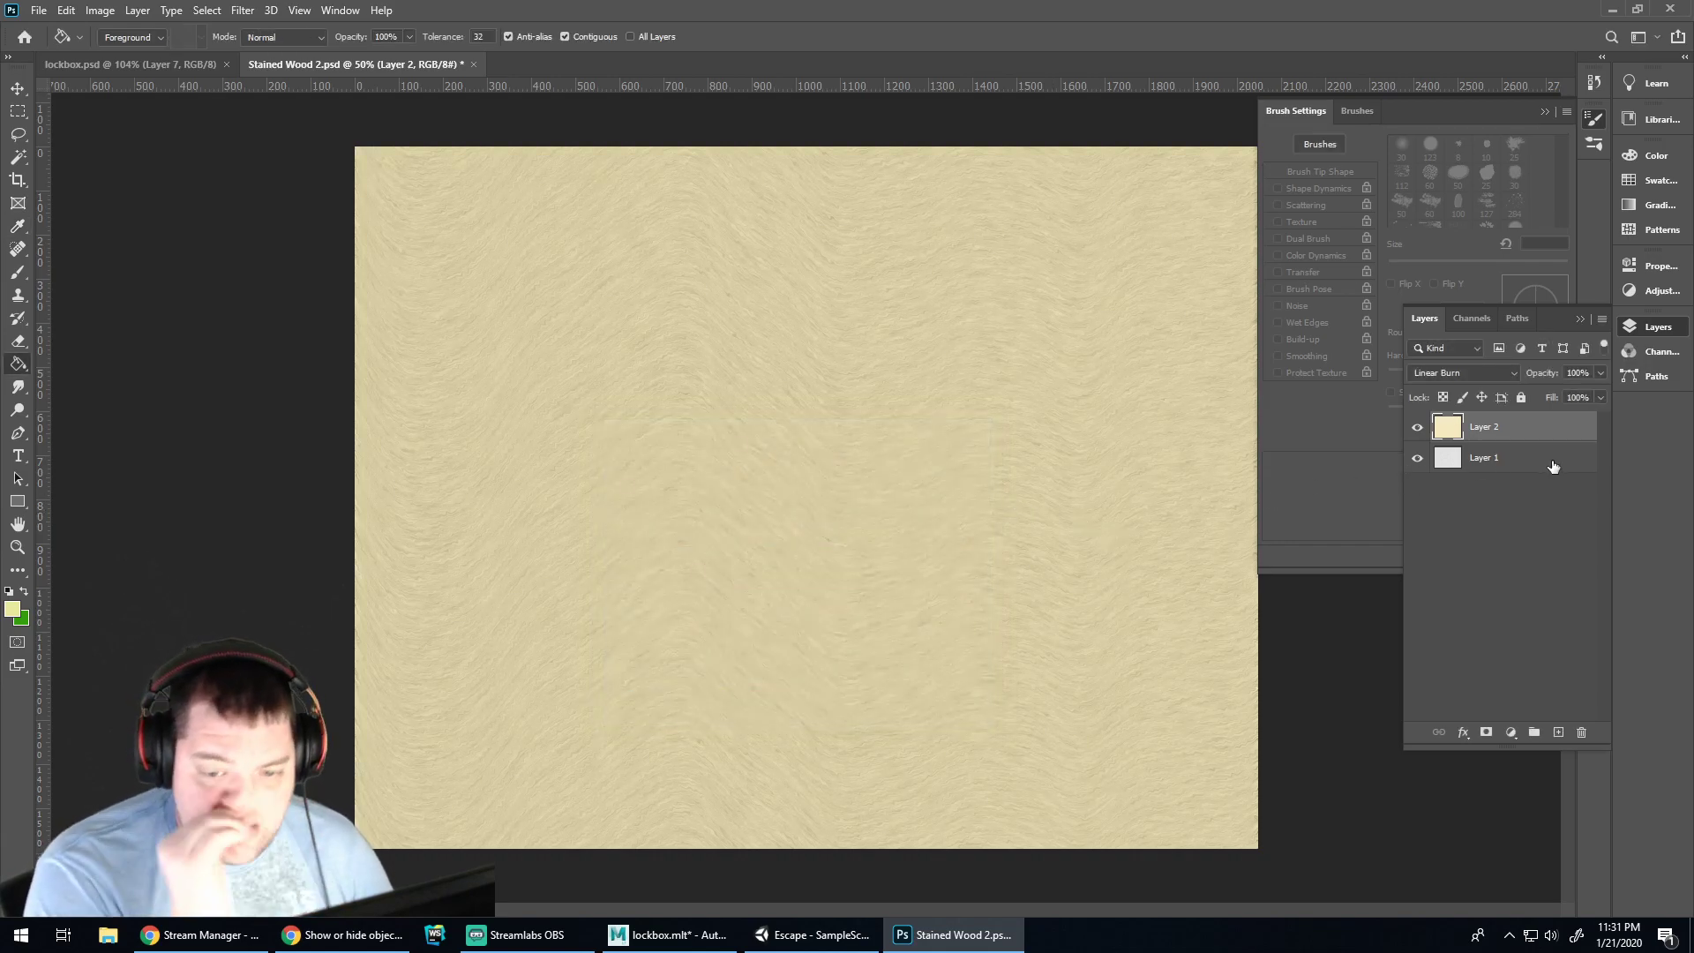
# Add an empty Layer 3 above Layer 1 and open Stained Wood.psd in its own tab
pyautogui.click(1507, 458)
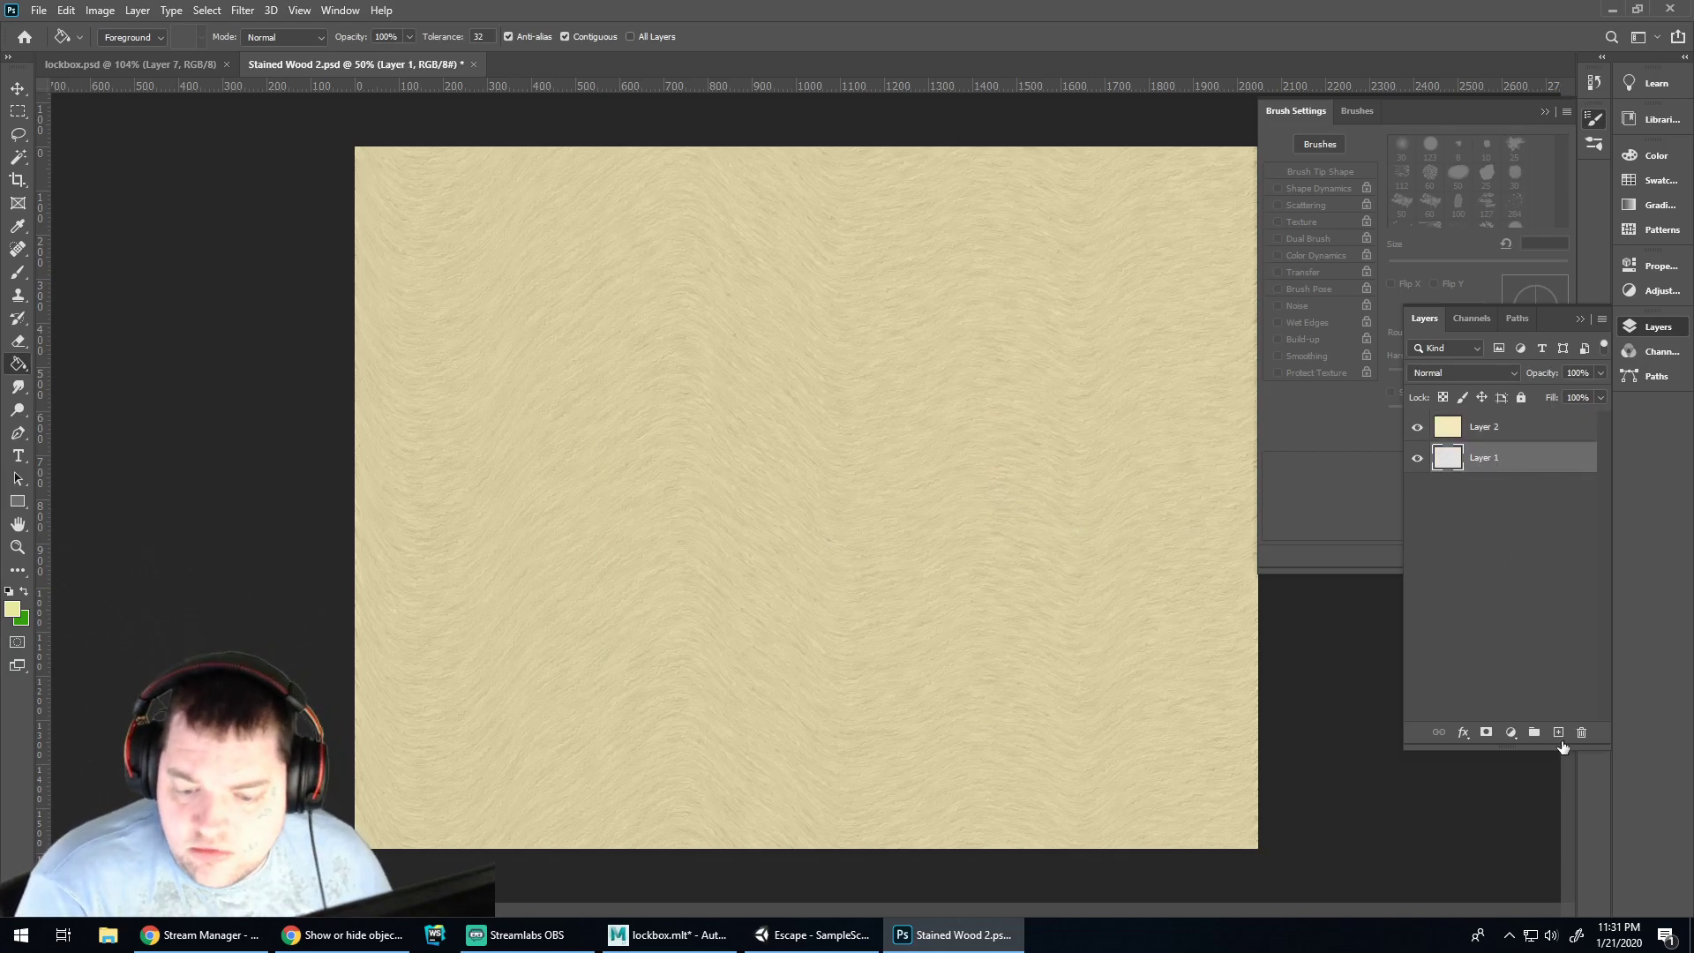
pyautogui.click(1559, 732)
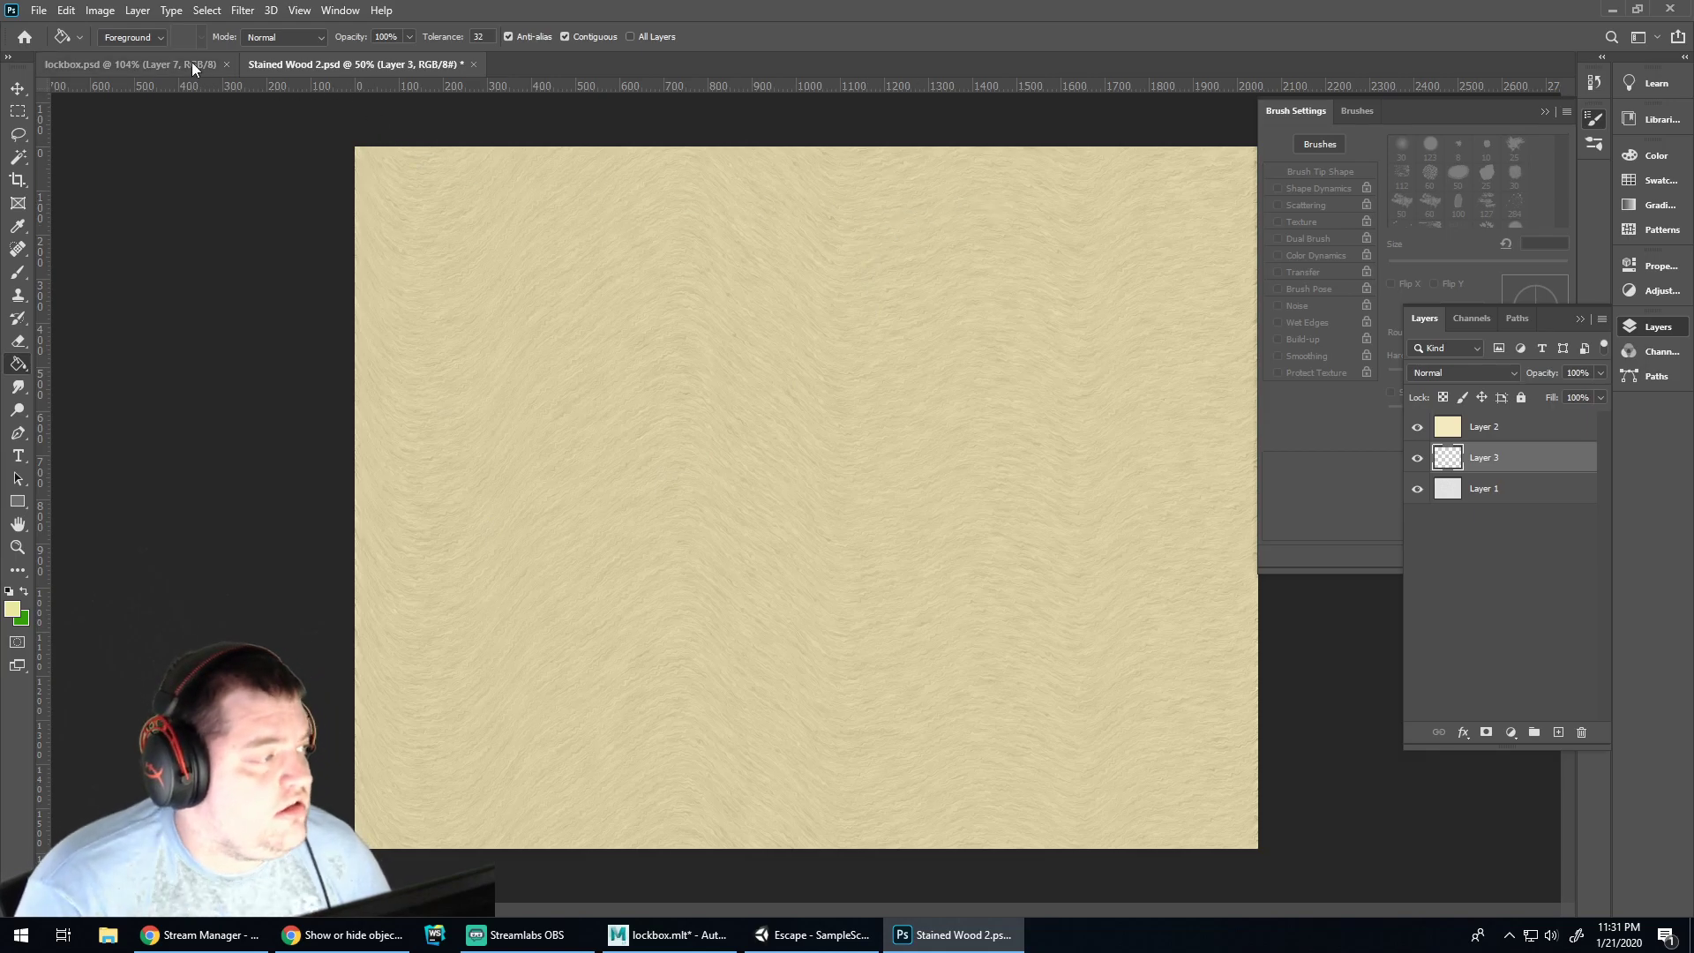
pyautogui.click(39, 10)
pyautogui.click(76, 49)
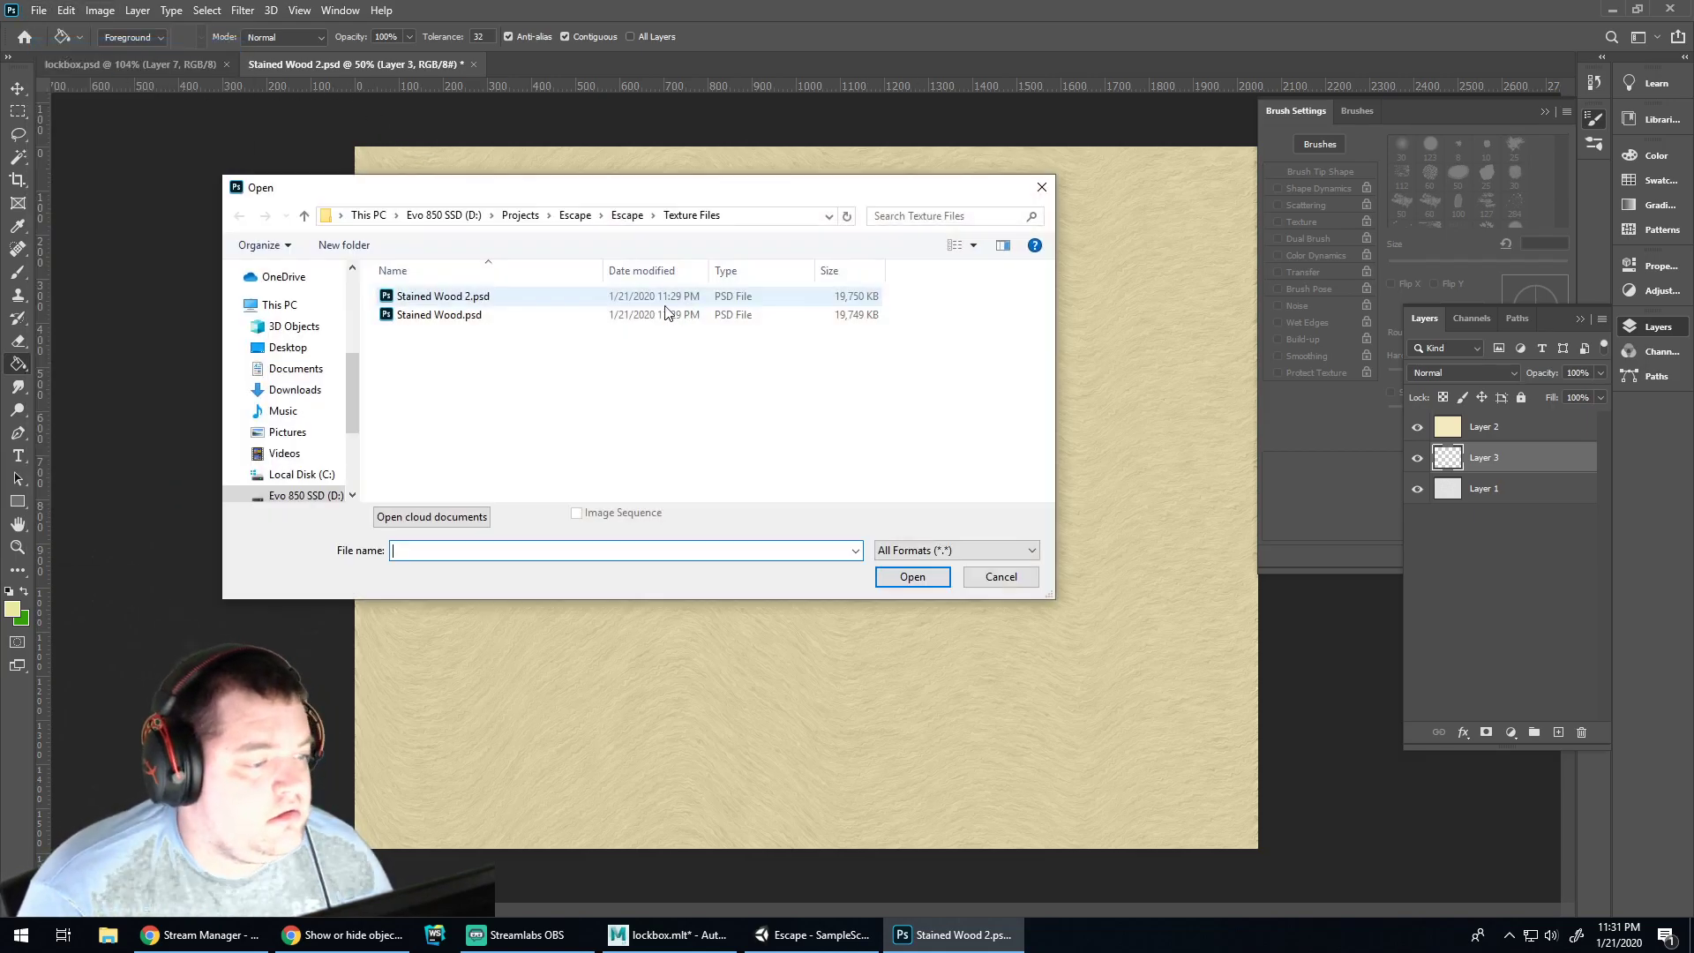
pyautogui.doubleClick(432, 315)
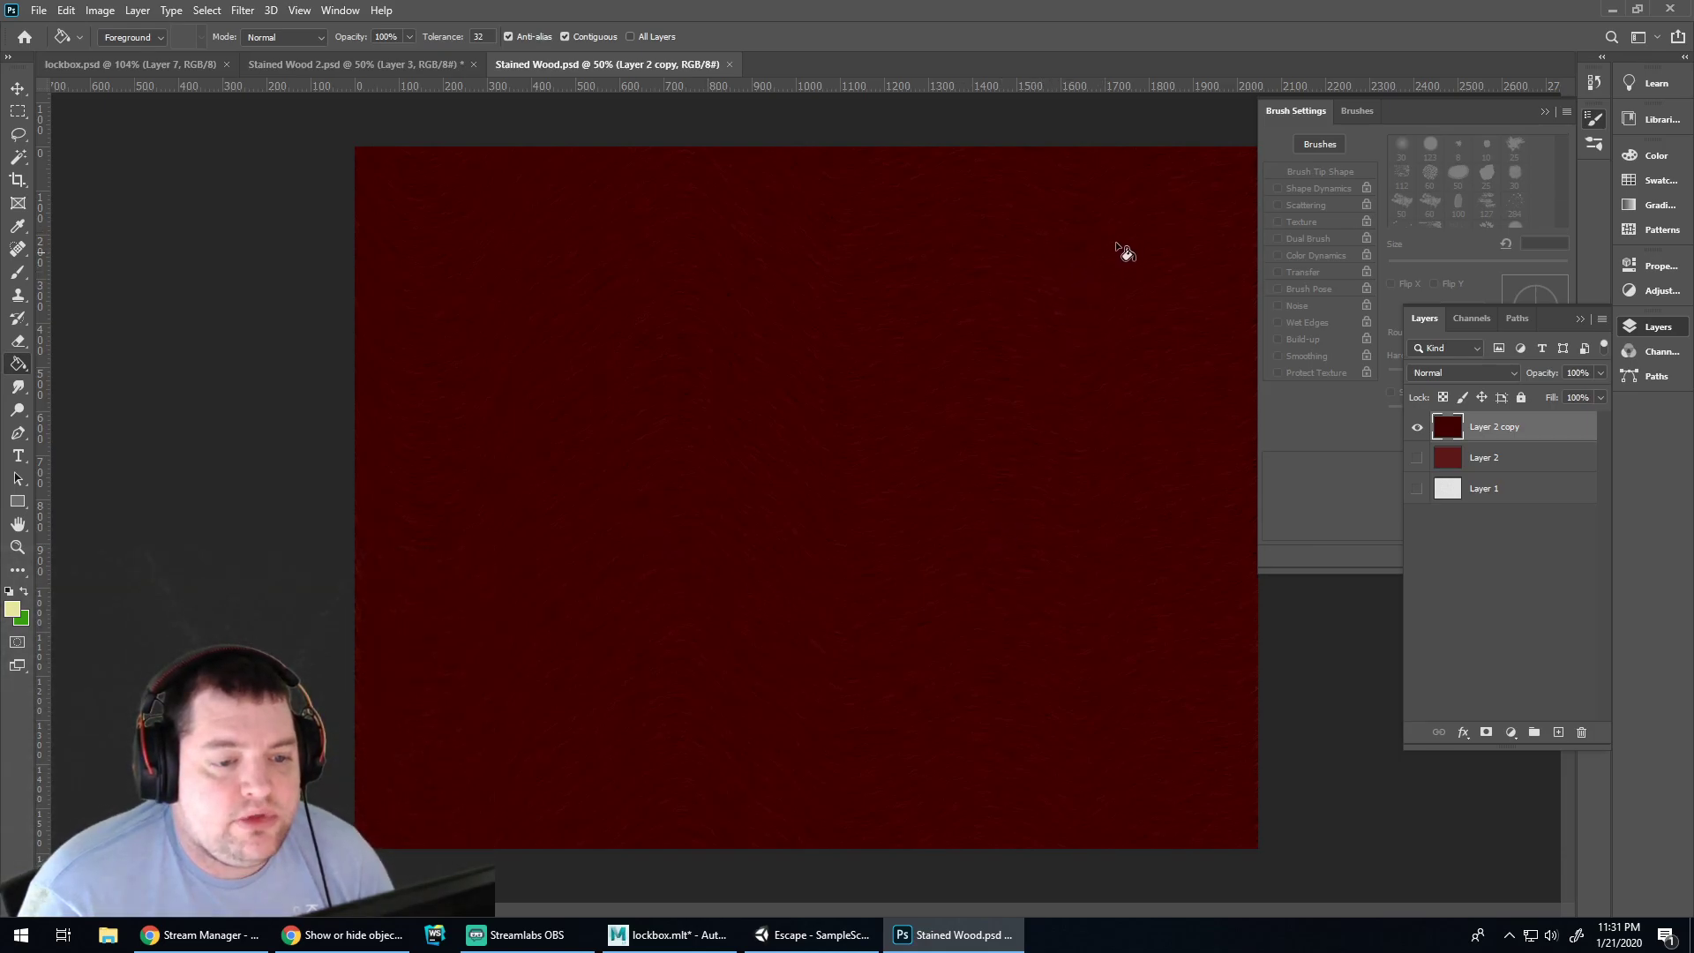
pyautogui.click(415, 67)
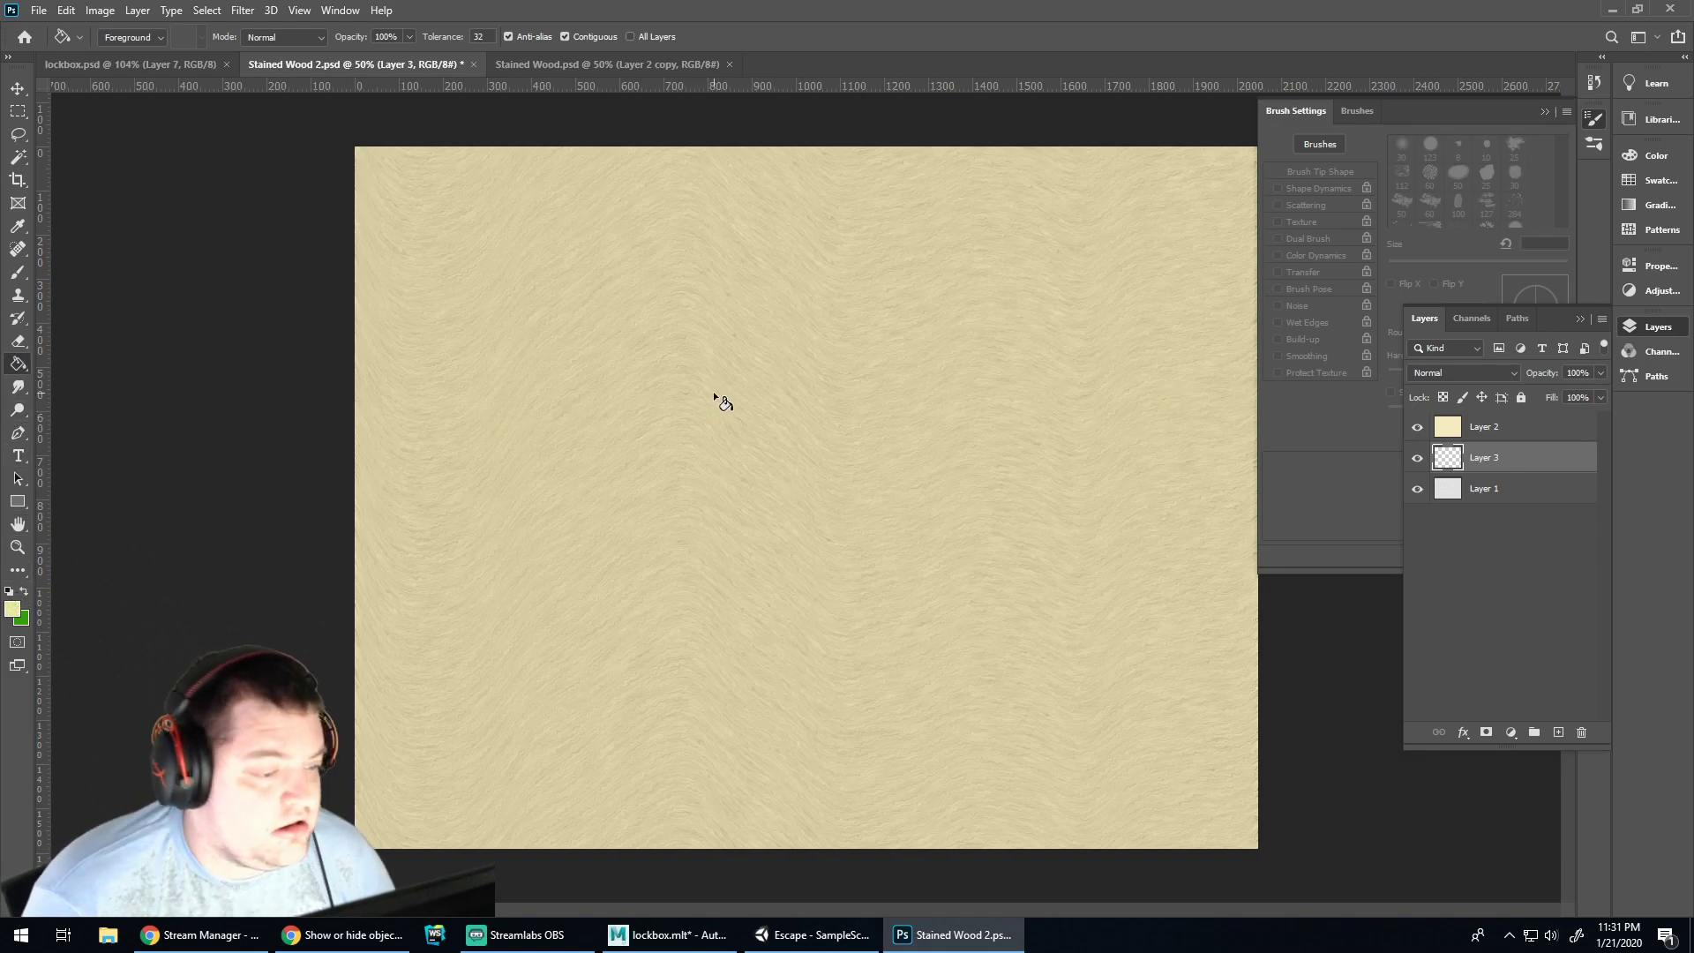
pyautogui.click(1458, 374)
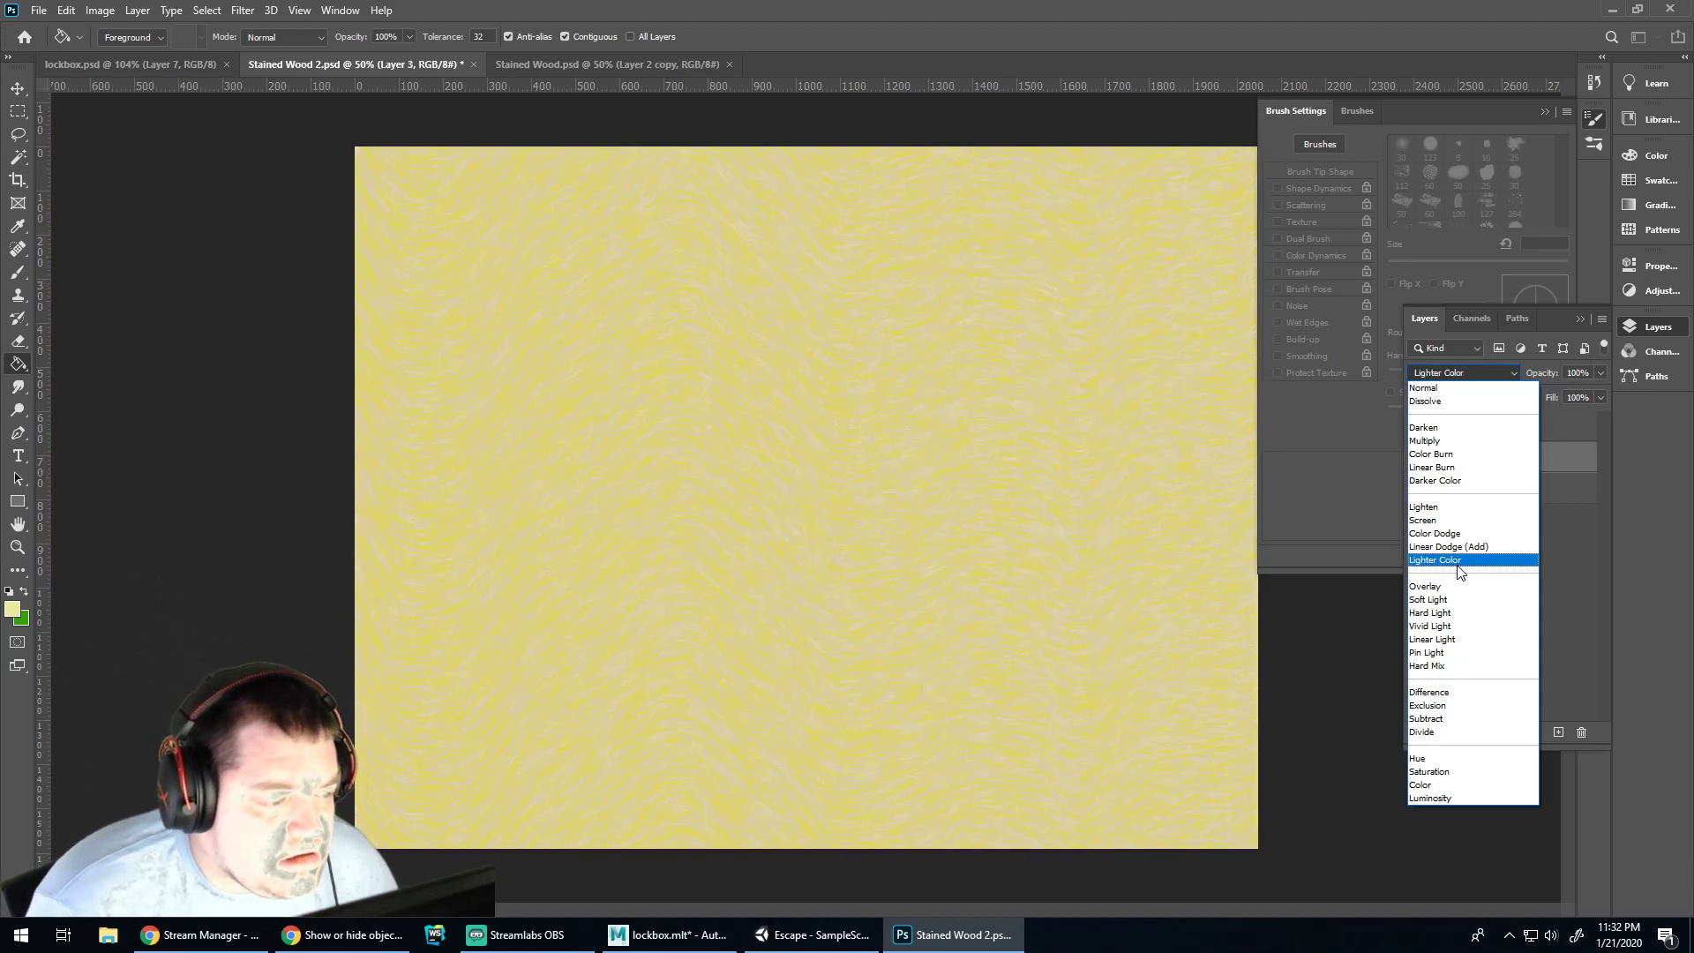
# Set Layer 3's blend mode to Lighter Color for a bright yellow streaked grain
pyautogui.click(1458, 561)
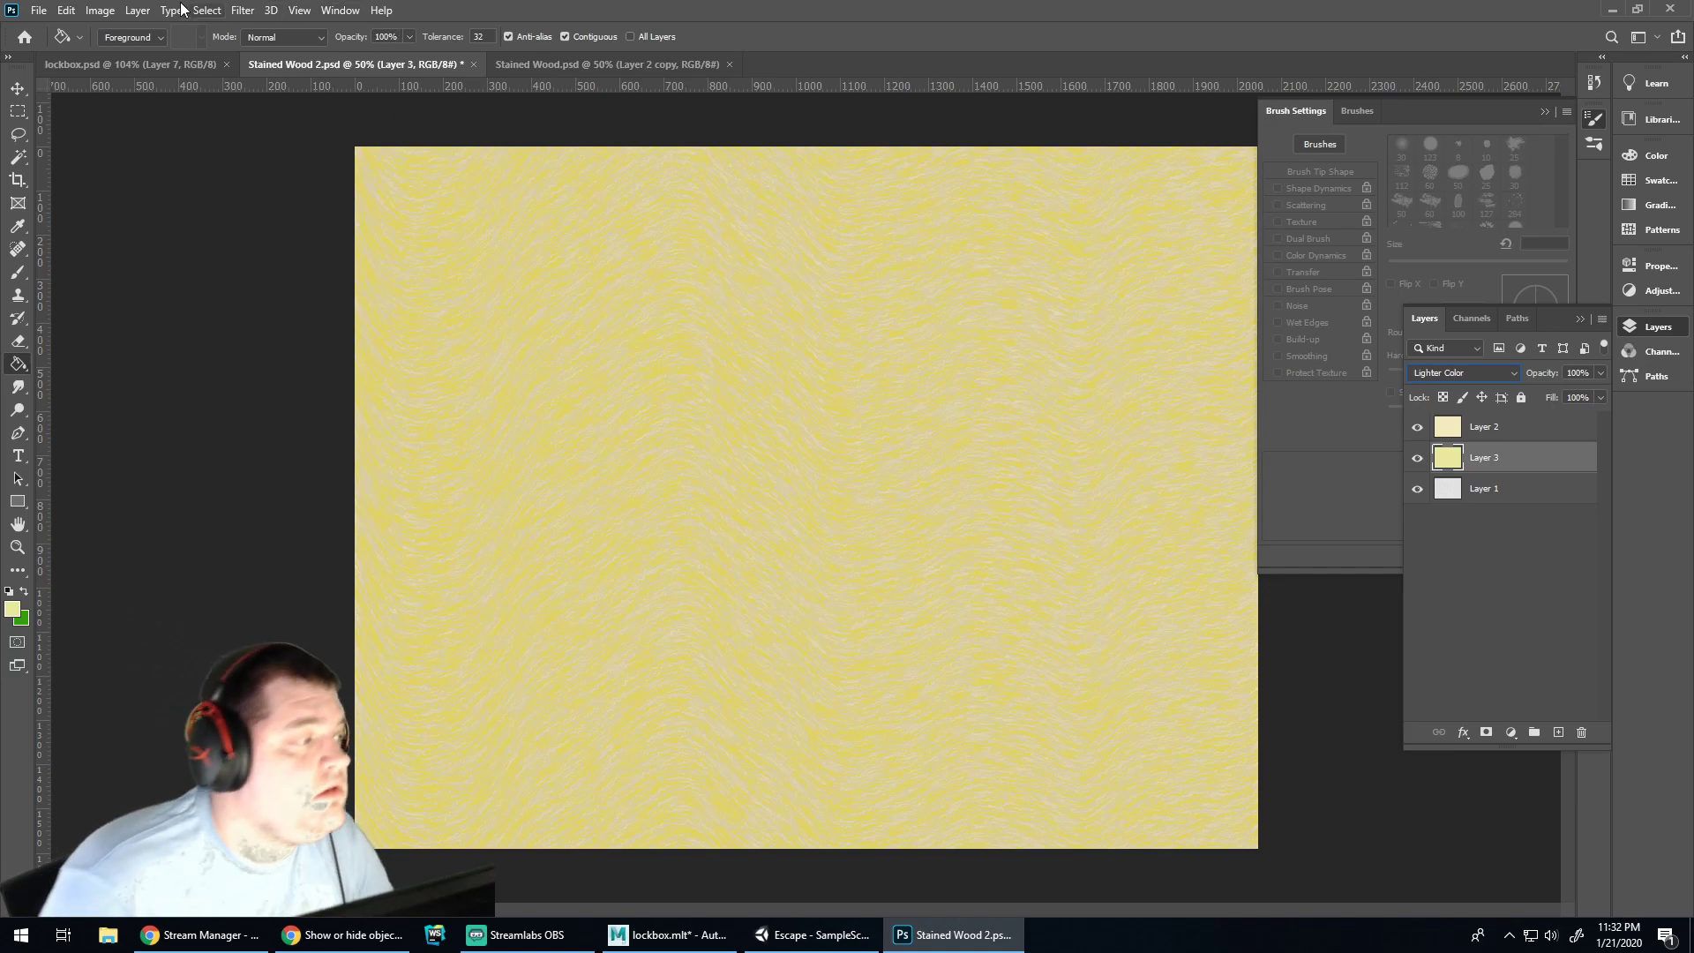
pyautogui.click(100, 11)
# Recolour Layer 3 brown with Hue/Saturation: Hue -31, Saturation +50, Lightness -52
pyautogui.moveTo(176, 56)
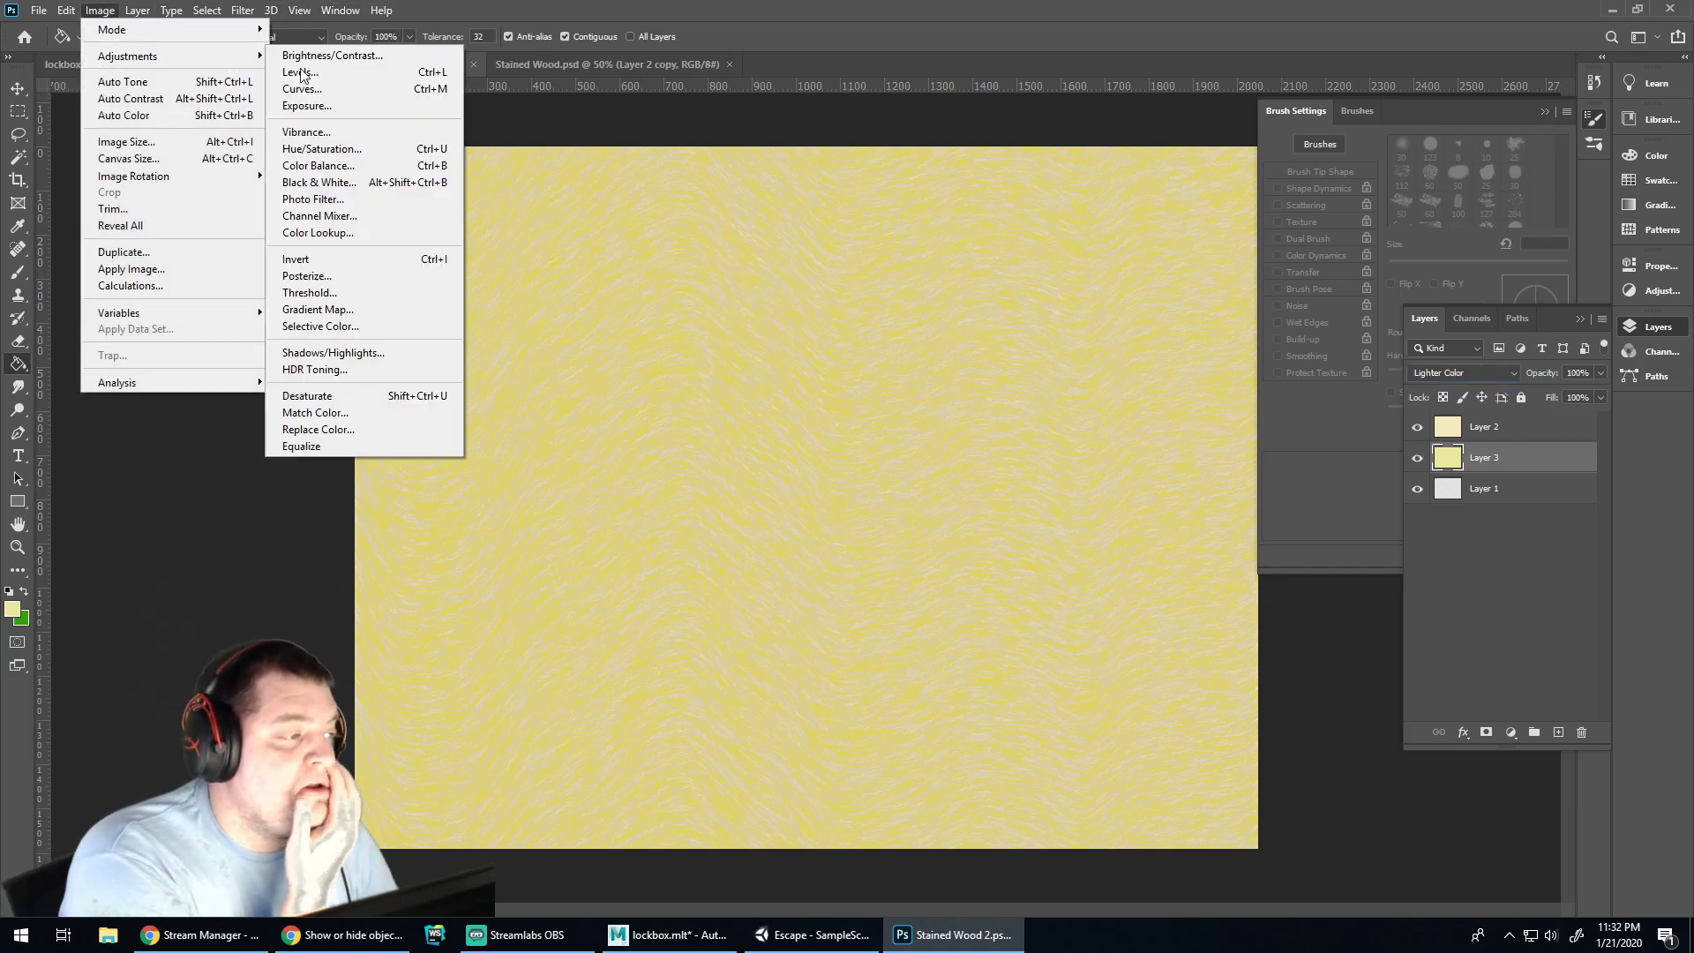
pyautogui.click(369, 152)
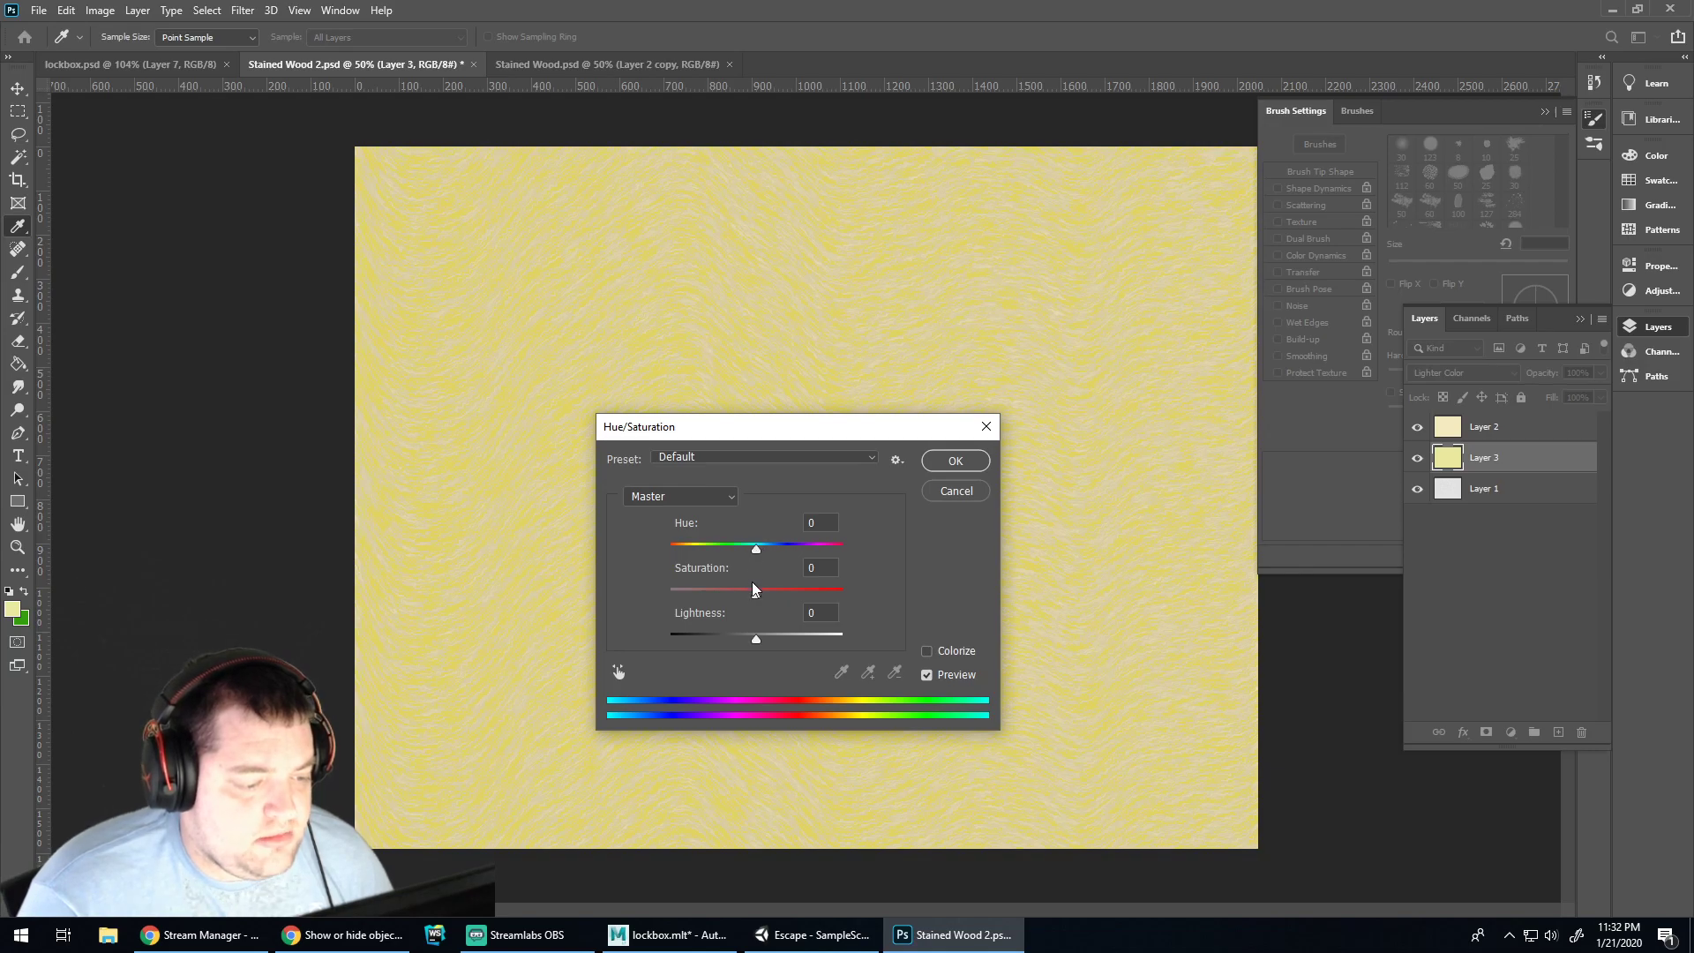
pyautogui.moveTo(757, 595); pyautogui.dragTo(725, 639)
pyautogui.moveTo(754, 549); pyautogui.dragTo(683, 549)
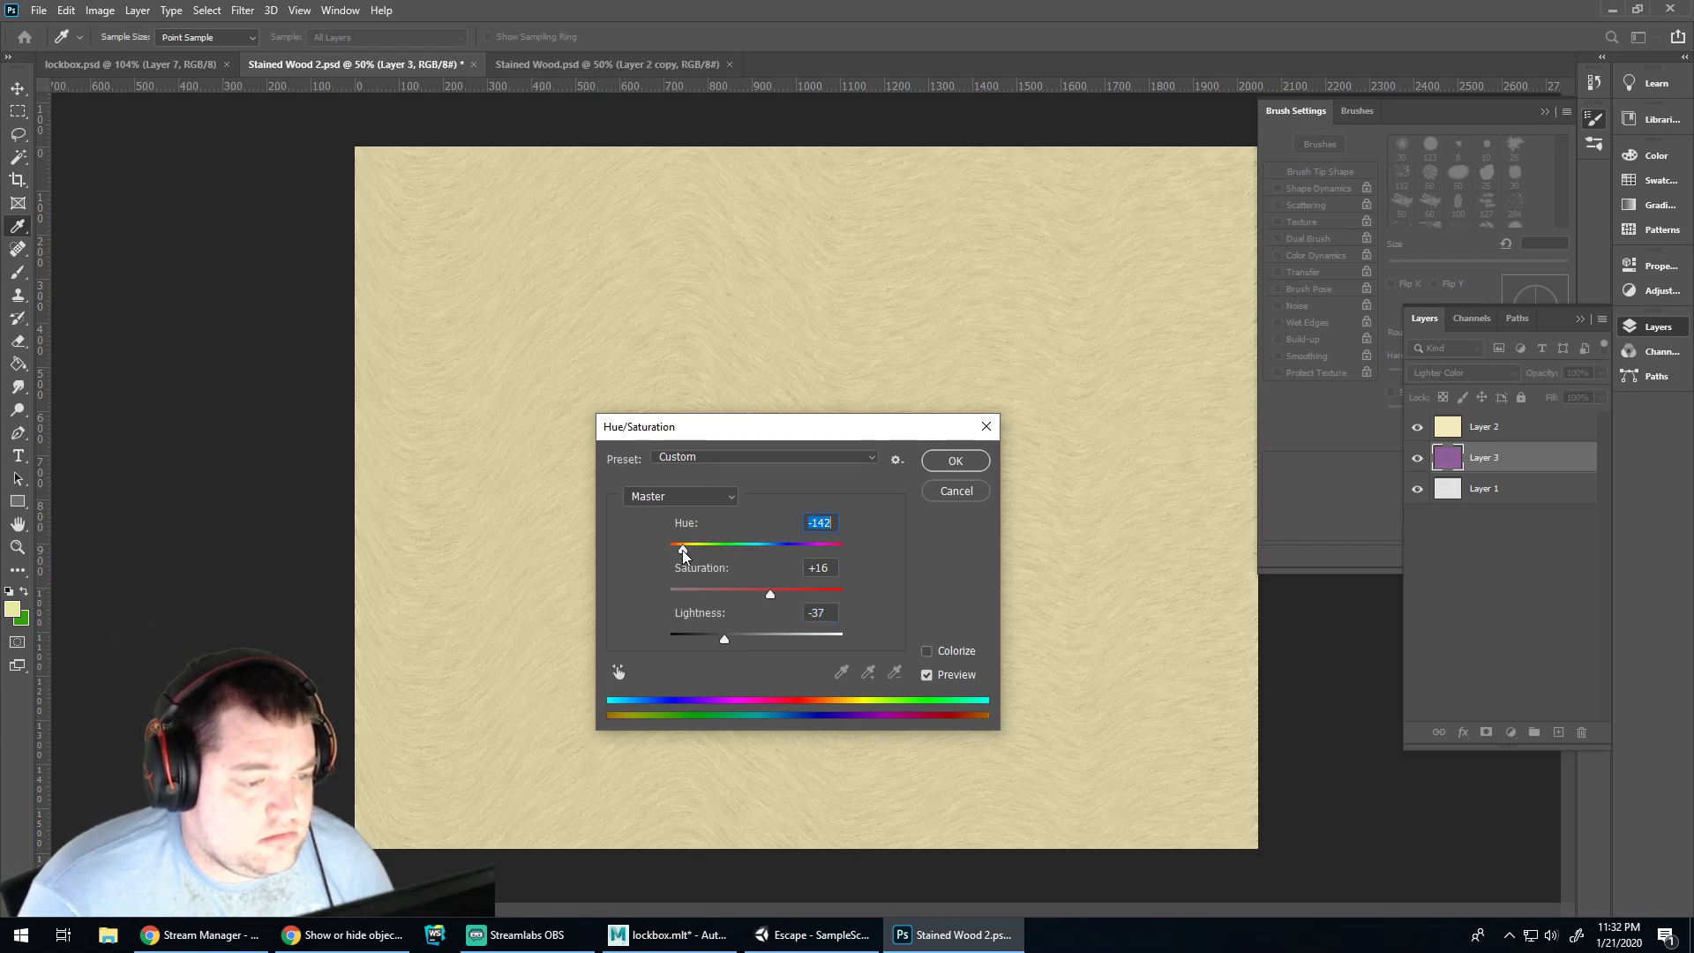
pyautogui.moveTo(725, 639)
pyautogui.mouseDown()
pyautogui.moveTo(807, 635)
pyautogui.moveTo(732, 630)
pyautogui.mouseUp()
pyautogui.moveTo(684, 549); pyautogui.dragTo(801, 599)
pyautogui.moveTo(730, 641); pyautogui.dragTo(713, 635)
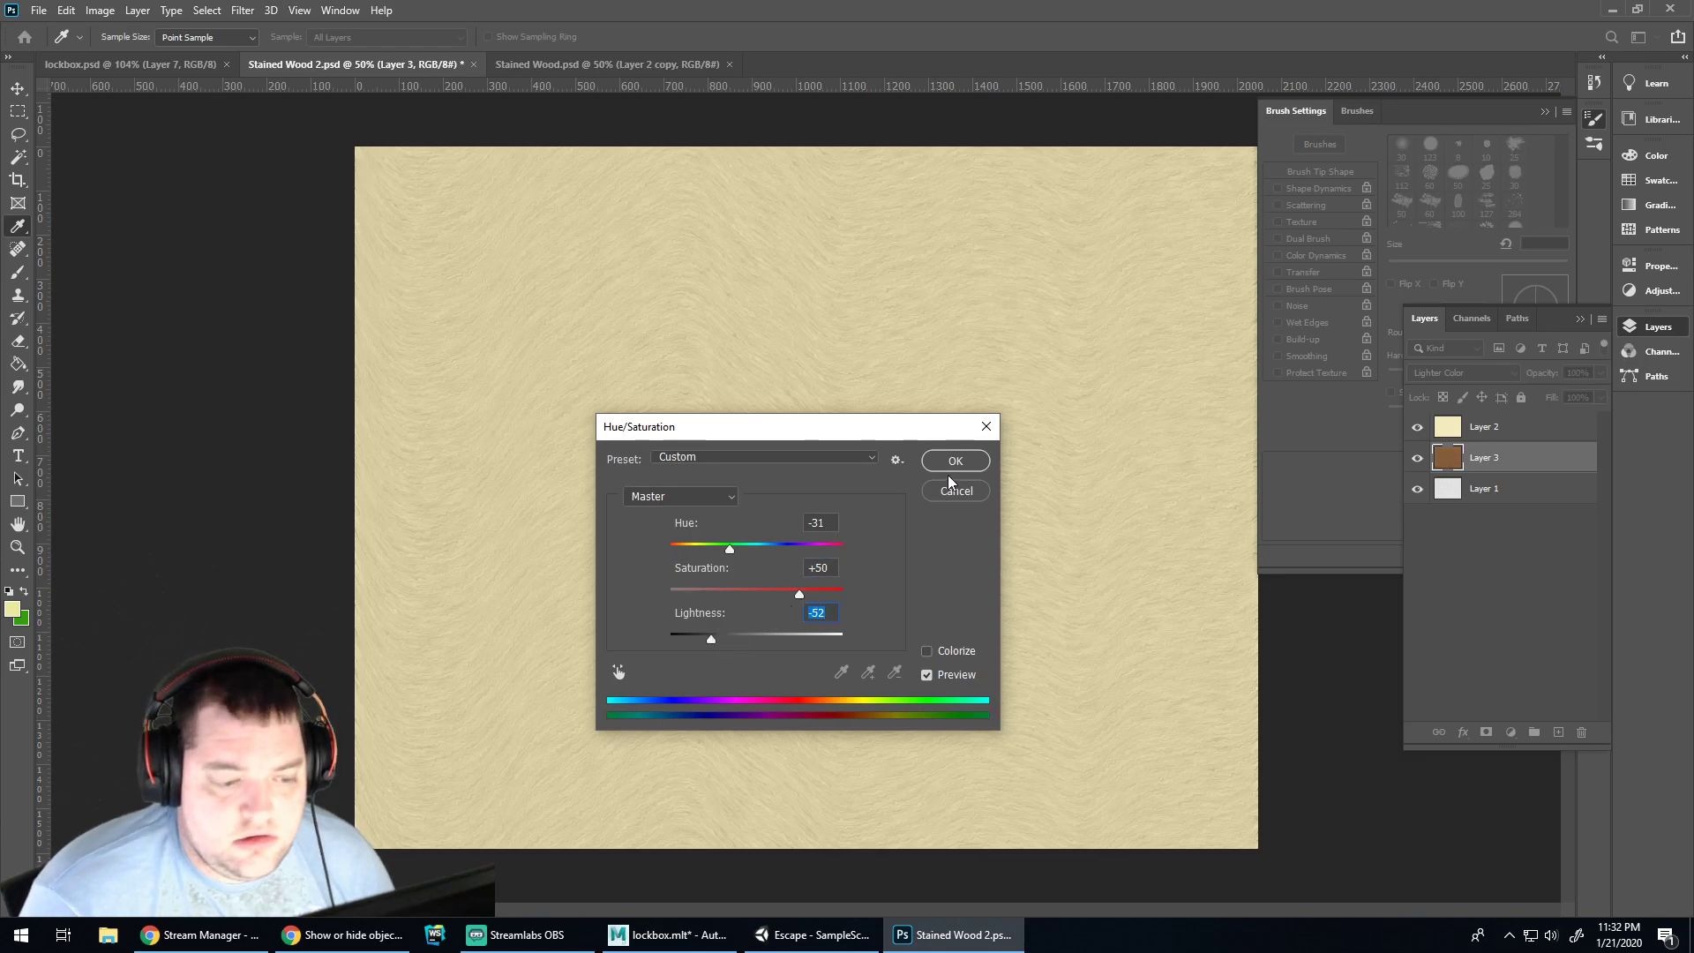
pyautogui.click(954, 461)
pyautogui.press('g')
pyautogui.click(1461, 372)
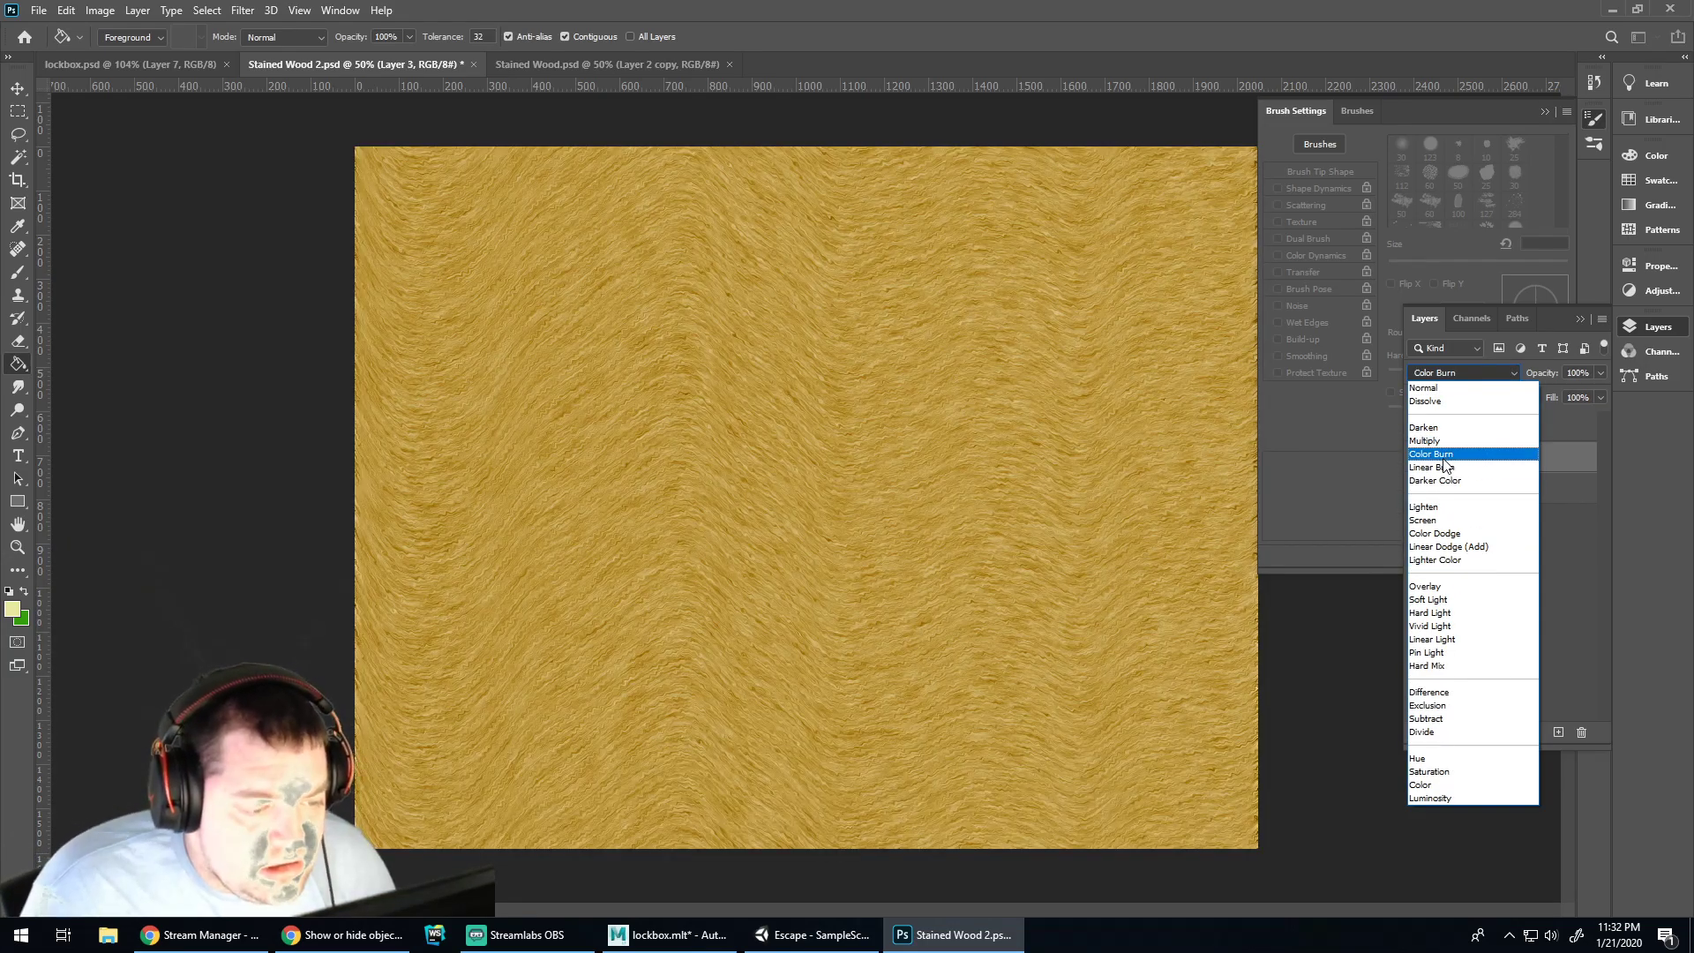
# Blend Layer 3 as Color Burn at 23% opacity, then return to lockbox.psd
pyautogui.click(1443, 459)
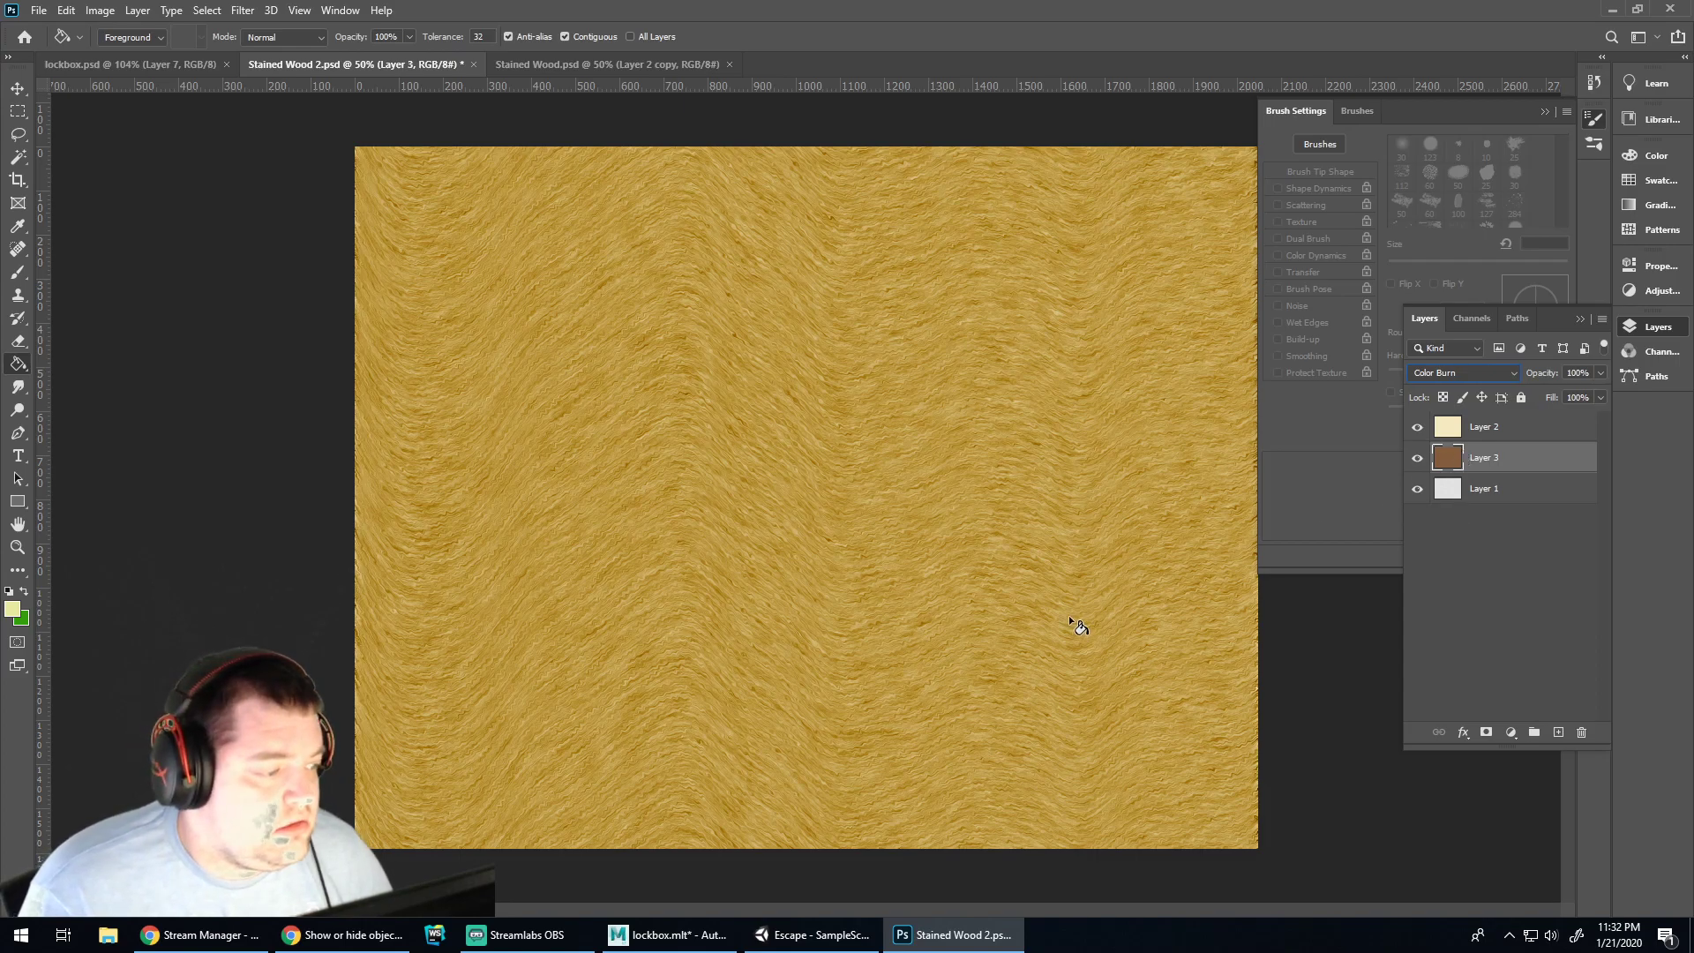
pyautogui.click(1507, 432)
pyautogui.click(1500, 460)
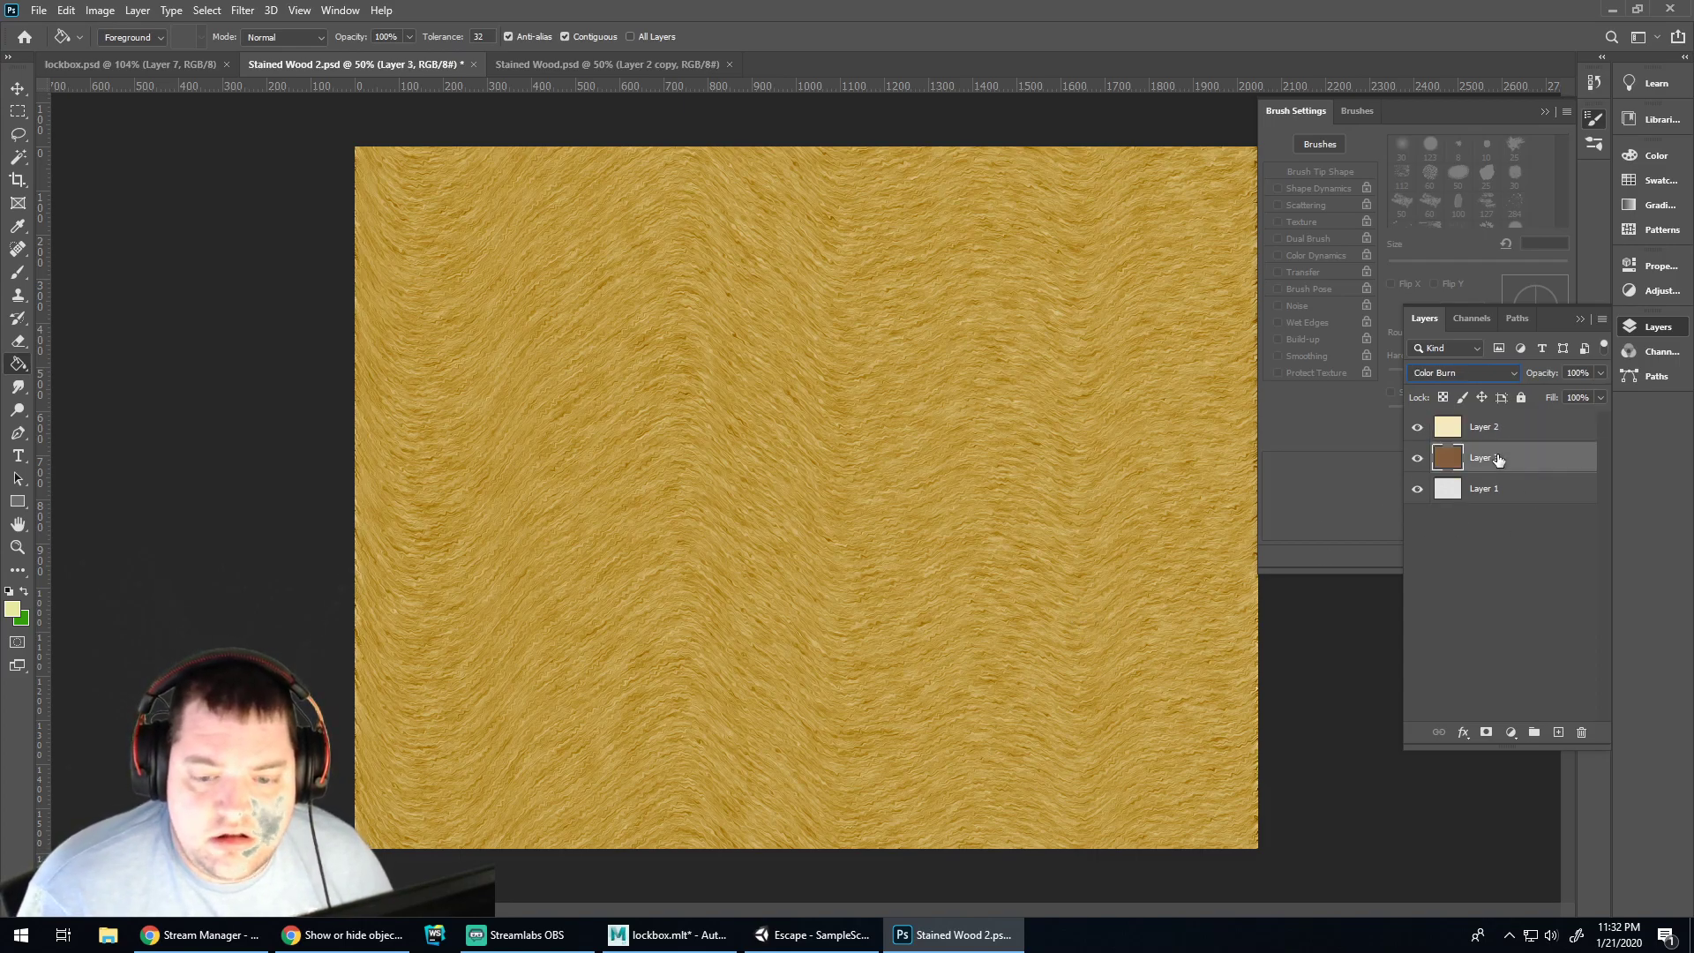
pyautogui.click(1599, 372)
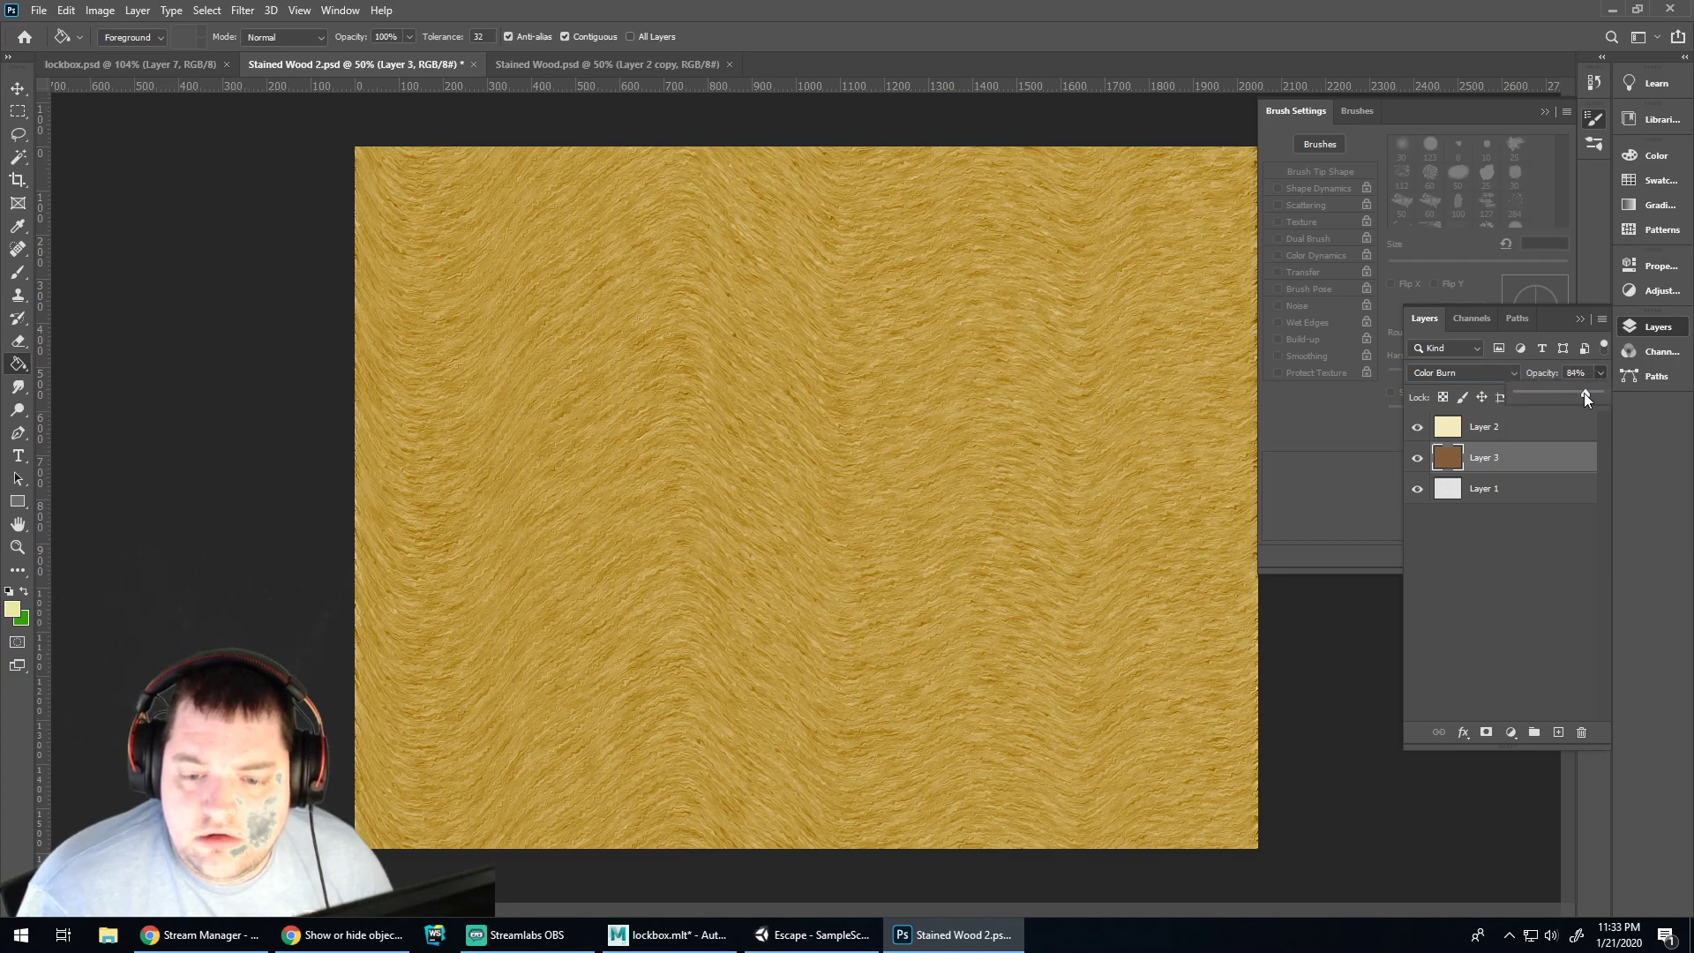
pyautogui.moveTo(1565, 395); pyautogui.dragTo(1563, 396)
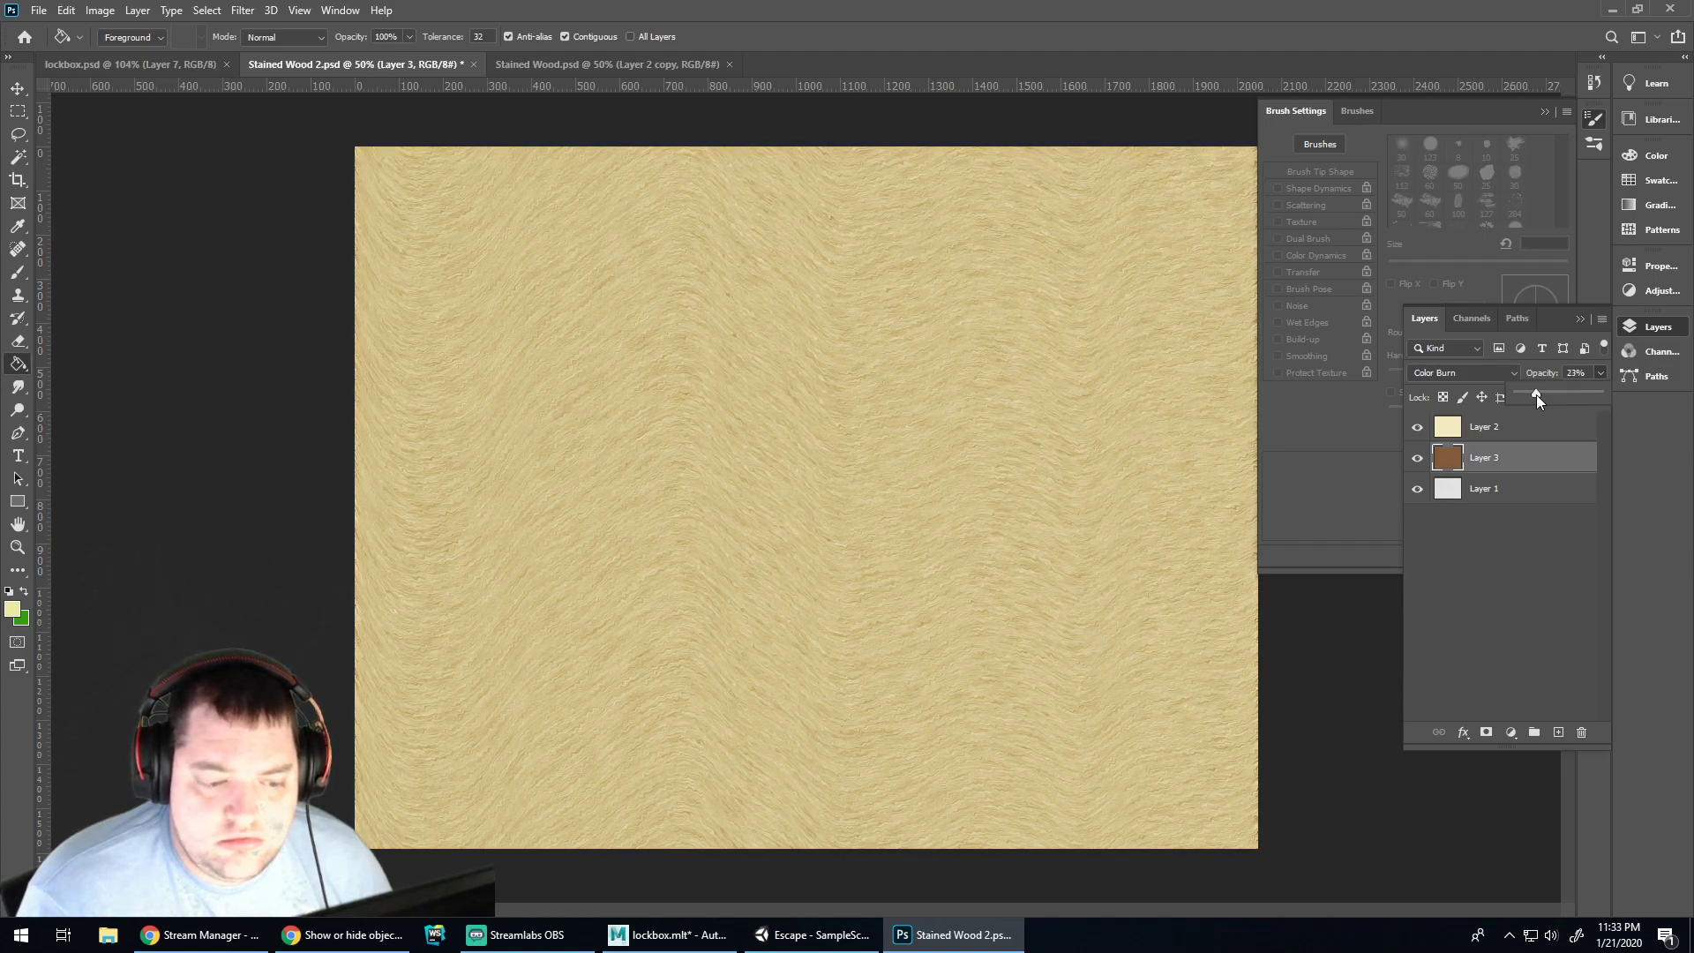
pyautogui.click(1540, 557)
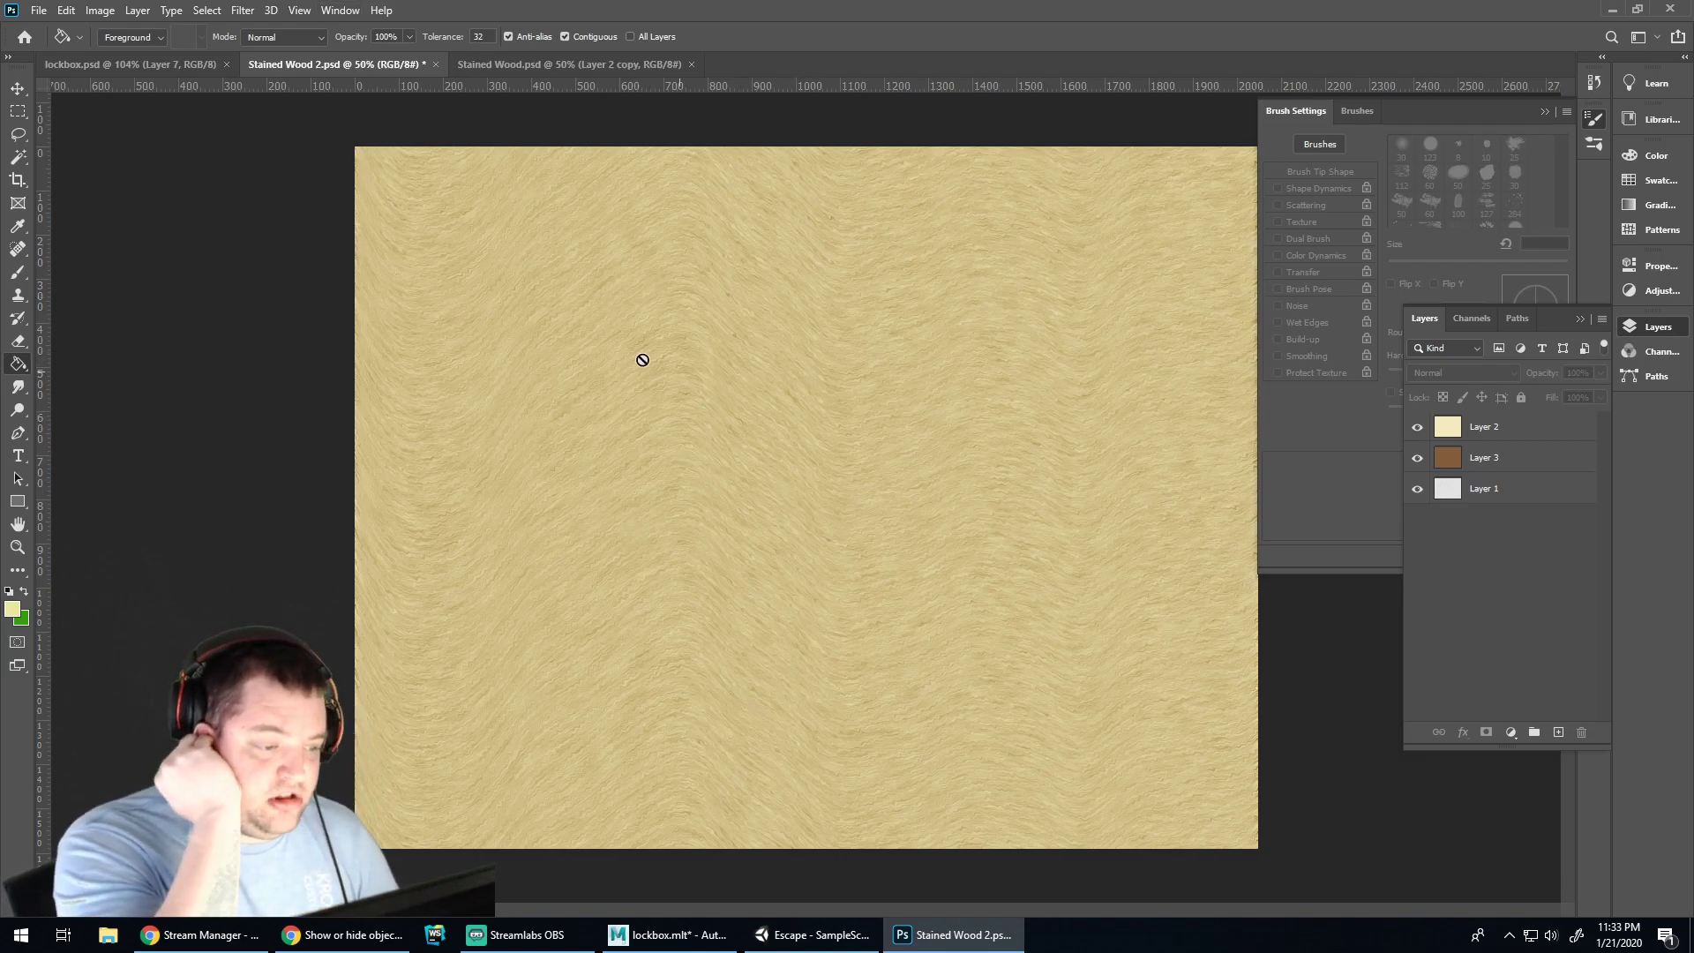
pyautogui.click(150, 64)
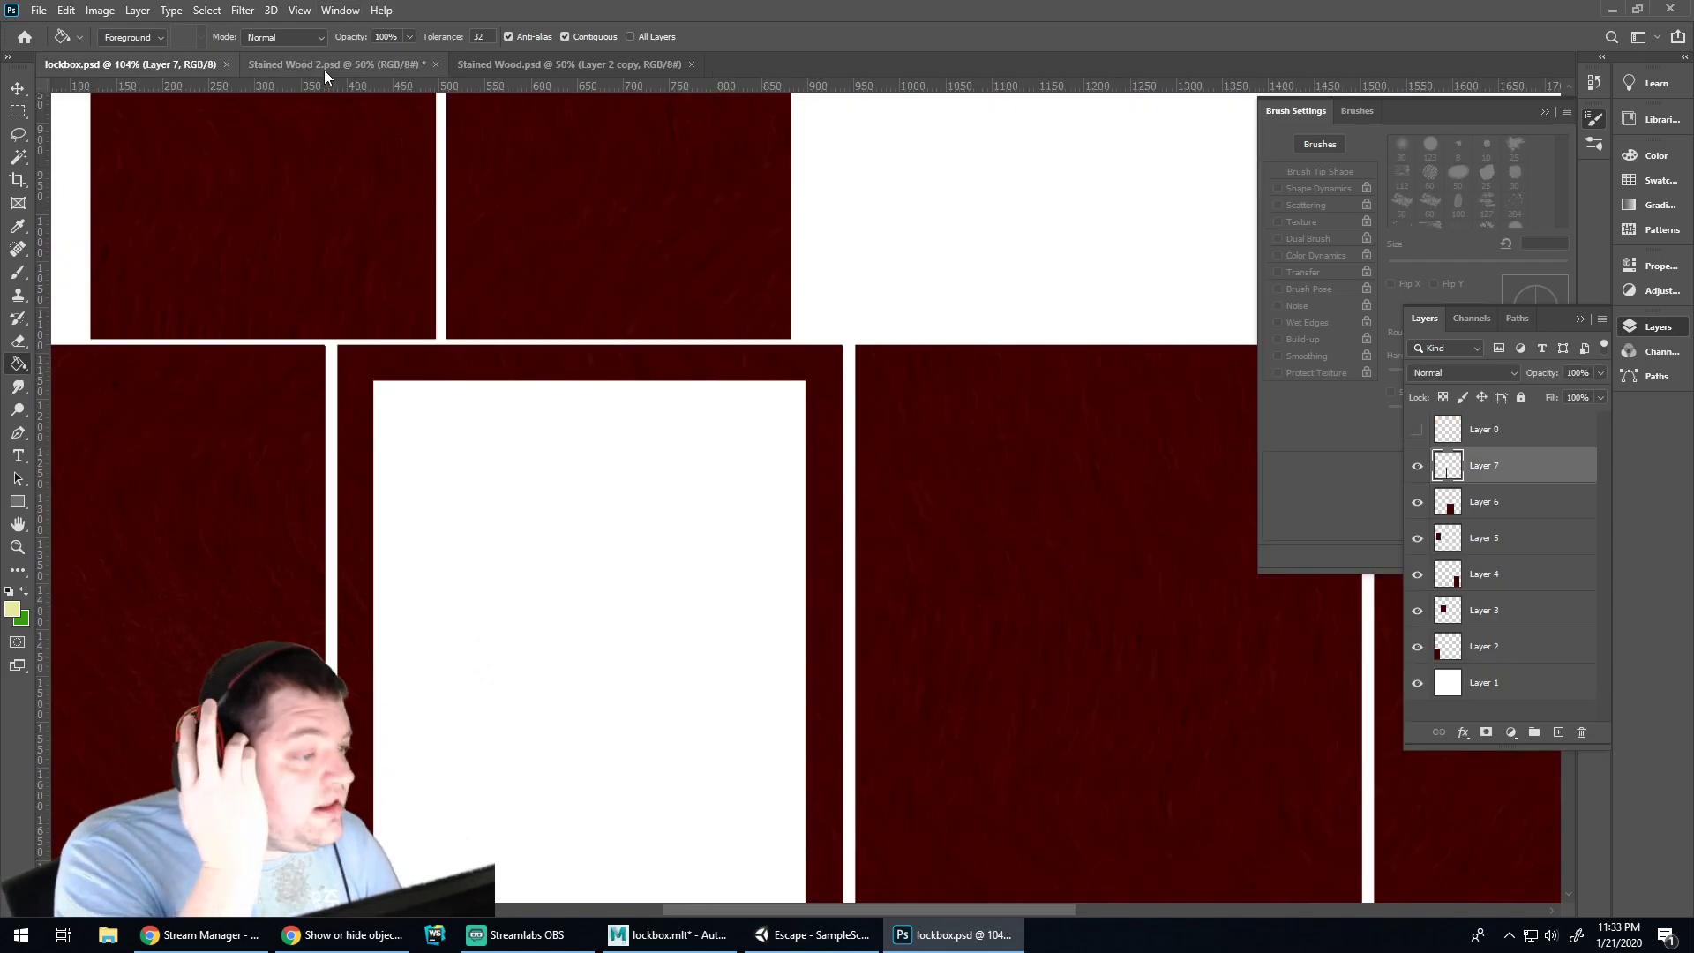
# In Stained Wood 2.psd, merge copies of Layers 1, 2 and 3, hide the originals, and save
pyautogui.click(304, 62)
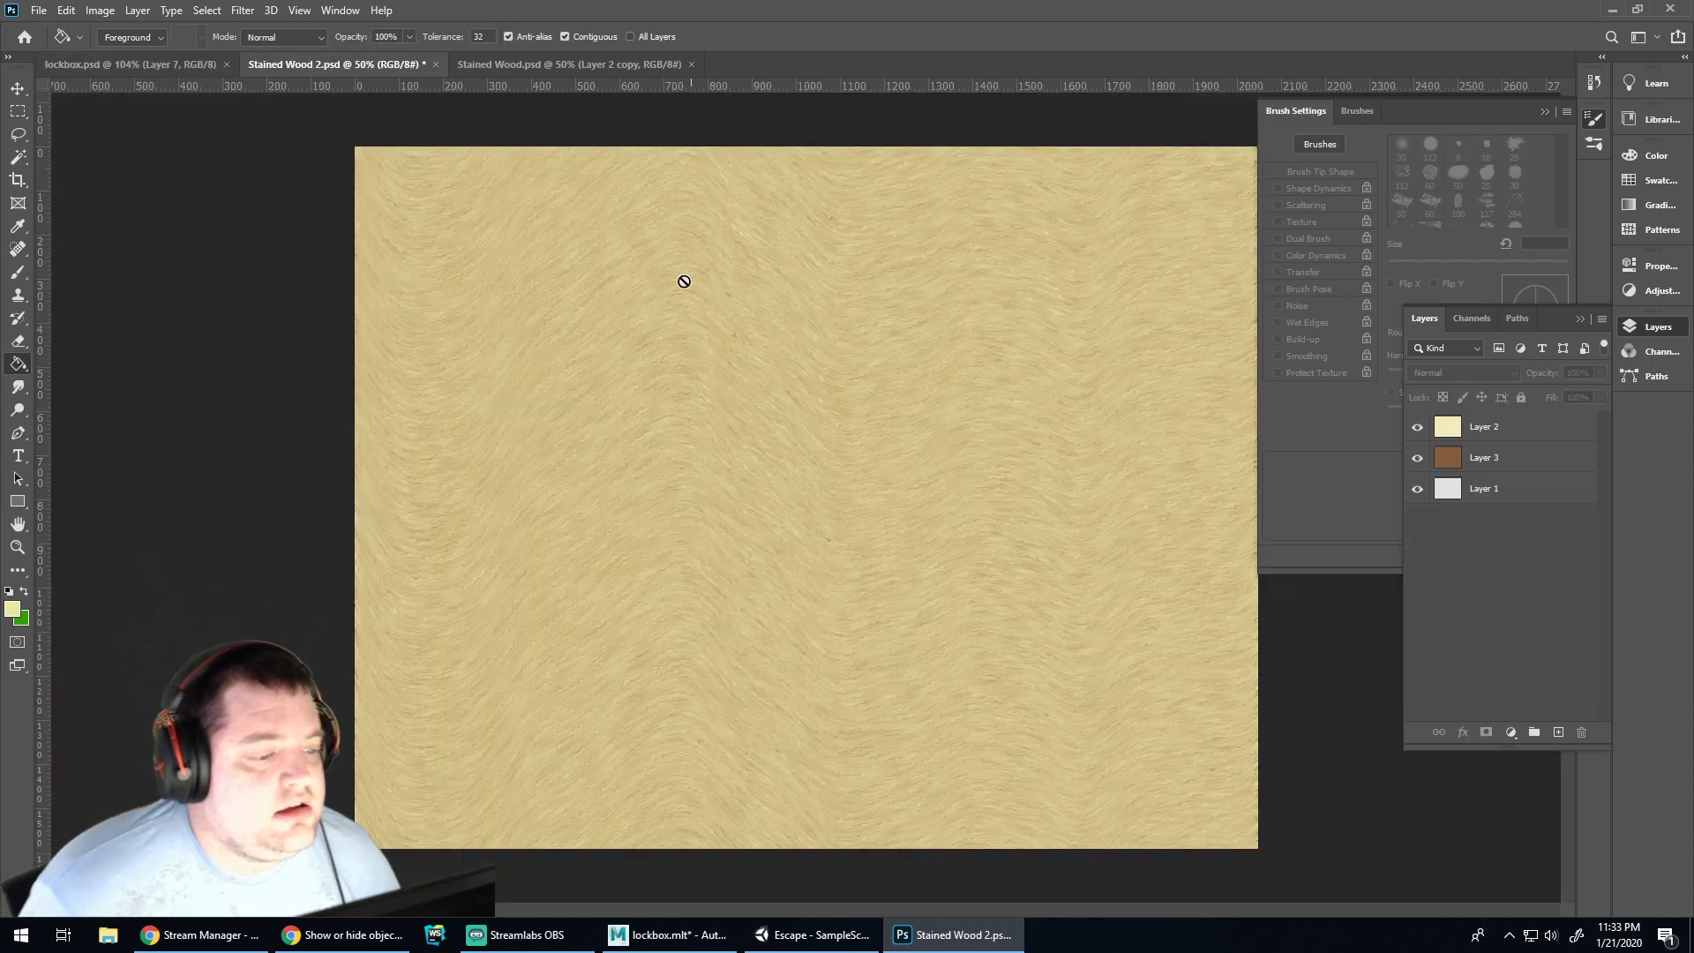
pyautogui.doubleClick(1484, 488)
pyautogui.click(1491, 574)
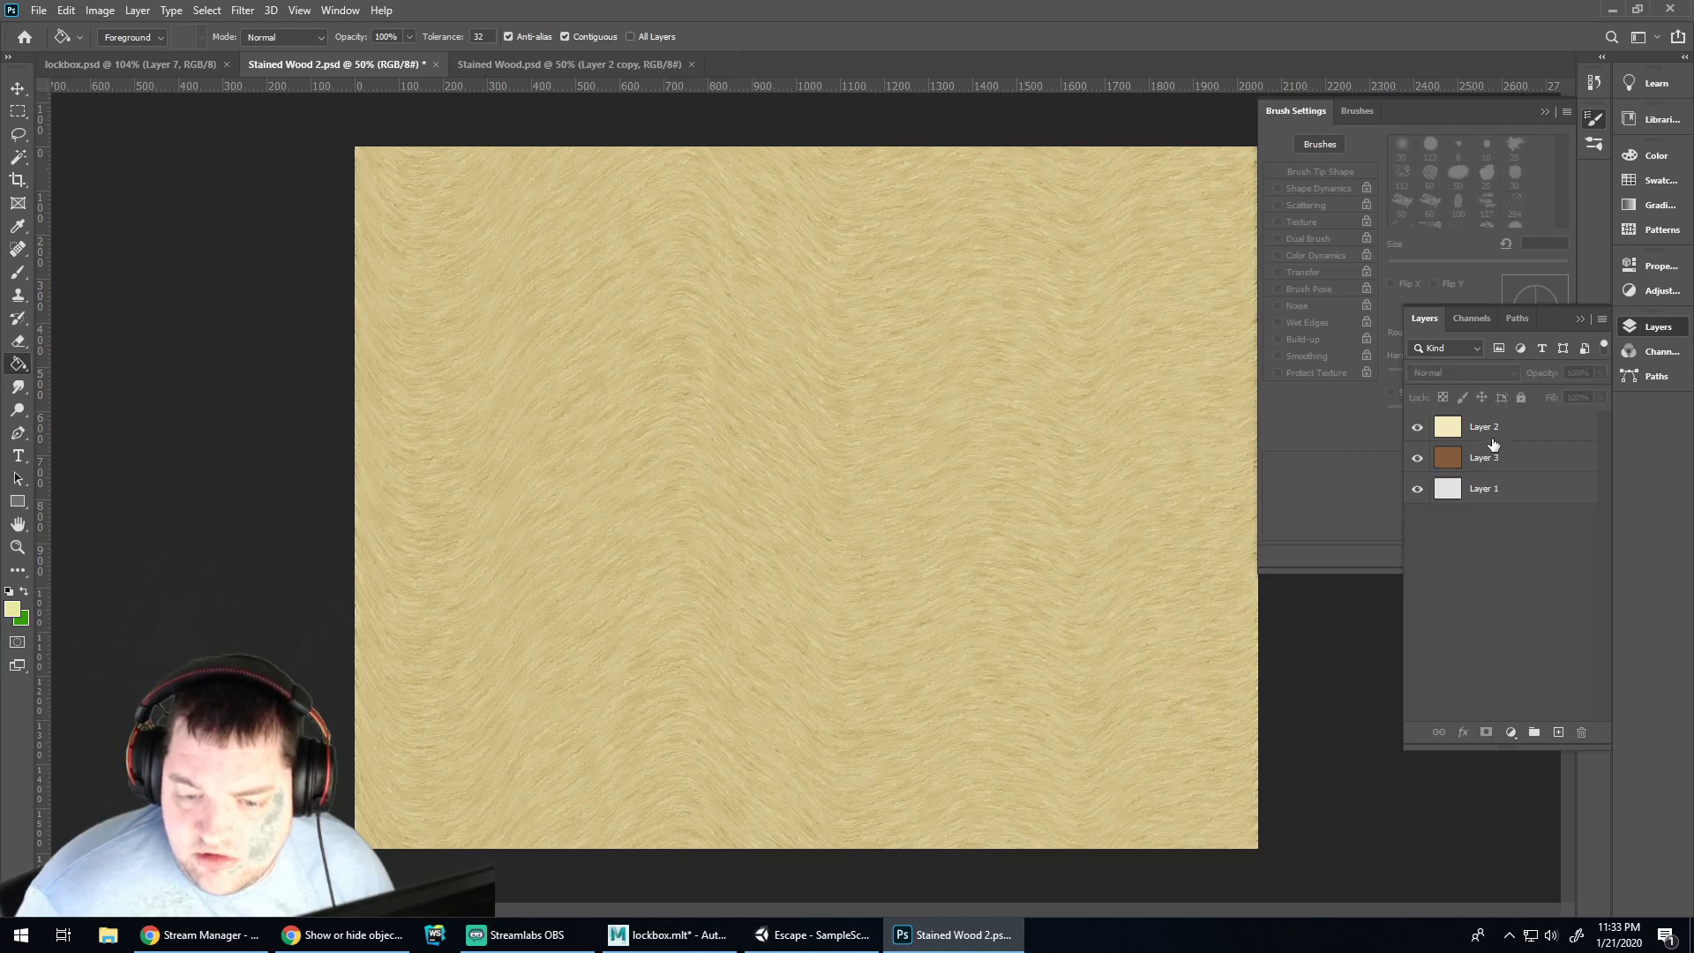
pyautogui.click(1500, 427)
pyautogui.keyDown('shift'); pyautogui.click(1526, 490); pyautogui.keyUp('shift')
pyautogui.moveTo(1526, 490); pyautogui.dragTo(1558, 732)
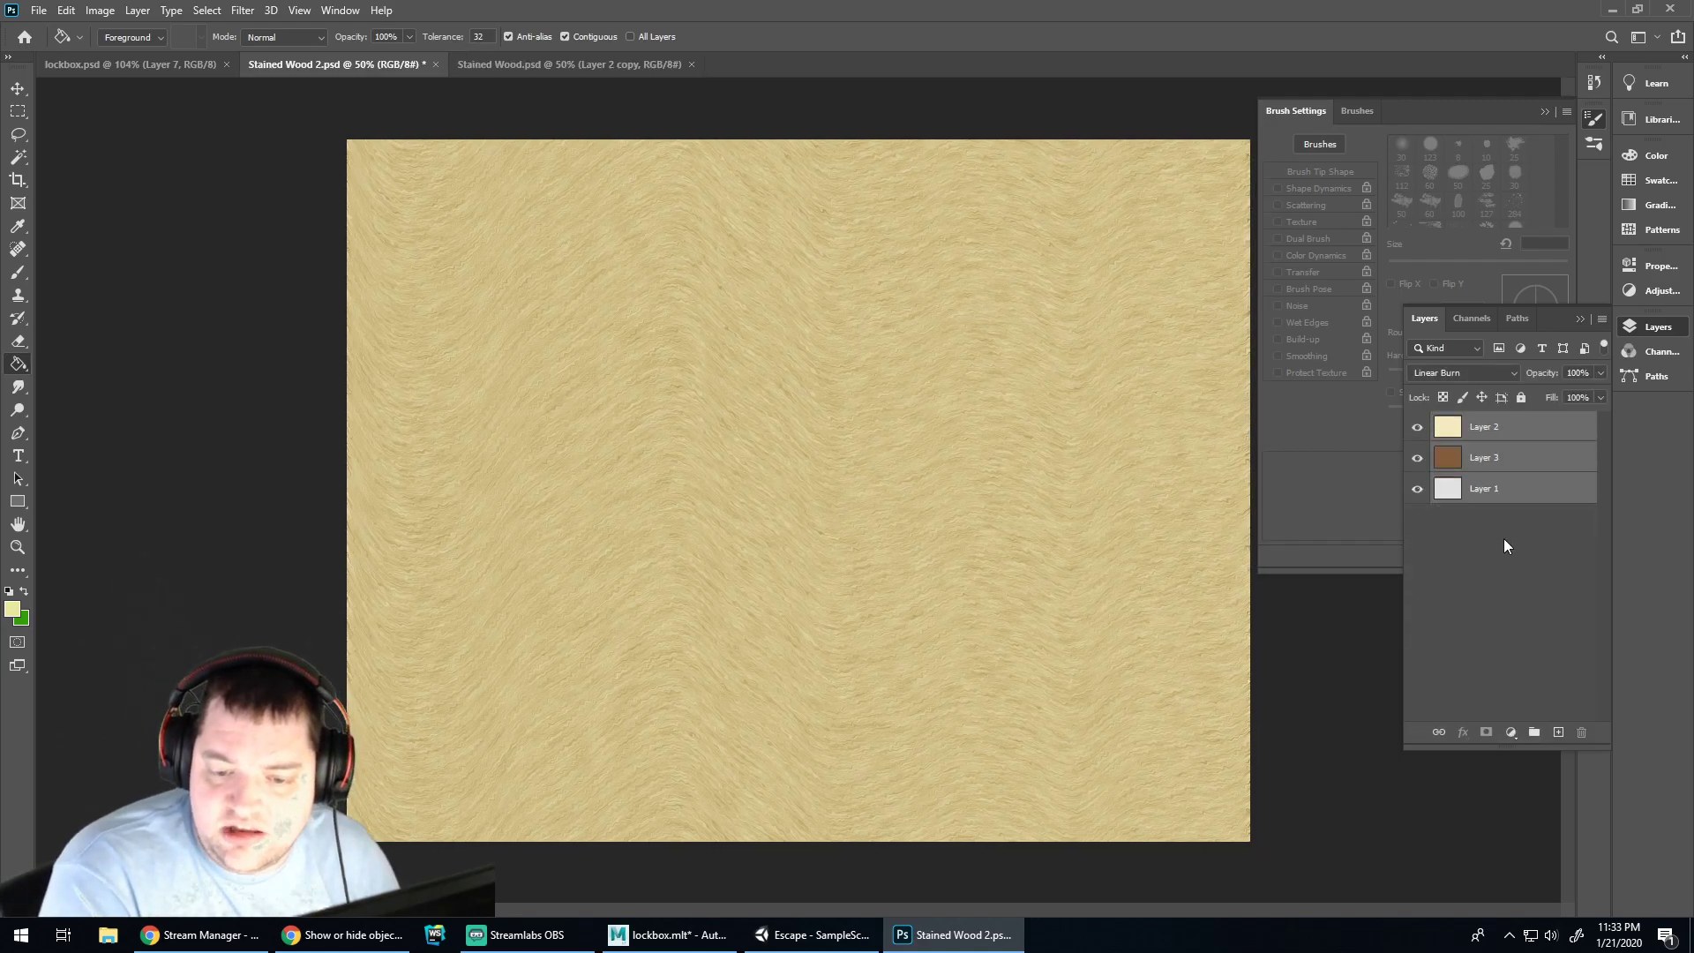
pyautogui.hotkey('ctrl', 'e')
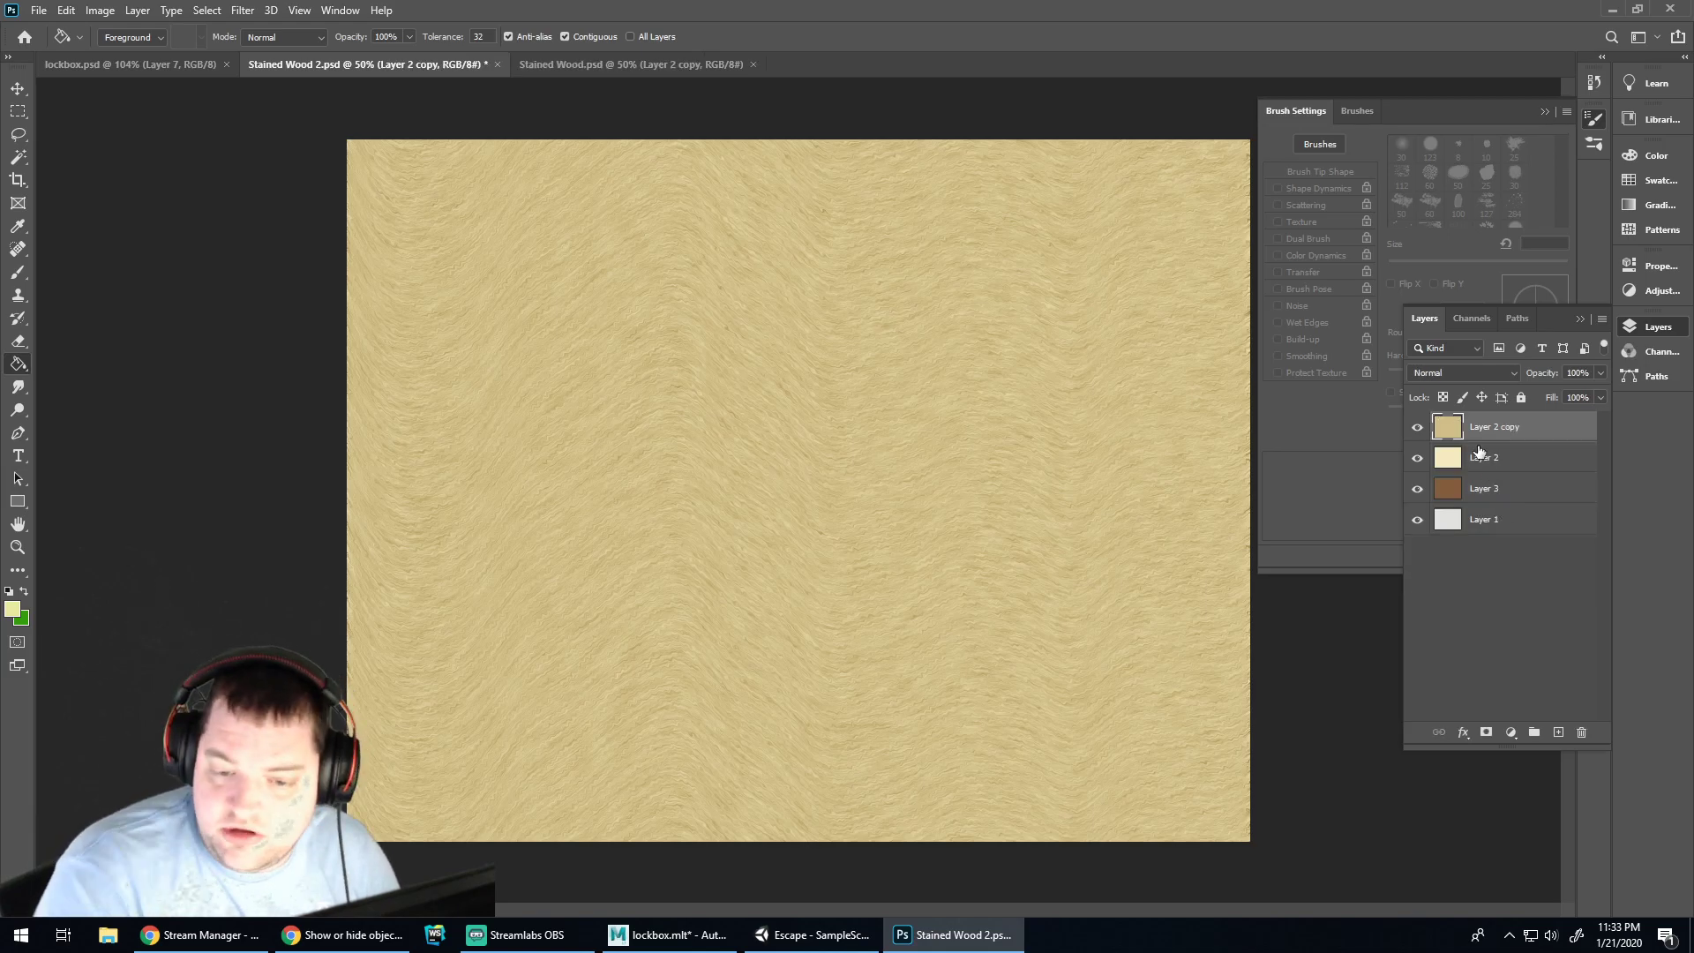
pyautogui.moveTo(1417, 459); pyautogui.dragTo(1418, 496)
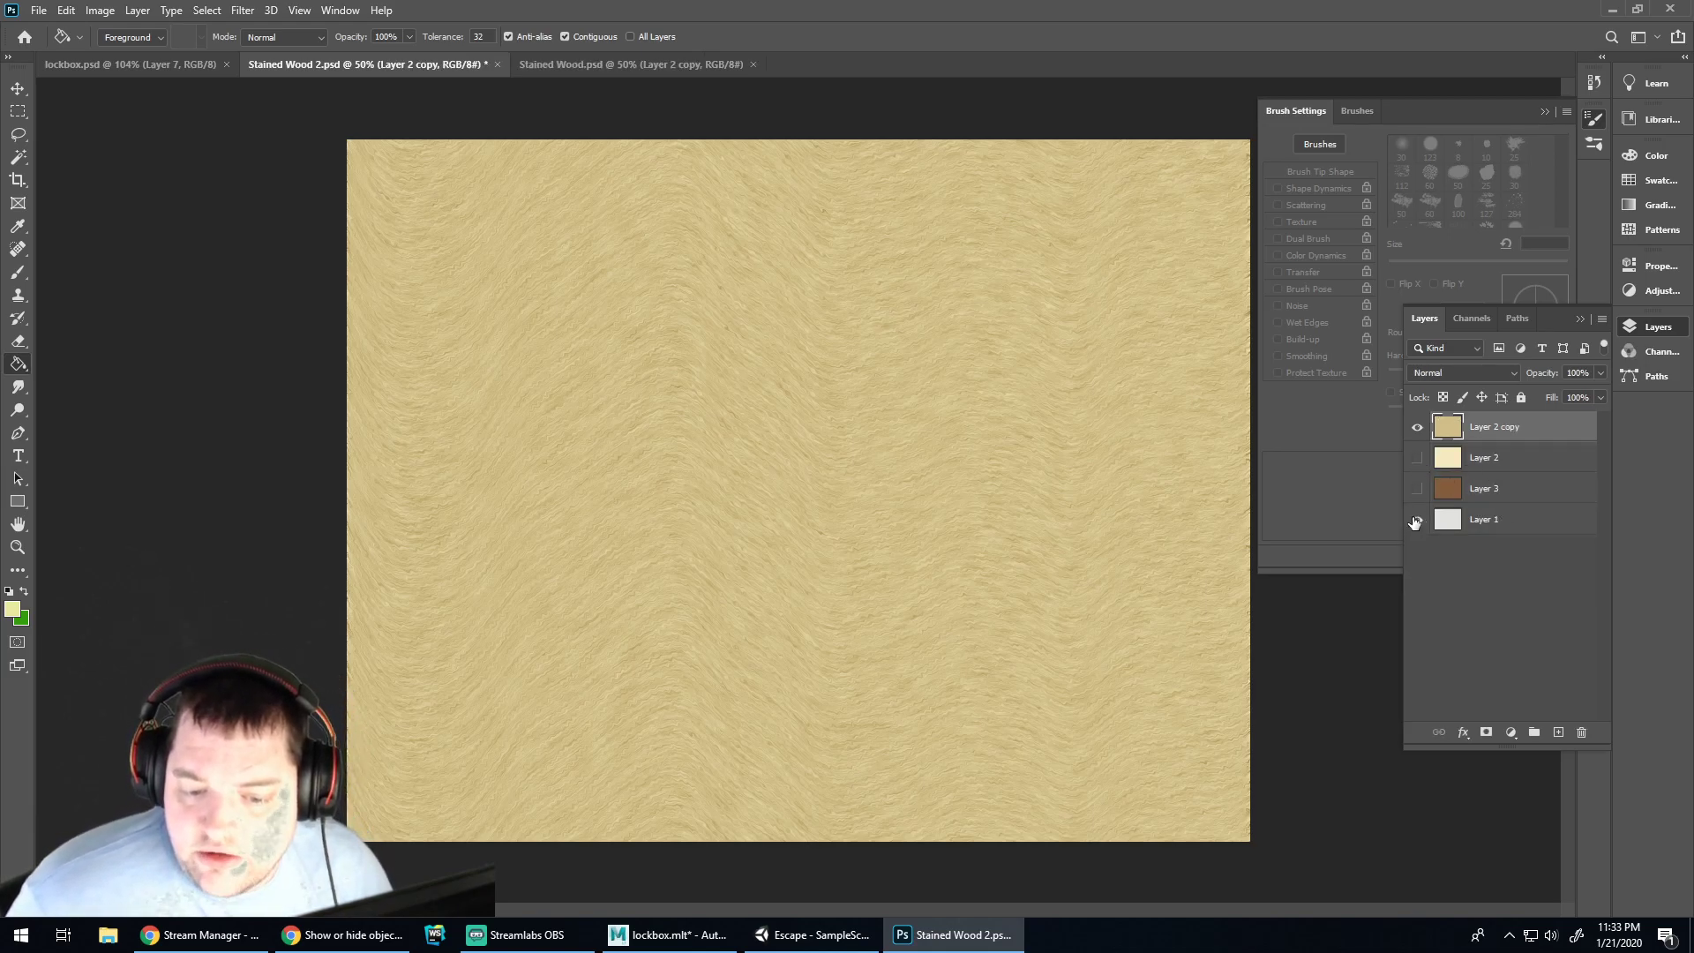
pyautogui.hotkey('ctrl', 's')
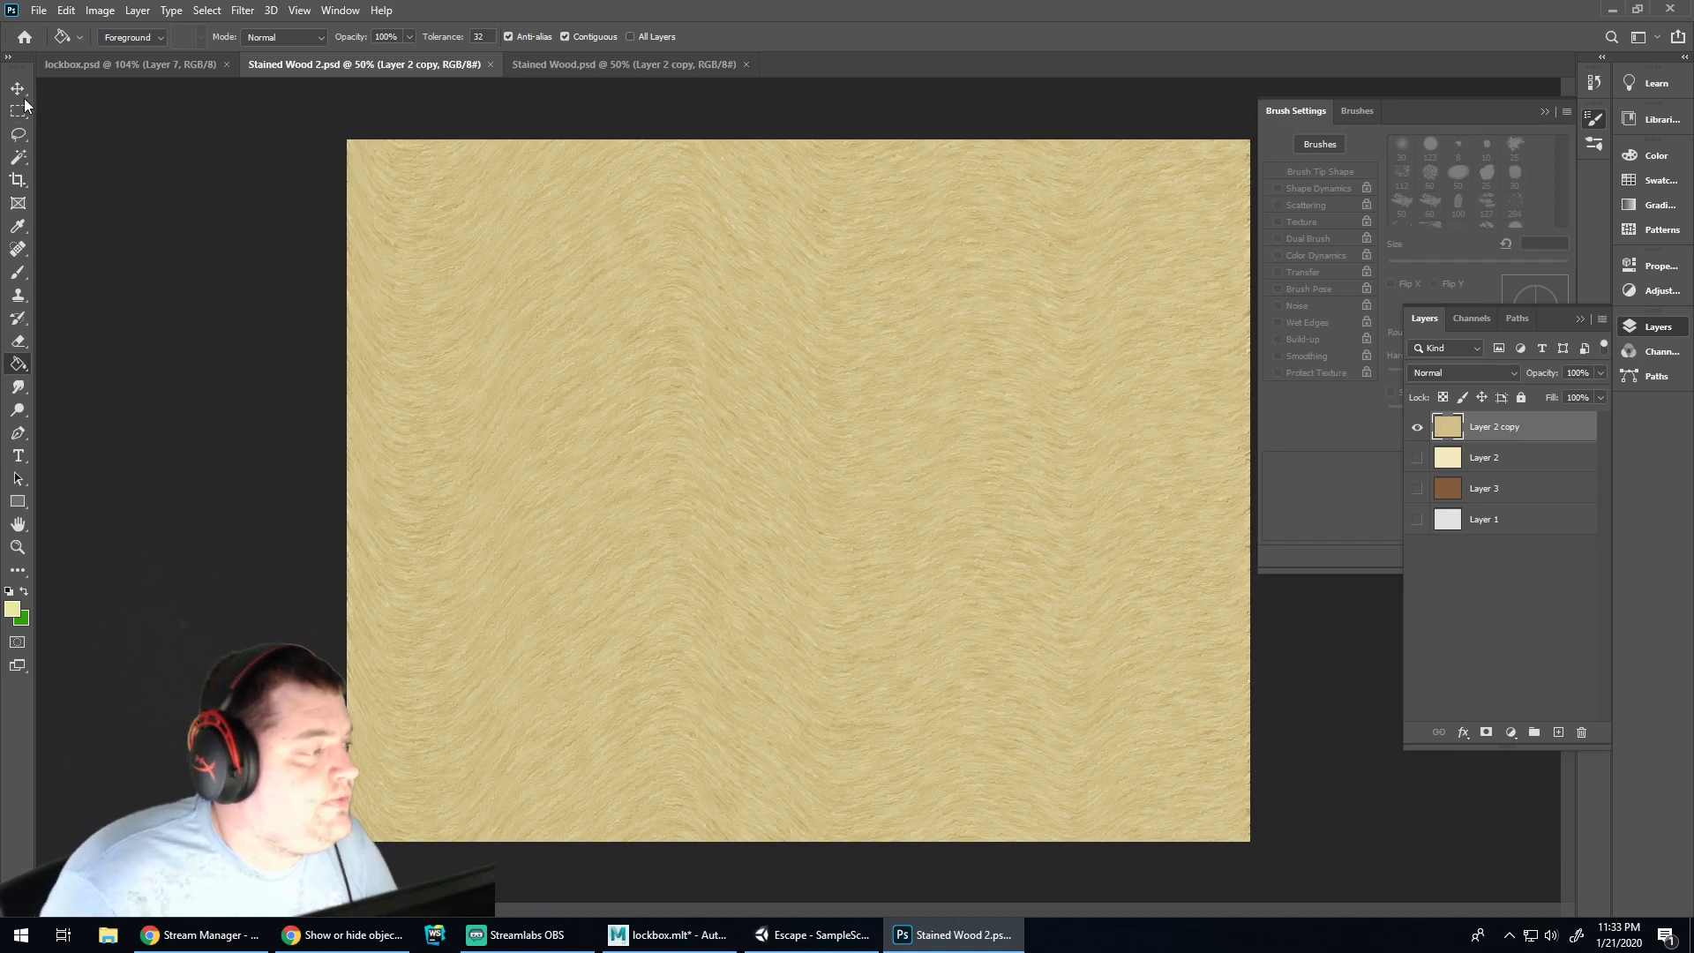
# Pick the Rectangular Marquee, go back to lockbox.psd zoomed out, and show Layer 0's outline guides
pyautogui.click(18, 110)
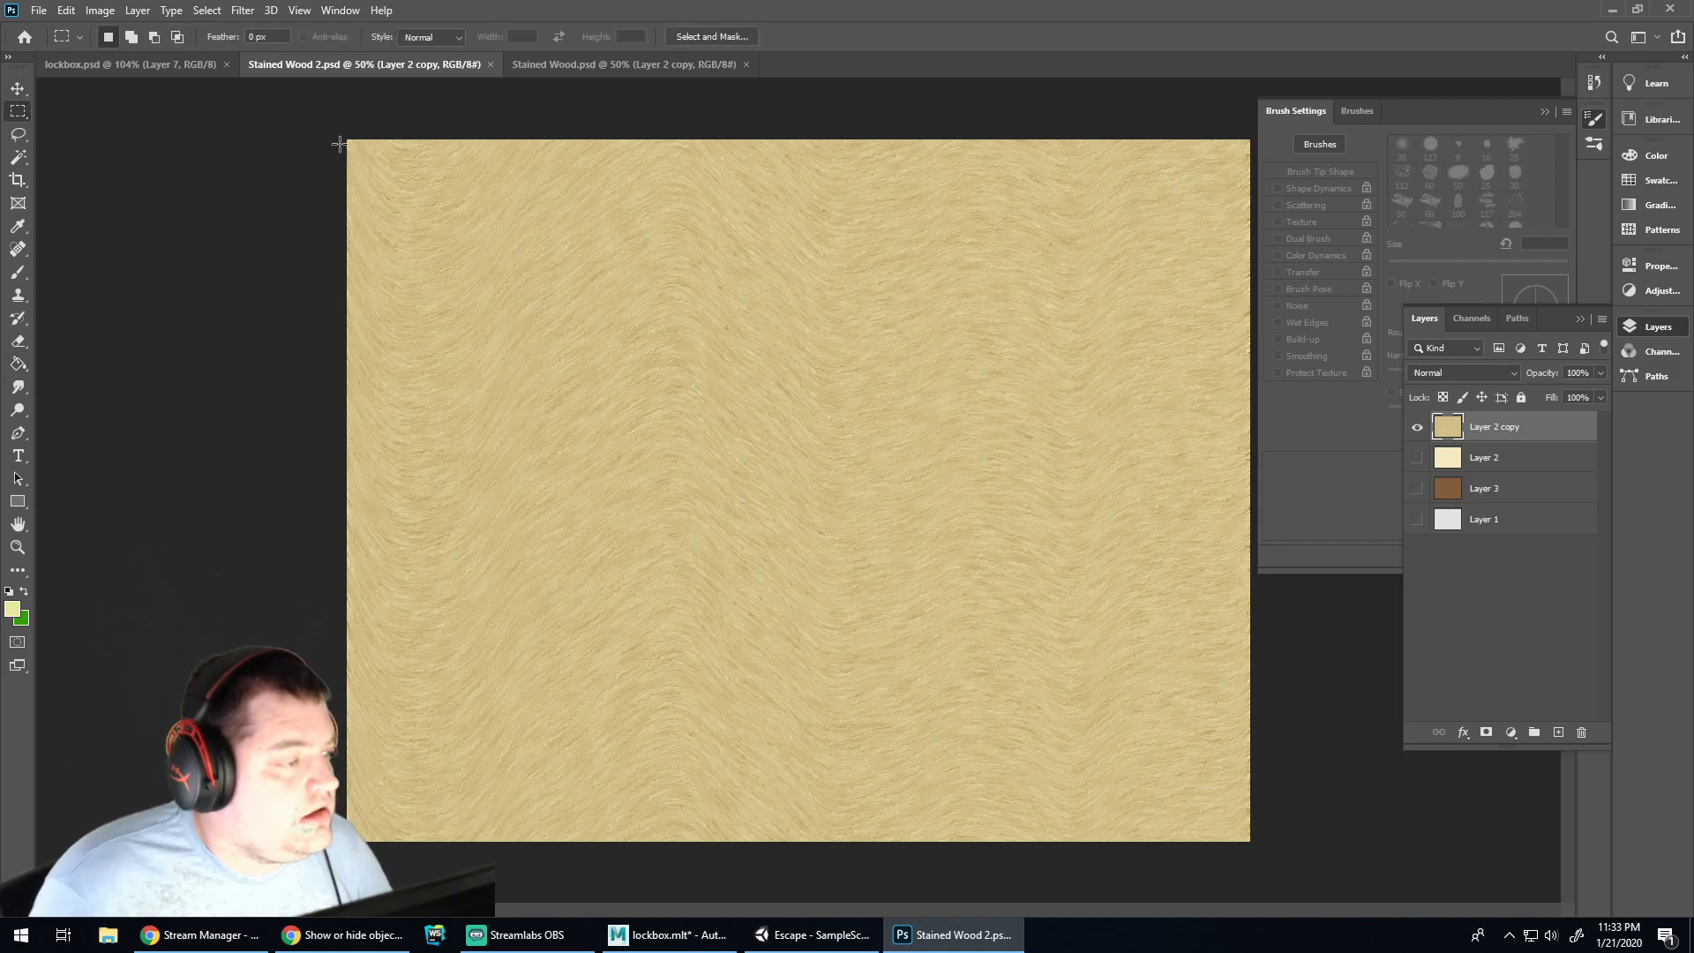
pyautogui.click(184, 64)
pyautogui.scroll(1, 766, 410)
pyautogui.hotkey('ctrl', '-')
pyautogui.hotkey('ctrl', '-')
pyautogui.hotkey('ctrl', '-')
pyautogui.hotkey('ctrl', '-')
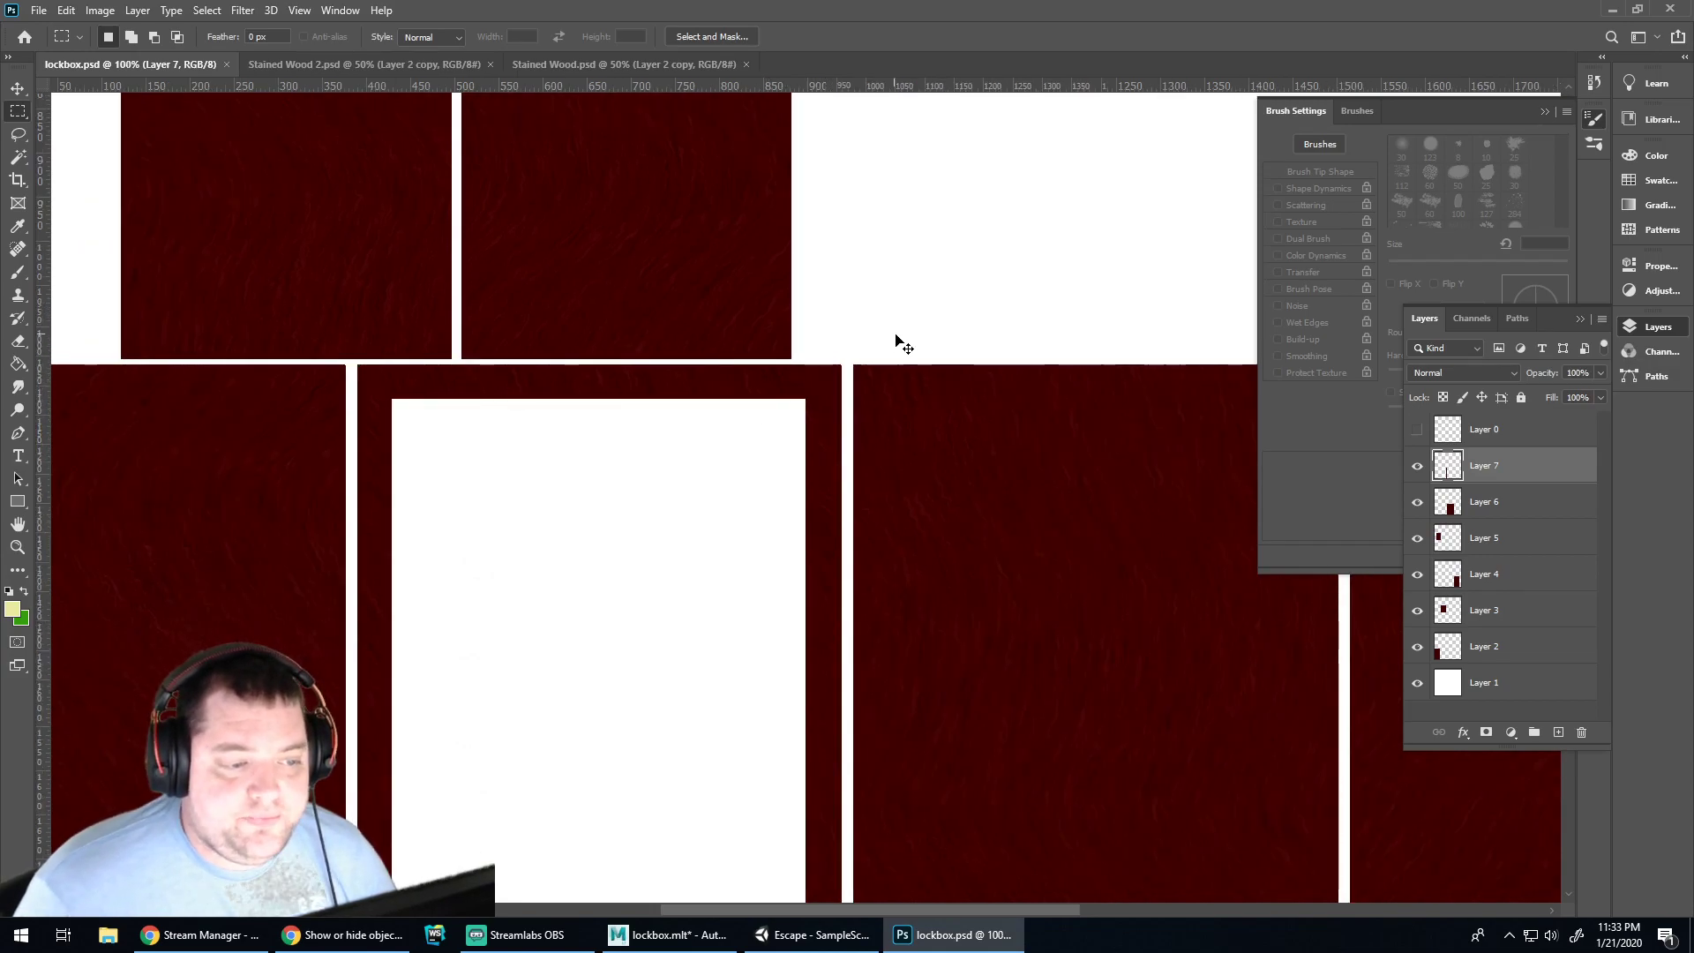
pyautogui.click(1418, 429)
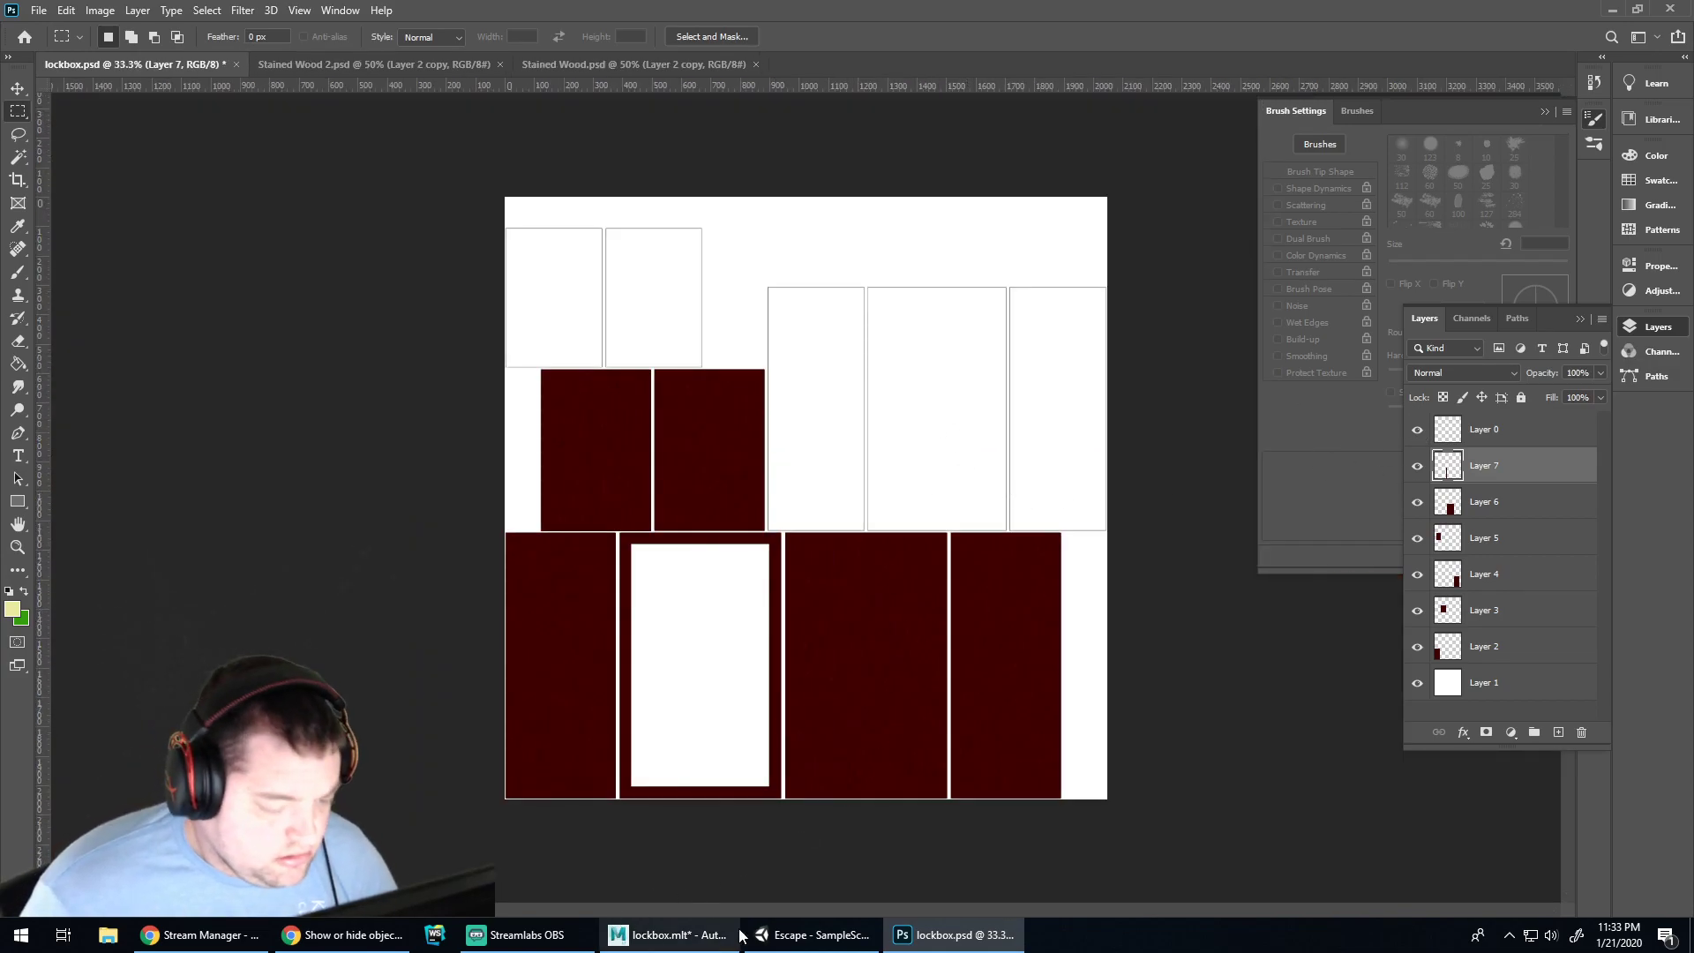
# In Maya, select the lockbox body's inner wall and floor faces and view their UV layout
pyautogui.click(668, 934)
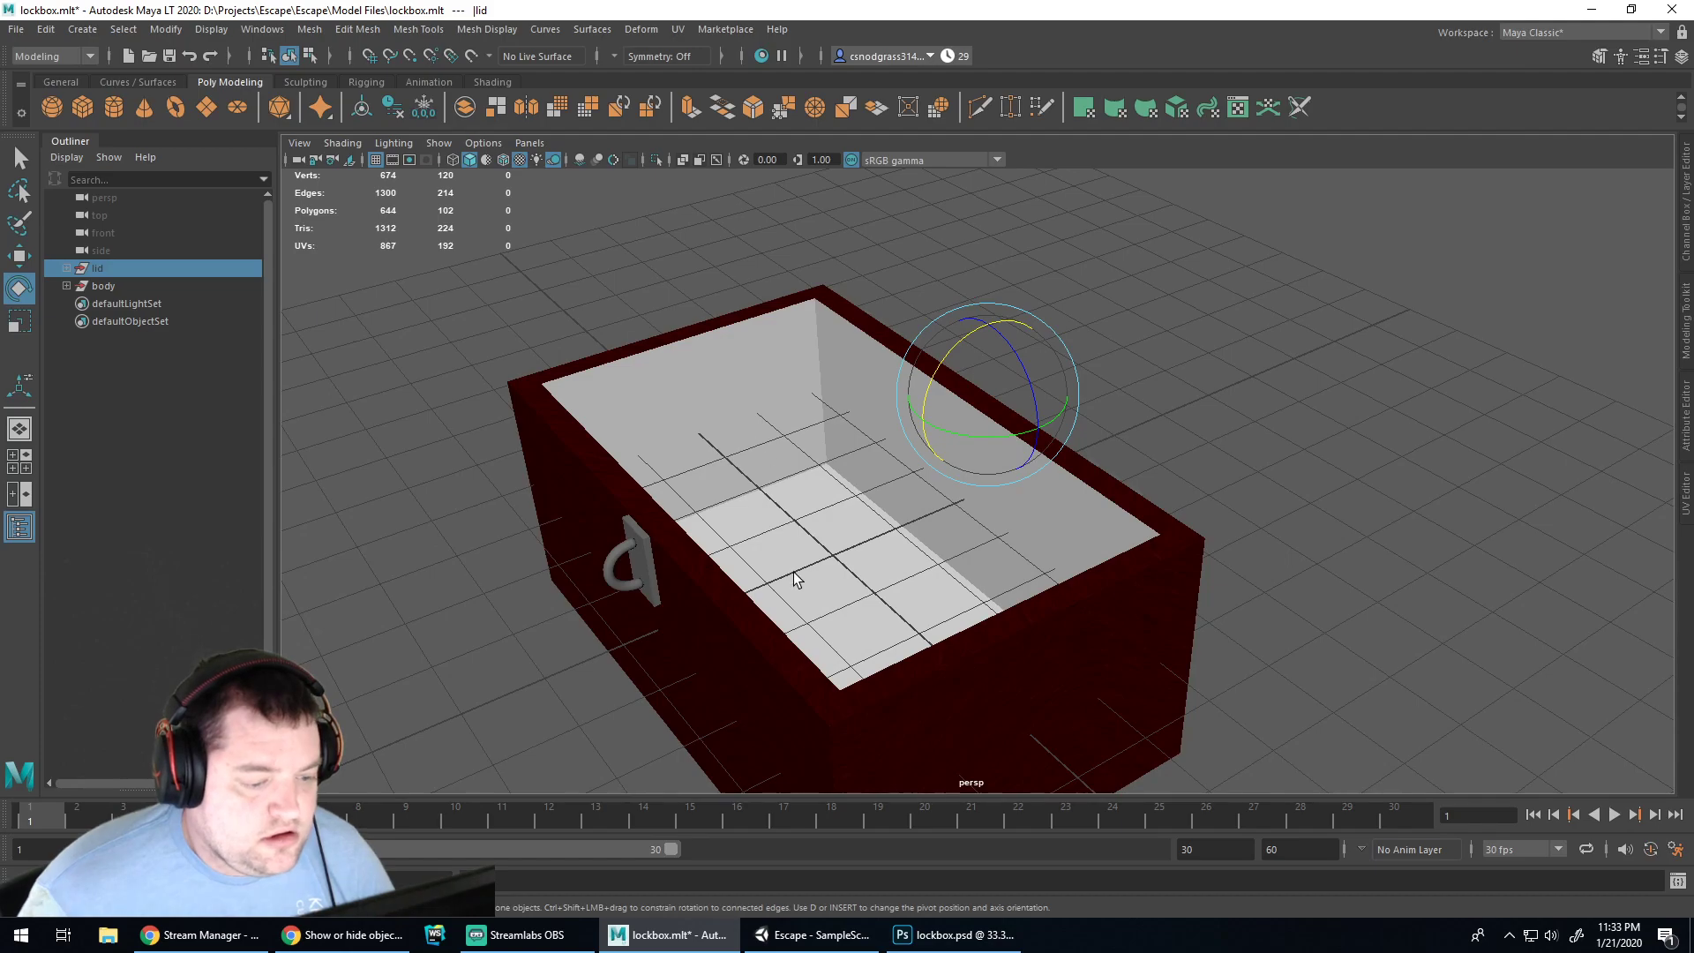
pyautogui.click(771, 385)
pyautogui.moveTo(759, 373); pyautogui.dragTo(757, 423, button='right')
pyautogui.click(750, 405)
pyautogui.click(809, 538)
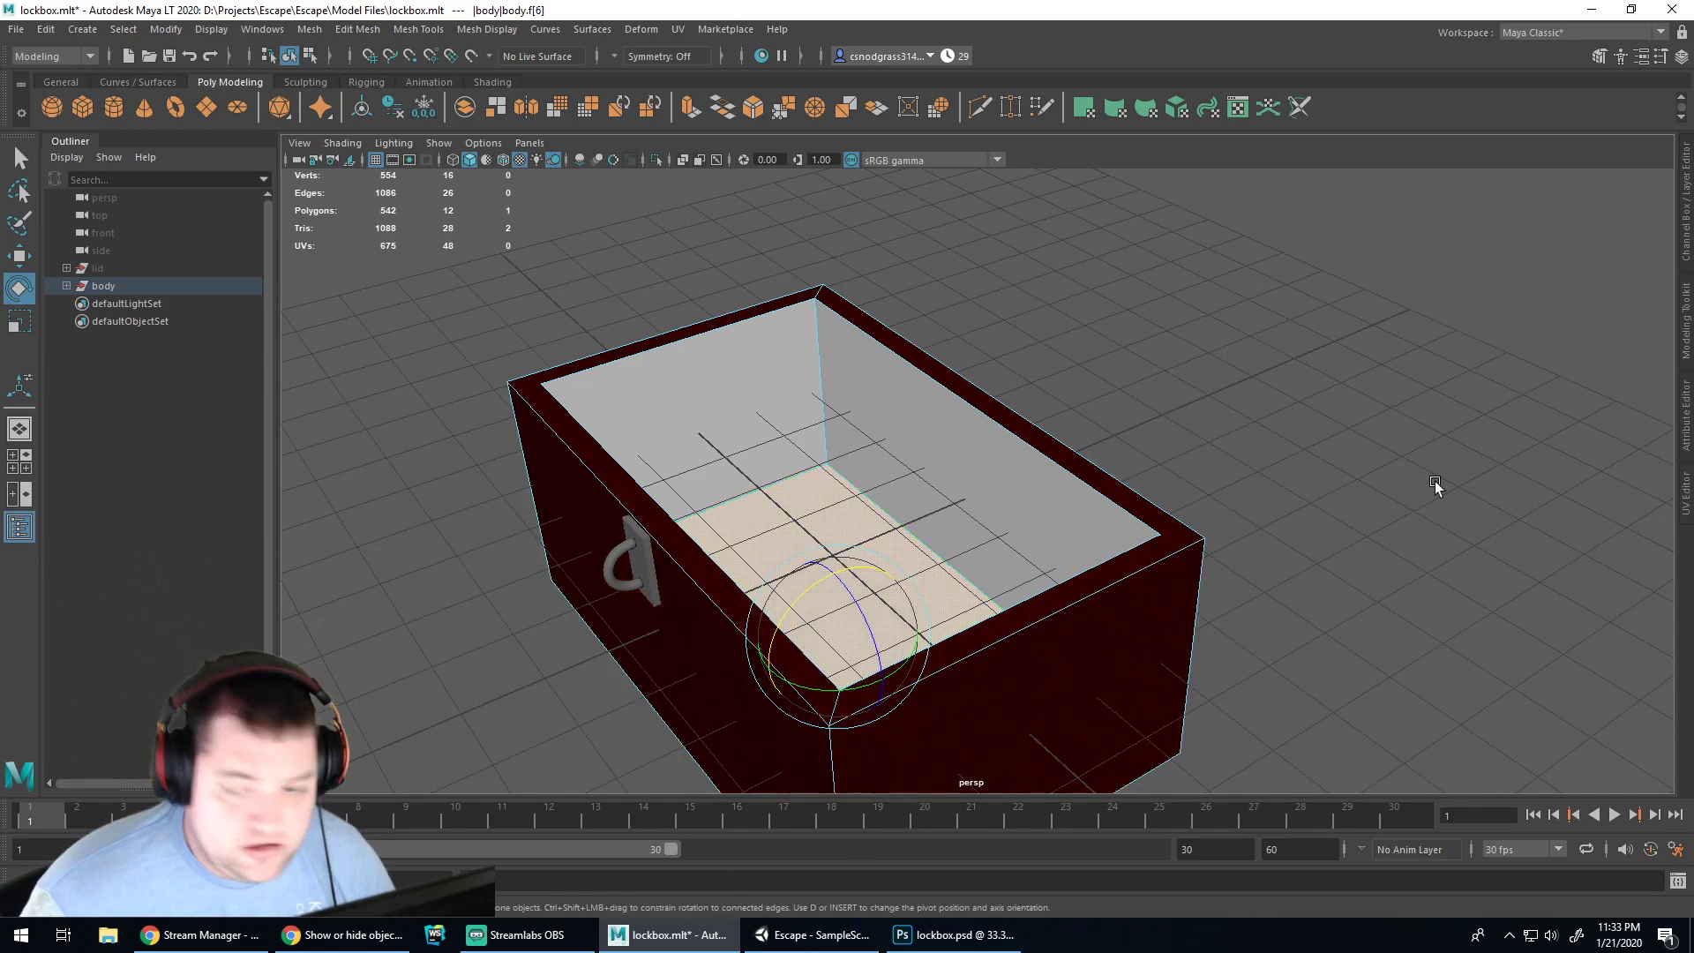
pyautogui.click(1686, 499)
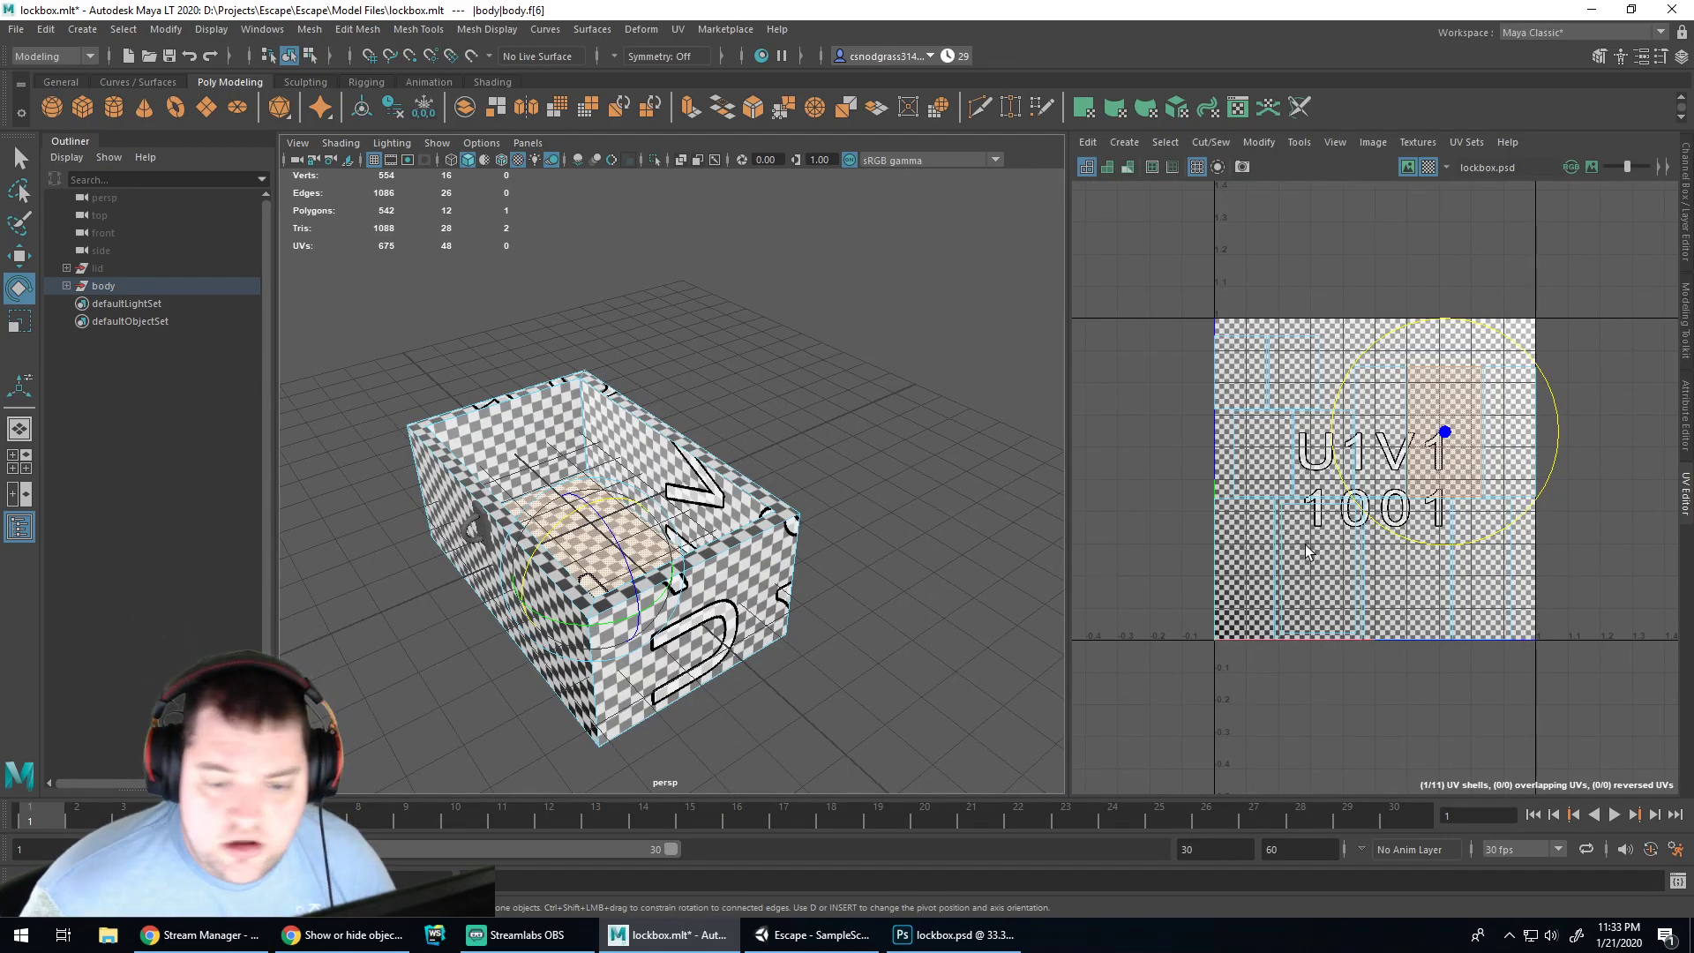
pyautogui.click(958, 934)
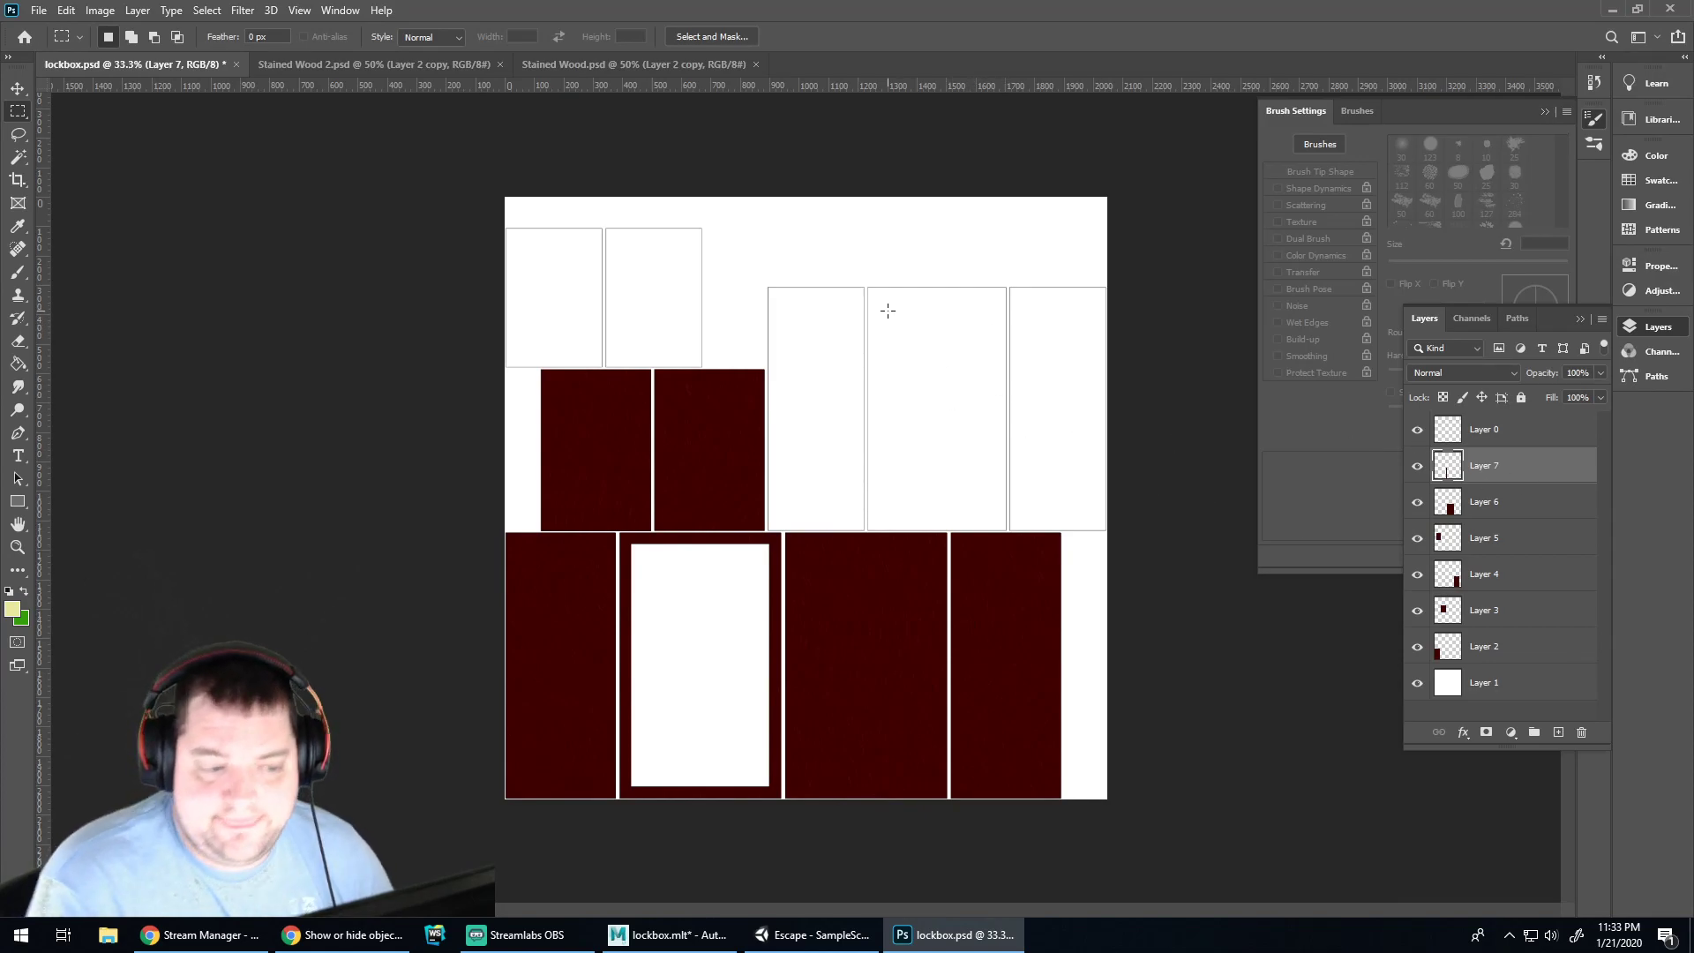
# Paste the tan wood texture into lockbox.psd, rotate it 90 degrees and position it over the panels
pyautogui.hotkey('ctrl', 'v')
pyautogui.press('v')
pyautogui.moveTo(904, 349); pyautogui.dragTo(840, 360)
pyautogui.hotkey('ctrl', 't')
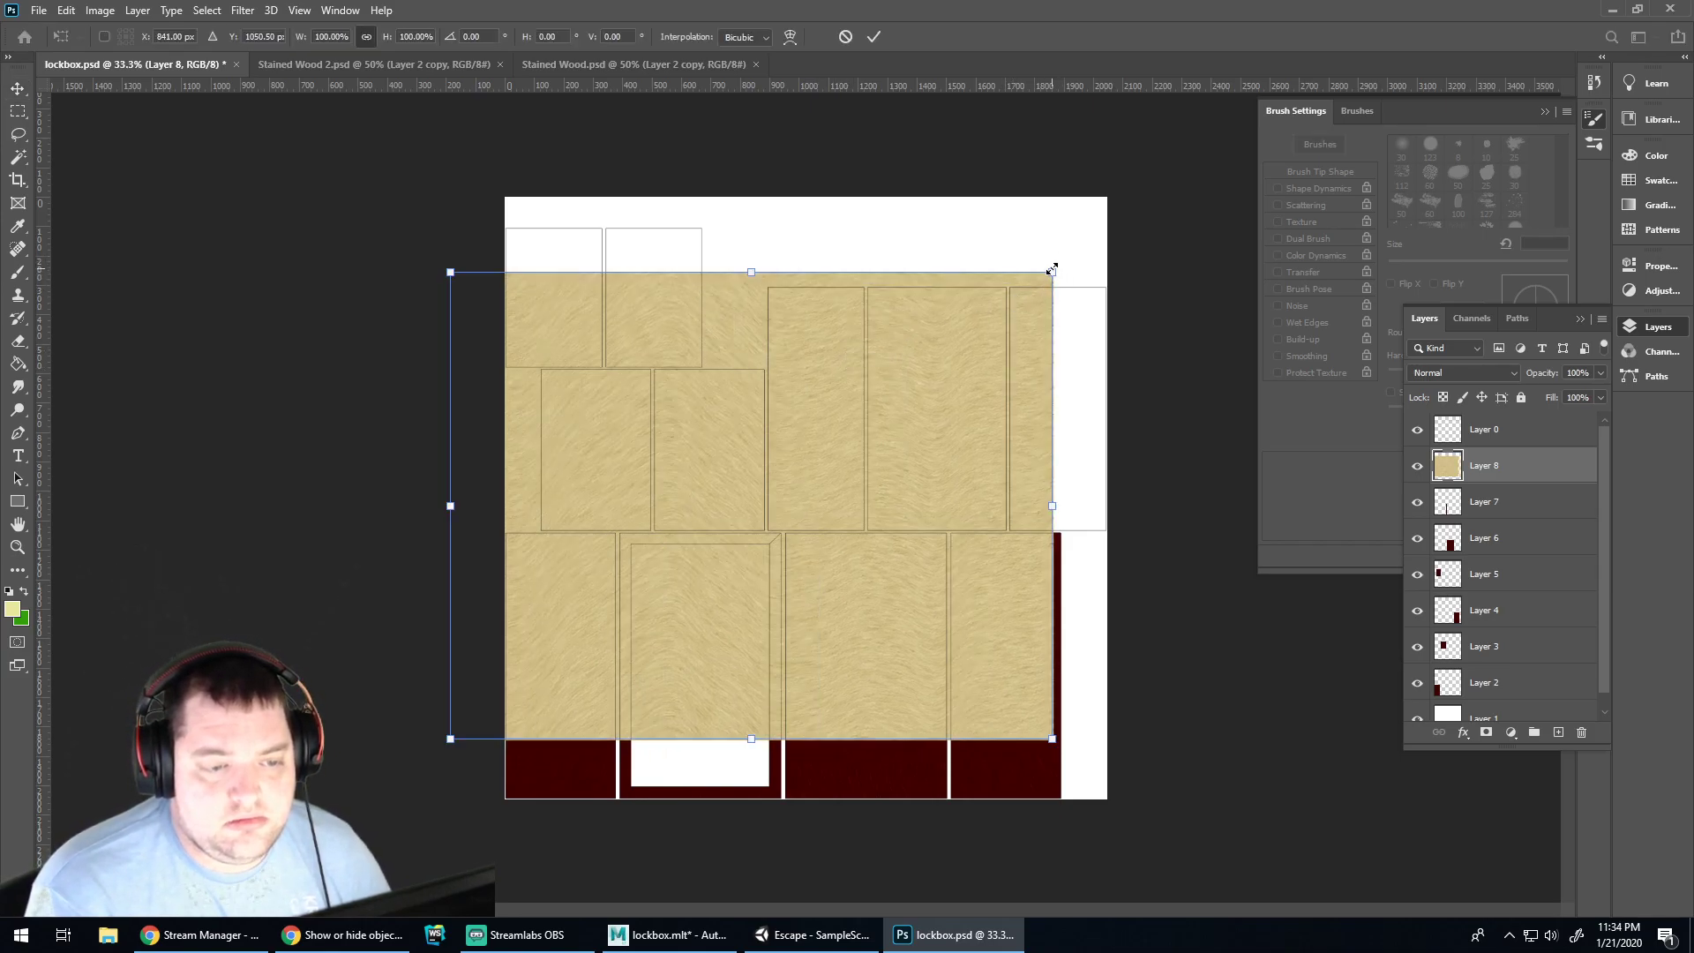
pyautogui.moveTo(1061, 257); pyautogui.dragTo(860, 649)
pyautogui.moveTo(733, 537); pyautogui.dragTo(1025, 621)
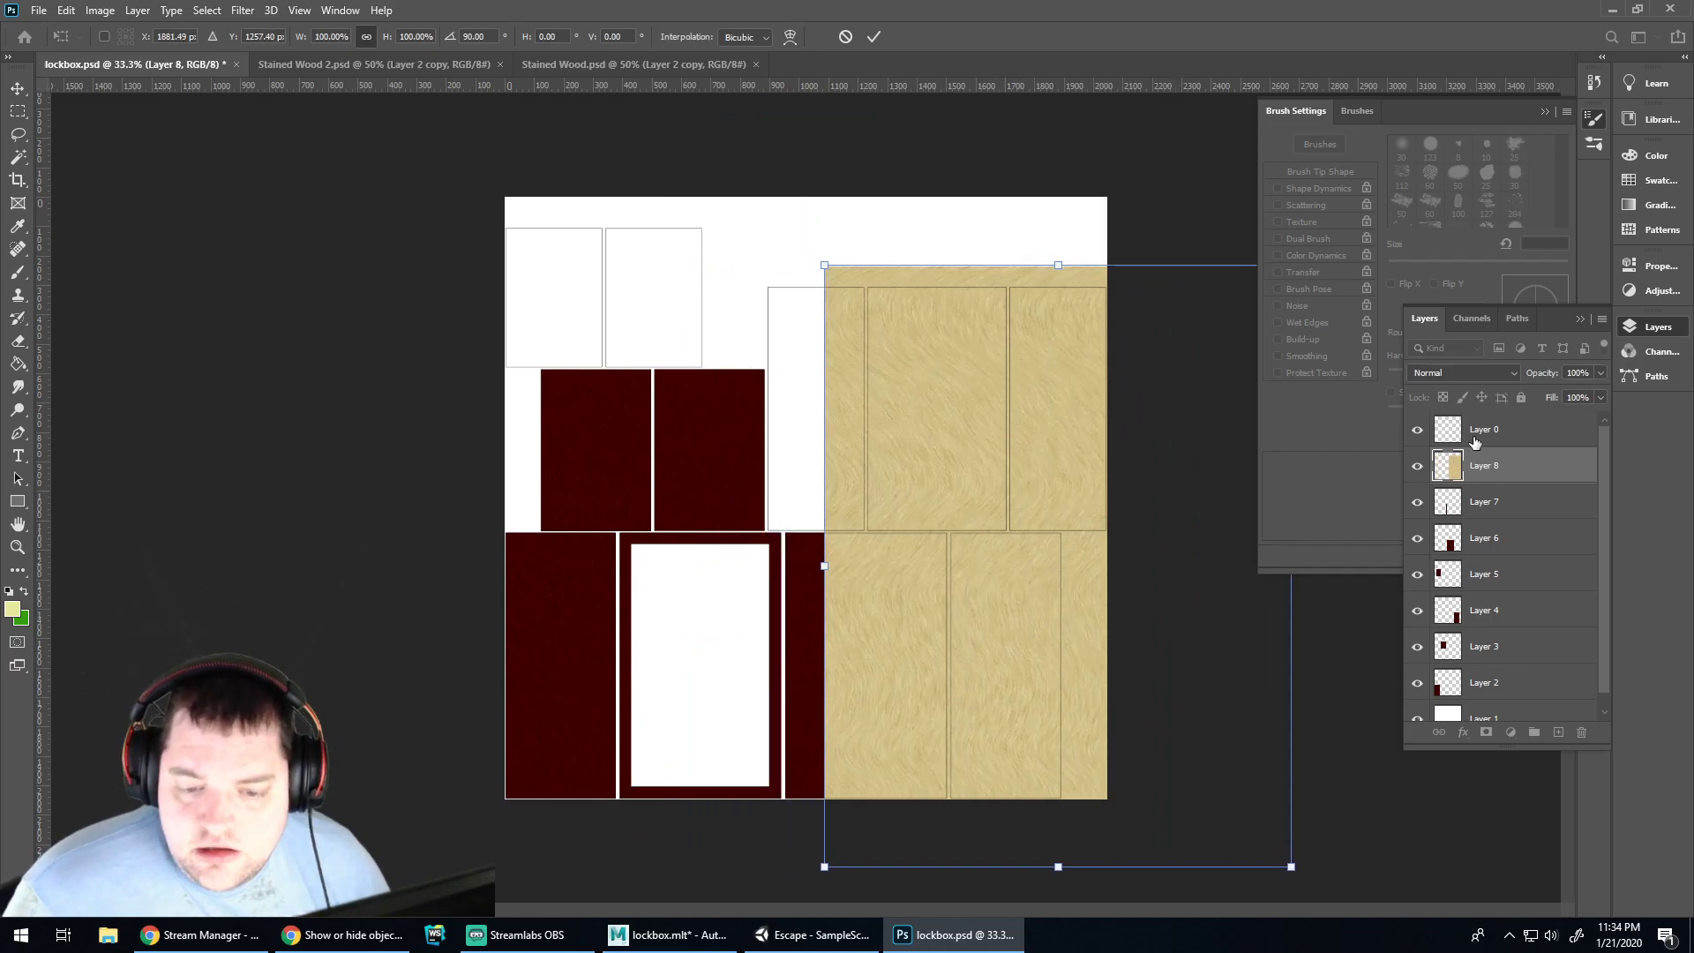
pyautogui.click(1475, 433)
pyautogui.hotkey('ctrl', '1')
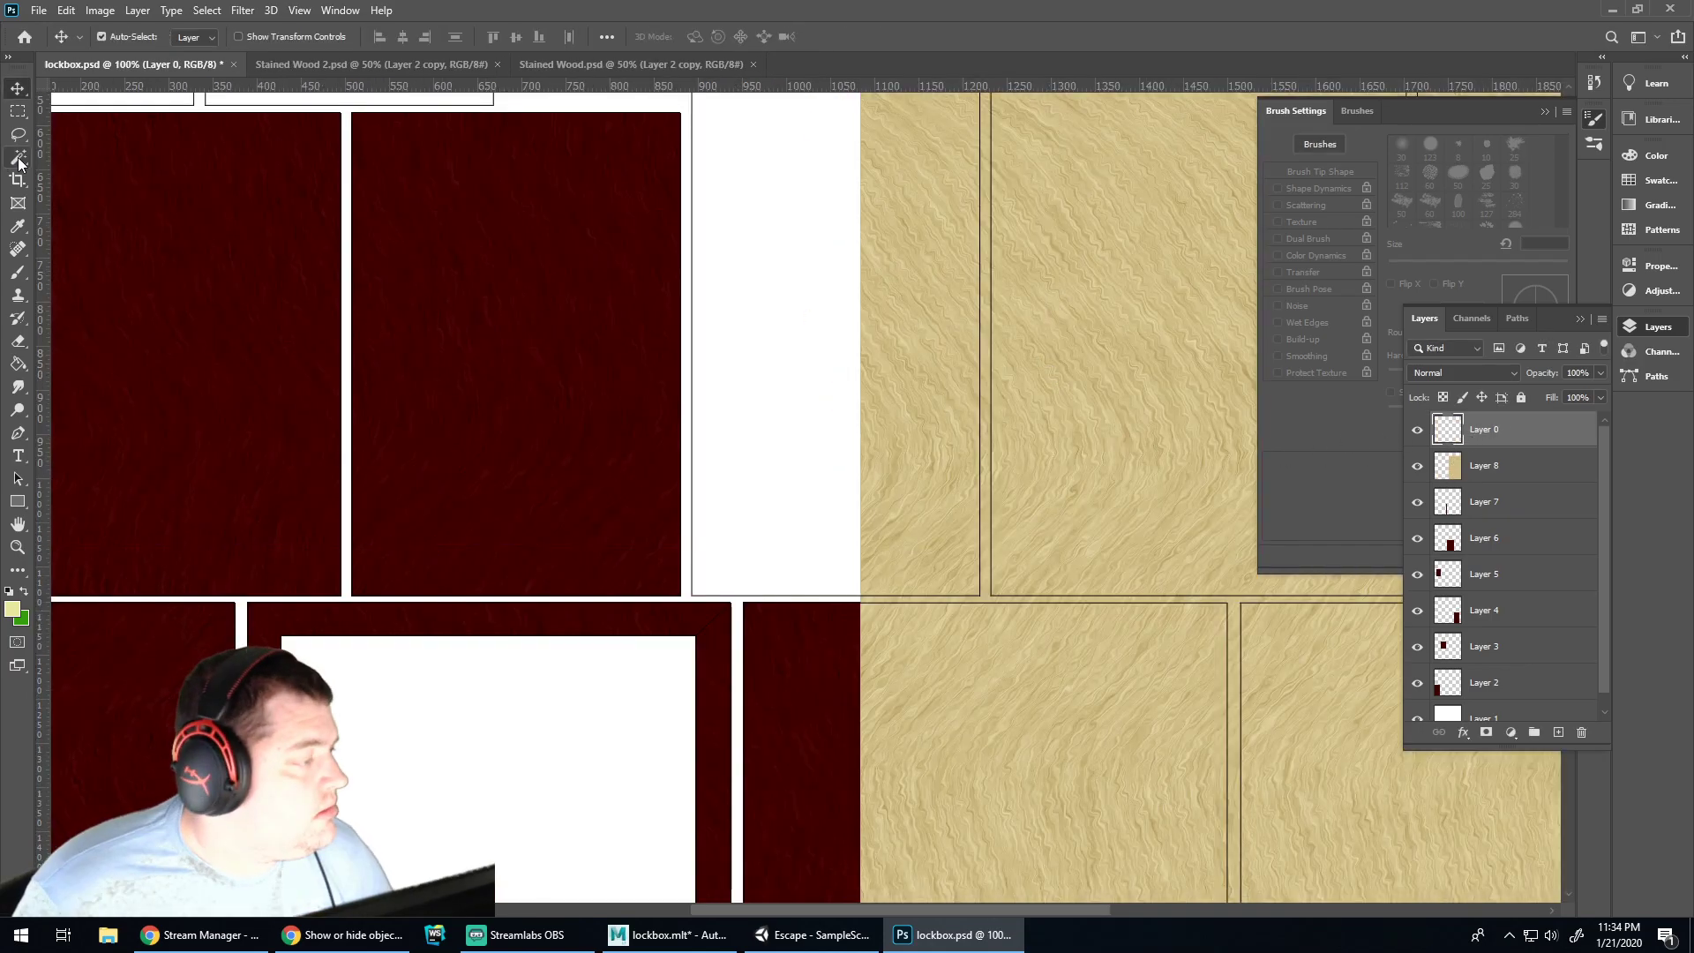
# Trim the wood layer to the big rectangle selected on Layer 0, then paste another wood copy
pyautogui.click(17, 158)
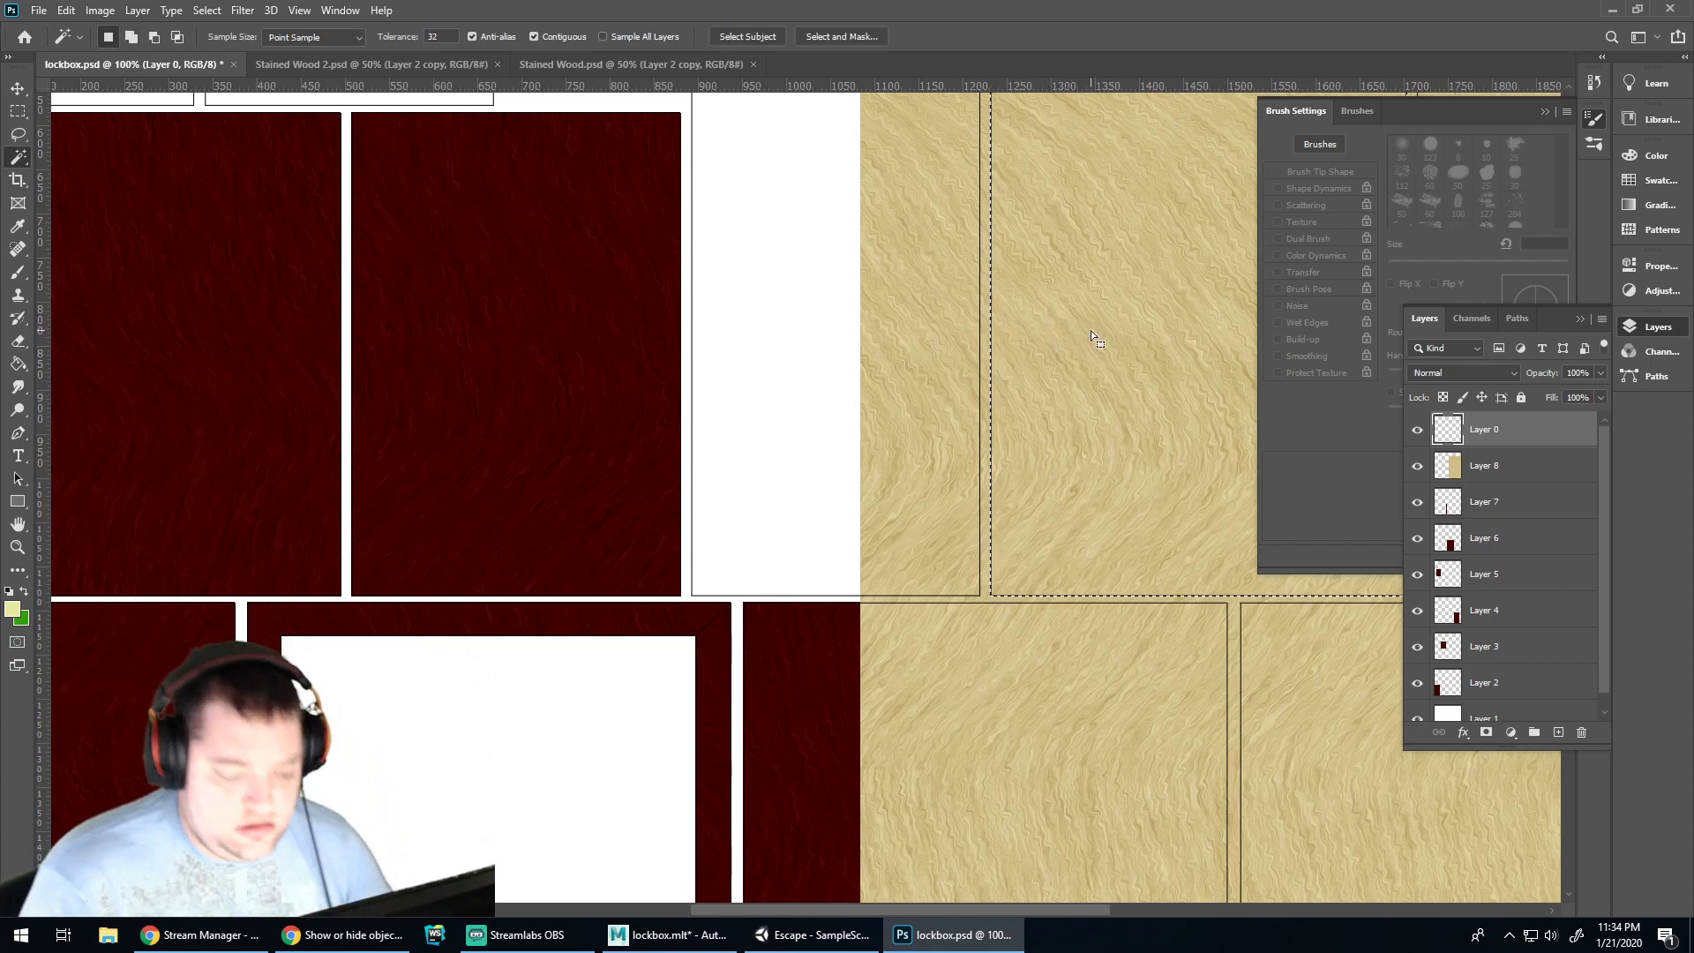
pyautogui.press('Delete')
pyautogui.hotkey('ctrl', 'd')
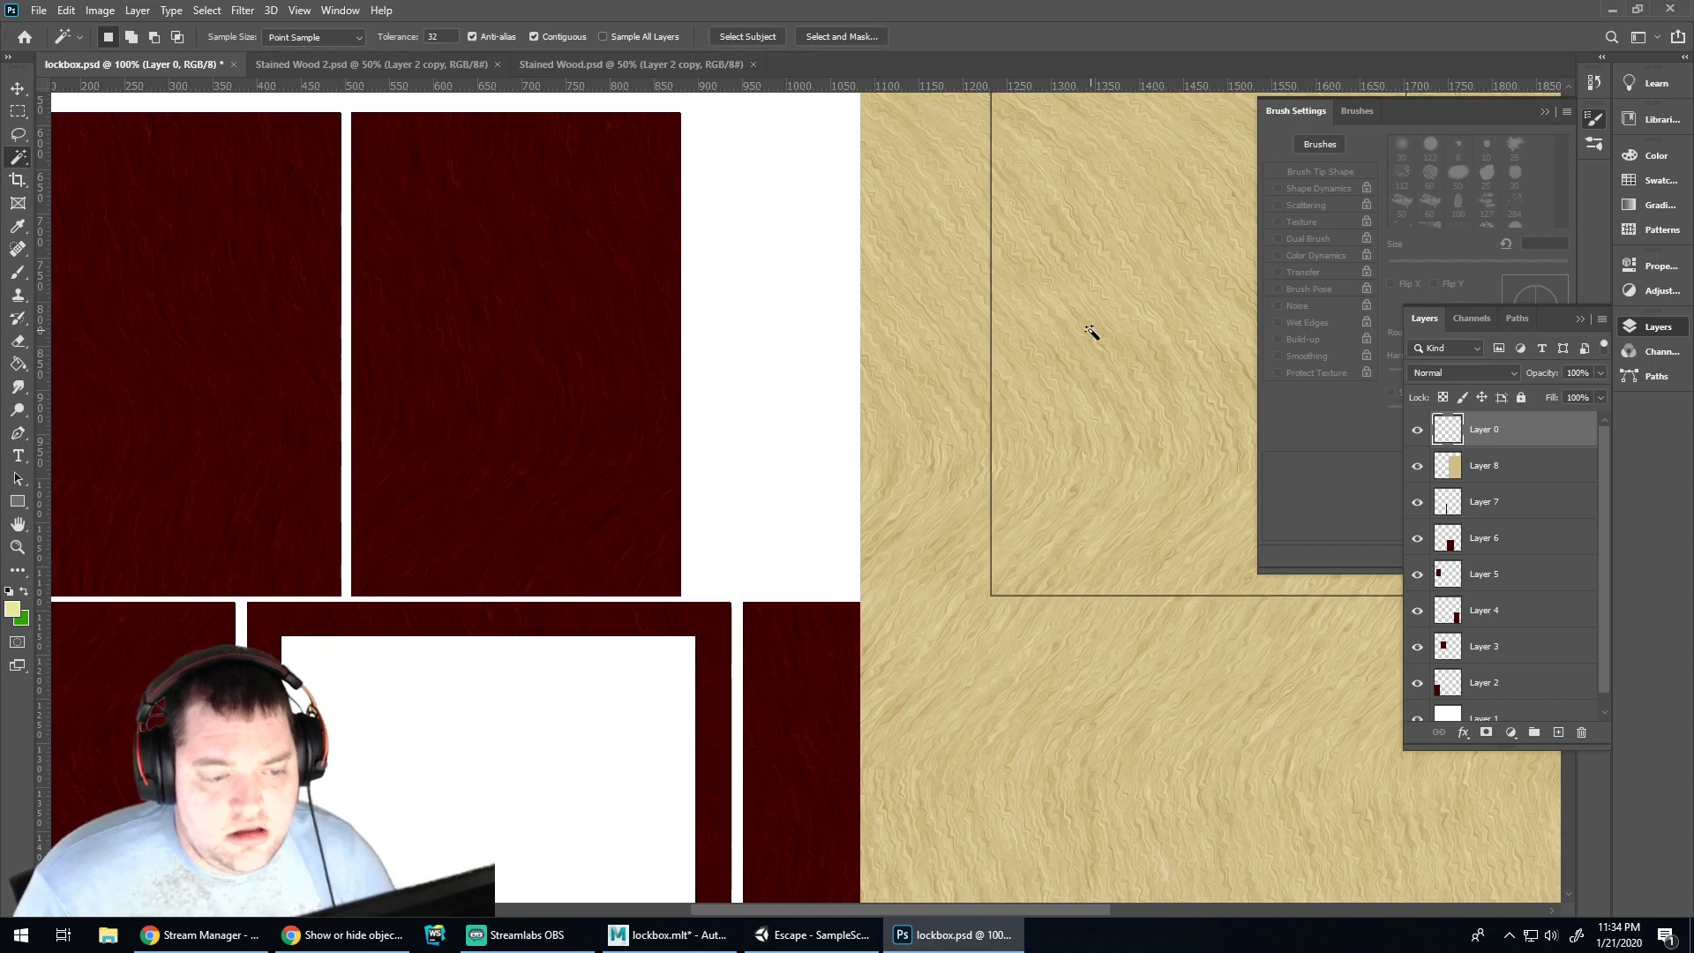
pyautogui.hotkey('ctrl', 'z')
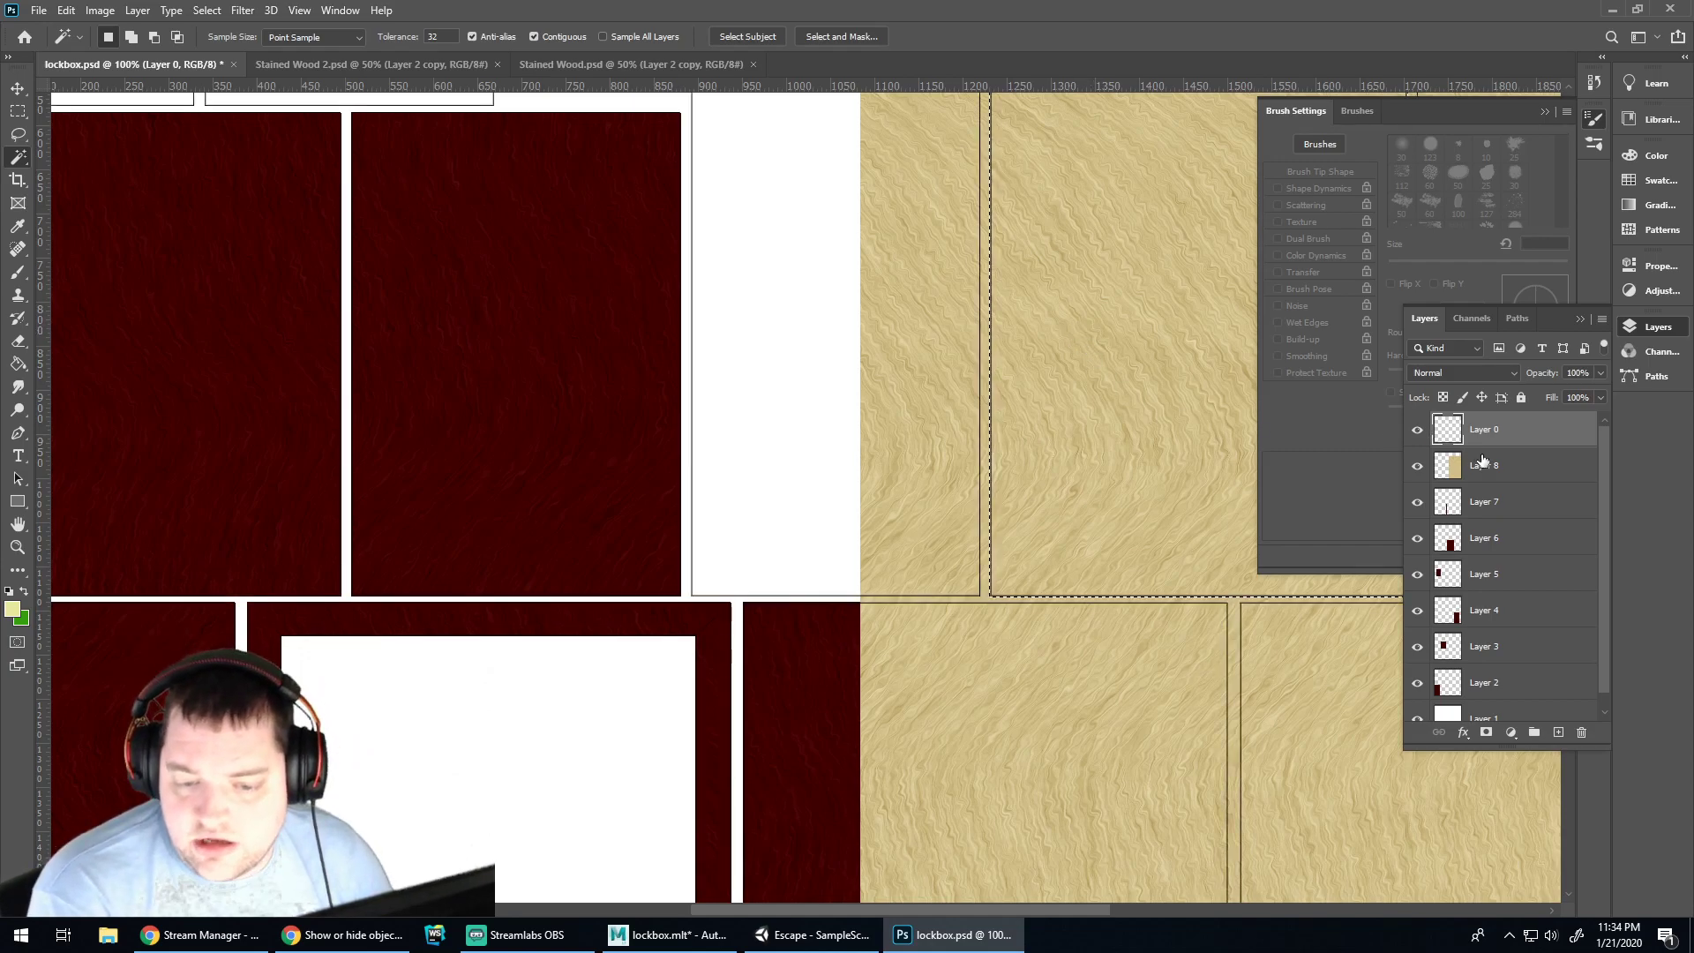
pyautogui.click(1482, 461)
pyautogui.press('Delete')
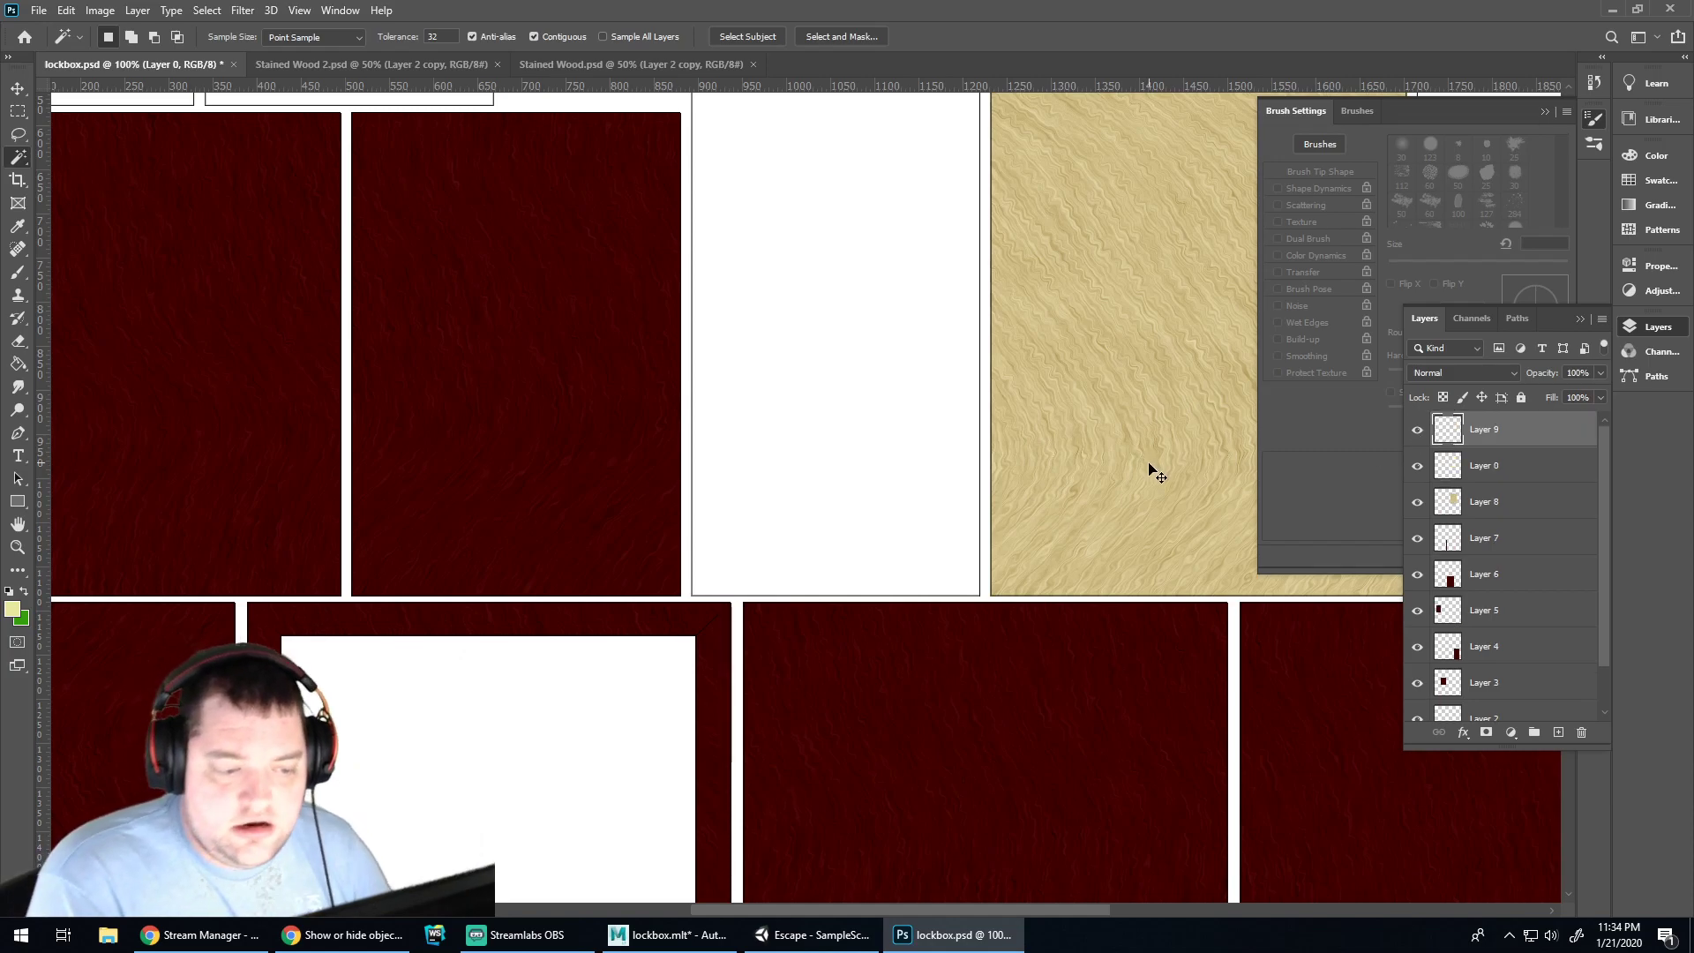
pyautogui.hotkey('ctrl', 'v')
pyautogui.click(669, 935)
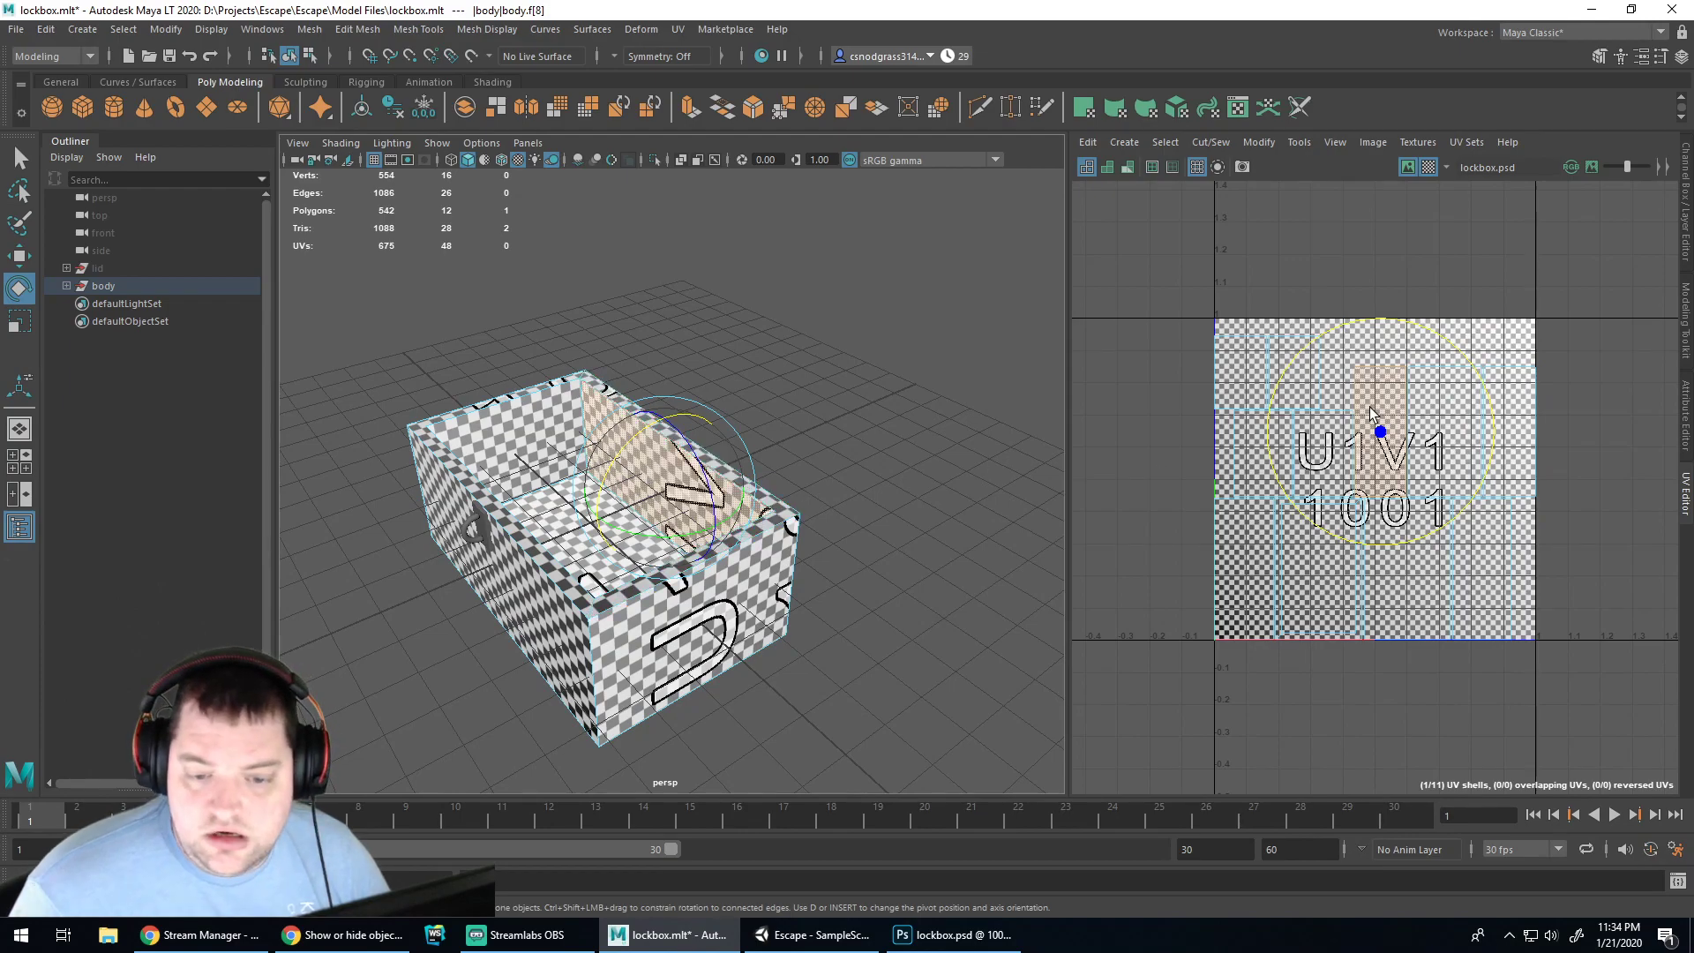
# Shift the pasted tan wood over the panels and place its layer below the outline layer
pyautogui.click(957, 935)
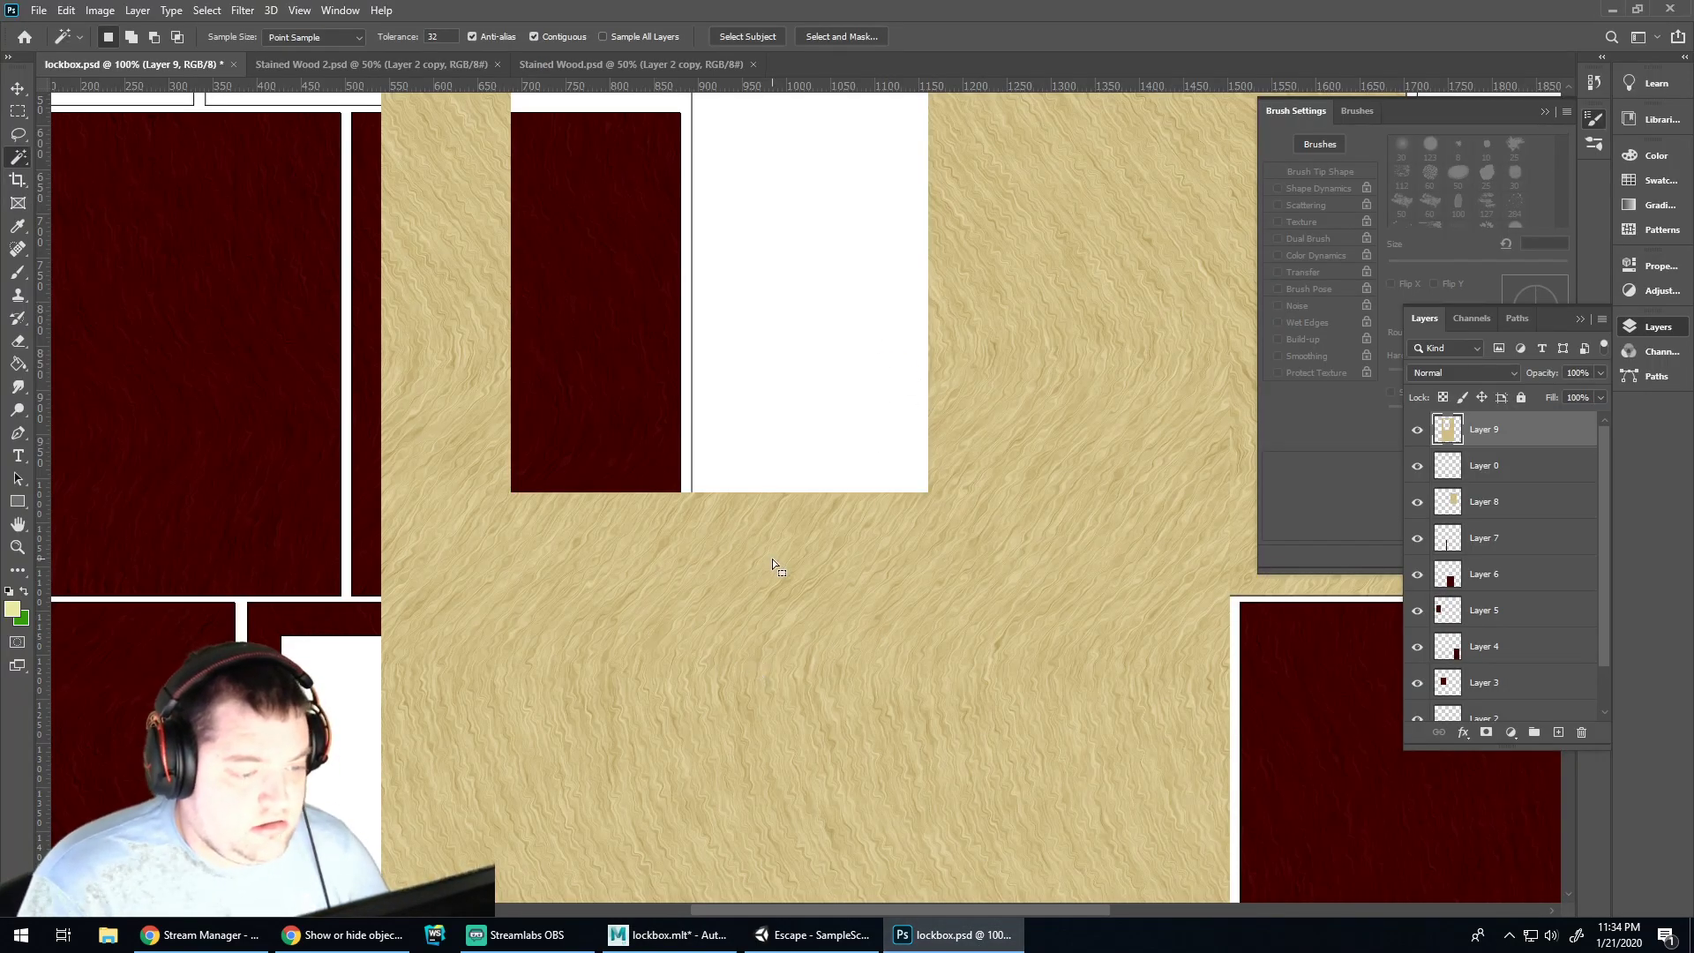
pyautogui.press('v')
pyautogui.moveTo(762, 584); pyautogui.dragTo(611, 716)
pyautogui.keyDown('alt'); pyautogui.scroll(-2, 995, 516); pyautogui.keyUp('alt')
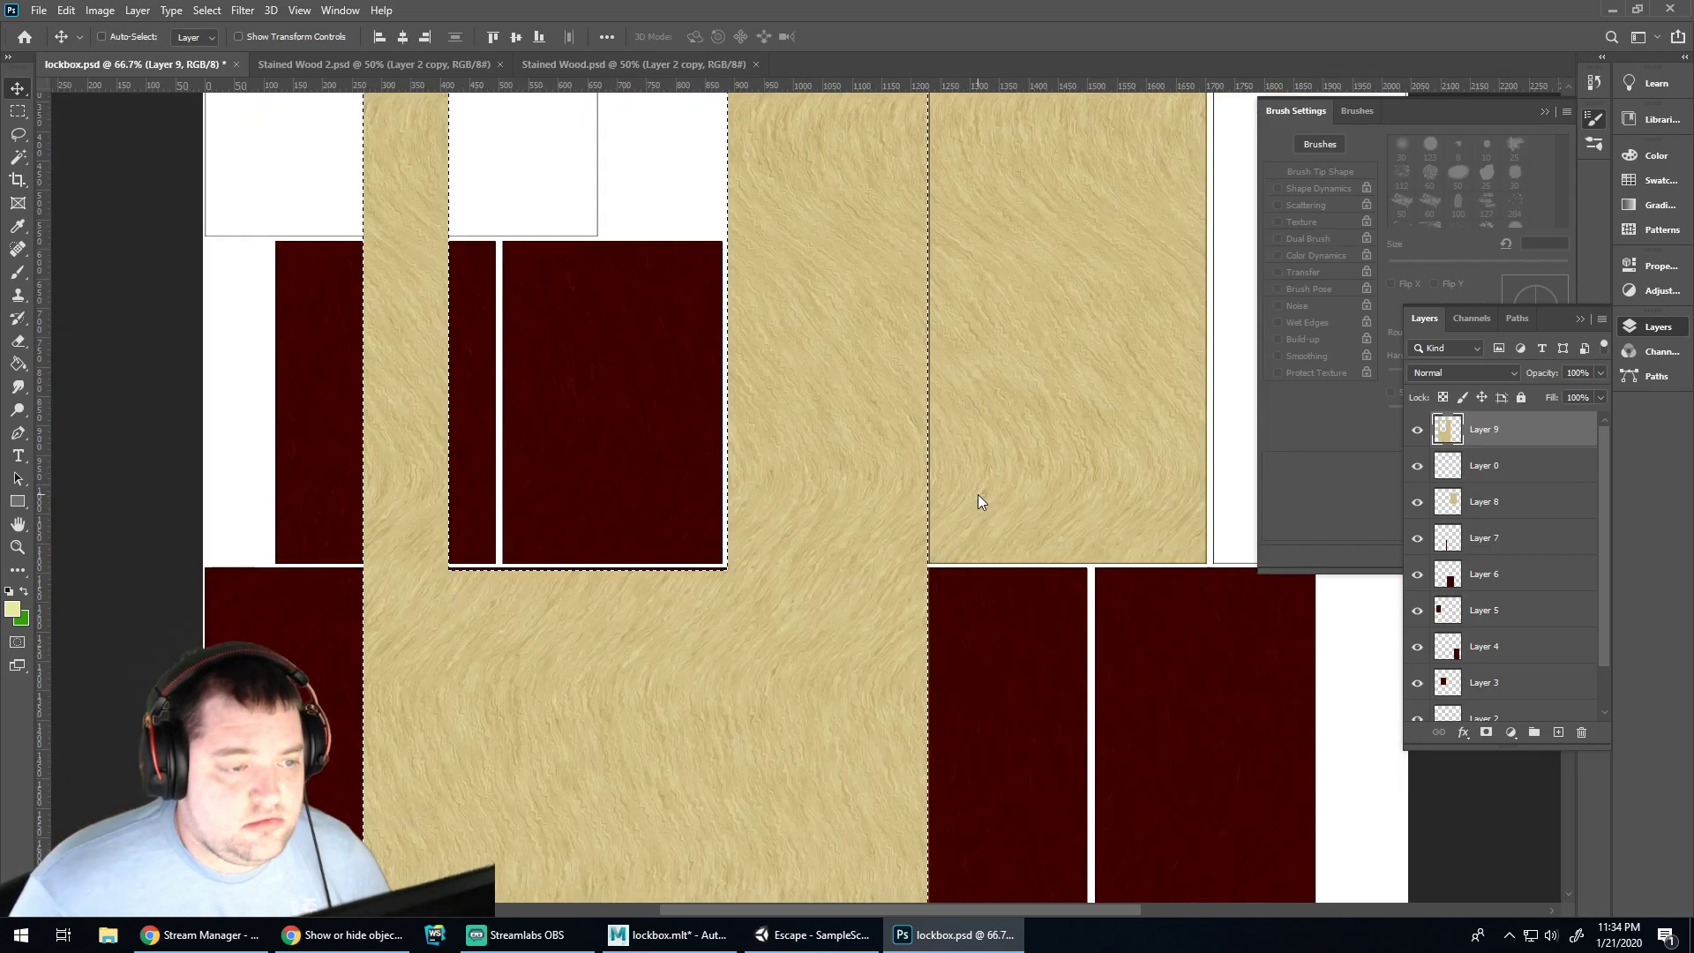
pyautogui.moveTo(839, 365)
pyautogui.mouseDown()
pyautogui.moveTo(809, 397)
pyautogui.moveTo(846, 383)
pyautogui.moveTo(815, 343)
pyautogui.mouseUp()
pyautogui.hotkey('ctrl', '[')
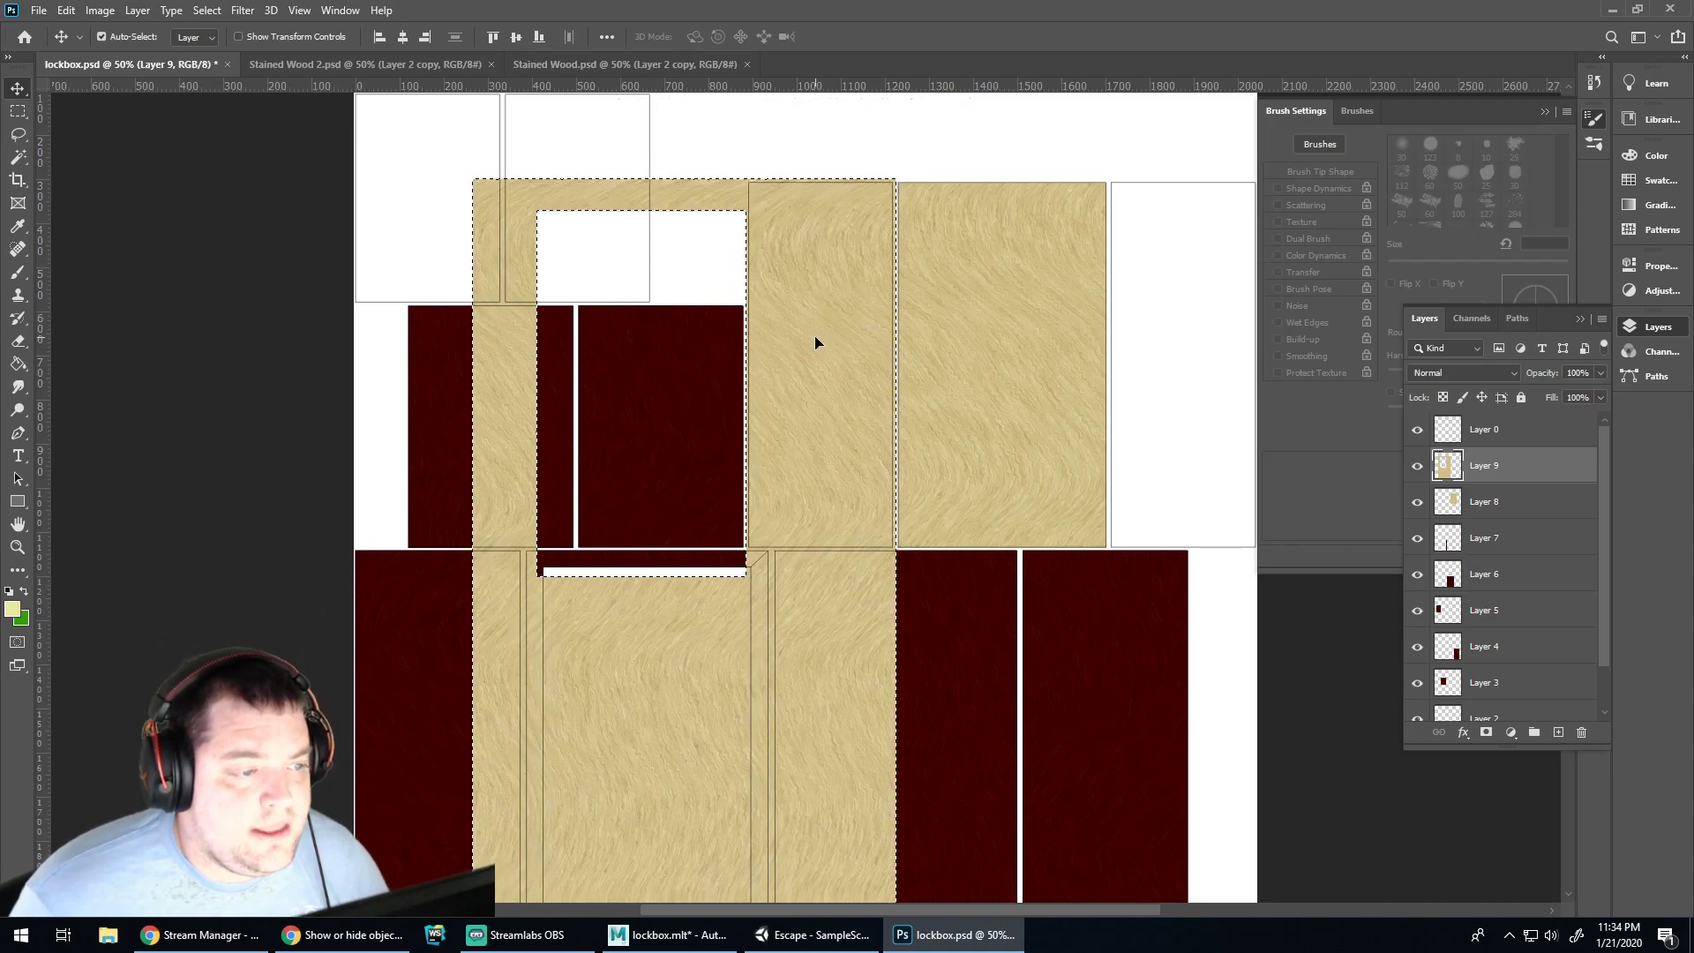
# Magic Wand select the middle tall panel on Layer 0, checking its edges up close
pyautogui.press('w')
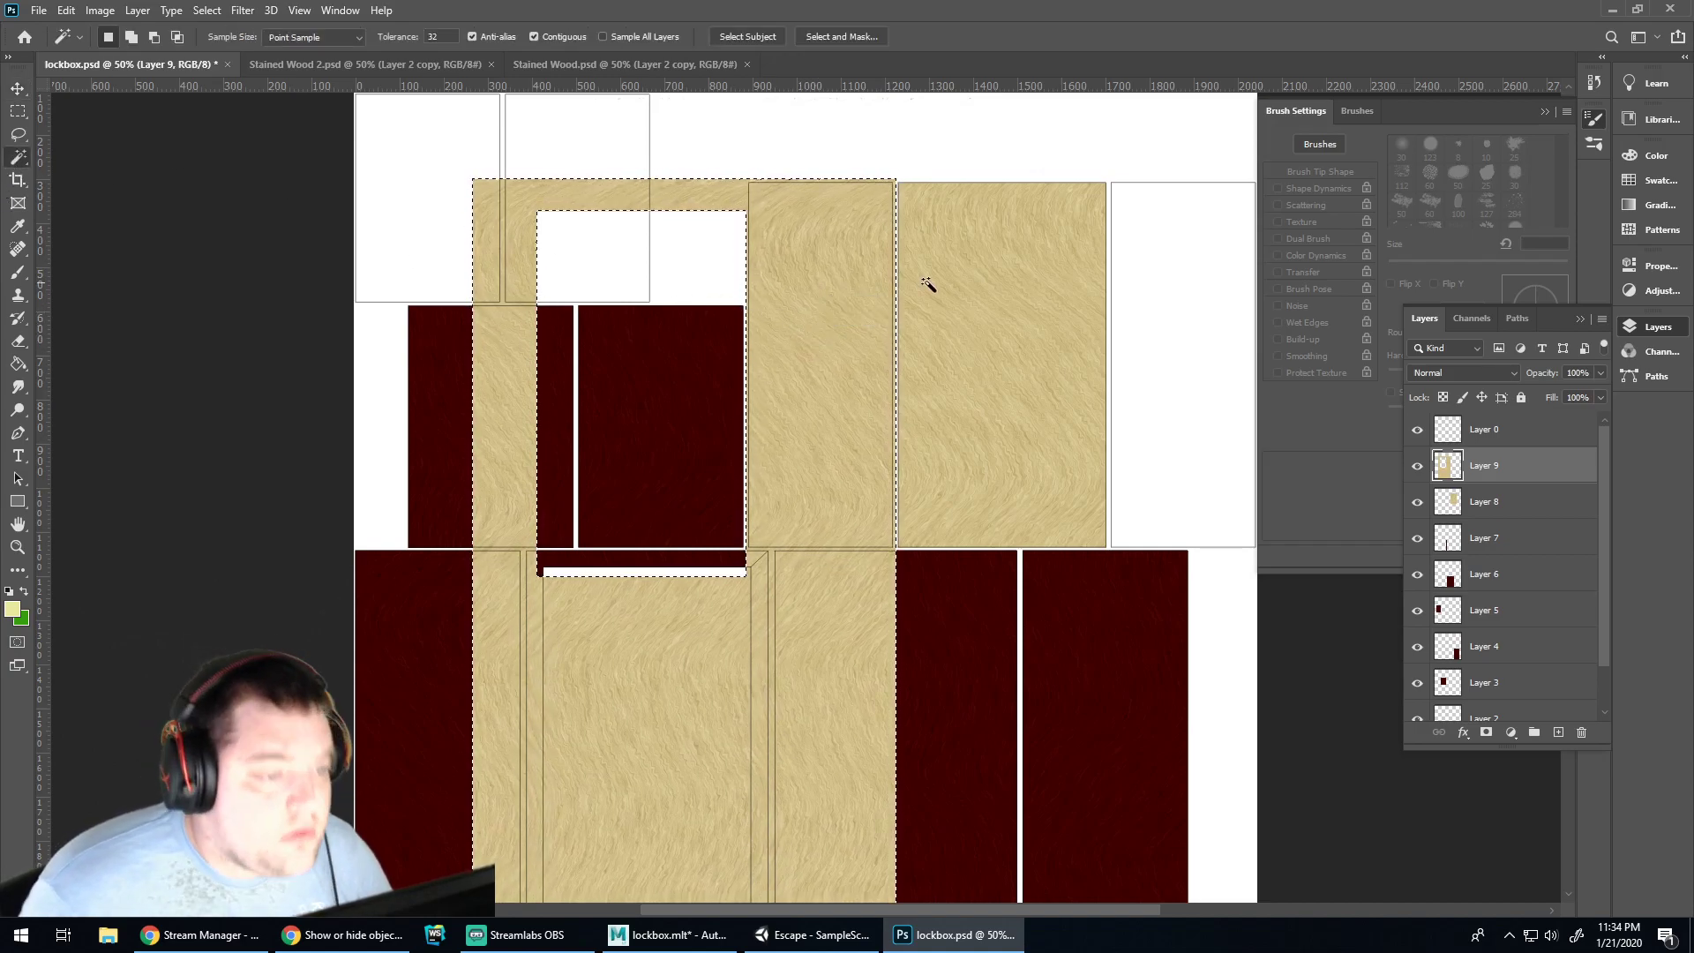
pyautogui.click(849, 240)
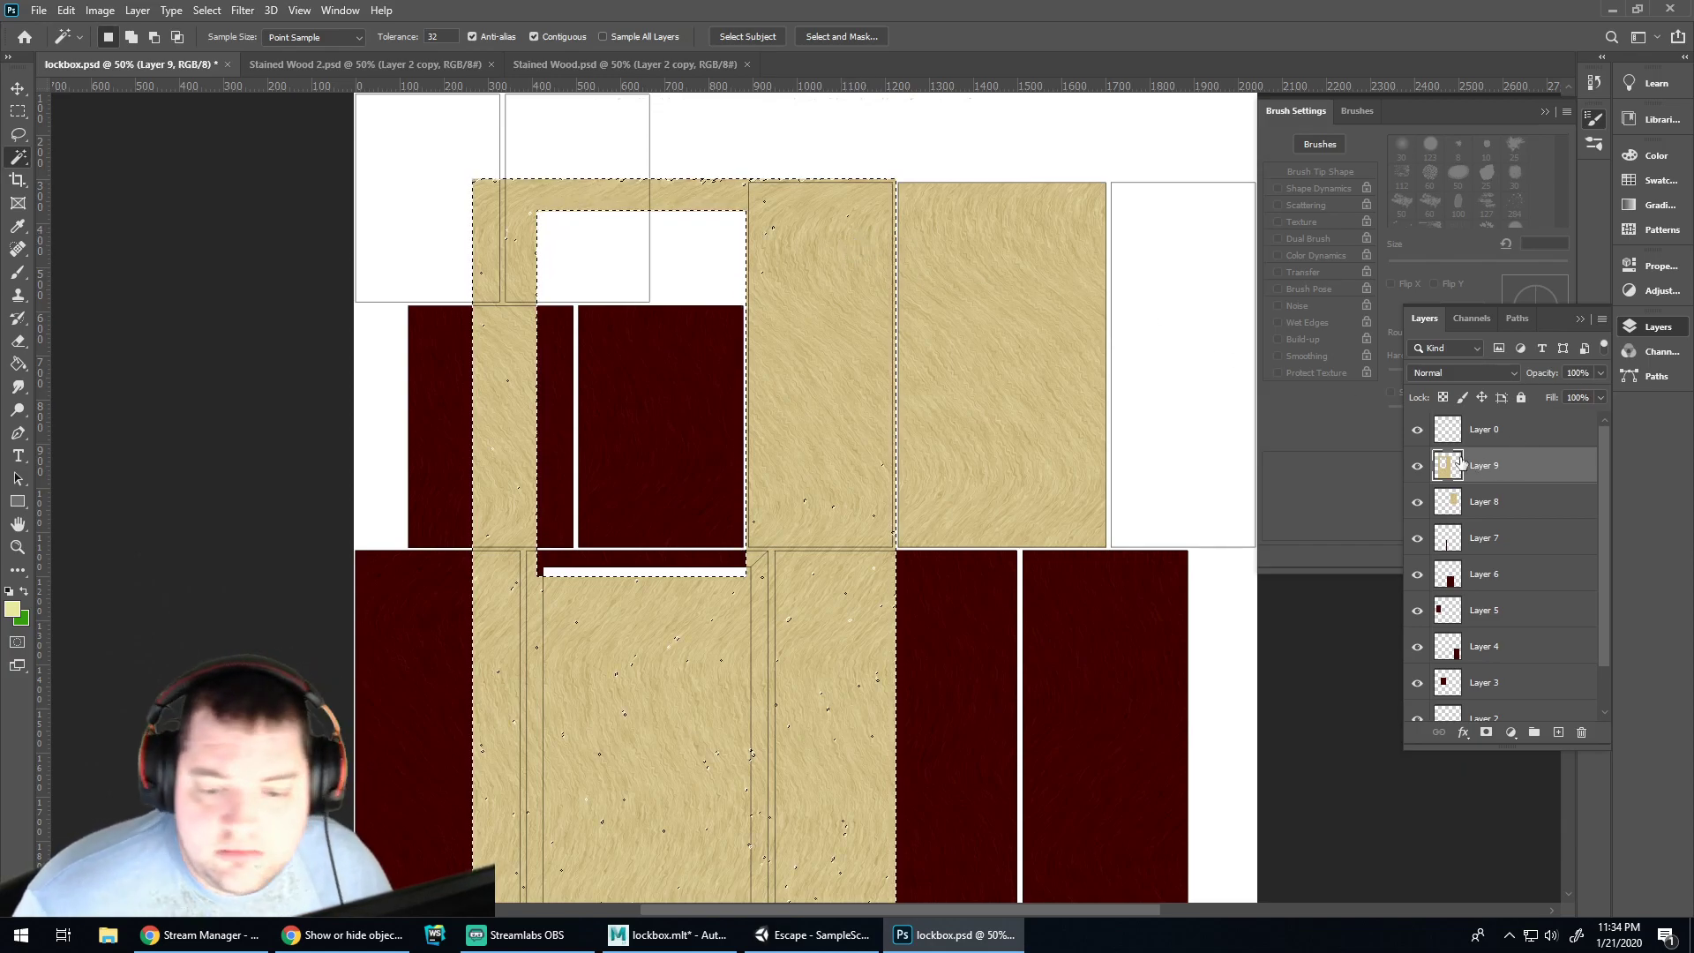
pyautogui.click(1462, 433)
pyautogui.hotkey('ctrl', 'd')
pyautogui.click(812, 334)
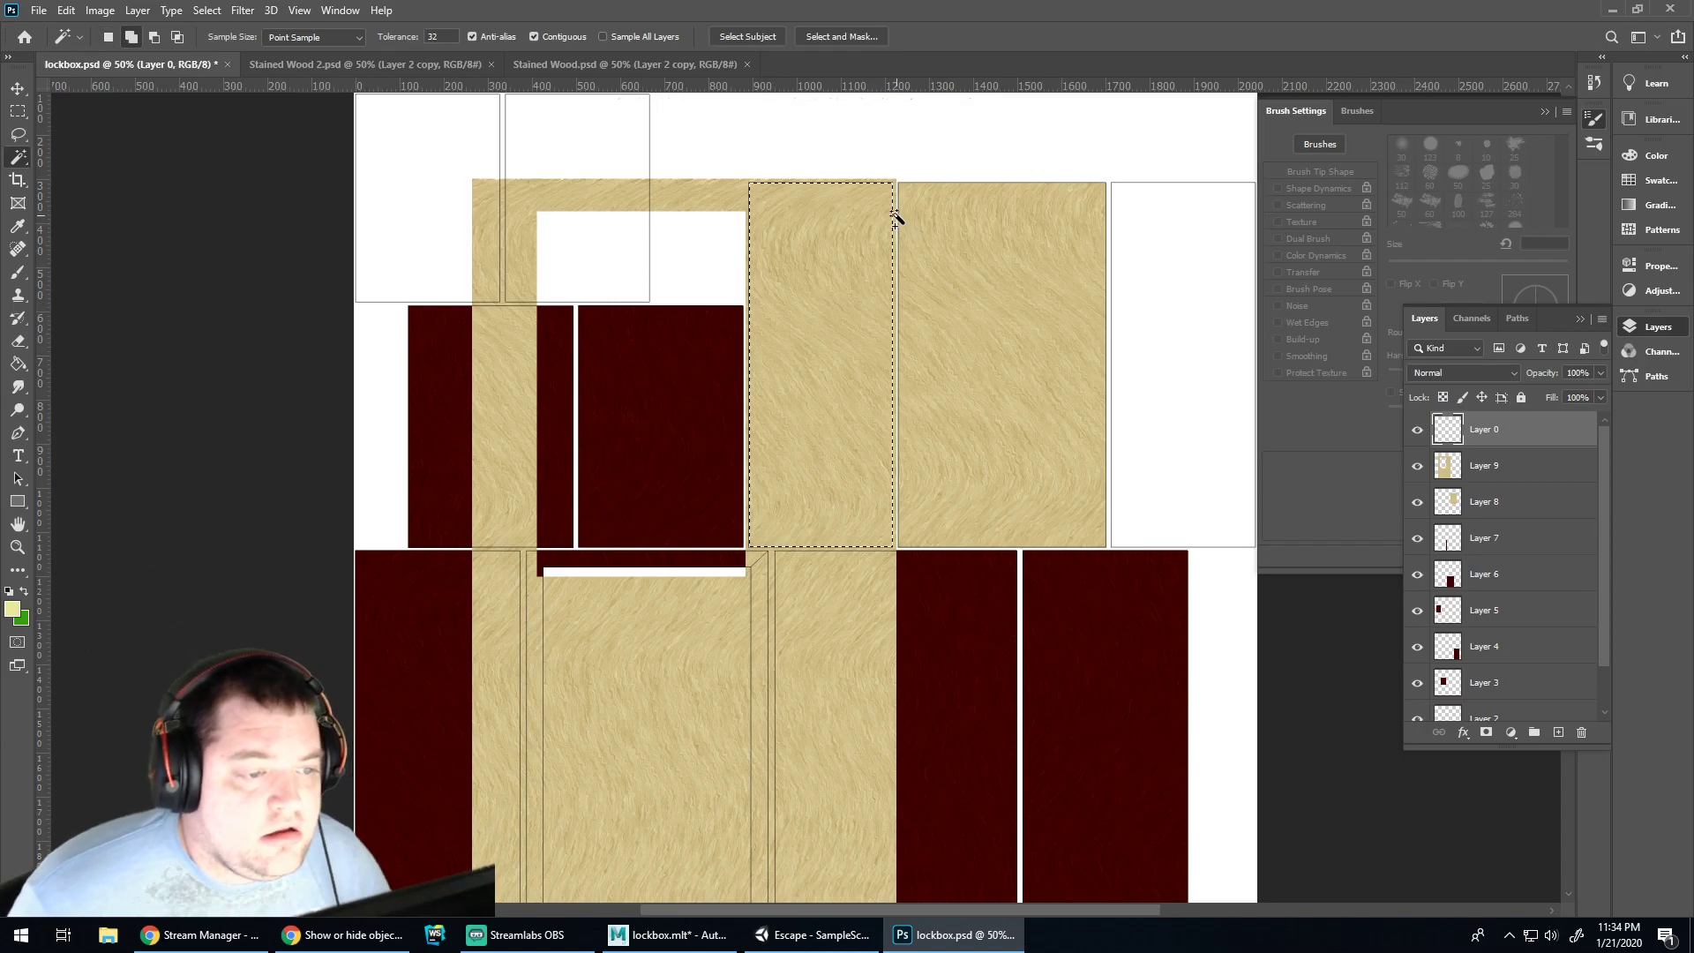
pyautogui.hotkey('ctrl', '+')
pyautogui.hotkey('ctrl', '+')
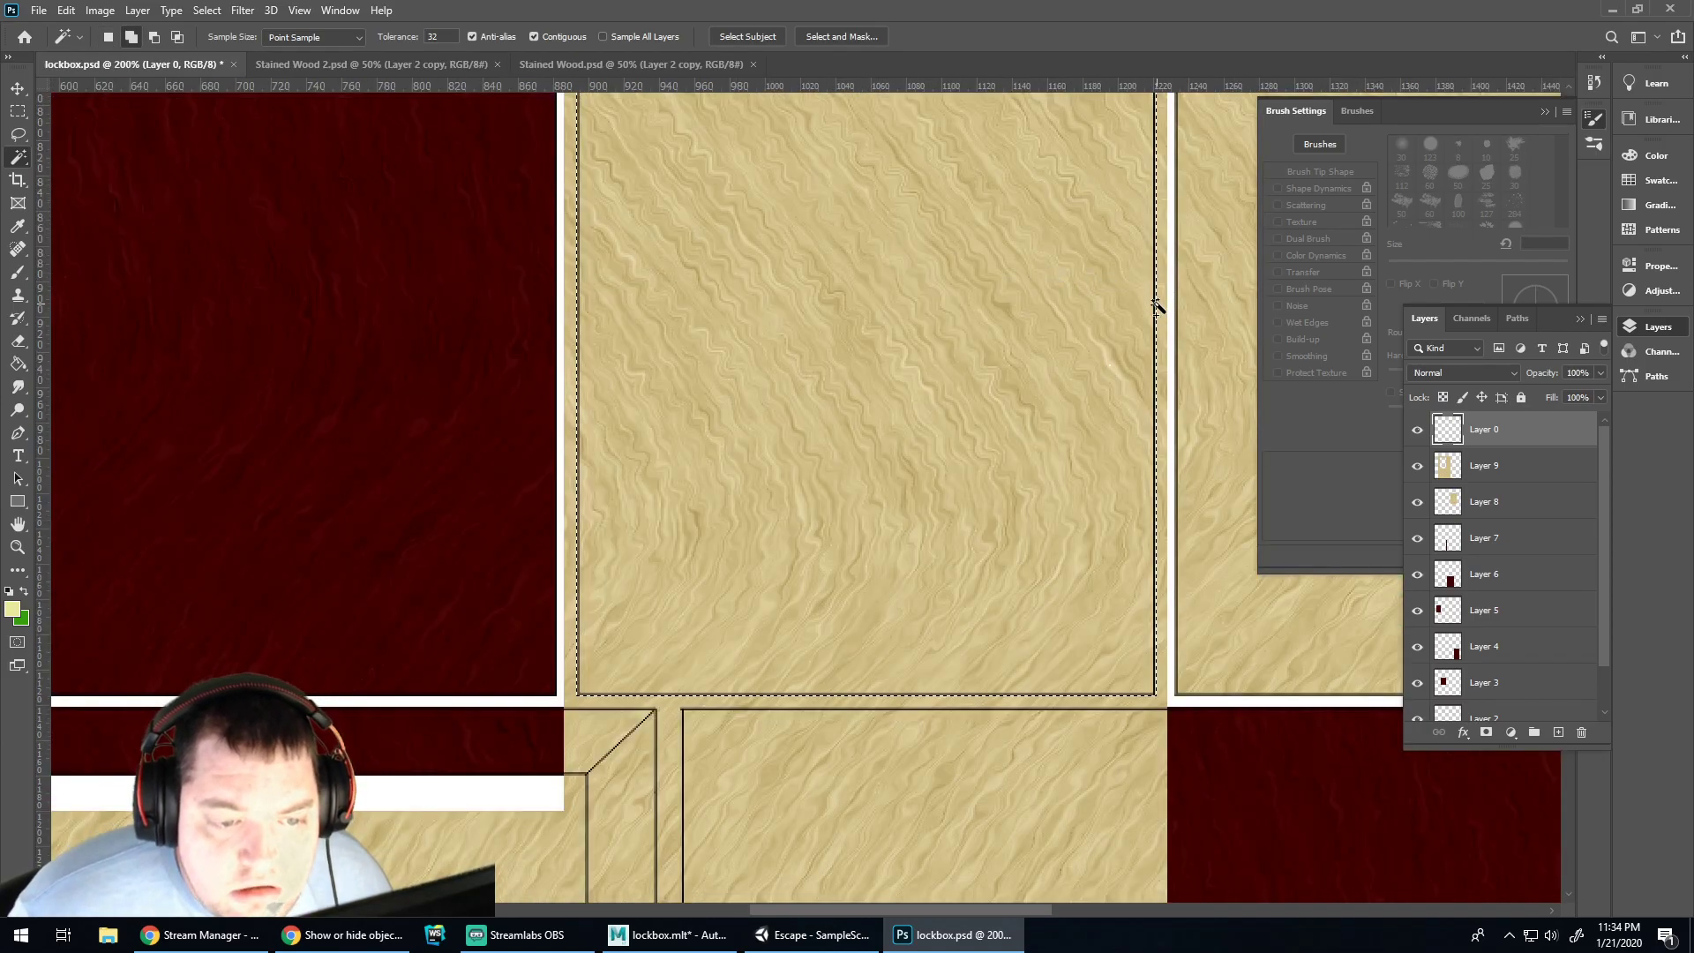
pyautogui.hotkey('ctrl', '+')
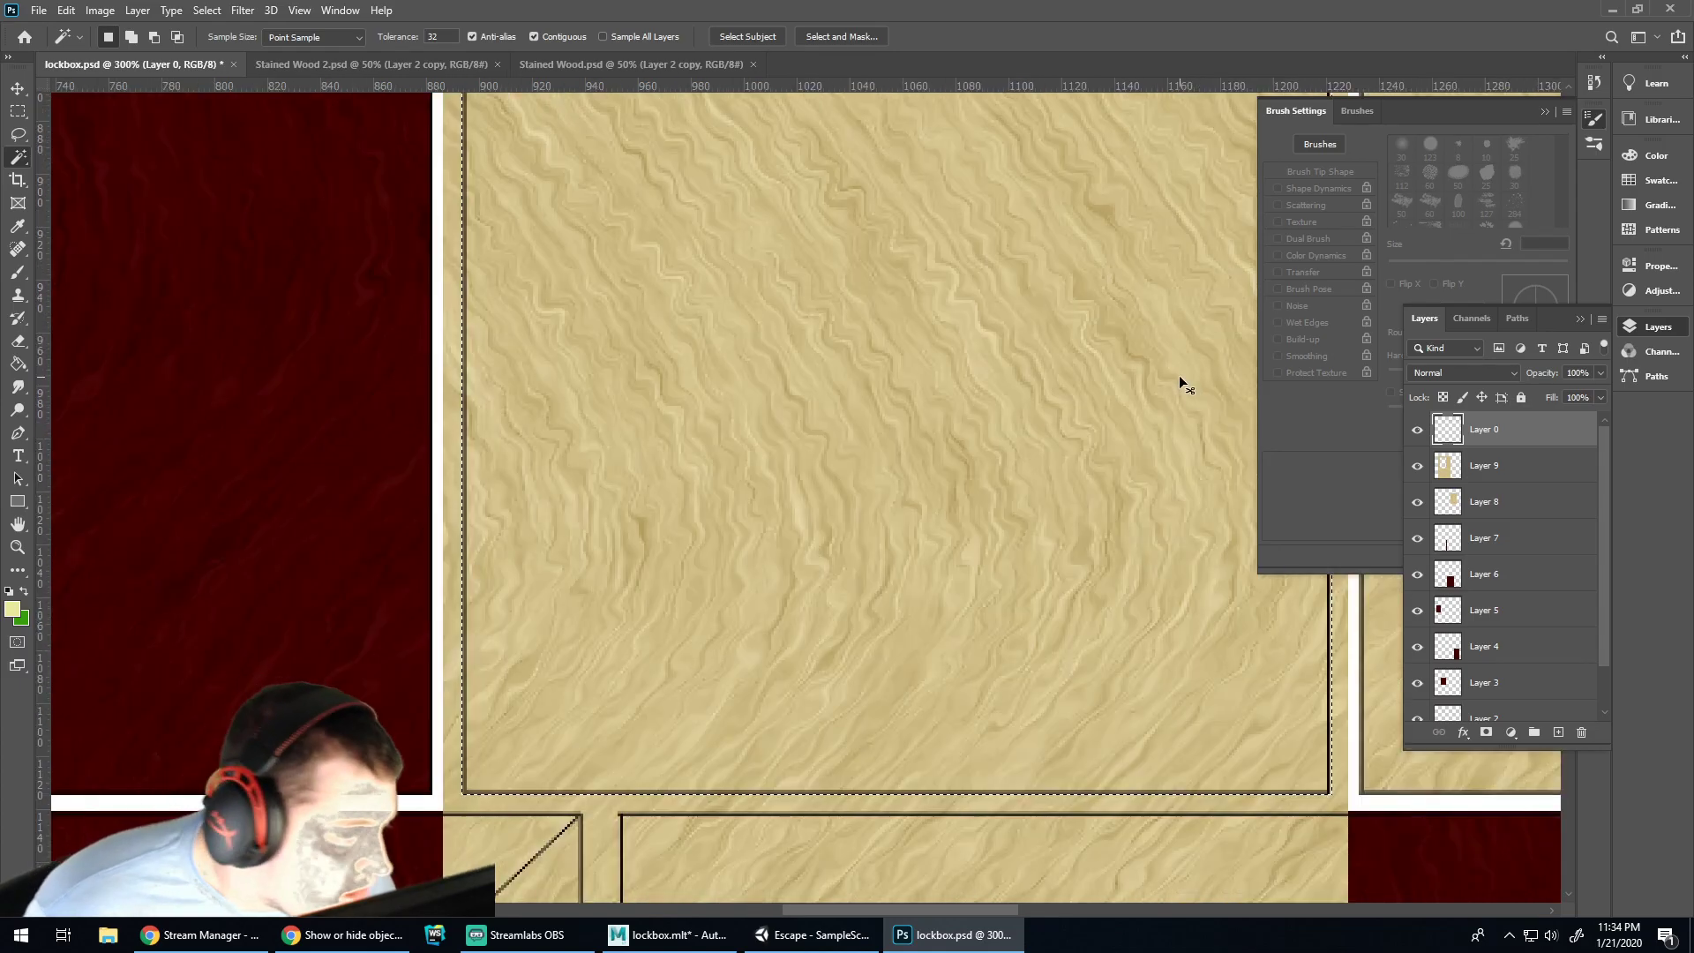
pyautogui.hotkey('ctrl', '-')
pyautogui.hotkey('ctrl', '-')
pyautogui.hotkey('ctrl', '-')
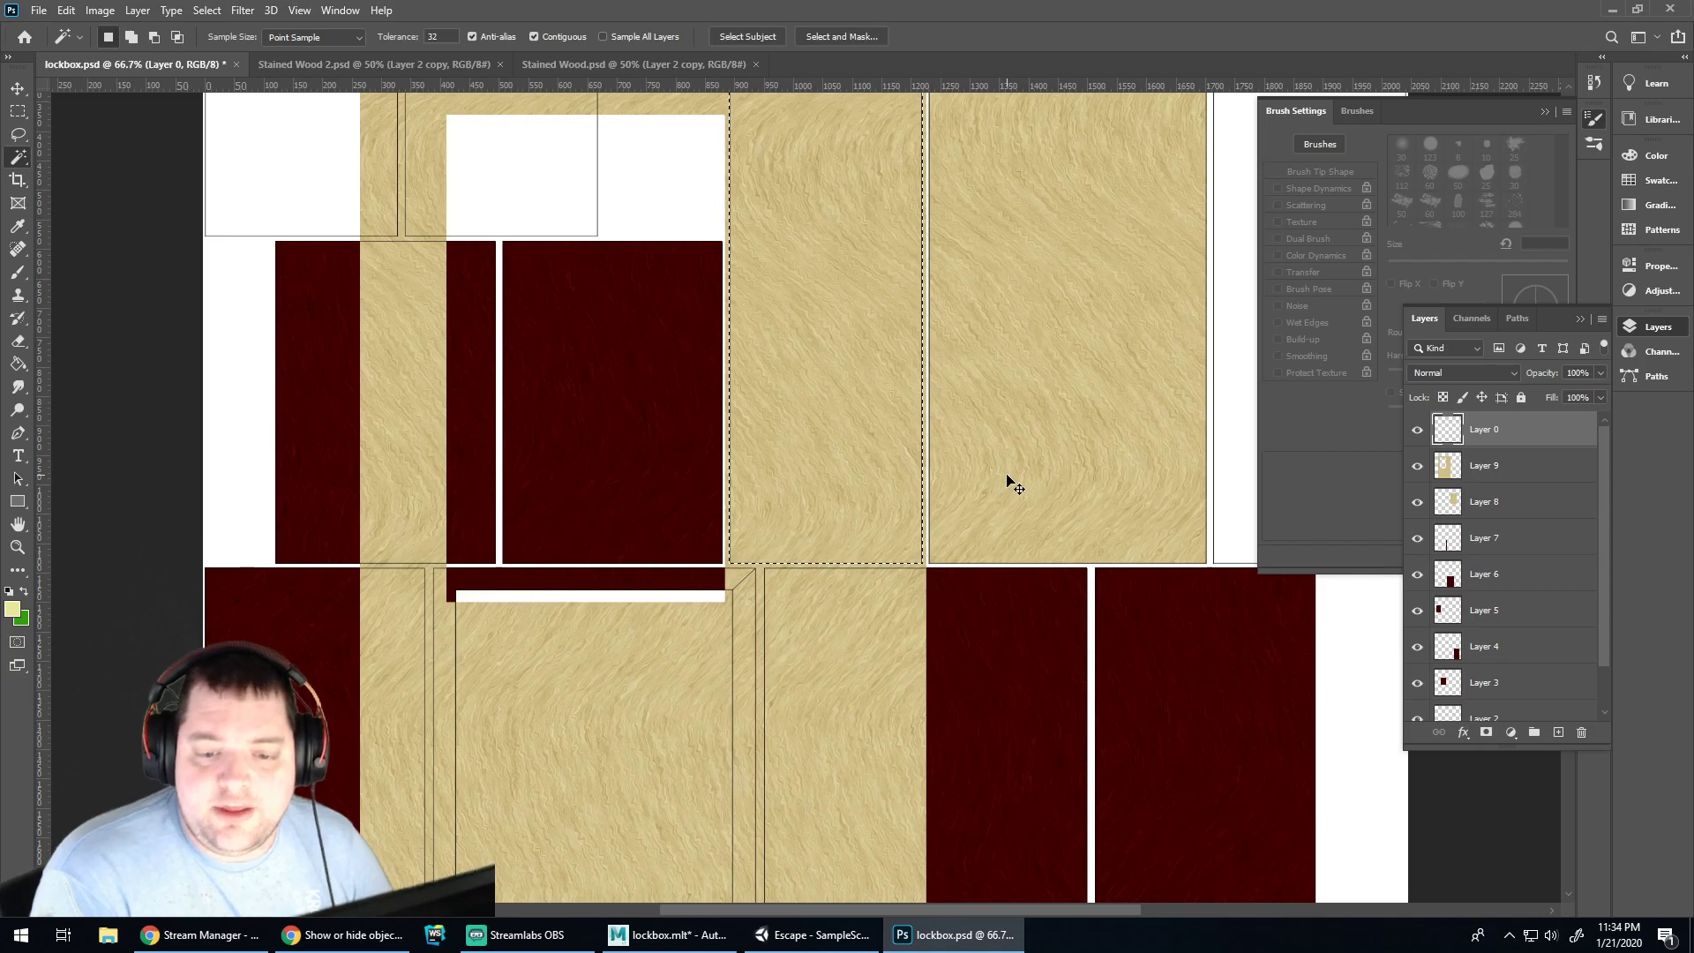
# Delete Layer 9's wood outside the panel selection, then paste another wood copy
pyautogui.click(1495, 478)
pyautogui.press('Delete')
pyautogui.hotkey('ctrl', 'd')
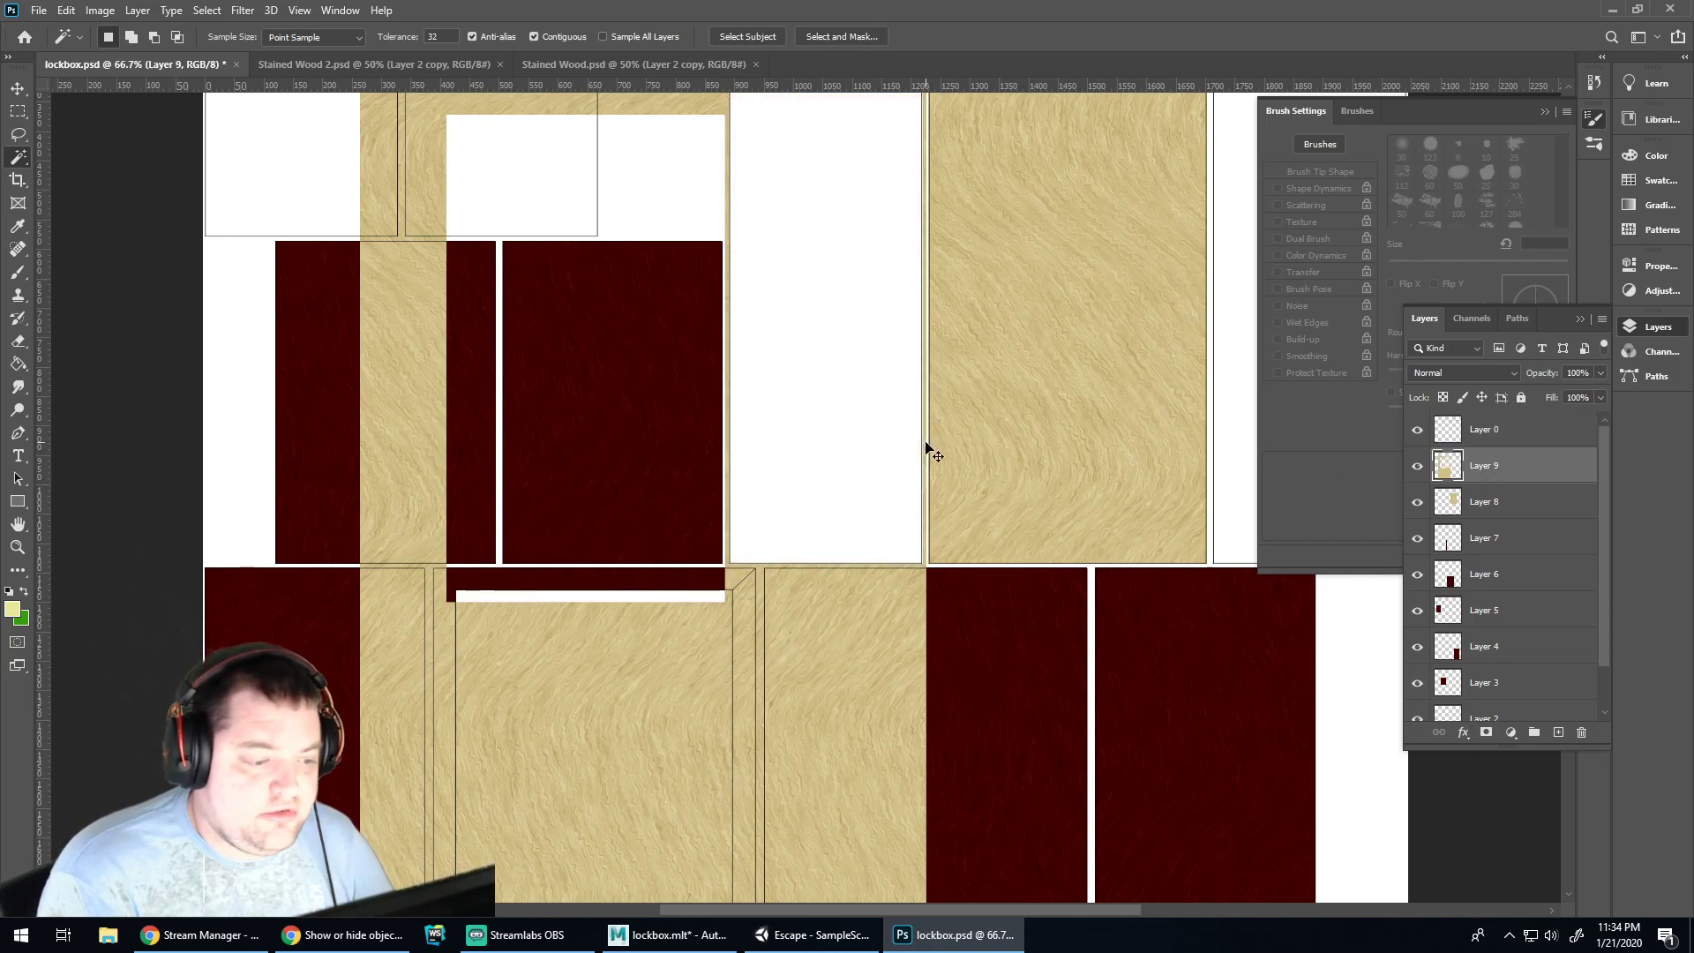
pyautogui.hotkey('ctrl', 'z')
pyautogui.hotkey('ctrl', 'z')
pyautogui.hotkey('ctrl', 'shift', 'i')
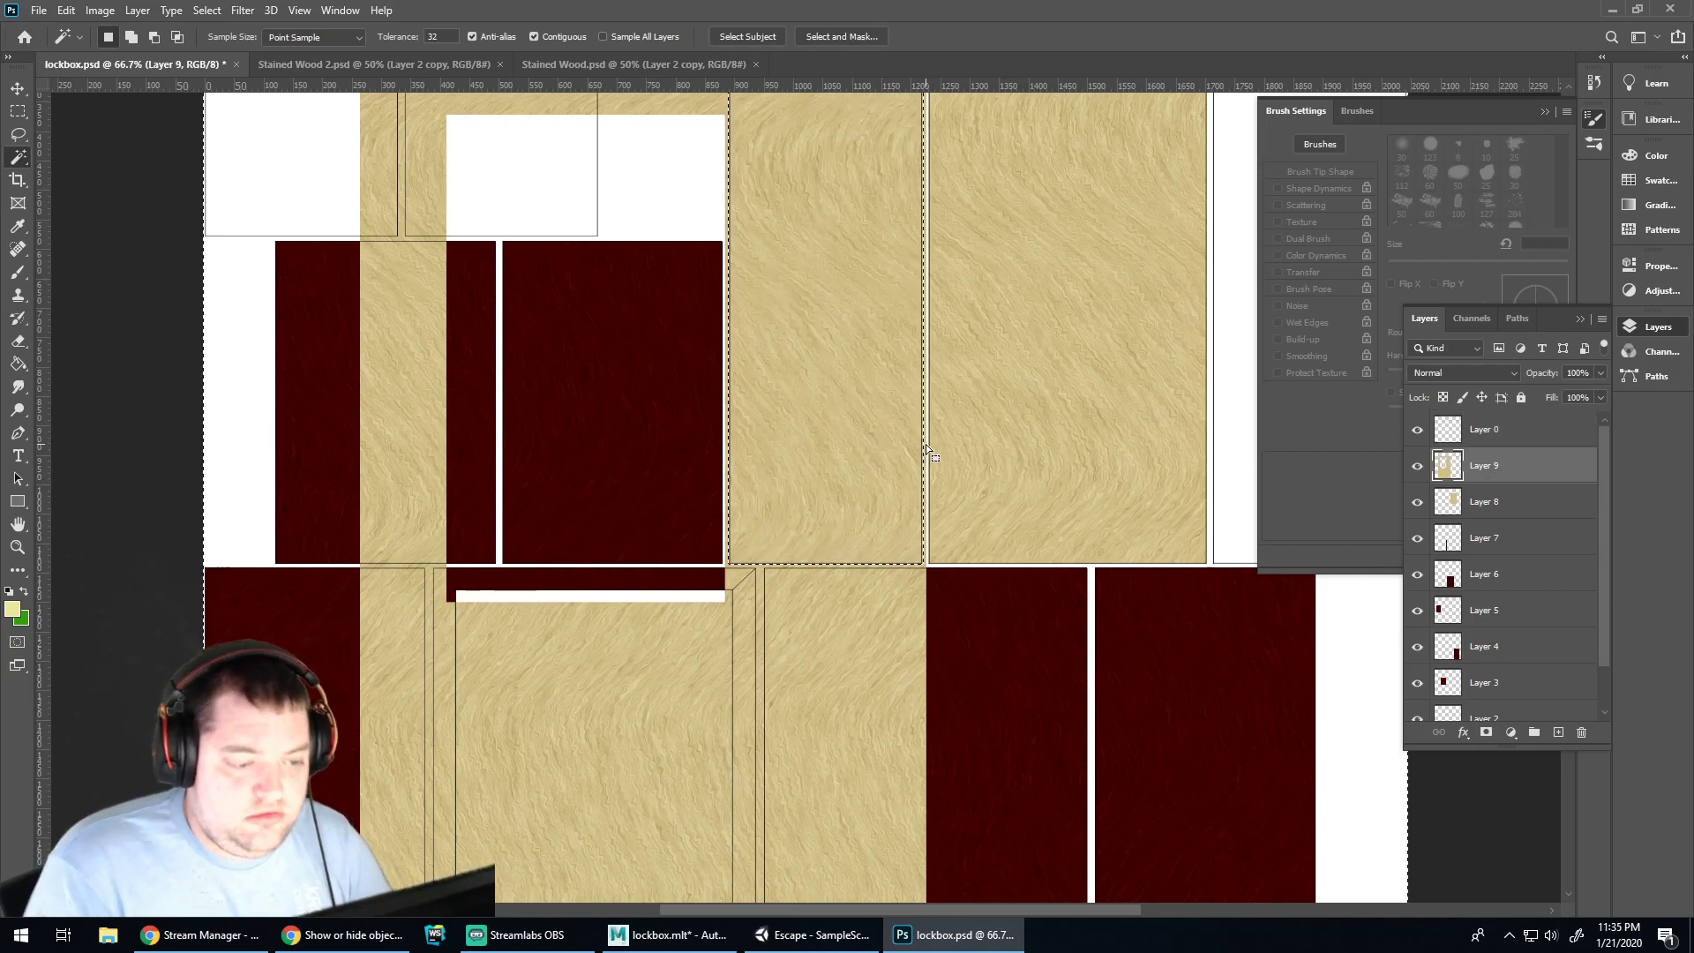
pyautogui.press('Delete')
pyautogui.hotkey('ctrl', 'd')
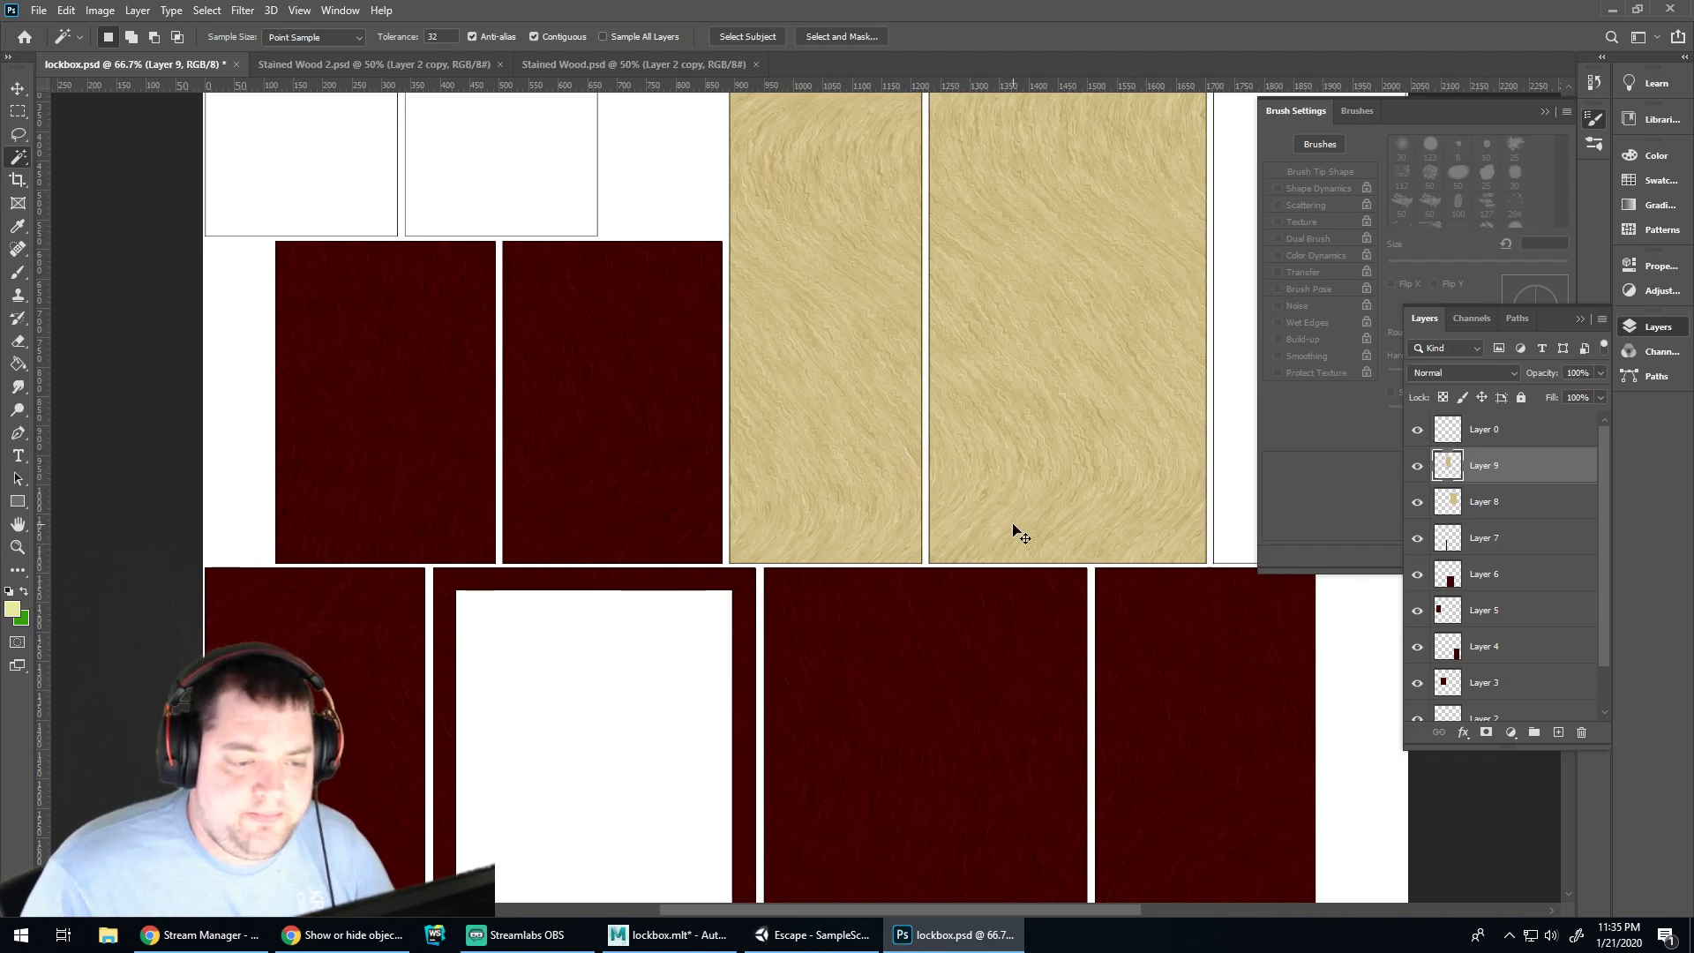
pyautogui.hotkey('ctrl', '-')
pyautogui.hotkey('ctrl', '-')
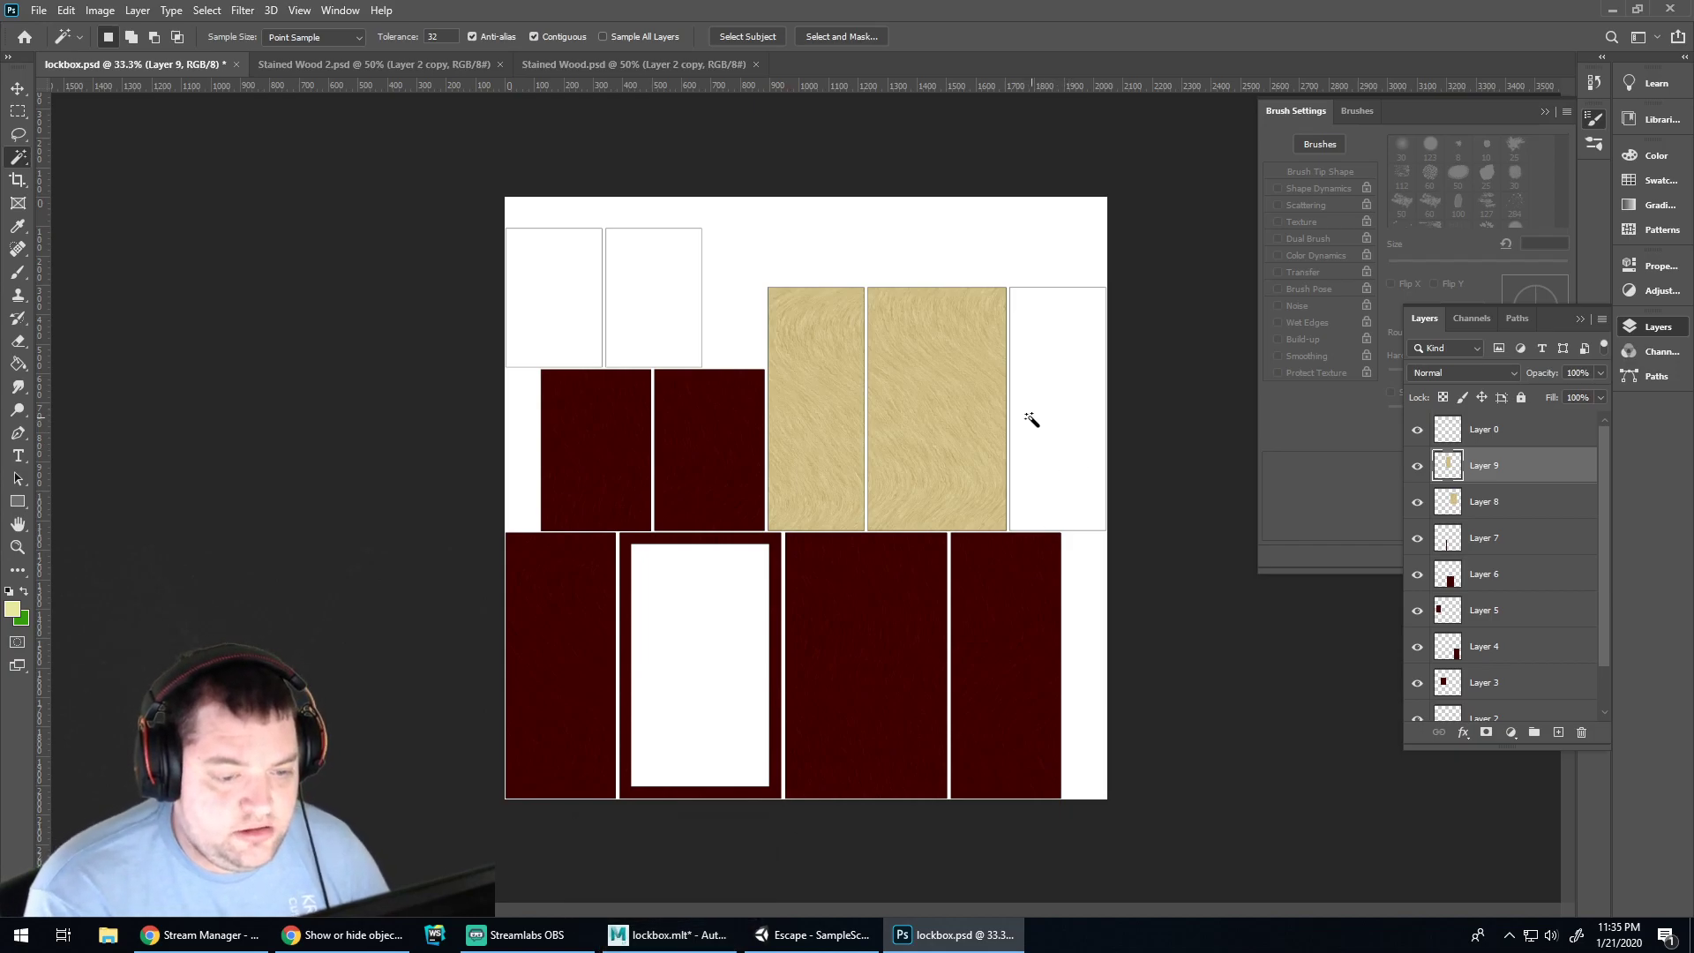
pyautogui.hotkey('ctrl', 'v')
# Move the pasted wood to the top-left and Magic Wand select both top-left panels on Layer 0
pyautogui.press('v')
pyautogui.moveTo(821, 594); pyautogui.dragTo(601, 285)
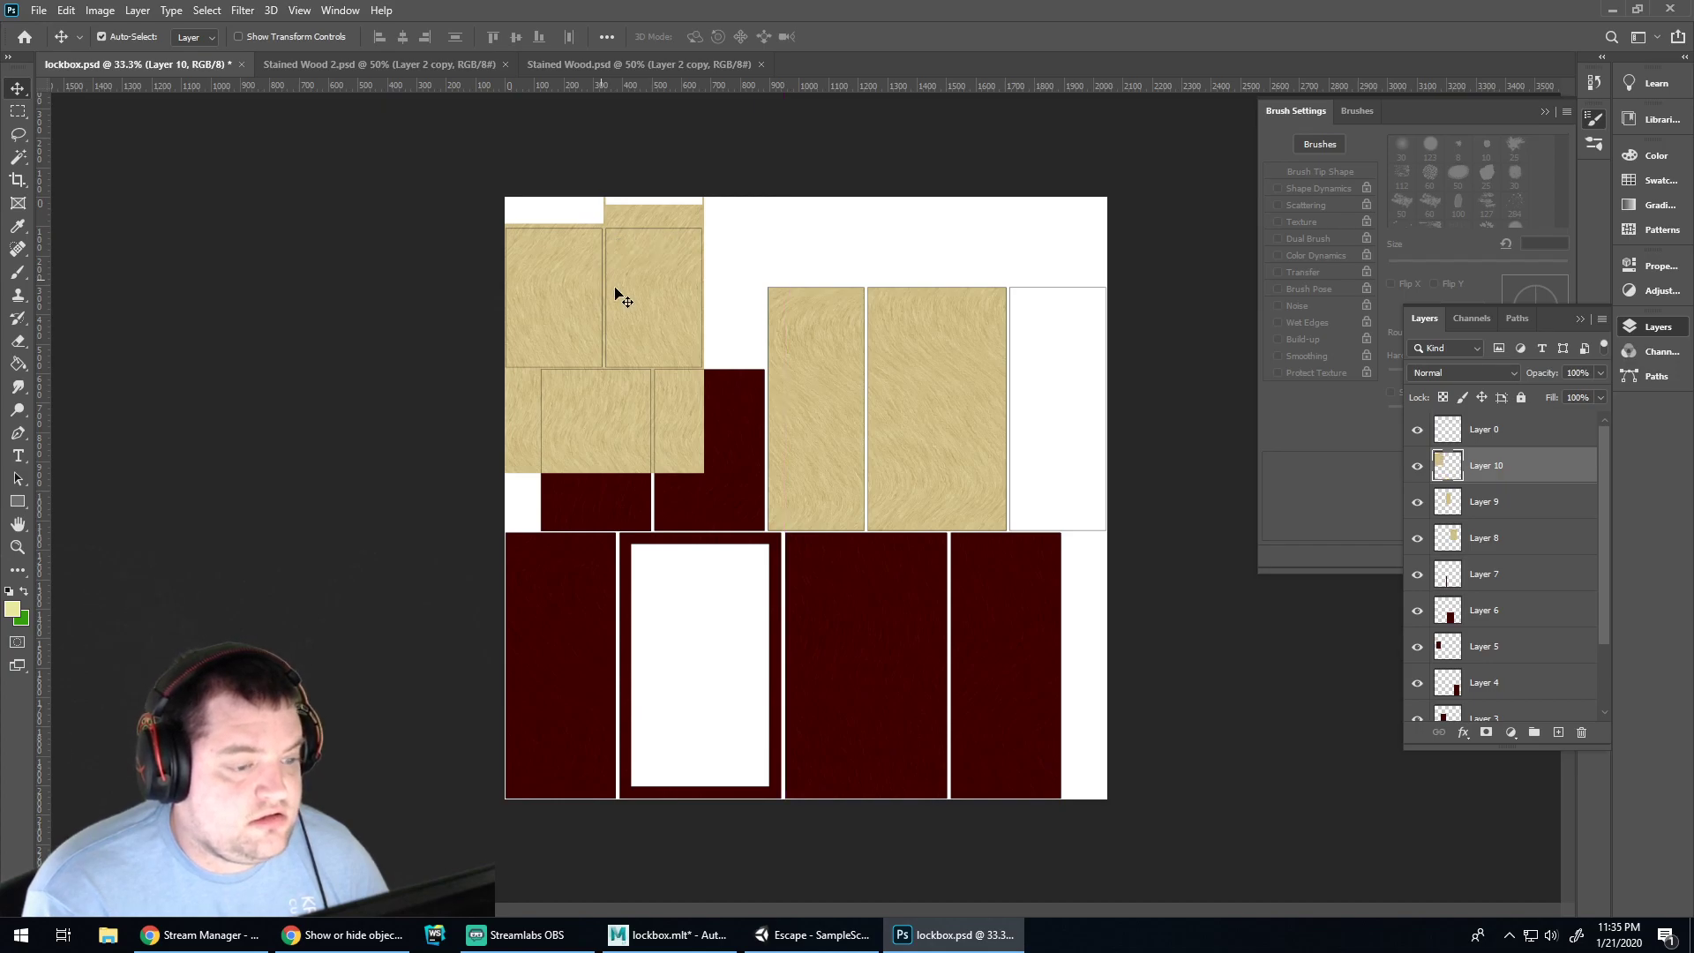
pyautogui.click(1487, 429)
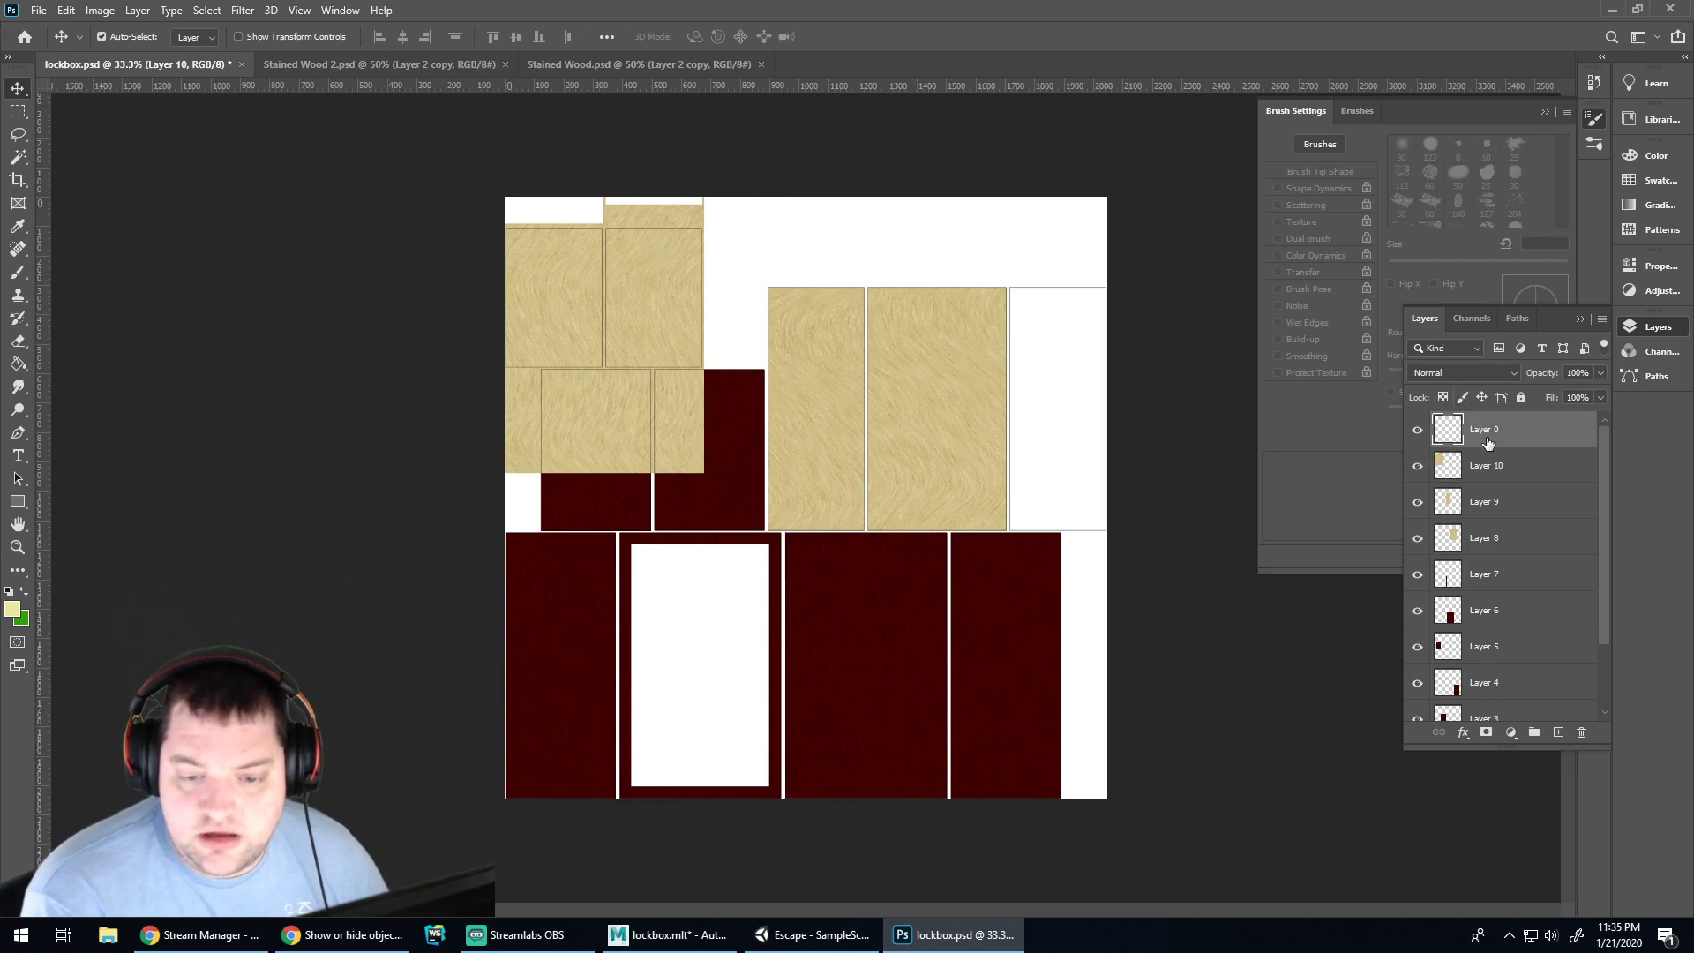
pyautogui.click(20, 156)
pyautogui.click(569, 265)
pyautogui.keyDown('shift'); pyautogui.click(635, 257); pyautogui.keyUp('shift')
# Zoom in on the top-left panels and add the narrow strip to the selection
pyautogui.hotkey('ctrl', '+')
pyautogui.hotkey('ctrl', '+')
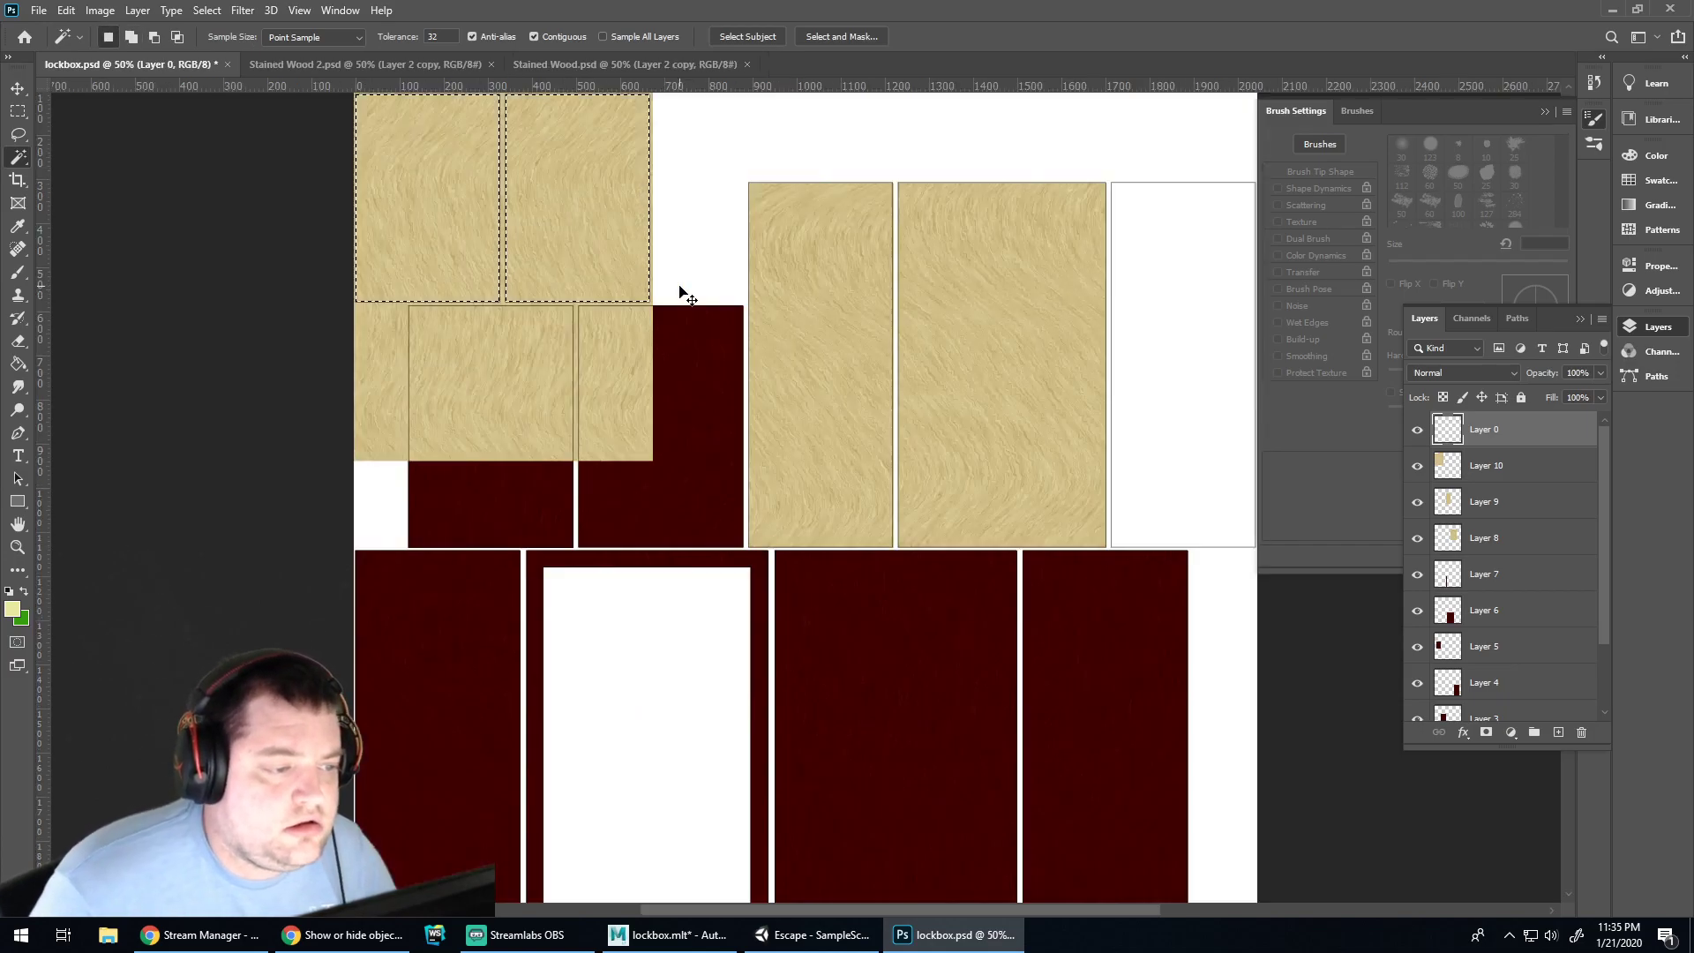
pyautogui.keyDown('ctrl'); pyautogui.scroll(3, 481, 280); pyautogui.keyUp('ctrl')
pyautogui.keyDown('ctrl'); pyautogui.hscroll(-3, 473, 282); pyautogui.keyUp('ctrl')
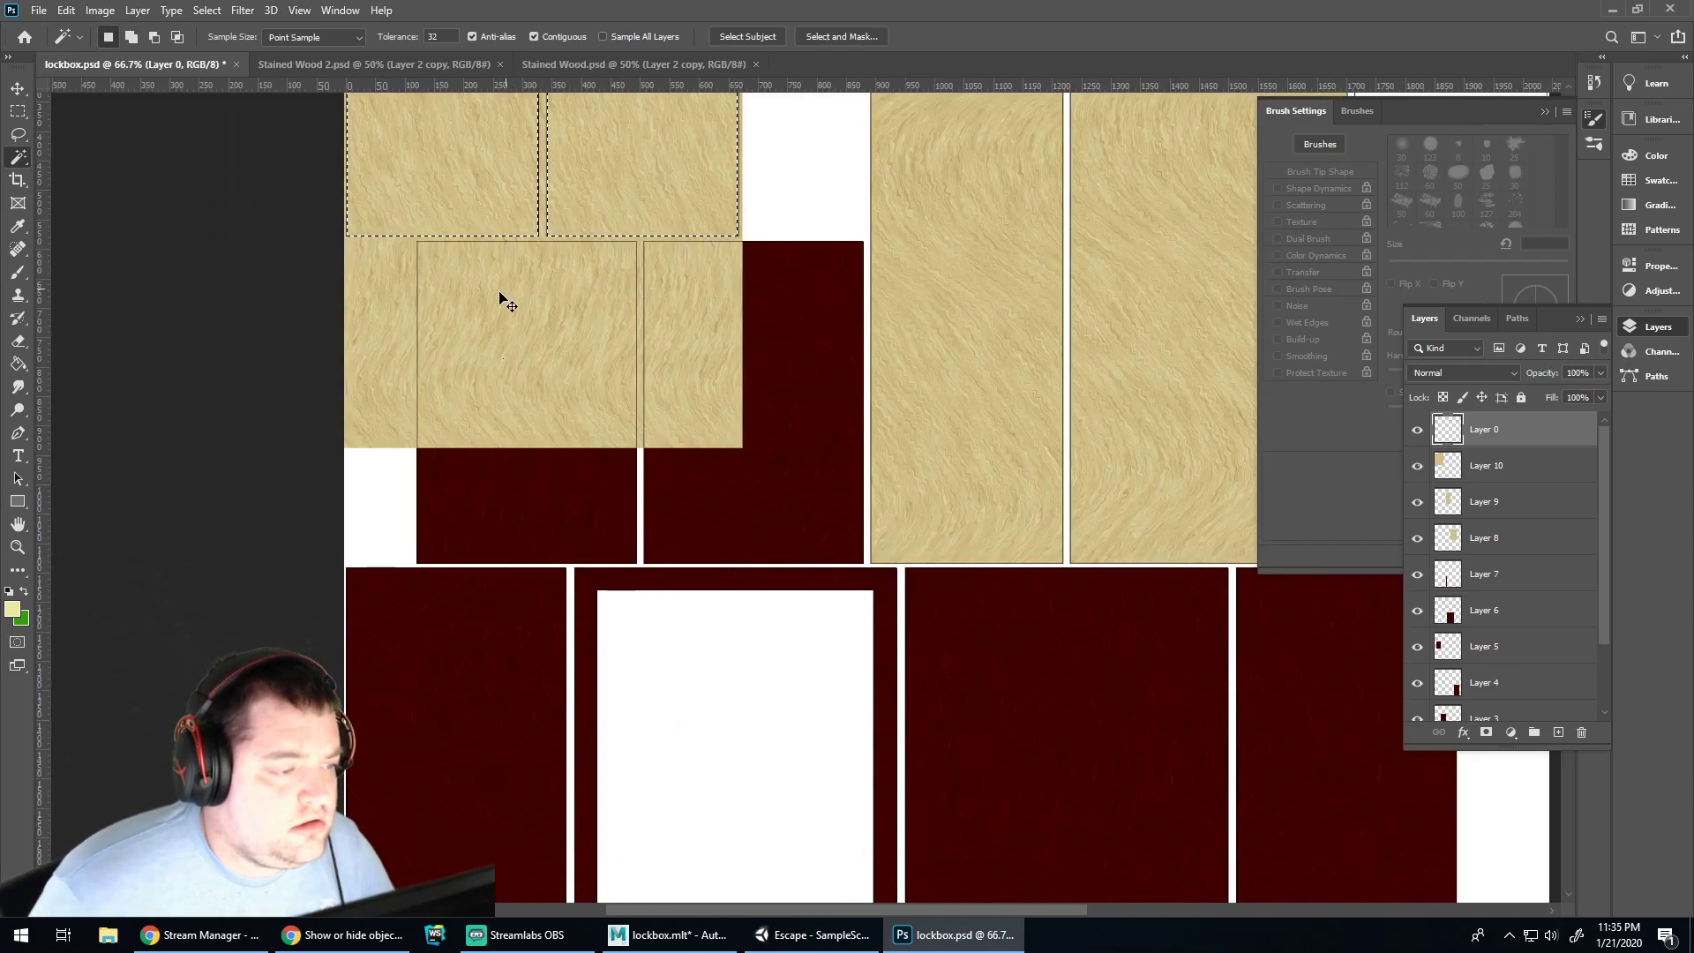
pyautogui.scroll(5, 594, 318)
pyautogui.scroll(1, 755, 326)
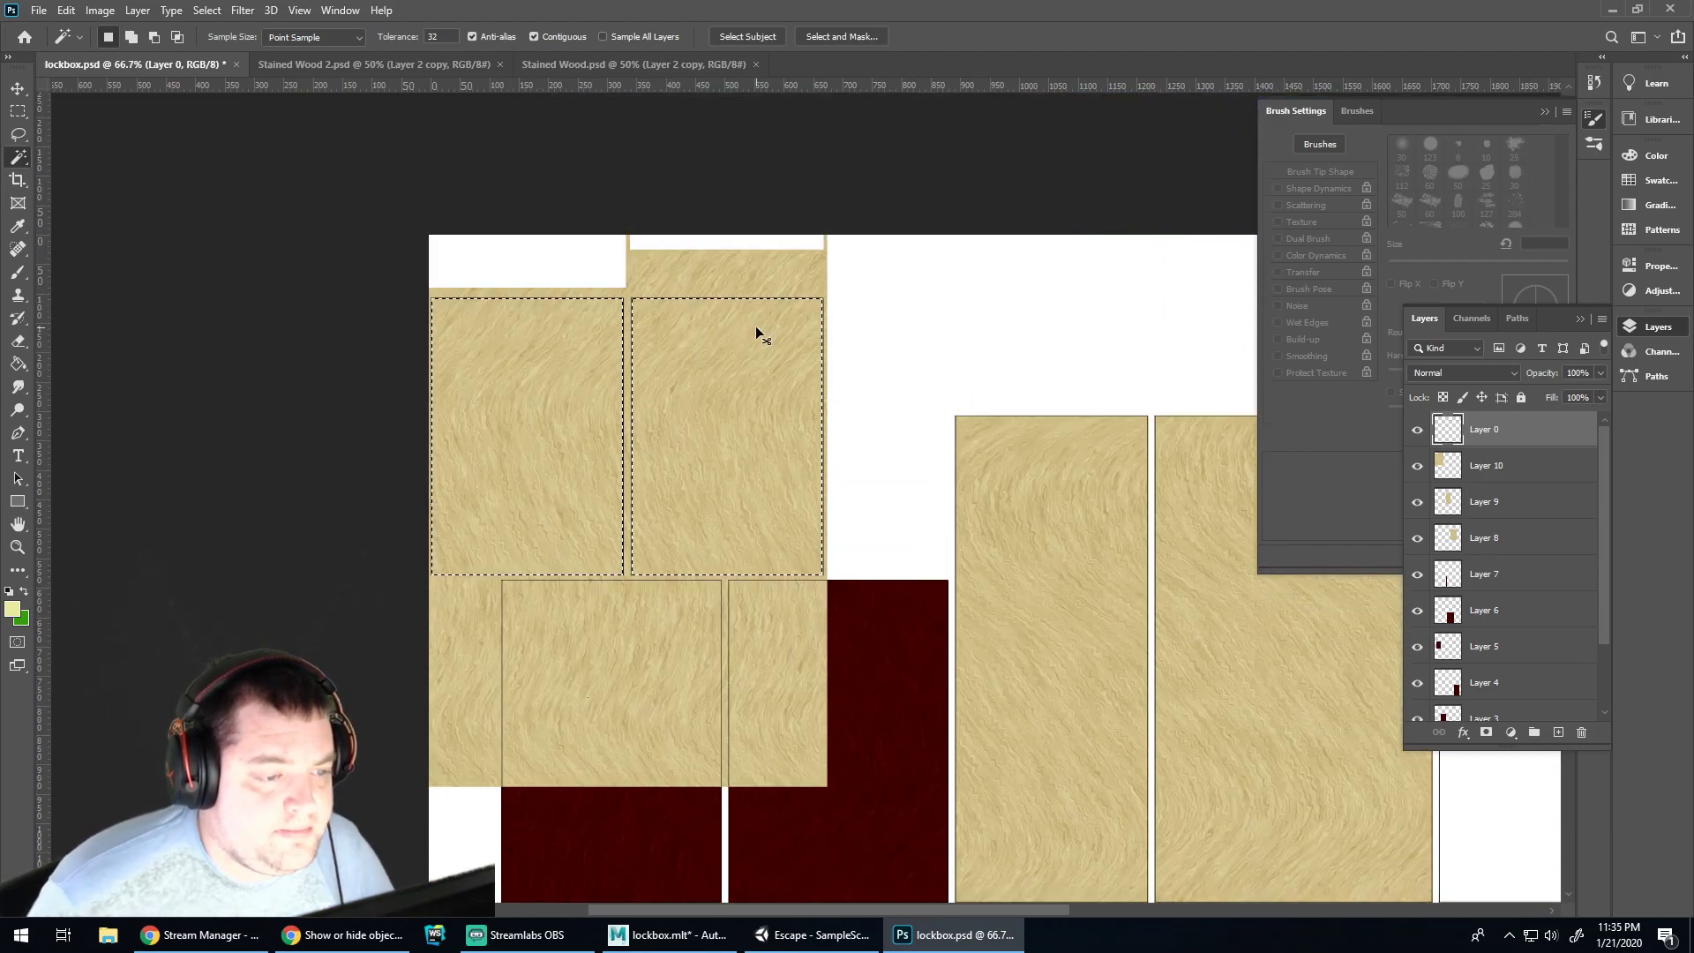
pyautogui.hotkey('ctrl', '+')
pyautogui.hotkey('ctrl', '+')
pyautogui.hotkey('ctrl', '+')
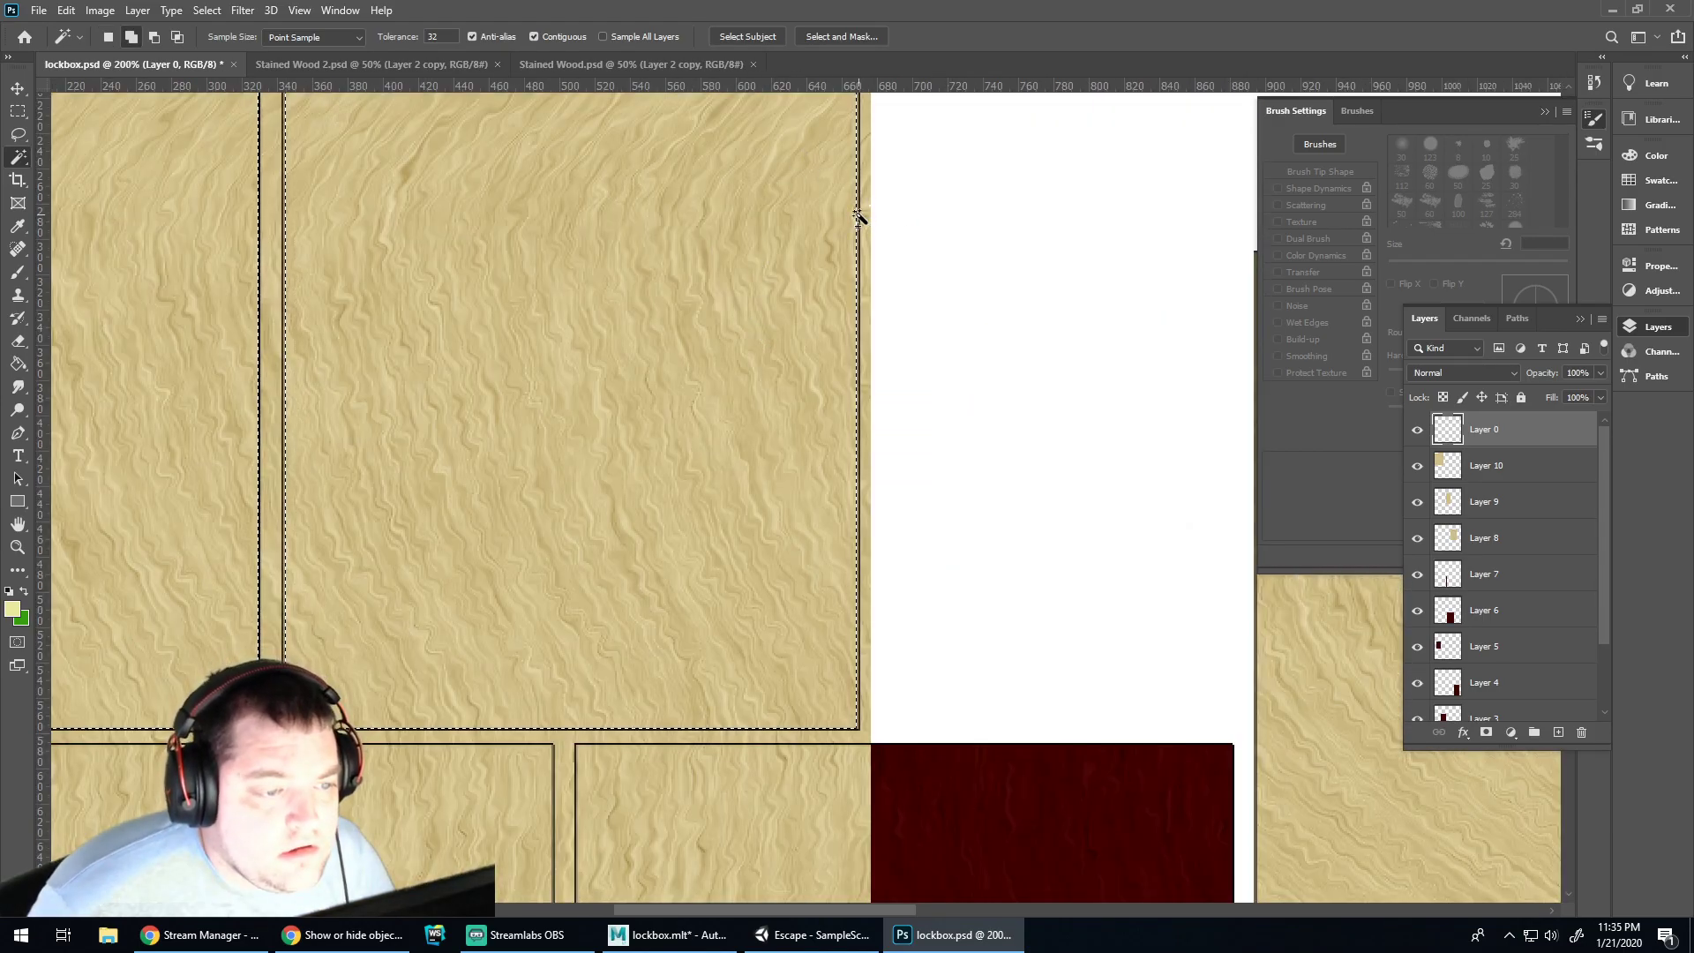
pyautogui.keyDown('shift'); pyautogui.click(265, 272); pyautogui.keyUp('shift')
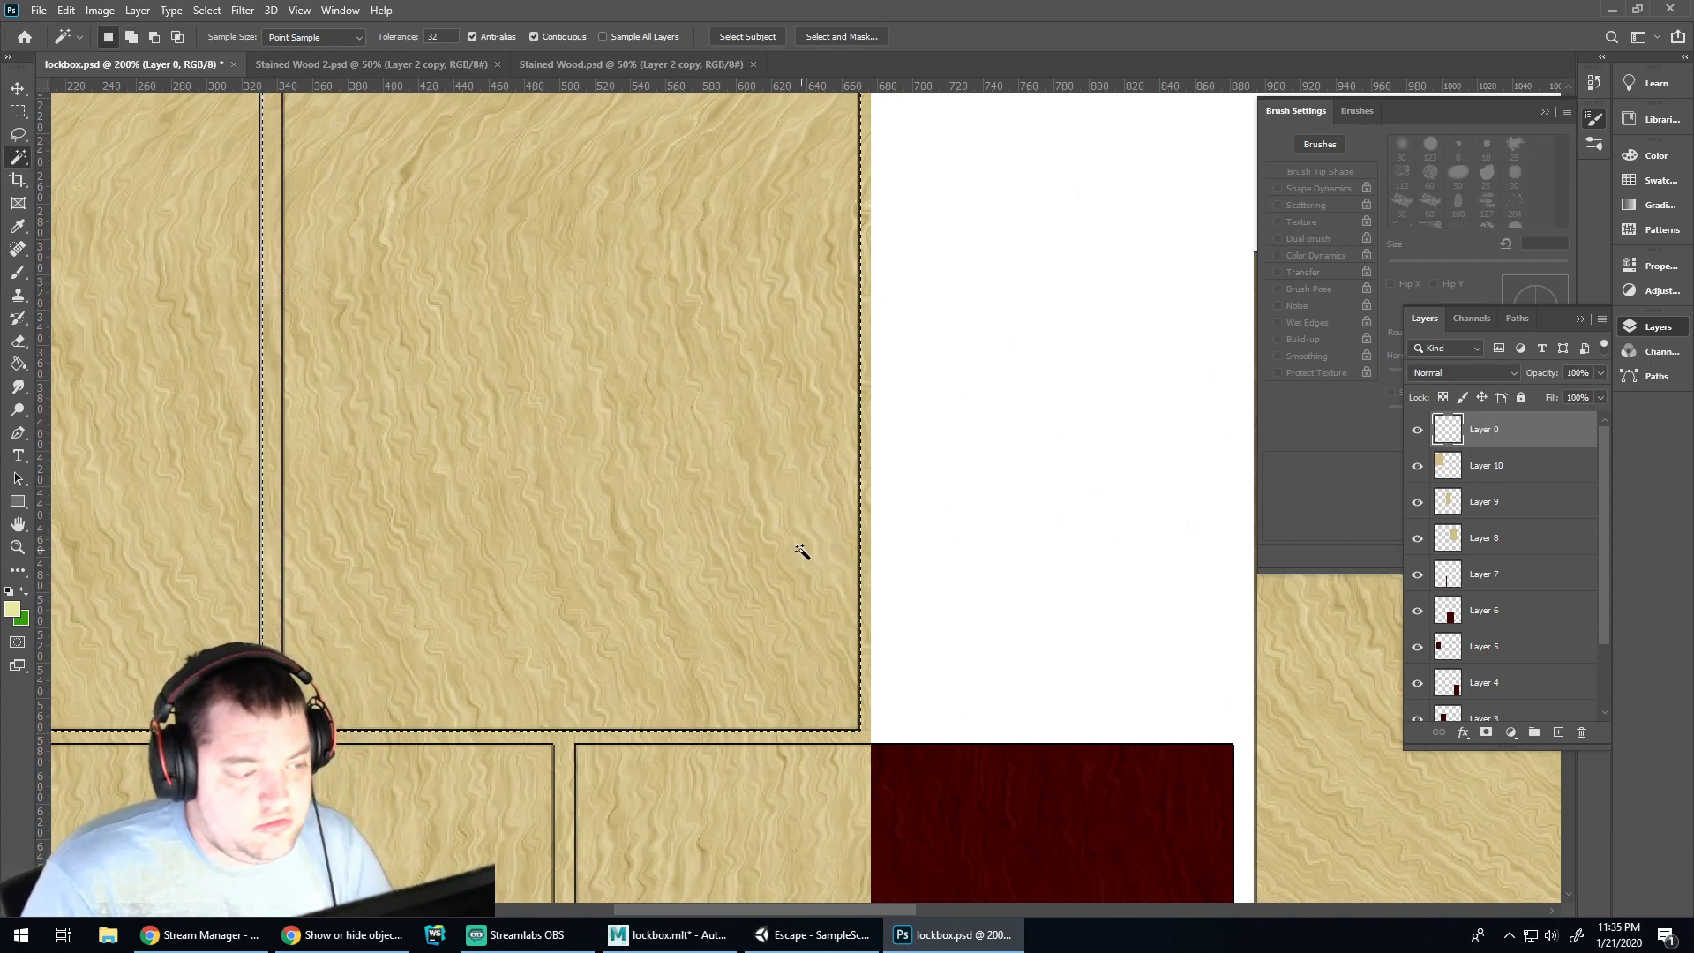
# Trim Layer 10's wood to the selected panels and discard the stray extra wood copy
pyautogui.click(1531, 475)
pyautogui.hotkey('ctrl', 'x')
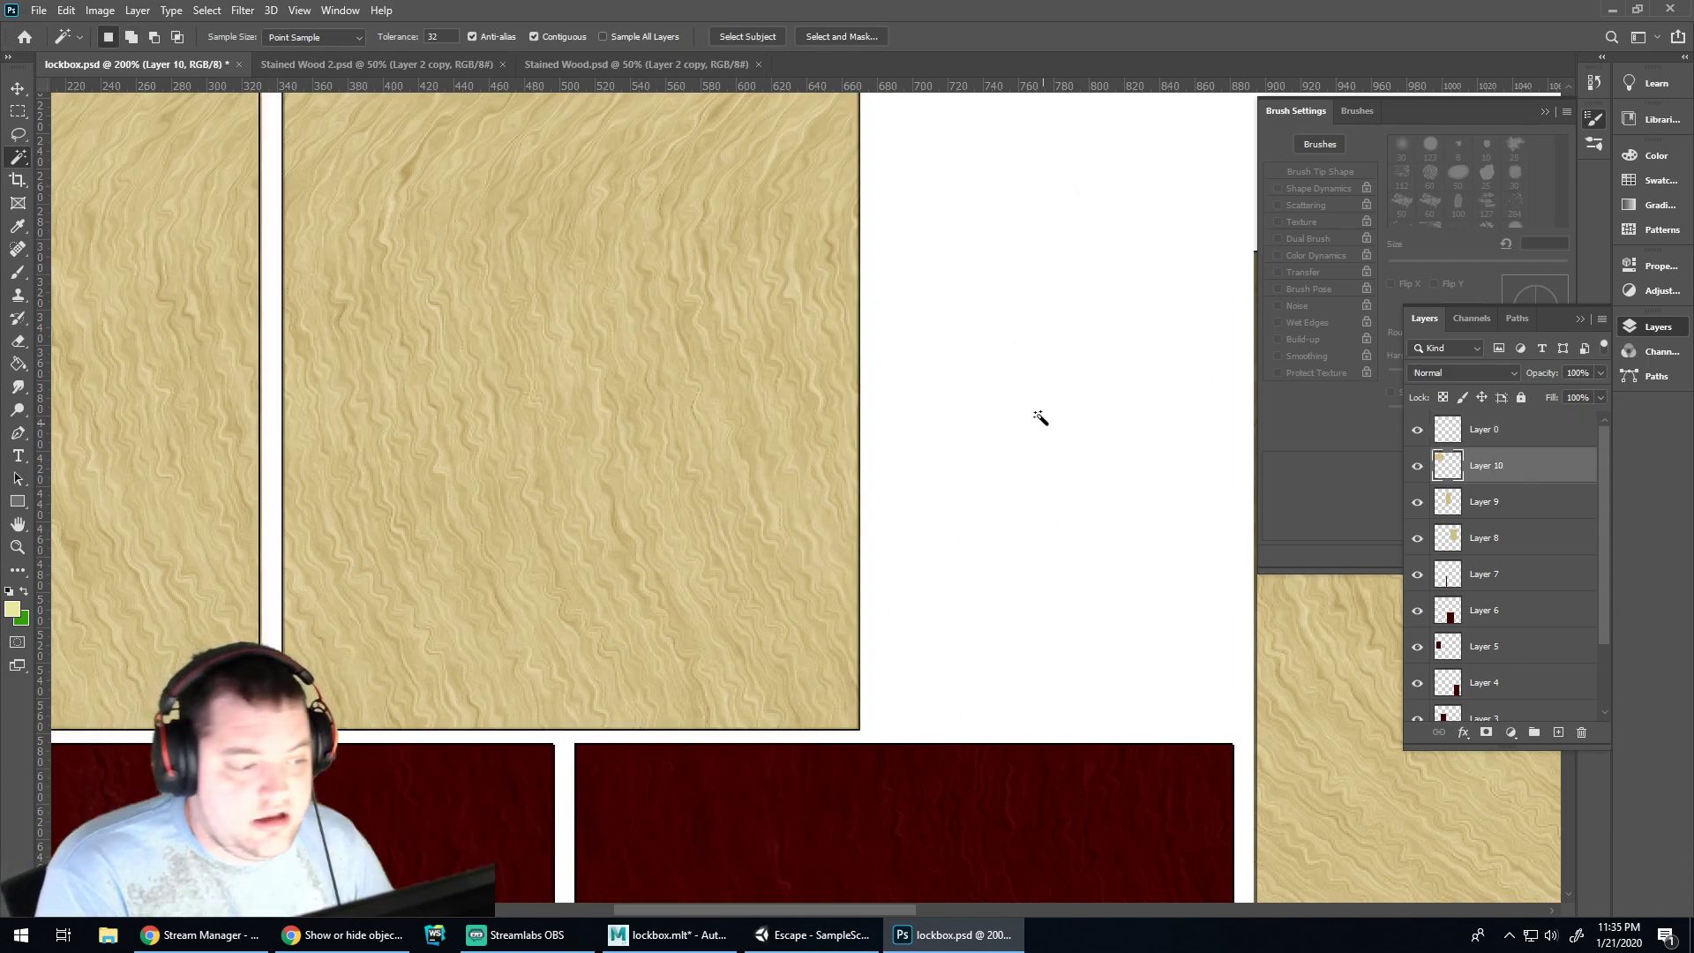
pyautogui.keyDown('alt'); pyautogui.scroll(-3, 776, 366); pyautogui.keyUp('alt')
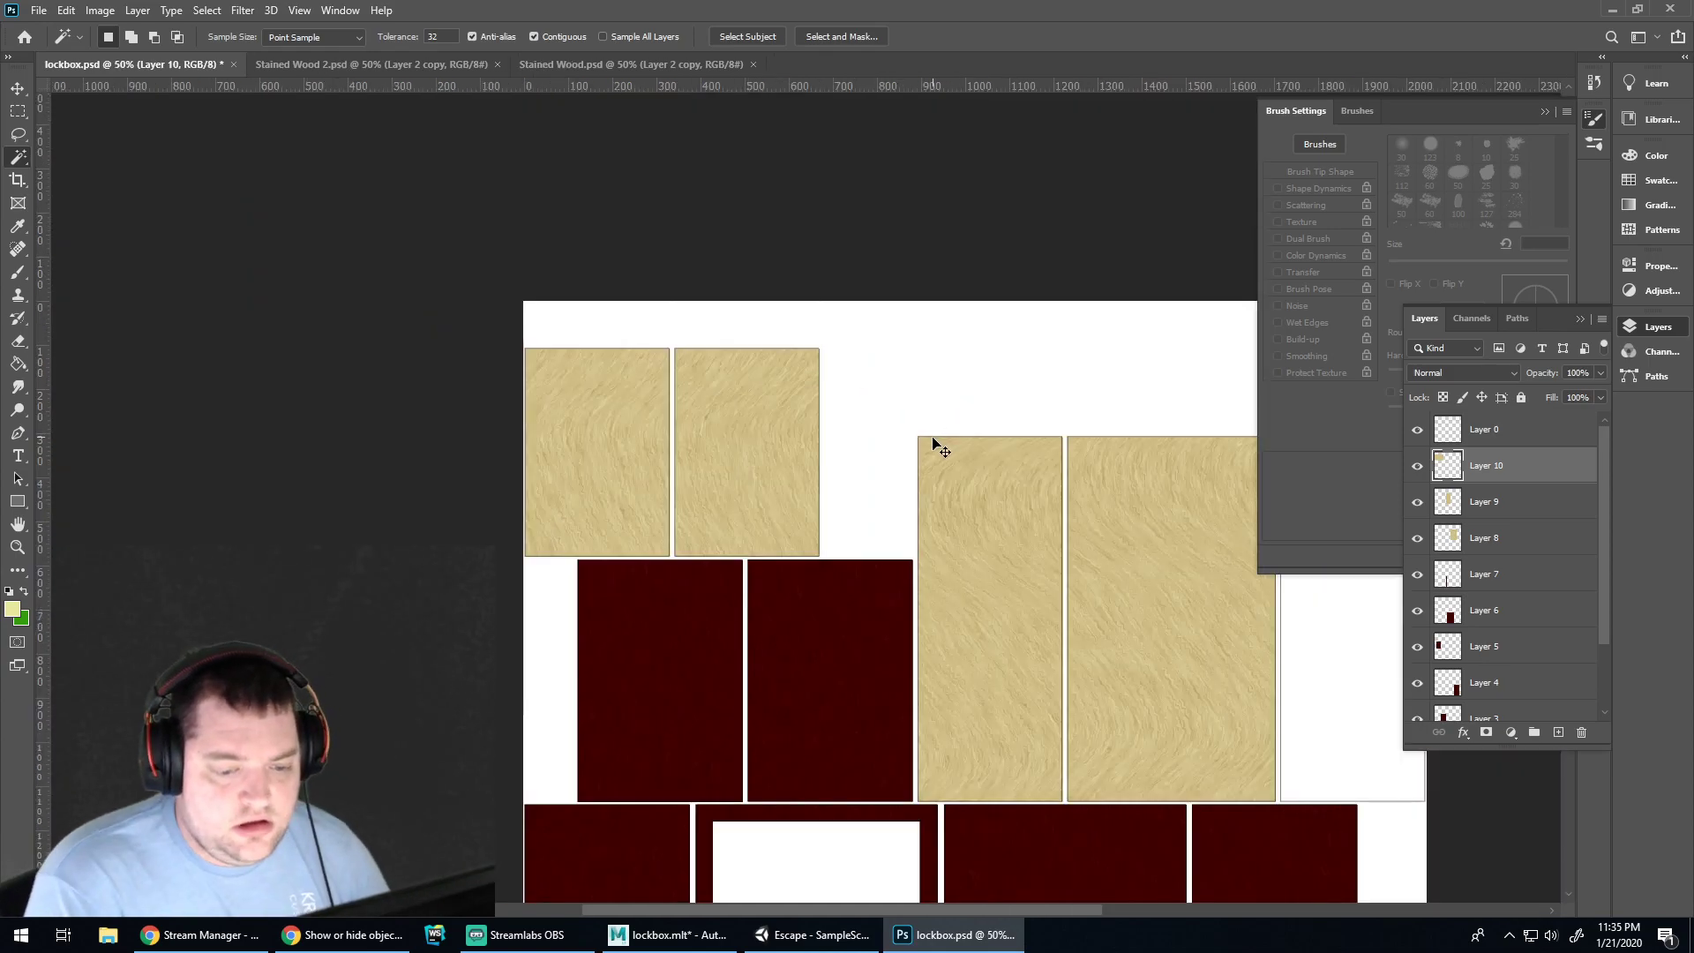
pyautogui.hotkey('ctrl', 'v')
pyautogui.press('v')
pyautogui.moveTo(919, 703); pyautogui.dragTo(799, 701)
pyautogui.press('Delete')
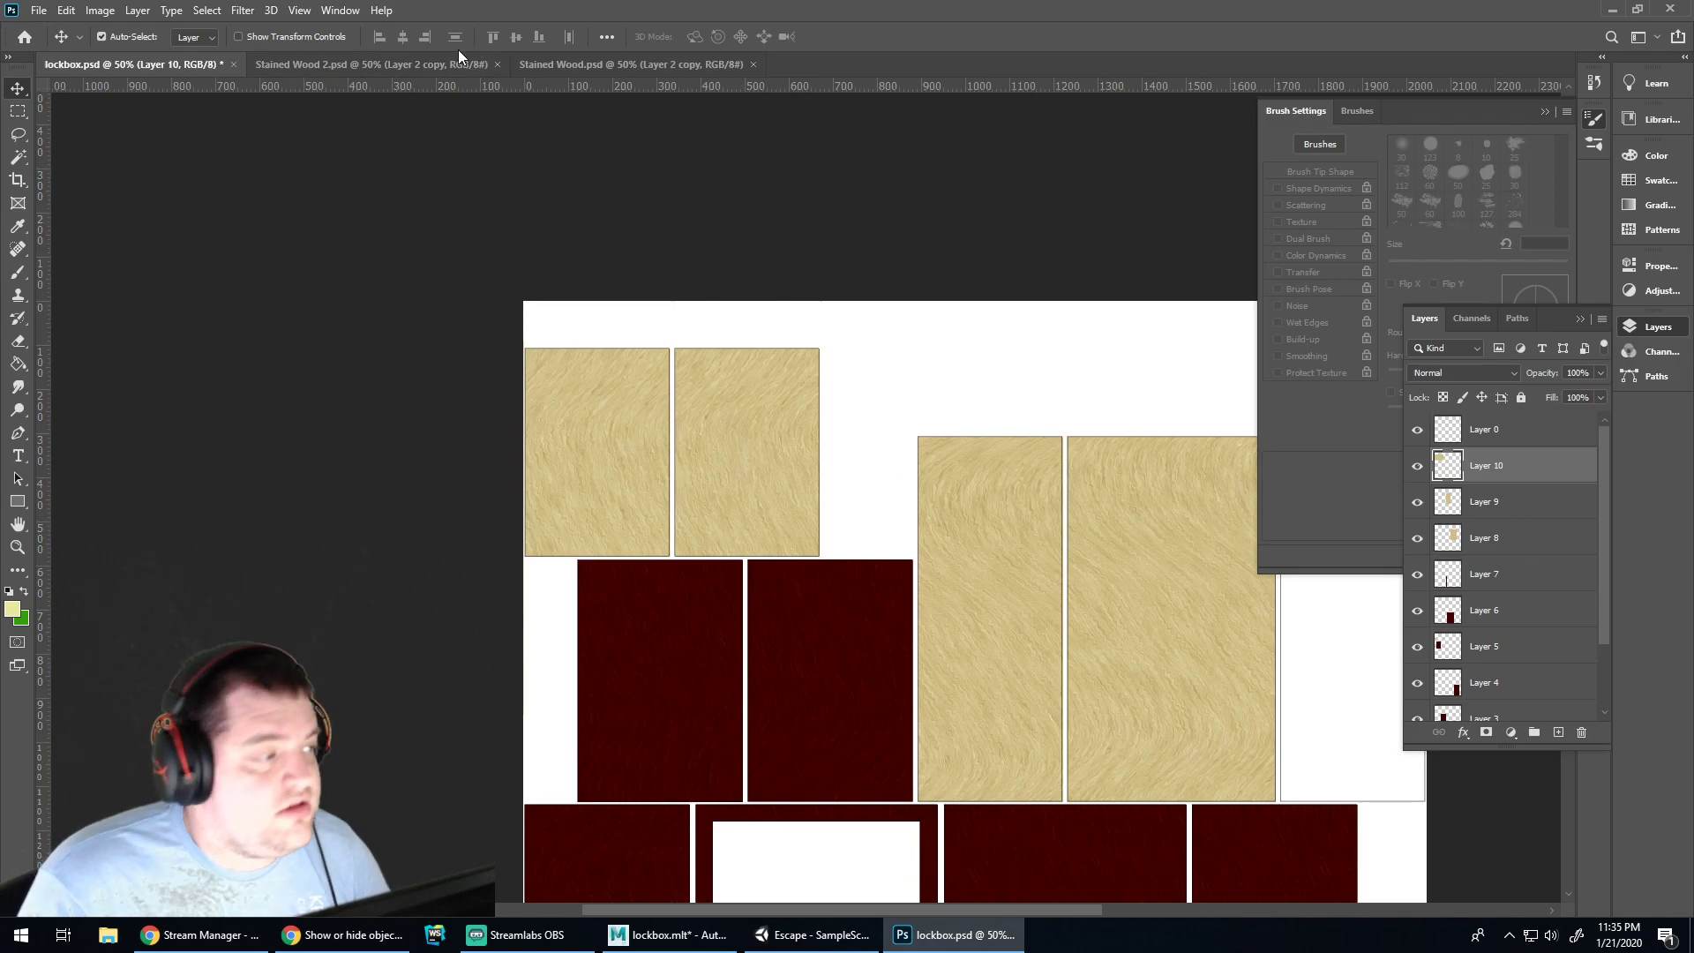
# Copy the tan wood from Stained Wood 2 into lockbox.psd, rotated a quarter turn and positioned
pyautogui.click(579, 64)
pyautogui.click(331, 62)
pyautogui.hotkey('ctrl', 'c')
pyautogui.click(171, 64)
pyautogui.hotkey('ctrl', 'v')
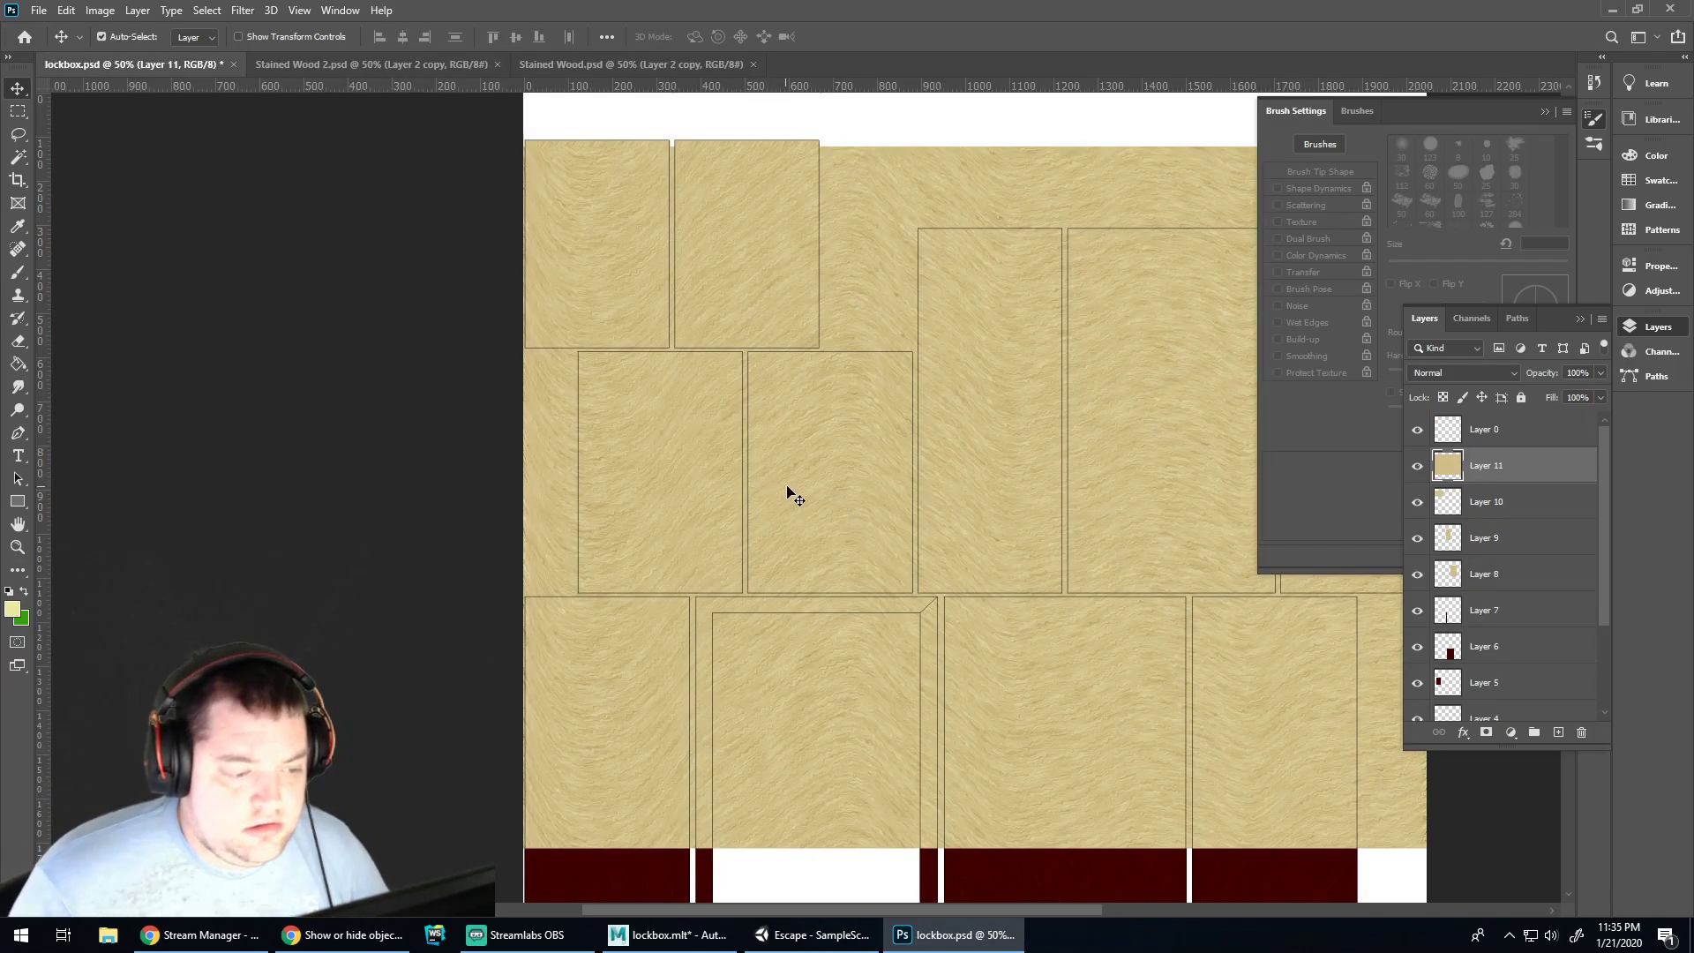
pyautogui.hotkey('ctrl', 't')
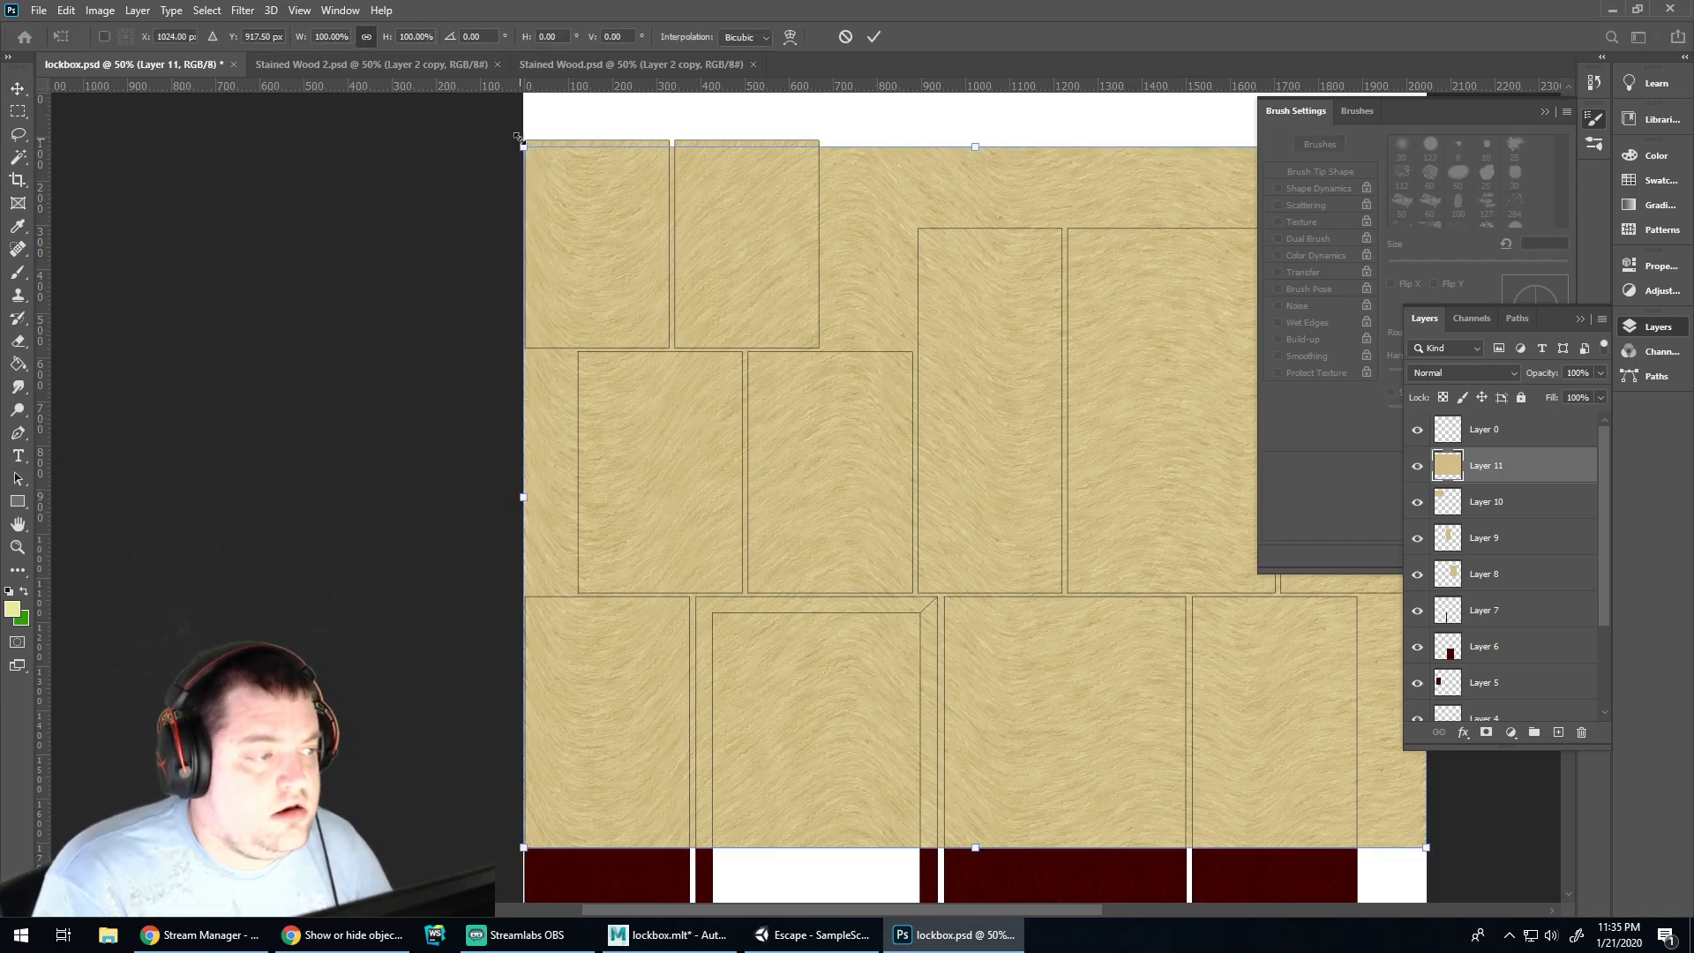
pyautogui.keyDown('shift'); pyautogui.moveTo(526, 131); pyautogui.dragTo(723, 780); pyautogui.keyUp('shift')
pyautogui.press('Return')
pyautogui.moveTo(813, 497); pyautogui.dragTo(894, 516)
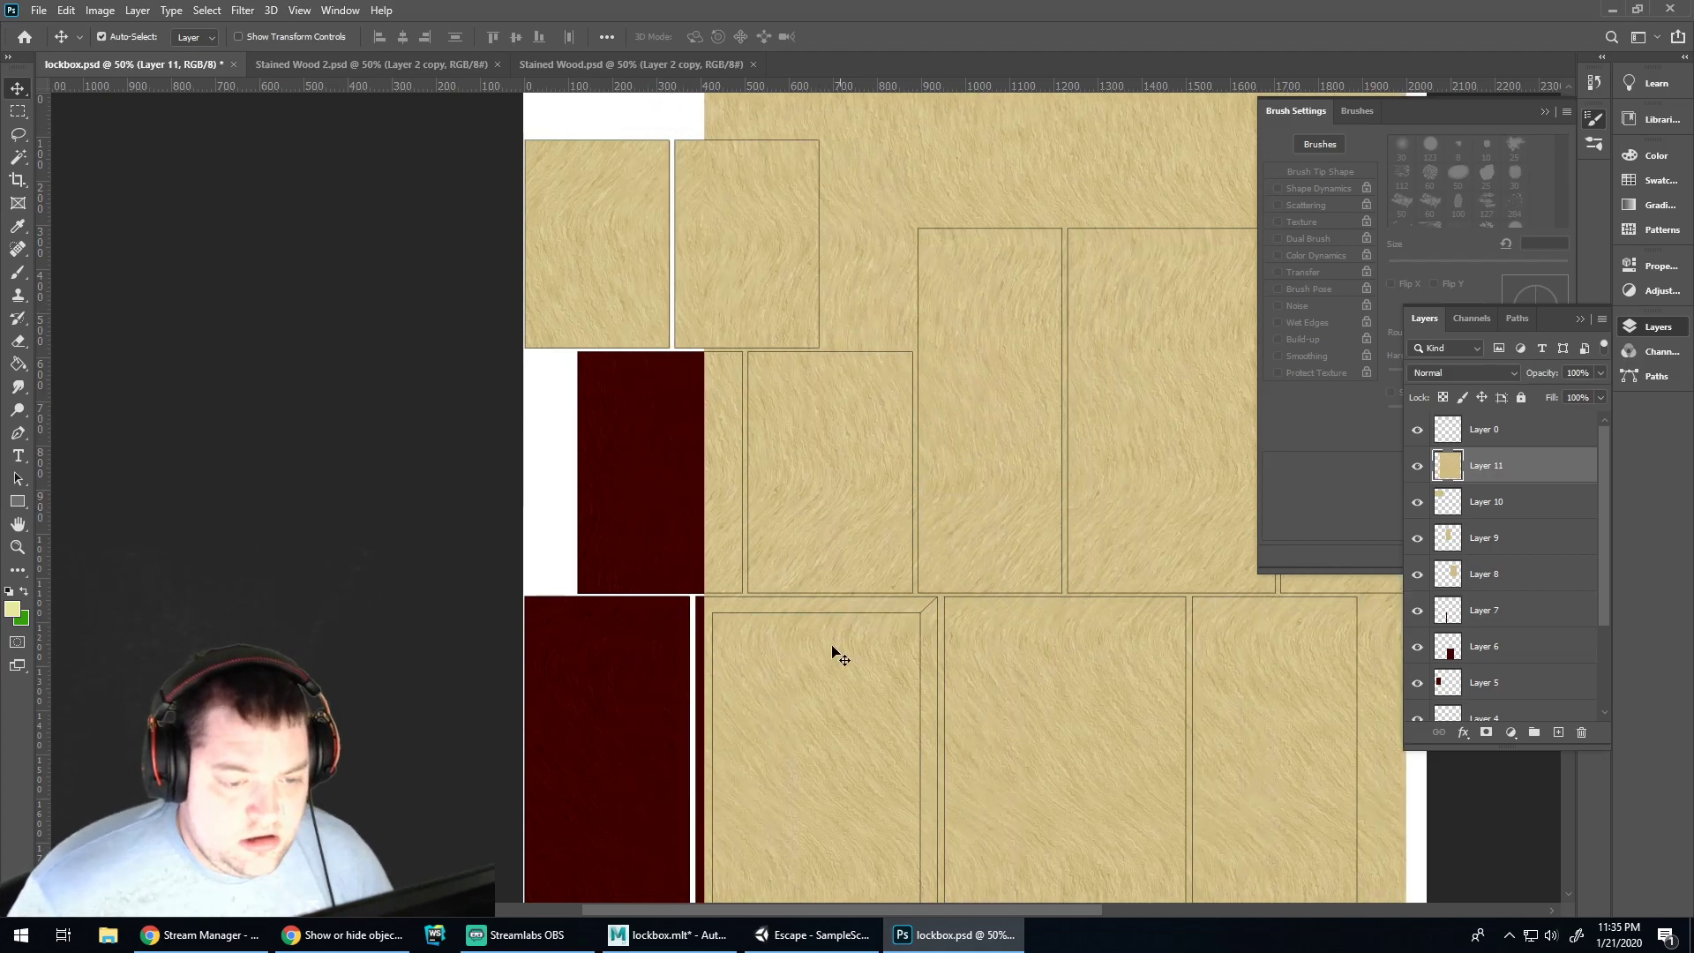
pyautogui.moveTo(782, 905); pyautogui.dragTo(885, 906)
pyautogui.moveTo(689, 569); pyautogui.dragTo(958, 577)
# Magic Wand select the right-hand panel and its border on Layer 0, then clear that area on Layer 11
pyautogui.click(1470, 432)
pyautogui.press('w')
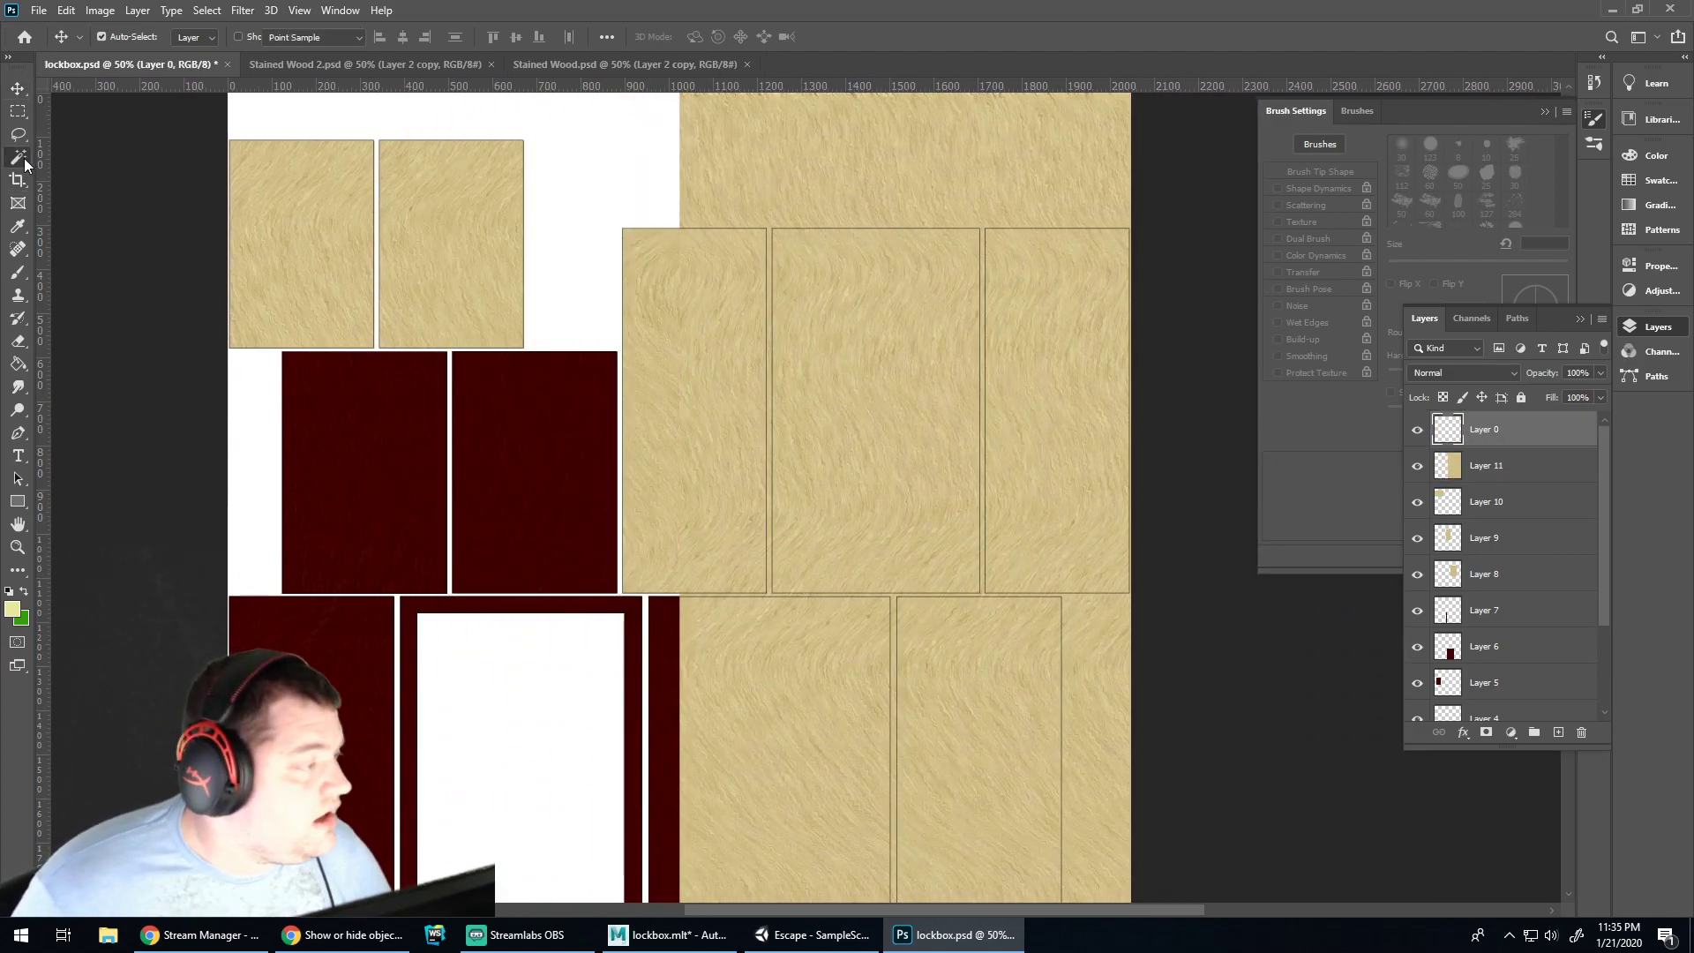
pyautogui.click(1052, 328)
pyautogui.hotkey('ctrl', '+')
pyautogui.hotkey('ctrl', '+')
pyautogui.hotkey('ctrl', '+')
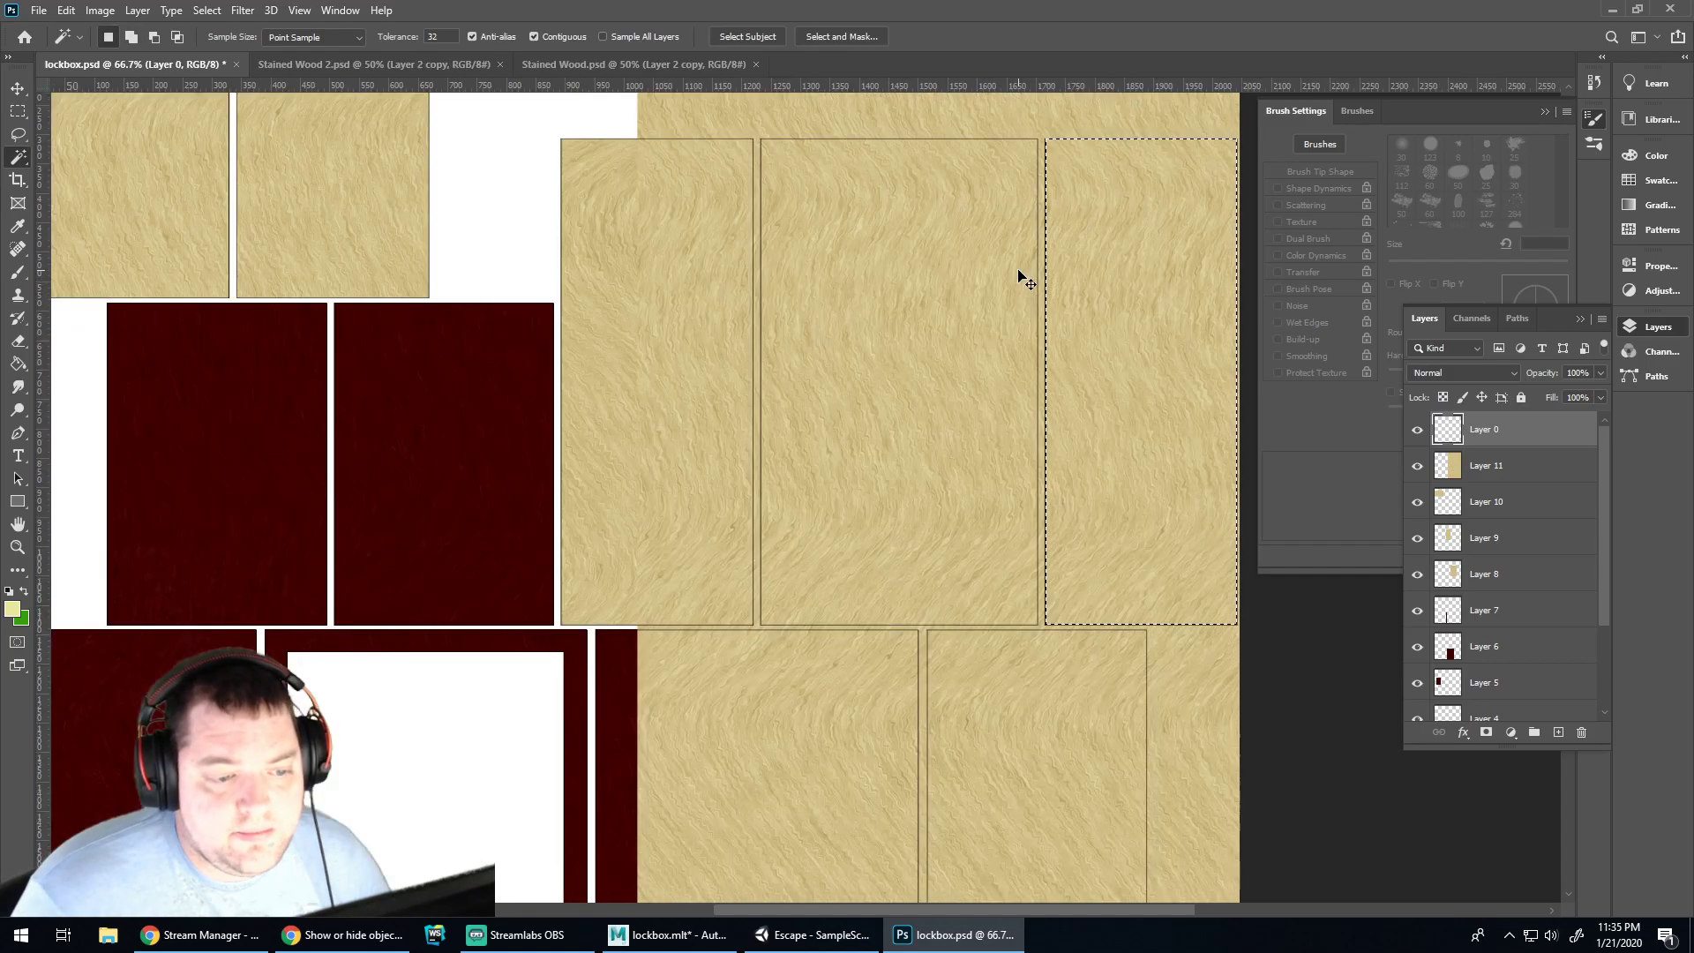
pyautogui.hscroll(10, 949, 578)
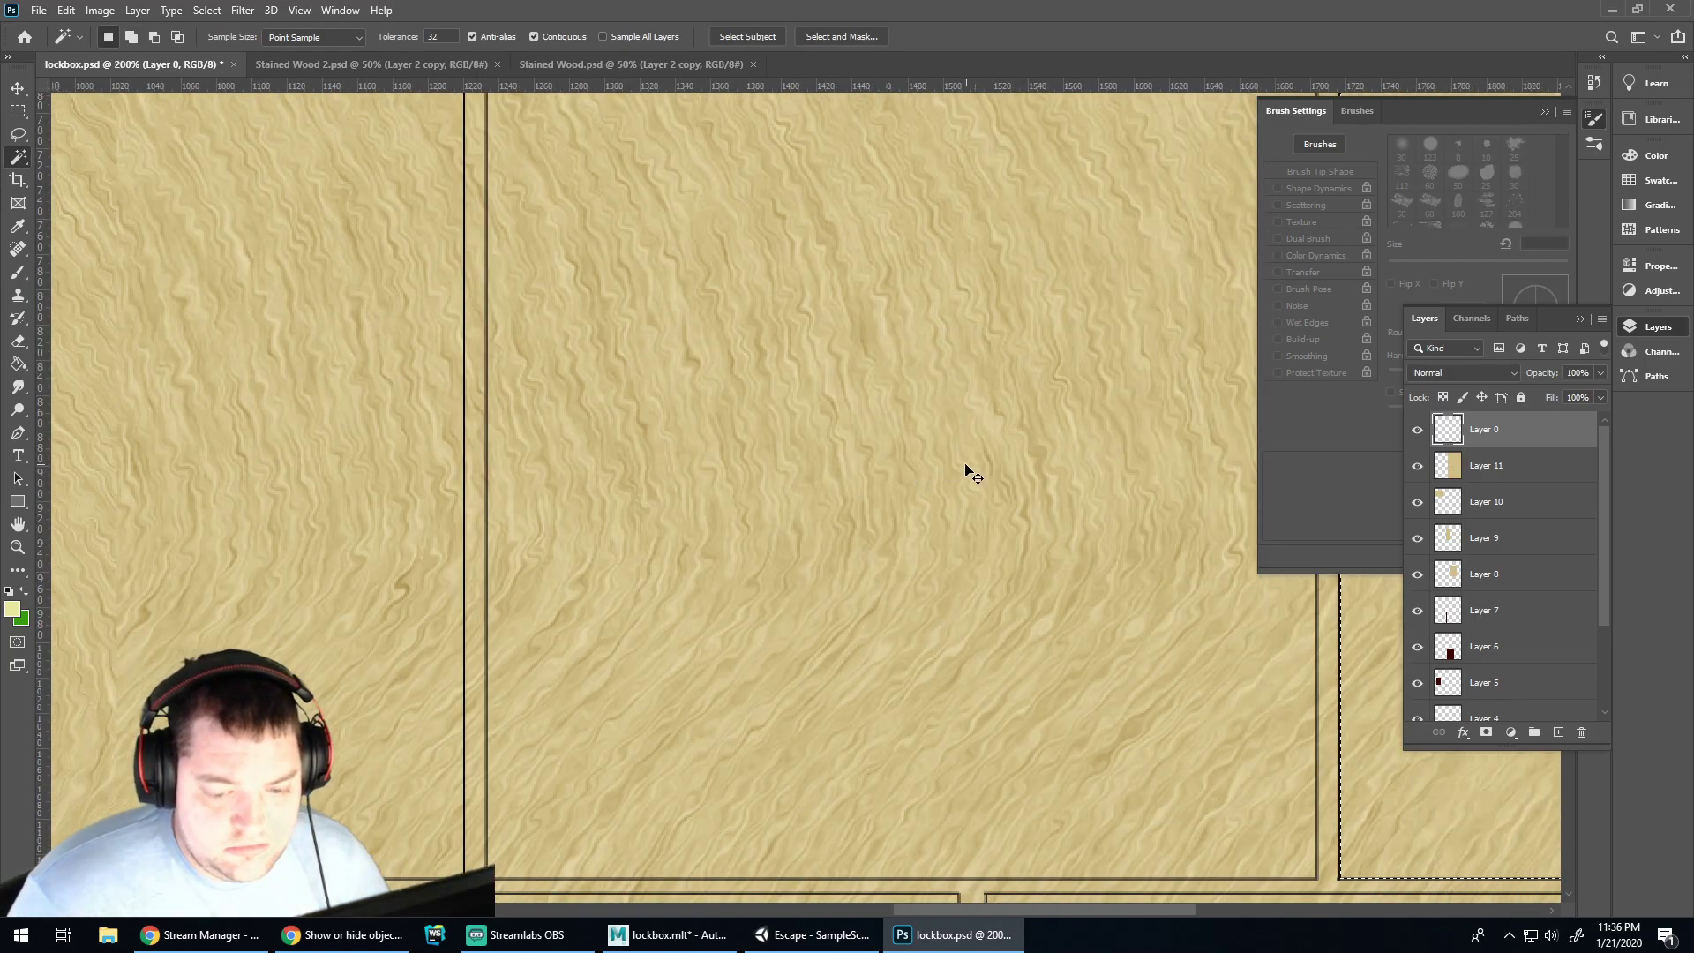
pyautogui.keyDown('shift'); pyautogui.click(929, 341); pyautogui.keyUp('shift')
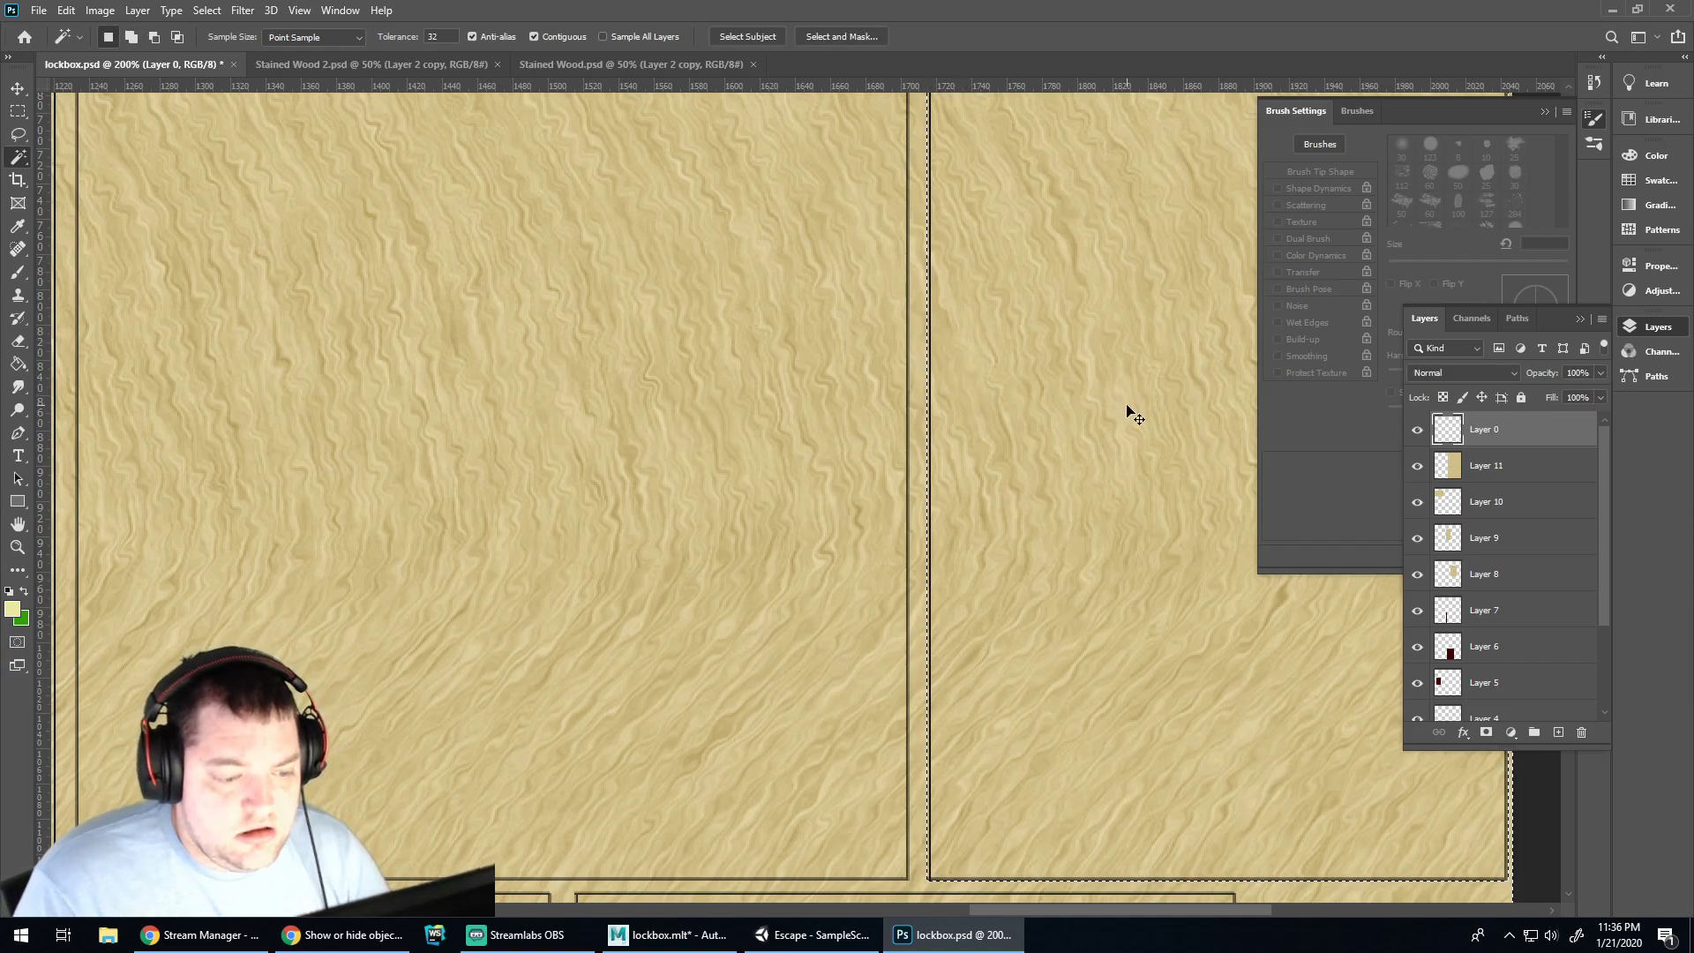
pyautogui.hotkey('ctrl', 'z')
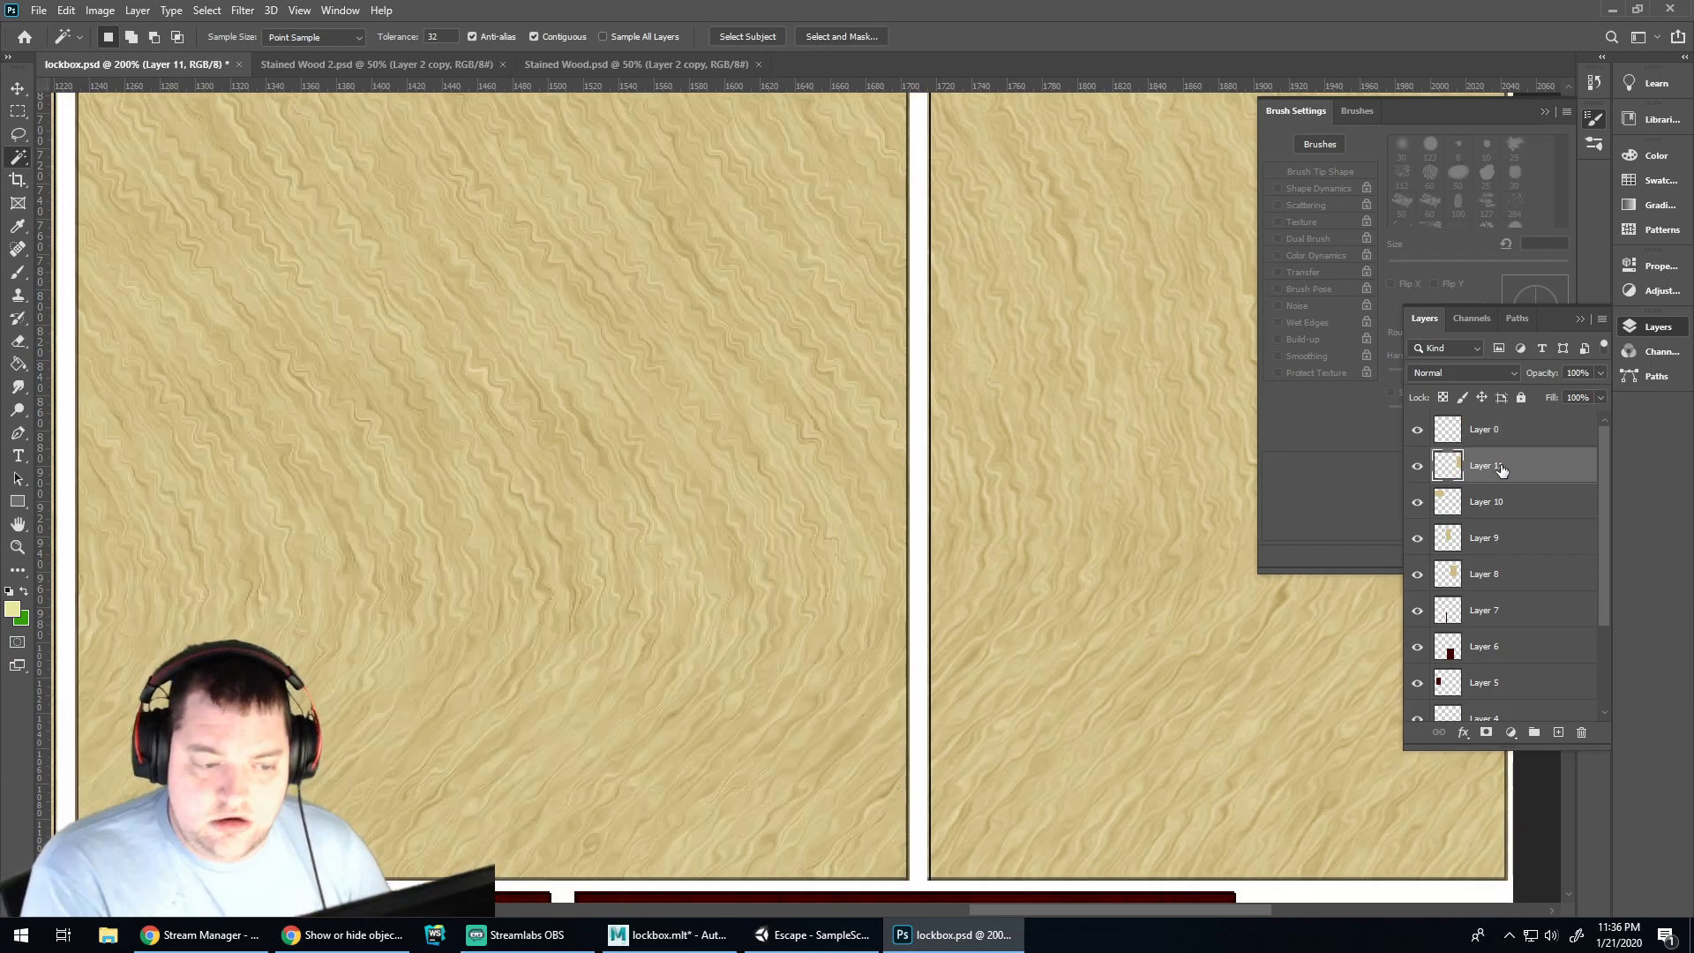
# Zoom out, hide the white background Layer 1, and bring up the lockbox in Unity
pyautogui.hotkey('ctrl', '-')
pyautogui.hotkey('ctrl', '-')
pyautogui.hotkey('ctrl', '-')
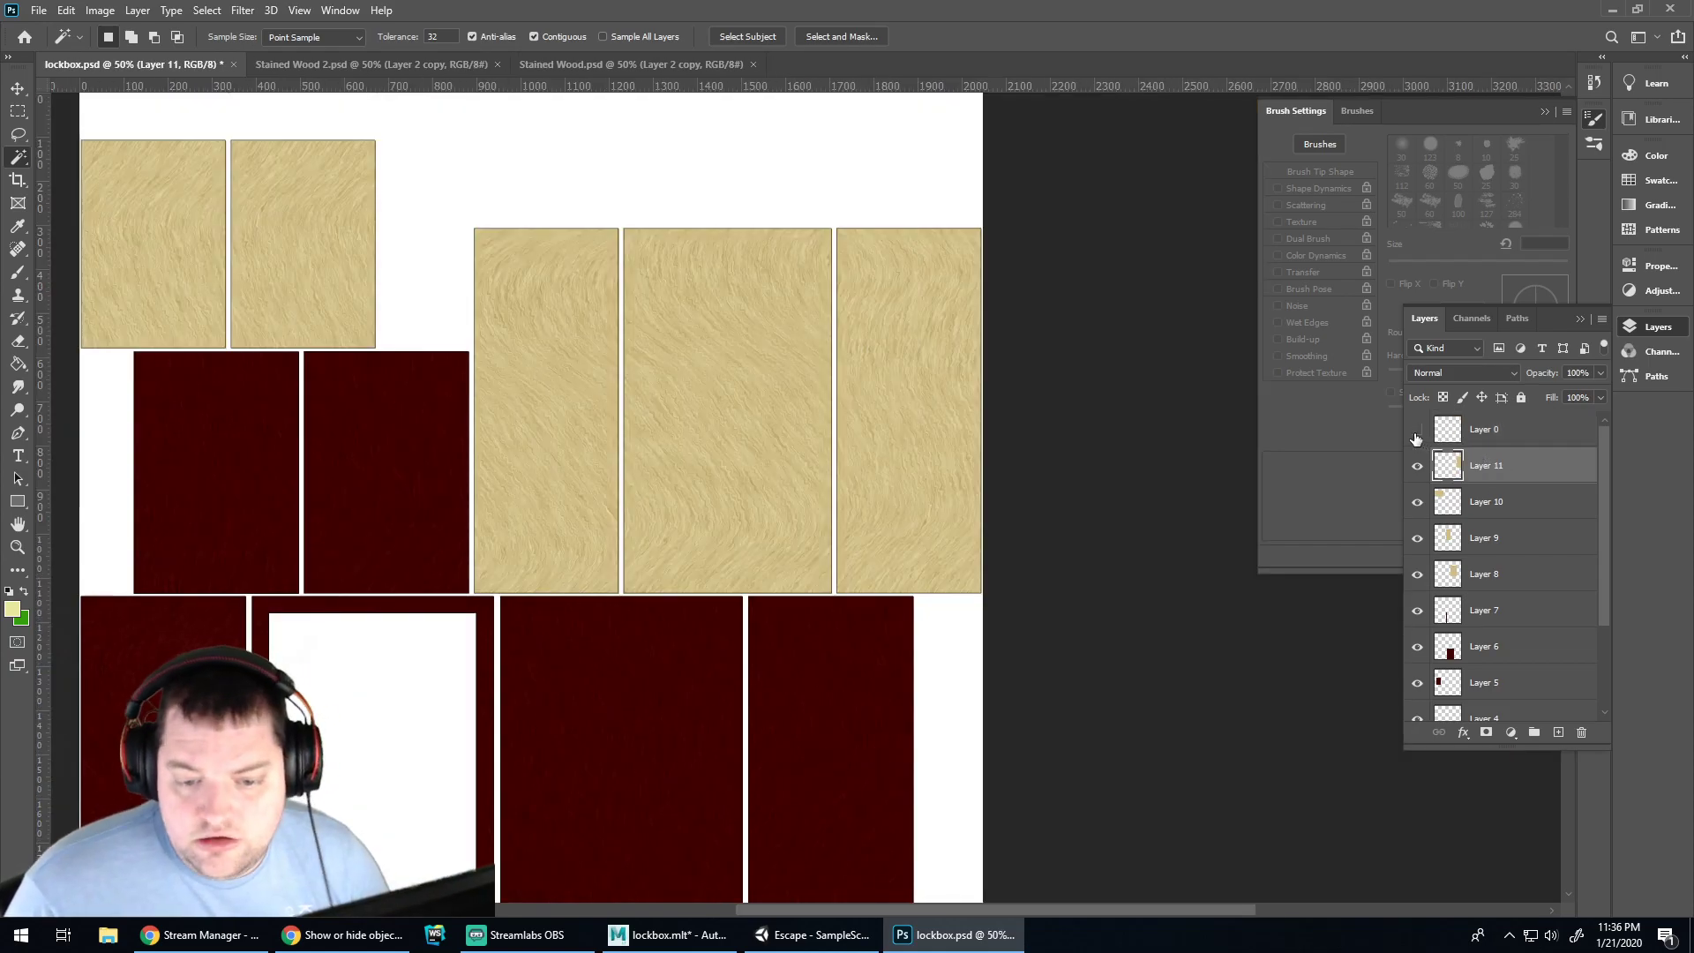
pyautogui.hotkey('ctrl', '-')
pyautogui.scroll(-3, 1465, 657)
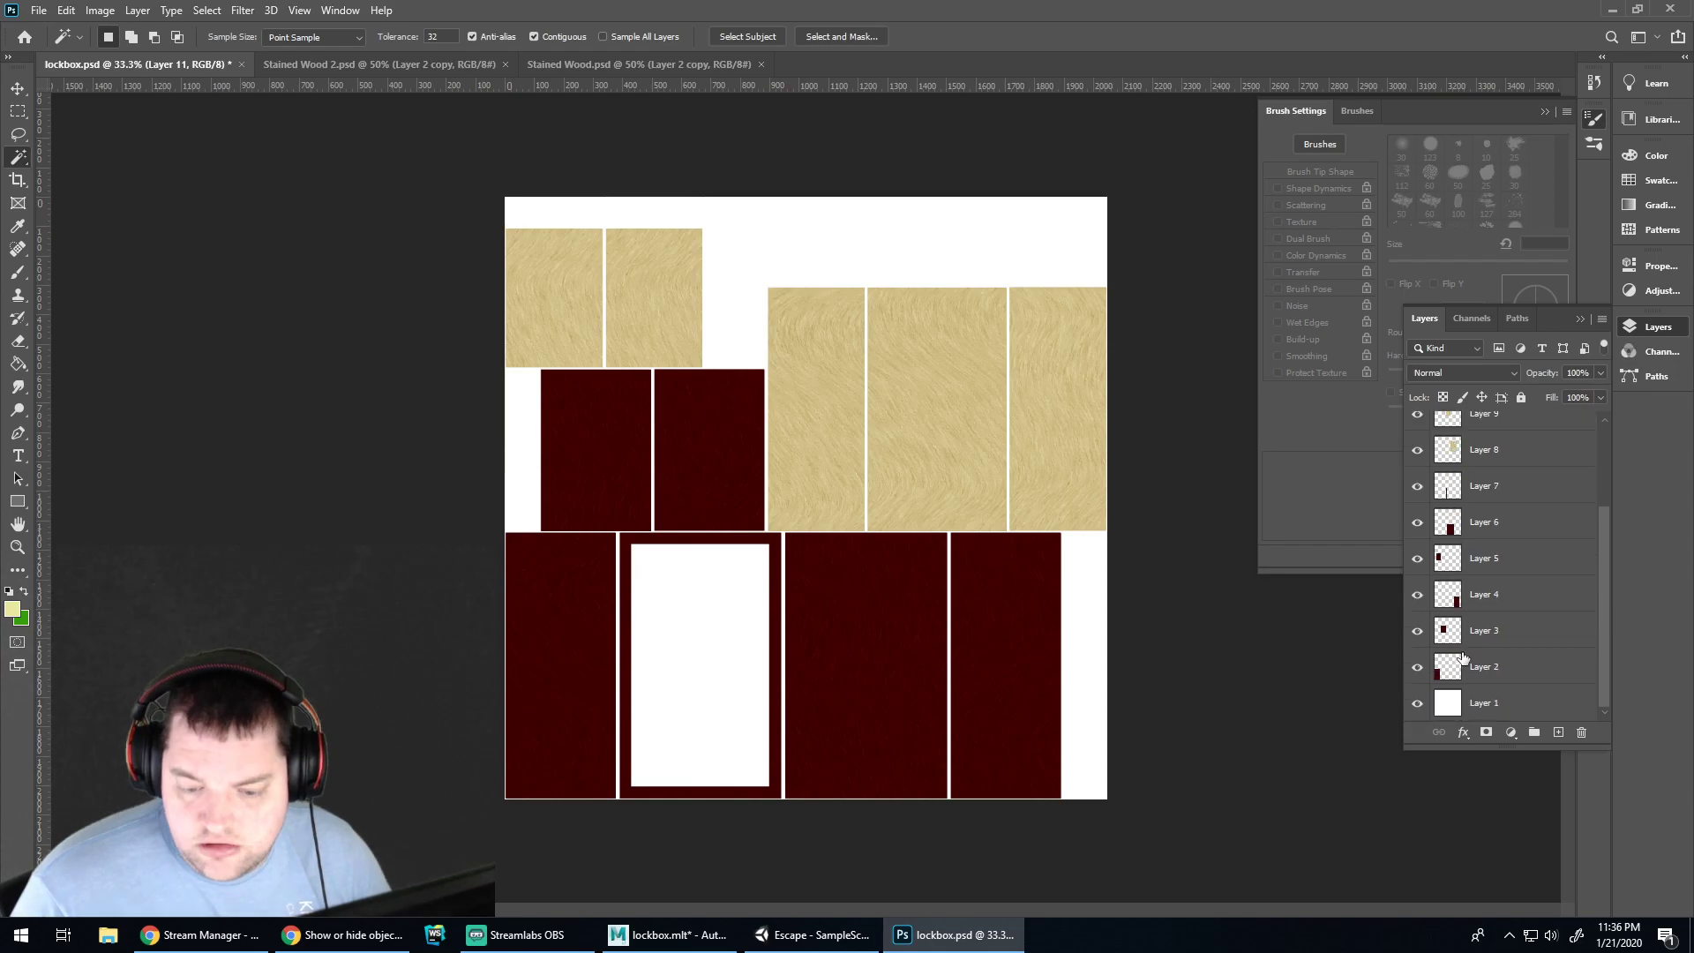
pyautogui.click(1419, 703)
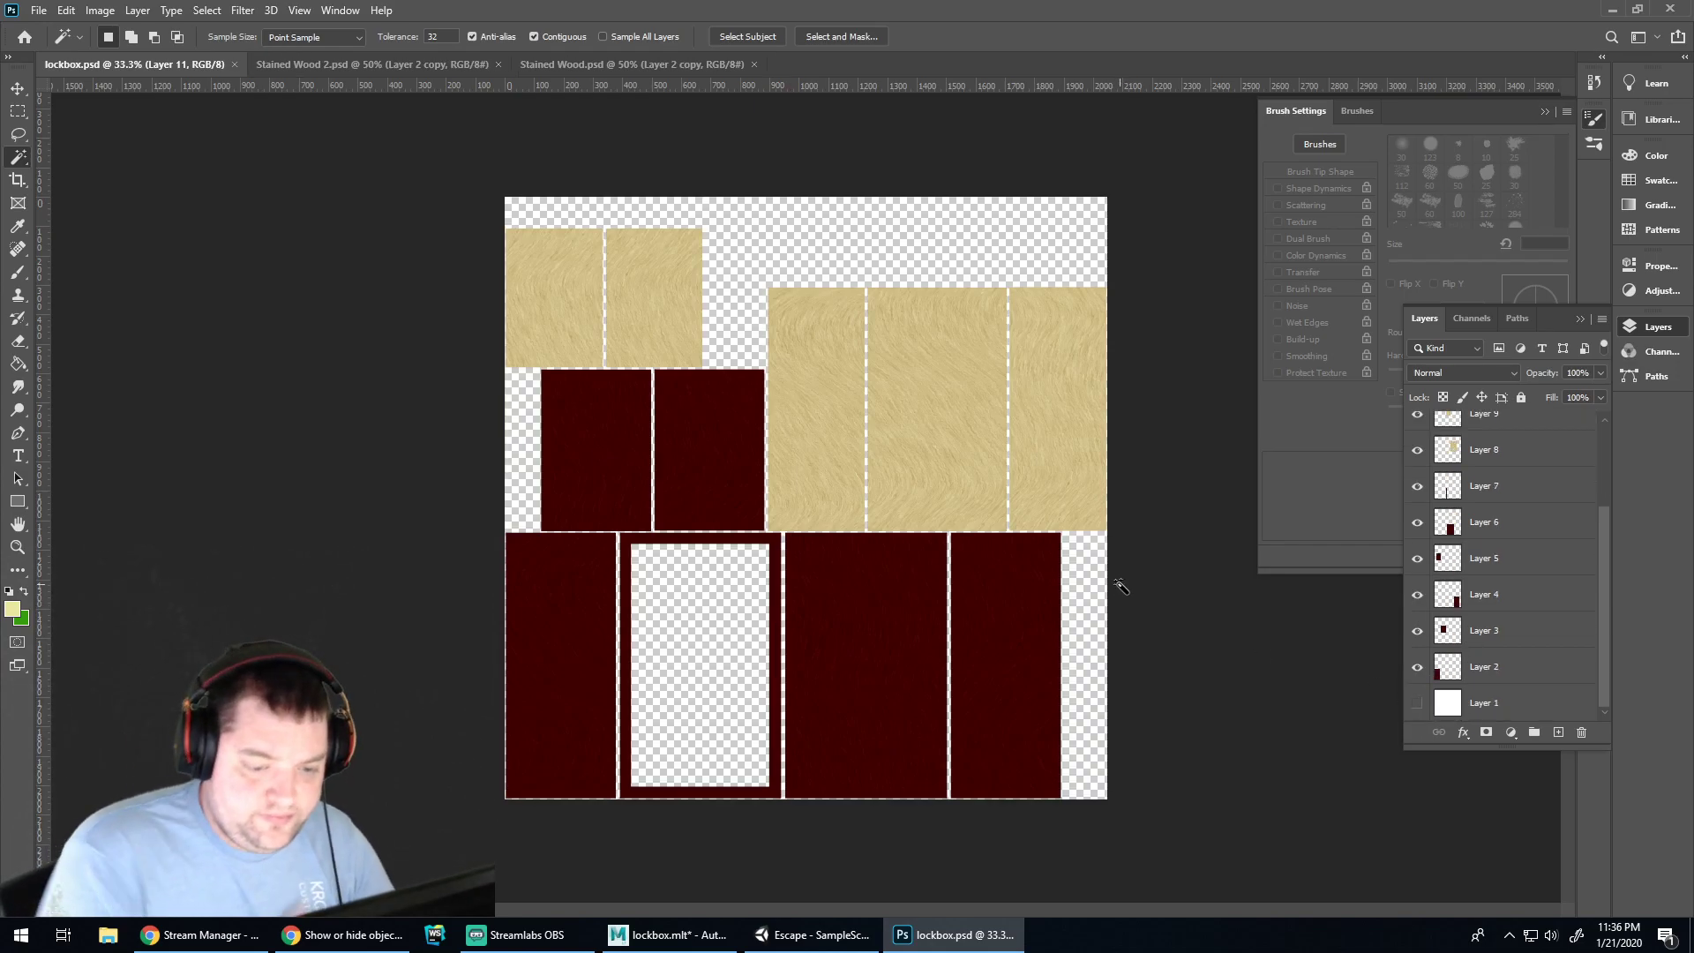
pyautogui.click(814, 936)
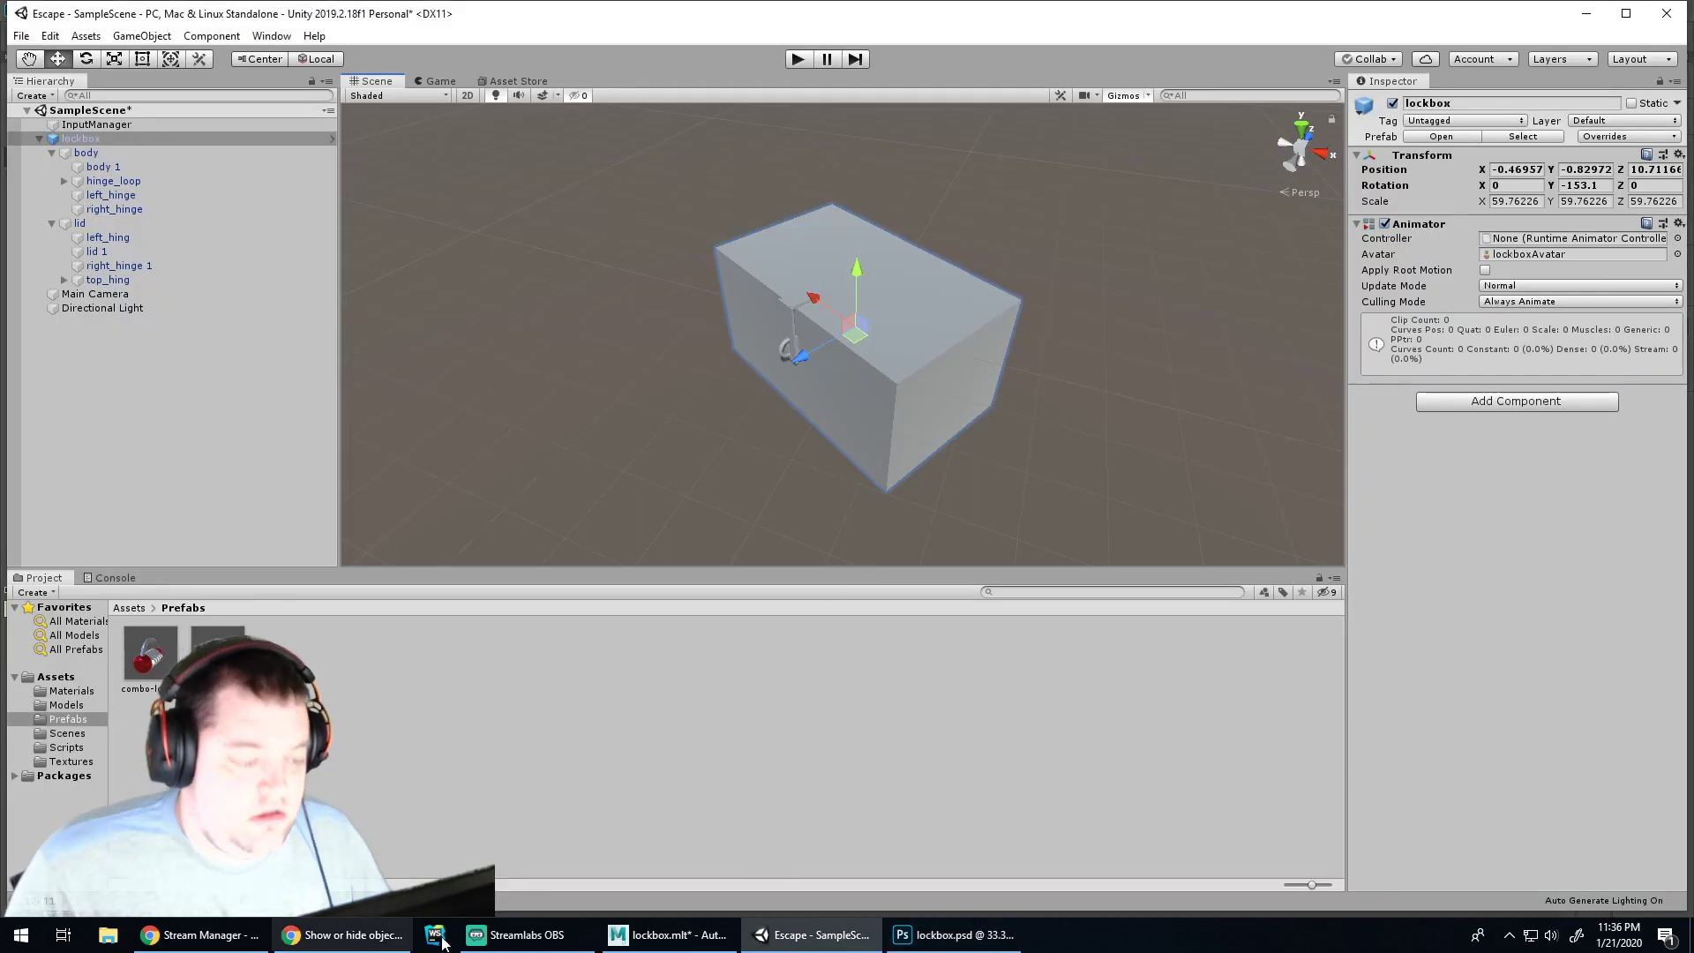
# Close Maya's UV Editor, orbit to look into the box, and save the lockbox scene
pyautogui.click(685, 944)
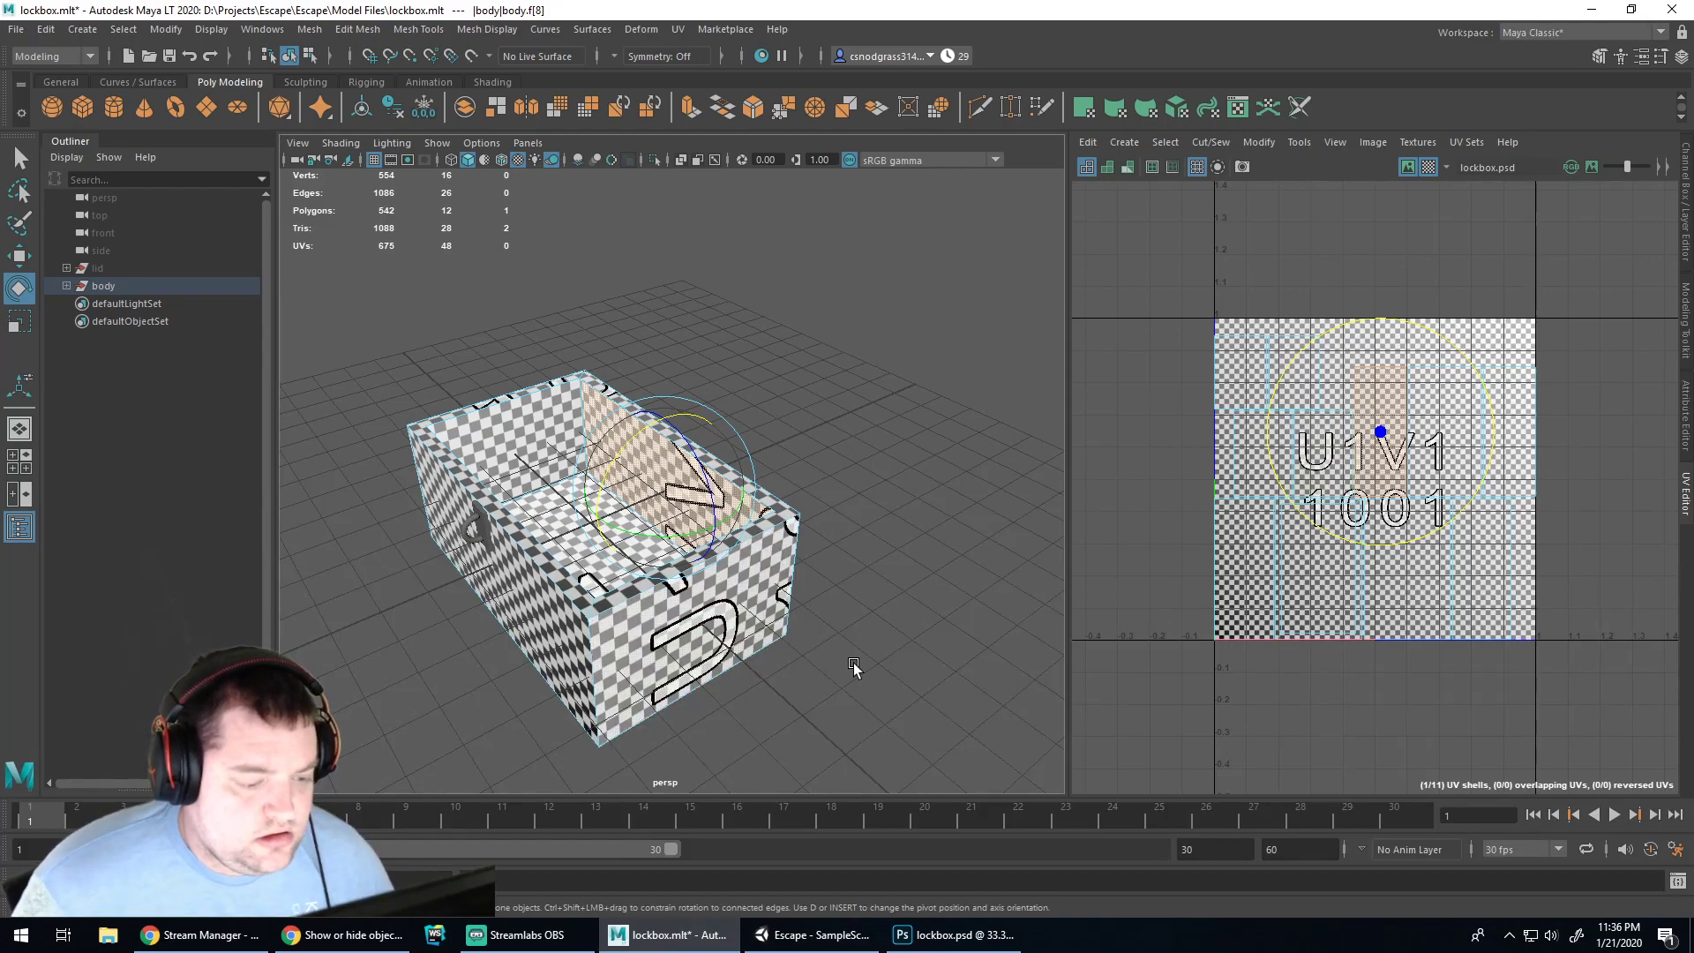
pyautogui.click(1686, 496)
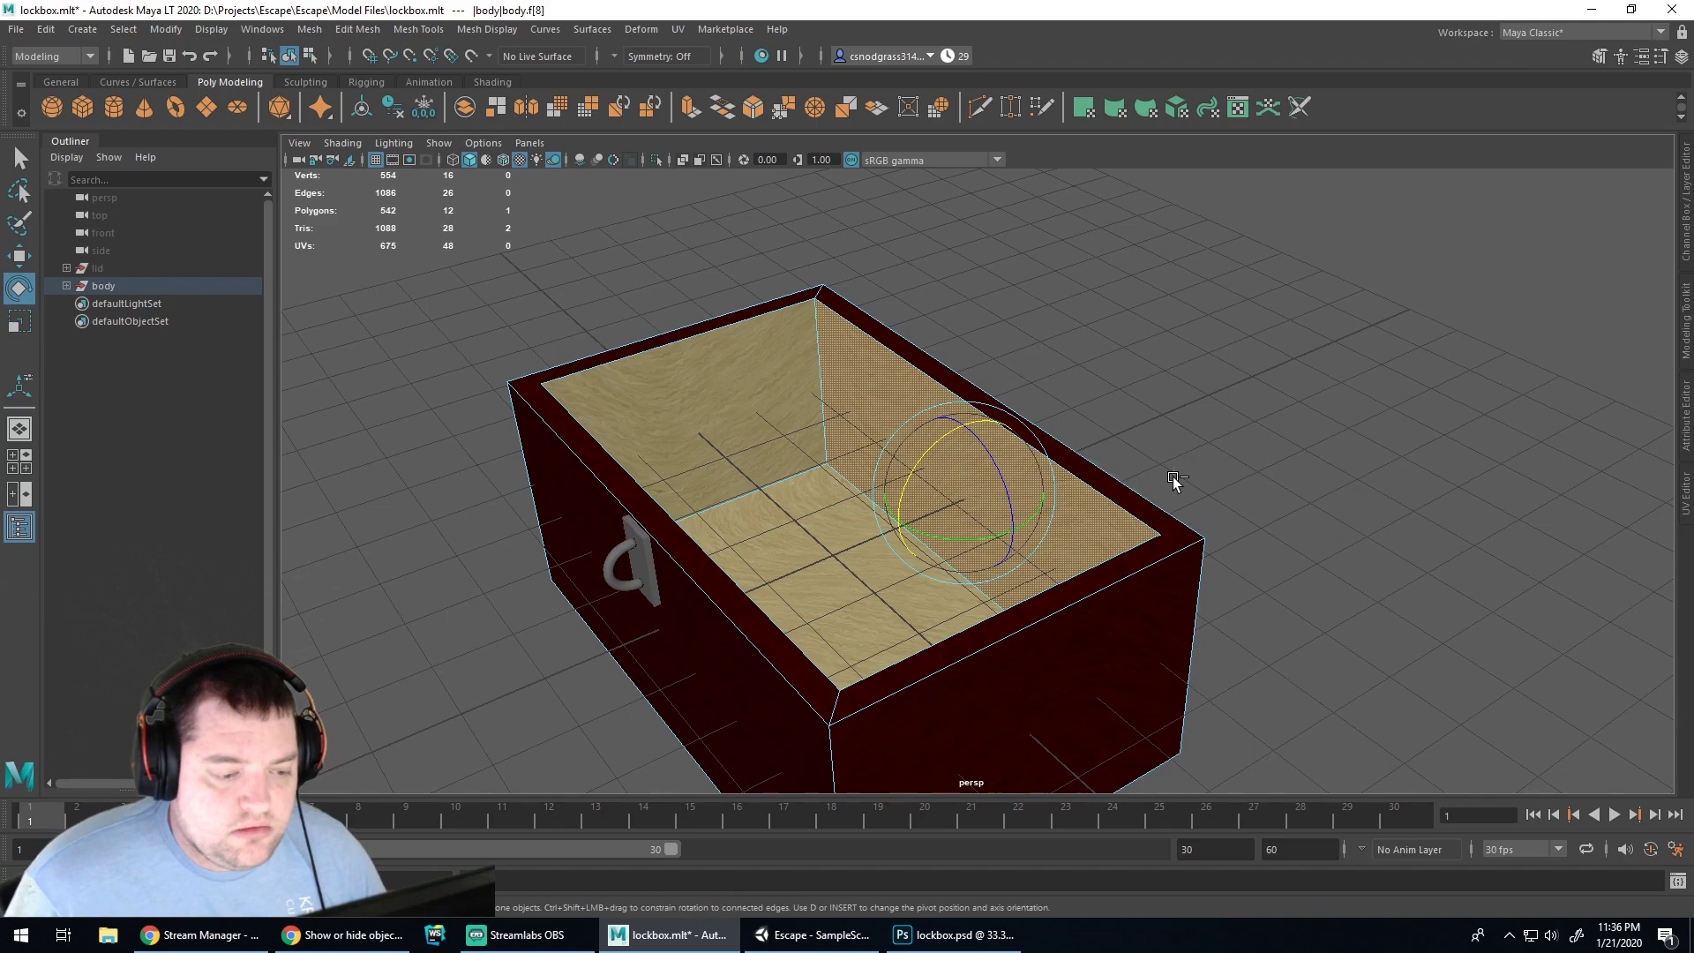
pyautogui.keyDown('alt'); pyautogui.moveTo(1255, 462); pyautogui.dragTo(518, 485); pyautogui.keyUp('alt')
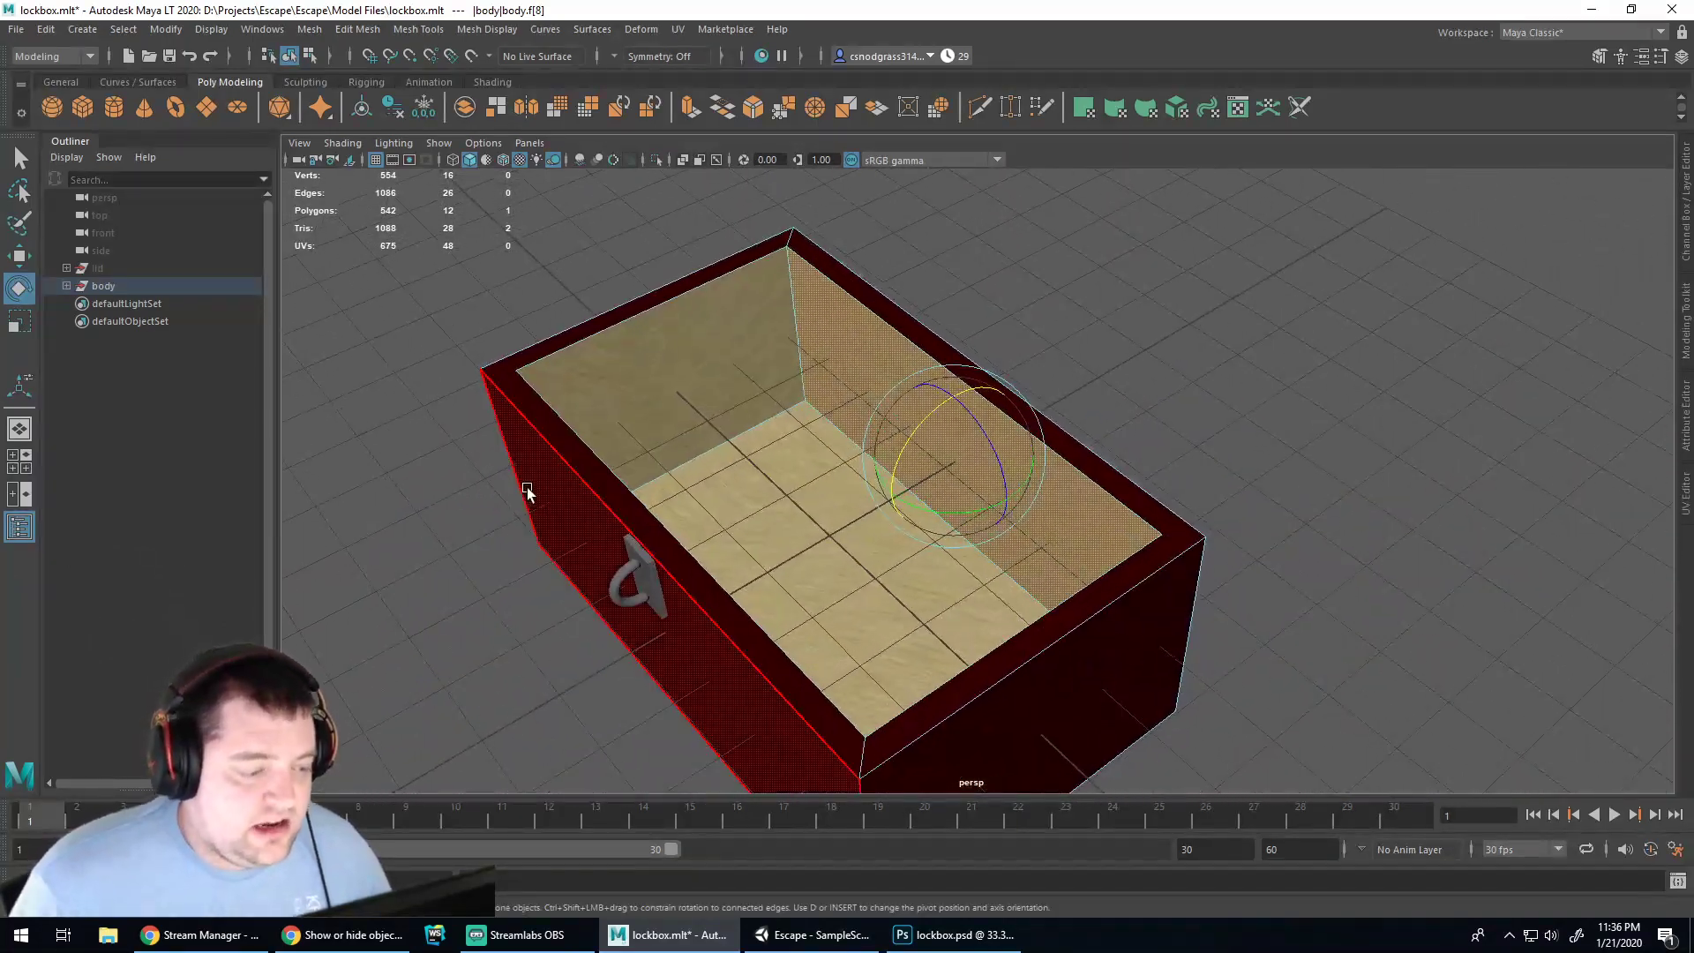
pyautogui.hotkey('ctrl', 's')
# Select the lid object and bring up the File > Send To Unity export choices
pyautogui.click(812, 934)
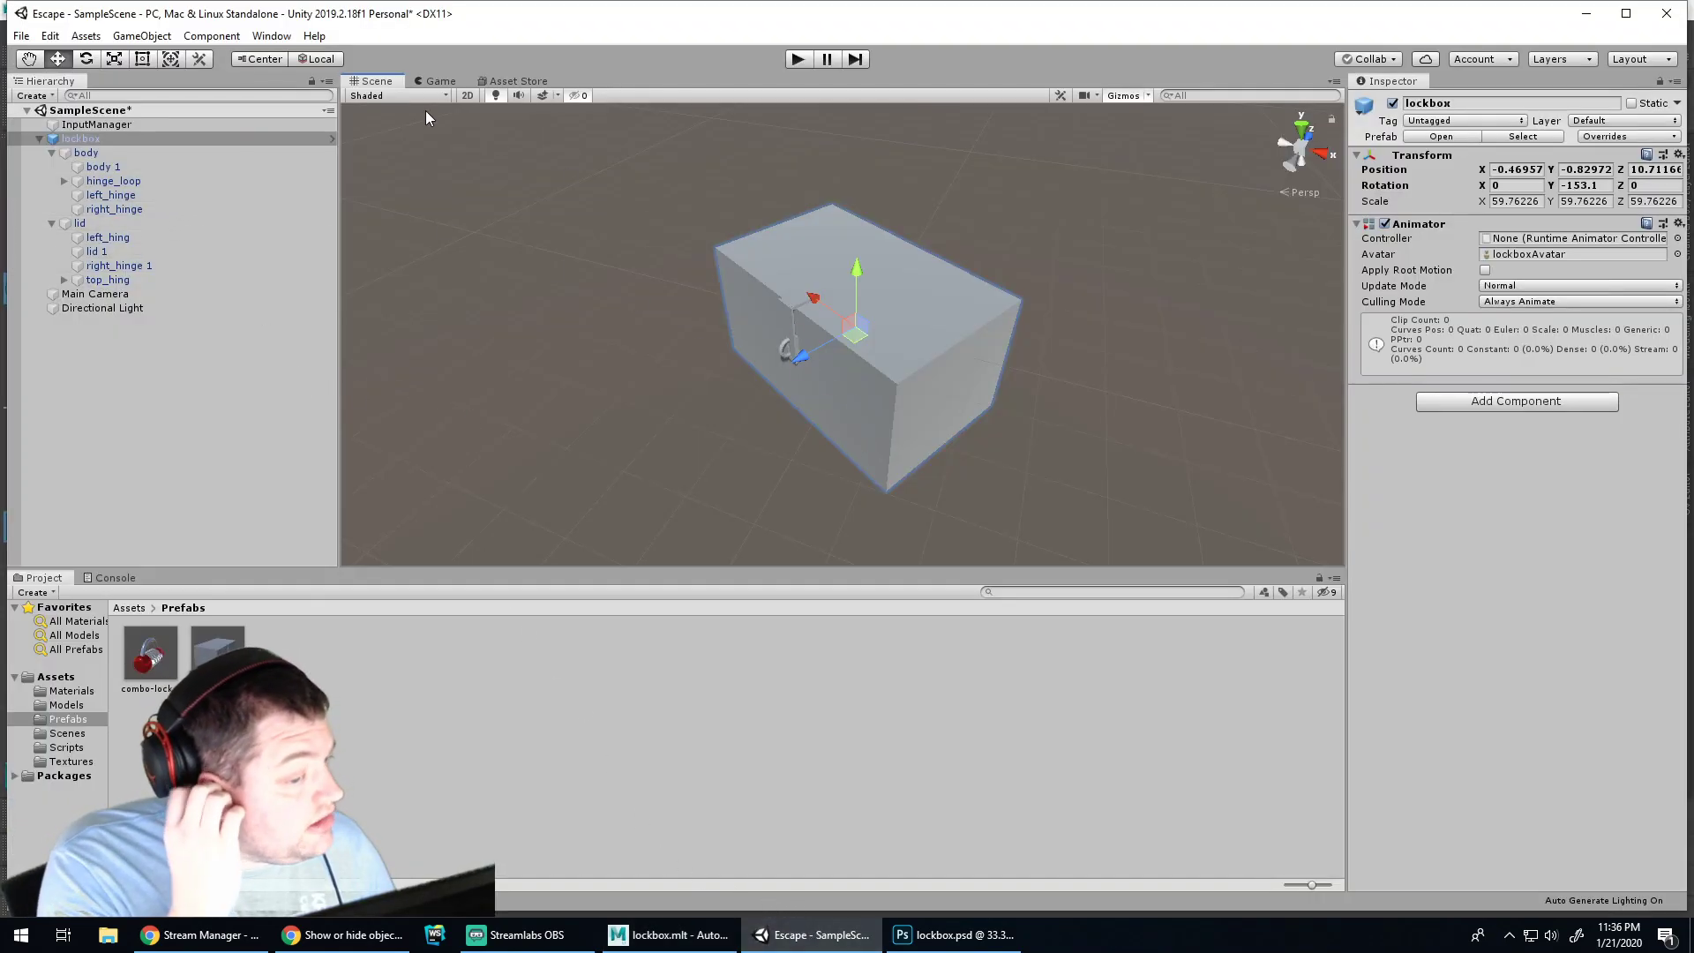
pyautogui.click(671, 935)
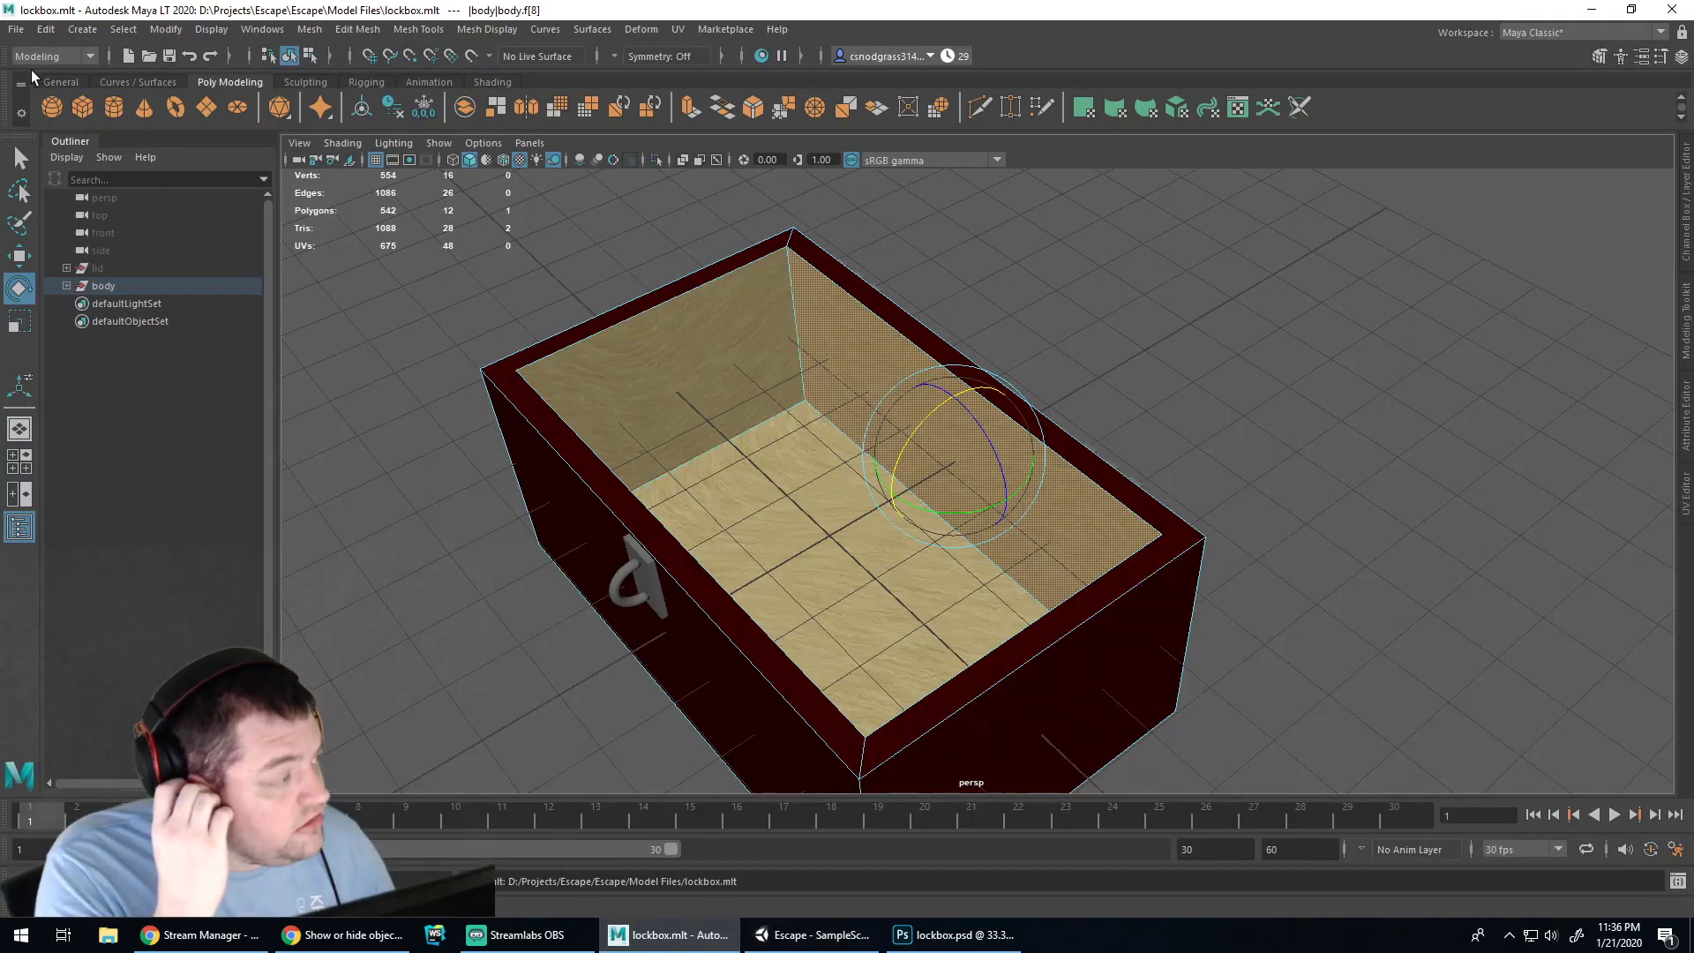
pyautogui.click(15, 29)
pyautogui.click(168, 268)
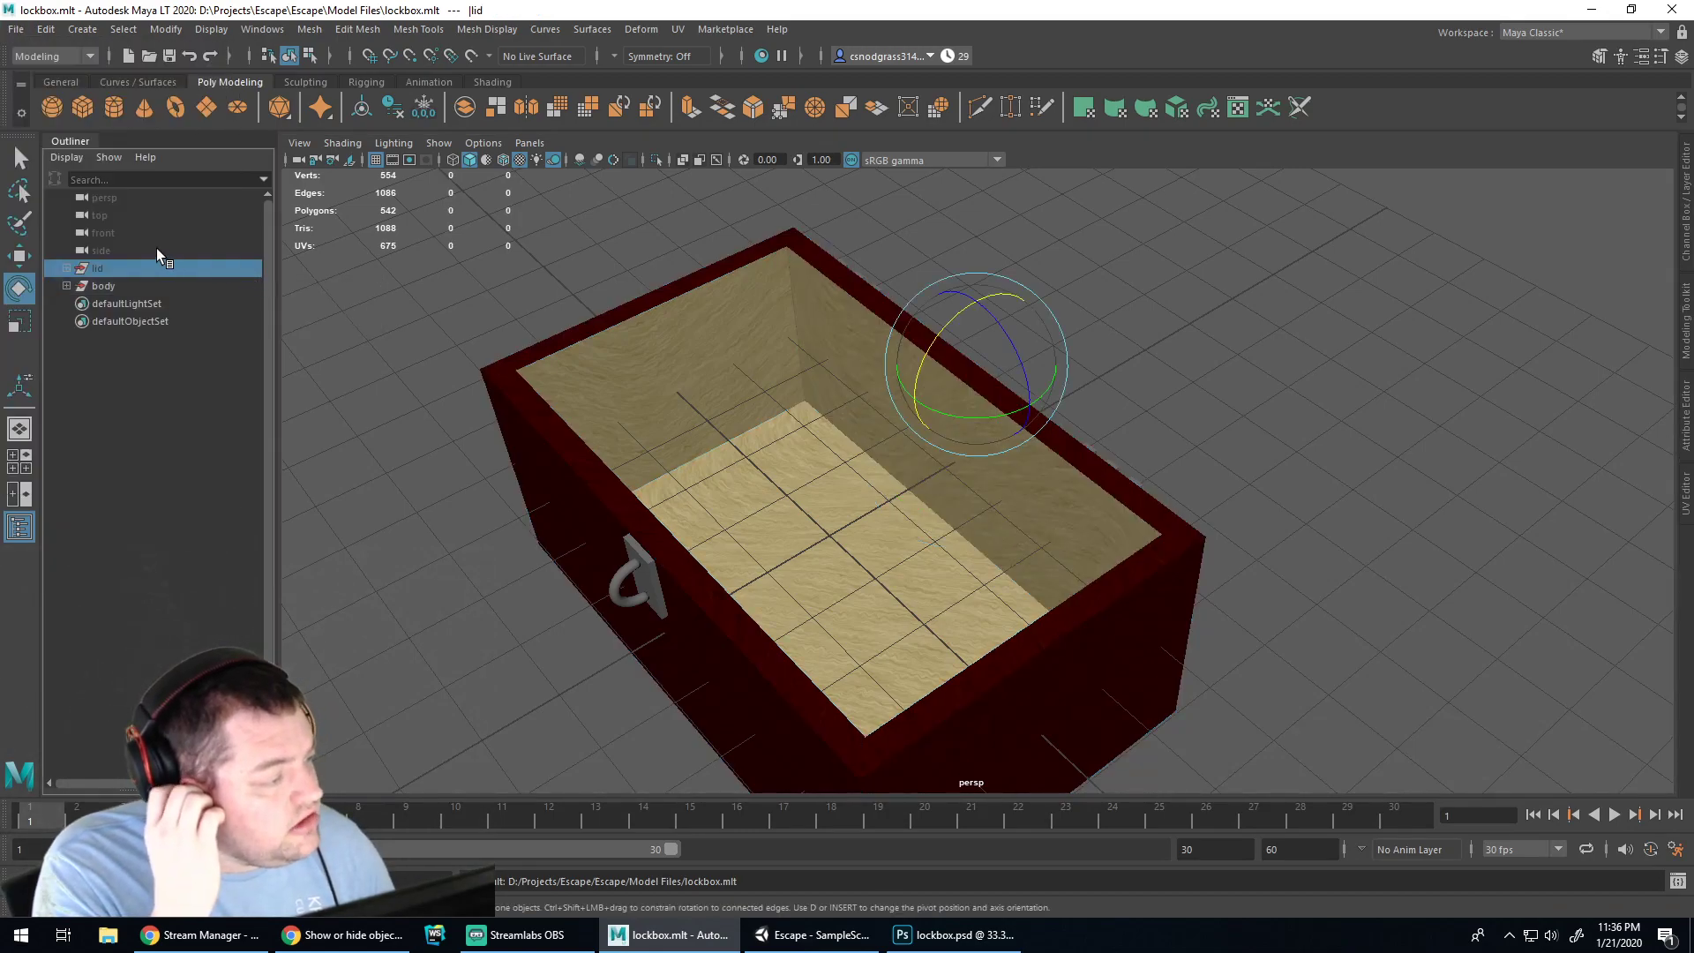
pyautogui.click(16, 29)
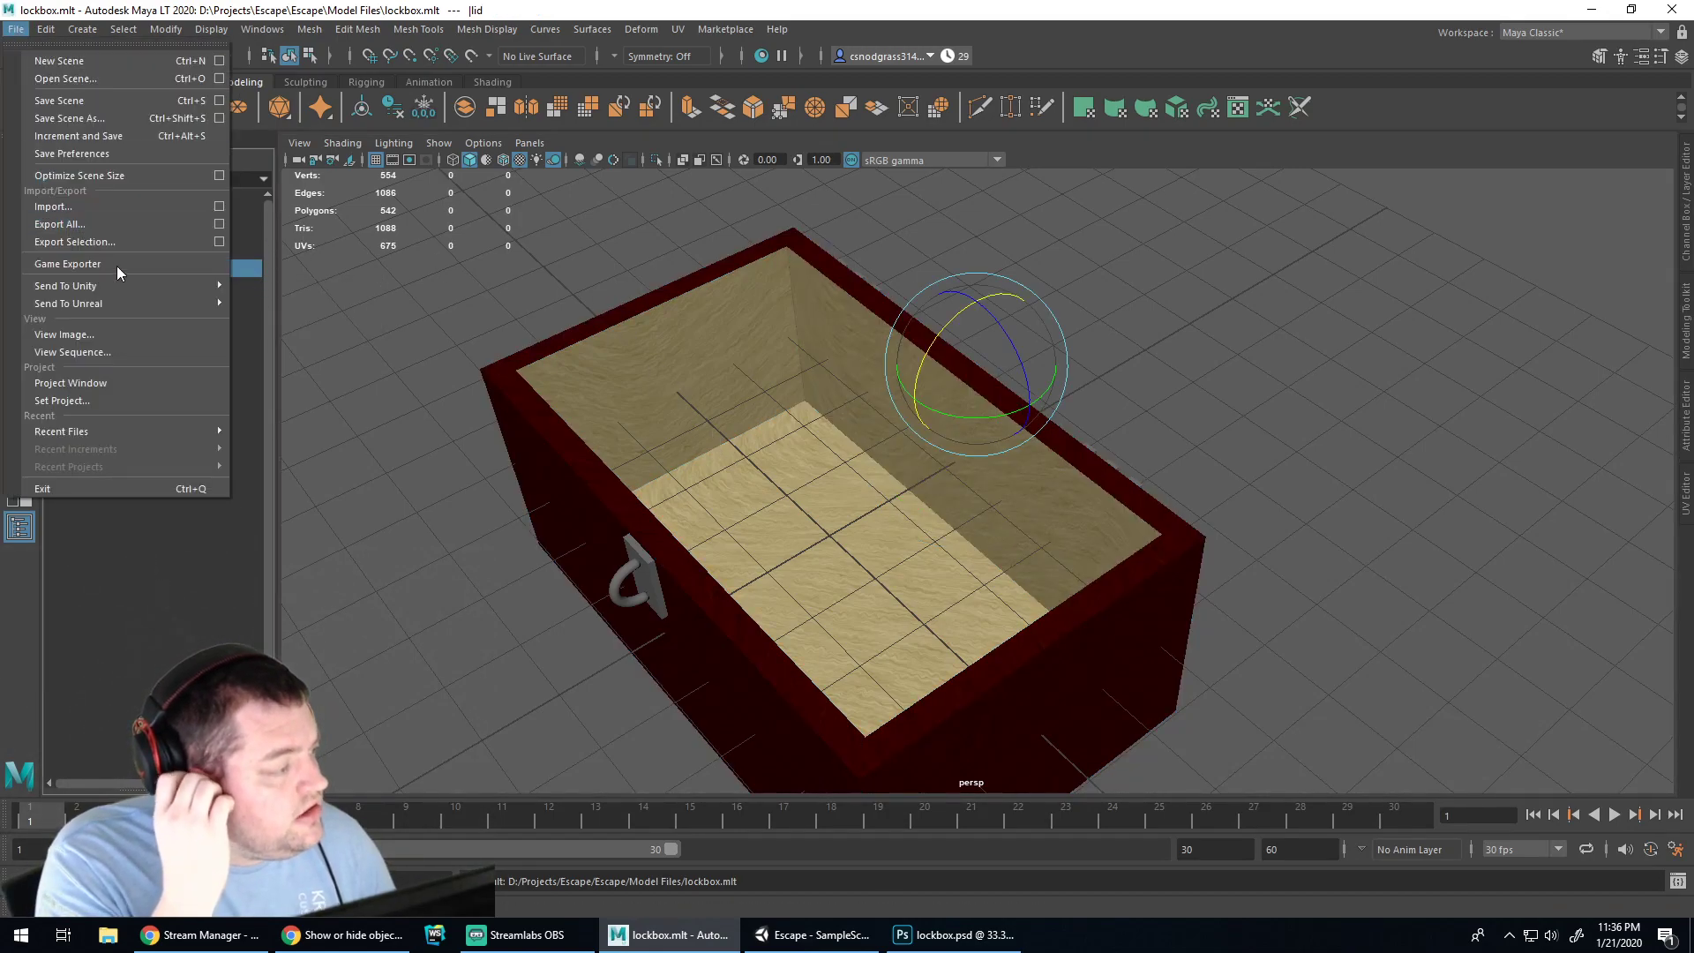
# Open the Send to Unity project chooser and browse to D:\Projects\Escape\Escape\Assets\Models, picking lockbox.fbx
pyautogui.moveTo(192, 286)
pyautogui.click(271, 286)
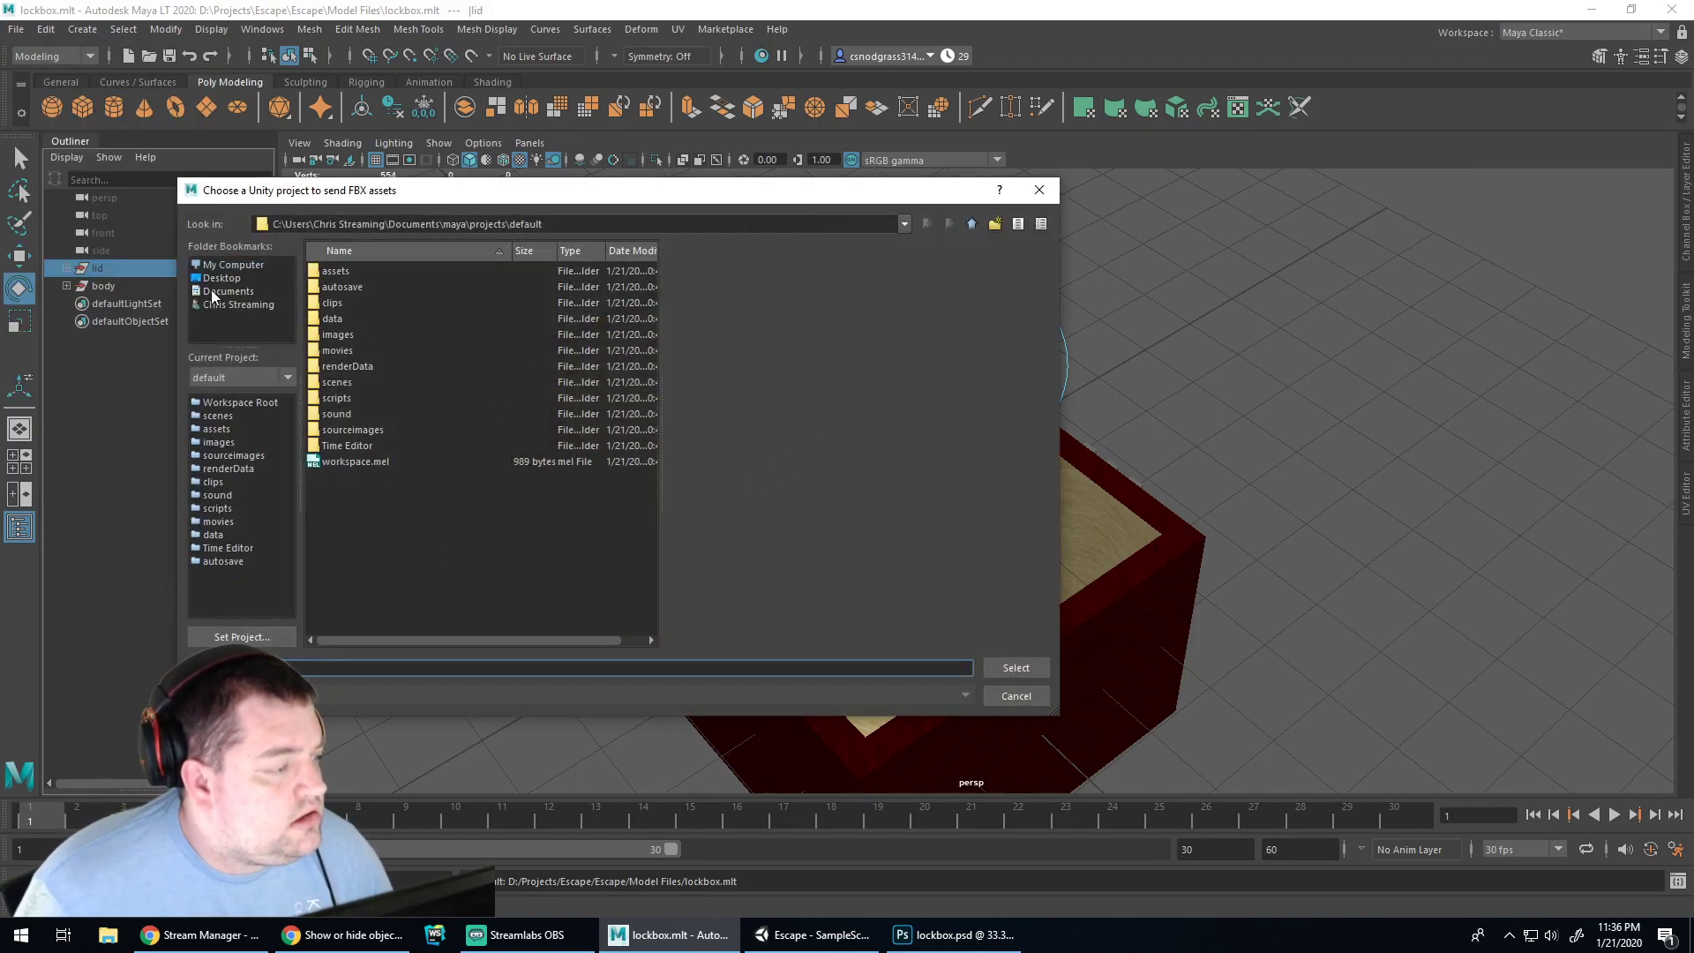
pyautogui.click(230, 267)
pyautogui.doubleClick(322, 328)
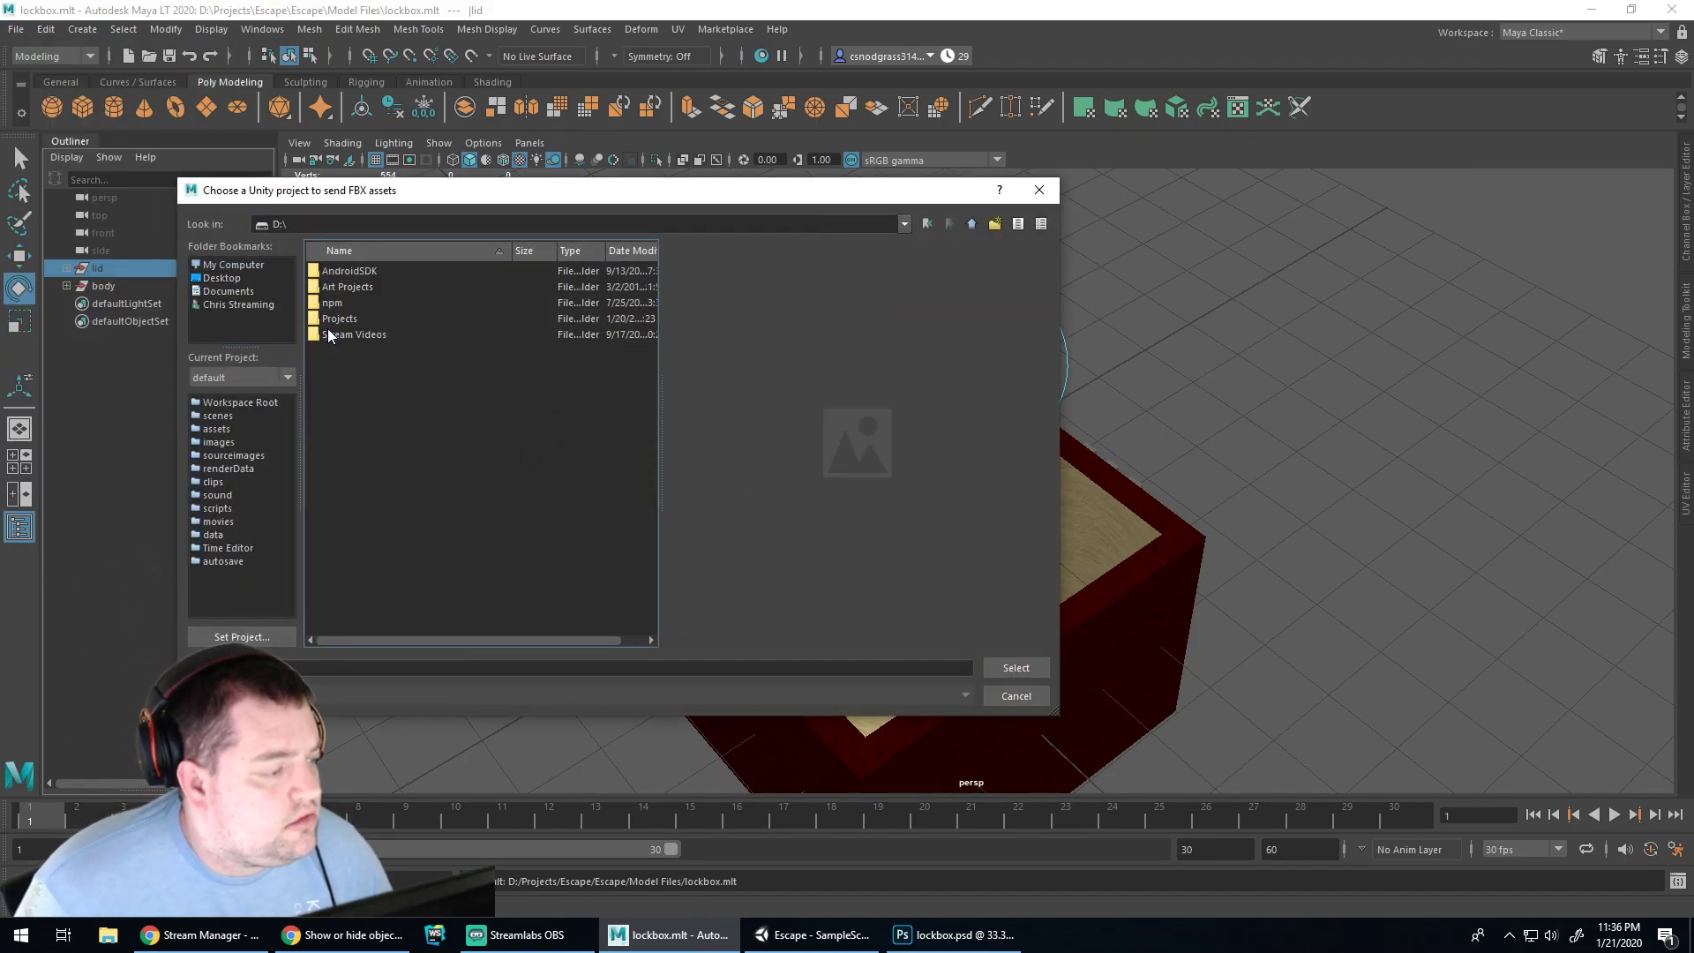
pyautogui.doubleClick(326, 328)
pyautogui.doubleClick(336, 350)
pyautogui.doubleClick(337, 271)
pyautogui.doubleClick(337, 288)
pyautogui.doubleClick(340, 286)
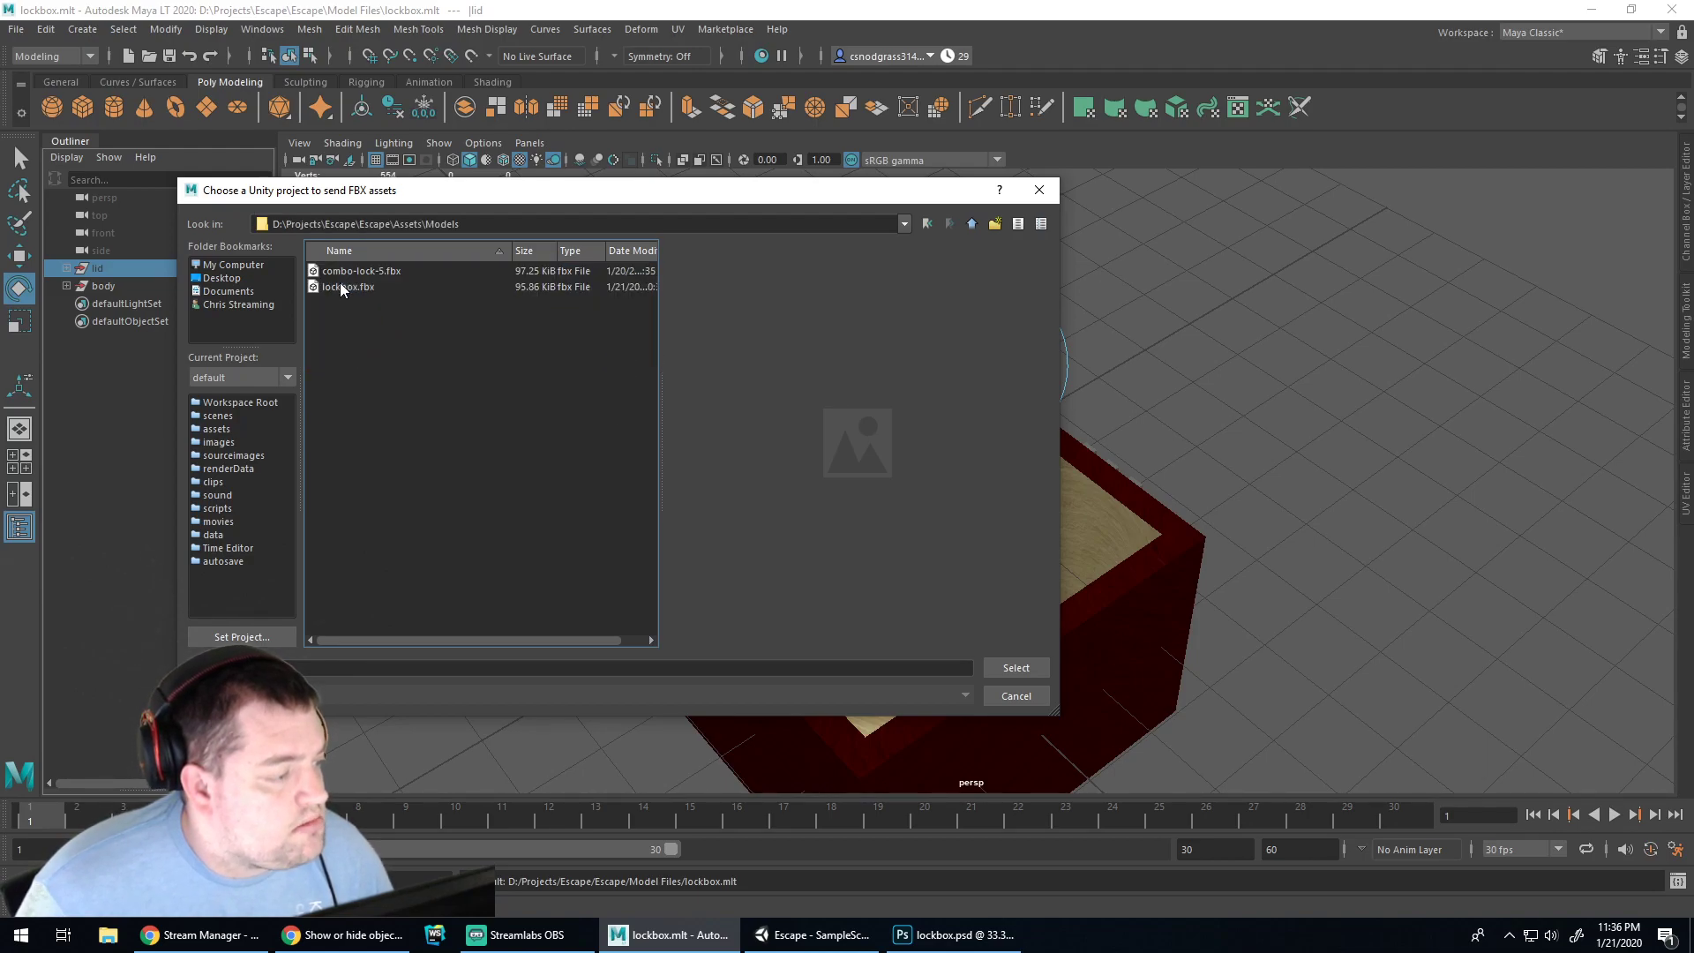
pyautogui.click(348, 287)
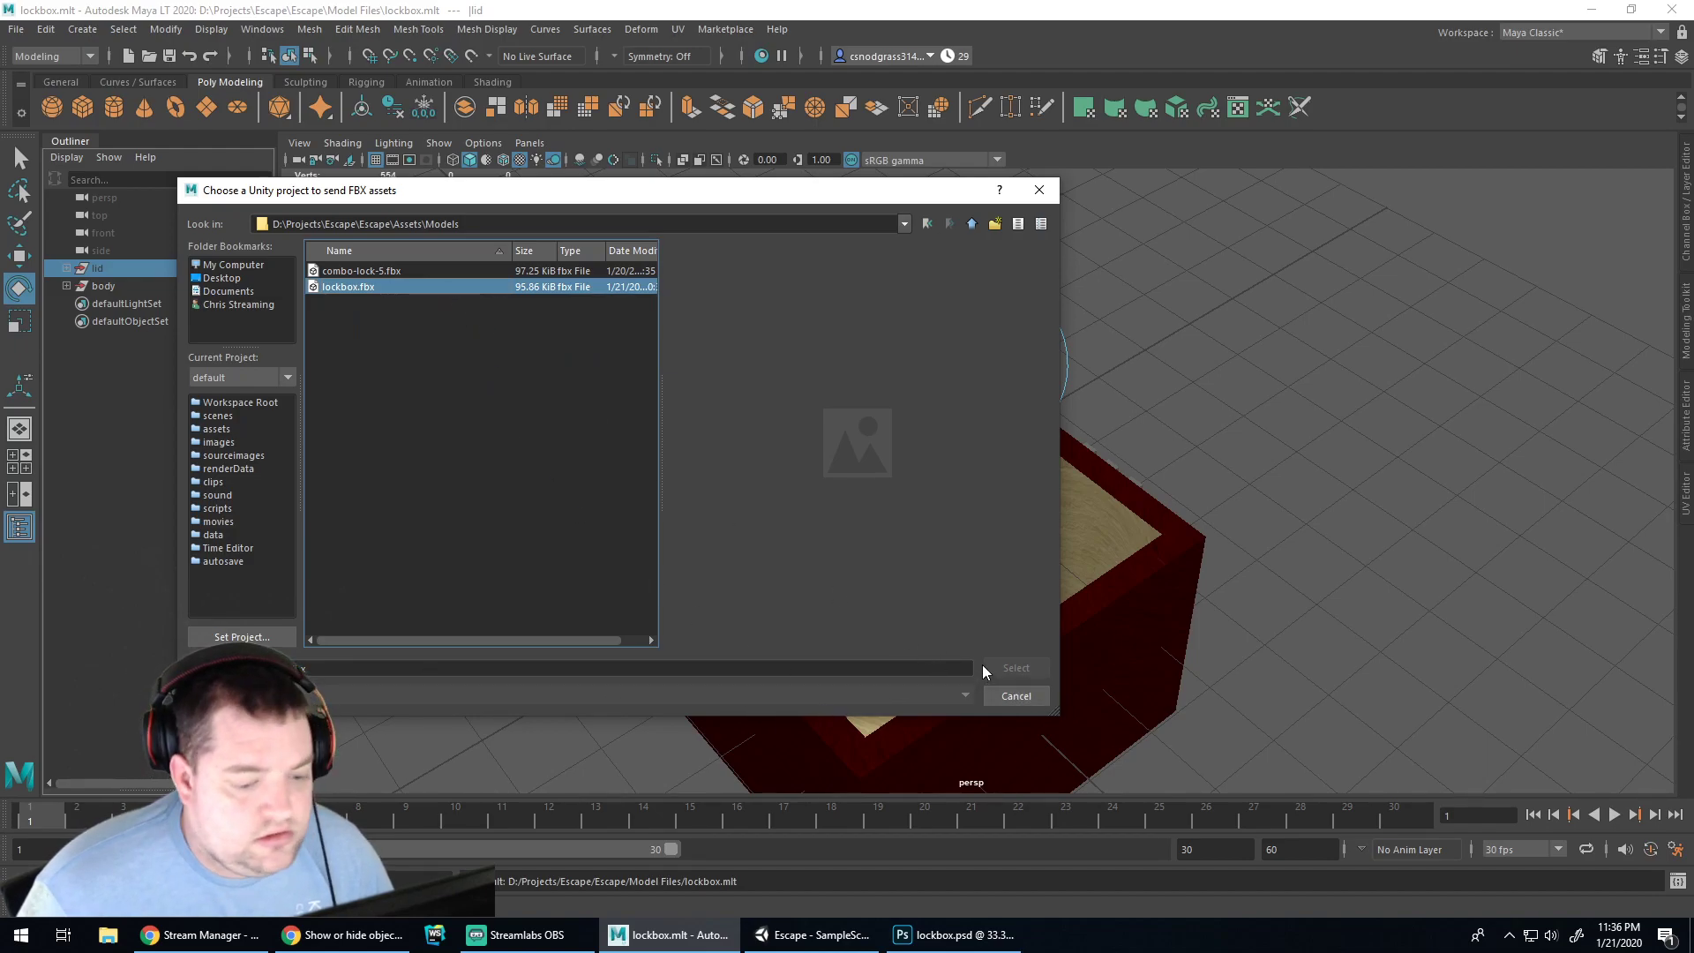
pyautogui.click(448, 663)
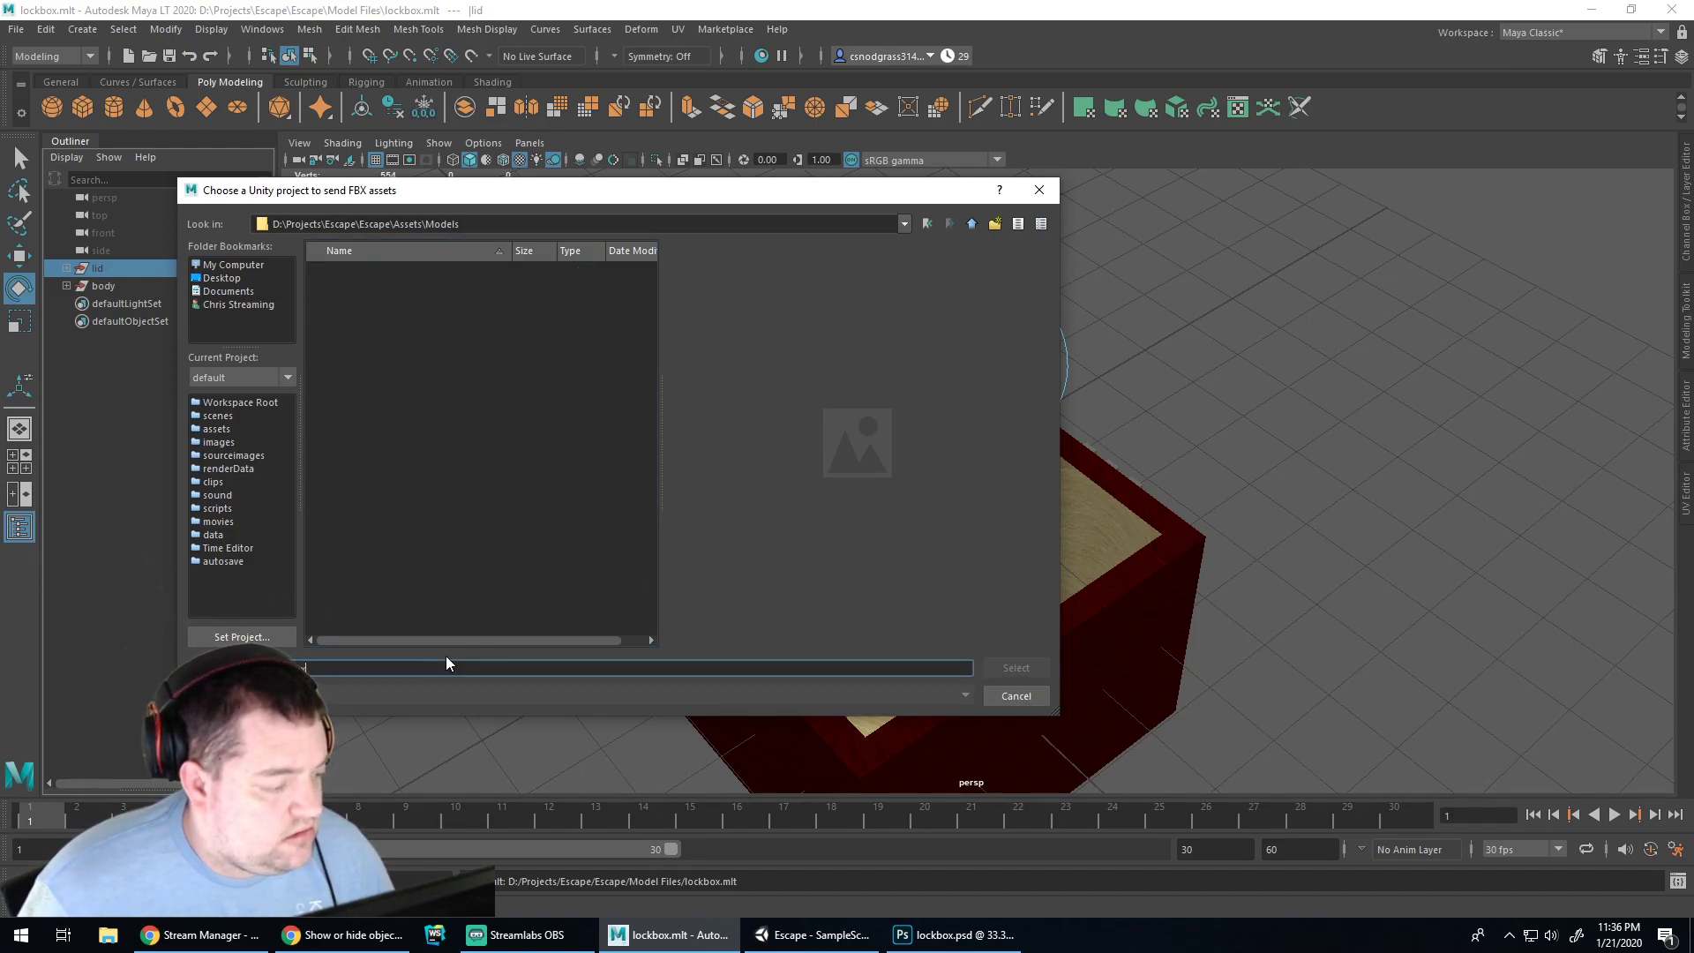
# Browse again from the drives down to the Escape project's Assets\Models folder
pyautogui.click(232, 265)
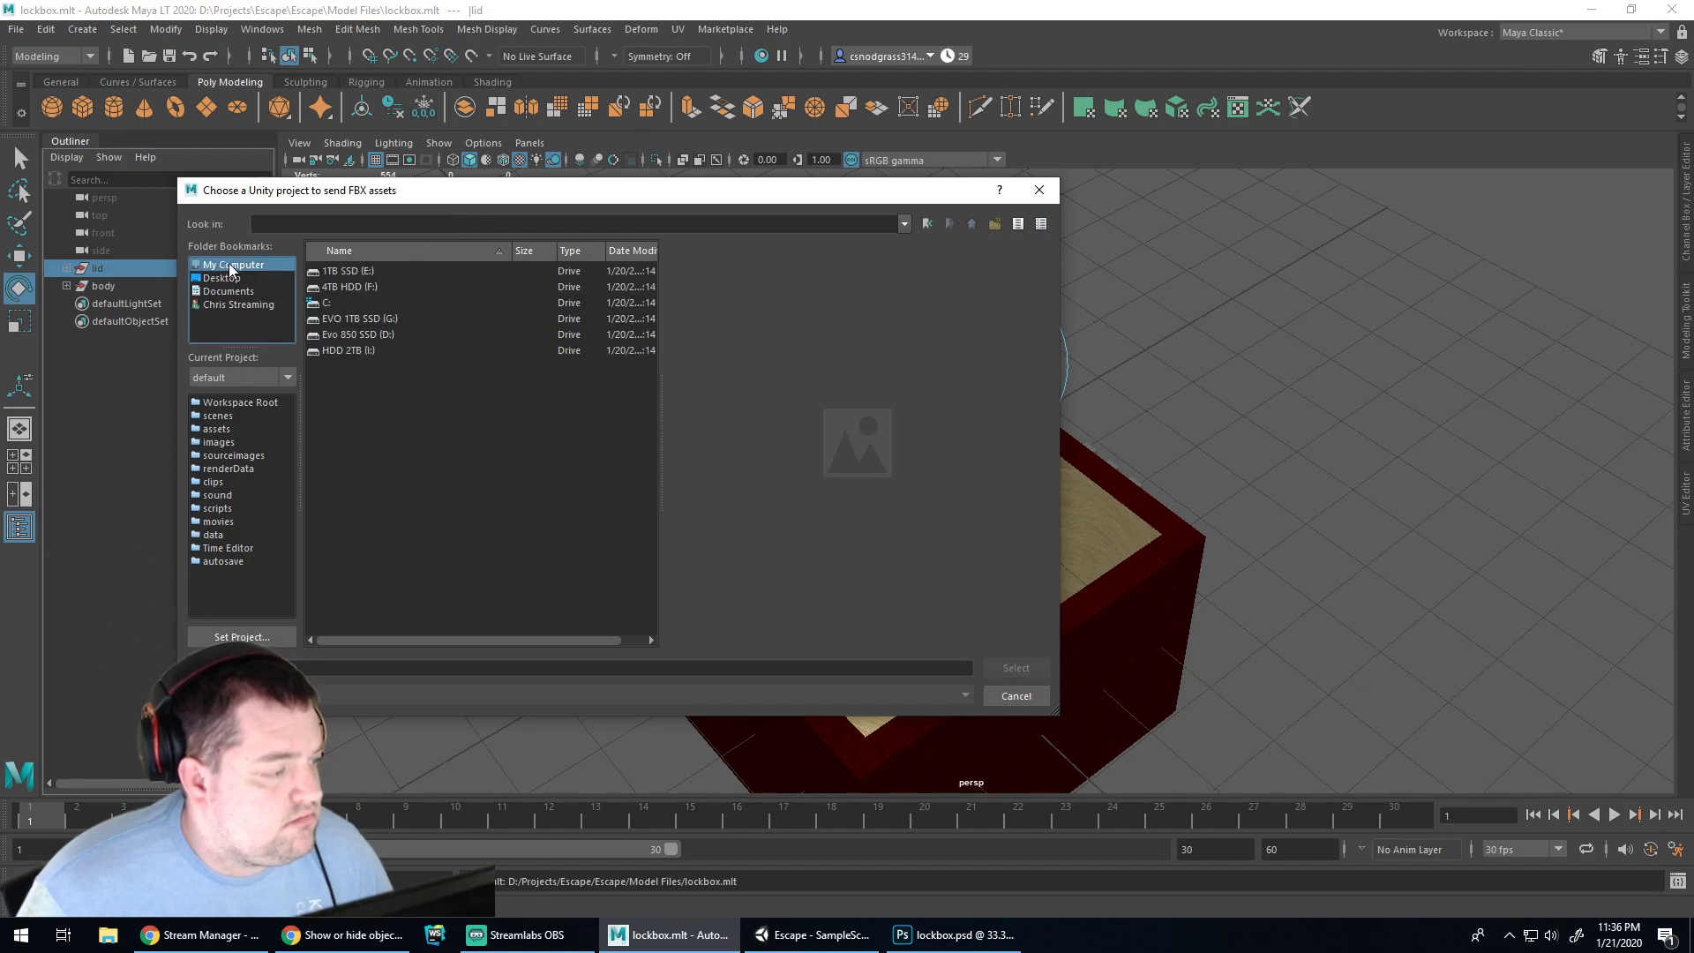
pyautogui.doubleClick(351, 335)
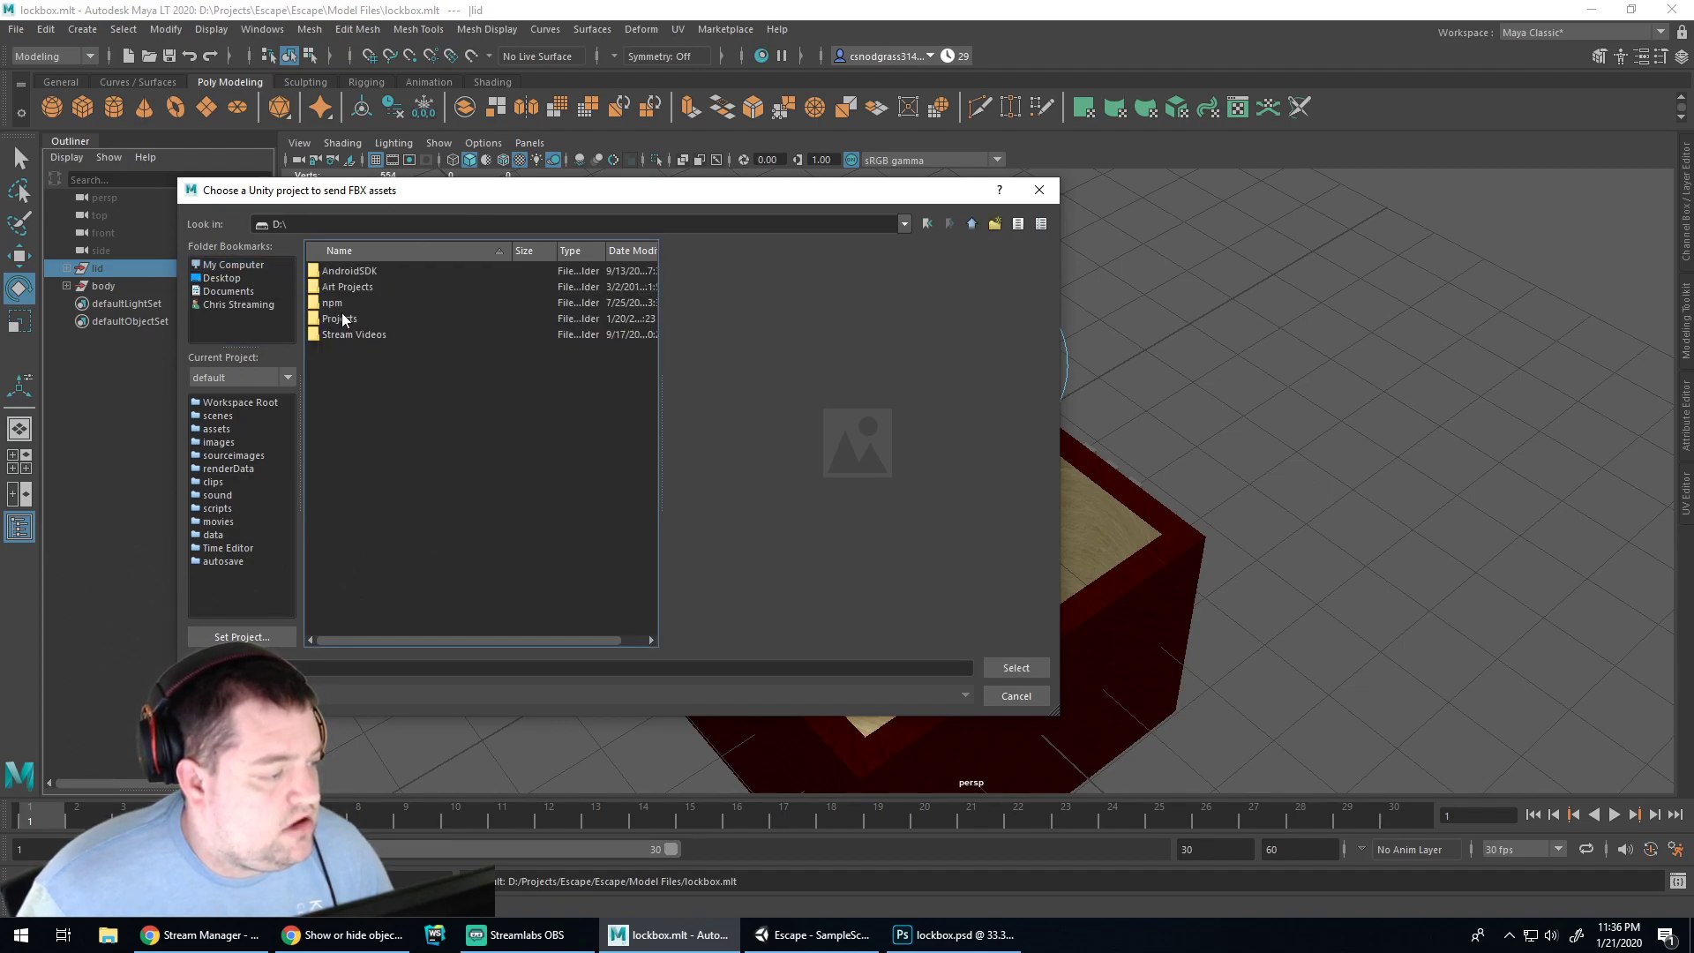
pyautogui.doubleClick(341, 318)
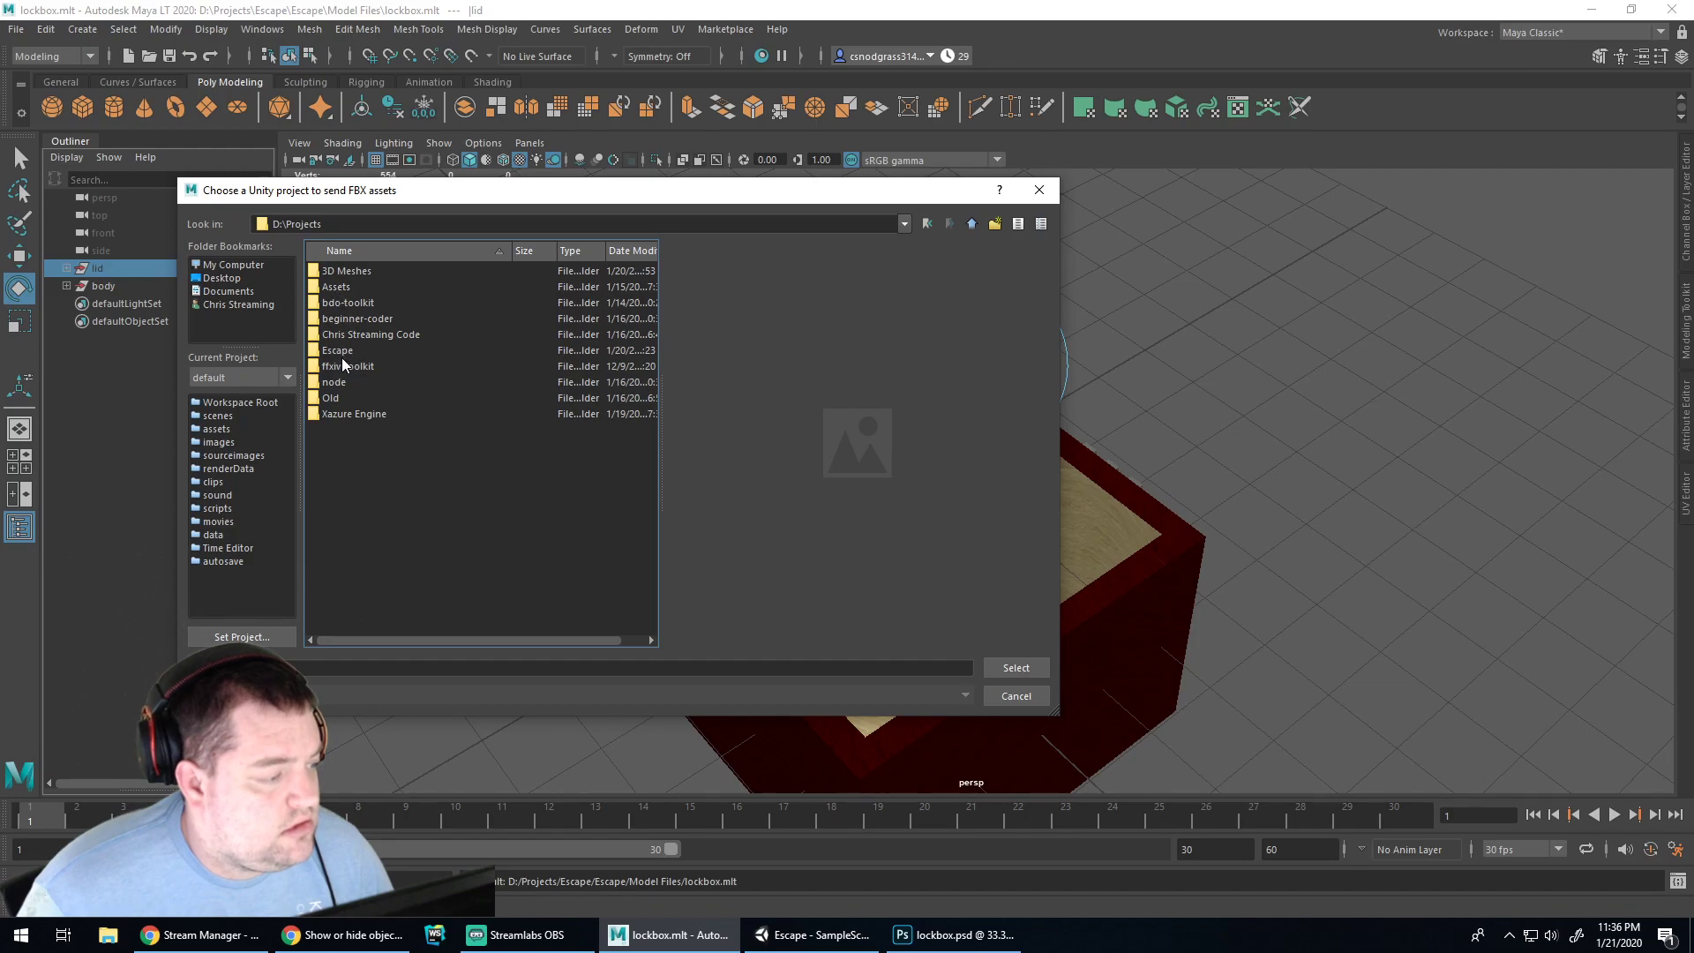
pyautogui.click(333, 346)
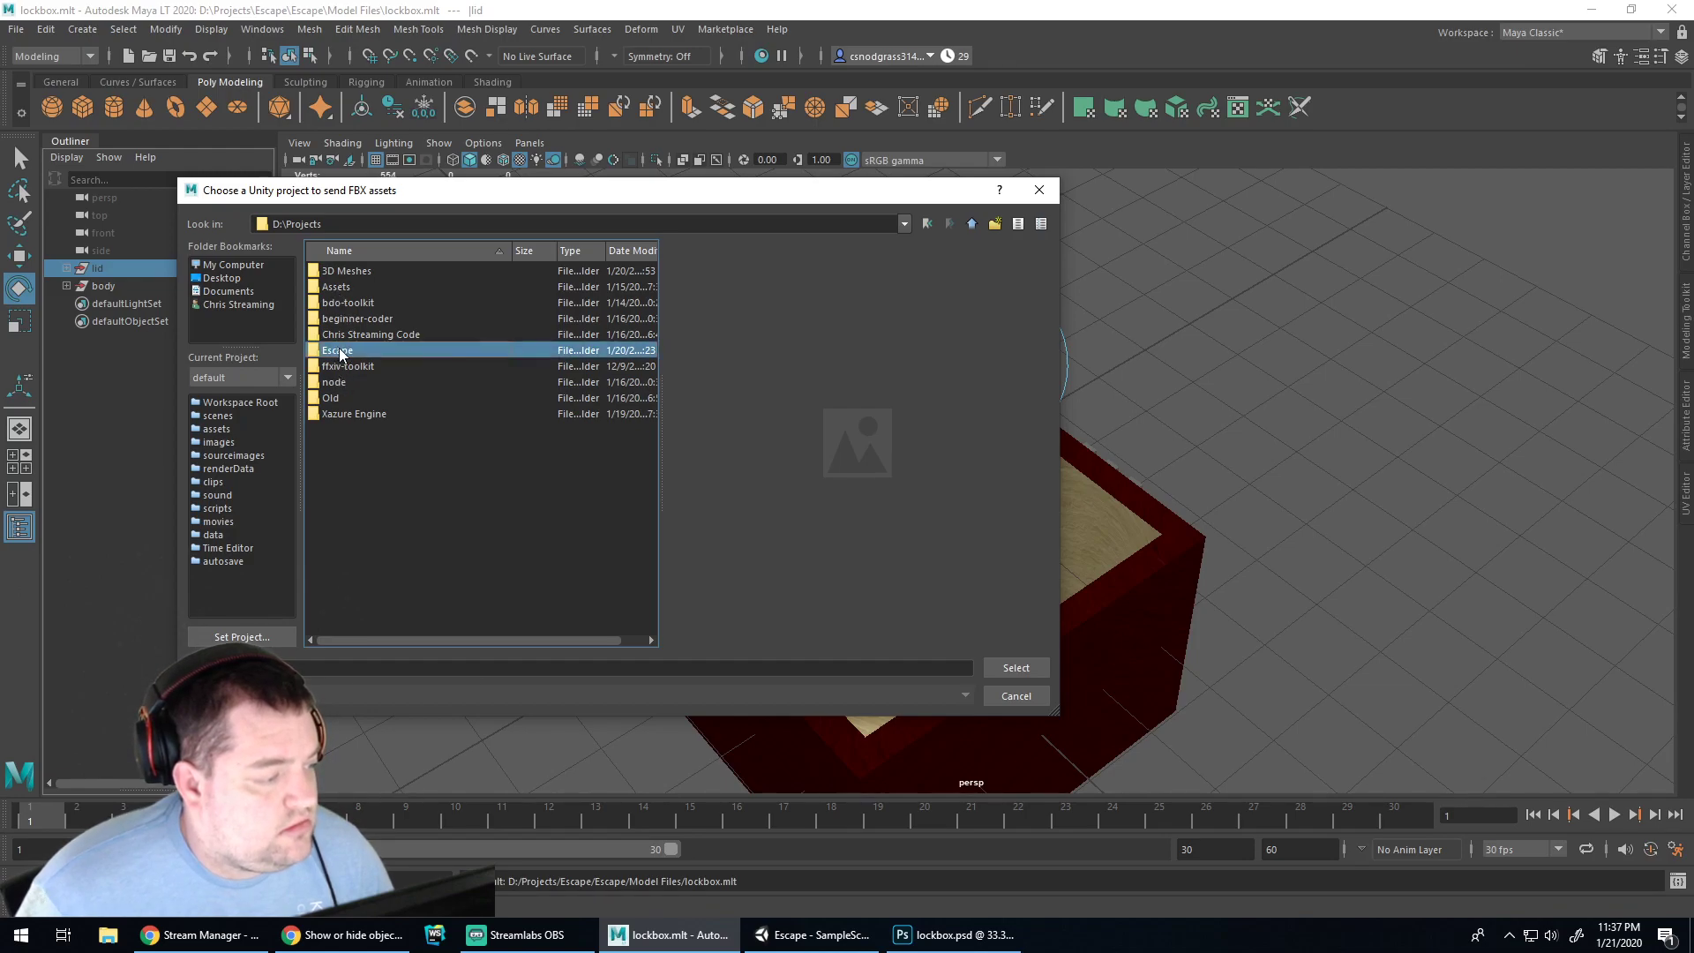
pyautogui.doubleClick(339, 348)
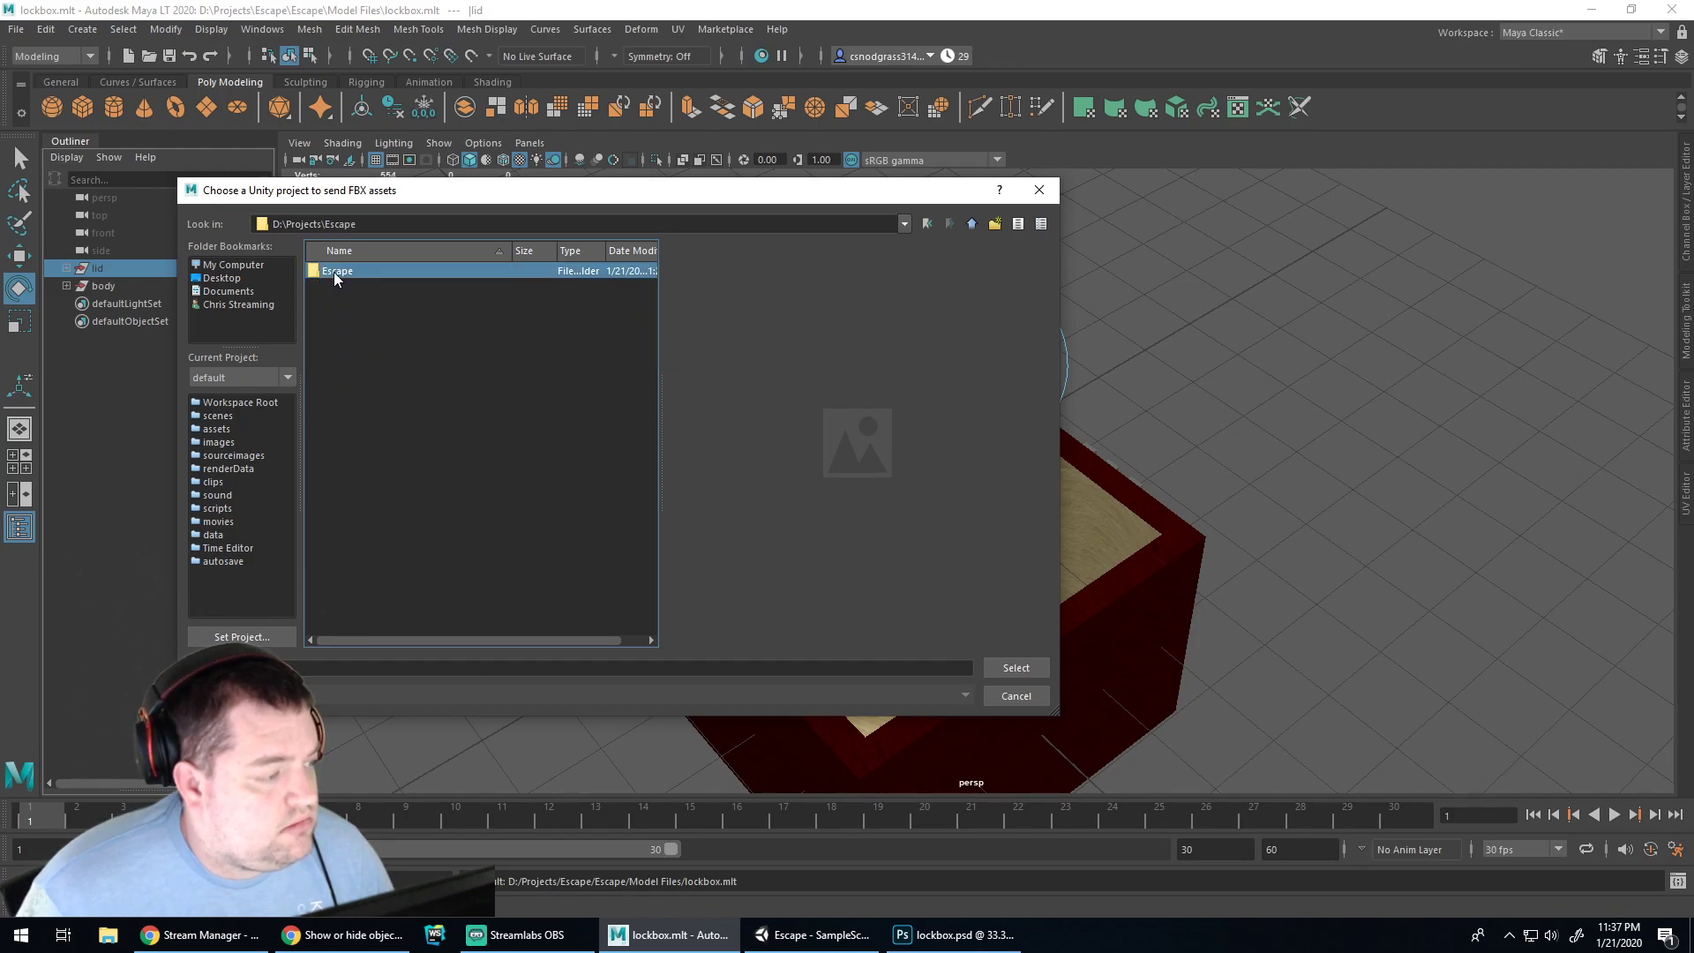
pyautogui.doubleClick(334, 273)
pyautogui.click(340, 333)
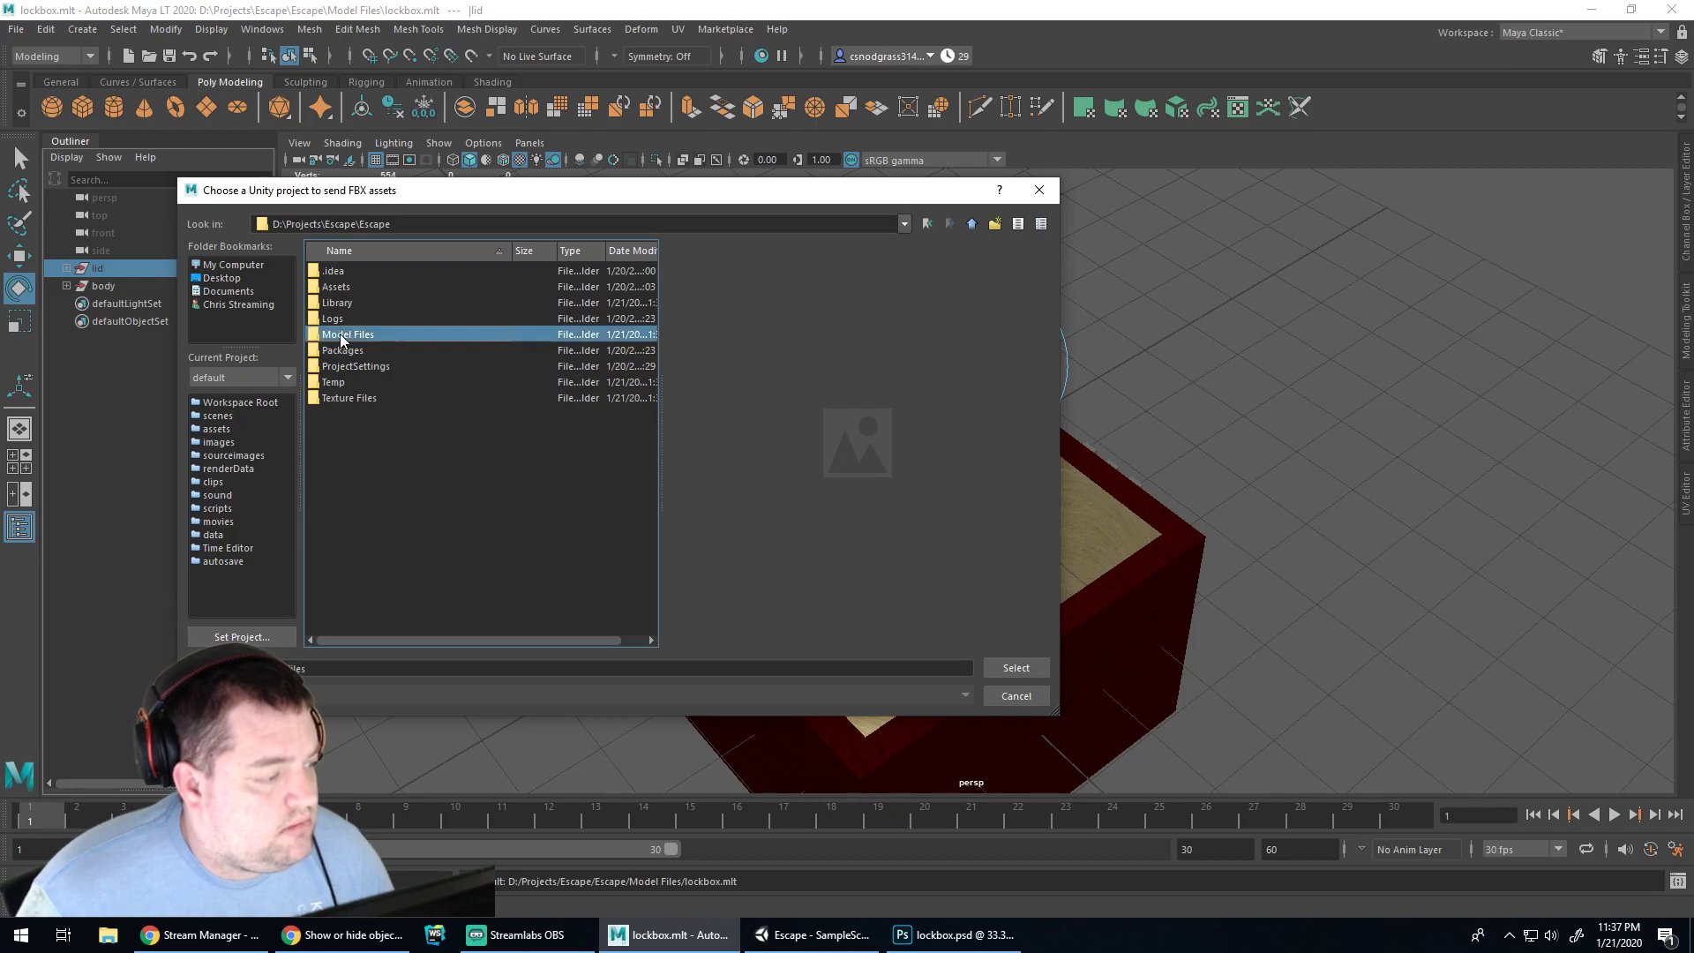
pyautogui.doubleClick(336, 288)
pyautogui.click(333, 287)
pyautogui.doubleClick(333, 288)
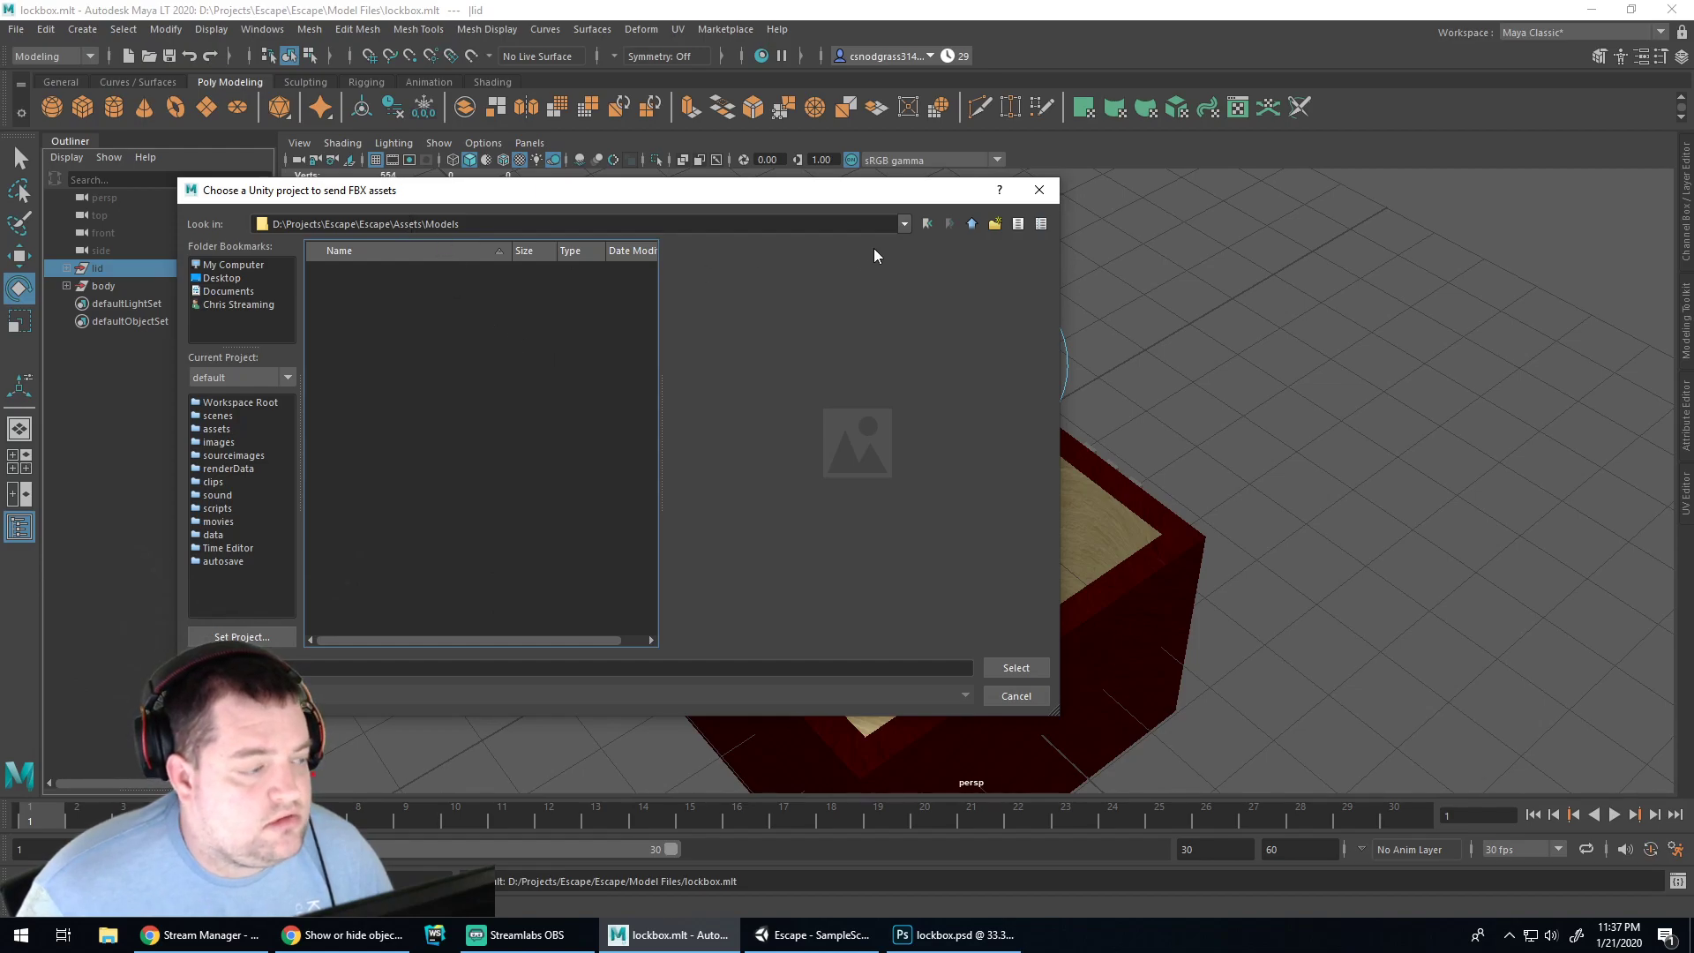
# Cancel the chooser, dismiss the invalid Unity project warning, and deselect the lid
pyautogui.click(1015, 696)
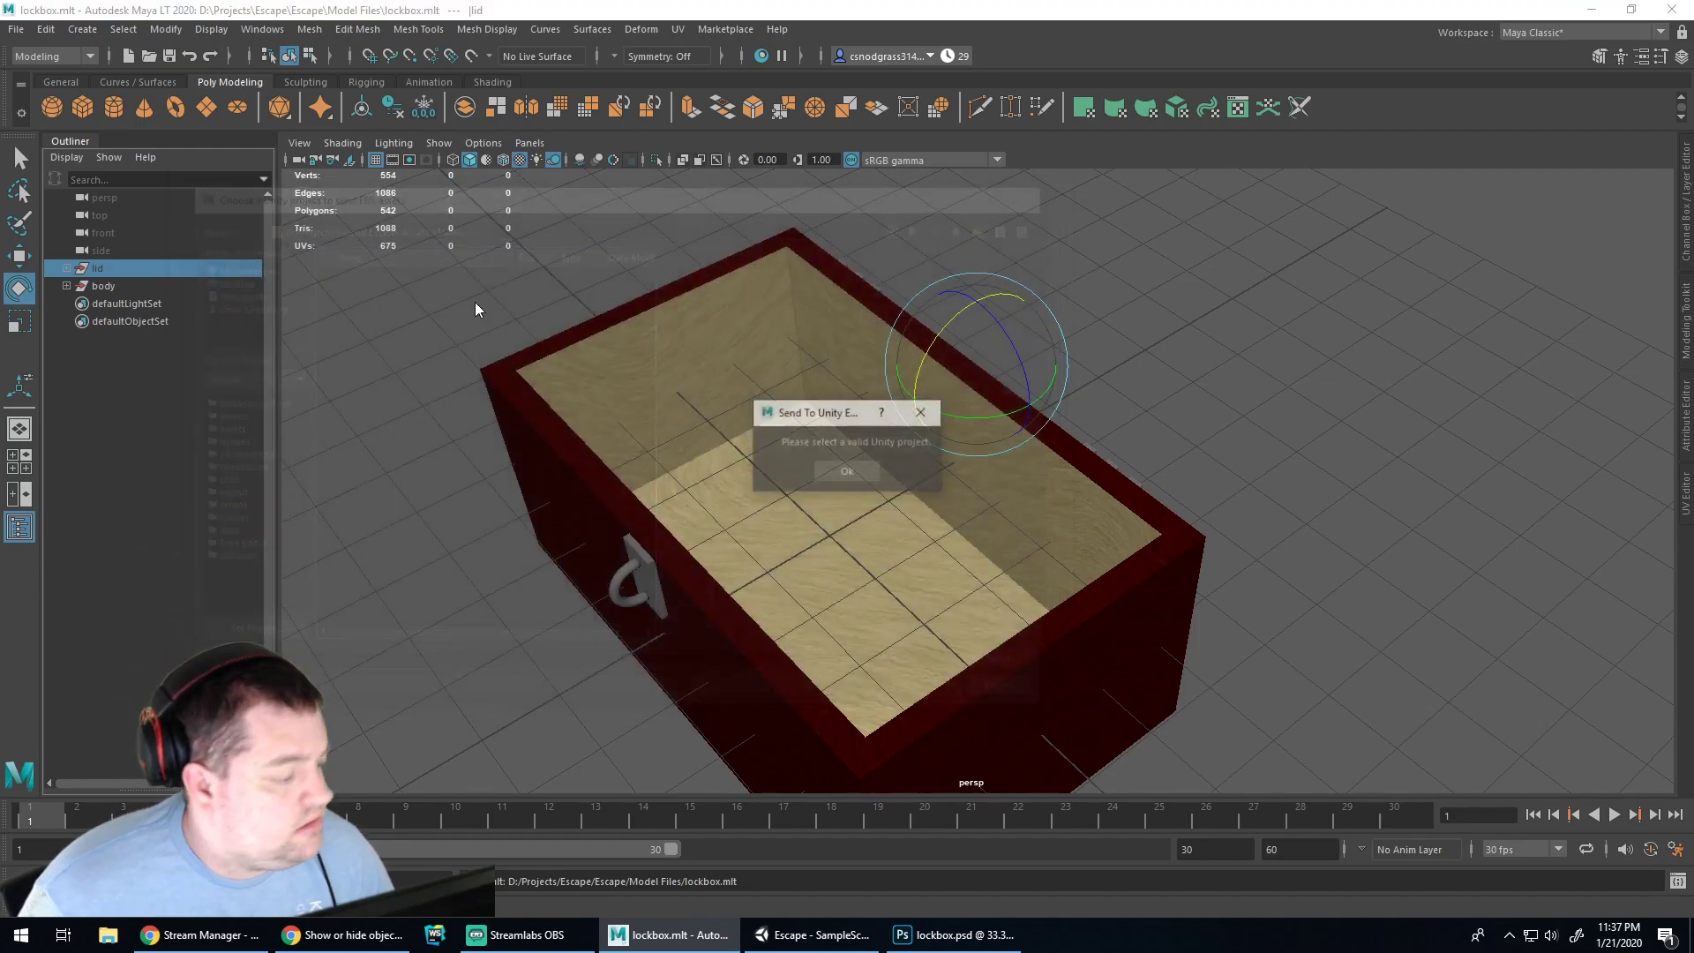
pyautogui.click(850, 473)
pyautogui.click(392, 392)
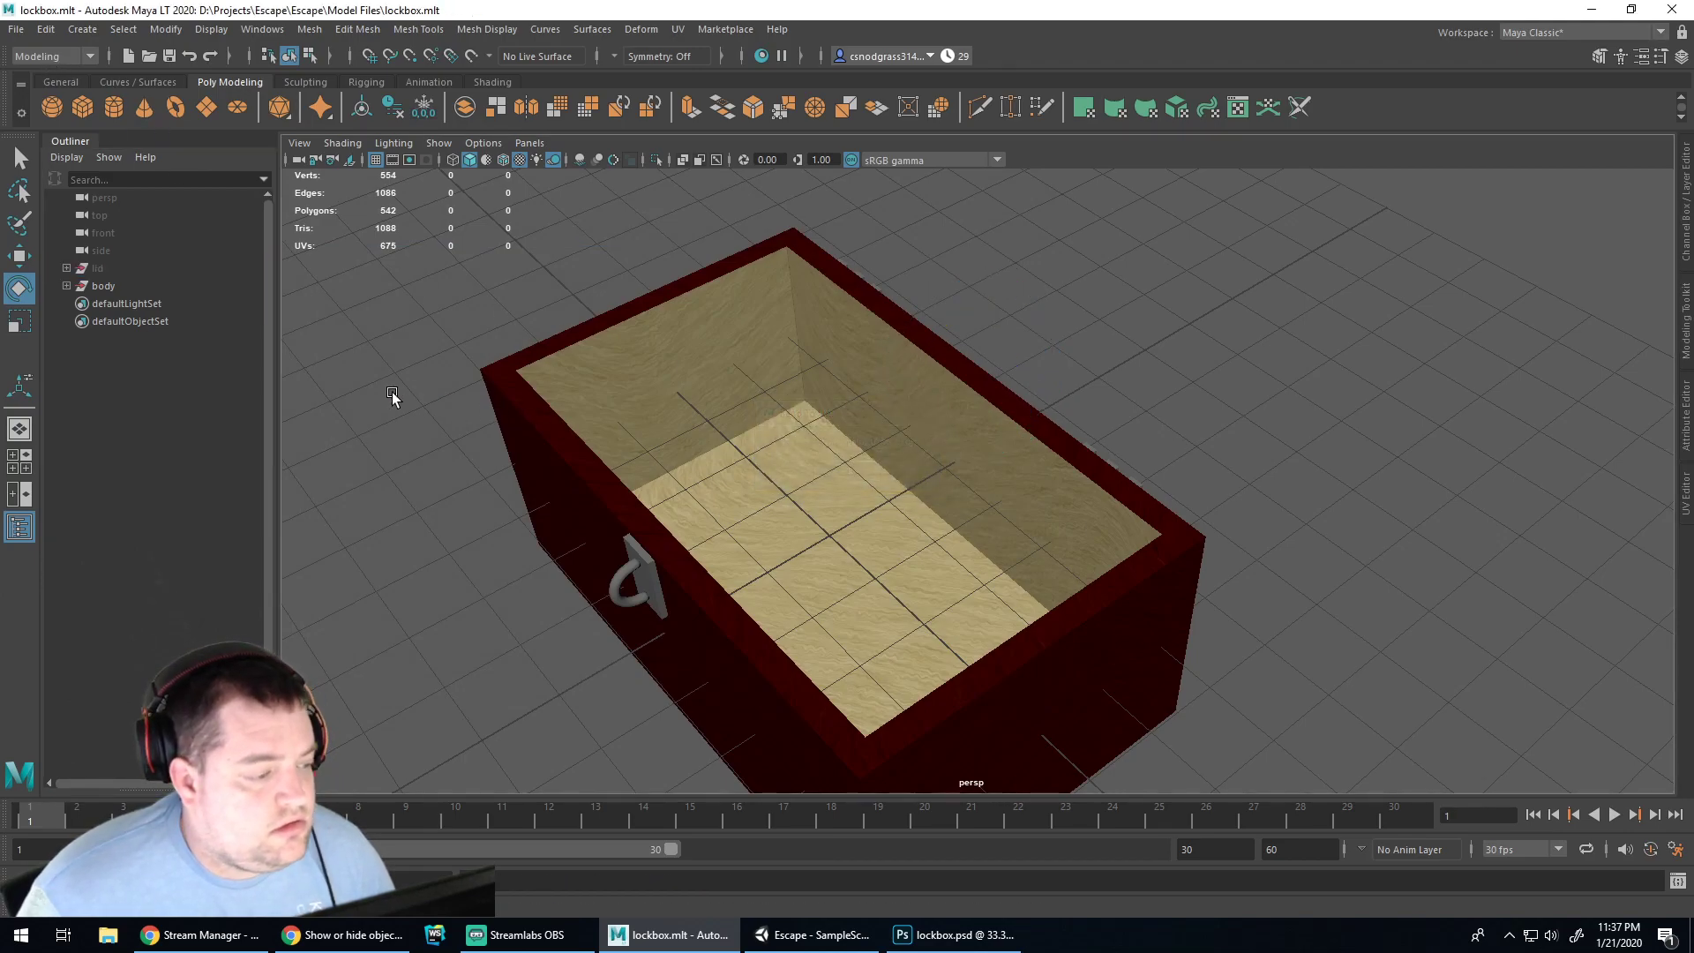
# Reopen Send to Unity for all objects and browse to Assets\Models, choosing lockbox.fbx
pyautogui.click(15, 32)
pyautogui.moveTo(146, 280)
pyautogui.click(265, 287)
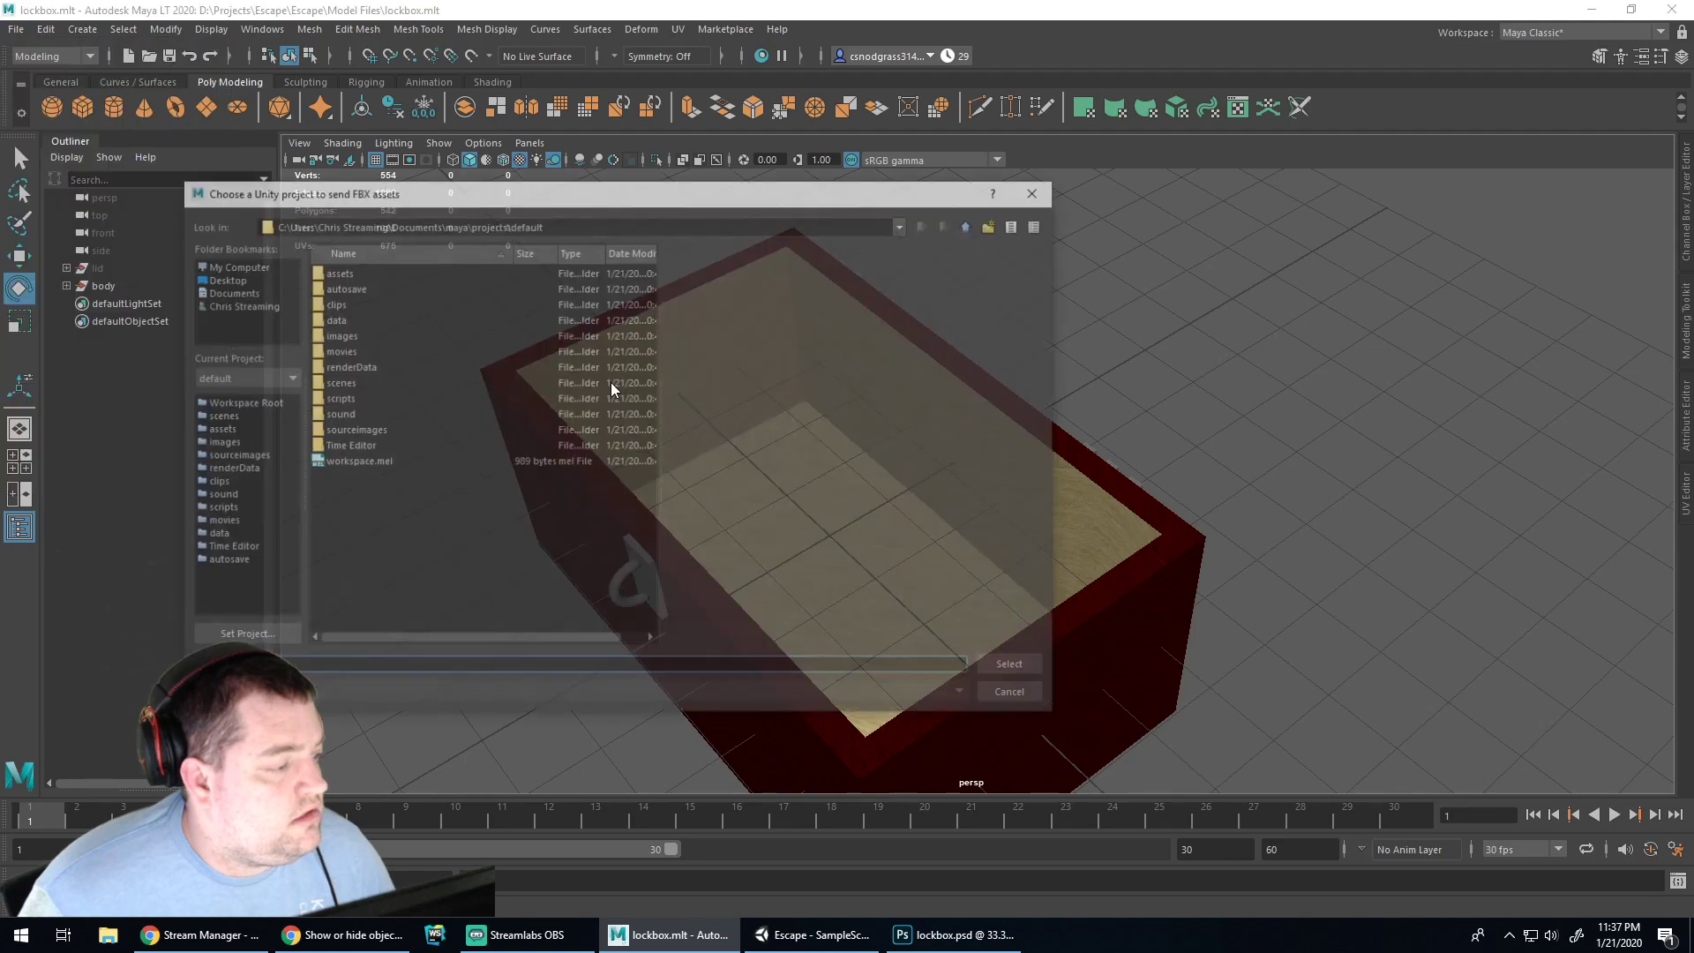
pyautogui.click(231, 264)
pyautogui.doubleClick(345, 335)
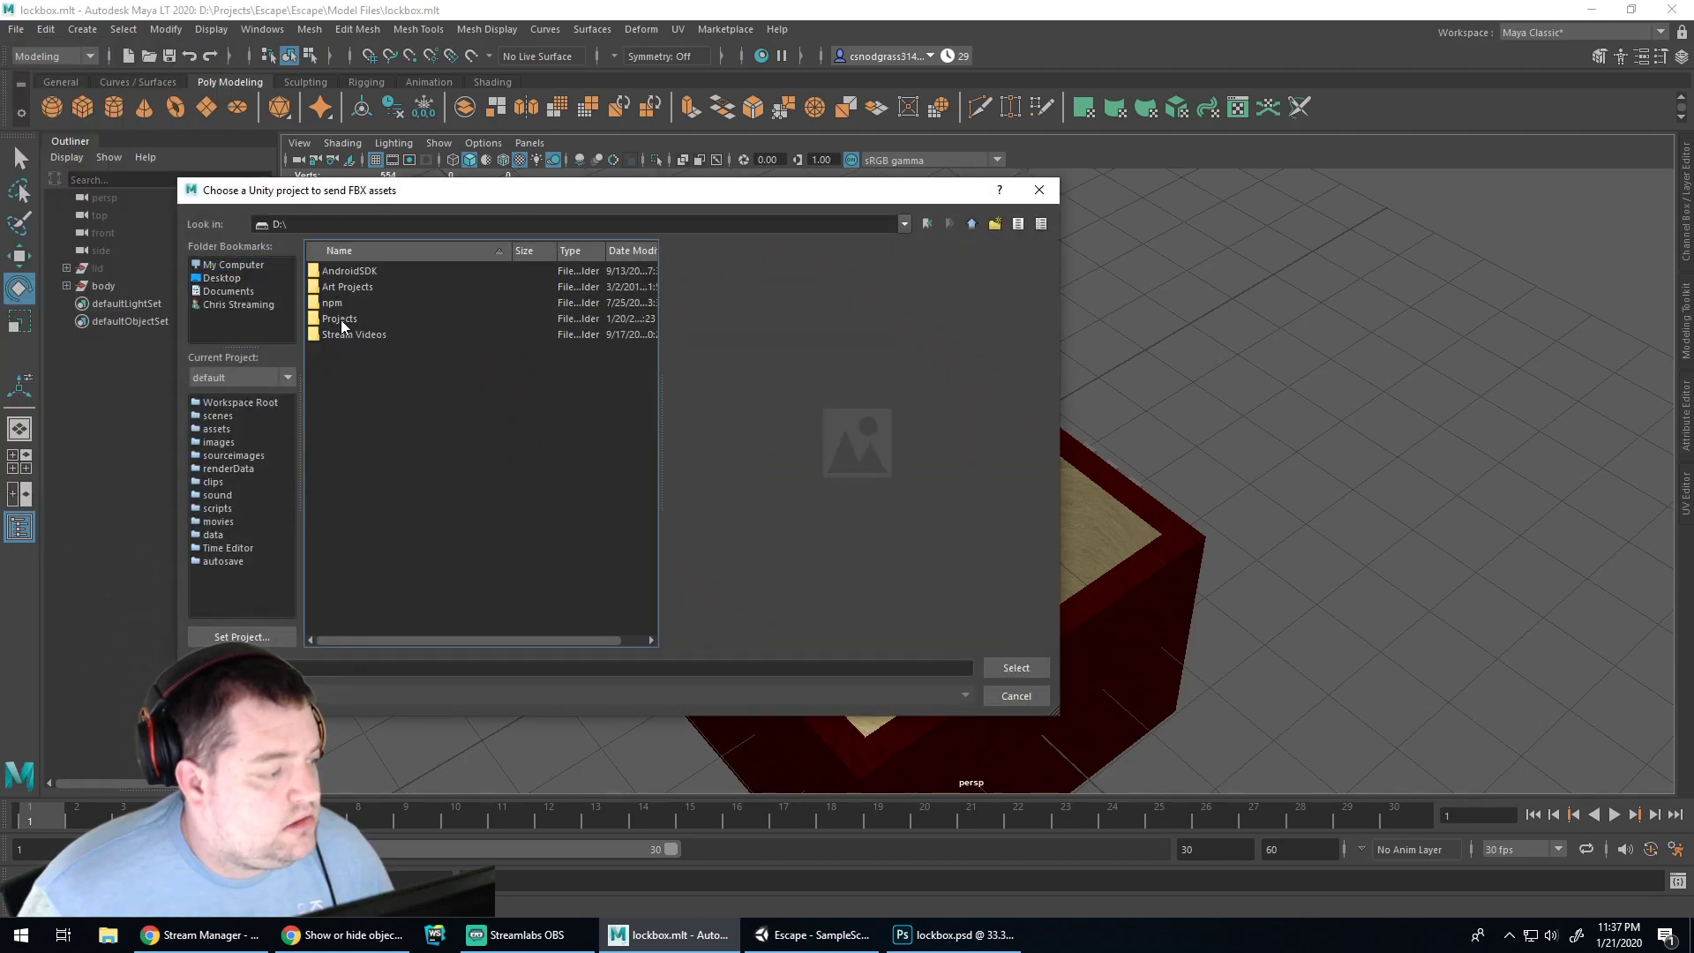
pyautogui.doubleClick(341, 319)
pyautogui.doubleClick(337, 349)
pyautogui.doubleClick(335, 273)
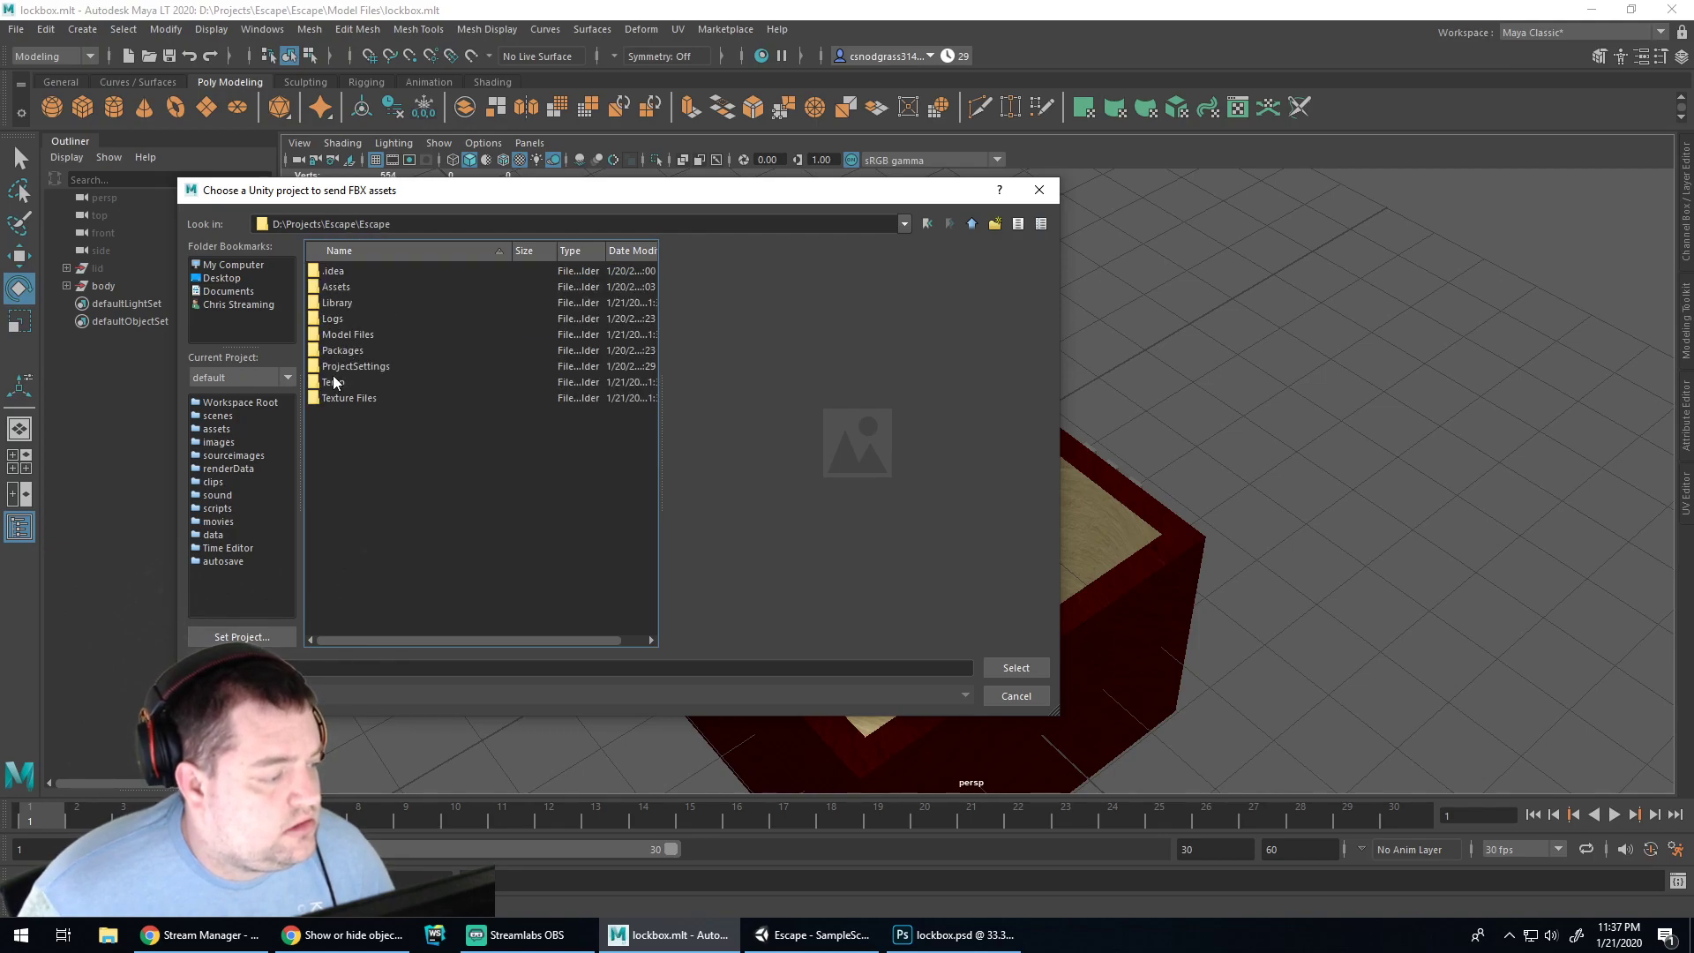
pyautogui.doubleClick(333, 287)
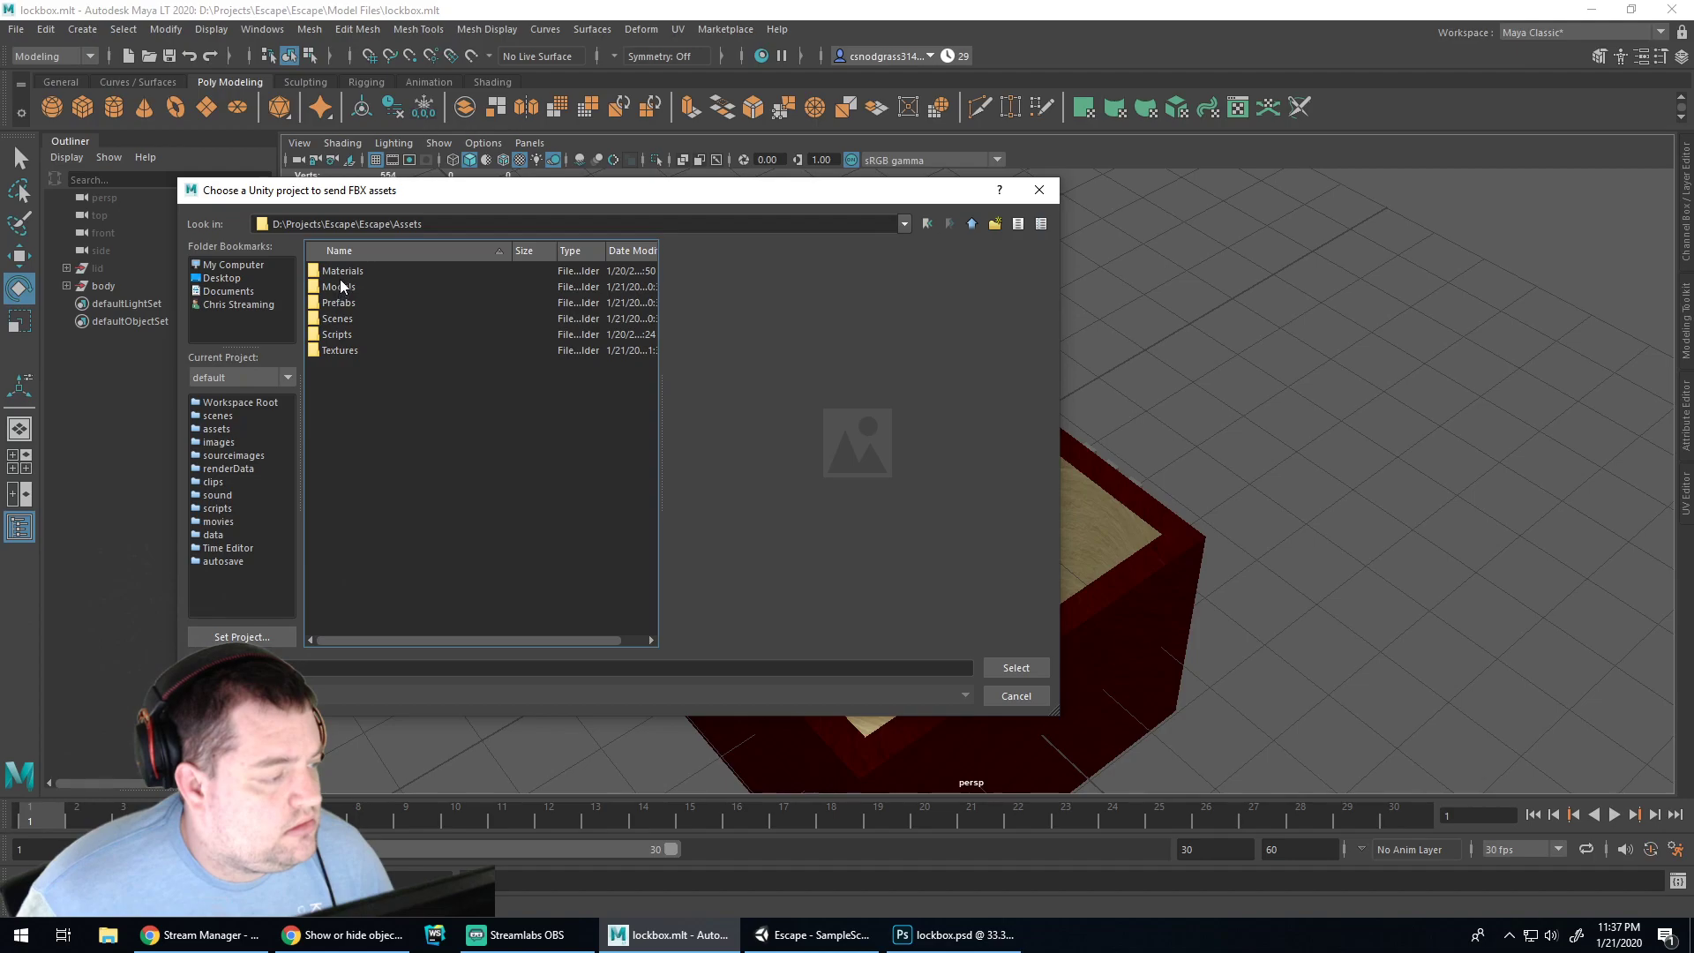
pyautogui.doubleClick(341, 281)
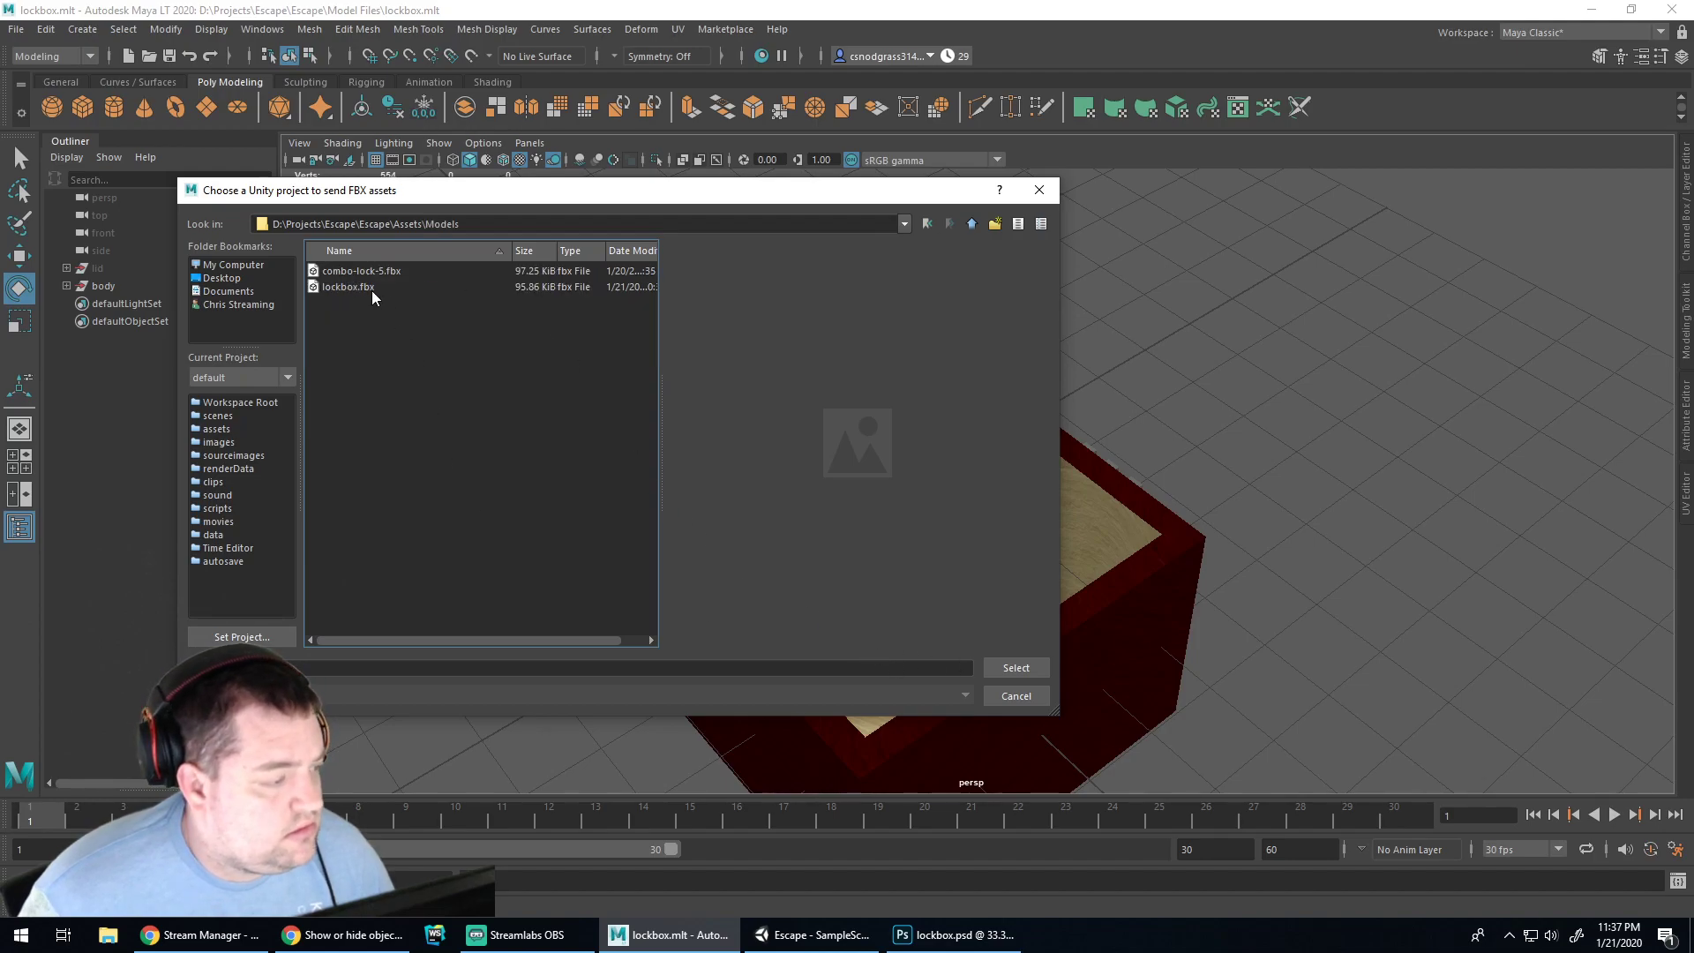
pyautogui.click(369, 287)
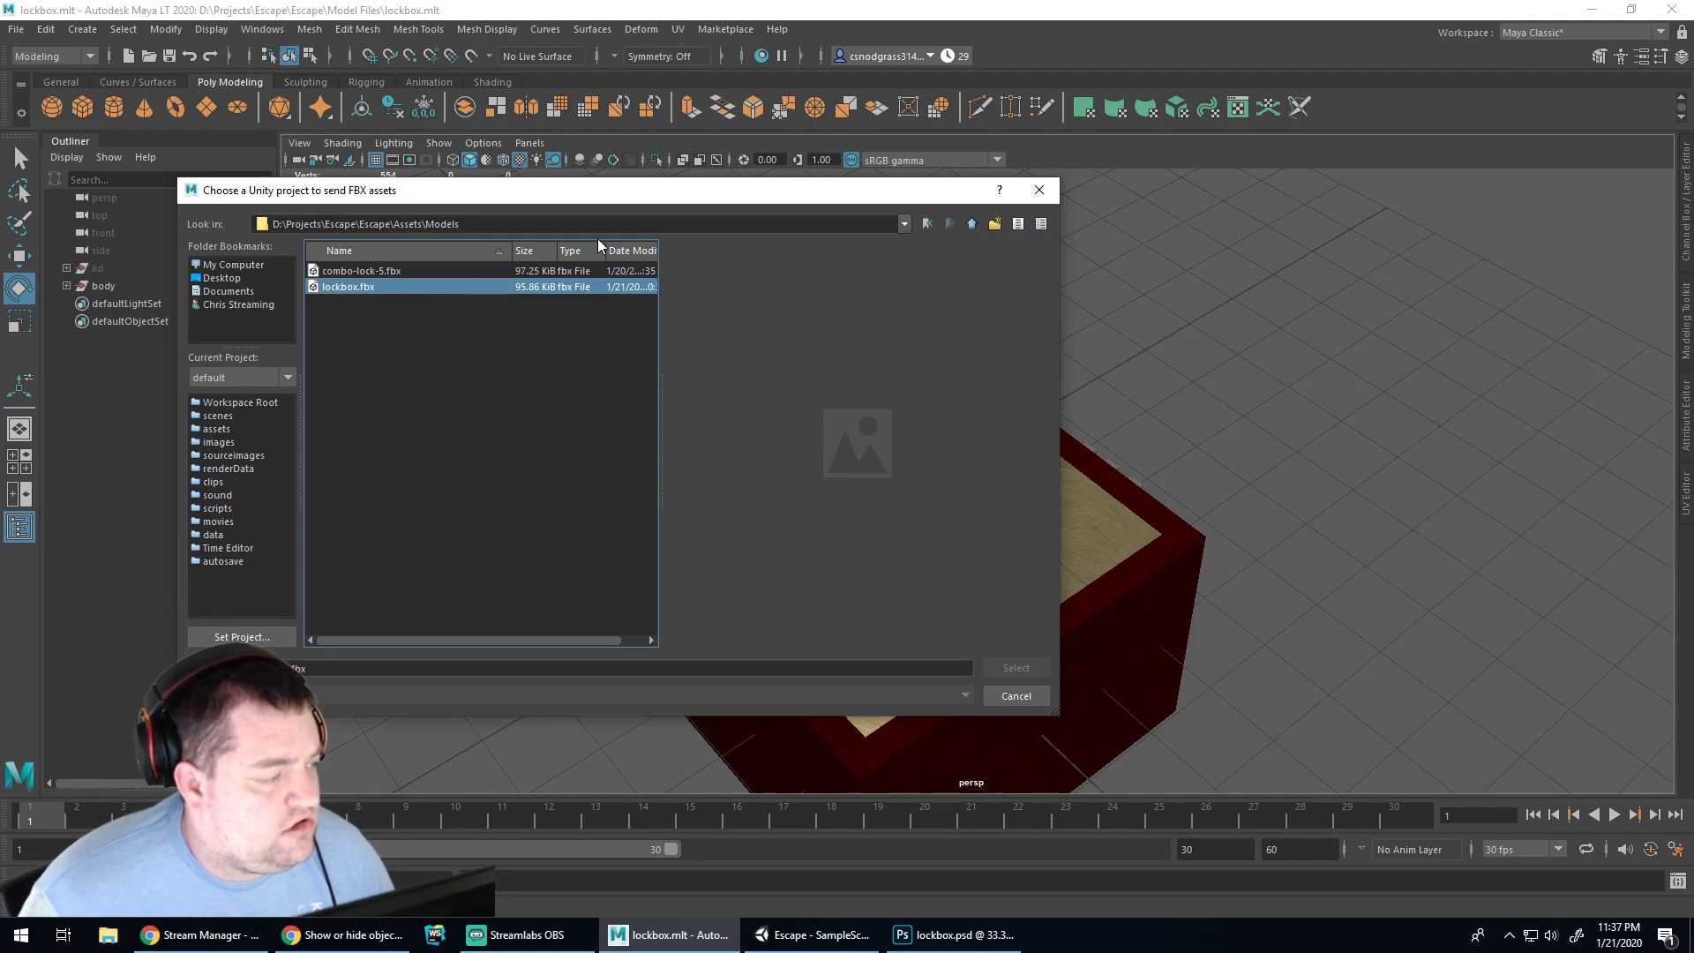
# Go up three levels to D:\Projects\Escape and choose the Escape project folder
pyautogui.click(972, 224)
pyautogui.click(971, 224)
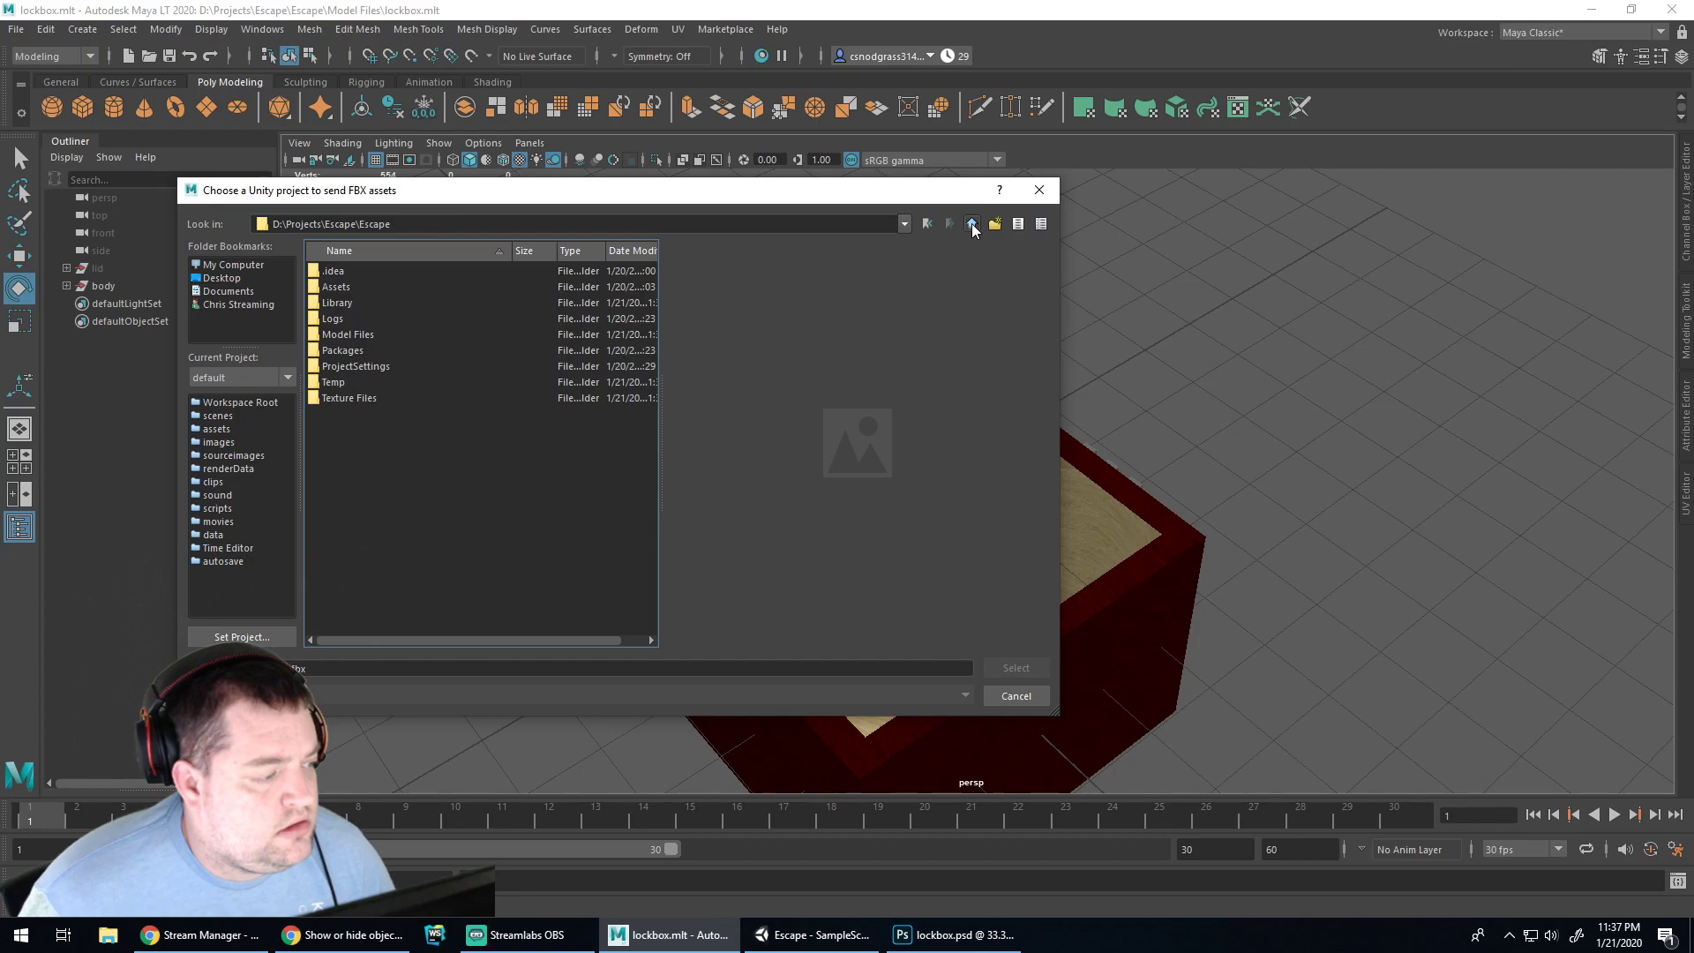
pyautogui.click(972, 225)
pyautogui.click(329, 273)
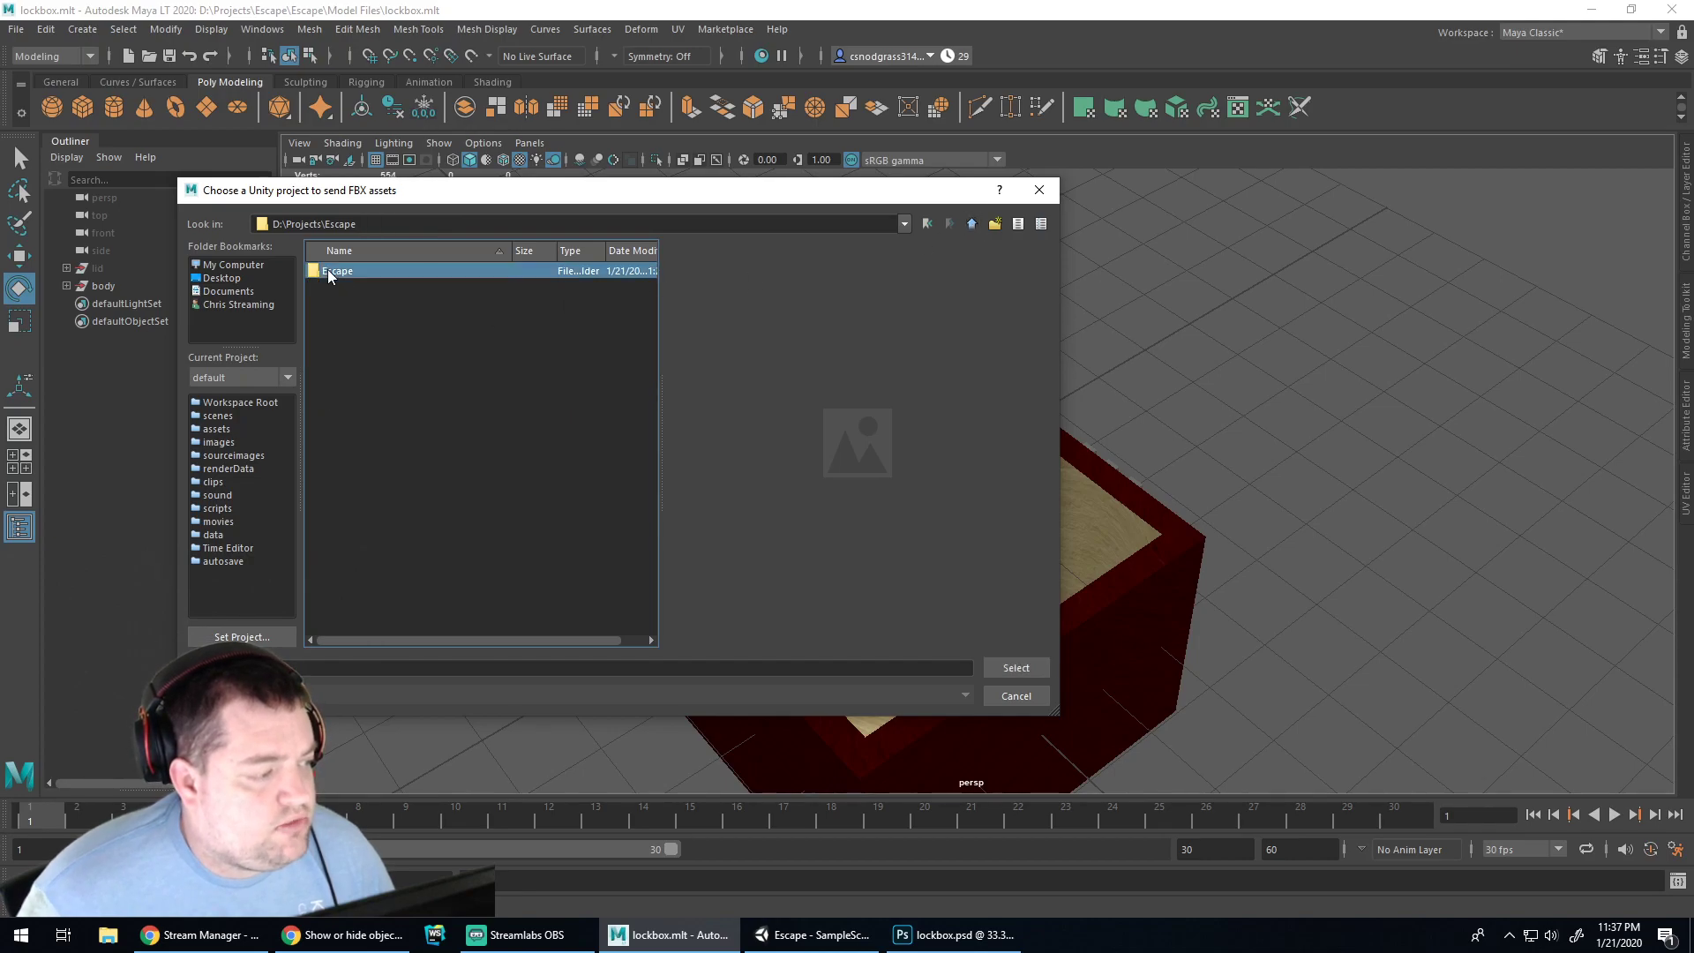
# Export All over lockbox.fbx in Escape's Assets\Models folder, confirming the replace
pyautogui.click(1015, 697)
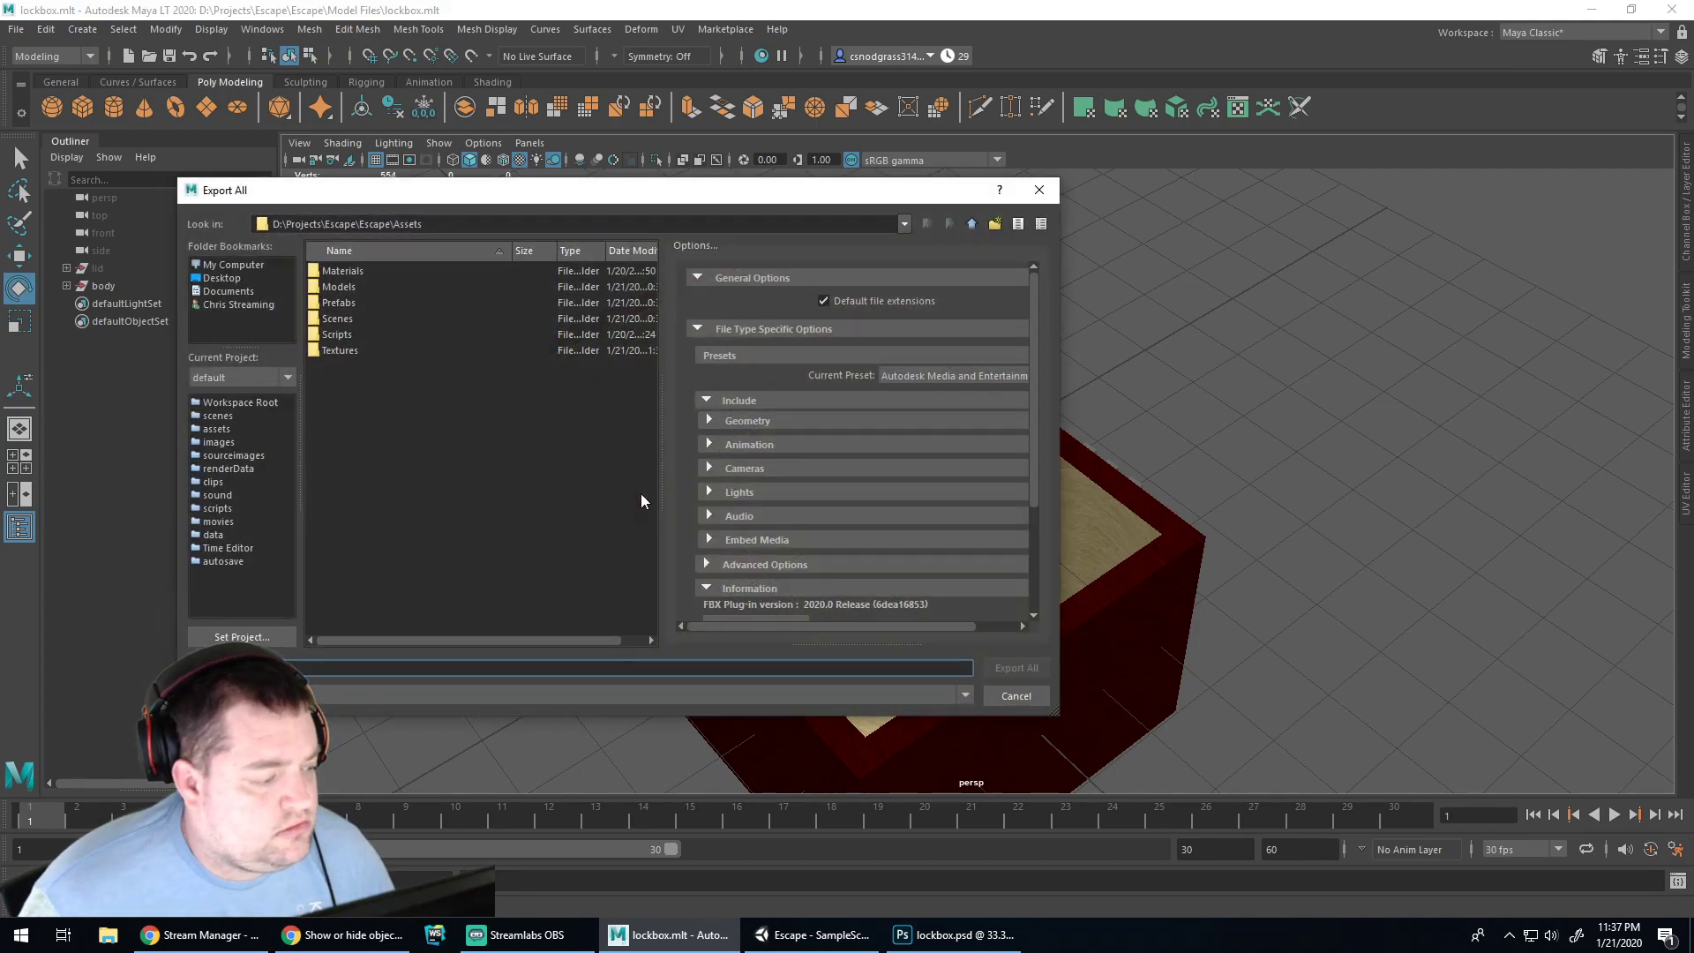
pyautogui.doubleClick(331, 288)
pyautogui.click(358, 286)
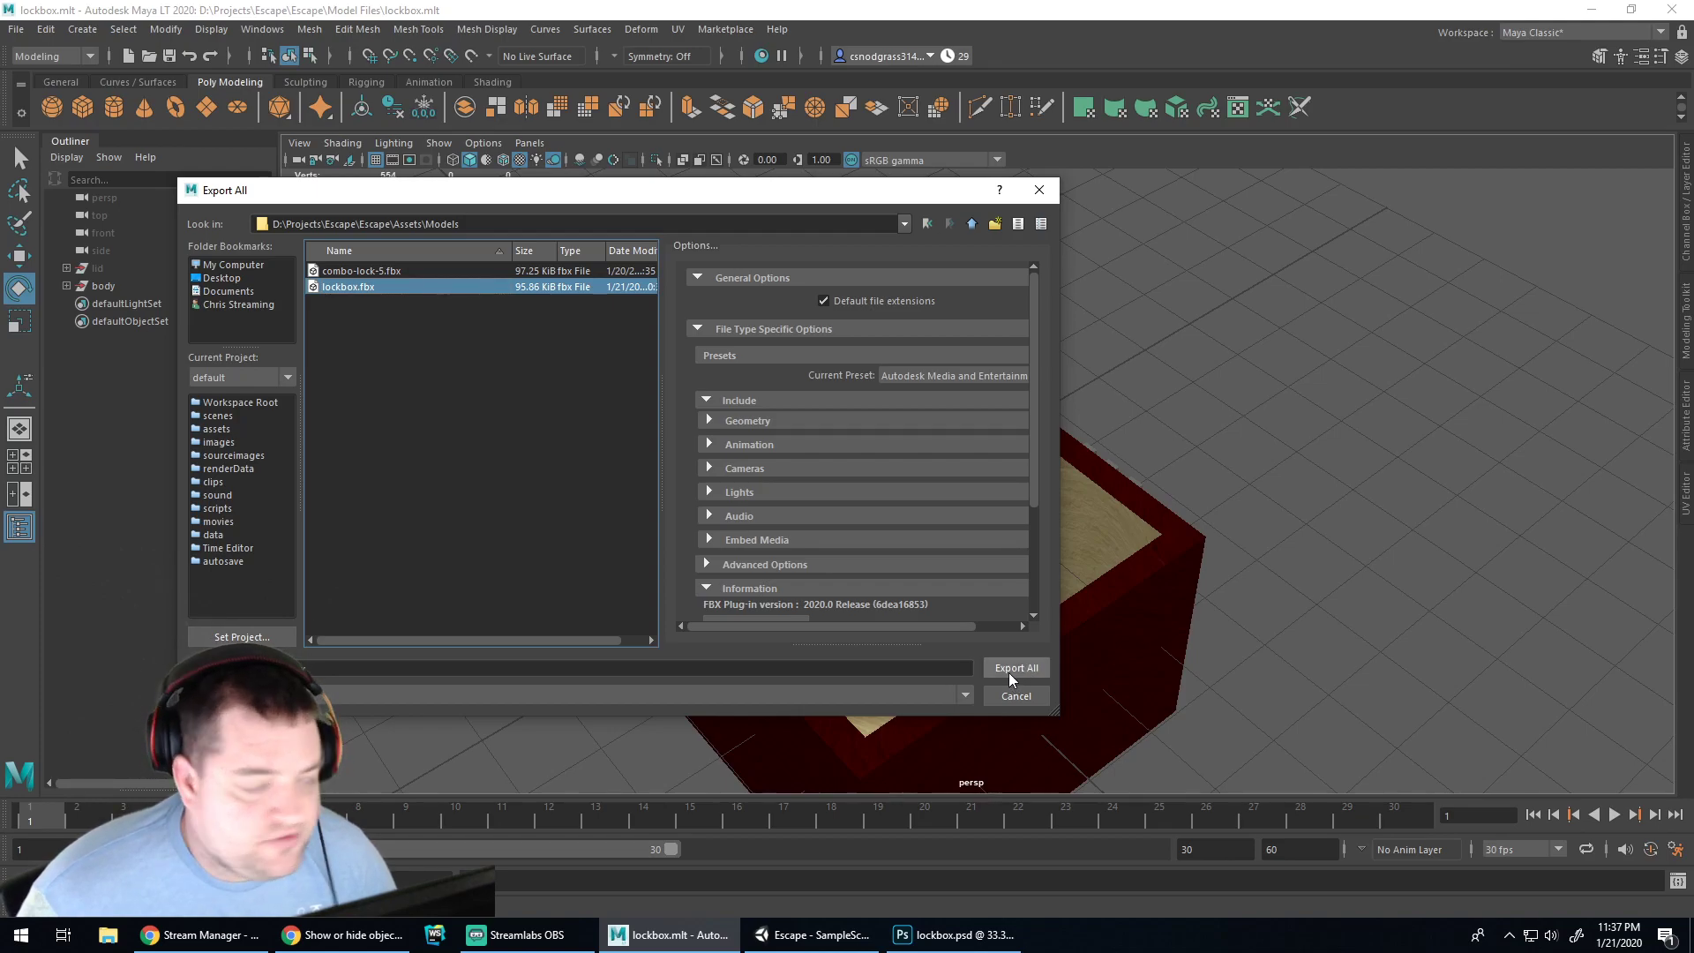
pyautogui.click(1009, 673)
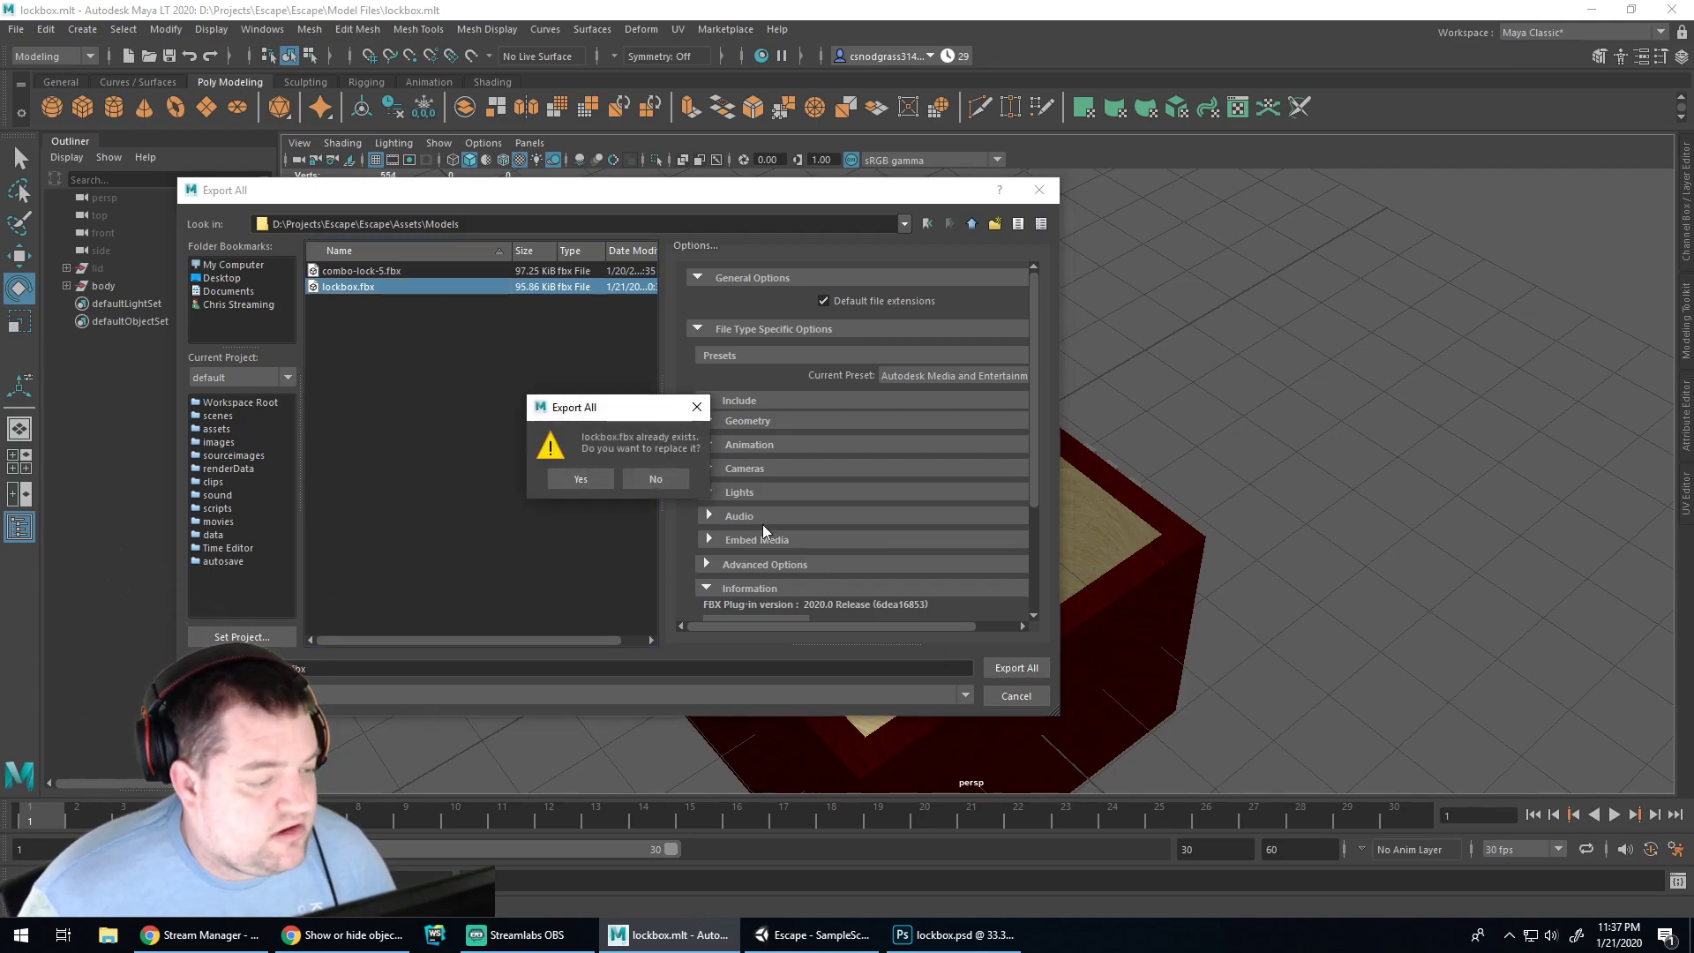
pyautogui.click(585, 482)
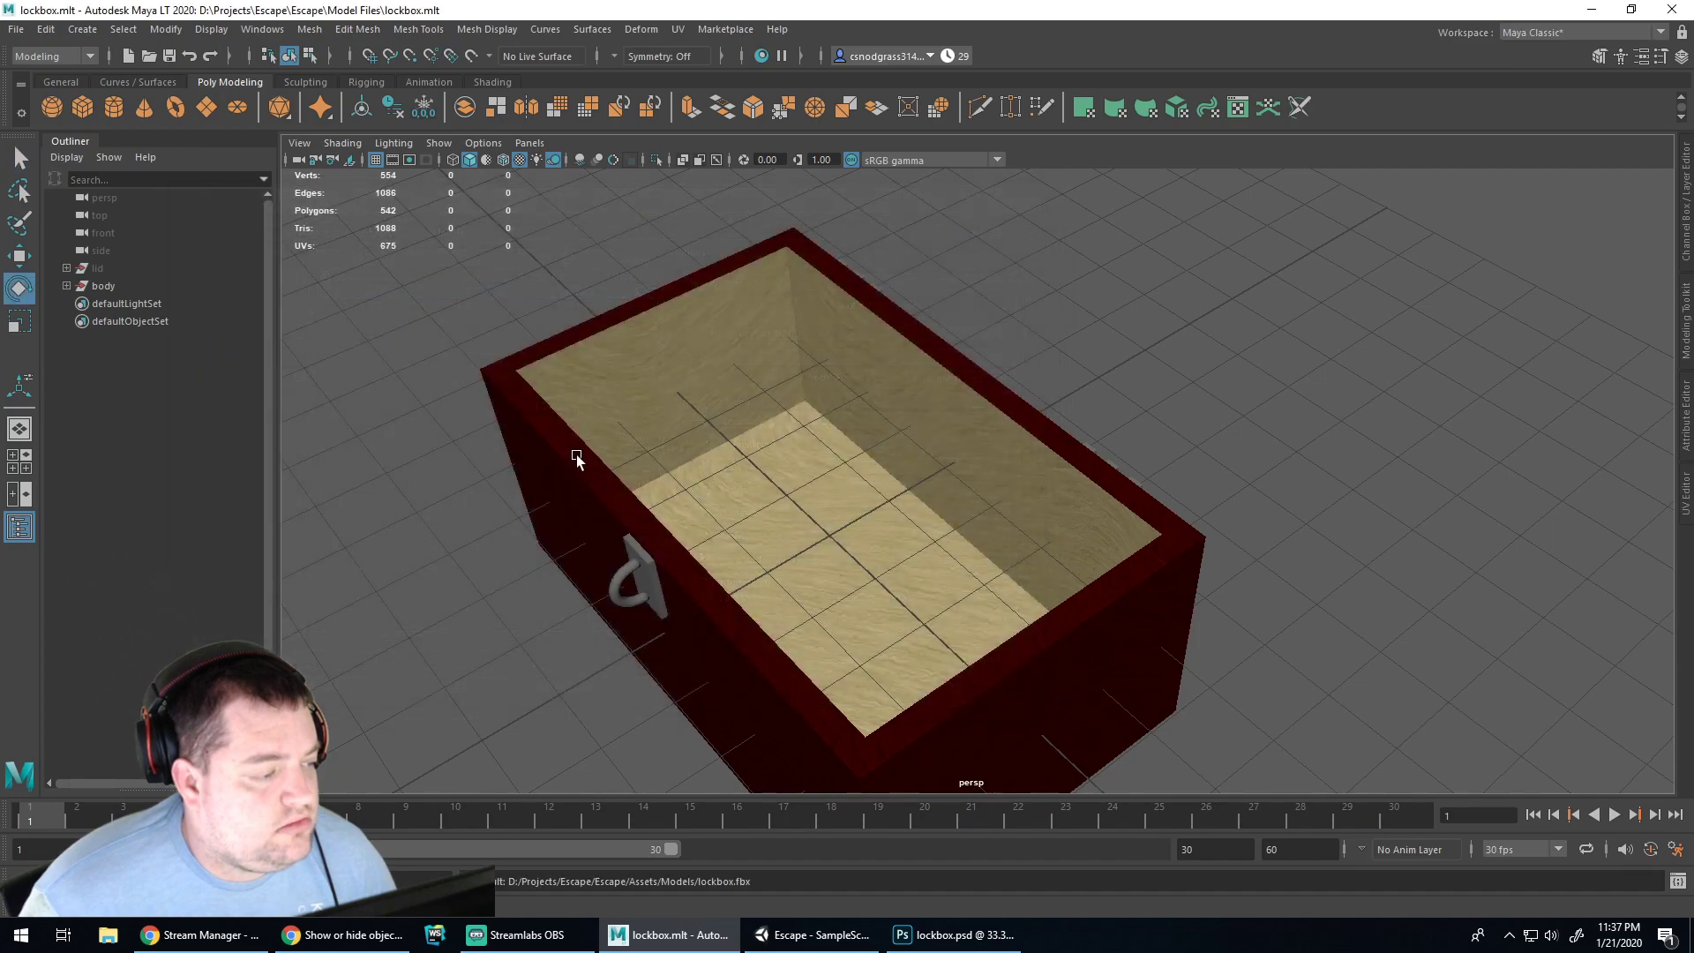
pyautogui.click(828, 937)
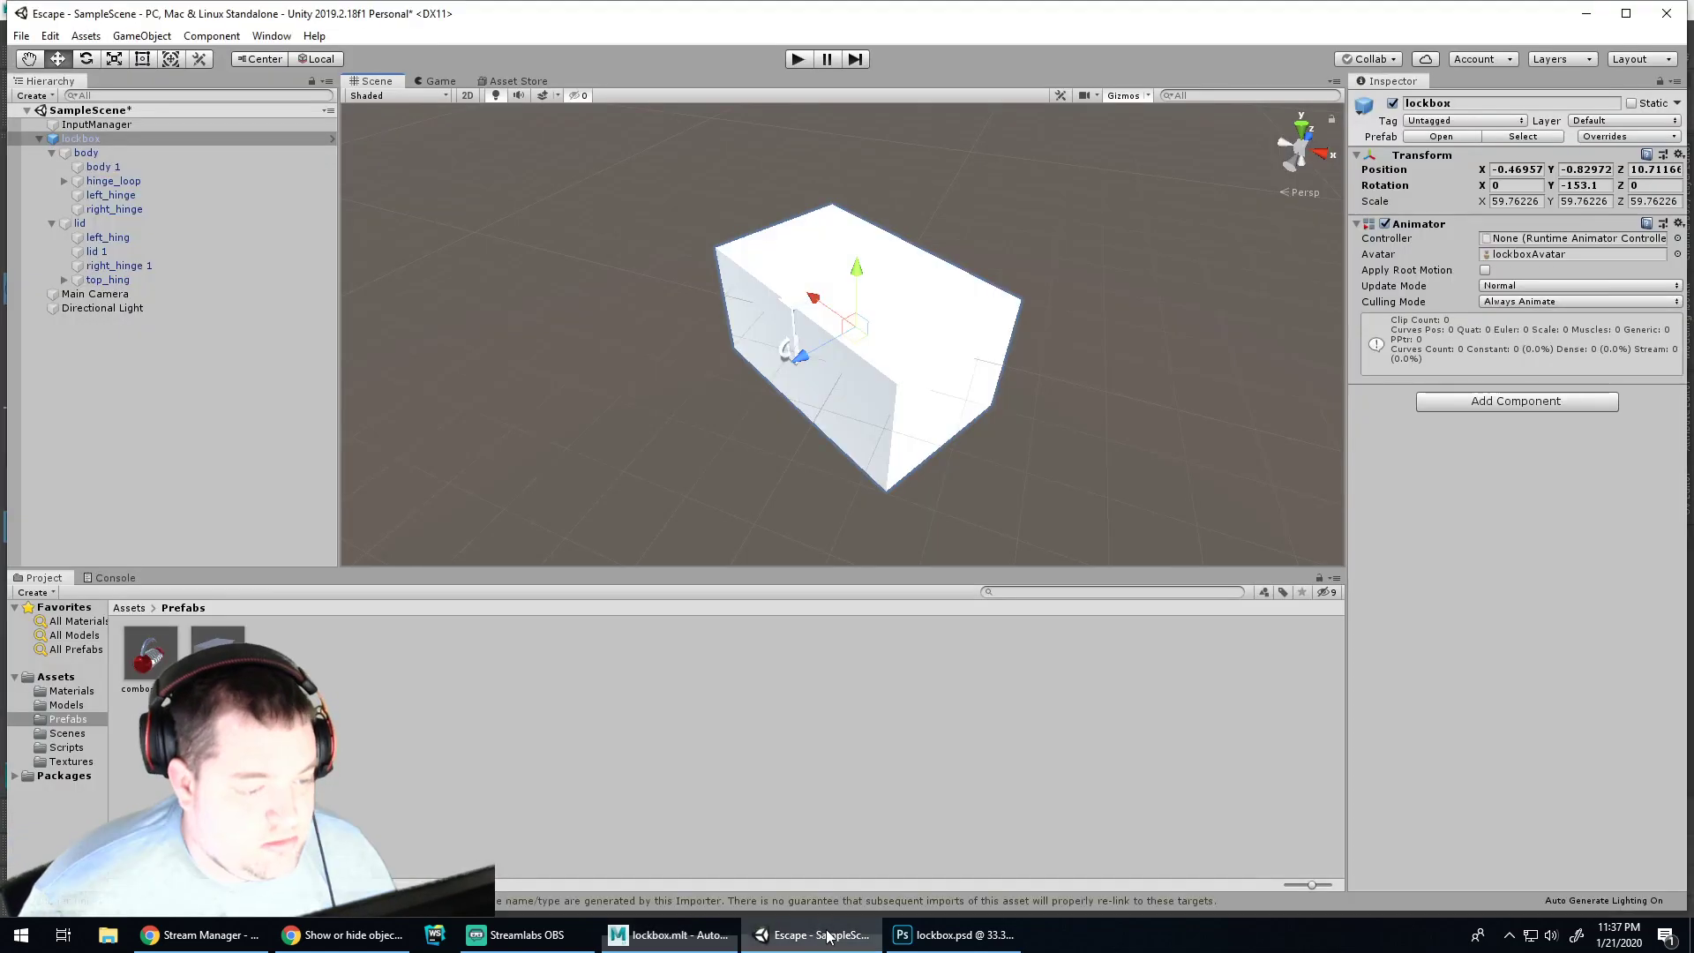
# Select the lockbox body and view the lockbox texture's import settings in Textures
pyautogui.click(844, 421)
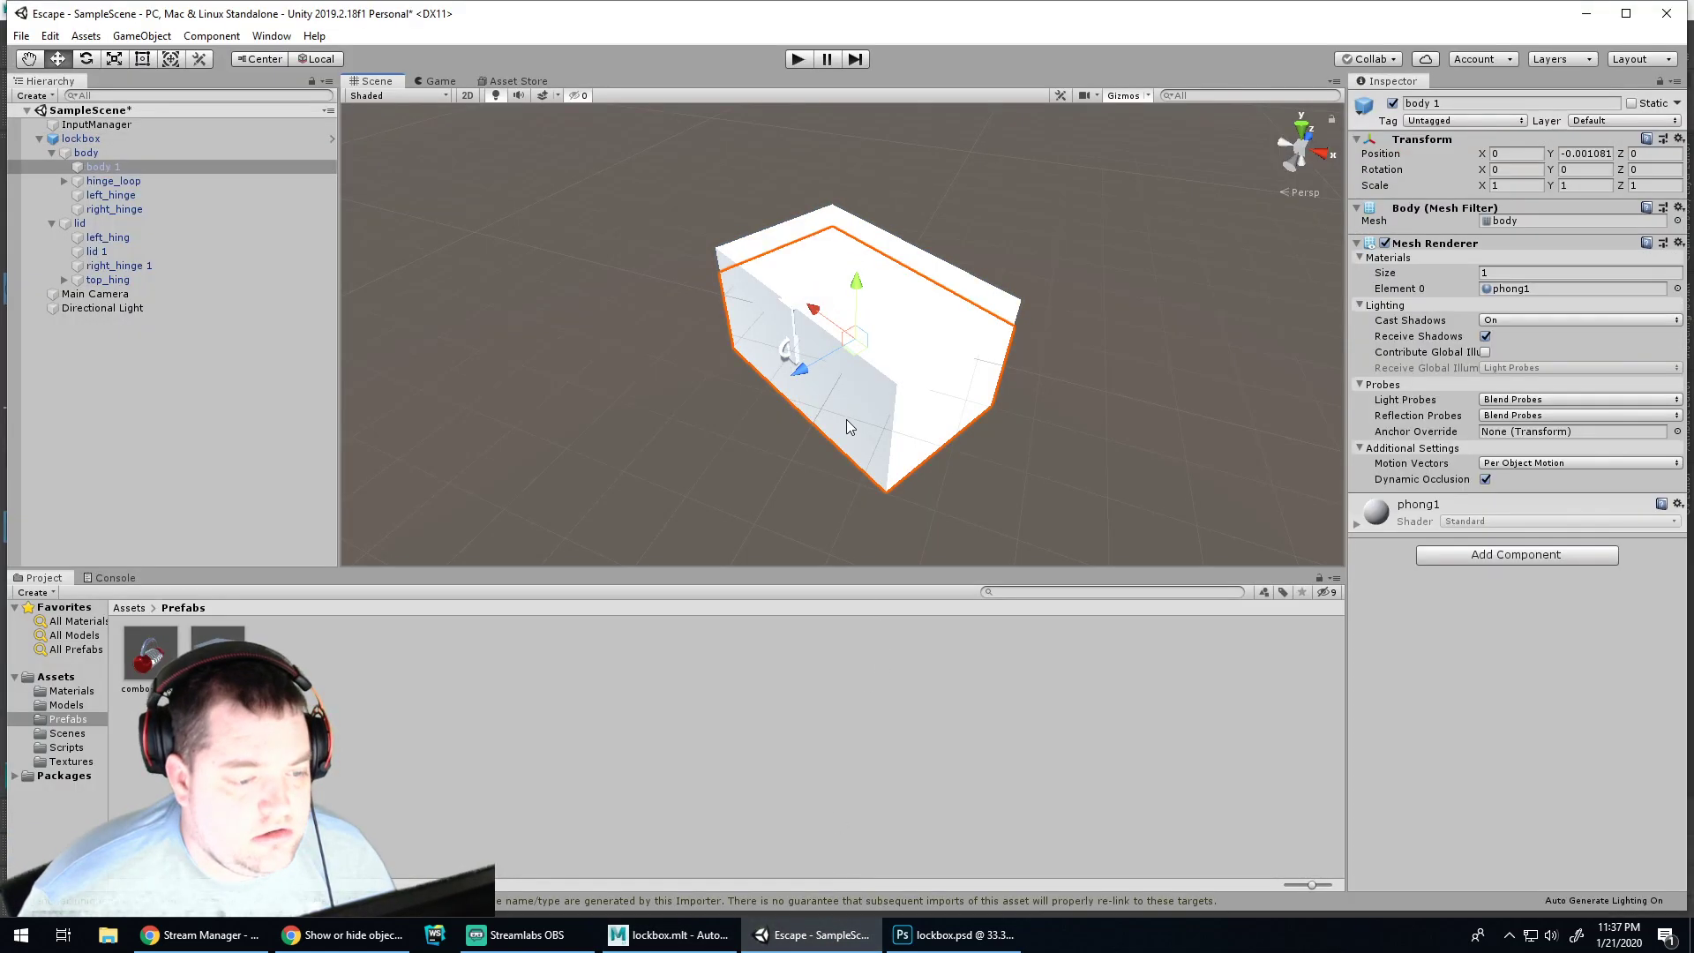
pyautogui.click(86, 152)
pyautogui.click(62, 761)
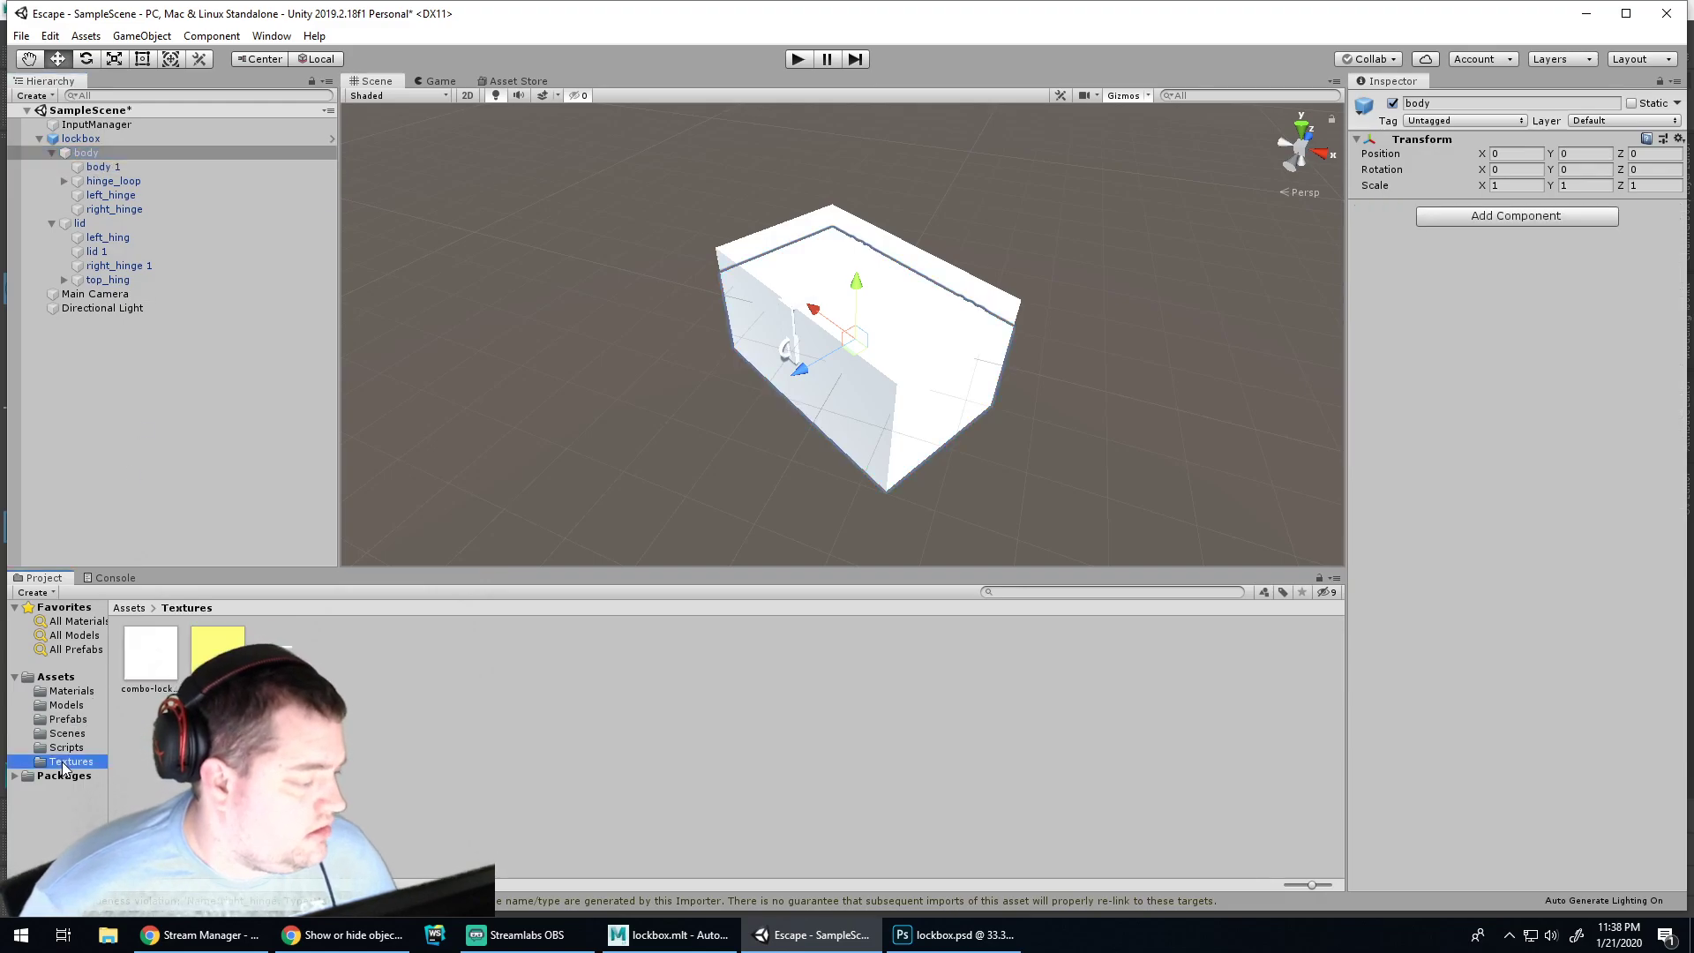
pyautogui.click(291, 641)
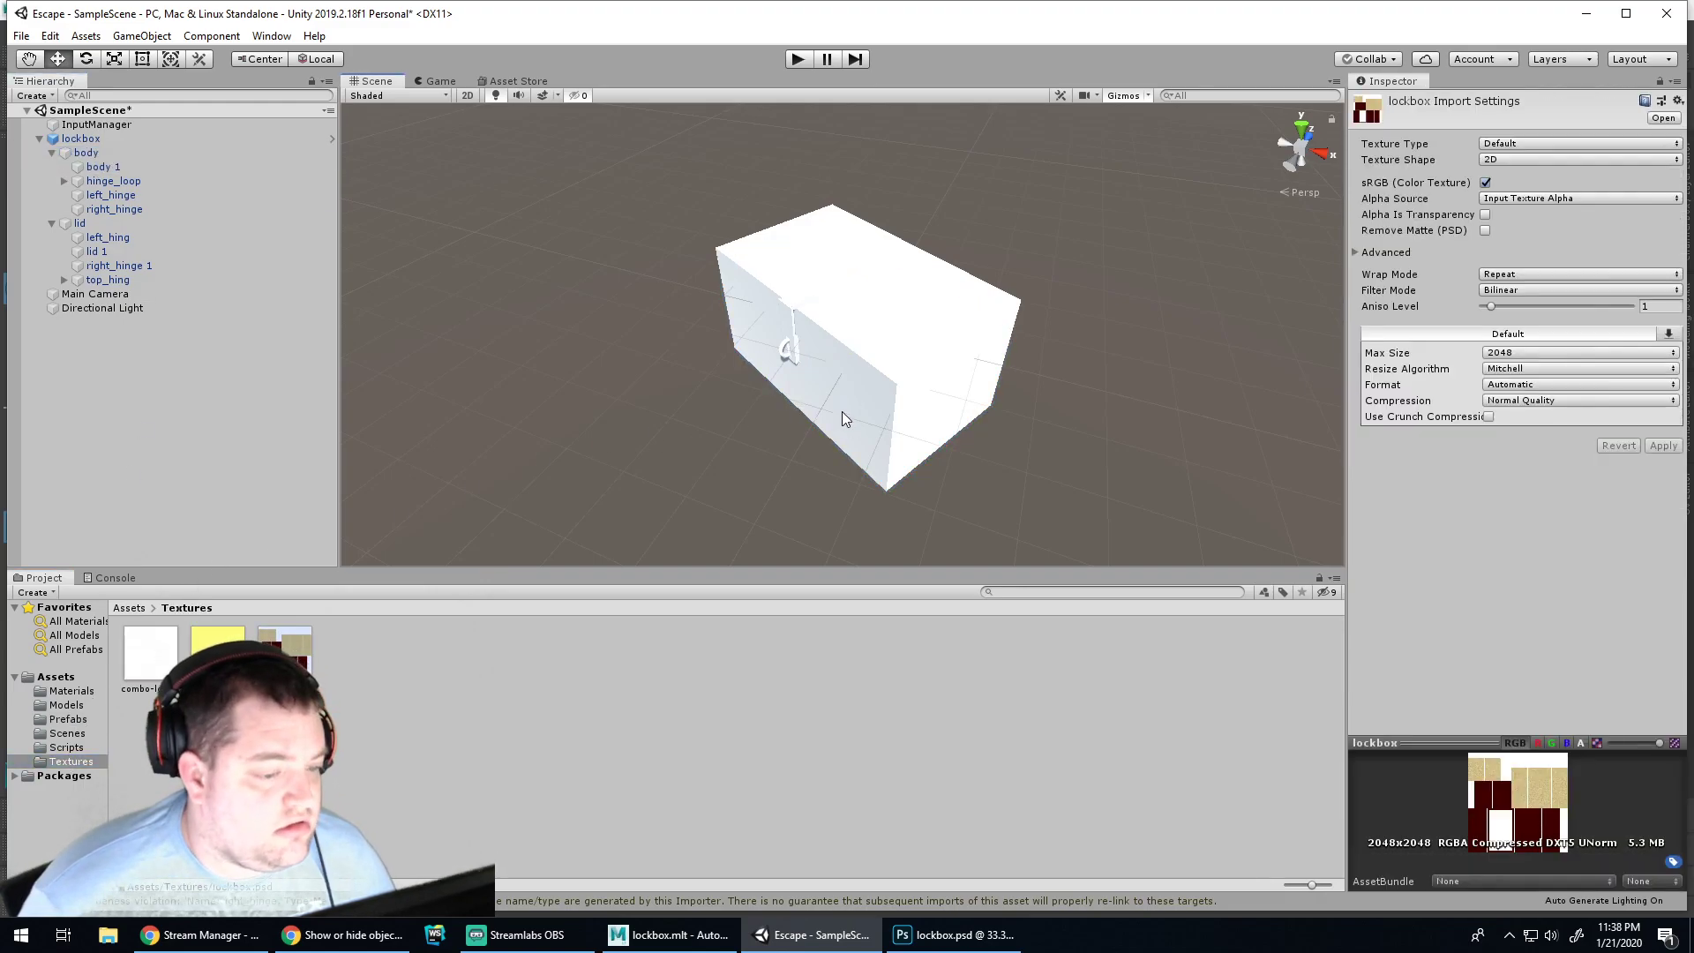
# Select the body 1 mesh and inspect its phong1 material settings
pyautogui.click(842, 412)
pyautogui.click(102, 152)
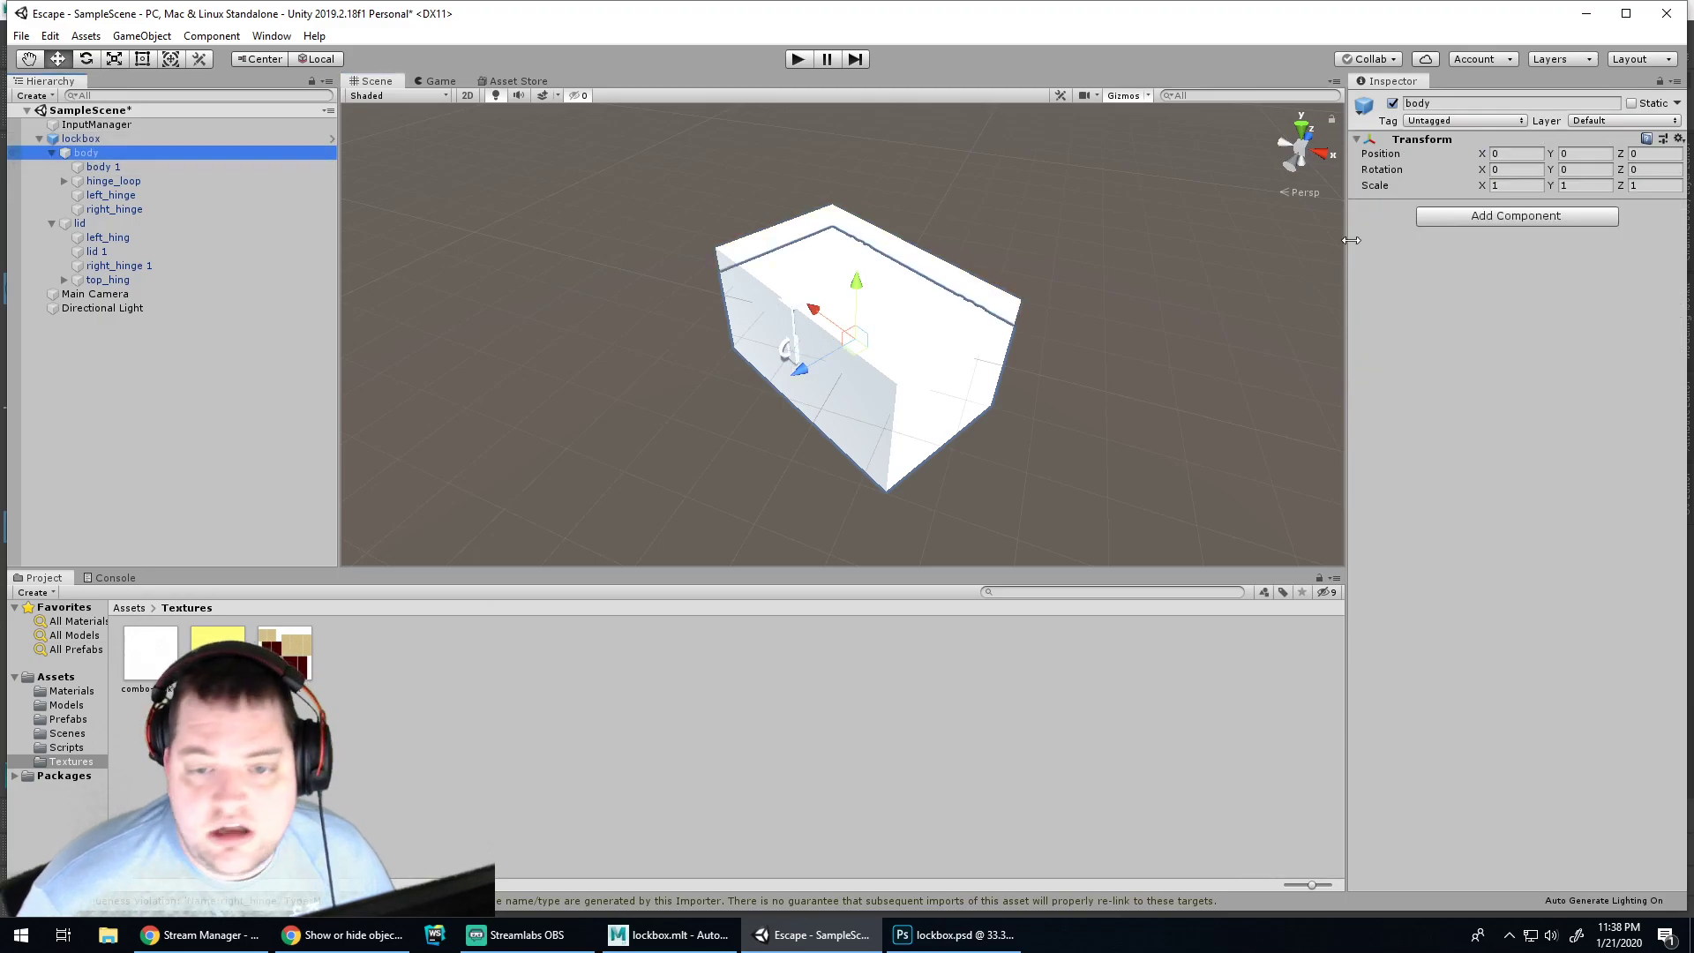
pyautogui.click(138, 167)
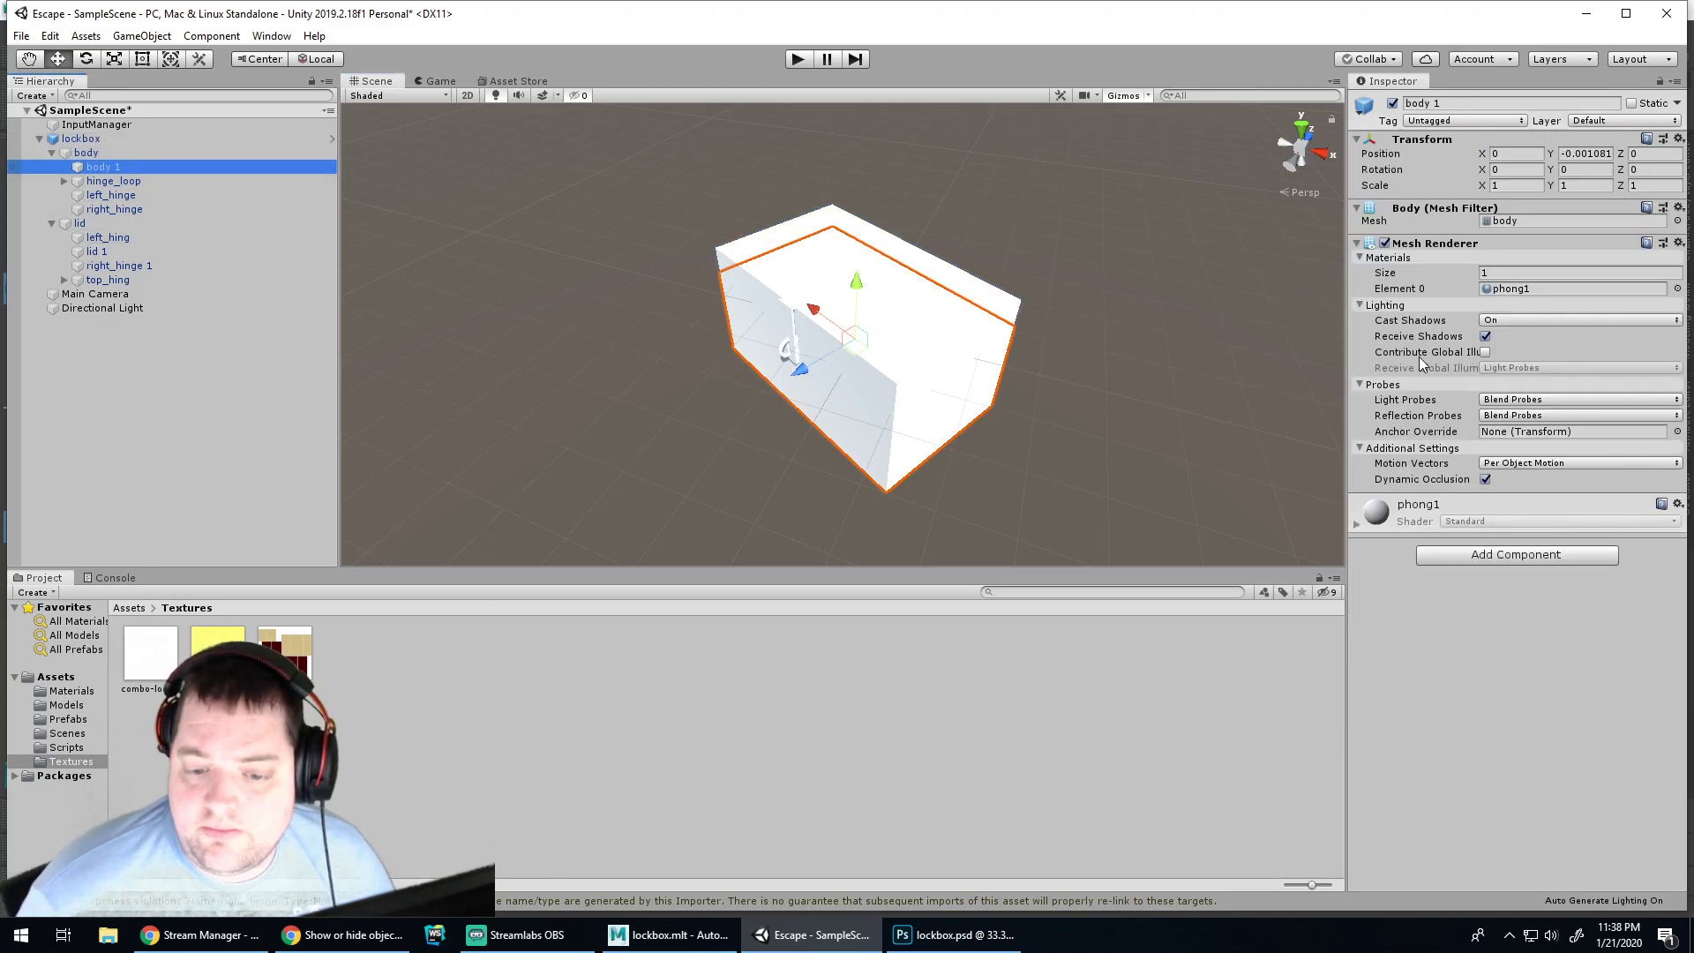
pyautogui.moveTo(1419, 353)
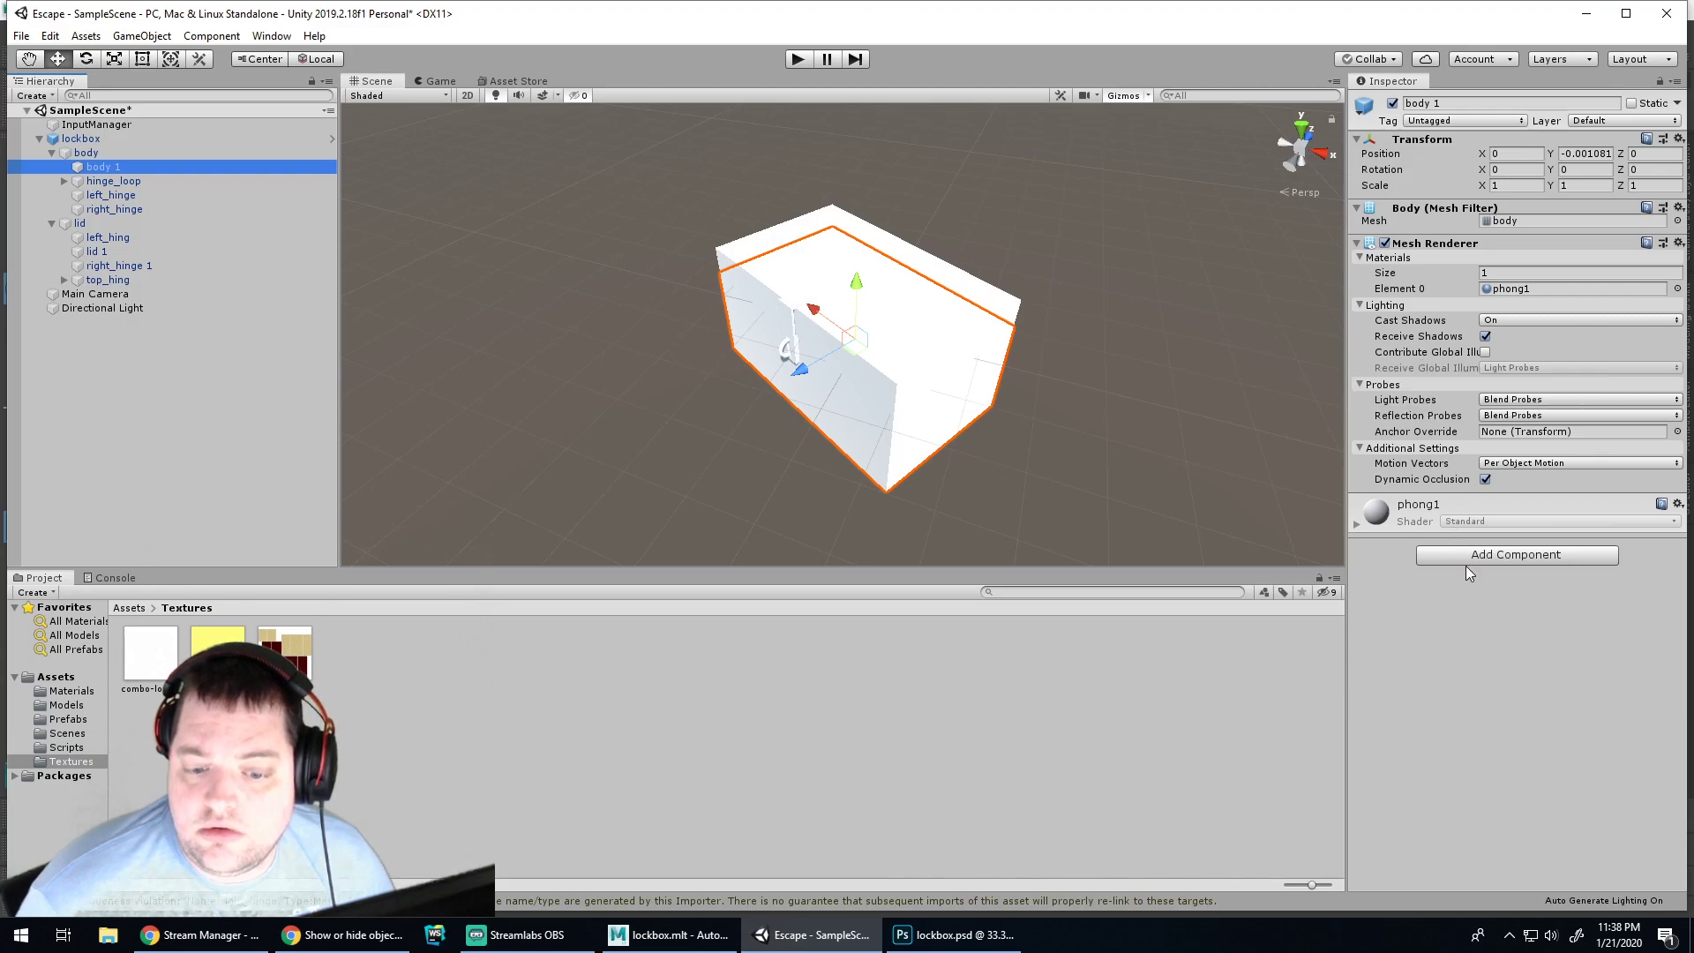
pyautogui.click(1678, 505)
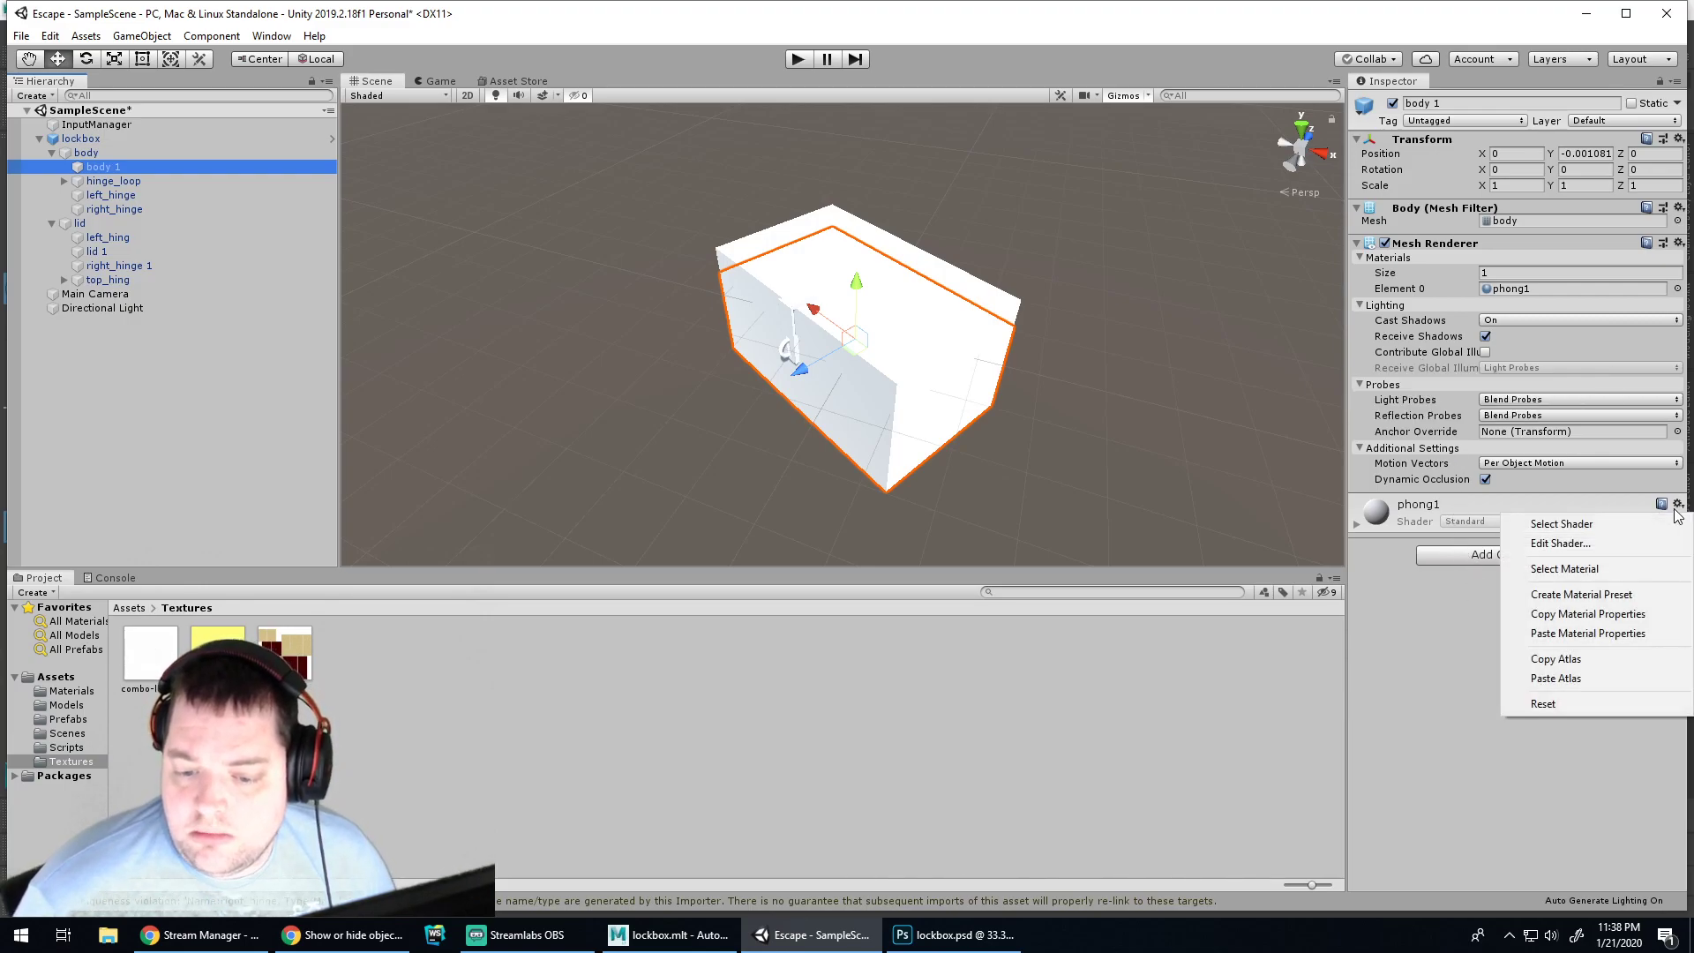
pyautogui.click(1385, 651)
pyautogui.click(1402, 500)
# Show the Models folder and select the lockbox model asset
pyautogui.click(471, 620)
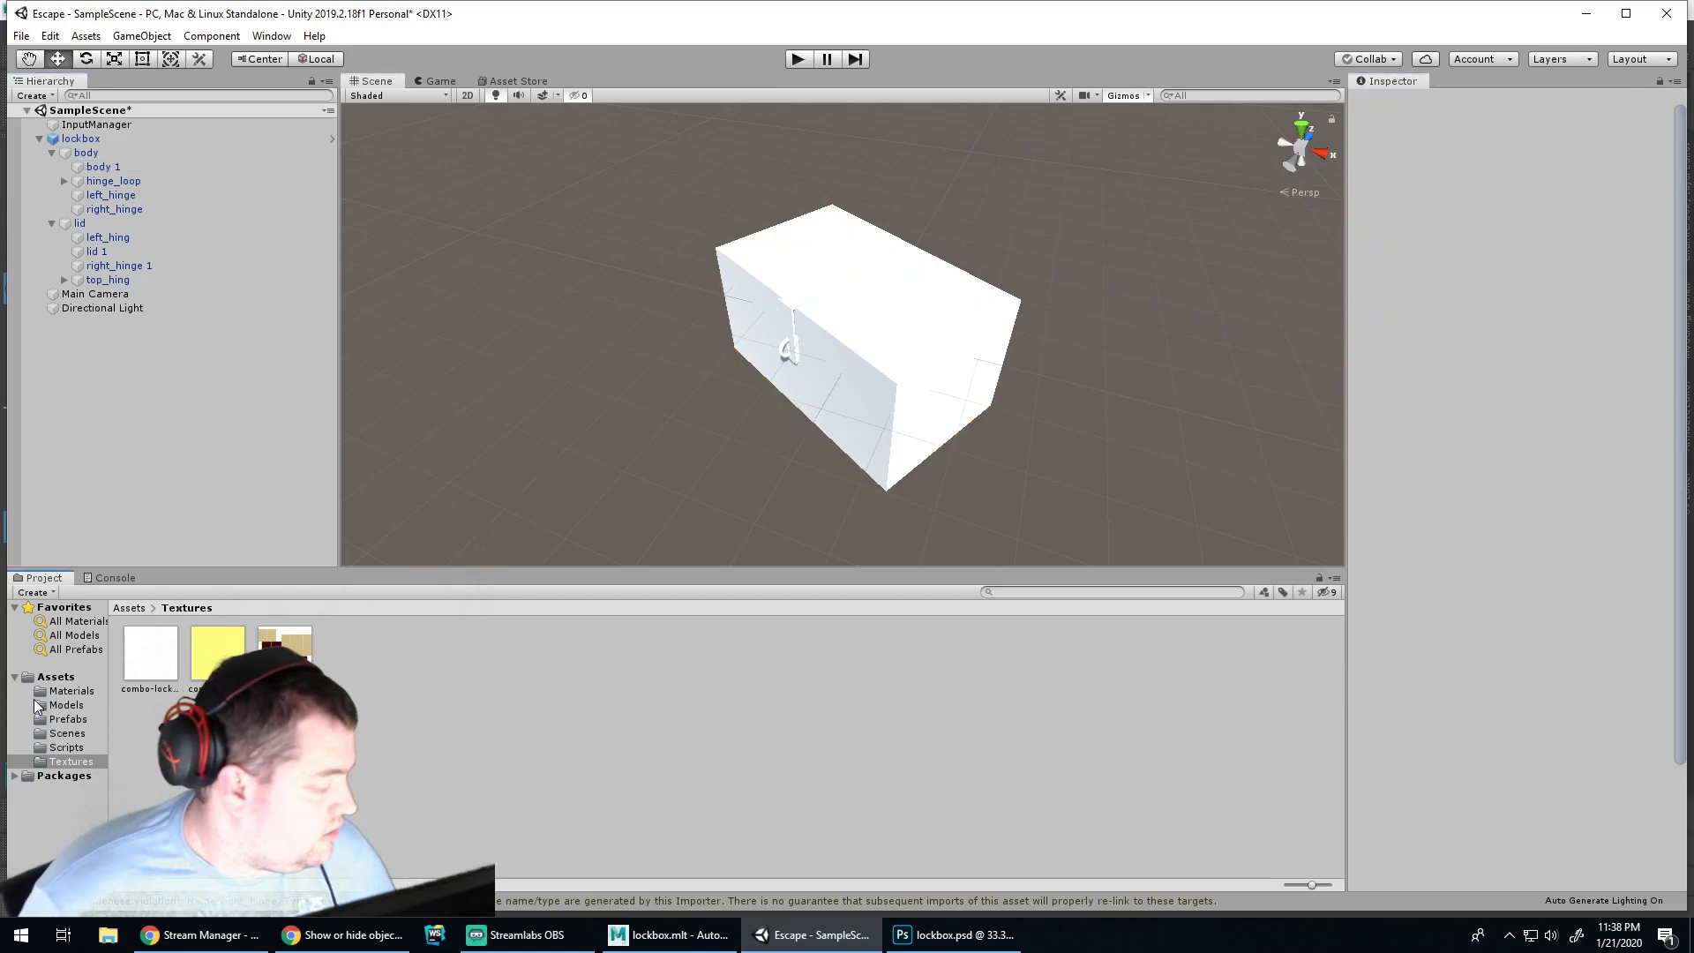
pyautogui.click(53, 704)
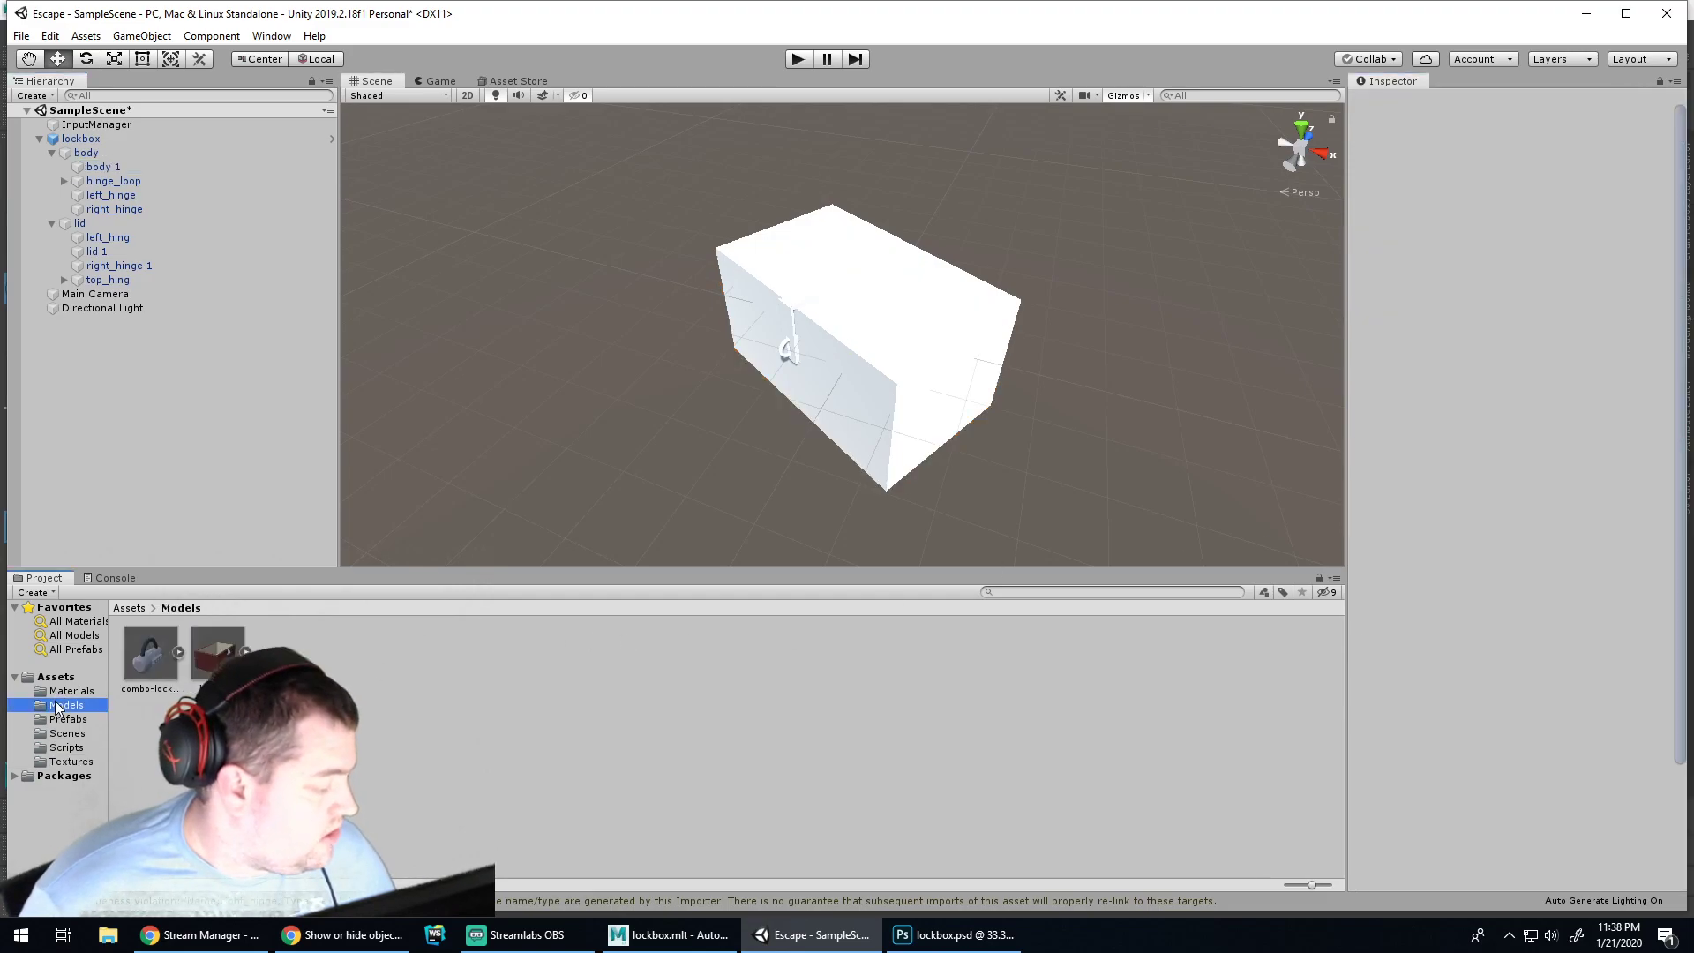
pyautogui.click(211, 655)
# Extract the lockbox model's materials from its Materials import tab into Assets/Materials
pyautogui.rightClick(220, 650)
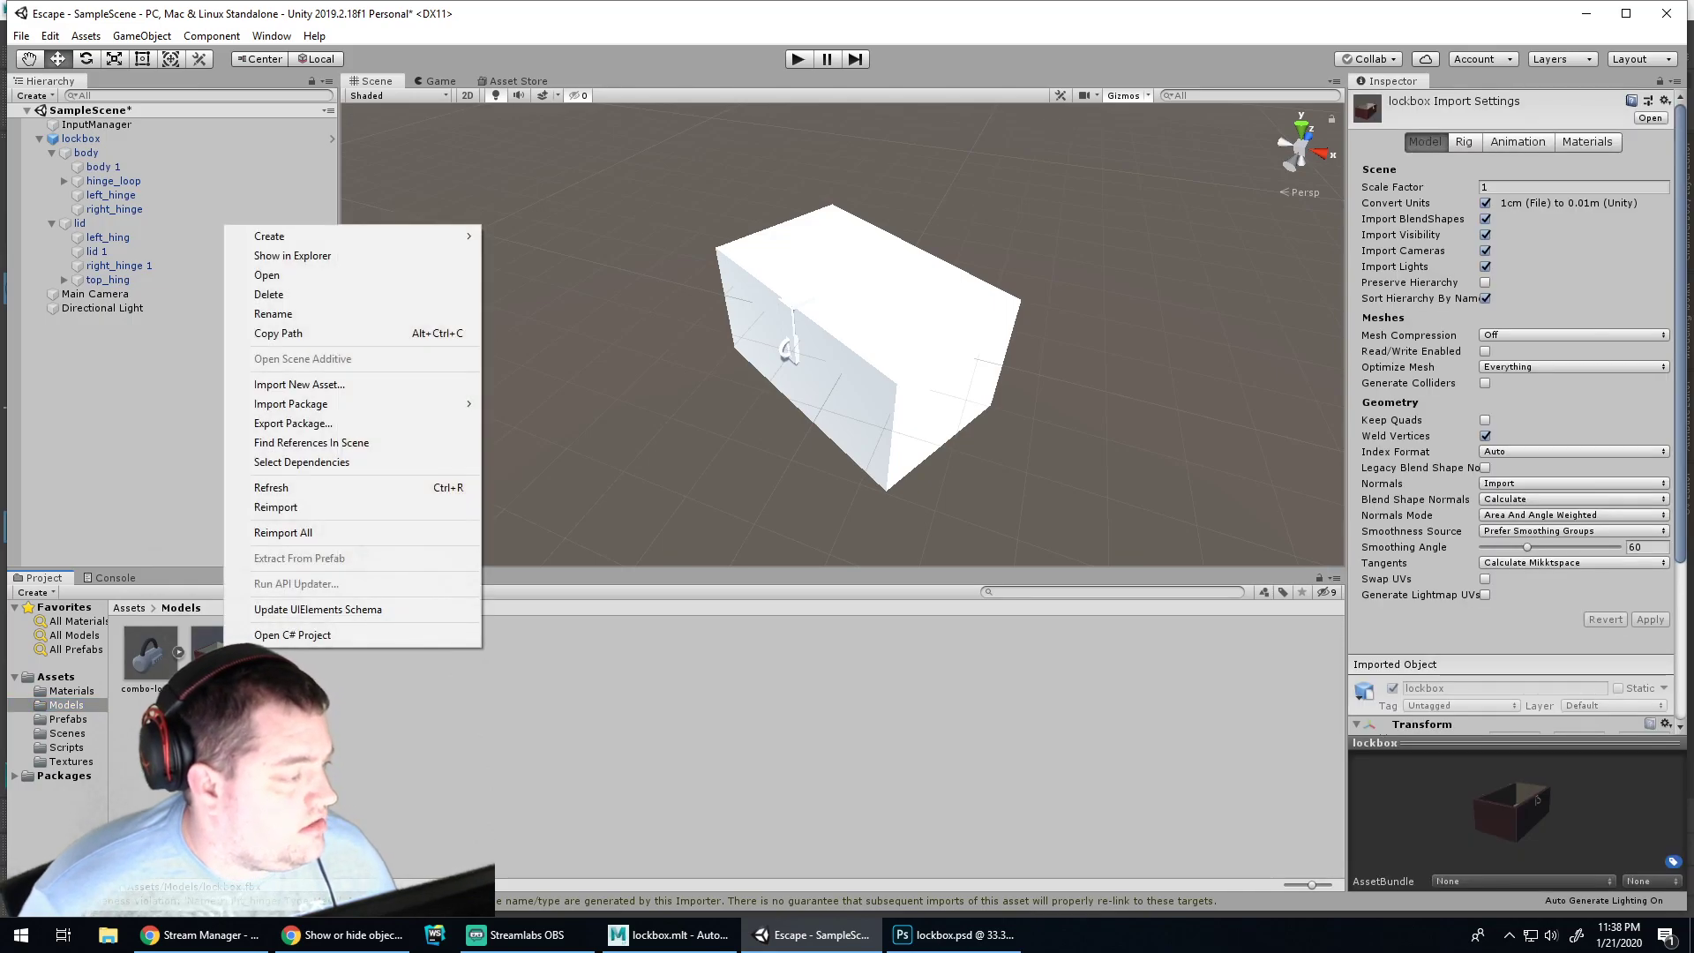
pyautogui.press('Escape')
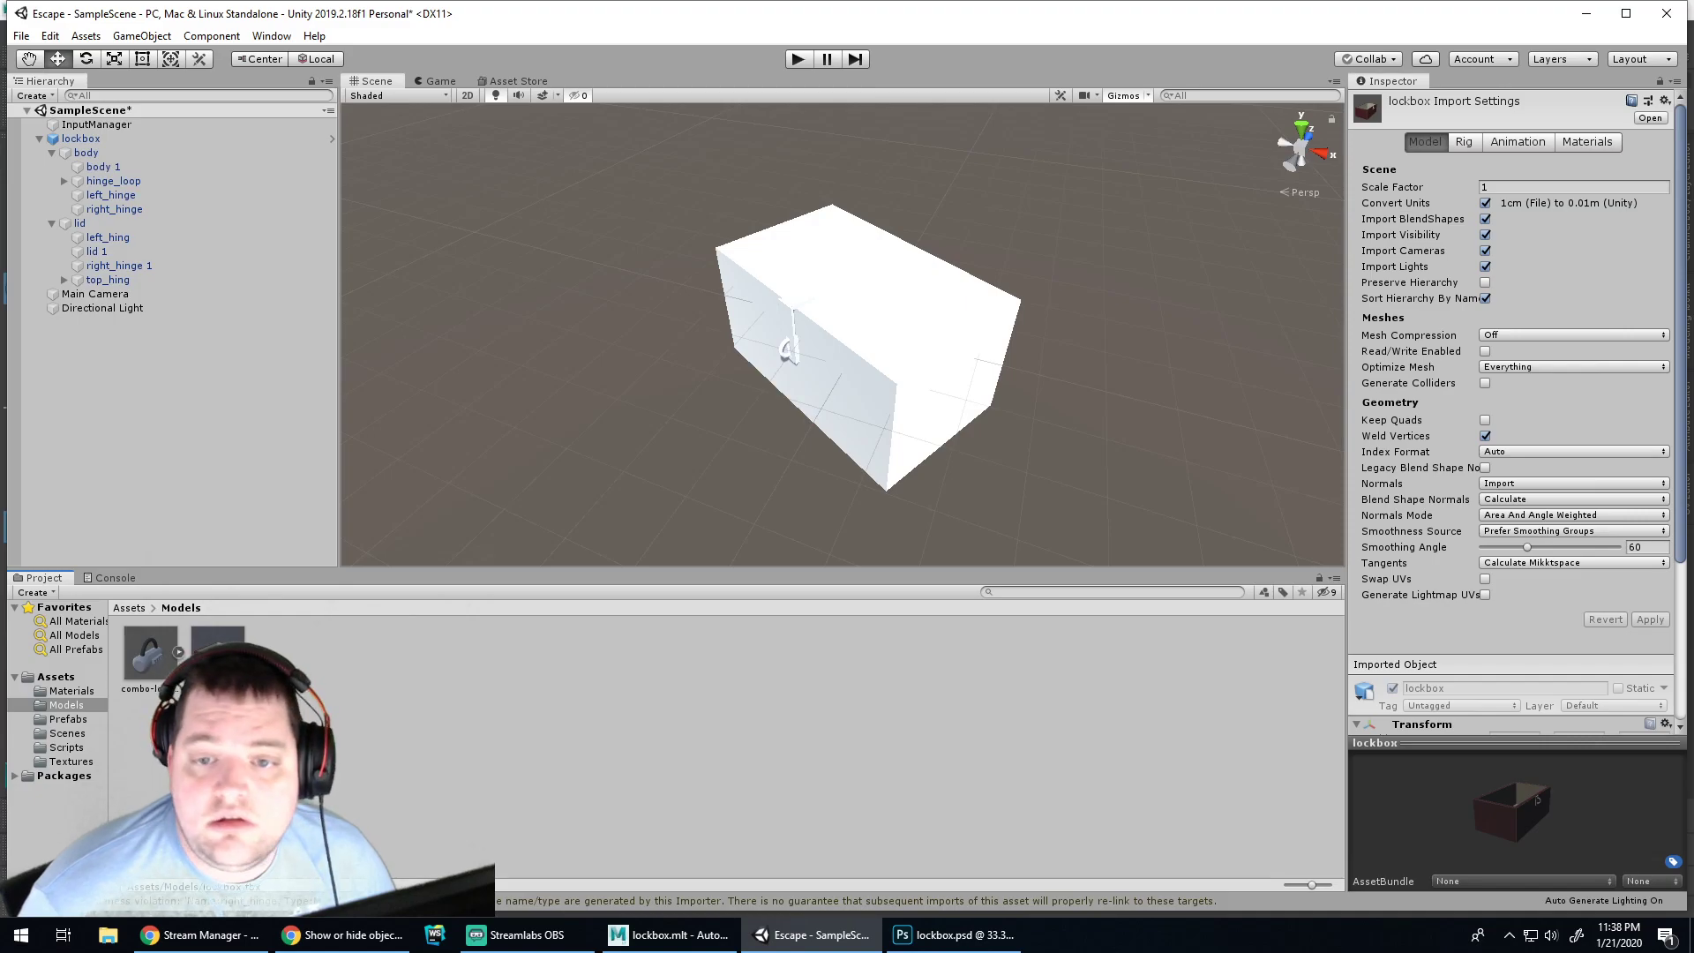
pyautogui.click(1581, 145)
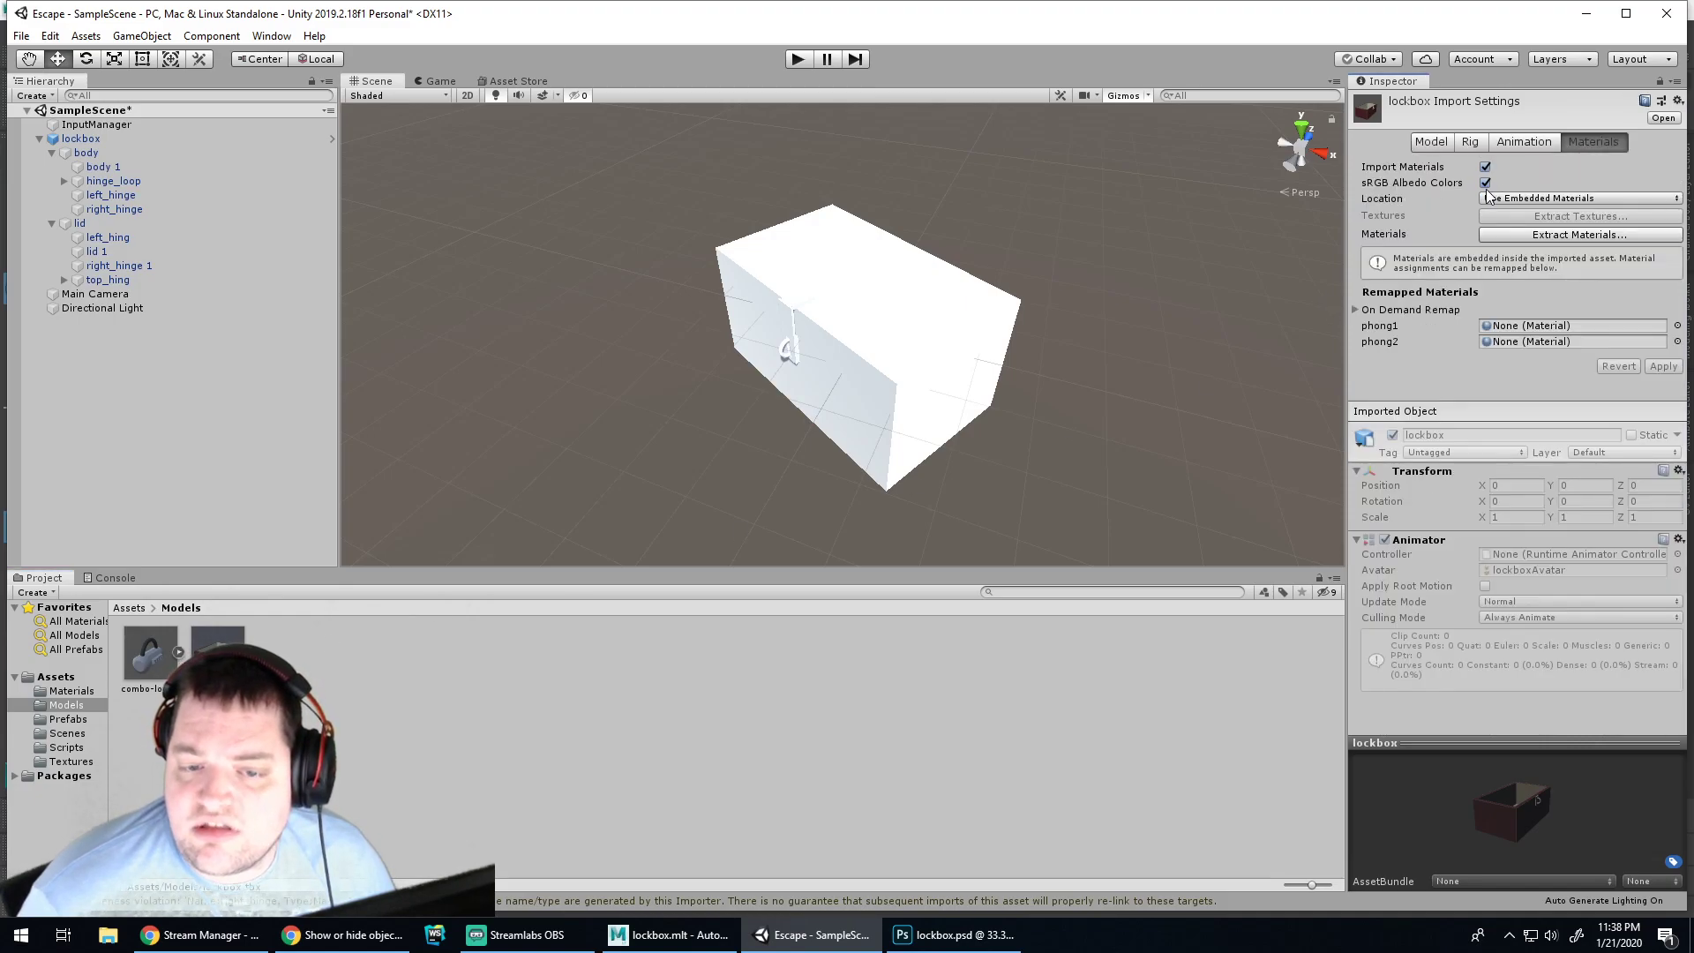
pyautogui.click(1518, 235)
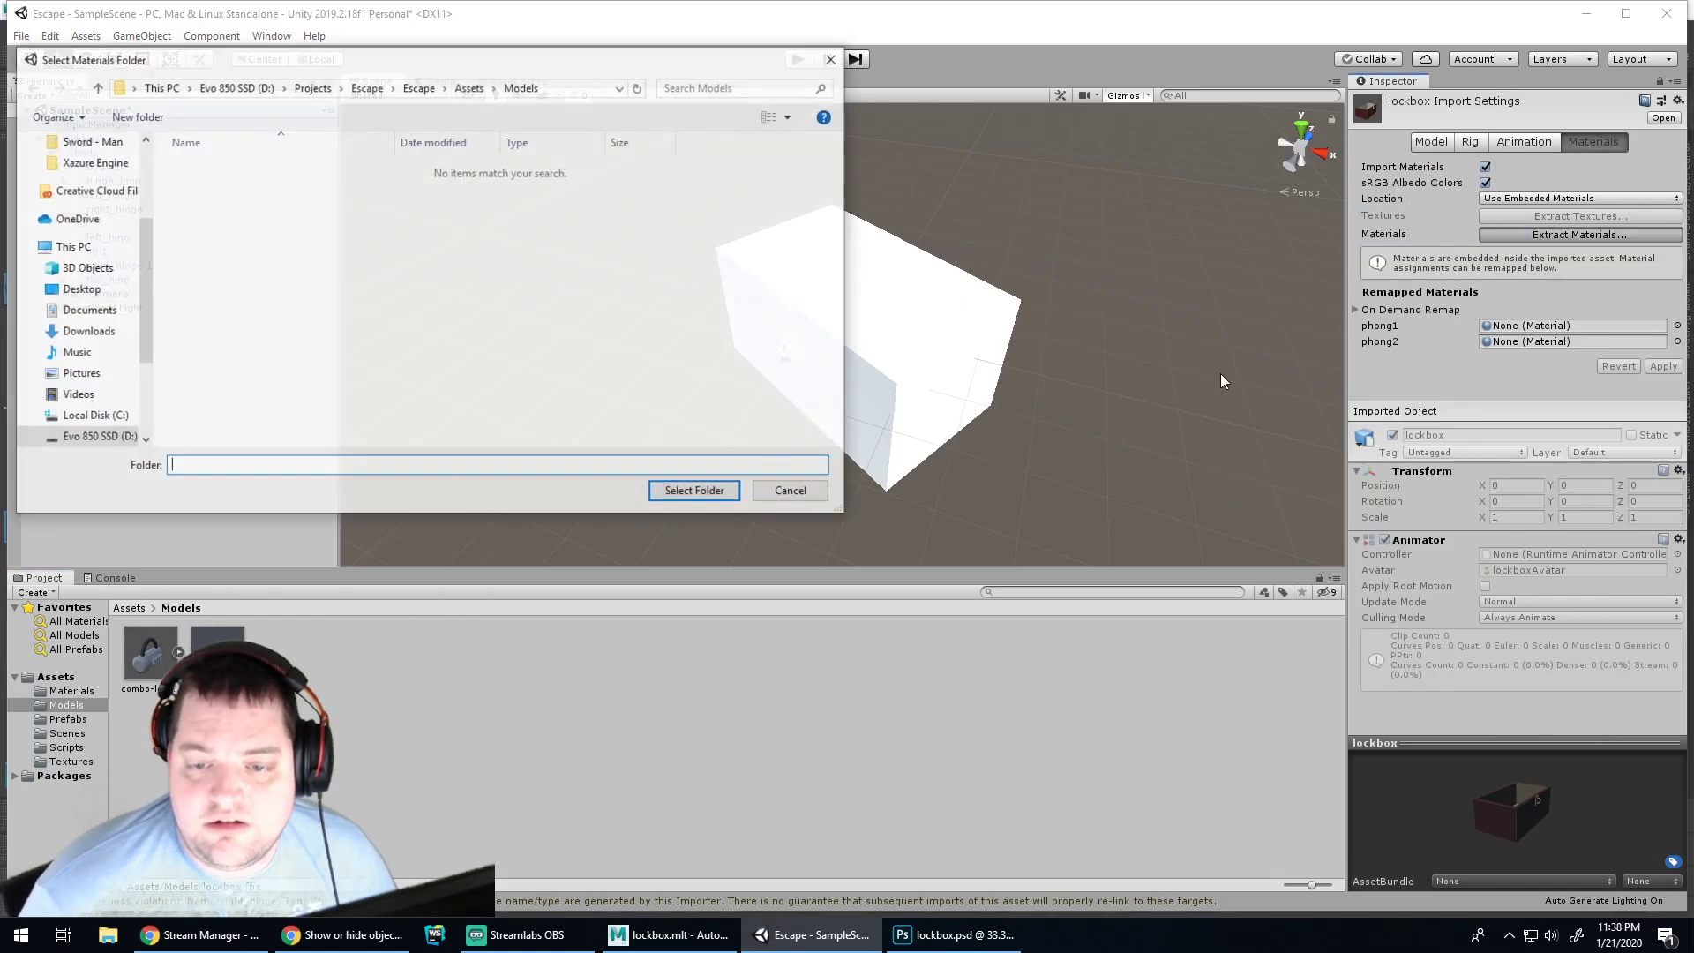
pyautogui.click(470, 86)
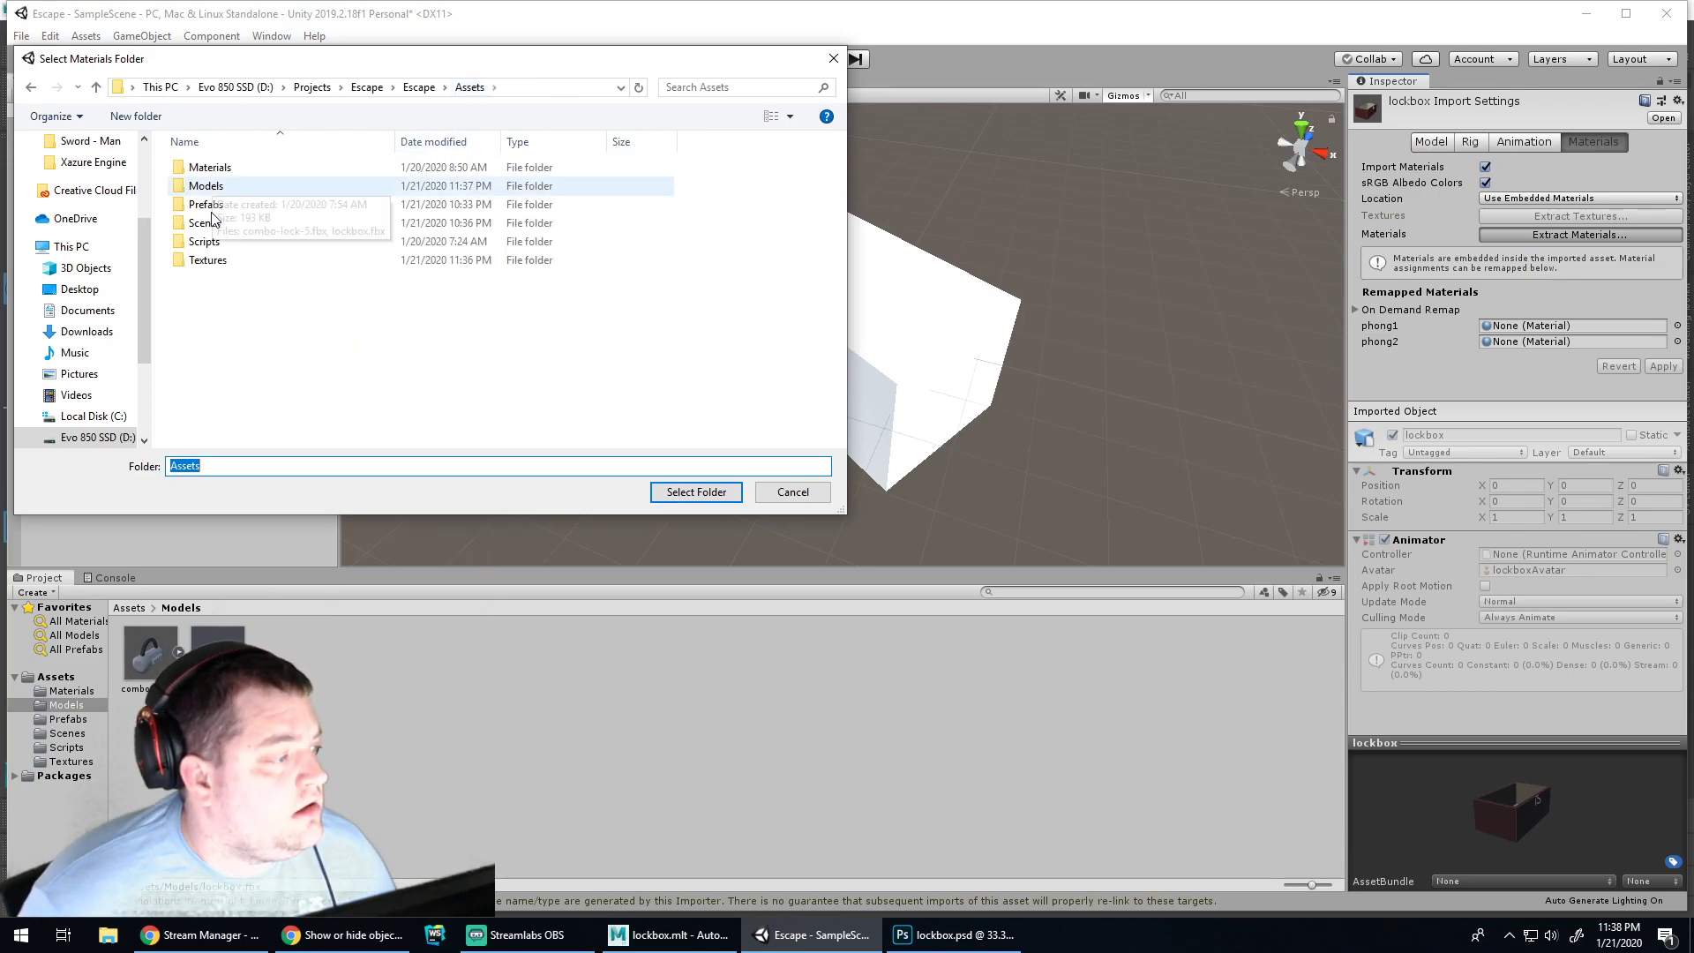
pyautogui.doubleClick(210, 167)
pyautogui.click(696, 492)
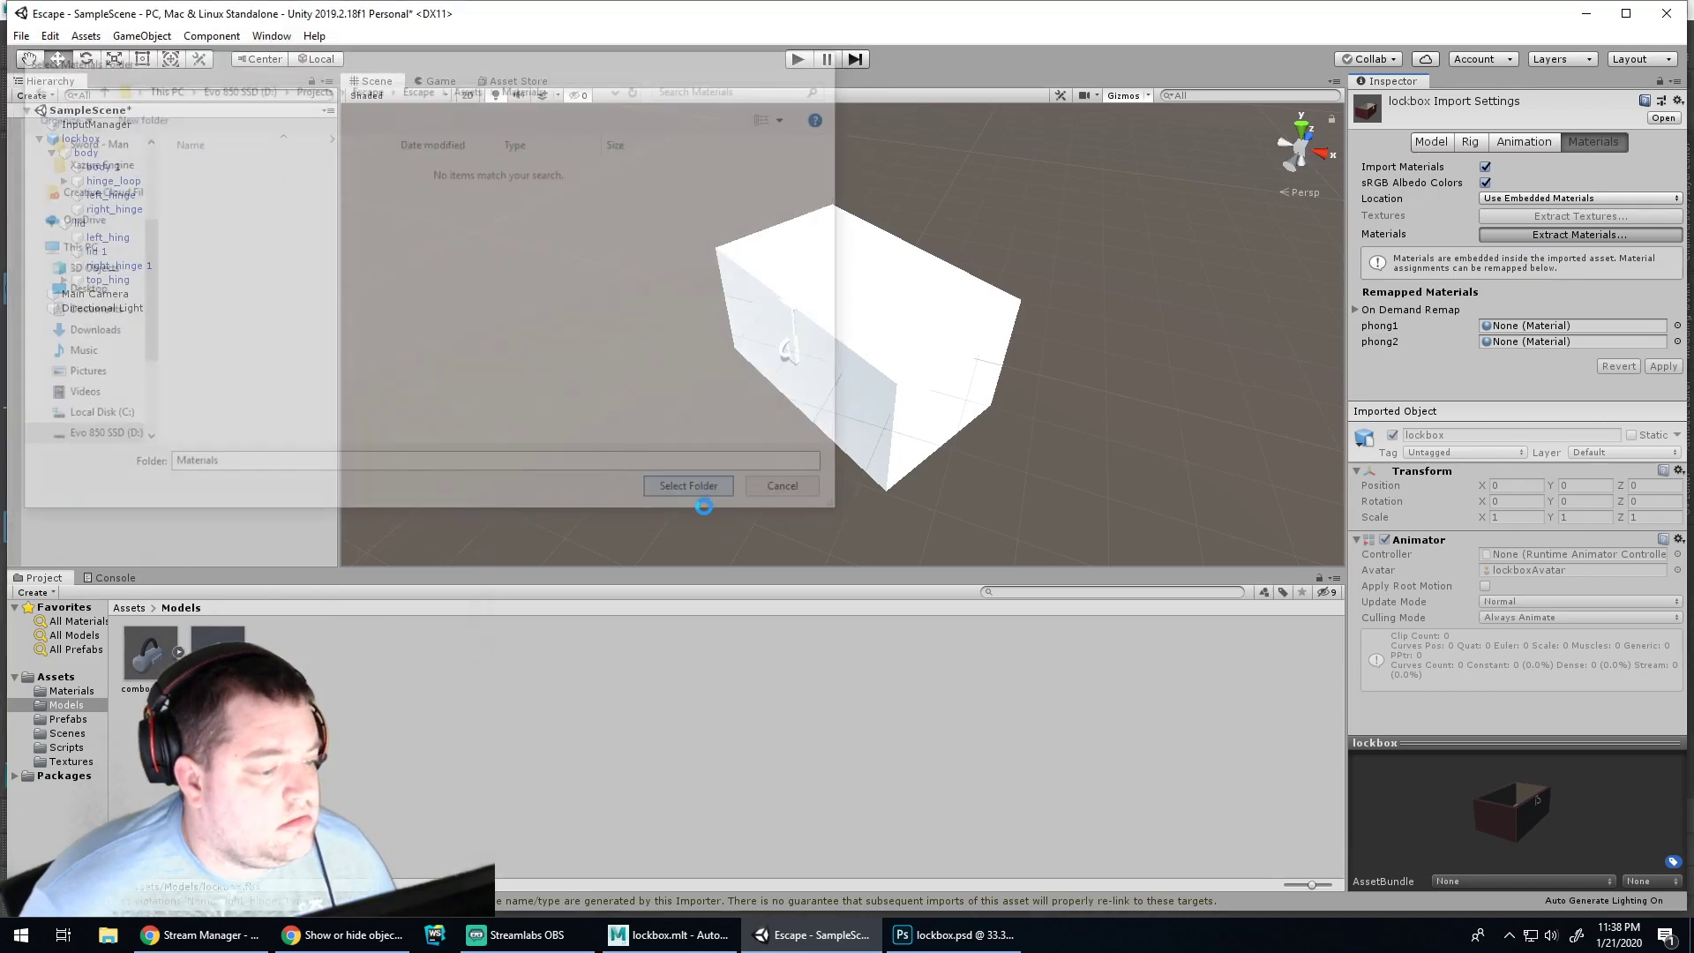
# View the extracted phong materials in Materials and select the body 1 mesh
pyautogui.click(70, 693)
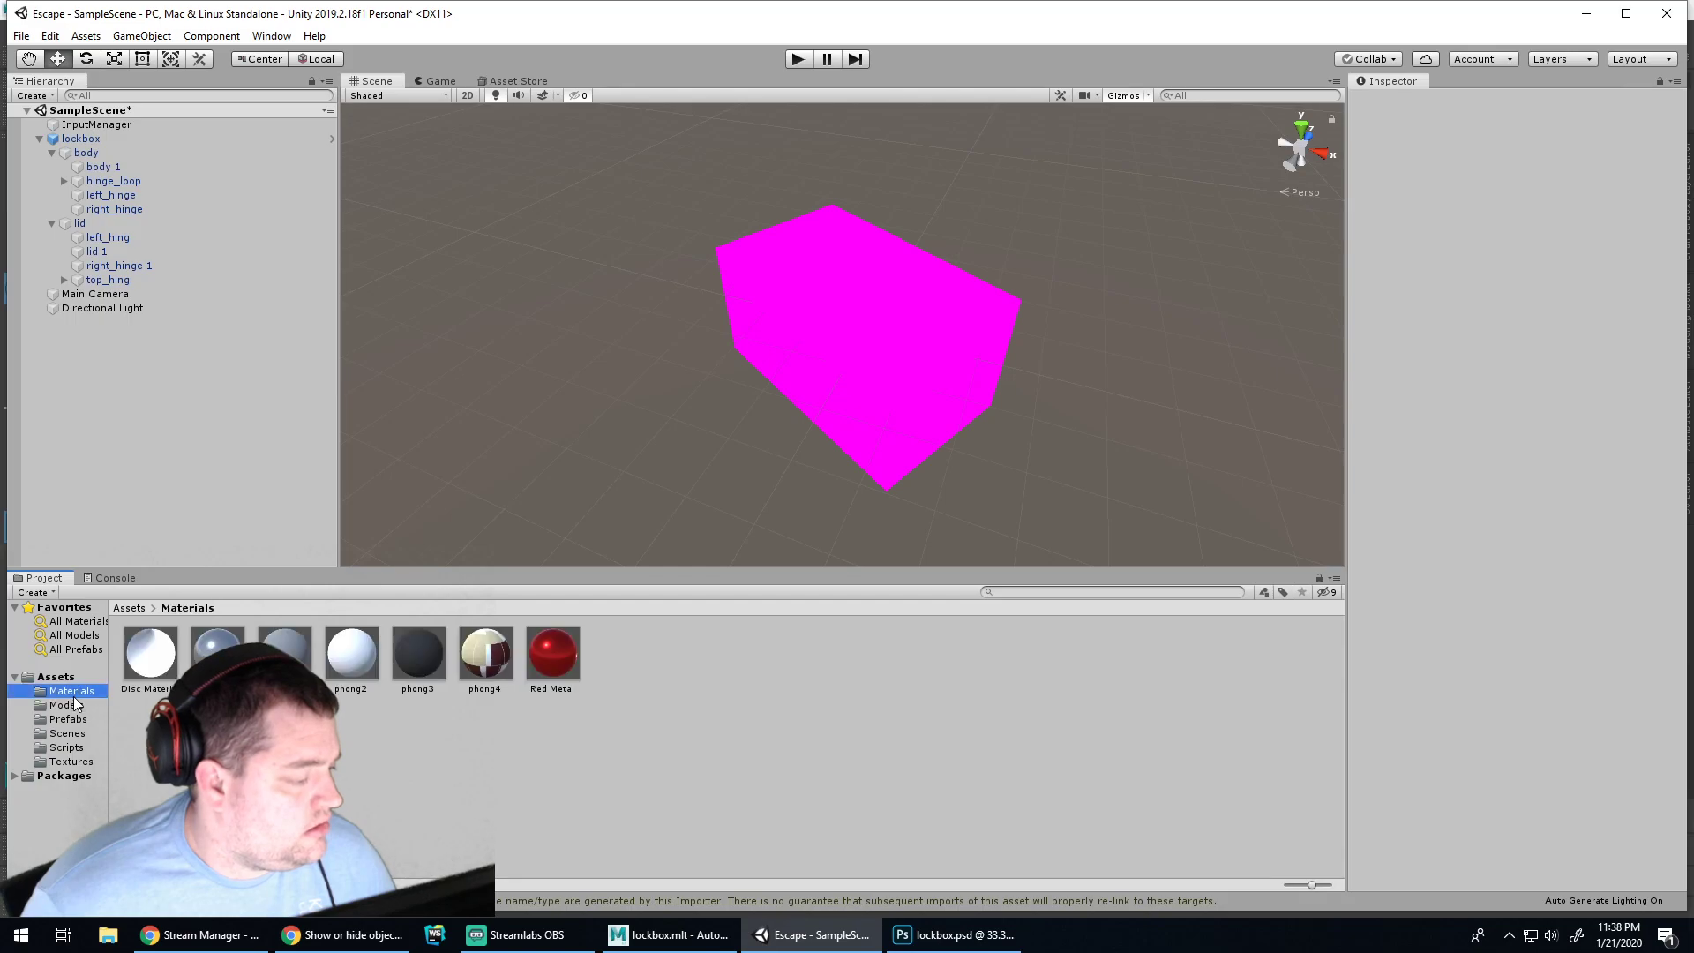
pyautogui.click(485, 668)
pyautogui.click(618, 639)
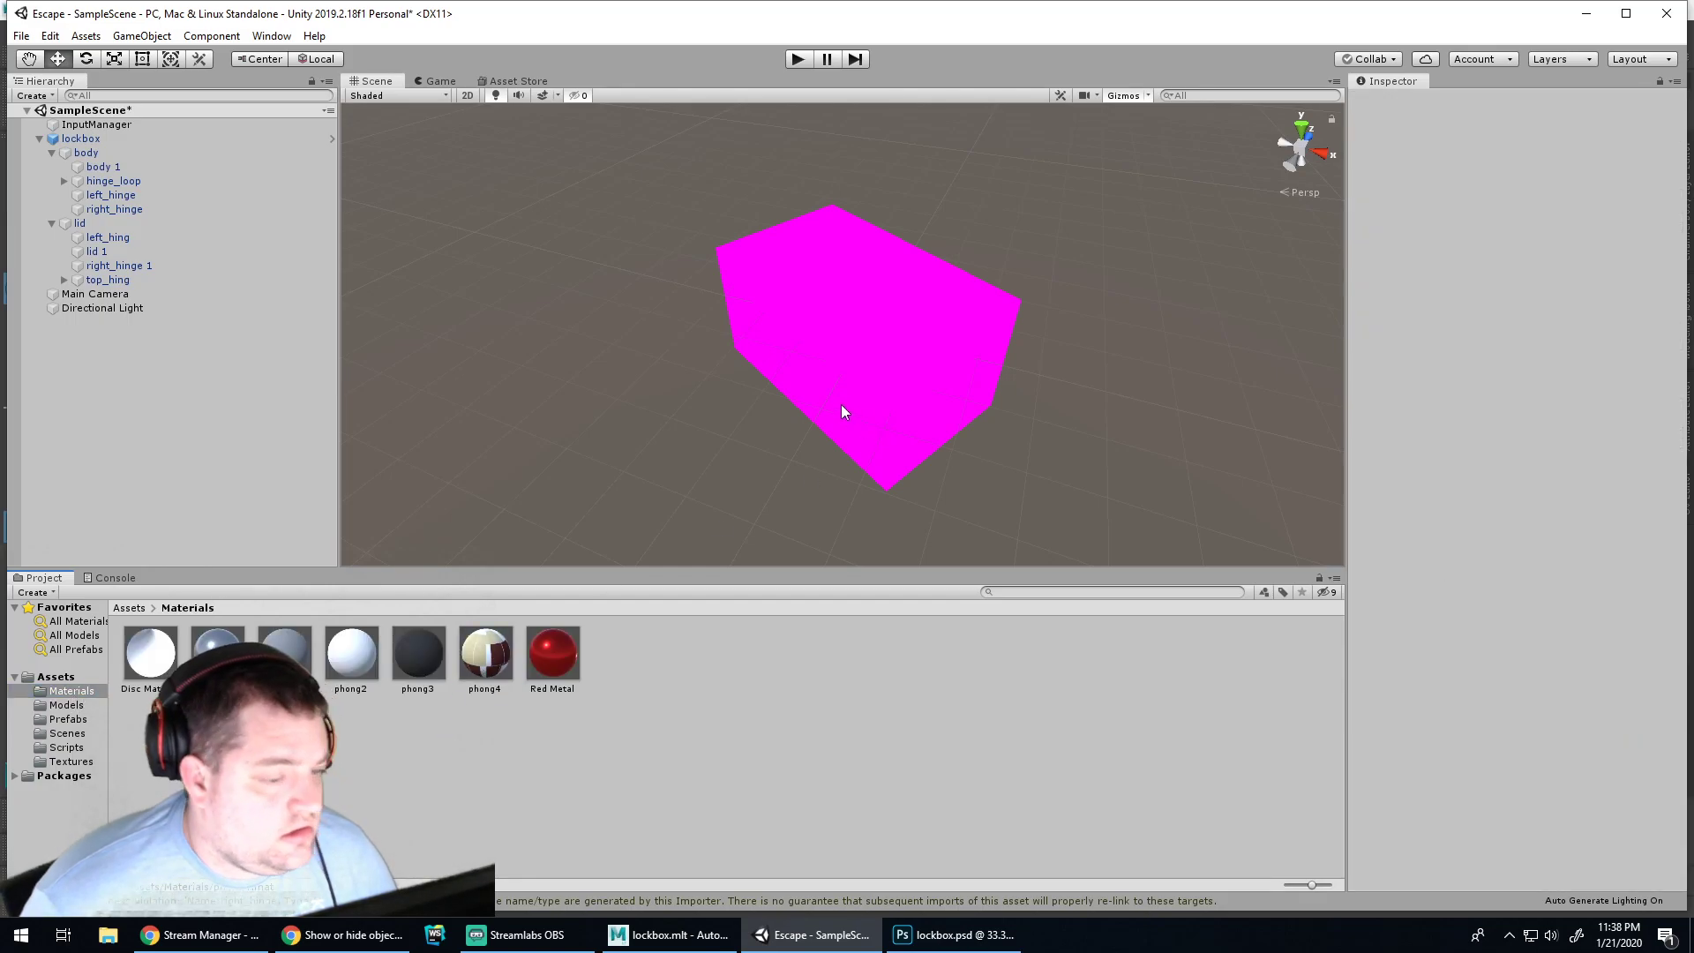
pyautogui.click(847, 411)
pyautogui.click(87, 153)
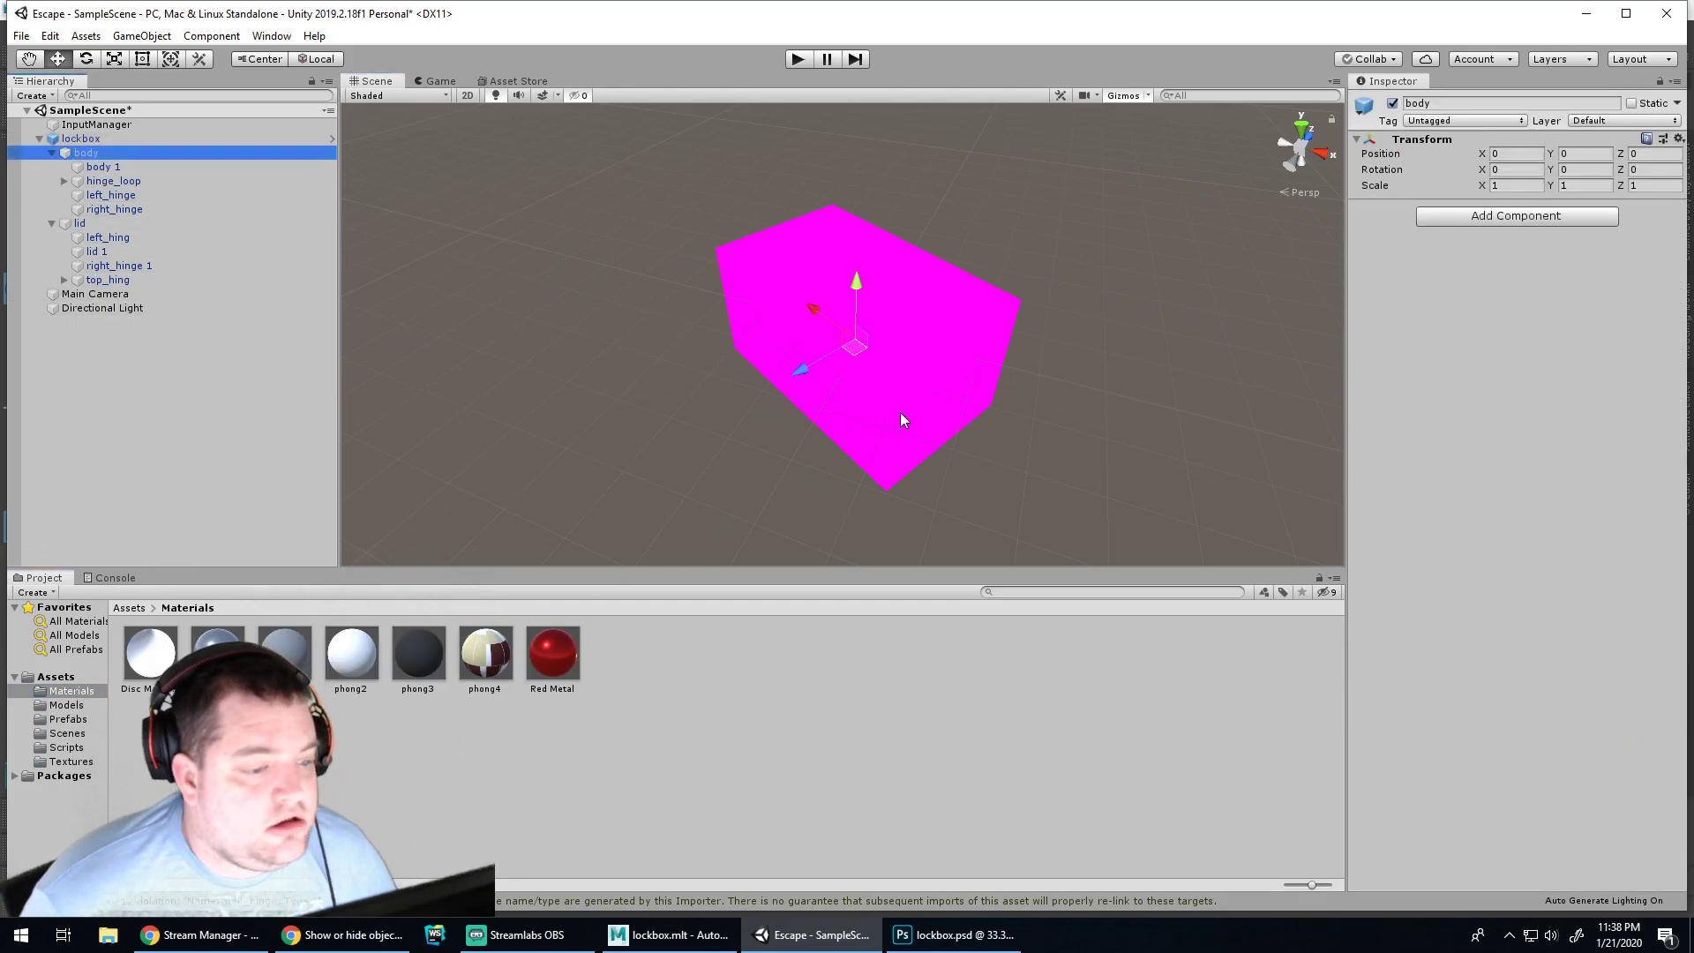
pyautogui.click(102, 167)
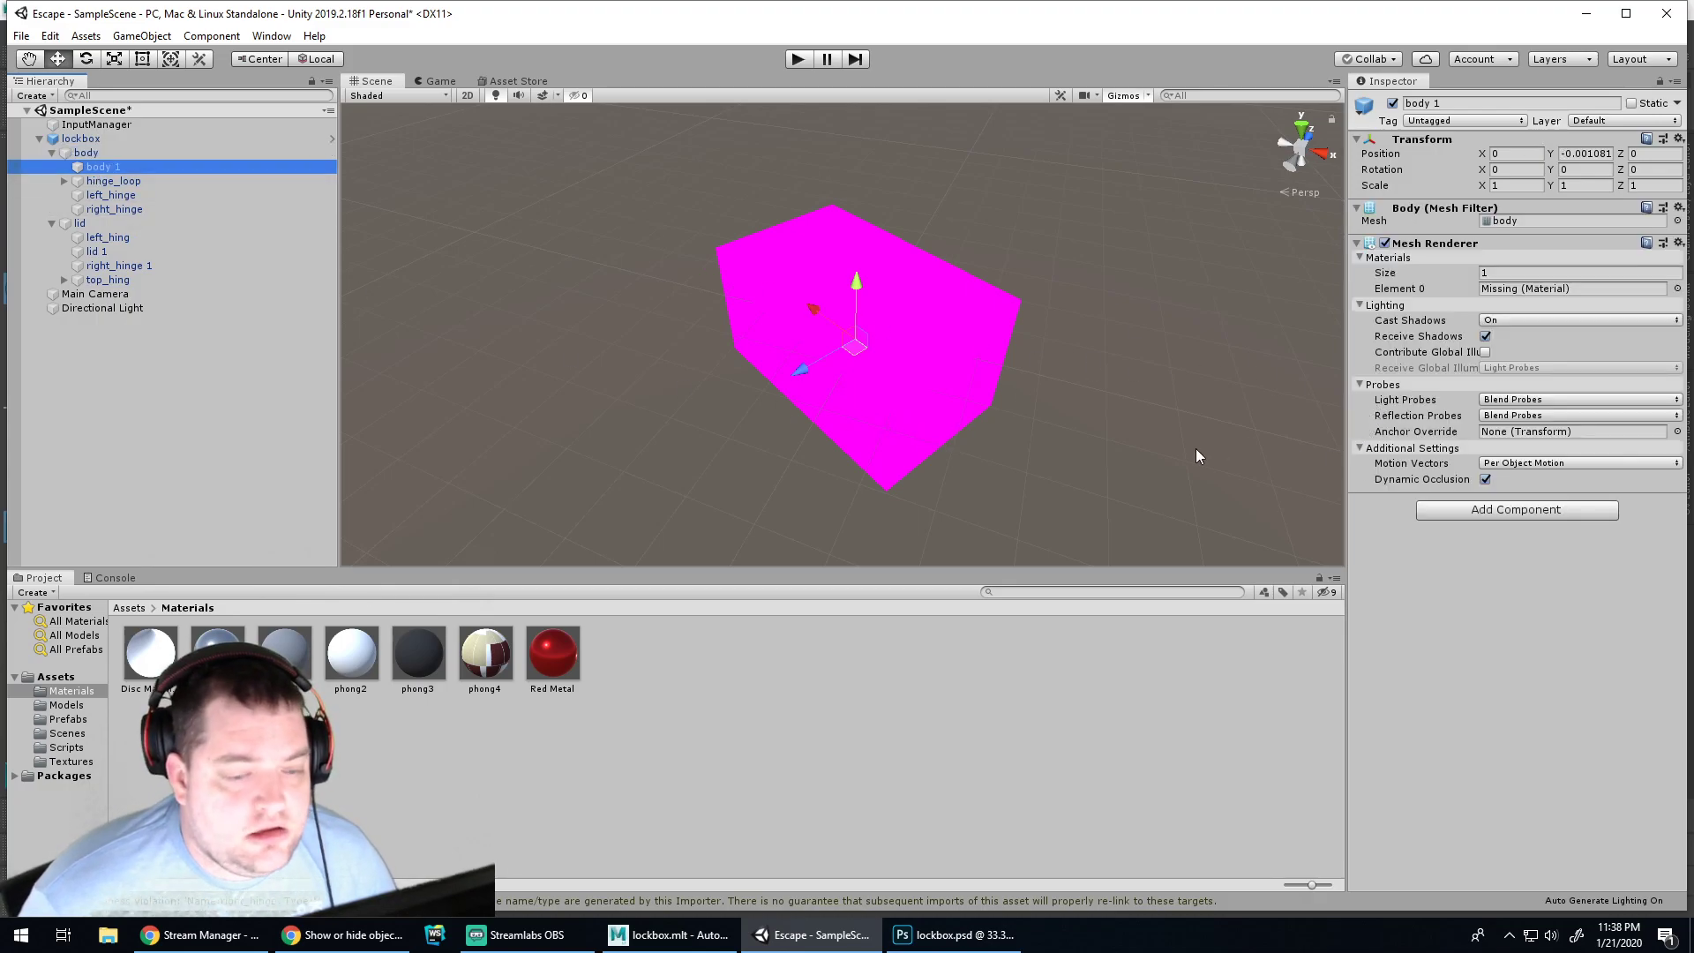
# Browse body 1's Add Component list, searching for 'Mater', without adding anything
pyautogui.click(1463, 509)
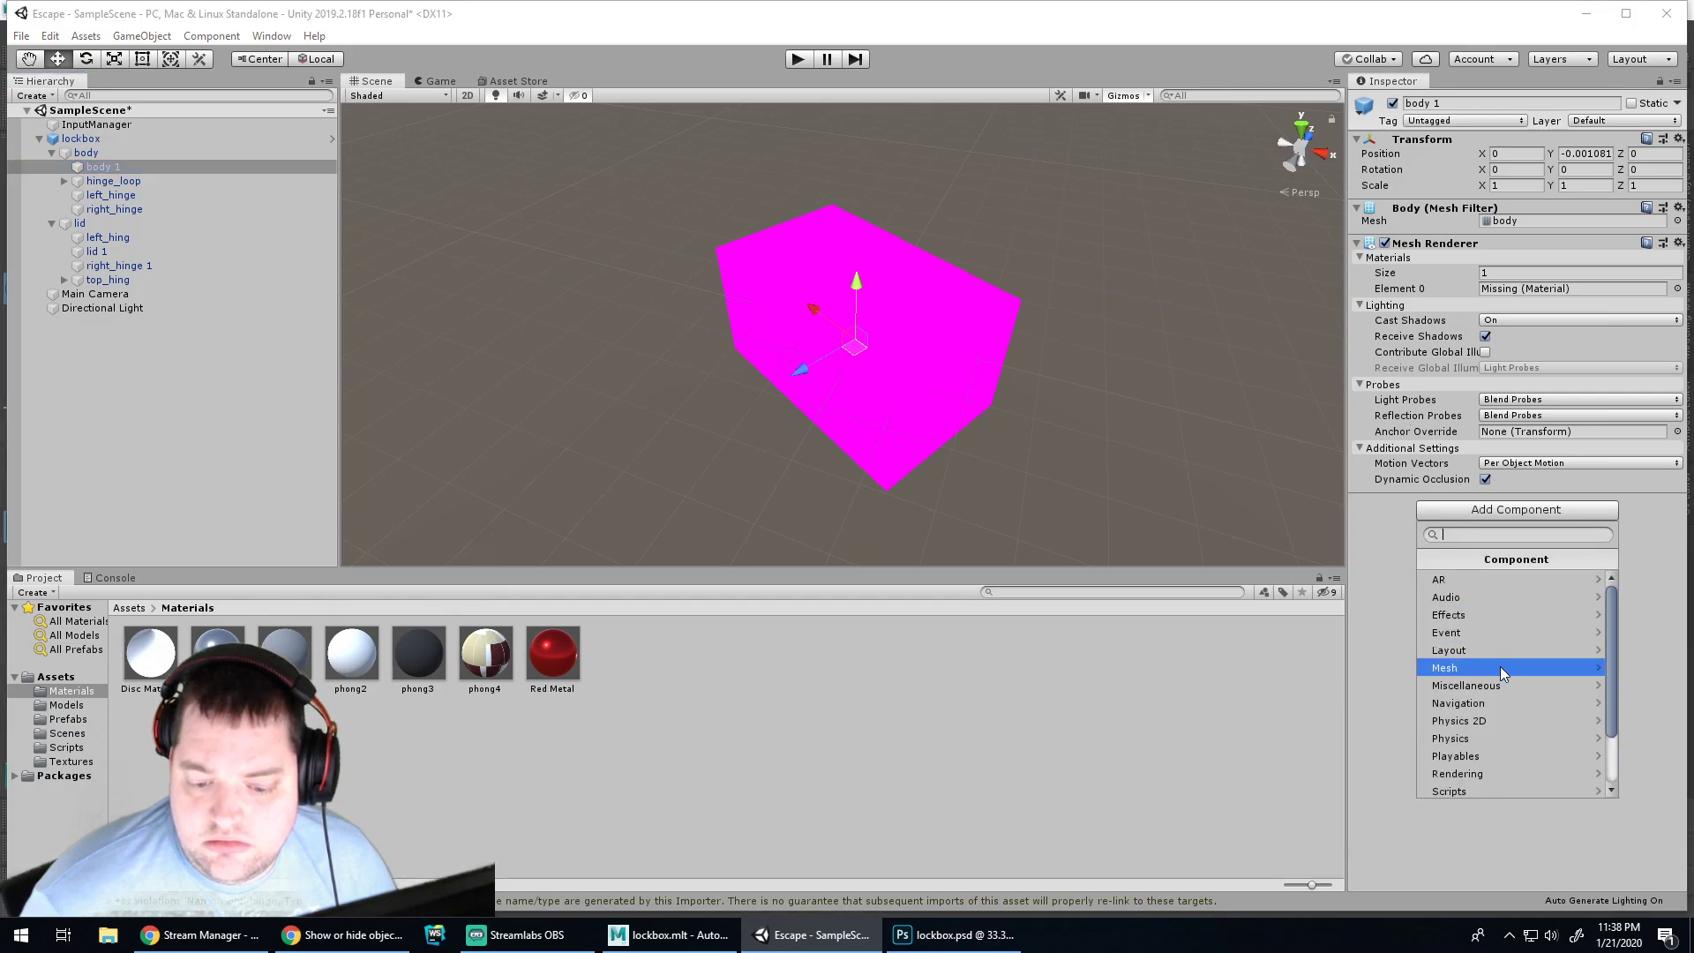
pyautogui.scroll(-2, 1498, 698)
pyautogui.scroll(2, 1494, 636)
pyautogui.click(1377, 549)
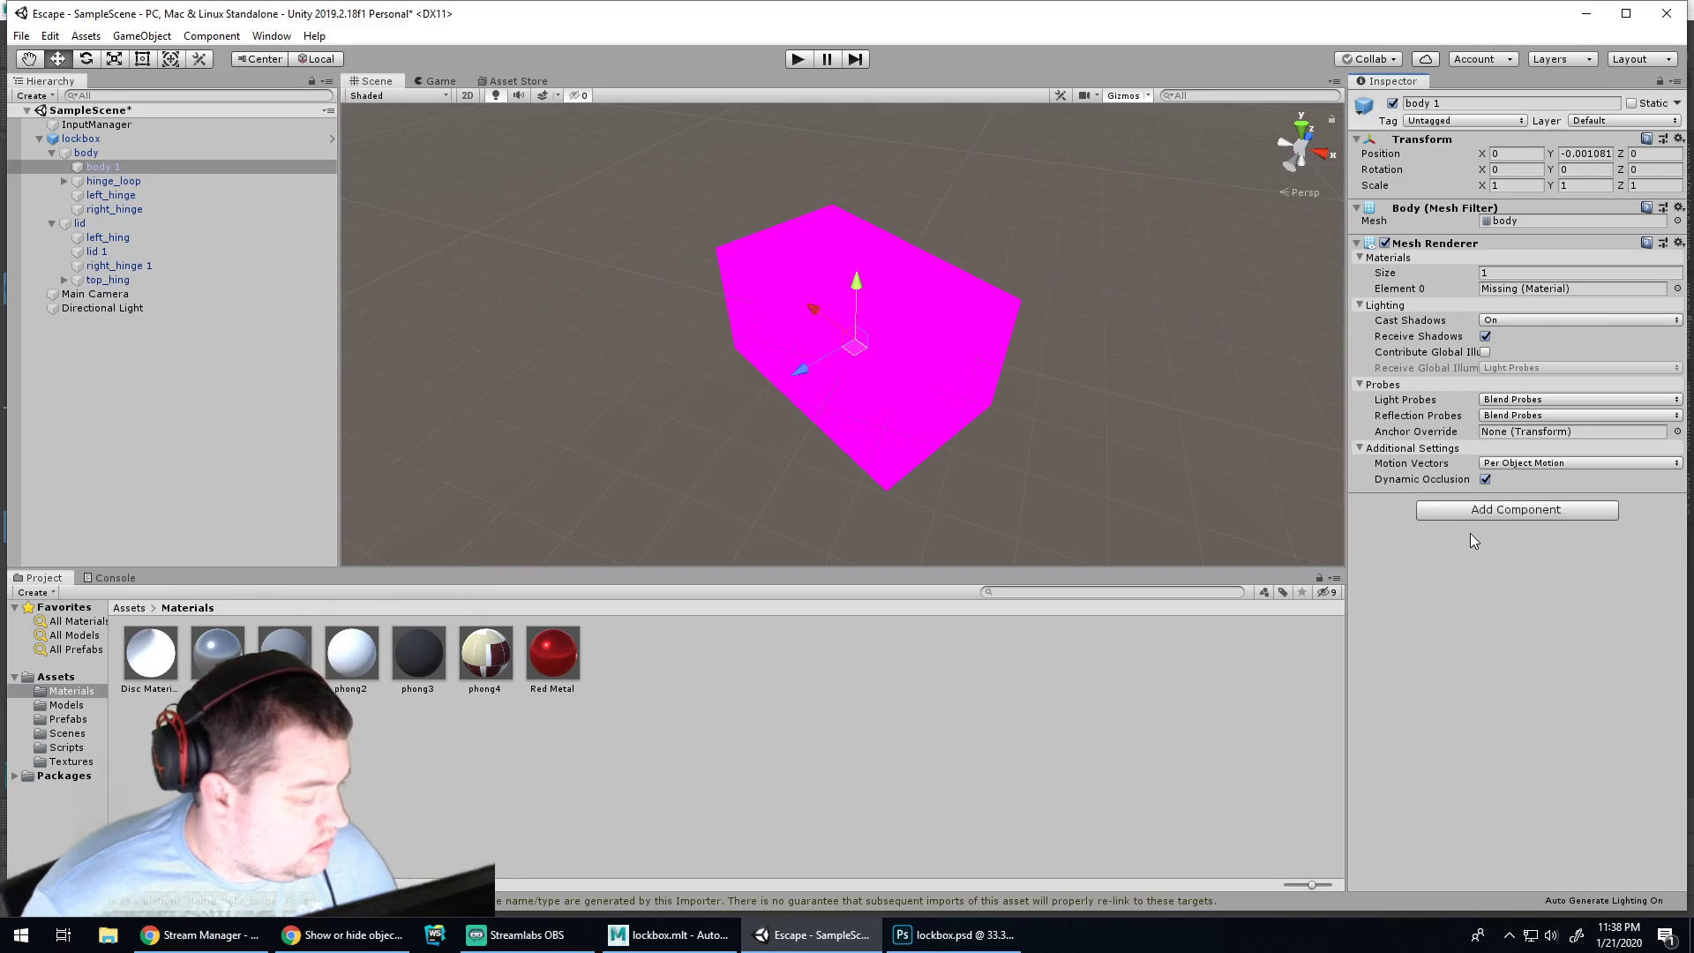
pyautogui.click(1510, 512)
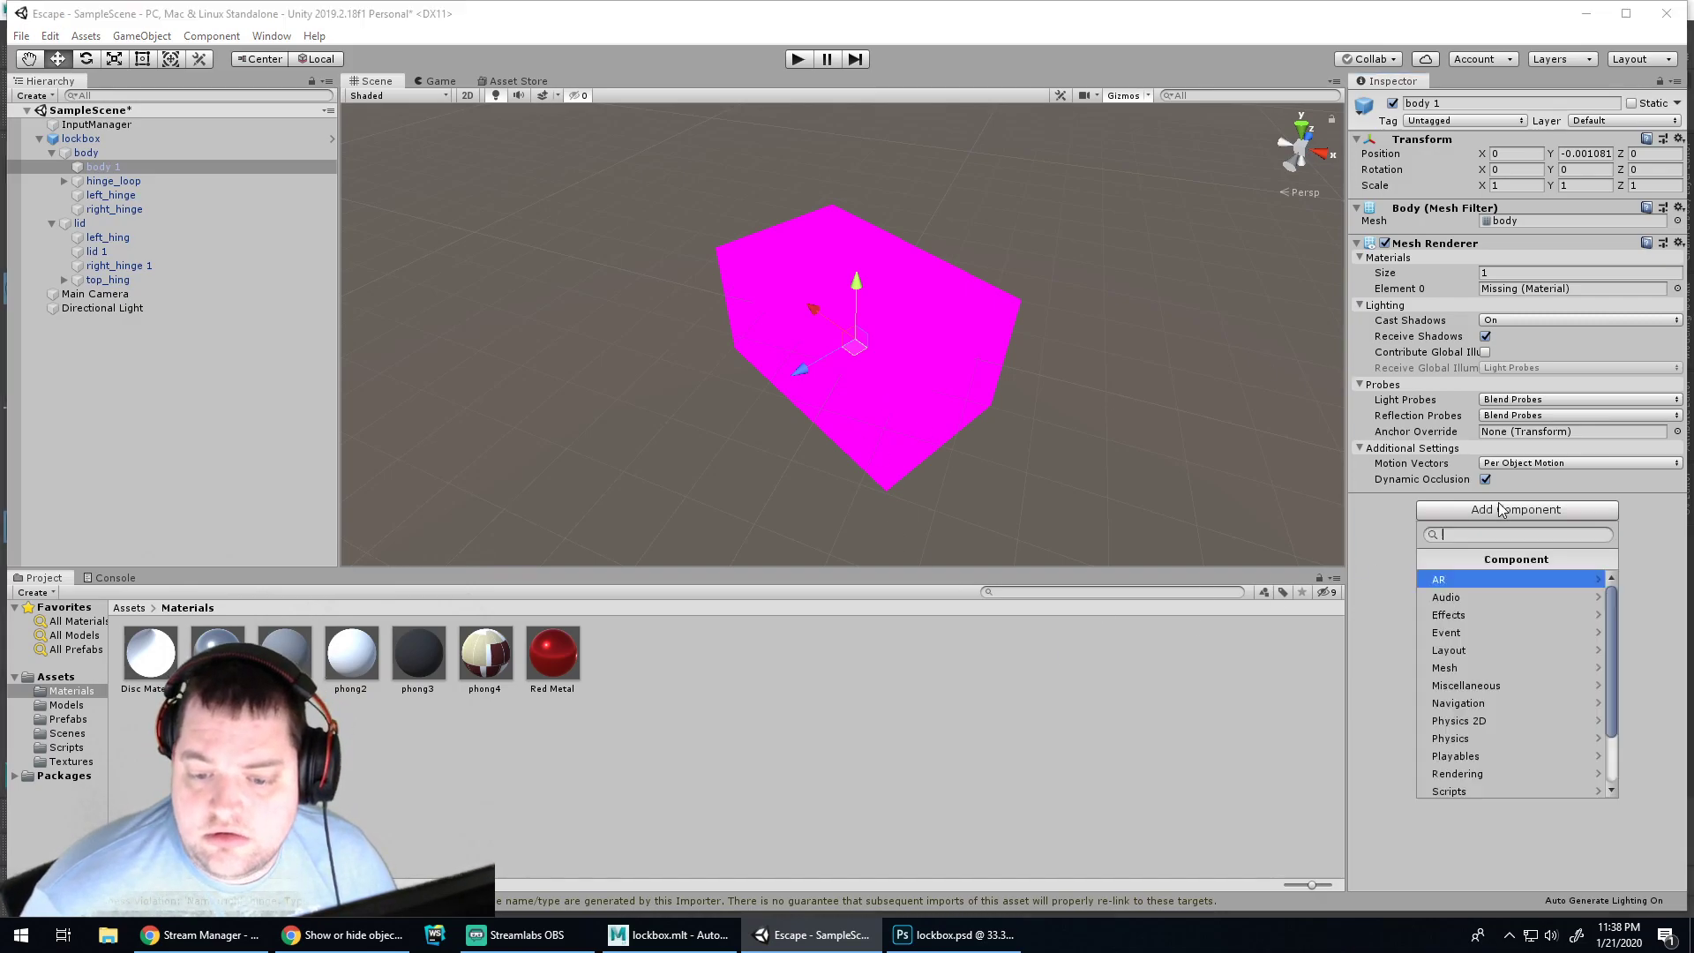
pyautogui.write('Materi')
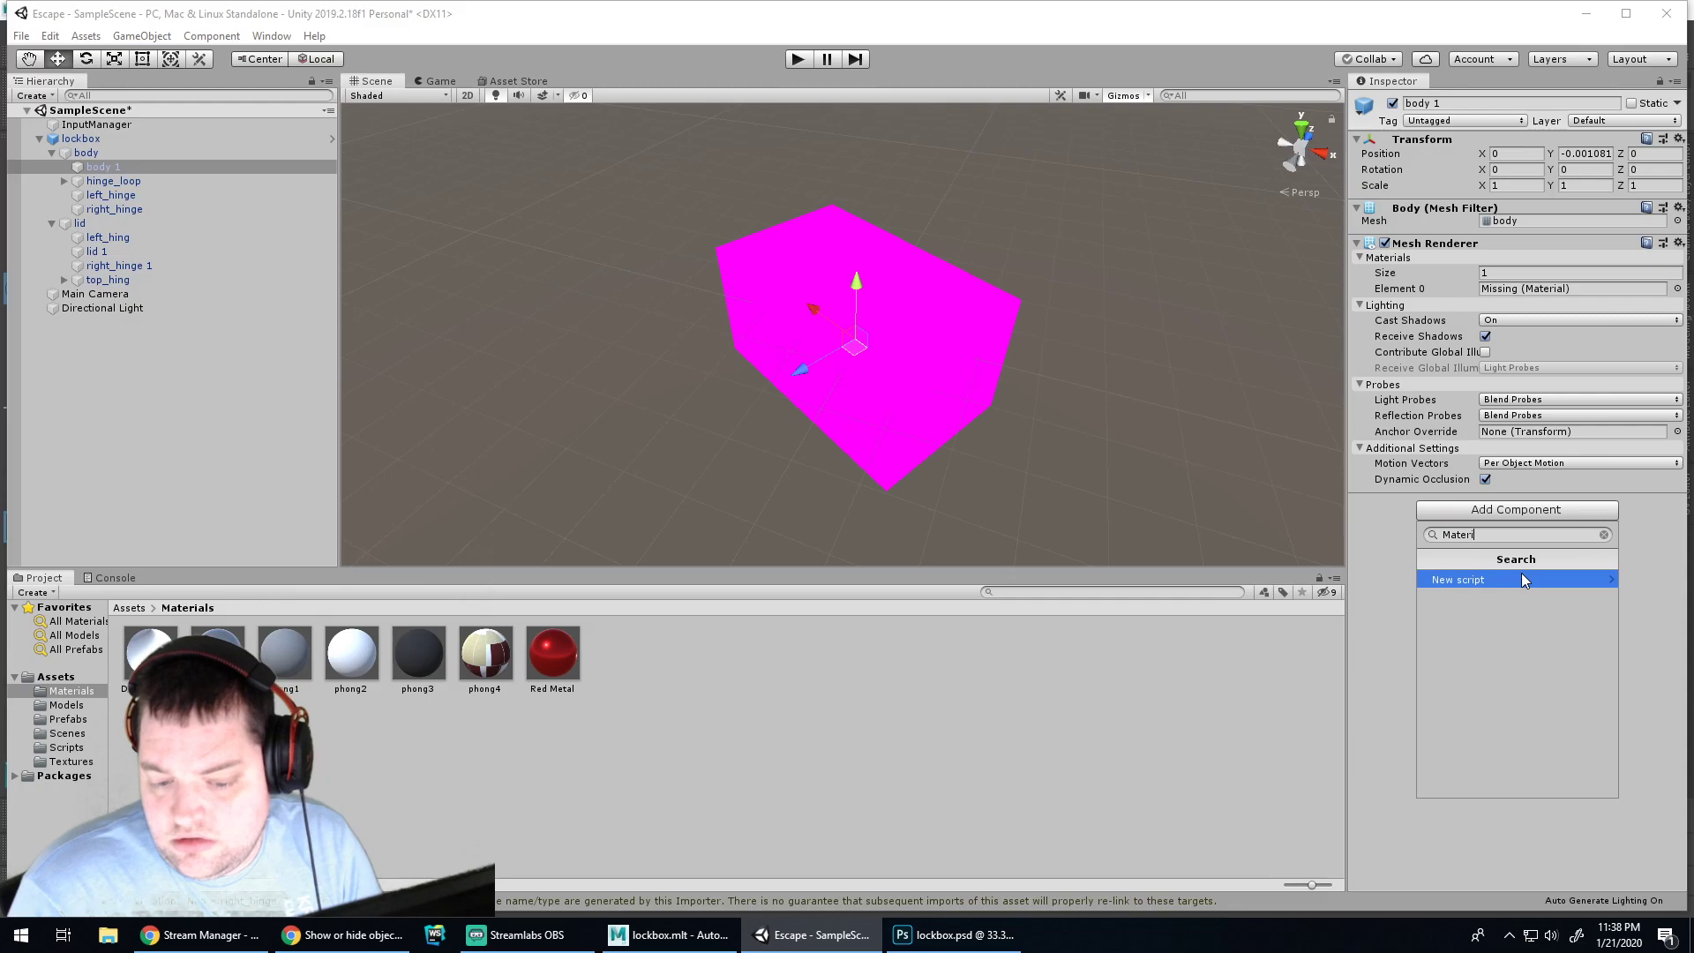
pyautogui.press('BackSpace')
pyautogui.press('BackSpace')
pyautogui.press('BackSpace')
pyautogui.press('BackSpace')
pyautogui.press('BackSpace')
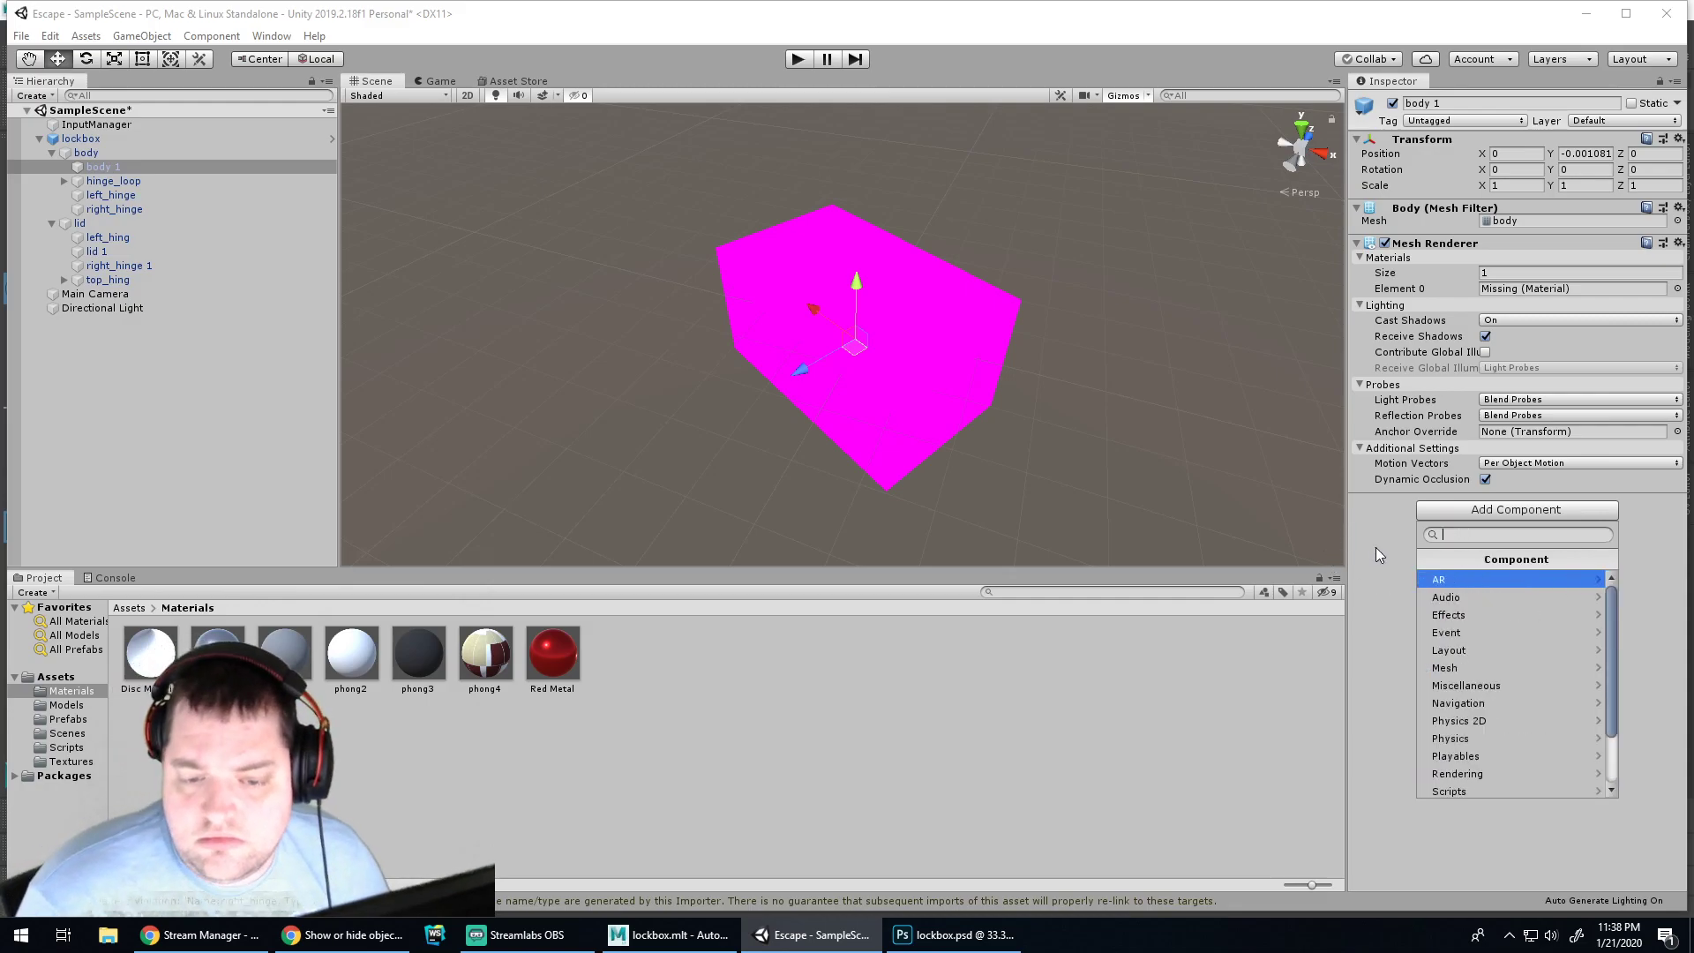
pyautogui.click(1395, 543)
# Check the missing Element 0 material picker, then open the Materials folder's context menu
pyautogui.click(1678, 288)
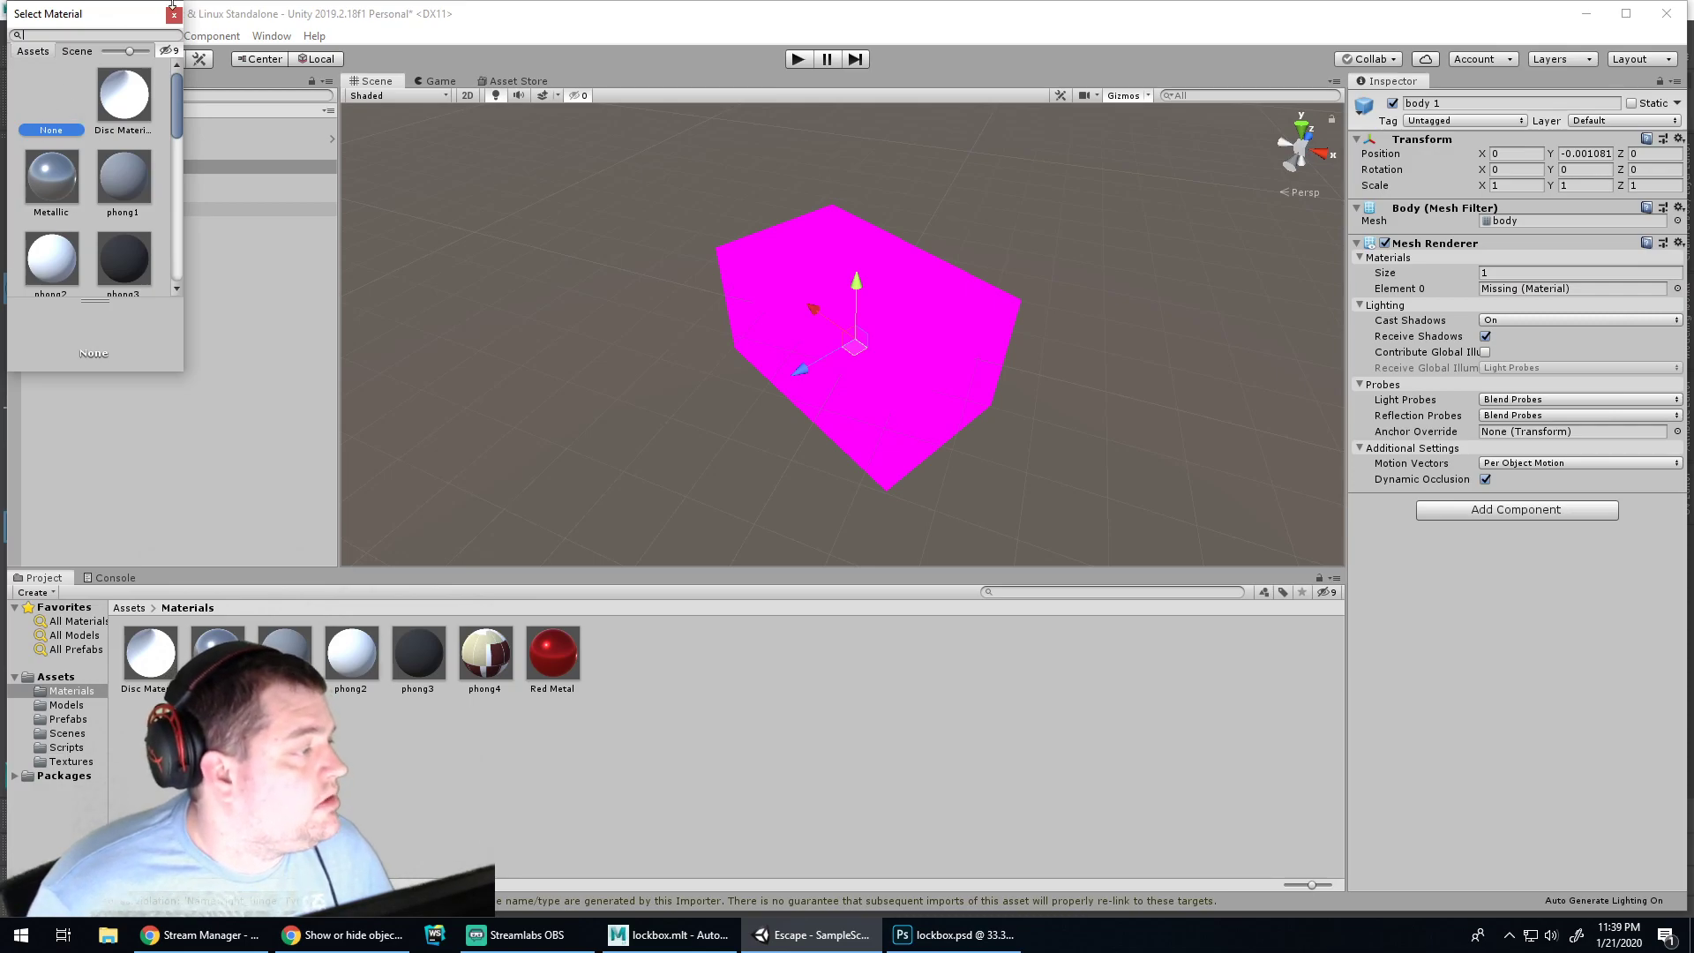
pyautogui.click(174, 14)
pyautogui.rightClick(697, 633)
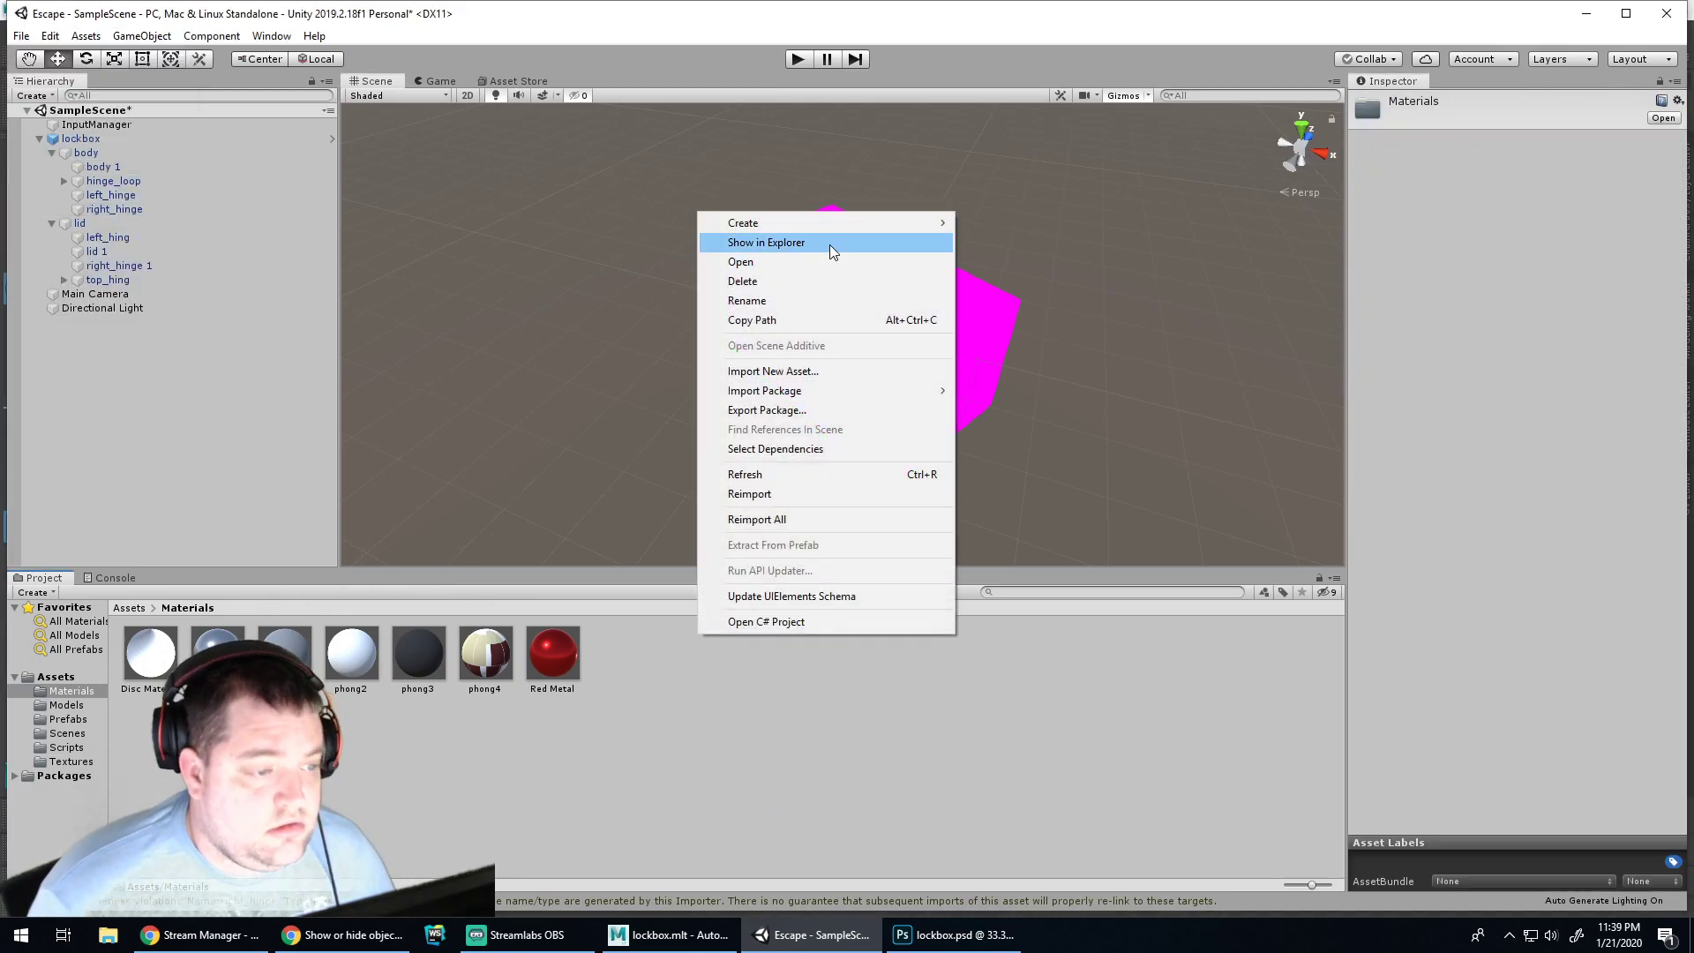
# Create a material named Lockbox Body and drag it onto the box body
pyautogui.moveTo(944, 224)
pyautogui.click(1031, 460)
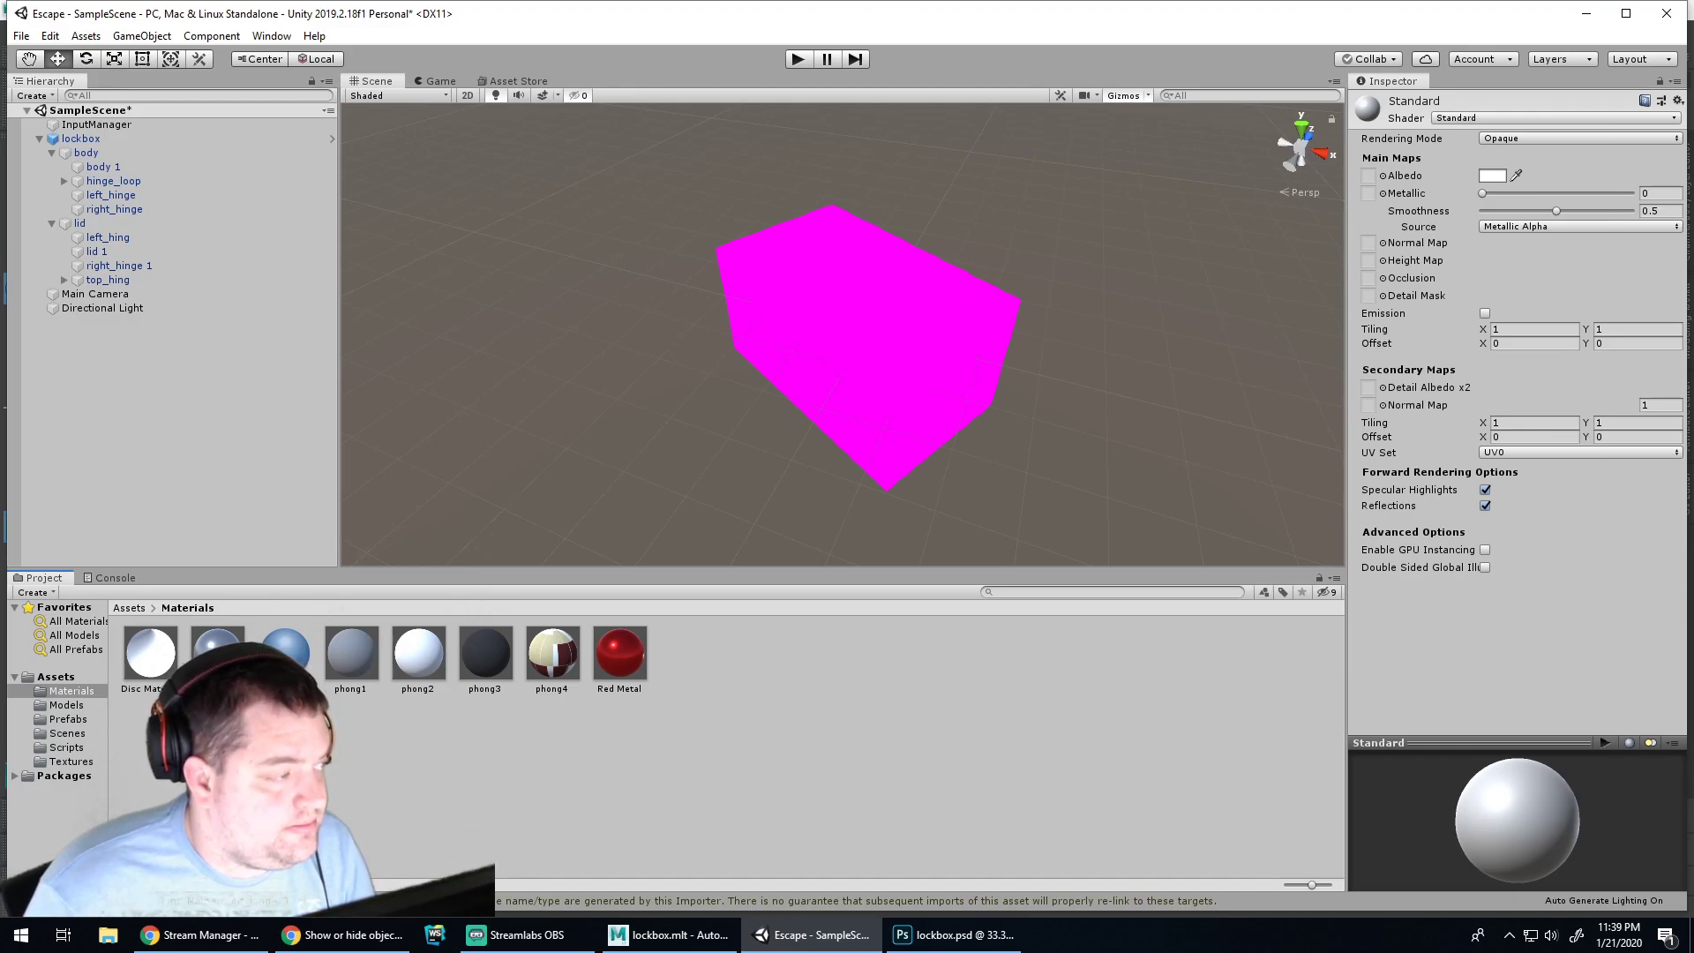
pyautogui.press('Return')
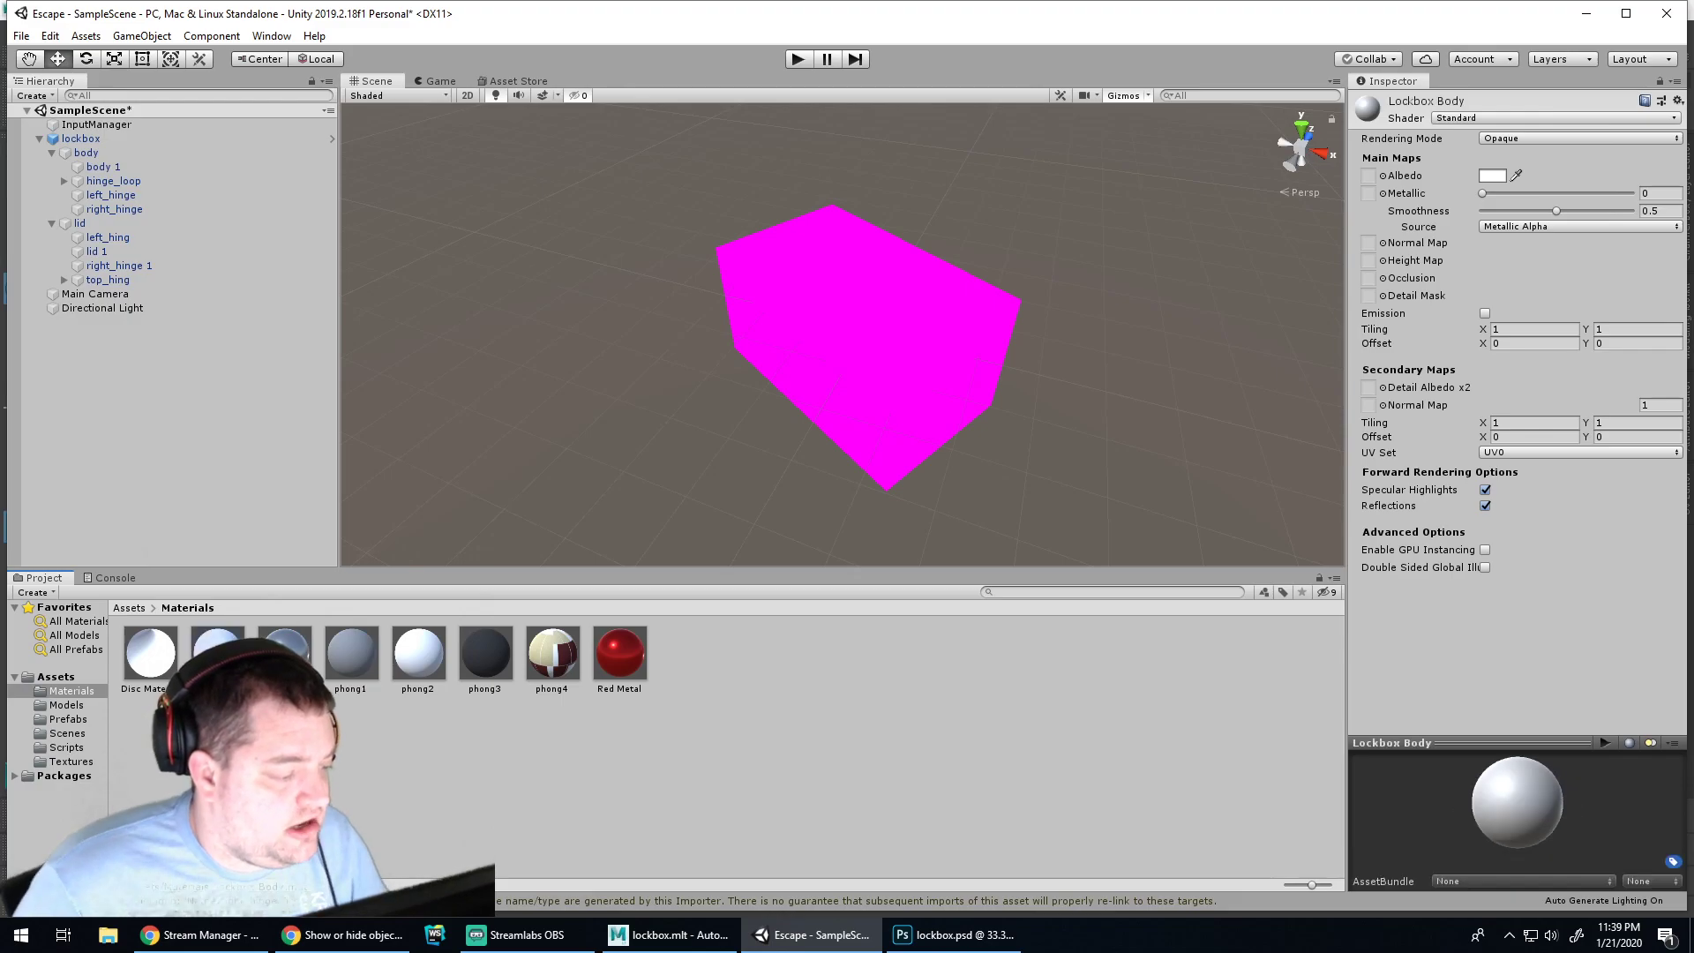
pyautogui.moveTo(218, 654); pyautogui.dragTo(830, 403)
# Set the lockbox texture as Lockbox Body's Albedo map and view the textured box
pyautogui.click(913, 426)
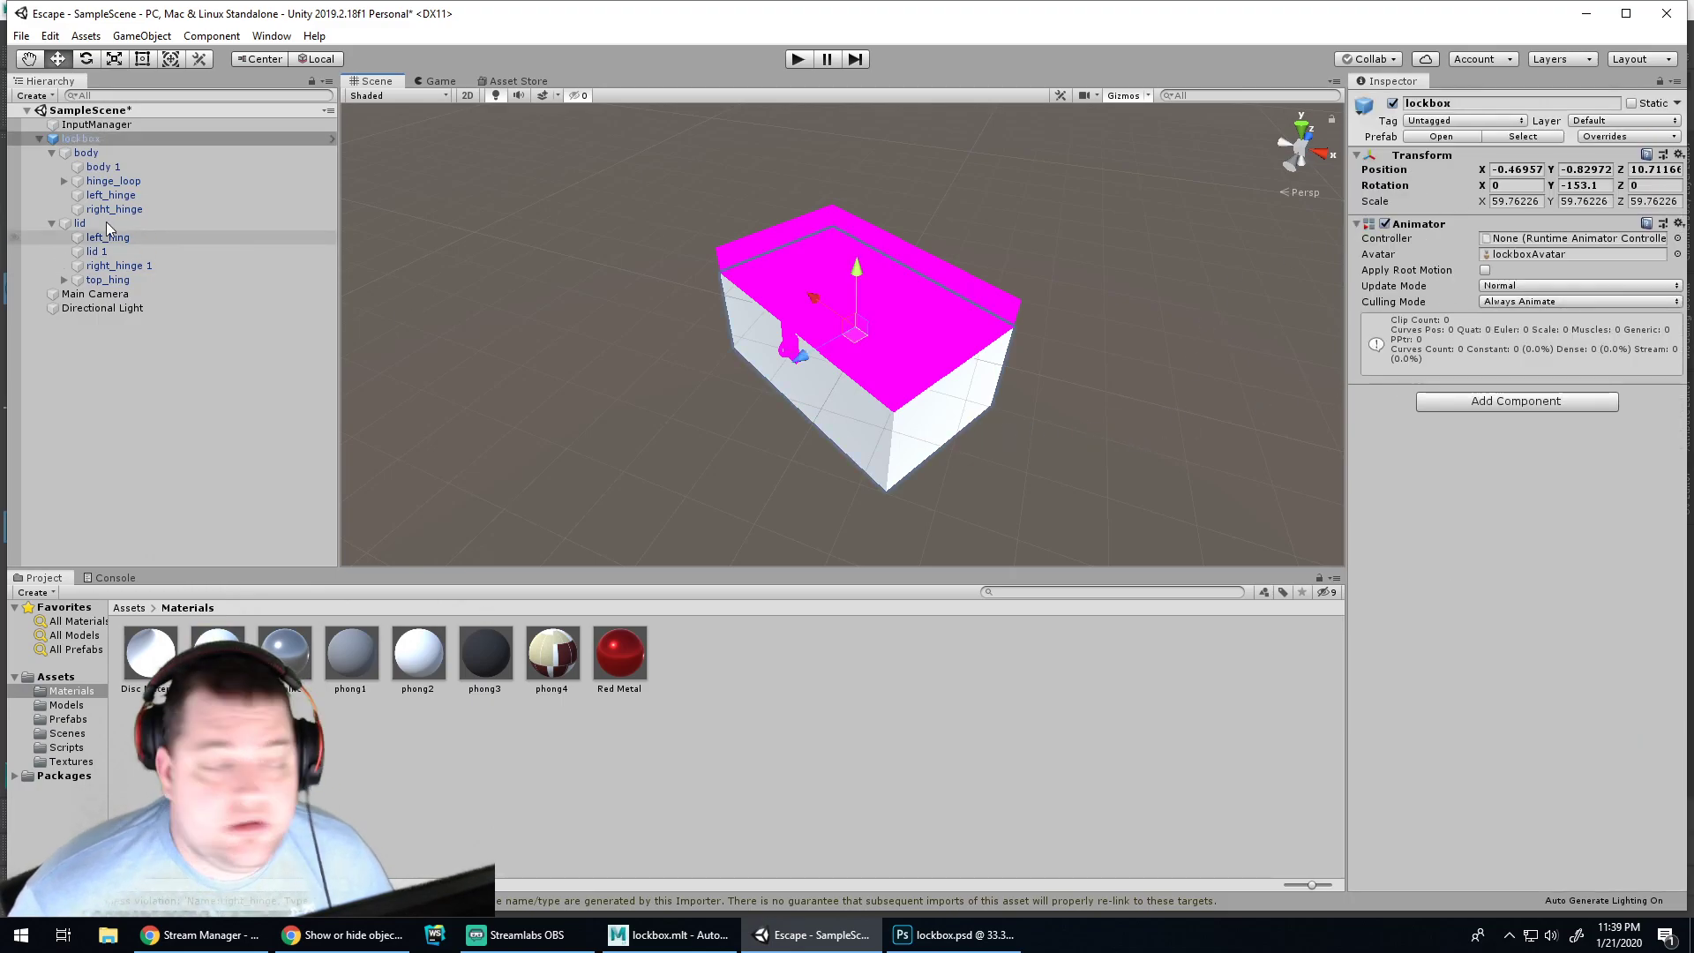
pyautogui.click(104, 167)
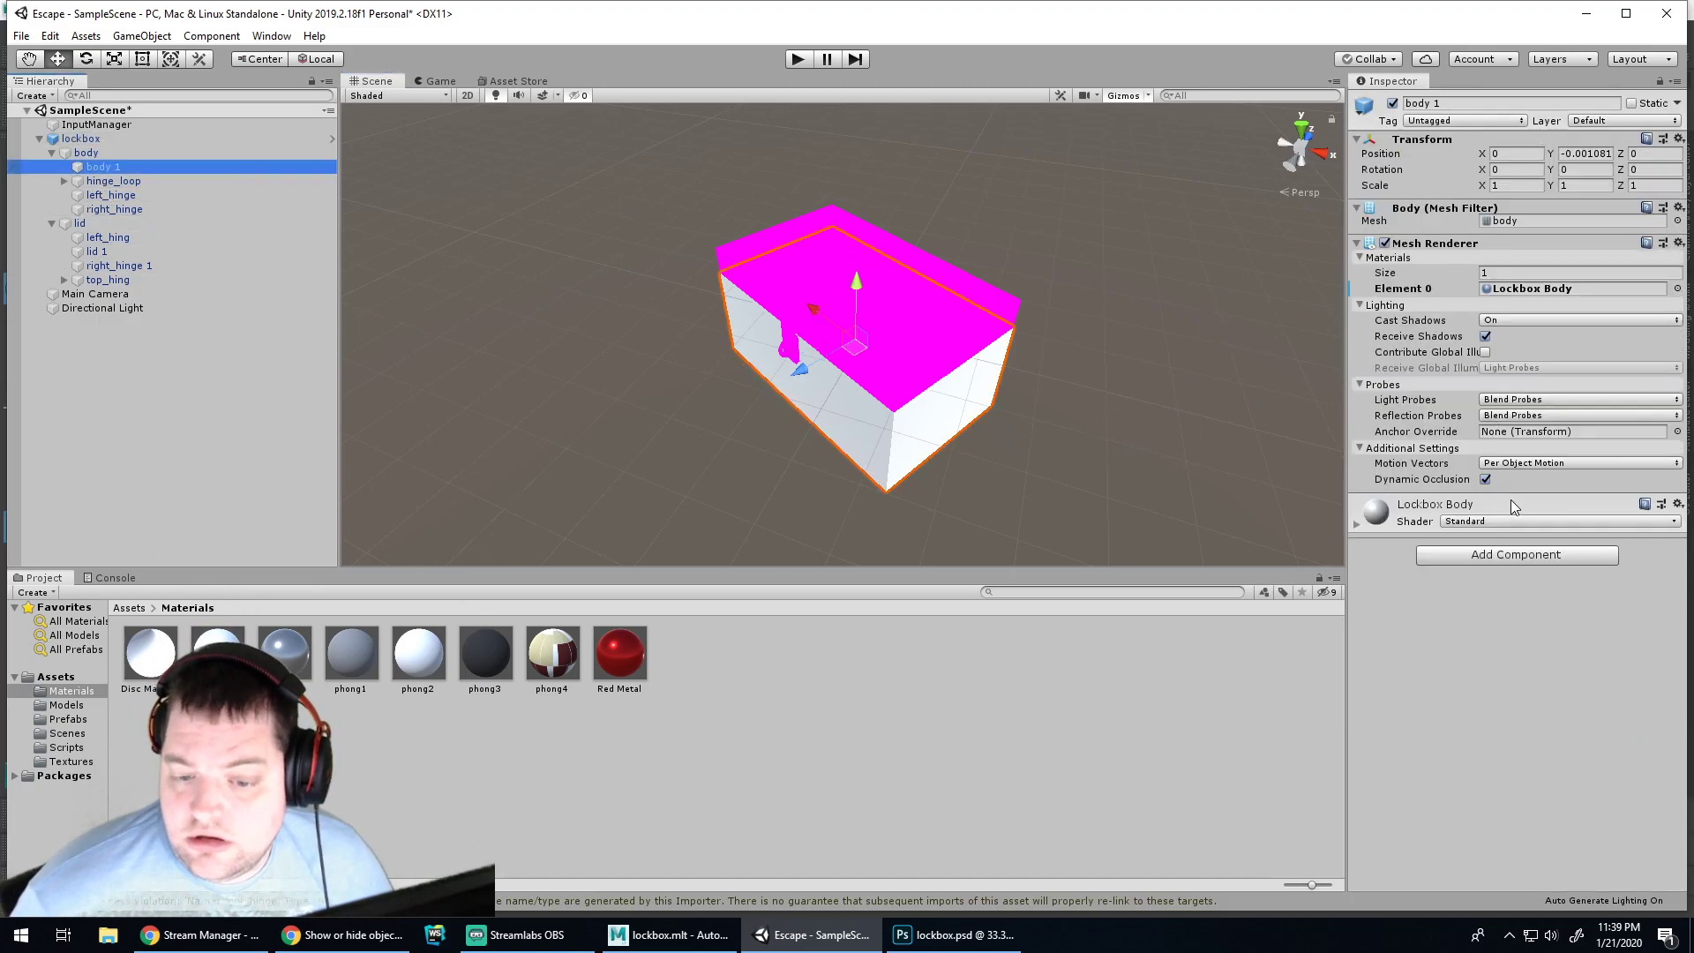
pyautogui.doubleClick(1570, 289)
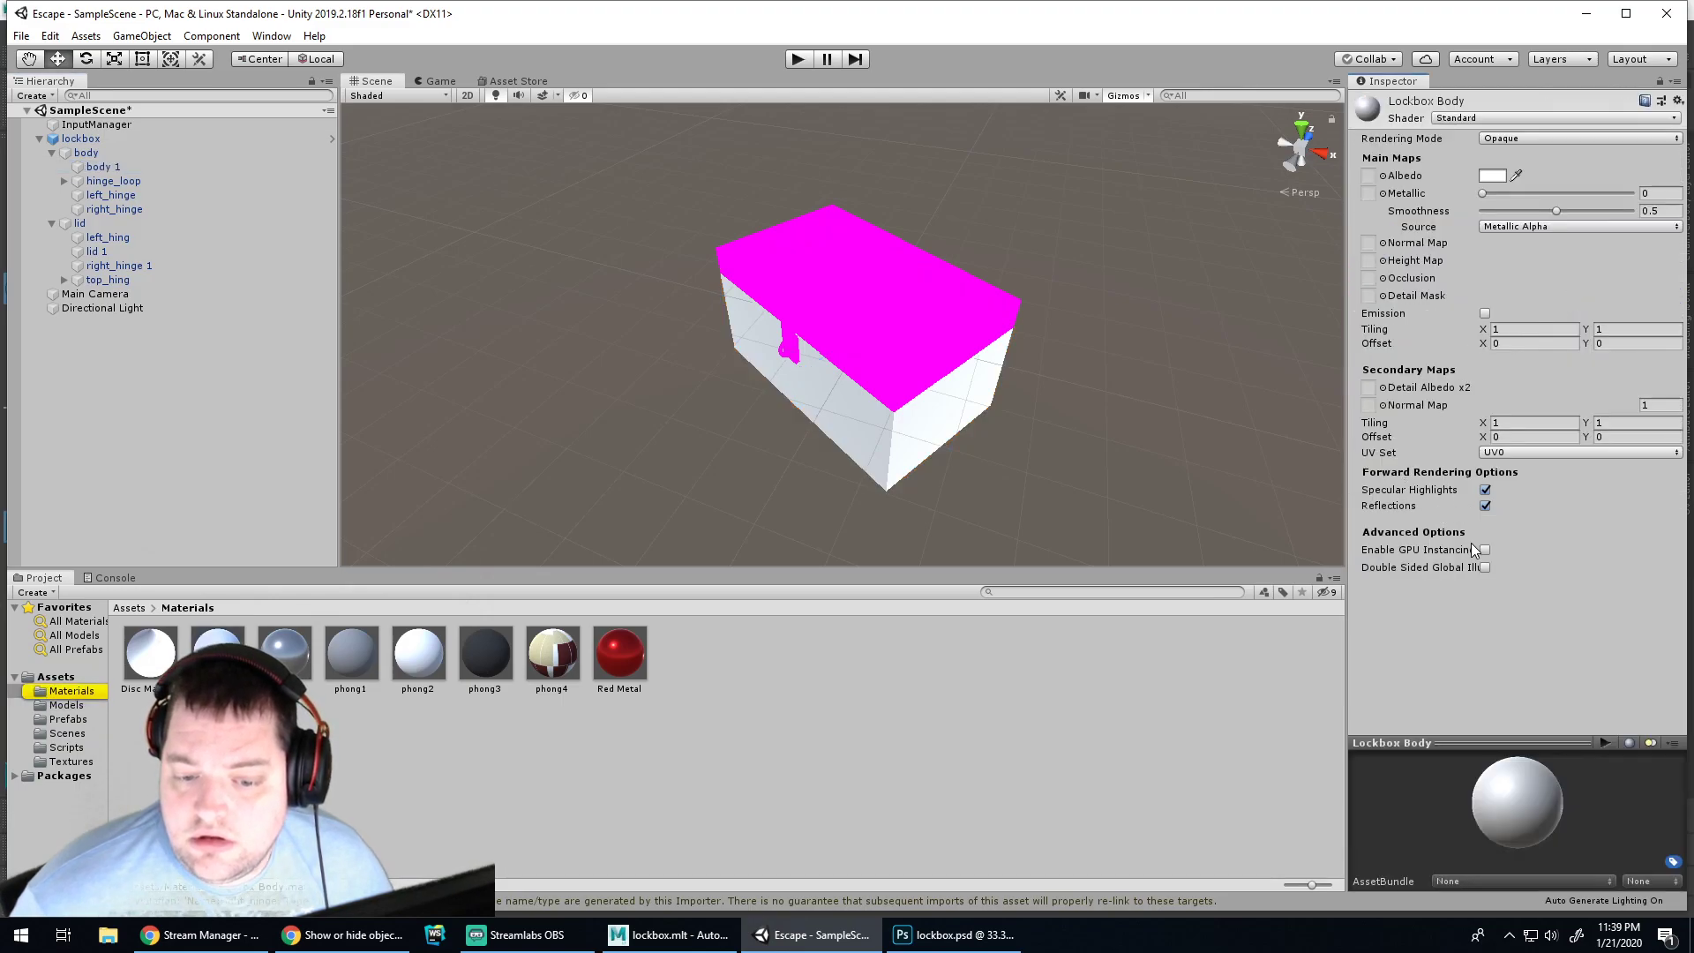
pyautogui.click(1384, 175)
pyautogui.doubleClick(115, 195)
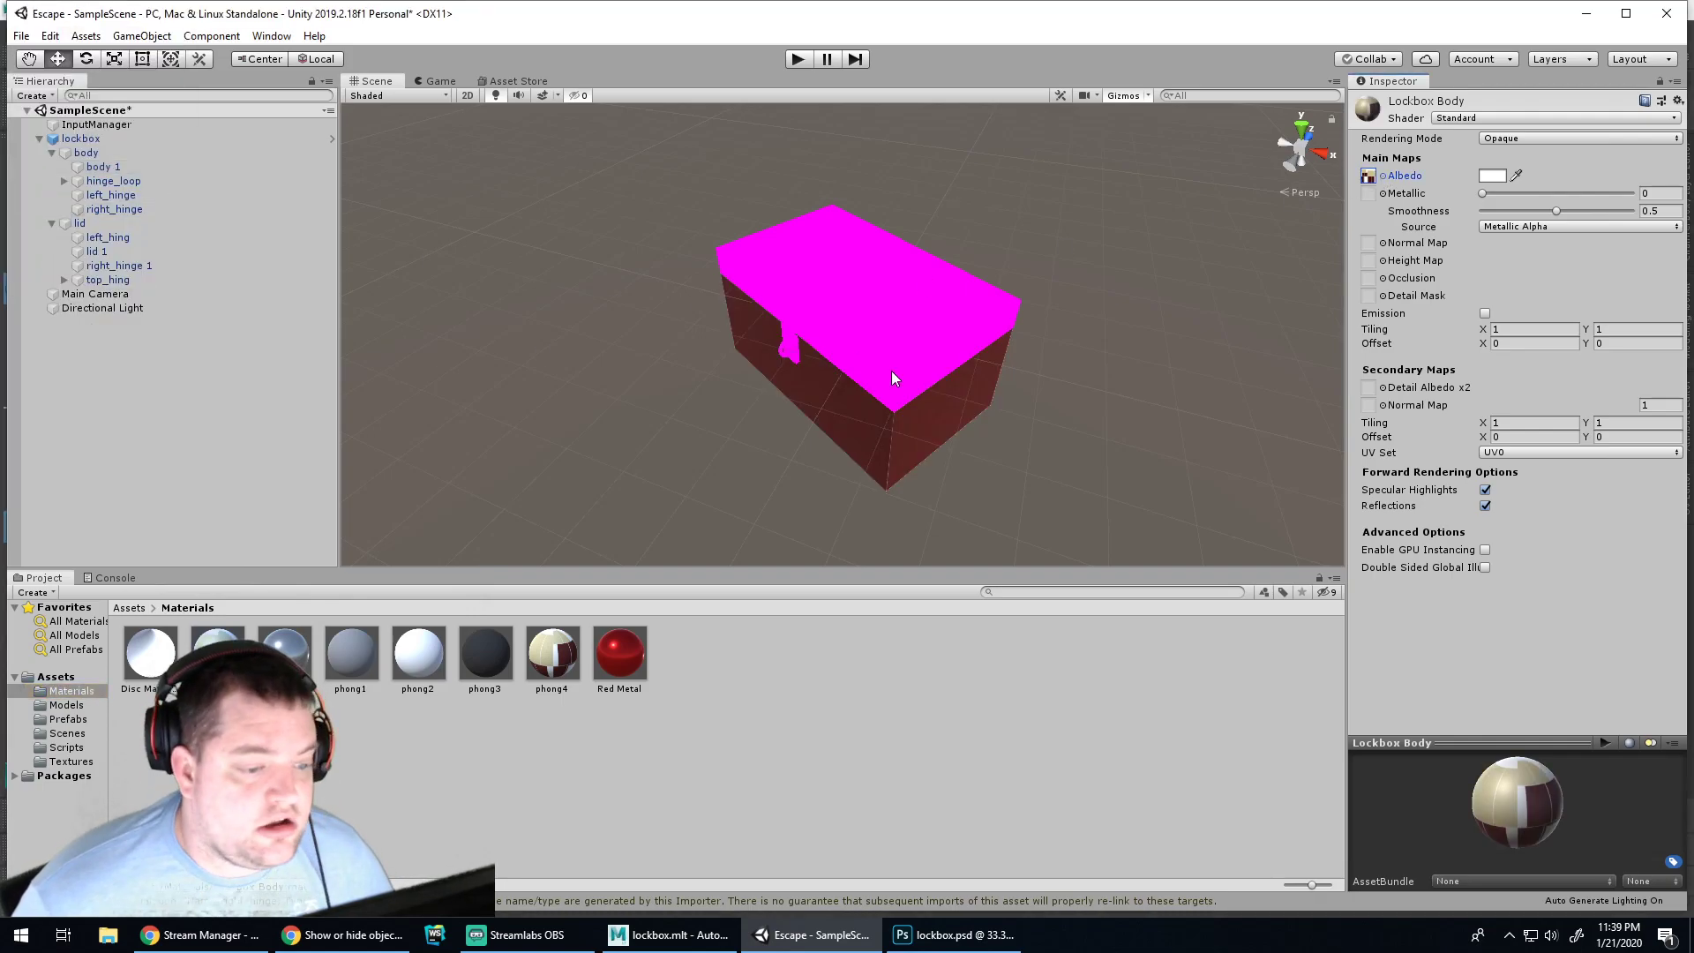
pyautogui.scroll(4, 757, 387)
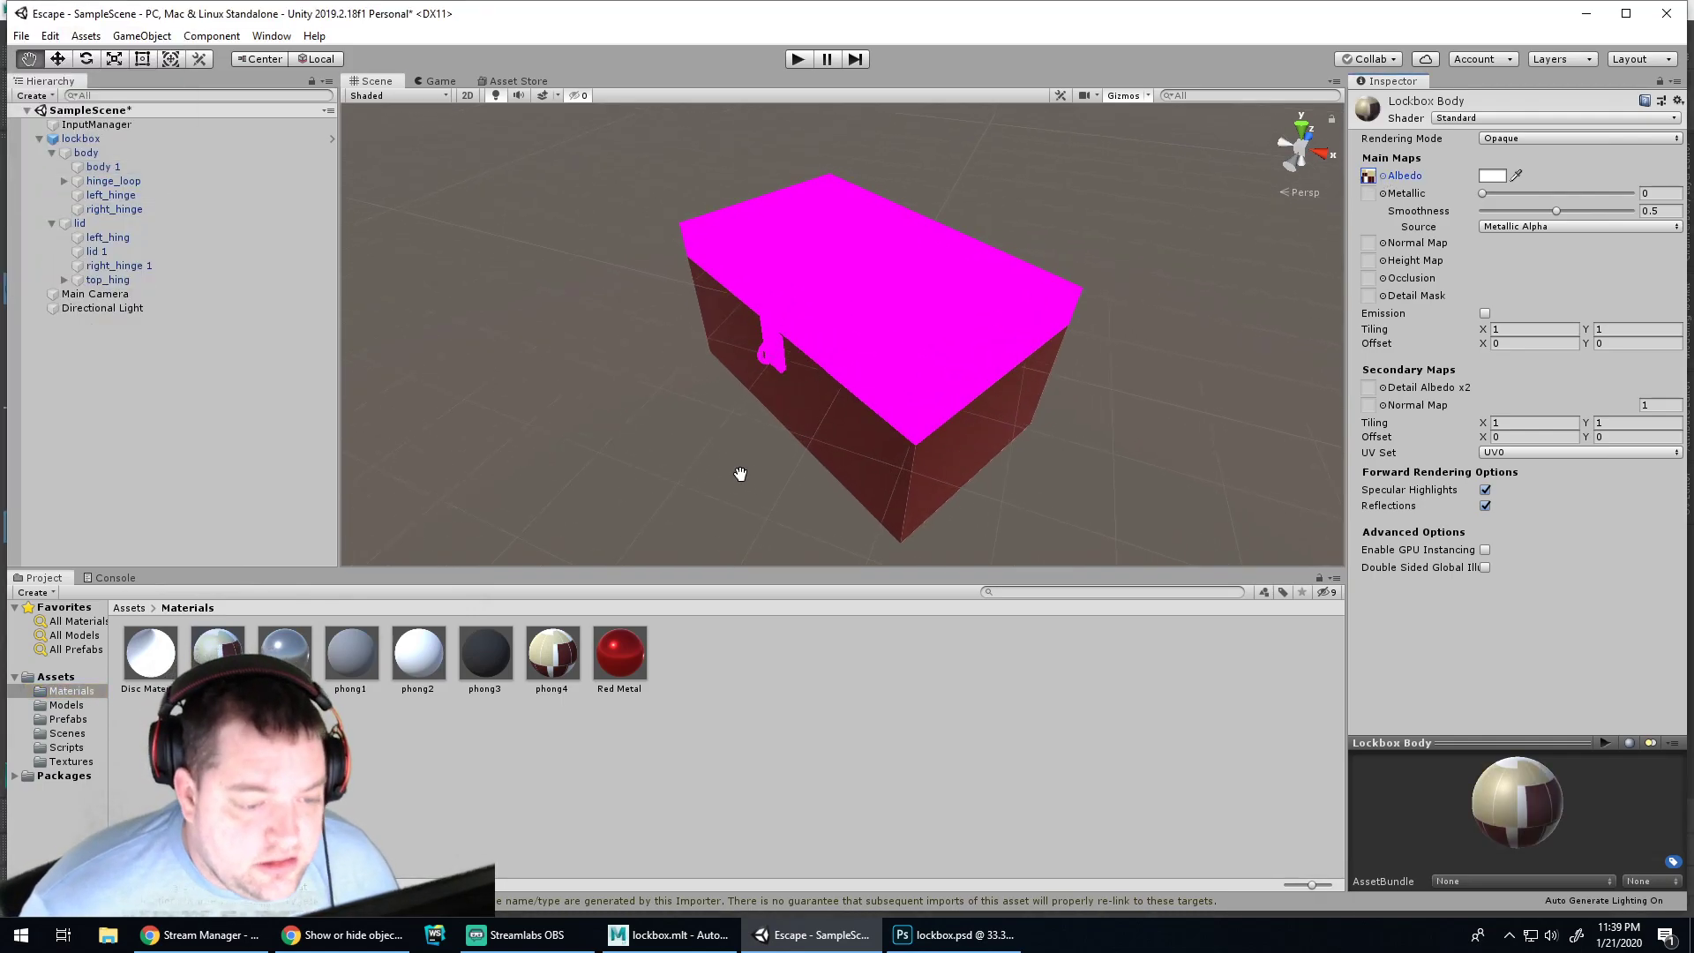
pyautogui.keyDown('alt'); pyautogui.moveTo(742, 475); pyautogui.dragTo(836, 398, button='middle'); pyautogui.keyUp('alt')
pyautogui.keyDown('alt'); pyautogui.moveTo(896, 291); pyautogui.dragTo(838, 387); pyautogui.keyUp('alt')
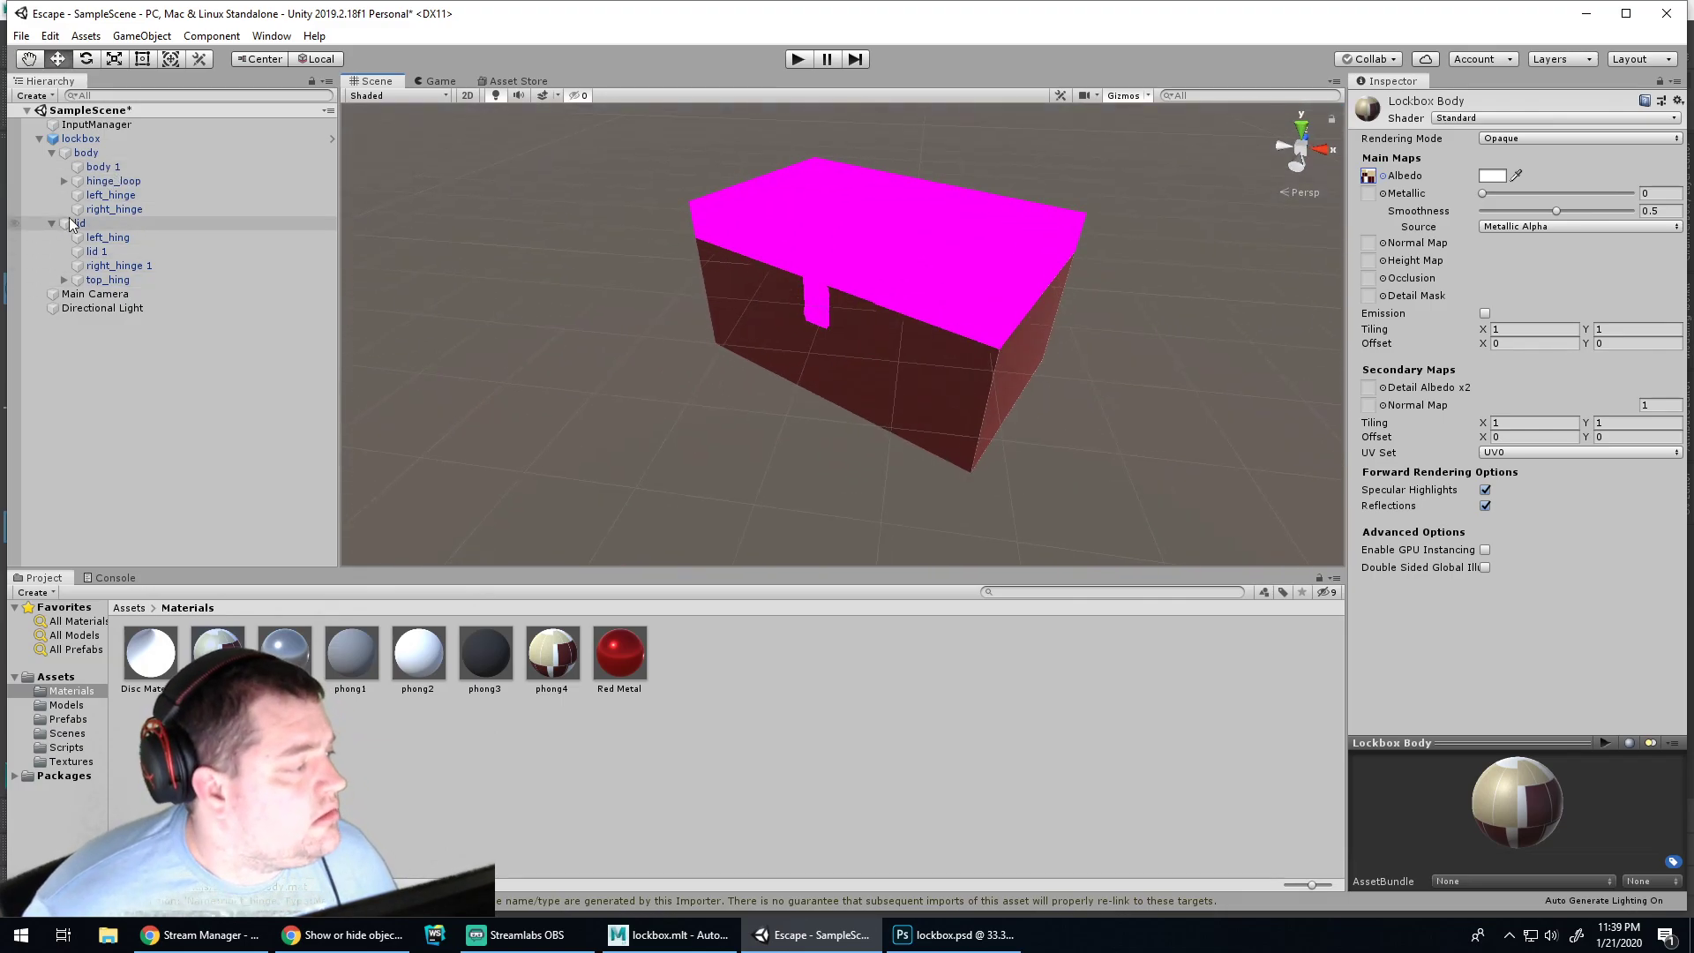
pyautogui.rightClick(69, 212)
# Deactivate the lid object so the open box body shows
pyautogui.rightClick(71, 226)
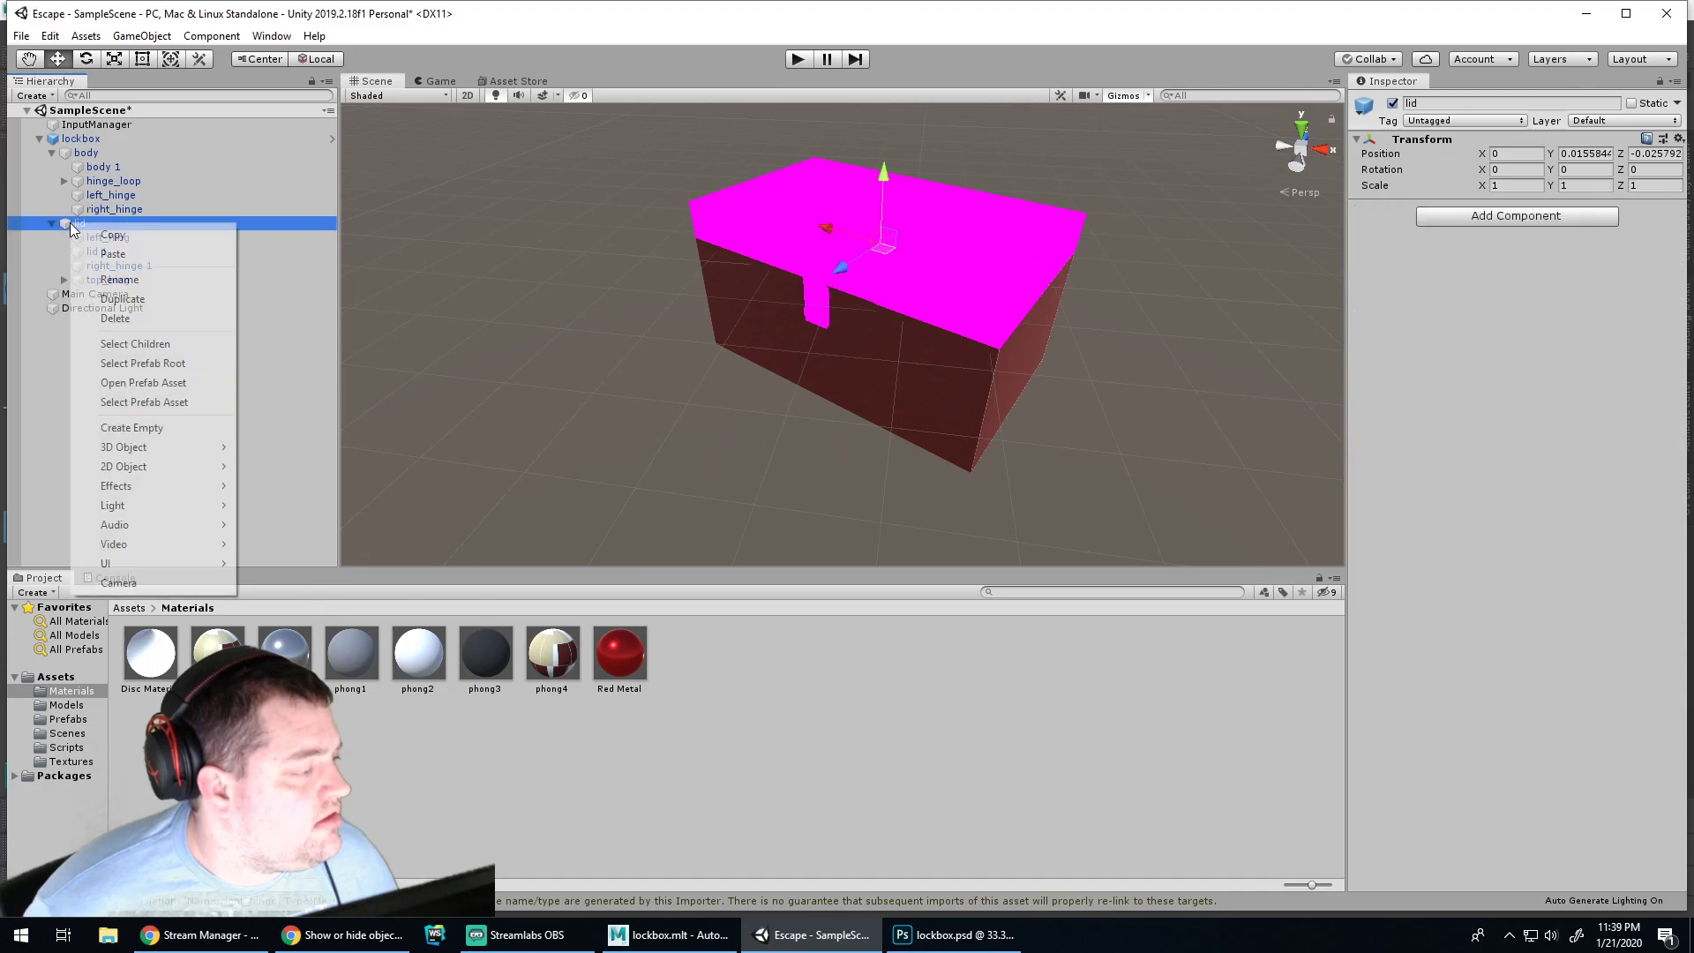
pyautogui.click(66, 224)
pyautogui.rightClick(78, 223)
pyautogui.click(70, 225)
pyautogui.click(1392, 103)
pyautogui.keyDown('alt'); pyautogui.moveTo(1125, 190); pyautogui.dragTo(1001, 265, button='right'); pyautogui.keyUp('alt')
pyautogui.keyDown('alt'); pyautogui.moveTo(1000, 266); pyautogui.dragTo(1038, 286); pyautogui.keyUp('alt')
# Test in play mode, view the box from a low side angle, and select Lockbox Body
pyautogui.click(800, 60)
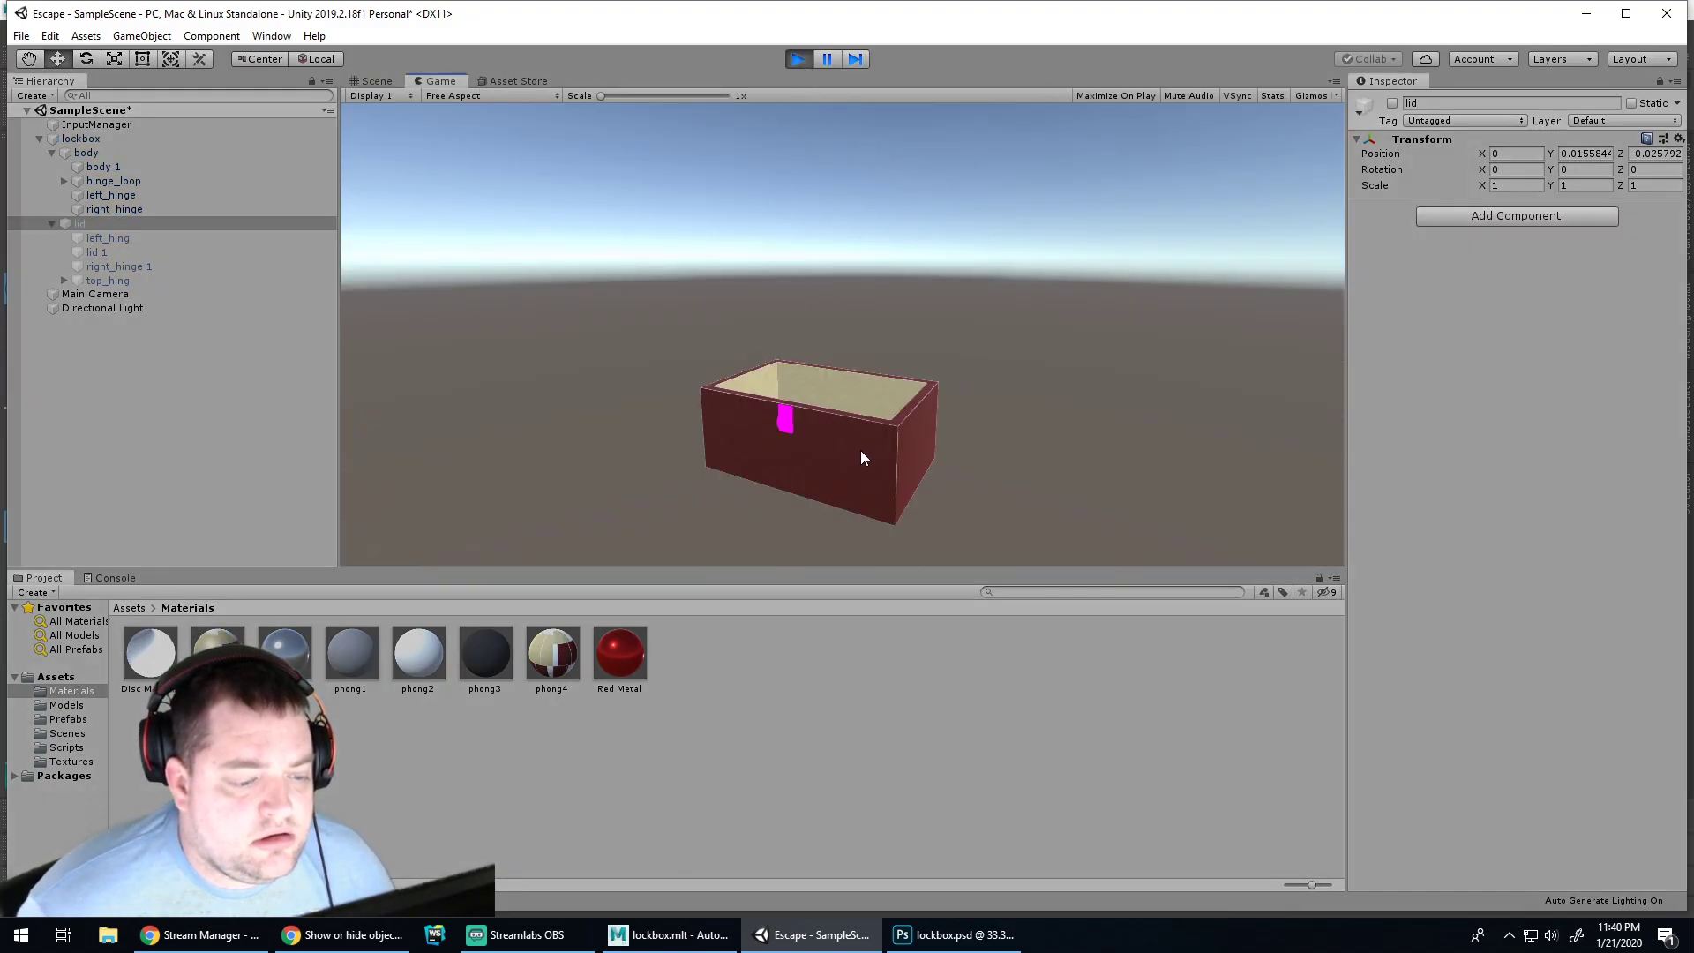
pyautogui.click(797, 61)
pyautogui.keyDown('alt'); pyautogui.moveTo(1049, 383); pyautogui.dragTo(953, 399); pyautogui.keyUp('alt')
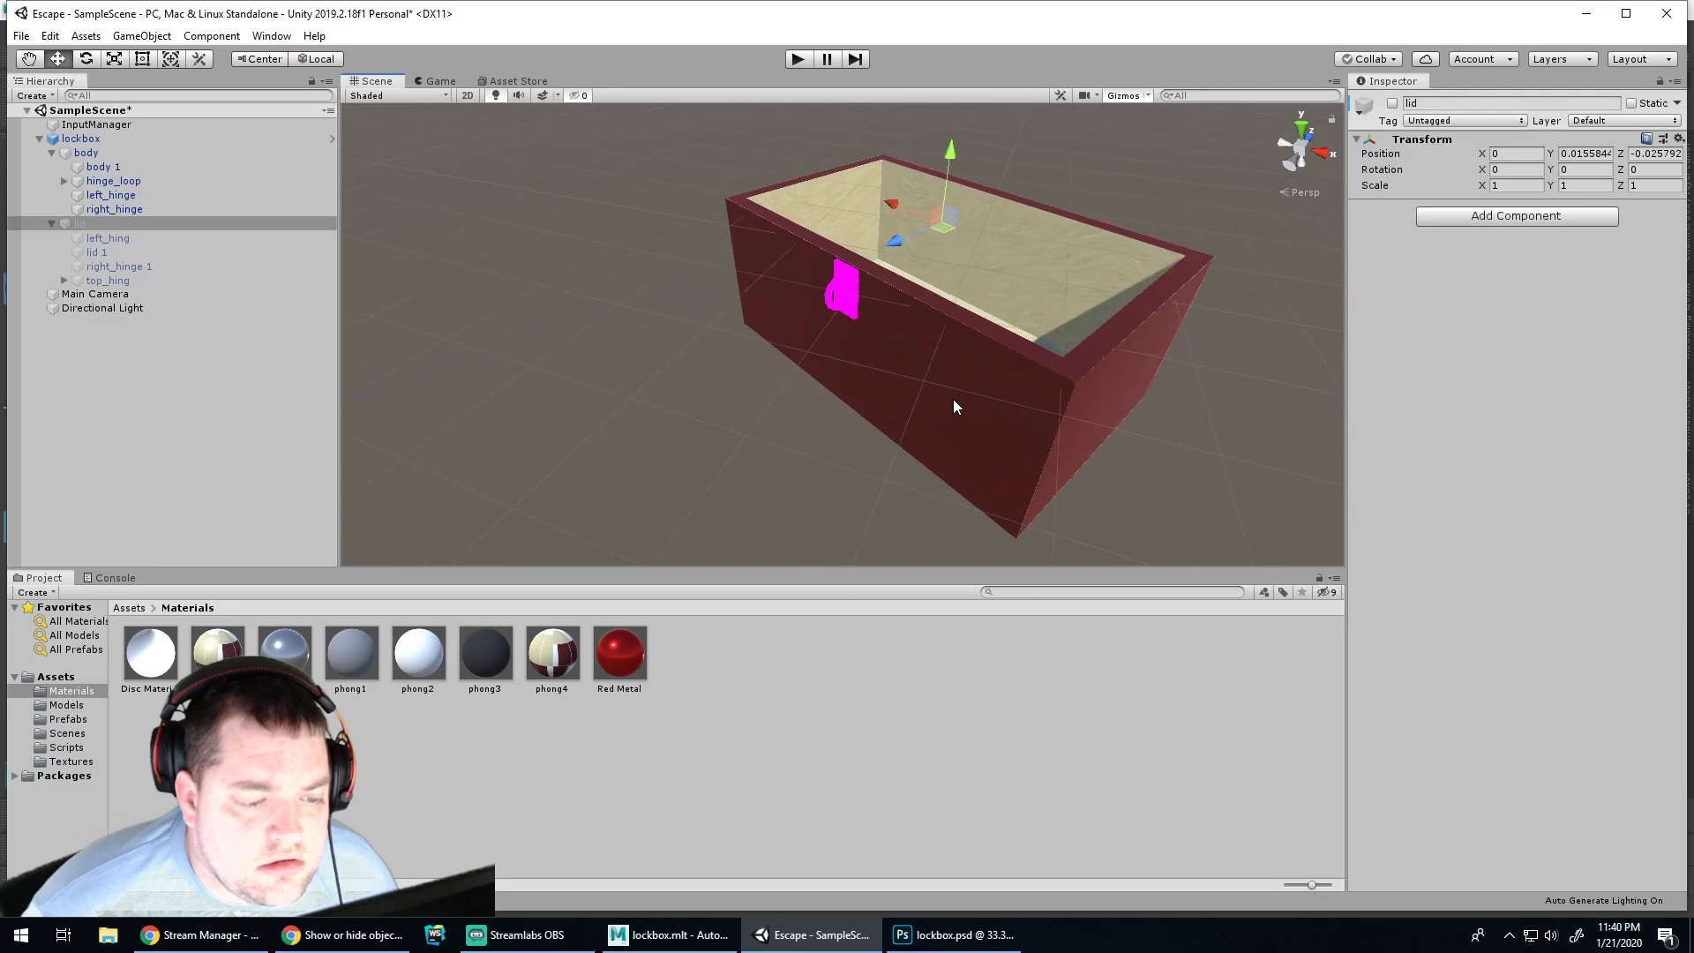
pyautogui.scroll(-4, 1062, 375)
pyautogui.keyDown('alt'); pyautogui.moveTo(1206, 385); pyautogui.dragTo(1109, 393); pyautogui.keyUp('alt')
pyautogui.moveTo(1109, 392); pyautogui.dragTo(947, 268, button='middle')
pyautogui.scroll(-6, 893, 311)
pyautogui.keyDown('alt'); pyautogui.moveTo(865, 458); pyautogui.dragTo(1042, 456); pyautogui.keyUp('alt')
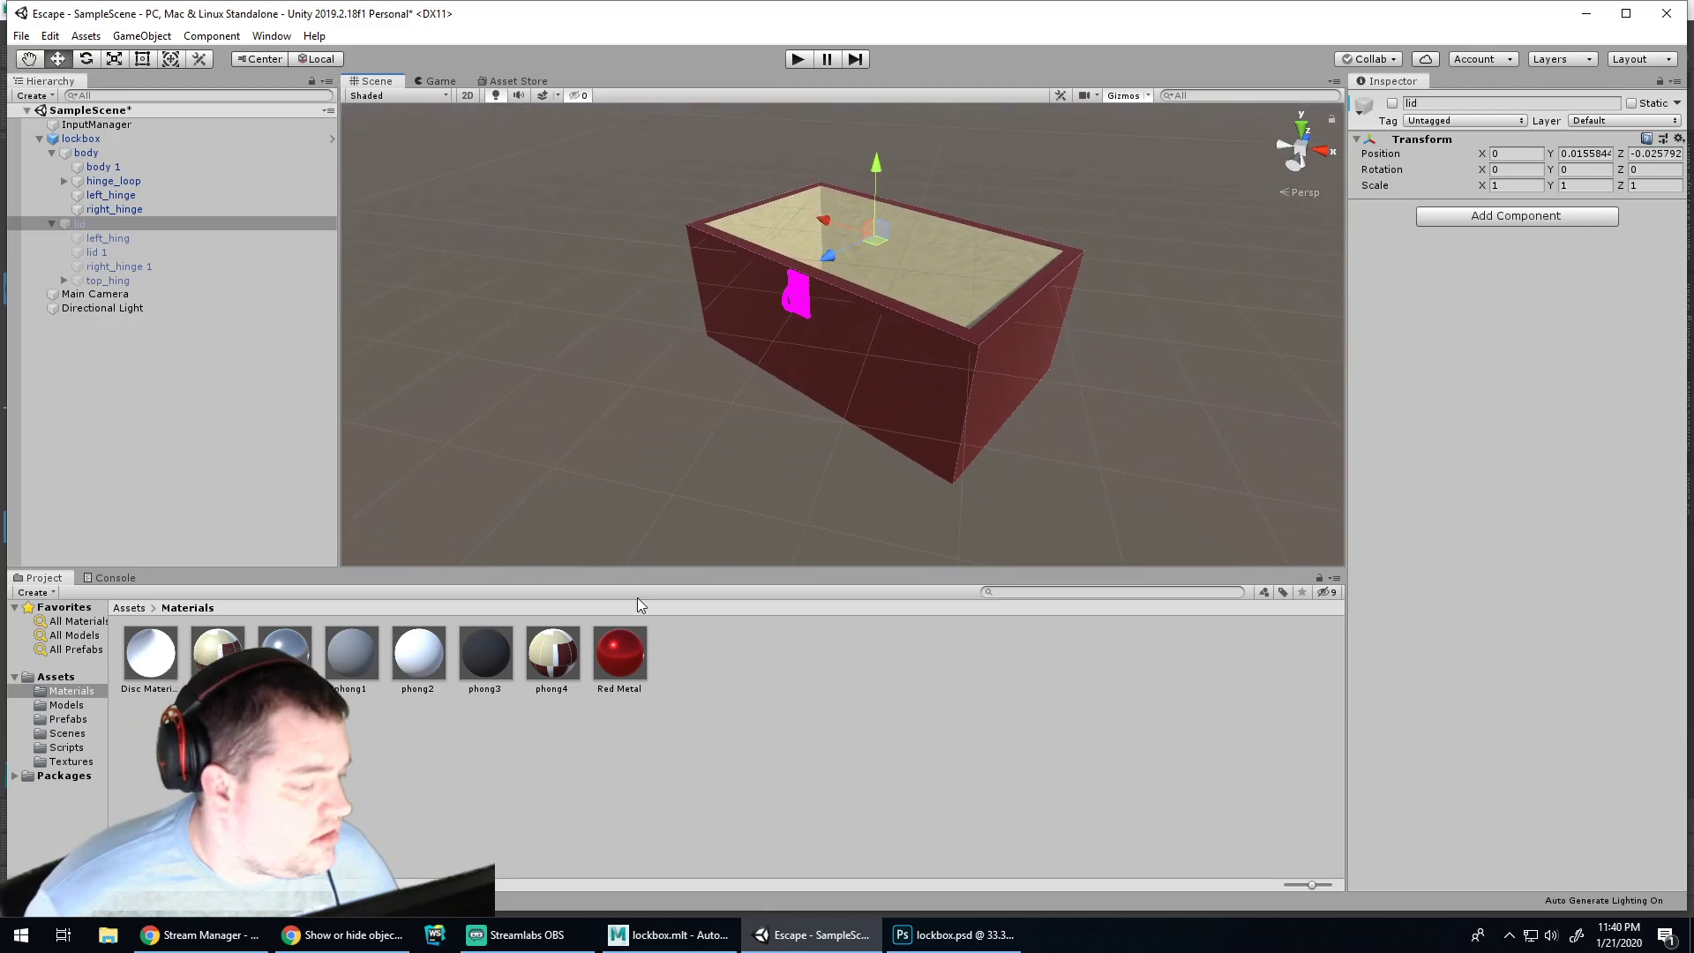
pyautogui.click(218, 648)
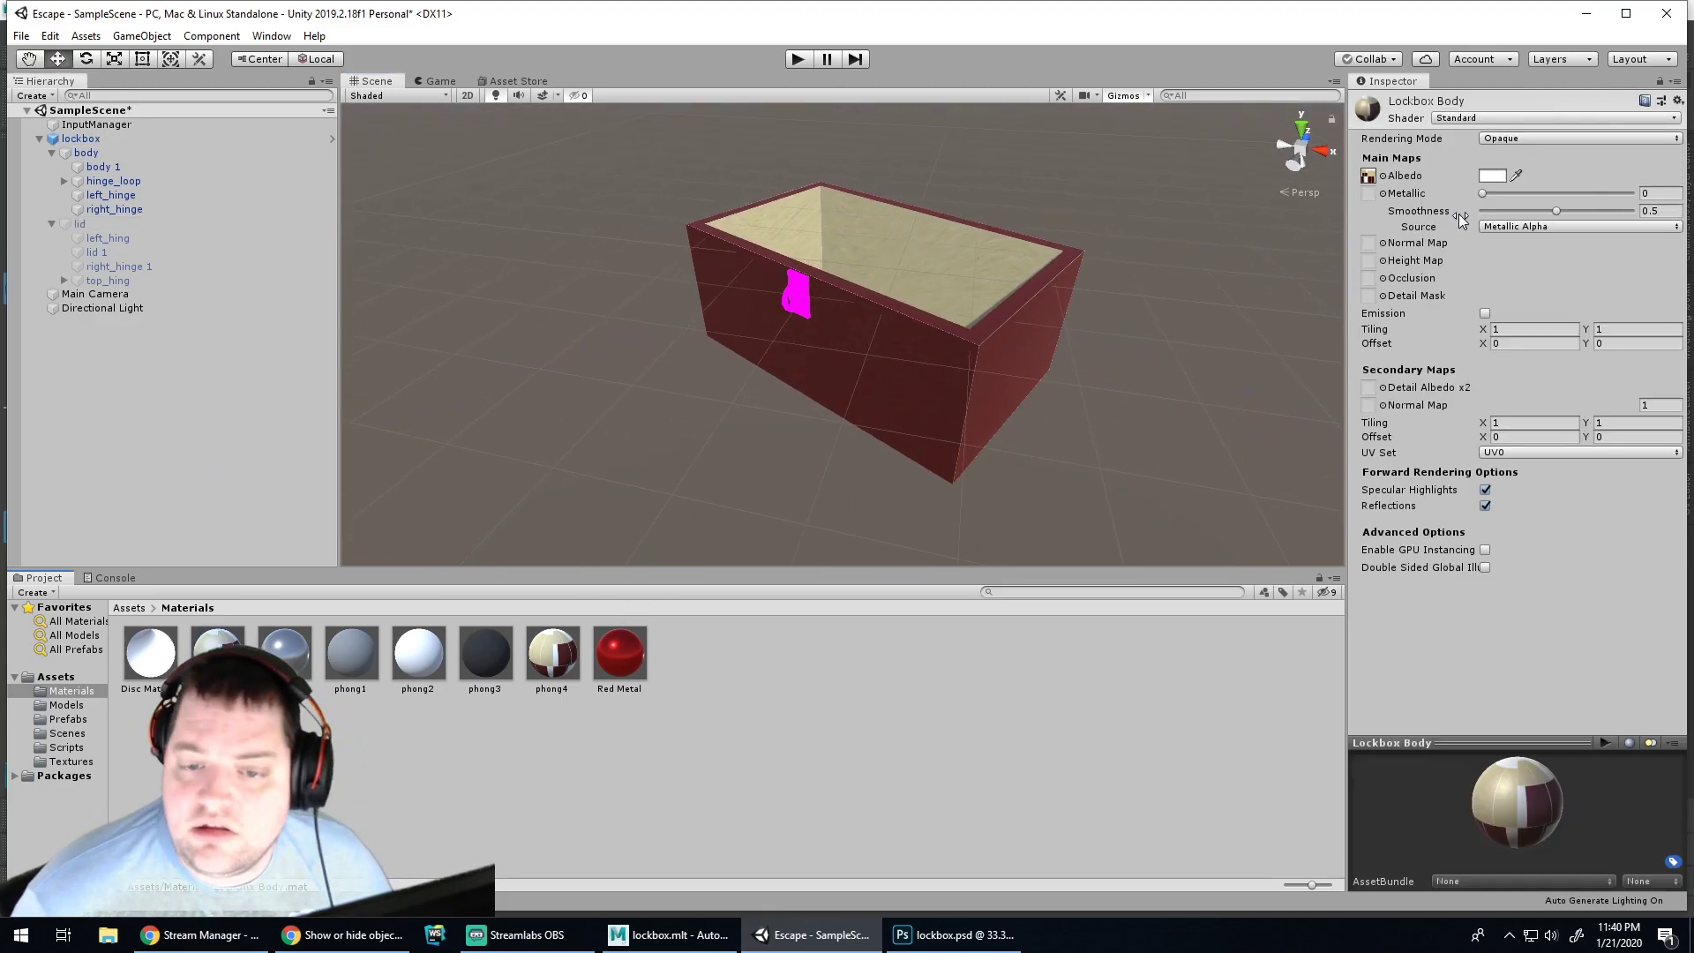
# Try red Albedo tints on Lockbox Body, then restore the colour to white
pyautogui.click(1492, 175)
pyautogui.click(96, 160)
pyautogui.moveTo(97, 161)
pyautogui.mouseDown()
pyautogui.moveTo(93, 190)
pyautogui.moveTo(109, 137)
pyautogui.moveTo(78, 113)
pyautogui.moveTo(76, 163)
pyautogui.moveTo(104, 128)
pyautogui.mouseUp()
pyautogui.click(152, 52)
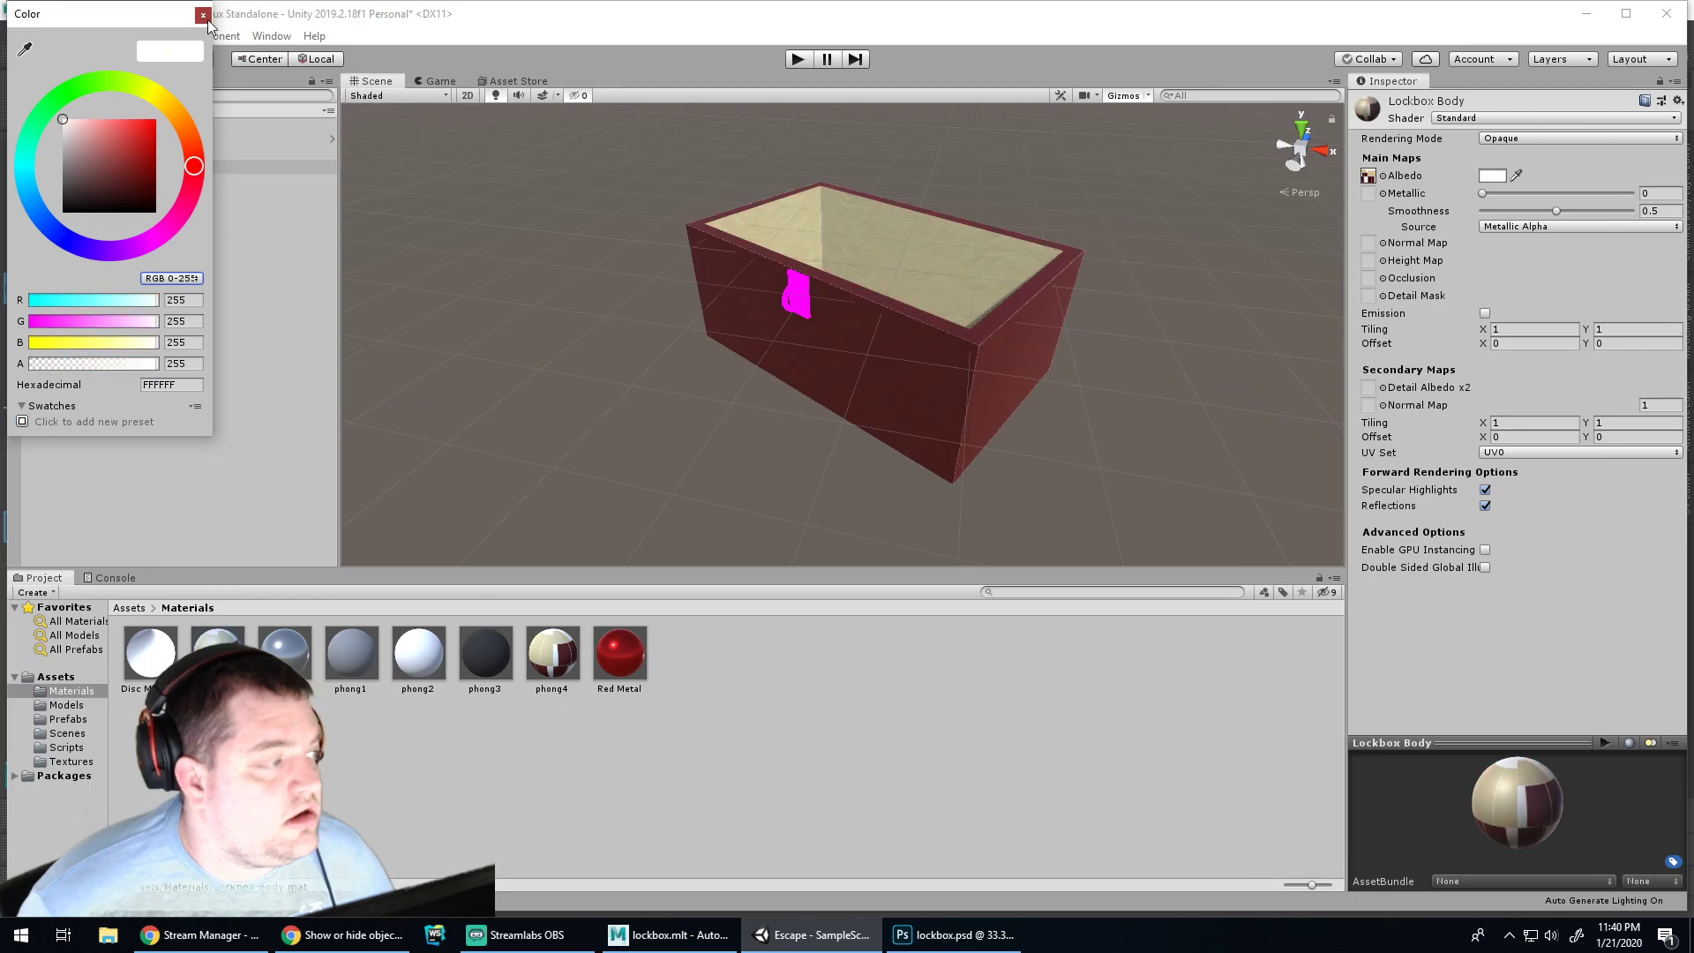
pyautogui.click(203, 15)
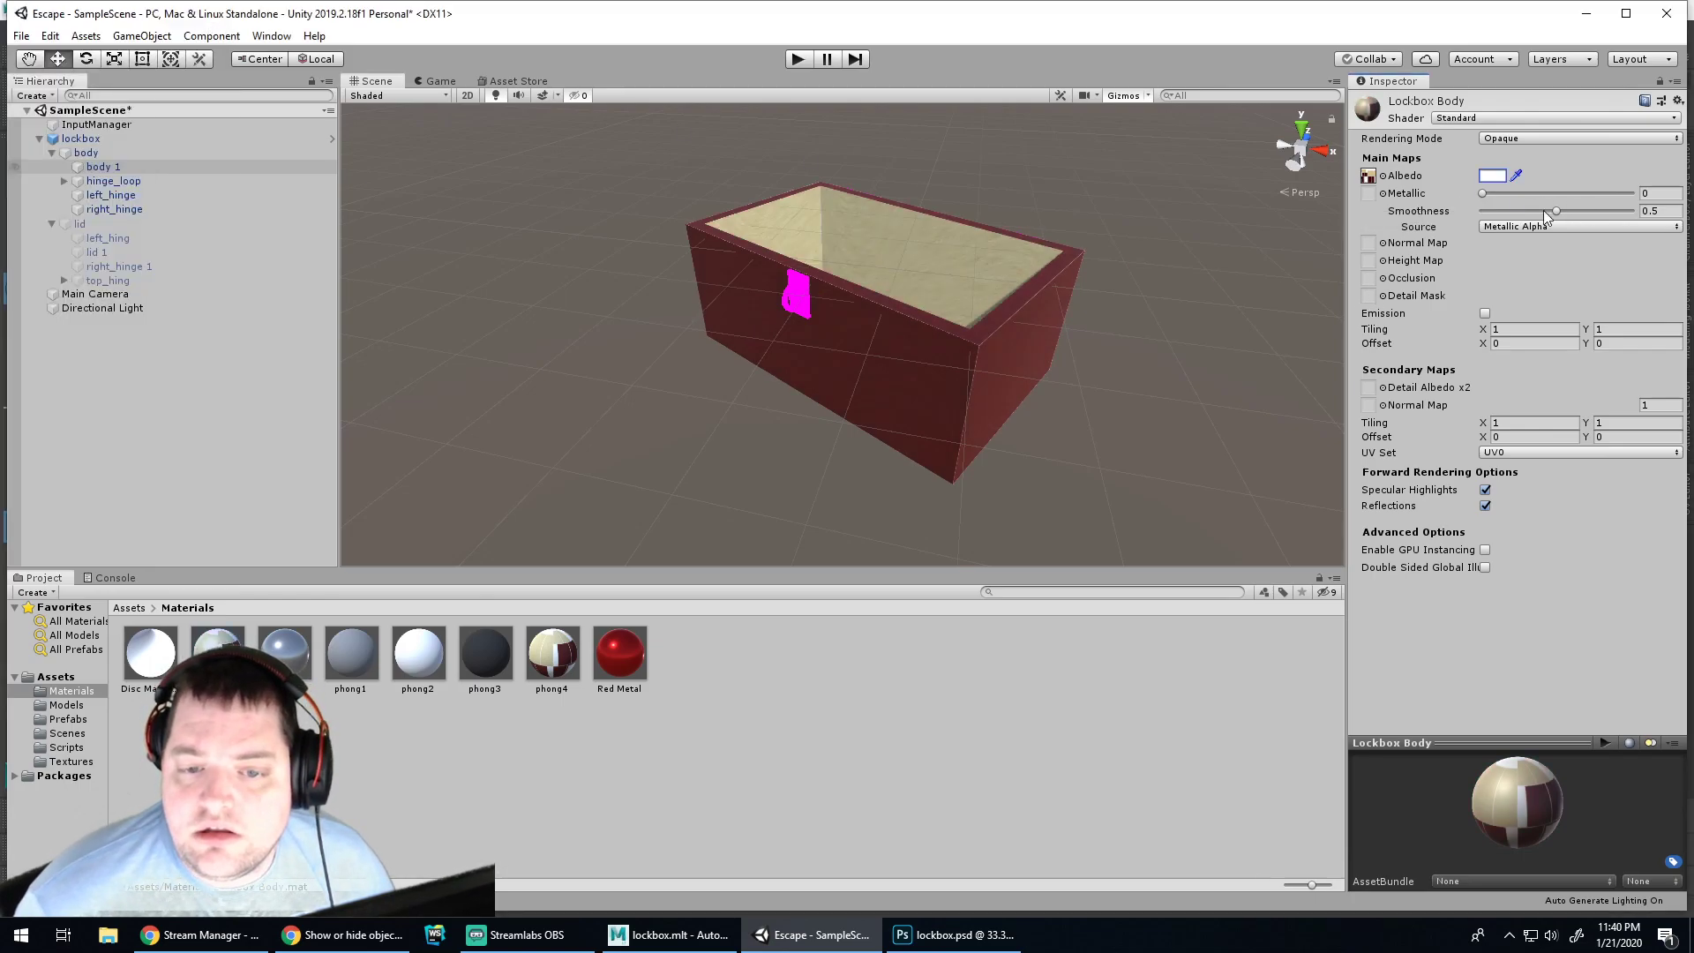
# Raise Metallic to 0.886 and check the look of the box in play mode
pyautogui.click(1484, 193)
pyautogui.moveTo(1481, 192); pyautogui.dragTo(1613, 194)
pyautogui.keyDown('alt'); pyautogui.moveTo(1083, 415); pyautogui.dragTo(627, 317); pyautogui.keyUp('alt')
pyautogui.press('f')
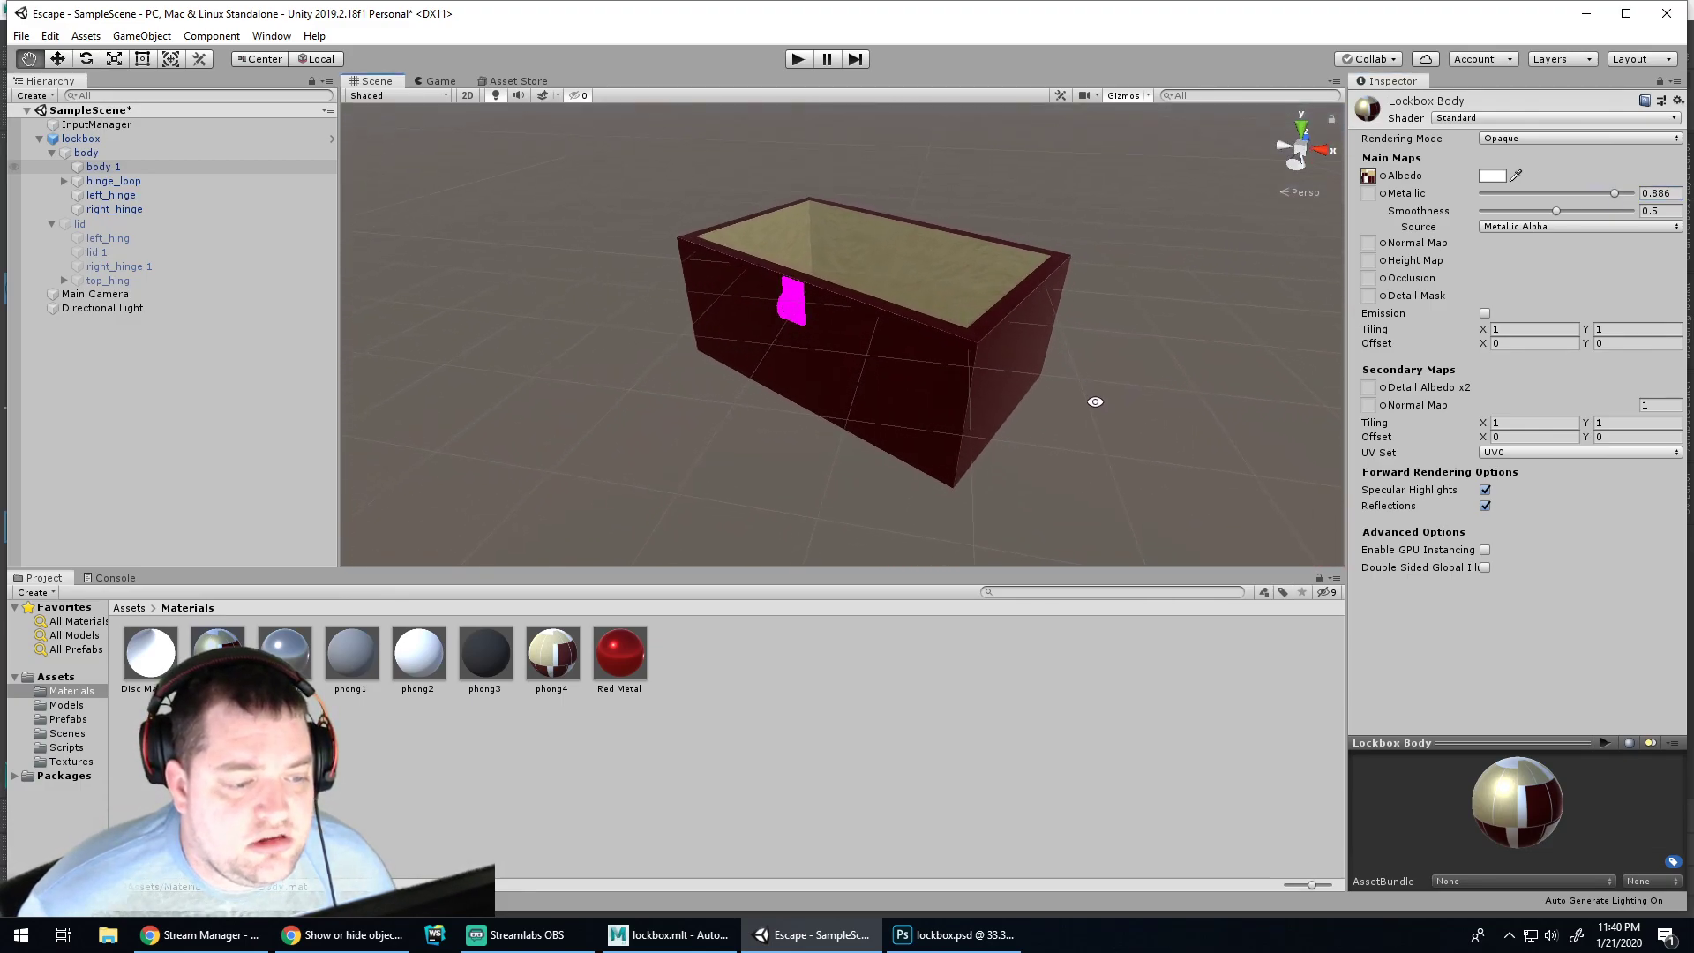
pyautogui.click(794, 62)
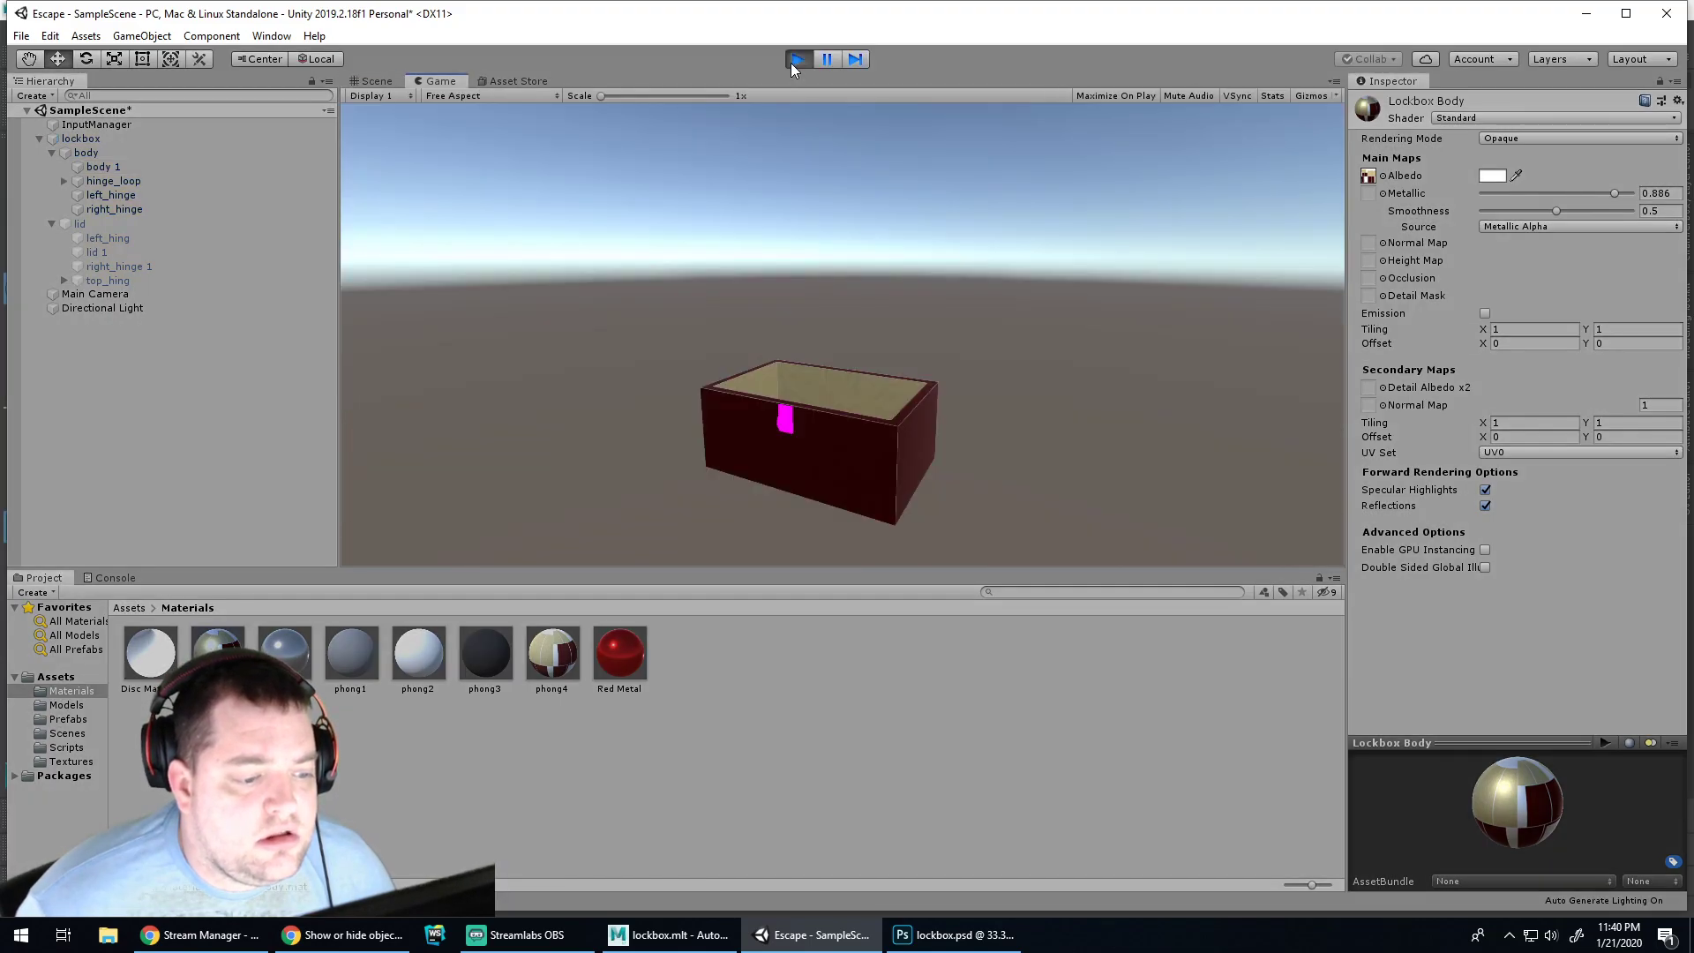
pyautogui.click(794, 59)
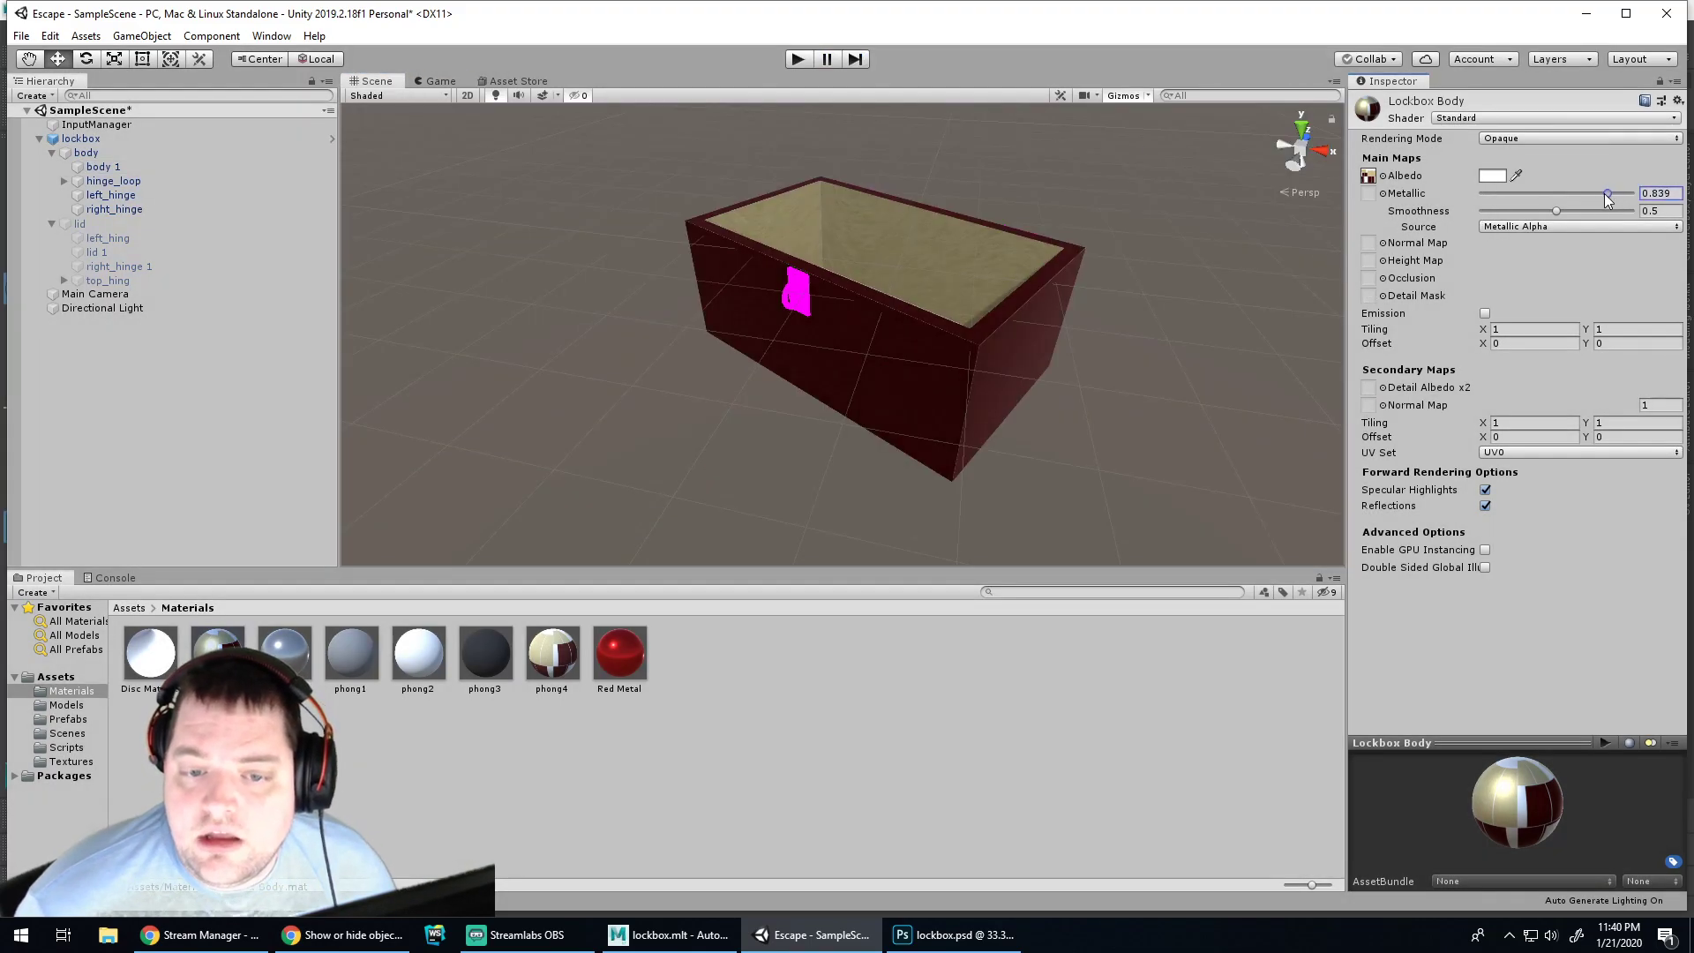
# Reset Metallic to 0 and Smoothness to 0.5, then switch to lockbox.psd in Photoshop
pyautogui.moveTo(1614, 193); pyautogui.dragTo(1438, 191)
pyautogui.moveTo(1559, 217)
pyautogui.mouseDown()
pyautogui.moveTo(1602, 218)
pyautogui.moveTo(1532, 221)
pyautogui.moveTo(1553, 221)
pyautogui.mouseUp()
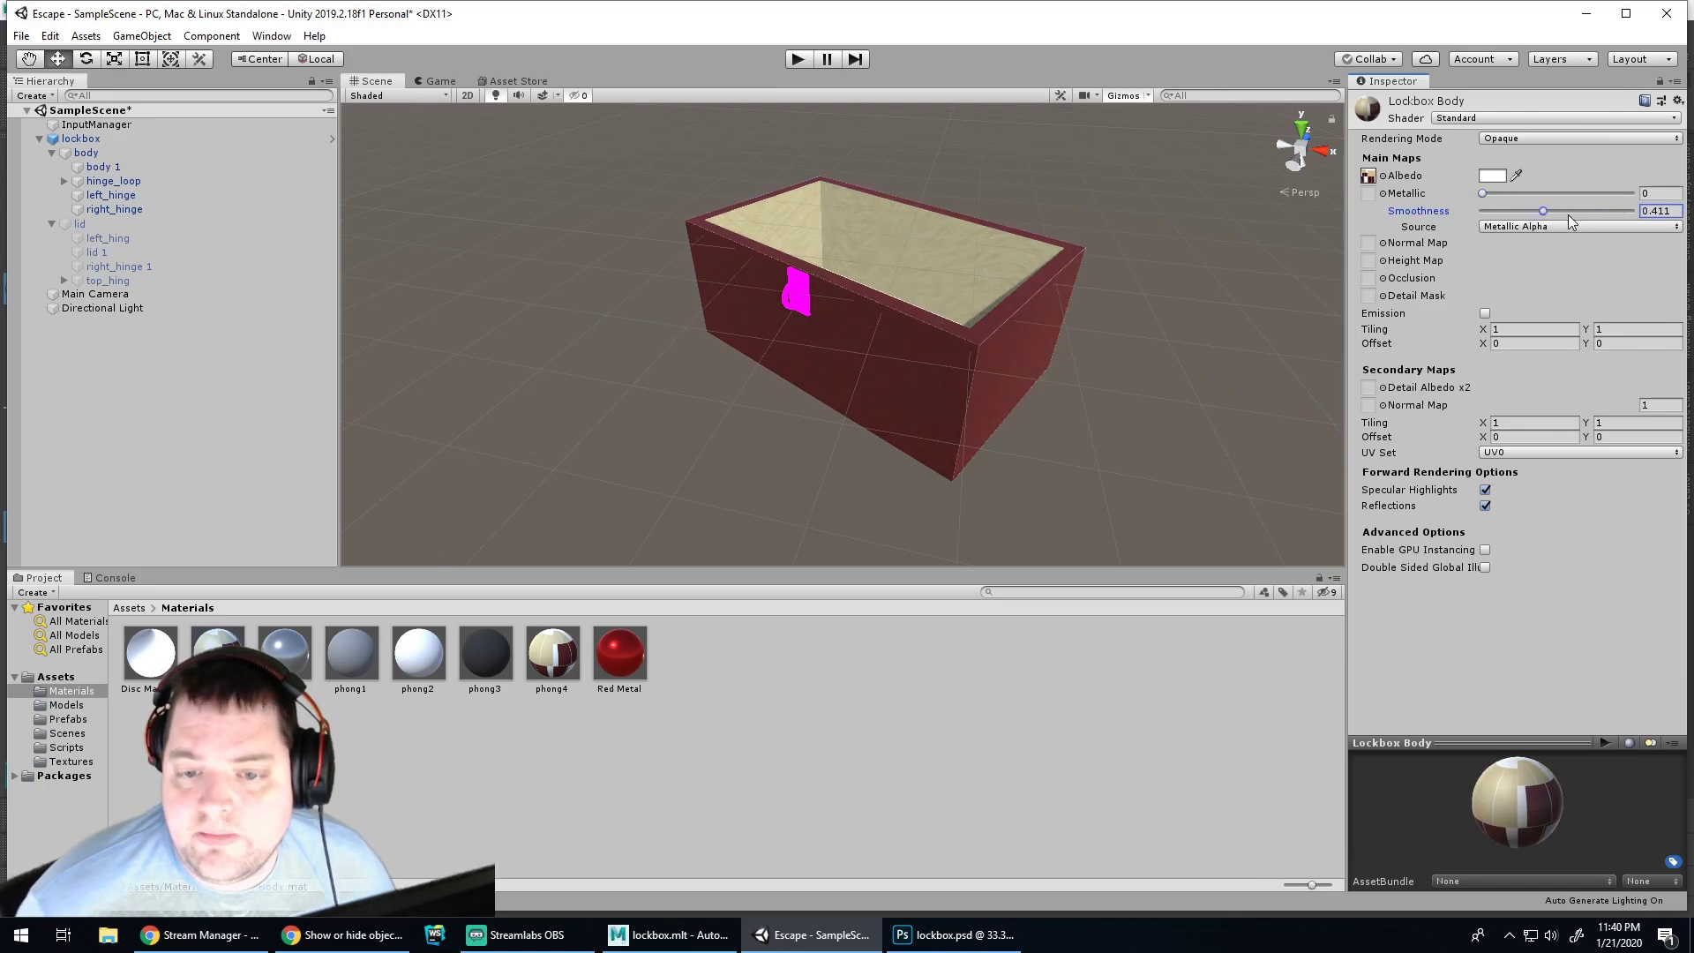
pyautogui.write('0.5')
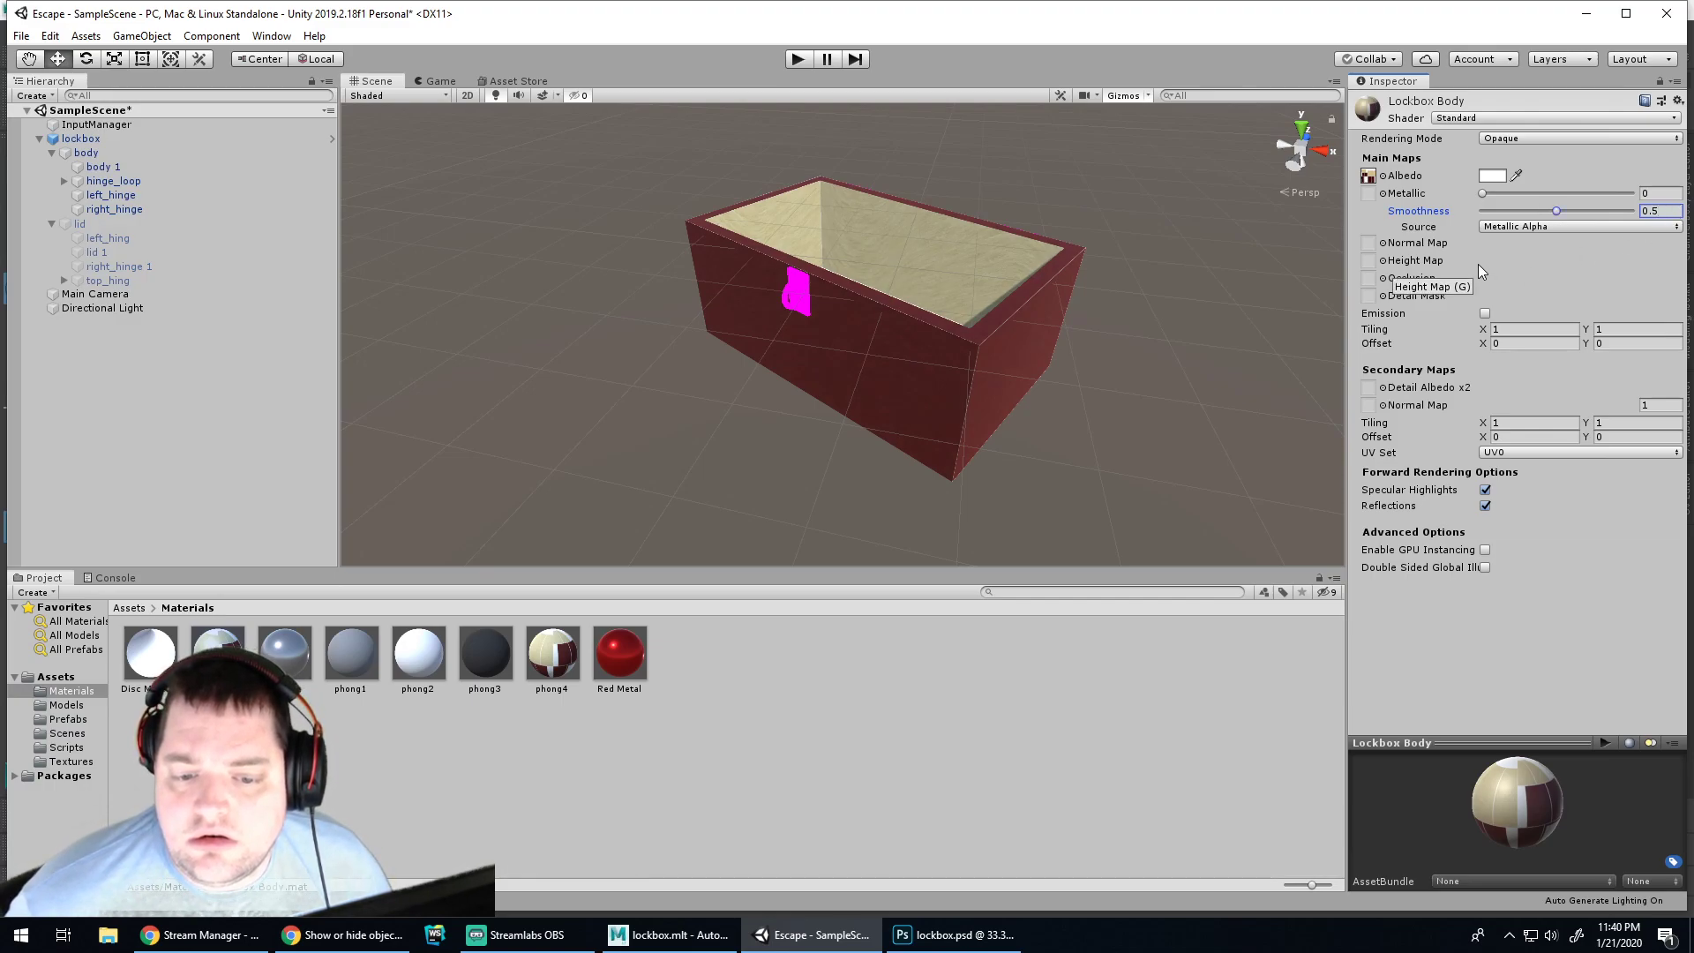
pyautogui.click(1184, 358)
pyautogui.click(982, 350)
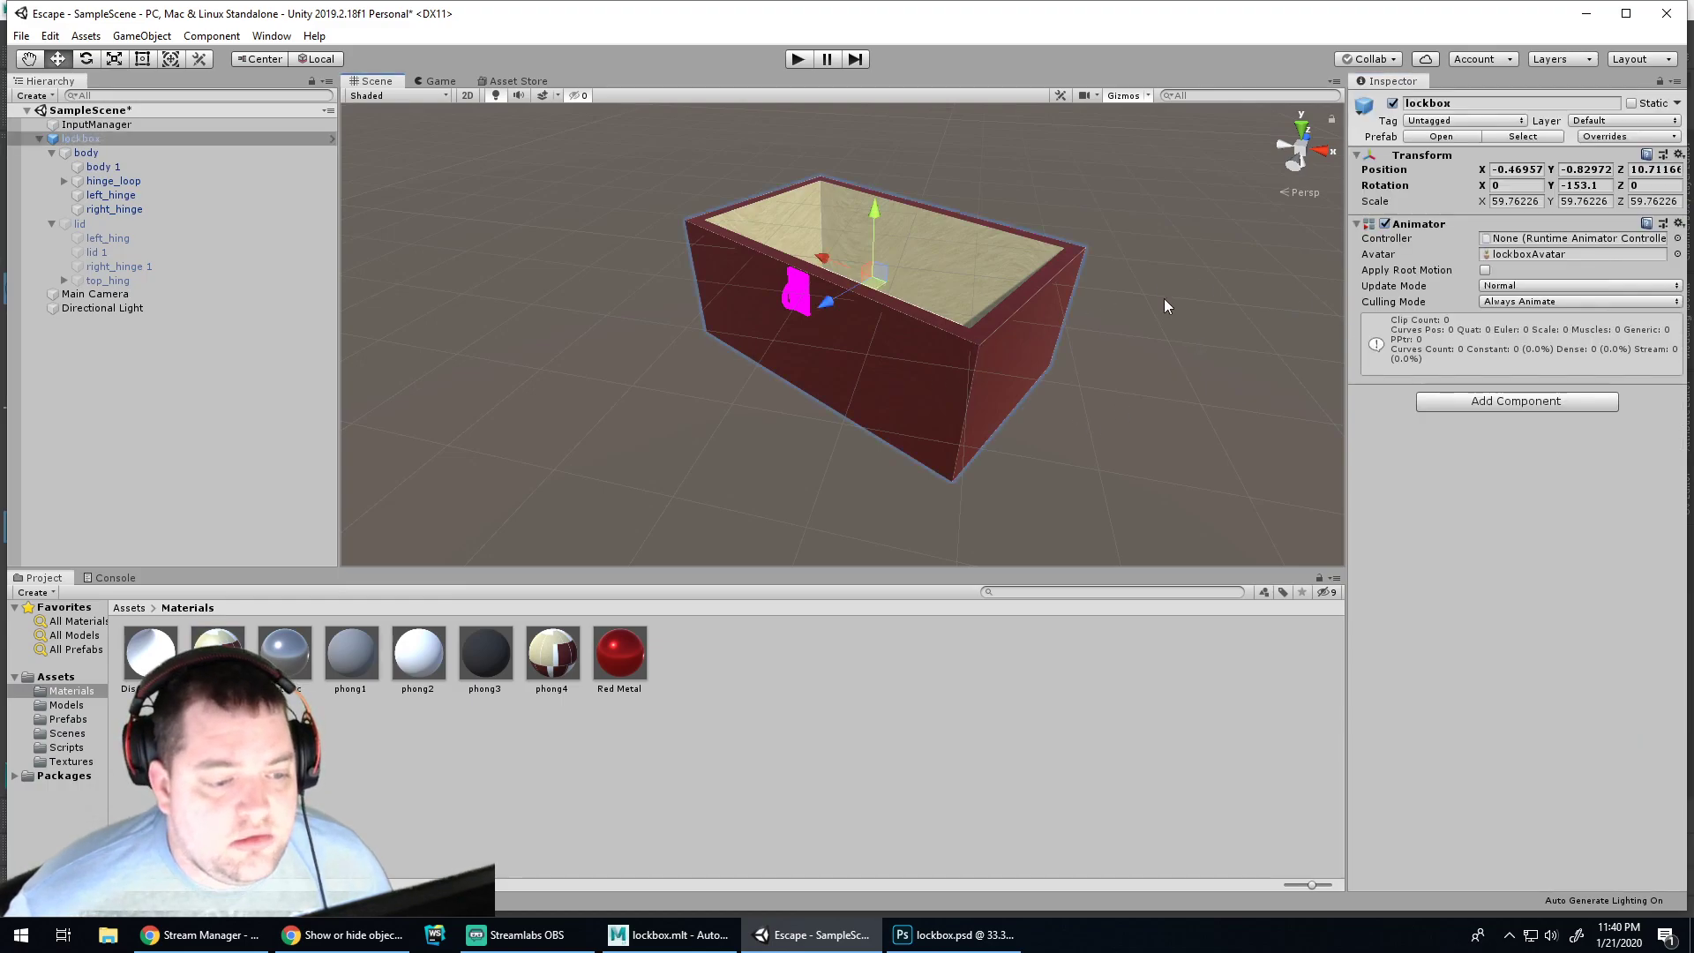
pyautogui.click(958, 935)
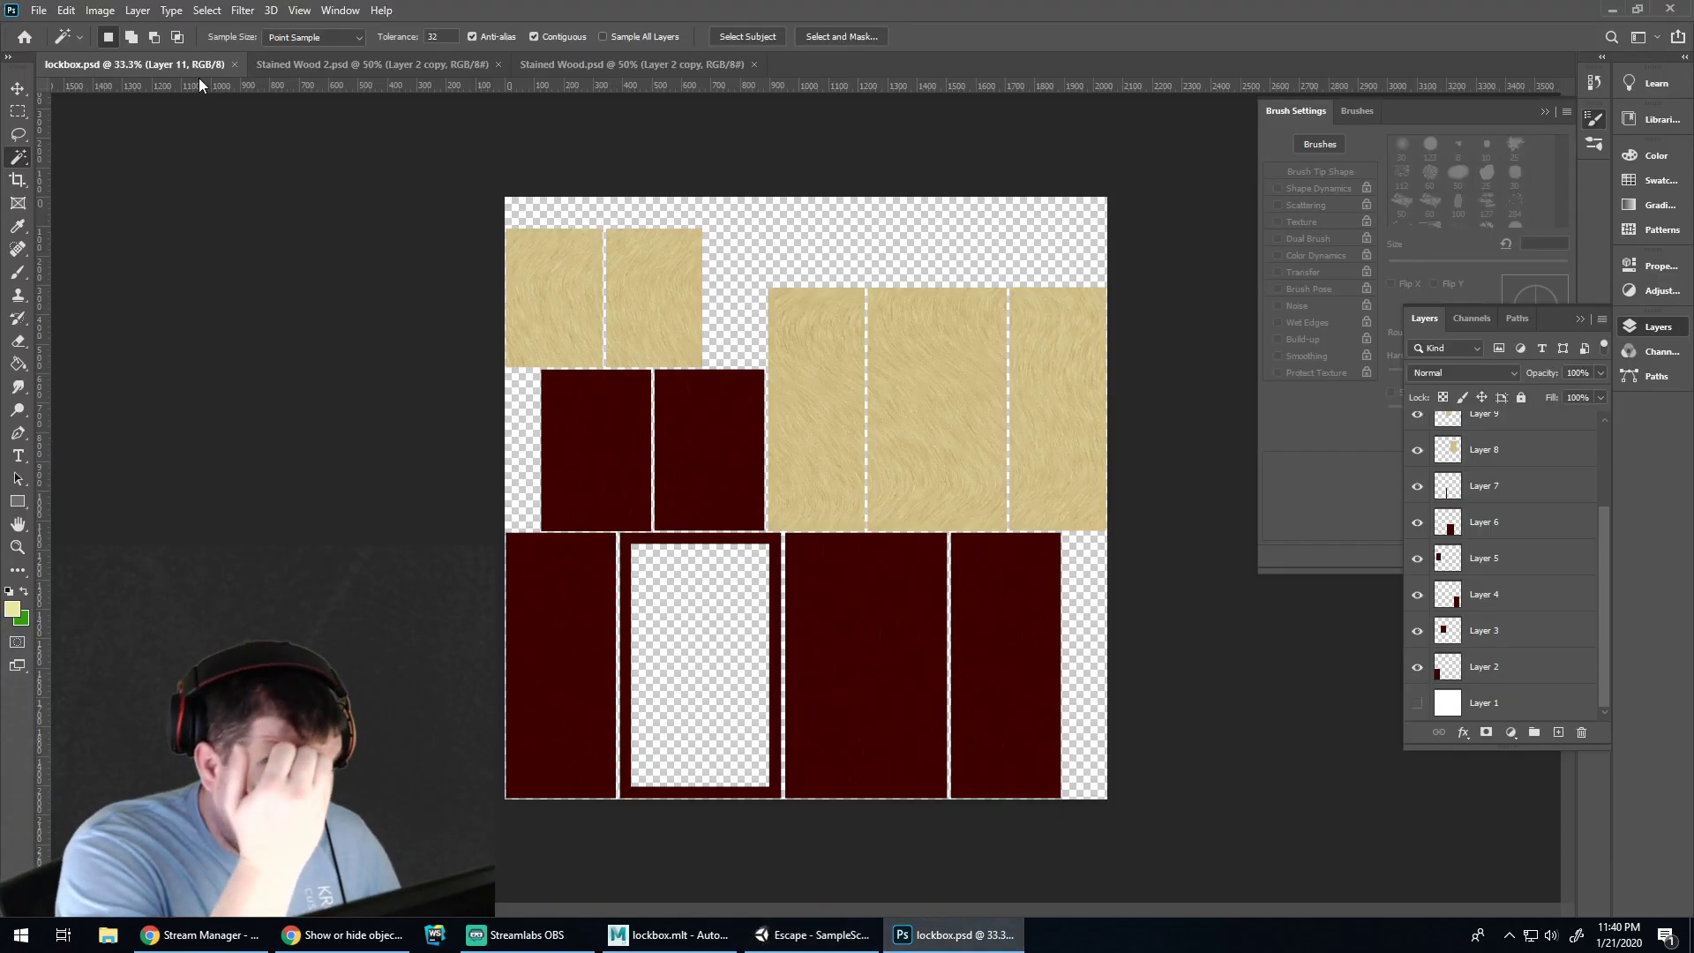
# Apply Filter > 3D > Generate Normal Map to Layer 11, then undo once
pyautogui.click(242, 9)
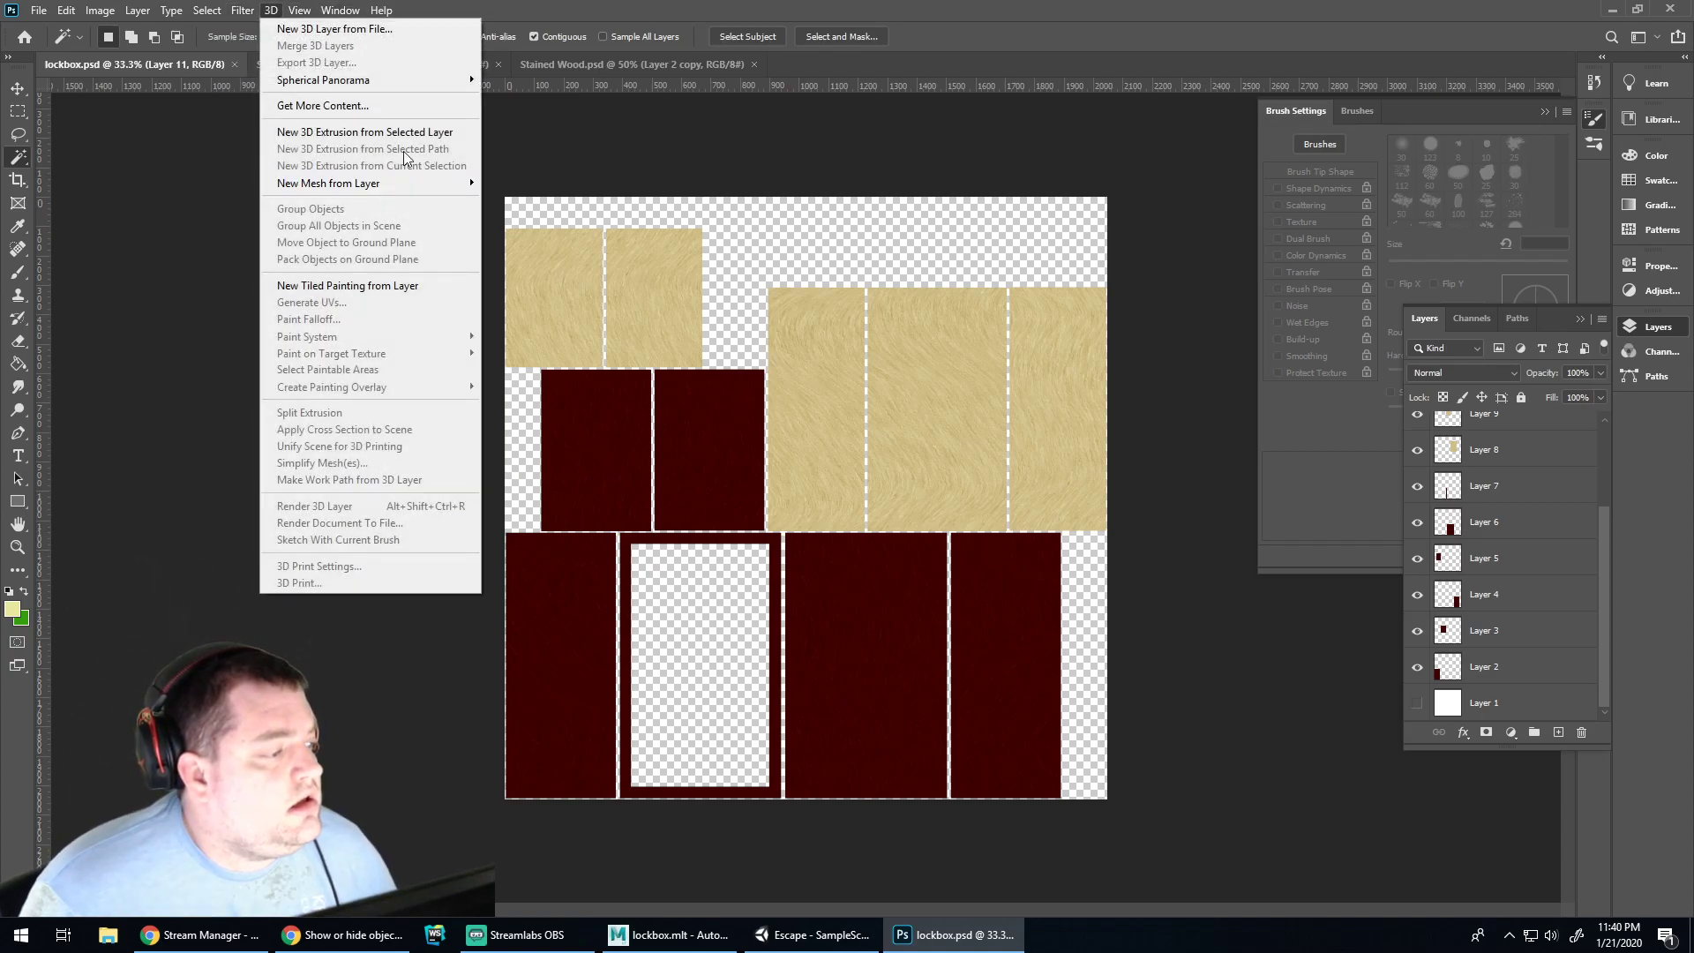
pyautogui.moveTo(345, 192)
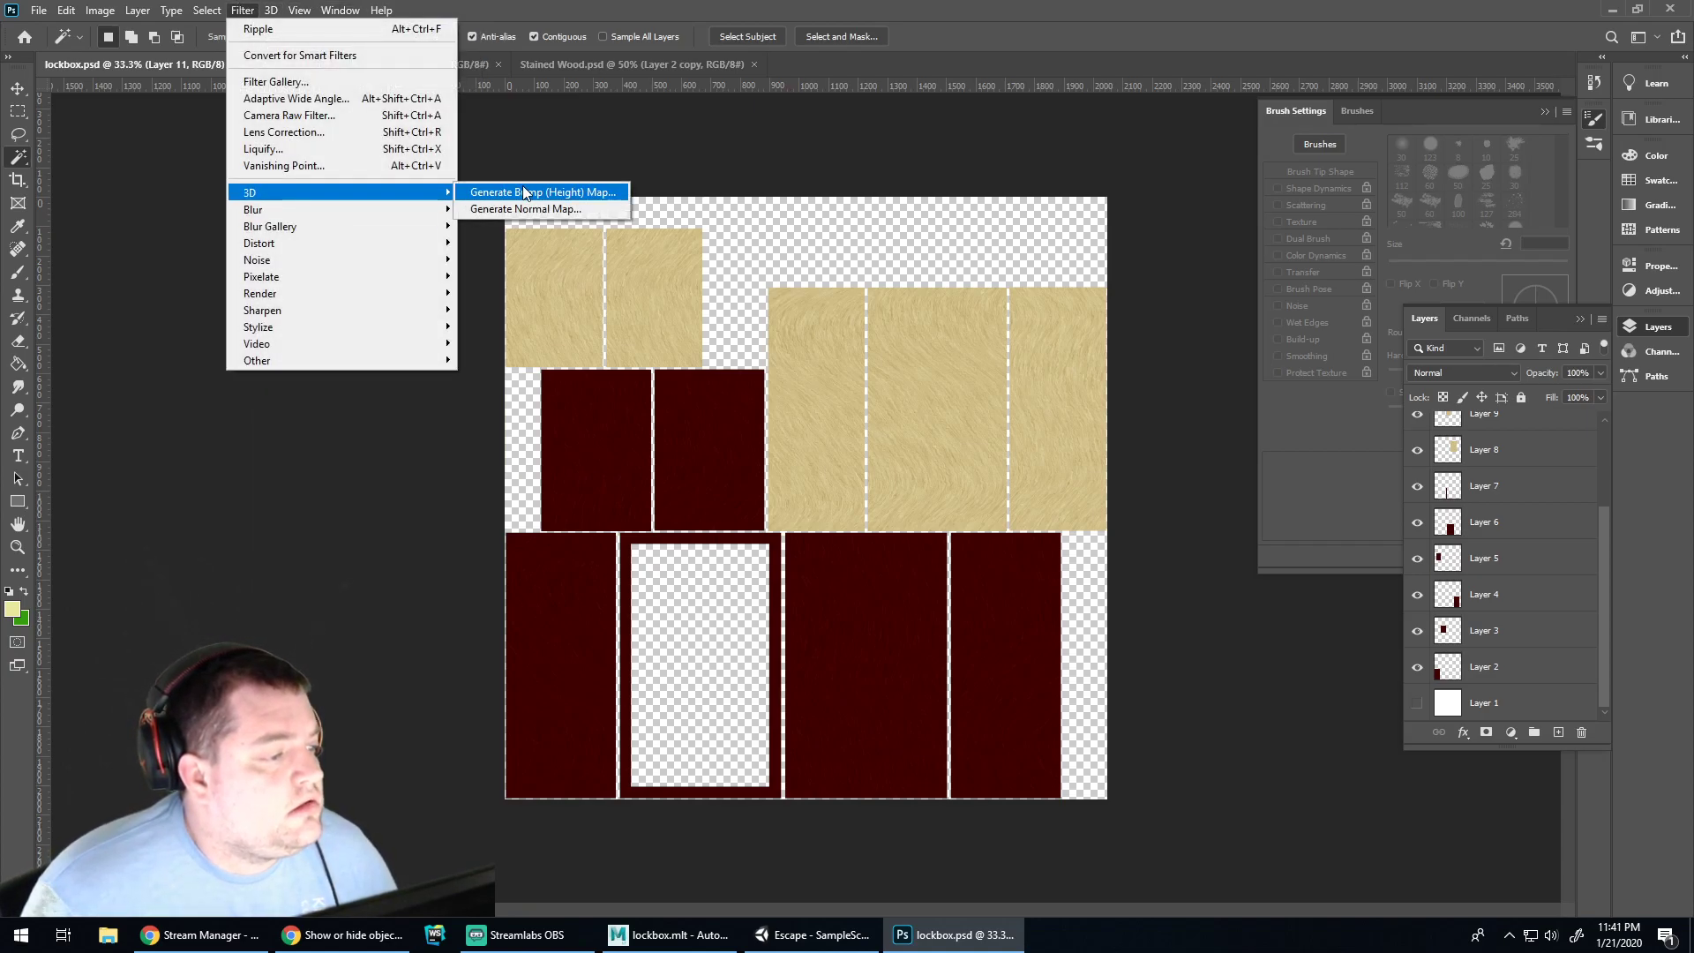
pyautogui.click(490, 209)
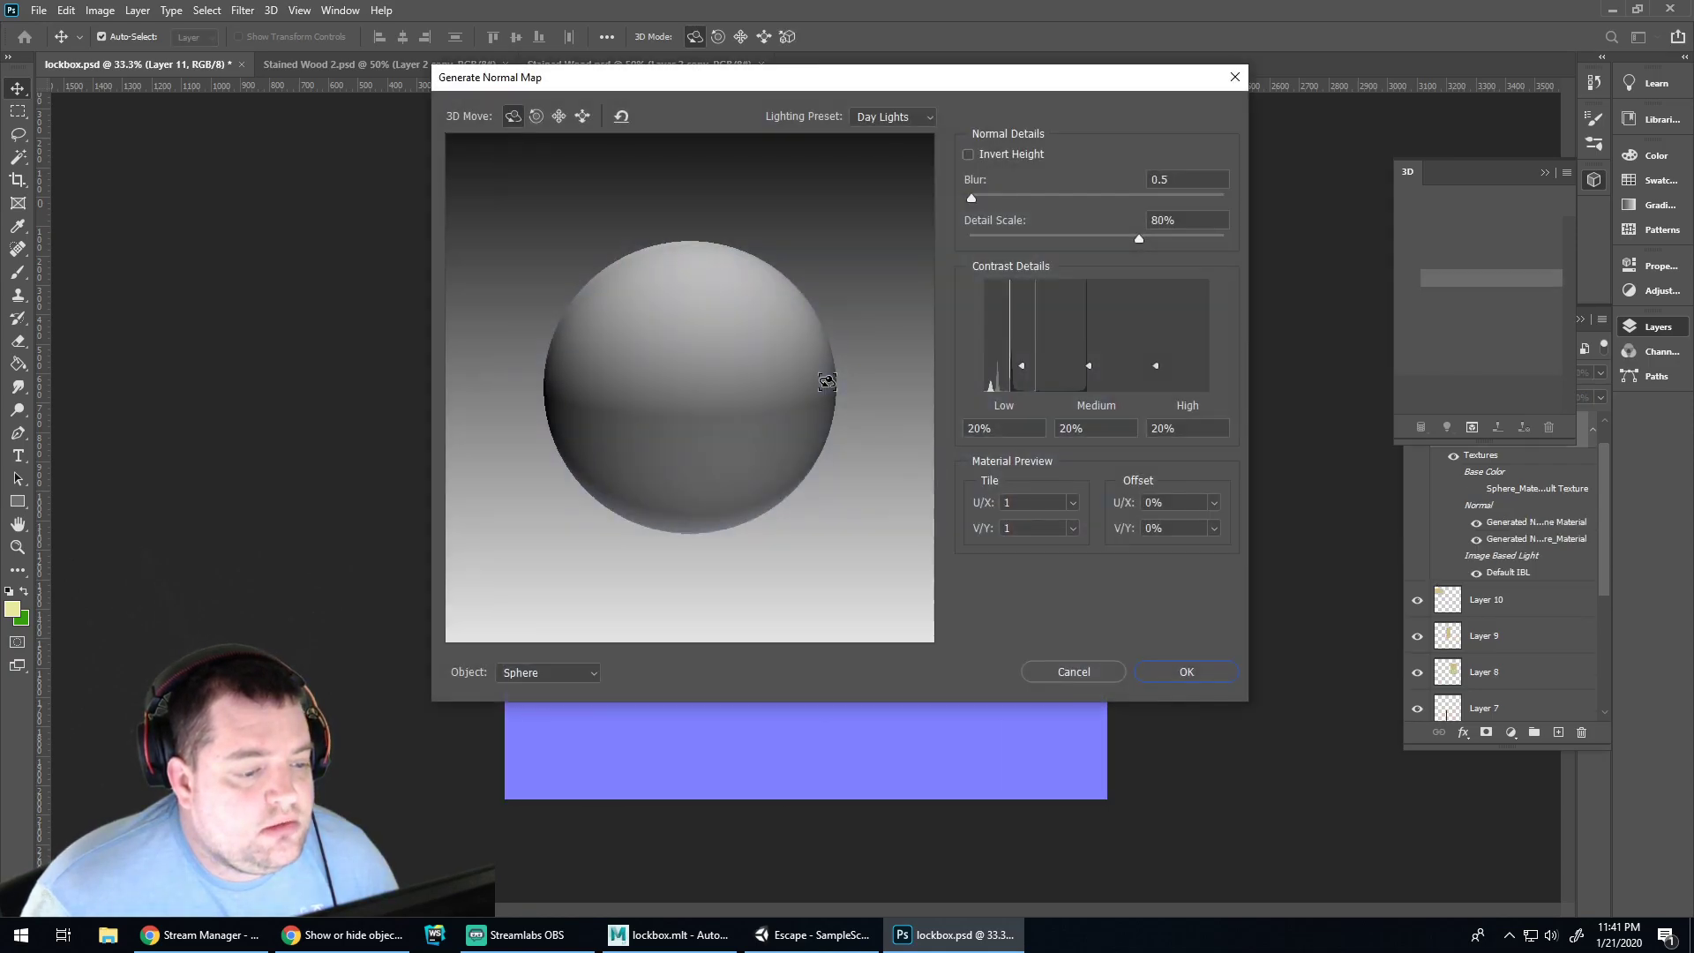
pyautogui.moveTo(784, 429); pyautogui.dragTo(827, 360)
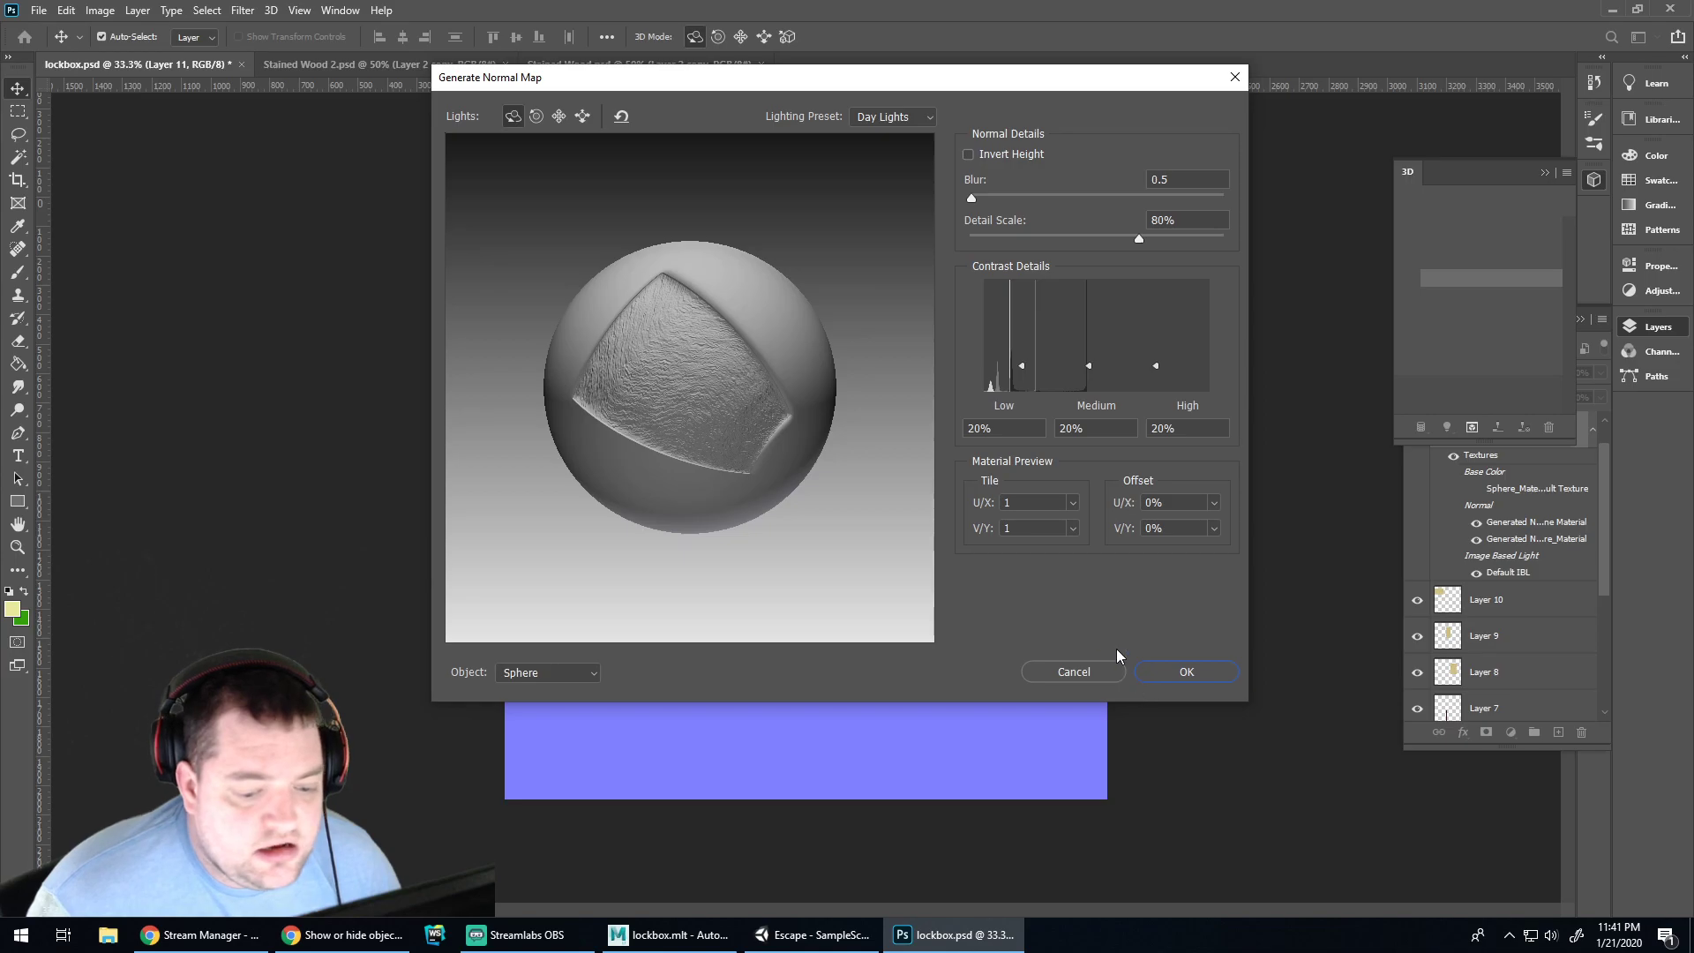
pyautogui.click(1165, 667)
pyautogui.hotkey('ctrl', 'z')
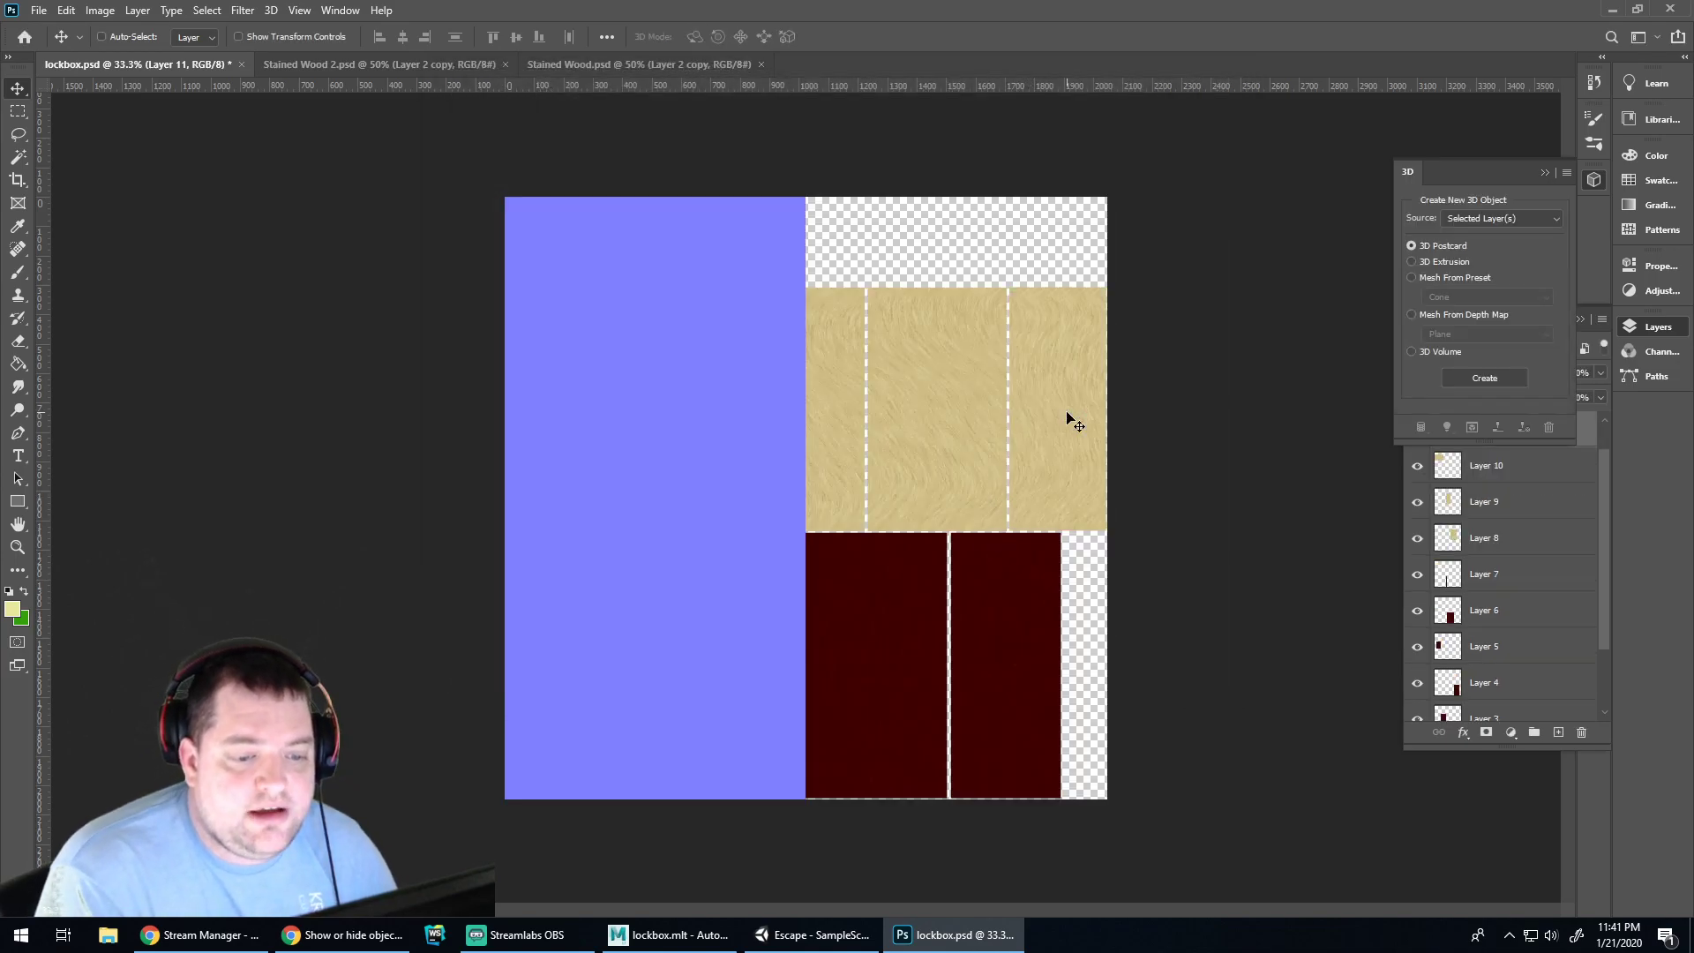
# Duplicate Layers 11 through 2, merge the copies into Layer 11 copy, and hide the originals
pyautogui.click(1223, 410)
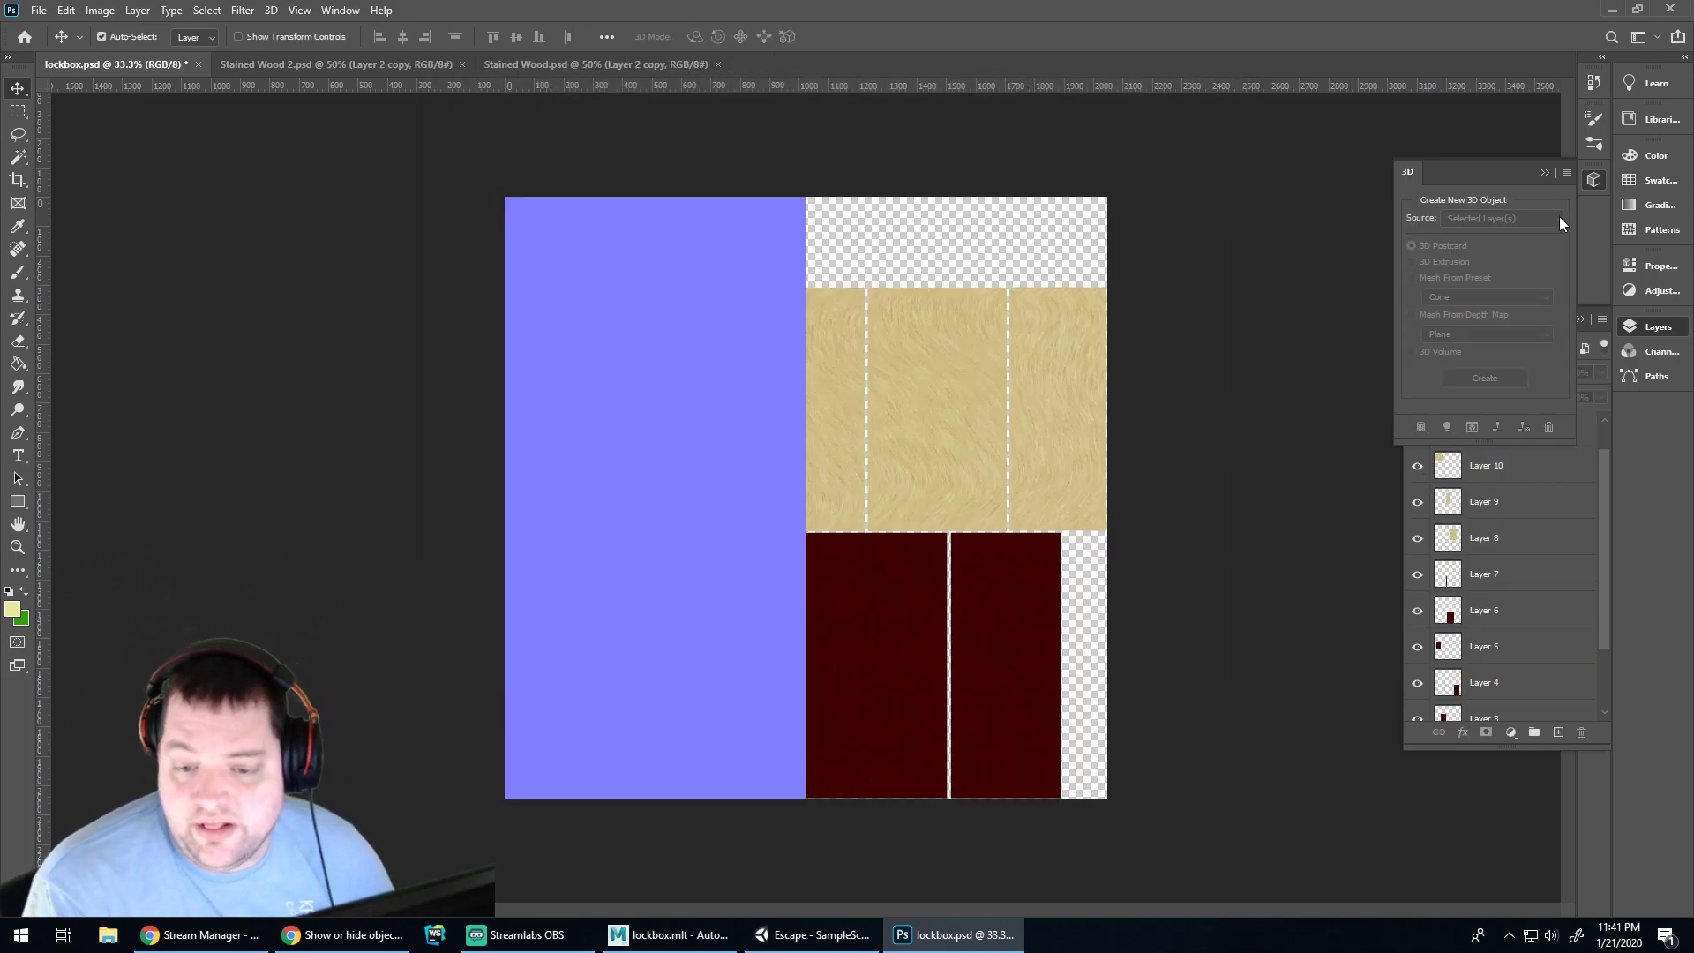
pyautogui.moveTo(1506, 173); pyautogui.dragTo(1596, 181)
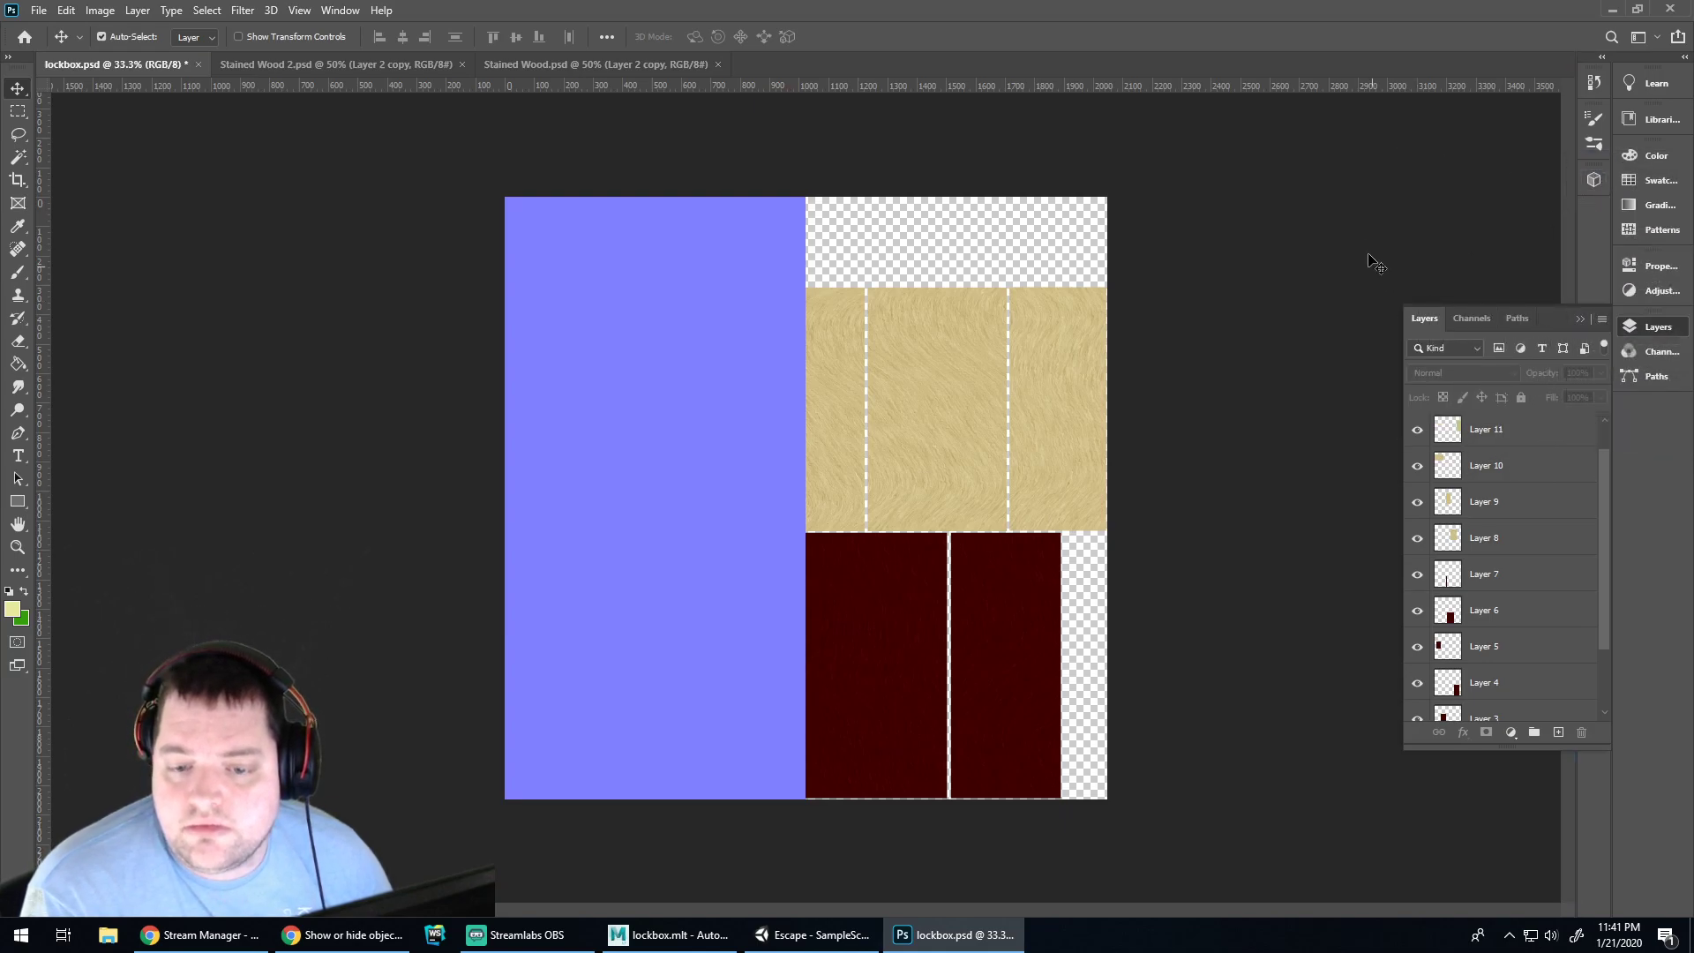
pyautogui.scroll(1, 1494, 452)
pyautogui.click(1482, 467)
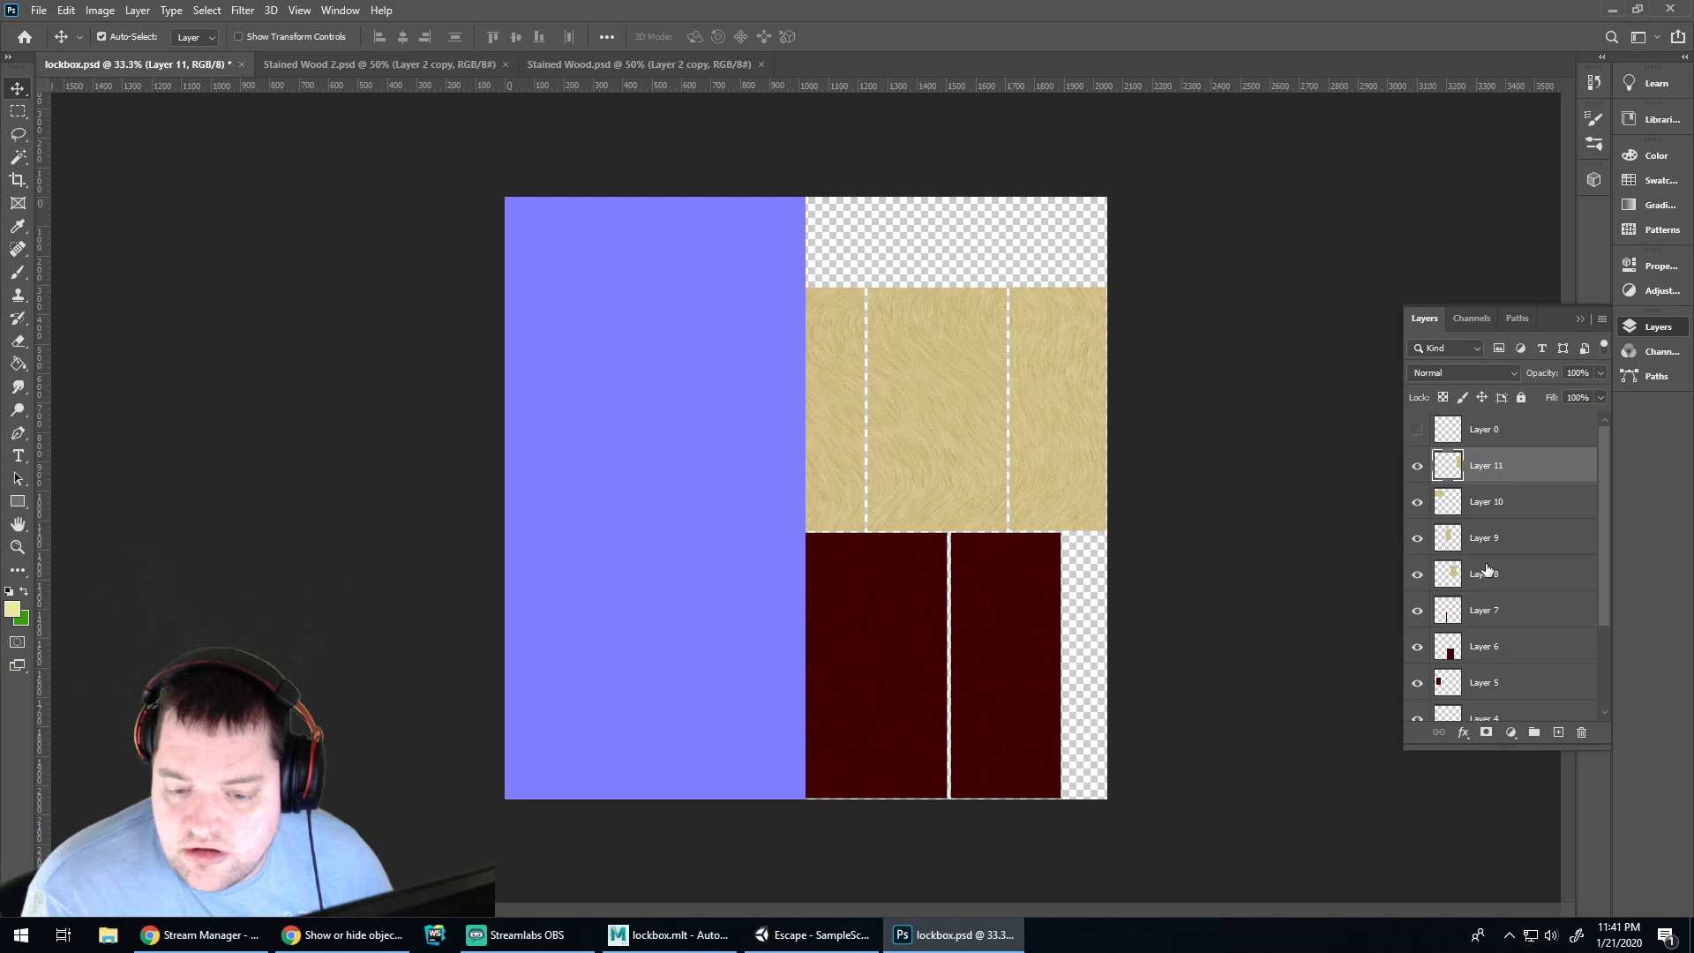
pyautogui.scroll(-4, 1503, 618)
pyautogui.keyDown('shift'); pyautogui.click(1502, 668); pyautogui.keyUp('shift')
pyautogui.moveTo(1496, 670); pyautogui.dragTo(1558, 733)
pyautogui.hotkey('ctrl', 'e')
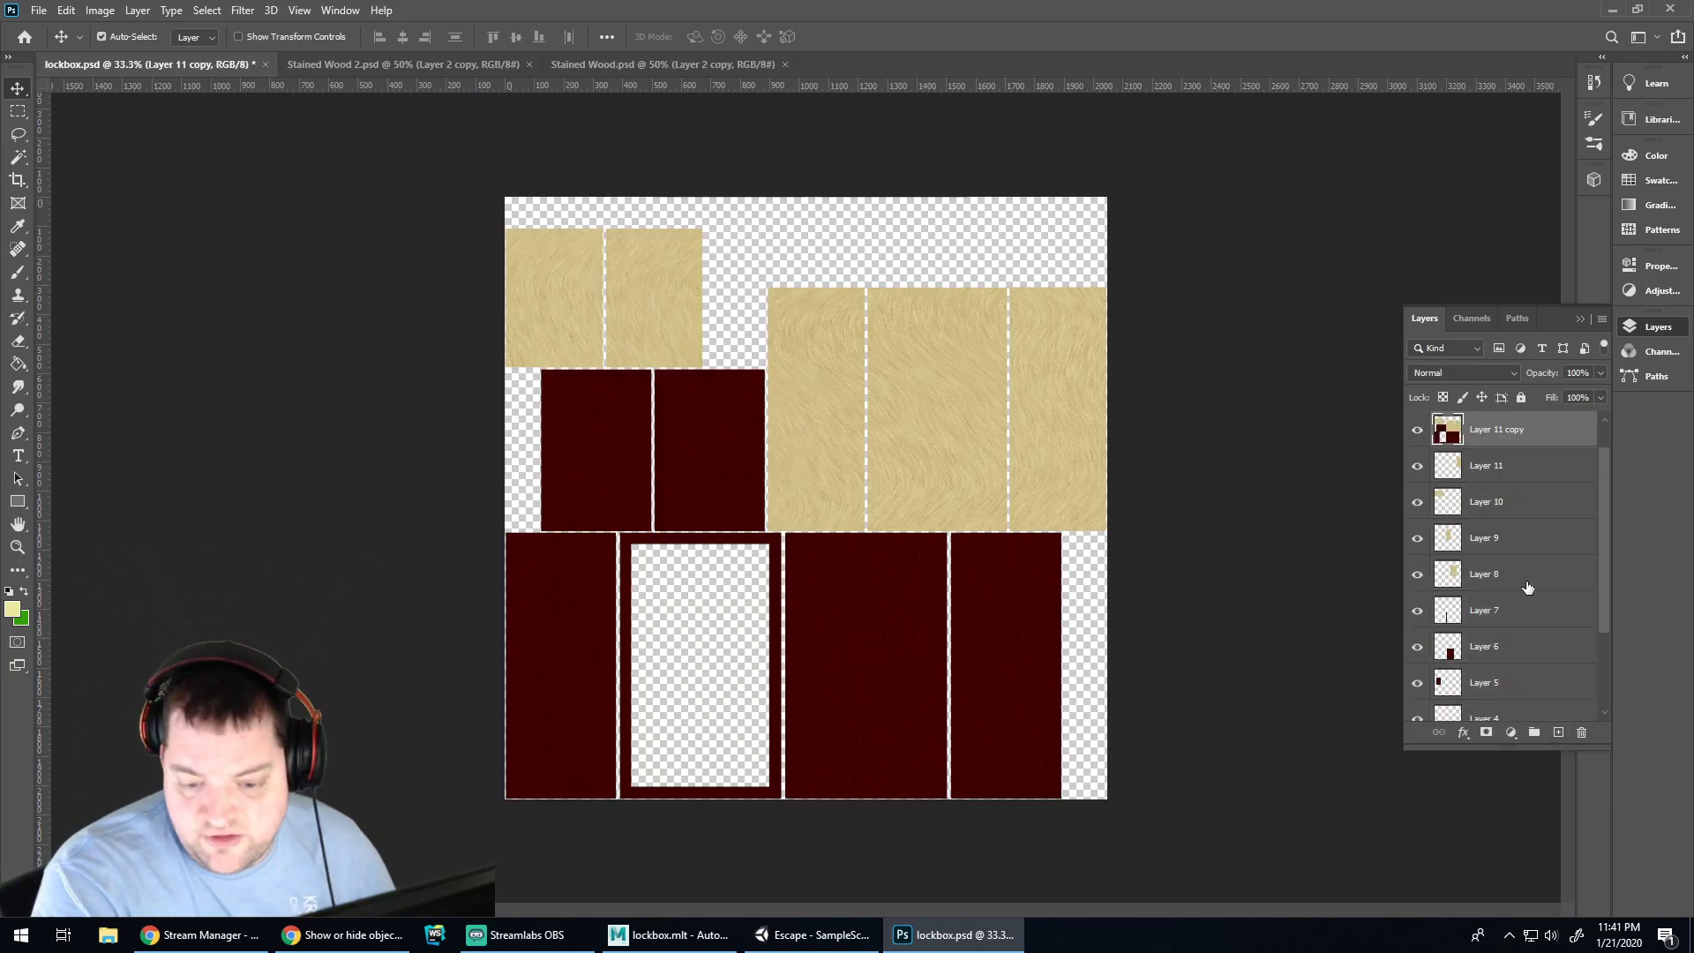
pyautogui.moveTo(1418, 468); pyautogui.dragTo(1426, 745)
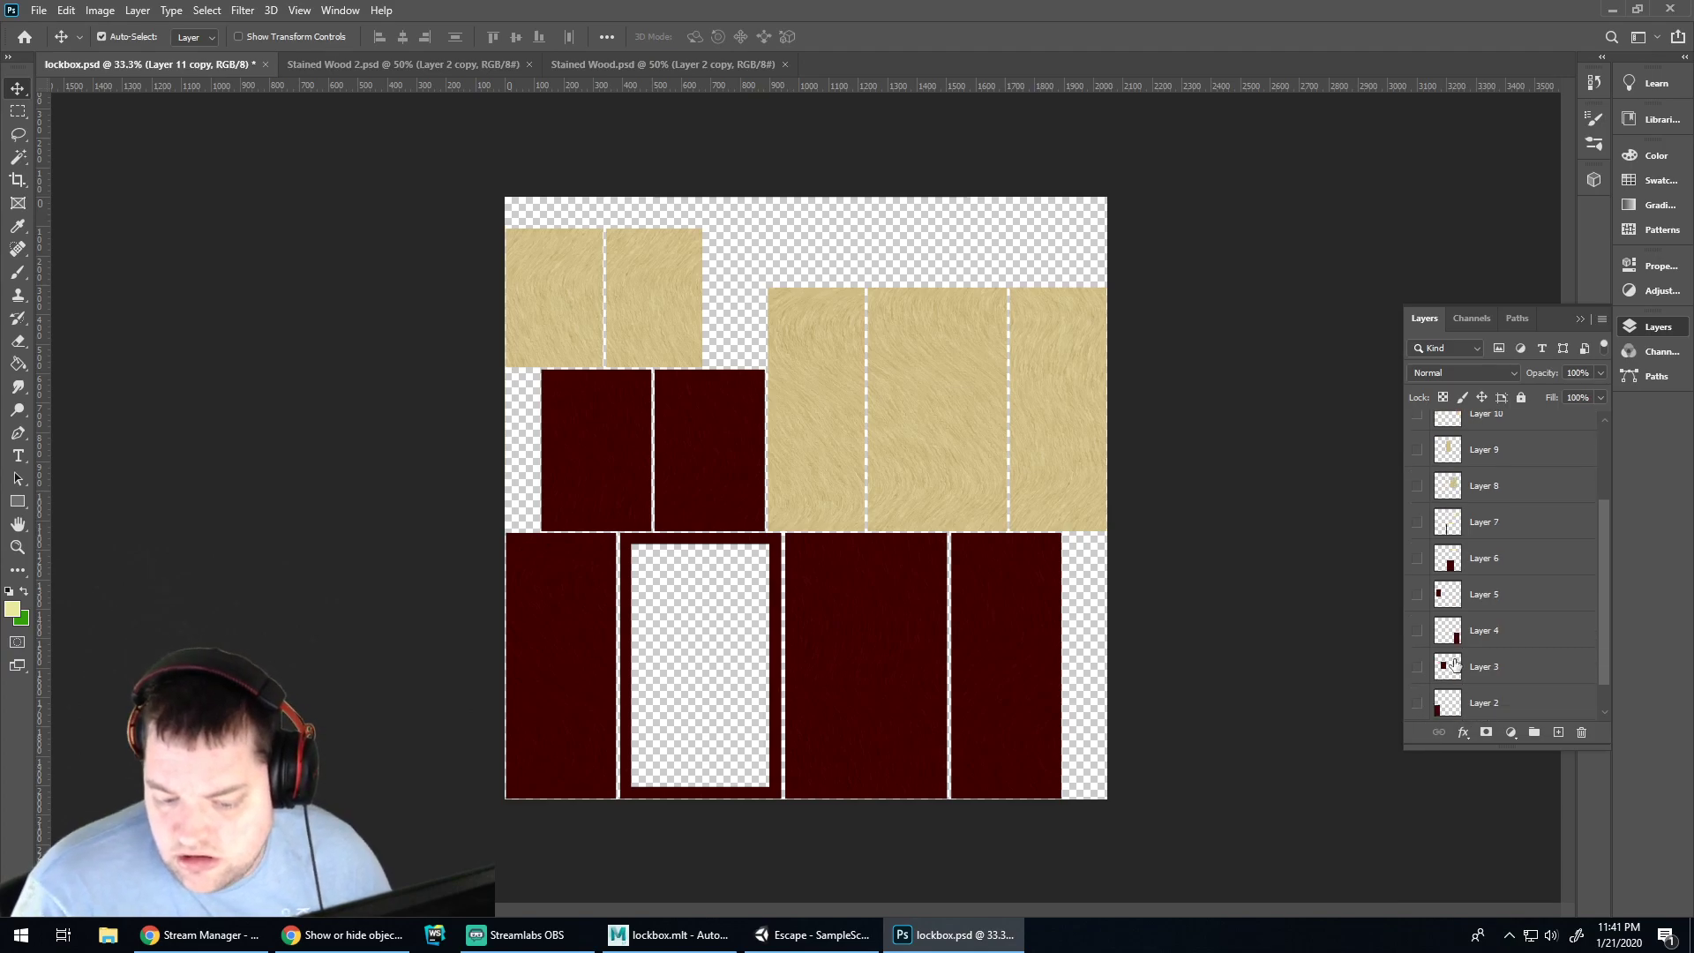
# Apply Filter > 3D > Generate Normal Map to the merged layer, then undo it
pyautogui.scroll(3, 1512, 541)
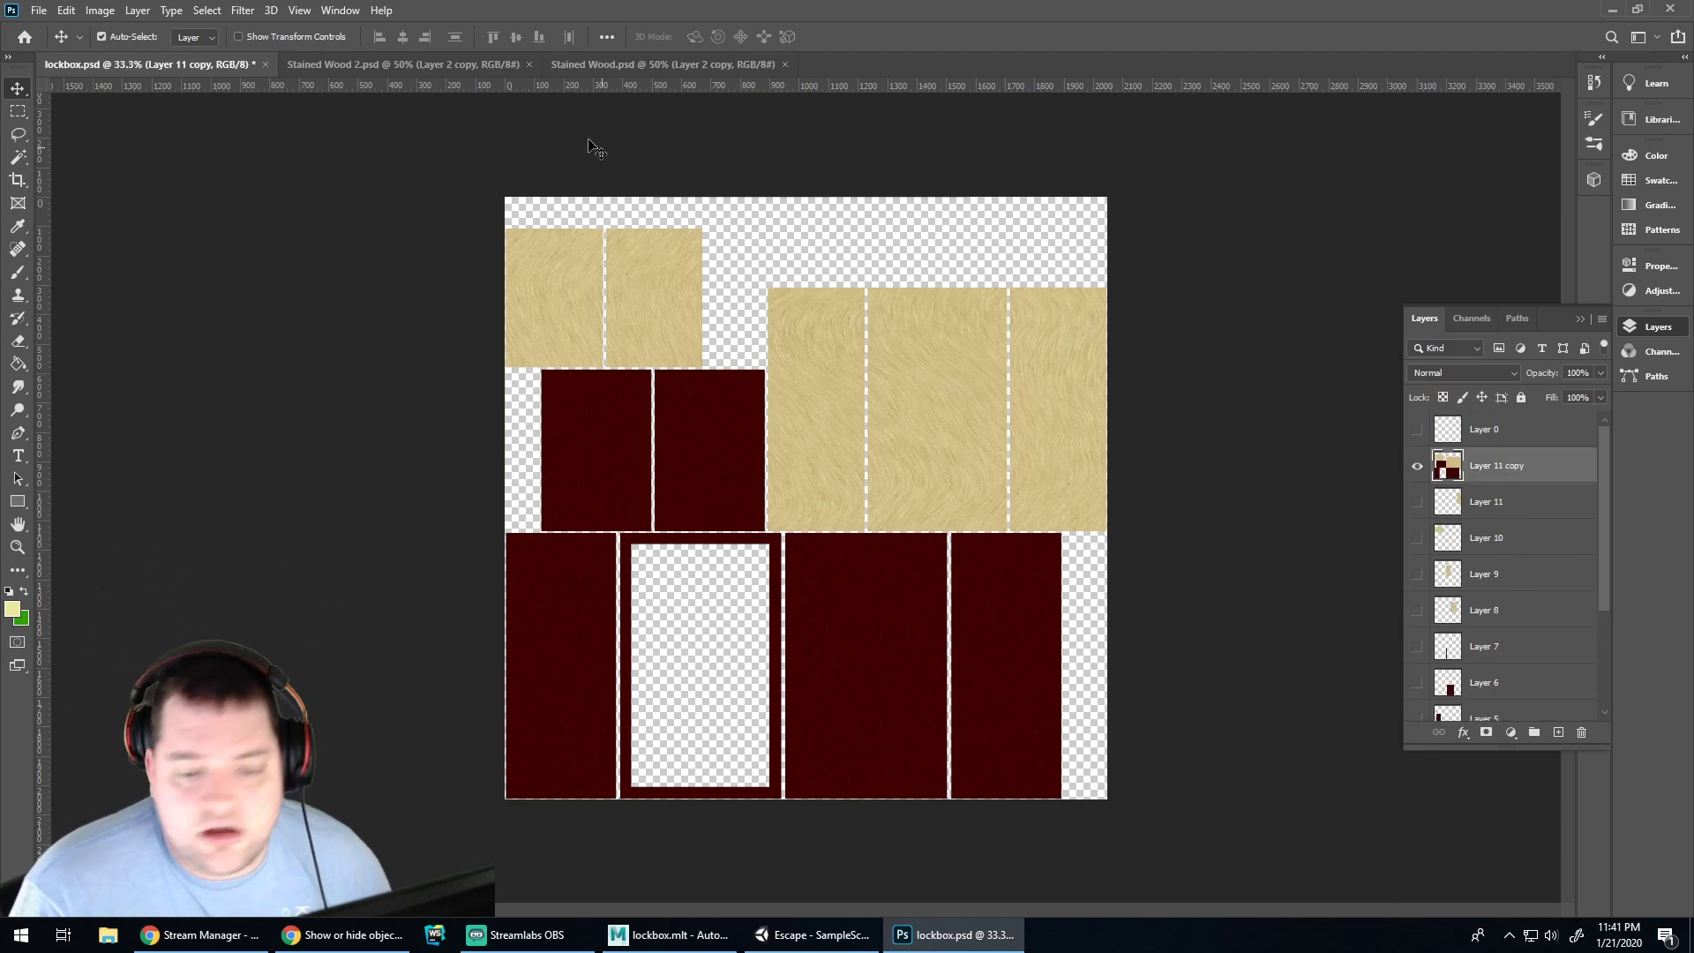
pyautogui.click(271, 9)
pyautogui.moveTo(280, 194)
pyautogui.click(516, 193)
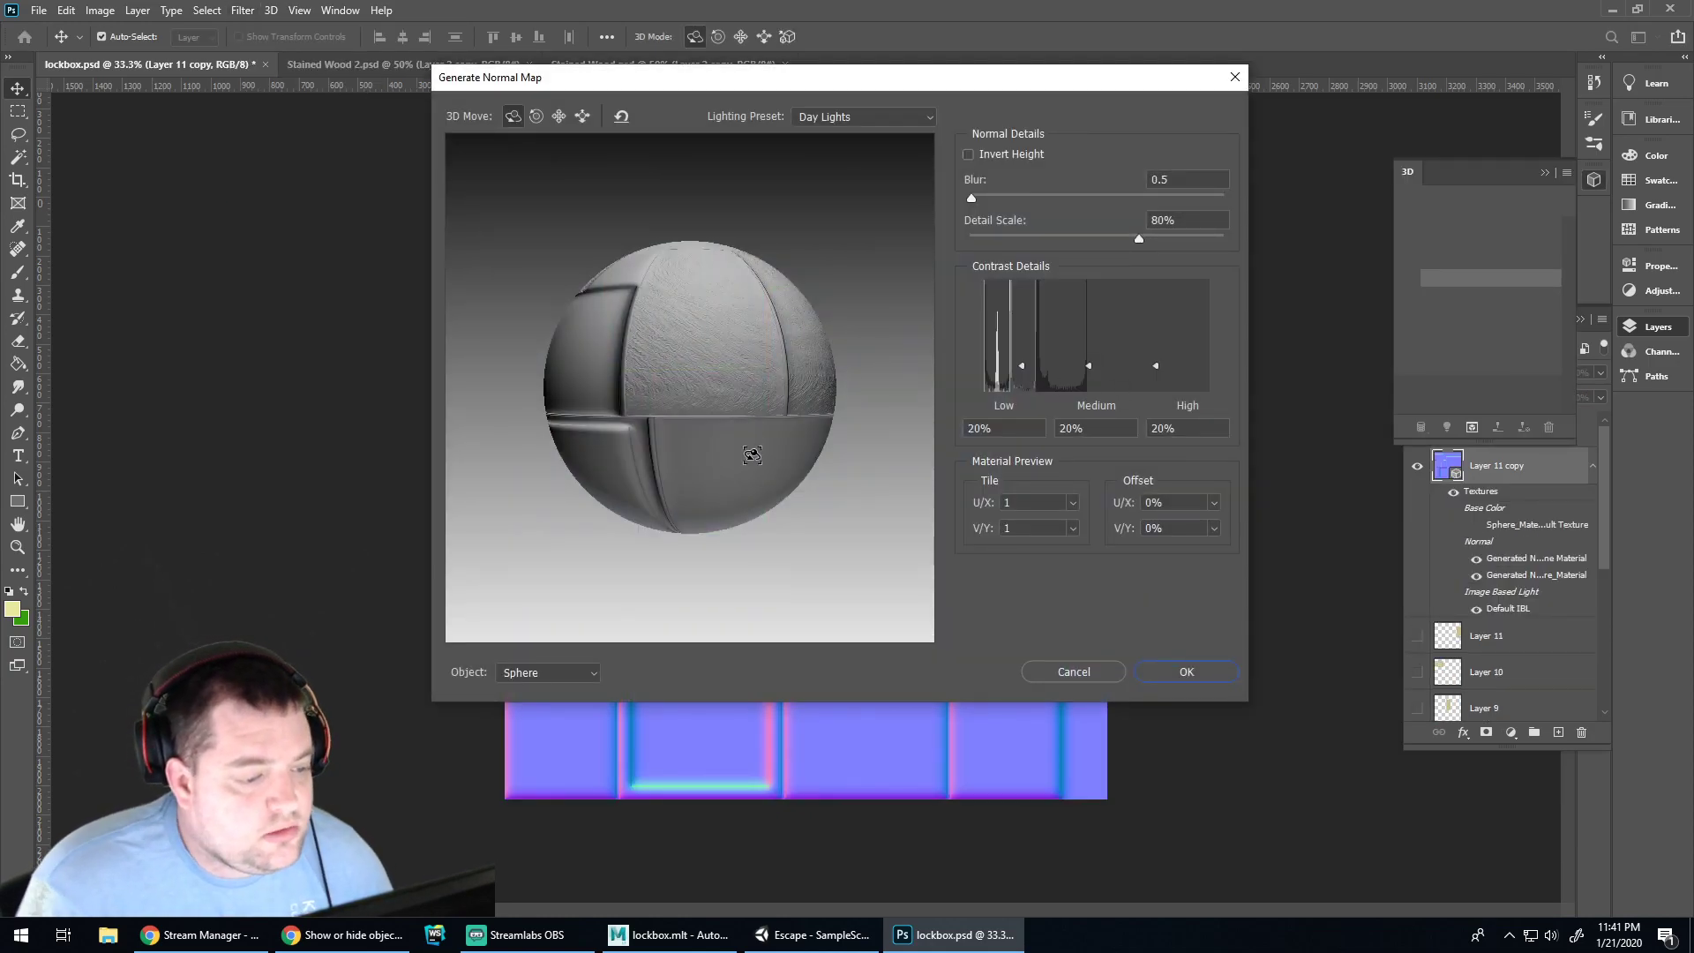
pyautogui.moveTo(751, 449); pyautogui.dragTo(678, 579)
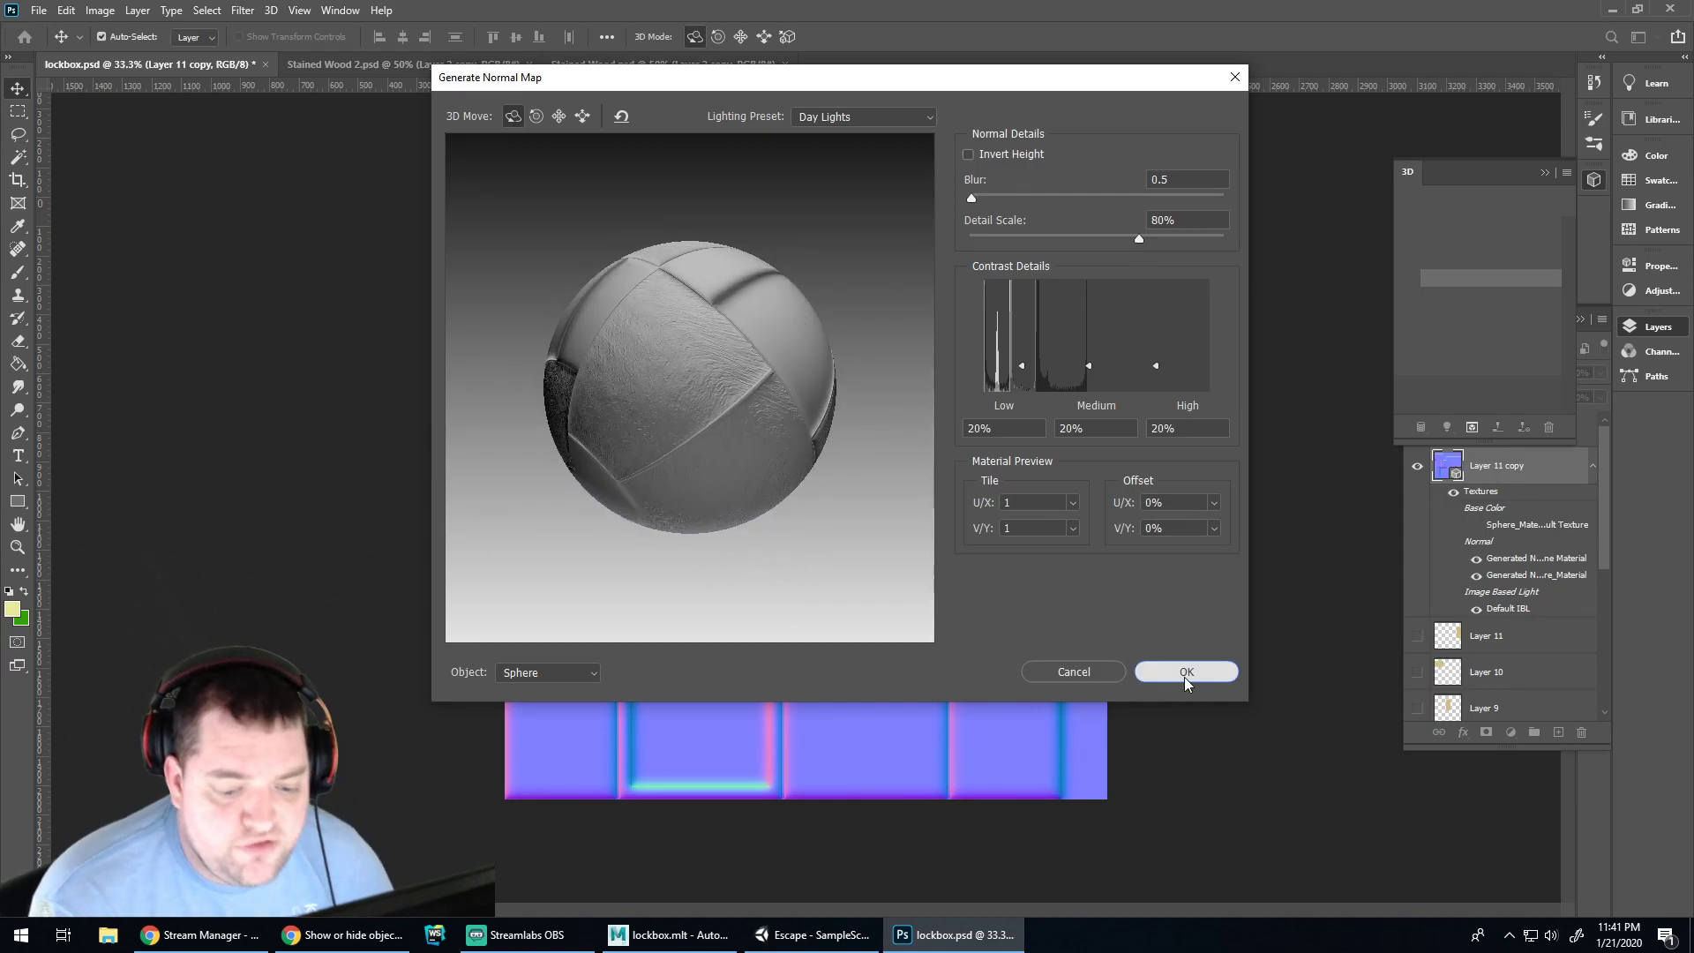
pyautogui.click(1186, 674)
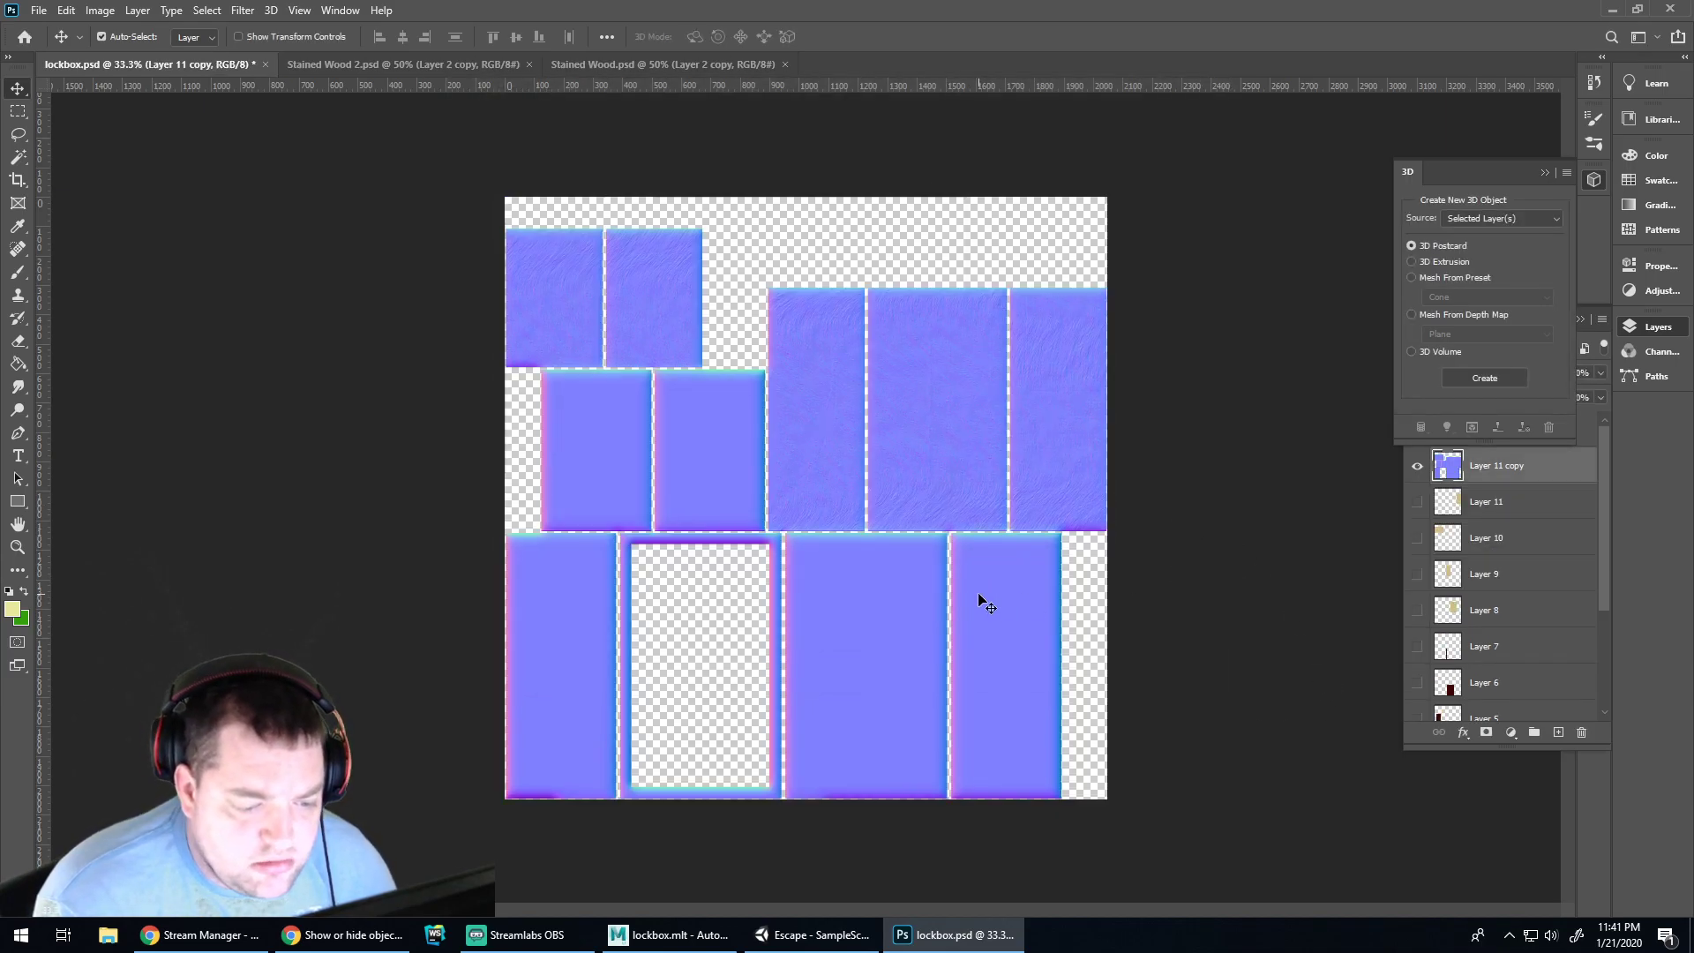
pyautogui.hotkey('ctrl', 'z')
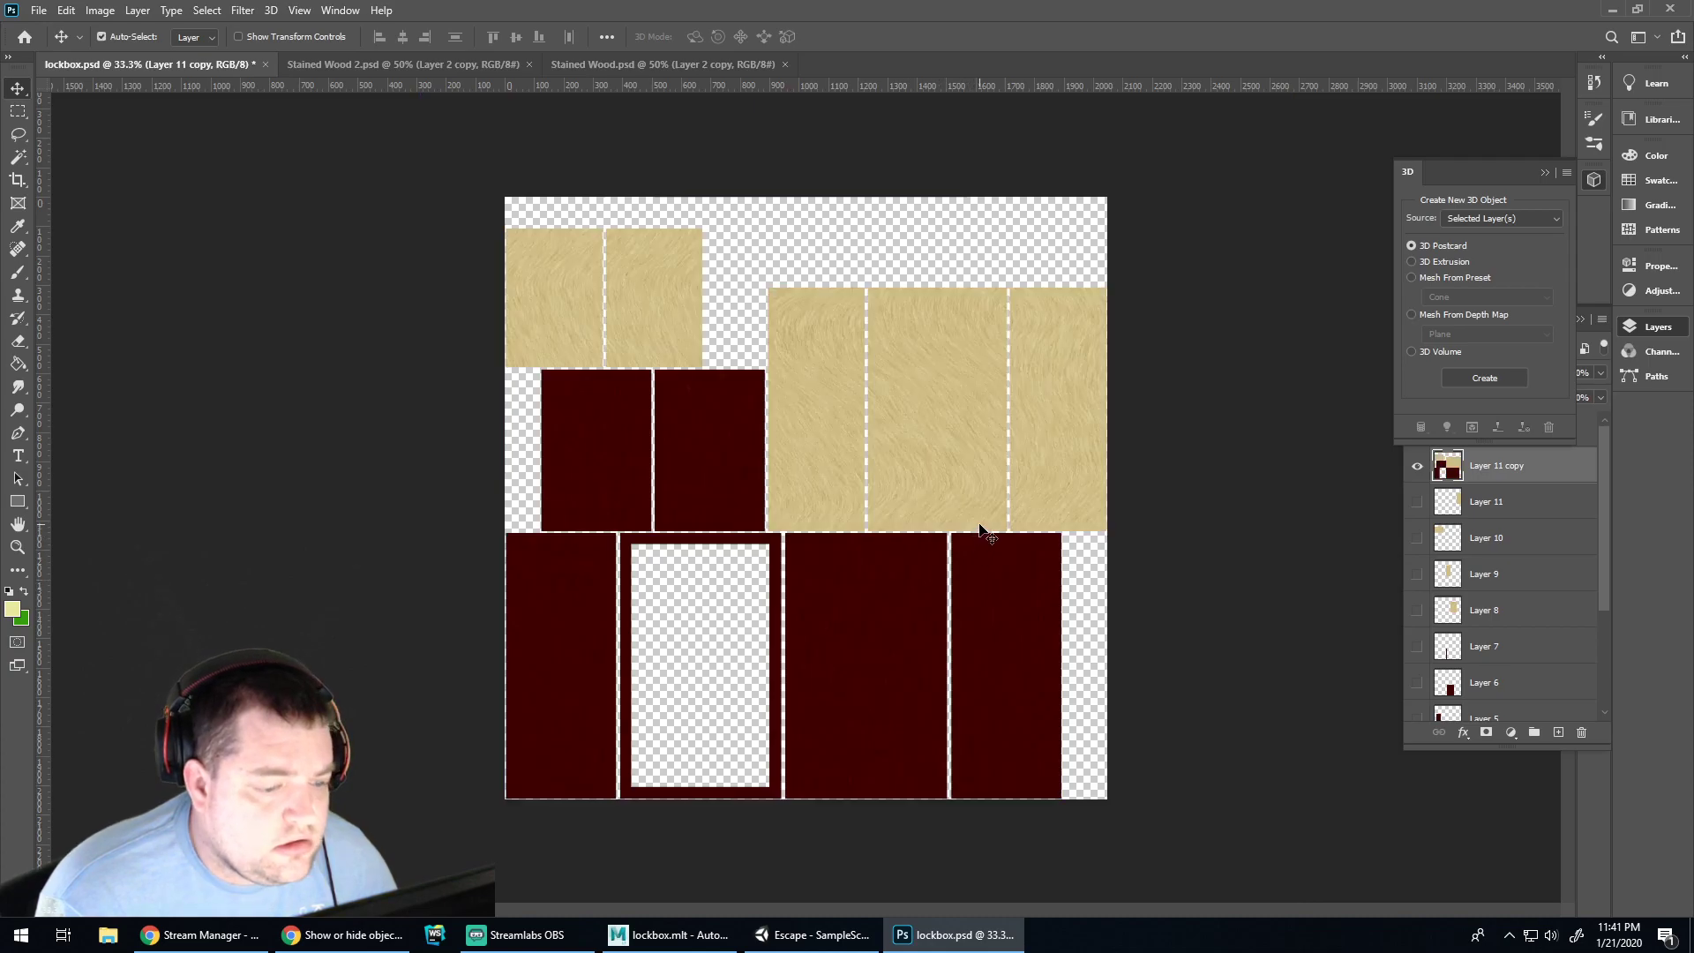
pyautogui.click(1472, 467)
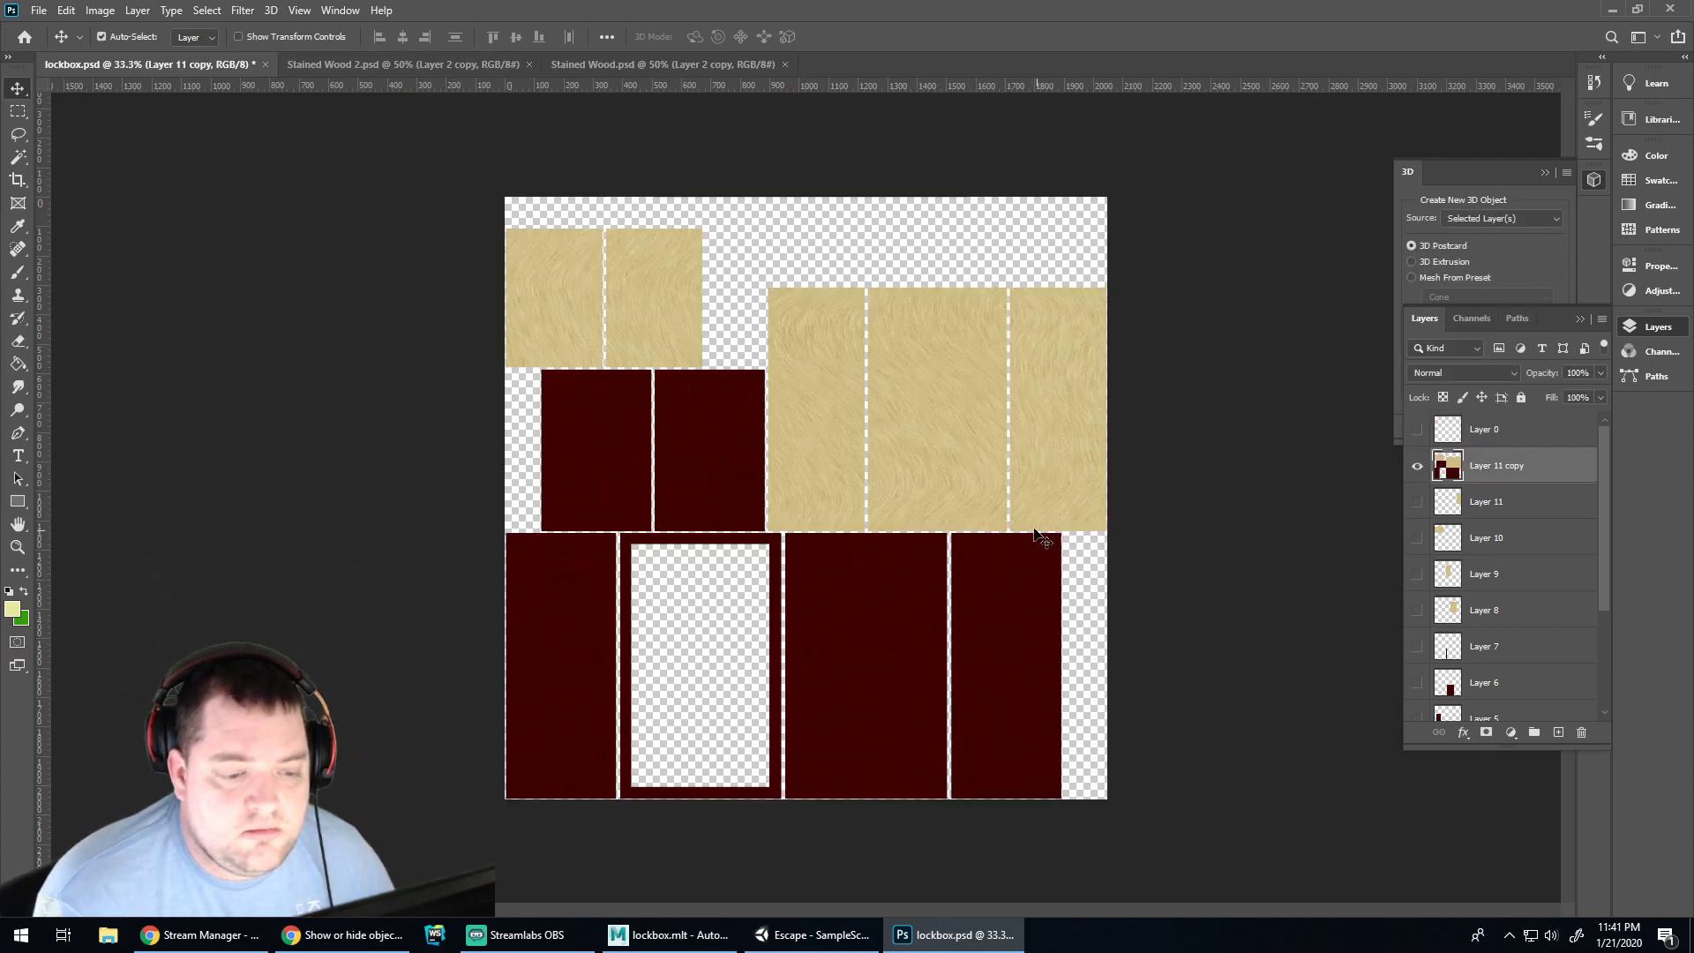
# Undo the merge and combine the Layer 11 to Layer 8 copies into one tan birch layer
pyautogui.click(360, 246)
pyautogui.click(339, 9)
pyautogui.click(300, 10)
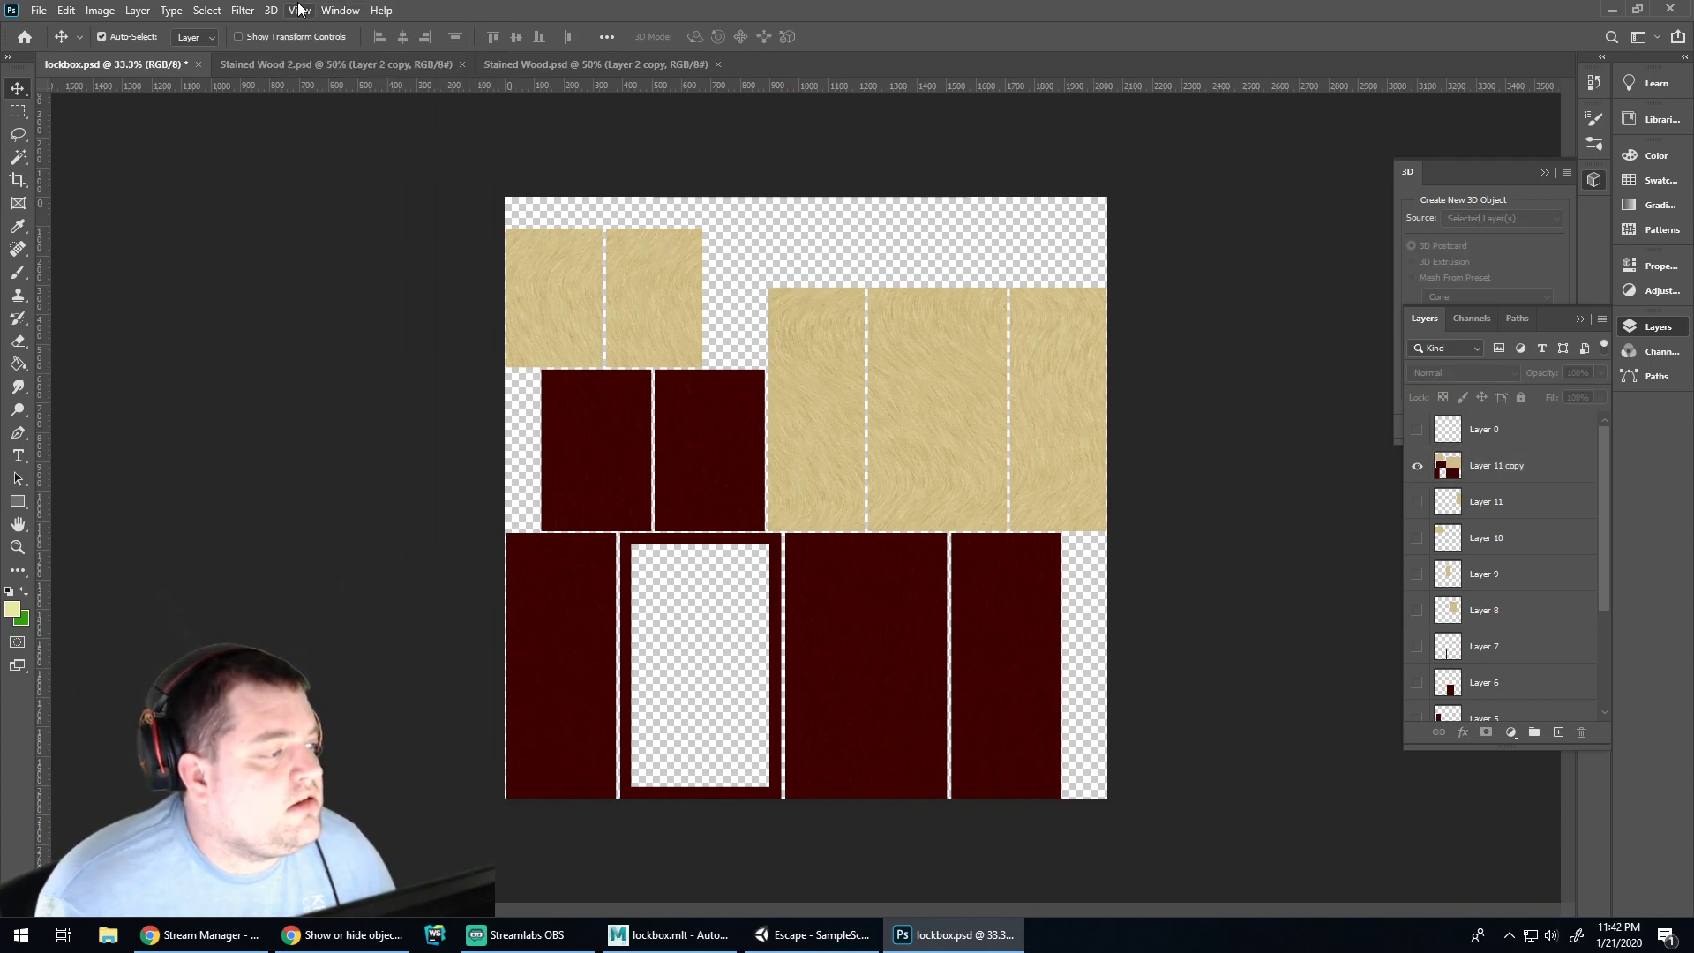
pyautogui.hotkey('ctrl', 'z')
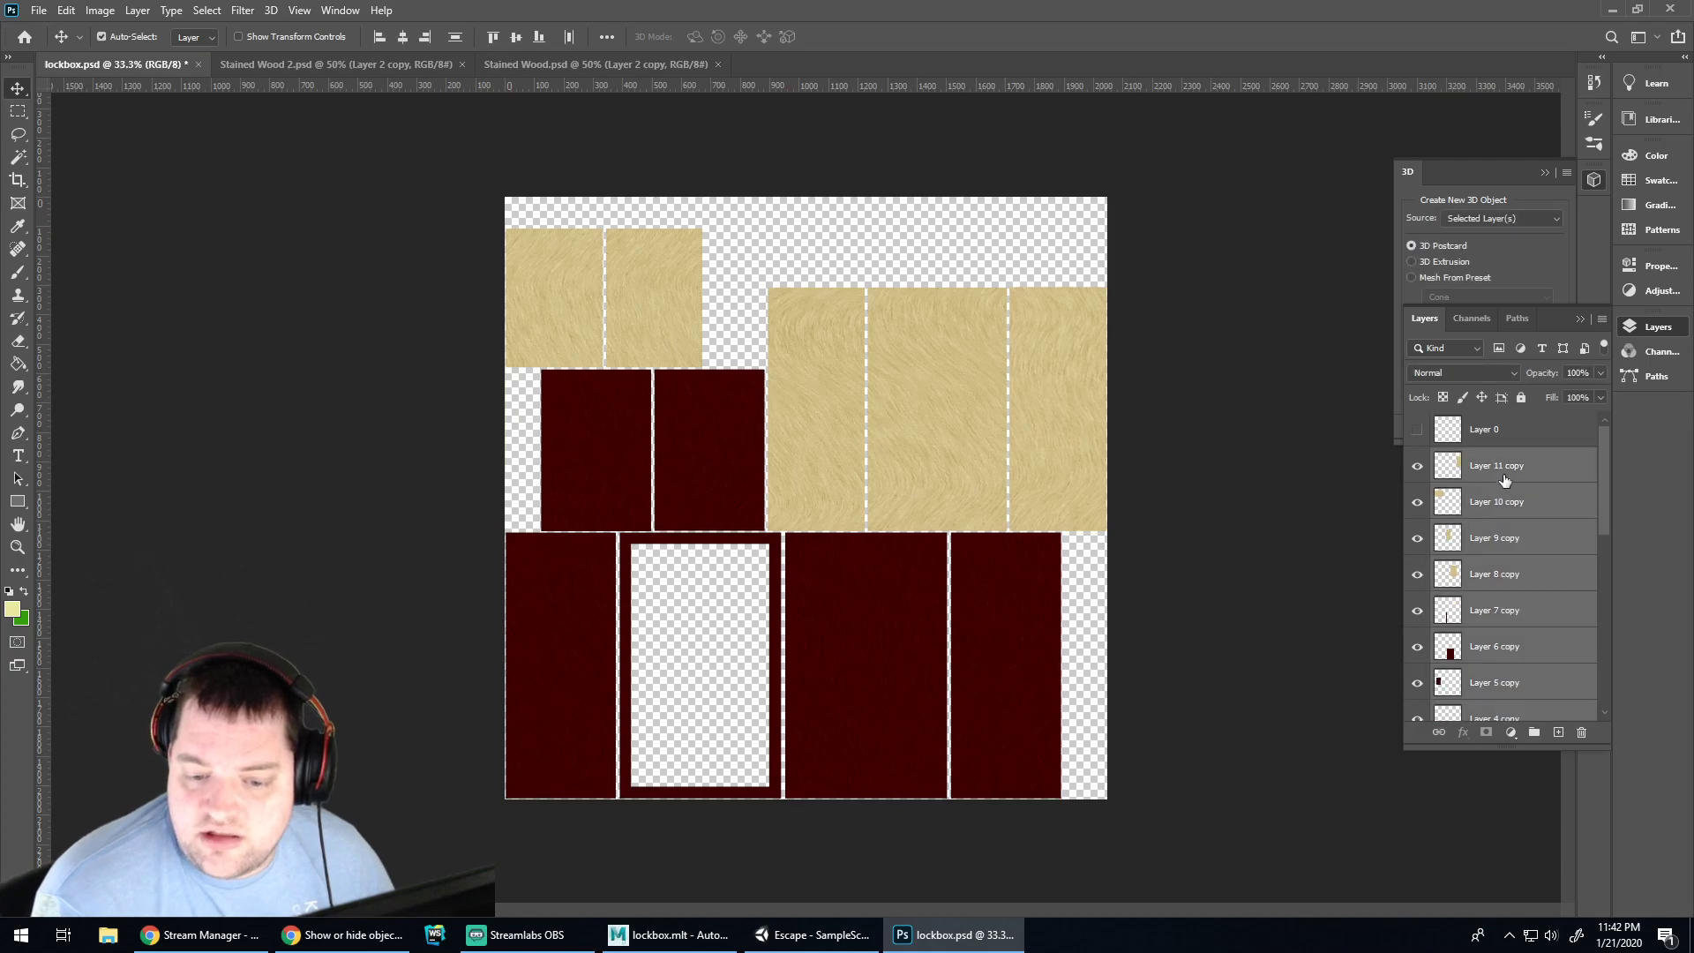
pyautogui.click(1503, 580)
pyautogui.keyDown('shift'); pyautogui.click(1488, 475); pyautogui.keyUp('shift')
pyautogui.hotkey('ctrl', 'e')
# Merge the Layer 7 to Layer 2 copies into one dark mahogany layer
pyautogui.click(1512, 508)
pyautogui.scroll(-5, 1500, 547)
pyautogui.scroll(5, 1496, 572)
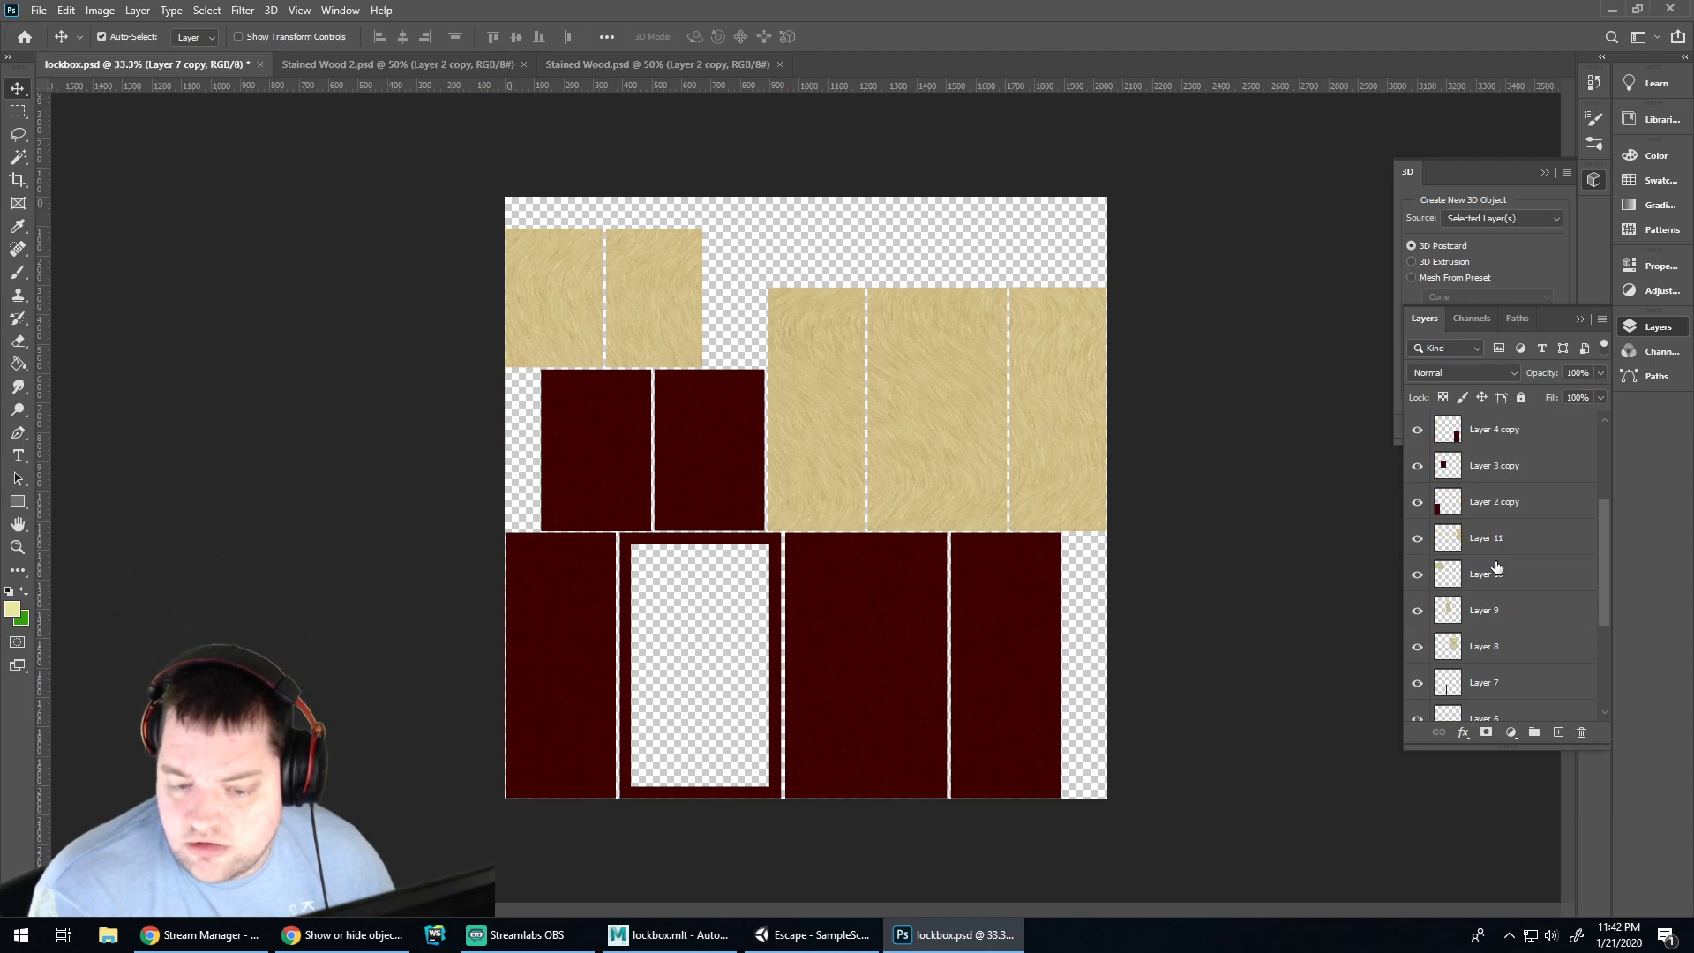
pyautogui.keyDown('shift'); pyautogui.click(1503, 542); pyautogui.keyUp('shift')
pyautogui.hotkey('ctrl', 'e')
# Group the original Layers 11 through 2 into a group named 'Individual Pieces'
pyautogui.scroll(4, 1526, 521)
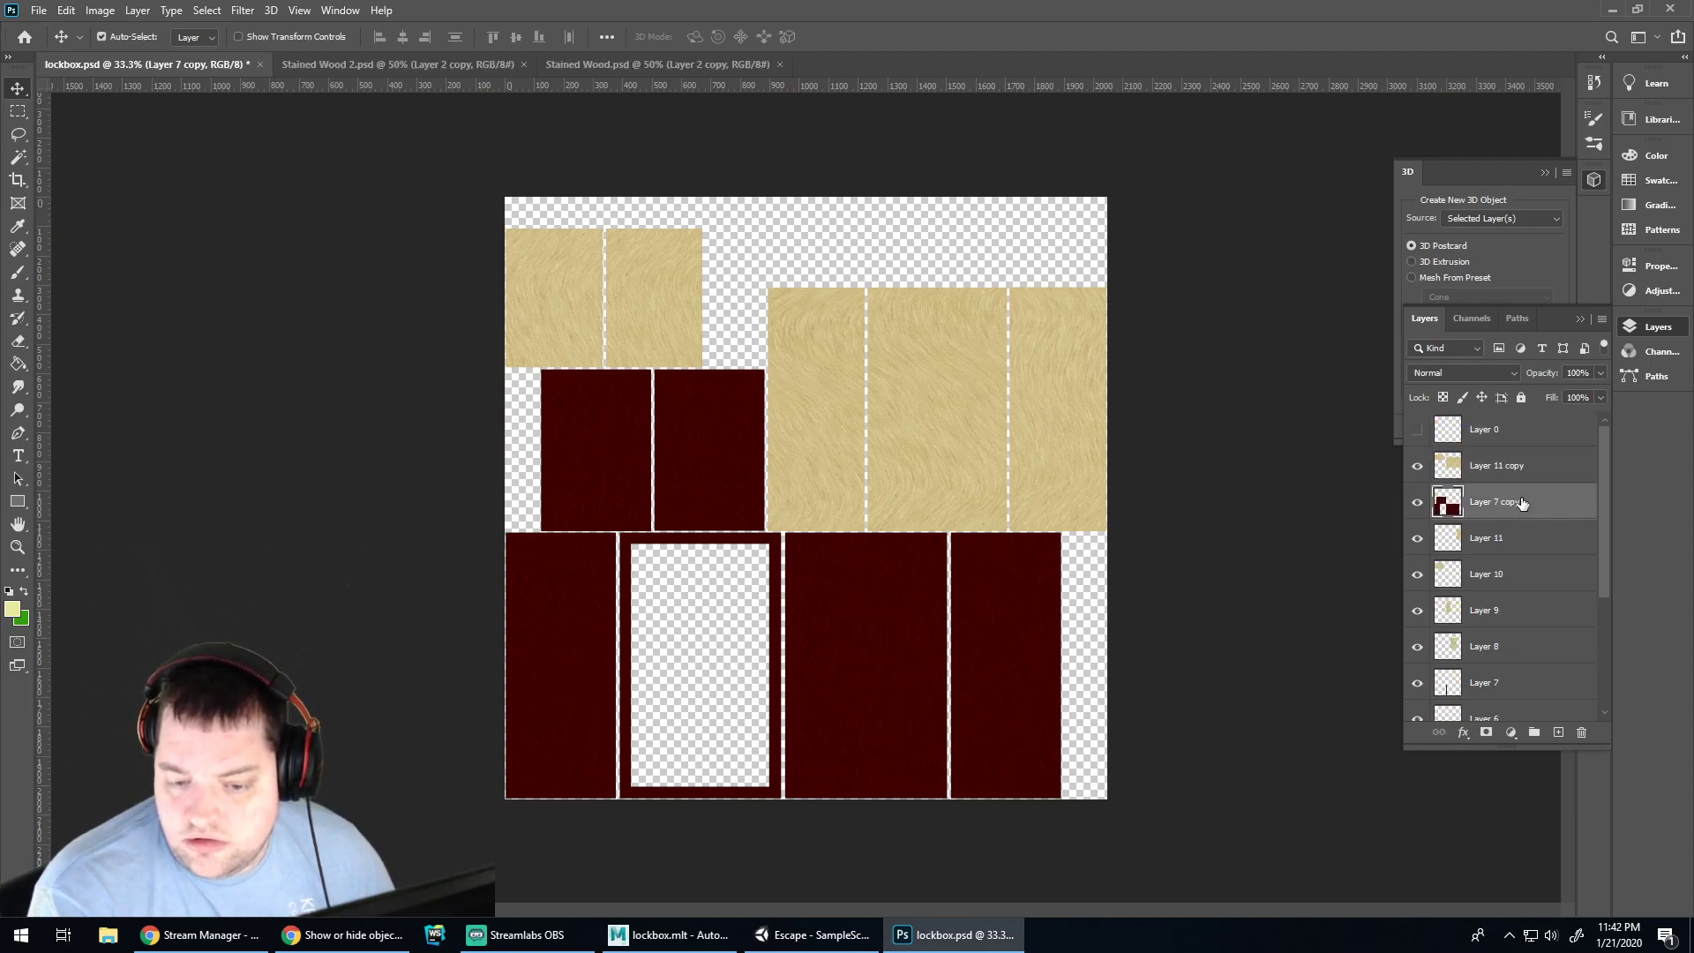
pyautogui.click(1495, 540)
pyautogui.scroll(-5, 1491, 538)
pyautogui.scroll(-1, 1473, 668)
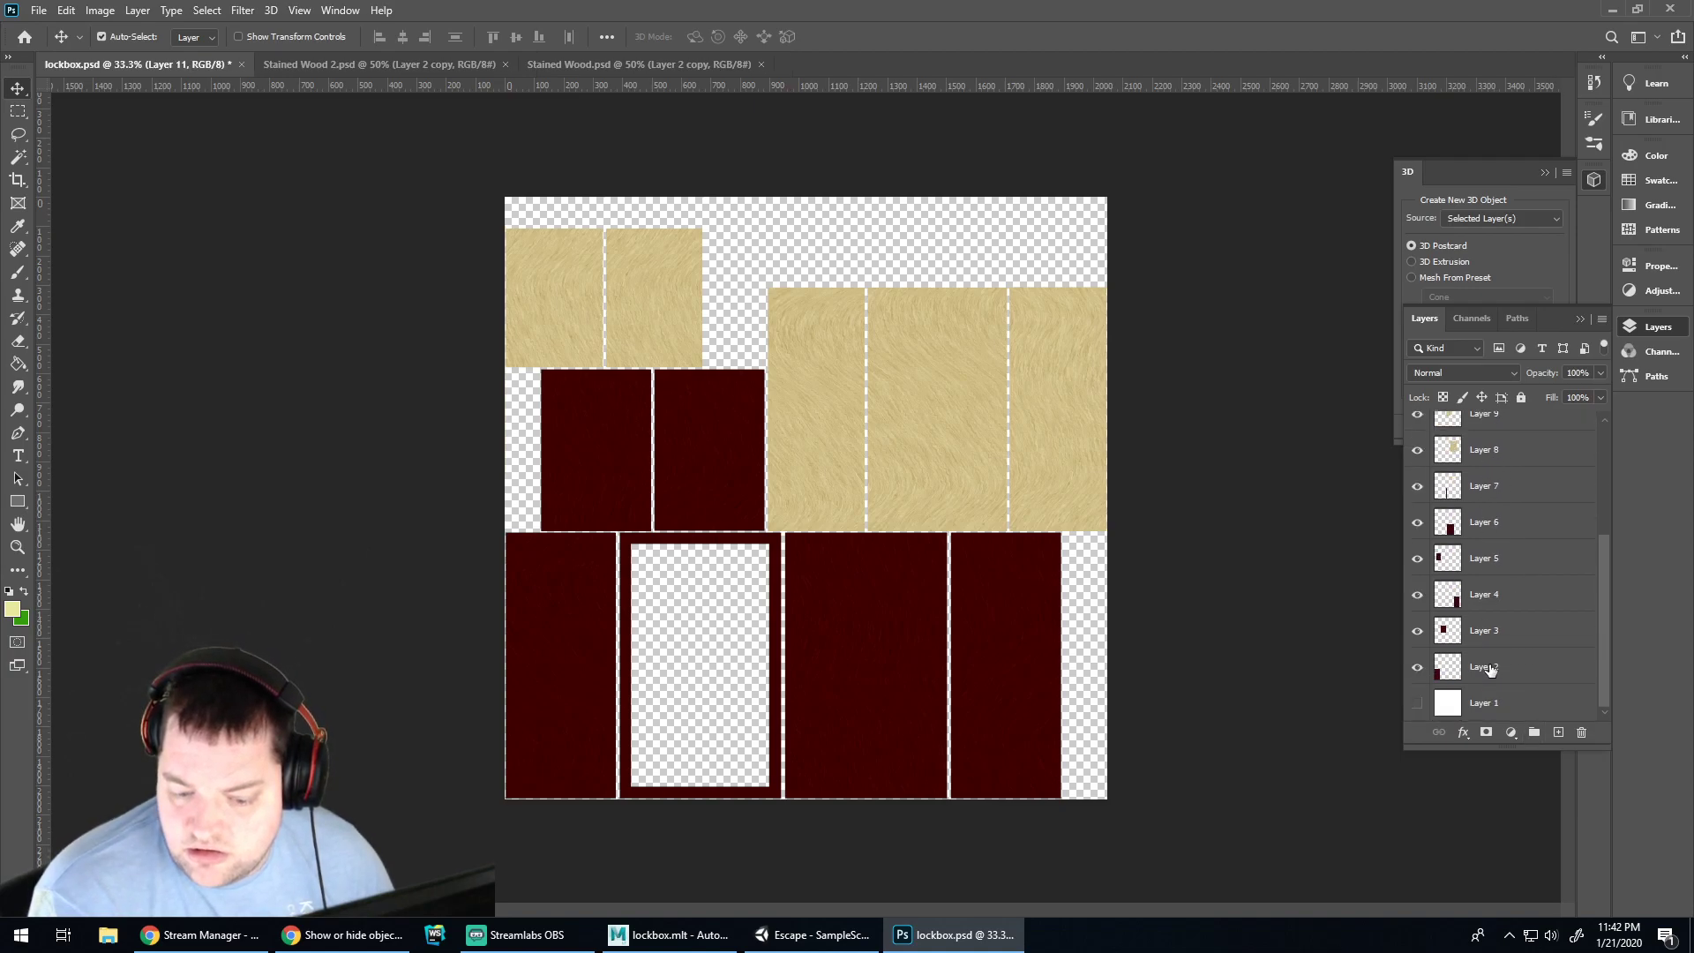
pyautogui.keyDown('shift'); pyautogui.click(1491, 669); pyautogui.keyUp('shift')
pyautogui.hotkey('ctrl', 'g')
pyautogui.doubleClick(1489, 531)
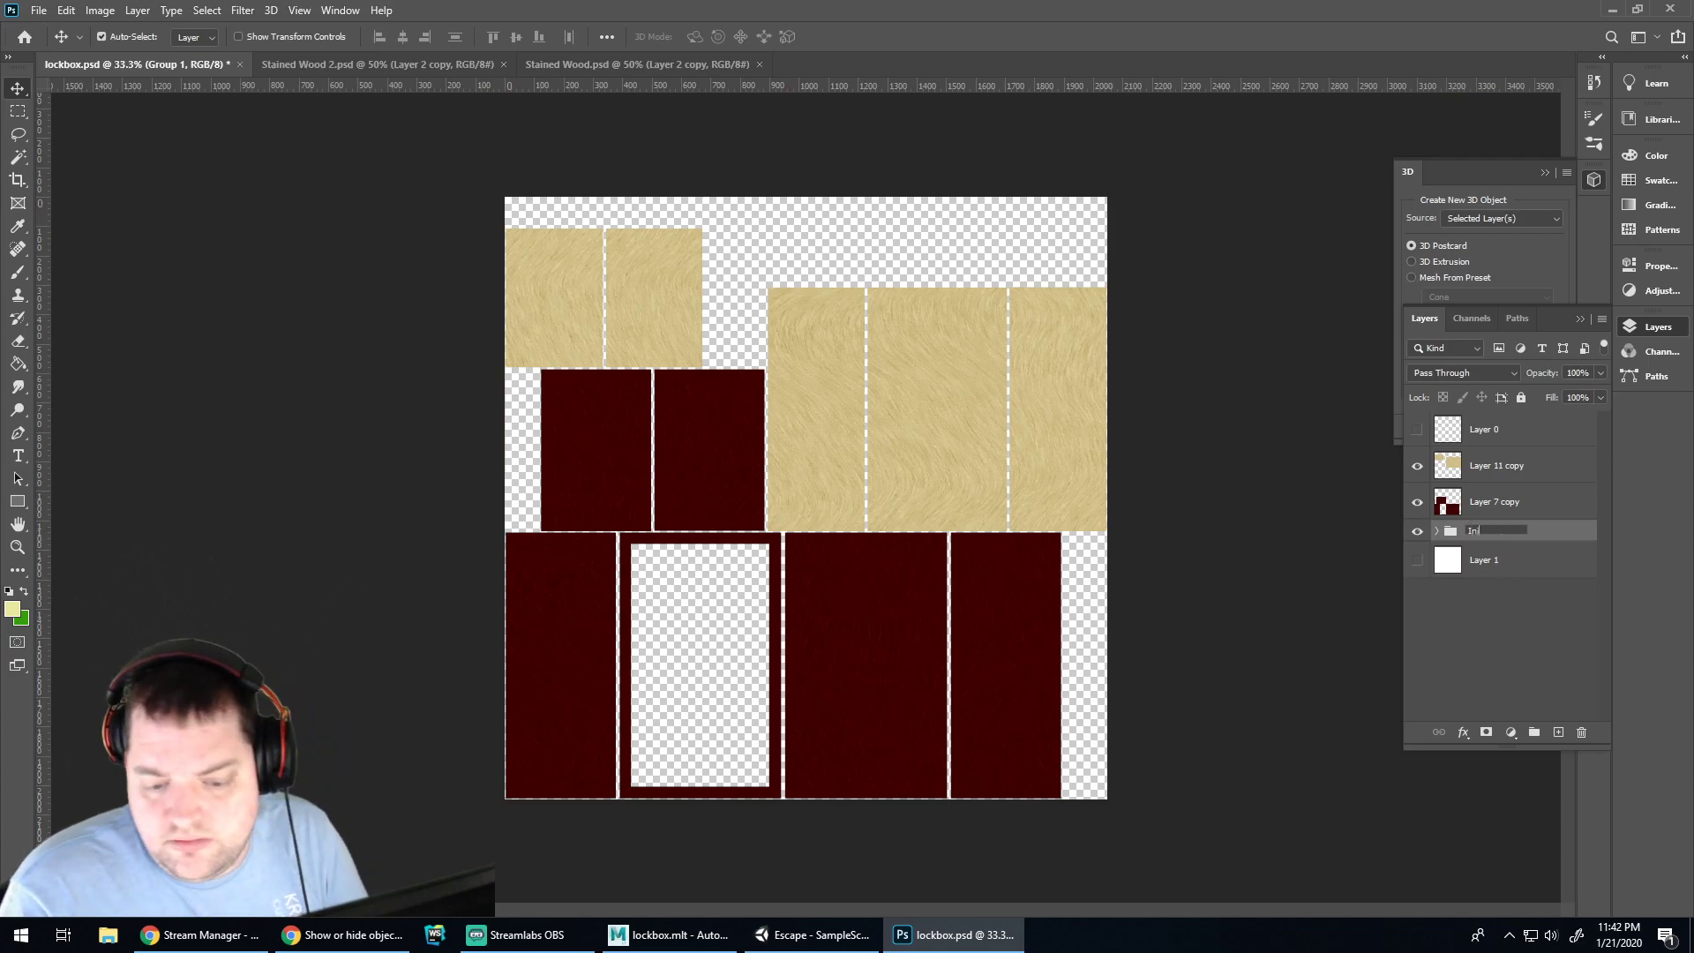
pyautogui.write('Individual Pieces')
pyautogui.press('Return')
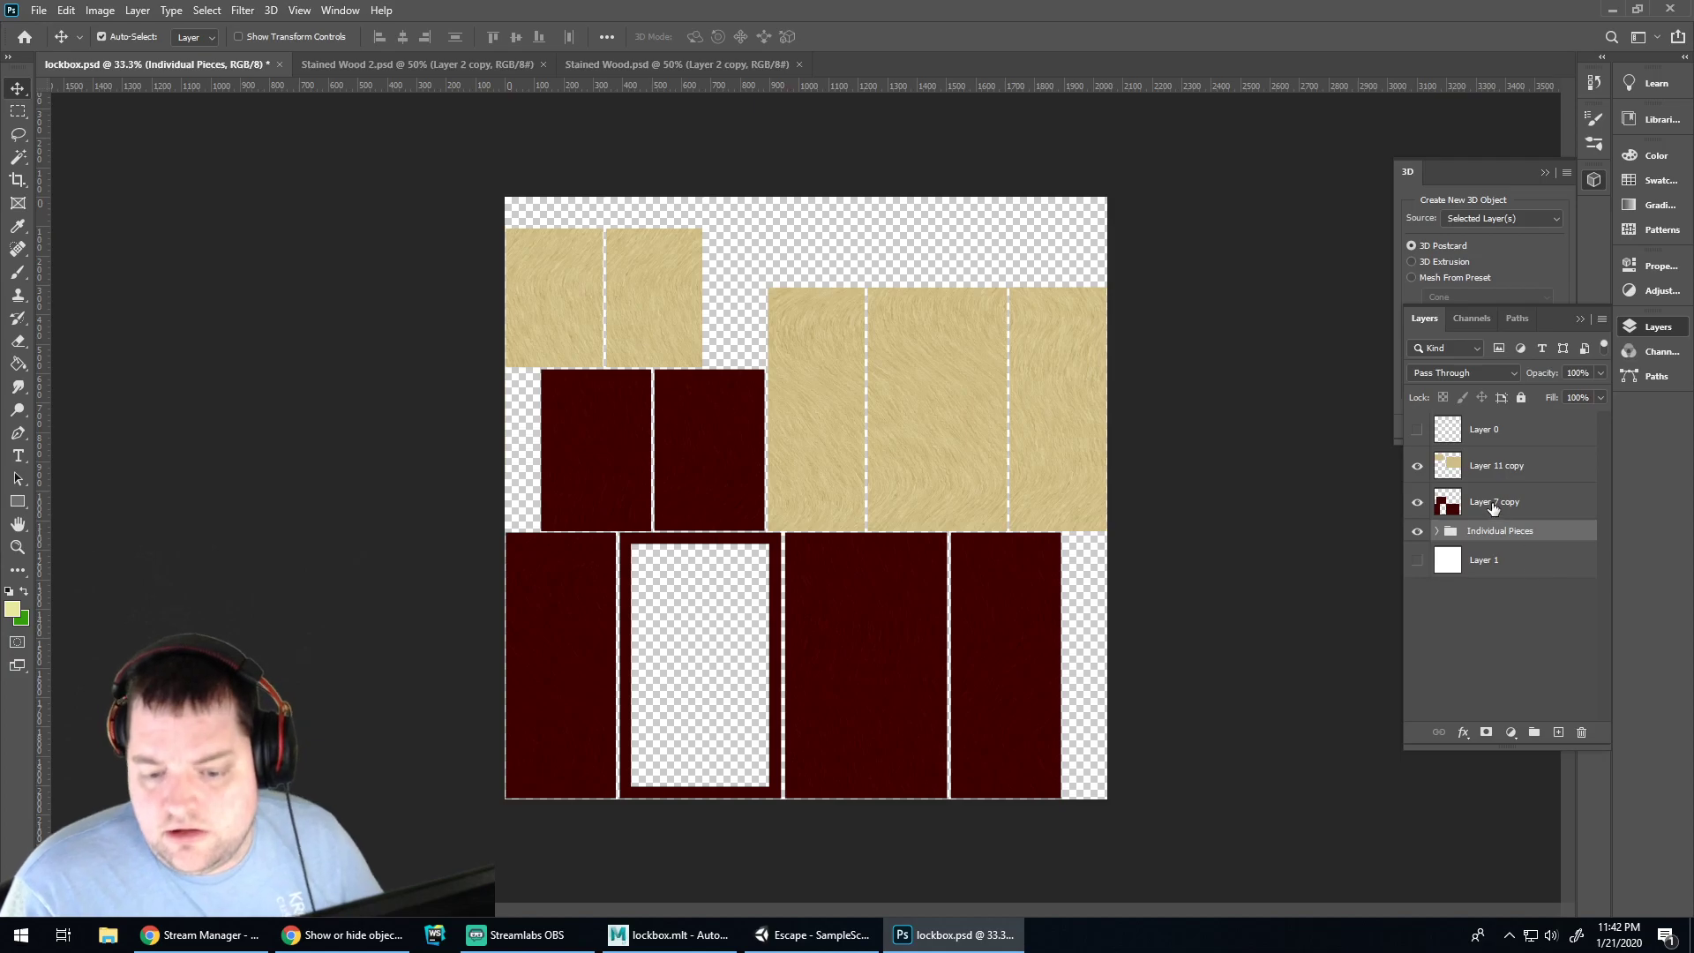
# Rename the merged layers 'Mahogany' and 'Birch'
pyautogui.doubleClick(1494, 503)
pyautogui.write('Mahoogny')
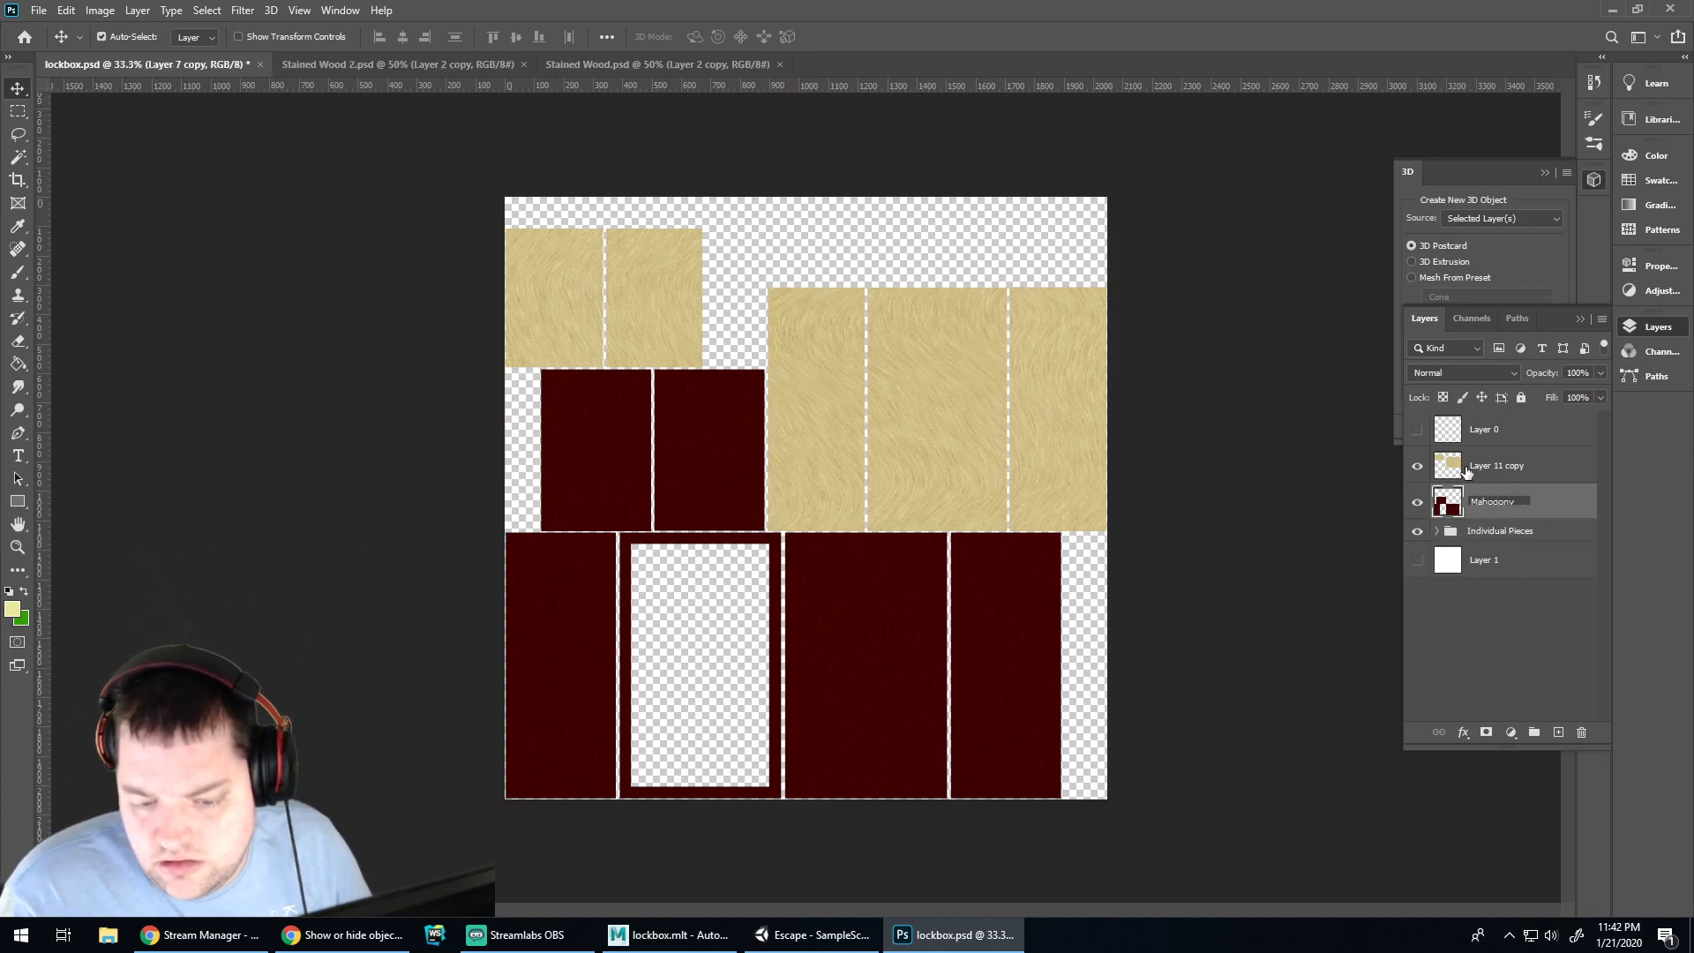
pyautogui.doubleClick(1474, 467)
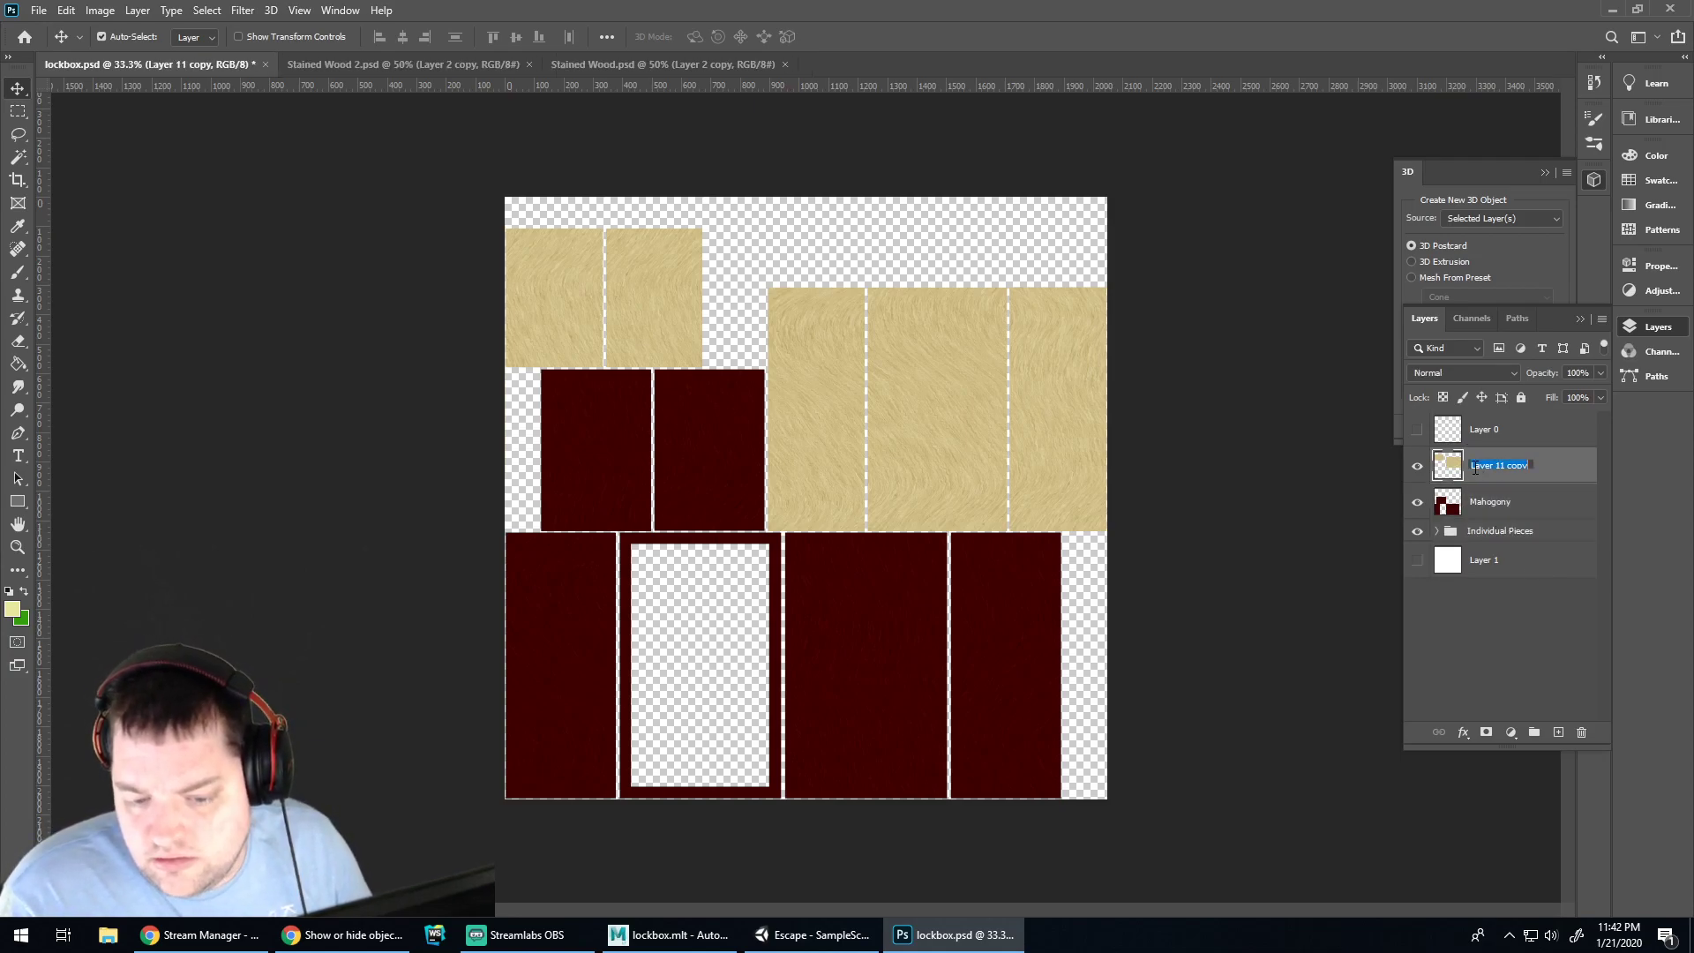
pyautogui.write('Lid')
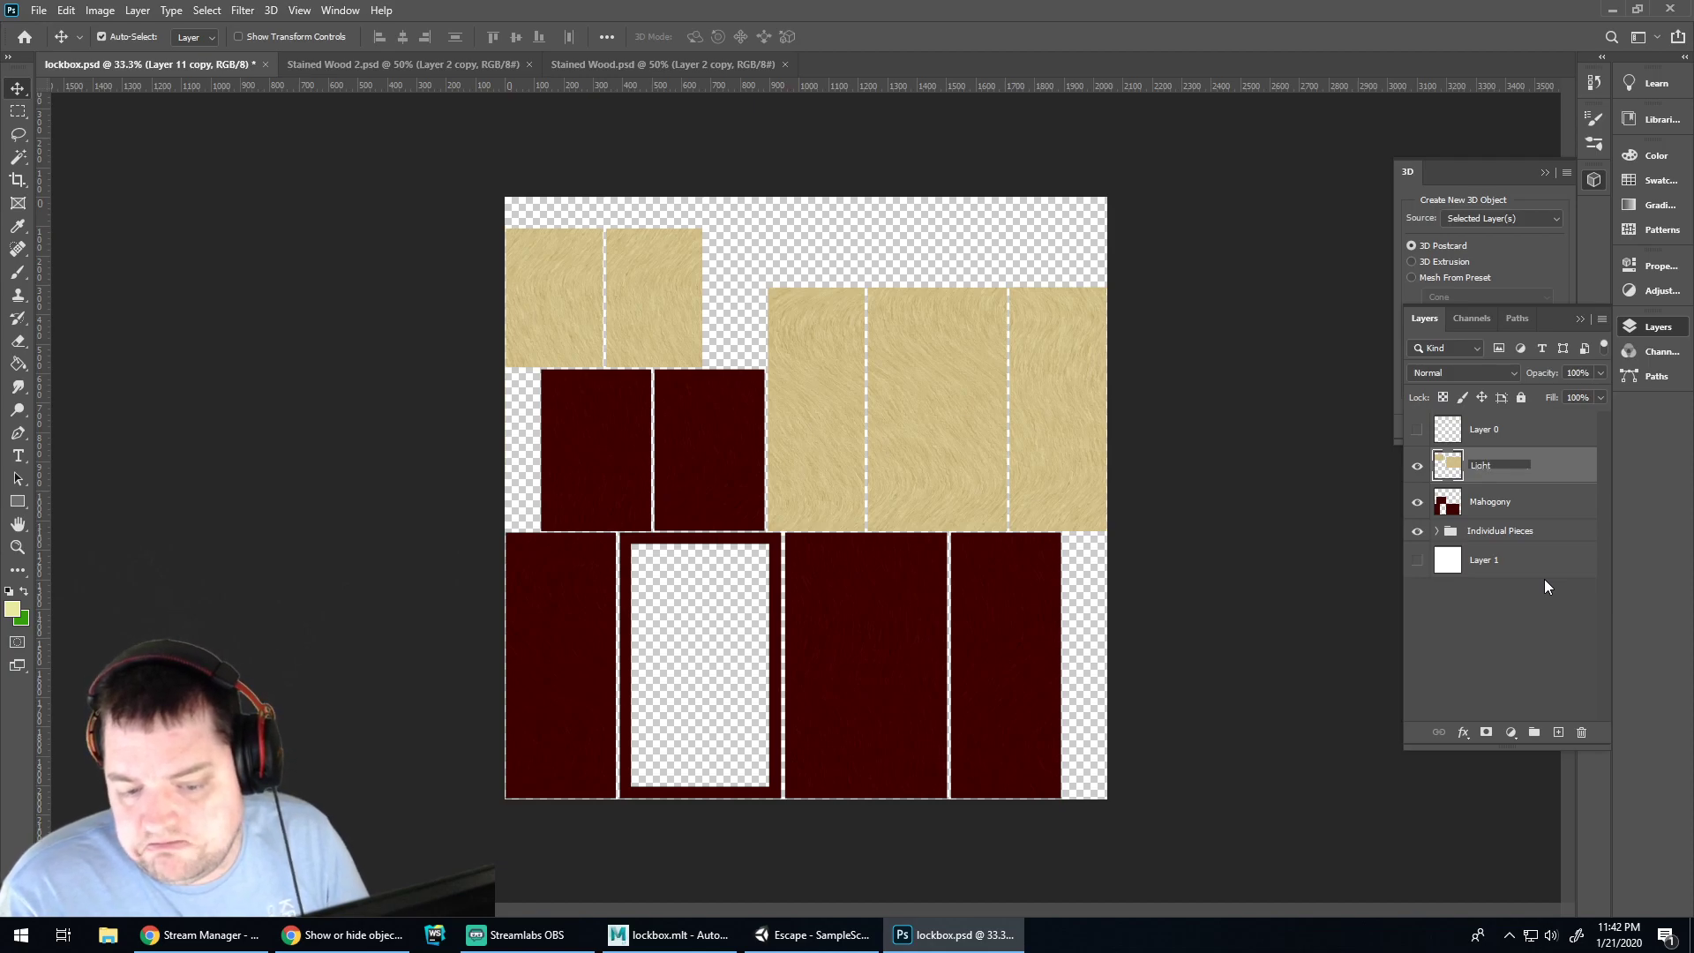
pyautogui.write('hter')
pyautogui.press('BackSpace')
pyautogui.press('BackSpace')
pyautogui.press('BackSpace')
pyautogui.press('BackSpace')
pyautogui.press('BackSpace')
pyautogui.press('BackSpace')
pyautogui.press('BackSpace')
pyautogui.write('Birch')
pyautogui.press('Return')
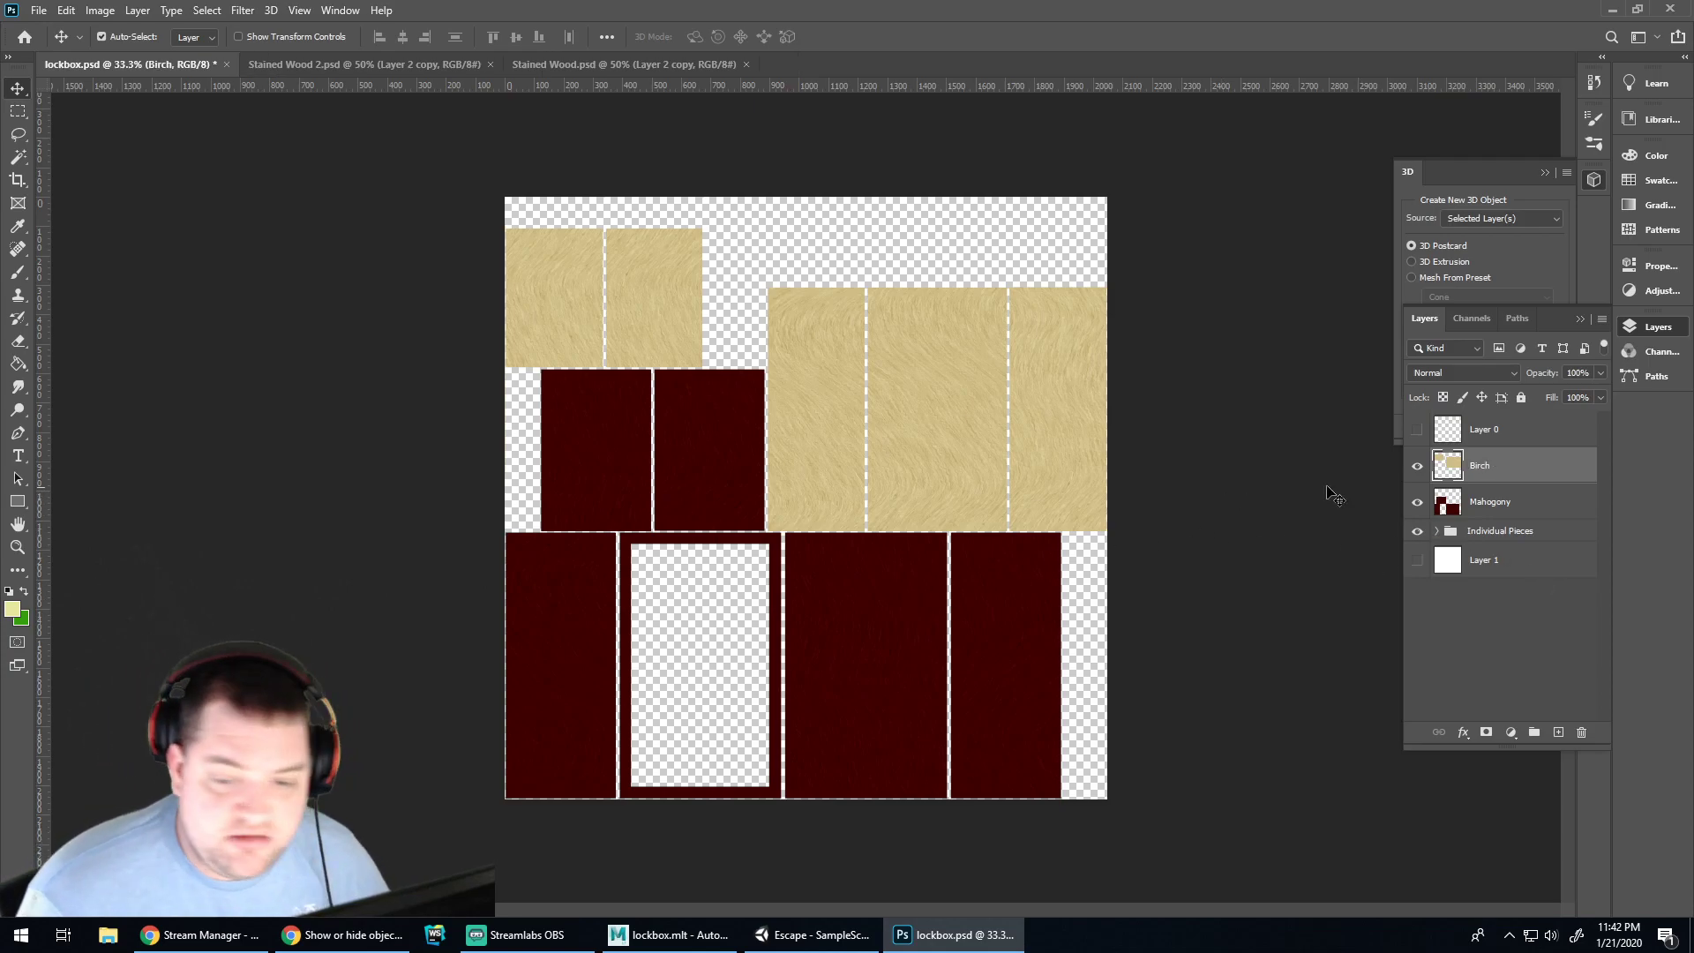
pyautogui.click(1184, 428)
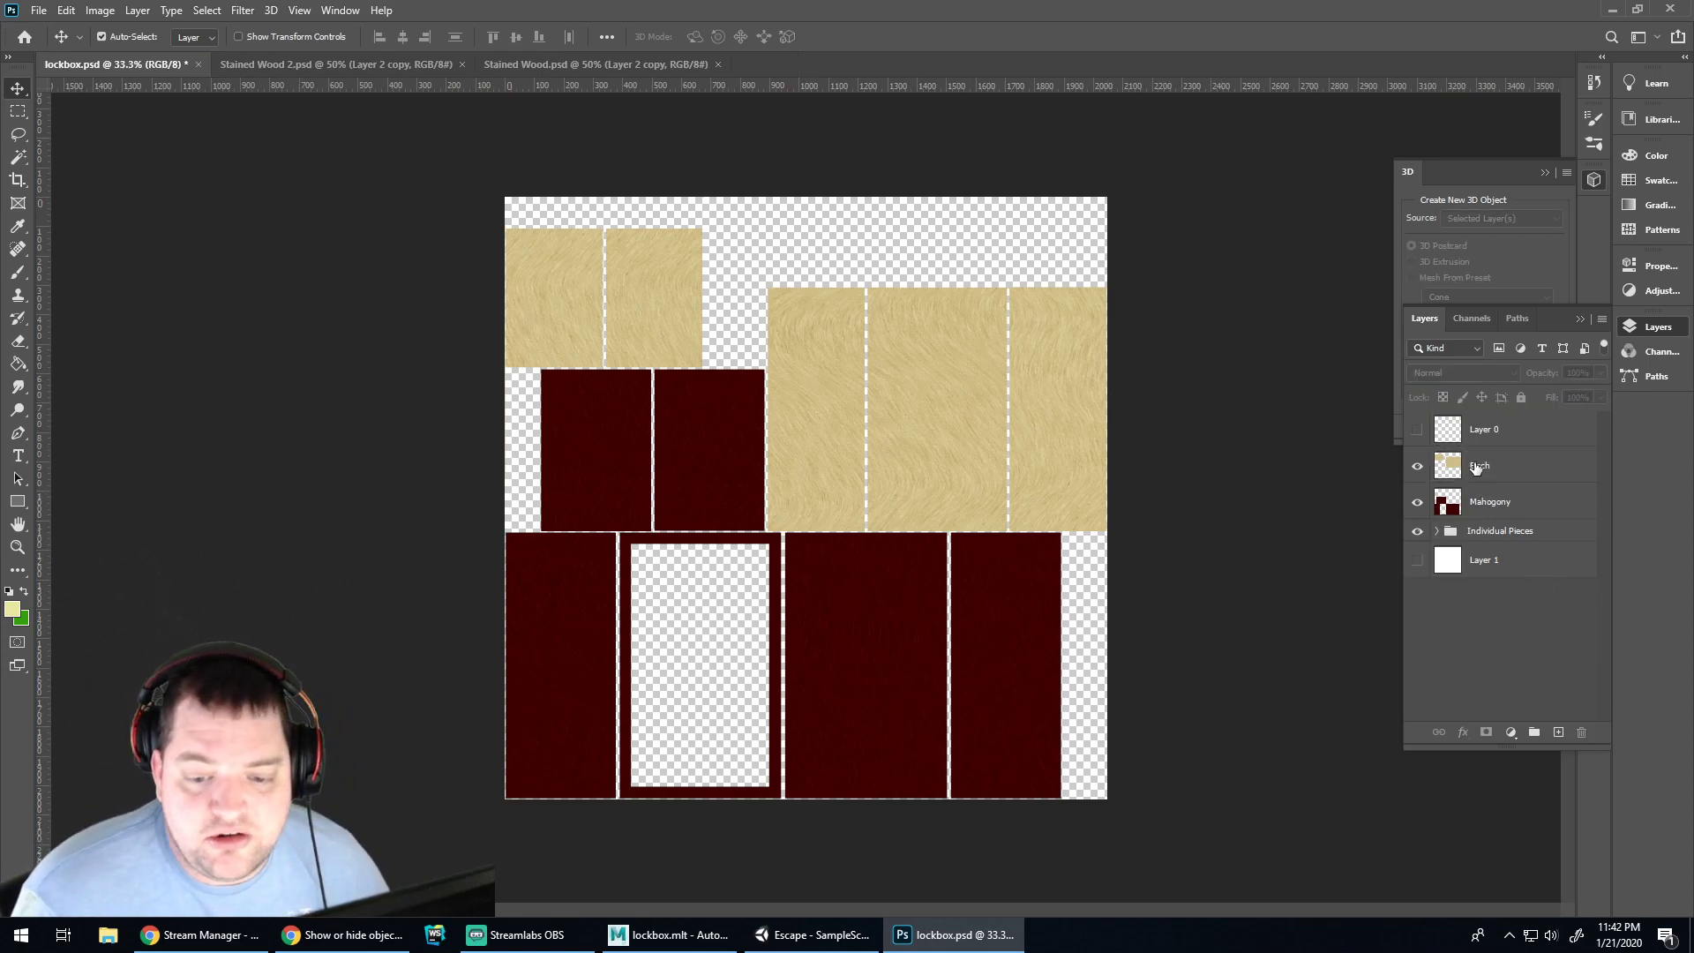
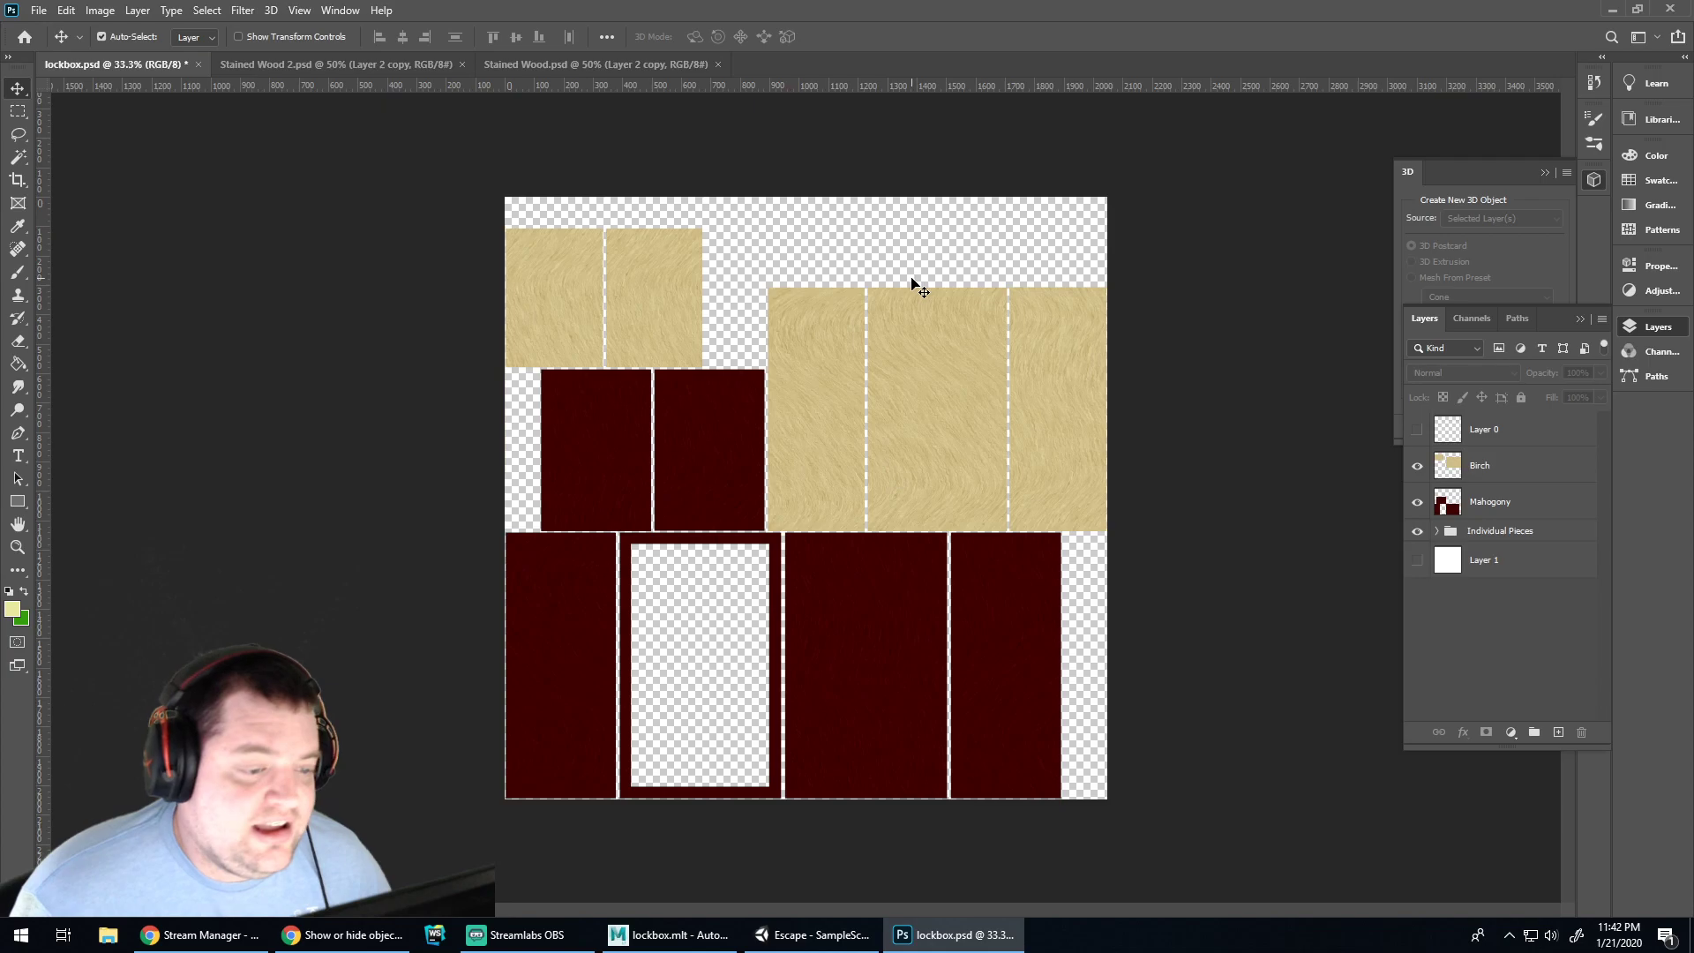
# Generate and apply a bump map from the Birch layer's wood texture
pyautogui.click(1511, 477)
pyautogui.click(271, 10)
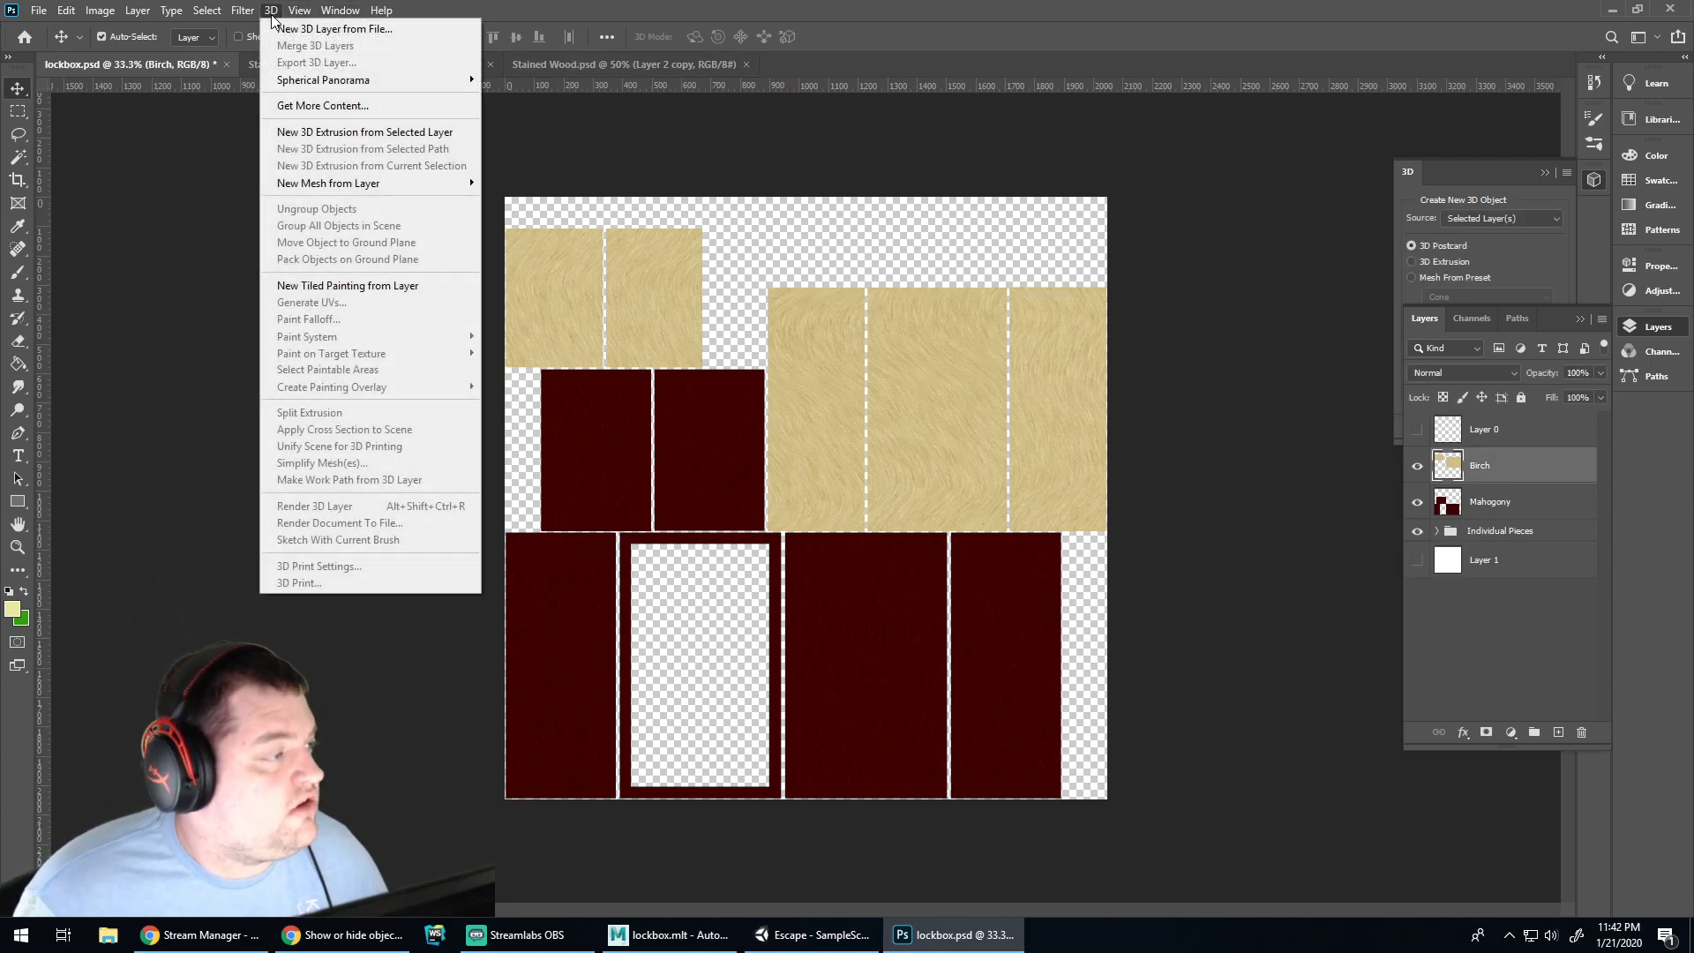
pyautogui.moveTo(243, 10)
pyautogui.moveTo(389, 192)
pyautogui.click(551, 193)
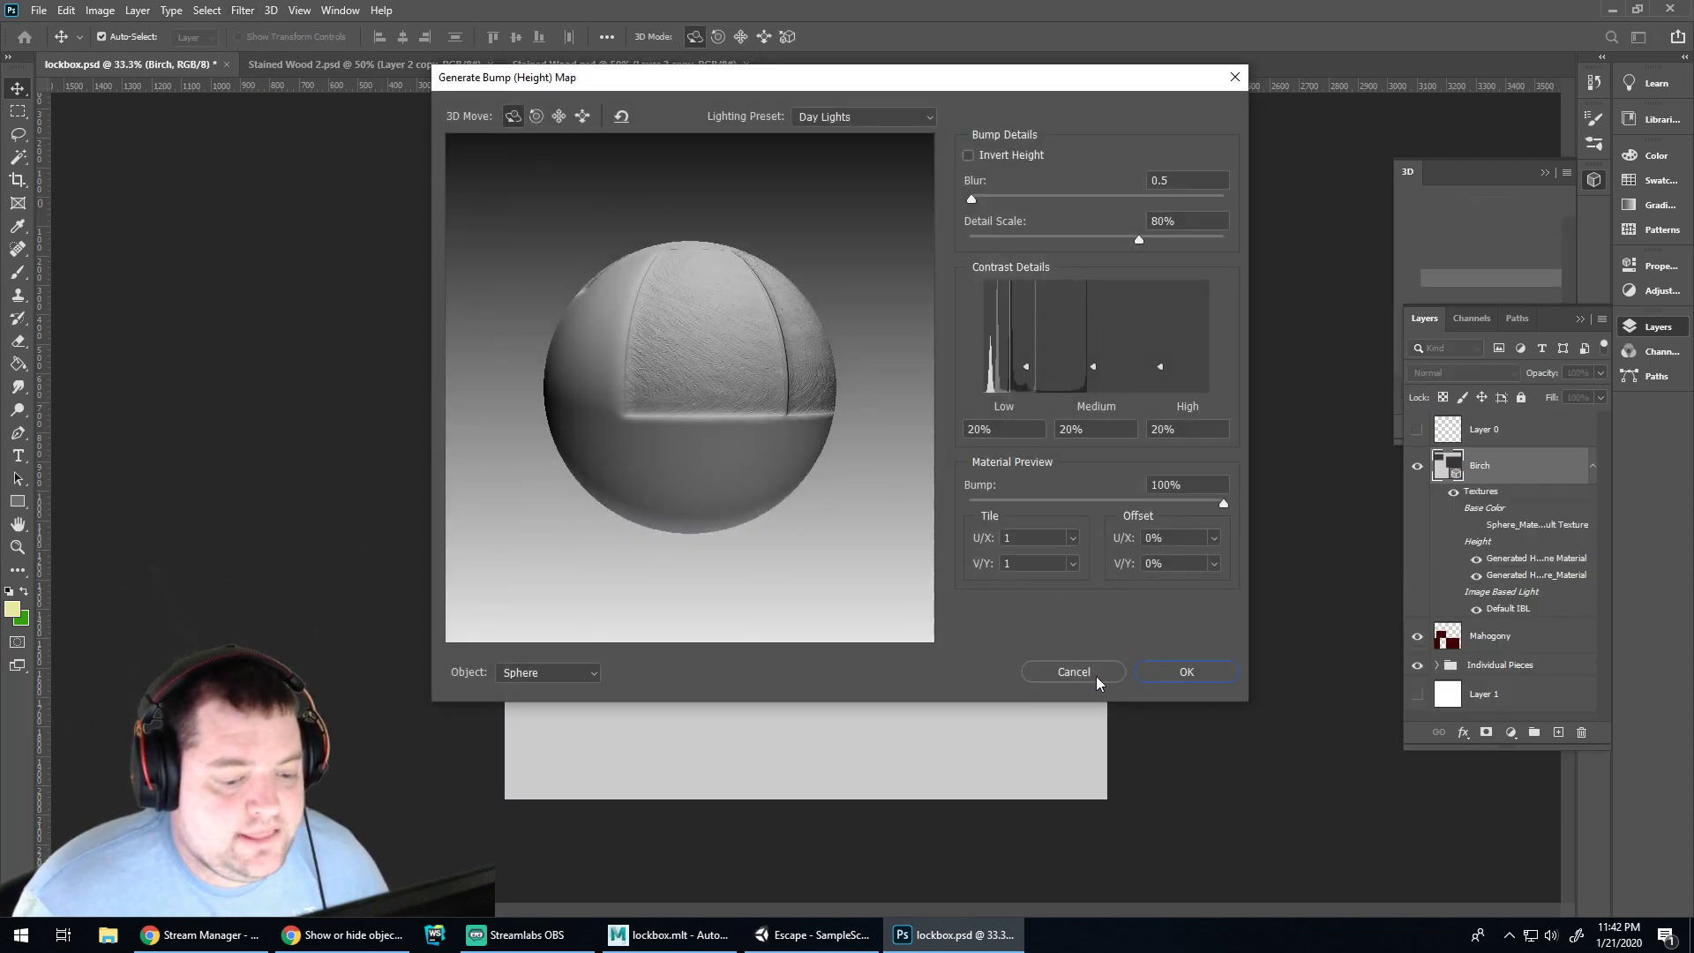
pyautogui.click(1191, 674)
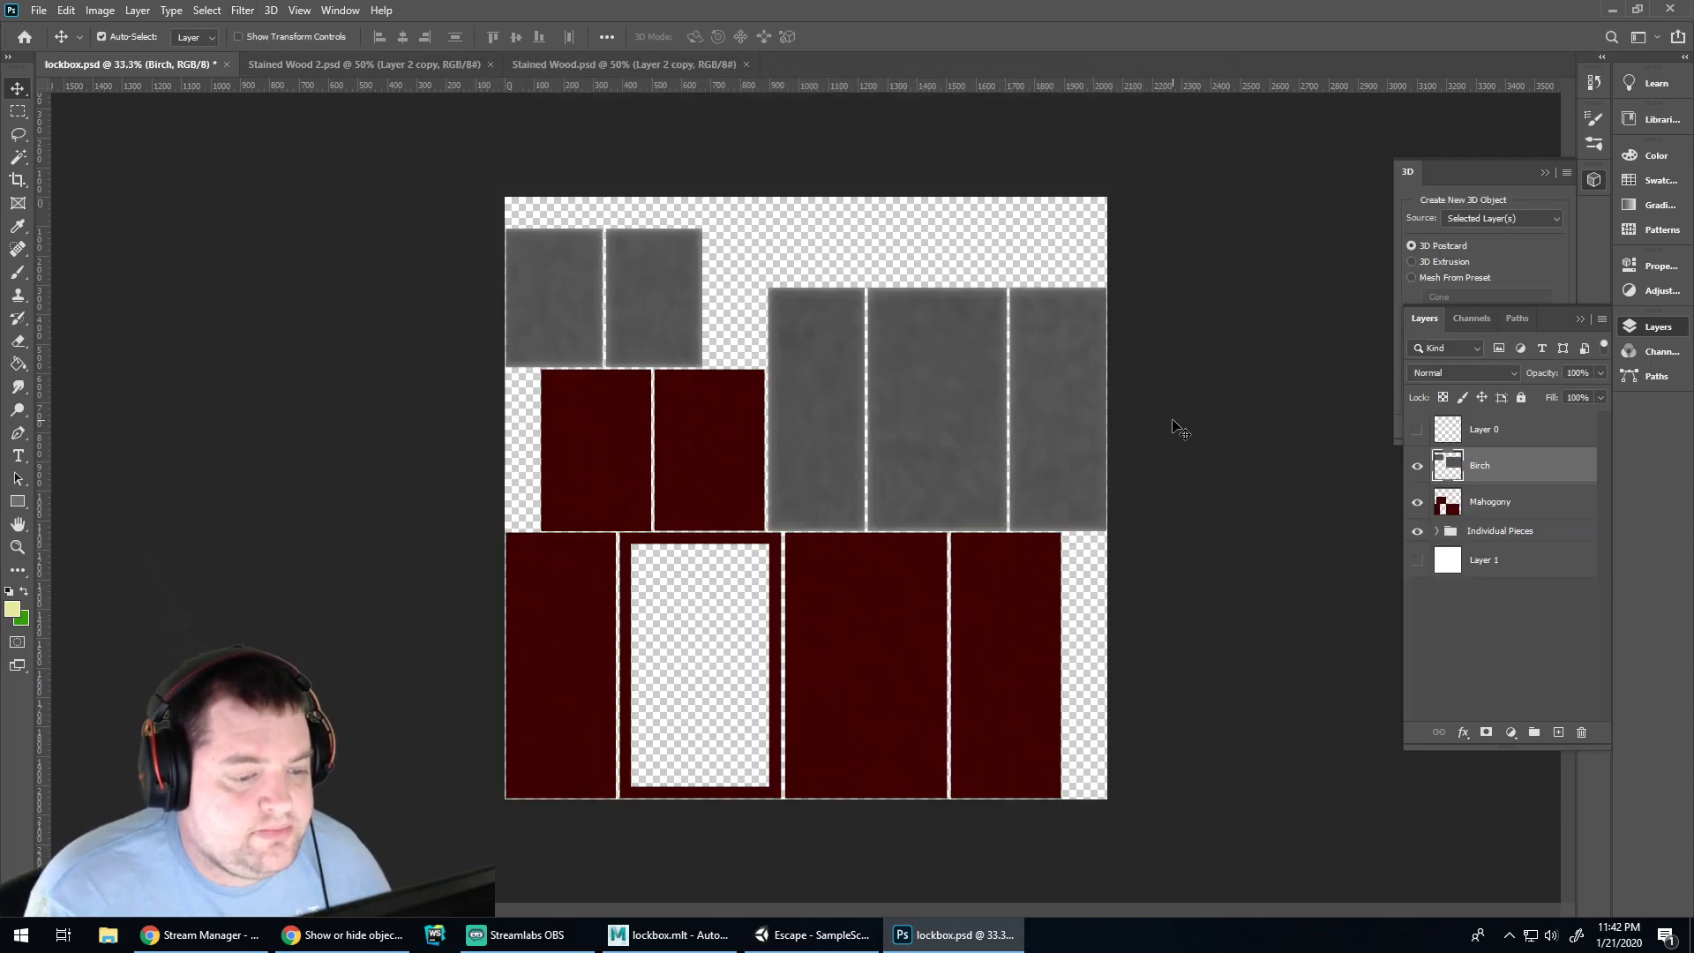
# Cancel a normal map attempt and revert Birch to its original wood texture
pyautogui.click(266, 11)
pyautogui.moveTo(243, 10)
pyautogui.moveTo(297, 197)
pyautogui.click(514, 211)
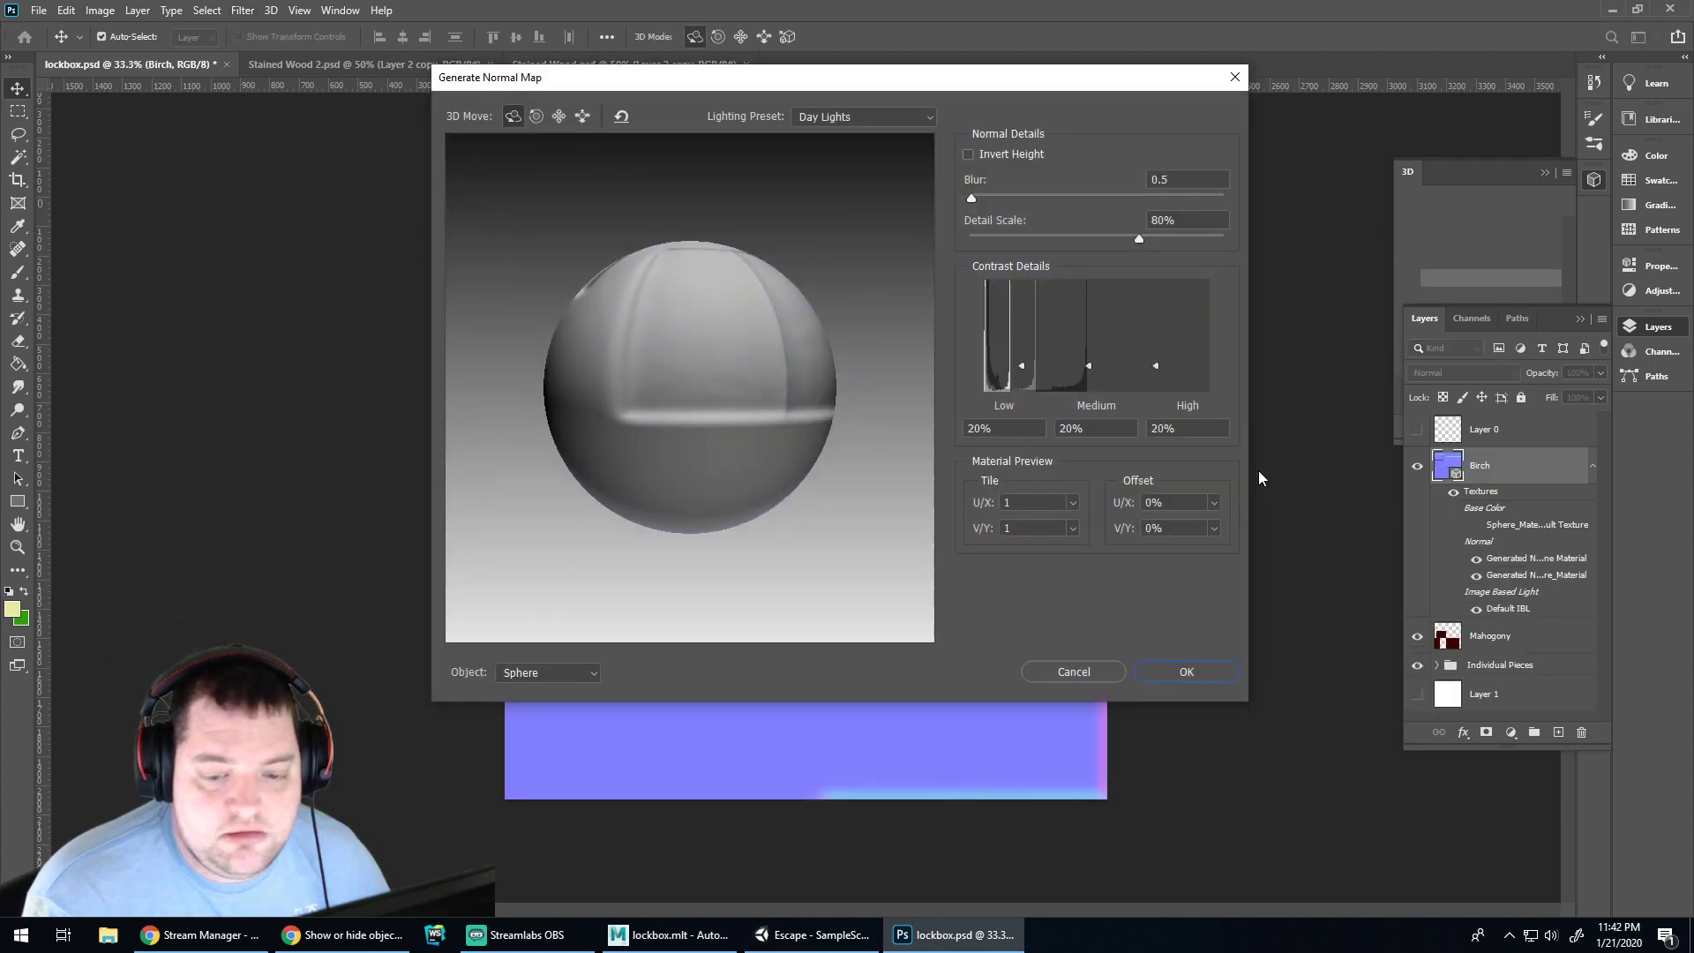
pyautogui.click(1091, 674)
pyautogui.click(1490, 501)
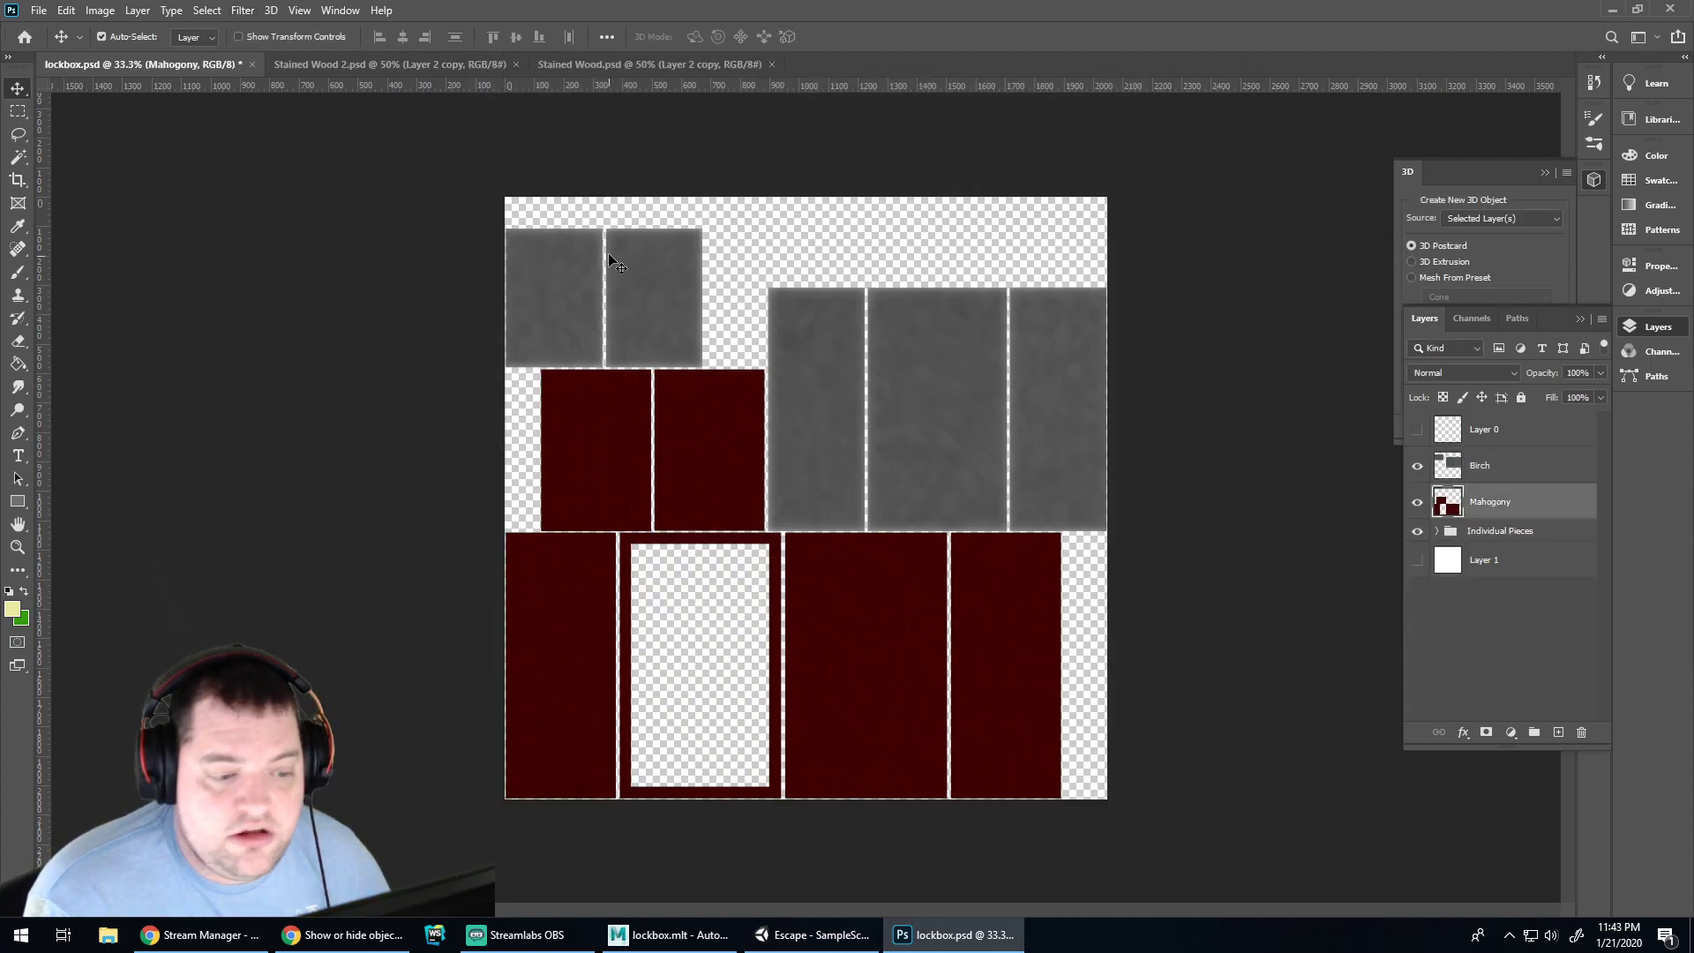
pyautogui.click(1480, 466)
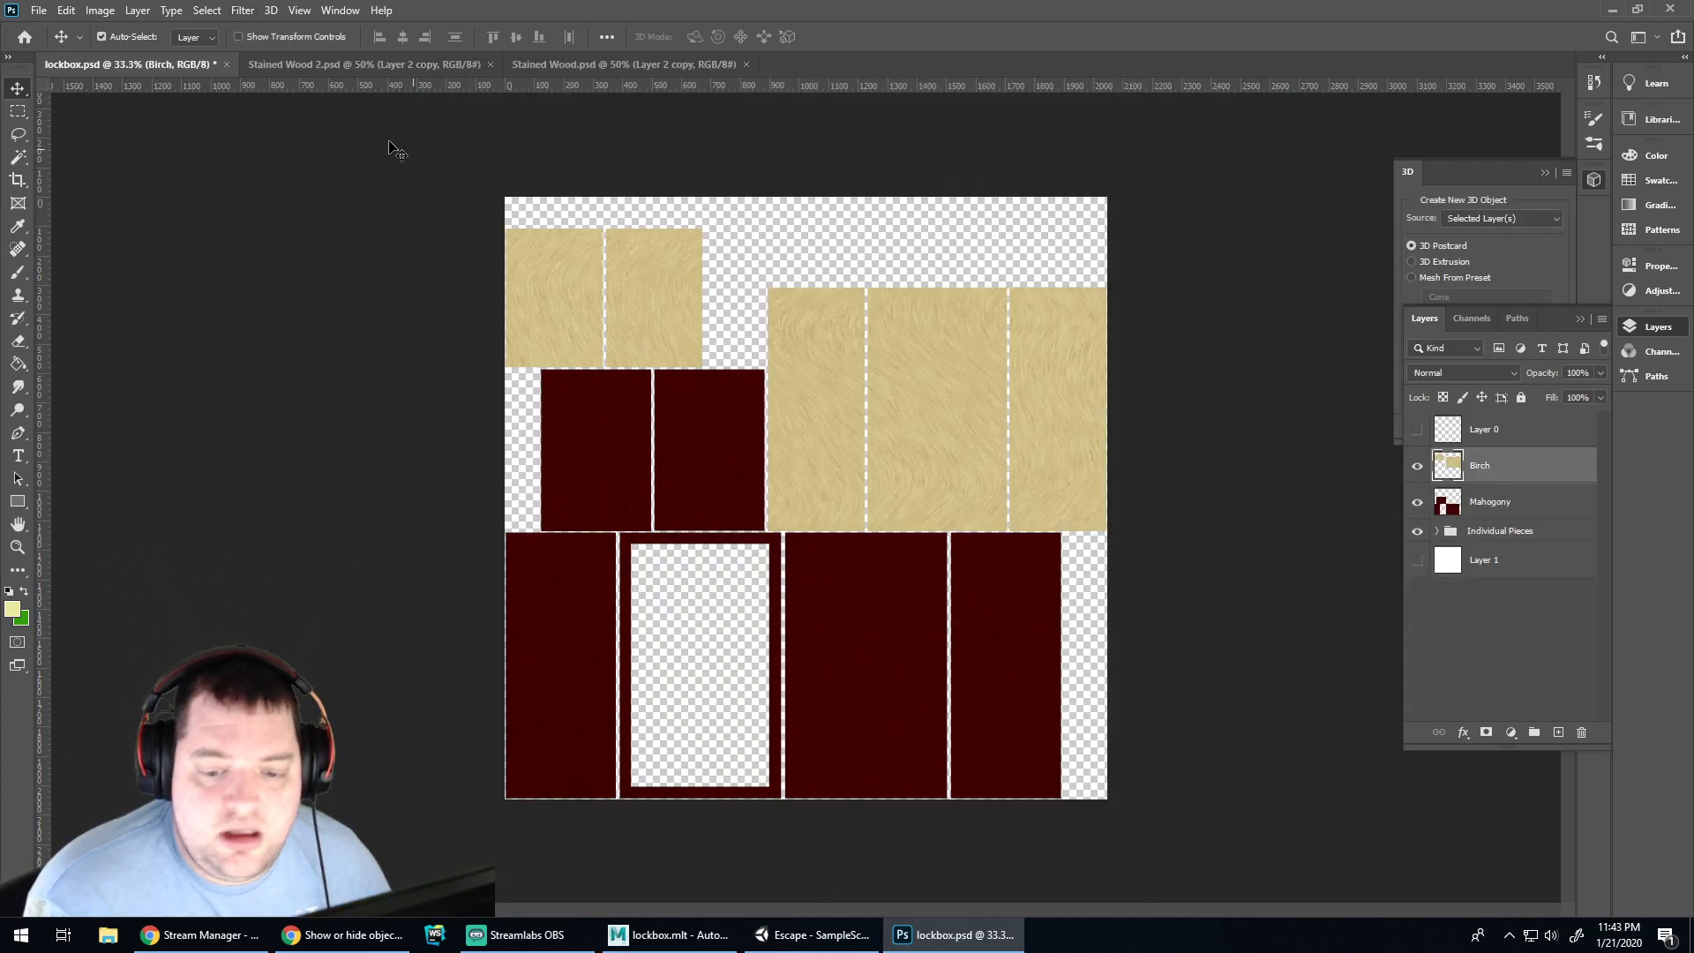
# Convert the Birch layer into a normal map with Generate Normal Map, then select Mahogany
pyautogui.click(271, 10)
pyautogui.moveTo(243, 9)
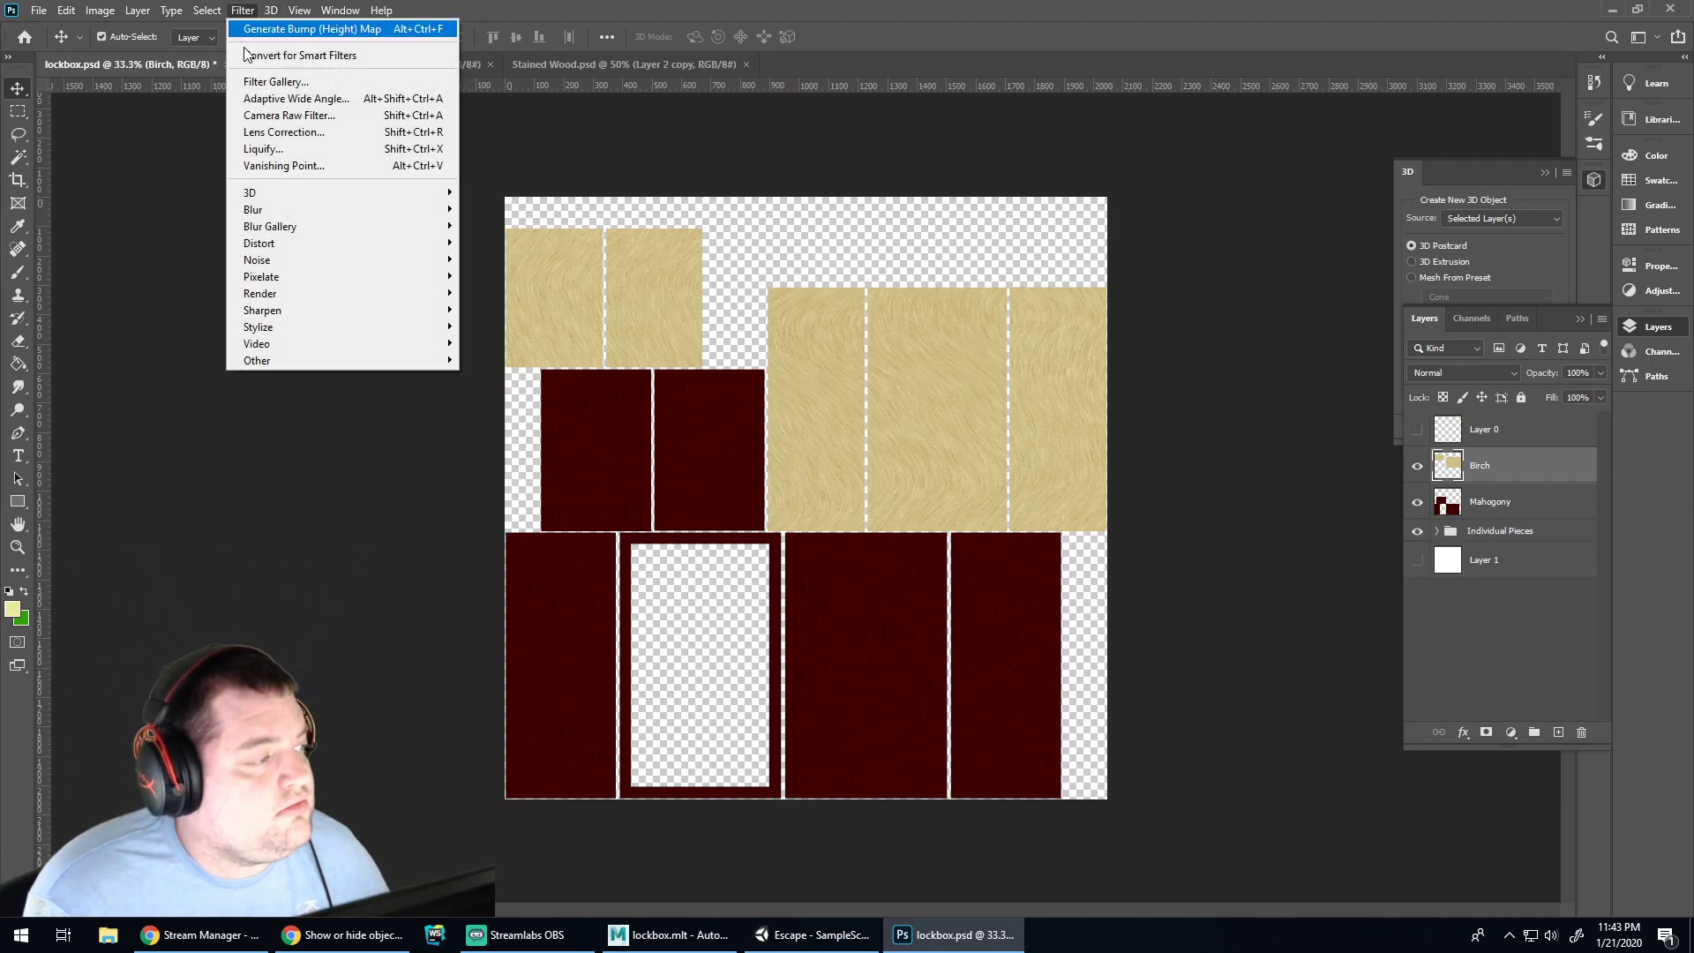
pyautogui.moveTo(397, 192)
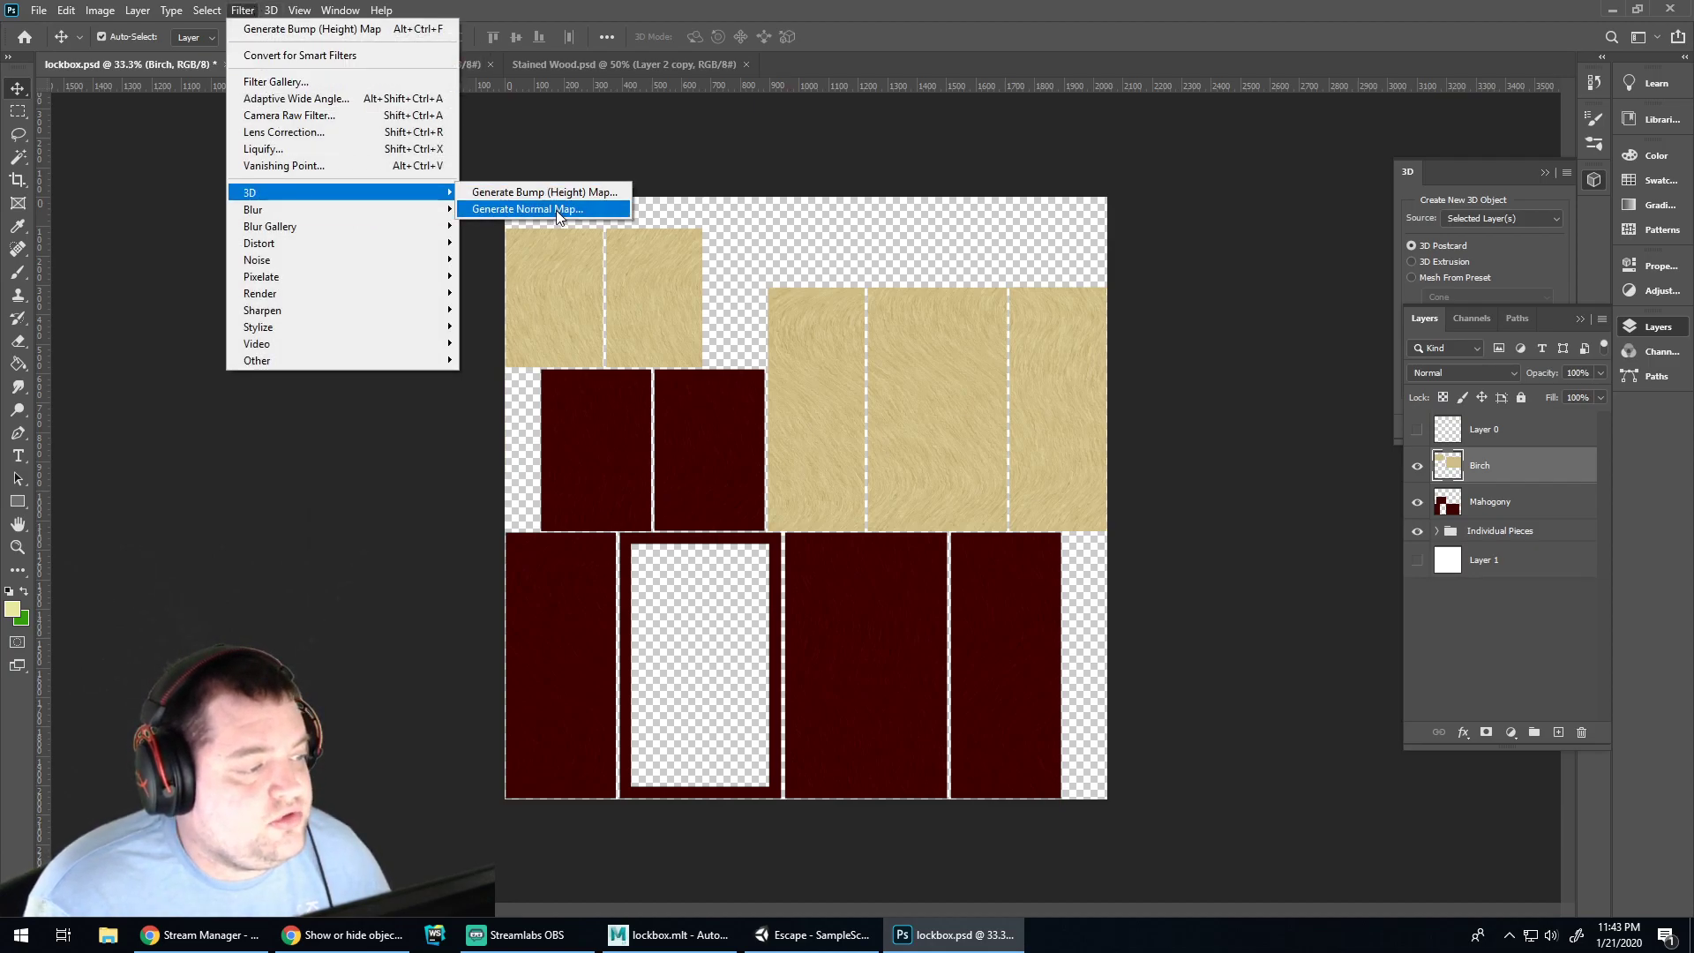
pyautogui.click(557, 212)
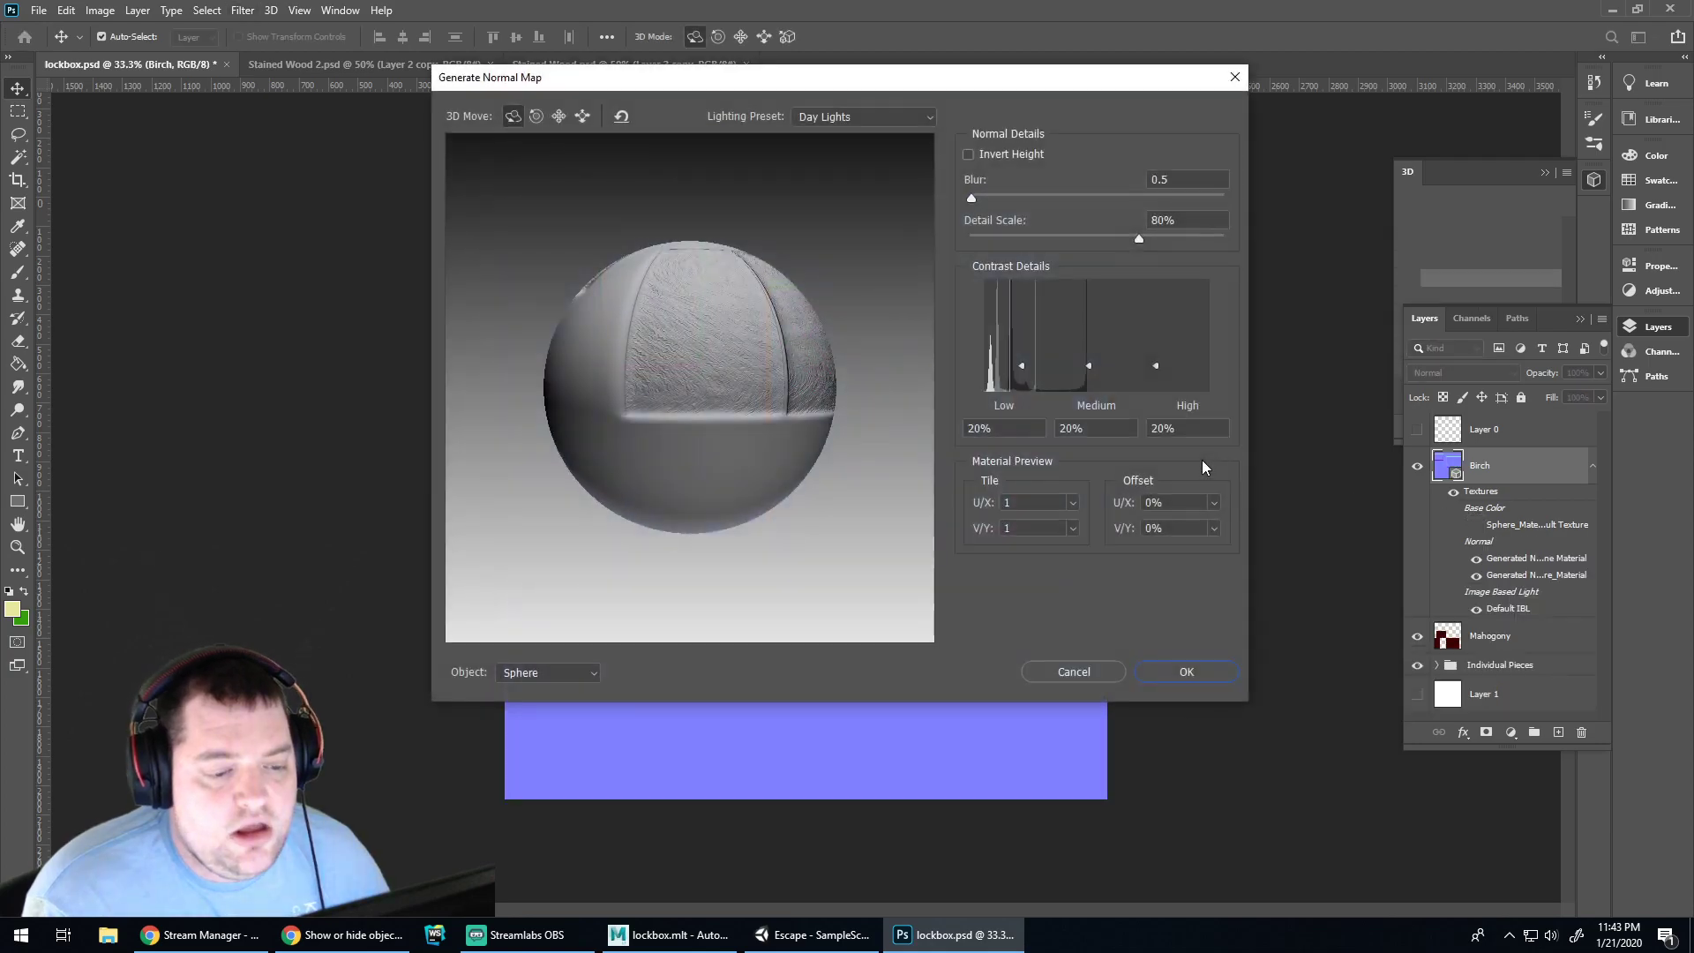
pyautogui.click(1194, 666)
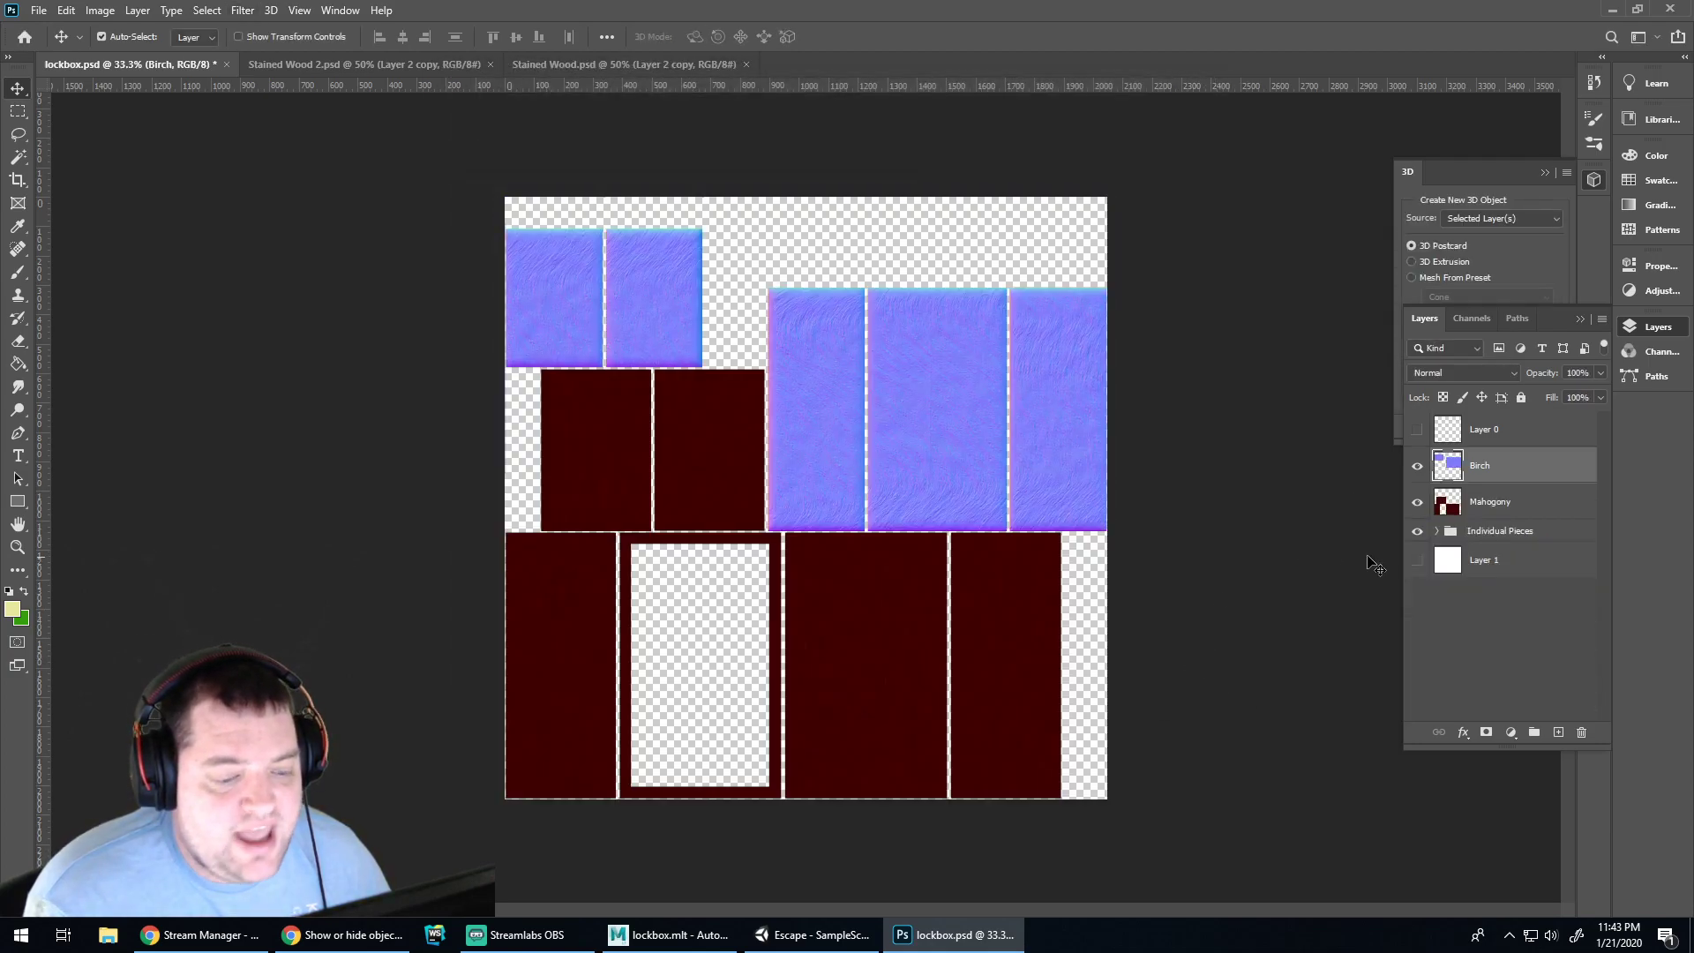
pyautogui.click(1491, 512)
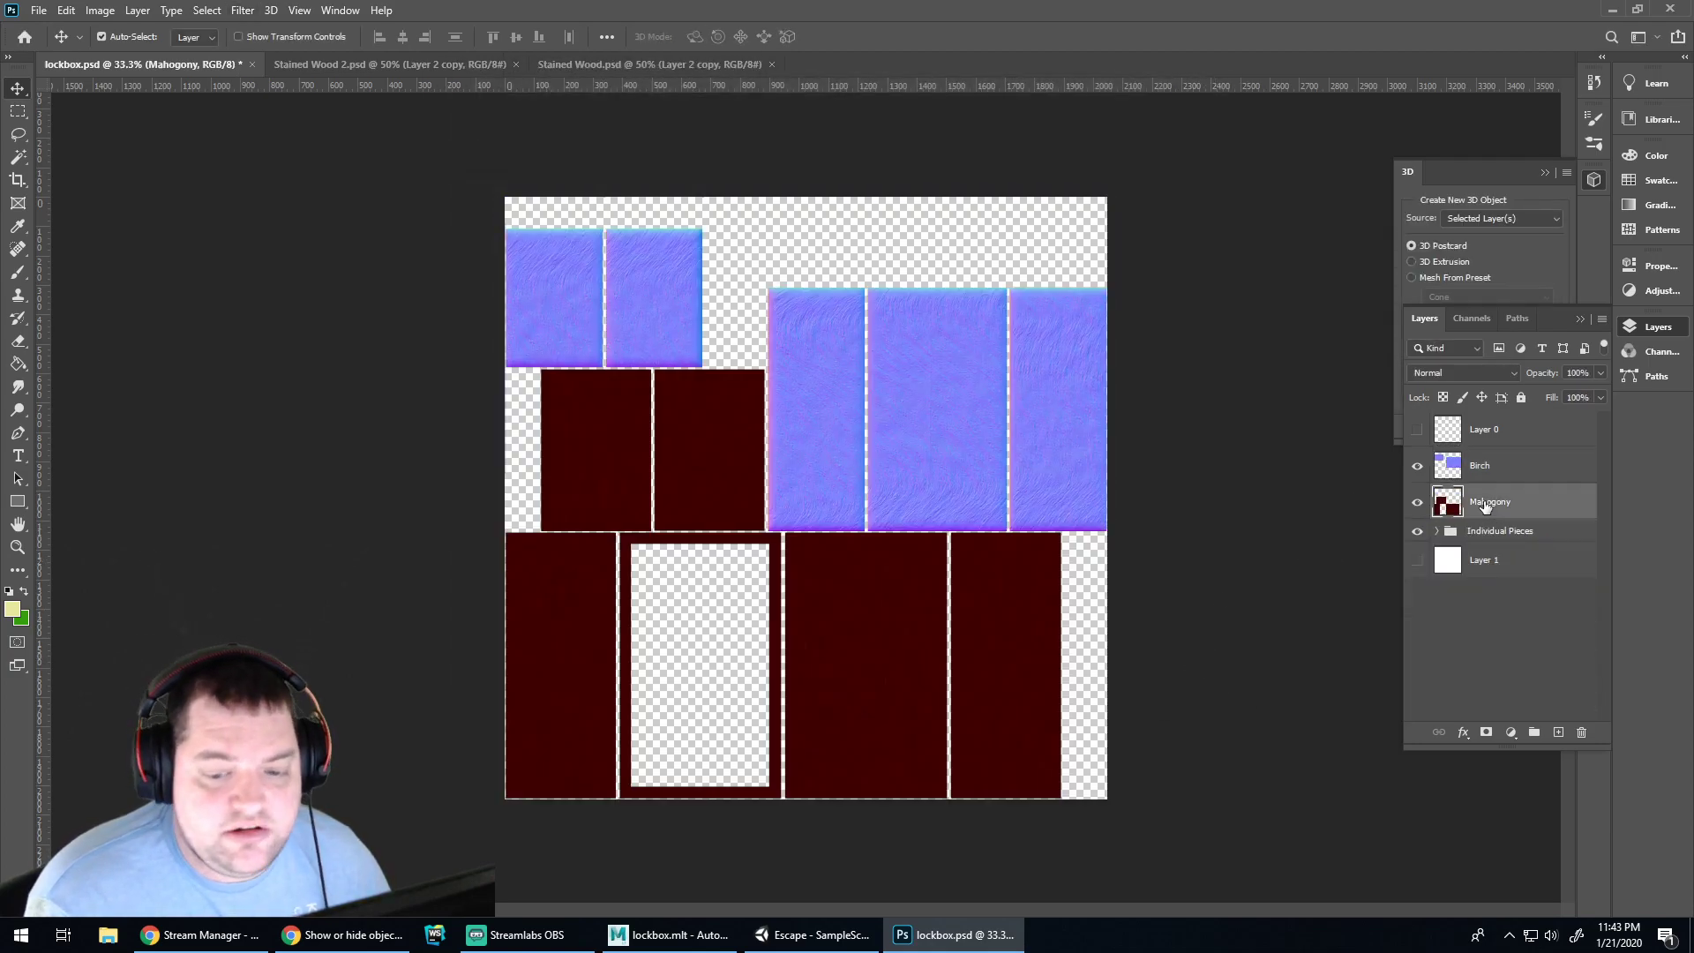
# Open Generate Normal Map for Mahogany, inspect the preview, and set medium contrast to 69%
pyautogui.click(242, 9)
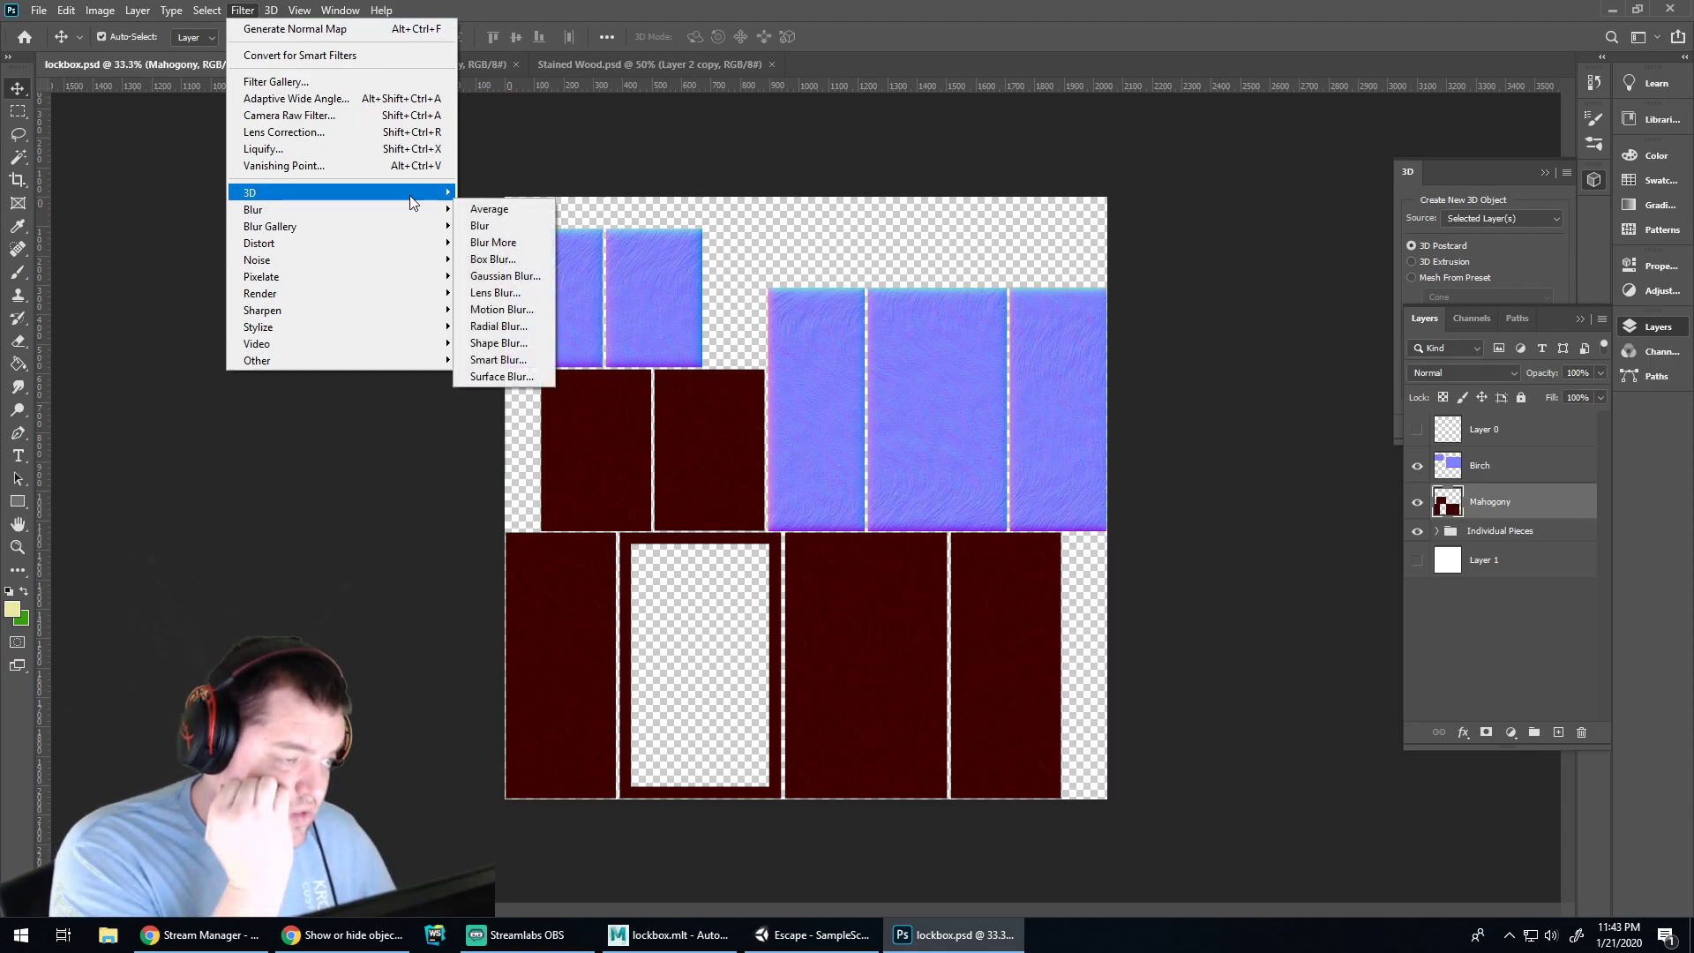
pyautogui.moveTo(422, 194)
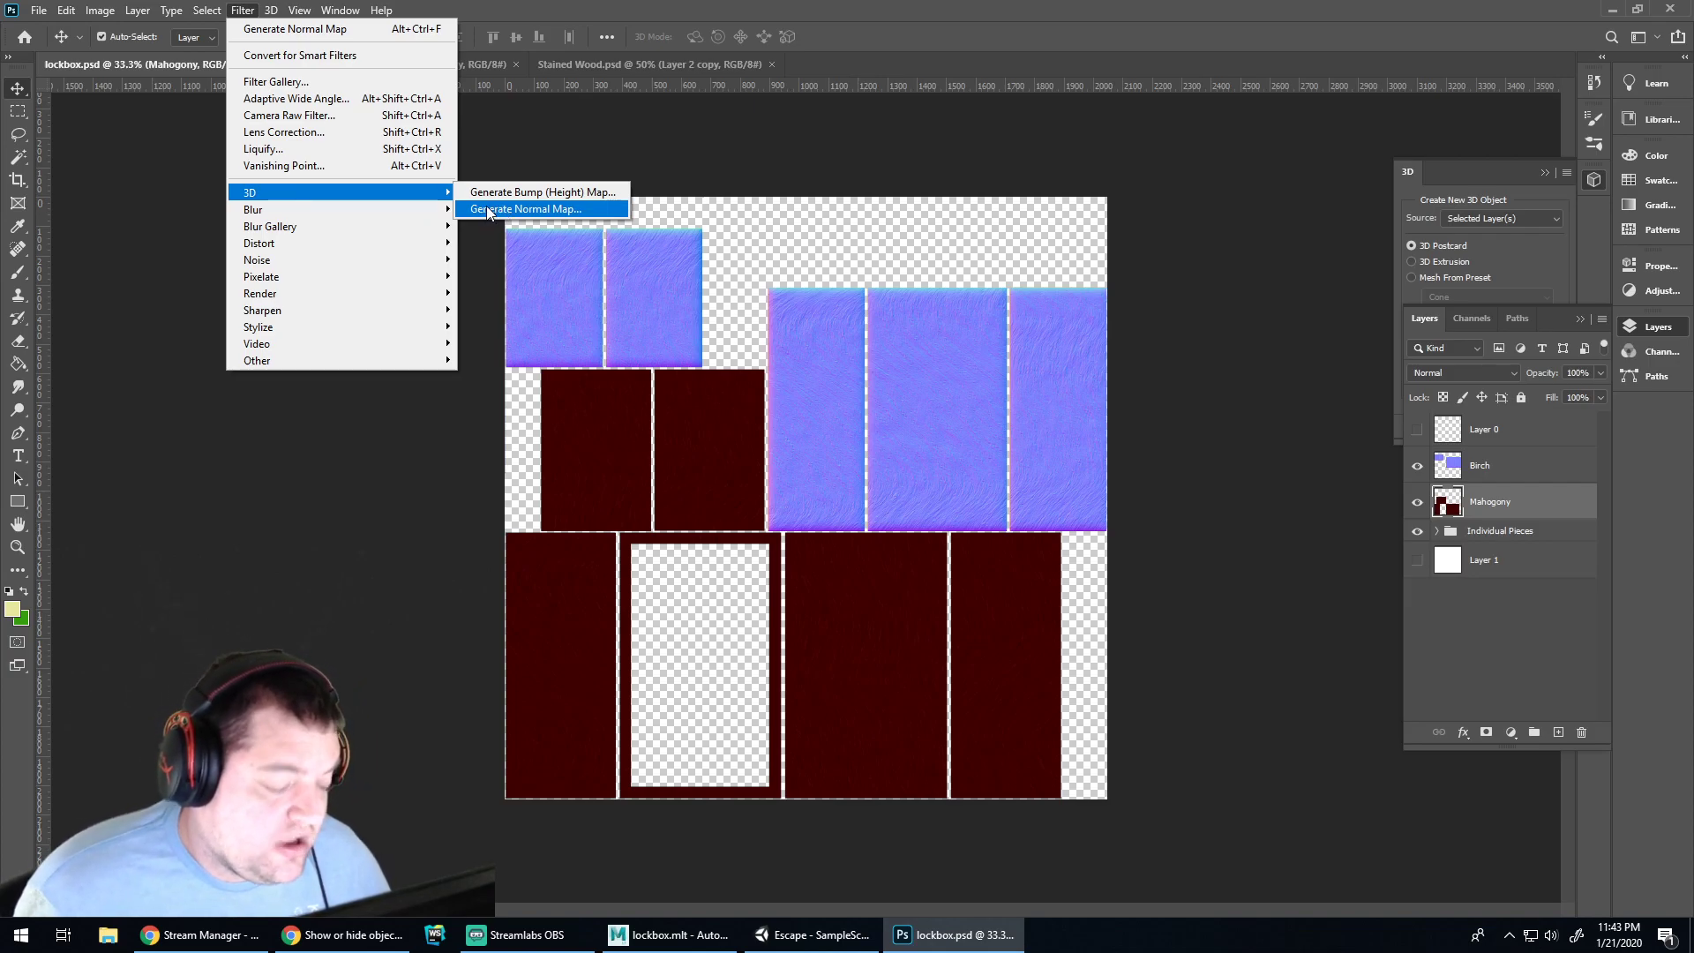
pyautogui.click(490, 212)
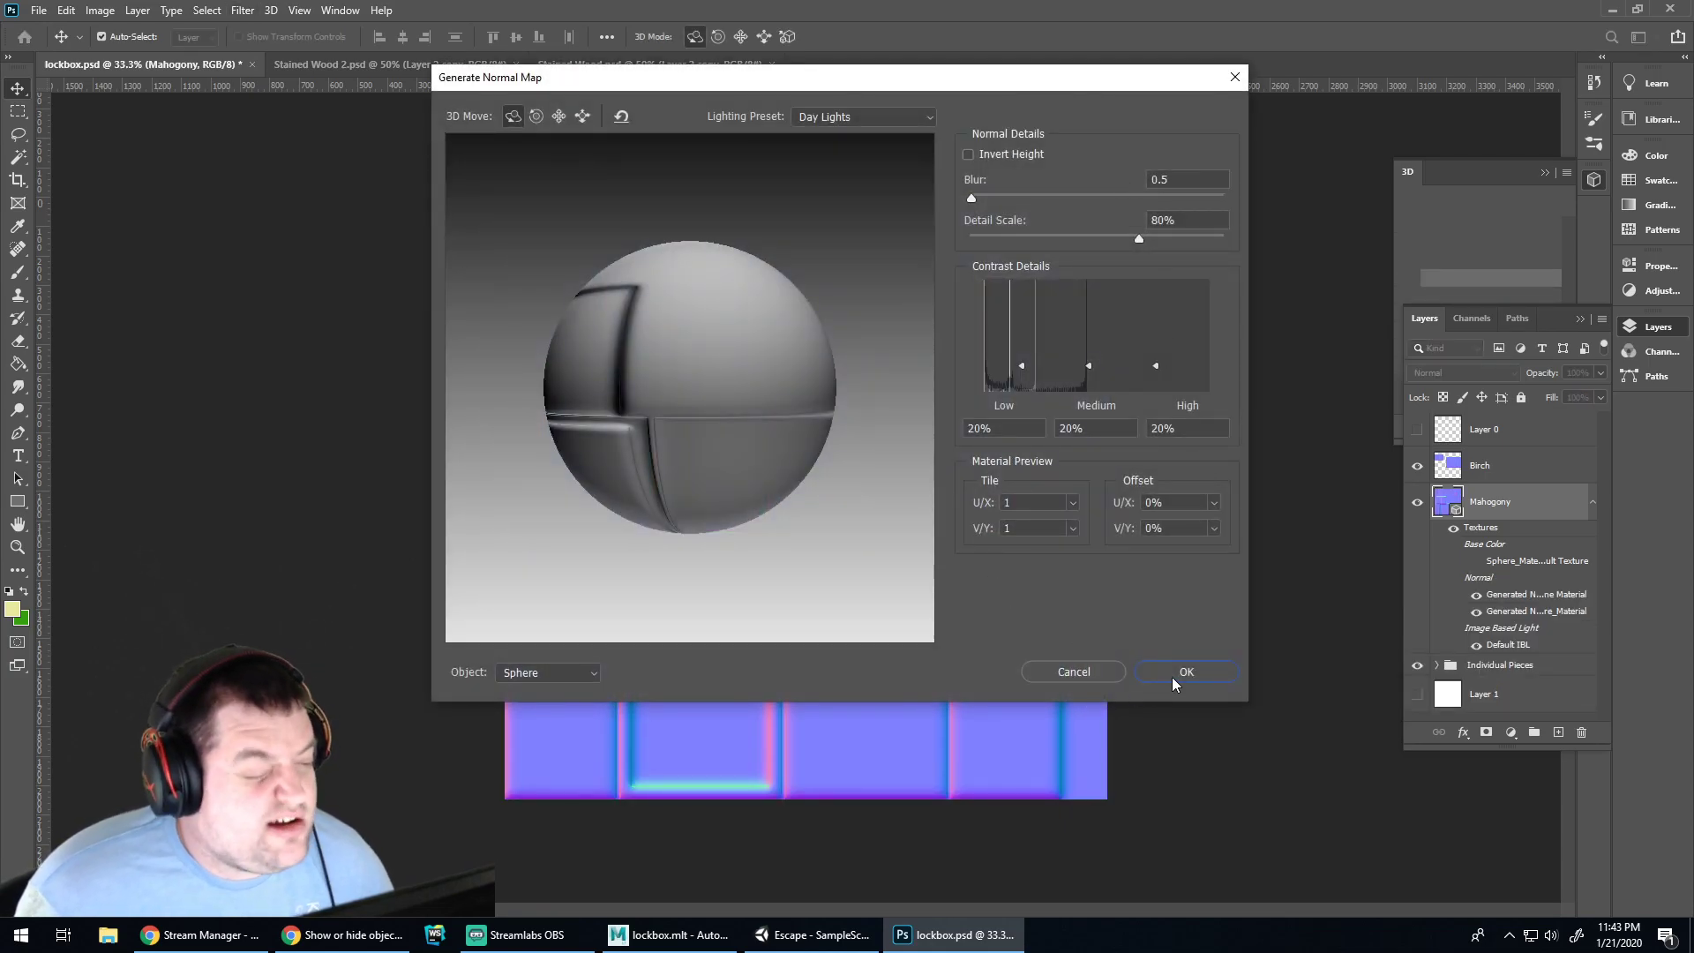
pyautogui.moveTo(746, 401); pyautogui.dragTo(1094, 309)
pyautogui.moveTo(1156, 366)
pyautogui.mouseDown()
pyautogui.moveTo(1153, 299)
pyautogui.moveTo(1156, 378)
pyautogui.mouseUp()
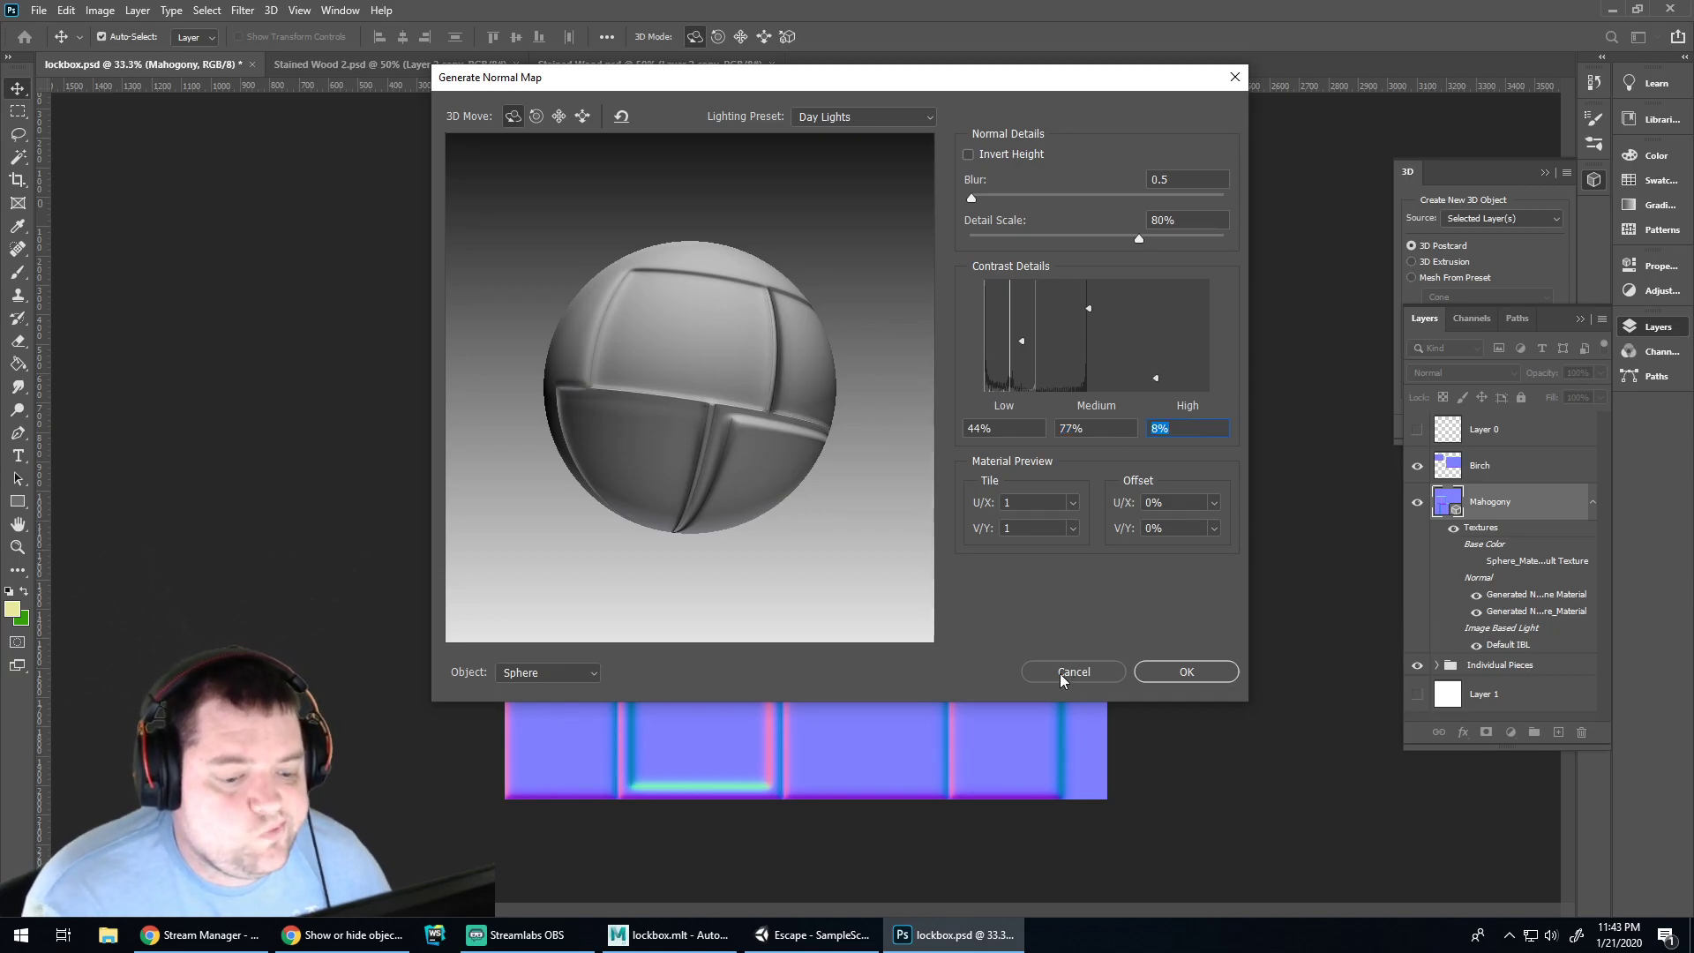
pyautogui.click(968, 155)
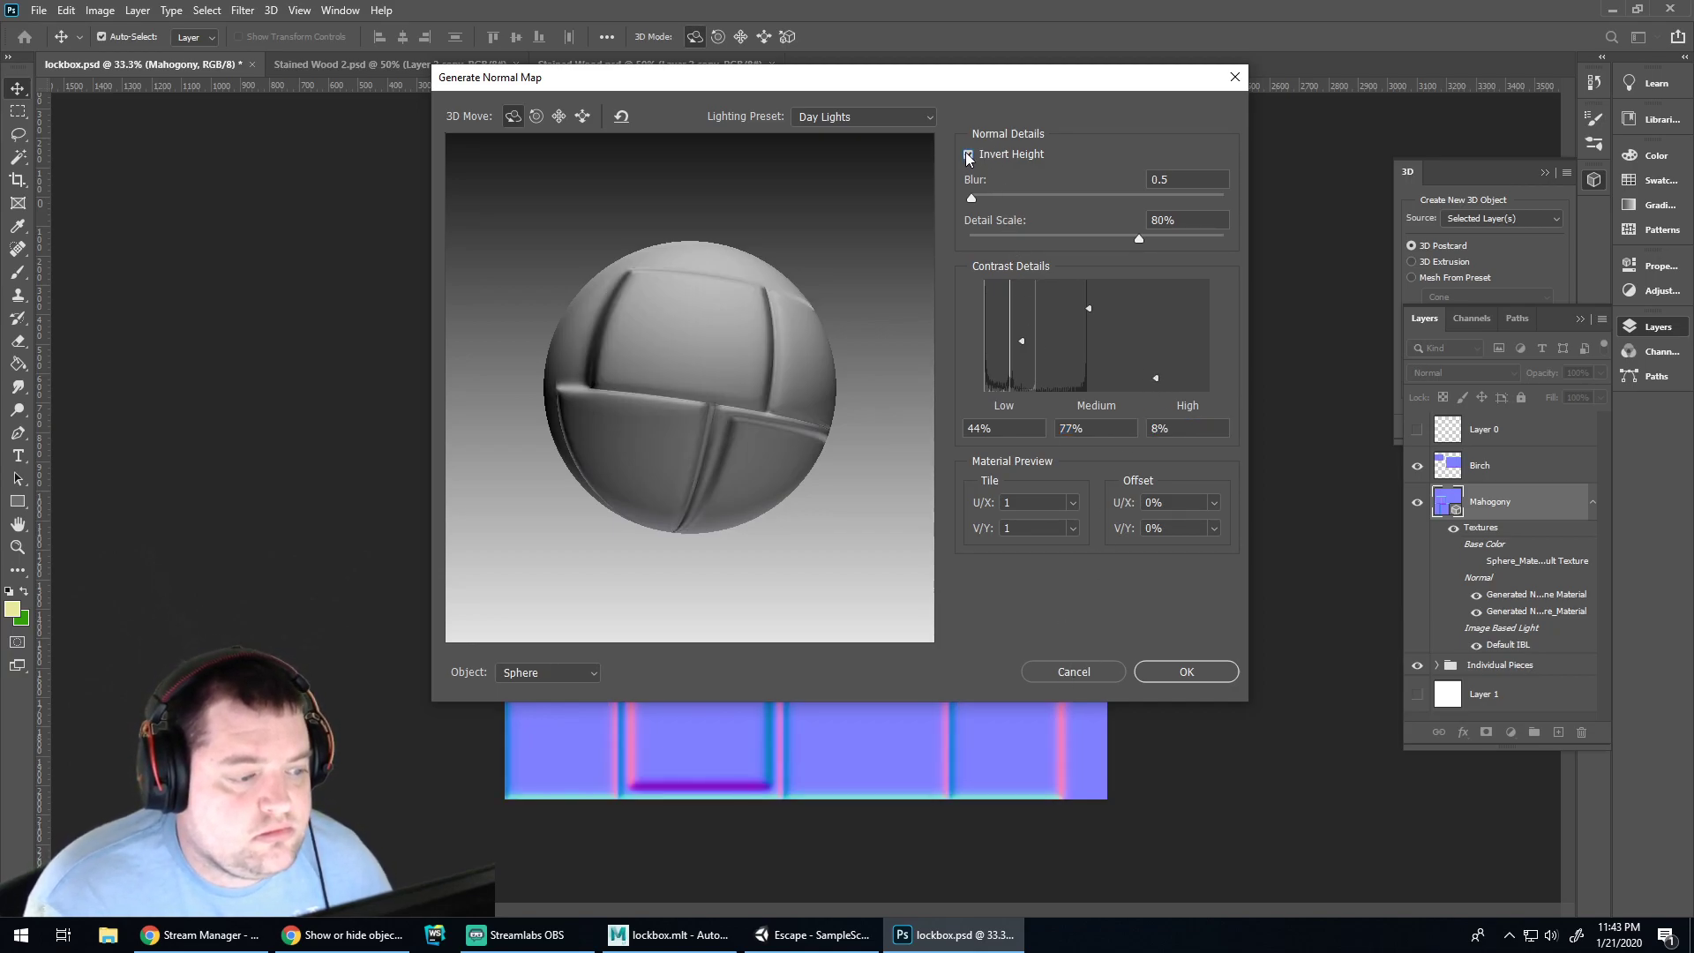
pyautogui.click(968, 155)
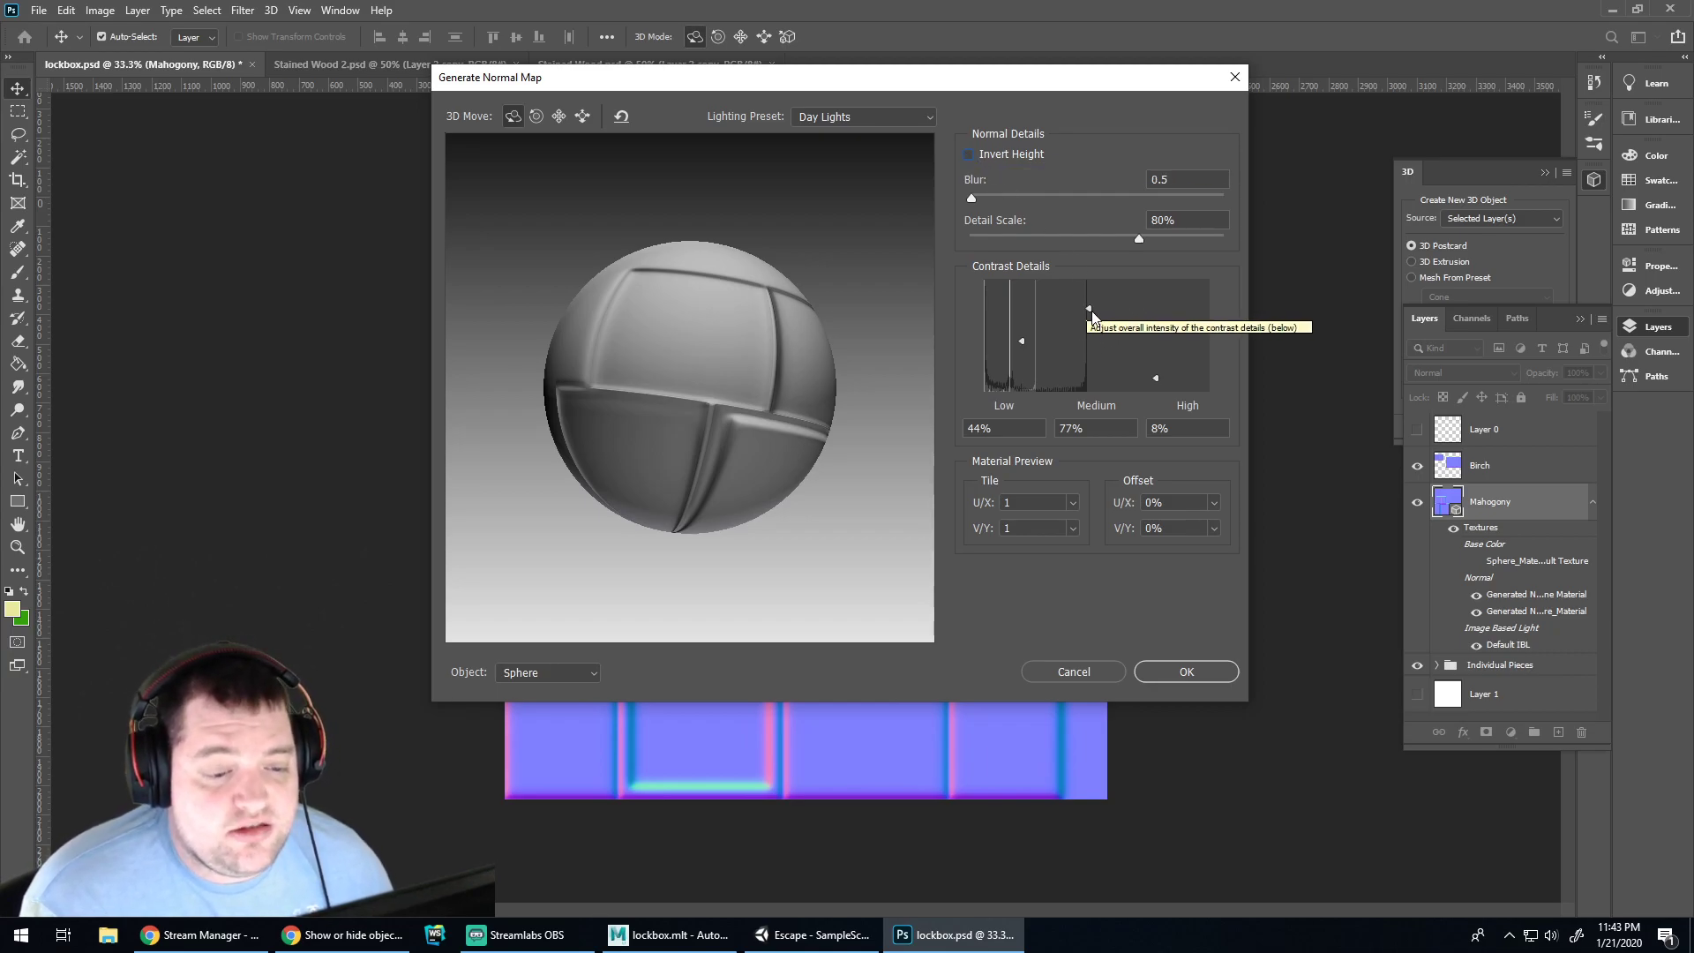
pyautogui.moveTo(1089, 311); pyautogui.dragTo(1024, 354)
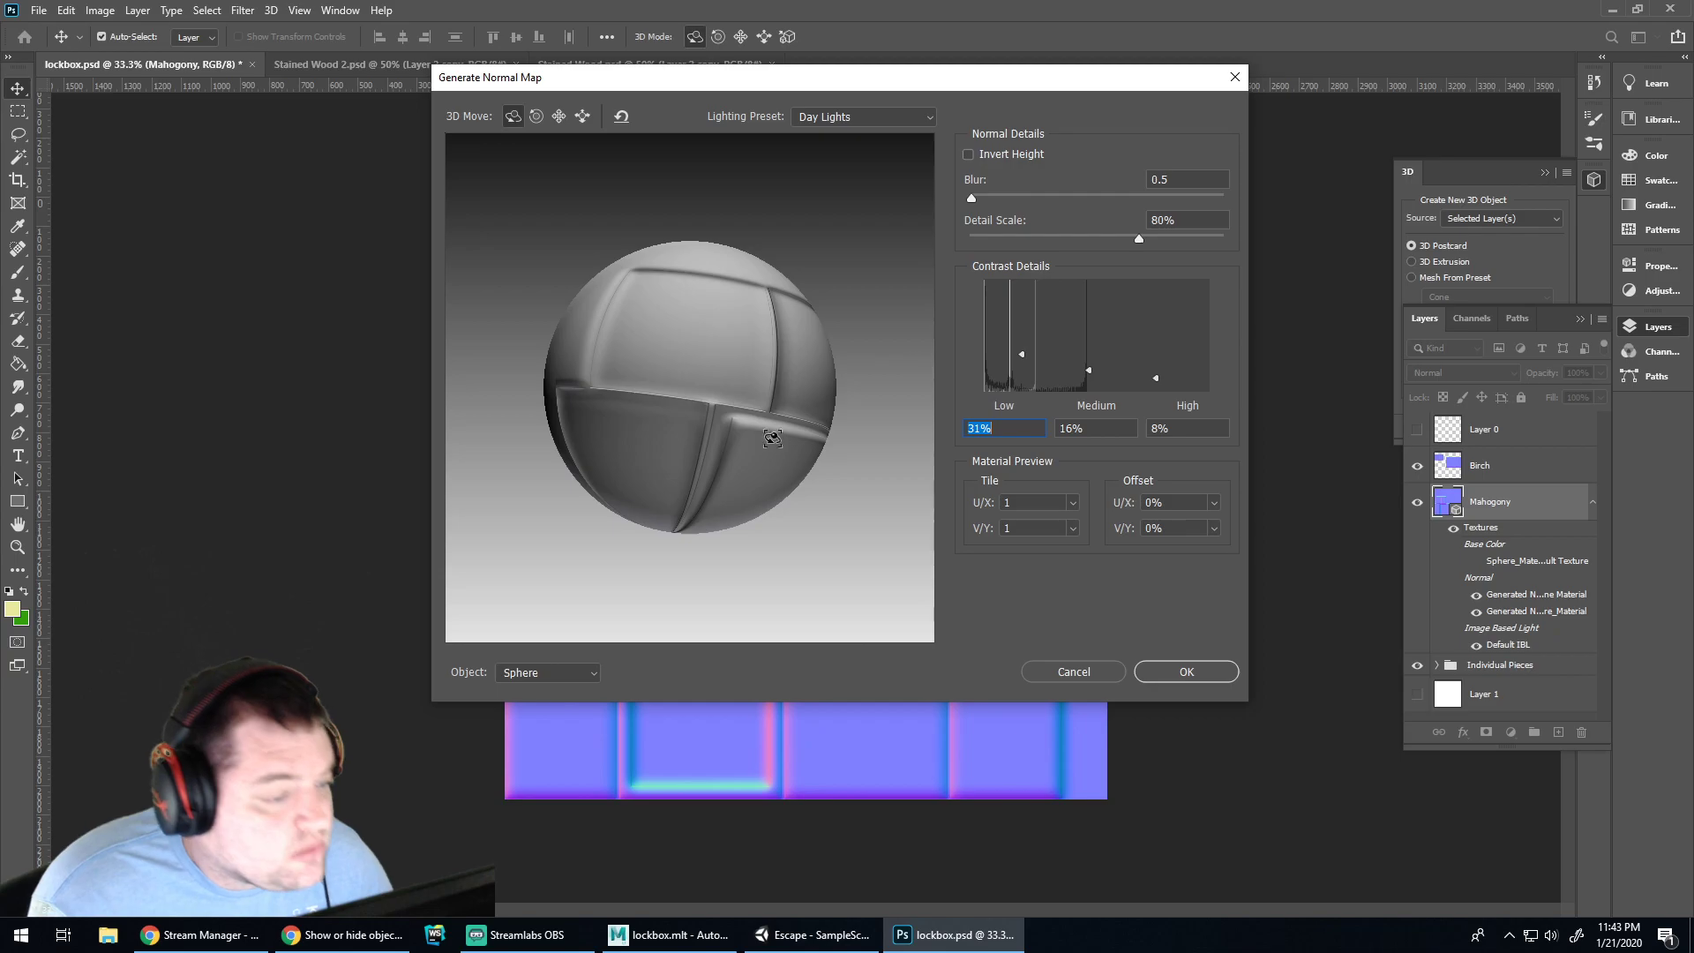
# Raise the low contrast detail in steps up to 77%
pyautogui.press('Up')
pyautogui.press('Up')
pyautogui.press('Up')
pyautogui.press('Up')
pyautogui.press('Up')
pyautogui.press('Up')
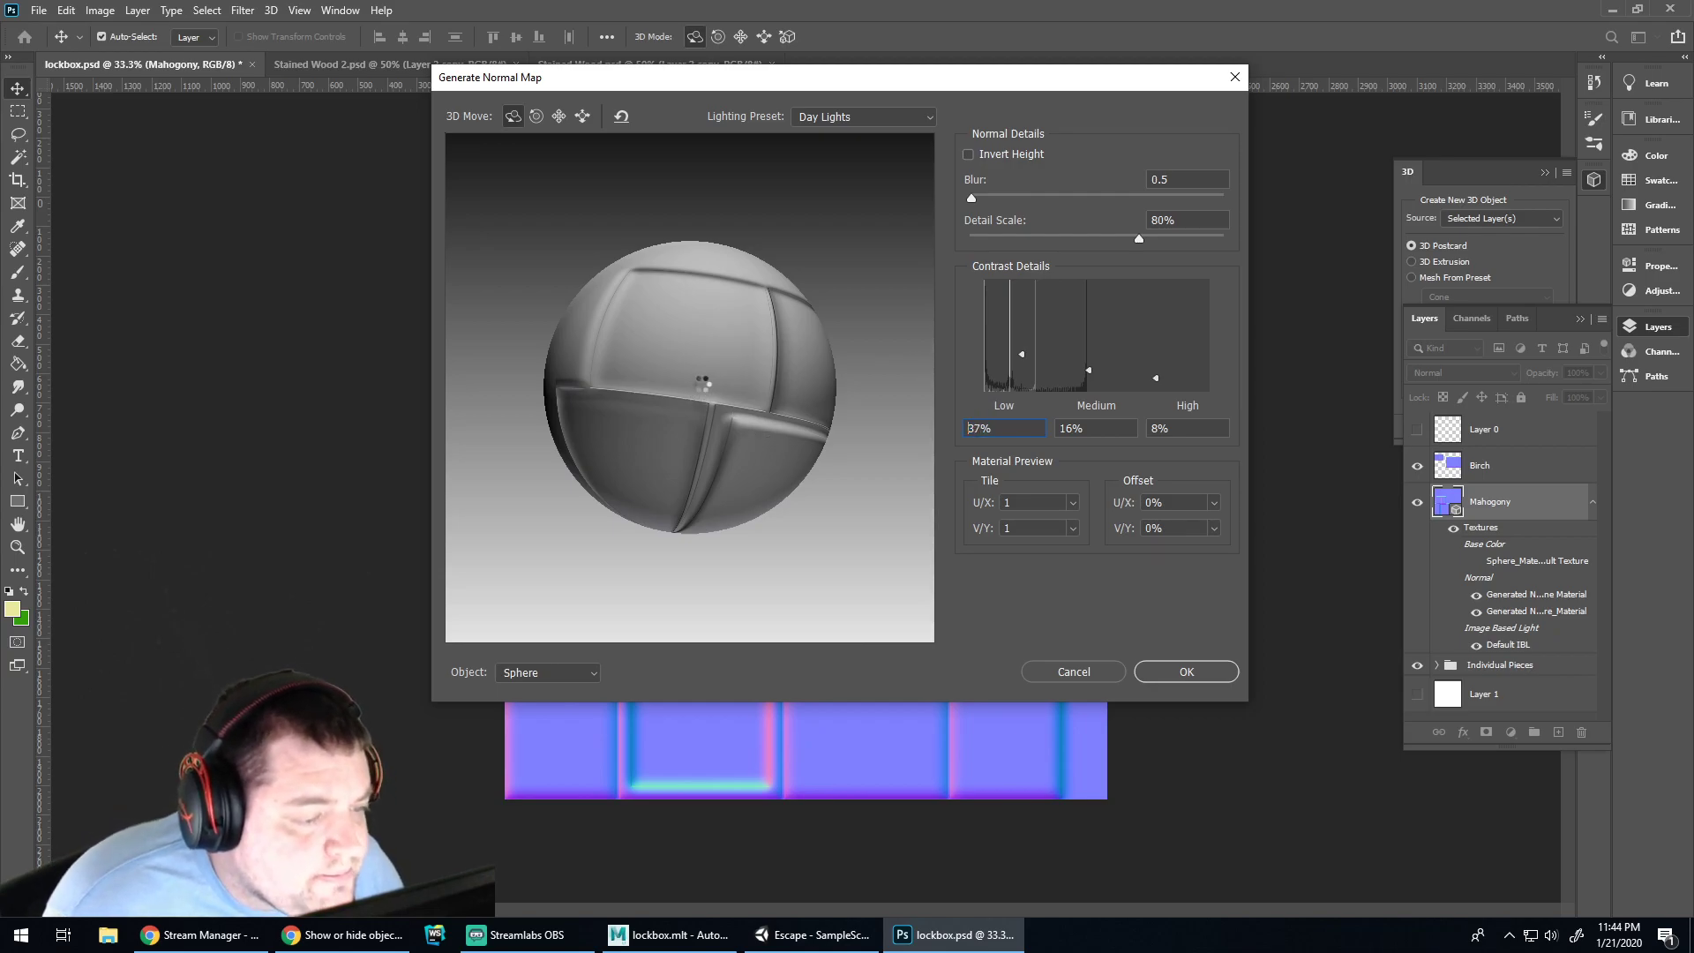
pyautogui.press('Up')
pyautogui.press('Up')
pyautogui.press('Up')
pyautogui.press('Up')
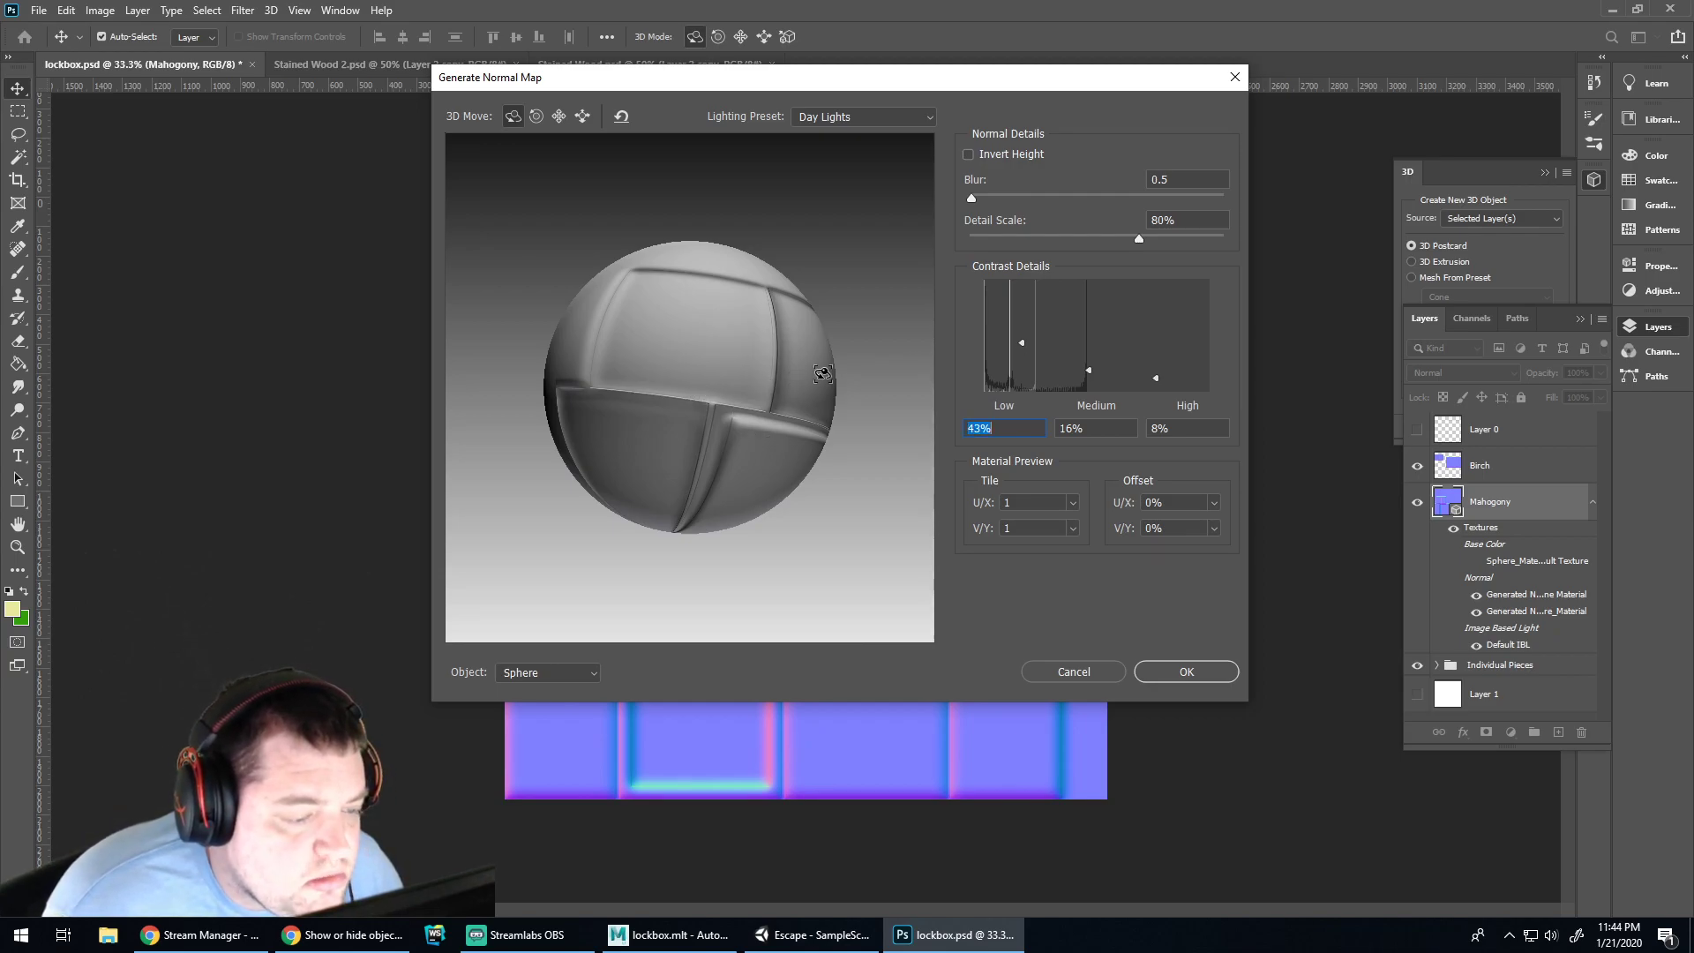
pyautogui.press('Up')
pyautogui.press('Up')
pyautogui.press('Up')
pyautogui.press('Up')
pyautogui.press('Up')
pyautogui.press('Up')
pyautogui.press('Up')
pyautogui.press('Up')
pyautogui.press('Up')
pyautogui.press('Up')
pyautogui.press('Up')
pyautogui.press('Up')
pyautogui.press('Up')
pyautogui.press('Up')
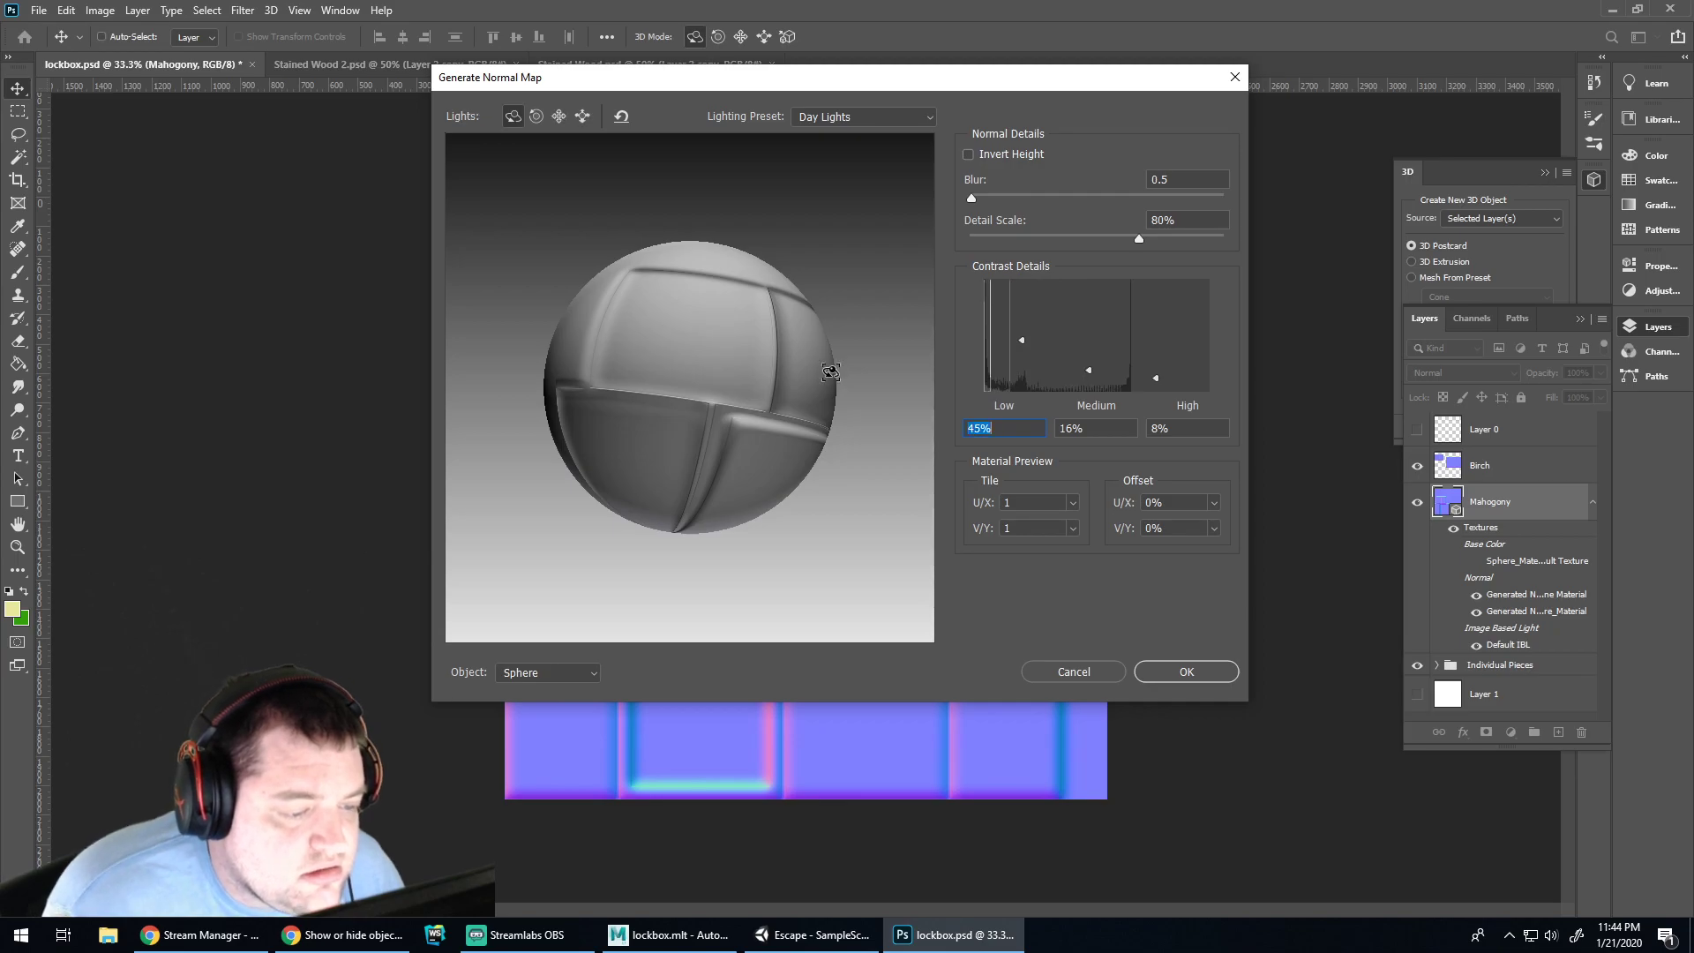
pyautogui.press('Up')
pyautogui.press('Up')
pyautogui.press('Up')
pyautogui.press('Up')
pyautogui.press('Up')
pyautogui.press('Up')
pyautogui.press('Up')
pyautogui.press('Up')
pyautogui.press('Up')
pyautogui.press('Up')
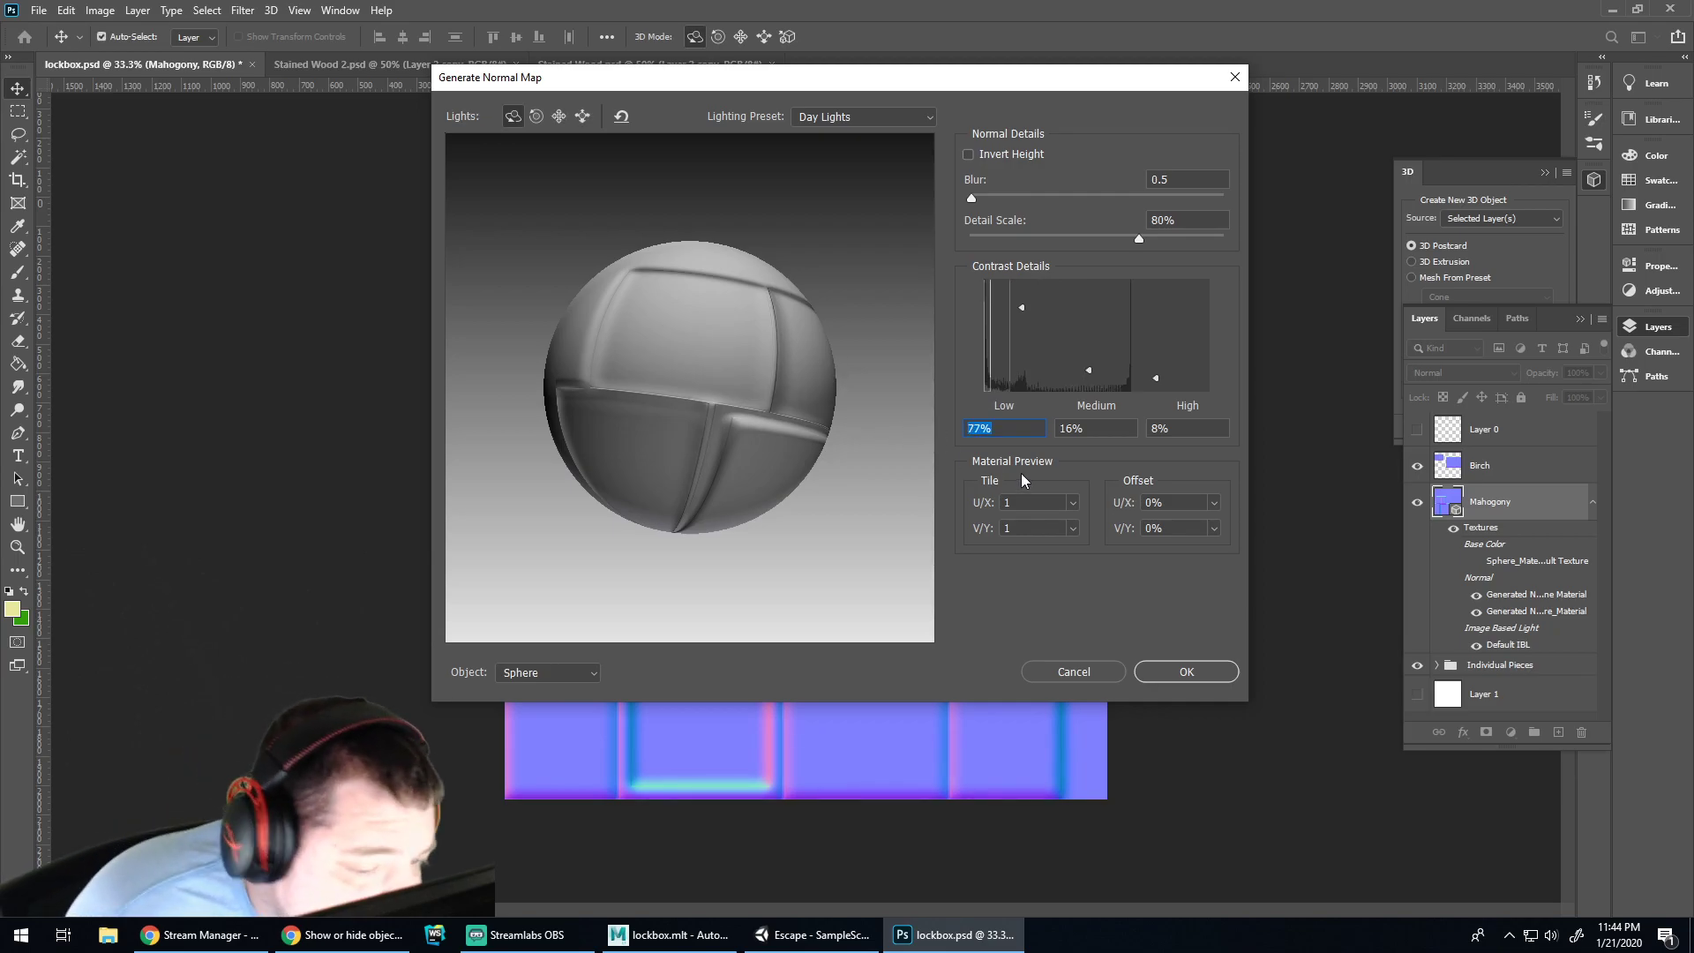
# Experiment with the low, medium and high contrast sliders, pushing low contrast to about 82%
pyautogui.click(997, 431)
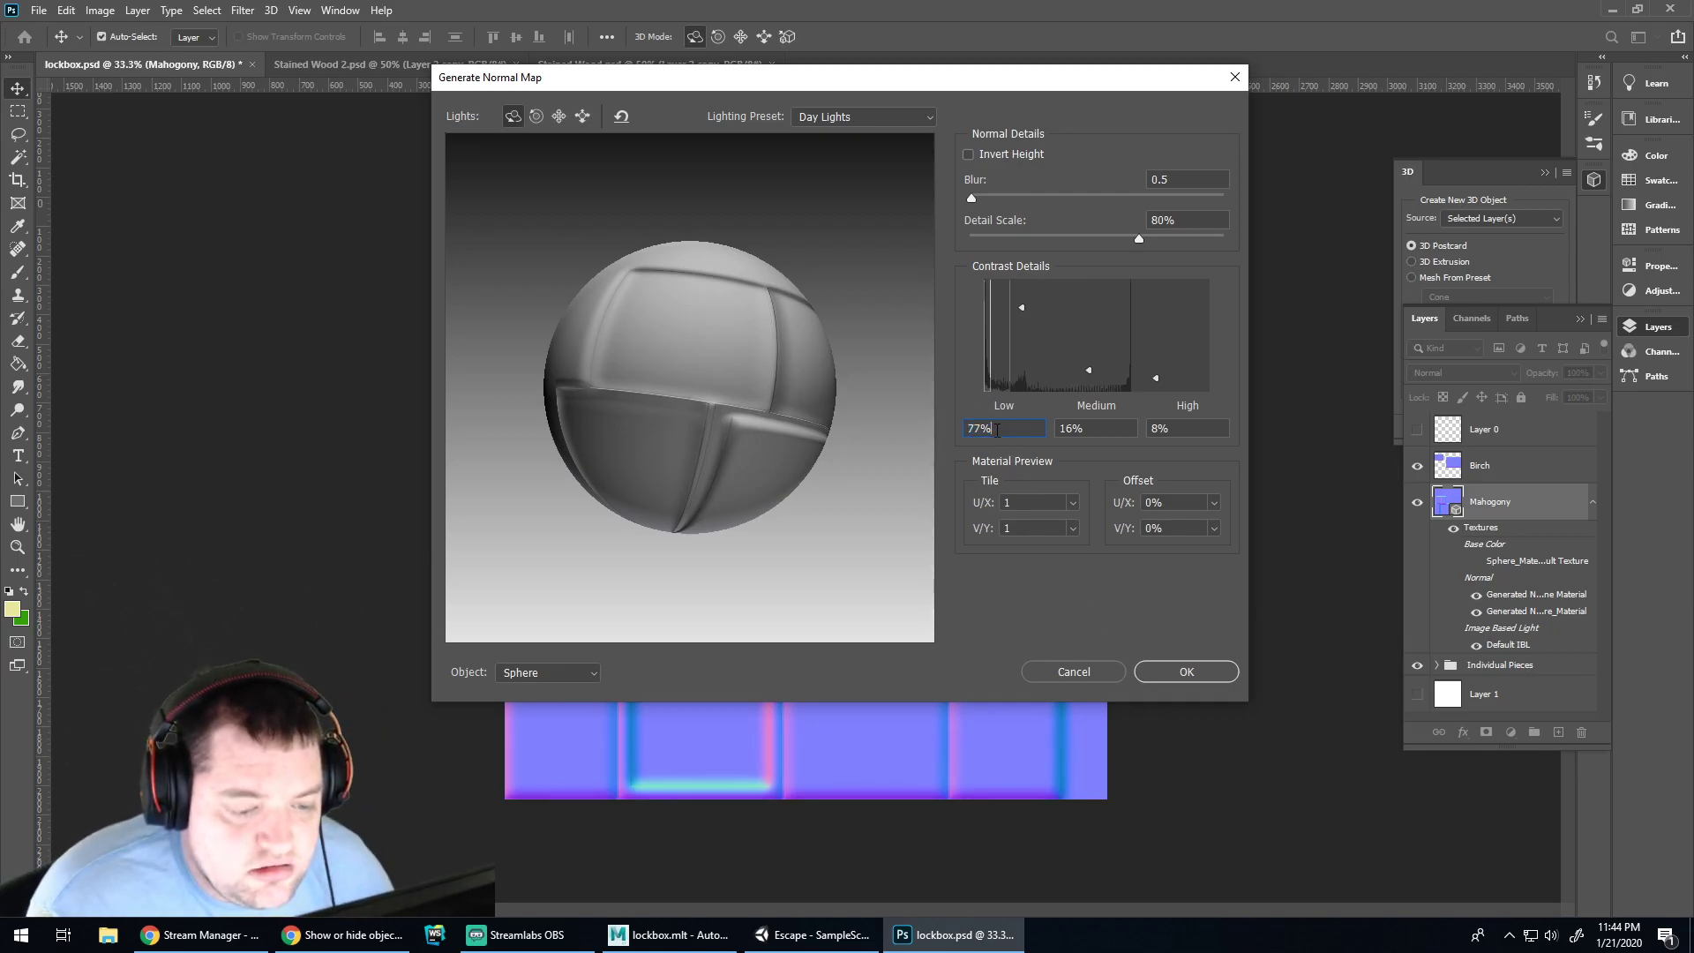
pyautogui.moveTo(982, 428); pyautogui.dragTo(968, 428)
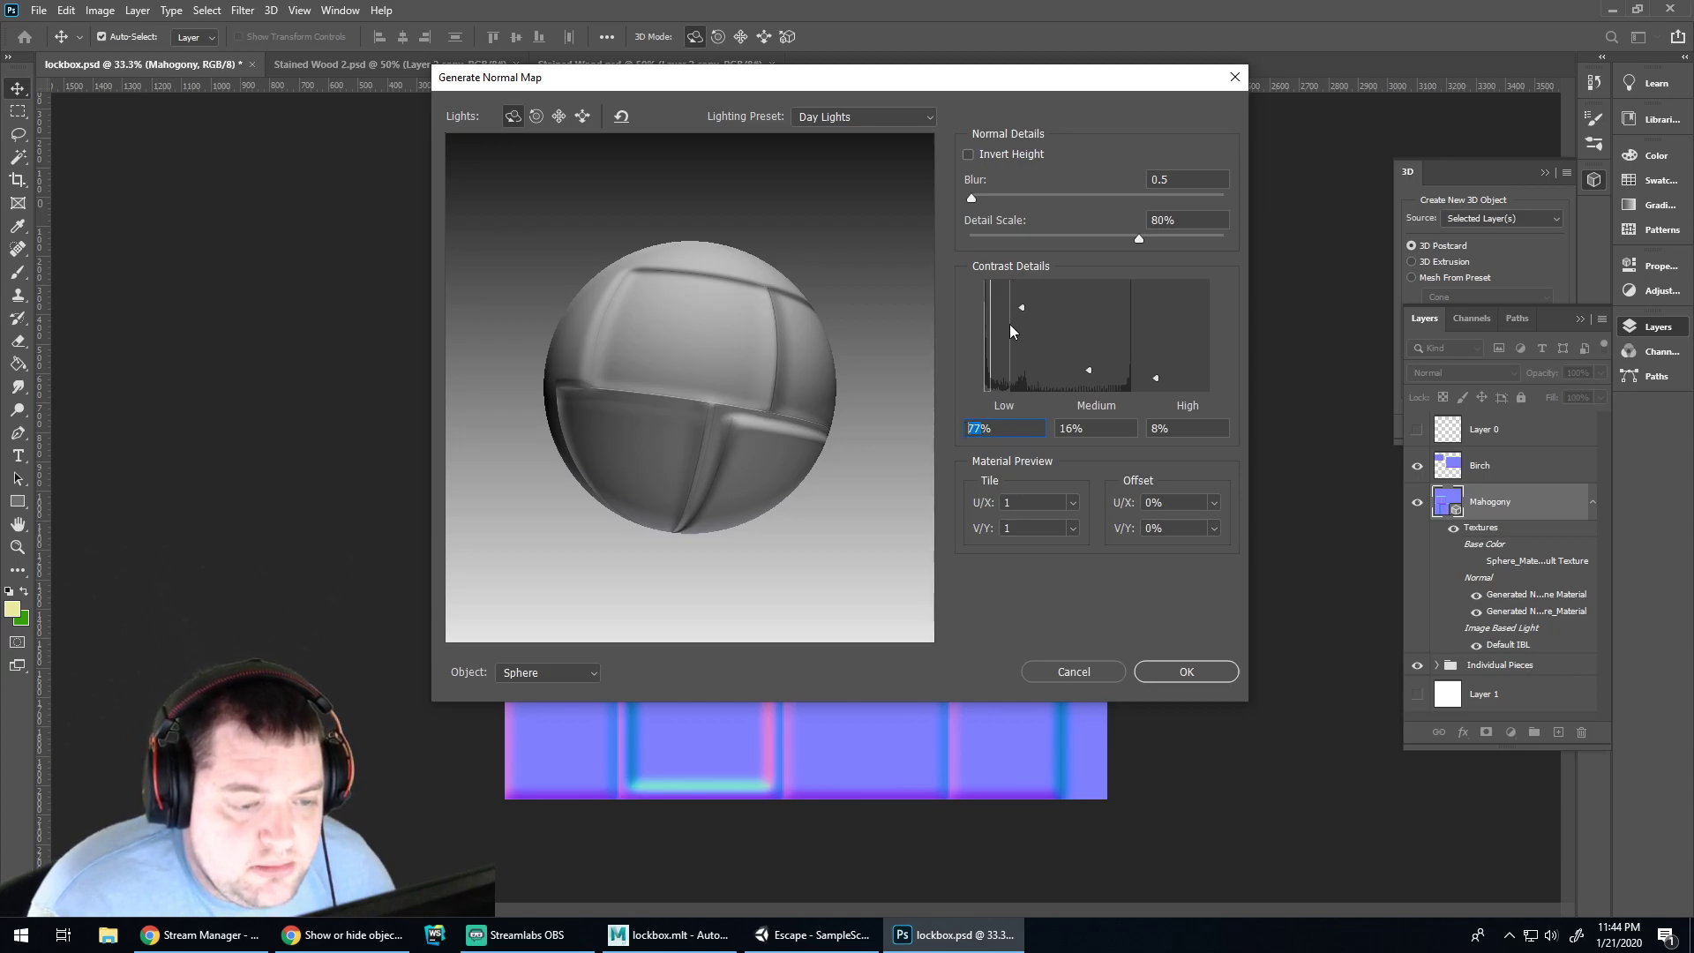
pyautogui.moveTo(1090, 374); pyautogui.dragTo(1076, 376)
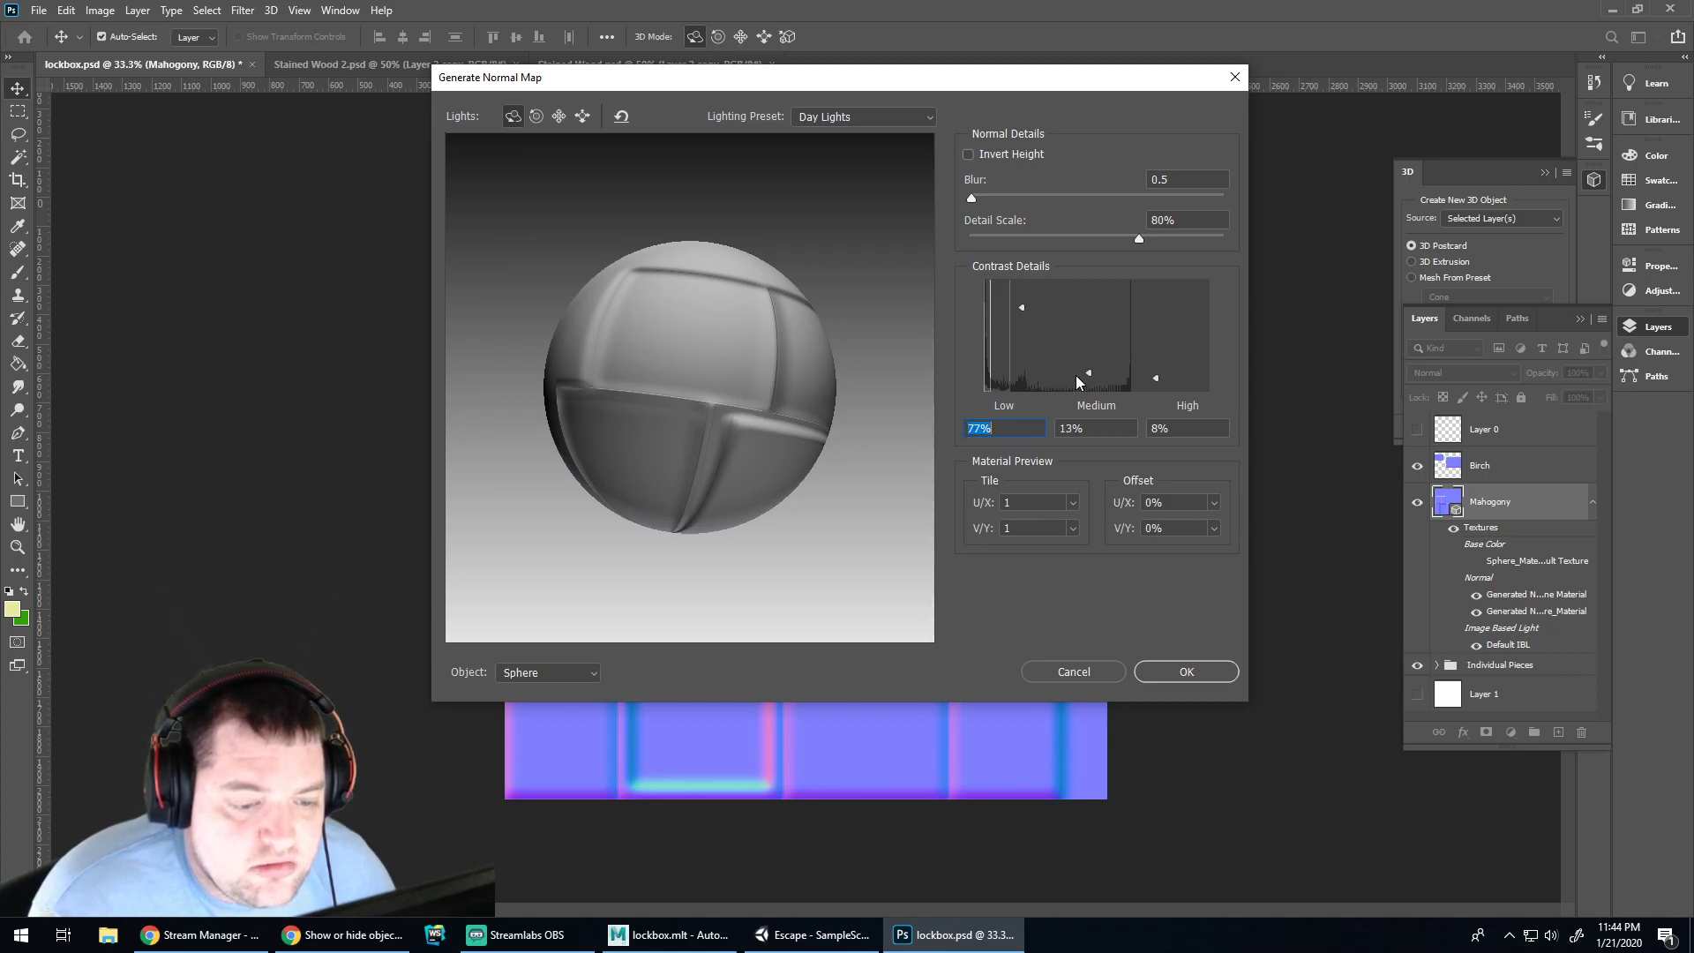
pyautogui.press('Tab')
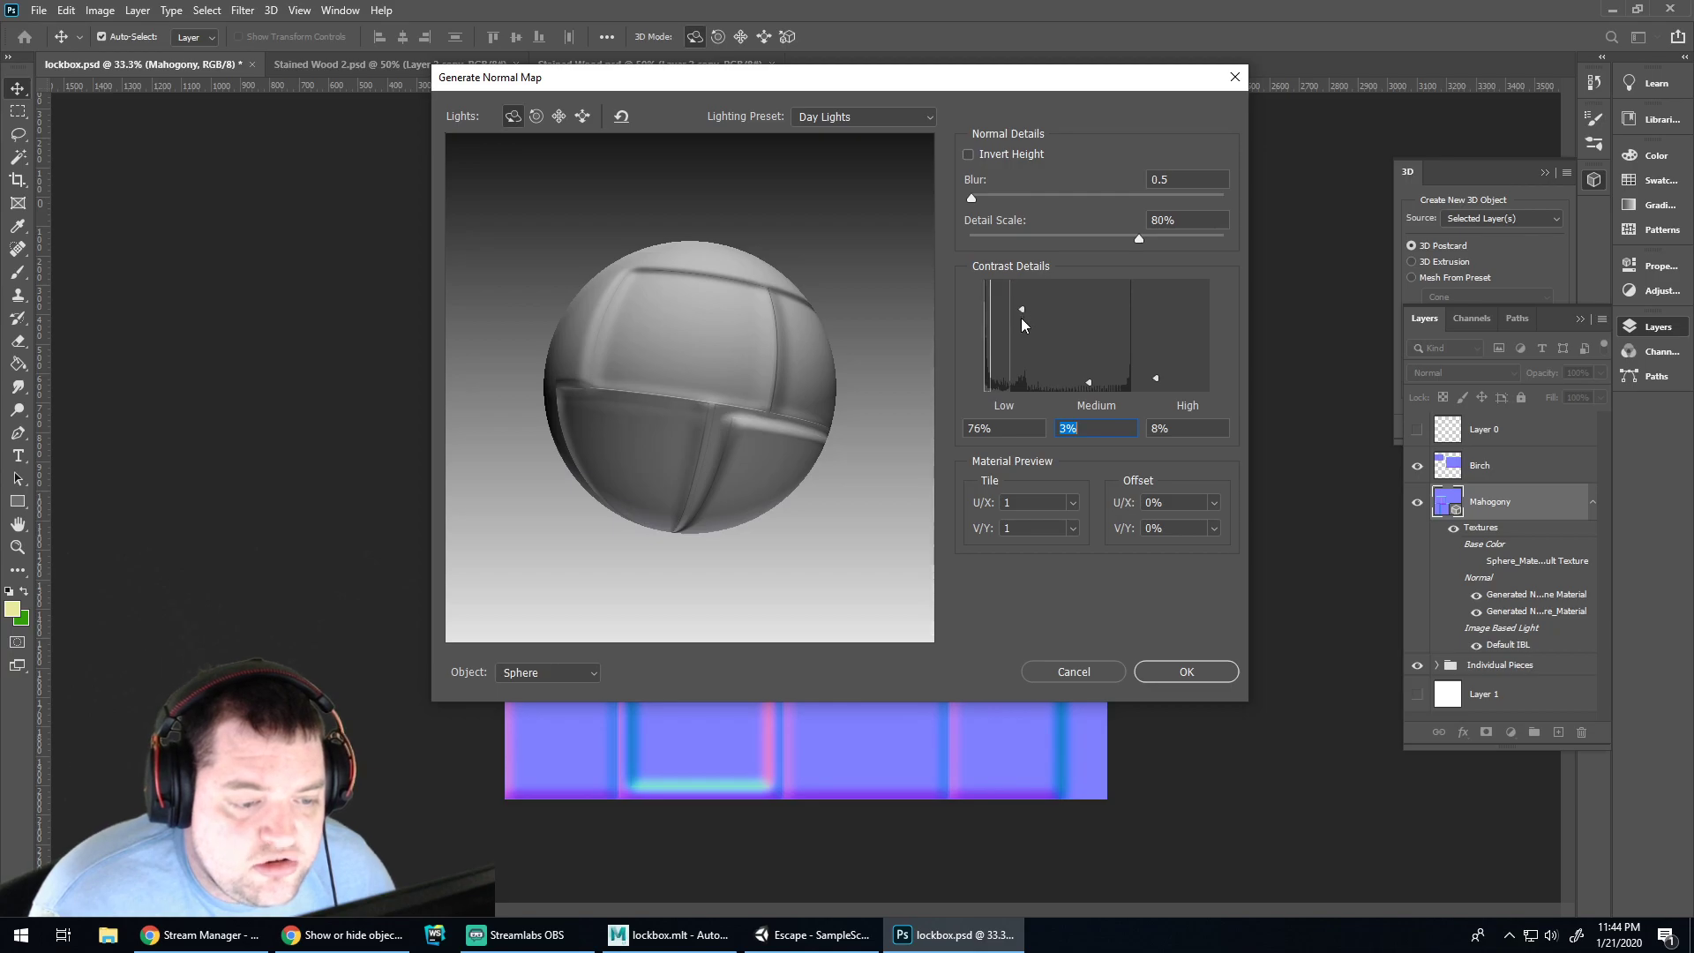
pyautogui.moveTo(1018, 372); pyautogui.dragTo(1018, 378)
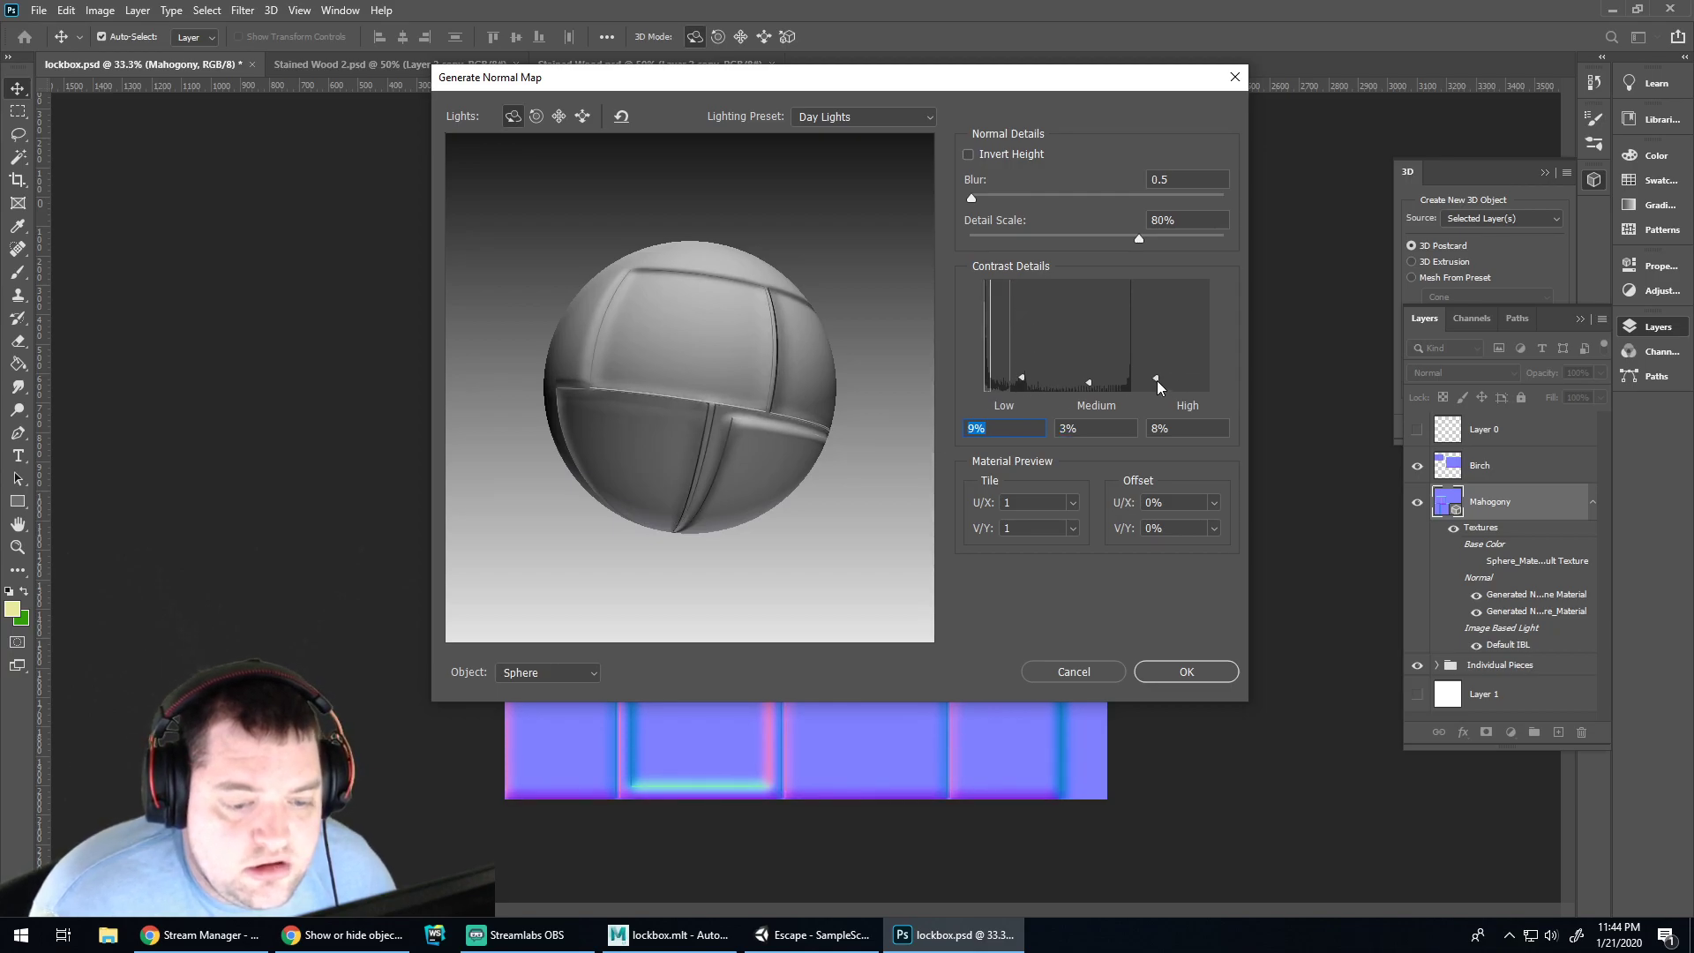
pyautogui.moveTo(1157, 383); pyautogui.dragTo(1141, 287)
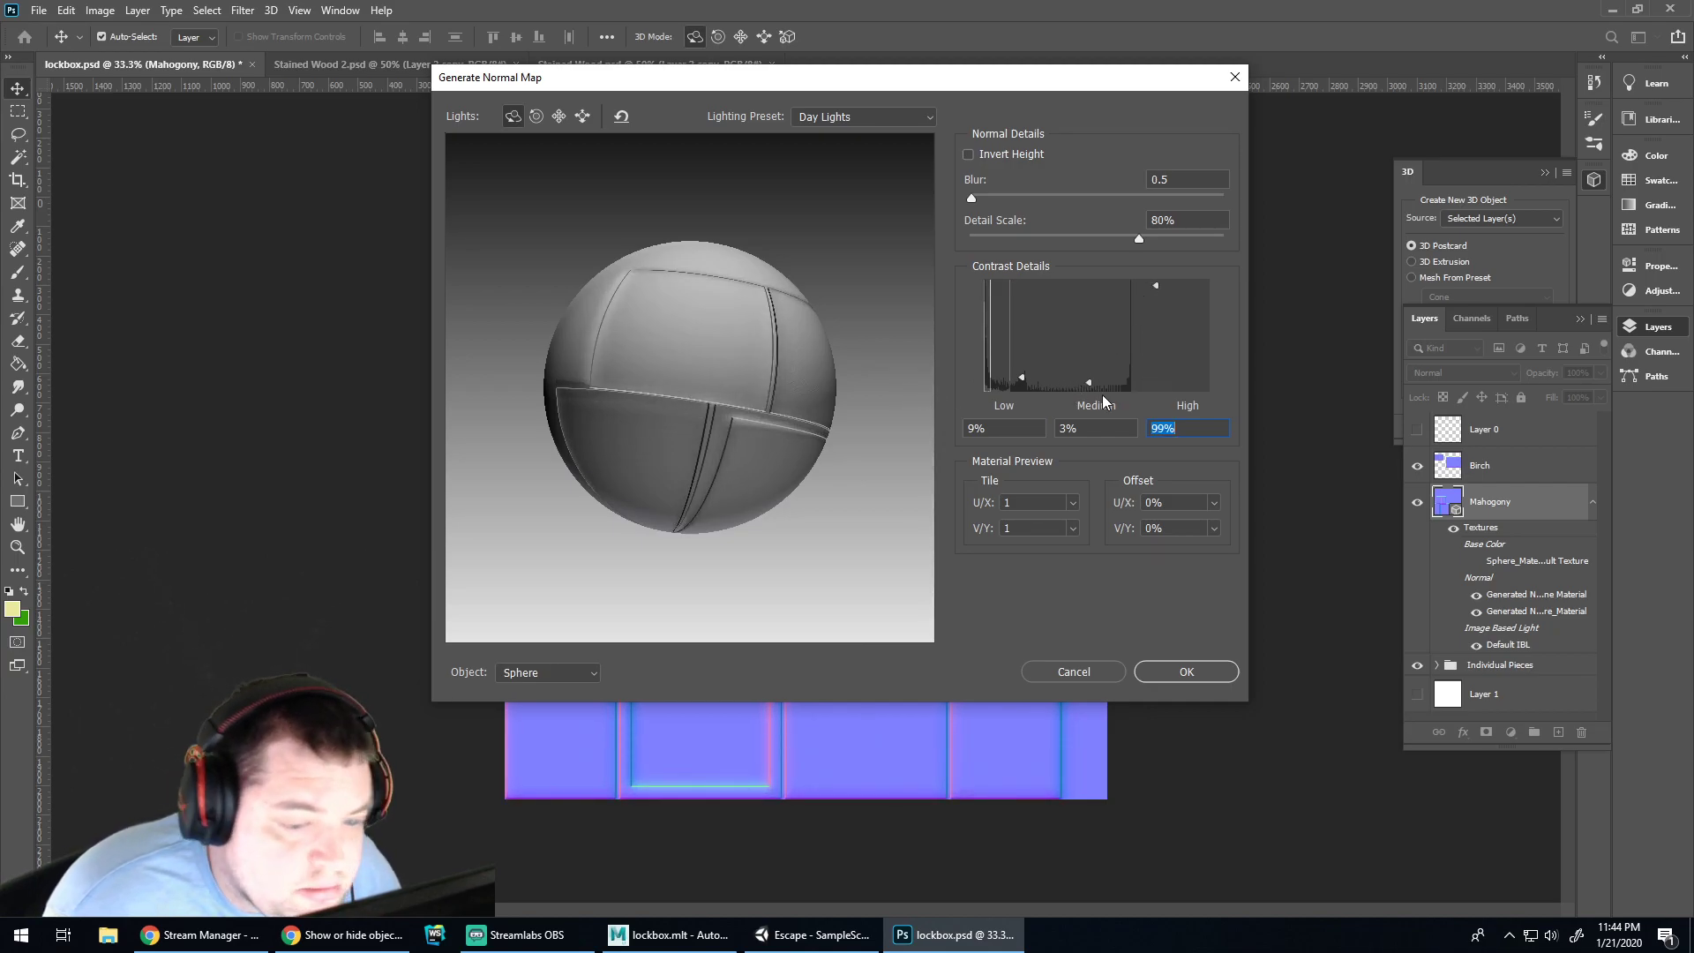
pyautogui.moveTo(1085, 358); pyautogui.dragTo(1023, 353)
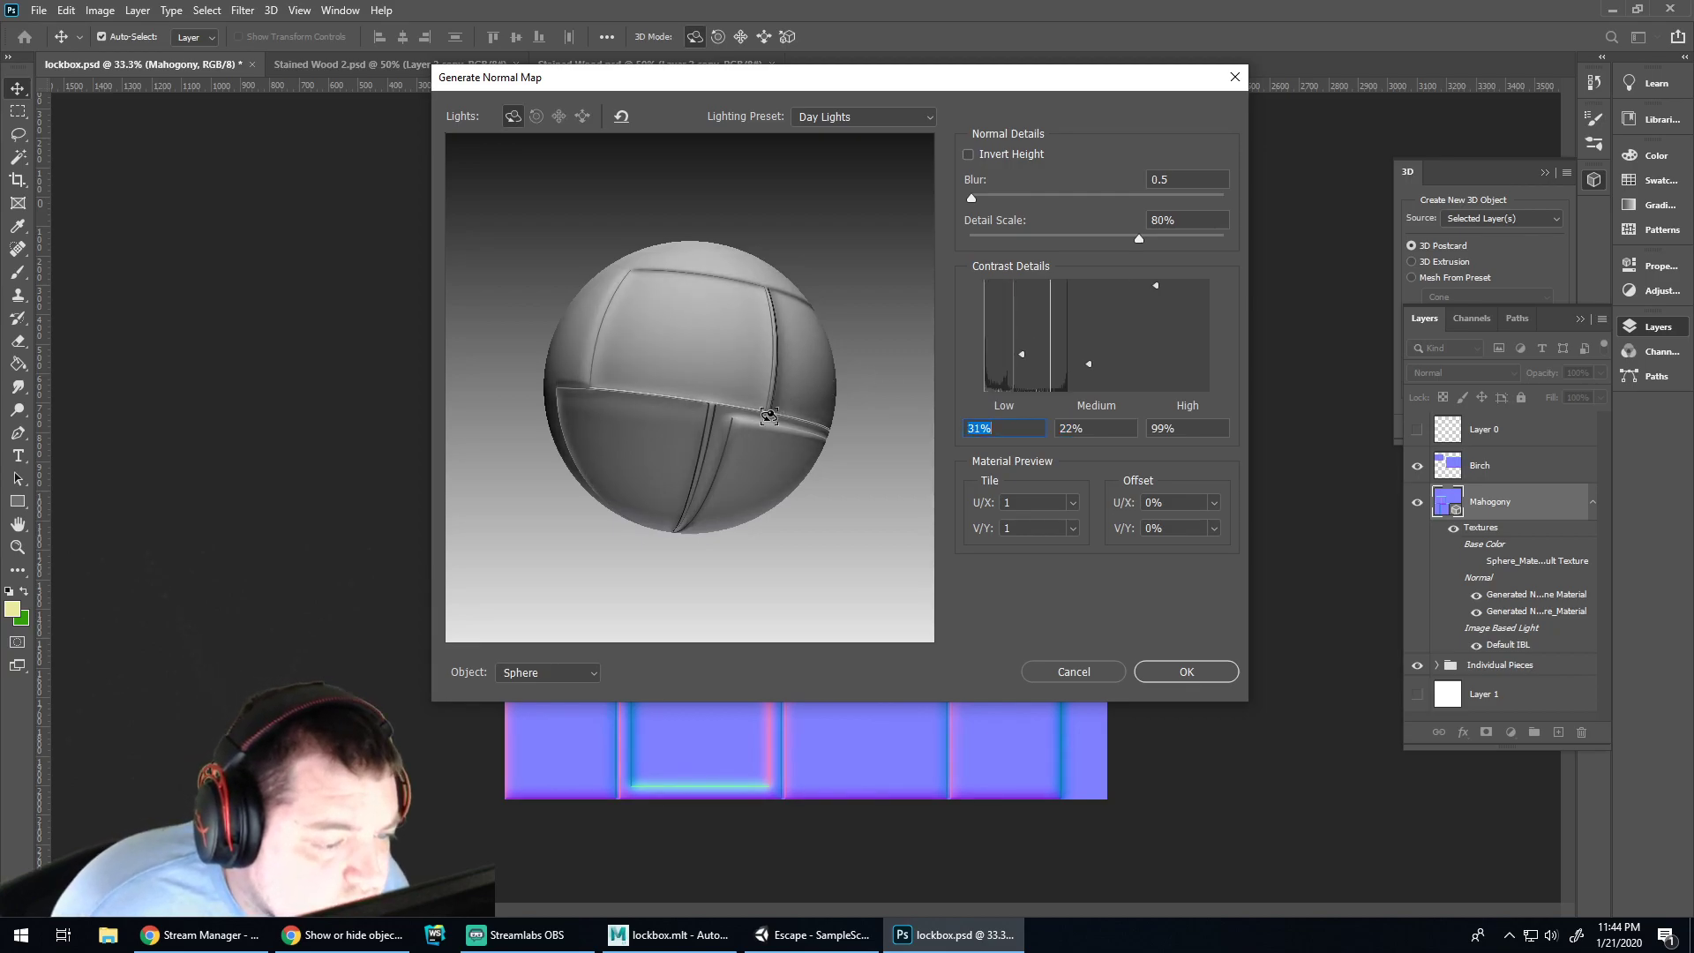
pyautogui.keyDown('alt'); pyautogui.moveTo(763, 455); pyautogui.dragTo(874, 403); pyautogui.keyUp('alt')
pyautogui.click(1021, 353)
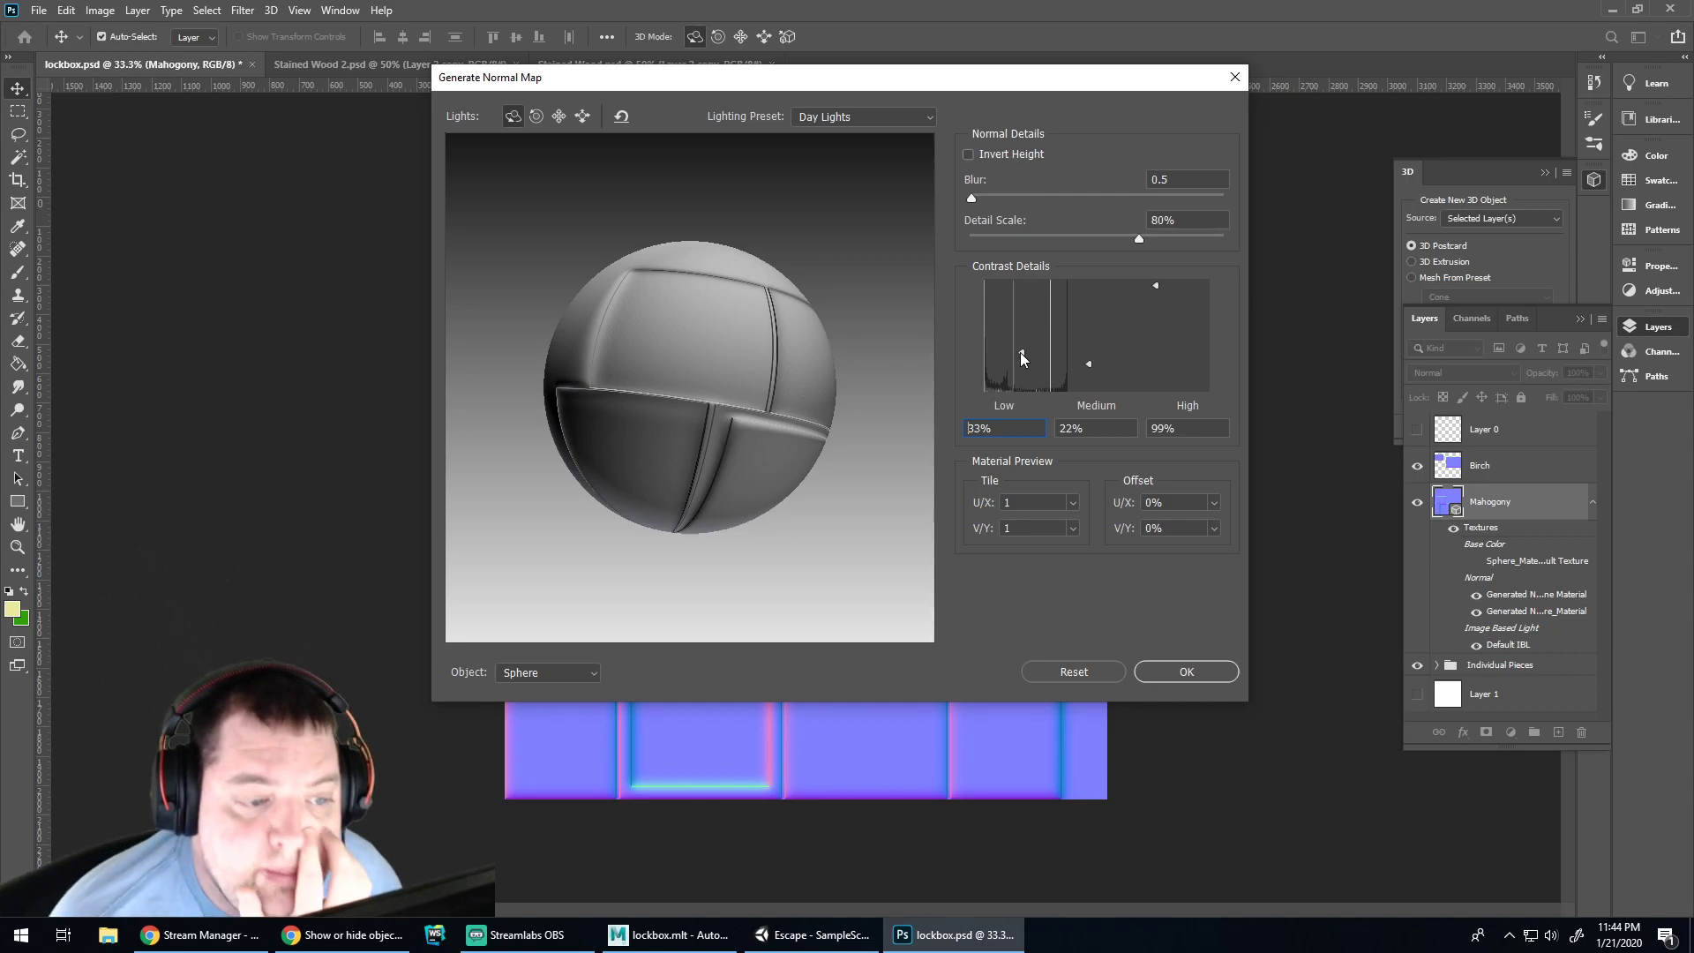
pyautogui.moveTo(1021, 342); pyautogui.dragTo(1024, 299)
# Settle the contrast at roughly 6%, 9% and 77% and apply the Mahogany normal map
pyautogui.moveTo(1089, 369); pyautogui.dragTo(1087, 358)
pyautogui.moveTo(1155, 285); pyautogui.dragTo(1160, 301)
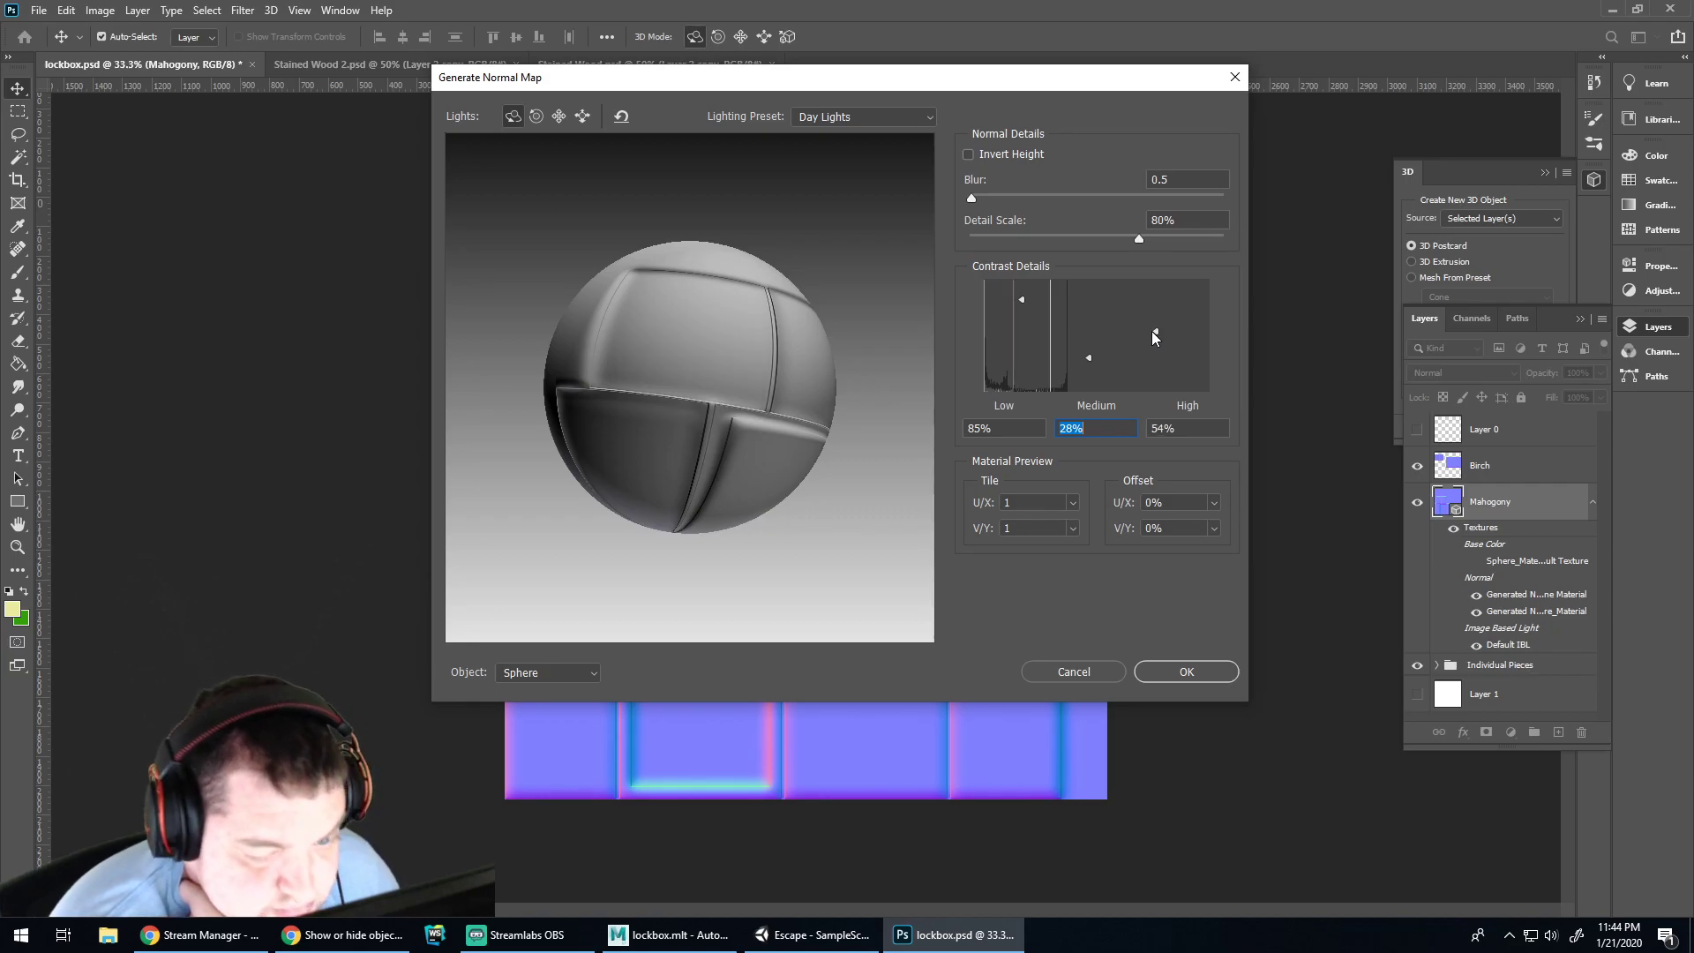
pyautogui.moveTo(1151, 331); pyautogui.dragTo(1152, 296)
pyautogui.press('Tab')
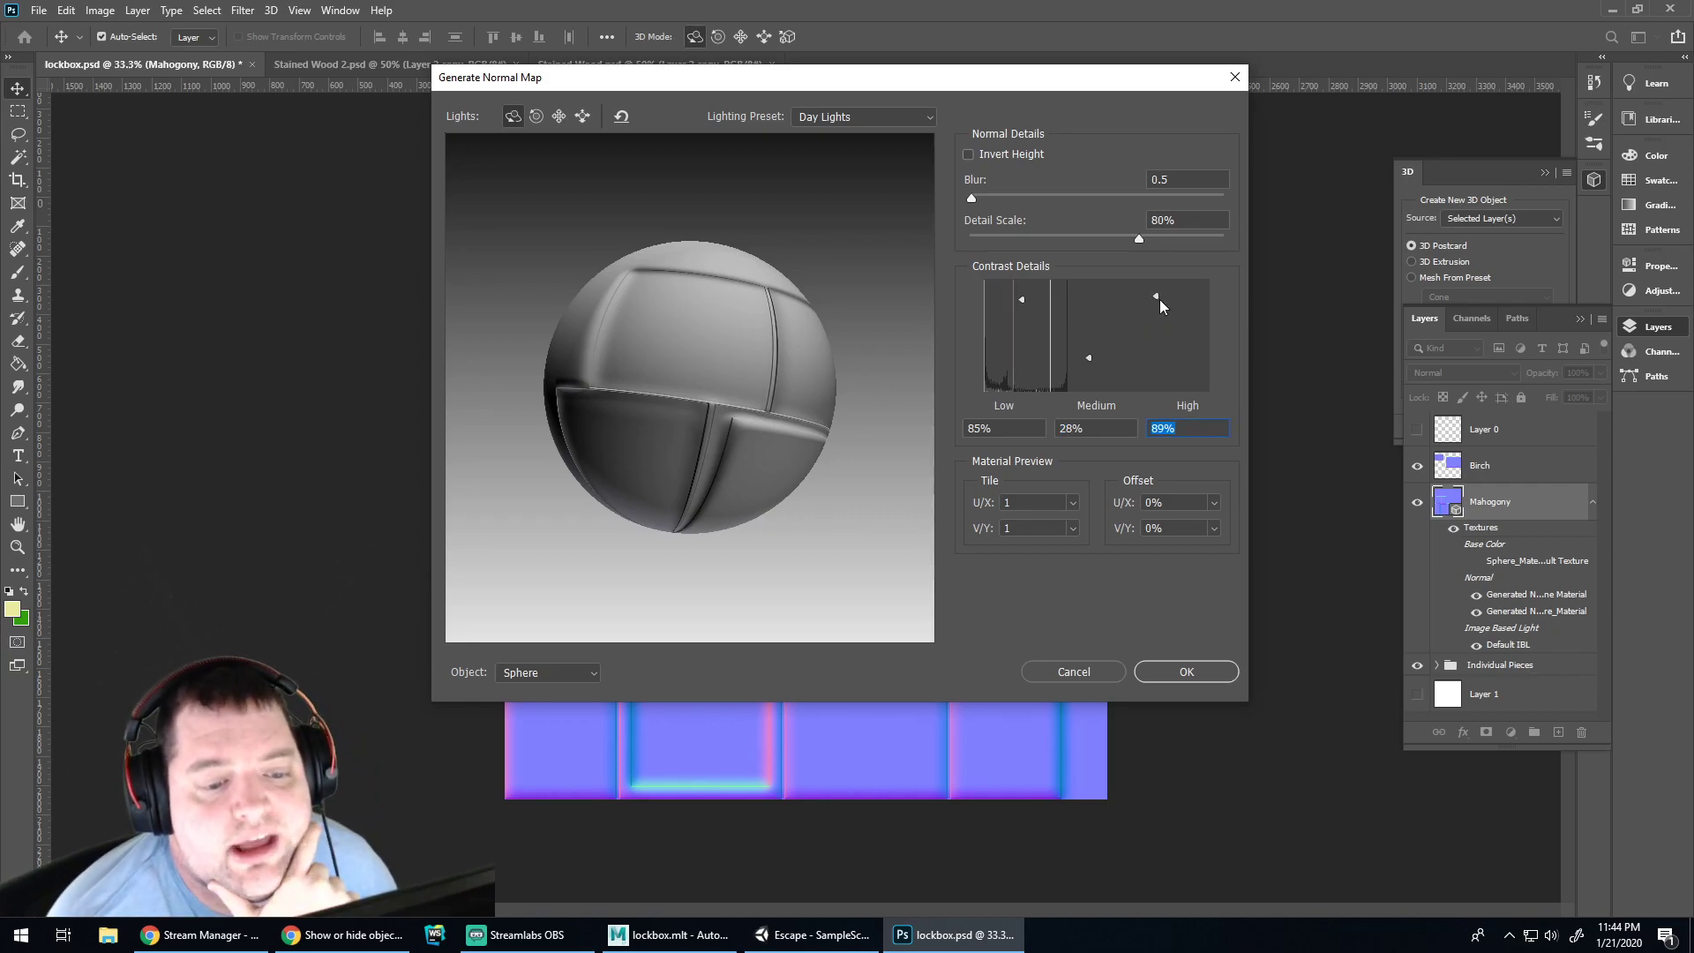
pyautogui.moveTo(1156, 294); pyautogui.dragTo(1145, 342)
pyautogui.moveTo(1023, 302); pyautogui.dragTo(1024, 376)
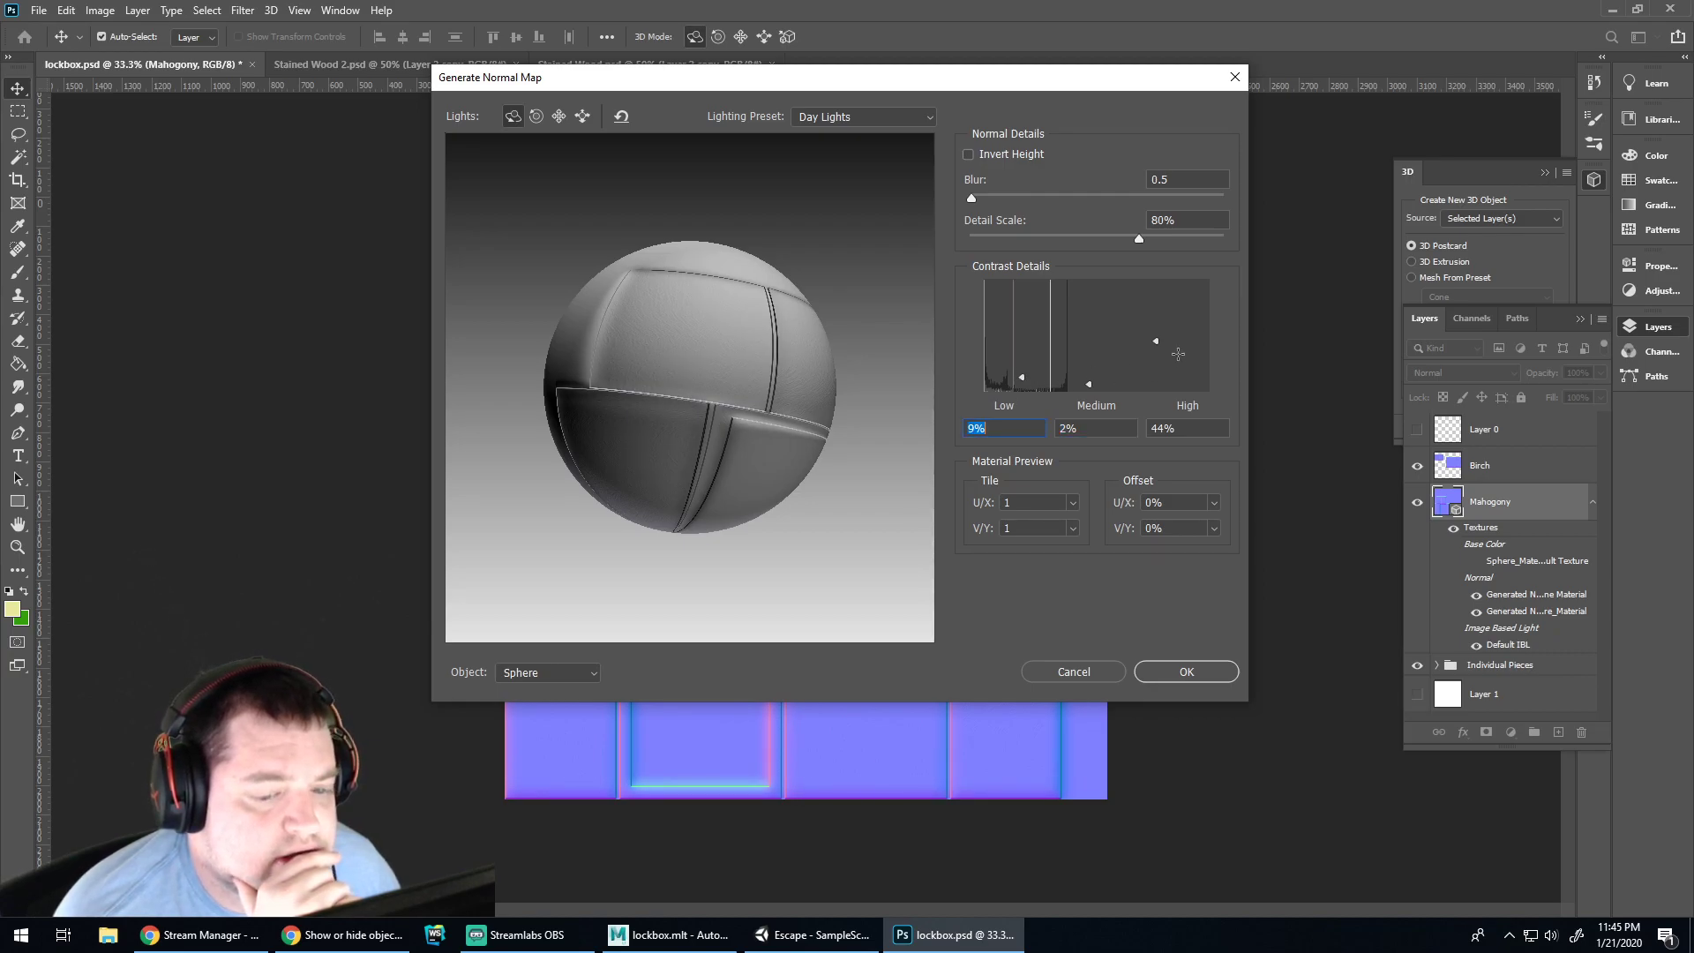
pyautogui.moveTo(1154, 341)
pyautogui.mouseDown()
pyautogui.moveTo(1150, 385)
pyautogui.moveTo(1151, 309)
pyautogui.mouseUp()
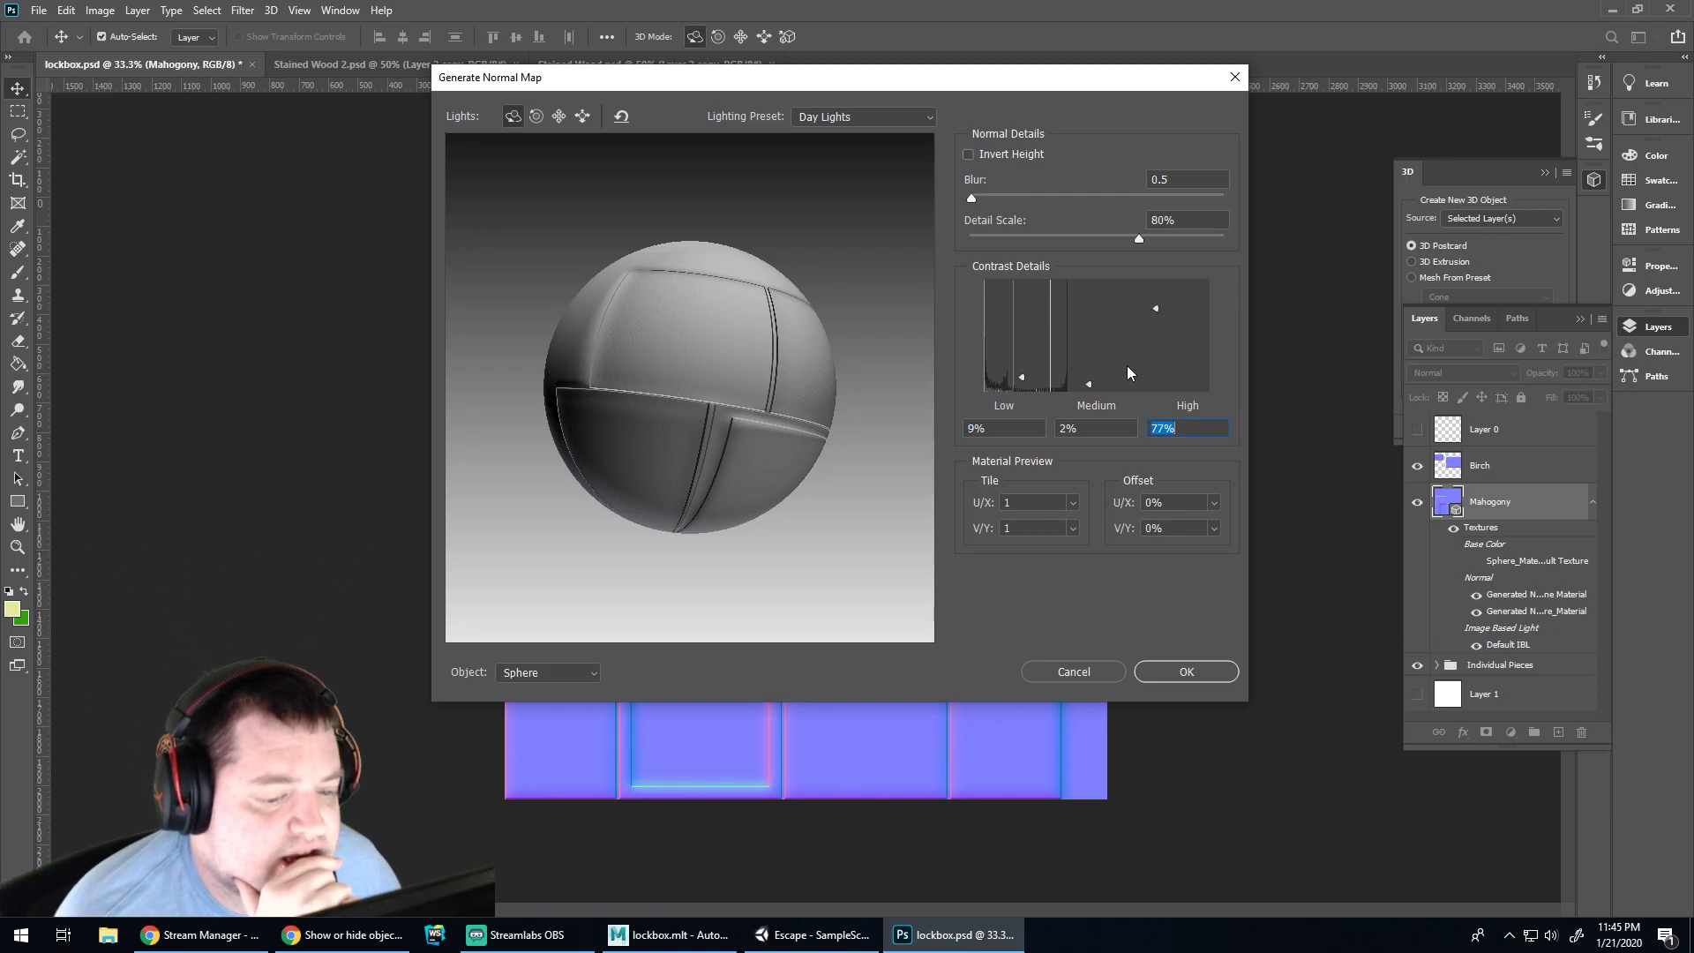
pyautogui.moveTo(1088, 381); pyautogui.dragTo(1024, 380)
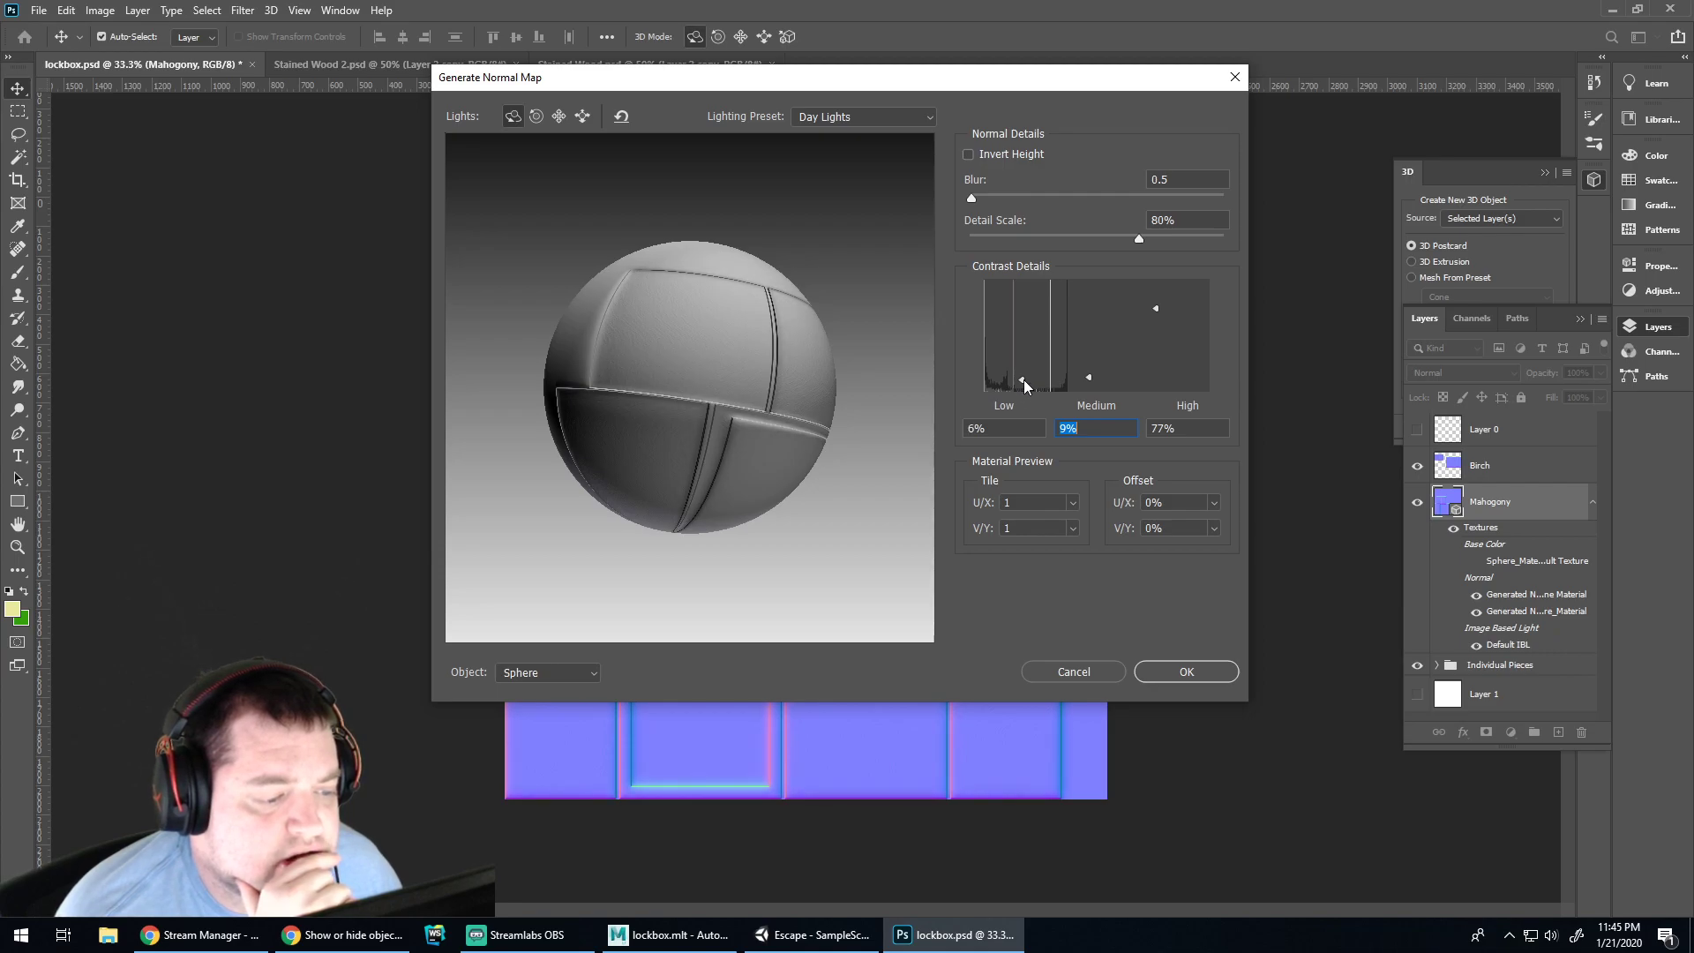
pyautogui.click(1157, 675)
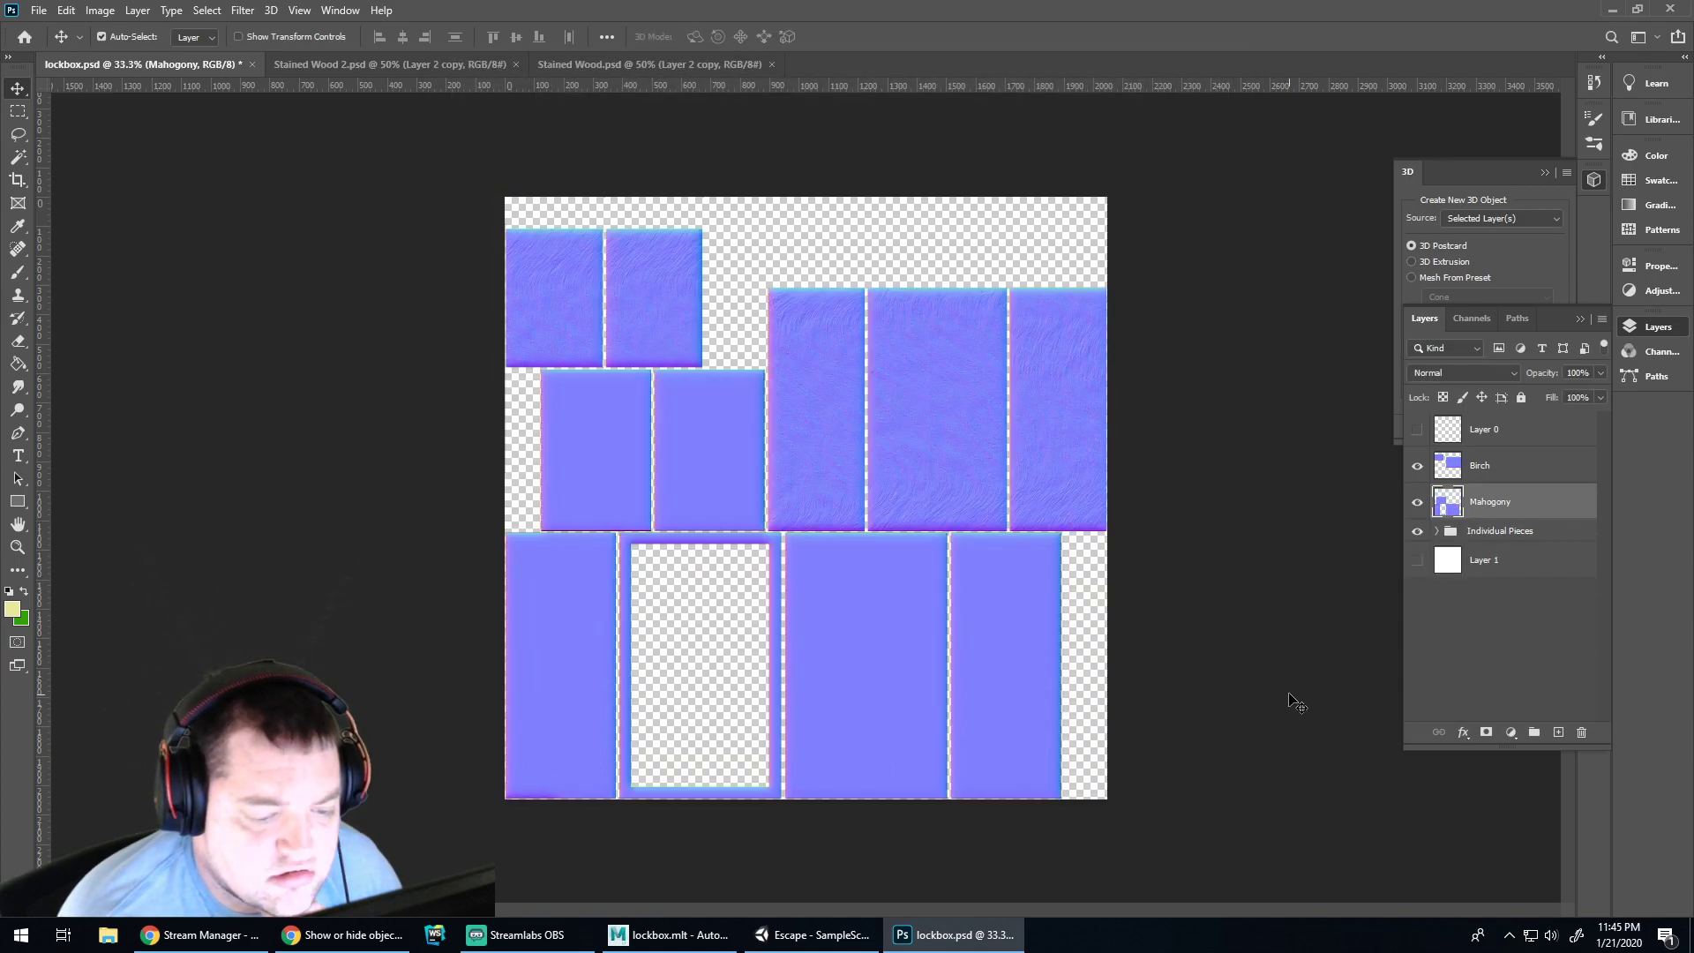
# Redo the Mahogany normal map with 120% detail scale and contrast 0/34/100
pyautogui.press('ctrl')
pyautogui.hotkey('ctrl', 'z')
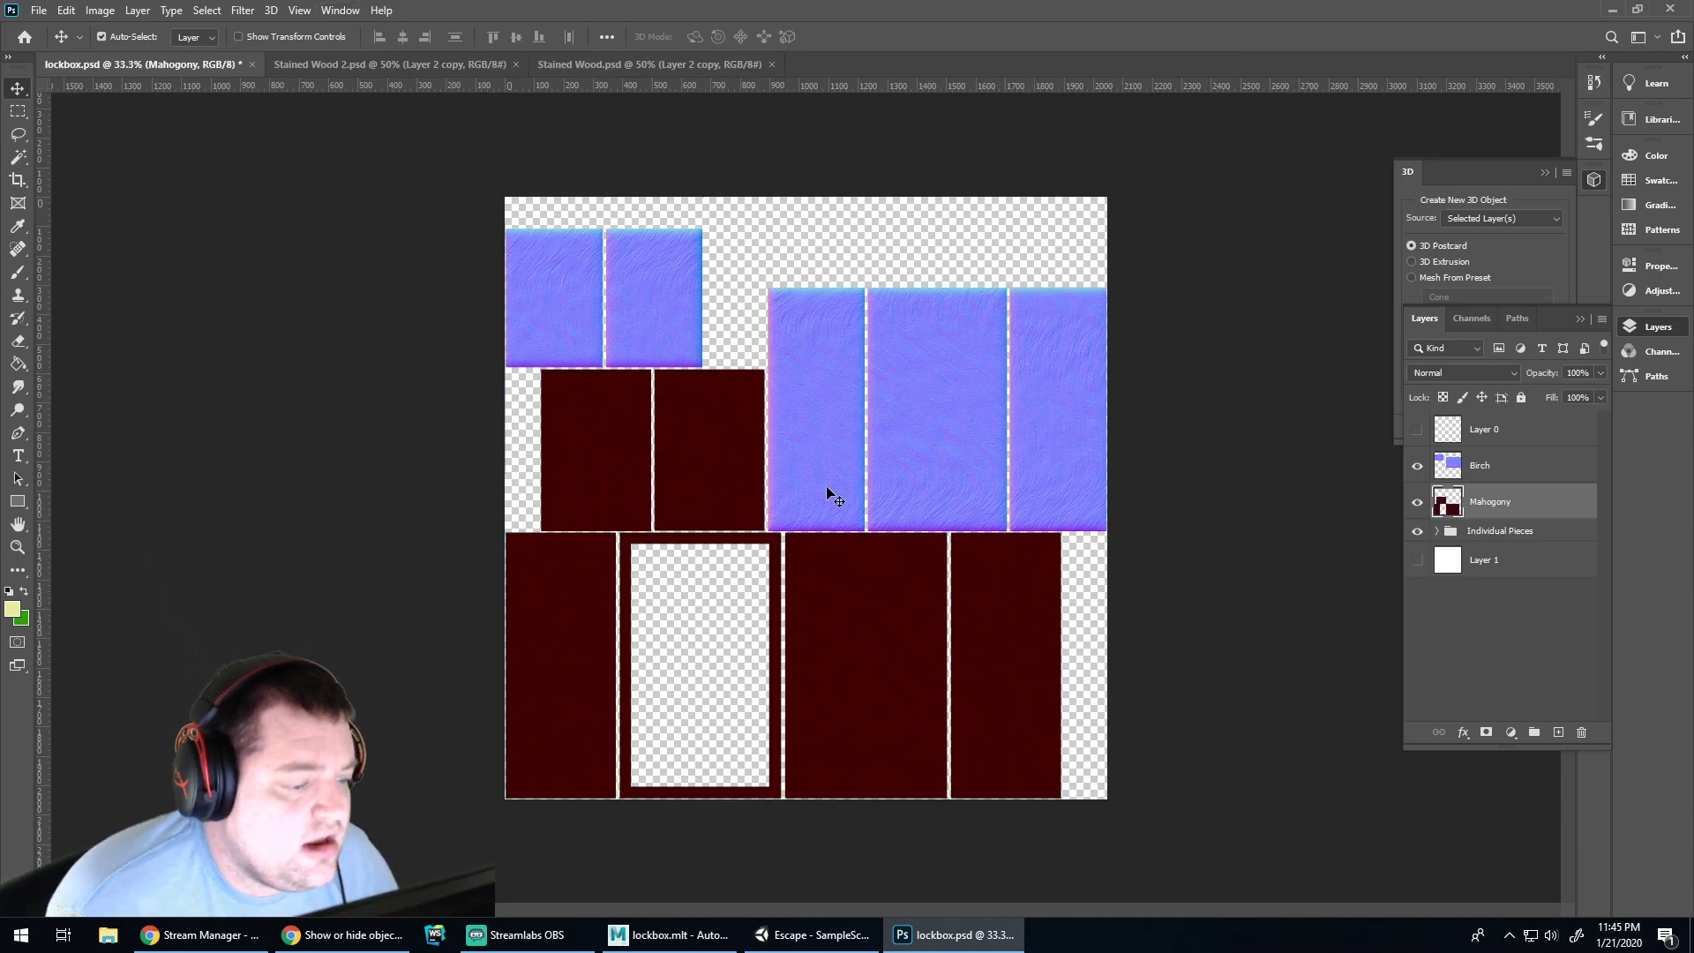
pyautogui.click(297, 10)
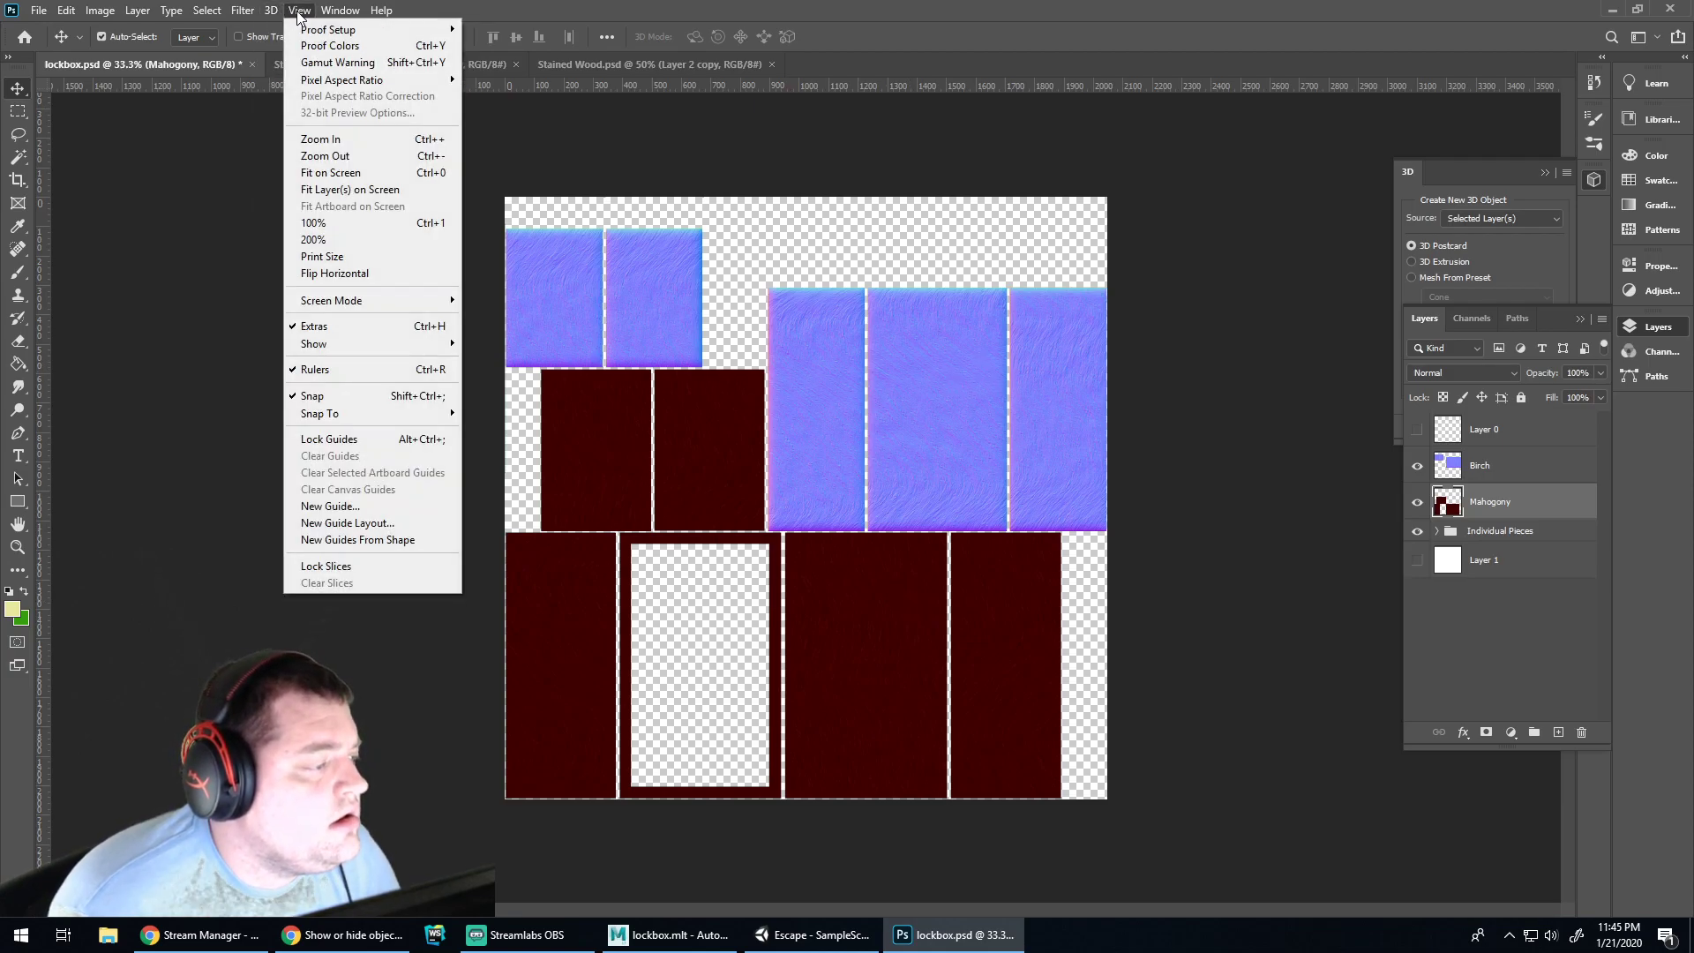
pyautogui.moveTo(242, 9)
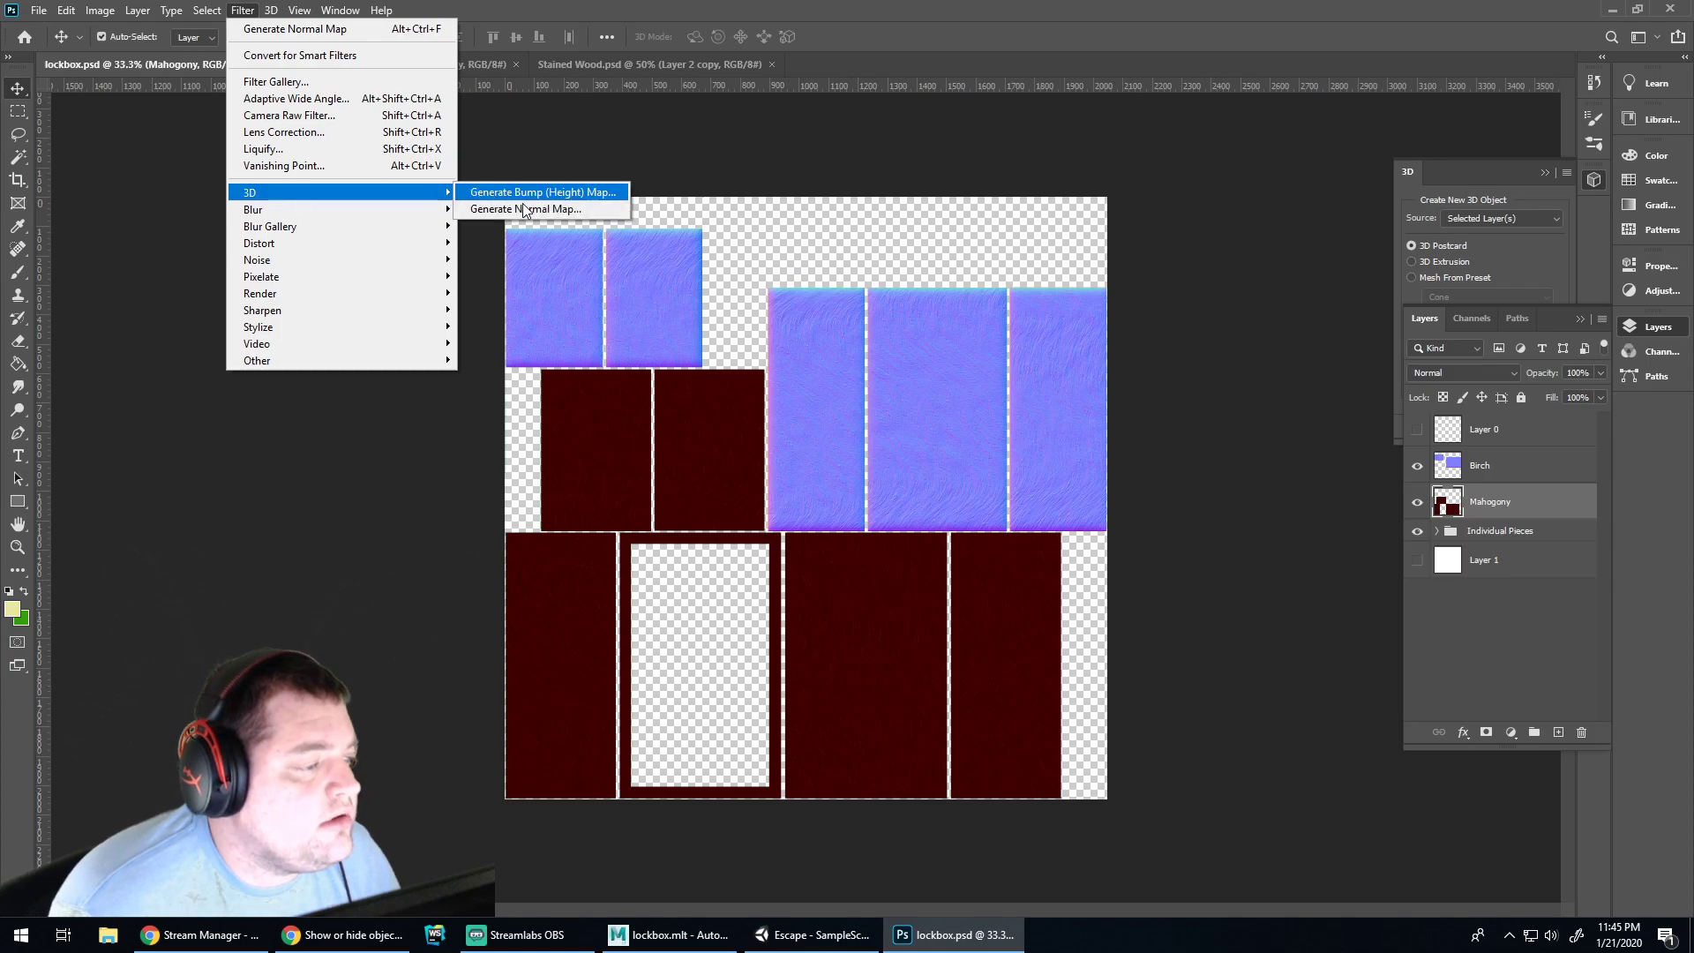
pyautogui.click(565, 209)
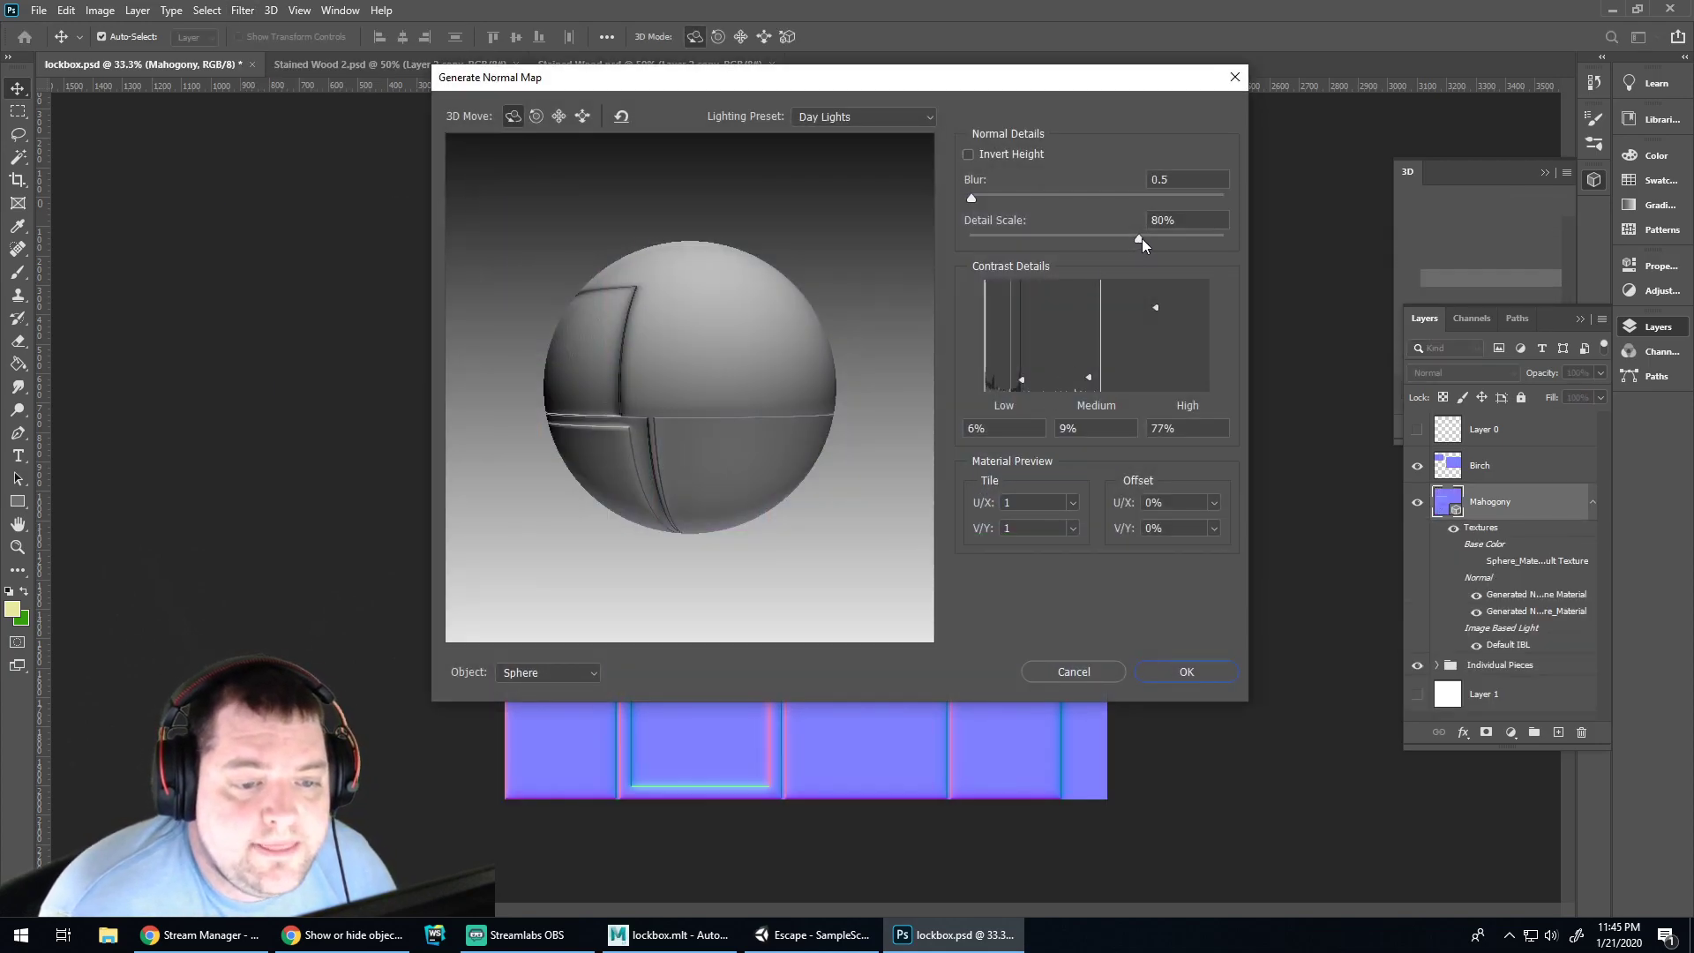
pyautogui.moveTo(1140, 239); pyautogui.dragTo(1226, 246)
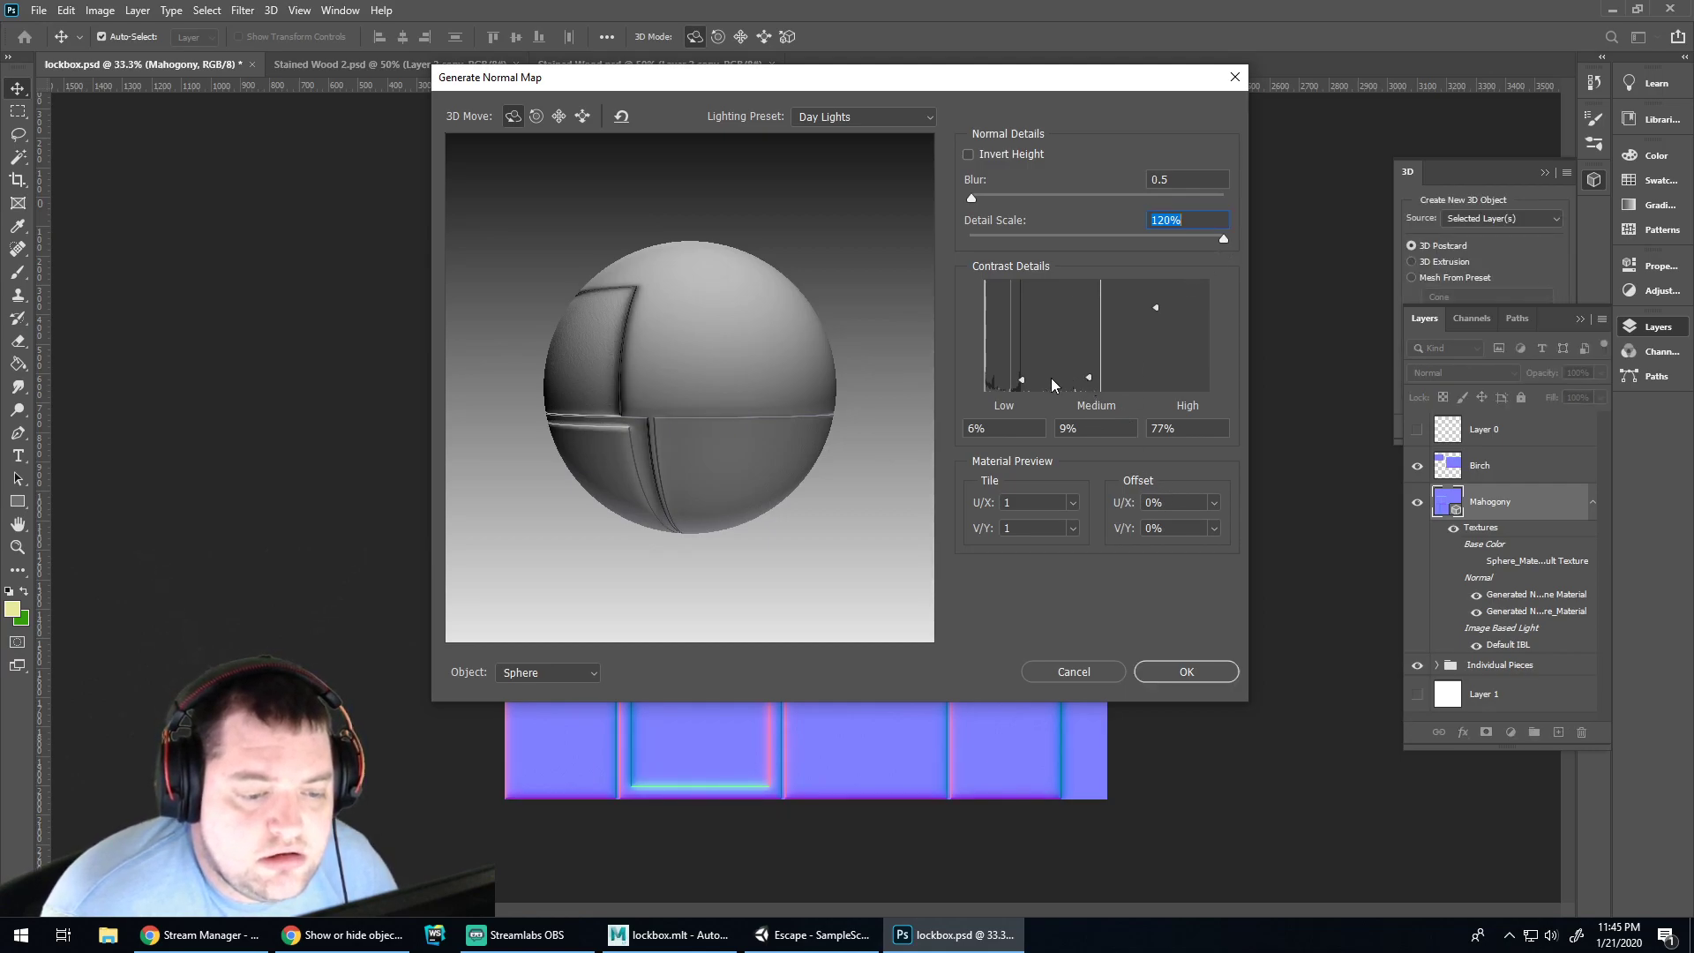
pyautogui.moveTo(1022, 386); pyautogui.dragTo(1024, 403)
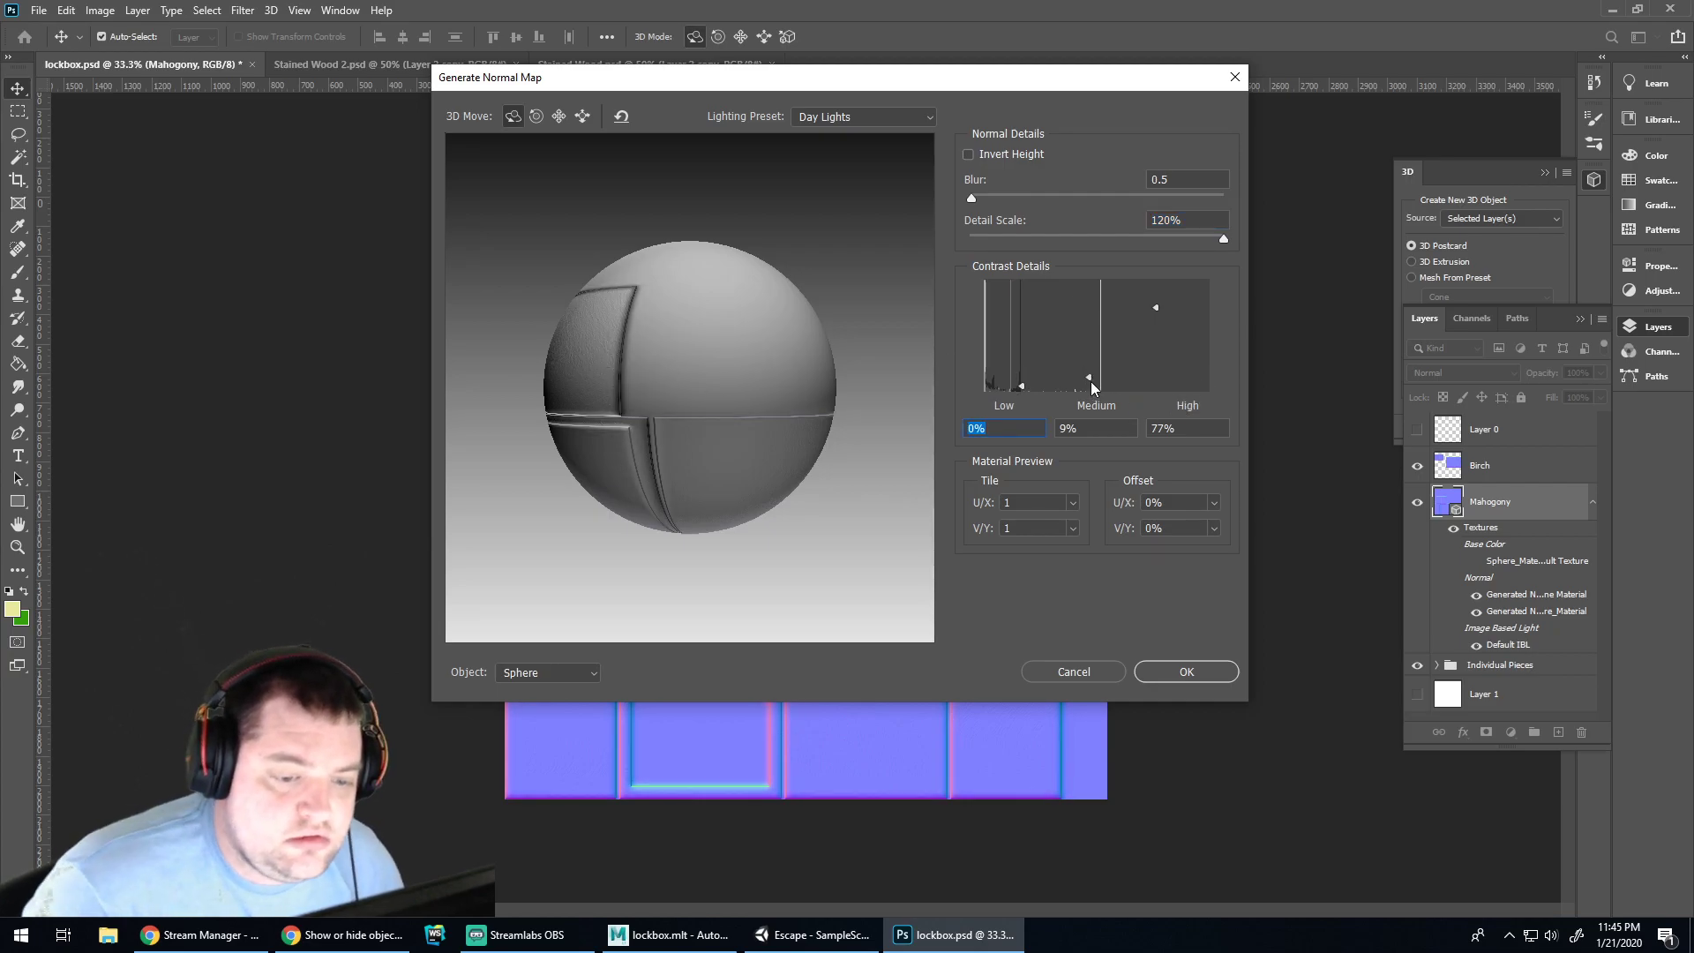
pyautogui.moveTo(1090, 379); pyautogui.dragTo(1089, 353)
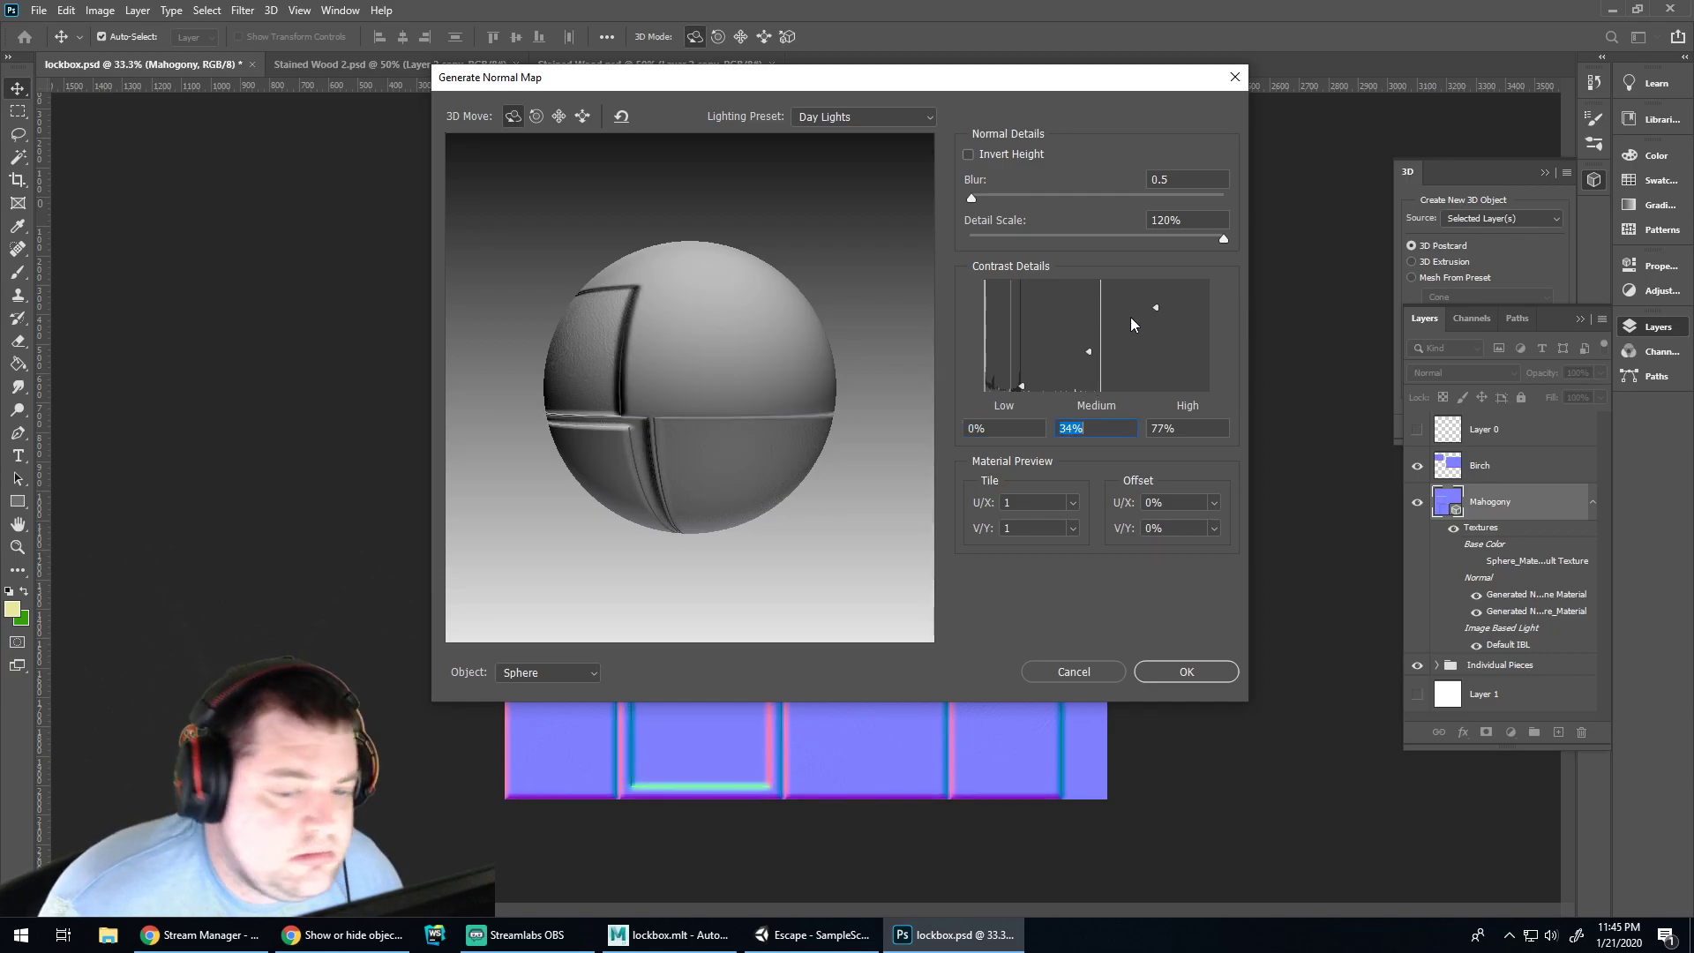
pyautogui.moveTo(1157, 309); pyautogui.dragTo(1156, 268)
pyautogui.click(1184, 675)
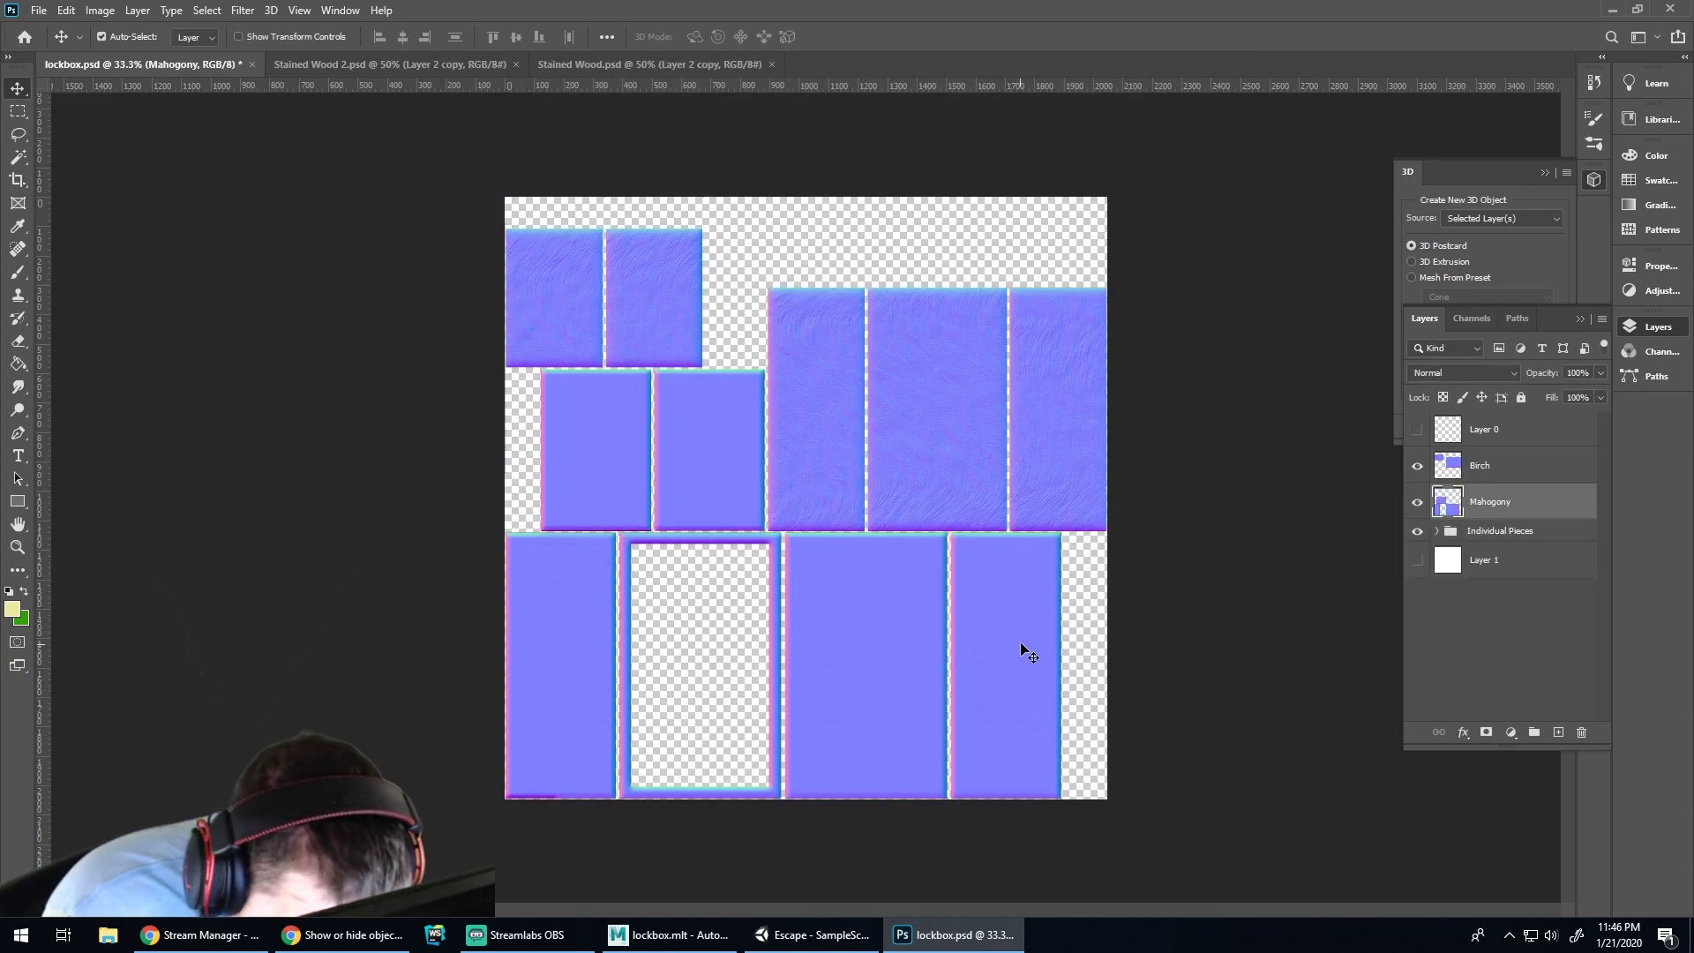
# Save the document and undo/redo to compare the normal maps with the wood textures
pyautogui.press('ctrl')
pyautogui.hotkey('ctrl', 's')
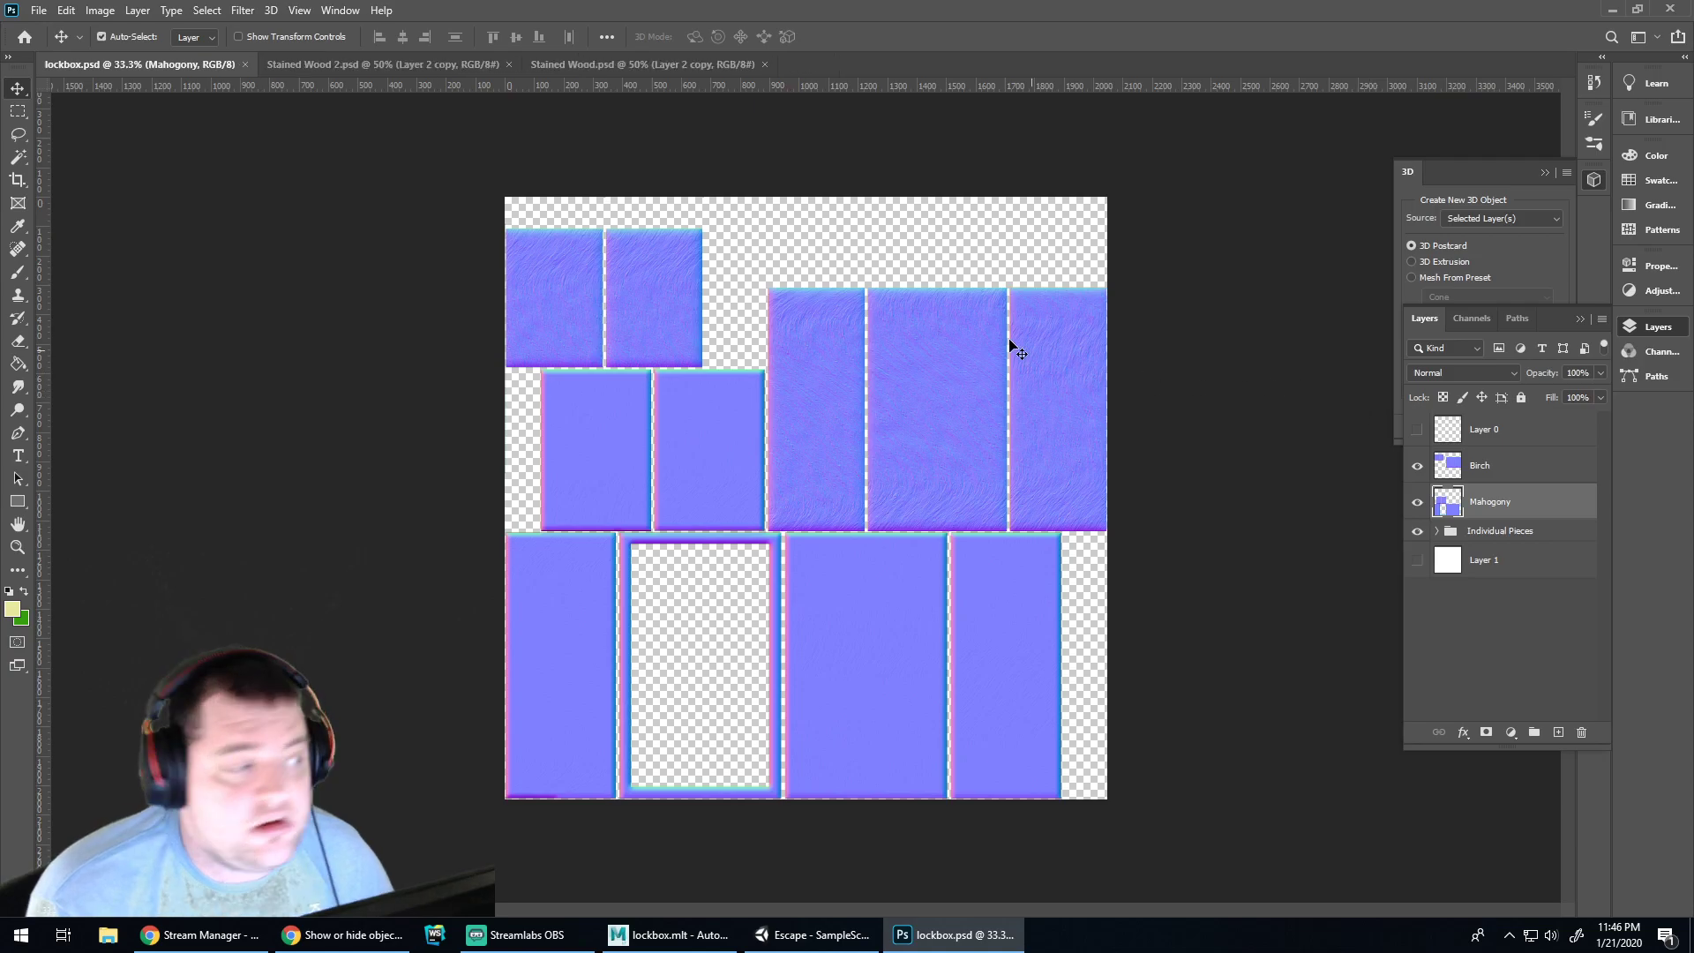
pyautogui.hotkey('ctrl', 'z')
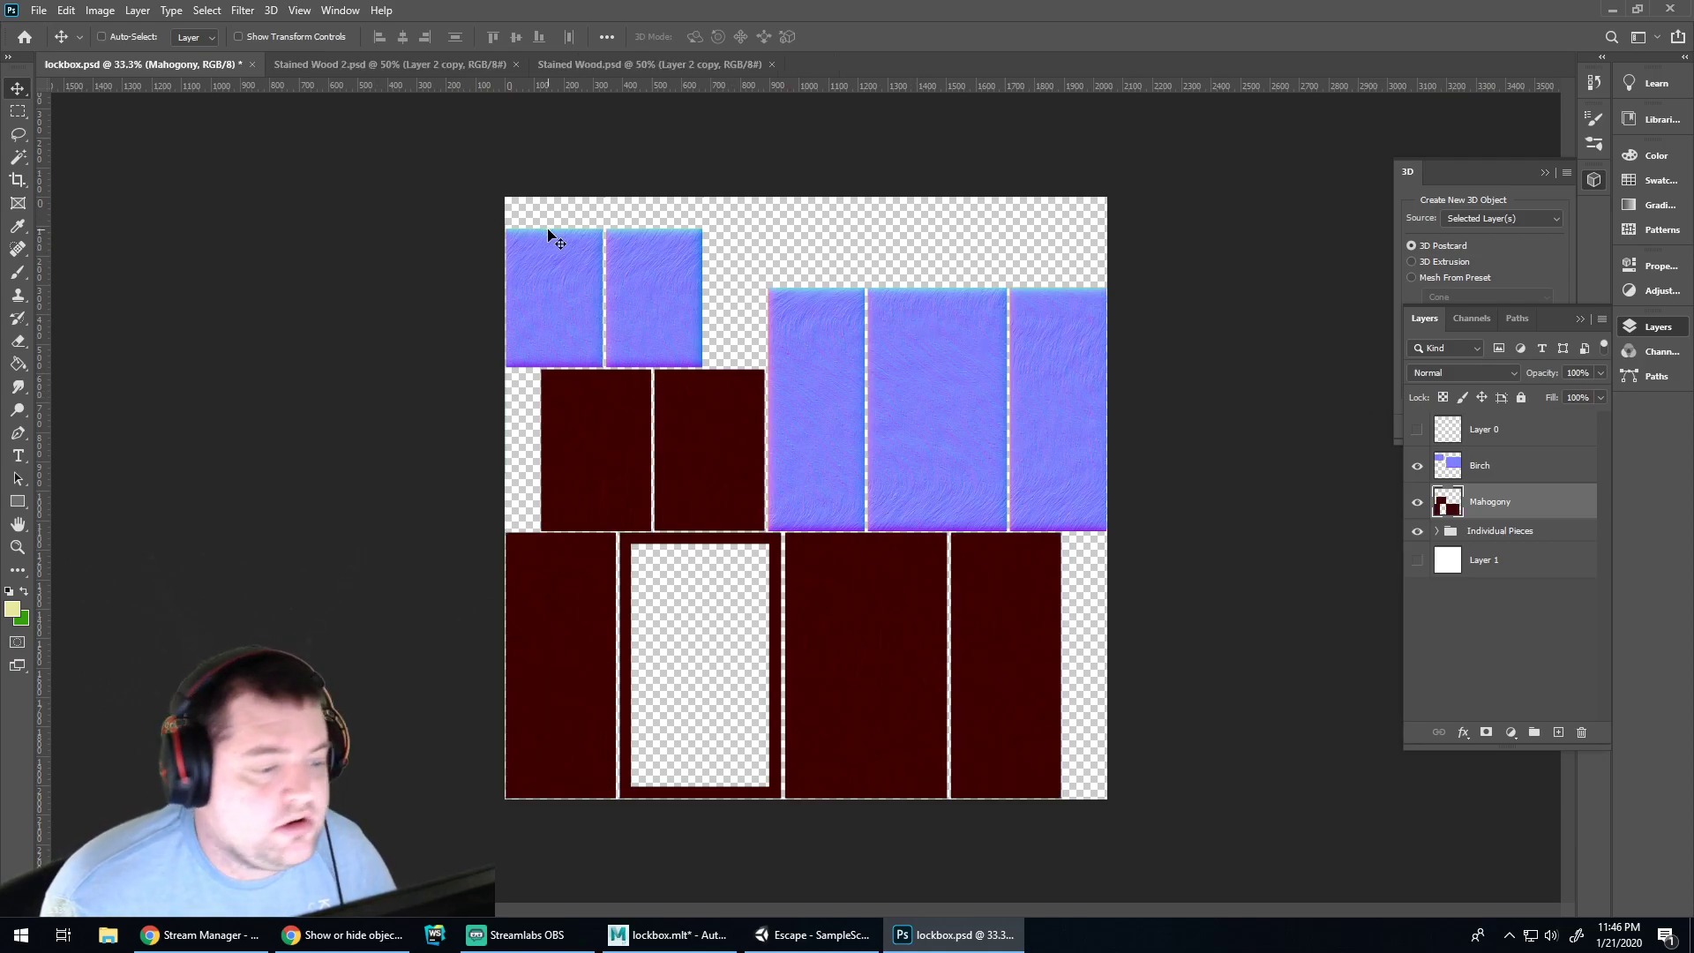
pyautogui.hotkey('ctrl', 'z')
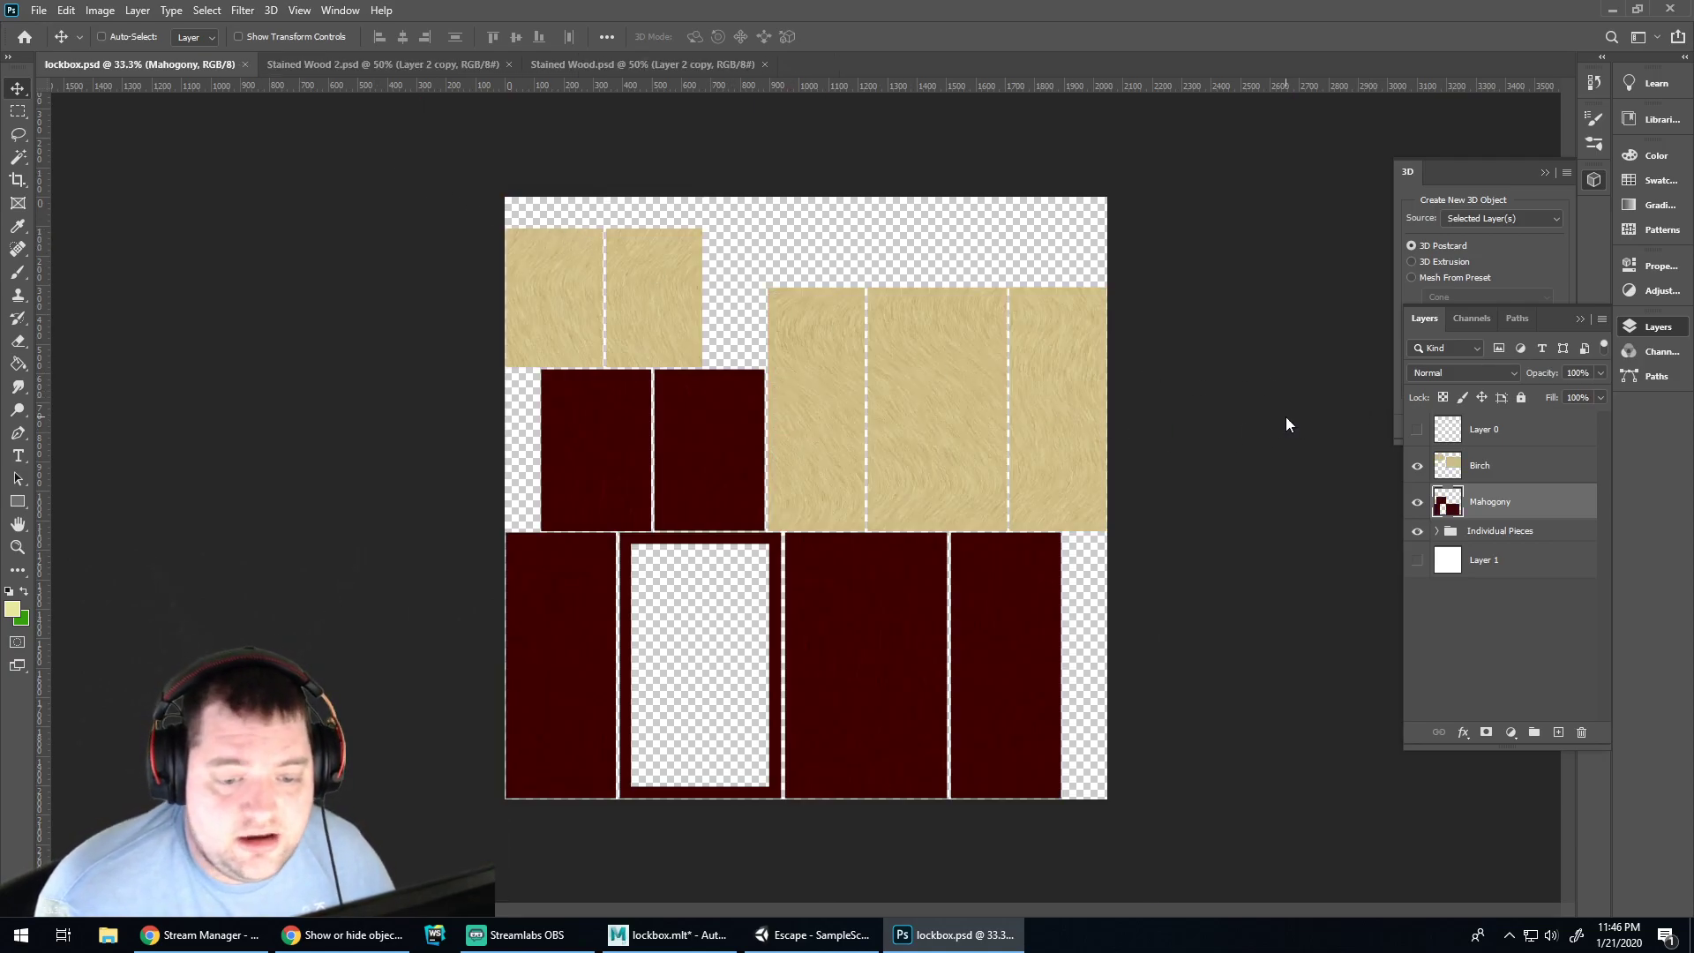
pyautogui.hotkey('ctrl', 'shift', 'z')
pyautogui.hotkey('ctrl', 'shift', 'z')
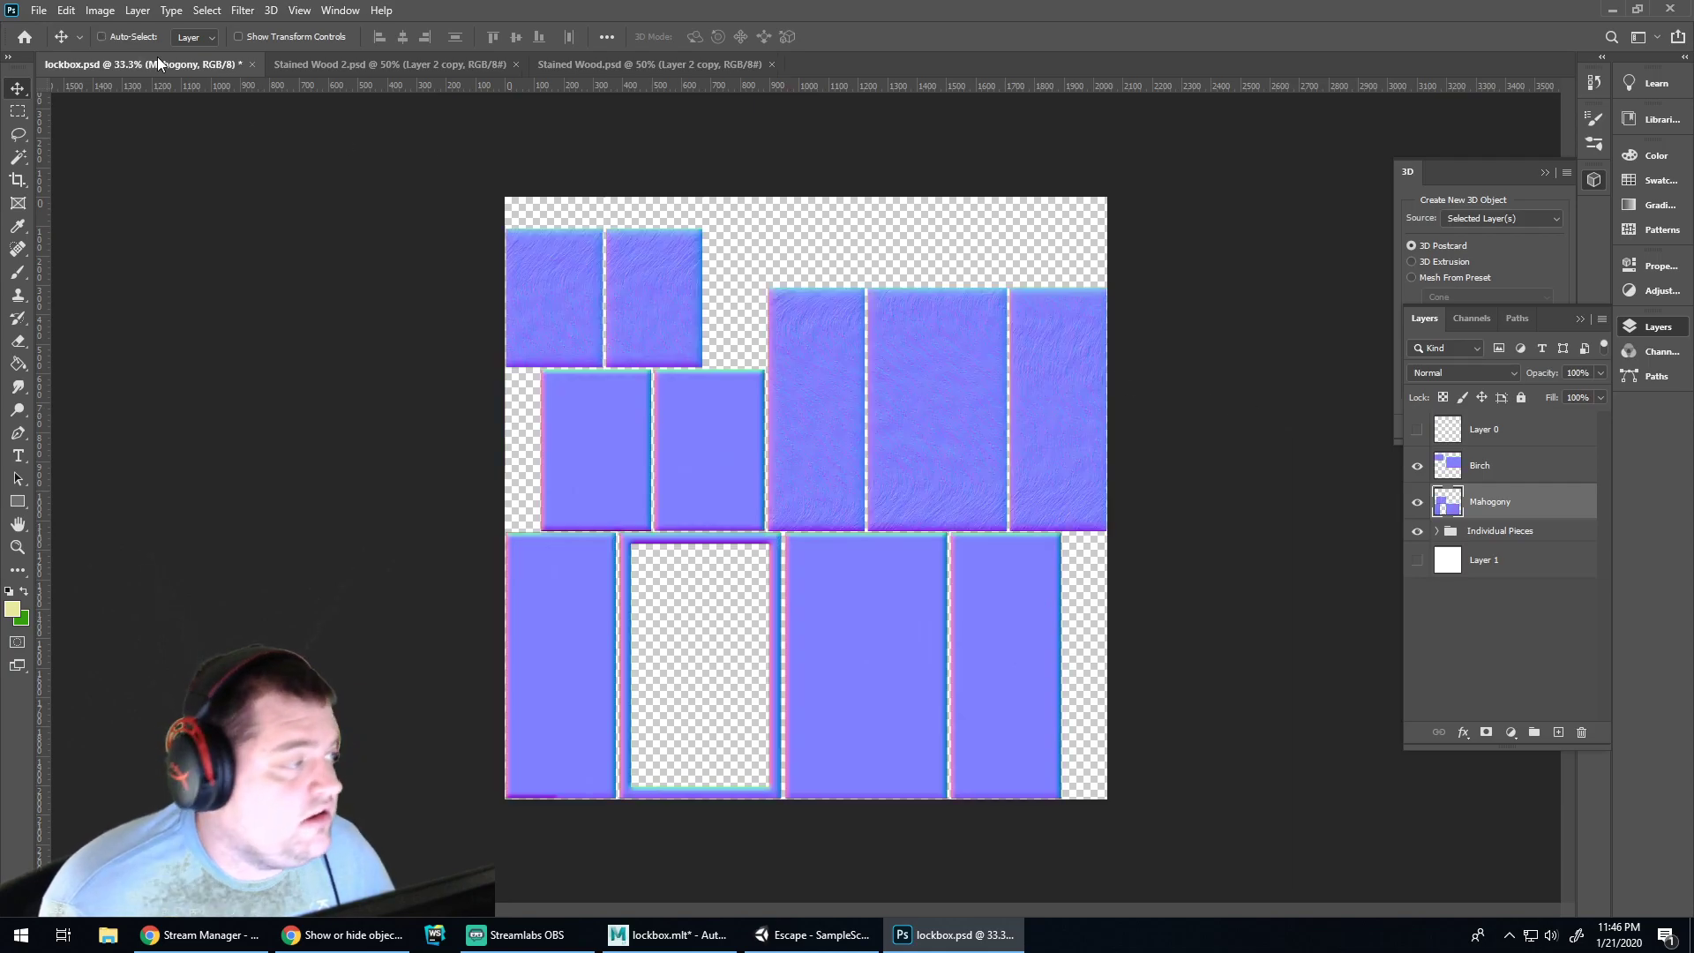
# Save a copy as lockbox-normal.psd and switch to Unity
pyautogui.hotkey('ctrl', 'shift', 's')
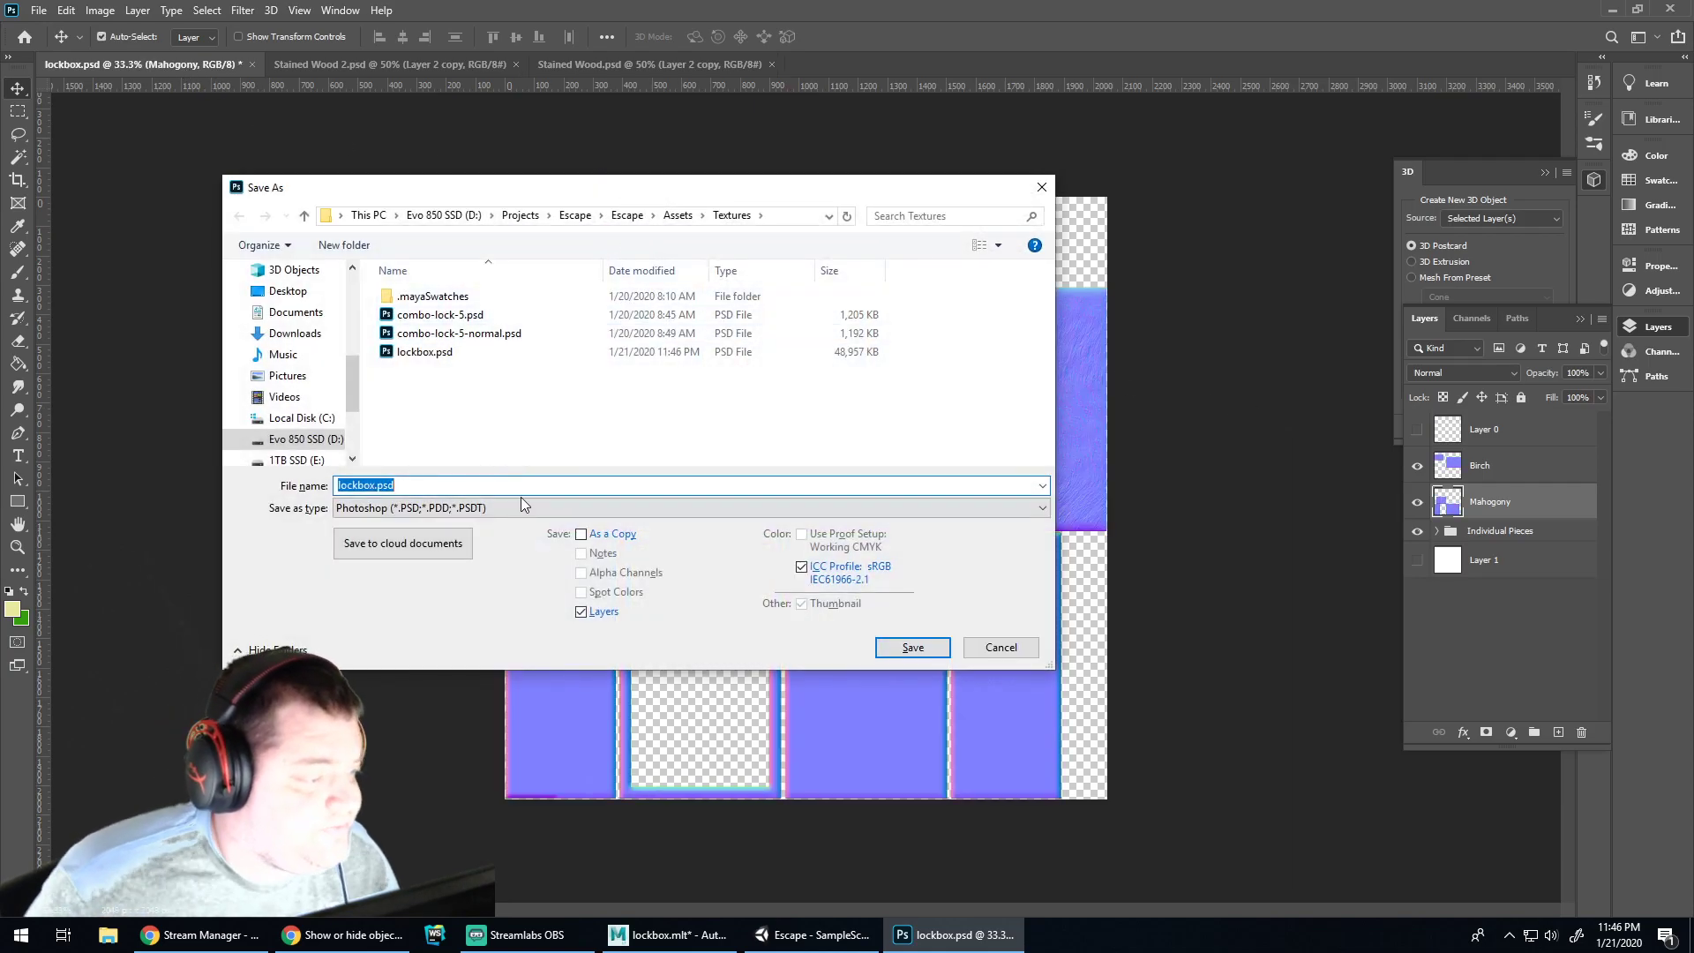
pyautogui.click(521, 486)
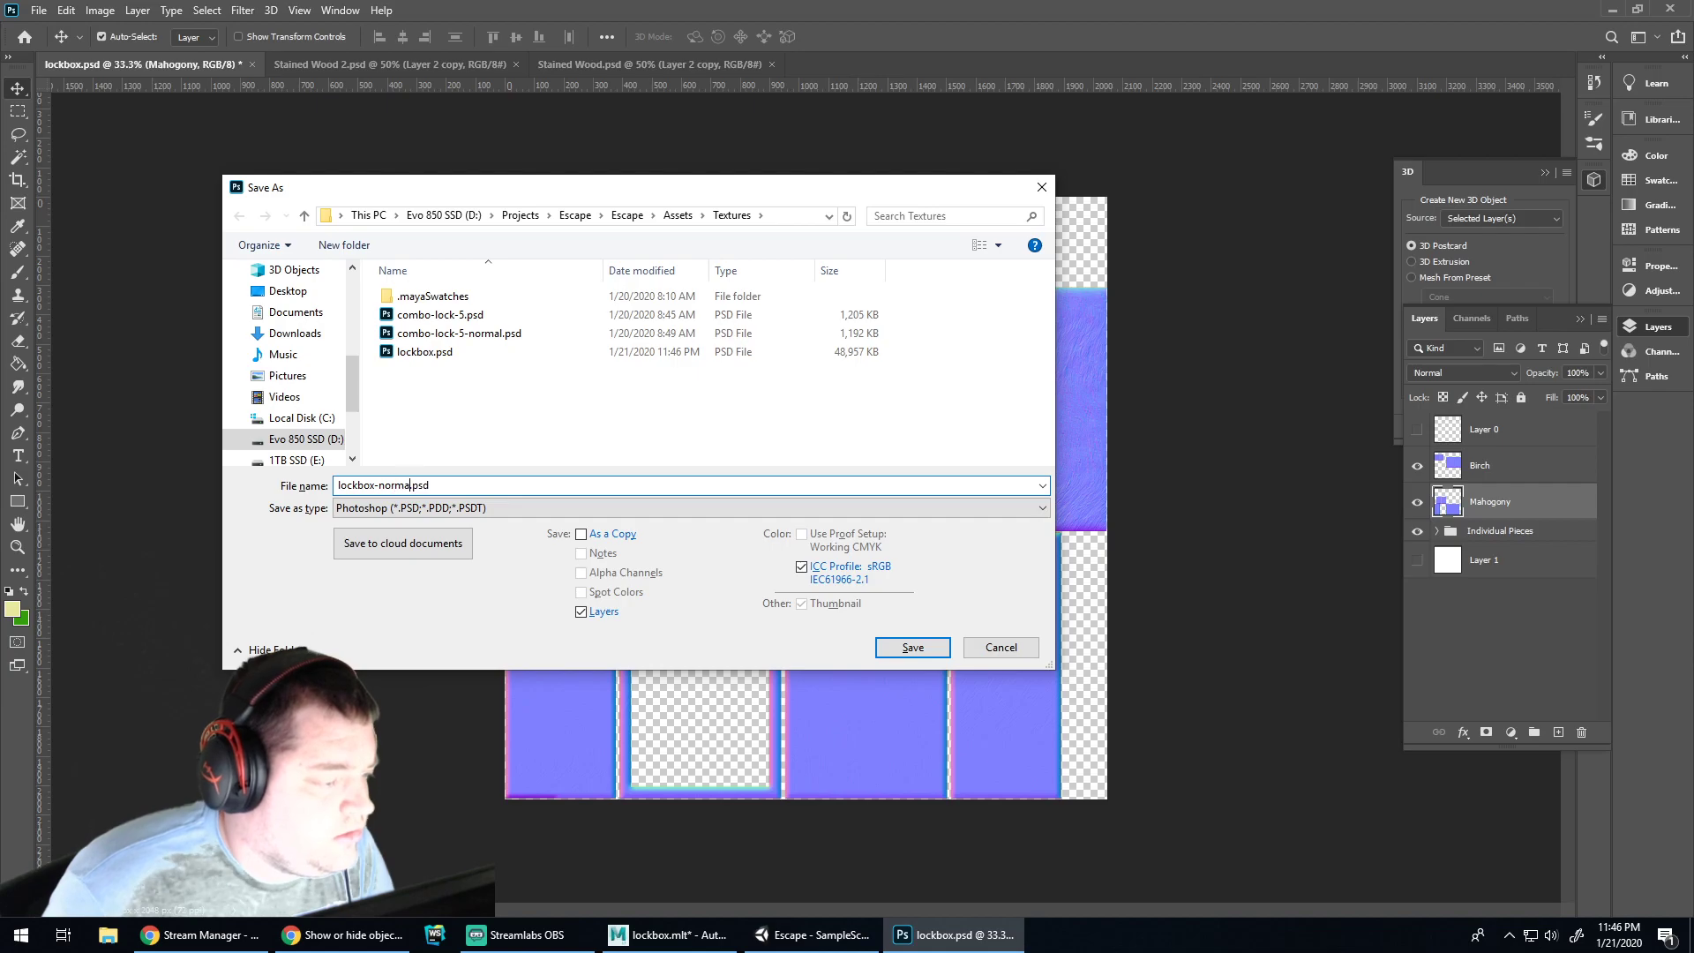
pyautogui.press('Return')
pyautogui.click(1039, 265)
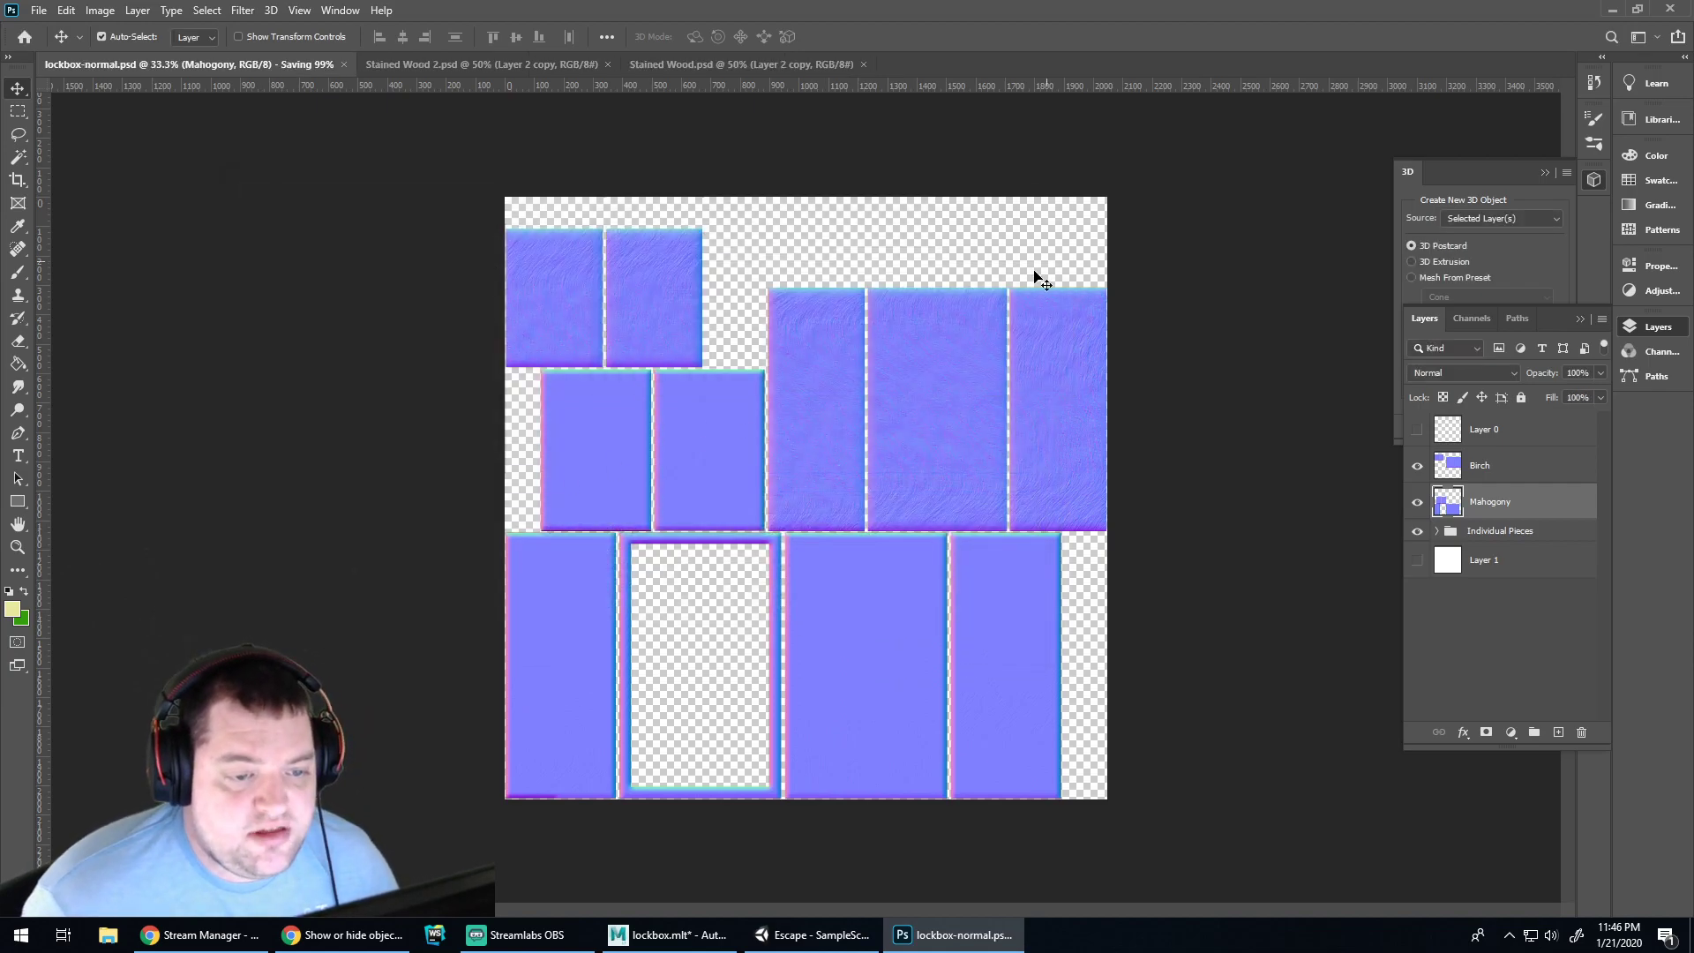
pyautogui.click(816, 934)
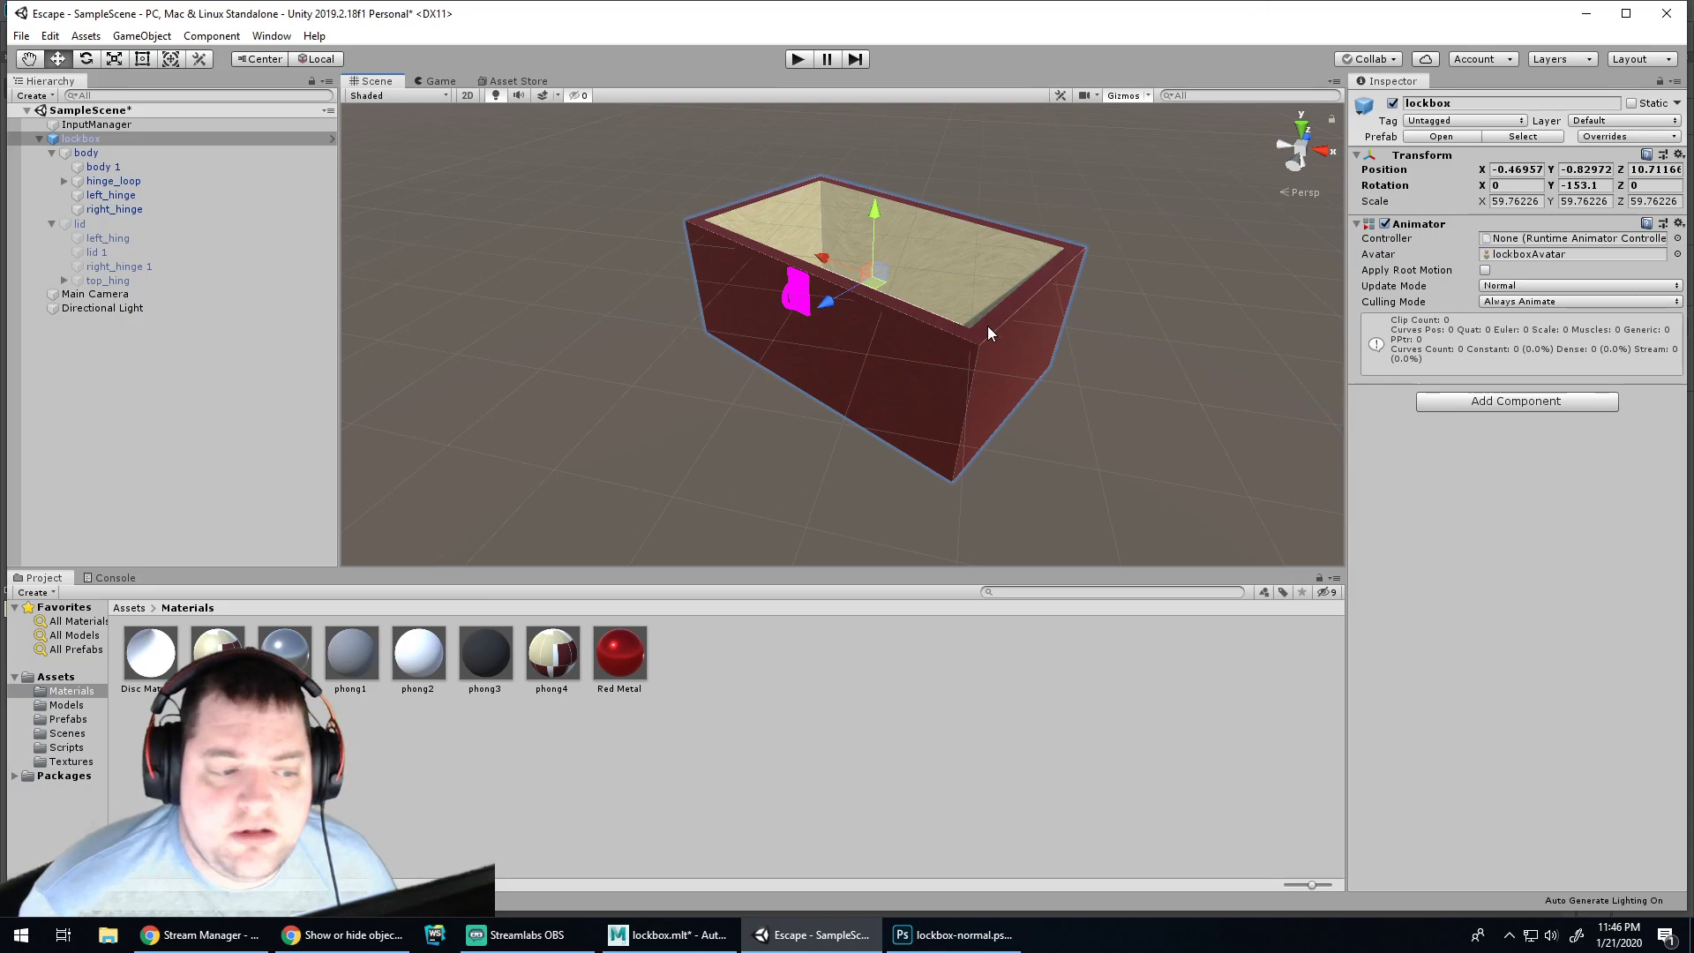
# Assign lockbox-normal as the normal map of the Lockbox Body material
pyautogui.click(109, 152)
pyautogui.click(110, 169)
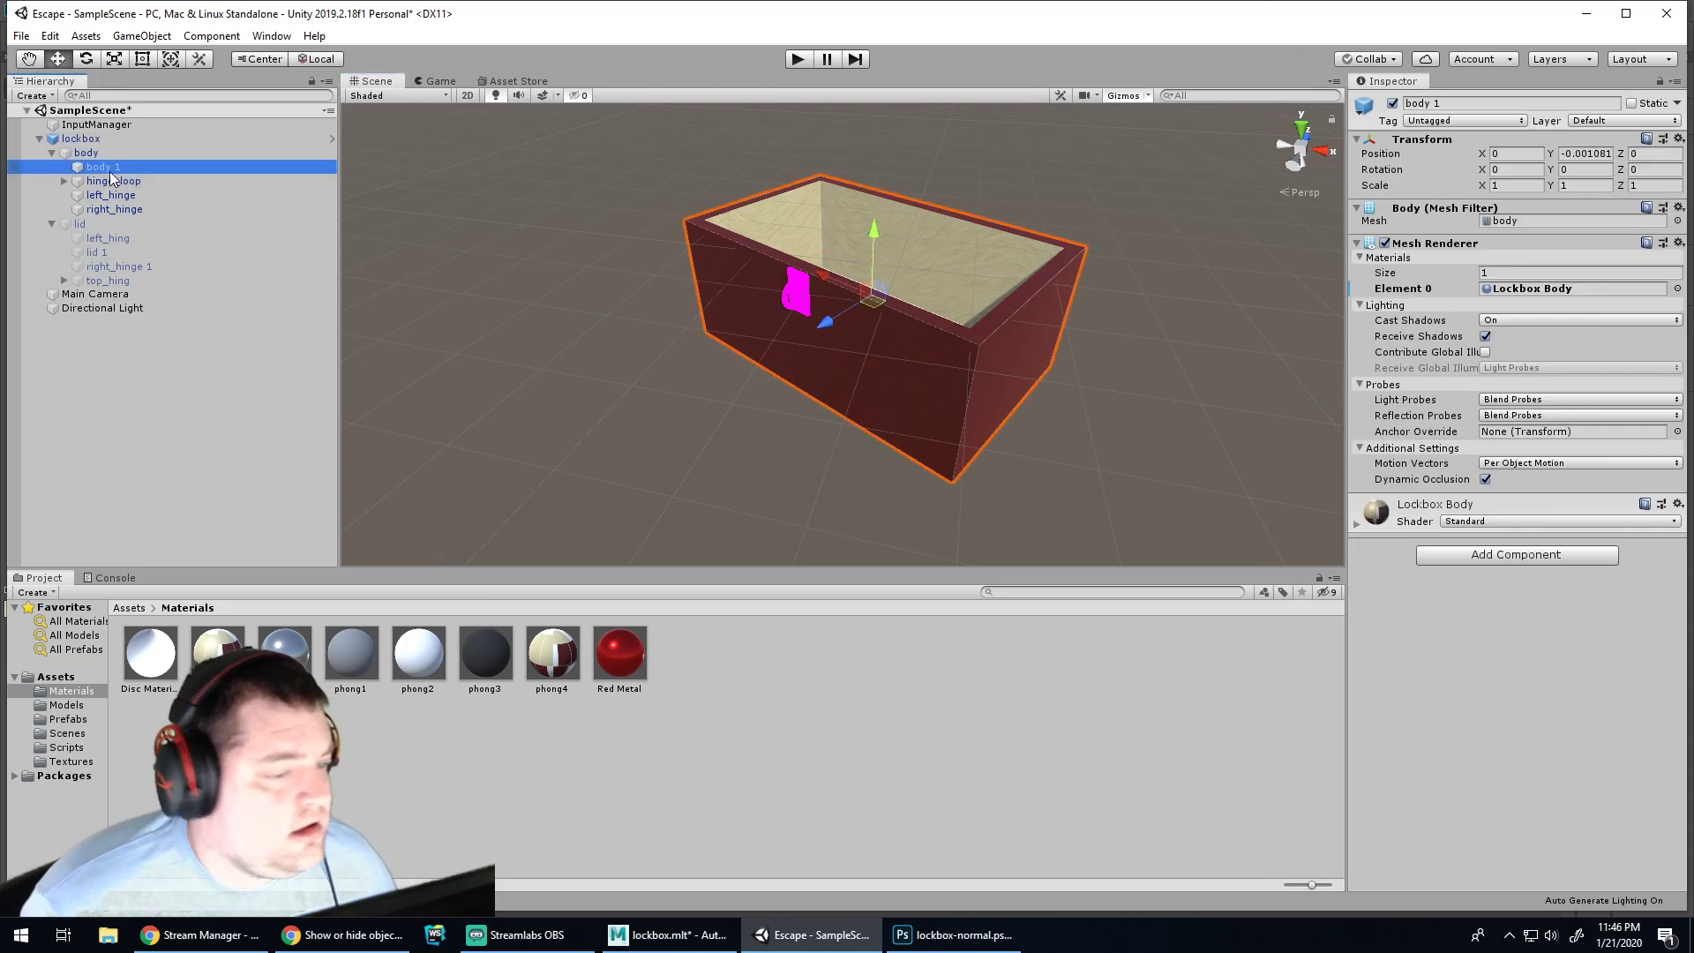
pyautogui.click(226, 651)
pyautogui.click(1369, 244)
pyautogui.click(1383, 243)
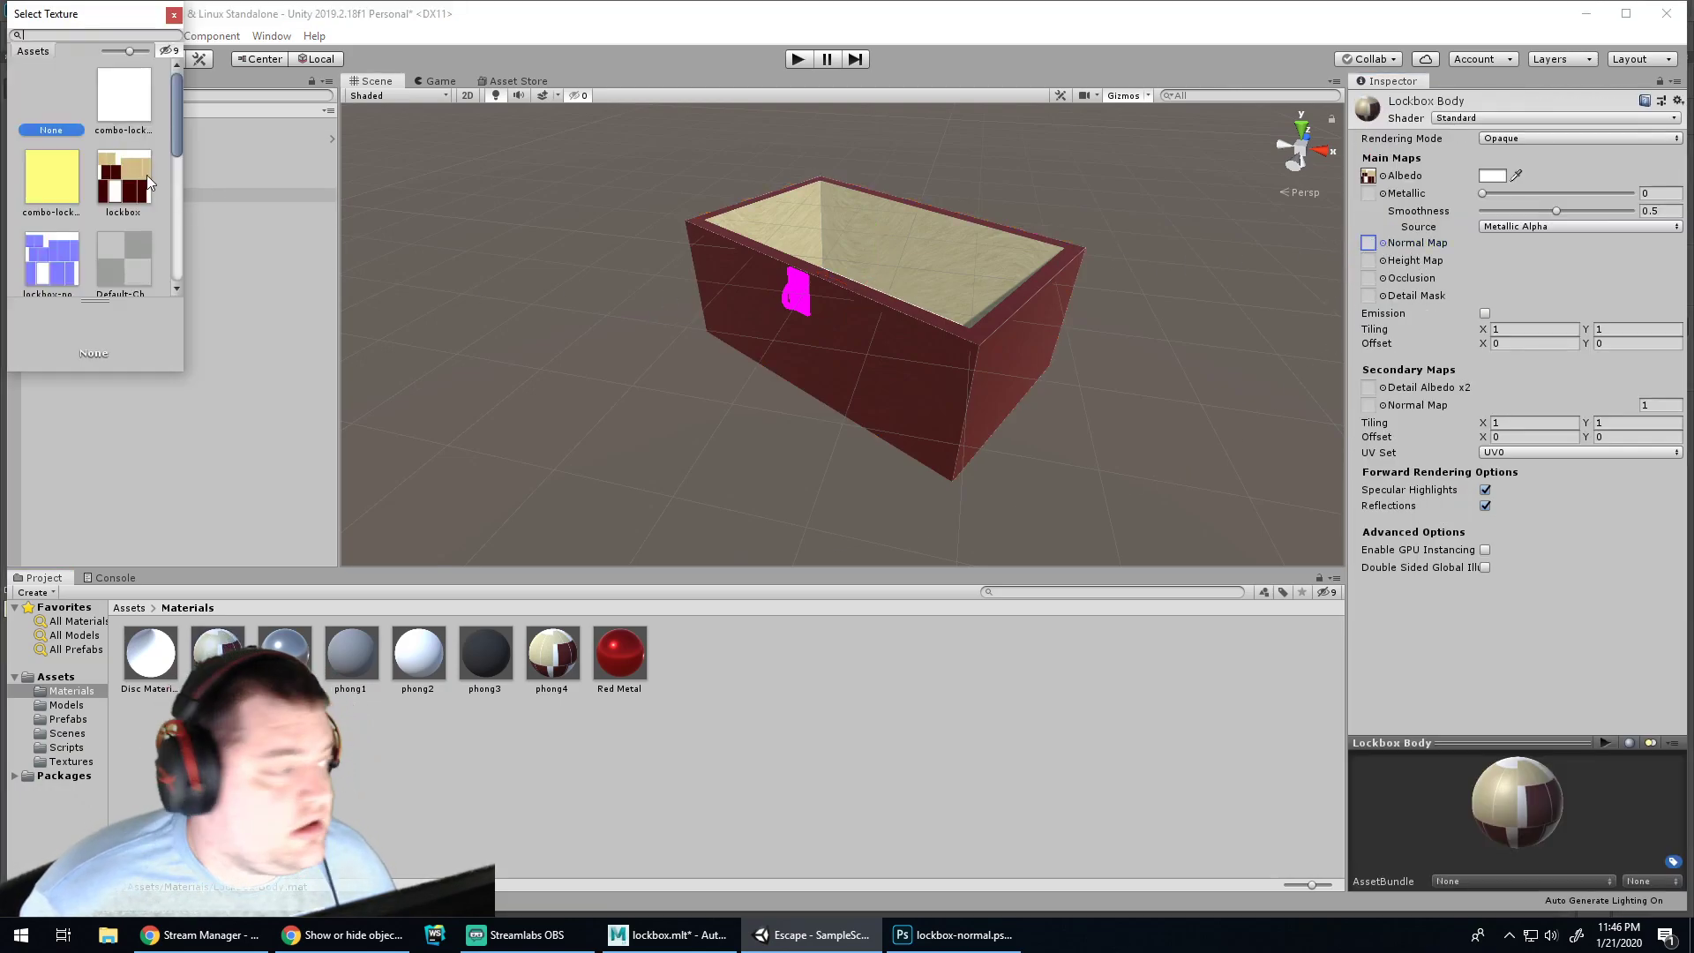
pyautogui.scroll(-2, 125, 166)
pyautogui.doubleClick(53, 128)
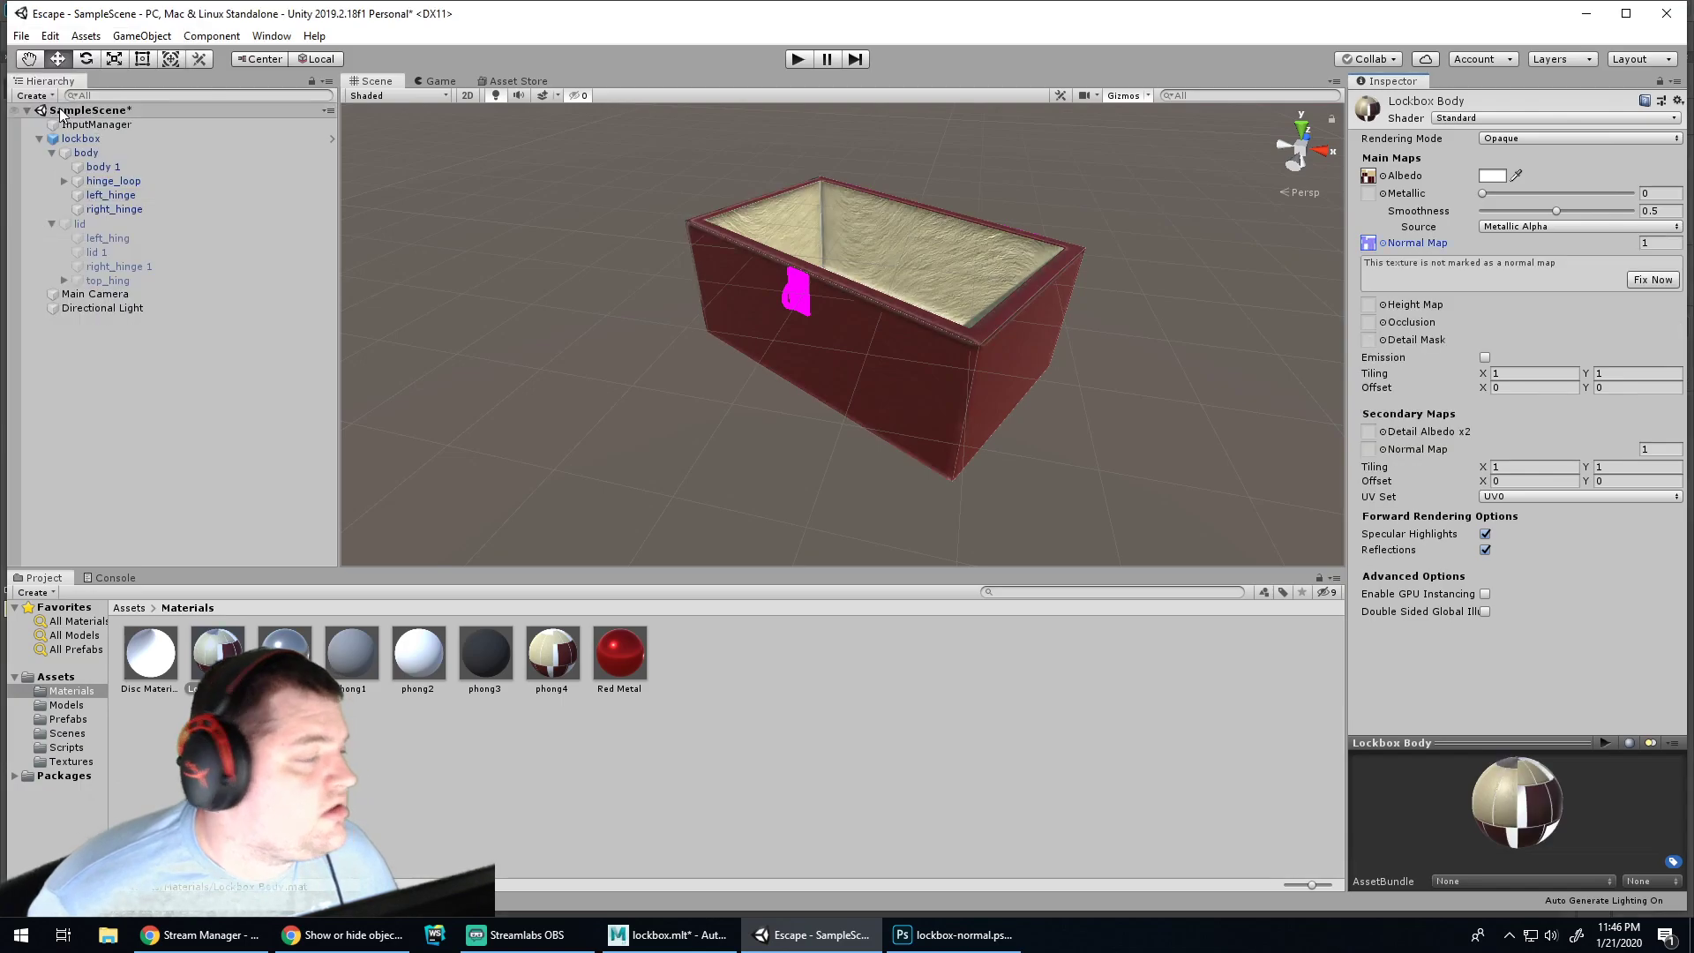
# Preview the game and orbit the Scene view to inspect the normal-mapped lockbox
pyautogui.click(797, 61)
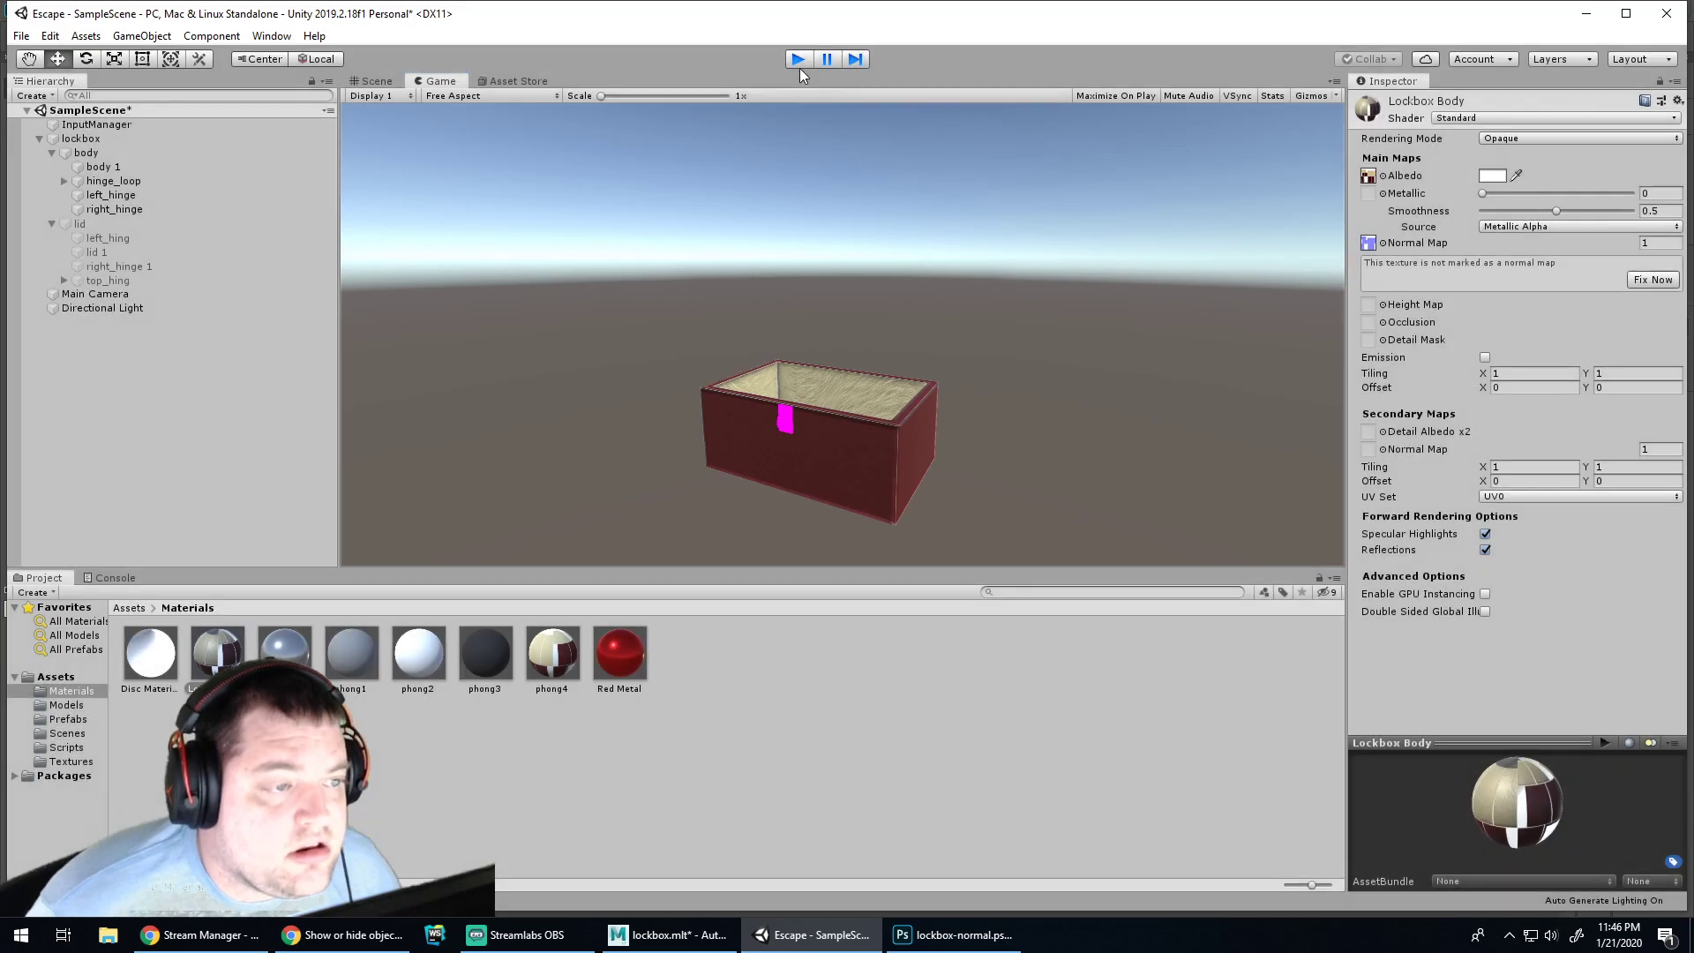
pyautogui.click(797, 60)
pyautogui.scroll(10, 919, 296)
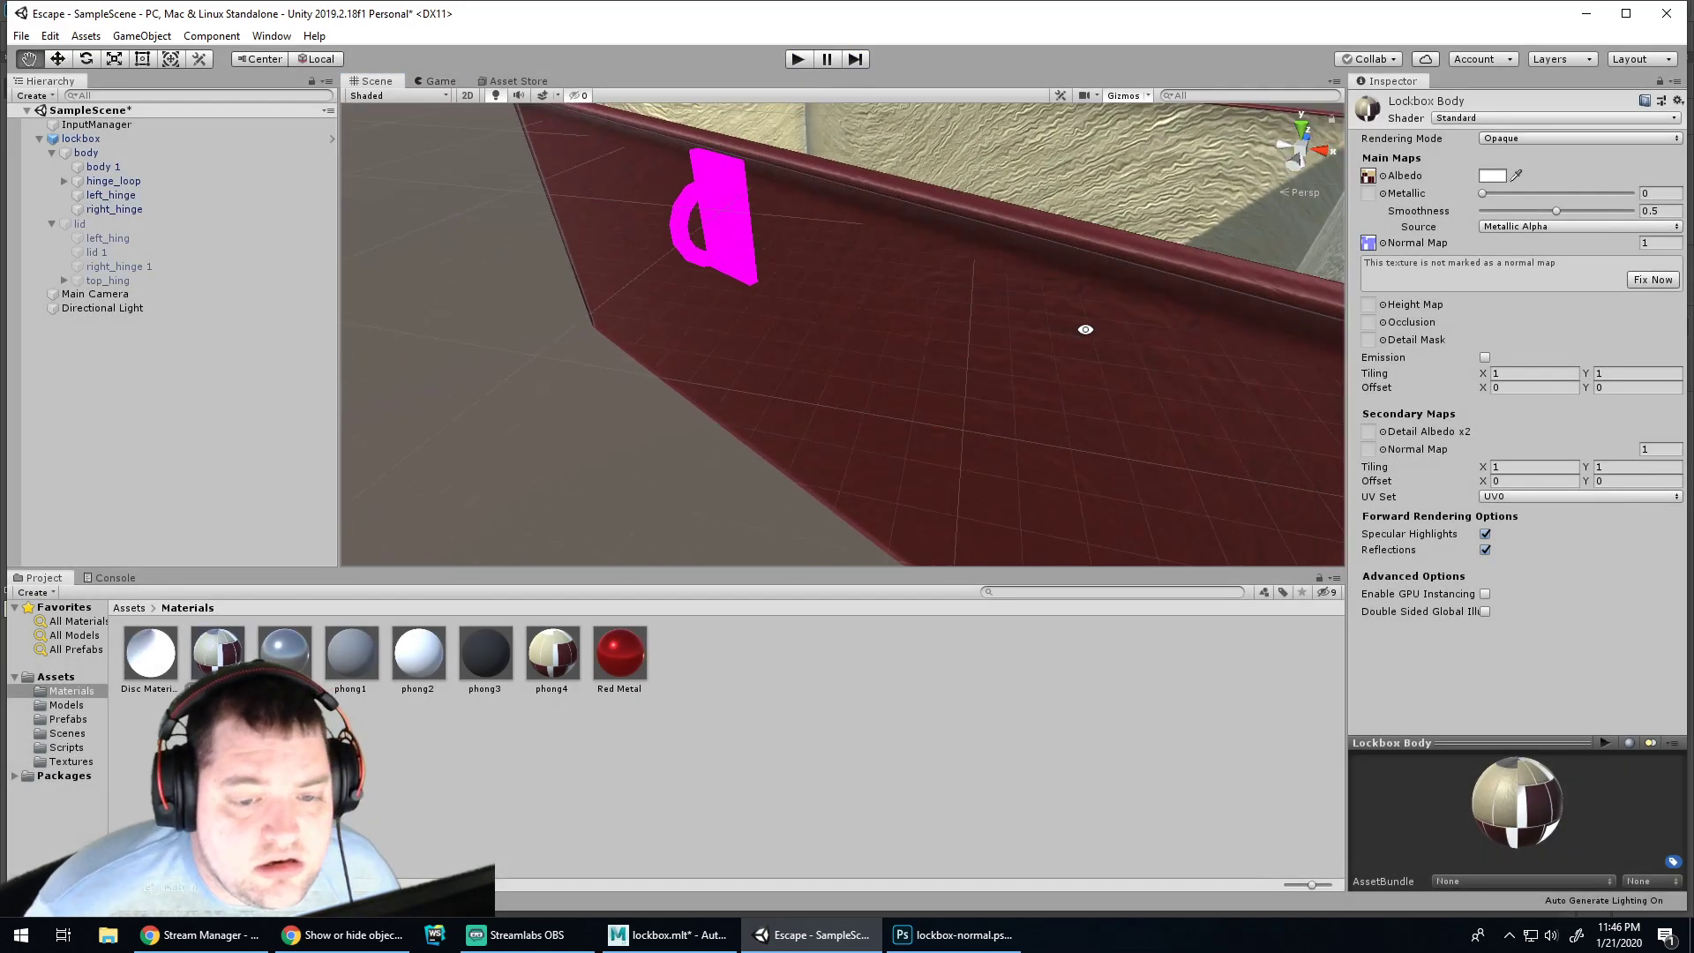
pyautogui.scroll(-10, 993, 353)
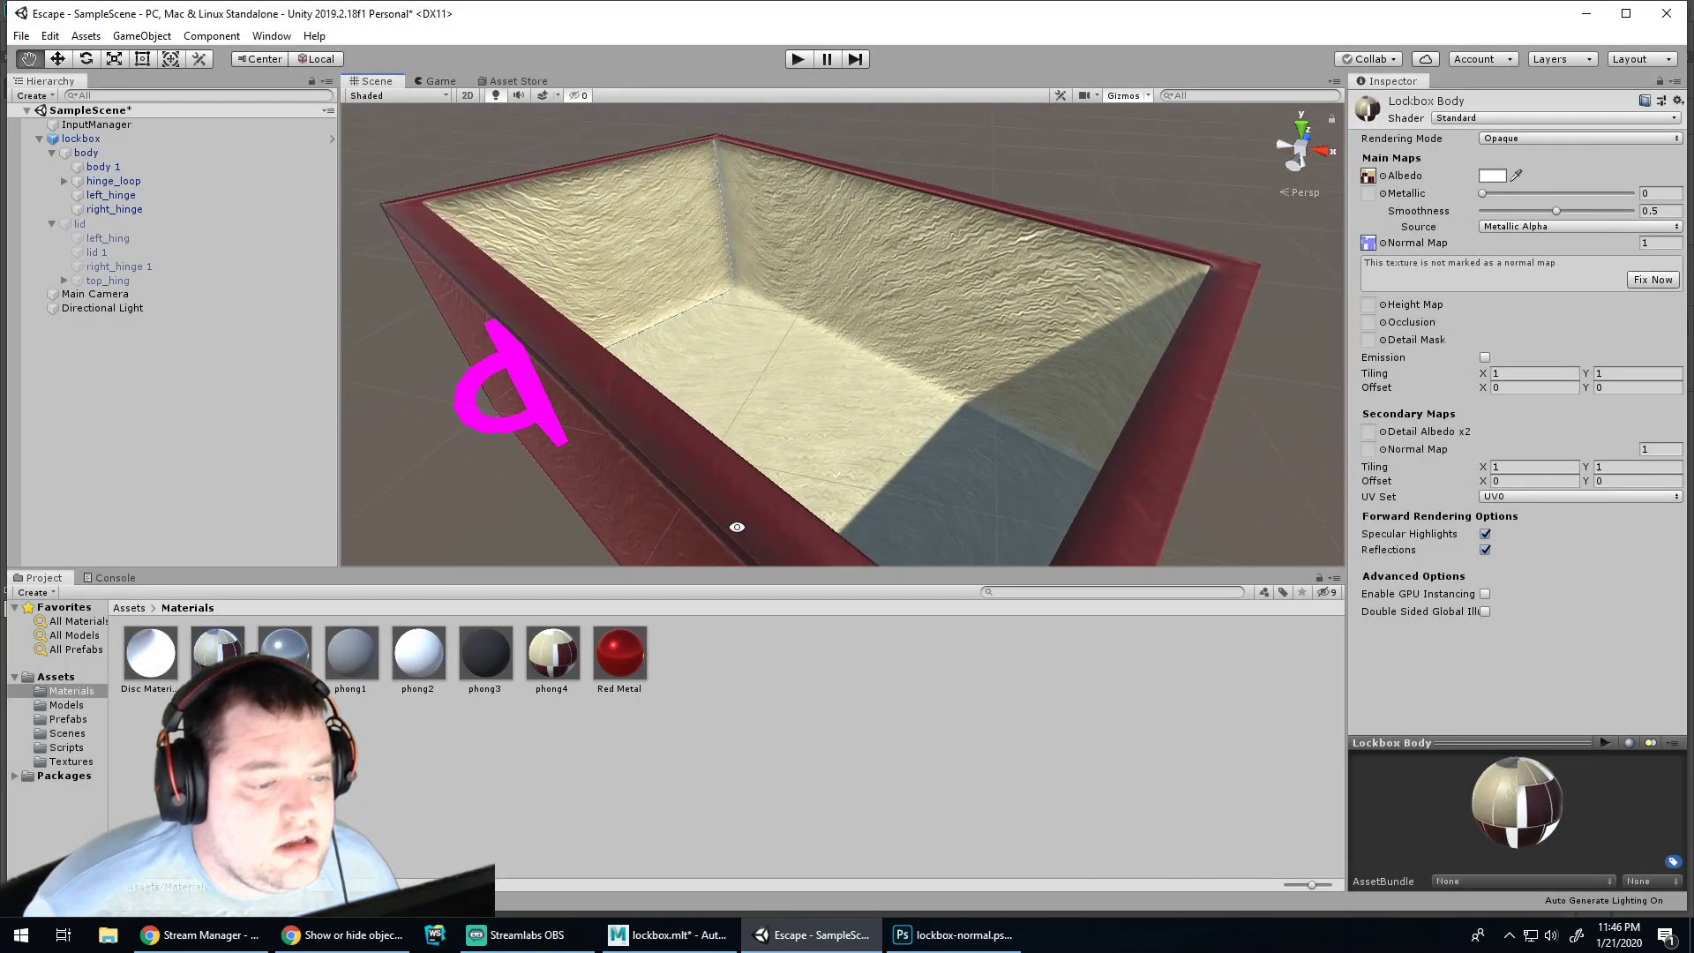
pyautogui.keyDown('alt'); pyautogui.moveTo(794, 379); pyautogui.dragTo(812, 410); pyautogui.keyUp('alt')
pyautogui.keyDown('alt'); pyautogui.moveTo(812, 409); pyautogui.dragTo(972, 246, button='middle'); pyautogui.keyUp('alt')
pyautogui.keyDown('alt'); pyautogui.moveTo(972, 247); pyautogui.dragTo(971, 357); pyautogui.keyUp('alt')
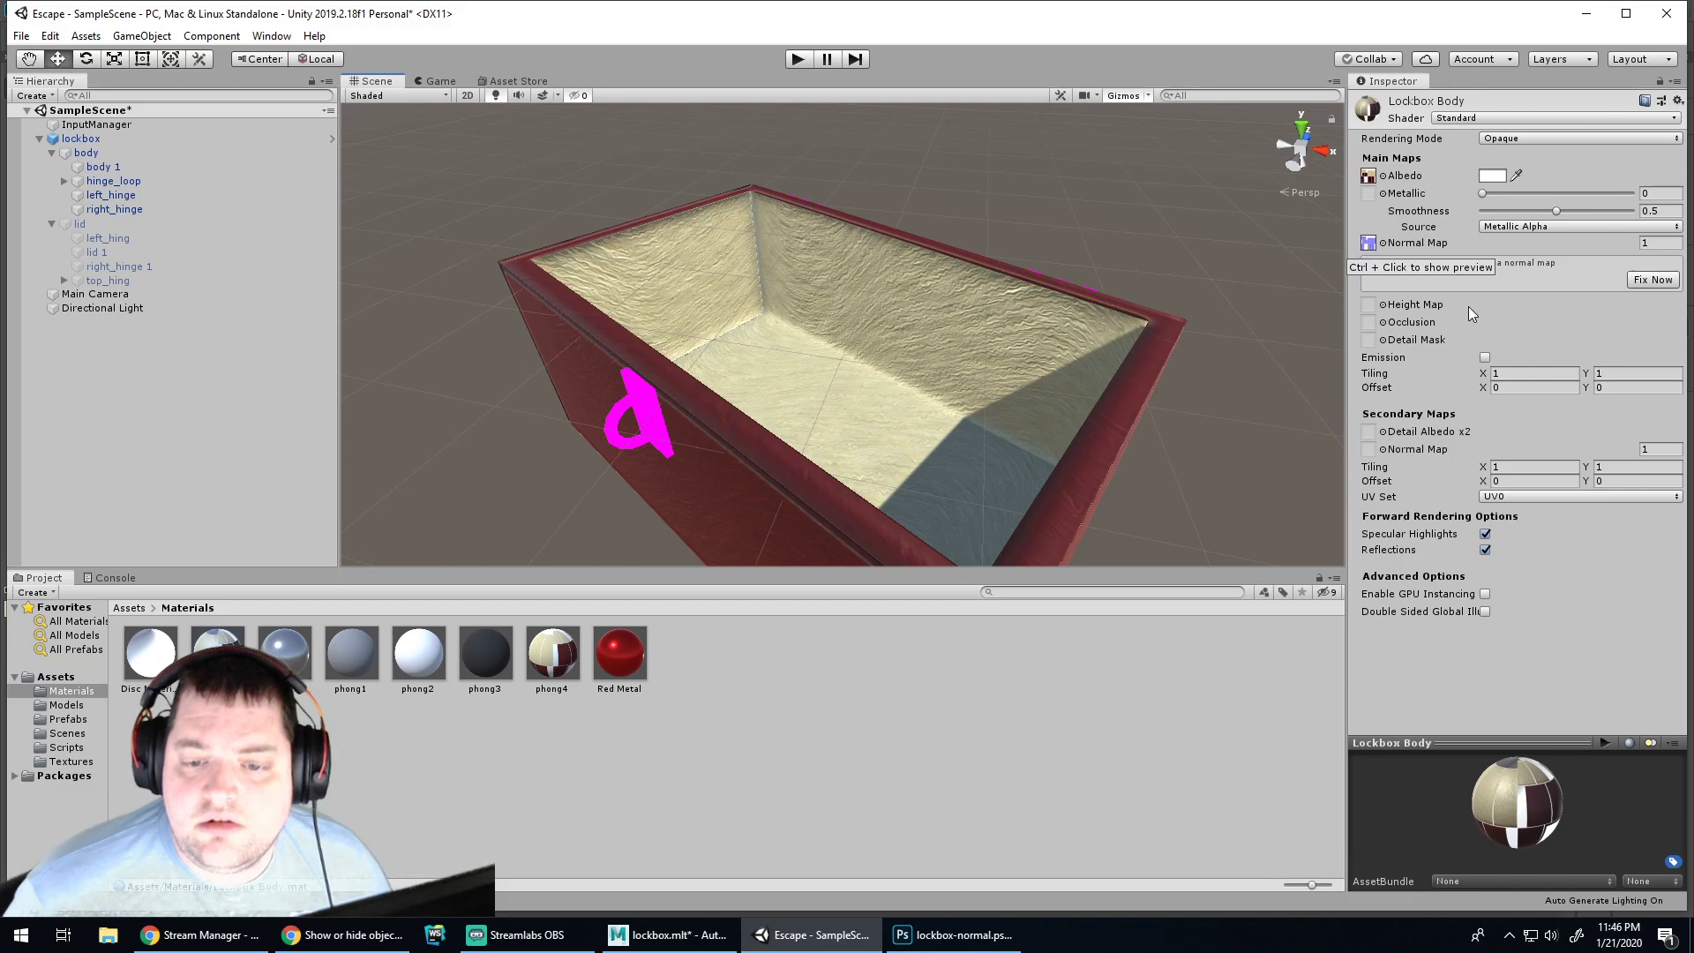
# Clear the normal map from Lockbox Body and return to Maya
pyautogui.click(1653, 279)
pyautogui.click(1371, 248)
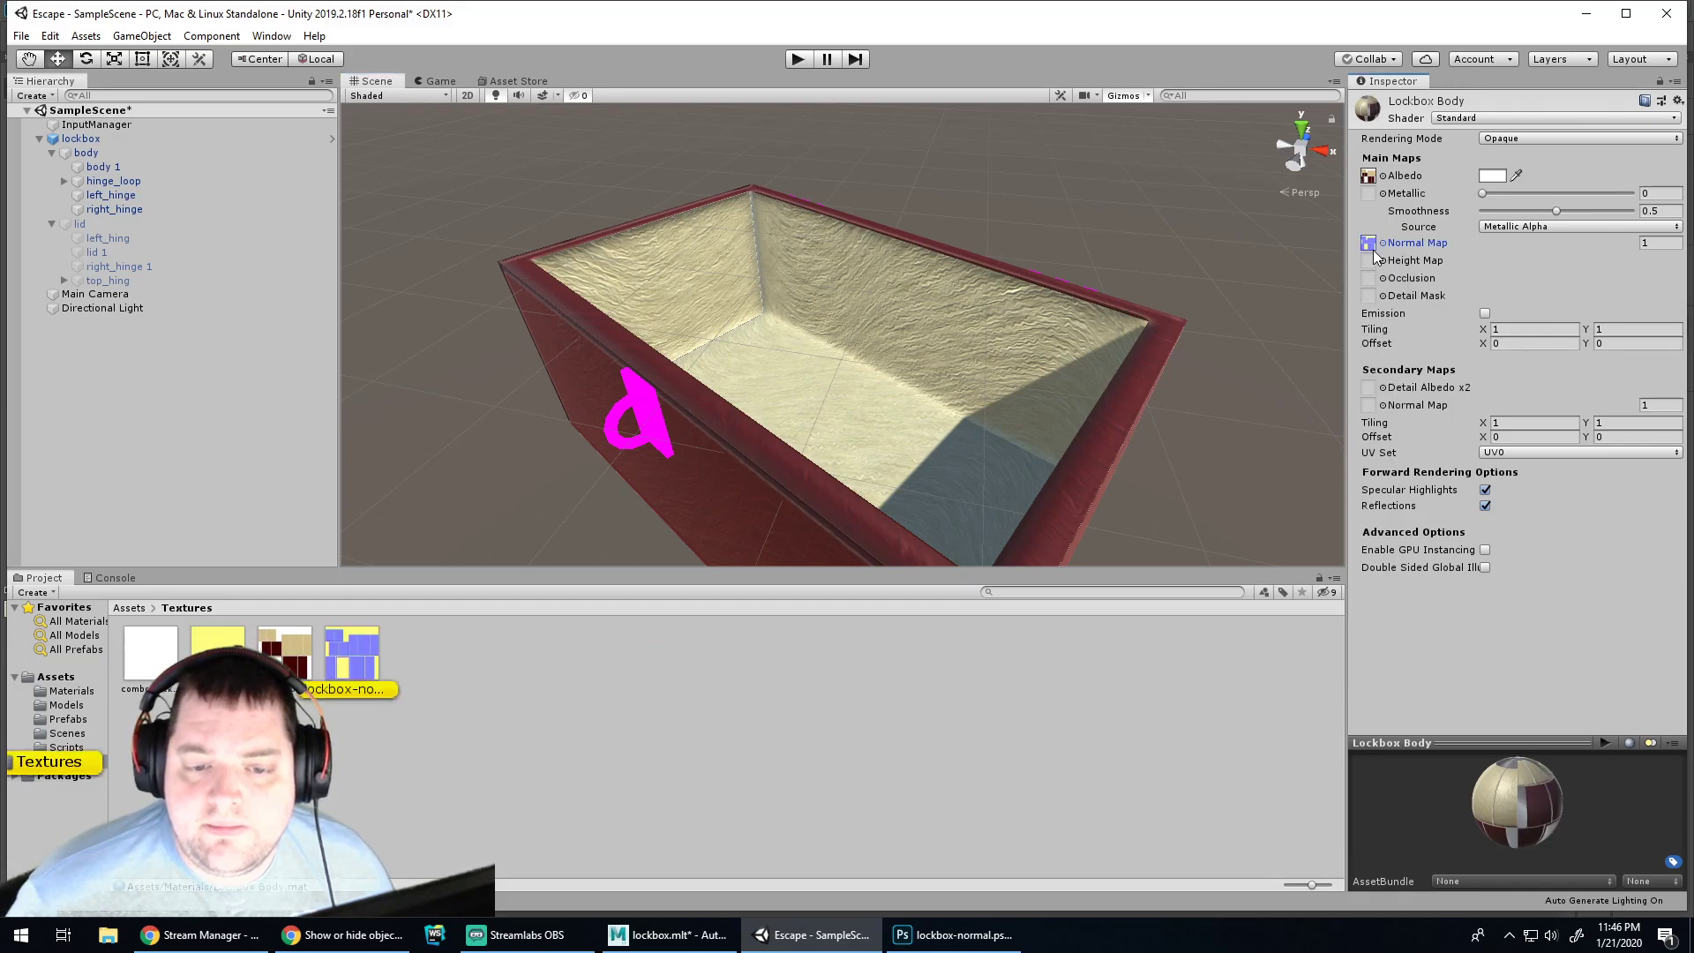
pyautogui.press('Delete')
pyautogui.click(1247, 312)
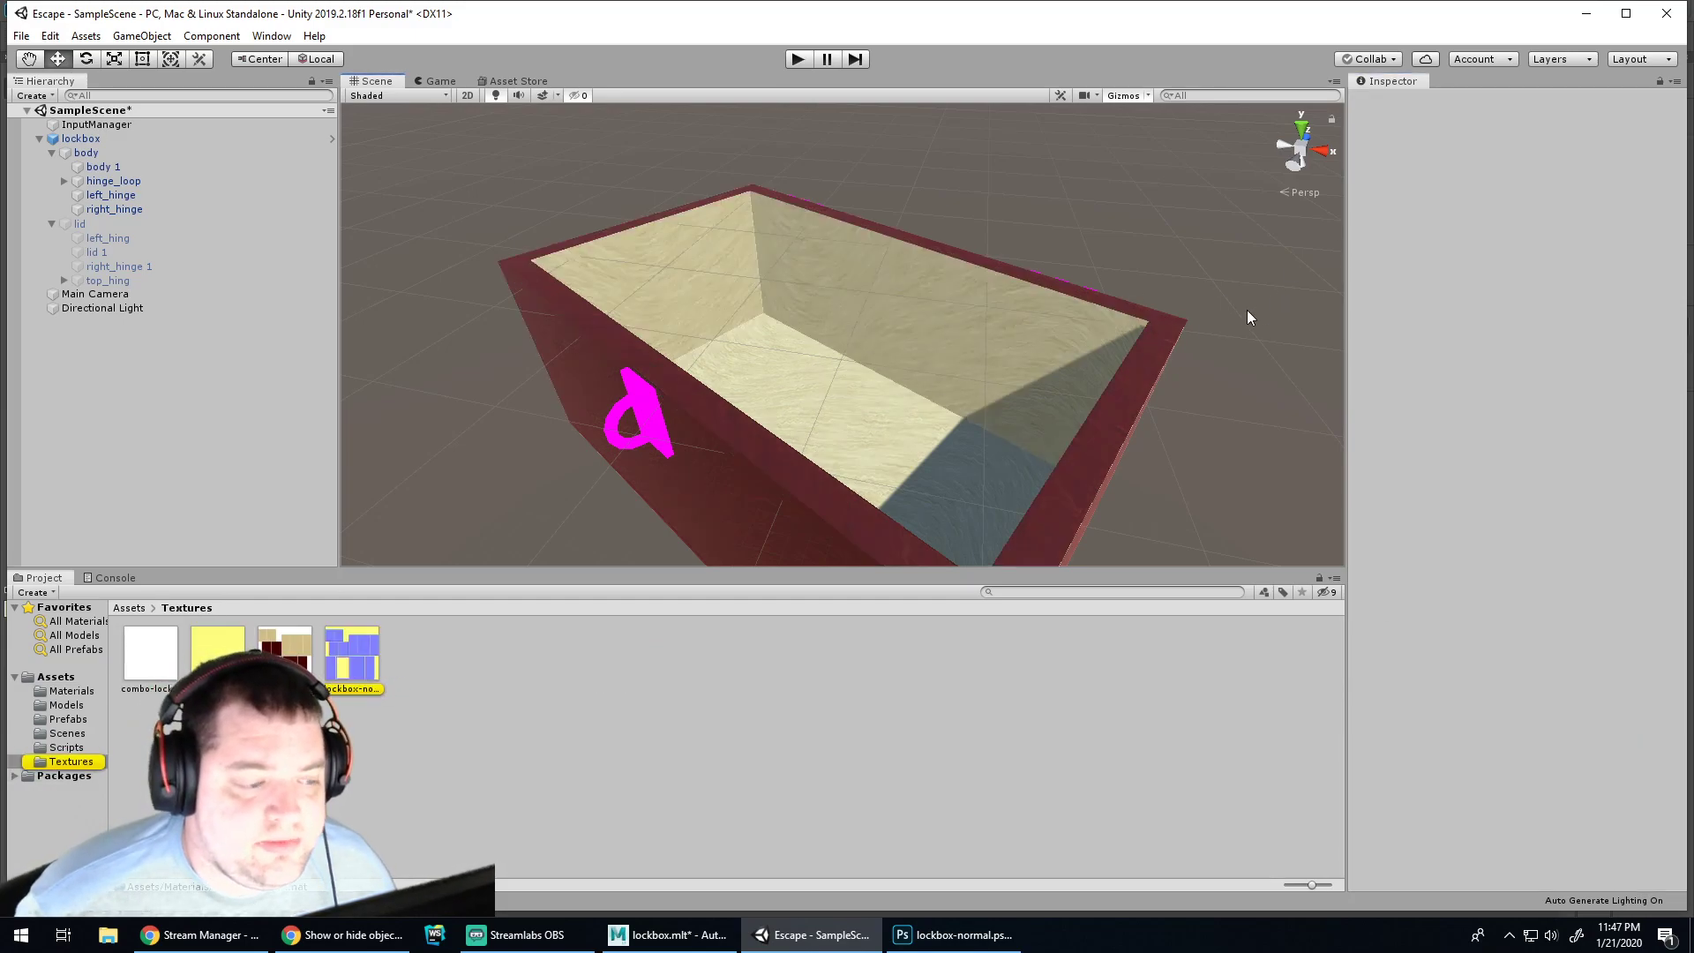
pyautogui.scroll(-2, 903, 410)
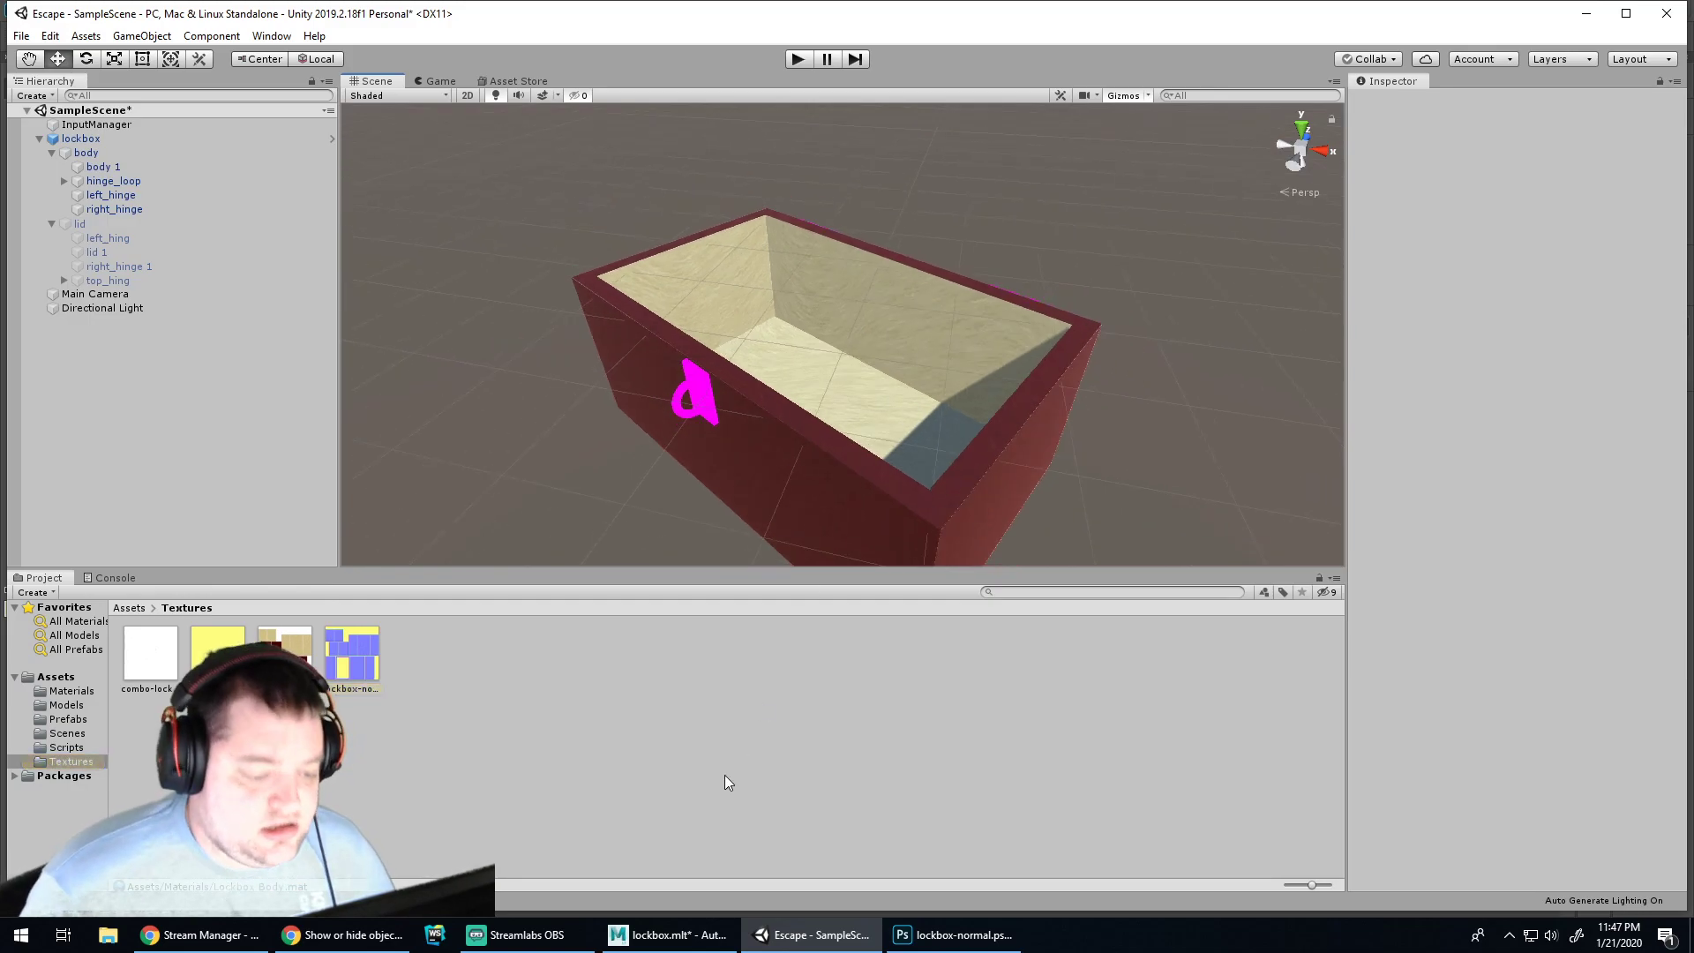
pyautogui.click(668, 934)
# Save the scene, unhide the lid, hide the body, and select the lid
pyautogui.hotkey('ctrl', 's')
pyautogui.click(85, 268)
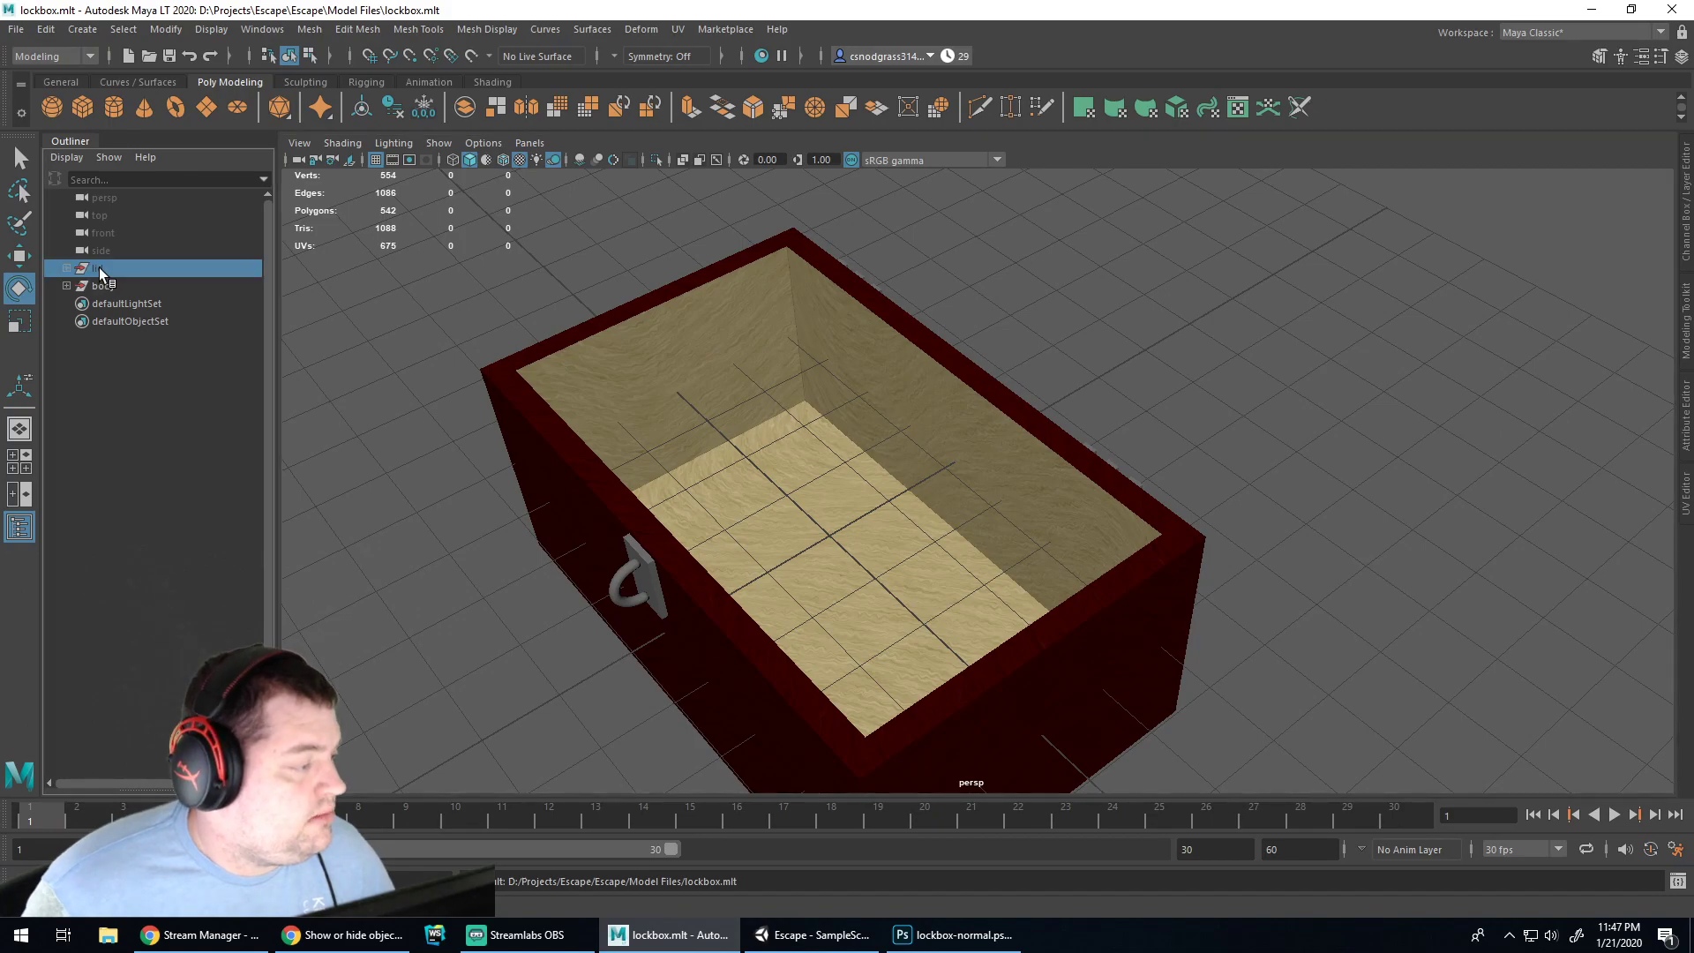
pyautogui.press('h')
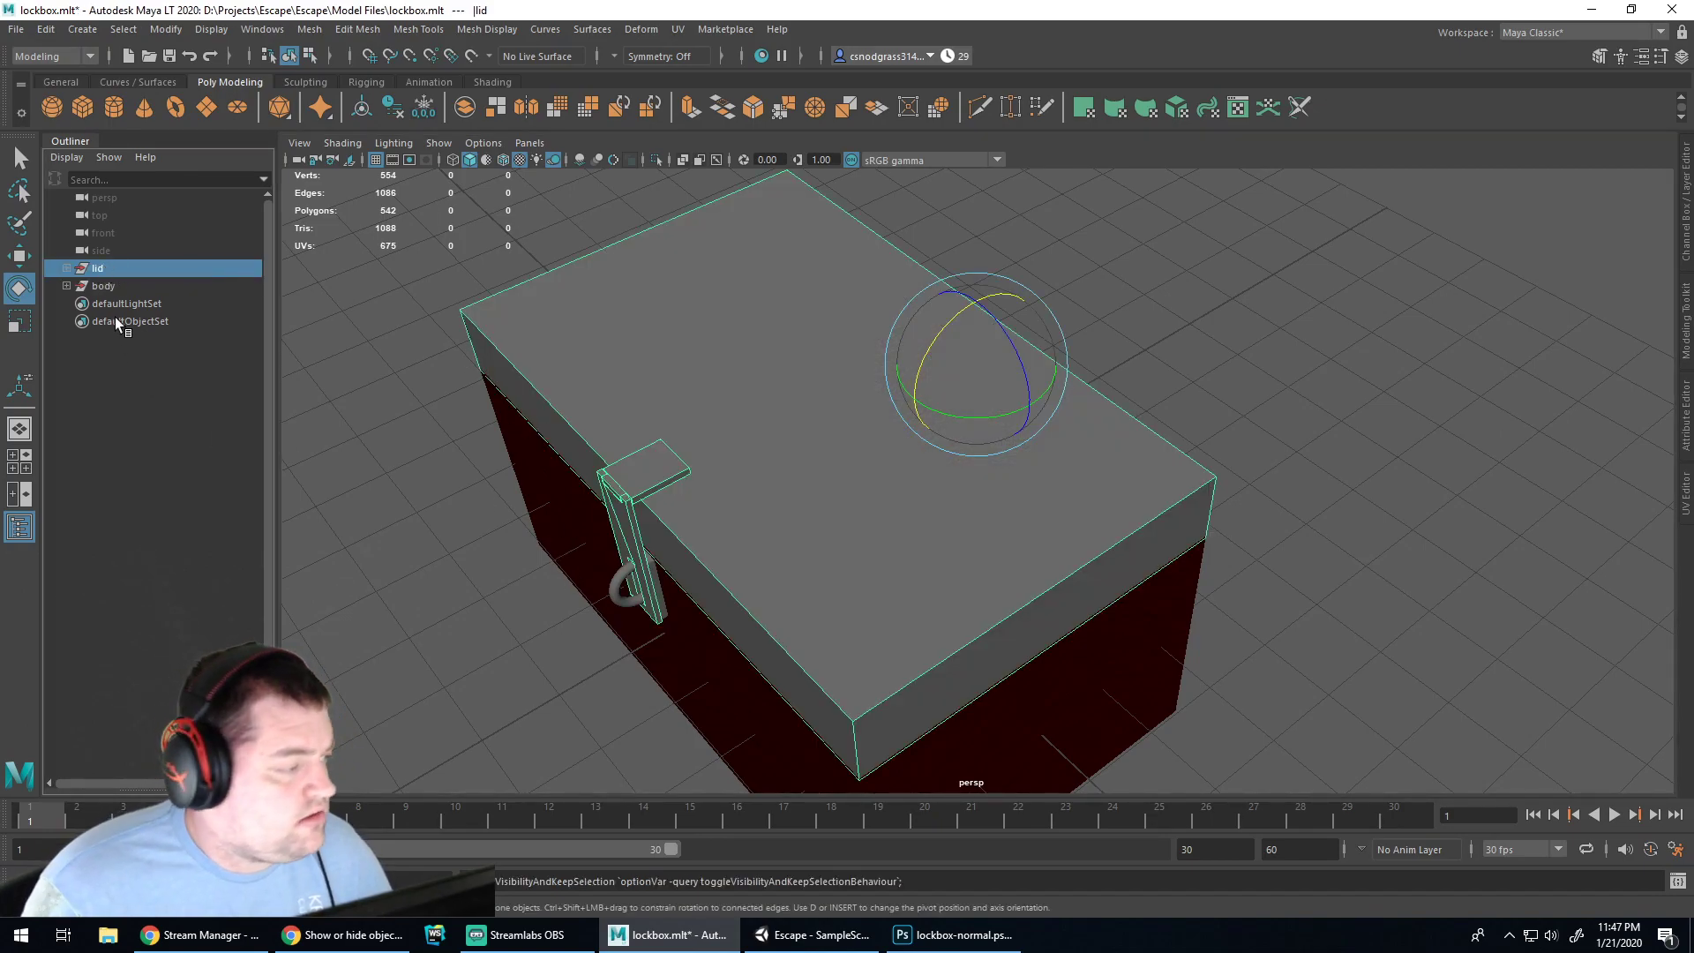
pyautogui.click(99, 287)
pyautogui.press('h')
pyautogui.click(622, 326)
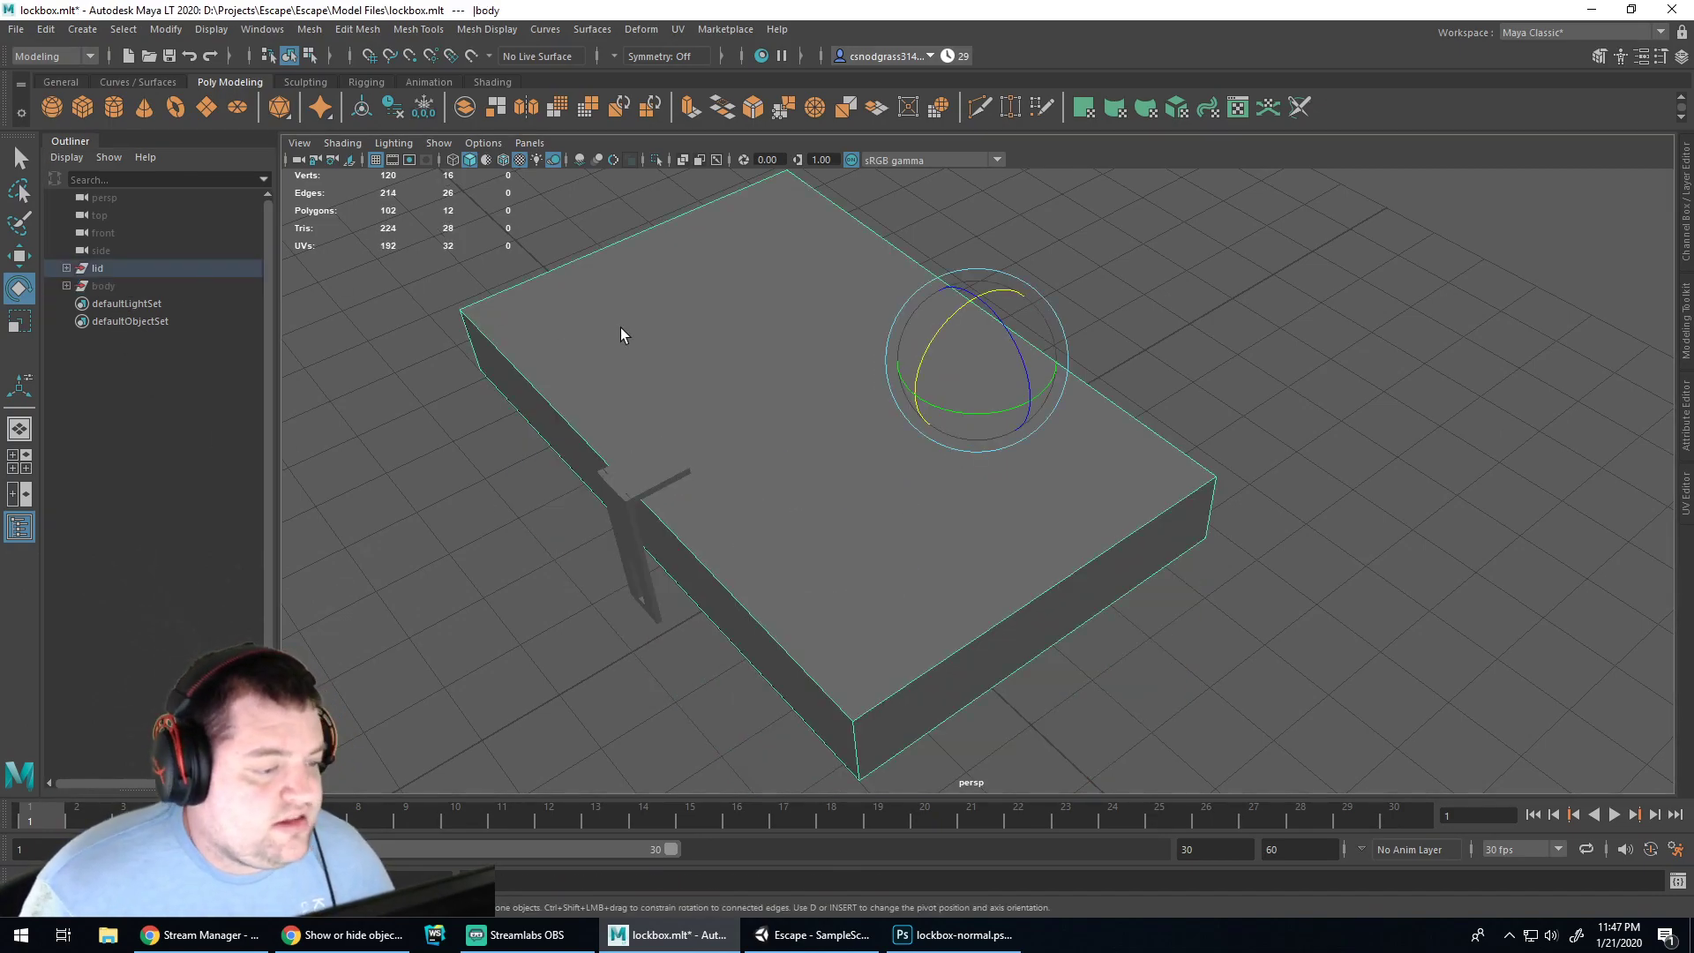
# Apply automatic UV mapping to the lid in the UV Editor and open UV Snapshot options
pyautogui.click(1668, 509)
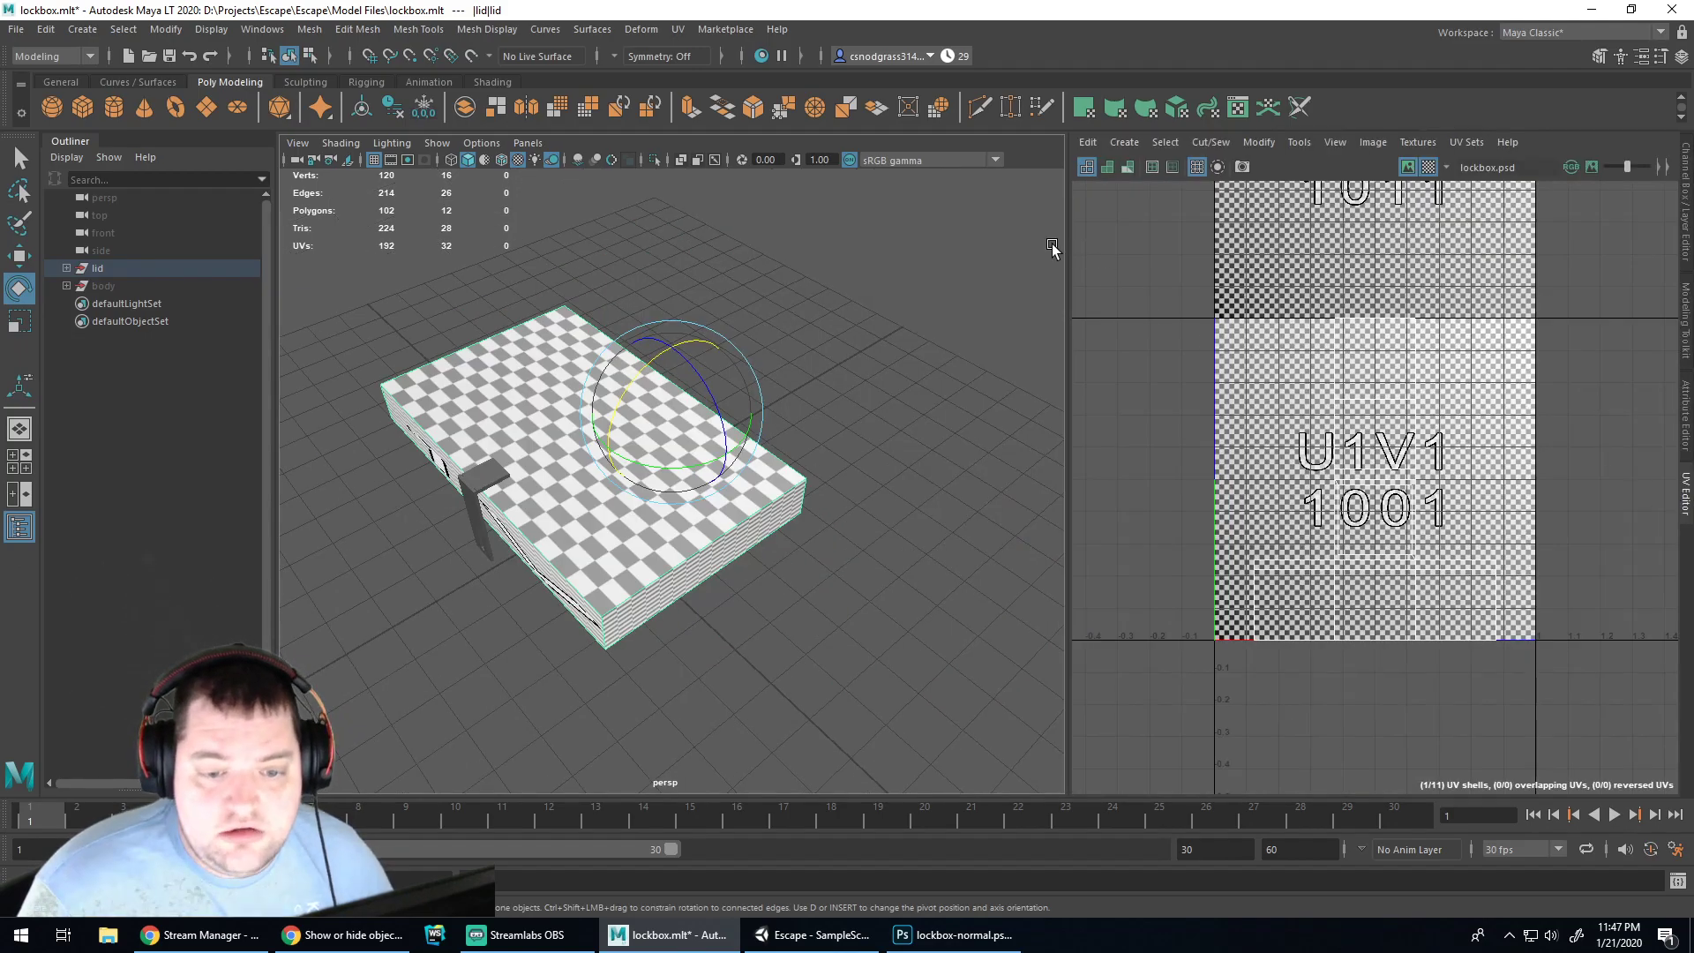
pyautogui.click(678, 30)
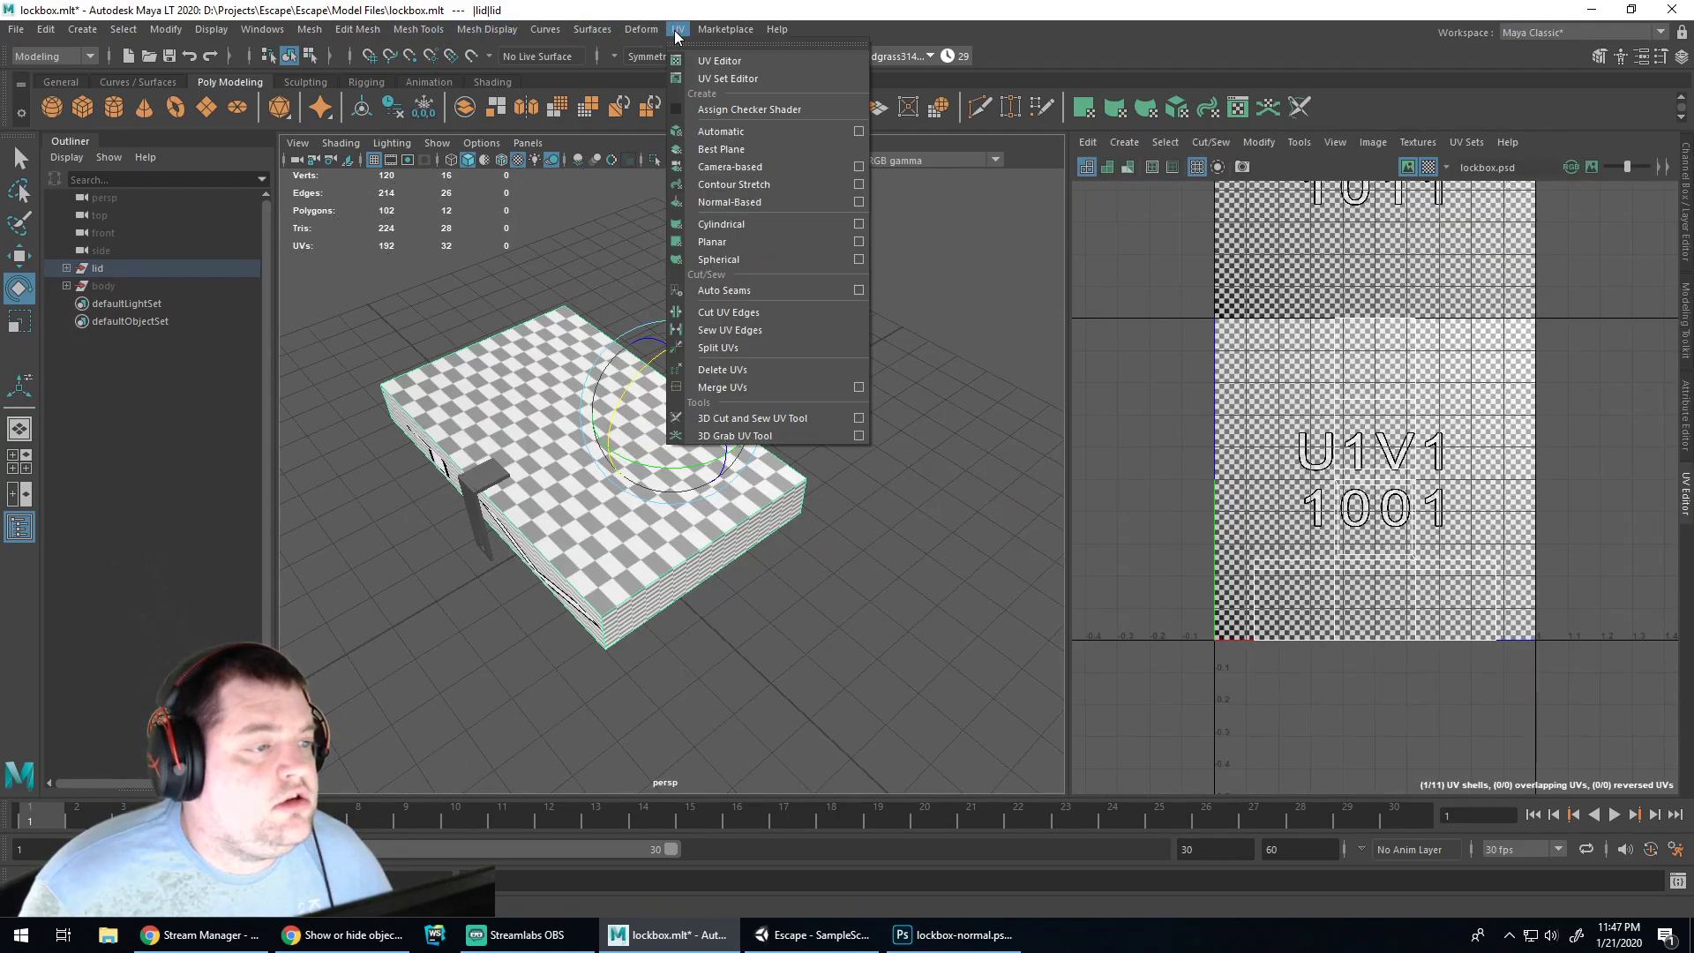
pyautogui.click(713, 128)
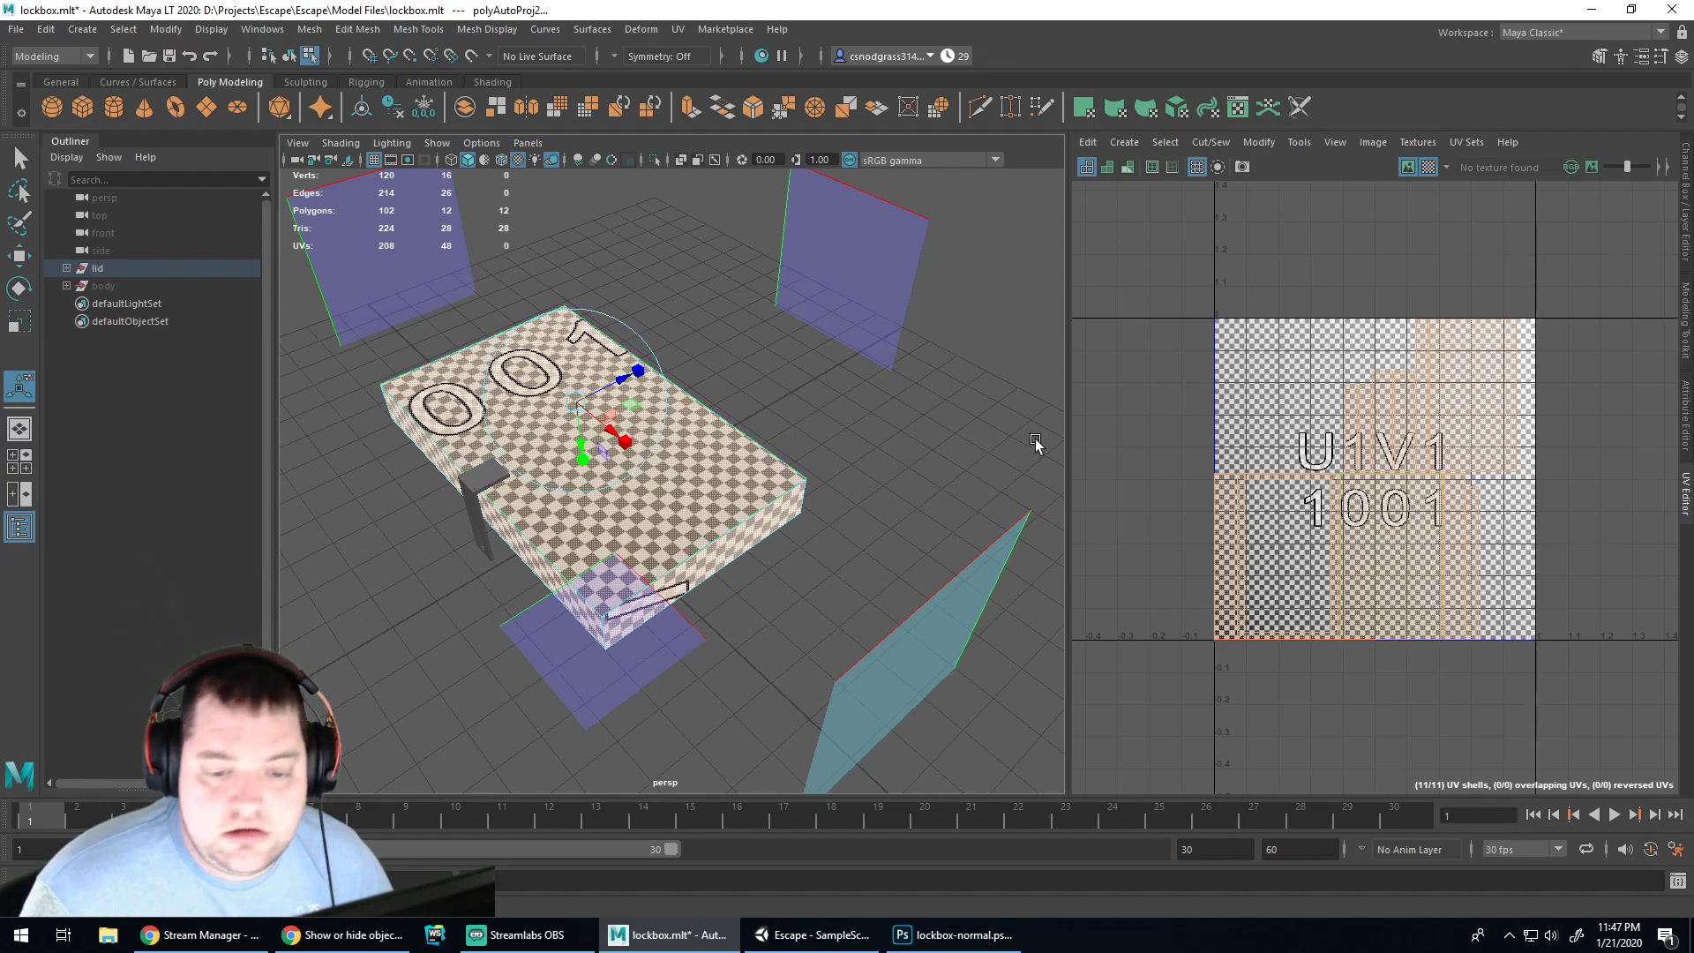
pyautogui.click(1161, 230)
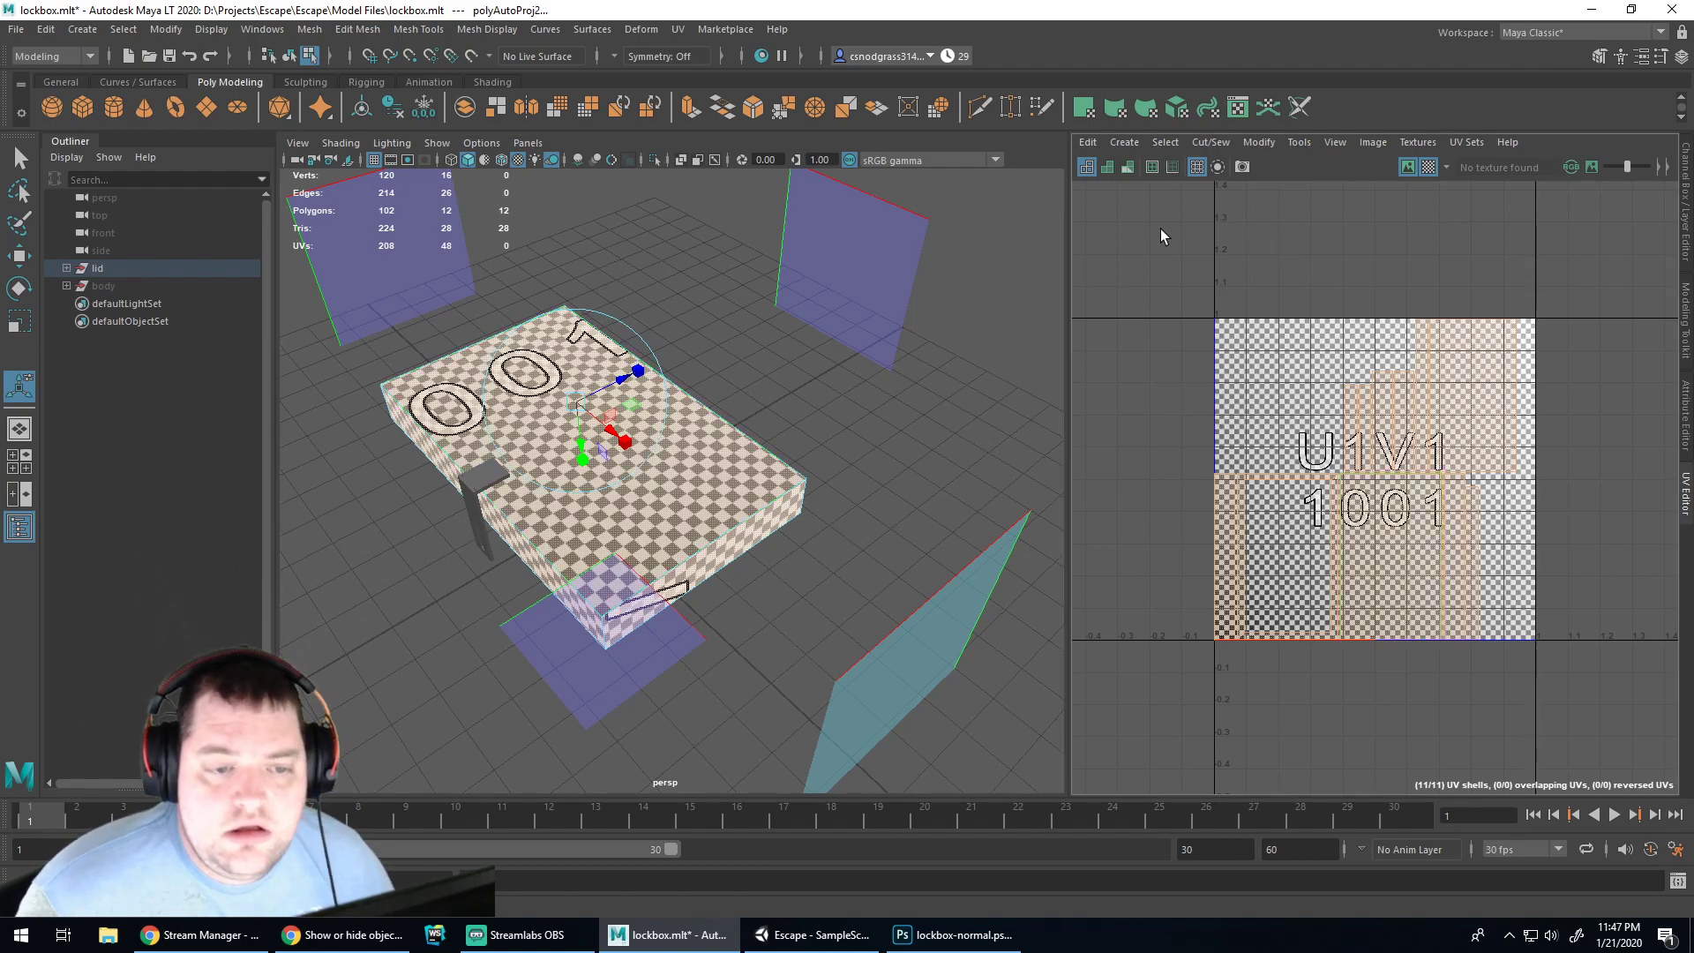
pyautogui.click(20, 161)
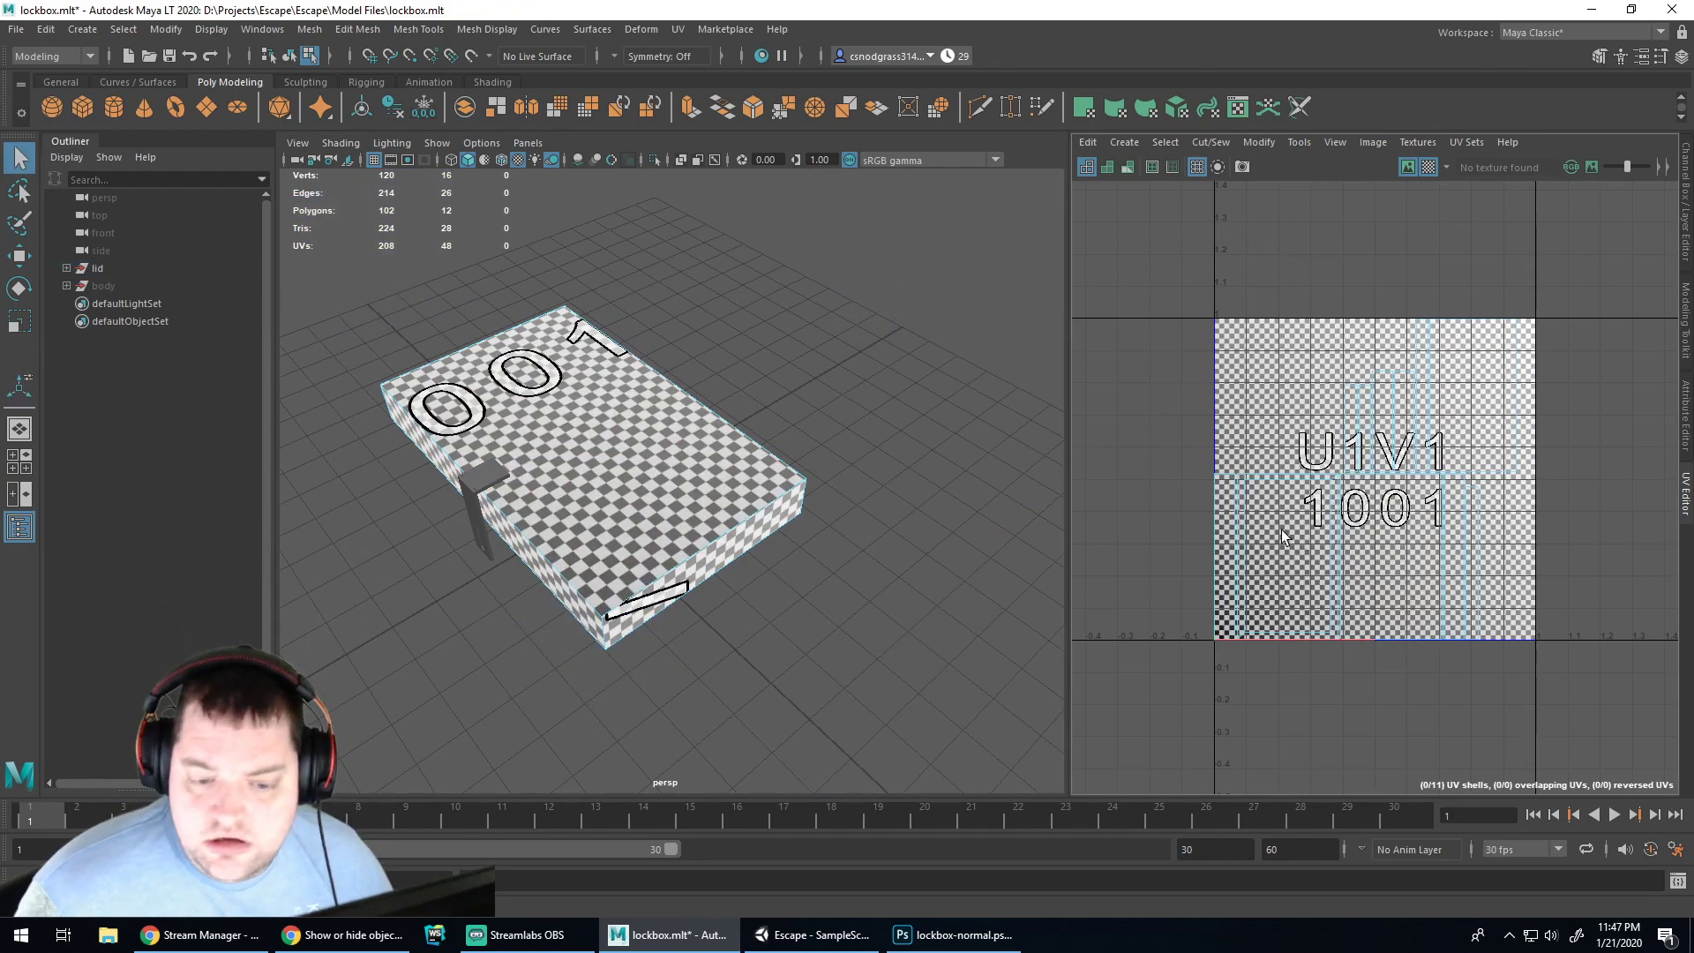
pyautogui.click(1242, 166)
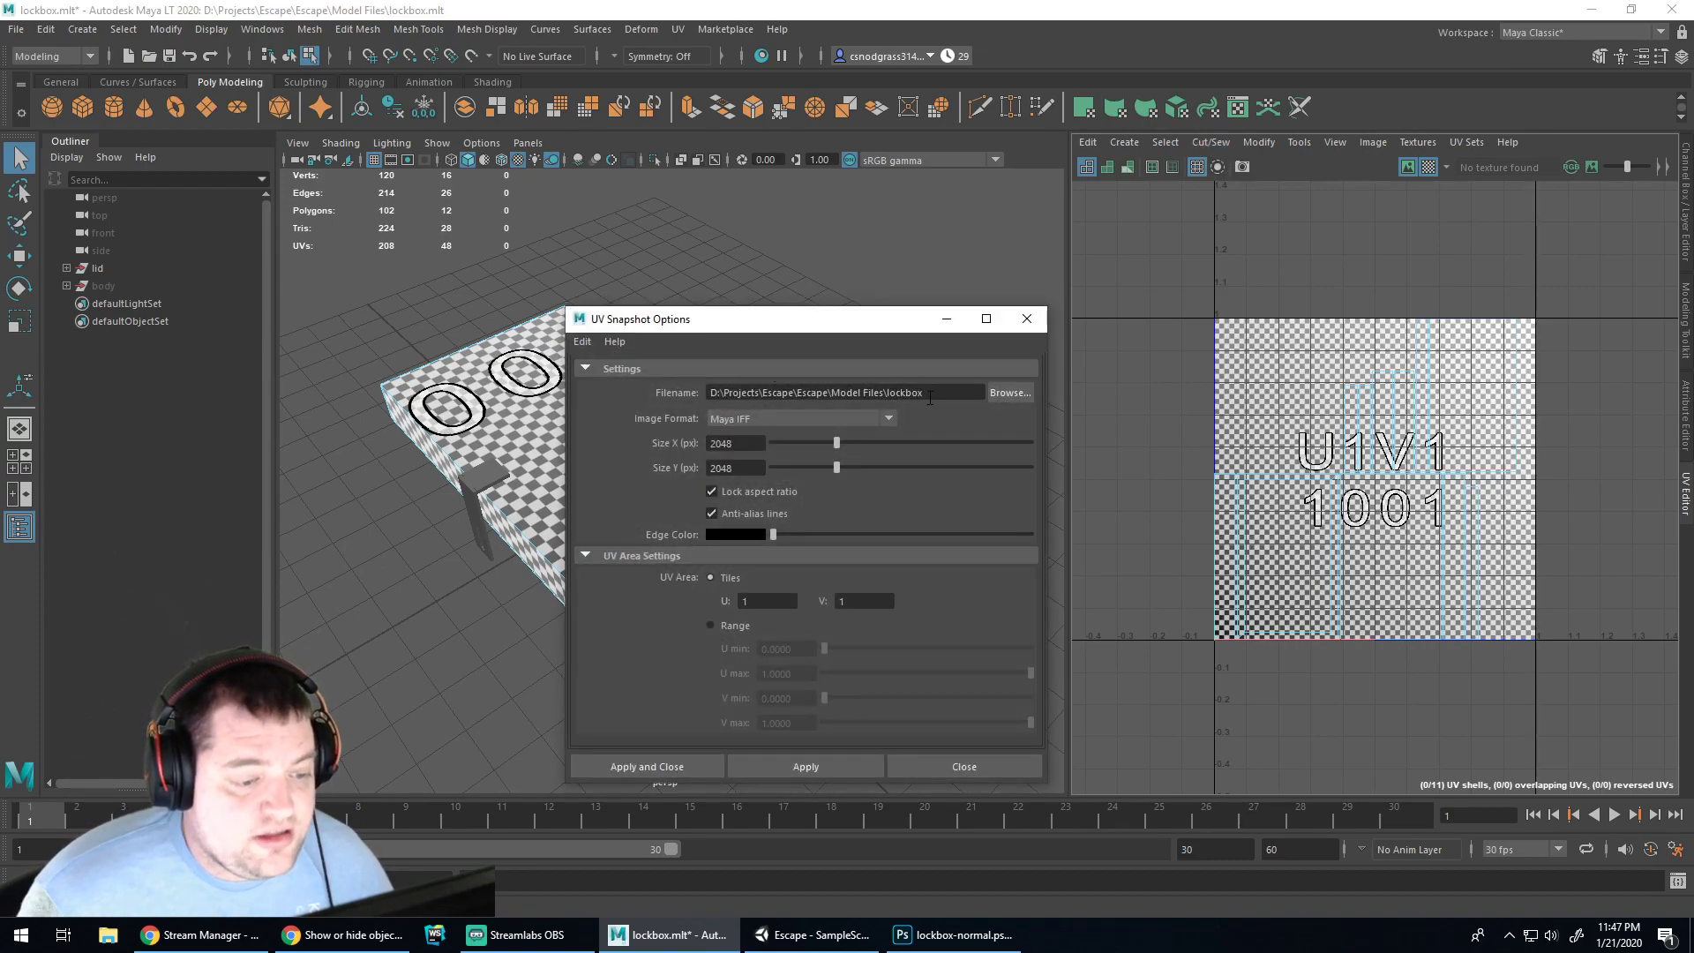
# Create a new folder named 'lockbox' in Model Files from the snapshot Browse dialog
pyautogui.click(1007, 393)
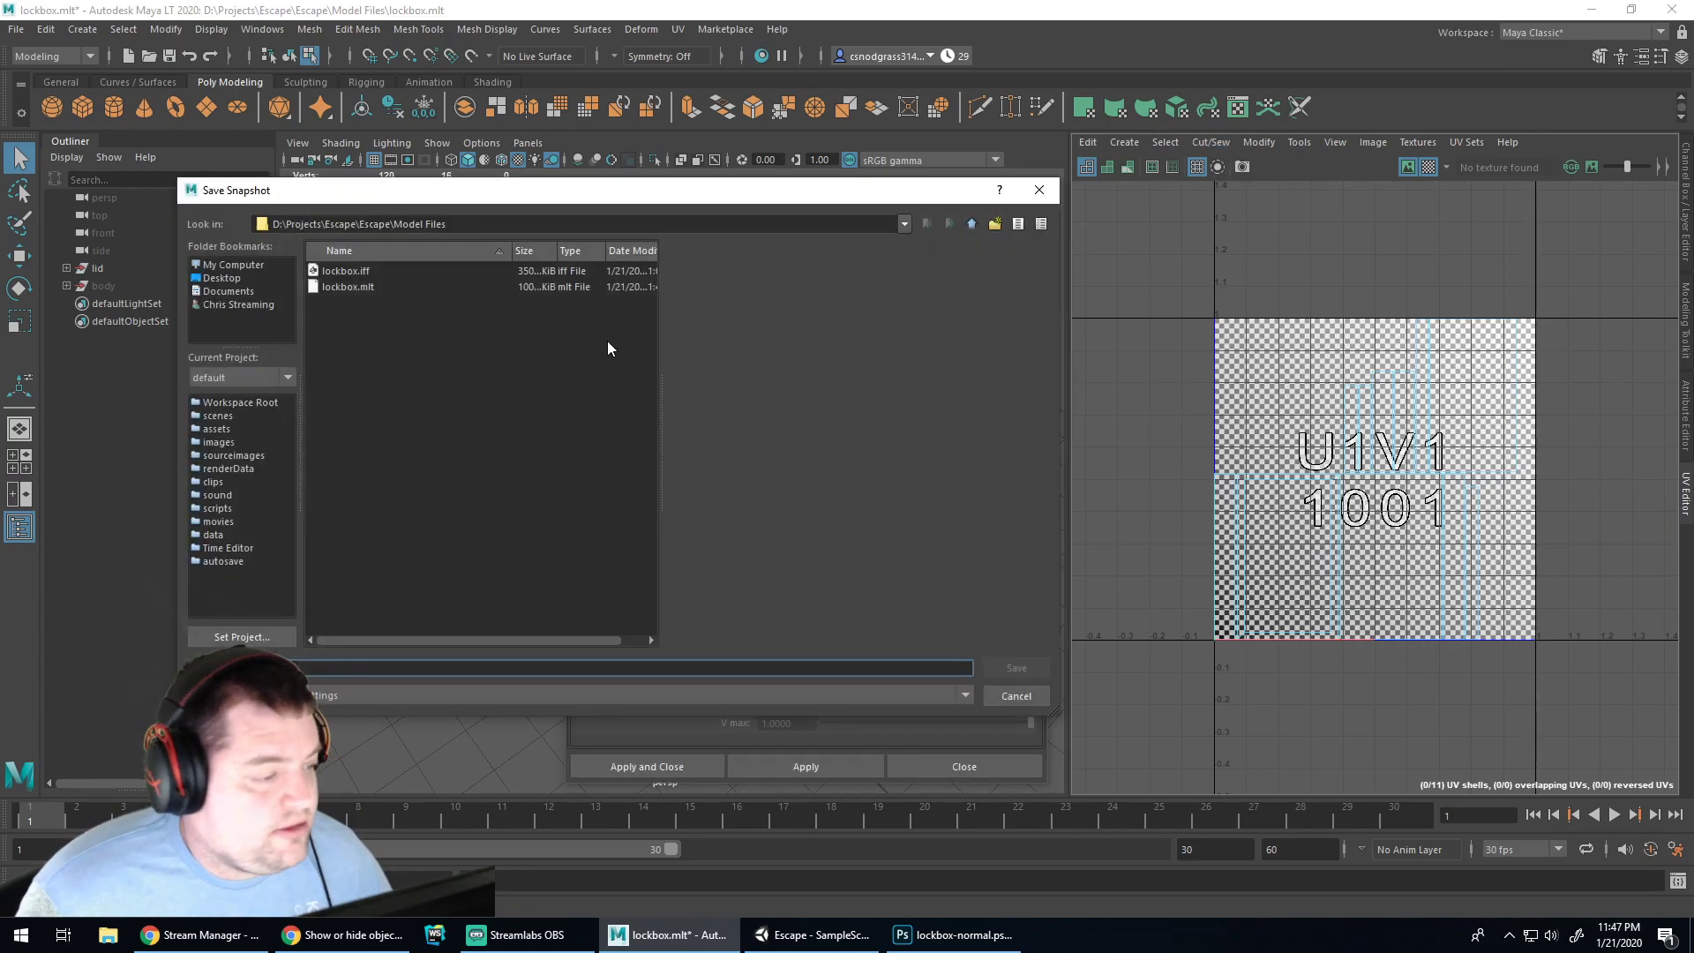
pyautogui.click(357, 272)
pyautogui.click(353, 289)
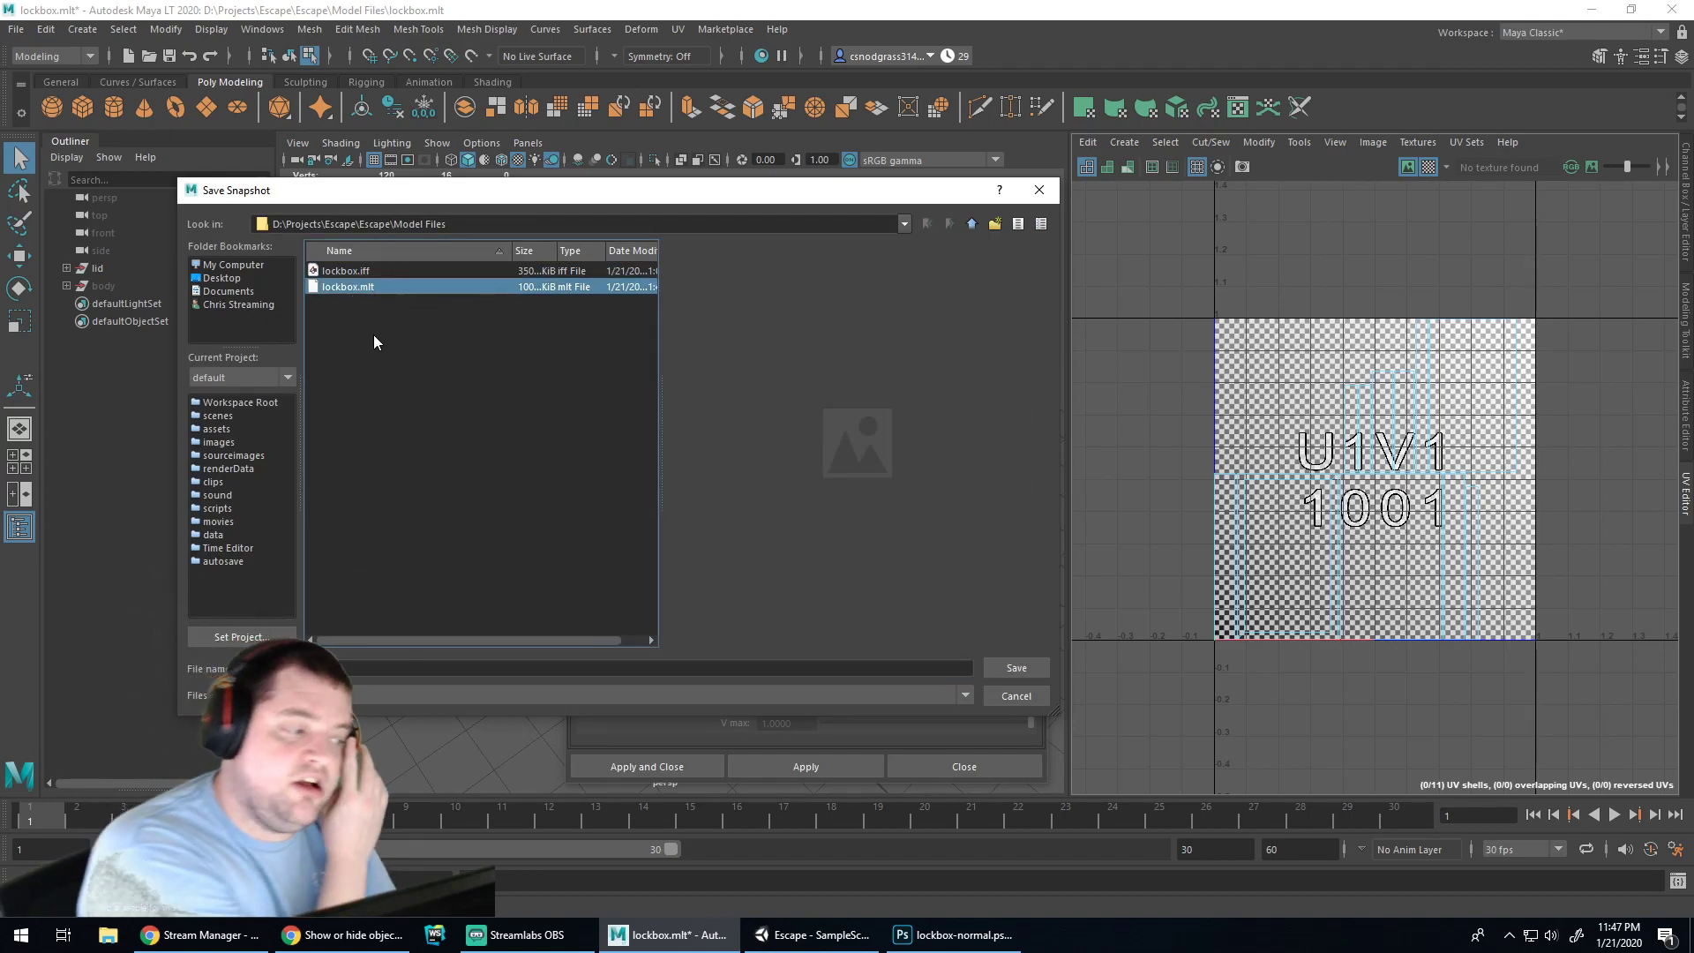
pyautogui.click(996, 224)
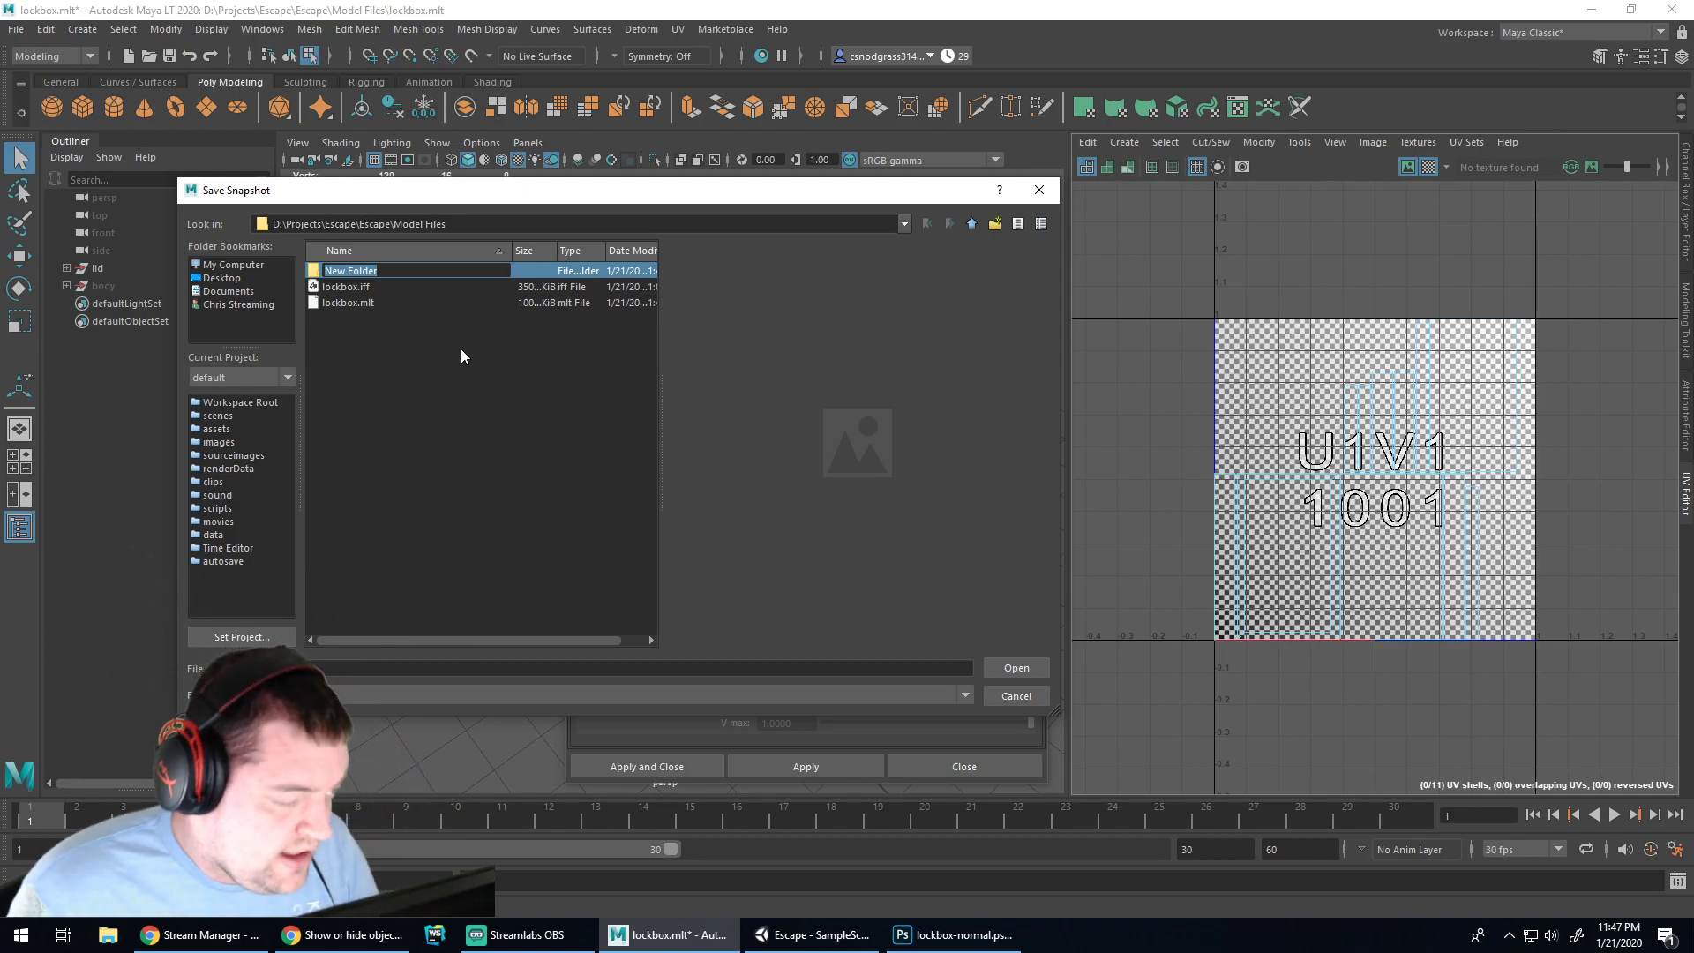
pyautogui.write('lockbox')
pyautogui.press('Return')
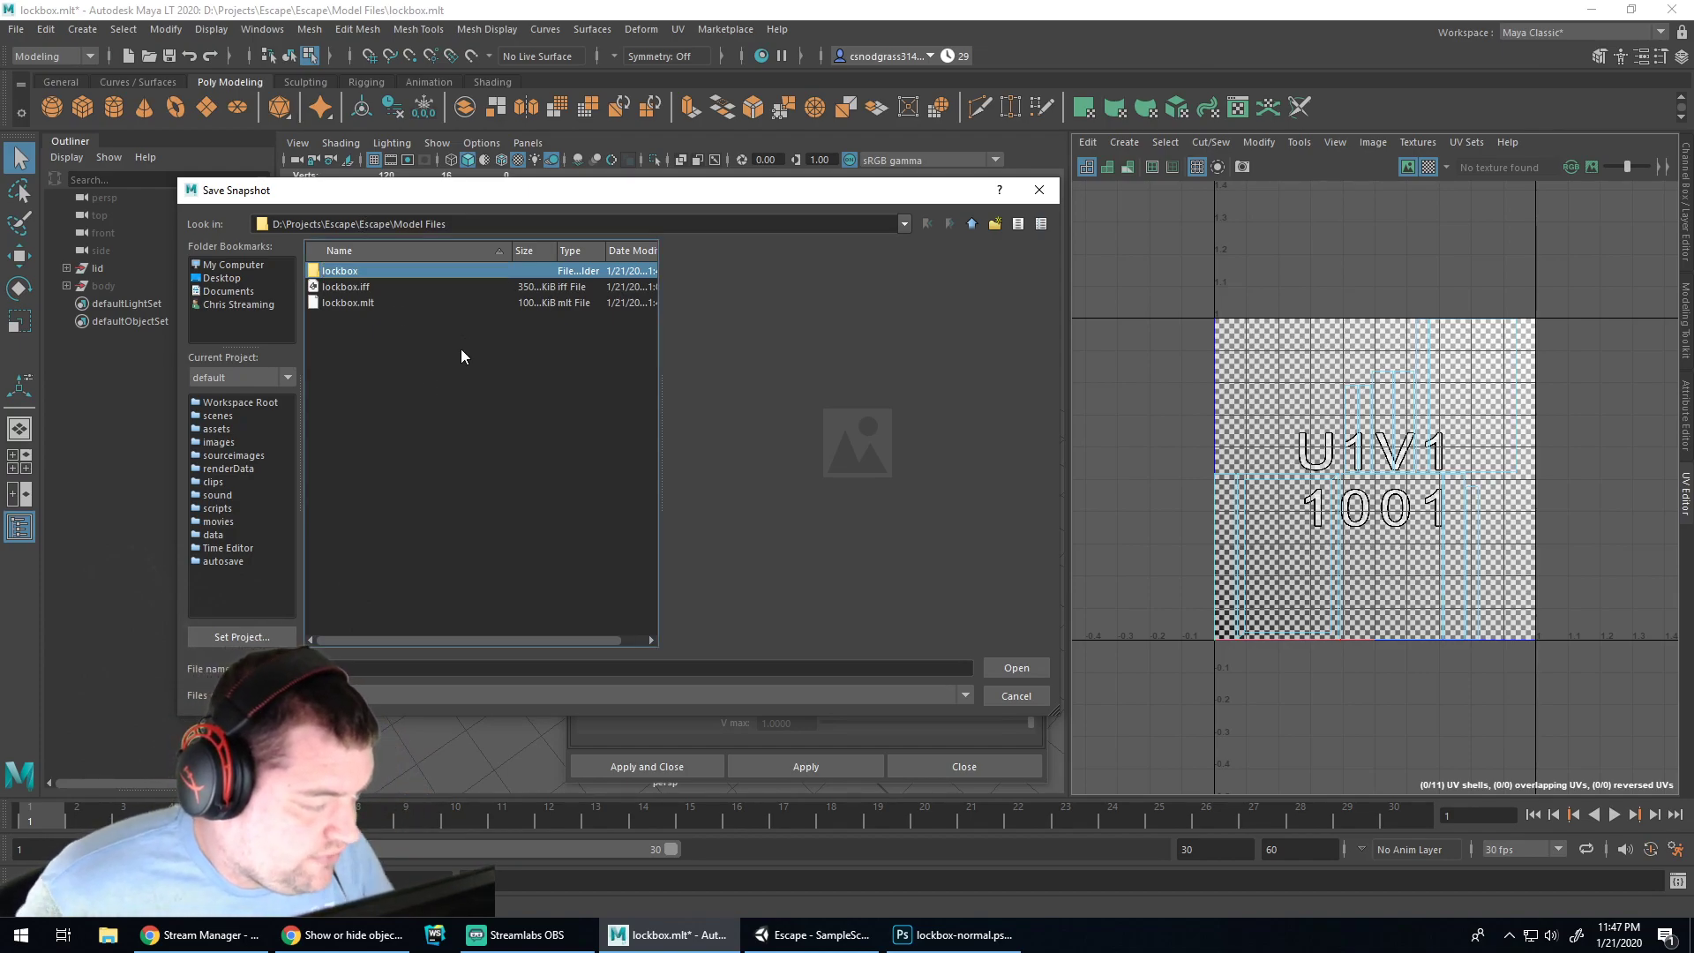
# Rename lockbox.iff to lockbox-body.iff, leaving lockbox.mlt unchanged
pyautogui.click(344, 288)
pyautogui.click(364, 294)
pyautogui.press('End')
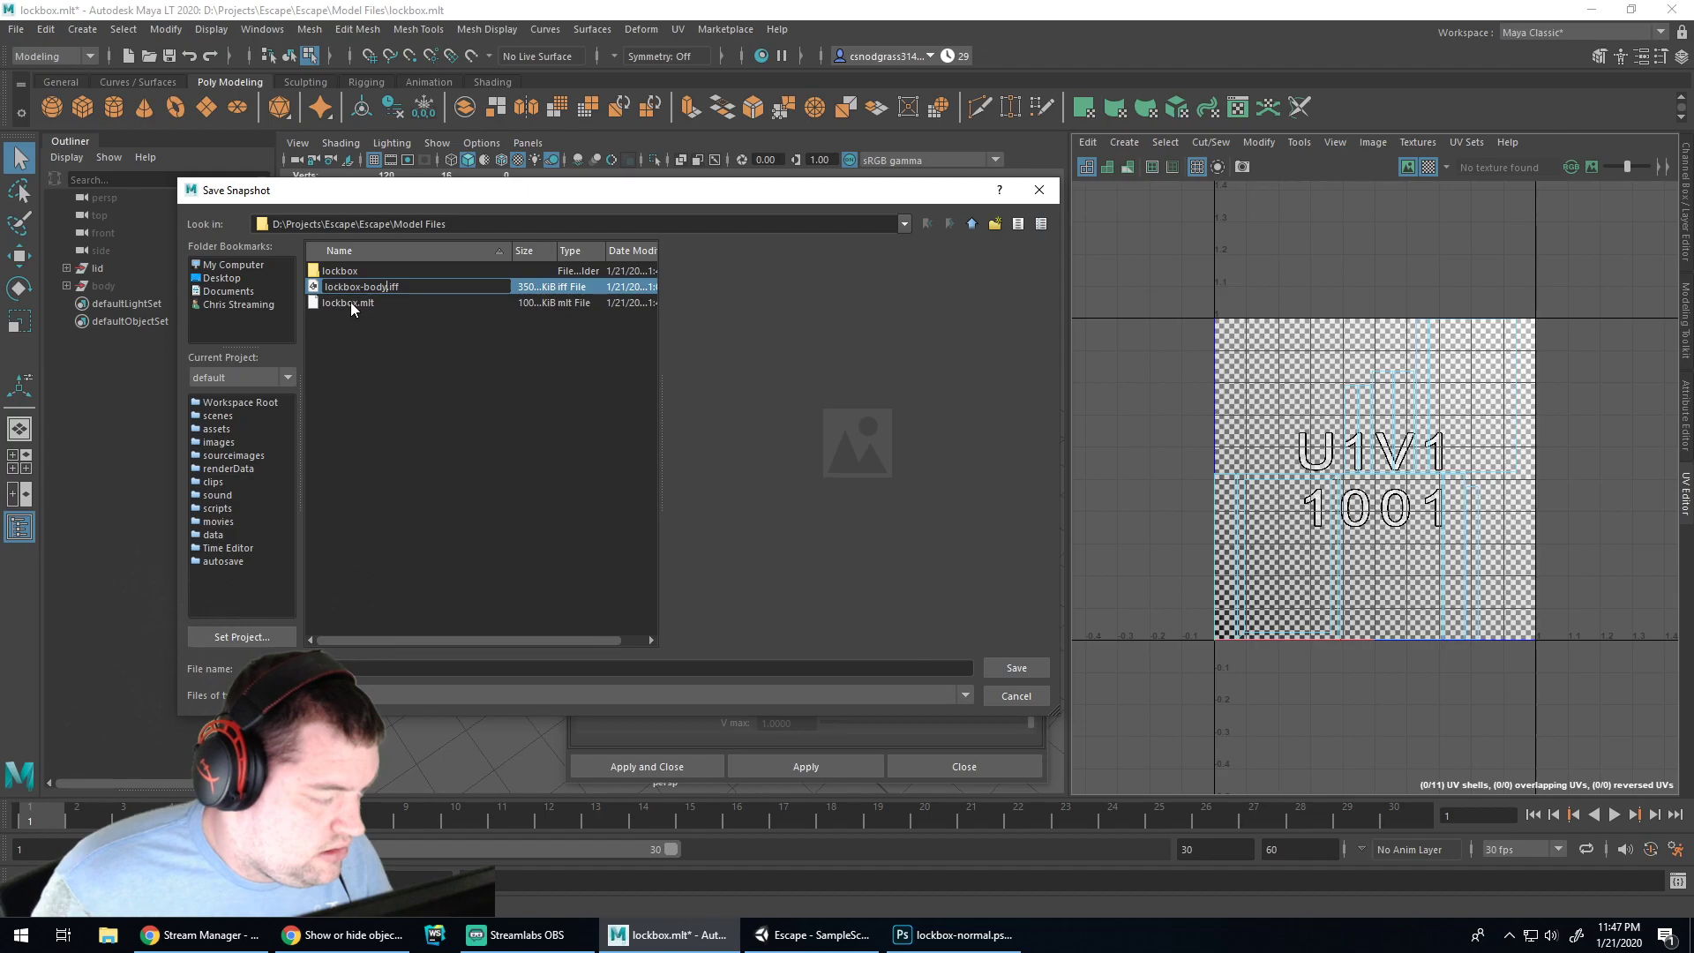
pyautogui.click(352, 303)
pyautogui.press('F2')
pyautogui.press('End')
pyautogui.press('Left')
pyautogui.press('Left')
pyautogui.press('Left')
pyautogui.press('Left')
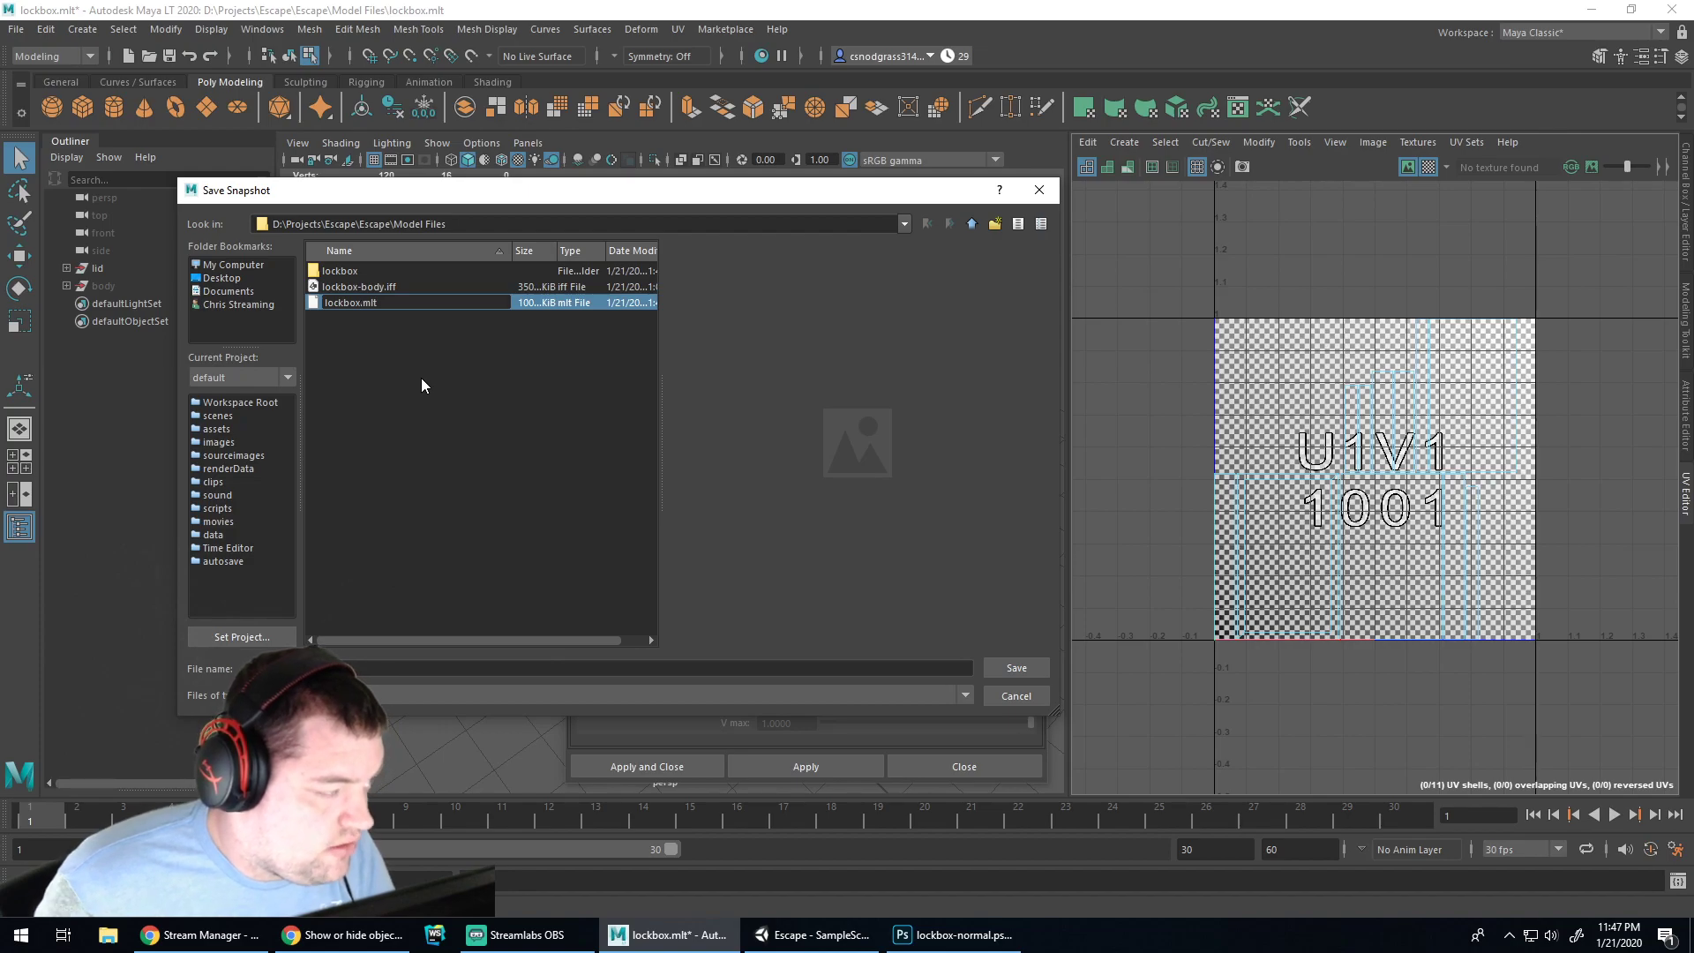
pyautogui.press('Escape')
# Move lockbox-body.iff into the lockbox folder and close the file dialog
pyautogui.moveTo(387, 286); pyautogui.dragTo(367, 271)
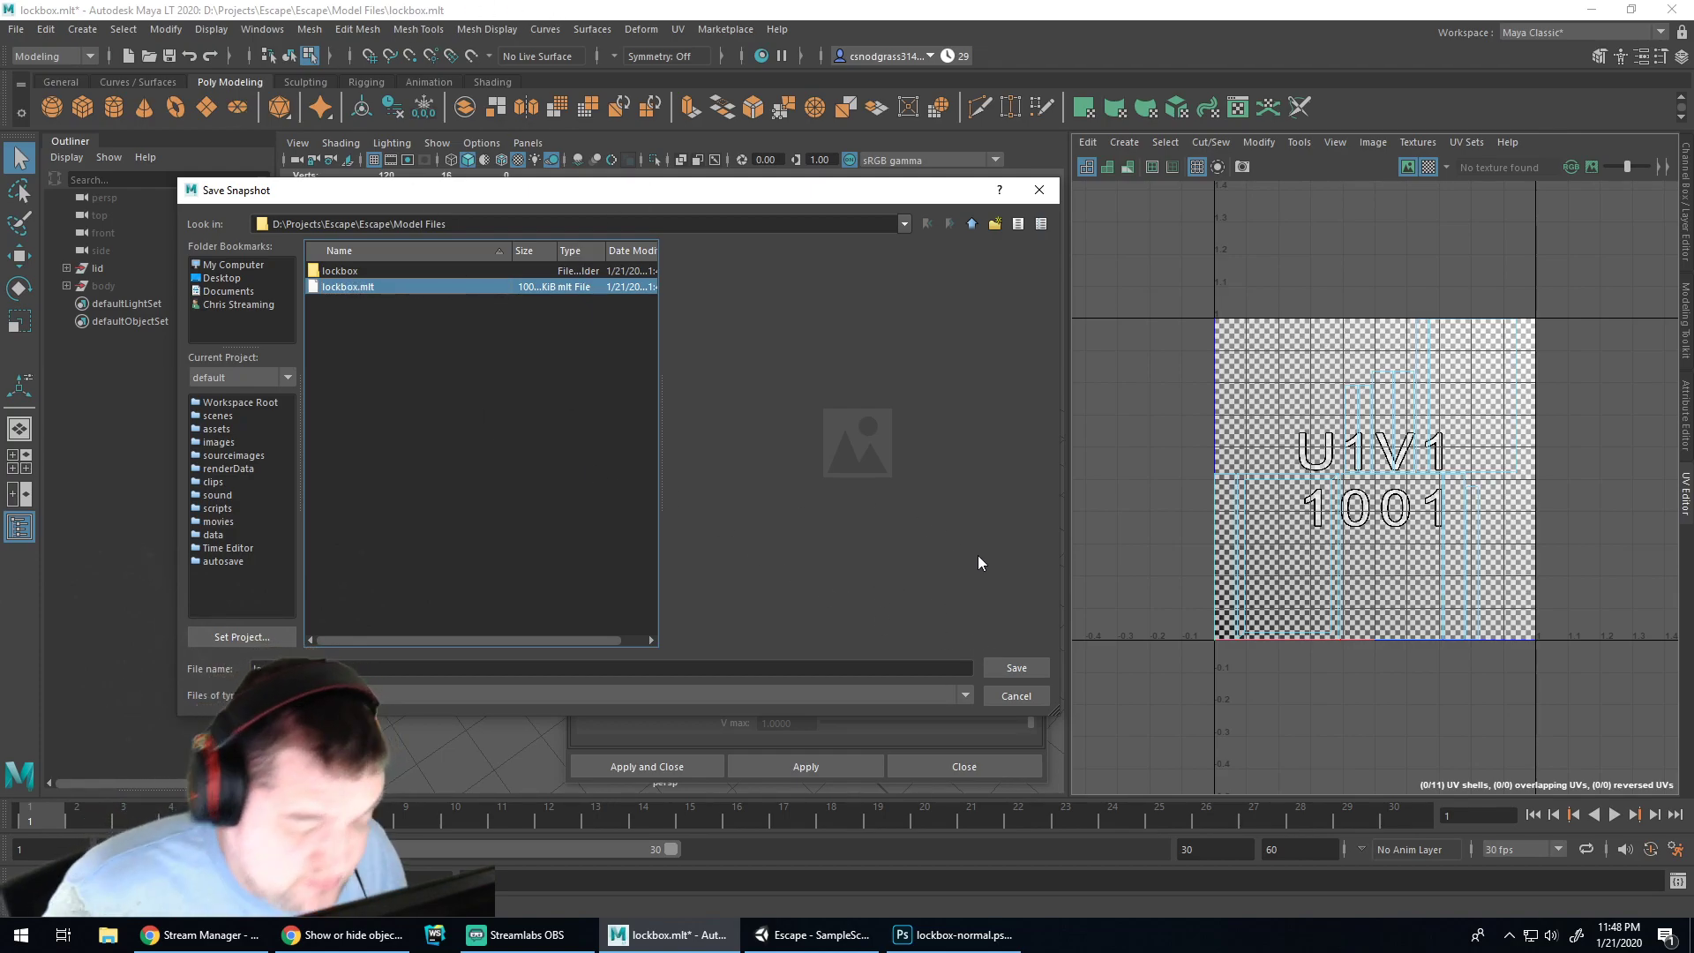
pyautogui.doubleClick(386, 271)
pyautogui.click(448, 669)
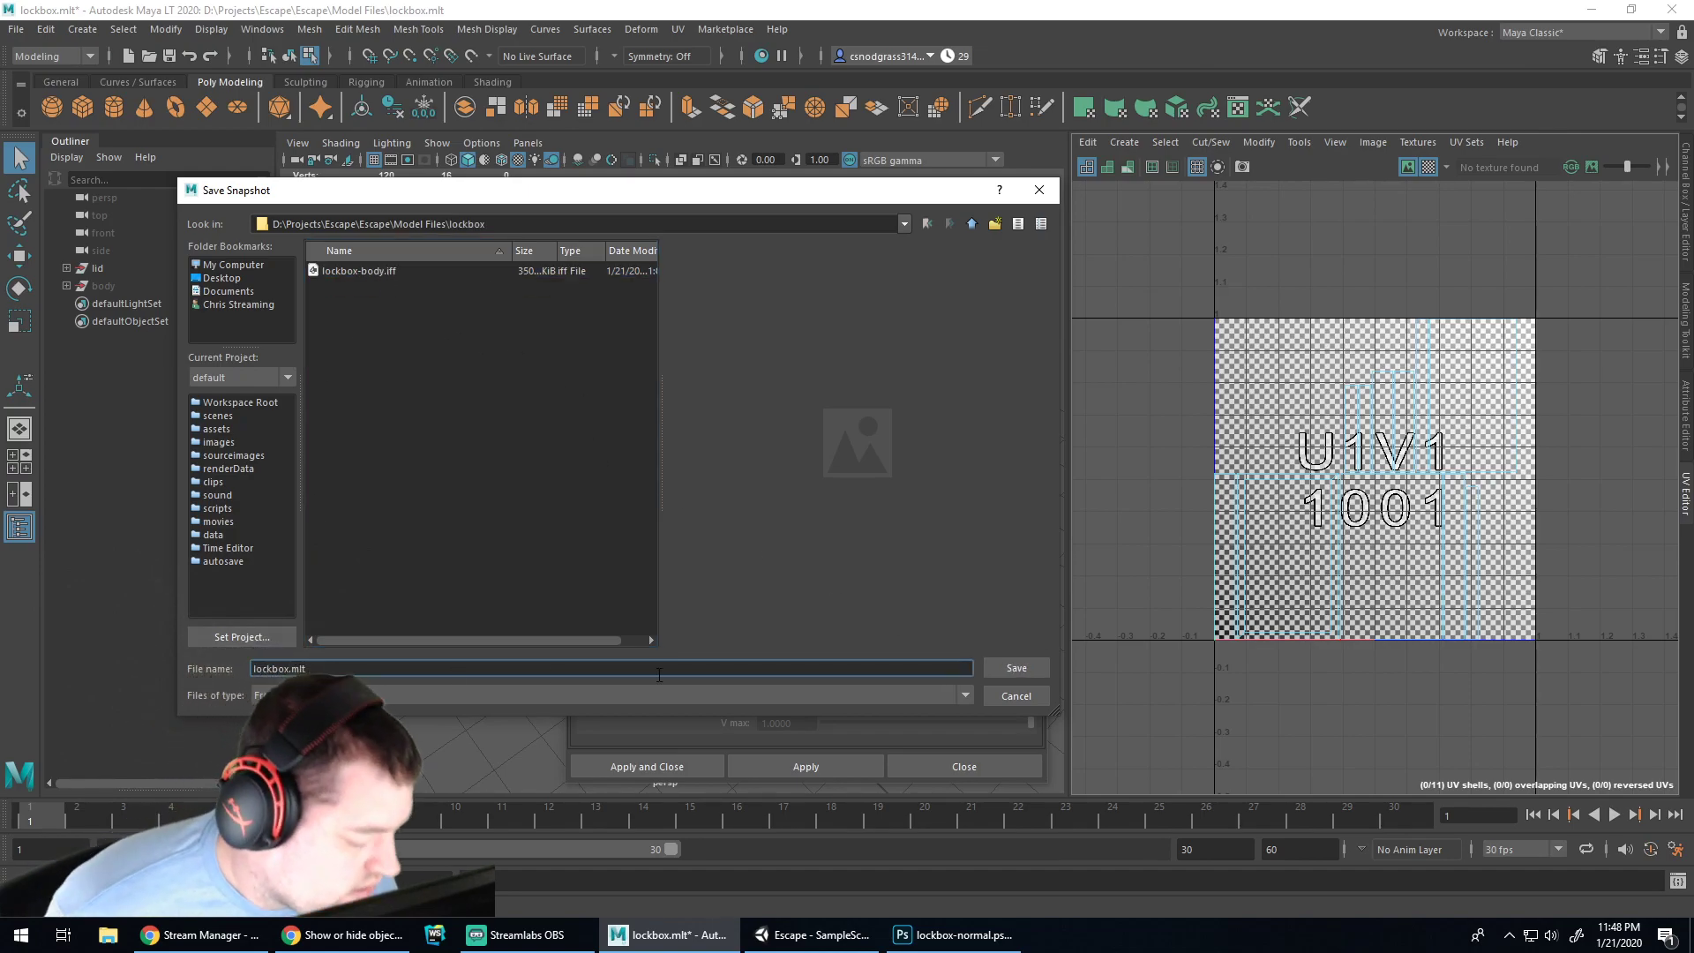
pyautogui.click(1003, 695)
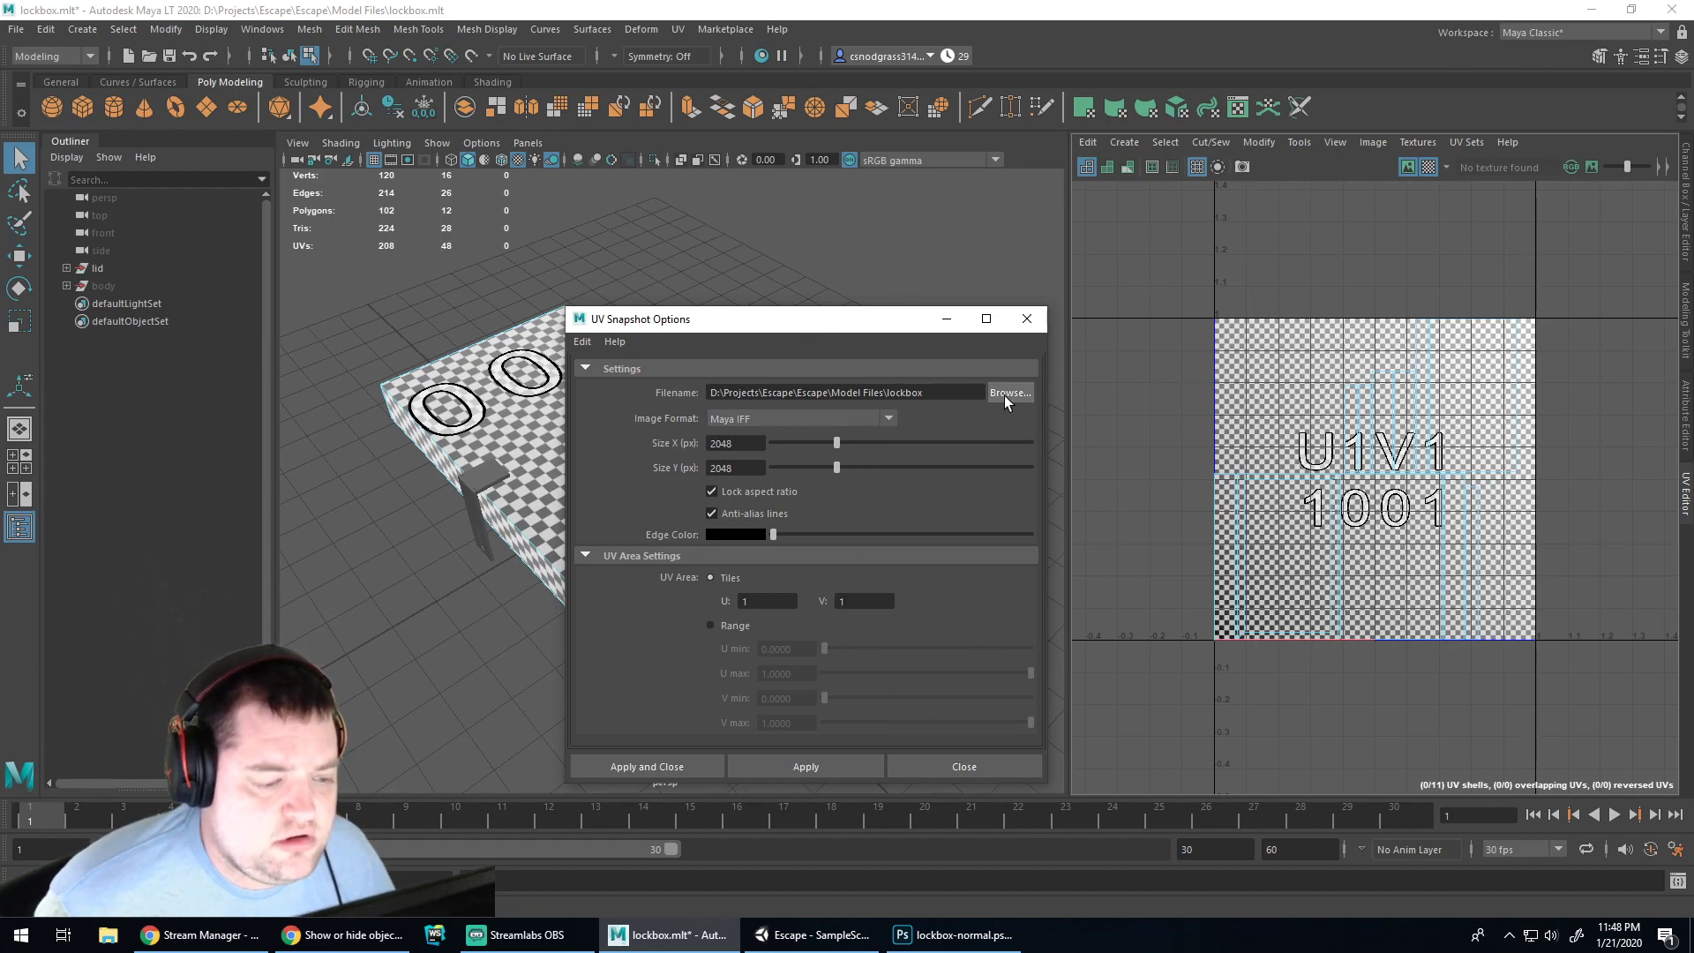
# Set the snapshot filename to lockbox\lockbox-lid and attempt the export
pyautogui.click(978, 394)
pyautogui.write('-')
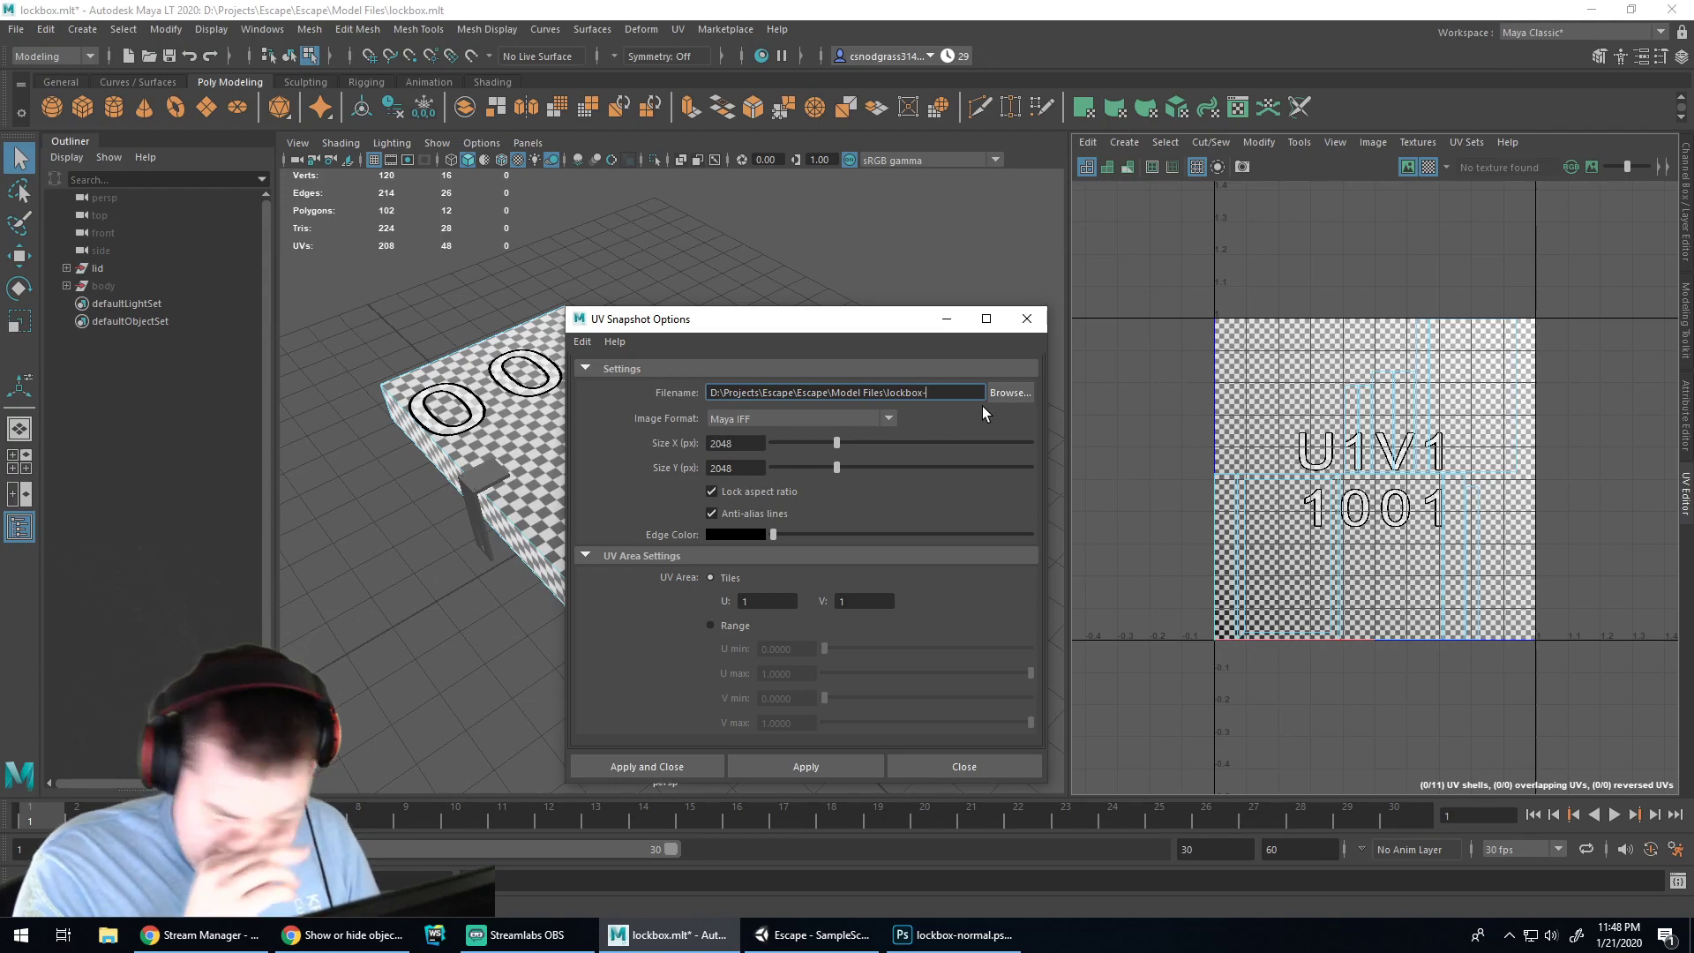
pyautogui.write('lid')
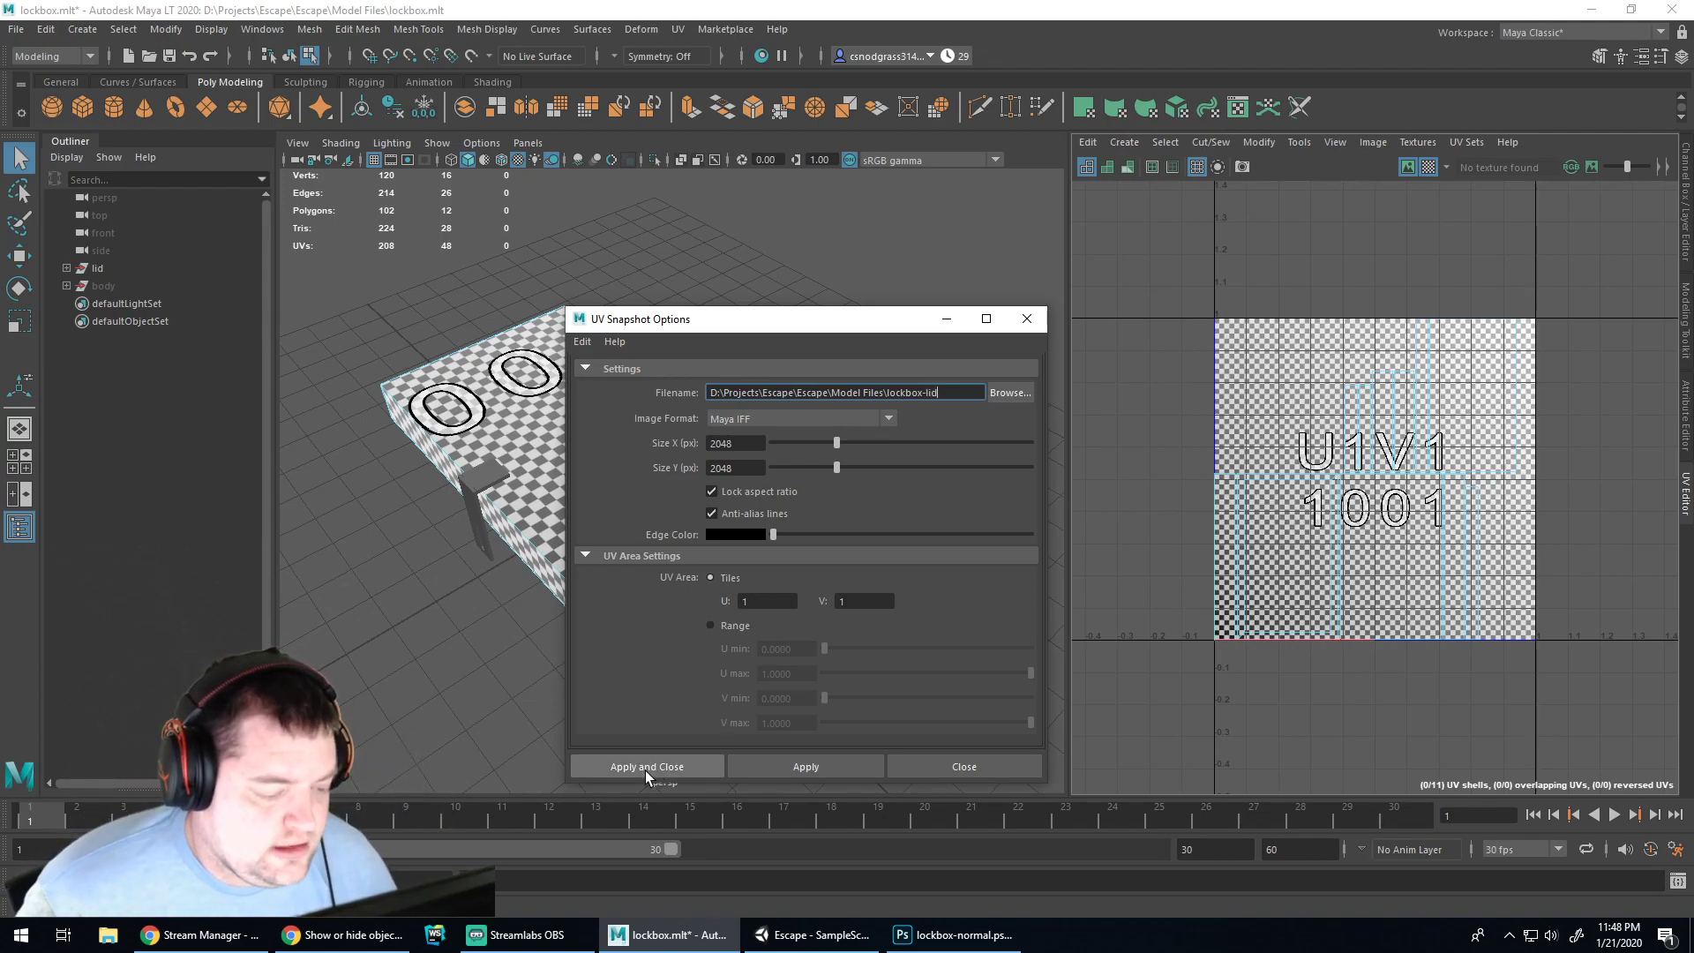
pyautogui.click(647, 769)
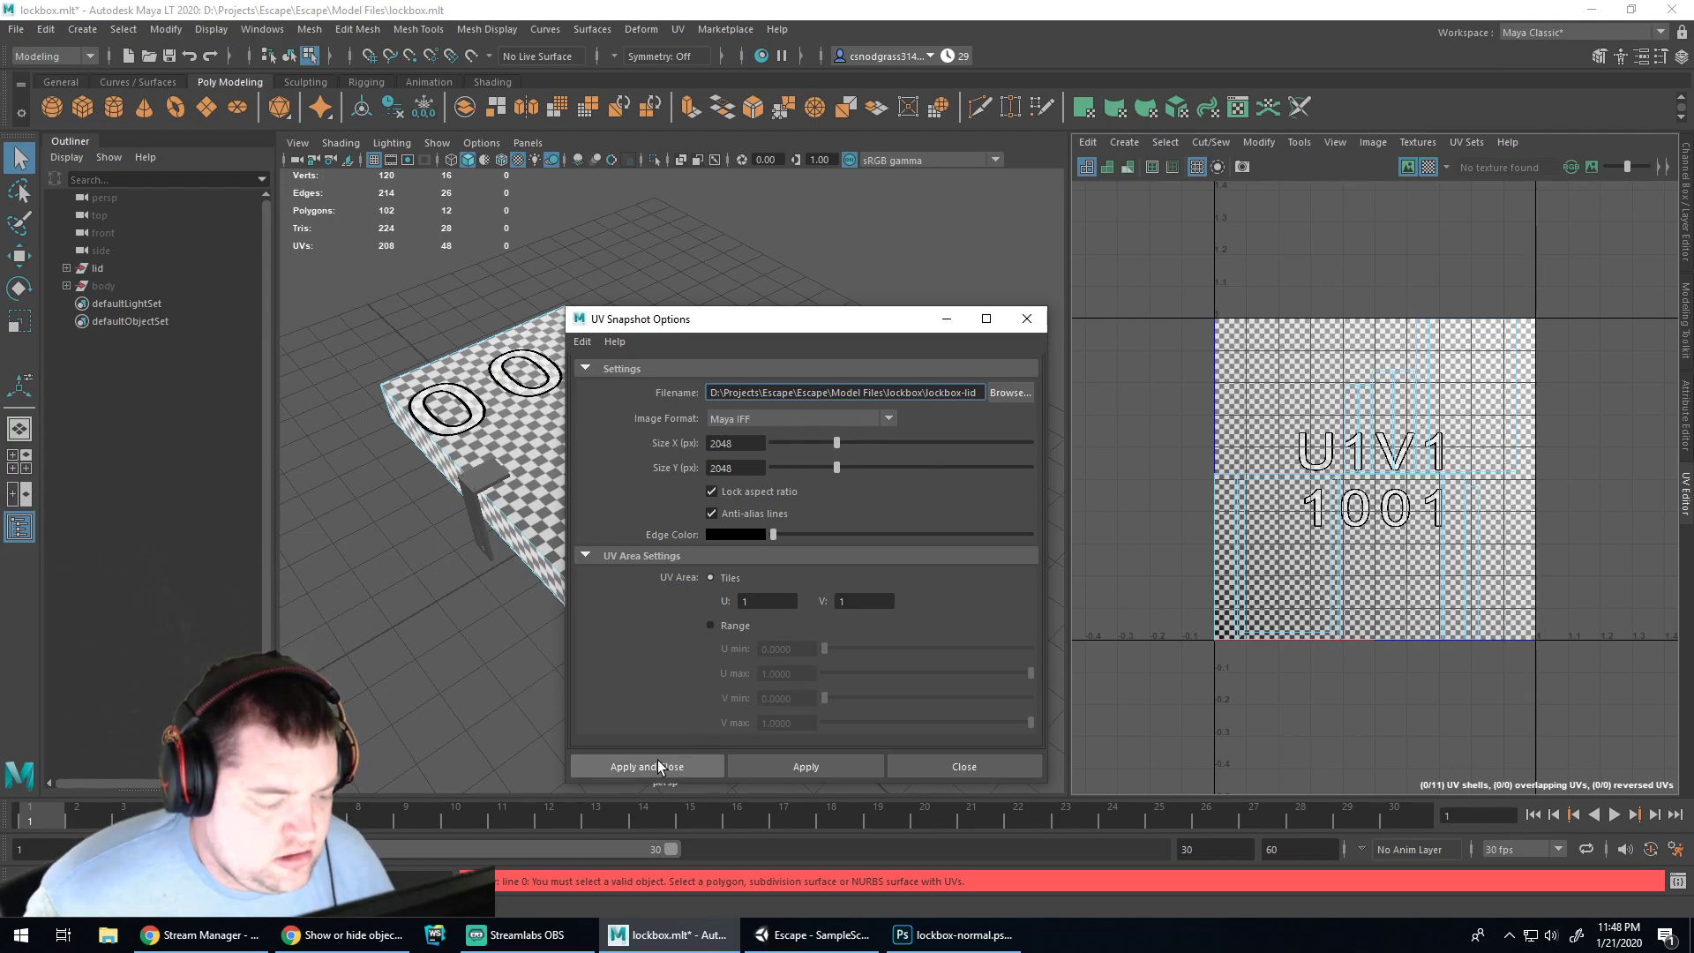
# Select all faces of the lid mesh and export its 2048 px UV snapshot
pyautogui.click(67, 269)
pyautogui.click(107, 304)
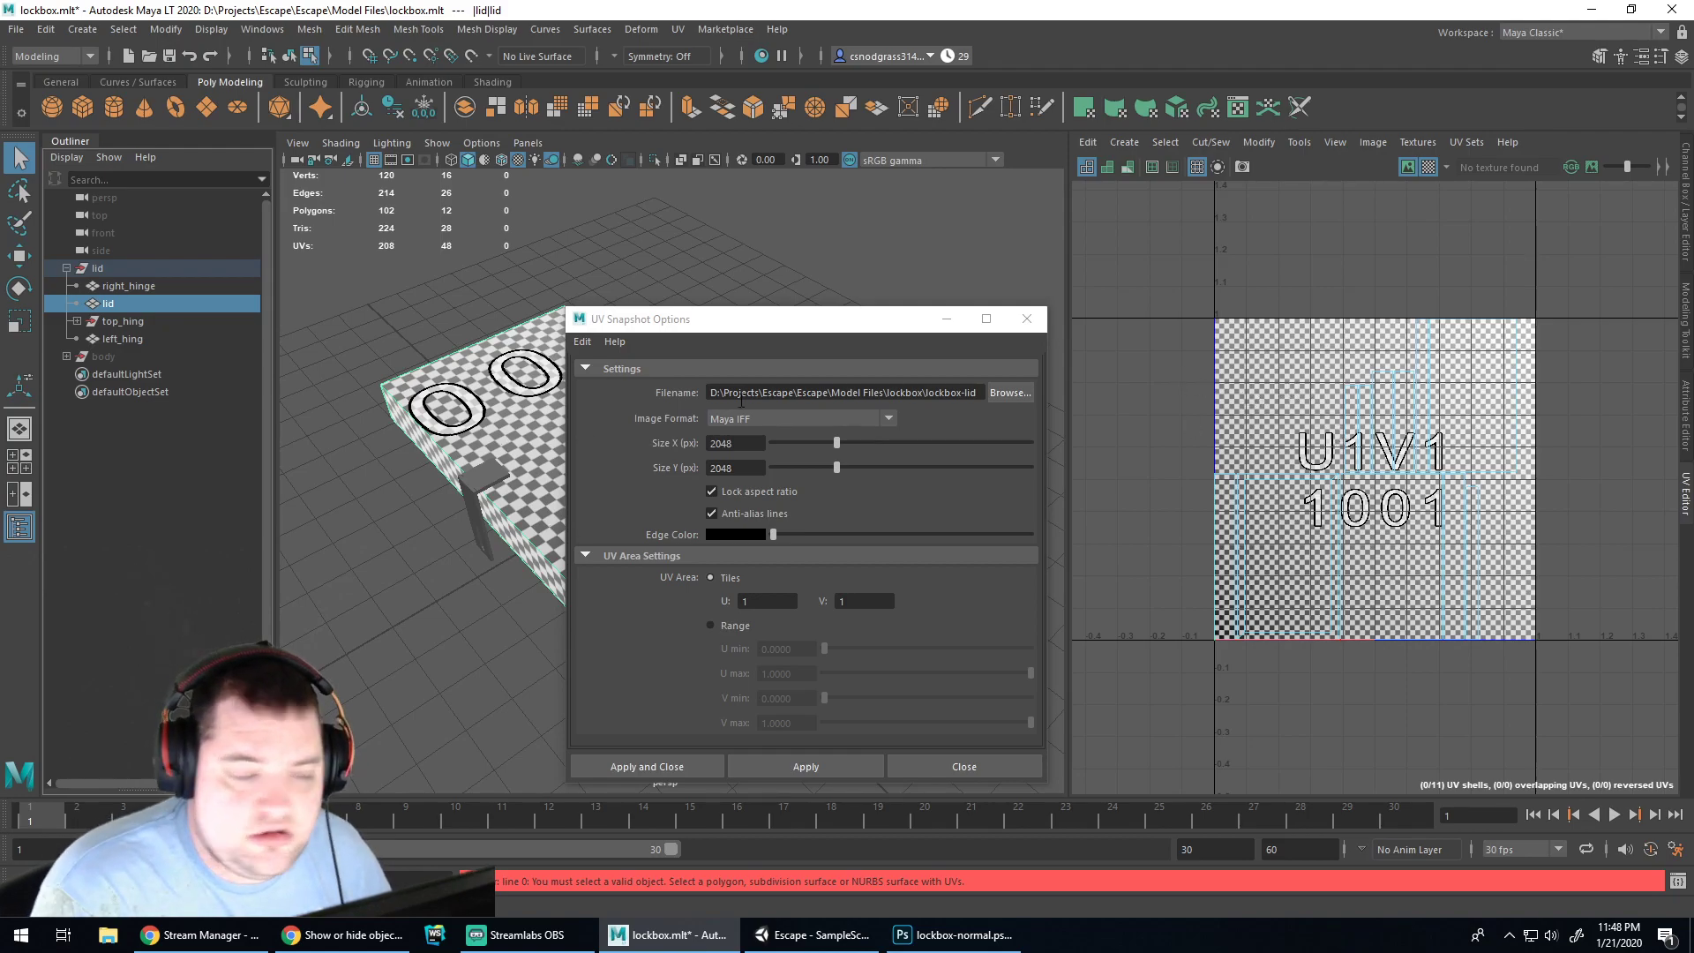
pyautogui.press('F11')
pyautogui.click(515, 415)
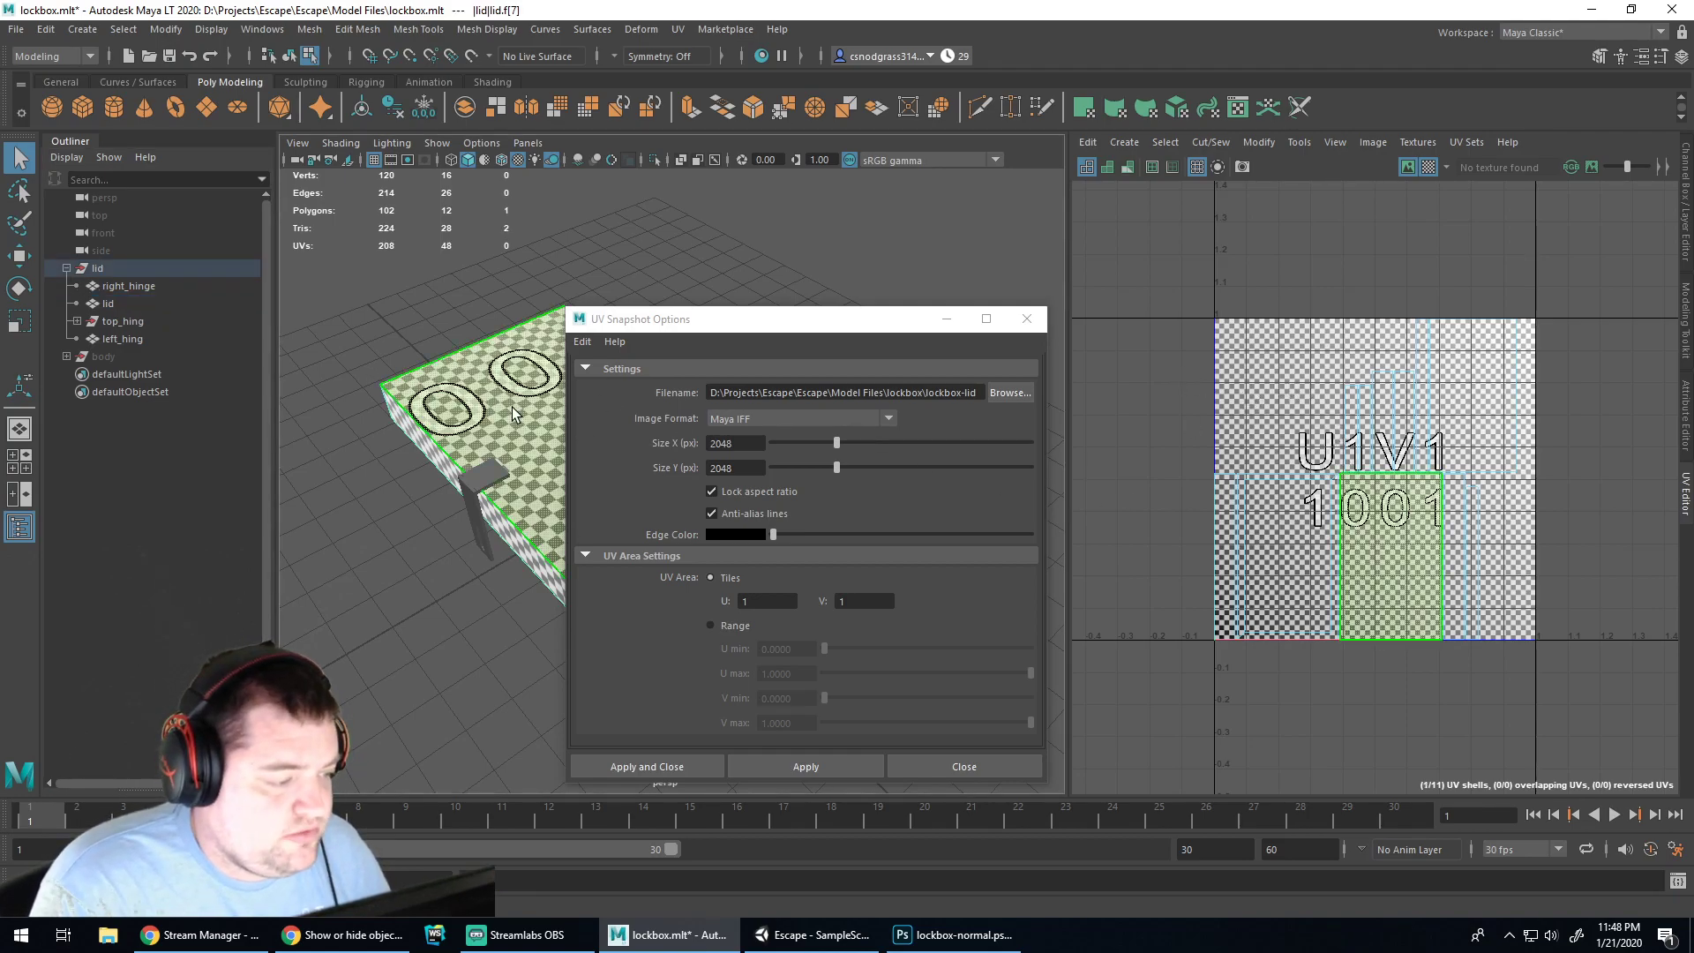
pyautogui.doubleClick(485, 418)
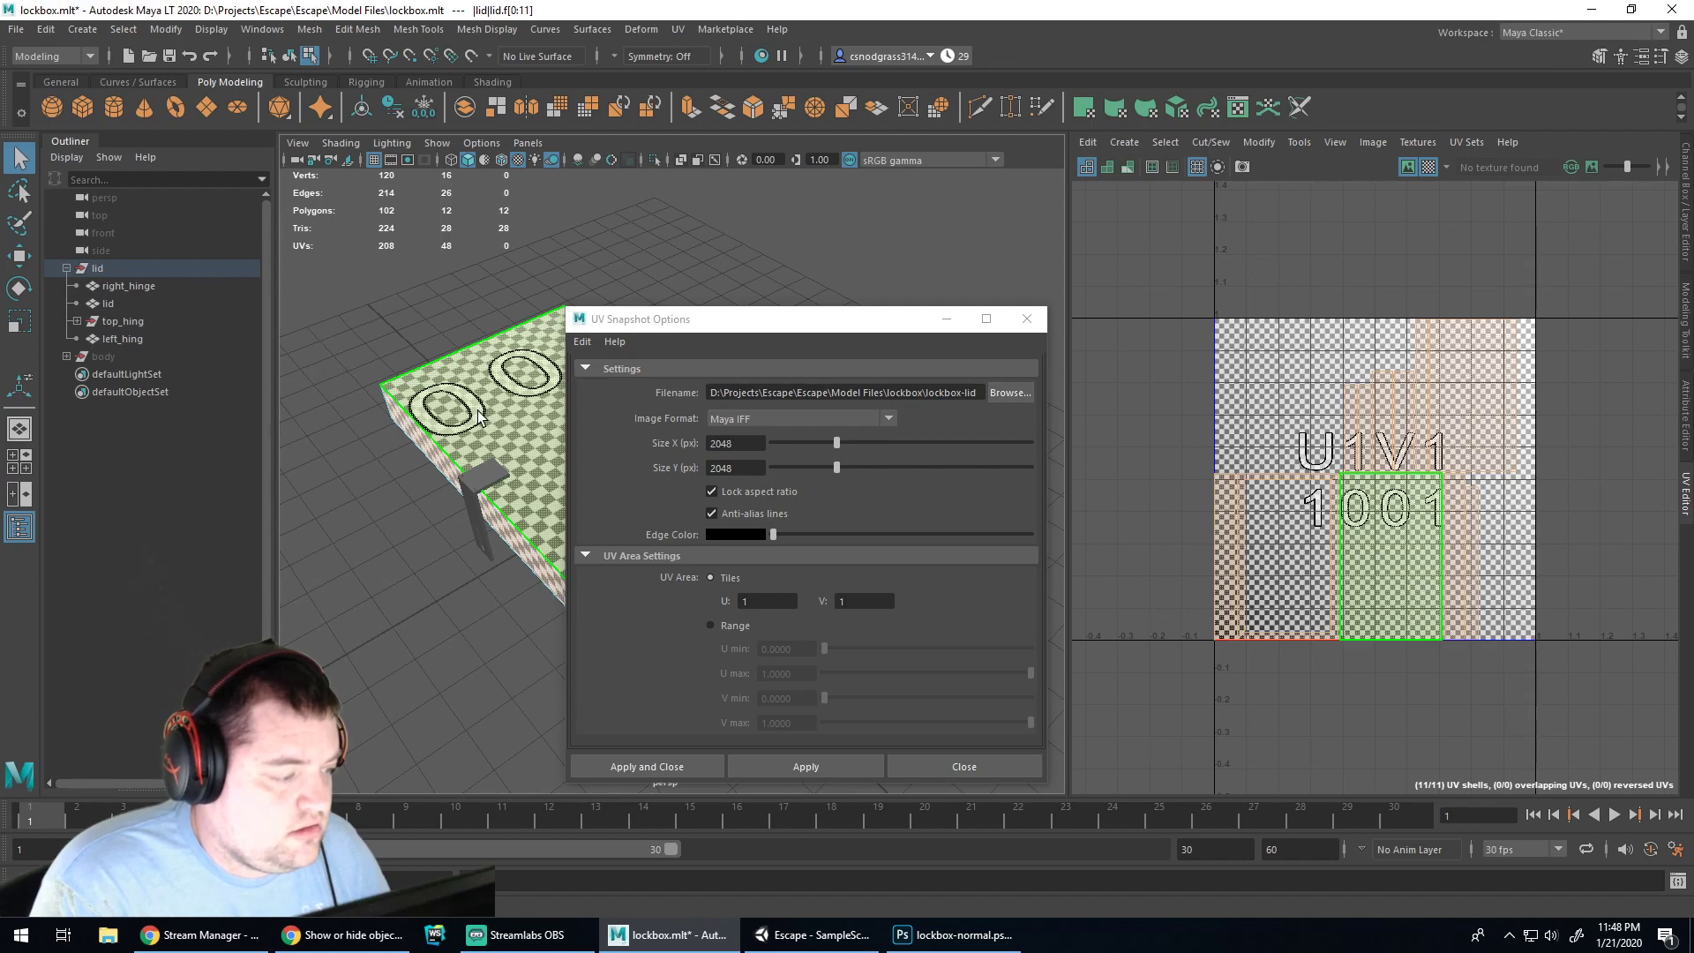
pyautogui.click(701, 764)
# Open lockbox-lid.iff from the Escape project's Model Files/lockbox folder in Photoshop
pyautogui.click(899, 542)
pyautogui.hotkey('alt', 'Tab')
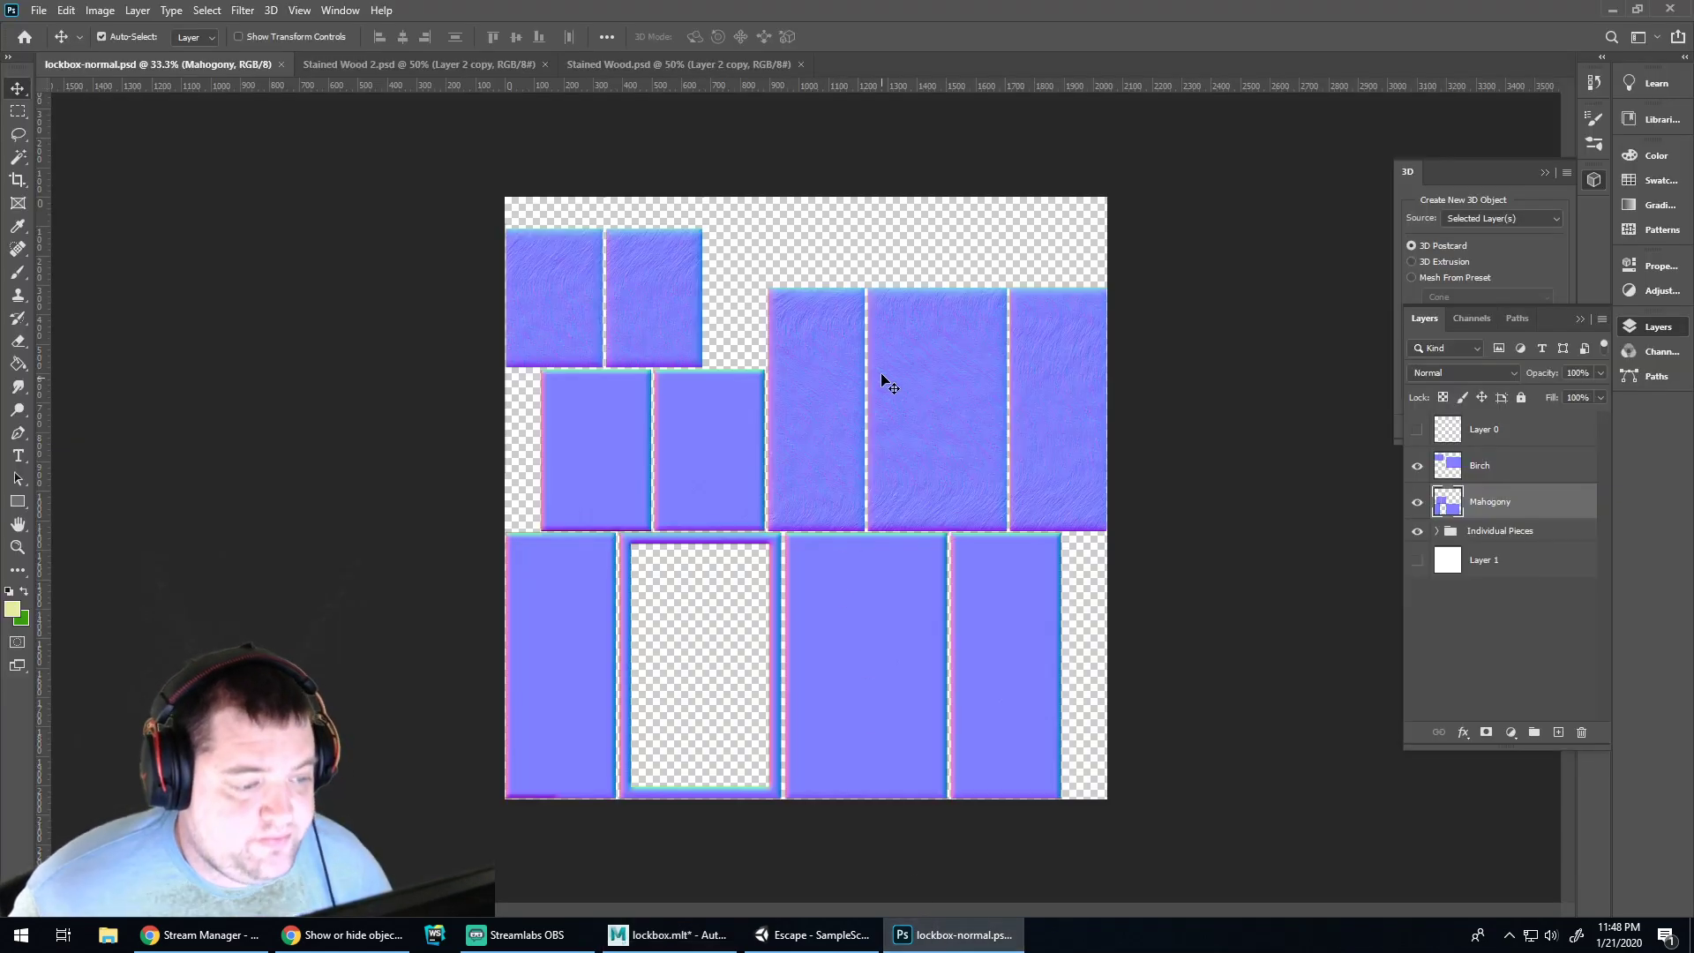
pyautogui.click(39, 10)
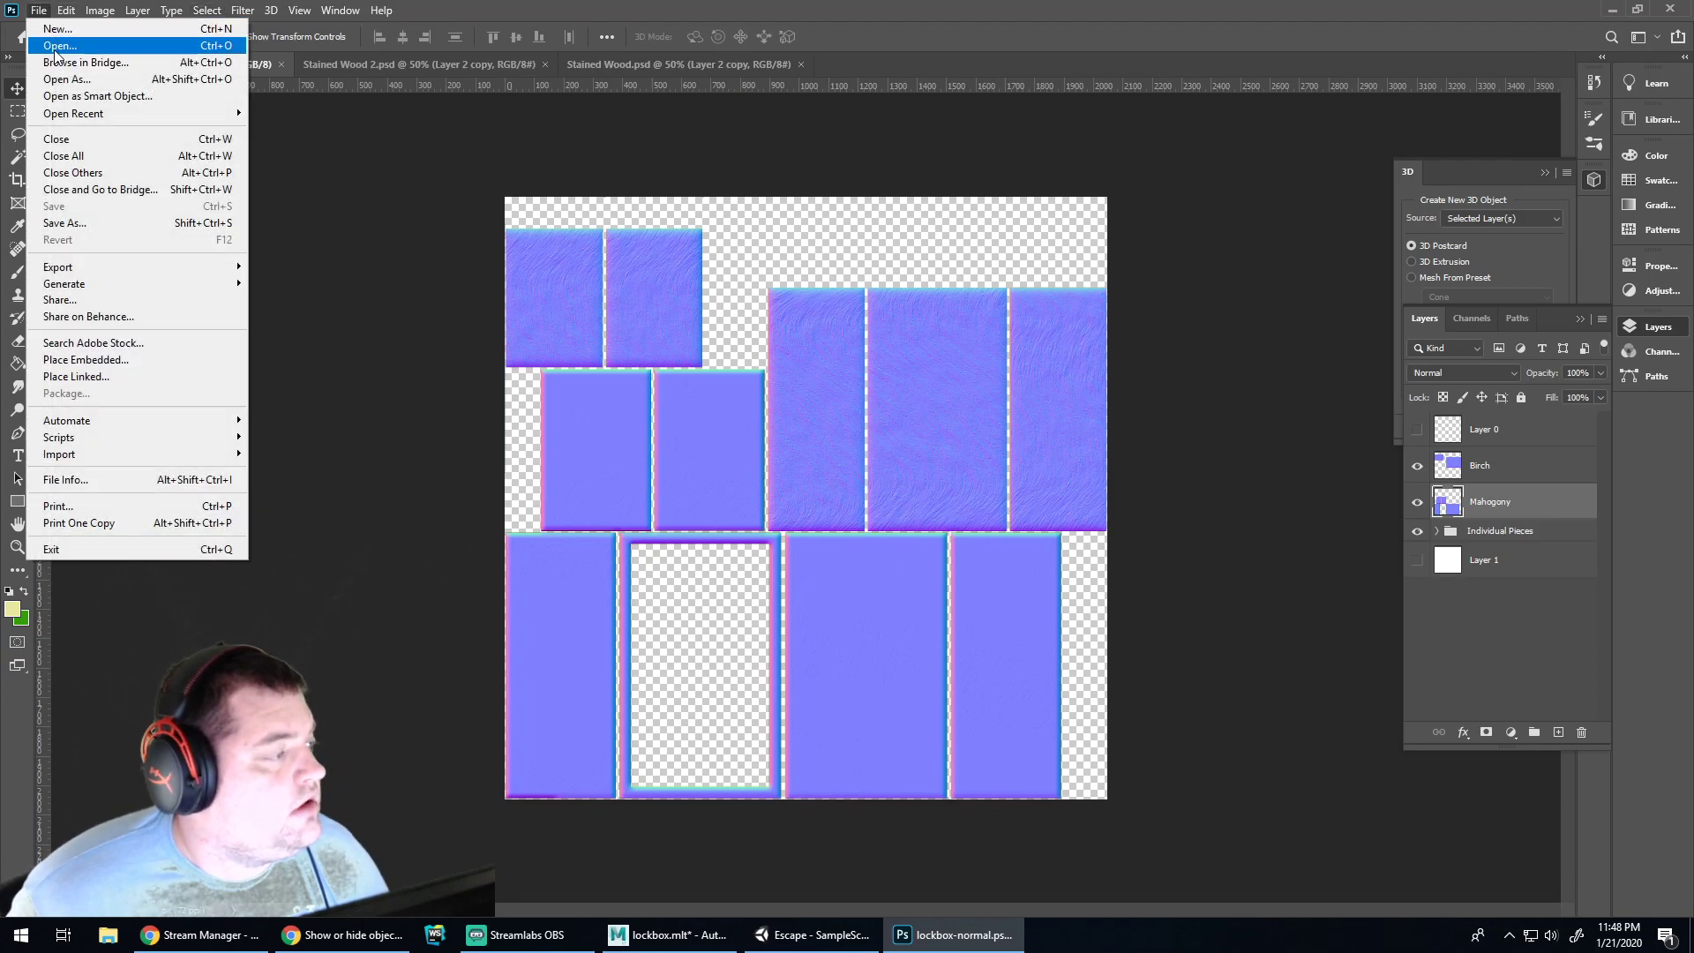
pyautogui.click(48, 44)
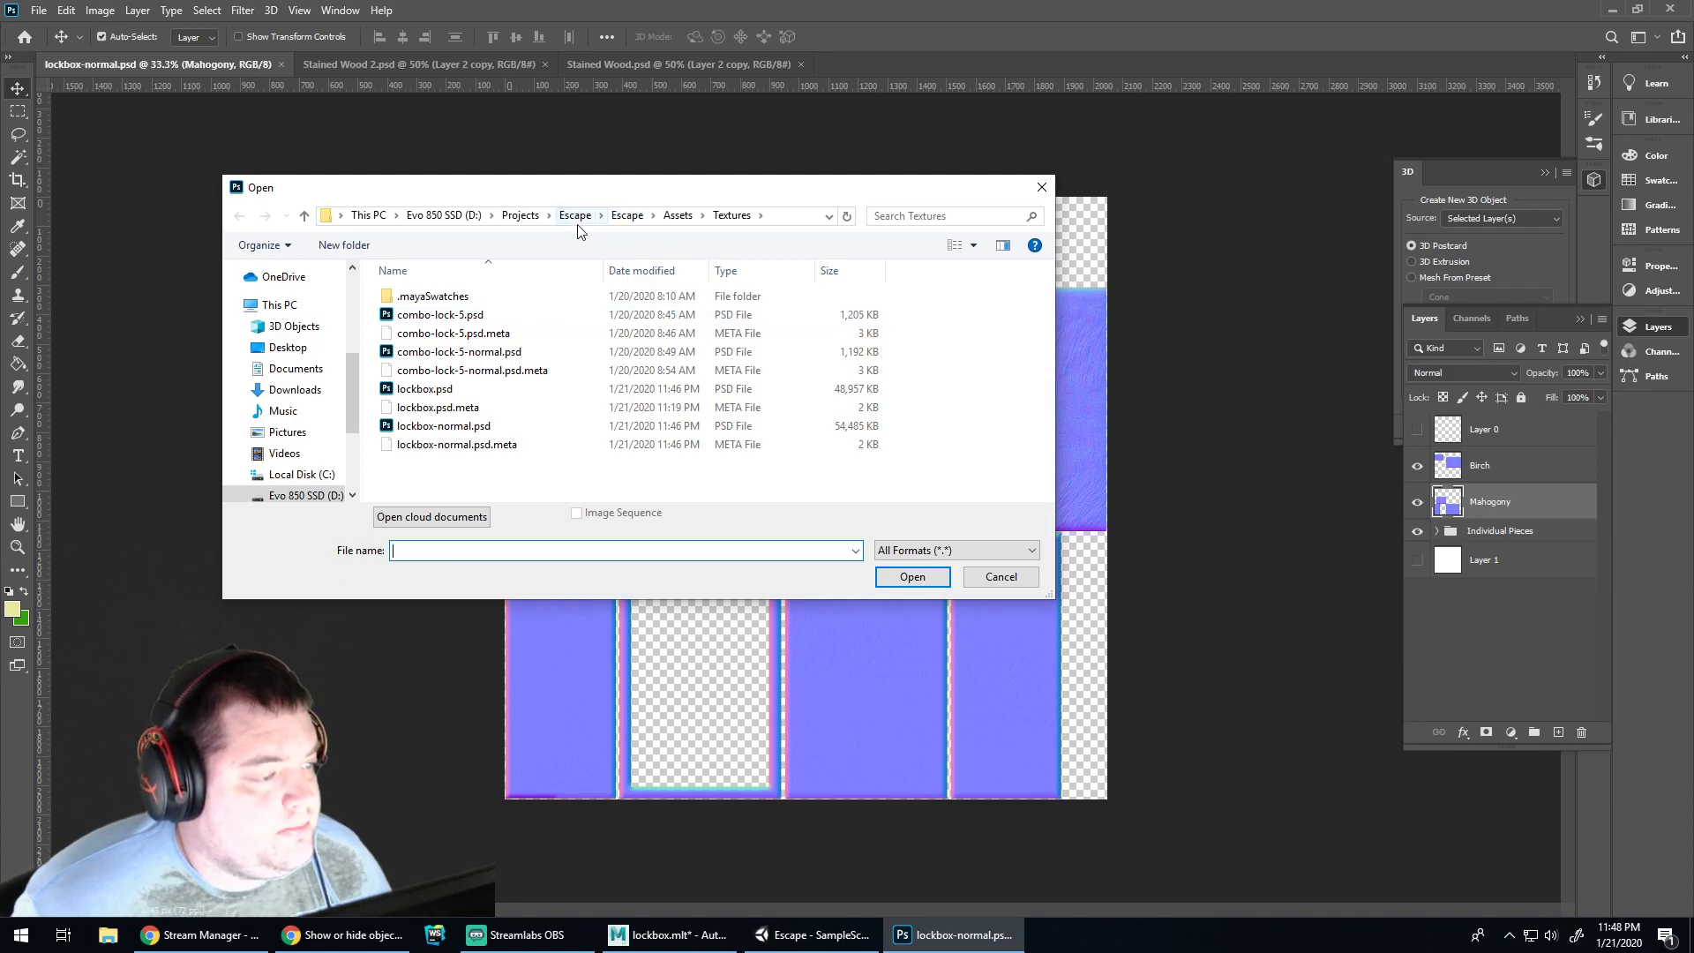
pyautogui.click(628, 215)
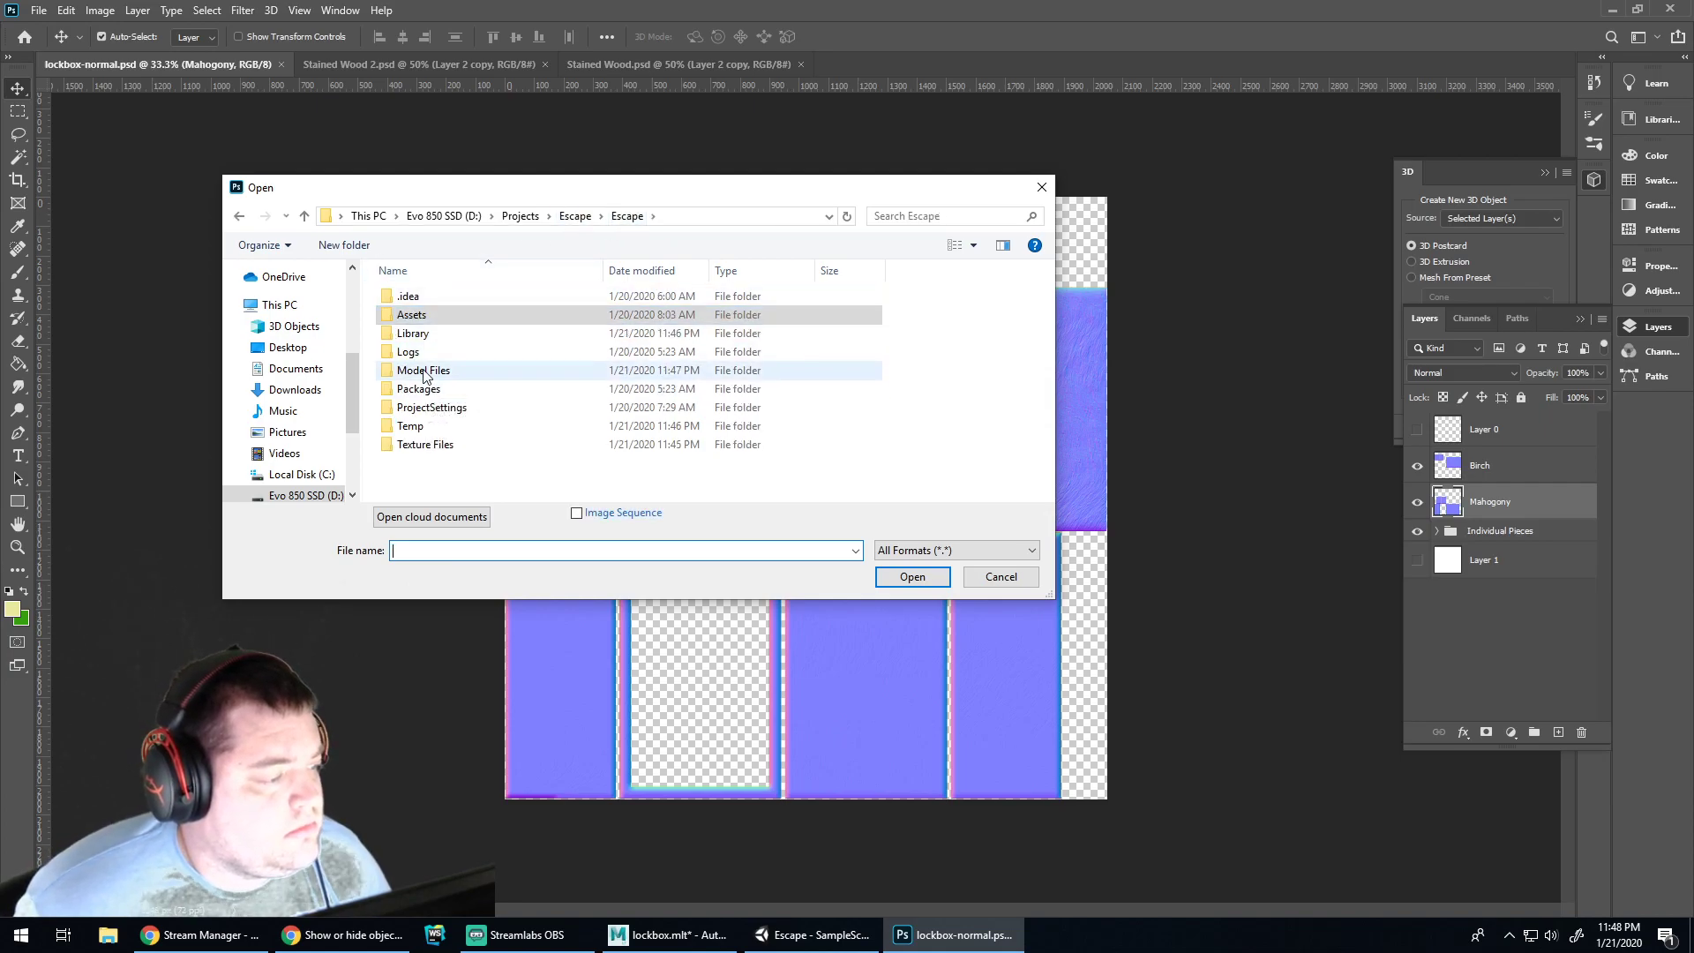
pyautogui.doubleClick(425, 370)
pyautogui.doubleClick(428, 301)
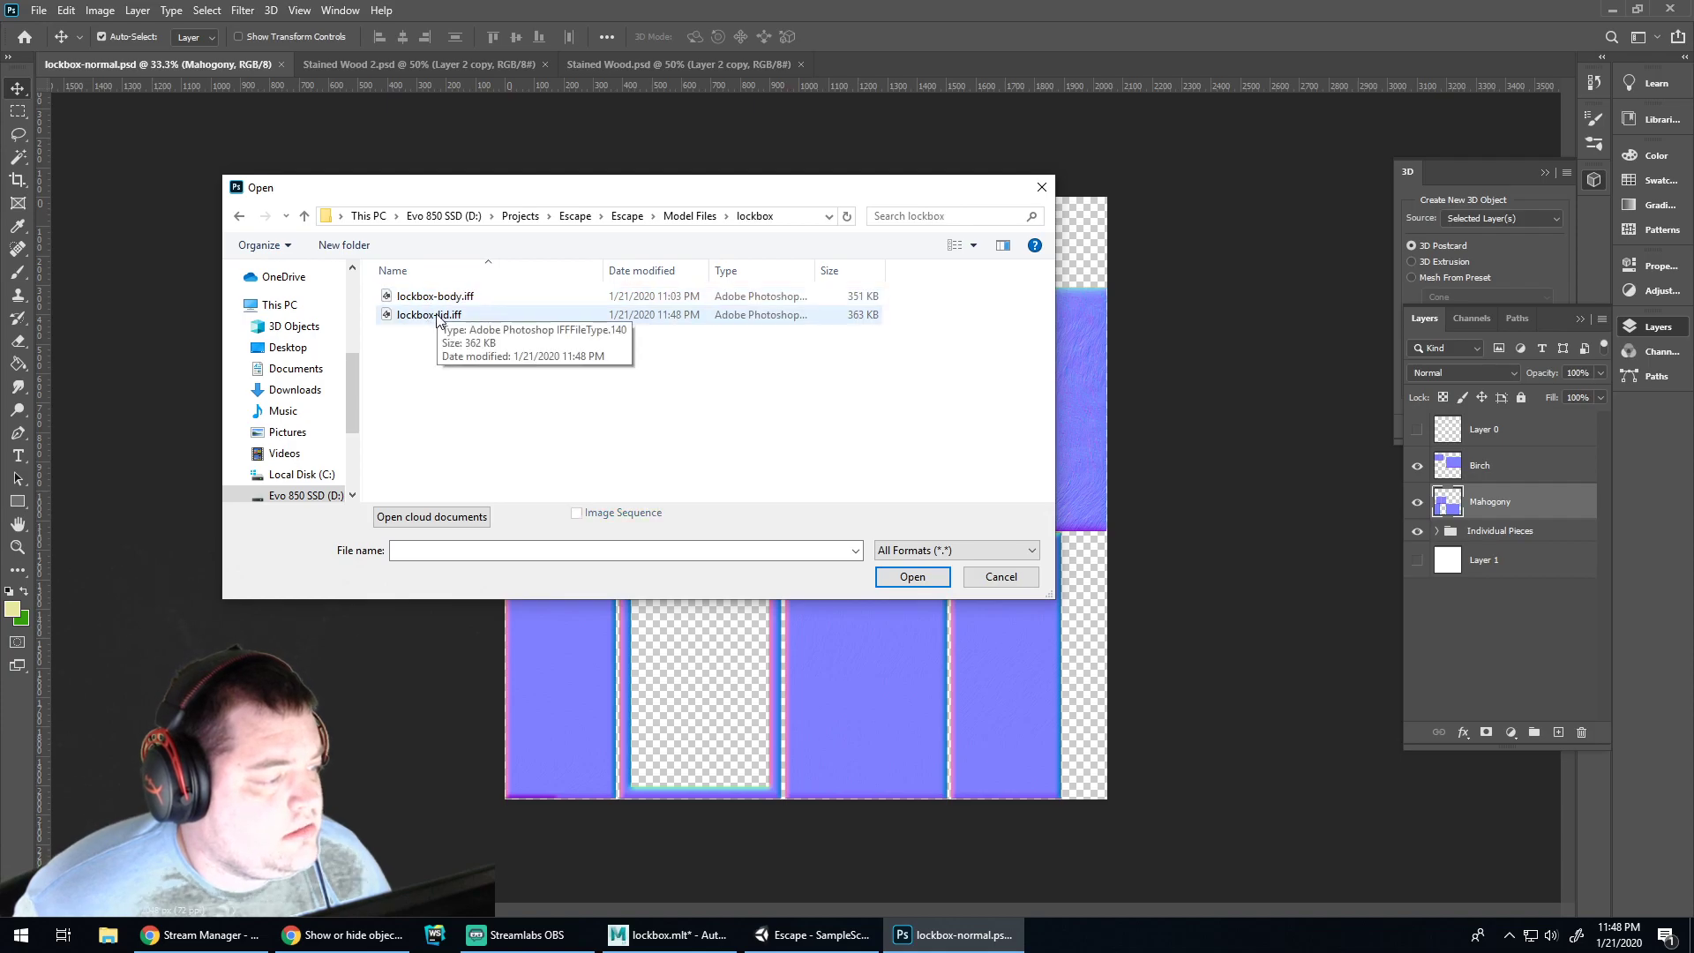
pyautogui.click(431, 315)
pyautogui.doubleClick(431, 316)
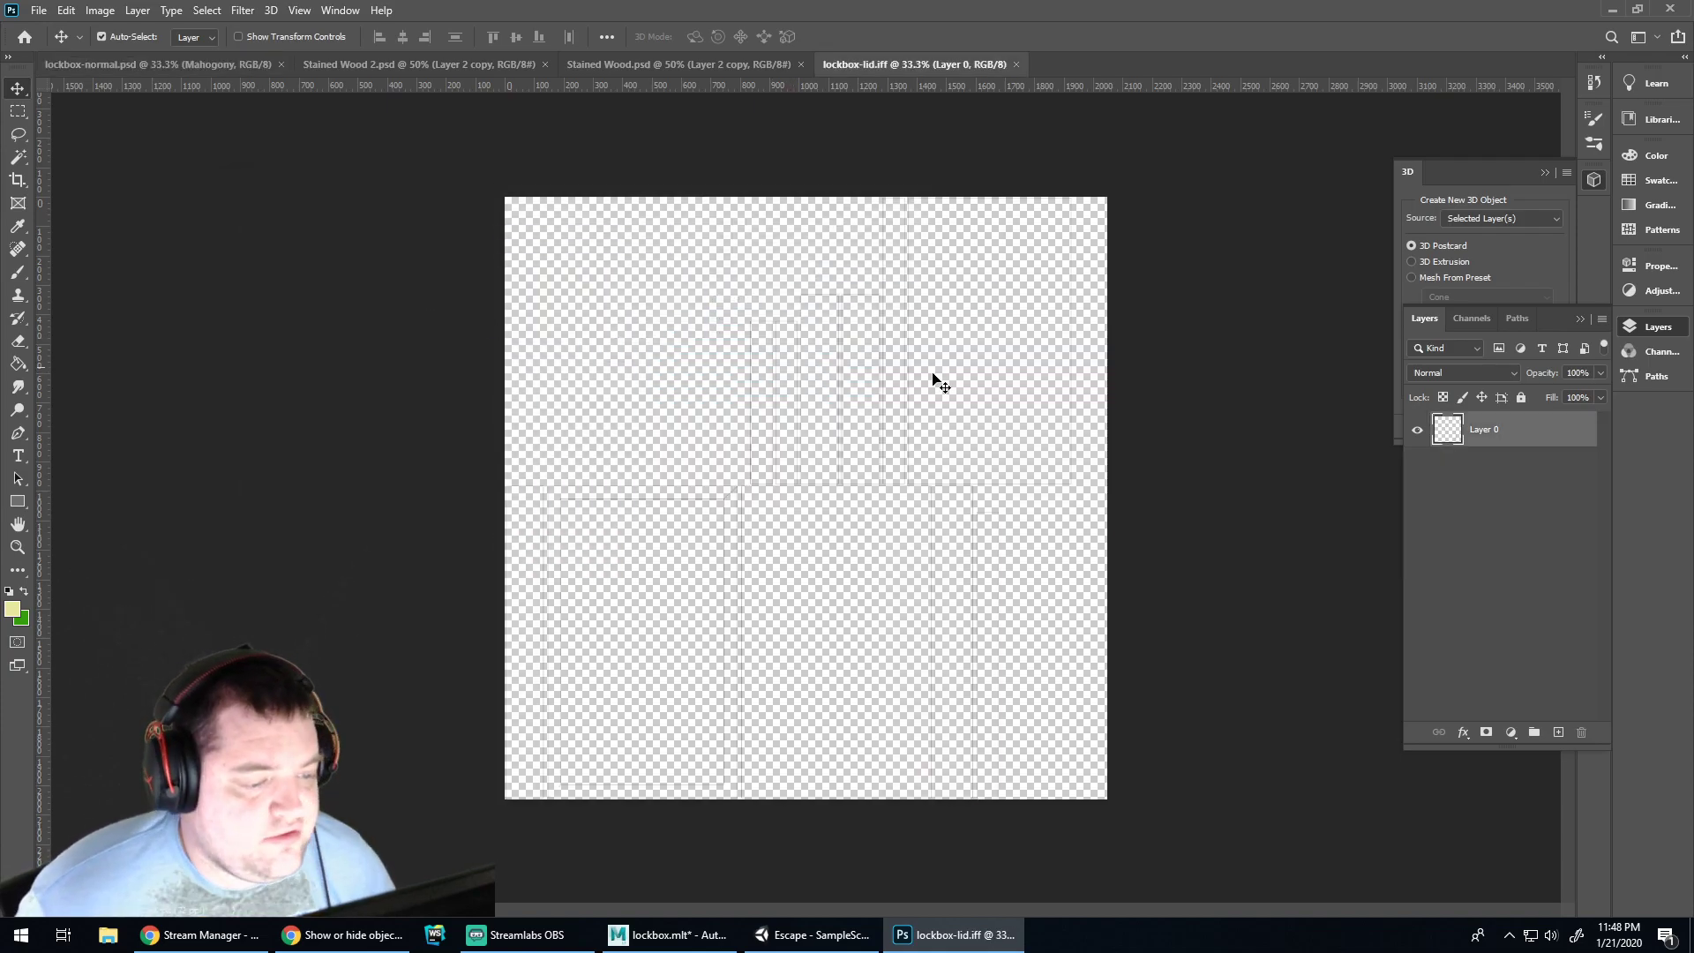
# Add an empty layer beneath Layer 0 and make white the foreground colour
pyautogui.keyDown('ctrl'); pyautogui.click(1556, 733); pyautogui.keyUp('ctrl')
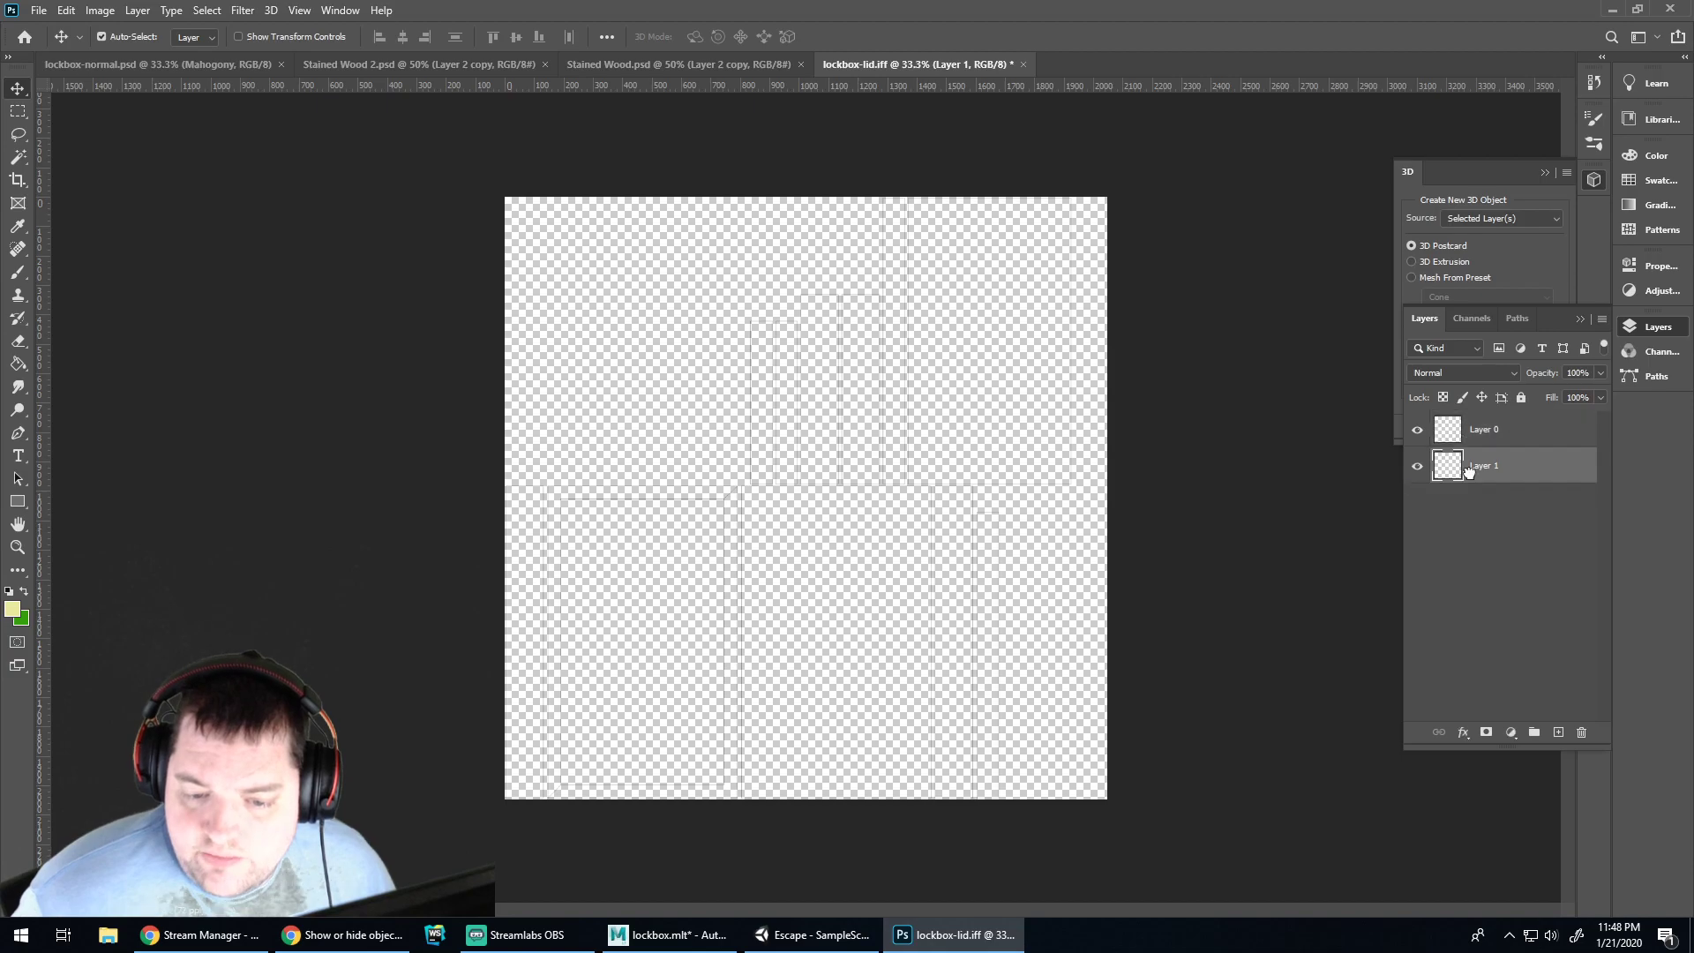
pyautogui.click(12, 609)
pyautogui.click(433, 406)
pyautogui.press('Return')
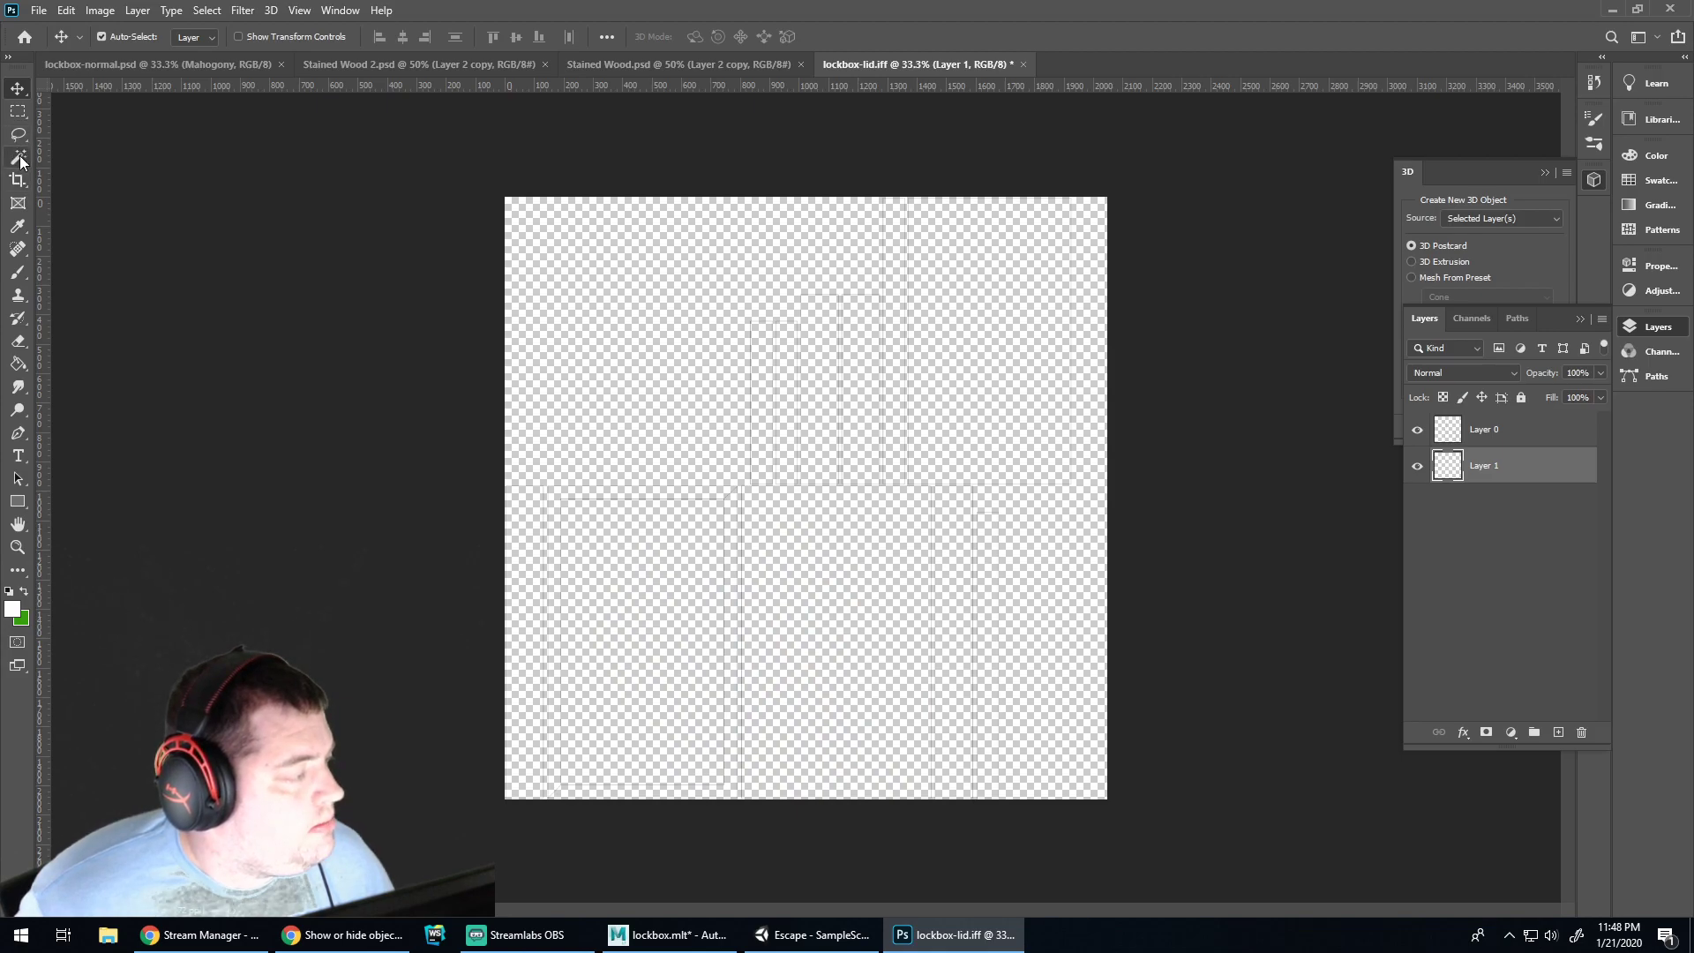
# Paint-bucket Layer 1 white, then paste the dark red stained wood onto lockbox-lid as Layer 2
pyautogui.click(18, 363)
pyautogui.click(795, 423)
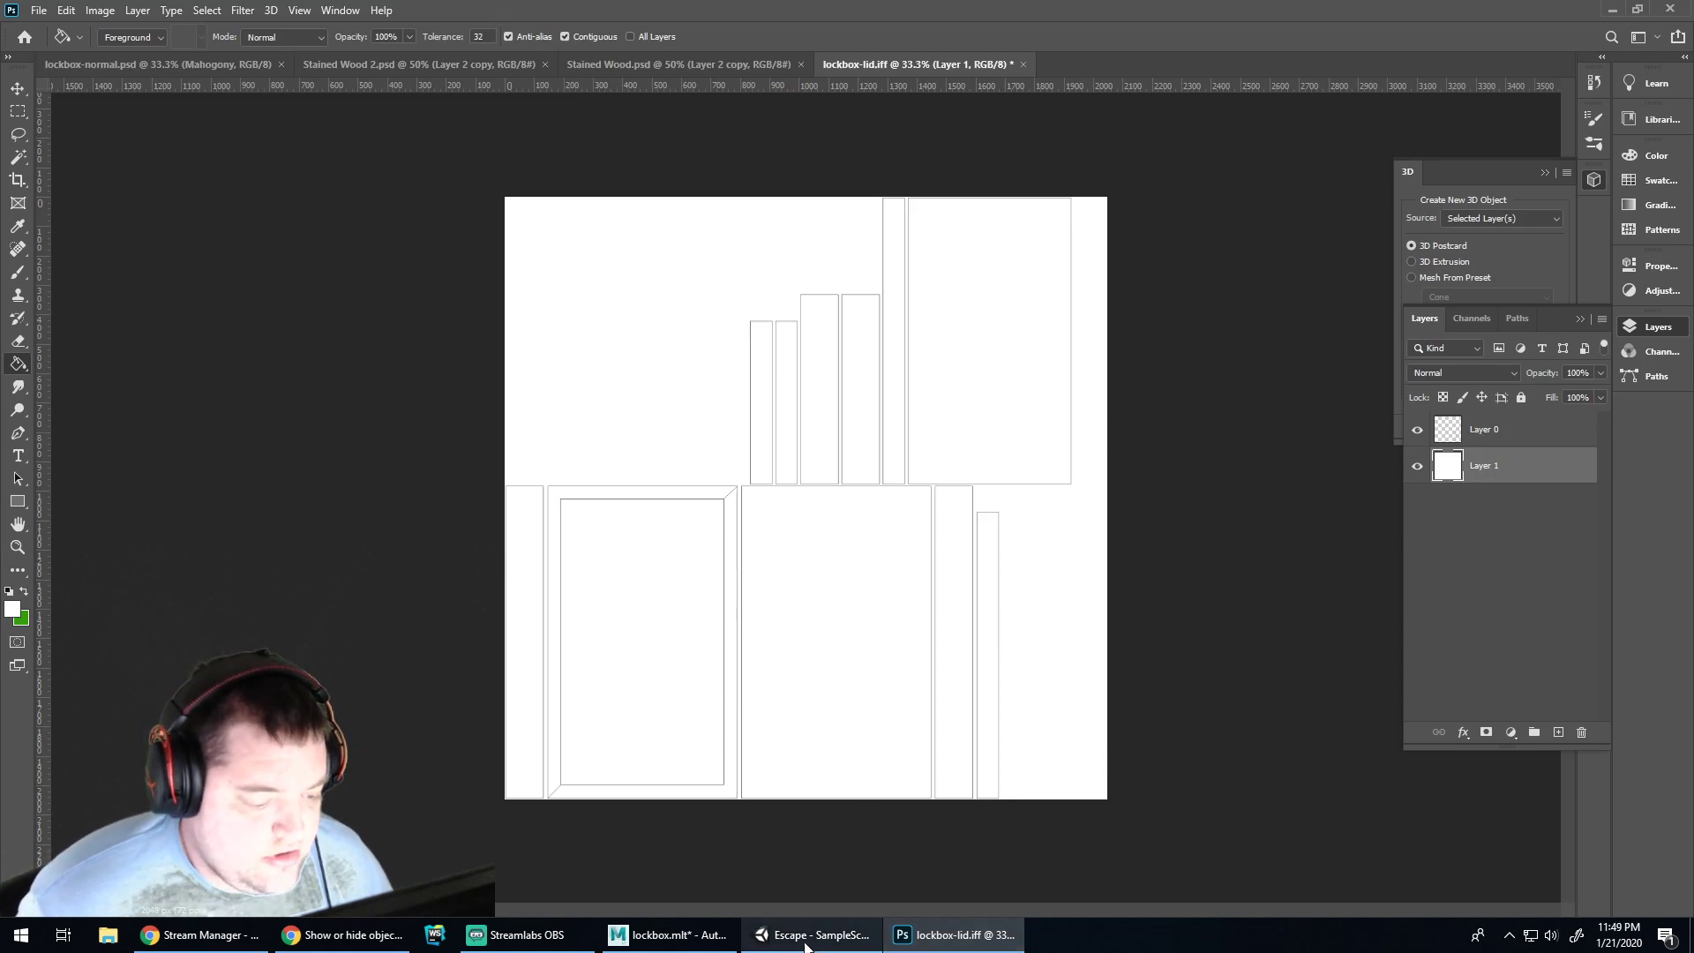
pyautogui.click(389, 63)
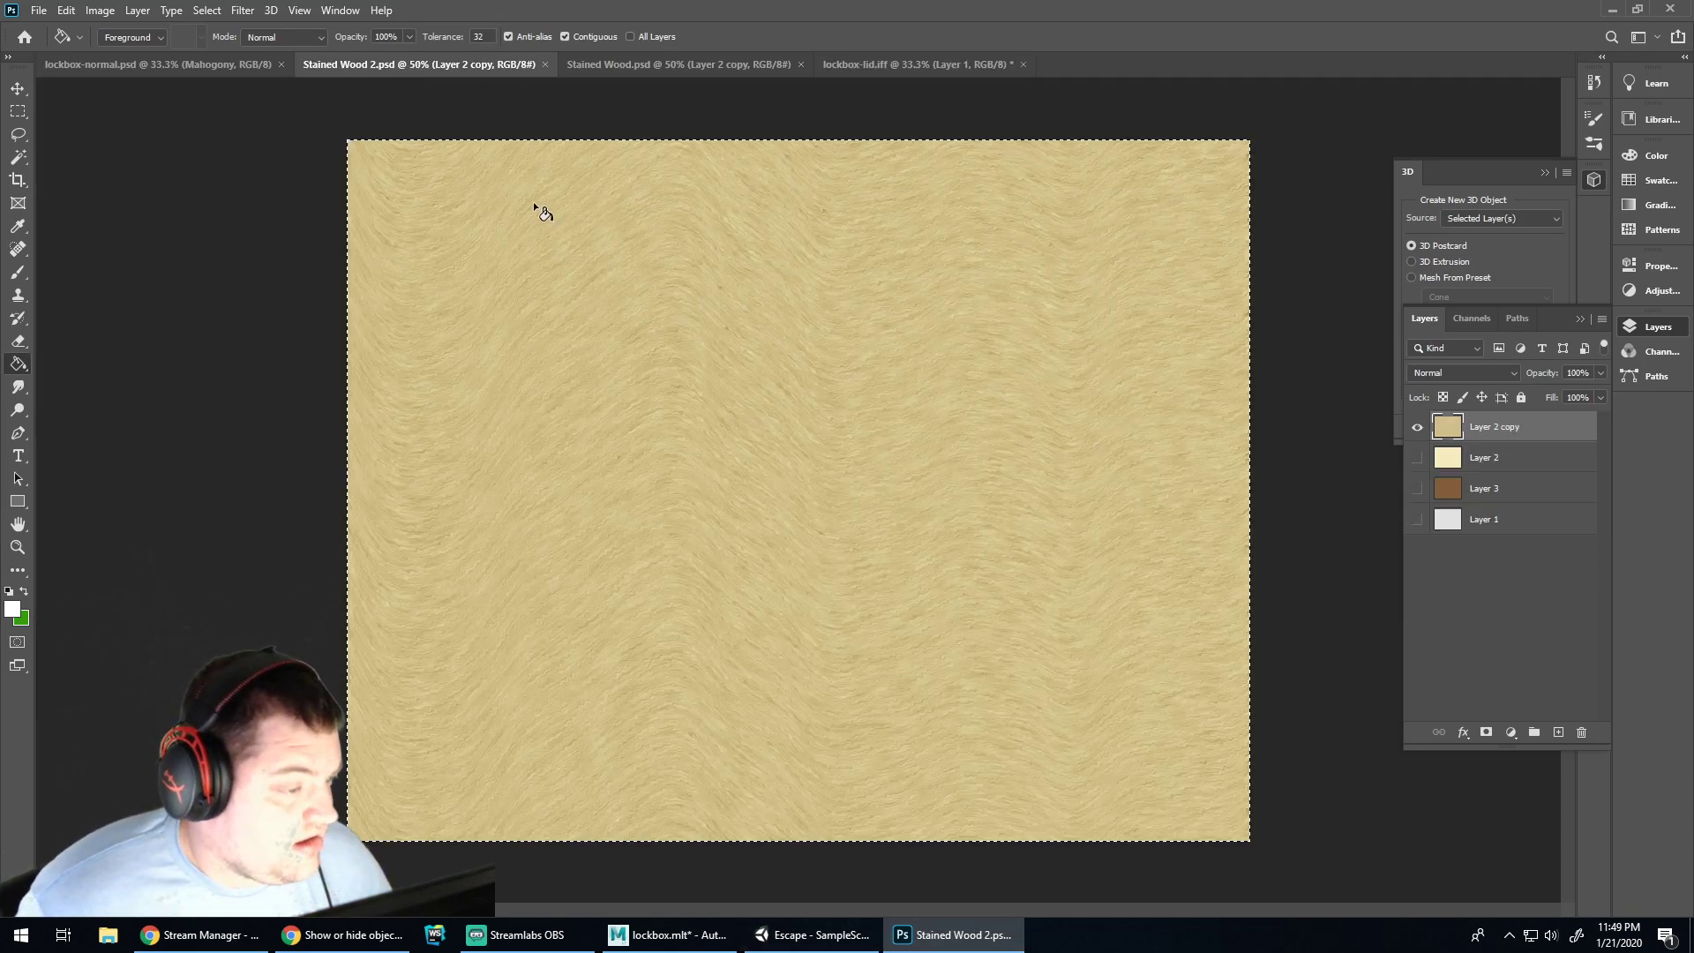
pyautogui.click(599, 65)
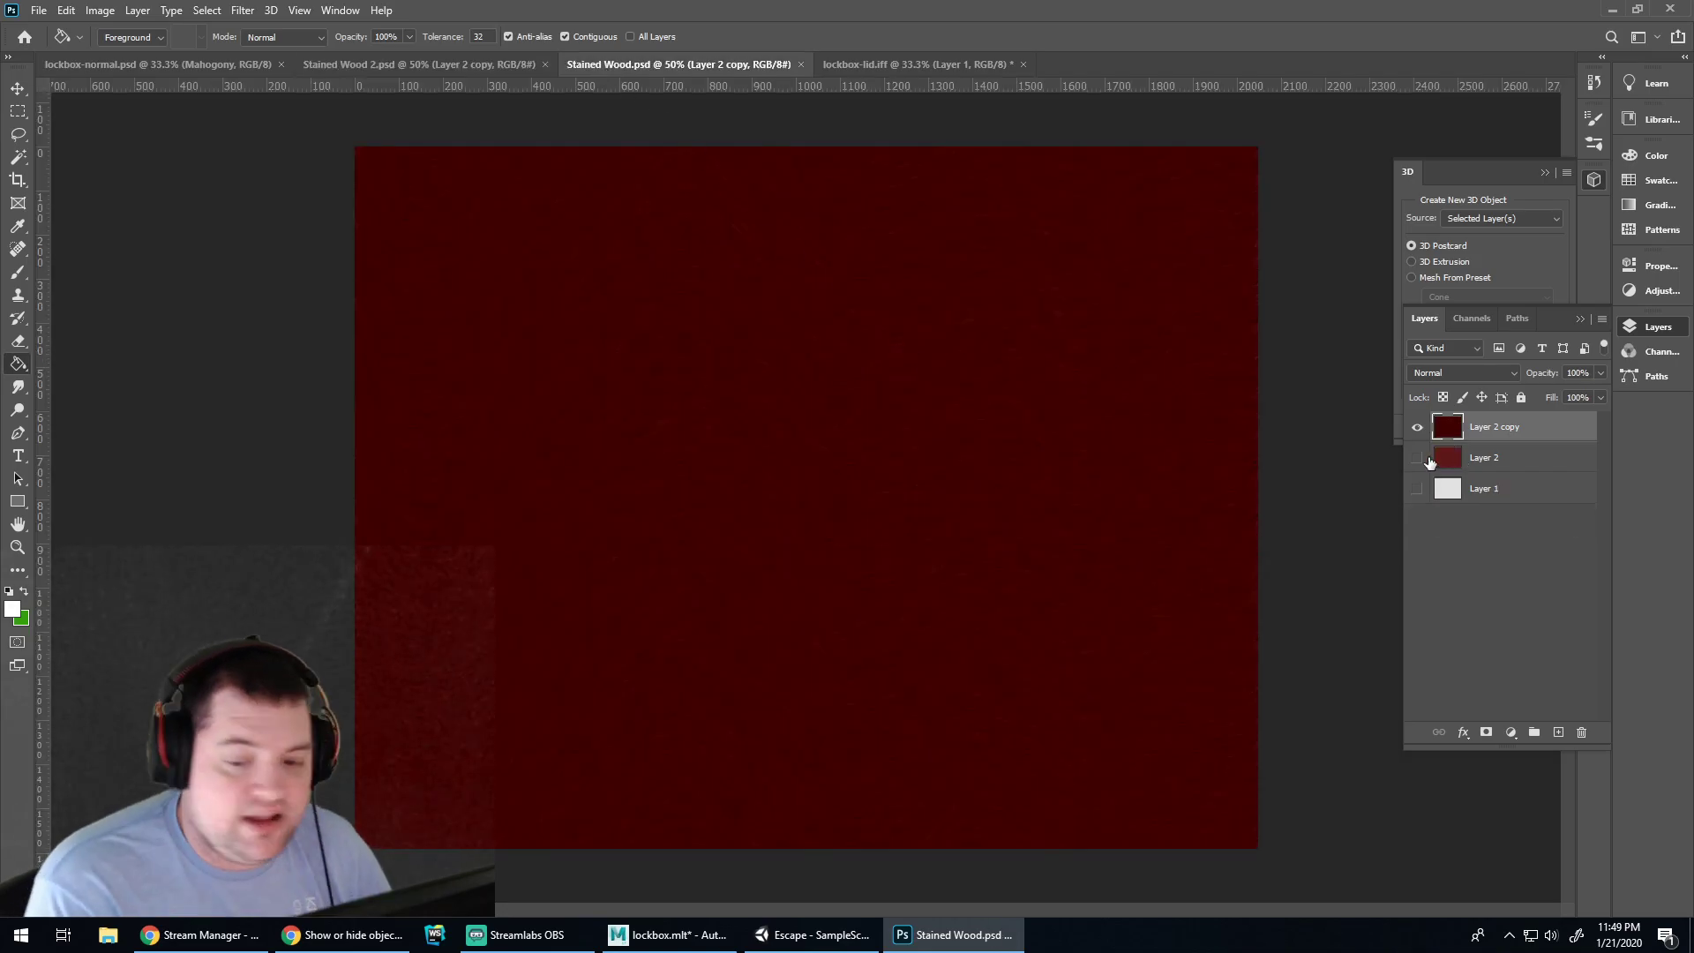
pyautogui.click(157, 63)
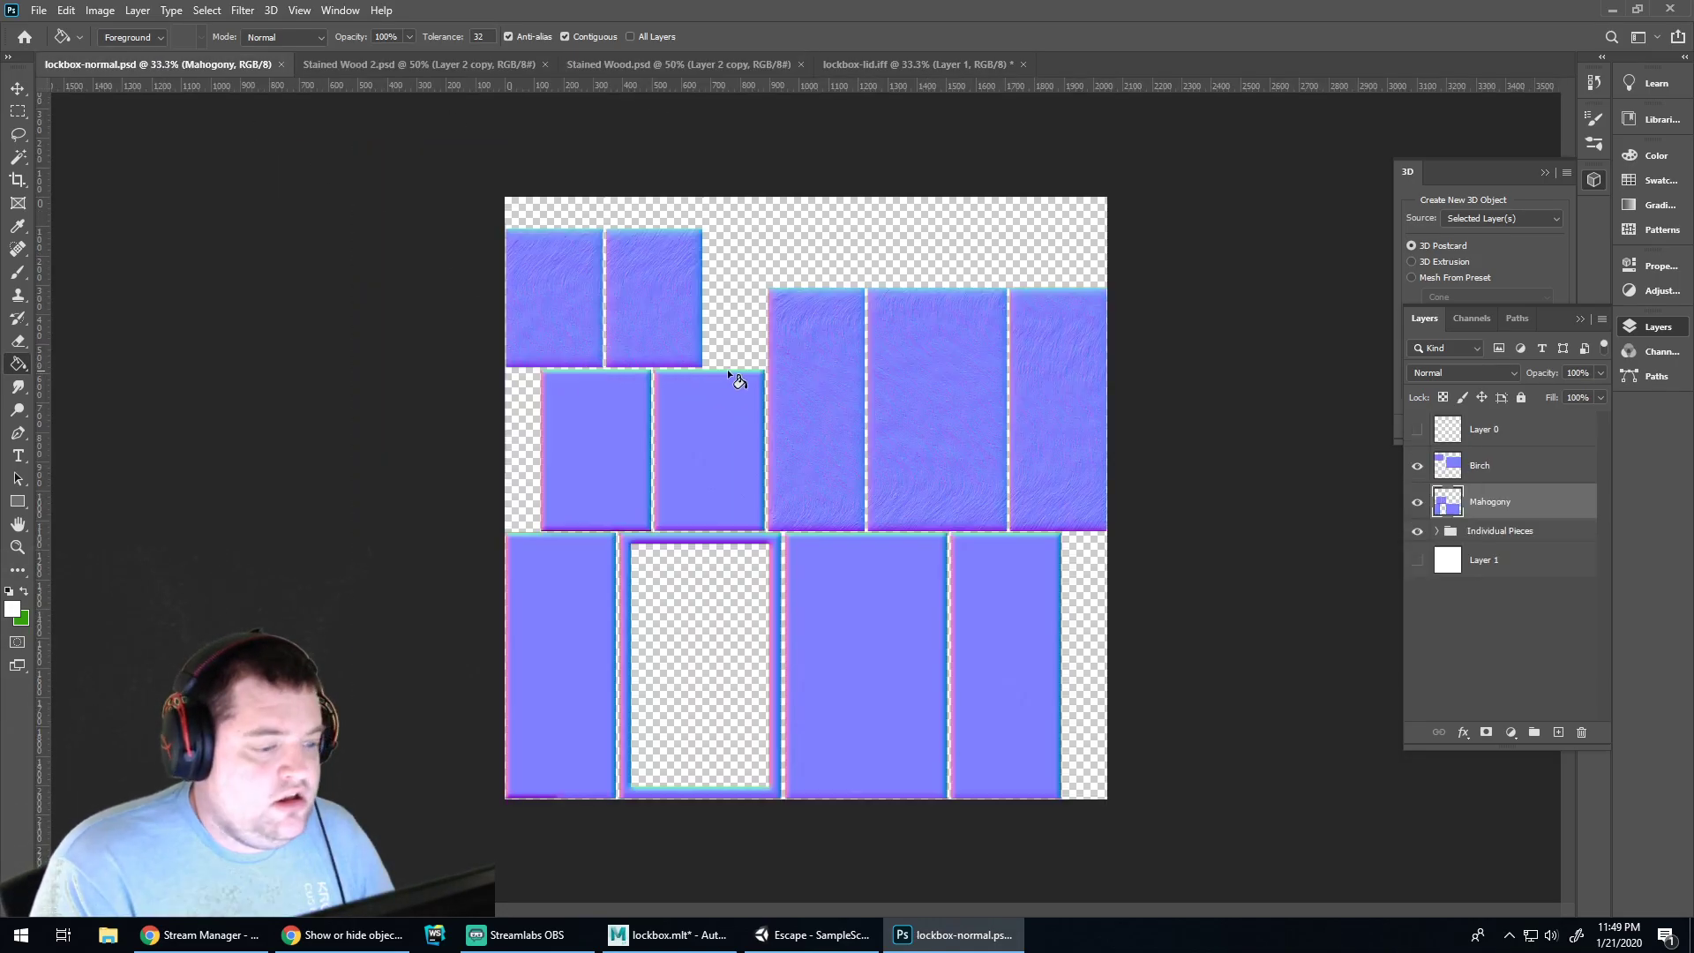
pyautogui.click(914, 64)
pyautogui.hotkey('ctrl', 'v')
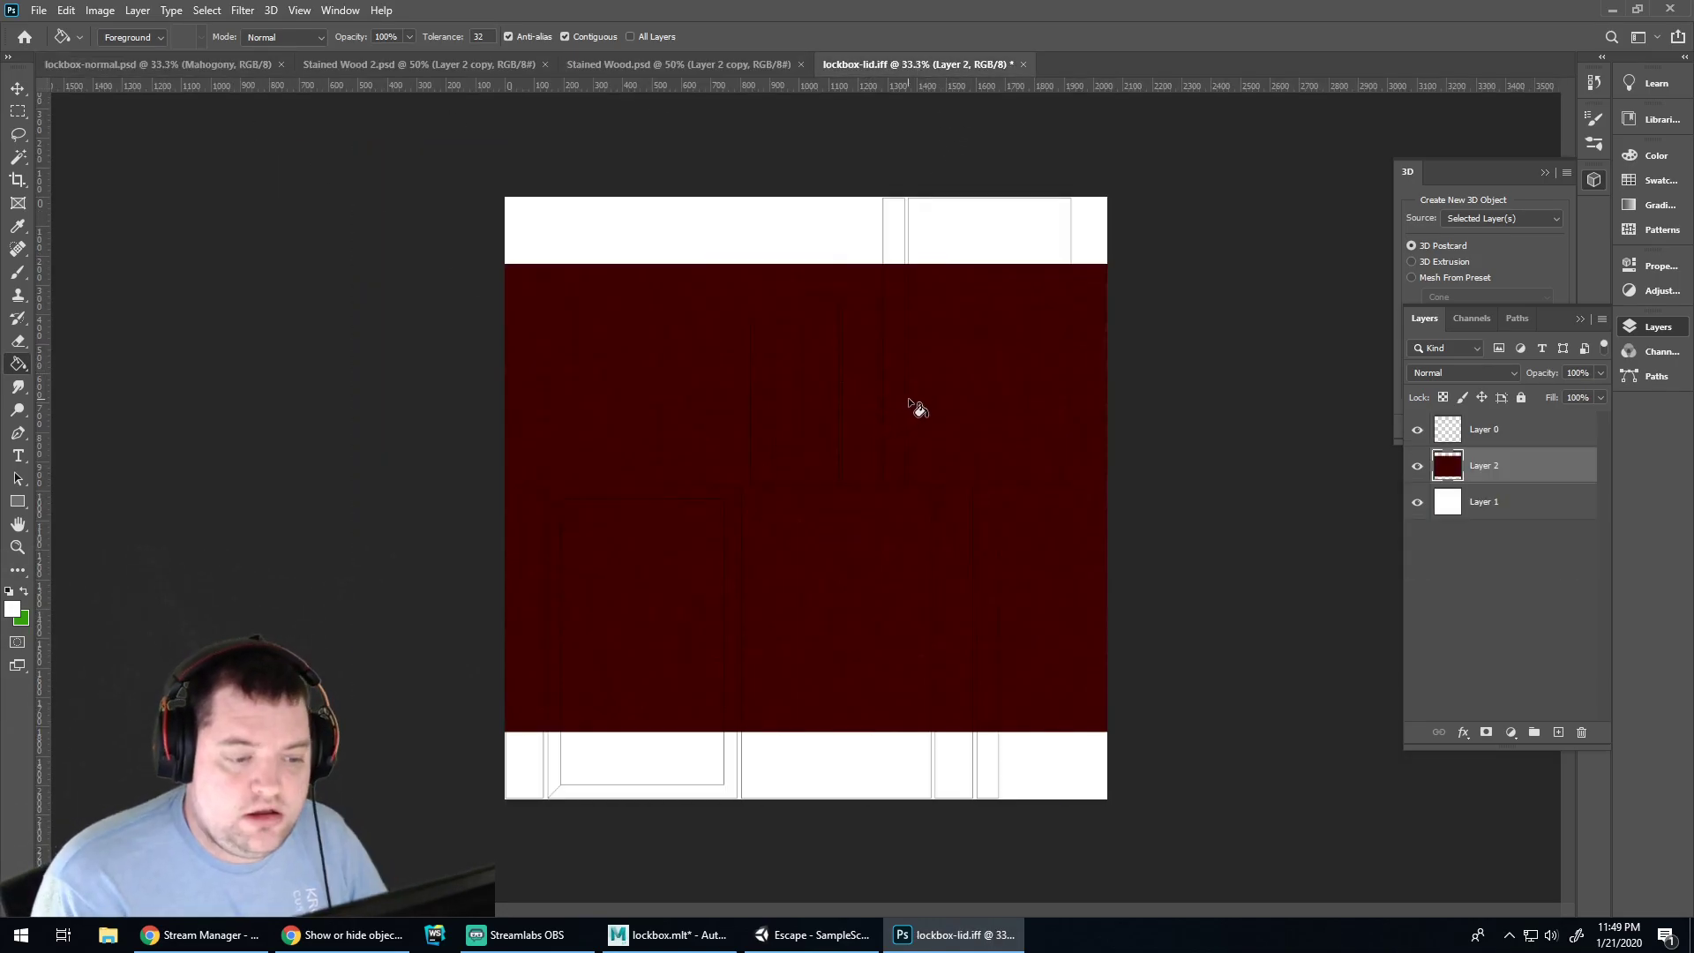
# Select the lid's top, hinge-side, side and two L-shaped rim faces to inspect their UV shells
pyautogui.click(668, 934)
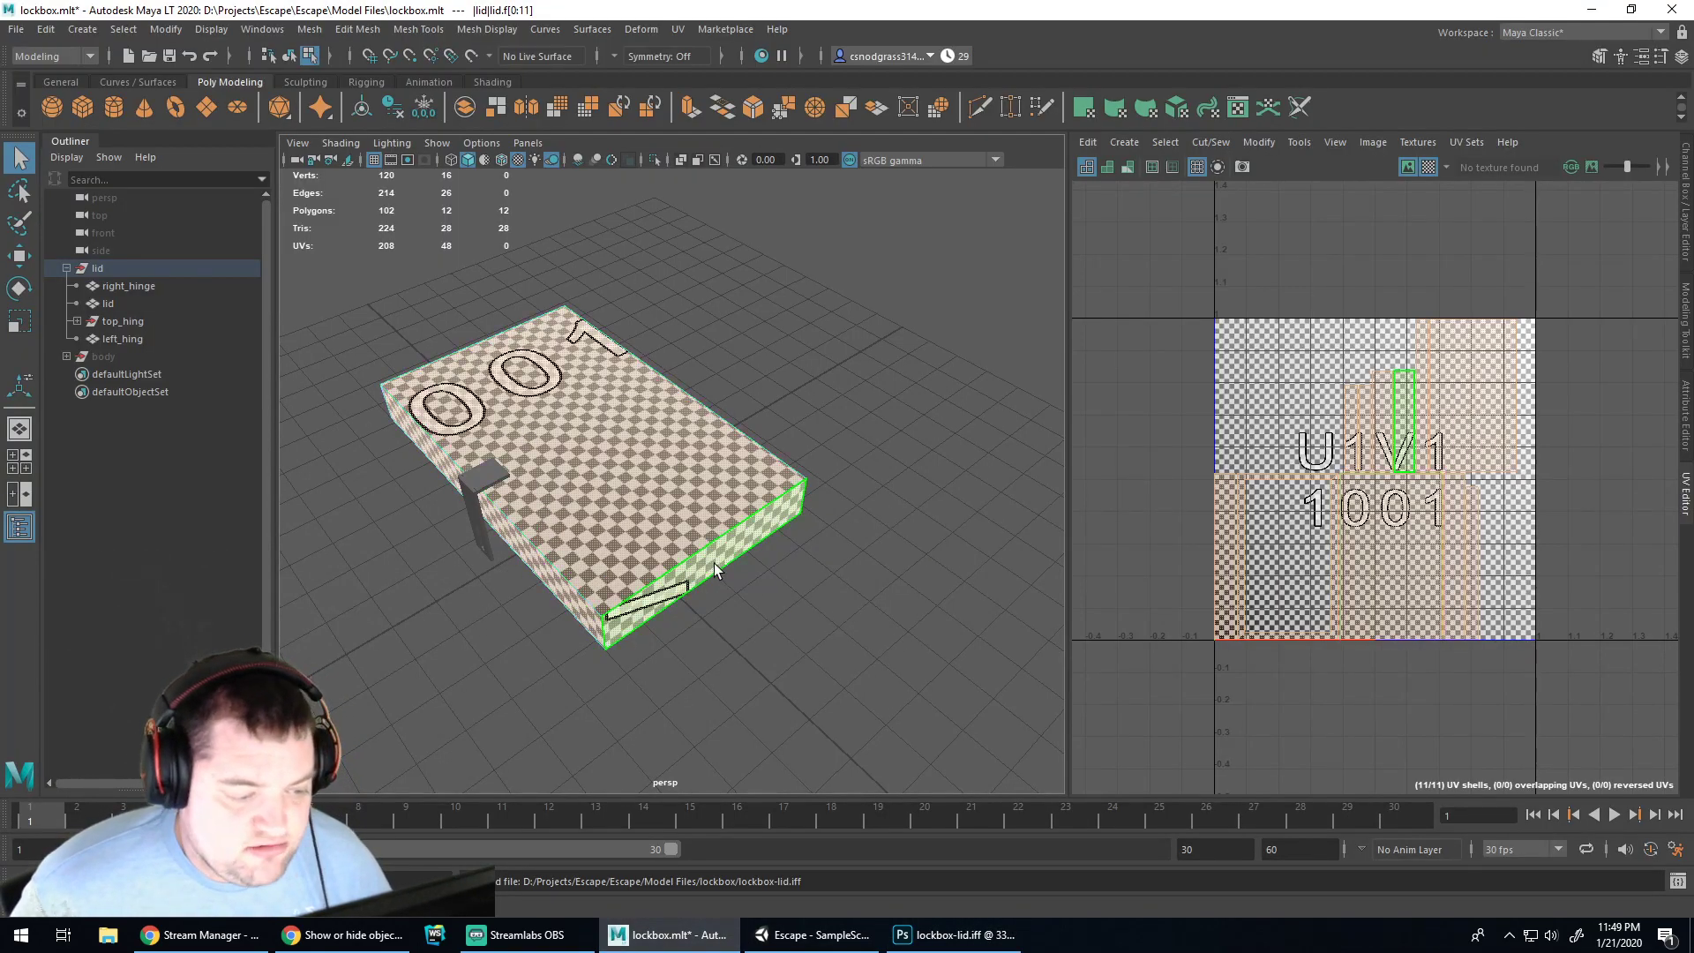
pyautogui.click(687, 454)
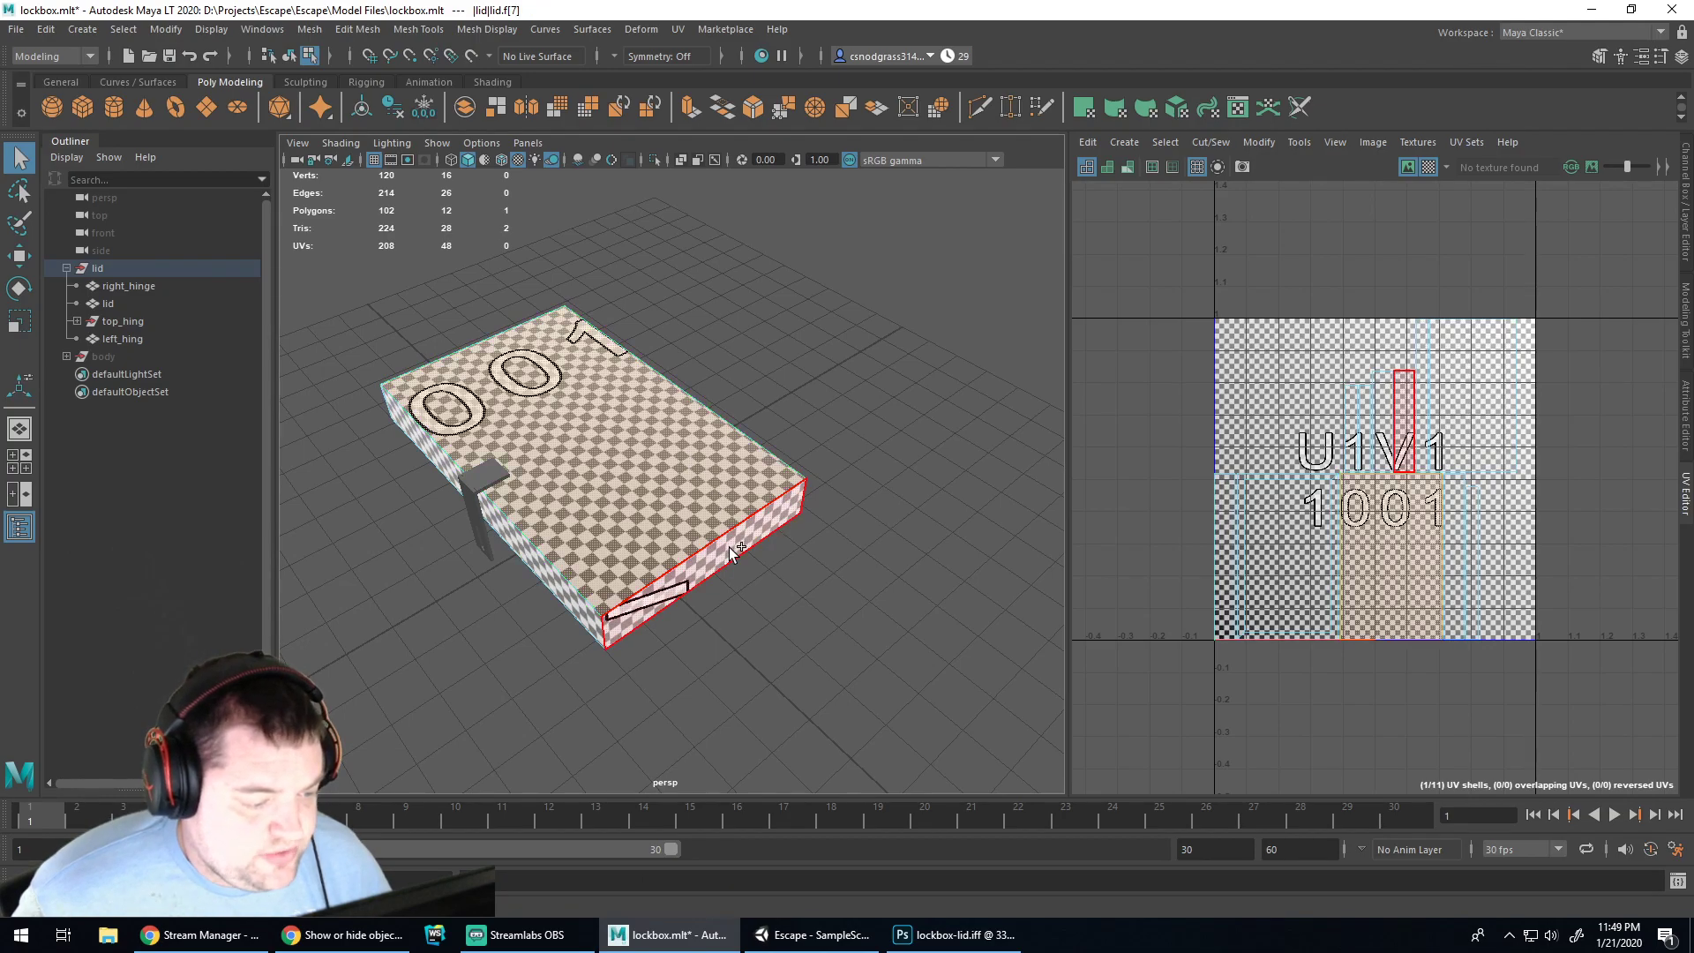
pyautogui.keyDown('shift'); pyautogui.click(596, 539); pyautogui.keyUp('shift')
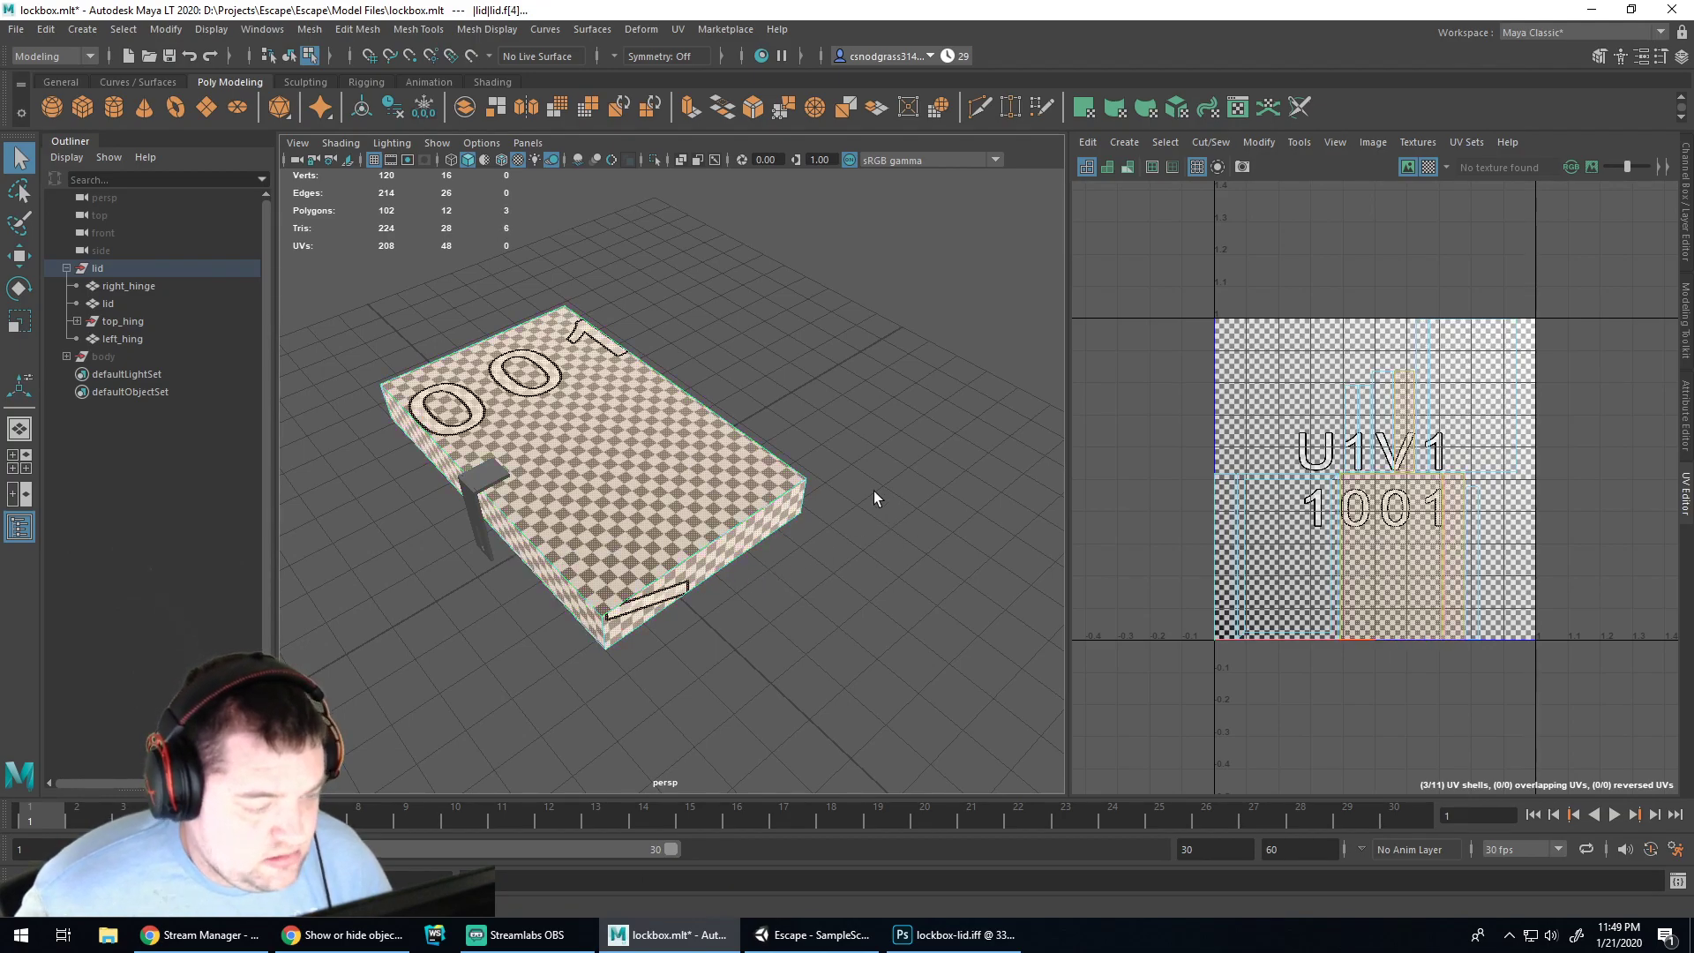
pyautogui.keyDown('alt'); pyautogui.moveTo(883, 450); pyautogui.dragTo(657, 467); pyautogui.keyUp('alt')
pyautogui.keyDown('shift'); pyautogui.click(716, 539); pyautogui.keyUp('shift')
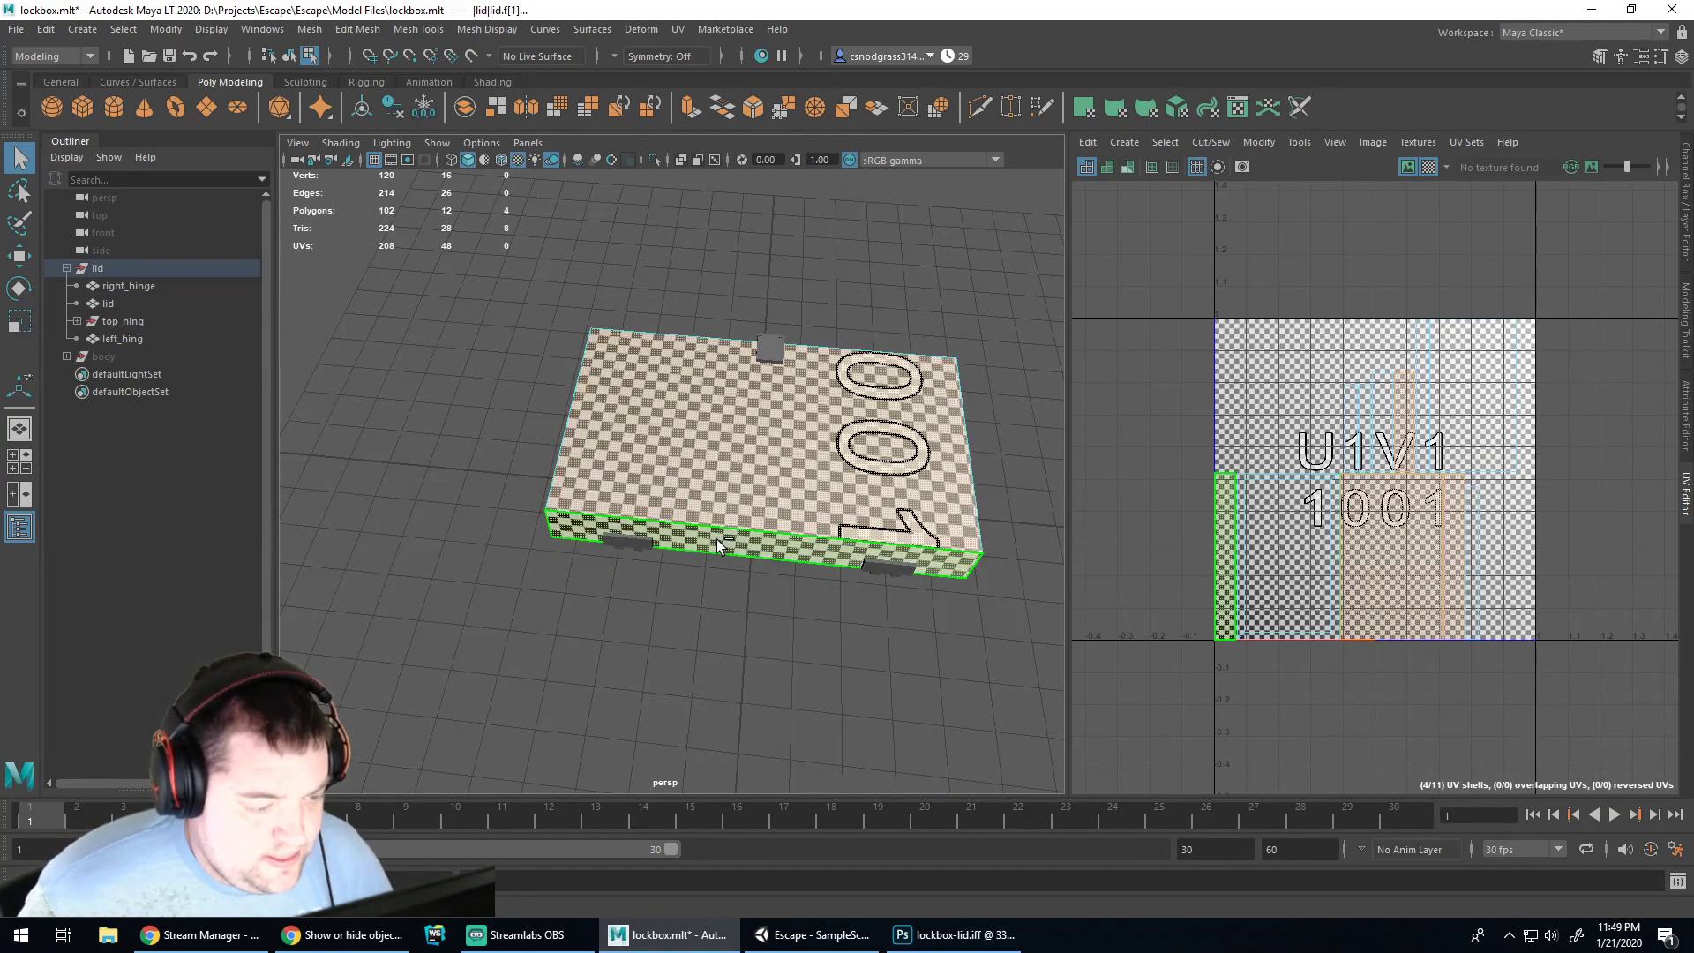
pyautogui.keyDown('alt'); pyautogui.moveTo(1050, 510); pyautogui.dragTo(808, 556); pyautogui.keyUp('alt')
pyautogui.keyDown('shift'); pyautogui.click(876, 521); pyautogui.keyUp('shift')
pyautogui.keyDown('shift'); pyautogui.click(839, 264); pyautogui.keyUp('shift')
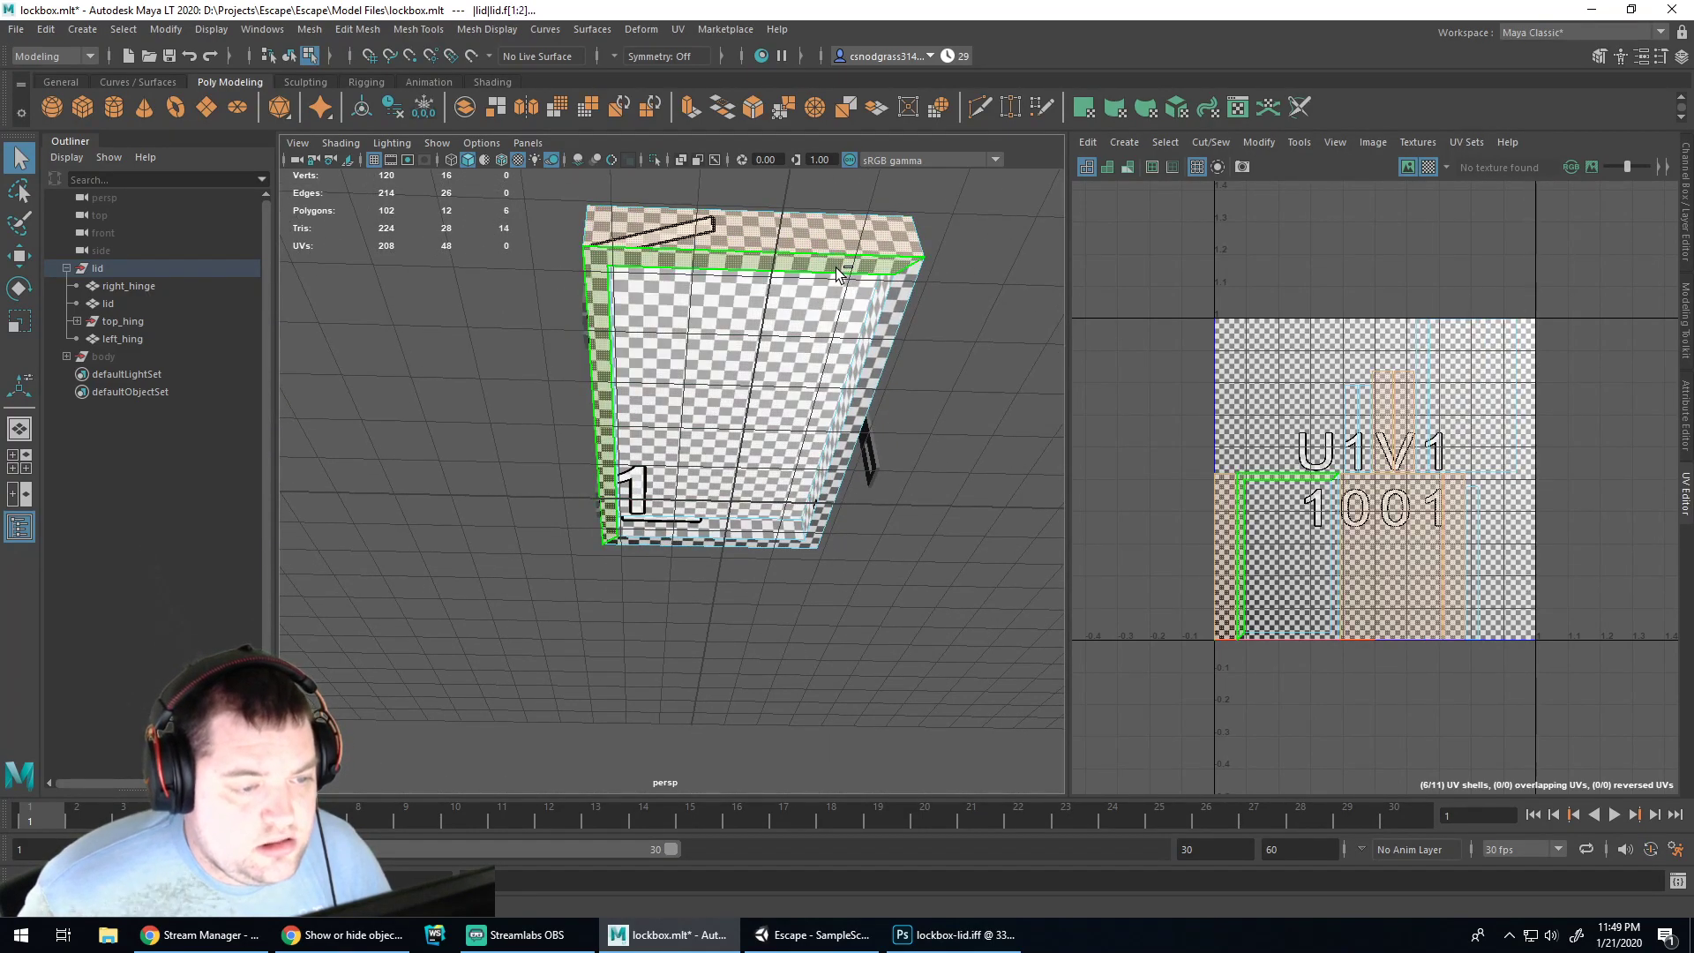
pyautogui.keyDown('shift'); pyautogui.click(903, 300); pyautogui.keyUp('shift')
pyautogui.keyDown('alt'); pyautogui.moveTo(1044, 506); pyautogui.dragTo(819, 525); pyautogui.keyUp('alt')
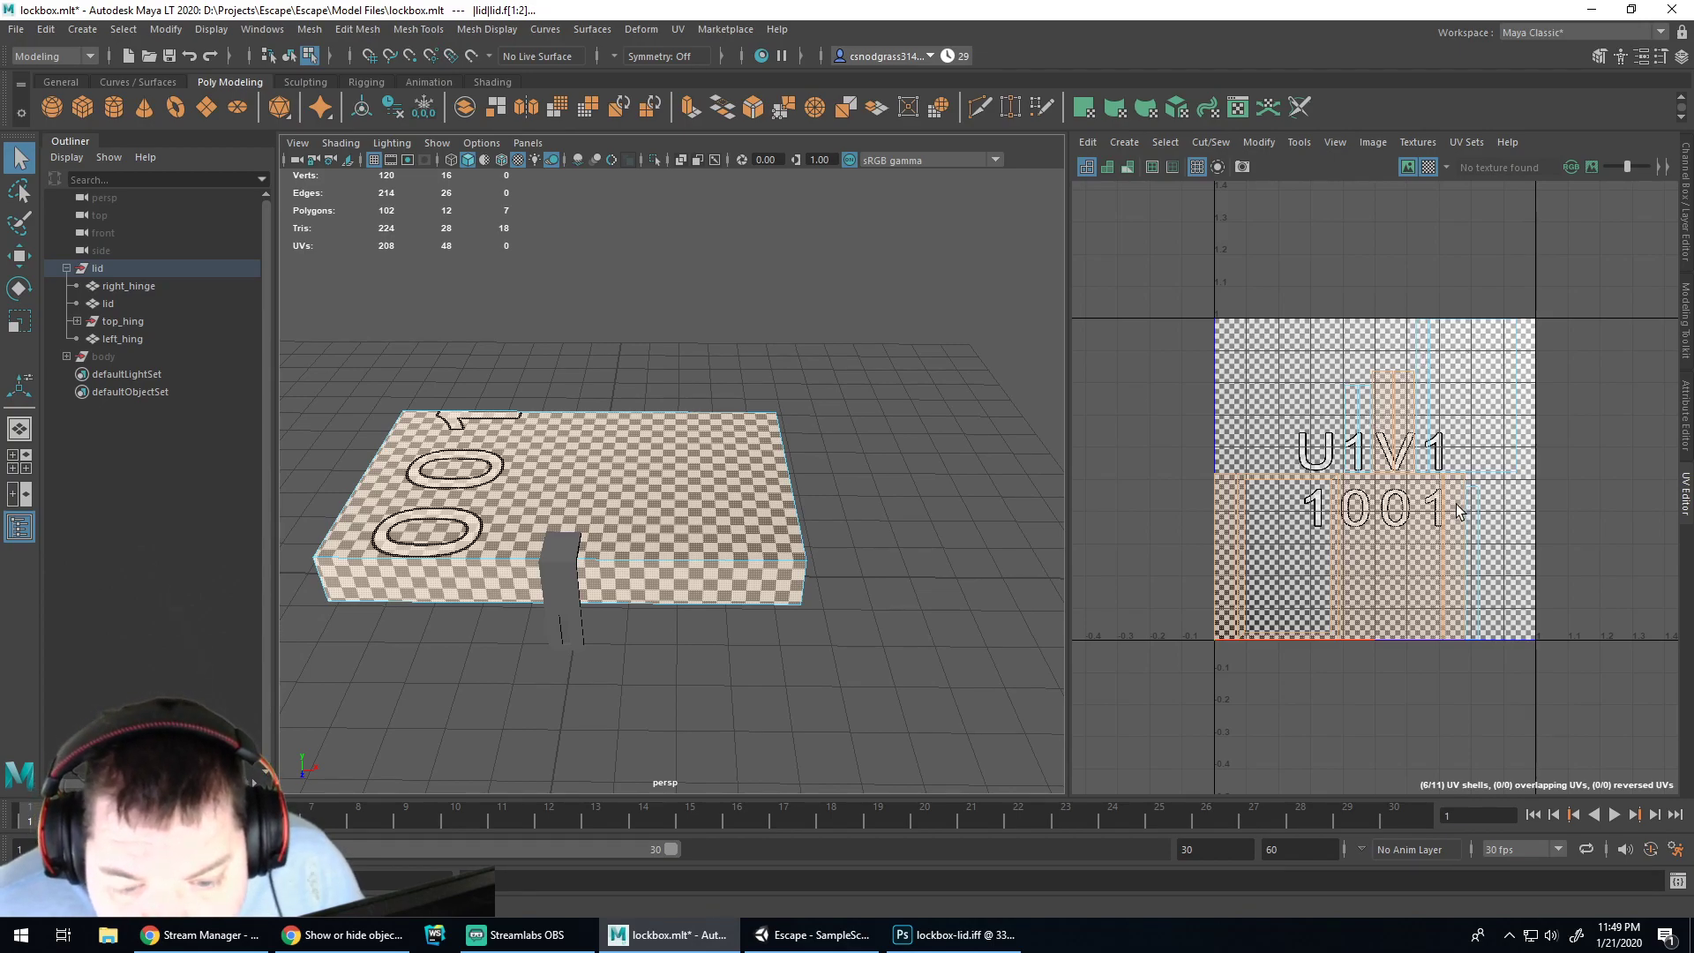
pyautogui.click(958, 935)
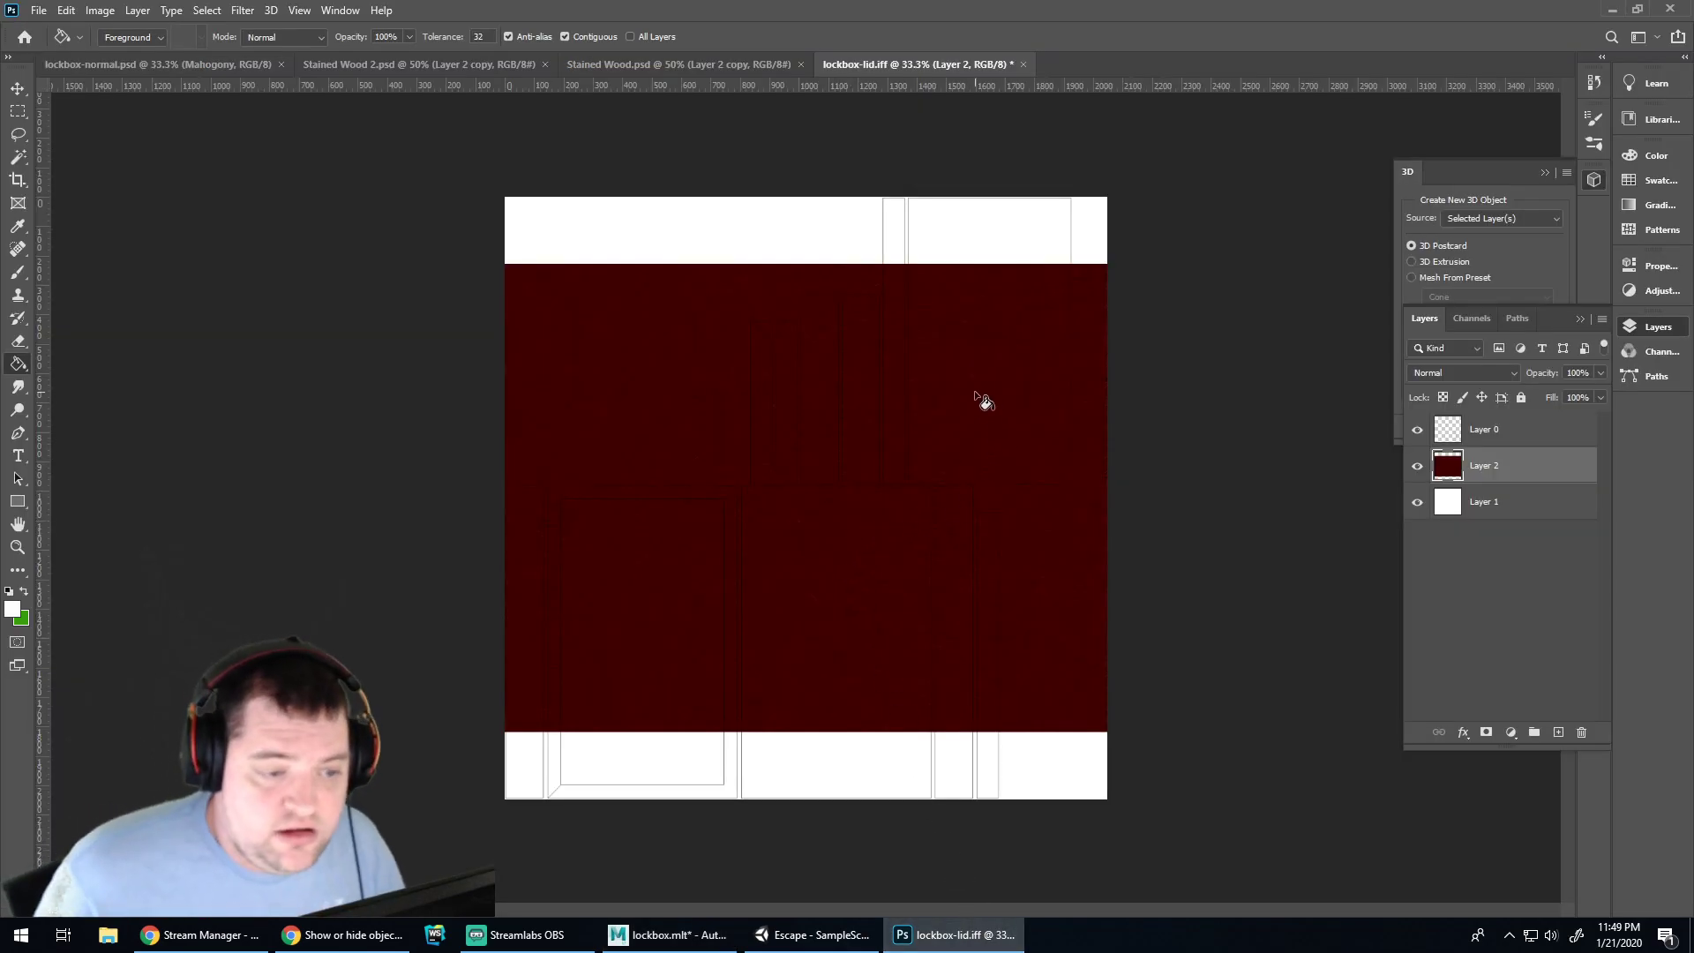
# Move the red wood layer down about 145 px and delete its upper band
pyautogui.press('v')
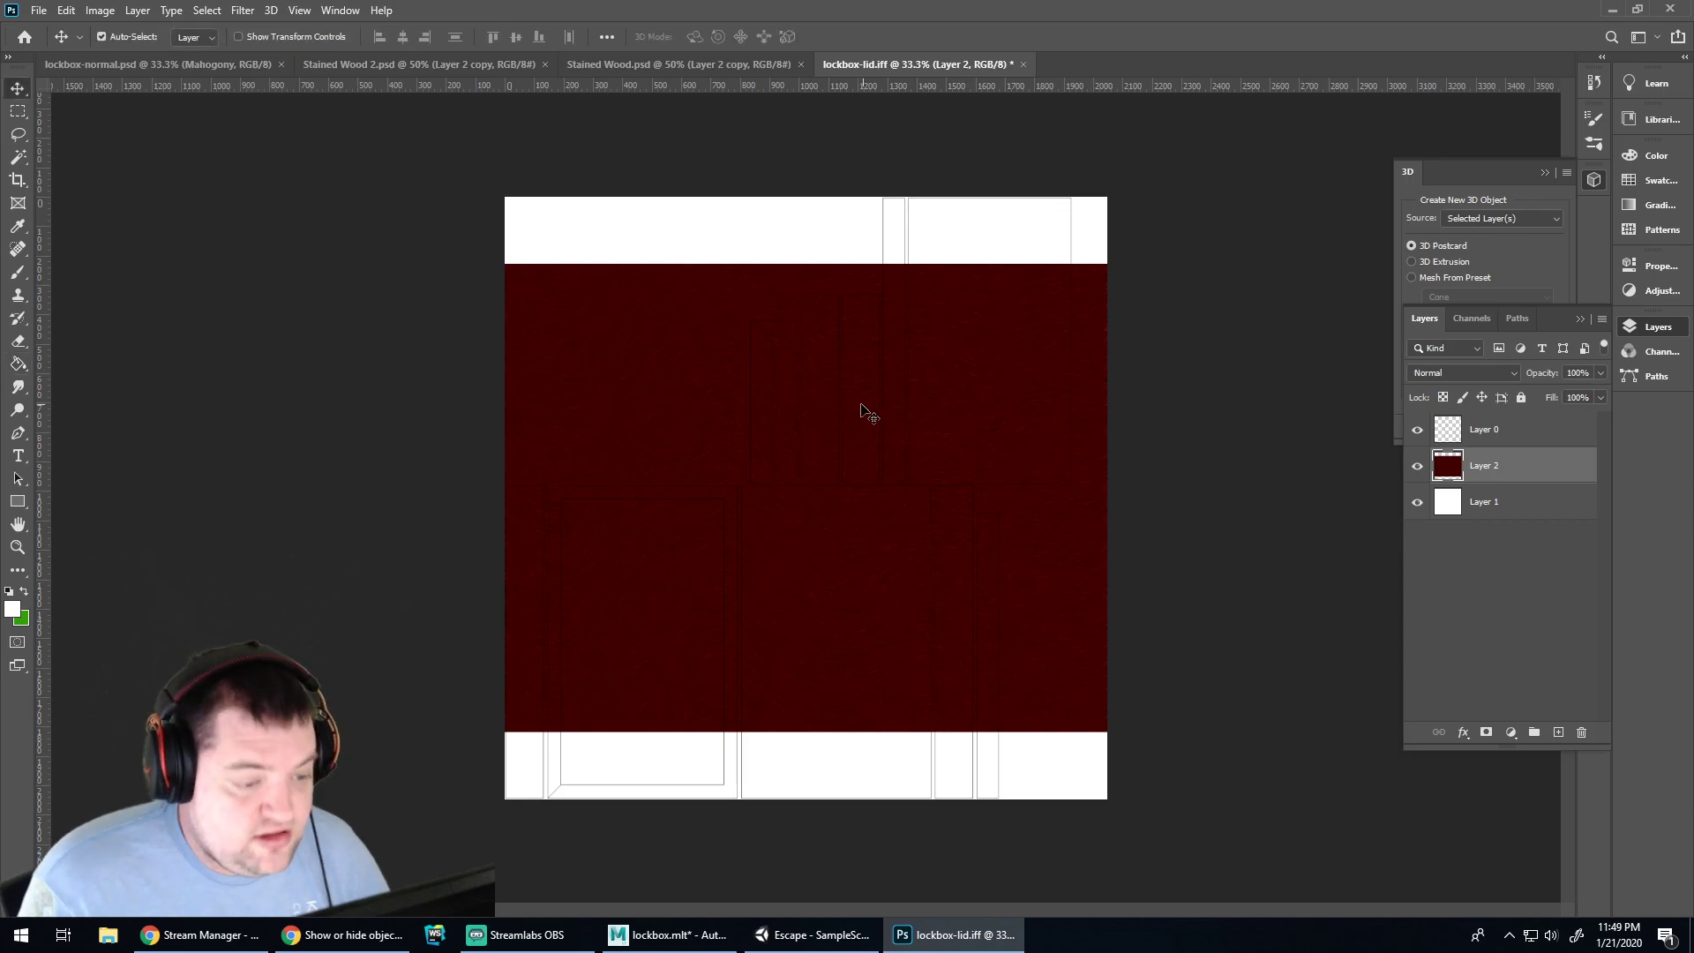
pyautogui.moveTo(776, 425); pyautogui.dragTo(775, 547)
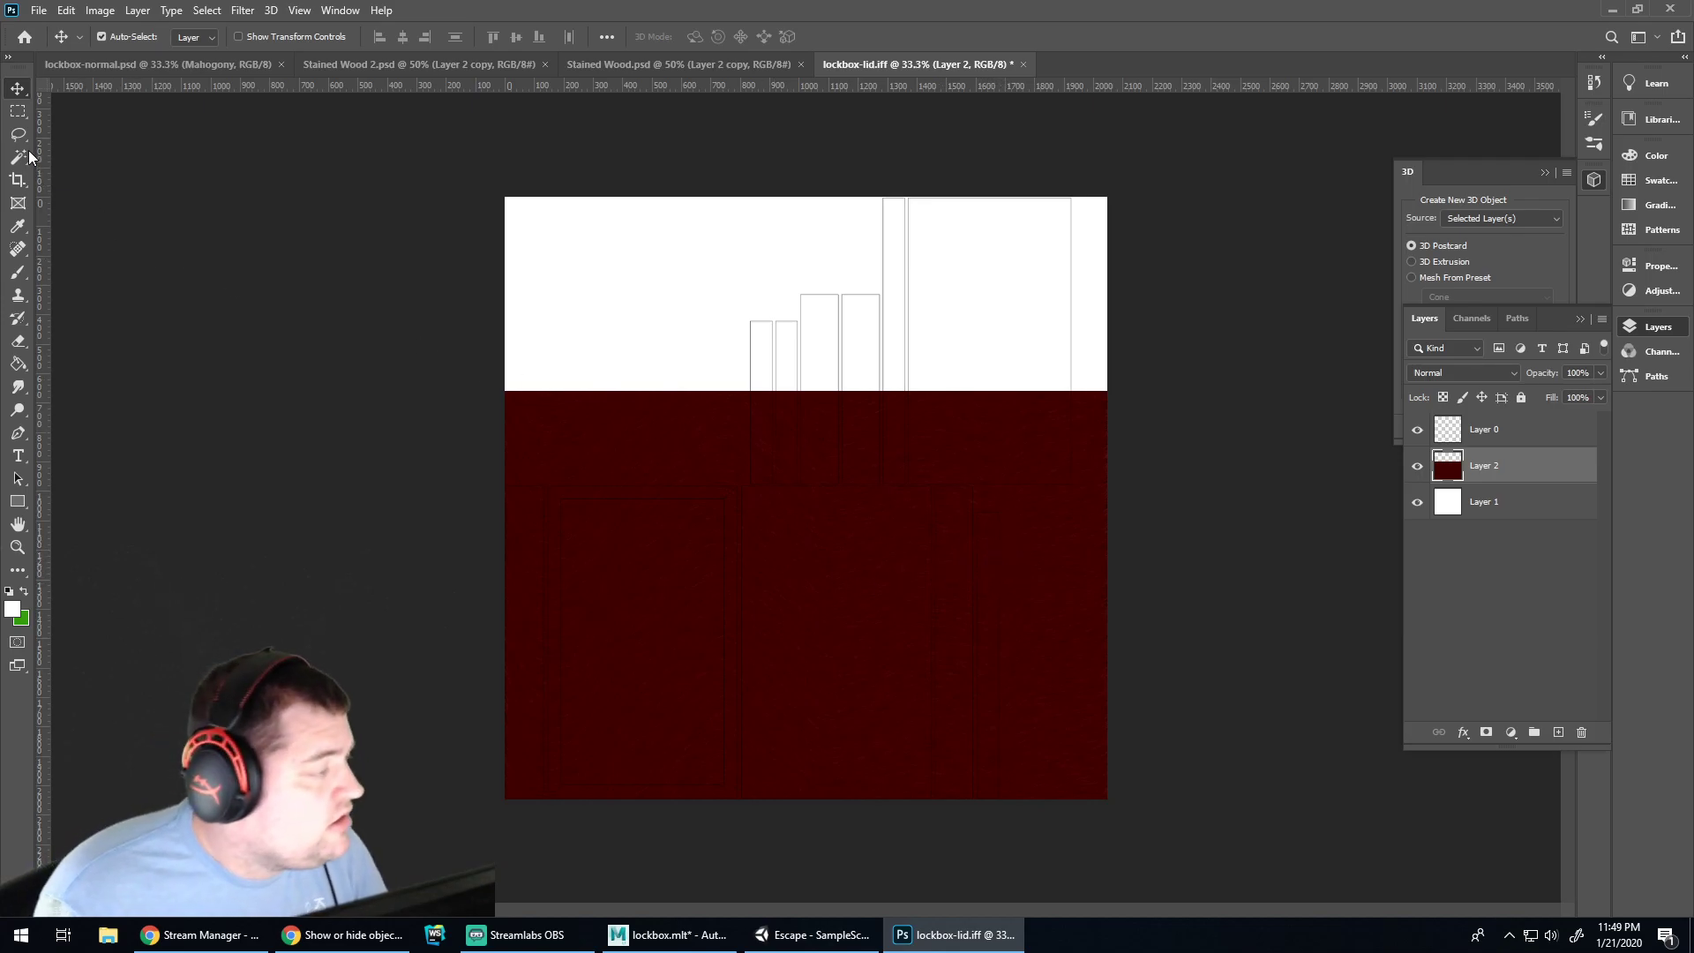
pyautogui.click(18, 111)
pyautogui.moveTo(420, 243); pyautogui.dragTo(1157, 483)
pyautogui.hotkey('ctrl', '+')
pyautogui.hotkey('ctrl', '+')
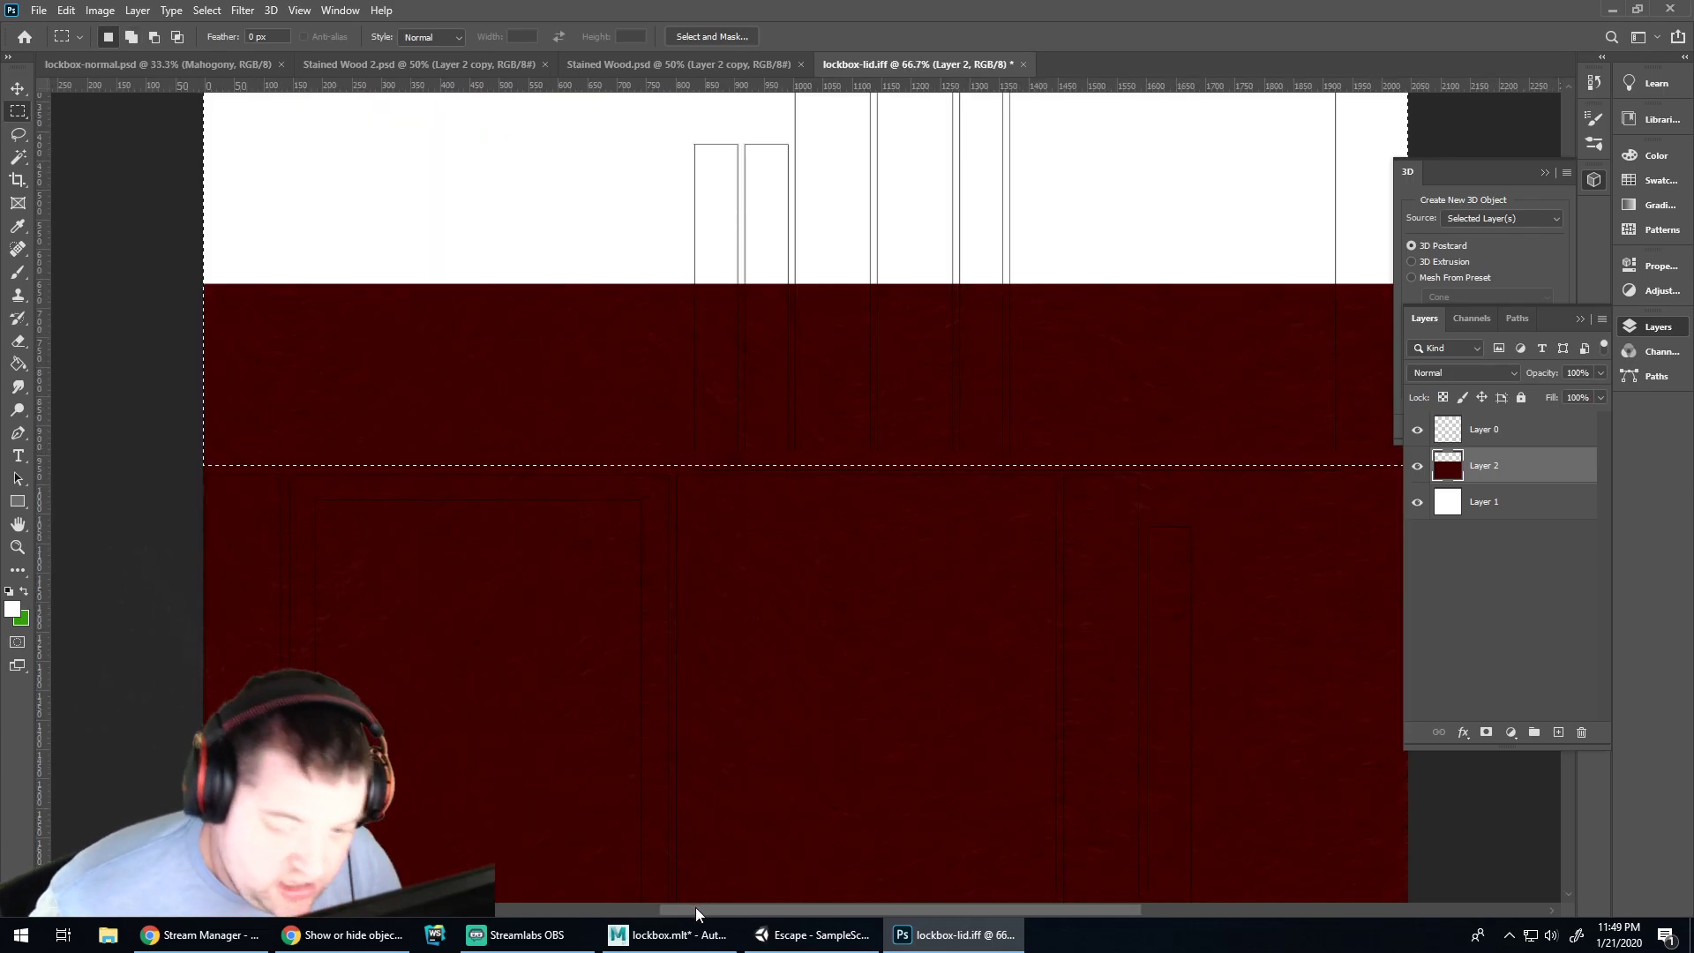
pyautogui.moveTo(695, 907); pyautogui.dragTo(702, 907)
pyautogui.keyDown('shift'); pyautogui.moveTo(187, 366); pyautogui.dragTo(1399, 476); pyautogui.keyUp('shift')
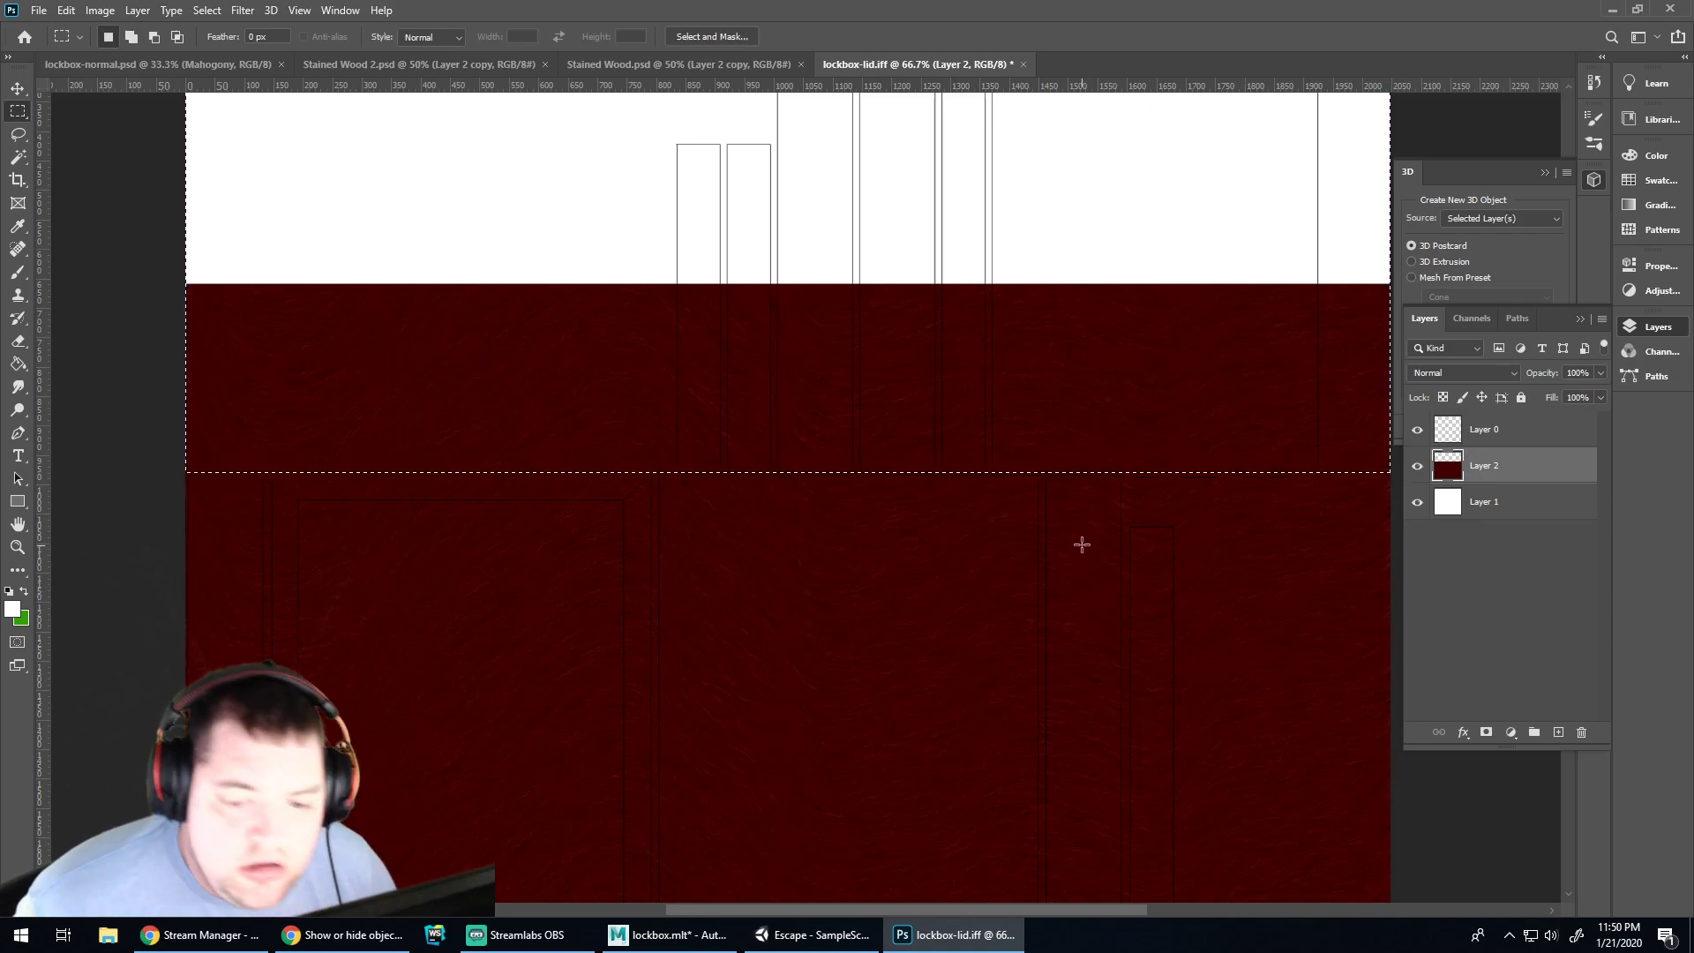
pyautogui.press('Delete')
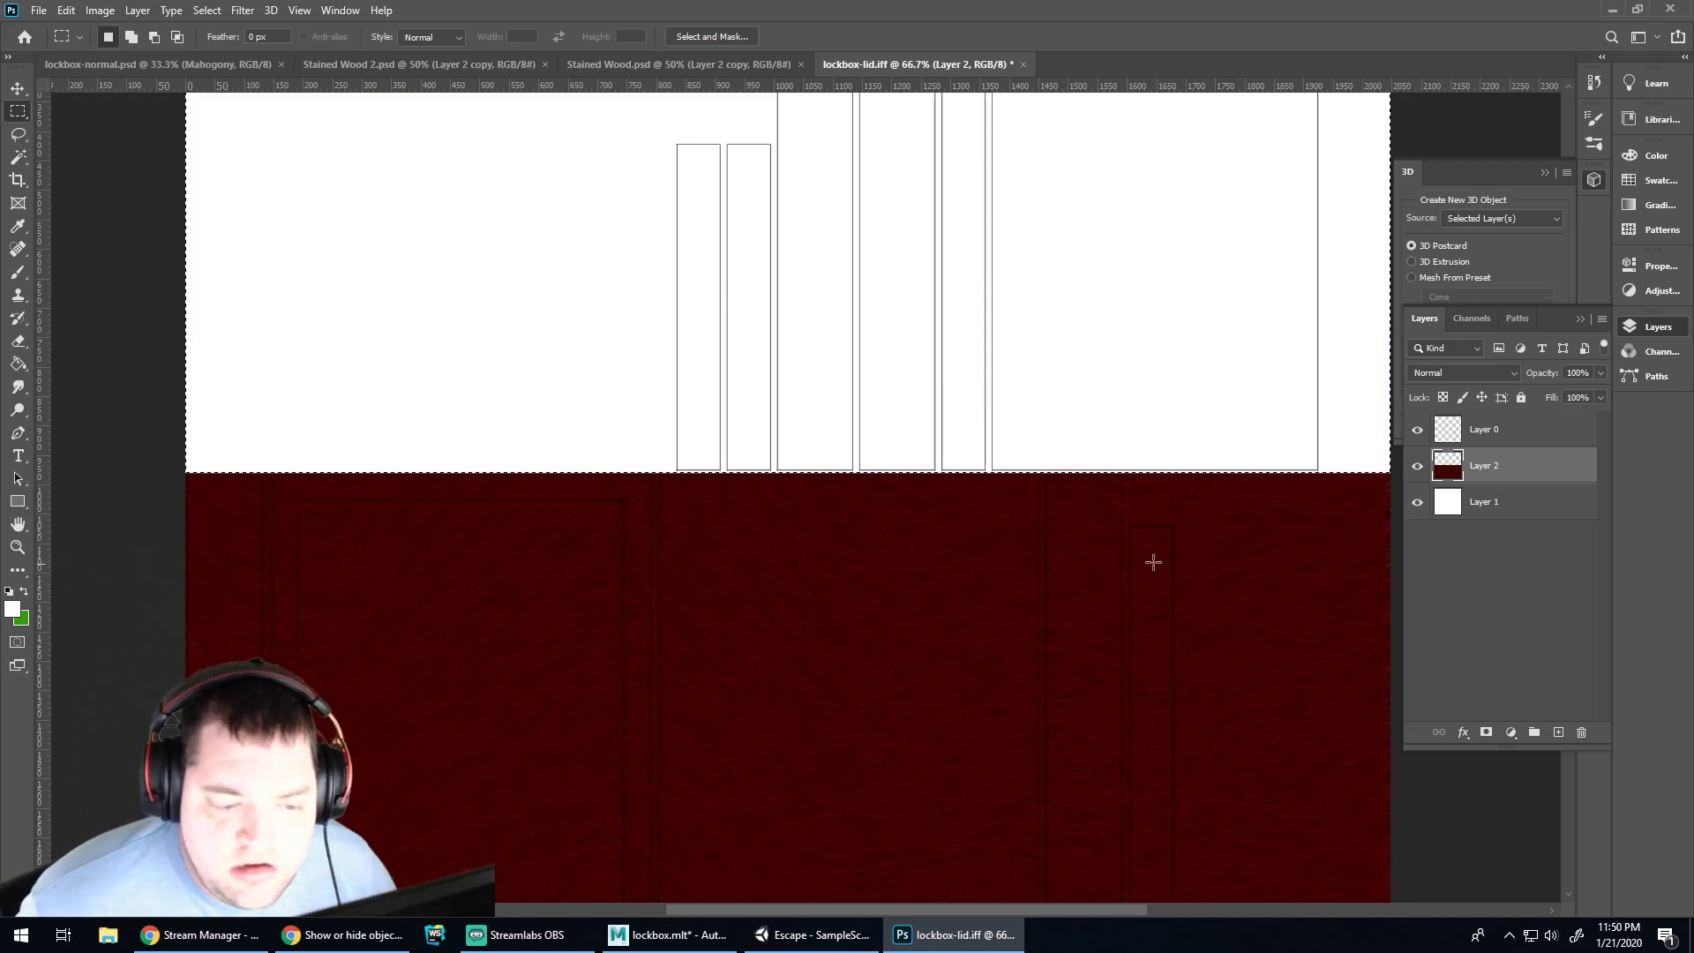
# Delete the red wood in the right-hand strip and clear the selection
pyautogui.moveTo(1123, 466); pyautogui.dragTo(1468, 852)
pyautogui.press('Delete')
pyautogui.scroll(2, 795, 566)
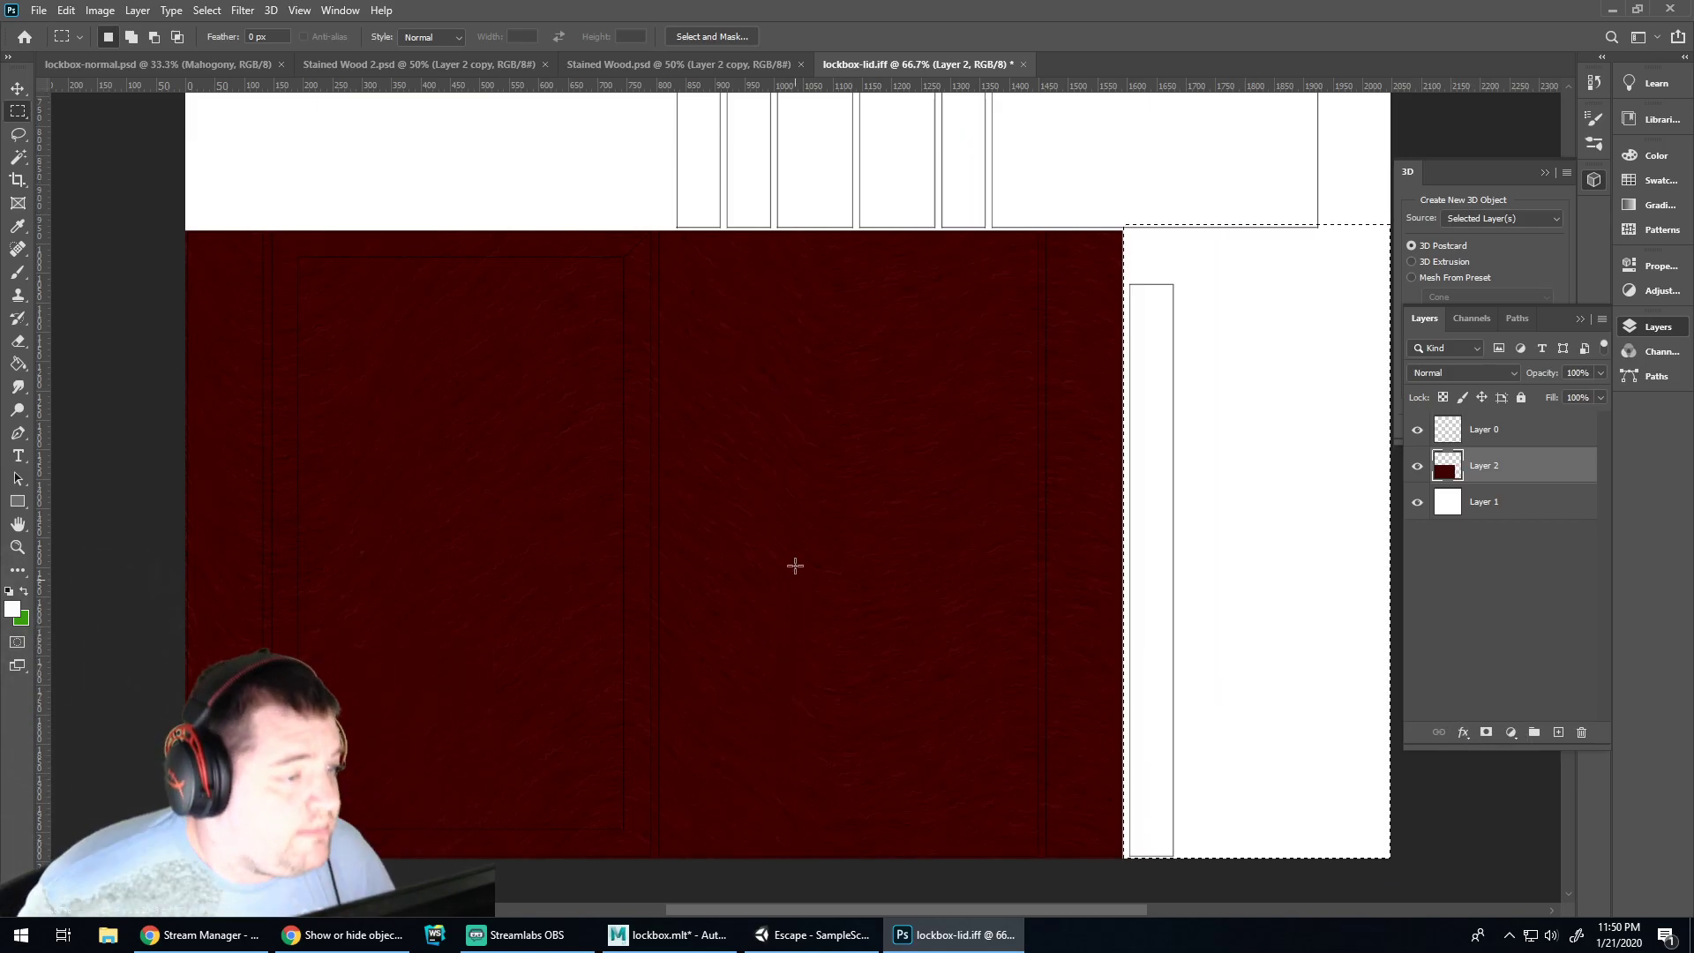
pyautogui.scroll(1, 795, 566)
pyautogui.hotkey('ctrl', 'd')
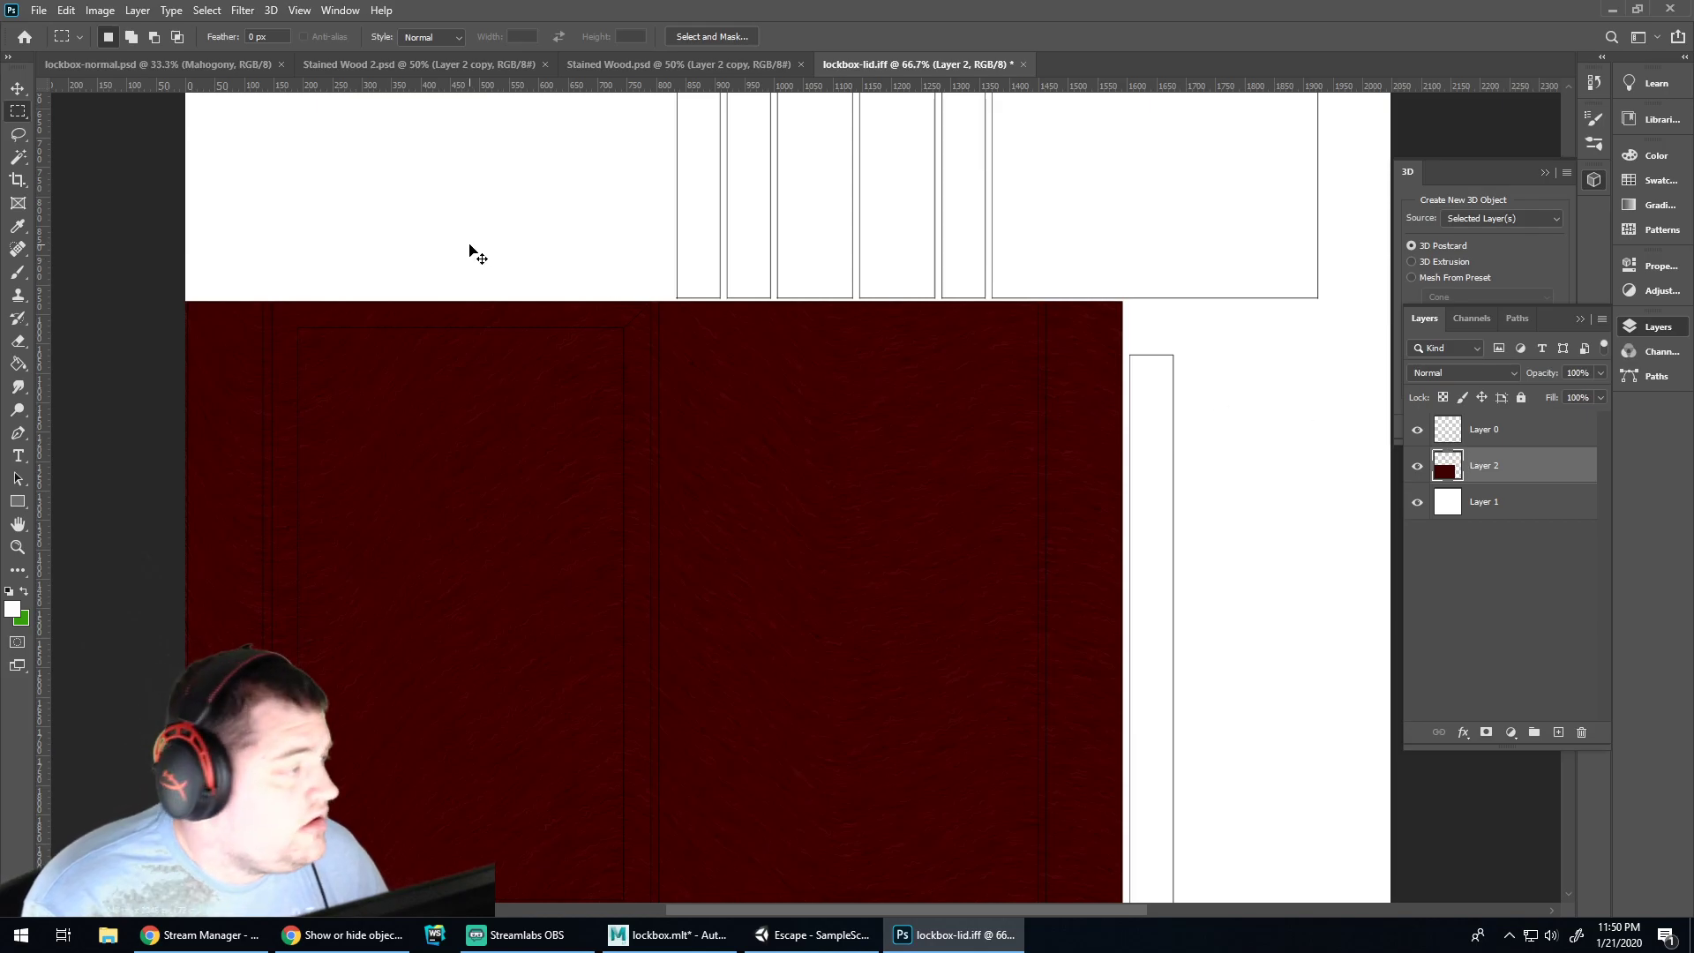
pyautogui.hotkey('ctrl', 'shift', 's')
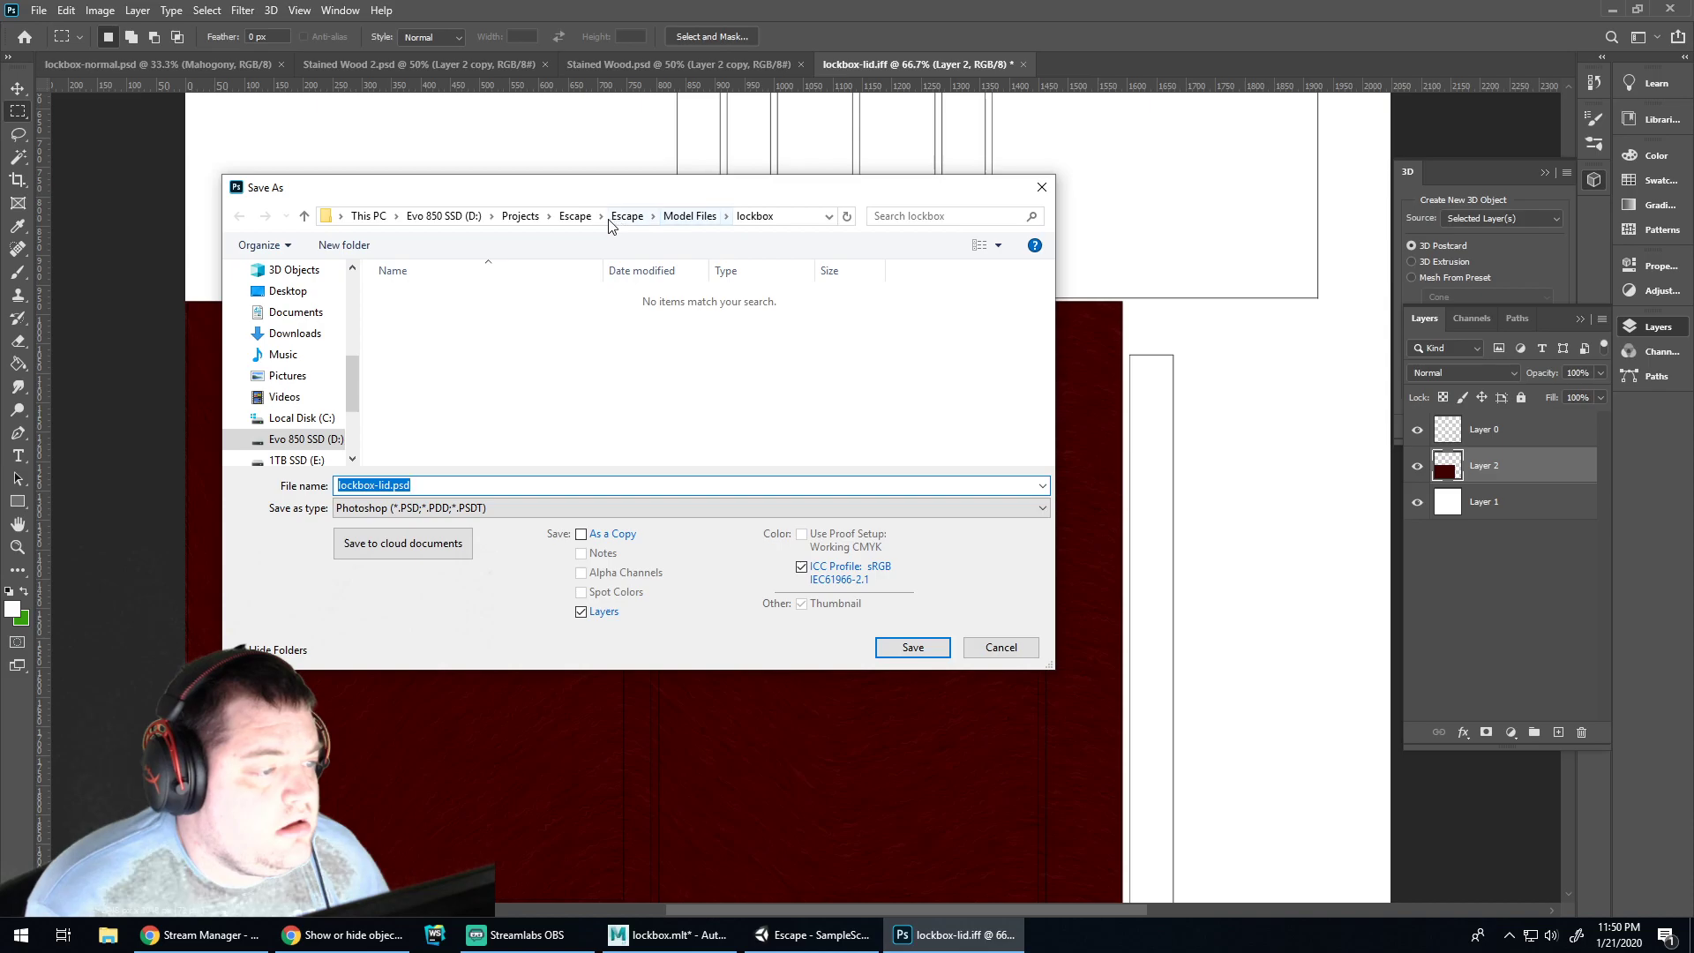
# Save as lockbox-lid.psd in a new 'lockbox' folder under Assets/Textures, accepting Maximize Compatibility
pyautogui.click(623, 217)
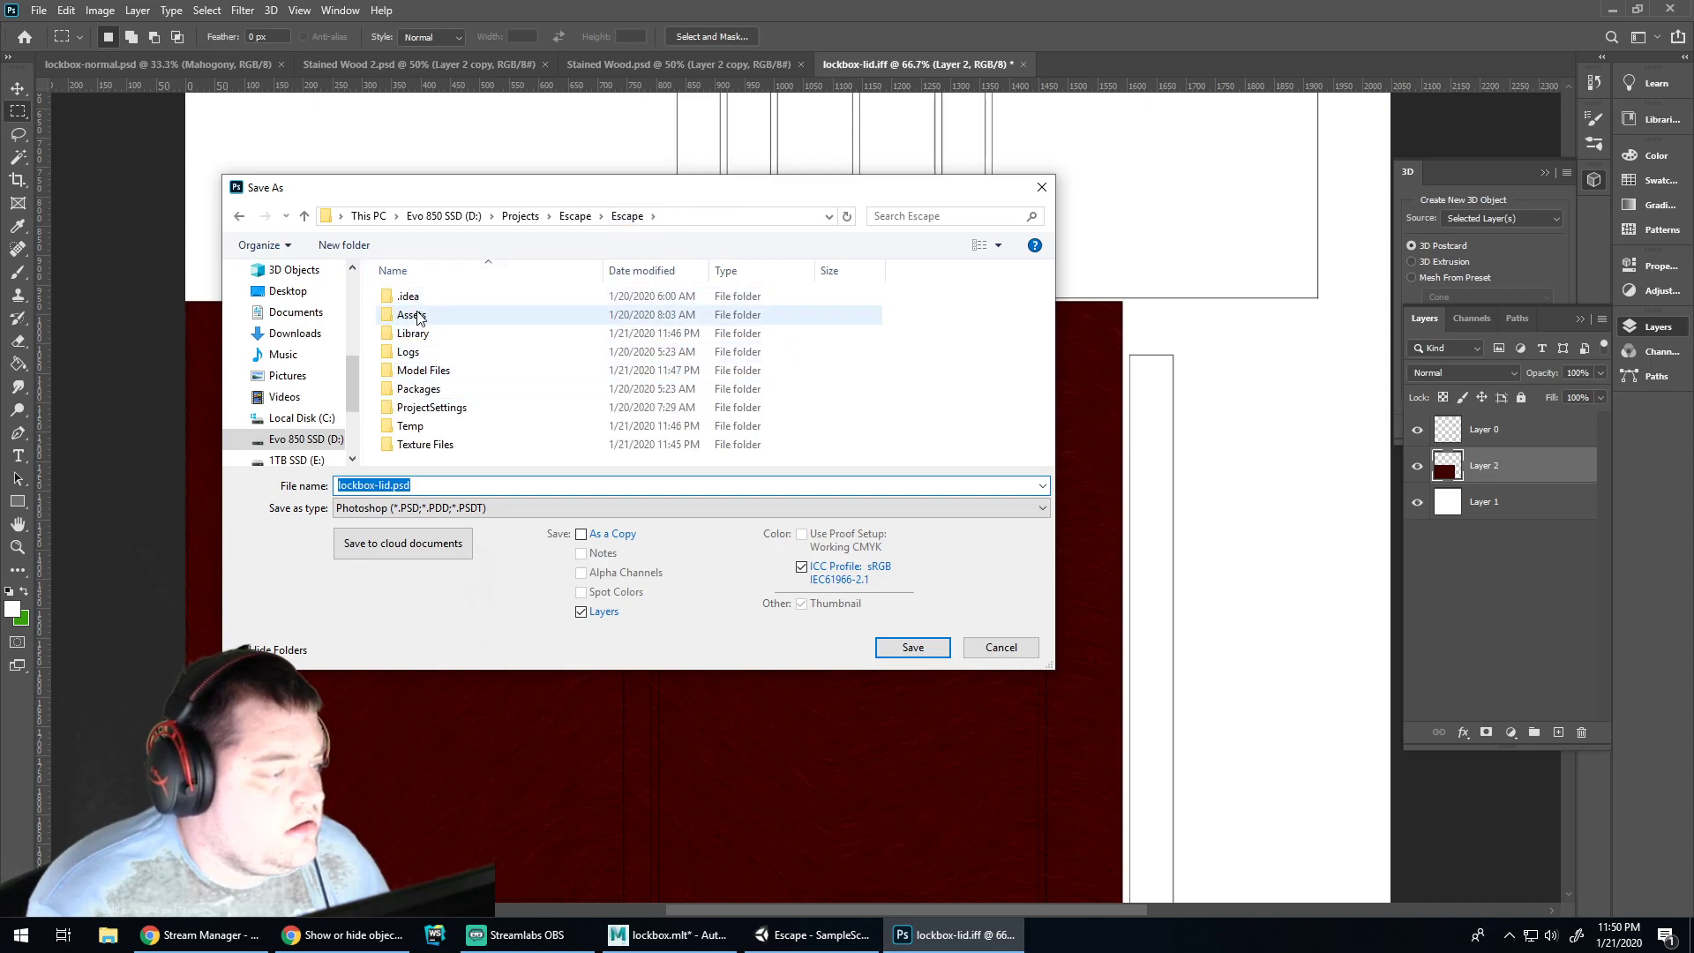
pyautogui.doubleClick(418, 316)
pyautogui.doubleClick(425, 389)
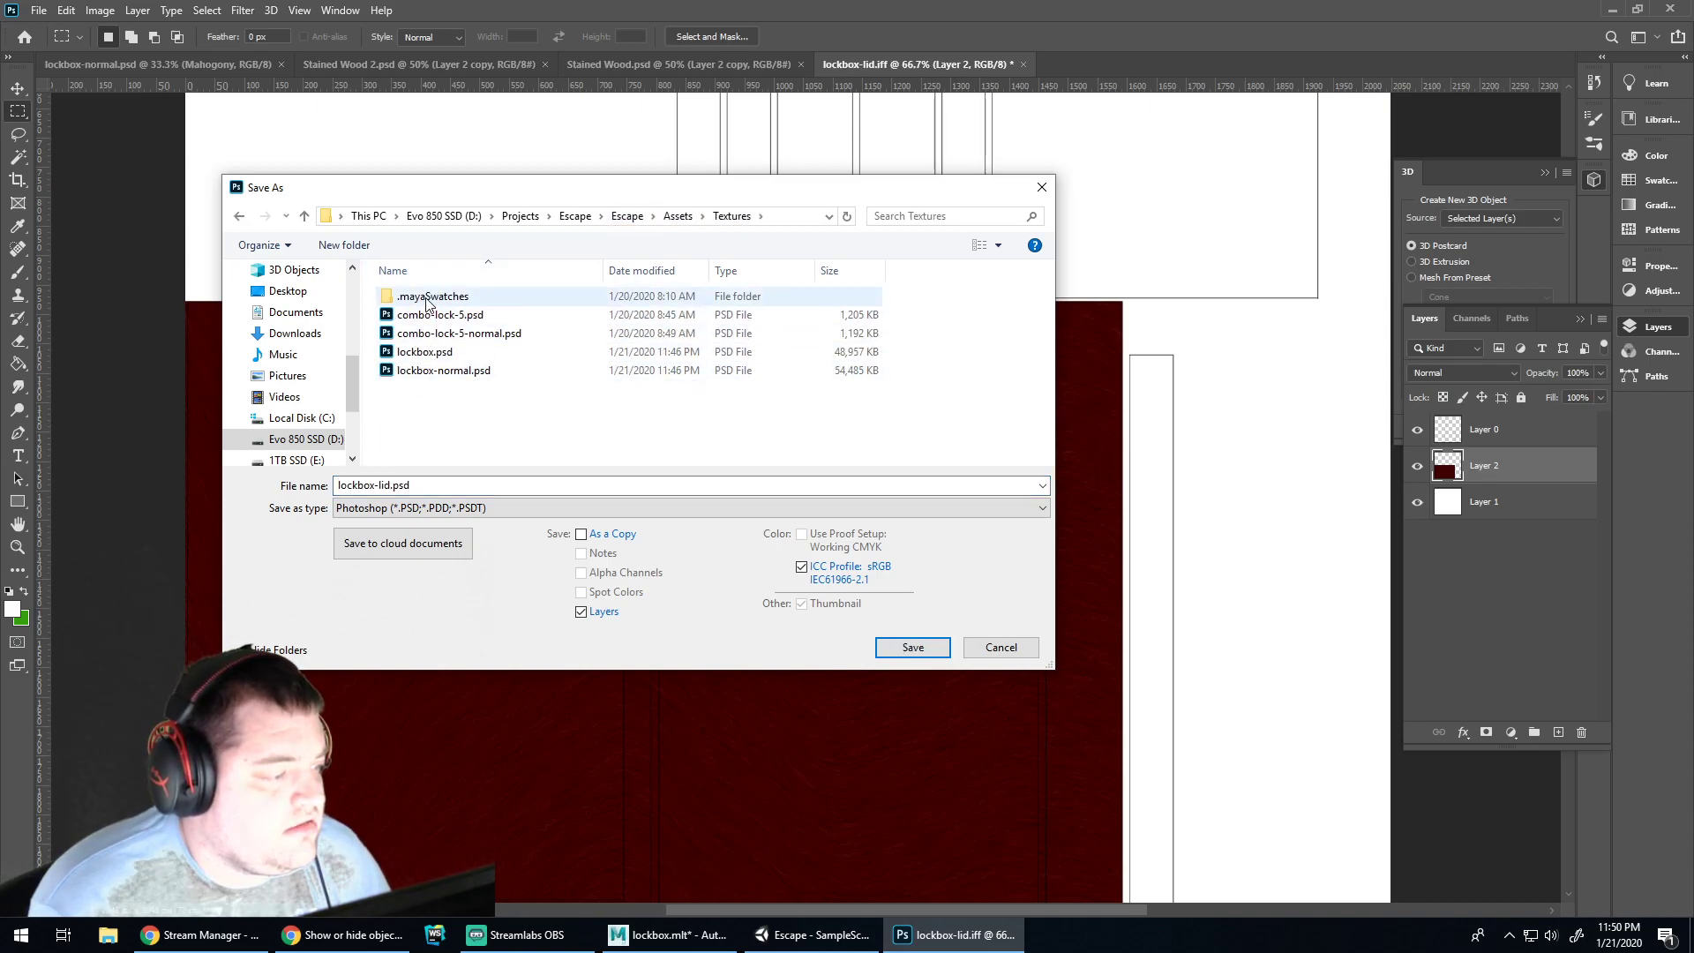
pyautogui.doubleClick(408, 488)
pyautogui.click(393, 486)
pyautogui.click(344, 246)
pyautogui.write('lockbox')
pyautogui.press('Return')
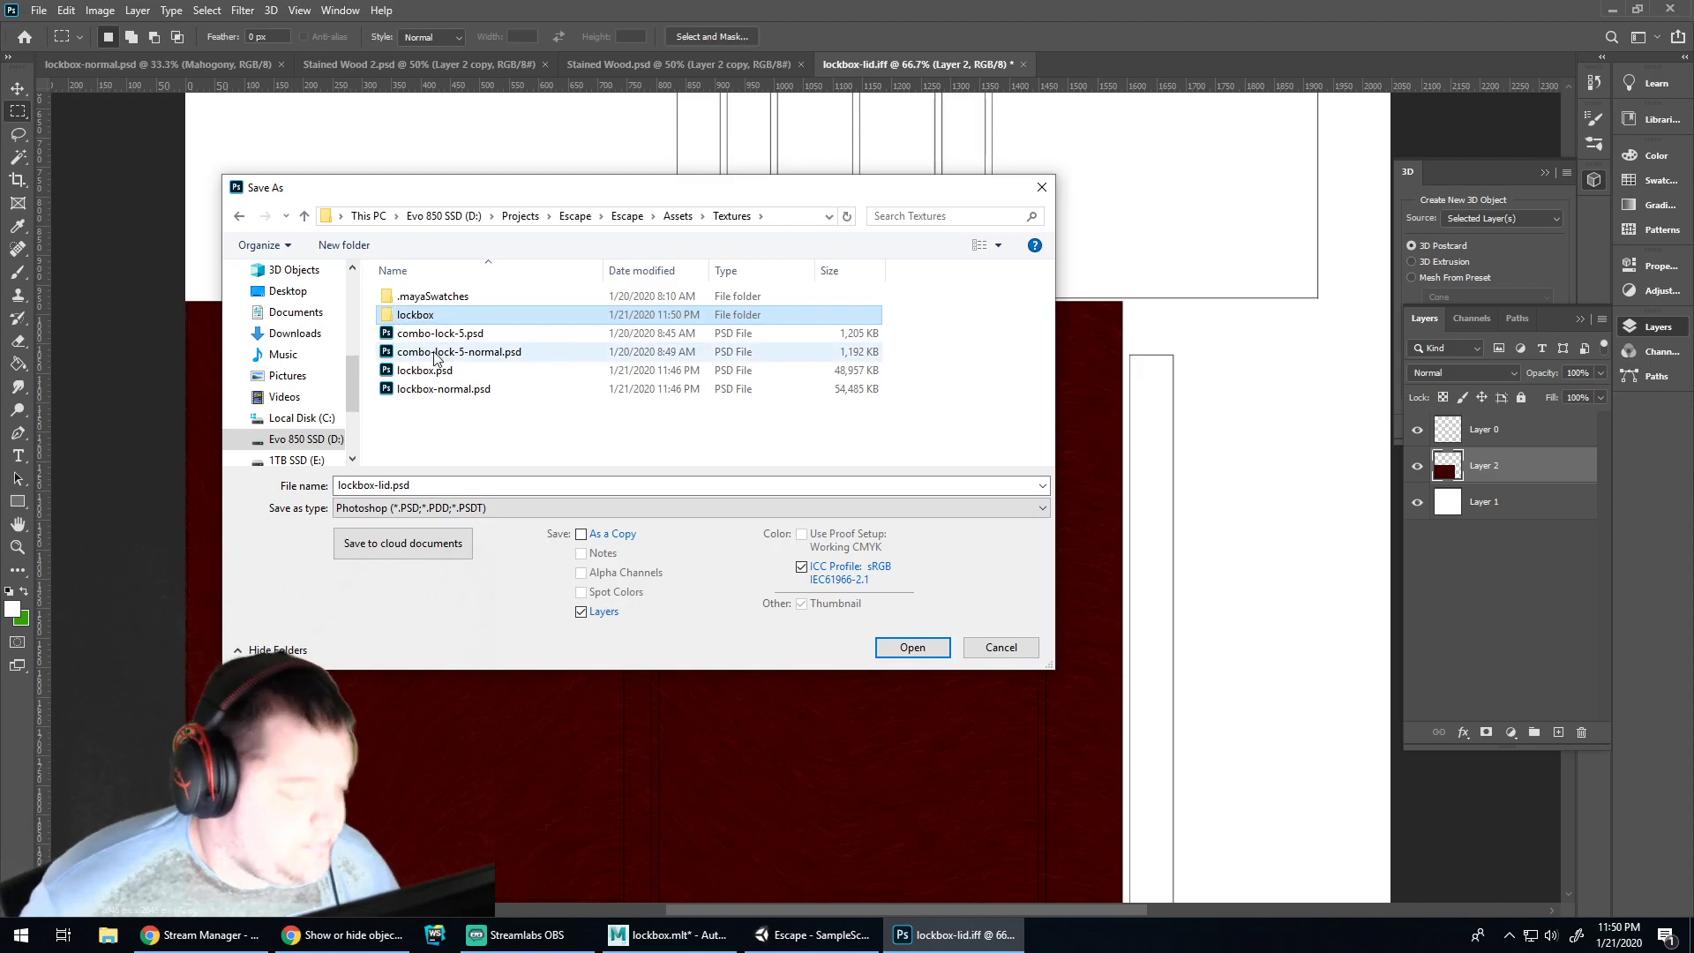
pyautogui.doubleClick(420, 316)
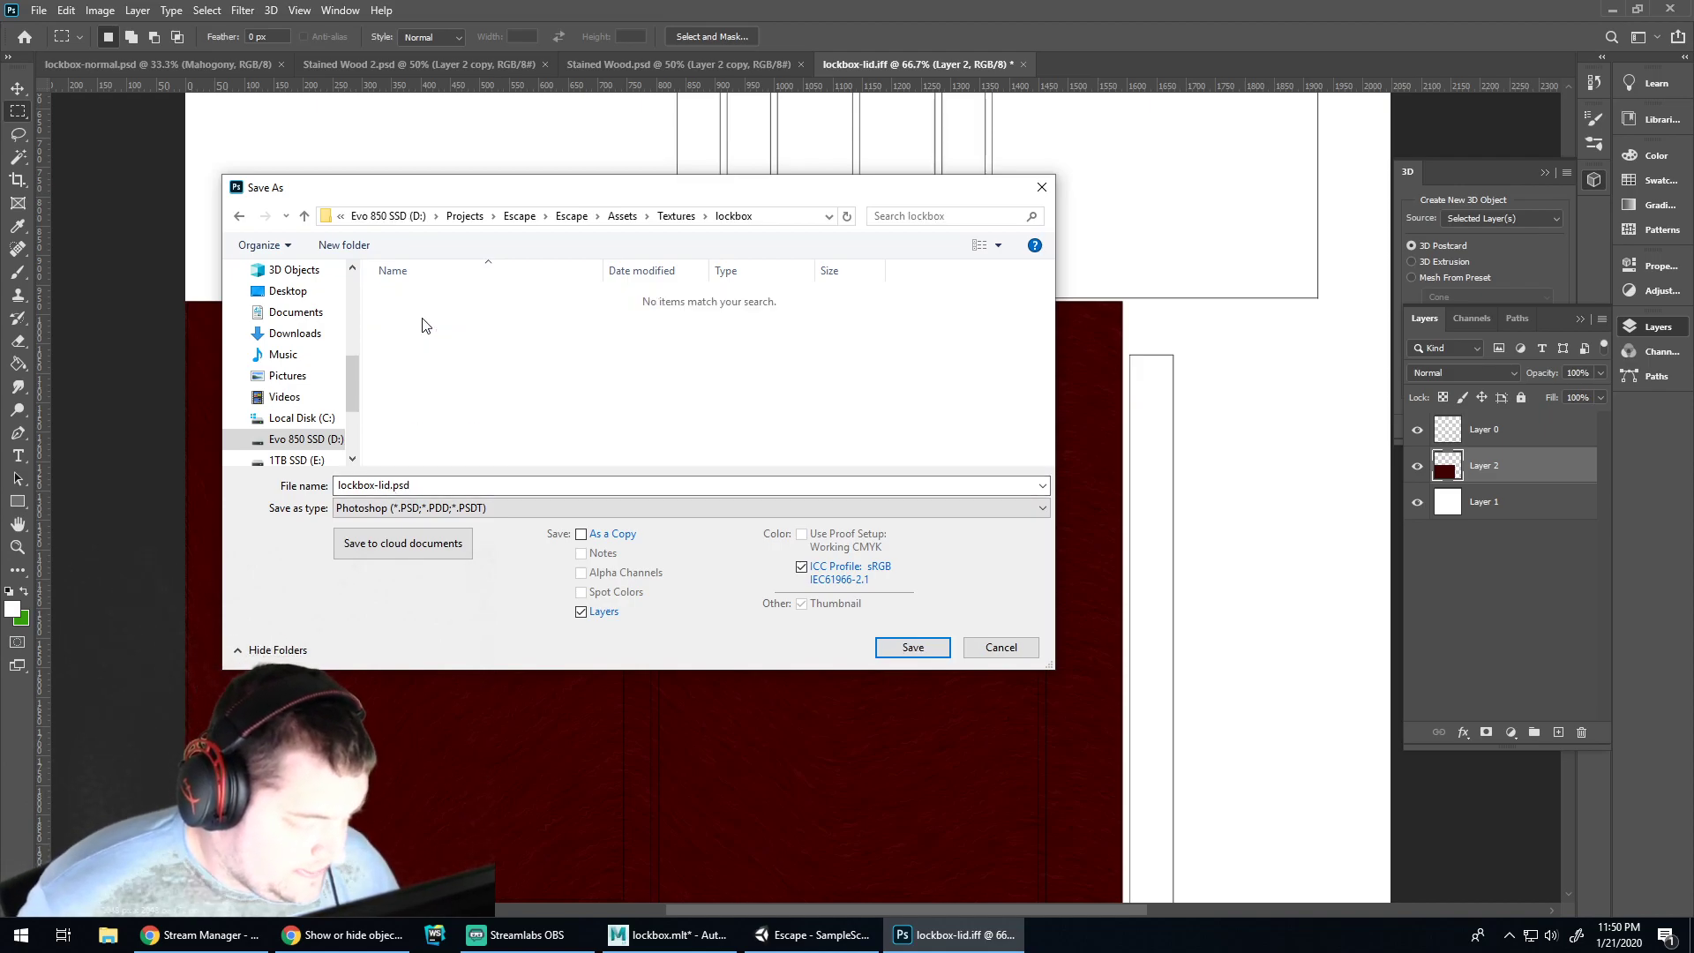
pyautogui.click(910, 649)
pyautogui.press('Return')
# Drag the lockbox texture into the Textures/lockbox folder in Unity's Project window
pyautogui.click(812, 935)
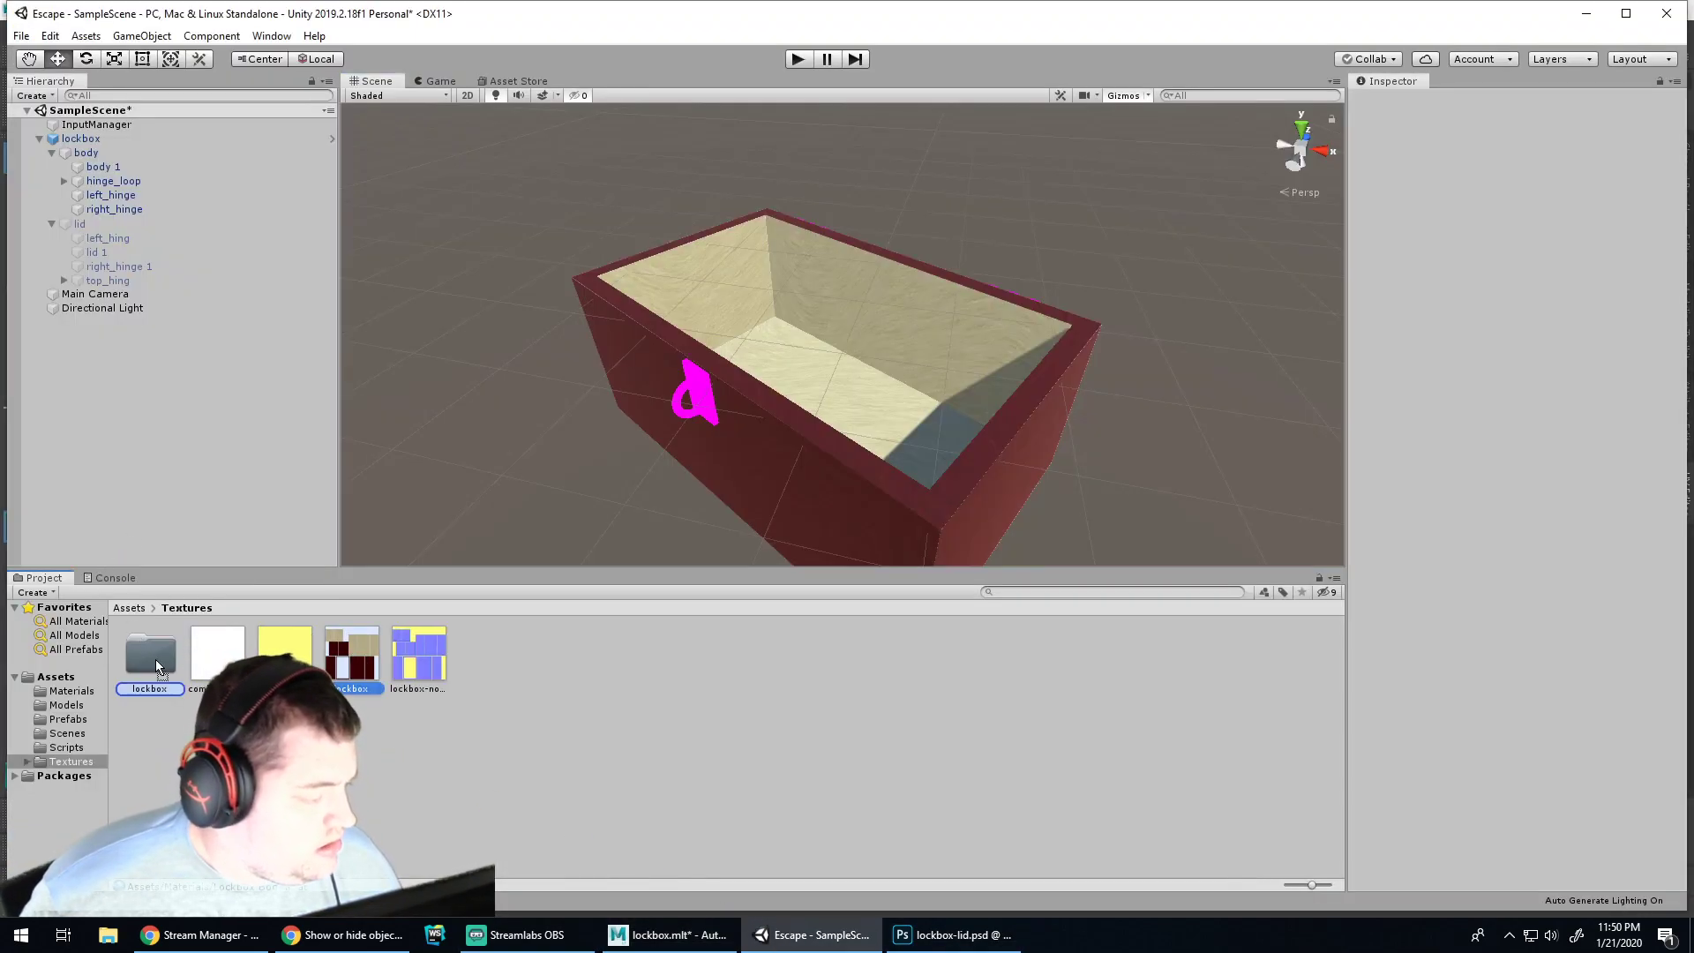
pyautogui.moveTo(158, 667); pyautogui.dragTo(155, 667)
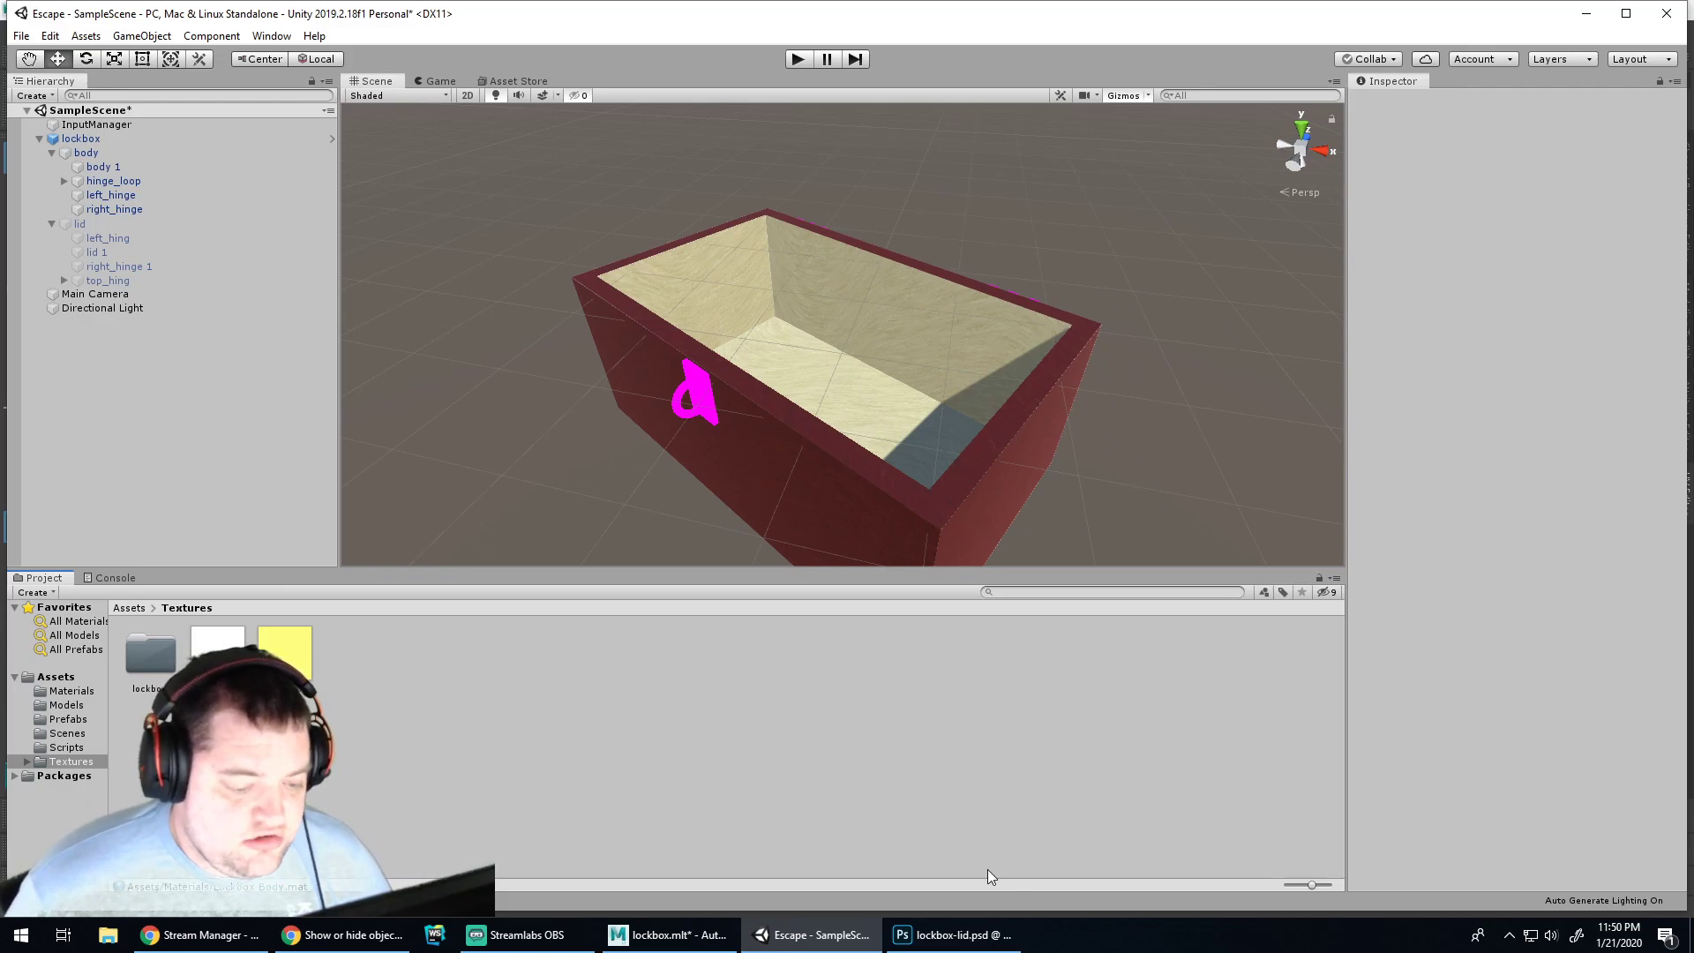
pyautogui.click(953, 935)
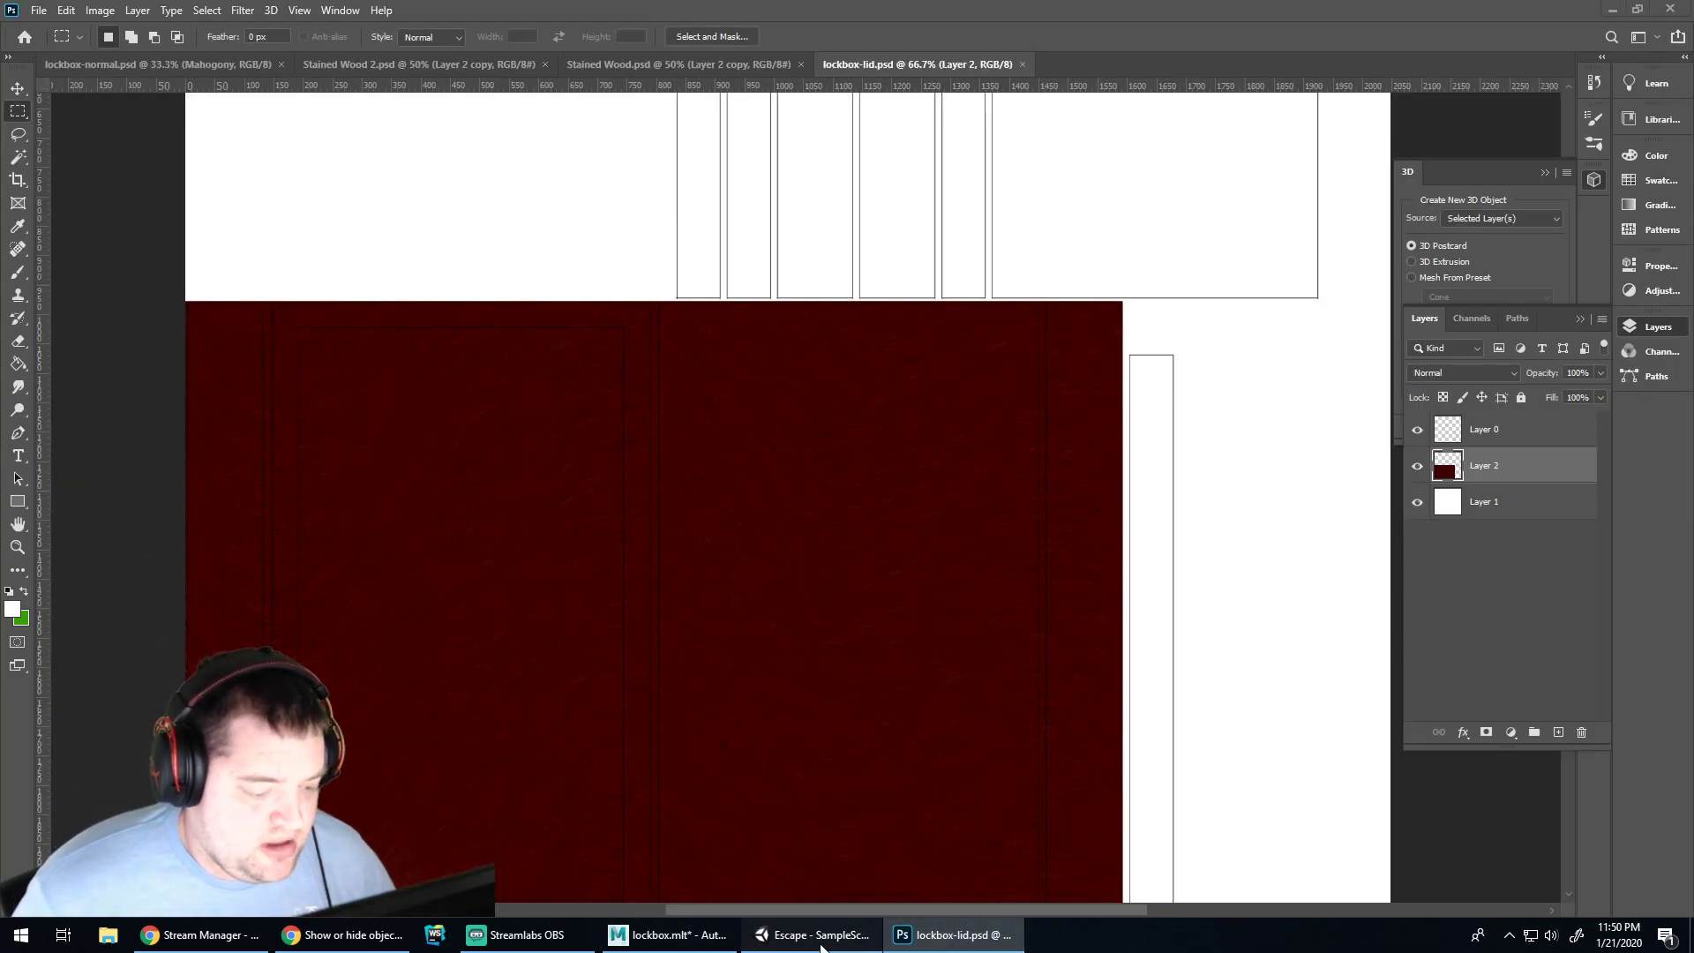
pyautogui.click(819, 937)
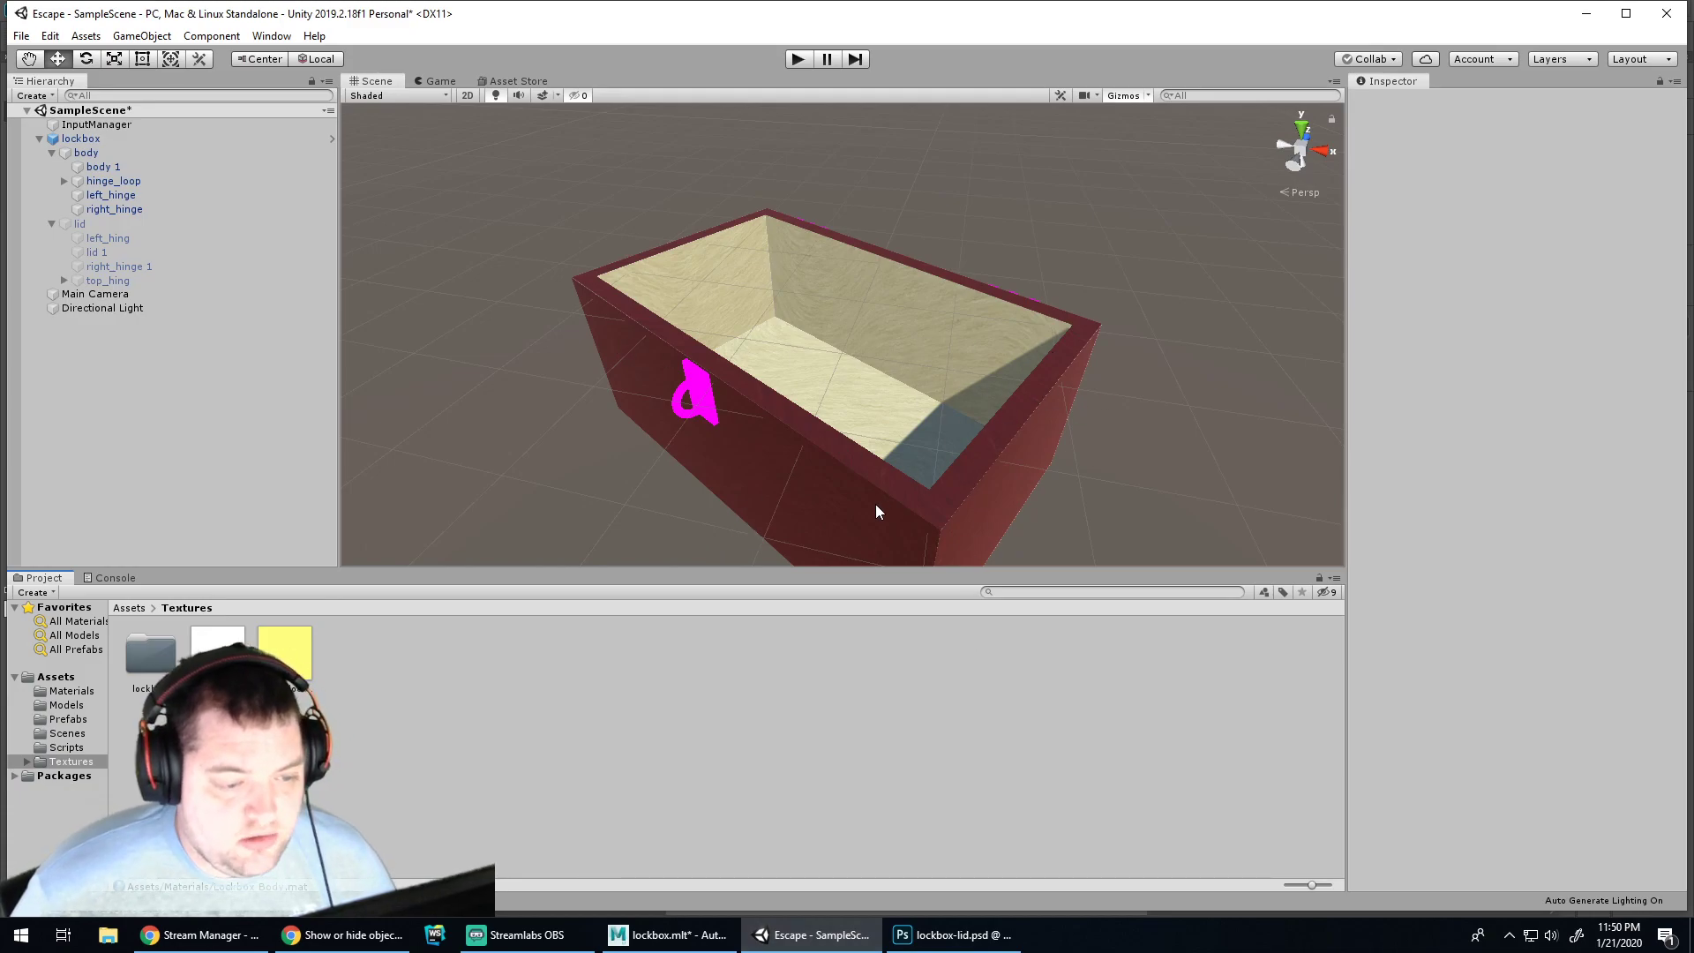
pyautogui.hotkey('alt', 'Tab')
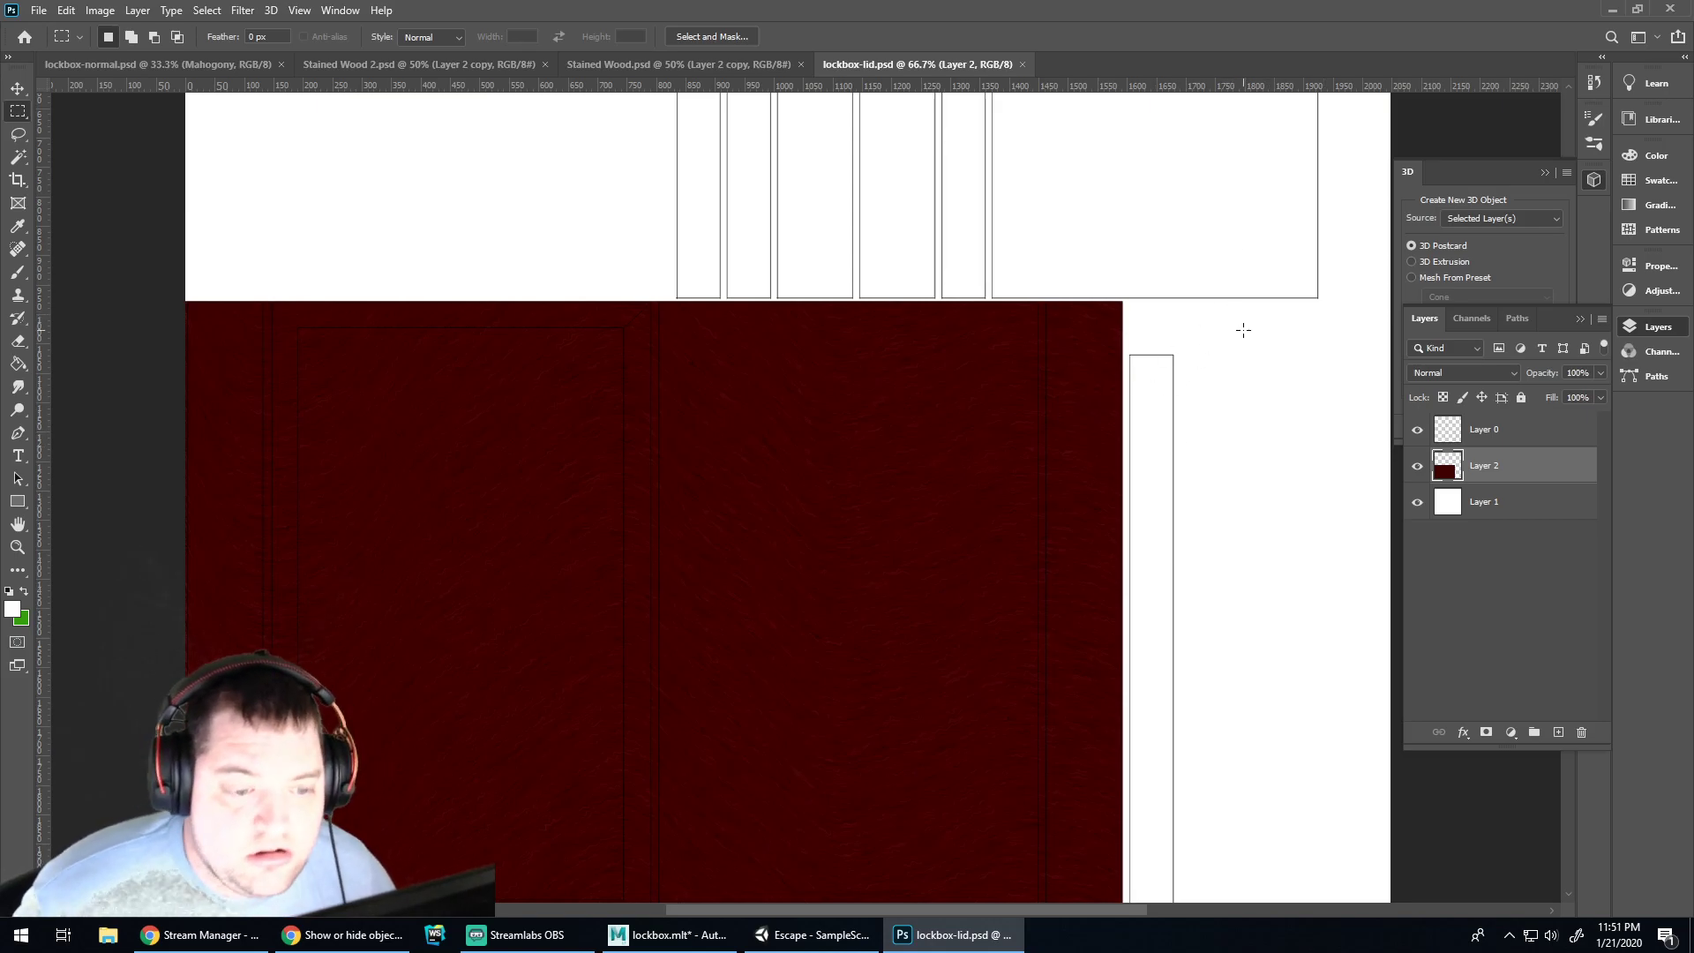
# Paste the dark red wood as a new layer and shift it up and right
pyautogui.scroll(6, 1167, 261)
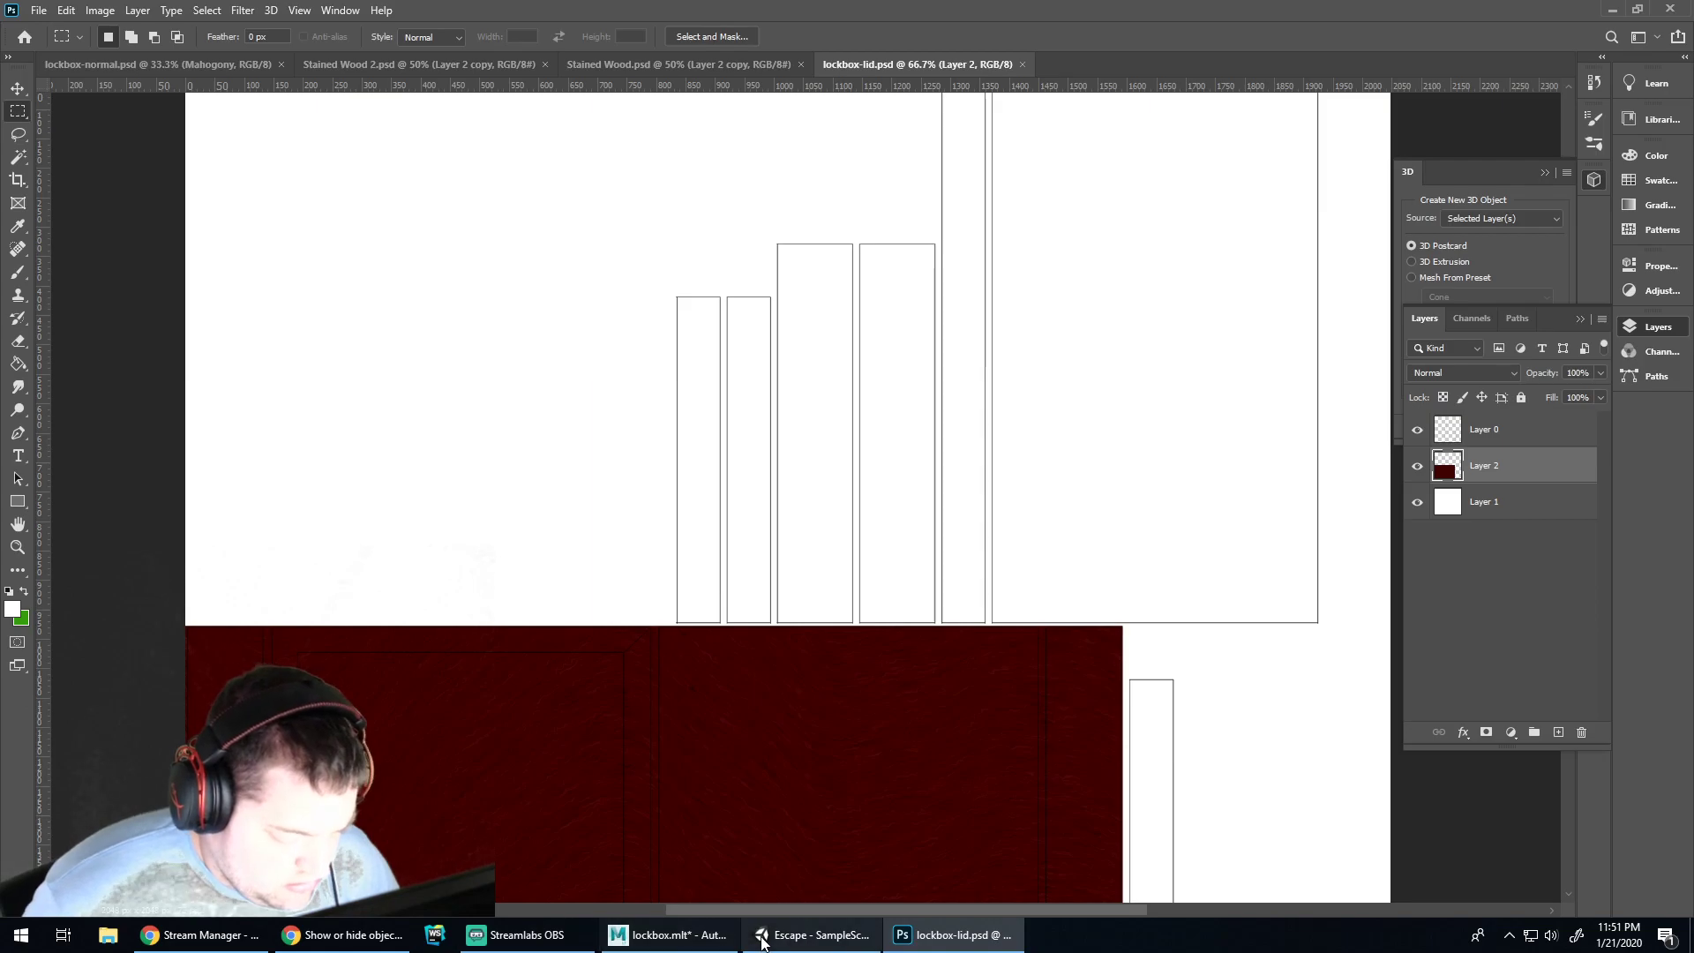
pyautogui.click(812, 934)
pyautogui.hotkey('alt', 'Tab')
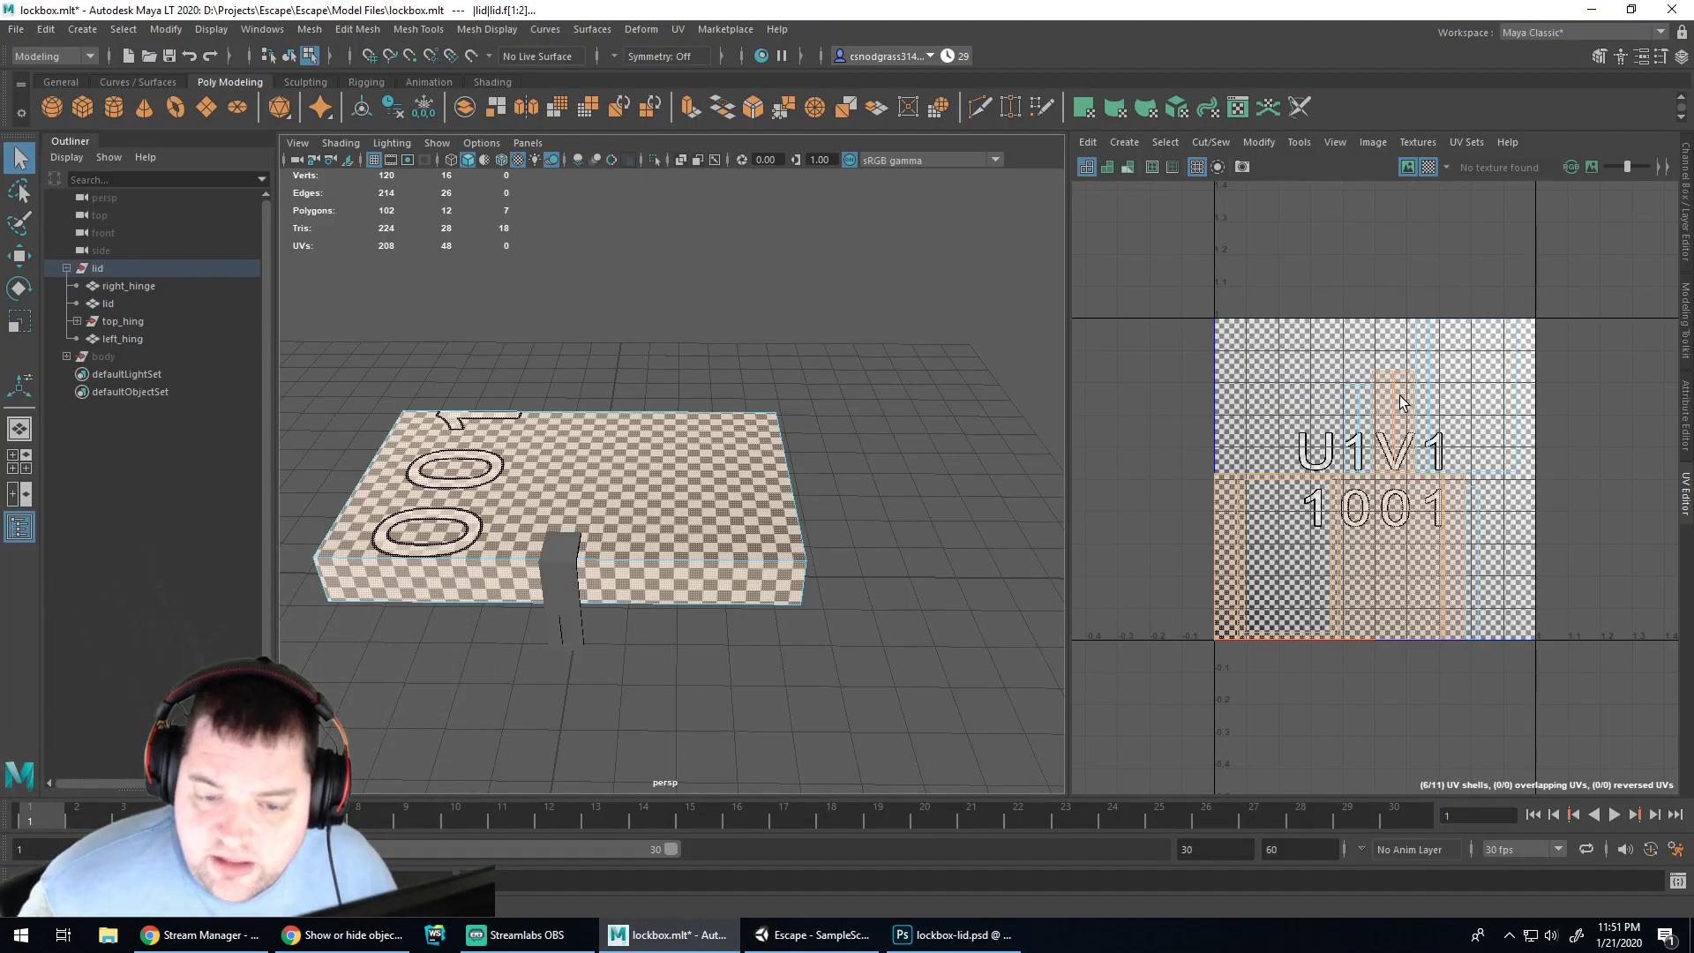
pyautogui.click(953, 934)
pyautogui.hotkey('ctrl', 'v')
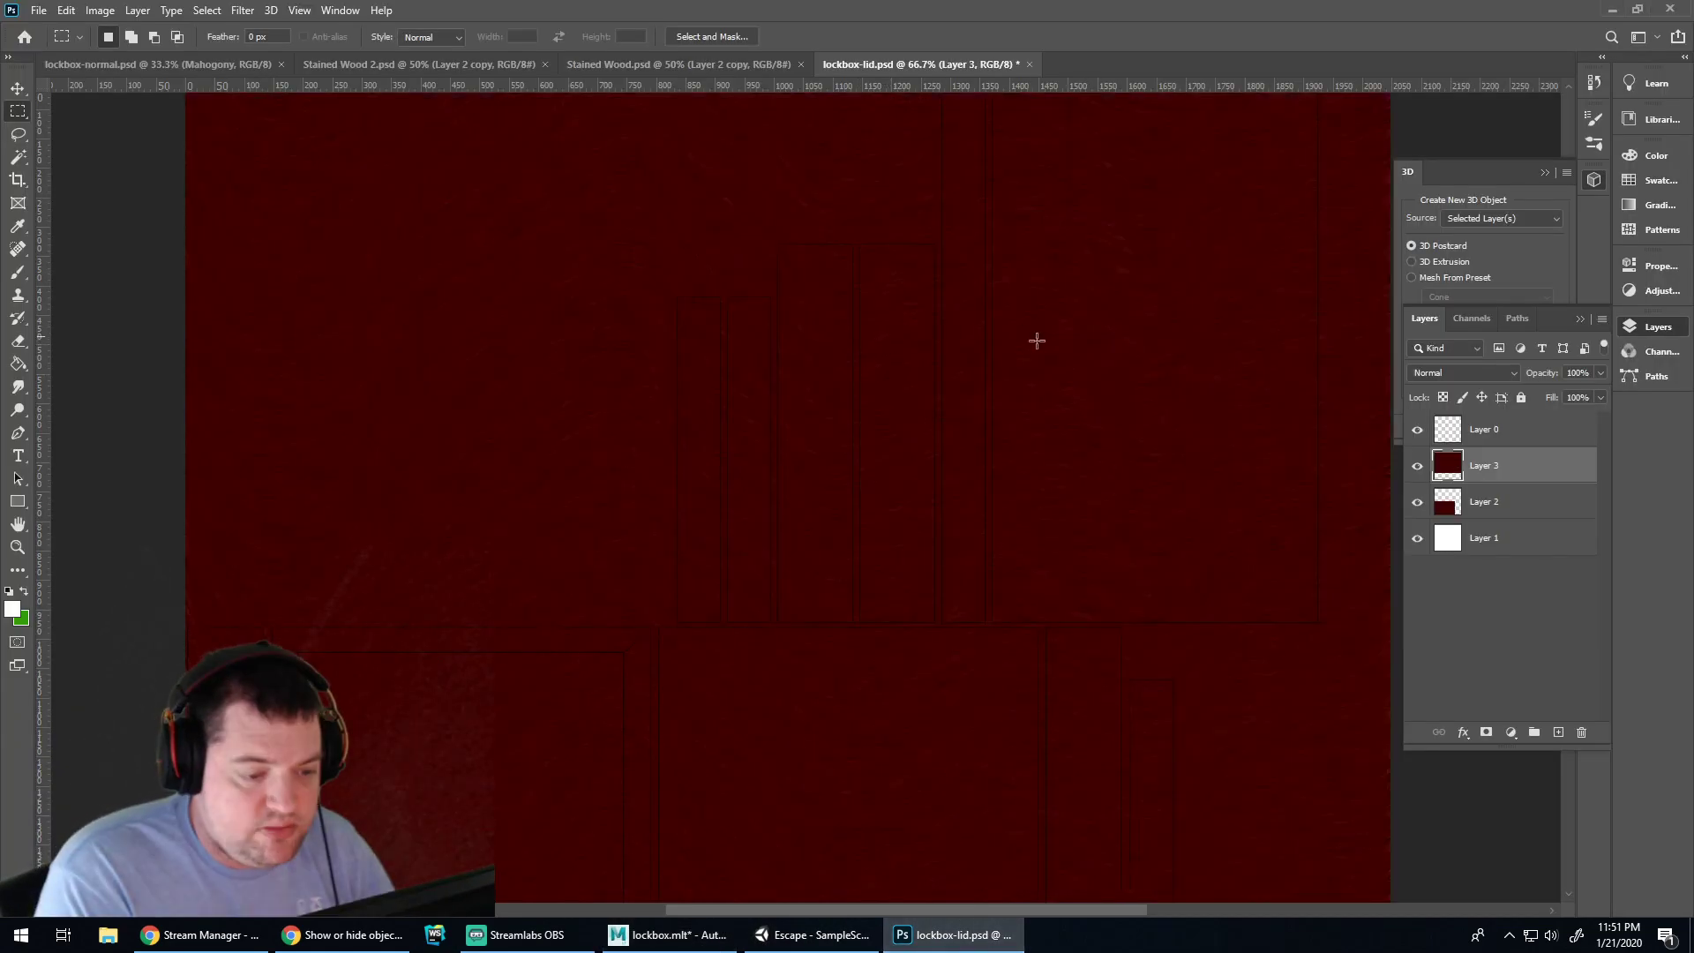
pyautogui.press('v')
pyautogui.moveTo(825, 420); pyautogui.dragTo(716, 351)
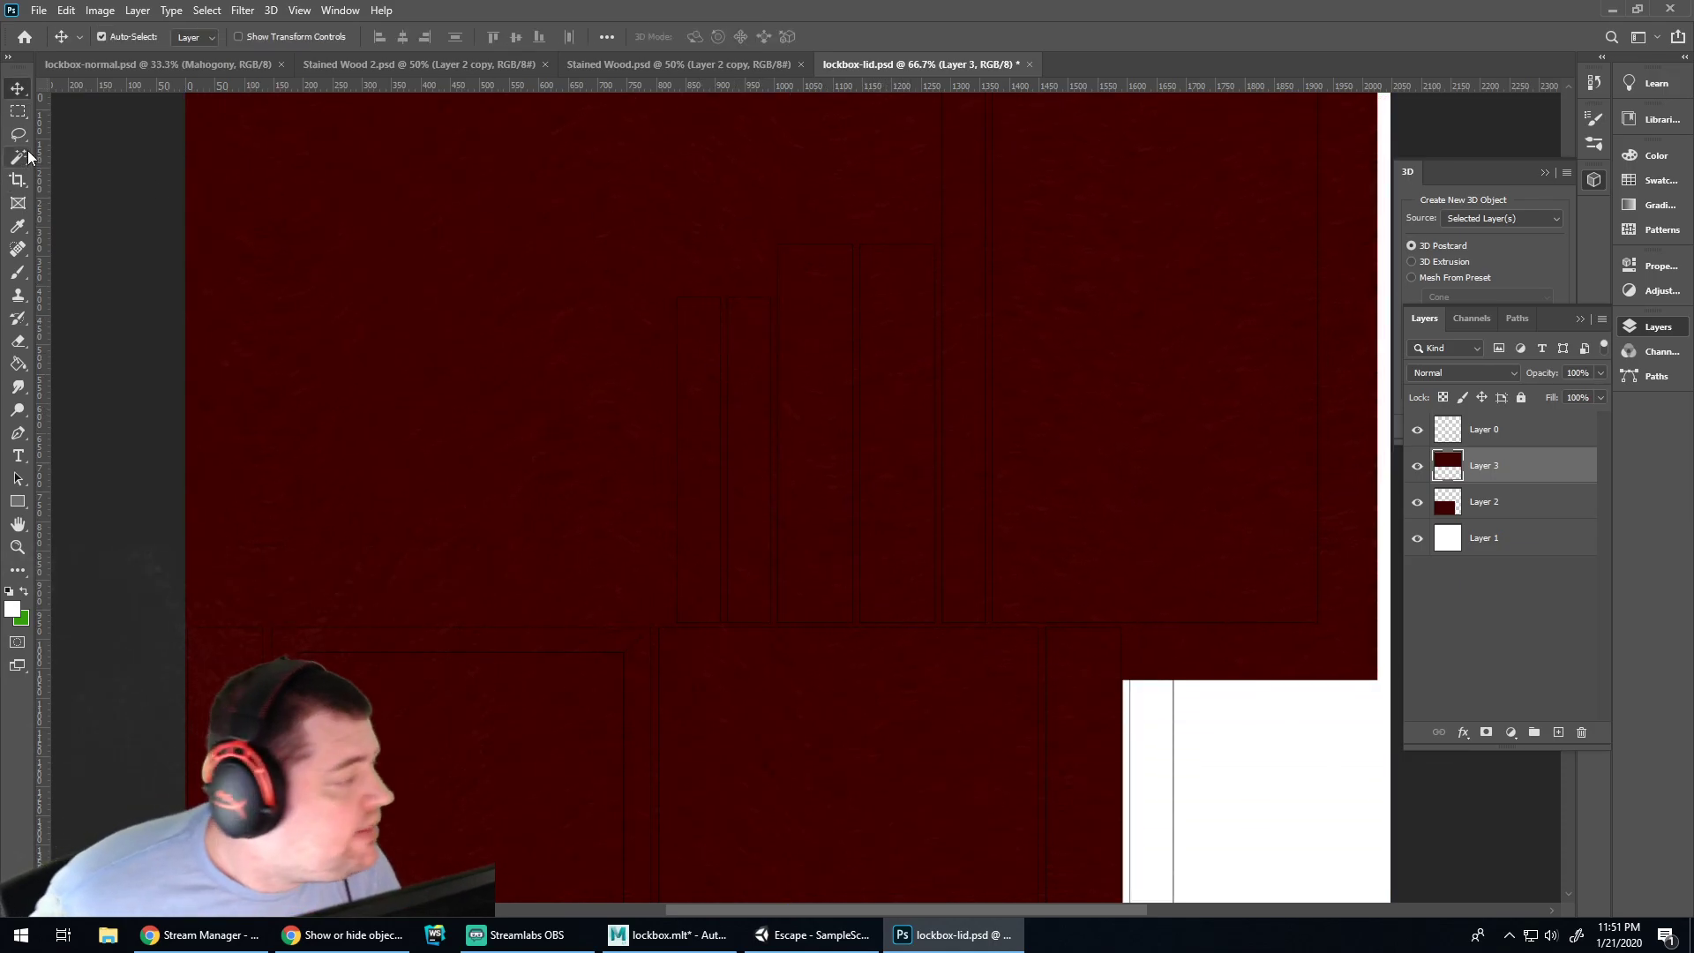
# Trim the new wood layer to the lid's tall rectangle, about 275×654 px, and save
pyautogui.click(18, 112)
pyautogui.click(19, 159)
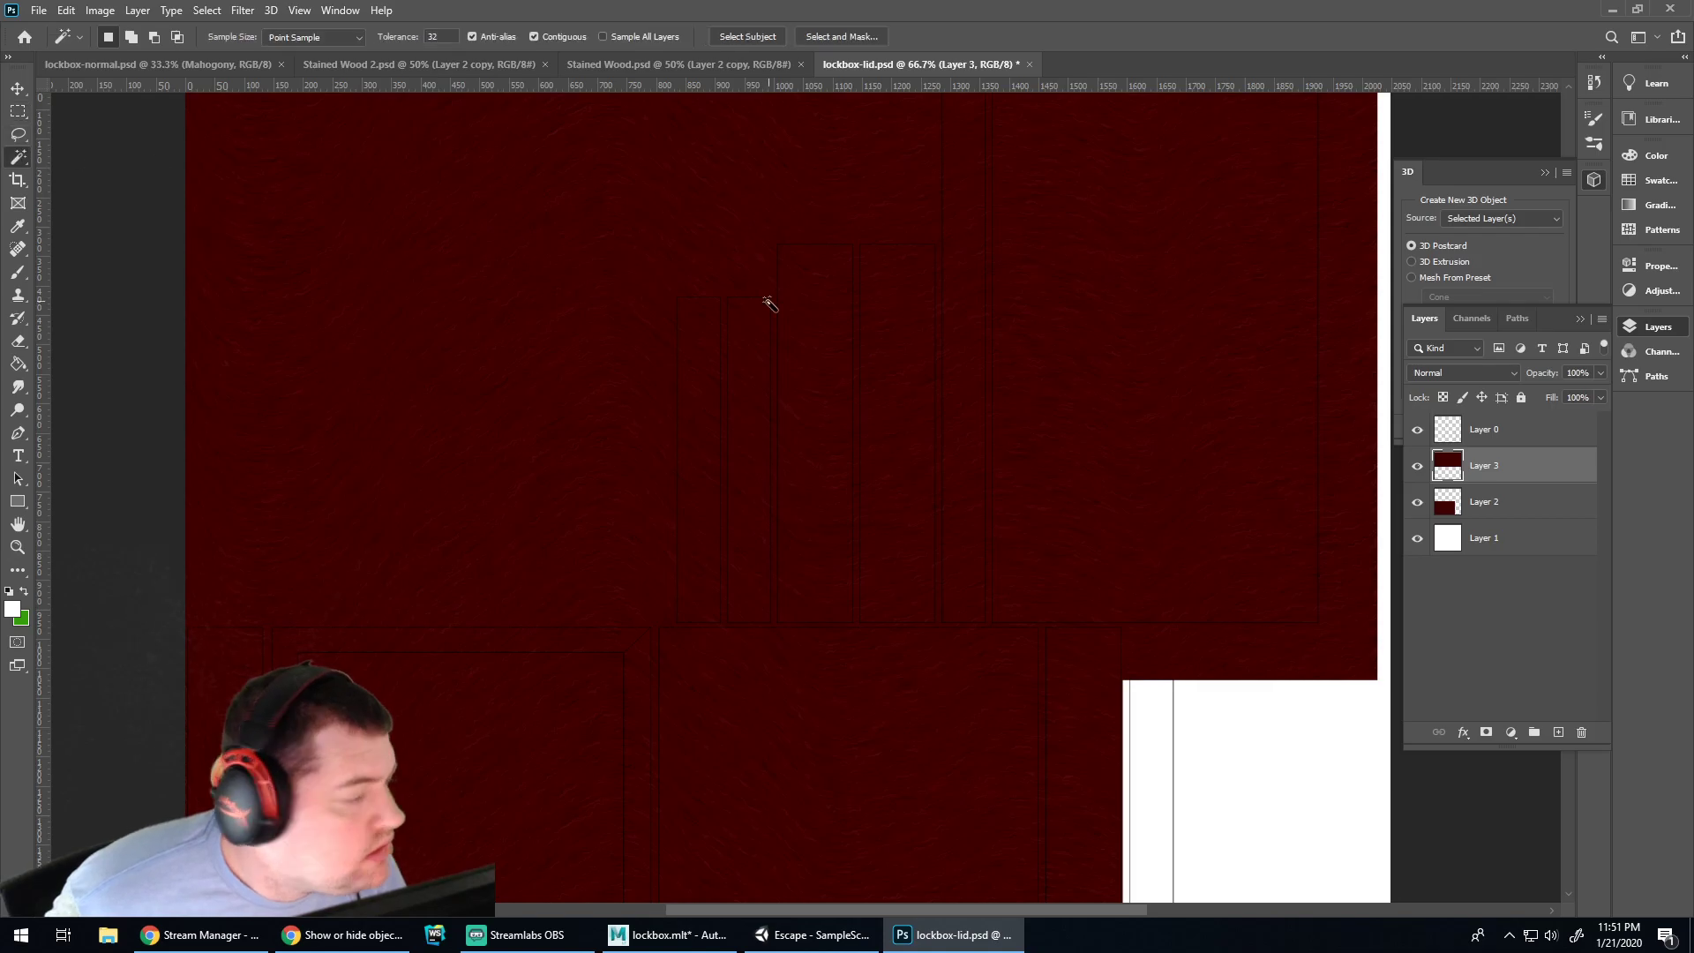
pyautogui.click(21, 118)
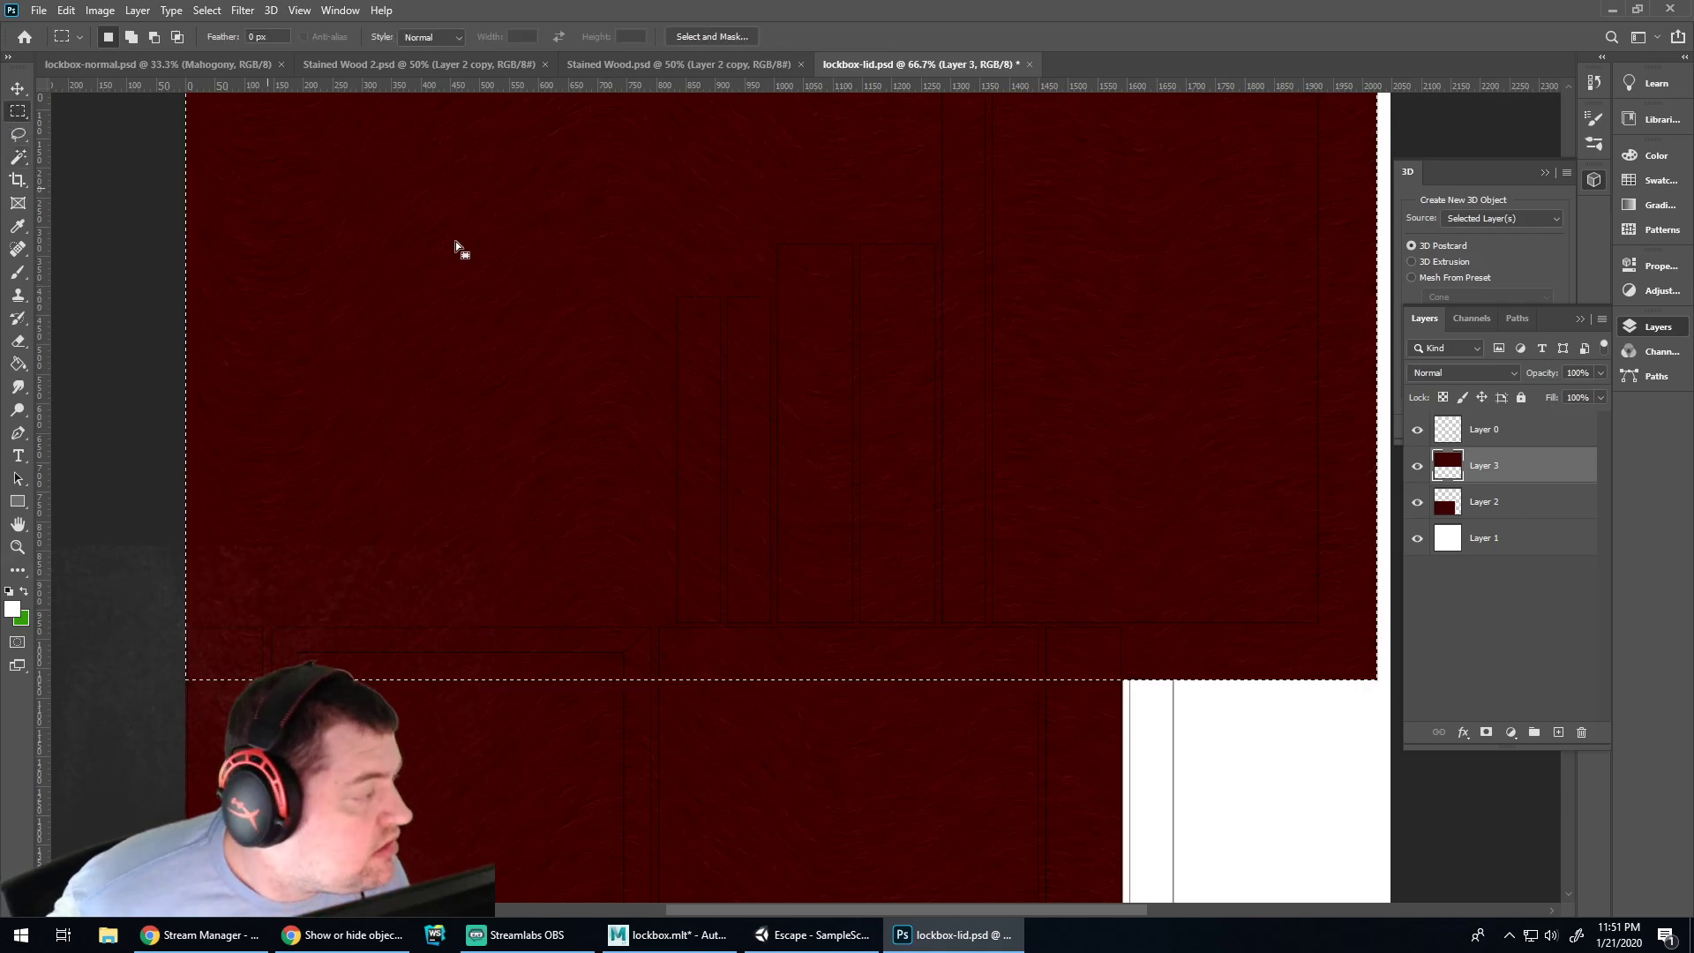
pyautogui.click(773, 234)
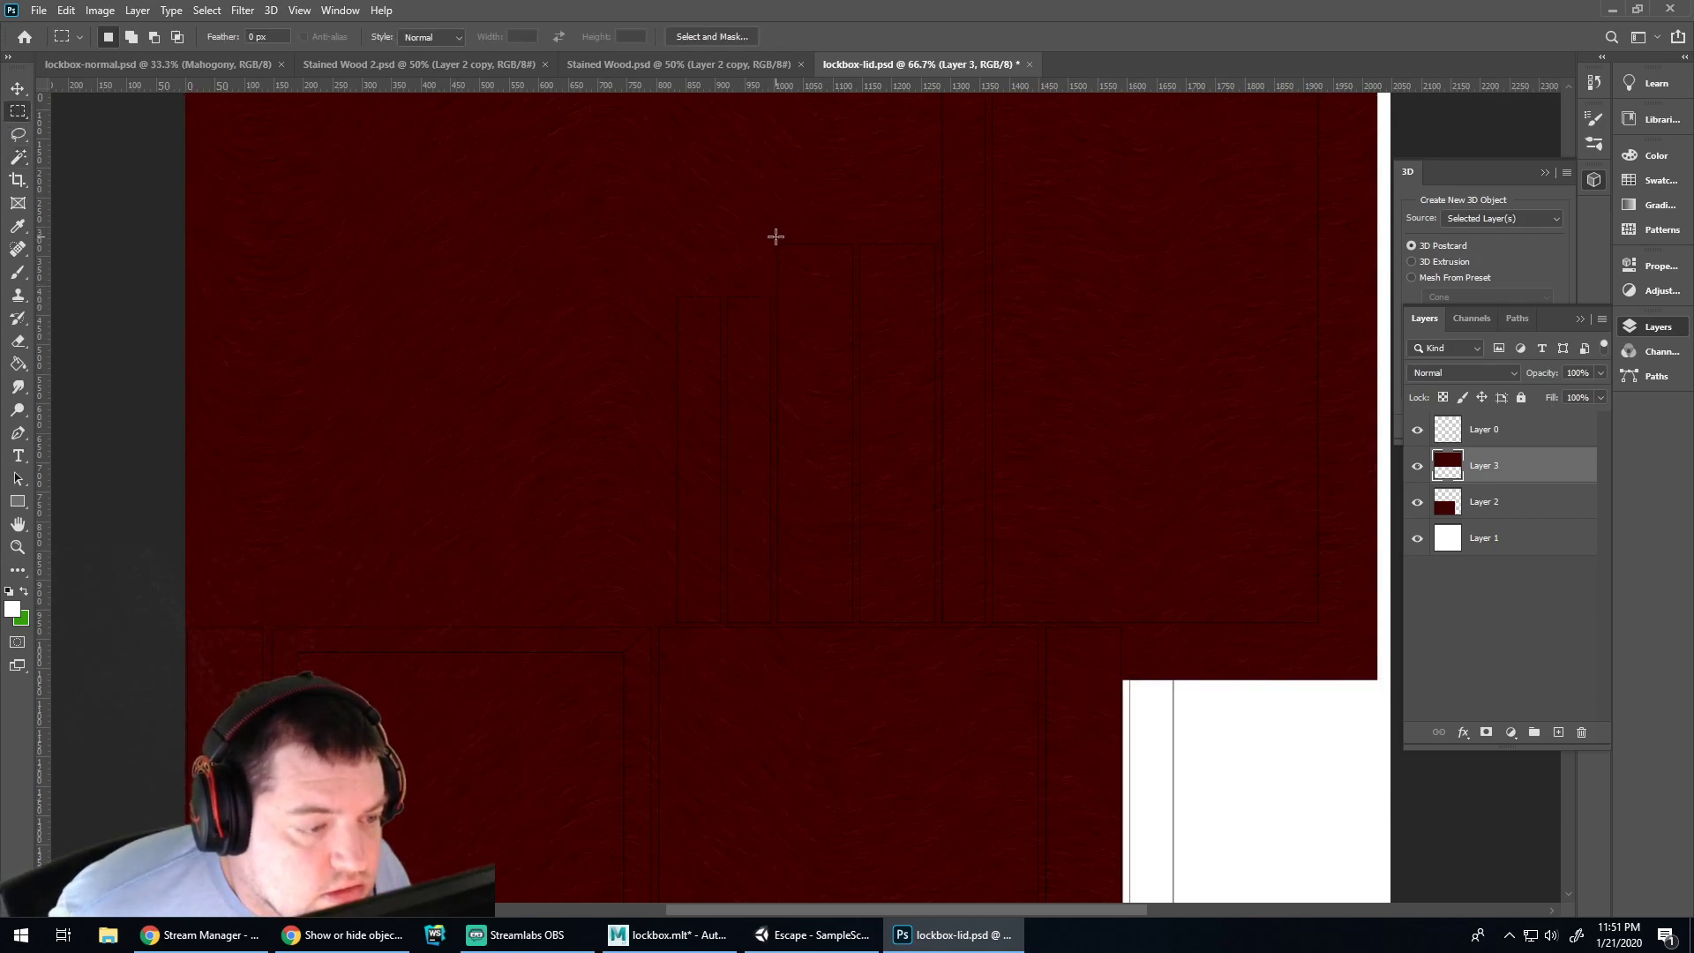
pyautogui.moveTo(776, 241); pyautogui.dragTo(937, 626)
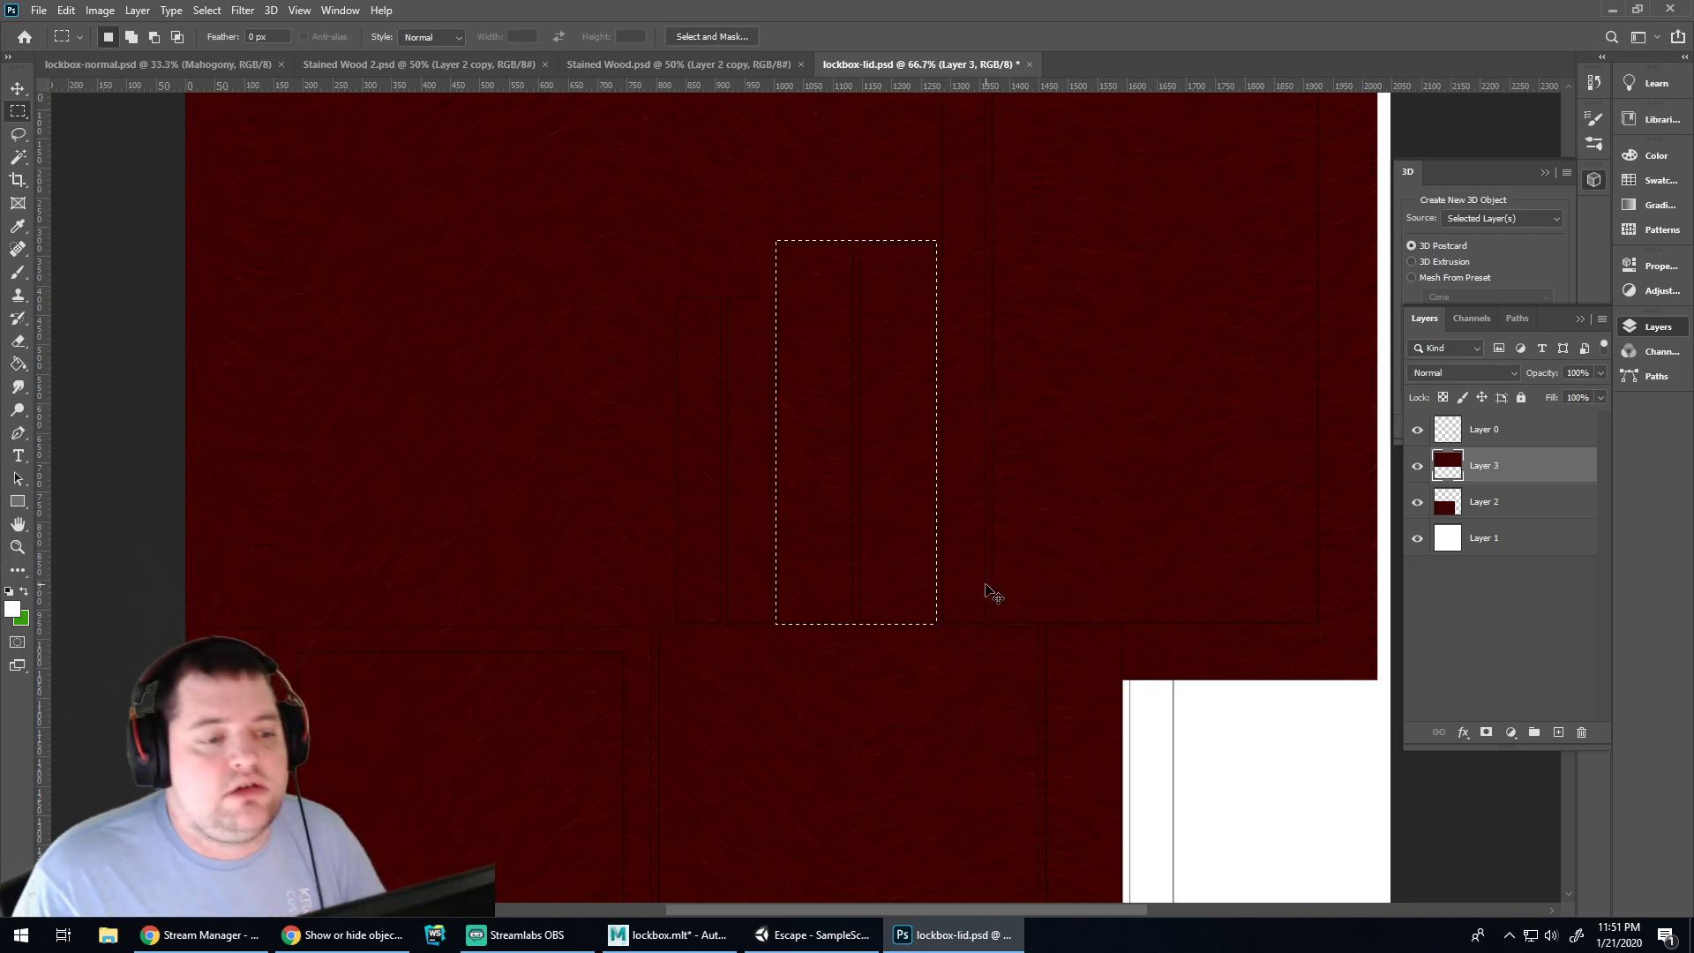
pyautogui.hotkey('ctrl', 'shift', 'i')
pyautogui.press('Delete')
pyautogui.hotkey('ctrl', 'd')
pyautogui.hotkey('ctrl', 's')
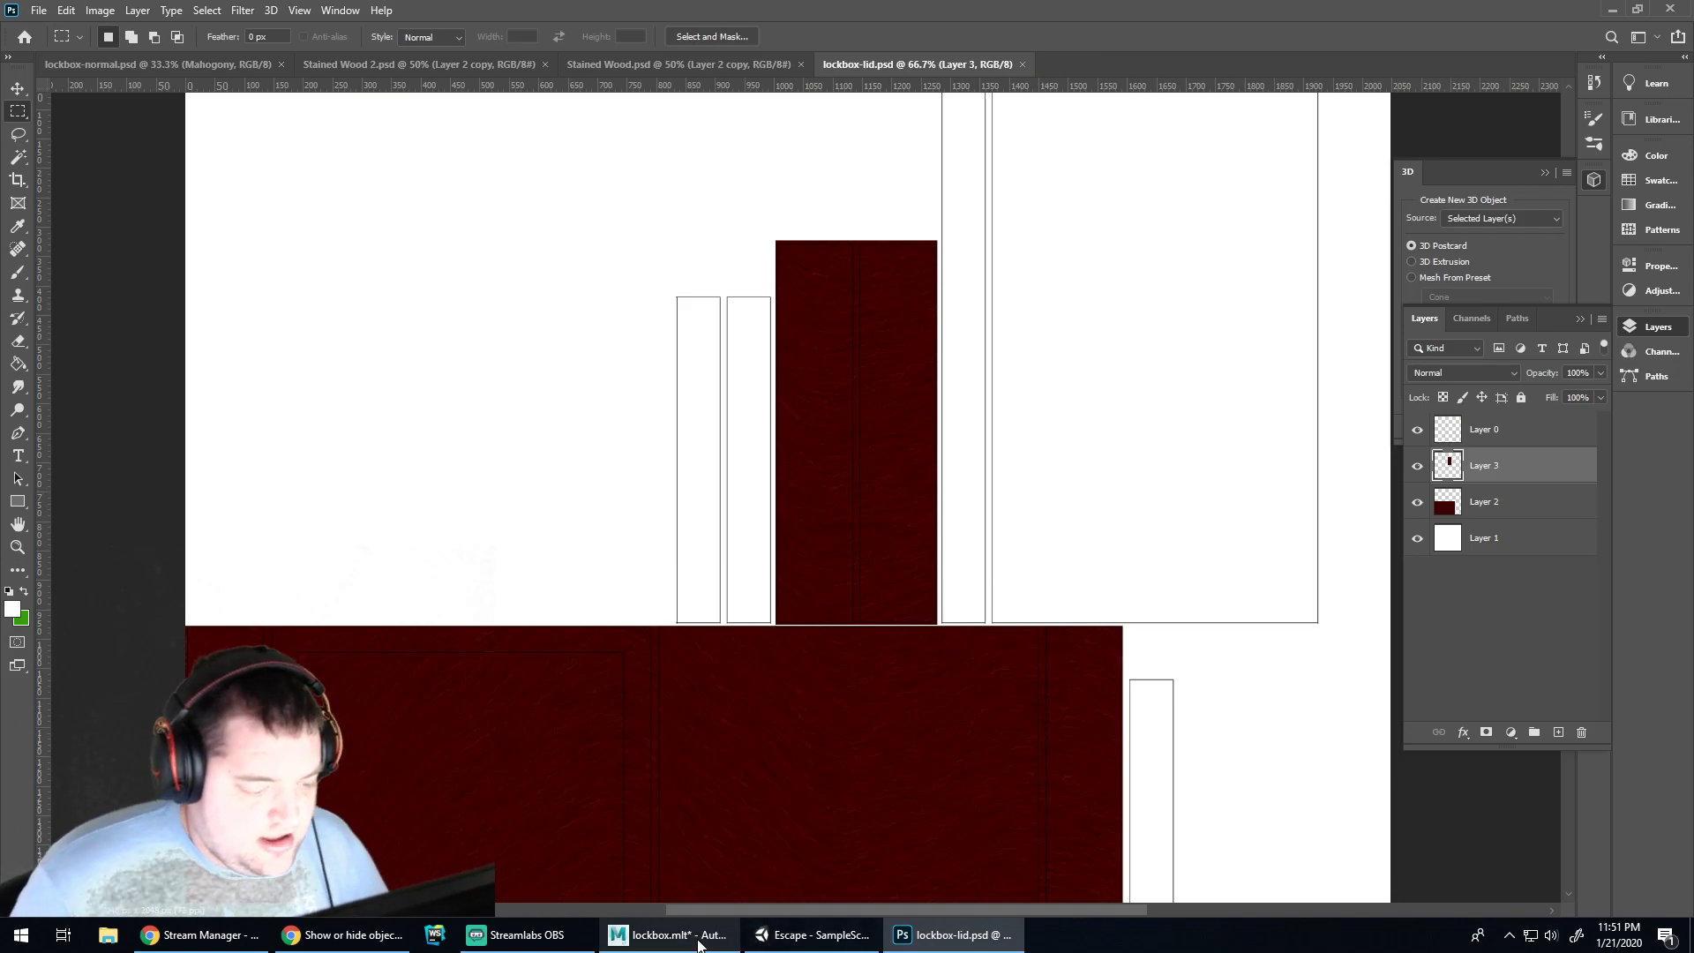
pyautogui.click(668, 934)
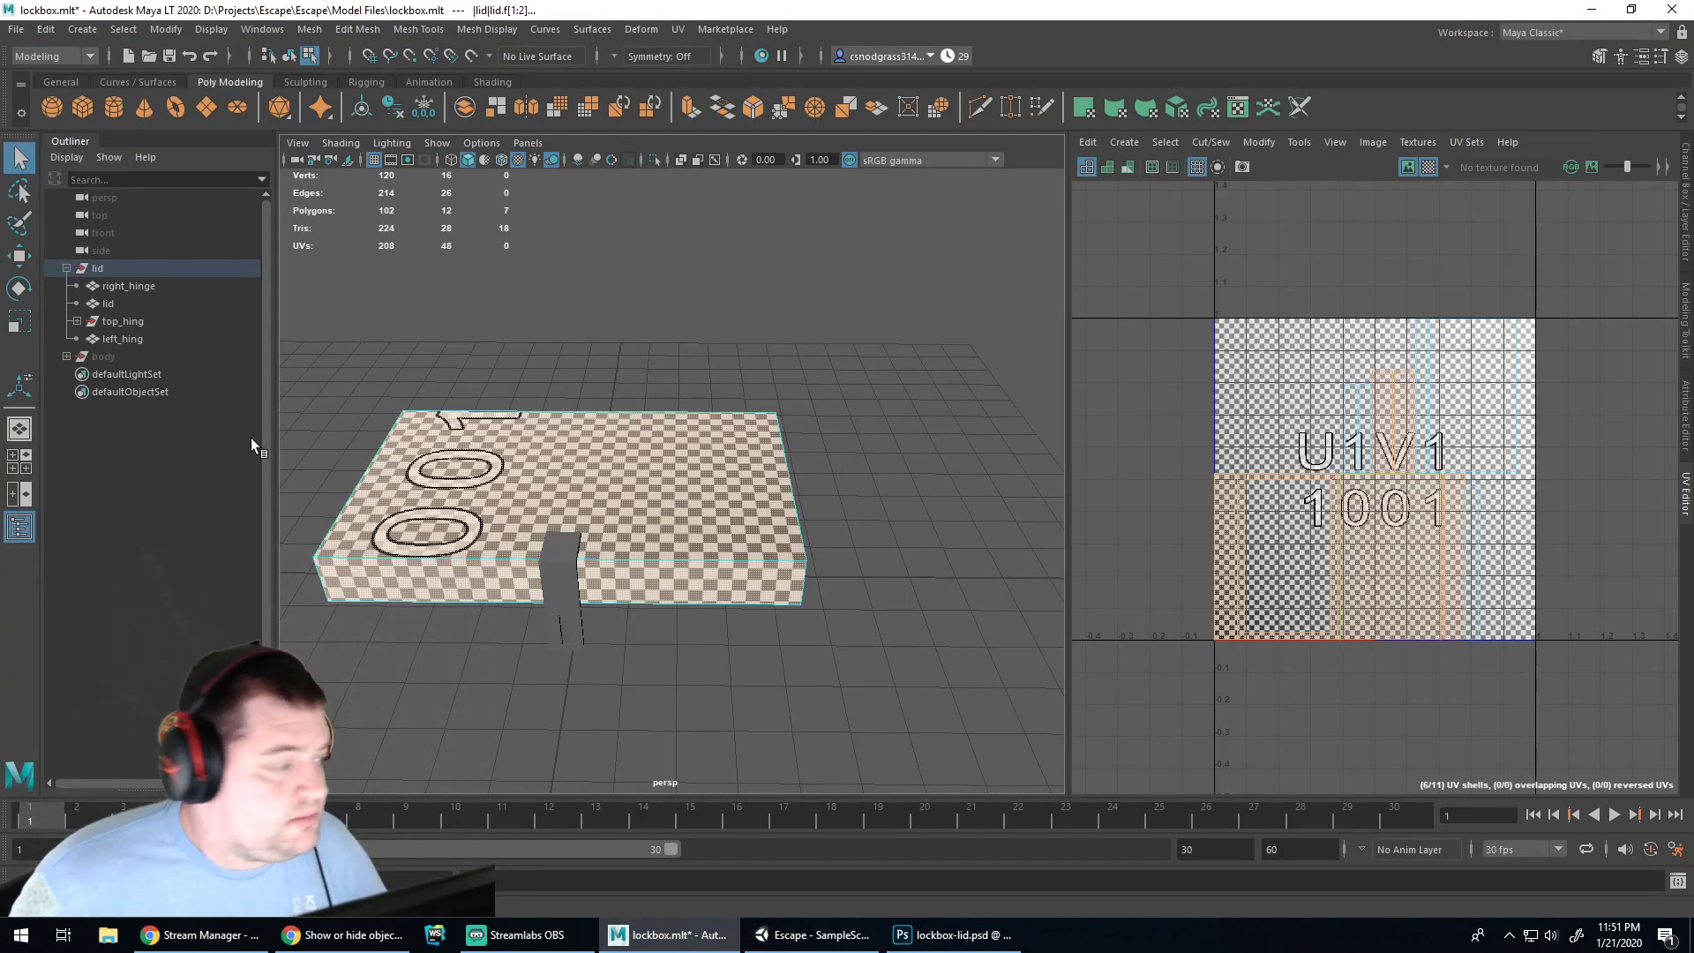
# Assign a new Phong material to the lid mesh
pyautogui.click(108, 305)
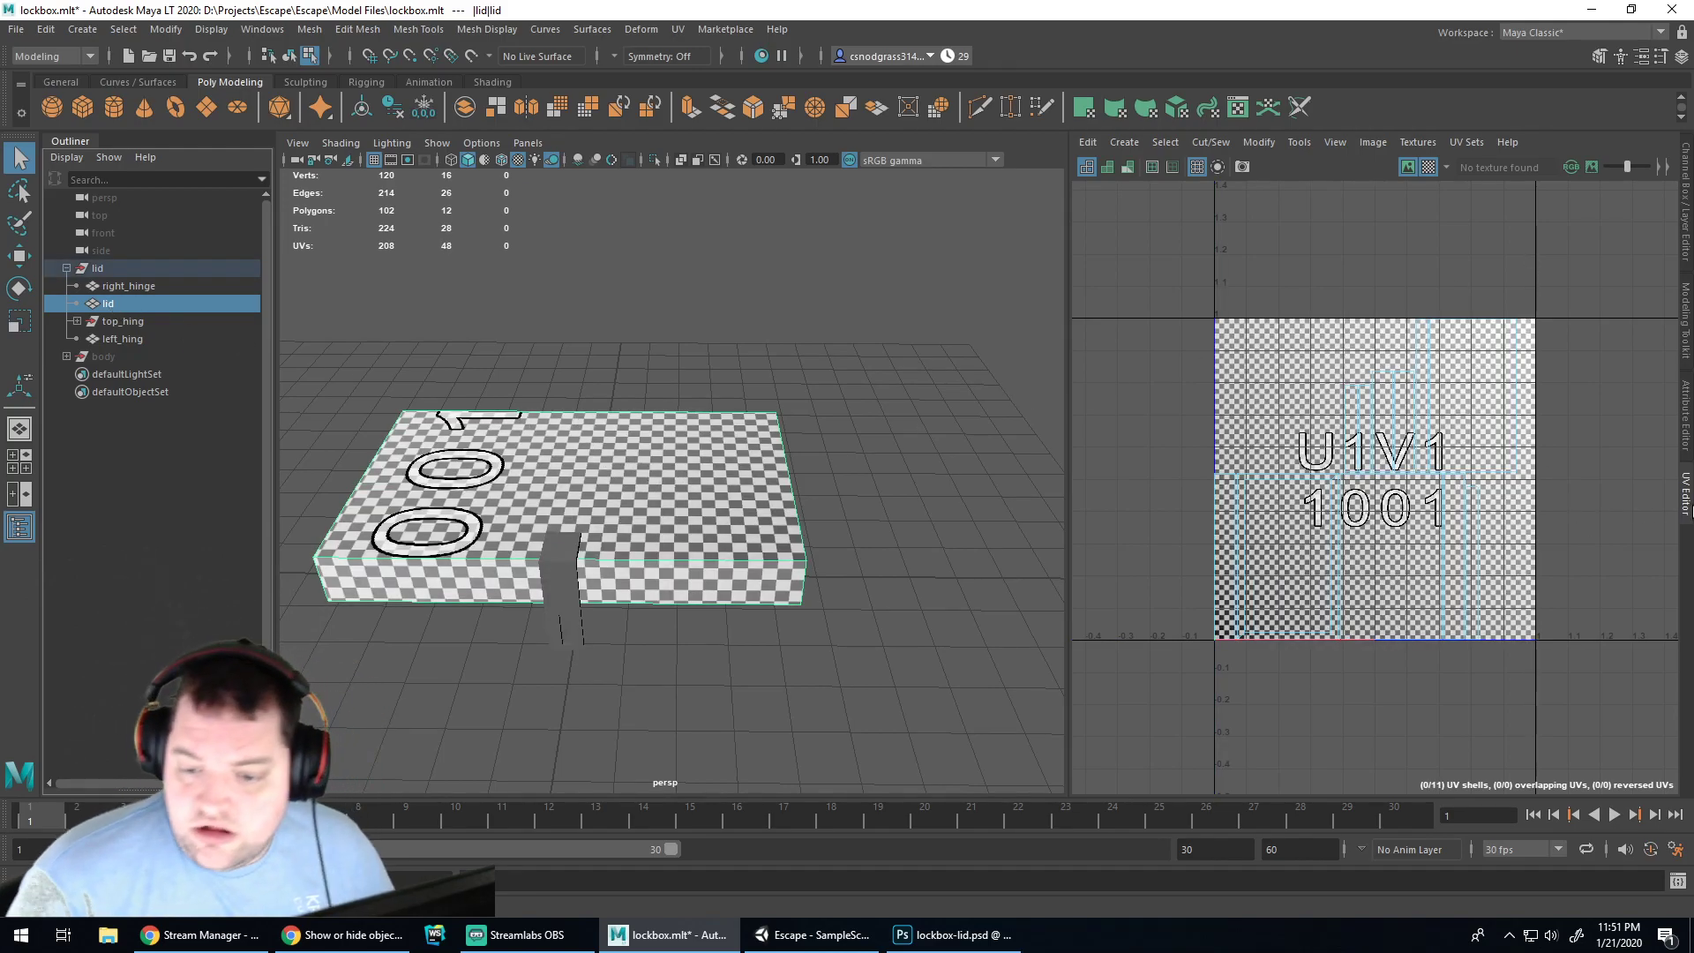
pyautogui.click(1686, 496)
pyautogui.rightClick(994, 450)
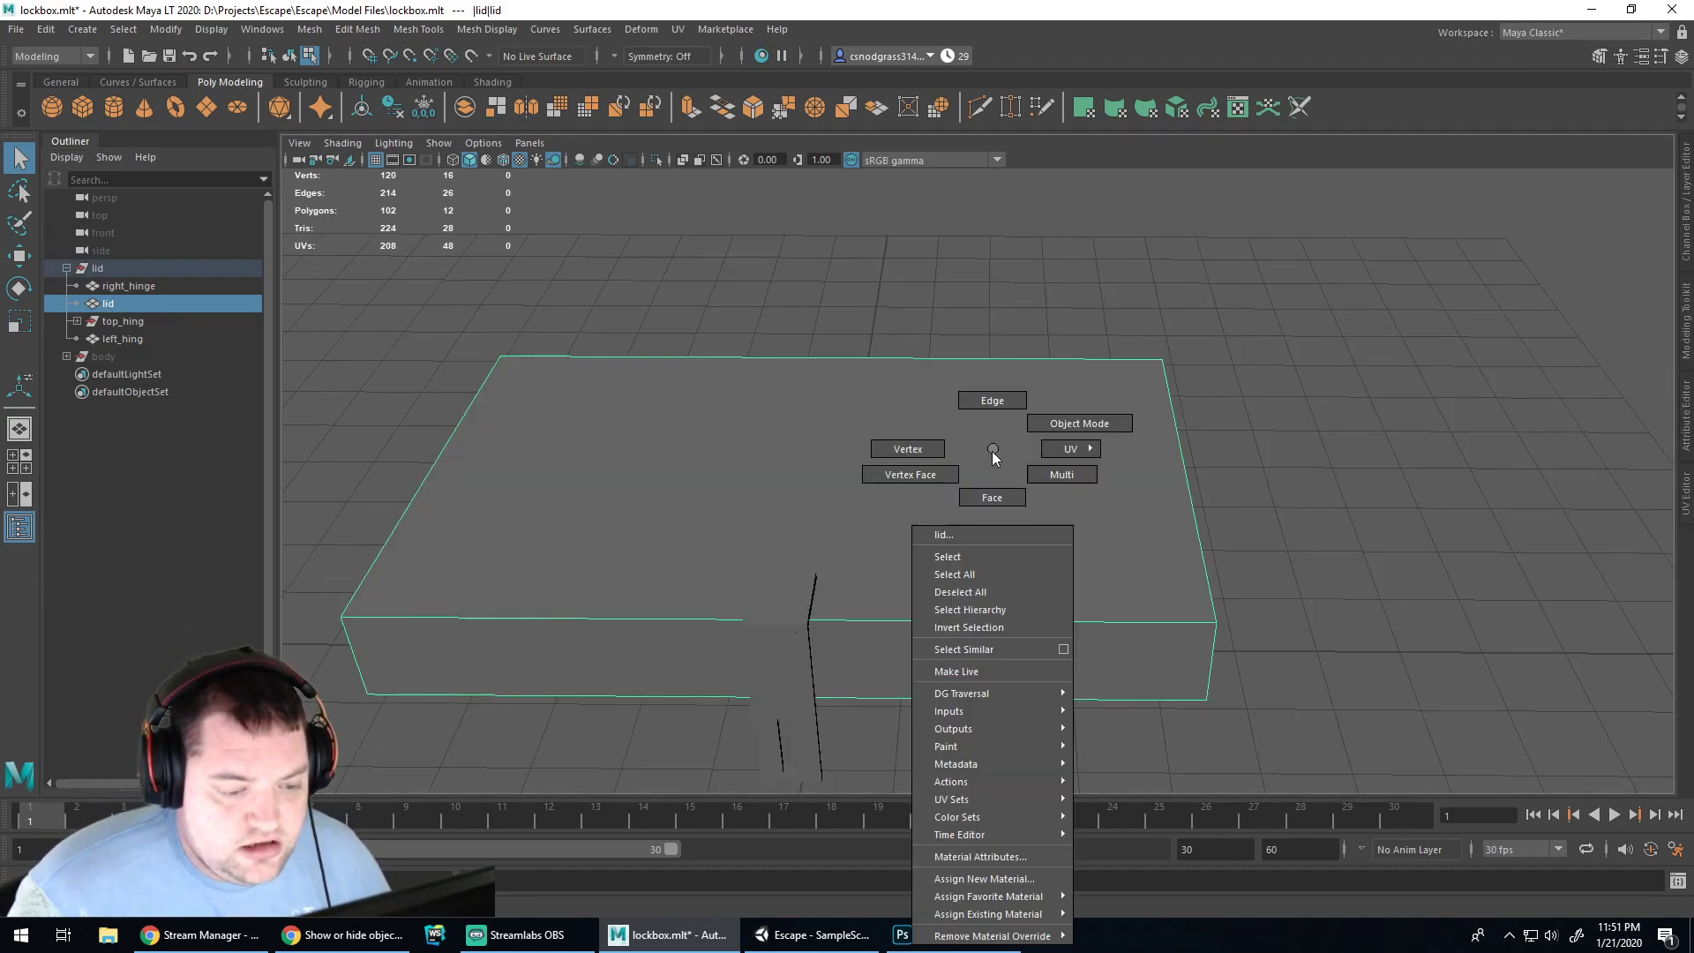
pyautogui.click(975, 879)
pyautogui.click(681, 438)
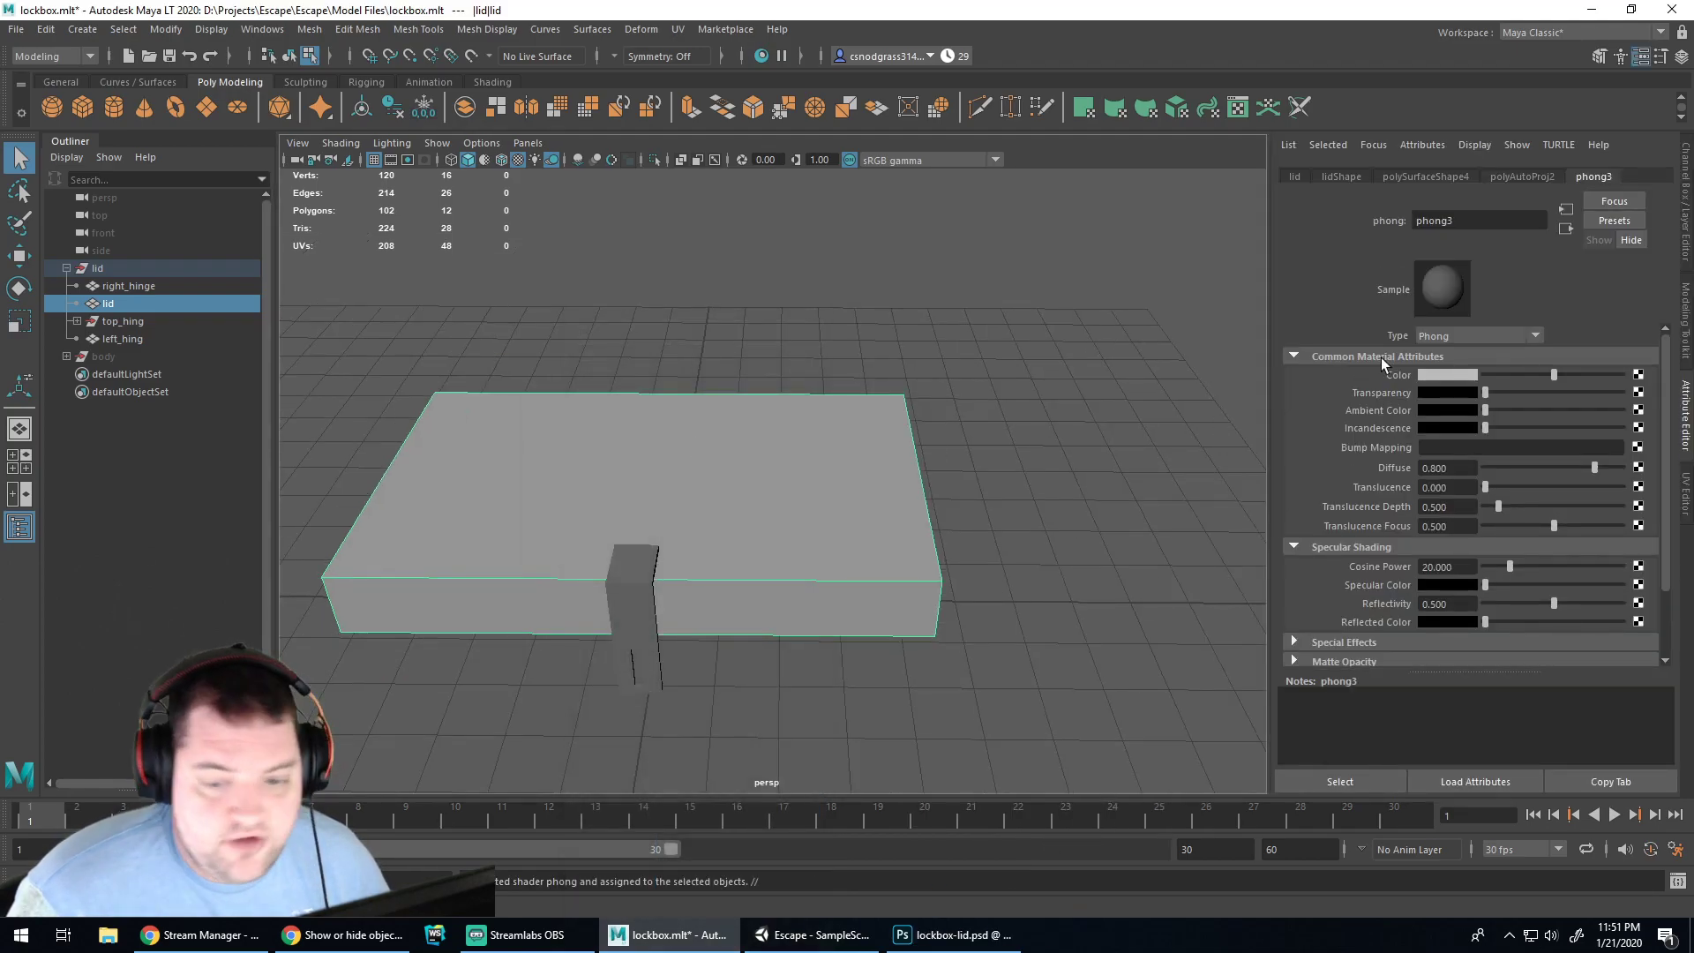
# Map lockbox-lid.psd as the Phong's Color file texture and orbit to inspect the lid
pyautogui.click(1638, 375)
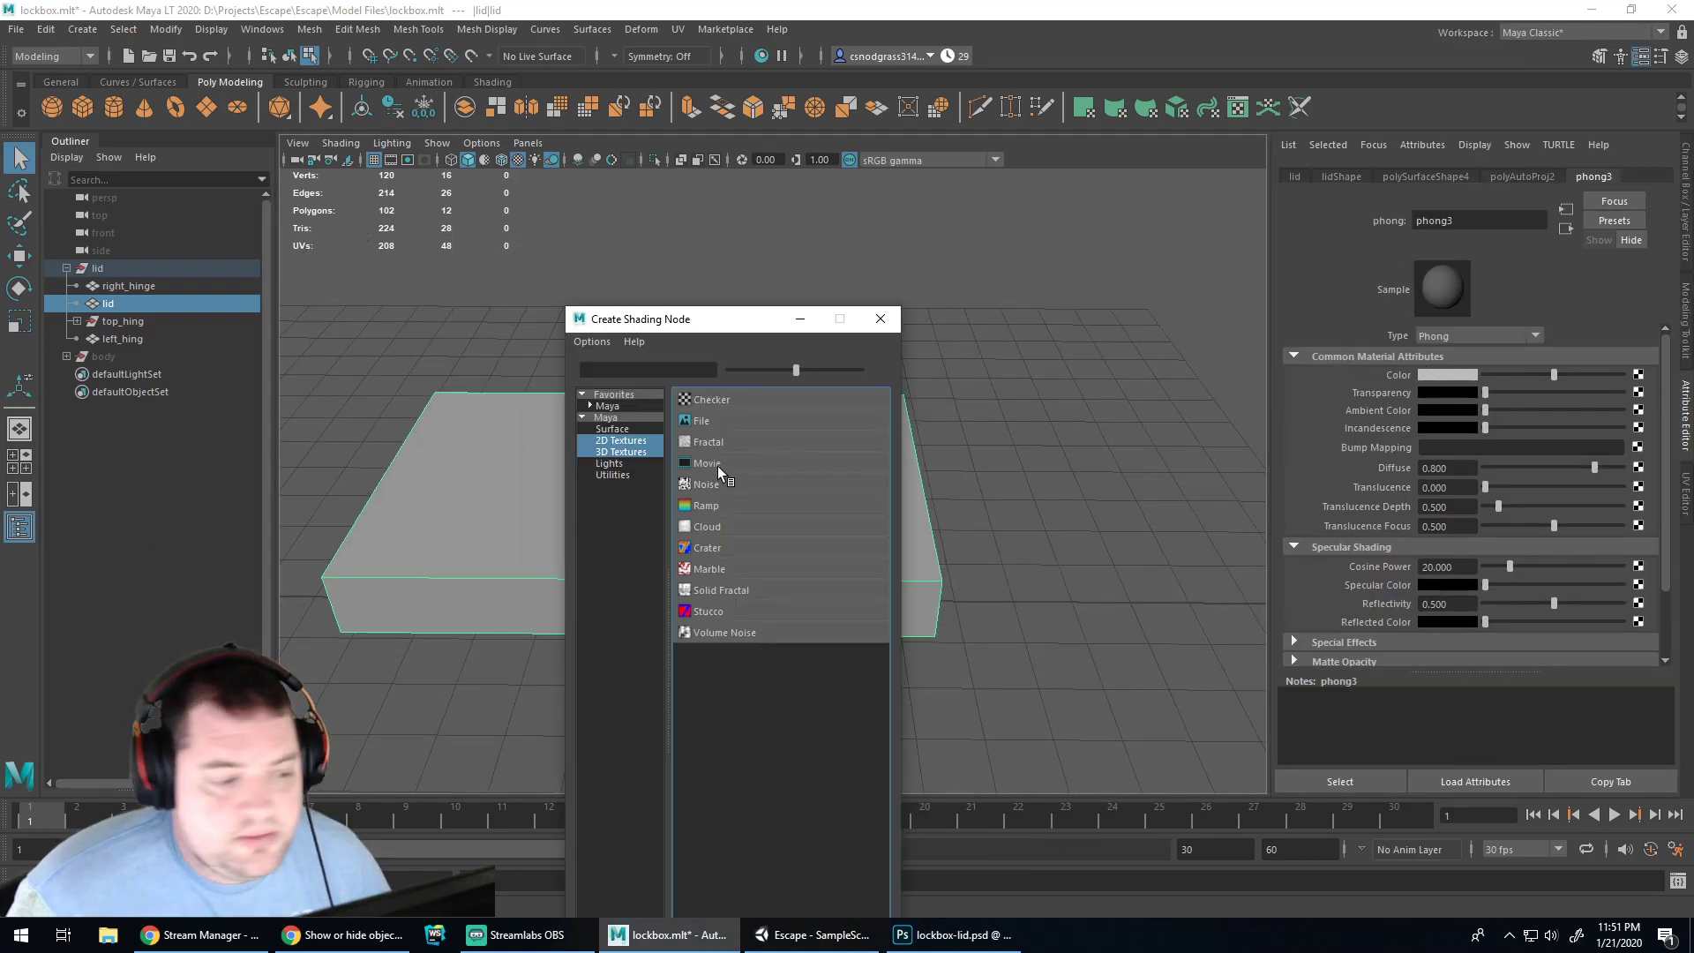
pyautogui.click(714, 421)
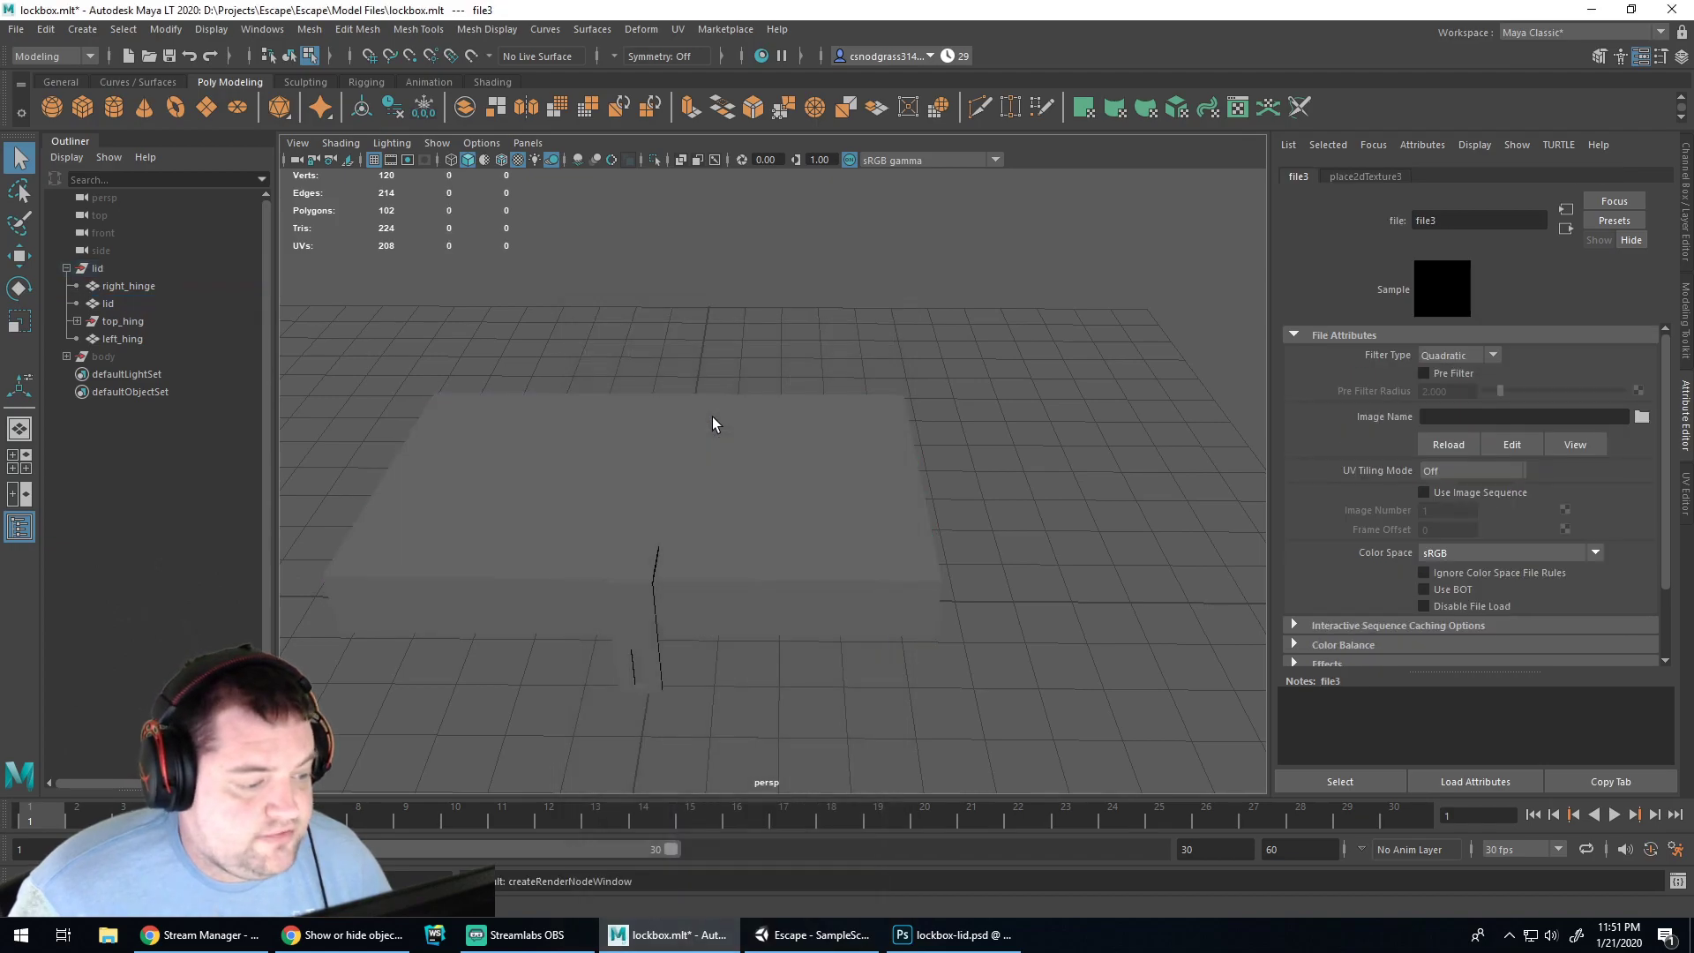
pyautogui.click(1642, 416)
pyautogui.doubleClick(372, 286)
pyautogui.click(372, 286)
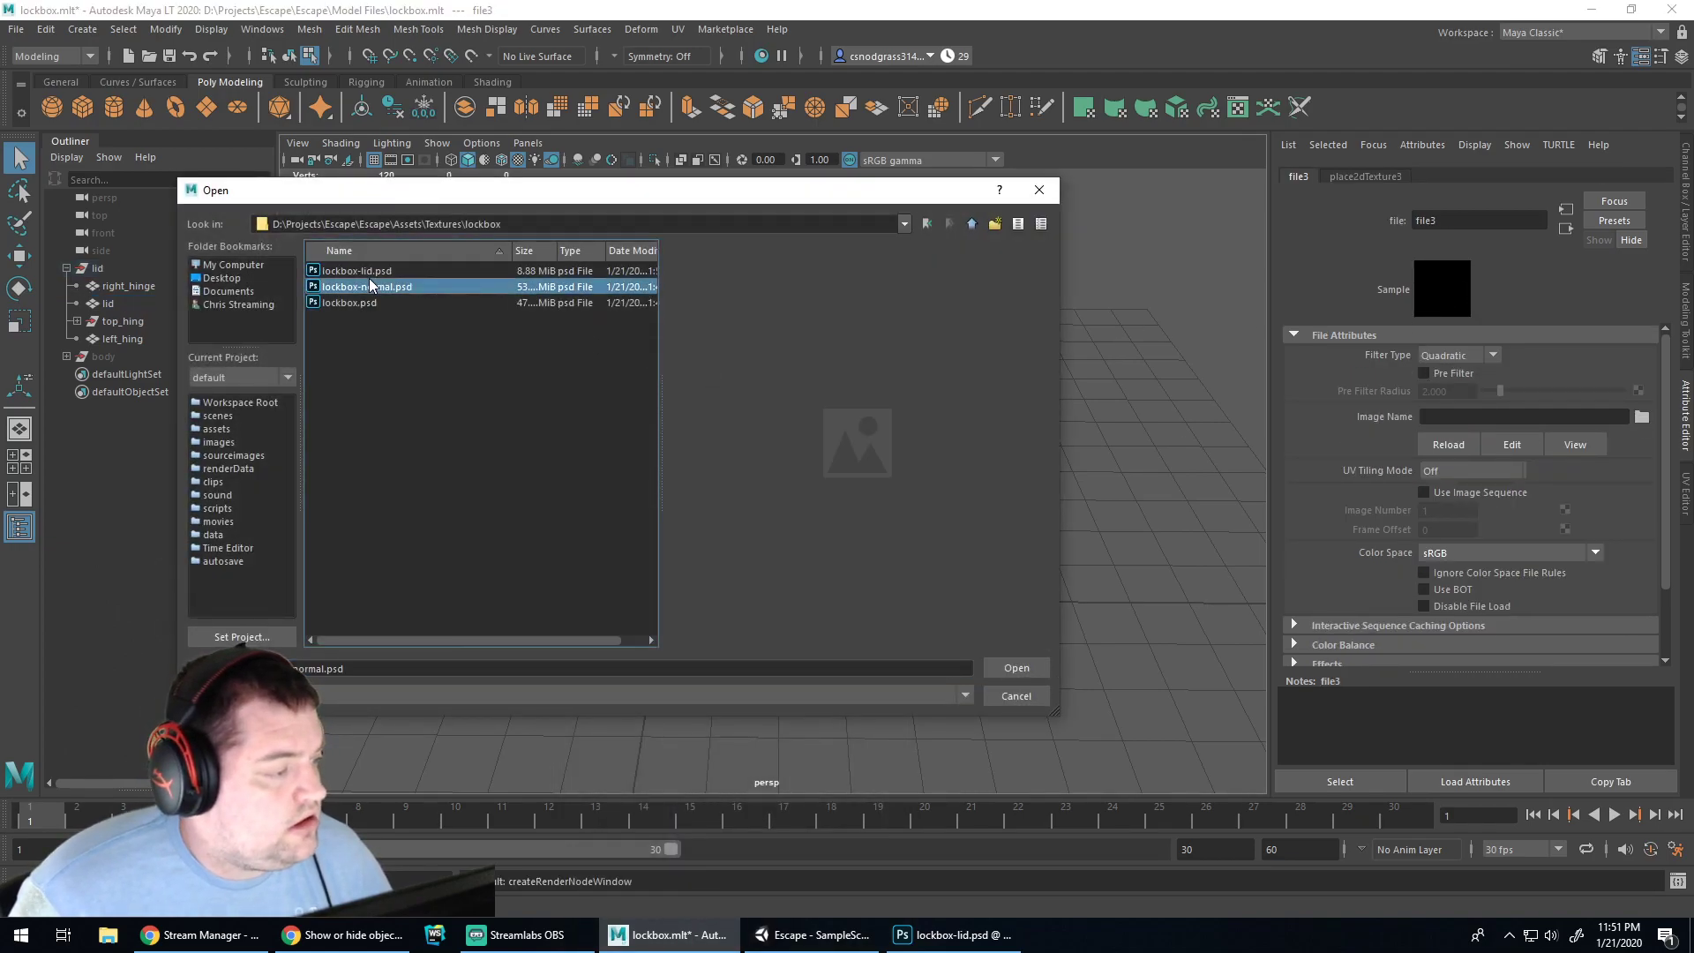
pyautogui.doubleClick(368, 272)
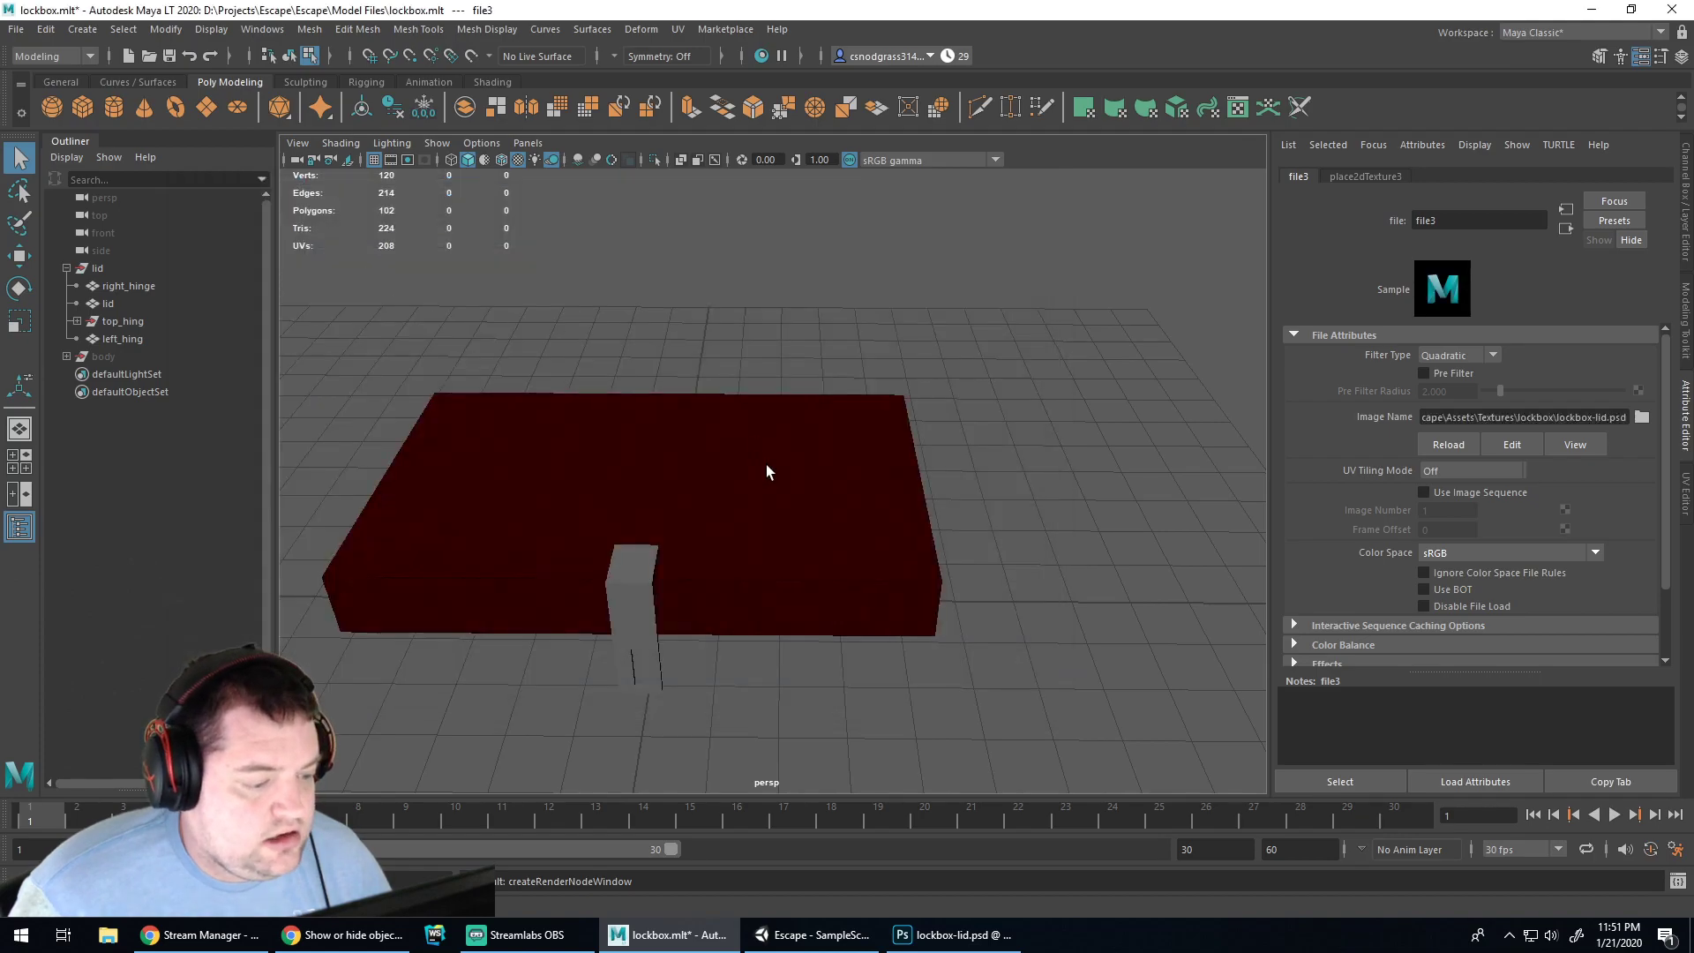
pyautogui.keyDown('alt'); pyautogui.moveTo(978, 554); pyautogui.dragTo(715, 540); pyautogui.keyUp('alt')
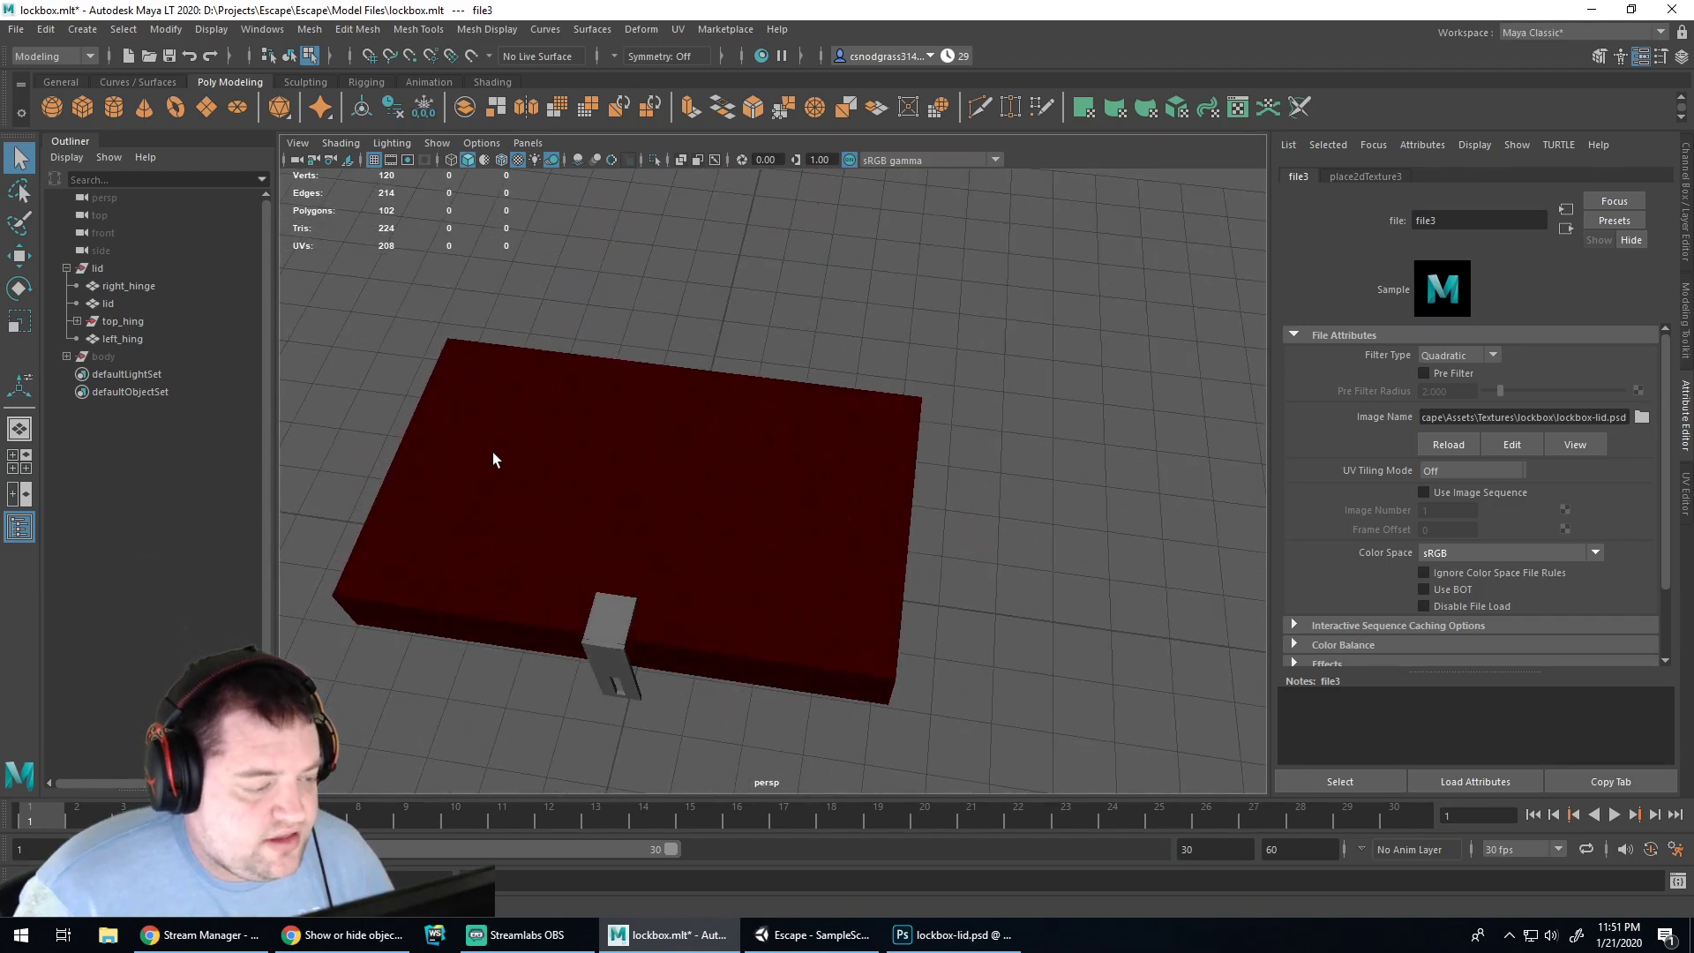
pyautogui.keyDown('alt'); pyautogui.moveTo(813, 509); pyautogui.dragTo(1000, 556); pyautogui.keyUp('alt')
# Bring the Stained Wood 2 texture into lockbox-lid.psd as a layer and shift it 42 px
pyautogui.click(913, 938)
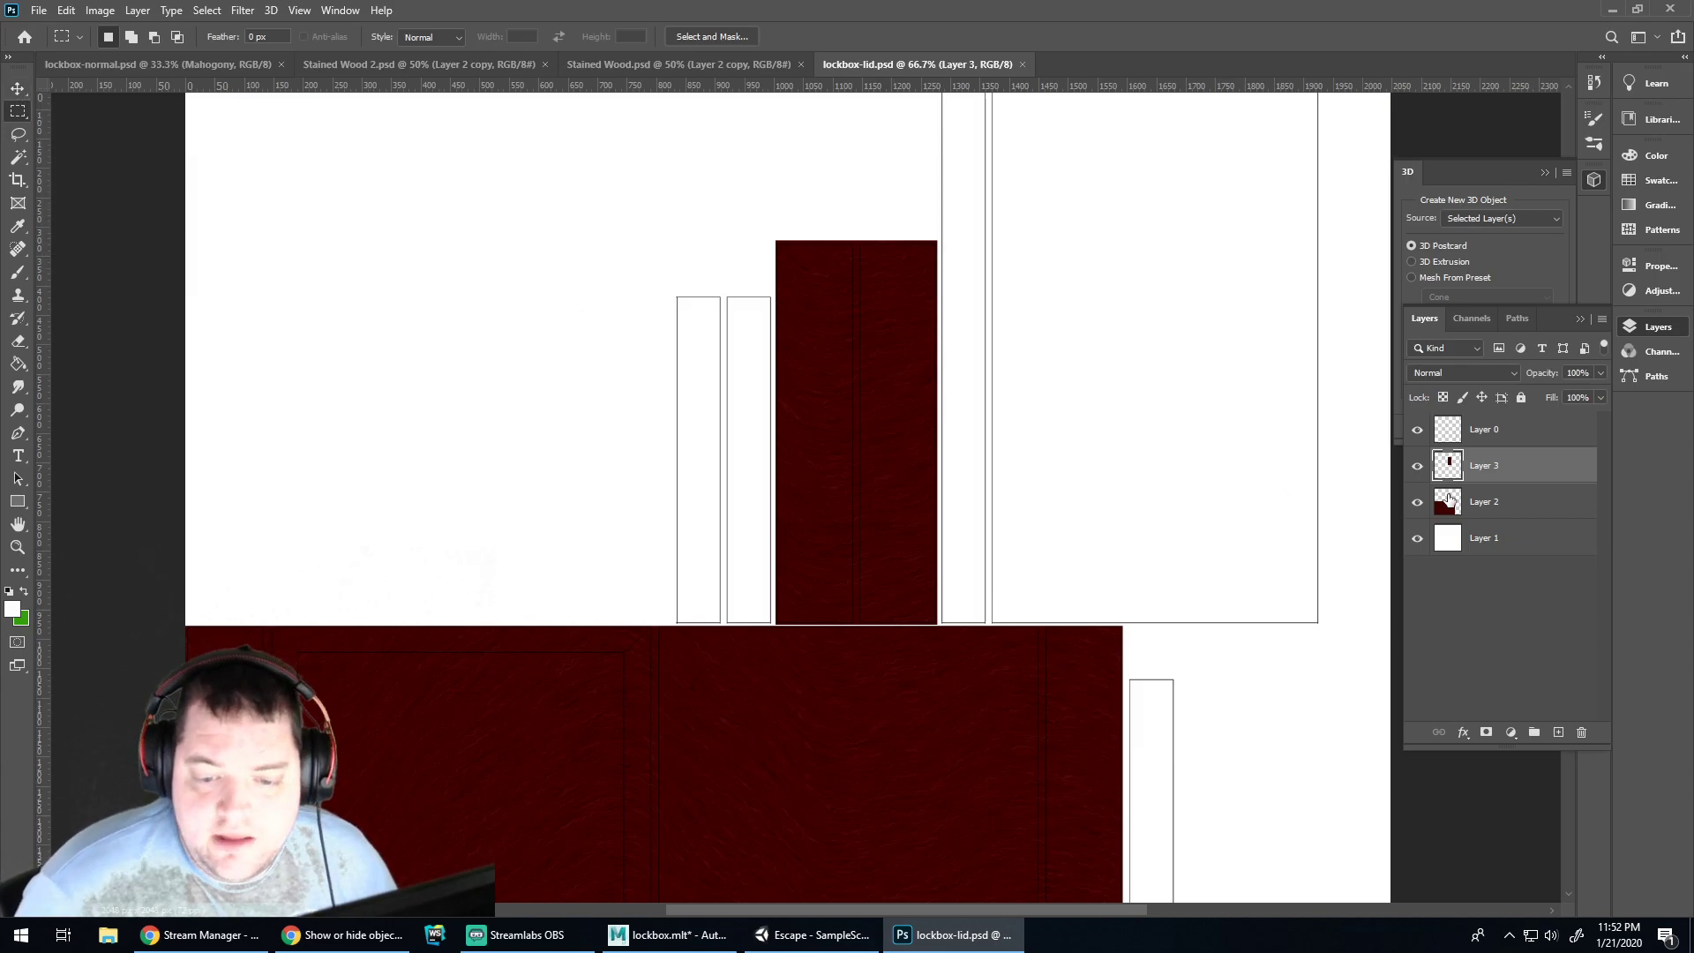
pyautogui.click(388, 64)
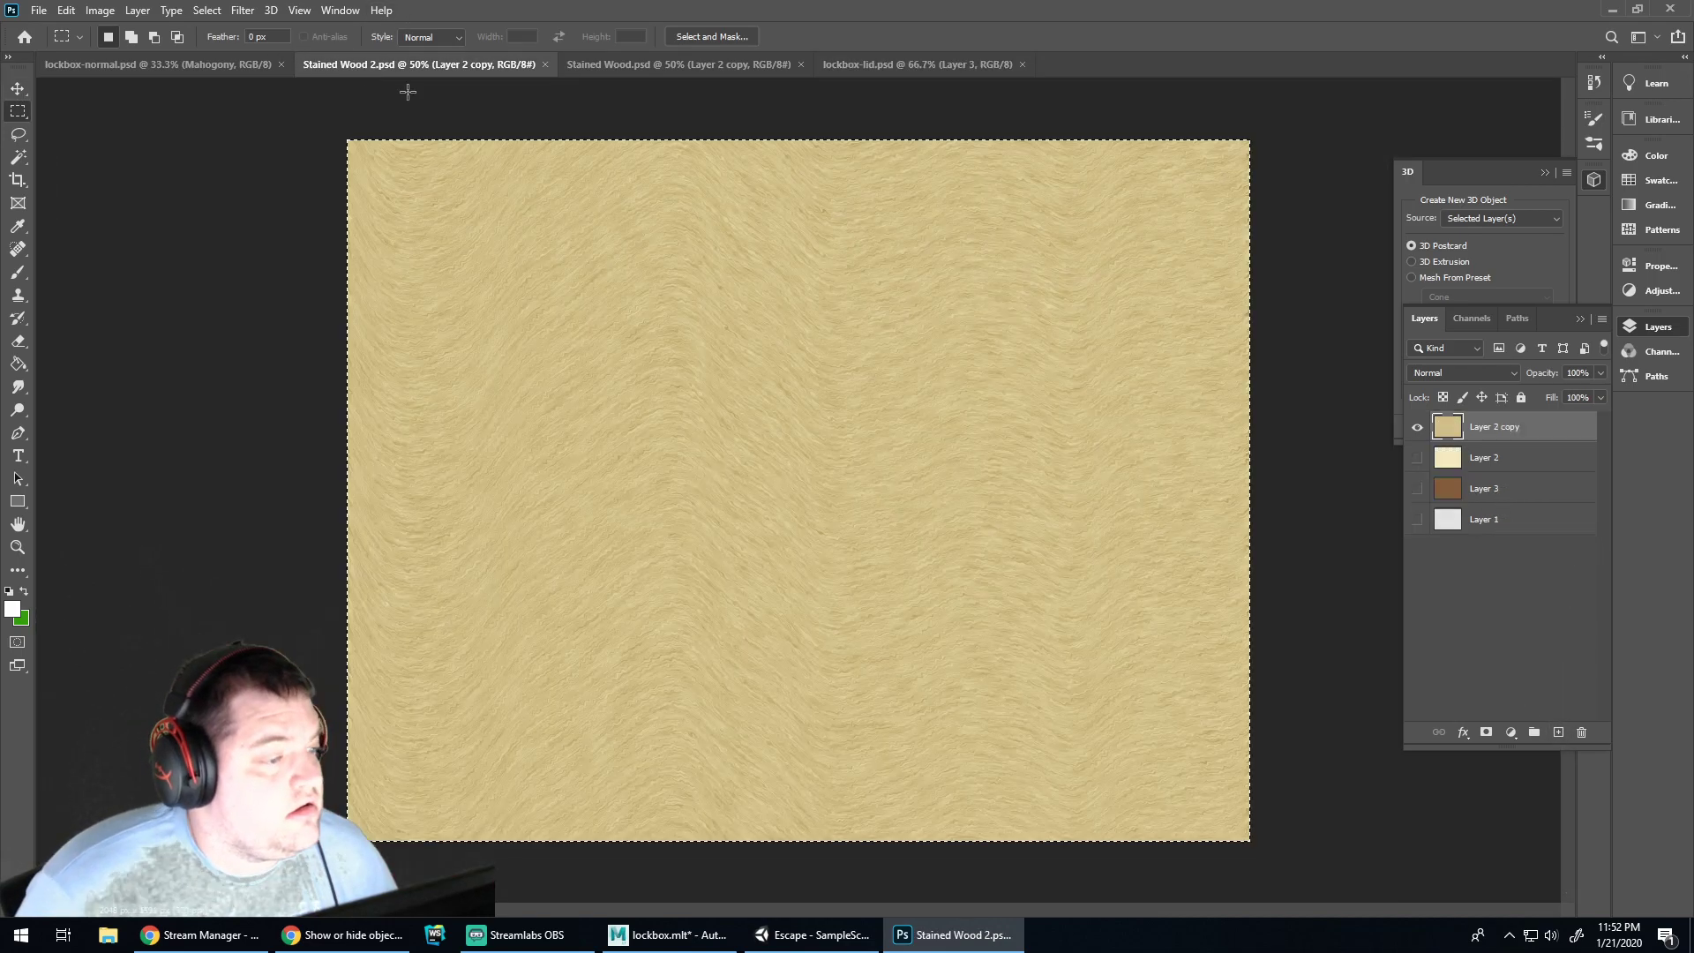
pyautogui.keyDown('ctrl'); pyautogui.moveTo(798, 262); pyautogui.dragTo(709, 293); pyautogui.keyUp('ctrl')
pyautogui.hotkey('ctrl', '-')
pyautogui.hotkey('ctrl', '-')
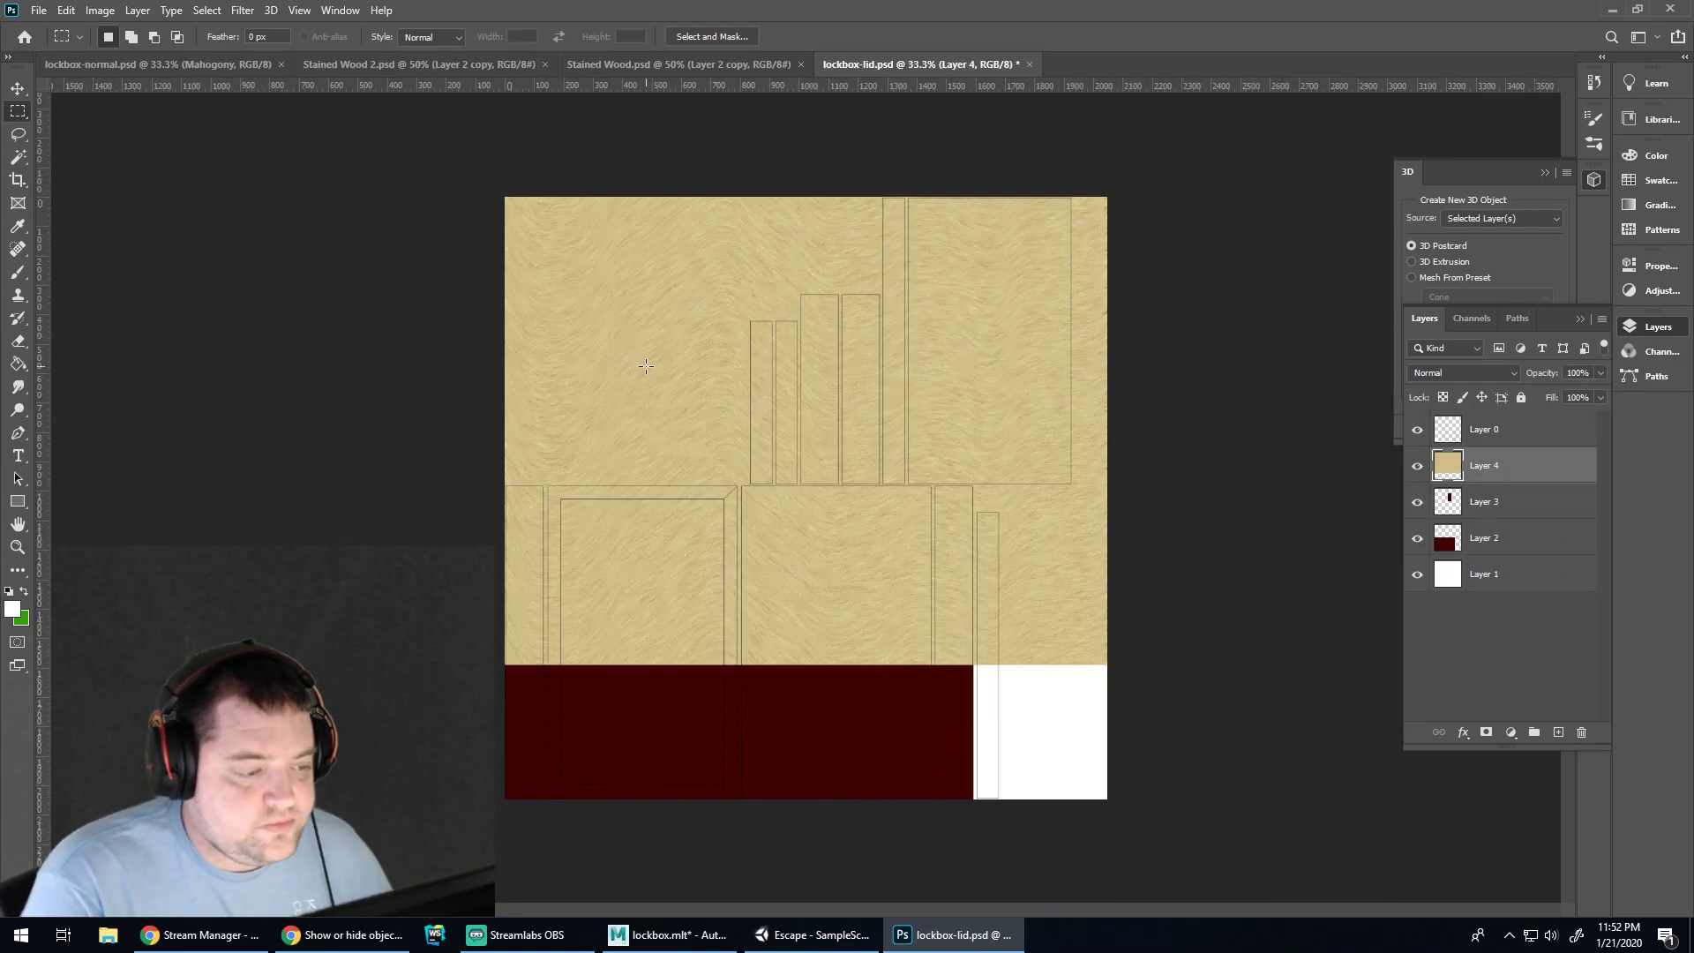
pyautogui.press('v')
pyautogui.moveTo(678, 368); pyautogui.dragTo(756, 300)
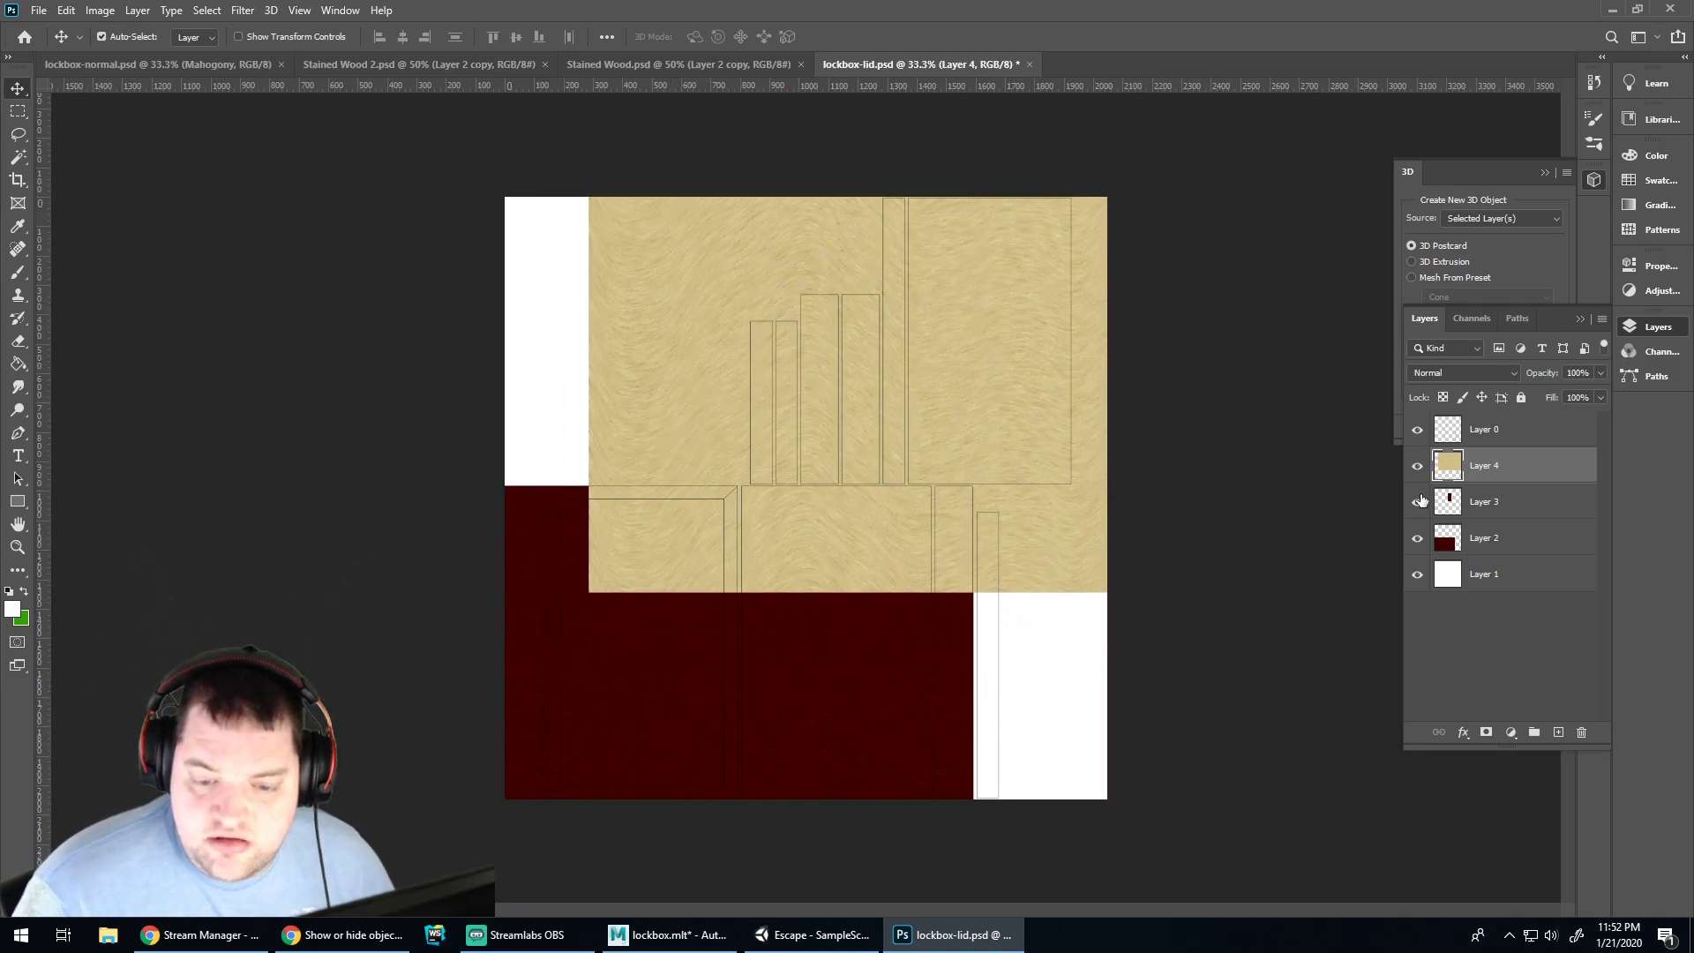
# Stack the red piece layers above the wood and nudge the wood edge to close the gap
pyautogui.moveTo(1485, 499); pyautogui.dragTo(1482, 450)
pyautogui.moveTo(666, 511); pyautogui.dragTo(707, 424)
pyautogui.hotkey('ctrl', '+')
pyautogui.hotkey('ctrl', '+')
pyautogui.hotkey('ctrl', '+')
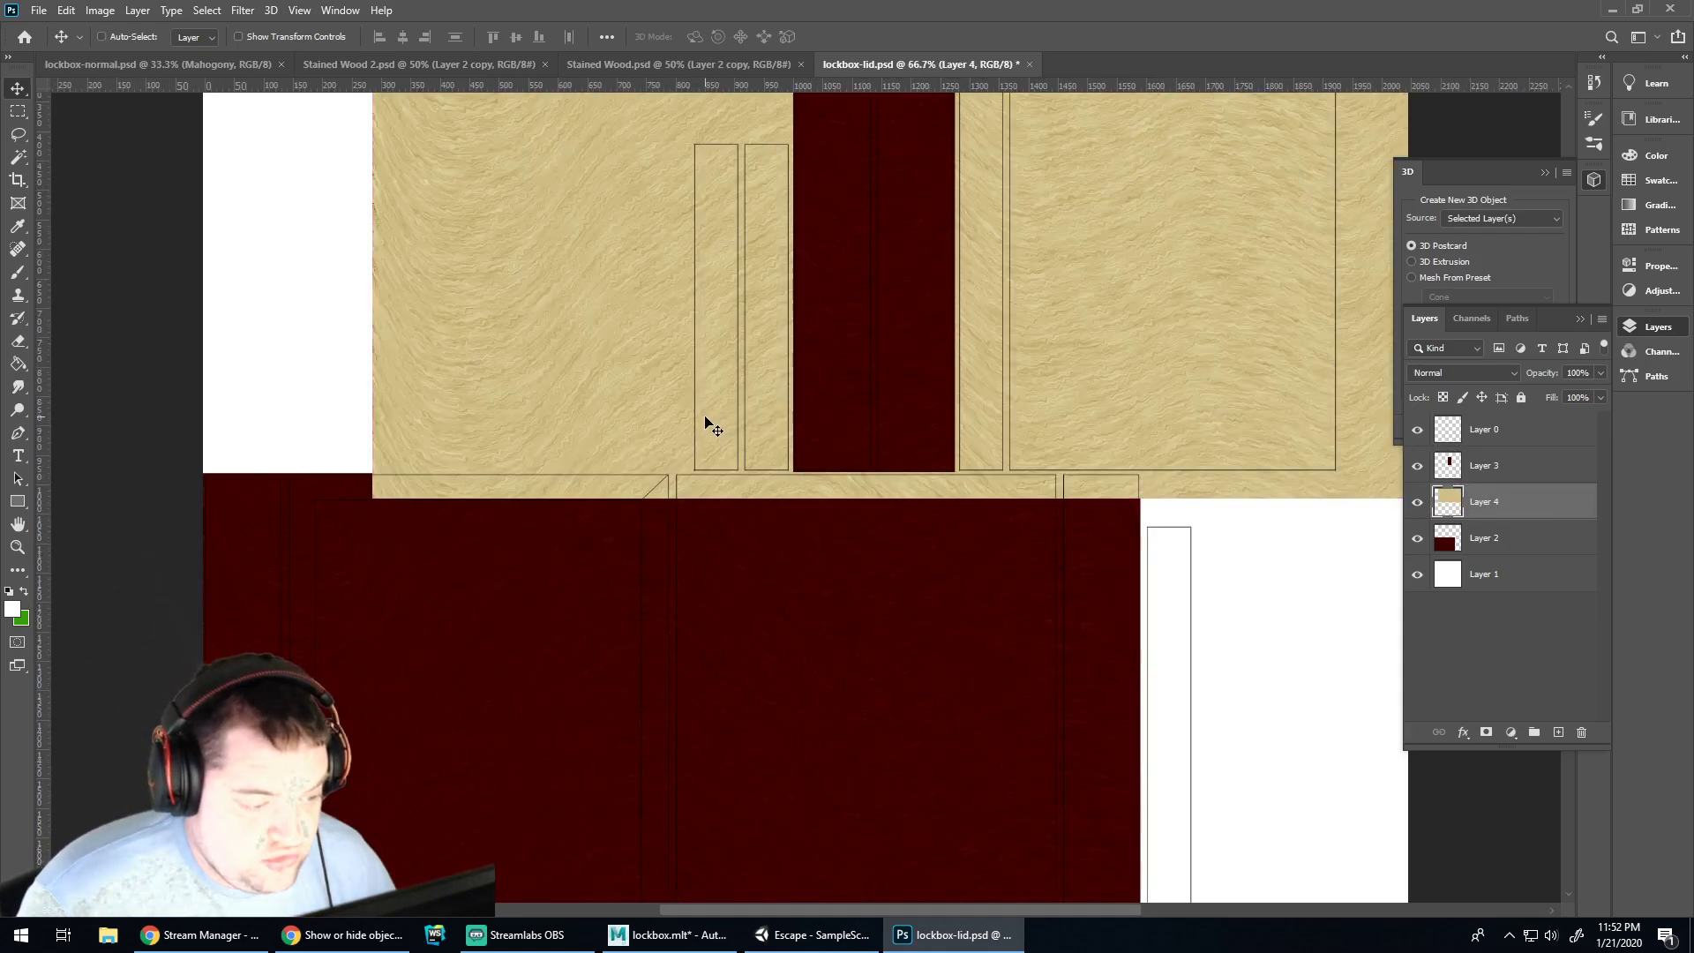
pyautogui.moveTo(566, 405); pyautogui.dragTo(565, 370)
pyautogui.press('Up')
pyautogui.press('Up')
pyautogui.press('Up')
pyautogui.press('Up')
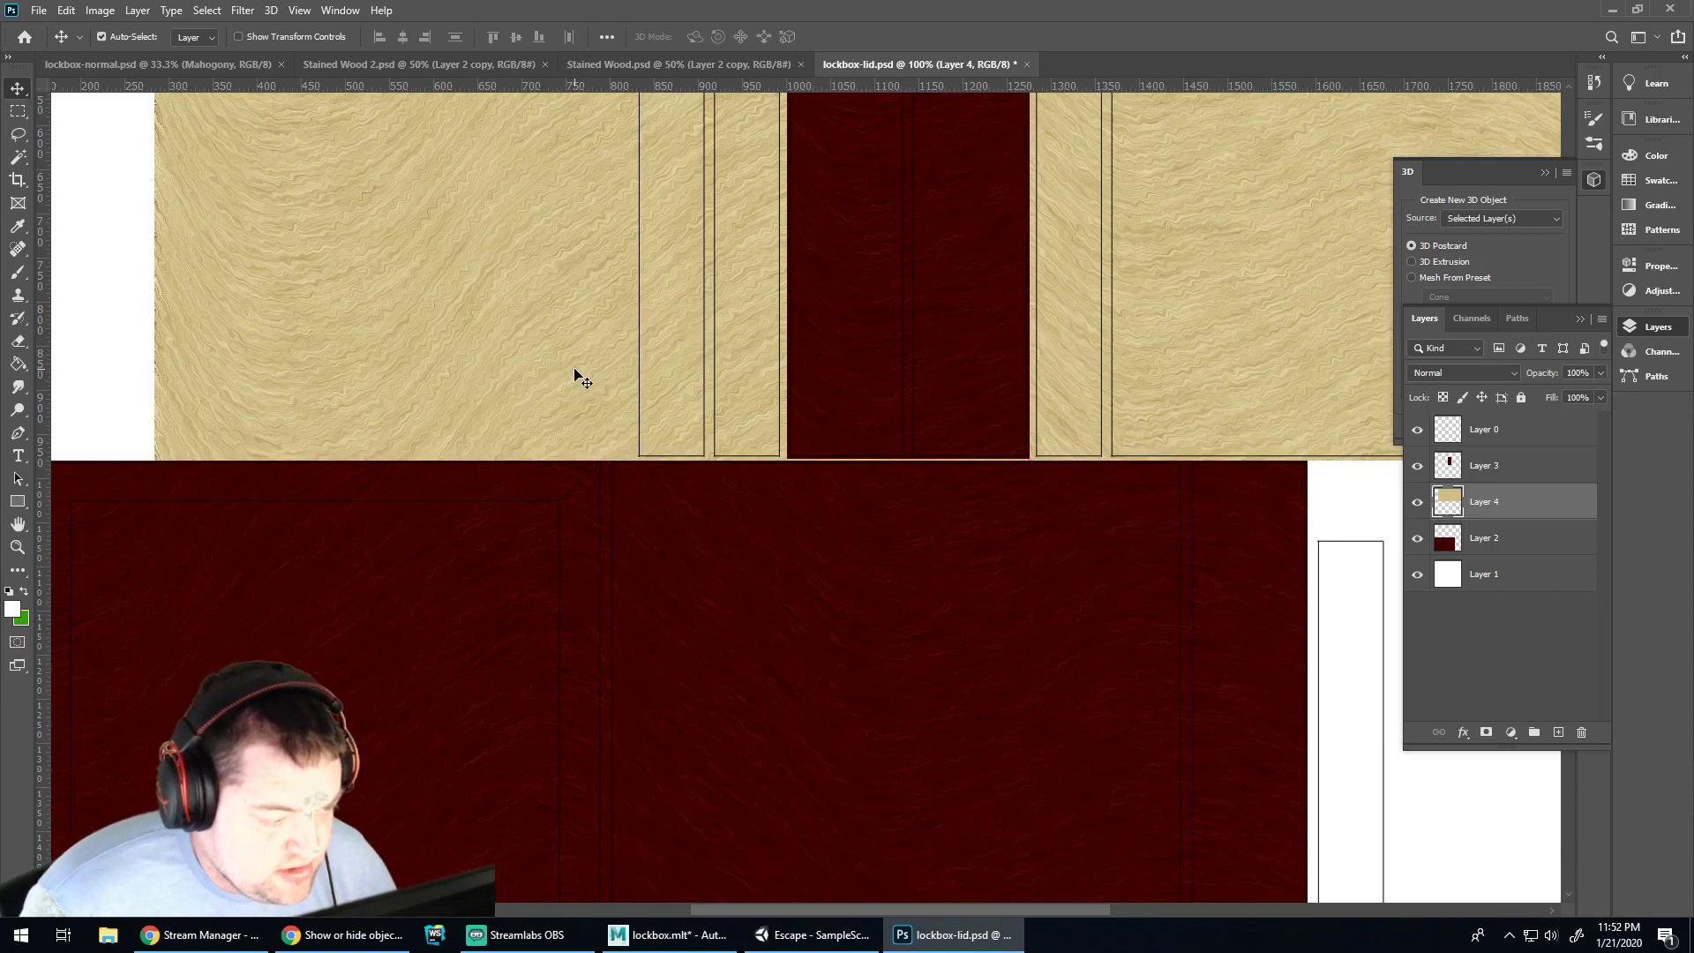
pyautogui.press('Up')
pyautogui.press('Down')
pyautogui.moveTo(1471, 532); pyautogui.dragTo(1482, 506)
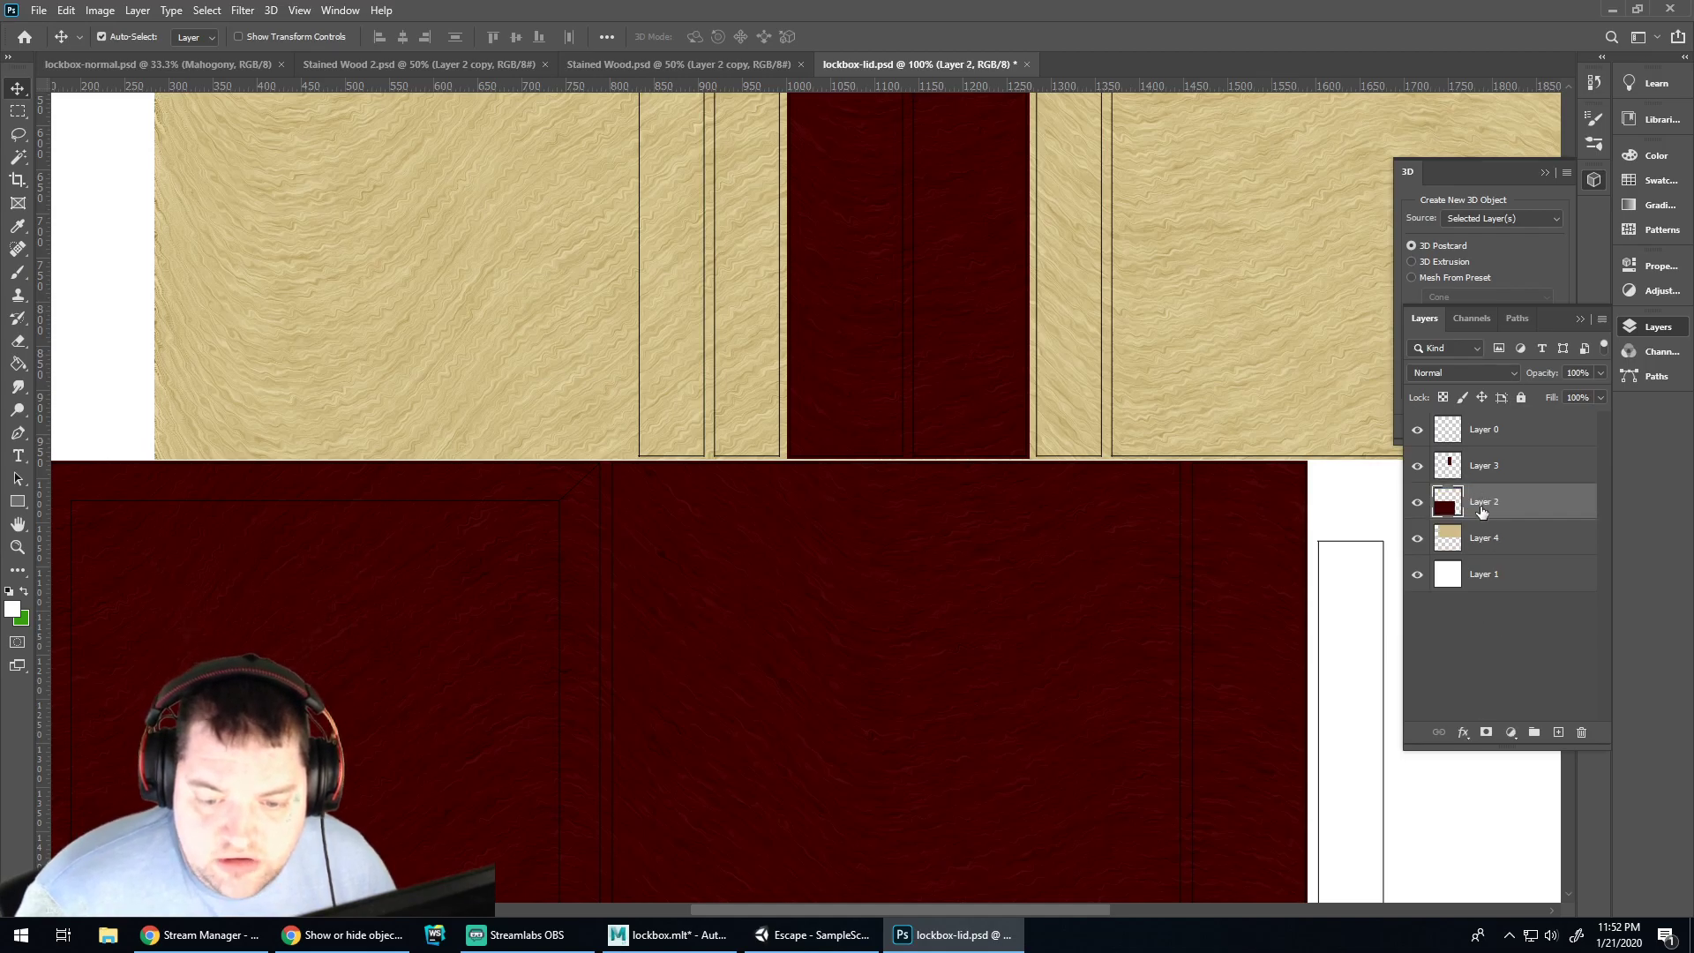
pyautogui.hotkey('ctrl', '-')
pyautogui.hotkey('ctrl', '-')
pyautogui.hotkey('ctrl', '-')
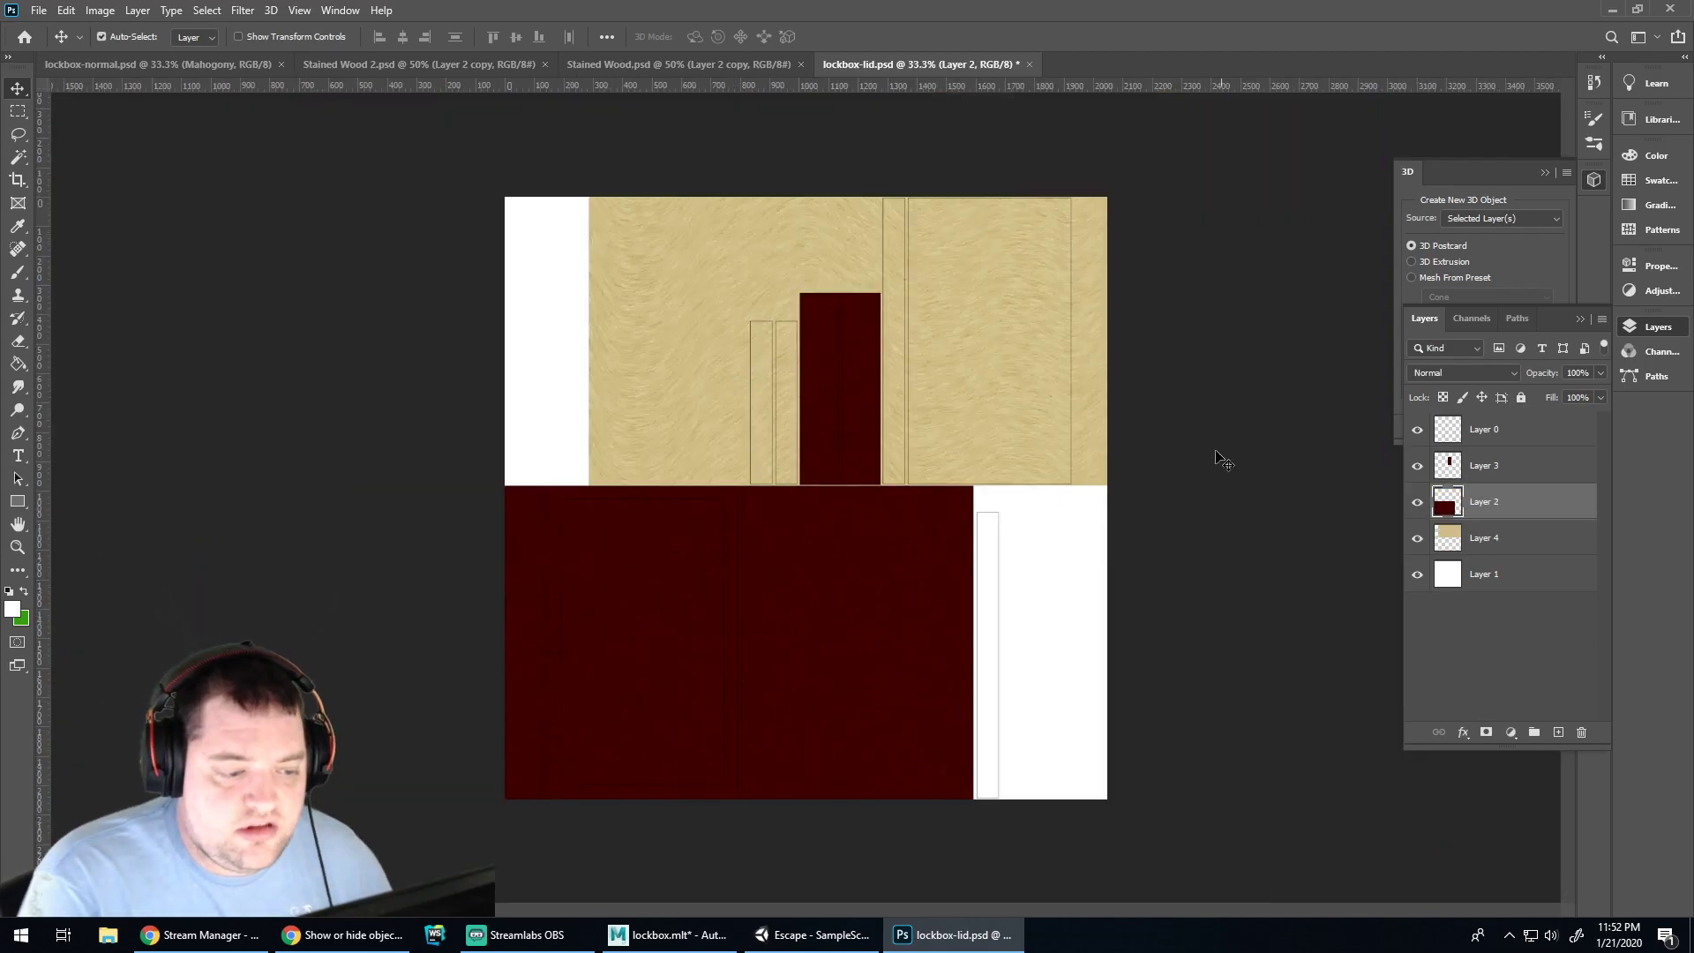
# Duplicate the wood layer over the white upper and right areas and save lockbox-lid.psd
pyautogui.click(1515, 534)
pyautogui.hotkey('ctrl', 'v')
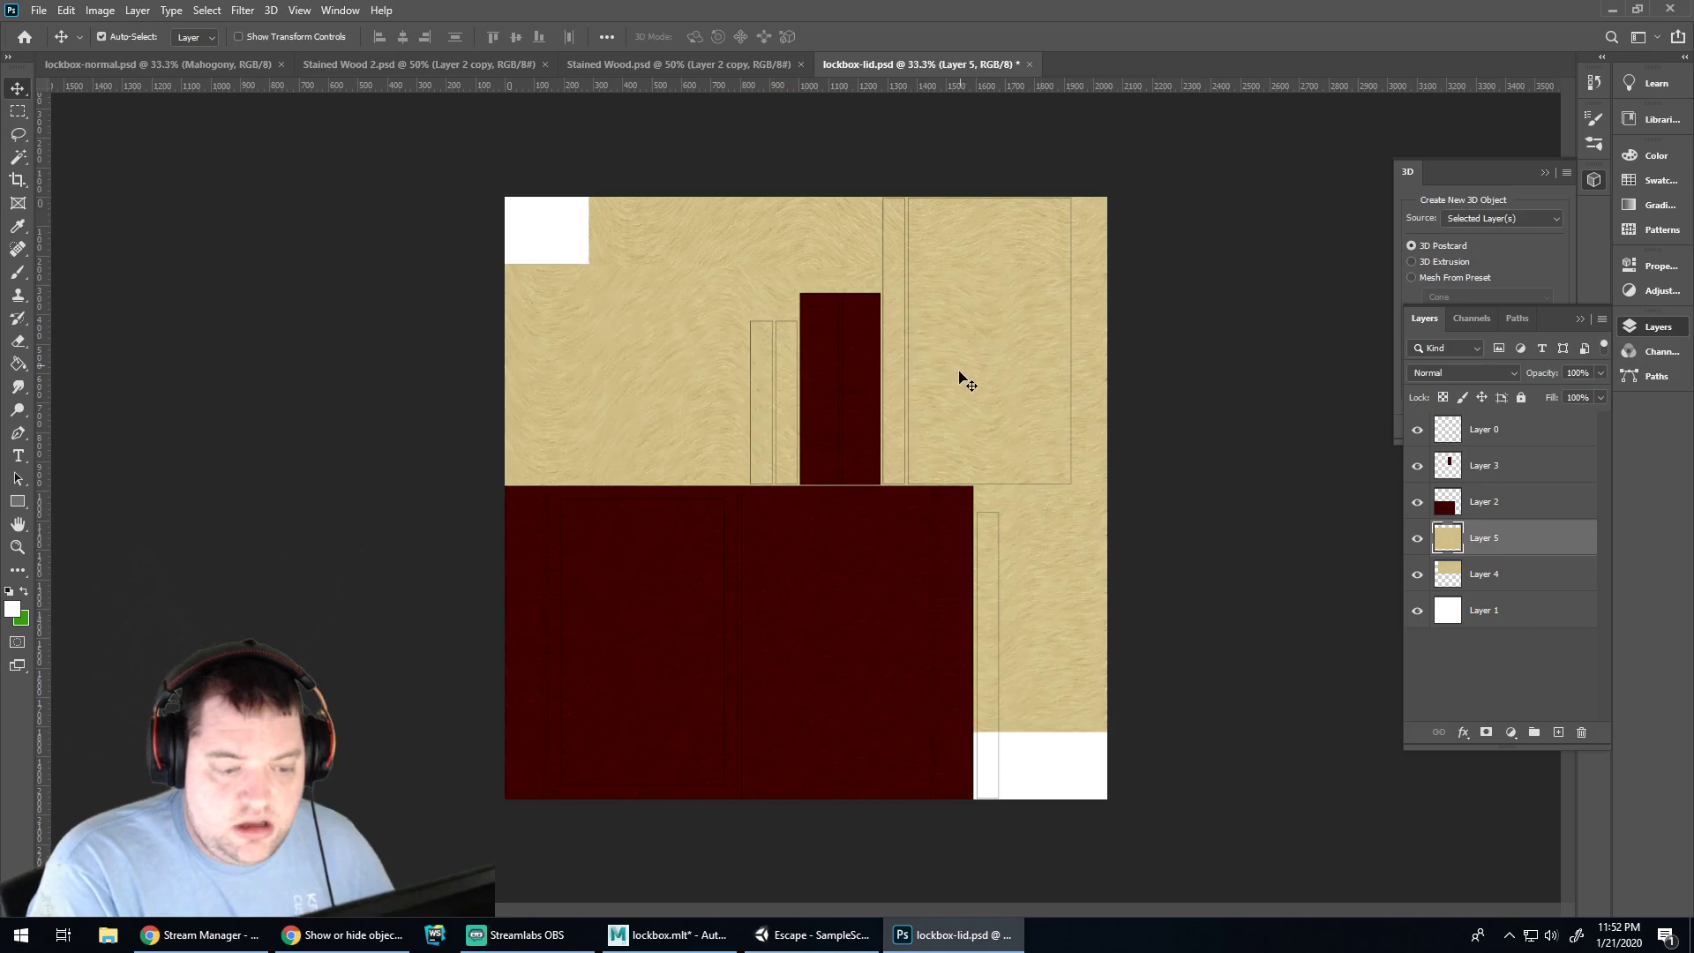
pyautogui.moveTo(1039, 569); pyautogui.dragTo(1173, 772)
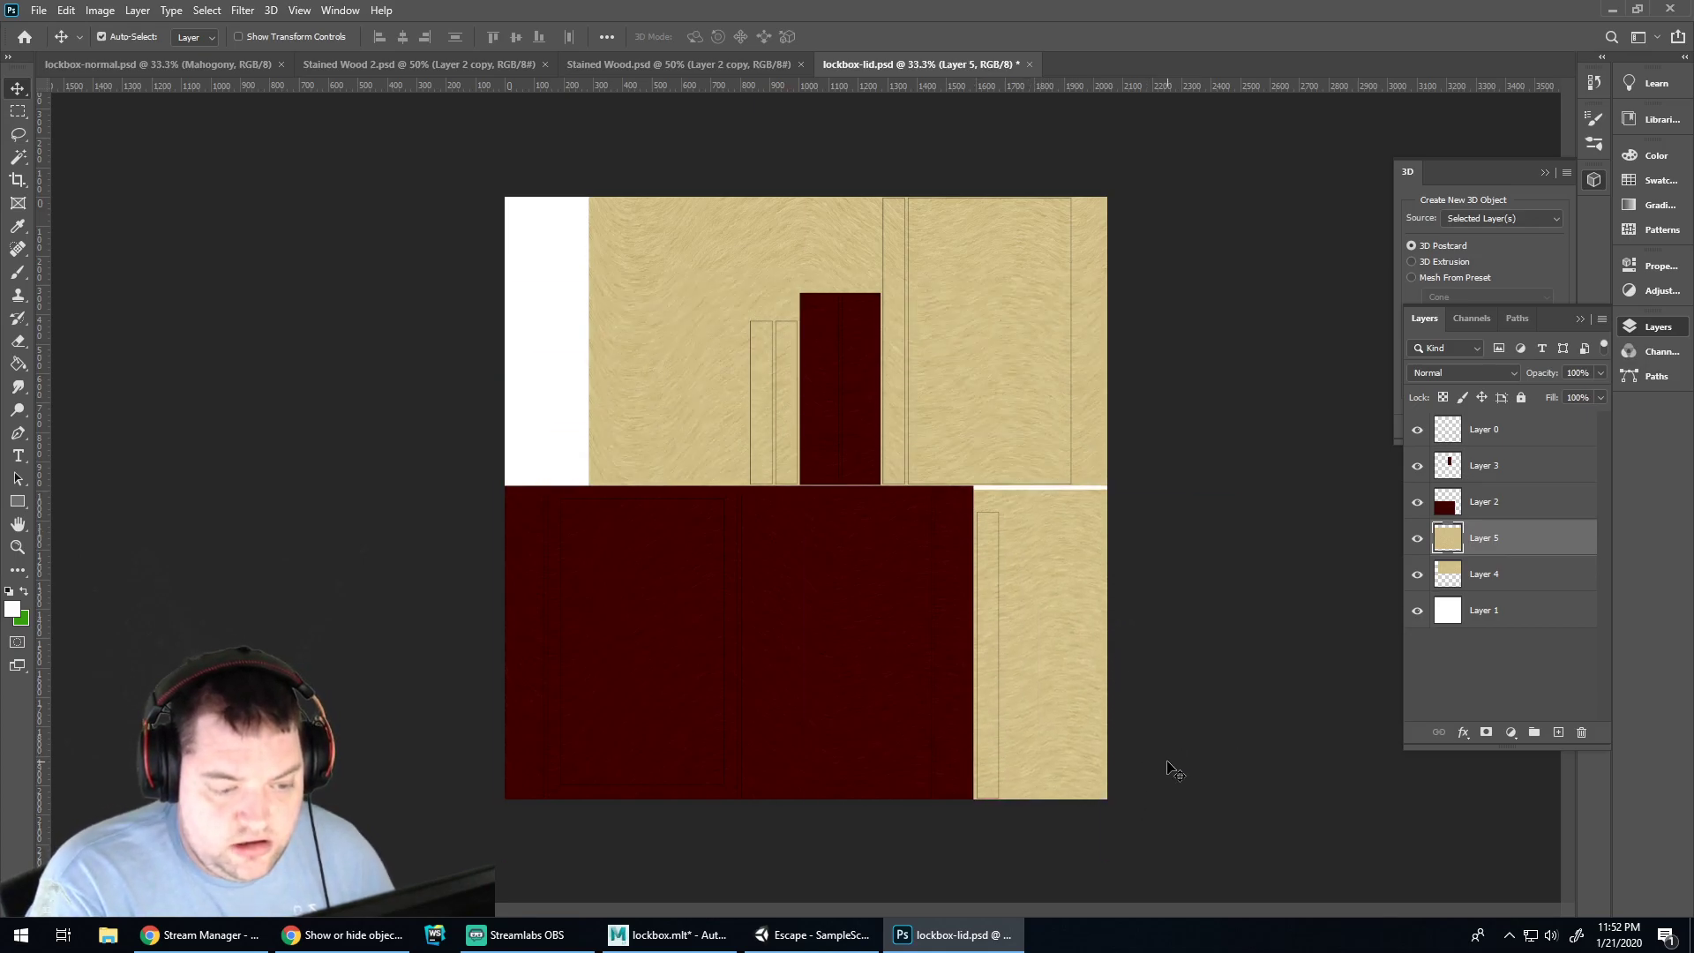
pyautogui.hotkey('ctrl', 's')
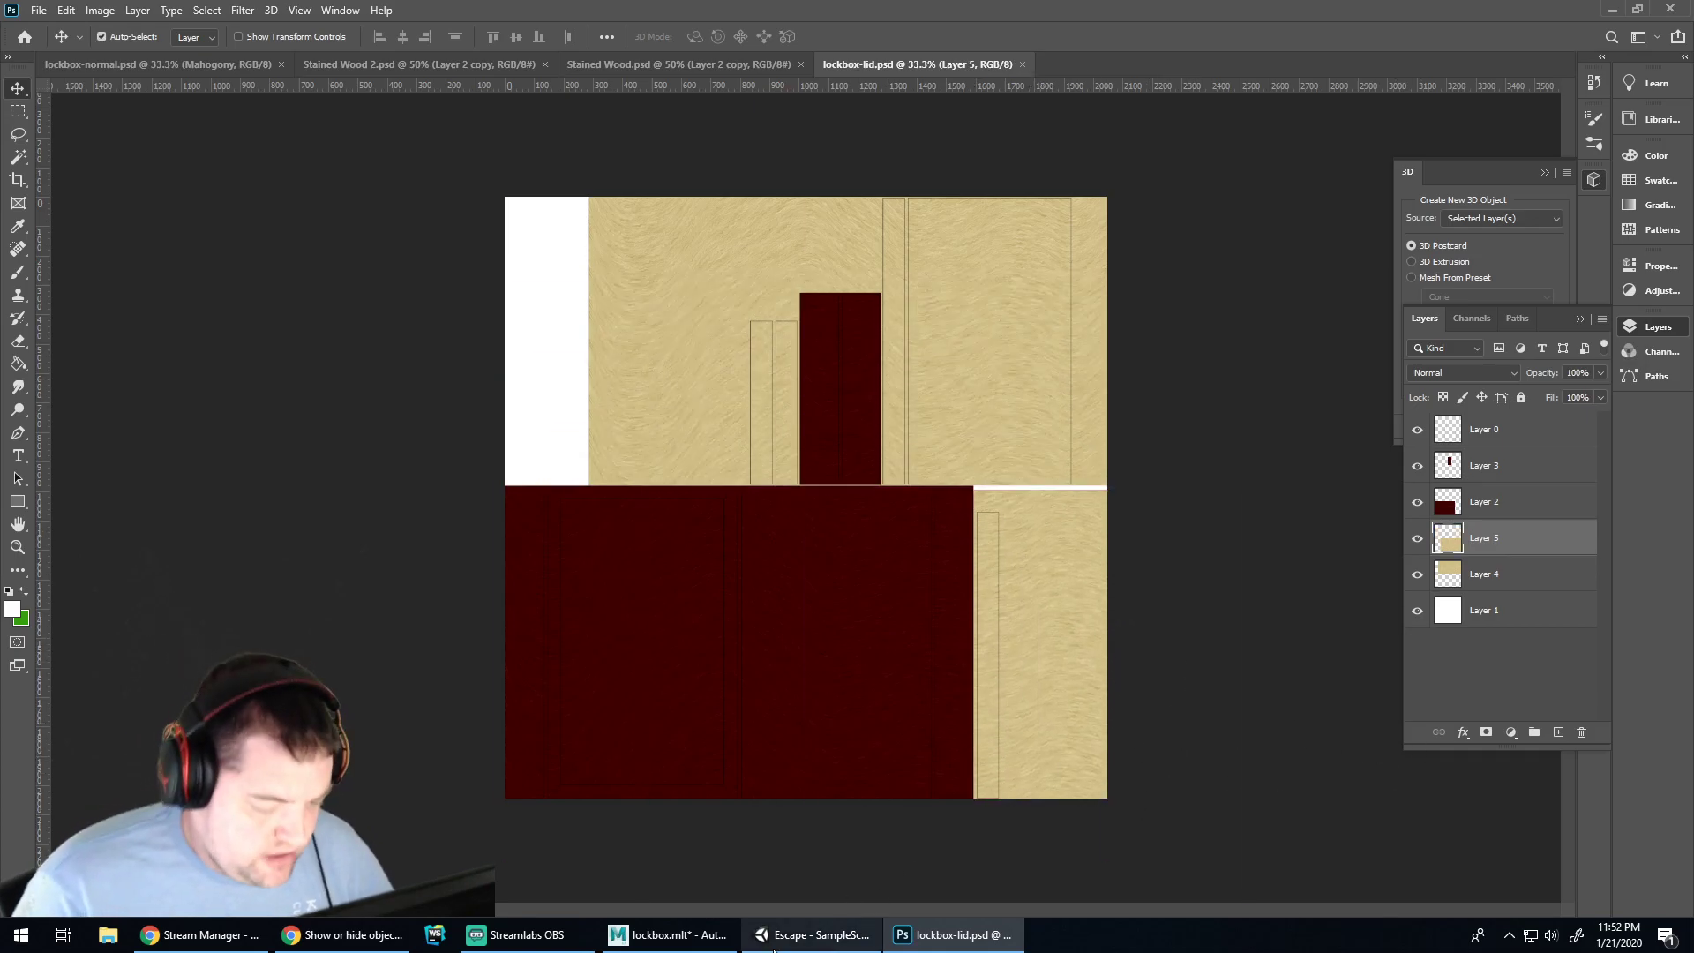
# Orbit around the lid in Maya to check the updated texture
pyautogui.click(719, 935)
pyautogui.keyDown('alt'); pyautogui.moveTo(734, 621); pyautogui.dragTo(623, 455); pyautogui.keyUp('alt')
pyautogui.keyDown('alt'); pyautogui.moveTo(549, 512); pyautogui.dragTo(754, 602); pyautogui.keyUp('alt')
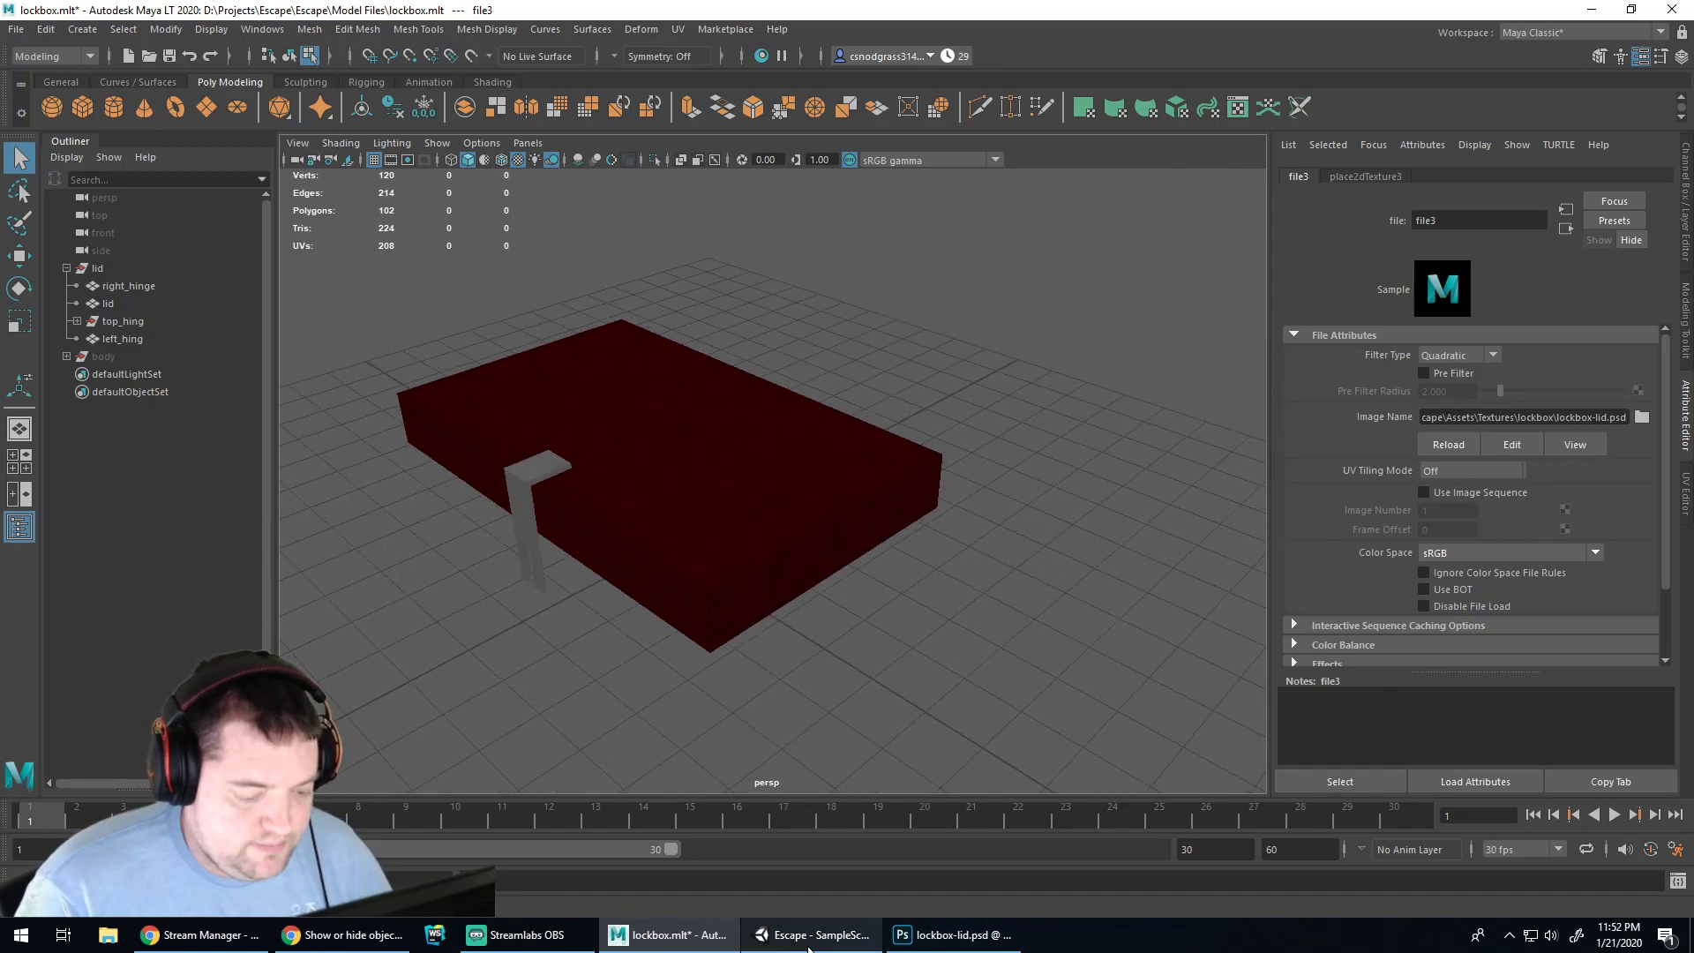
# Send the whole scene to Unity with Send To Unity > All, replacing lockbox.fbx in Assets\Models
pyautogui.click(920, 942)
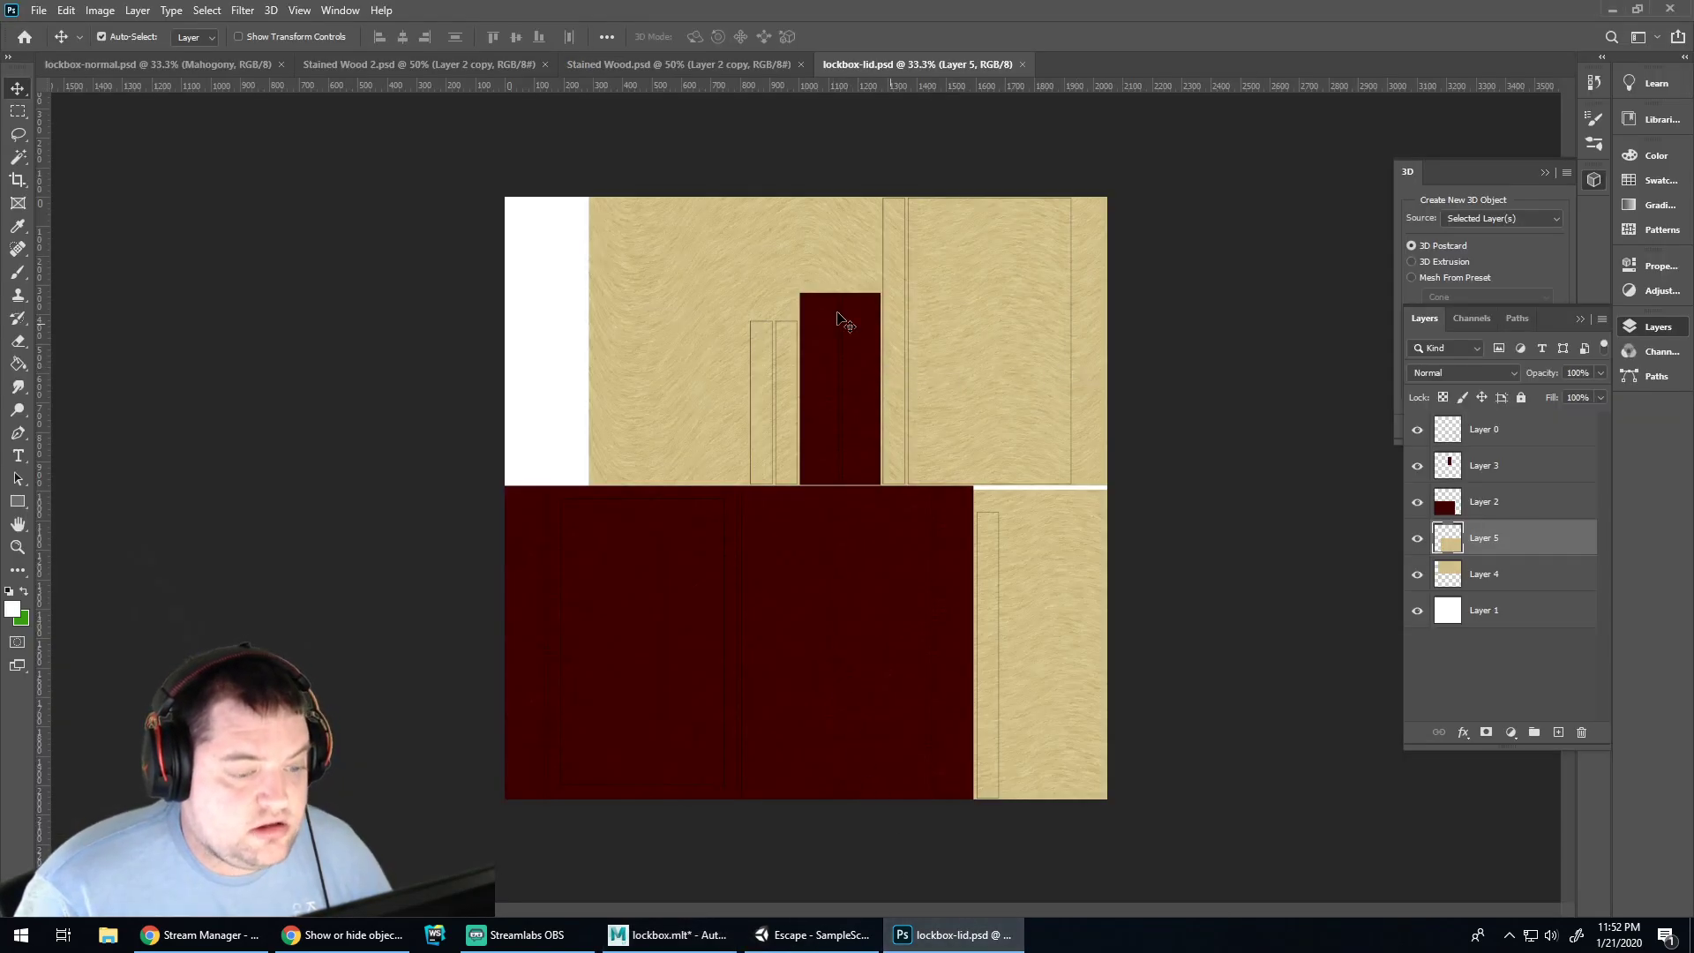
pyautogui.click(656, 936)
pyautogui.click(15, 30)
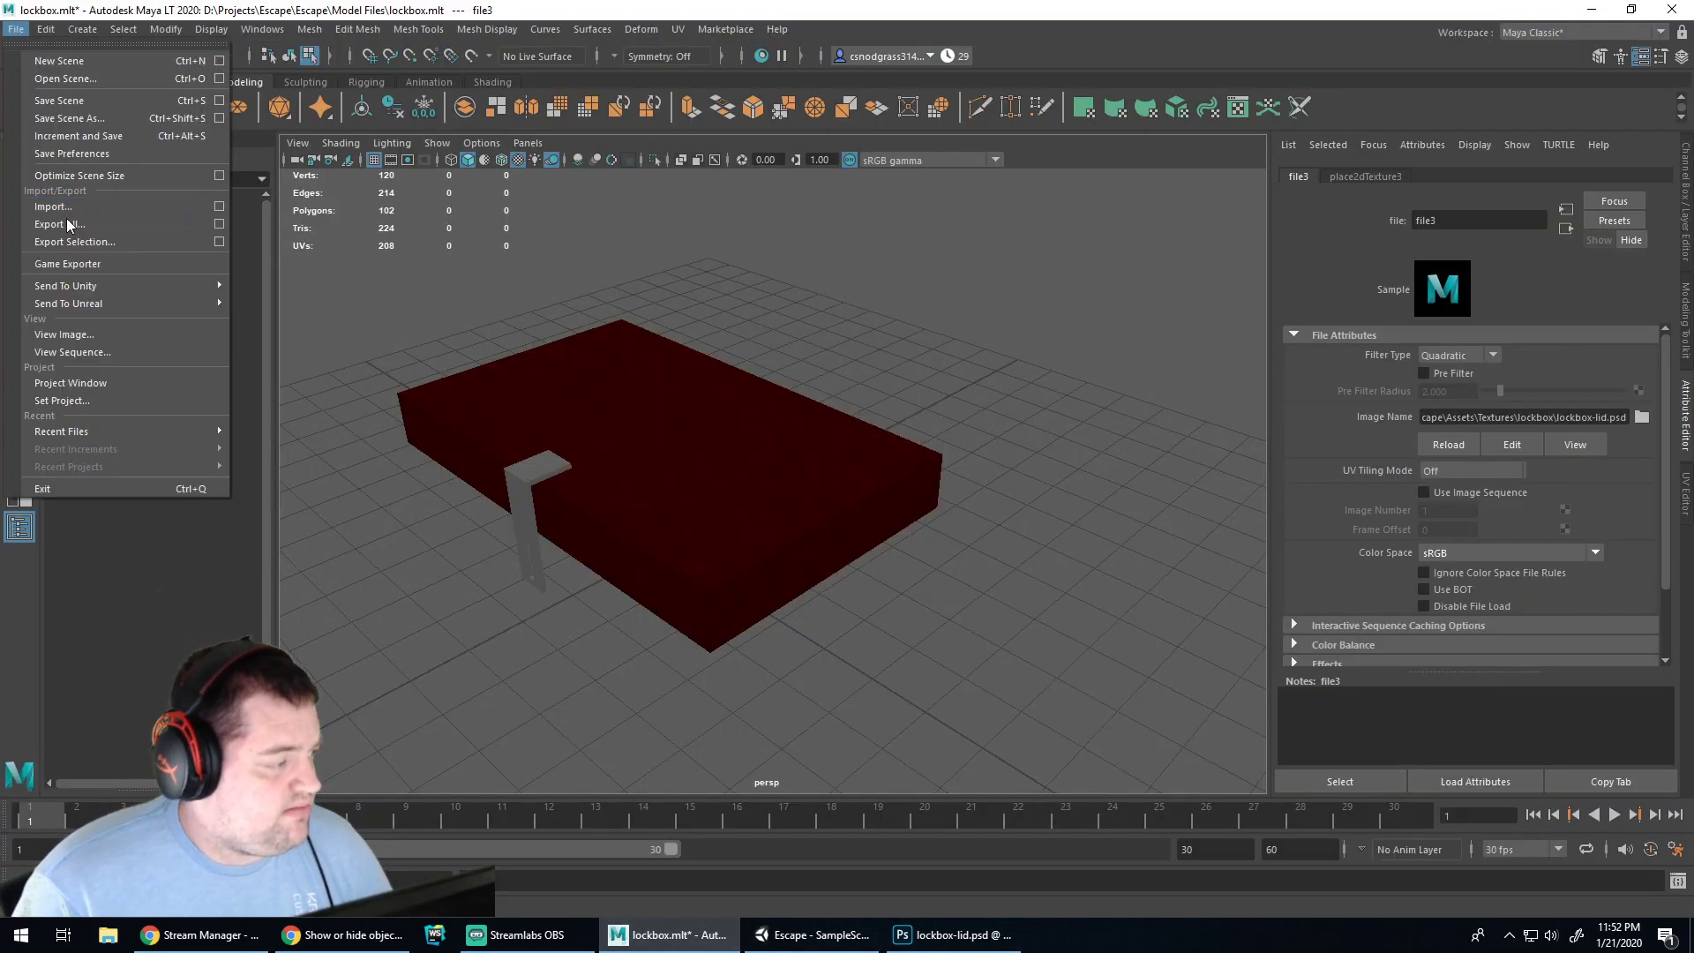
pyautogui.moveTo(146, 286)
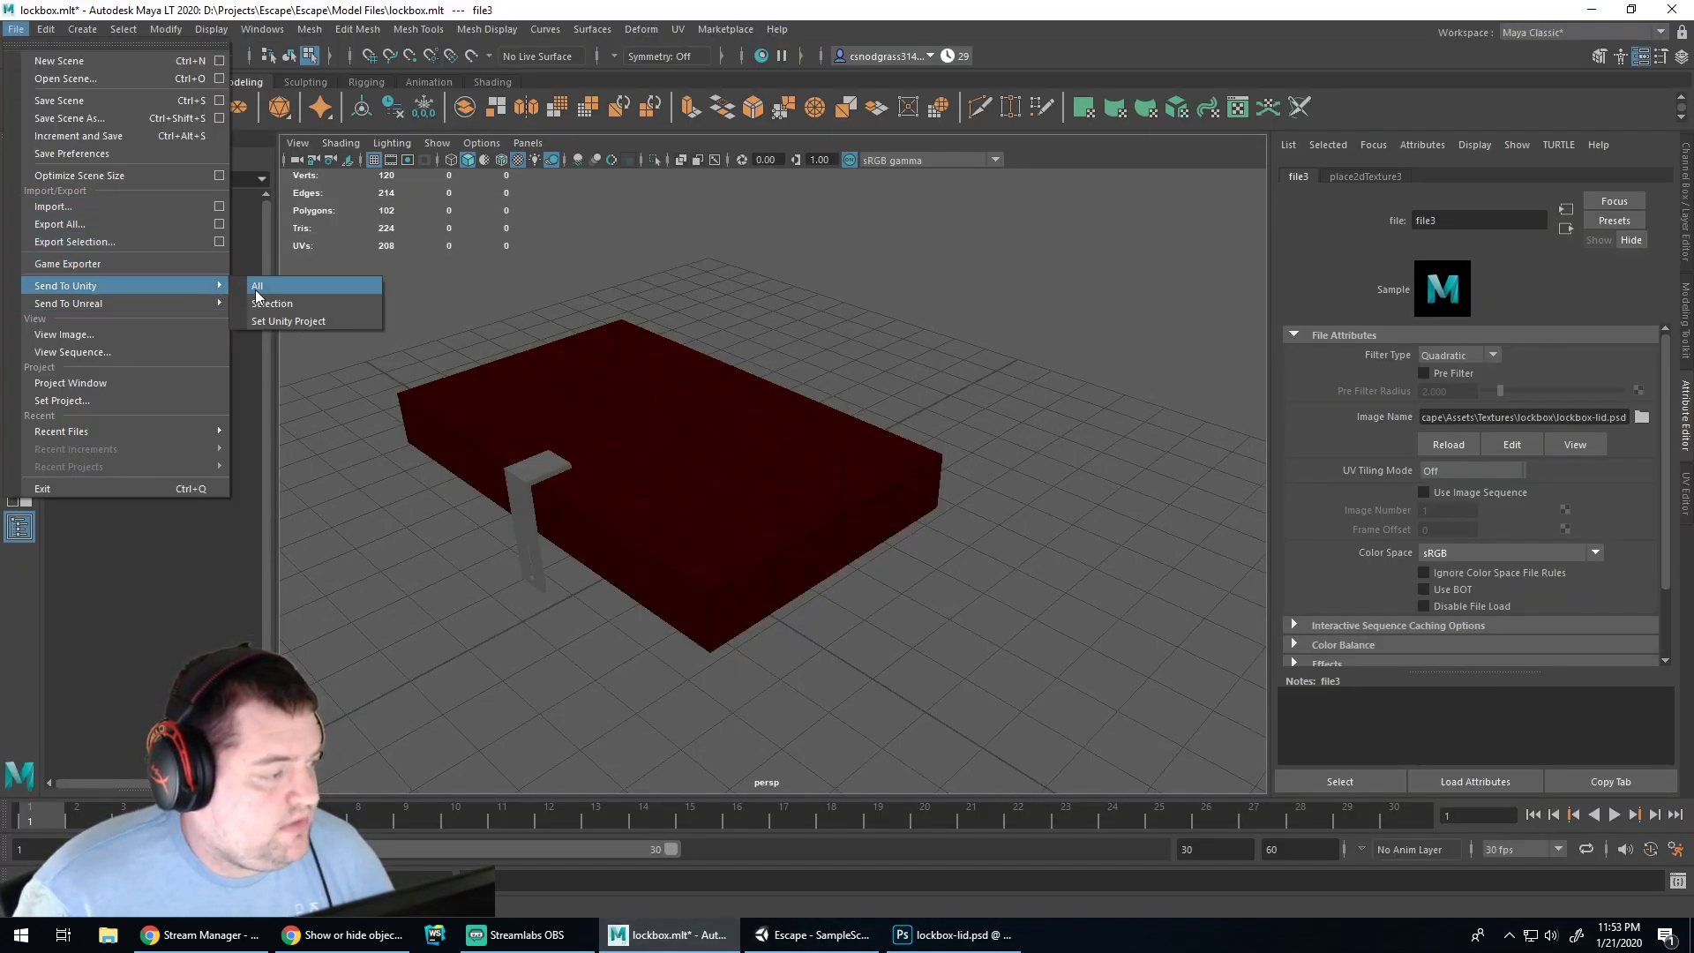
pyautogui.click(305, 285)
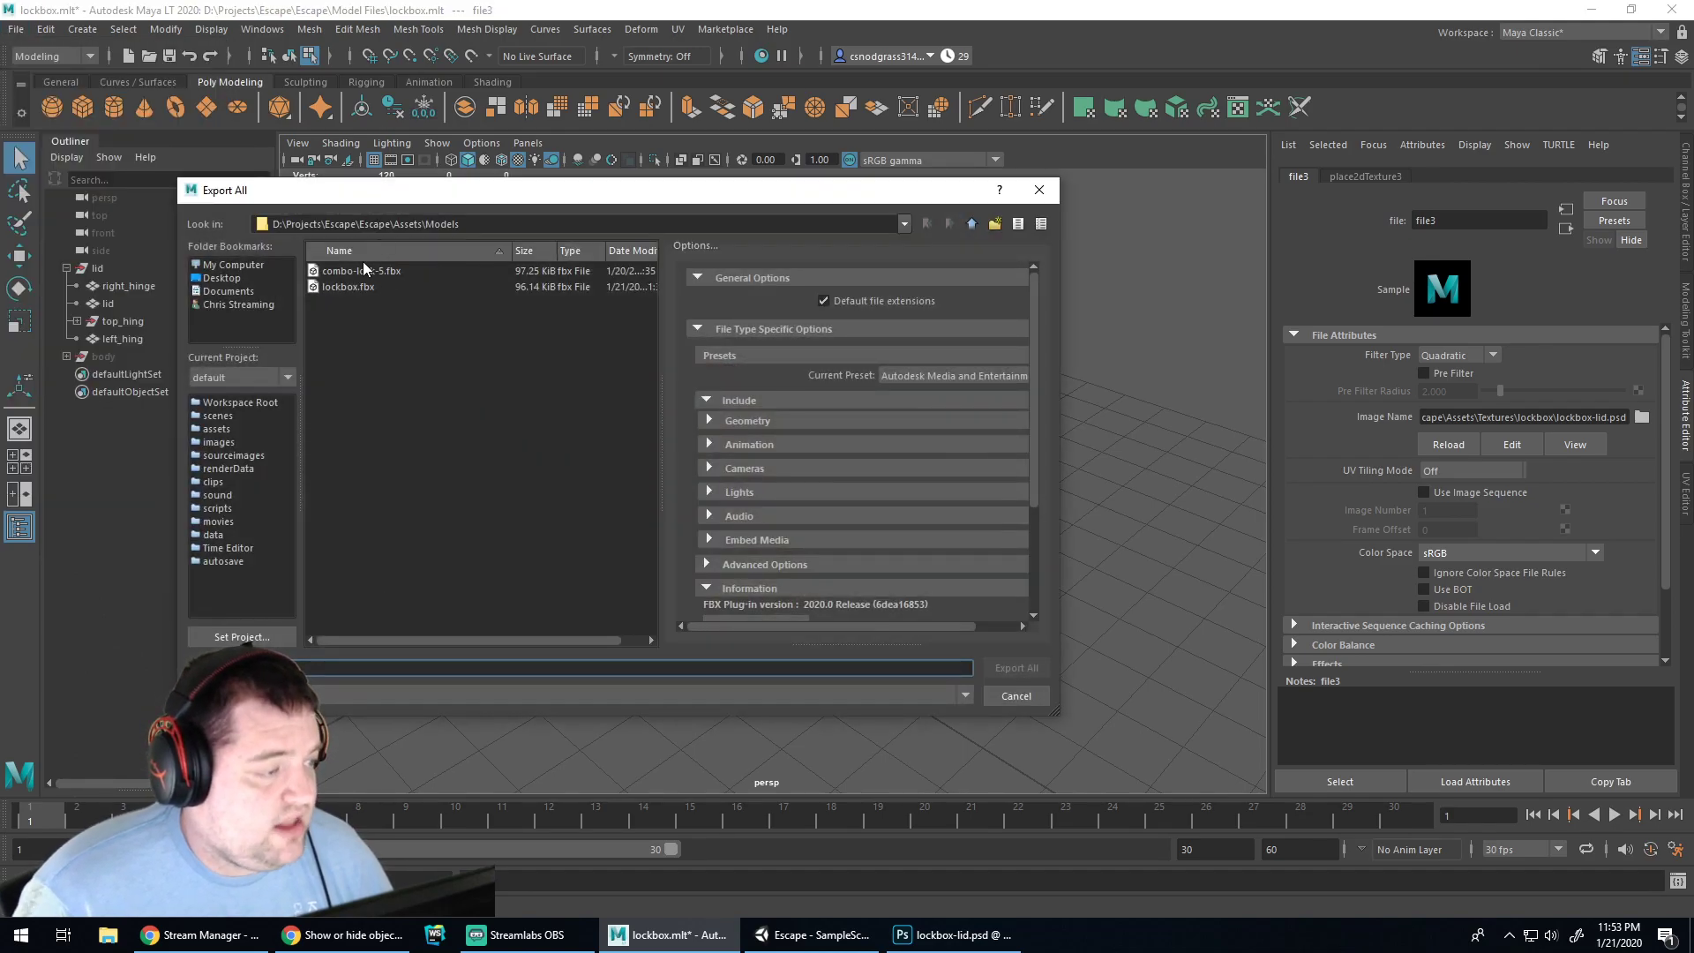
pyautogui.click(353, 288)
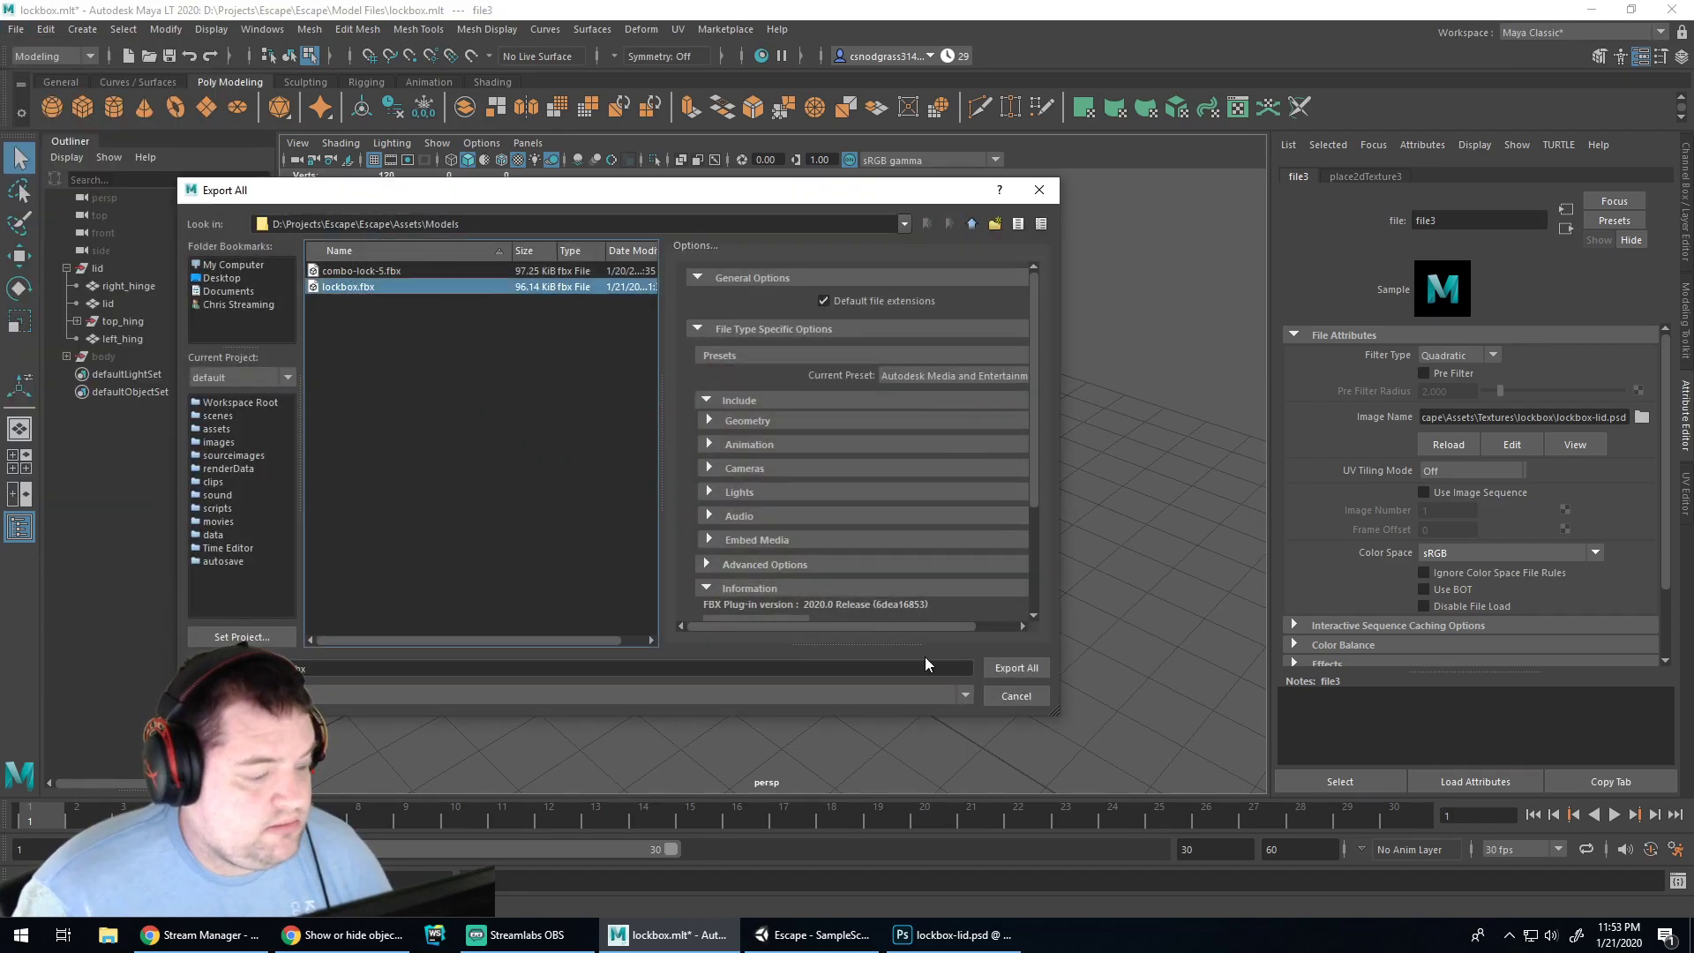
pyautogui.click(1016, 669)
pyautogui.click(596, 478)
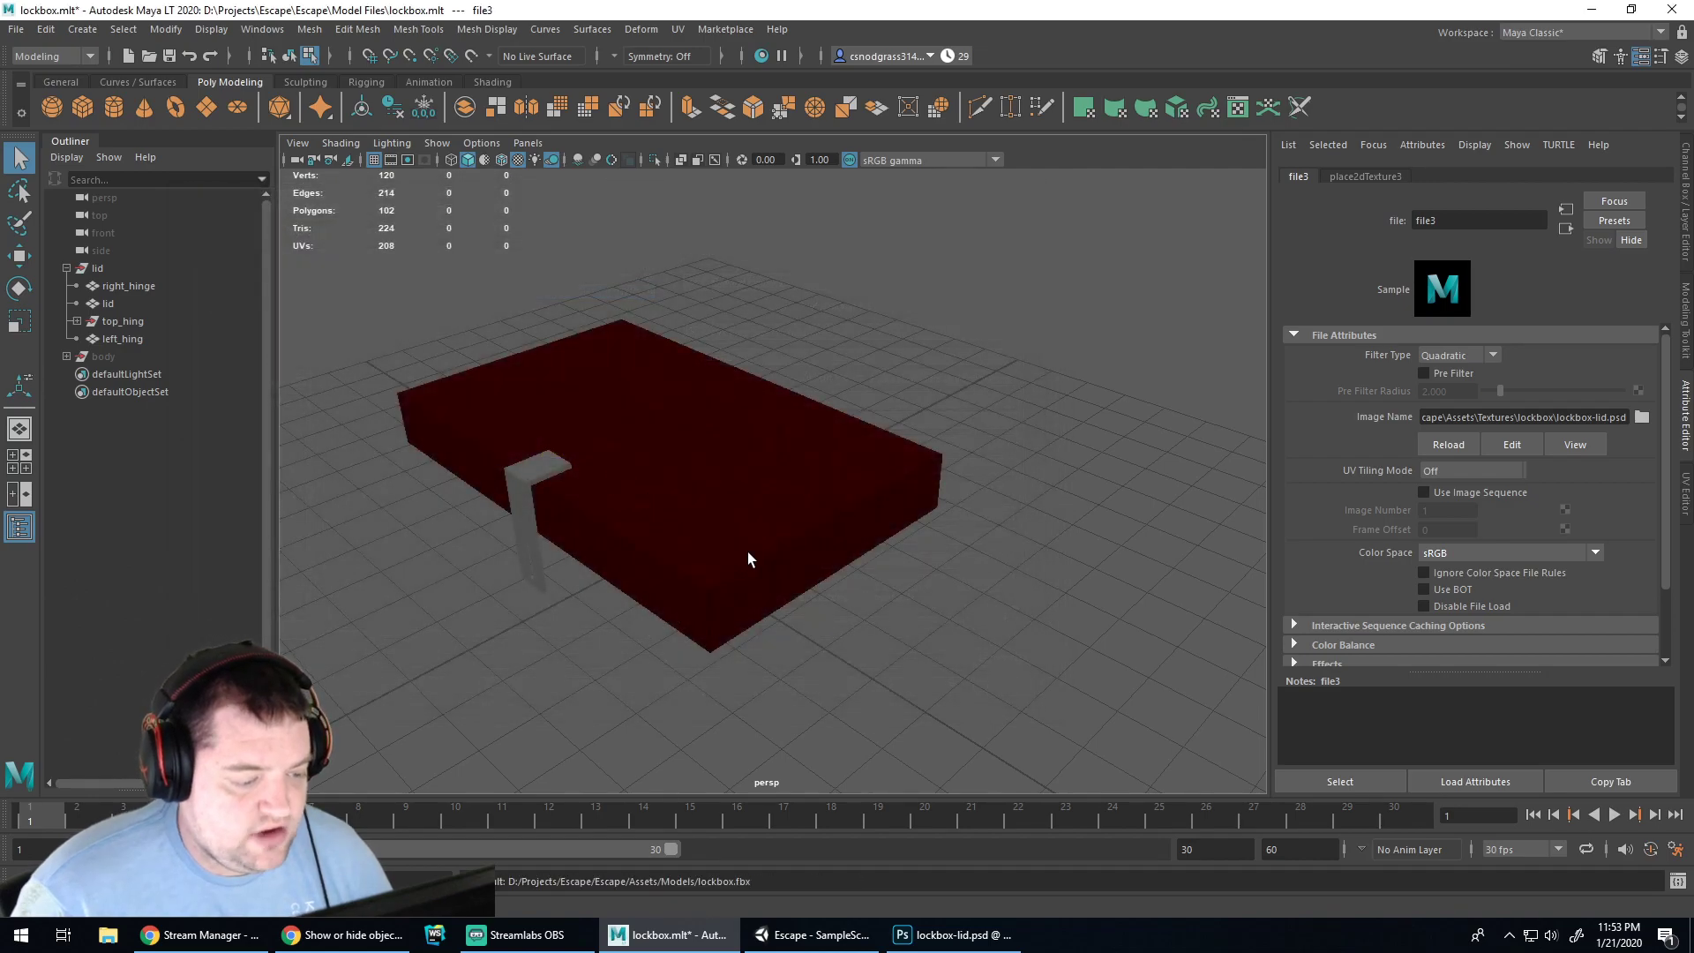
pyautogui.click(822, 937)
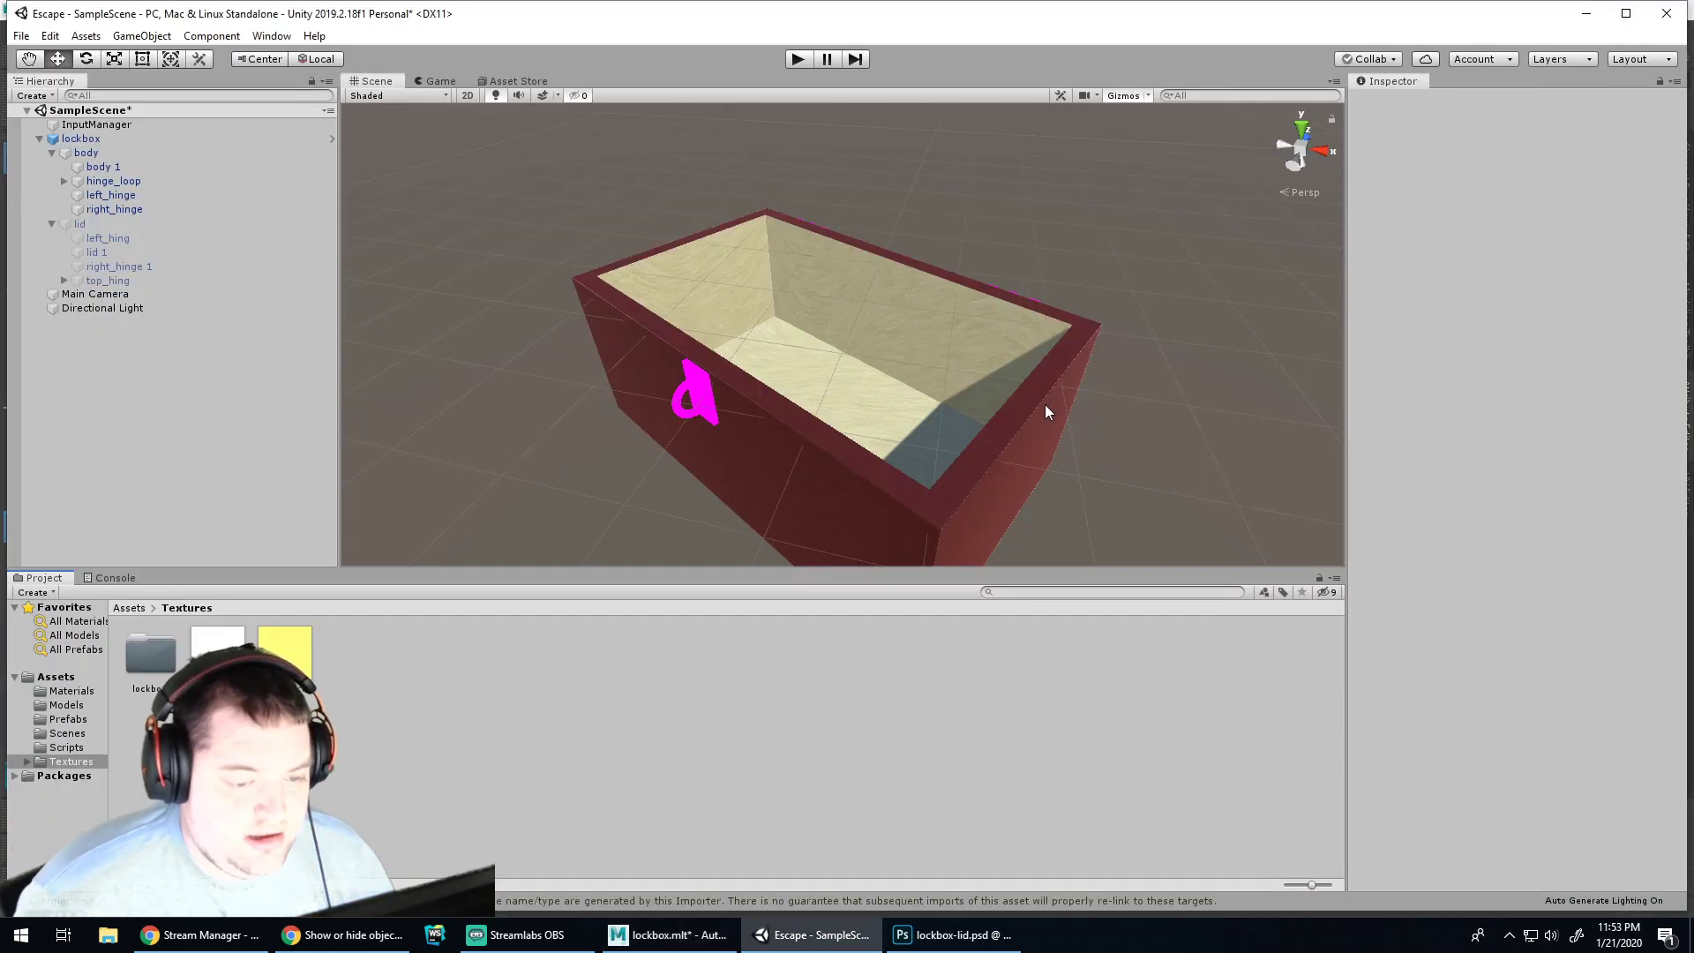
# Make the lid visible and hide the box body in the scene
pyautogui.click(126, 225)
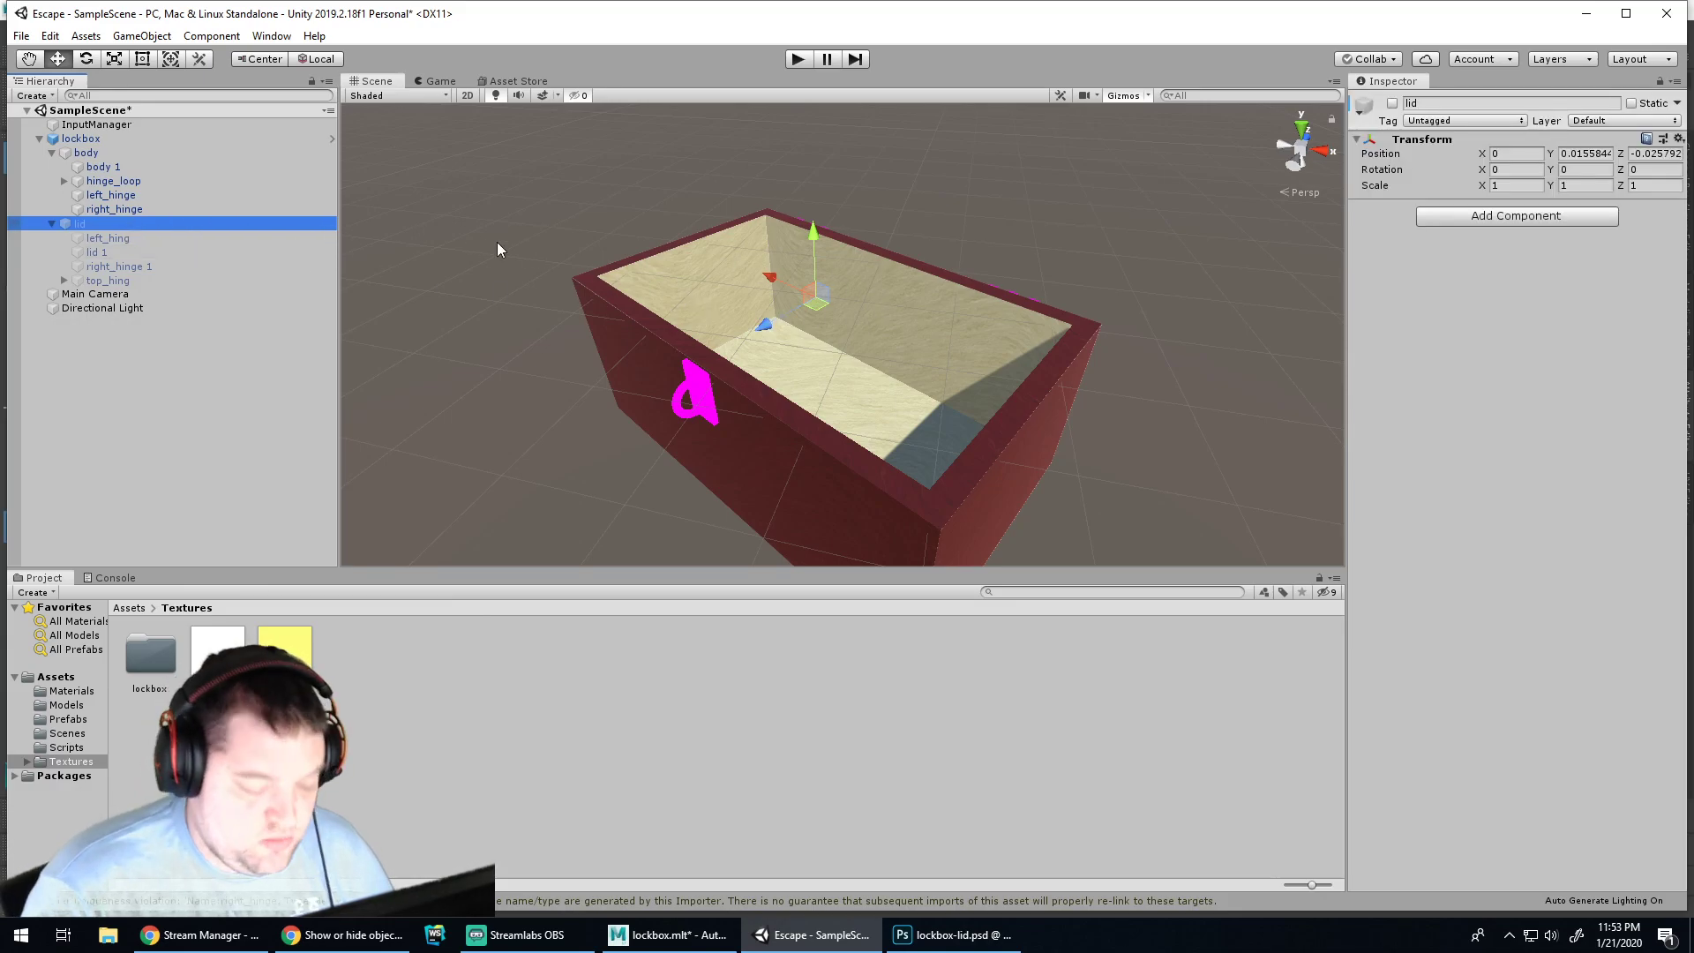
pyautogui.click(1392, 103)
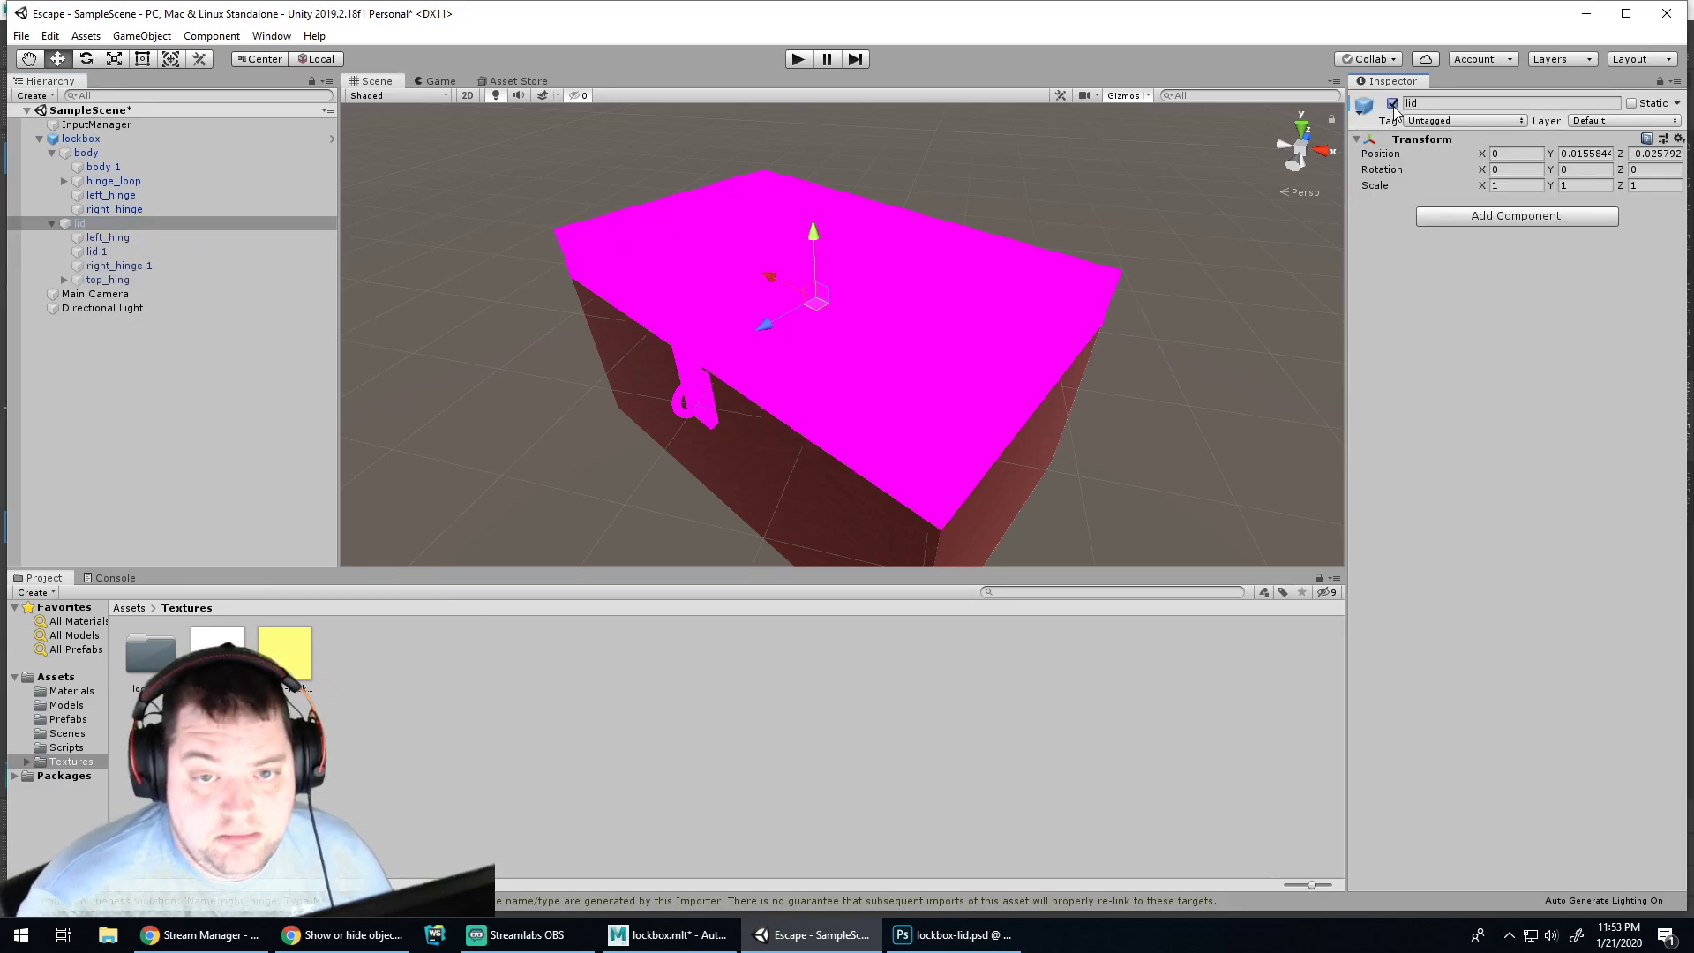
pyautogui.click(113, 252)
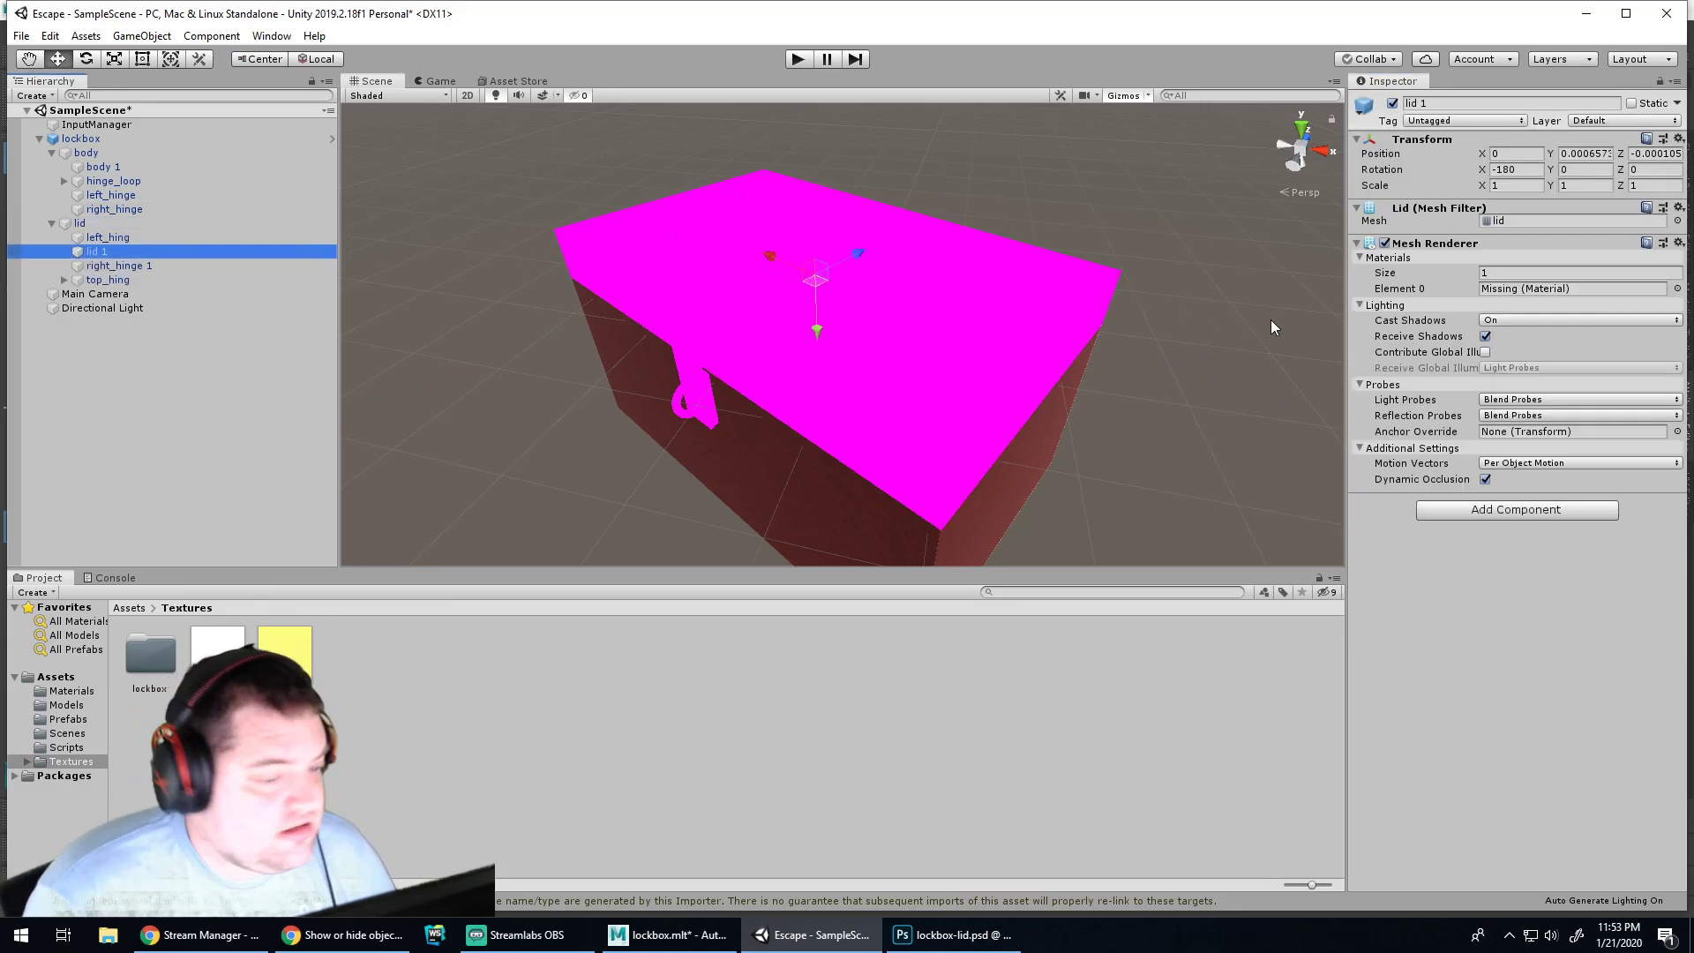
pyautogui.click(86, 153)
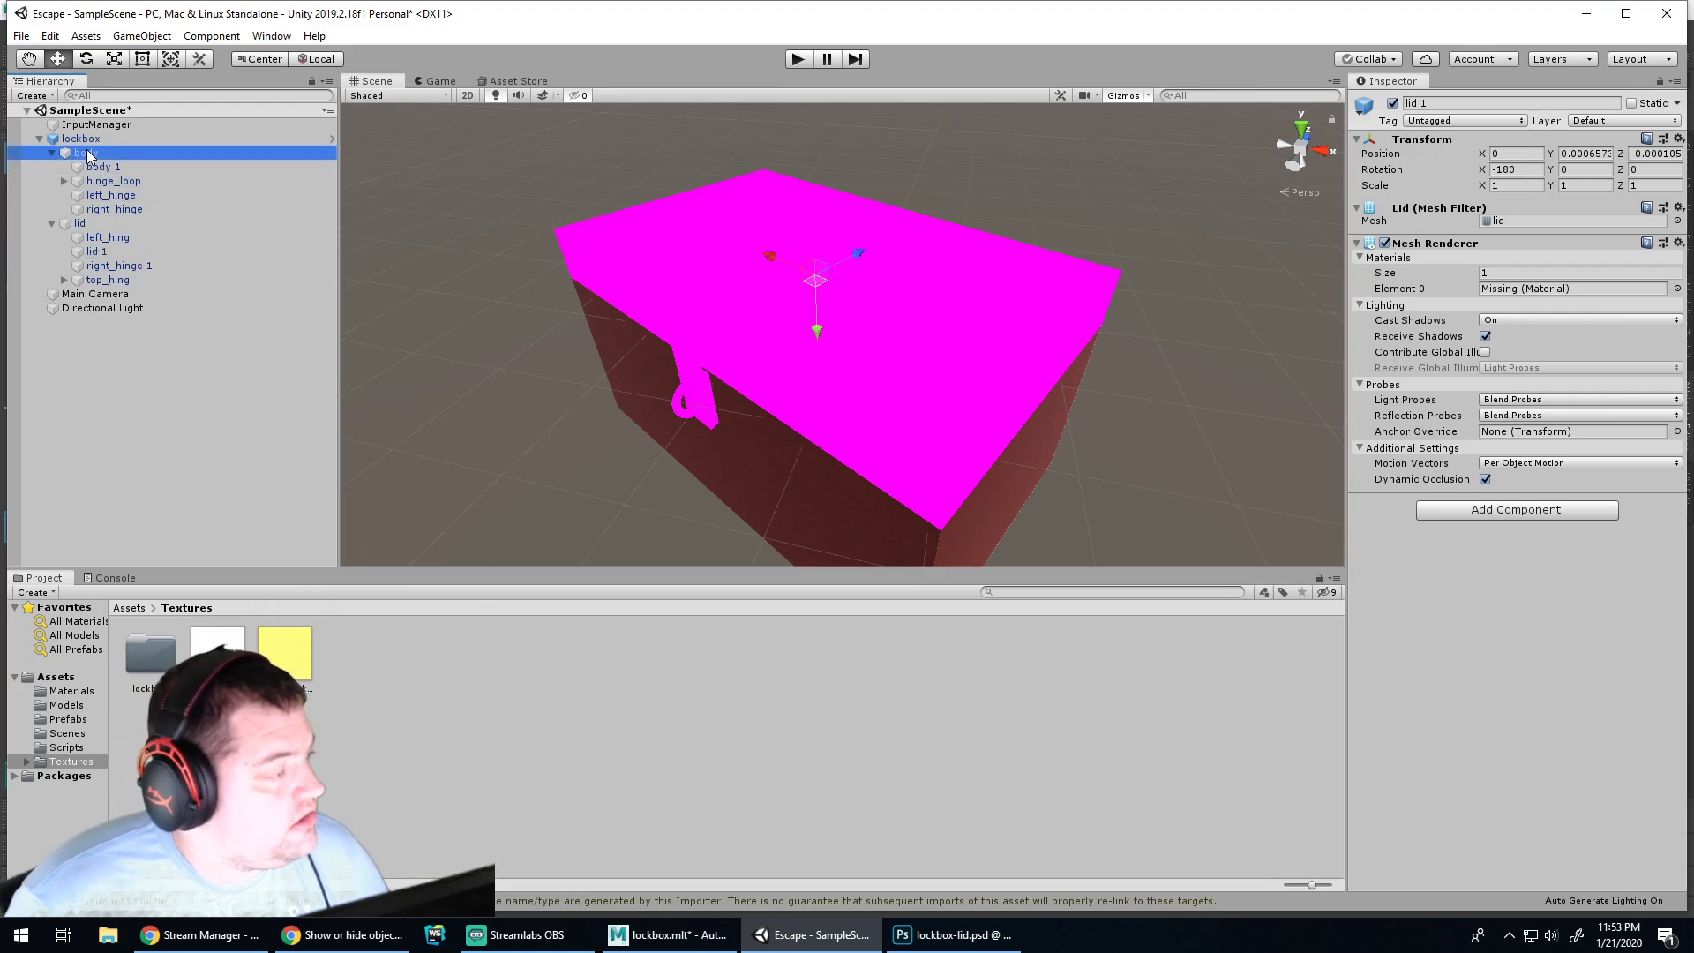
pyautogui.click(1392, 103)
# Apply the lid texture from the lockbox textures folder to lid 1
pyautogui.click(905, 350)
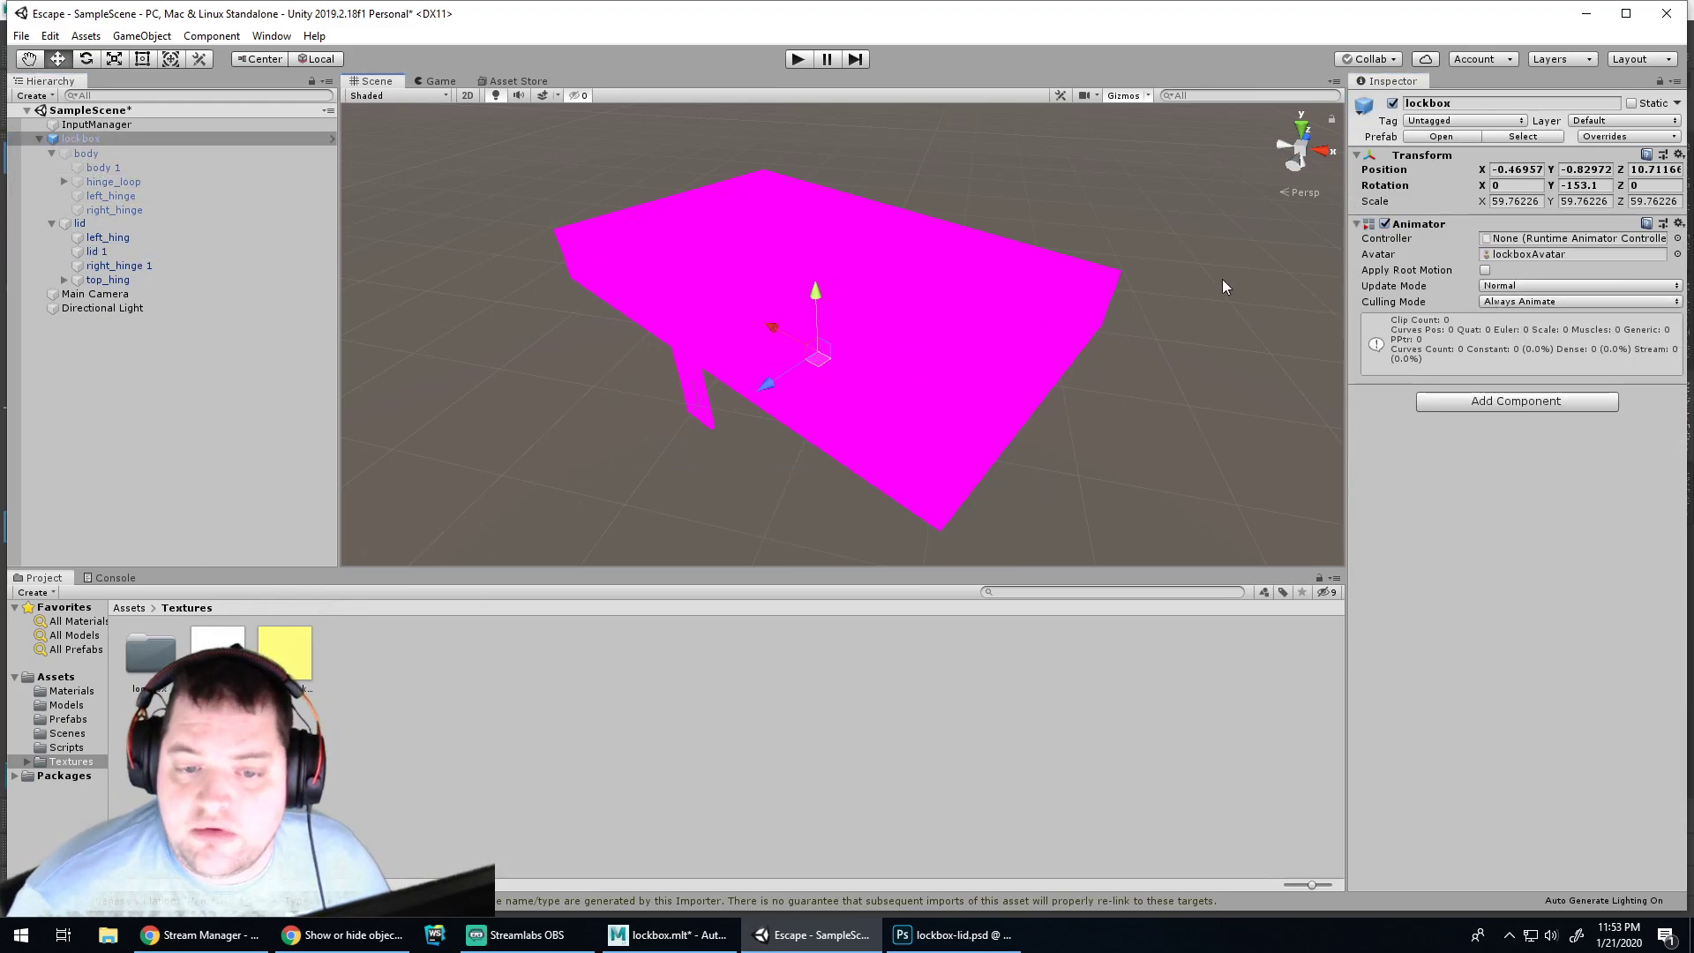
pyautogui.click(121, 257)
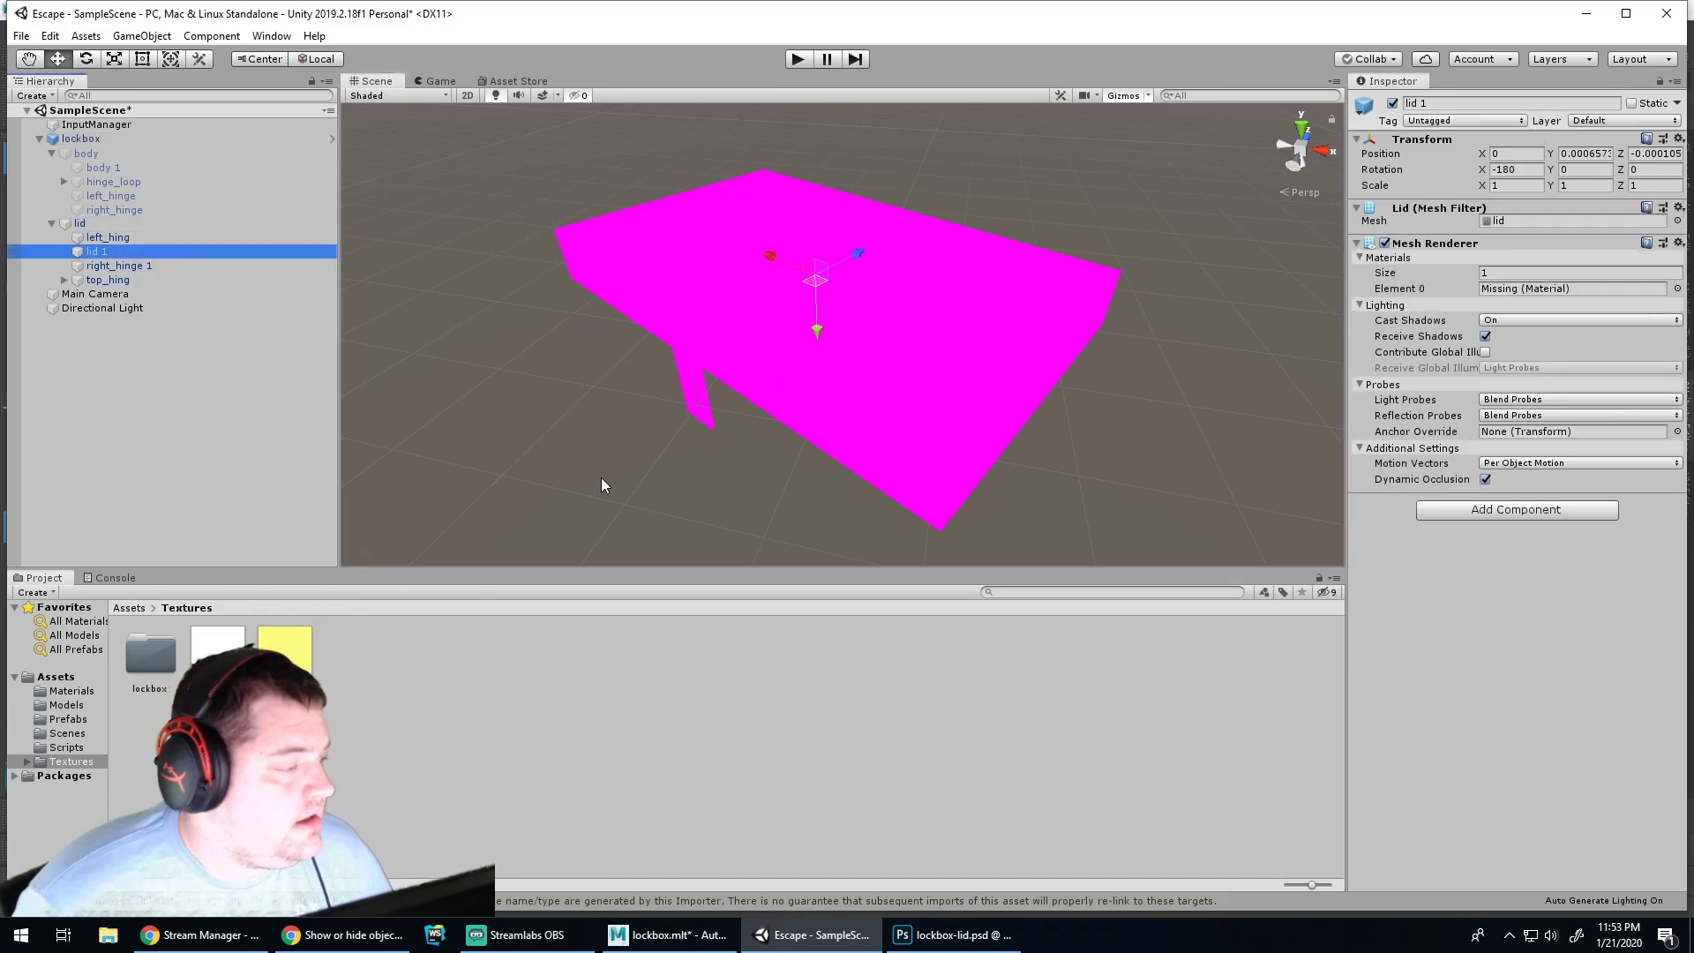
pyautogui.doubleClick(143, 660)
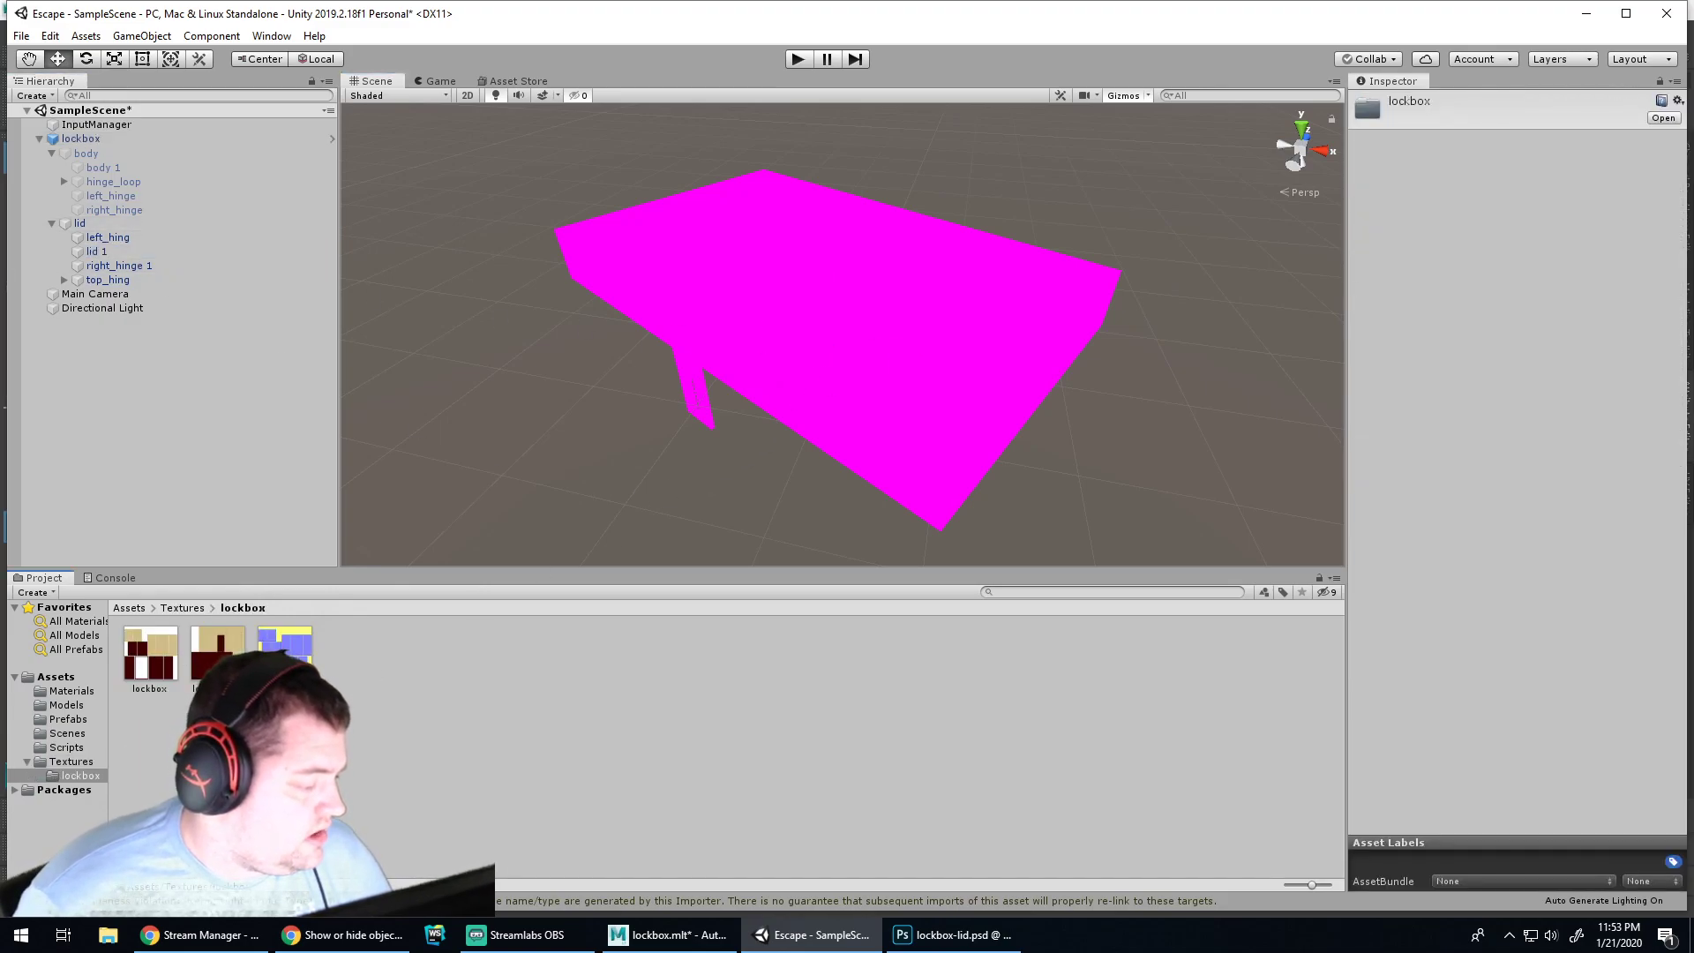
pyautogui.moveTo(216, 653); pyautogui.dragTo(97, 254)
pyautogui.click(893, 349)
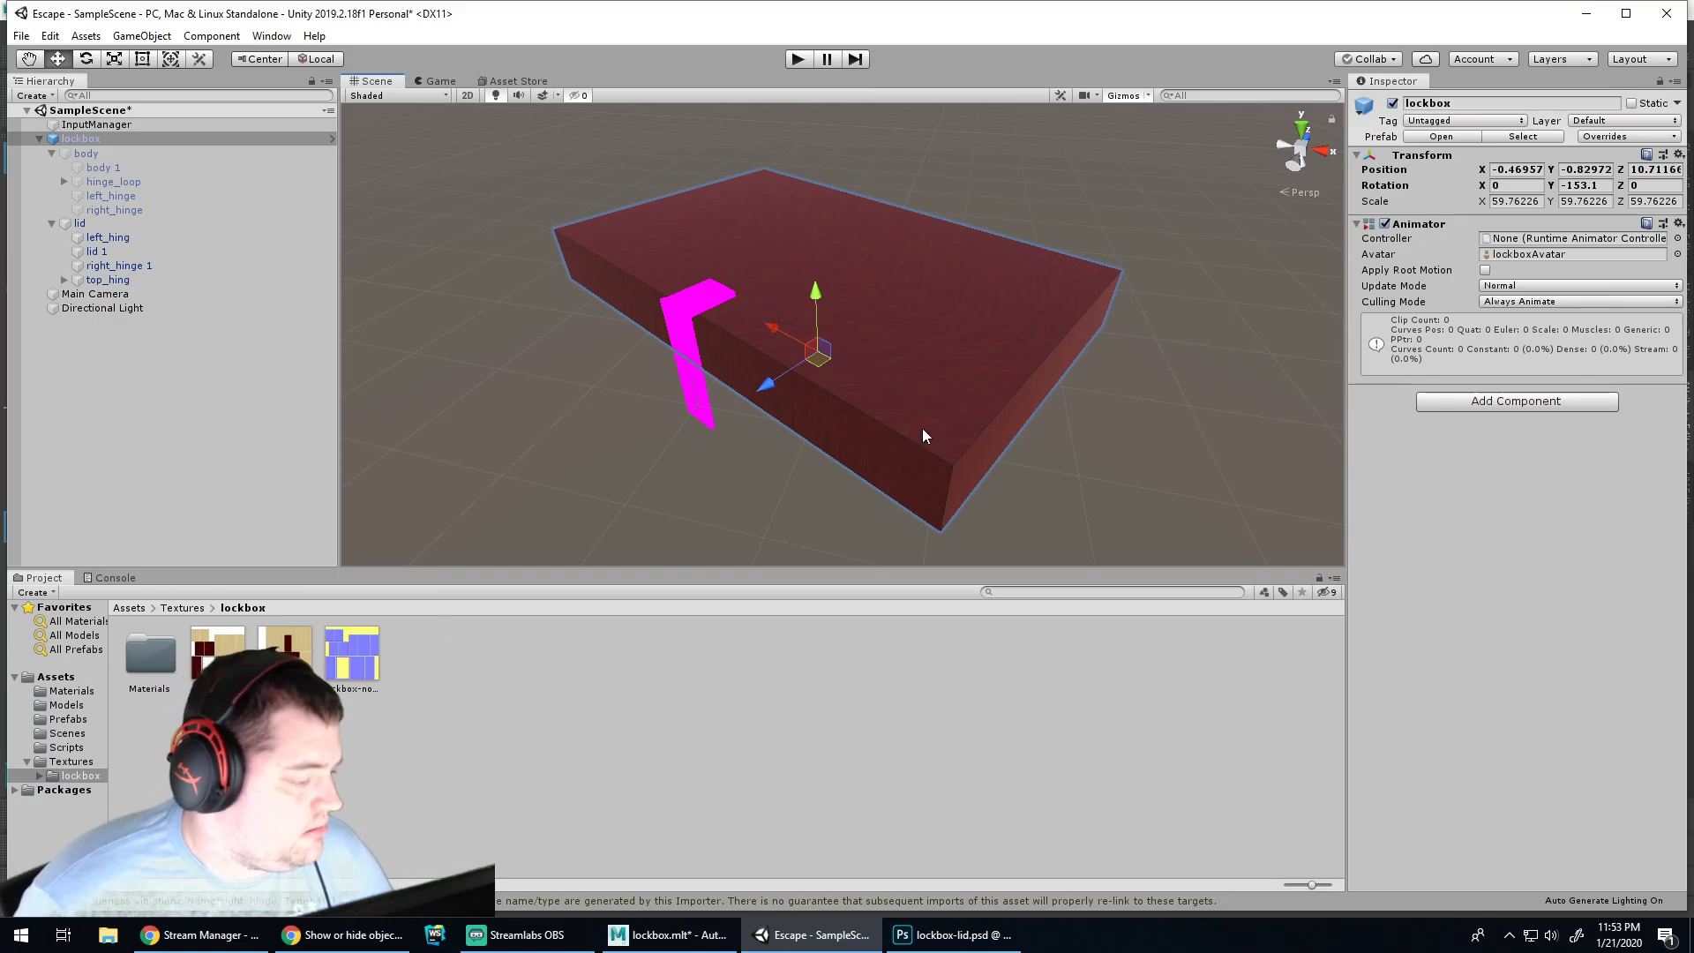
# Delete the Materials folder auto-generated inside the lockbox textures folder
pyautogui.doubleClick(138, 644)
pyautogui.click(184, 658)
pyautogui.press('BackSpace')
pyautogui.press('Delete')
pyautogui.press('Return')
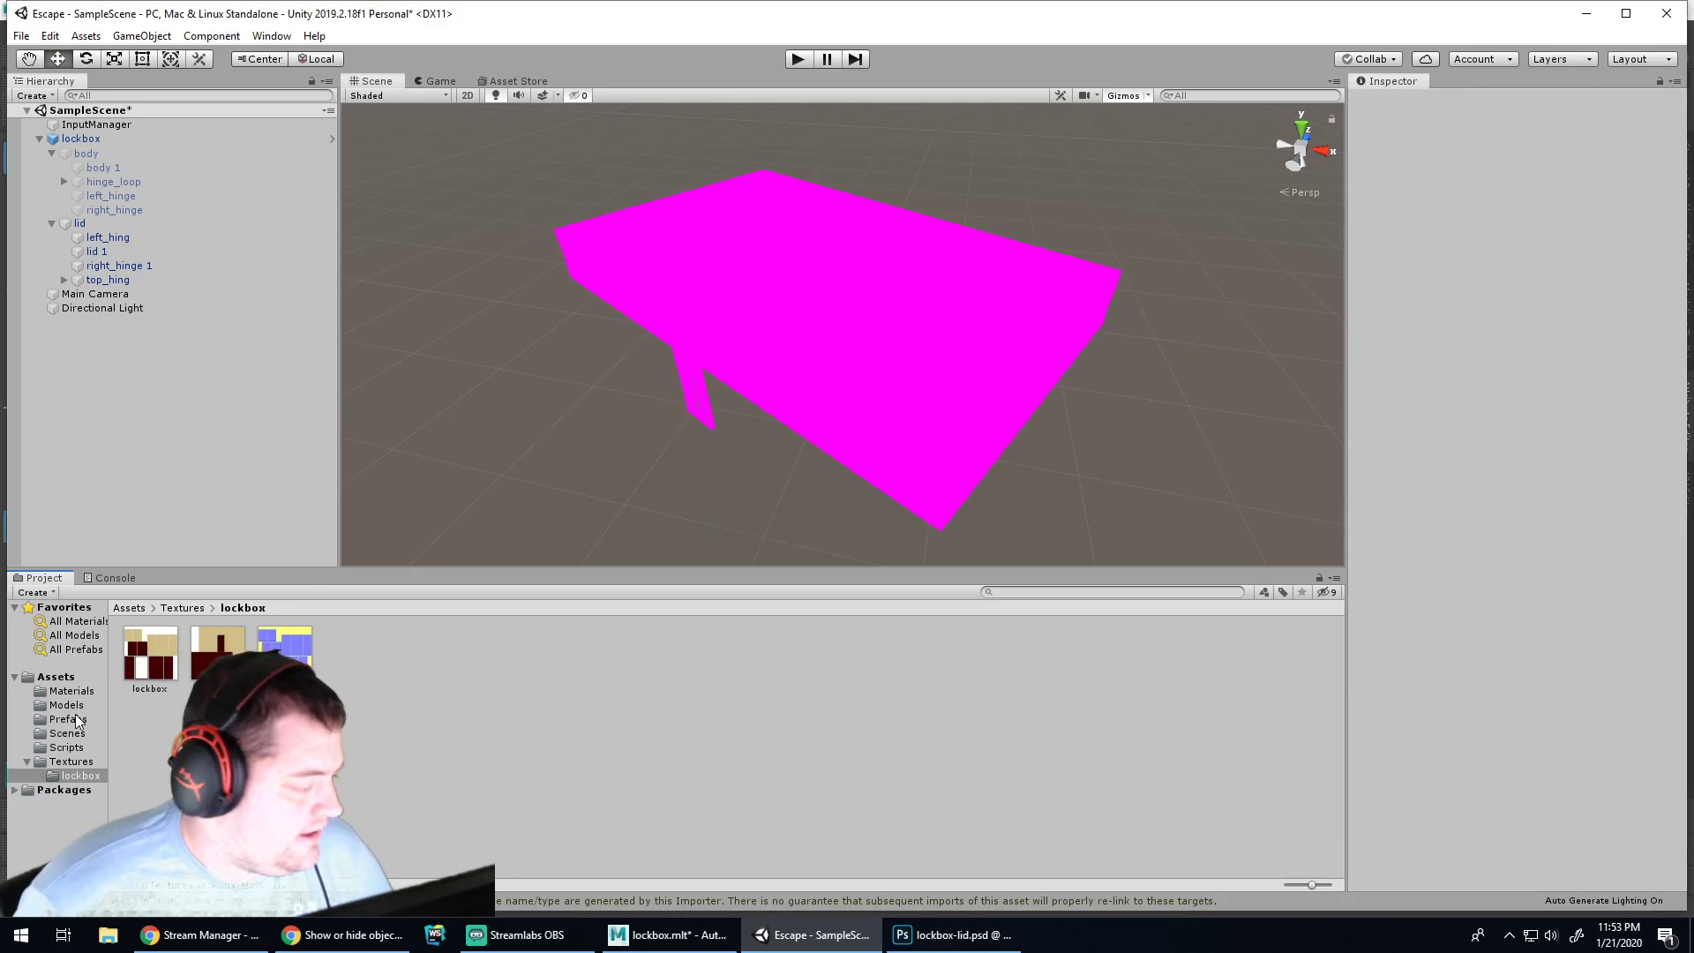
# Browse the Materials and Models folders and check the lockbox model's import settings
pyautogui.click(71, 691)
pyautogui.rightClick(429, 752)
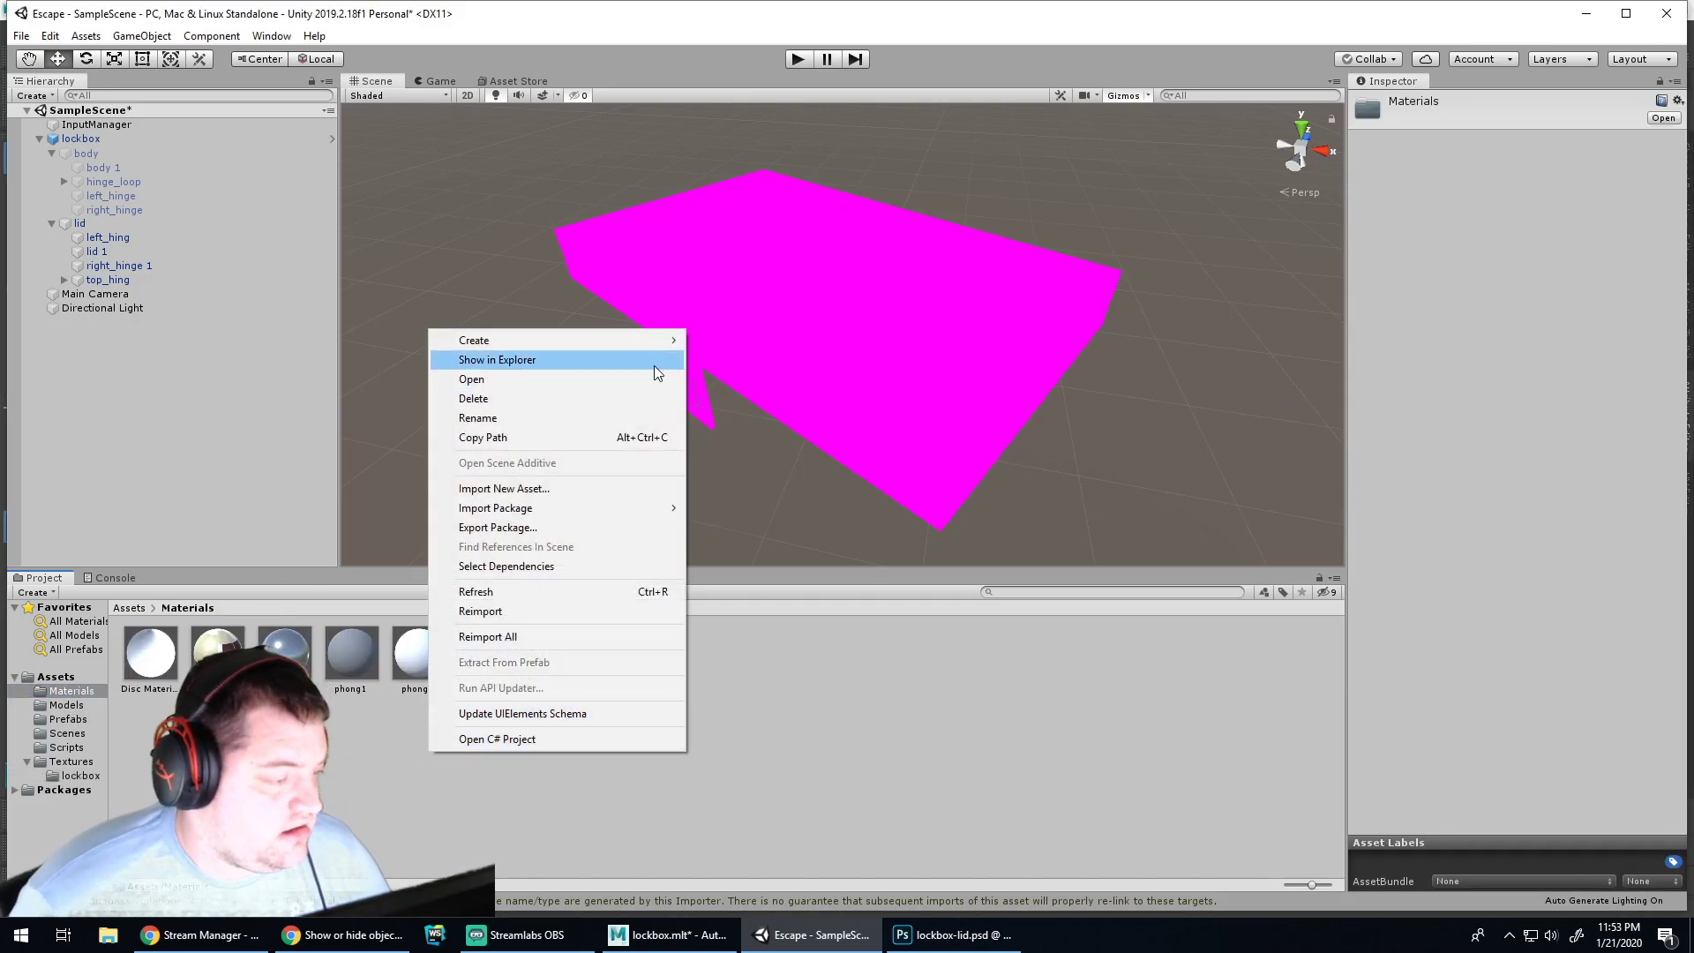
pyautogui.moveTo(643, 344)
pyautogui.click(331, 718)
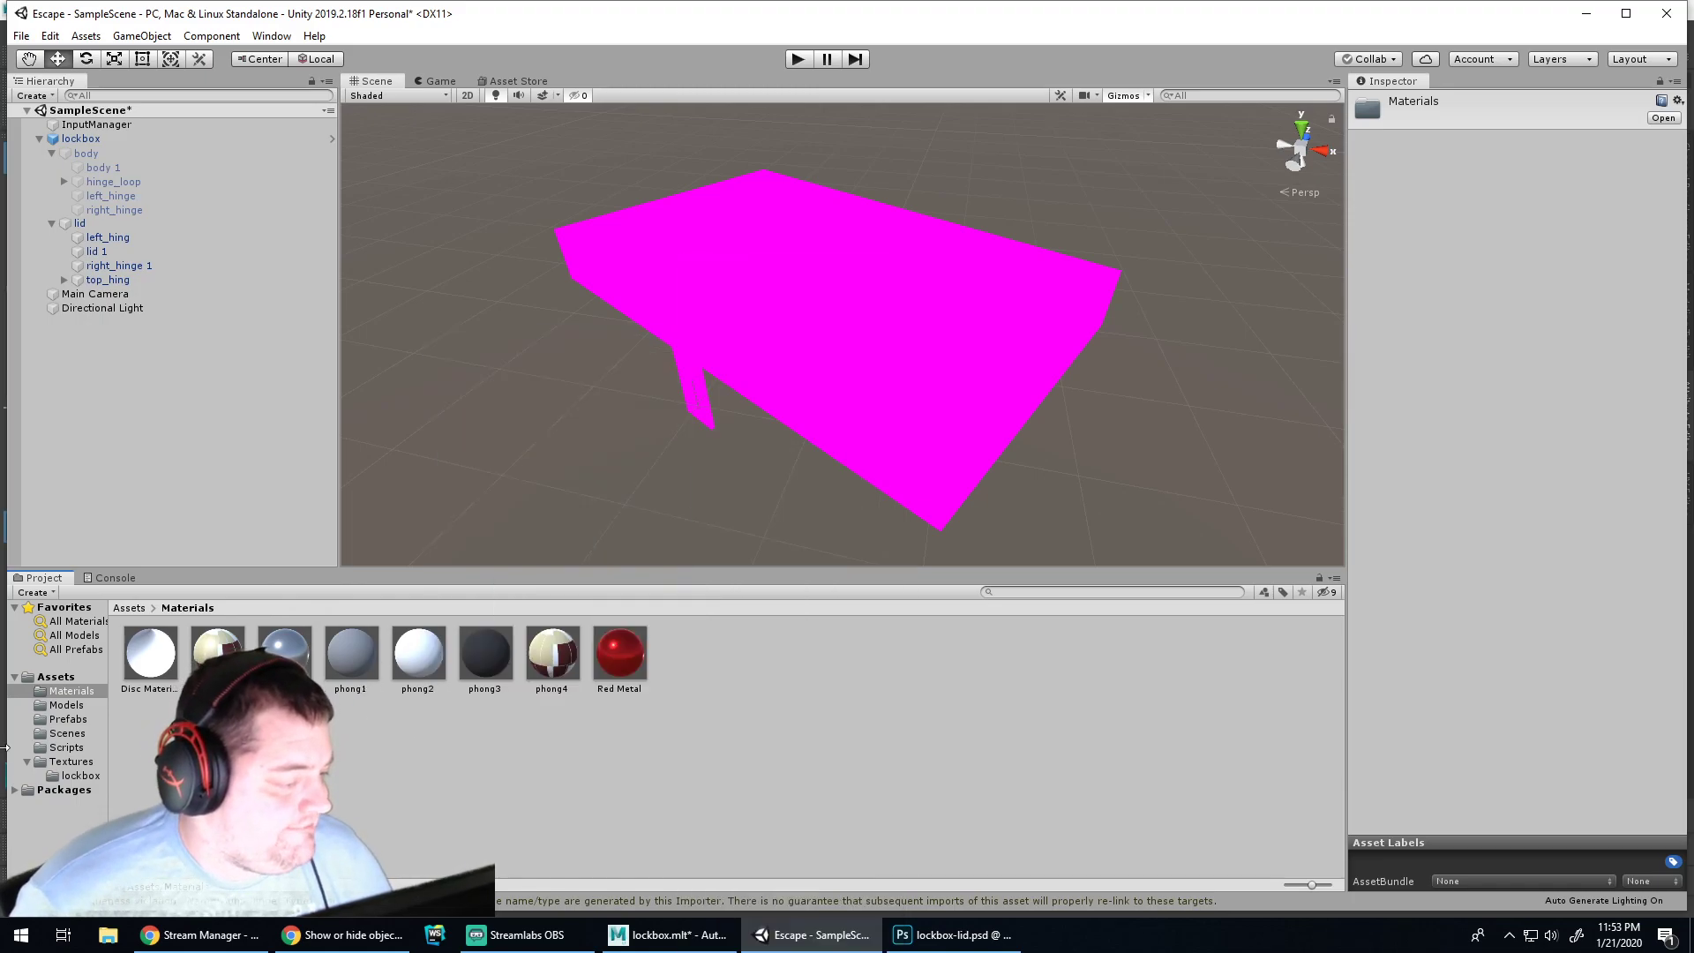
pyautogui.click(71, 706)
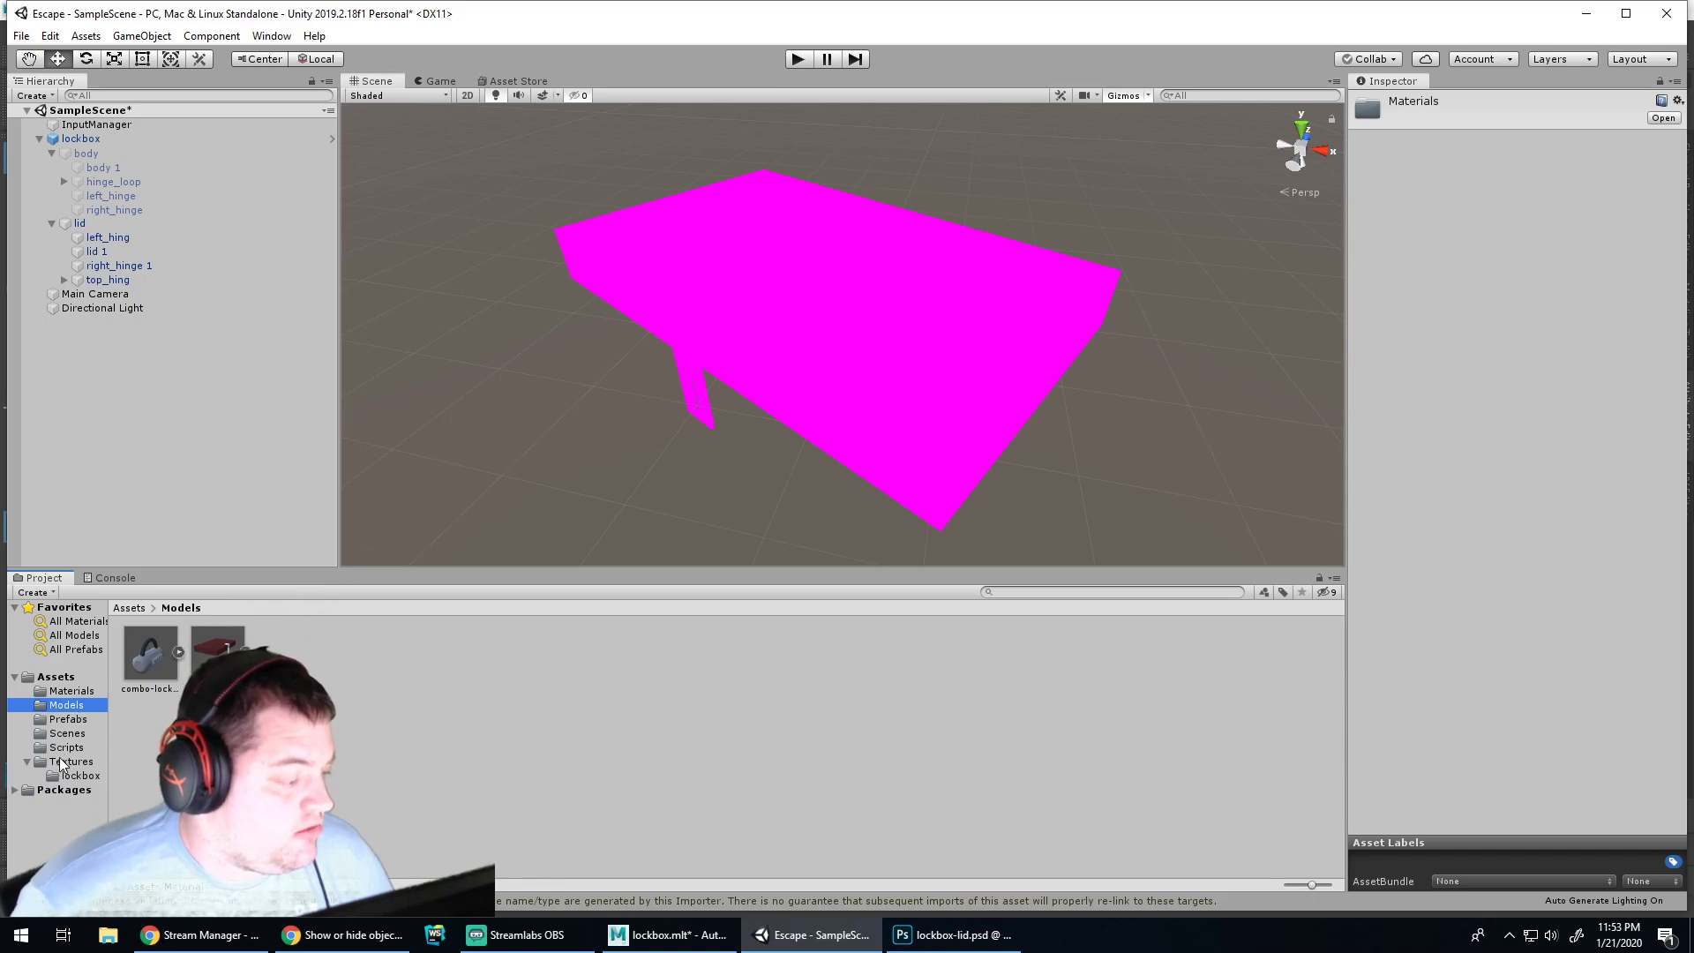
pyautogui.click(218, 655)
pyautogui.click(274, 750)
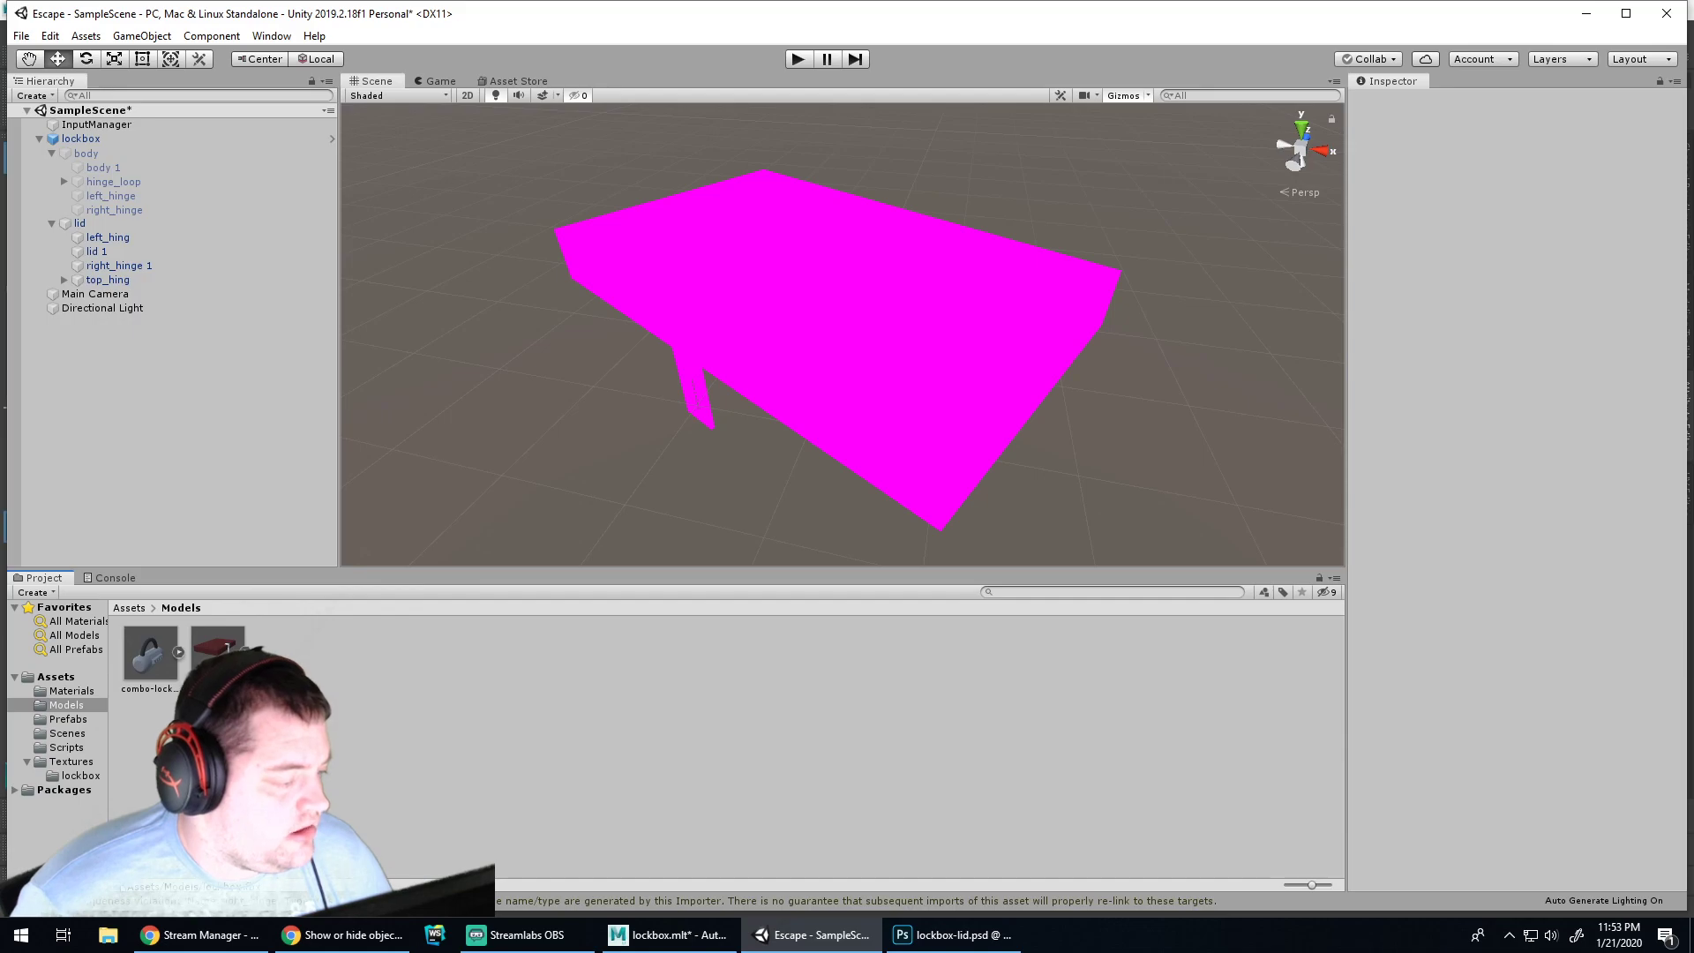
# Create a new folder named lockbox inside Models
pyautogui.rightClick(240, 717)
pyautogui.moveTo(431, 303)
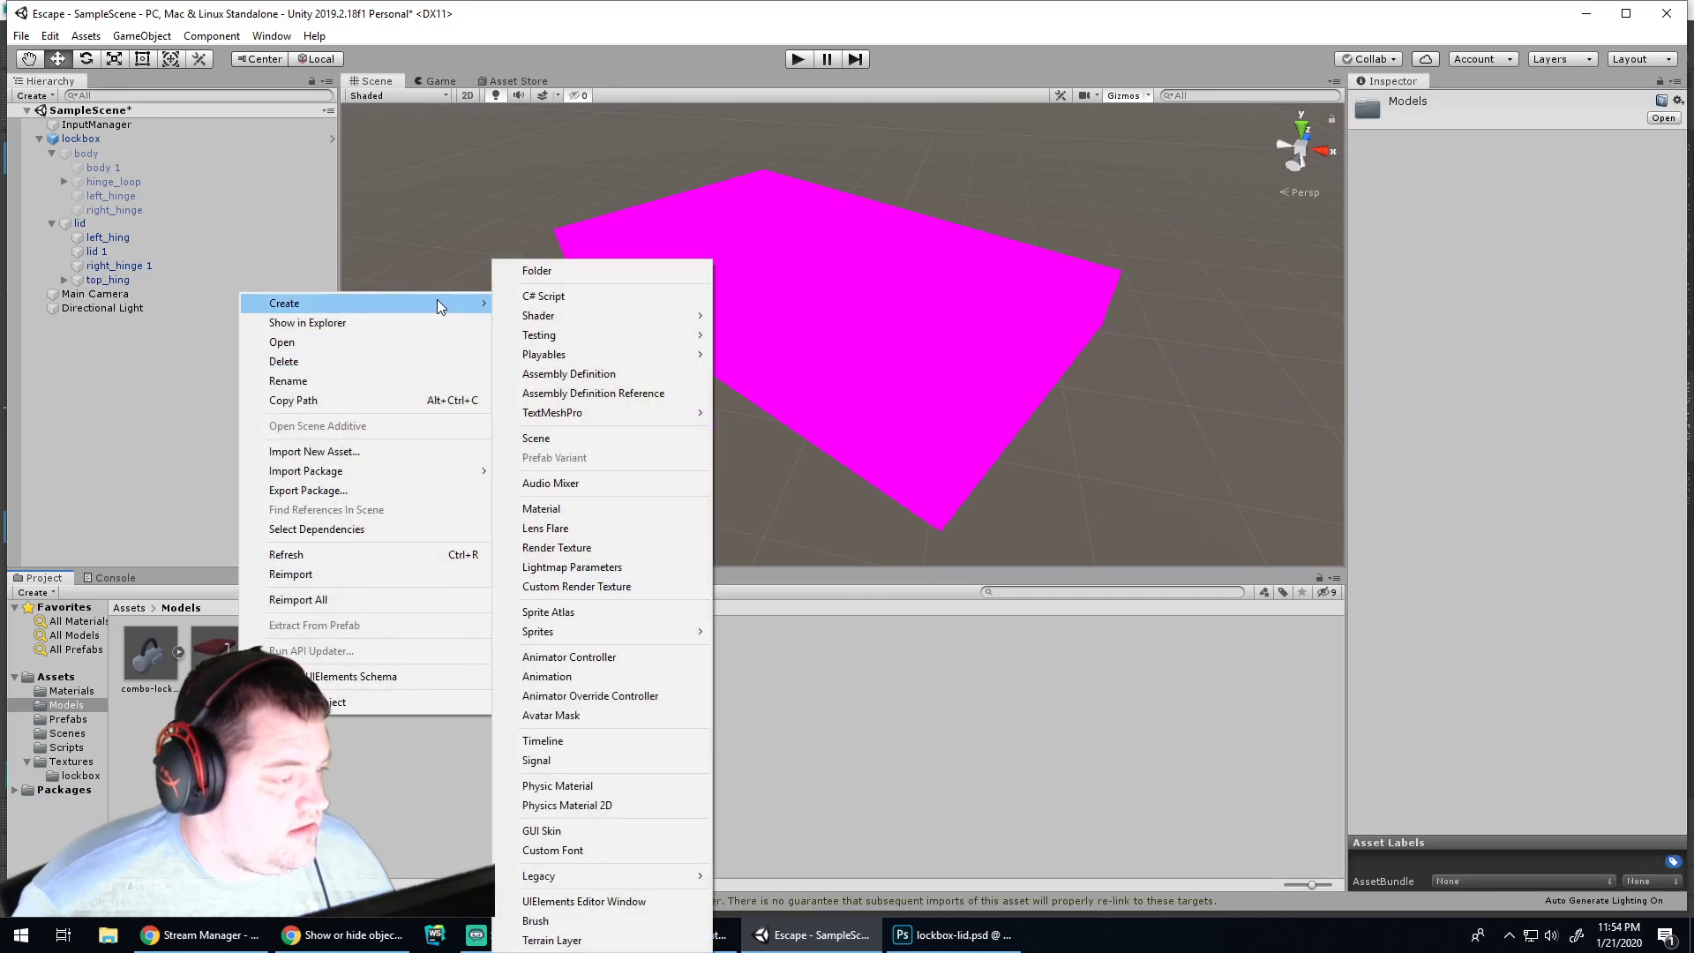
pyautogui.click(558, 271)
pyautogui.write('lockbox')
pyautogui.press('Return')
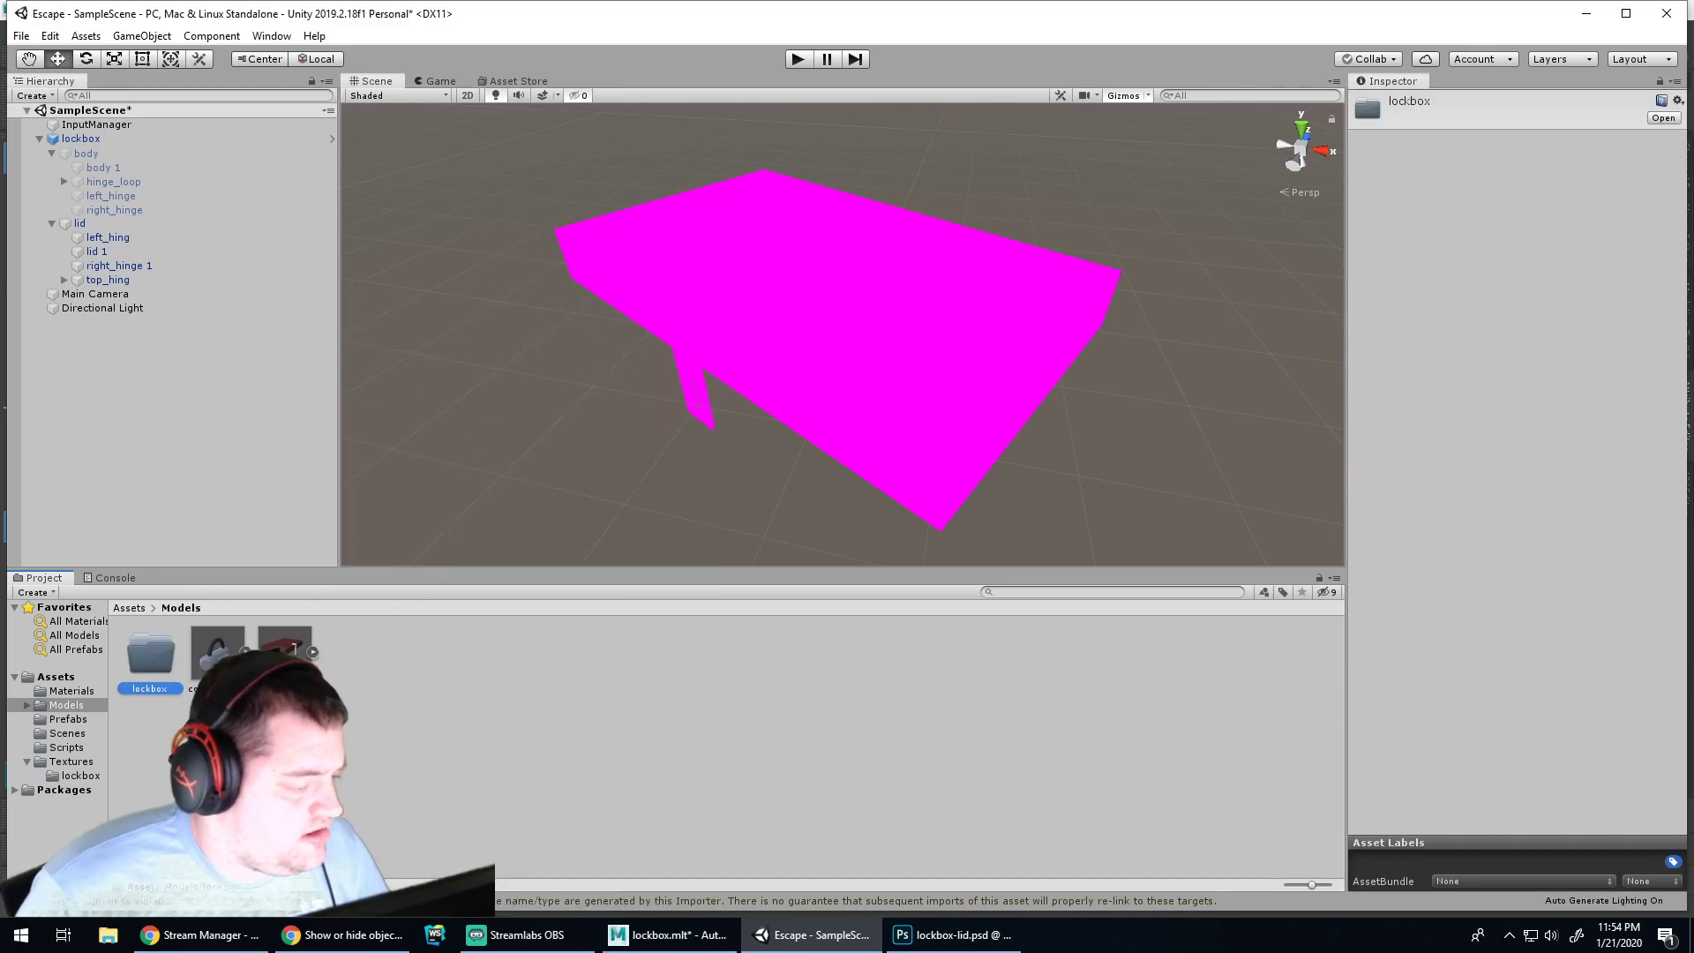
# Create a combo-lock-5 folder in Models and move the combo-lock-5 model into it
pyautogui.rightClick(446, 681)
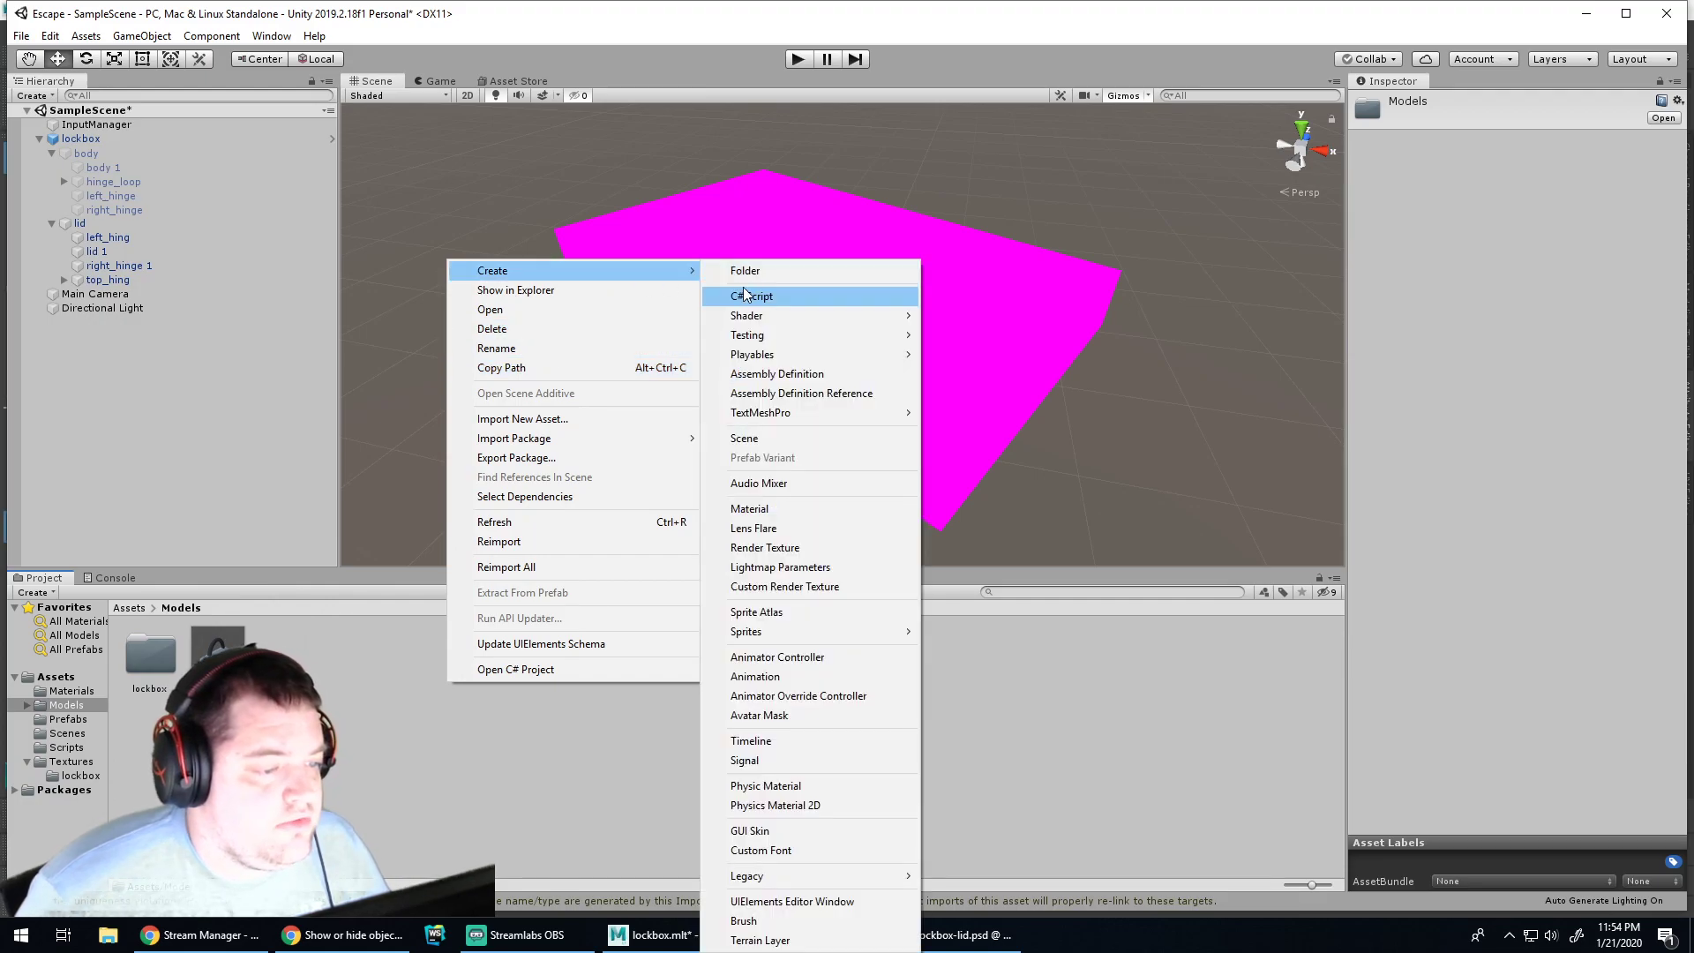
pyautogui.click(738, 274)
pyautogui.write('combolock')
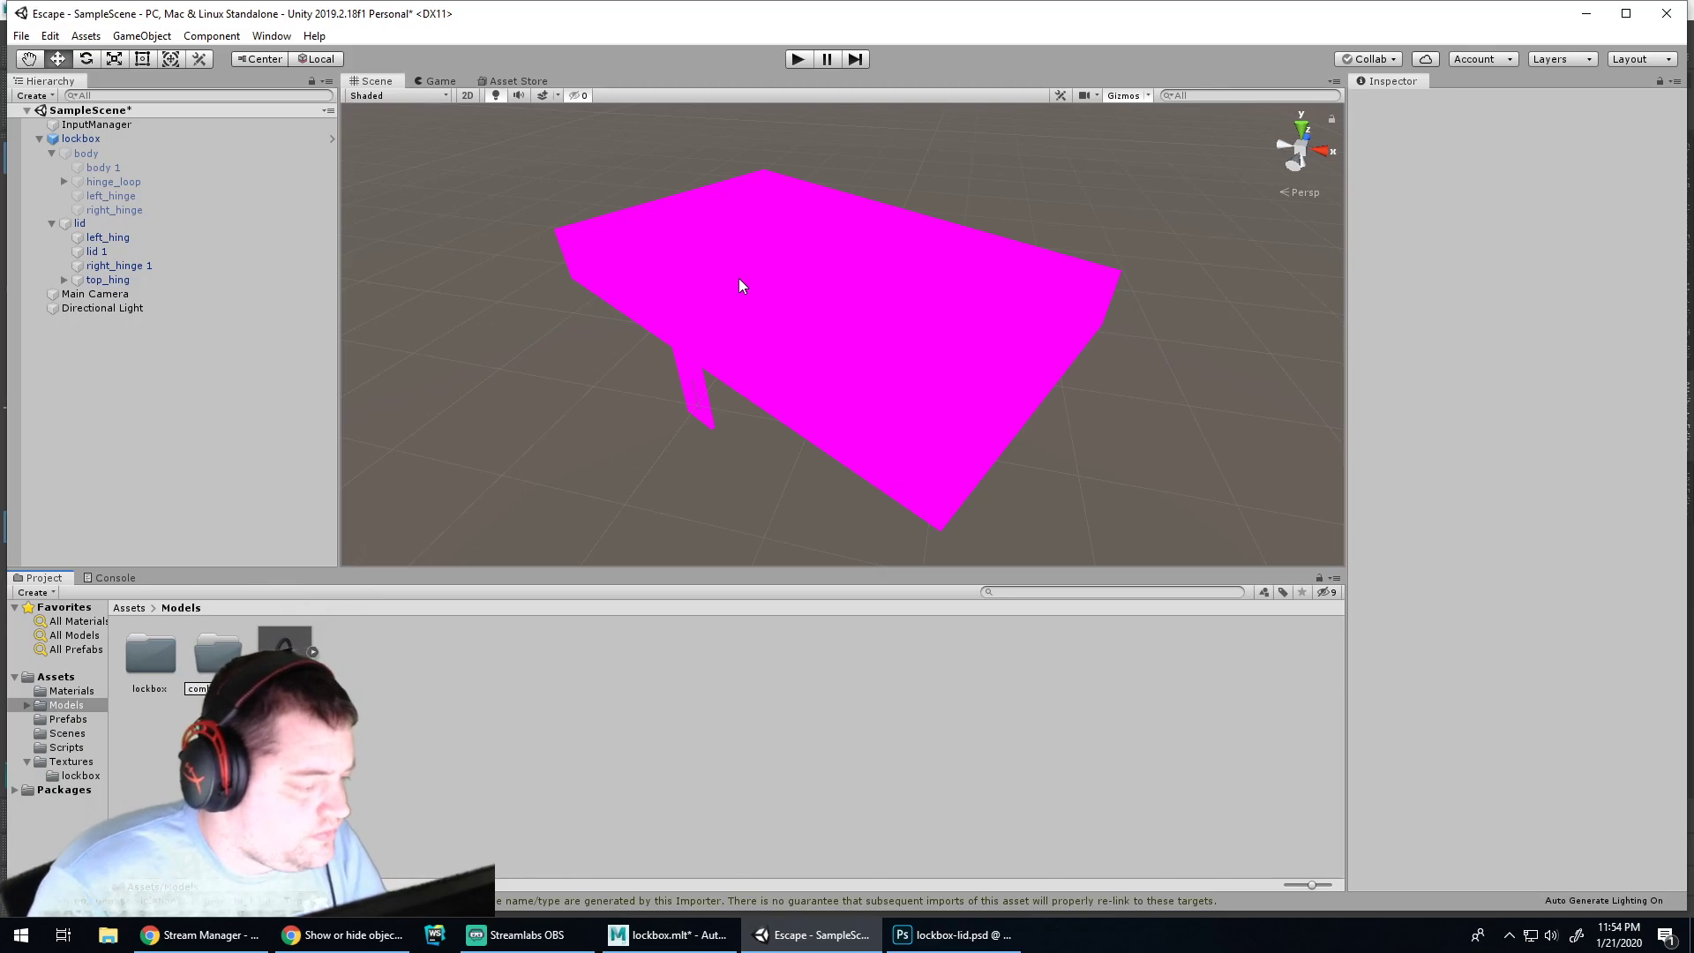
pyautogui.press('Return')
pyautogui.moveTo(284, 647); pyautogui.dragTo(200, 662)
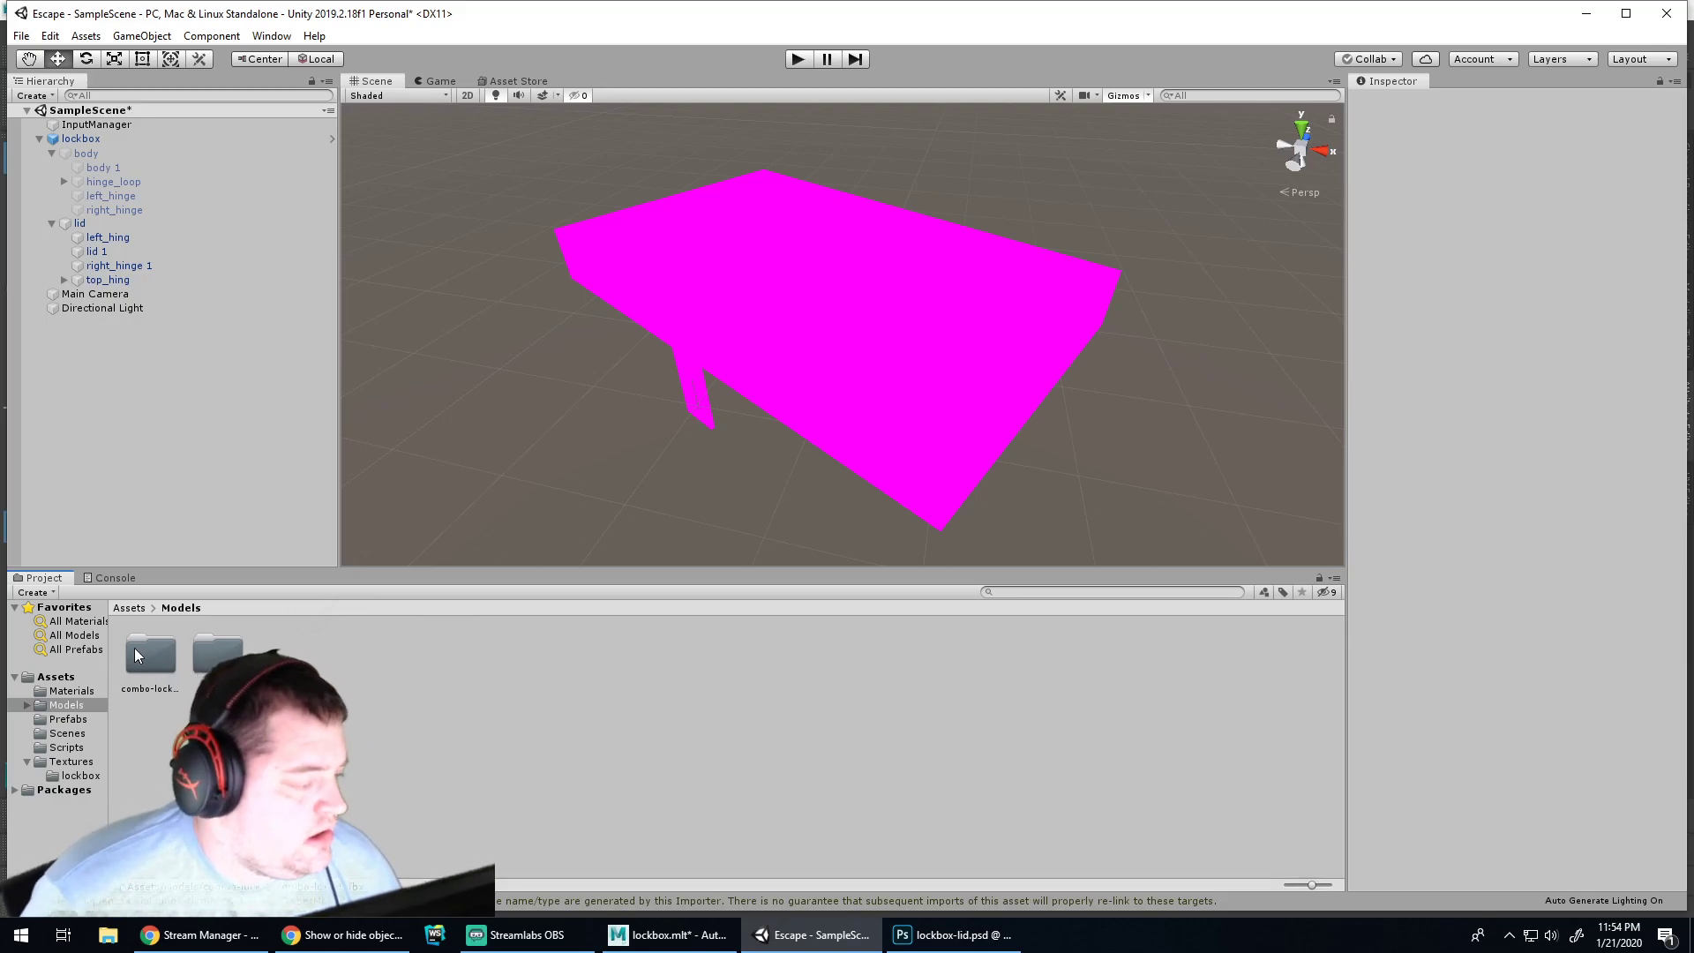
# Move the two combo textures under Models and the three lockbox textures into the lockbox folder
pyautogui.click(58, 758)
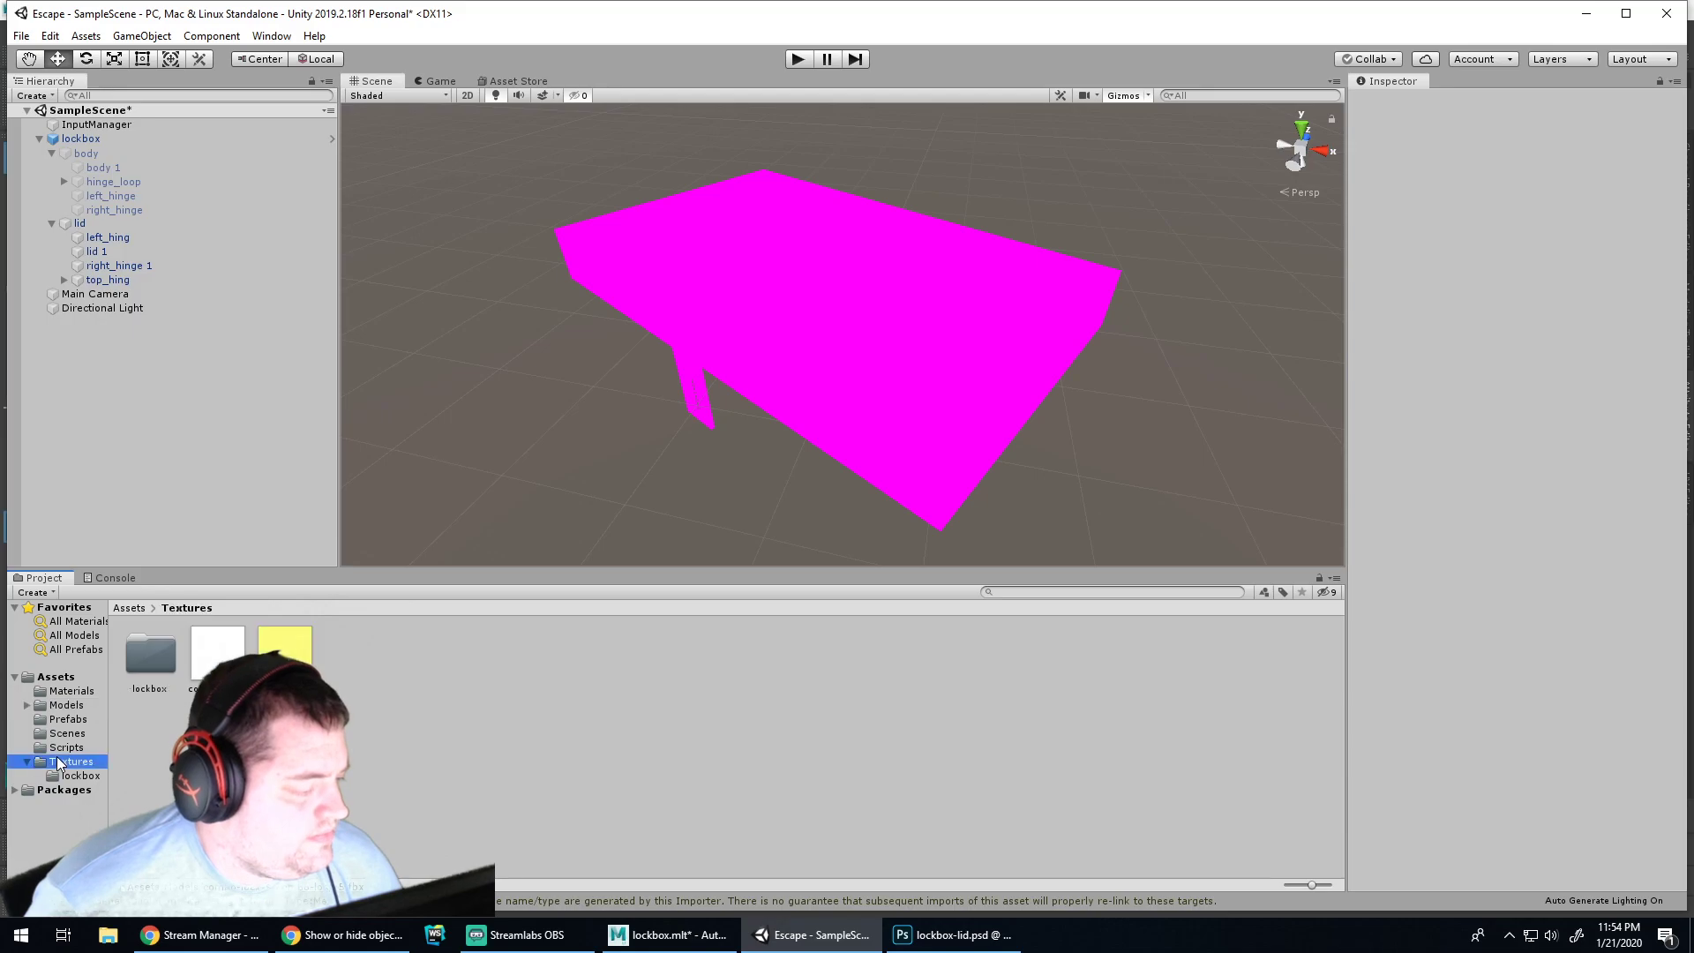
pyautogui.click(217, 653)
pyautogui.keyDown('ctrl'); pyautogui.click(290, 655); pyautogui.keyUp('ctrl')
pyautogui.moveTo(289, 655); pyautogui.dragTo(70, 712)
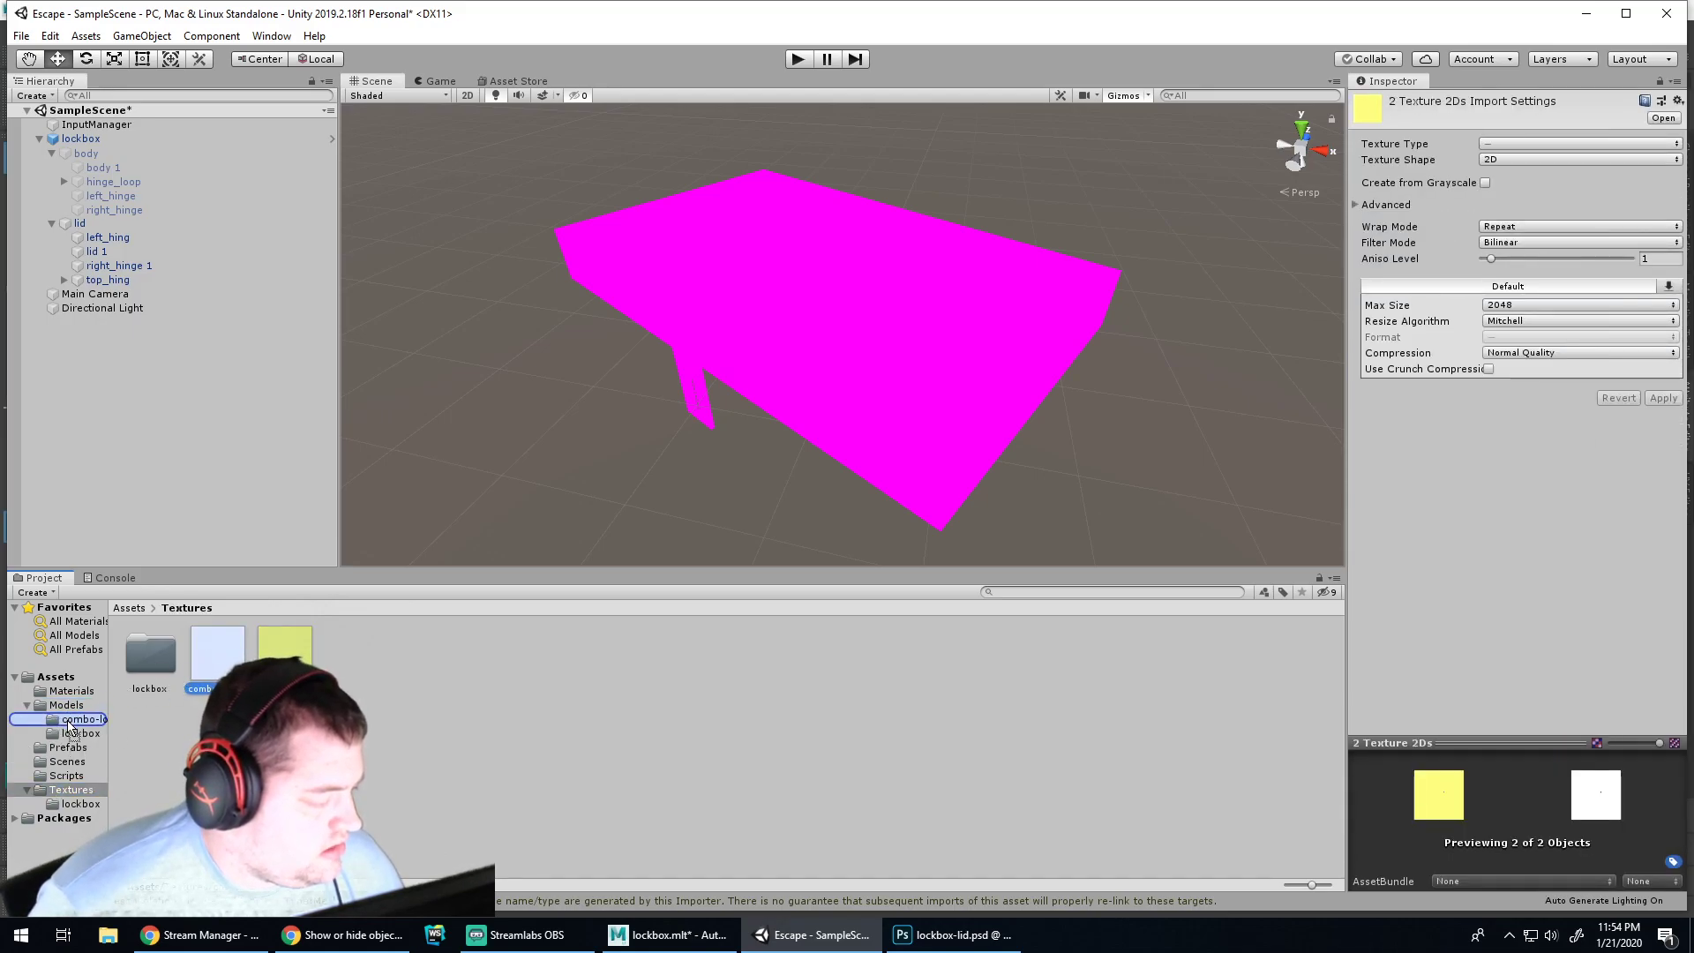
pyautogui.doubleClick(163, 653)
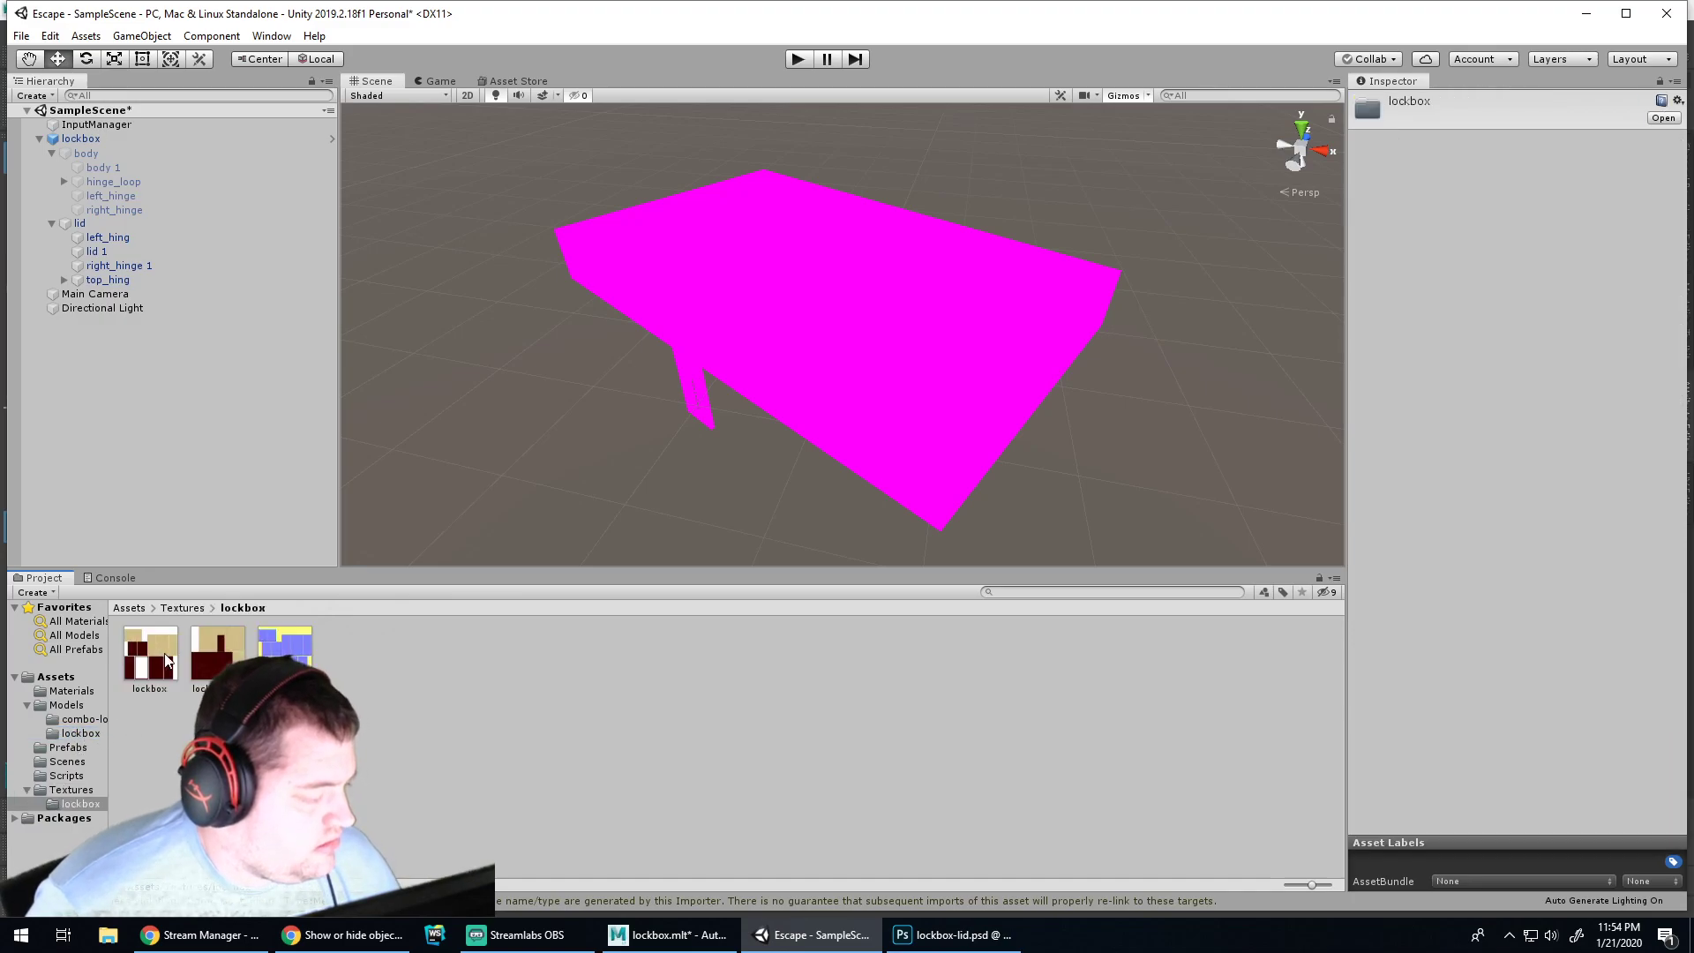
pyautogui.click(124, 650)
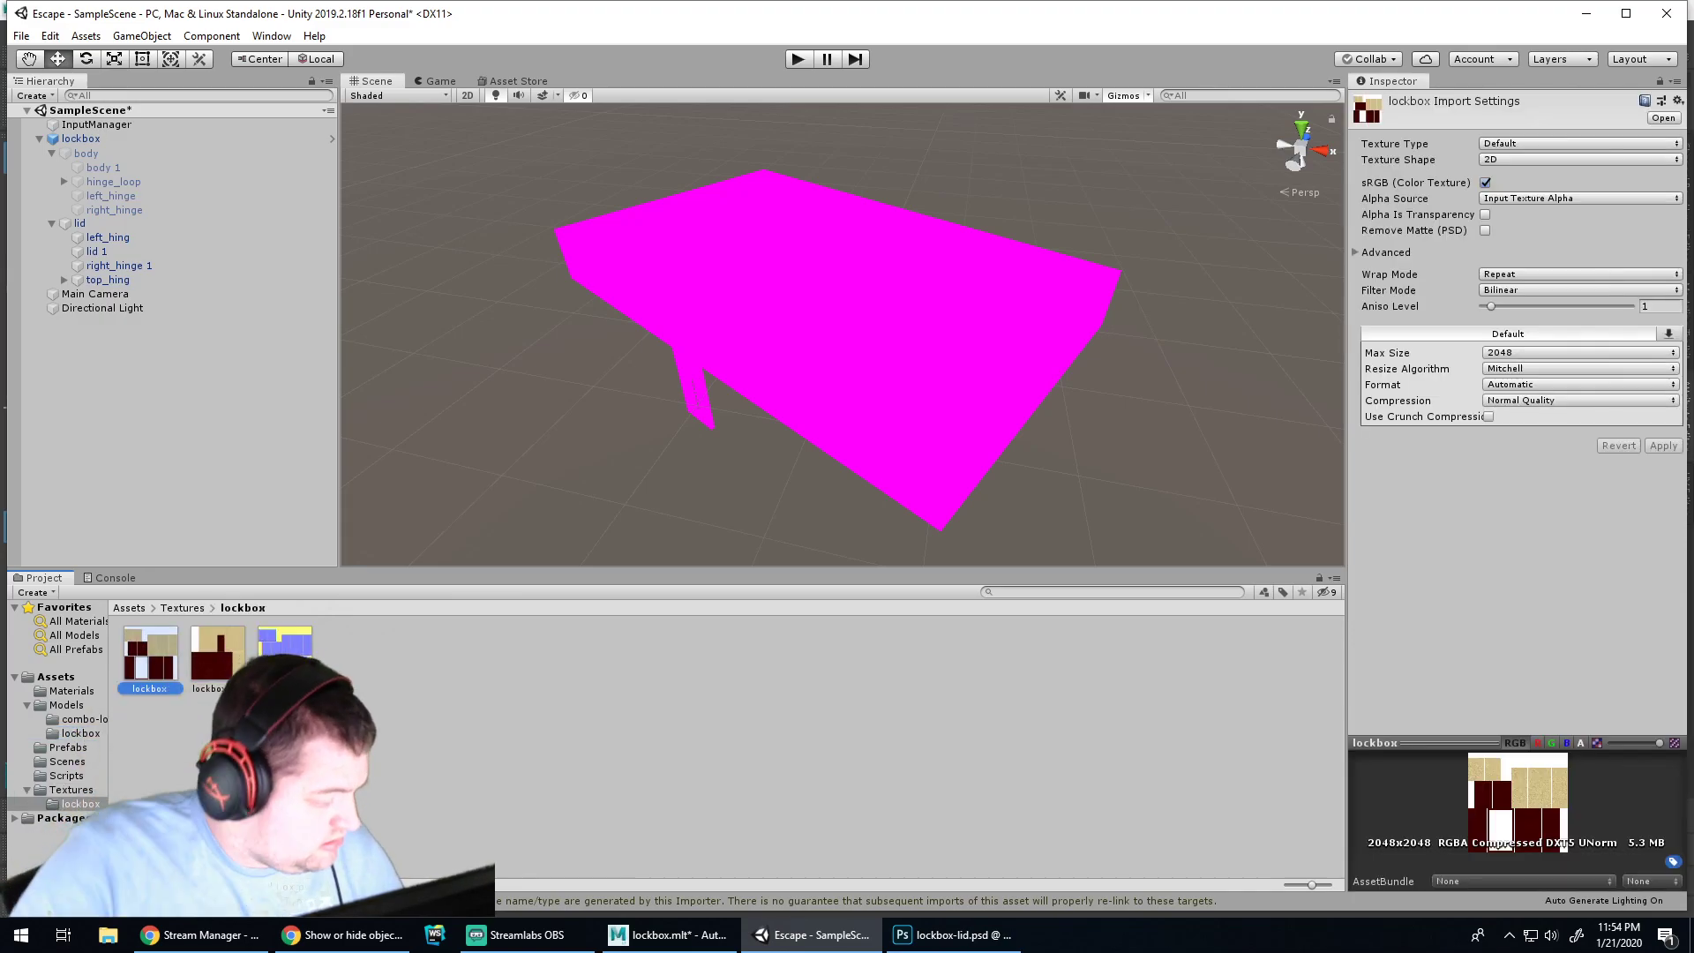
pyautogui.keyDown('shift'); pyautogui.click(287, 651); pyautogui.keyUp('shift')
pyautogui.moveTo(287, 653); pyautogui.dragTo(77, 733)
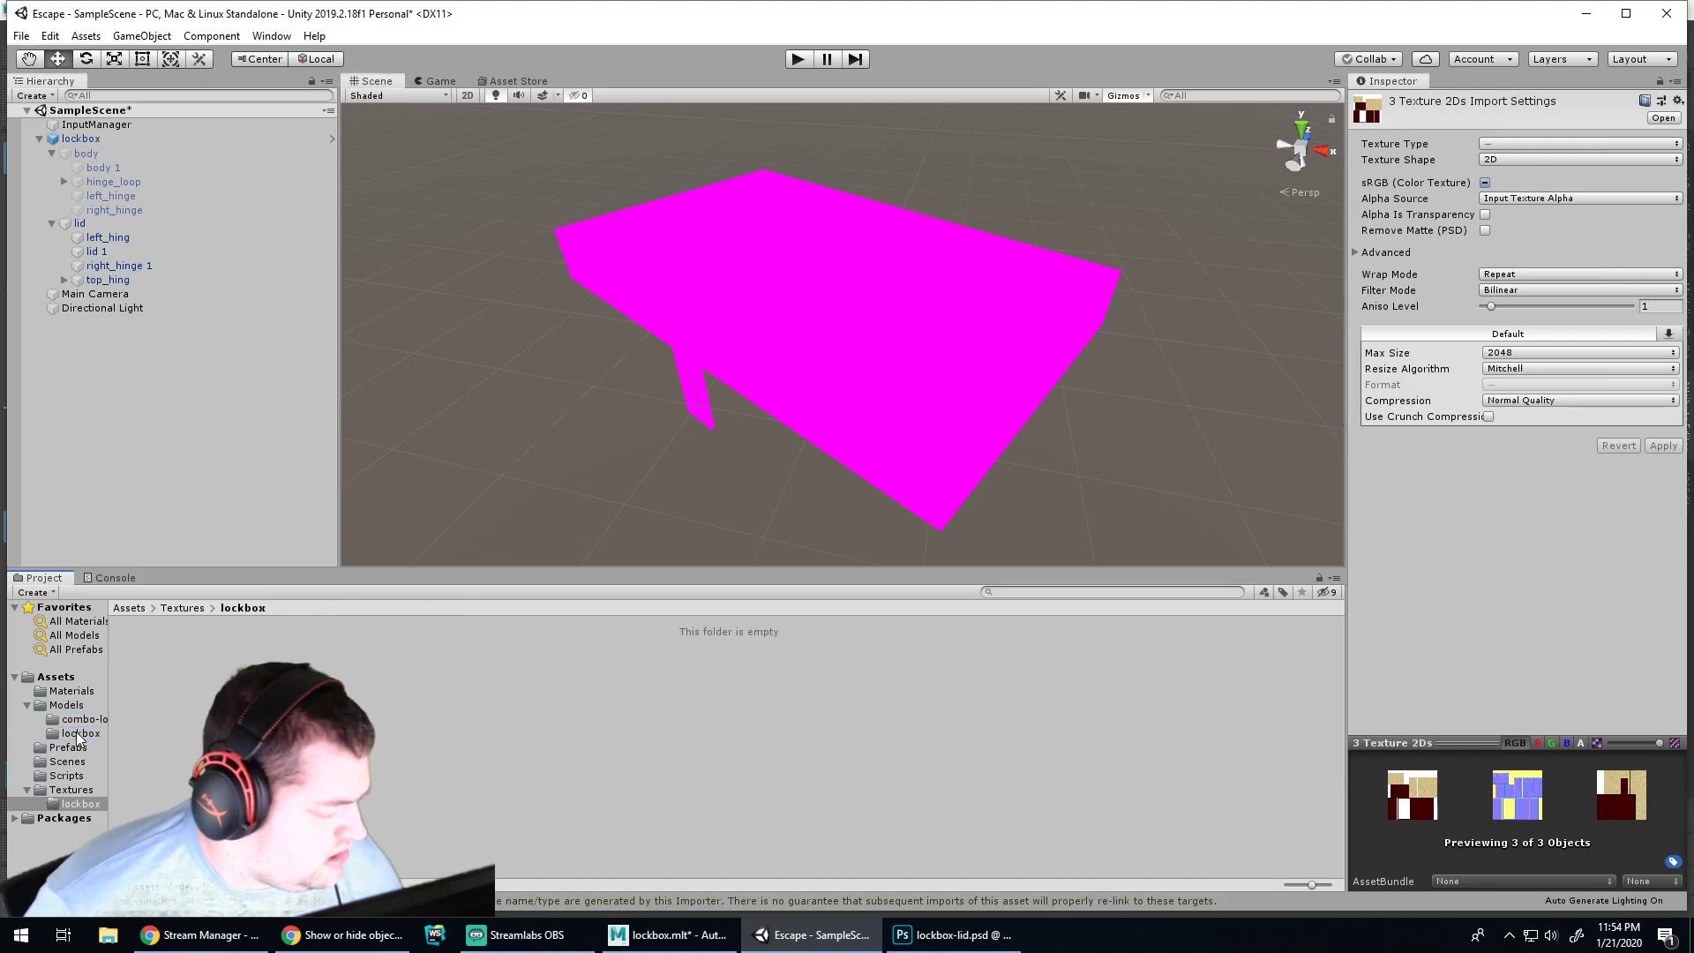
# Move the combo textures into the combo-lock folder, then delete the empty Textures folder
pyautogui.click(218, 653)
pyautogui.keyDown('shift'); pyautogui.click(146, 653); pyautogui.keyUp('shift')
pyautogui.moveTo(147, 653); pyautogui.dragTo(77, 731)
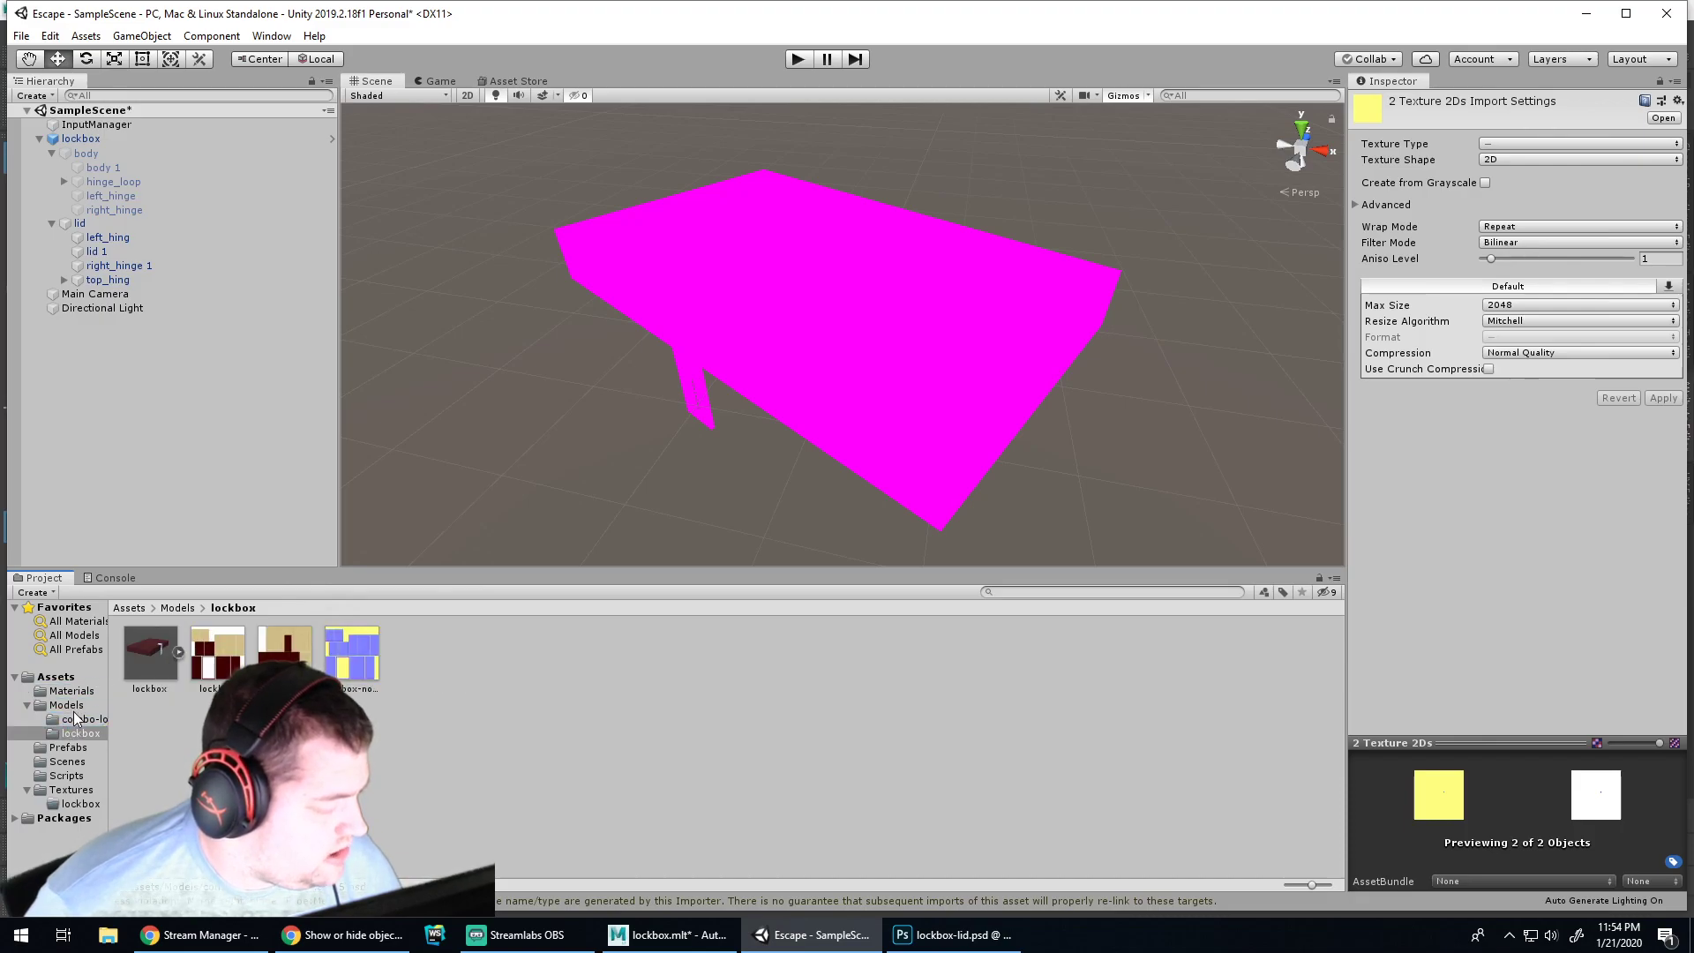
pyautogui.click(72, 707)
pyautogui.click(80, 720)
pyautogui.click(80, 735)
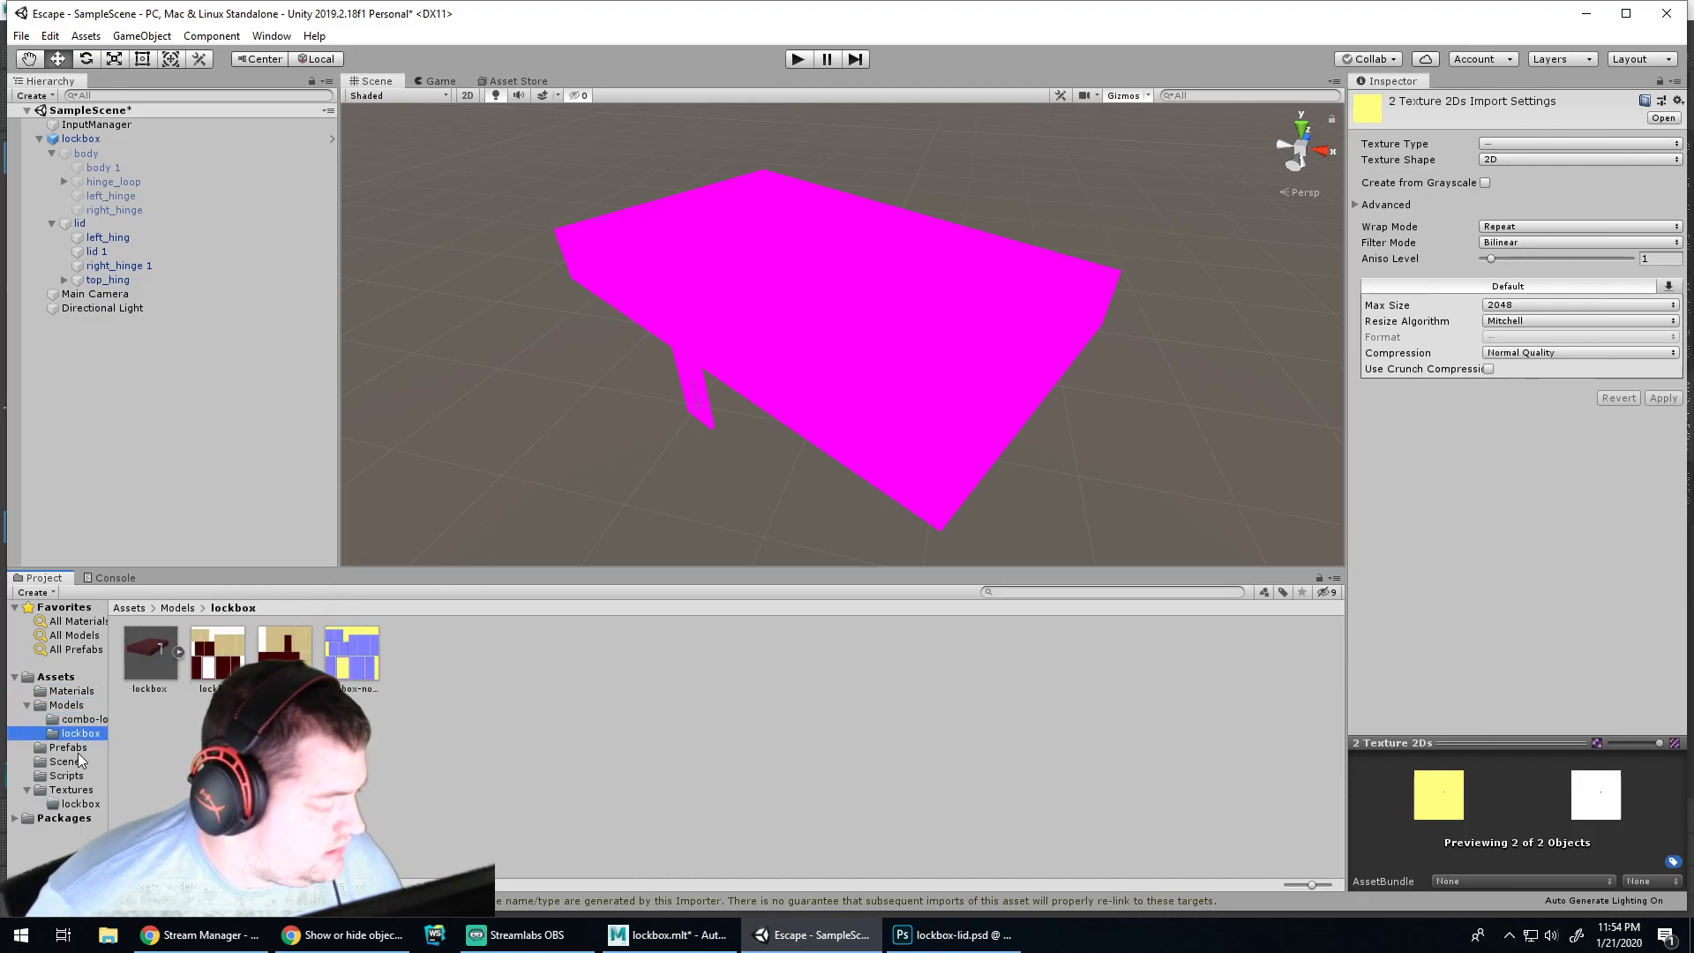
pyautogui.click(70, 790)
pyautogui.press('Delete')
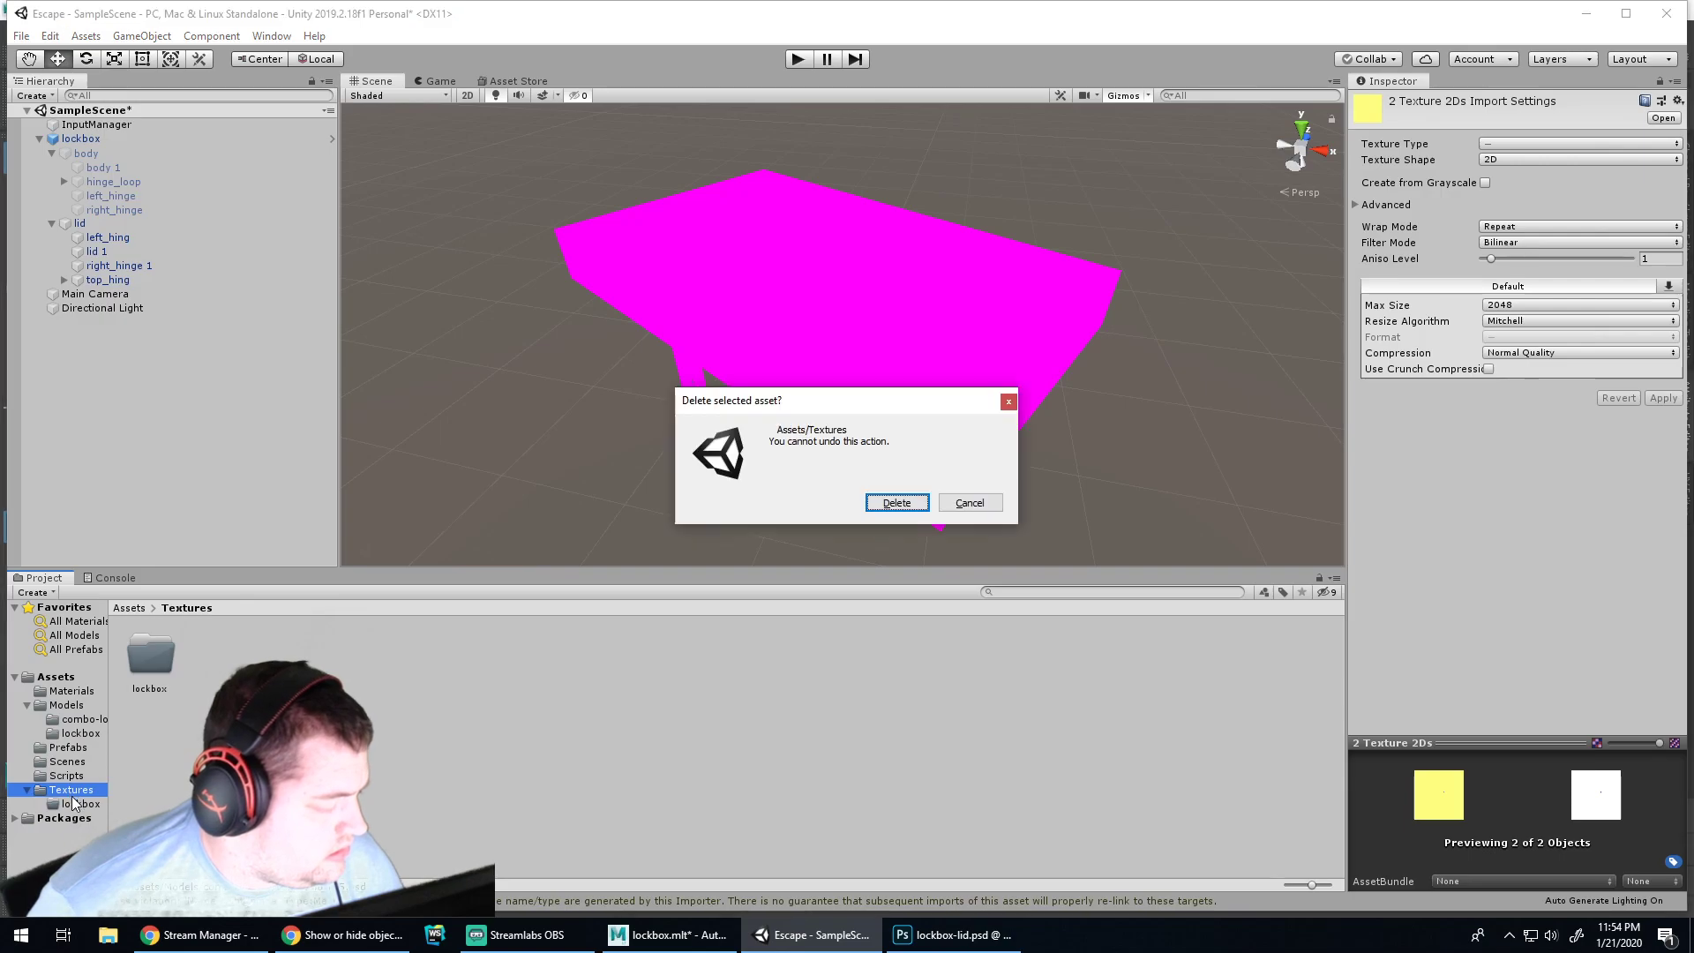
pyautogui.press('Return')
# Move the Lockbox Body material into the lockbox folder and delete the unused phong4 material
pyautogui.click(78, 692)
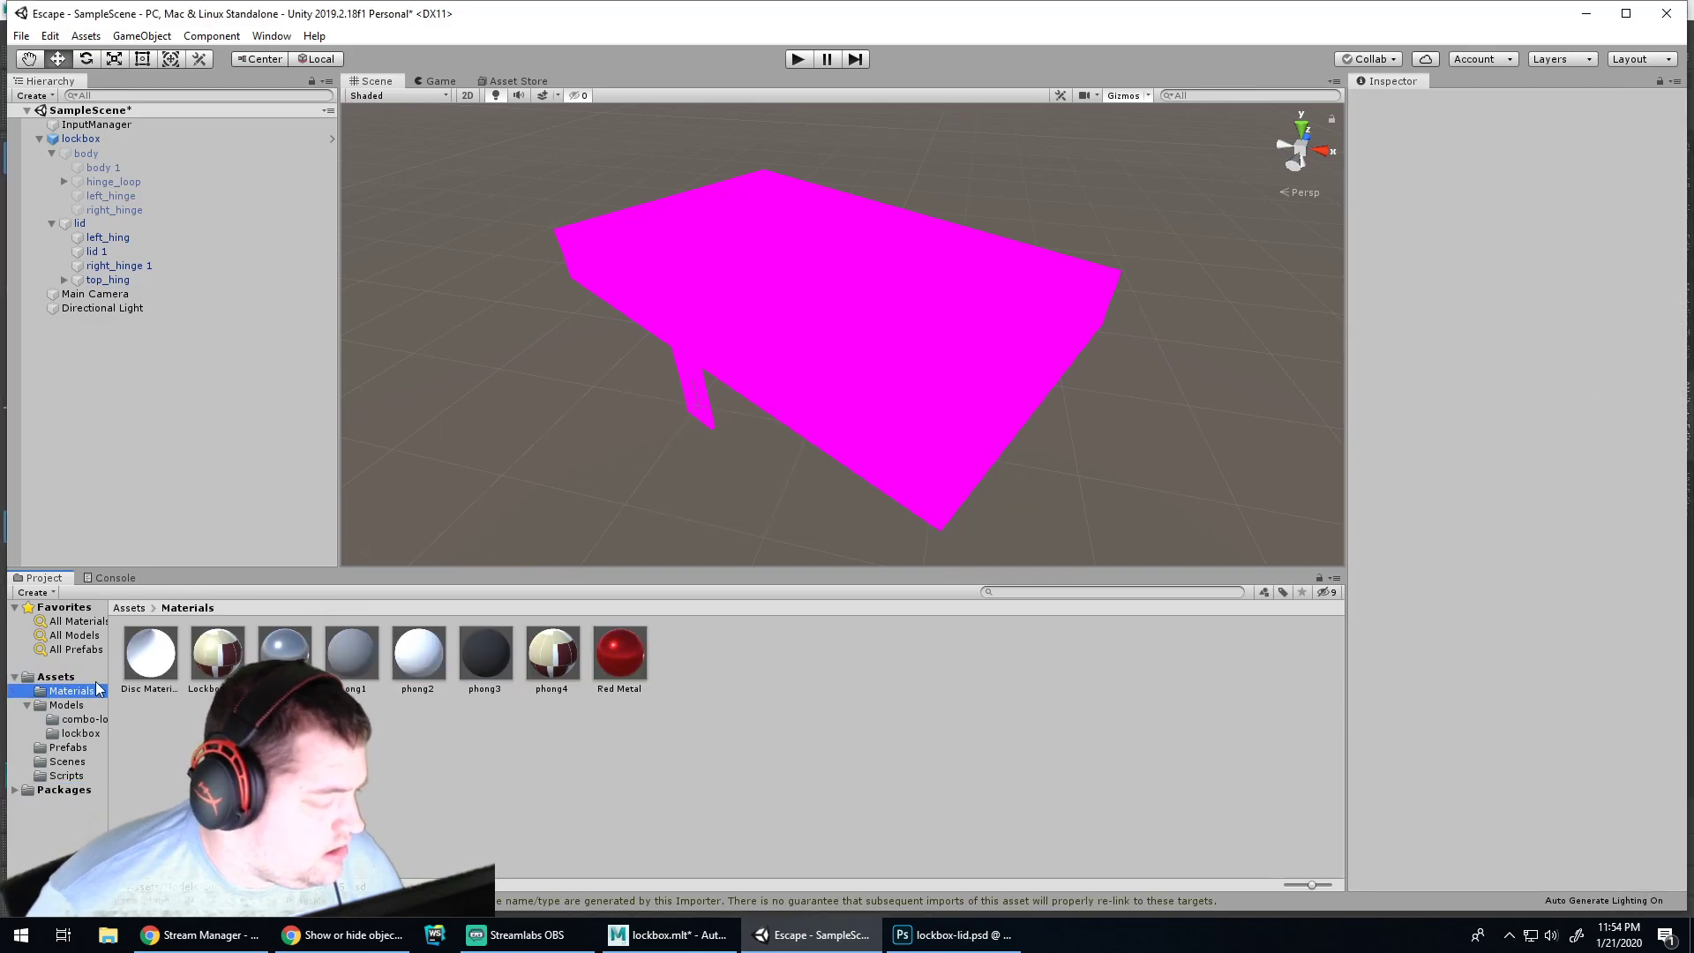
pyautogui.click(218, 653)
pyautogui.moveTo(216, 648); pyautogui.dragTo(360, 655)
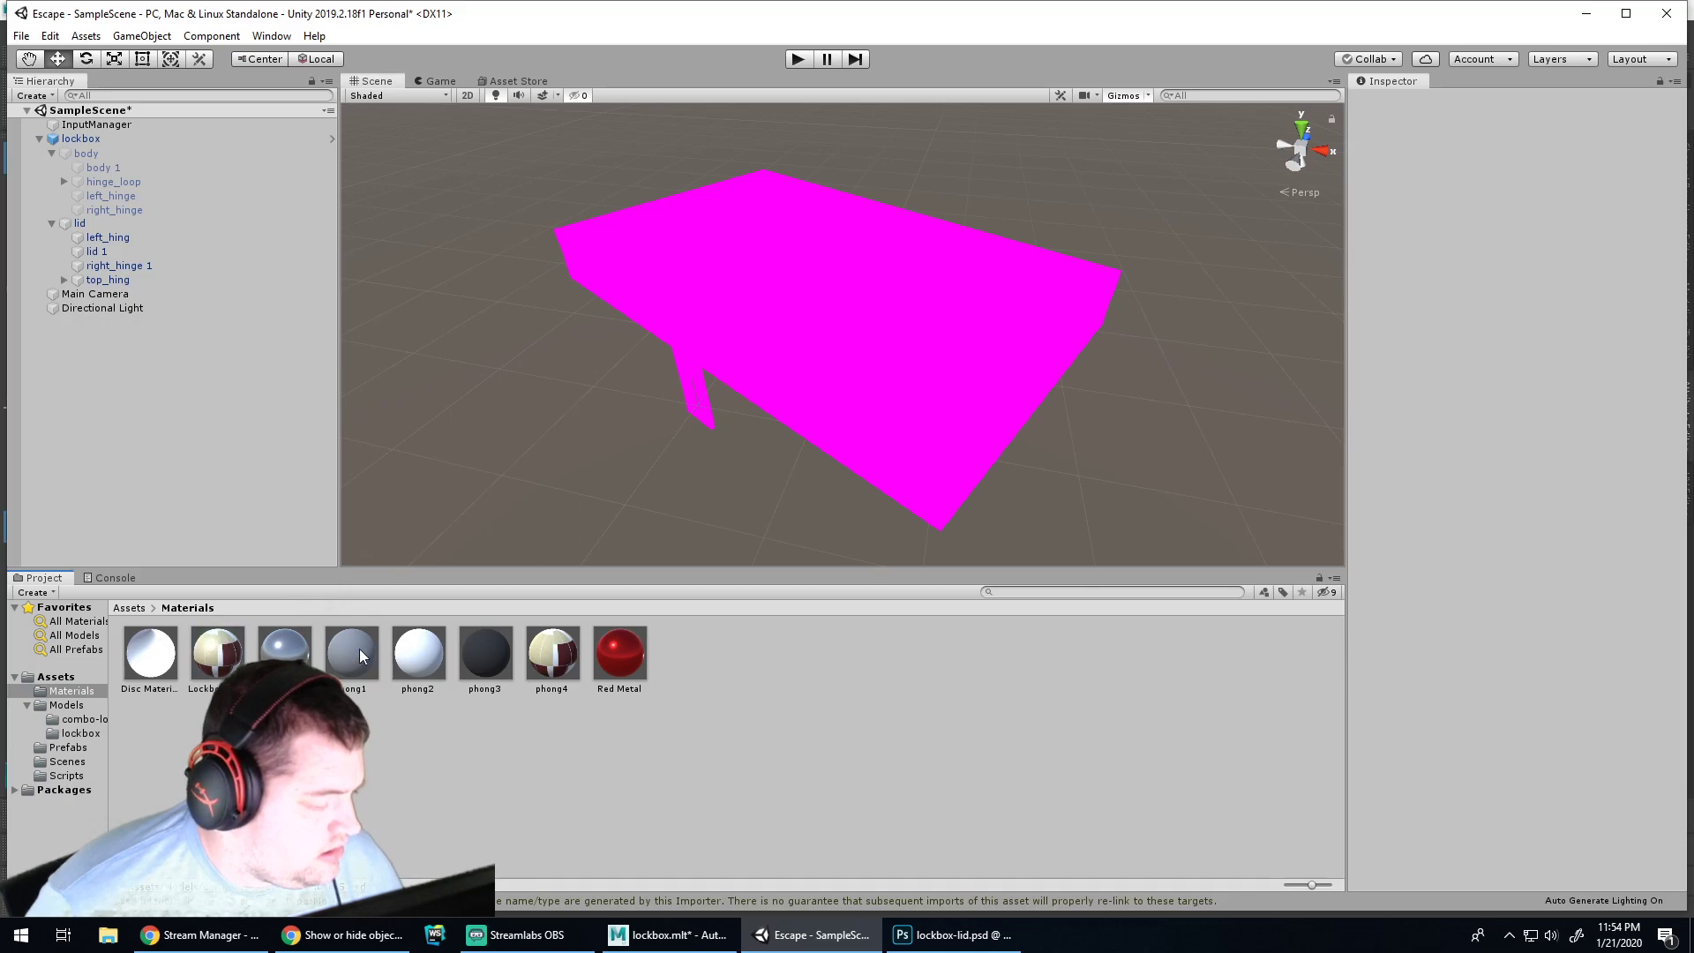
pyautogui.click(214, 653)
pyautogui.moveTo(215, 653); pyautogui.dragTo(83, 733)
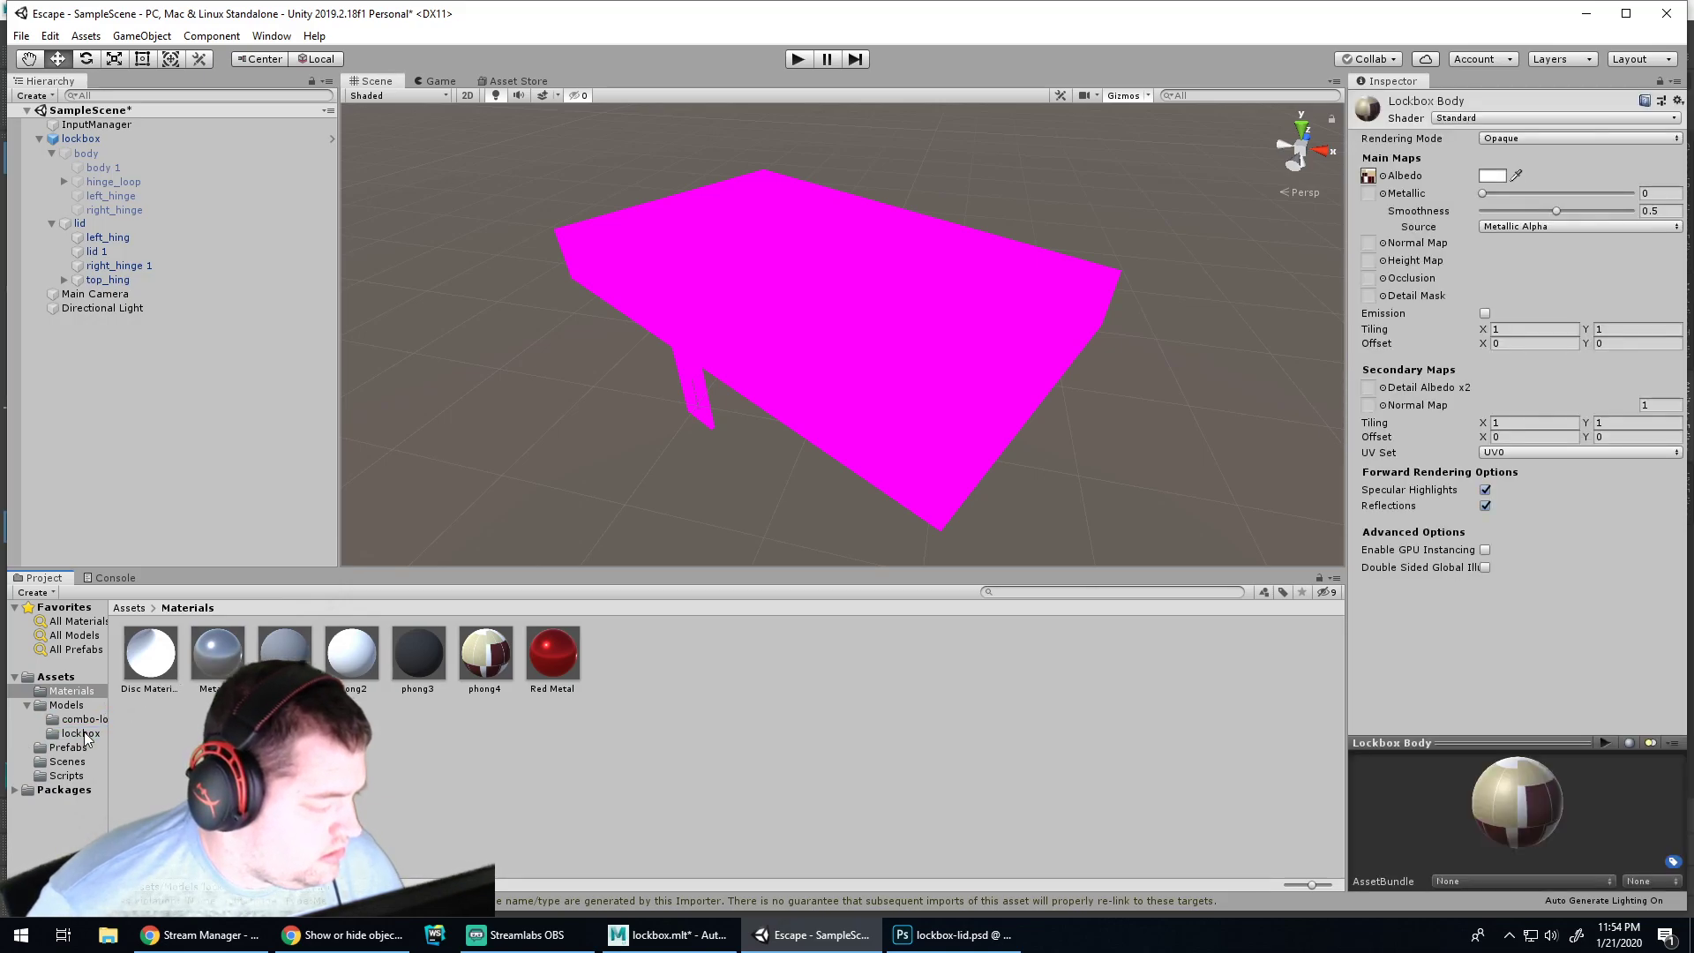
pyautogui.click(494, 652)
pyautogui.press('Delete')
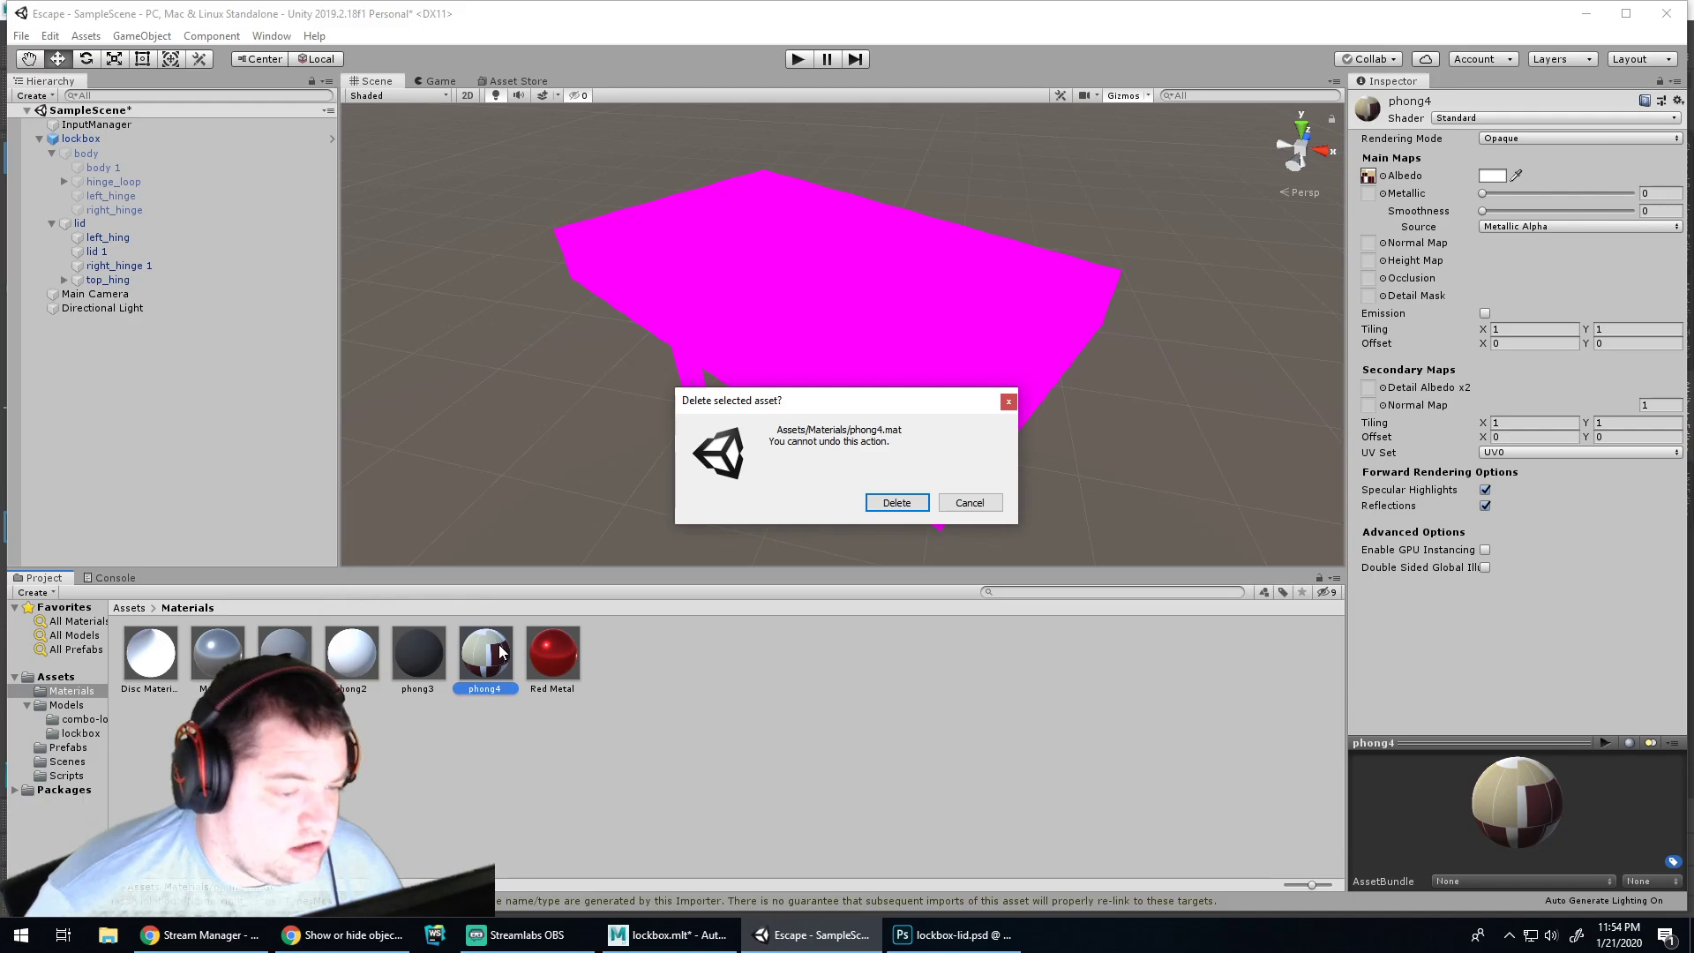
pyautogui.press('Return')
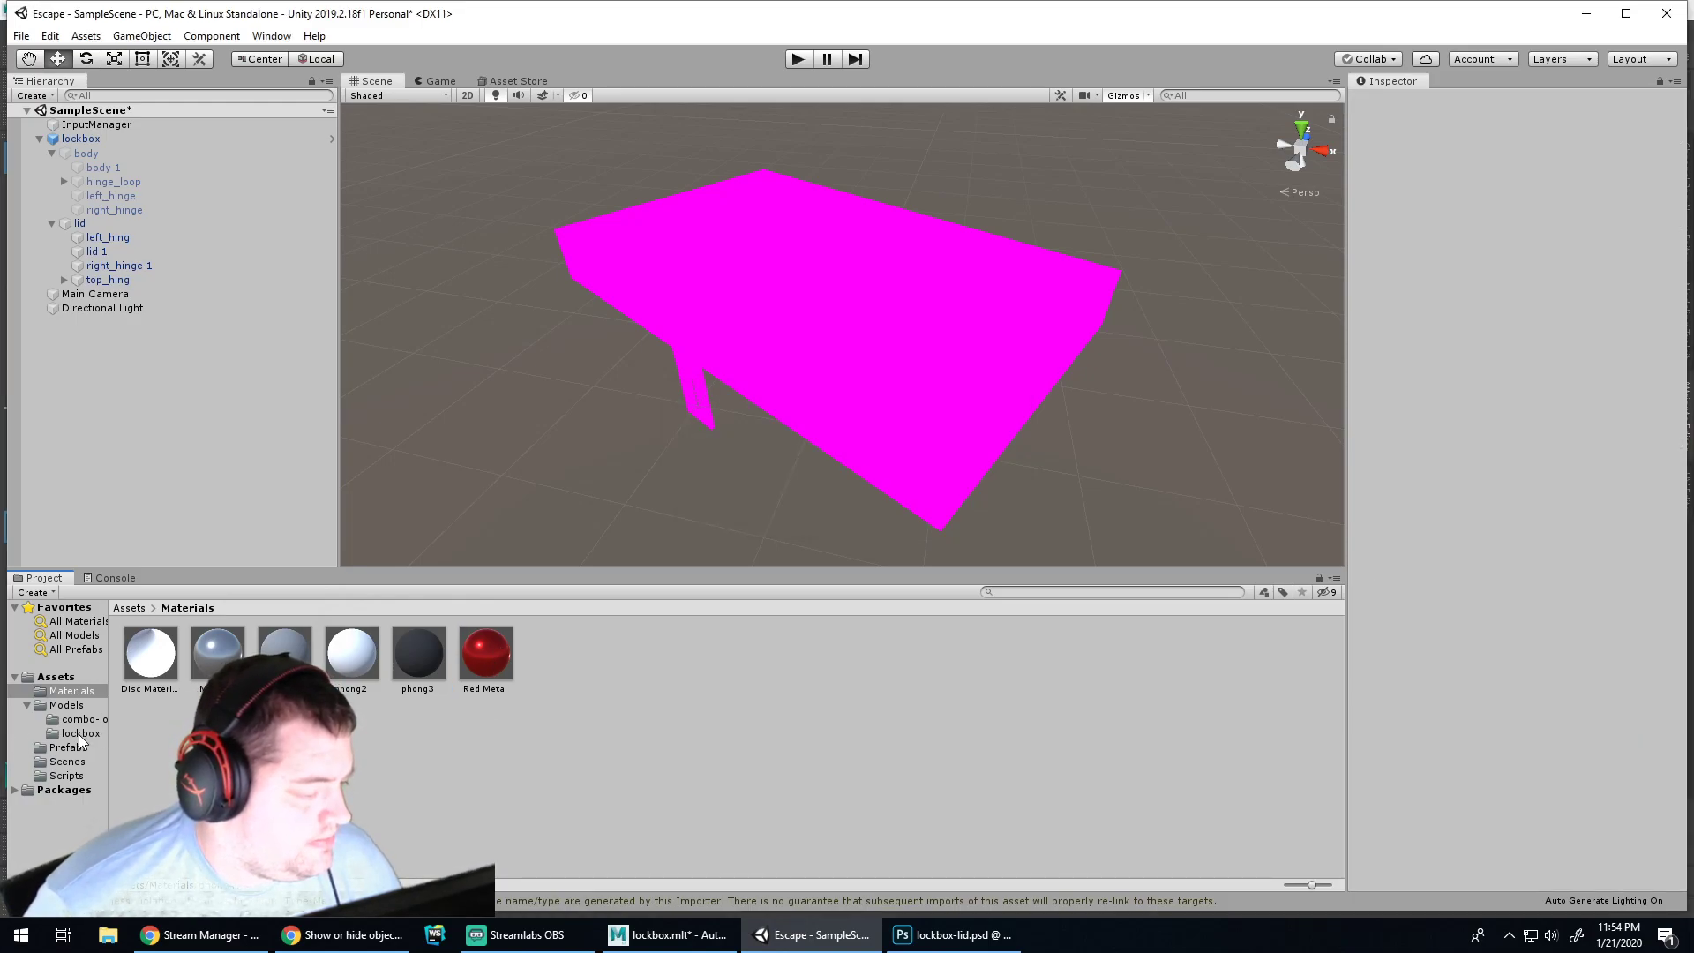
# In the Maya lockbox scene, open the Export All options dialog
pyautogui.click(668, 935)
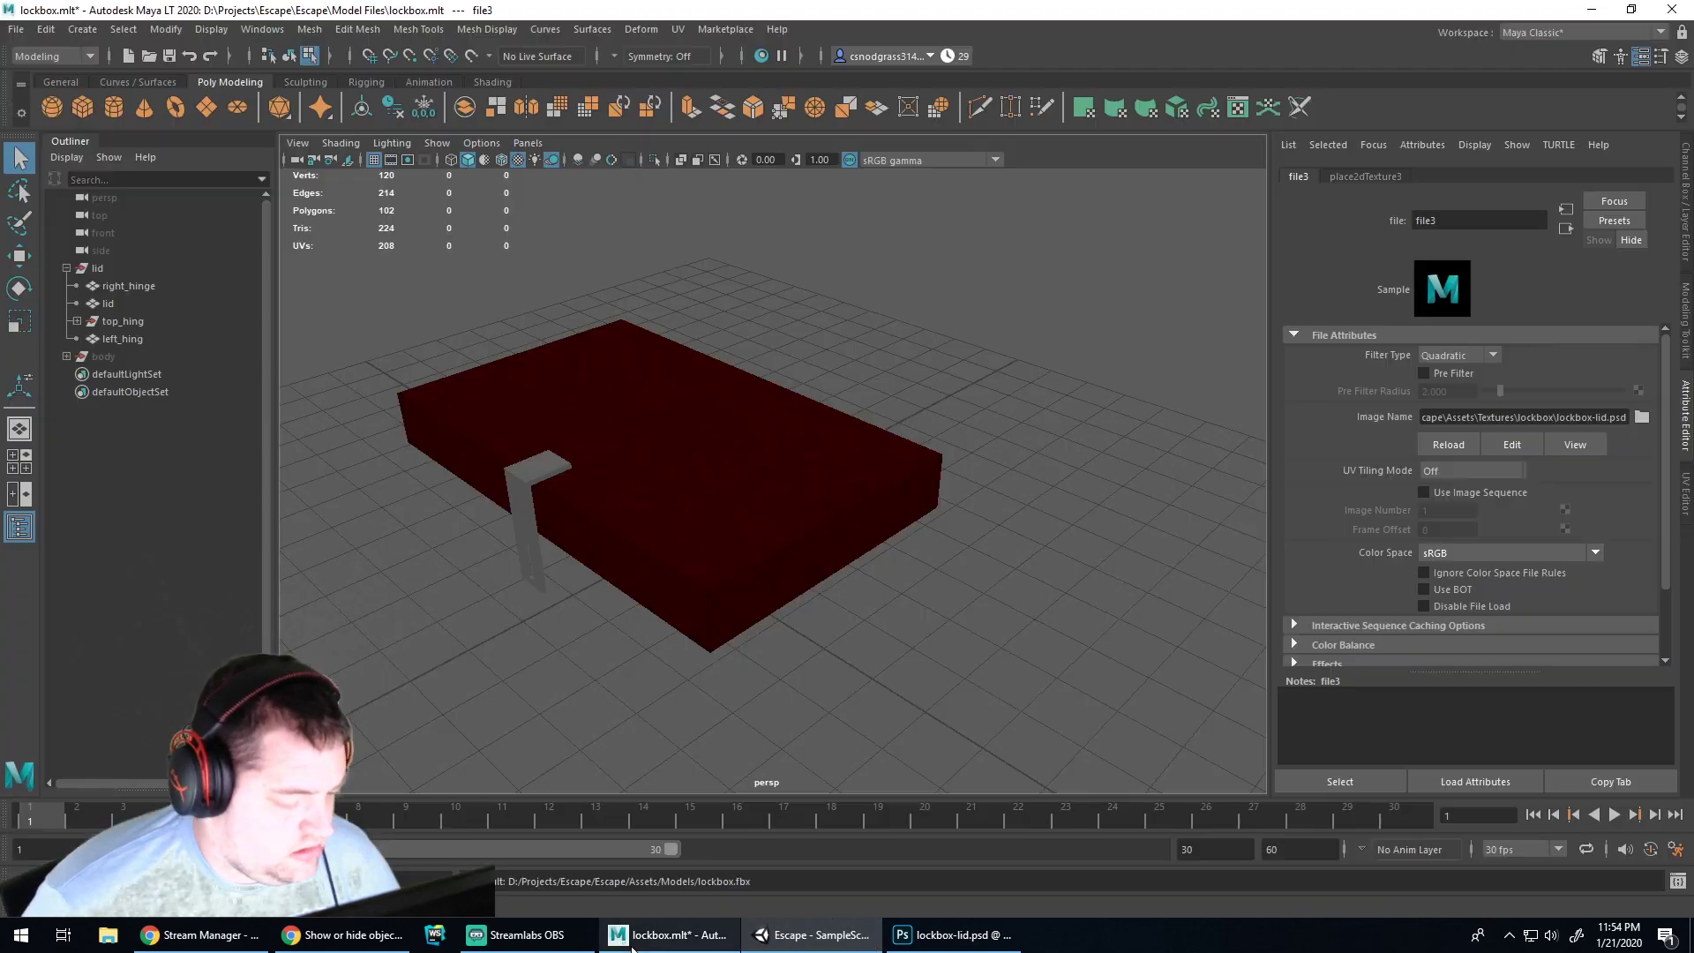
pyautogui.click(16, 29)
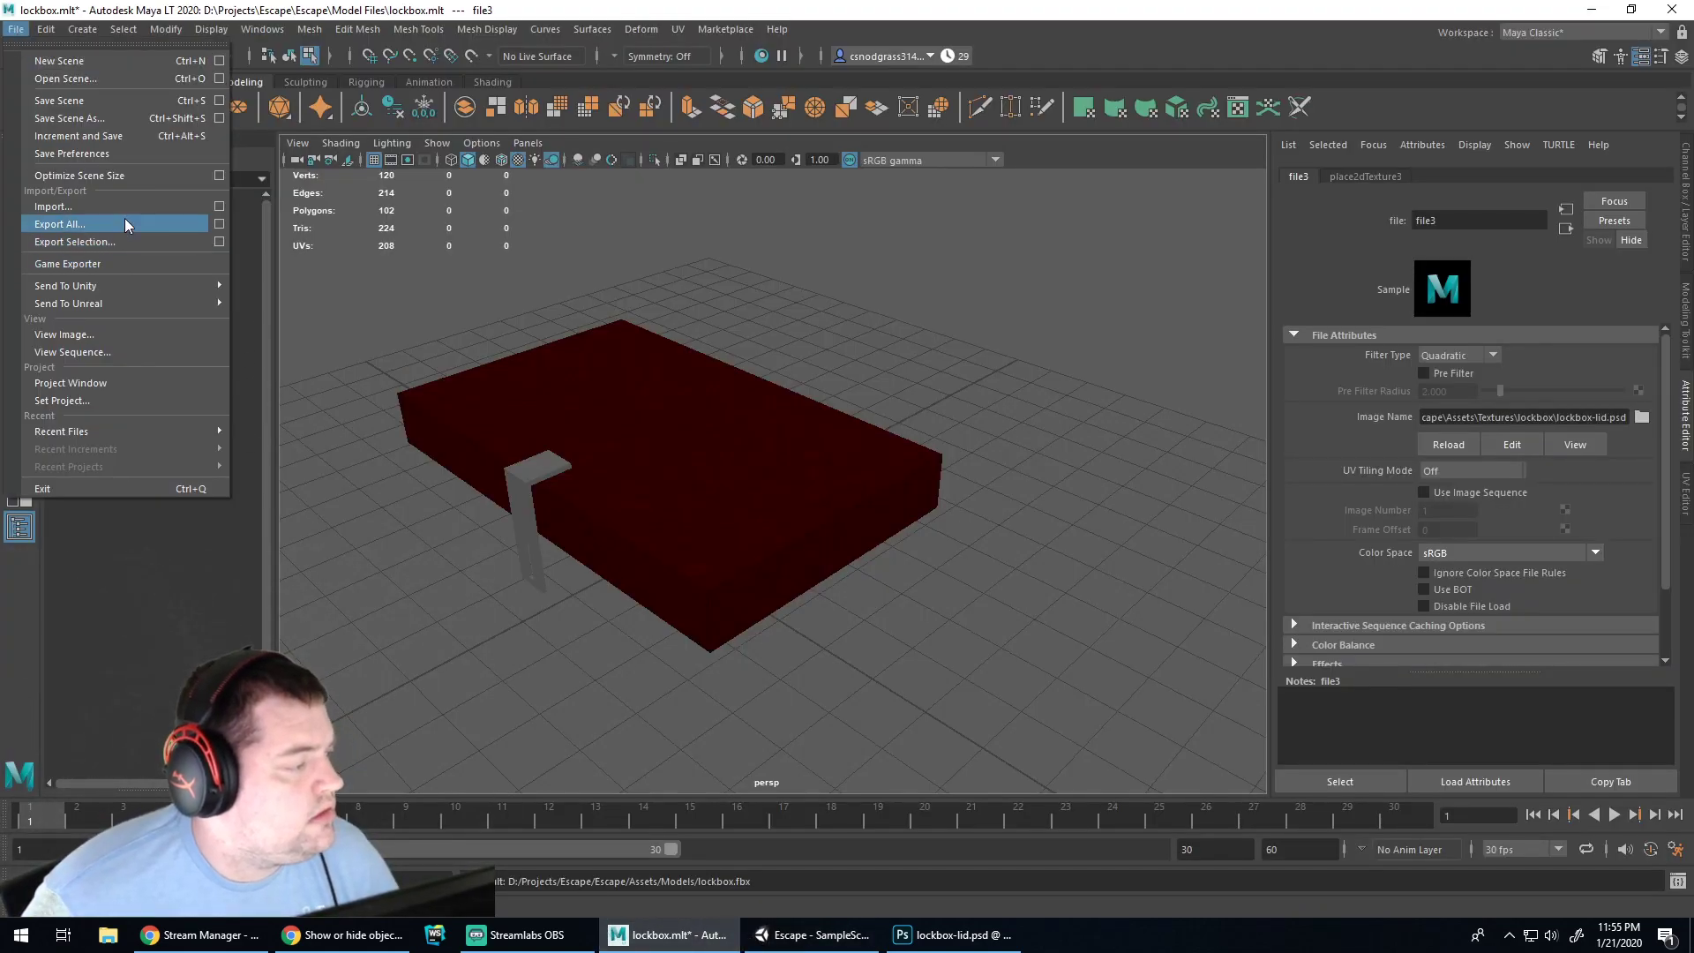
pyautogui.click(278, 286)
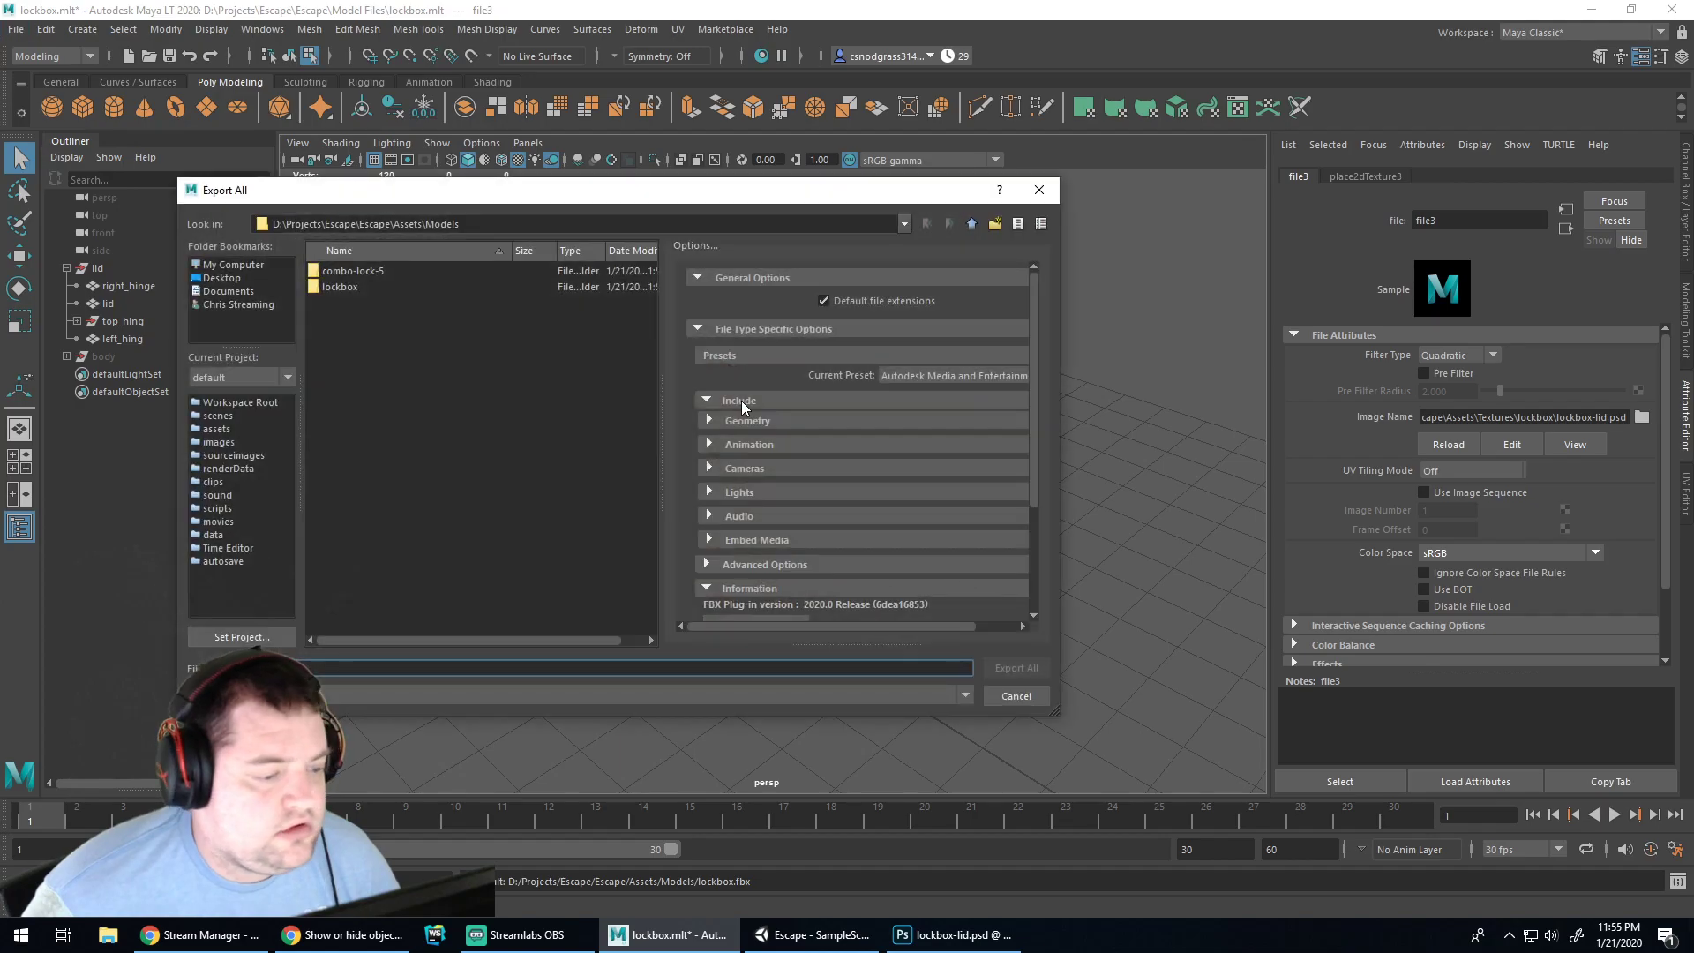
pyautogui.scroll(-3, 885, 450)
pyautogui.scroll(3, 886, 468)
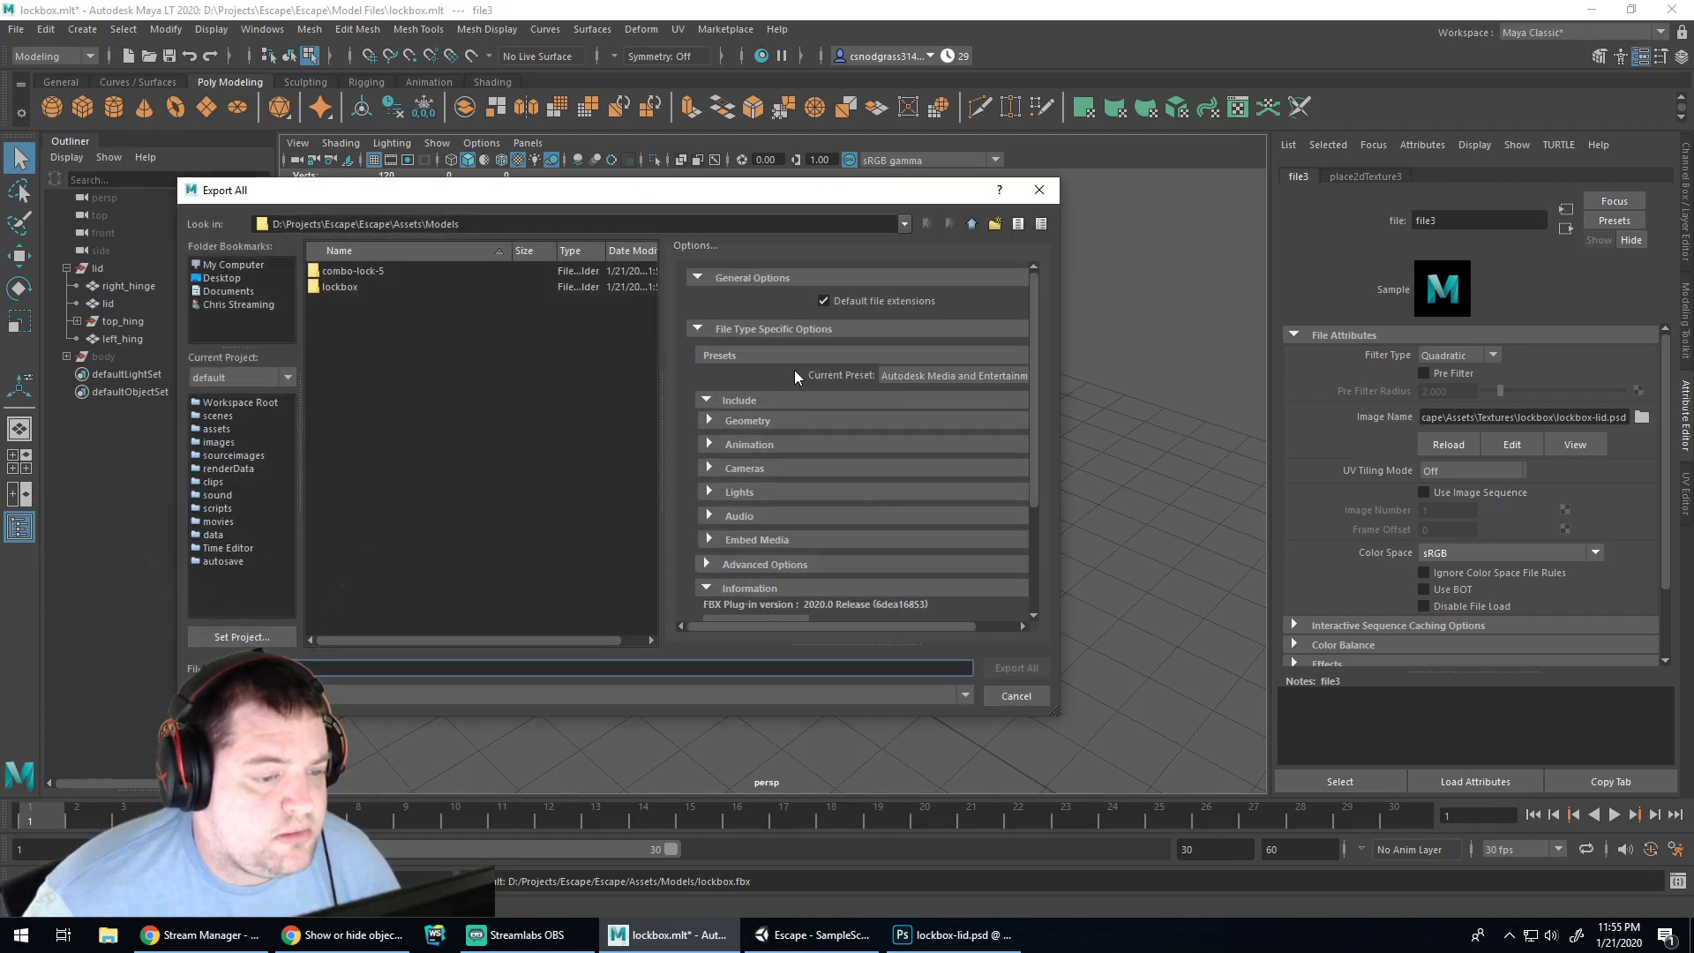
pyautogui.scroll(-1, 788, 375)
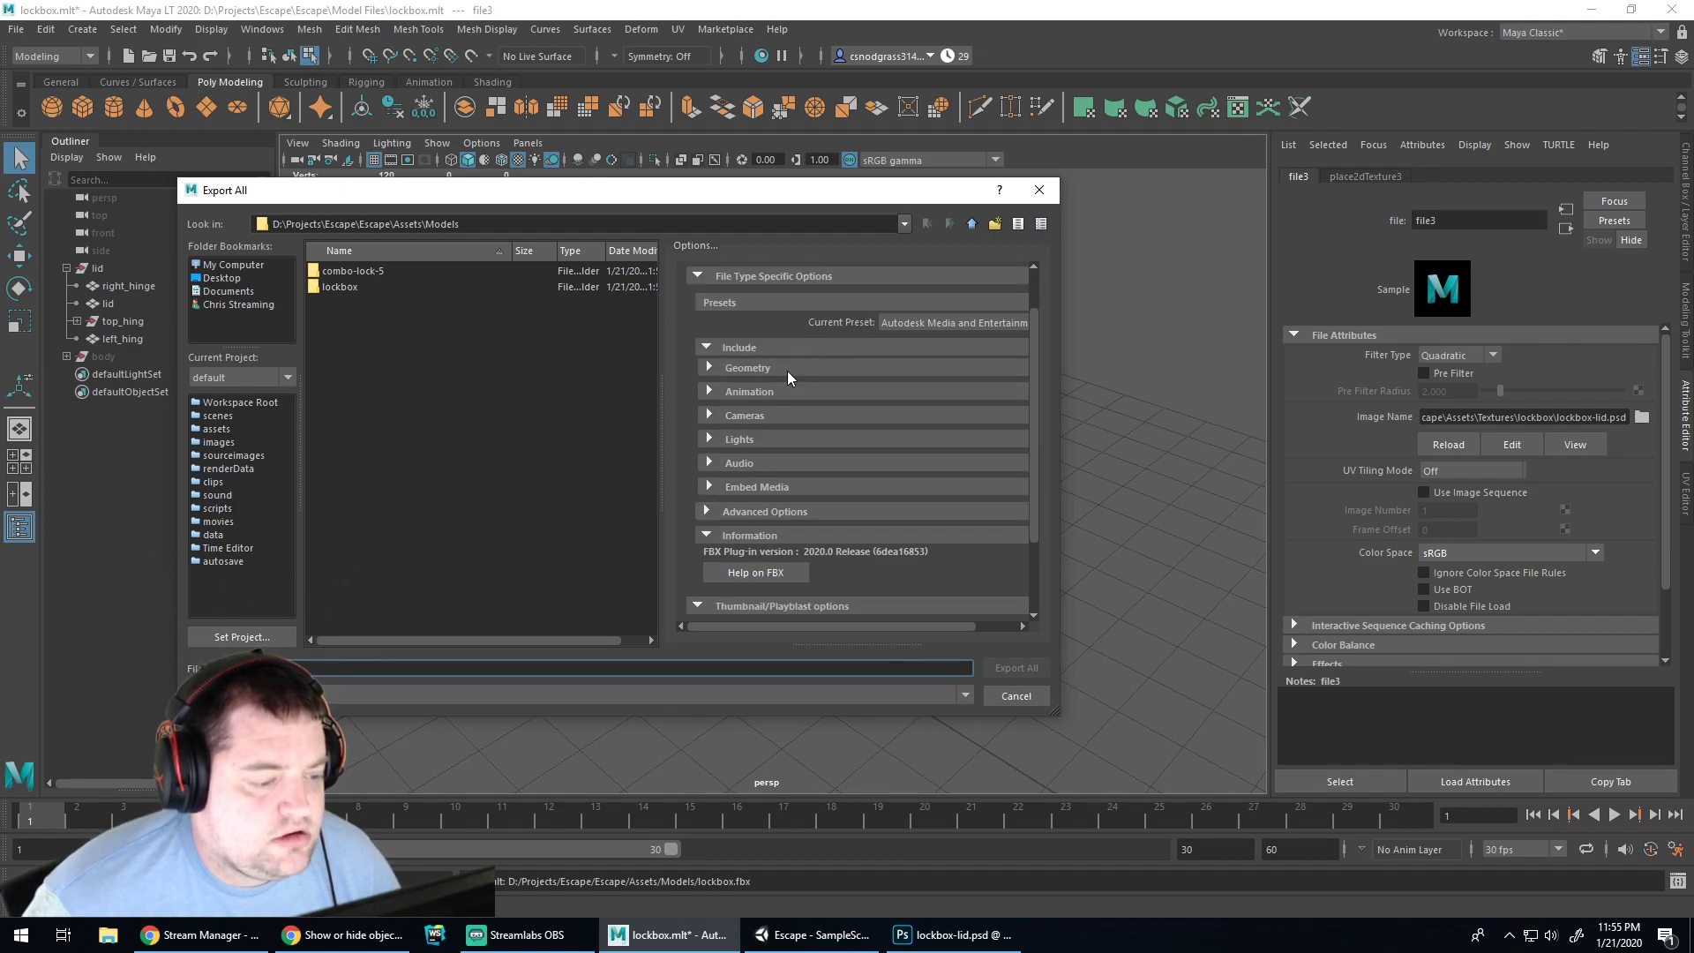
pyautogui.scroll(-2, 788, 375)
# Expand the Advanced, Embed Media, Audio, Lights, Cameras, Animation, Geometry and Include export sections
pyautogui.click(709, 412)
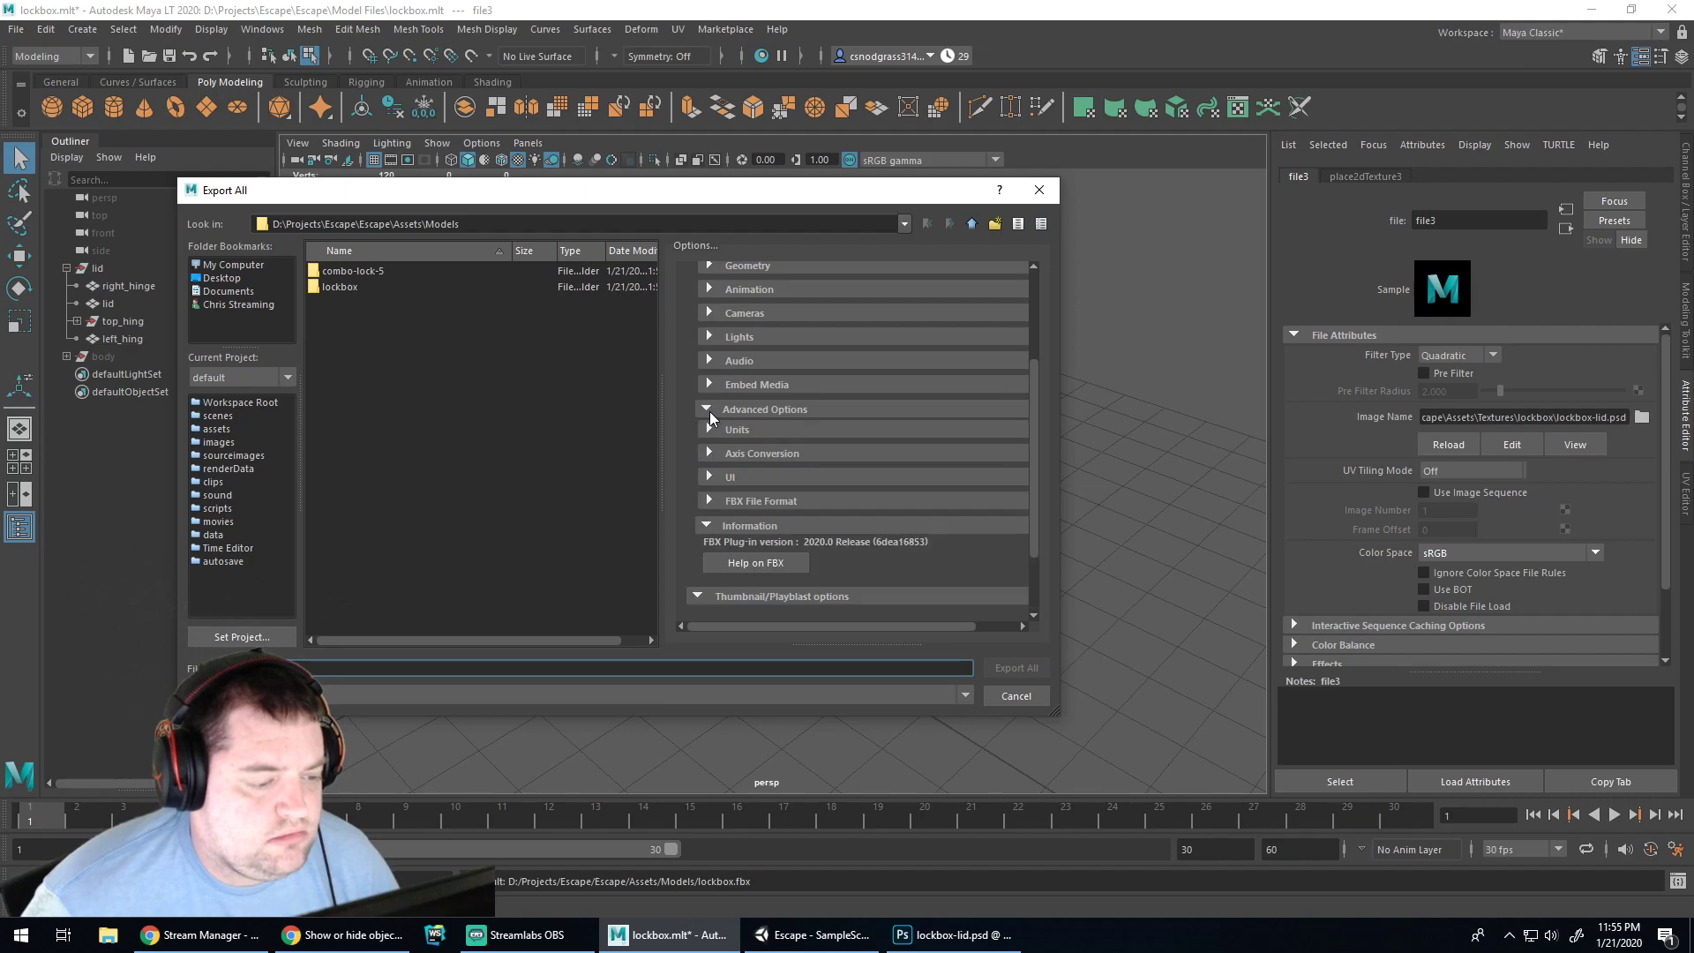
pyautogui.click(709, 386)
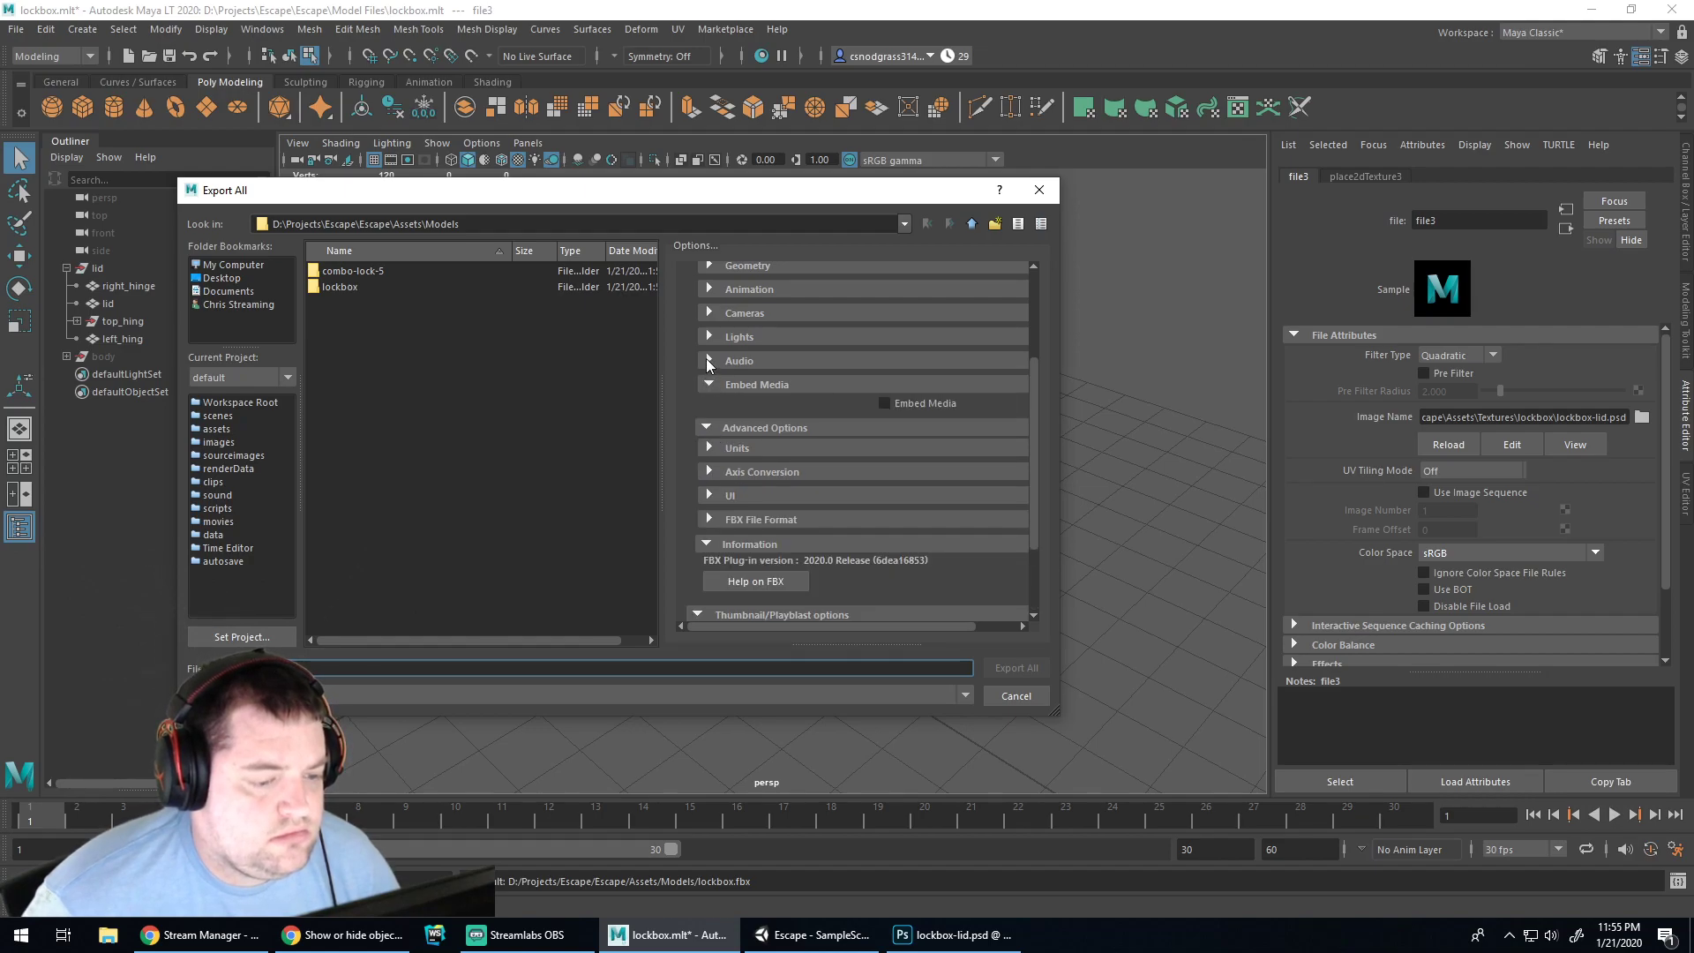
pyautogui.click(709, 361)
pyautogui.scroll(2, 741, 415)
pyautogui.click(708, 442)
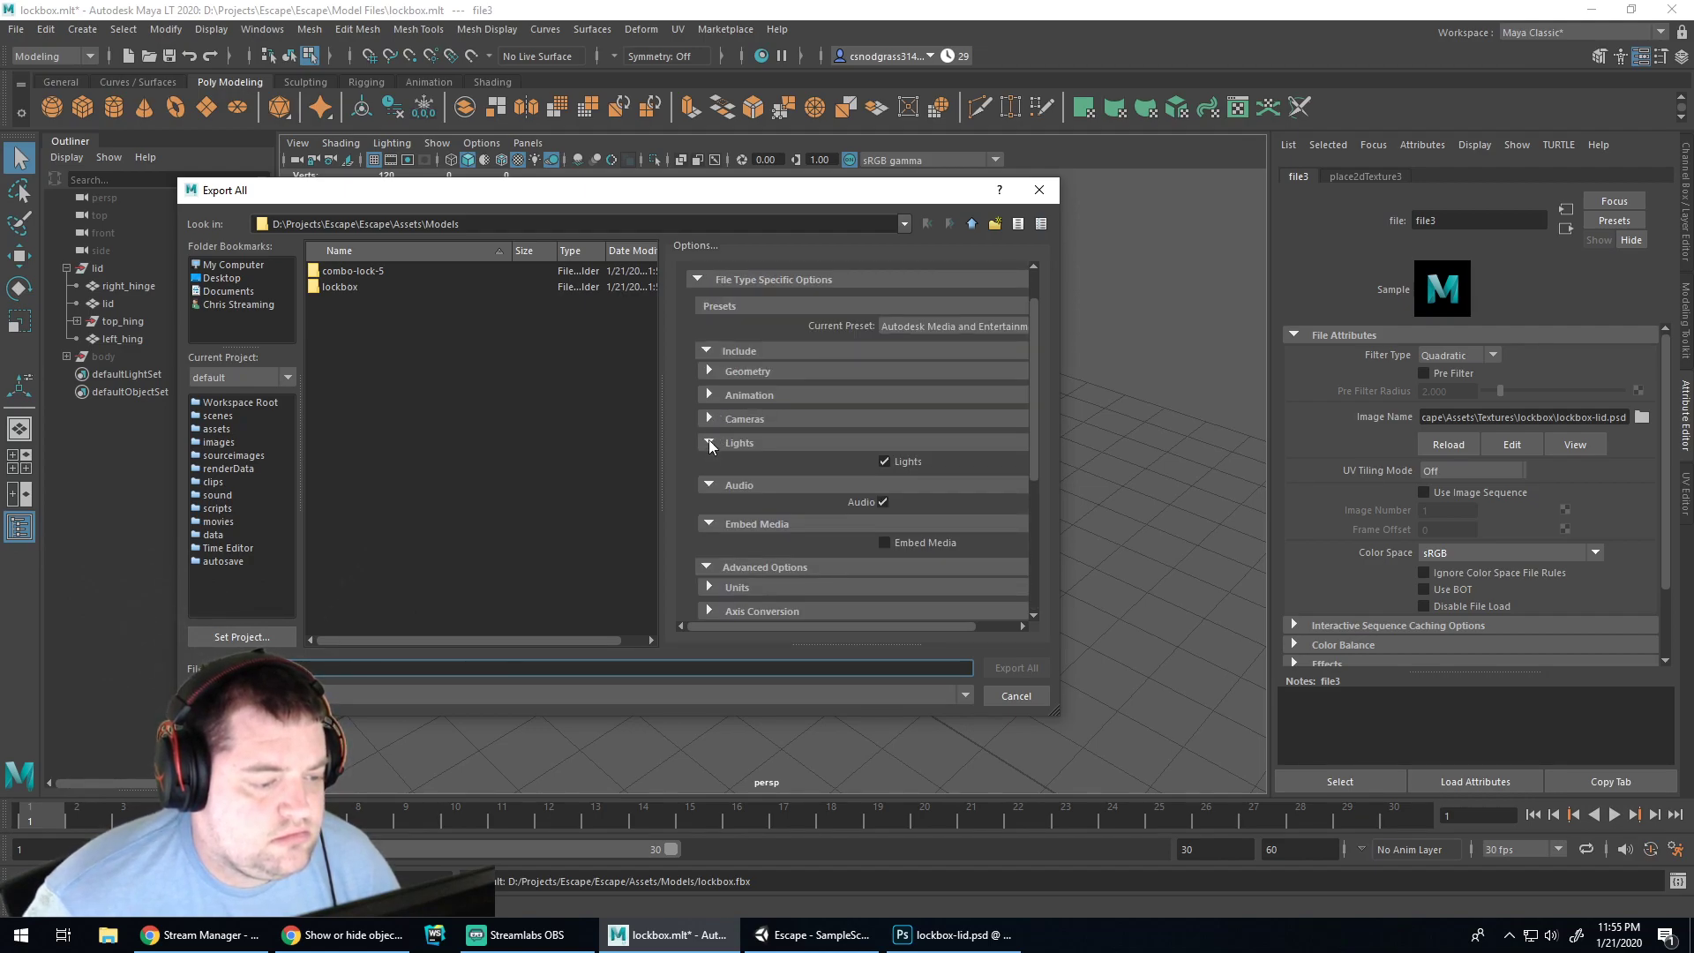
pyautogui.click(708, 418)
pyautogui.click(708, 395)
pyautogui.click(707, 371)
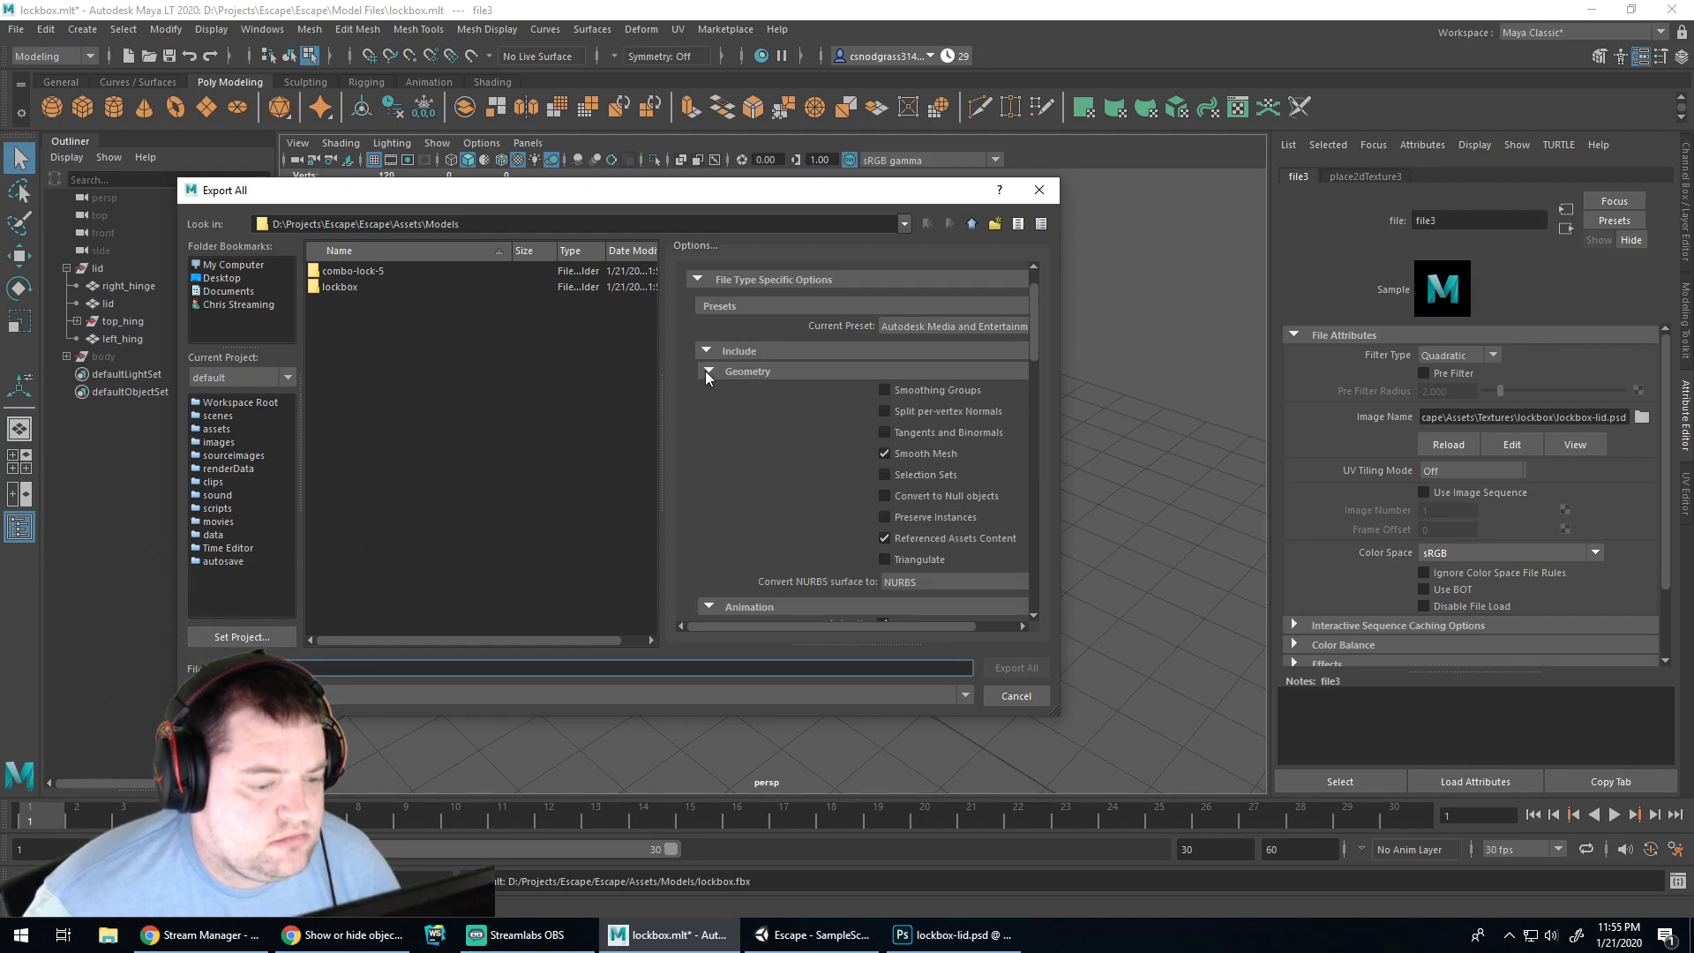
pyautogui.scroll(1, 708, 388)
pyautogui.click(708, 401)
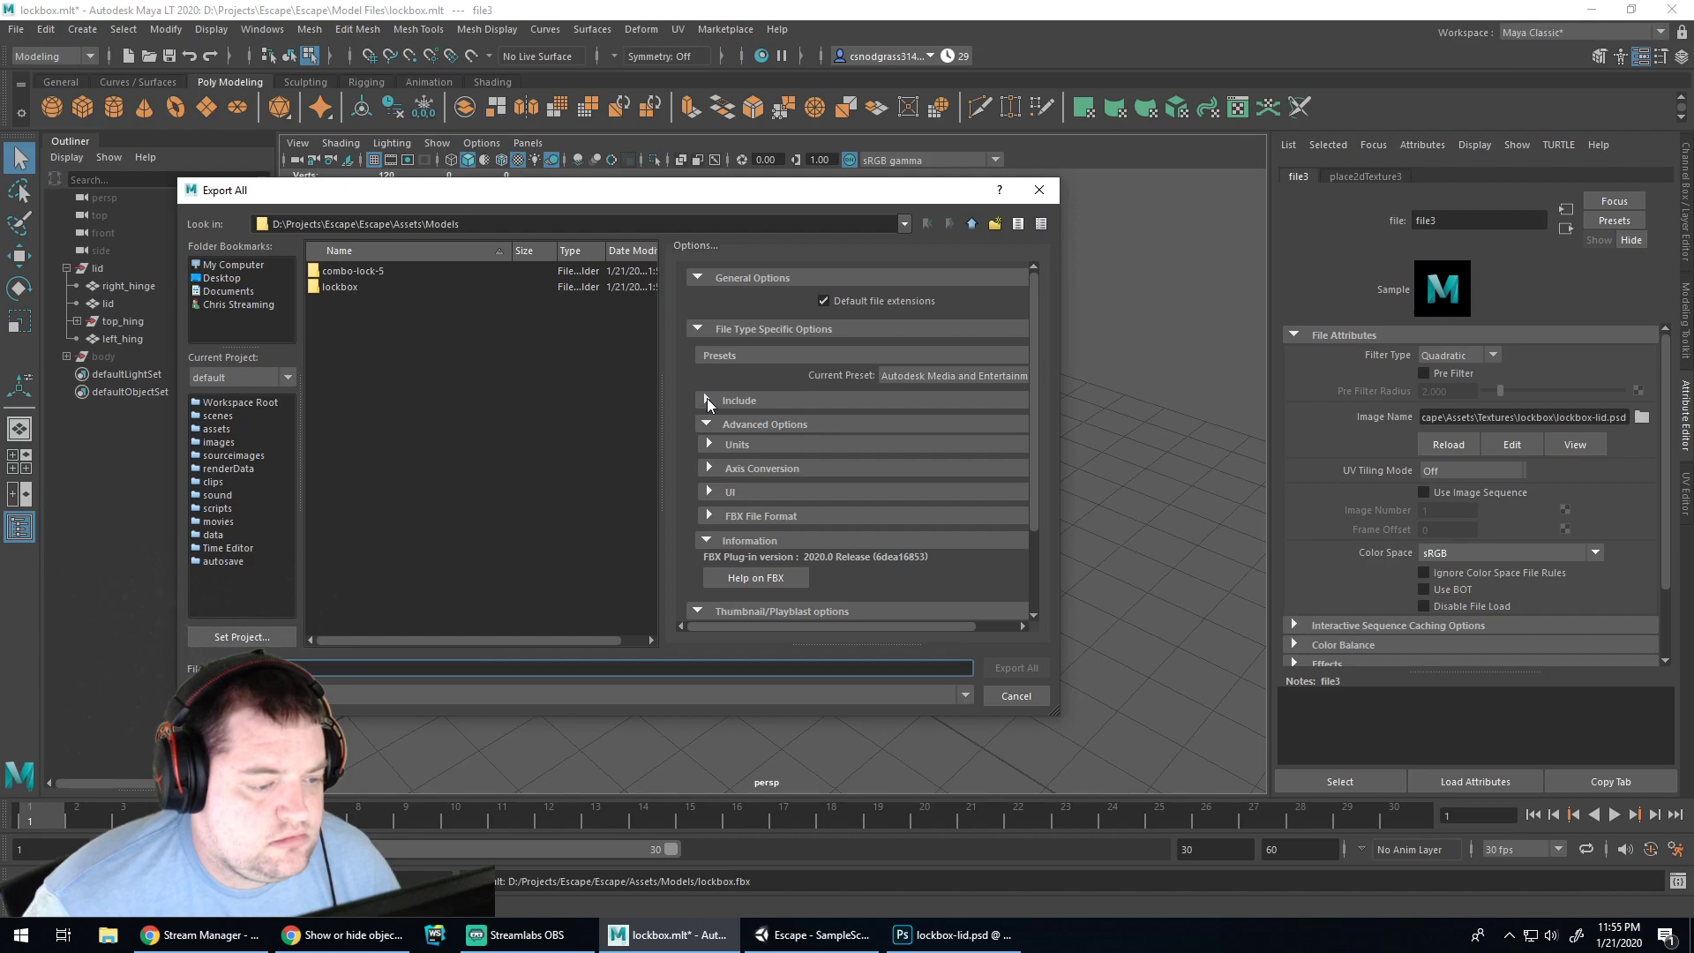
pyautogui.click(708, 401)
pyautogui.click(708, 401)
pyautogui.click(708, 401)
pyautogui.click(707, 401)
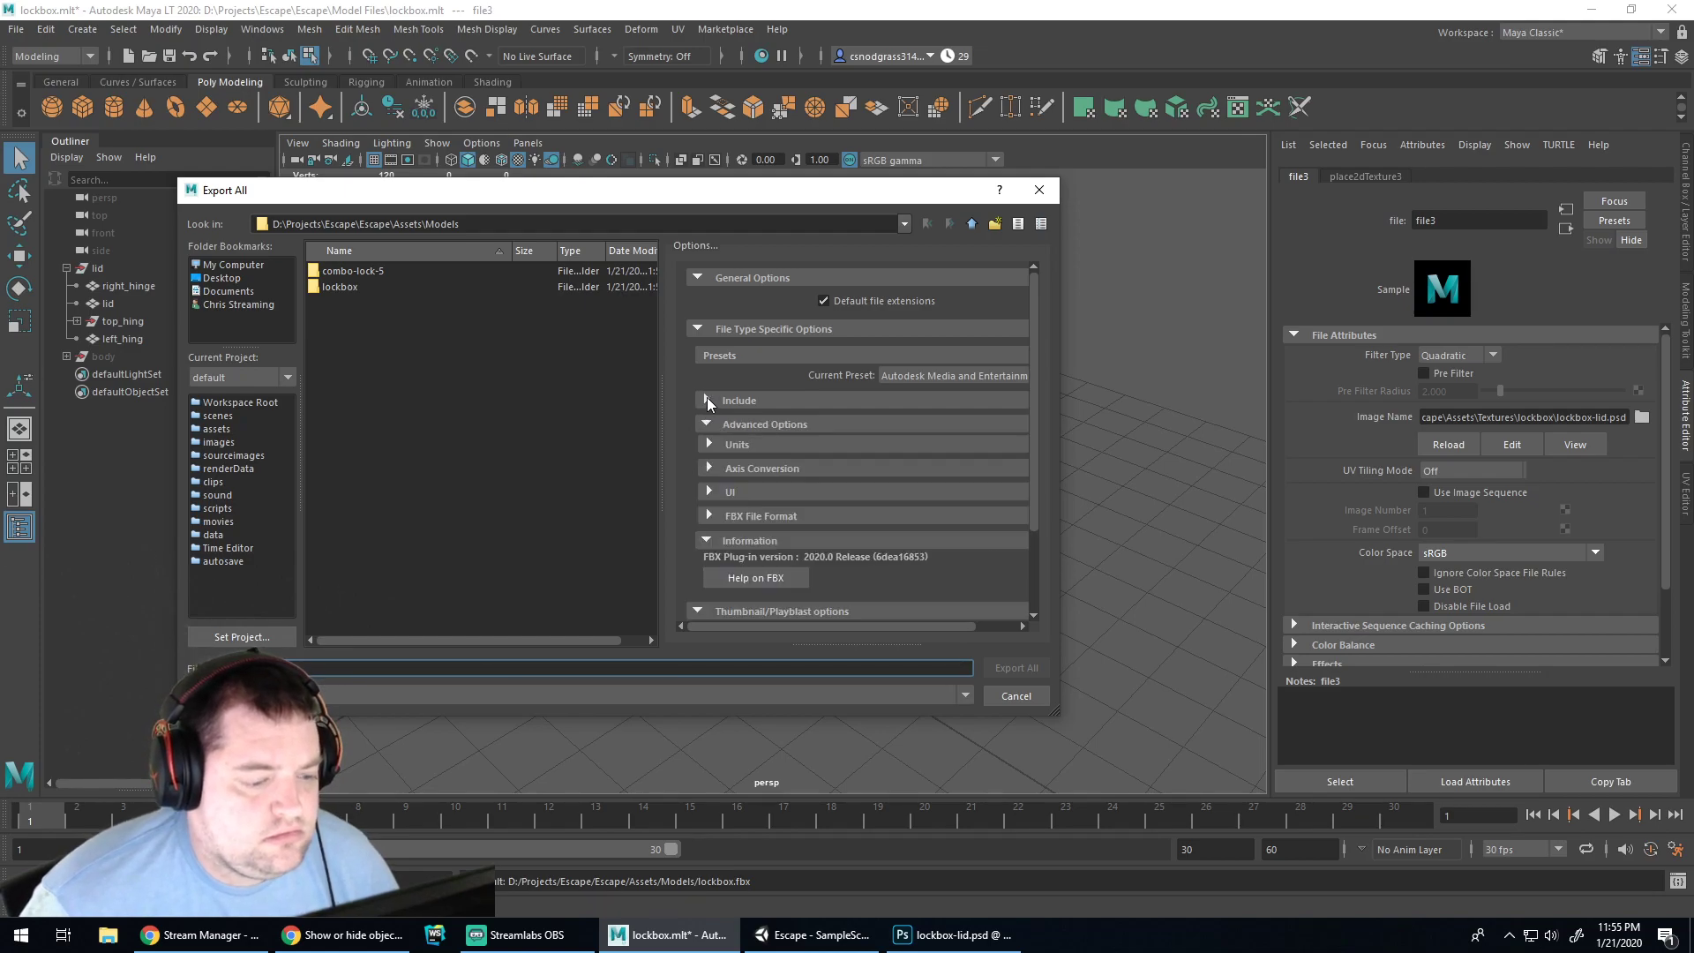
pyautogui.scroll(-3, 747, 428)
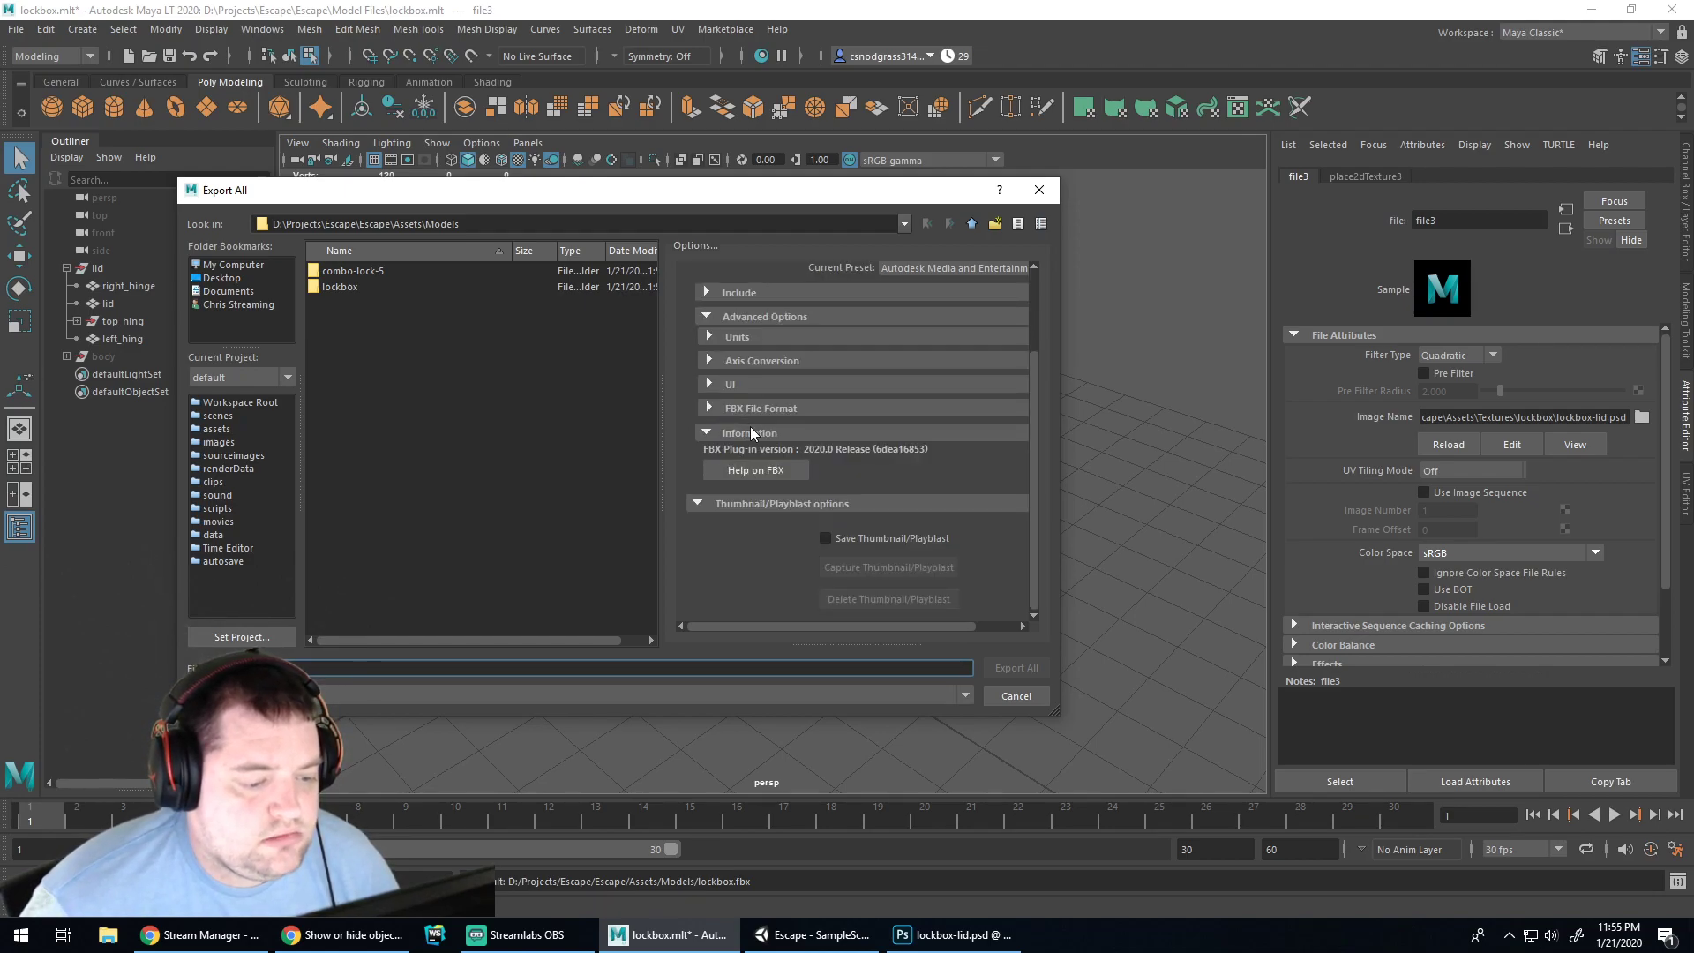
pyautogui.scroll(2, 747, 442)
# Expand the FBX File Format, UI, Axis Conversion and Units sections and review the NURBS conversion option
pyautogui.click(708, 513)
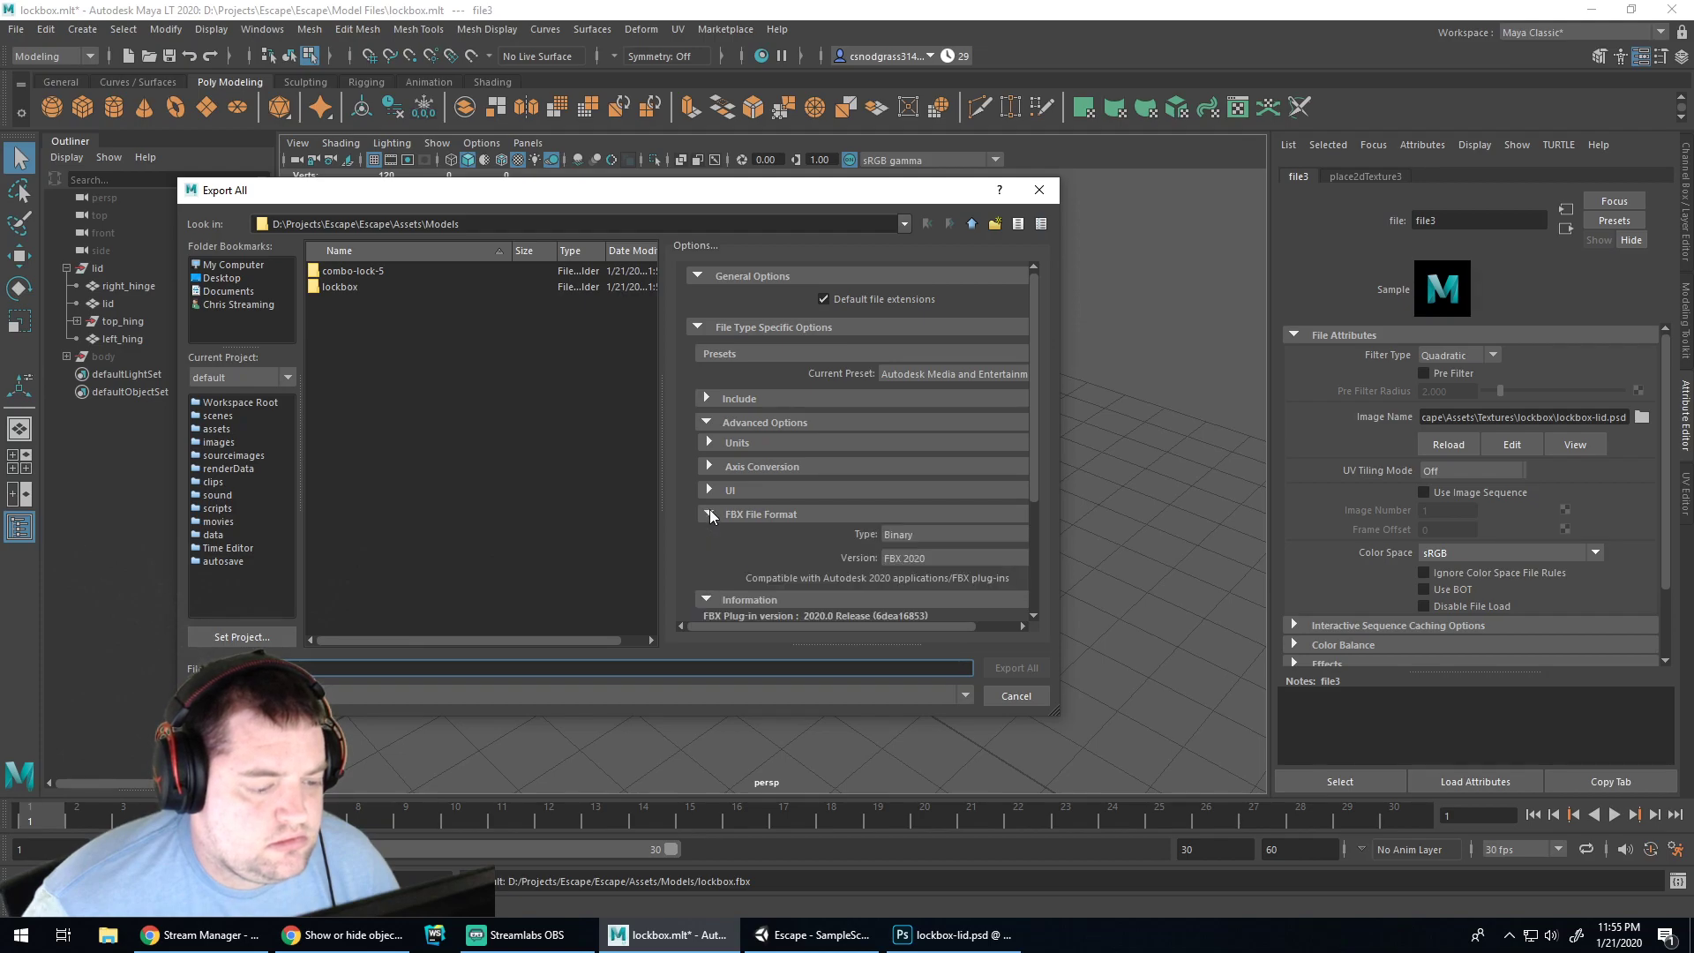
pyautogui.click(709, 490)
pyautogui.click(708, 467)
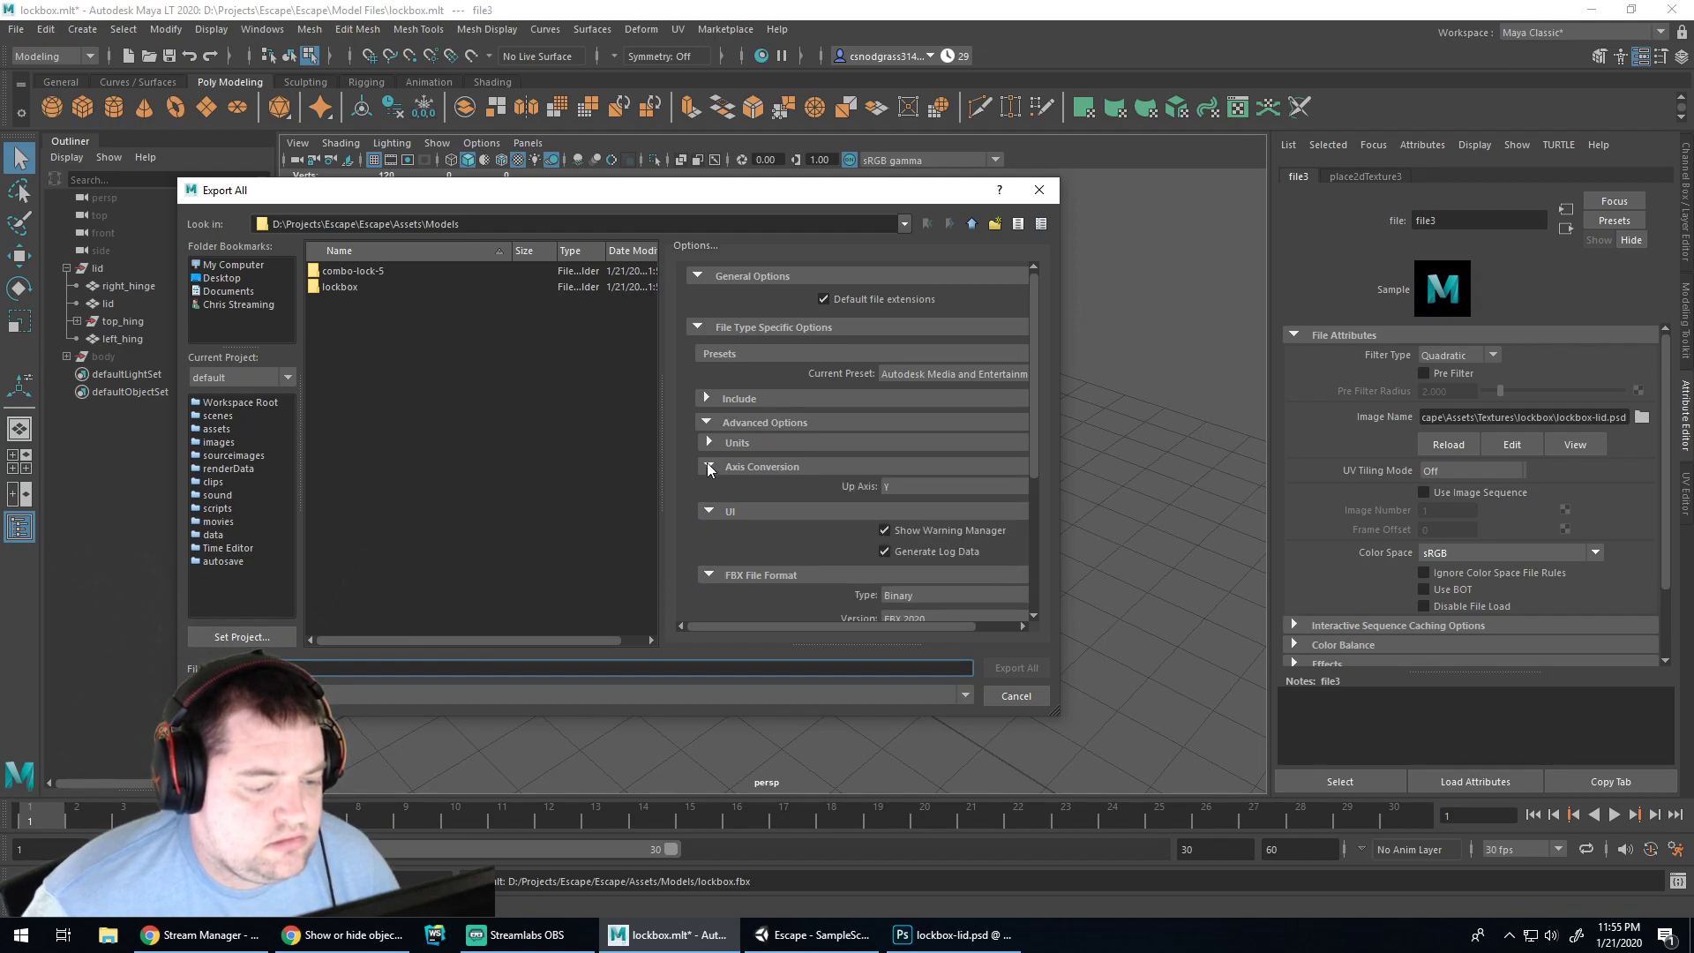
pyautogui.click(708, 443)
pyautogui.click(707, 422)
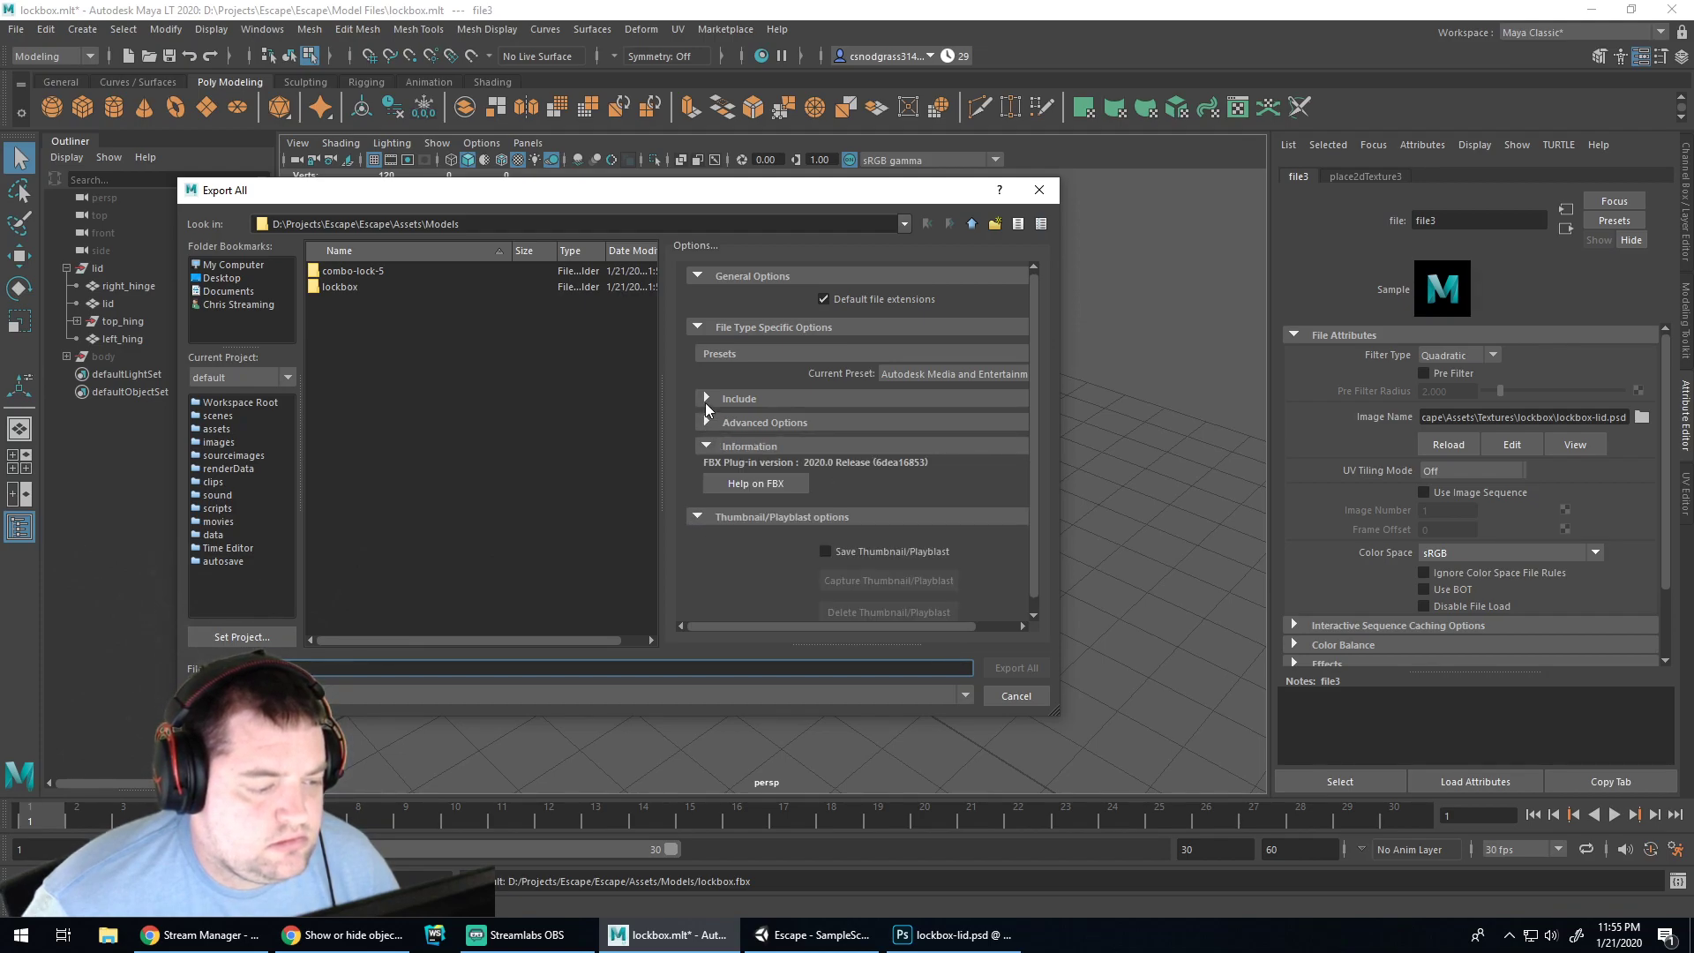
pyautogui.click(706, 400)
pyautogui.scroll(-2, 772, 465)
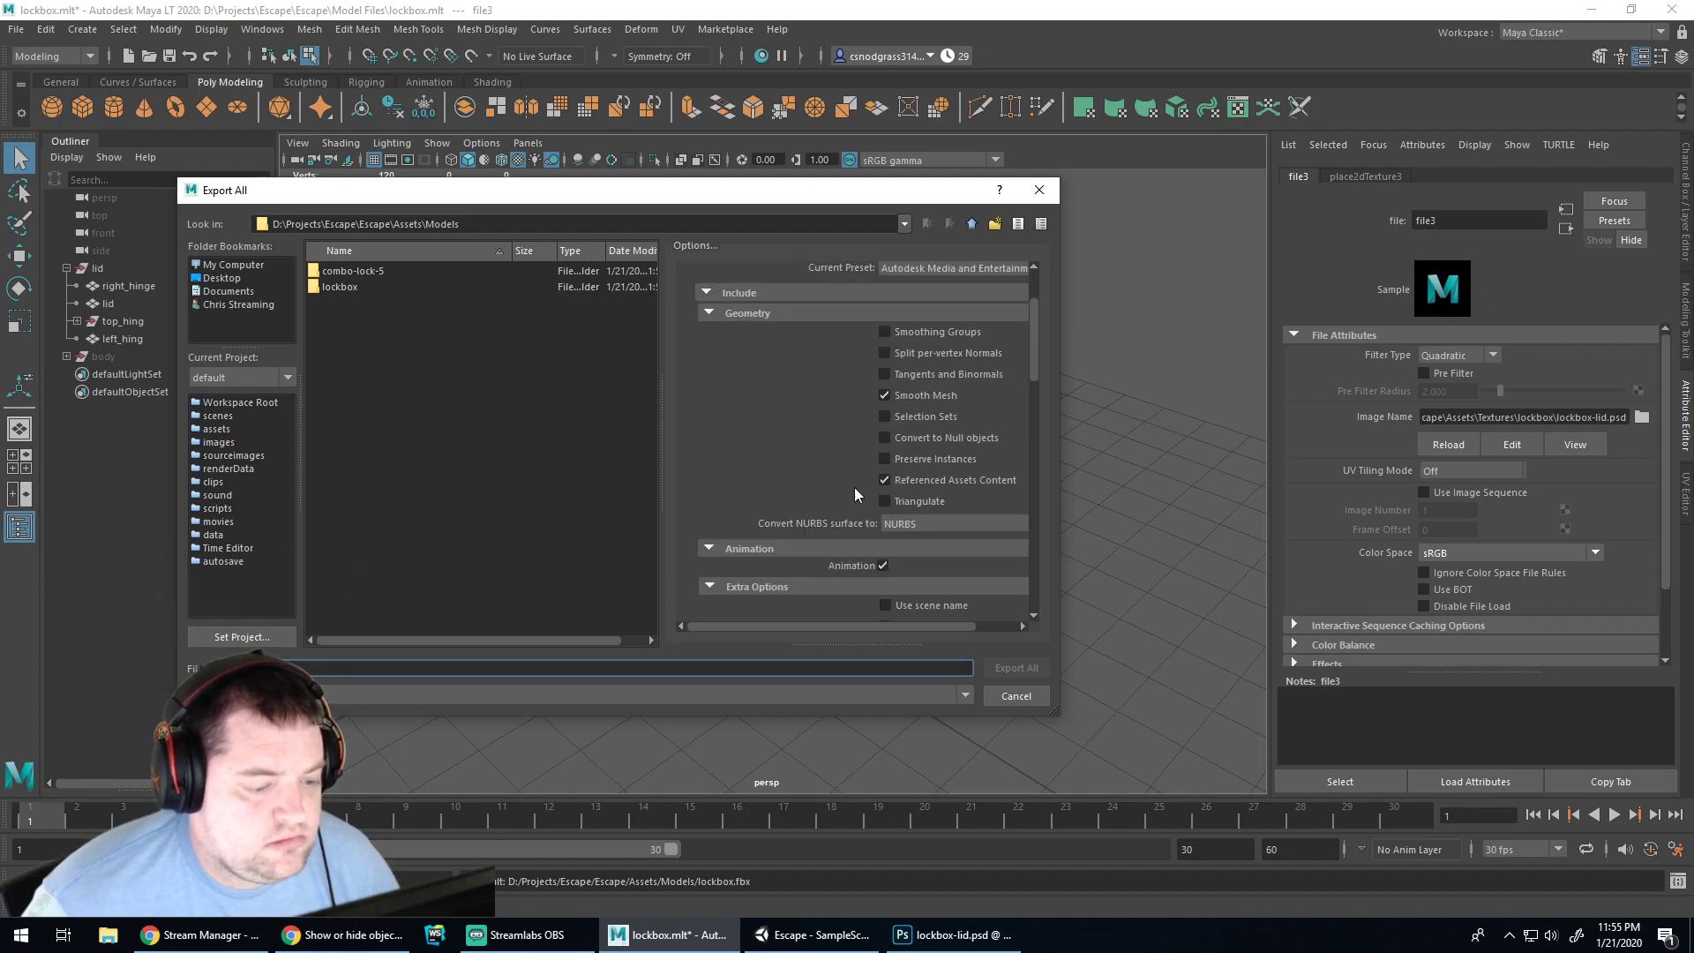
pyautogui.click(920, 522)
pyautogui.click(919, 522)
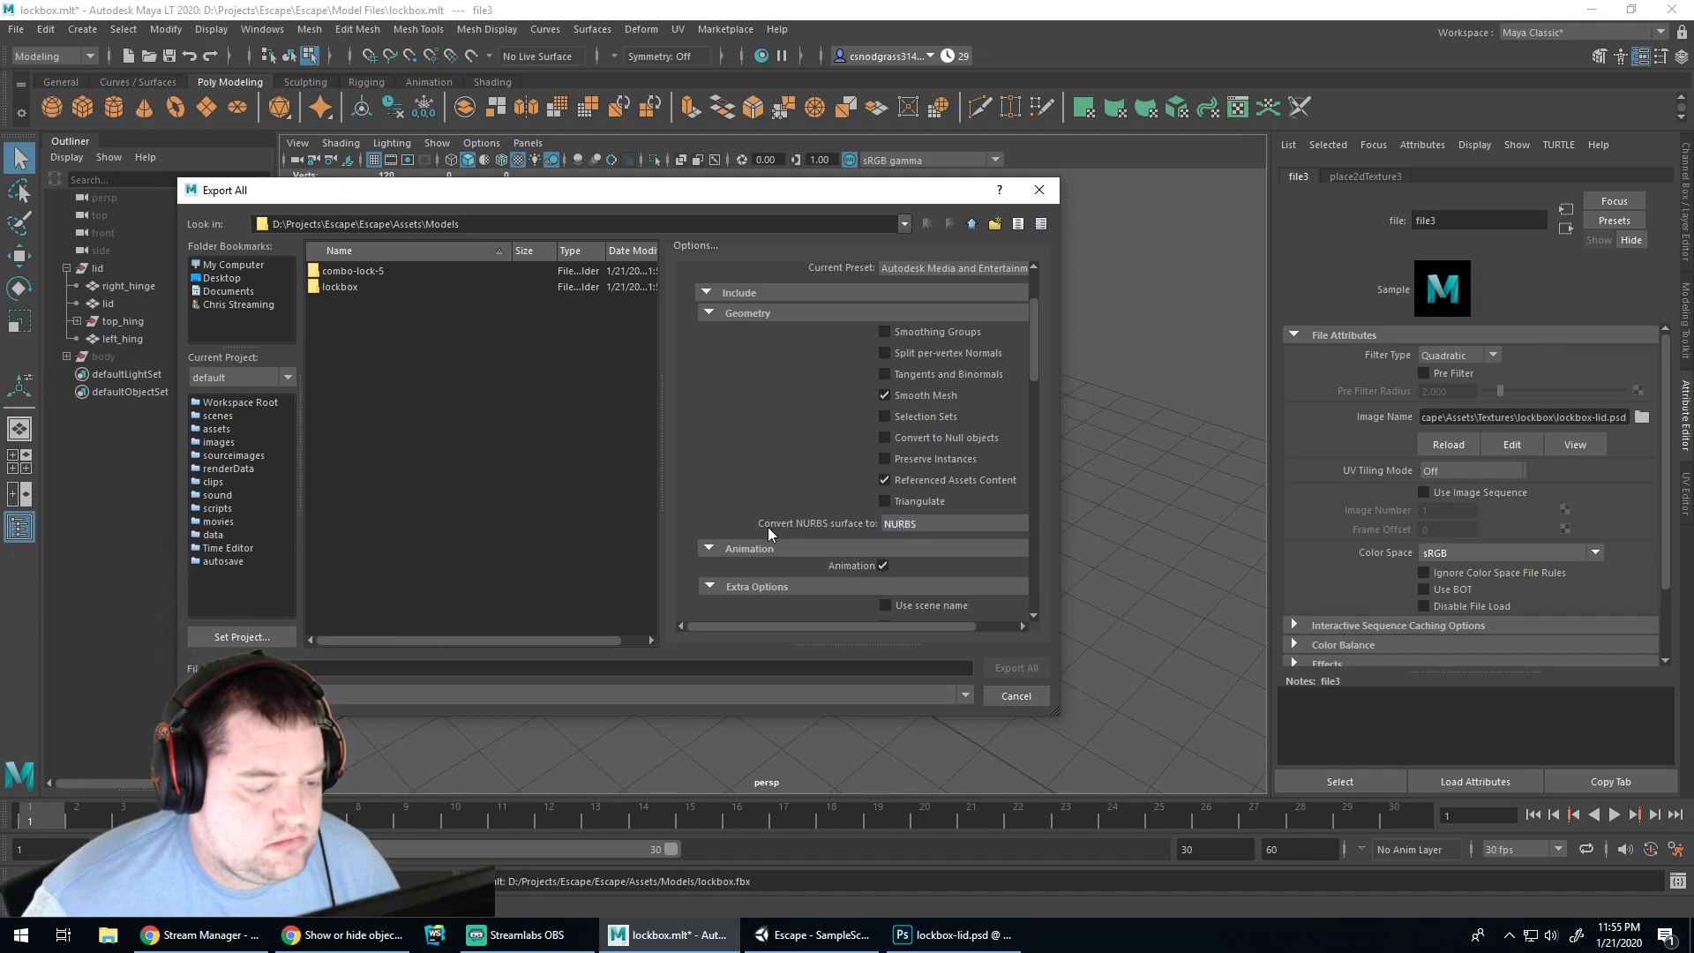
# Scroll through the remaining settings, cancel the export, and return to Unity
pyautogui.scroll(-2, 778, 547)
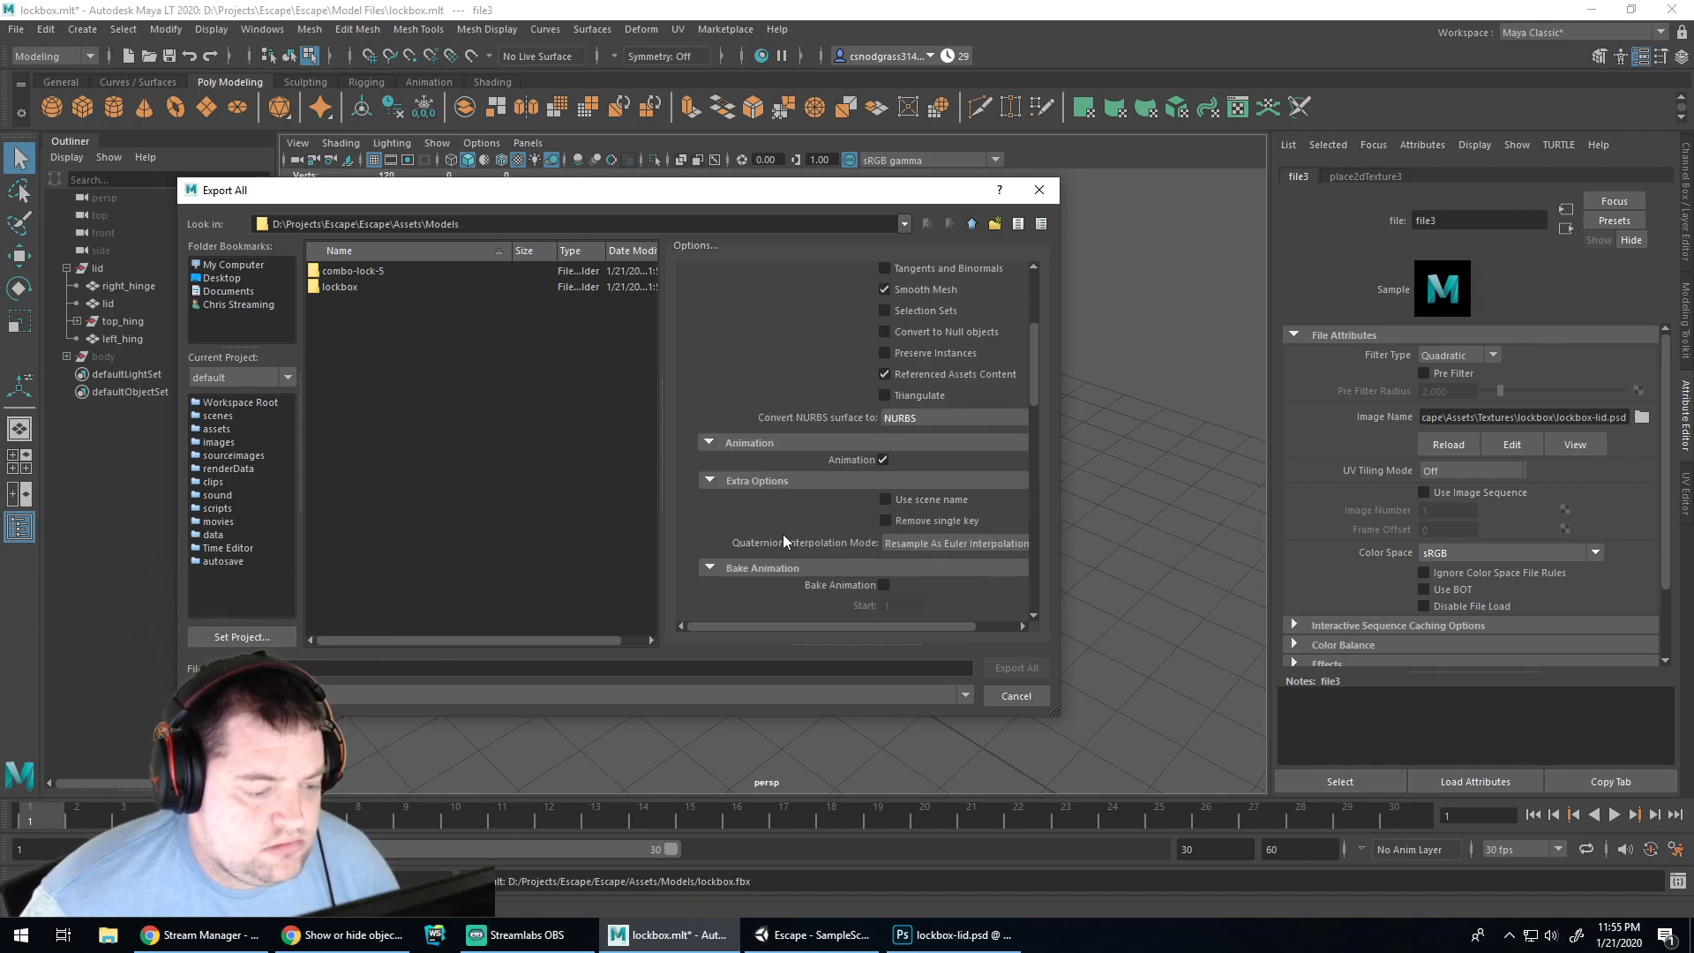
pyautogui.scroll(-4, 782, 543)
pyautogui.scroll(-5, 787, 533)
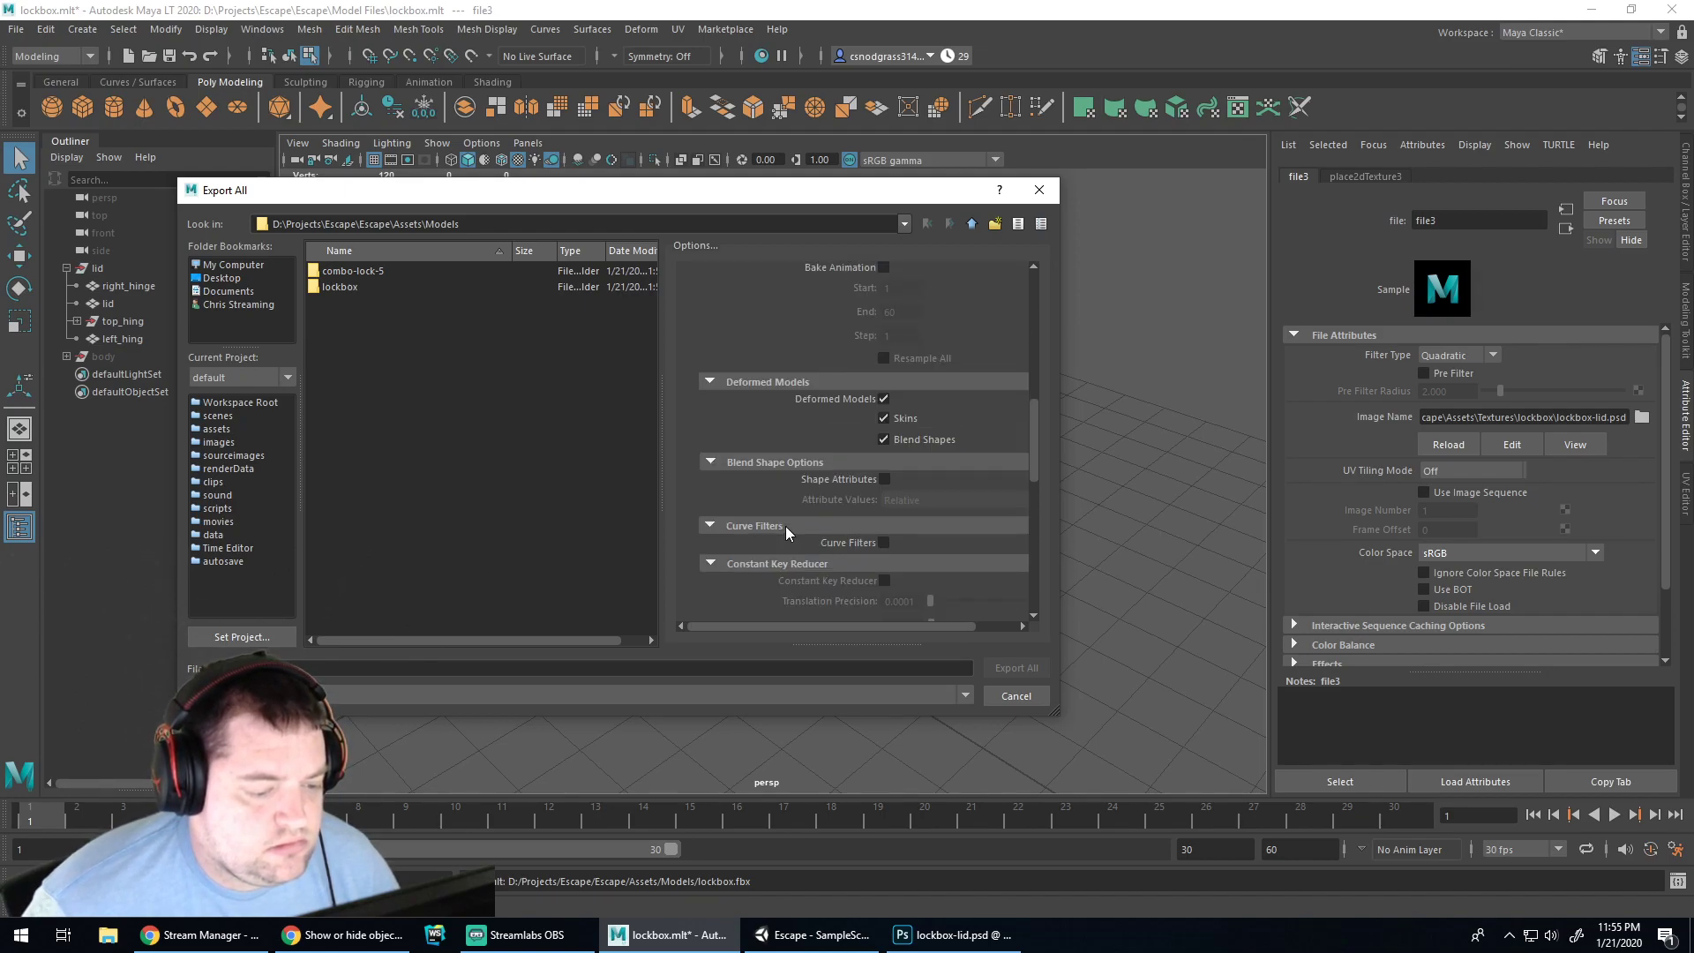
pyautogui.scroll(-2, 787, 530)
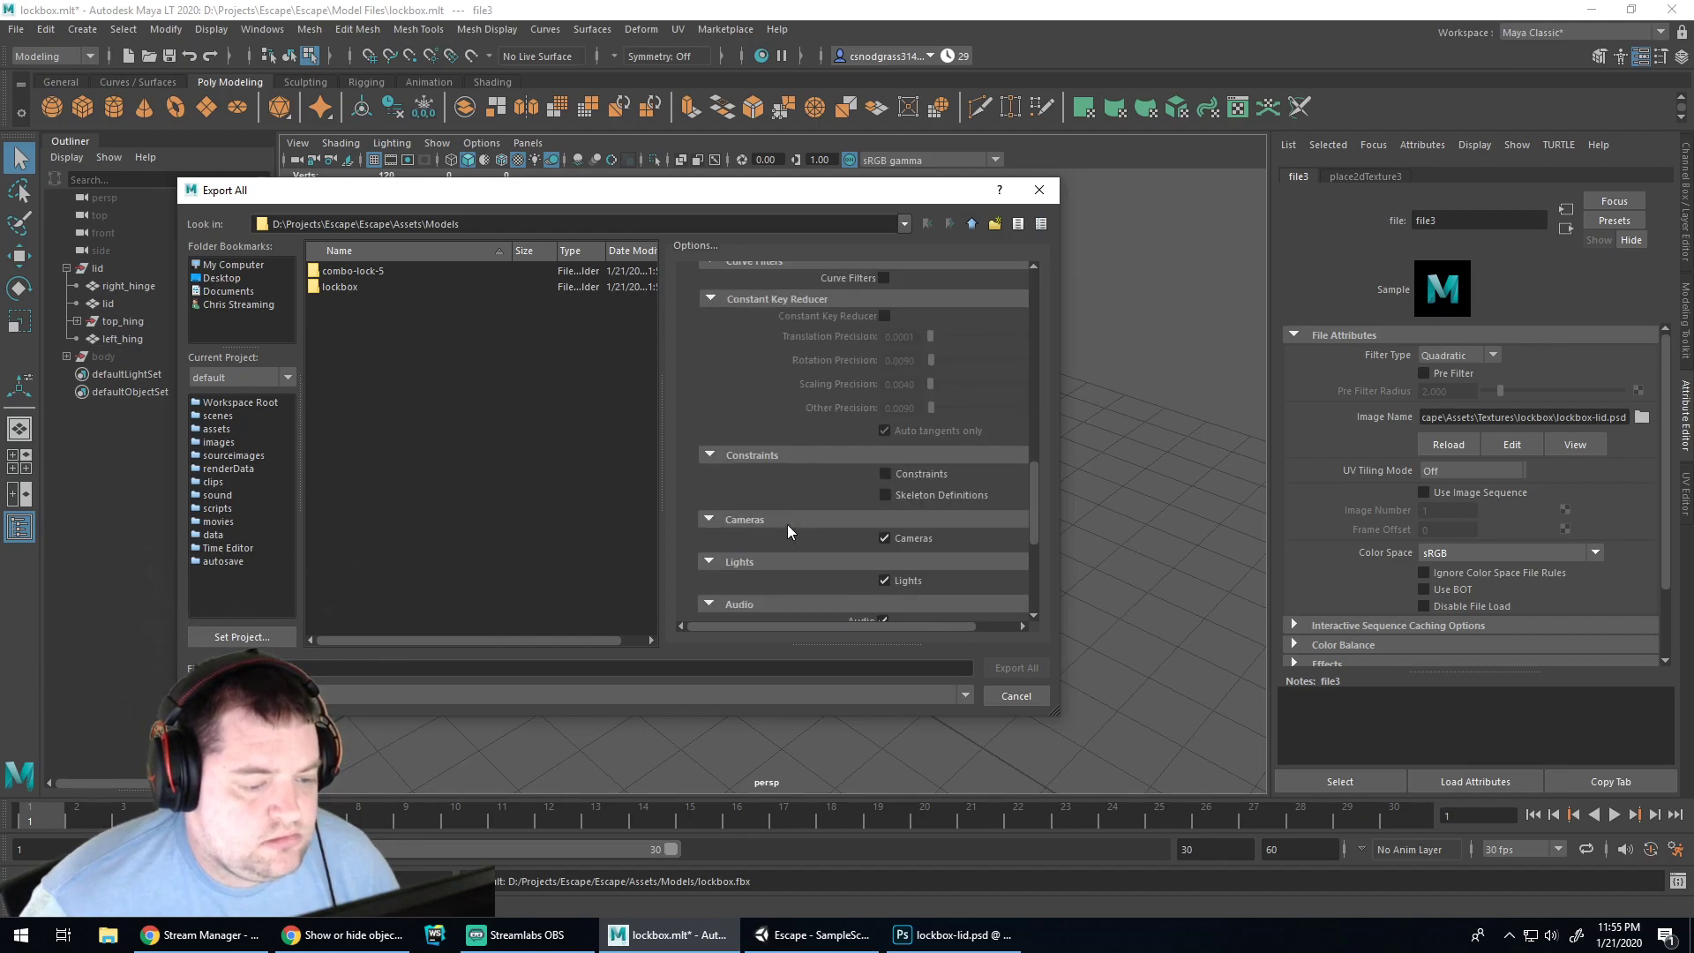
pyautogui.scroll(-4, 789, 523)
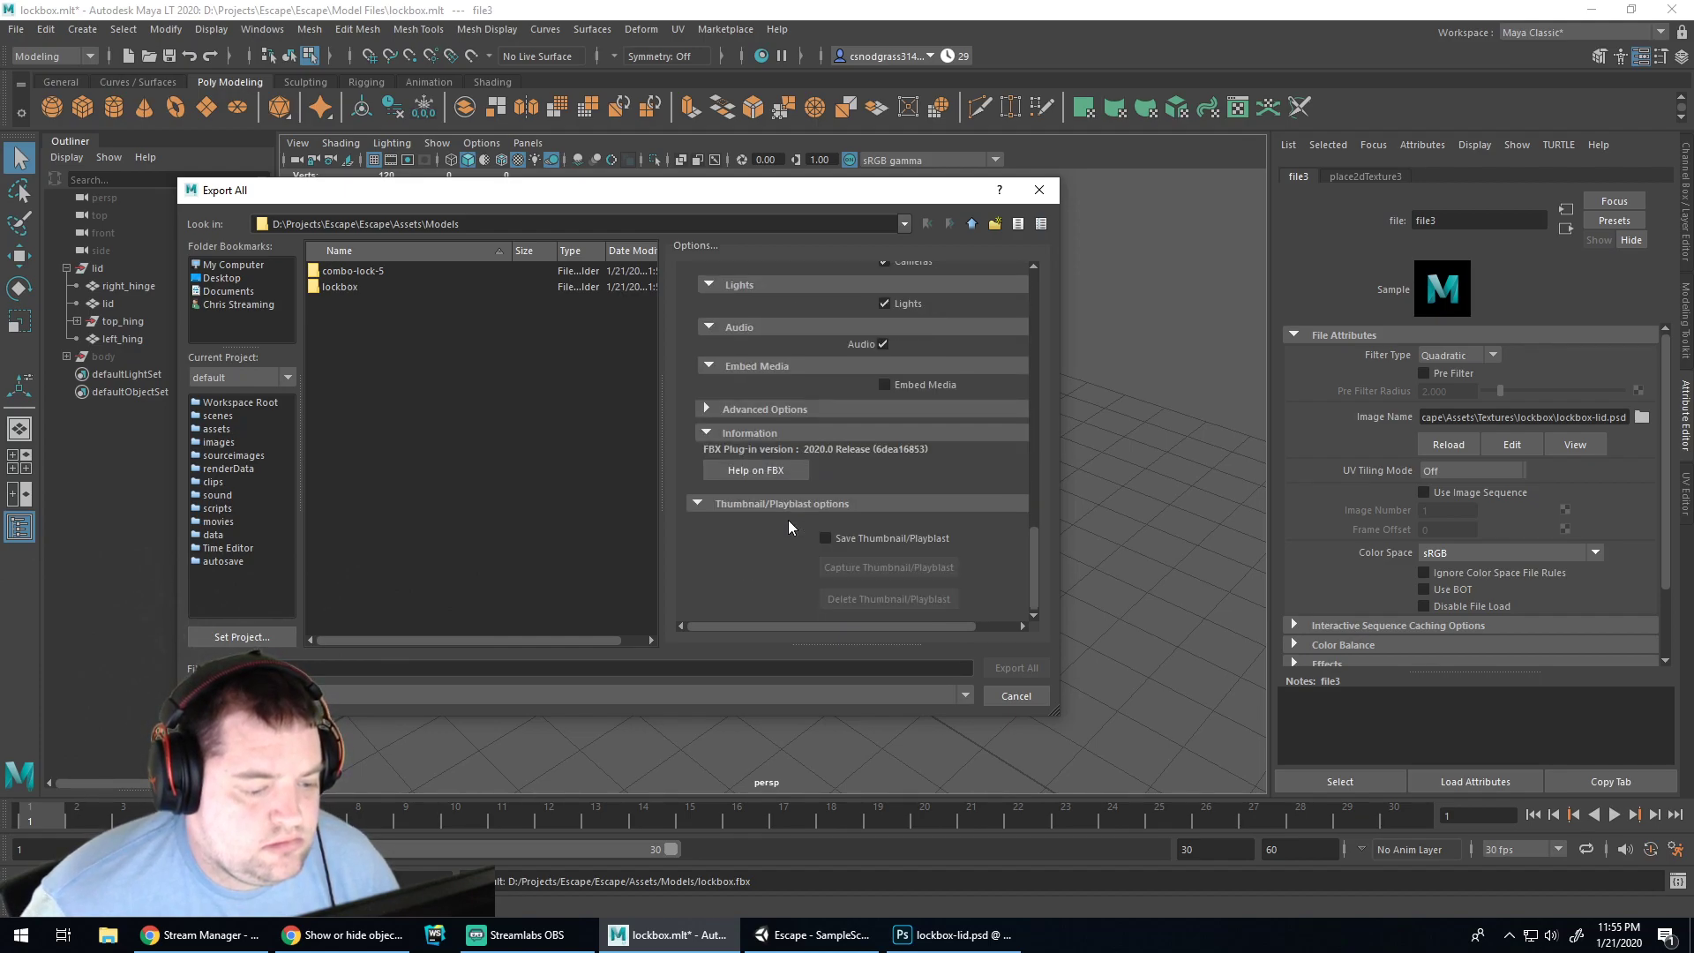
pyautogui.scroll(15, 788, 521)
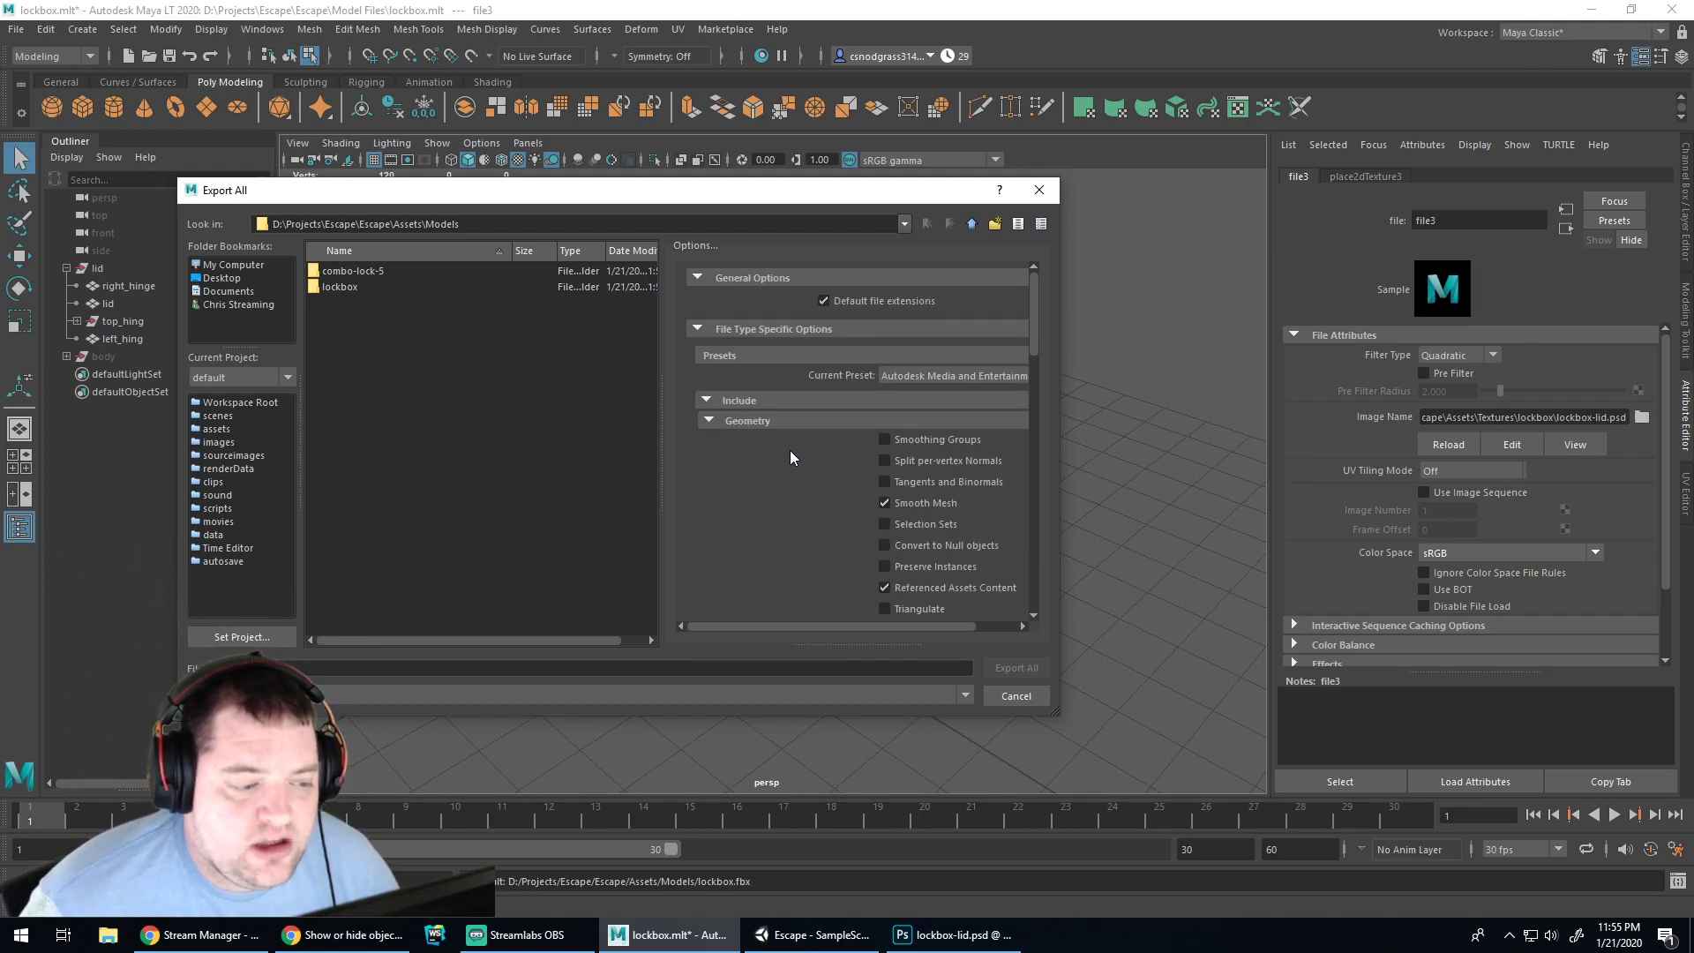
pyautogui.click(1015, 696)
pyautogui.click(812, 934)
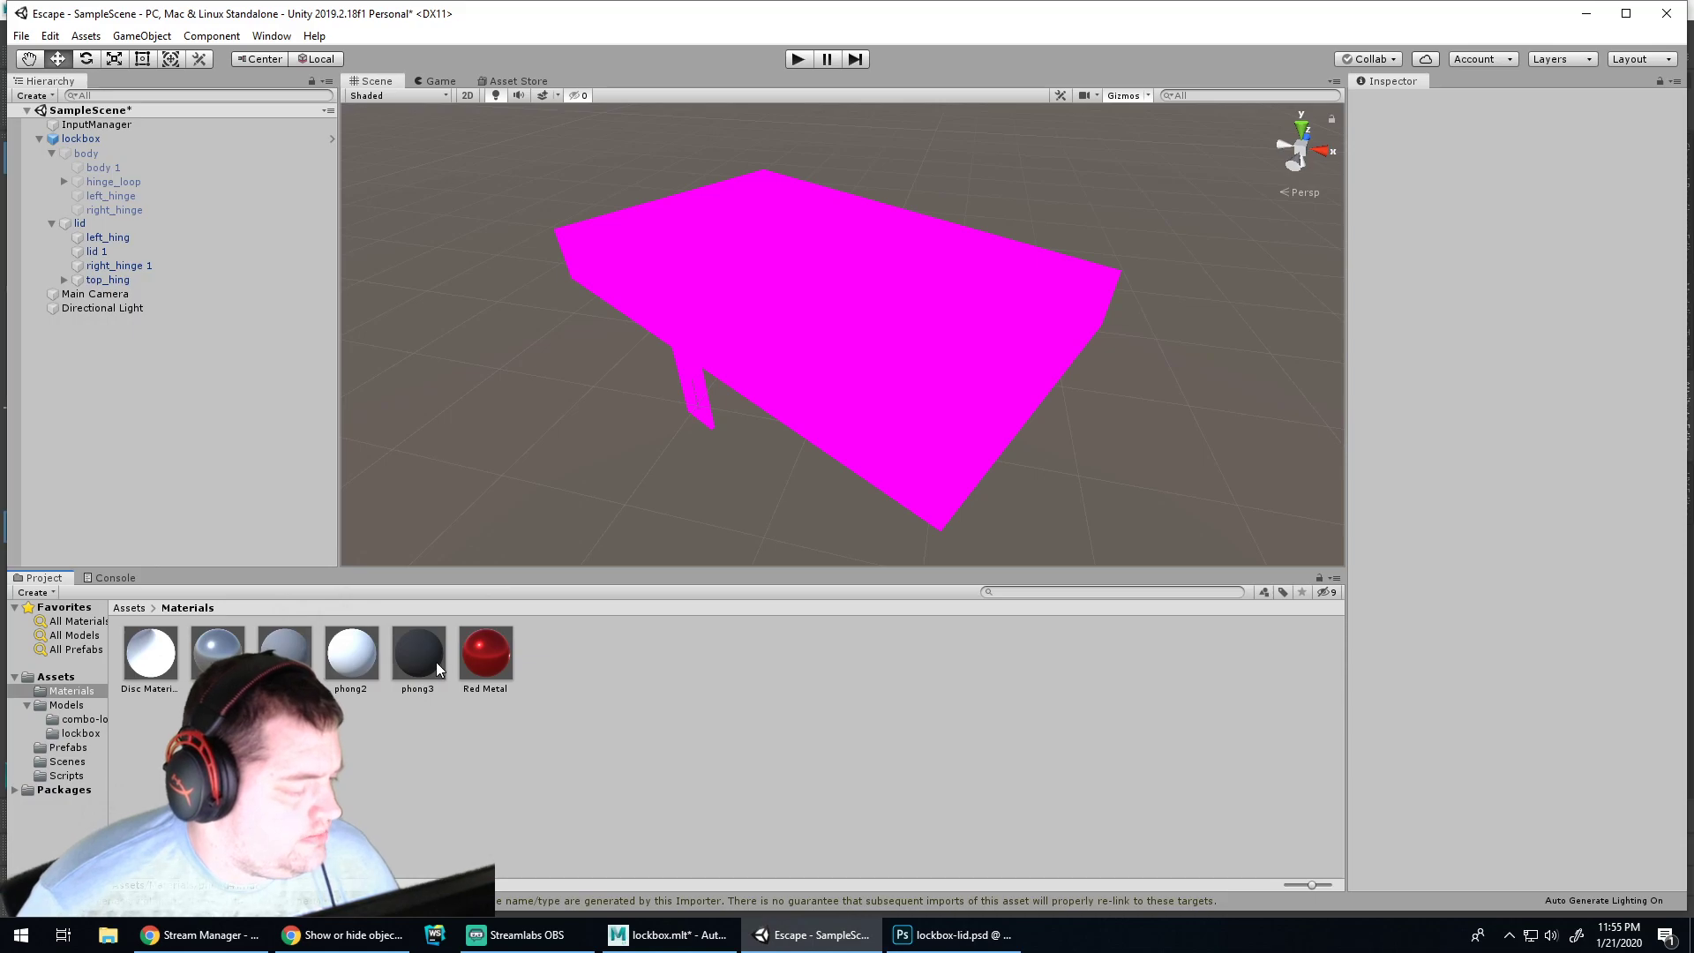
# Try moving the Red Metal and Metallic materials into the model folders
pyautogui.click(839, 445)
pyautogui.click(493, 757)
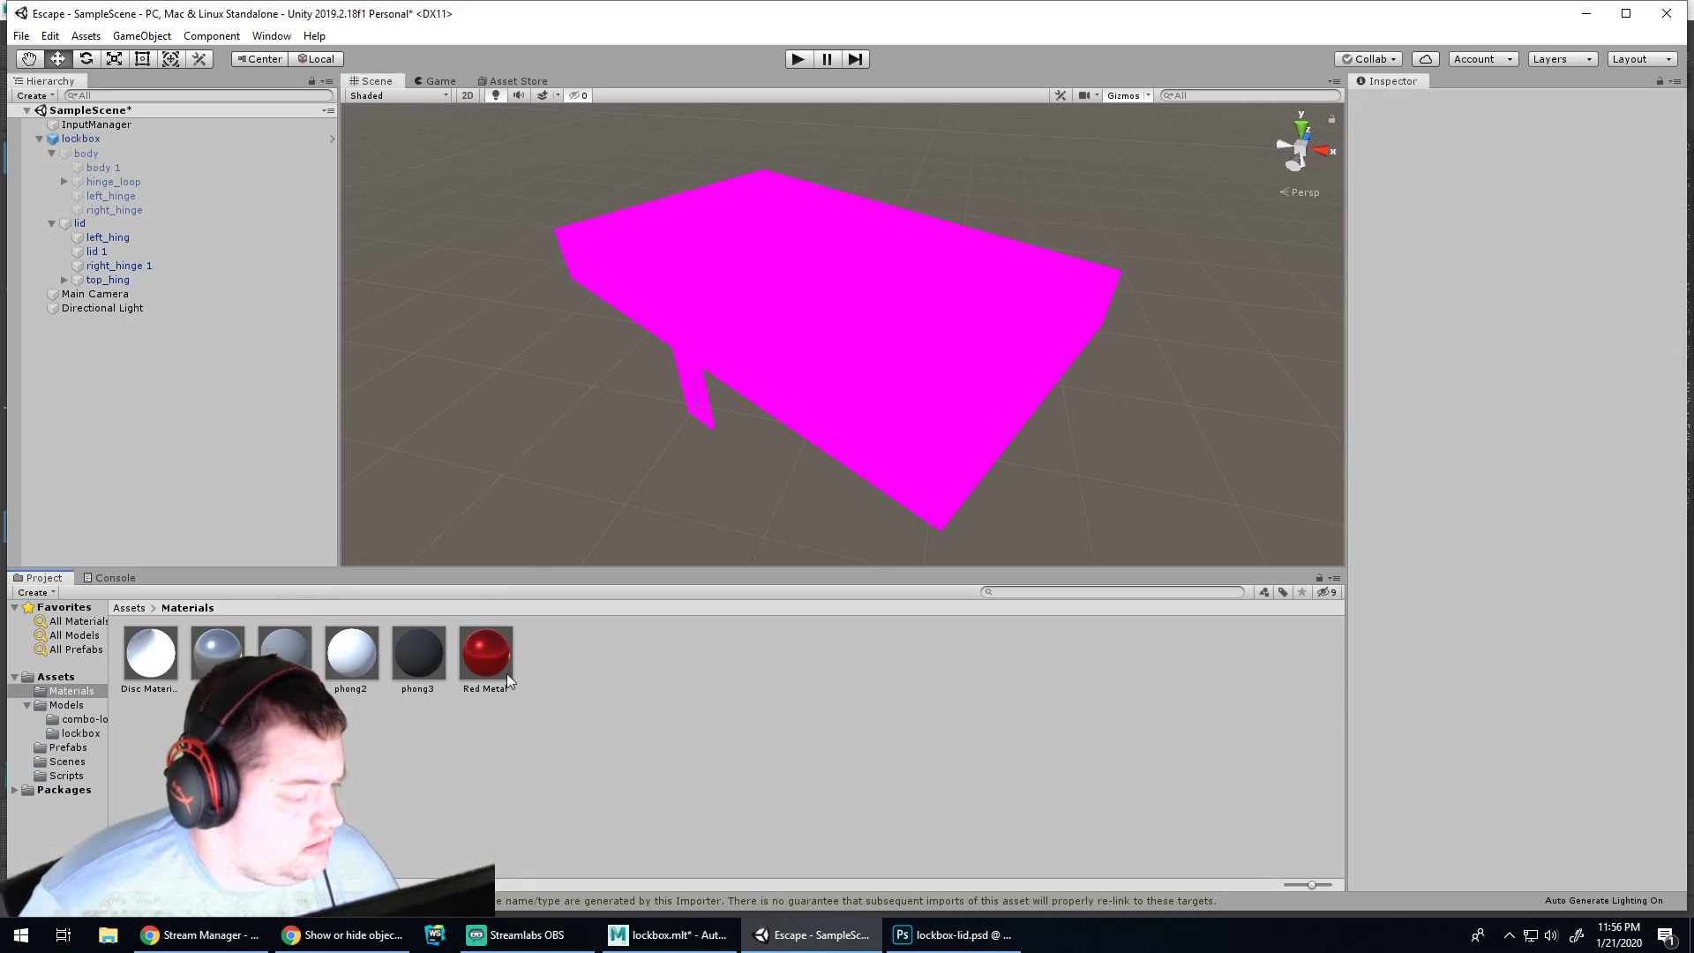
pyautogui.click(503, 668)
pyautogui.moveTo(484, 656); pyautogui.dragTo(106, 724)
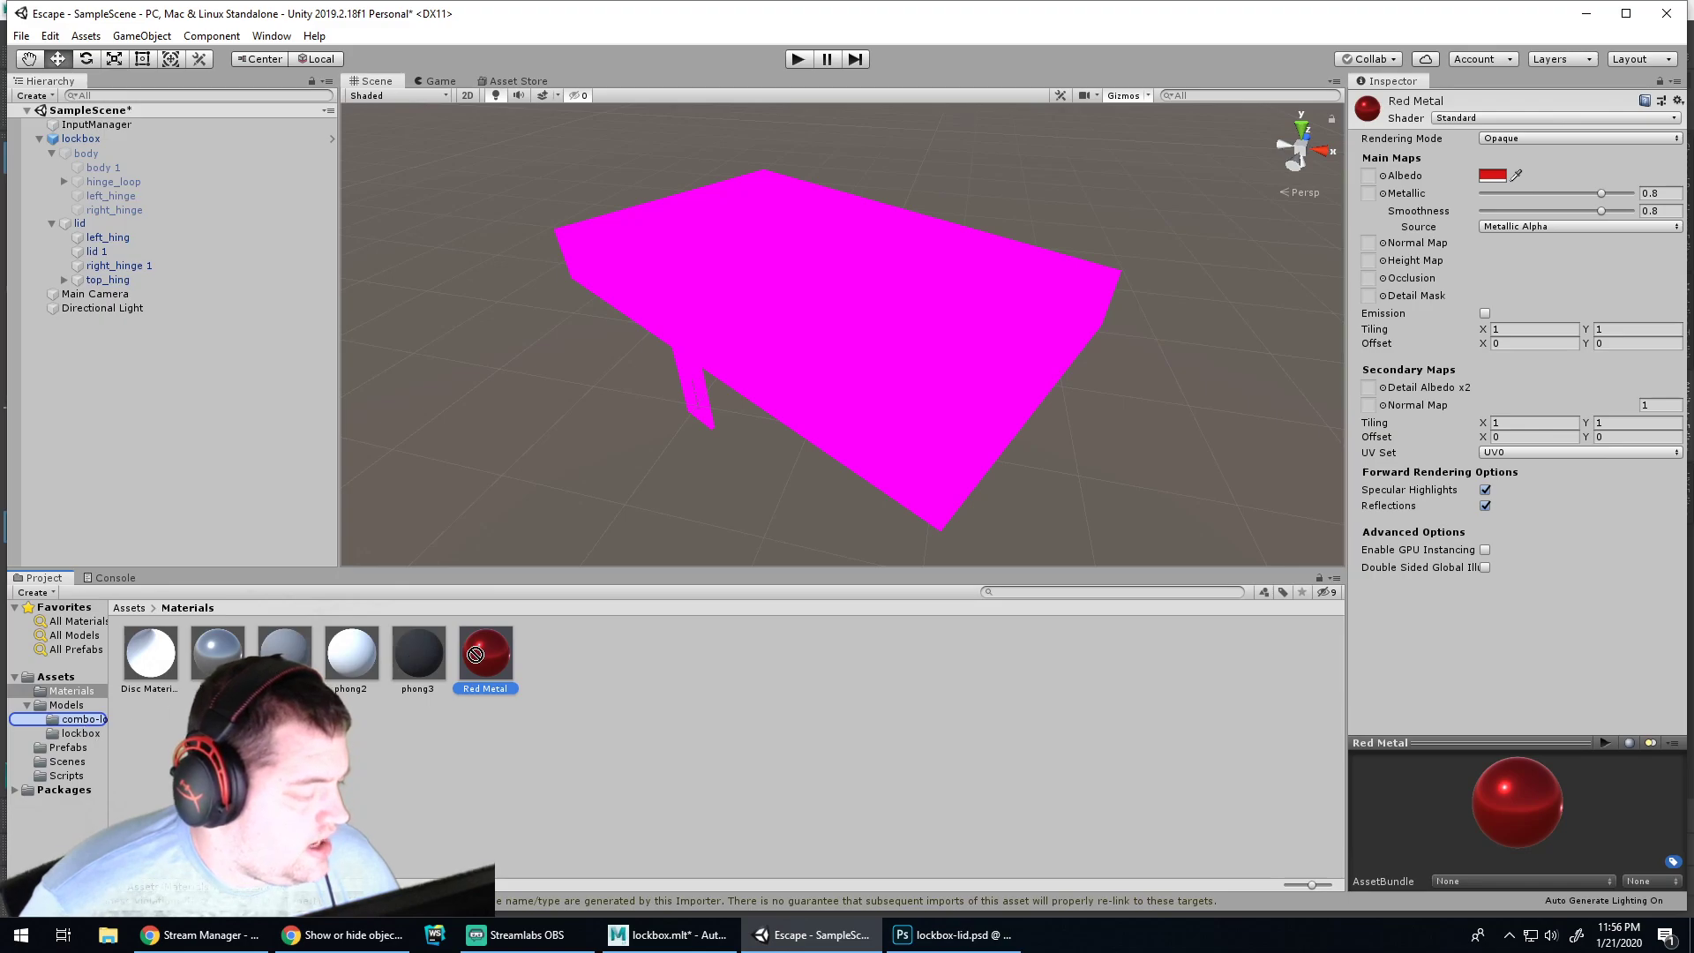
pyautogui.click(214, 662)
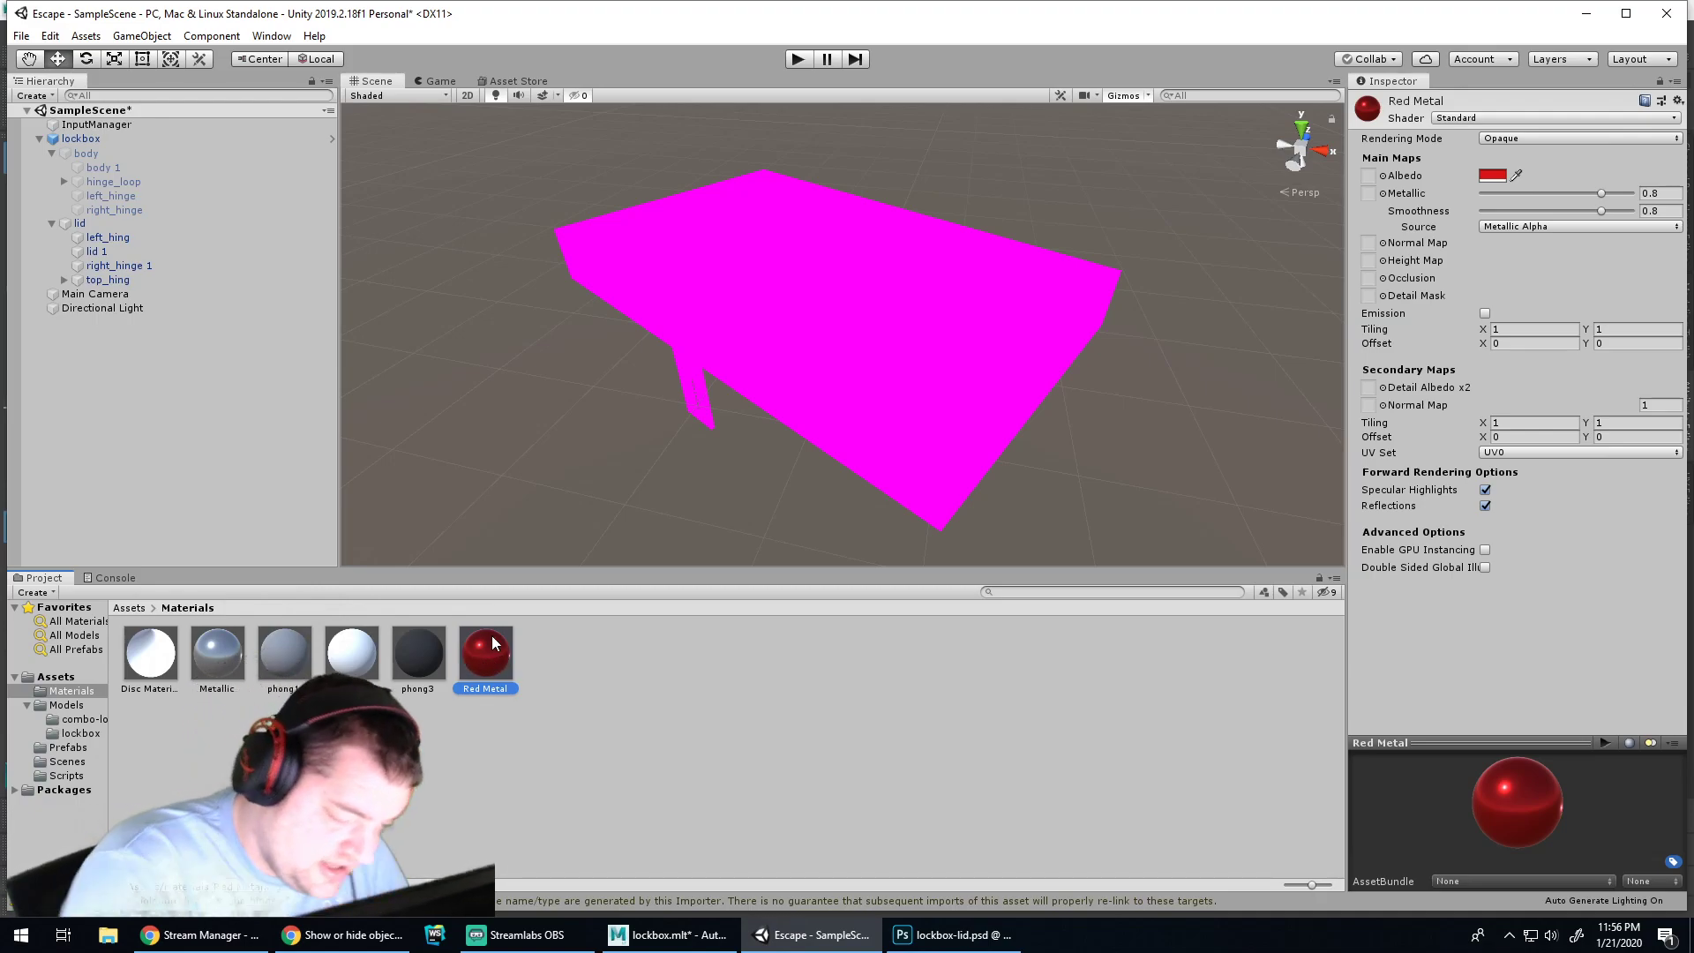
pyautogui.moveTo(154, 664); pyautogui.dragTo(185, 641)
pyautogui.moveTo(488, 656); pyautogui.dragTo(84, 739)
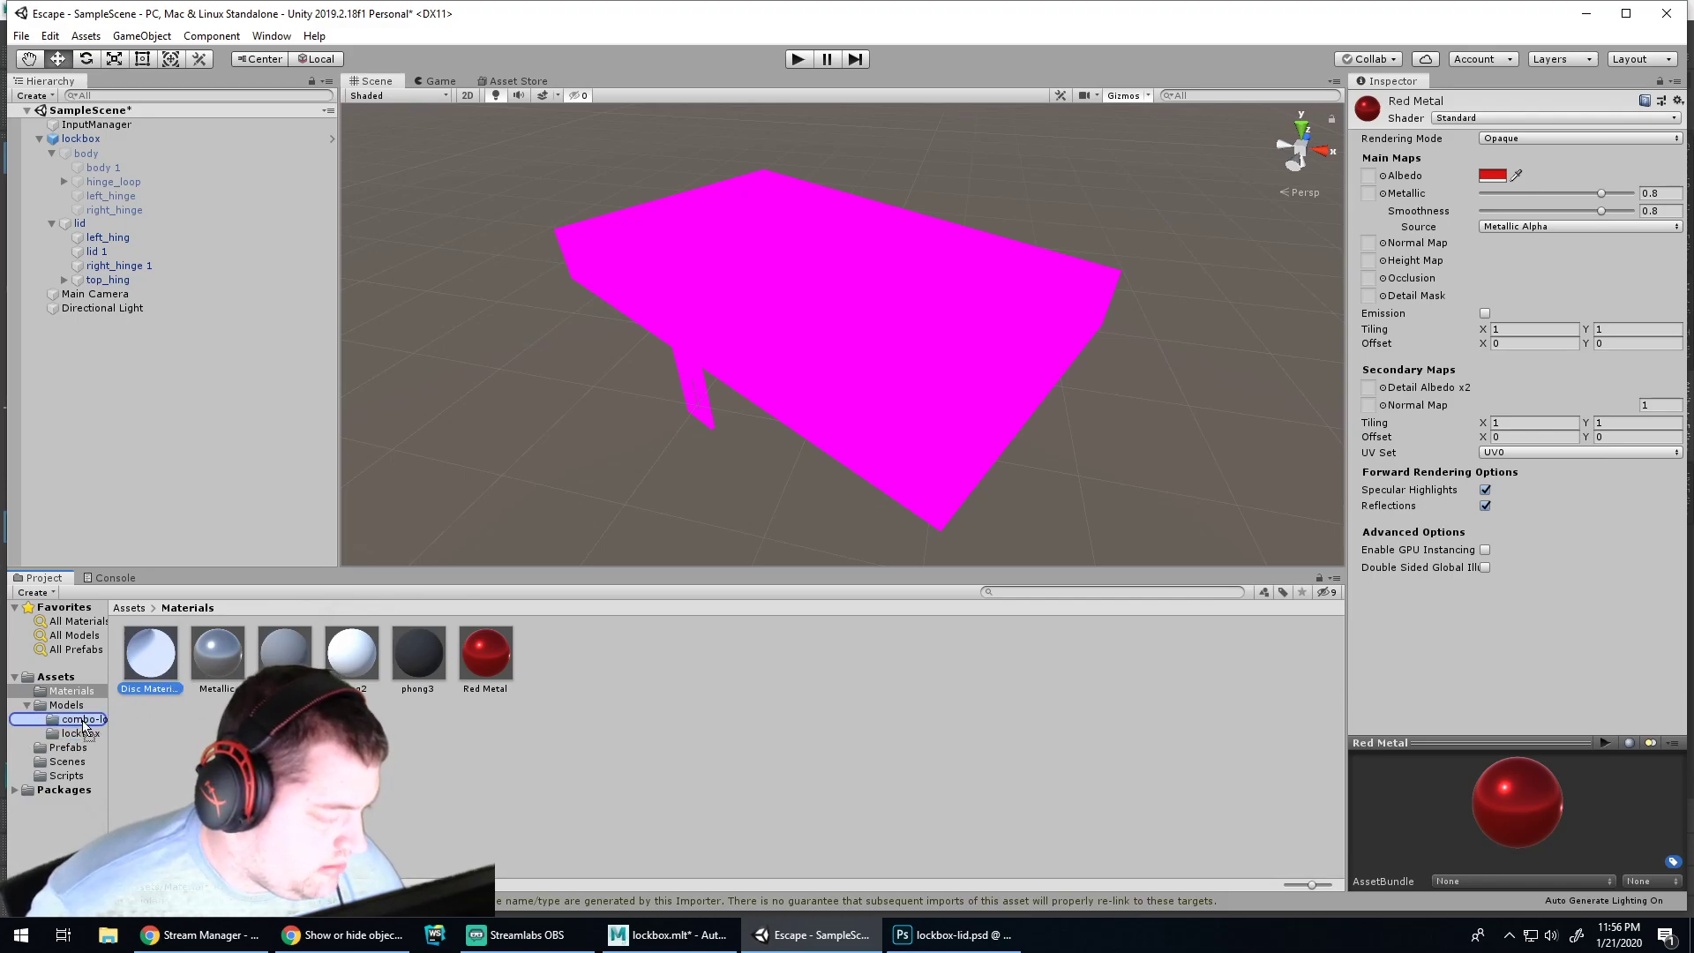
# Delete the phong1, phong2 and phong3 materials, then open the combo-lock-5 folder
pyautogui.click(229, 649)
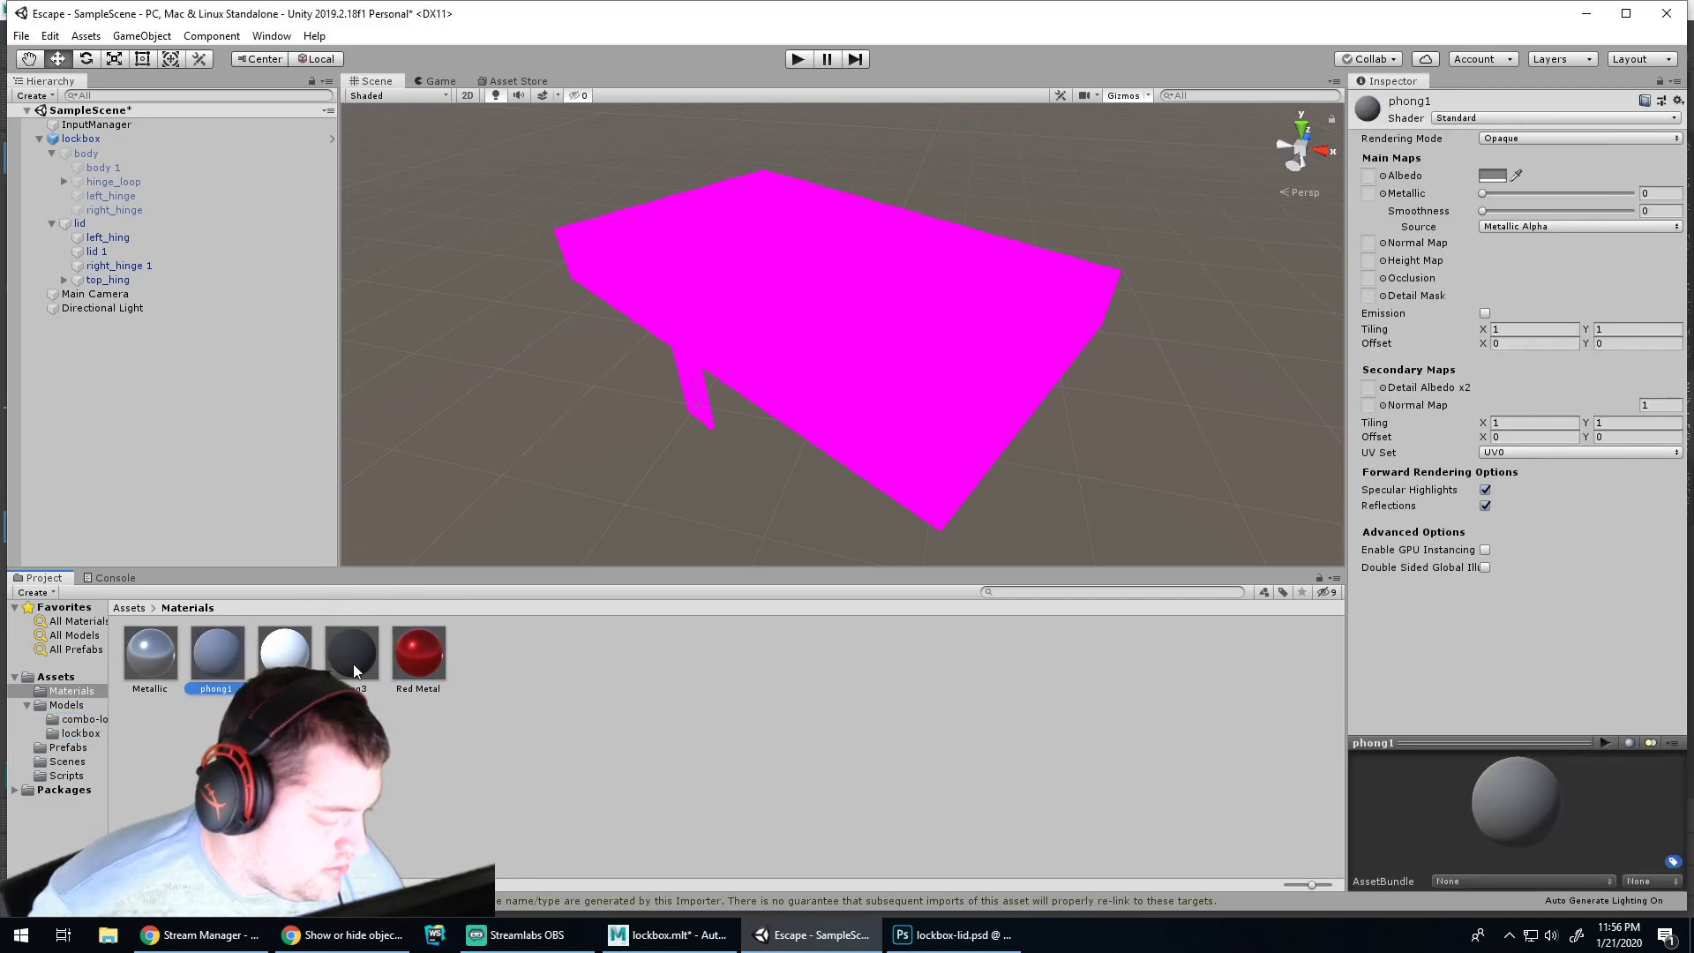
pyautogui.click(352, 664)
pyautogui.keyDown('shift'); pyautogui.click(226, 660); pyautogui.keyUp('shift')
pyautogui.press('Delete')
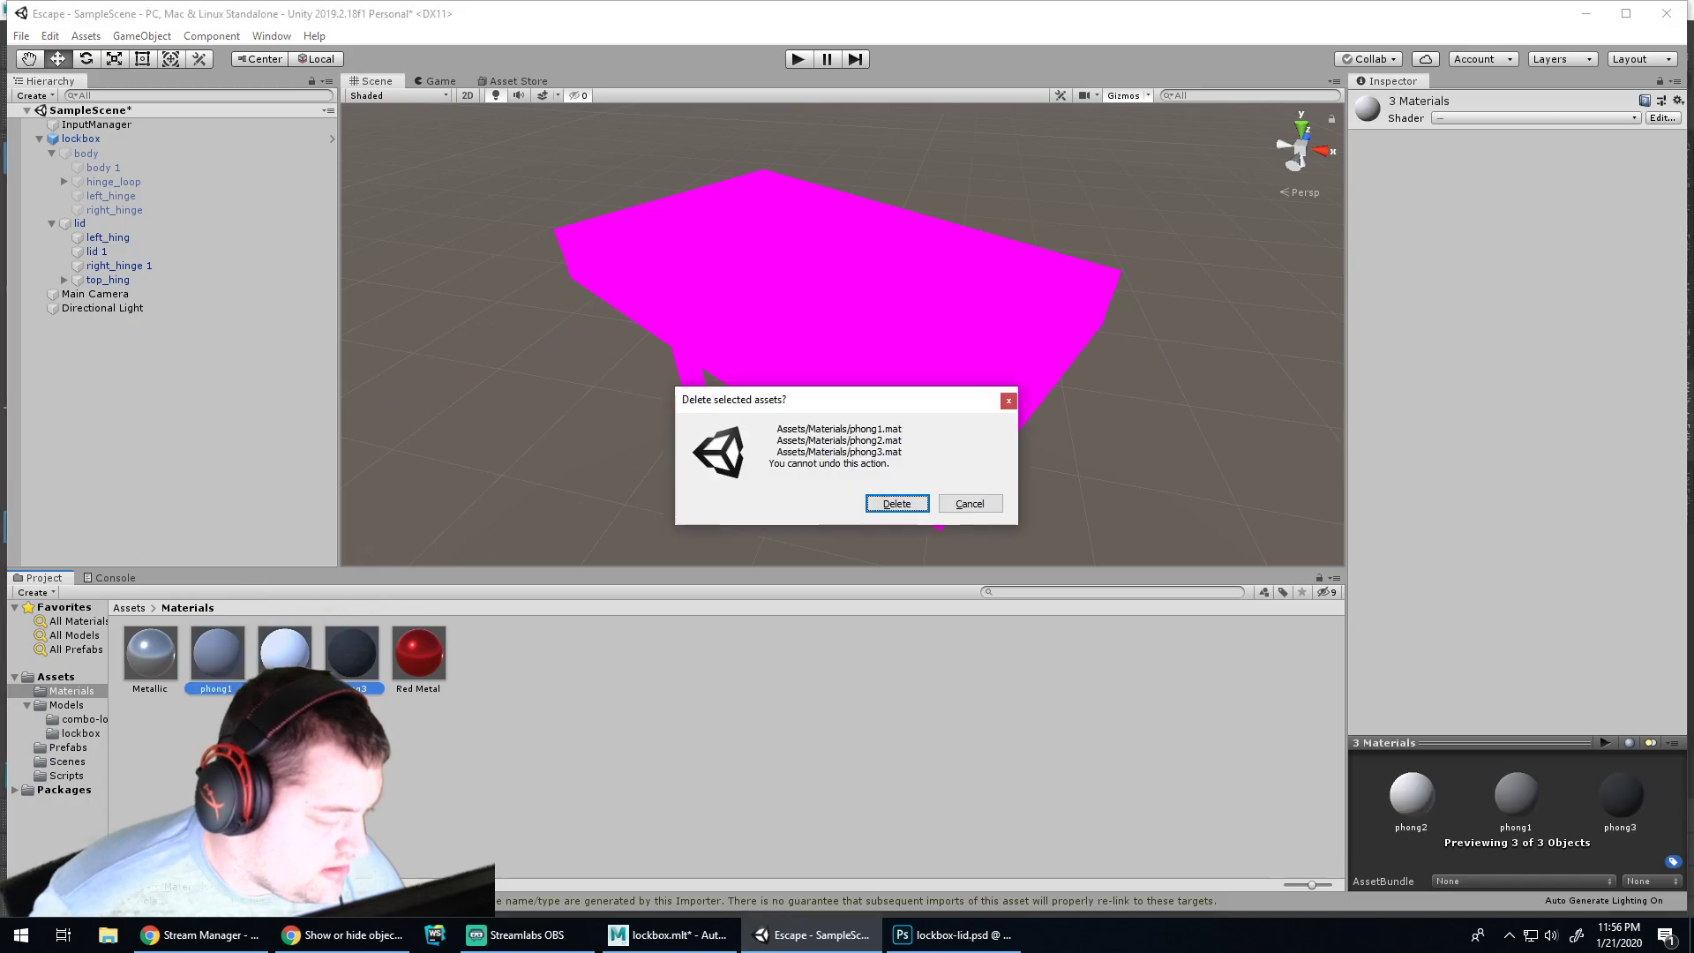
pyautogui.press('Return')
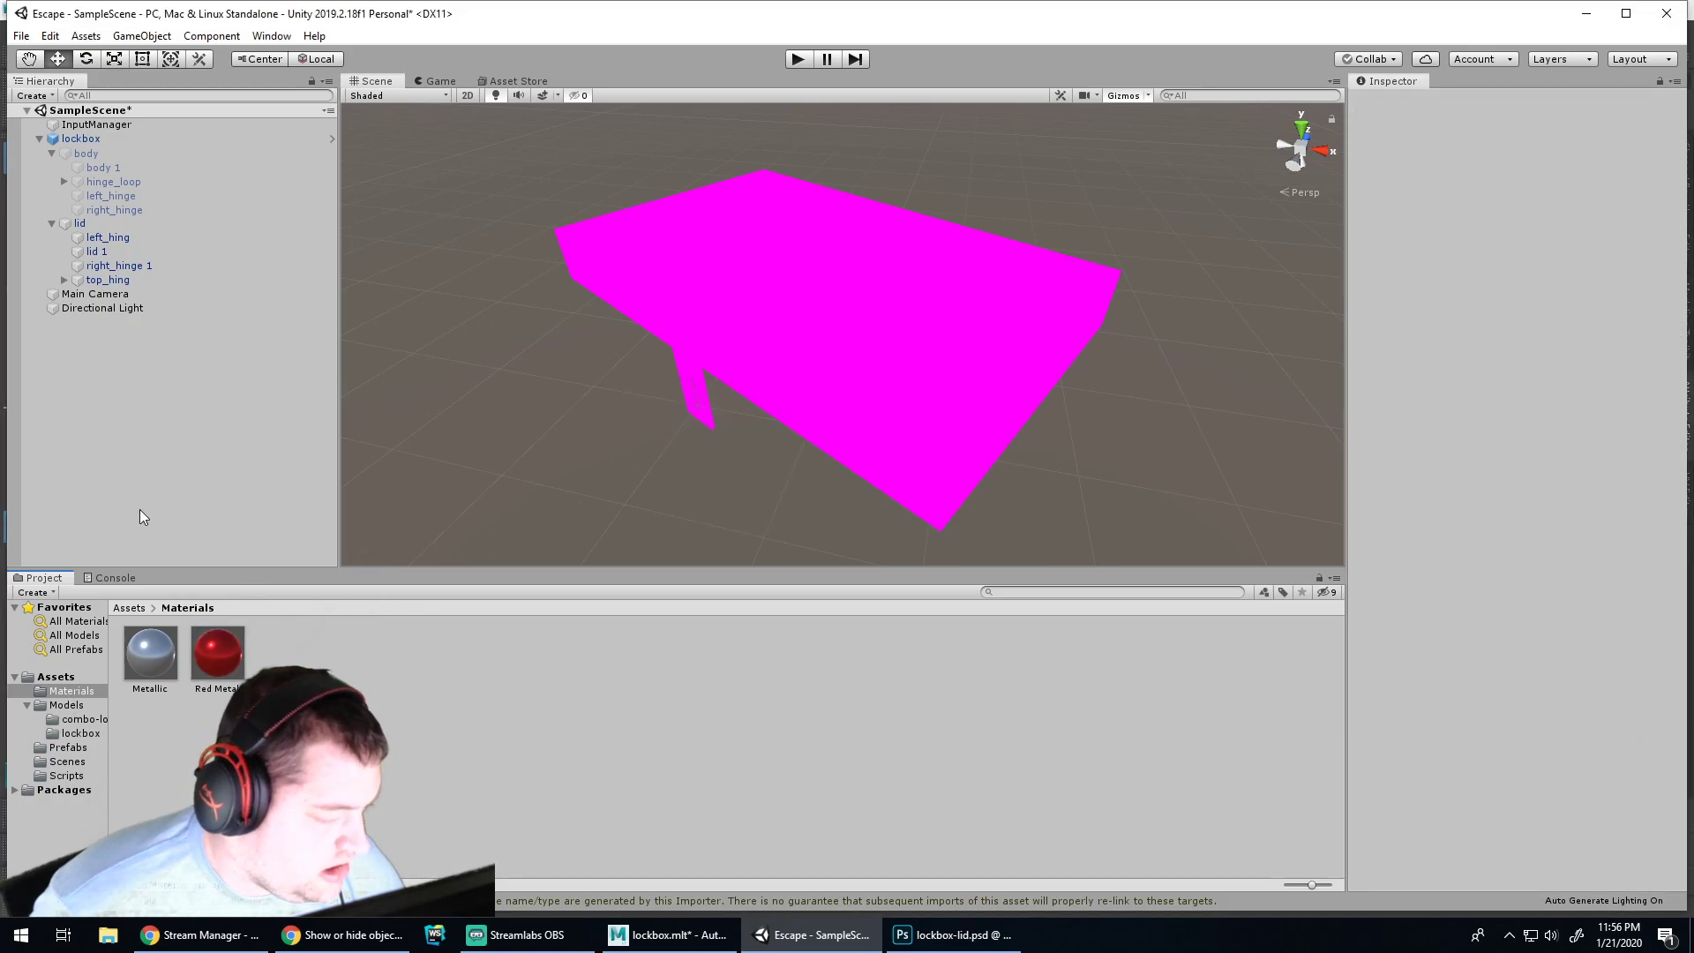
pyautogui.click(84, 719)
# Place the combo lock model in the scene, then delete it
pyautogui.moveTo(150, 653); pyautogui.dragTo(565, 401)
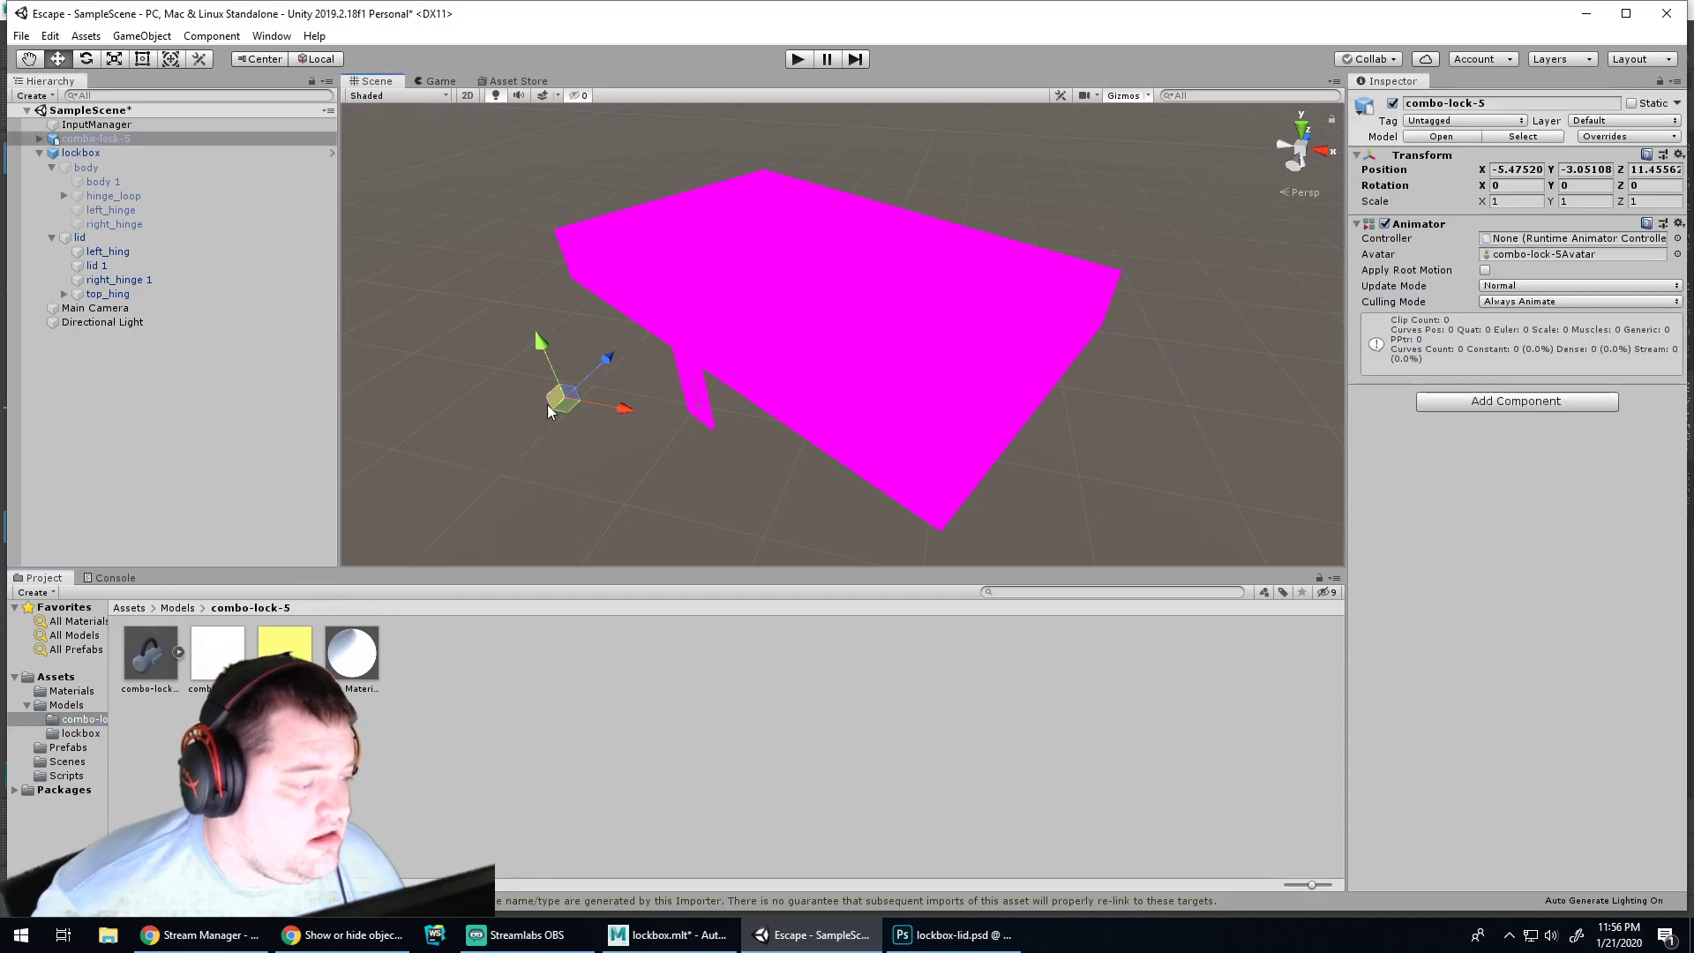
pyautogui.click(150, 653)
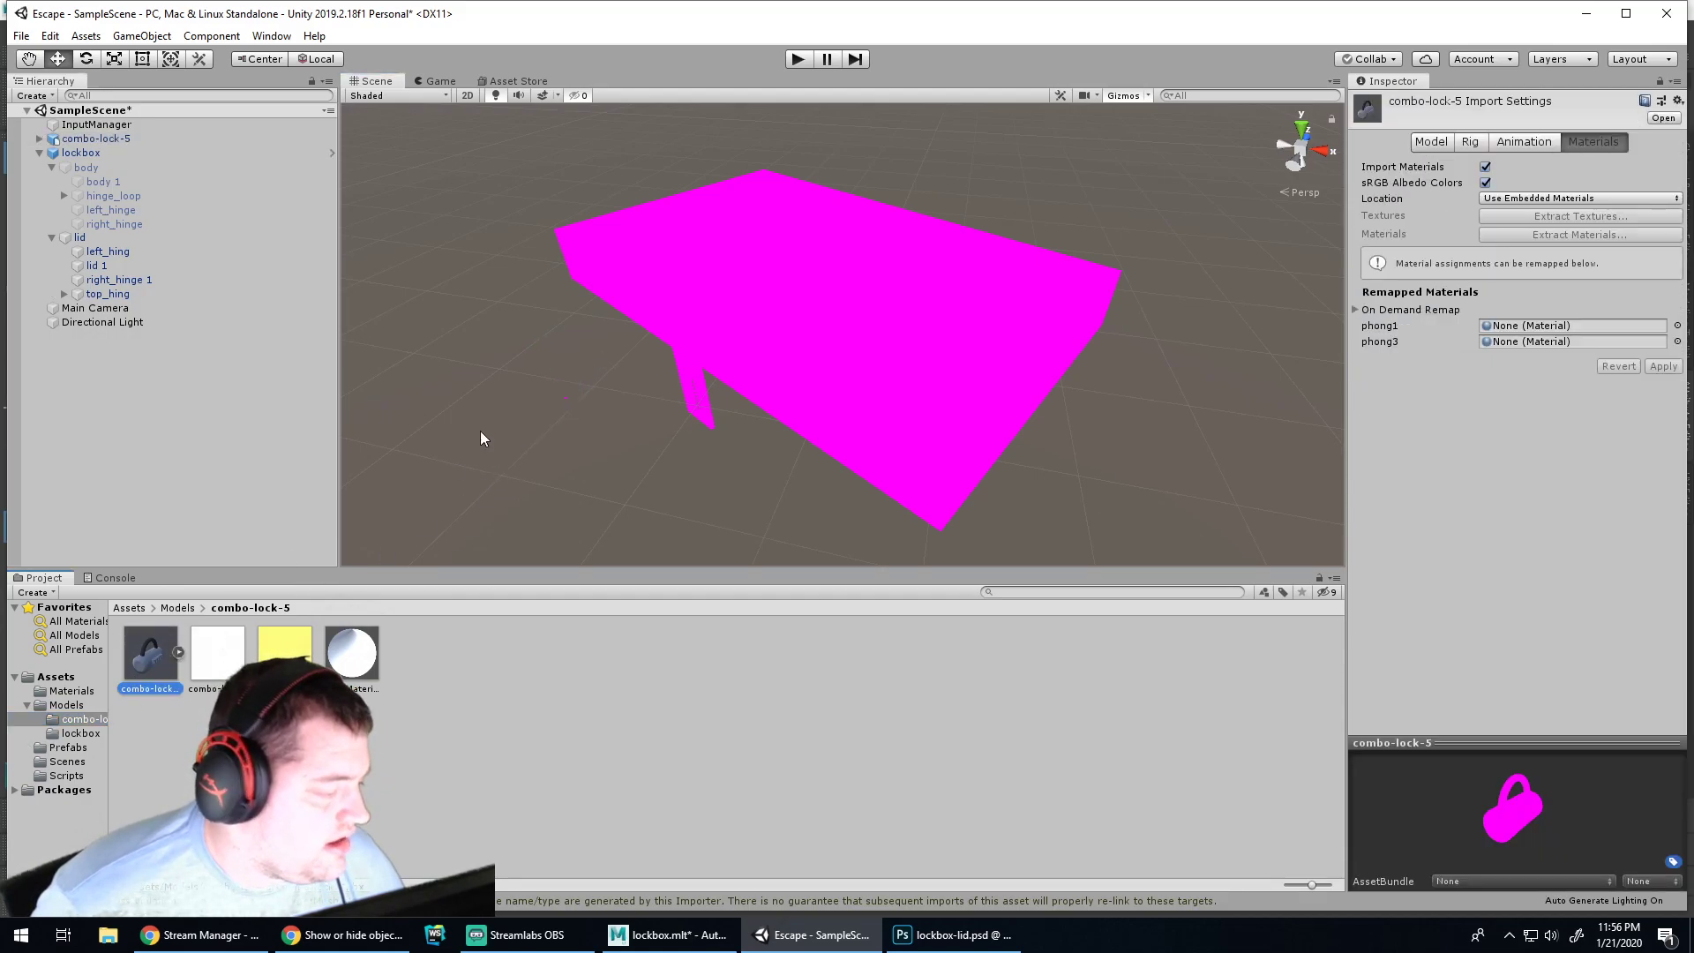
pyautogui.click(568, 388)
pyautogui.press('Delete')
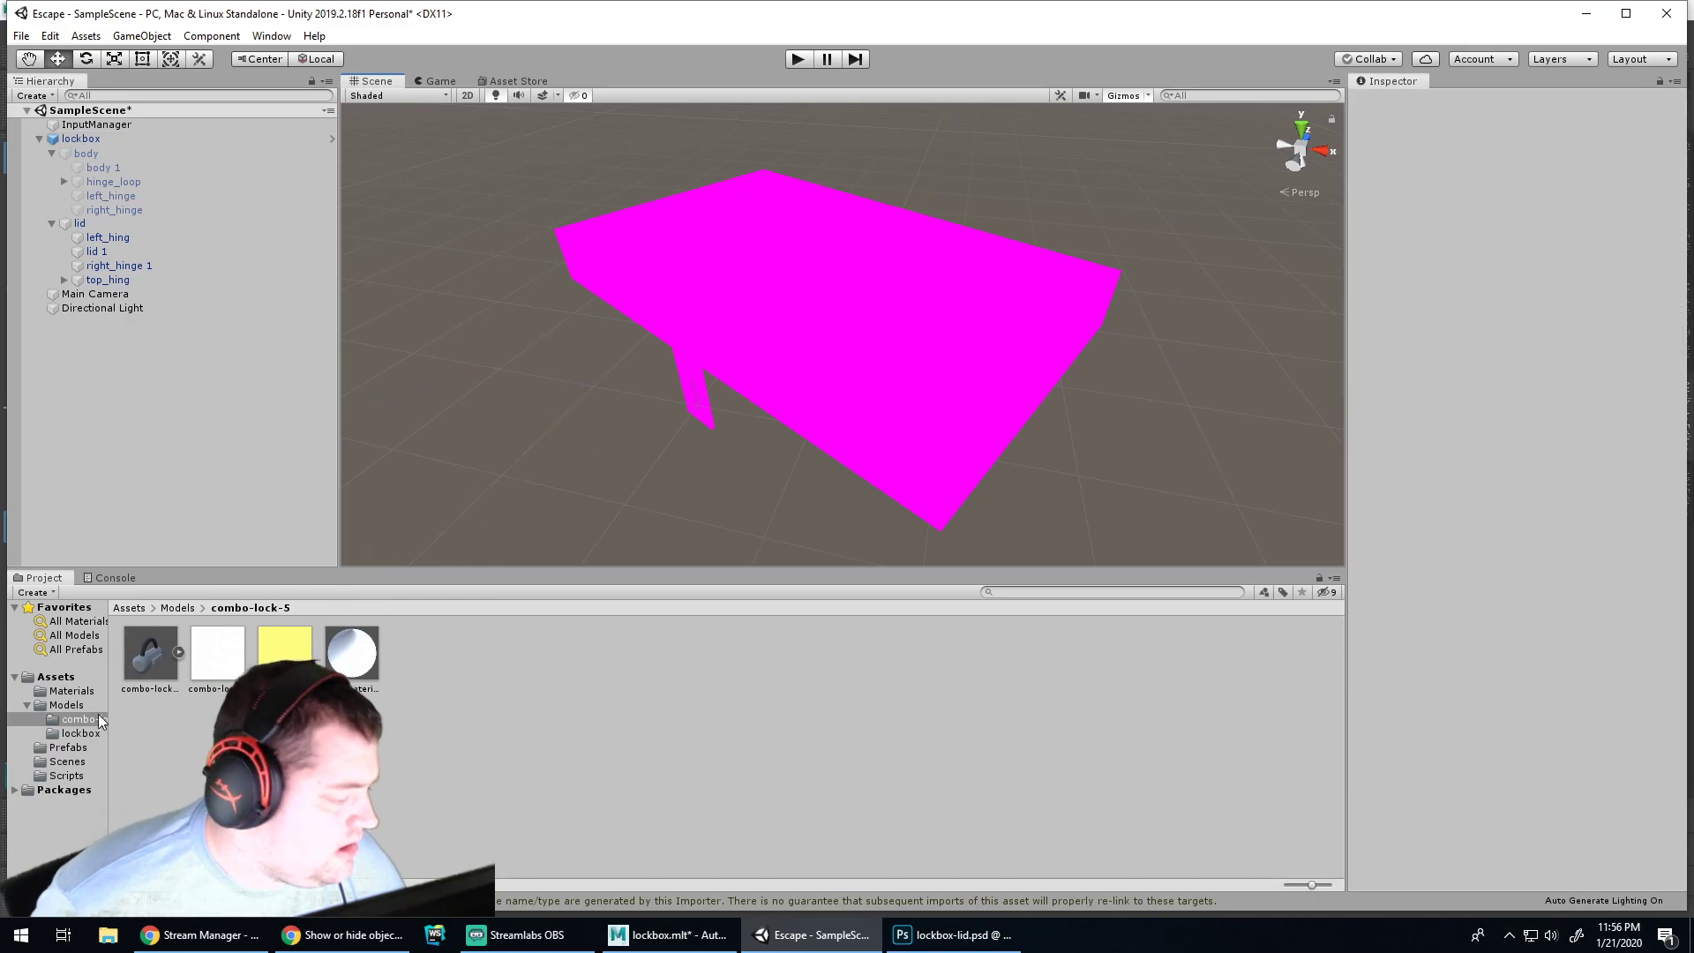
# Place the combo-lock-5 prefab from Prefabs in the scene, then remove the whole object
pyautogui.click(68, 747)
pyautogui.moveTo(150, 653); pyautogui.dragTo(521, 439)
pyautogui.scroll(5, 559, 473)
pyautogui.keyDown('alt'); pyautogui.moveTo(540, 470); pyautogui.dragTo(685, 429, button='middle'); pyautogui.keyUp('alt')
pyautogui.keyDown('alt'); pyautogui.moveTo(685, 428); pyautogui.dragTo(706, 366, button='right'); pyautogui.keyUp('alt')
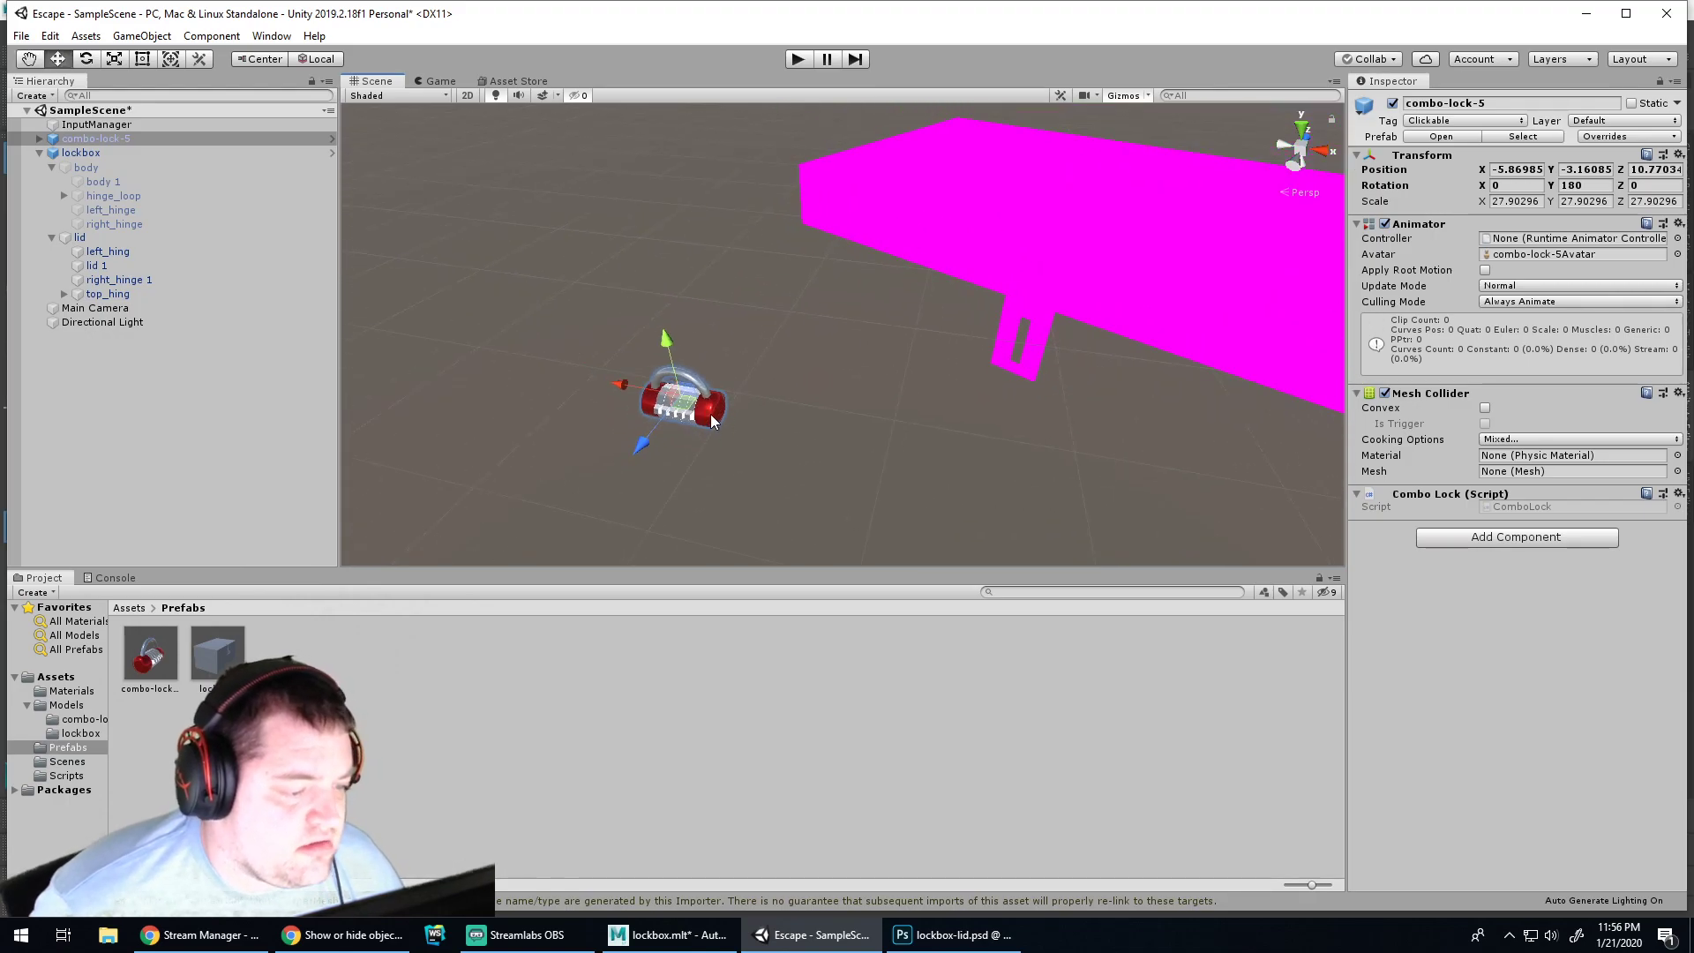
pyautogui.click(706, 363)
pyautogui.press('Delete')
pyautogui.click(962, 512)
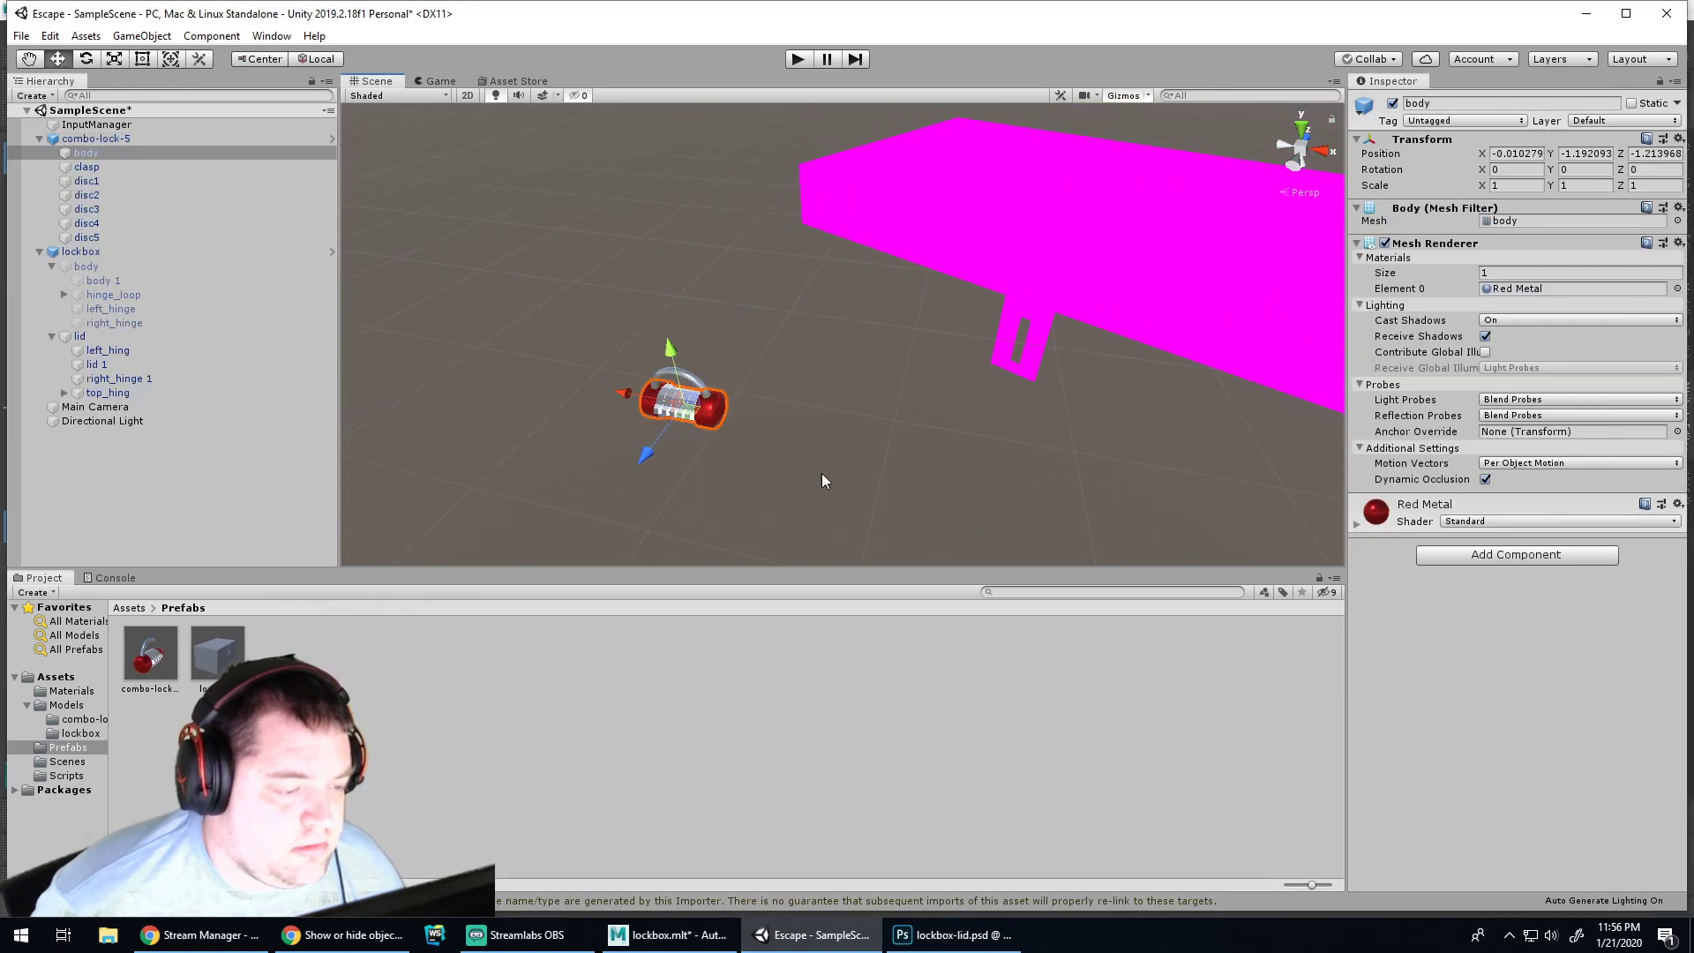
pyautogui.click(691, 373)
pyautogui.press('Delete')
pyautogui.scroll(-4, 863, 363)
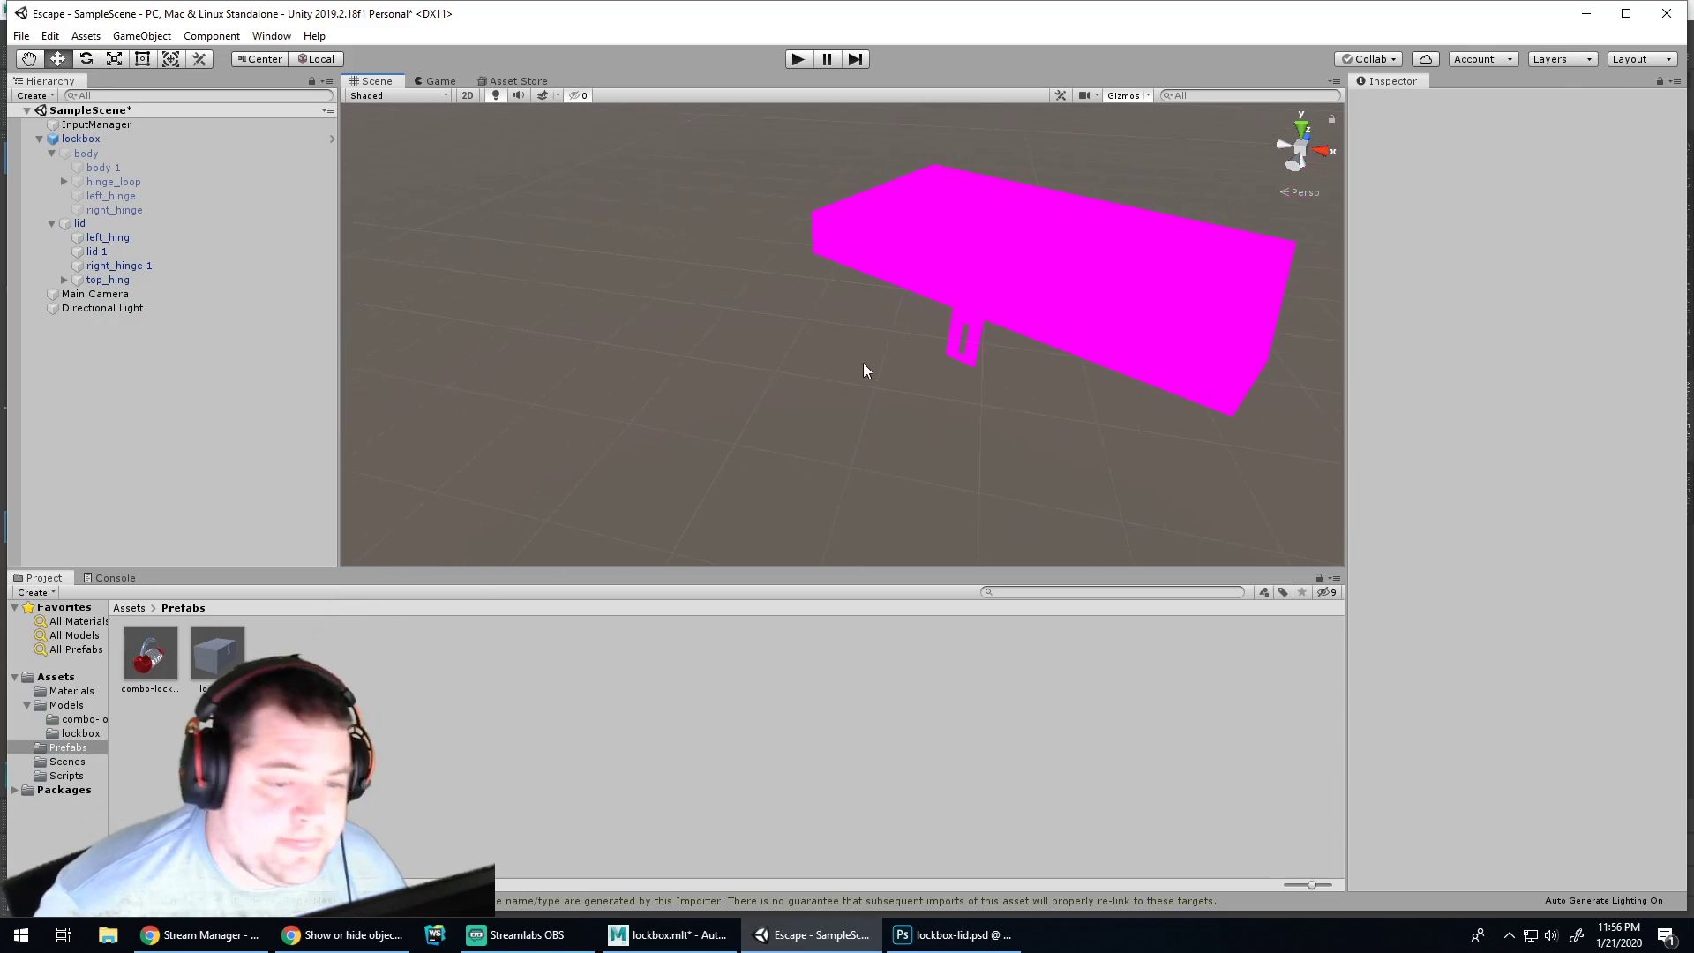
pyautogui.moveTo(1004, 402); pyautogui.dragTo(726, 470, button='middle')
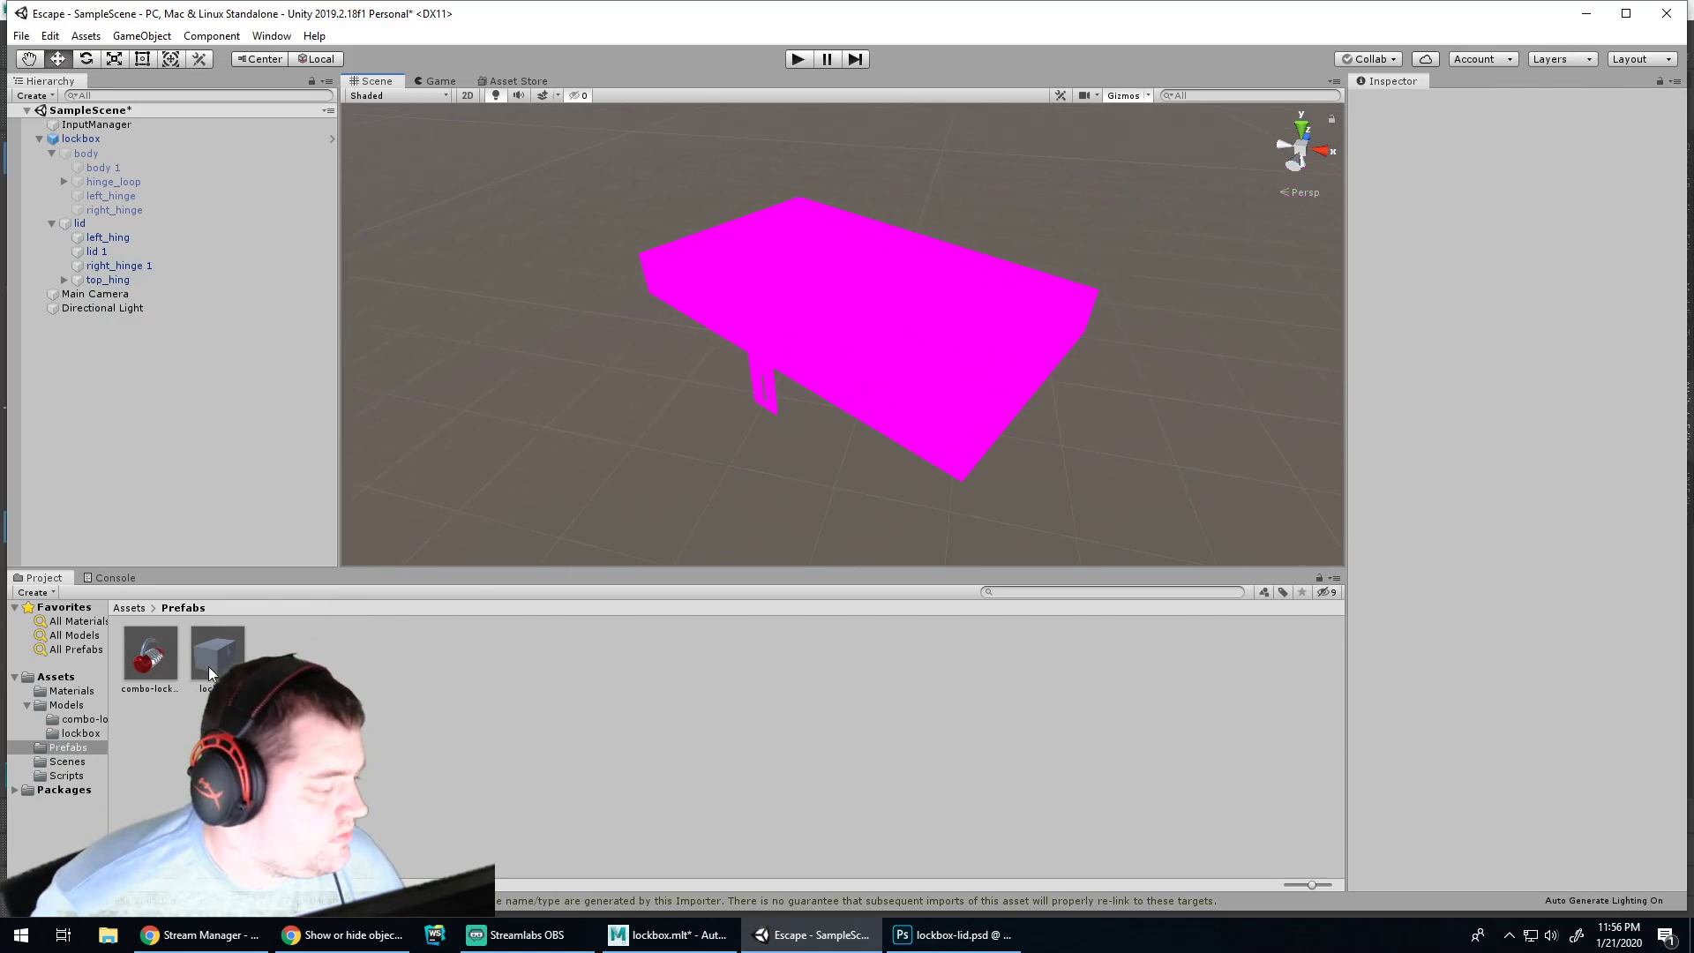
# Select the combo-lock-5 prefab asset in Prefabs to inspect it
pyautogui.click(67, 704)
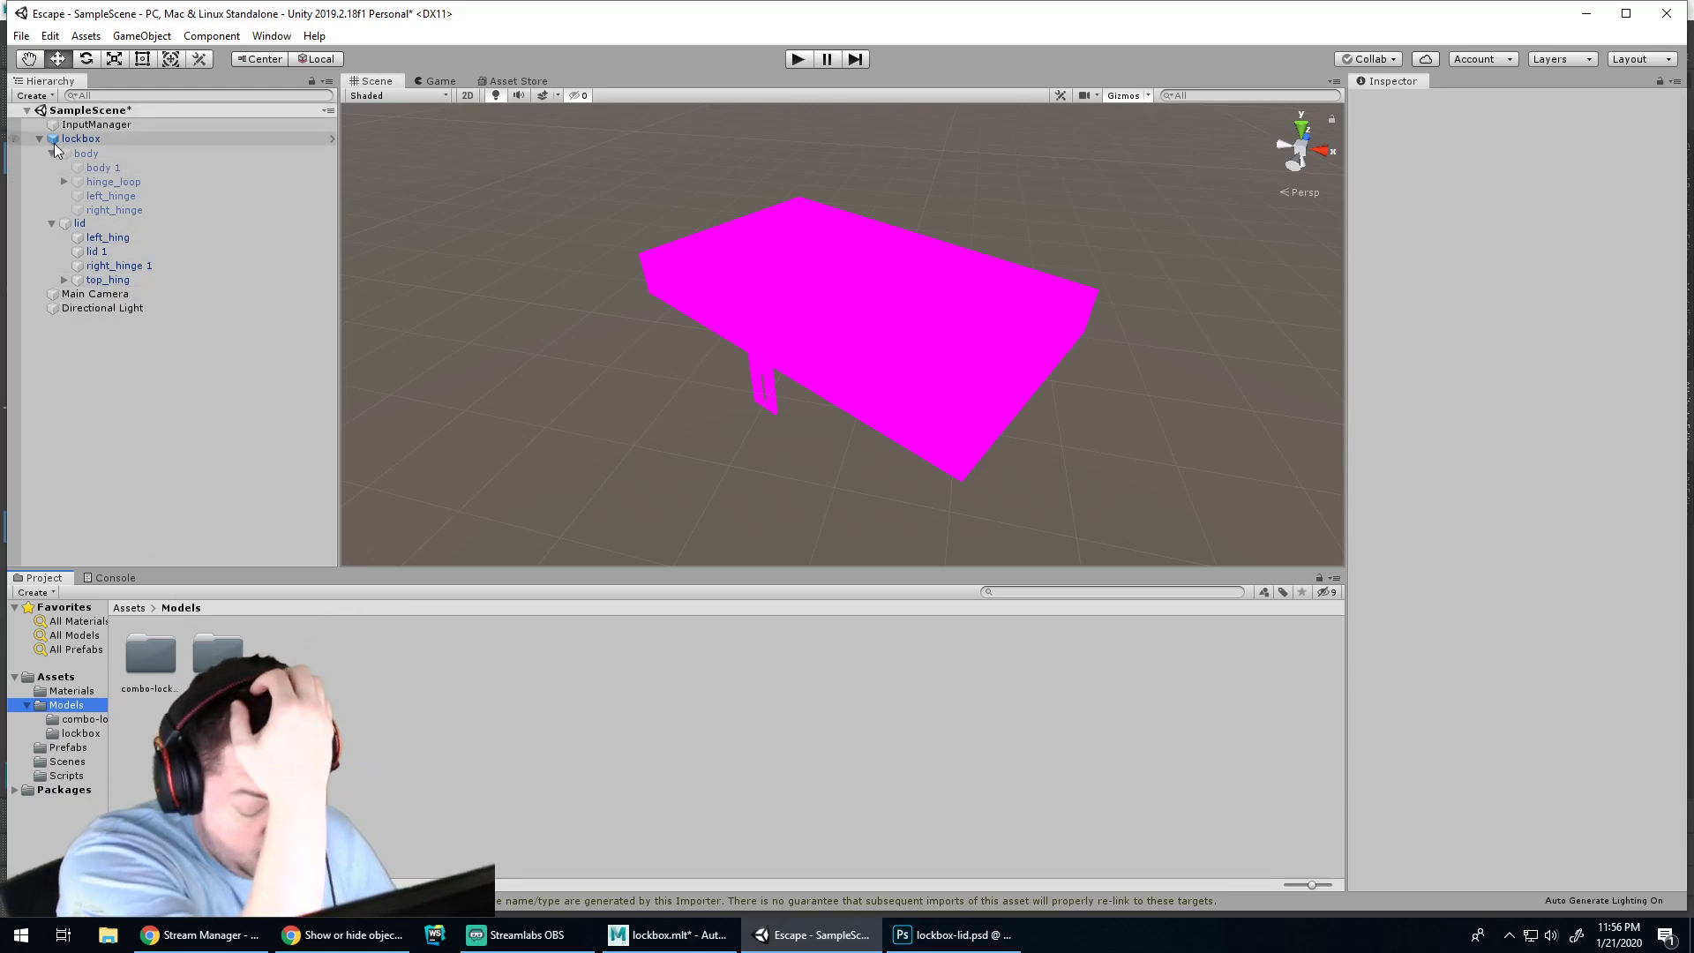
pyautogui.click(71, 746)
pyautogui.click(150, 658)
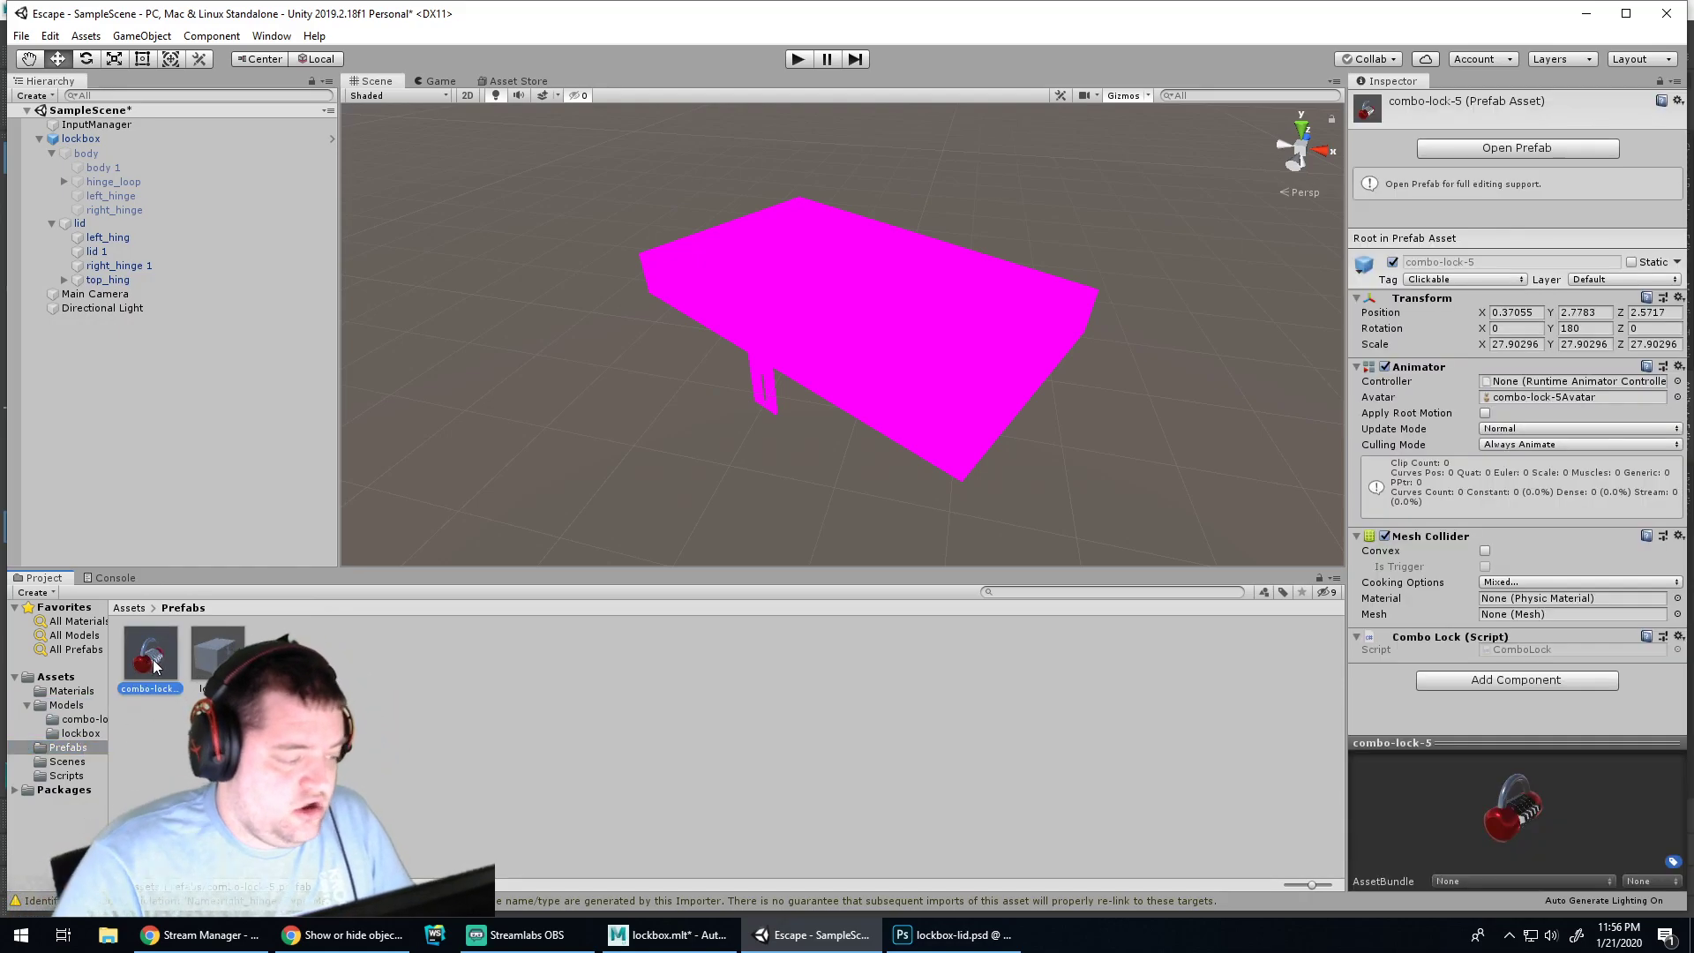
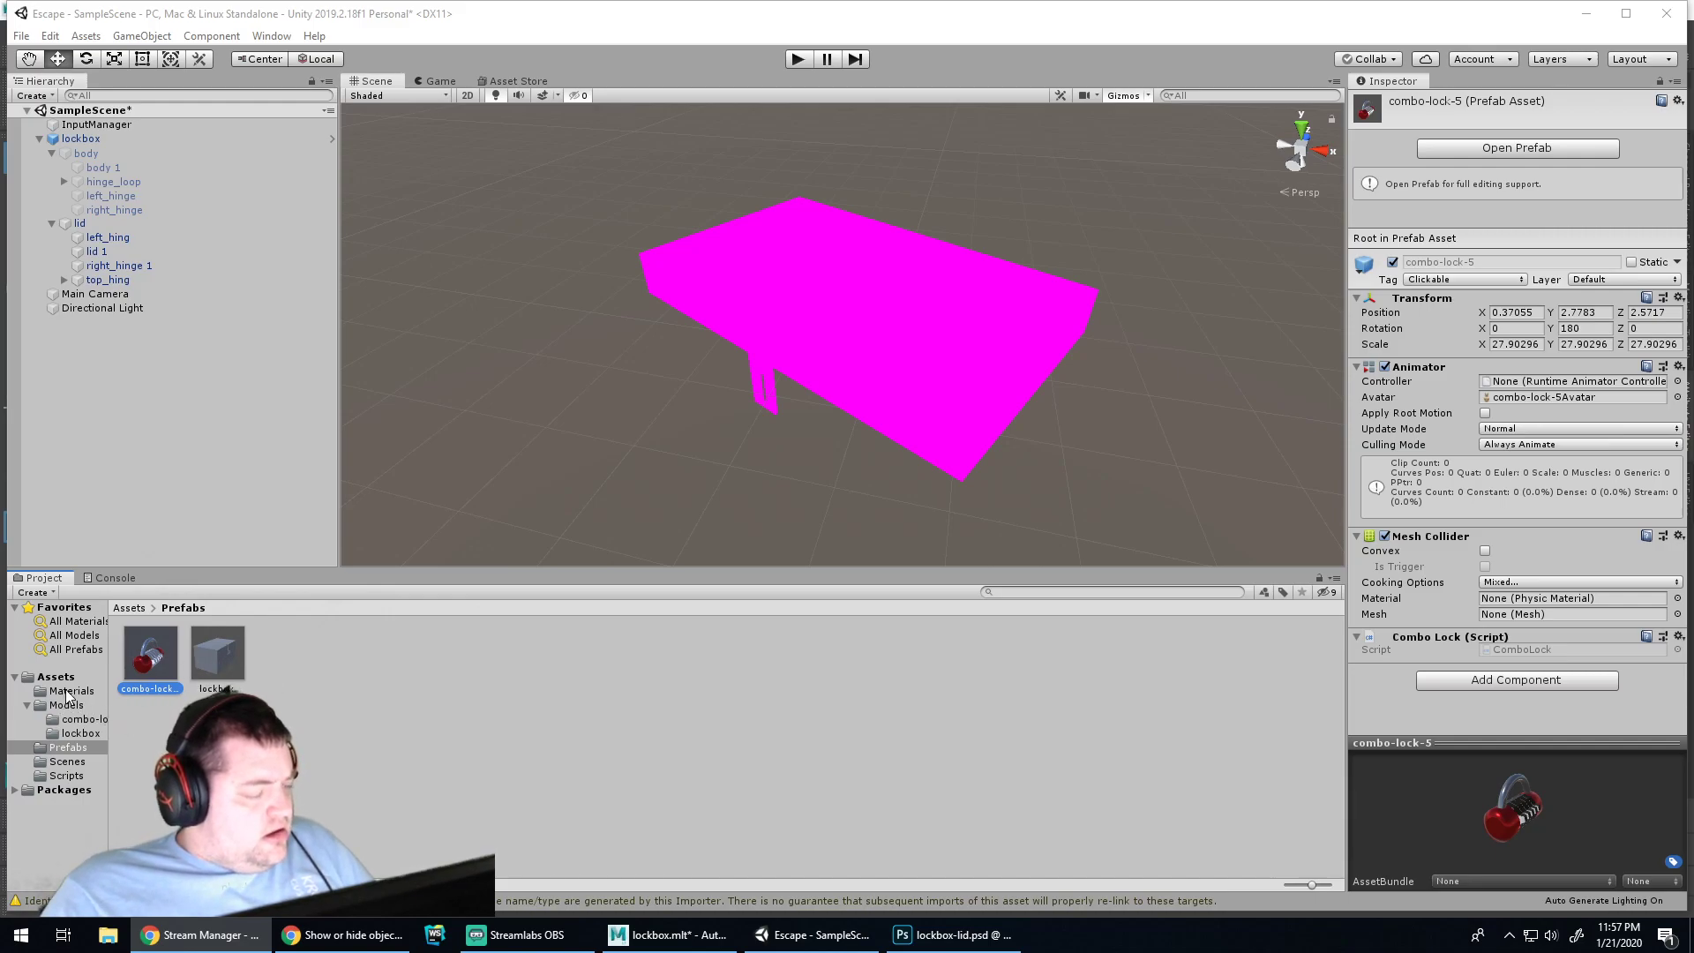
# Make the lockbox's body child active again so it renders
pyautogui.click(98, 137)
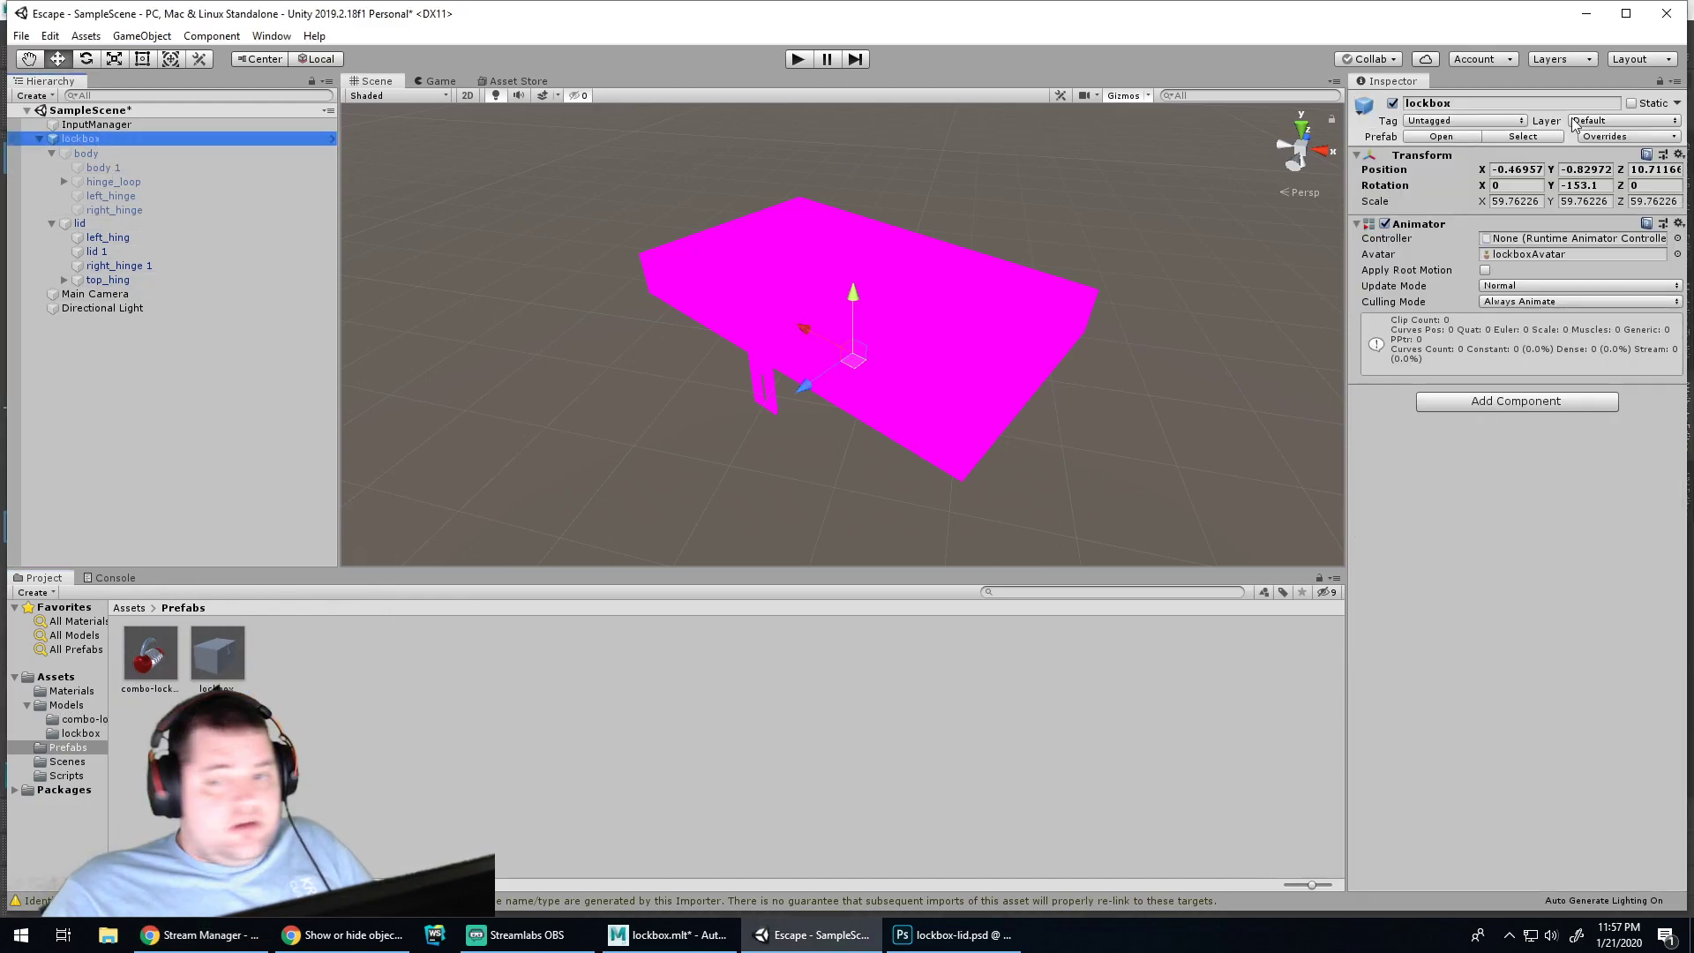
pyautogui.click(152, 156)
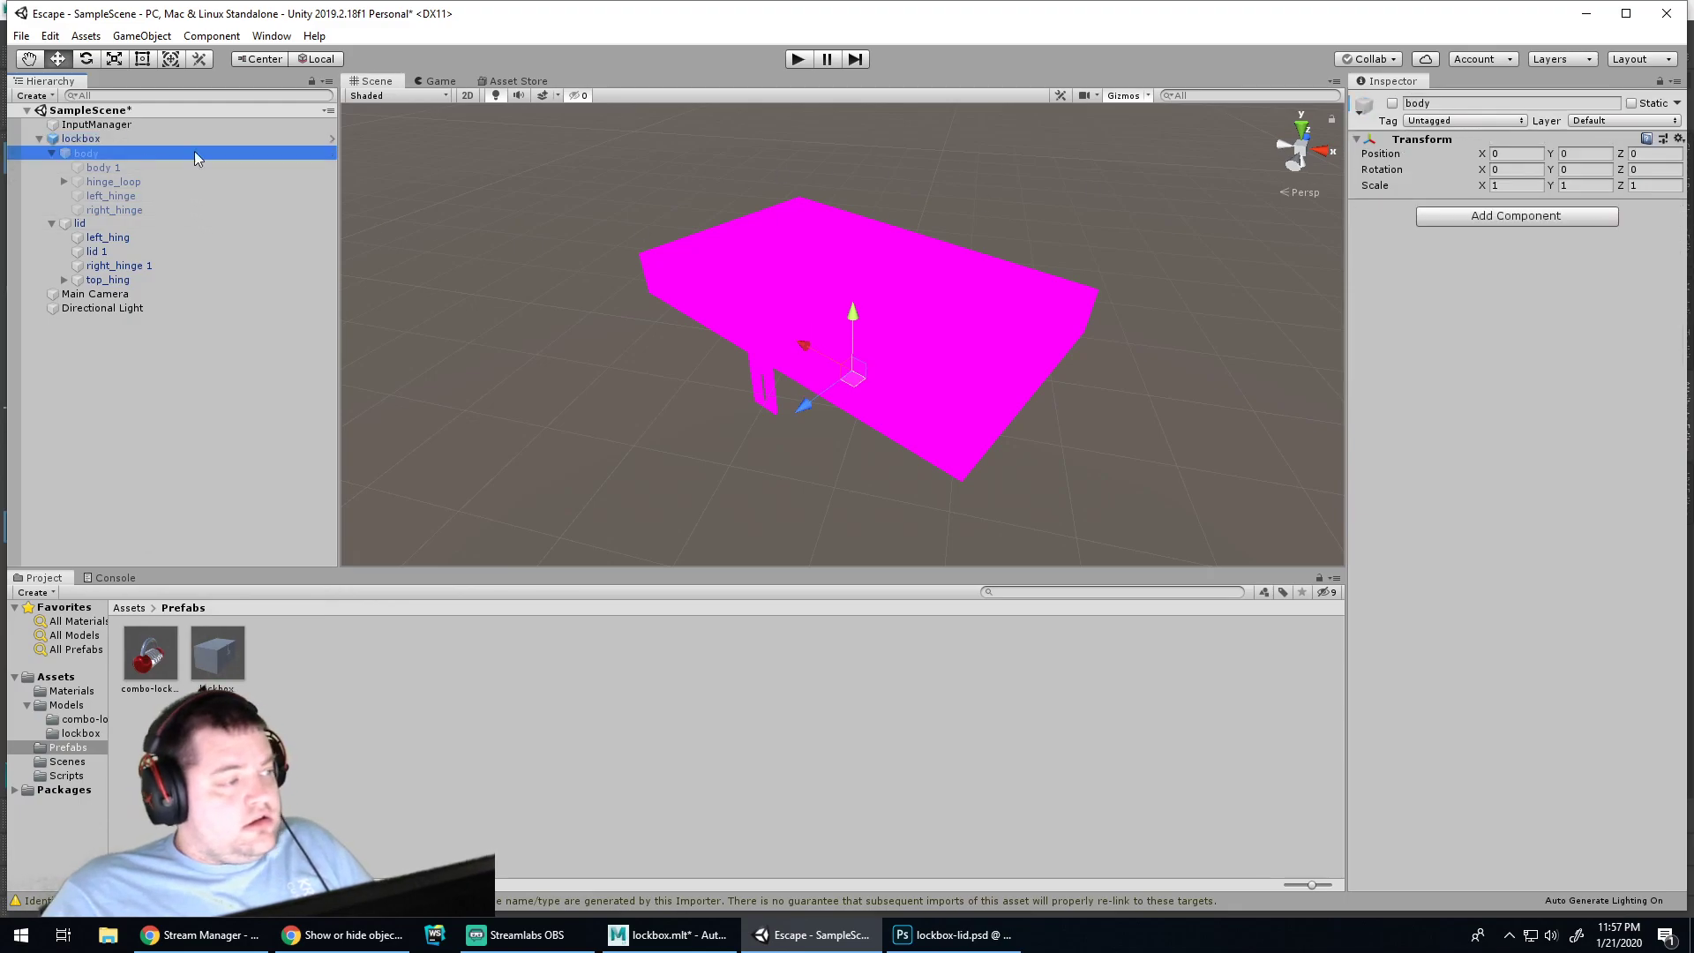
pyautogui.click(1392, 103)
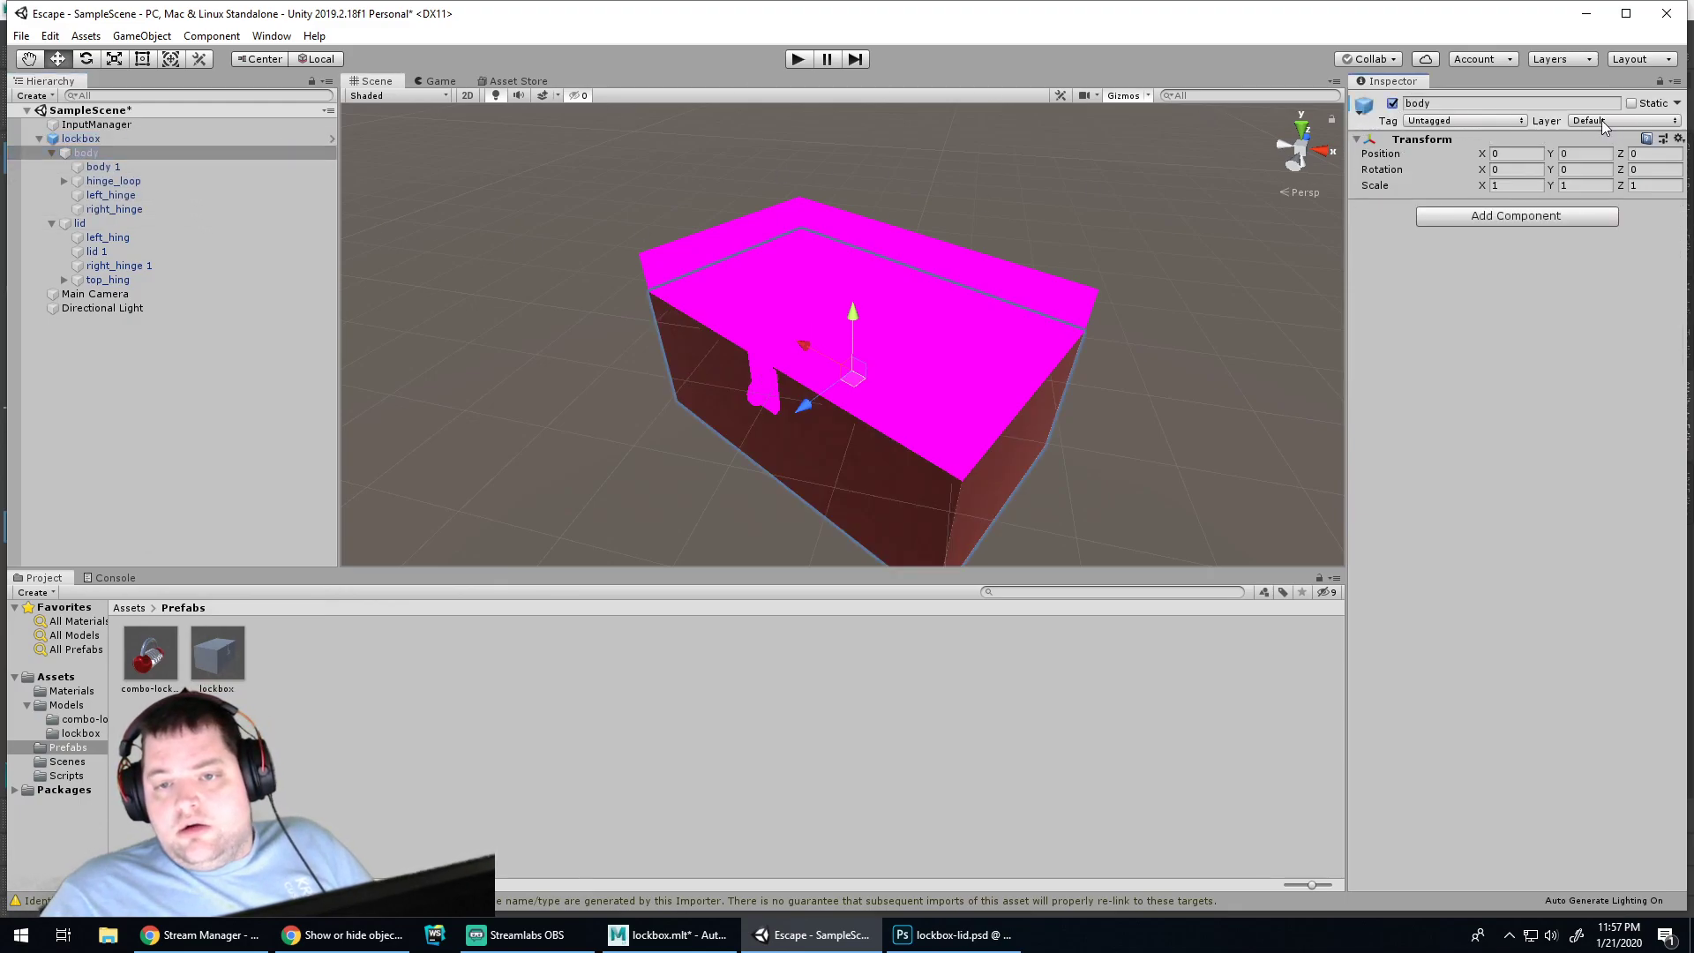
# Apply all lockbox overrides to its prefab and show the Models/lockbox folder
pyautogui.click(88, 138)
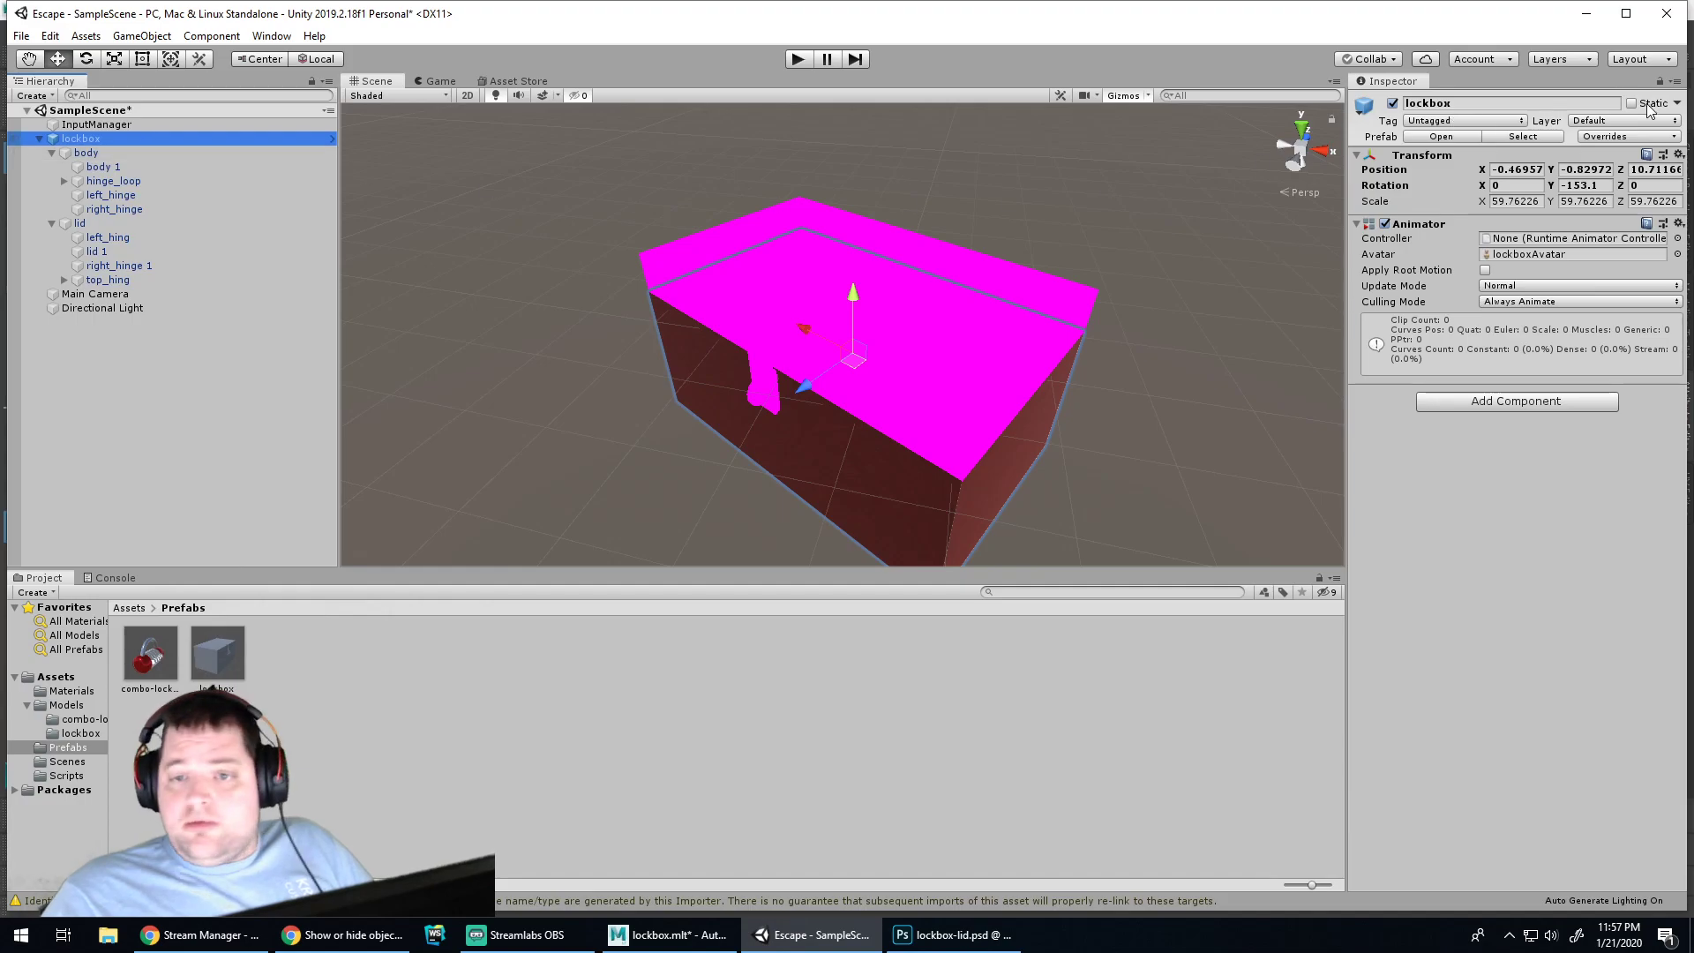
pyautogui.click(1628, 135)
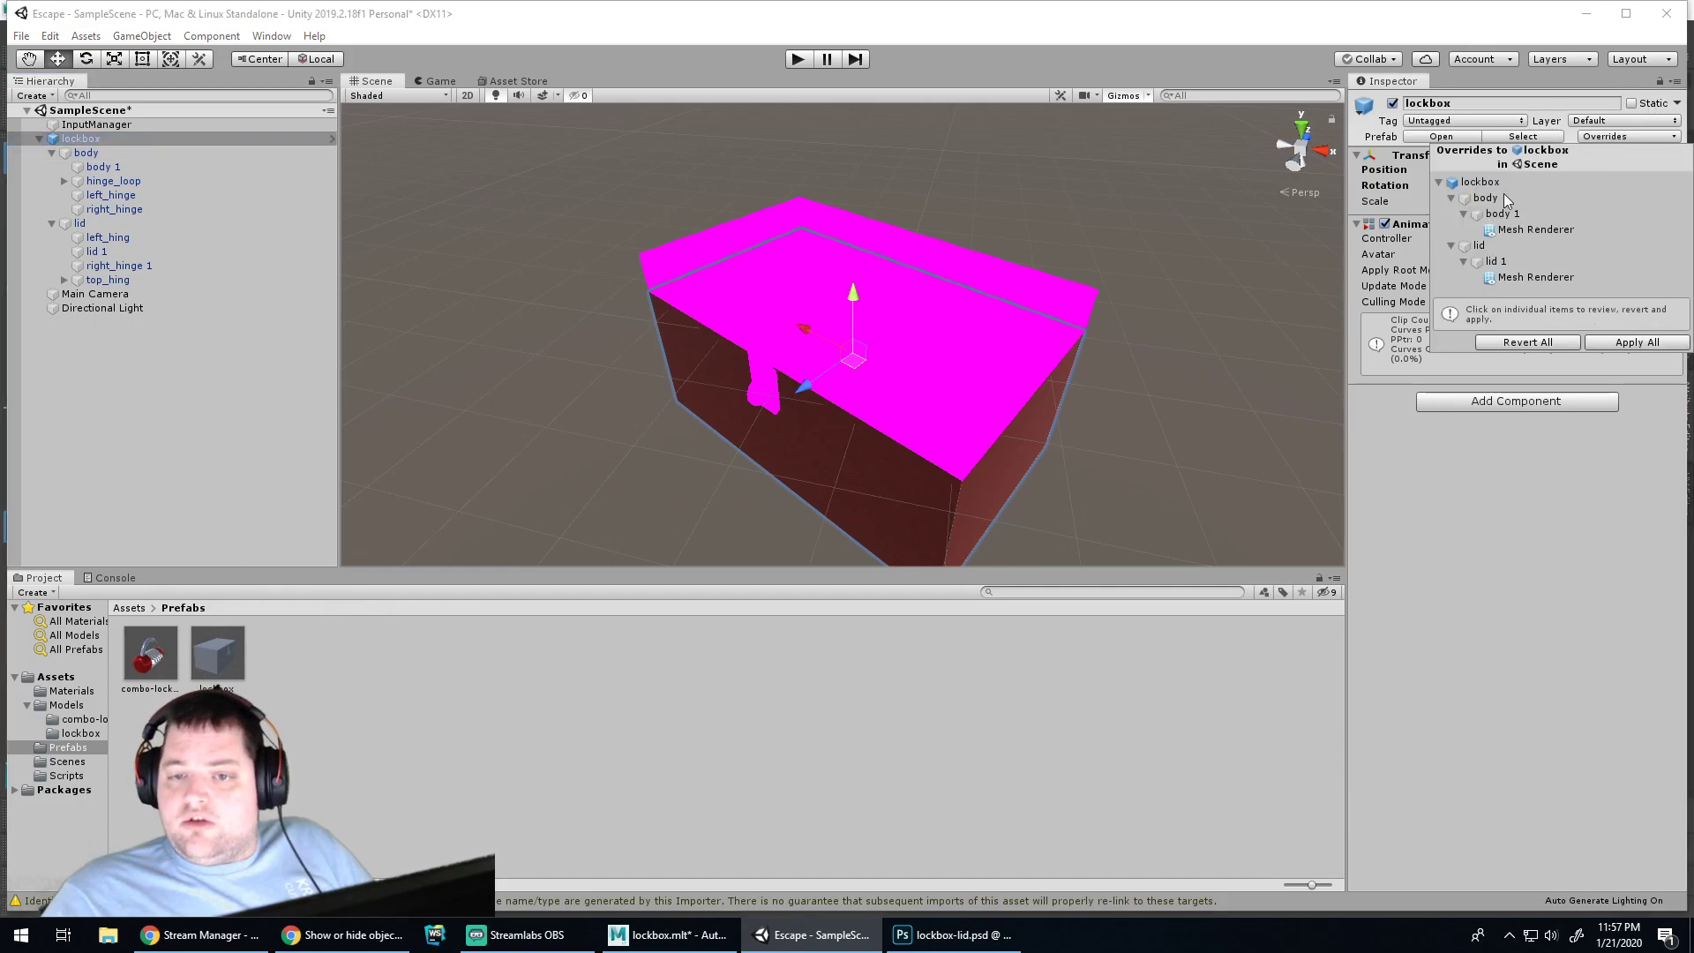
pyautogui.click(1624, 344)
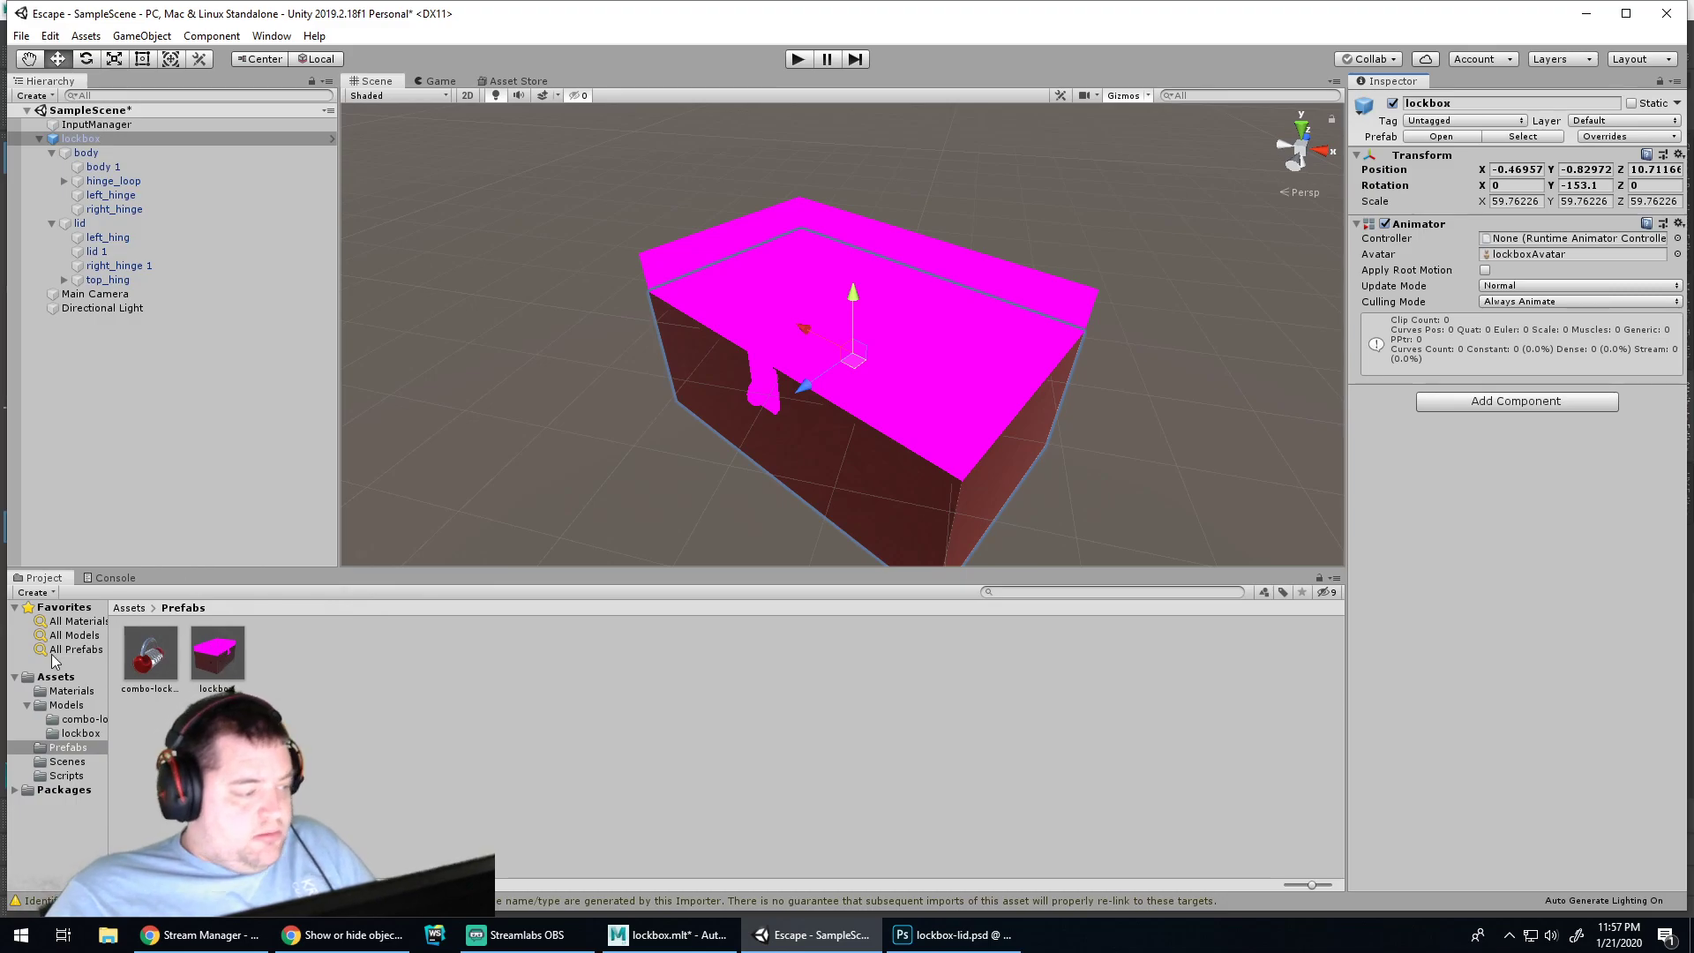
pyautogui.click(79, 734)
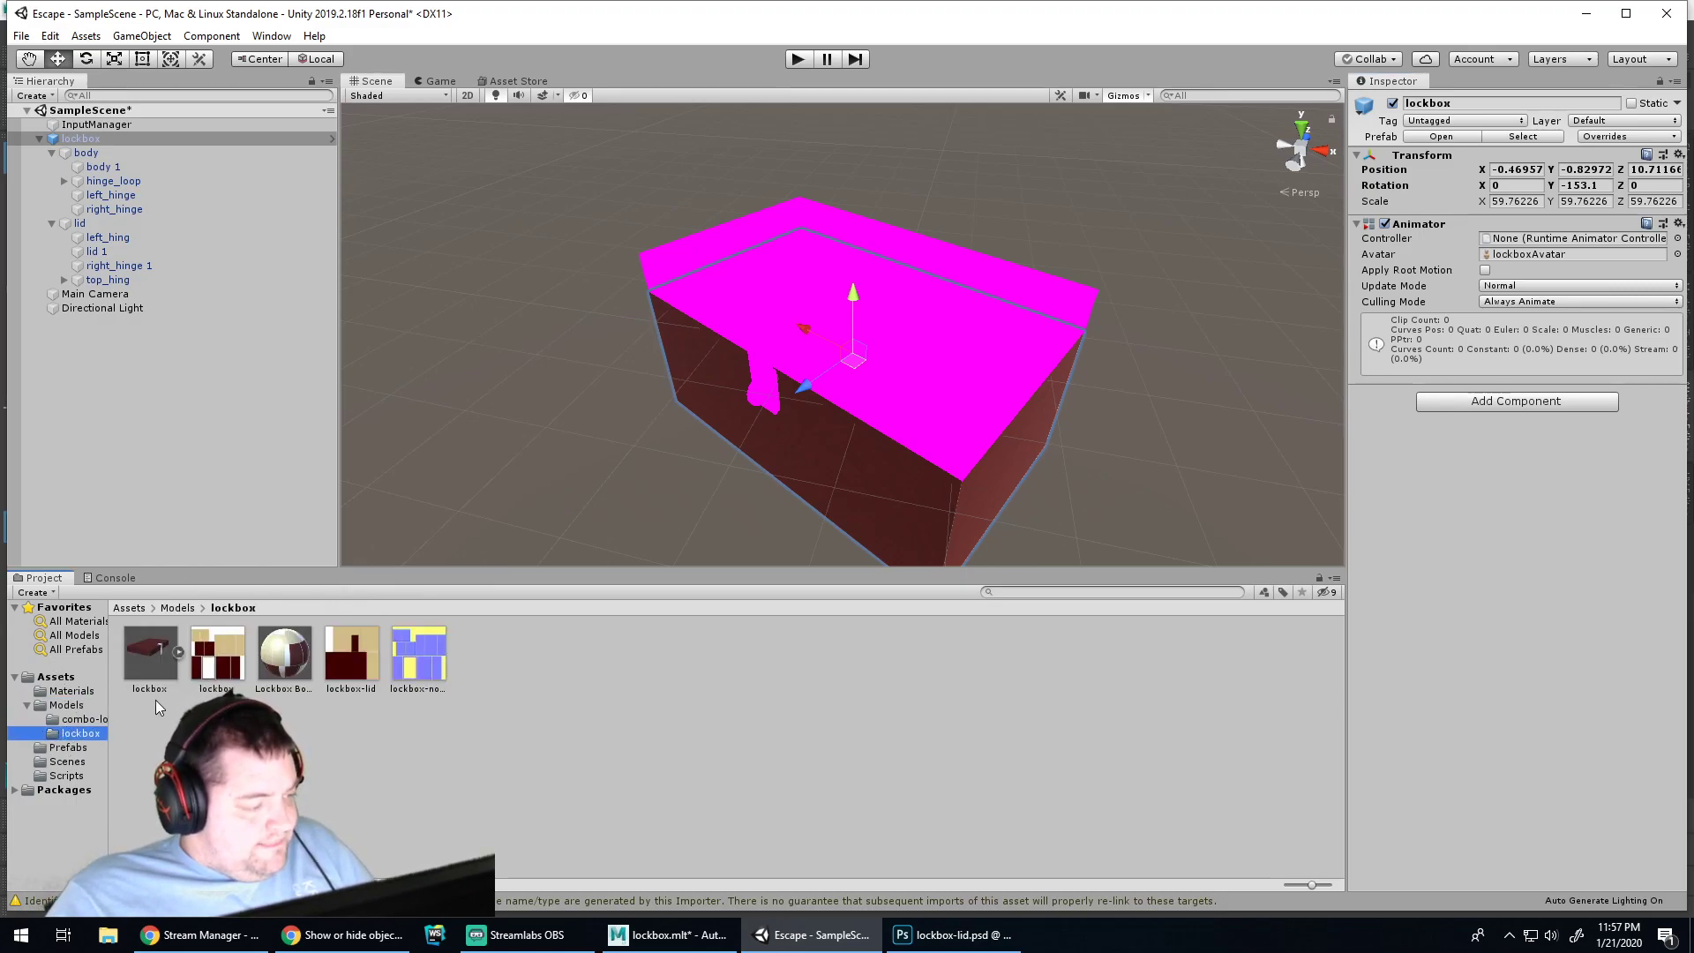
pyautogui.click(79, 223)
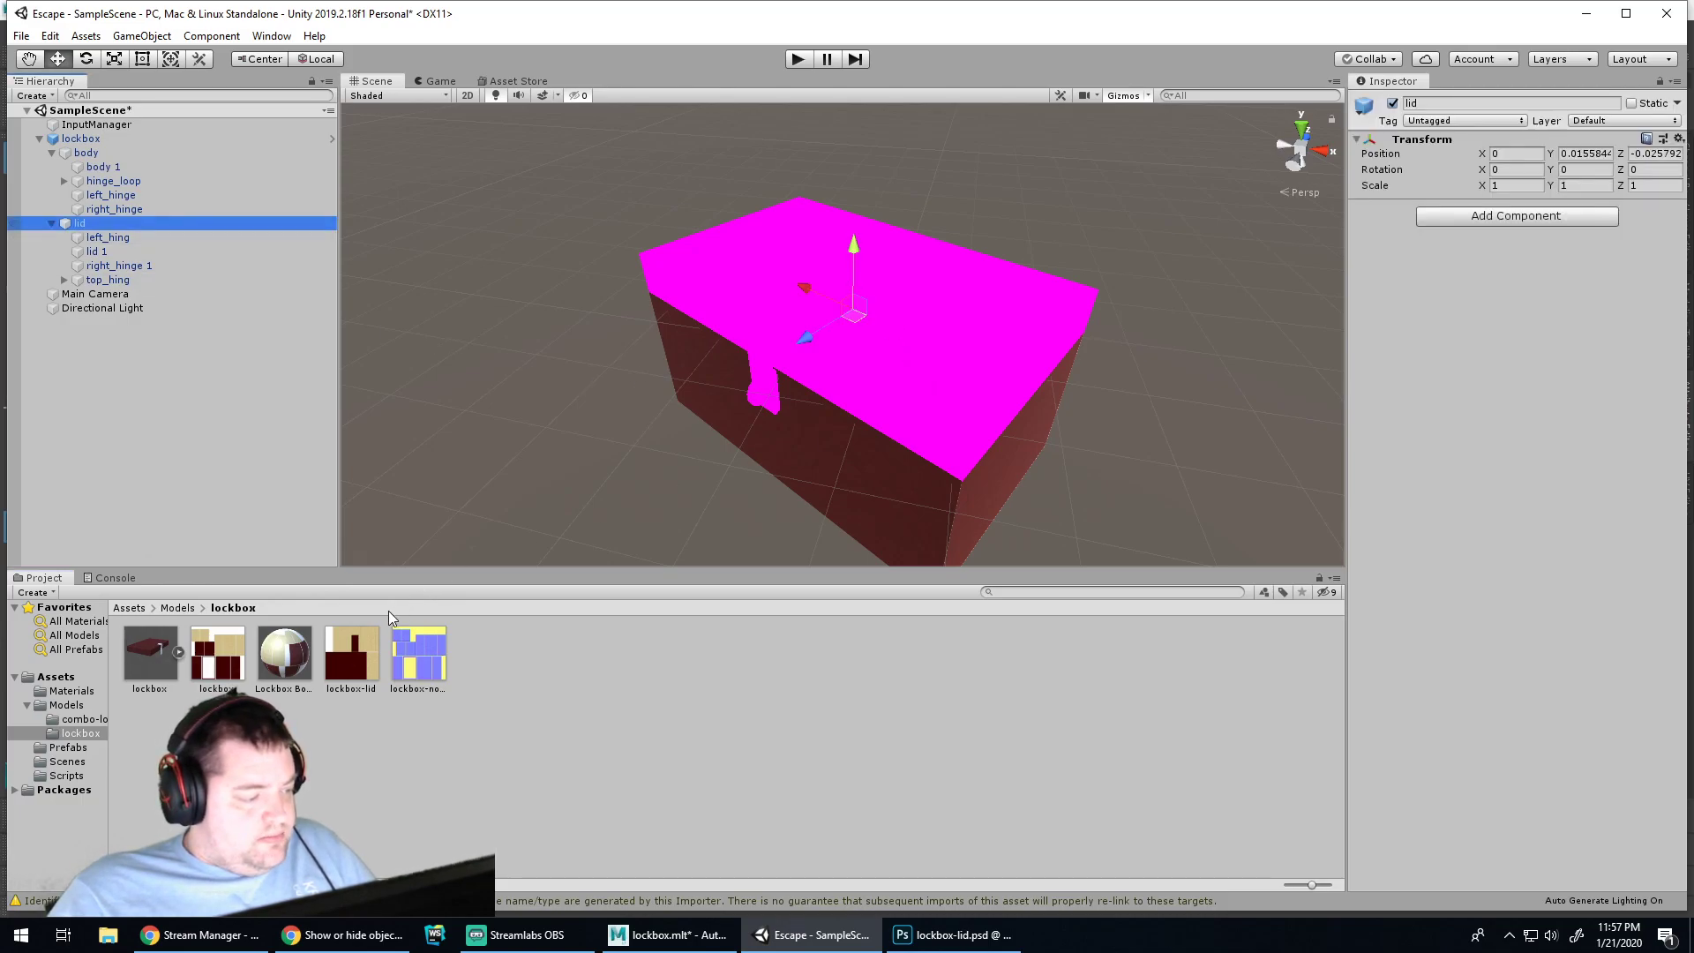
# Apply the lockbox-lid texture to the lid in the Scene view
pyautogui.moveTo(352, 649); pyautogui.dragTo(926, 368)
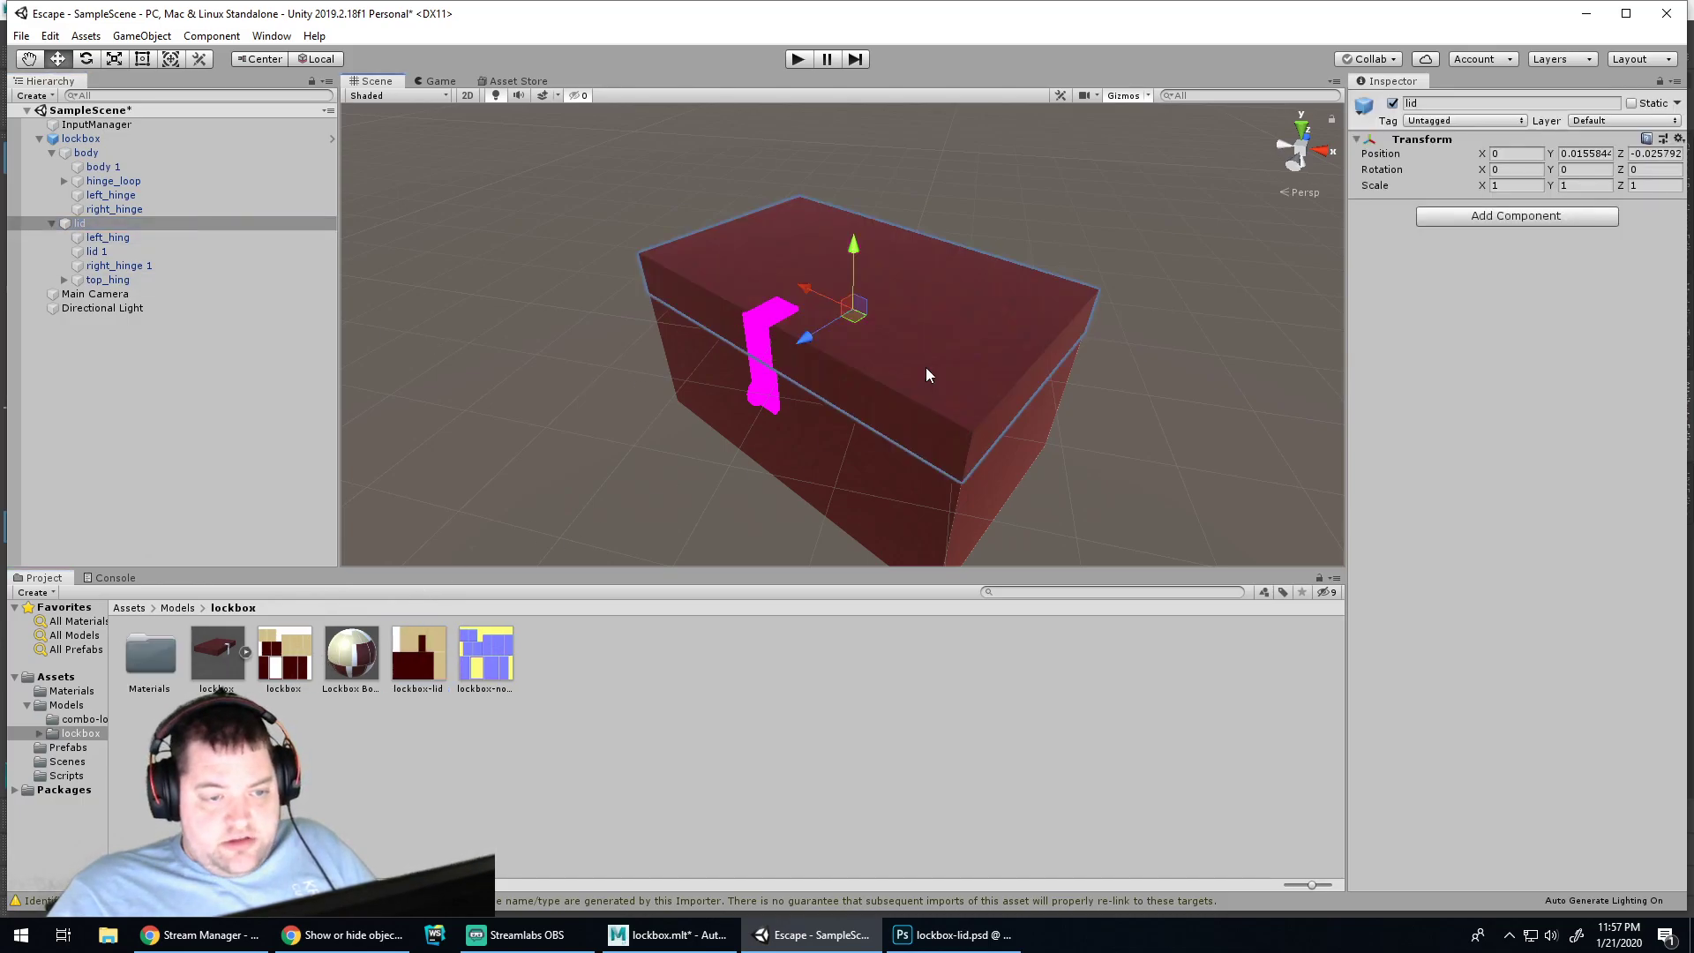
pyautogui.click(638, 710)
pyautogui.doubleClick(150, 653)
pyautogui.click(314, 744)
pyautogui.press('BackSpace')
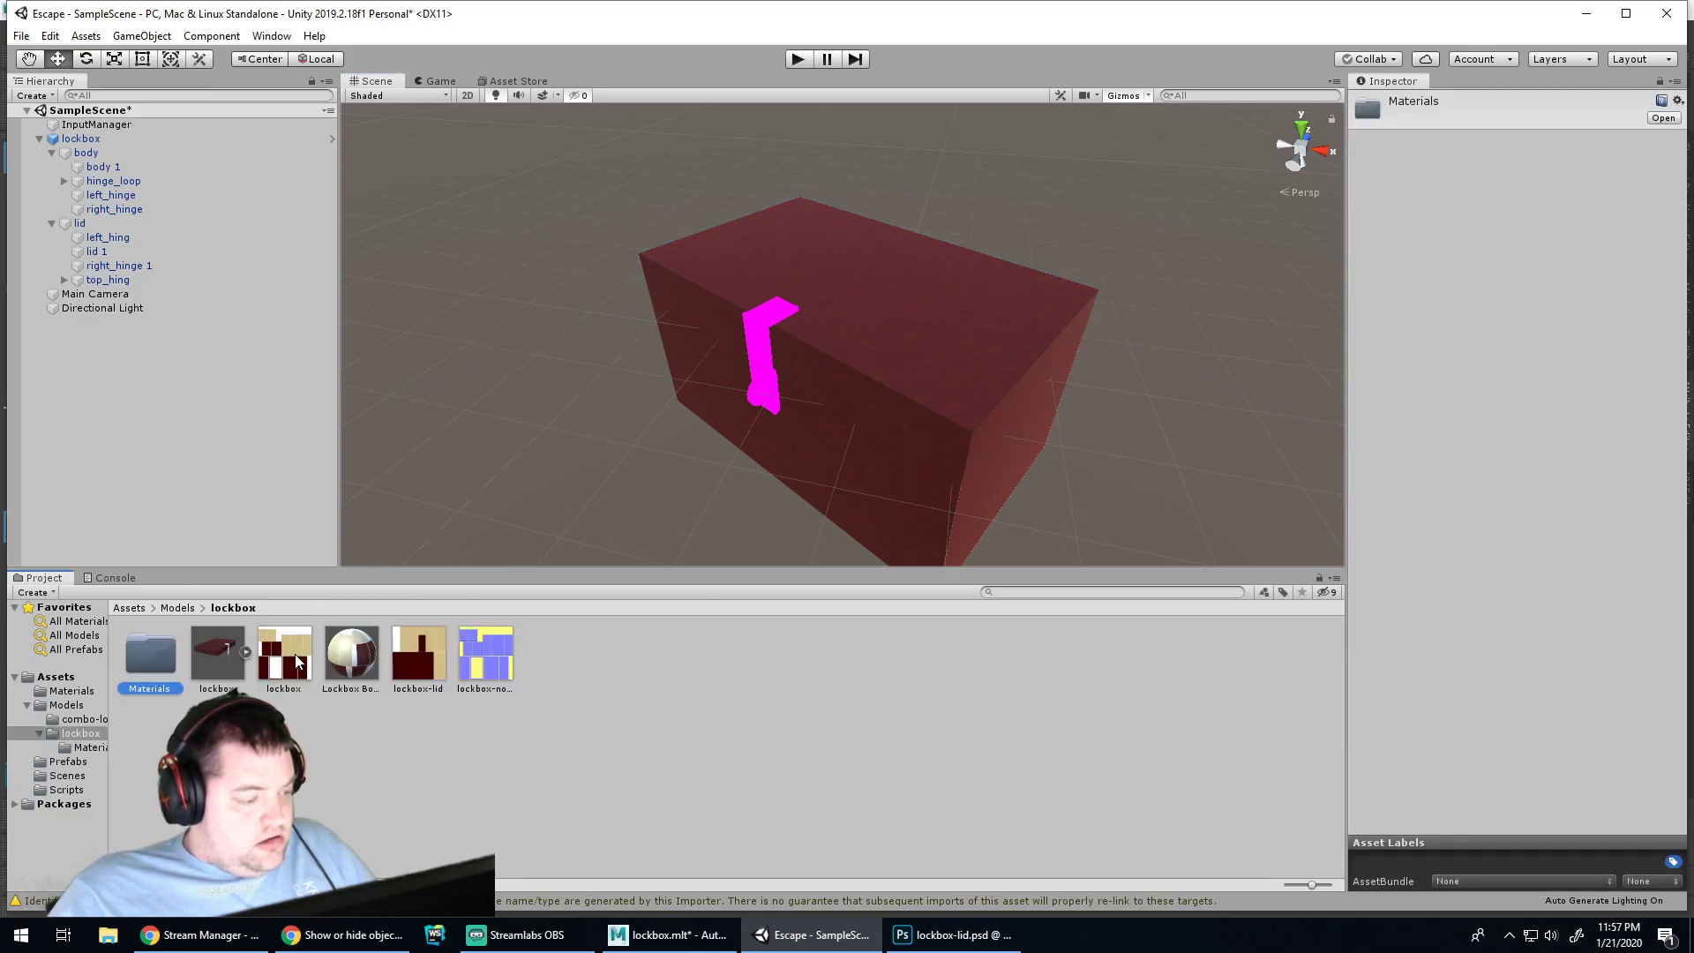
# Move the generated Lockbox material into the Materials folder
pyautogui.moveTo(297, 660); pyautogui.dragTo(217, 662)
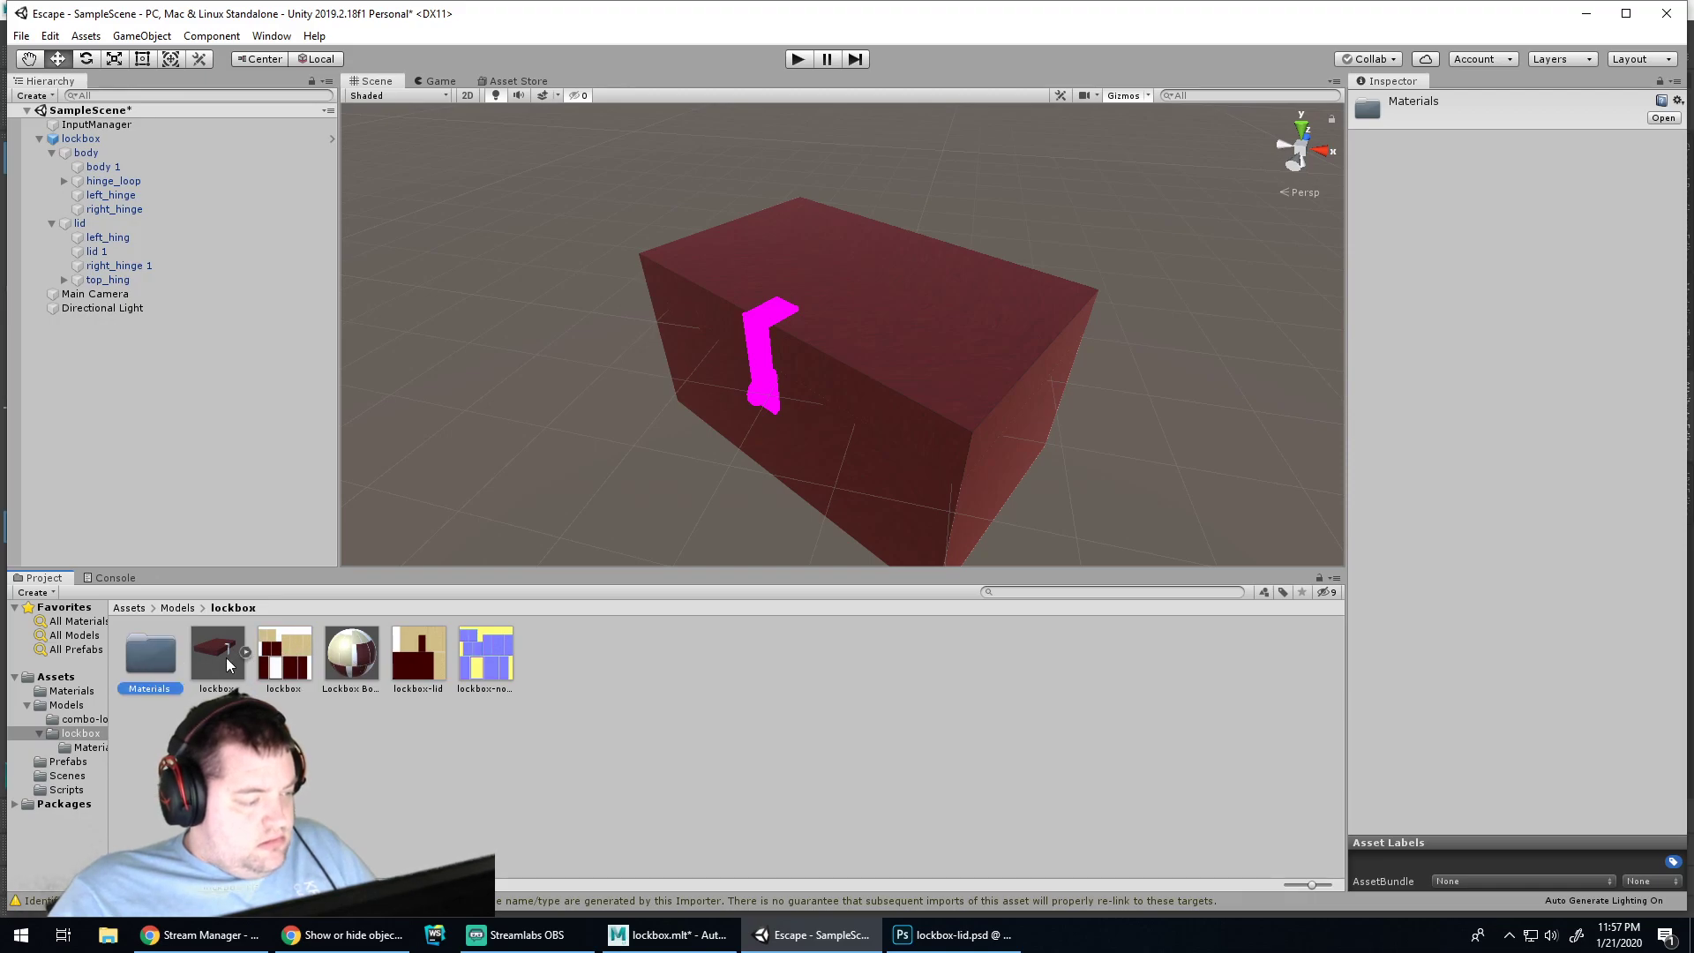
pyautogui.doubleClick(162, 653)
pyautogui.press('BackSpace')
pyautogui.moveTo(351, 655); pyautogui.dragTo(144, 652)
pyautogui.rightClick(342, 739)
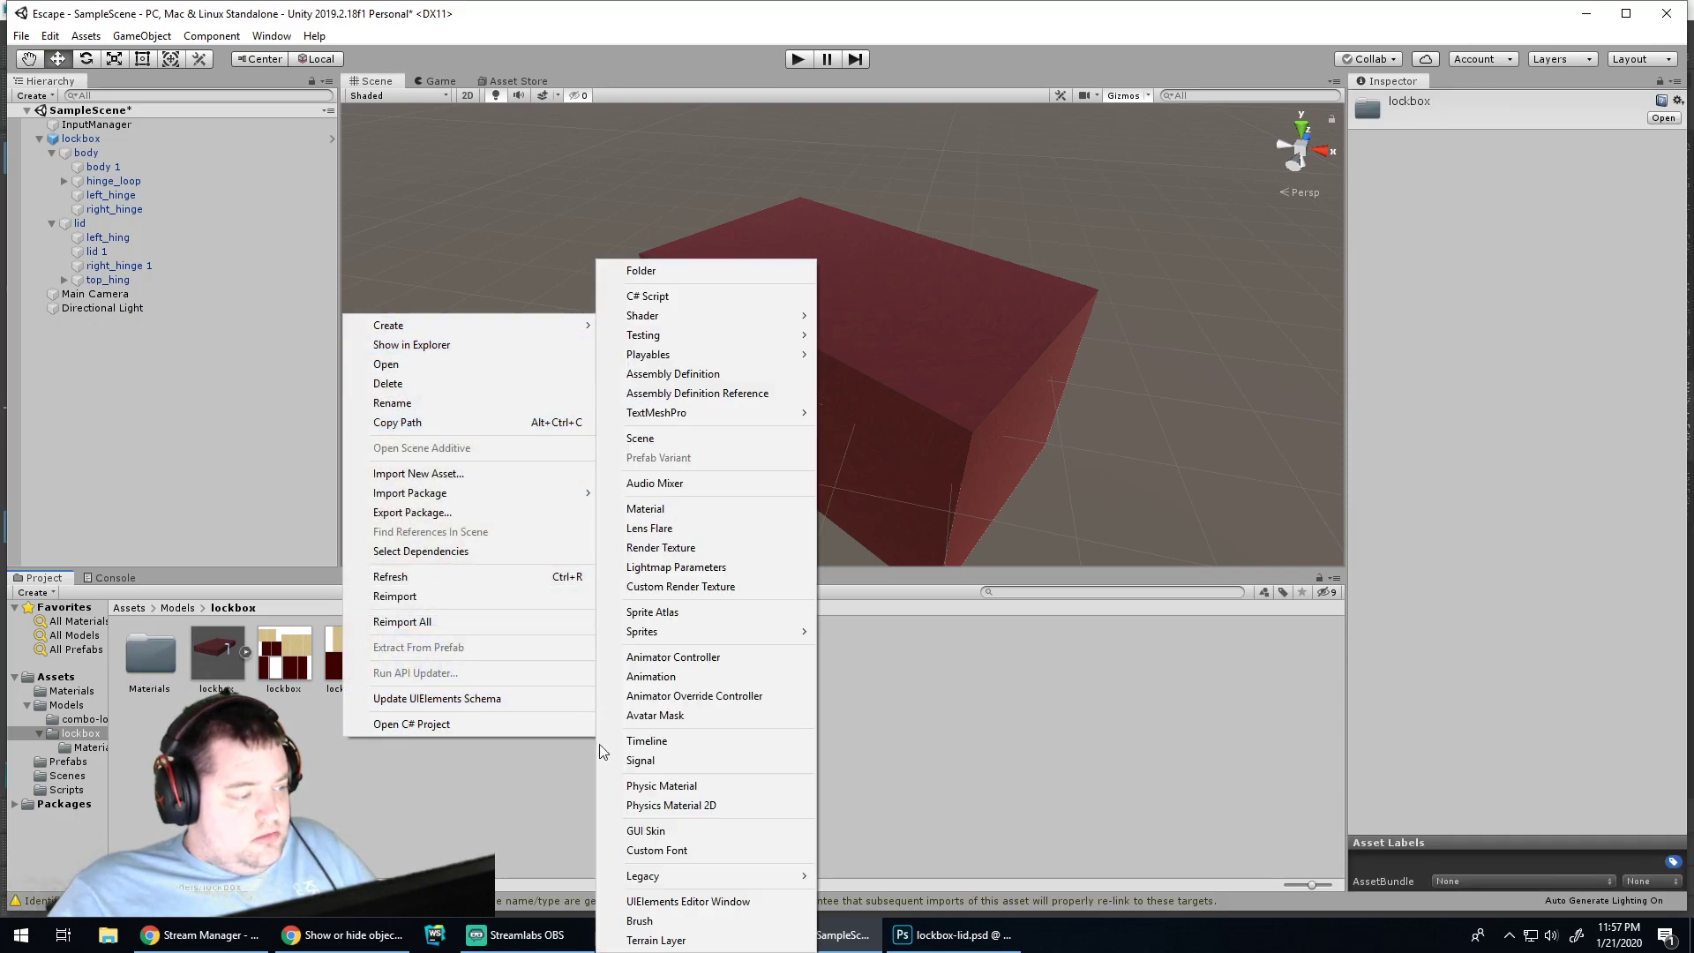
pyautogui.click(461, 807)
pyautogui.click(367, 775)
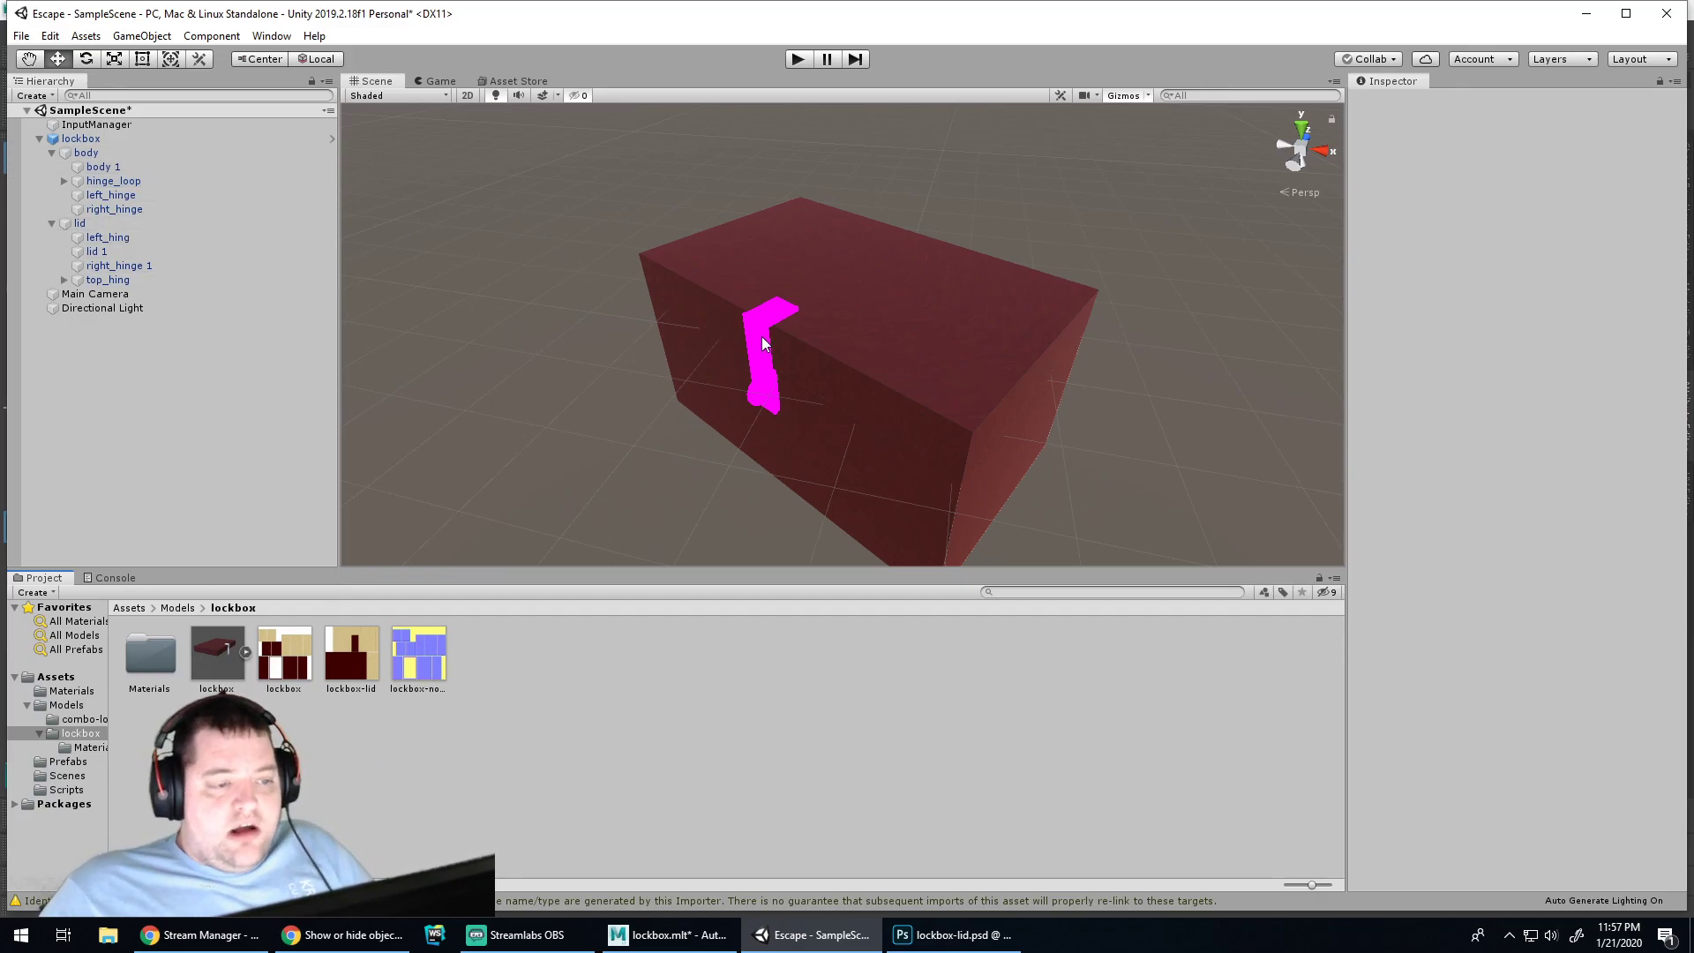
# Orbit and zoom the Scene view to inspect the textured lockbox from above and the long side
pyautogui.moveTo(1169, 389)
pyautogui.mouseDown(button='right')
pyautogui.moveTo(803, 324)
pyautogui.moveTo(1021, 314)
pyautogui.moveTo(1203, 333)
pyautogui.moveTo(1203, 382)
pyautogui.moveTo(1146, 389)
pyautogui.moveTo(1167, 396)
pyautogui.moveTo(1221, 317)
pyautogui.moveTo(953, 405)
pyautogui.moveTo(598, 344)
pyautogui.moveTo(1158, 423)
pyautogui.moveTo(1212, 376)
pyautogui.moveTo(1161, 394)
pyautogui.mouseUp(button='right')
pyautogui.click(1003, 333)
pyautogui.click(1165, 382)
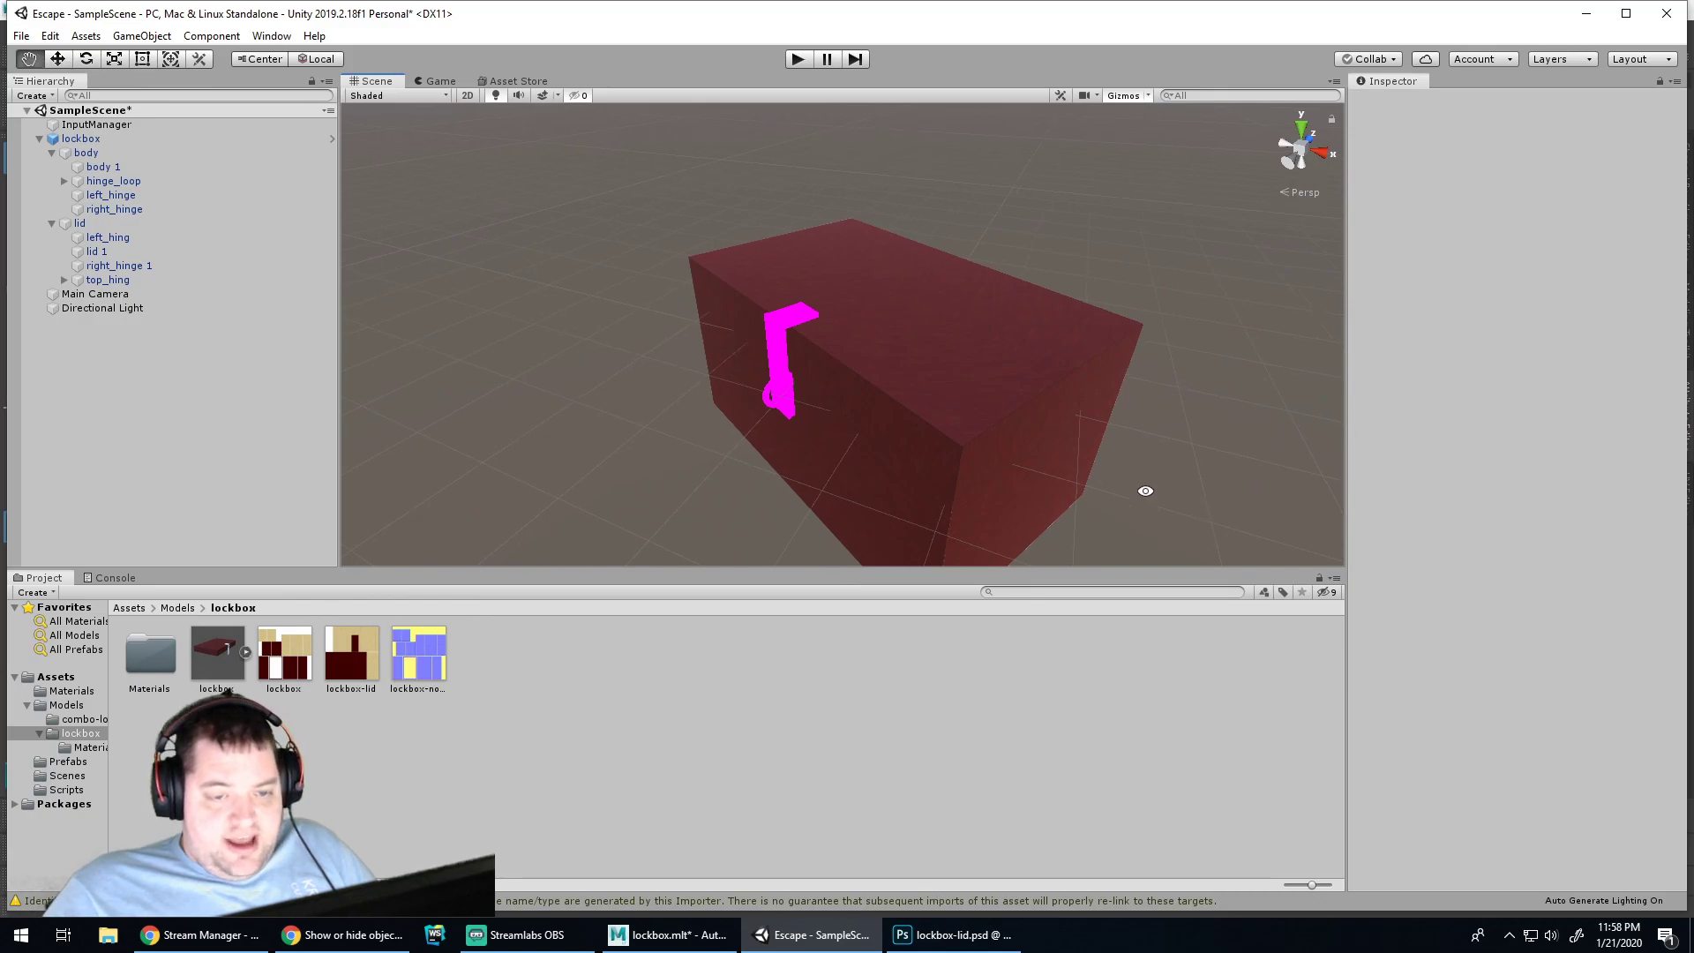
pyautogui.moveTo(1172, 490); pyautogui.dragTo(685, 437, button='right')
pyautogui.scroll(-3, 1062, 436)
pyautogui.moveTo(1056, 427); pyautogui.dragTo(1009, 329, button='right')
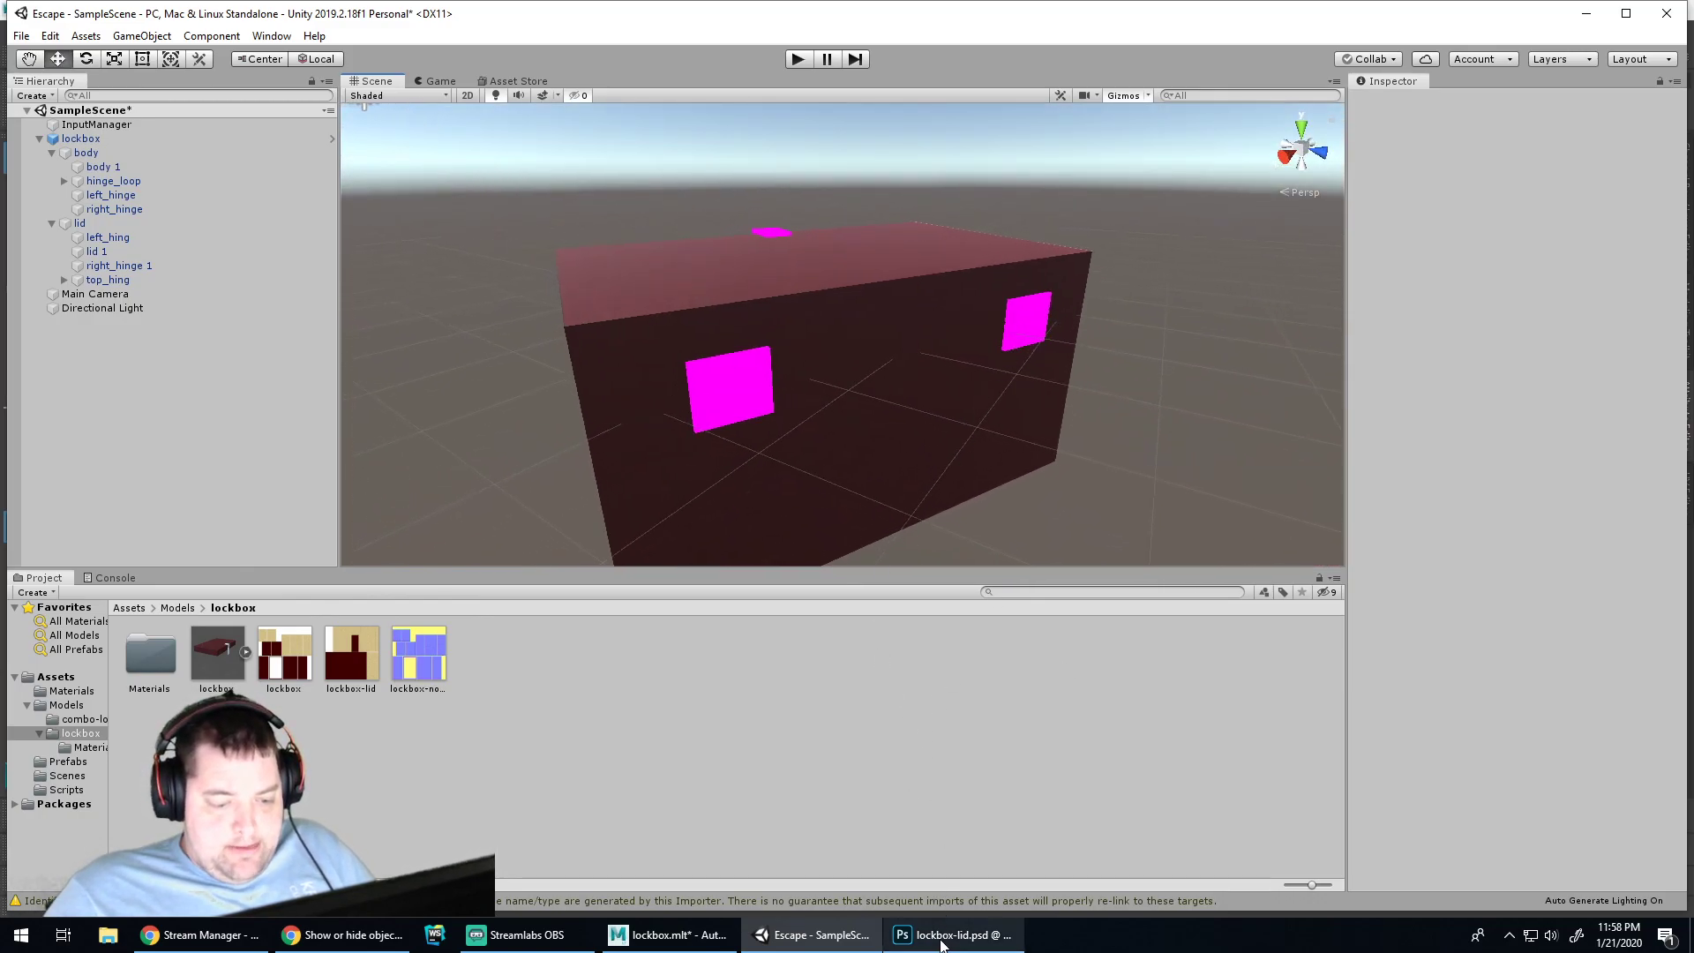
pyautogui.click(942, 941)
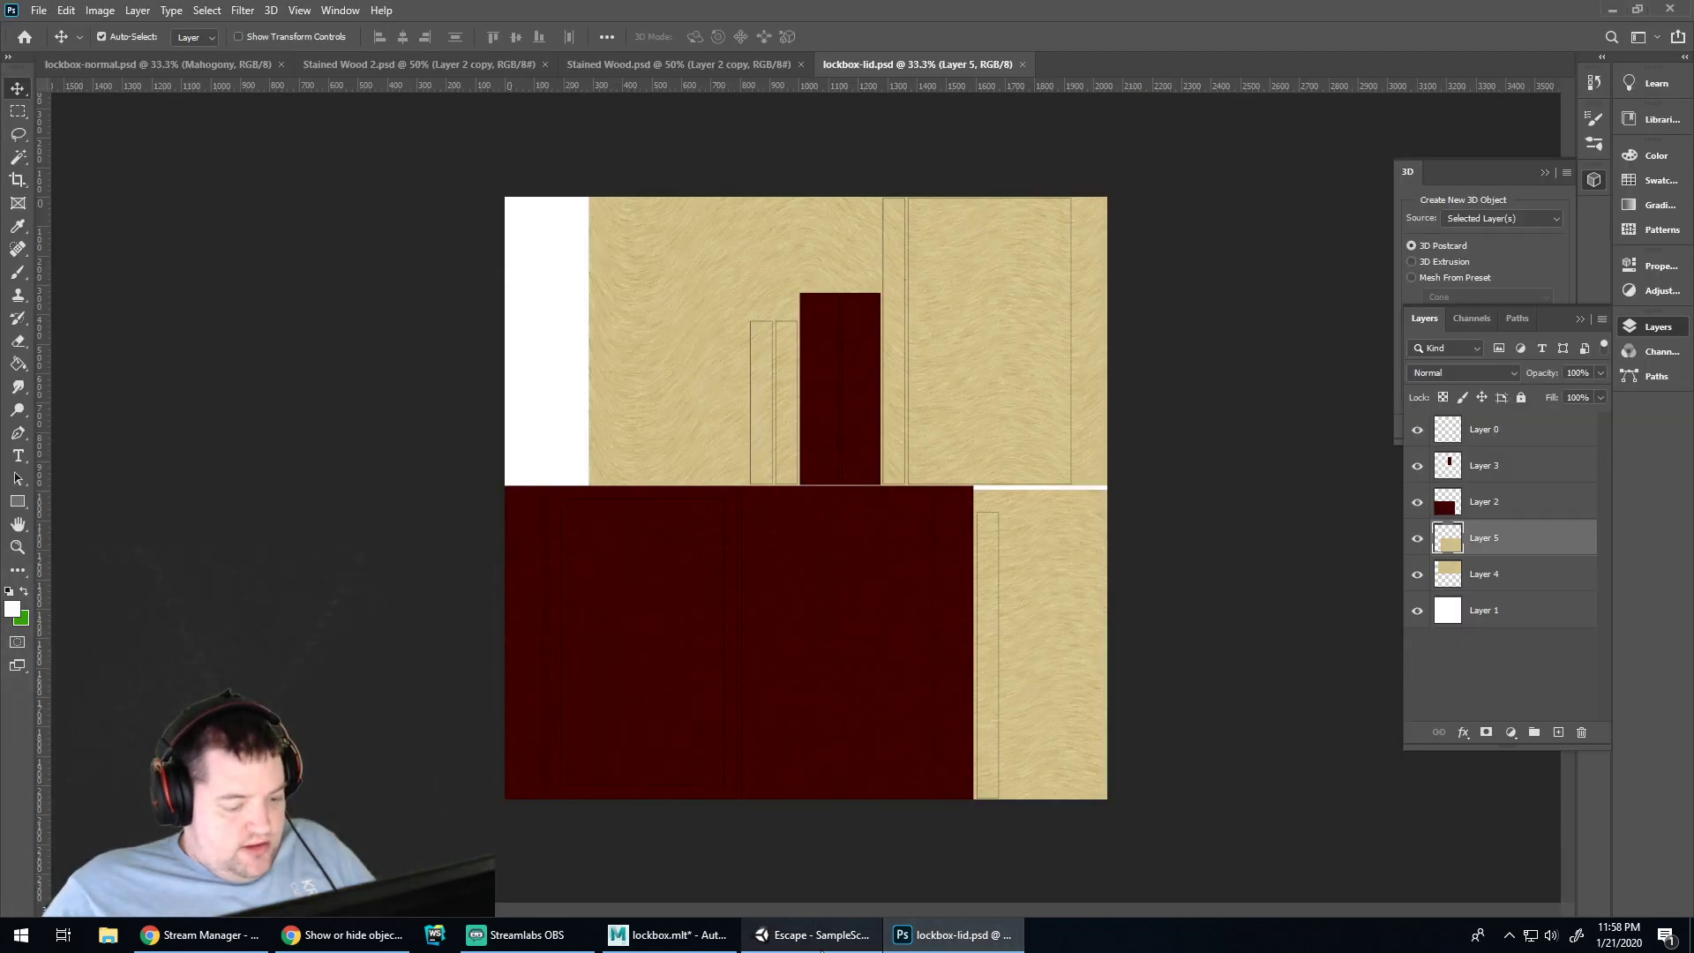
# In Maya, unhide the lockbox's body object with Shift+H so the full box shows
pyautogui.click(789, 938)
pyautogui.click(700, 937)
pyautogui.keyDown('alt'); pyautogui.moveTo(1114, 472); pyautogui.dragTo(764, 515); pyautogui.keyUp('alt')
pyautogui.click(766, 527)
pyautogui.click(108, 354)
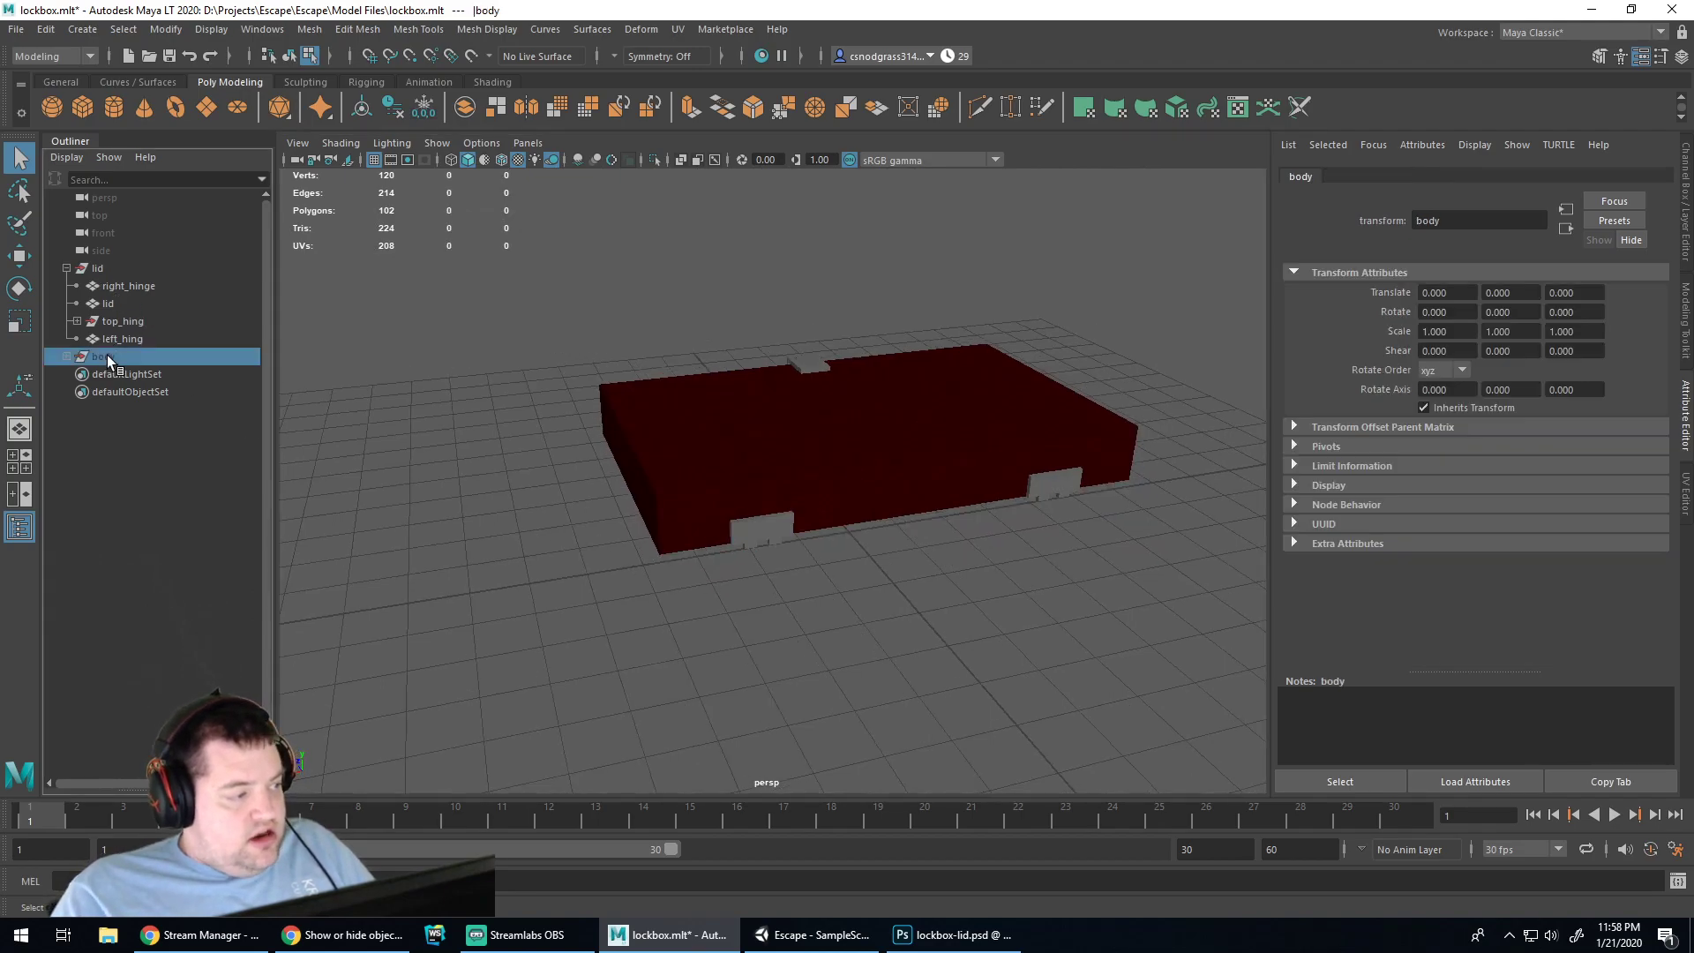
pyautogui.hotkey('shift', 'h')
pyautogui.click(458, 542)
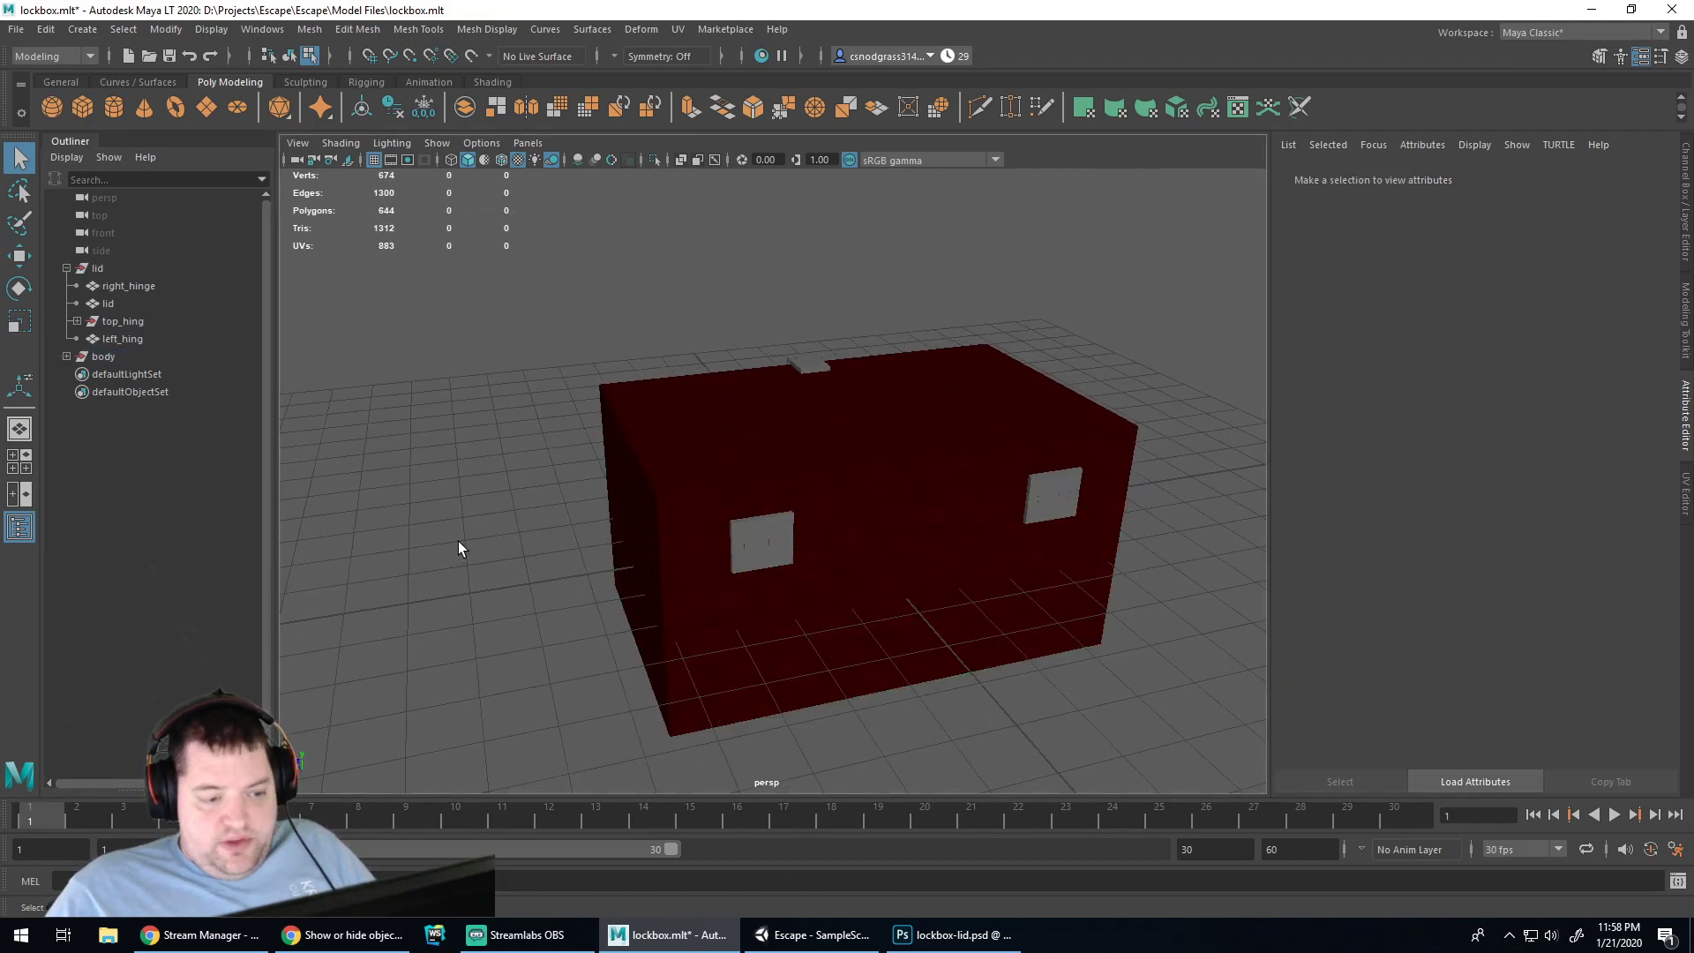
# Select and inspect the faces of the right hinge, lid and body
pyautogui.click(1056, 485)
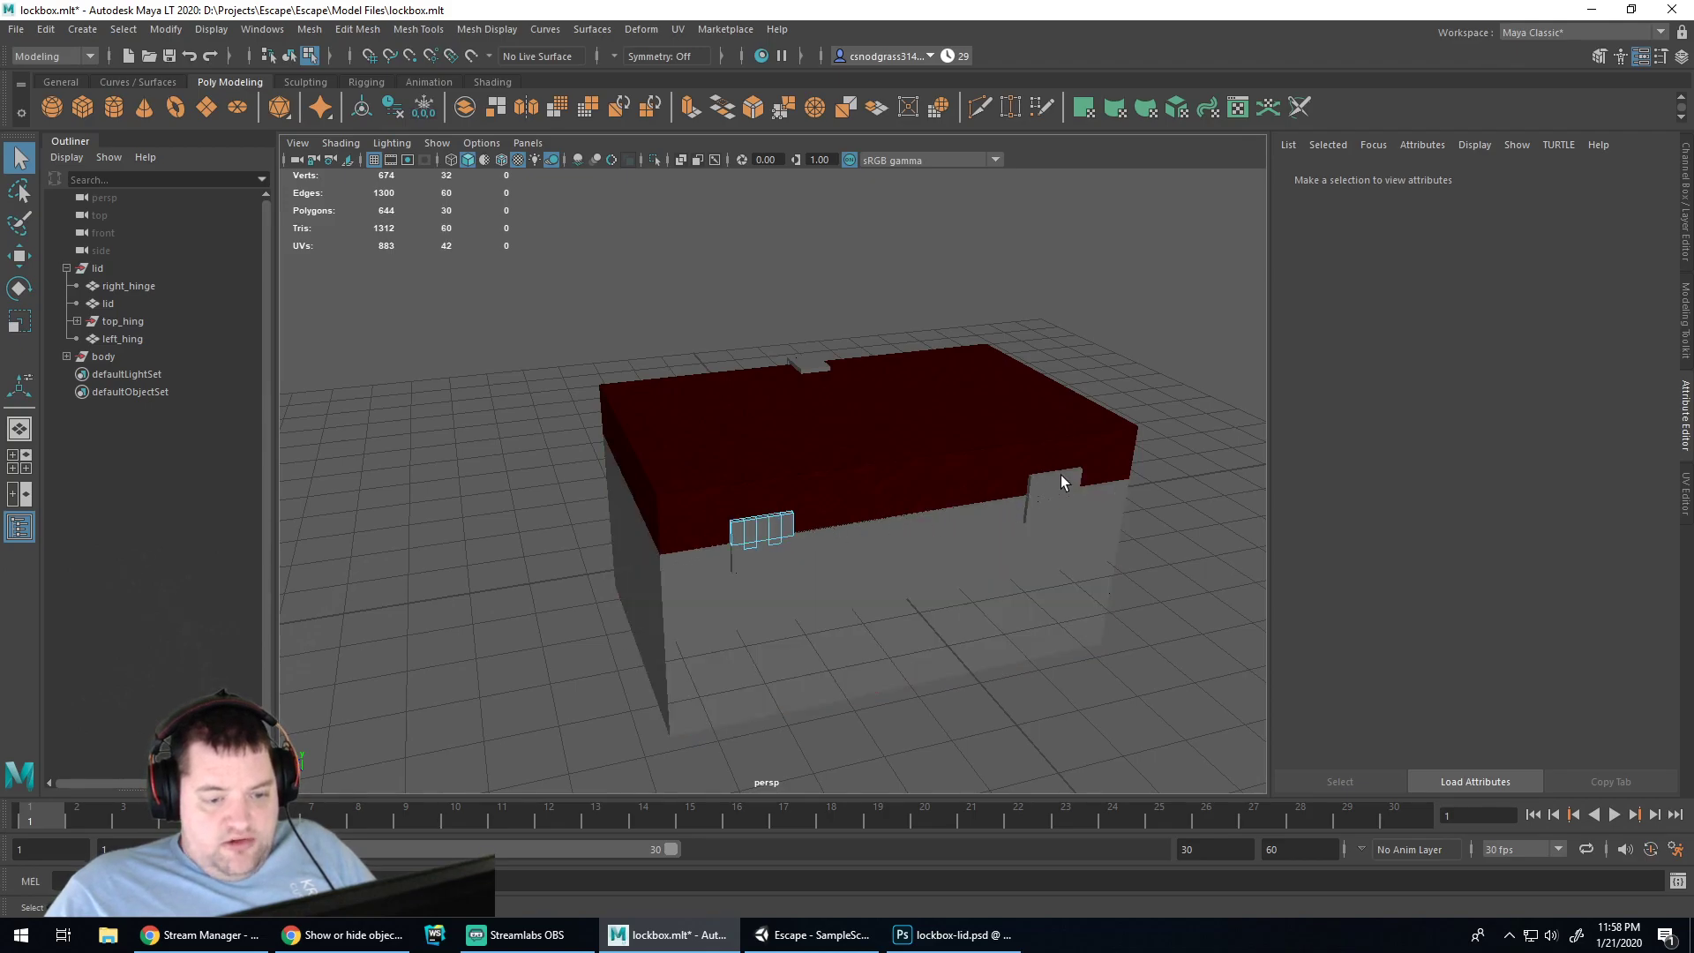
pyautogui.click(1057, 479)
pyautogui.click(1050, 512)
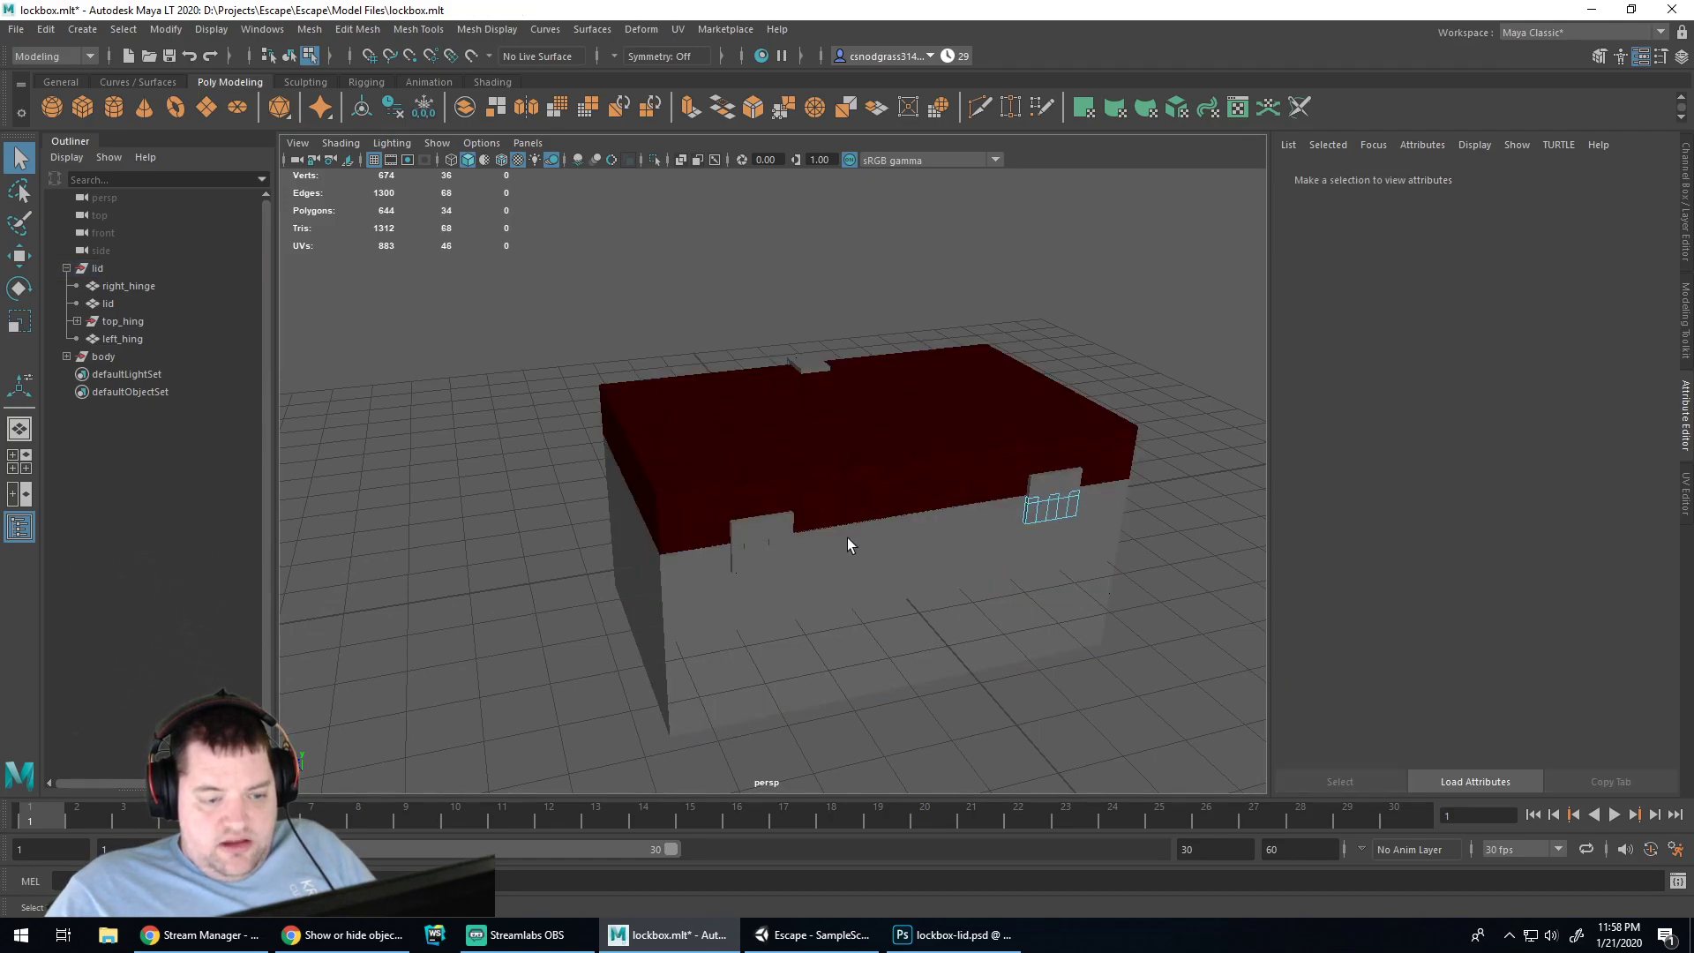
pyautogui.click(778, 534)
pyautogui.click(1036, 483)
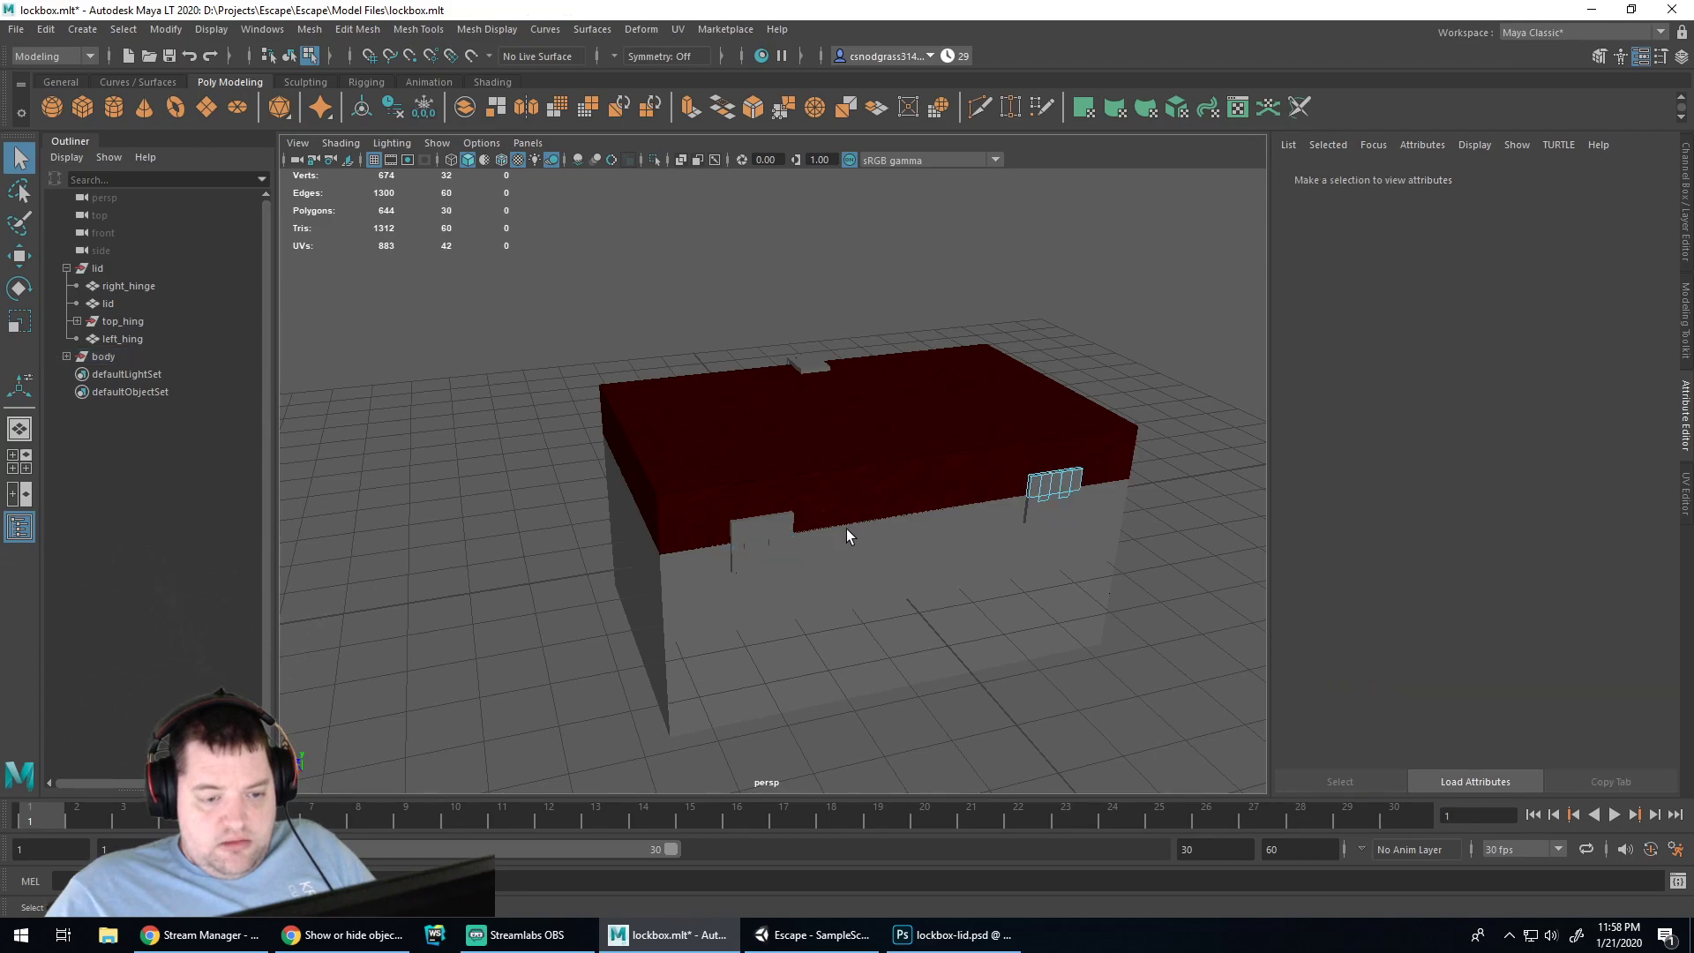
pyautogui.click(1047, 479)
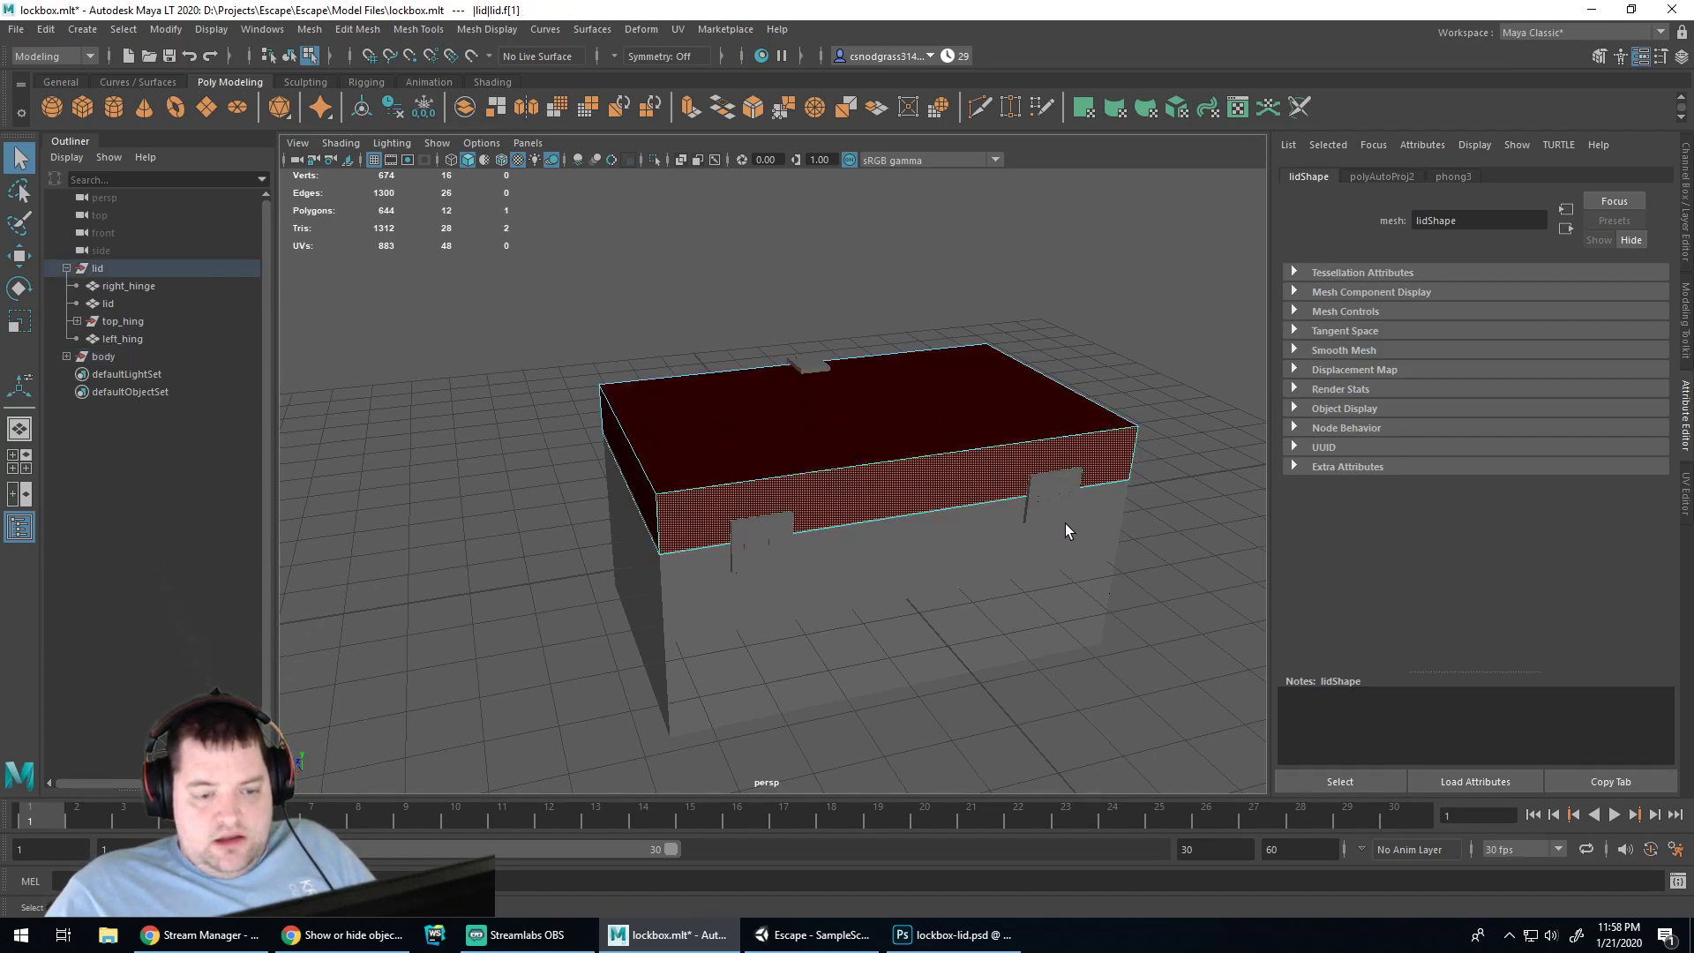
pyautogui.click(1066, 524)
pyautogui.click(1246, 538)
pyautogui.click(1084, 488)
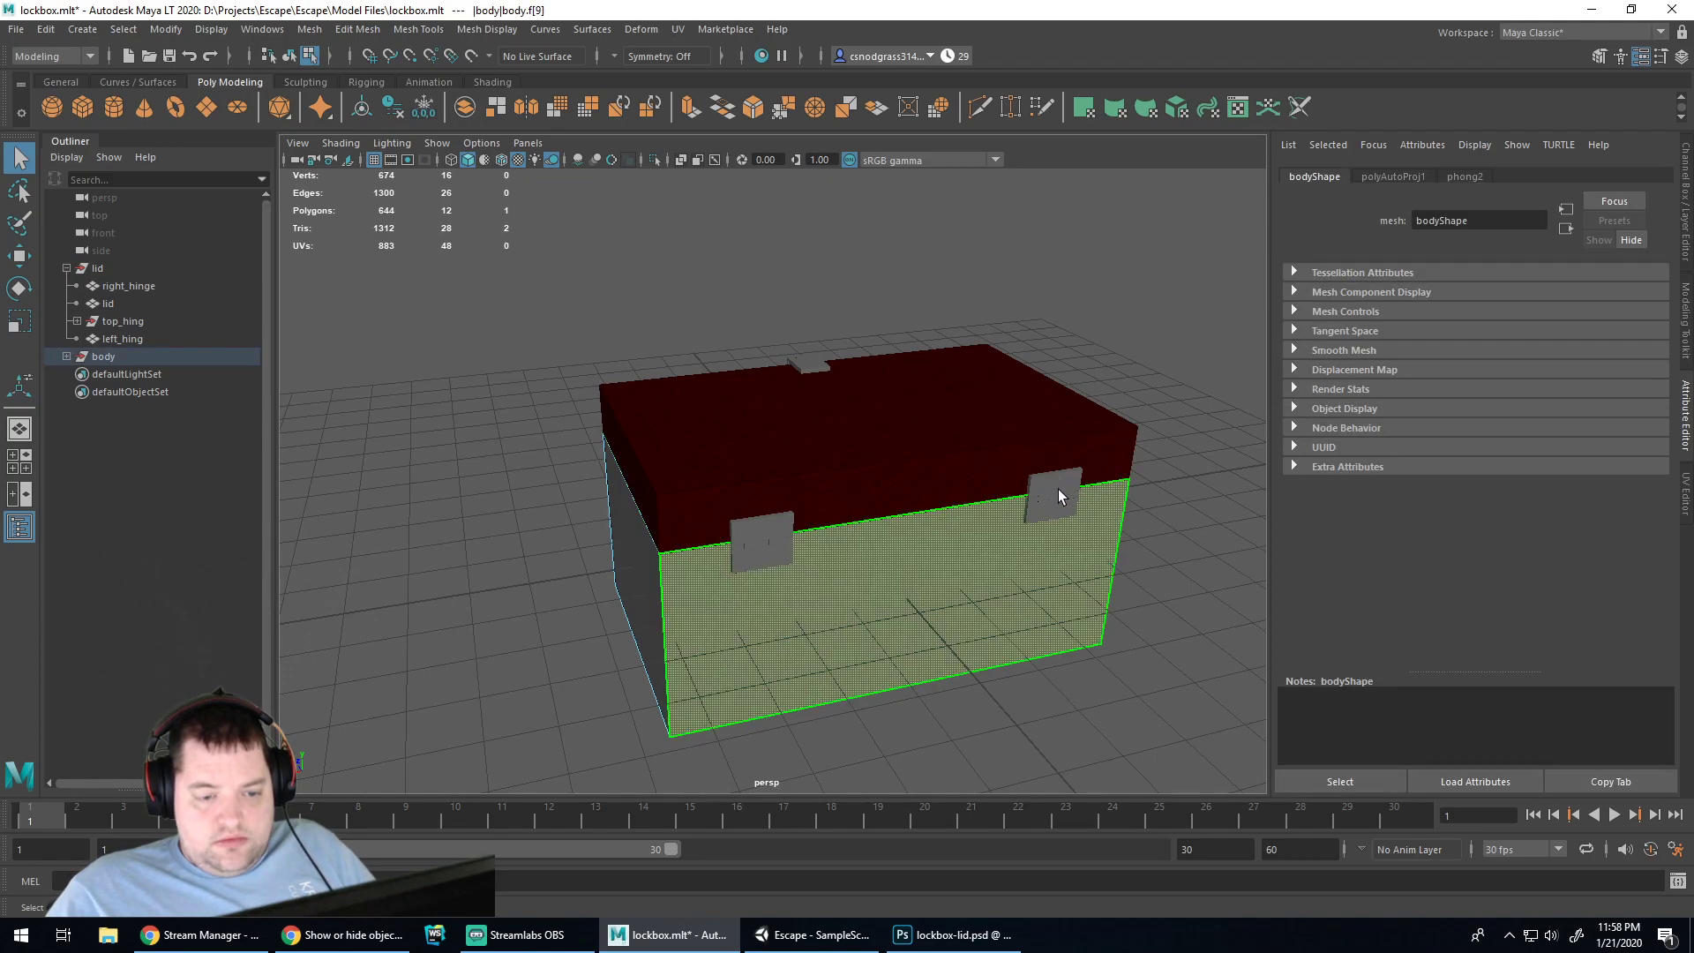
pyautogui.click(1047, 485)
# Return to object selection mode and select the left and right hinges
pyautogui.rightClick(1030, 575)
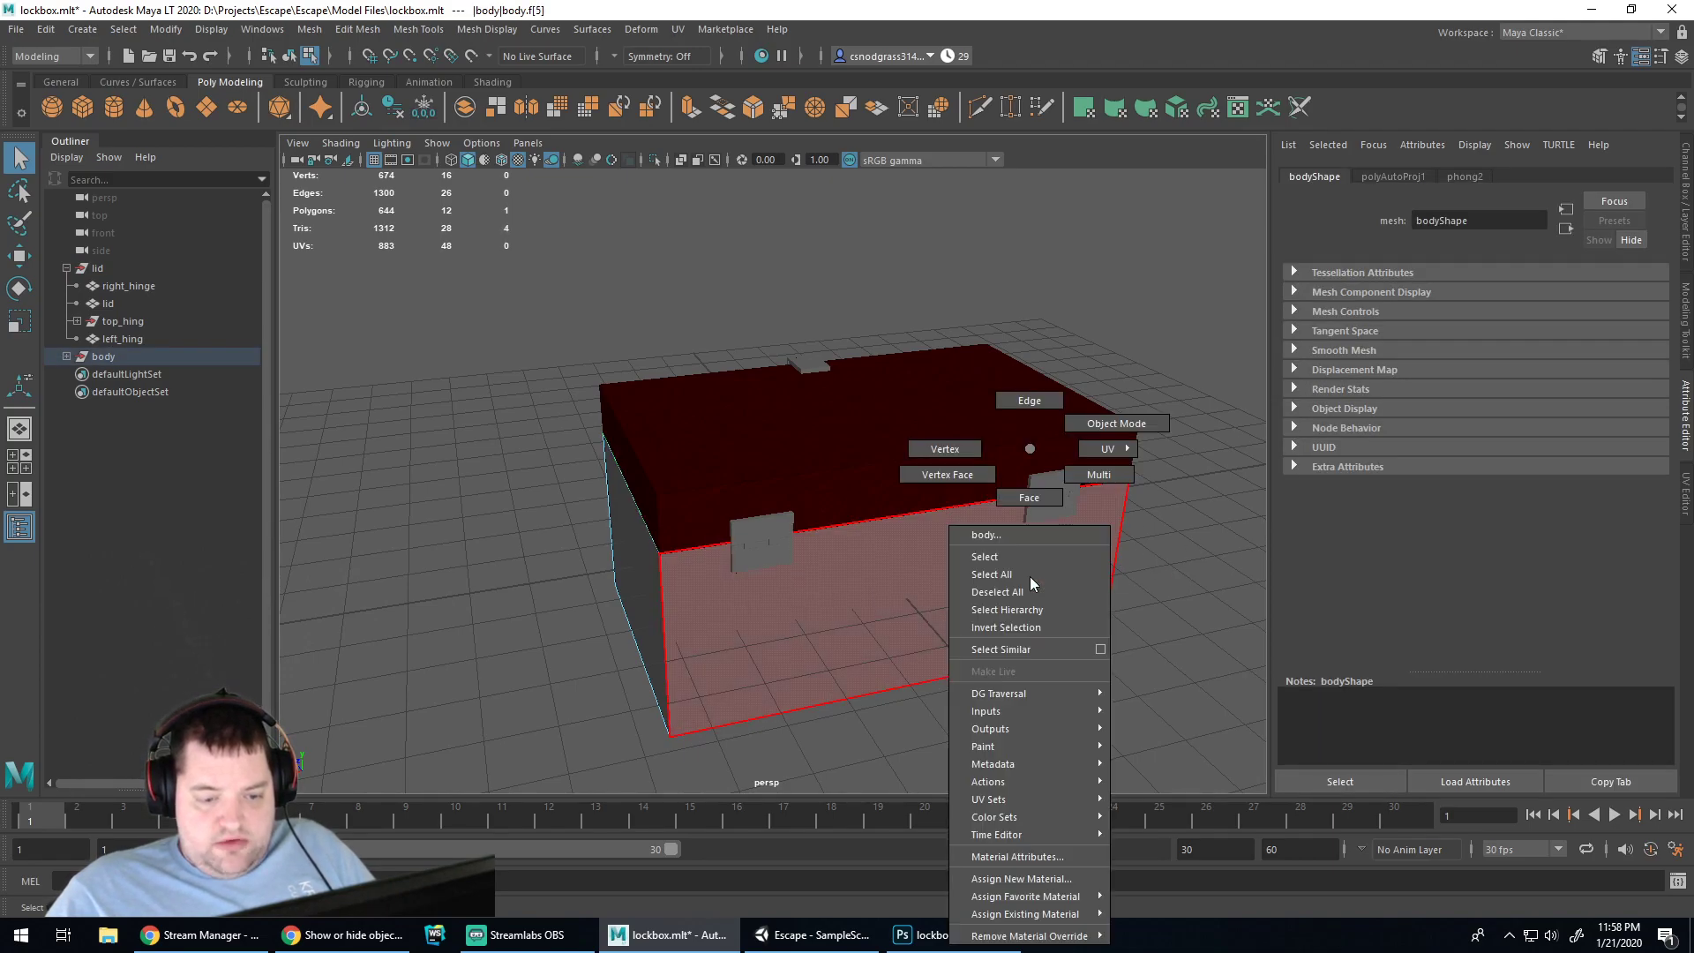
pyautogui.click(1103, 423)
pyautogui.click(1061, 493)
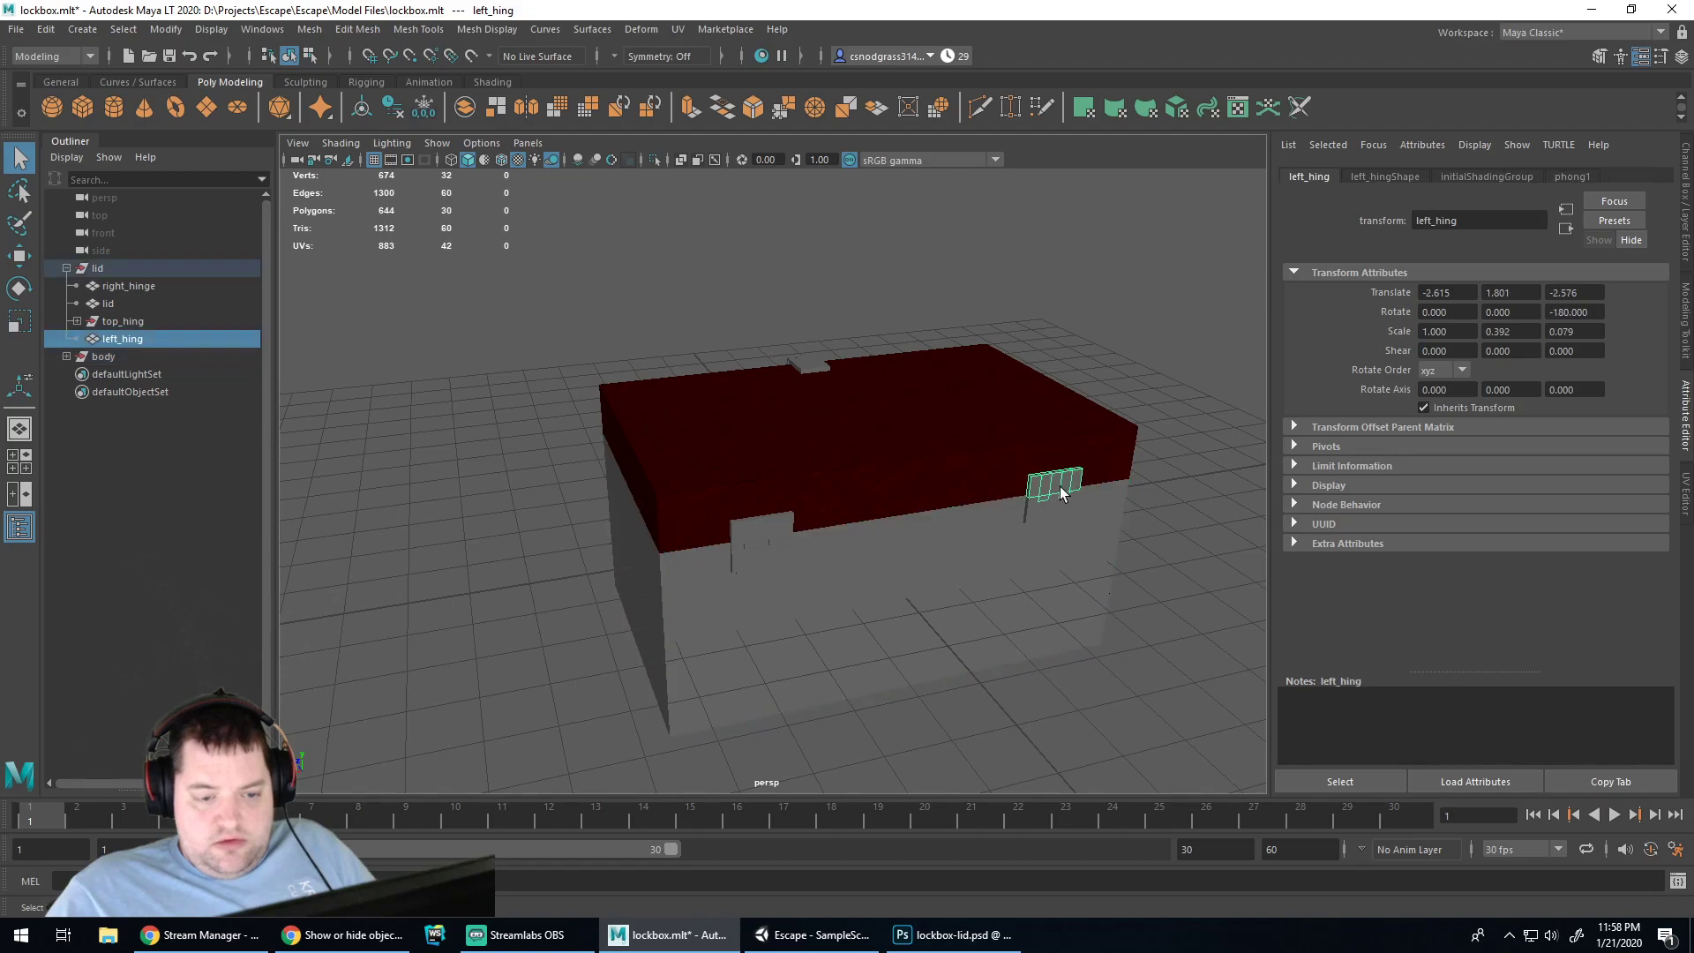
pyautogui.click(756, 538)
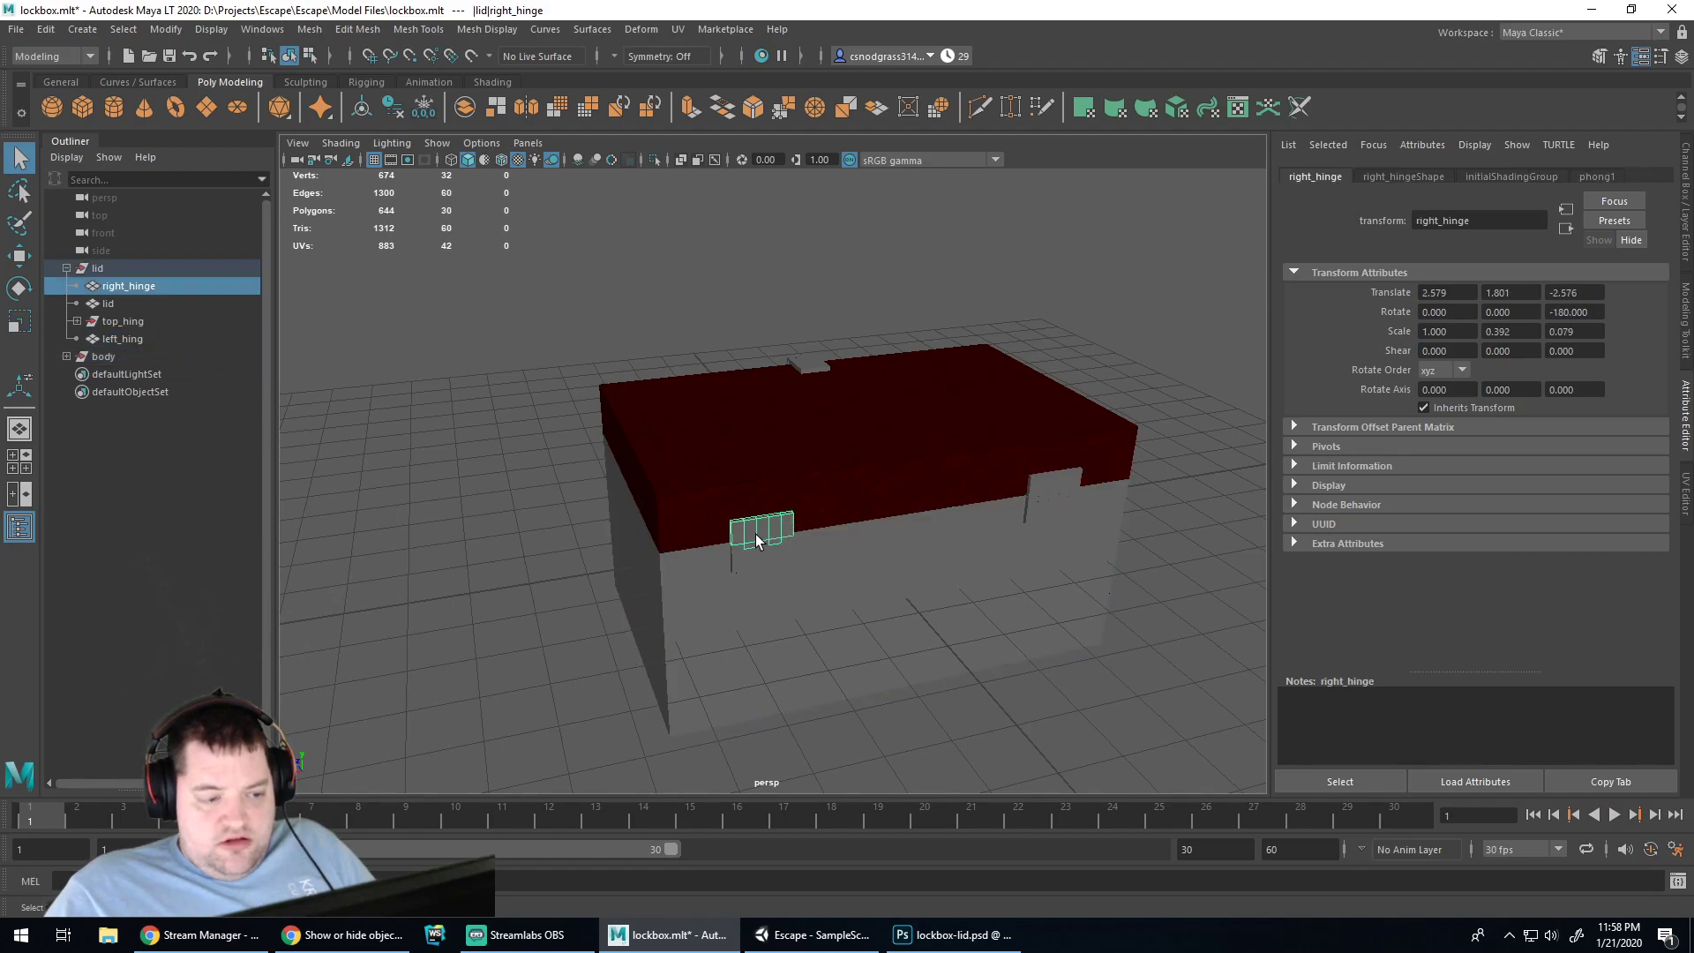
pyautogui.click(676, 30)
# Automatically project UVs onto the right hinge and view its layout in the UV Editor
pyautogui.click(737, 130)
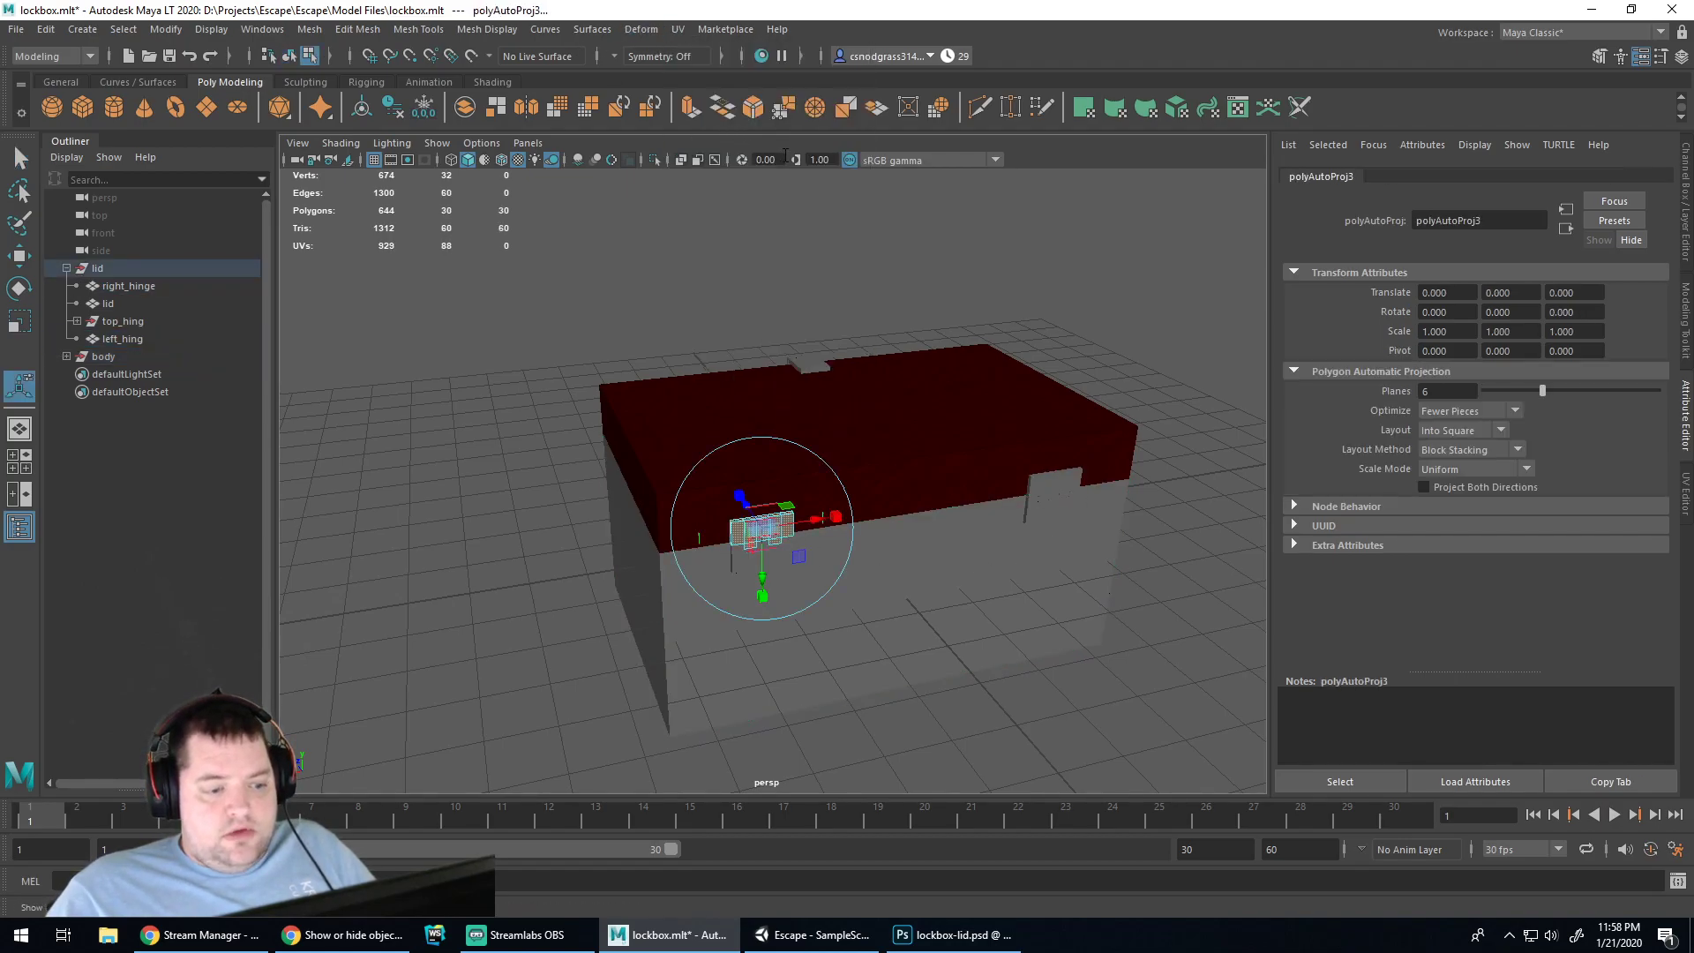
pyautogui.click(1685, 503)
pyautogui.scroll(5, 643, 544)
pyautogui.scroll(-2, 605, 485)
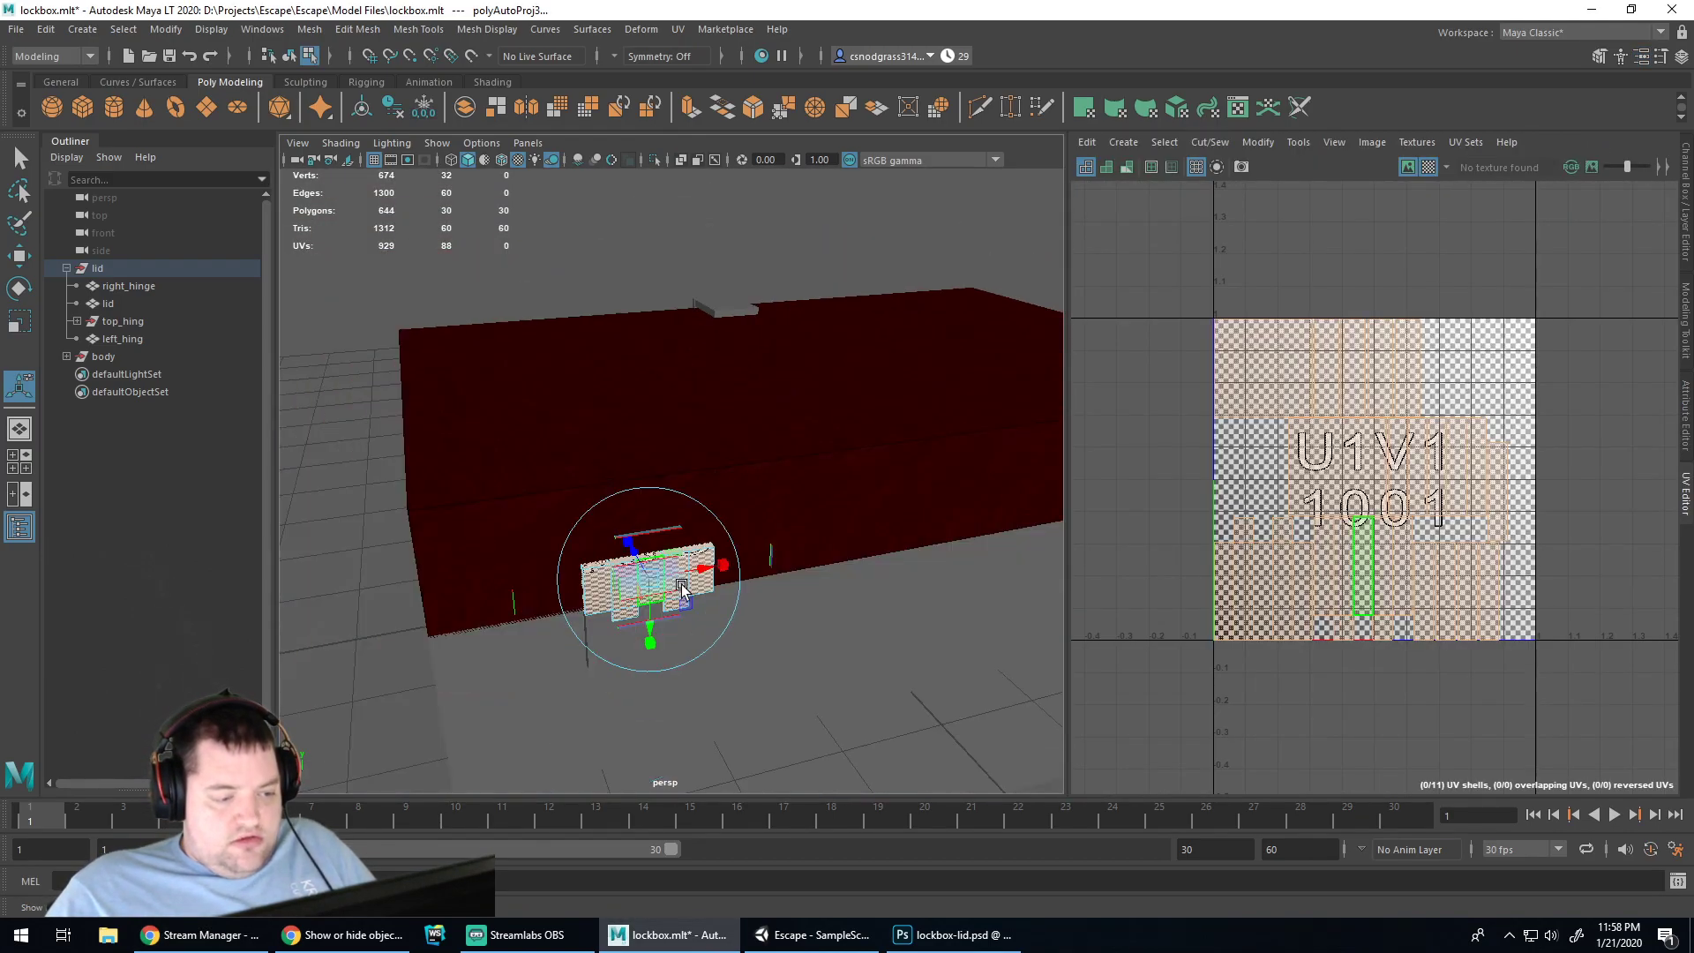
pyautogui.scroll(3, 683, 589)
pyautogui.scroll(3, 668, 479)
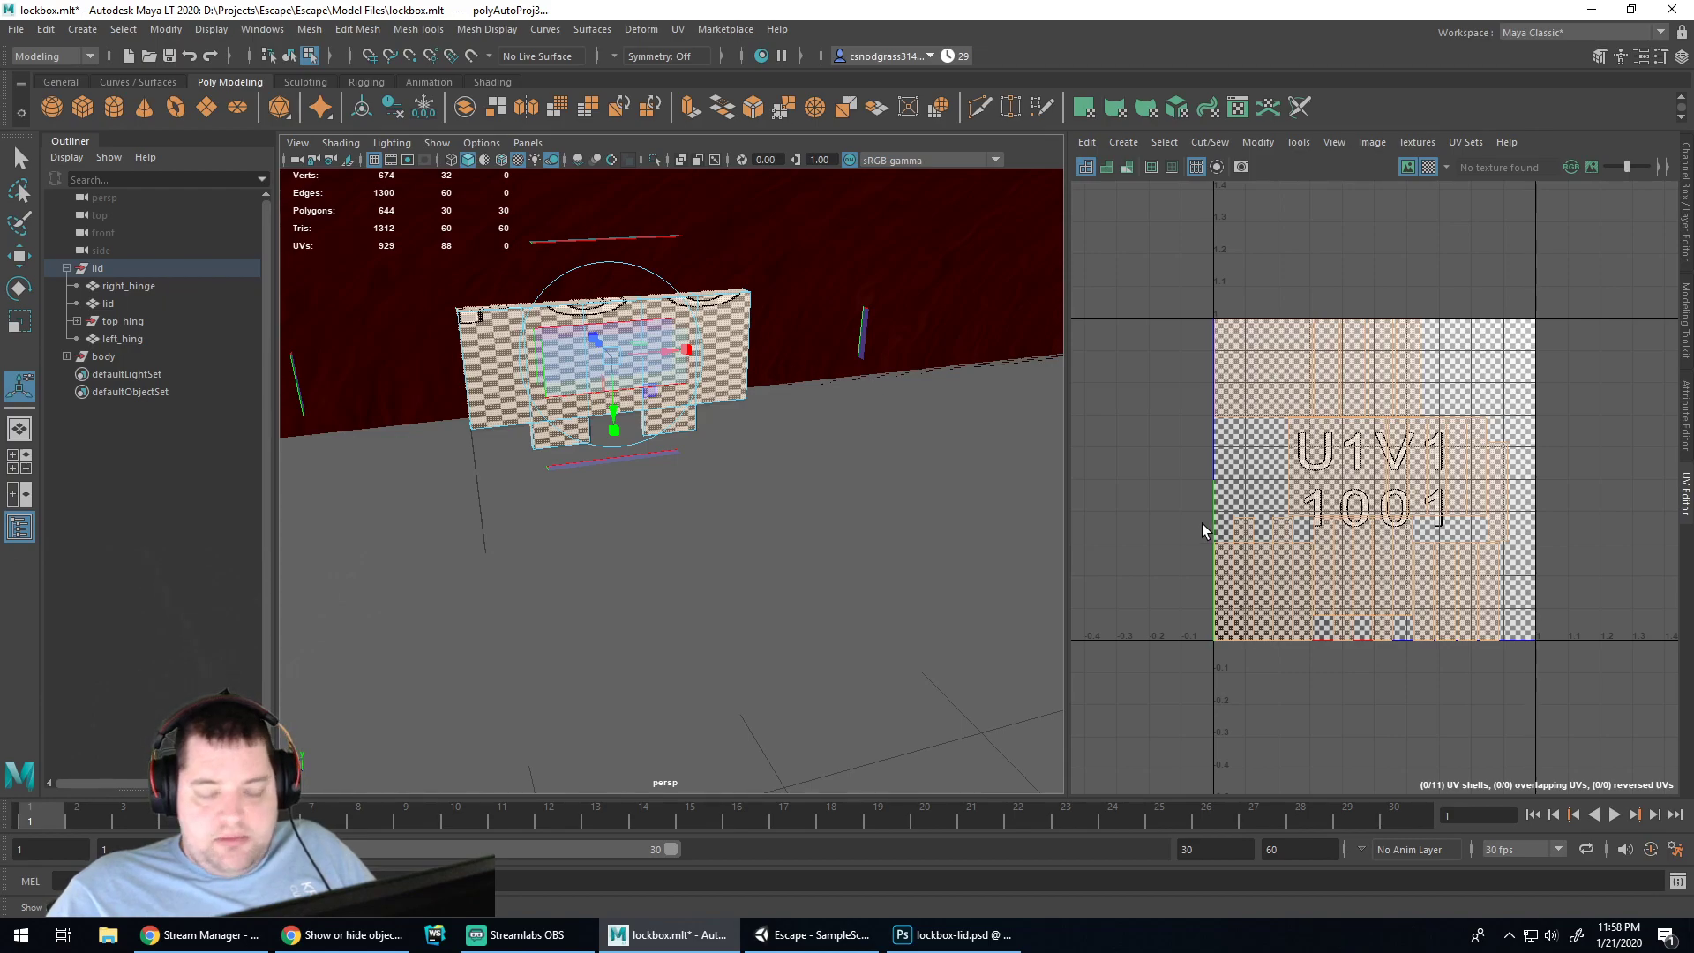
# Set the UV snapshot to save as lockbox-rear-hinge at 2048 px in the lockbox folder
pyautogui.click(1239, 166)
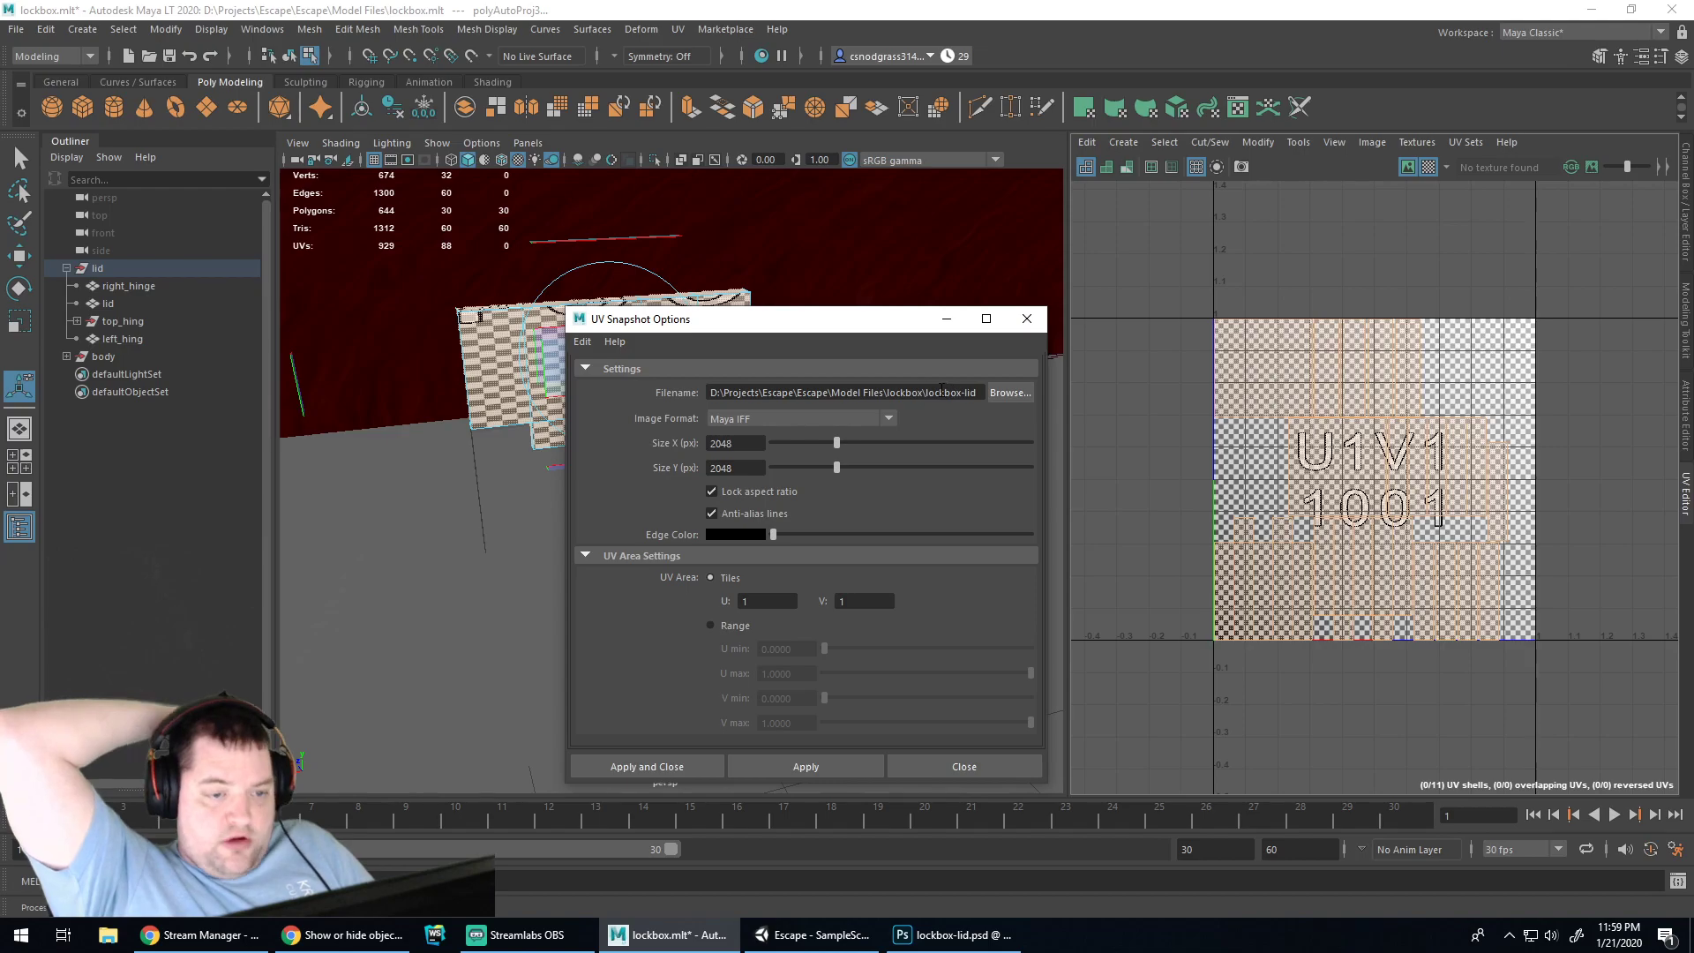
pyautogui.click(1008, 394)
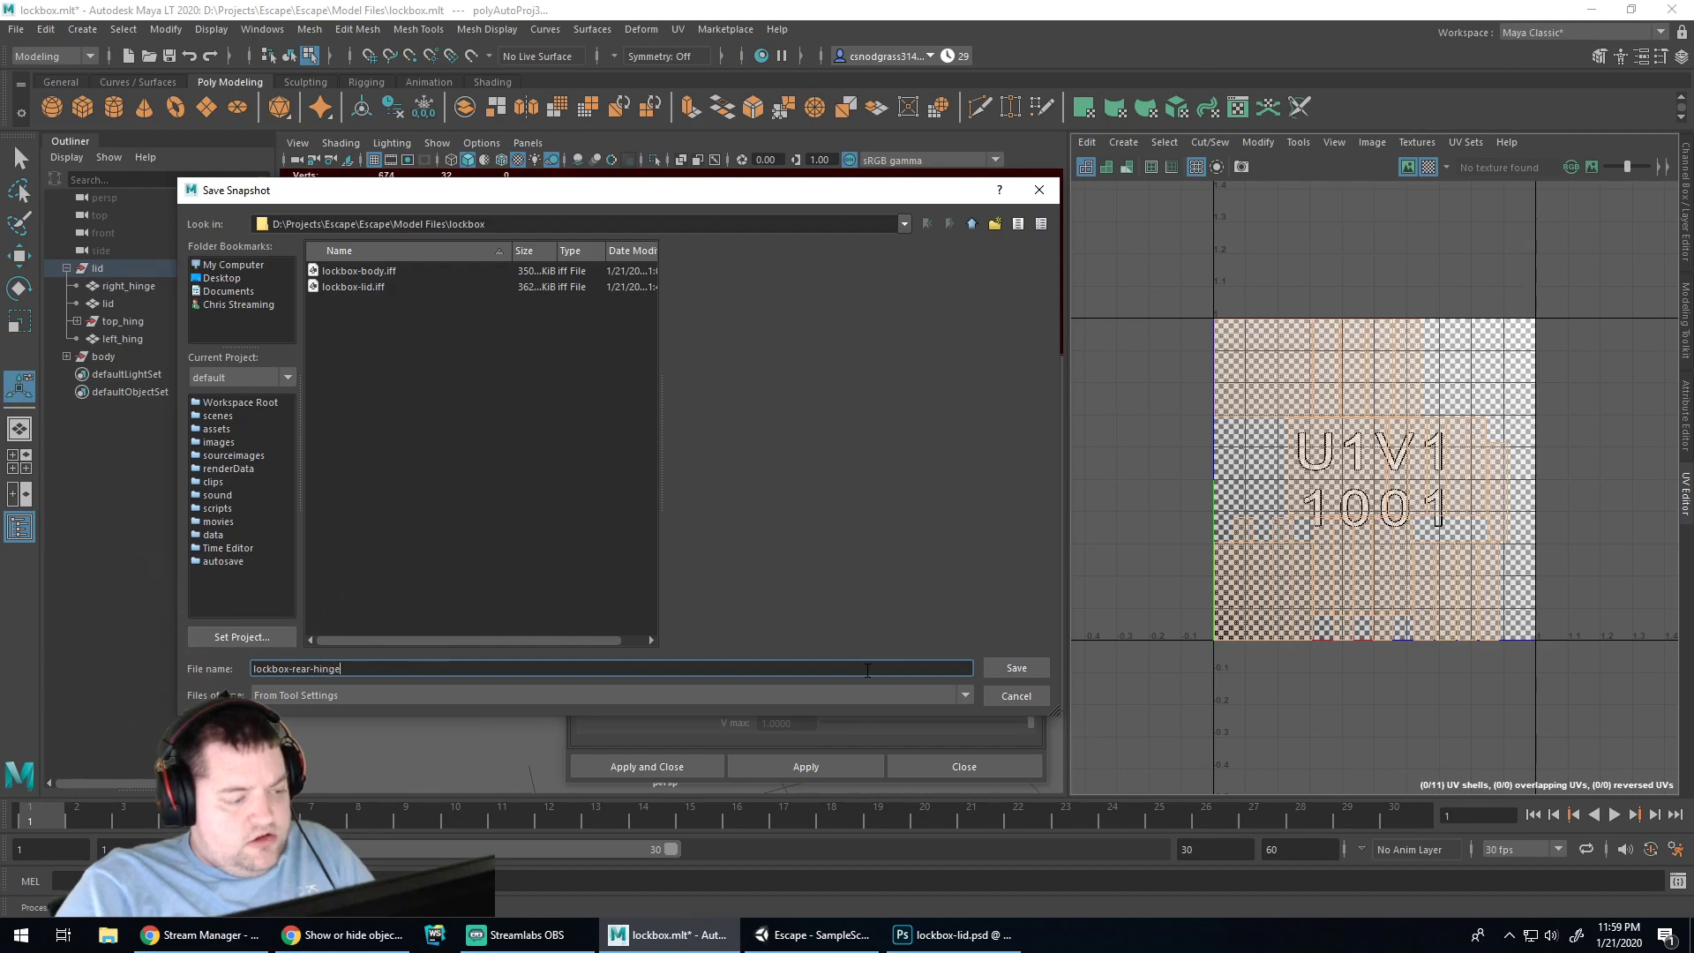
pyautogui.press('Return')
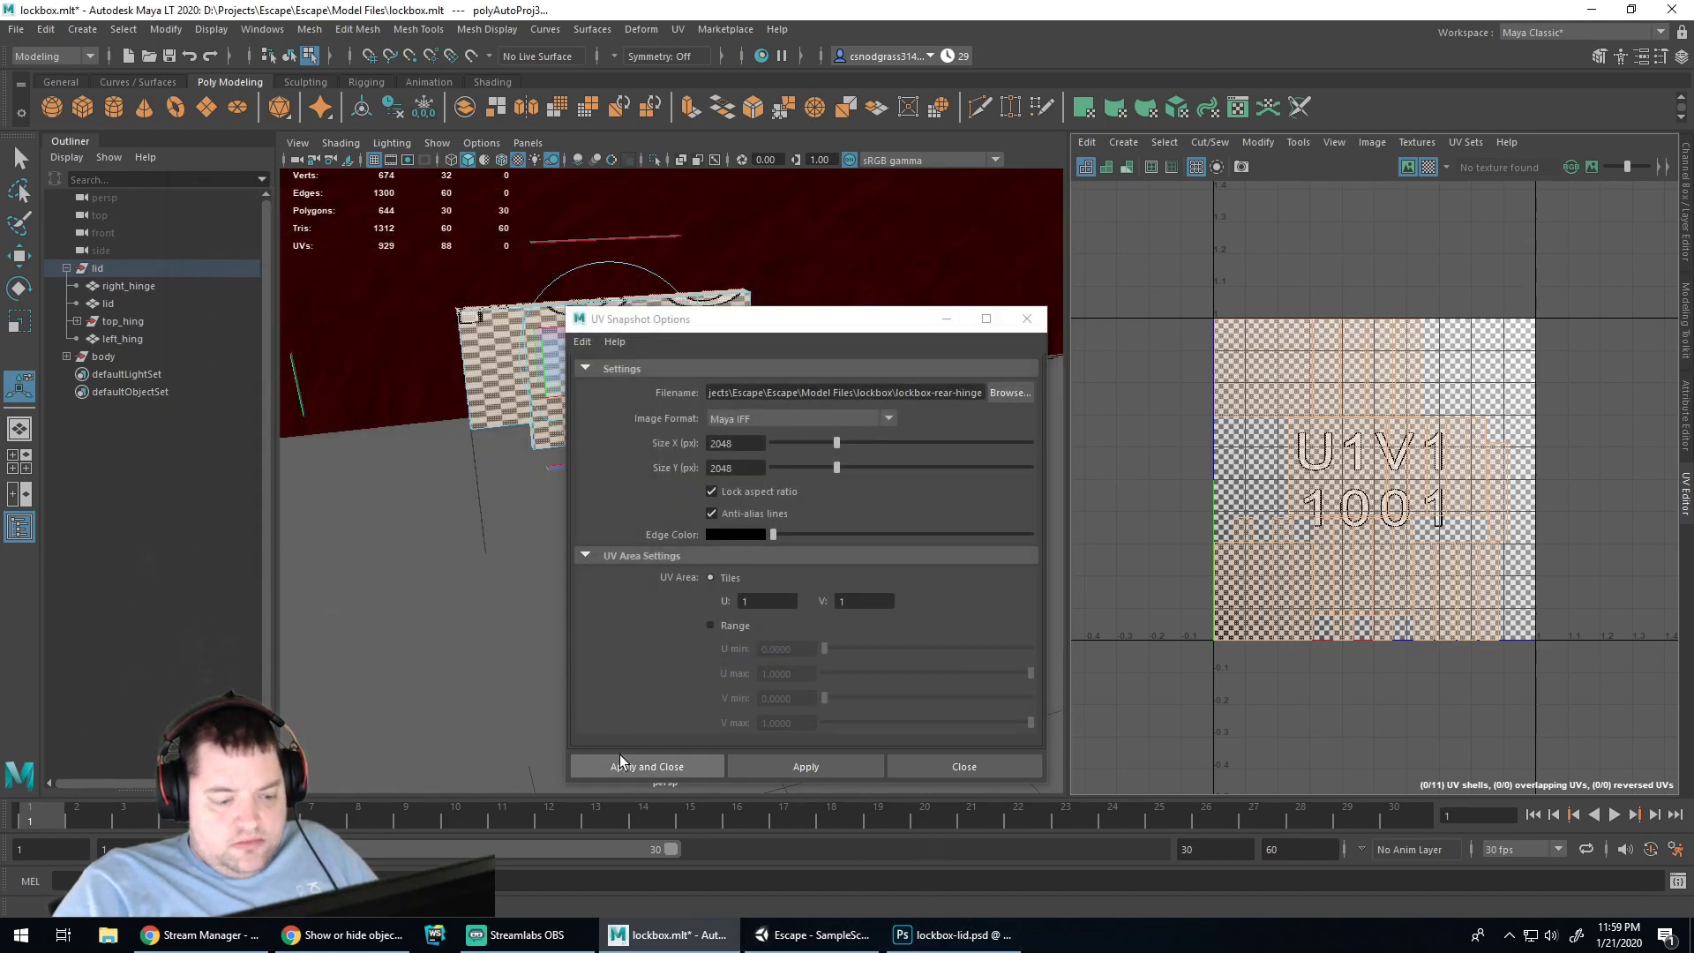
# Export the UV snapshot, open lockbox-rear-hinge.iff in Photoshop, and place Layer 1 below Layer 0
pyautogui.click(649, 766)
pyautogui.click(953, 935)
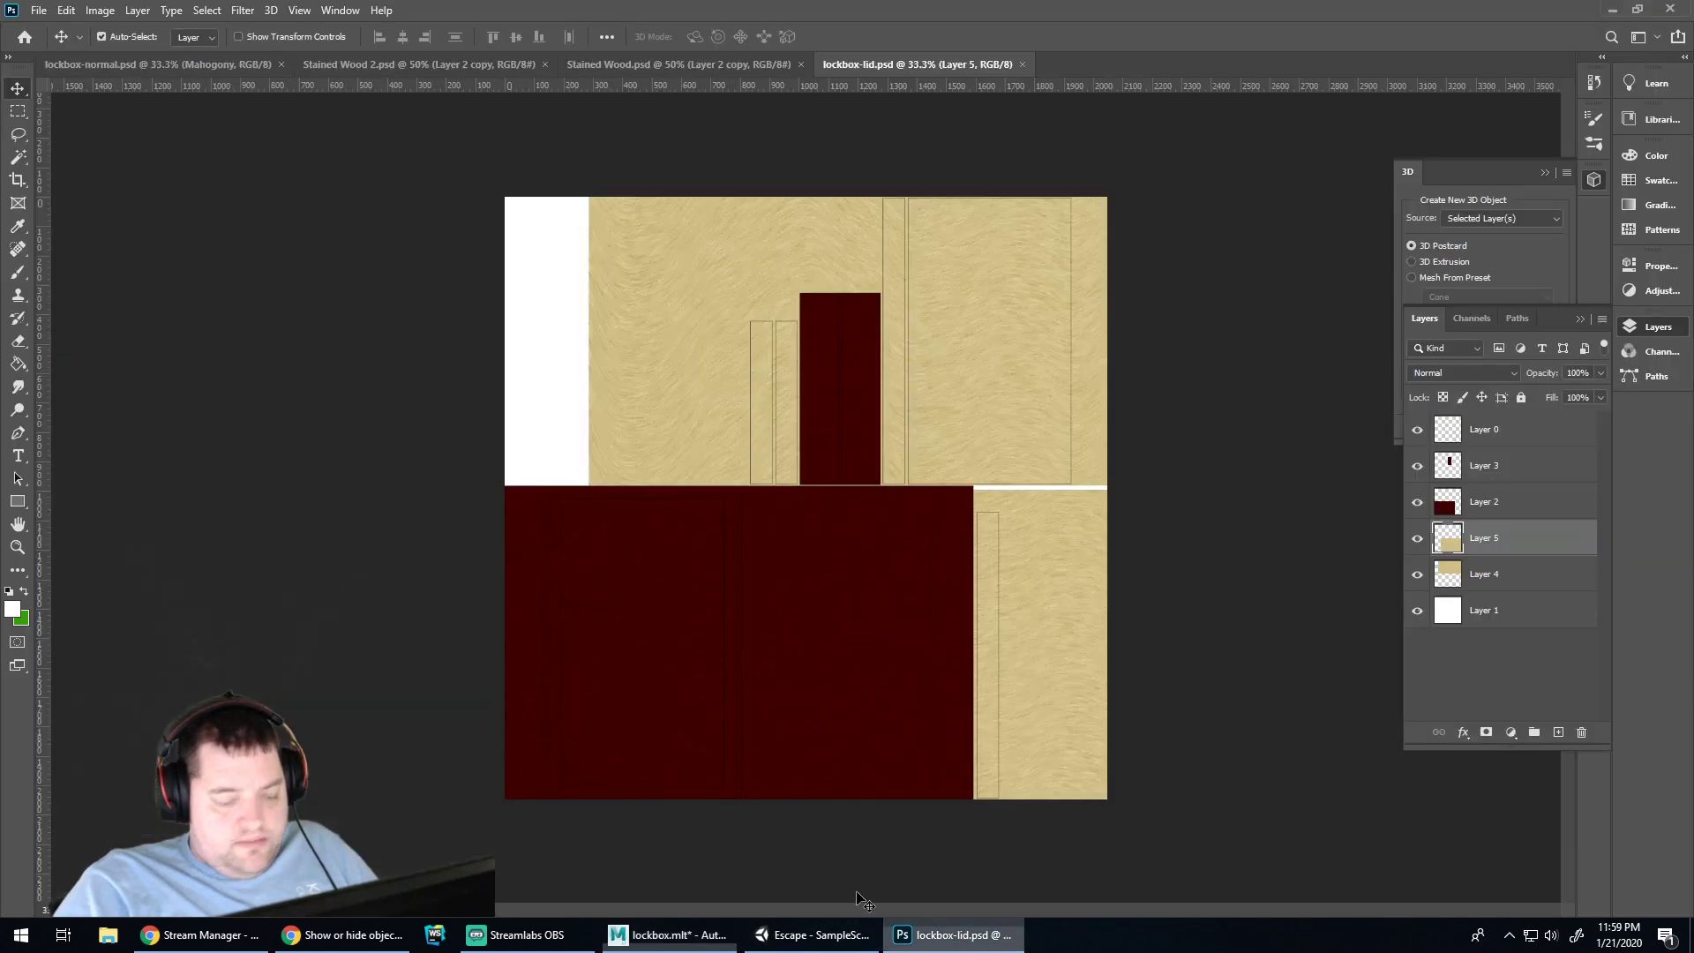
pyautogui.click(39, 11)
pyautogui.click(59, 46)
pyautogui.click(523, 341)
pyautogui.doubleClick(522, 341)
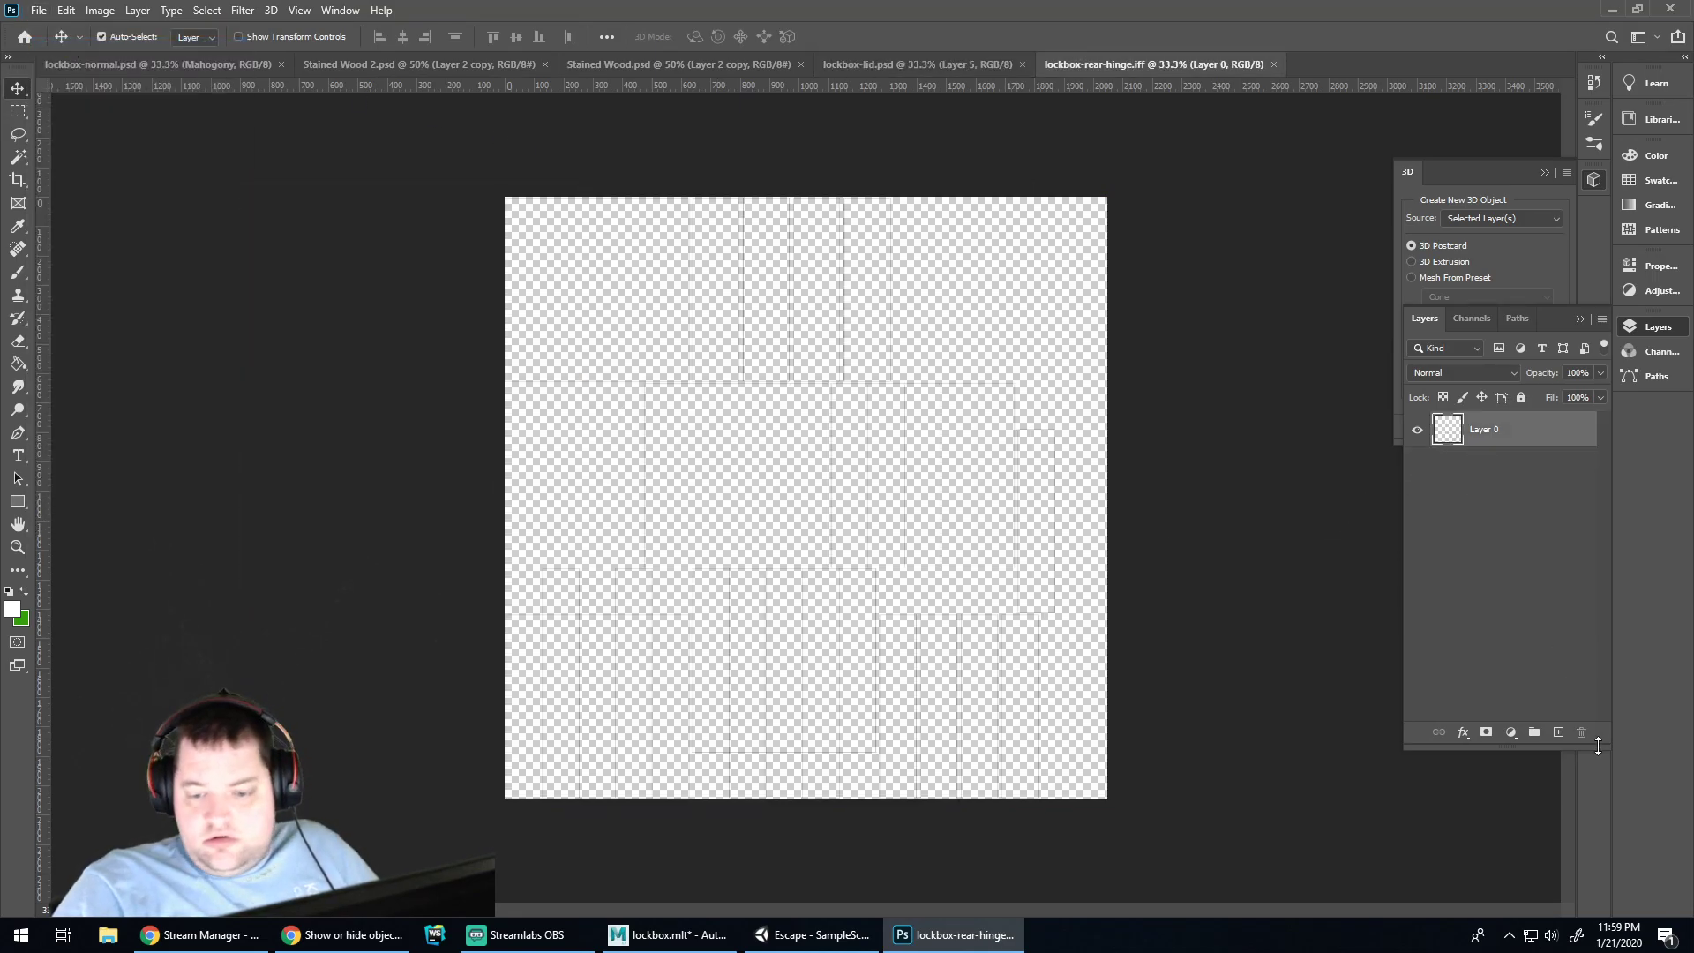
pyautogui.moveTo(1479, 430); pyautogui.dragTo(1472, 485)
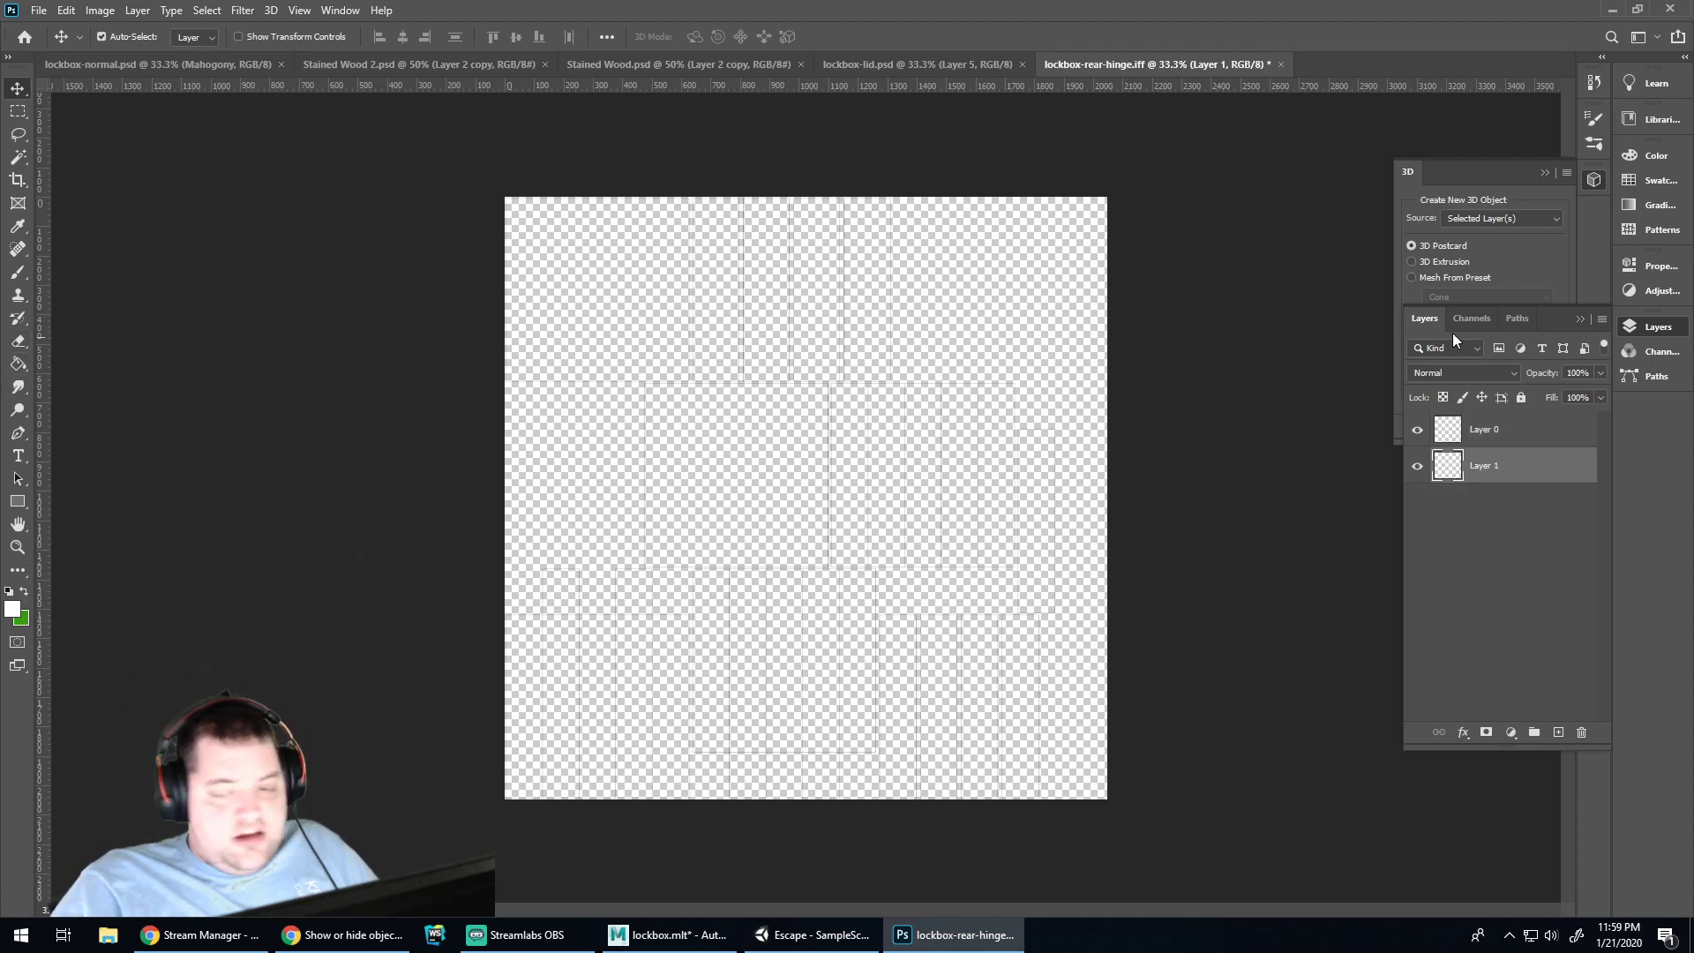
pyautogui.click(799, 939)
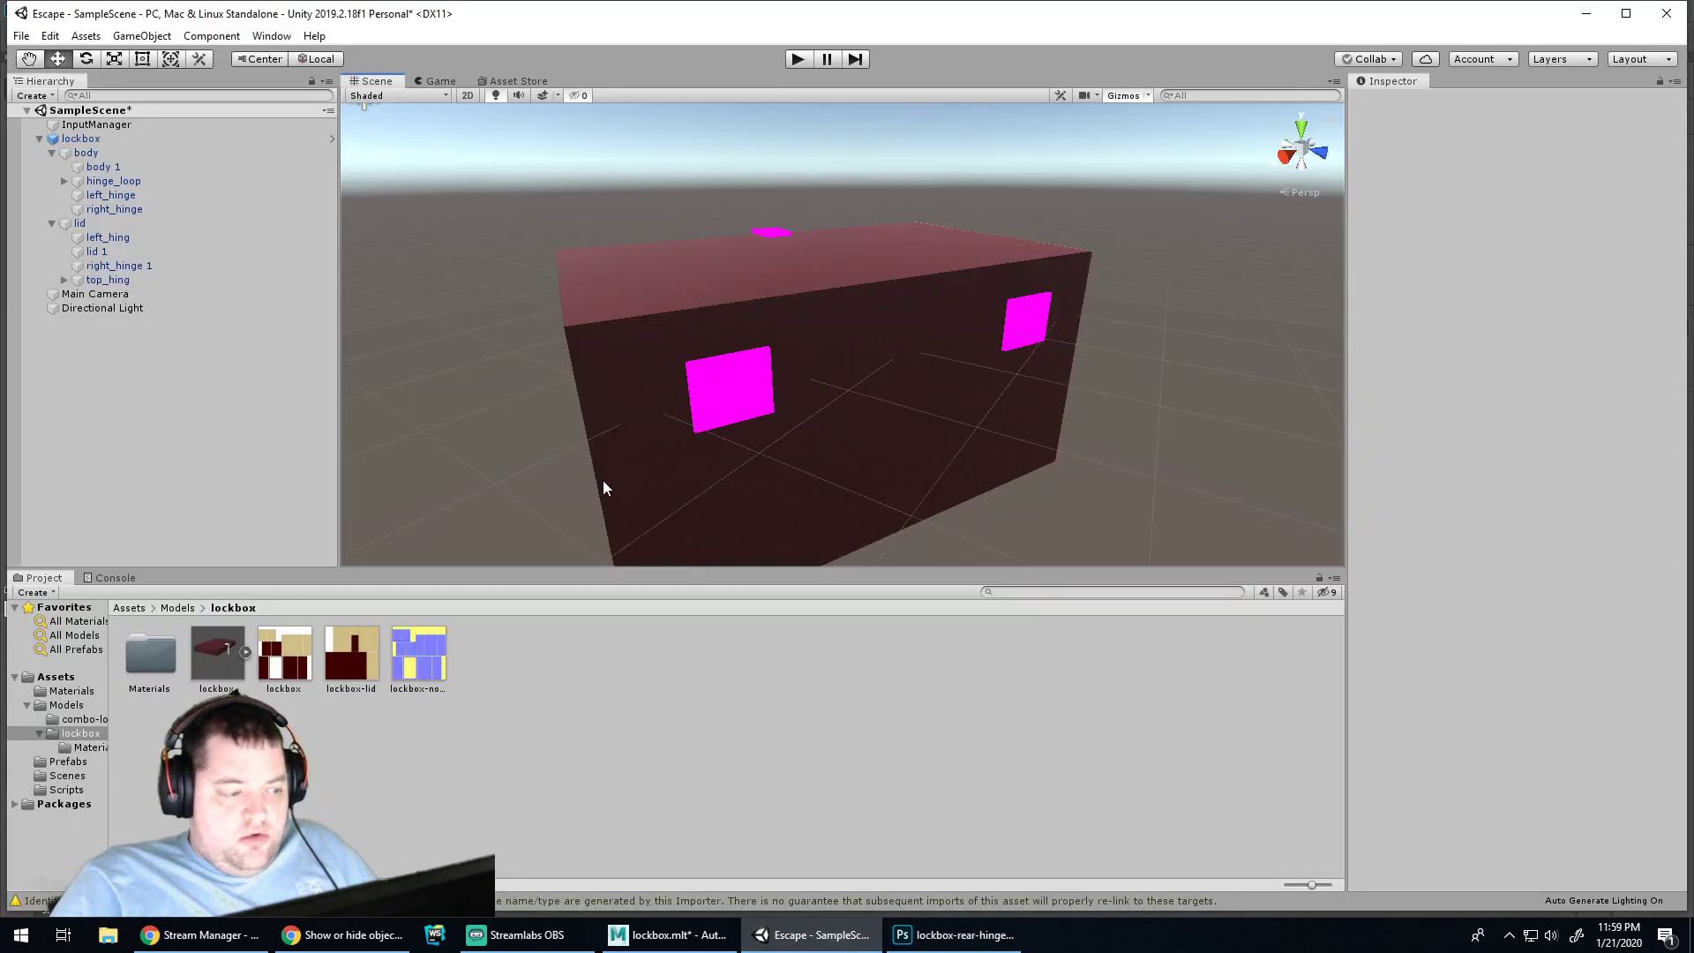
# Inspect the lid, left_hing, right_hinge 1 and top_hing objects in the Hierarchy
pyautogui.click(143, 224)
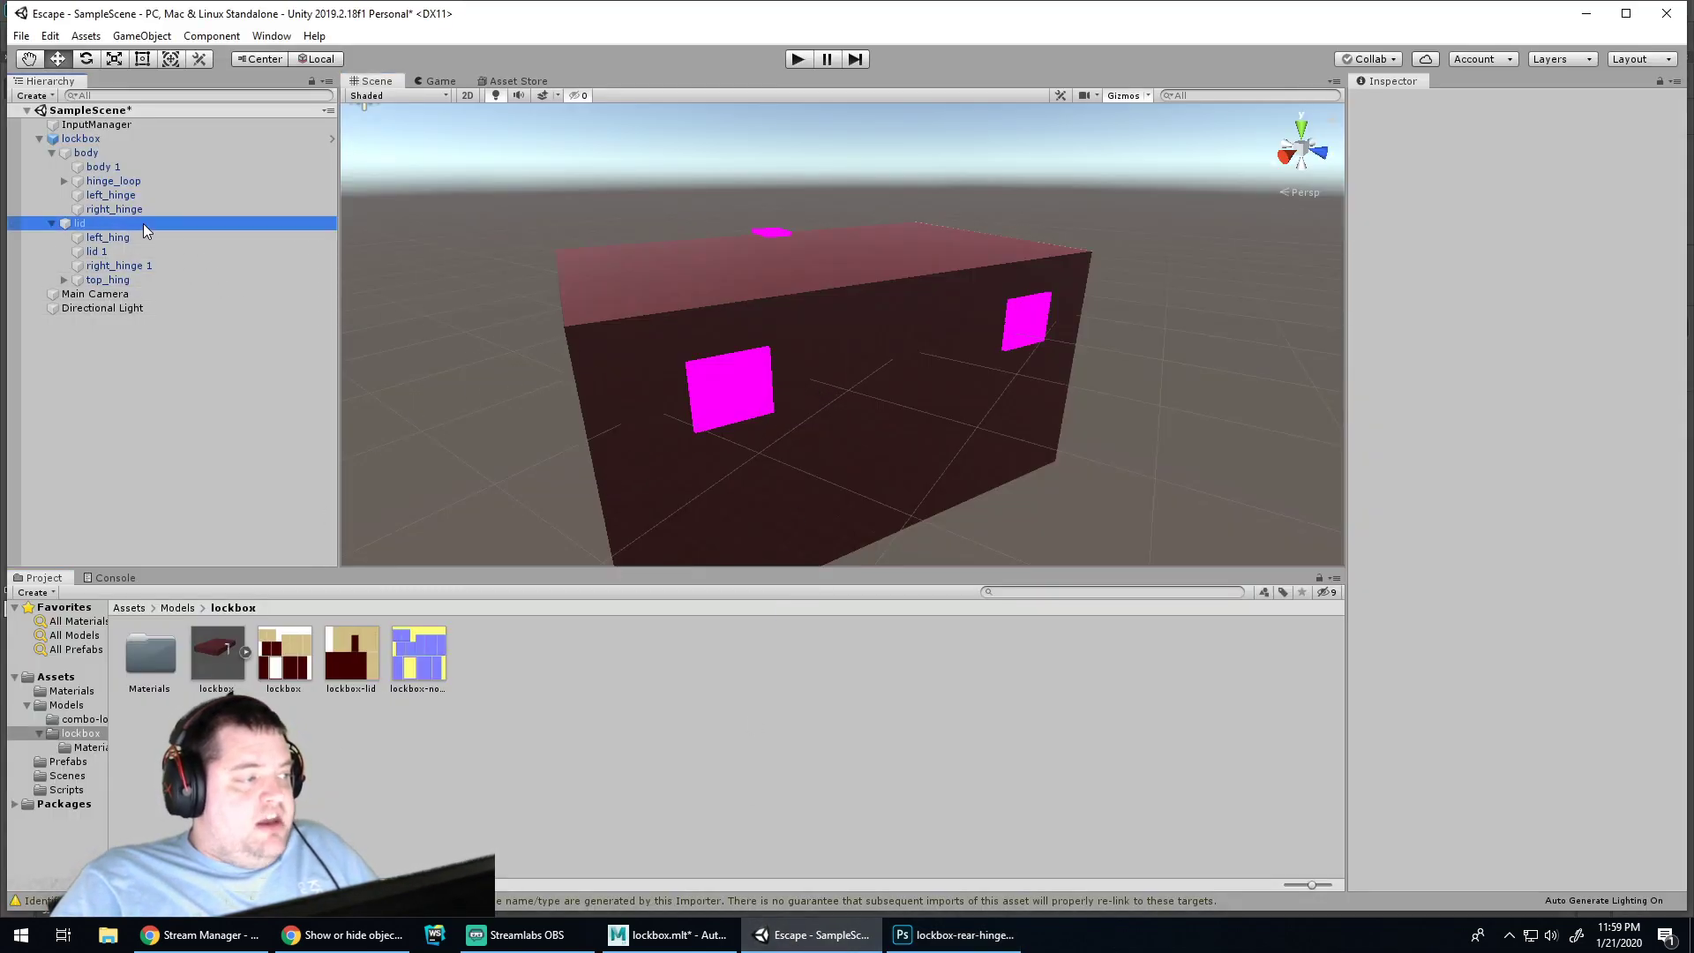
pyautogui.click(92, 240)
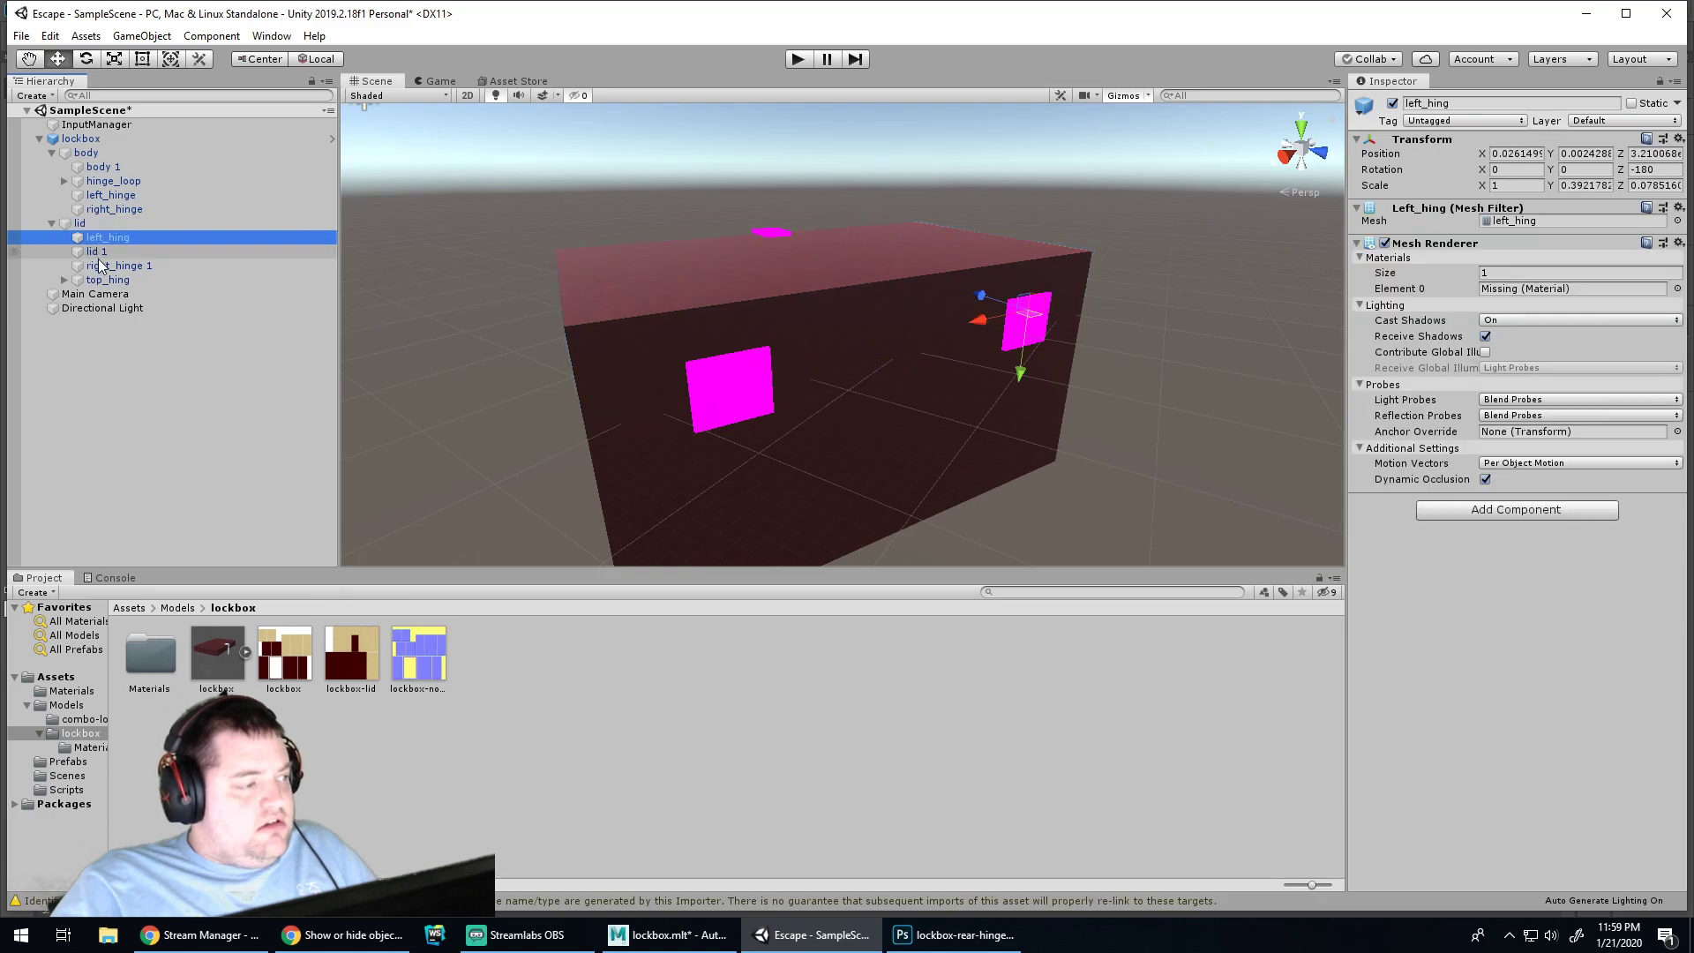
pyautogui.click(104, 266)
pyautogui.click(112, 279)
pyautogui.click(115, 265)
pyautogui.keyDown('alt'); pyautogui.moveTo(388, 365); pyautogui.dragTo(408, 371, button='middle'); pyautogui.keyUp('alt')
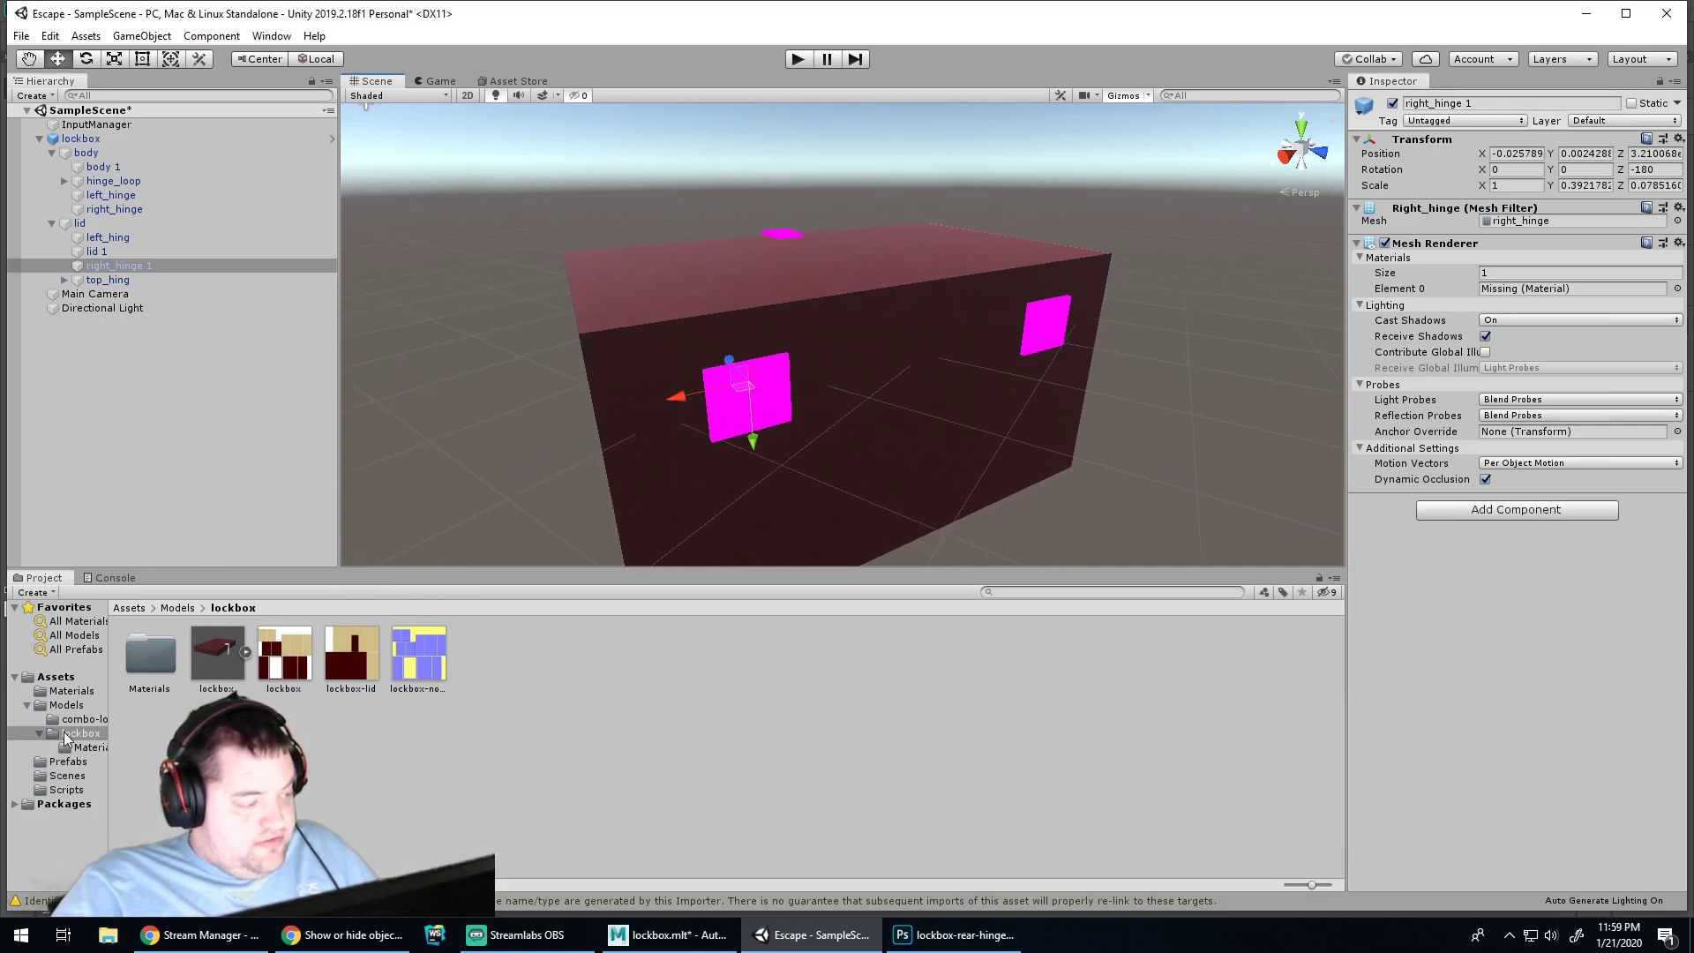
# Apply the Metallic material from Materials to the lower and right hinge plates
pyautogui.click(71, 691)
pyautogui.keyDown('alt'); pyautogui.moveTo(468, 404); pyautogui.dragTo(835, 395); pyautogui.keyUp('alt')
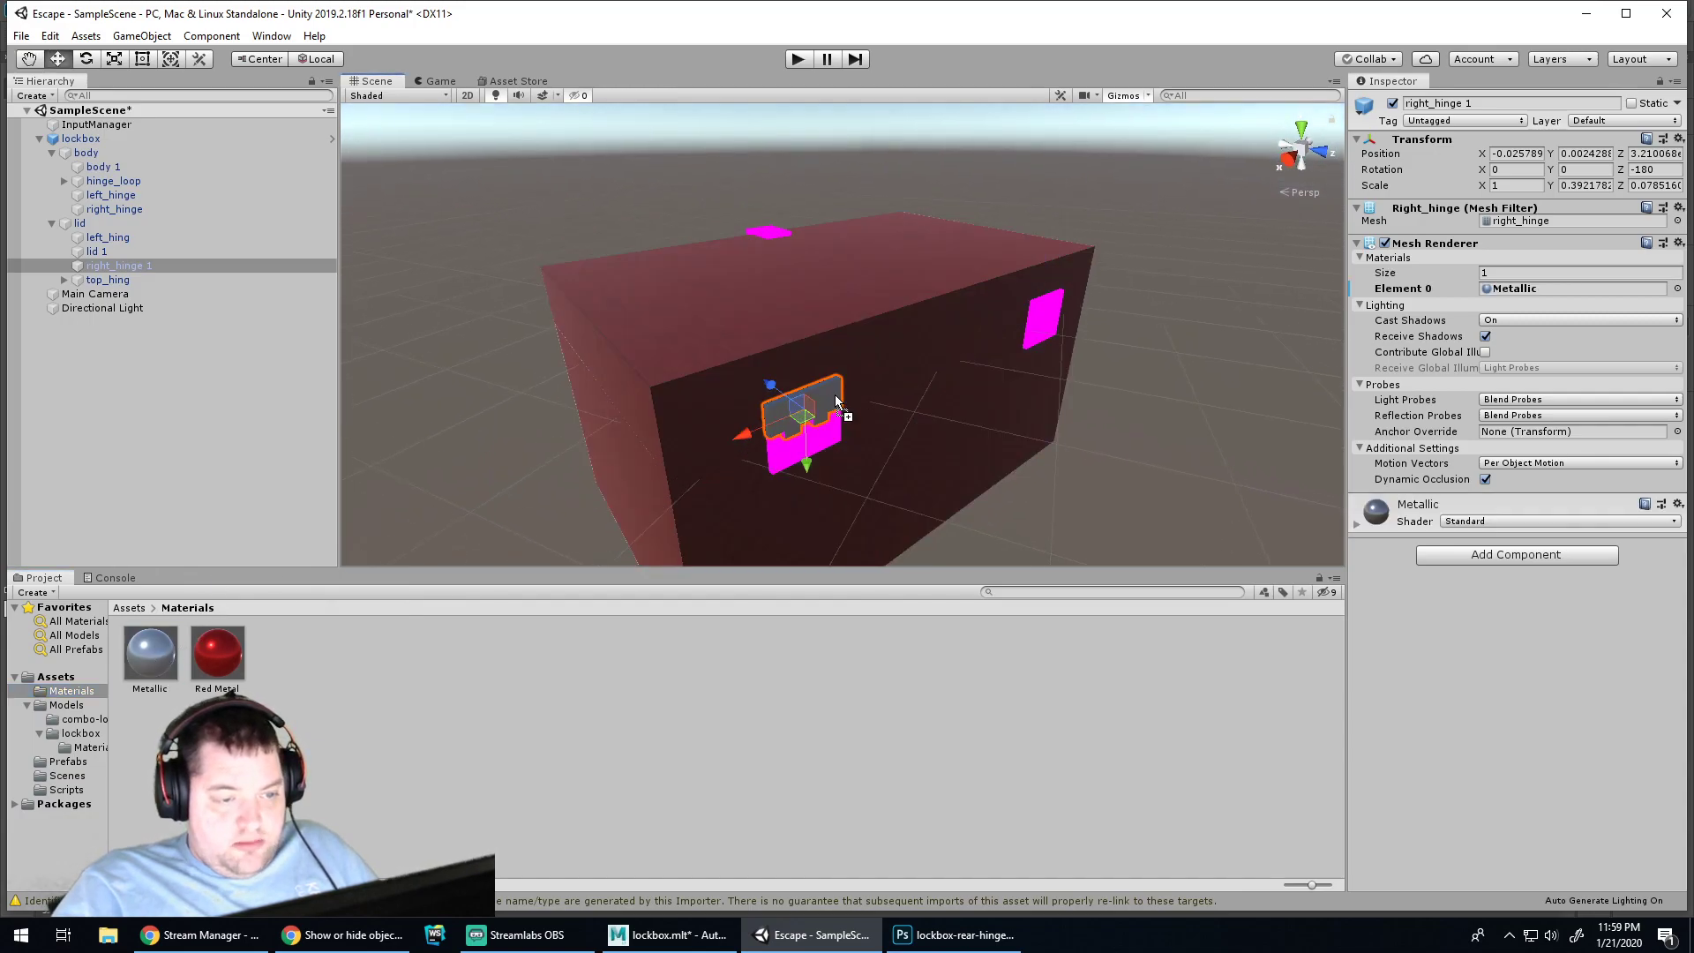
pyautogui.moveTo(155, 655); pyautogui.dragTo(828, 438)
pyautogui.moveTo(157, 662); pyautogui.dragTo(1046, 322)
pyautogui.moveTo(152, 647); pyautogui.dragTo(1030, 336)
pyautogui.scroll(-1, 841, 431)
pyautogui.moveTo(927, 426); pyautogui.dragTo(875, 355, button='middle')
pyautogui.scroll(1, 784, 341)
pyautogui.scroll(5, 782, 333)
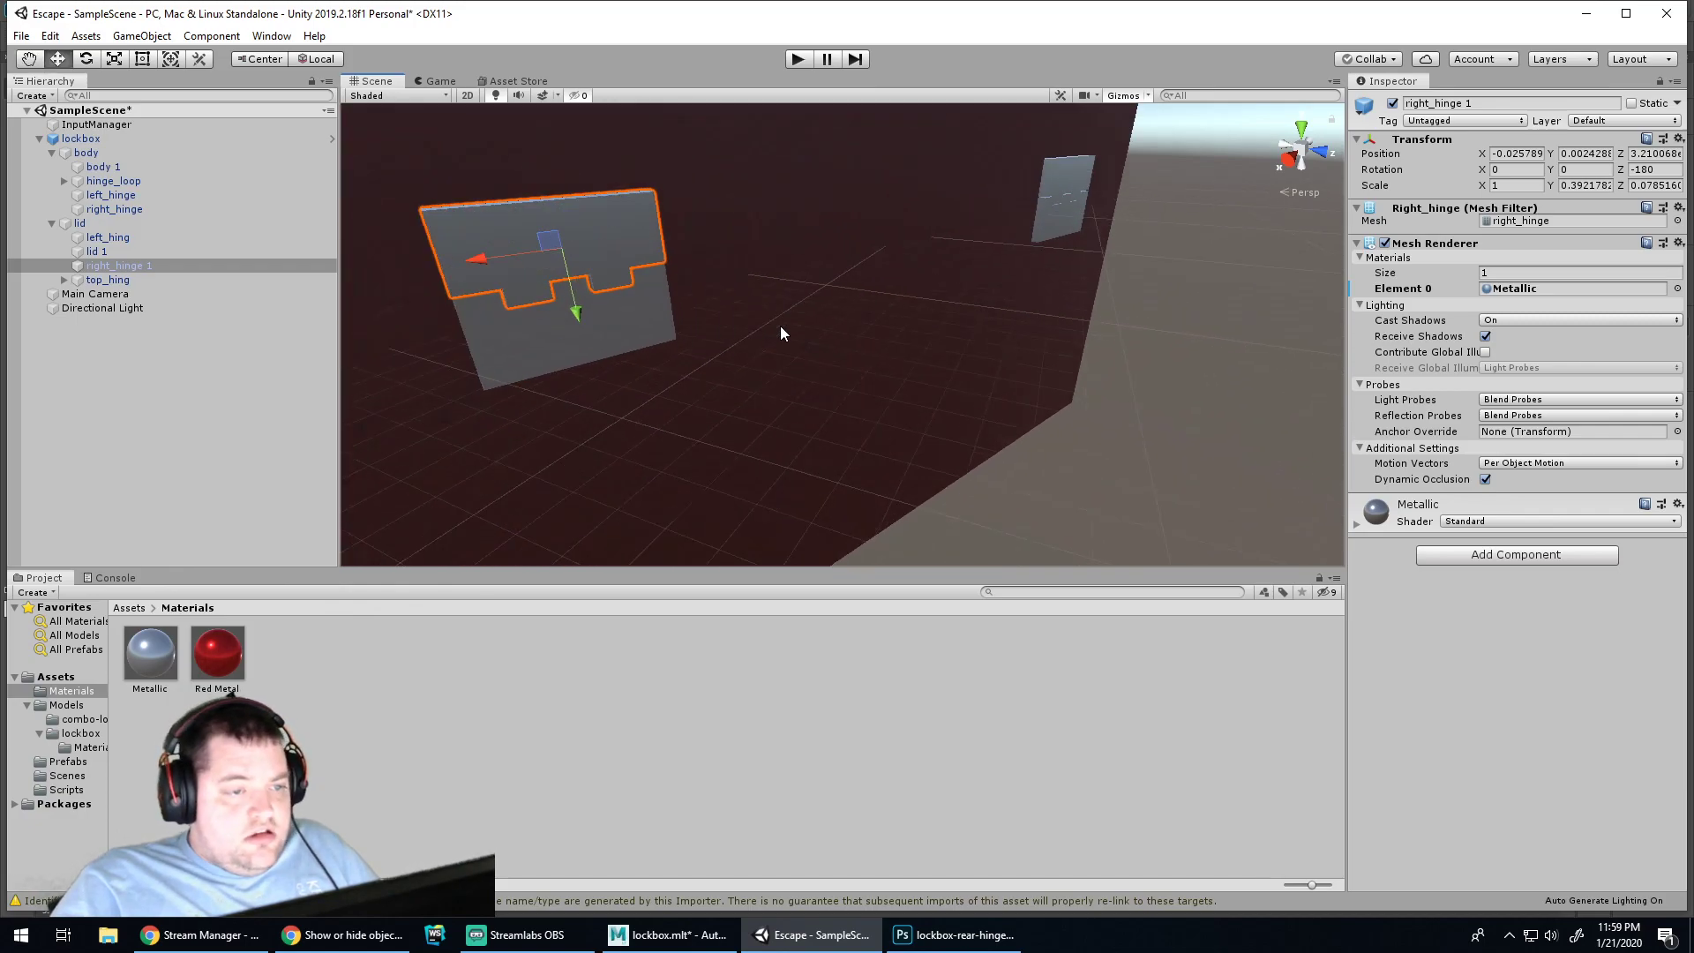
pyautogui.keyDown('alt'); pyautogui.moveTo(761, 330); pyautogui.dragTo(1022, 370); pyautogui.keyUp('alt')
# Test the scene in Play mode and try the Scene view's 2D, effects and draw mode options, keeping Shaded
pyautogui.click(1098, 393)
pyautogui.click(800, 59)
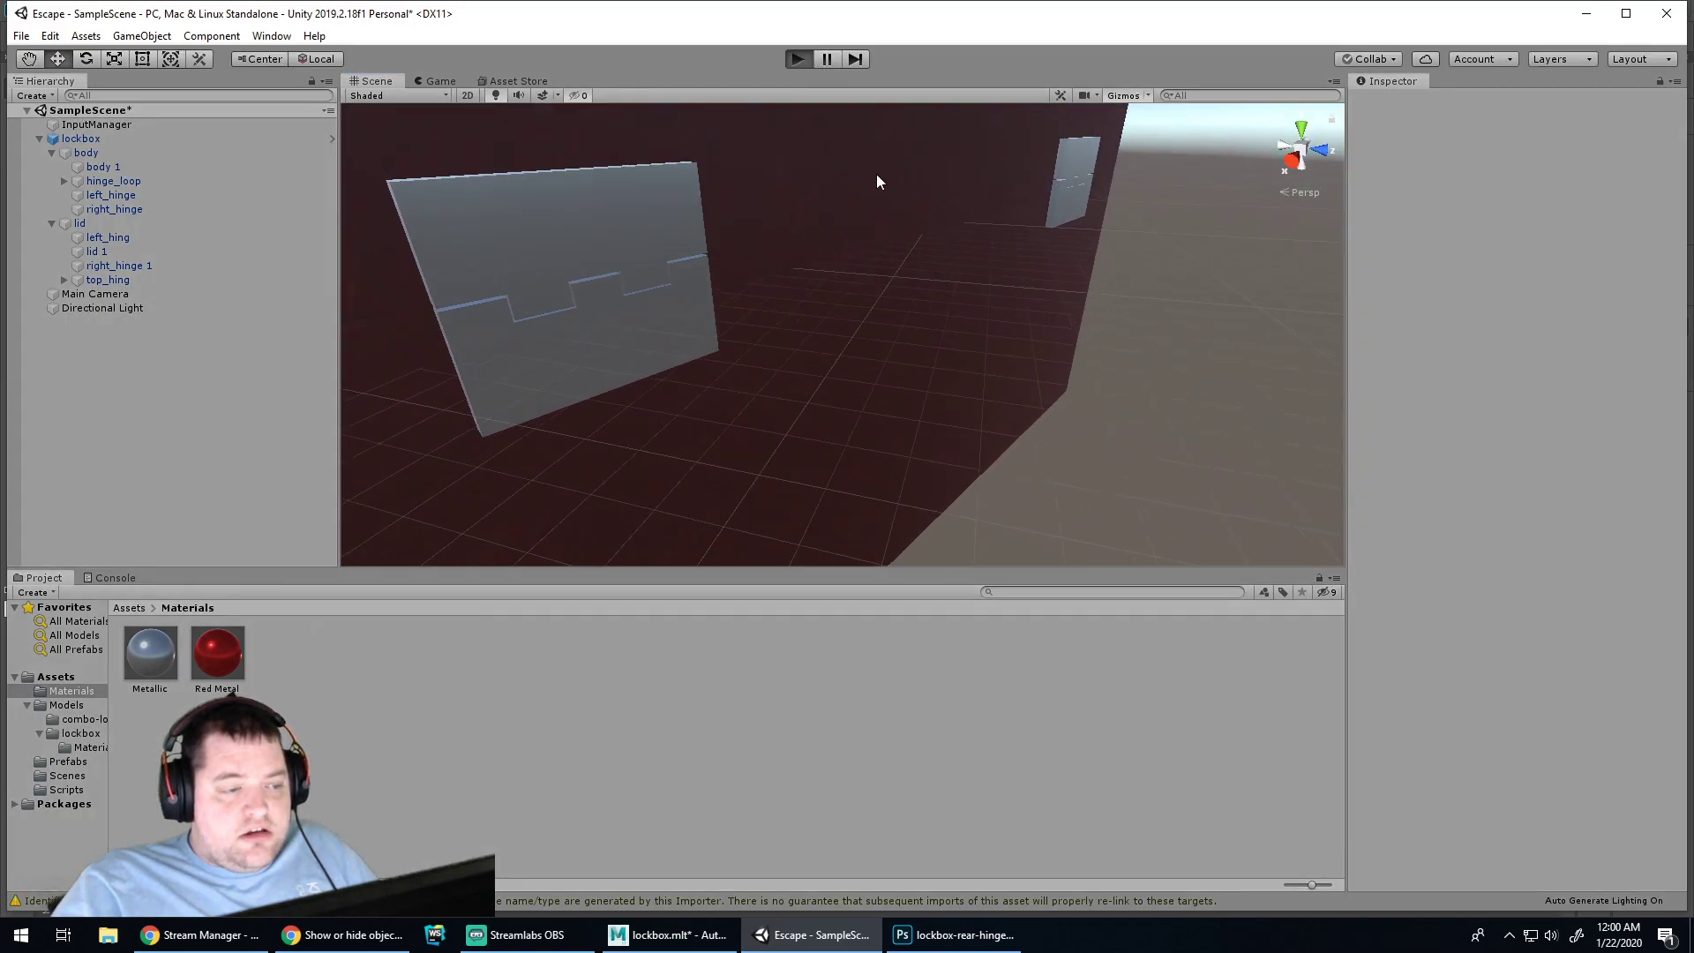
pyautogui.click(799, 60)
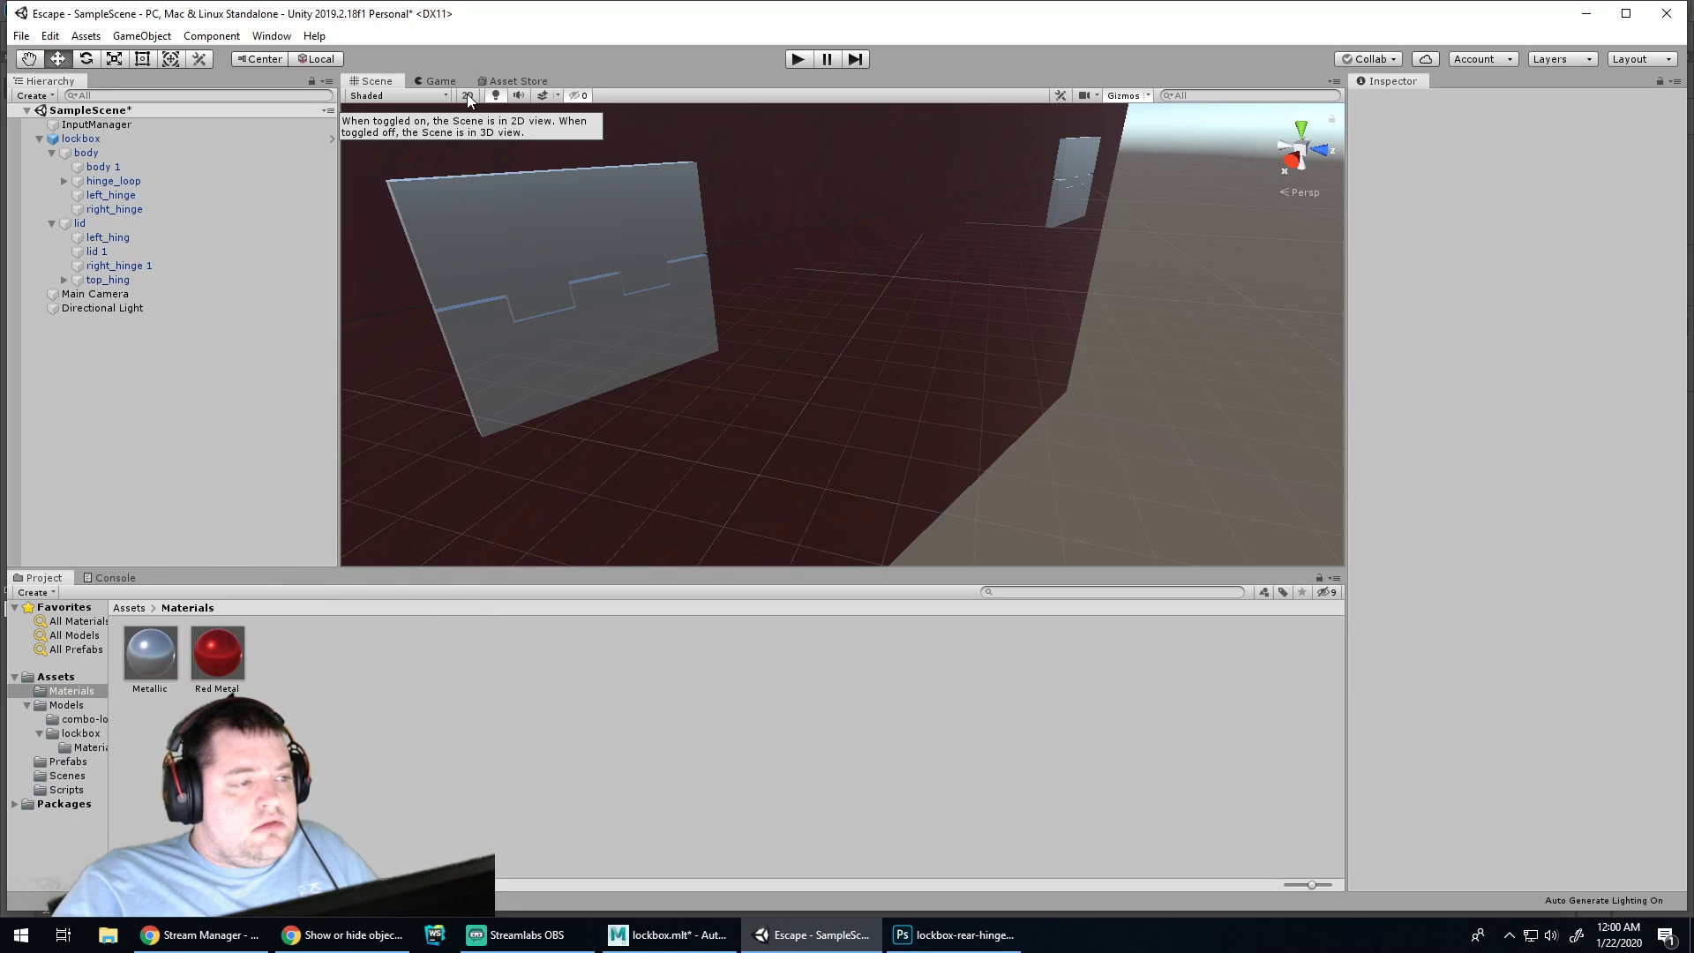
pyautogui.click(468, 94)
pyautogui.click(468, 94)
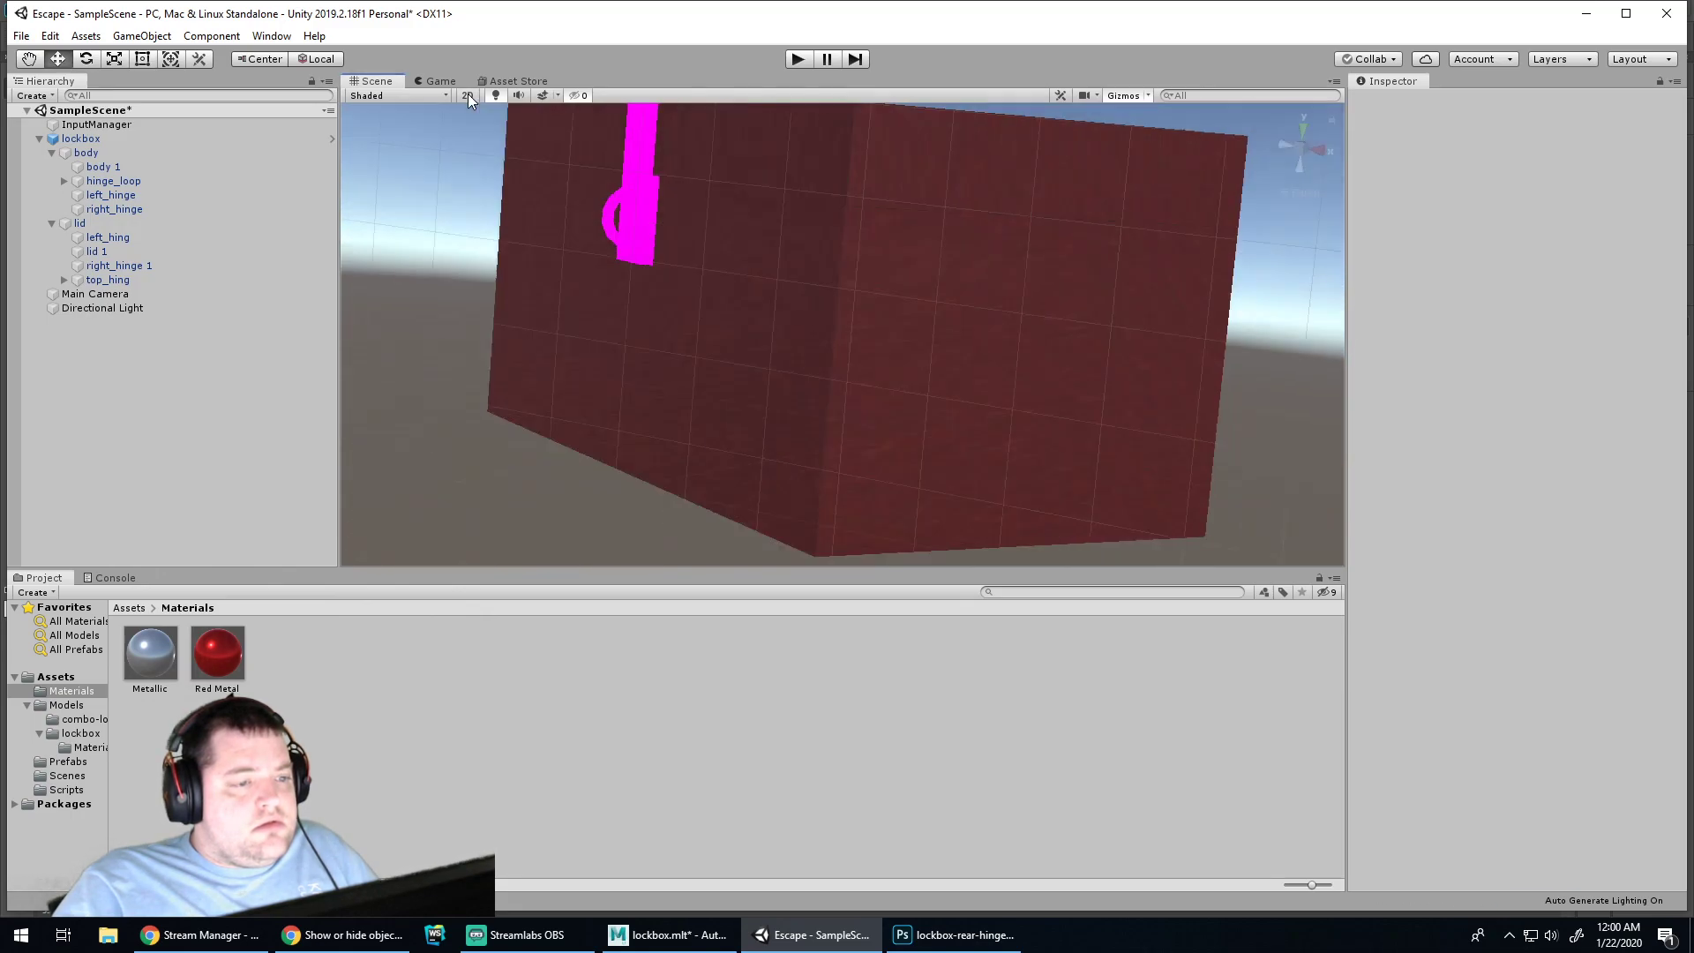
pyautogui.click(559, 97)
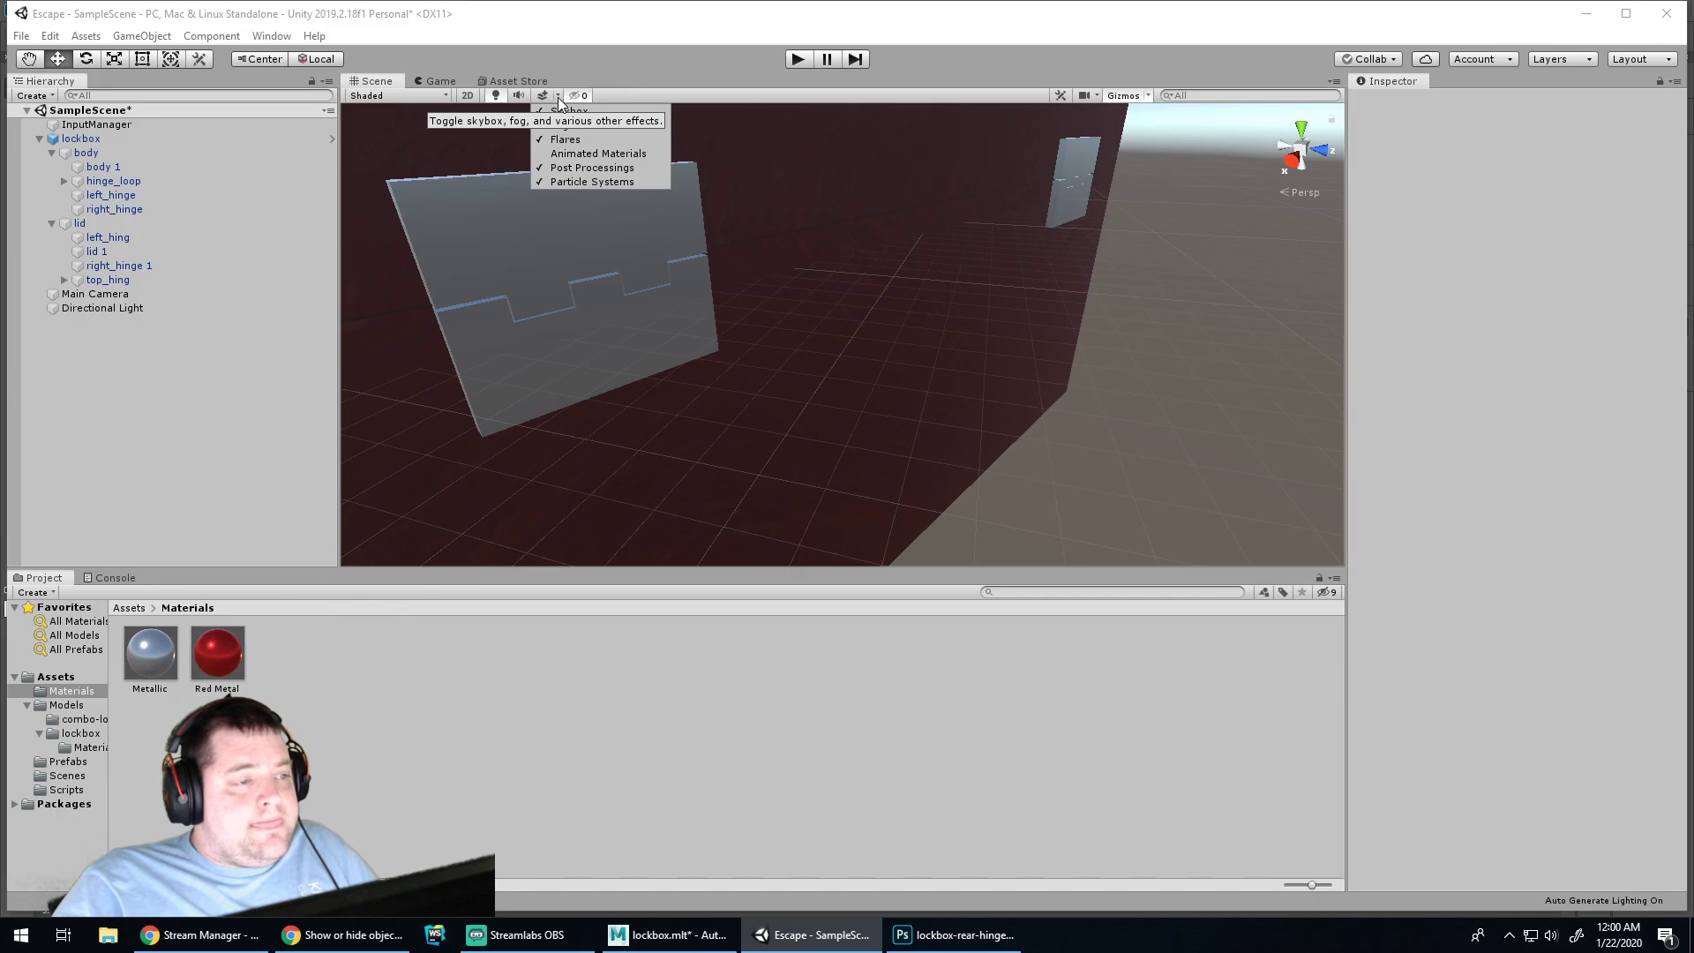
pyautogui.click(559, 97)
pyautogui.click(556, 93)
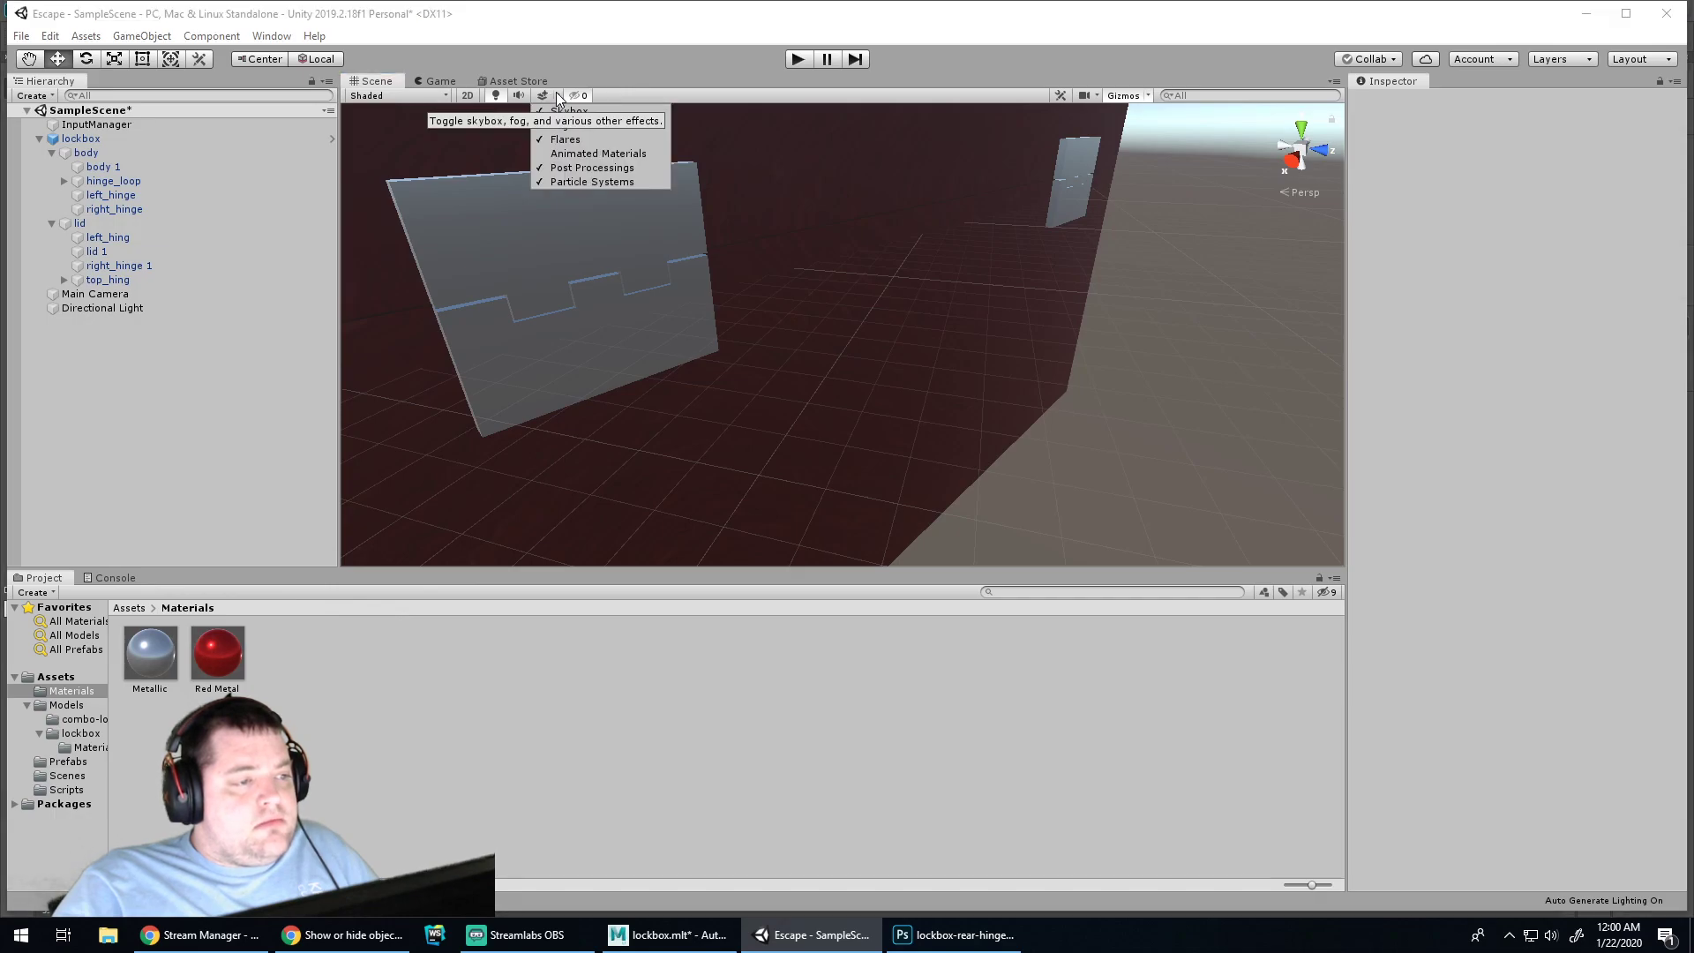
pyautogui.click(556, 93)
pyautogui.click(432, 97)
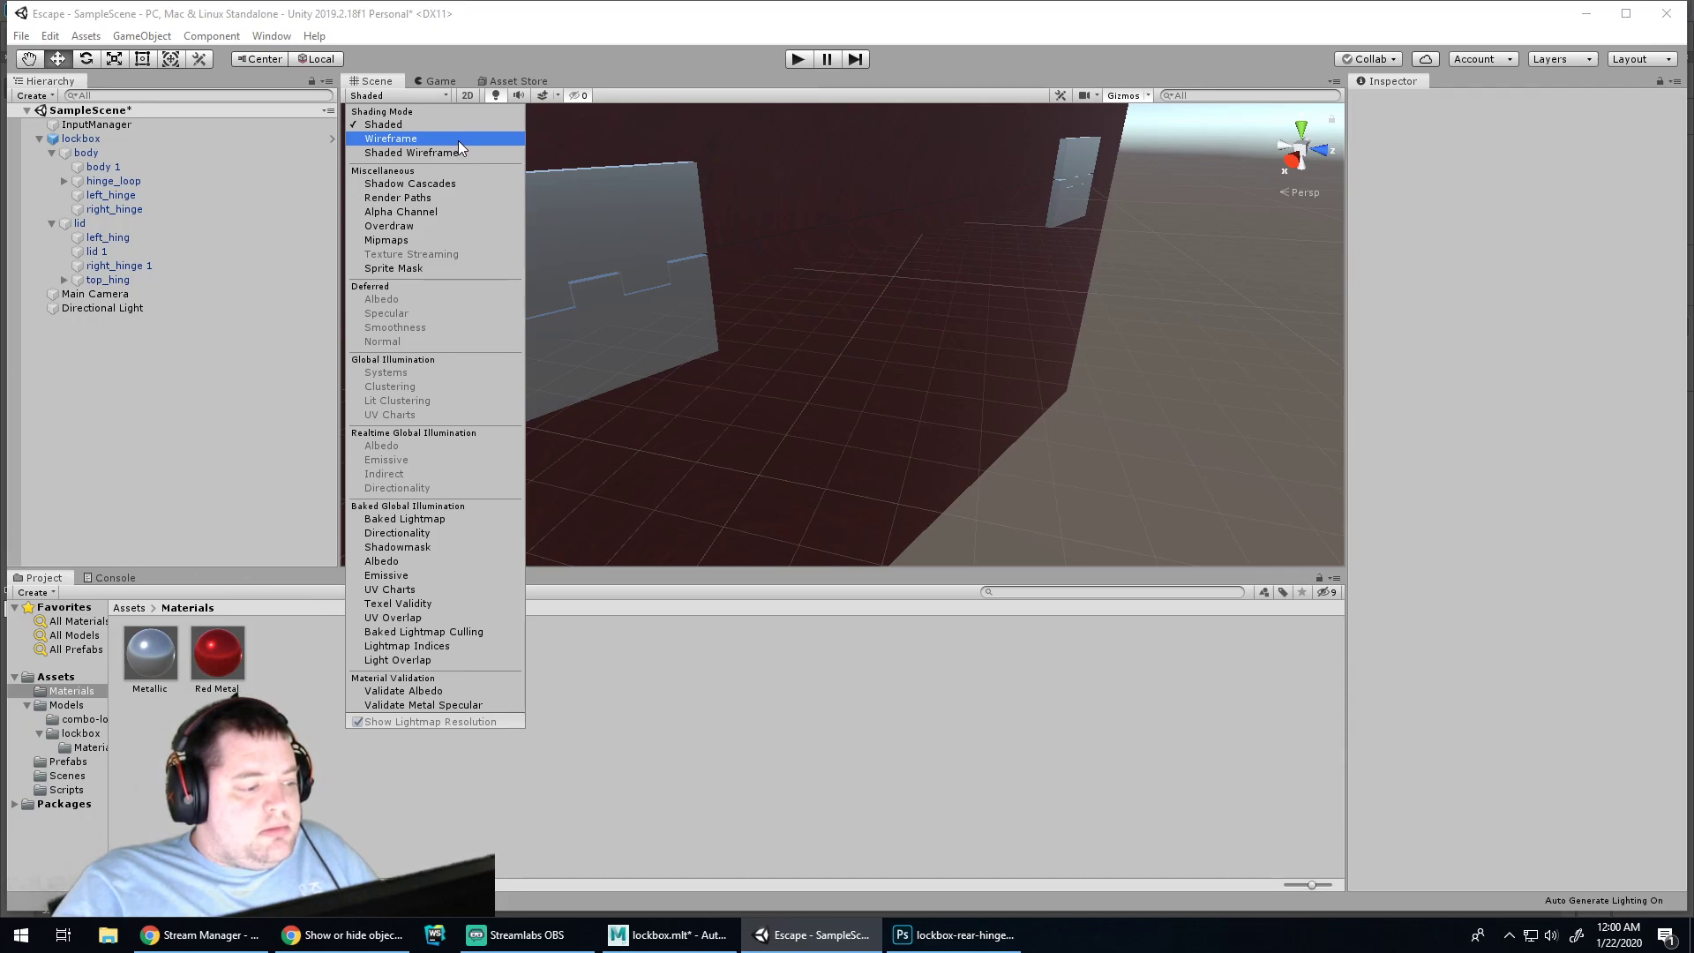
pyautogui.click(405, 123)
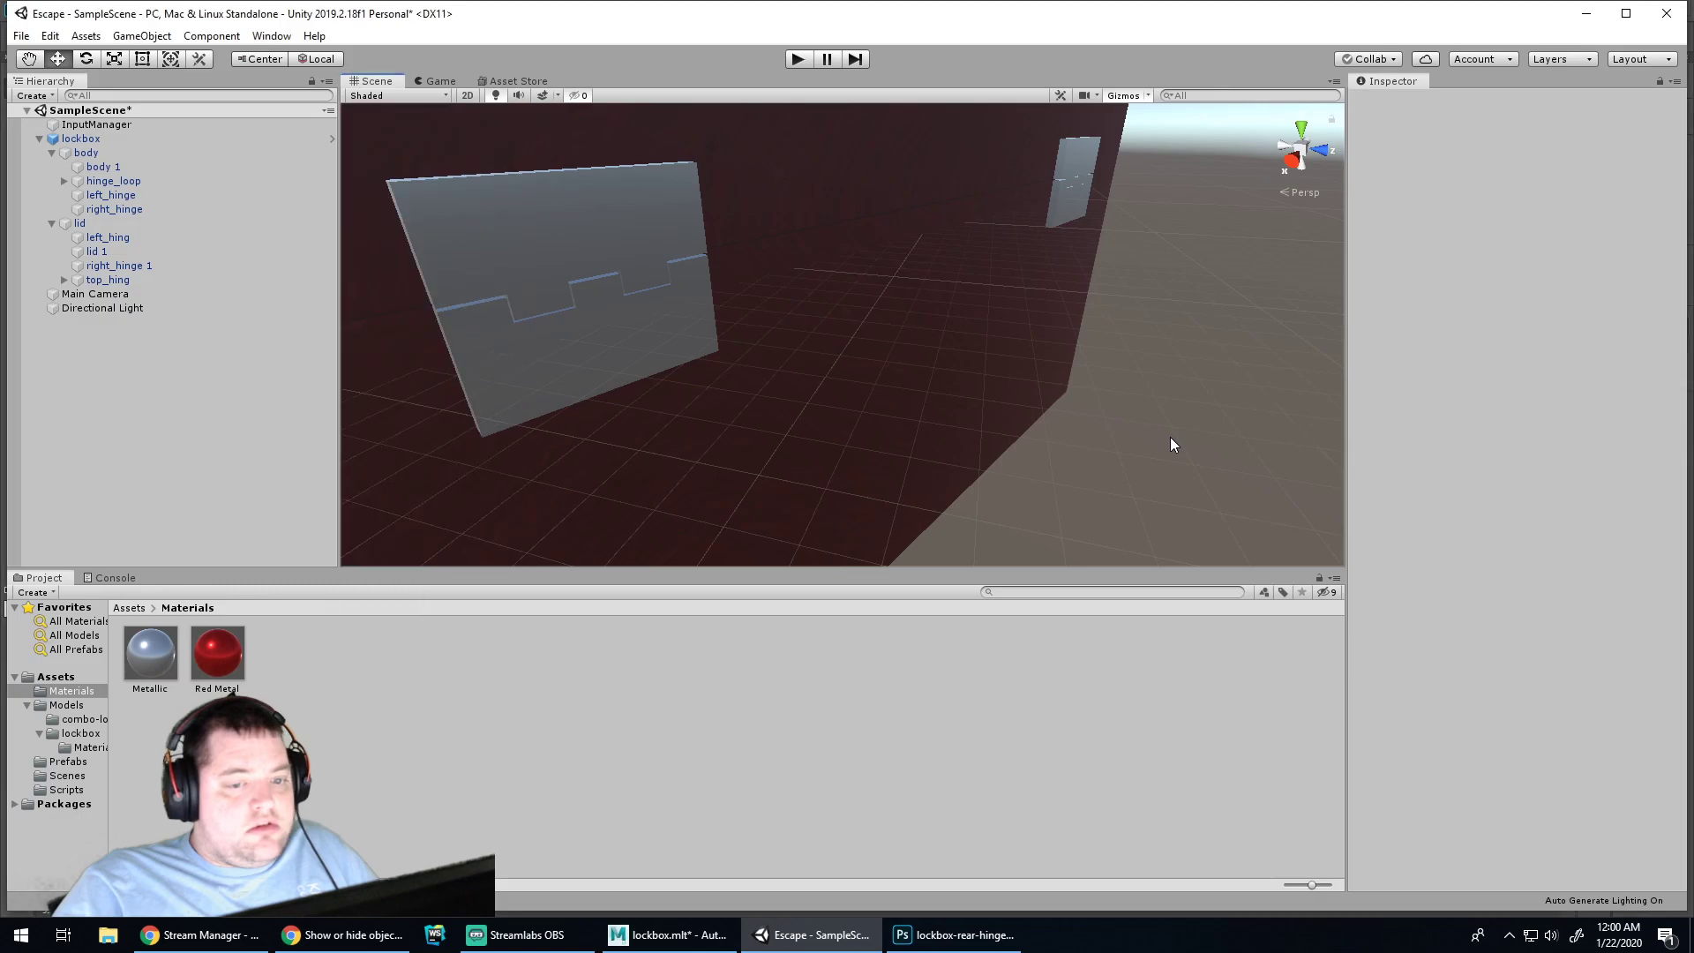
# Select the lockbox and rotate it about its vertical axis to a Y rotation of about -1.95
pyautogui.scroll(-10, 804, 336)
pyautogui.moveTo(1009, 411)
pyautogui.keyDown('alt'); pyautogui.mouseDown()
pyautogui.moveTo(1063, 420)
pyautogui.moveTo(1028, 409)
pyautogui.mouseUp(); pyautogui.keyUp('alt')
pyautogui.click(666, 348)
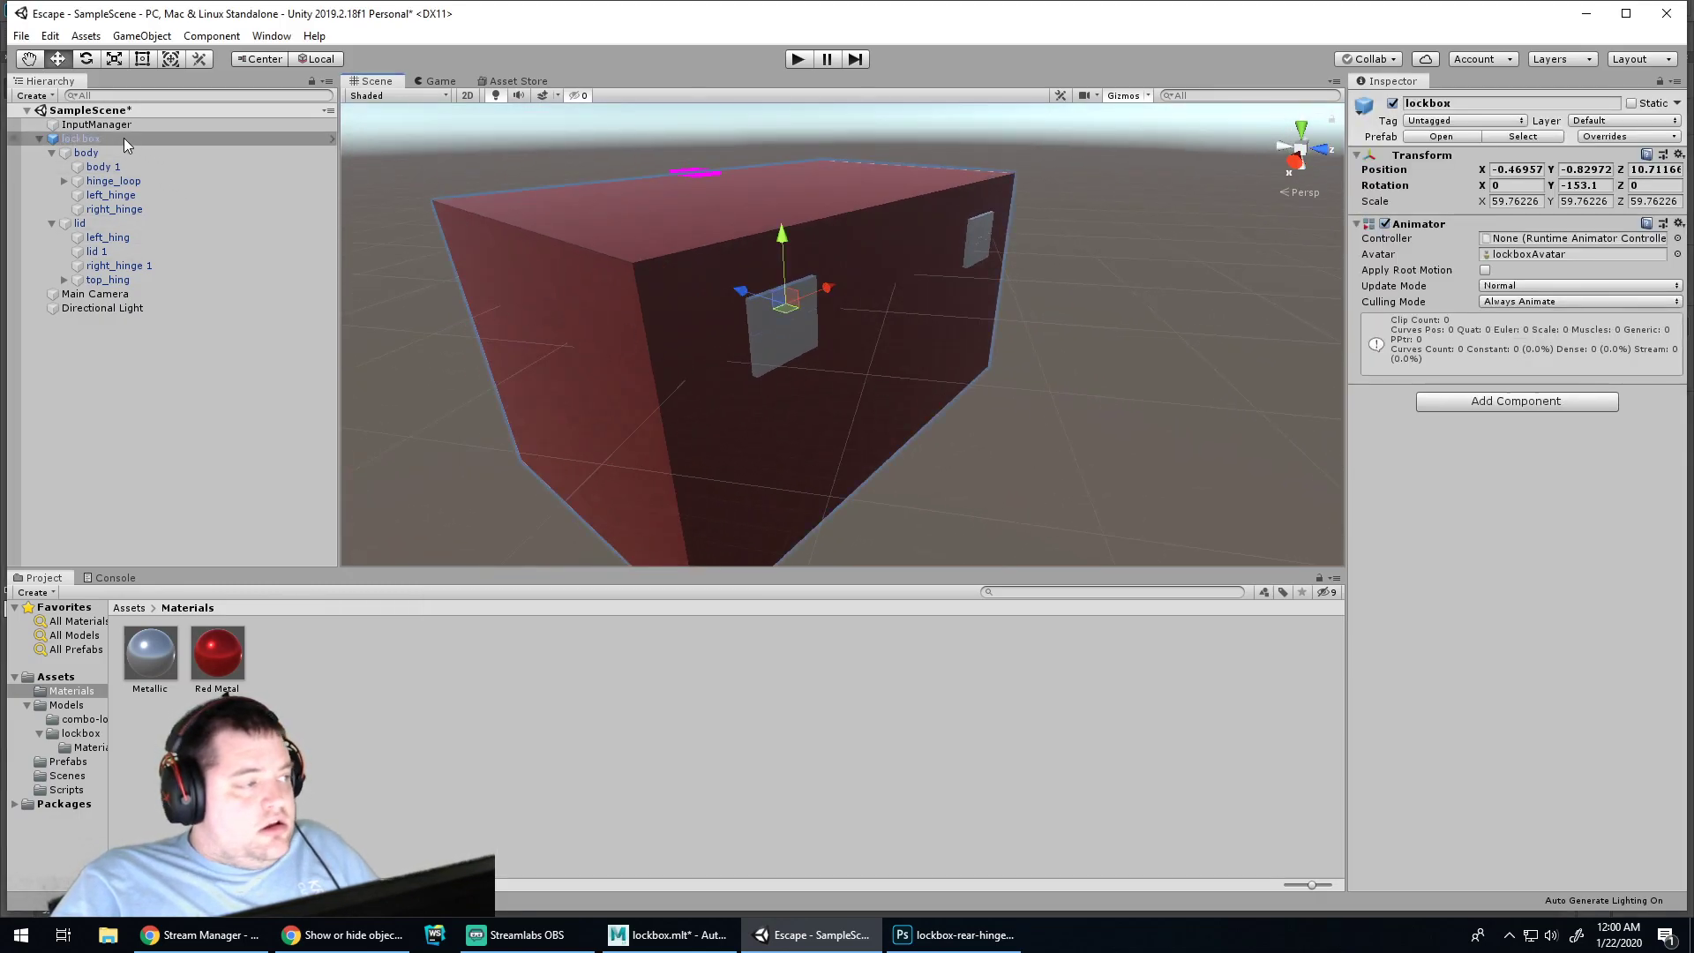
pyautogui.keyDown('alt'); pyautogui.moveTo(595, 403); pyautogui.dragTo(1091, 353); pyautogui.keyUp('alt')
pyautogui.scroll(-8, 1089, 346)
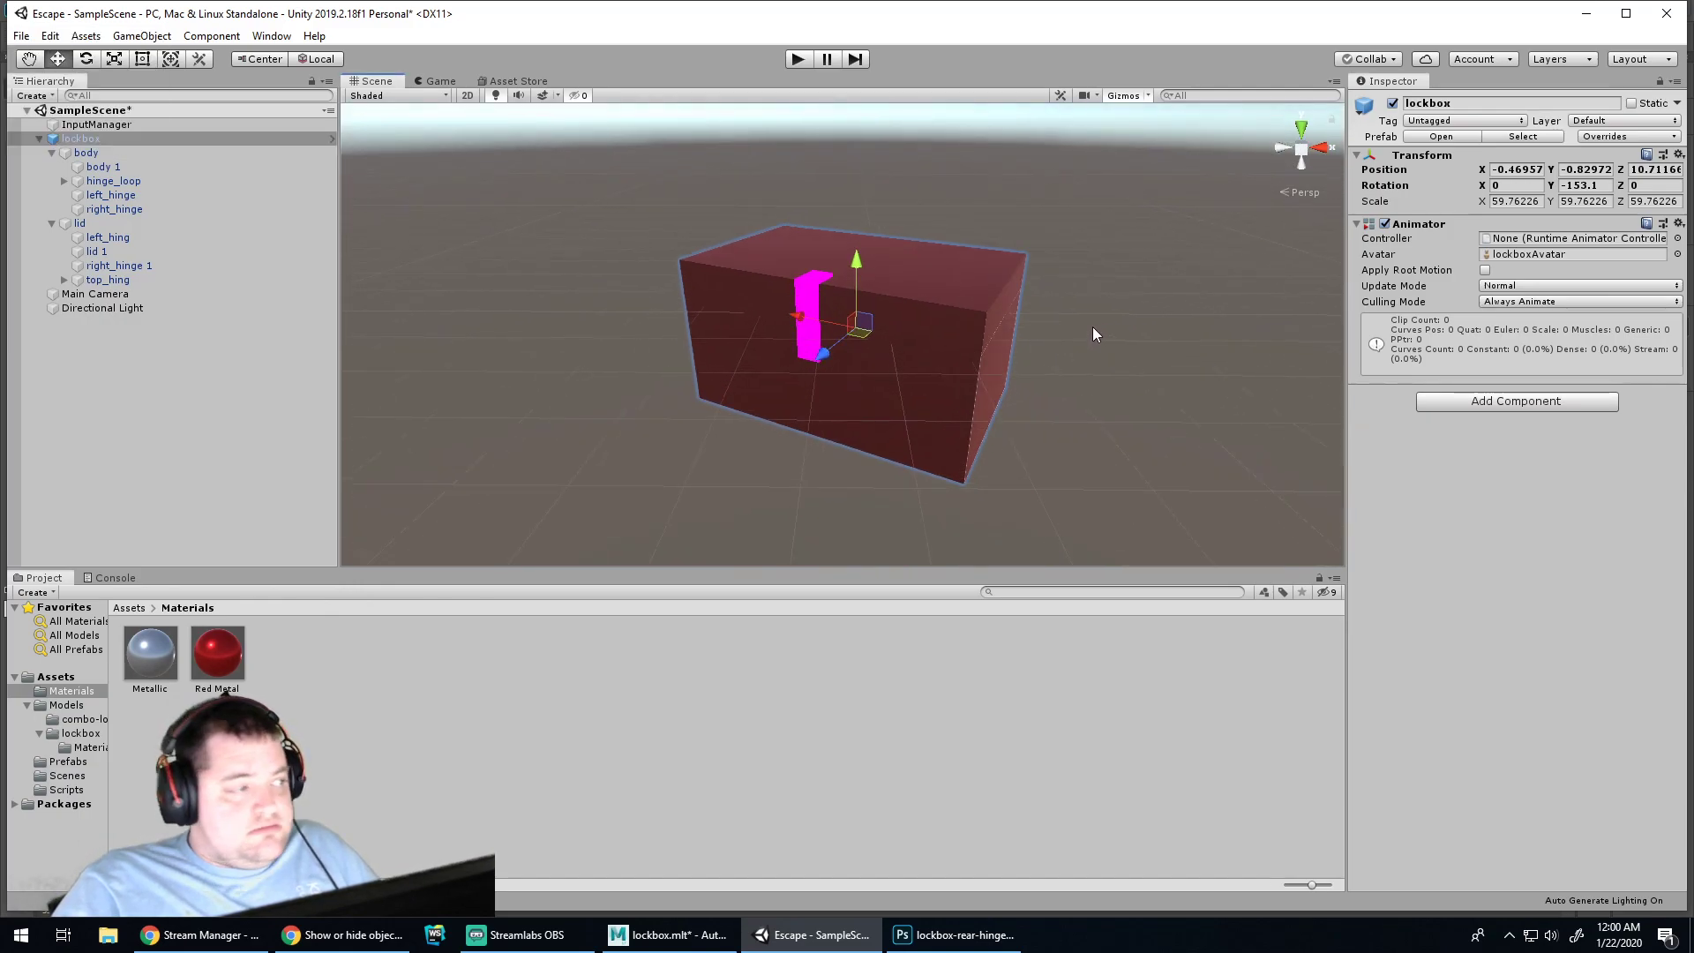
pyautogui.scroll(-2, 1059, 314)
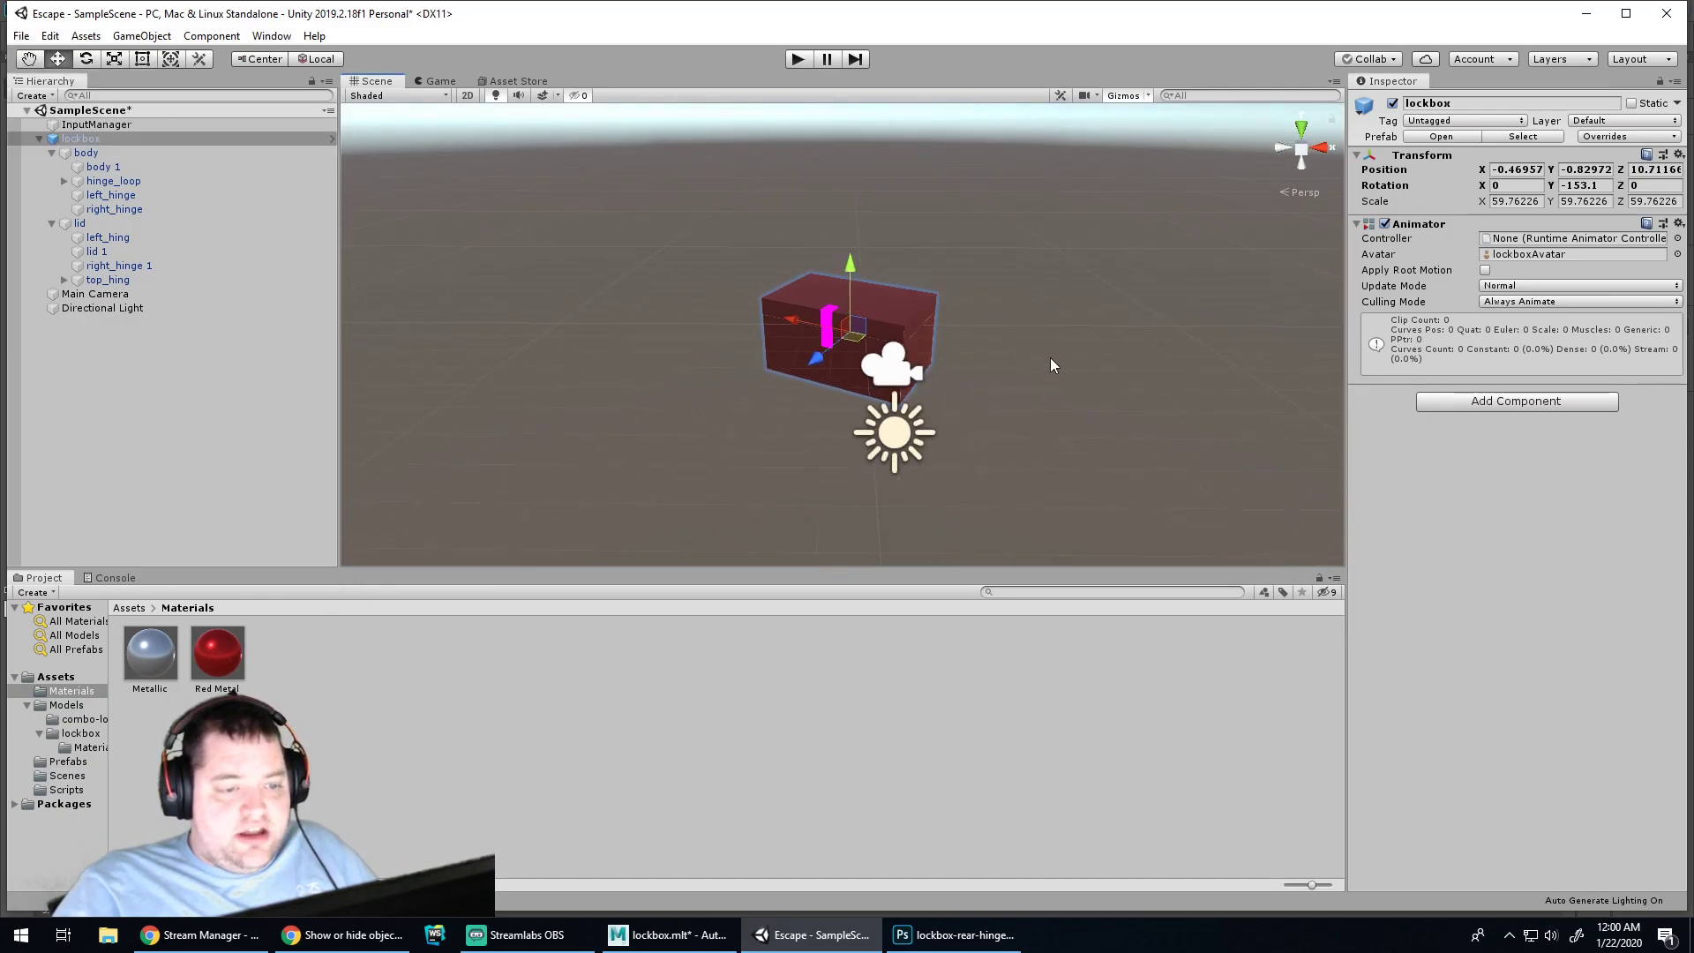
pyautogui.scroll(5, 1050, 362)
pyautogui.scroll(1, 1144, 351)
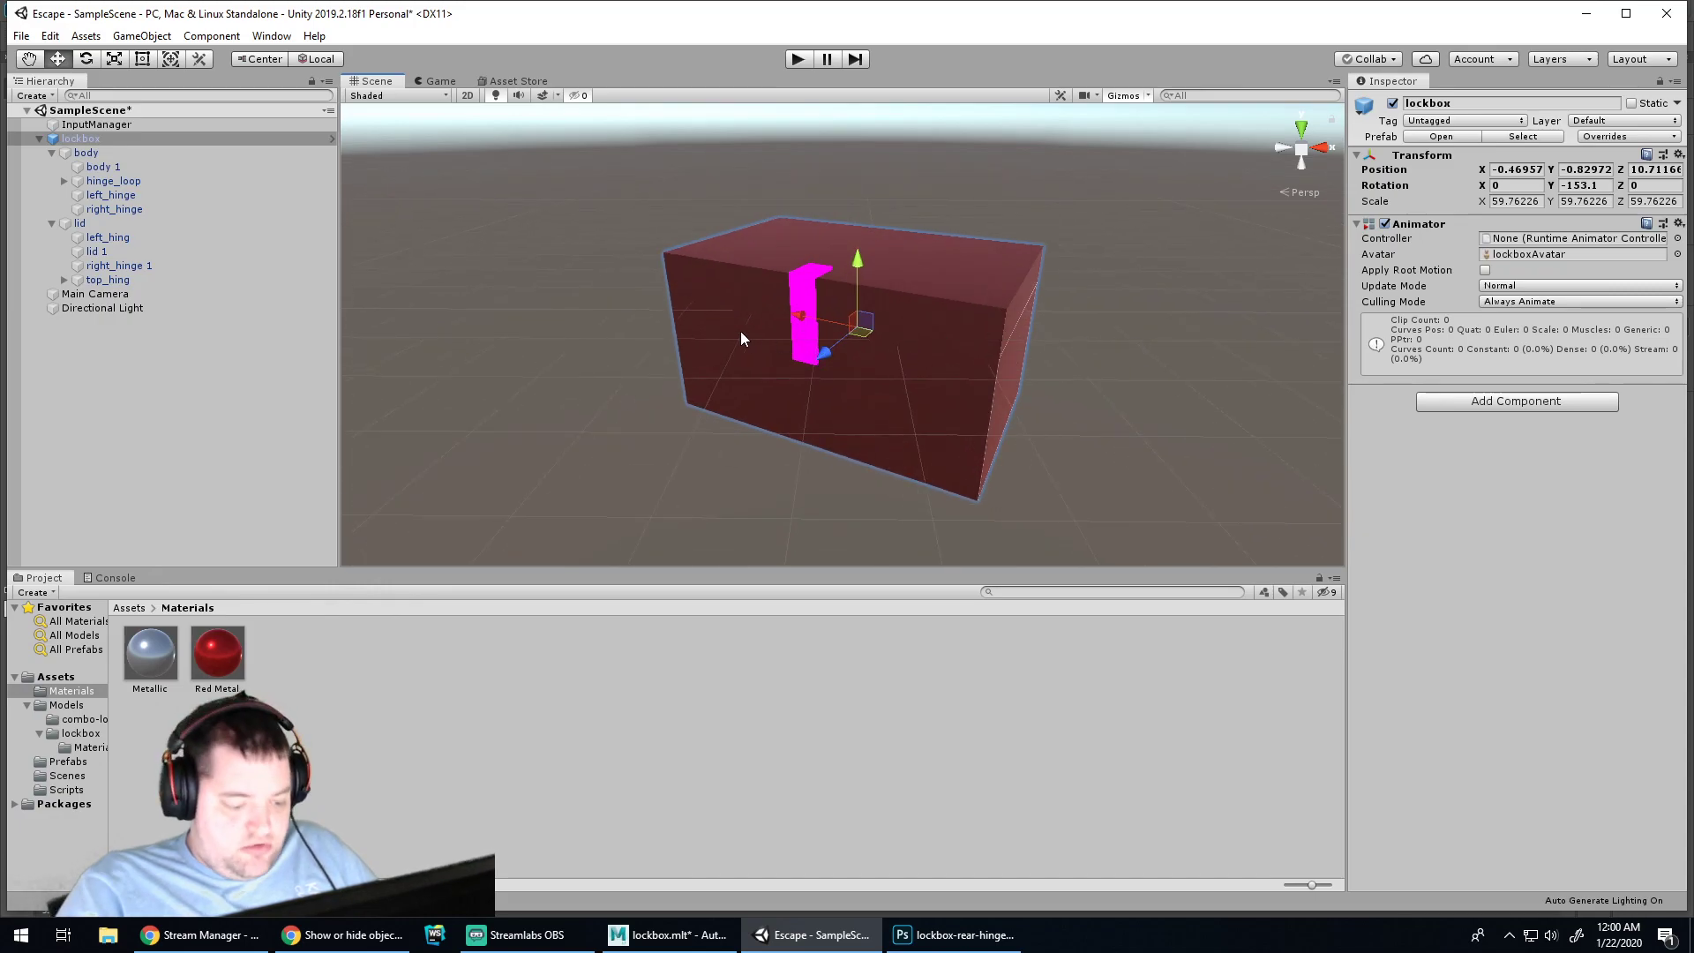
pyautogui.press('e')
pyautogui.moveTo(871, 360); pyautogui.dragTo(450, 326)
pyautogui.hotkey('ctrl', 'p')
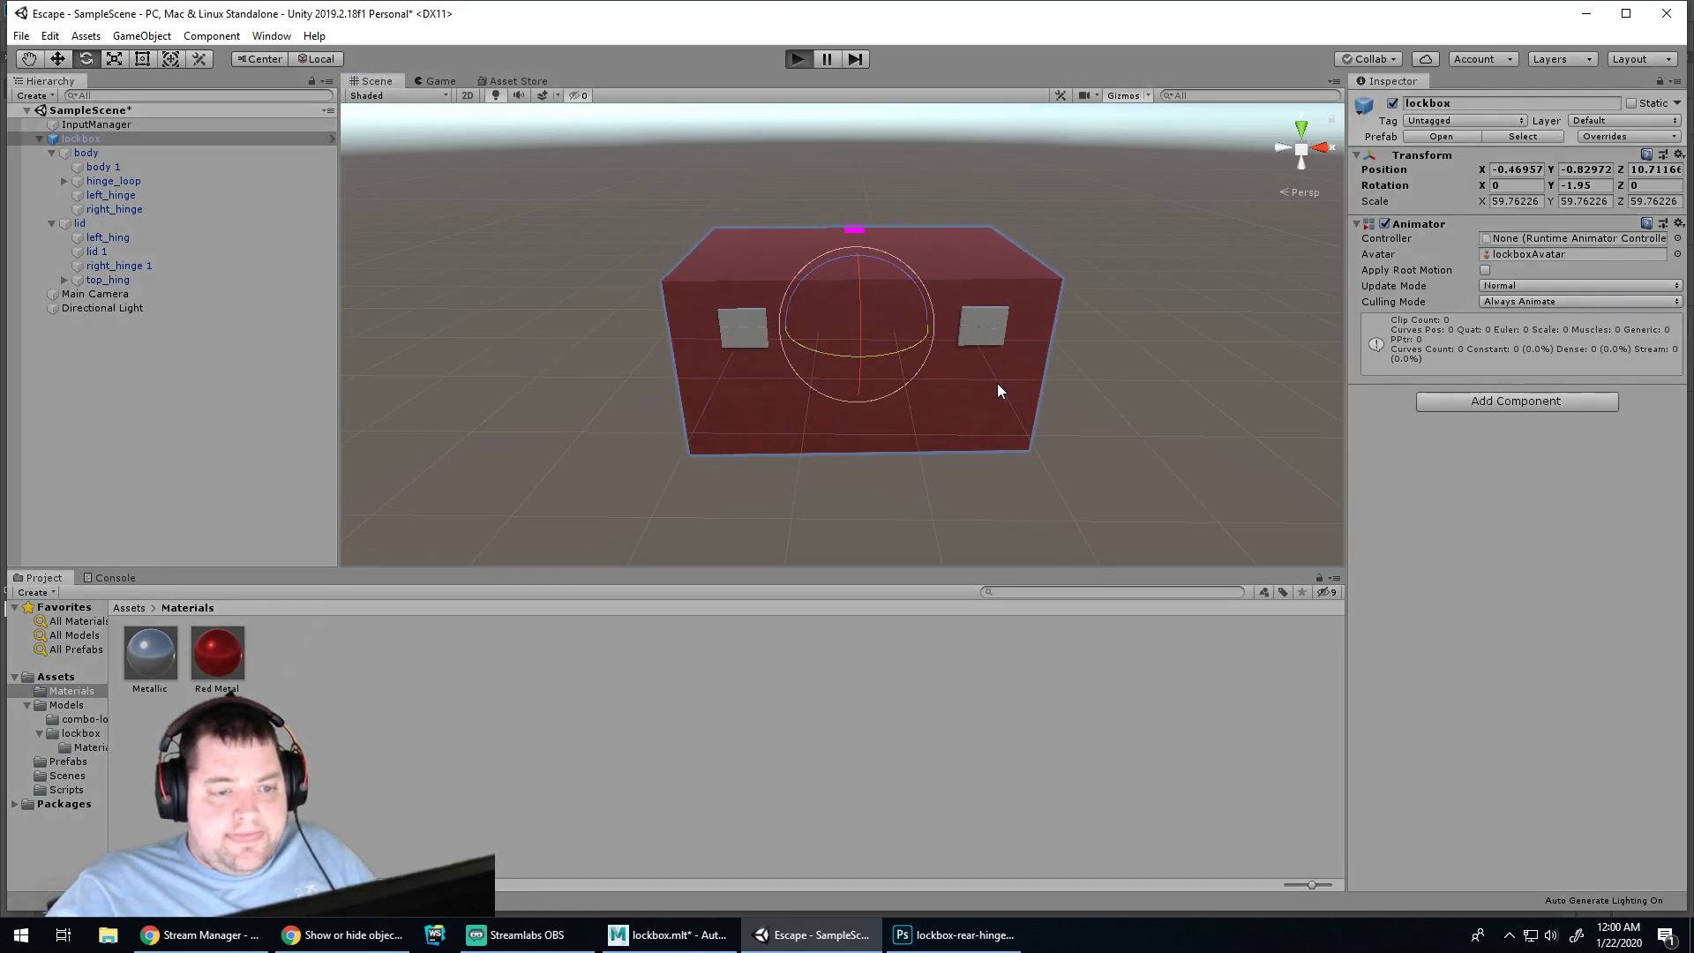
# Exit Play mode, select the Main Camera and test the game view again
pyautogui.click(797, 60)
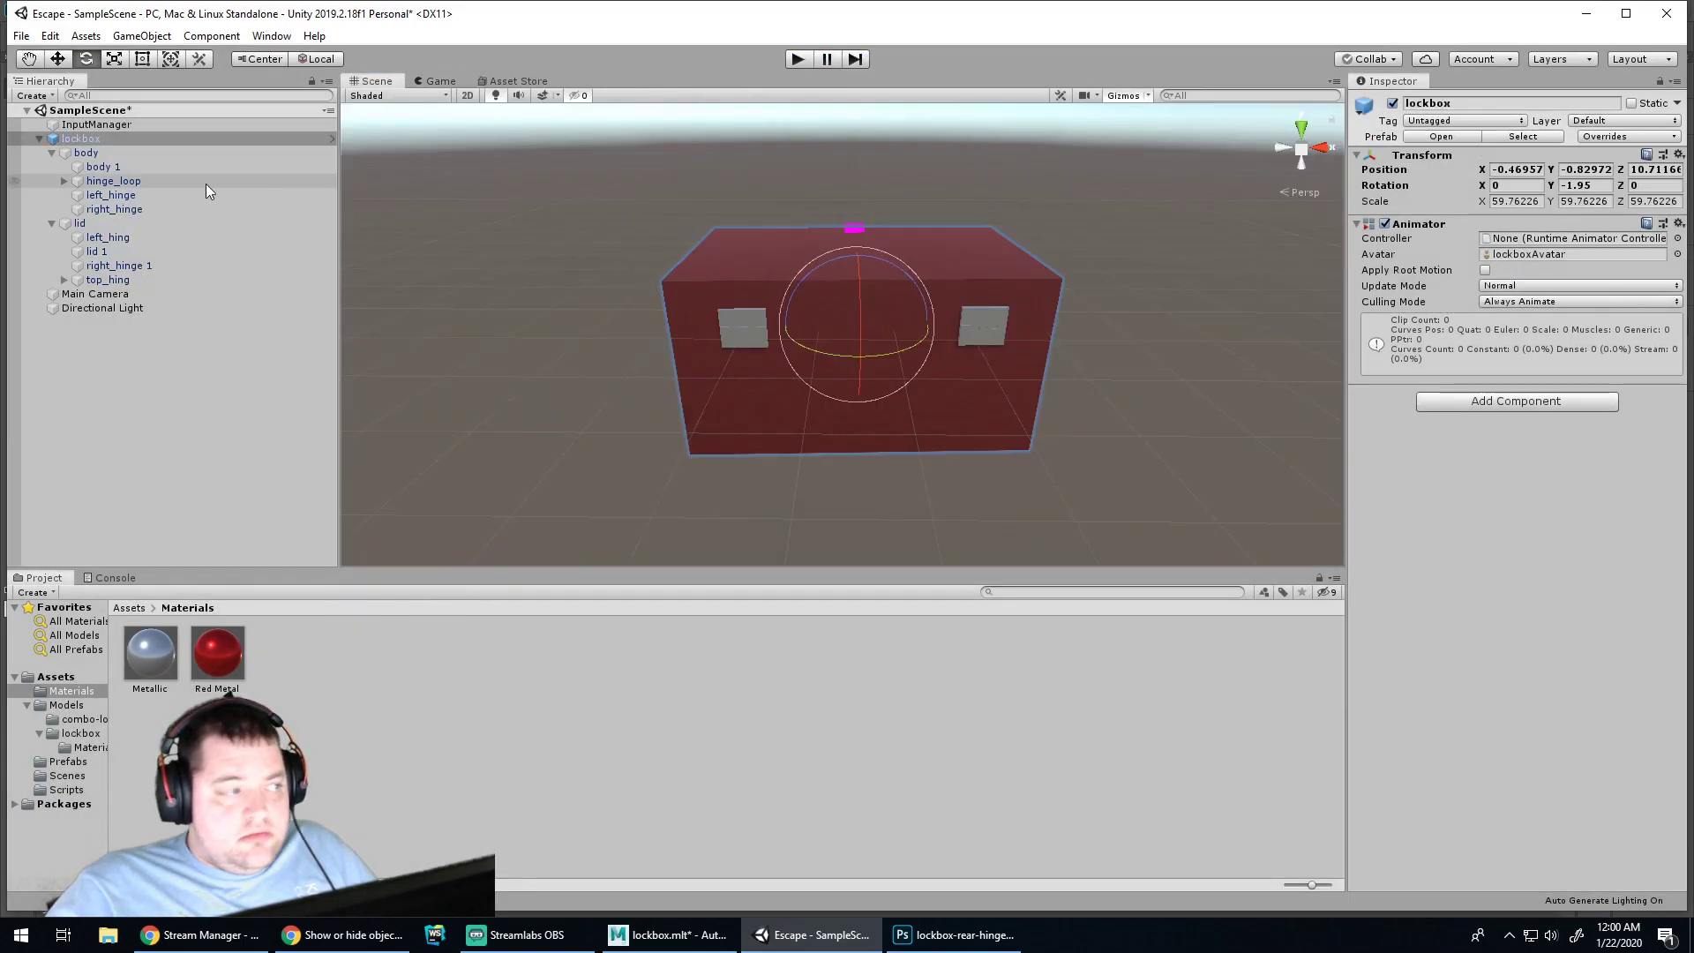
pyautogui.click(95, 294)
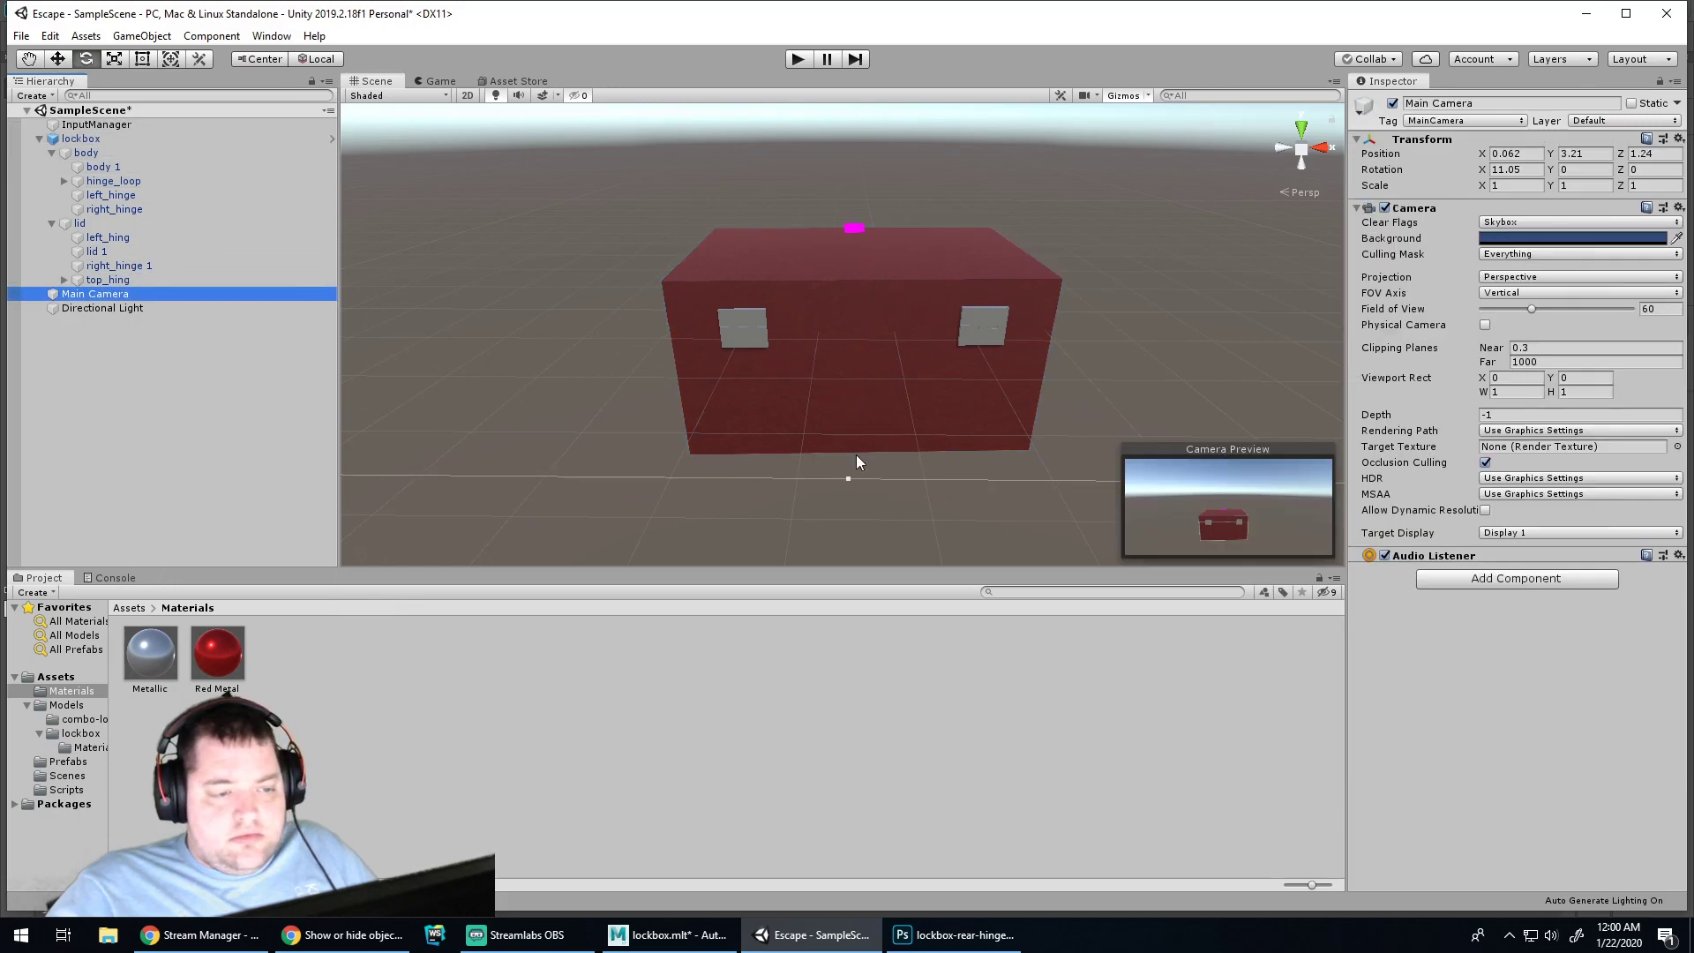
pyautogui.scroll(10, 854, 446)
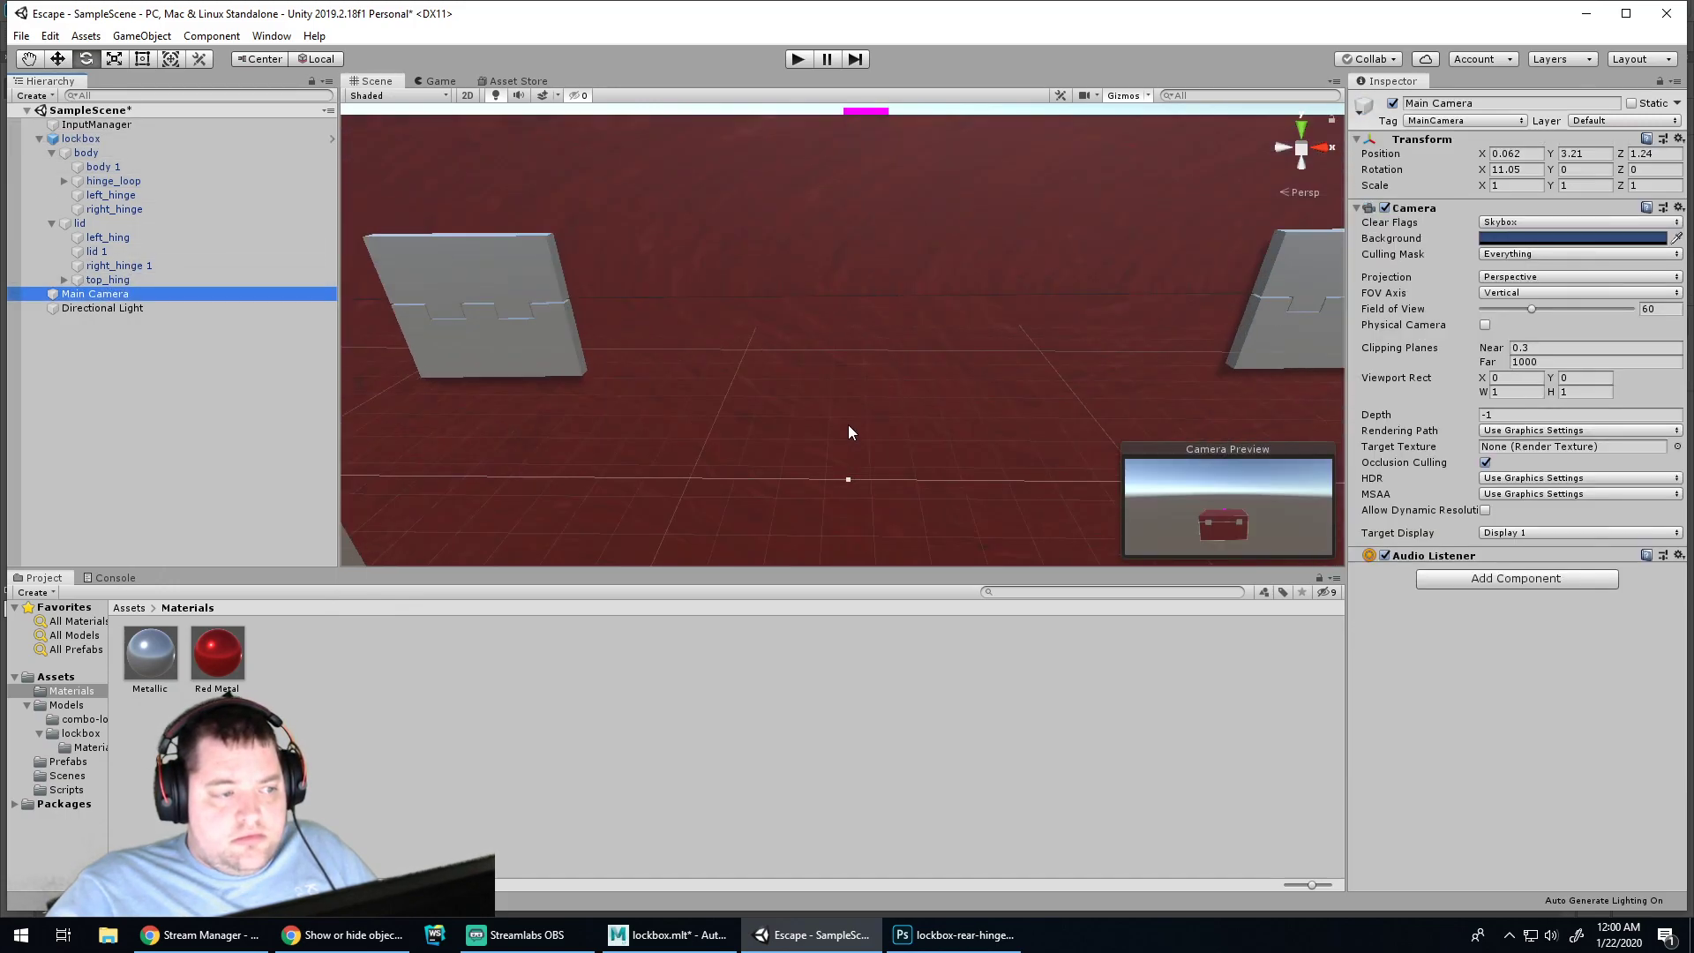
pyautogui.click(798, 59)
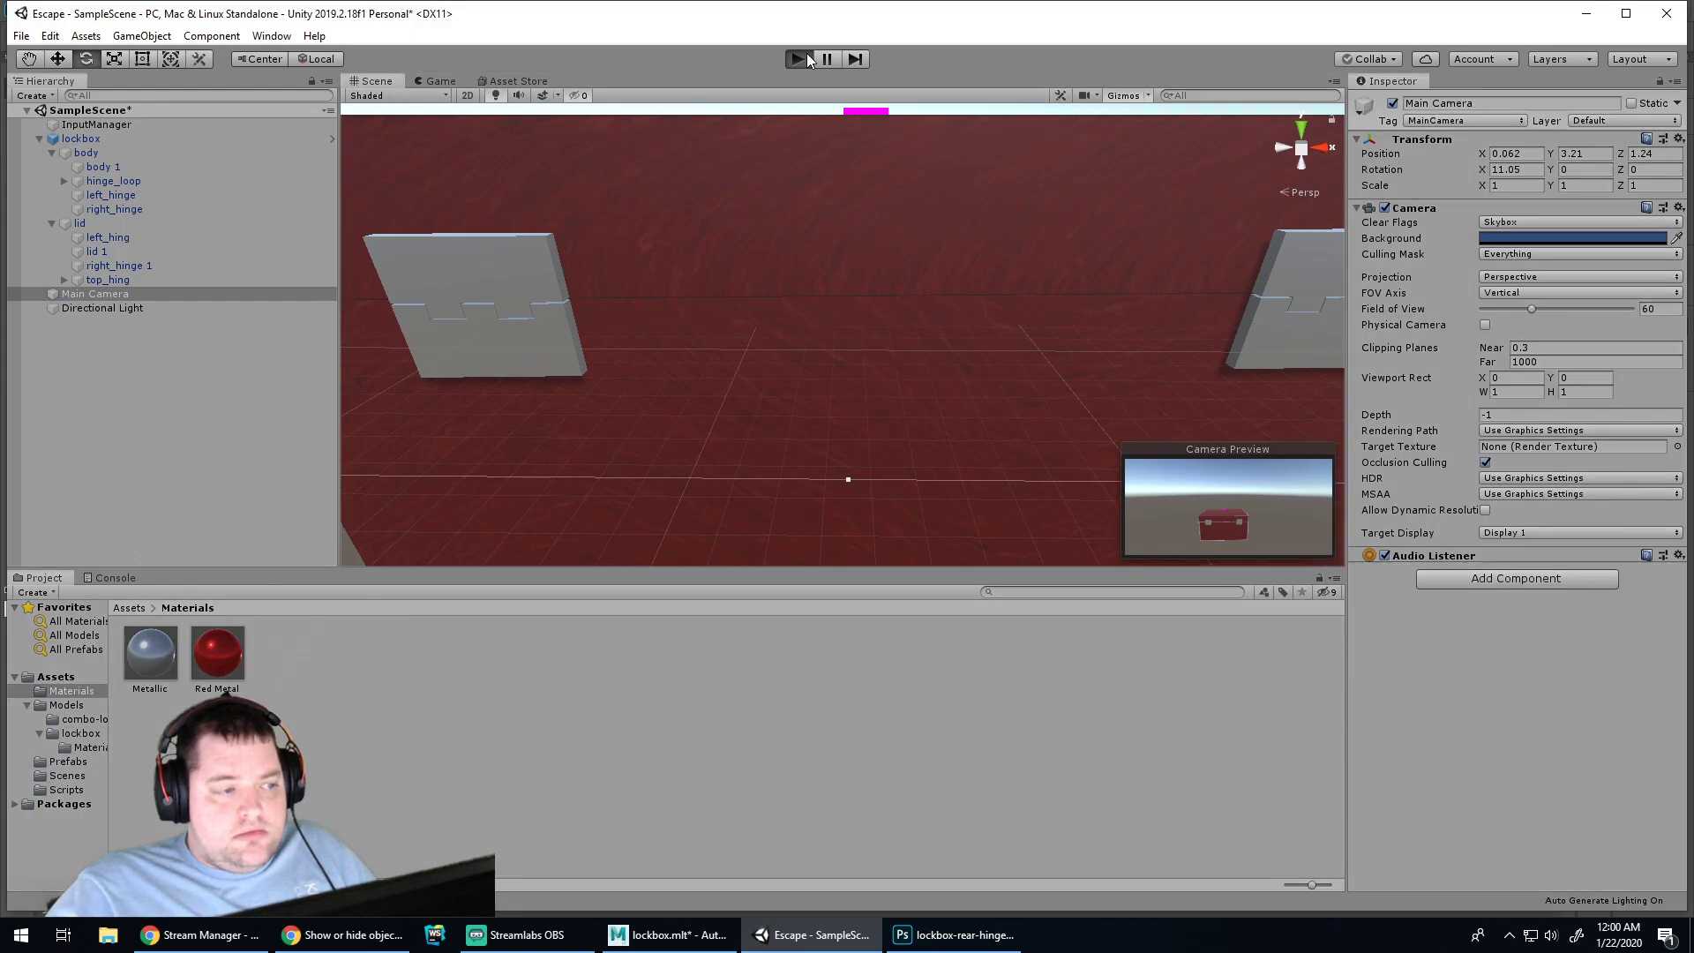
pyautogui.click(789, 59)
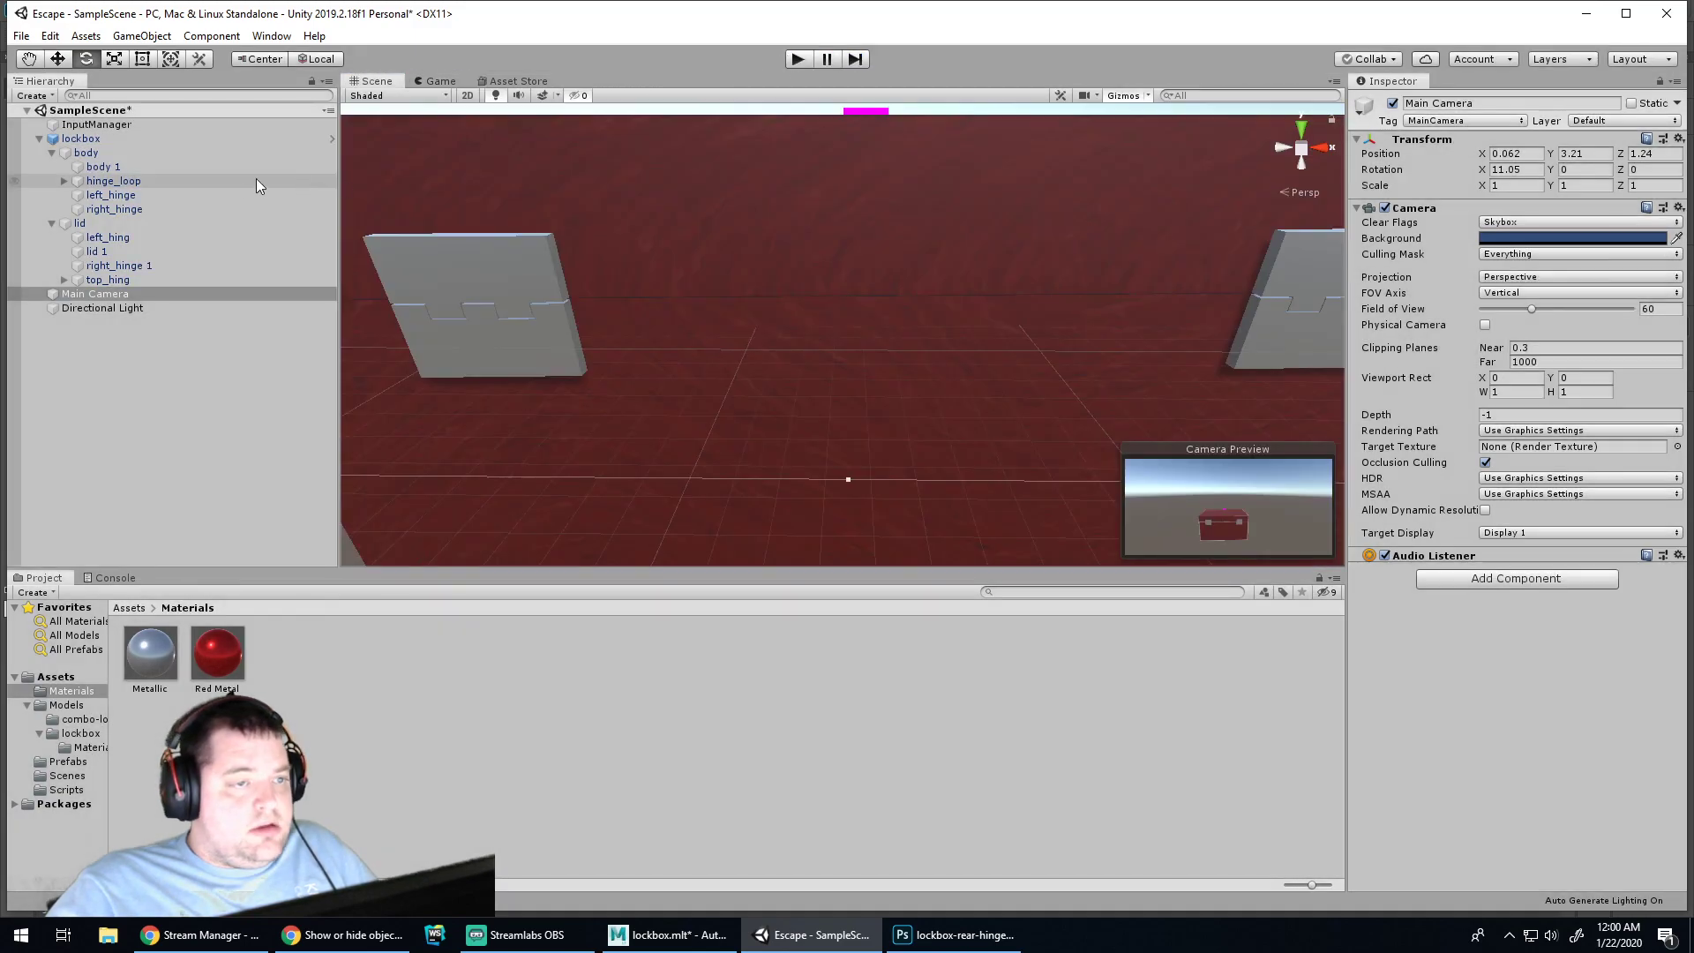
# Tilt the Main Camera and move it lower and closer to the lockbox, checking in Play mode
pyautogui.click(88, 295)
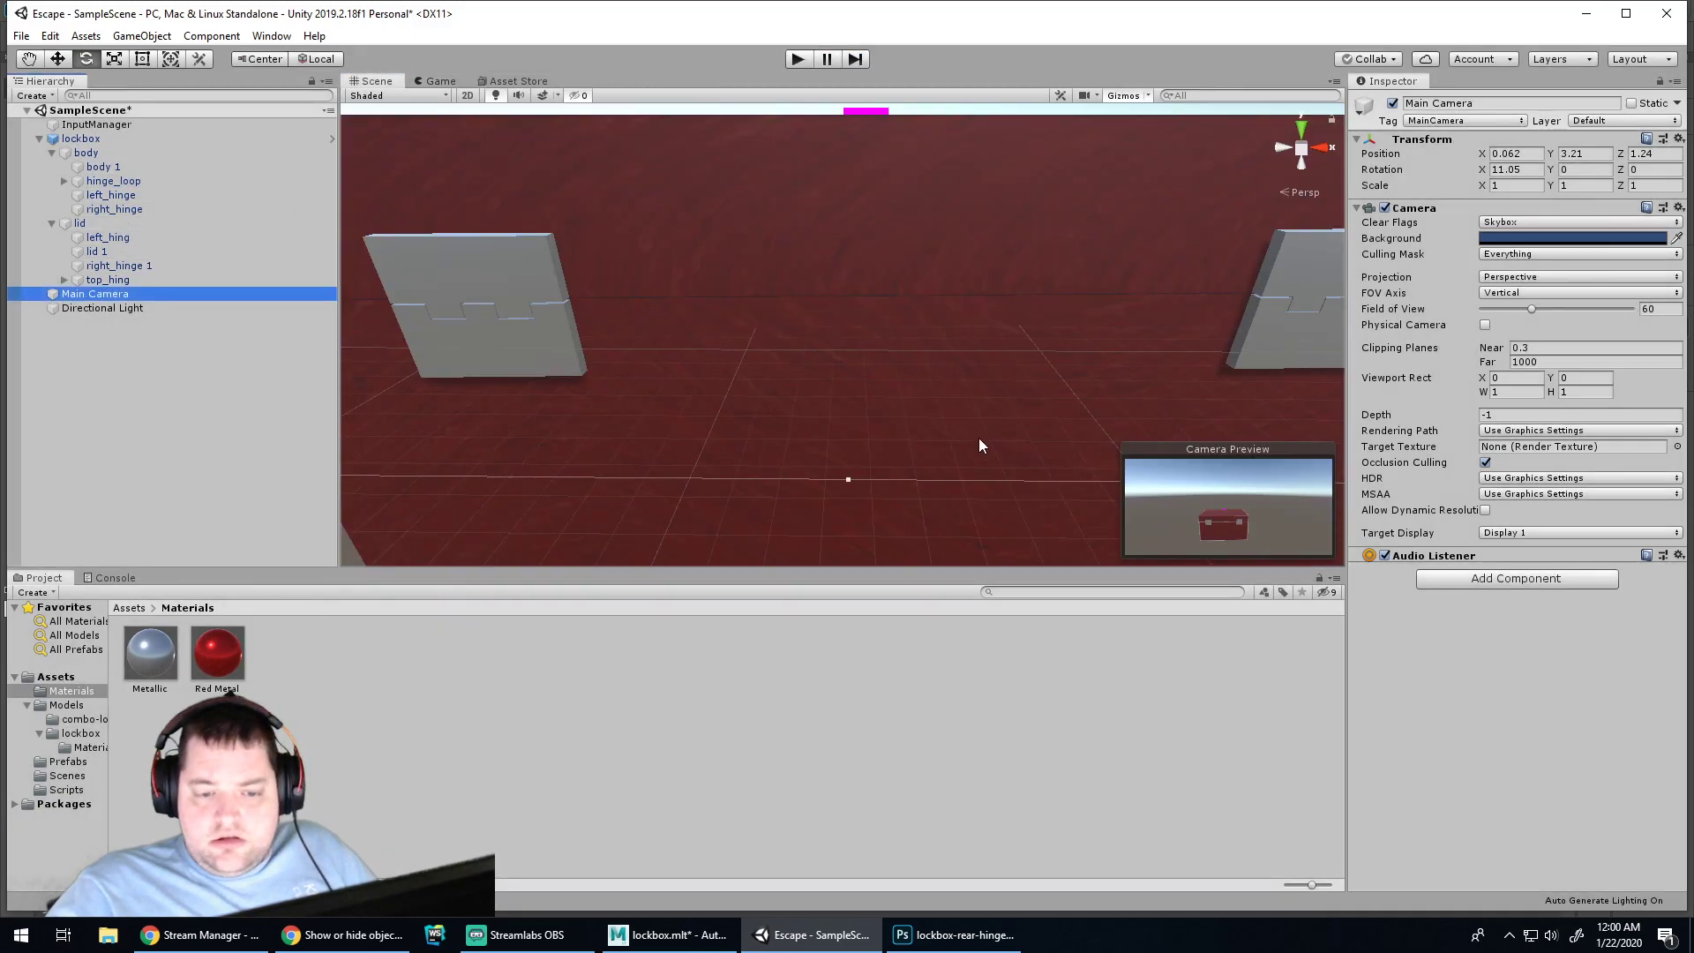
pyautogui.scroll(-6, 863, 409)
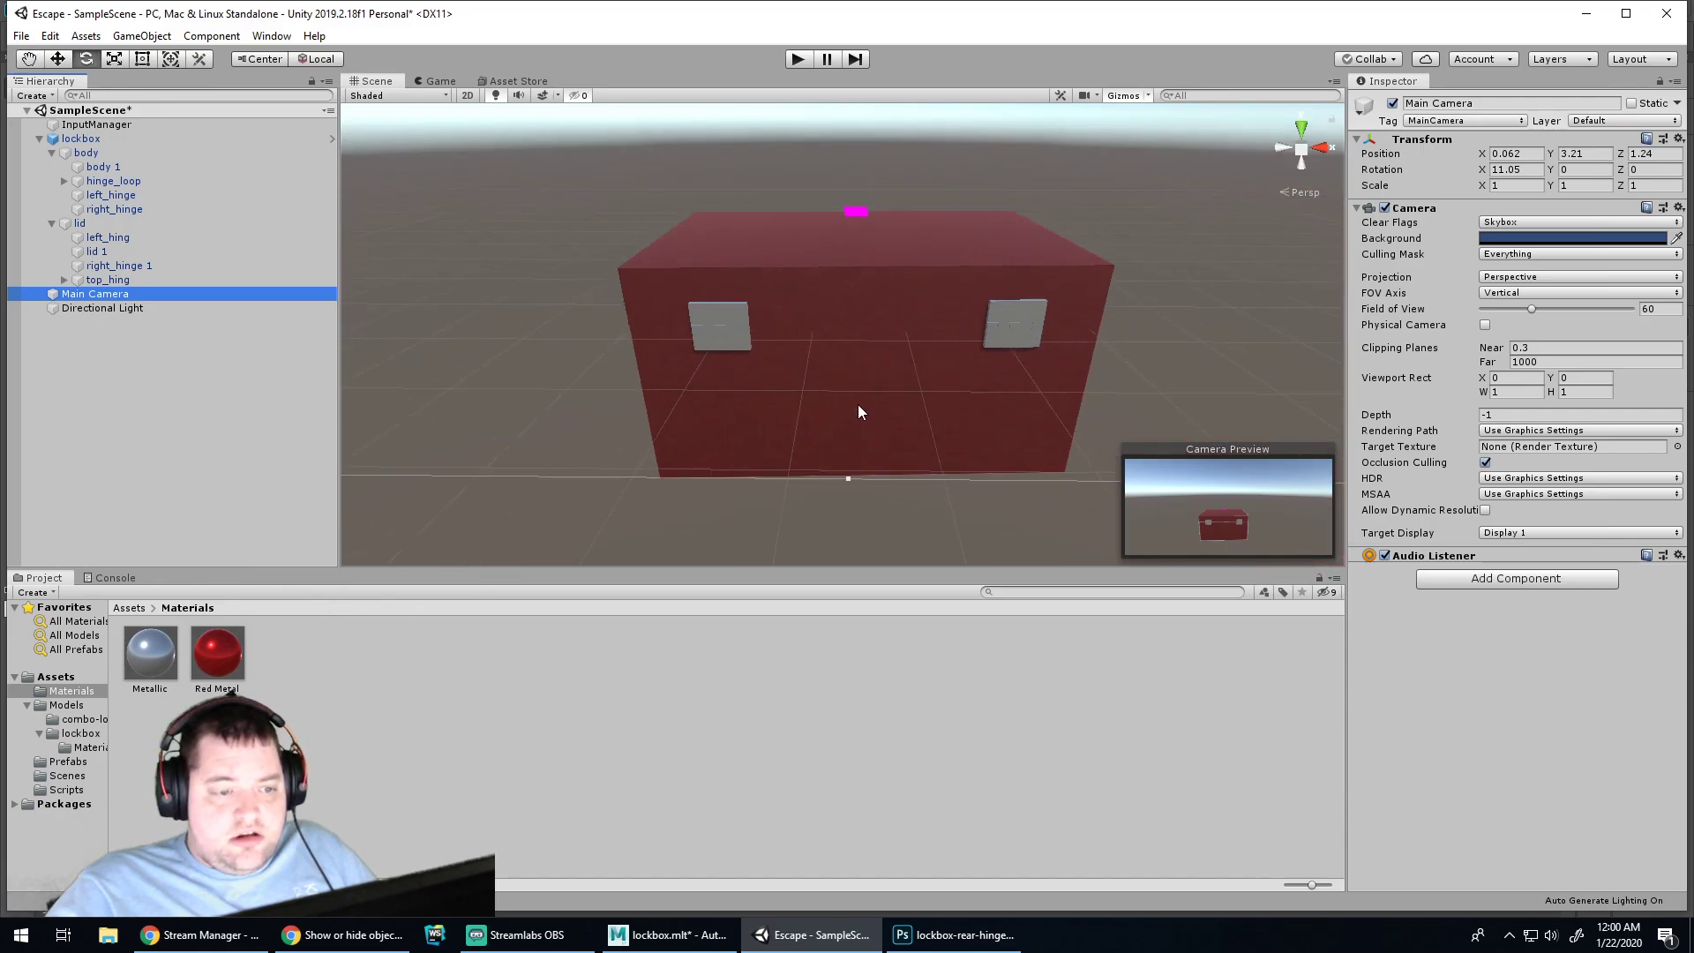
pyautogui.scroll(-5, 874, 415)
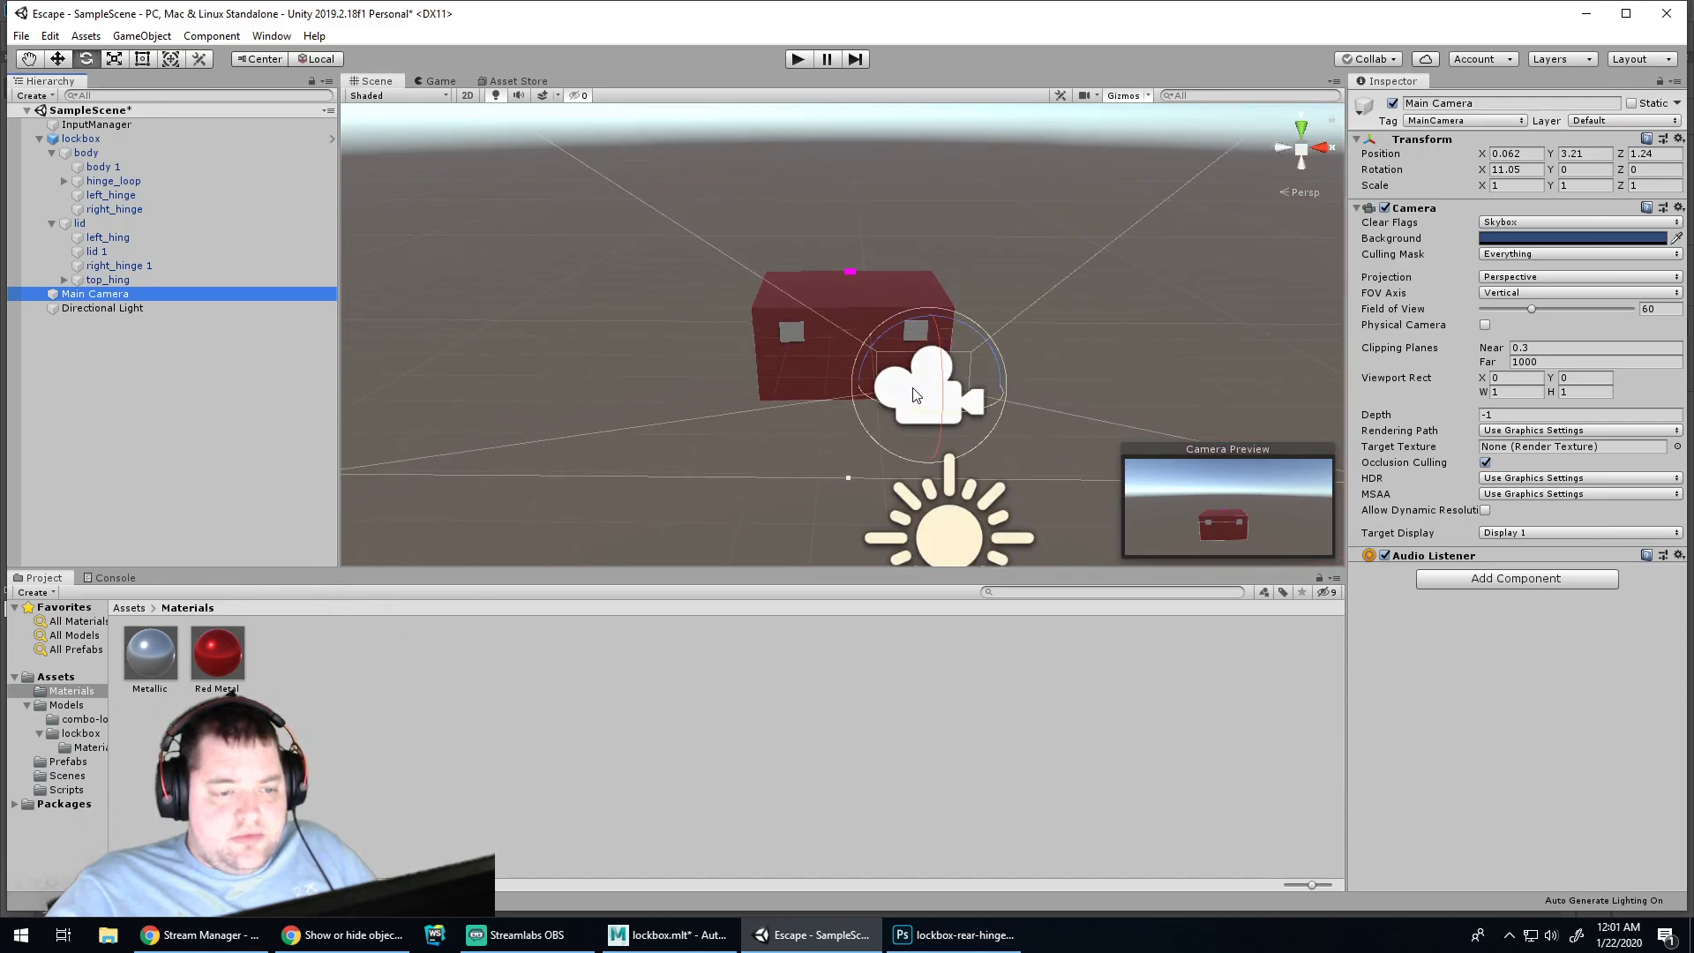
pyautogui.click(916, 395)
pyautogui.moveTo(950, 401)
pyautogui.mouseDown()
pyautogui.moveTo(913, 393)
pyautogui.moveTo(938, 390)
pyautogui.mouseUp()
pyautogui.press('w')
pyautogui.moveTo(937, 371); pyautogui.dragTo(883, 316)
pyautogui.click(797, 61)
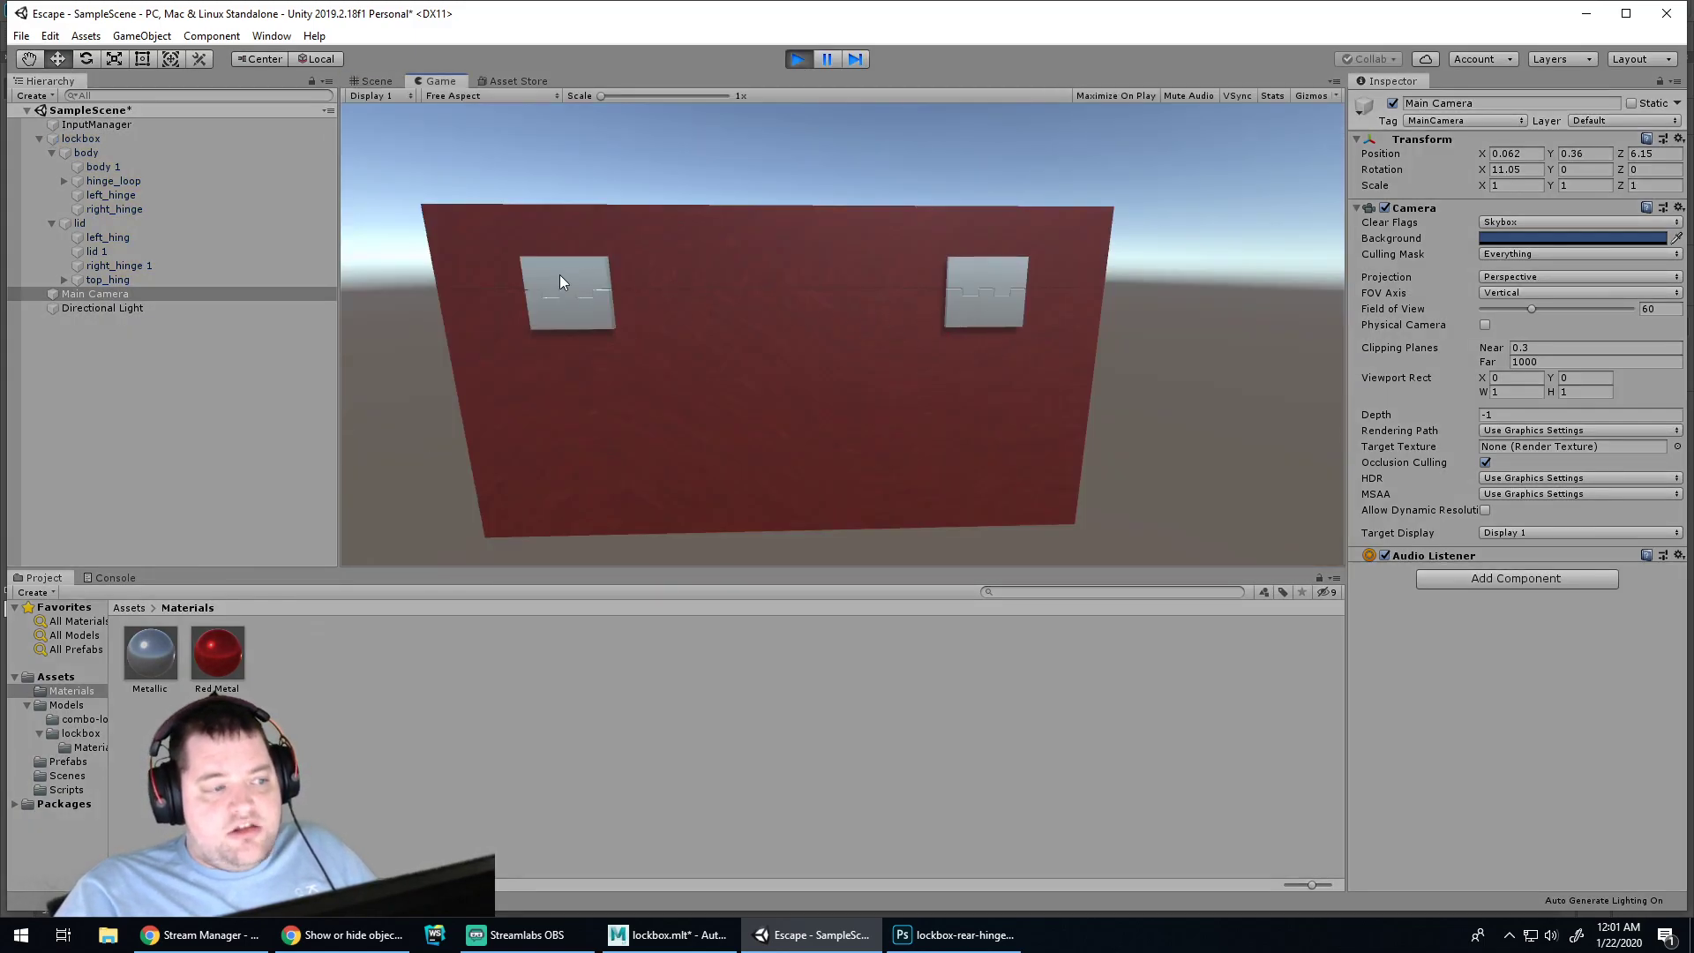
pyautogui.click(796, 62)
# Spin the lockbox to Y rotation -171.259 so its latch faces the camera
pyautogui.keyDown('alt'); pyautogui.moveTo(656, 330); pyautogui.dragTo(820, 332); pyautogui.keyUp('alt')
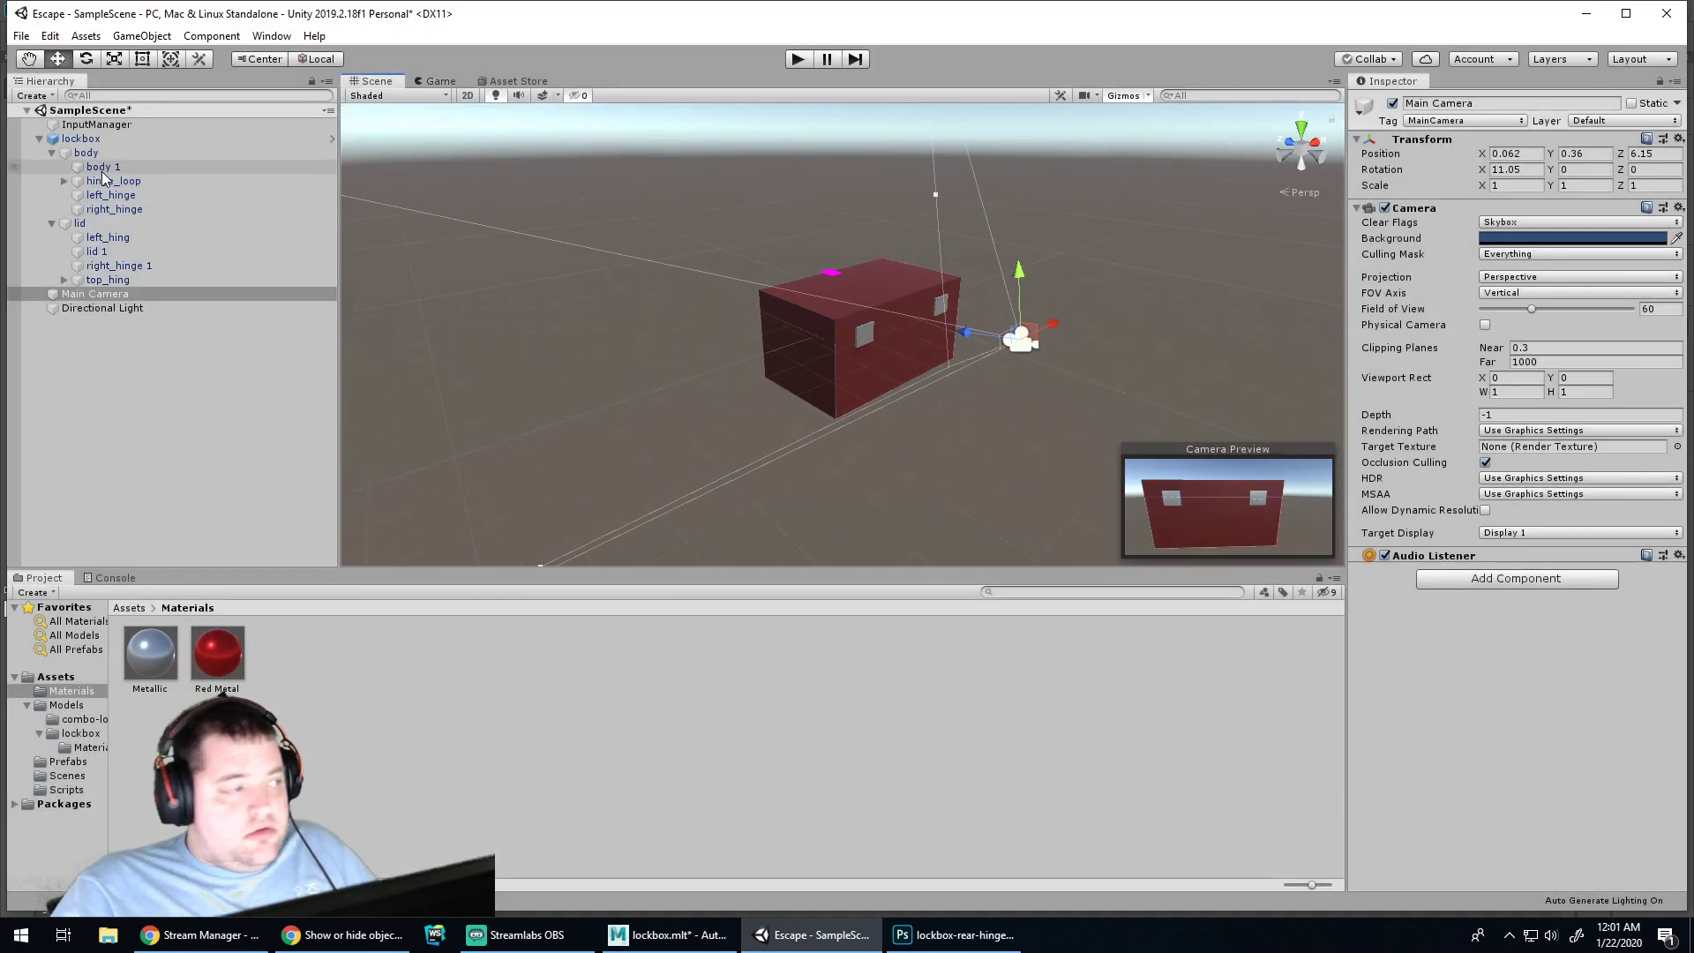
pyautogui.click(81, 138)
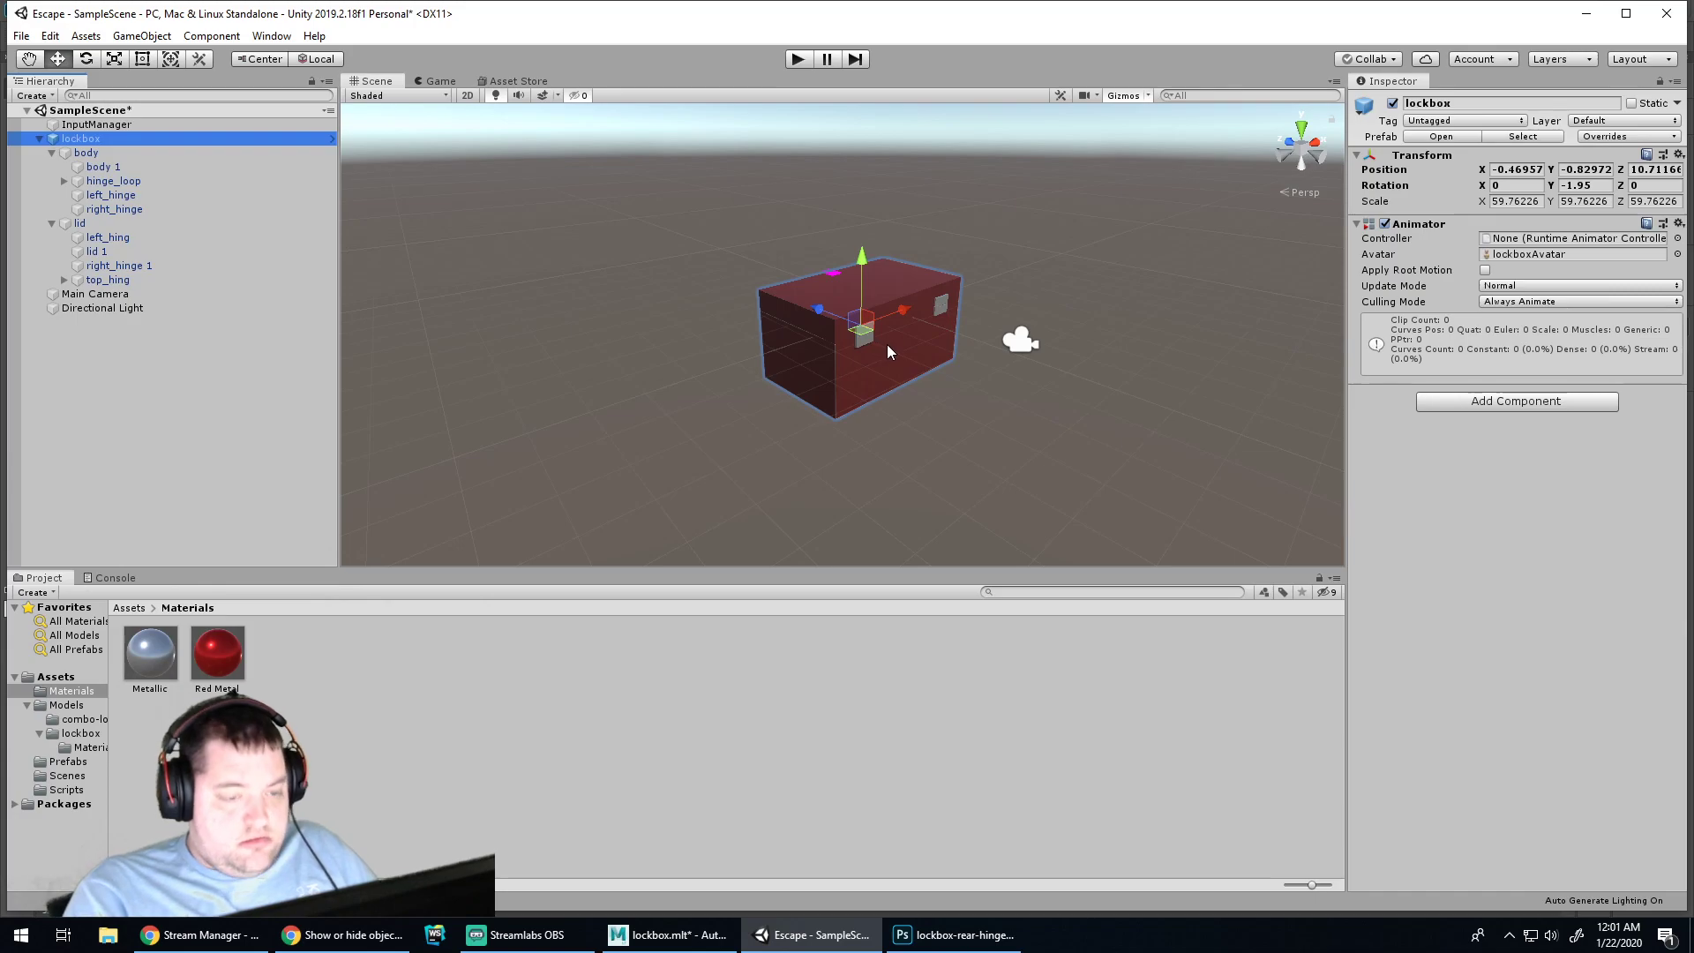
pyautogui.press('e')
pyautogui.moveTo(865, 350); pyautogui.dragTo(1320, 256)
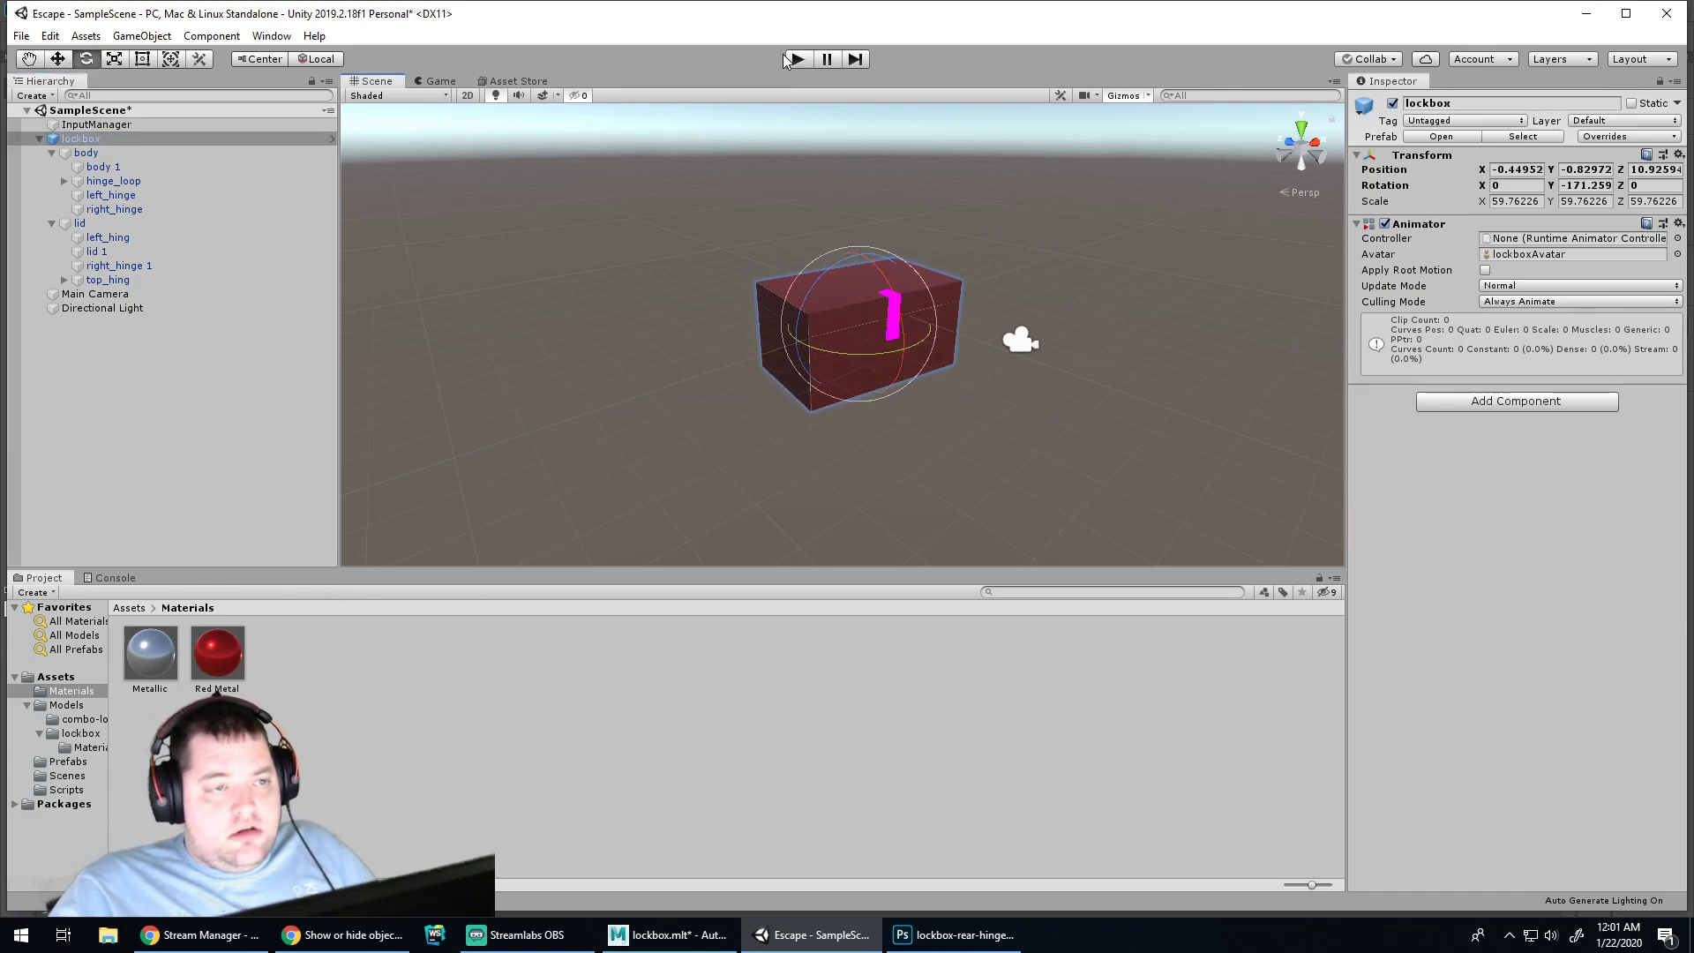
pyautogui.click(798, 59)
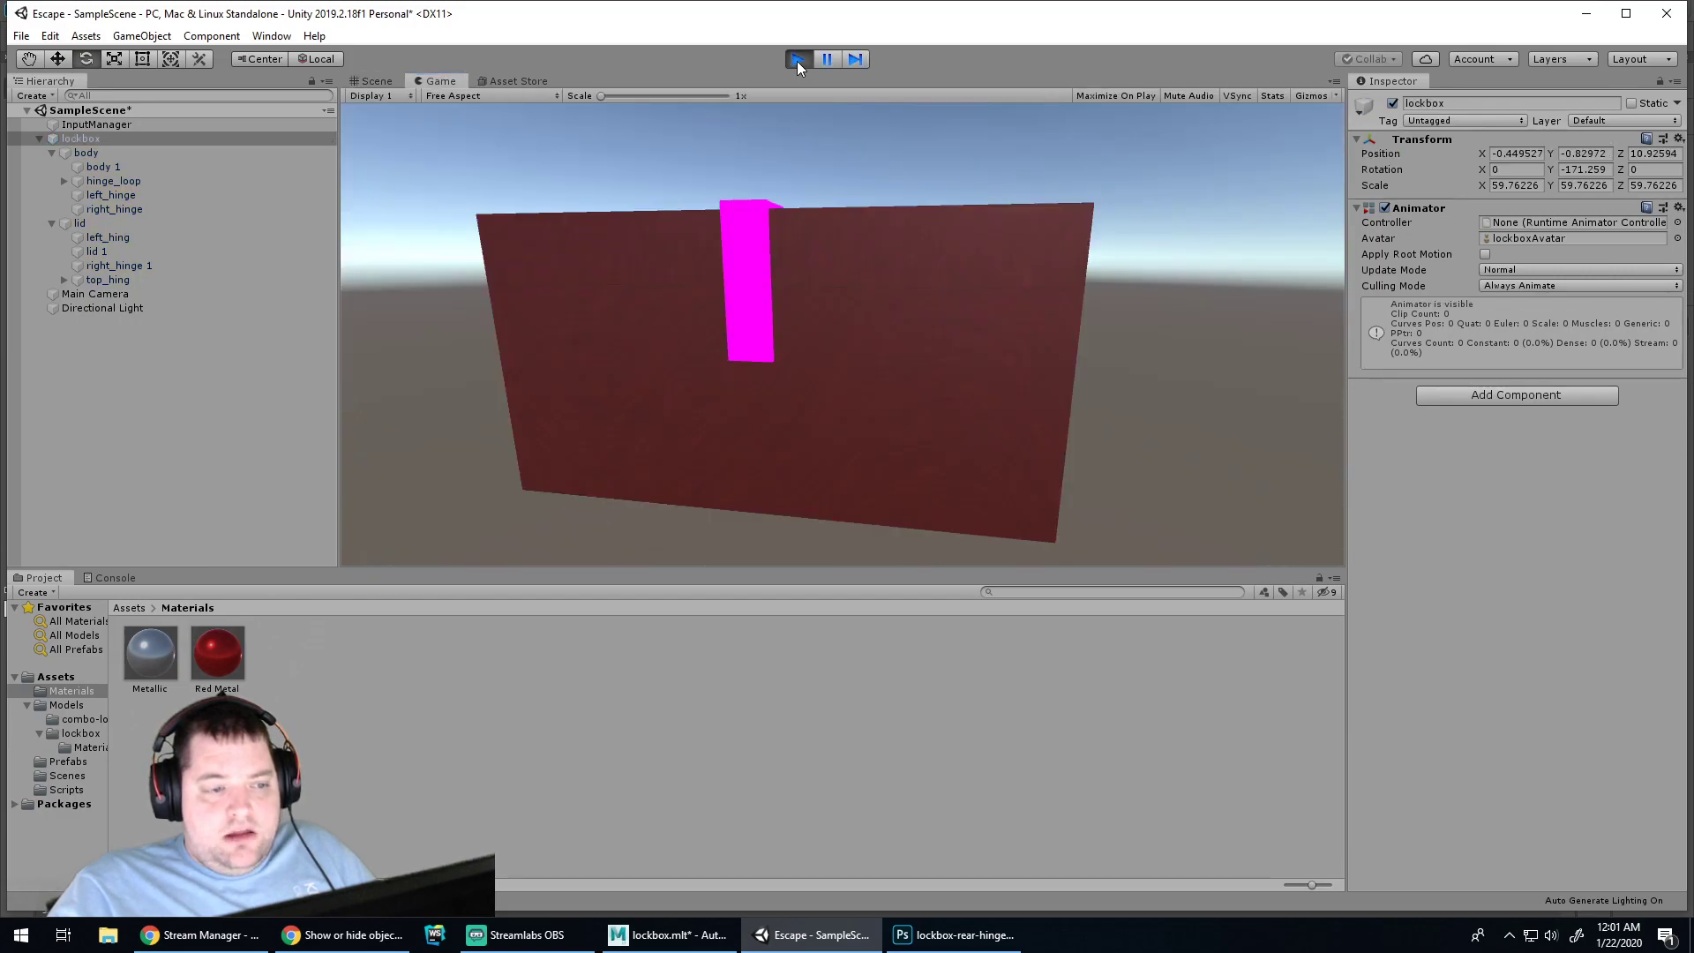
pyautogui.click(797, 60)
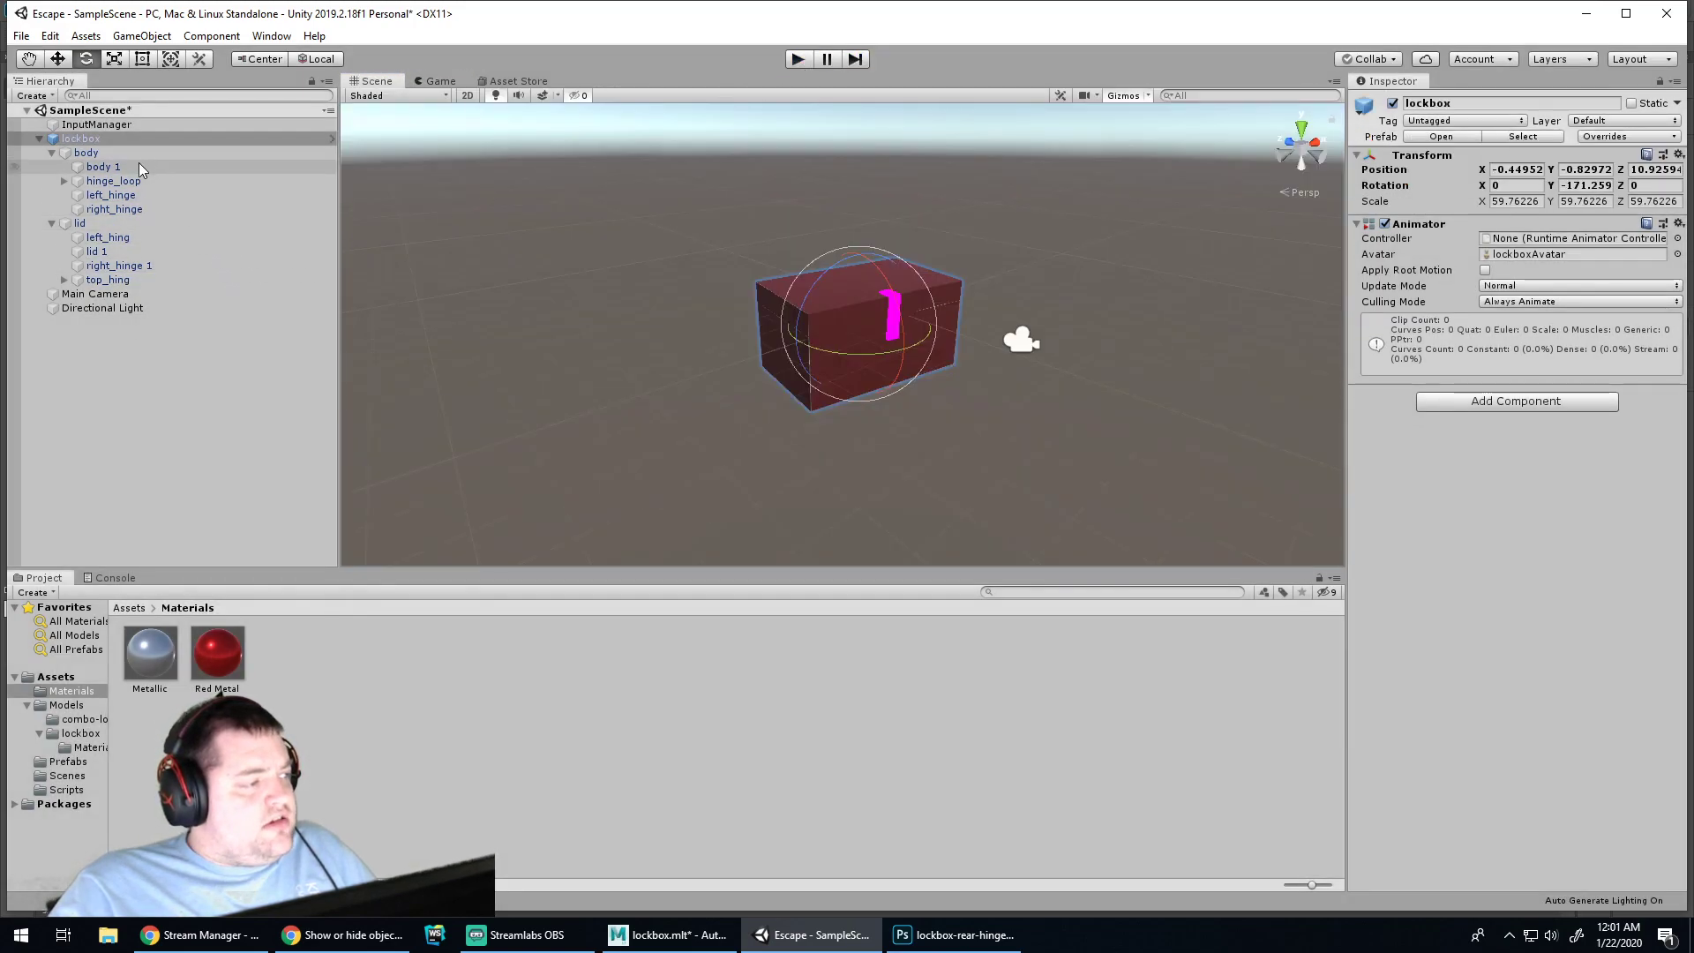
pyautogui.rightClick(158, 660)
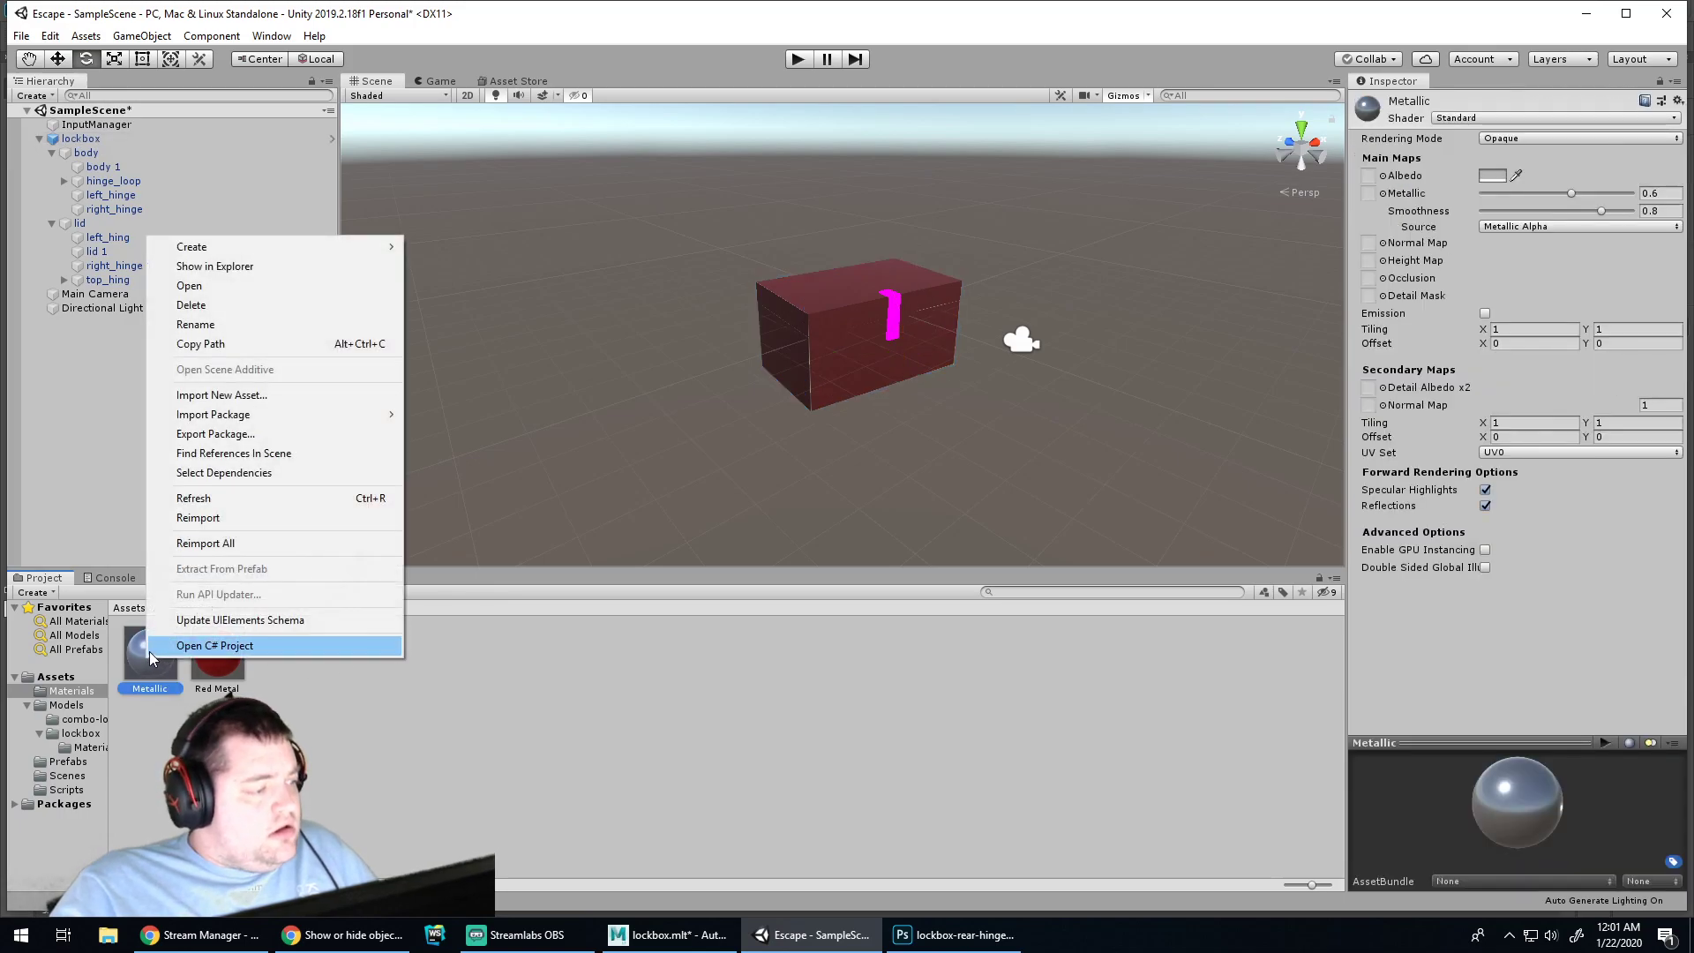
pyautogui.click(138, 663)
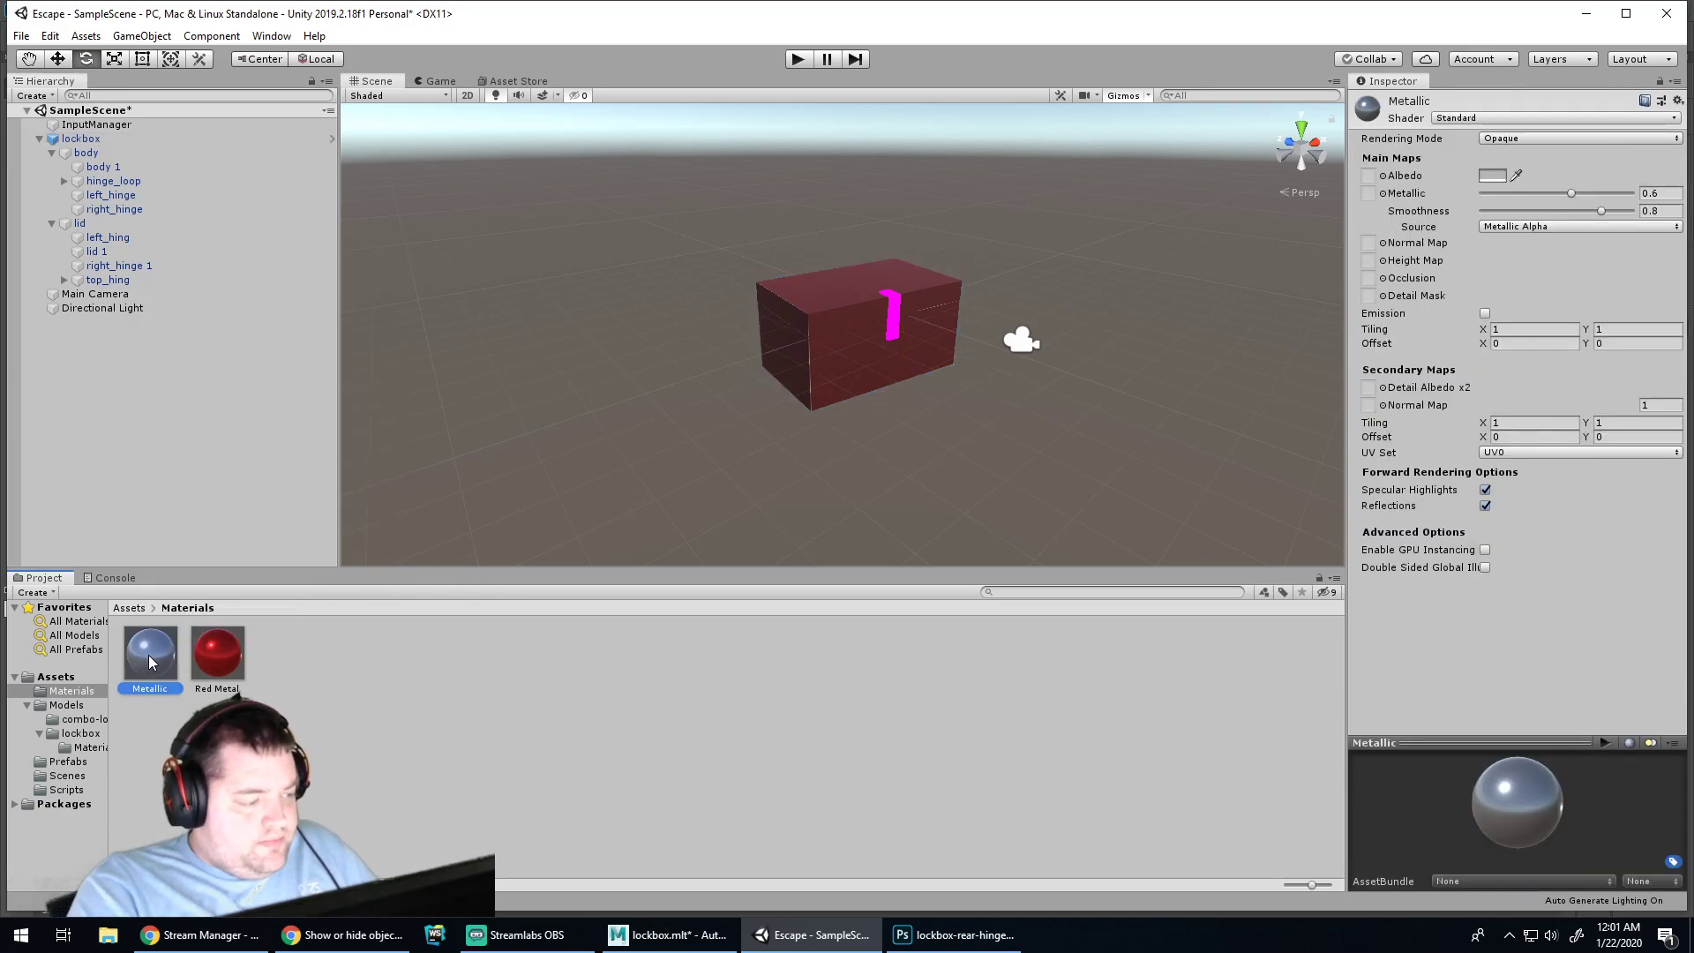
pyautogui.rightClick(154, 660)
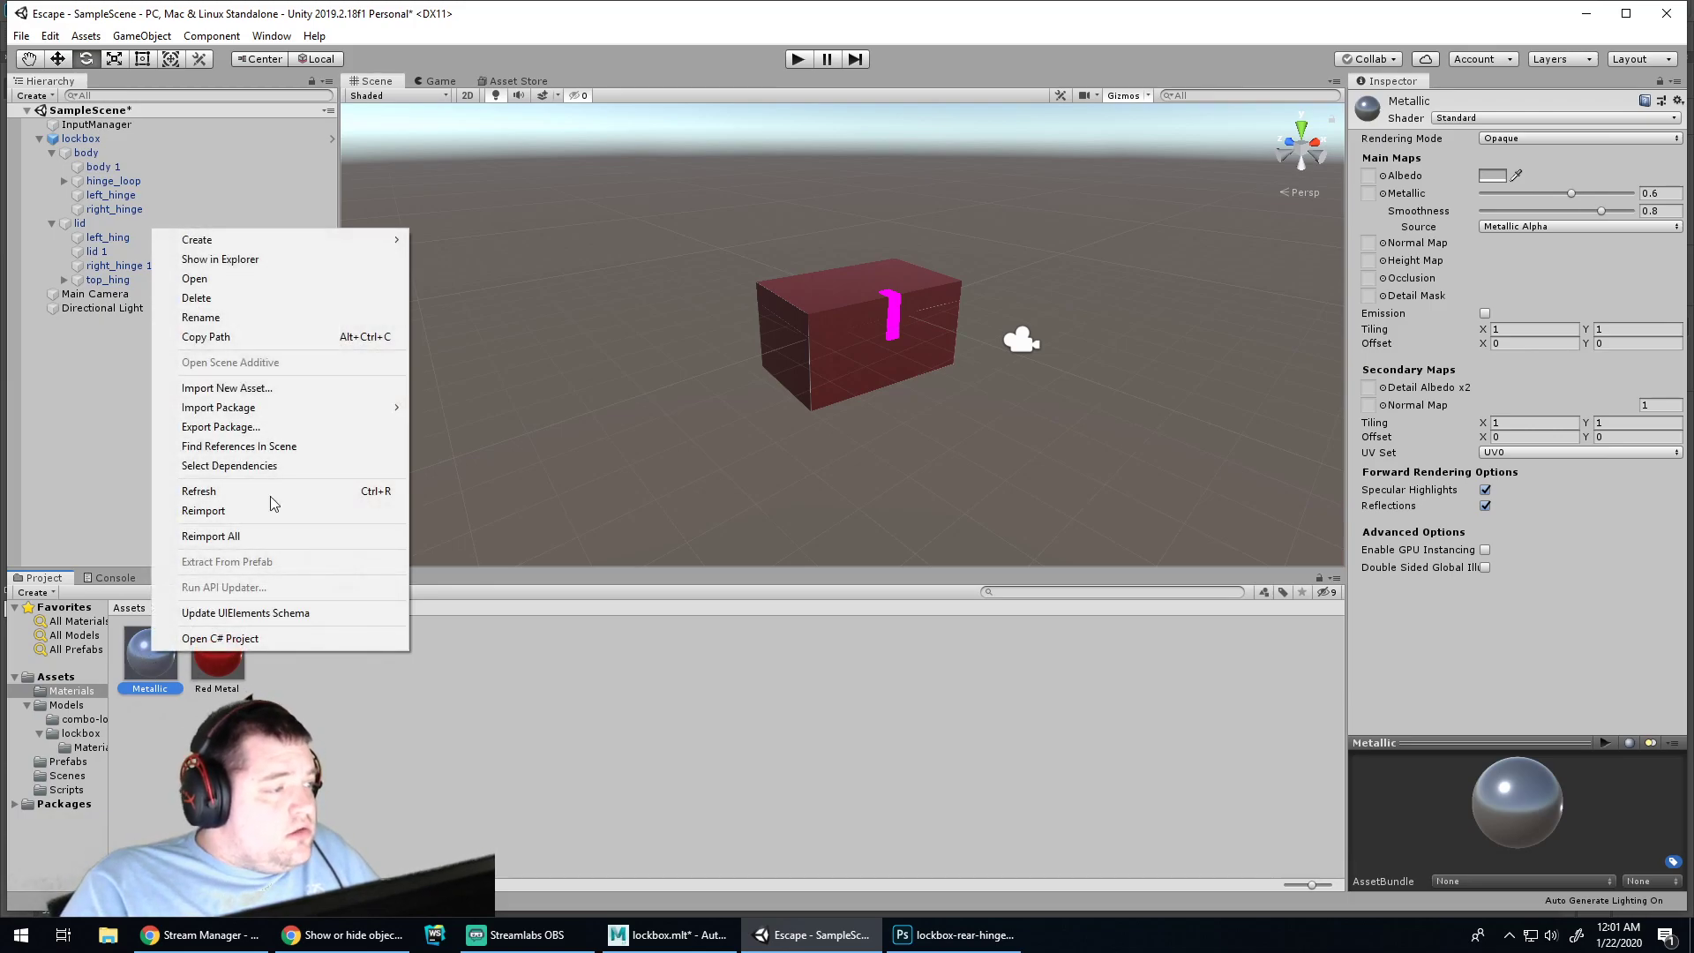
pyautogui.moveTo(370, 240)
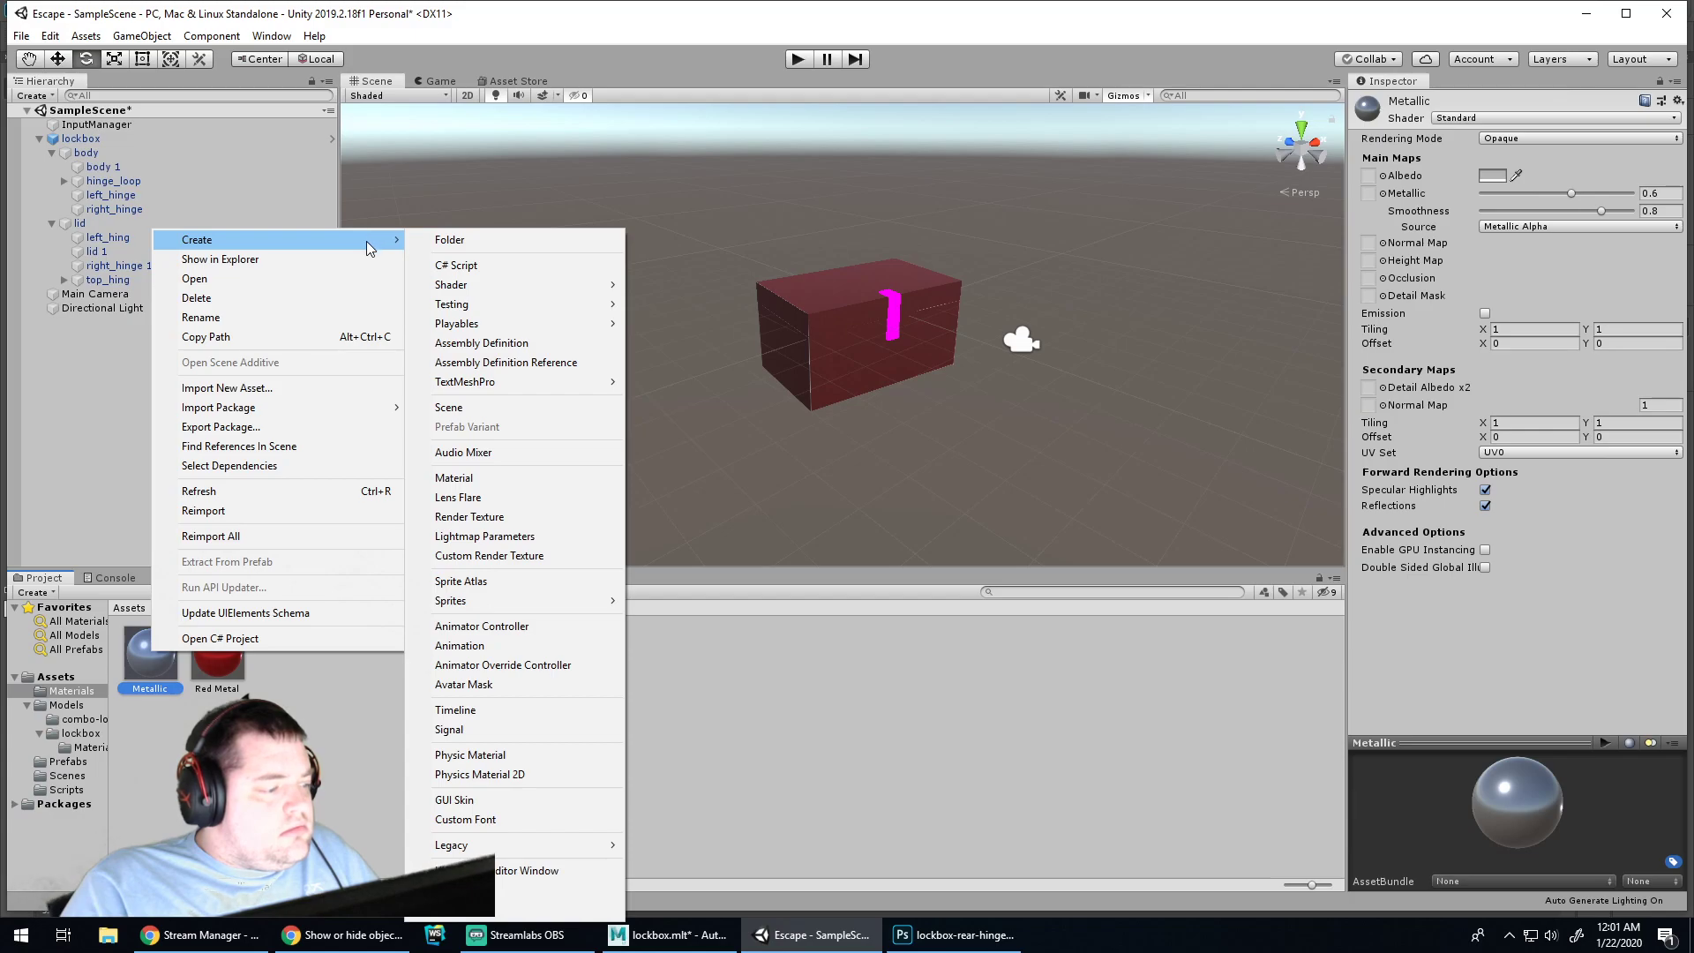
pyautogui.click(162, 668)
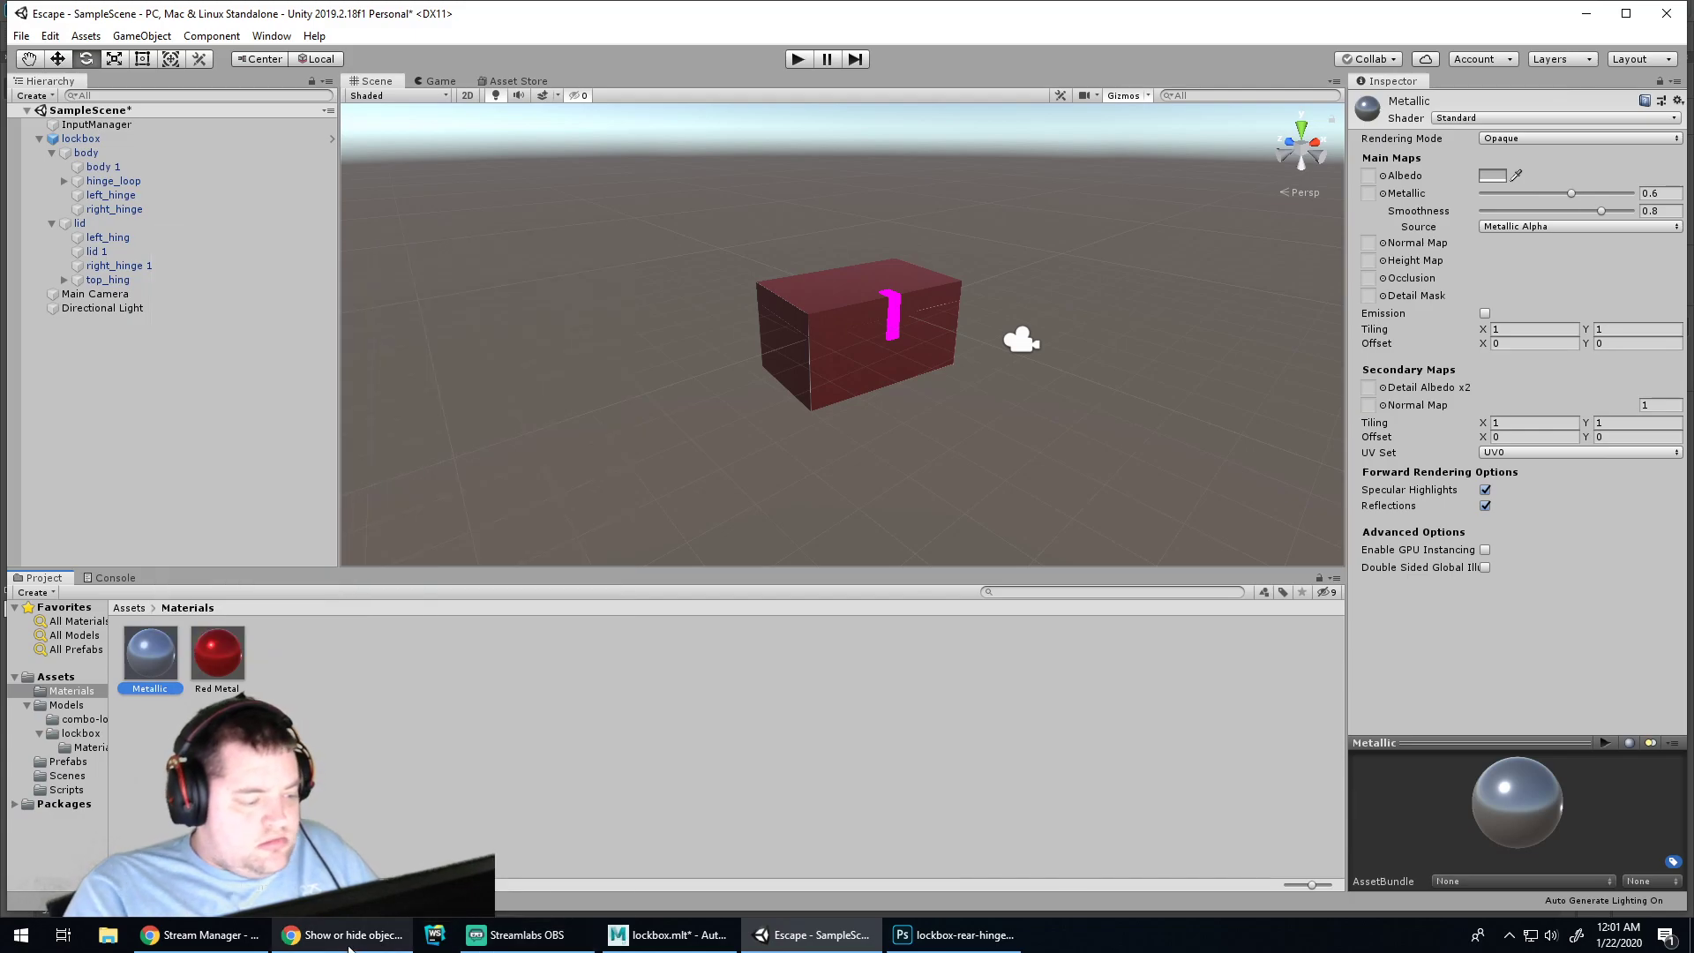
pyautogui.click(348, 937)
pyautogui.click(812, 935)
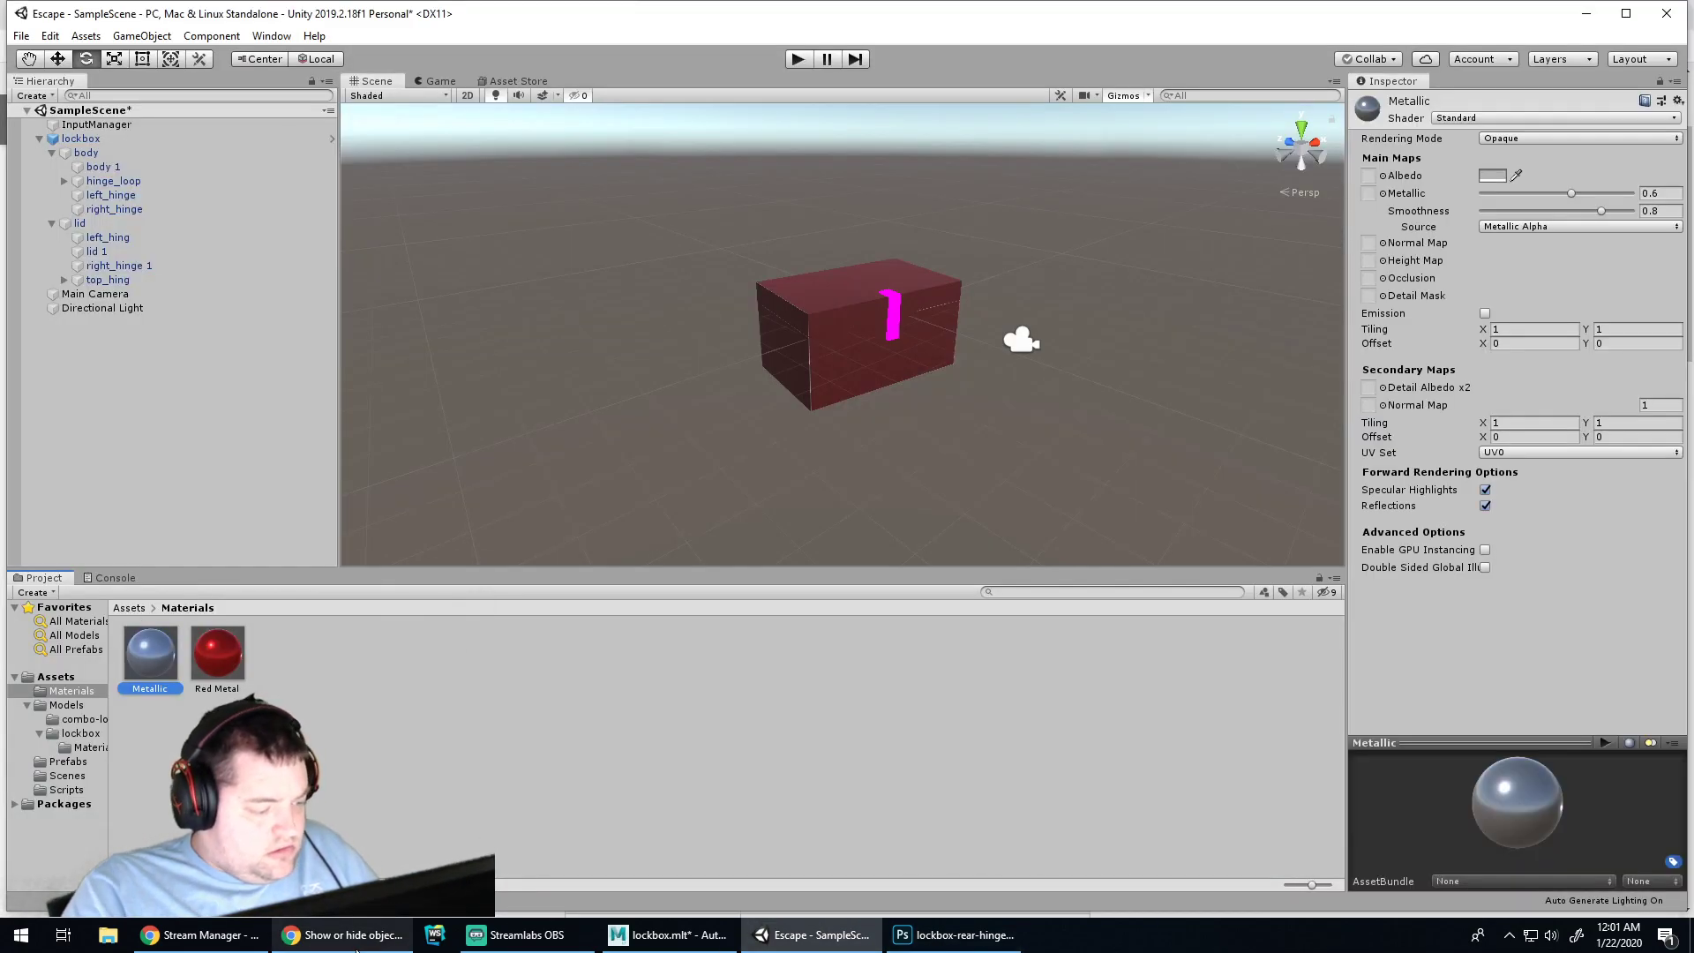
pyautogui.hotkey('alt', 'Tab')
# Search Chrome for 'unity duplicate asset', then go back to Unity
pyautogui.click(621, 56)
pyautogui.write('uni')
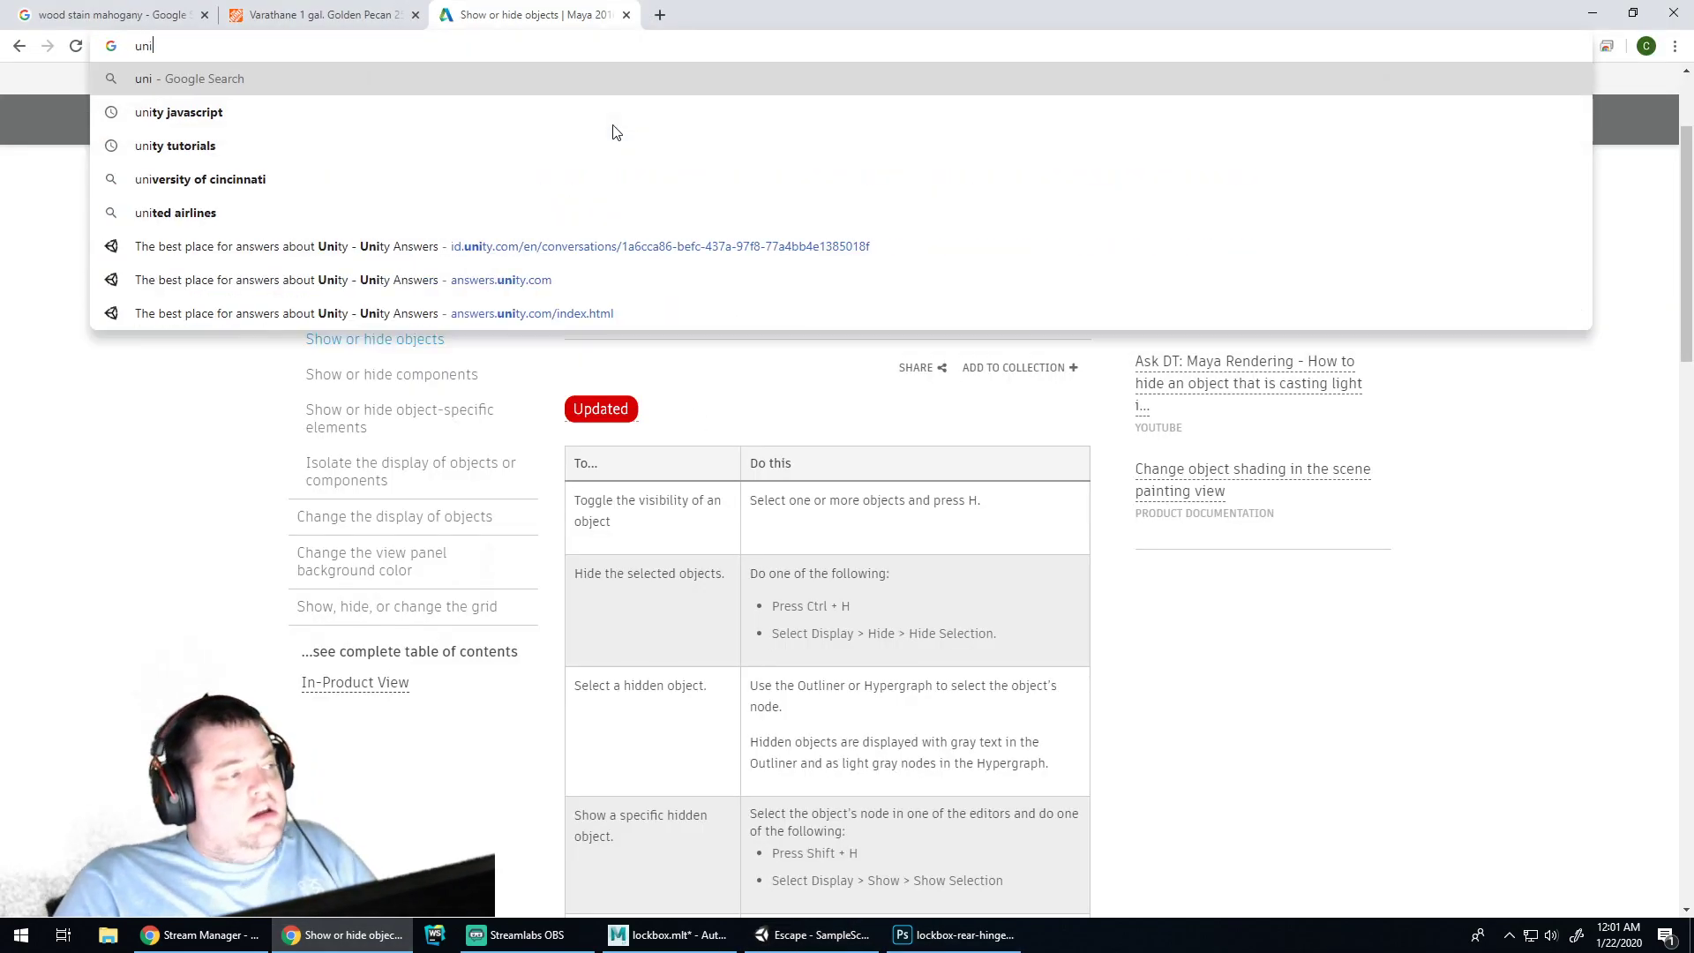
pyautogui.write('ty duplicate asset')
pyautogui.press('Return')
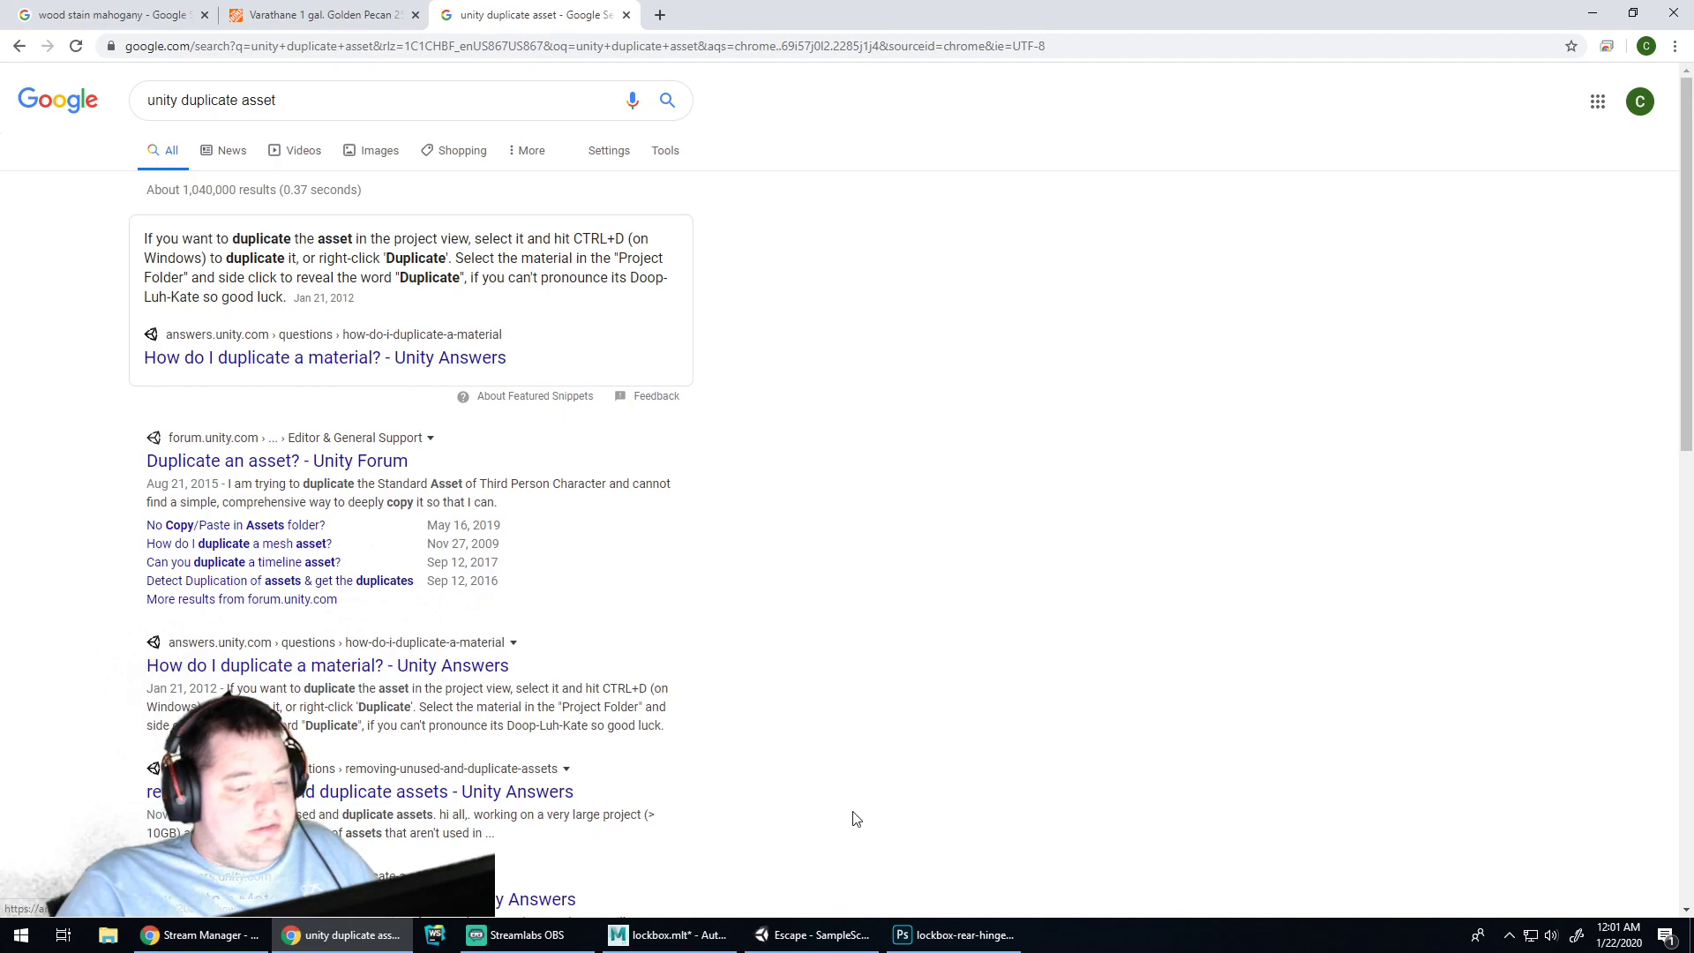
pyautogui.click(807, 934)
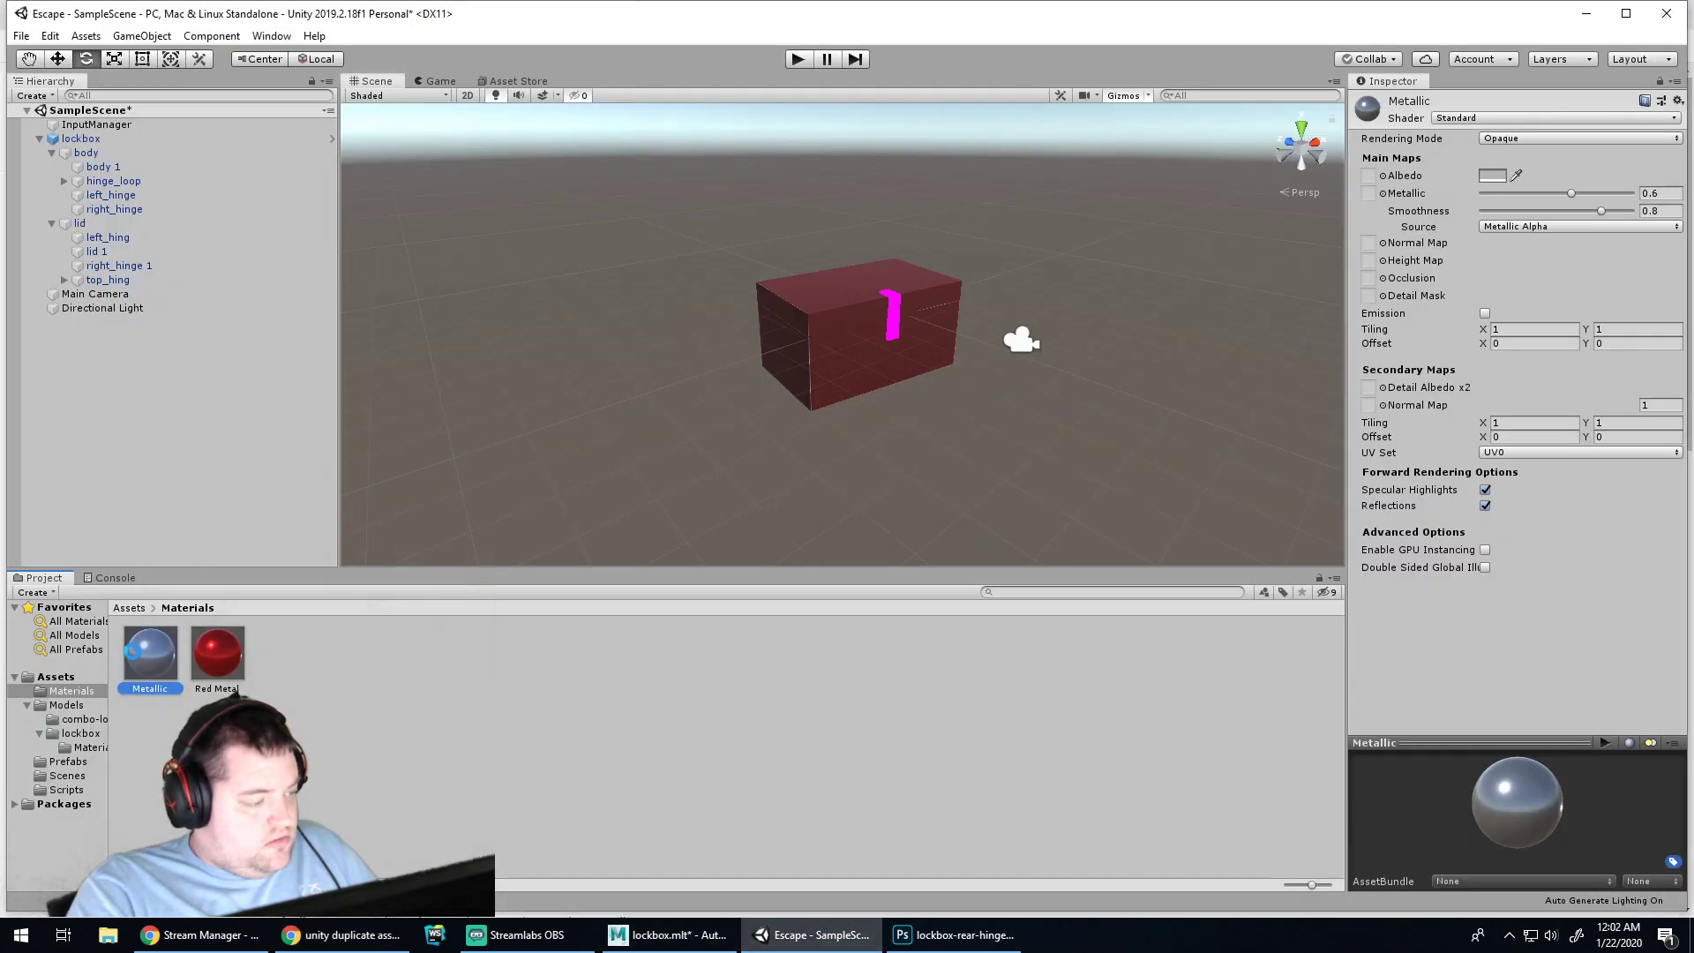
# Duplicate the Metallic material and name the copy Gold Metallic
pyautogui.hotkey('ctrl', 'd')
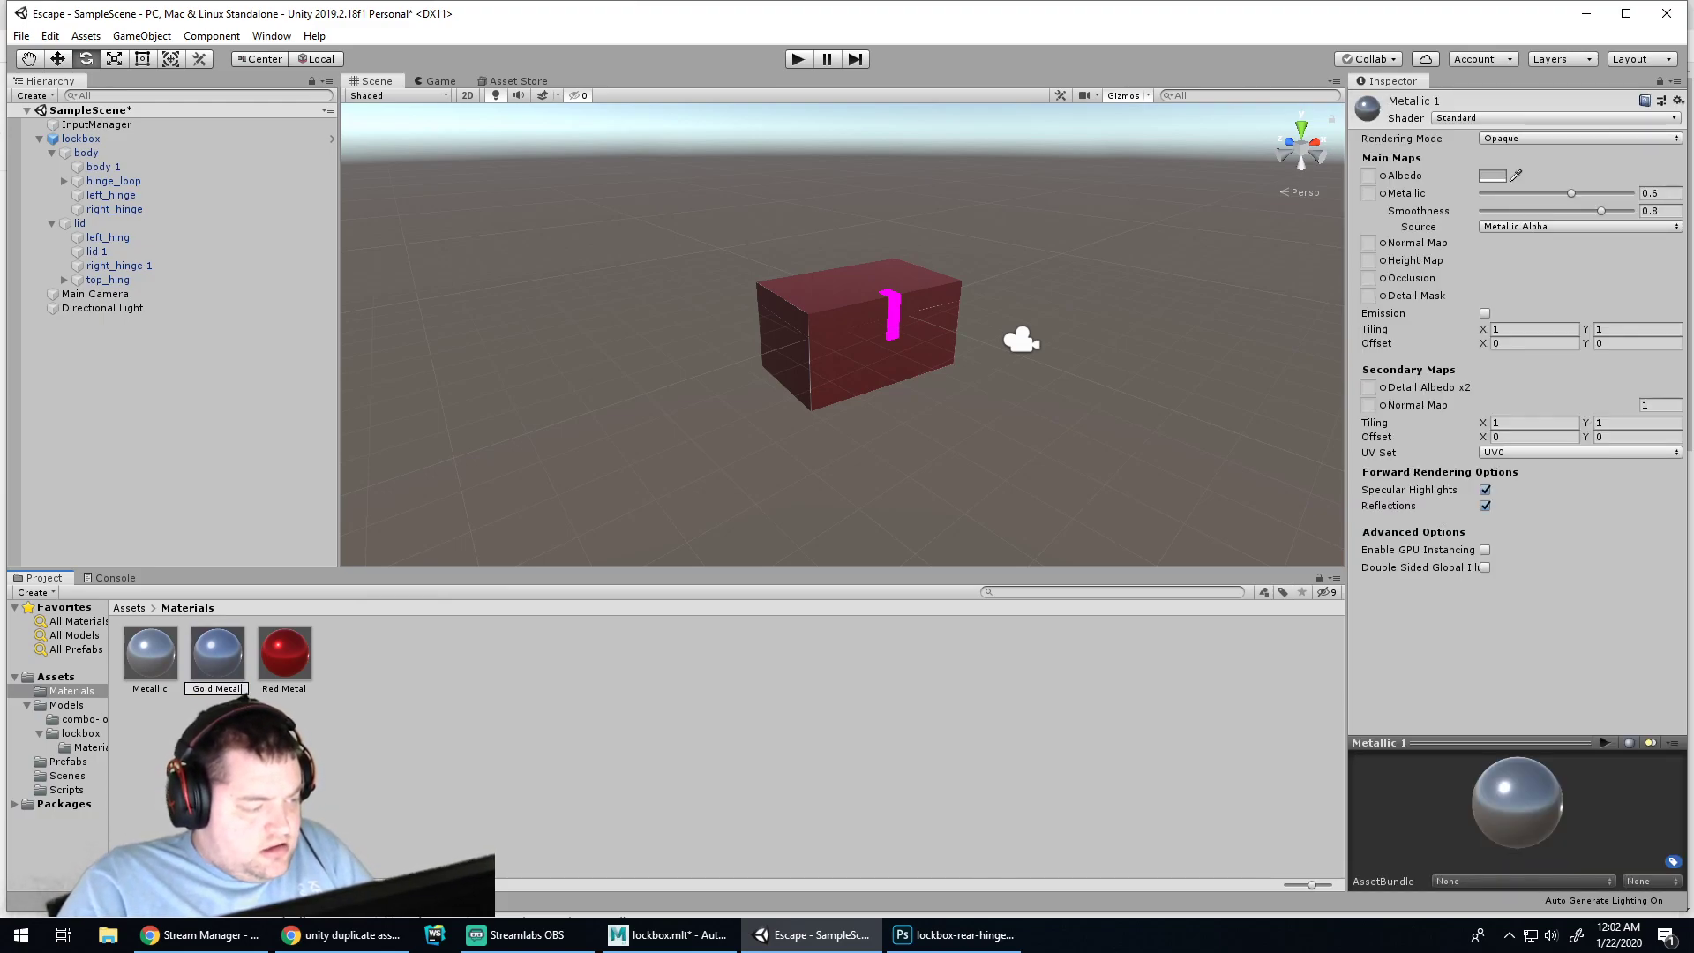
pyautogui.write('ic')
pyautogui.press('Return')
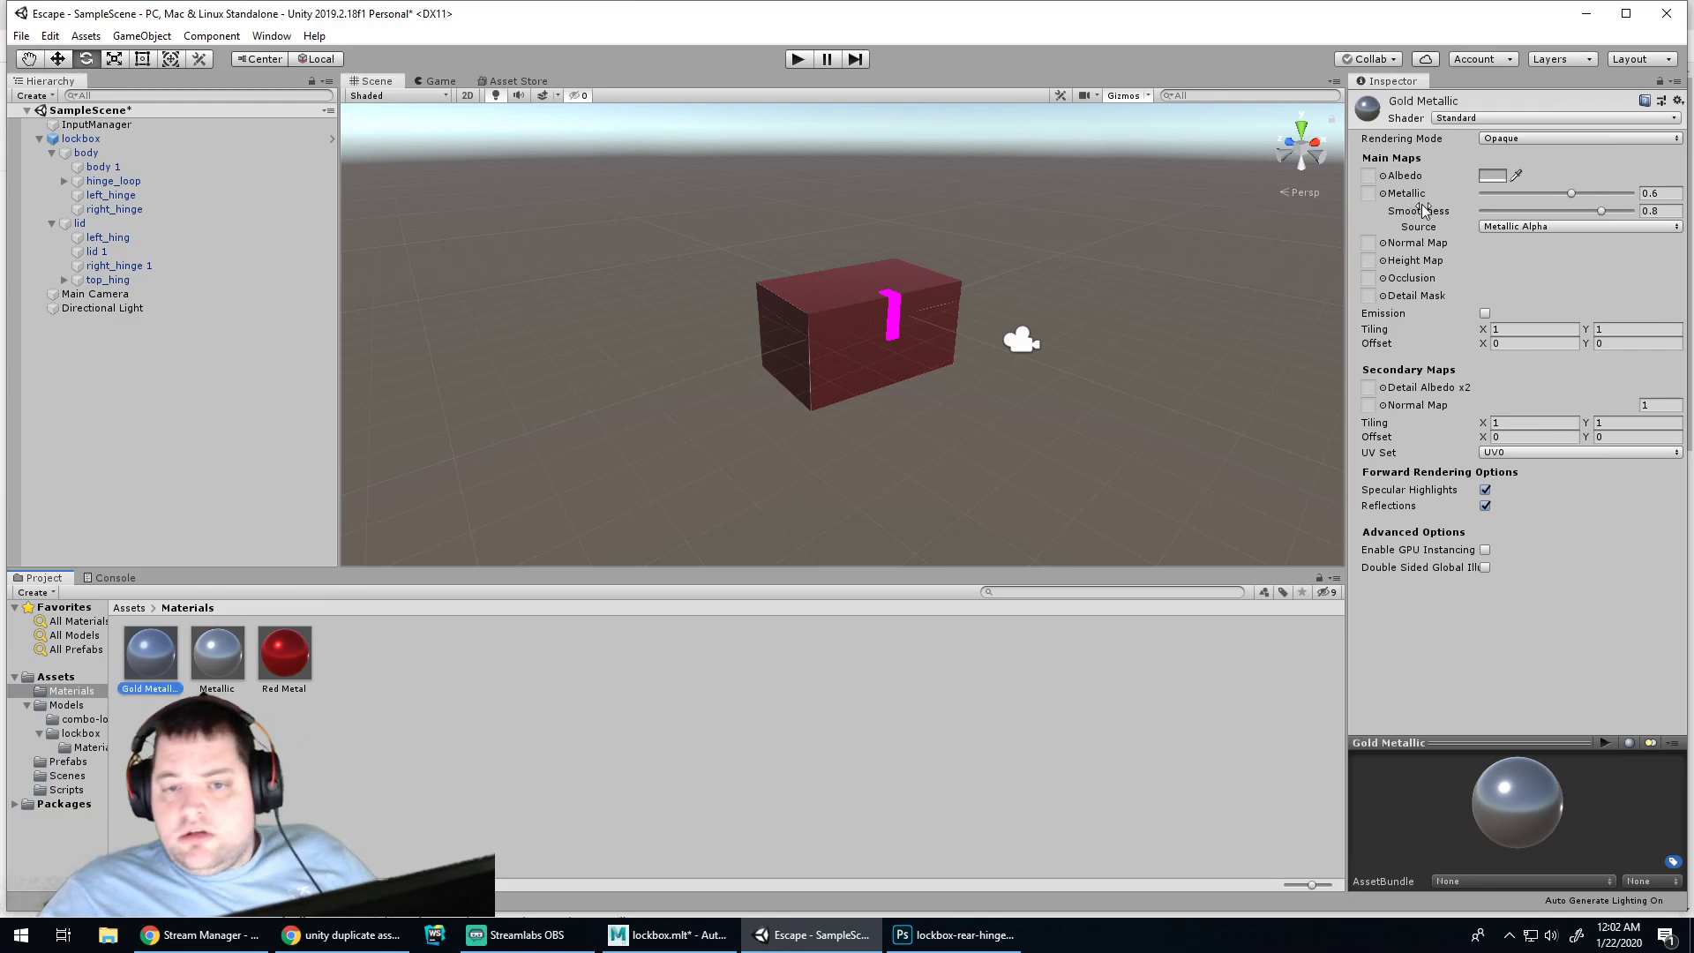
# Set the Gold Metallic albedo colour to the gold shade D7BA4A
pyautogui.click(1493, 177)
pyautogui.click(160, 93)
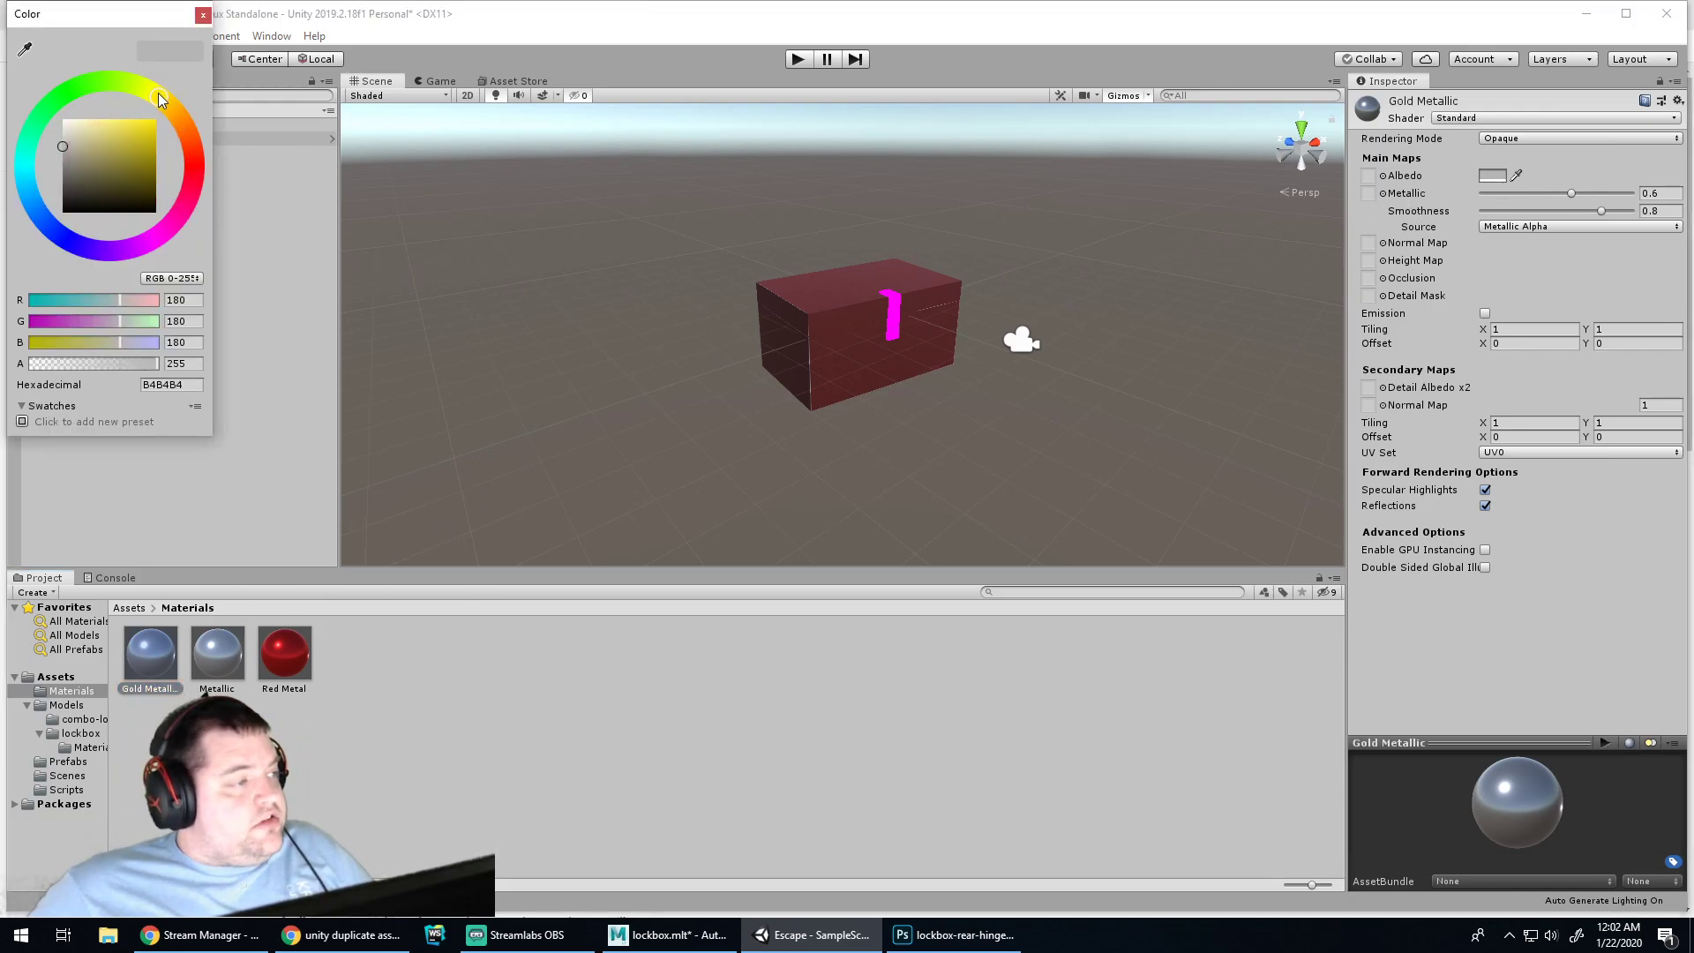
pyautogui.moveTo(150, 118)
pyautogui.mouseDown()
pyautogui.moveTo(104, 138)
pyautogui.moveTo(164, 103)
pyautogui.mouseUp()
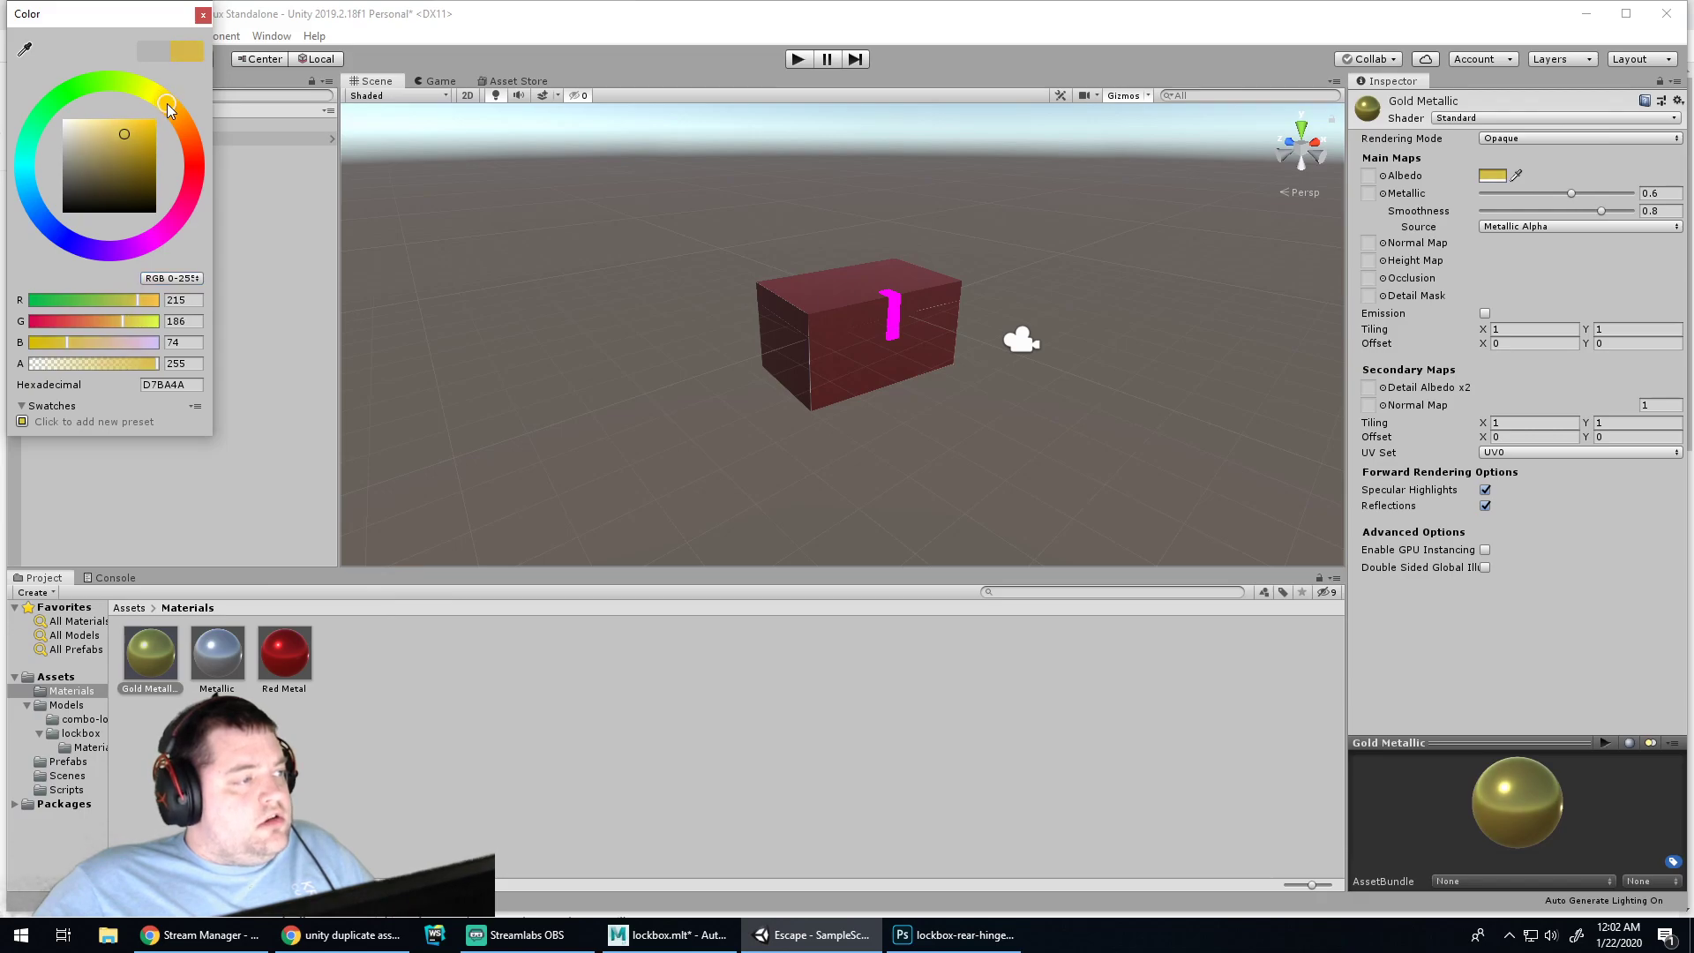
pyautogui.click(203, 17)
# Apply Gold Metallic to the latch plate, the magenta loop and the top piece
pyautogui.moveTo(156, 651); pyautogui.dragTo(893, 310)
pyautogui.scroll(2, 999, 290)
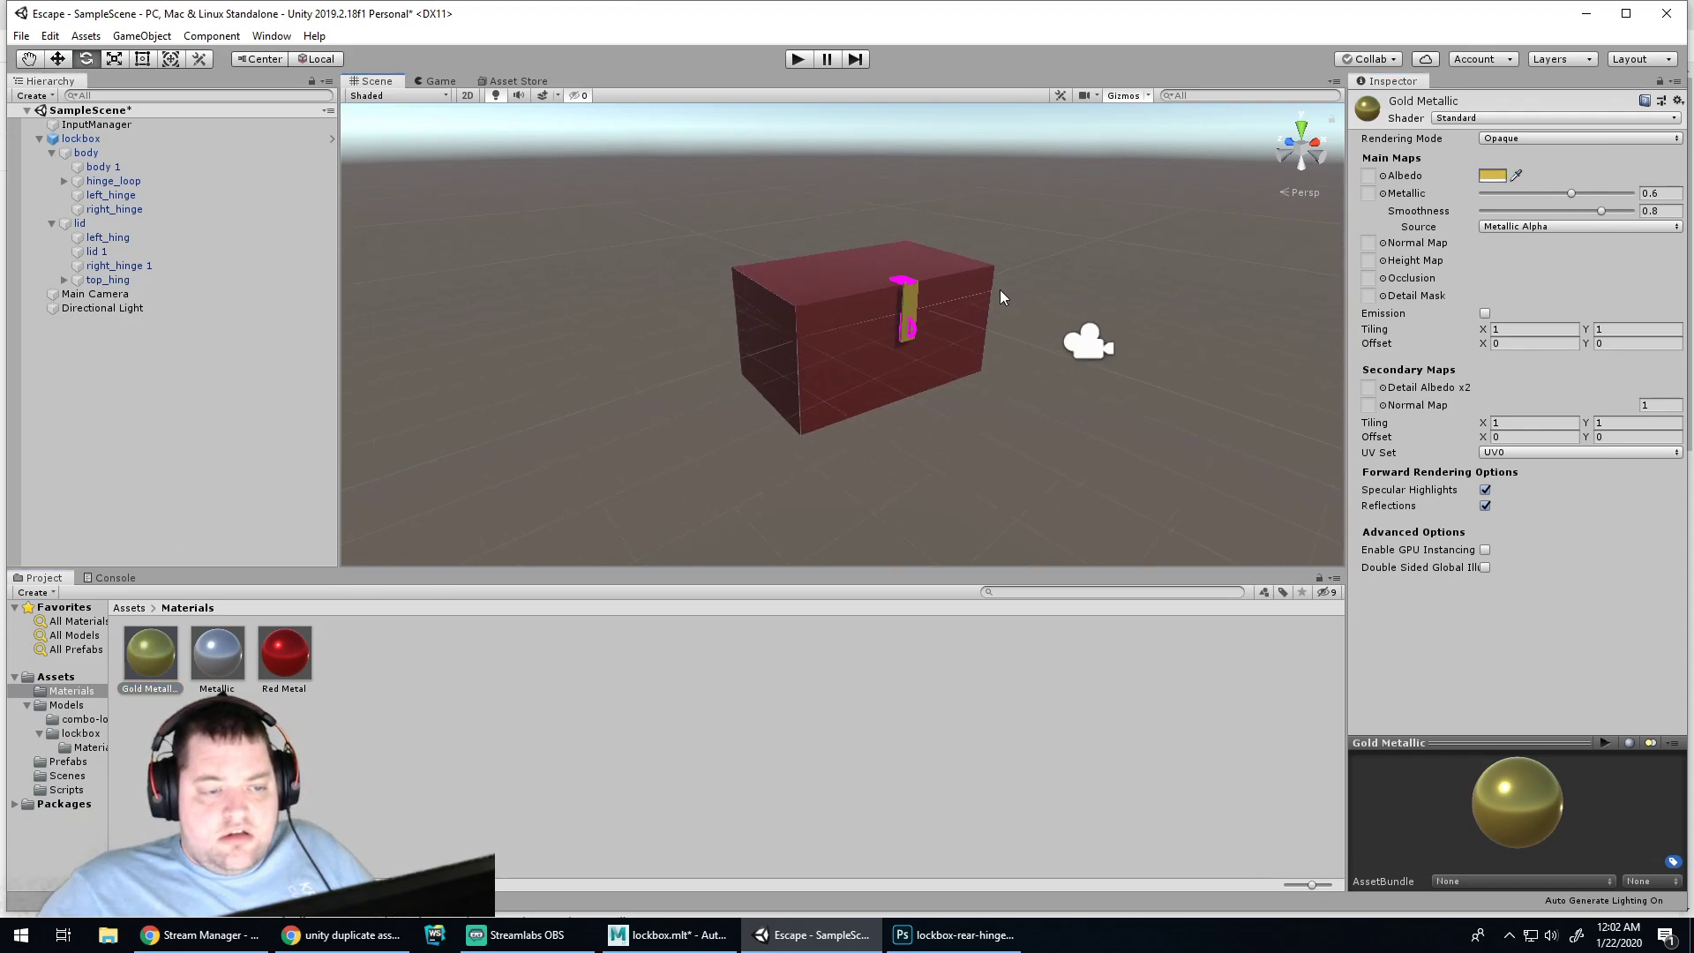
pyautogui.scroll(4, 999, 289)
pyautogui.moveTo(1067, 283); pyautogui.dragTo(868, 394, button='middle')
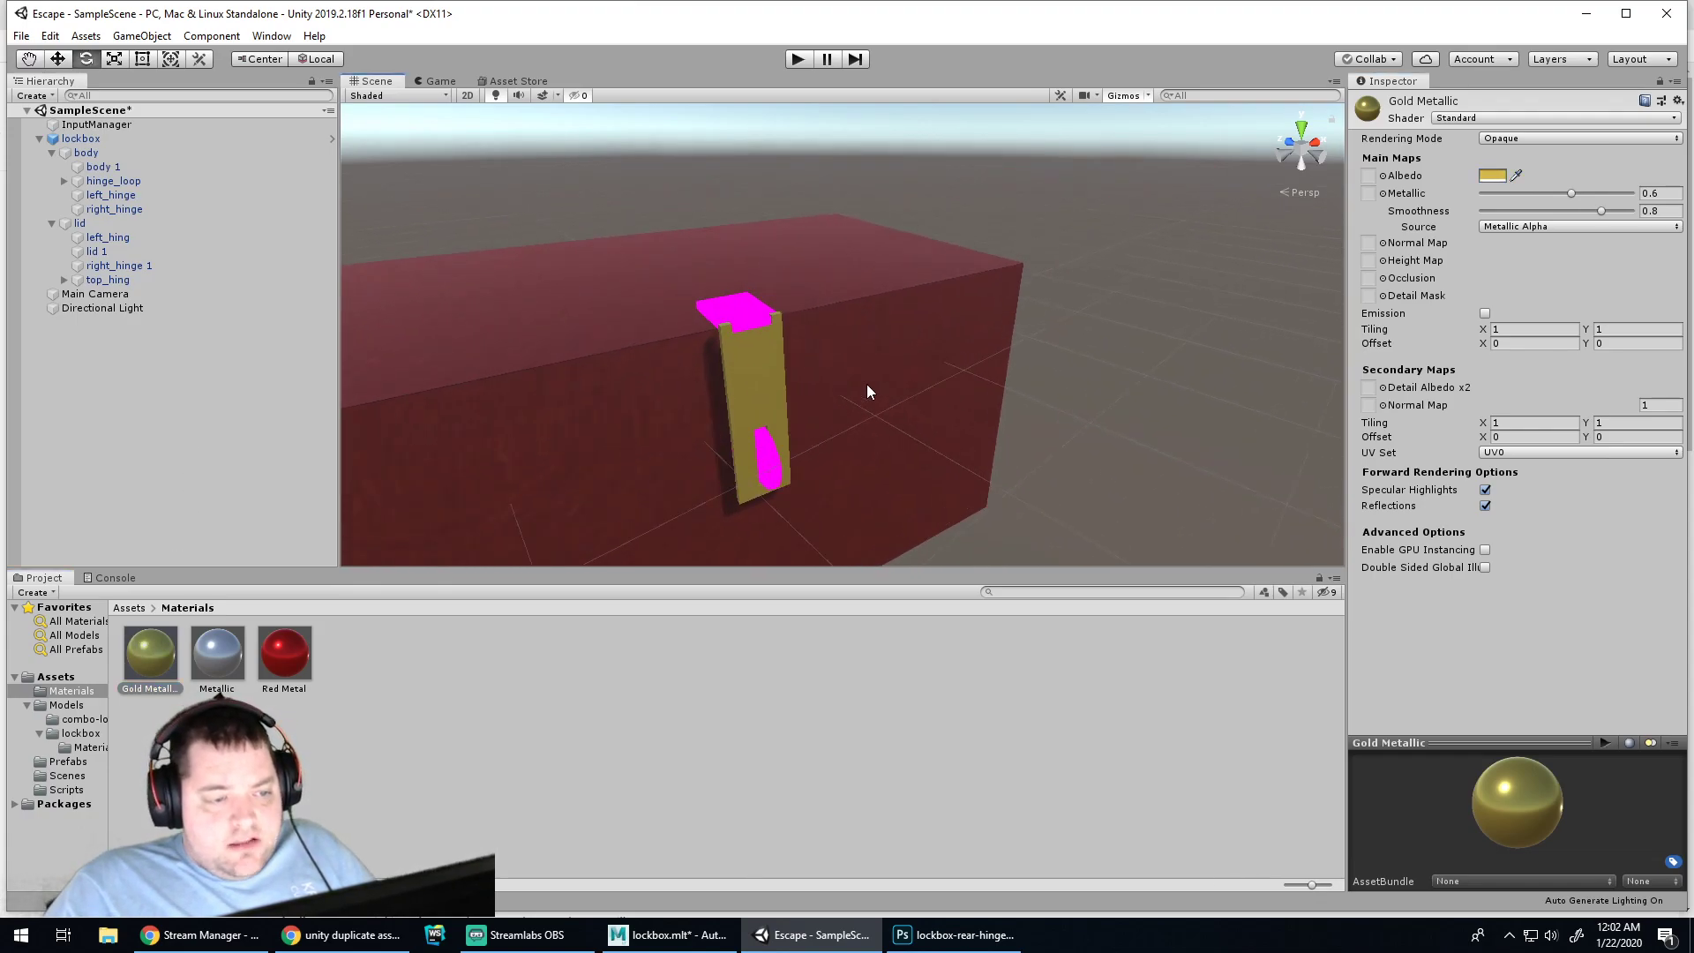
pyautogui.scroll(2, 868, 393)
pyautogui.moveTo(170, 650); pyautogui.dragTo(751, 499)
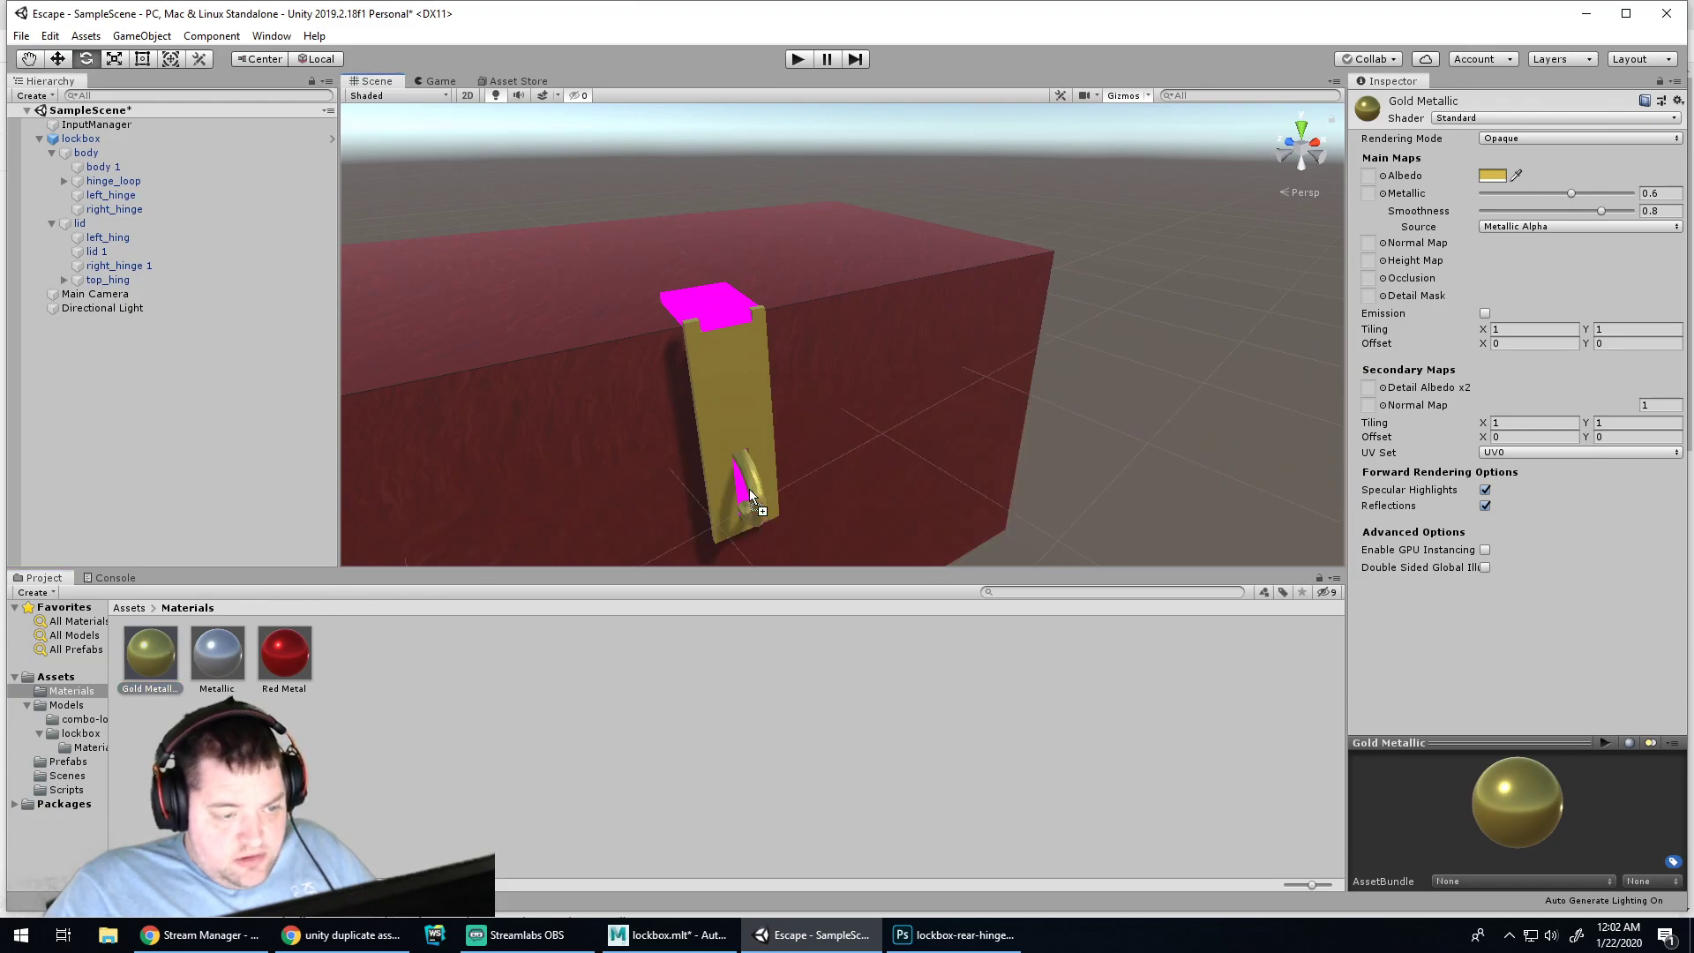
pyautogui.moveTo(147, 670); pyautogui.dragTo(750, 509)
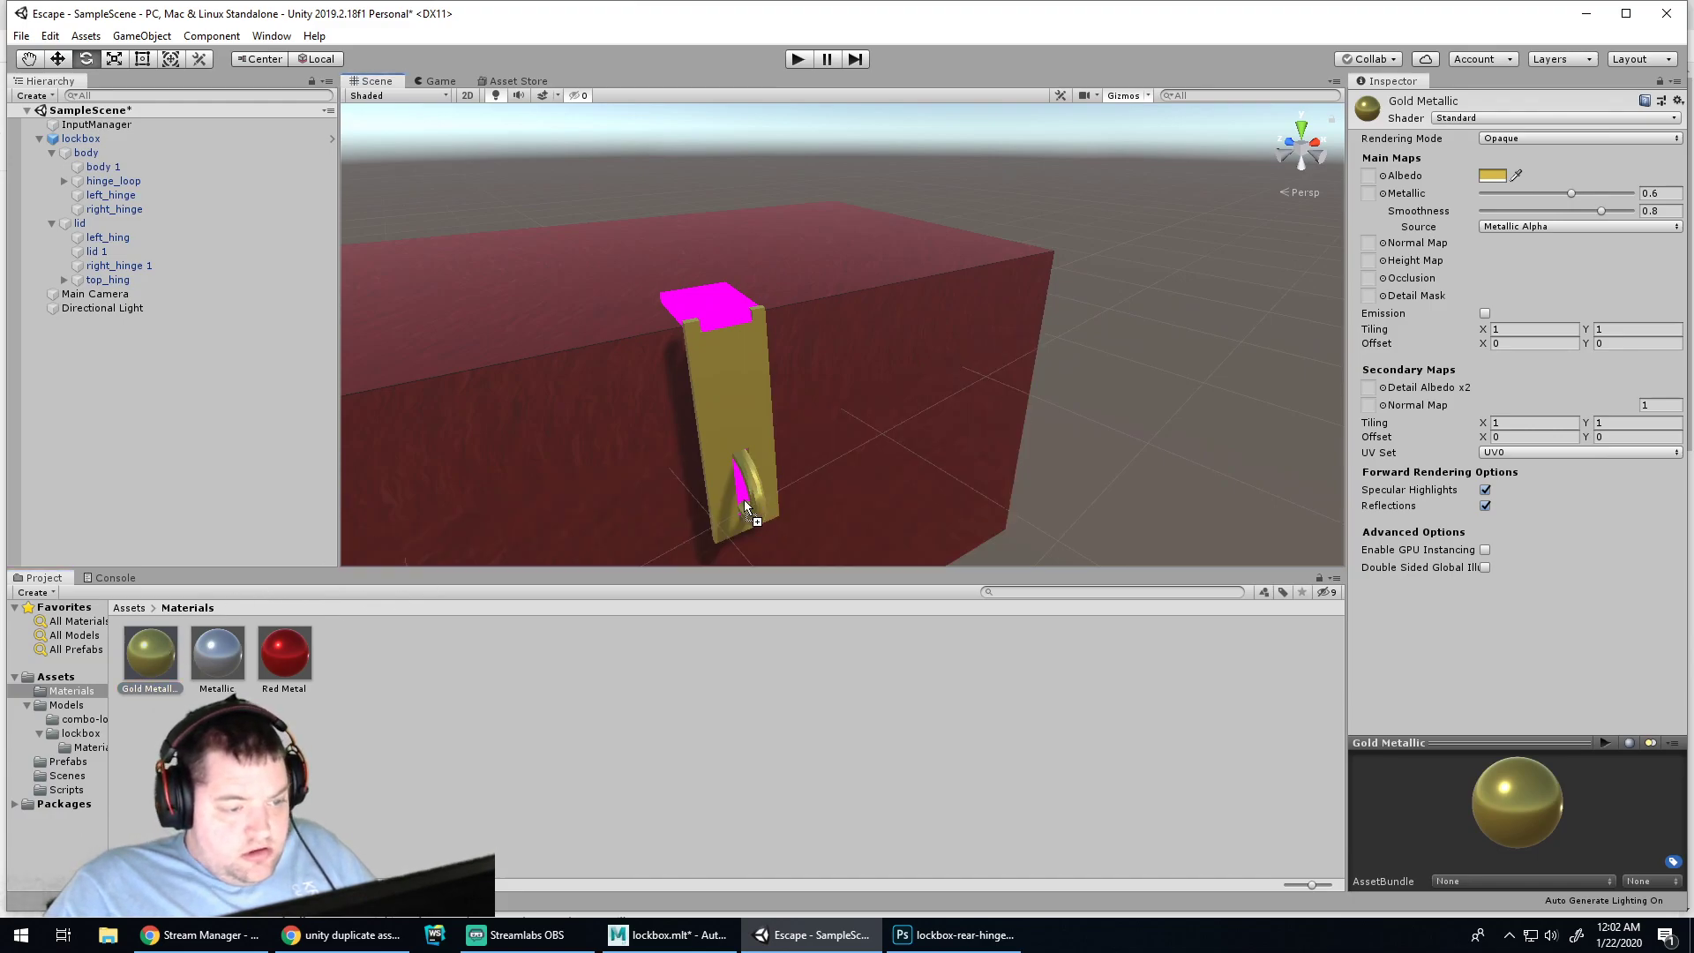
pyautogui.moveTo(146, 676); pyautogui.dragTo(727, 323)
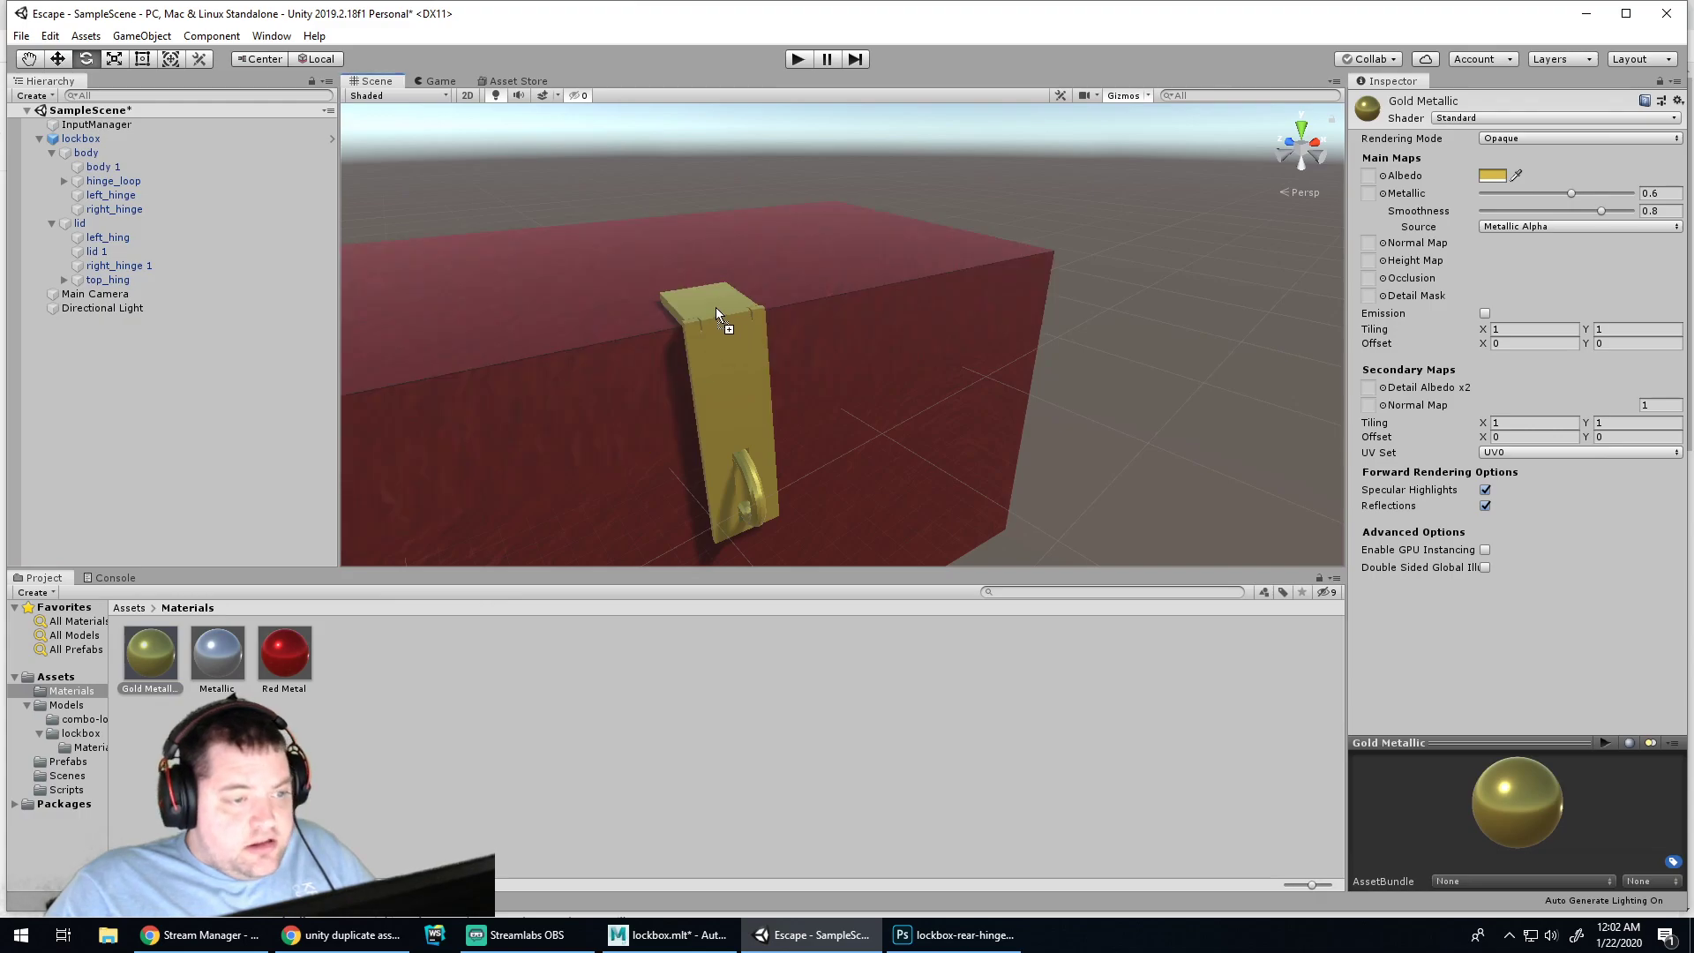
# From the back, turn the grey rear plate and latch Gold Metallic as well
pyautogui.keyDown('alt'); pyautogui.moveTo(499, 458); pyautogui.dragTo(1125, 387); pyautogui.keyUp('alt')
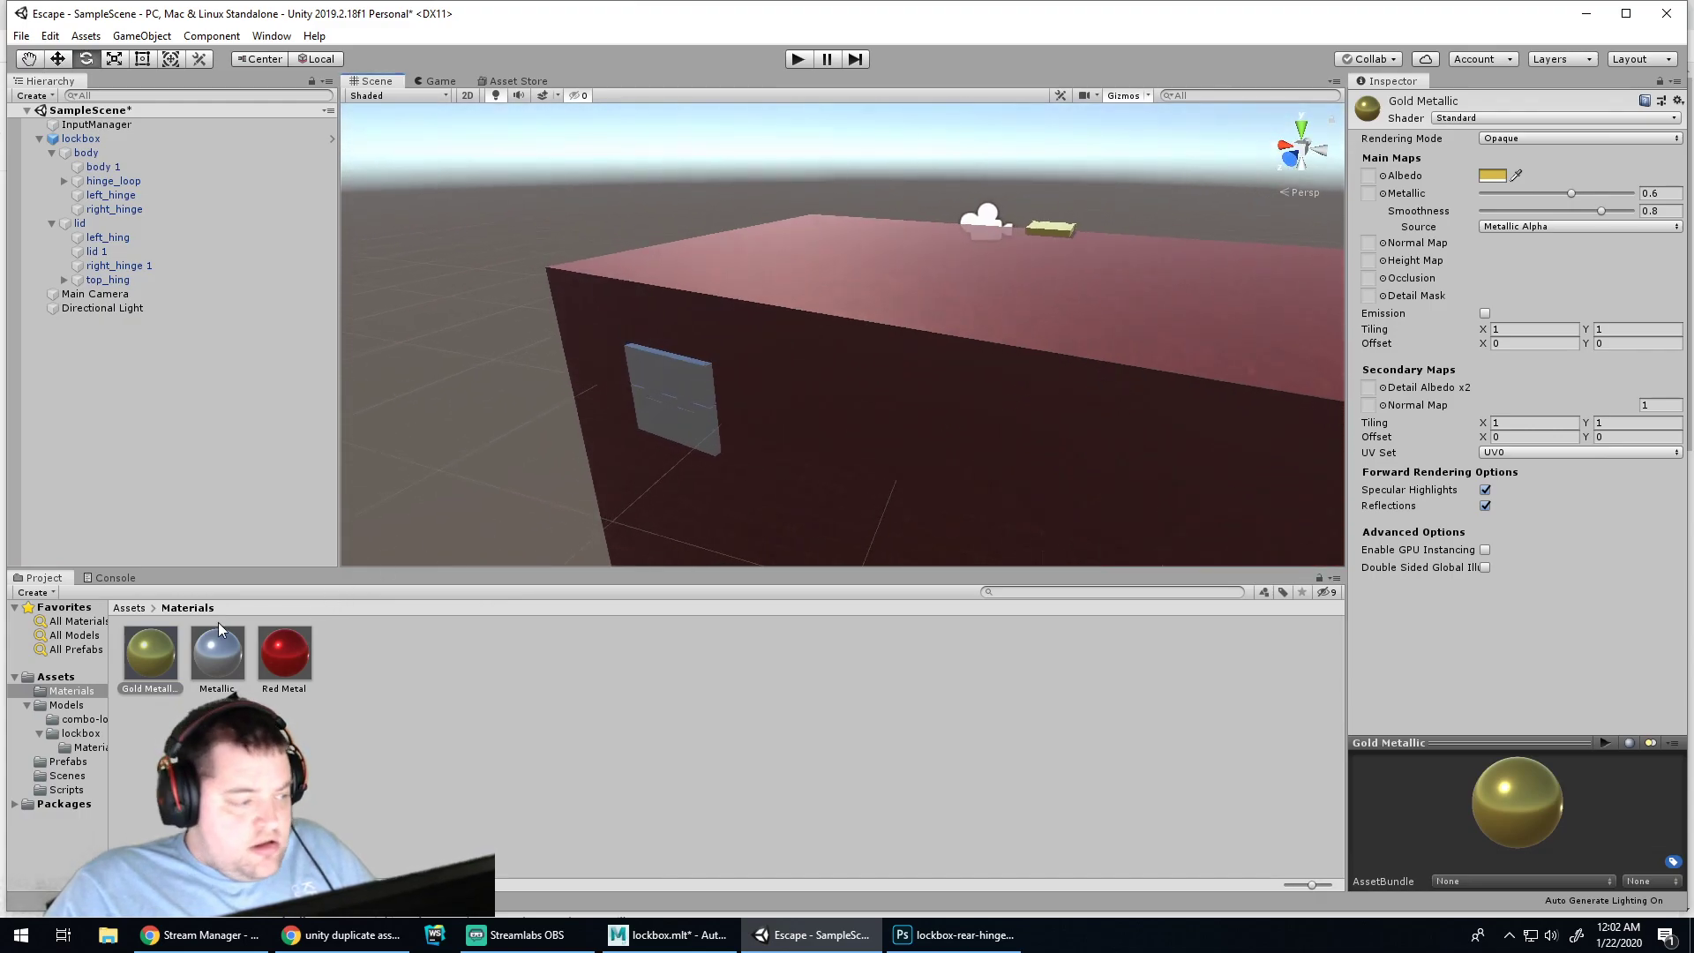
pyautogui.moveTo(300, 569); pyautogui.dragTo(711, 384)
pyautogui.moveTo(478, 513); pyautogui.dragTo(669, 435)
pyautogui.keyDown('alt'); pyautogui.moveTo(1126, 479); pyautogui.dragTo(938, 412, button='middle'); pyautogui.keyUp('alt')
pyautogui.moveTo(155, 651); pyautogui.dragTo(909, 407)
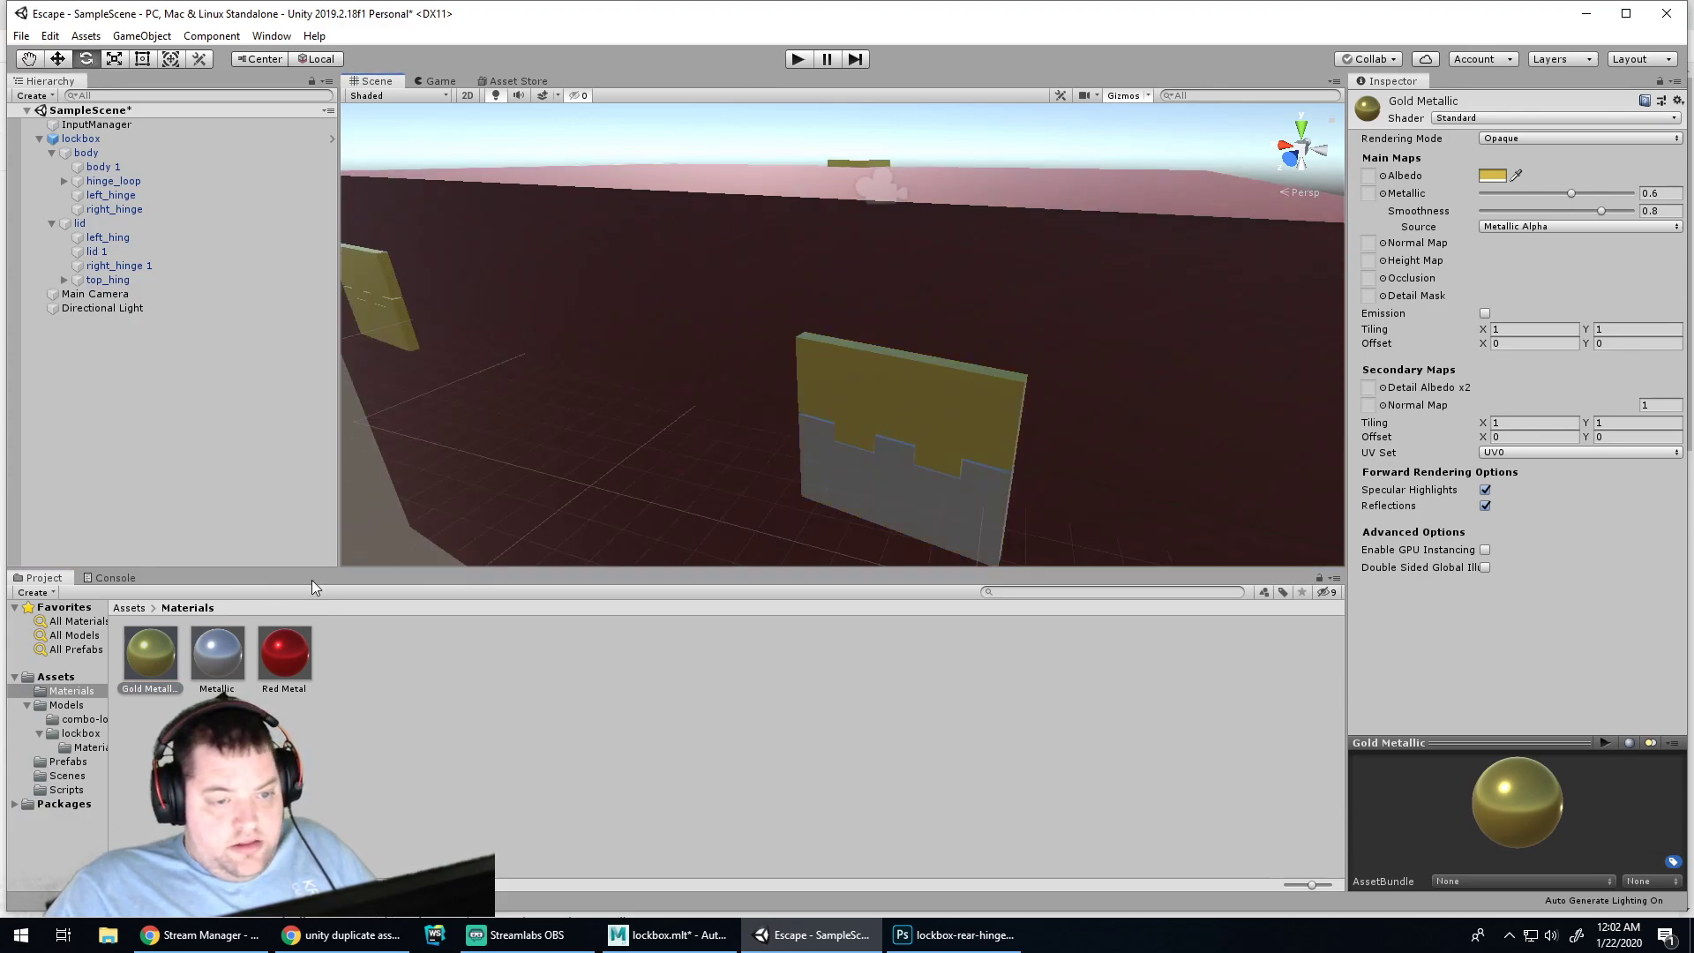
# Orbit back to the front to check the gold latch against the red box
pyautogui.keyDown('alt'); pyautogui.moveTo(1234, 348); pyautogui.dragTo(825, 454); pyautogui.keyUp('alt')
pyautogui.keyDown('alt'); pyautogui.moveTo(824, 453); pyautogui.dragTo(1047, 397, button='middle'); pyautogui.keyUp('alt')
pyautogui.keyDown('alt'); pyautogui.moveTo(1047, 397); pyautogui.dragTo(636, 296); pyautogui.keyUp('alt')
pyautogui.keyDown('alt'); pyautogui.moveTo(1114, 359); pyautogui.dragTo(1033, 362, button='middle'); pyautogui.keyUp('alt')
pyautogui.keyDown('alt'); pyautogui.moveTo(1032, 363); pyautogui.dragTo(971, 360, button='right'); pyautogui.keyUp('alt')
pyautogui.keyDown('alt'); pyautogui.moveTo(971, 360); pyautogui.dragTo(830, 345, button='middle'); pyautogui.keyUp('alt')
pyautogui.keyDown('alt'); pyautogui.moveTo(831, 345); pyautogui.dragTo(934, 359); pyautogui.keyUp('alt')
# With the Rotate tool in Pivot mode, expand top_hing and select the flipper
pyautogui.press('e')
pyautogui.click(706, 338)
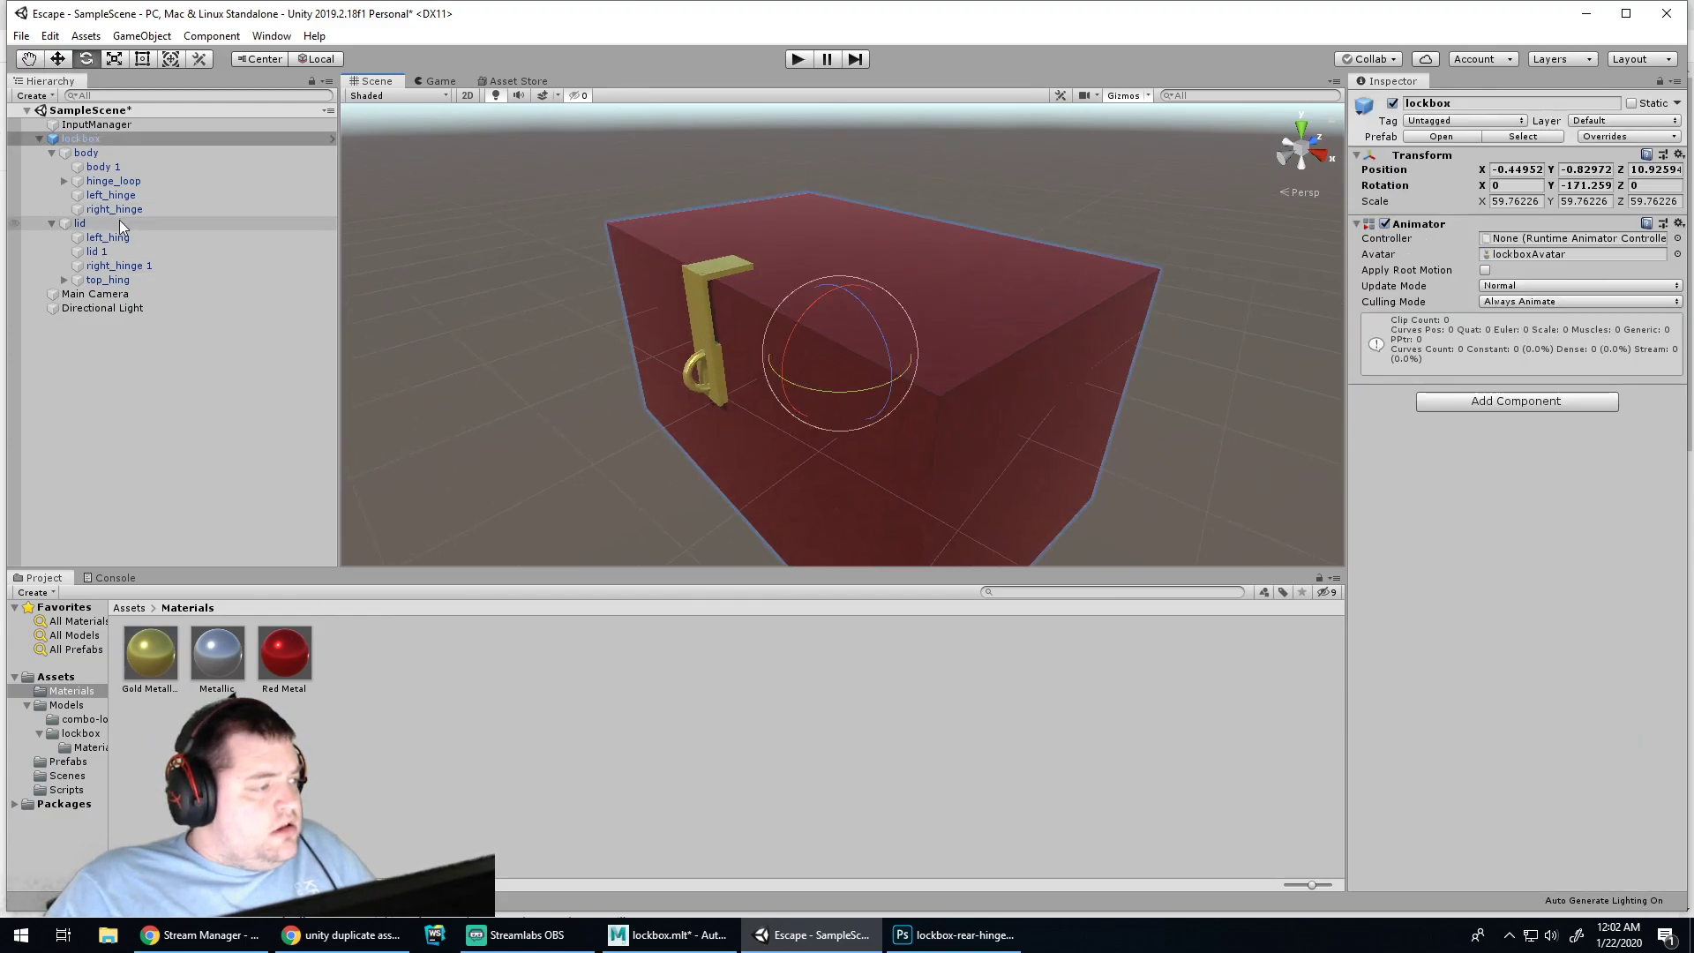
pyautogui.click(116, 279)
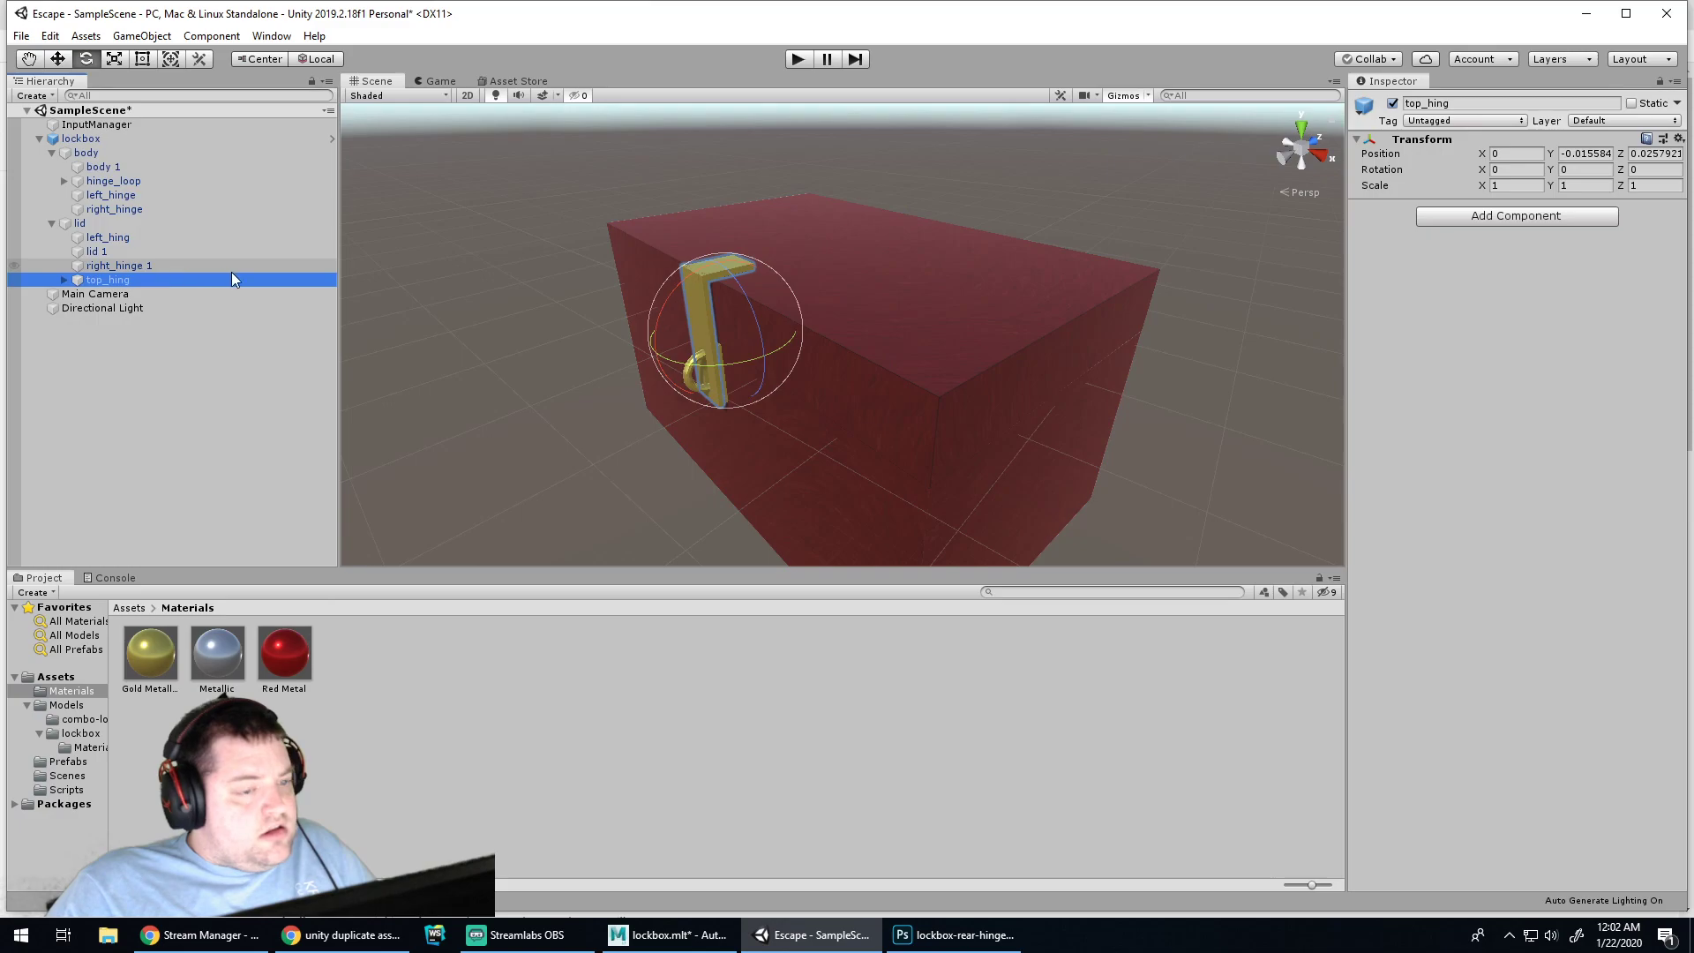
pyautogui.click(260, 59)
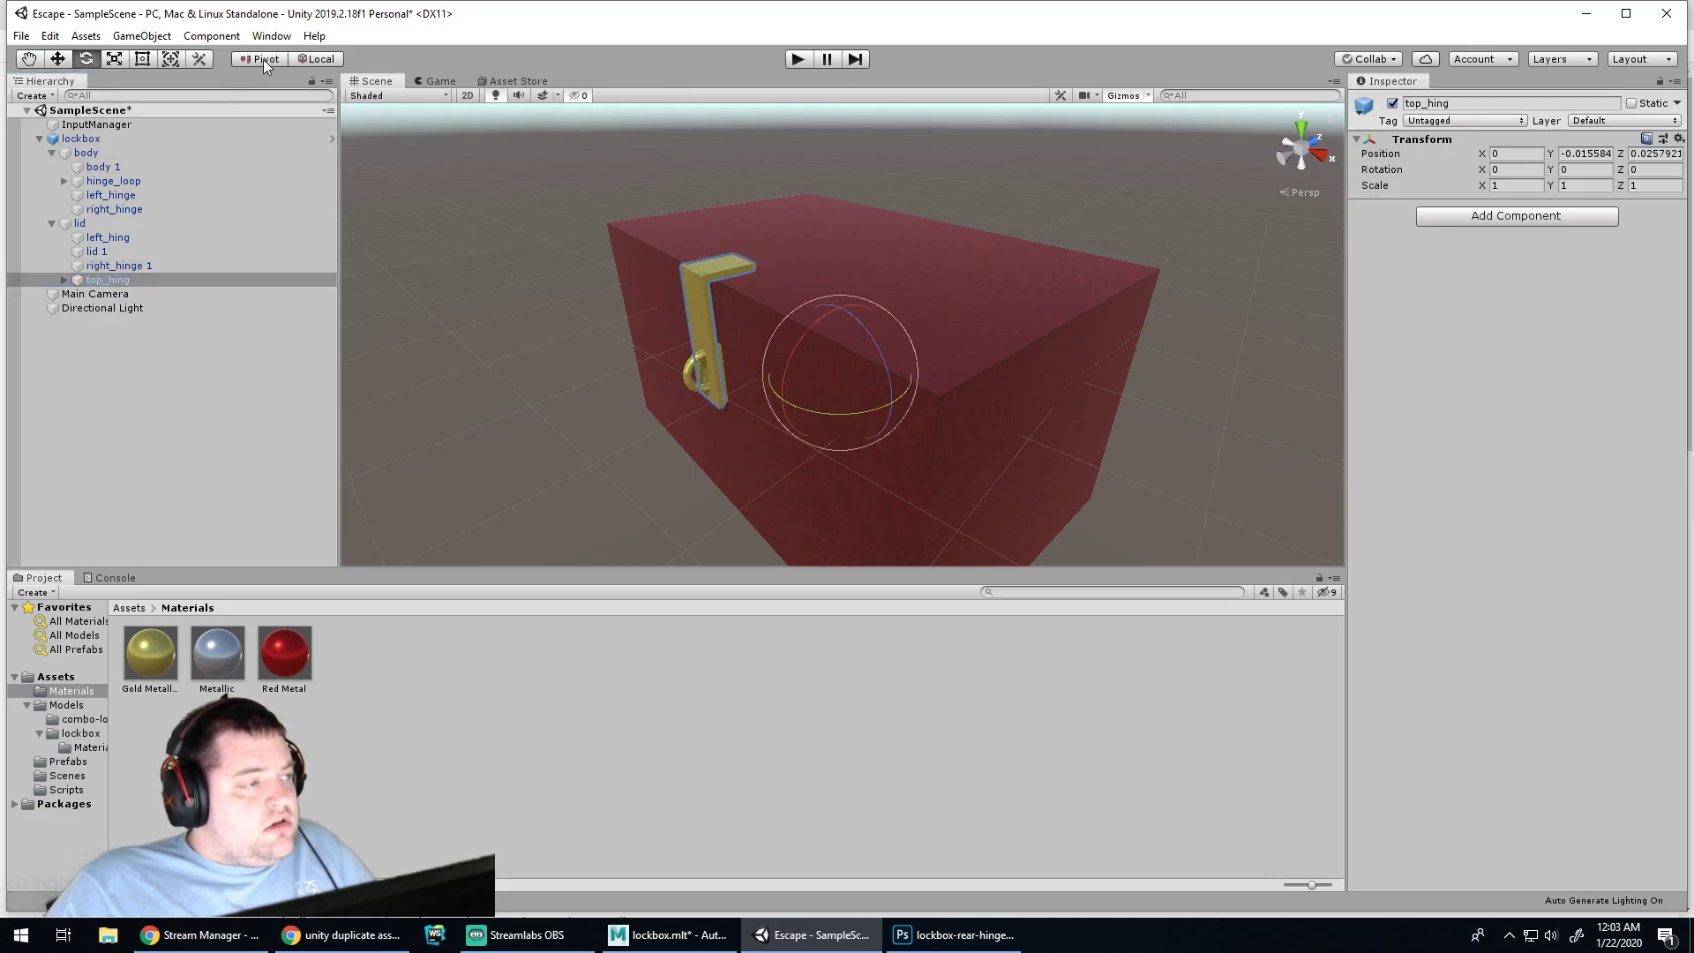
pyautogui.click(109, 278)
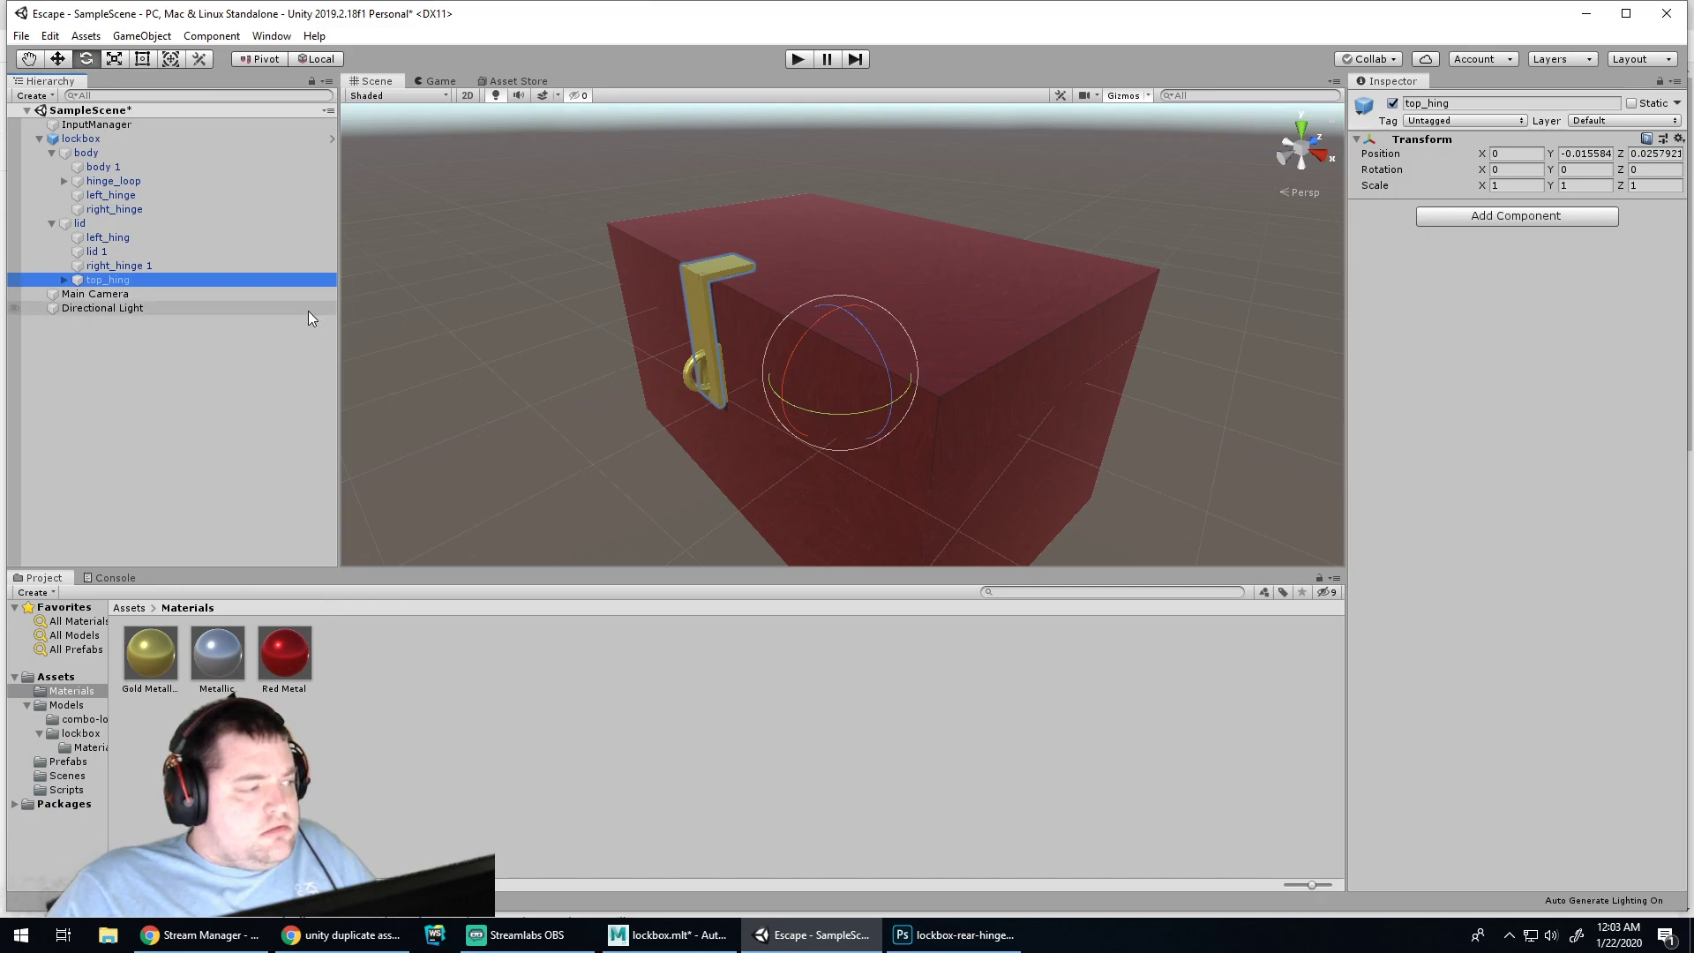
pyautogui.click(131, 265)
pyautogui.click(125, 253)
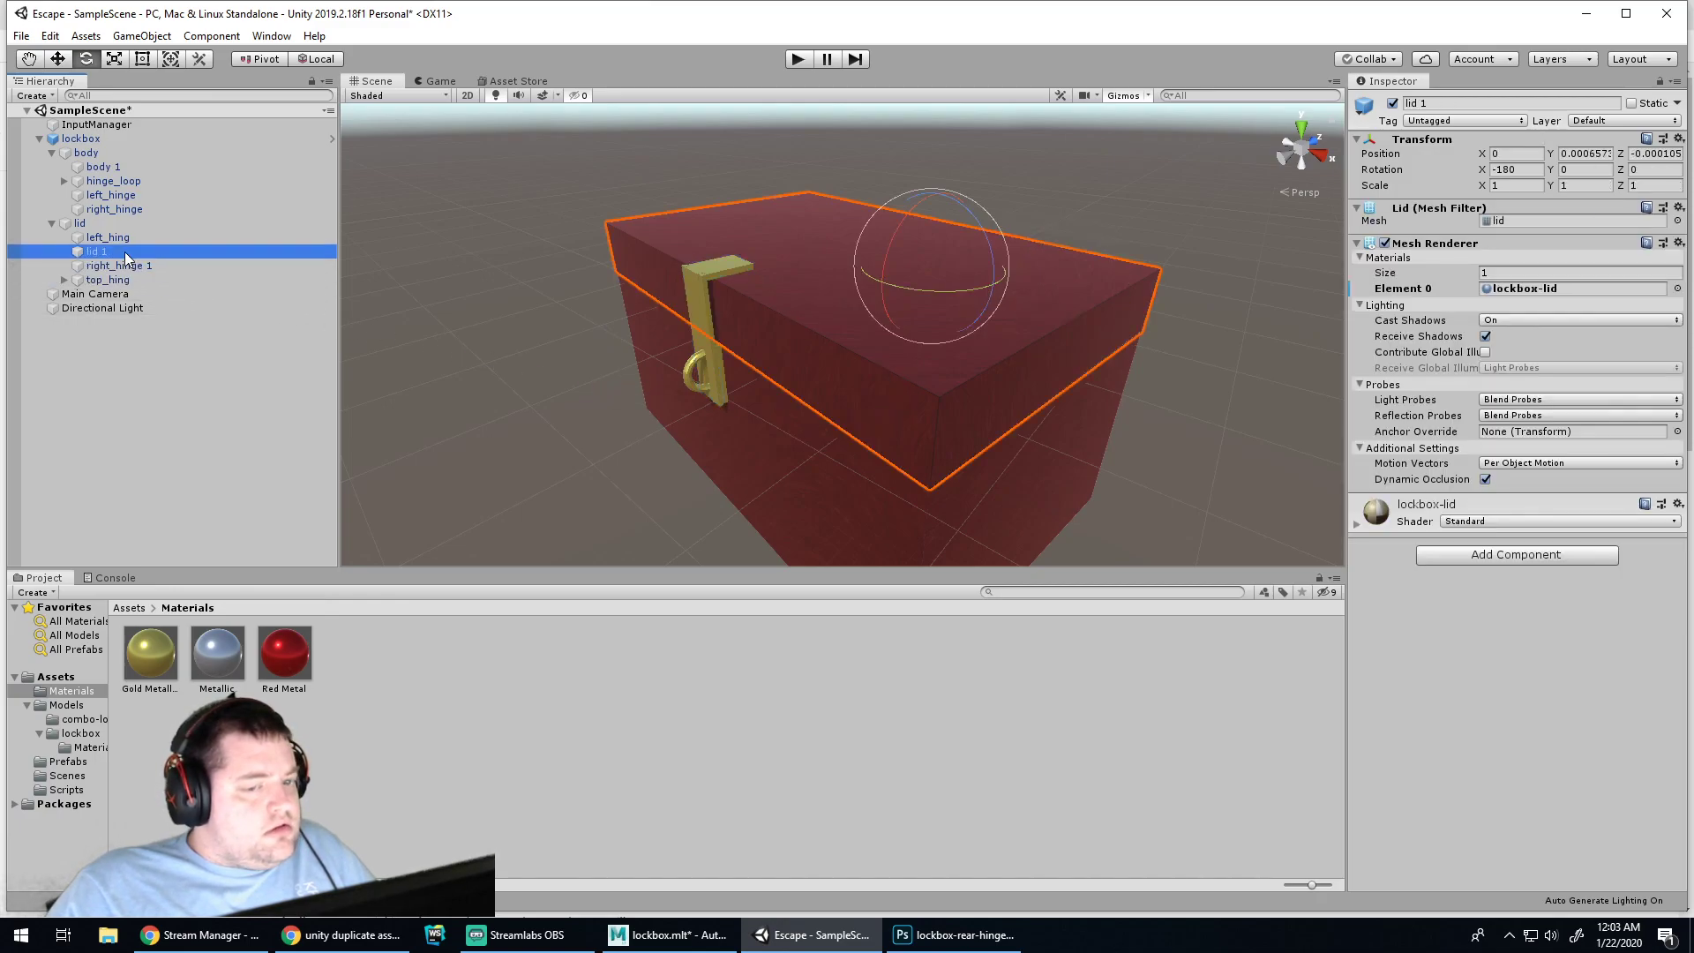
pyautogui.click(114, 279)
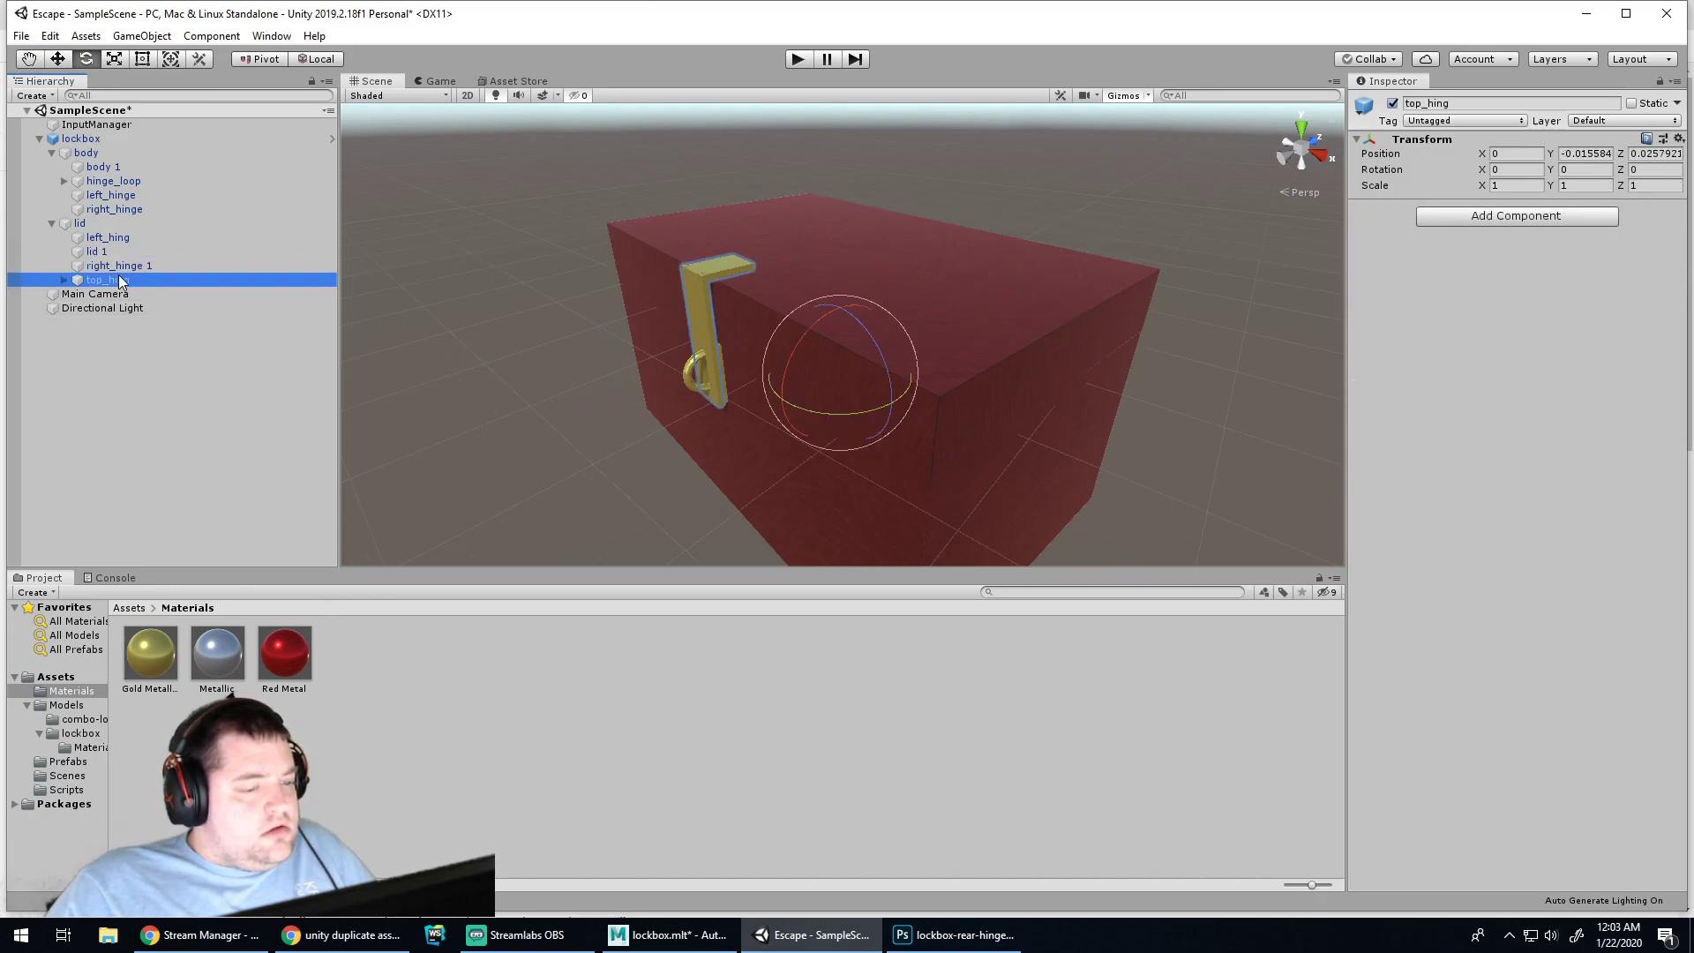
pyautogui.click(67, 279)
pyautogui.click(177, 295)
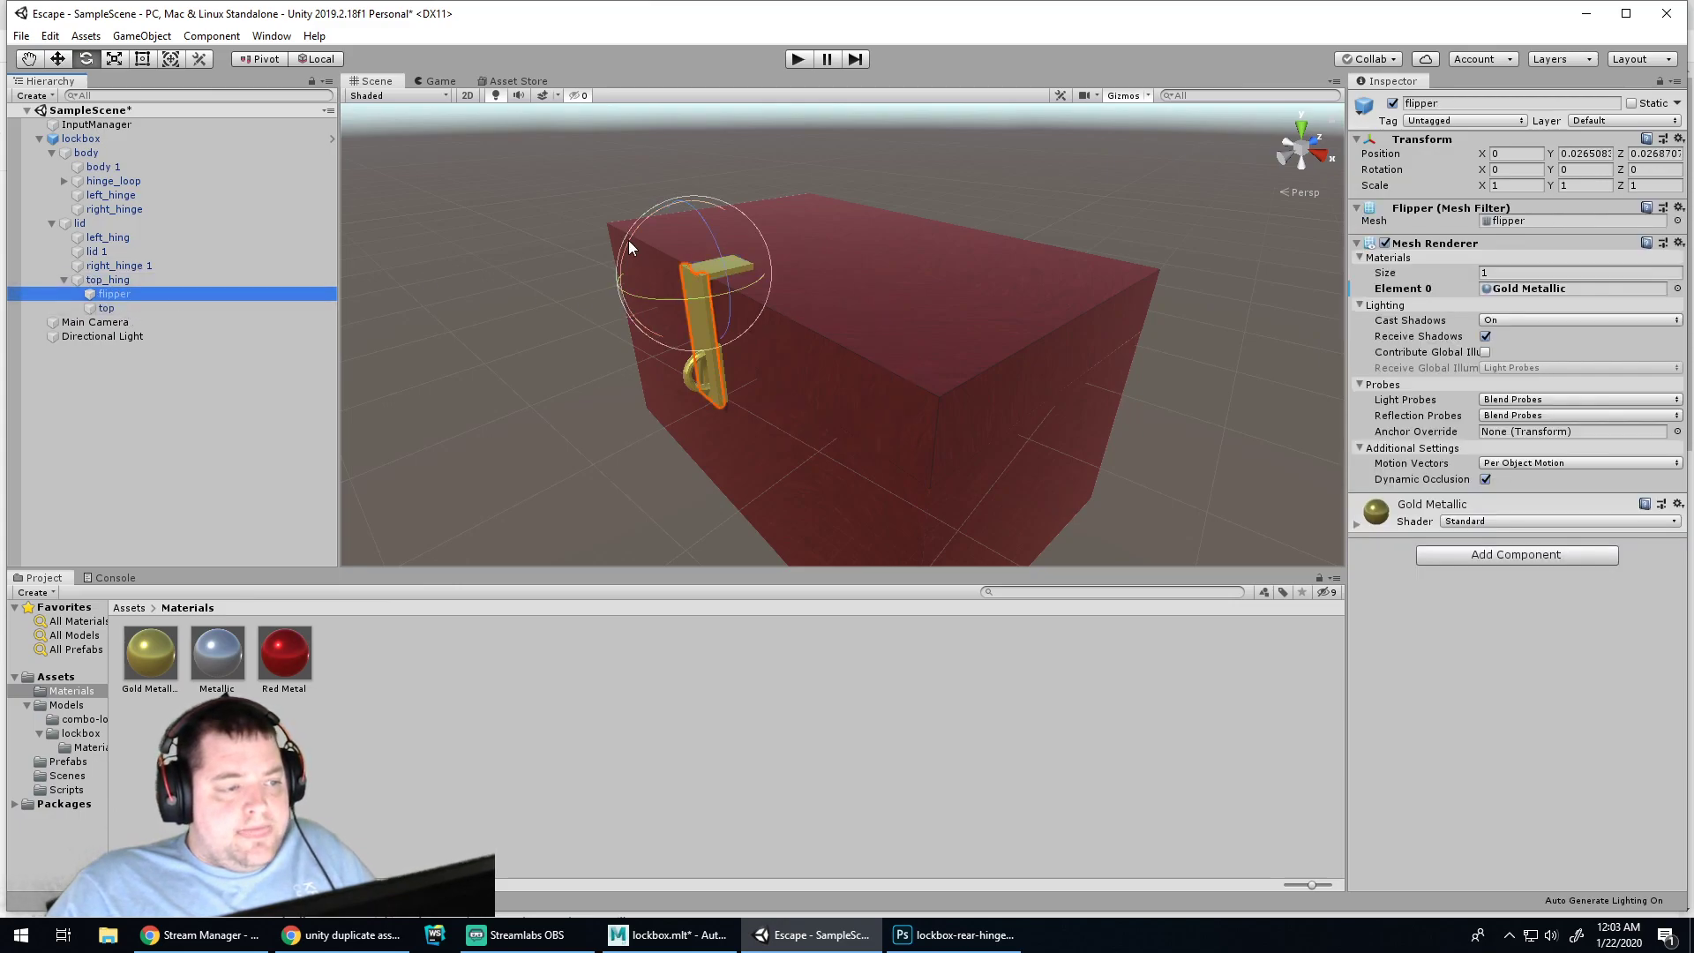
# Swing the flipper outward to about -63.942 on X and view it from above
pyautogui.scroll(5, 629, 278)
pyautogui.moveTo(694, 240); pyautogui.dragTo(860, 366, button='middle')
pyautogui.moveTo(727, 355); pyautogui.dragTo(866, 263)
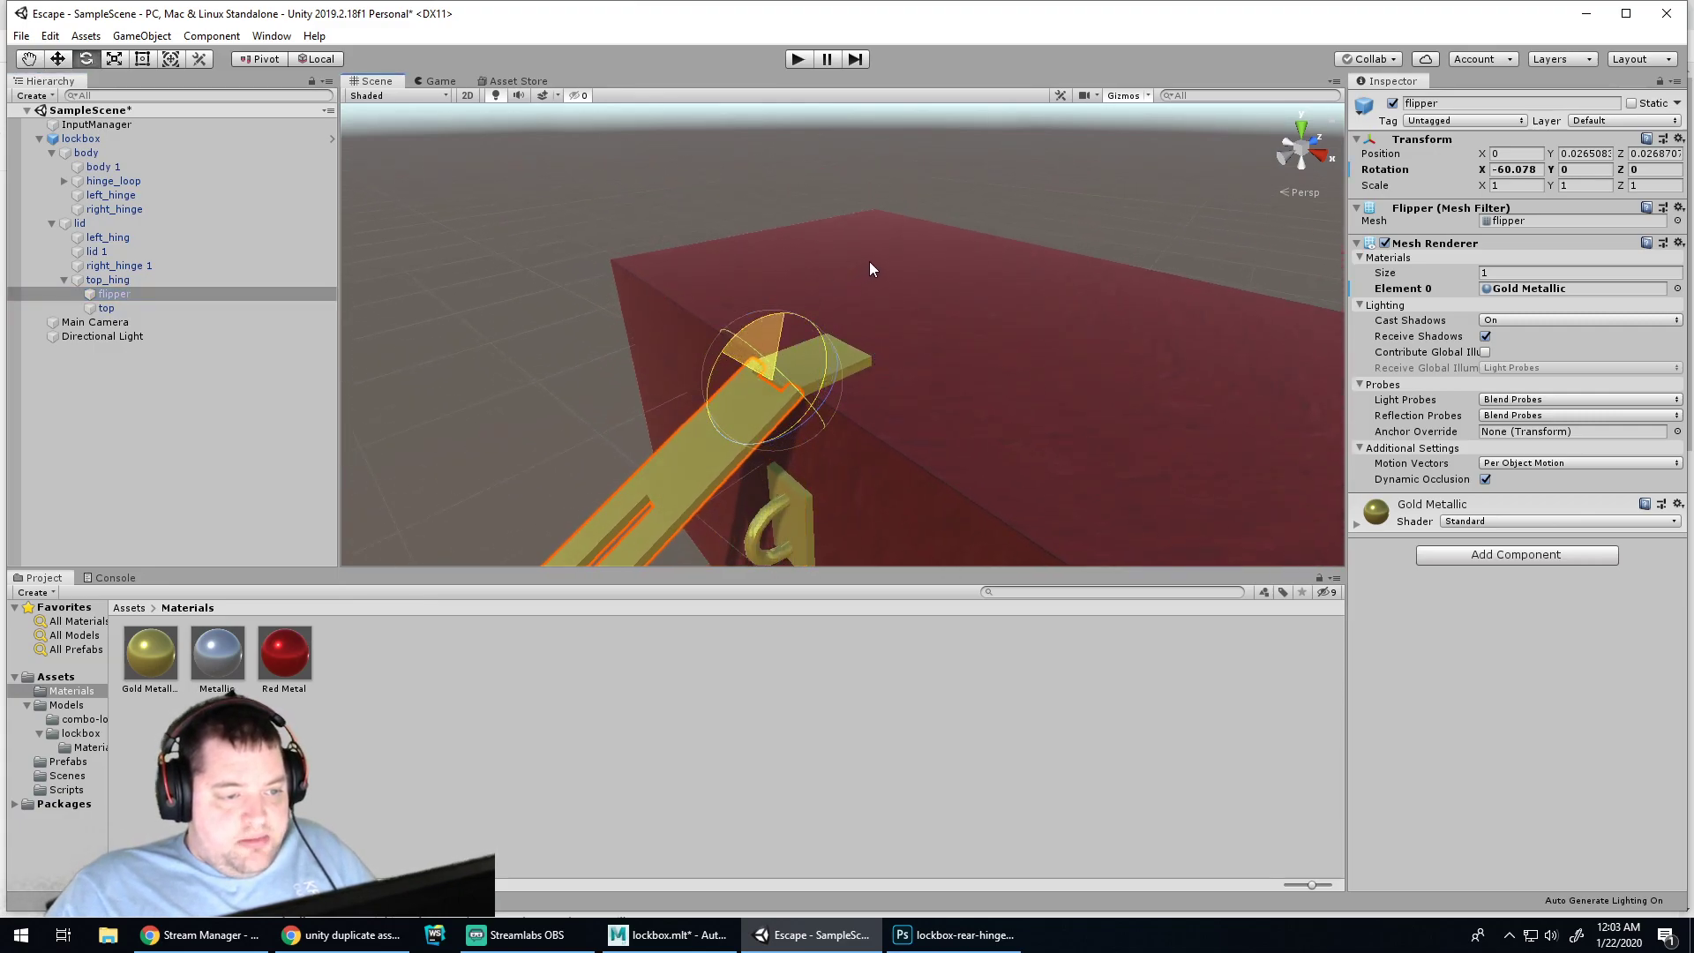
pyautogui.moveTo(1014, 399); pyautogui.dragTo(950, 282, button='middle')
pyautogui.scroll(-4, 971, 295)
pyautogui.scroll(4, 784, 305)
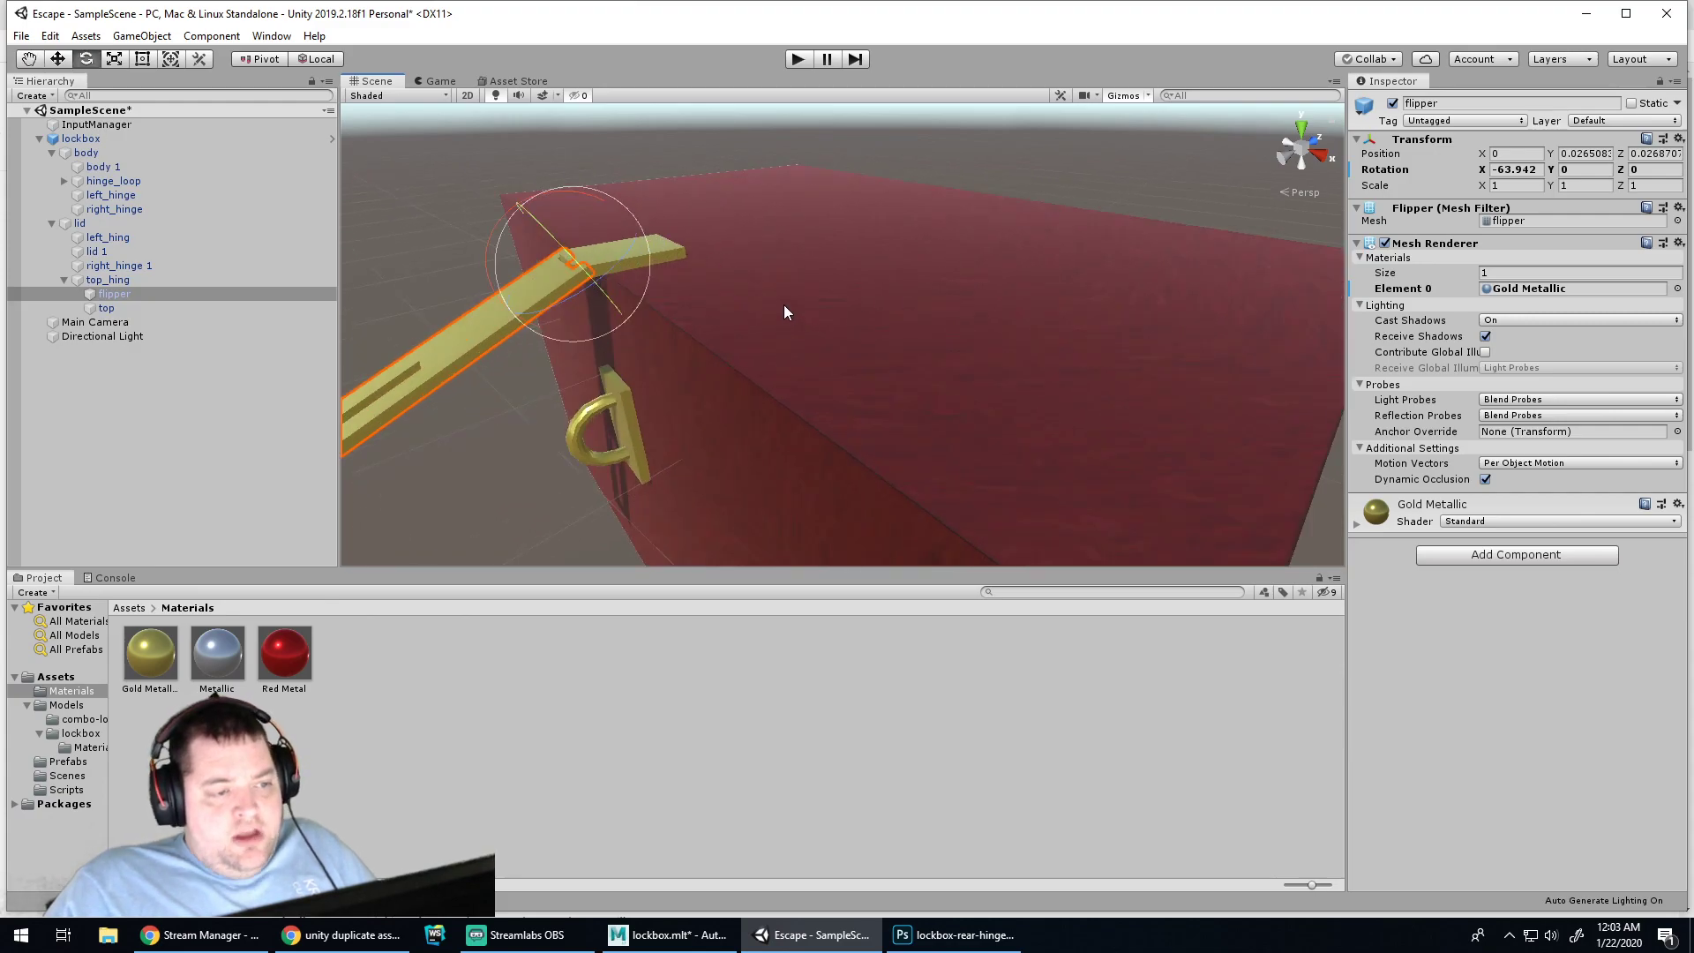
pyautogui.keyDown('alt'); pyautogui.moveTo(722, 221); pyautogui.dragTo(950, 303, button='middle'); pyautogui.keyUp('alt')
pyautogui.scroll(3, 950, 303)
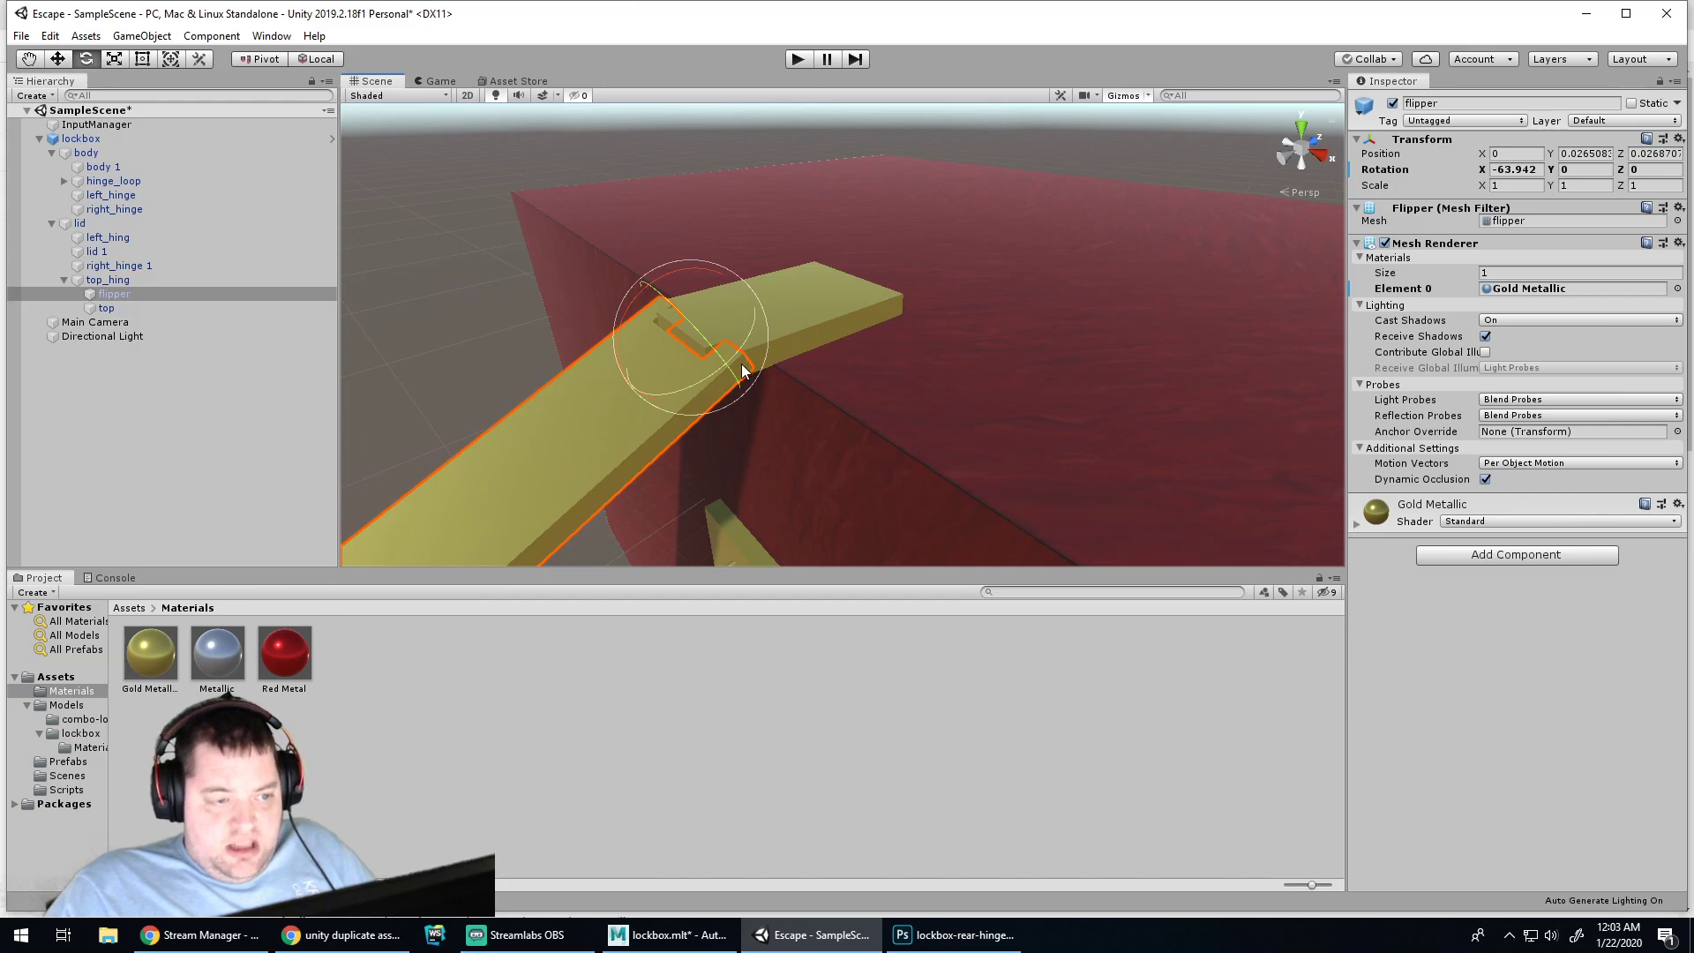
pyautogui.scroll(-5, 891, 363)
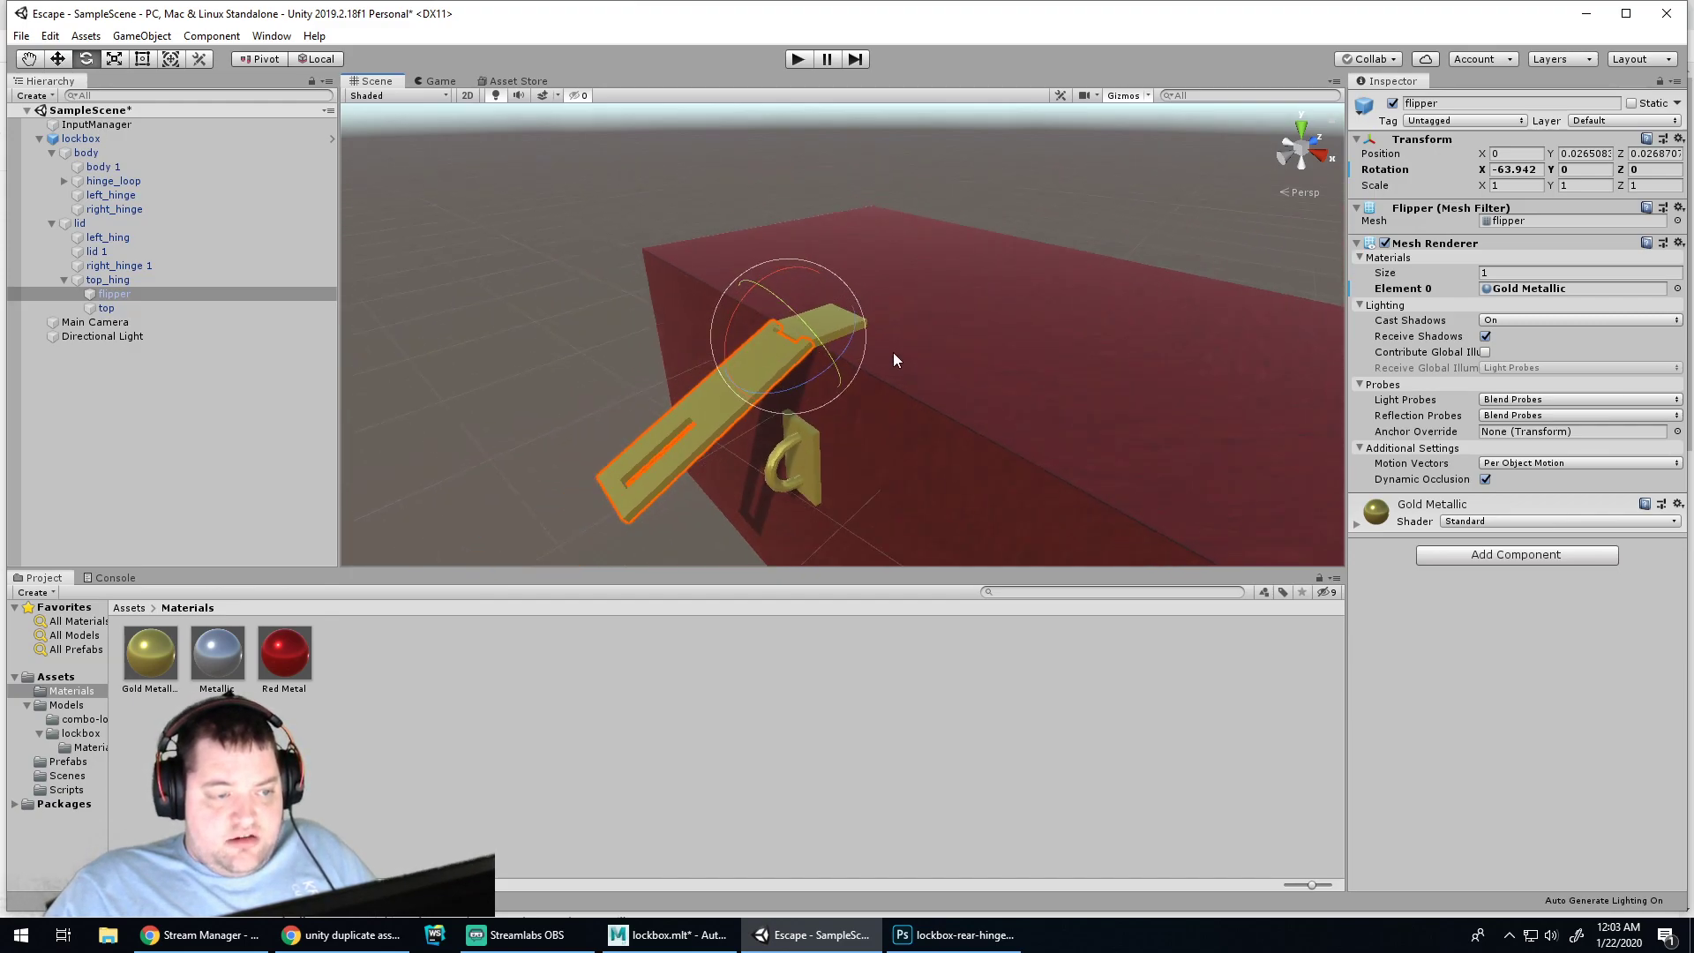
pyautogui.keyDown('alt'); pyautogui.moveTo(1074, 445); pyautogui.dragTo(594, 375, button='middle'); pyautogui.keyUp('alt')
pyautogui.keyDown('alt'); pyautogui.moveTo(970, 413); pyautogui.dragTo(894, 416, button='right'); pyautogui.keyUp('alt')
pyautogui.keyDown('alt'); pyautogui.moveTo(656, 300); pyautogui.dragTo(893, 356); pyautogui.keyUp('alt')
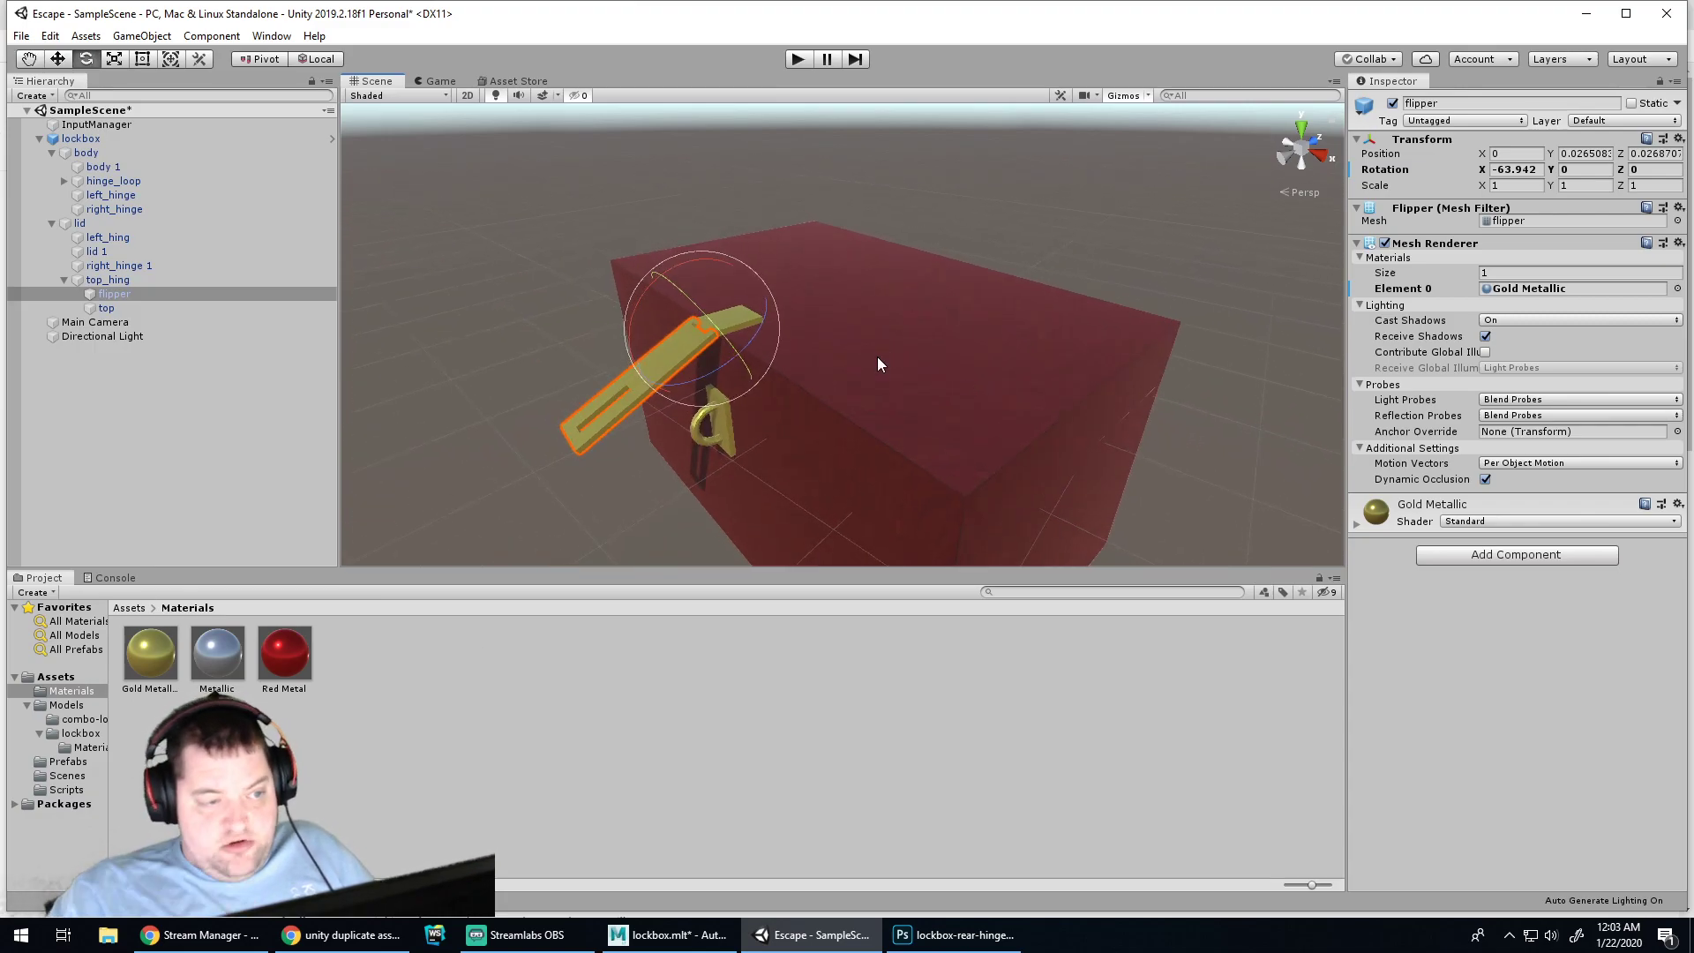
pyautogui.scroll(1, 872, 357)
pyautogui.scroll(-1, 821, 310)
pyautogui.keyDown('alt'); pyautogui.moveTo(821, 333); pyautogui.dragTo(938, 363); pyautogui.keyUp('alt')
# Rotate the parent lid open to about -50 on X and test in Play mode
pyautogui.click(871, 376)
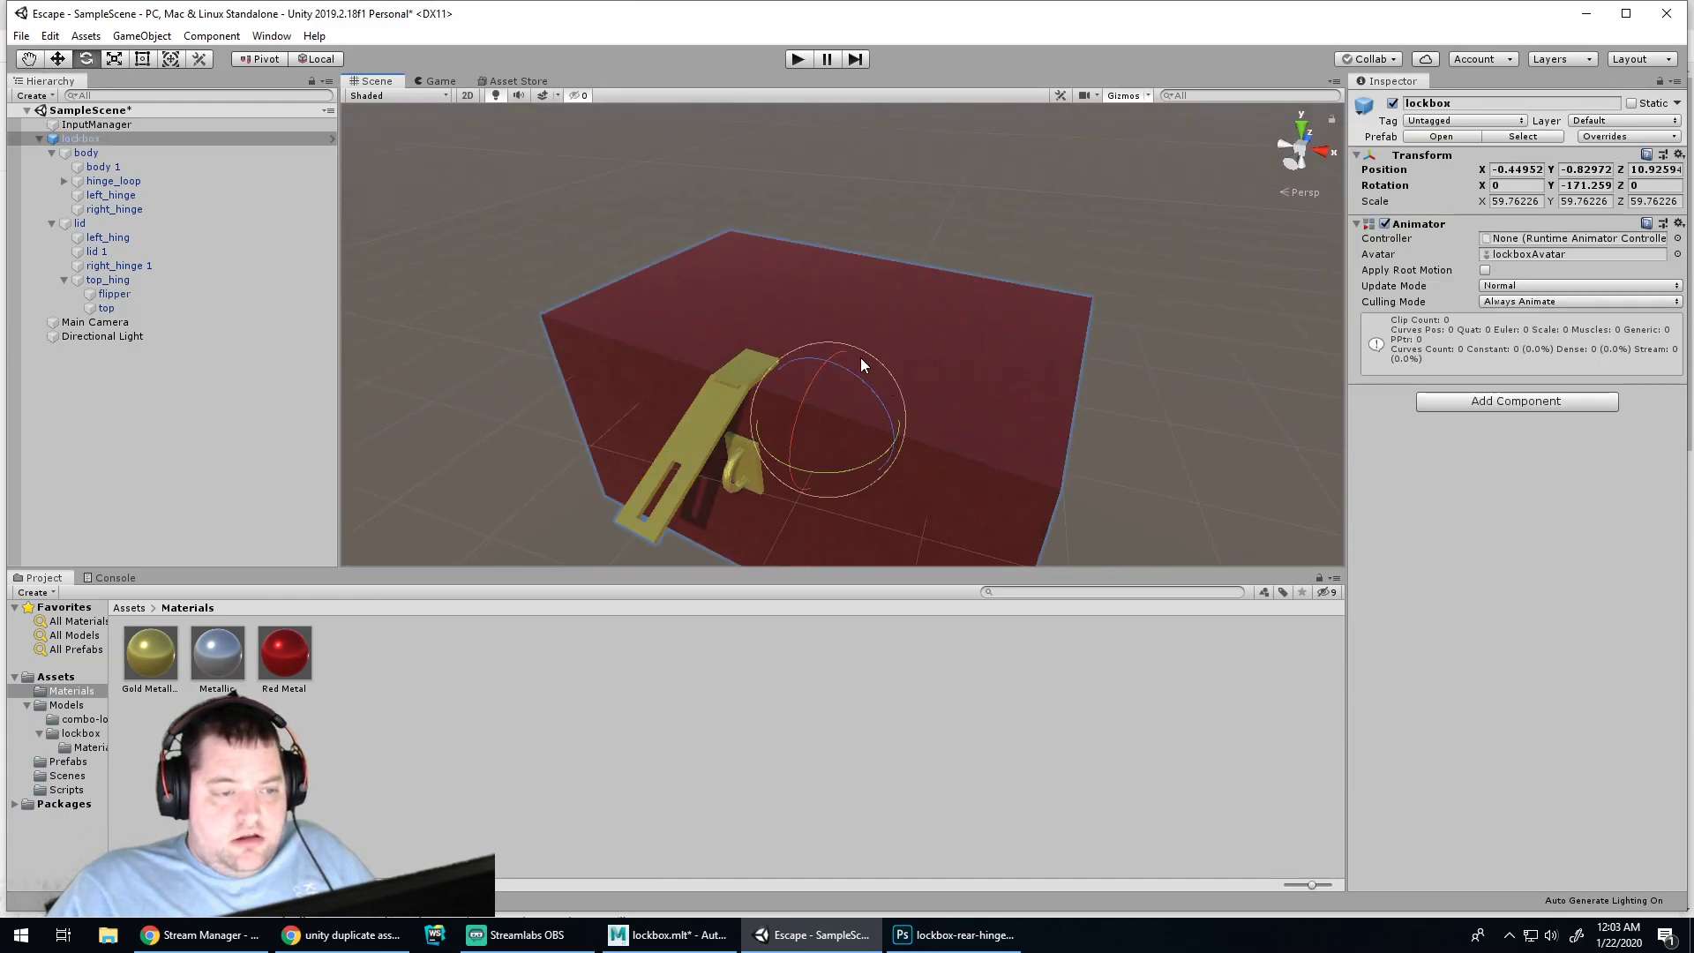
pyautogui.click(939, 300)
pyautogui.moveTo(861, 288); pyautogui.dragTo(927, 199)
pyautogui.hotkey('ctrl', 'z')
pyautogui.click(114, 223)
pyautogui.moveTo(859, 288); pyautogui.dragTo(944, 168)
pyautogui.click(797, 59)
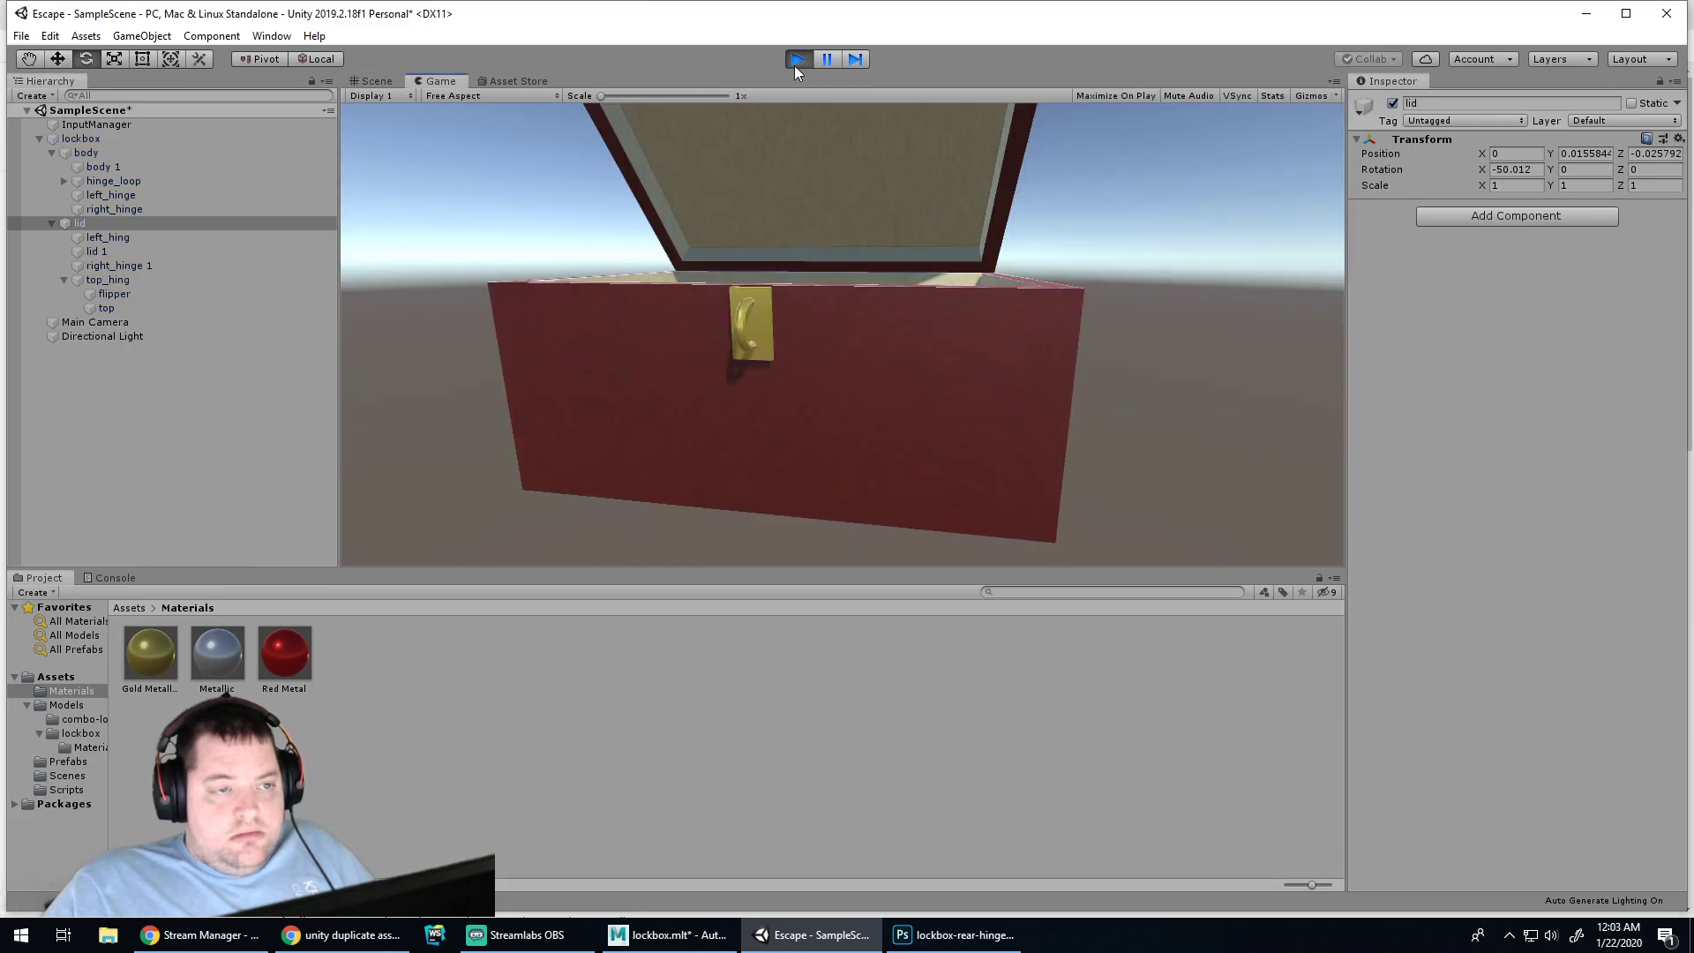
pyautogui.click(797, 60)
# Raise the Main Camera and tilt it down into the chest, then verify in Play mode
pyautogui.click(89, 323)
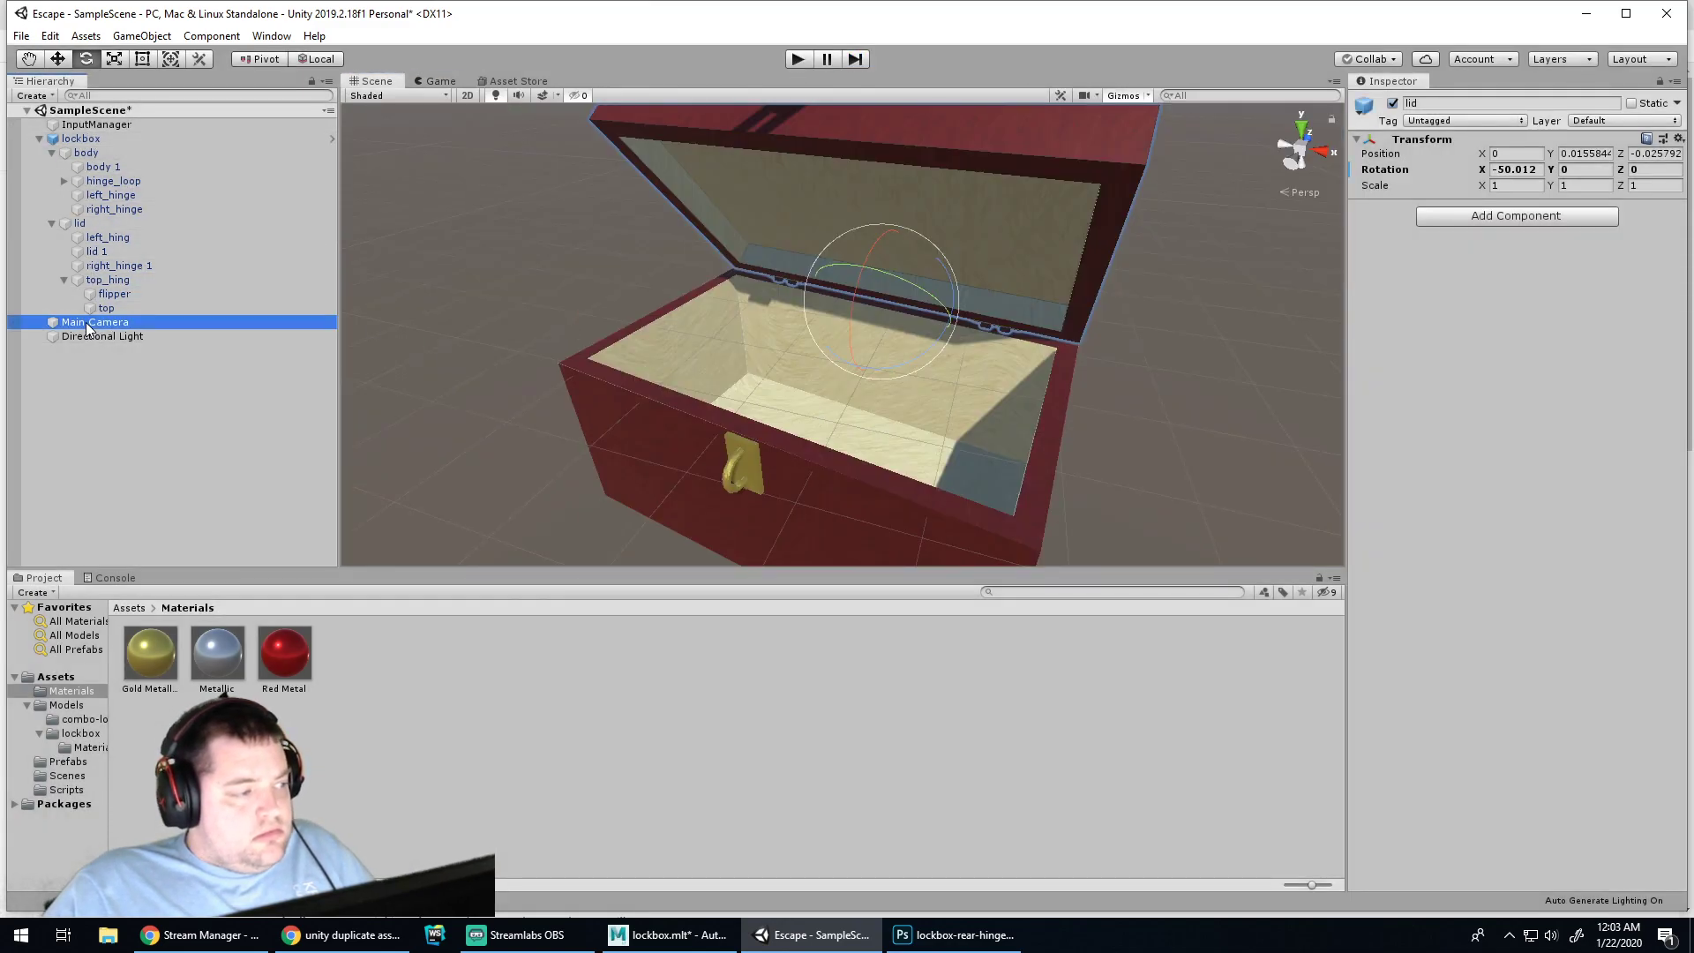
pyautogui.scroll(-5, 826, 377)
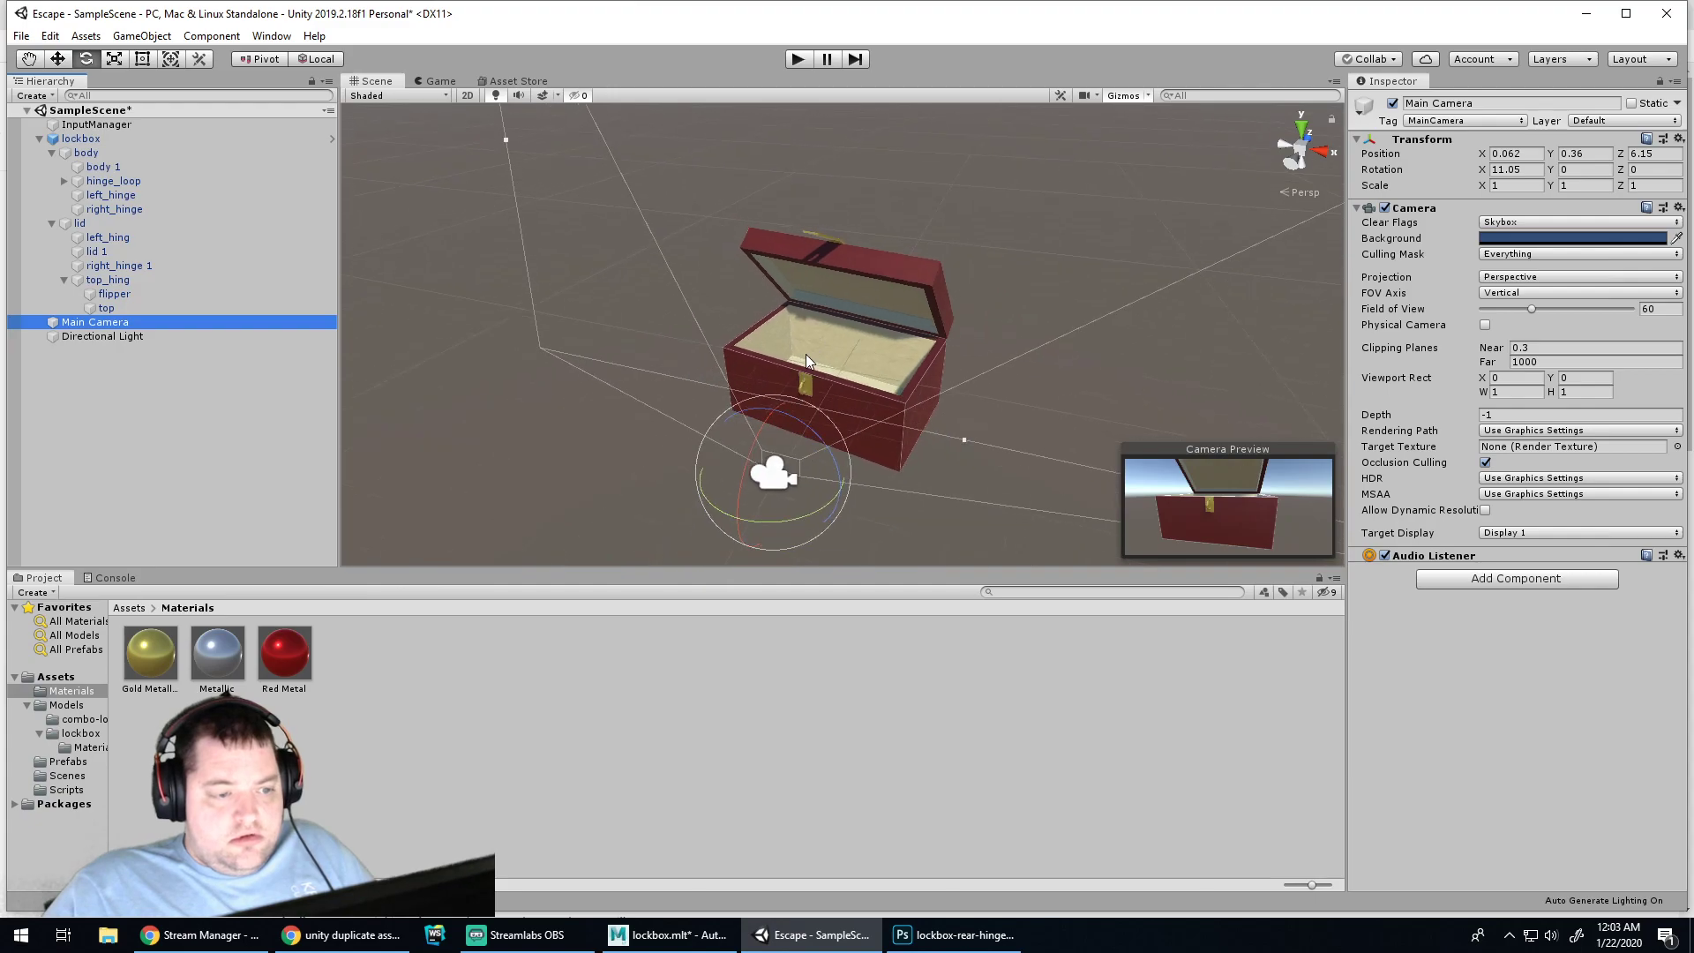
pyautogui.press('w')
pyautogui.moveTo(773, 426); pyautogui.dragTo(767, 297)
pyautogui.press('e')
pyautogui.moveTo(709, 362); pyautogui.dragTo(724, 364)
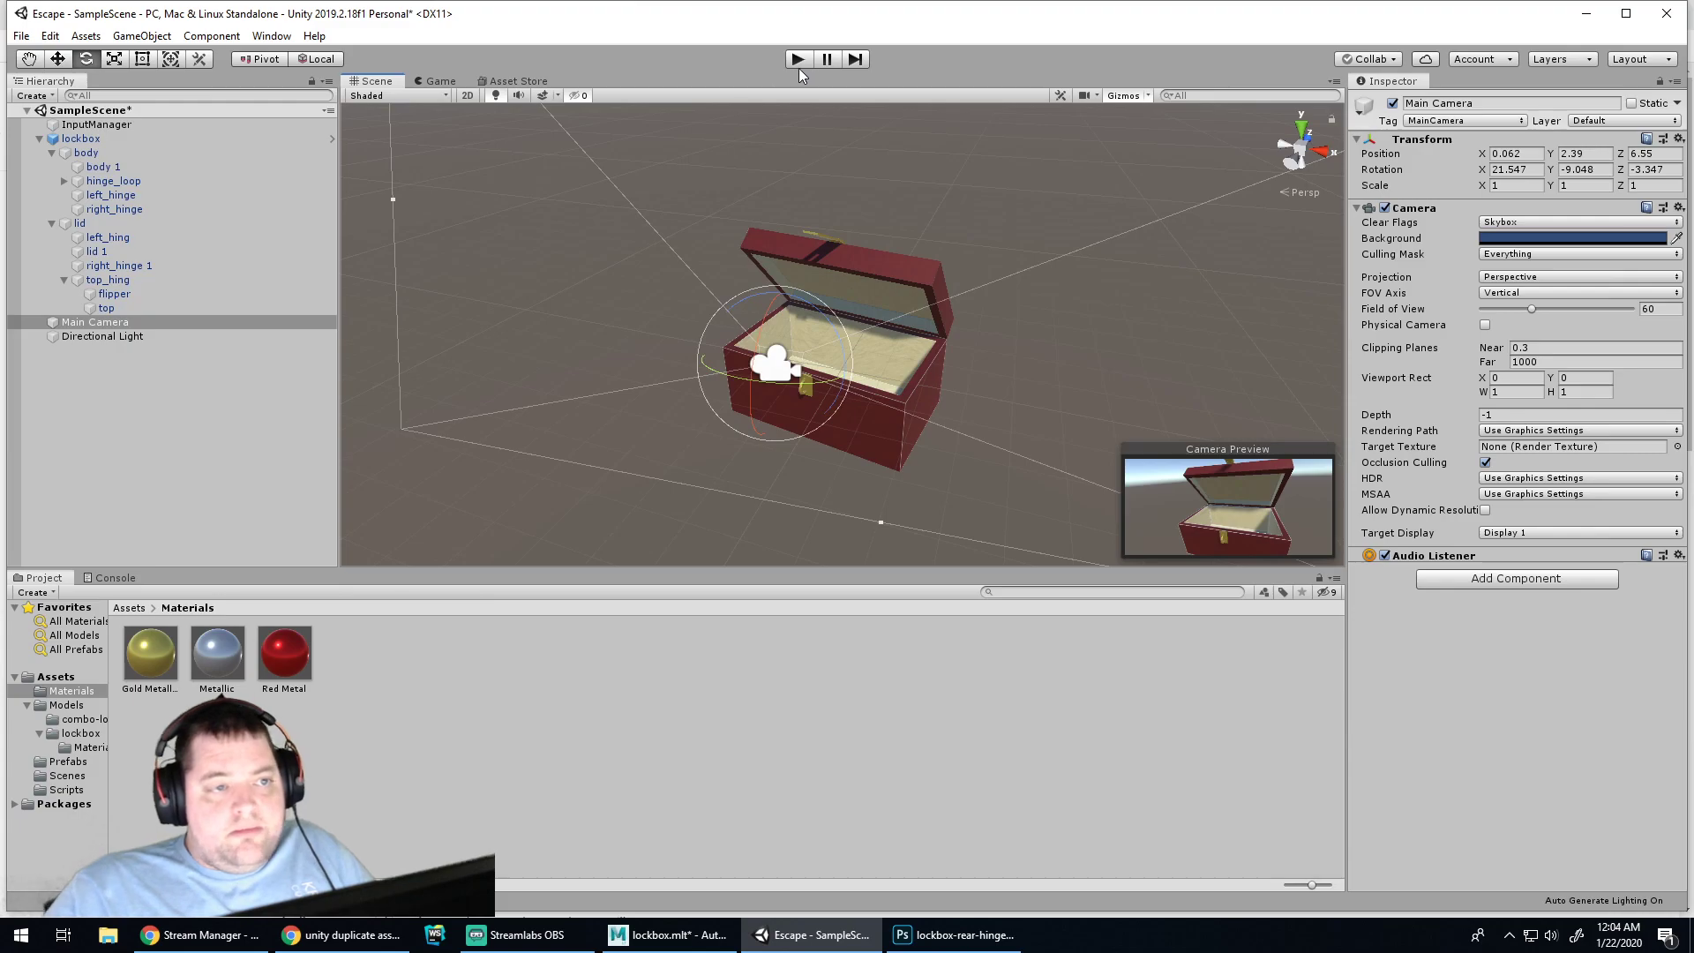
pyautogui.click(797, 62)
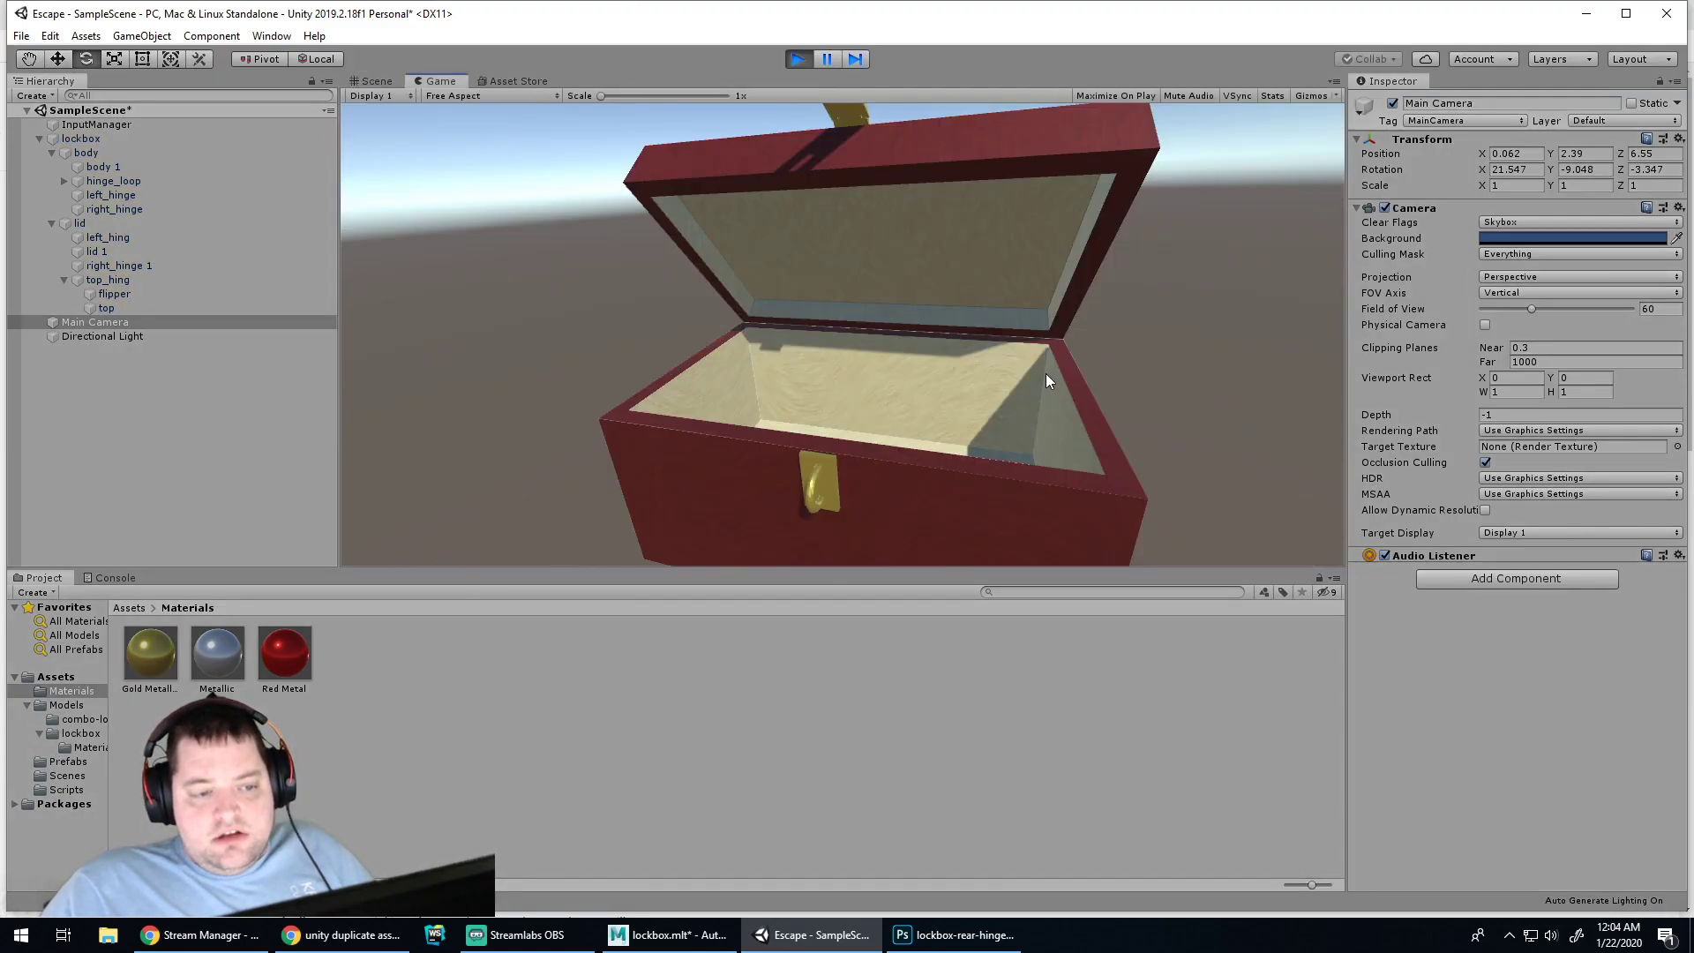
pyautogui.click(797, 60)
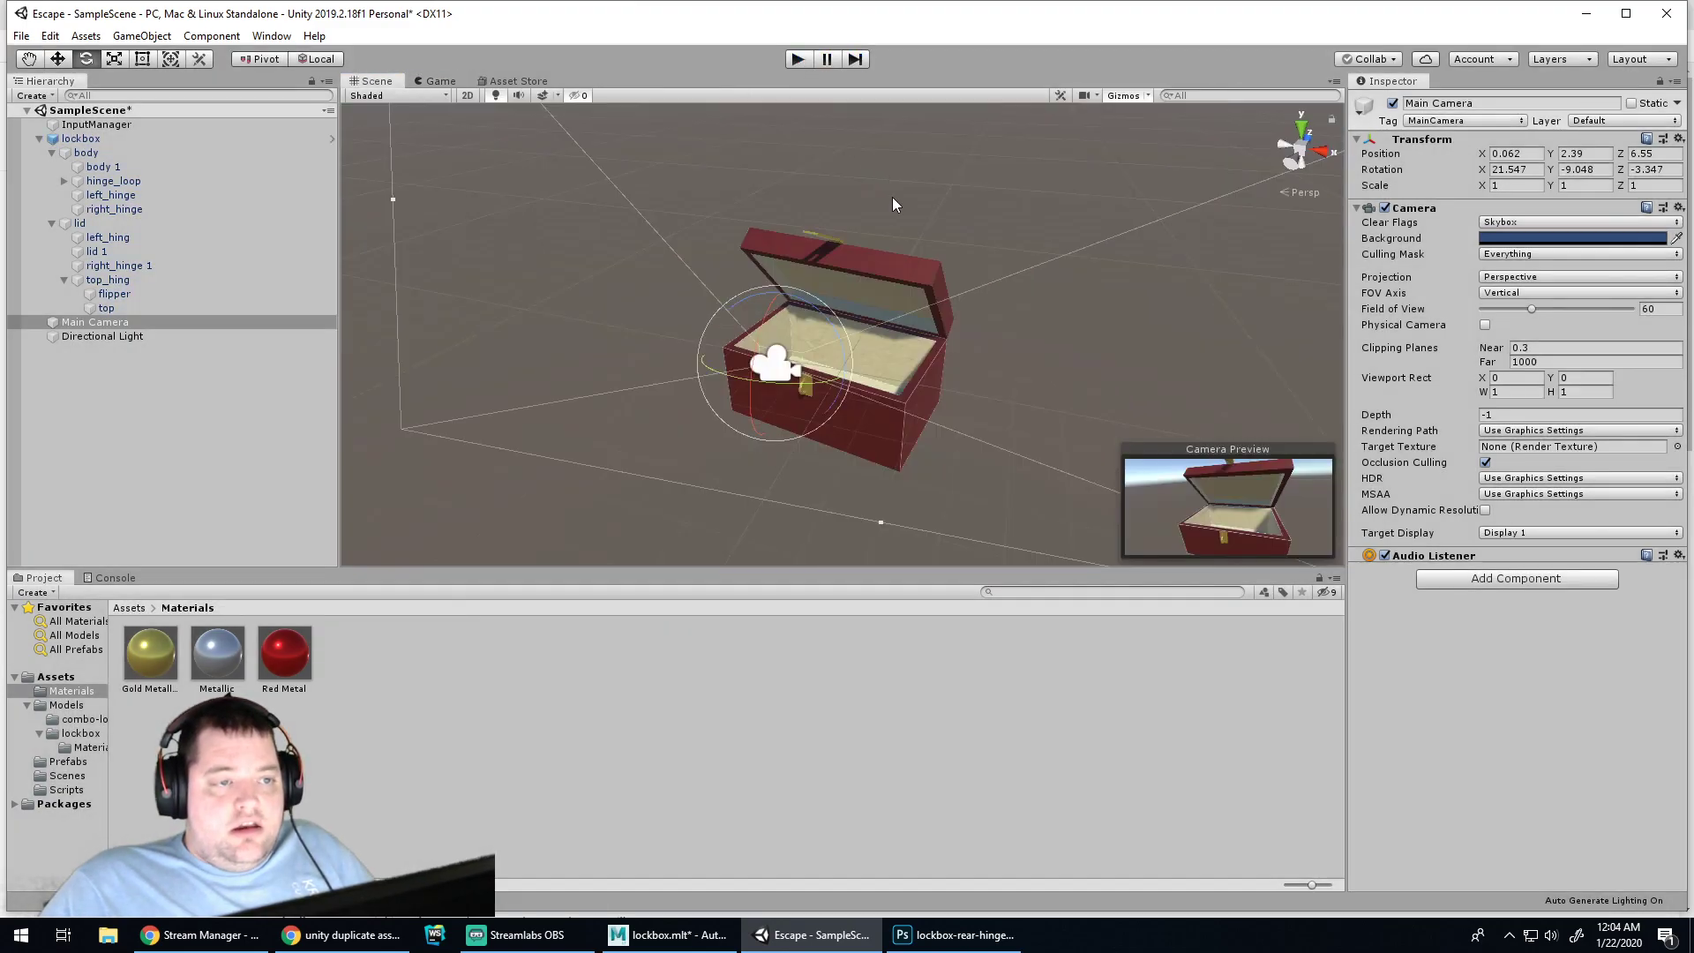
pyautogui.click(854, 258)
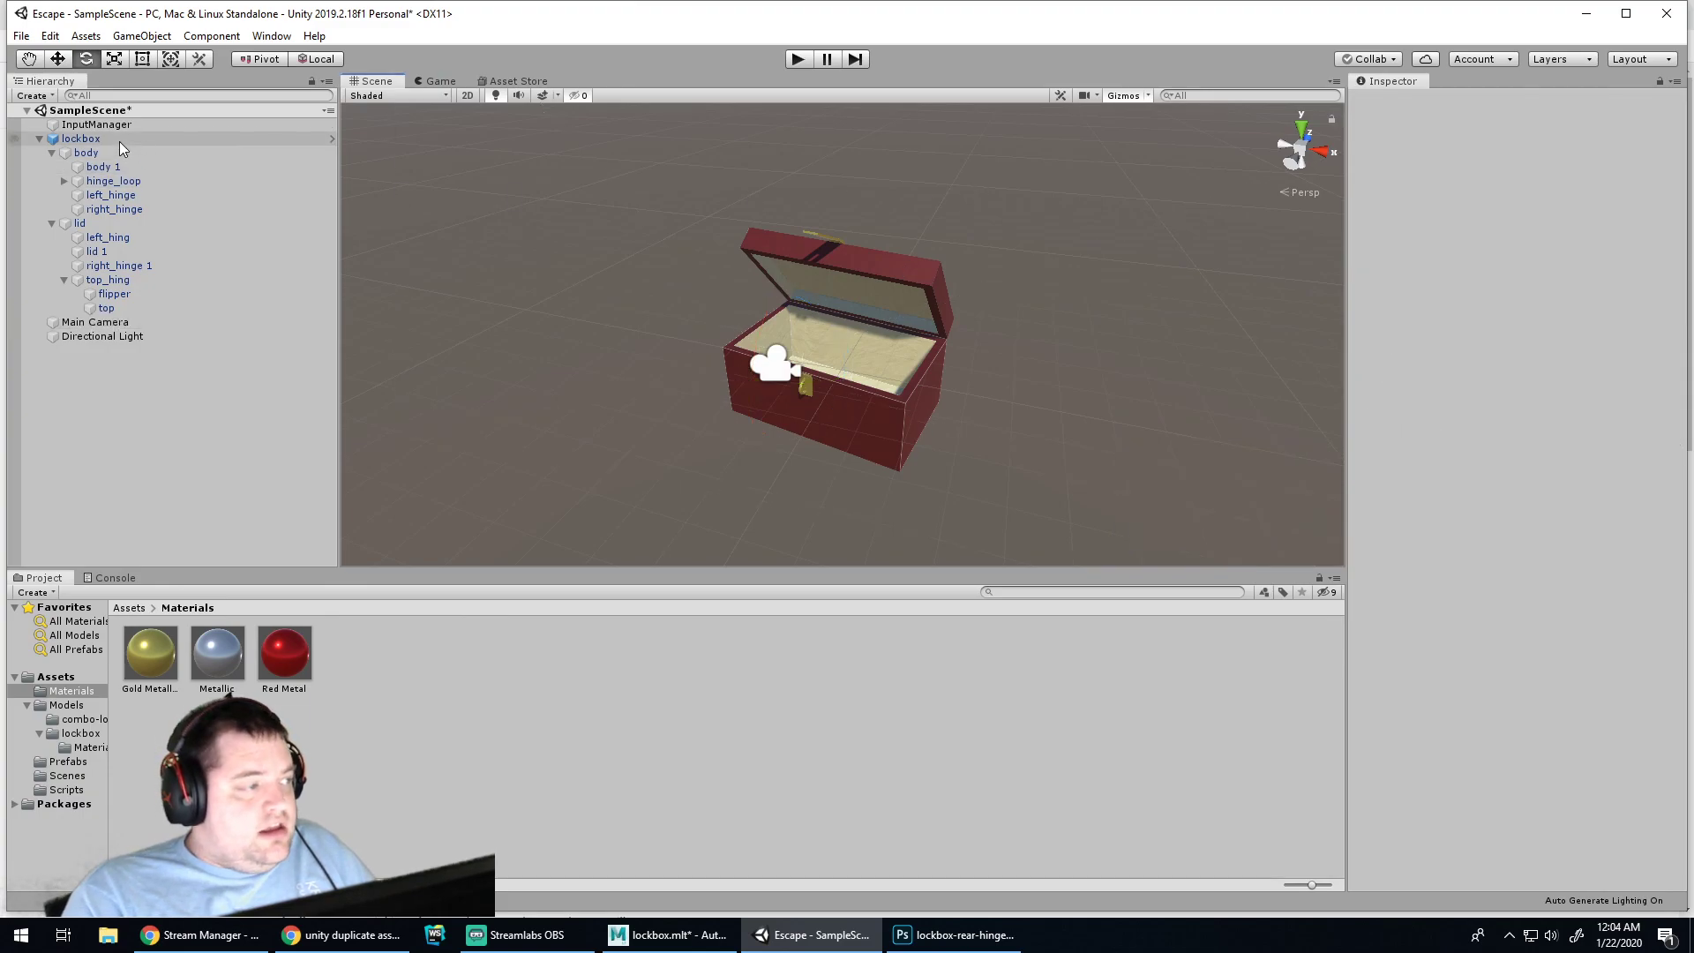
# Close the lid by setting its X rotation to 0 and adjust the flipper's X rotation
pyautogui.click(95, 225)
pyautogui.click(1518, 171)
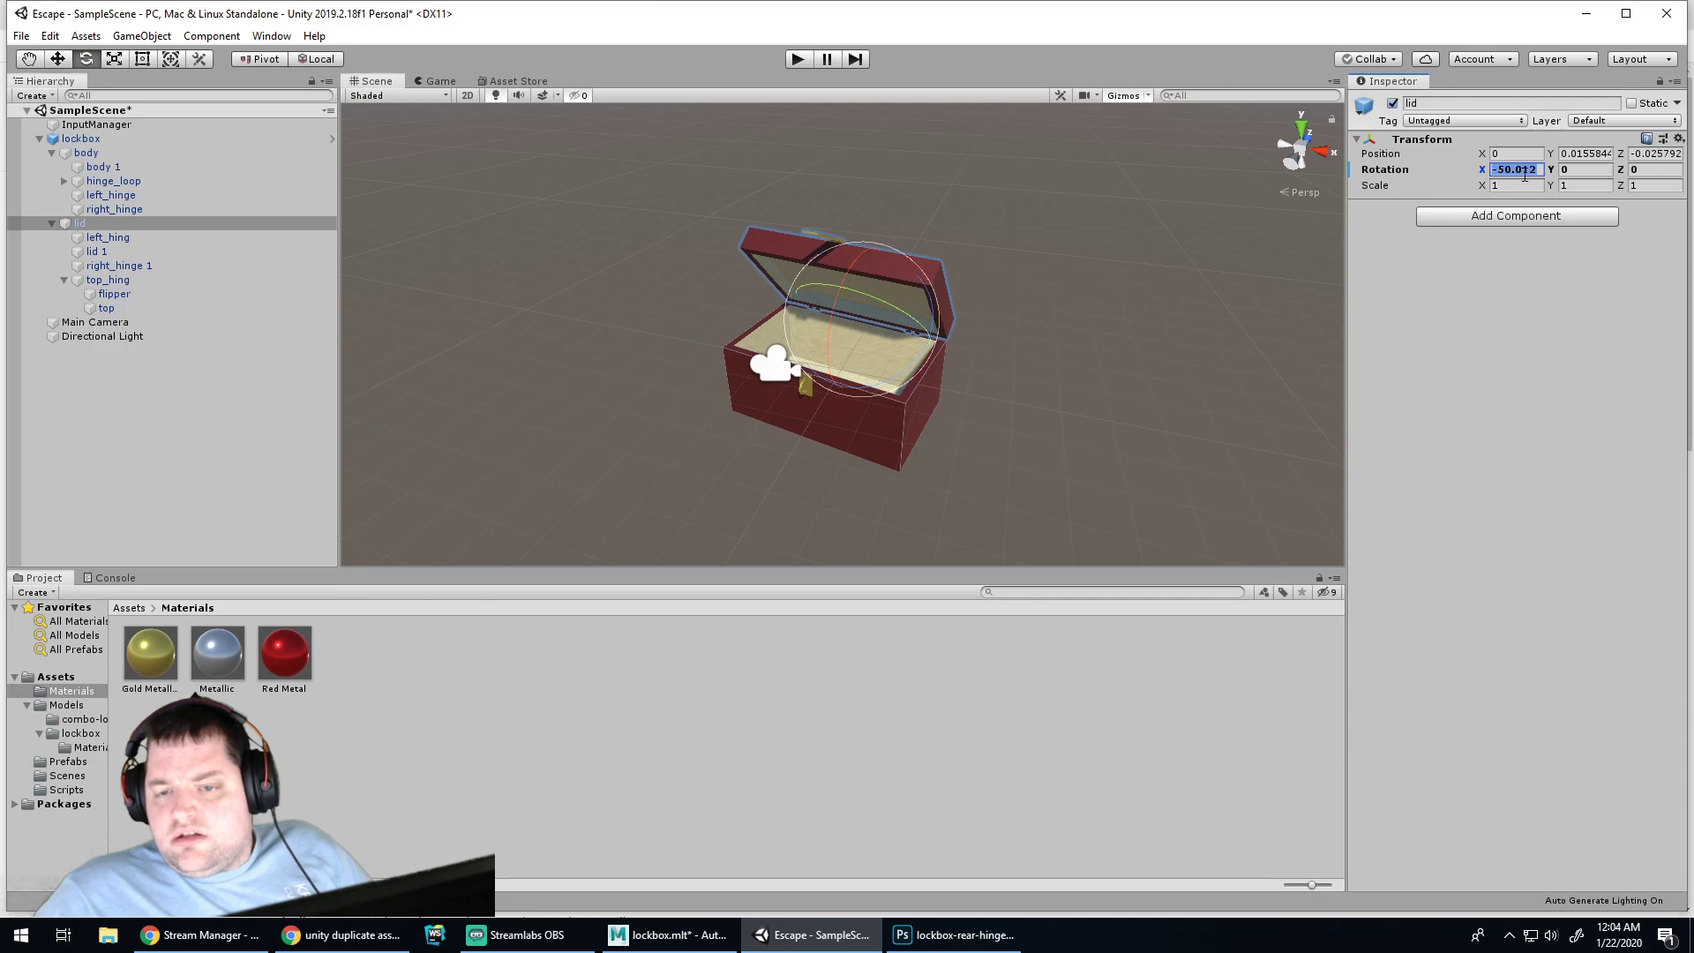
pyautogui.write('0')
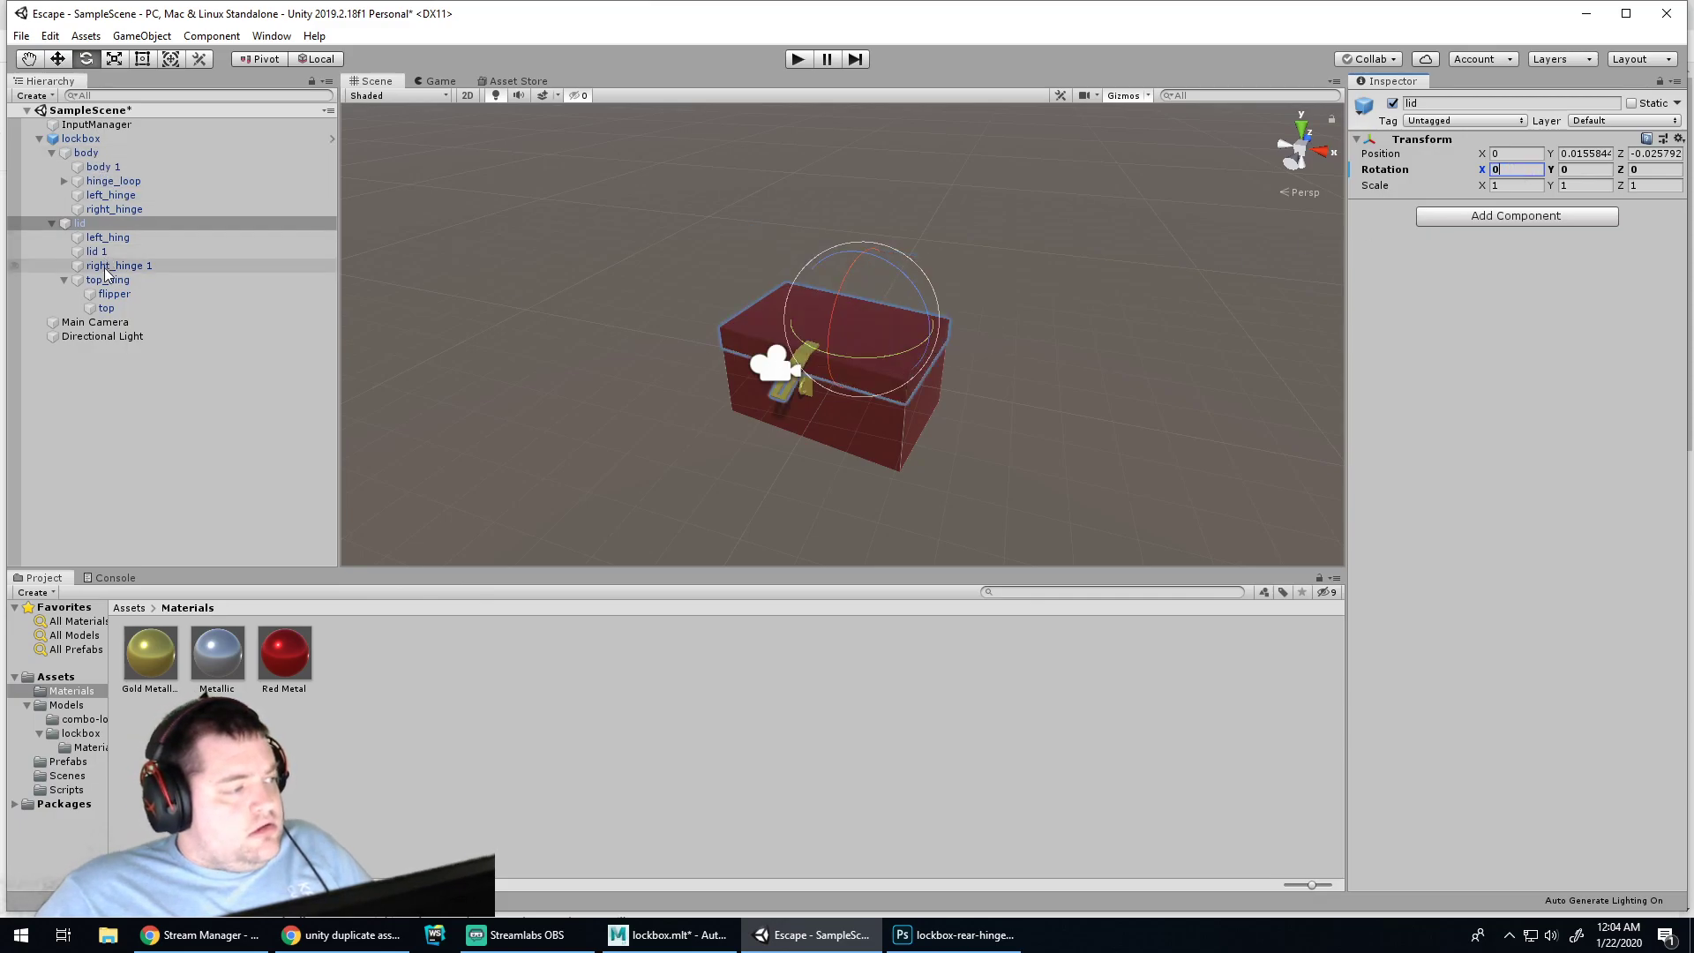
pyautogui.click(114, 293)
pyautogui.click(1507, 171)
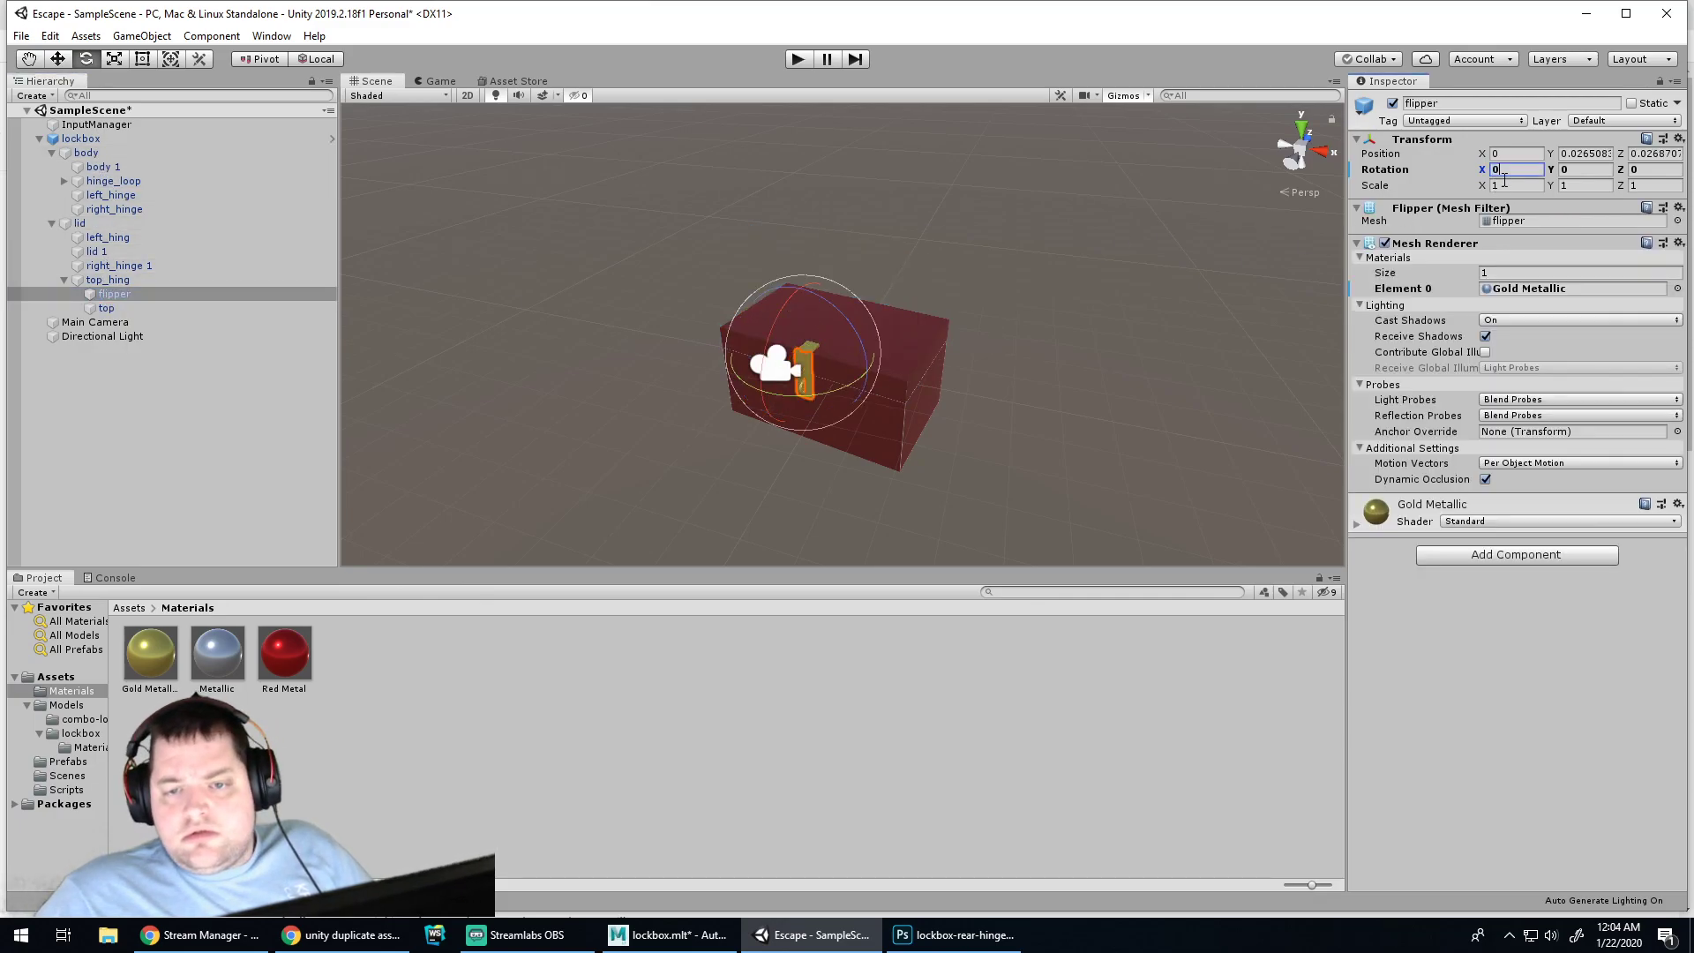
pyautogui.click(999, 427)
# Apply all overrides to the lockbox prefab
pyautogui.scroll(2, 958, 320)
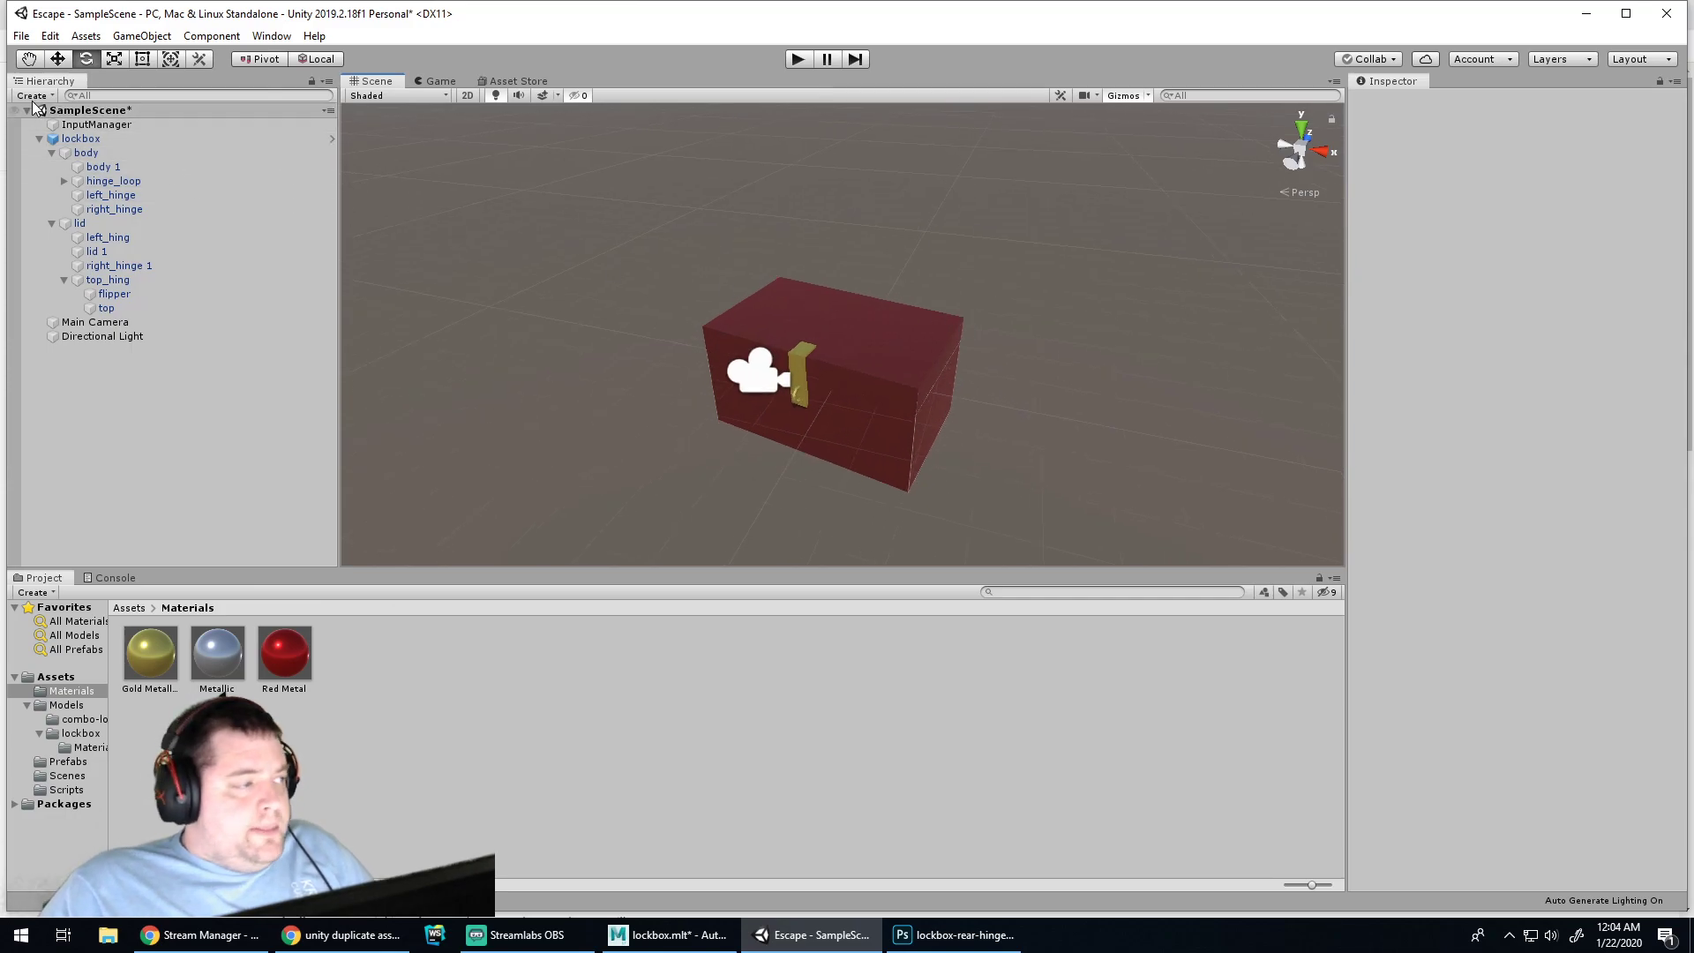
pyautogui.click(78, 140)
pyautogui.click(1615, 137)
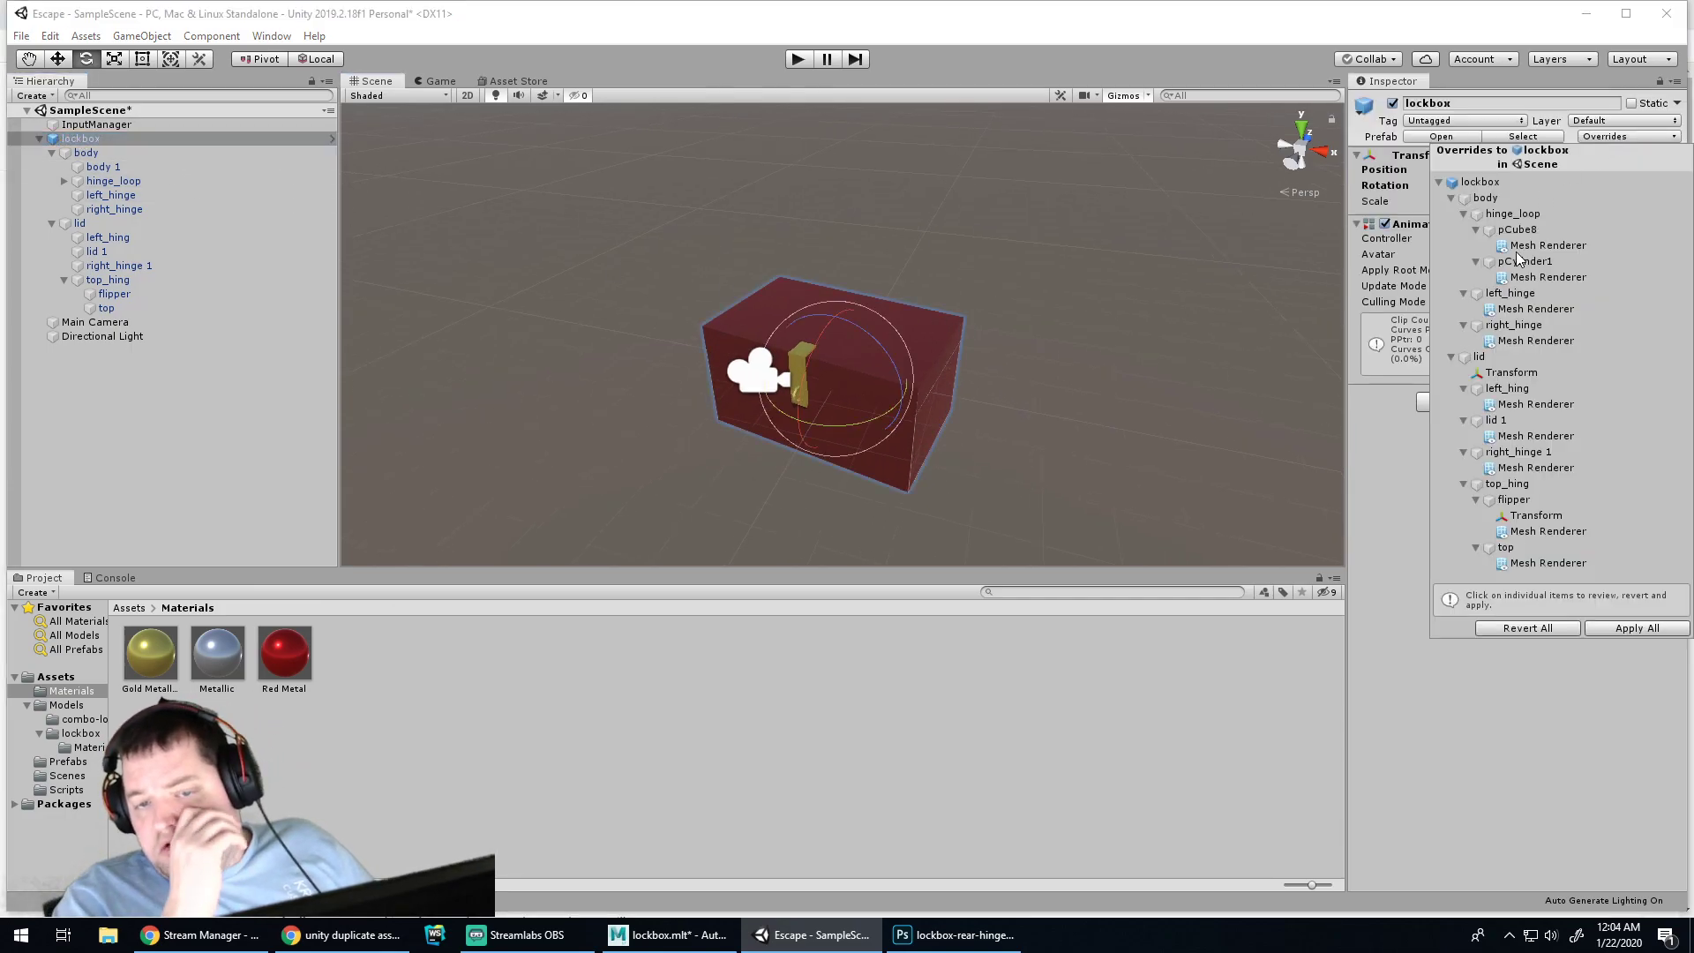
pyautogui.click(1622, 629)
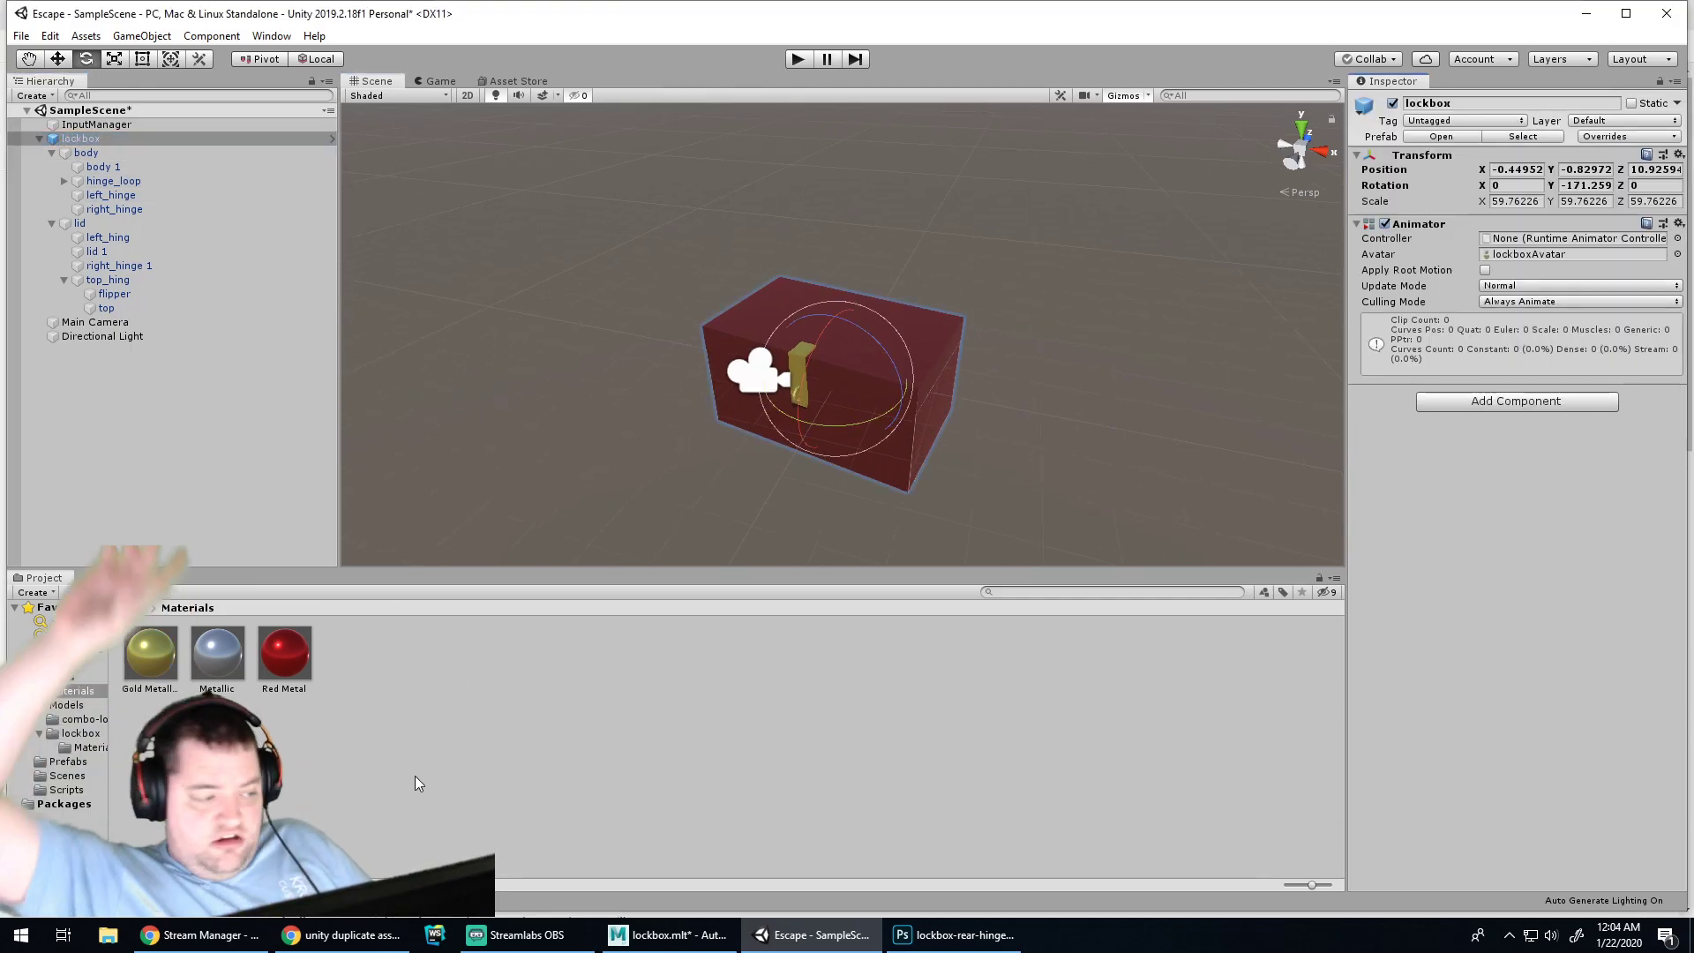
pyautogui.click(421, 813)
# Drag four lockbox copies from the Prefabs folder into the scene, then delete them all
pyautogui.click(64, 761)
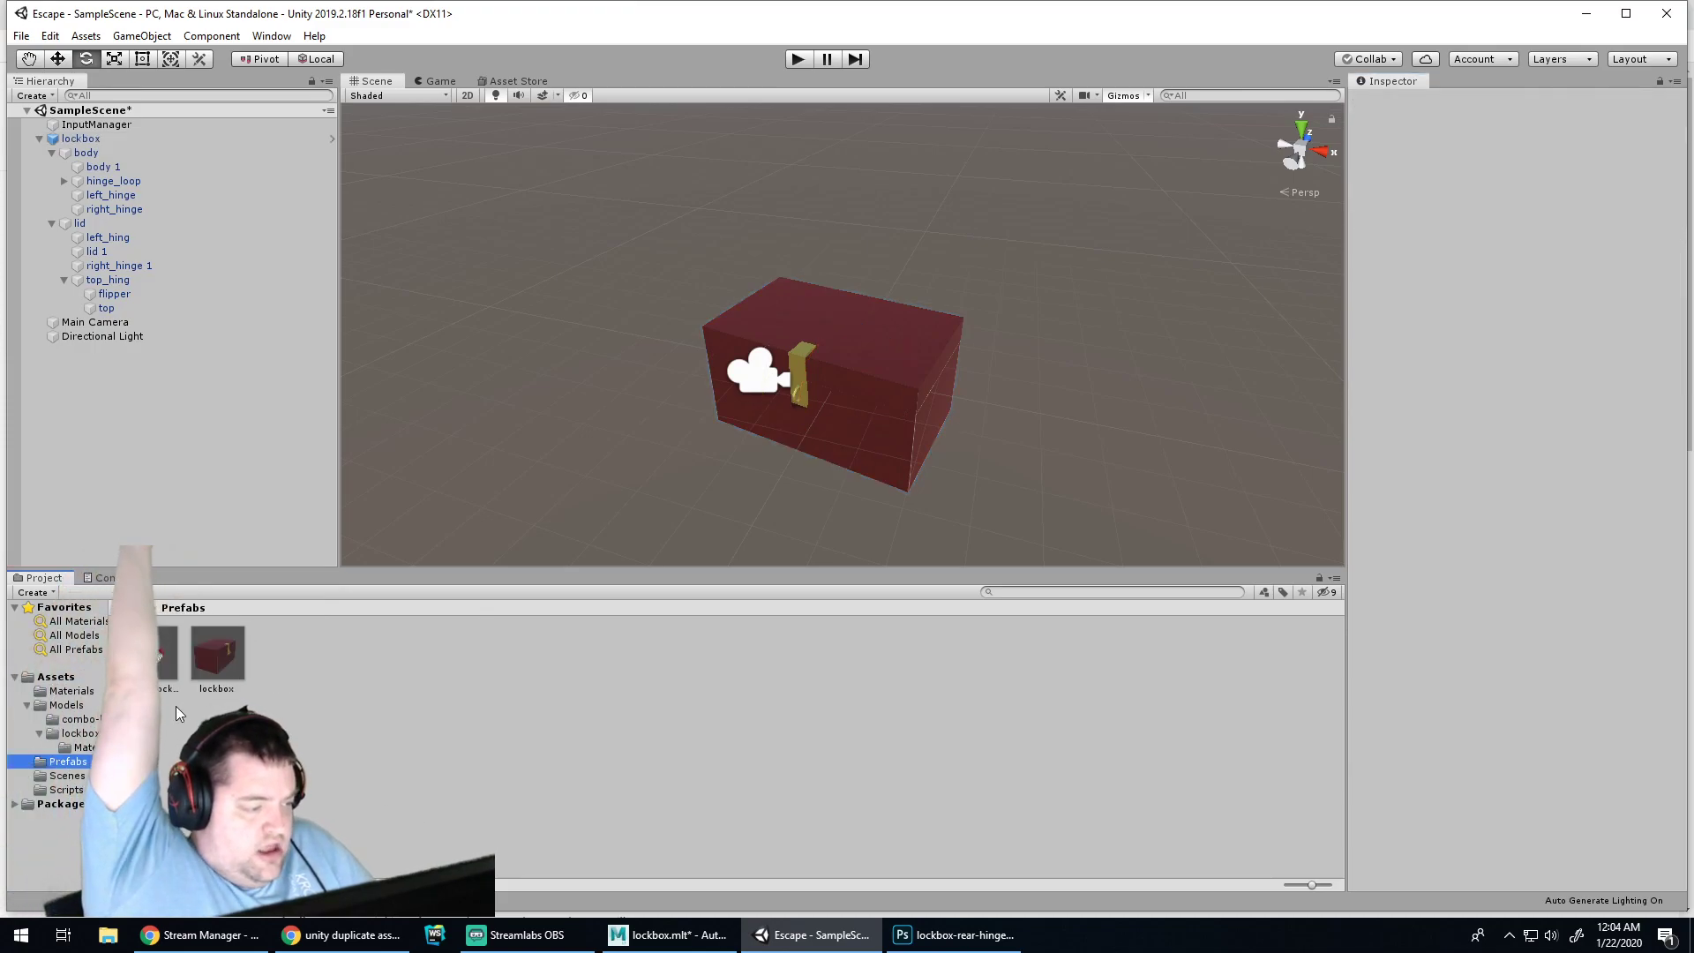
pyautogui.moveTo(217, 653); pyautogui.dragTo(569, 404)
pyautogui.moveTo(217, 655); pyautogui.dragTo(1024, 415)
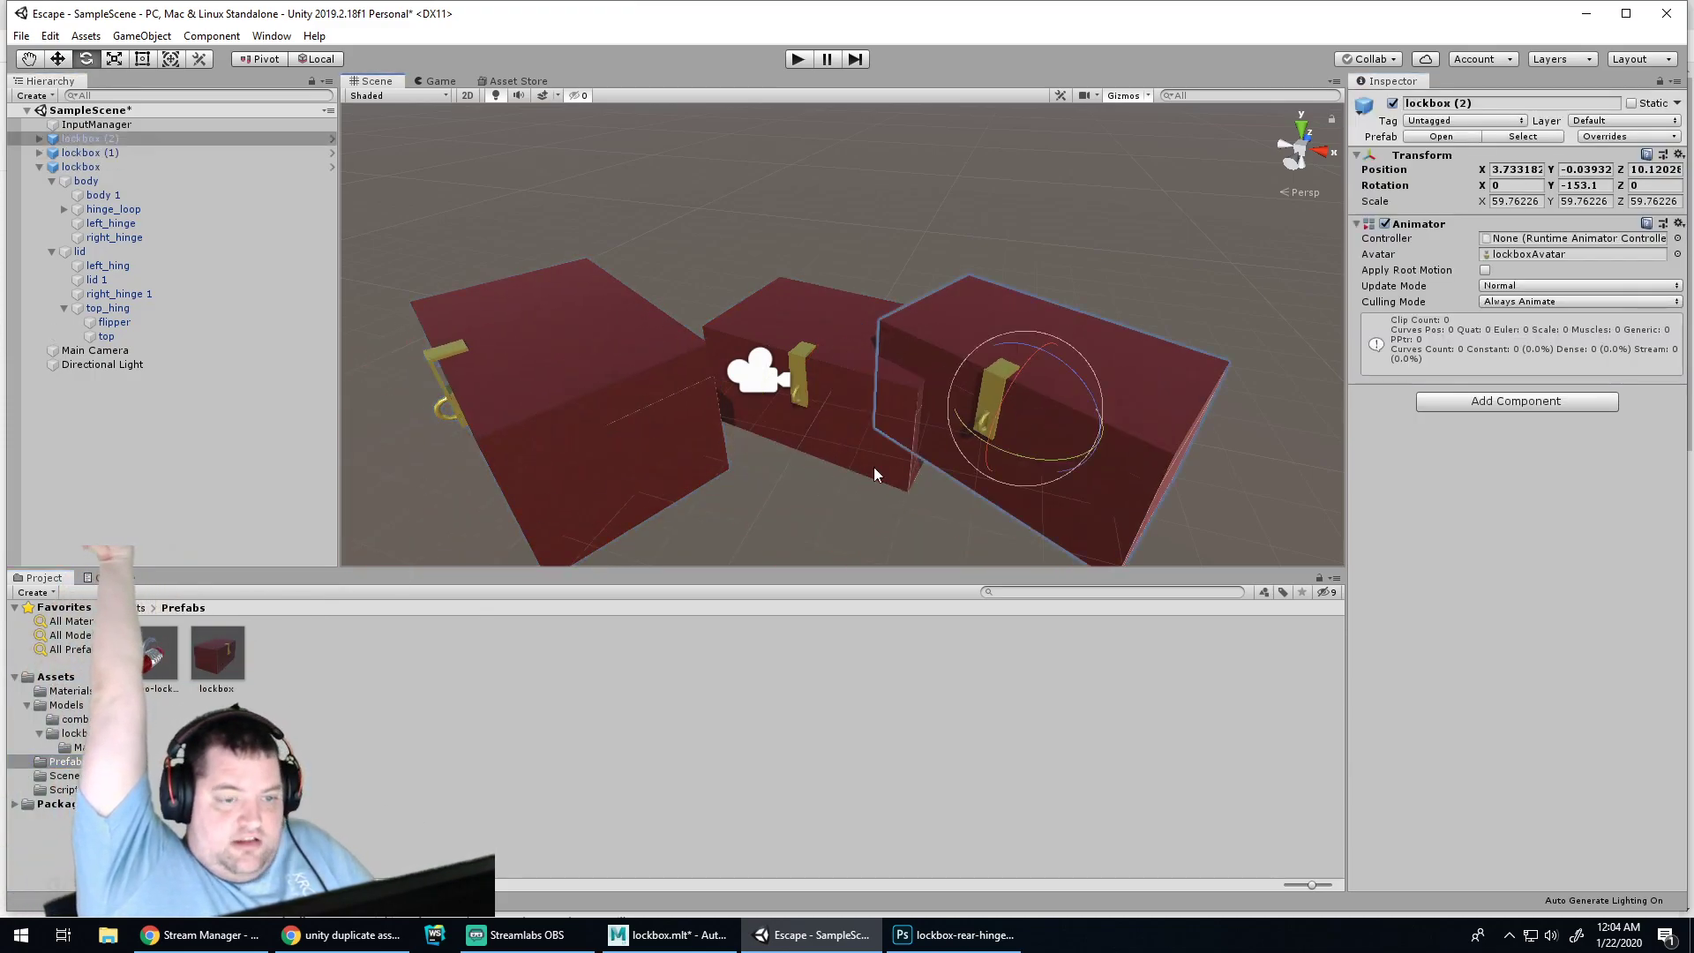
pyautogui.moveTo(215, 657); pyautogui.dragTo(693, 340)
pyautogui.moveTo(217, 655); pyautogui.dragTo(874, 224)
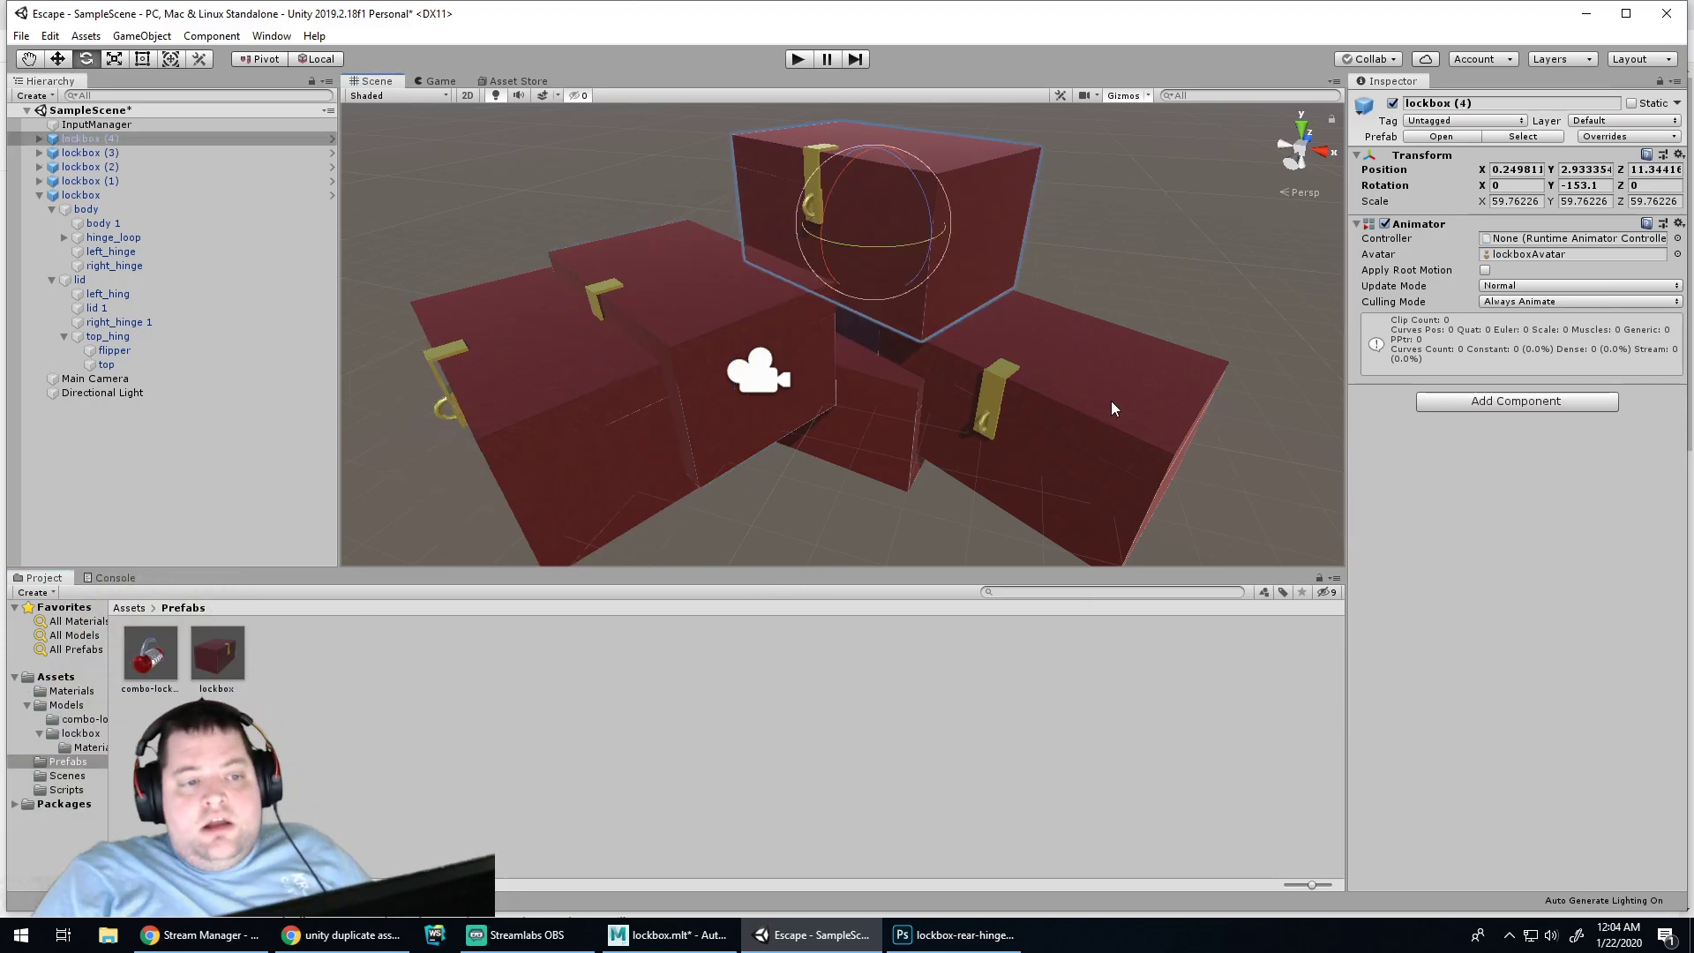
pyautogui.press('Delete')
pyautogui.click(1134, 401)
pyautogui.press('Delete')
pyautogui.click(669, 305)
pyautogui.press('Delete')
pyautogui.click(596, 390)
pyautogui.press('Delete')
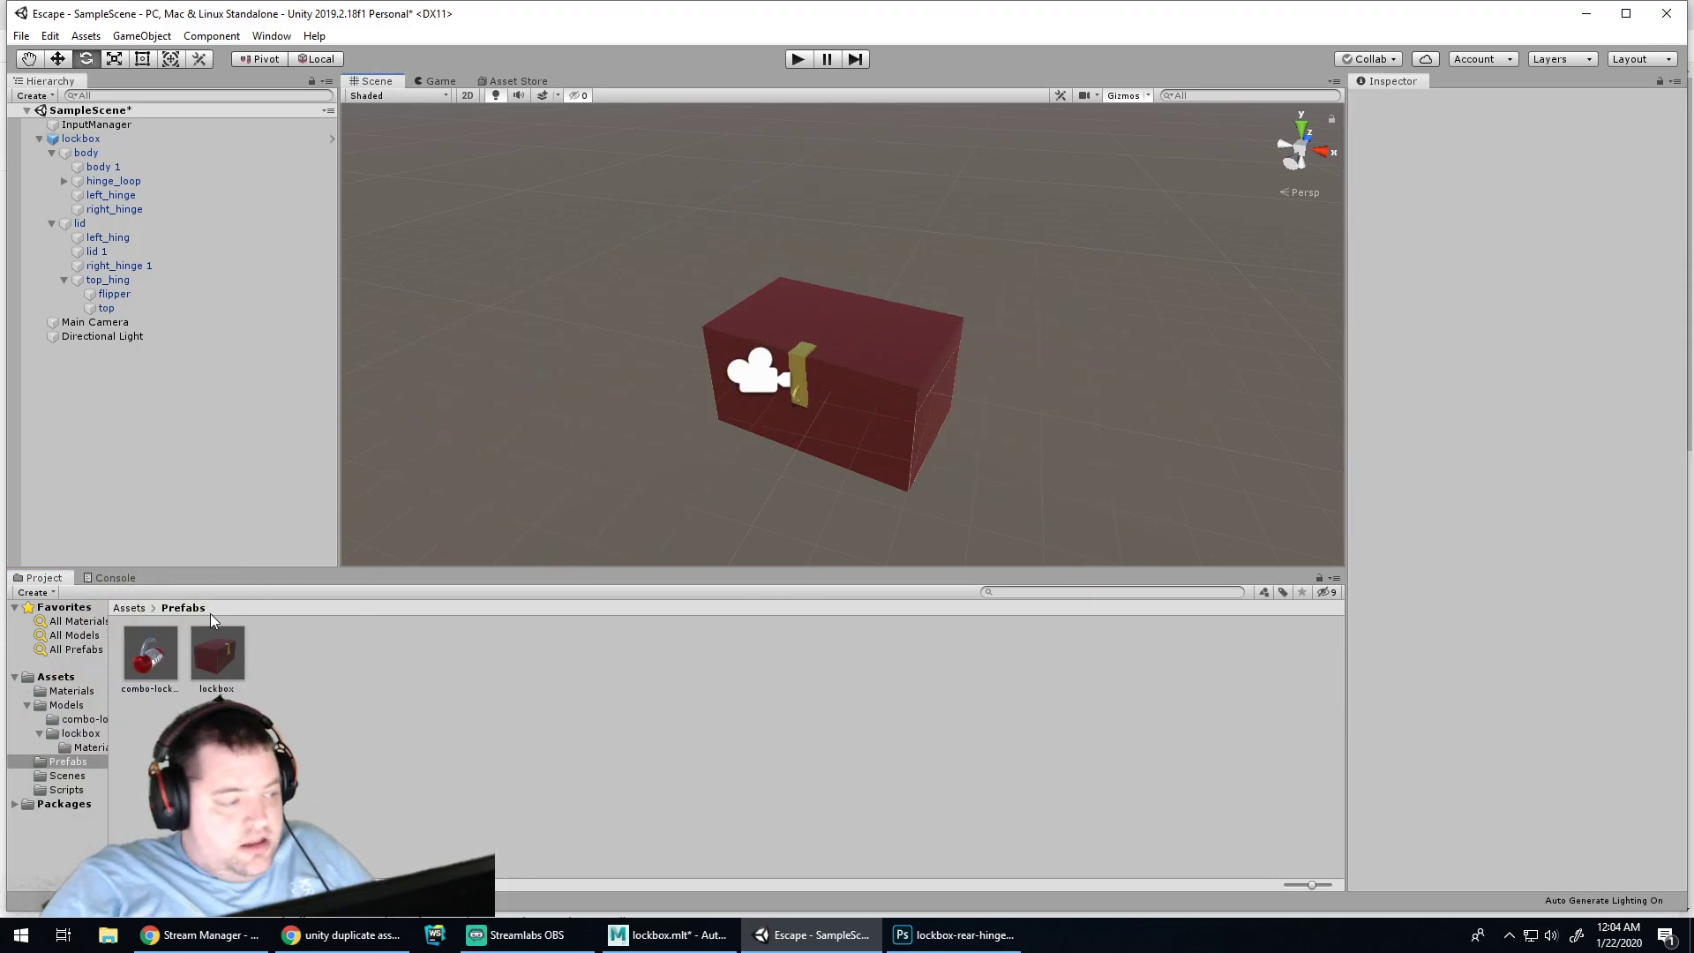
# Select combo-lock-5, undoing an accidental rotation, and frame it with the box
pyautogui.click(648, 424)
pyautogui.scroll(3, 711, 414)
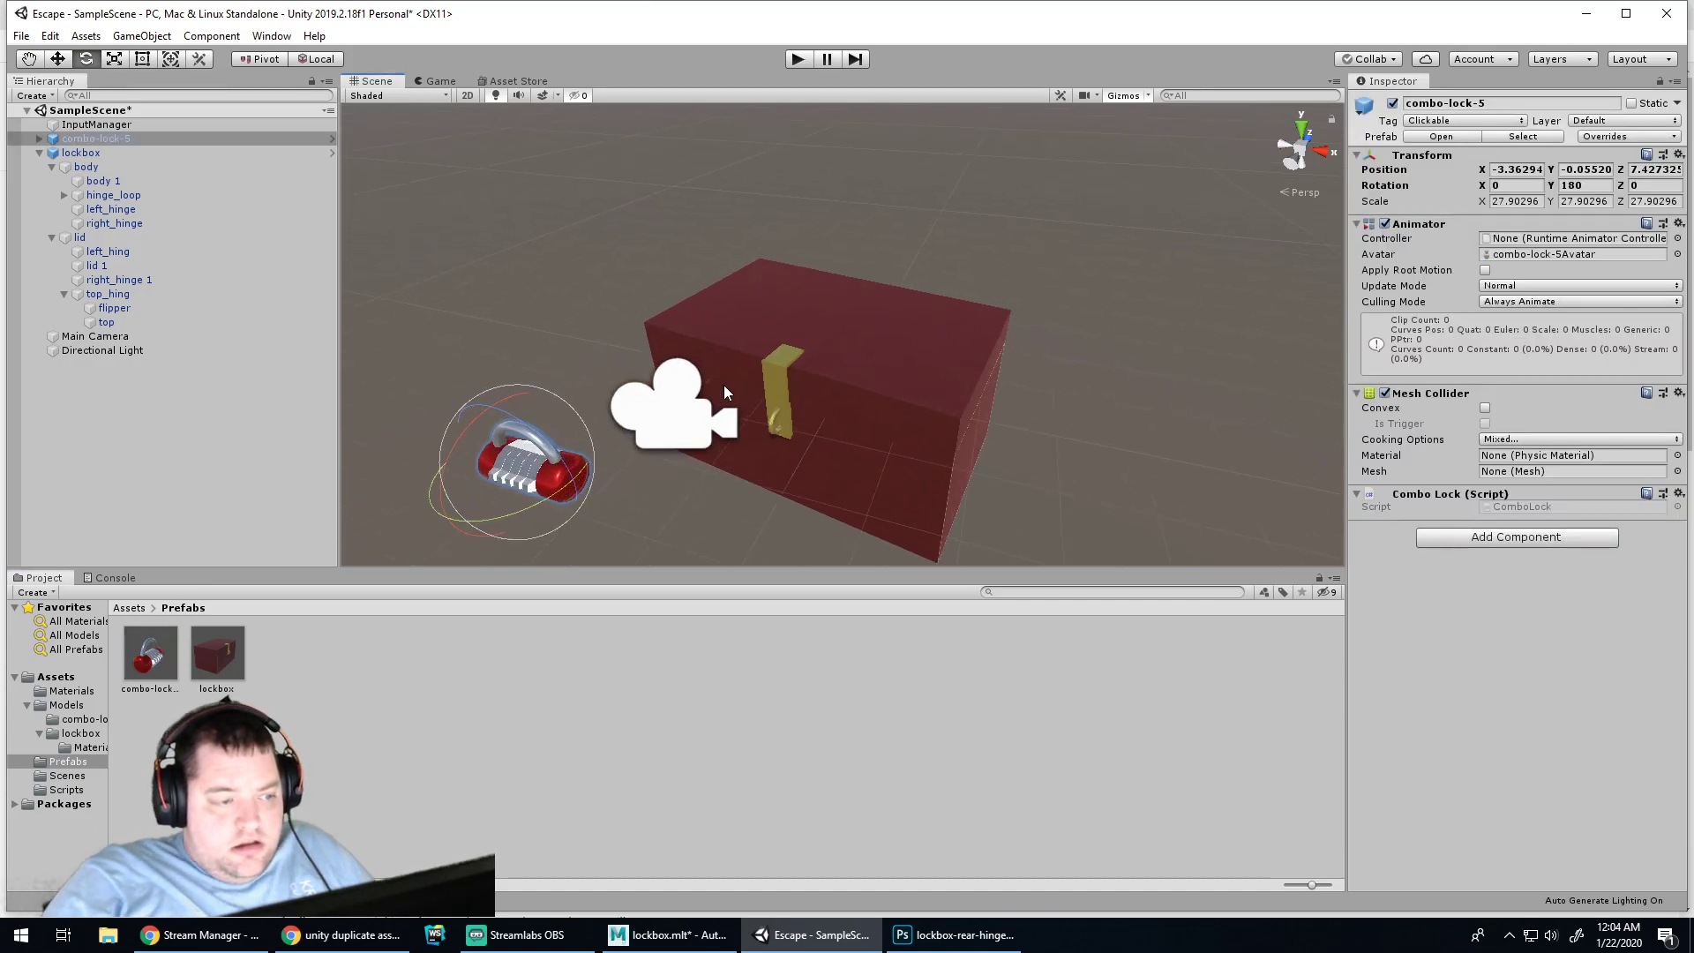
pyautogui.moveTo(522, 466); pyautogui.dragTo(649, 452)
pyautogui.hotkey('ctrl', 'z')
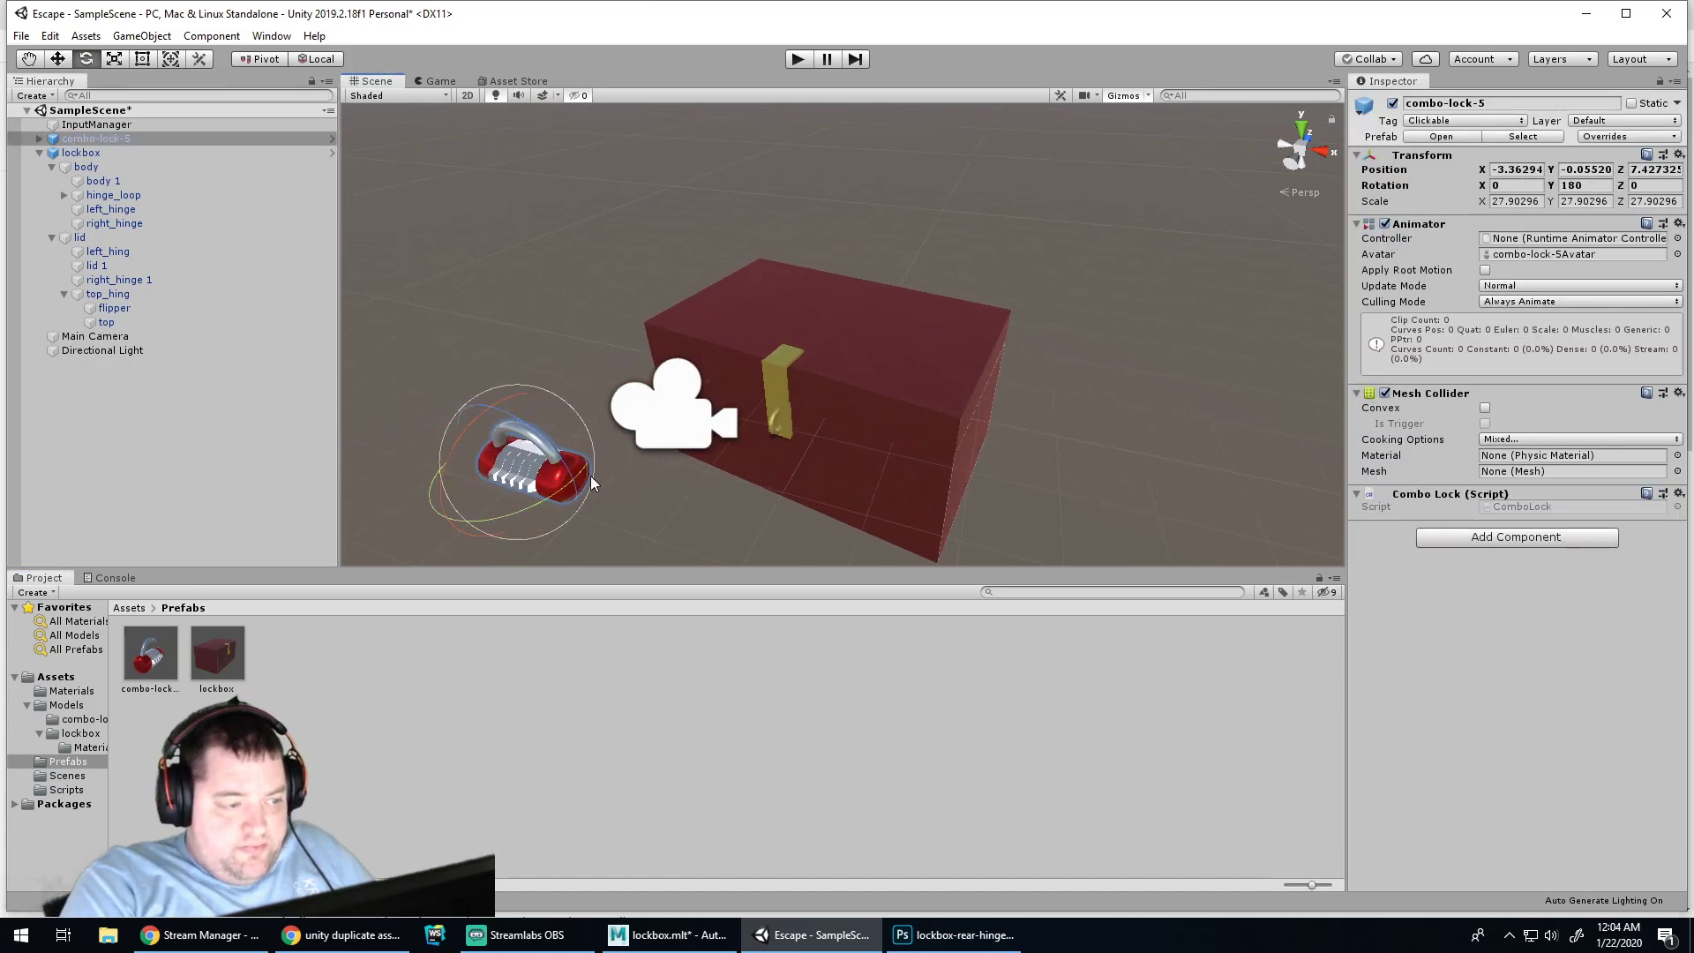
pyautogui.scroll(2, 686, 479)
pyautogui.moveTo(749, 470); pyautogui.dragTo(784, 349, button='middle')
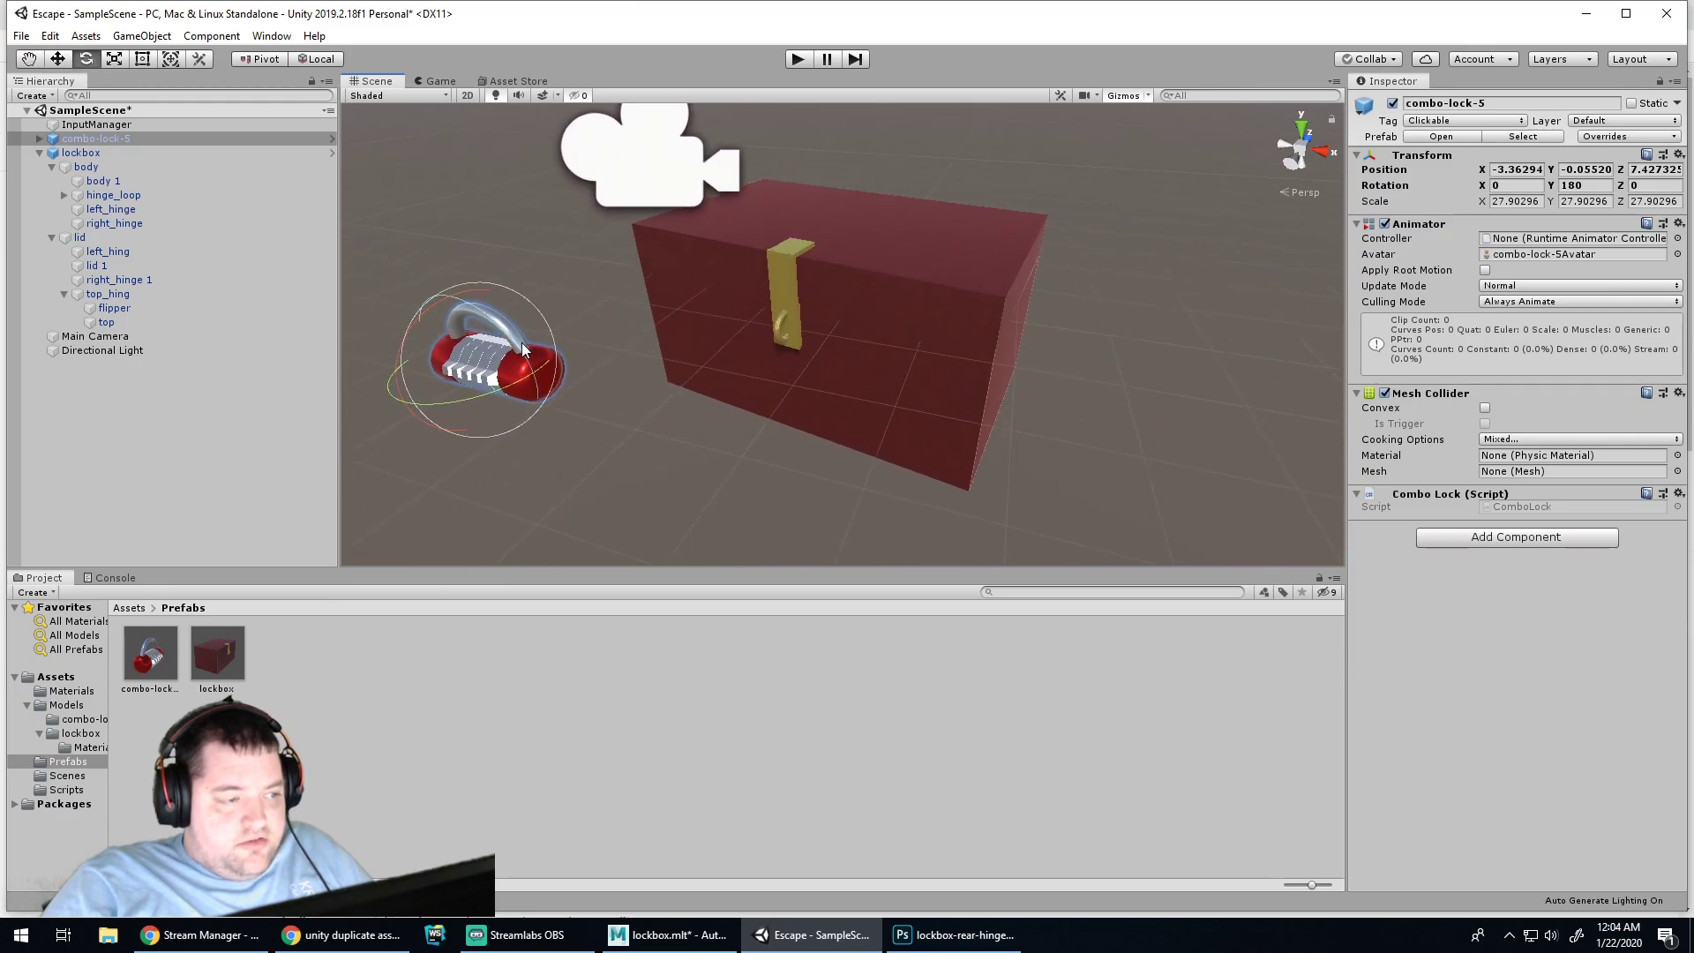
# Move the combo lock onto the lockbox's front latch and lower it into place
pyautogui.press('w')
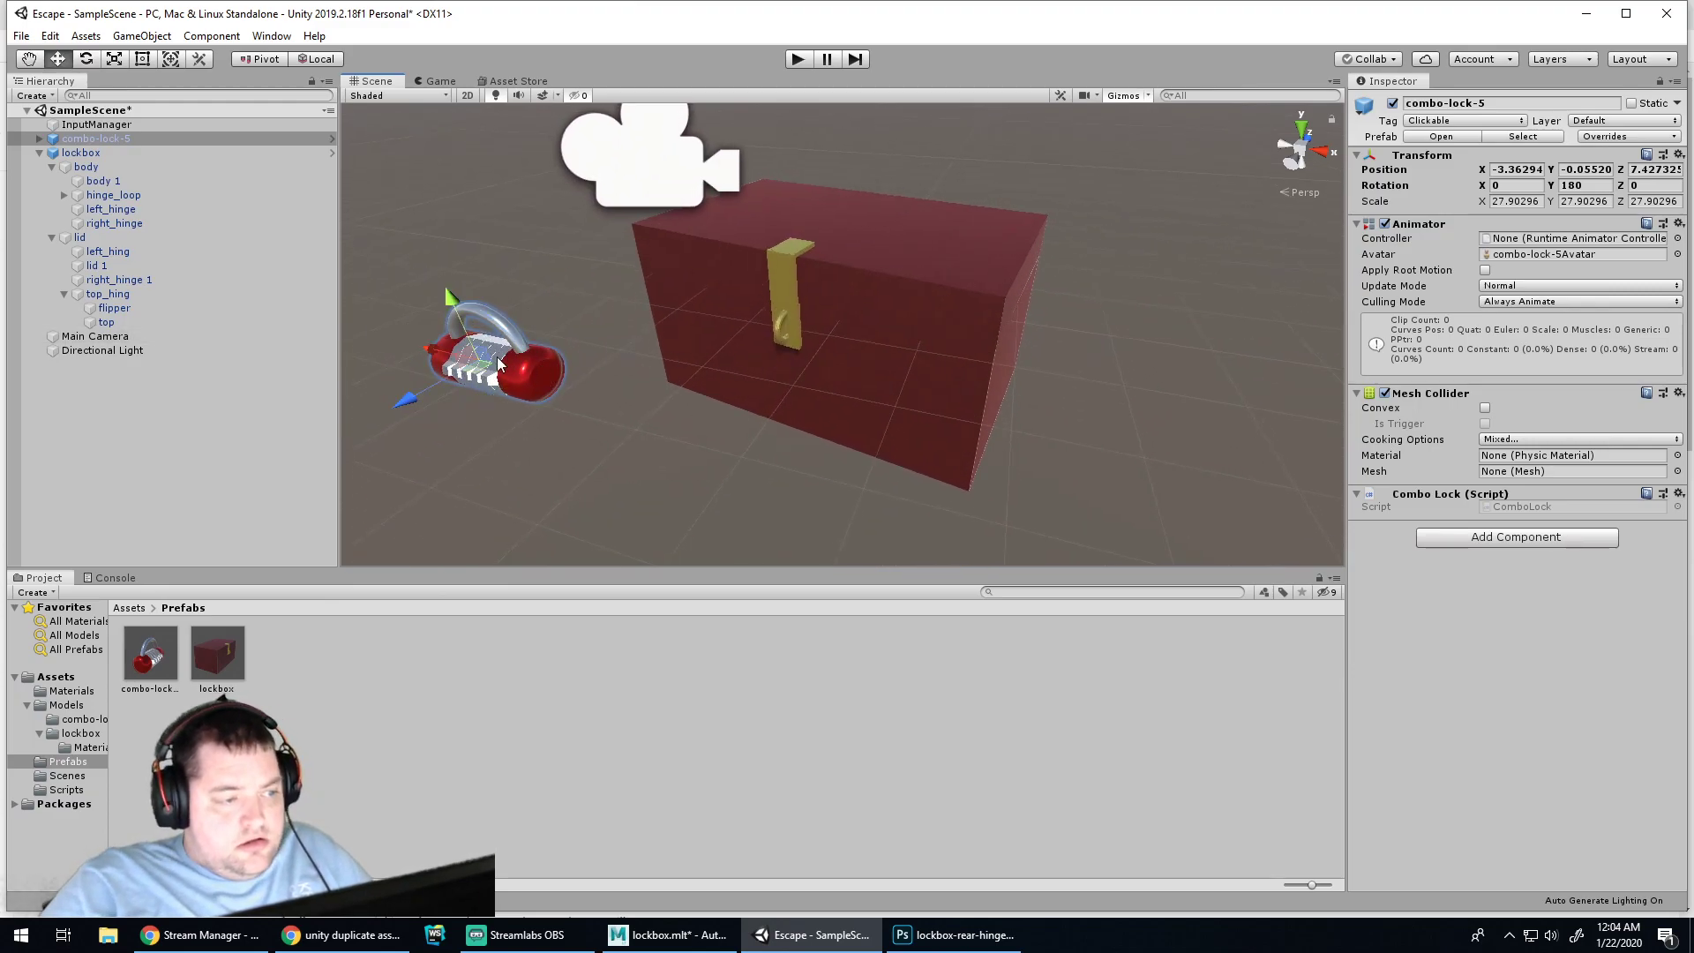
pyautogui.moveTo(408, 401); pyautogui.dragTo(615, 346)
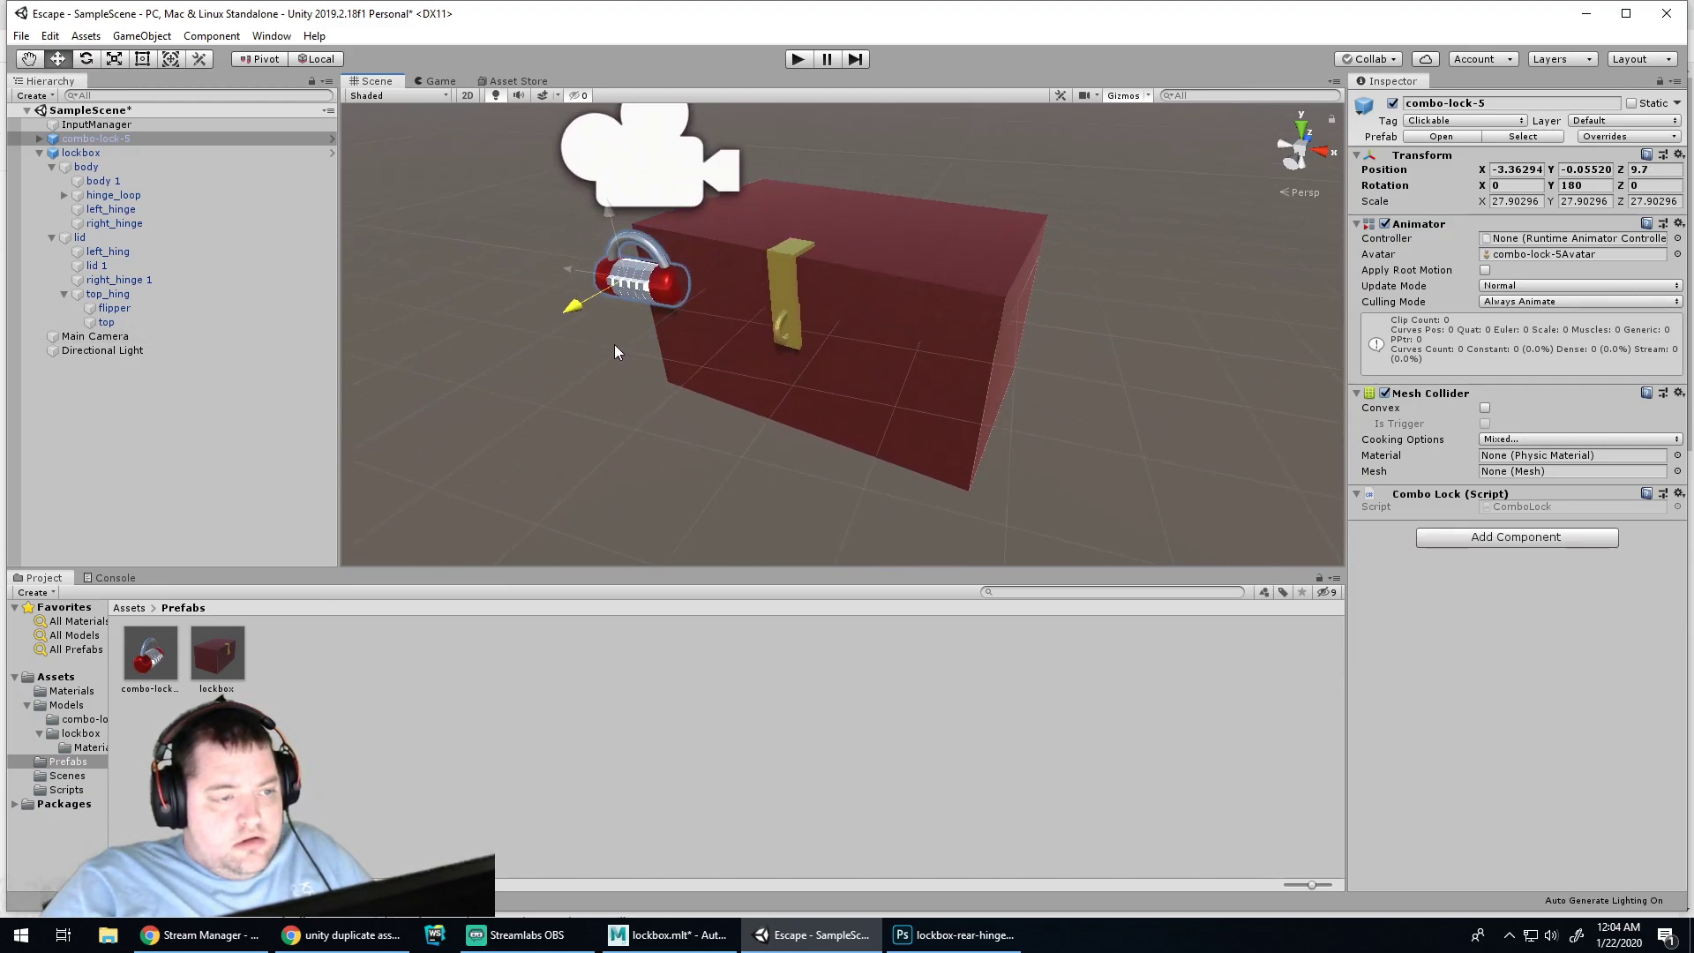
pyautogui.moveTo(580, 269); pyautogui.dragTo(751, 311)
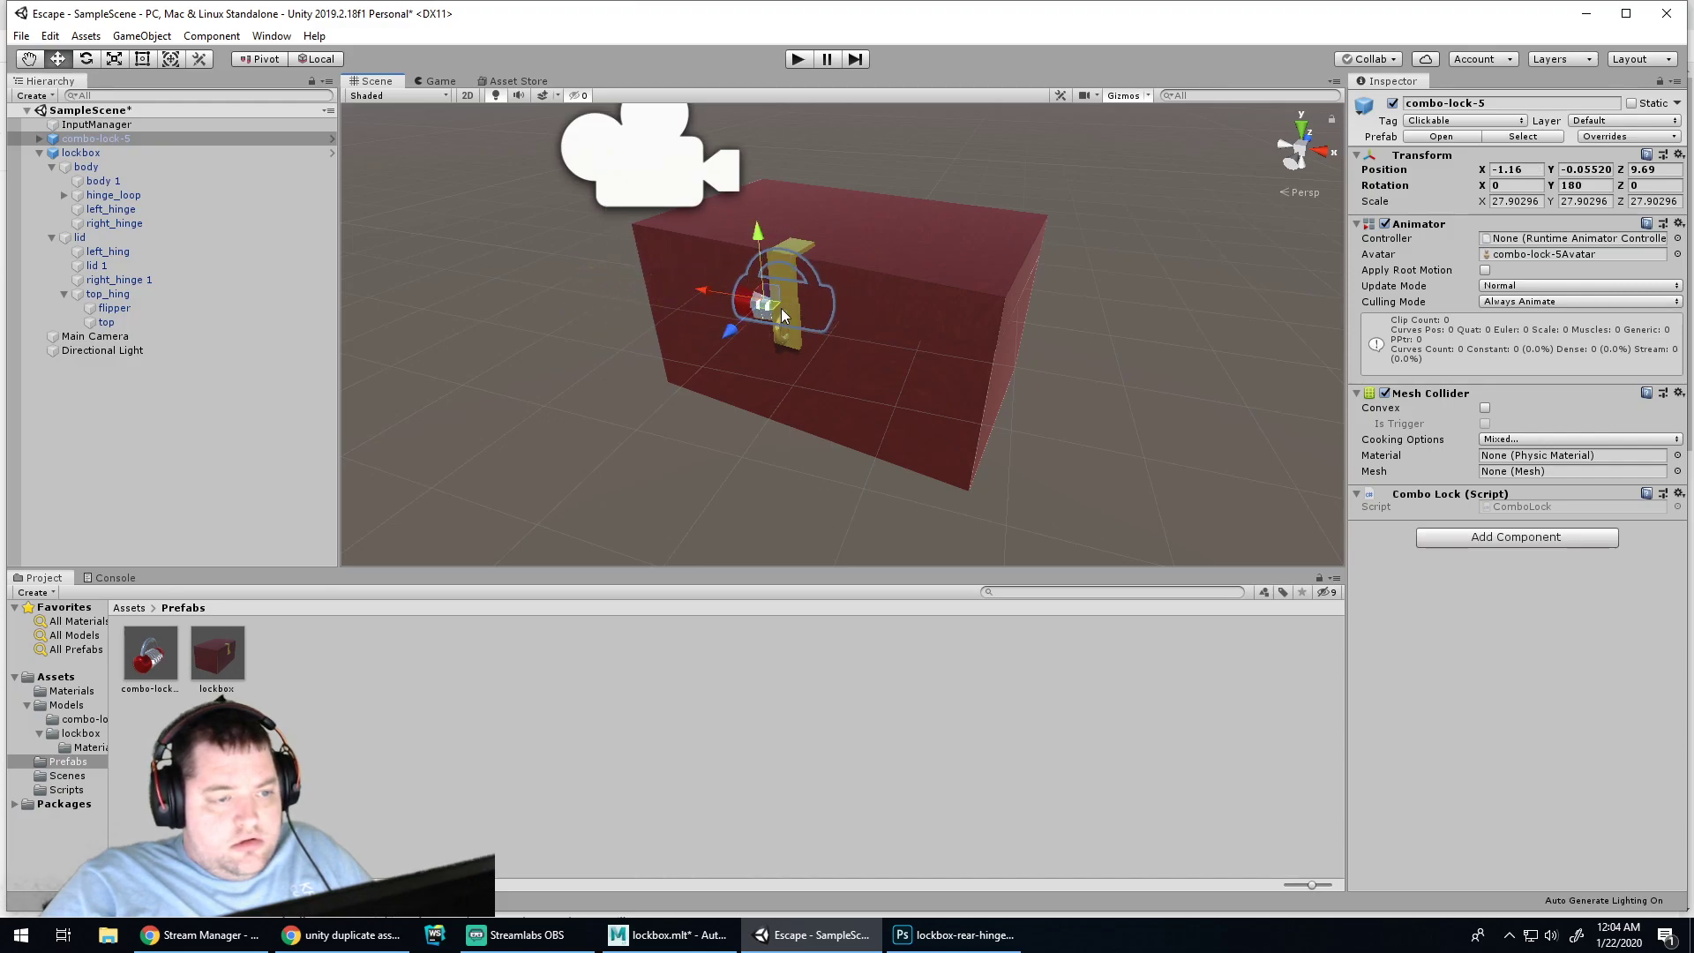
pyautogui.scroll(6, 906, 278)
pyautogui.moveTo(983, 175); pyautogui.dragTo(944, 264, button='middle')
pyautogui.moveTo(653, 395); pyautogui.dragTo(626, 441)
pyautogui.moveTo(644, 378); pyautogui.dragTo(637, 432)
pyautogui.moveTo(644, 498); pyautogui.dragTo(647, 496)
pyautogui.moveTo(679, 395); pyautogui.dragTo(673, 405)
# Turn the combo lock a few degrees around vertical and tilt it slightly
pyautogui.press('e')
pyautogui.moveTo(670, 505); pyautogui.dragTo(661, 513)
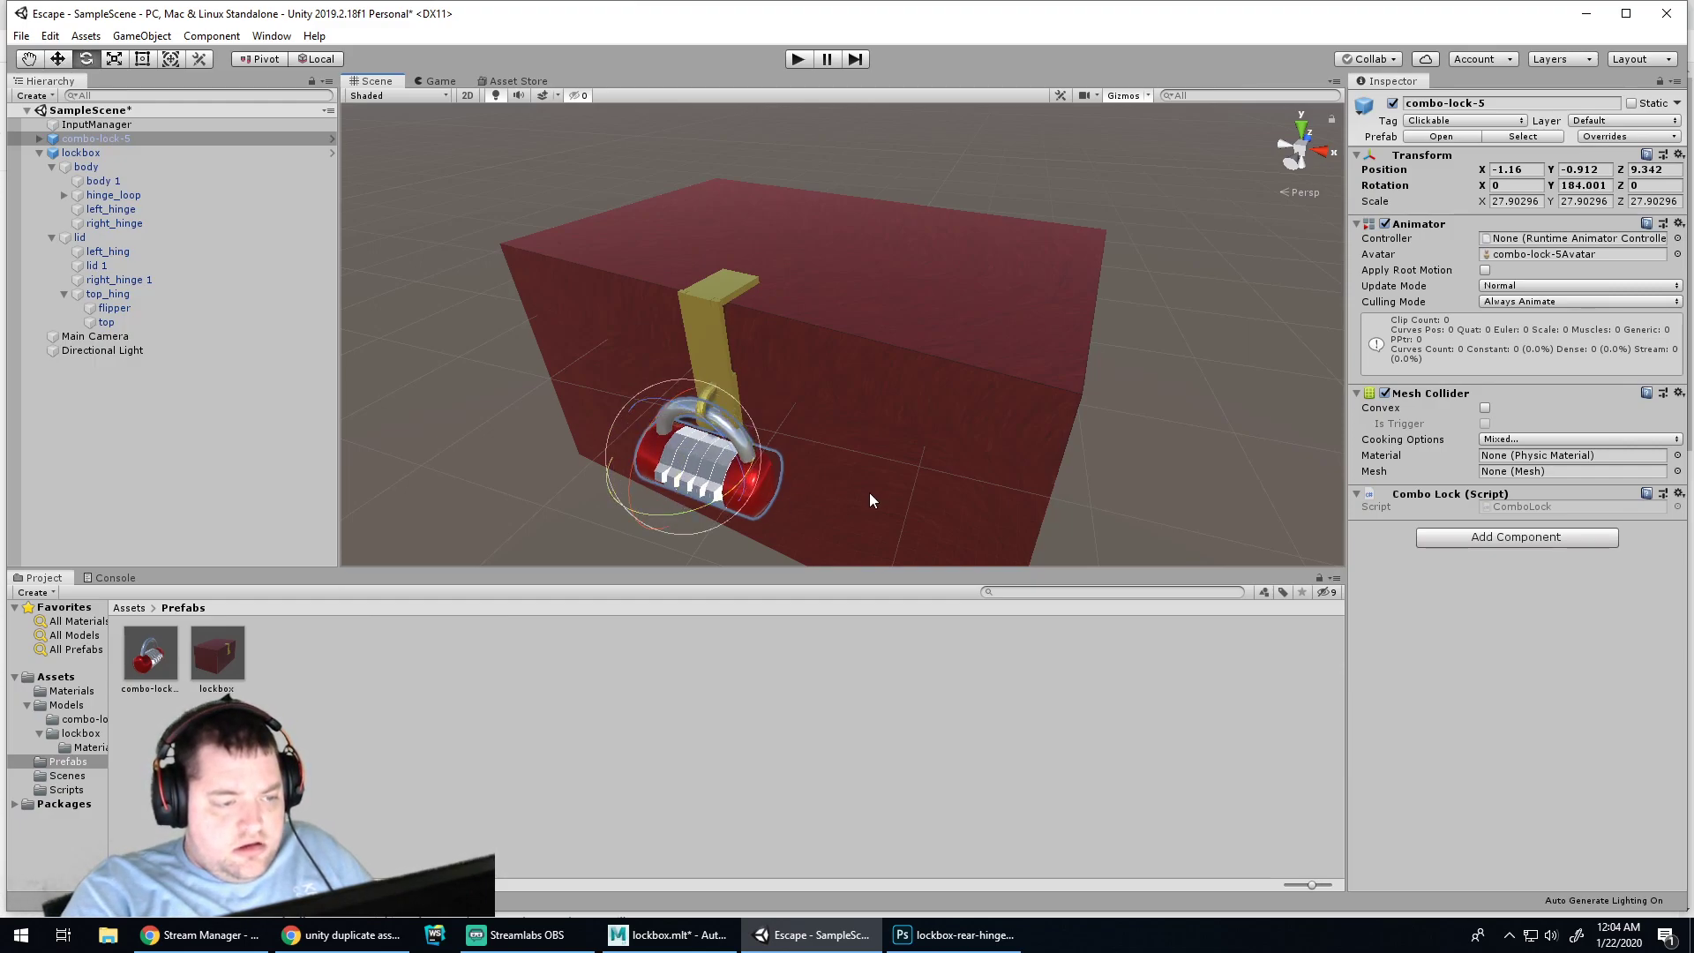
pyautogui.scroll(-1, 1109, 415)
pyautogui.moveTo(1110, 415); pyautogui.dragTo(794, 435, button='middle')
pyautogui.moveTo(945, 336); pyautogui.dragTo(1062, 281, button='middle')
pyautogui.keyDown('alt'); pyautogui.moveTo(1059, 273); pyautogui.dragTo(776, 293); pyautogui.keyUp('alt')
pyautogui.moveTo(637, 277)
pyautogui.mouseDown()
pyautogui.moveTo(653, 268)
pyautogui.moveTo(637, 282)
pyautogui.moveTo(650, 265)
pyautogui.moveTo(667, 316)
pyautogui.moveTo(644, 293)
pyautogui.mouseUp()
# Nudge the lock sideways and up onto the hinge to -1.02, -0.86, 9.155, then turn it slightly
pyautogui.press('w')
pyautogui.scroll(5, 644, 293)
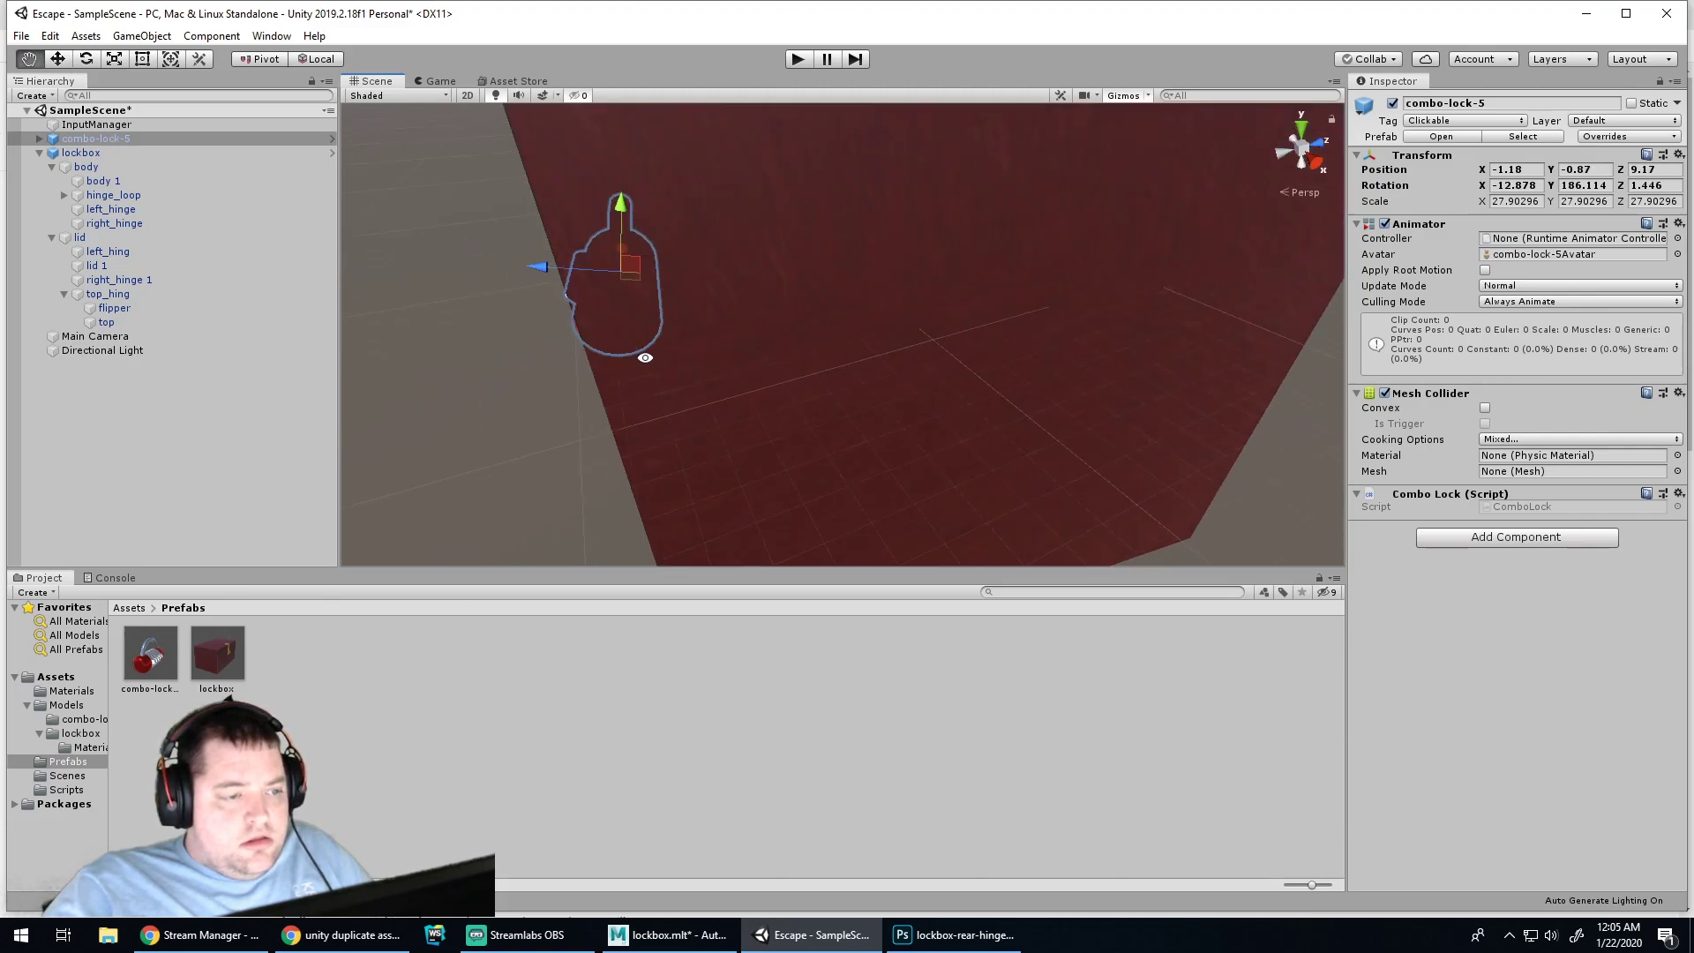
pyautogui.keyDown('alt'); pyautogui.moveTo(753, 233); pyautogui.dragTo(838, 451, button='middle'); pyautogui.keyUp('alt')
pyautogui.keyDown('alt'); pyautogui.moveTo(566, 378); pyautogui.dragTo(980, 378); pyautogui.keyUp('alt')
pyautogui.keyDown('alt'); pyautogui.moveTo(696, 458); pyautogui.dragTo(921, 316, button='middle'); pyautogui.keyUp('alt')
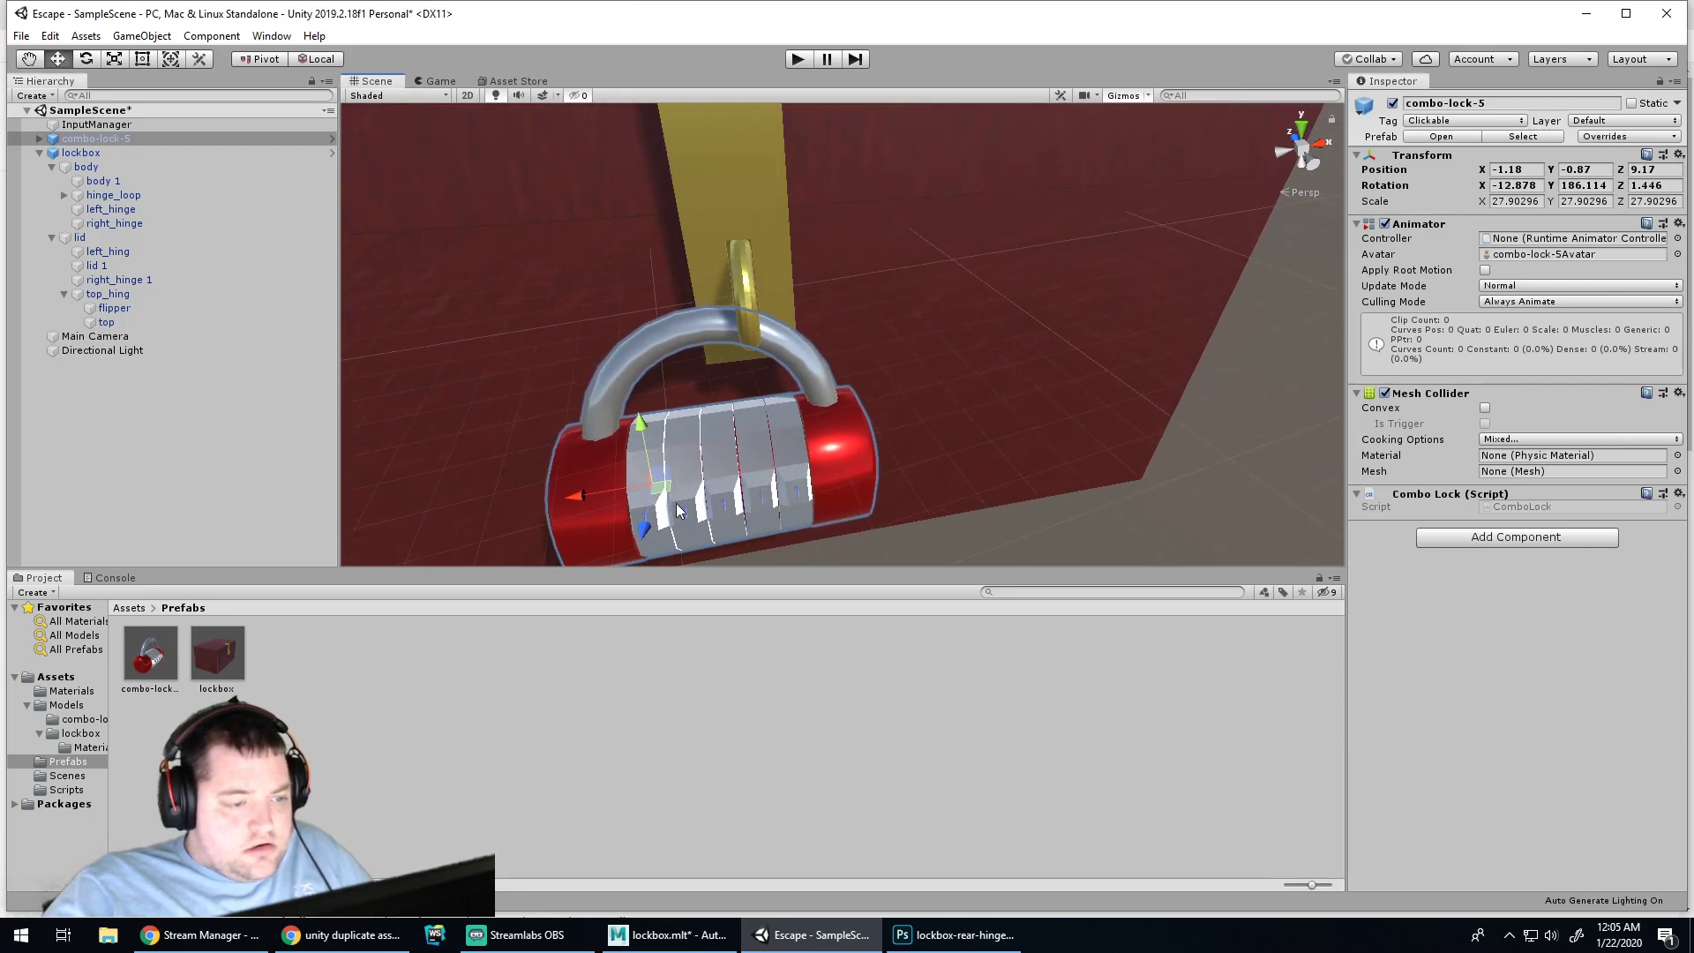
pyautogui.moveTo(601, 494); pyautogui.dragTo(823, 300)
pyautogui.moveTo(878, 351); pyautogui.dragTo(876, 347)
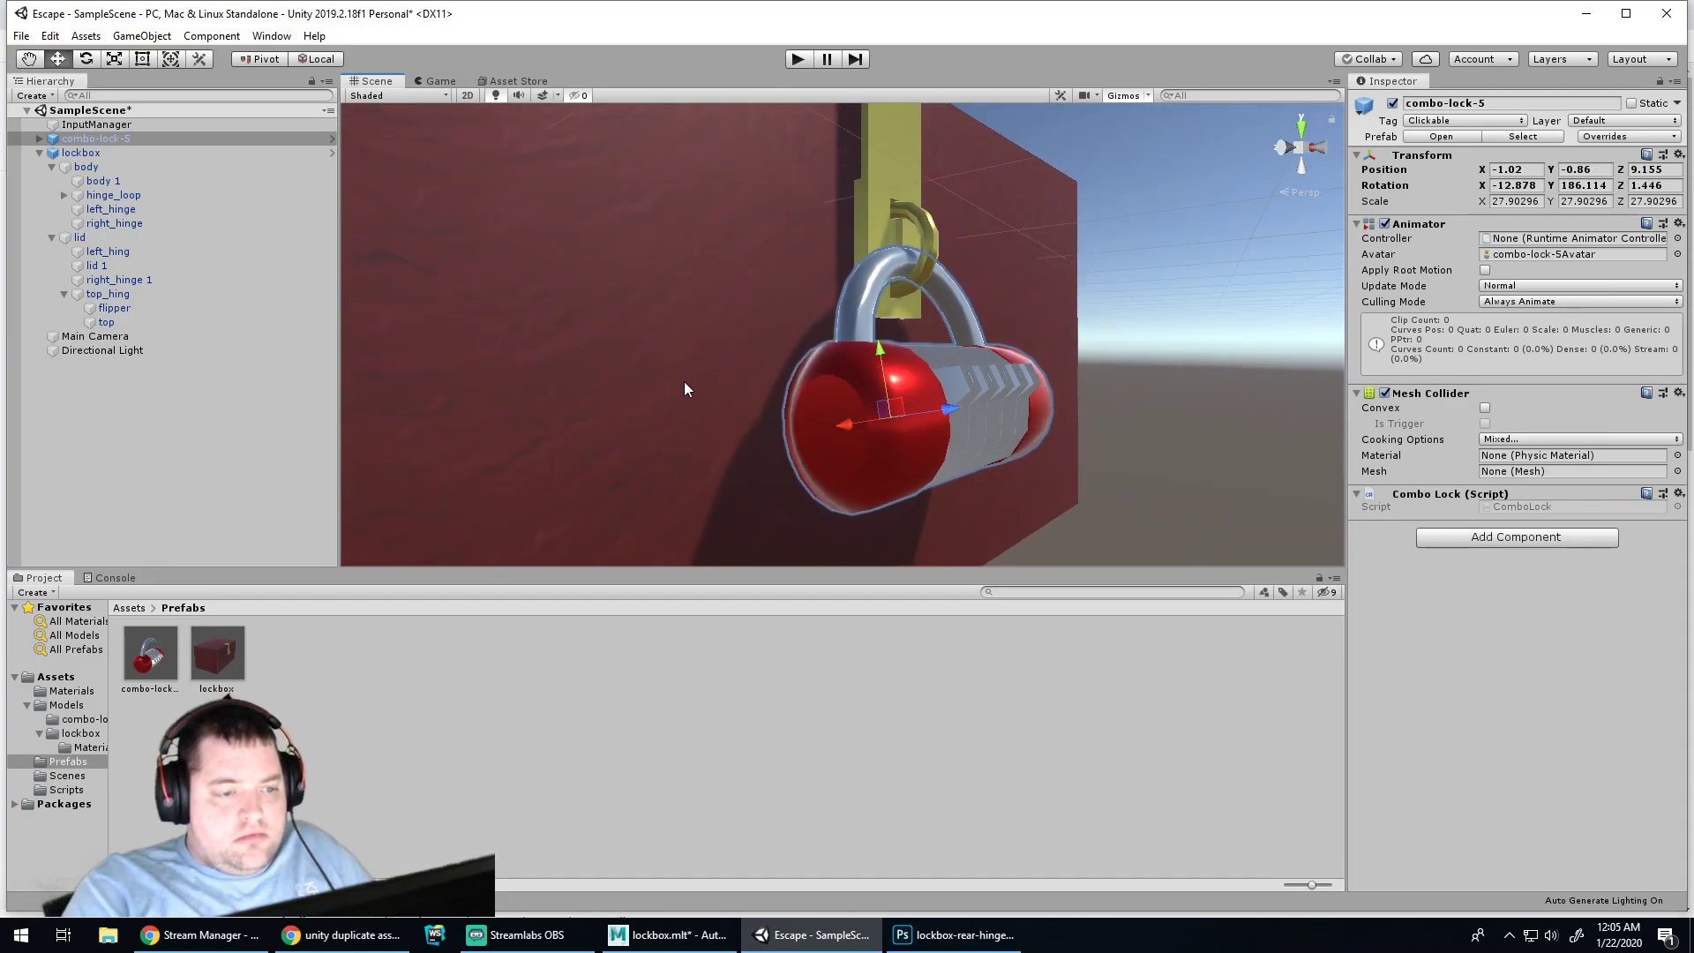
pyautogui.keyDown('alt'); pyautogui.moveTo(707, 393); pyautogui.dragTo(986, 399); pyautogui.keyUp('alt')
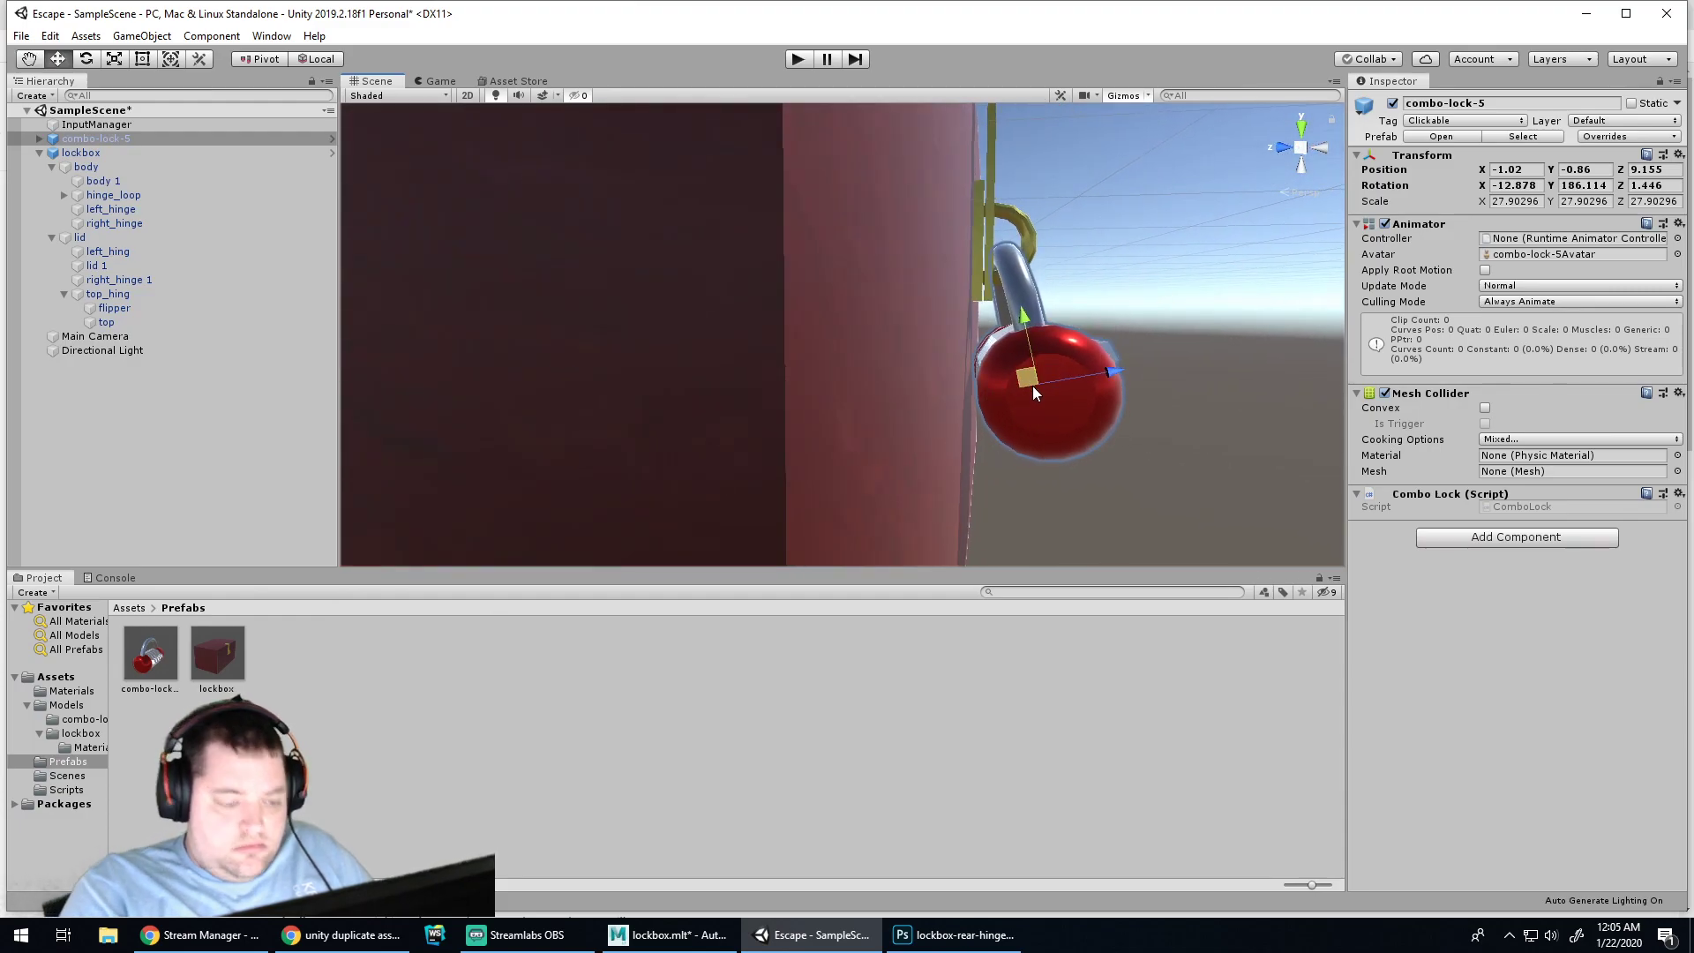
pyautogui.press('e')
pyautogui.moveTo(1095, 388); pyautogui.dragTo(1050, 409)
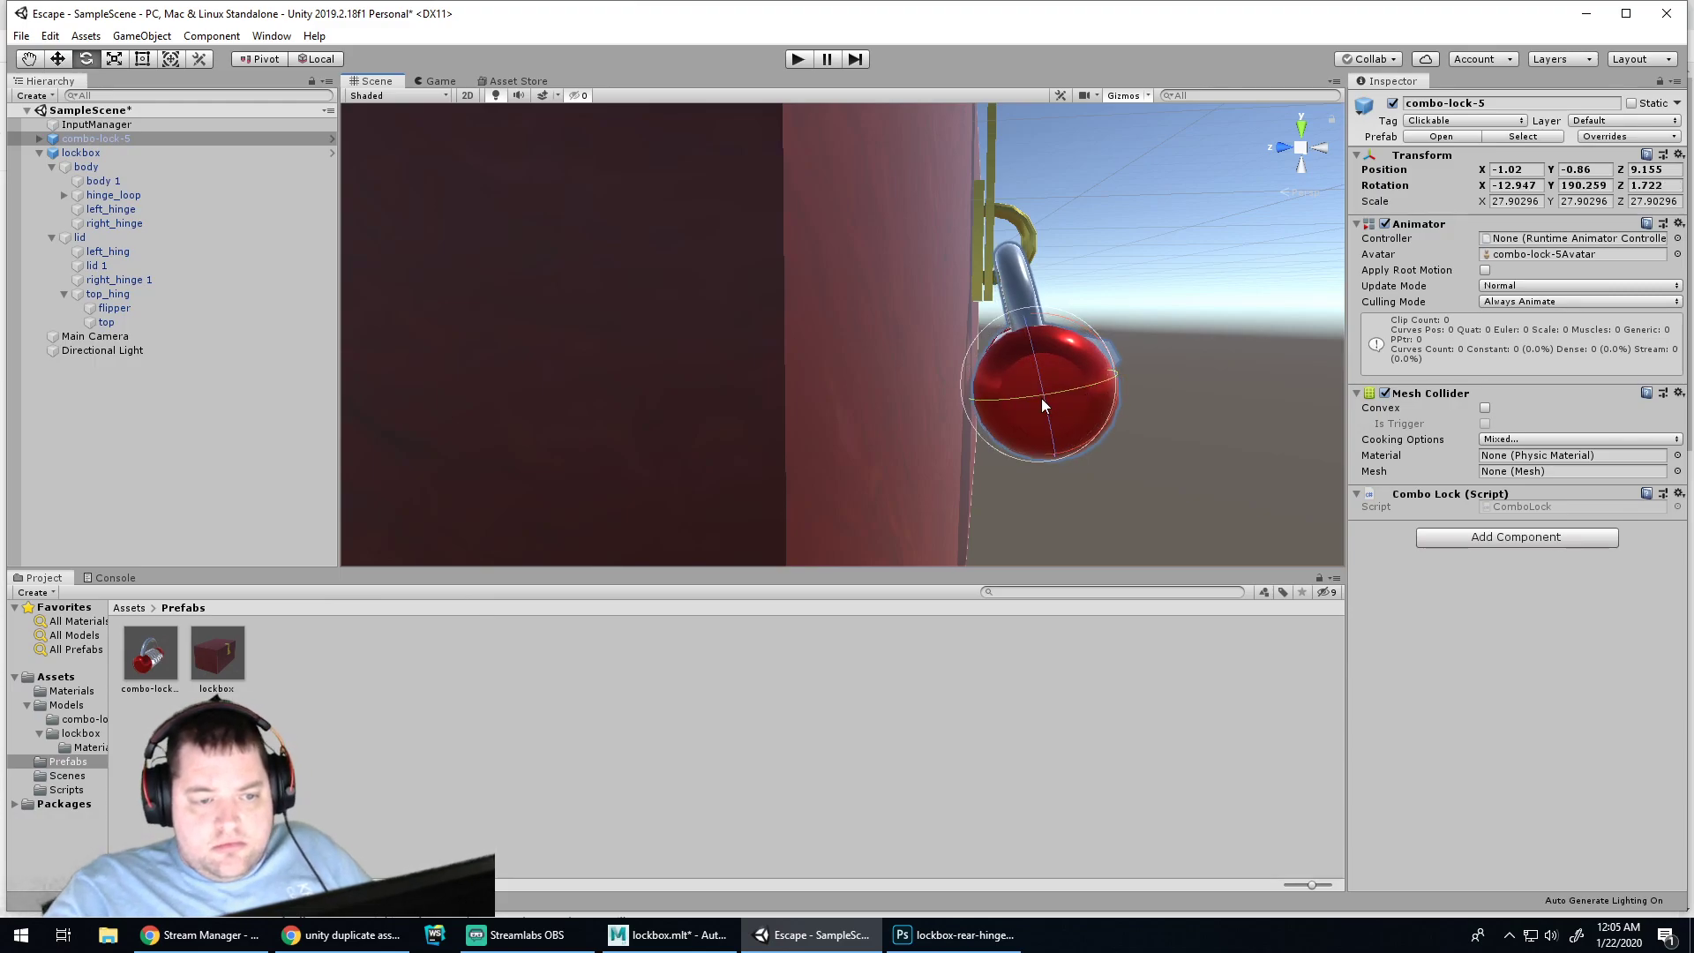
# Inspect the lock and lockbox from several angles and test the scene in Play mode
pyautogui.click(1216, 397)
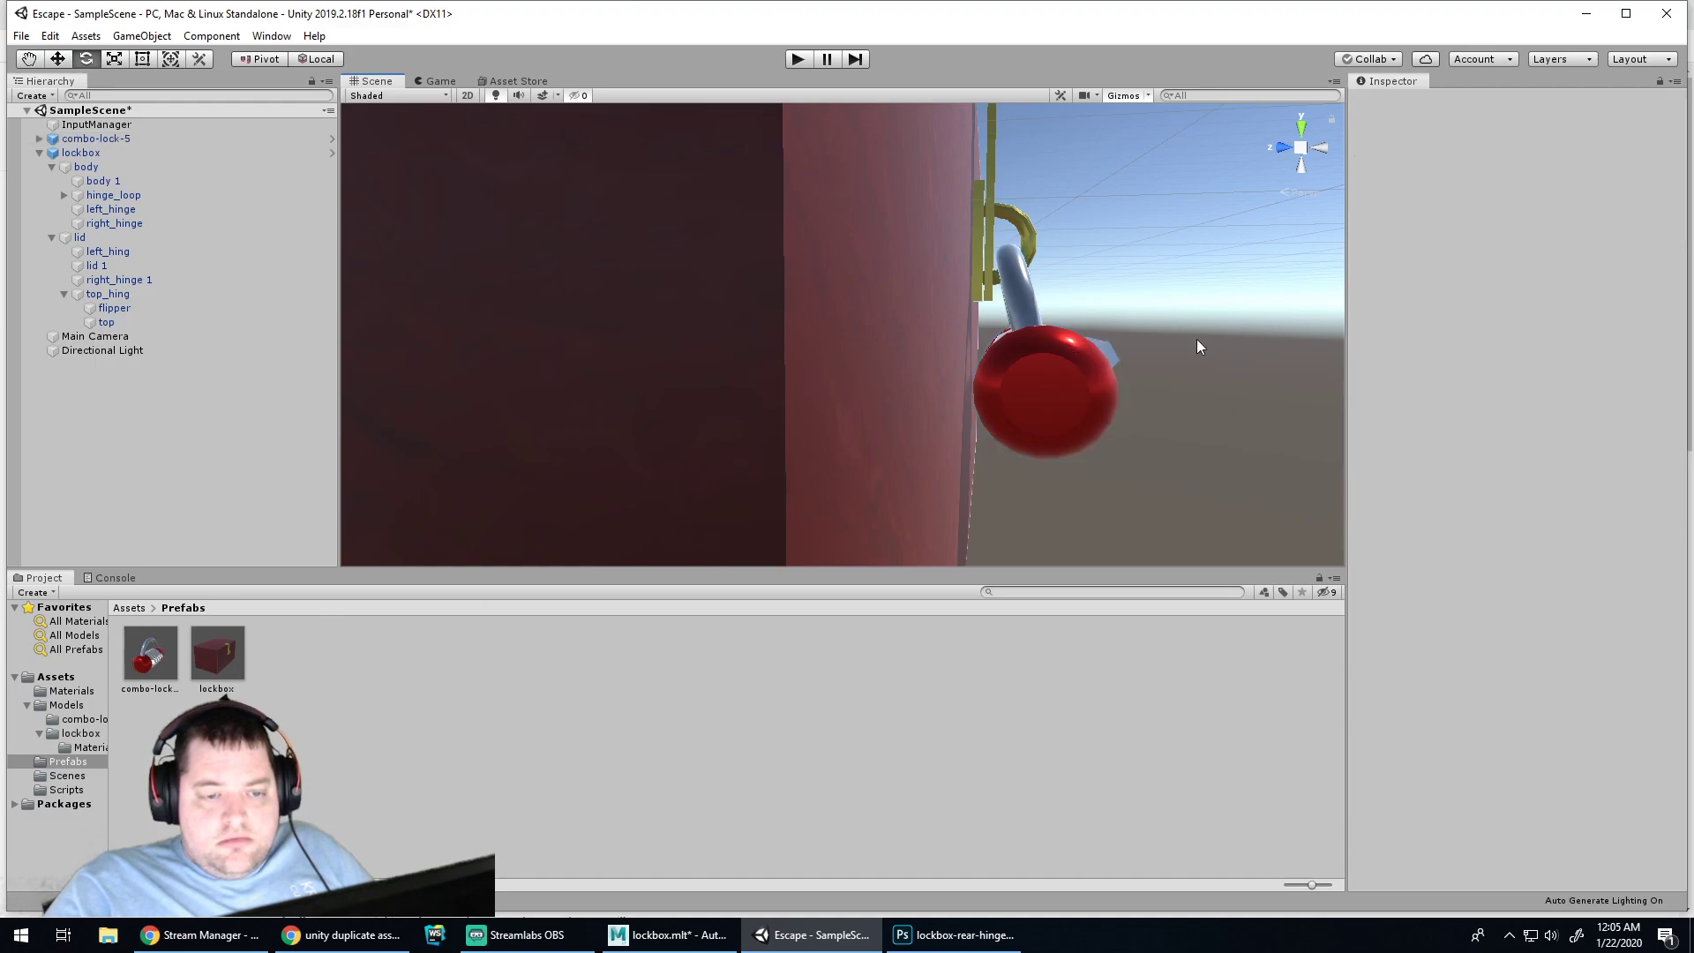
pyautogui.keyDown('alt'); pyautogui.moveTo(1221, 352); pyautogui.dragTo(574, 458); pyautogui.keyUp('alt')
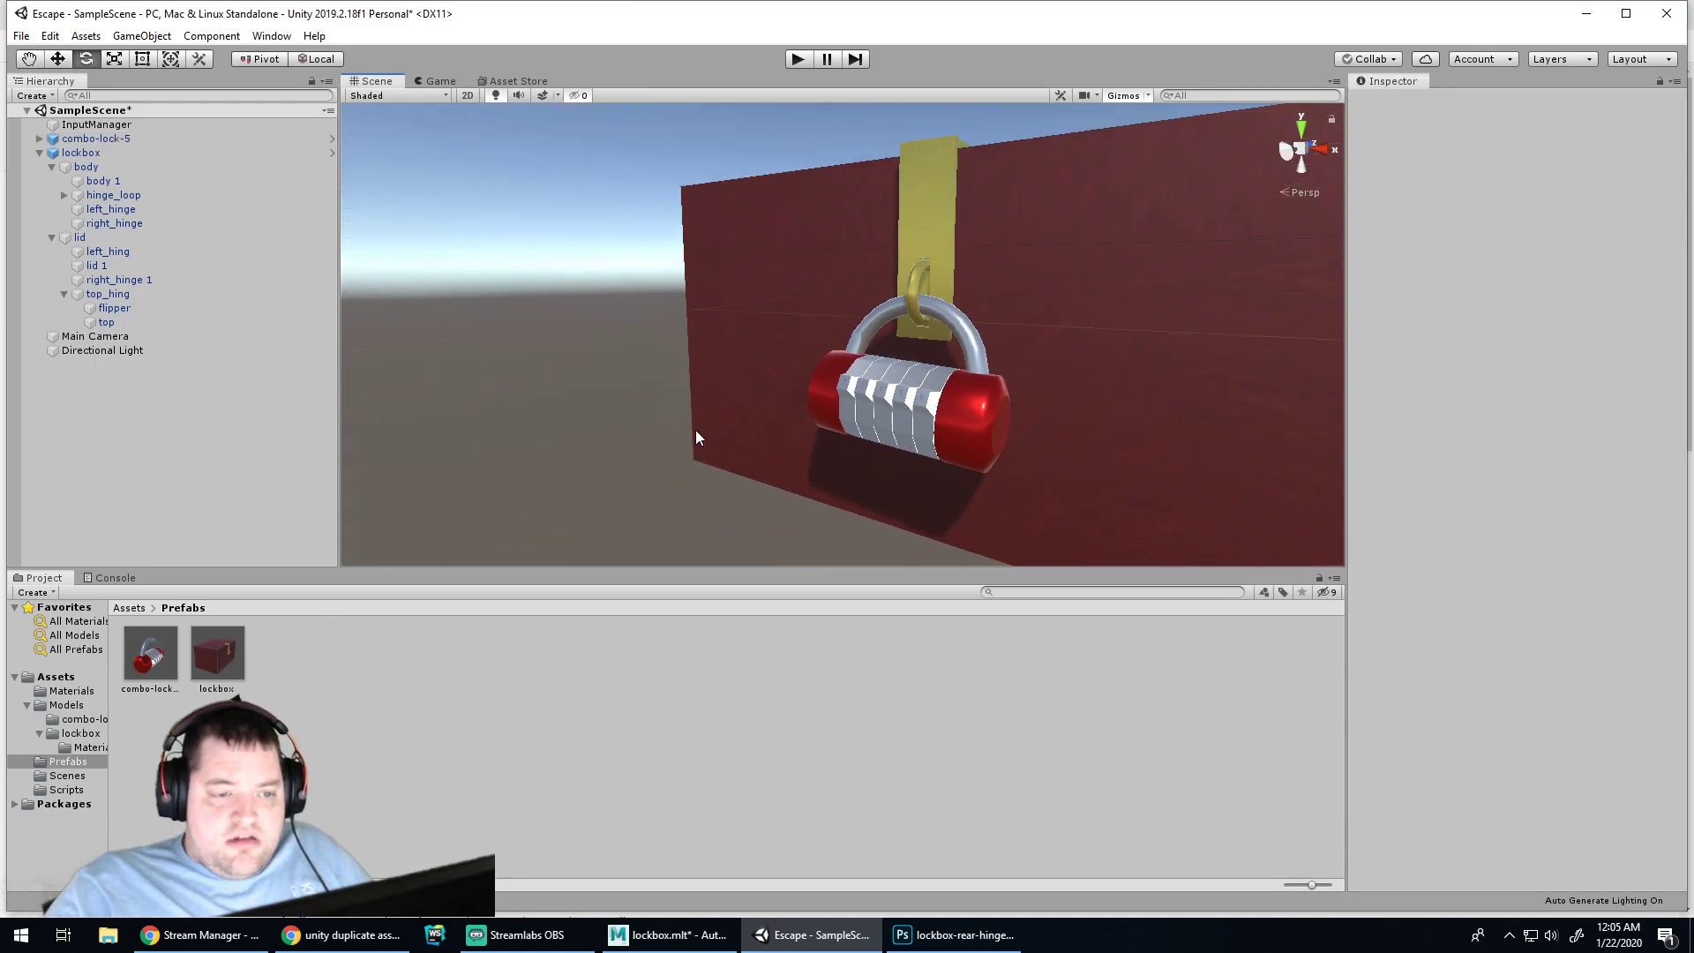
pyautogui.keyDown('alt'); pyautogui.moveTo(858, 498); pyautogui.dragTo(609, 545, button='middle'); pyautogui.keyUp('alt')
pyautogui.keyDown('alt'); pyautogui.moveTo(817, 440); pyautogui.dragTo(619, 477); pyautogui.keyUp('alt')
pyautogui.click(754, 310)
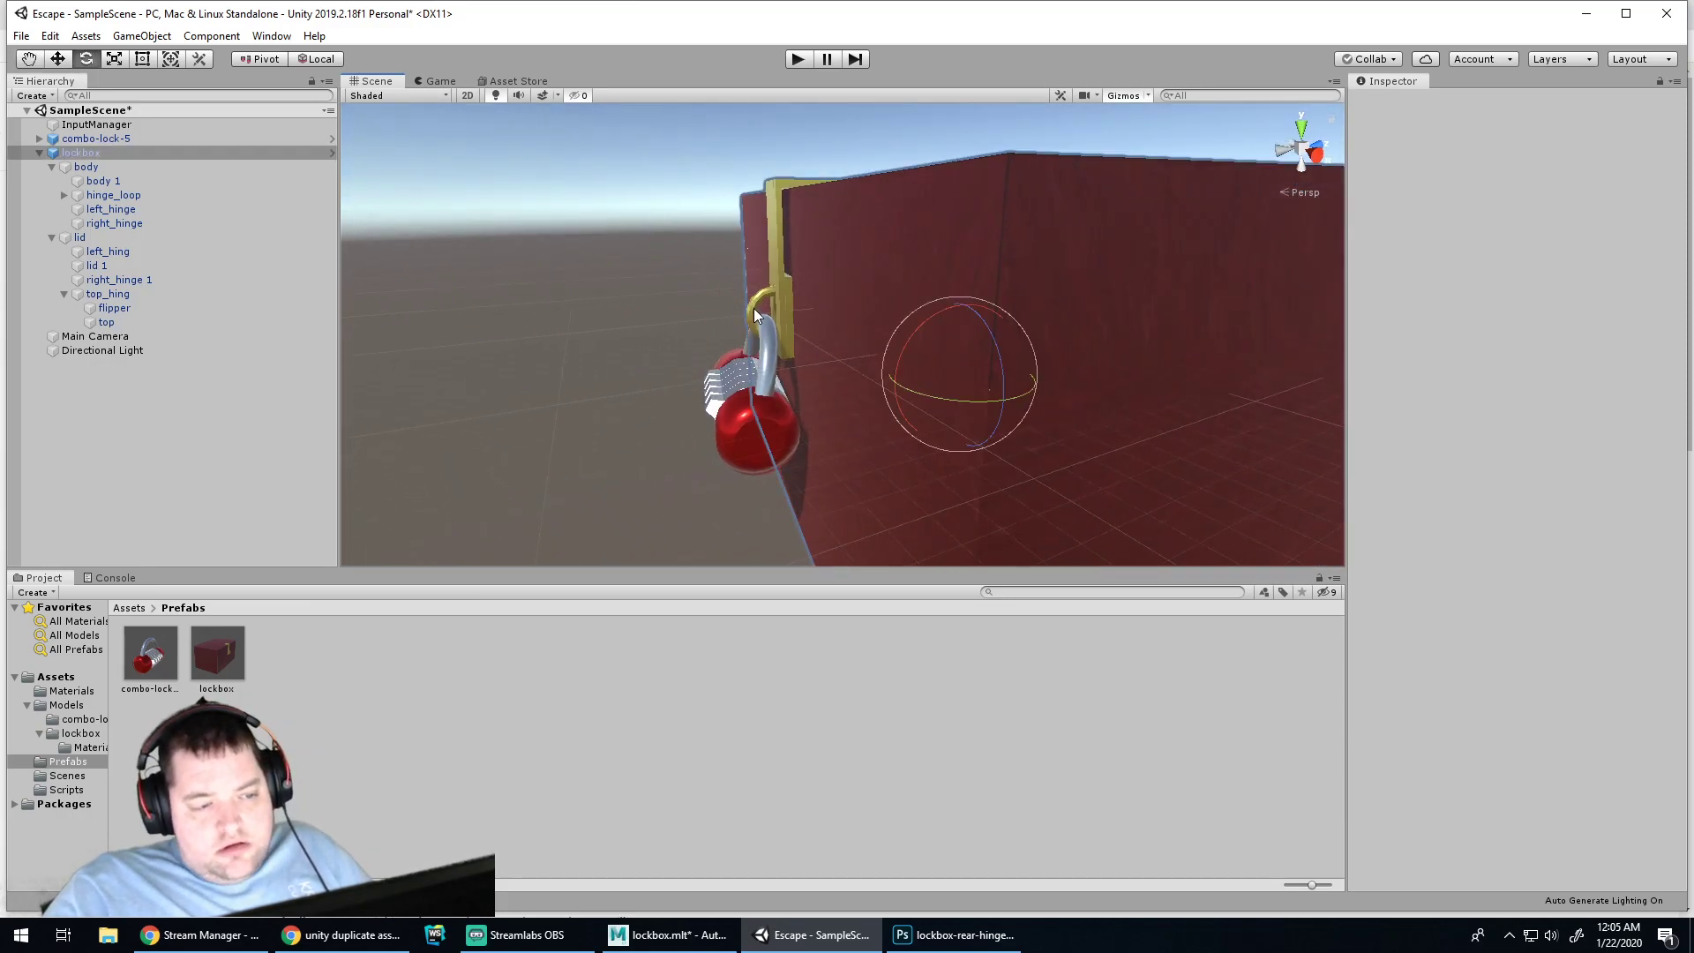
pyautogui.click(648, 348)
pyautogui.keyDown('alt'); pyautogui.moveTo(643, 345); pyautogui.dragTo(987, 396); pyautogui.keyUp('alt')
pyautogui.scroll(-3, 986, 395)
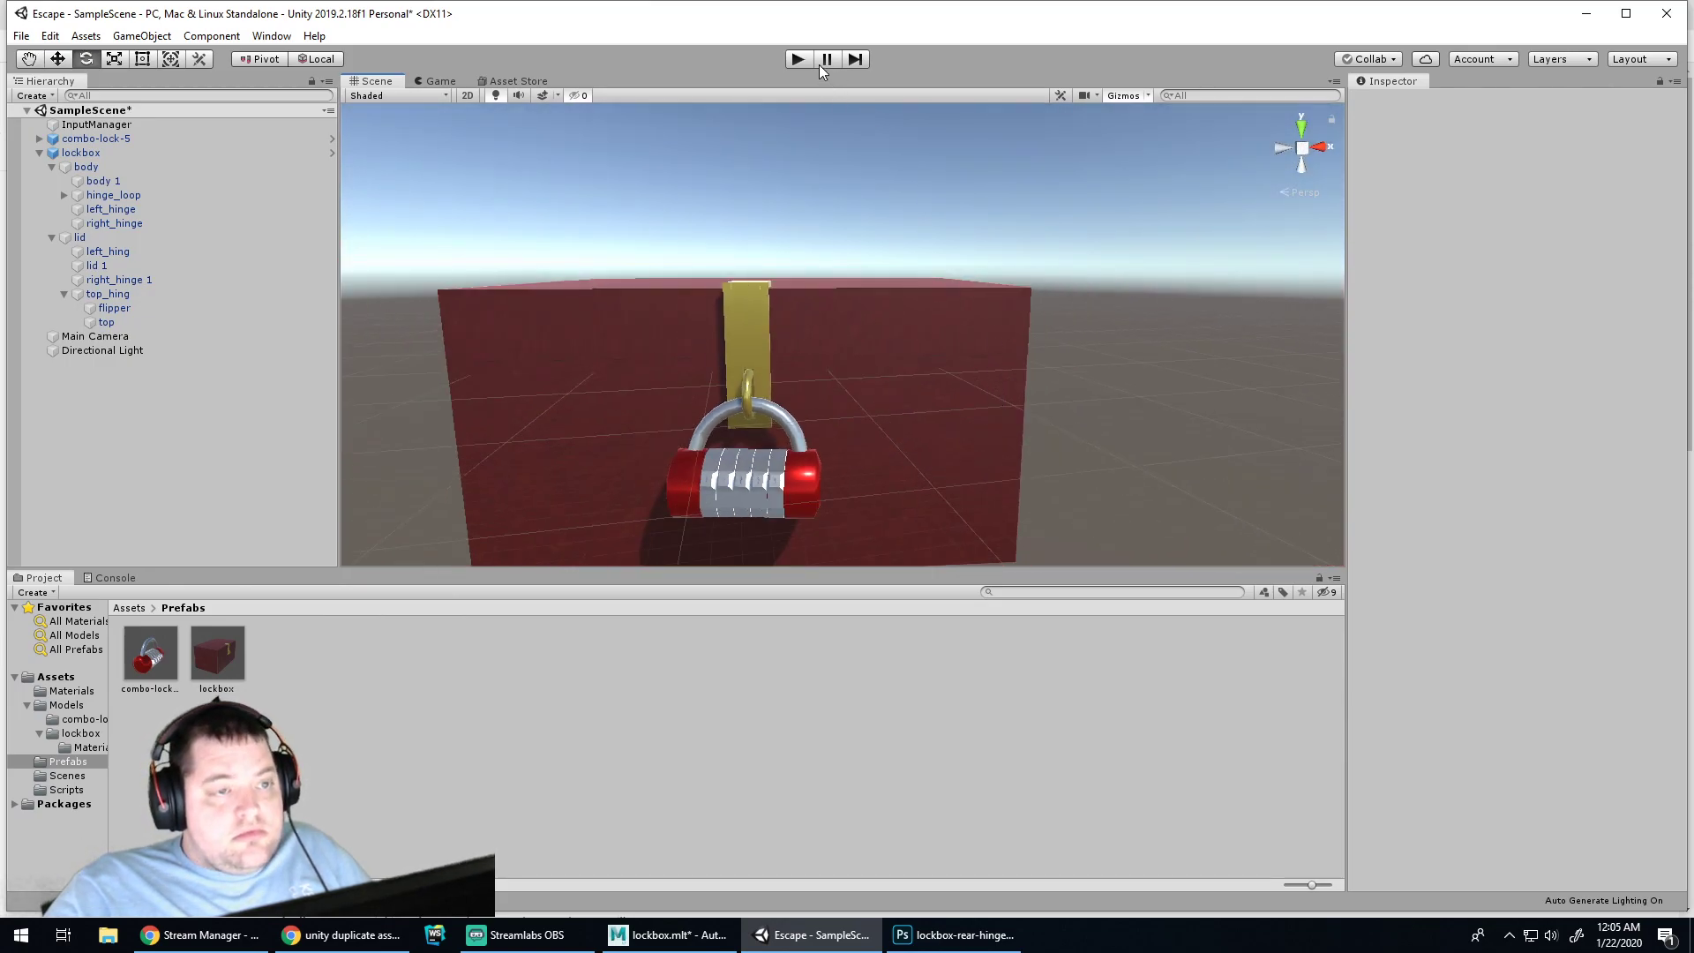
pyautogui.click(801, 60)
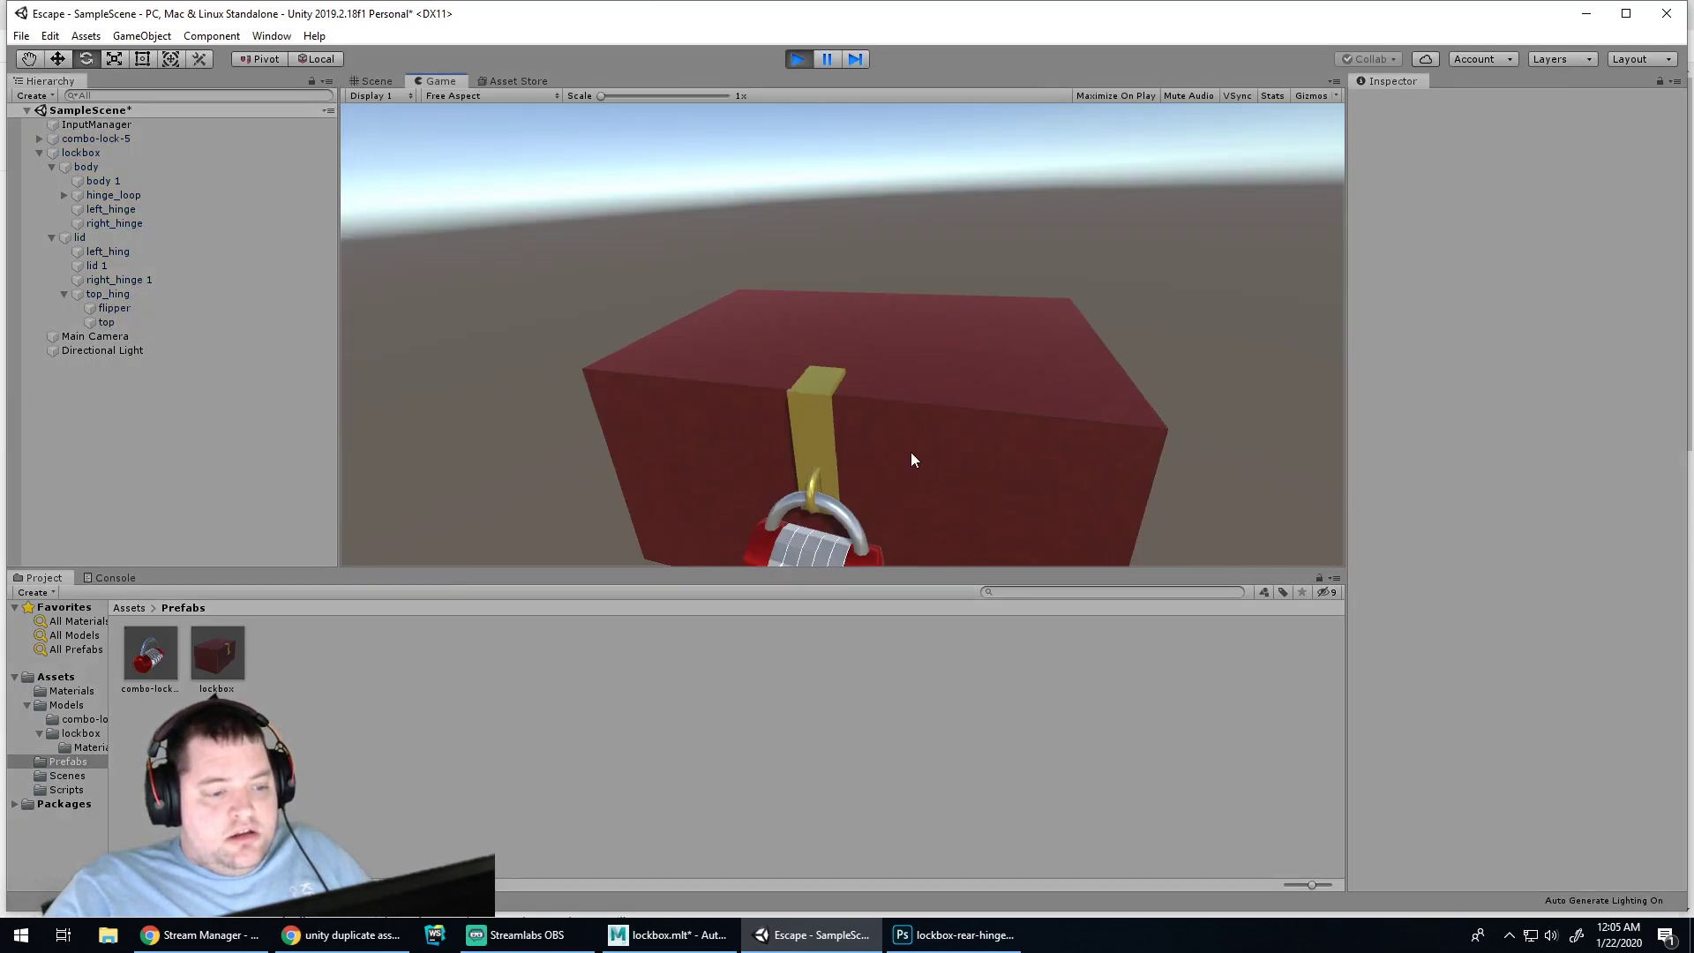
pyautogui.click(797, 59)
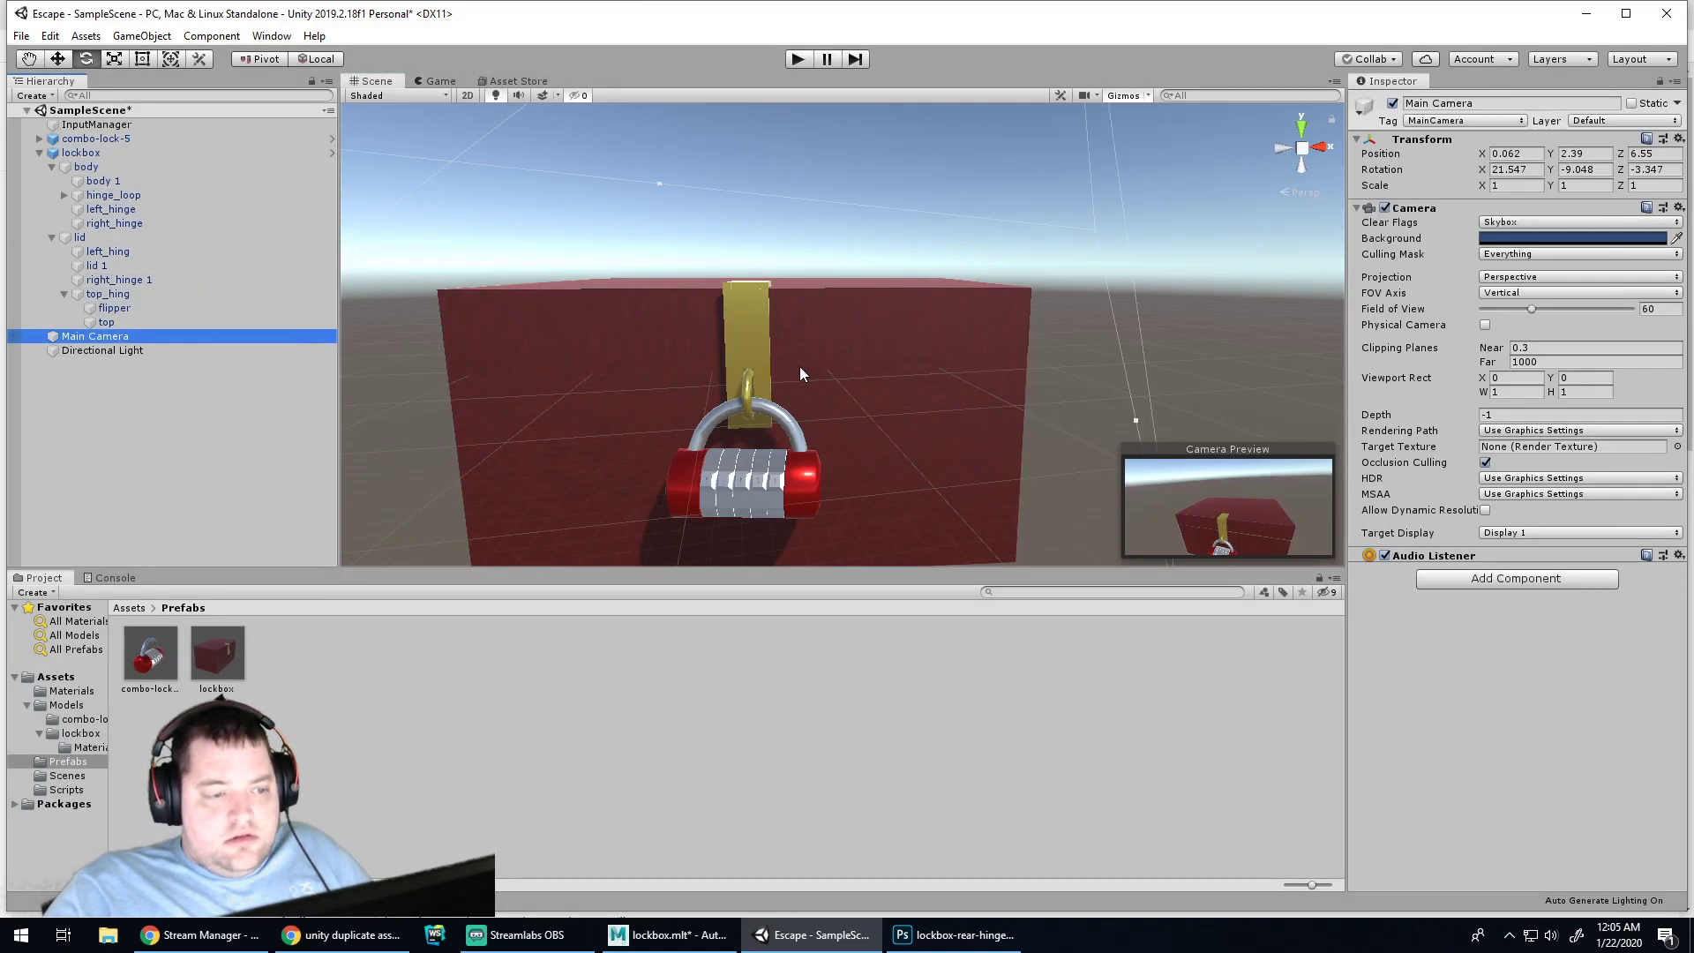
# Tilt the Main Camera slightly and lower it, then check the view in Play mode
pyautogui.scroll(-5, 883, 390)
pyautogui.moveTo(876, 211); pyautogui.dragTo(878, 211)
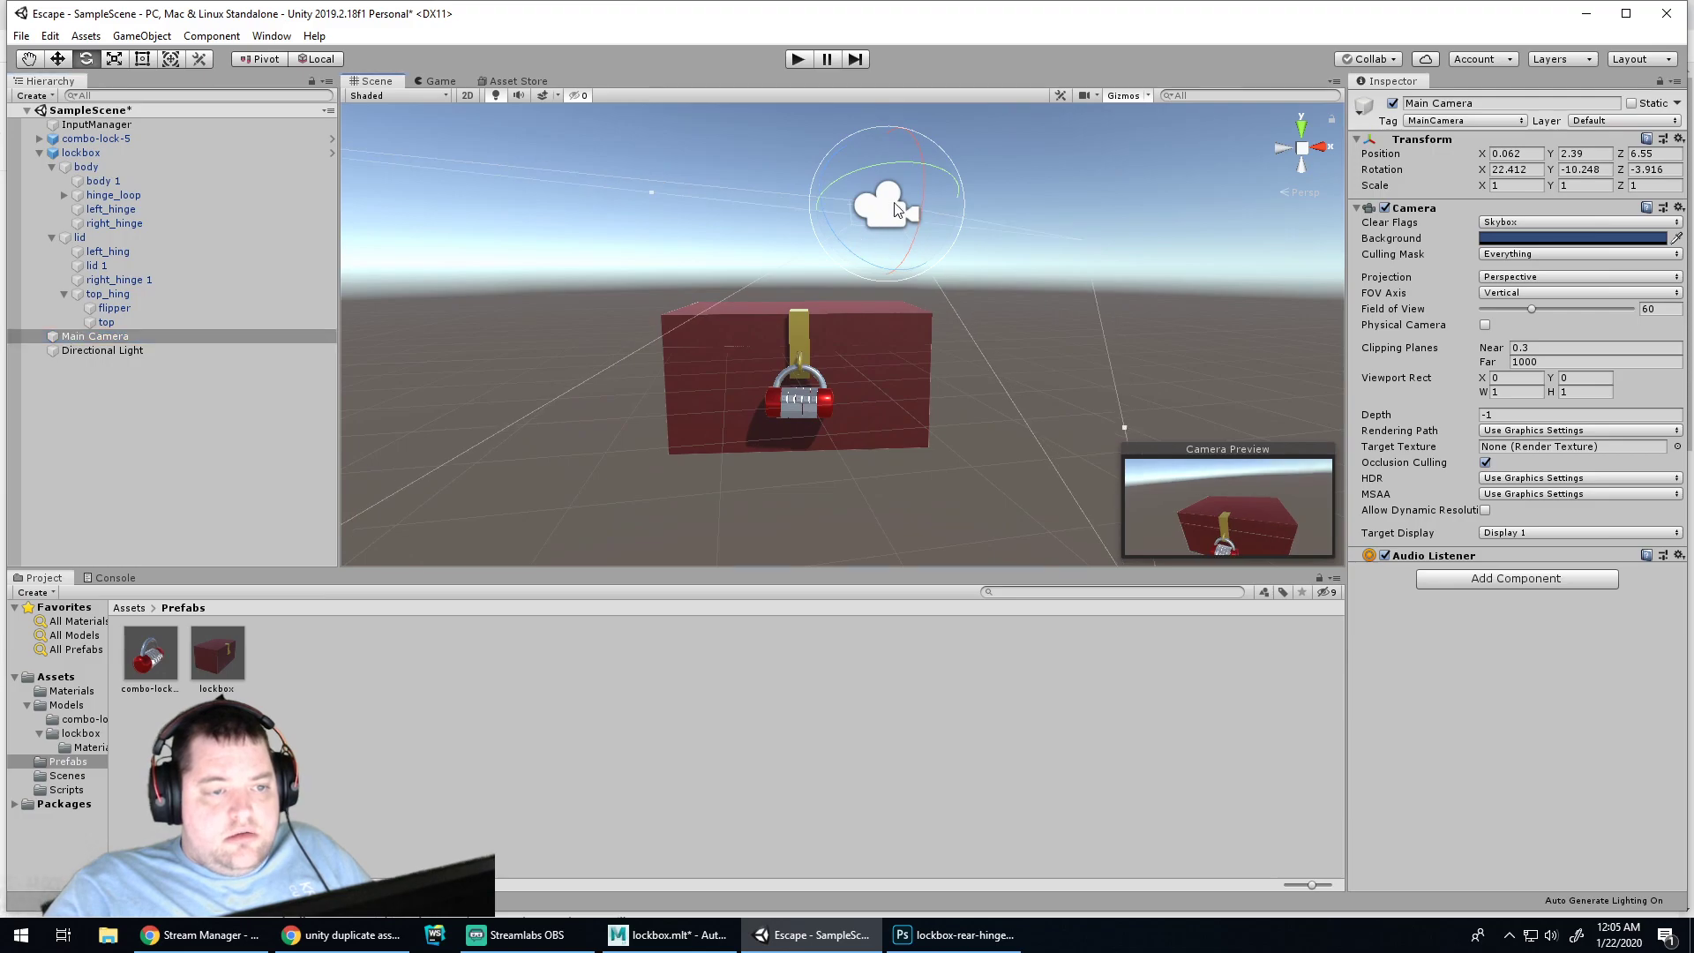
pyautogui.press('w')
pyautogui.moveTo(881, 140); pyautogui.dragTo(902, 229)
pyautogui.click(809, 55)
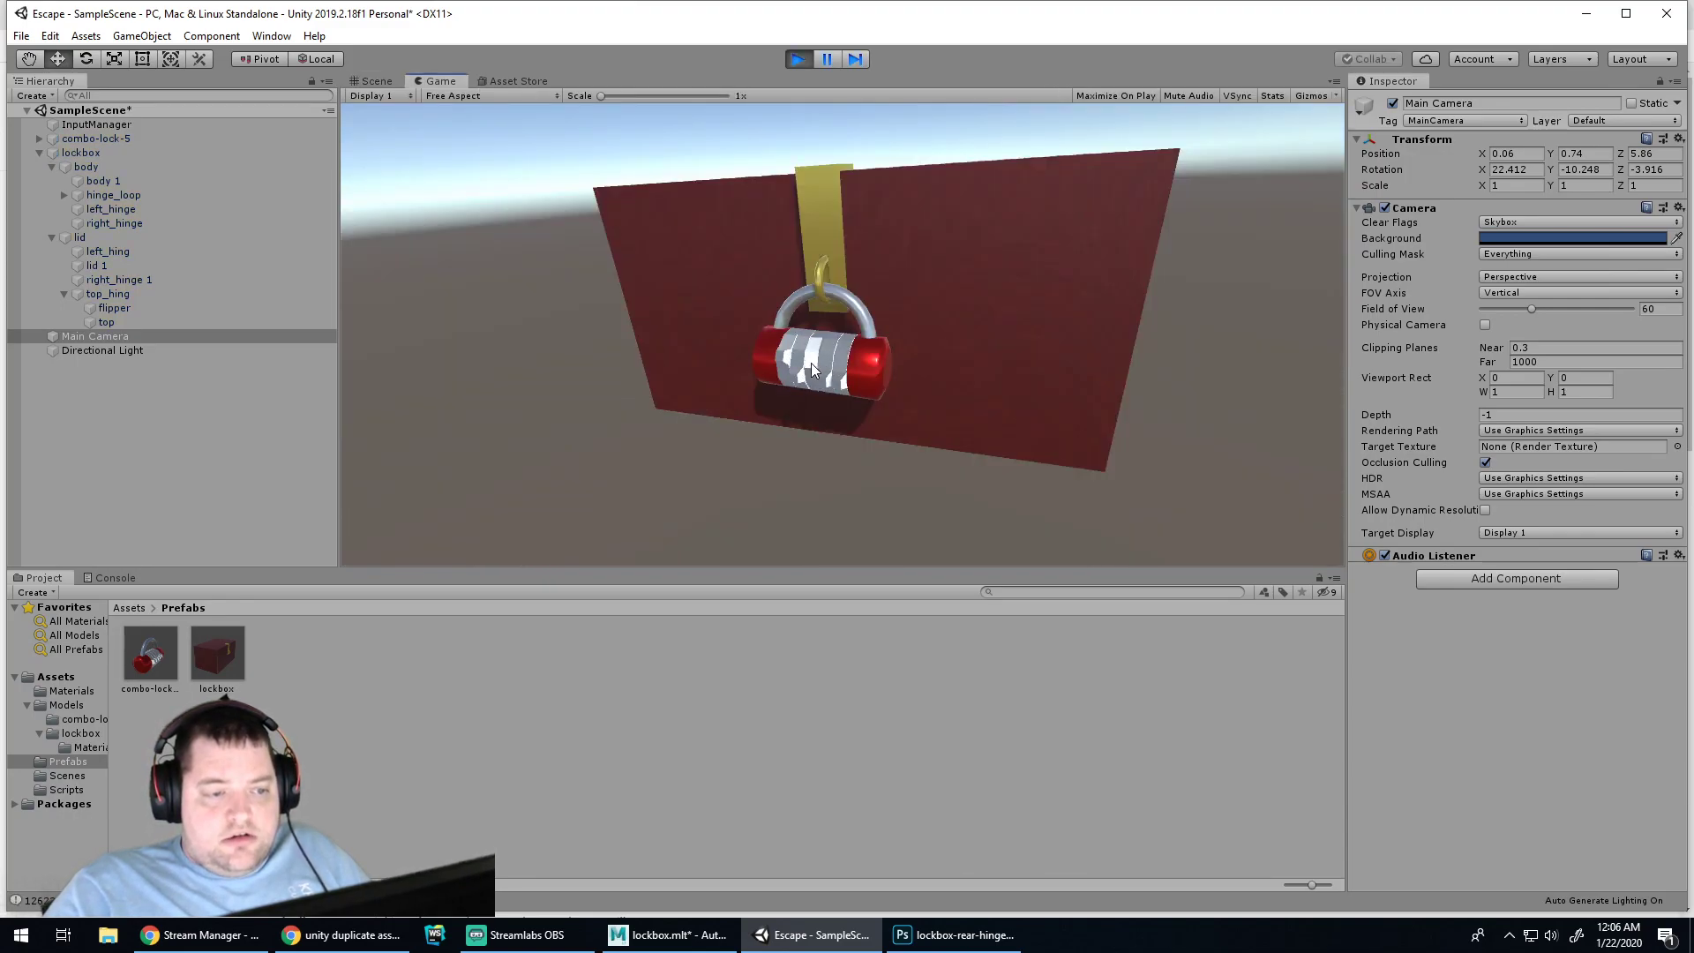
pyautogui.click(797, 60)
# Delete combo-lock-5, restore it with Ctrl+Z, and reselect it
pyautogui.click(1065, 276)
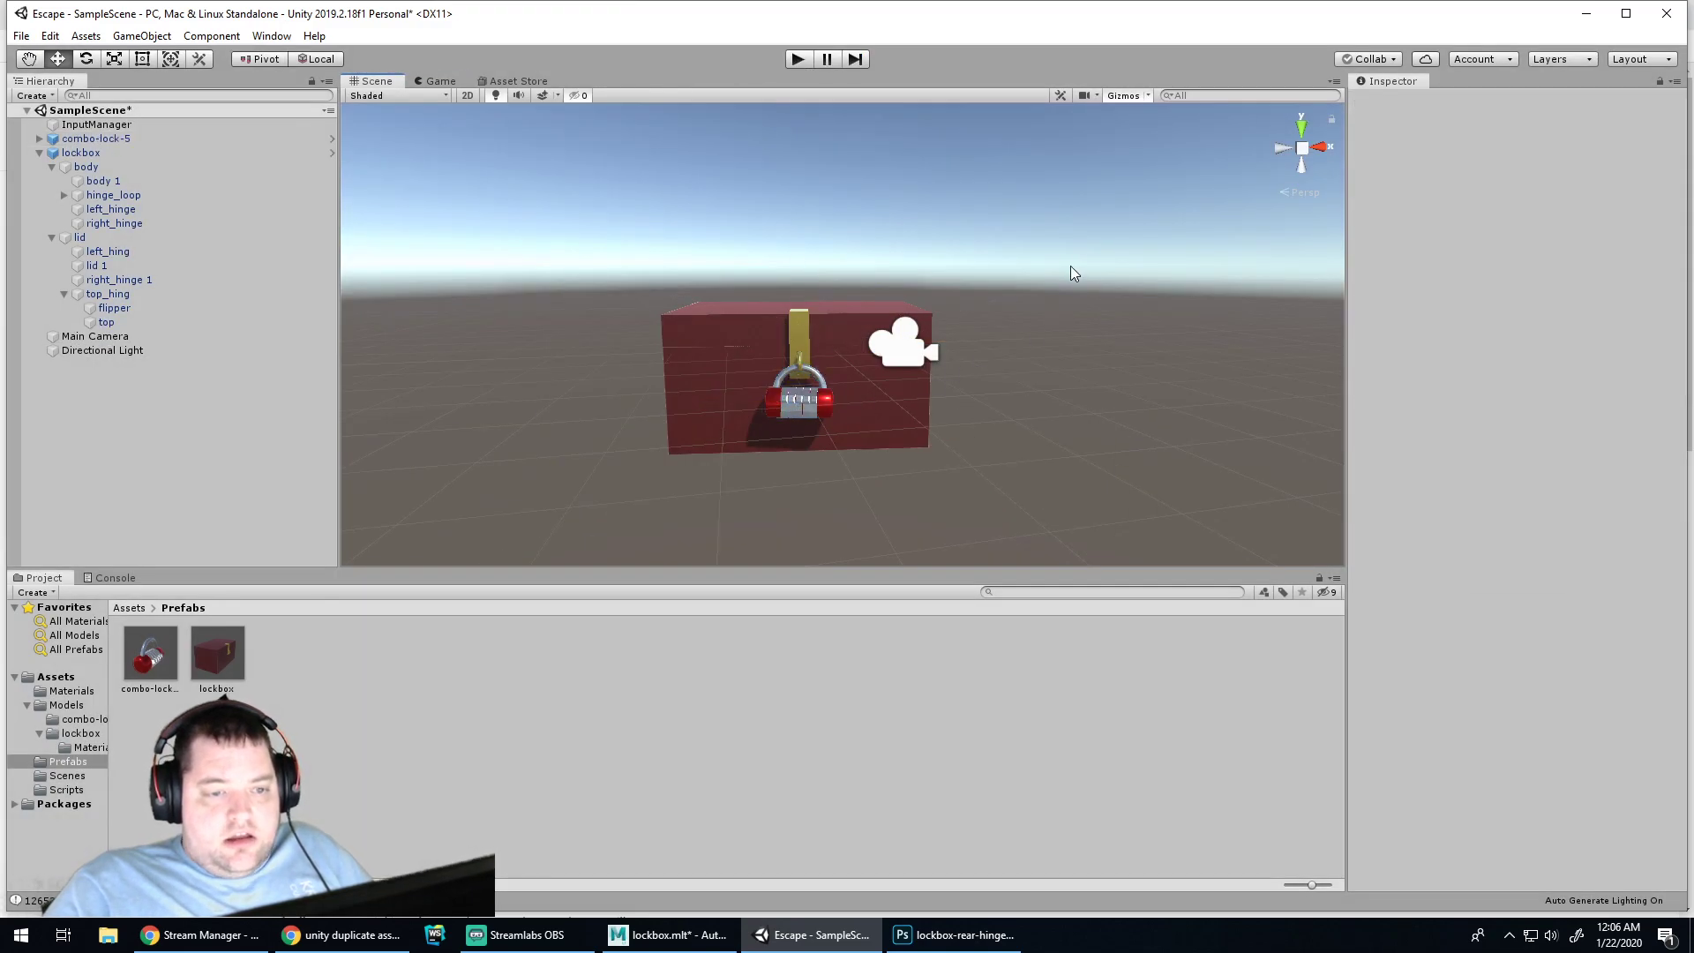
pyautogui.keyDown('alt'); pyautogui.moveTo(1083, 339); pyautogui.dragTo(838, 379); pyautogui.keyUp('alt')
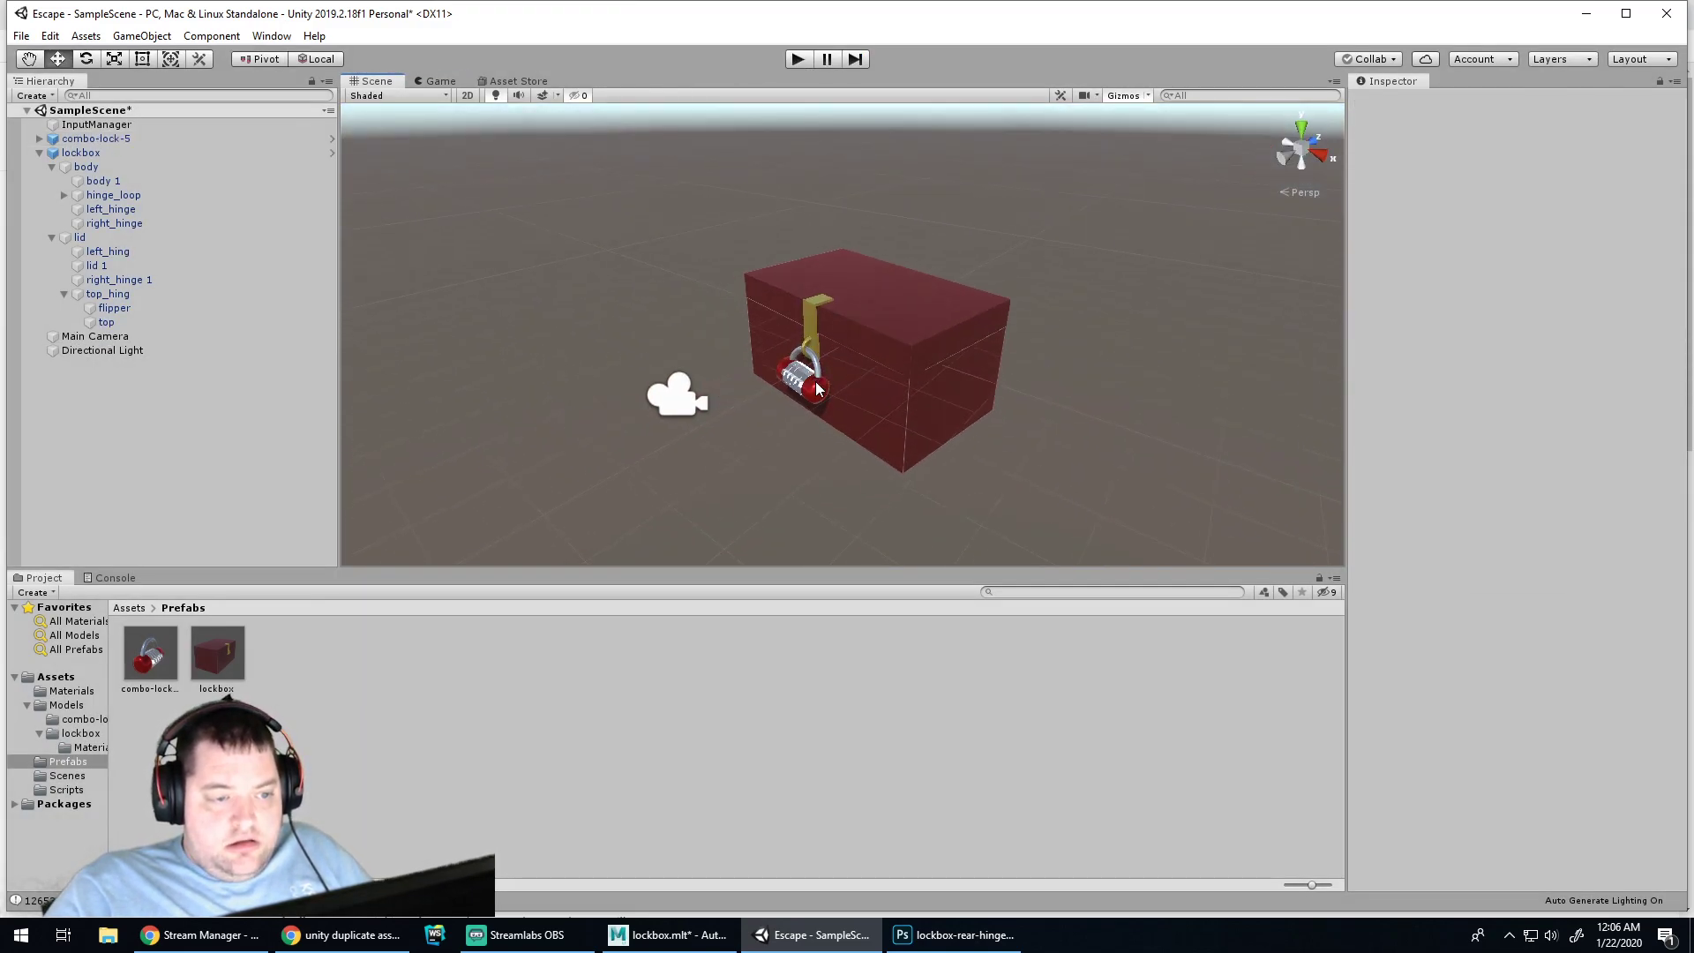
pyautogui.click(808, 393)
pyautogui.press('Delete')
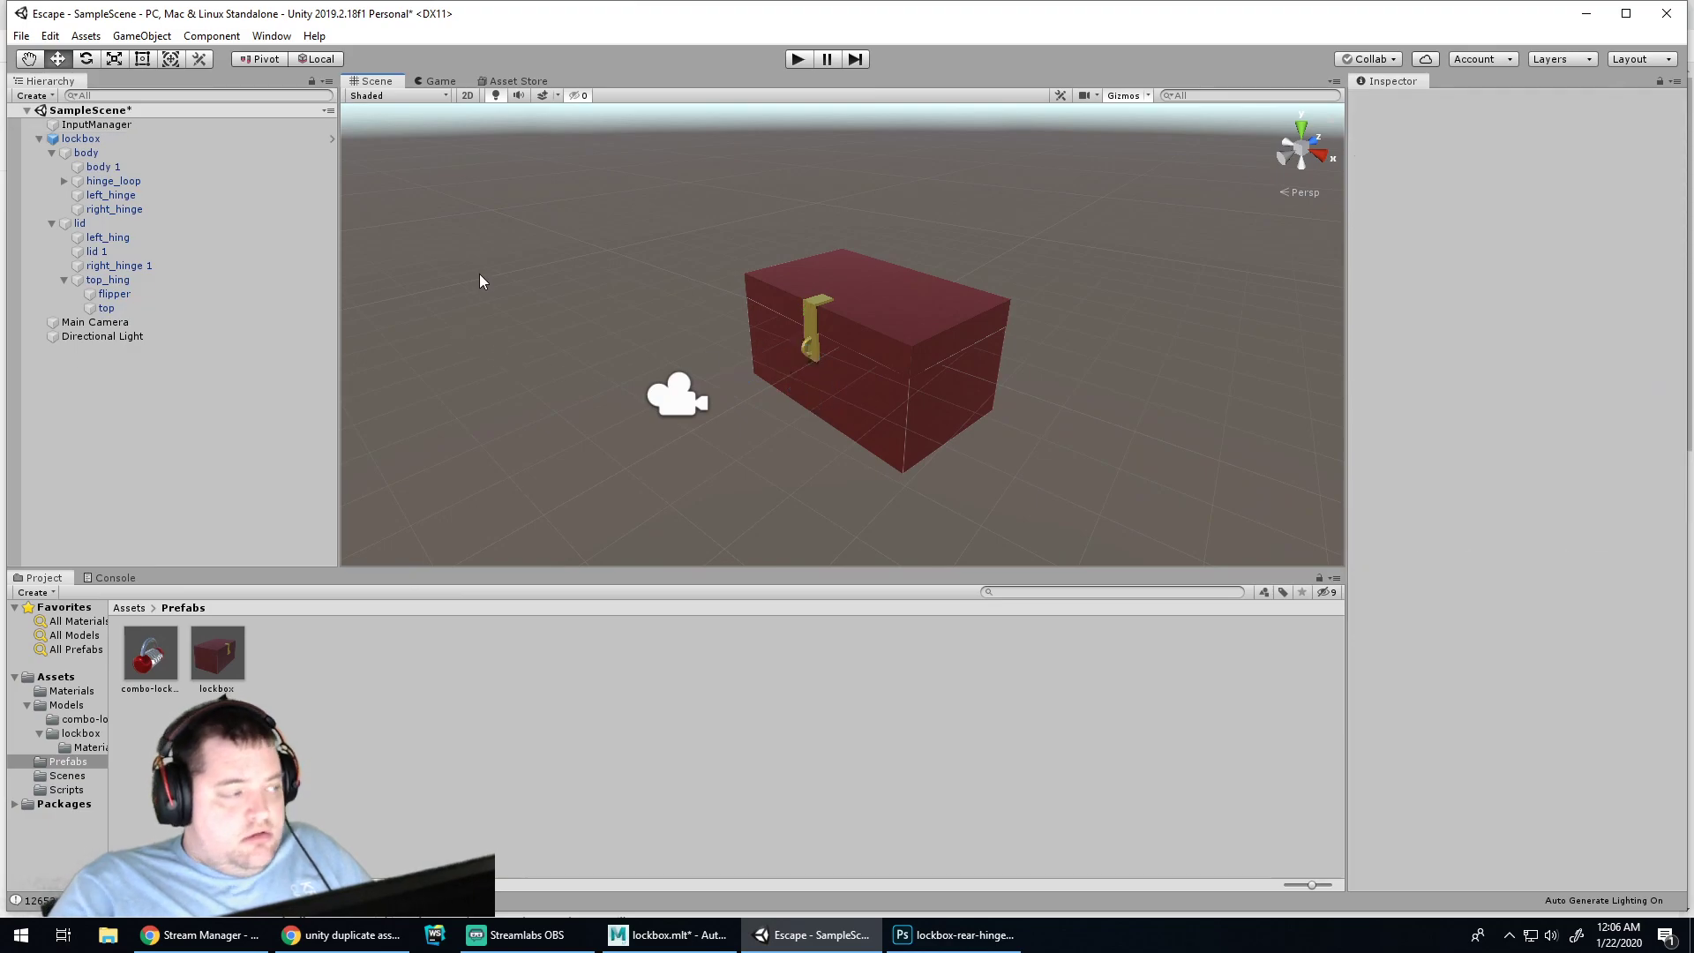
pyautogui.hotkey('ctrl', 'z')
pyautogui.click(127, 139)
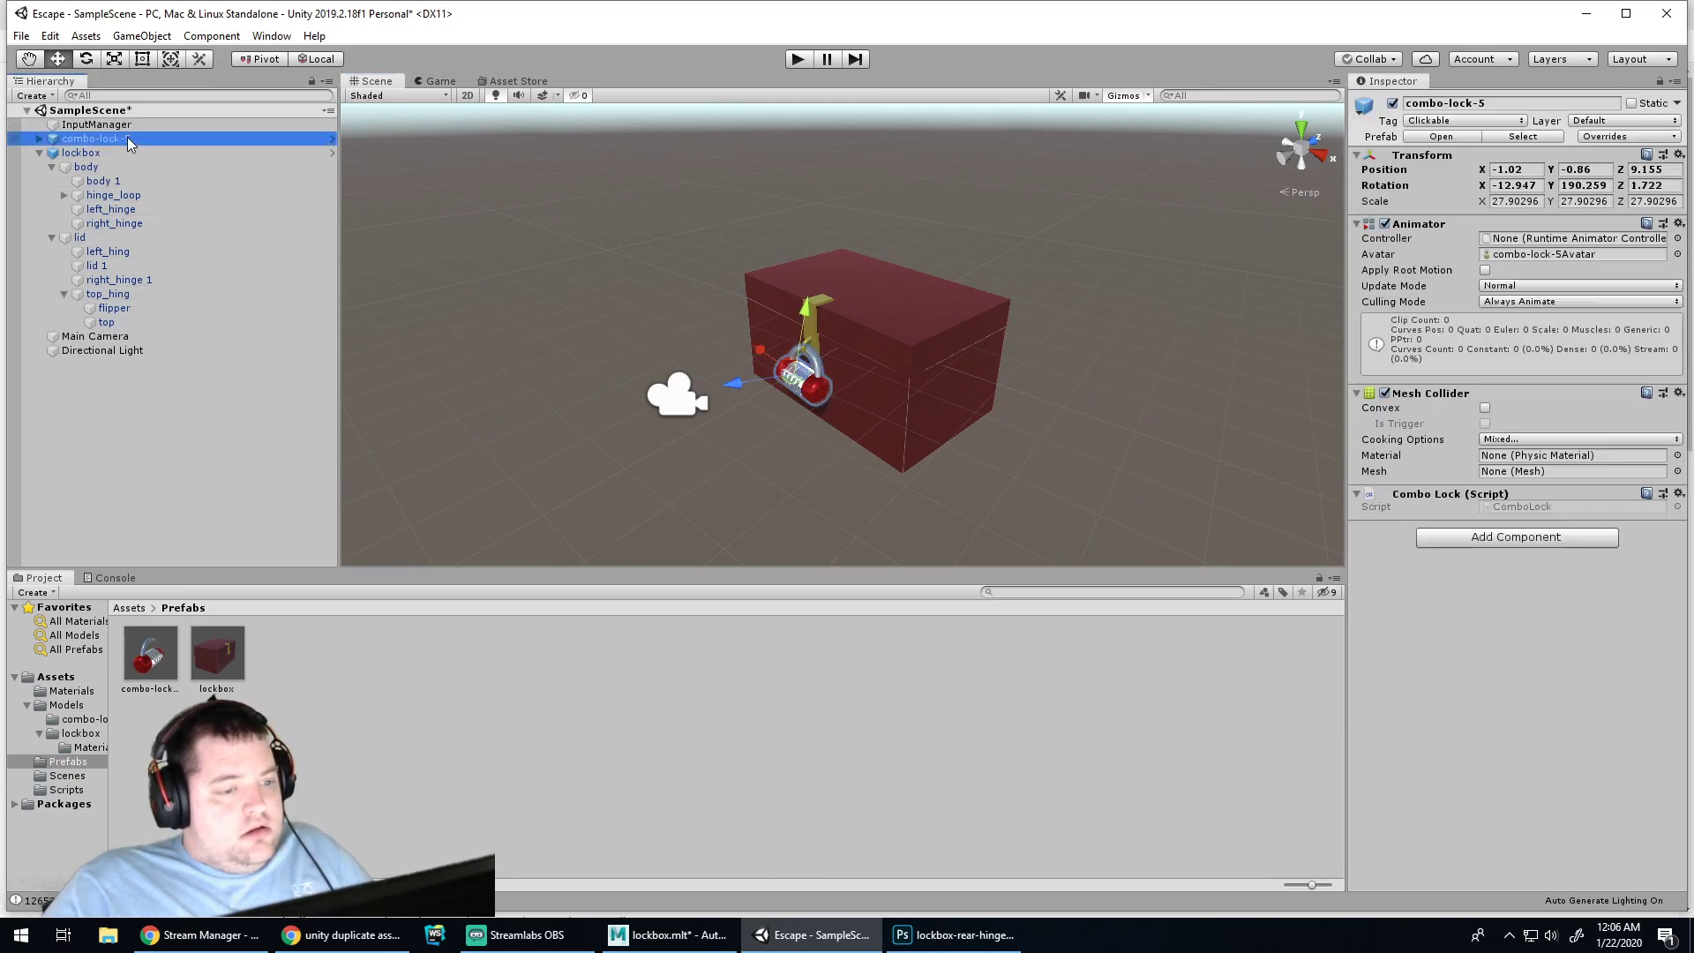
# Delete the combo lock and select the gold flipper latch on the lockbox
pyautogui.press('Delete')
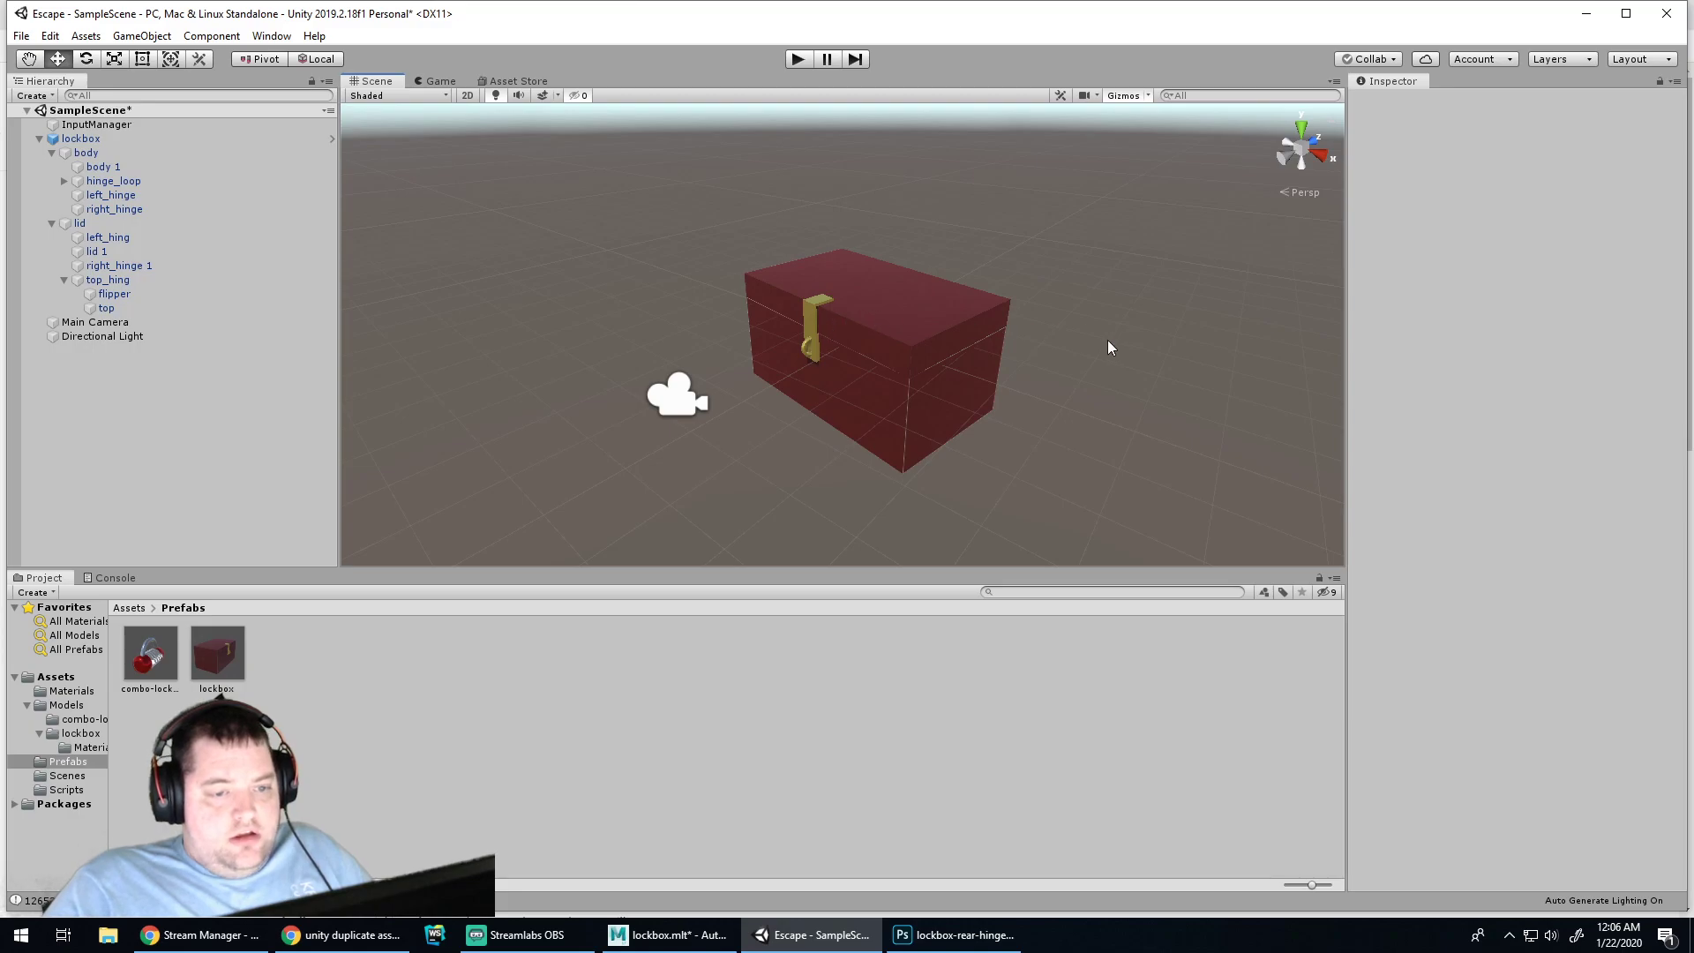
pyautogui.scroll(3, 1061, 315)
pyautogui.click(799, 319)
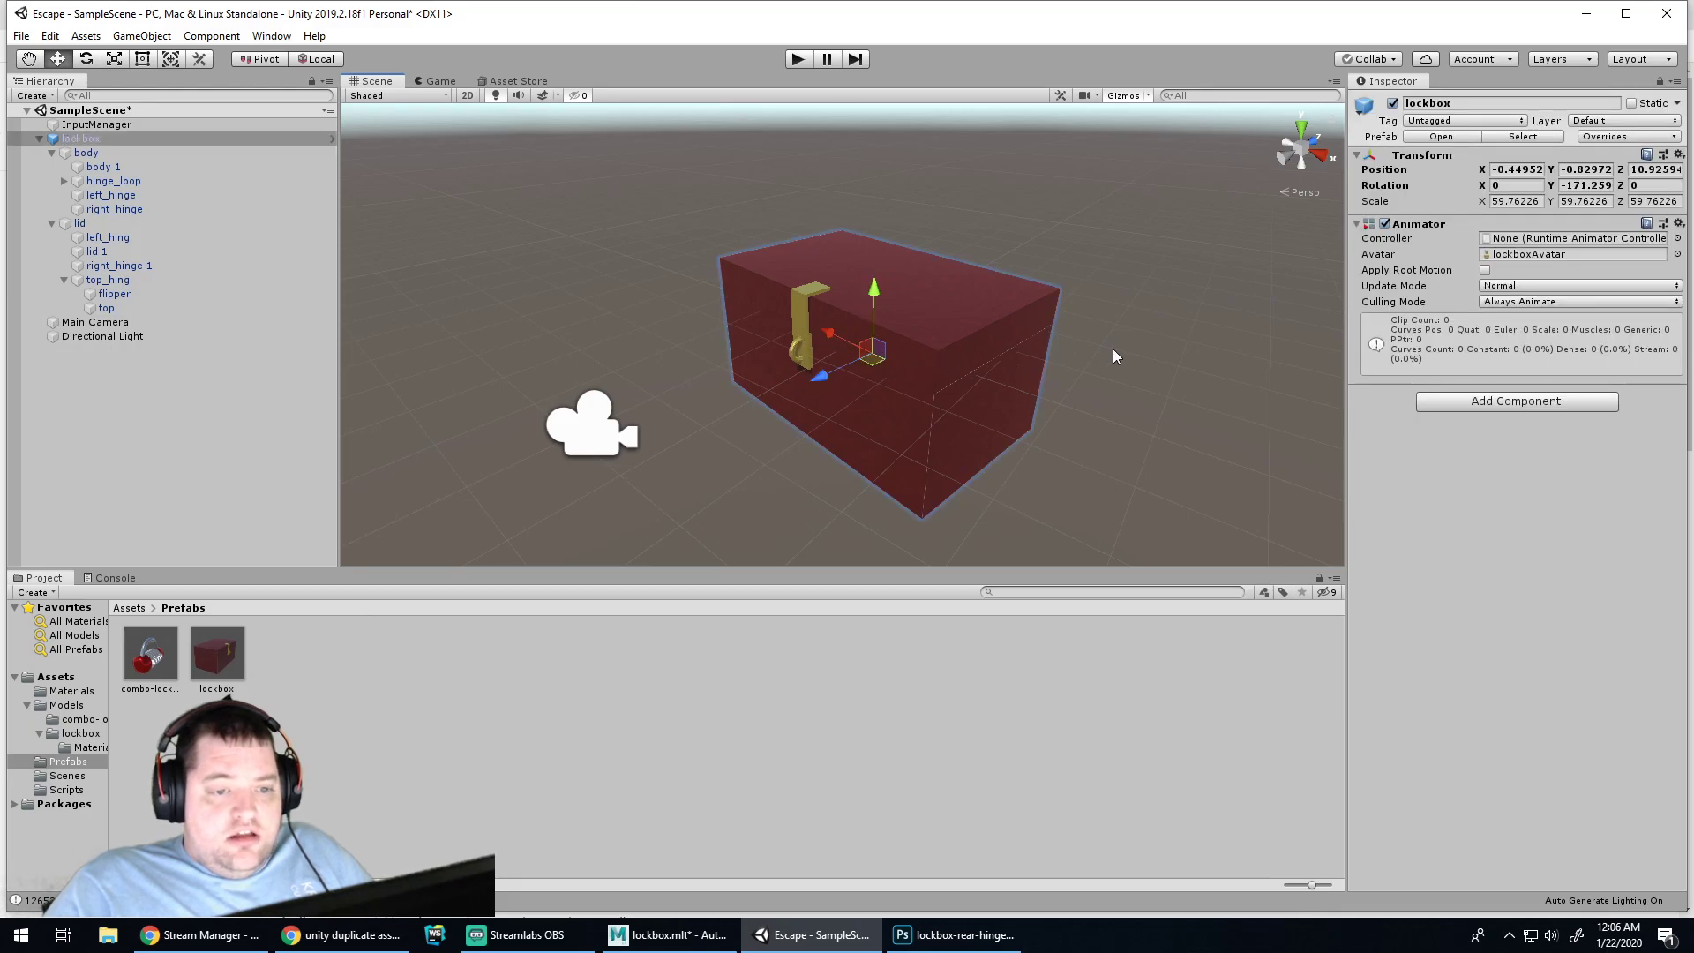
pyautogui.scroll(5, 1112, 362)
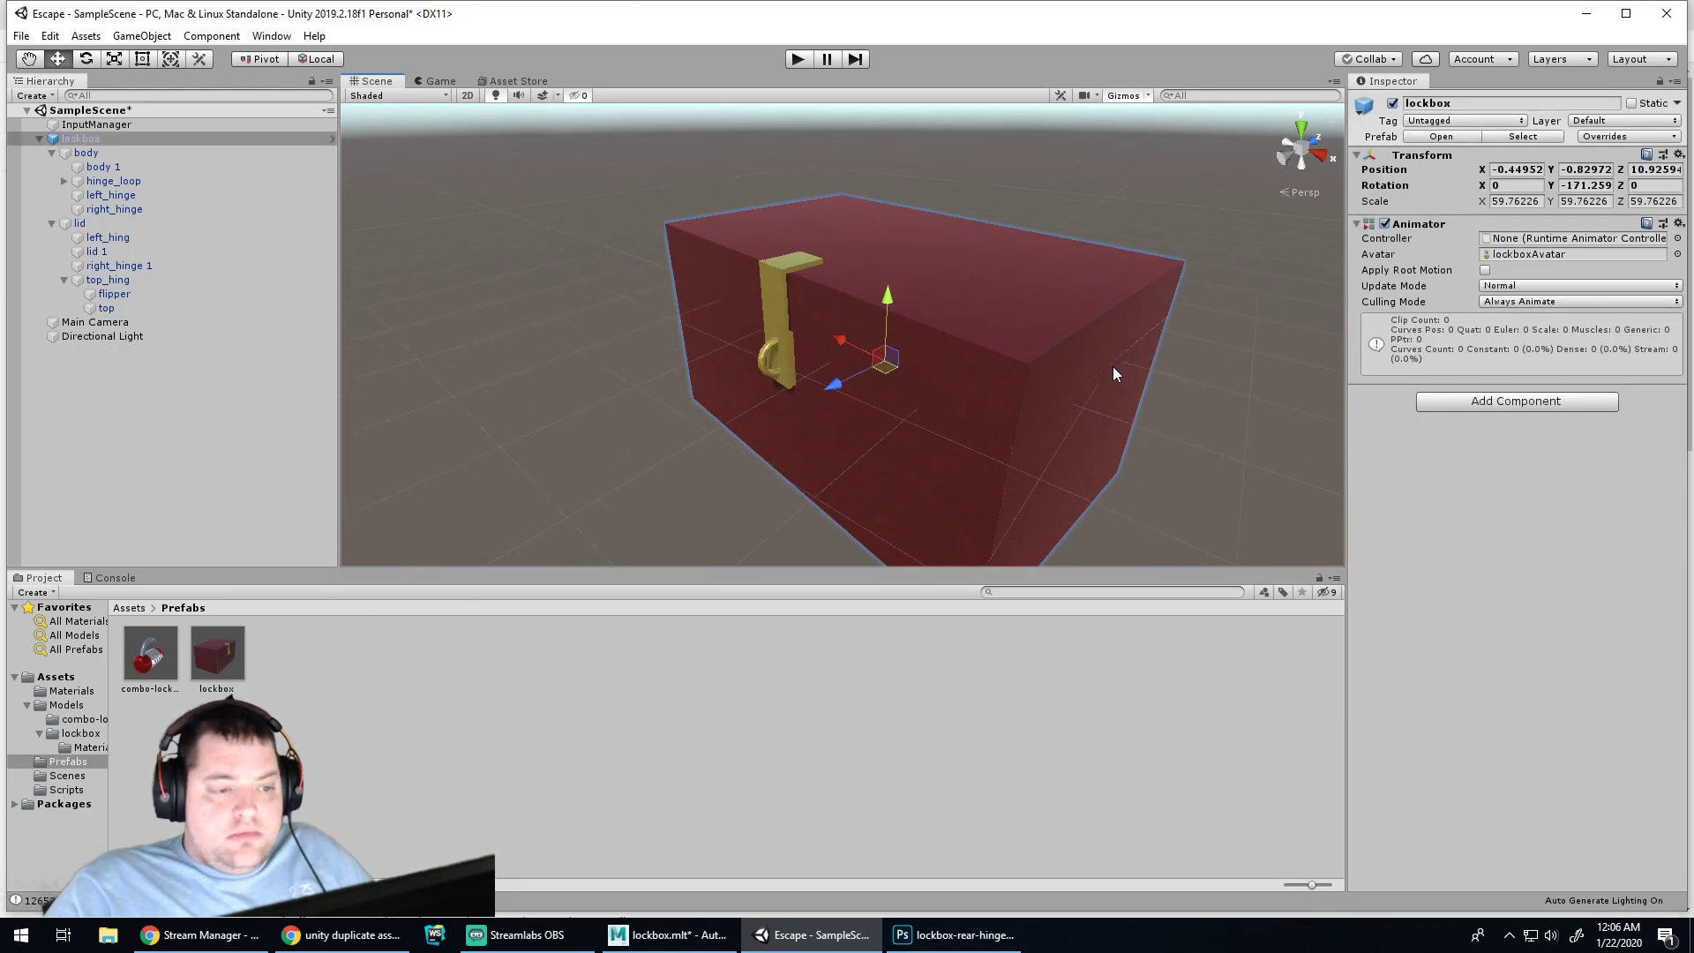
pyautogui.scroll(1, 1112, 364)
pyautogui.scroll(1, 1110, 362)
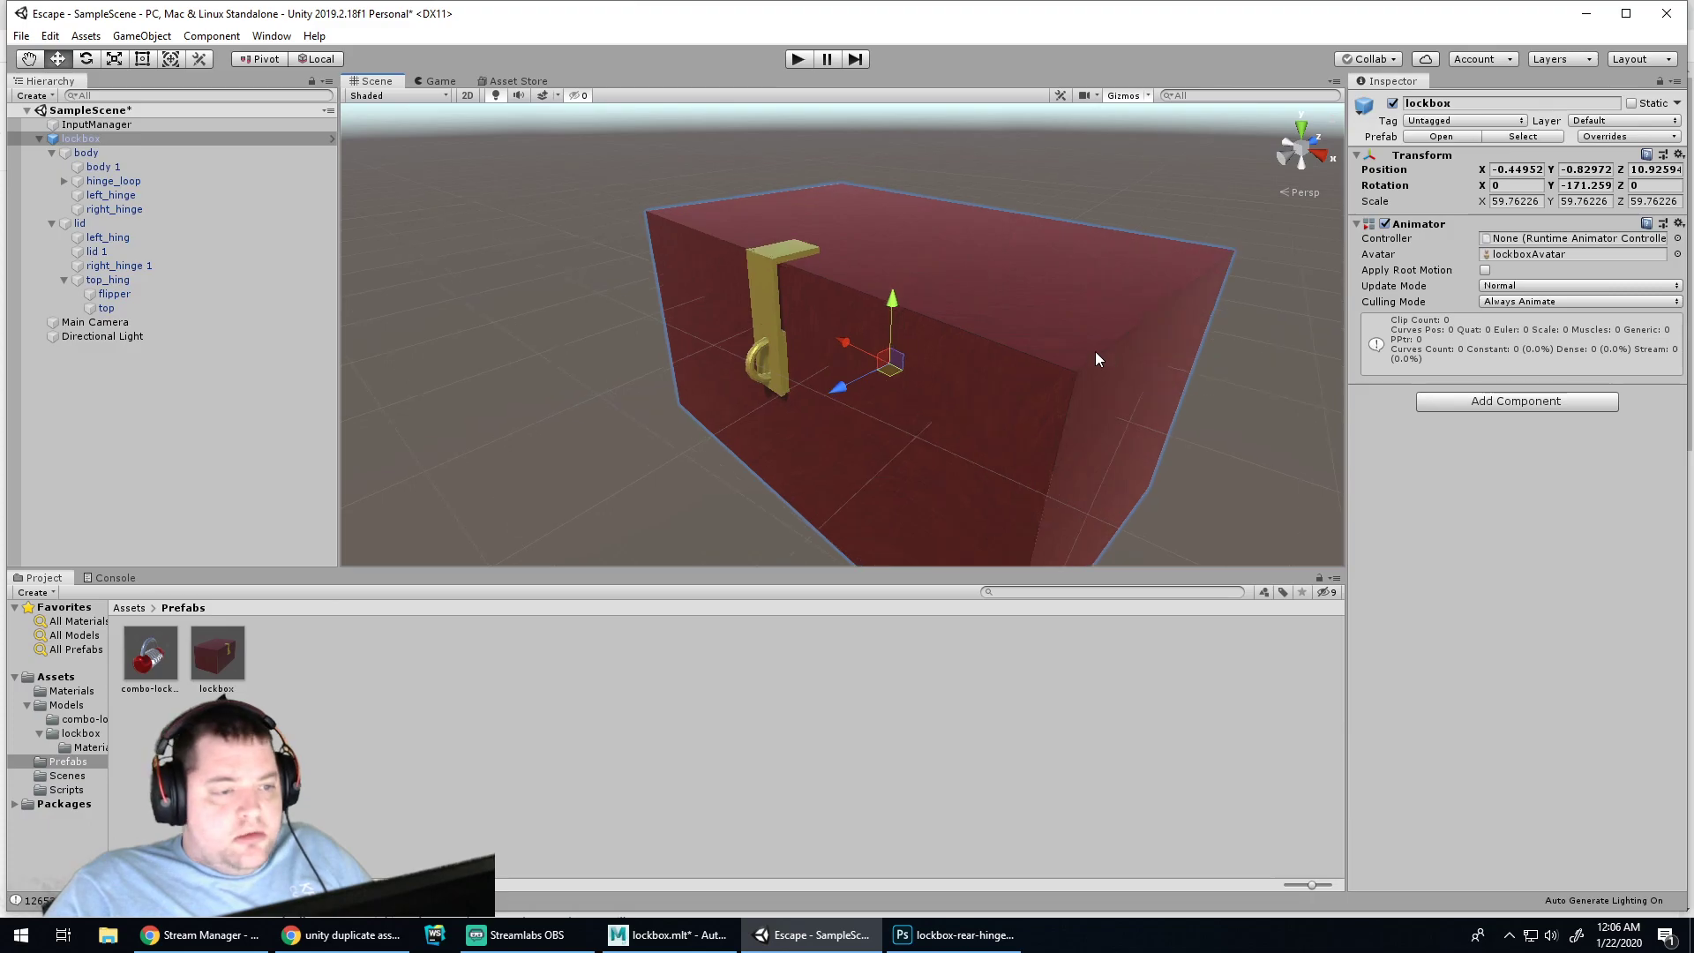
pyautogui.click(756, 327)
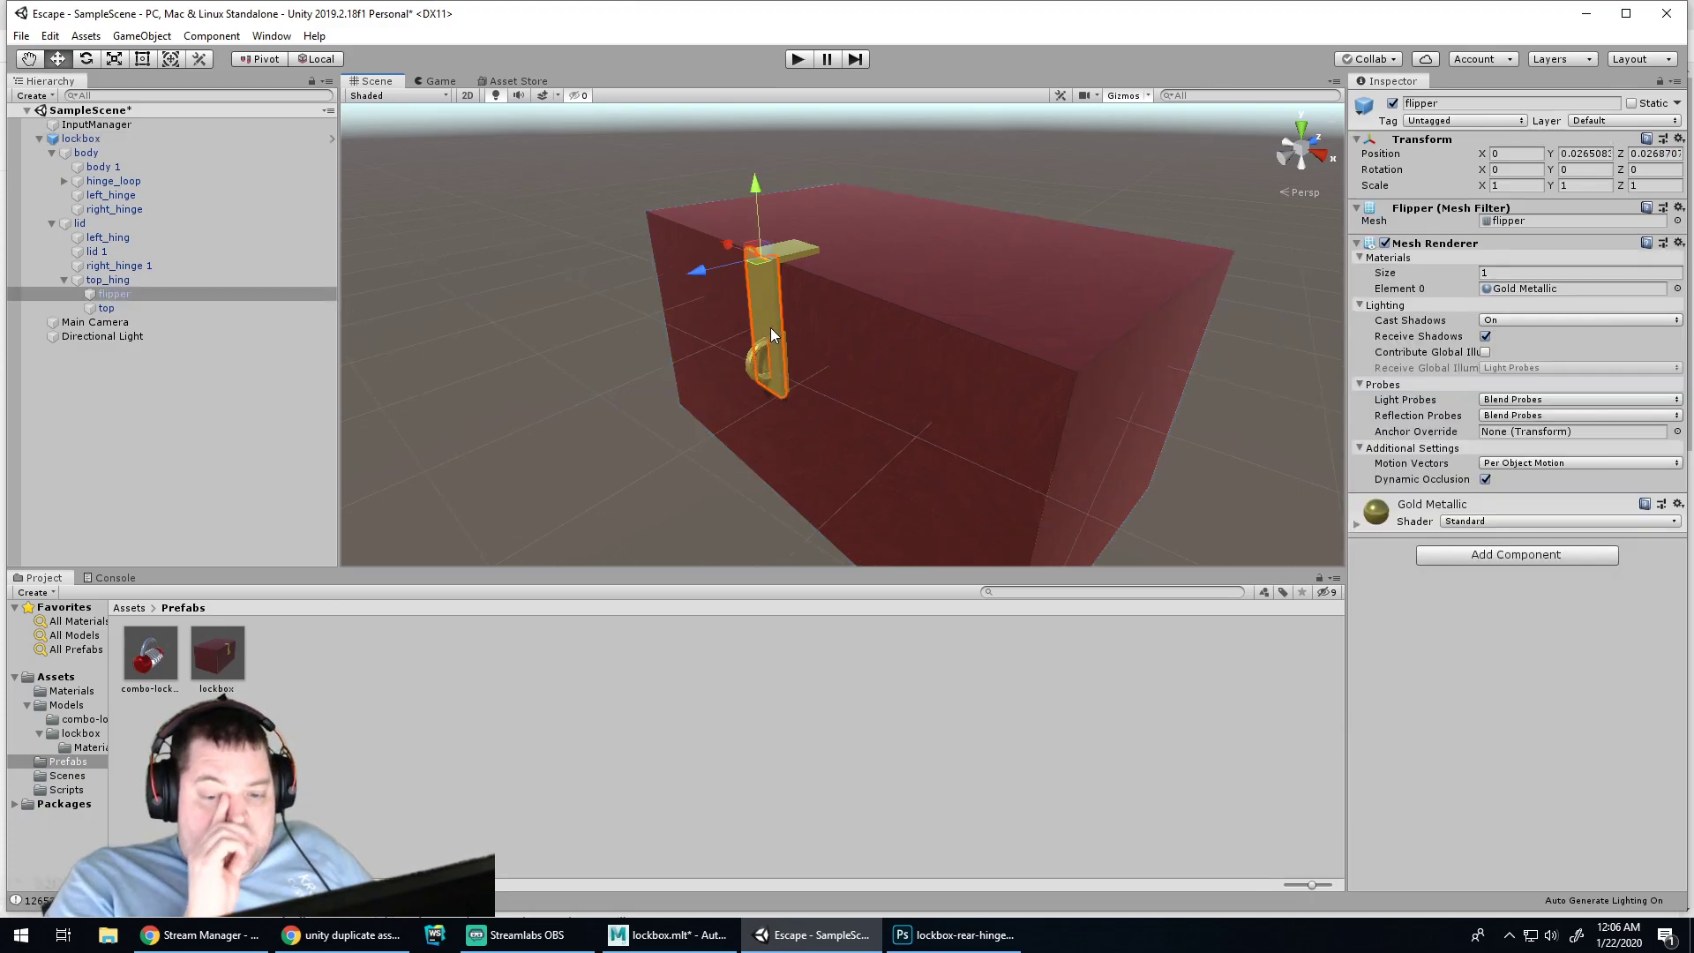
# Search Chrome for 'unity animation', then return to the Unity editor
pyautogui.click(342, 935)
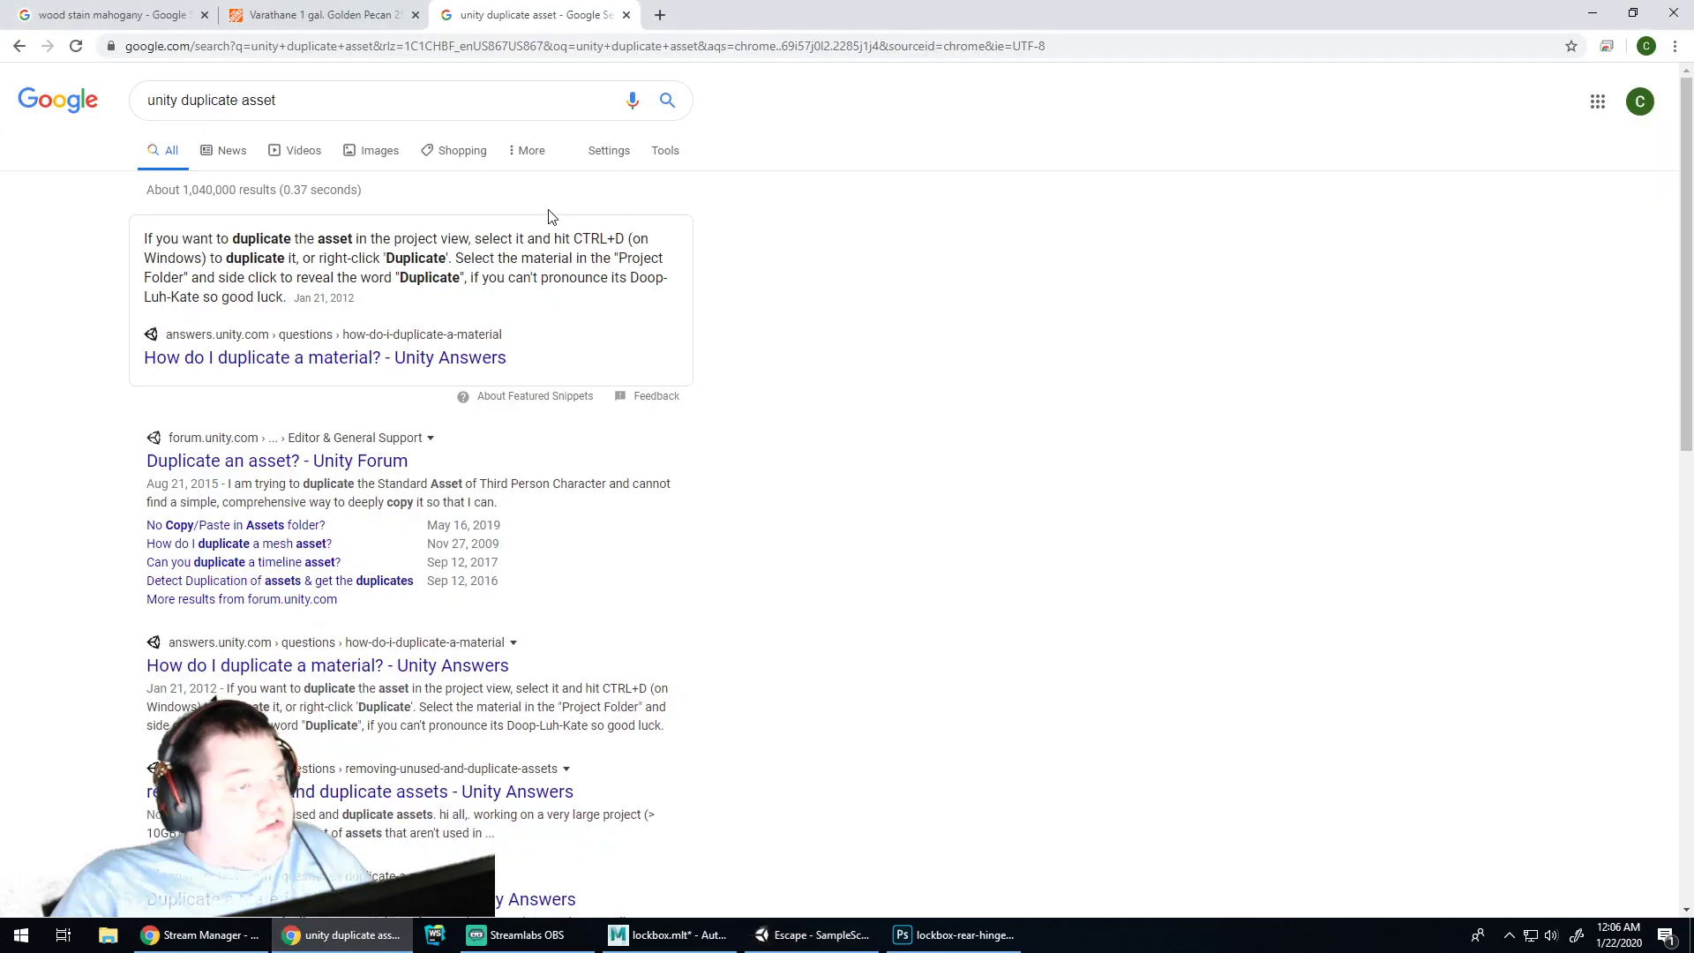
pyautogui.click(545, 46)
pyautogui.write('unity animation')
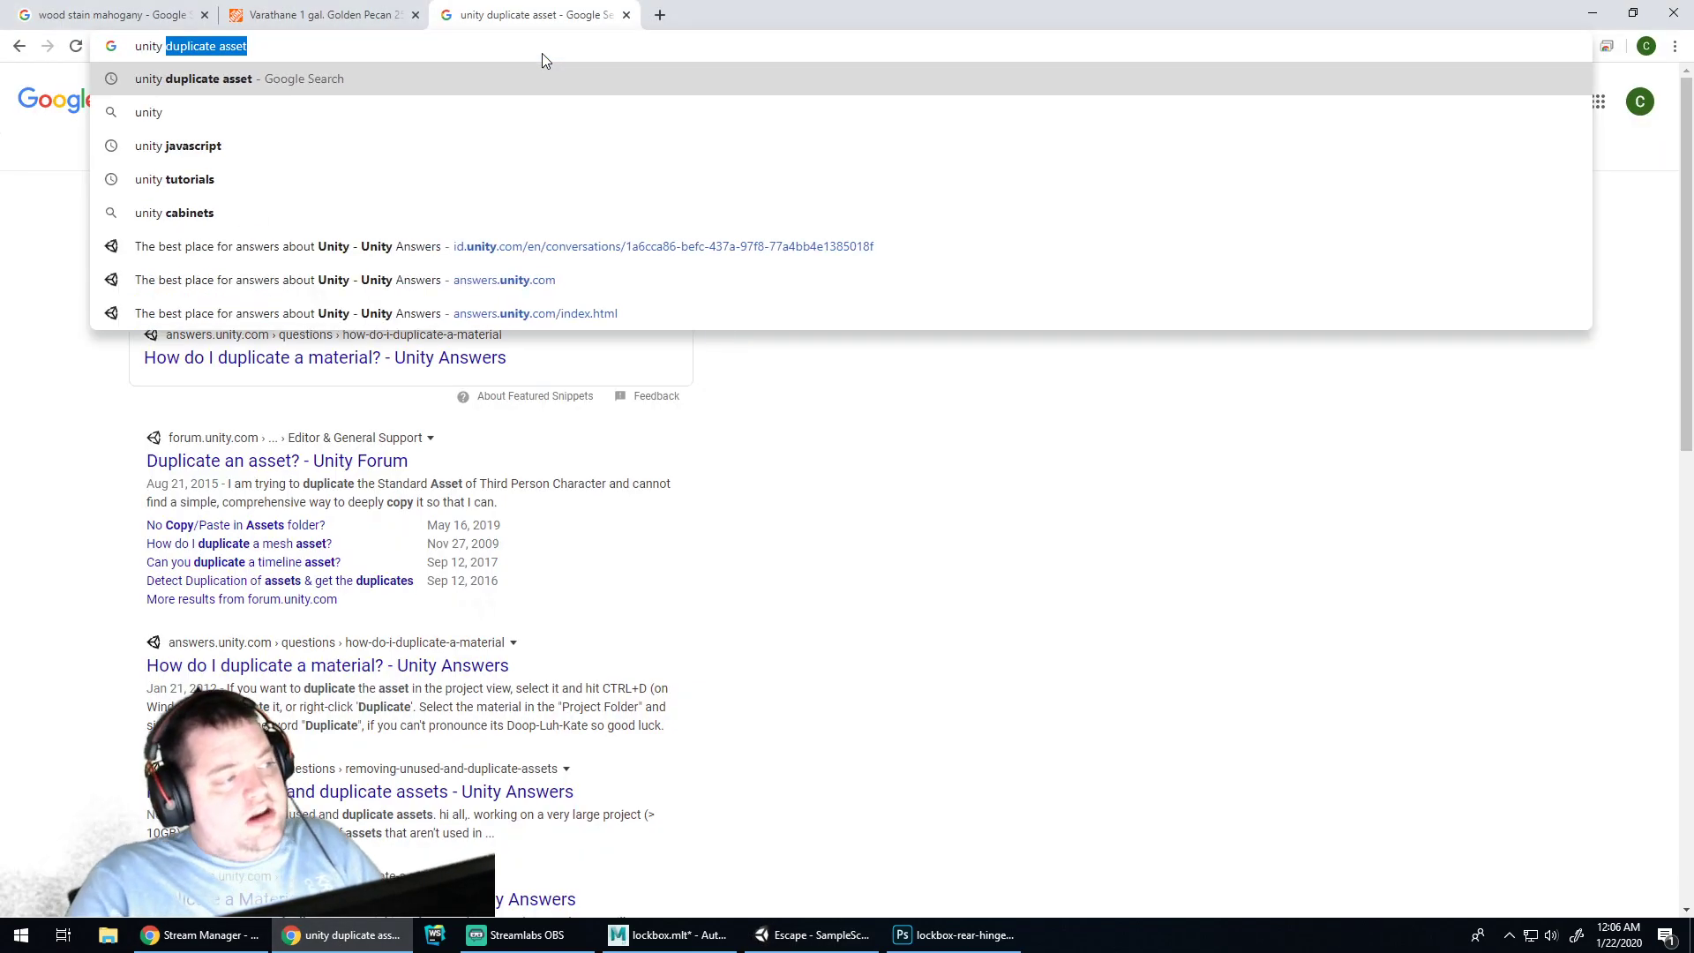
pyautogui.press('Return')
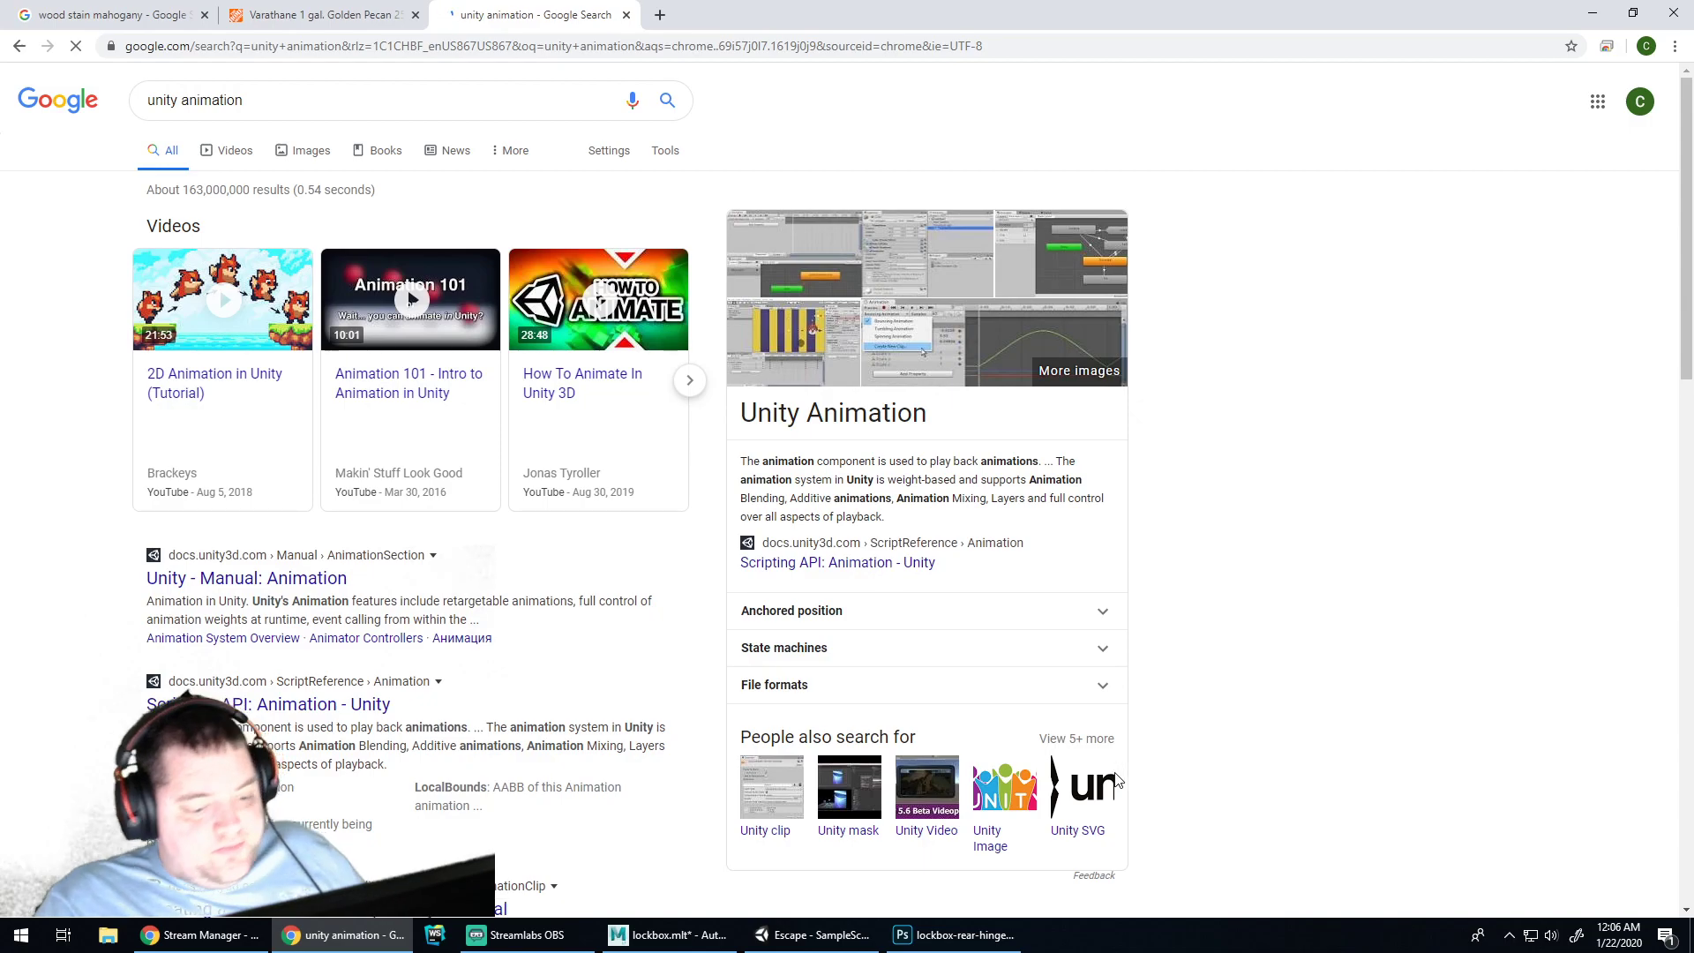
pyautogui.click(855, 946)
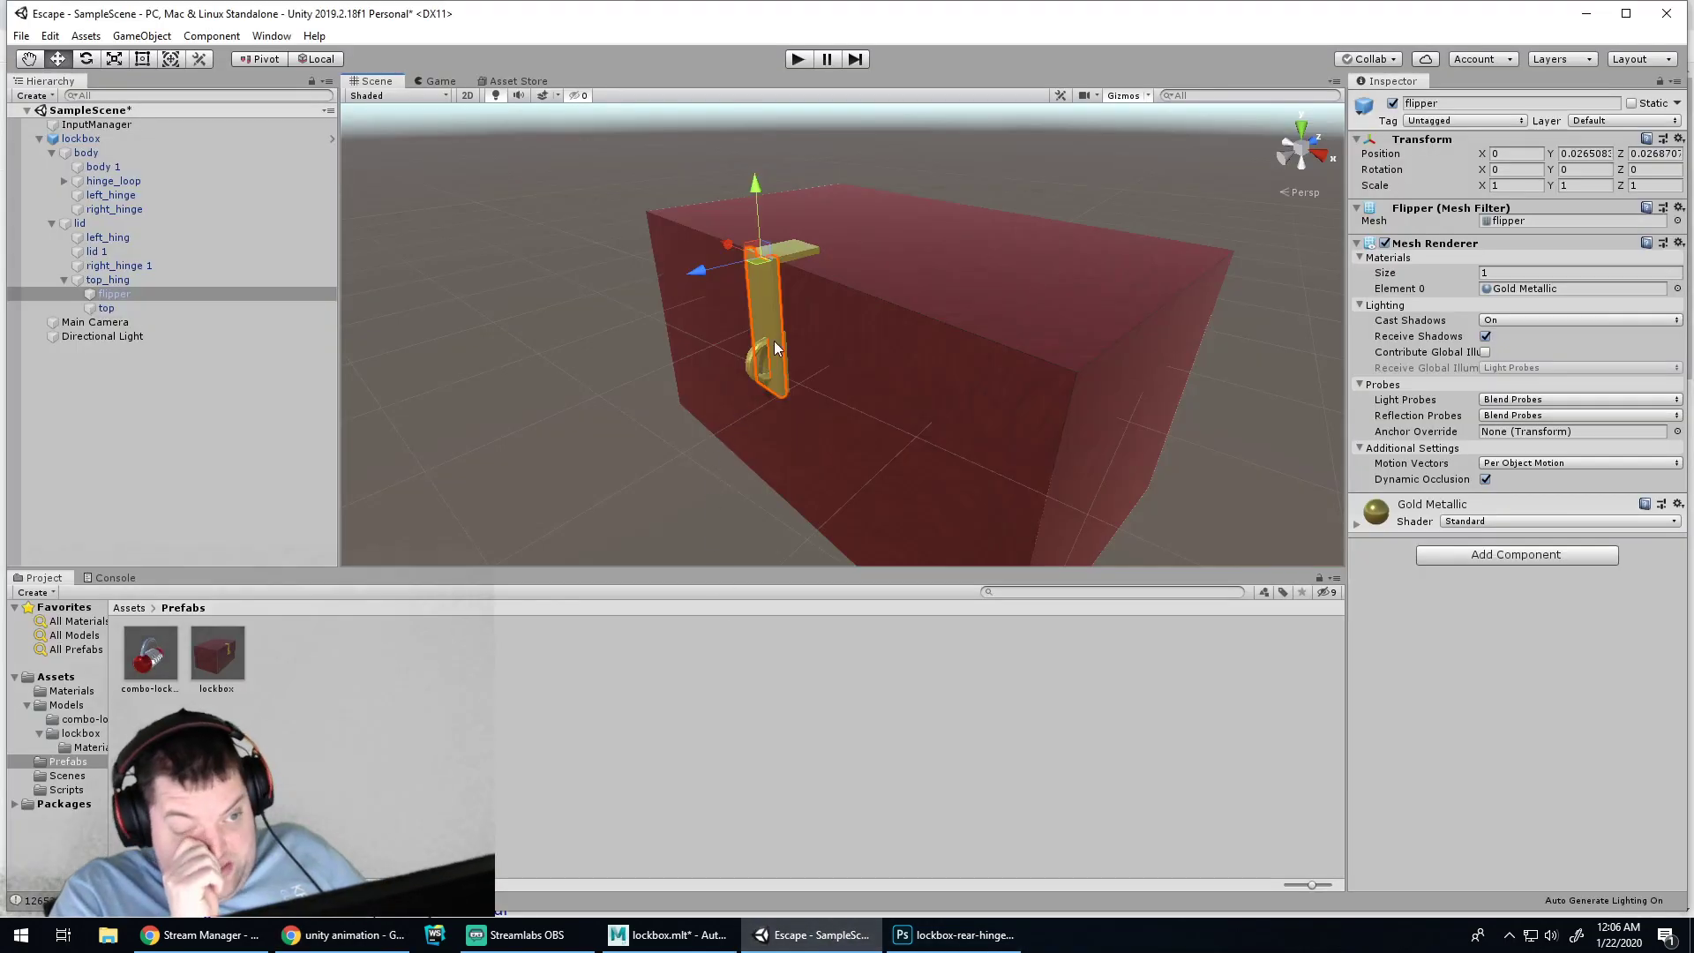
# Trial-rotate the flipper about 46° on X and swing the lid open on its hinge
pyautogui.press('e')
pyautogui.moveTo(695, 246); pyautogui.dragTo(801, 154)
pyautogui.click(984, 360)
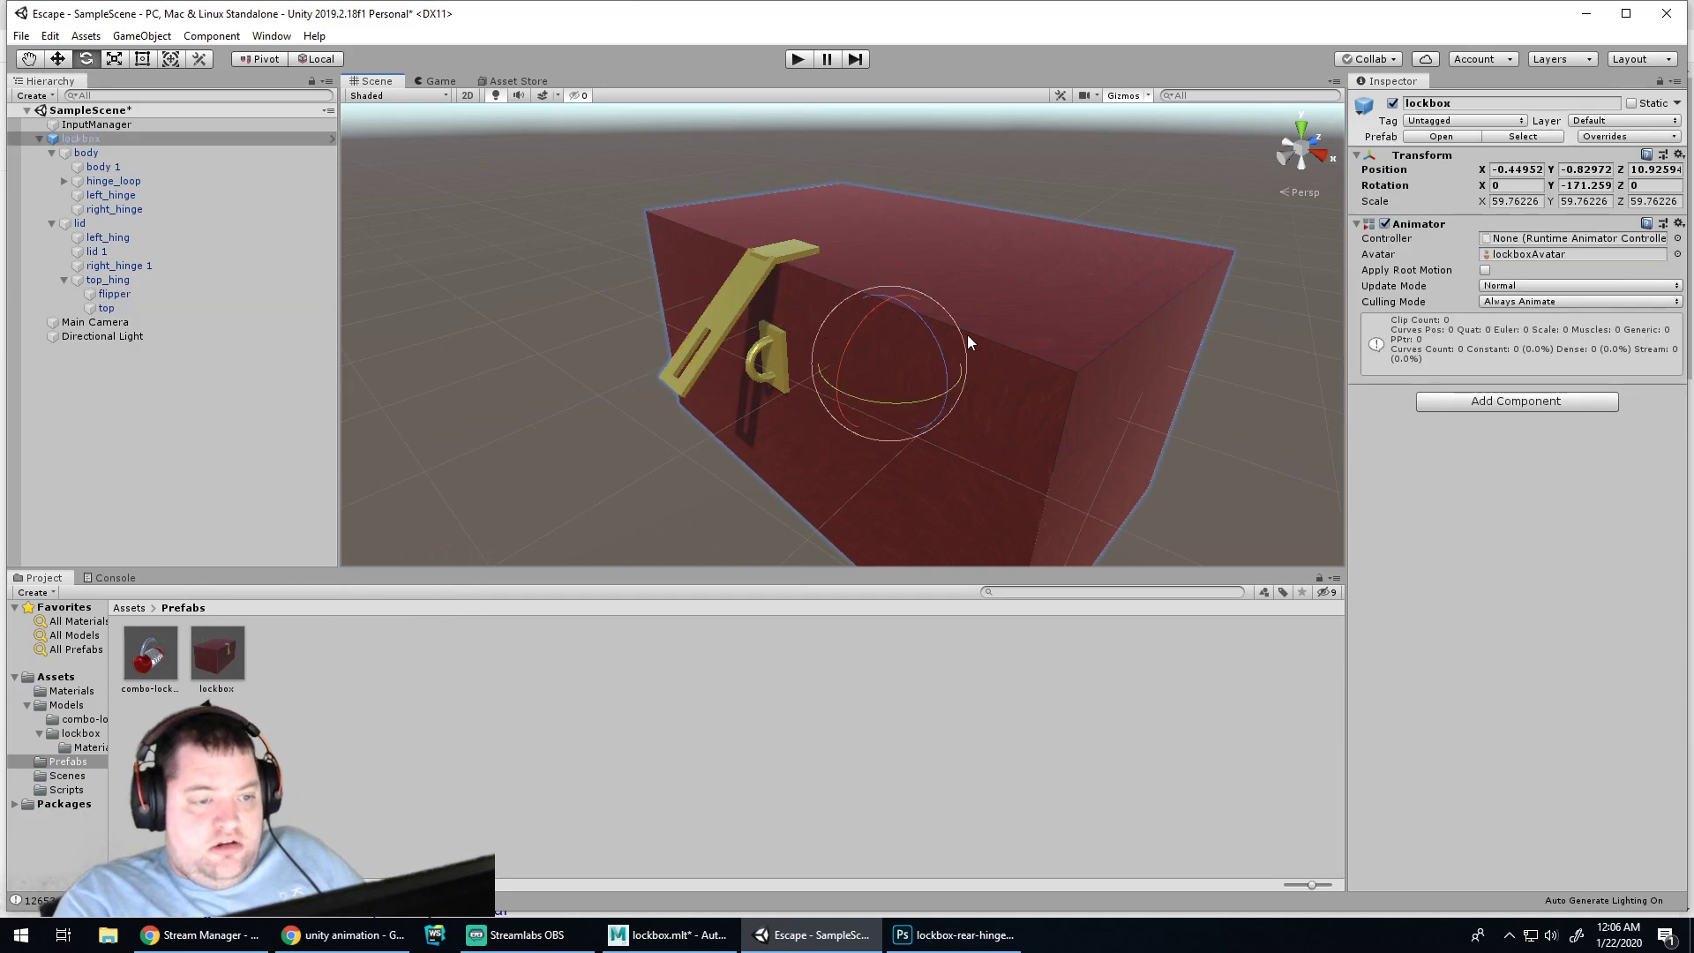
pyautogui.click(977, 315)
pyautogui.moveTo(934, 265); pyautogui.dragTo(1004, 184)
pyautogui.hotkey('ctrl', 'z')
pyautogui.click(279, 224)
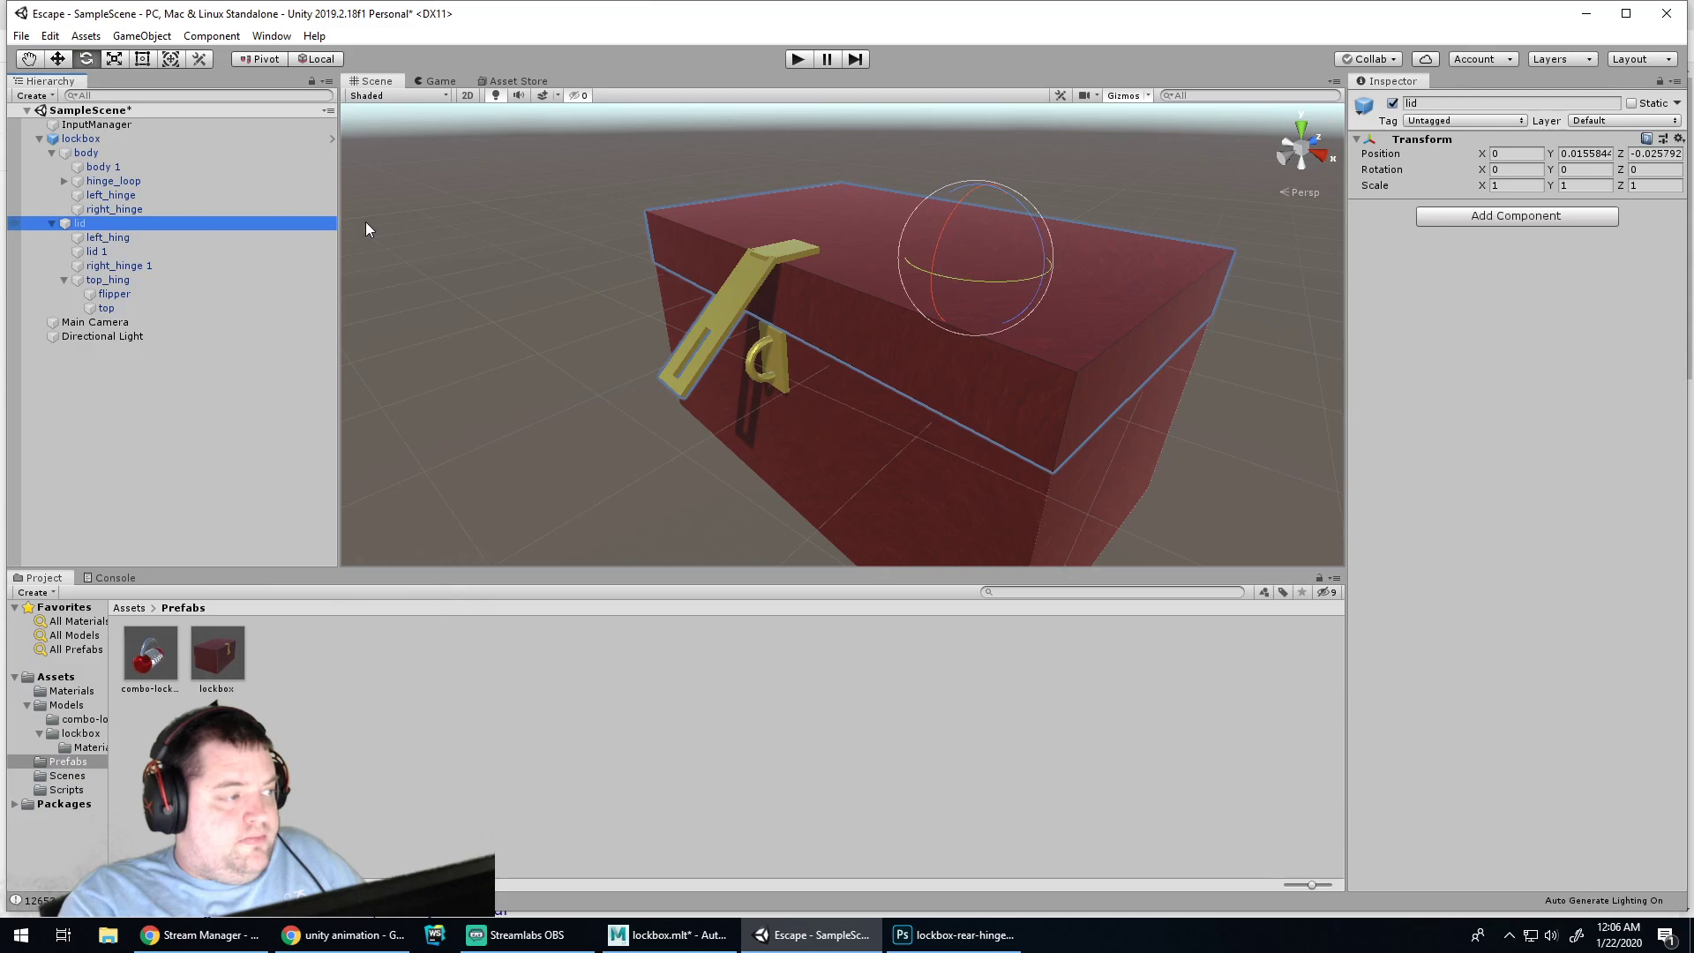
pyautogui.moveTo(951, 253); pyautogui.dragTo(1242, 79)
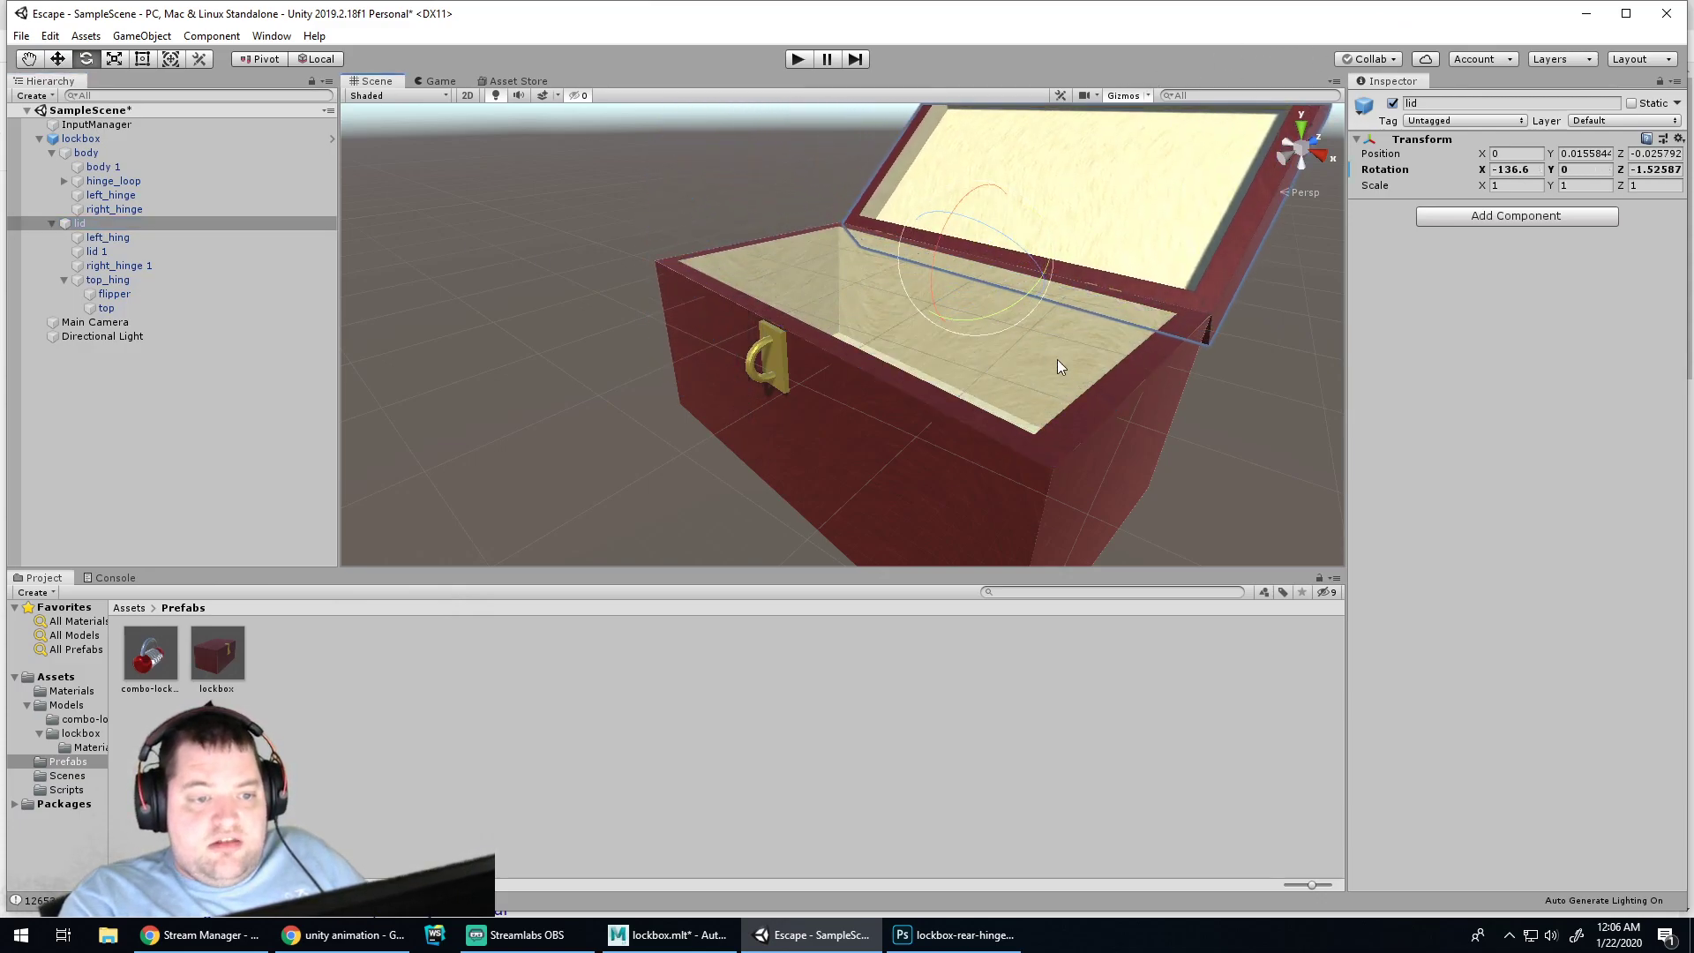
# Undo the trial rotations so the lockbox is closed, deselect, and maximize the editor
pyautogui.keyDown('alt'); pyautogui.moveTo(1199, 318); pyautogui.dragTo(1100, 436); pyautogui.keyUp('alt')
pyautogui.hotkey('ctrl', 'z')
pyautogui.hotkey('ctrl', 'z')
pyautogui.hotkey('ctrl', 'z')
pyautogui.hotkey('ctrl', 'z')
pyautogui.hotkey('ctrl', 'z')
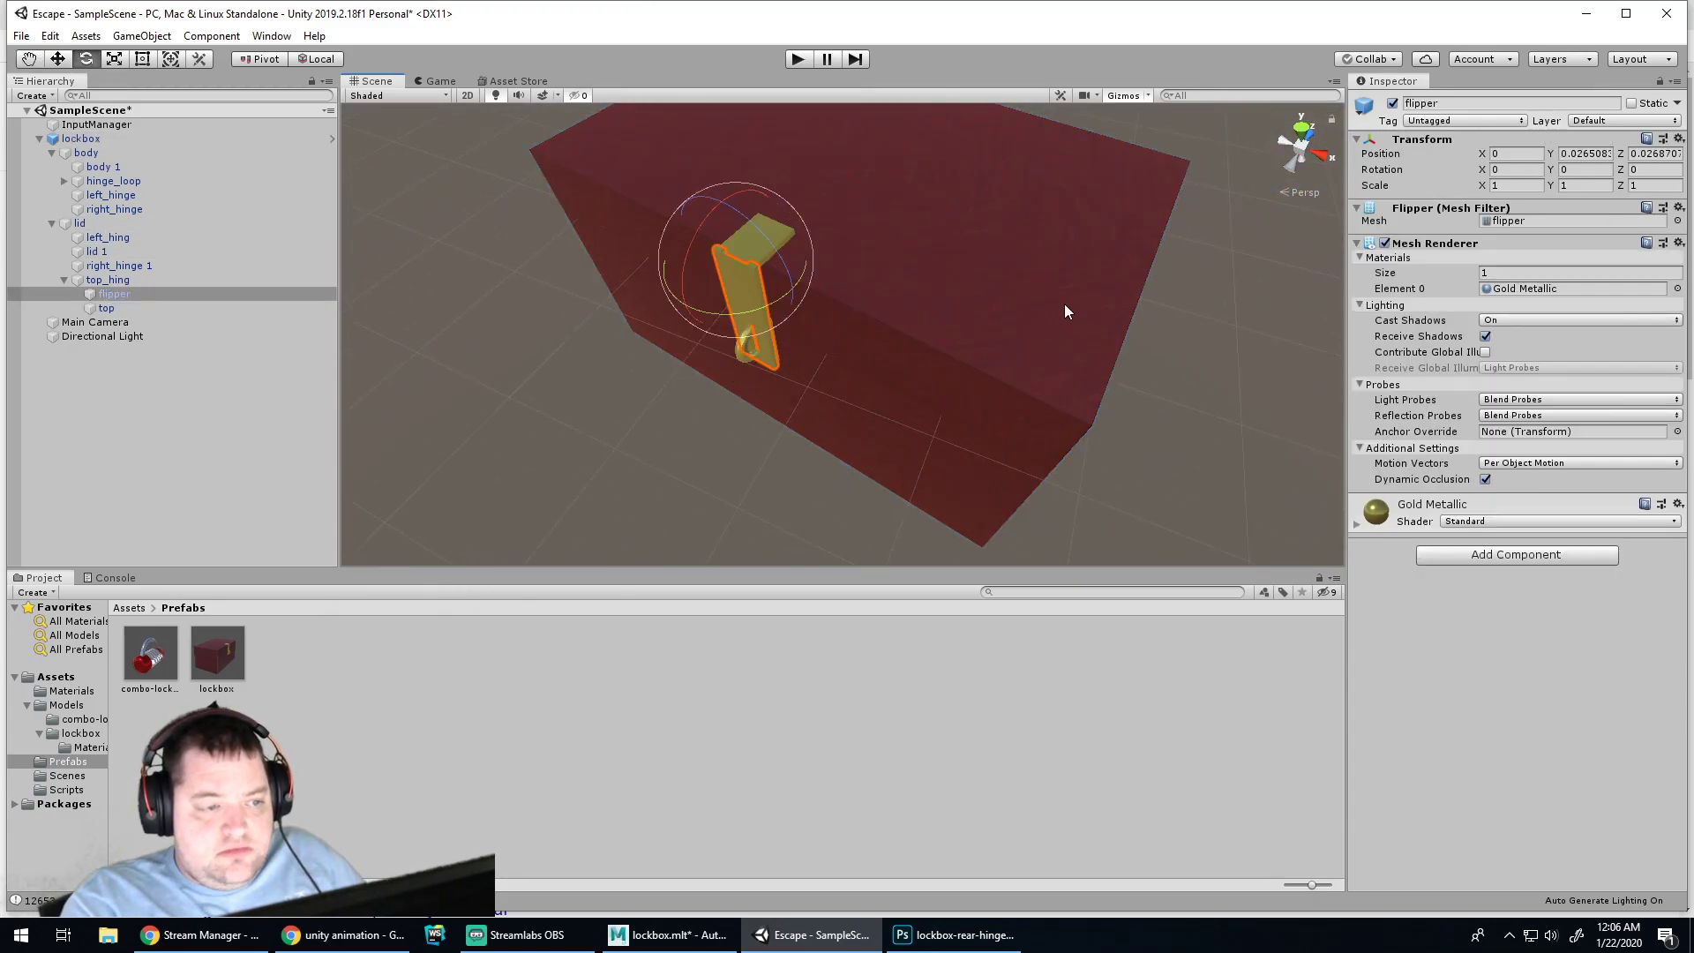
pyautogui.click(1142, 438)
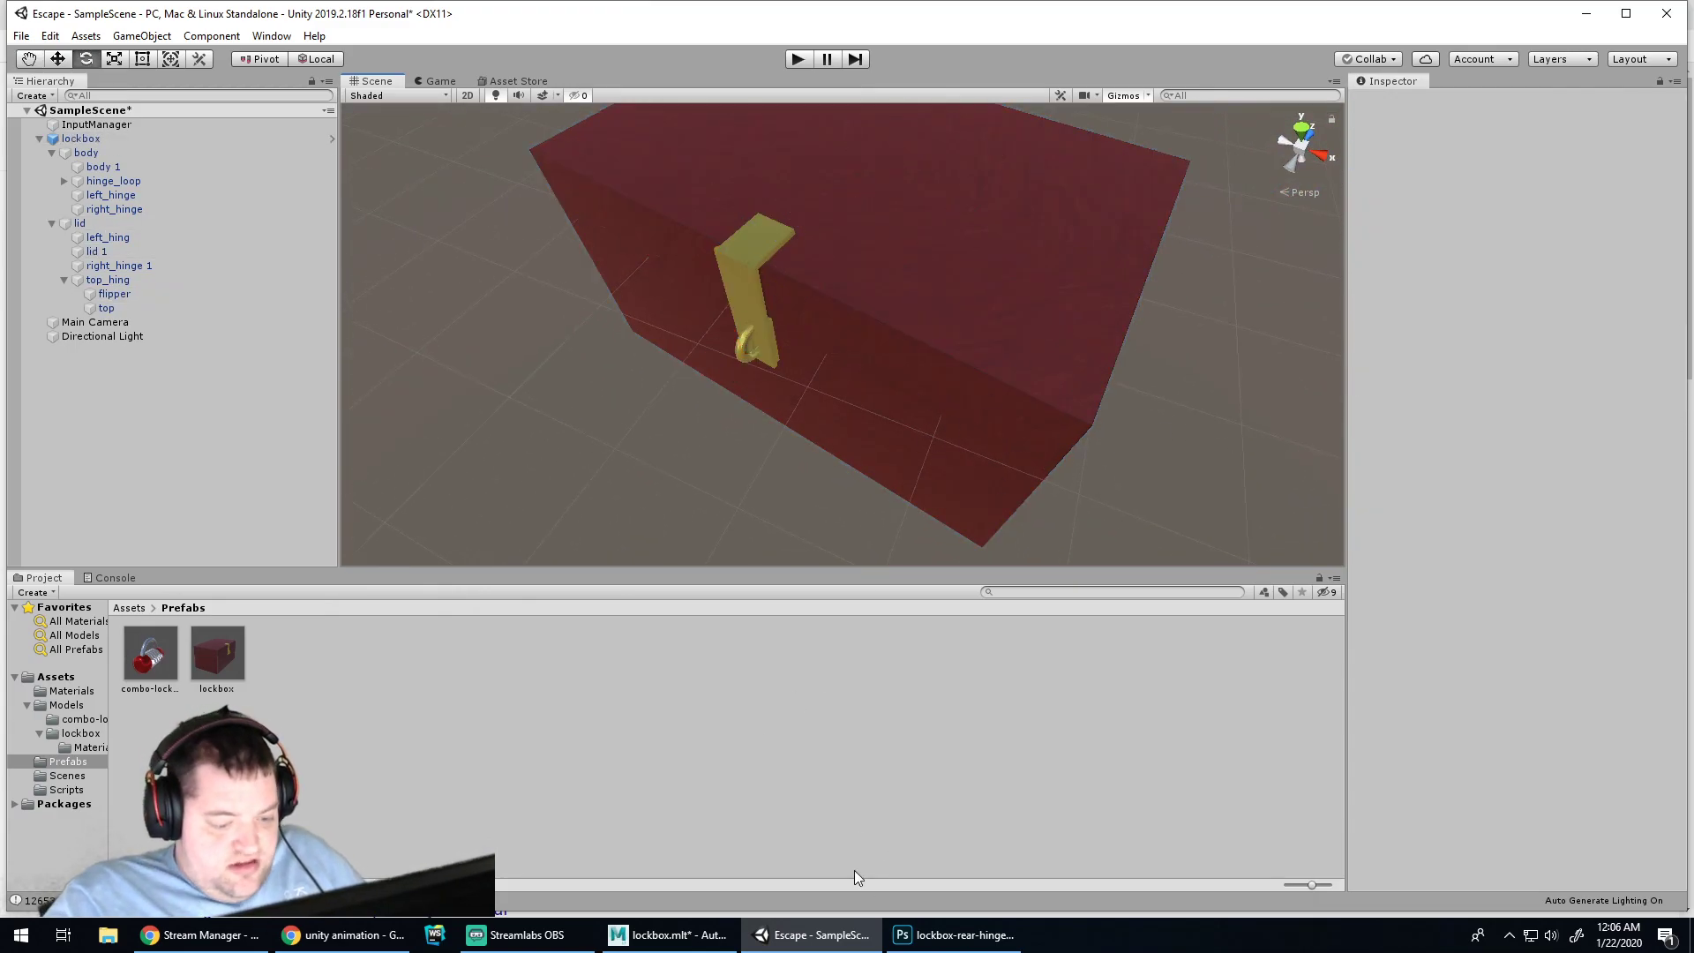
pyautogui.click(1626, 13)
# Open Unity Learn's Working with Animations and Animation Curves tutorial and read its keyframe animation steps
pyautogui.click(344, 936)
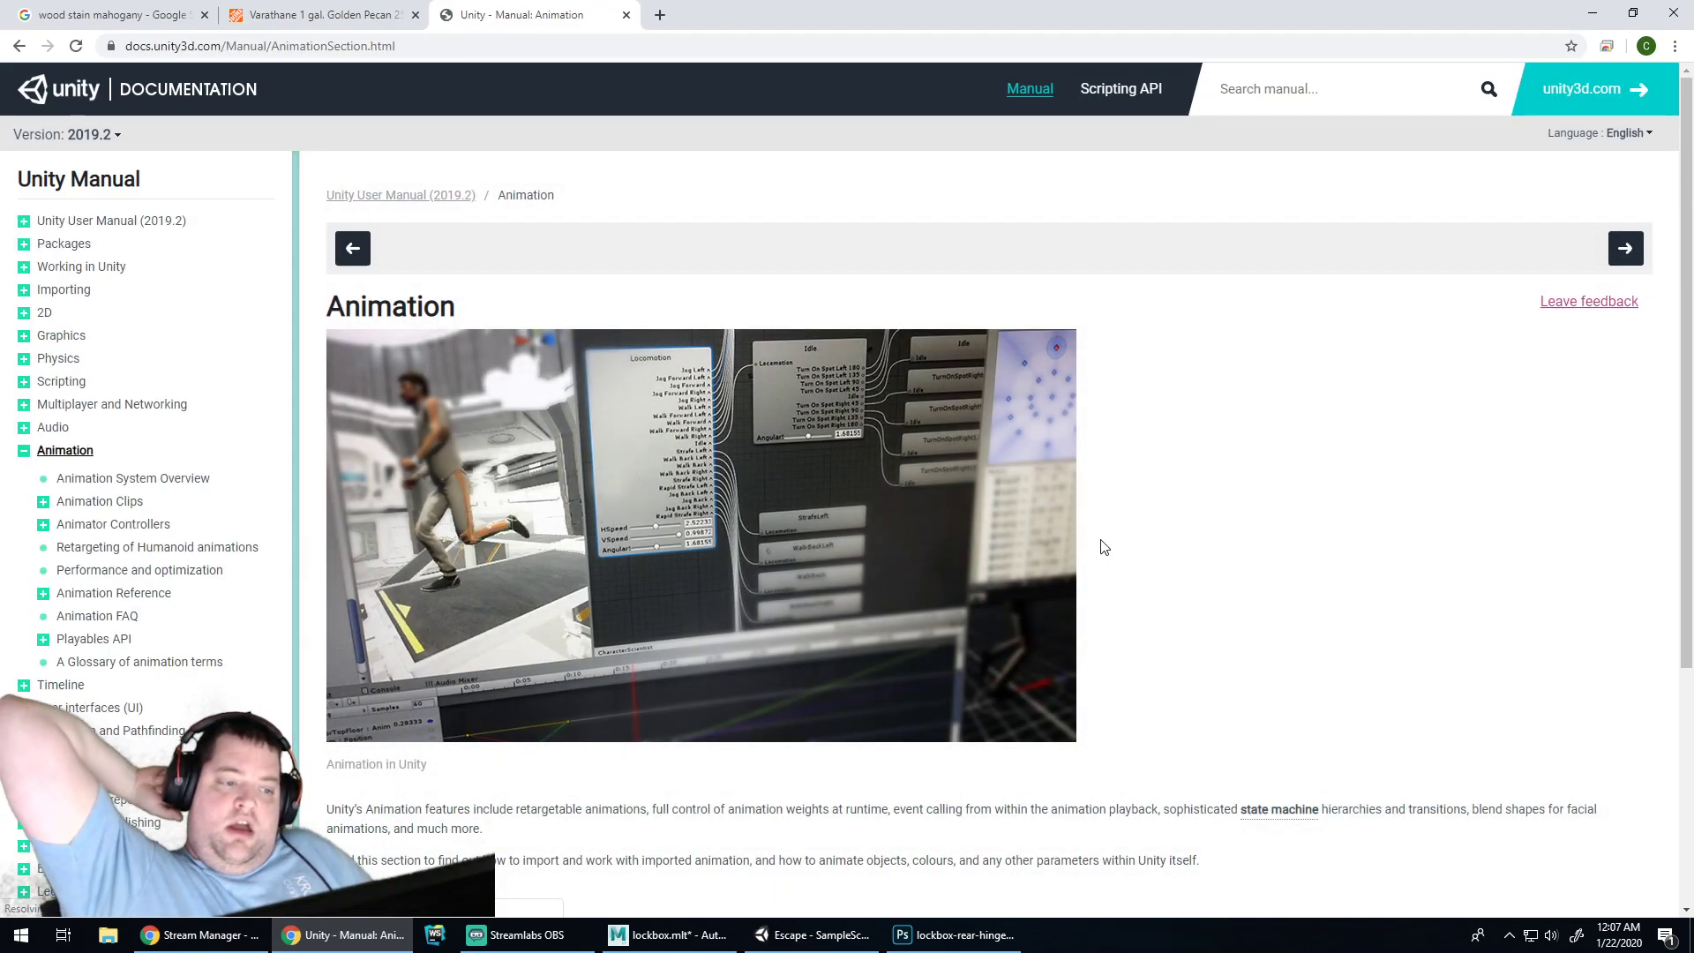
pyautogui.scroll(-4, 1098, 491)
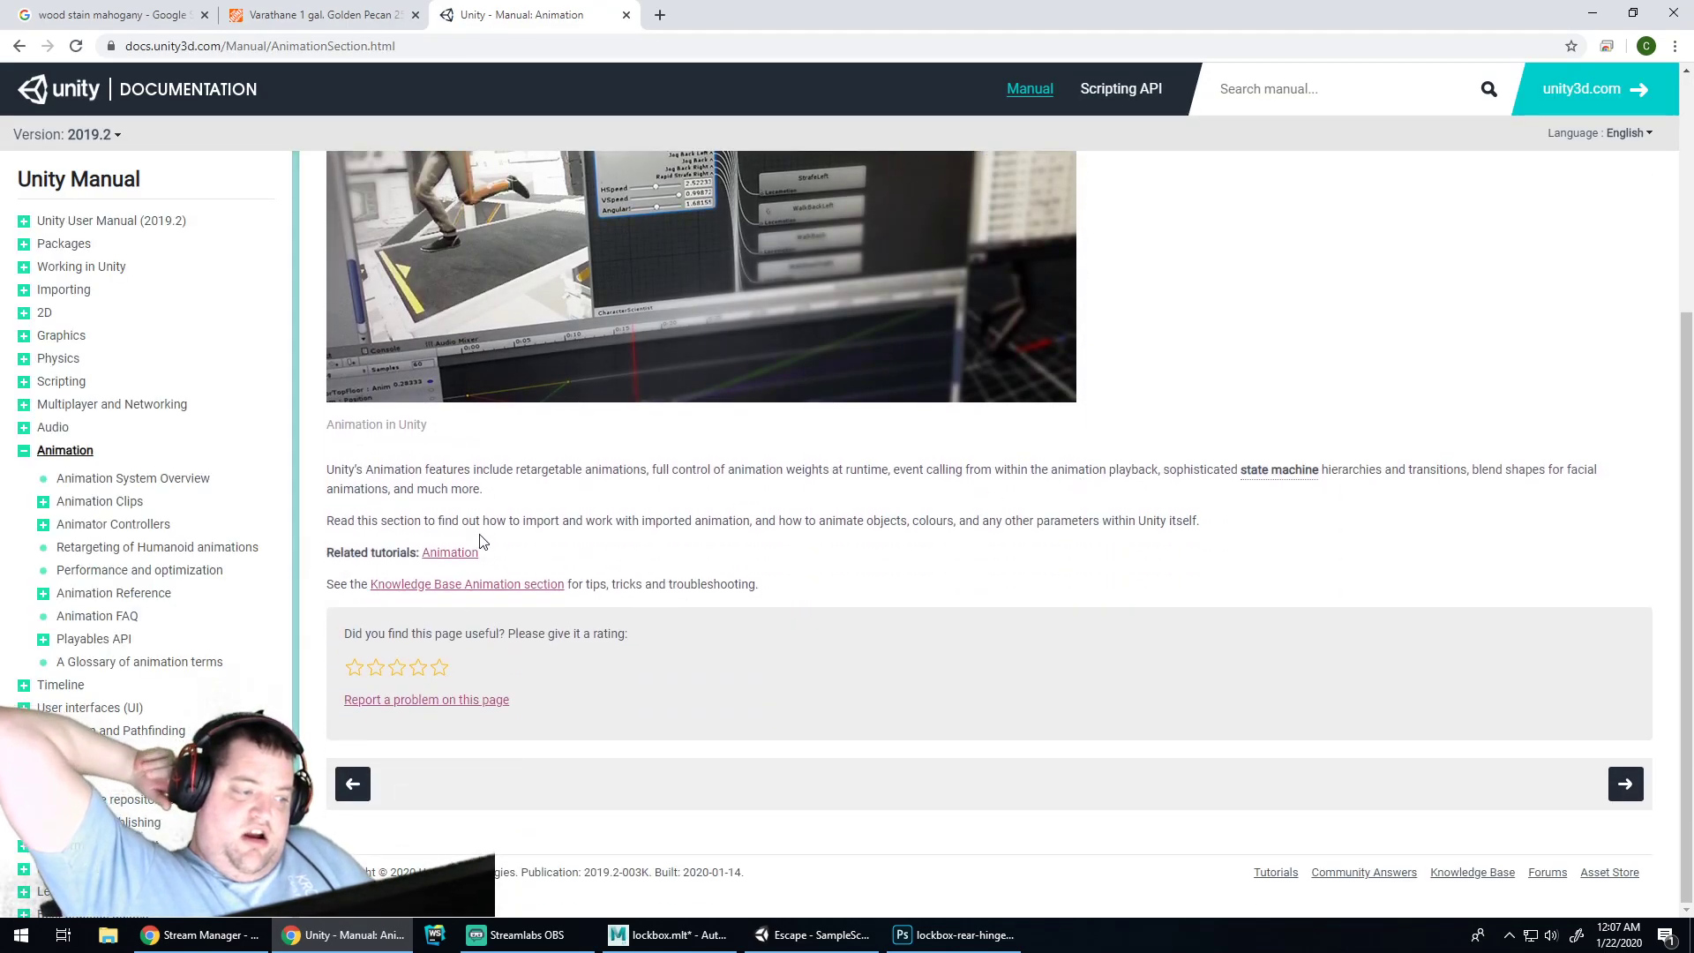
pyautogui.click(449, 554)
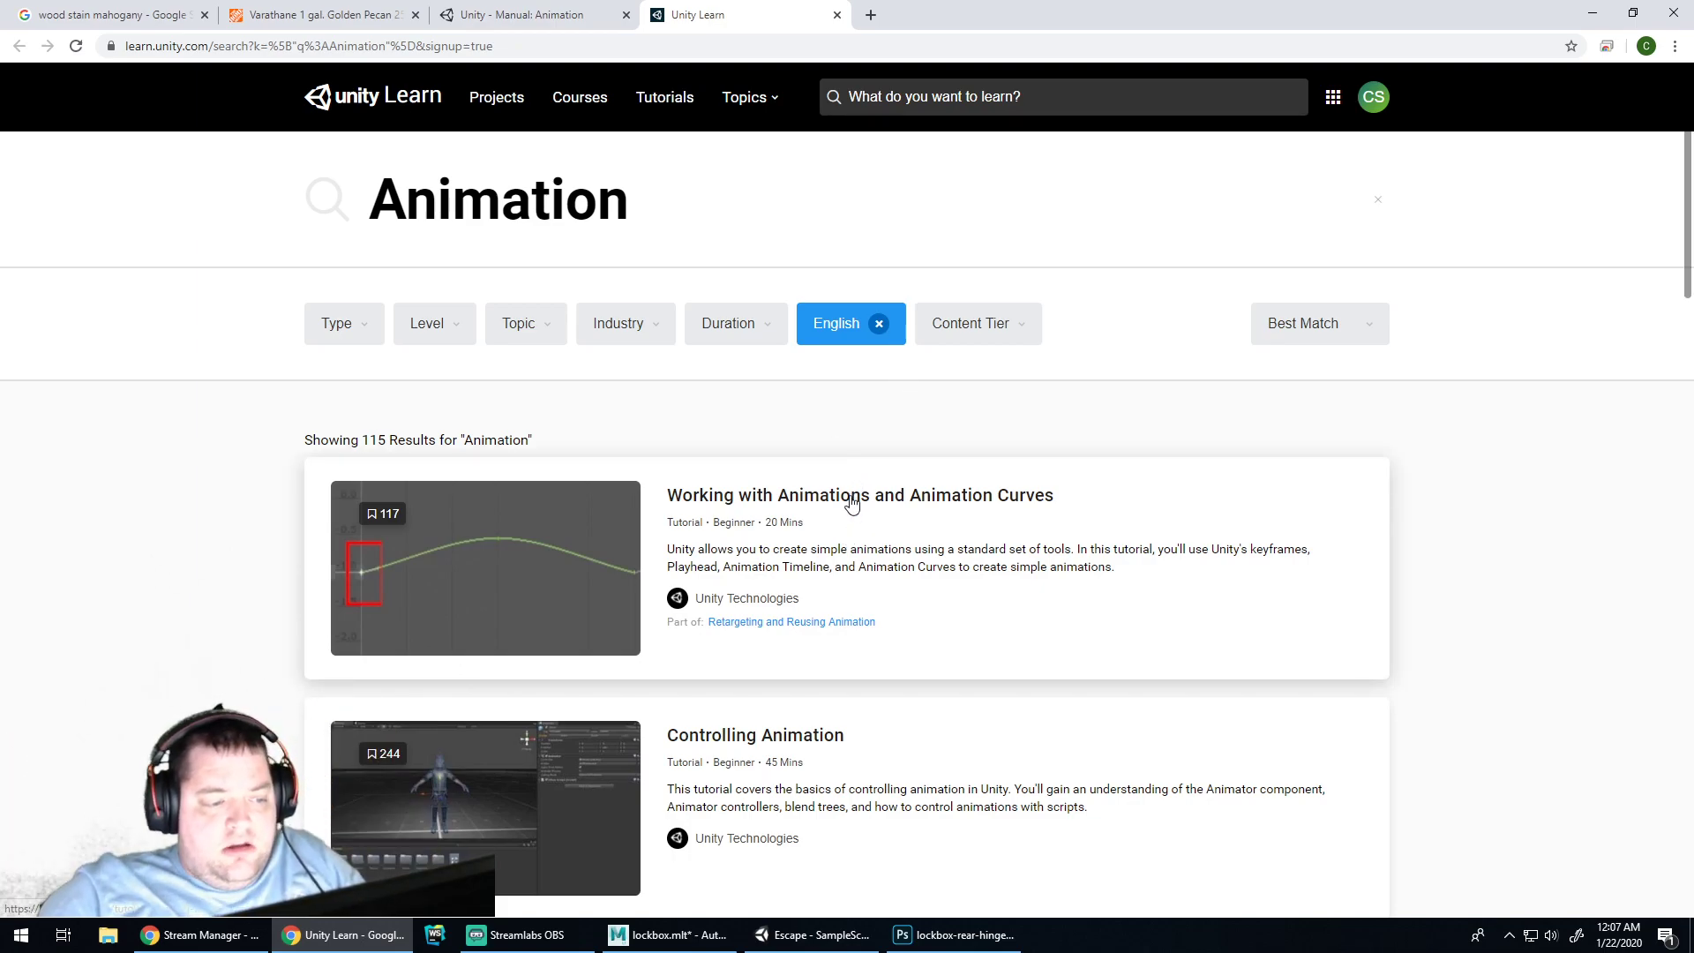
pyautogui.scroll(-6, 957, 564)
pyautogui.scroll(6, 953, 556)
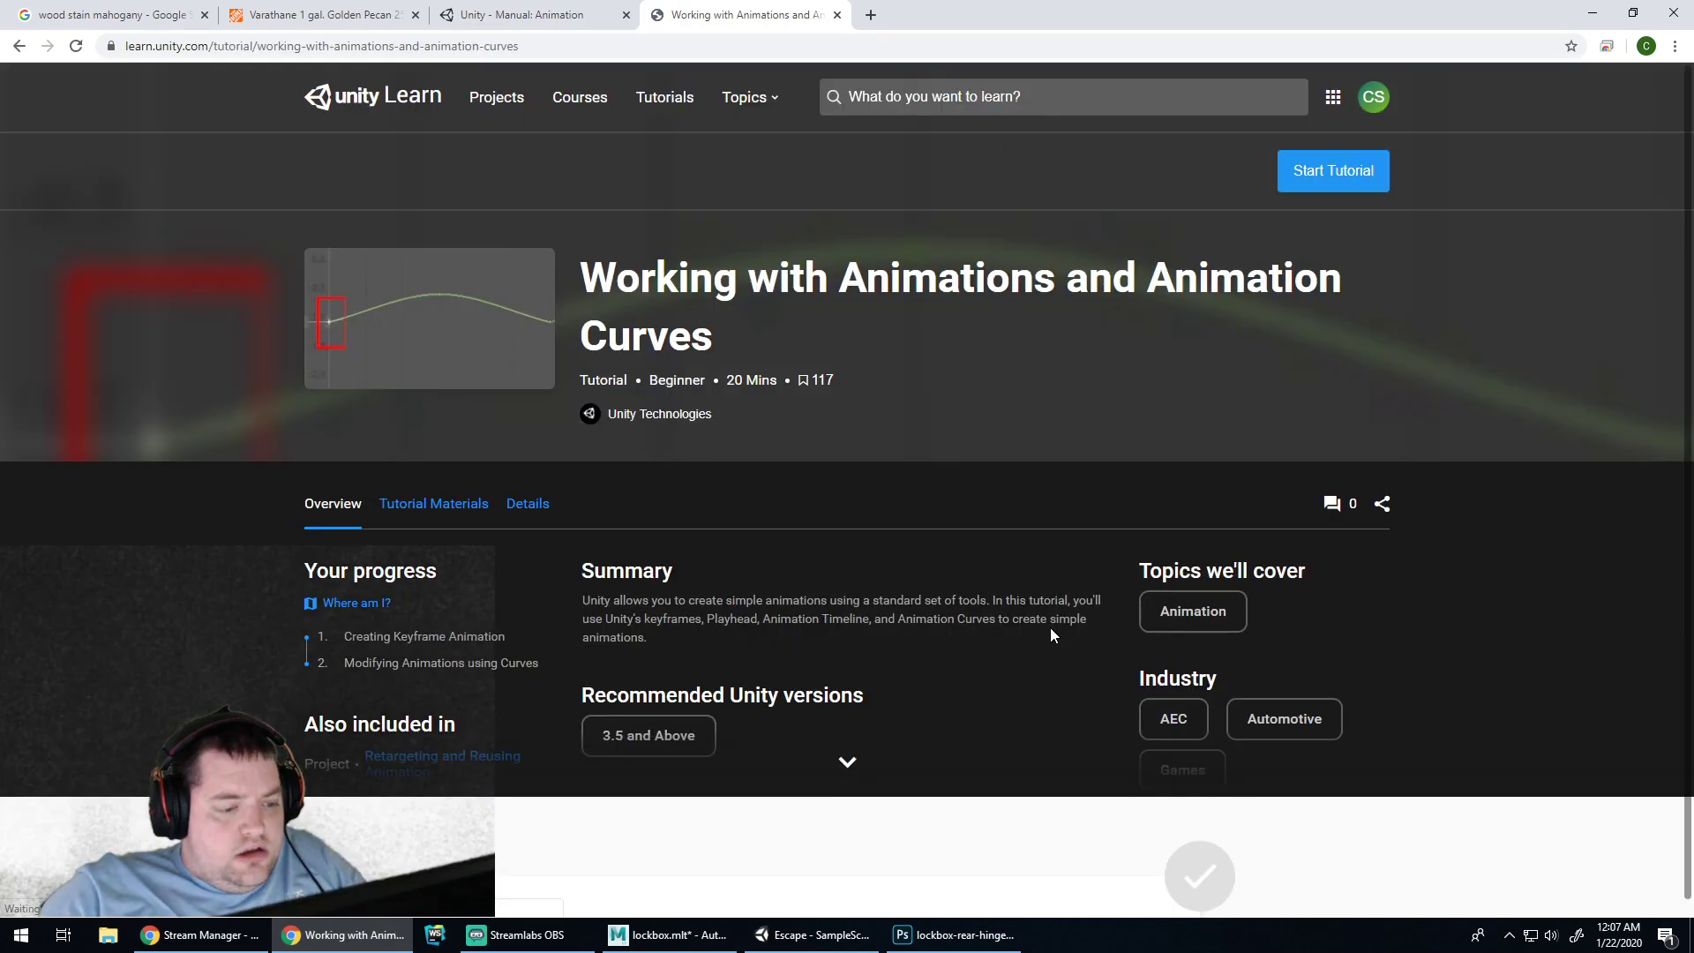
pyautogui.scroll(-5, 933, 502)
pyautogui.scroll(5, 935, 498)
pyautogui.scroll(-3, 925, 540)
pyautogui.scroll(2, 926, 529)
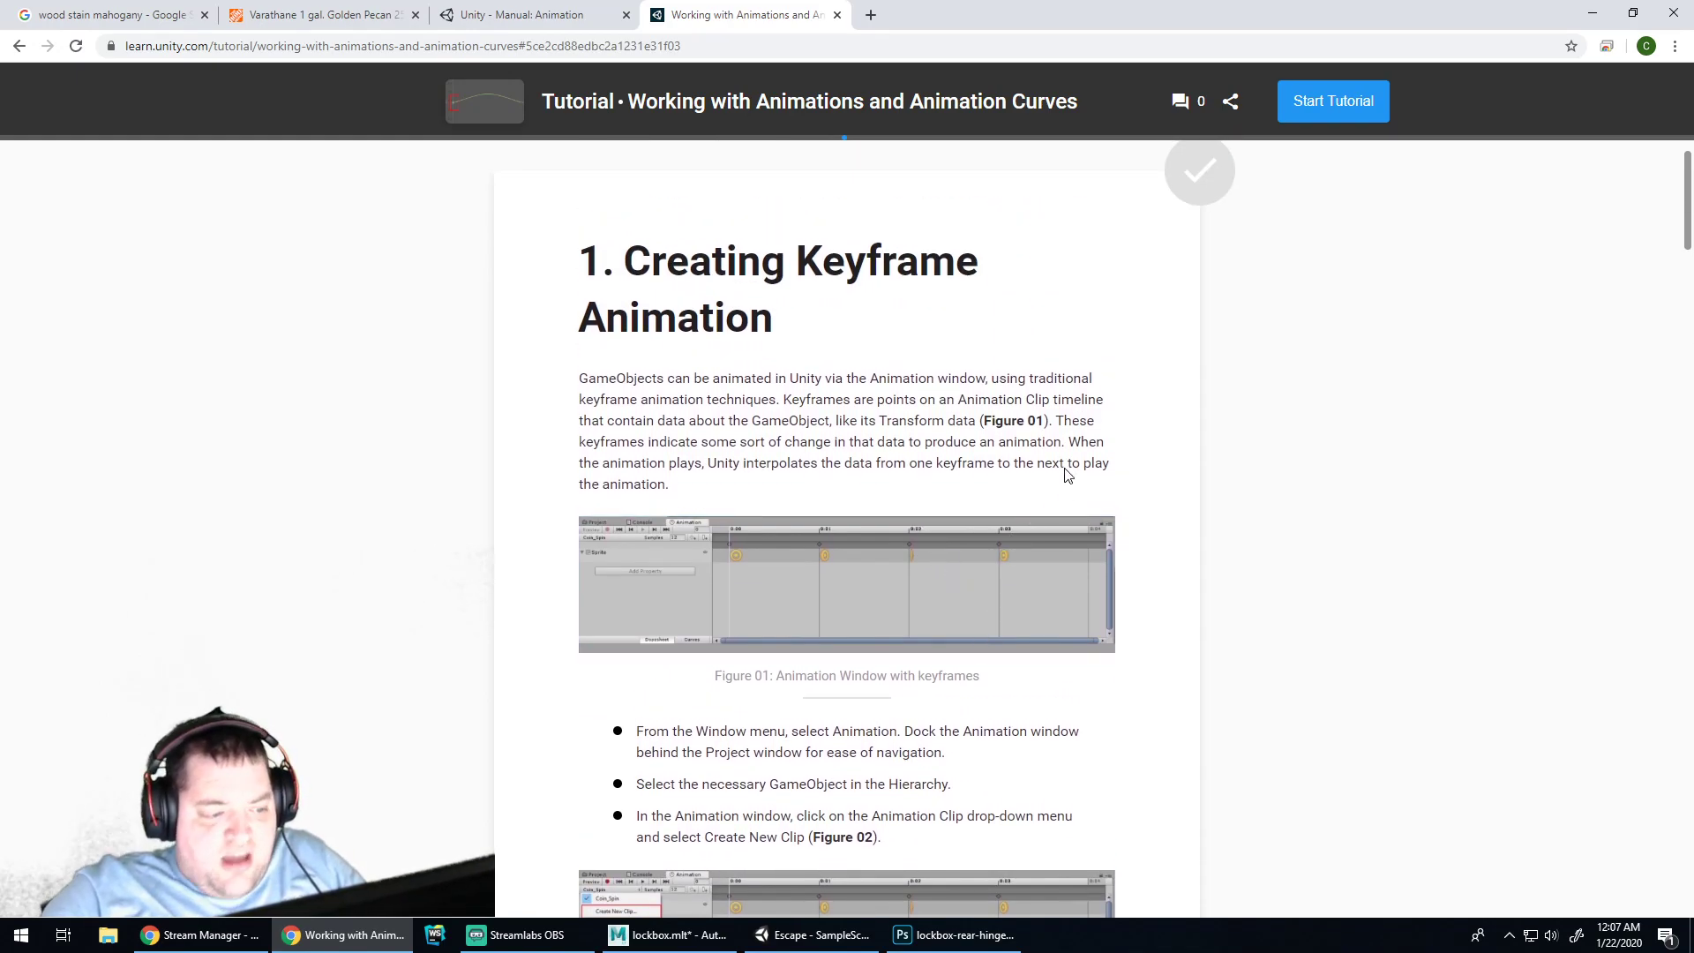
pyautogui.scroll(-4, 1070, 481)
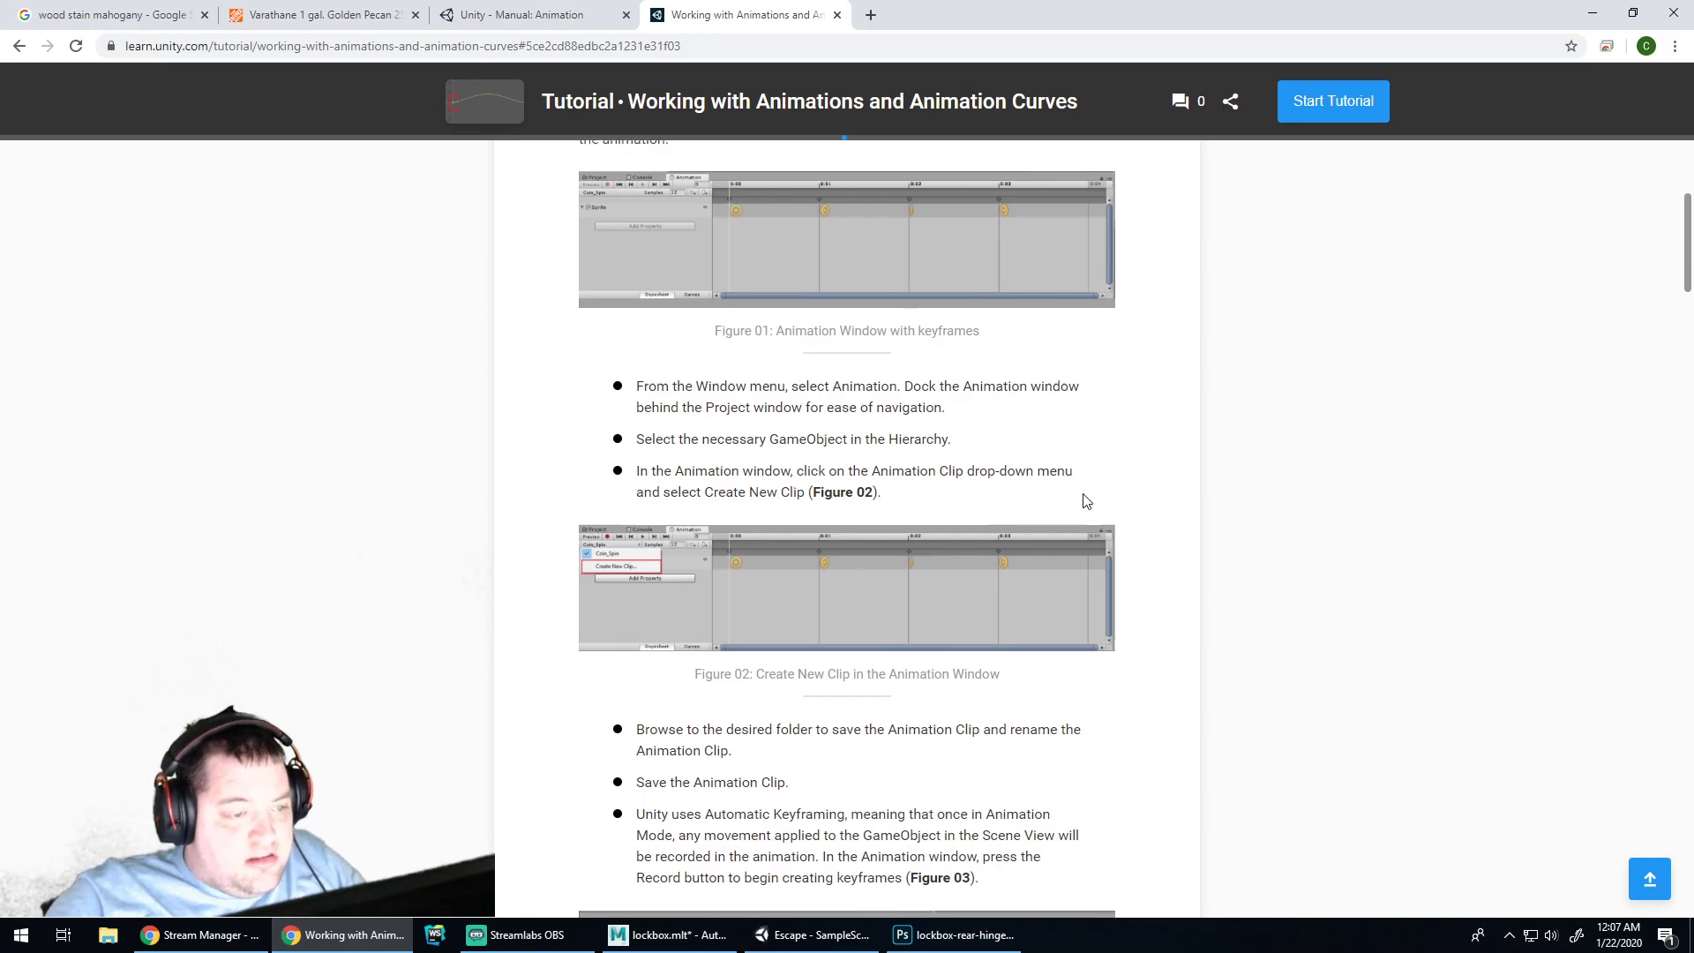
pyautogui.scroll(4, 1096, 494)
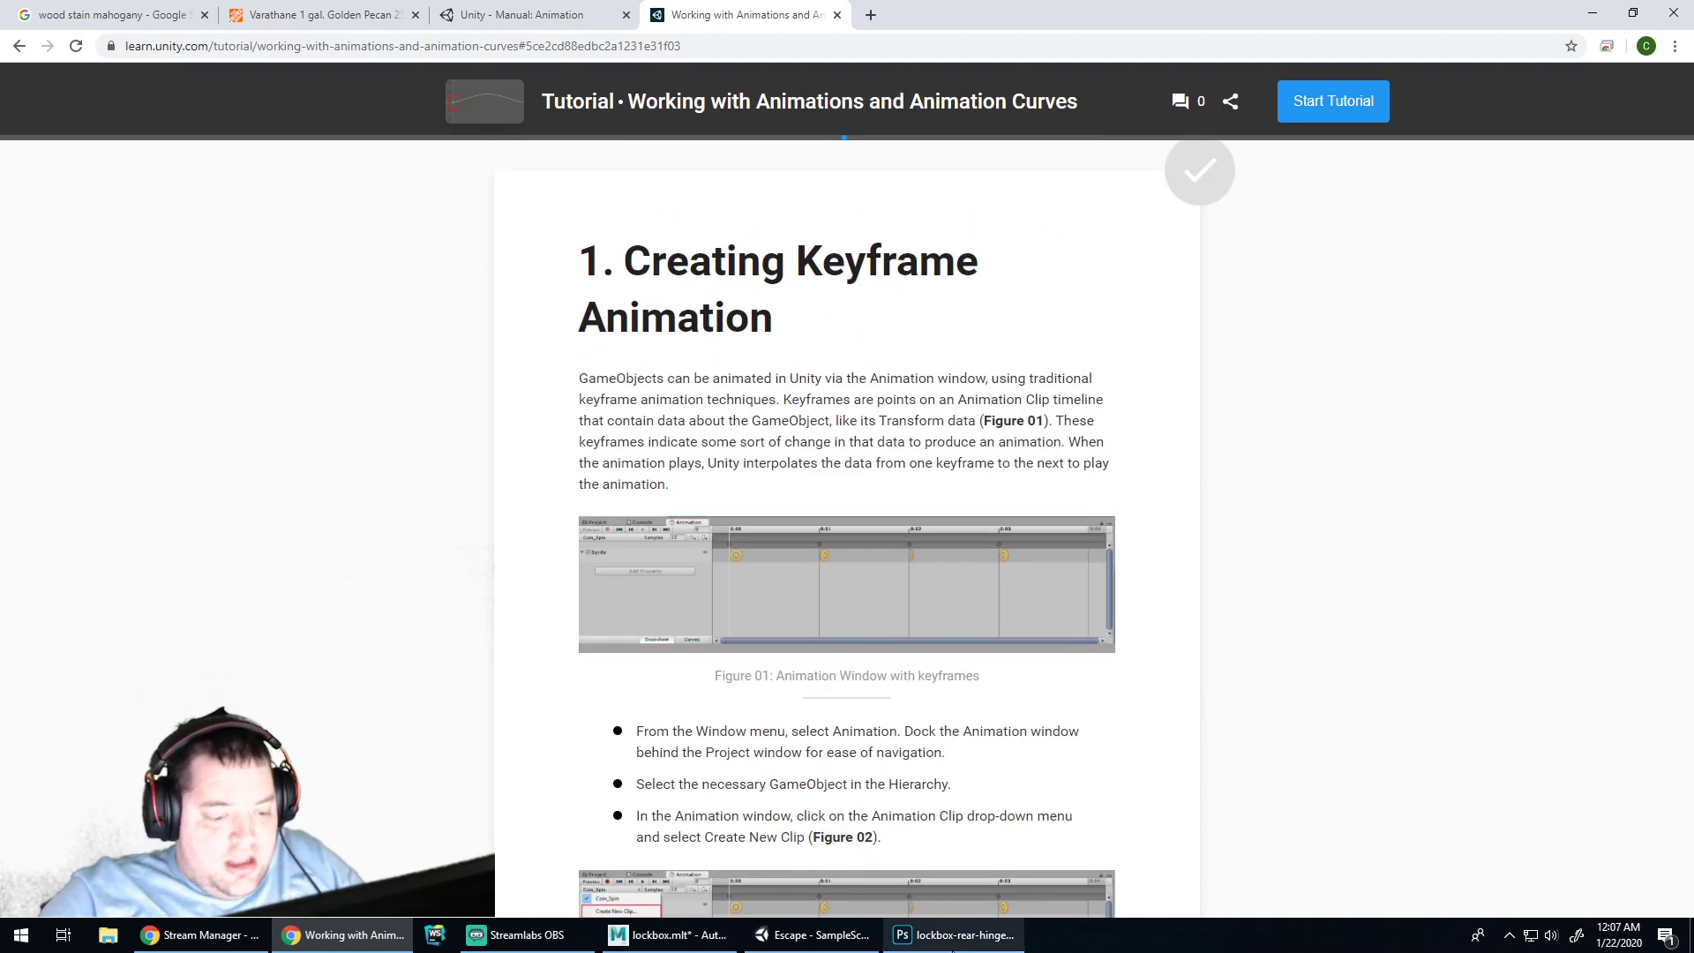
pyautogui.click(816, 934)
# Open the Animation window via Window > Animation > Animation and reposition the floating window
pyautogui.click(741, 263)
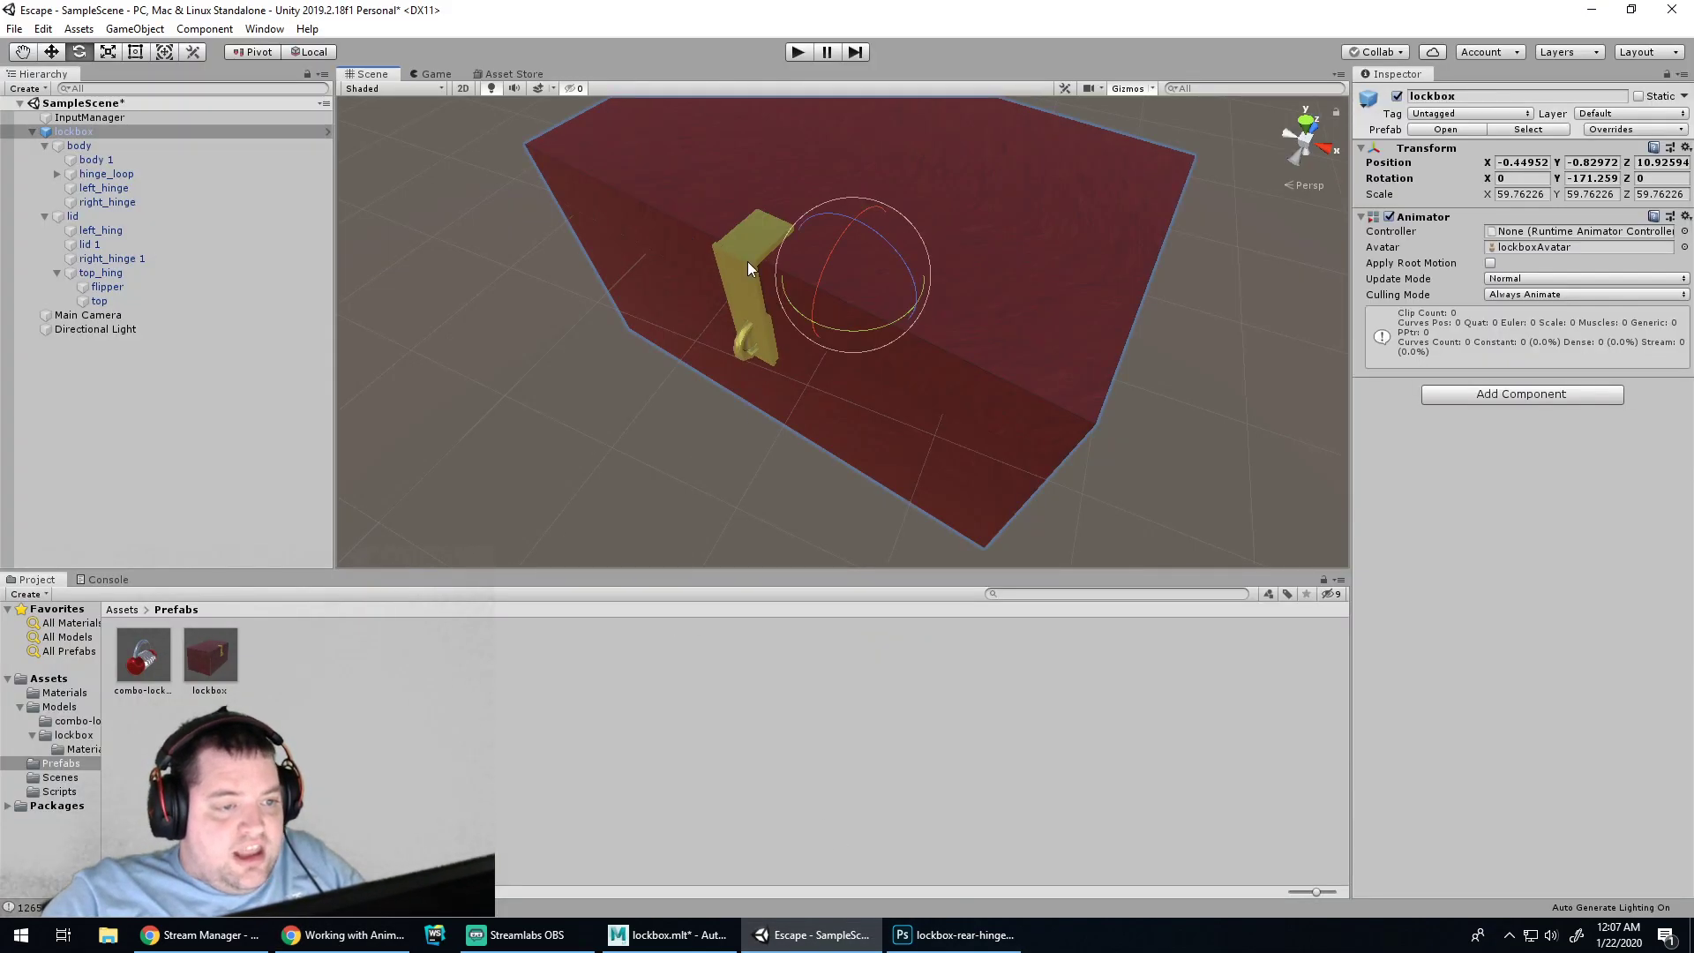
pyautogui.keyDown('alt'); pyautogui.moveTo(1177, 332); pyautogui.dragTo(1132, 310); pyautogui.keyUp('alt')
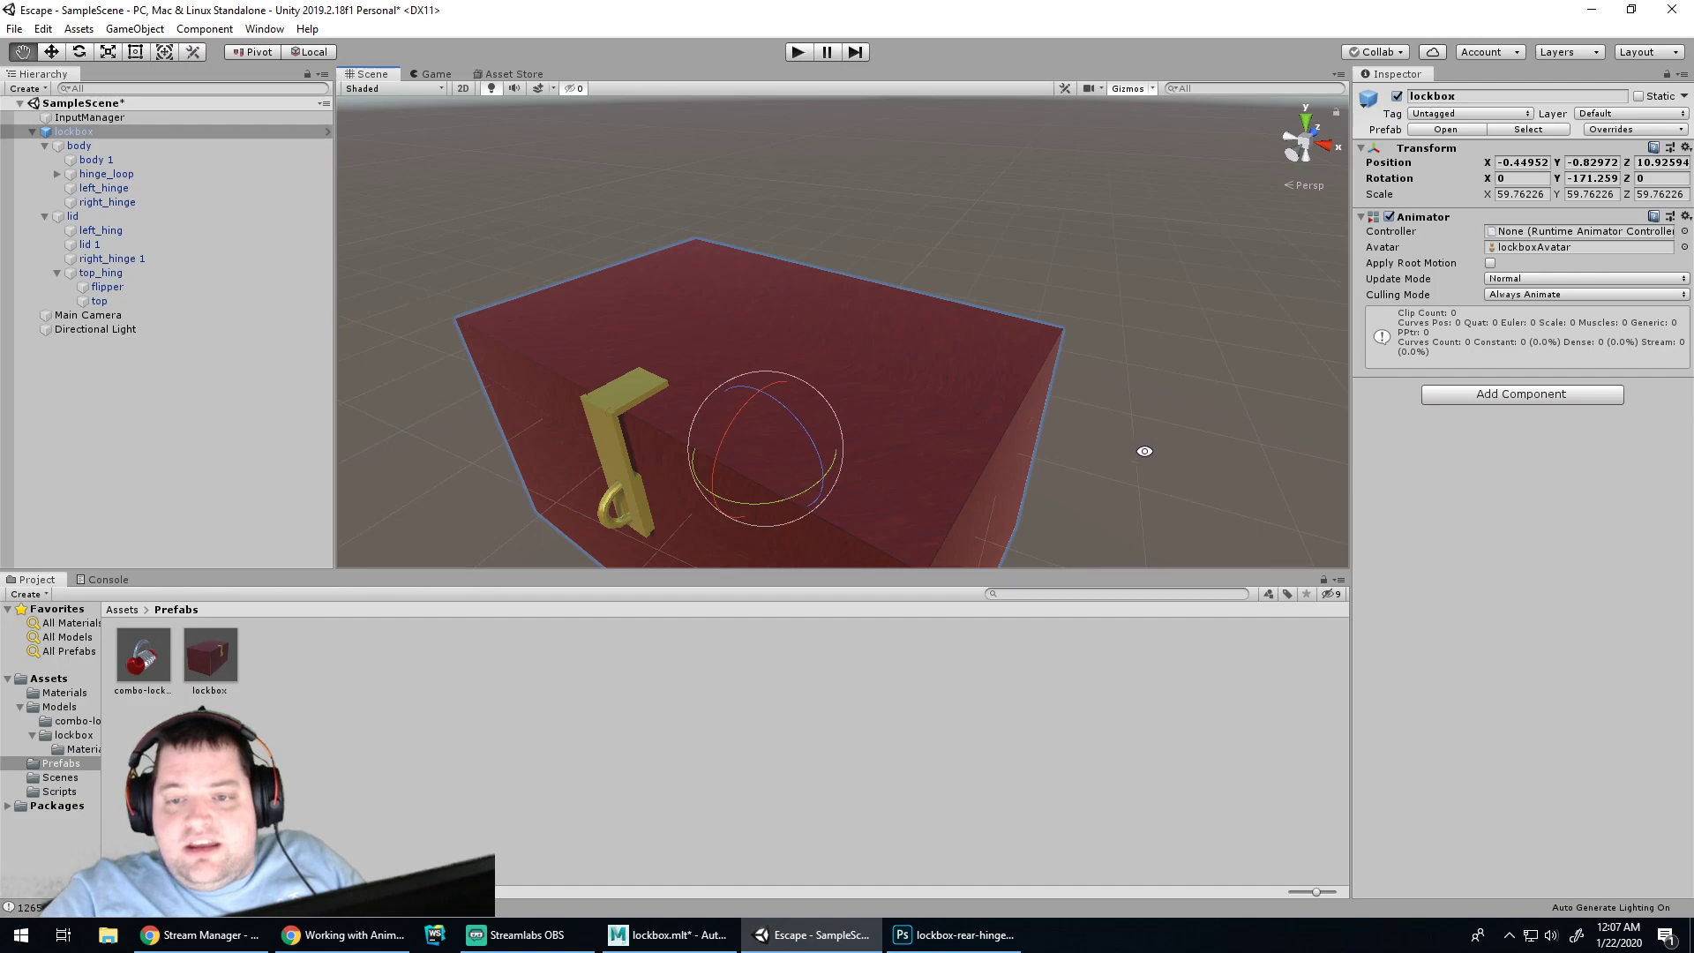
pyautogui.keyDown('alt'); pyautogui.moveTo(1142, 450); pyautogui.dragTo(1212, 353); pyautogui.keyUp('alt')
pyautogui.keyDown('alt'); pyautogui.moveTo(1212, 353); pyautogui.dragTo(1218, 347, button='middle'); pyautogui.keyUp('alt')
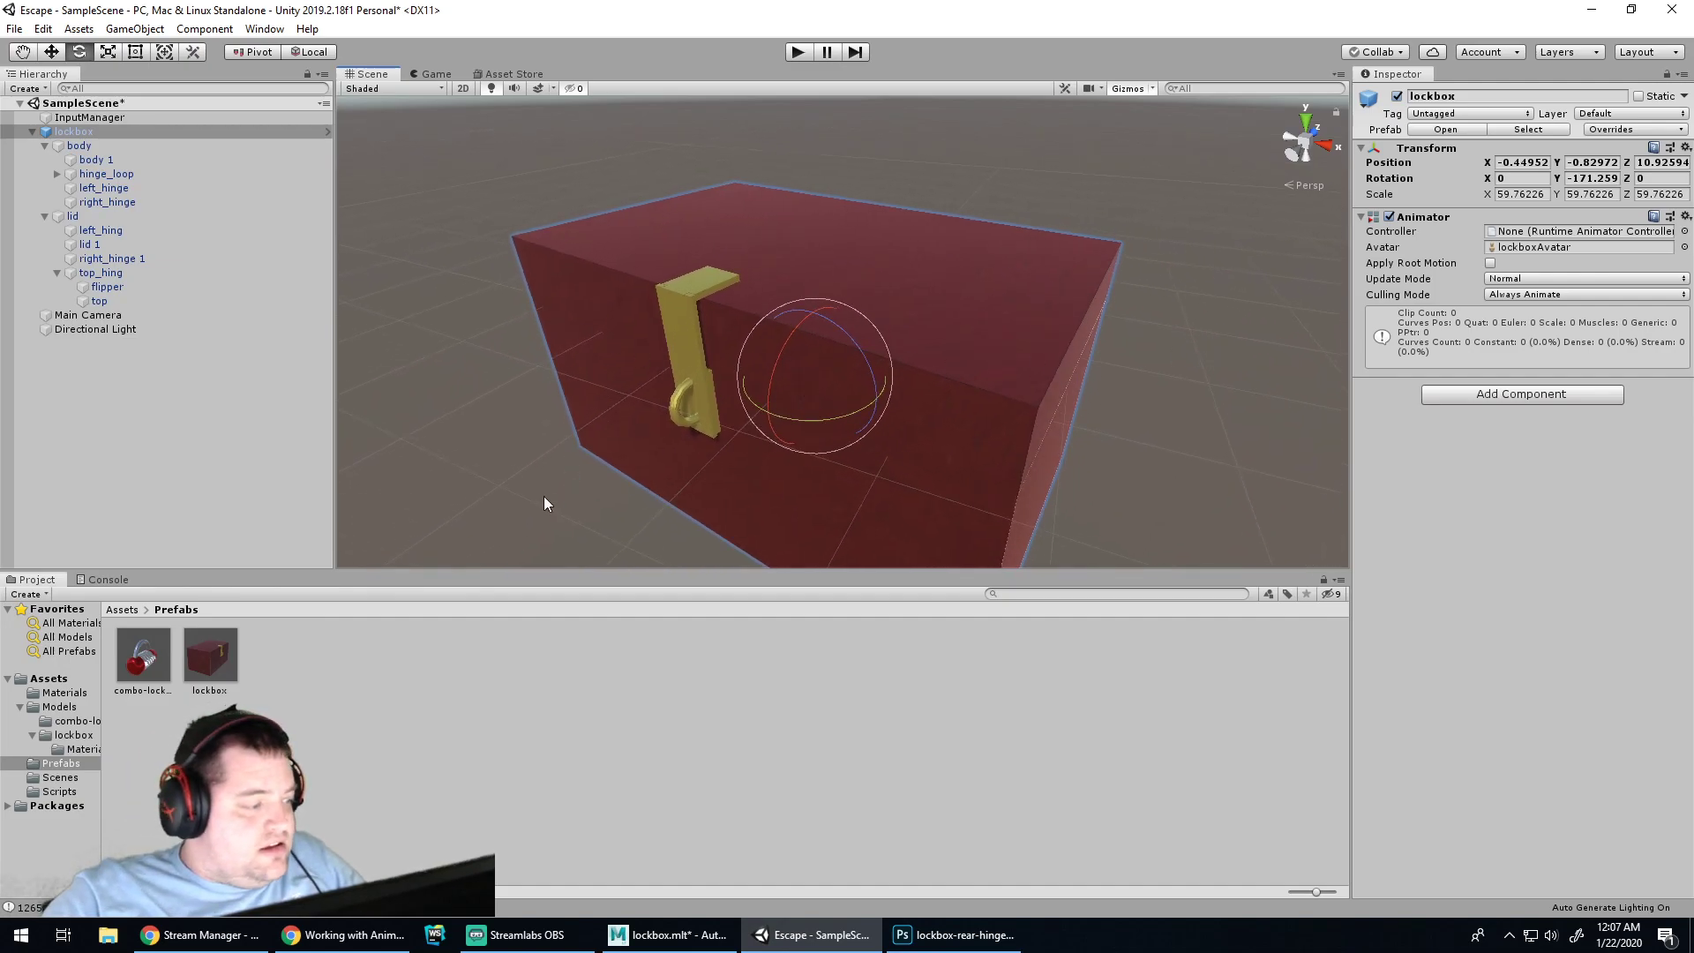
pyautogui.click(265, 29)
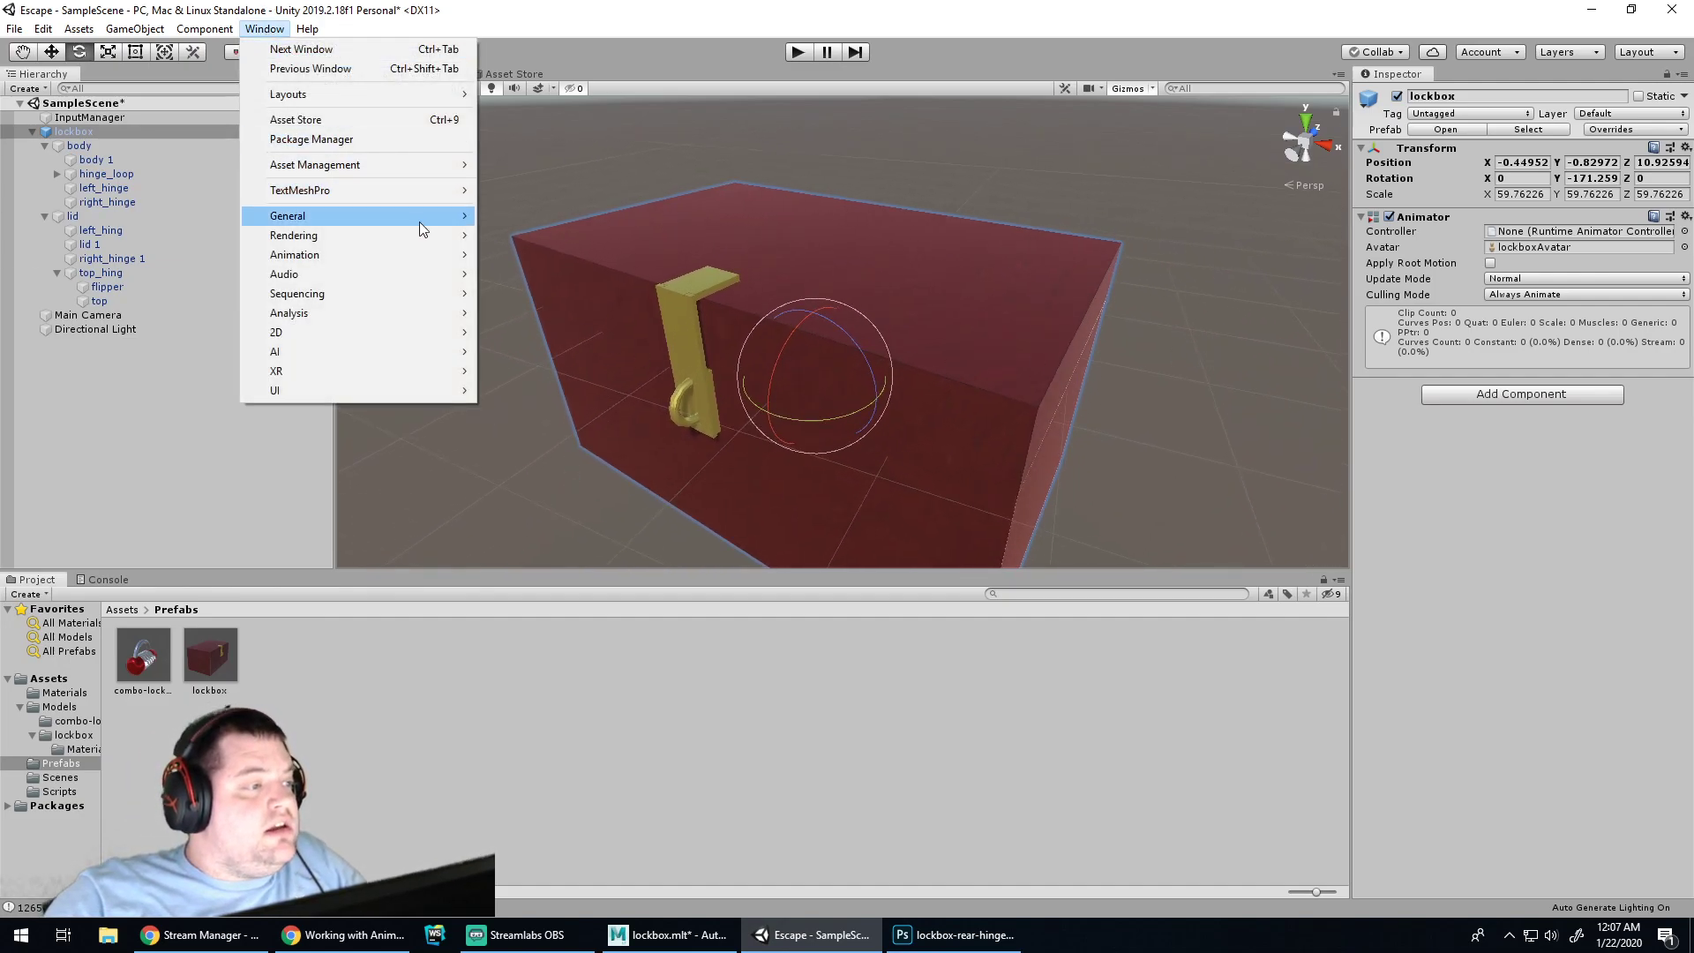
pyautogui.moveTo(452, 256)
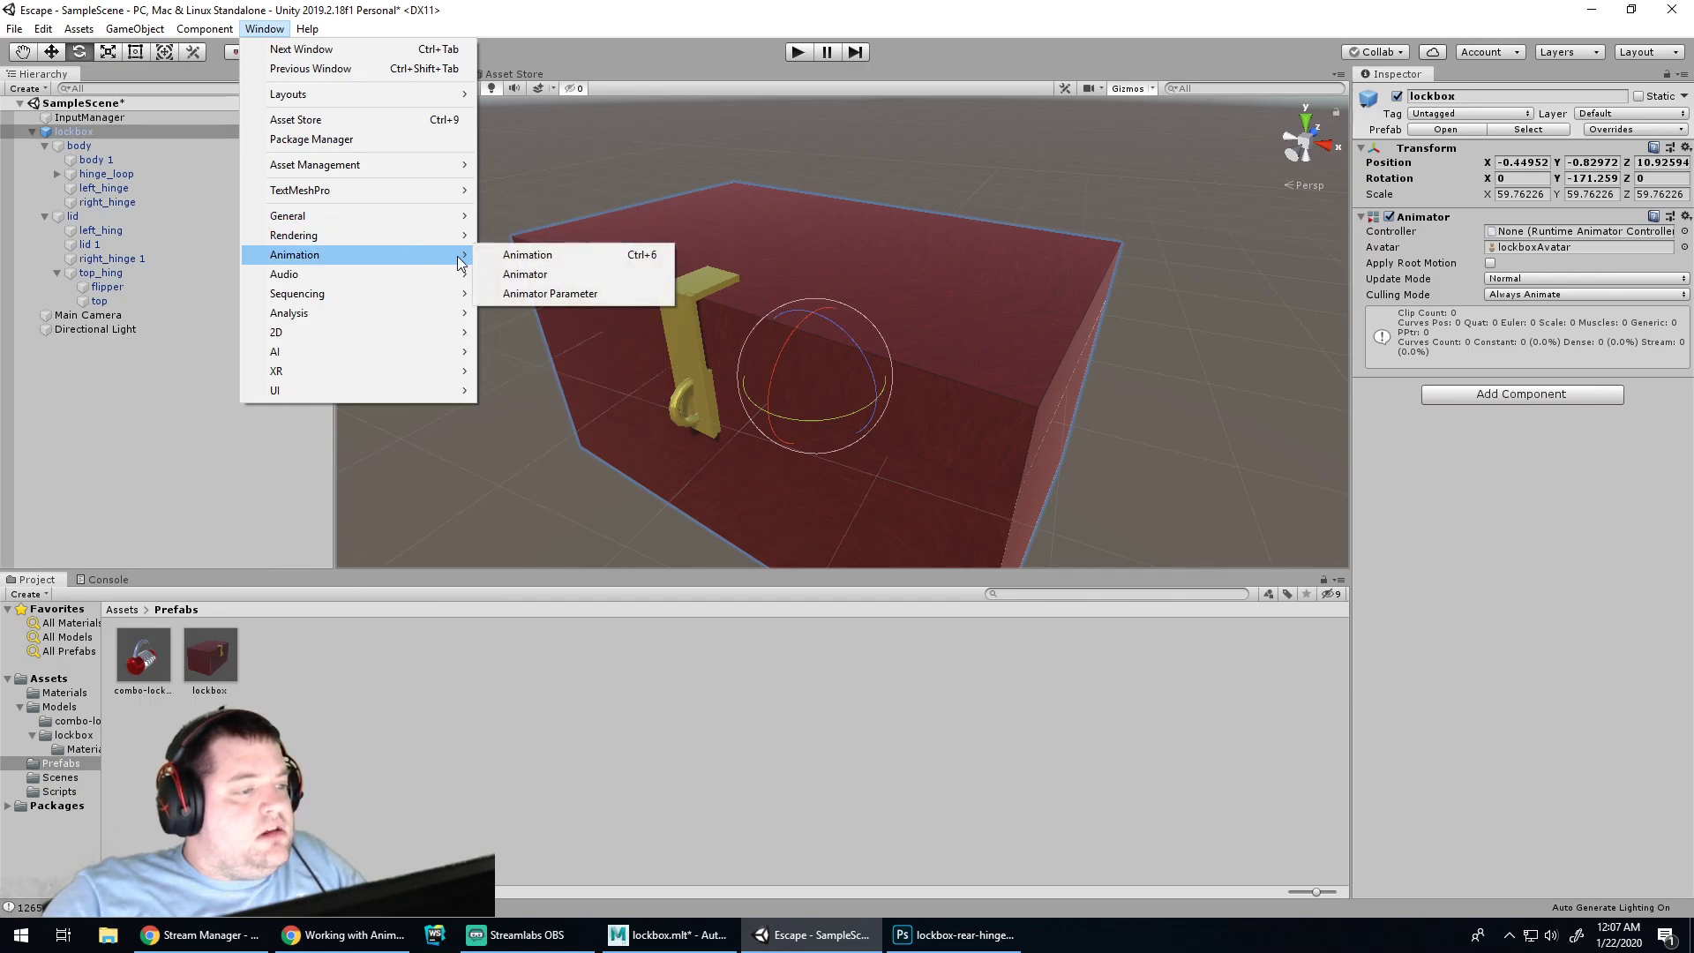
pyautogui.click(520, 255)
pyautogui.moveTo(146, 17); pyautogui.dragTo(315, 190)
# Select the flipper and check the tutorial's clip-creation steps in Chrome
pyautogui.click(671, 336)
pyautogui.click(899, 311)
pyautogui.click(691, 348)
pyautogui.click(344, 934)
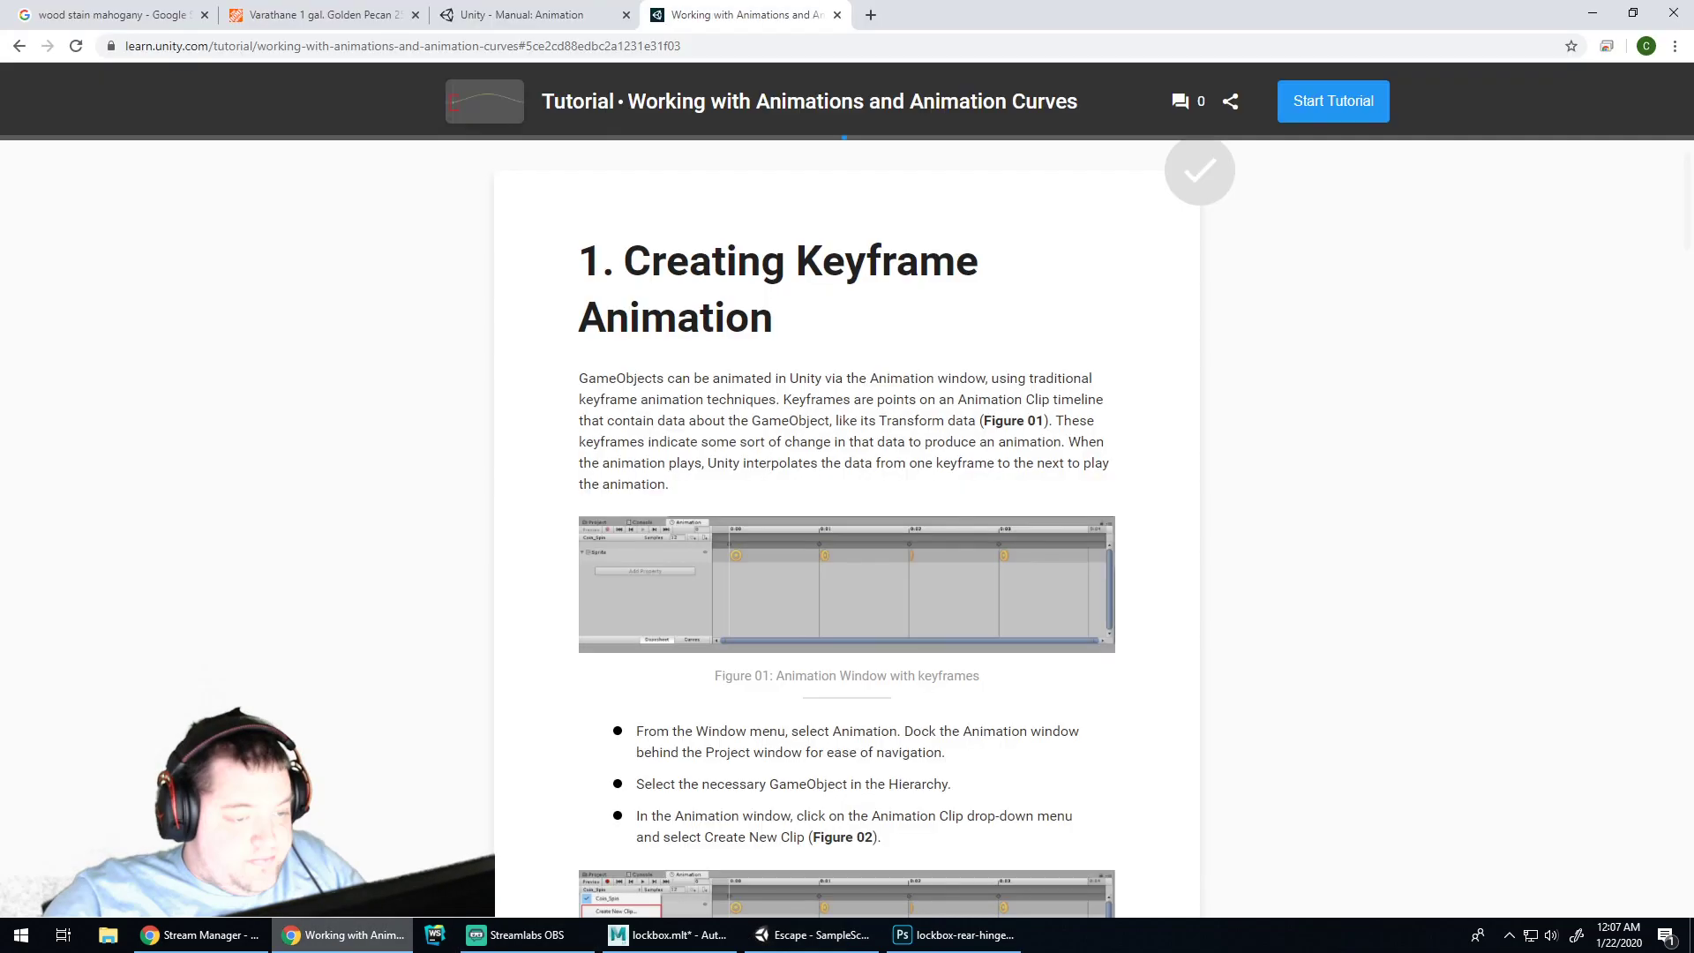
pyautogui.scroll(-4, 560, 587)
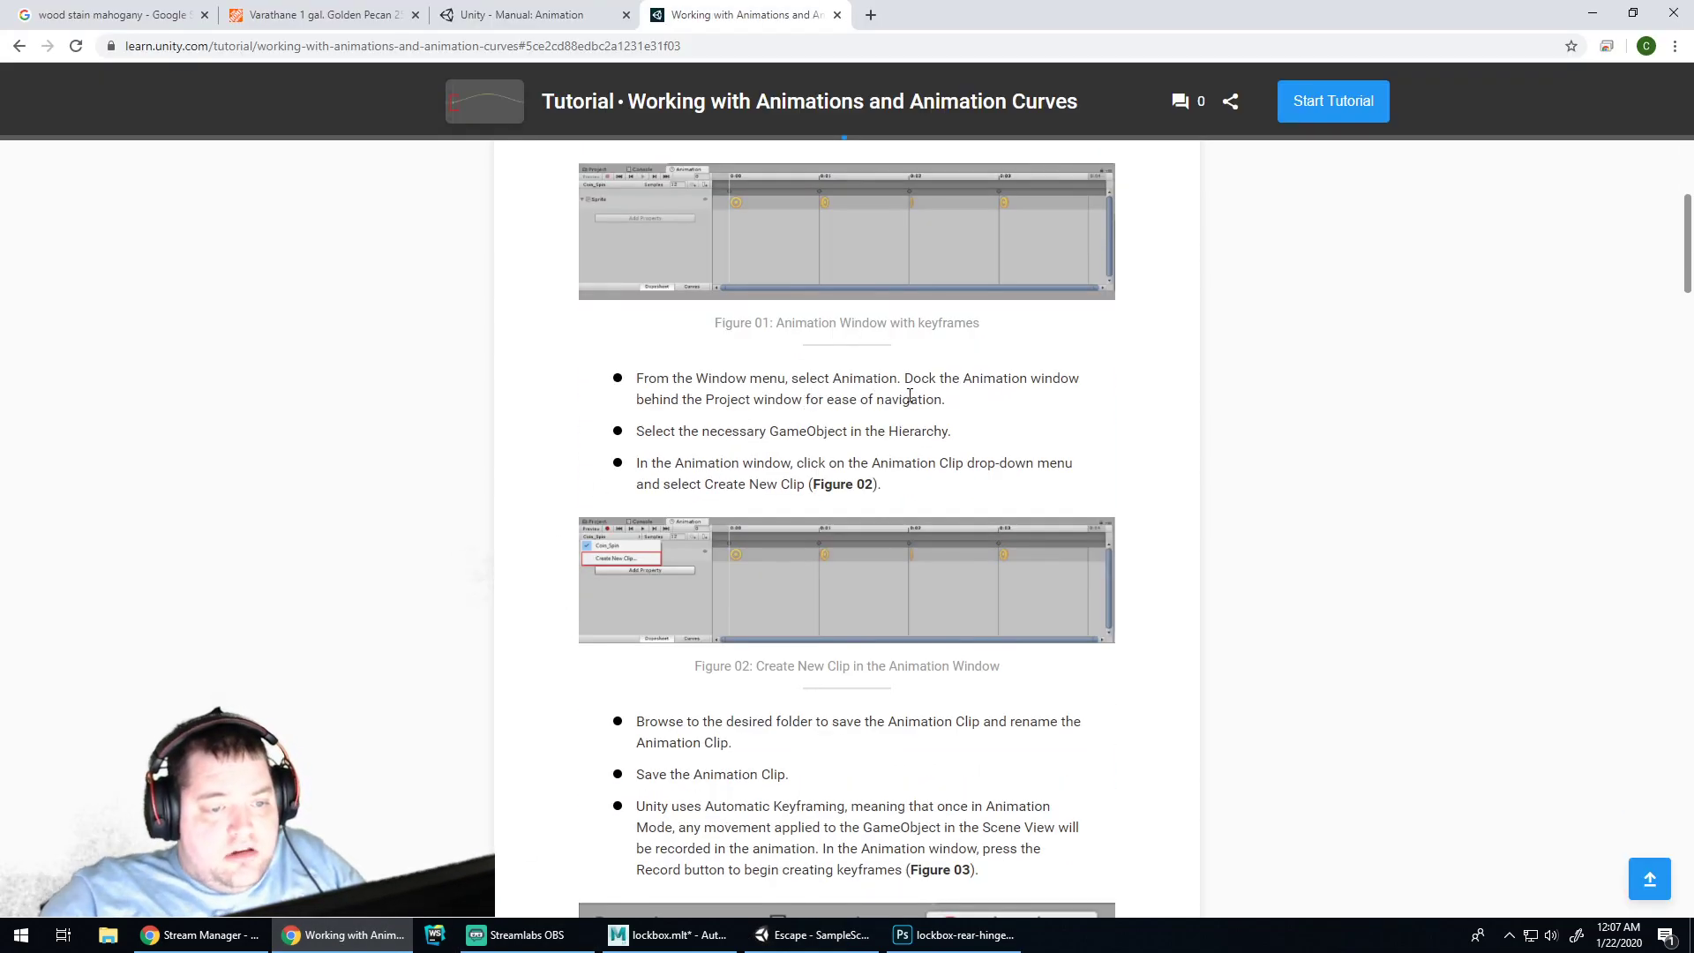
pyautogui.click(962, 935)
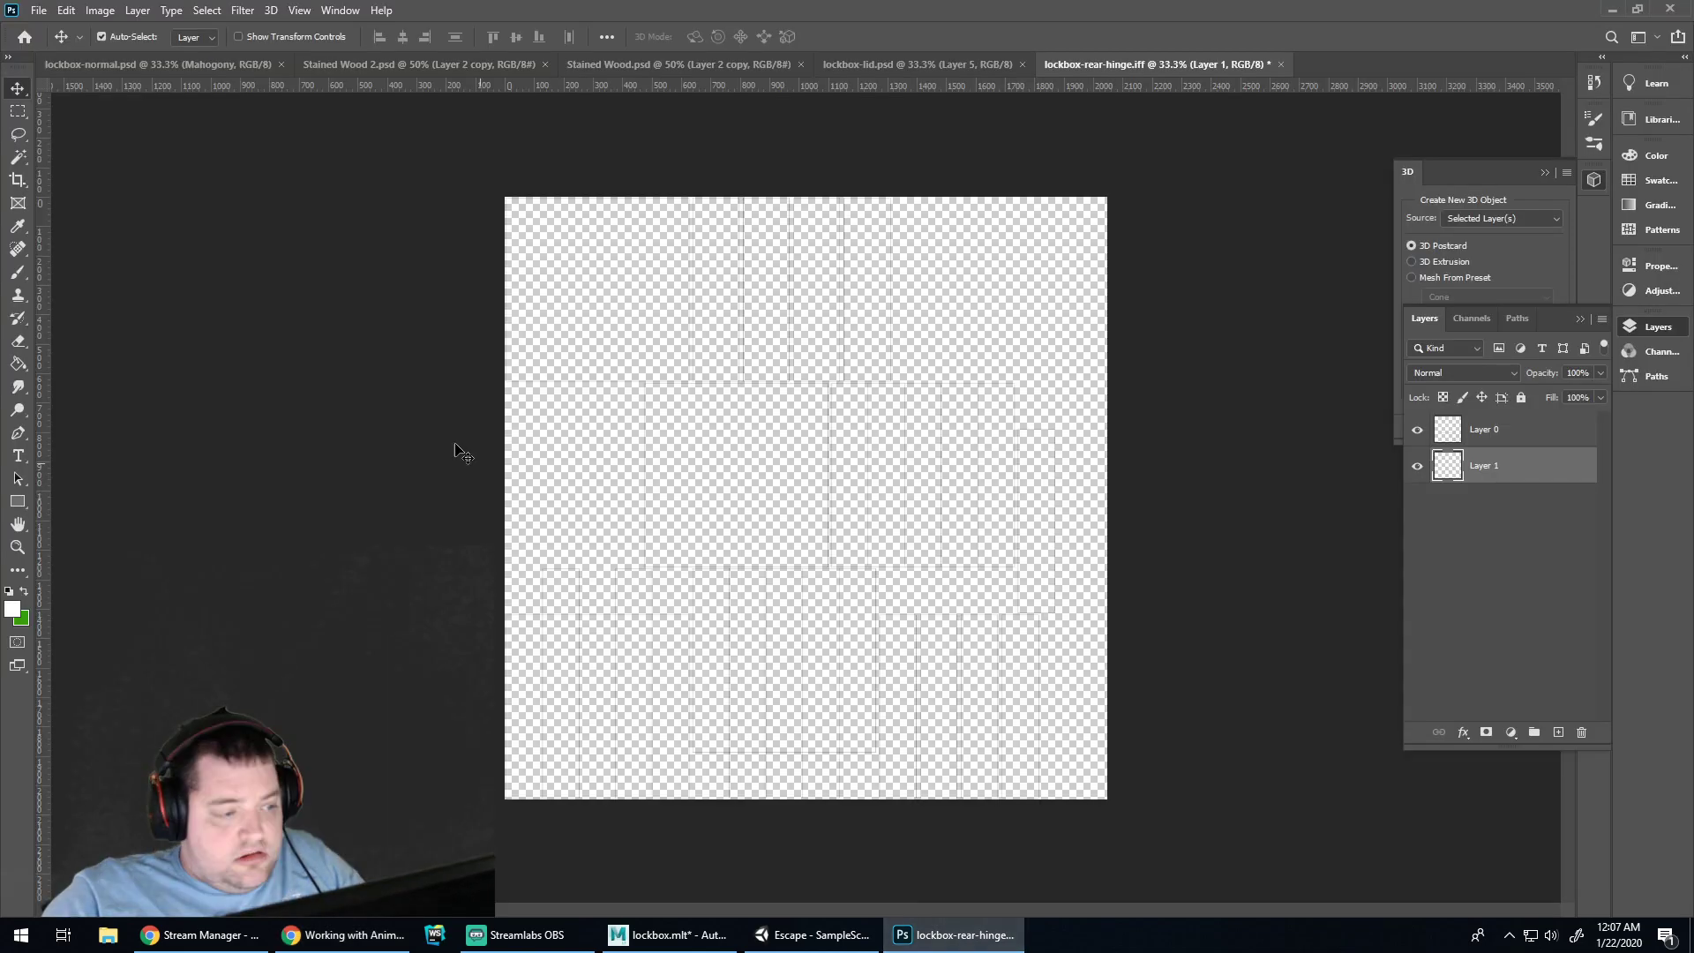
pyautogui.click(786, 934)
# Dock the Animation window into the bottom panel and recheck the tutorial
pyautogui.moveTo(210, 183); pyautogui.dragTo(188, 586)
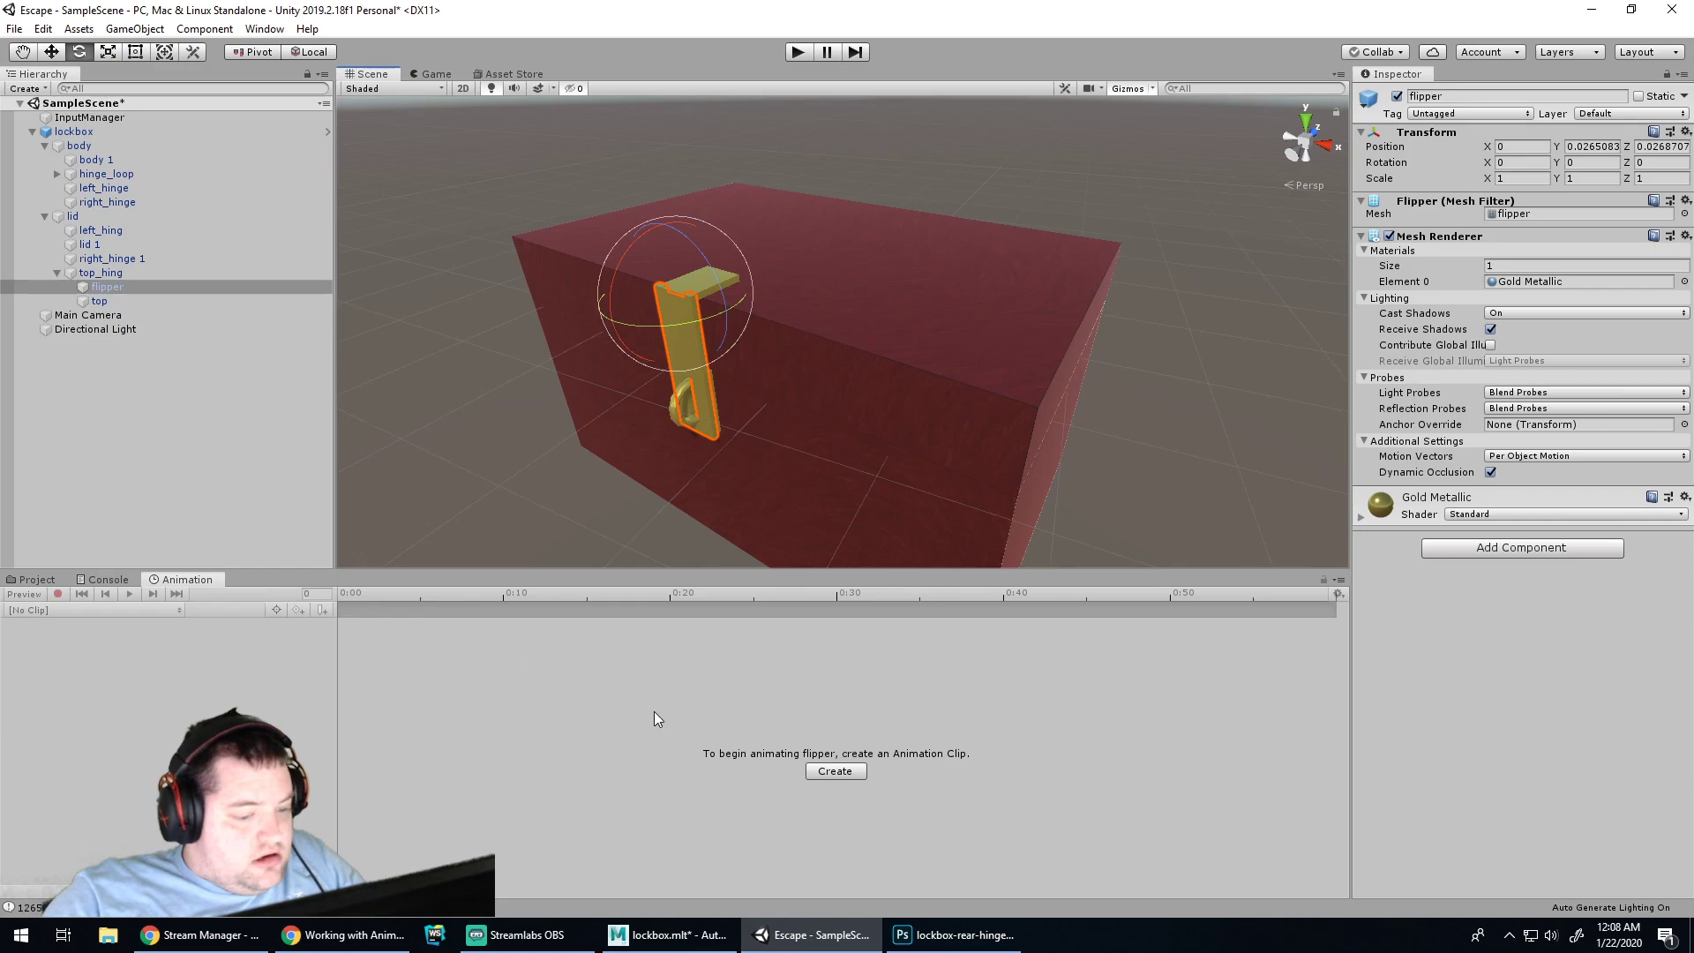
pyautogui.click(344, 934)
pyautogui.scroll(-2, 1087, 489)
pyautogui.scroll(2, 1160, 443)
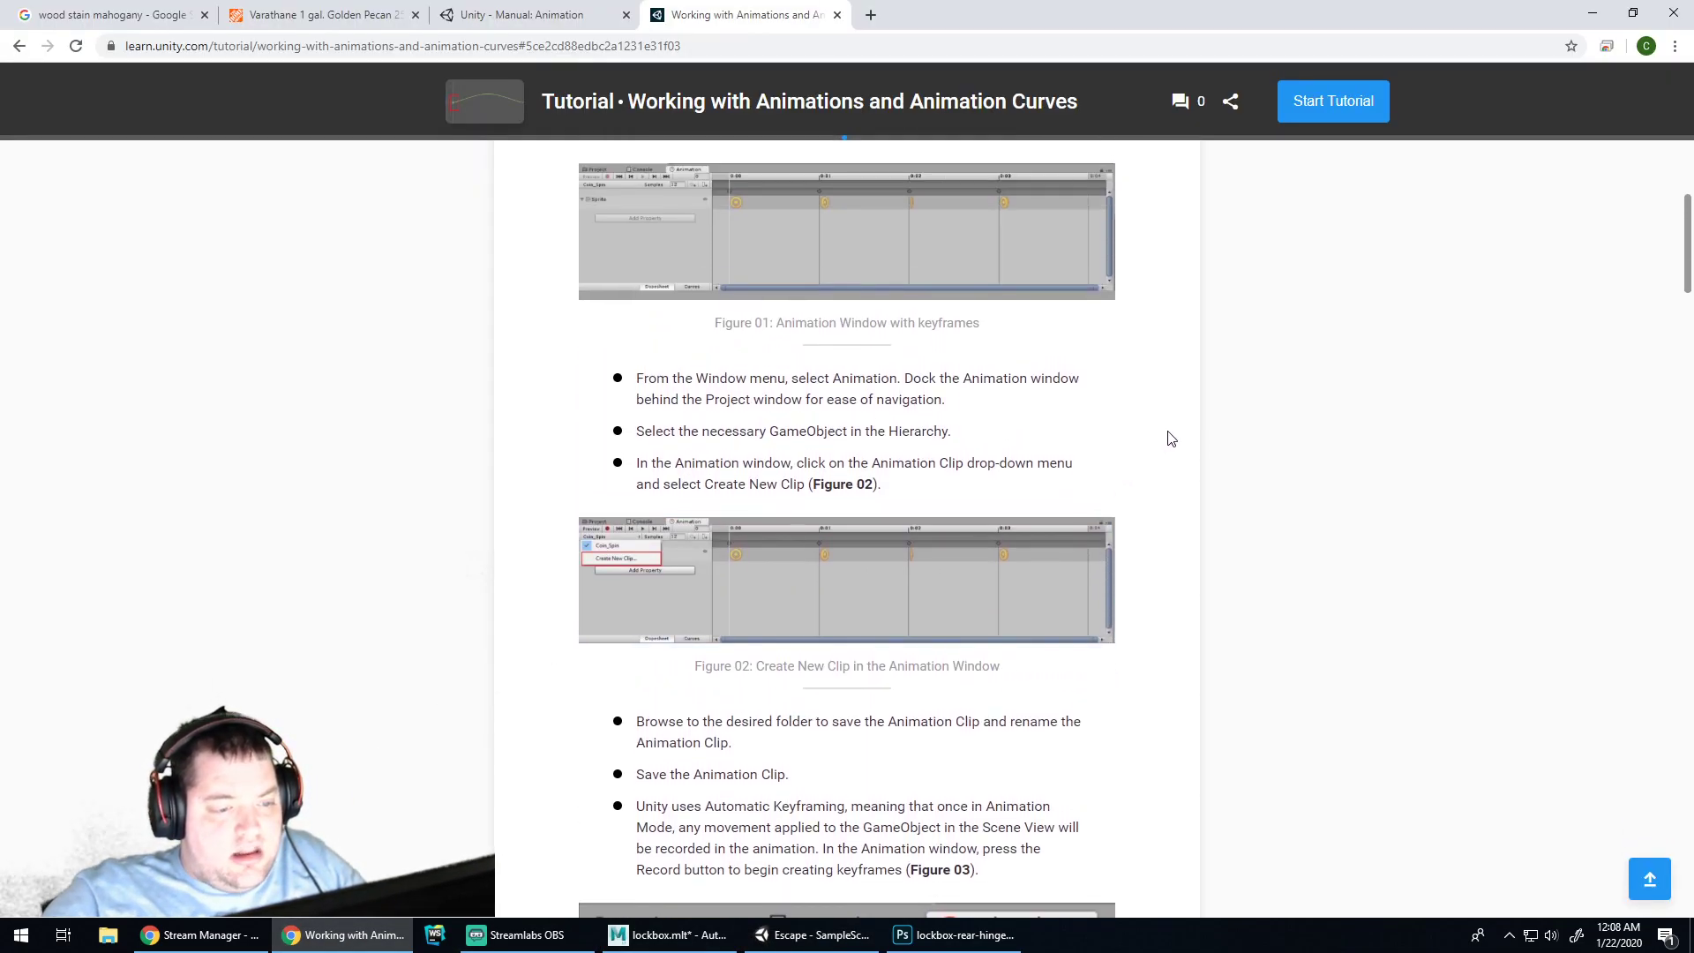
pyautogui.click(963, 936)
pyautogui.click(819, 937)
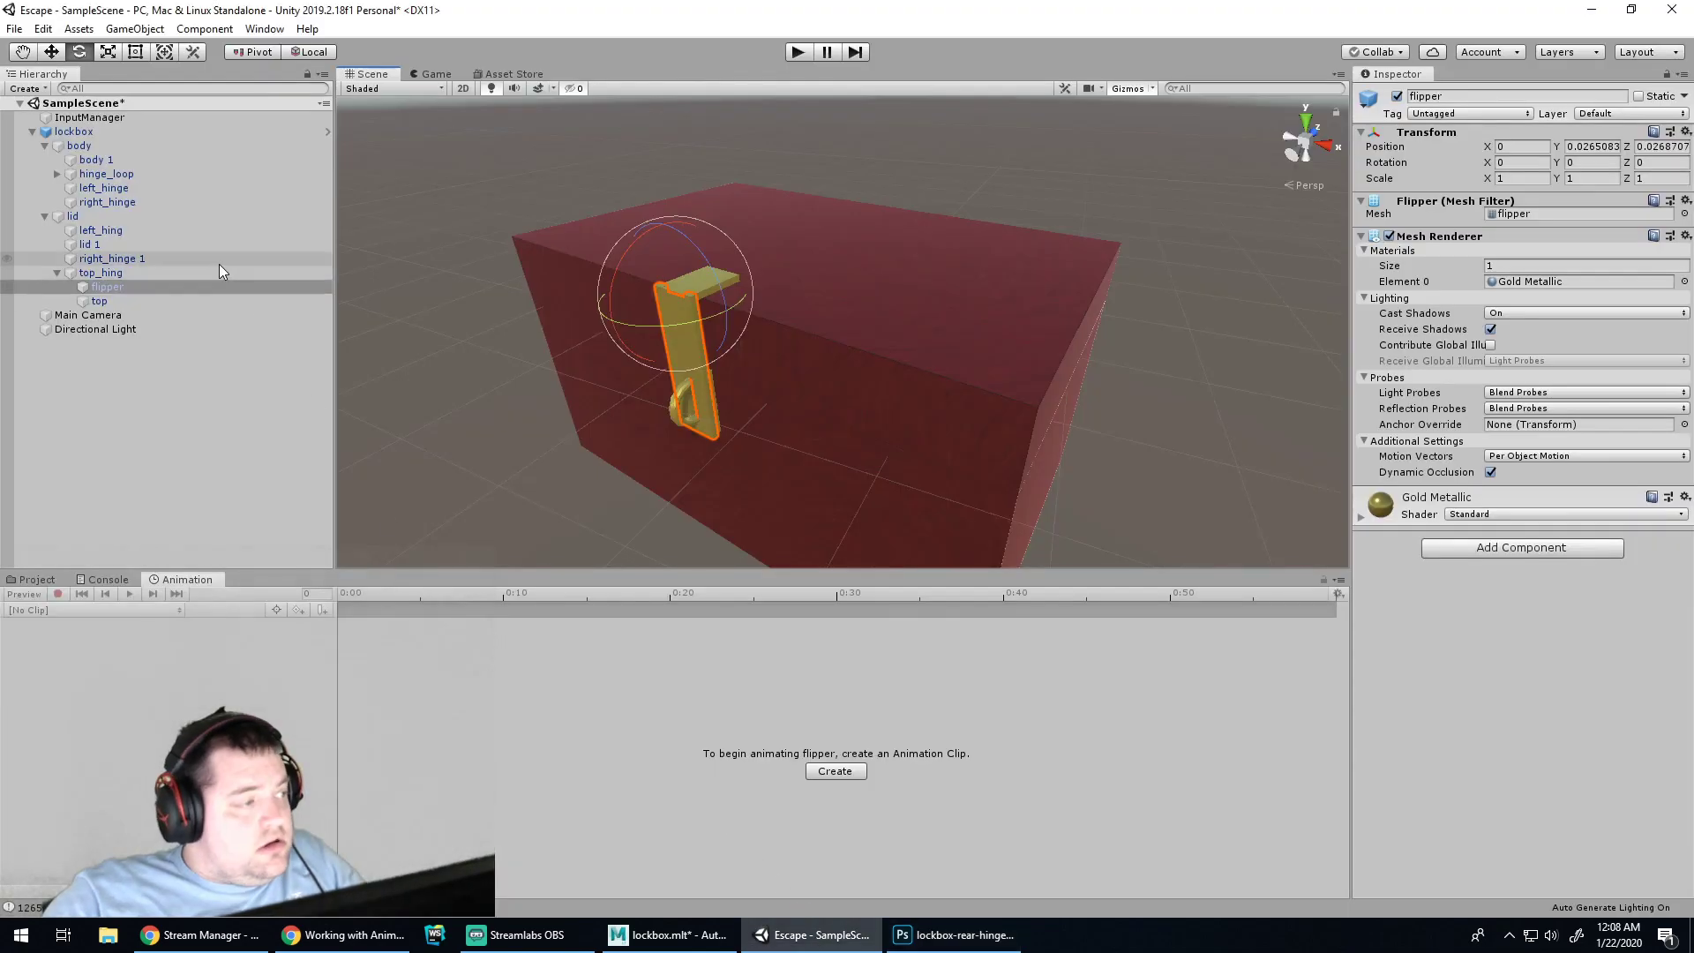
# Make the flipper the active object and look through the Animation timeline's options
pyautogui.click(101, 291)
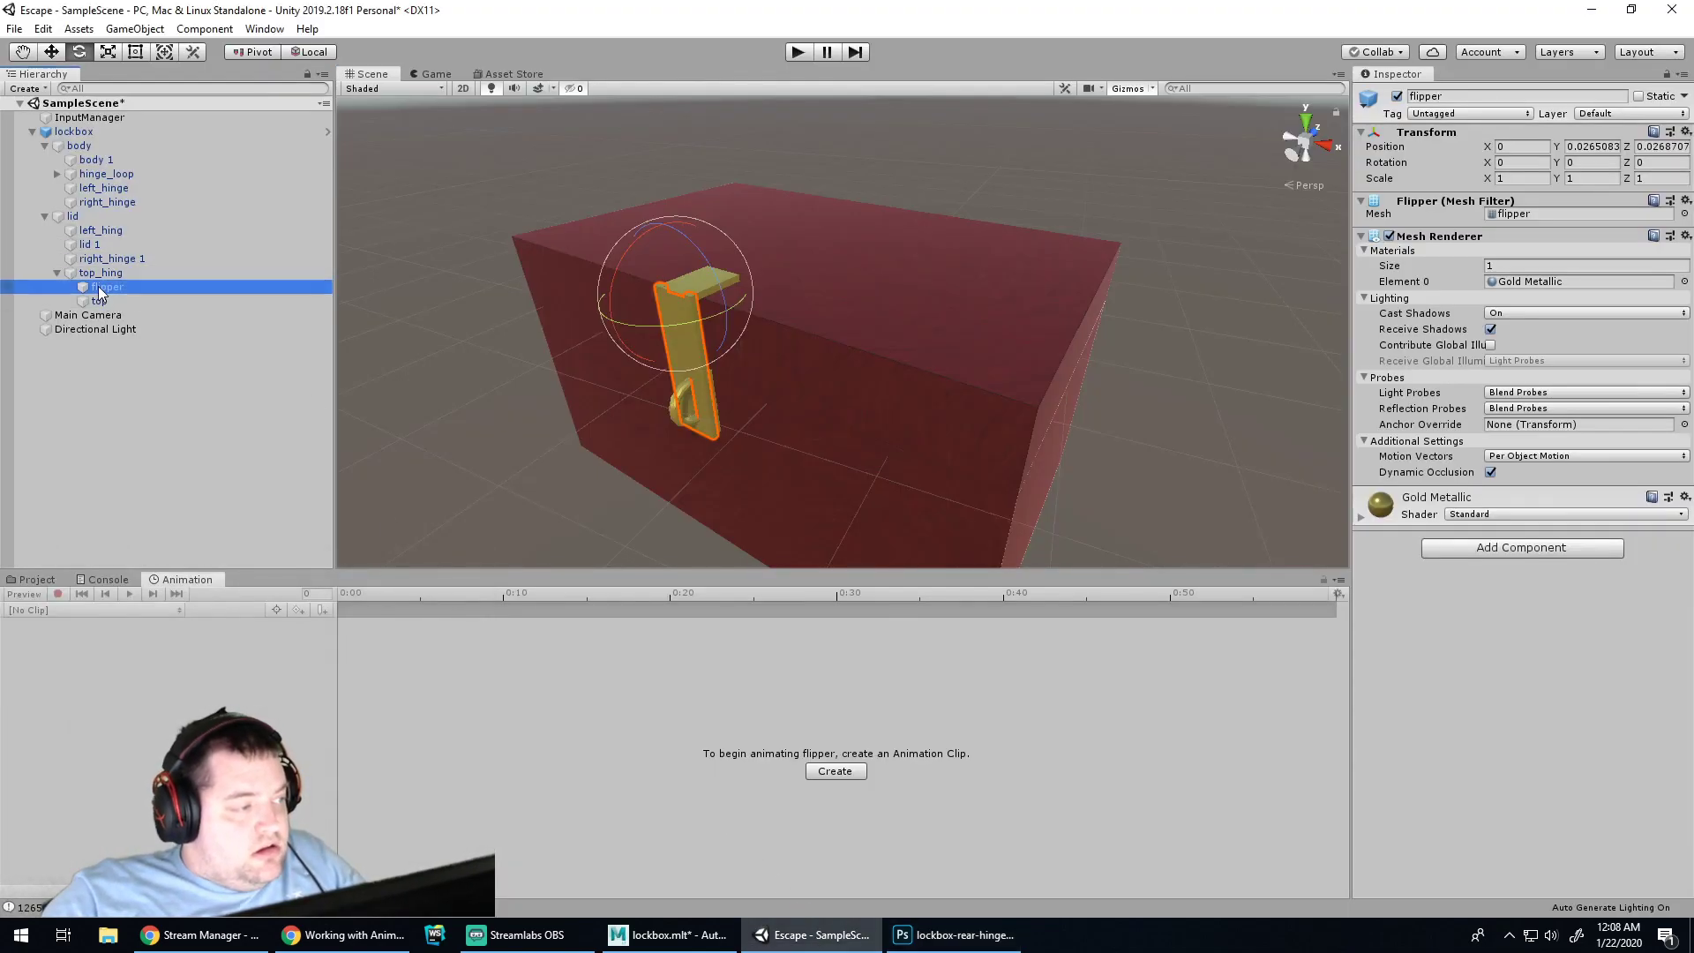
pyautogui.click(350, 942)
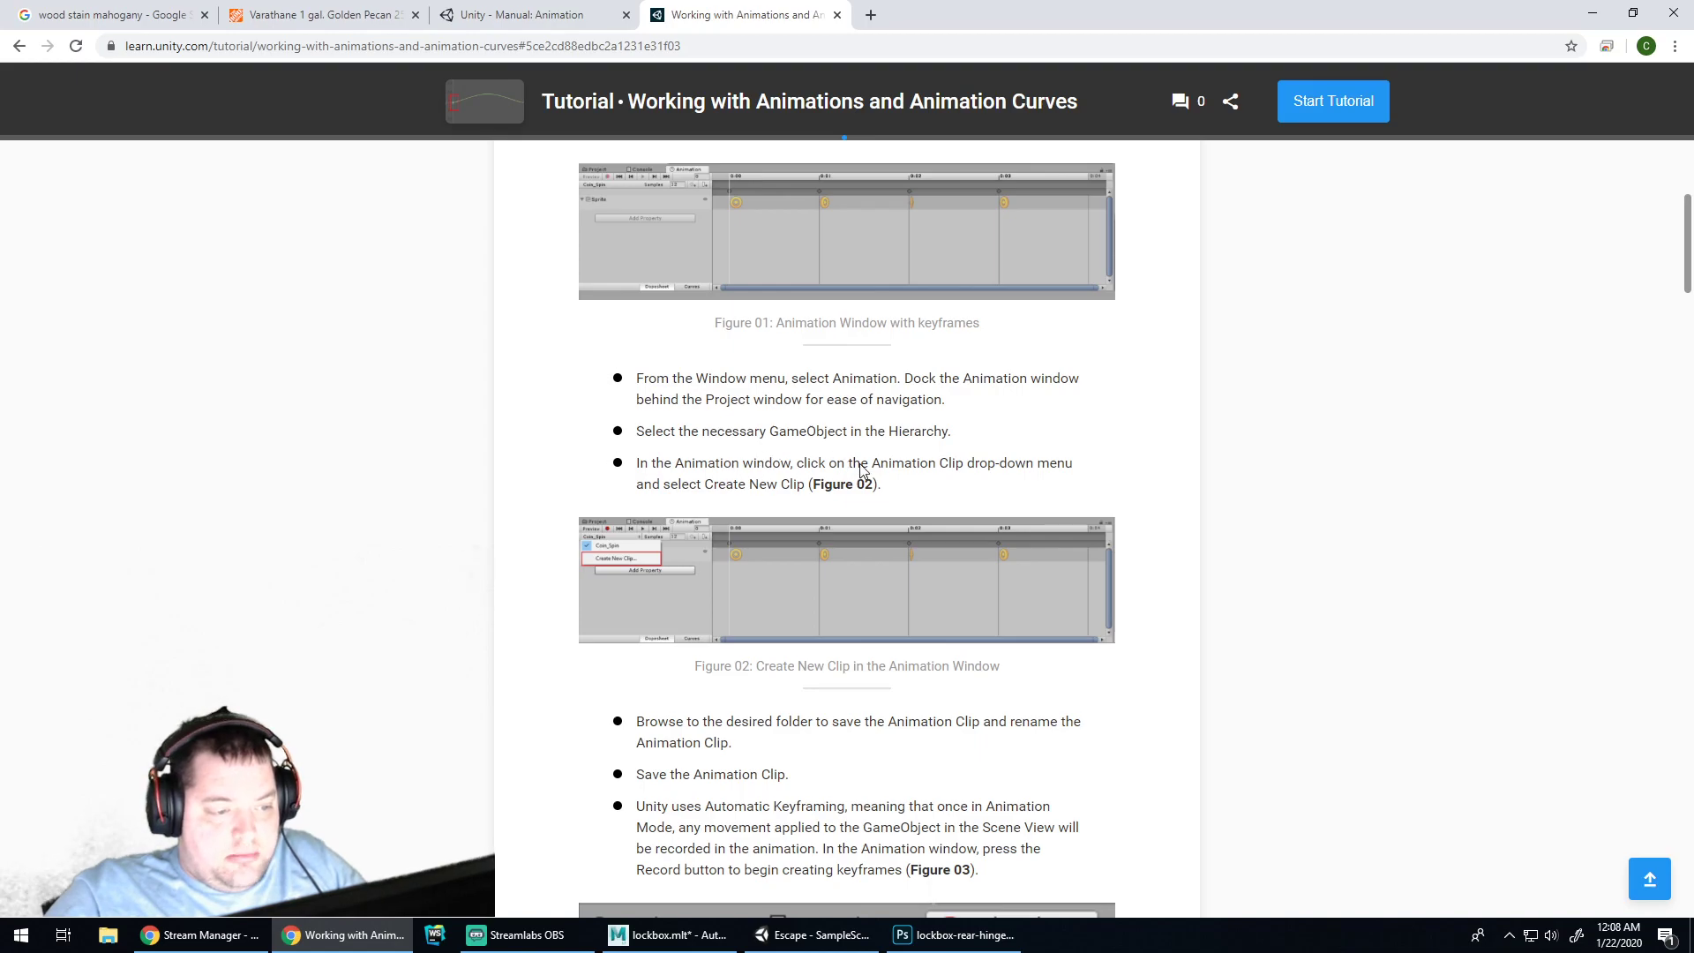
pyautogui.scroll(-2, 735, 472)
pyautogui.hotkey('alt', 'Tab')
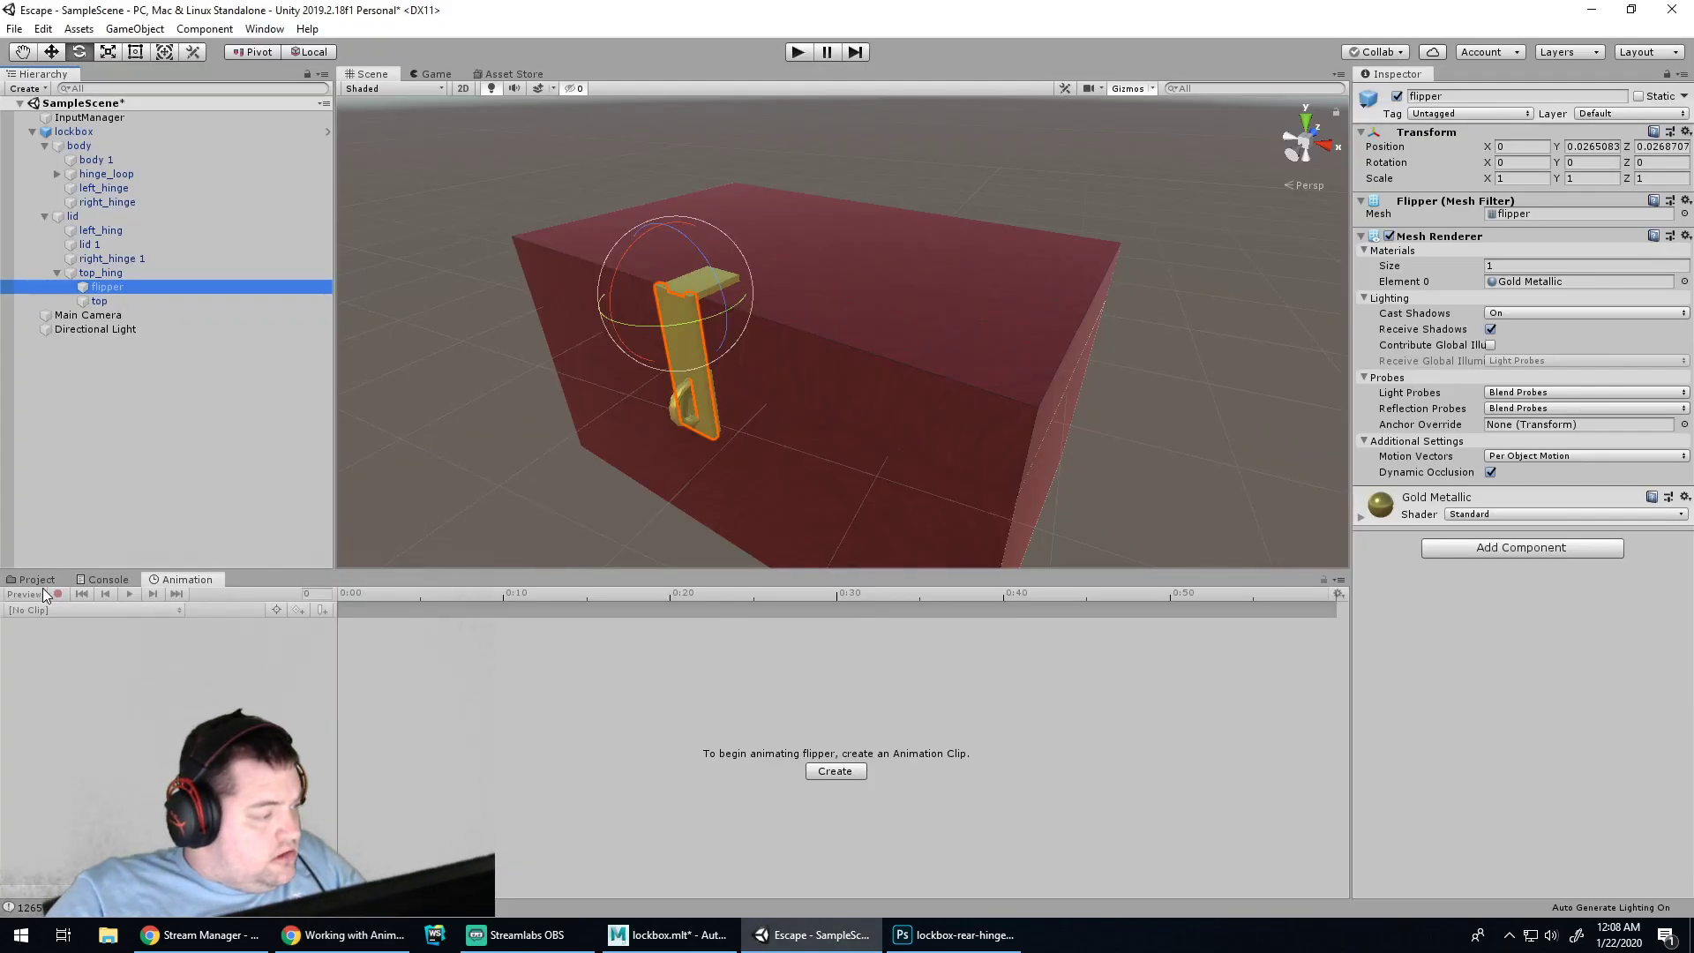
pyautogui.click(130, 644)
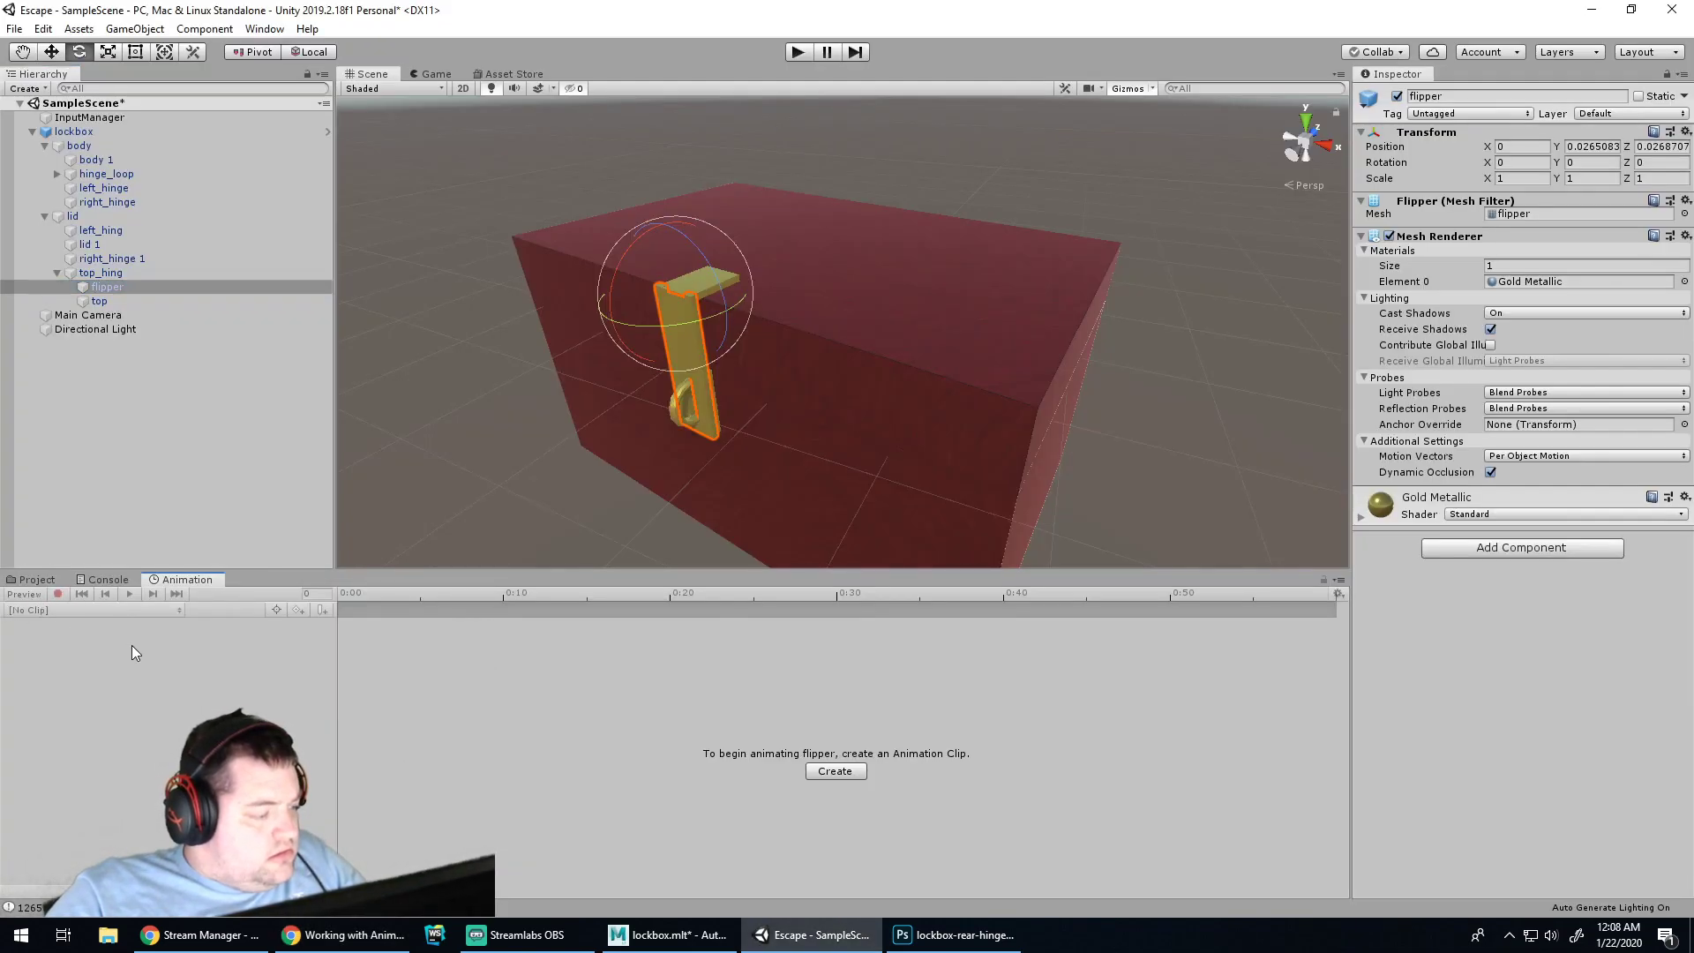
pyautogui.click(1337, 581)
pyautogui.click(1342, 582)
# Check the lid, top_hing and lockbox objects in the Animation window, leaving Position X unchanged
pyautogui.click(89, 216)
pyautogui.click(74, 132)
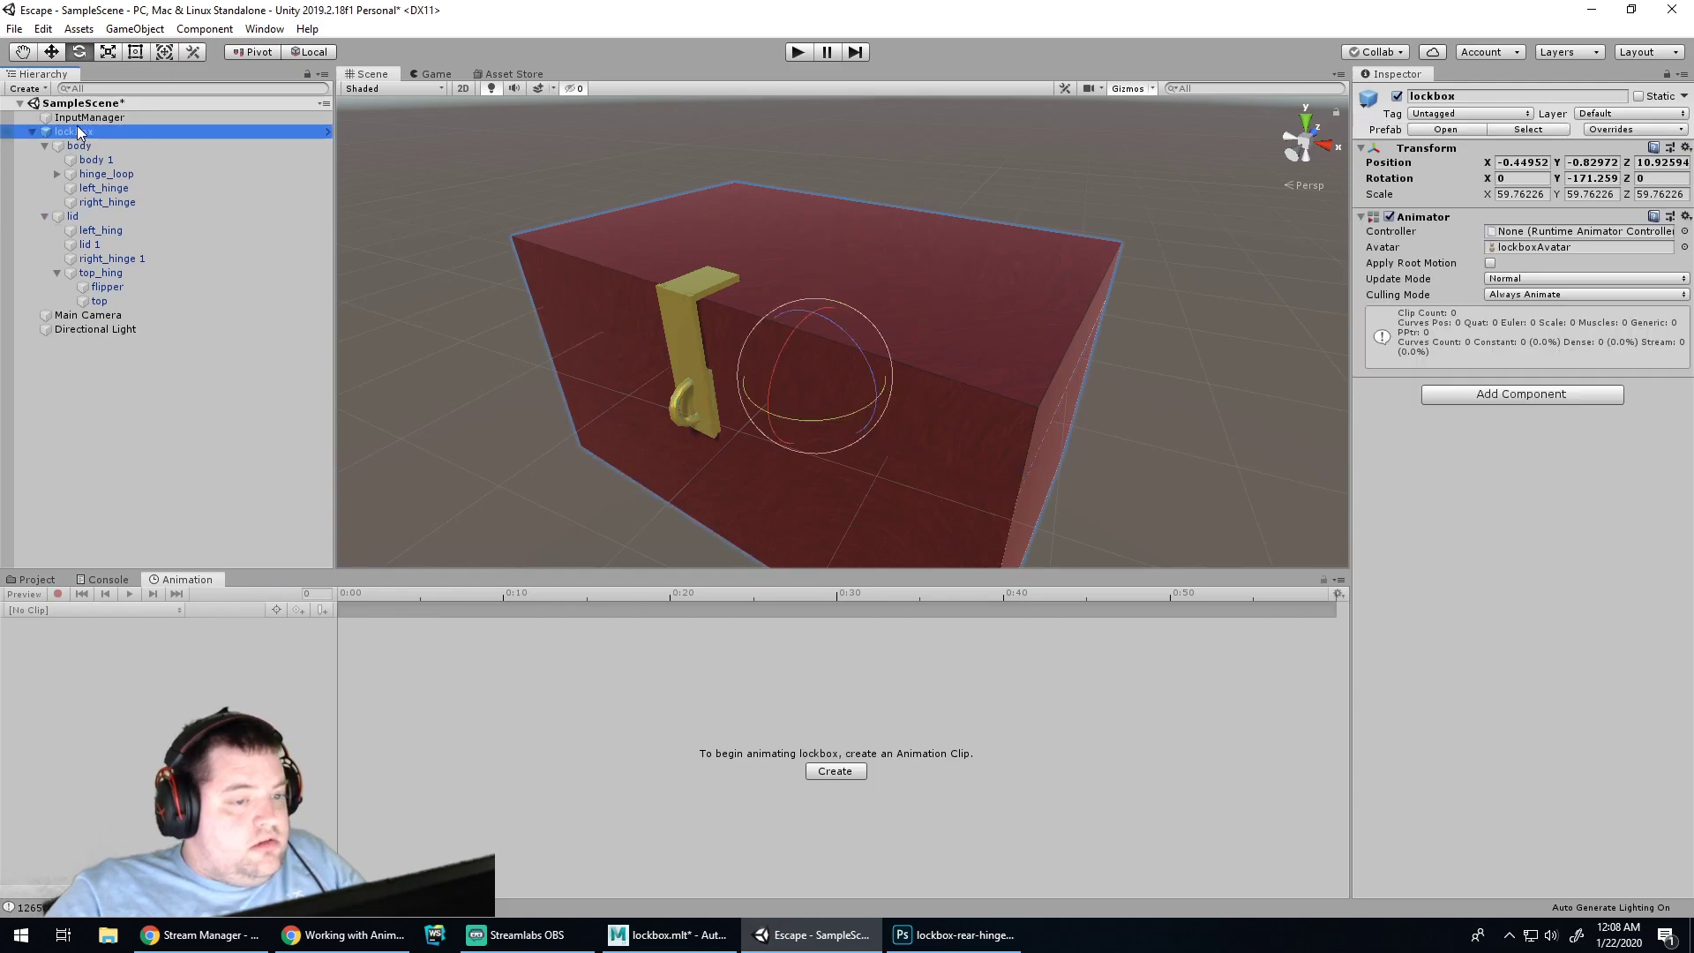
pyautogui.click(31, 595)
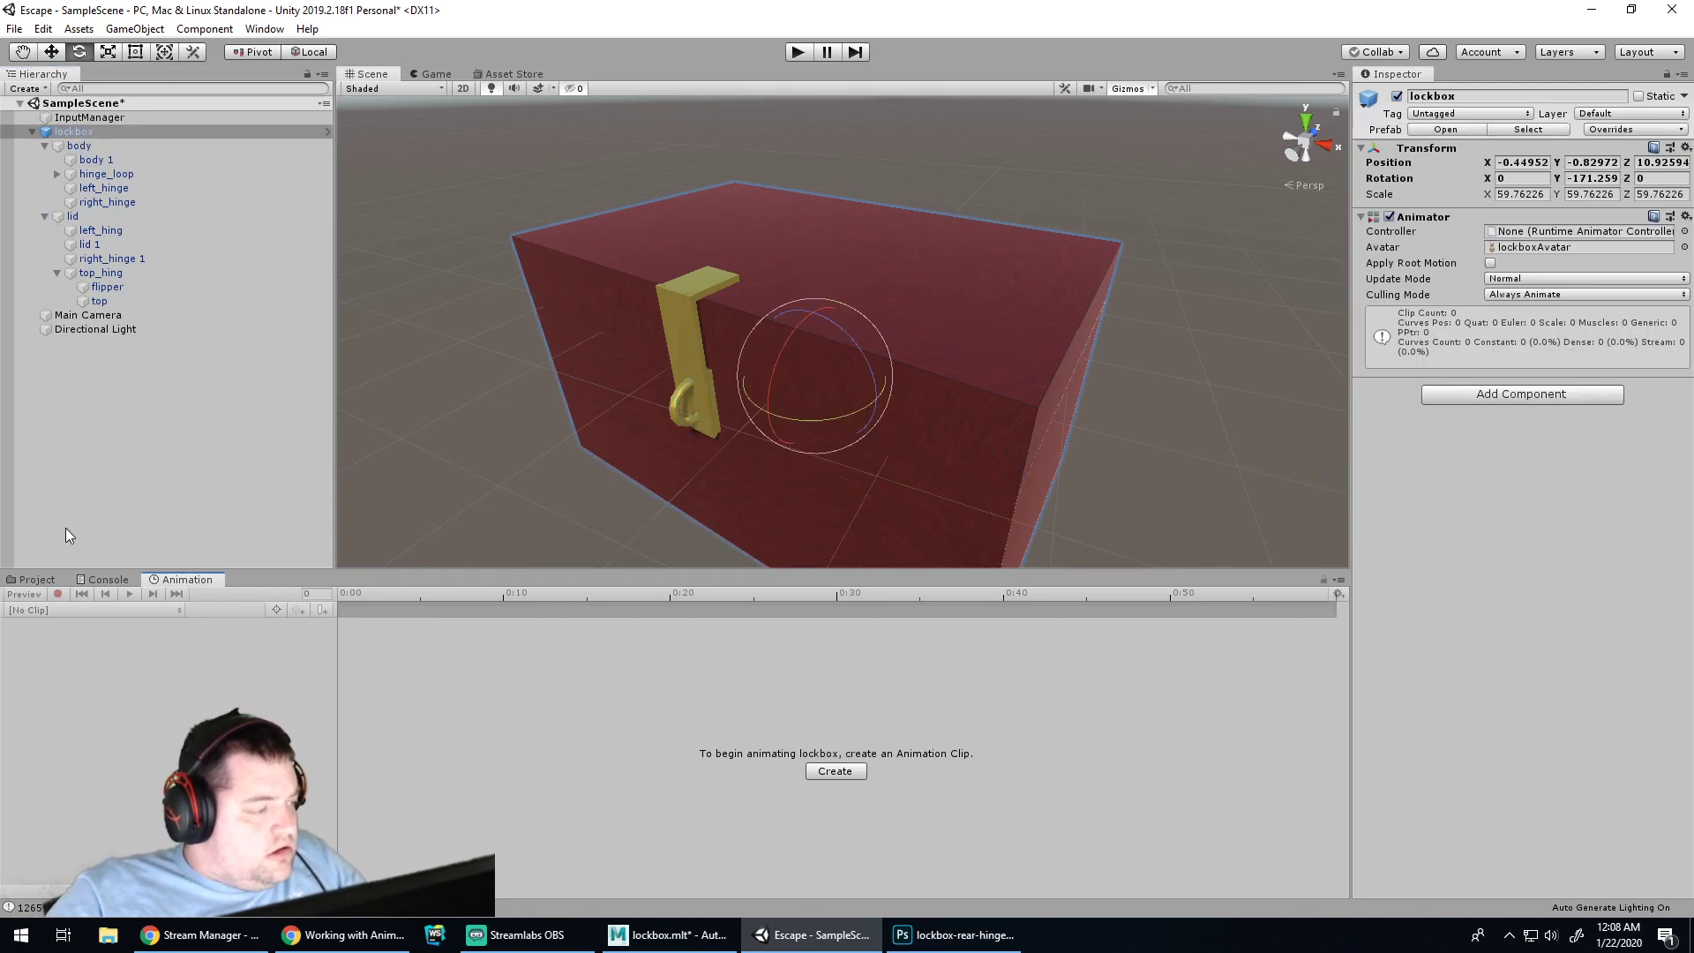
pyautogui.click(91, 174)
pyautogui.click(88, 274)
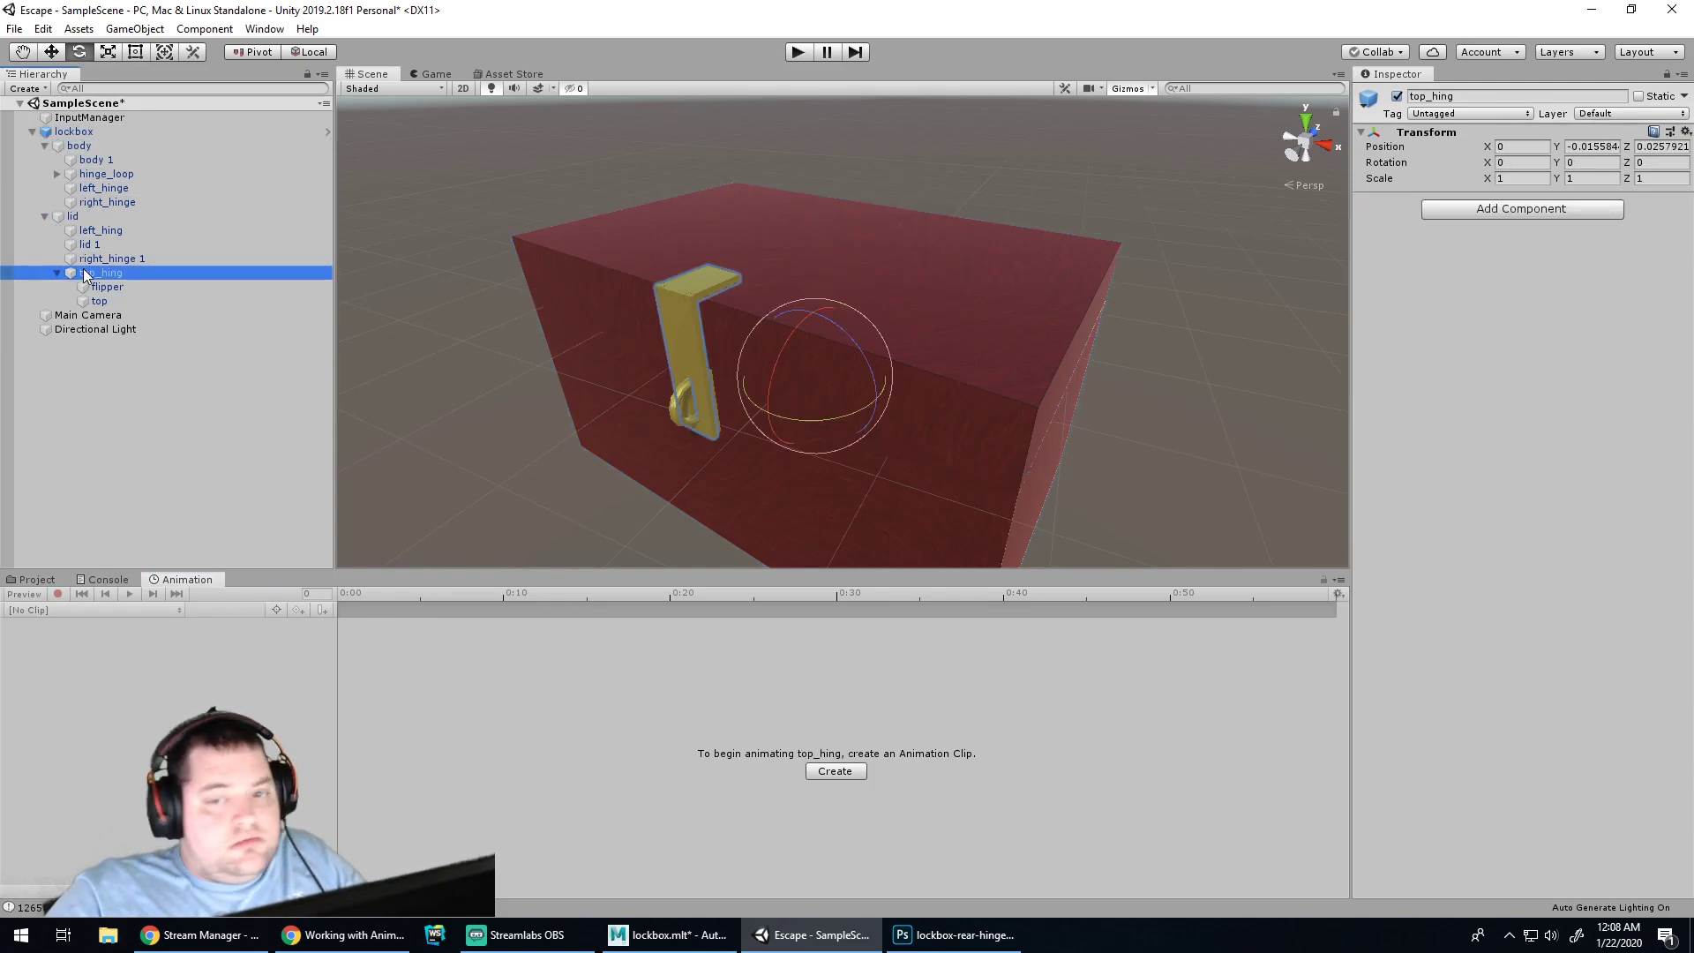
pyautogui.click(74, 132)
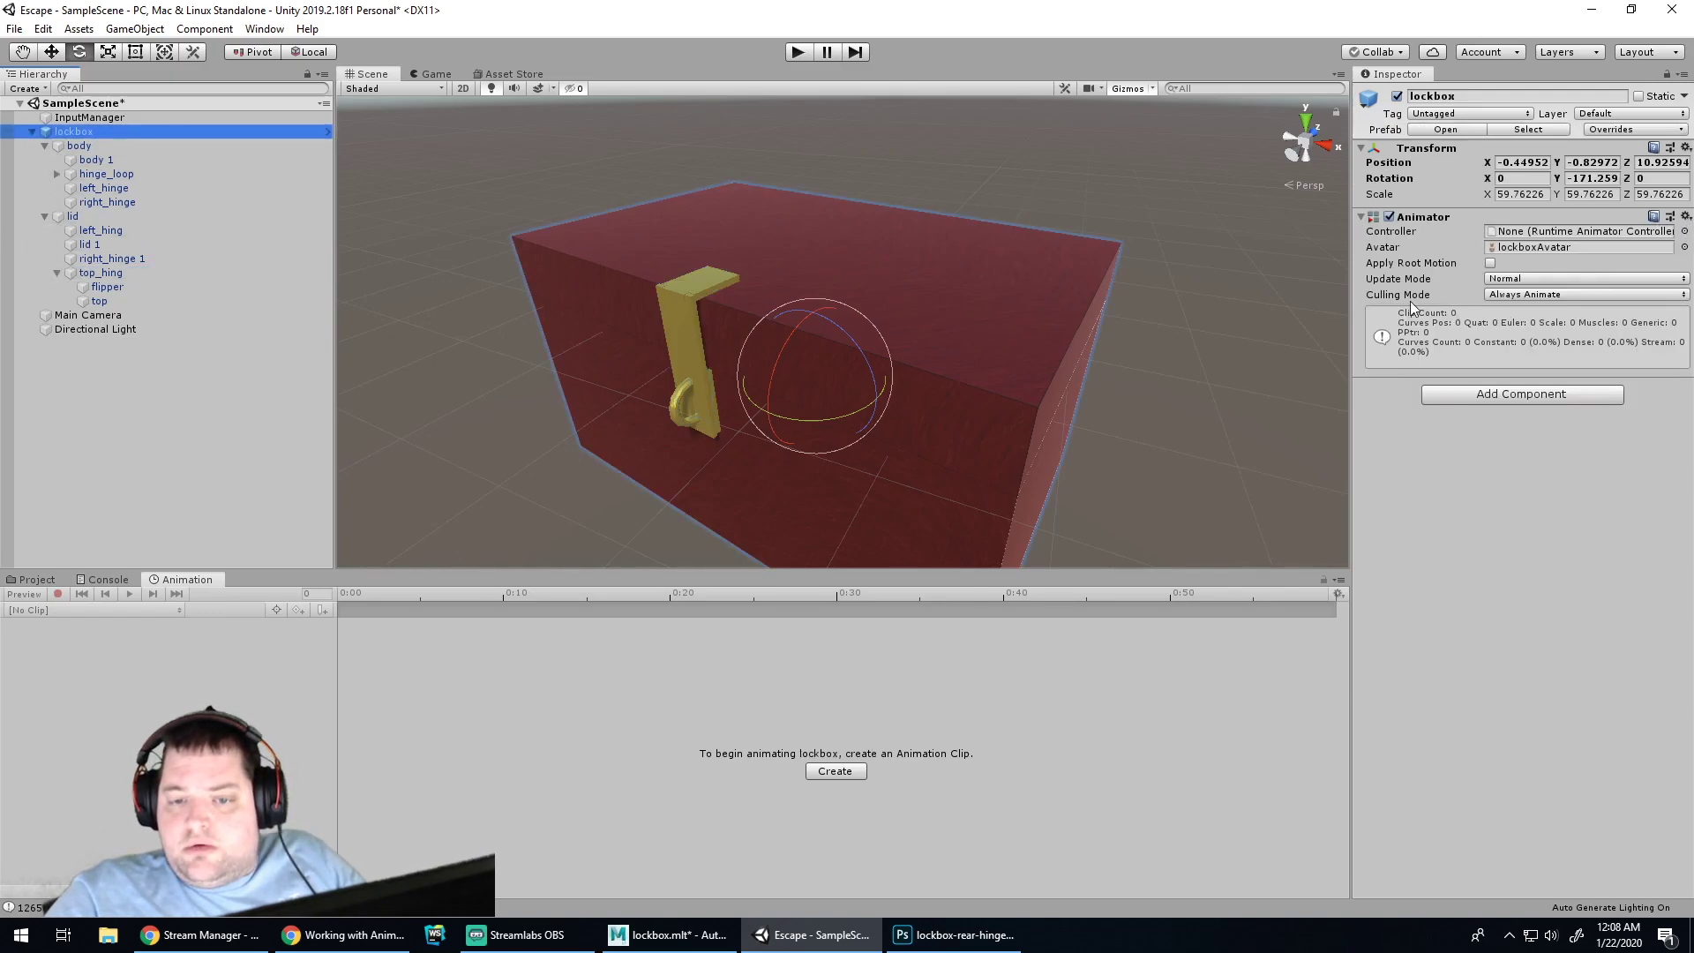
pyautogui.click(164, 584)
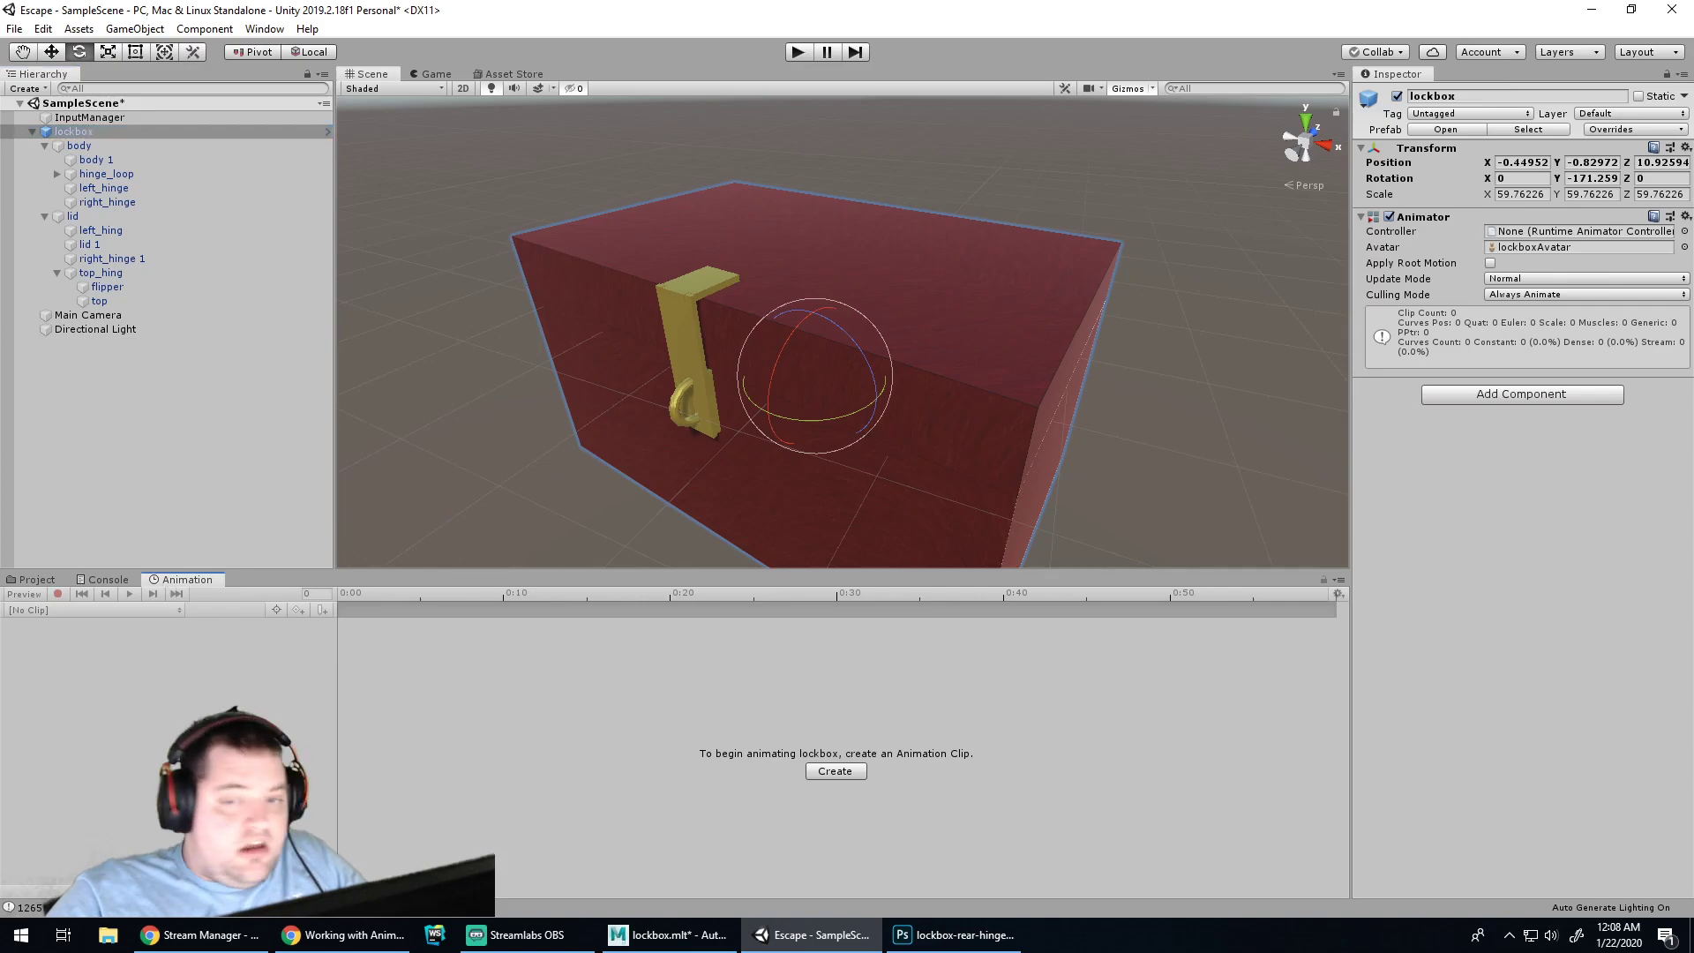
pyautogui.click(1521, 165)
pyautogui.press('Escape')
pyautogui.click(72, 691)
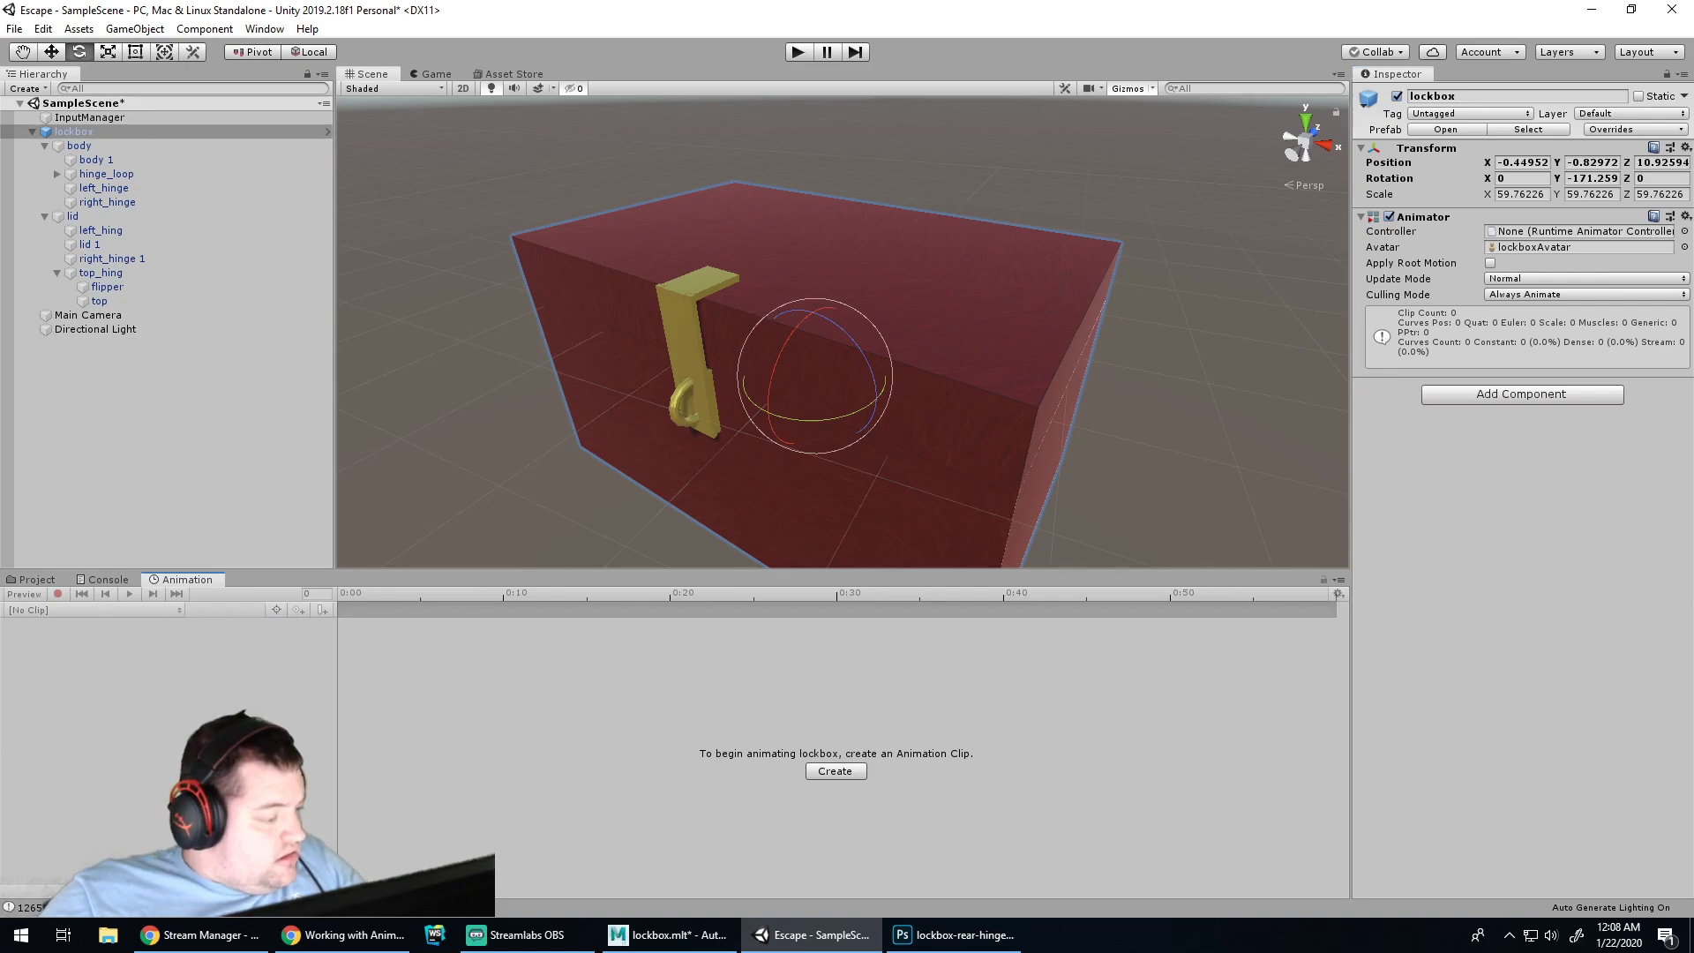
pyautogui.click(321, 931)
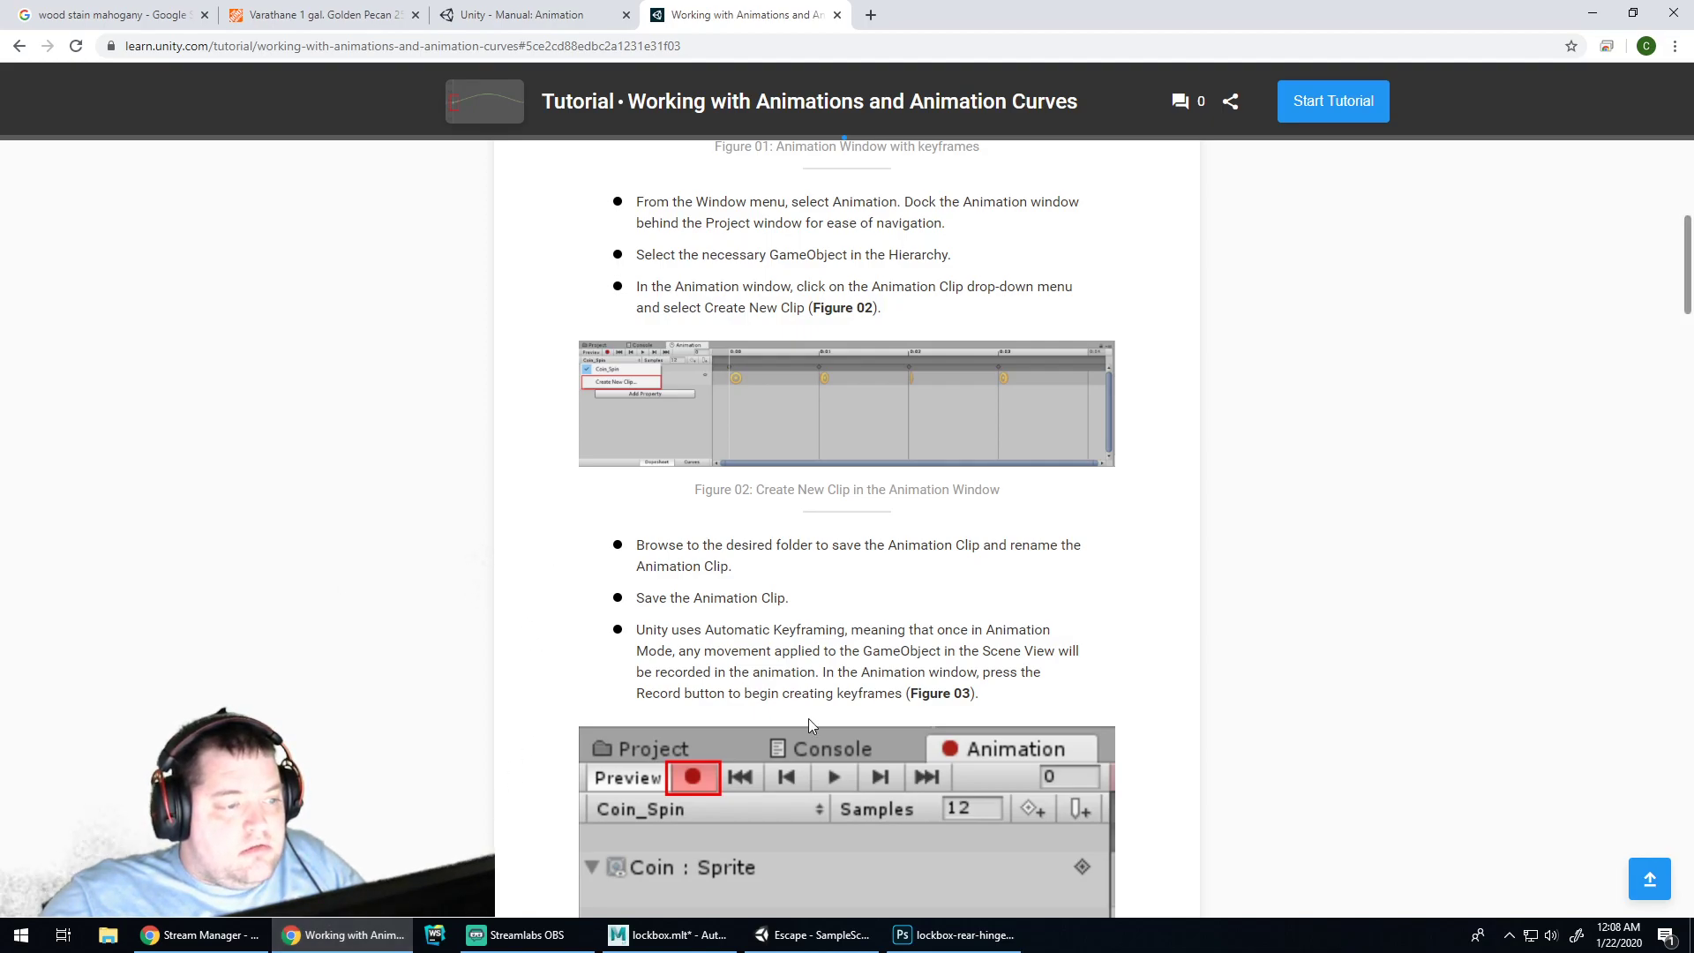
pyautogui.click(812, 935)
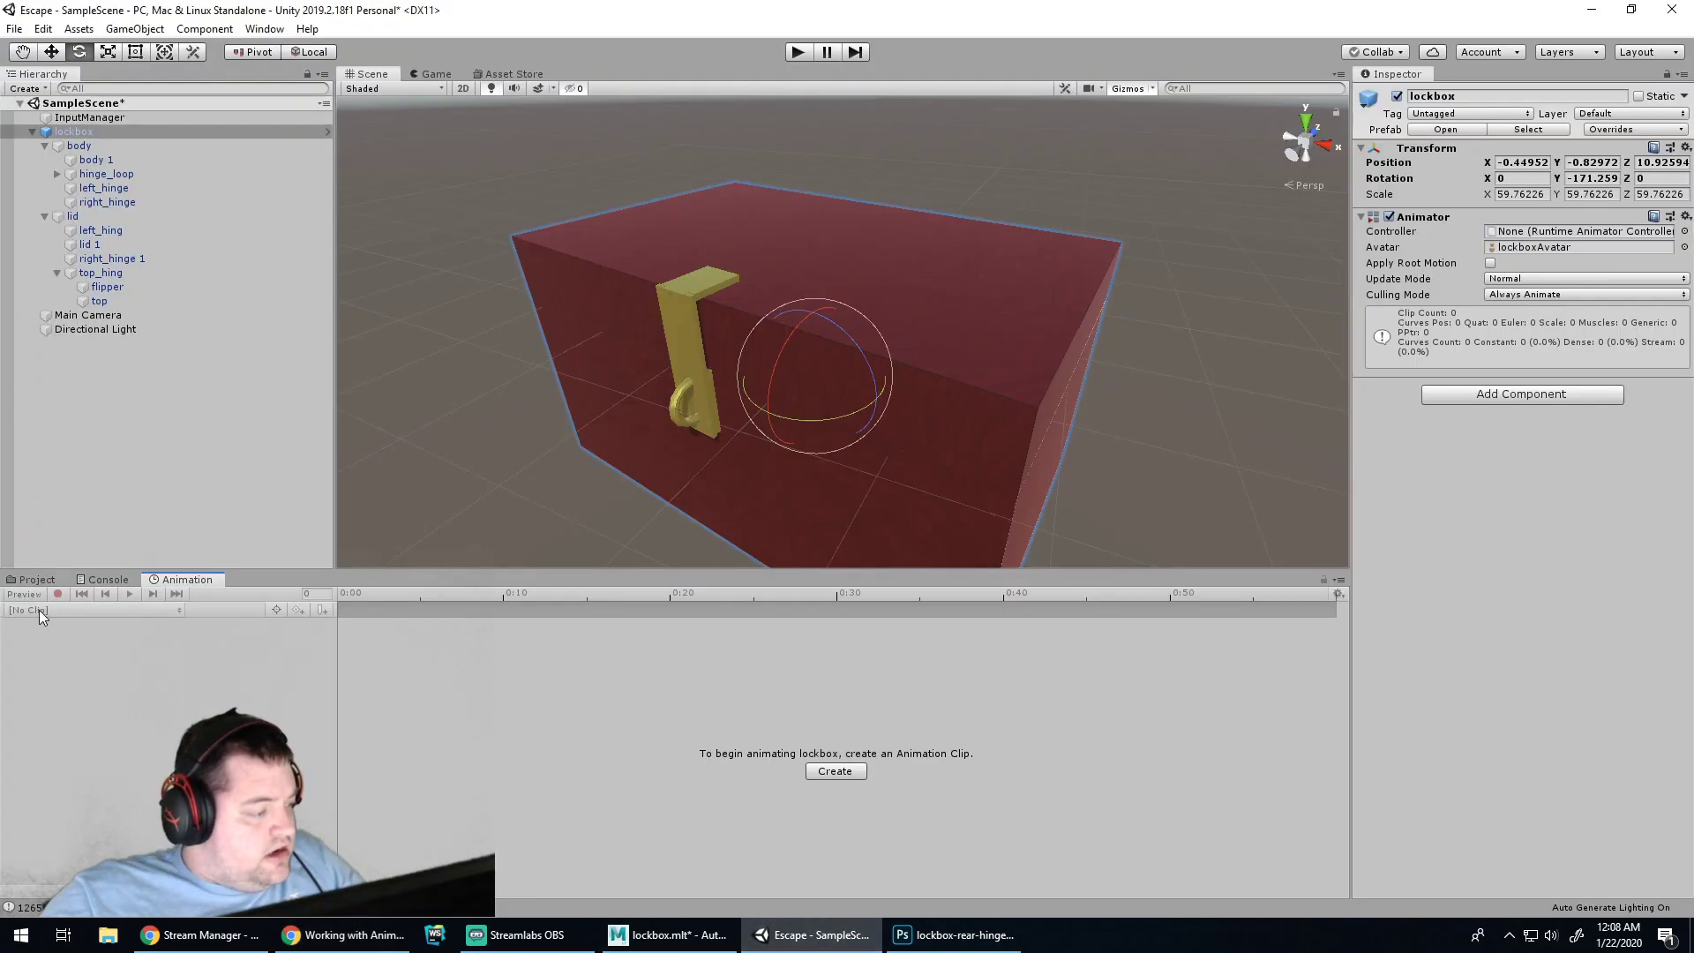
# Save SampleScene and review the lockbox prefab's overrides
pyautogui.click(92, 118)
pyautogui.click(92, 104)
pyautogui.hotkey('ctrl', 's')
pyautogui.click(80, 135)
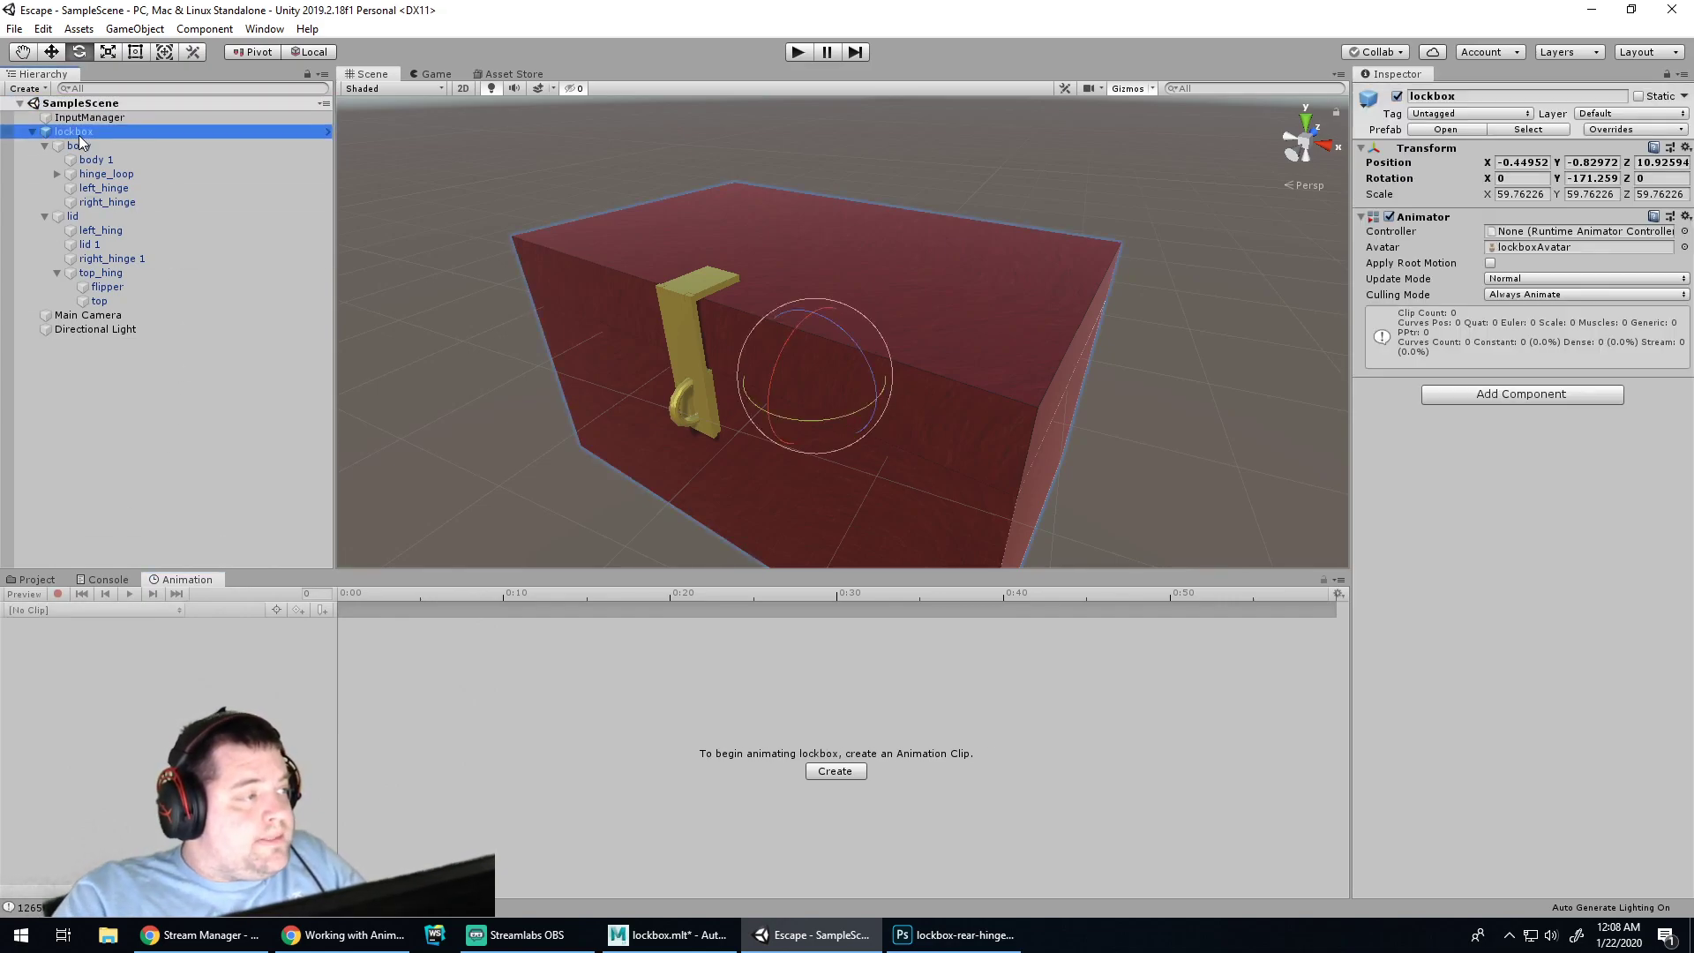
pyautogui.click(152, 445)
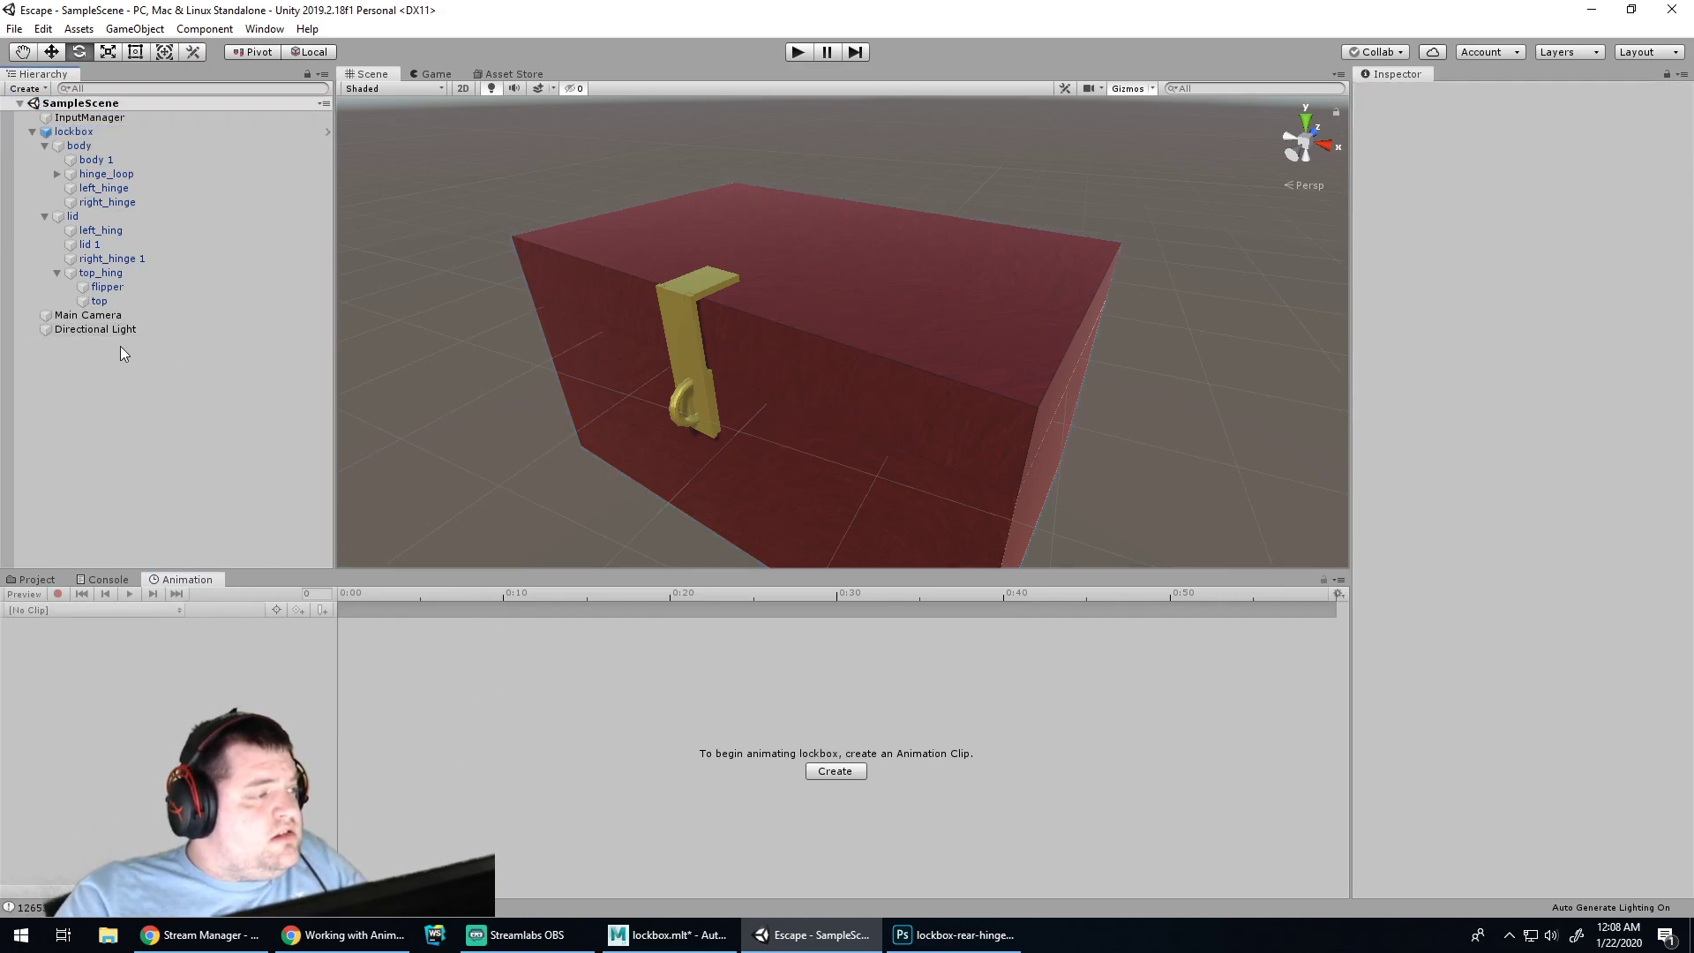
pyautogui.click(60, 131)
pyautogui.click(1639, 130)
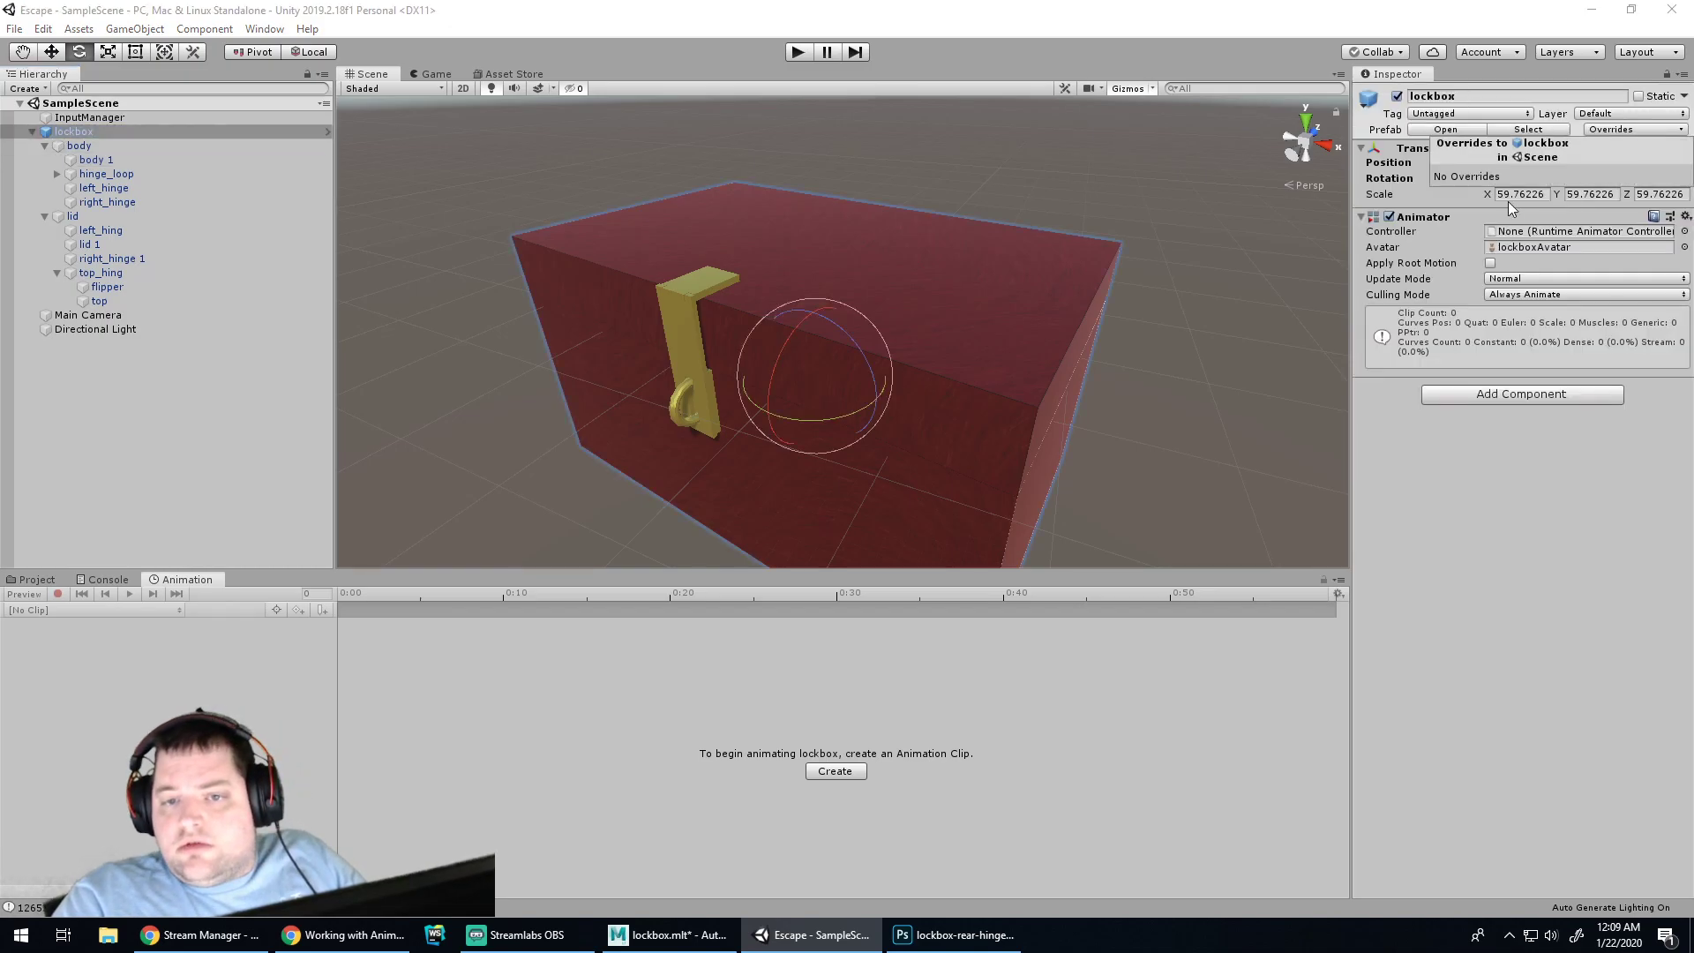
pyautogui.click(1553, 572)
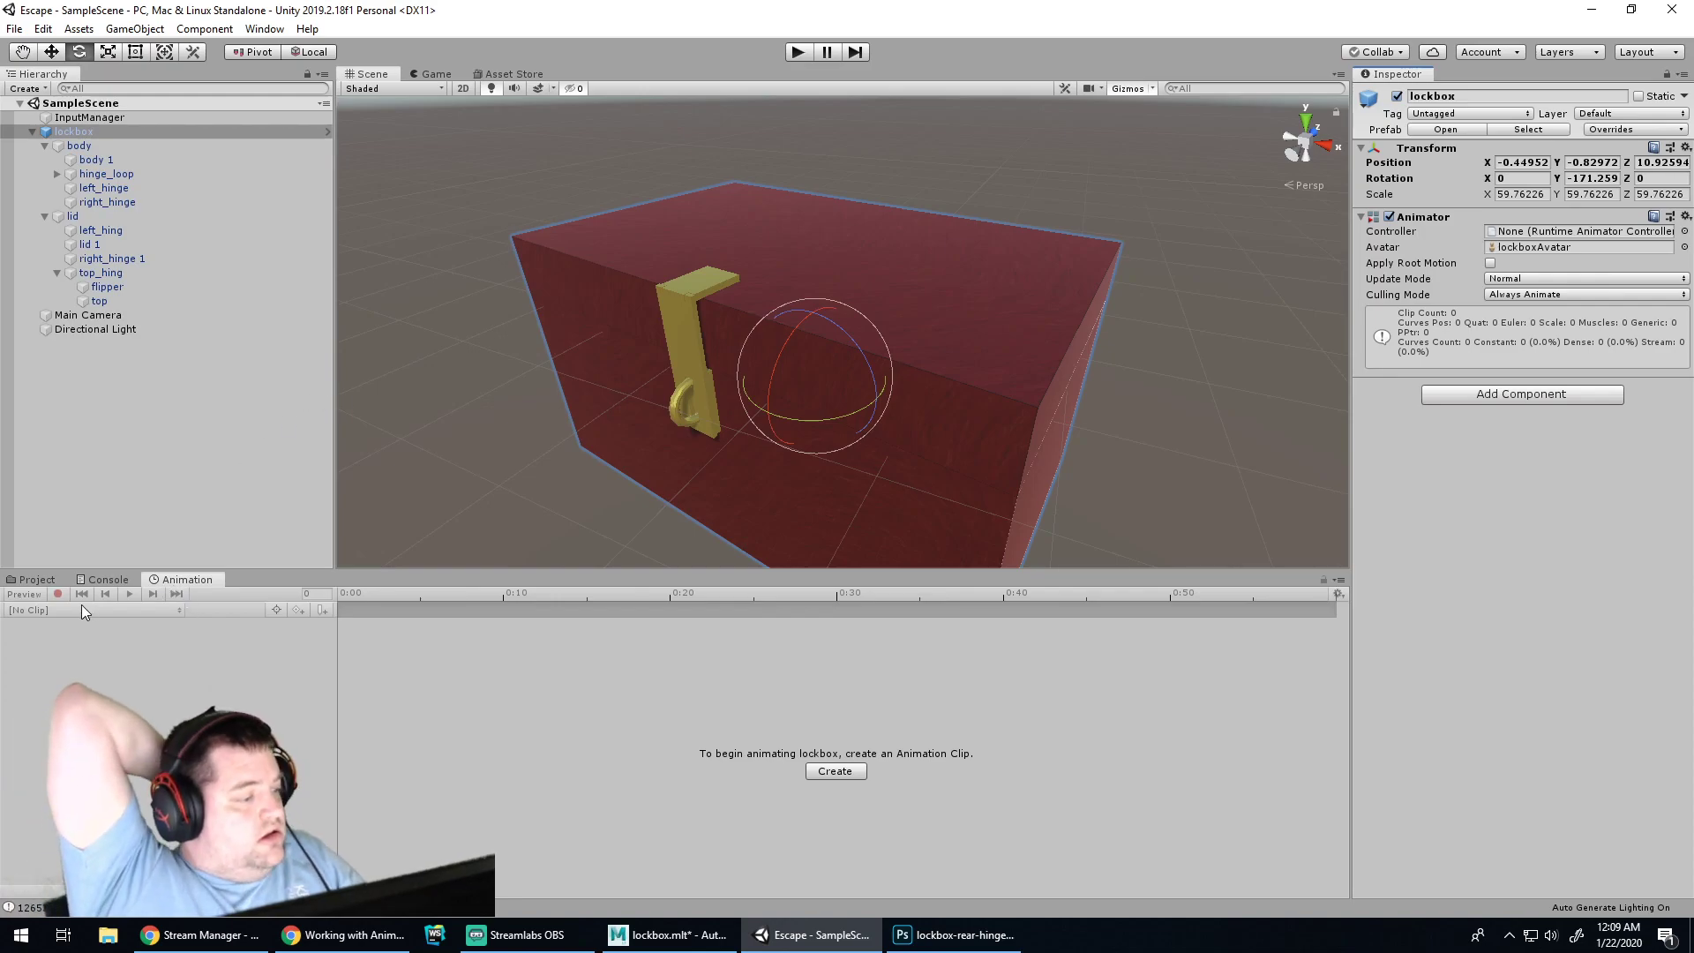
# Reread the animation tutorial, reselect lockbox, and open a new blank Chrome tab
pyautogui.click(393, 934)
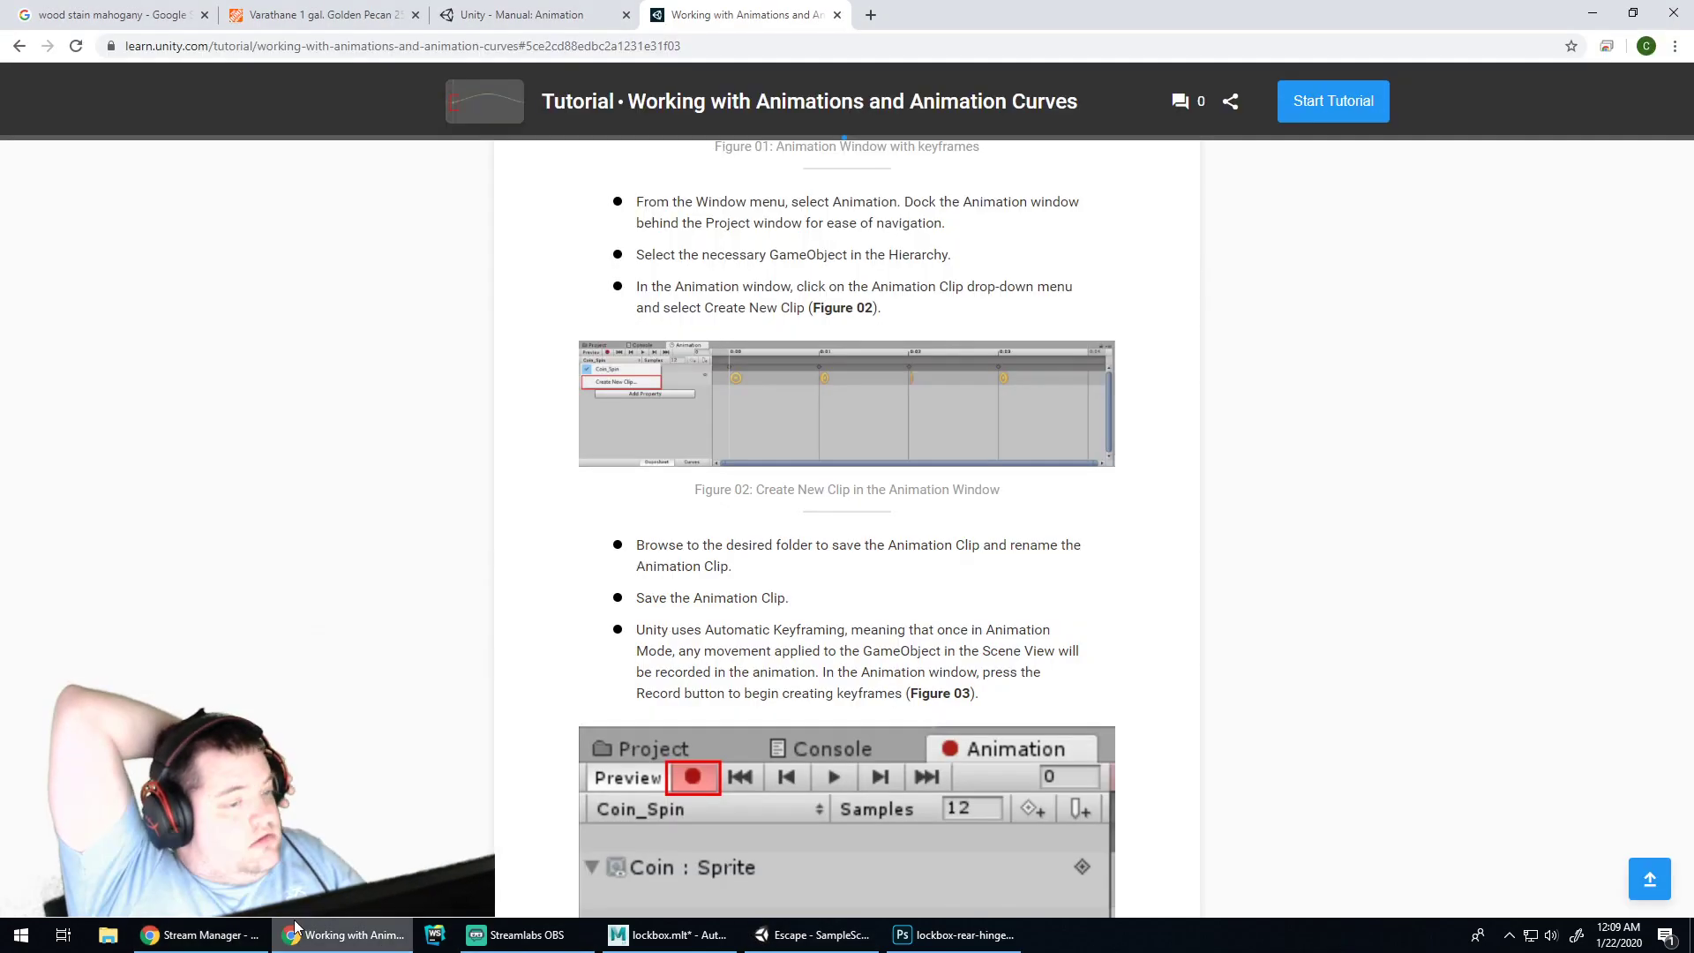
pyautogui.scroll(6, 550, 492)
pyautogui.scroll(2, 550, 492)
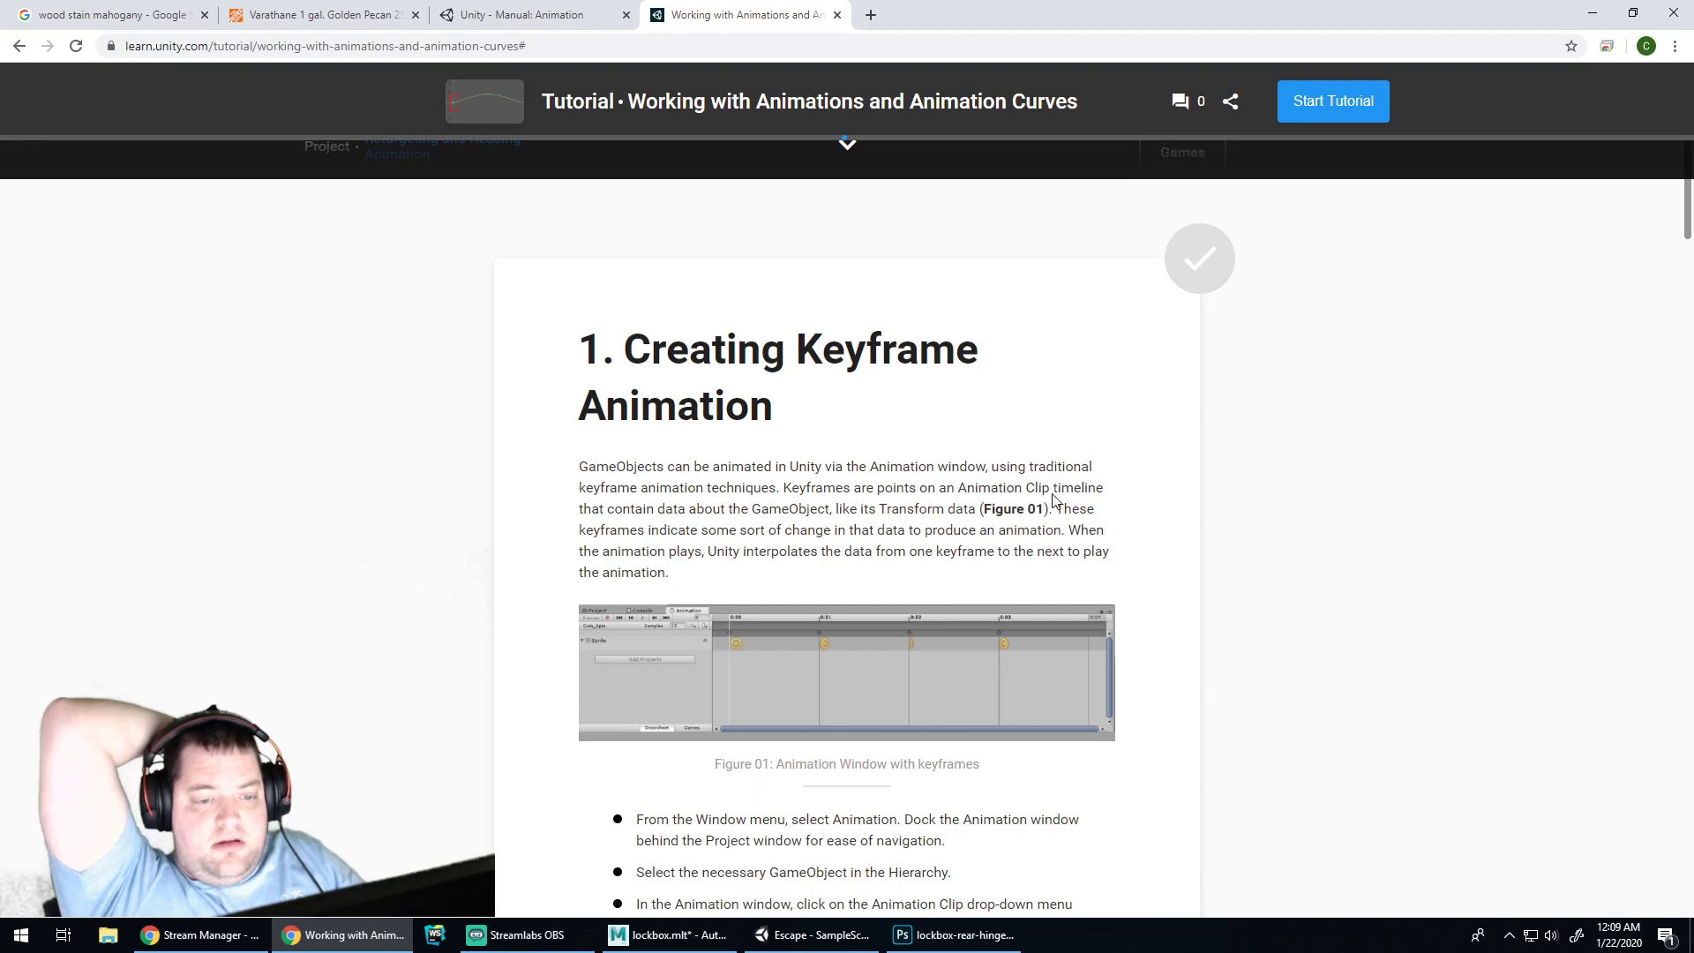
pyautogui.scroll(-4, 671, 532)
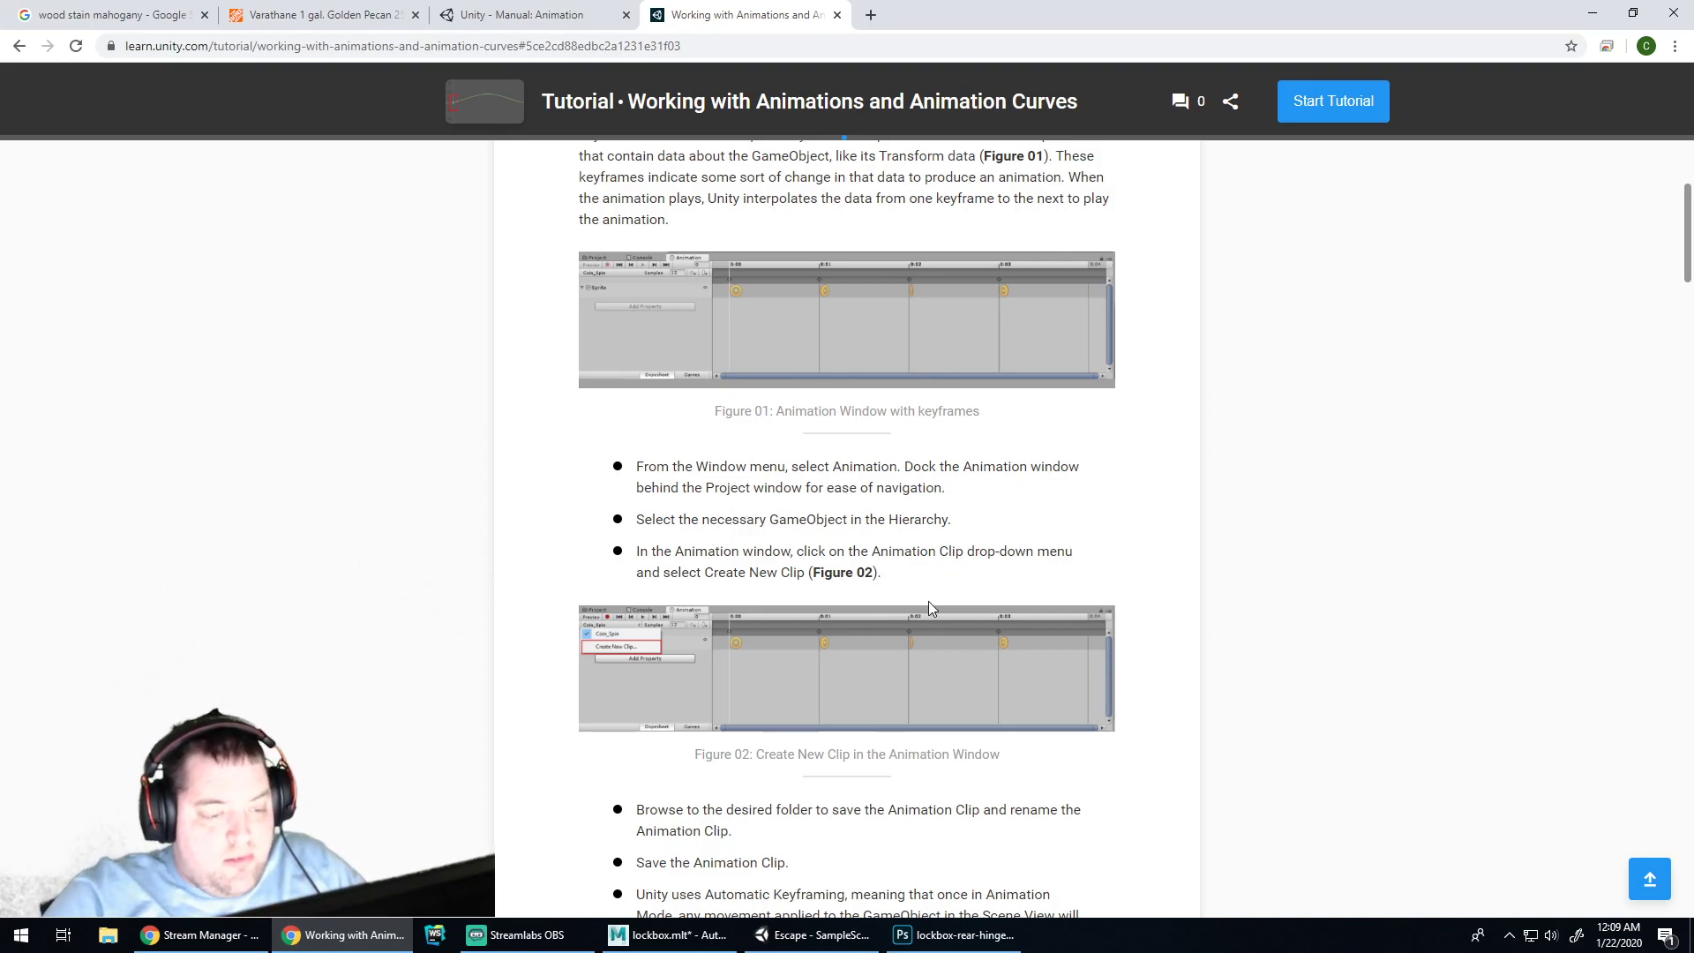
pyautogui.scroll(-2, 1147, 459)
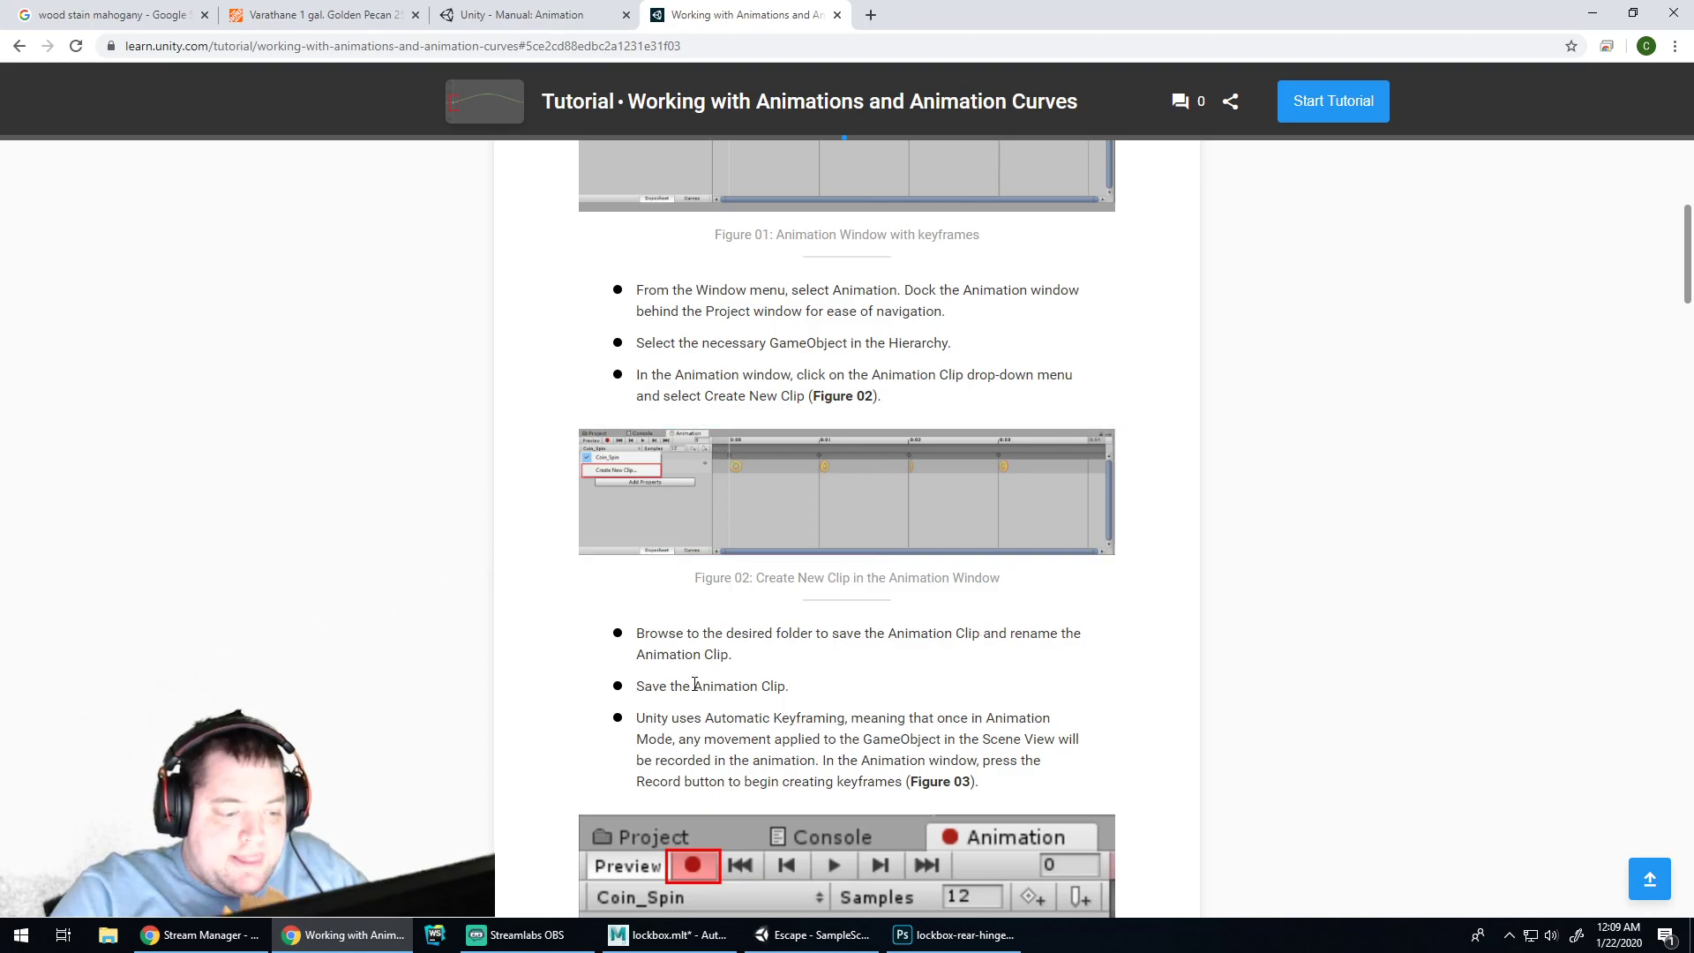
pyautogui.click(812, 935)
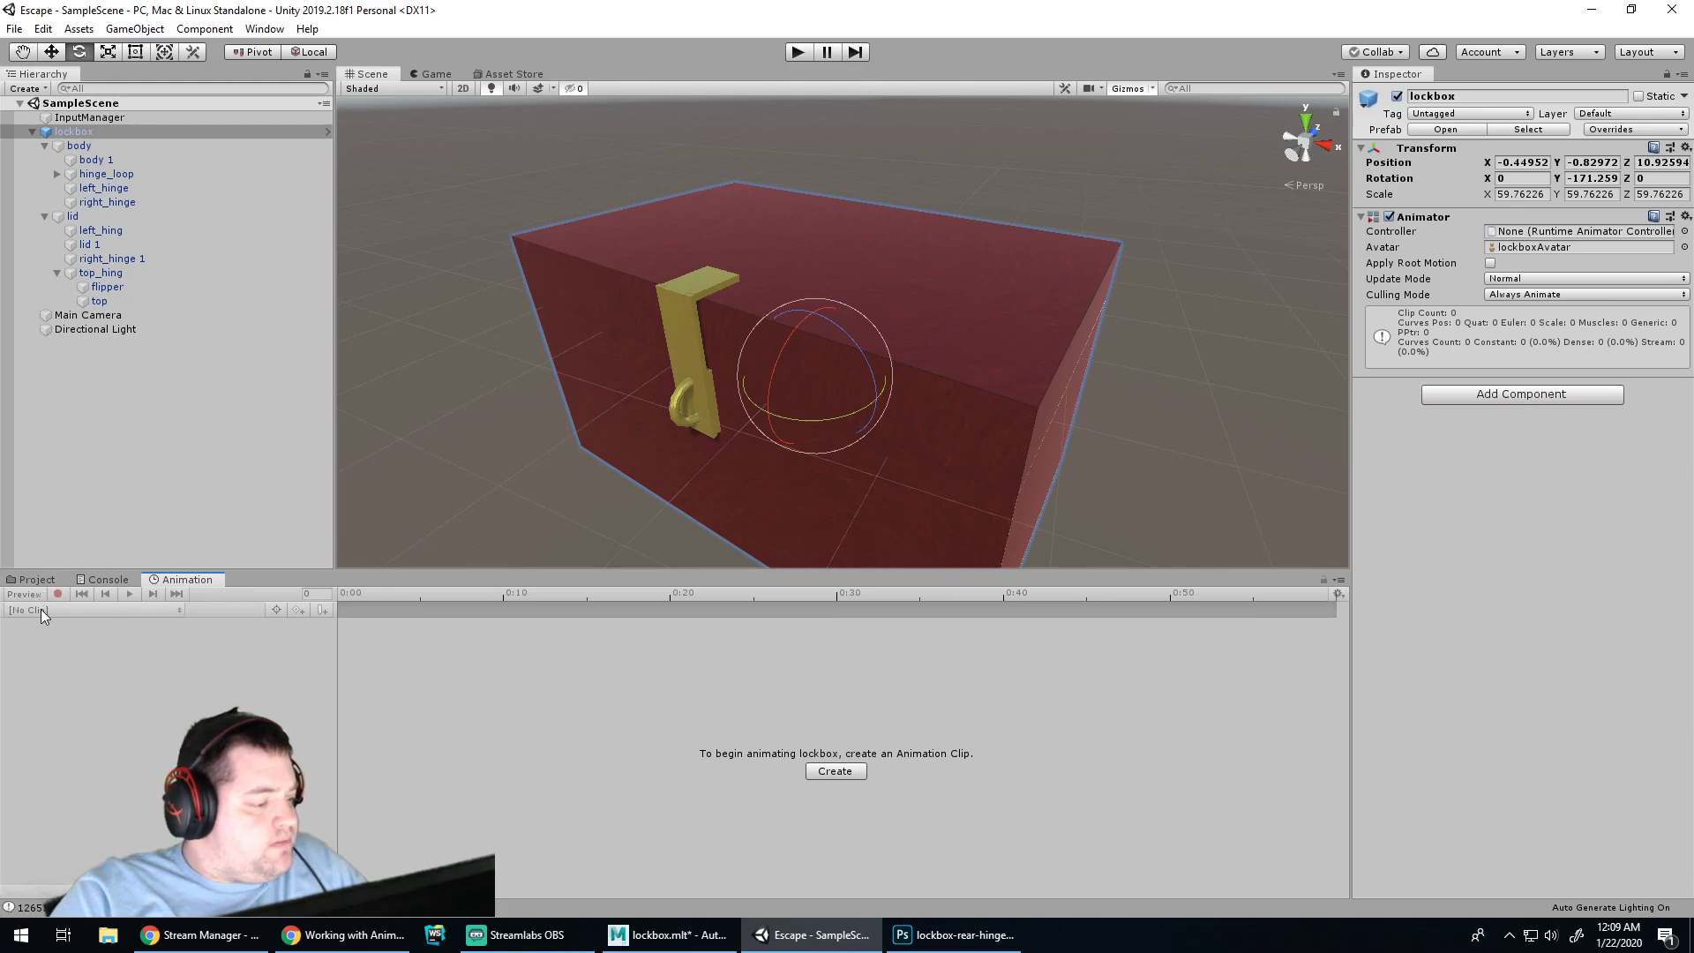
pyautogui.click(74, 131)
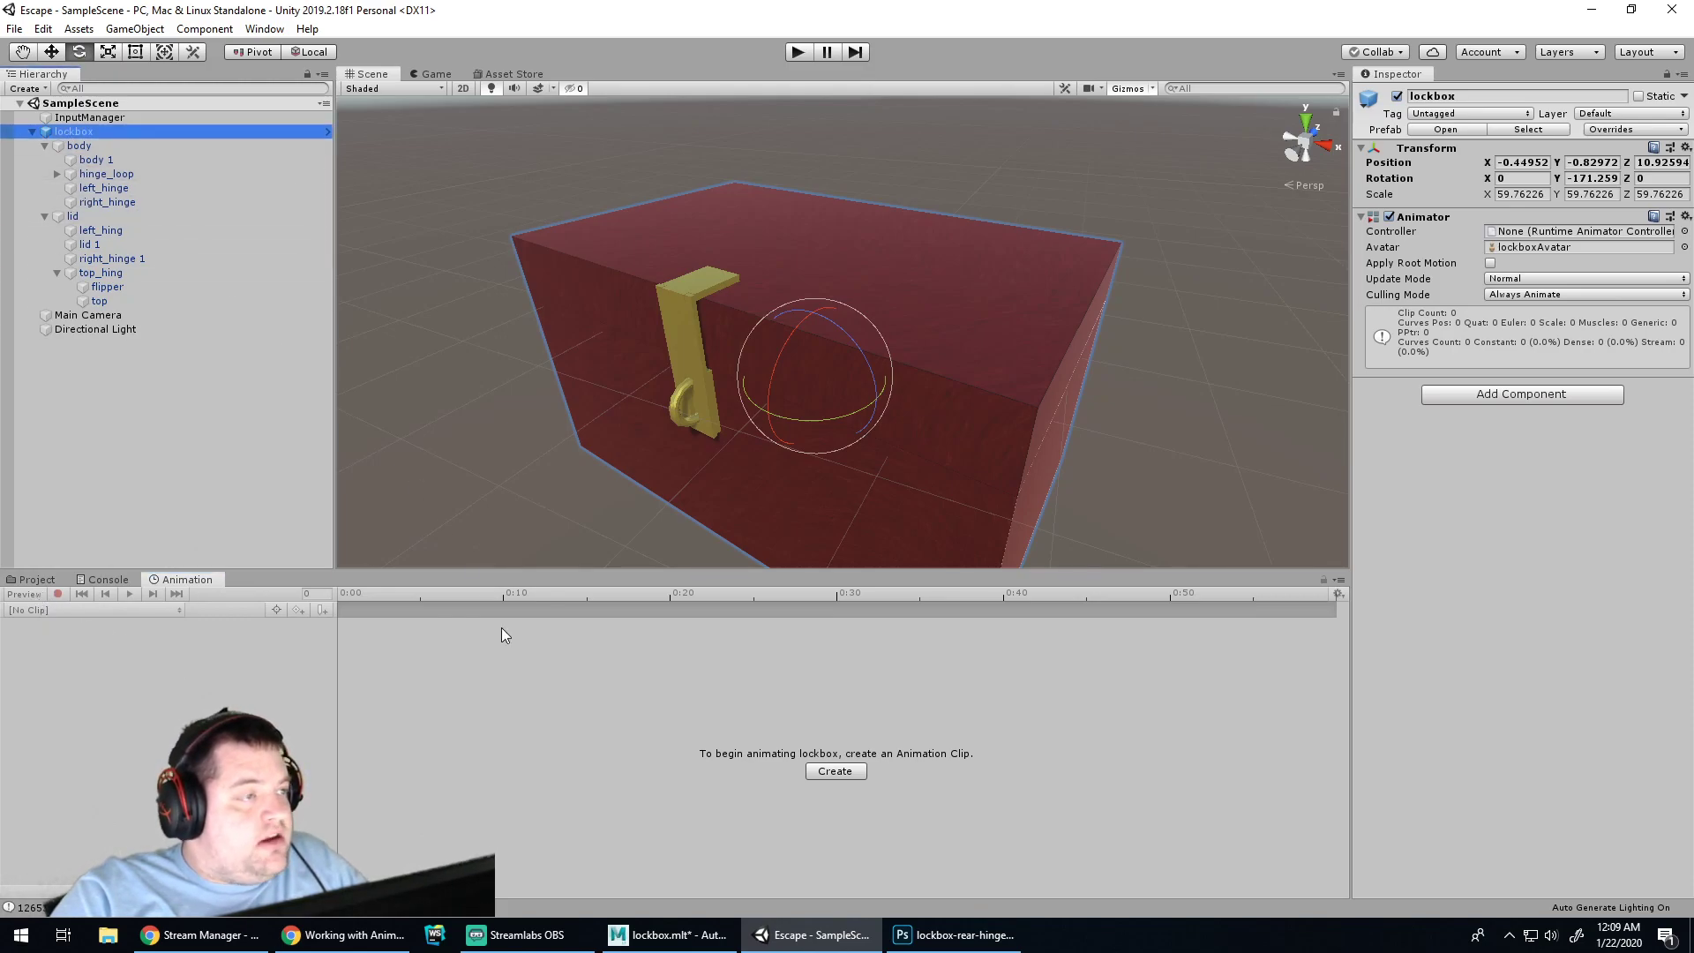
pyautogui.click(346, 935)
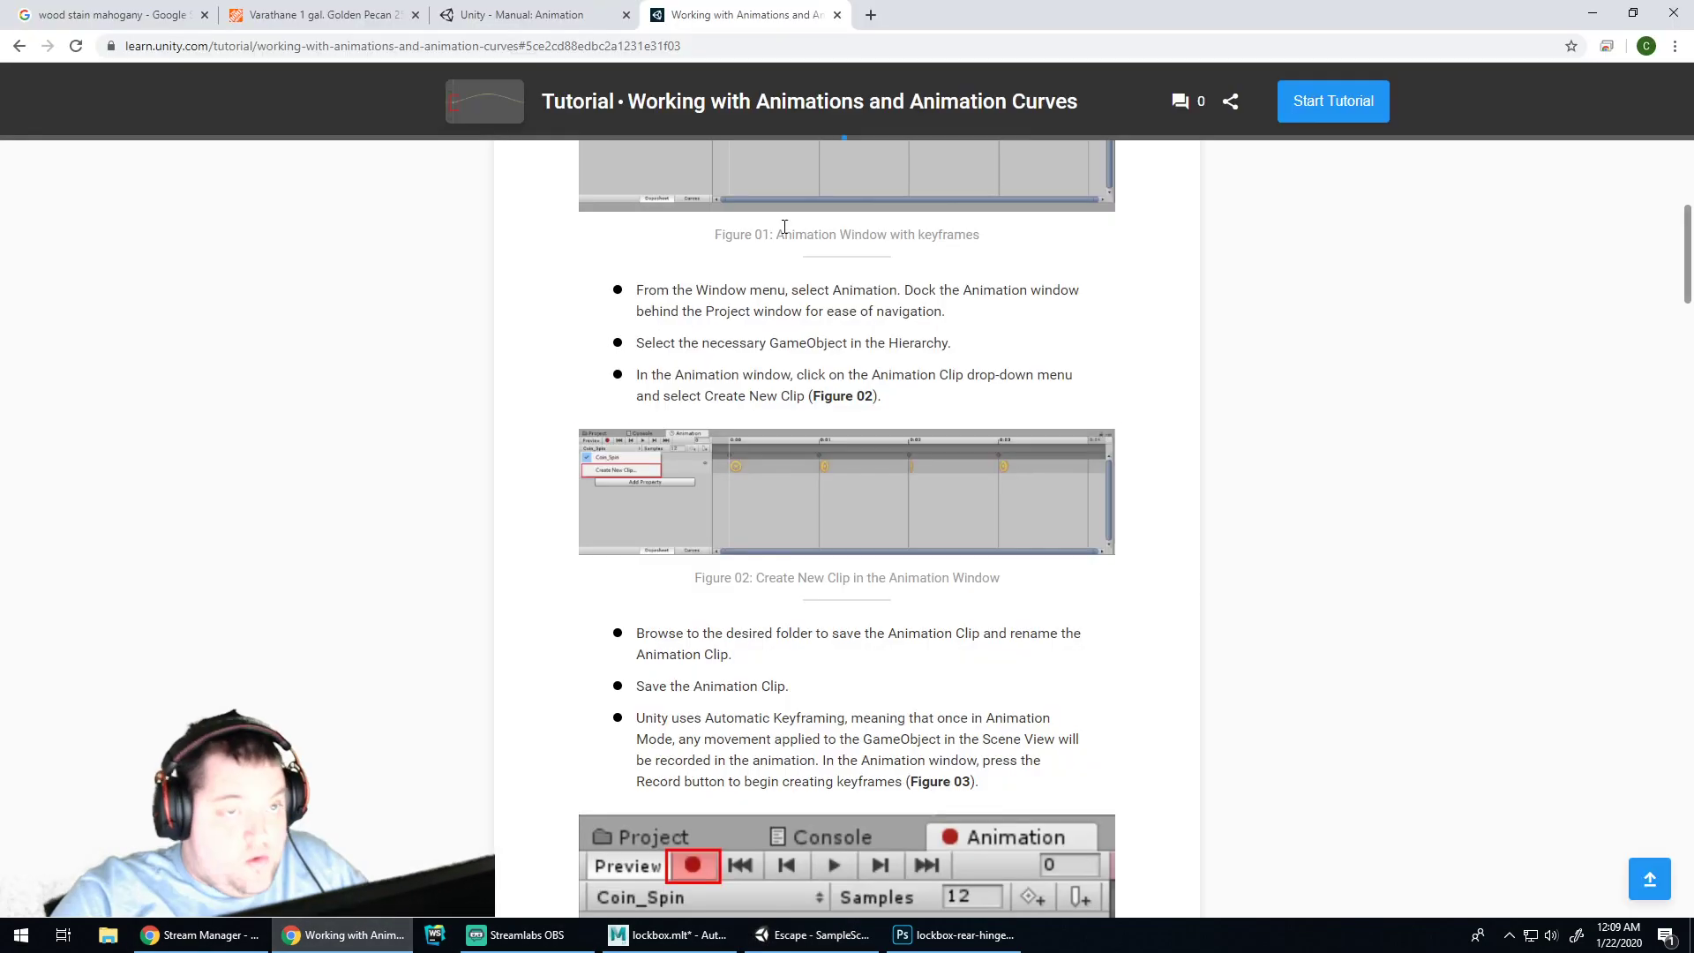
pyautogui.click(867, 15)
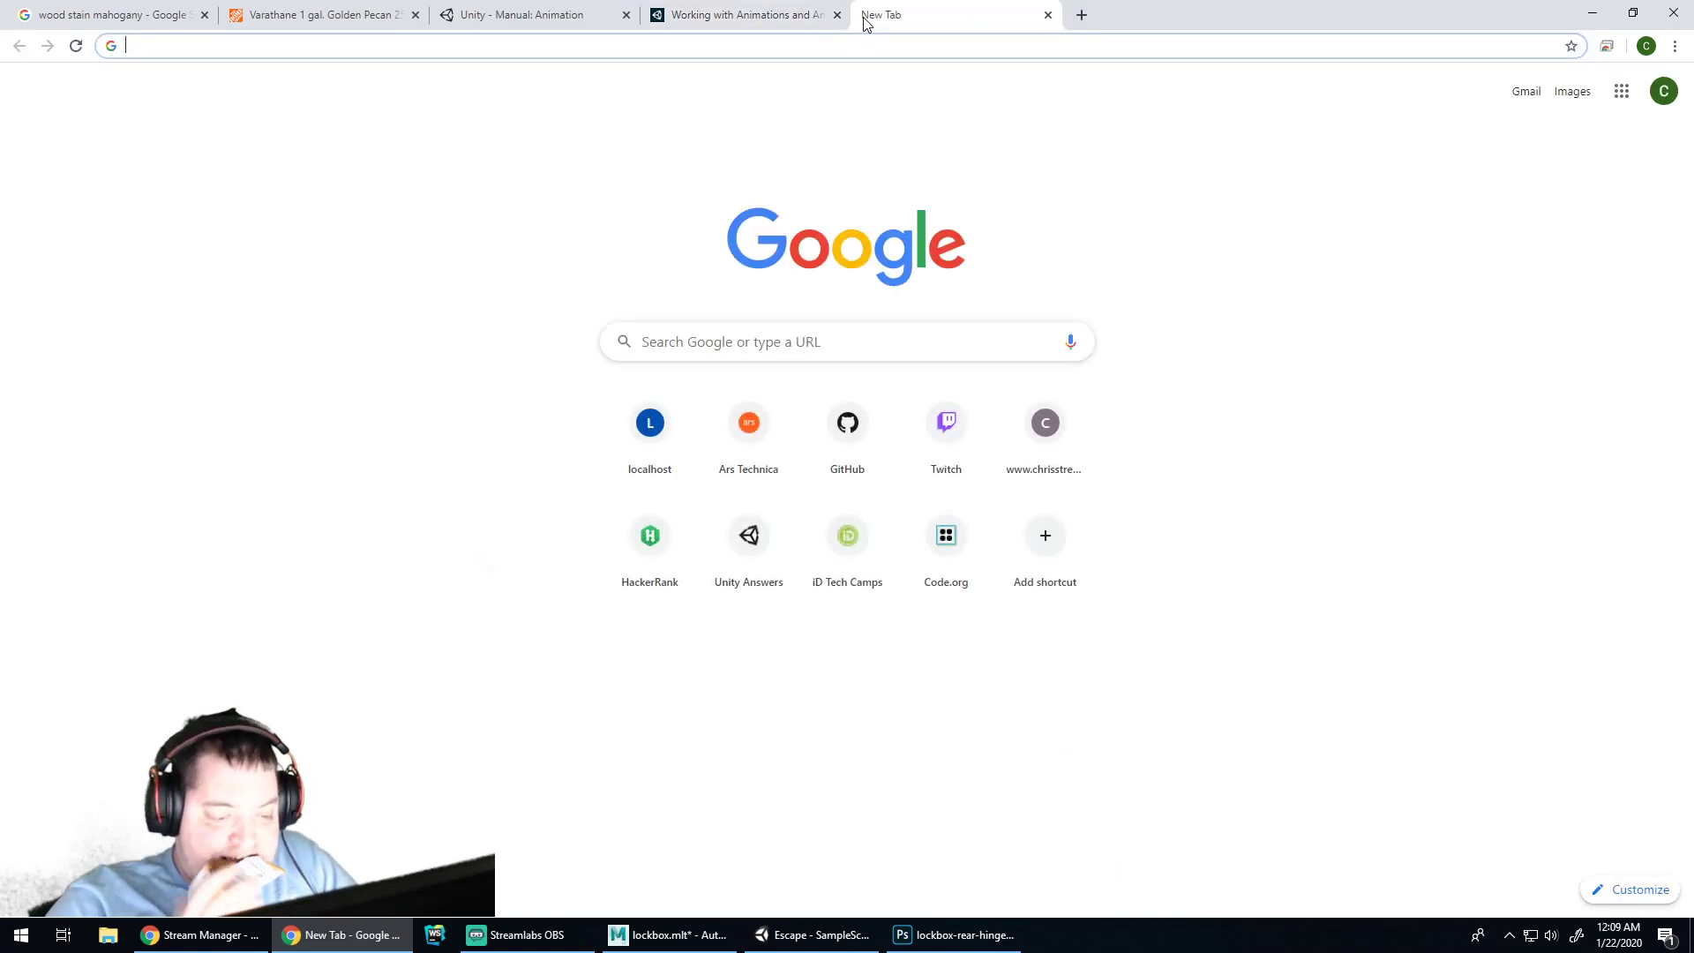
# Search Google for 'unity animation grayed out' and read the top Unity Answers thread
pyautogui.write('io')
pyautogui.press('BackSpace')
pyautogui.press('BackSpace')
pyautogui.write('unity anima')
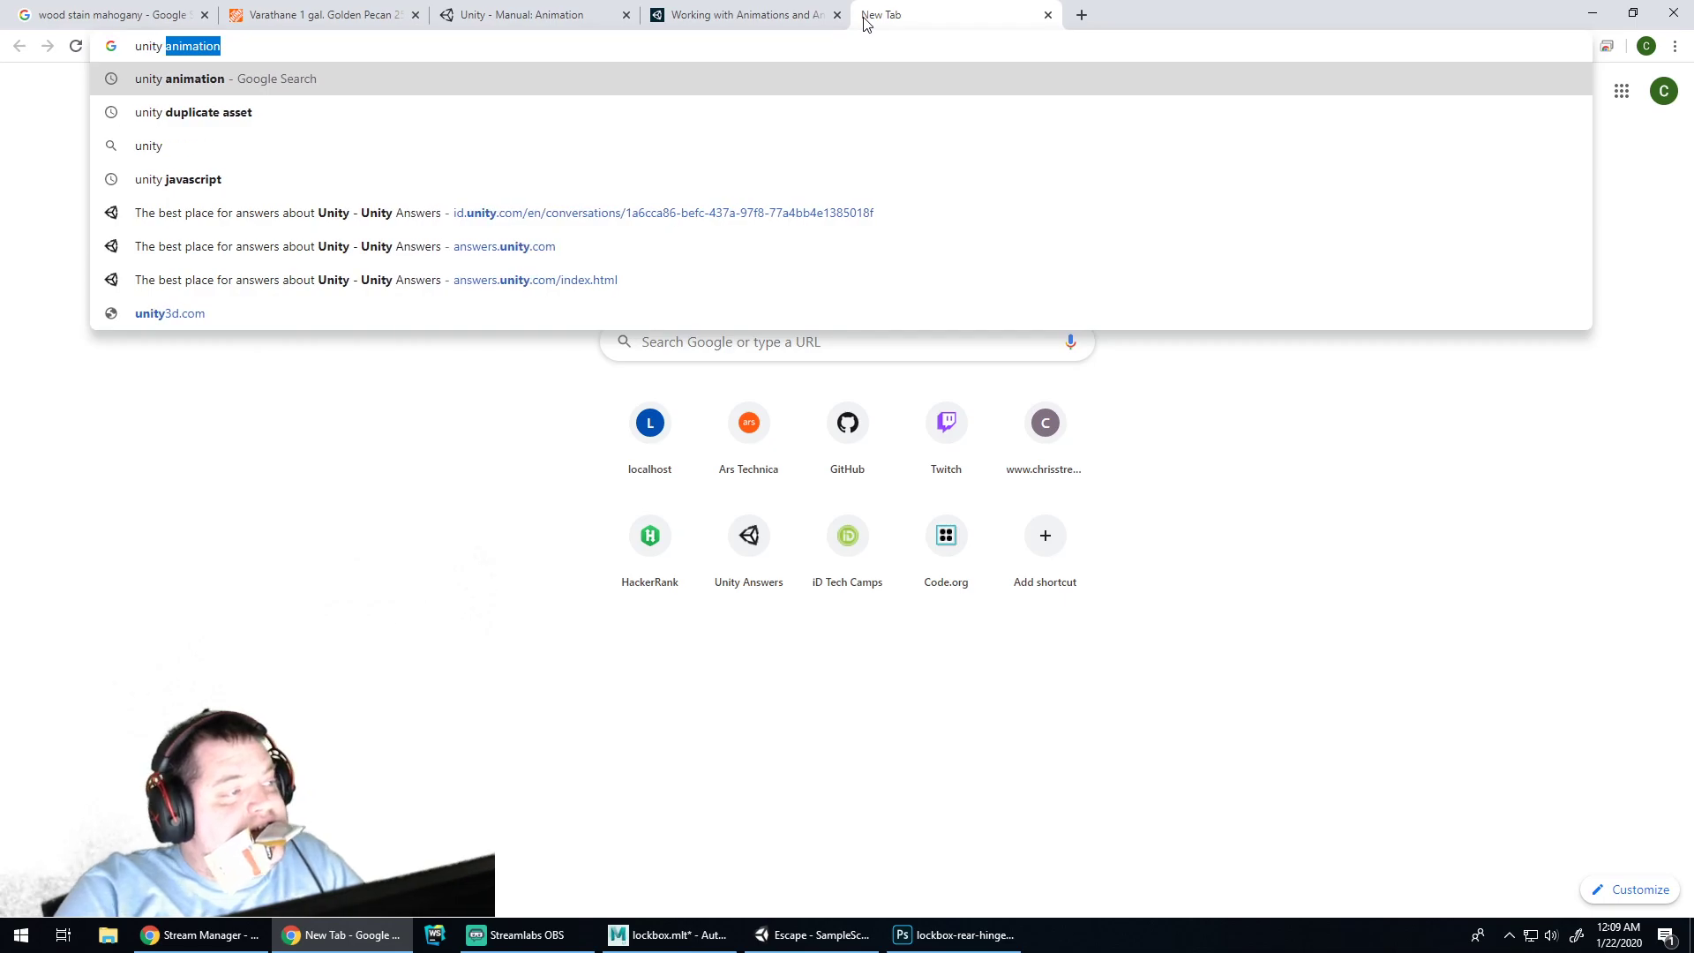
pyautogui.write('tion gray')
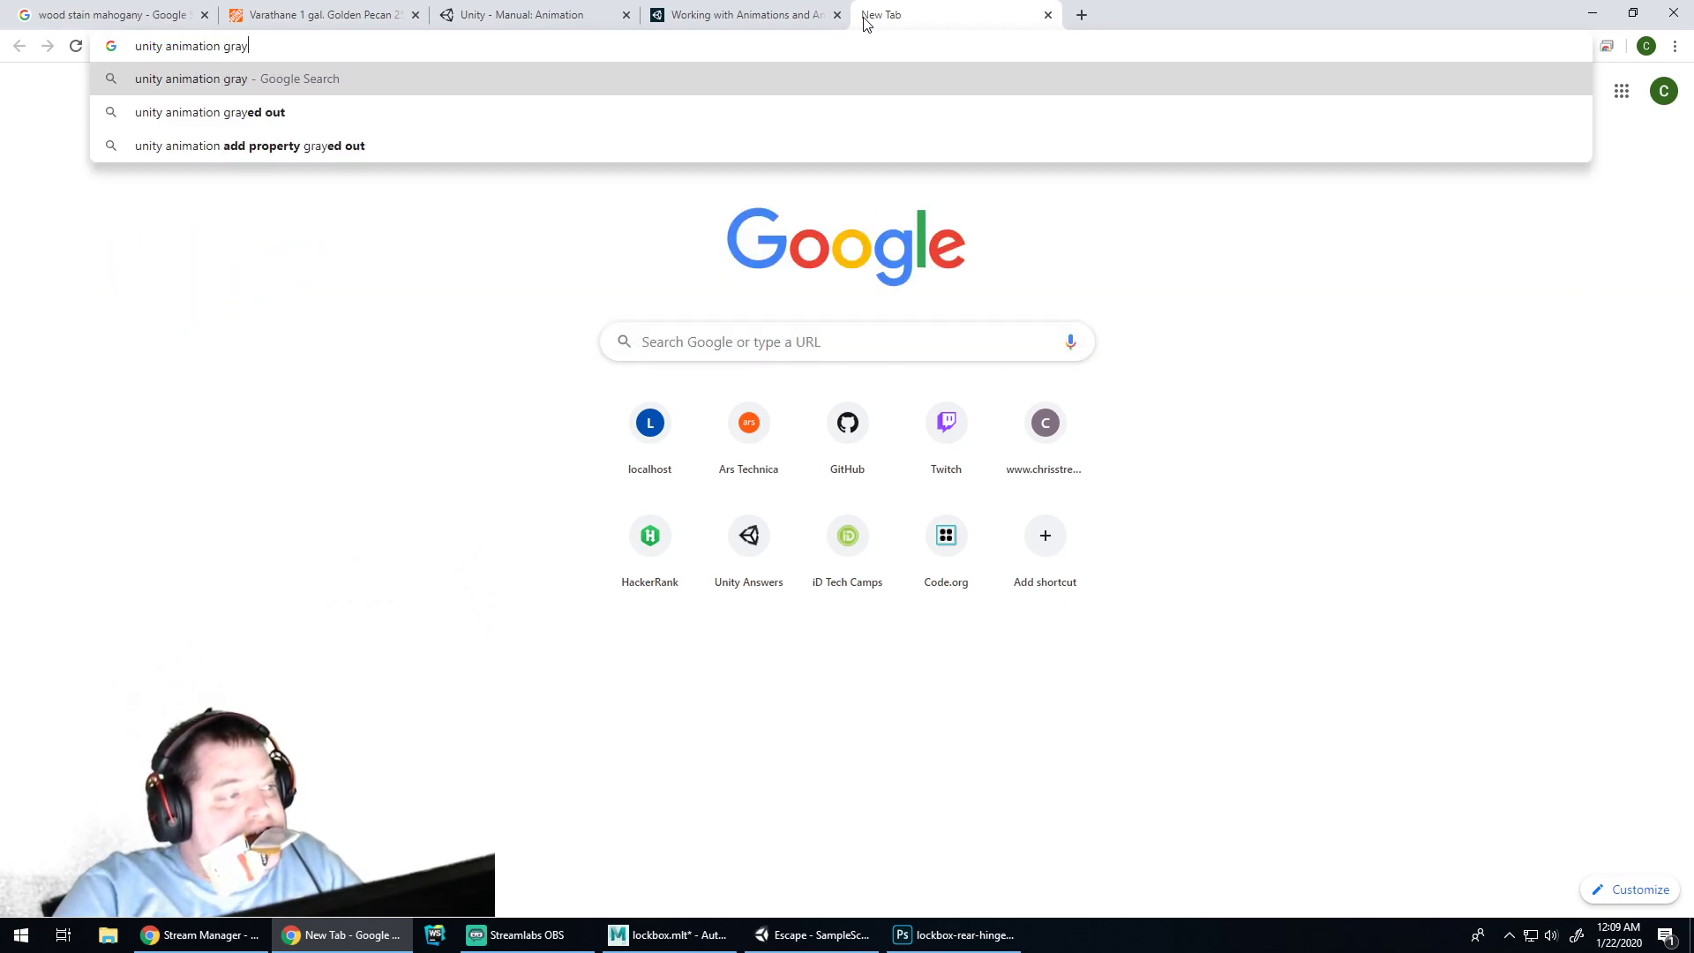
pyautogui.write('ed out')
pyautogui.press('Return')
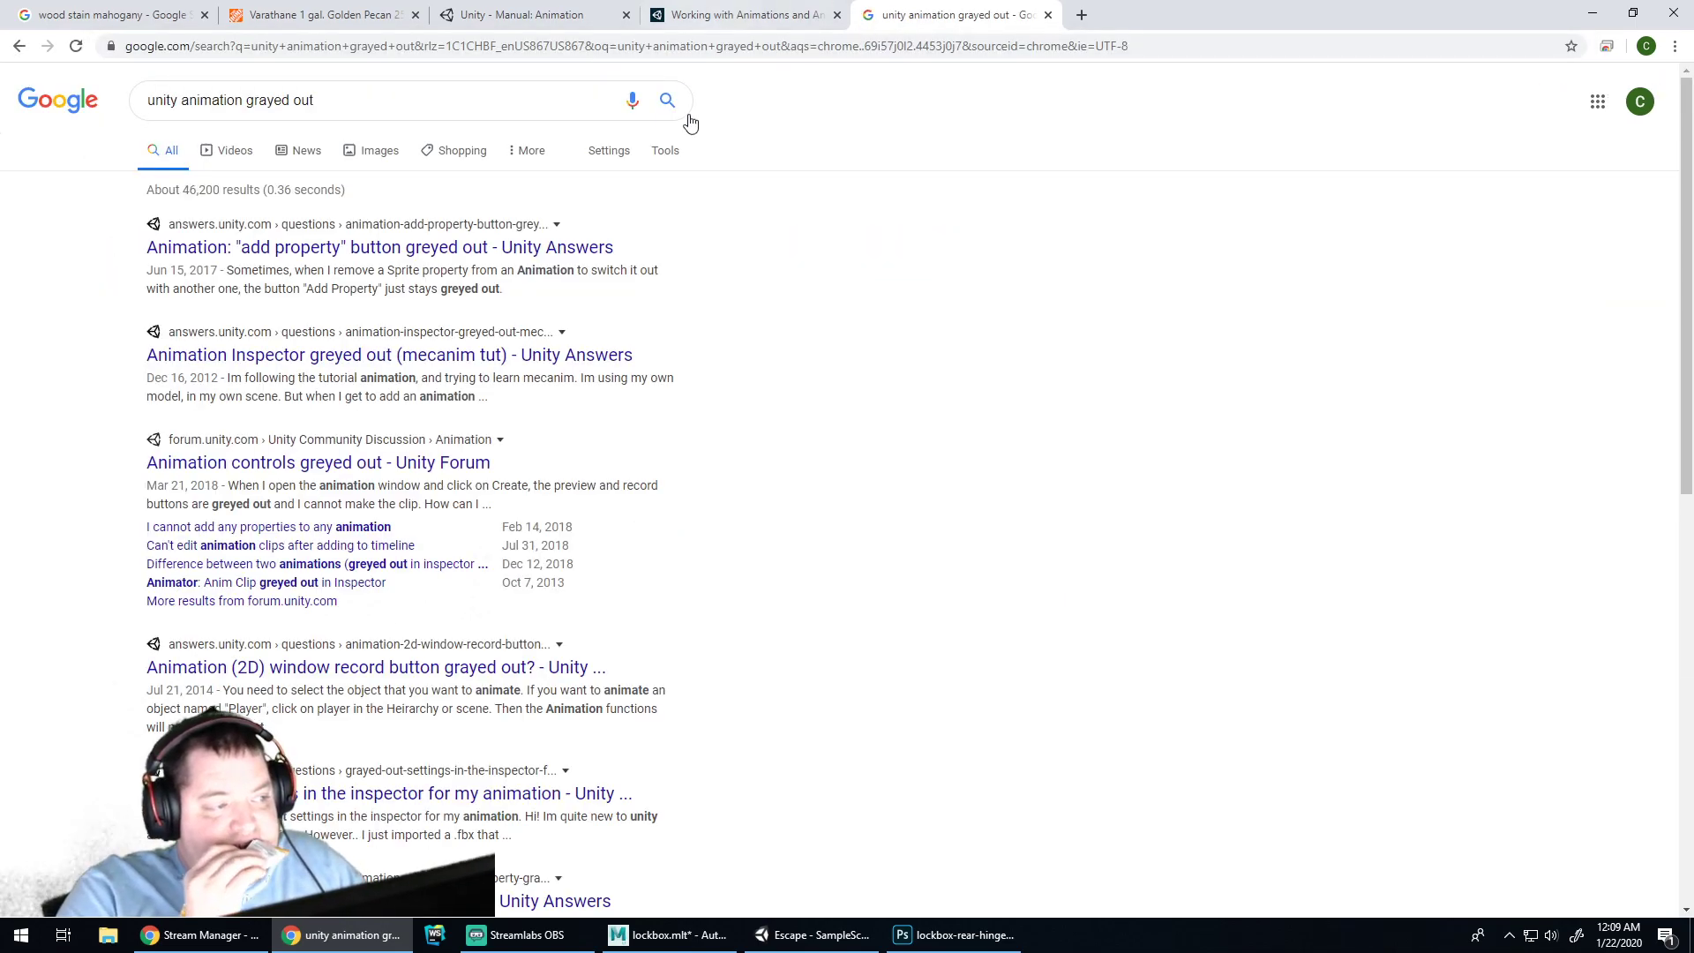
pyautogui.click(363, 250)
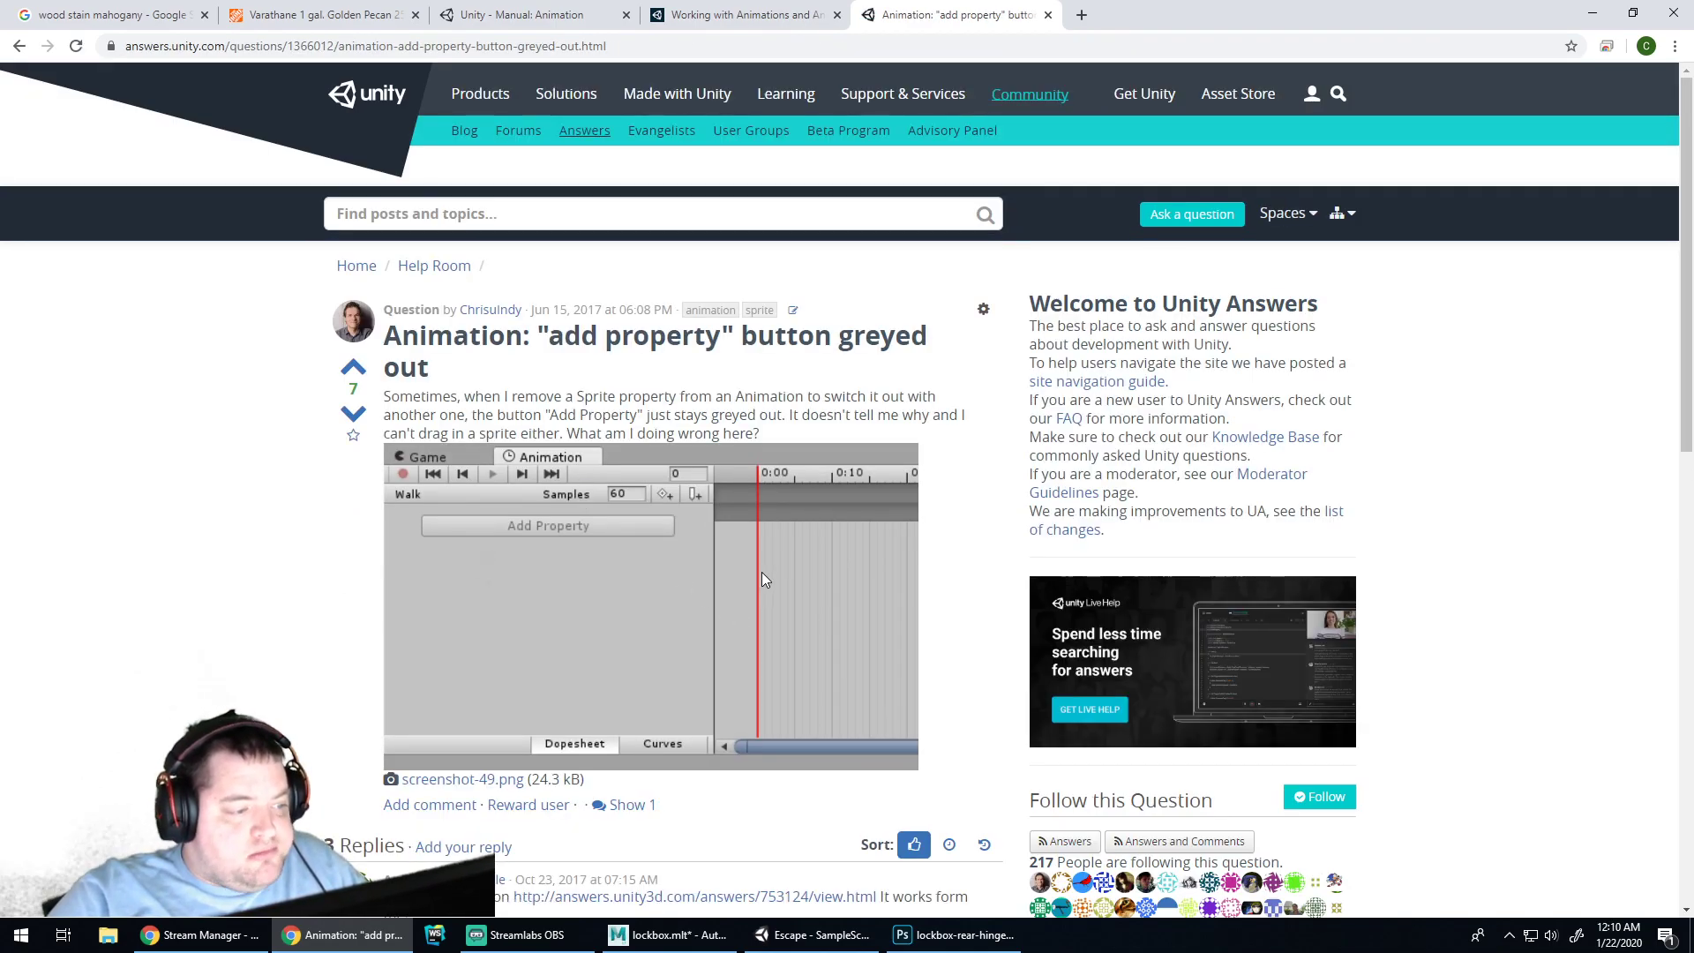
pyautogui.scroll(-5, 764, 579)
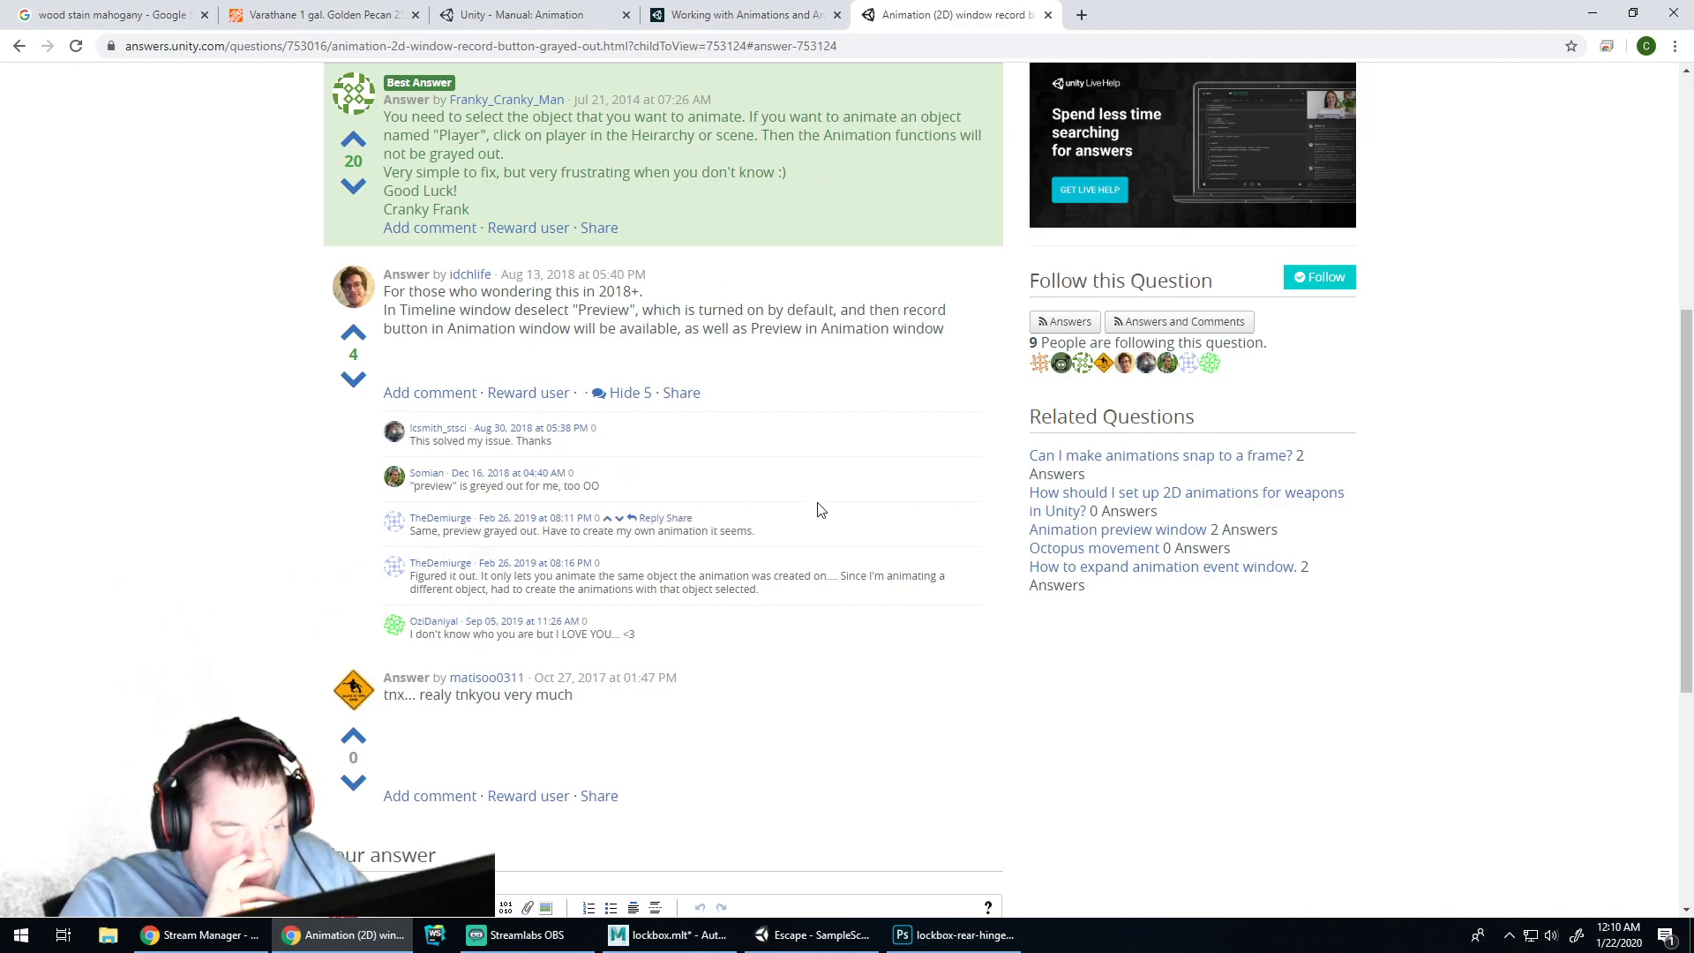
# Back in Unity, select the lockbox object
pyautogui.click(812, 935)
pyautogui.click(501, 322)
pyautogui.click(586, 288)
pyautogui.click(98, 132)
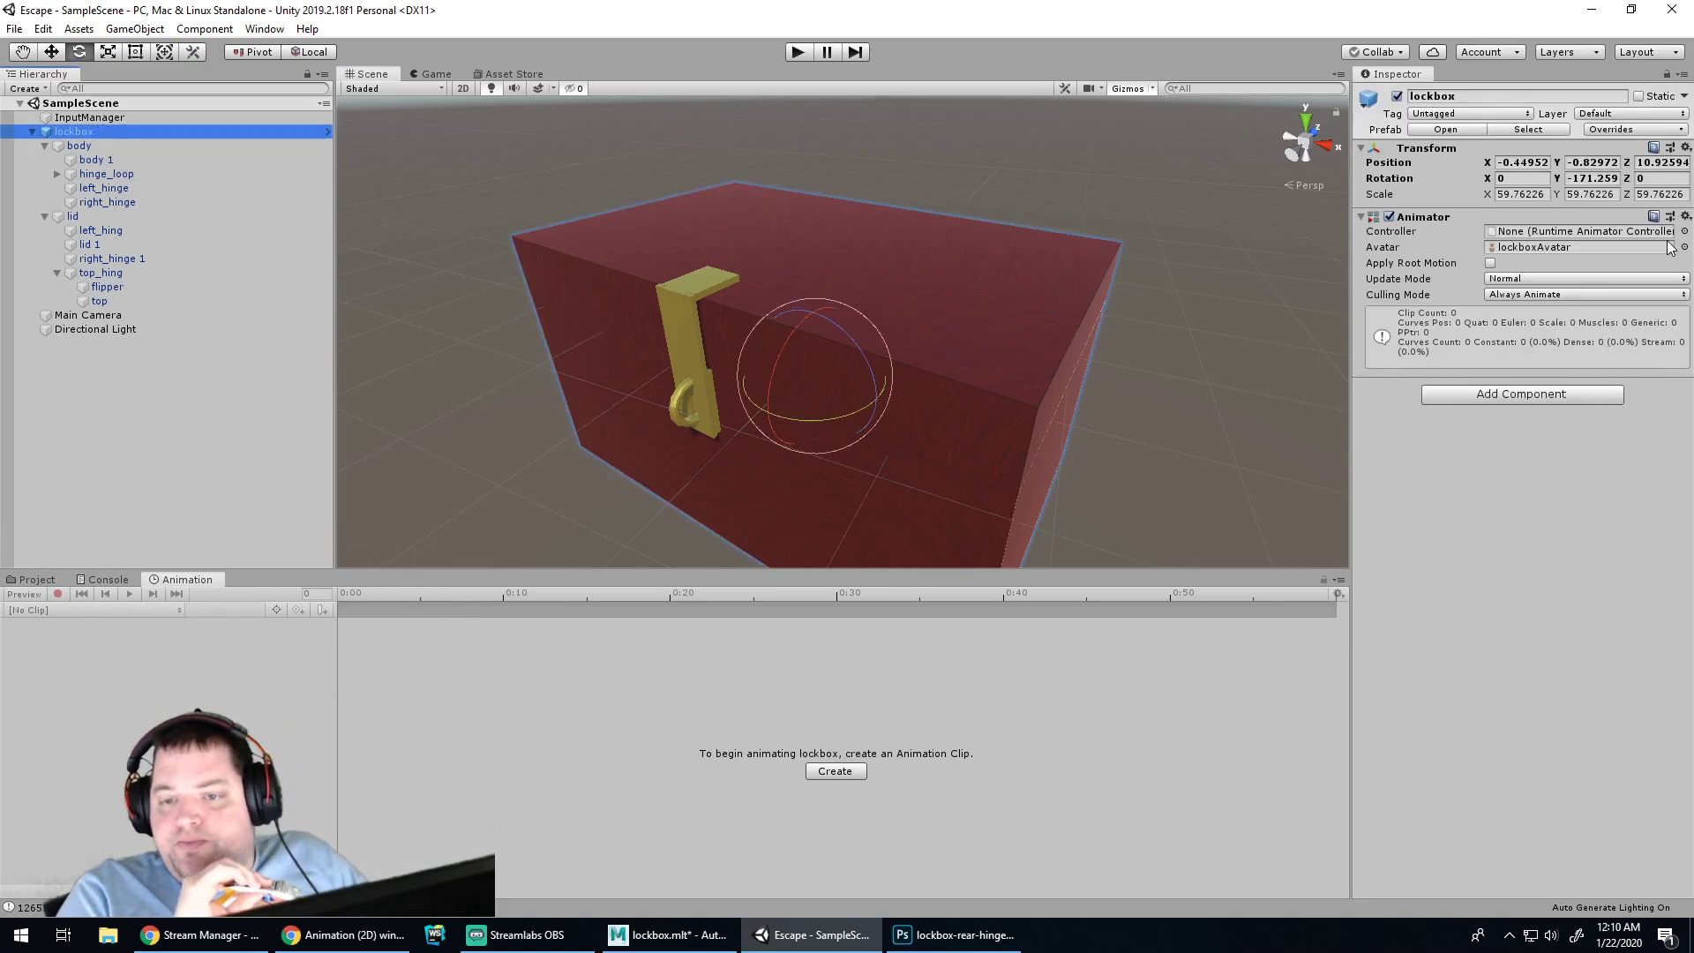
# Remove the lockbox's Animator component and apply the removal to the prefab with Apply All
pyautogui.click(1683, 218)
pyautogui.click(1644, 258)
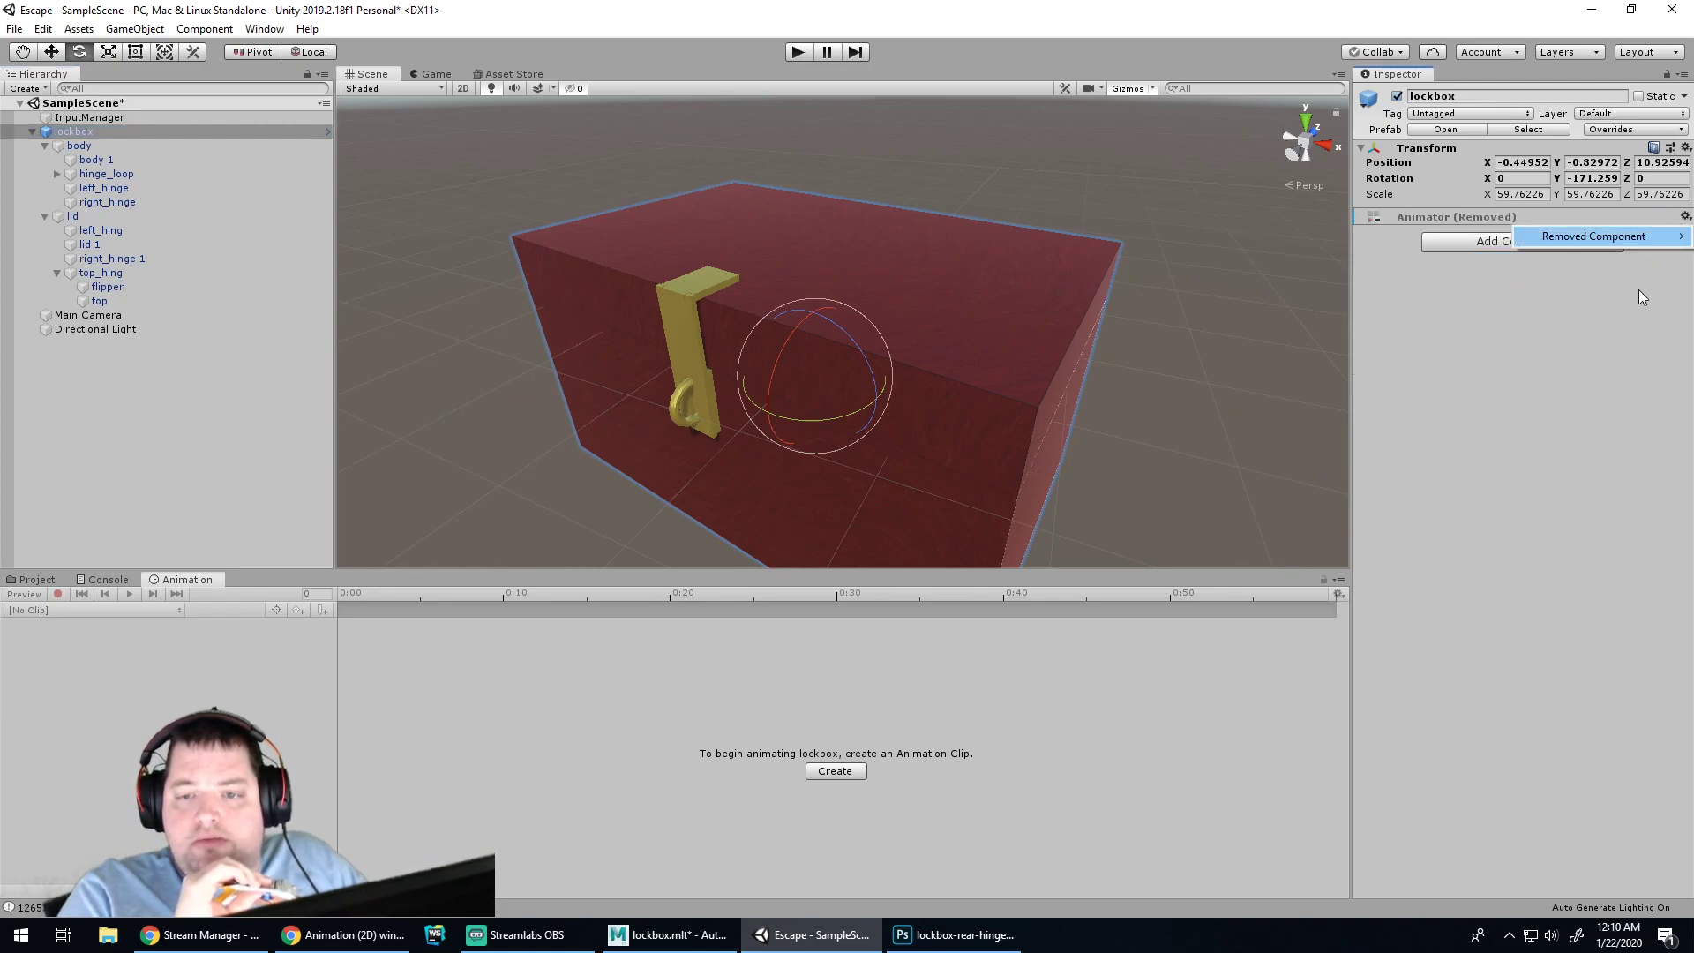
pyautogui.click(1611, 129)
pyautogui.click(1594, 257)
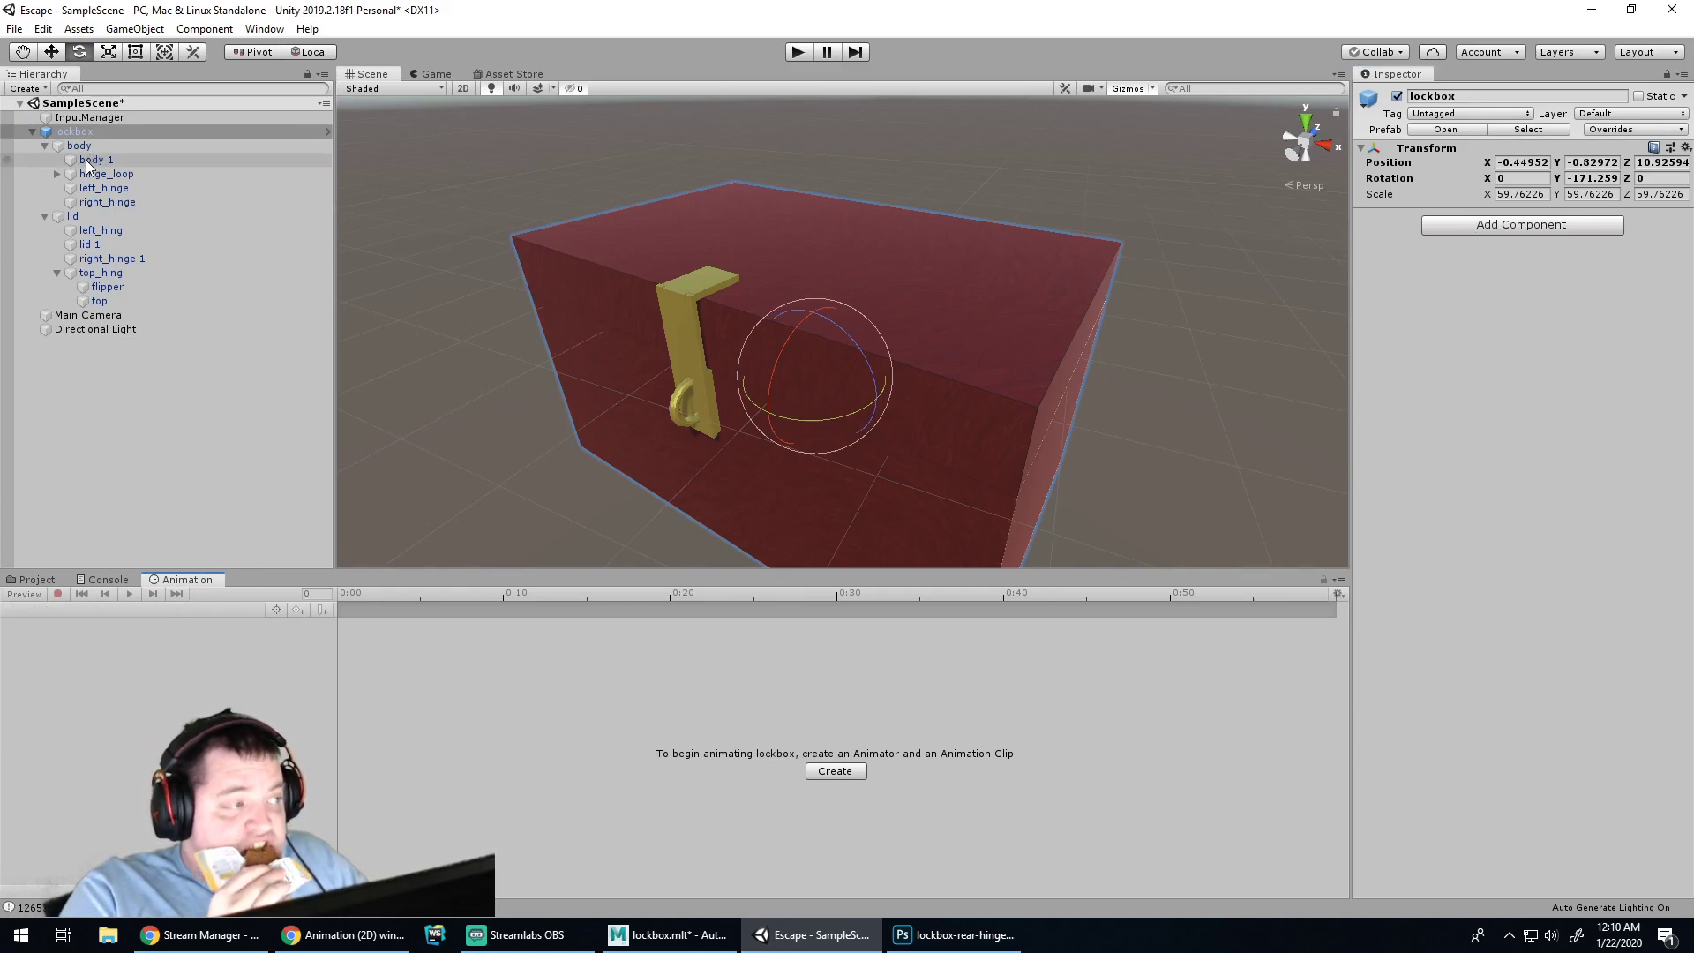
pyautogui.click(81, 132)
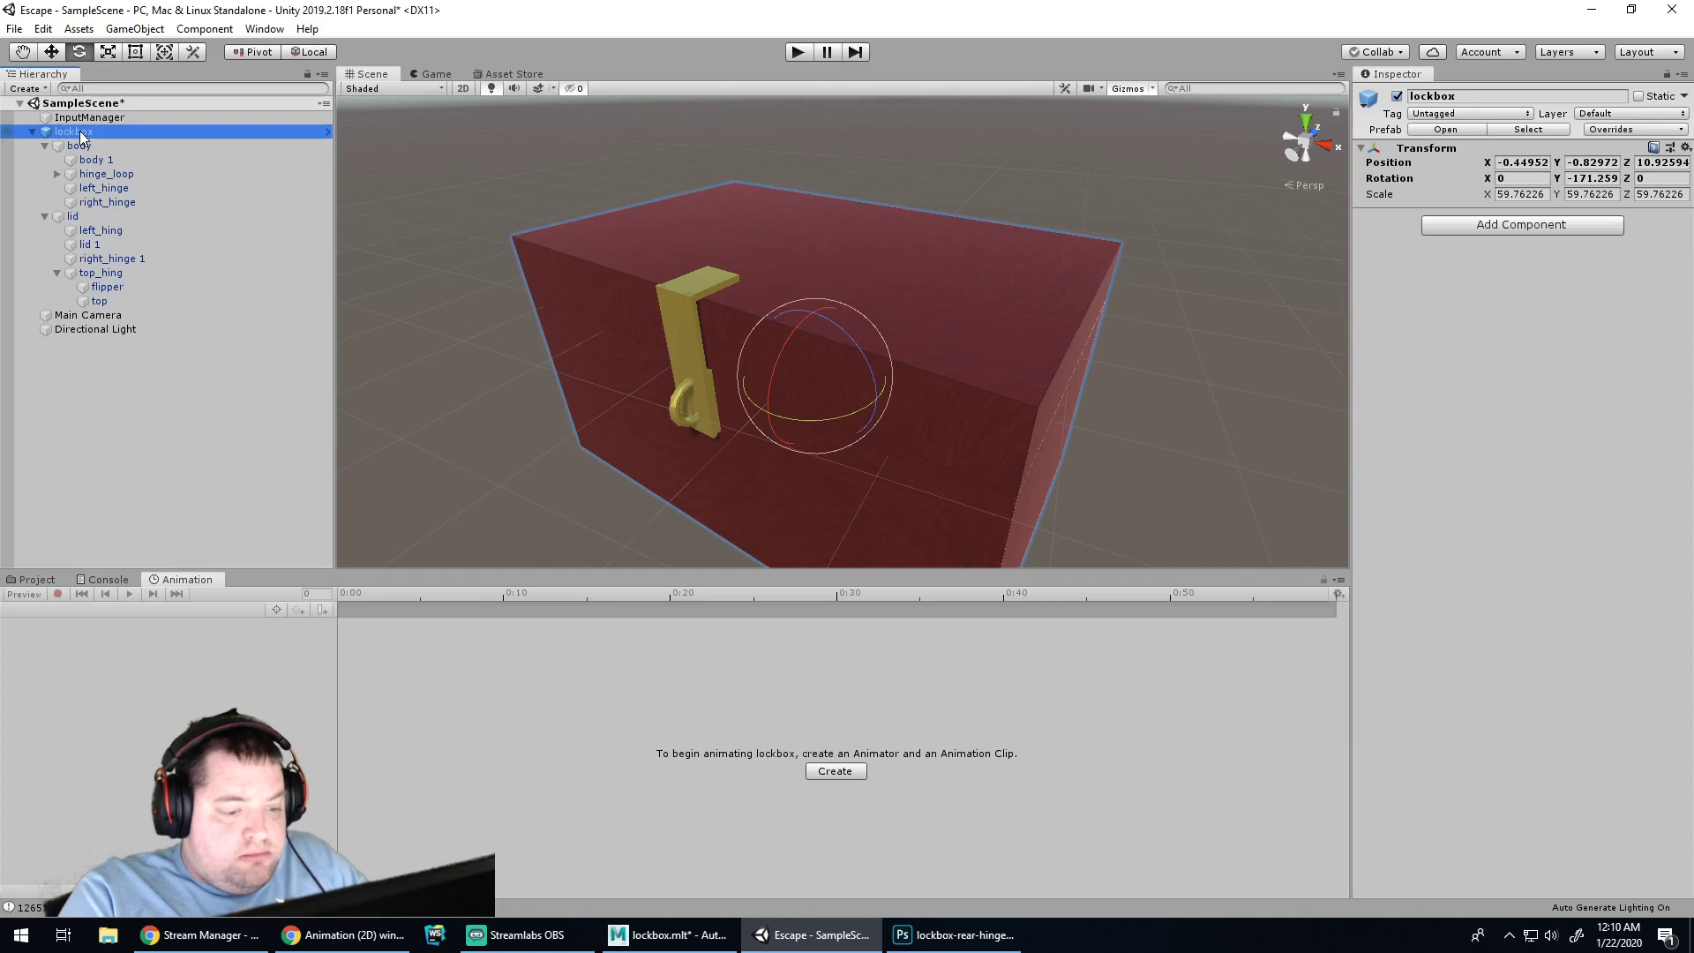
# Start creating a lockbox clip, making and then deleting an Animations folder in Assets
pyautogui.click(826, 776)
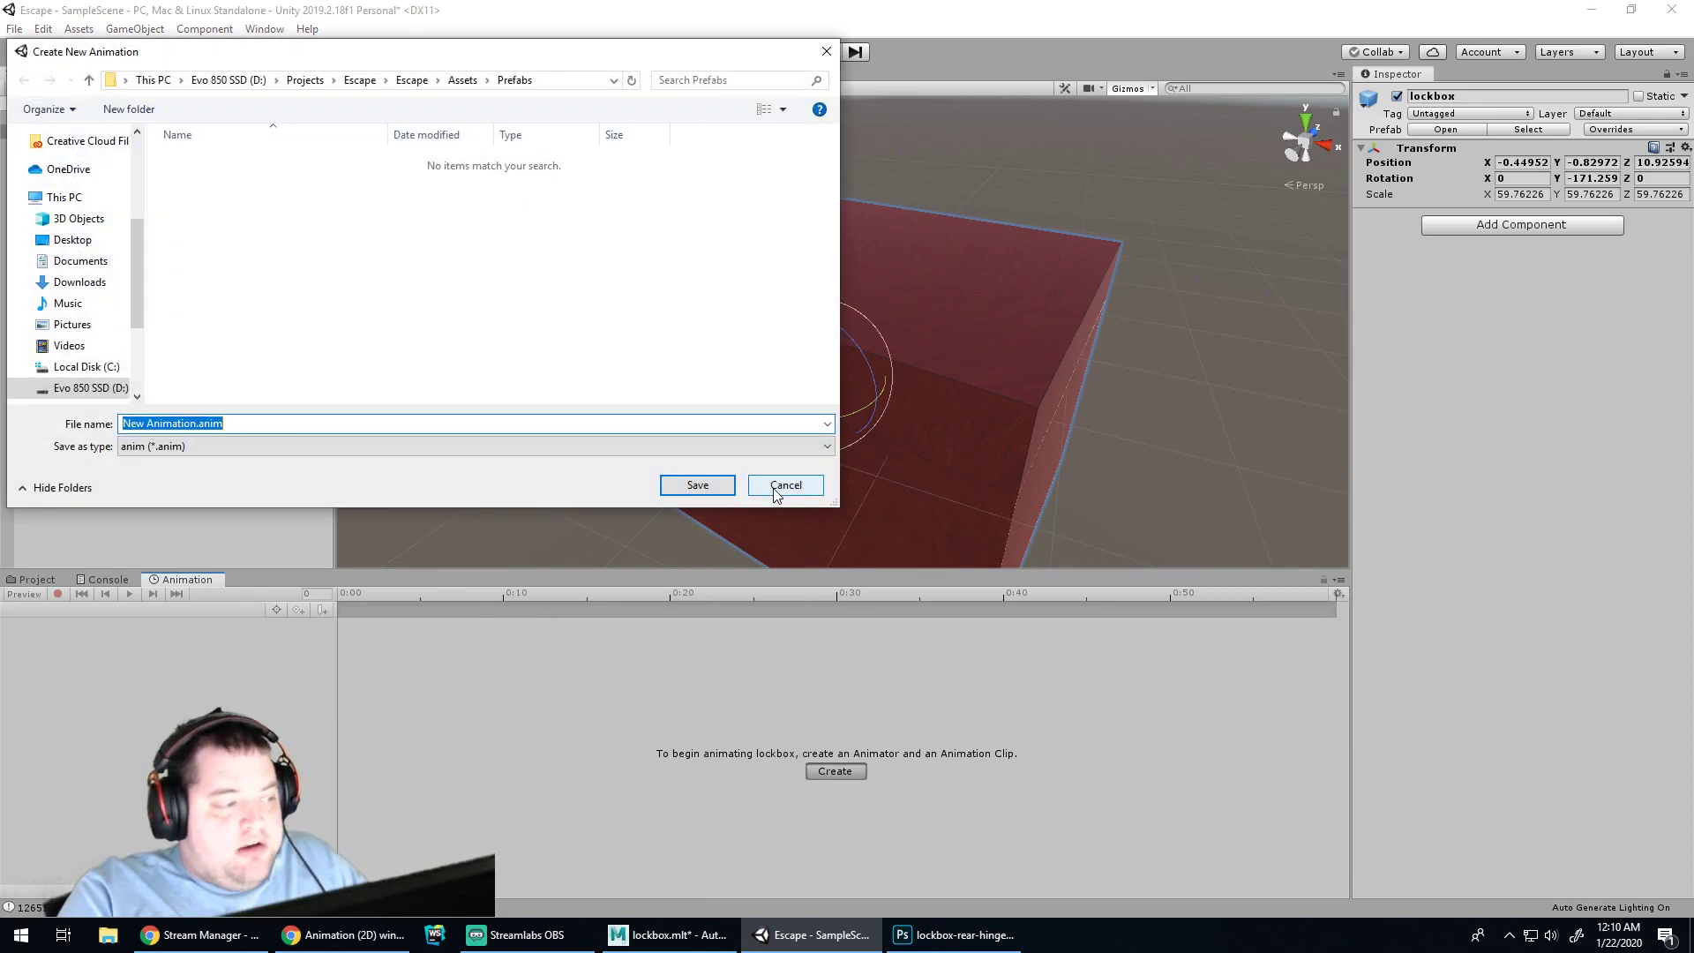
pyautogui.click(464, 80)
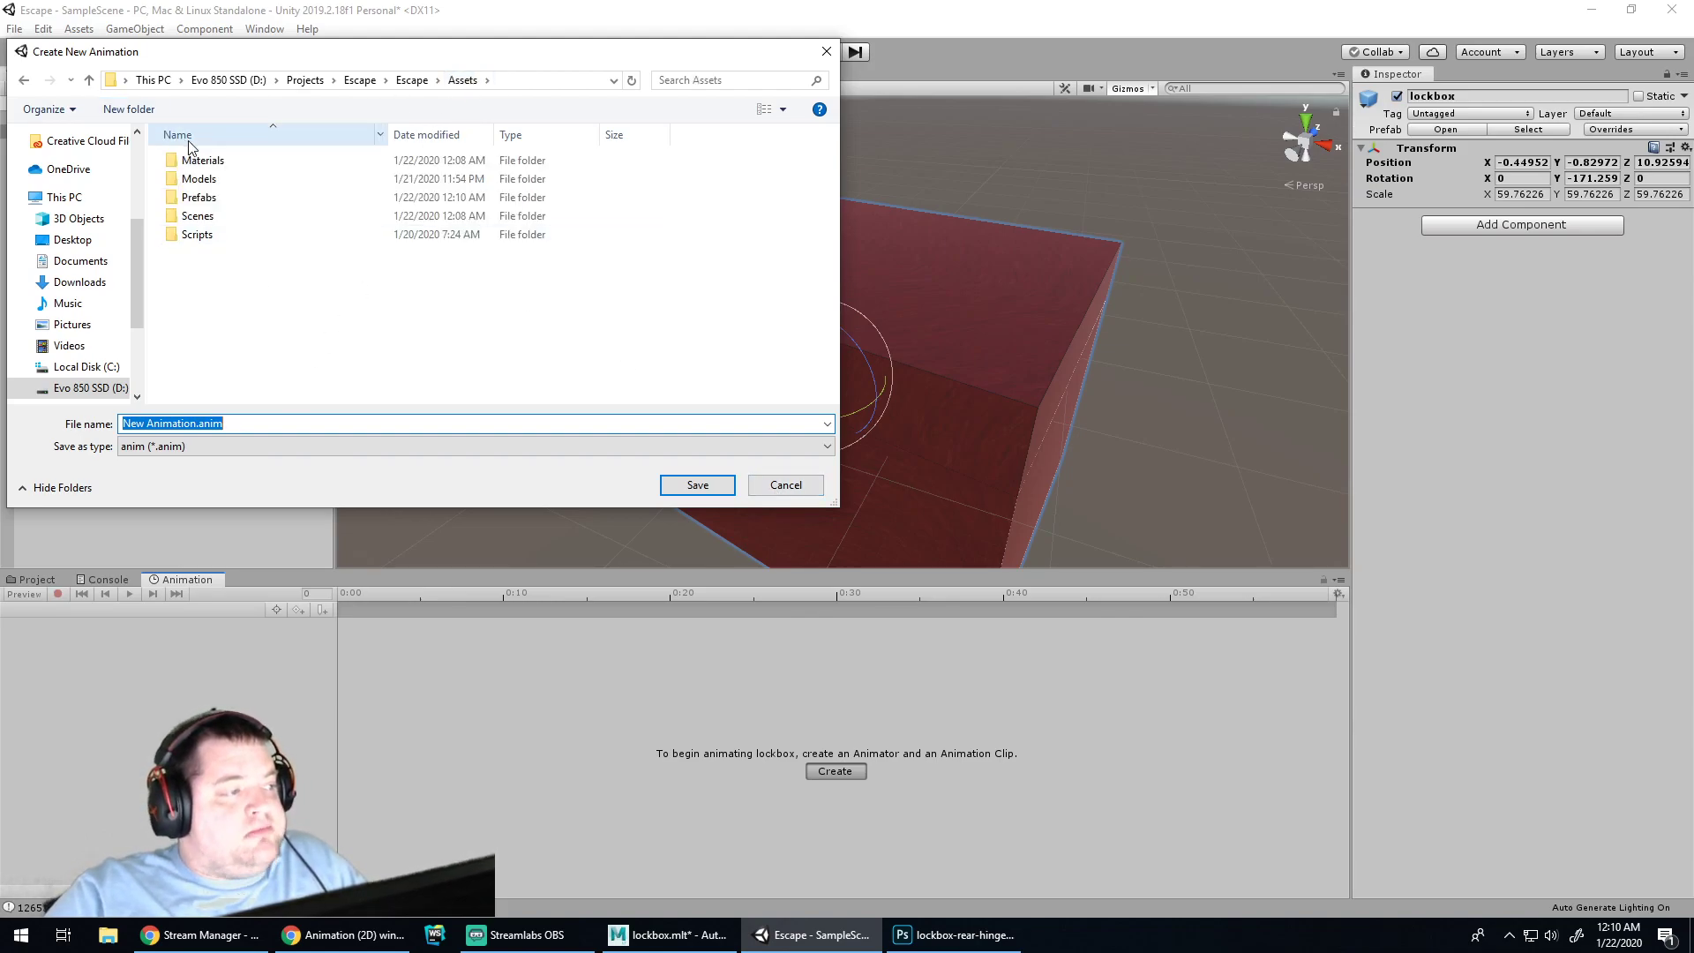
pyautogui.doubleClick(196, 196)
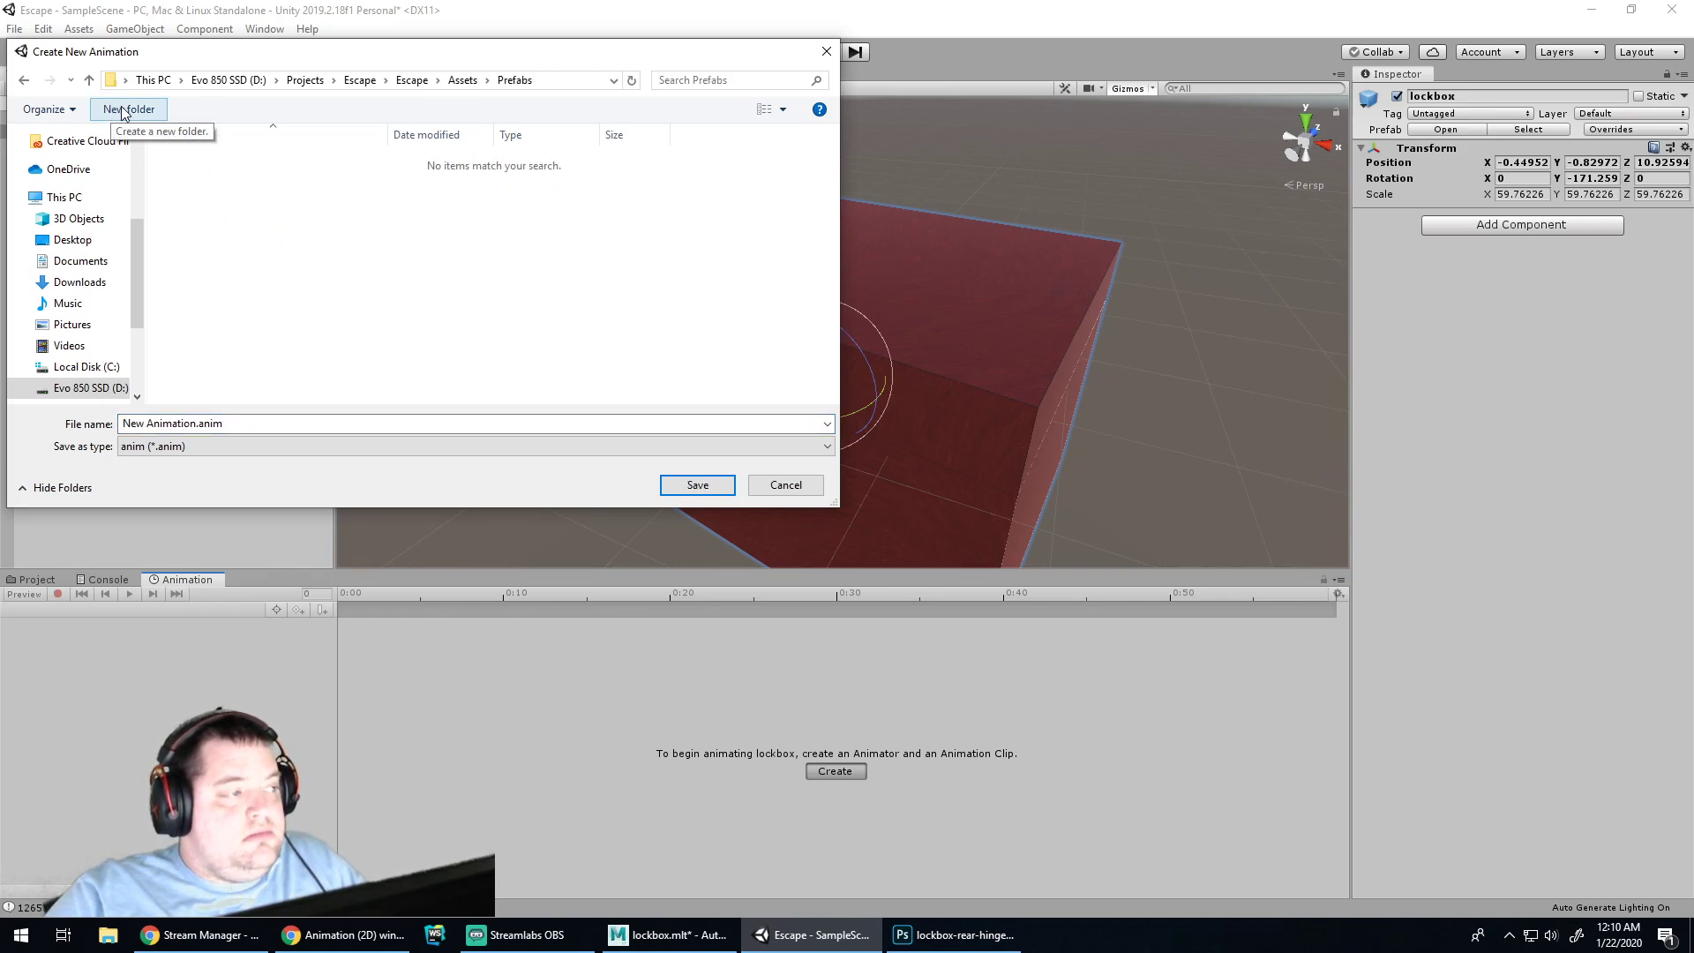
pyautogui.click(462, 80)
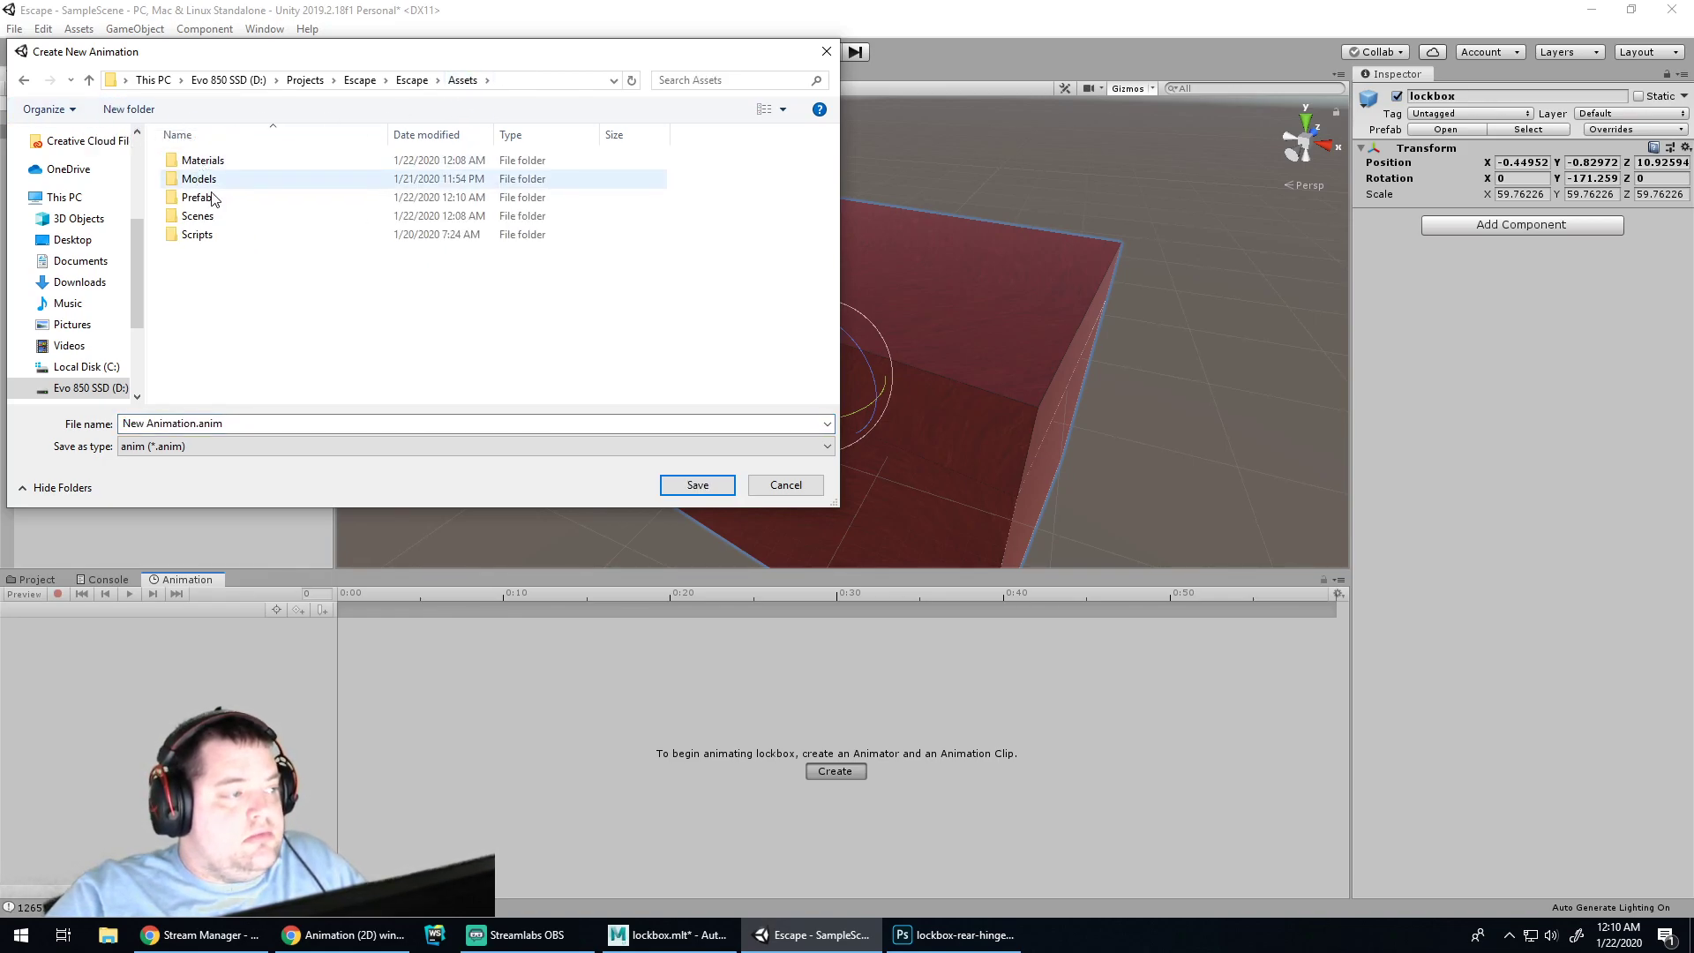
pyautogui.click(129, 109)
pyautogui.write('Anim')
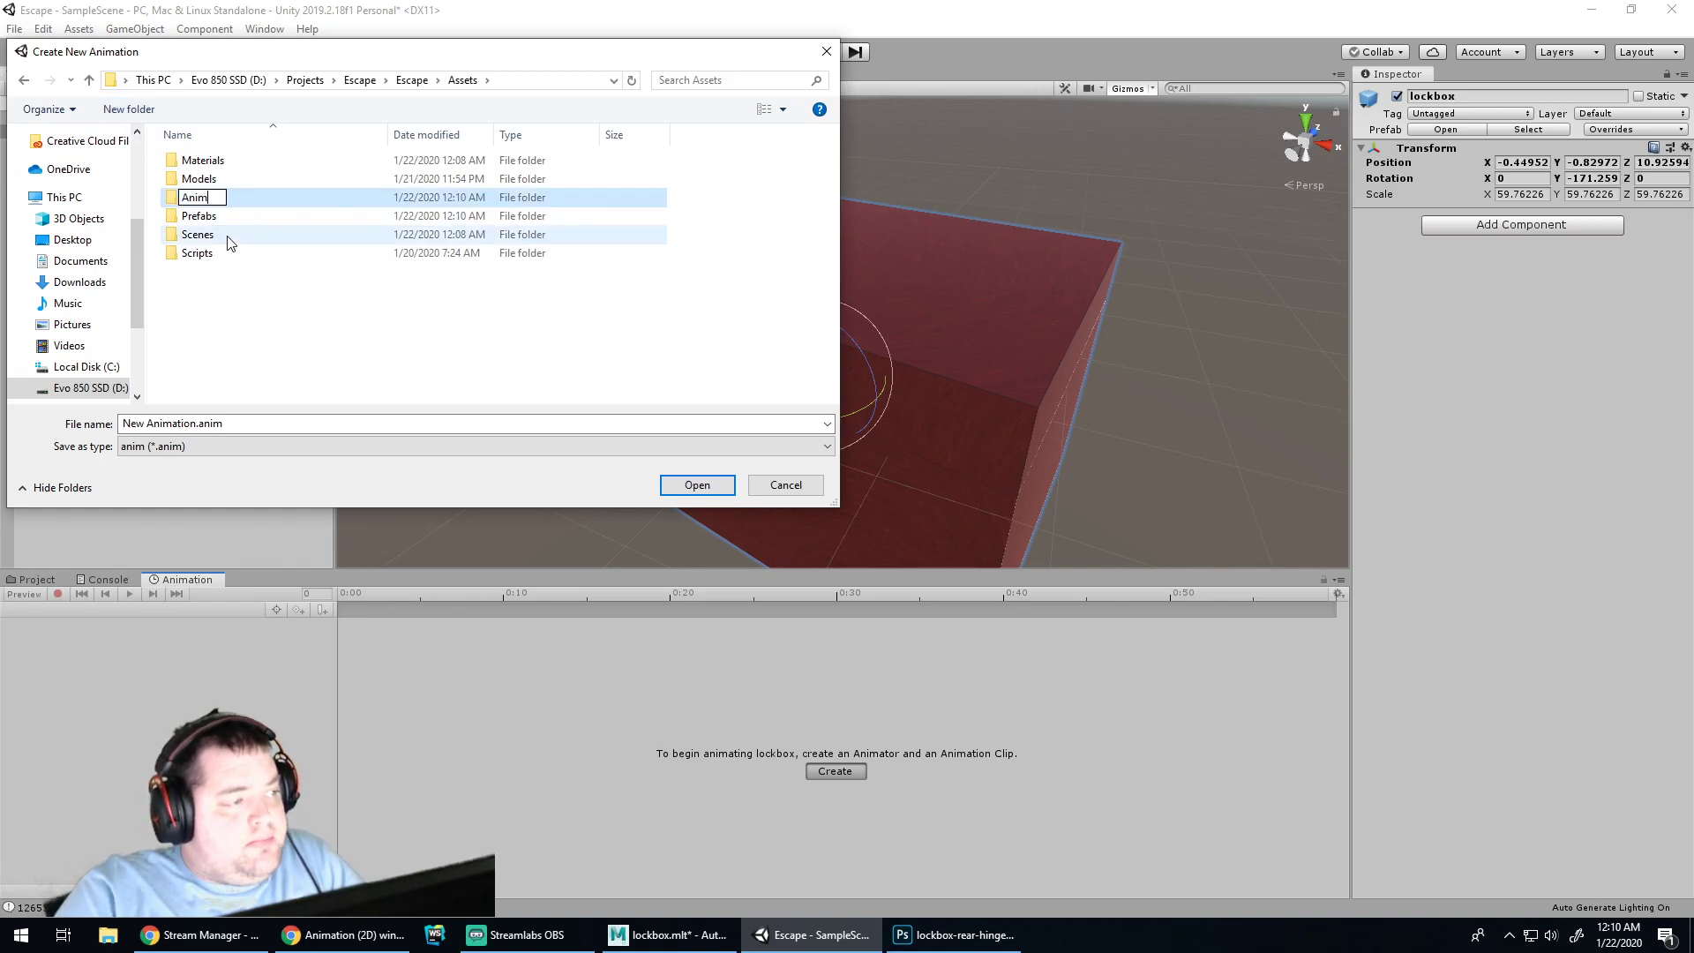
pyautogui.write('ations')
pyautogui.press('Return')
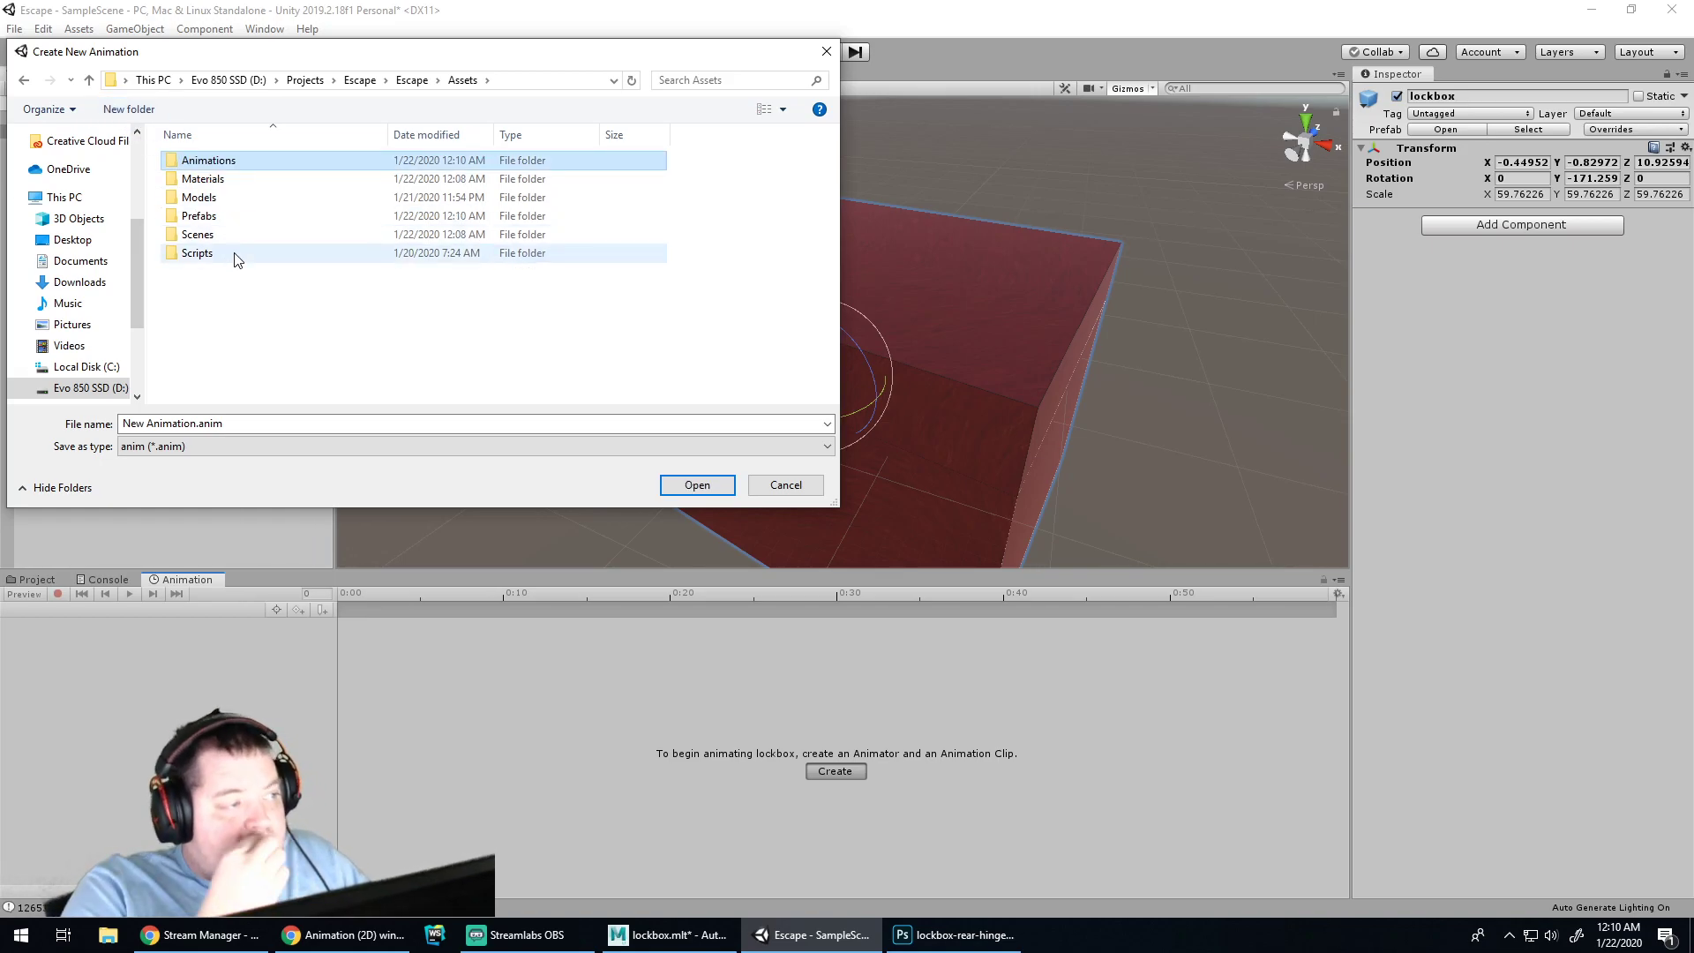
pyautogui.click(302, 234)
pyautogui.click(245, 166)
pyautogui.press('Delete')
# Save the new animation clip as 'lockbox' in the Assets/Prefabs folder
pyautogui.doubleClick(211, 199)
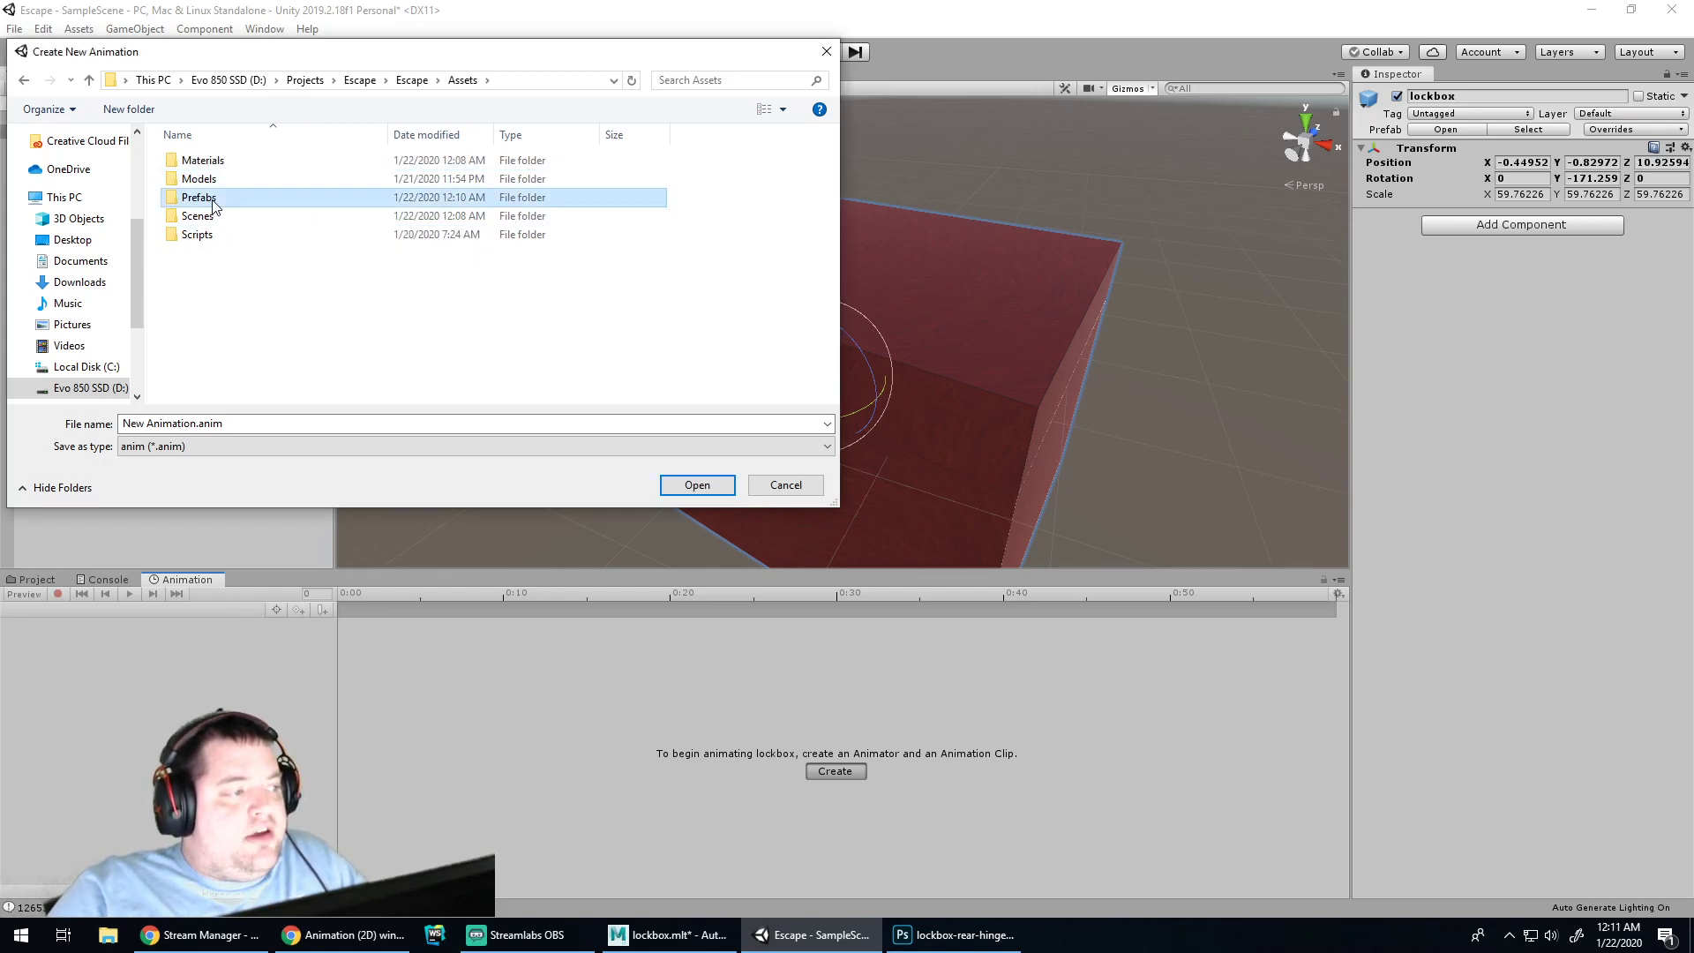
pyautogui.click(236, 424)
pyautogui.press('Home')
pyautogui.press('Delete')
pyautogui.press('Delete')
pyautogui.press('Delete')
pyautogui.press('Delete')
pyautogui.press('Delete')
pyautogui.press('Delete')
pyautogui.press('Delete')
pyautogui.press('Delete')
pyautogui.press('Delete')
pyautogui.press('Delete')
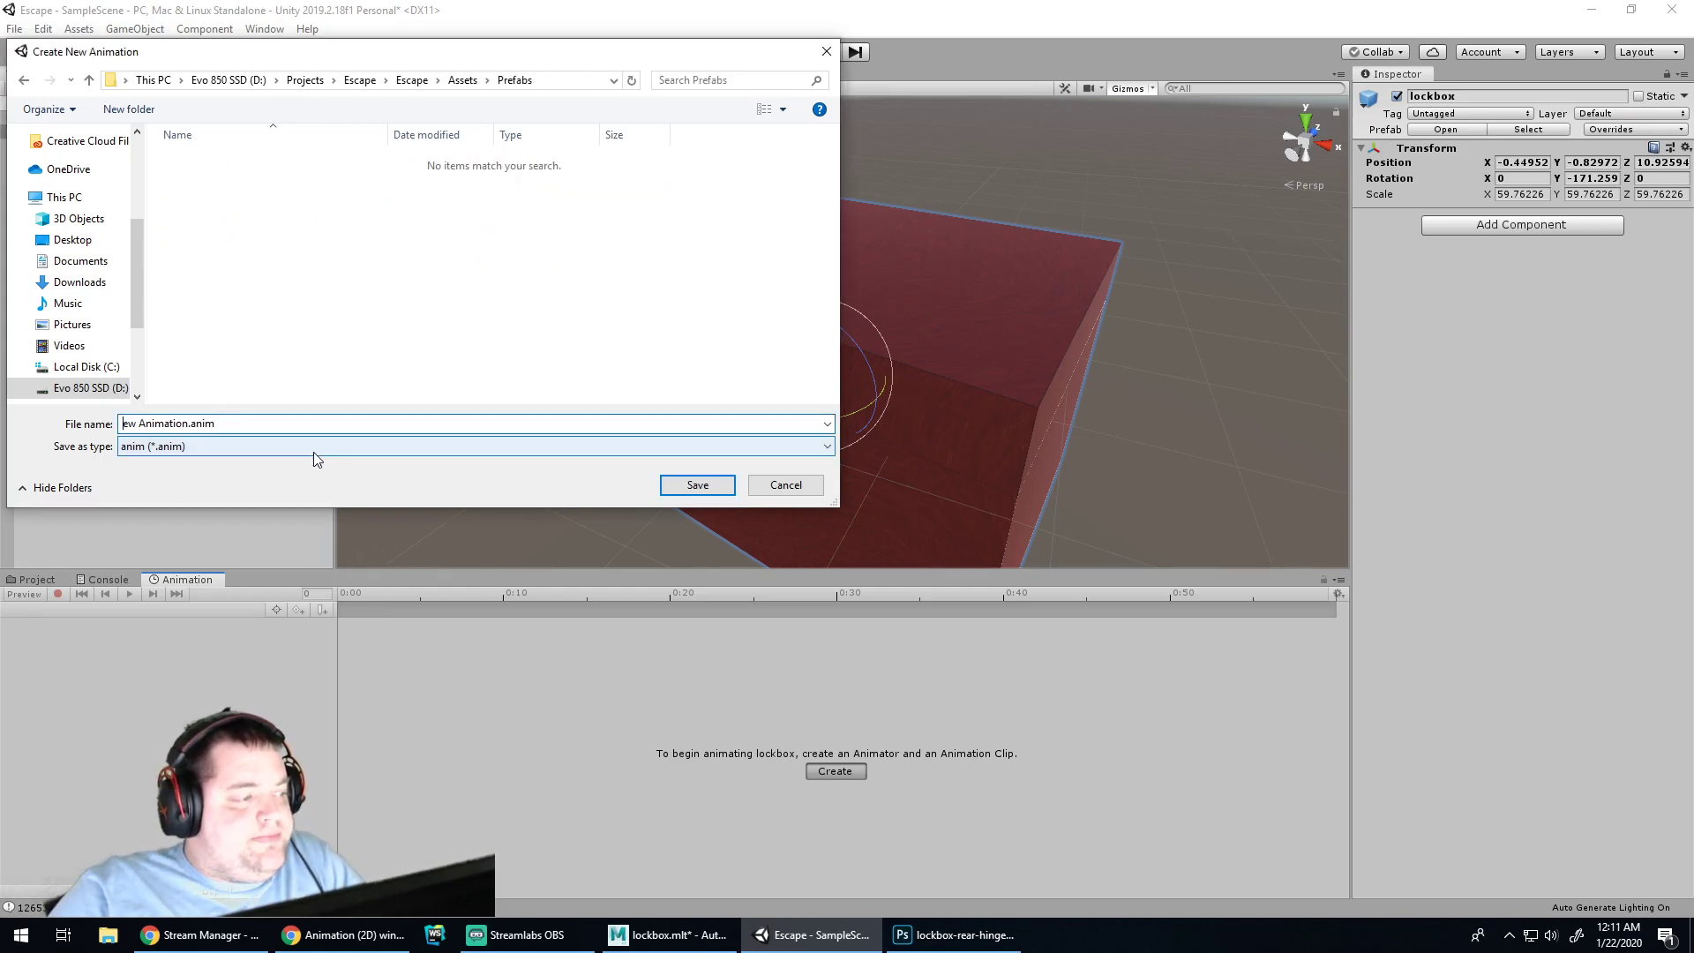
pyautogui.press('Delete')
pyautogui.press('Delete')
pyautogui.press('Delete')
pyautogui.write('lockbox')
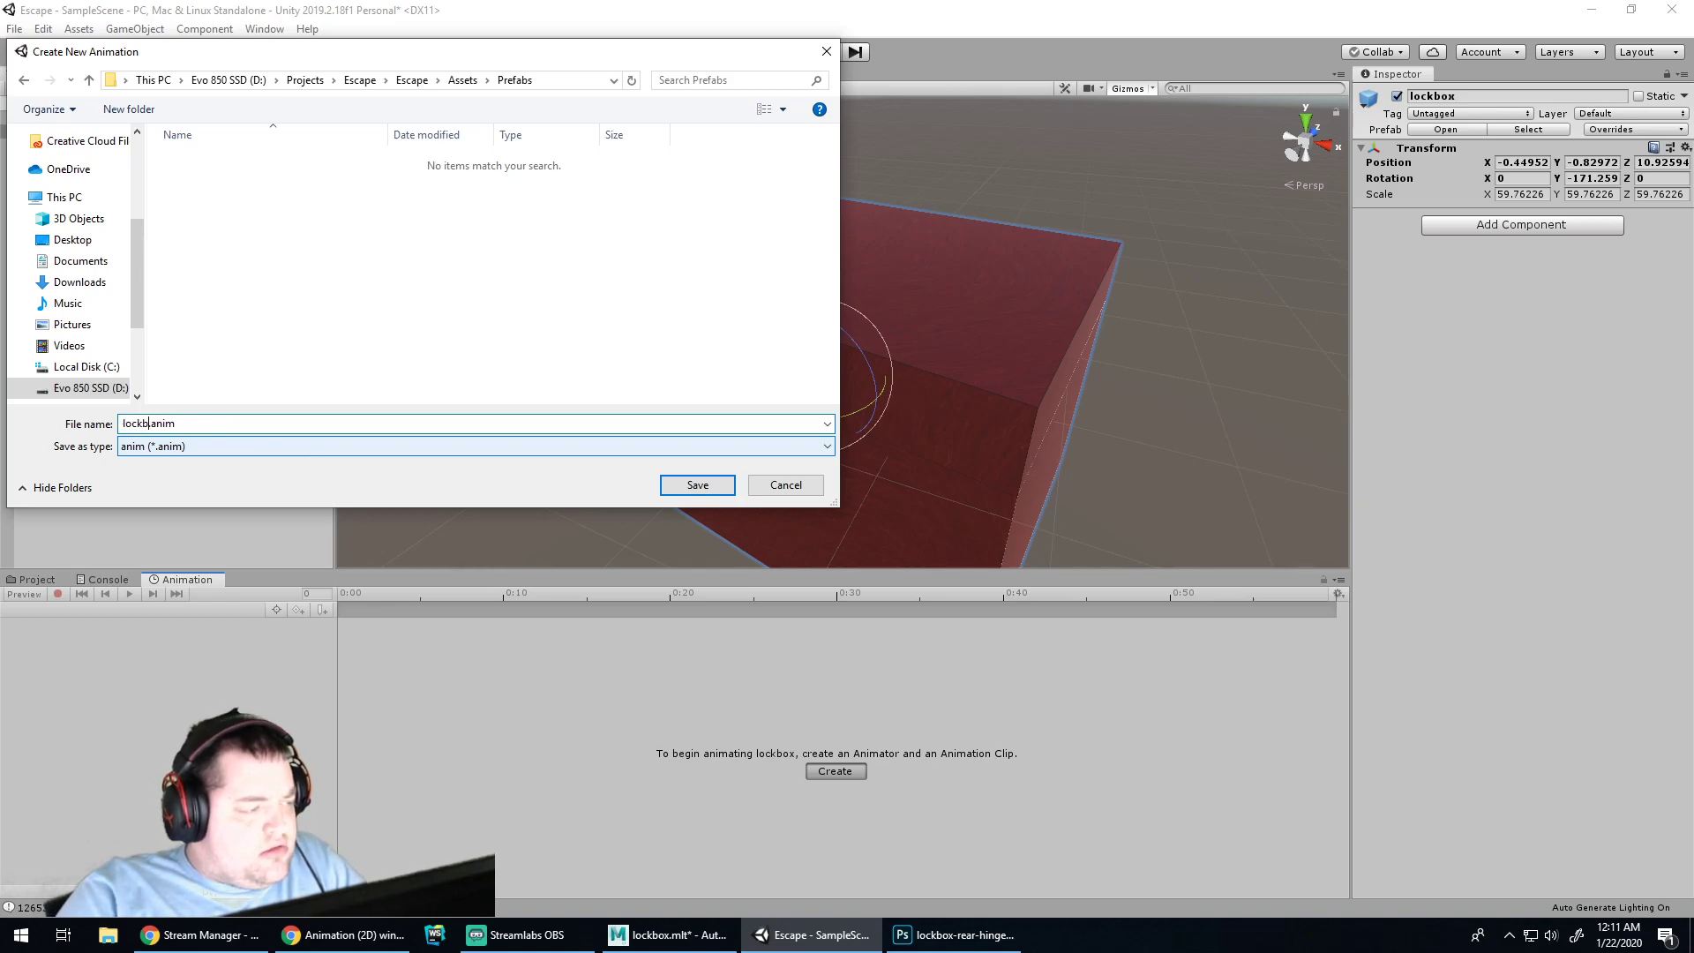
pyautogui.press('Return')
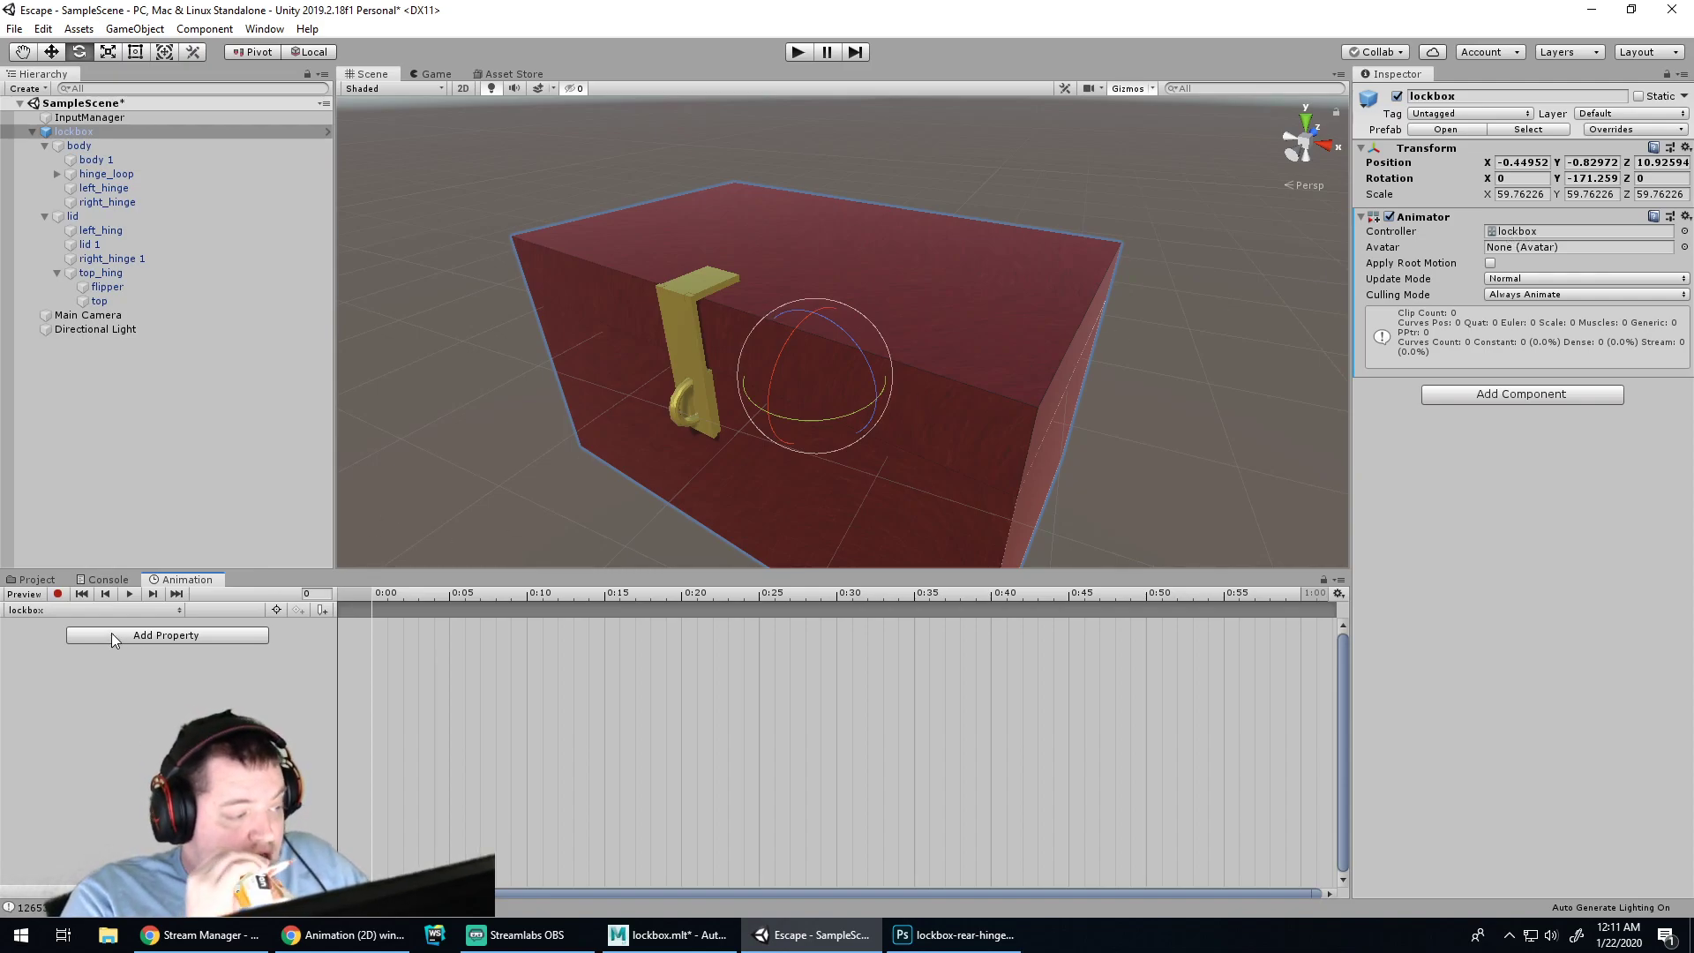
# Select the flipper object under the lid and browse the lid's animatable properties
pyautogui.click(86, 215)
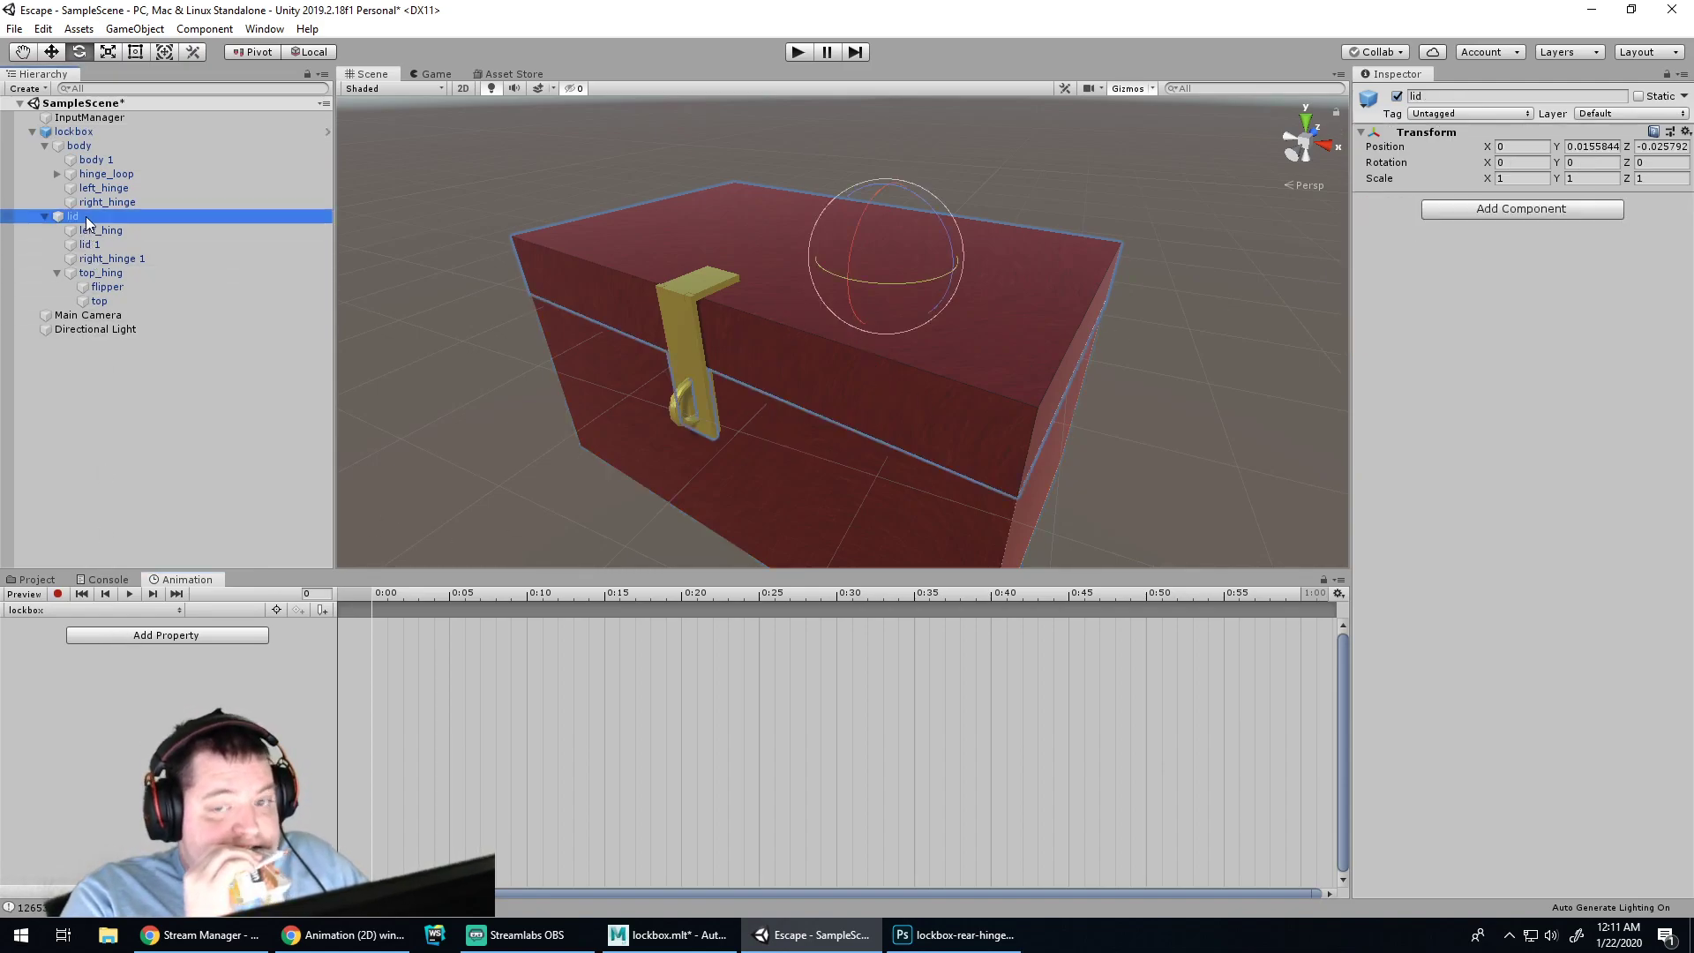
pyautogui.click(107, 287)
pyautogui.click(152, 634)
pyautogui.click(277, 663)
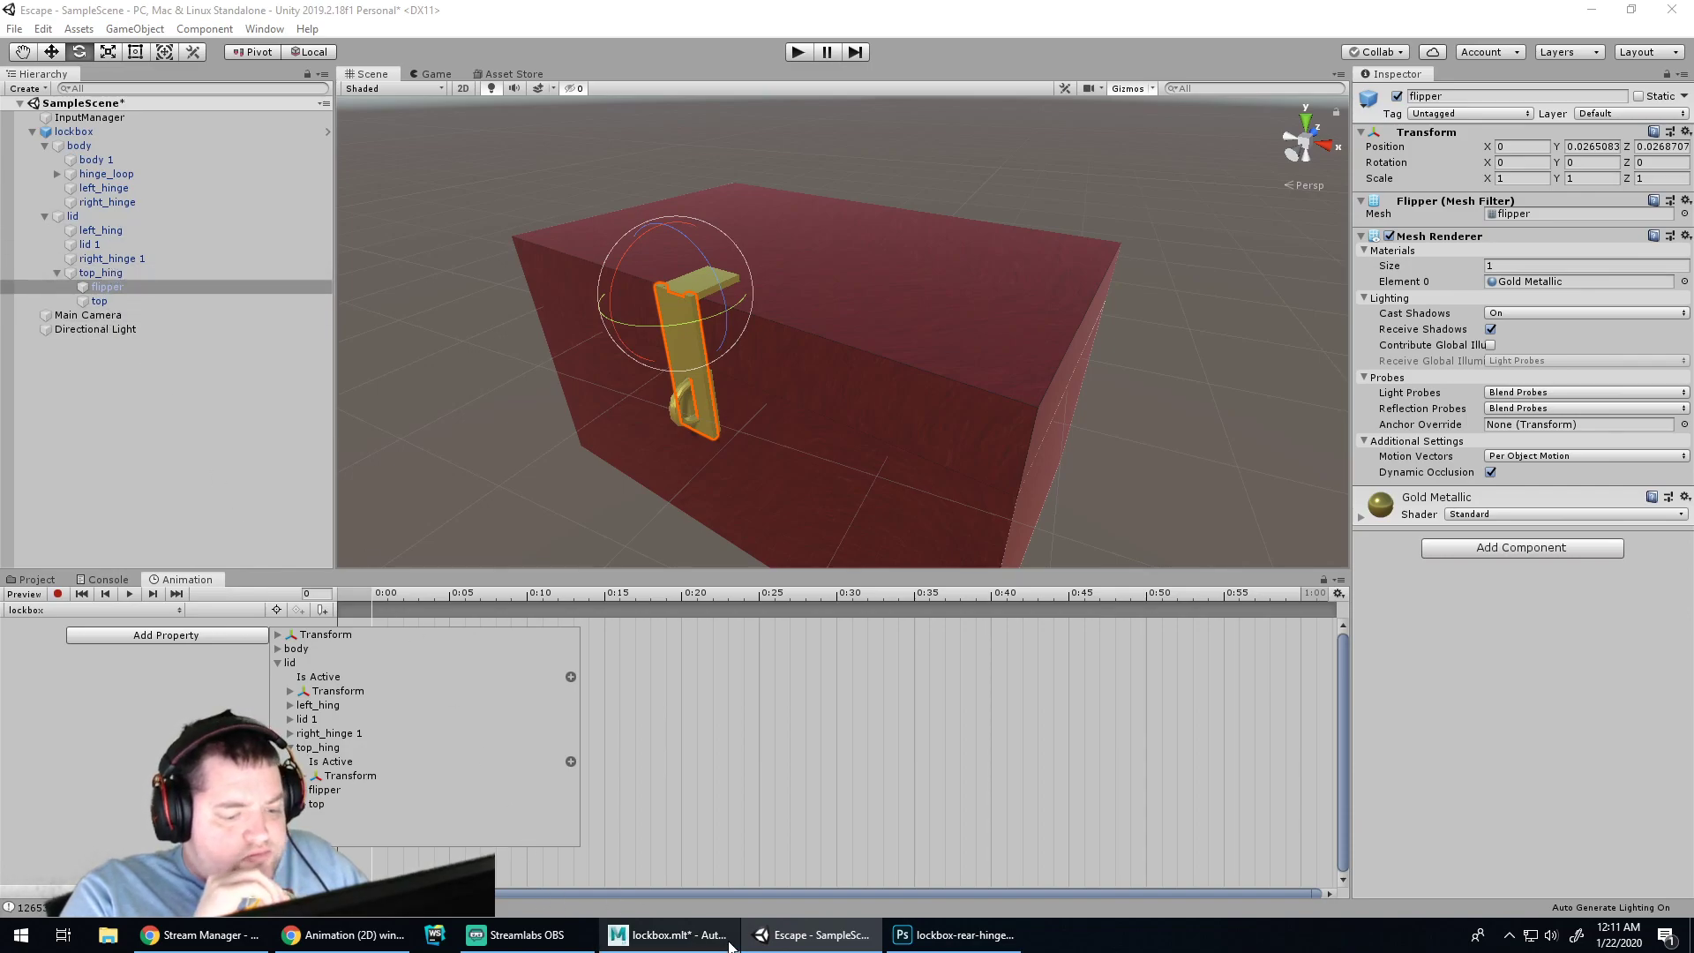
# Check the lockbox model in Maya and the rear hinge texture in Photoshop
pyautogui.click(671, 935)
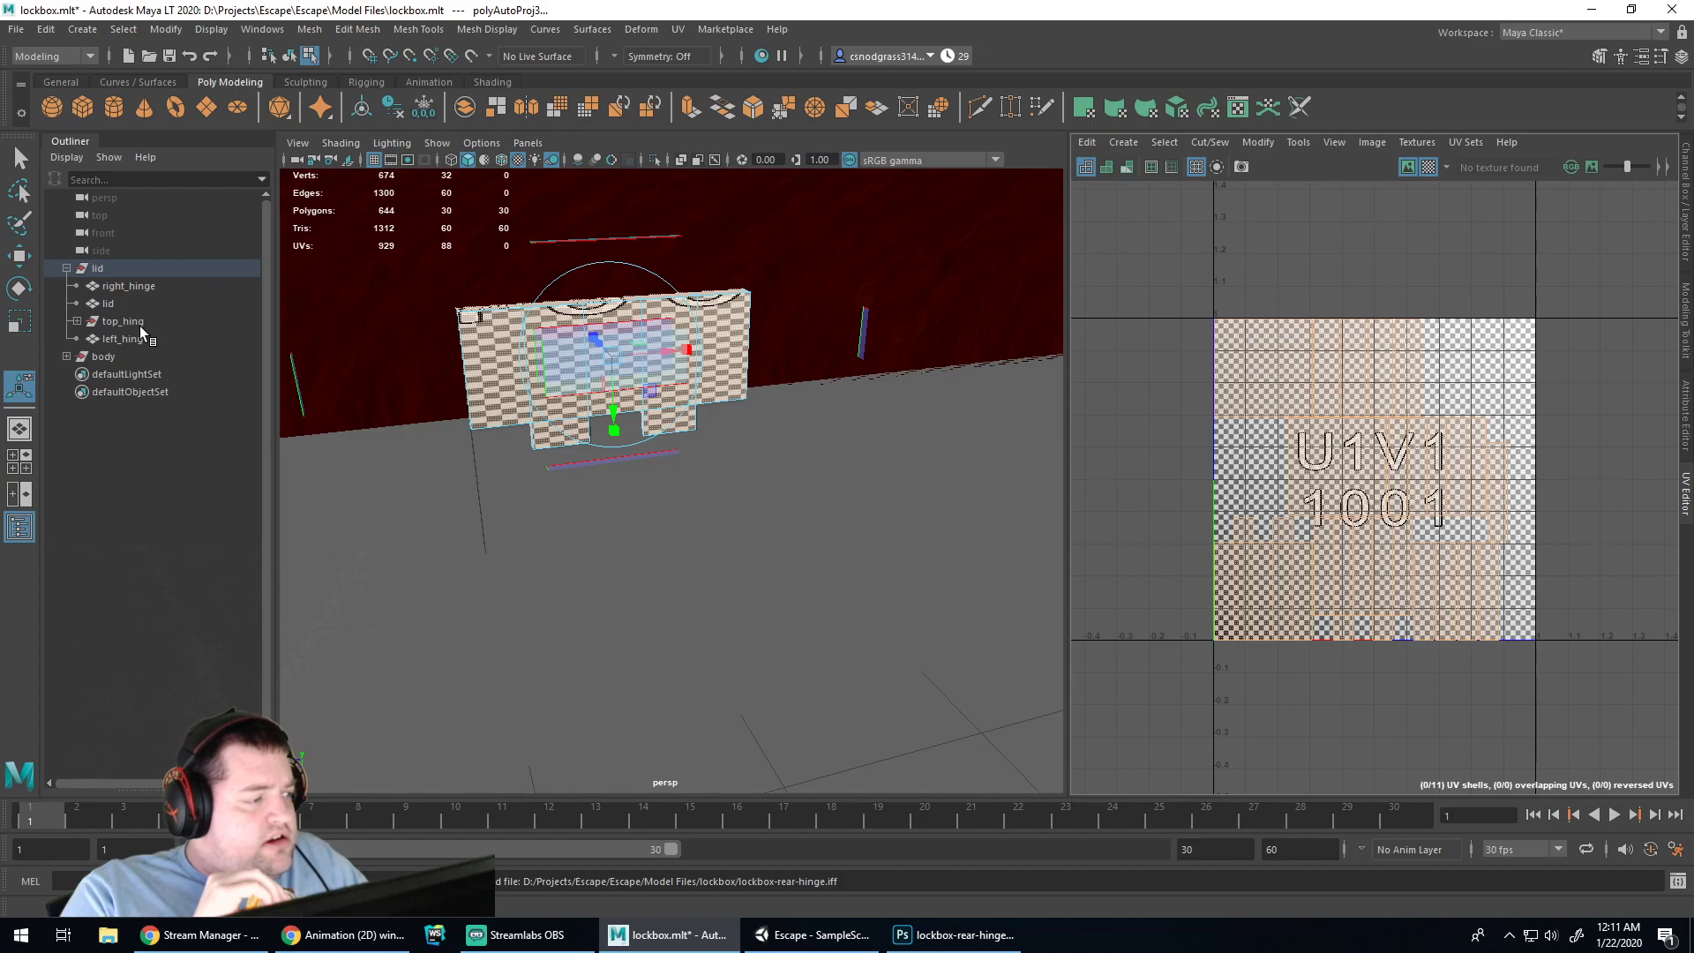
pyautogui.click(955, 935)
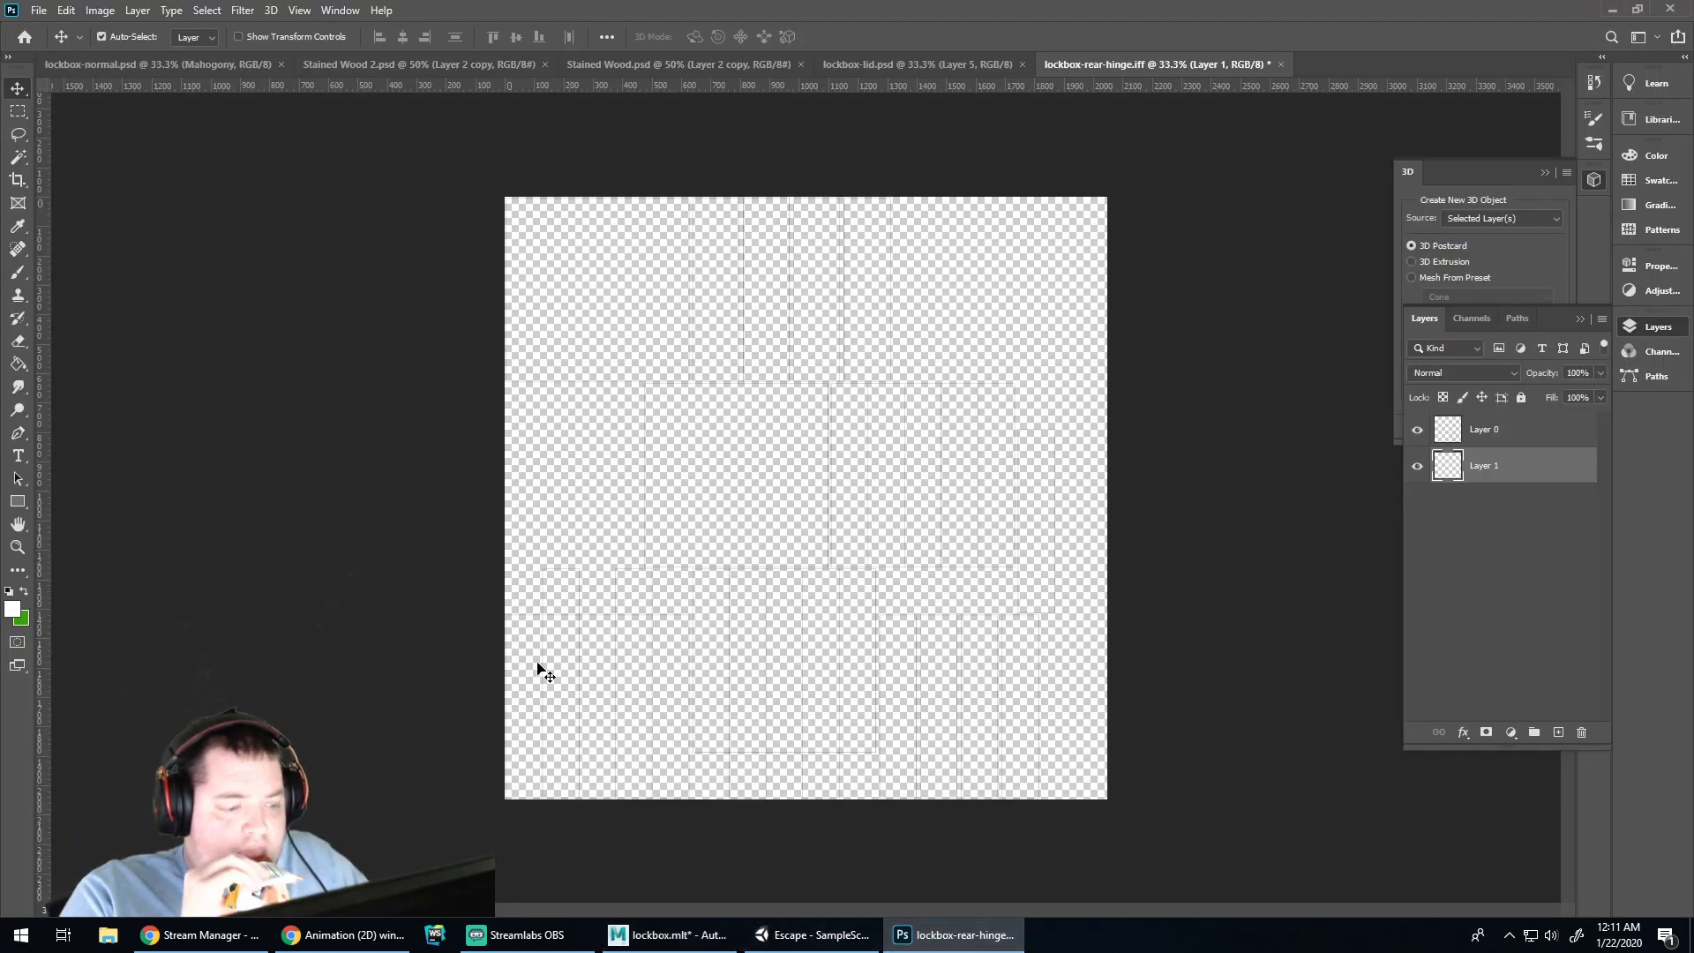
pyautogui.click(832, 940)
# Add the flipper's Transform Rotation (lid > top_hing > flipper) as an animated property
pyautogui.click(145, 630)
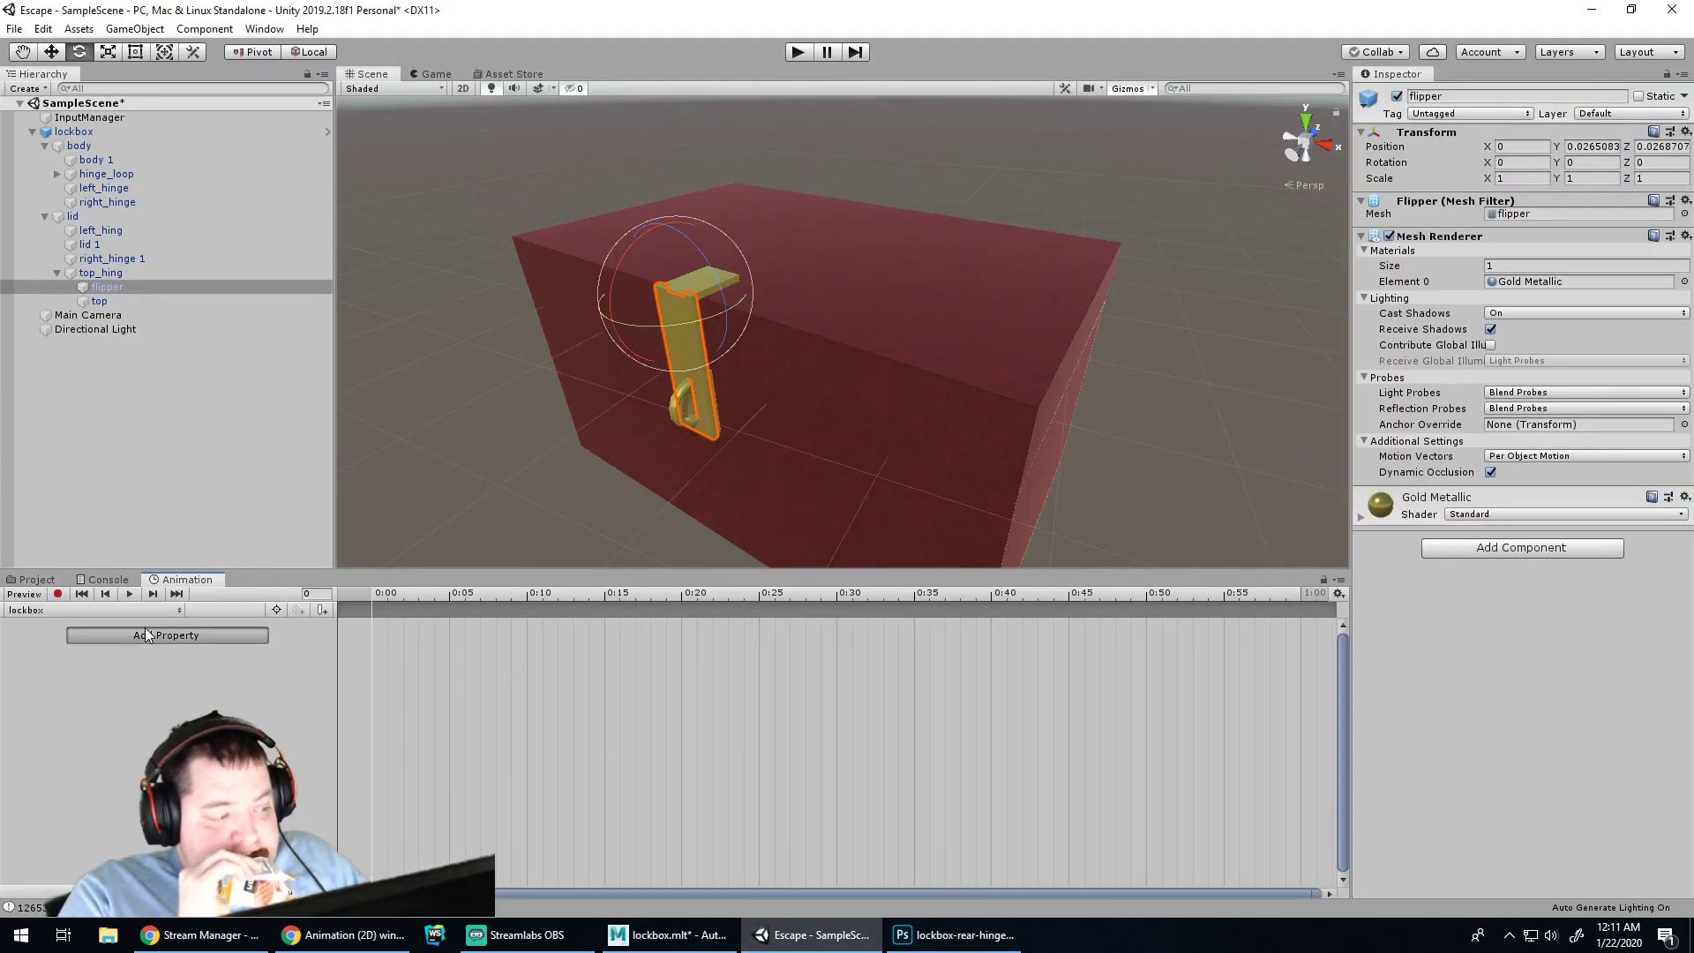
pyautogui.click(278, 663)
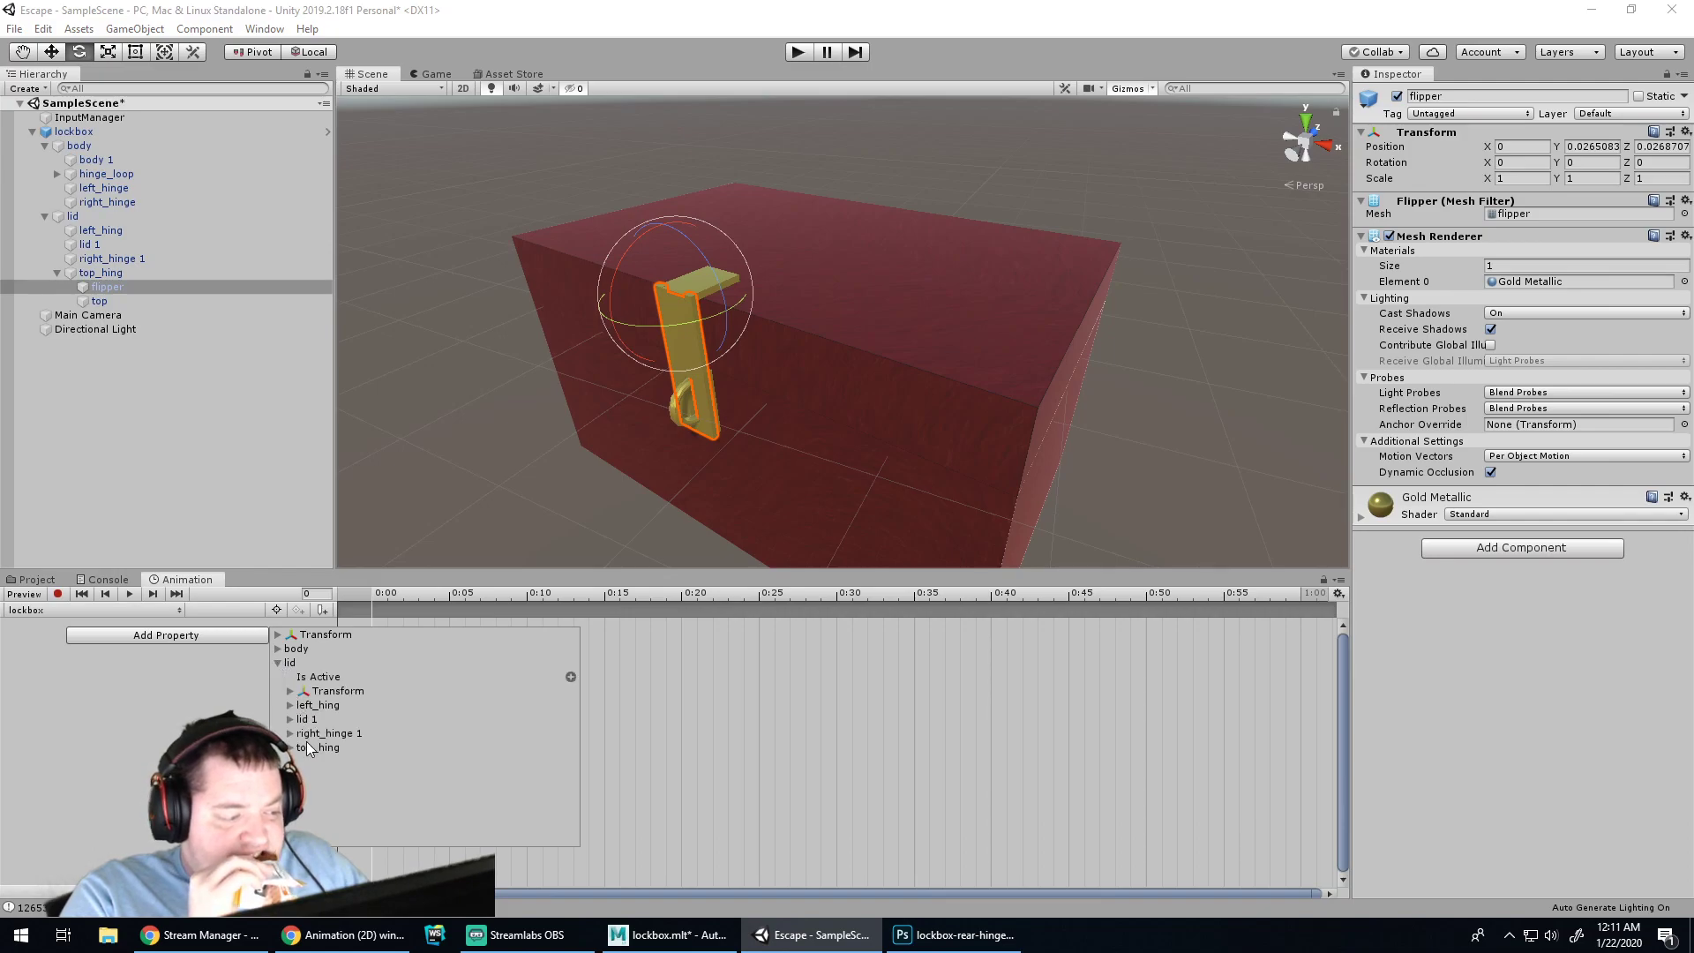
pyautogui.click(291, 748)
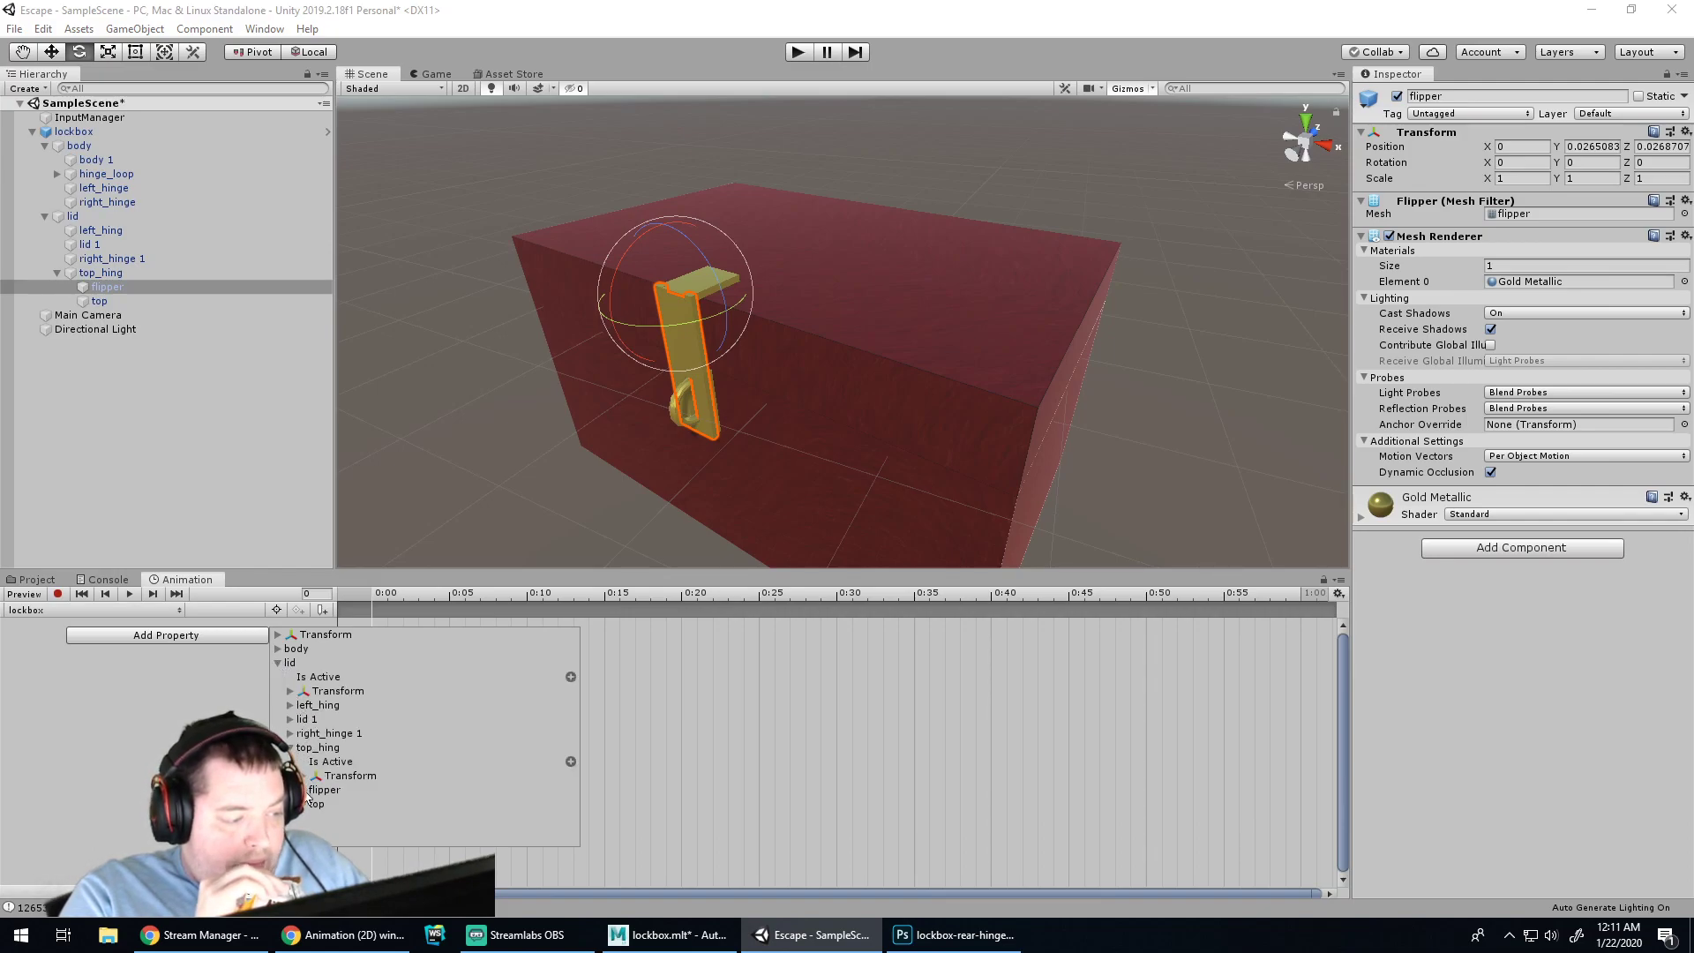
pyautogui.click(304, 790)
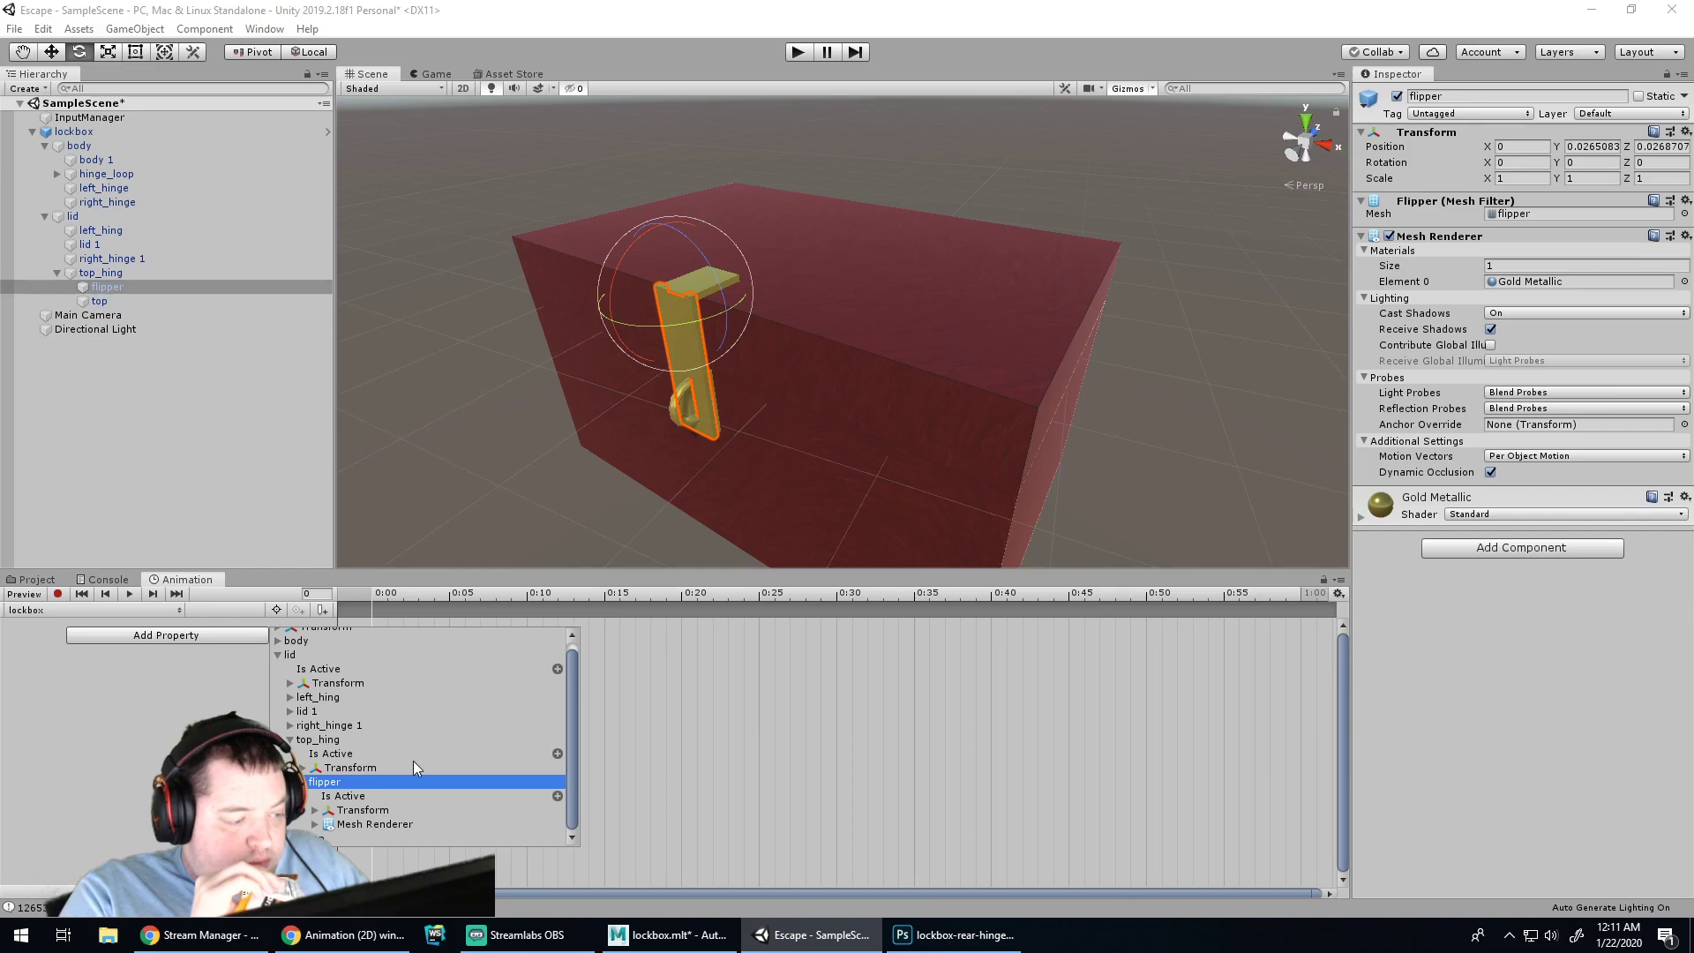
pyautogui.click(360, 808)
pyautogui.scroll(-1, 414, 742)
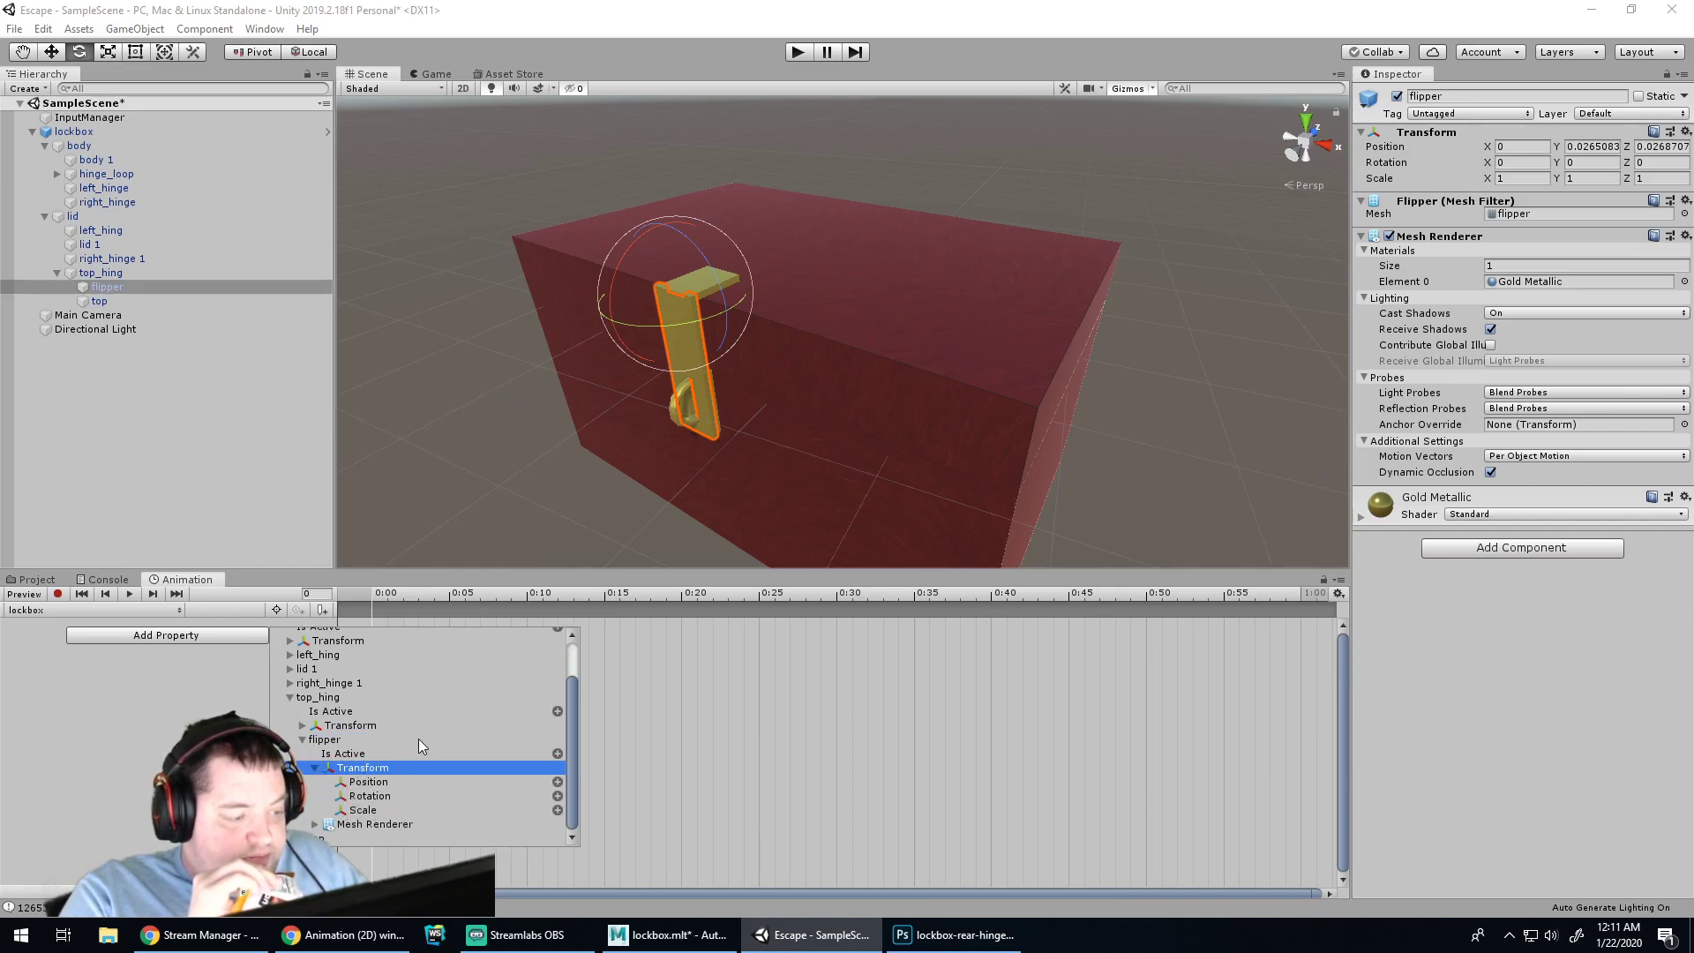
pyautogui.click(382, 797)
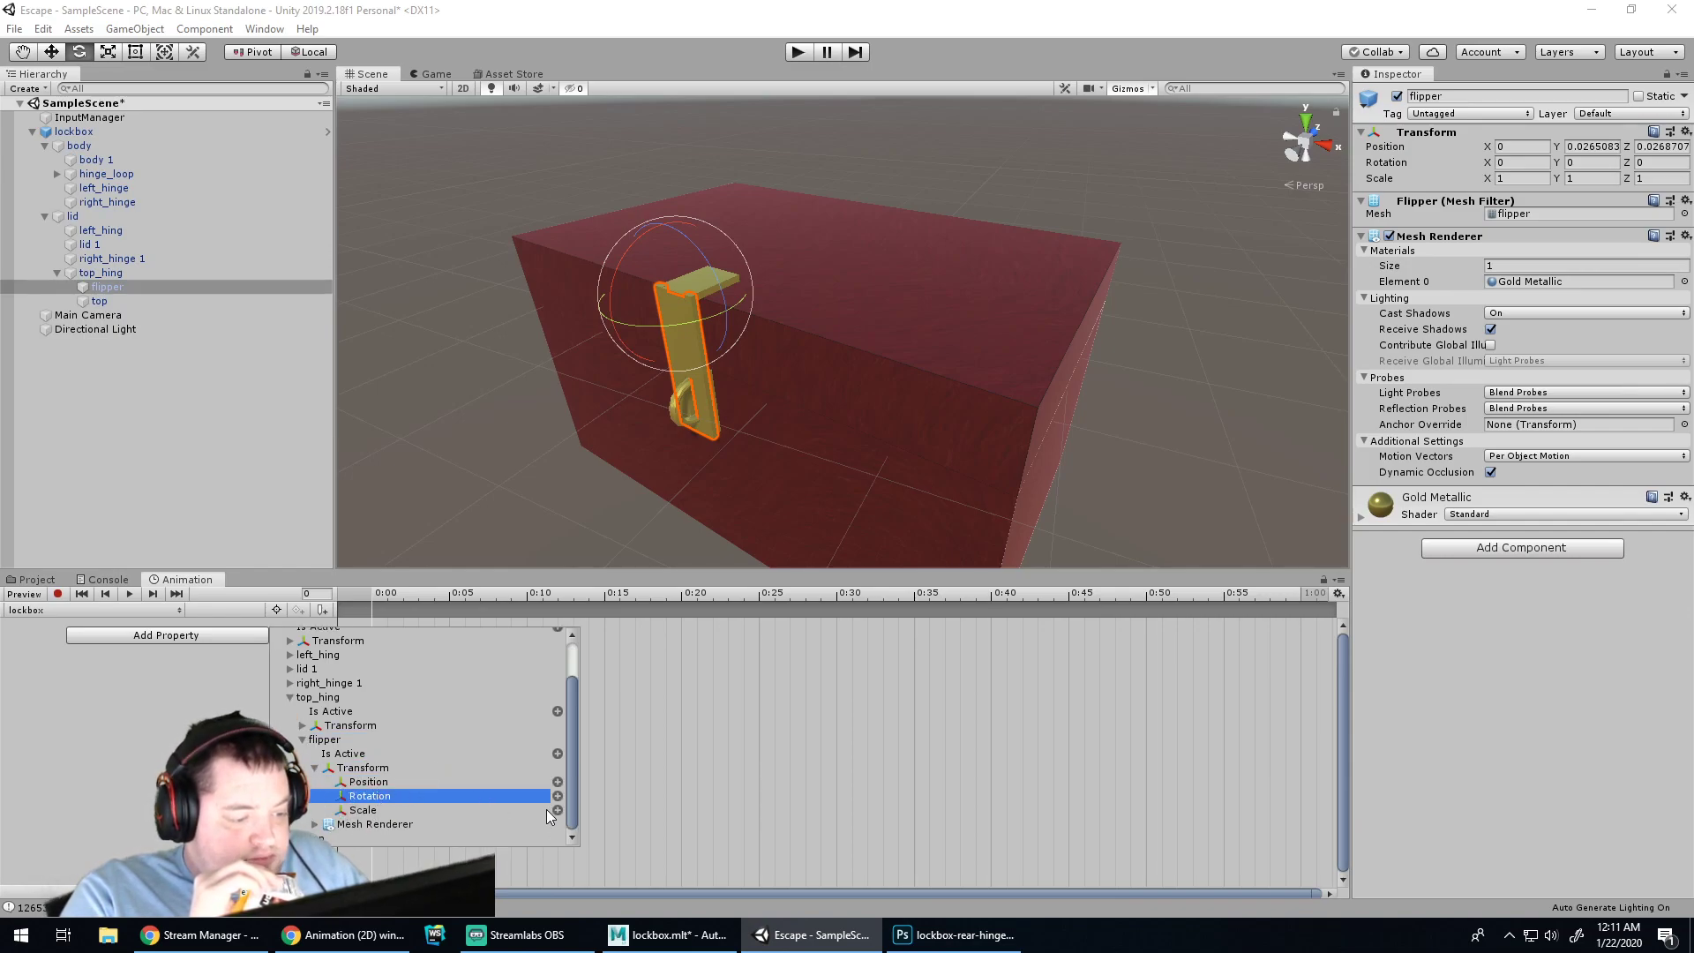
pyautogui.click(557, 796)
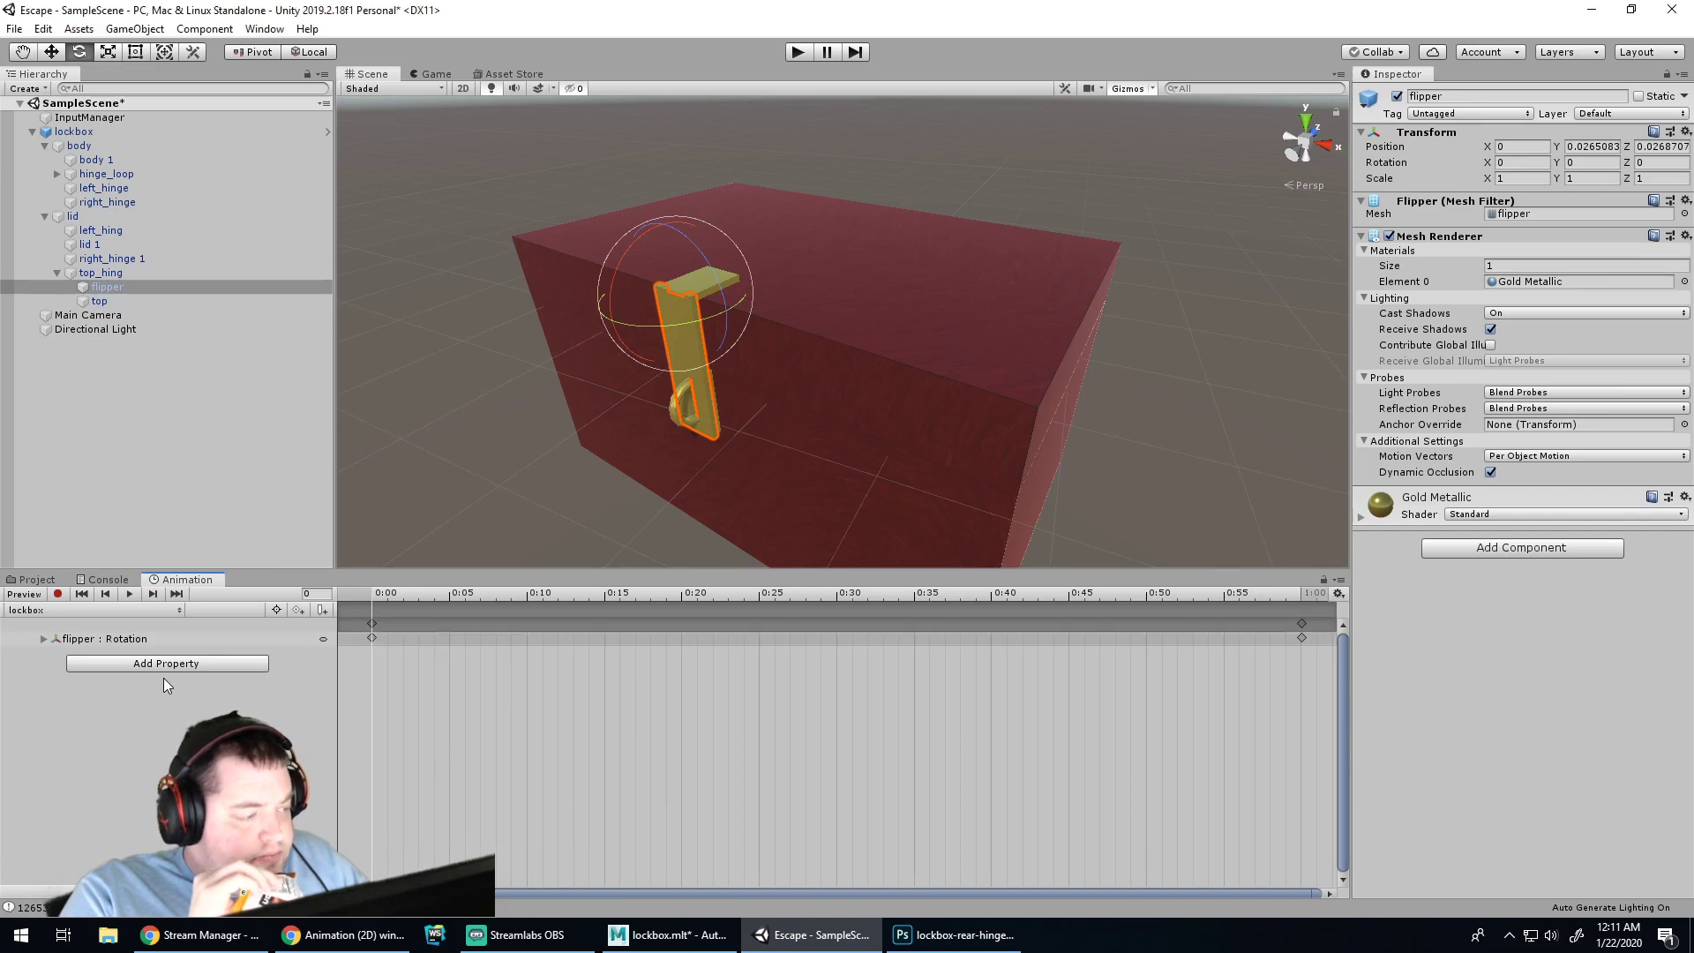
# Add a flipper Rotation keyframe at about 0:29, between the 0:00 and 1:00 keys
pyautogui.click(373, 641)
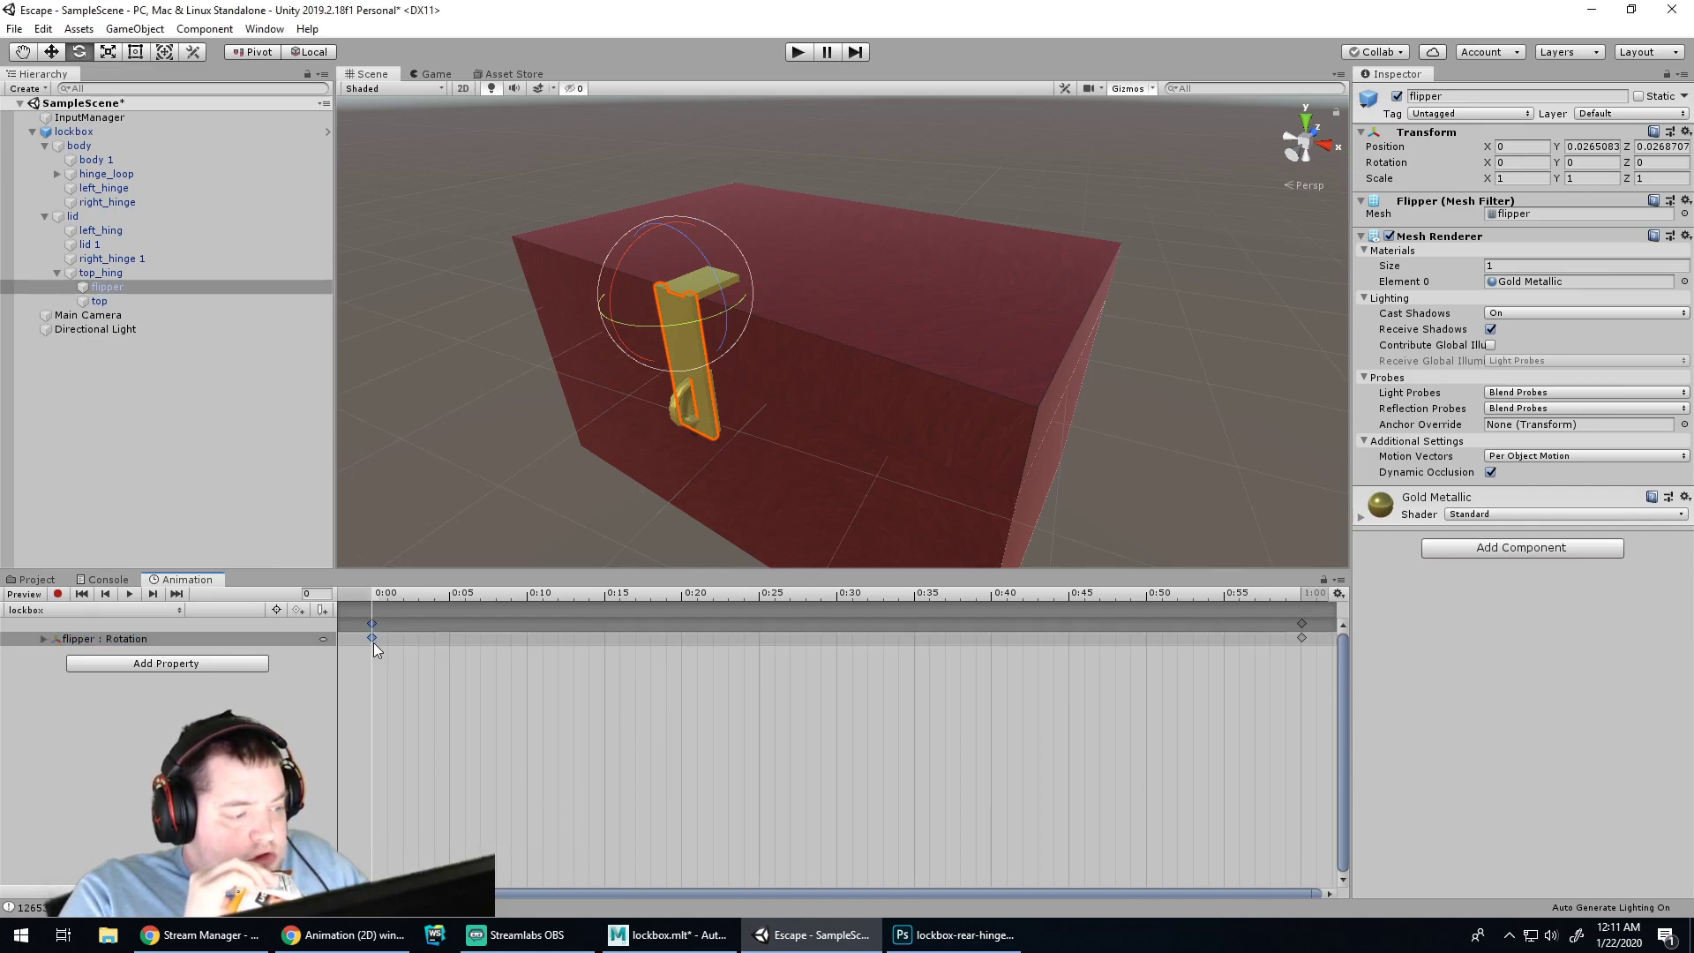
pyautogui.click(527, 641)
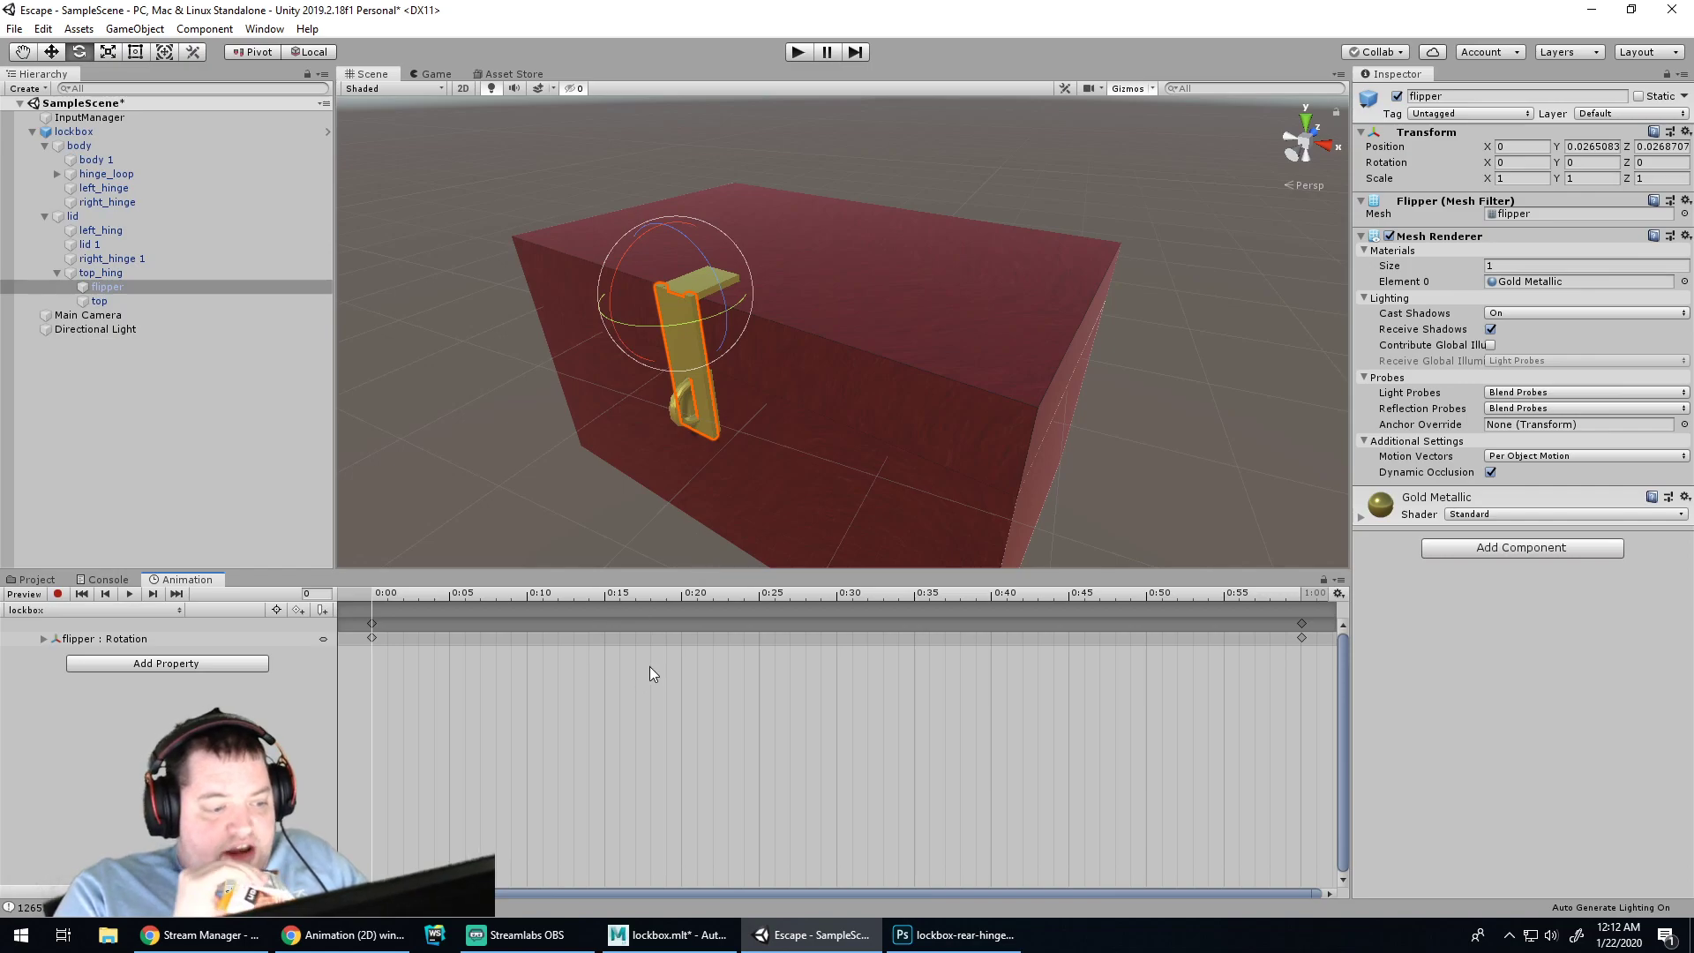
pyautogui.rightClick(822, 640)
pyautogui.click(849, 655)
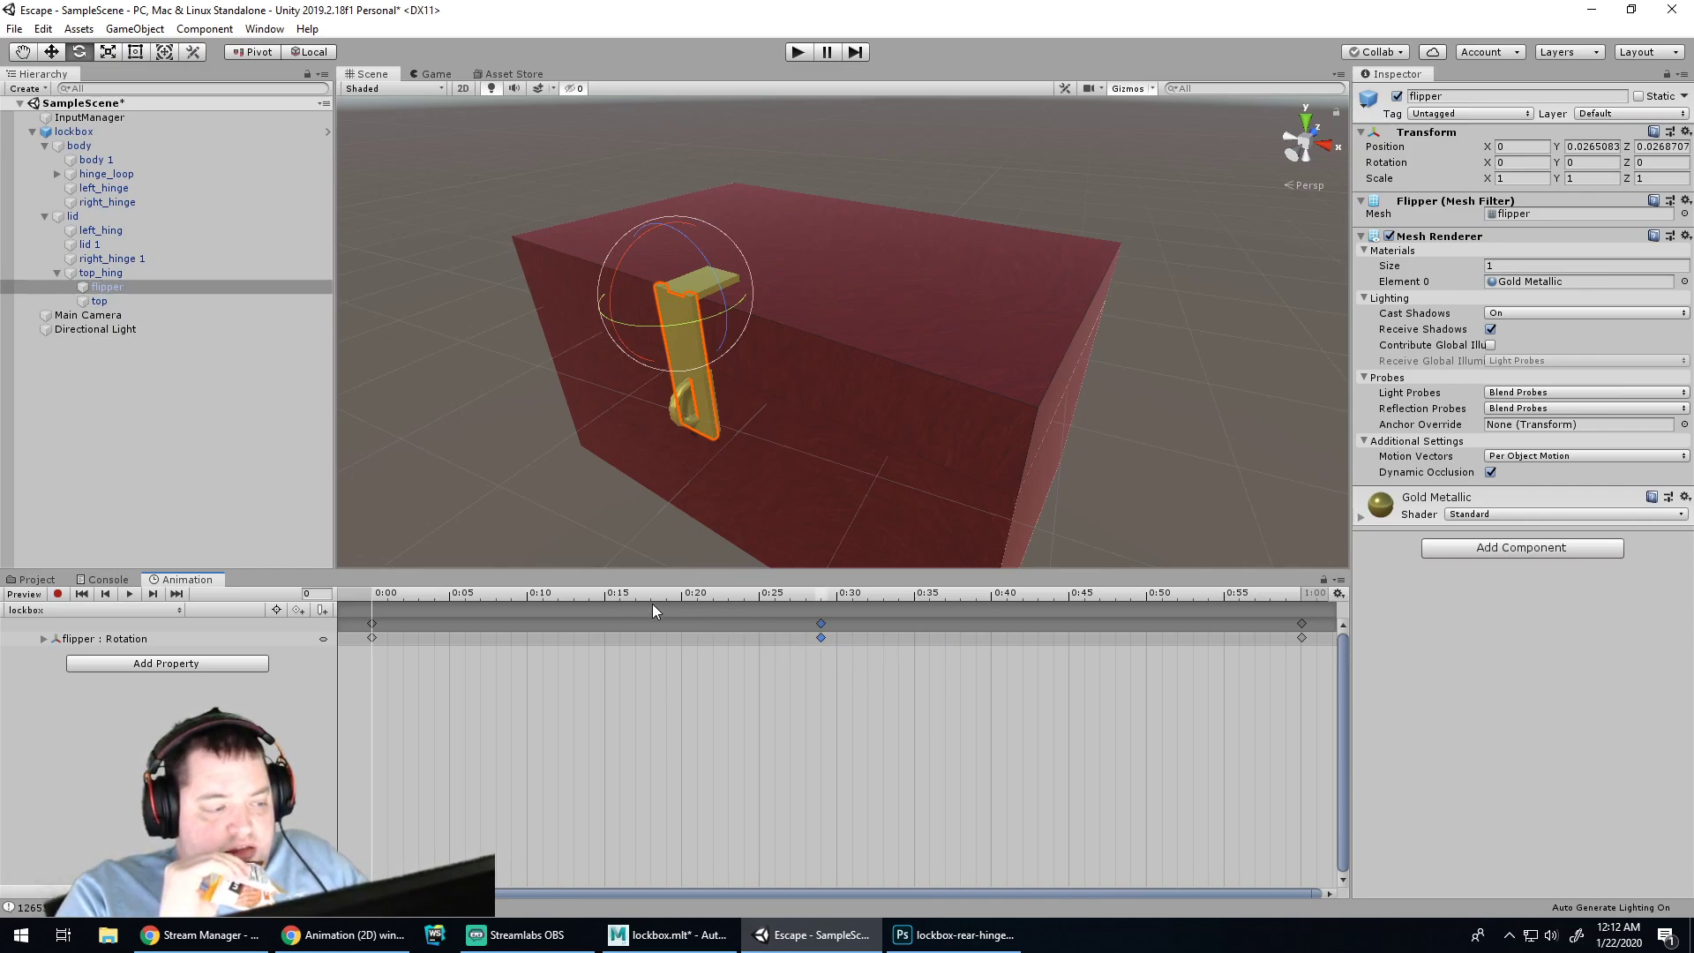
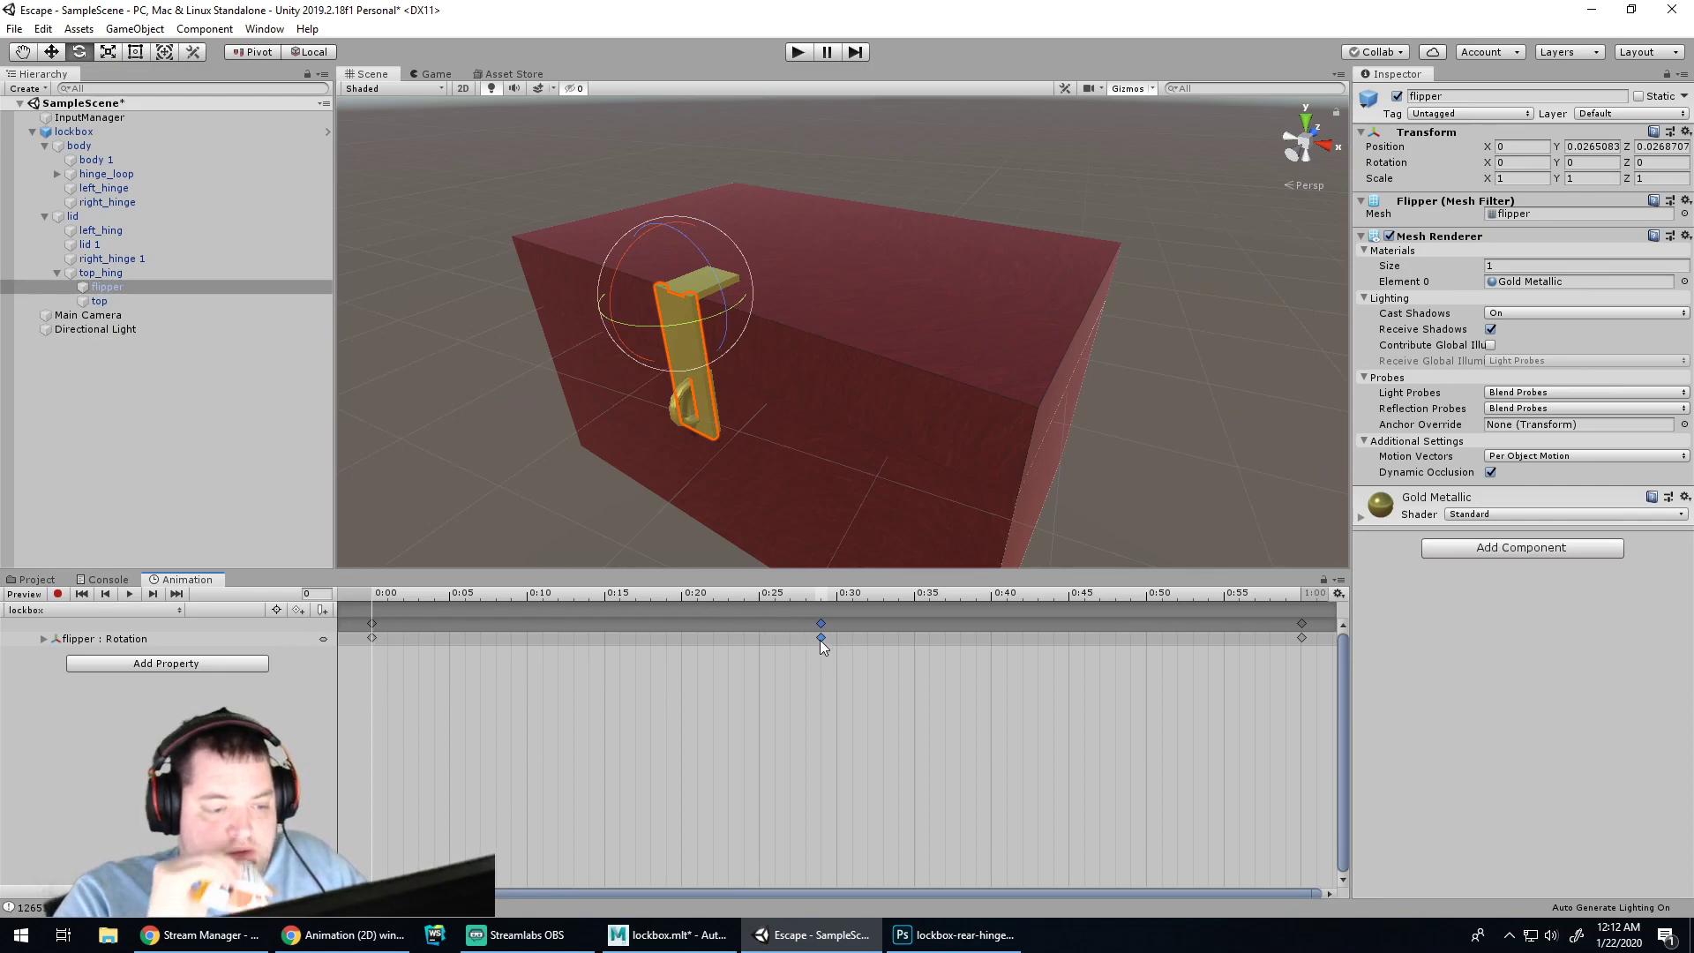
# Rotate the gold flipper about X toward flat, preview the clip, and return the playhead to about 0:05
pyautogui.moveTo(623, 281); pyautogui.dragTo(1051, 119)
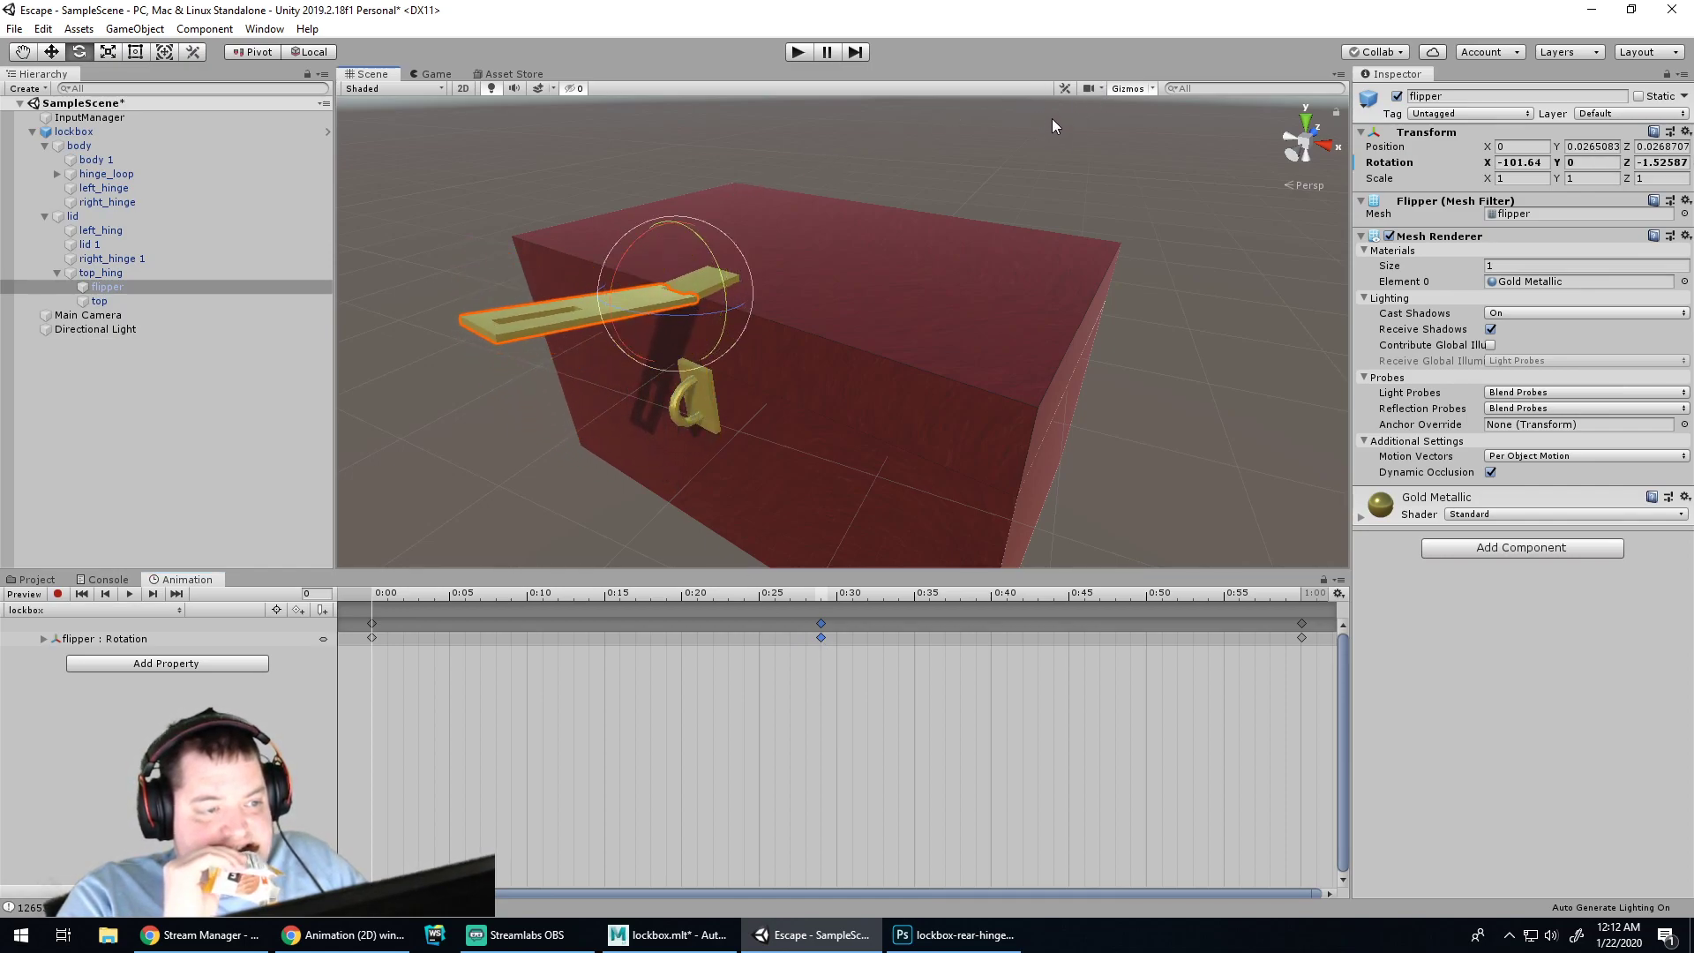
pyautogui.click(130, 594)
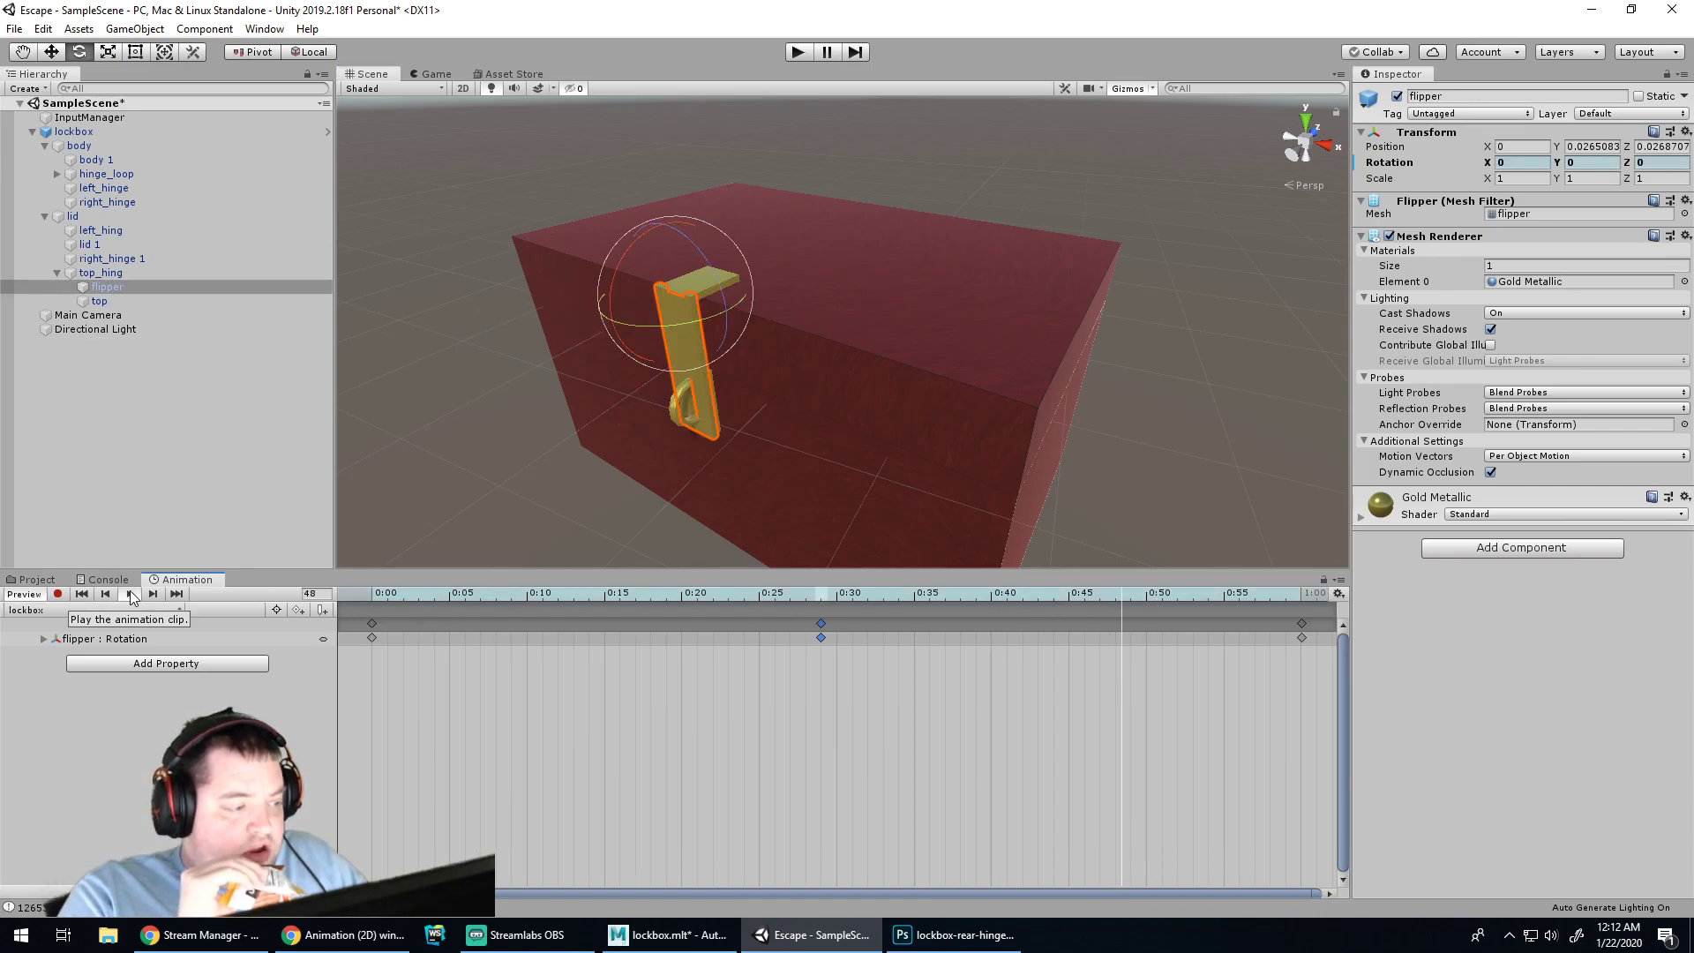
pyautogui.click(130, 595)
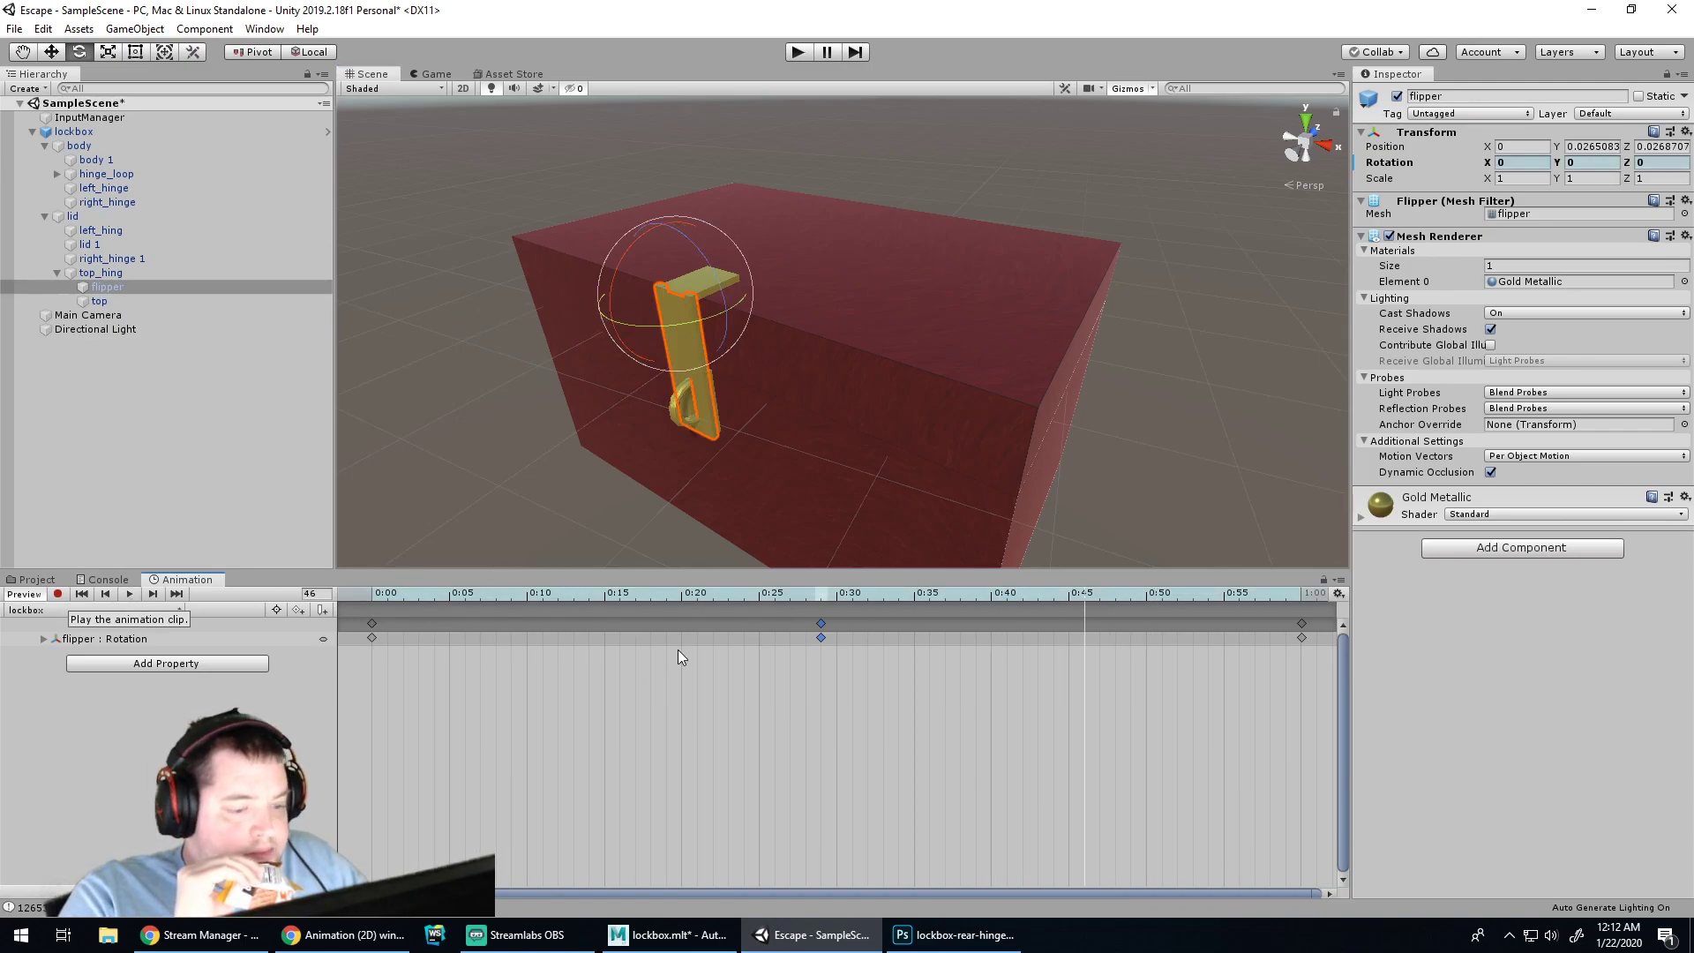
pyautogui.click(820, 638)
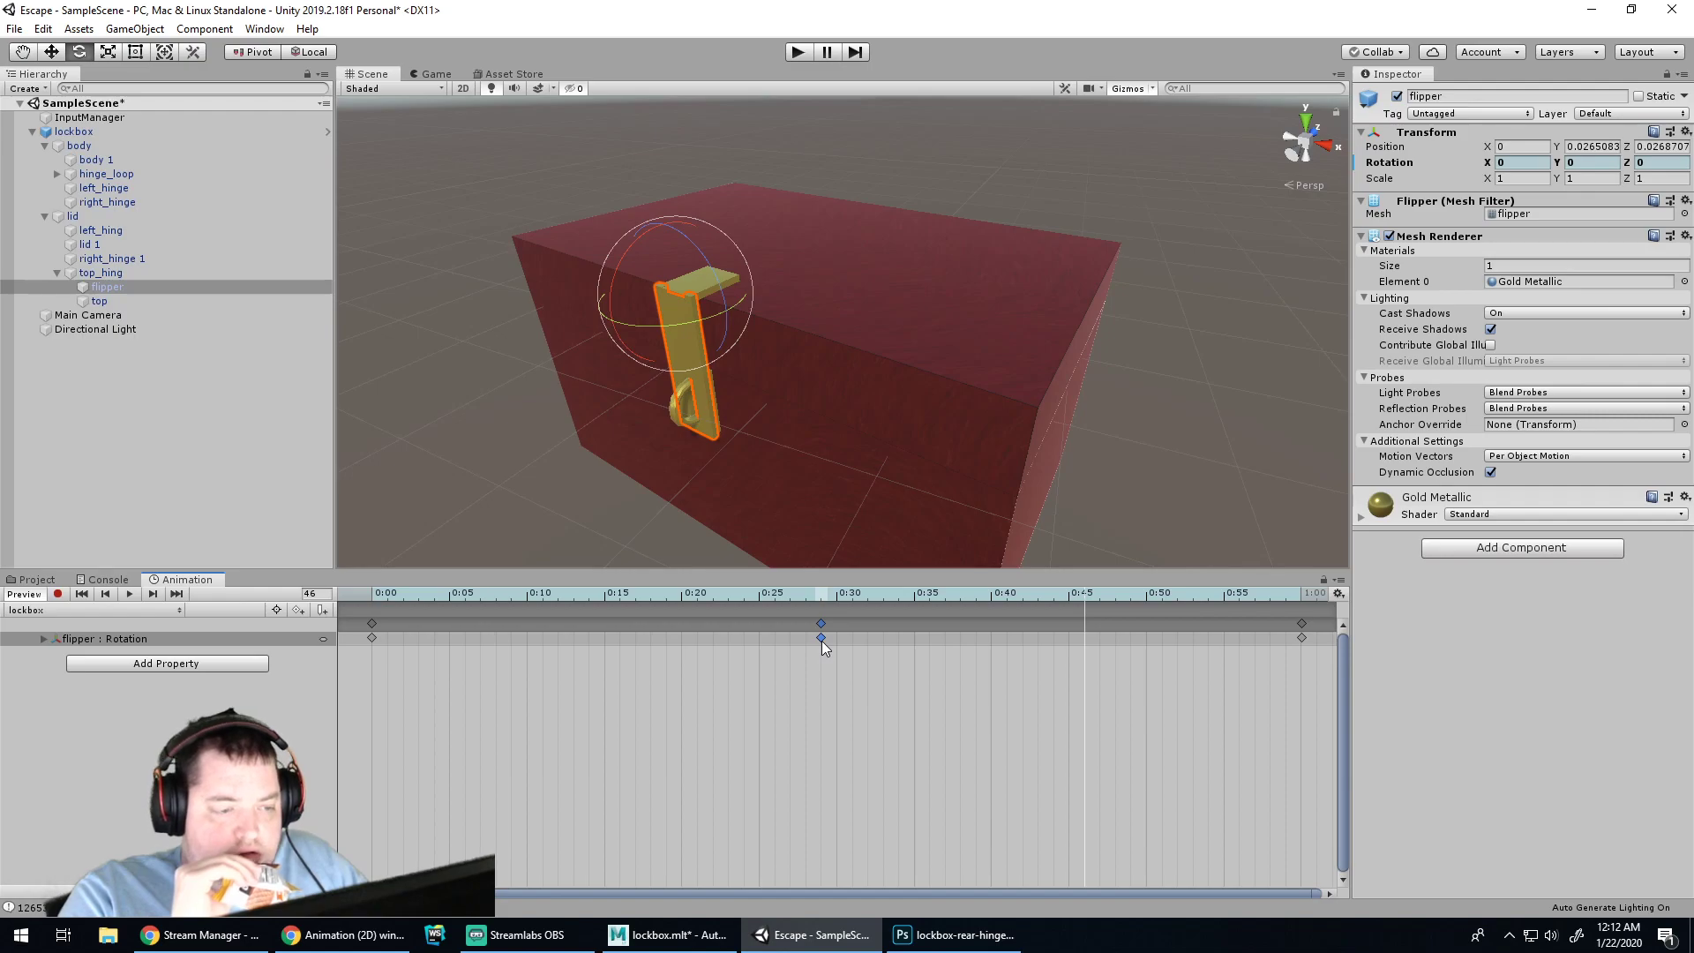
pyautogui.moveTo(605, 305); pyautogui.dragTo(1306, 921)
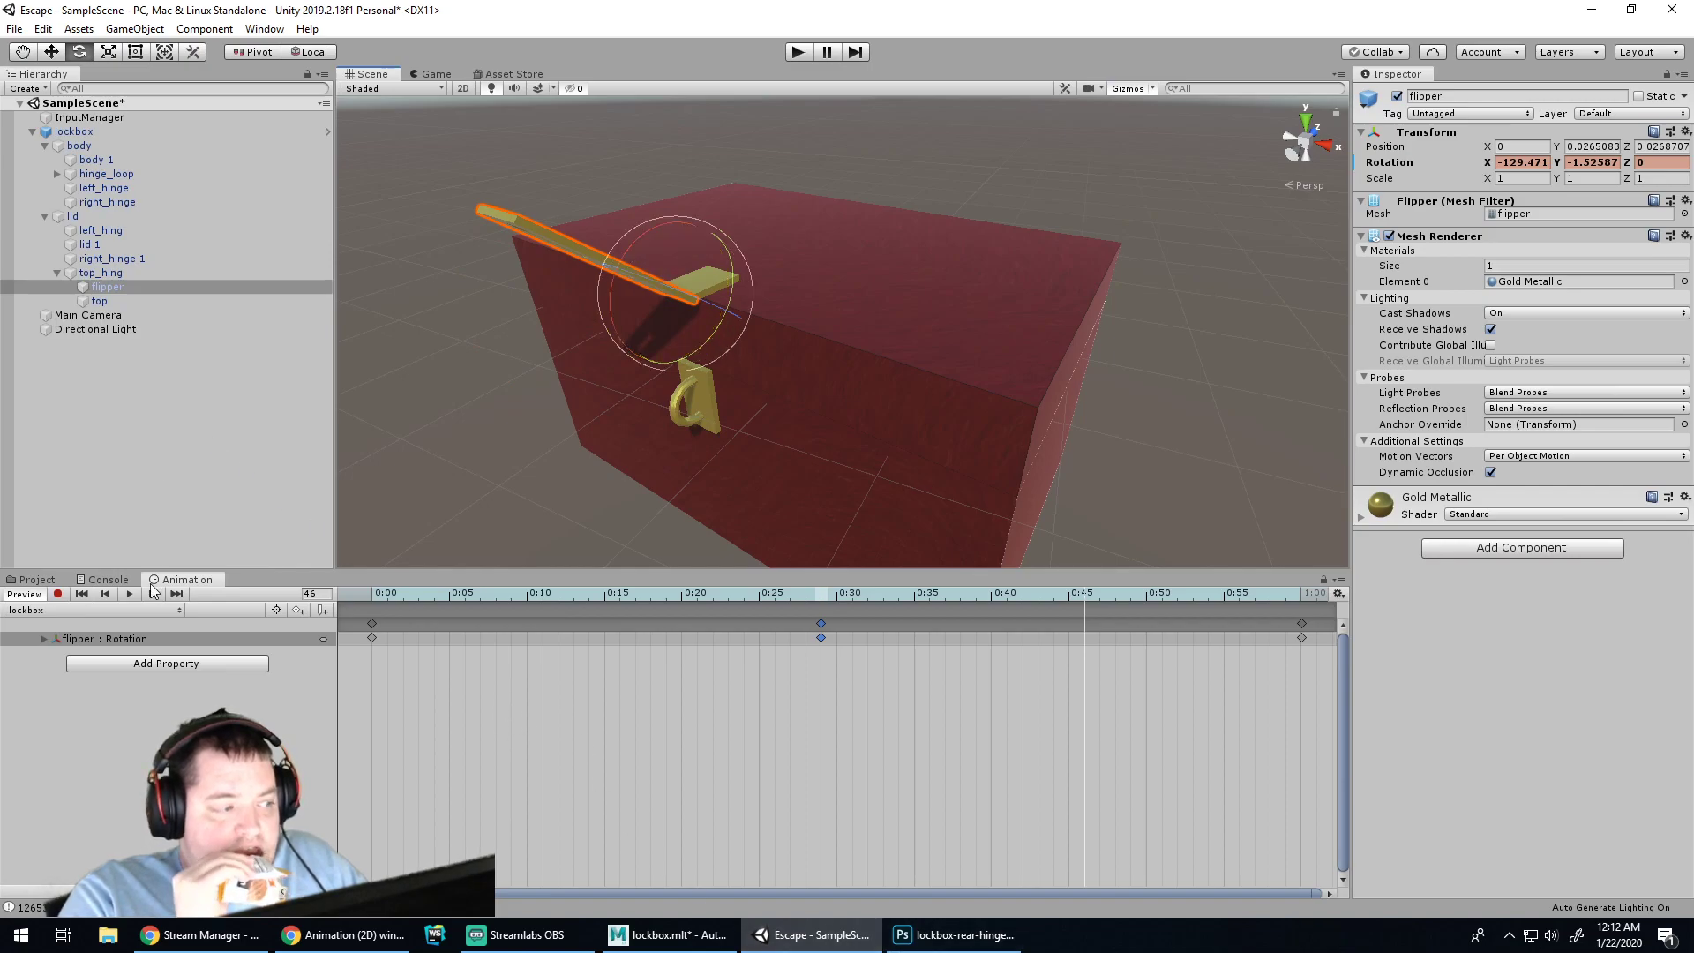
pyautogui.click(128, 595)
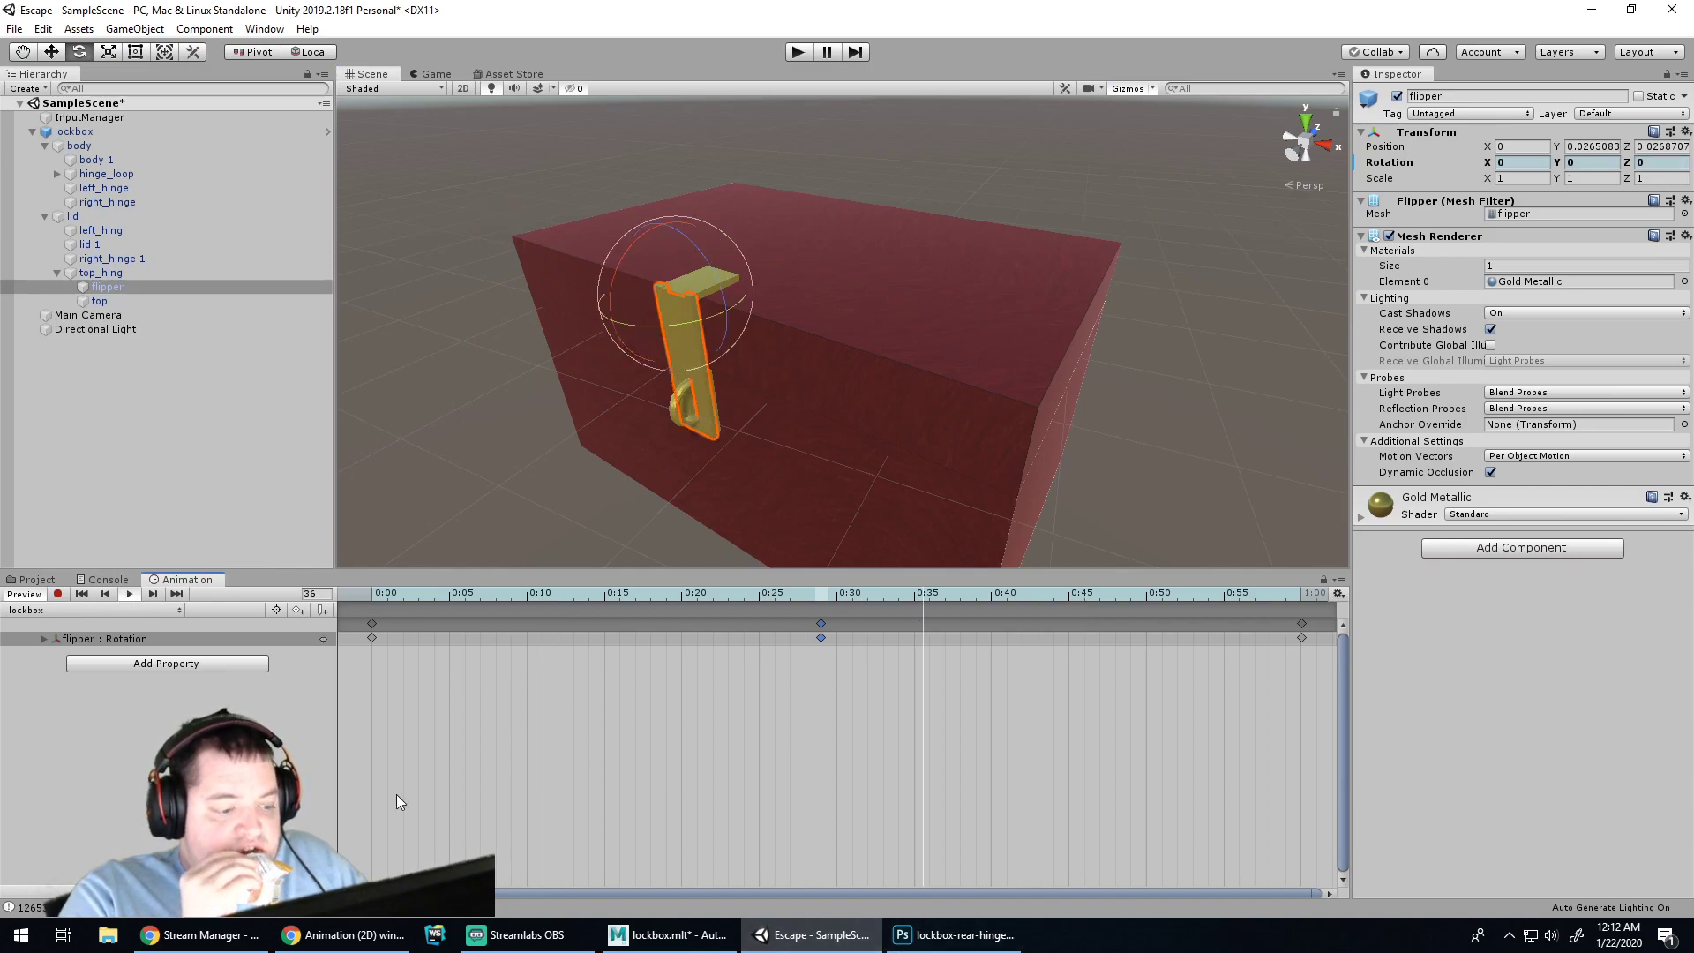
# Read down to Figure 03 of the Working with Animations tutorial, then turn on Record in Unity
pyautogui.click(315, 937)
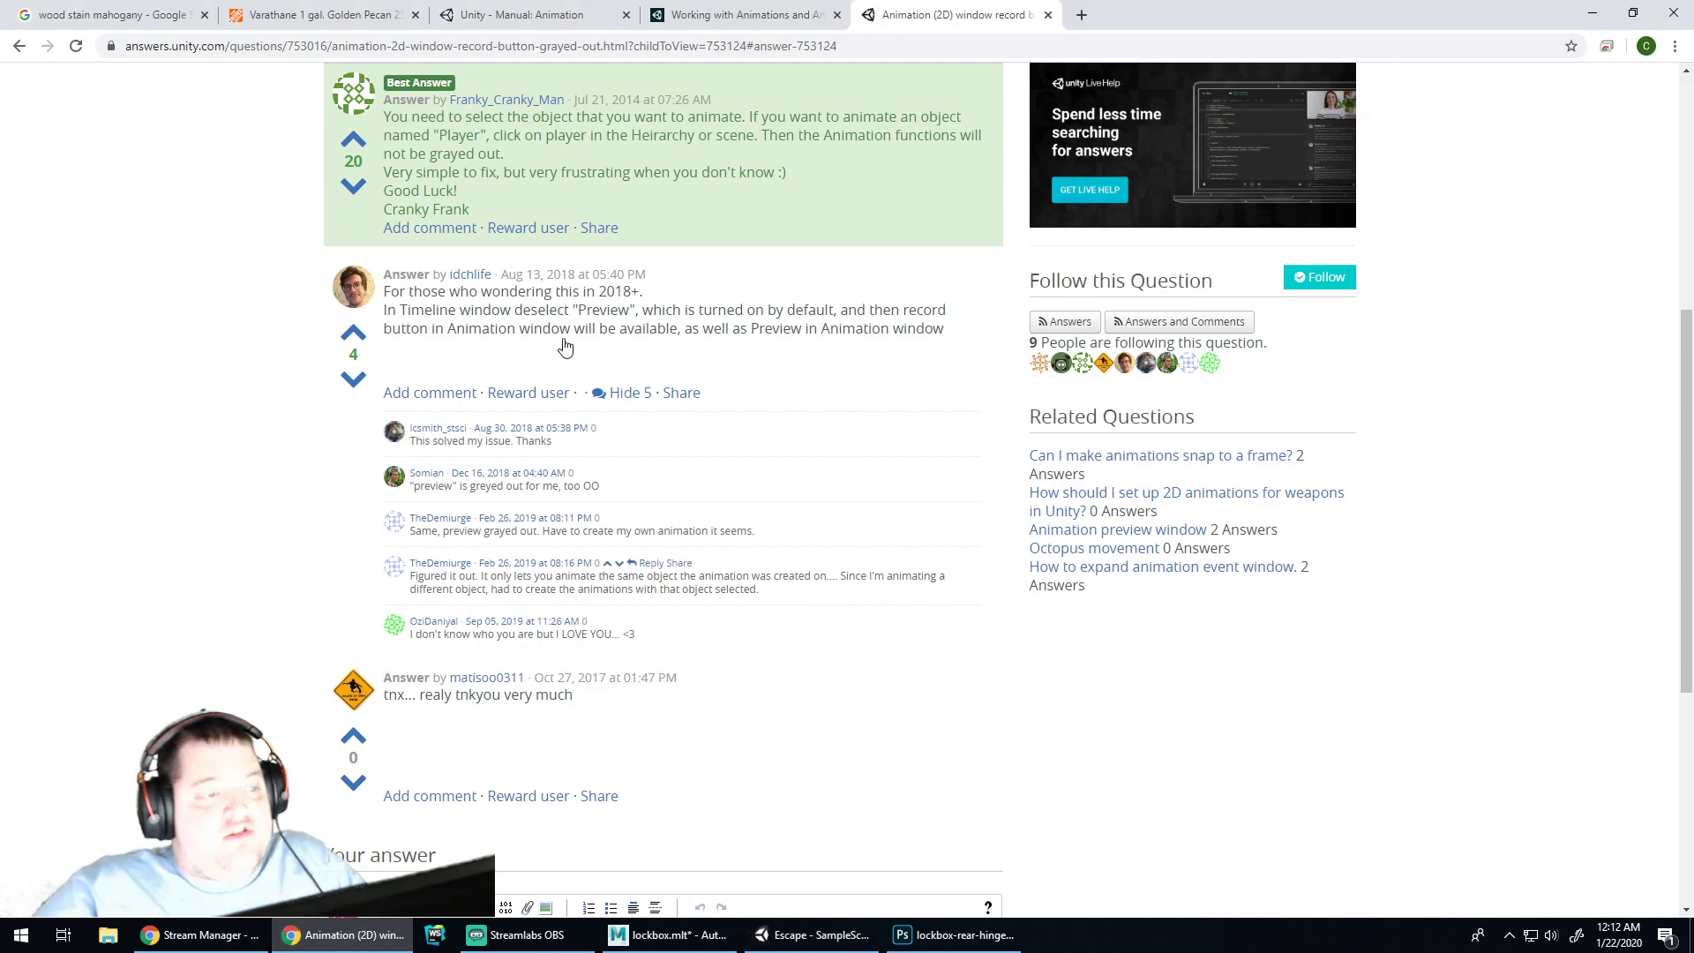
pyautogui.click(736, 15)
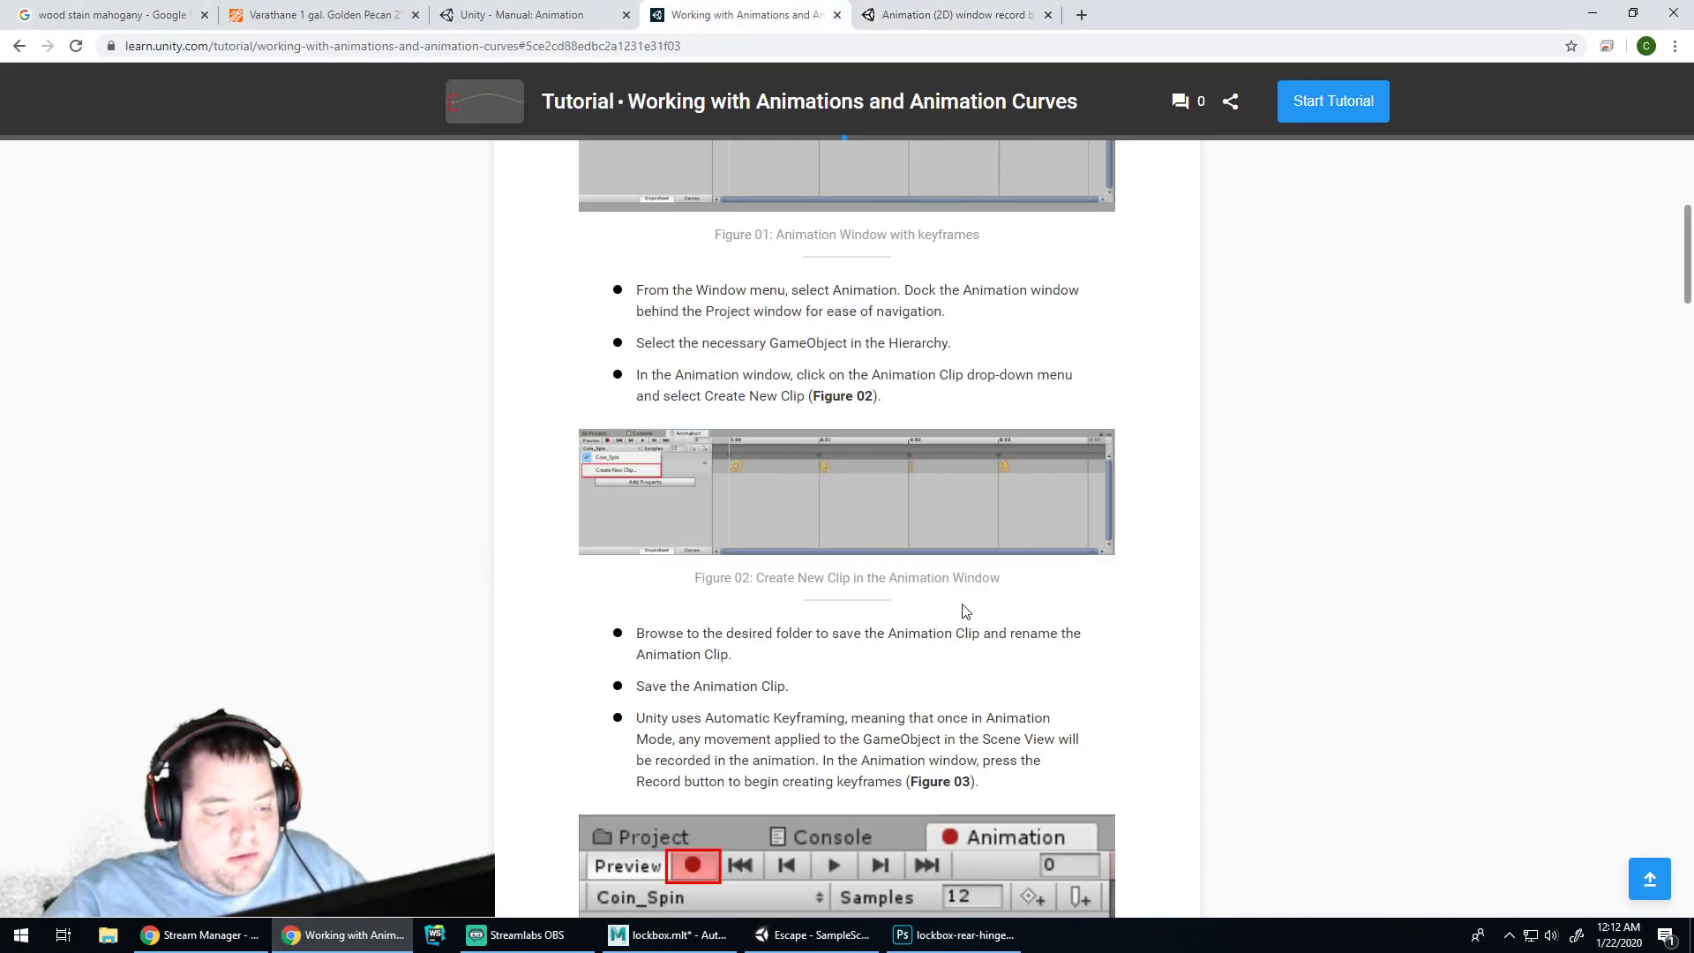
pyautogui.scroll(-3, 966, 611)
pyautogui.click(941, 935)
pyautogui.click(814, 936)
pyautogui.click(58, 594)
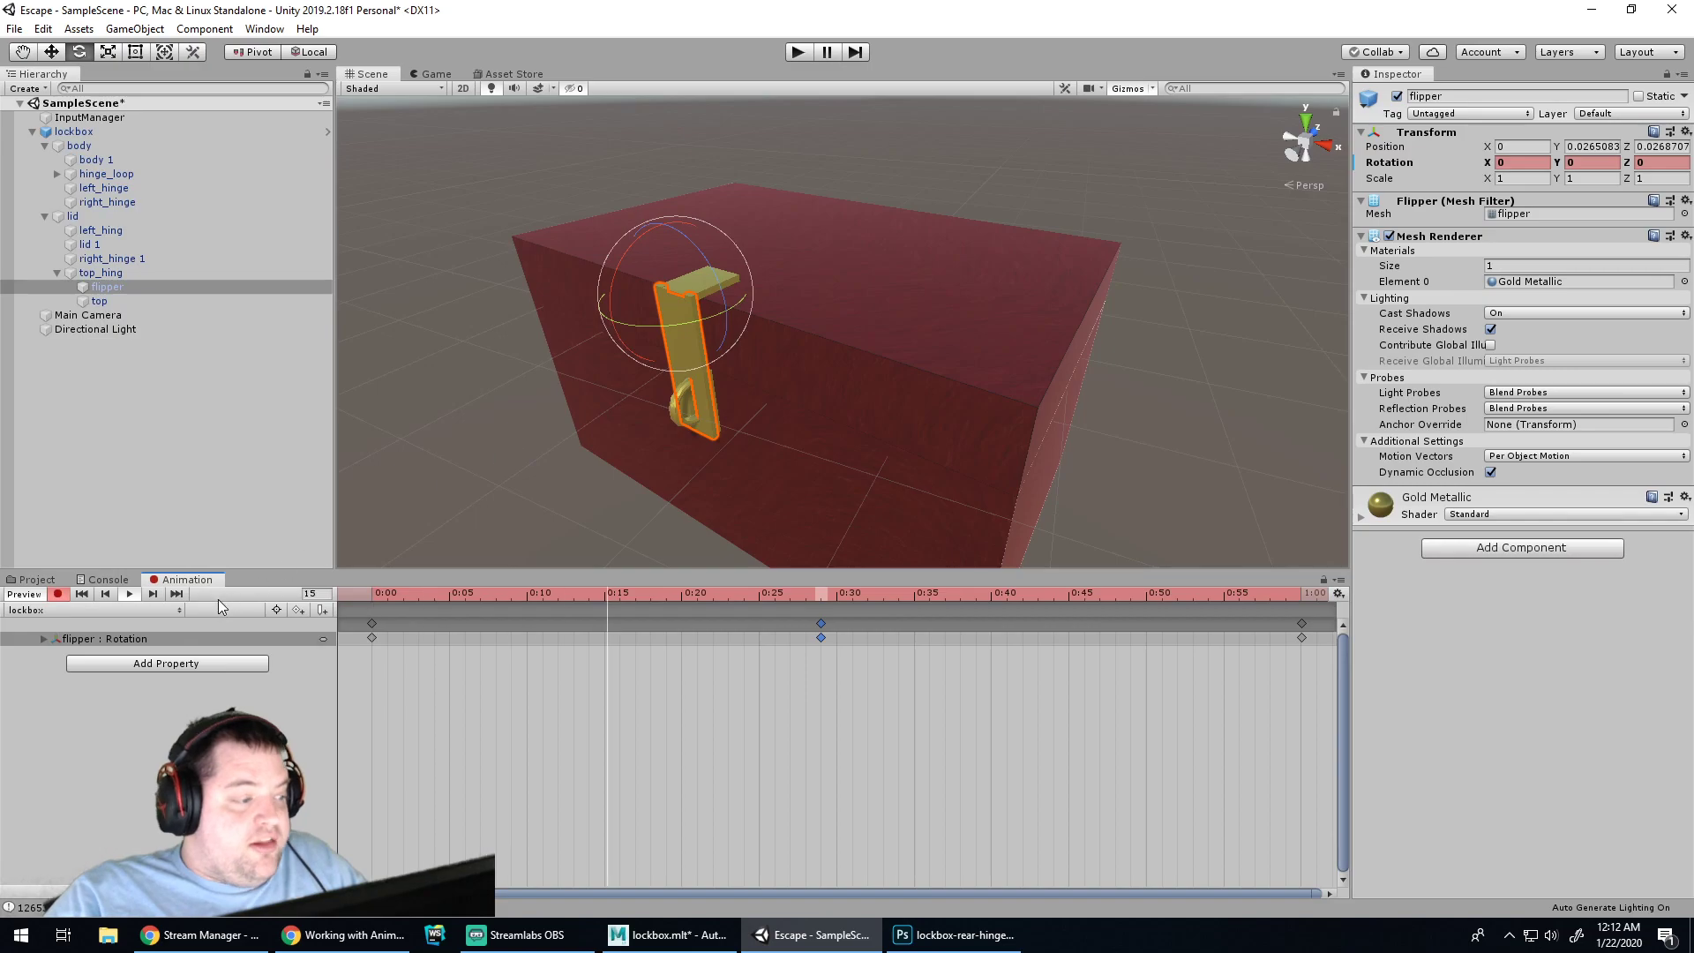
# Key the flipper flat at frame 17, preview the swing, then undo that 0:17 key
pyautogui.click(130, 594)
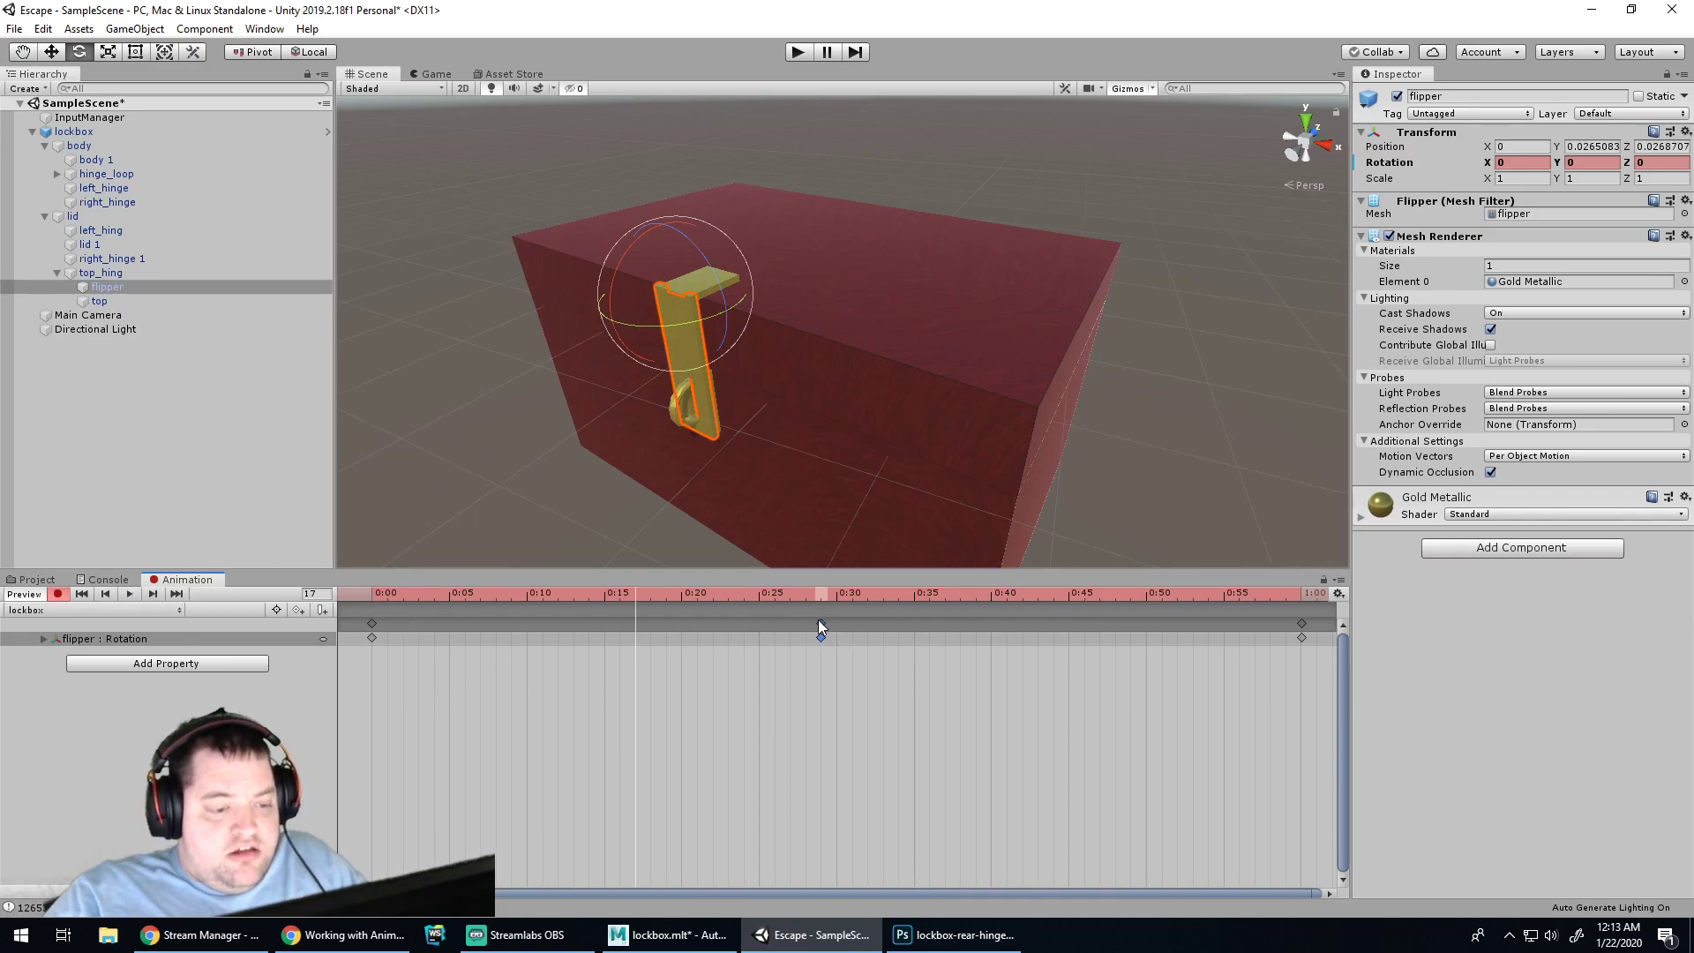
pyautogui.moveTo(617, 304); pyautogui.dragTo(296, 48)
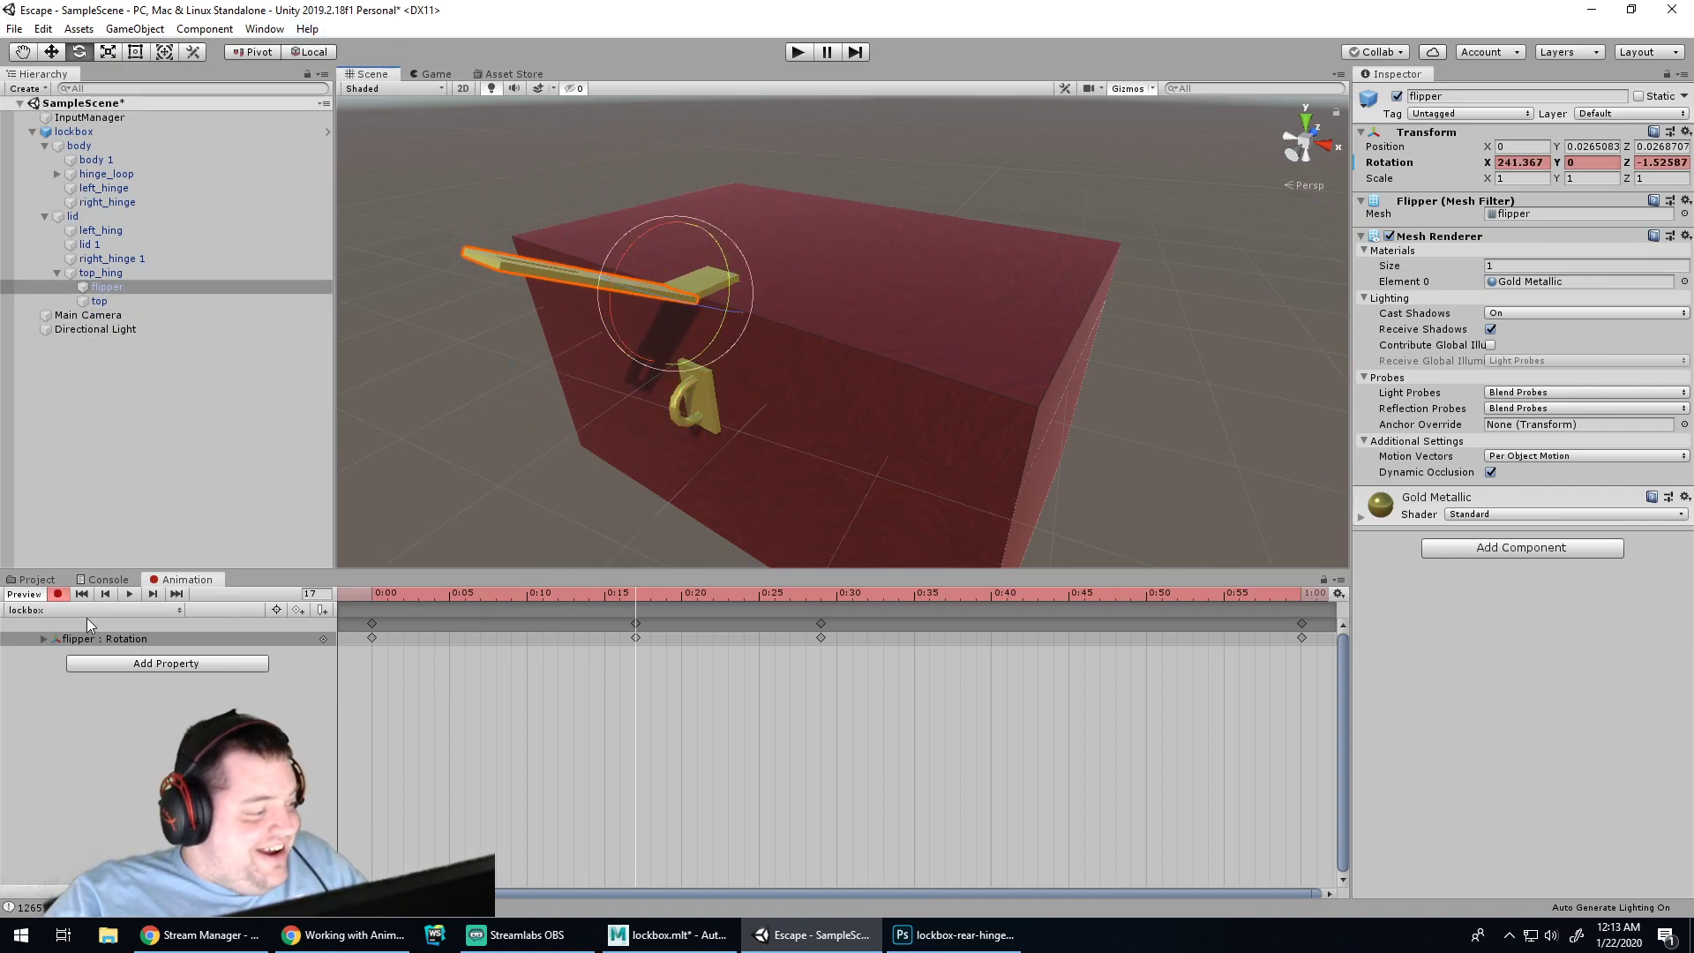
pyautogui.click(58, 594)
pyautogui.click(131, 595)
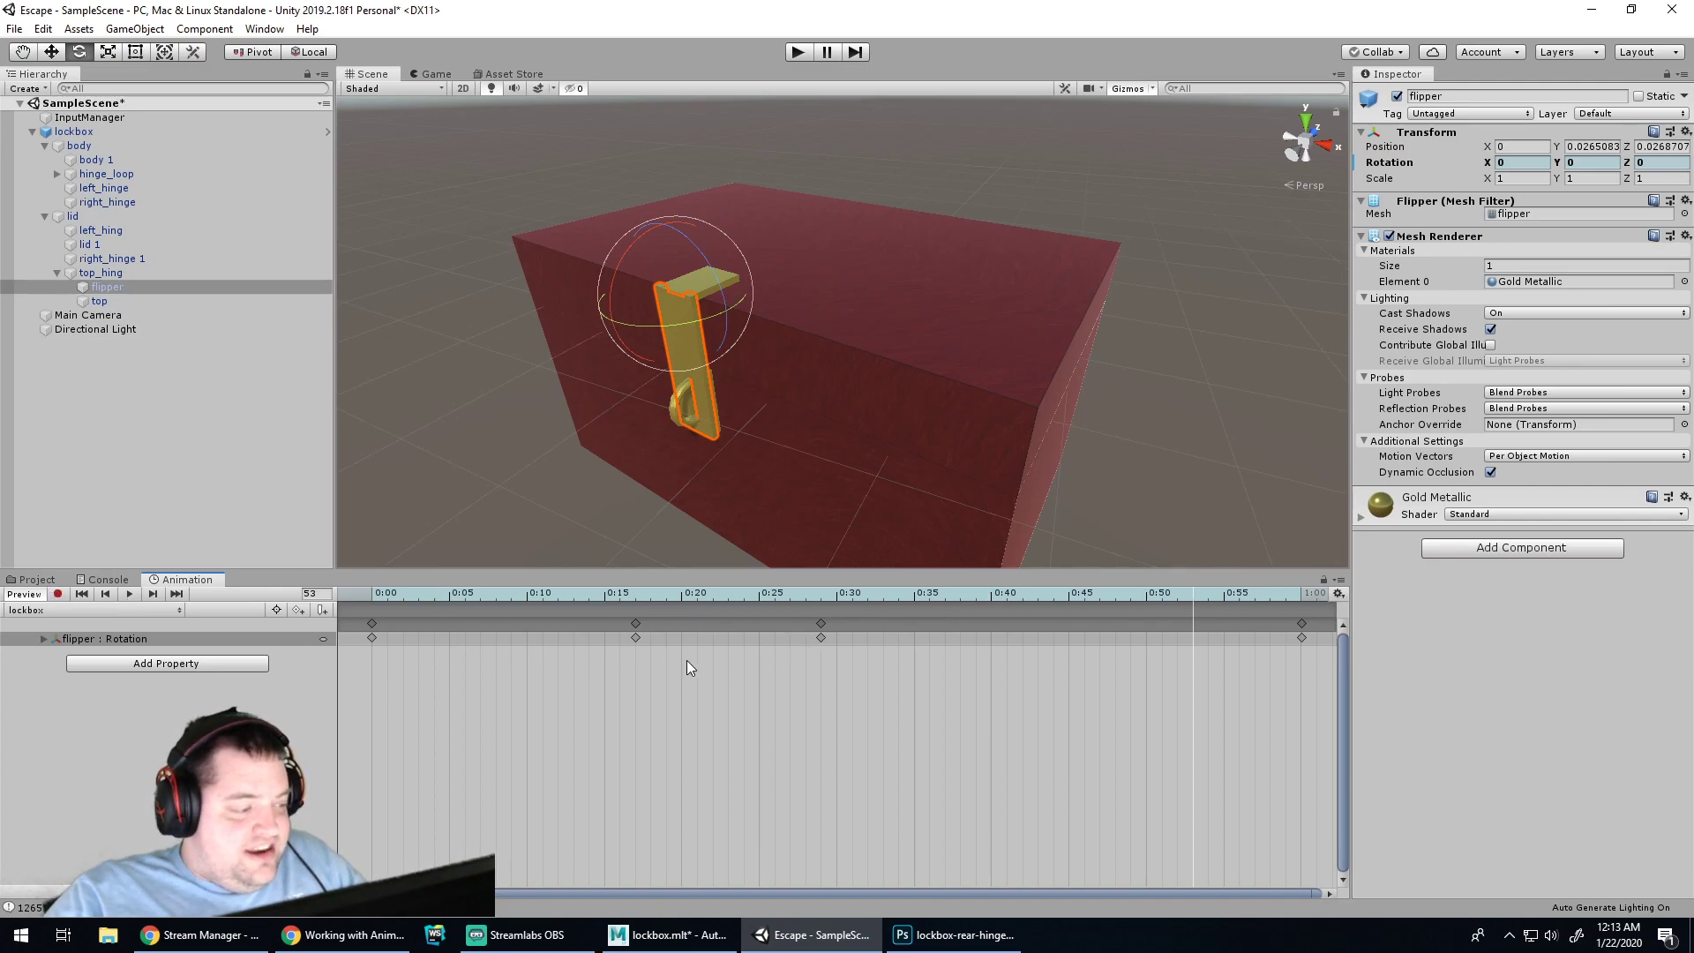
pyautogui.hotkey('ctrl', 'z')
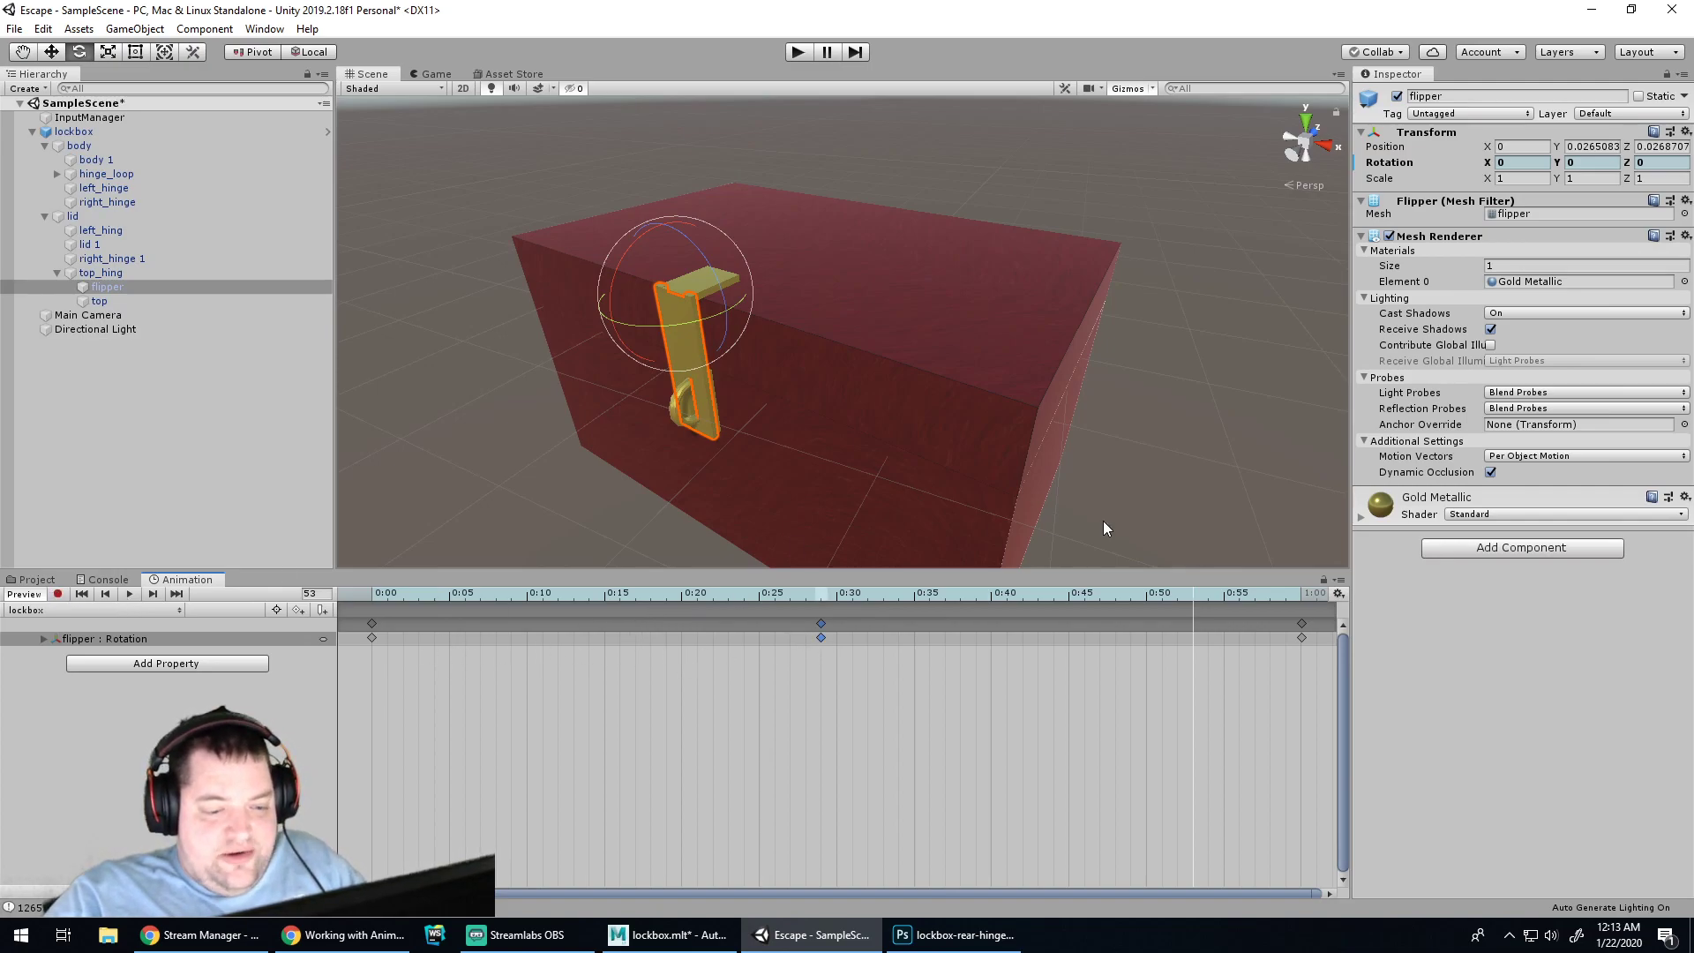
# Record the flipper rotated flat at 0:50 (about -122° X) and preview the clip
pyautogui.click(696, 383)
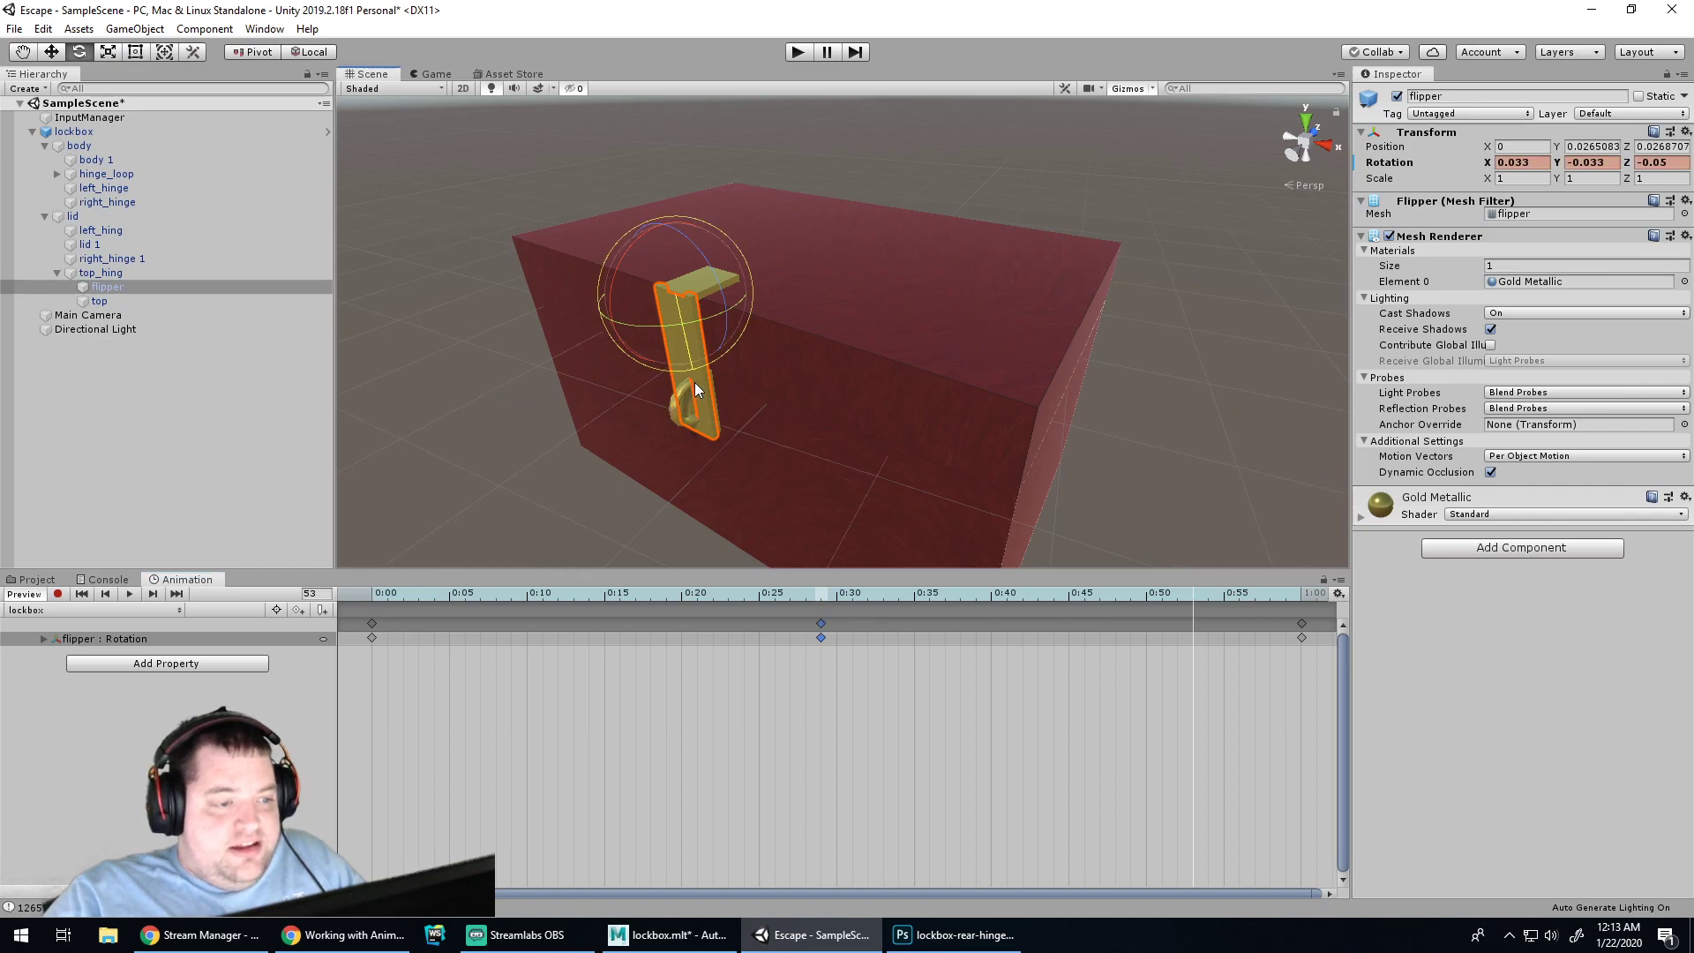
pyautogui.moveTo(616, 328); pyautogui.dragTo(970, 854)
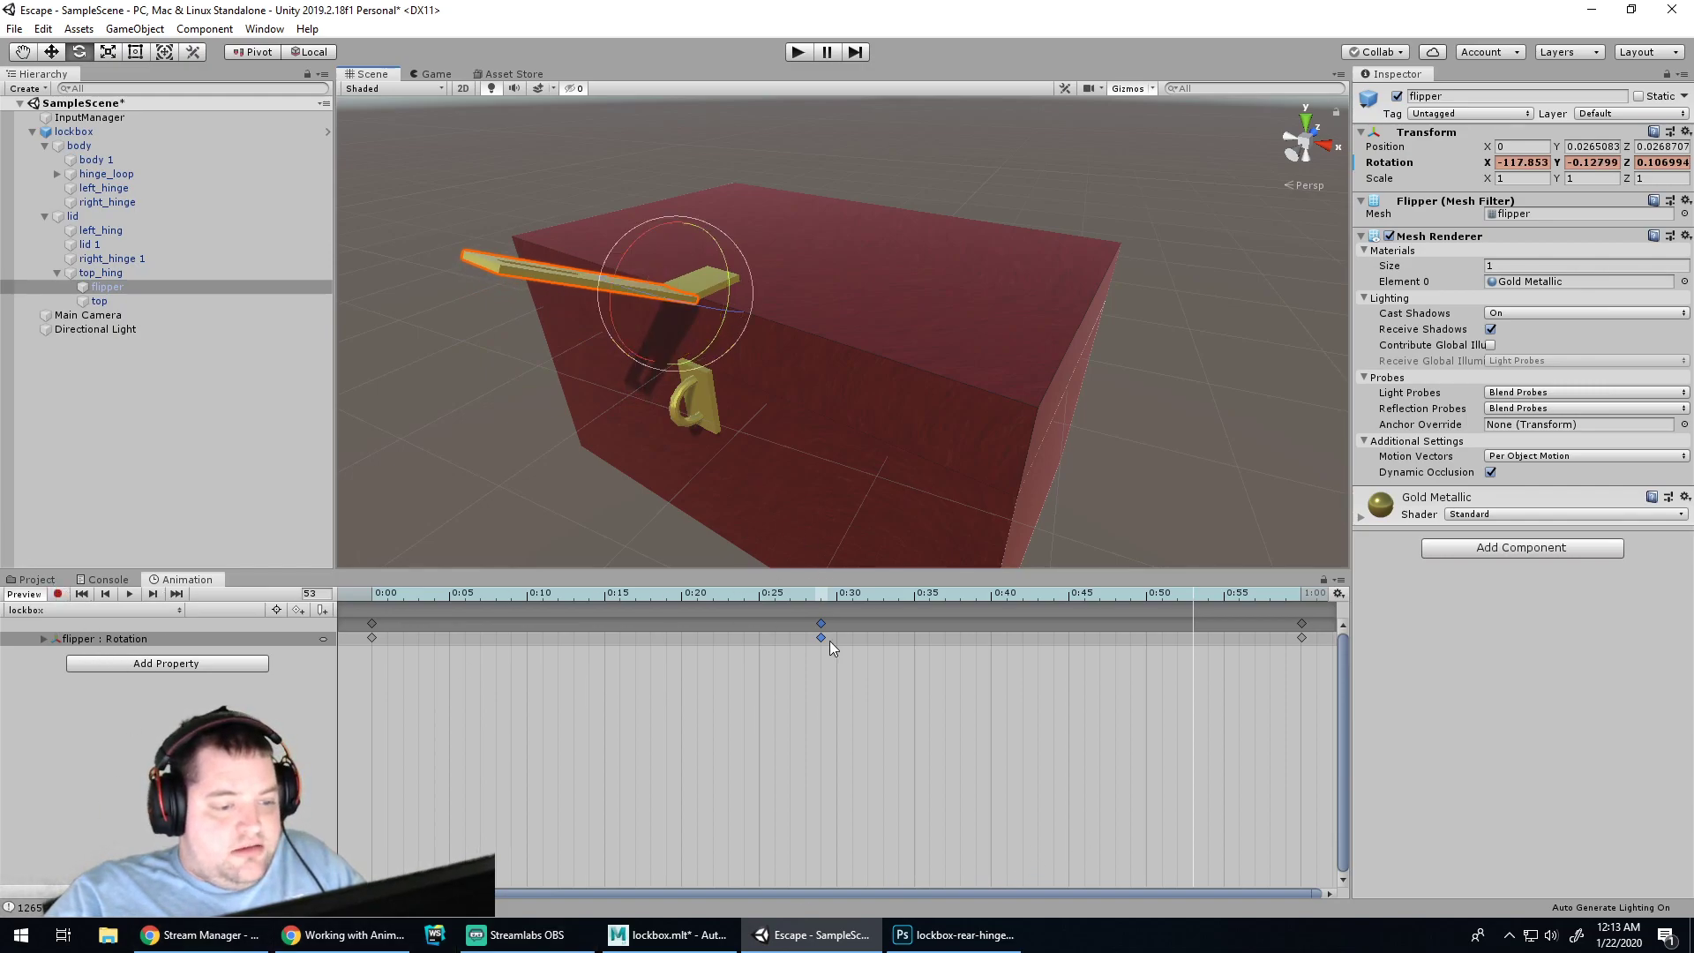
pyautogui.click(130, 593)
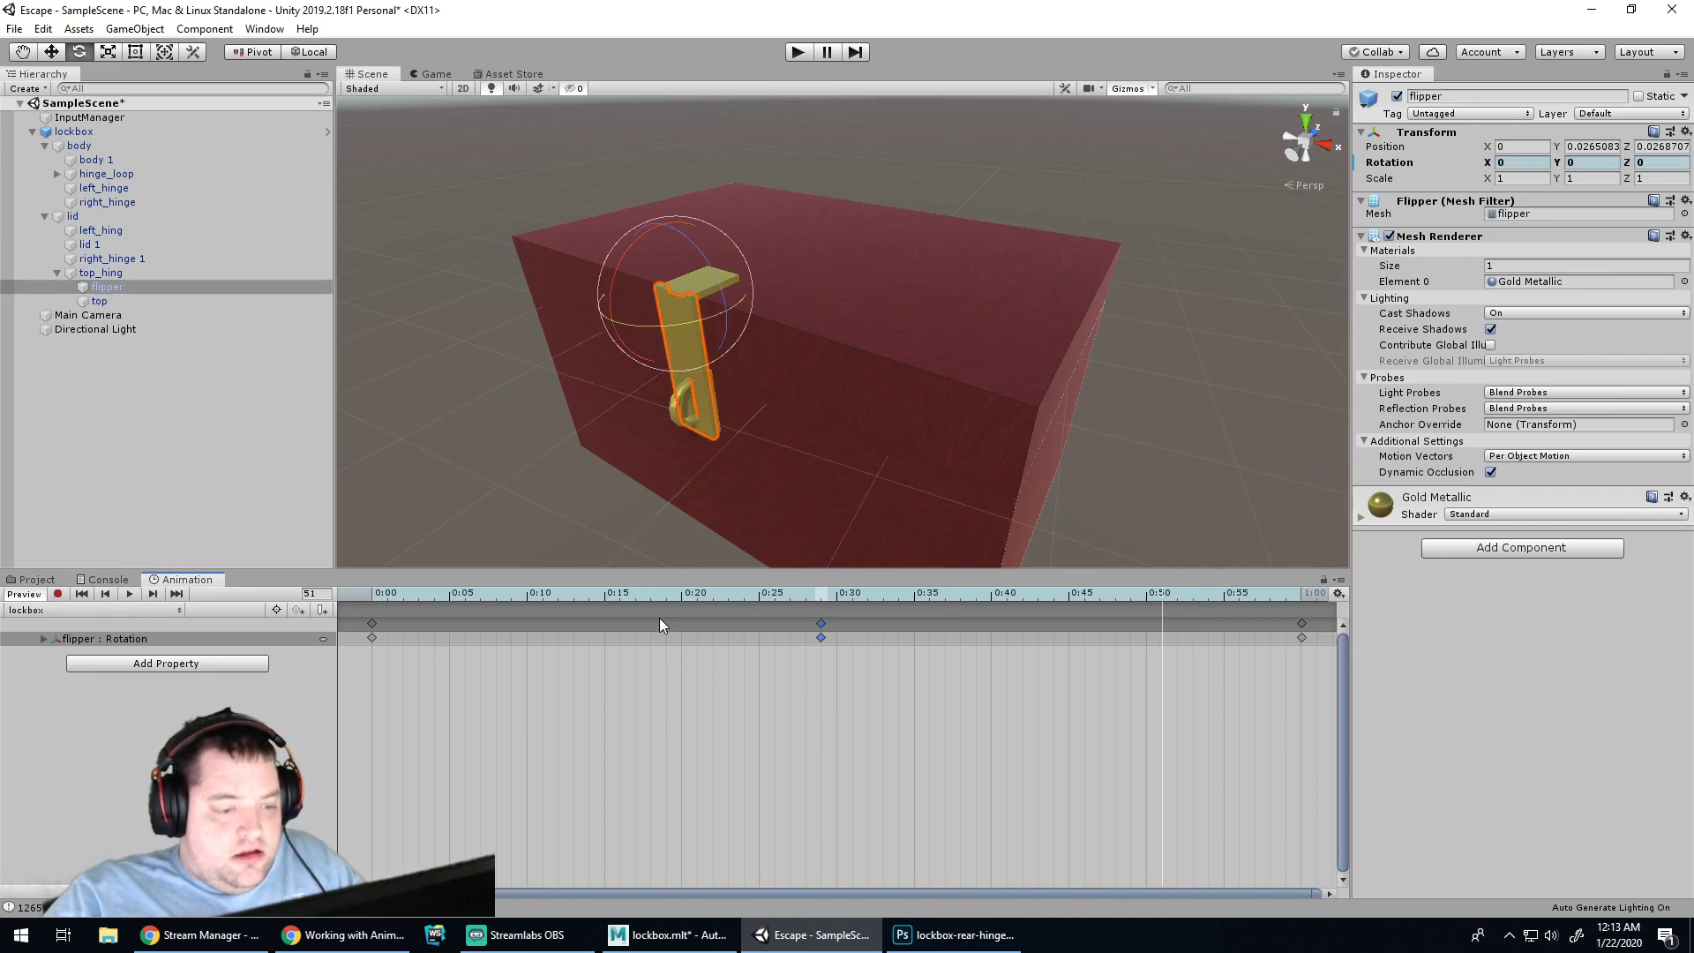
pyautogui.click(57, 594)
pyautogui.moveTo(622, 342); pyautogui.dragTo(380, 263)
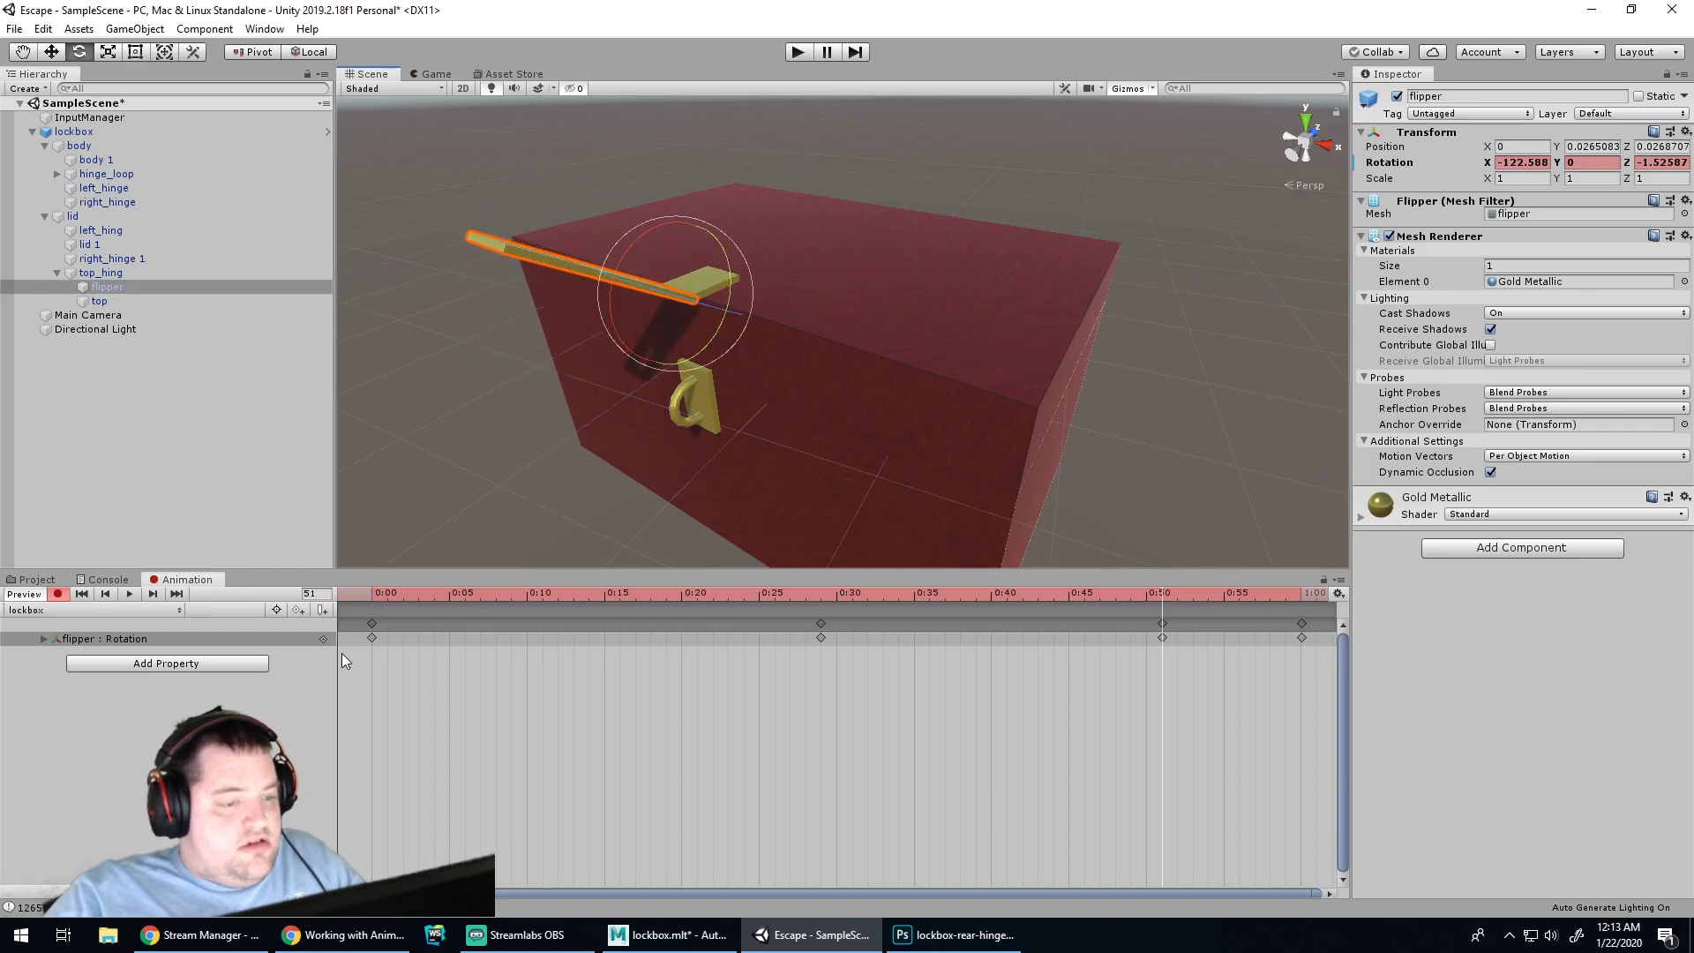
pyautogui.click(59, 594)
pyautogui.click(106, 580)
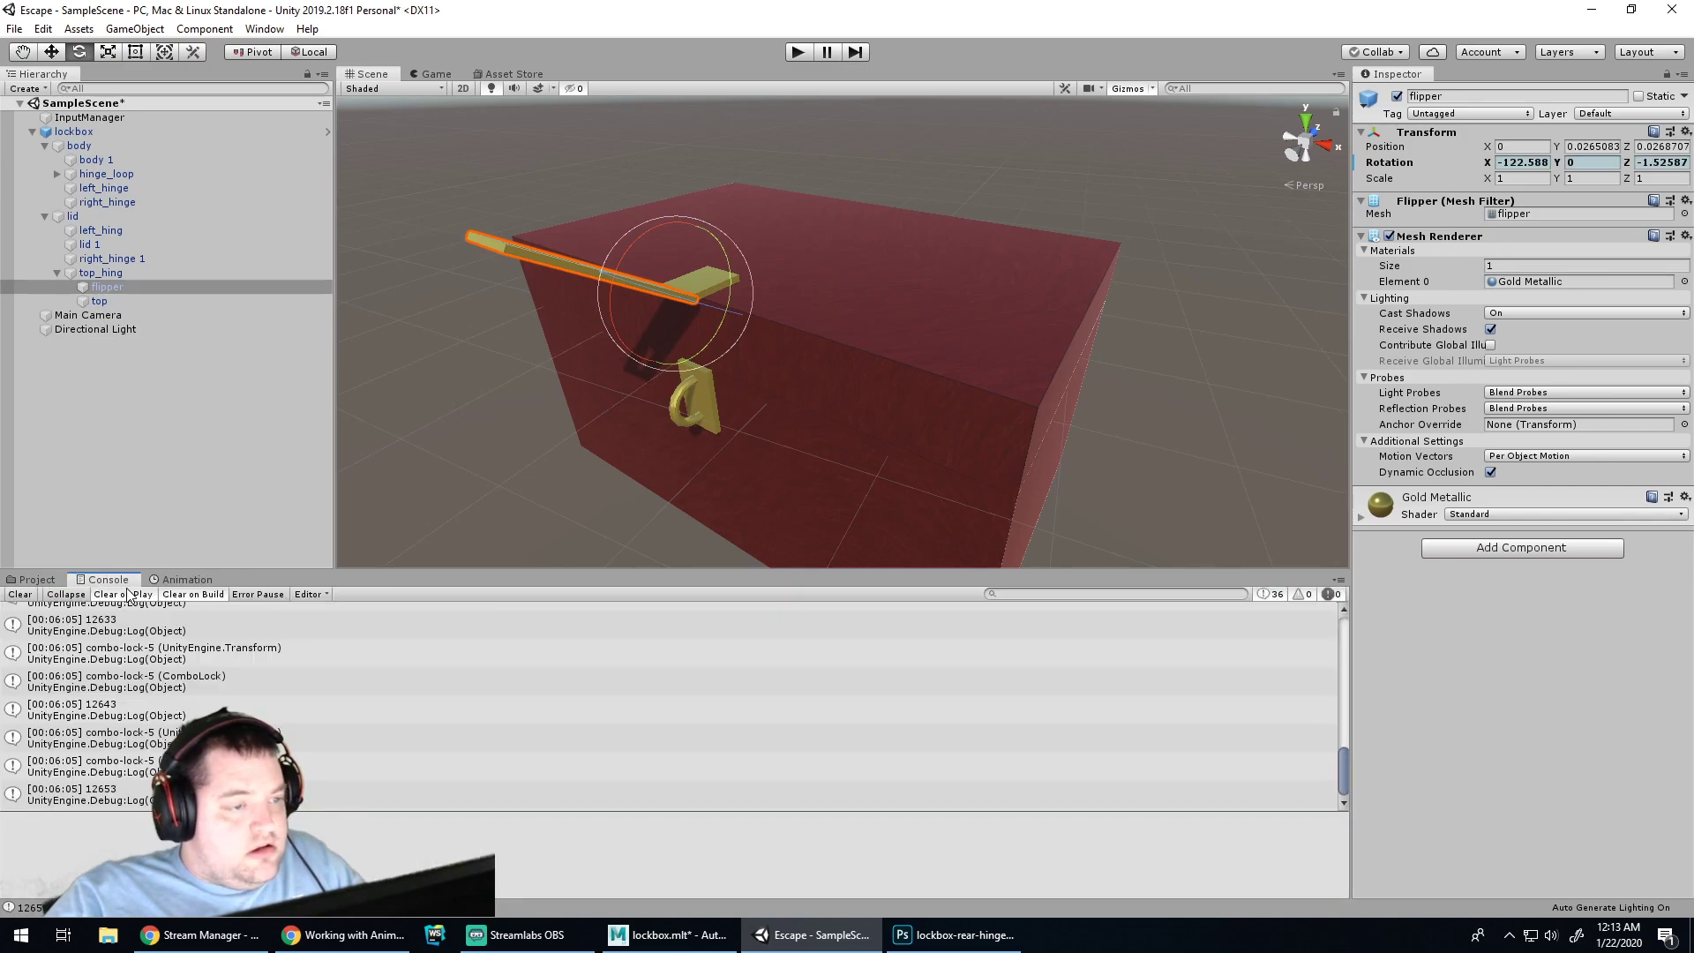
pyautogui.click(181, 580)
pyautogui.click(129, 595)
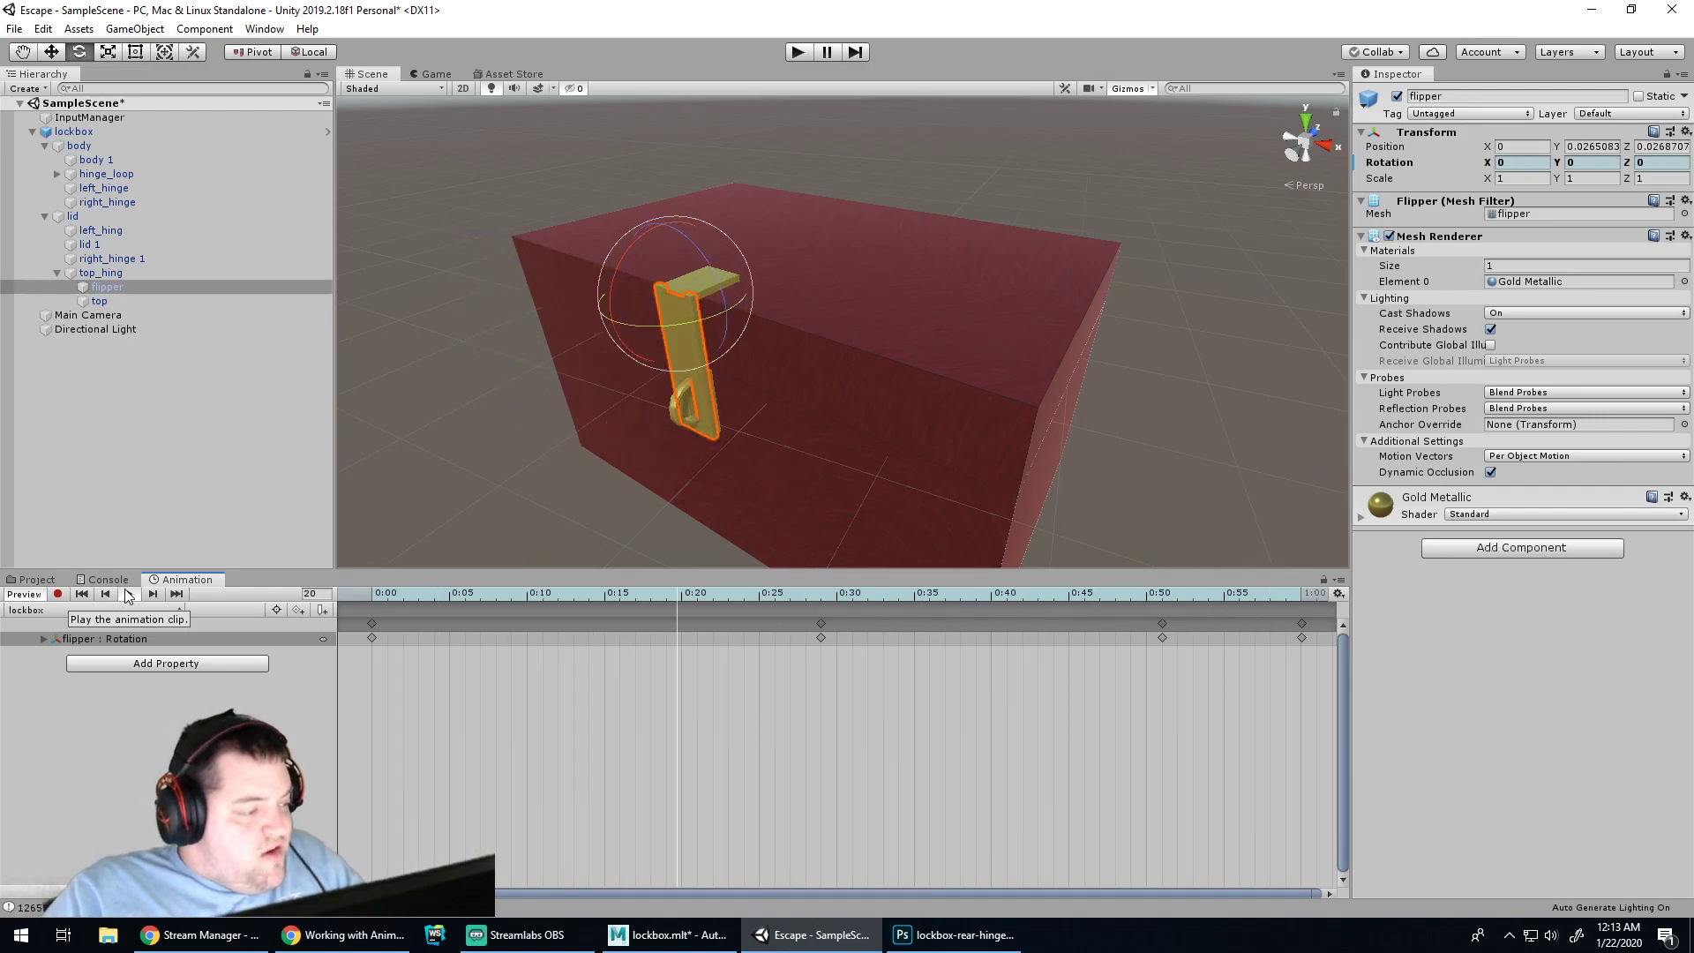
pyautogui.click(132, 595)
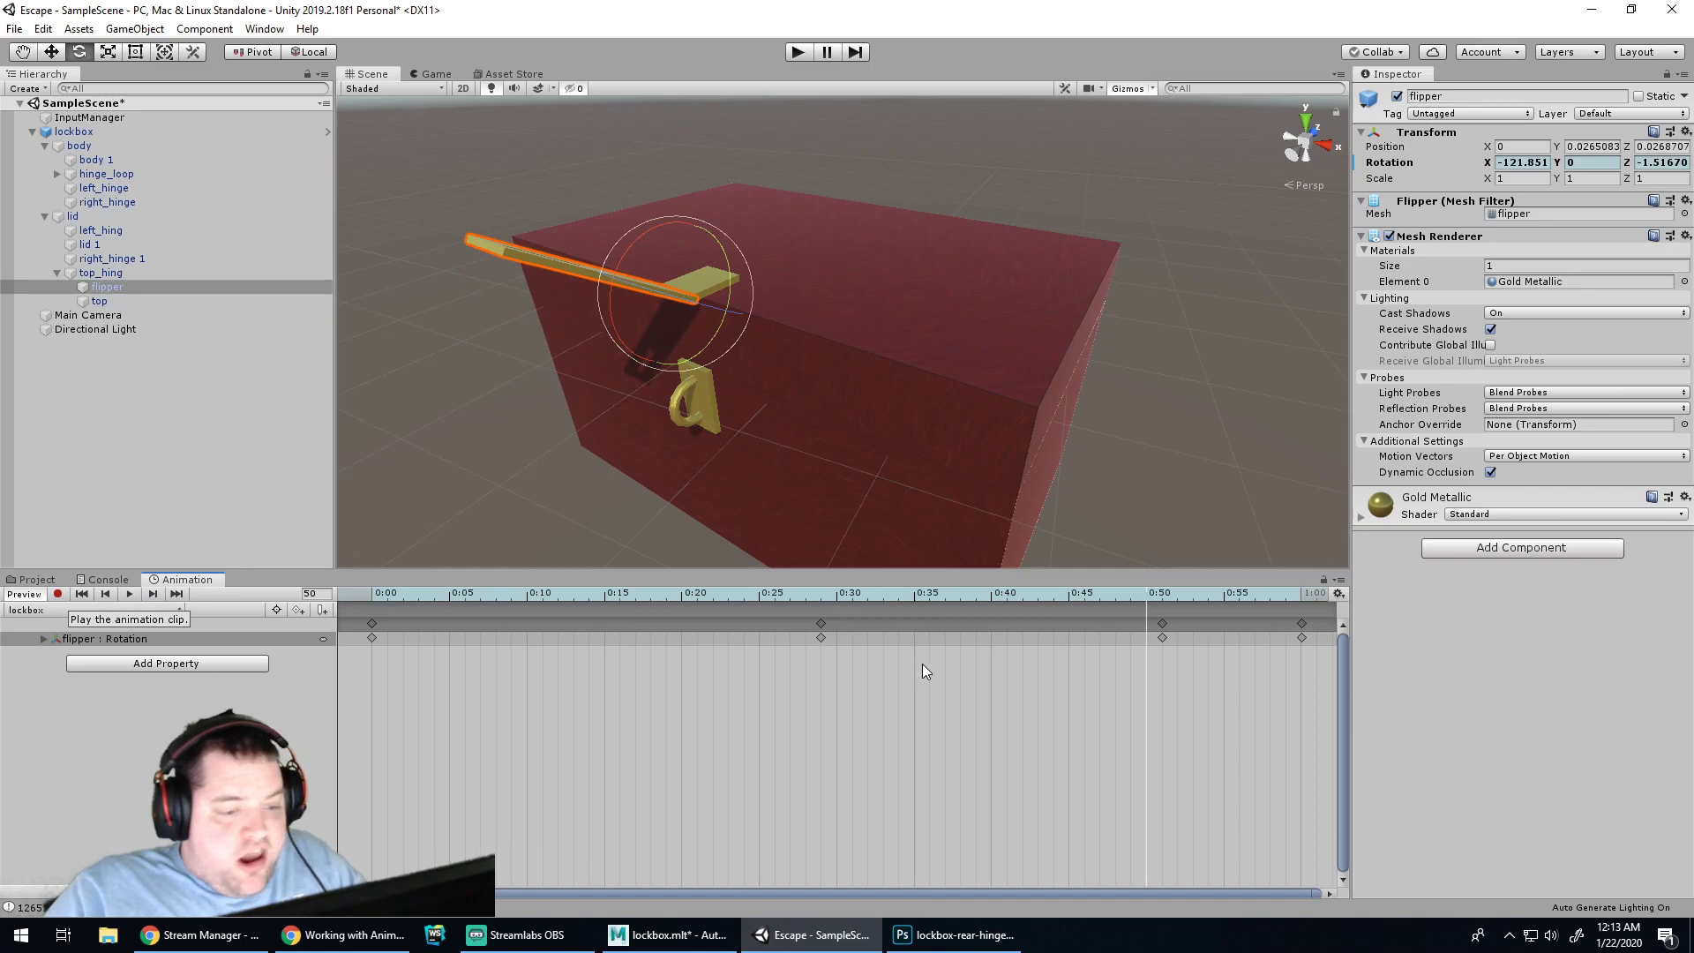
# Delete the flipper's 0:50 and 0:29 keys, keeping the 1:00 keys
pyautogui.rightClick(1161, 638)
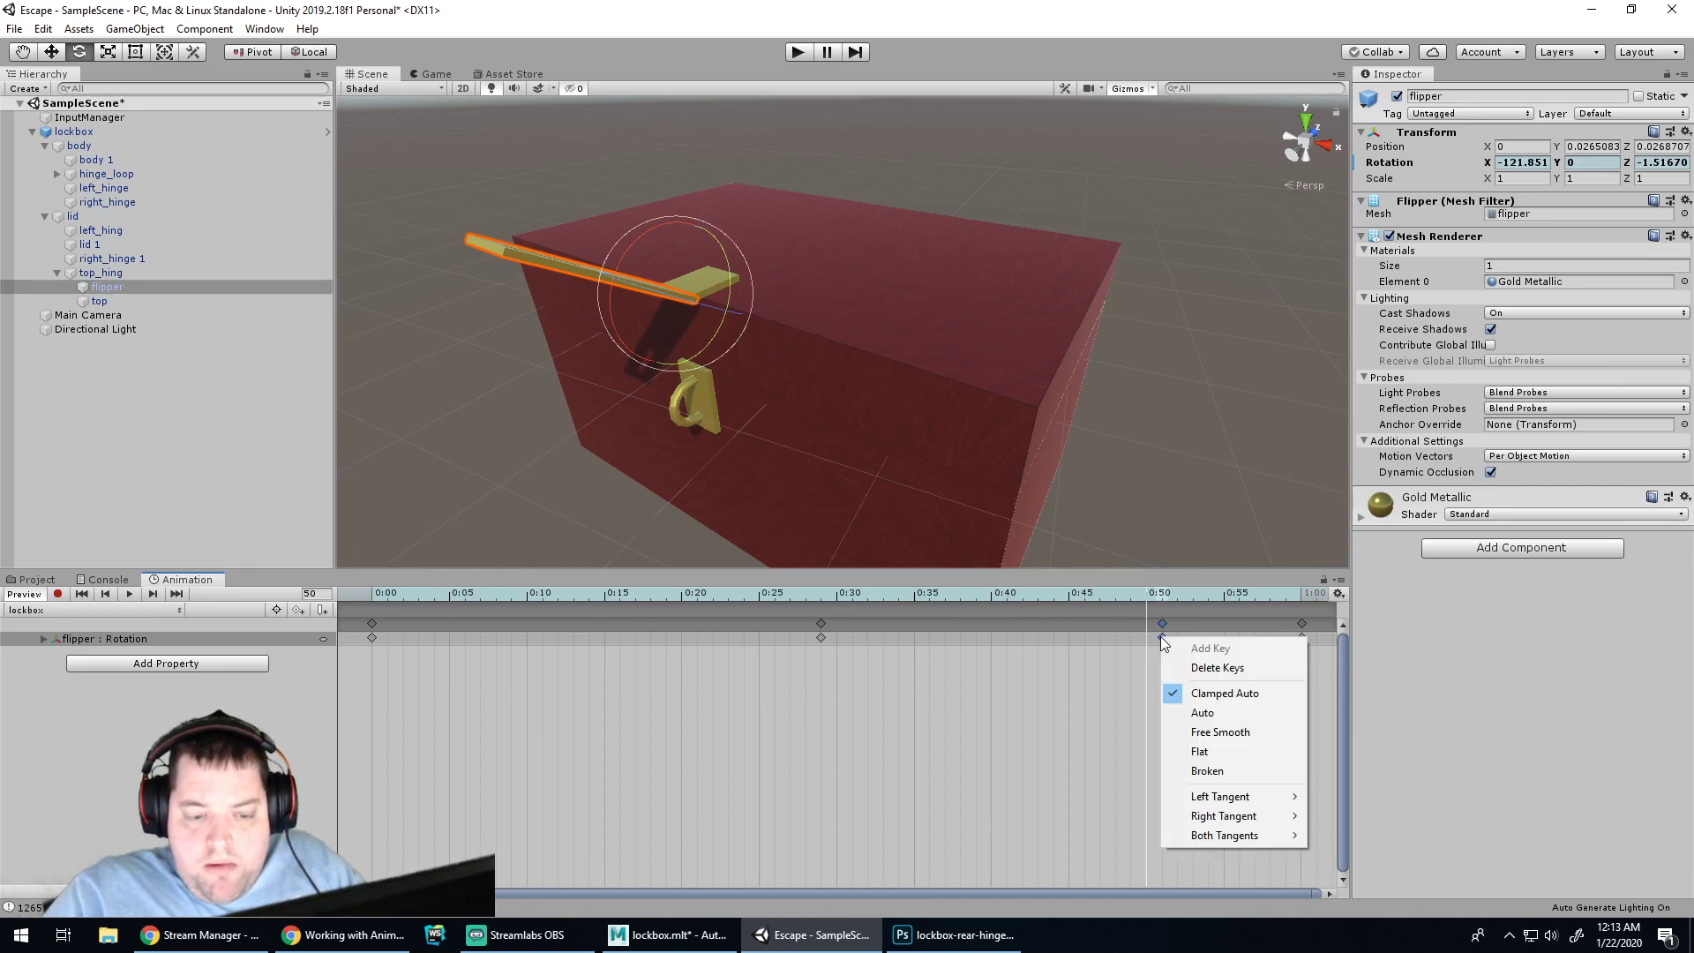
pyautogui.click(1218, 666)
pyautogui.press('Delete')
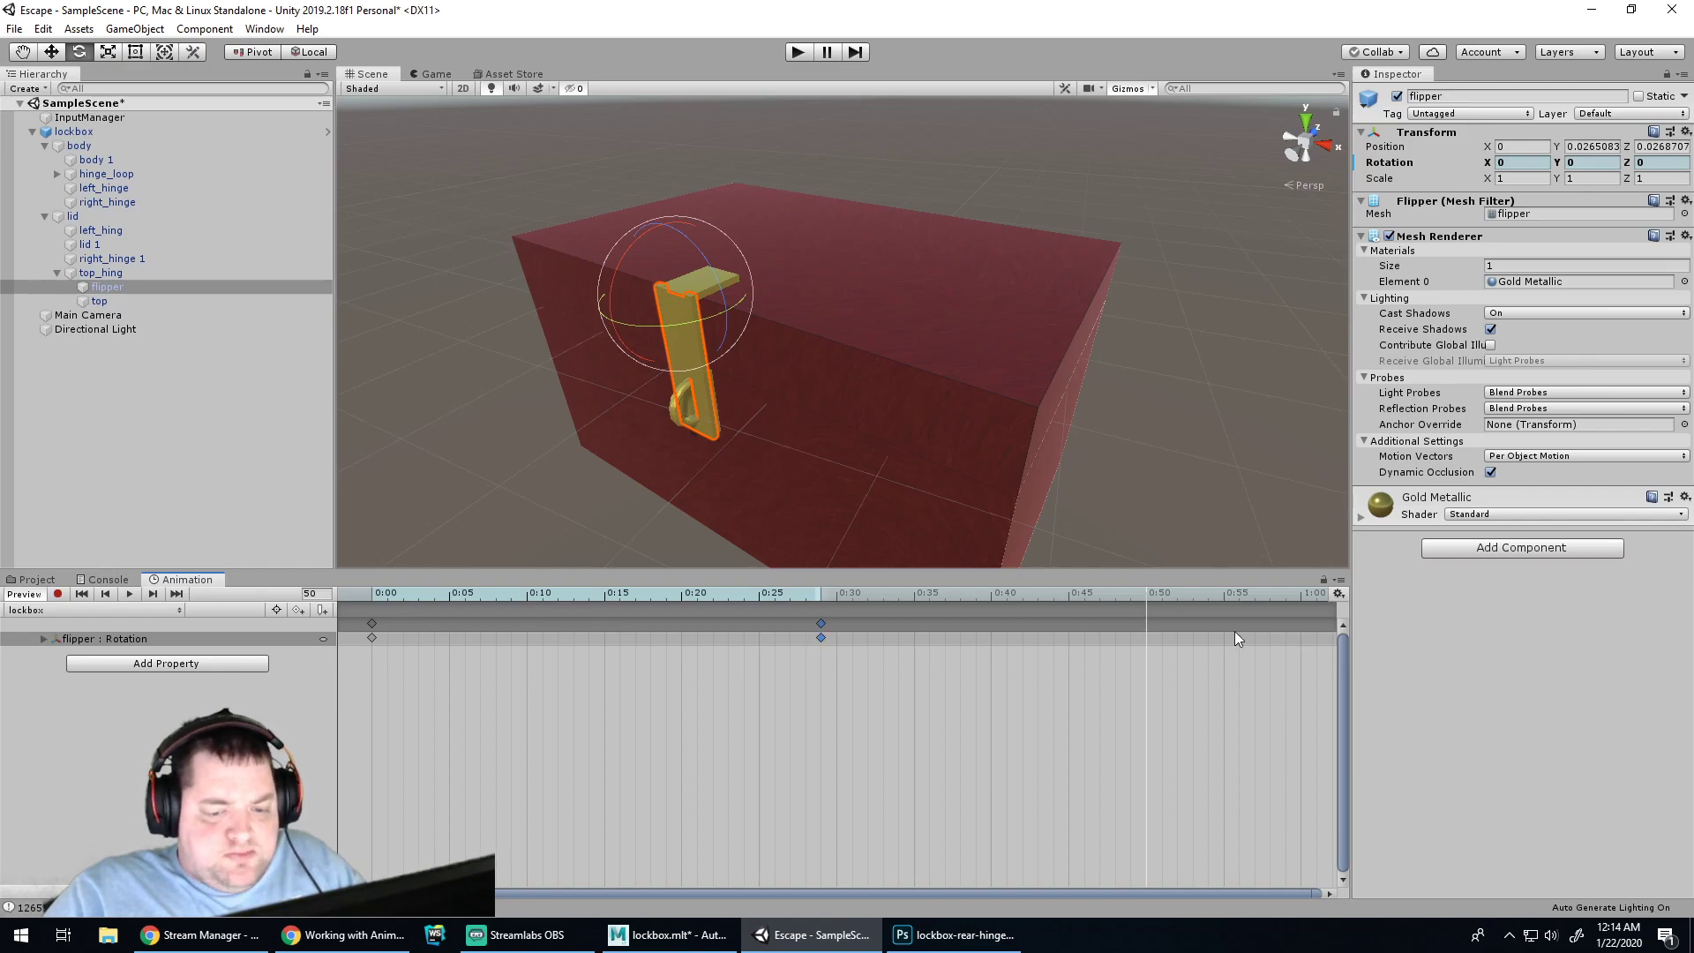
pyautogui.hotkey('ctrl', 'z')
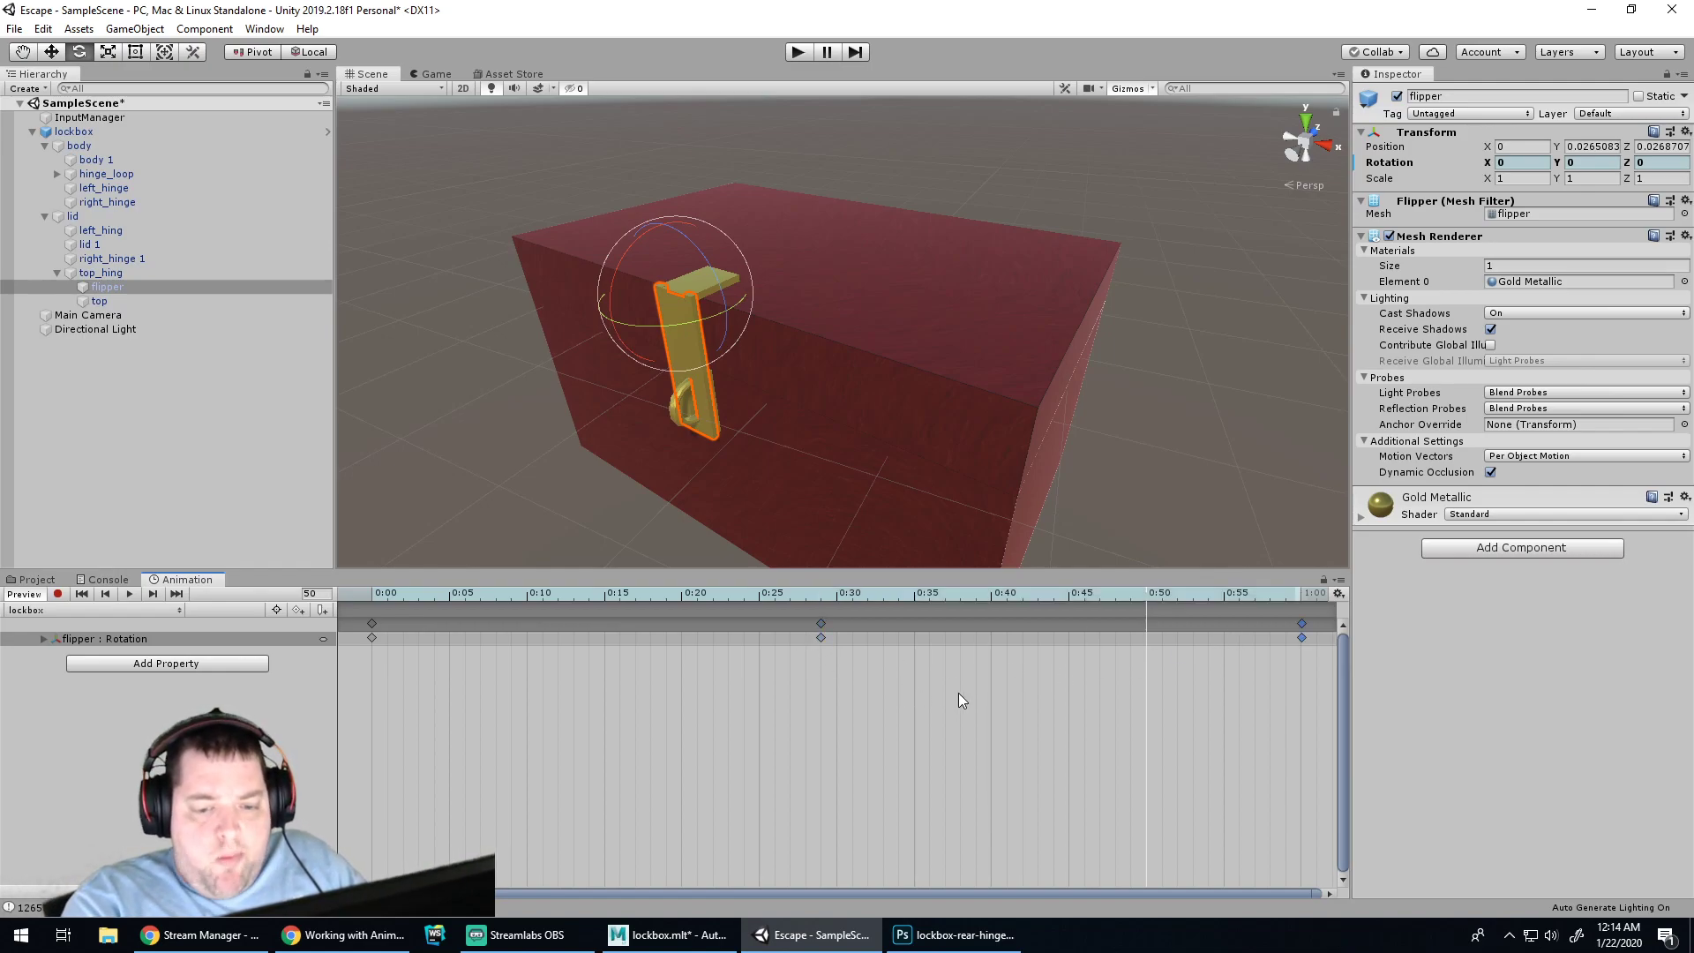
pyautogui.click(820, 638)
pyautogui.press('Delete')
pyautogui.click(1302, 637)
# Record a new flat flipper rotation key at 0:50 and preview the revised clip
pyautogui.click(57, 593)
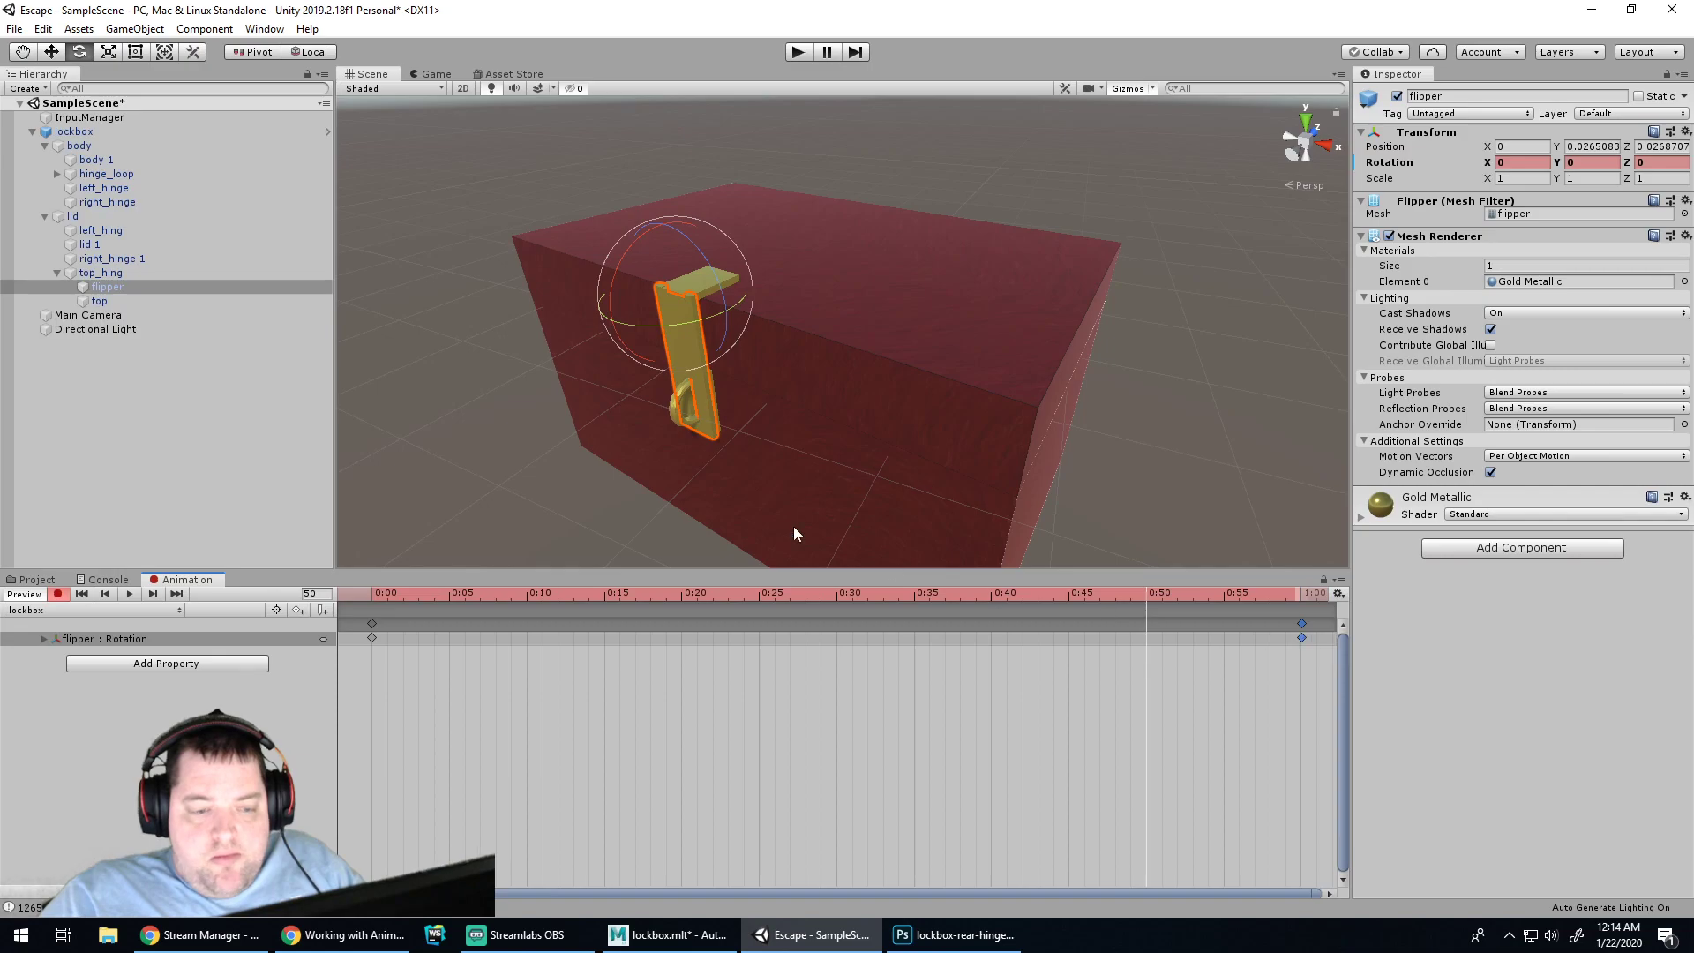
pyautogui.moveTo(616, 298); pyautogui.dragTo(1581, 72)
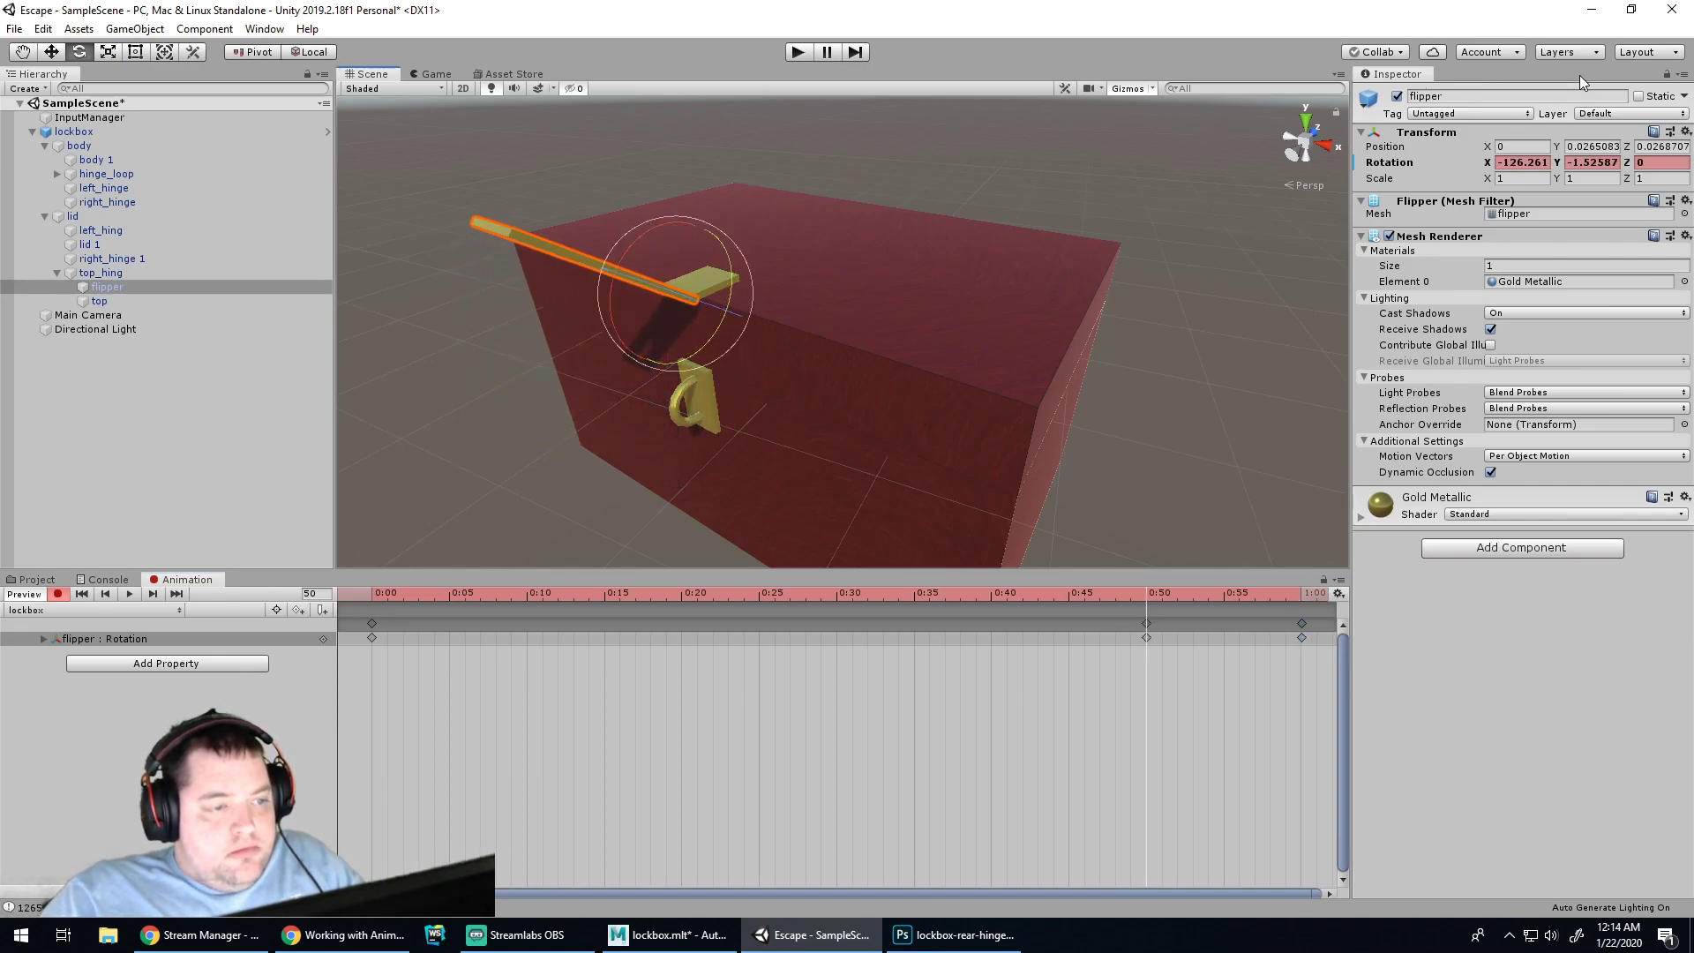
pyautogui.click(58, 594)
pyautogui.click(129, 593)
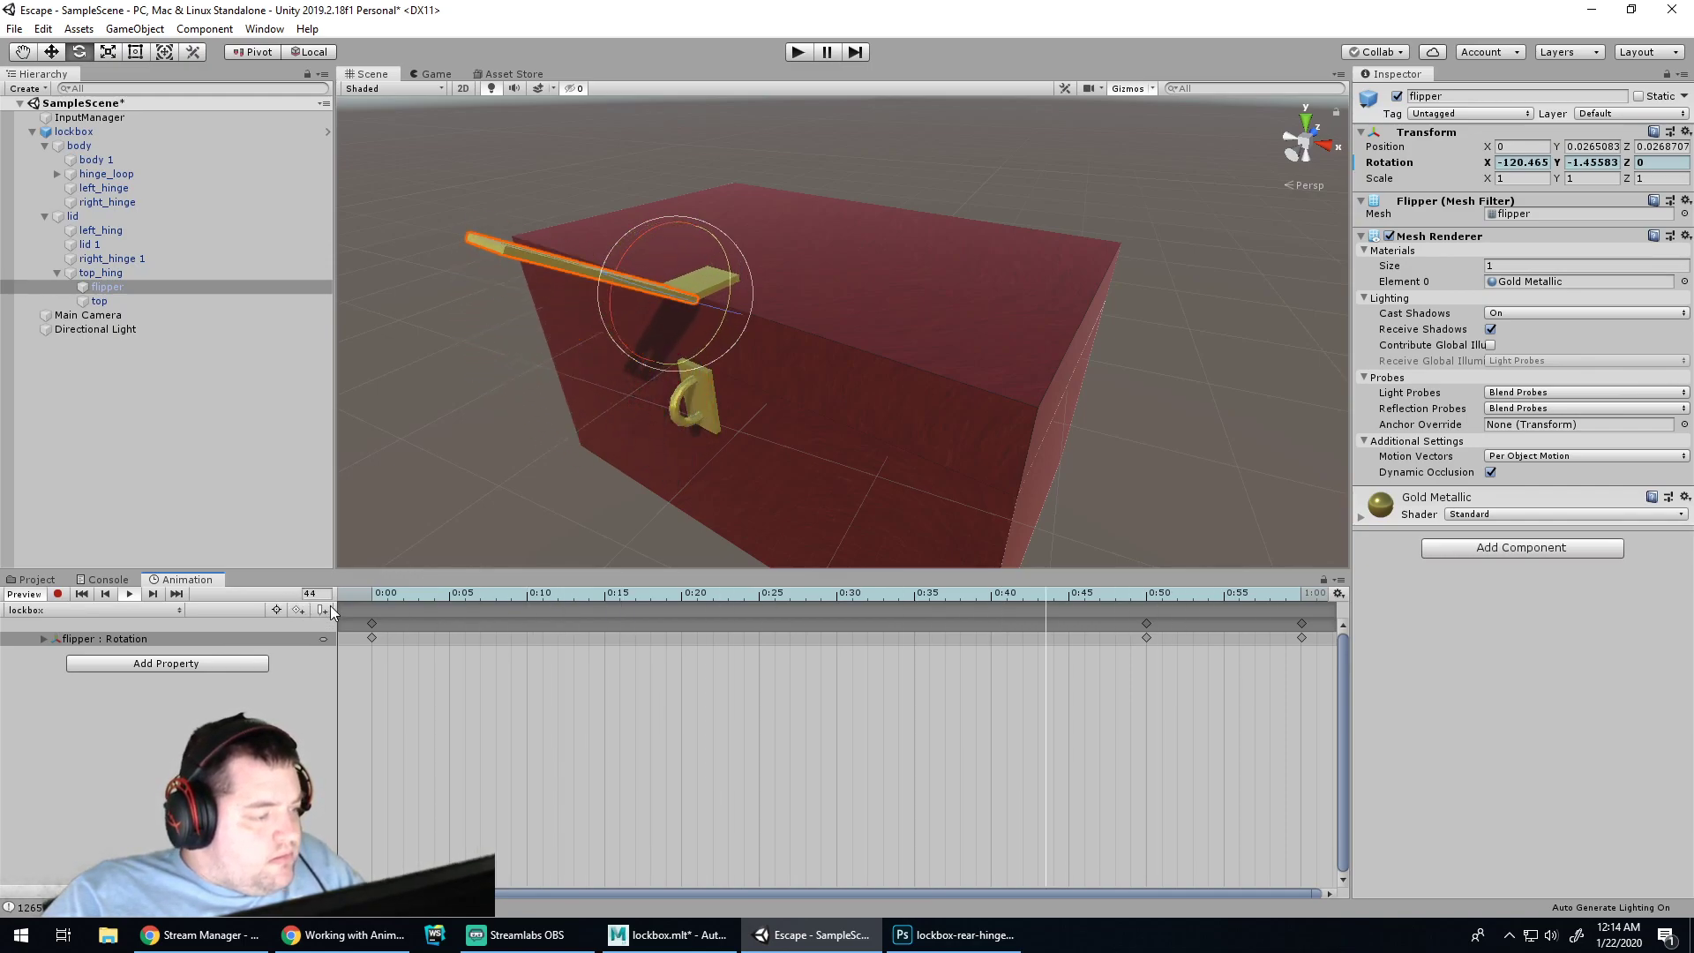
pyautogui.click(131, 596)
# Inspect the flipper rotation as animation curves, then return to the dopesheet
pyautogui.click(301, 893)
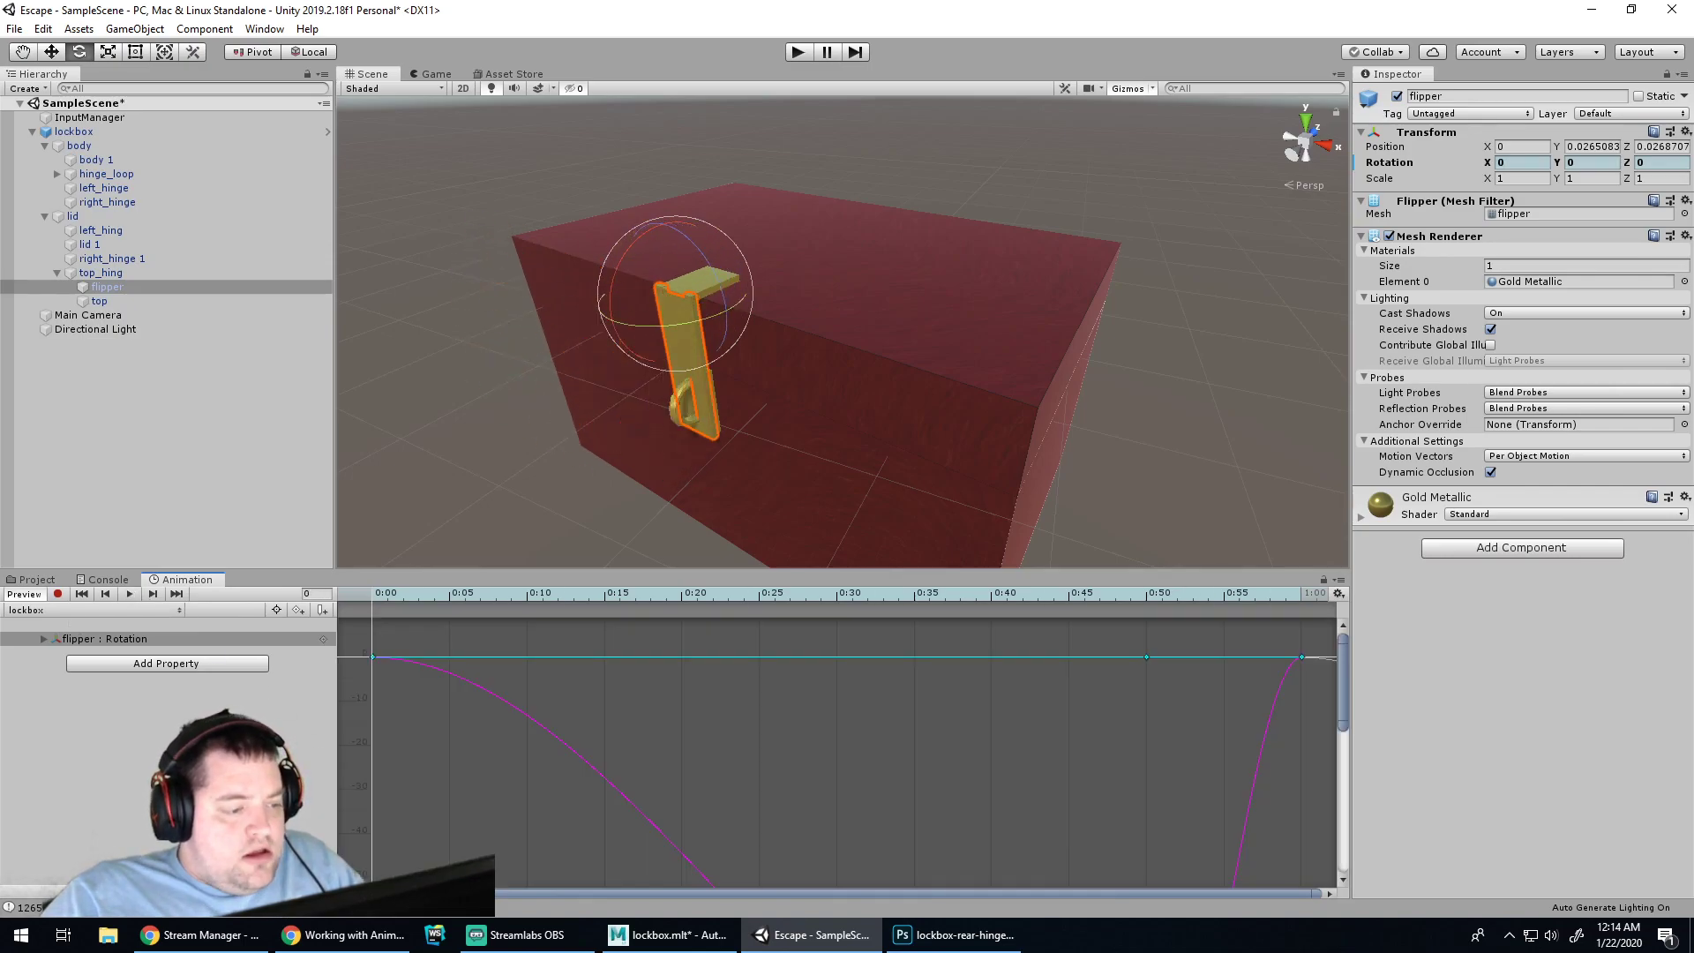
pyautogui.moveTo(1213, 748); pyautogui.dragTo(1065, 755, button='middle')
pyautogui.moveTo(1341, 693); pyautogui.dragTo(1386, 609)
pyautogui.moveTo(945, 891); pyautogui.dragTo(821, 889)
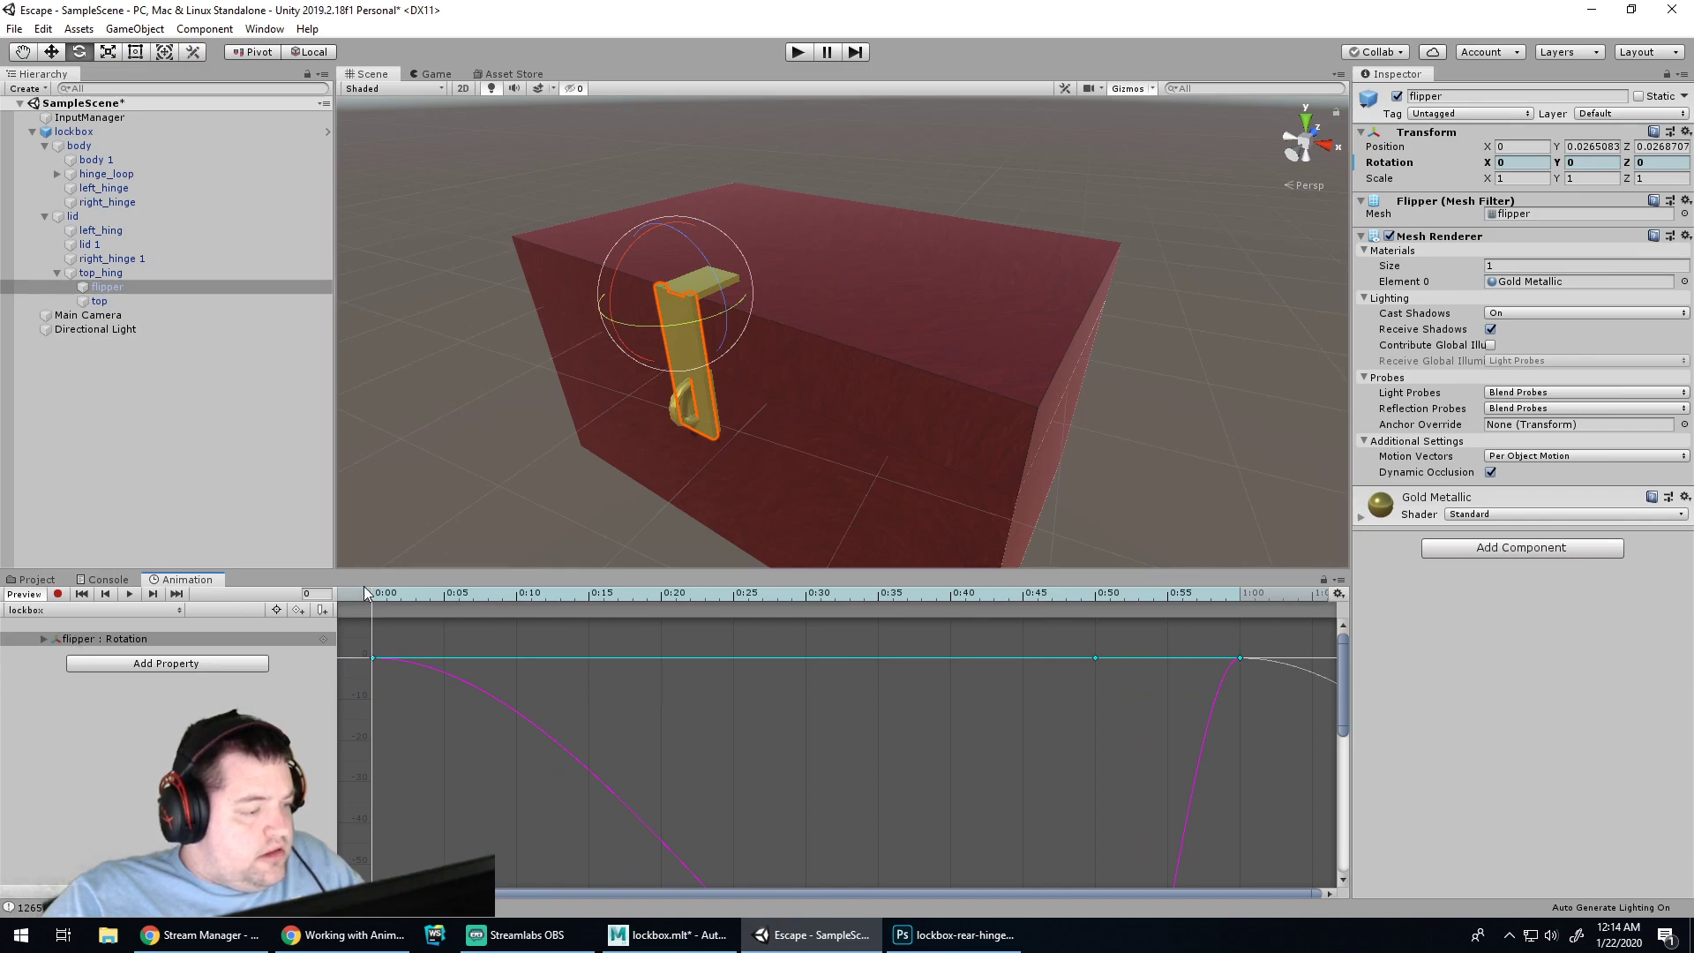
pyautogui.click(231, 893)
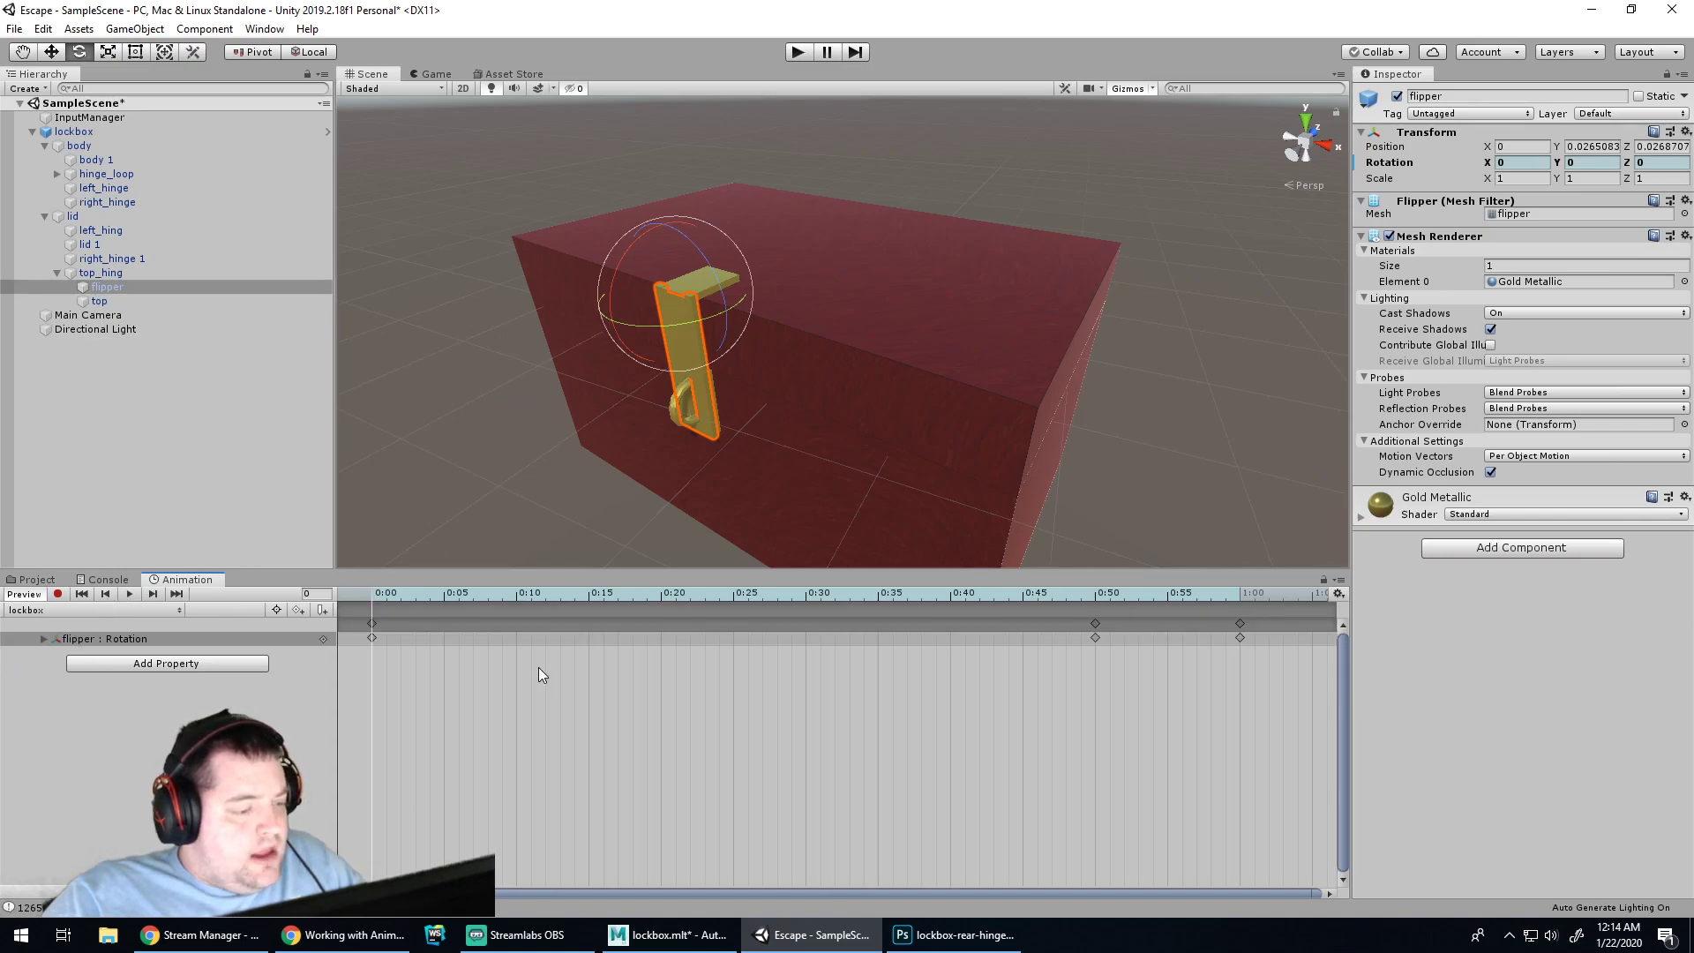
# Remove the flipper's middle rotation keys at 0:29 and 0:50
pyautogui.click(1095, 625)
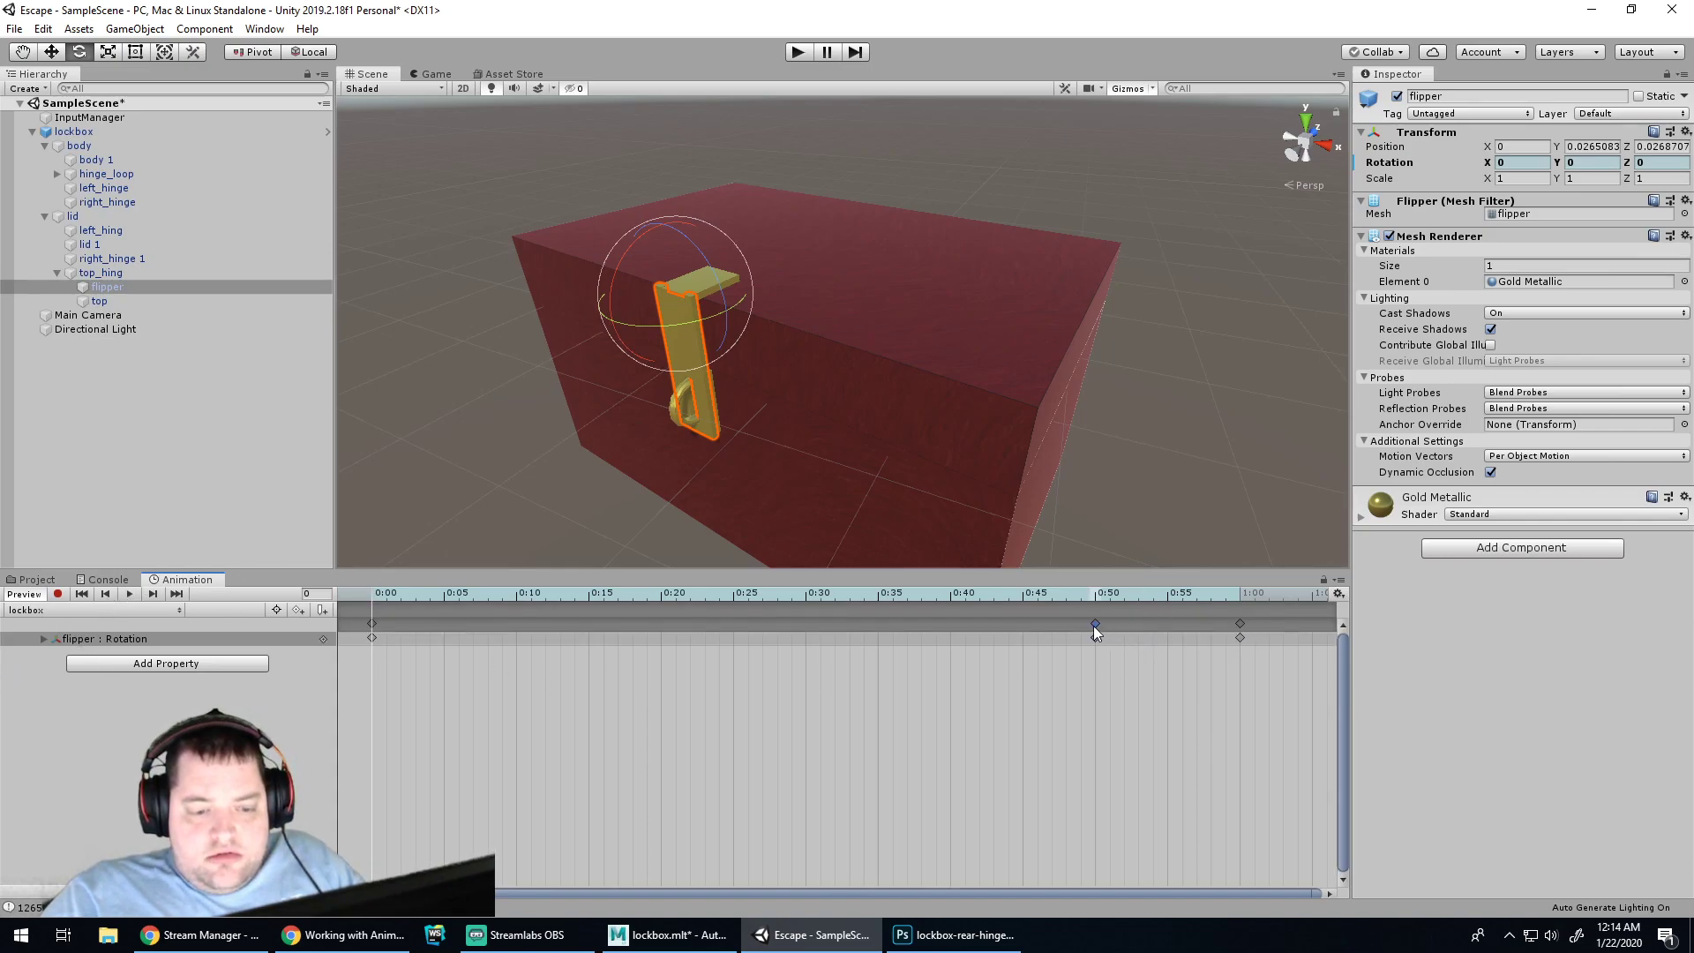
pyautogui.click(1245, 627)
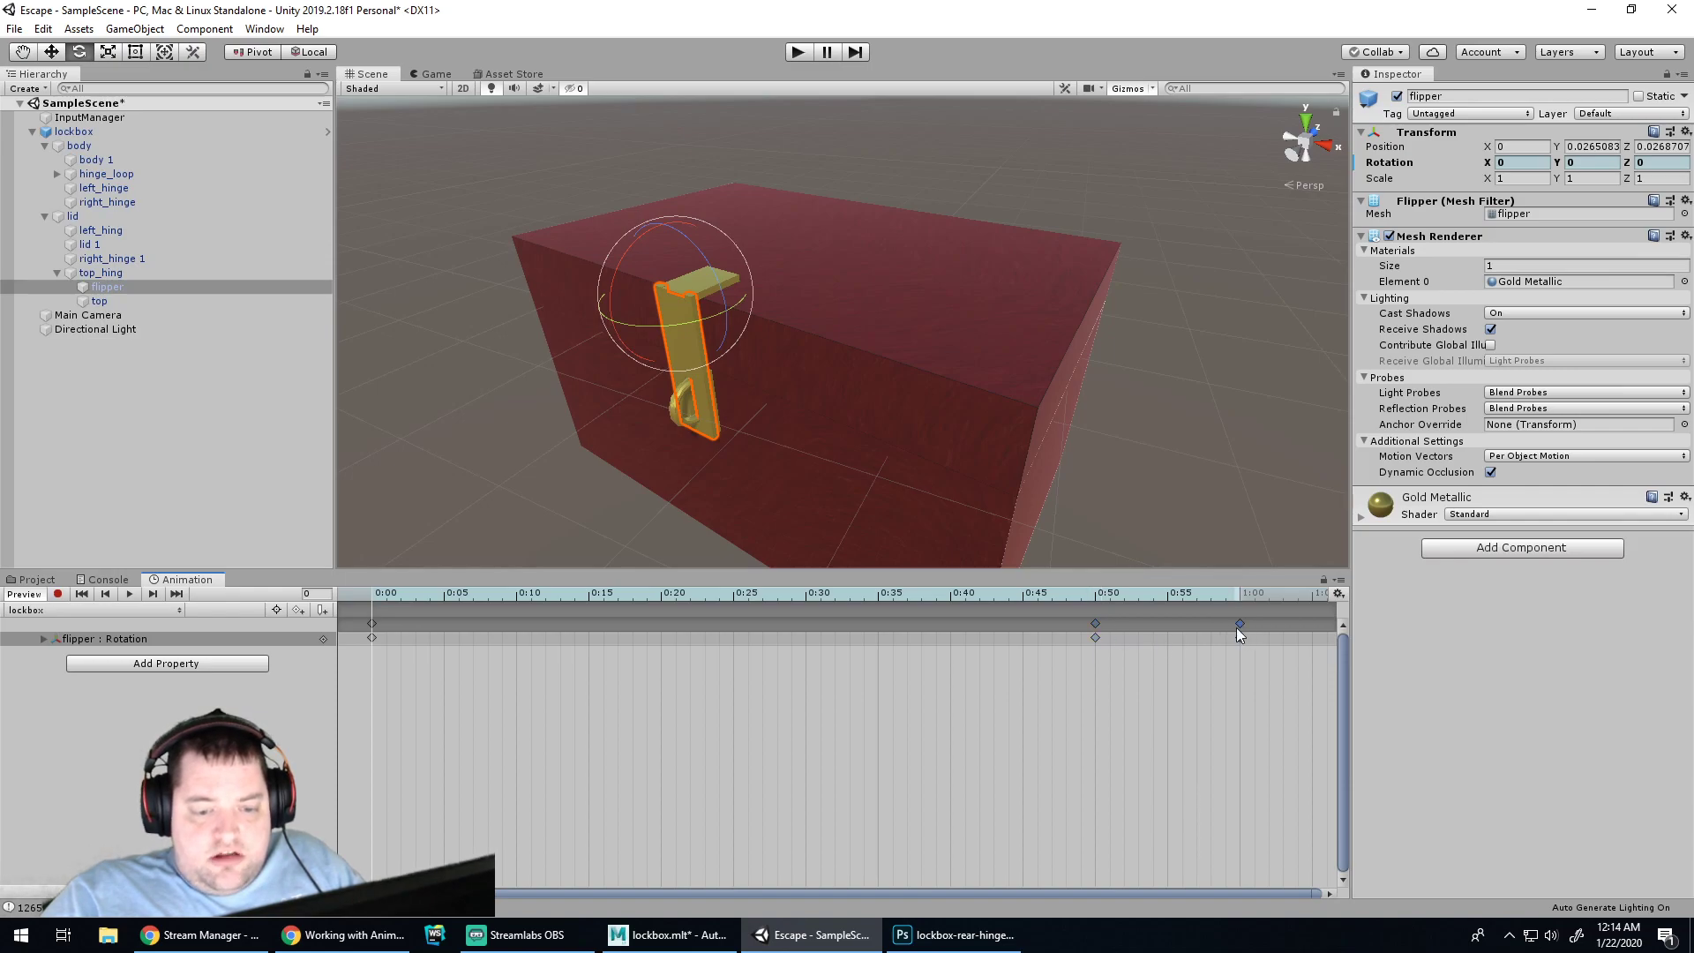
pyautogui.moveTo(1096, 625); pyautogui.dragTo(1240, 626)
pyautogui.hotkey('ctrl', 'z')
pyautogui.press('Delete')
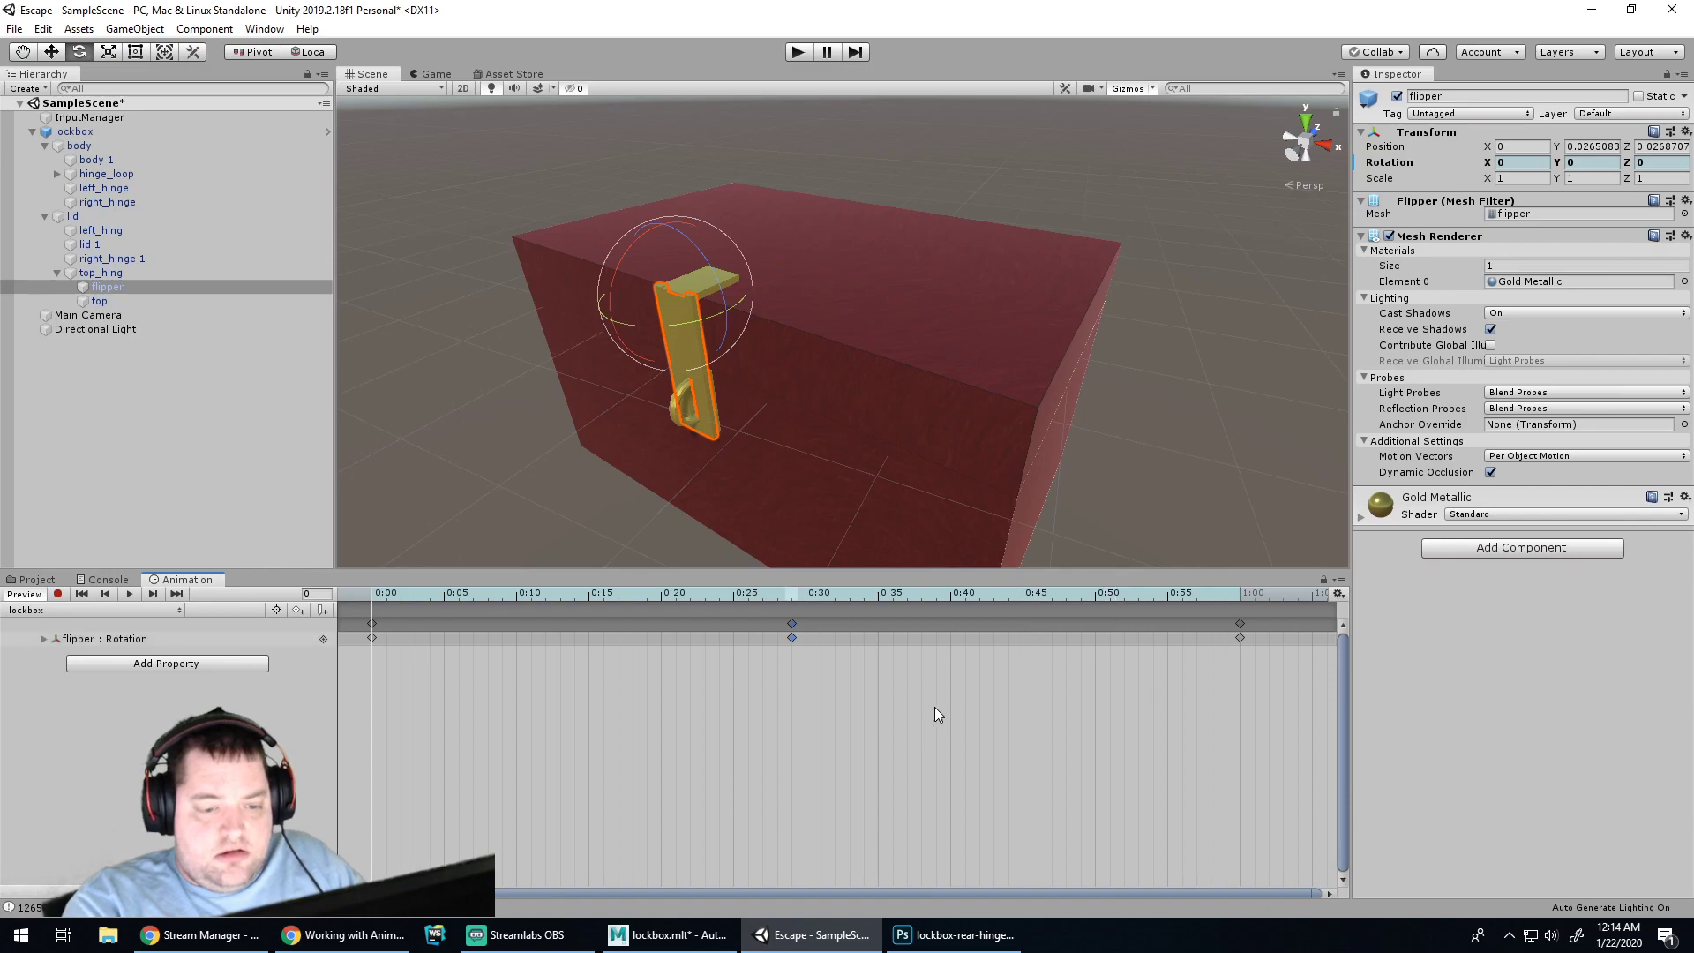
pyautogui.press('Delete')
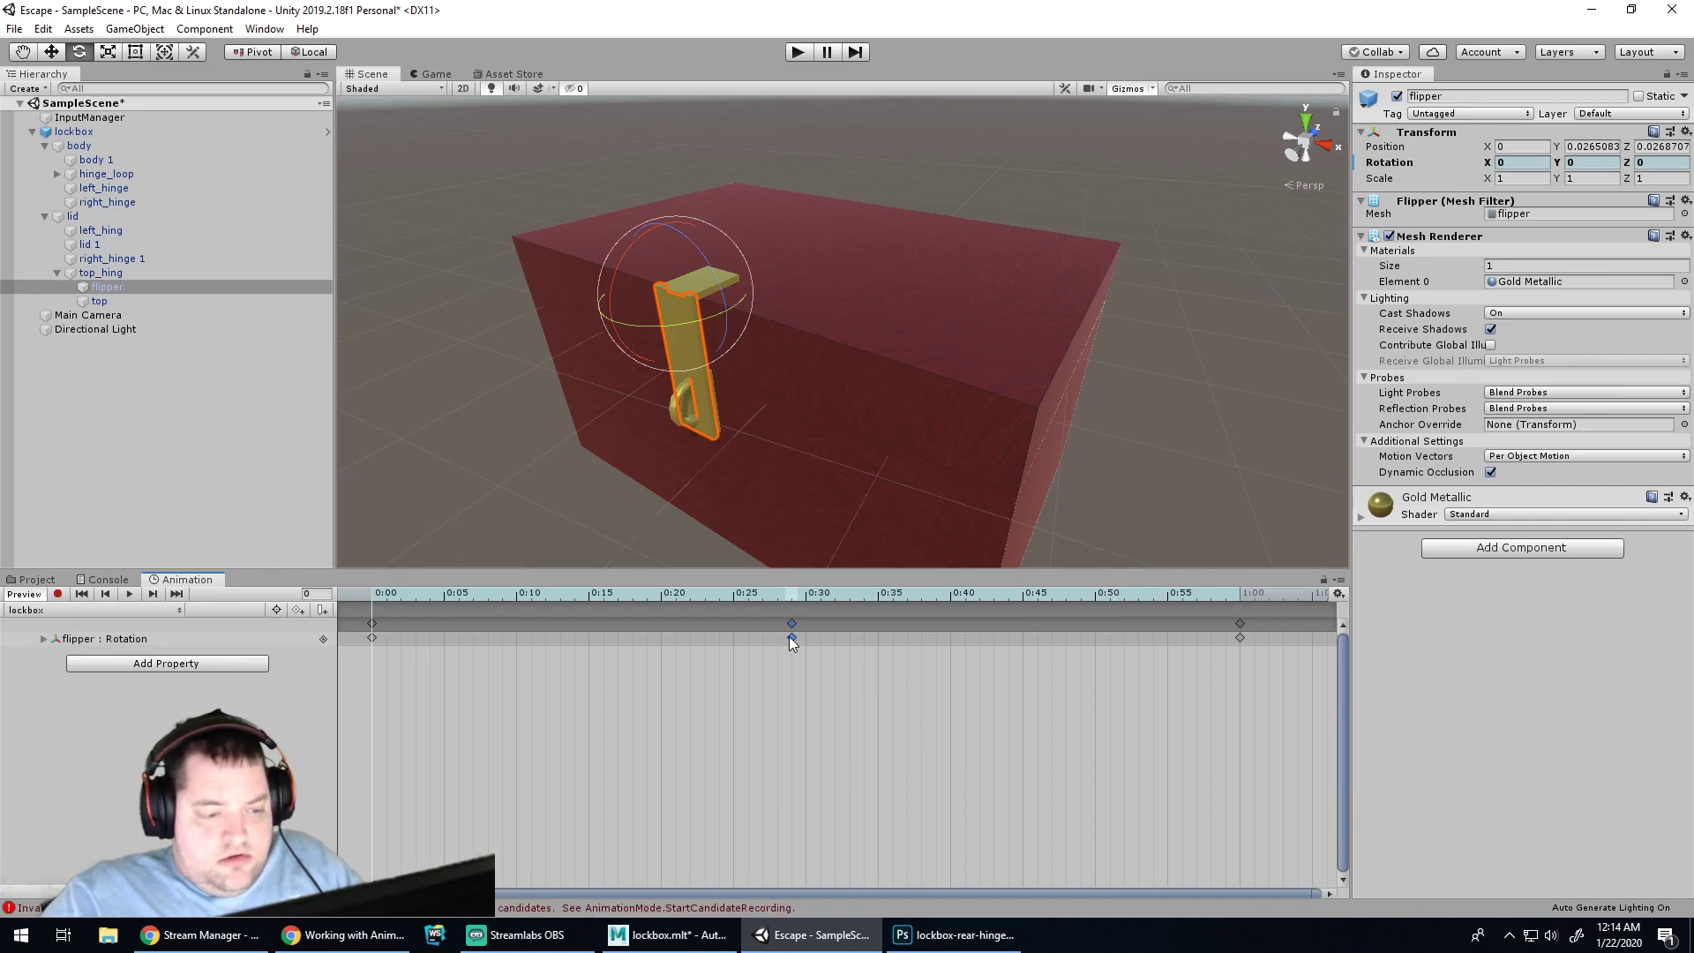
pyautogui.click(1241, 637)
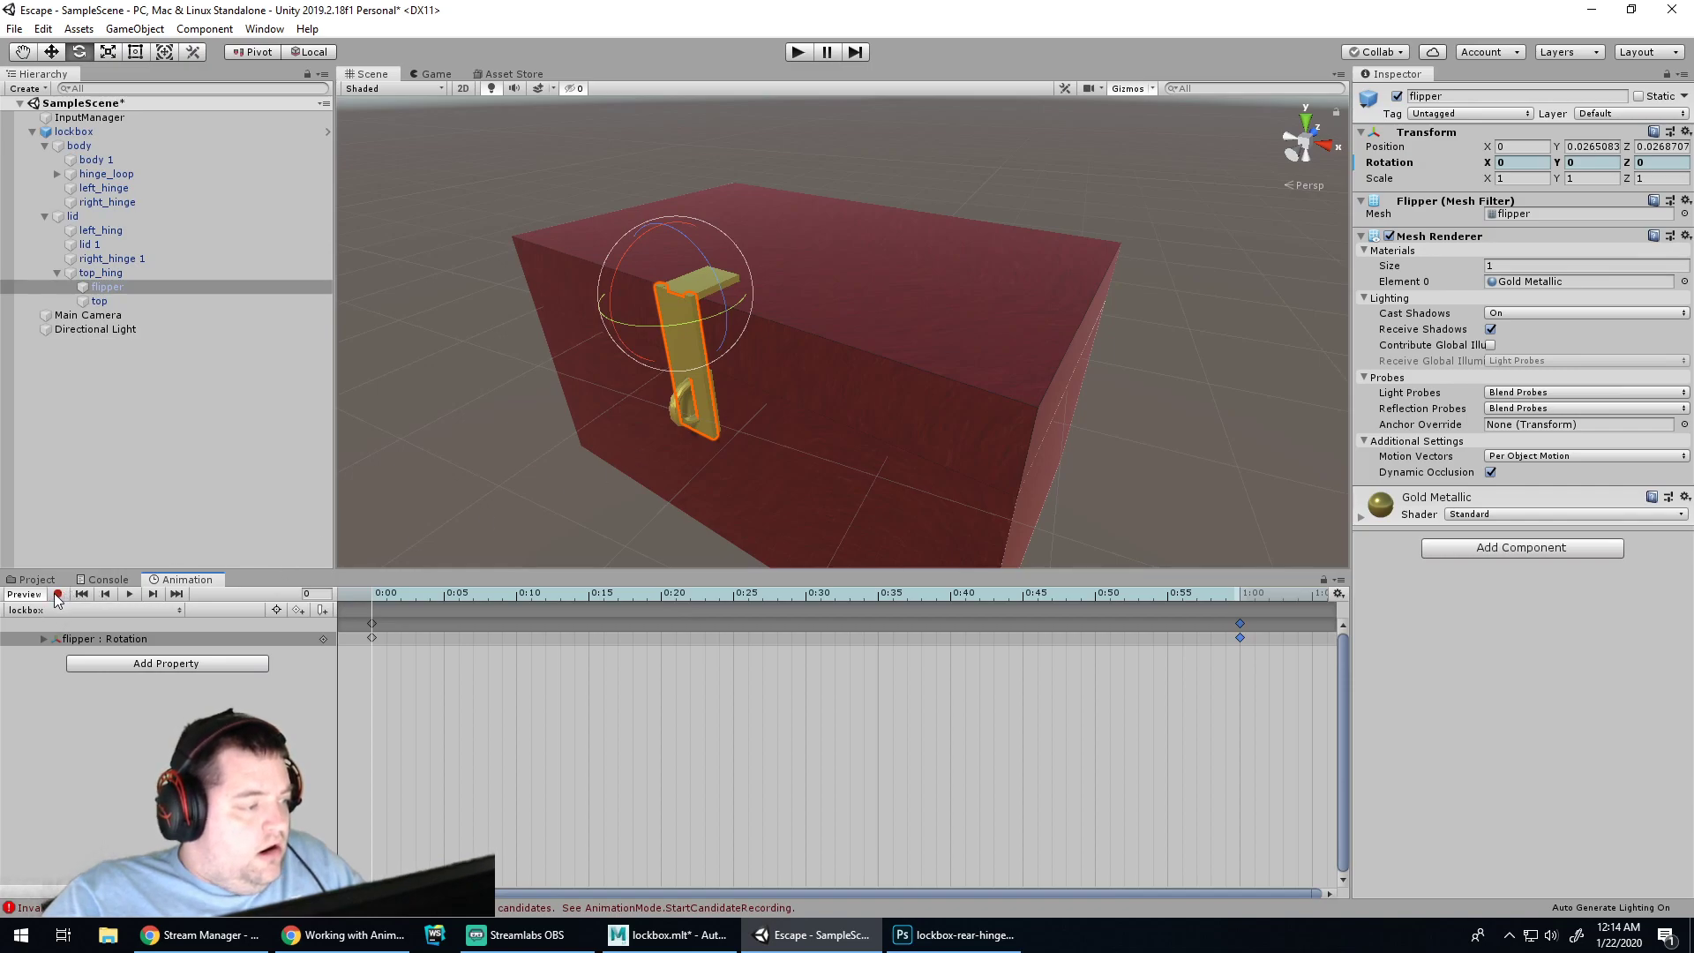
# Record the flipper swung upward at about 0:53 and preview the swing
pyautogui.click(129, 594)
pyautogui.click(129, 594)
pyautogui.click(58, 594)
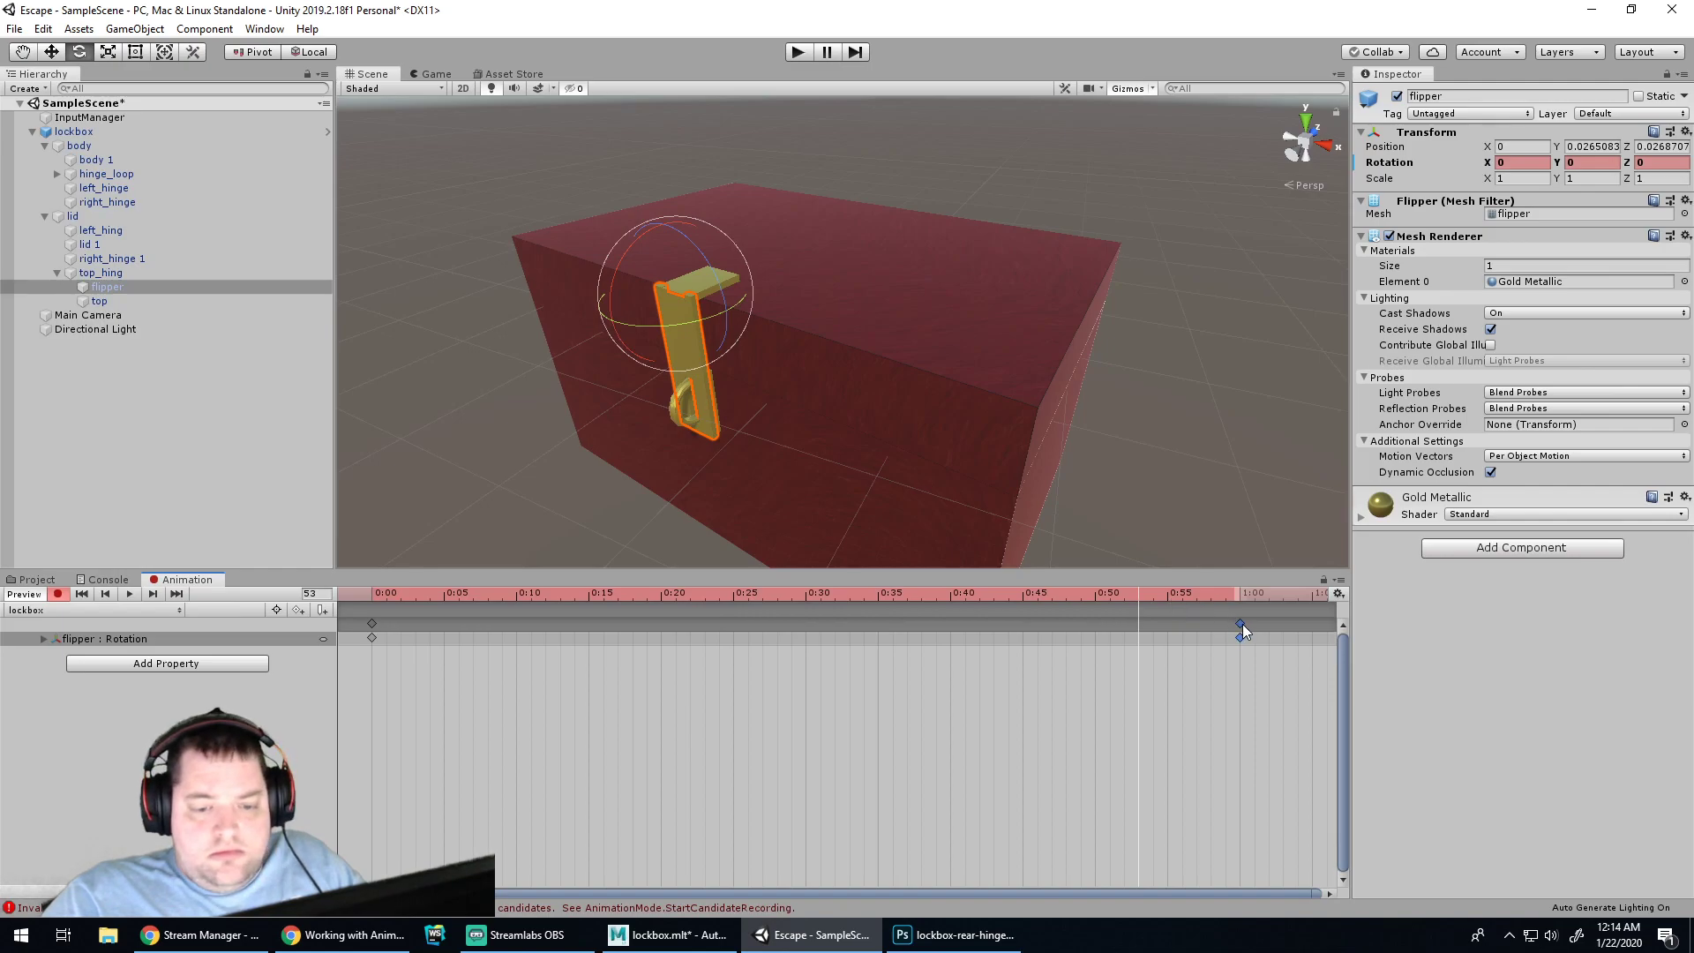
pyautogui.moveTo(612, 295); pyautogui.dragTo(1181, 120)
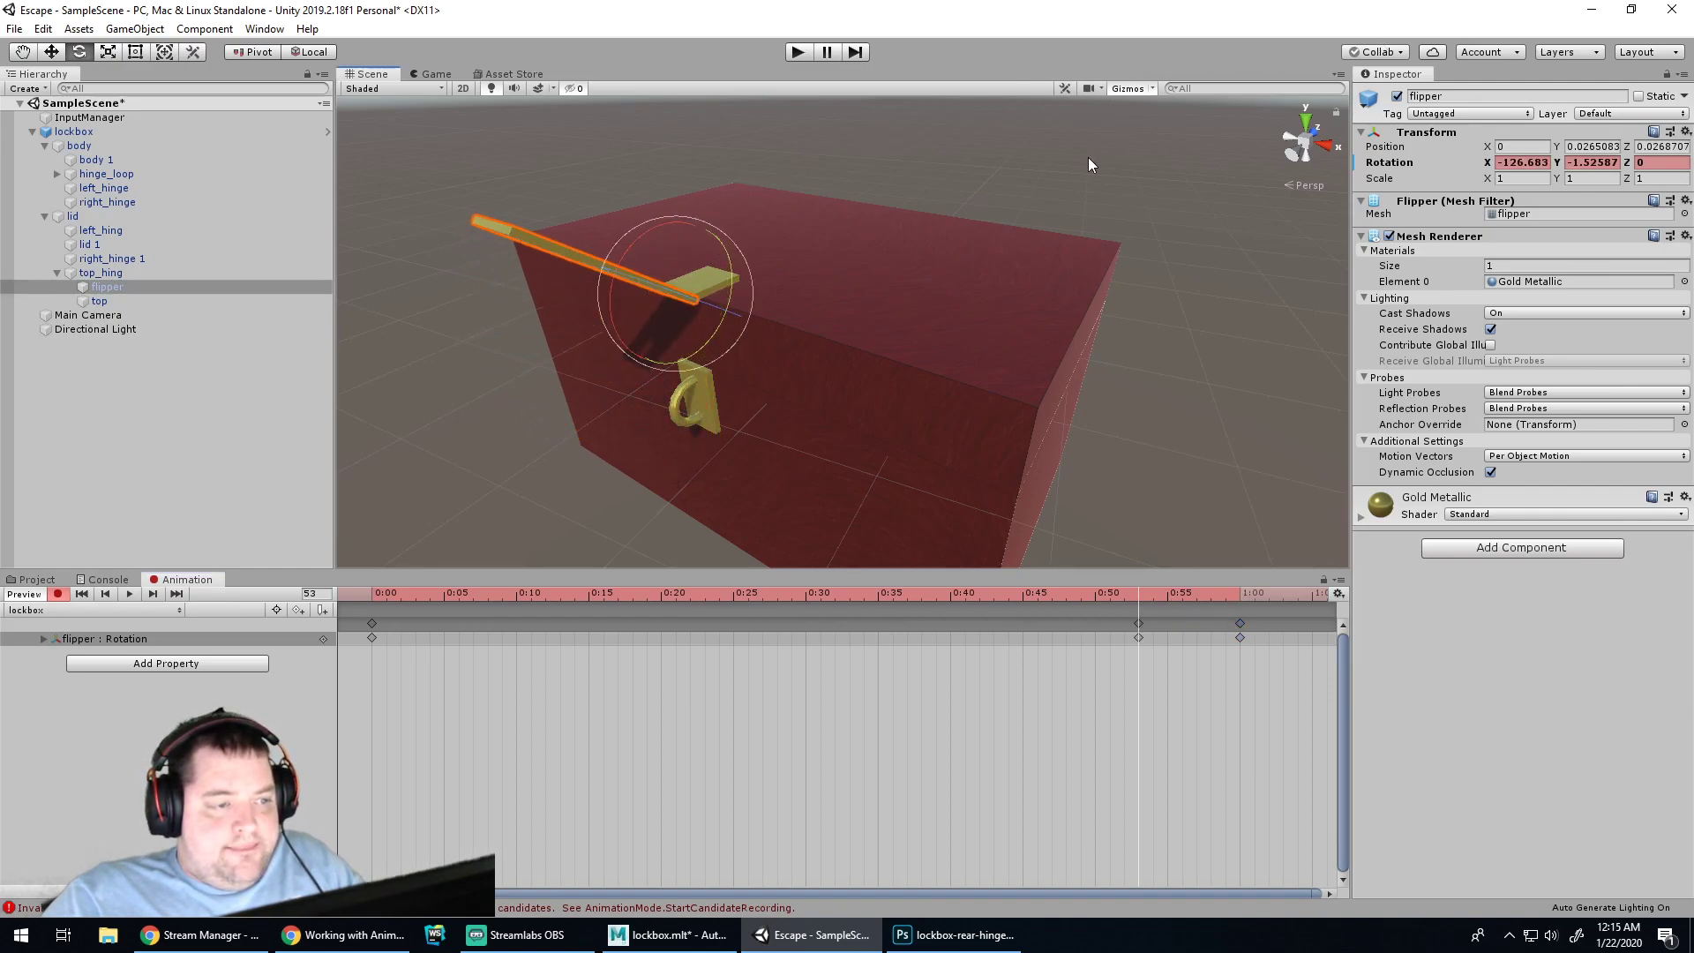
pyautogui.click(58, 594)
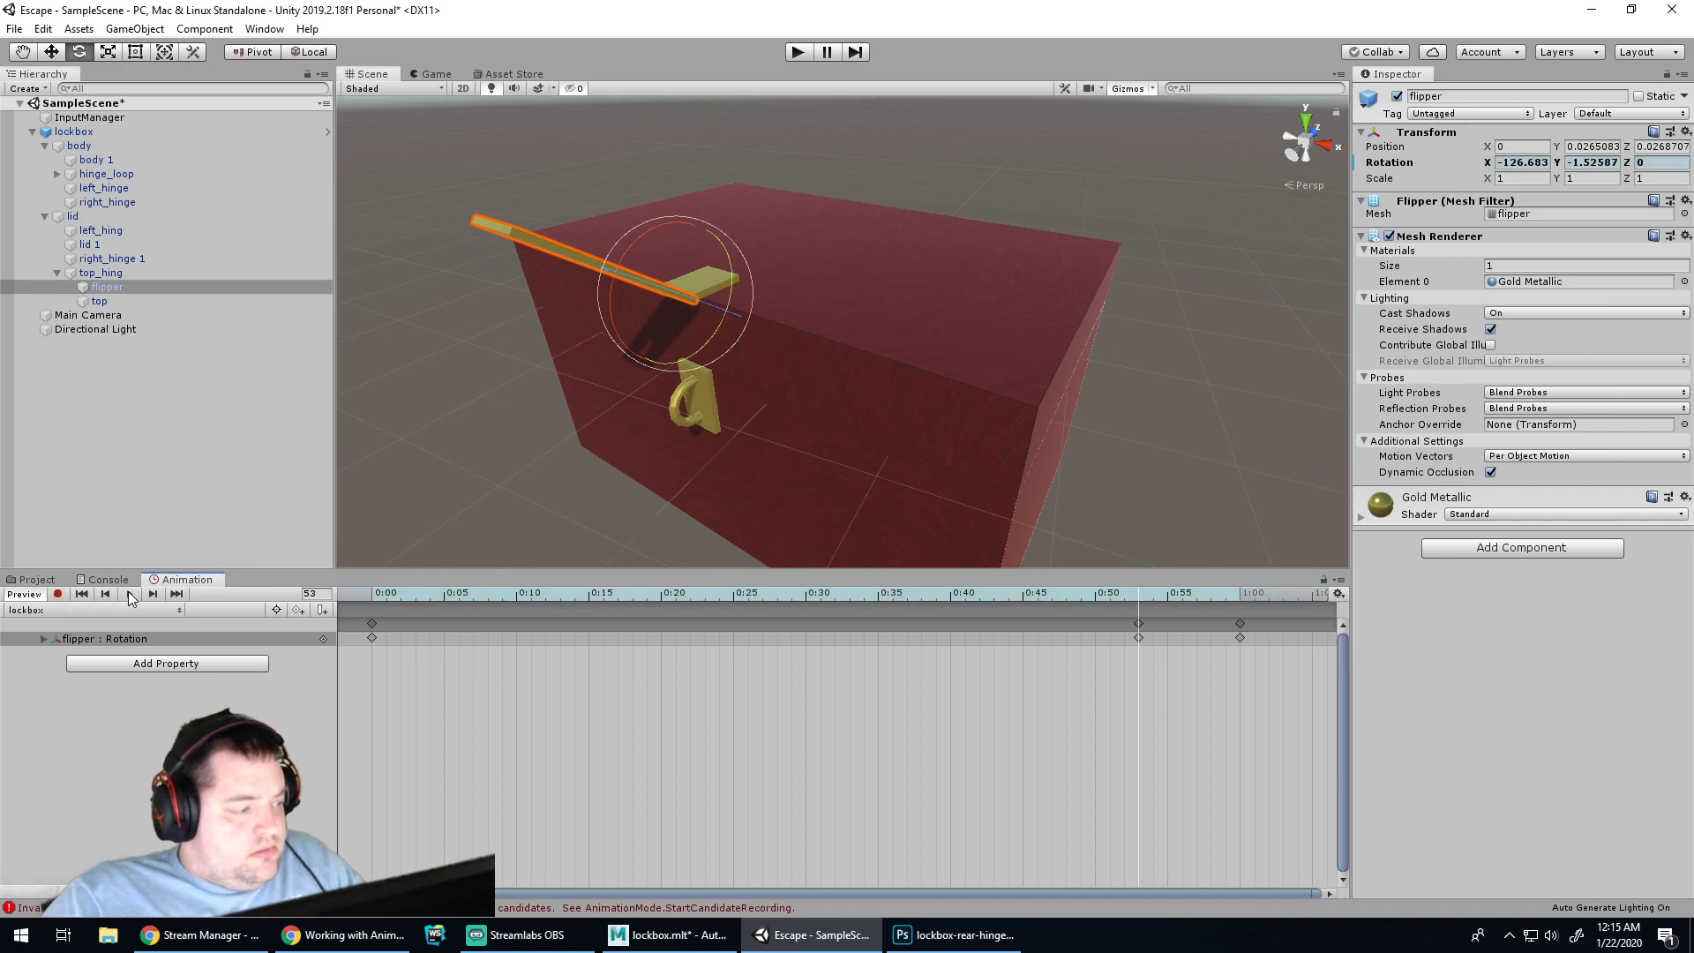
pyautogui.click(129, 594)
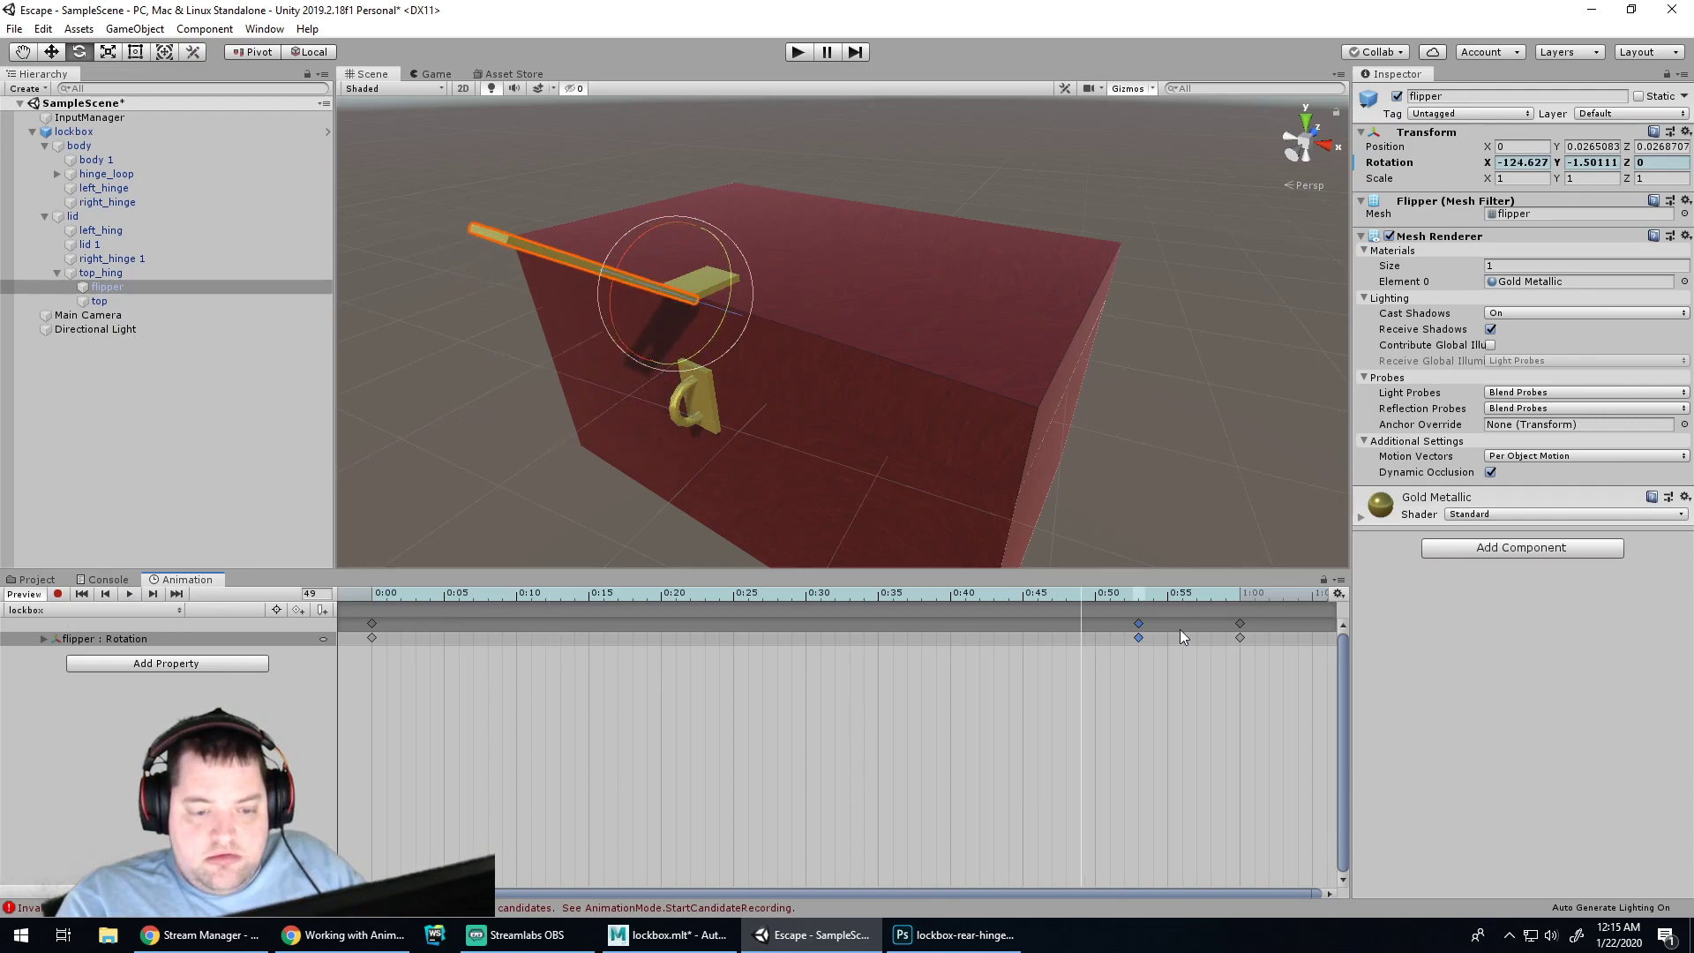
# Try deleting the keys near 0:52, then restore them
pyautogui.click(1240, 624)
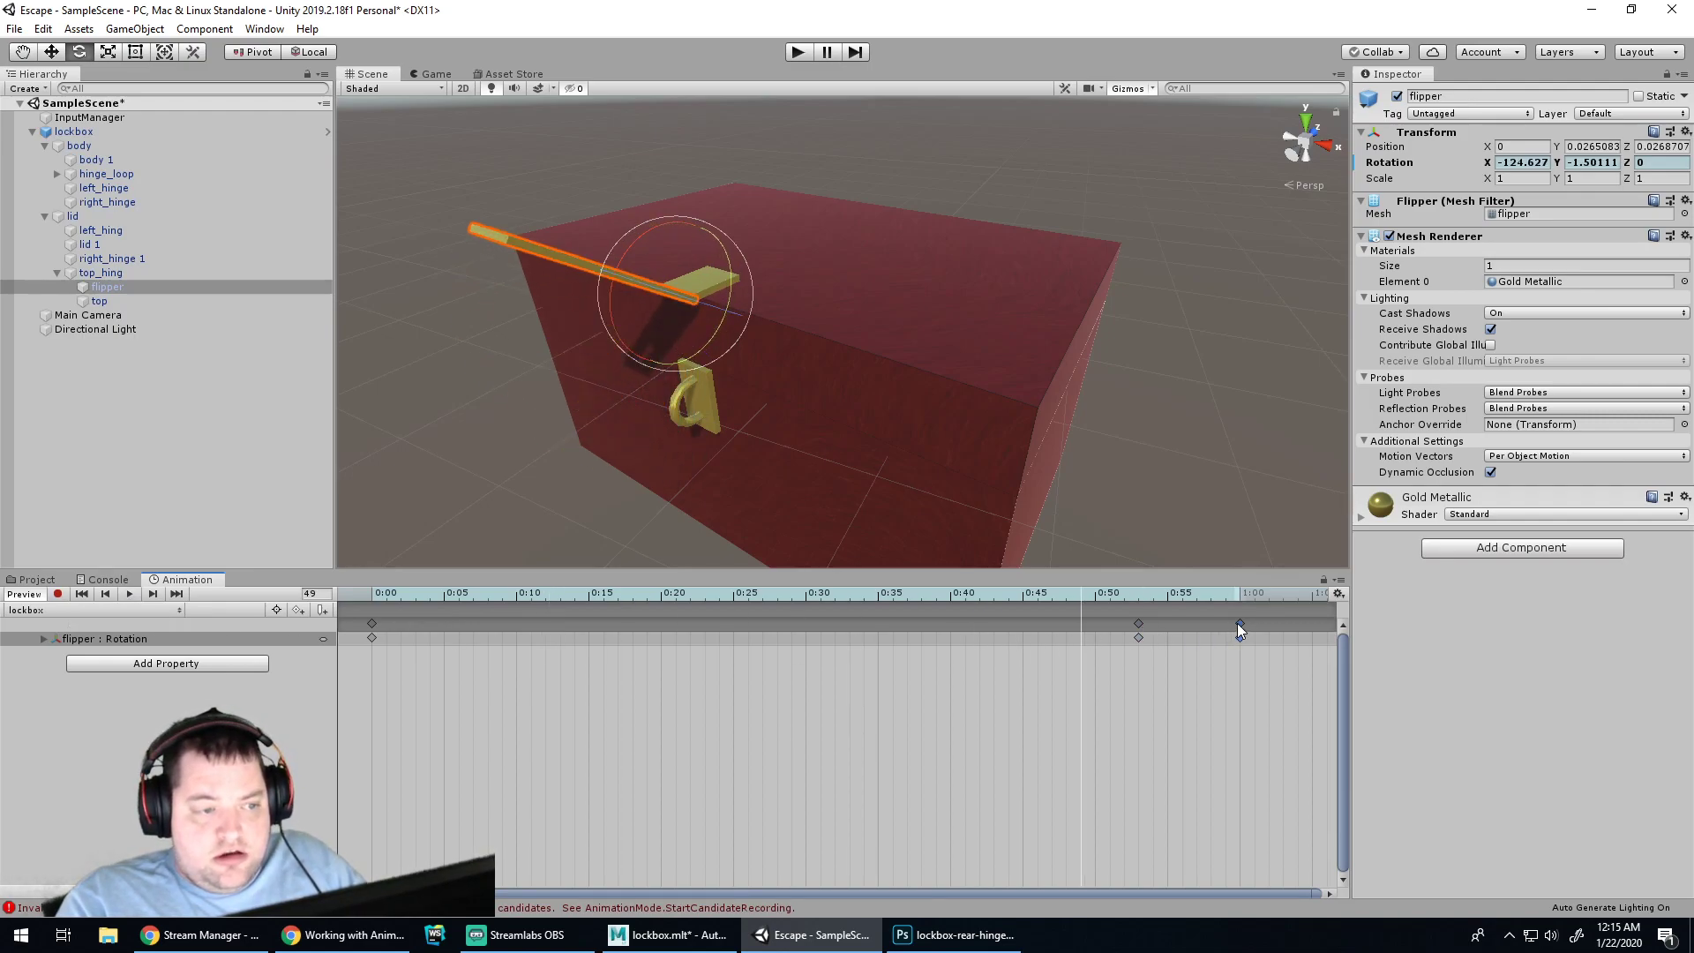
pyautogui.click(1139, 622)
pyautogui.press('Delete')
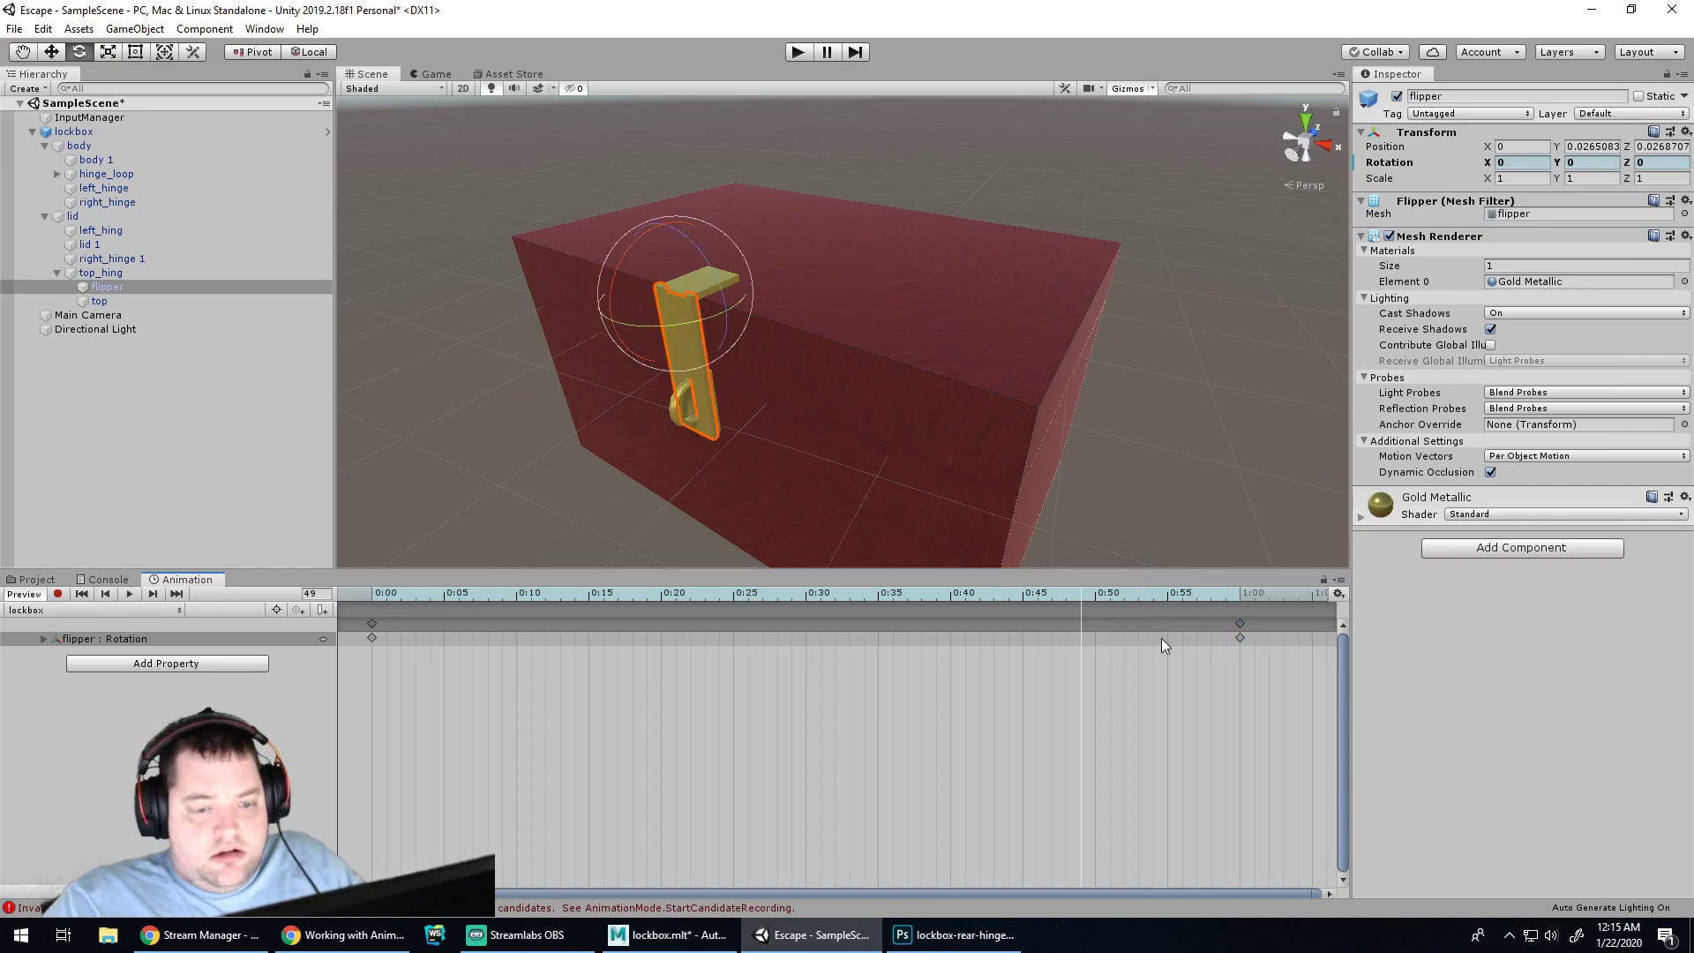
pyautogui.hotkey('ctrl', 'z')
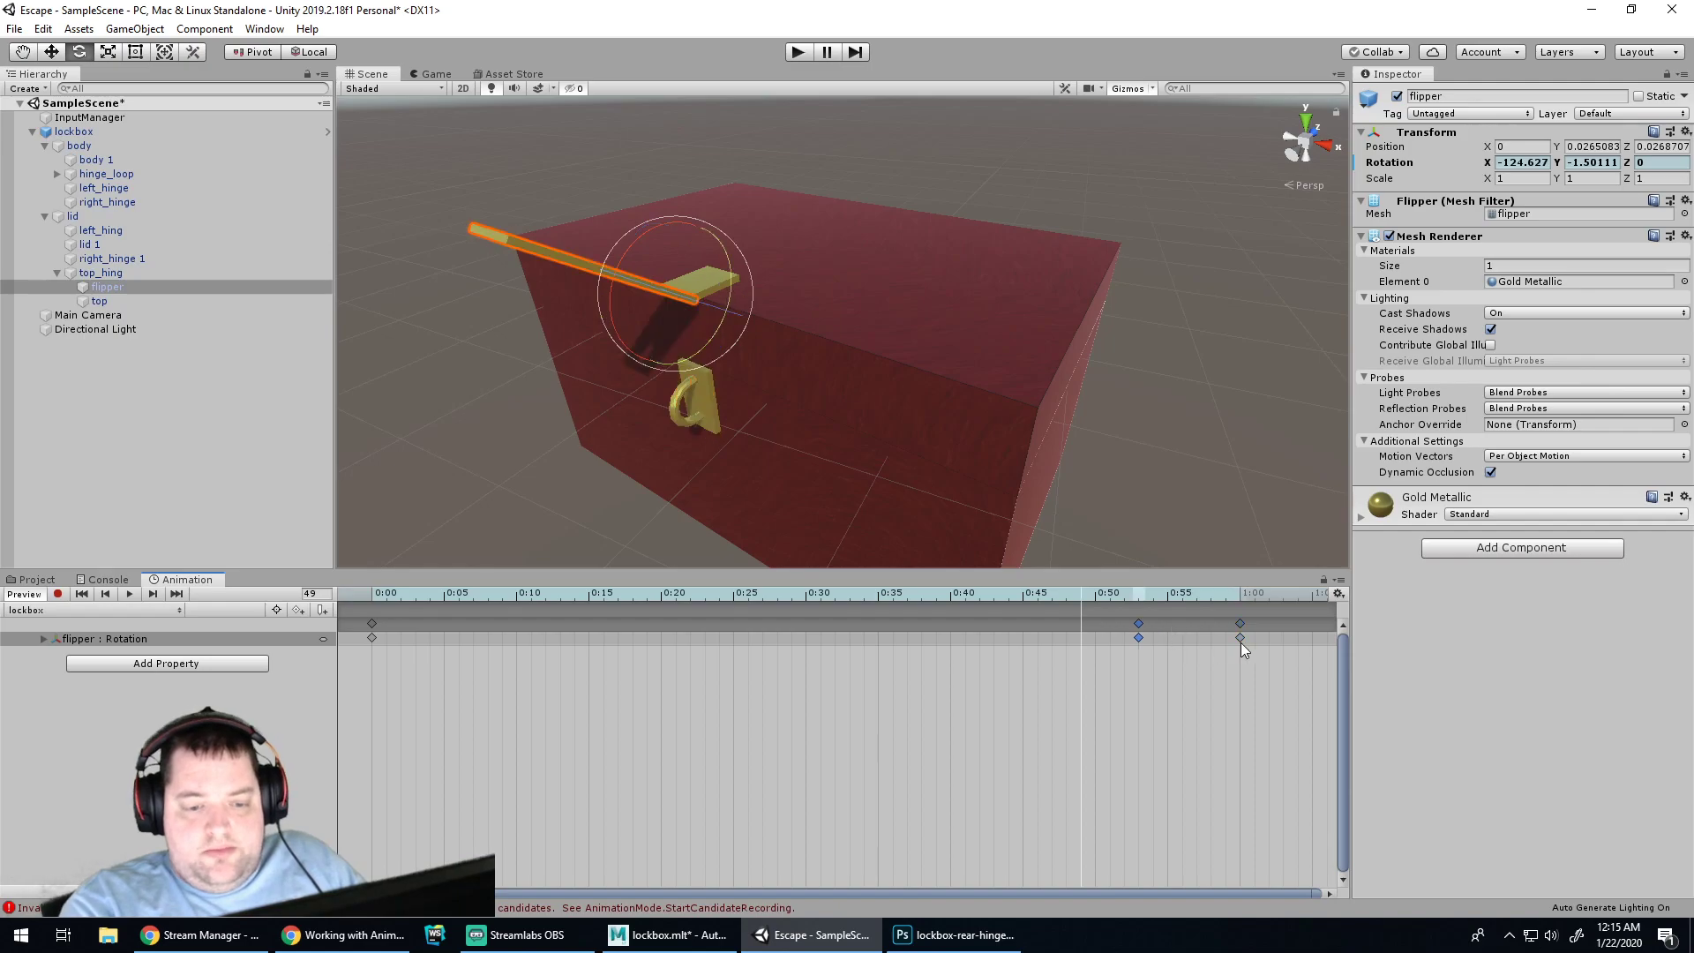
pyautogui.click(1240, 637)
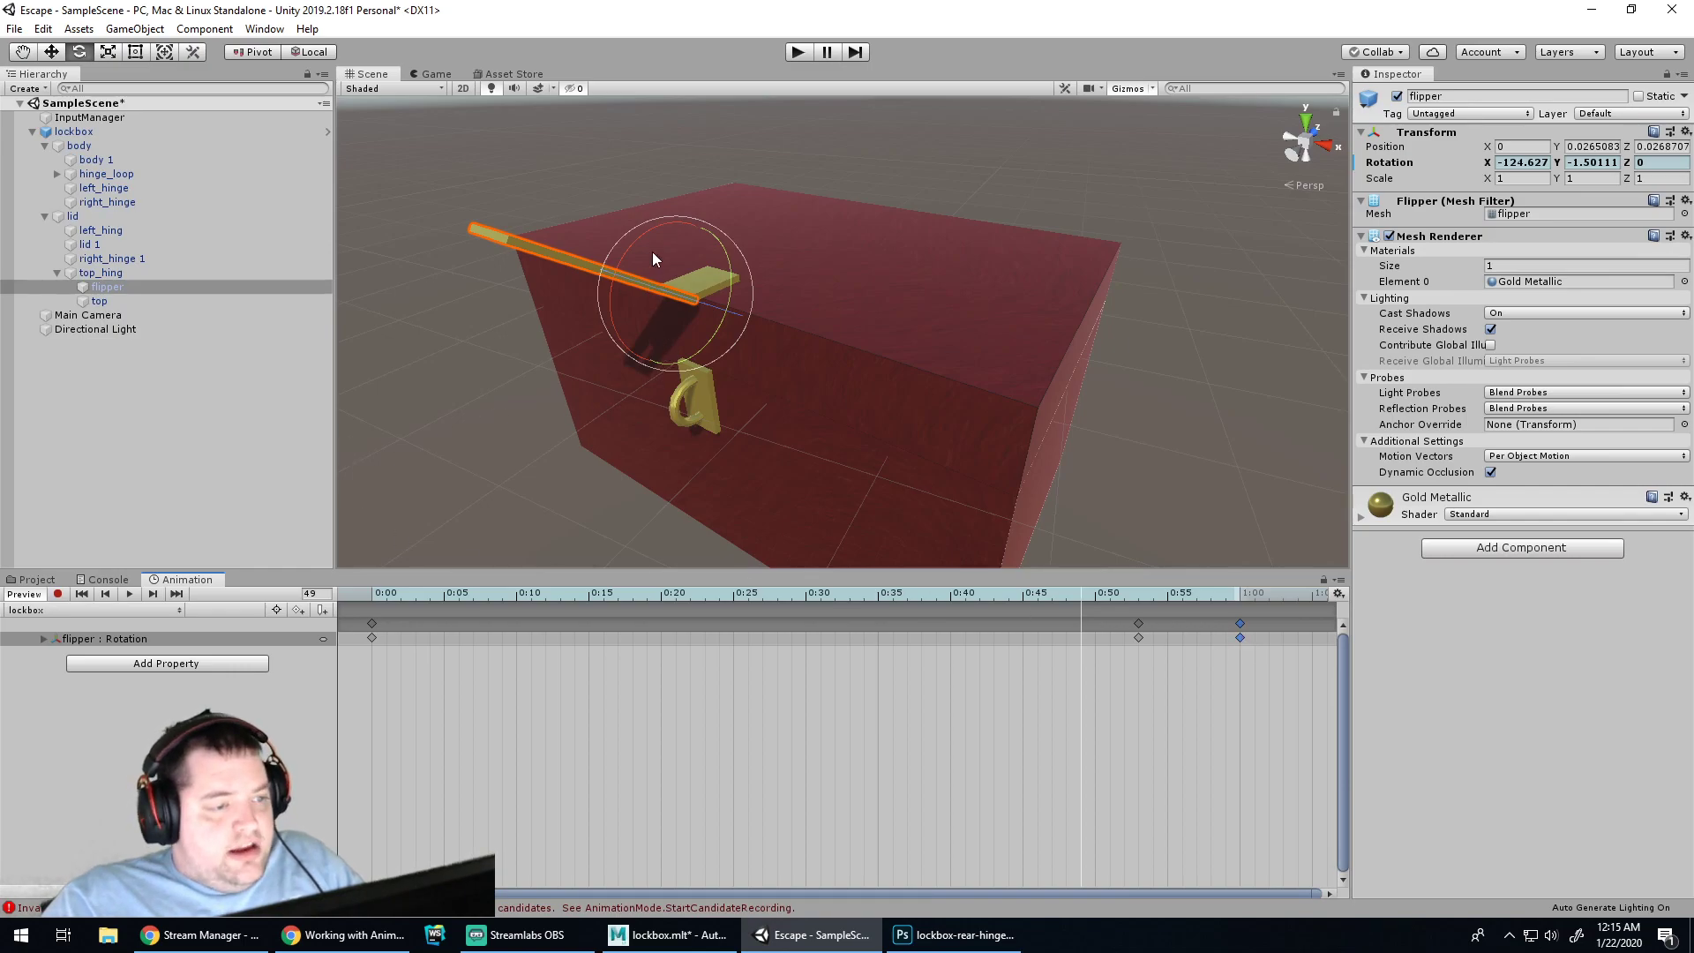
# Record a horizontal flipper key at 0:49, then delete the middle 0:49 and 0:53 keys
pyautogui.moveTo(648, 240); pyautogui.dragTo(552, 326)
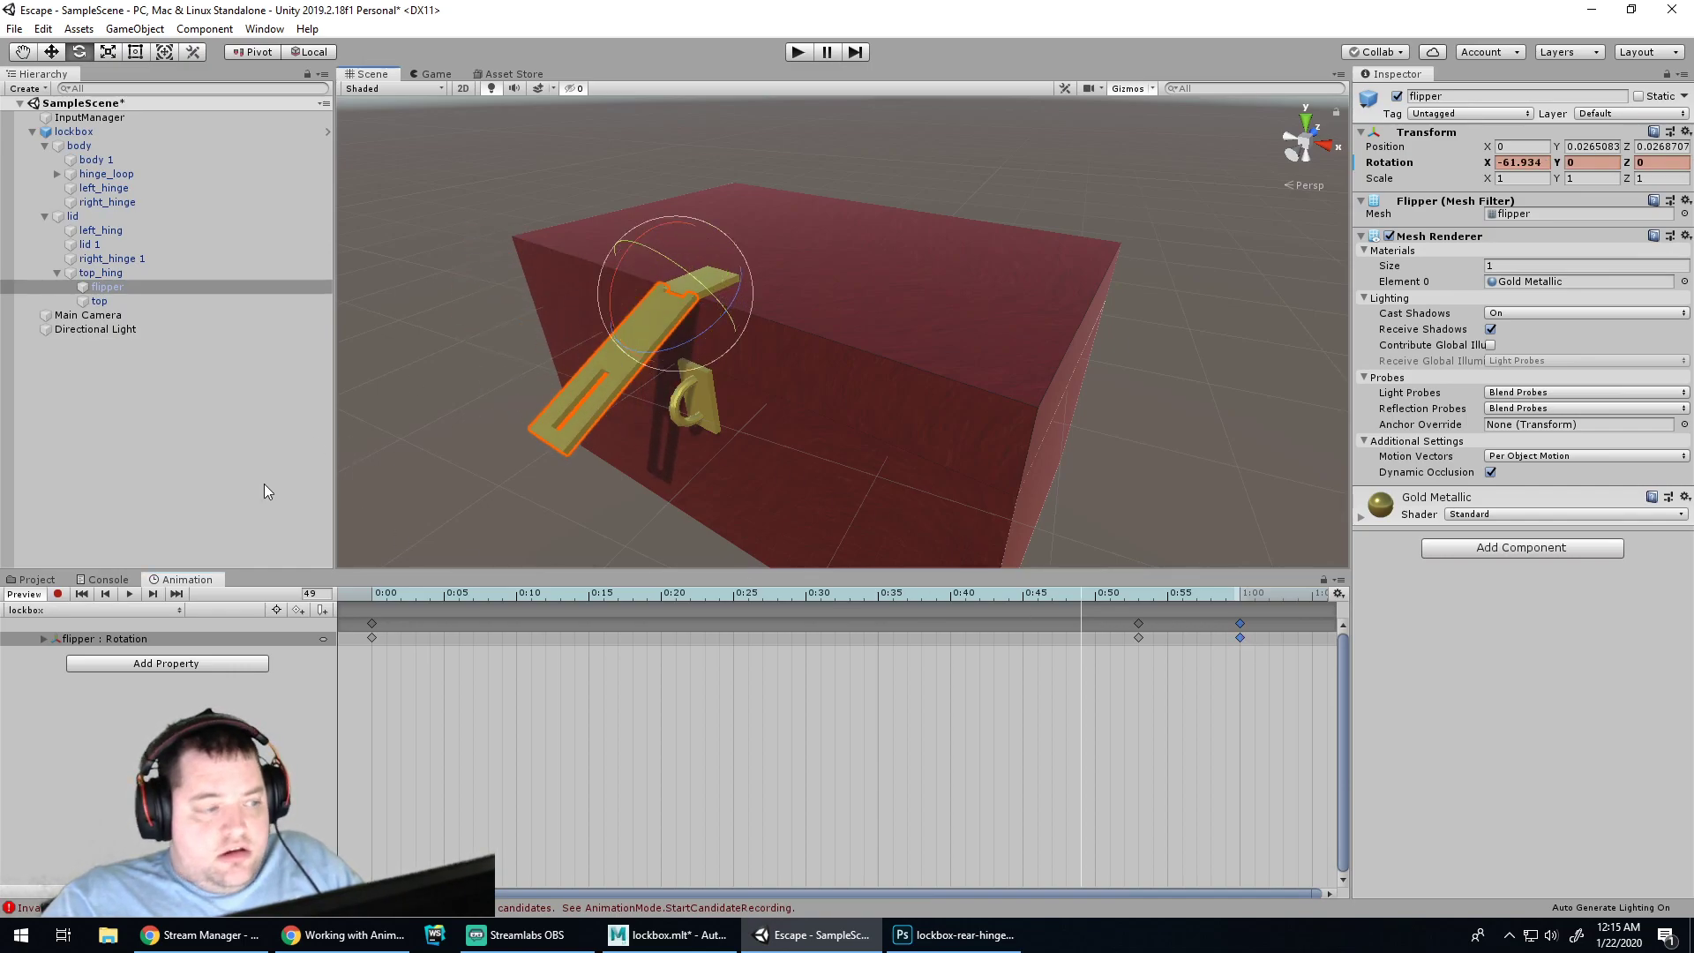
pyautogui.click(58, 594)
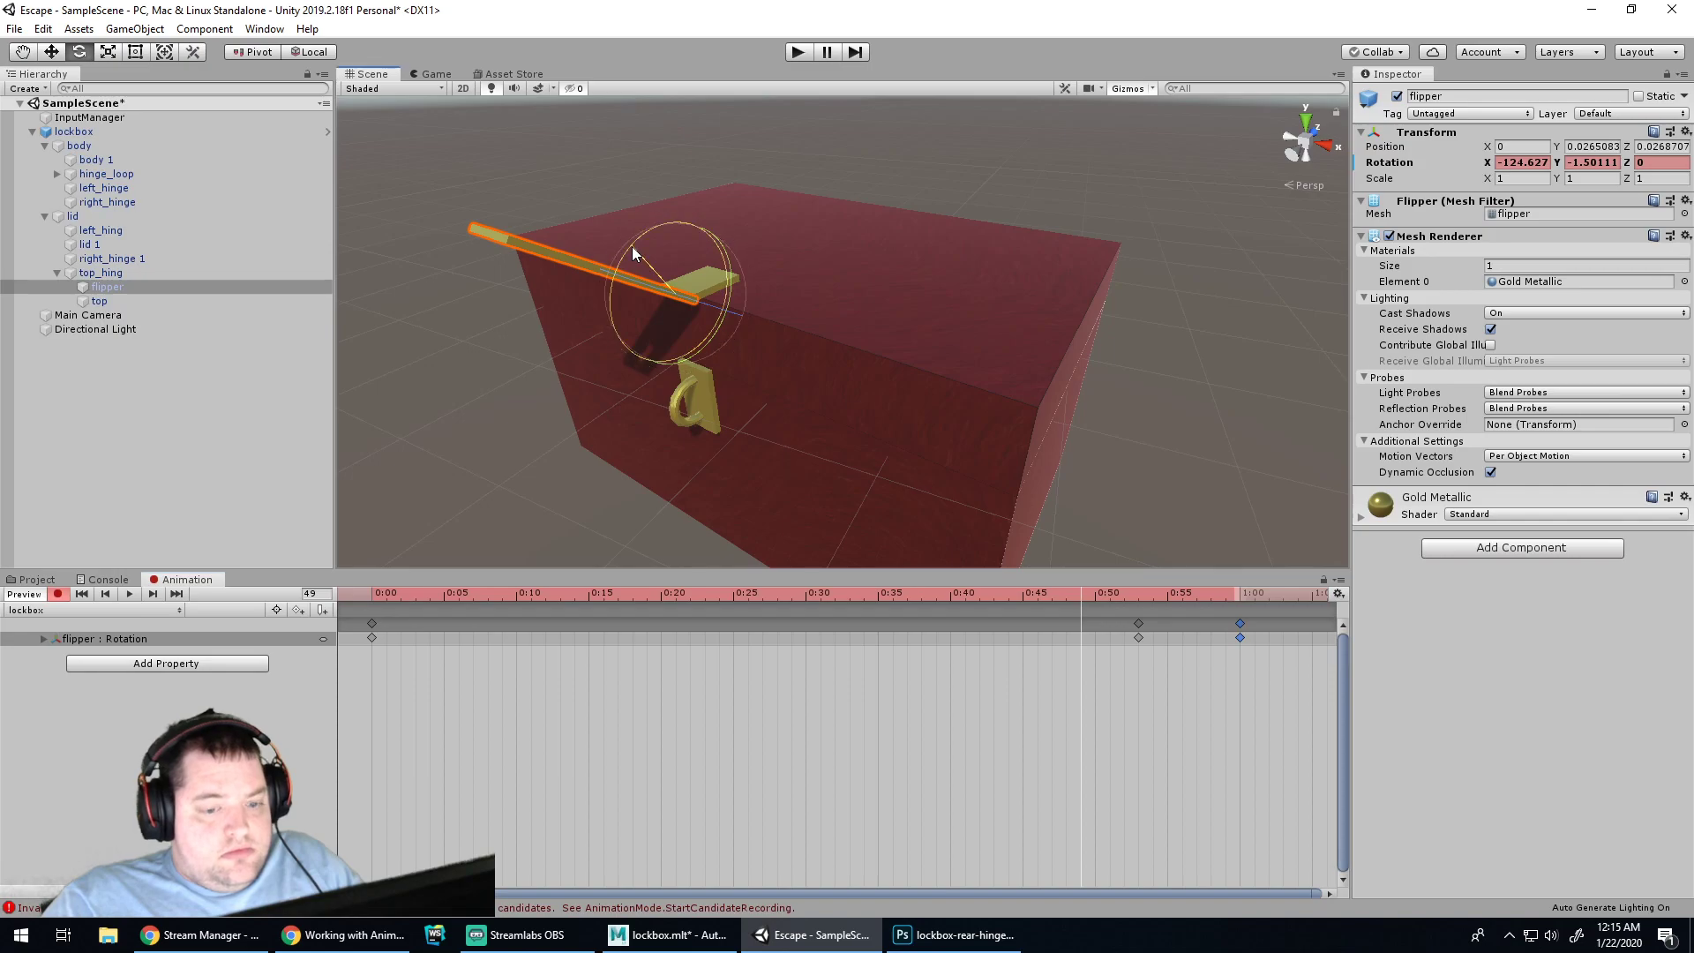
pyautogui.moveTo(632, 246); pyautogui.dragTo(588, 295)
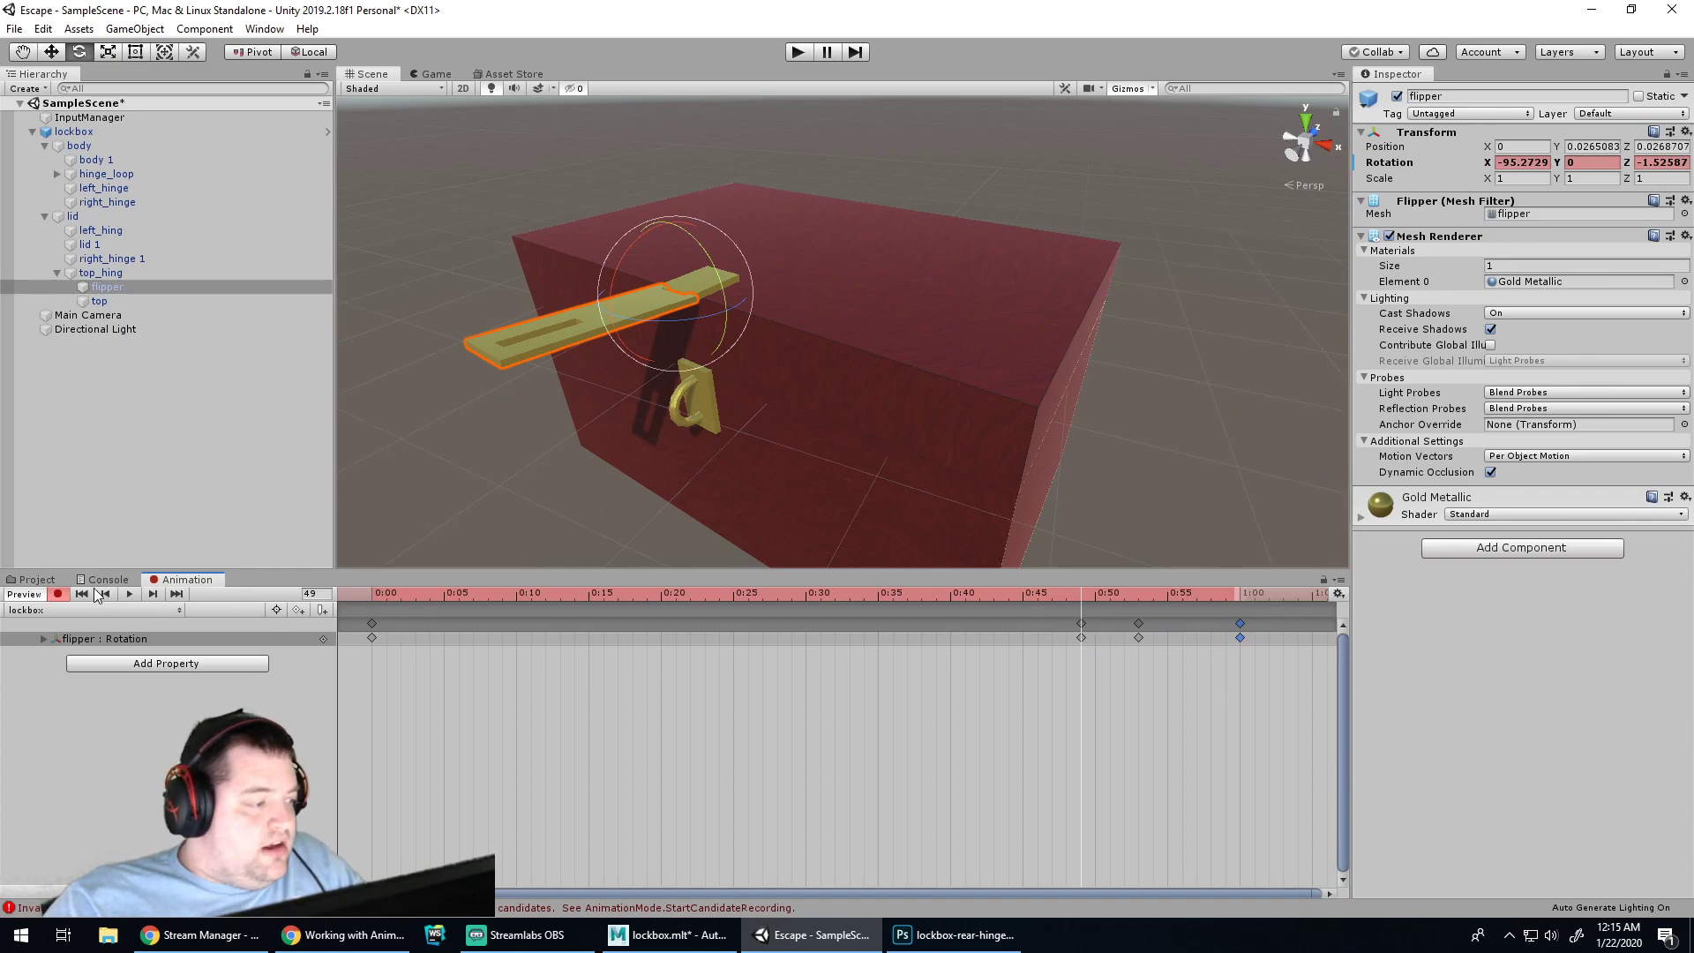
pyautogui.click(57, 595)
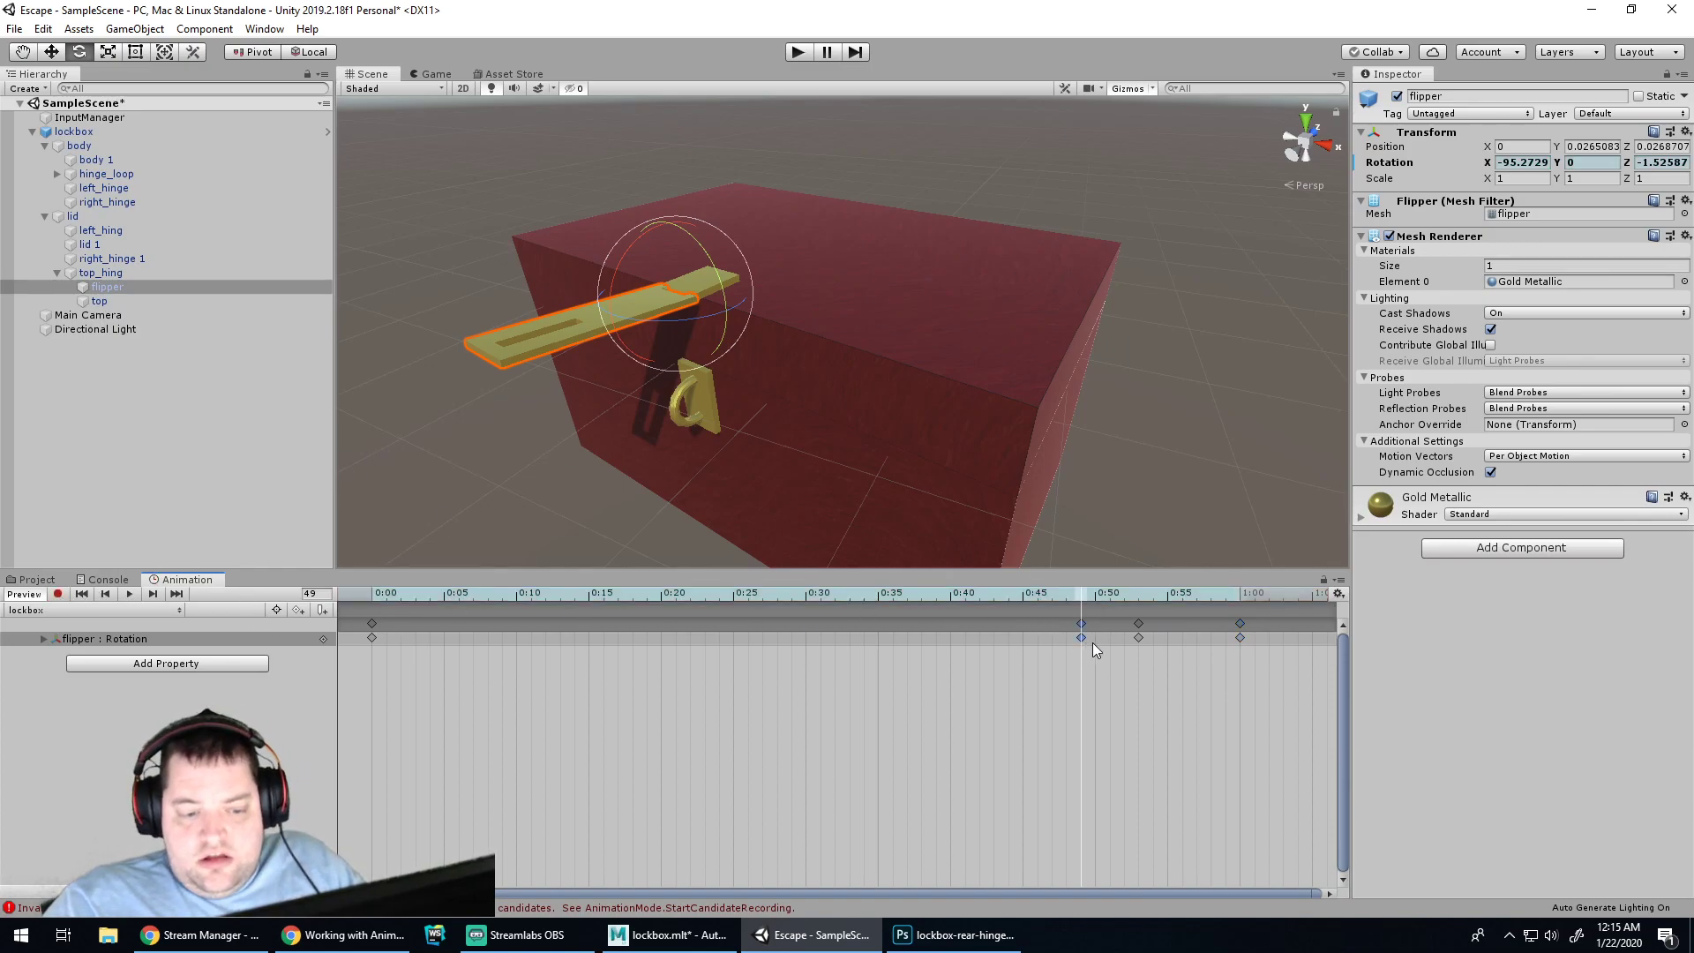
pyautogui.press('Delete')
pyautogui.click(1139, 638)
pyautogui.press('Delete')
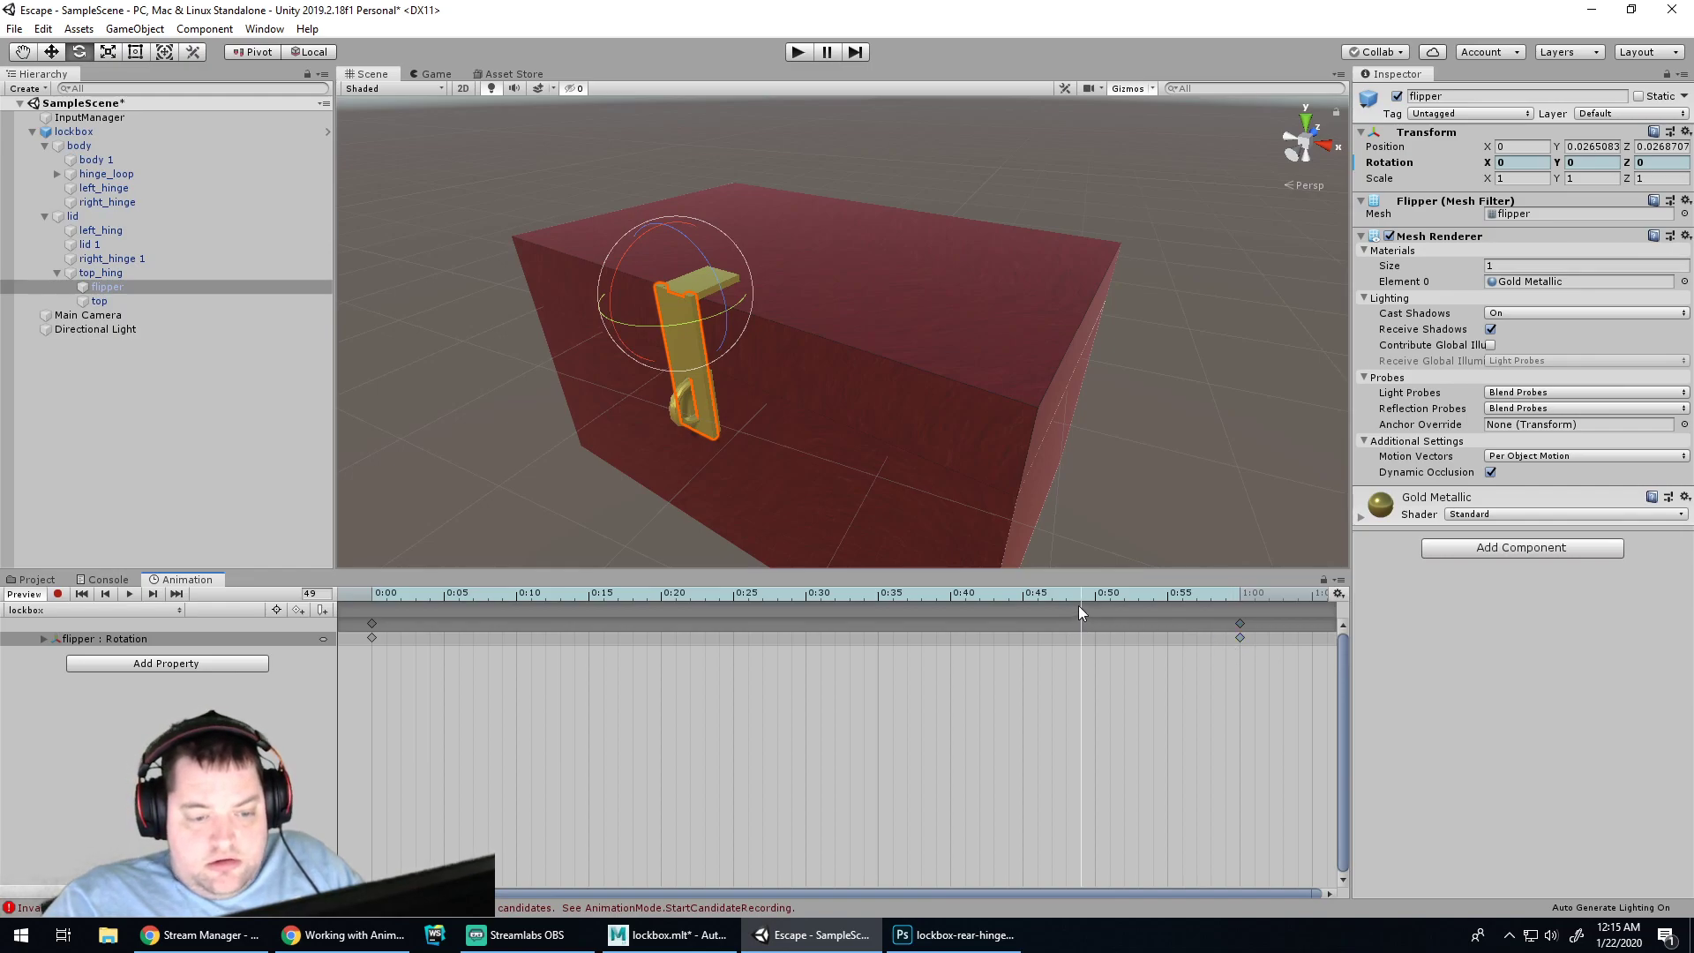
# At 1:00, record the flipper raised to about -128° X and preview the clip
pyautogui.moveTo(1083, 604); pyautogui.dragTo(1233, 600)
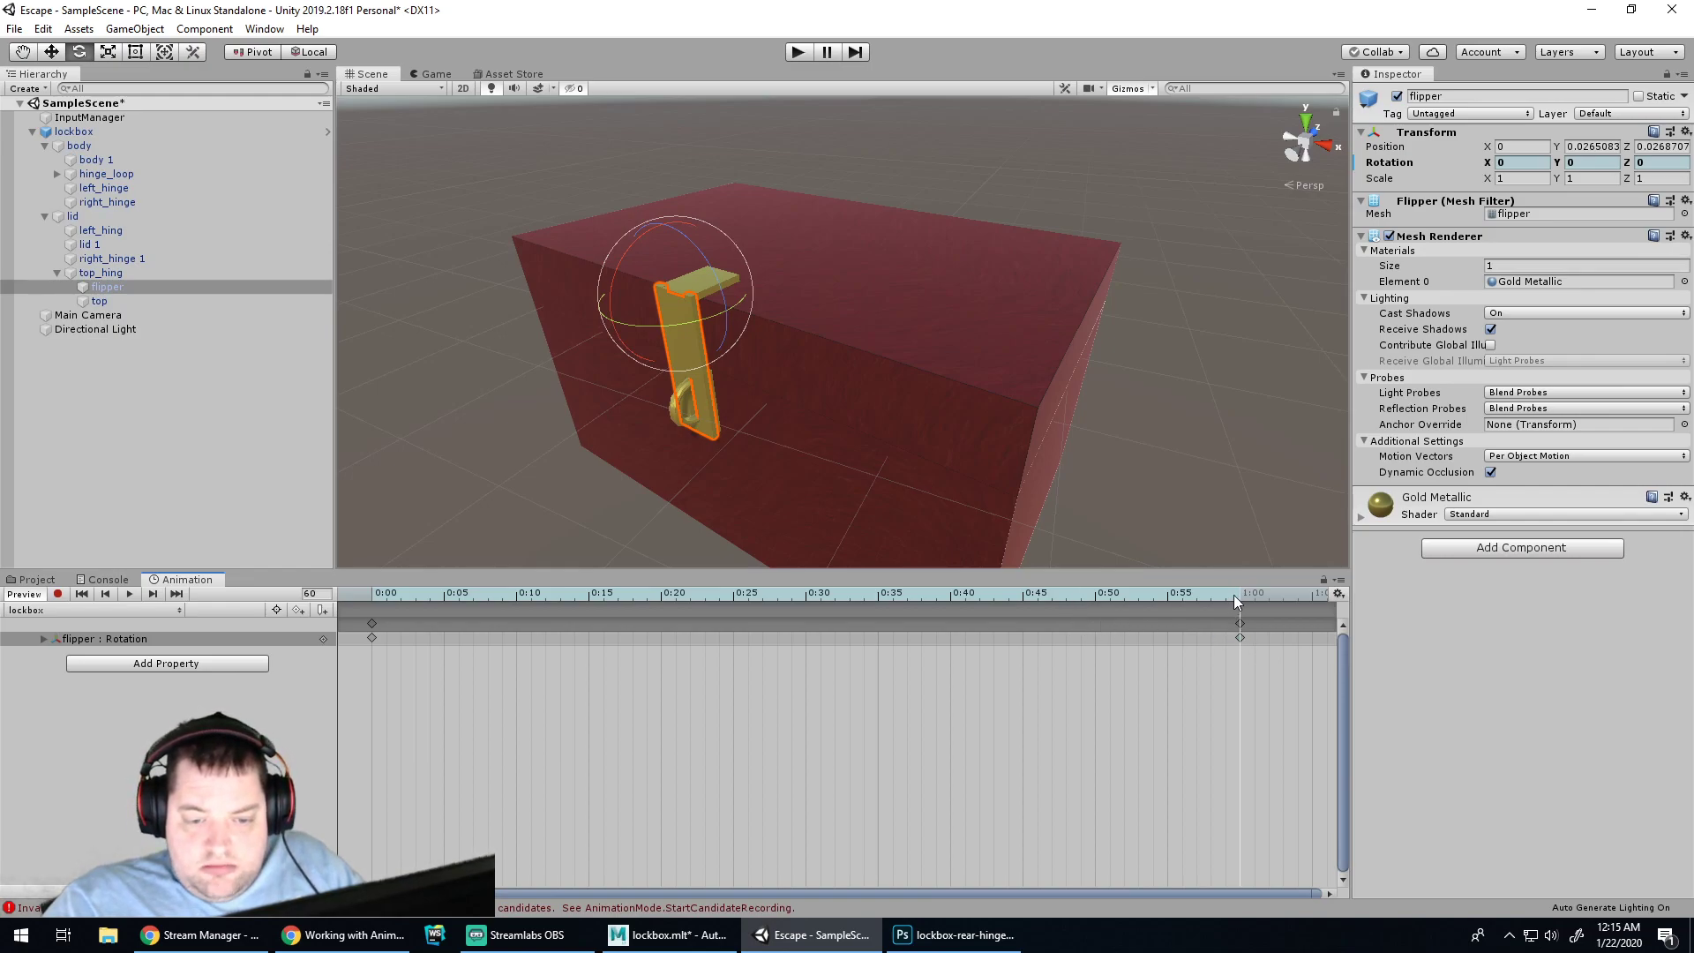
pyautogui.click(58, 594)
pyautogui.moveTo(618, 279); pyautogui.dragTo(1209, 90)
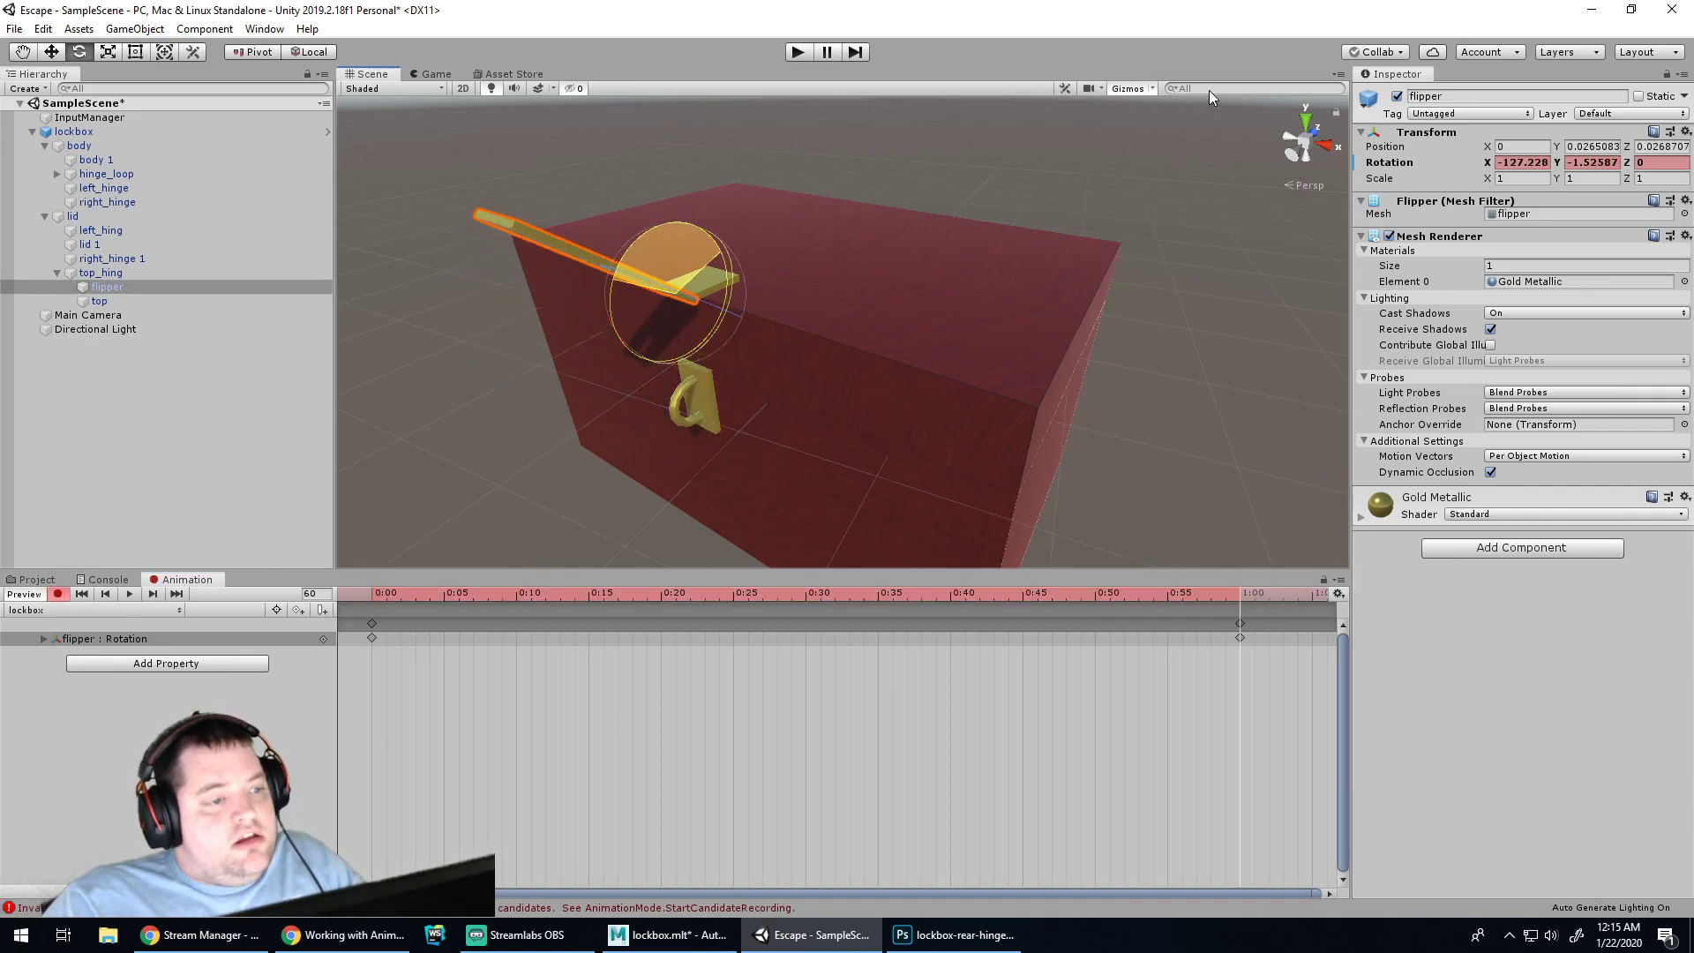
pyautogui.click(59, 594)
pyautogui.click(130, 594)
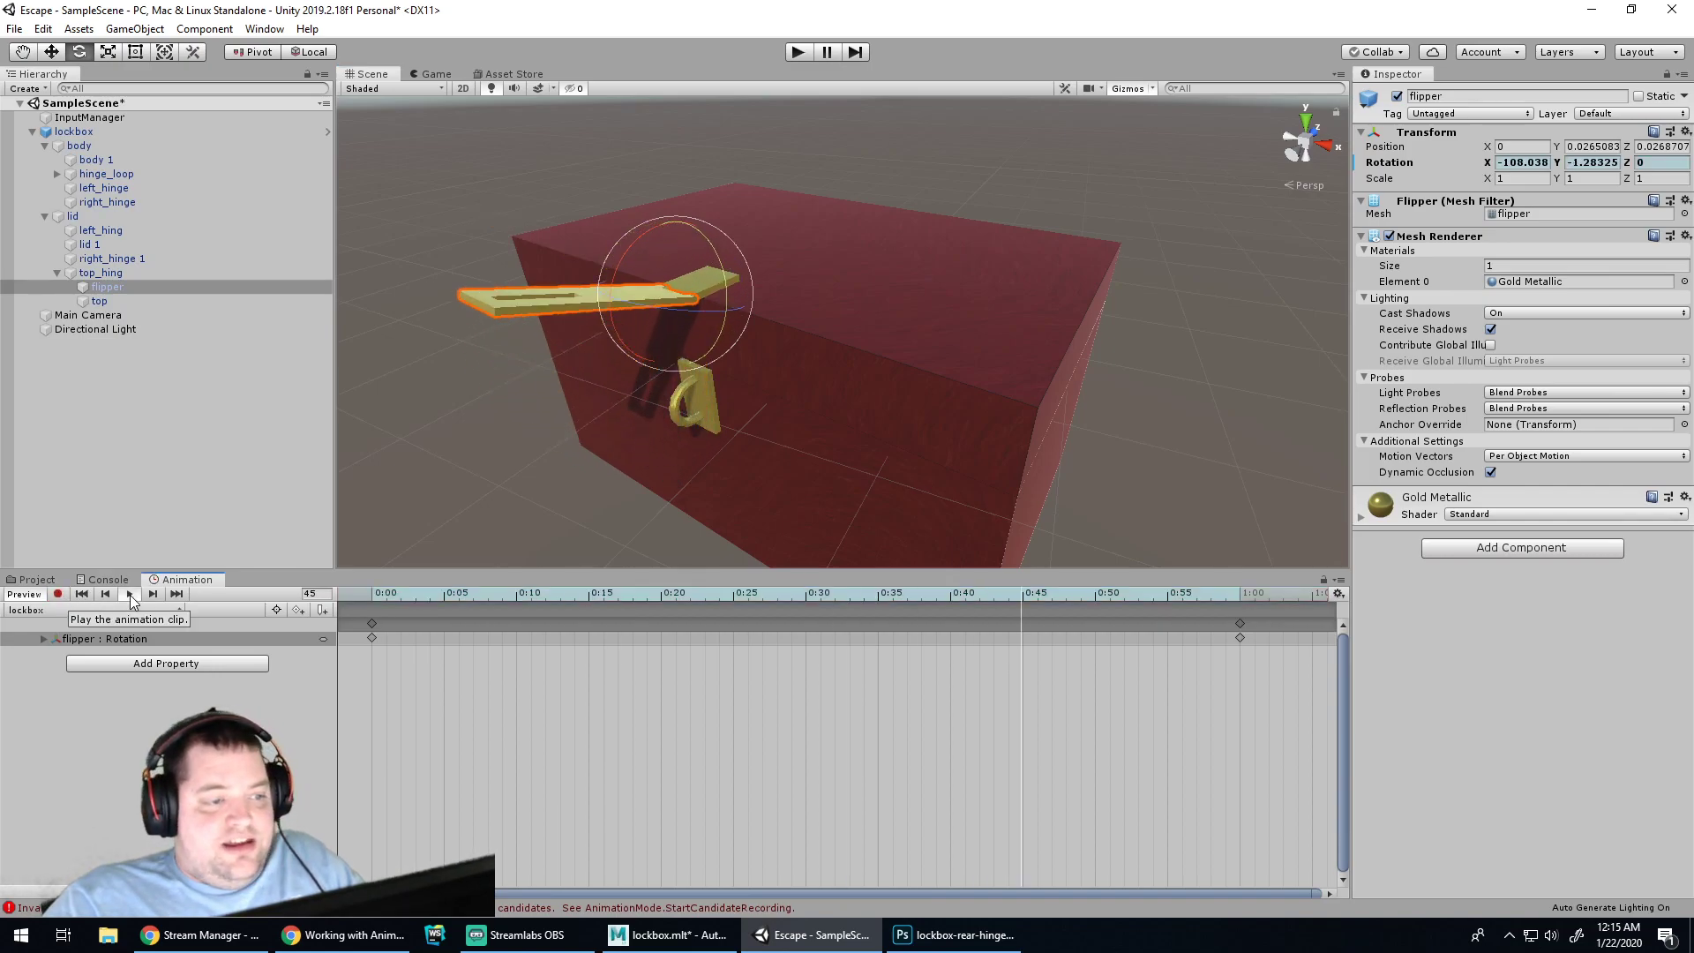
pyautogui.click(130, 595)
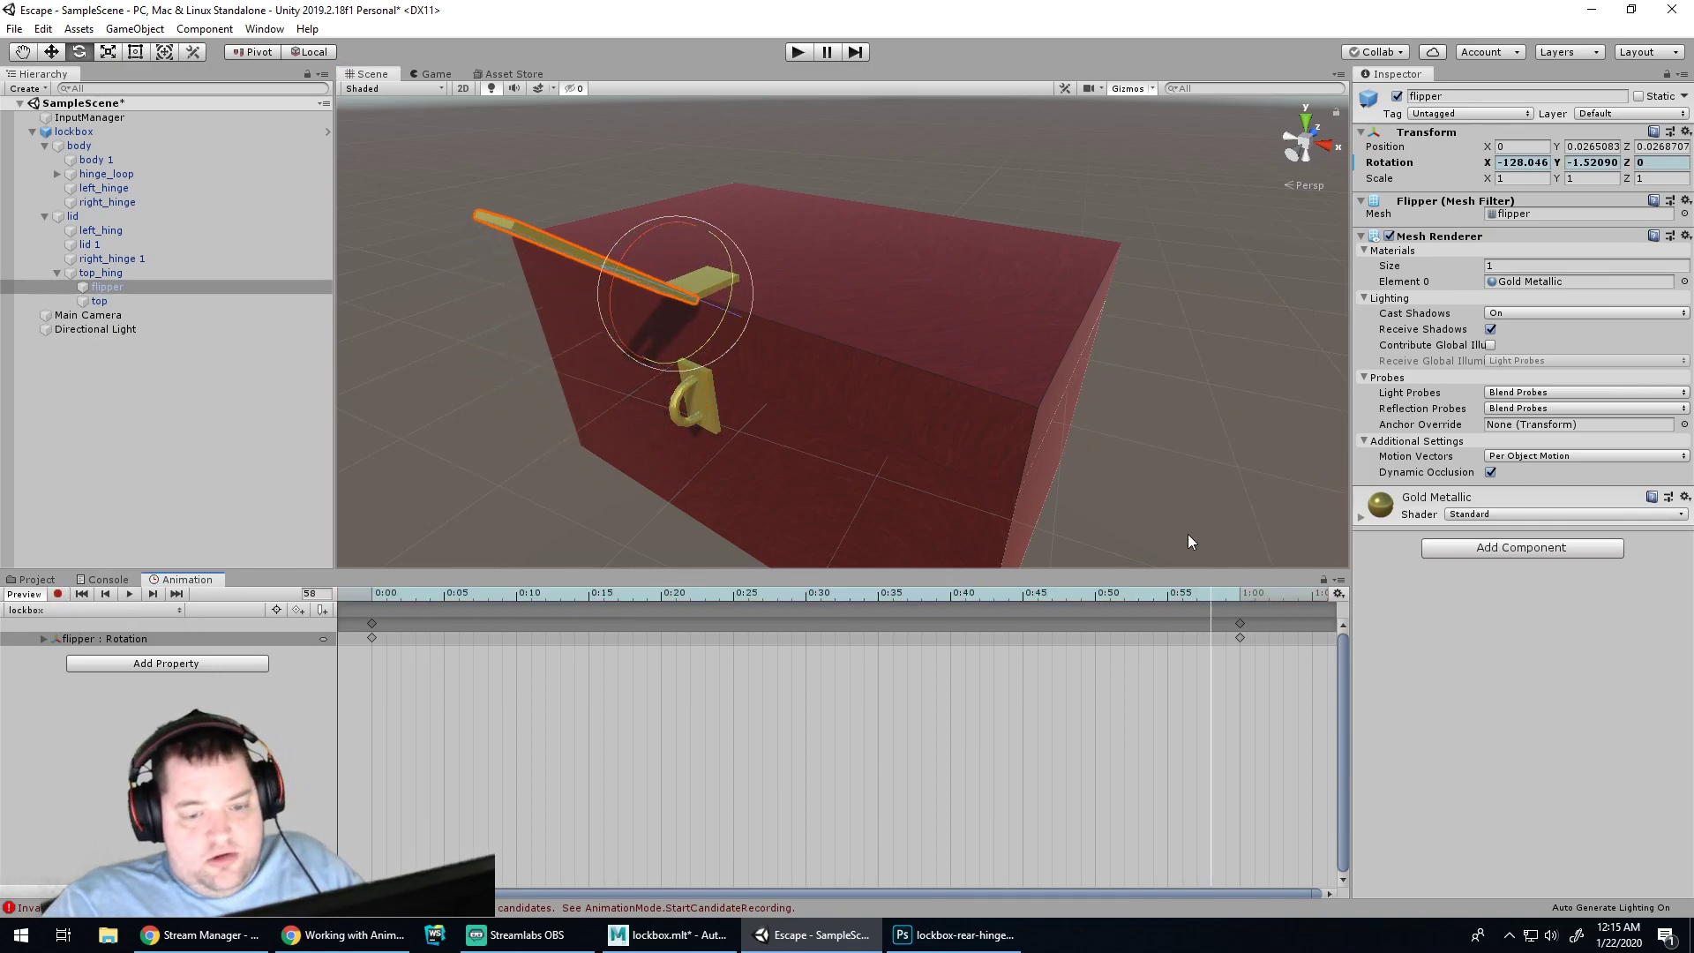
pyautogui.click(108, 662)
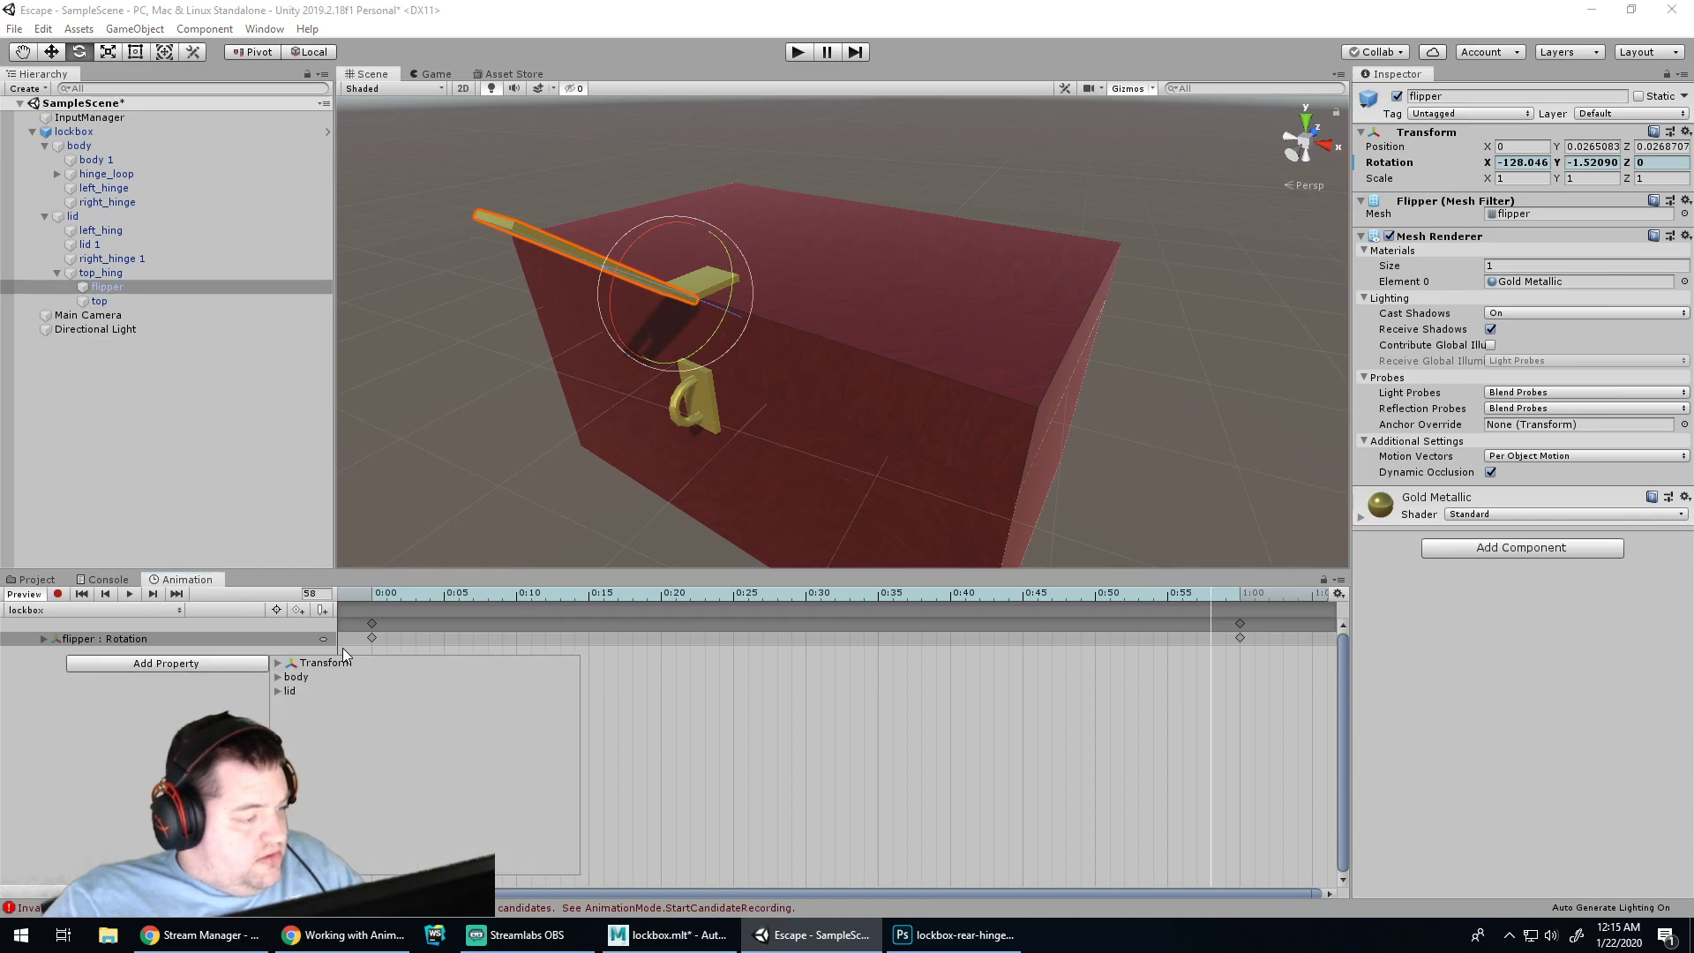
pyautogui.click(277, 692)
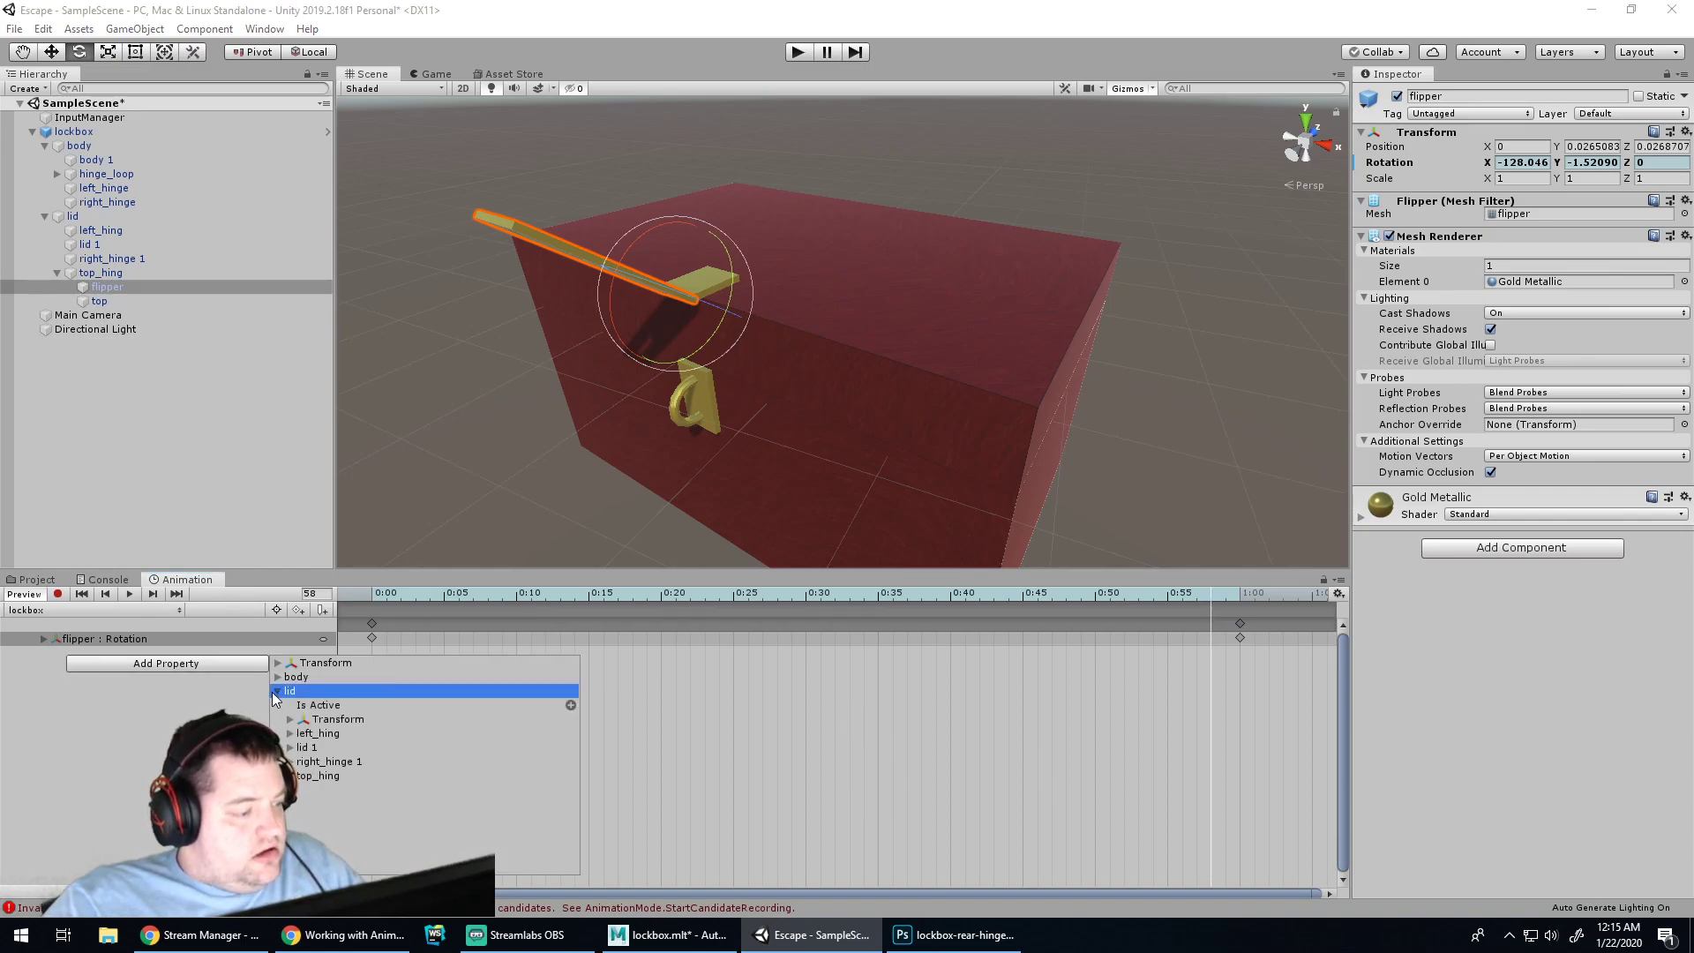
pyautogui.click(291, 719)
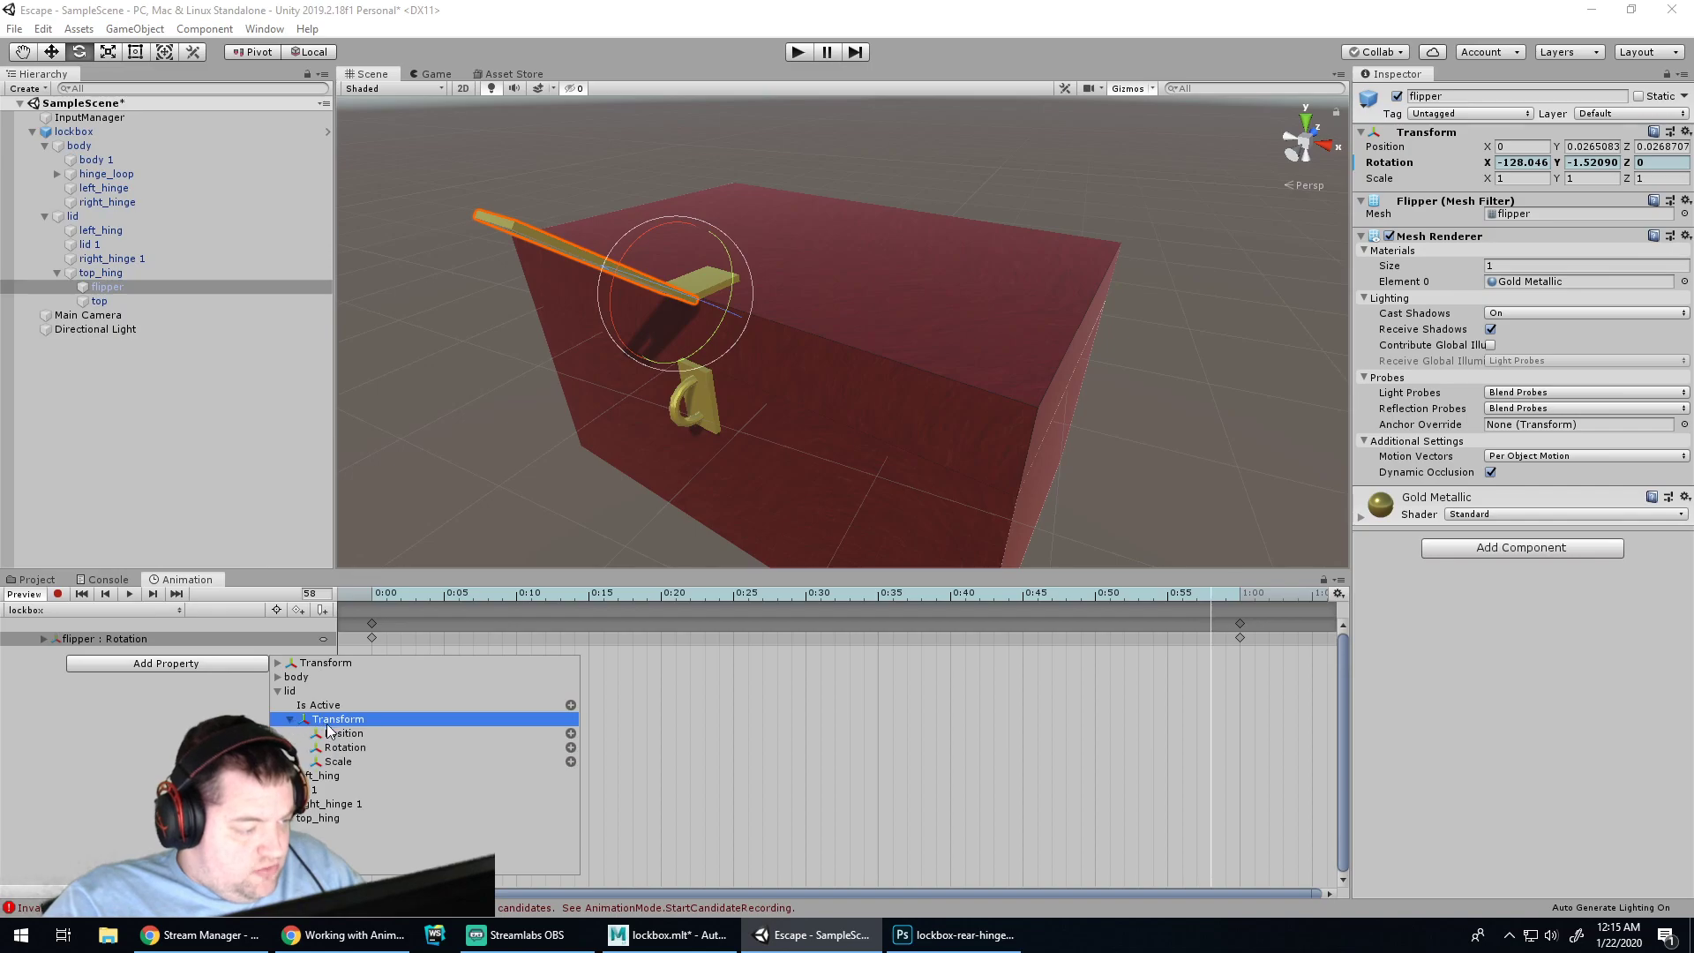
pyautogui.click(571, 747)
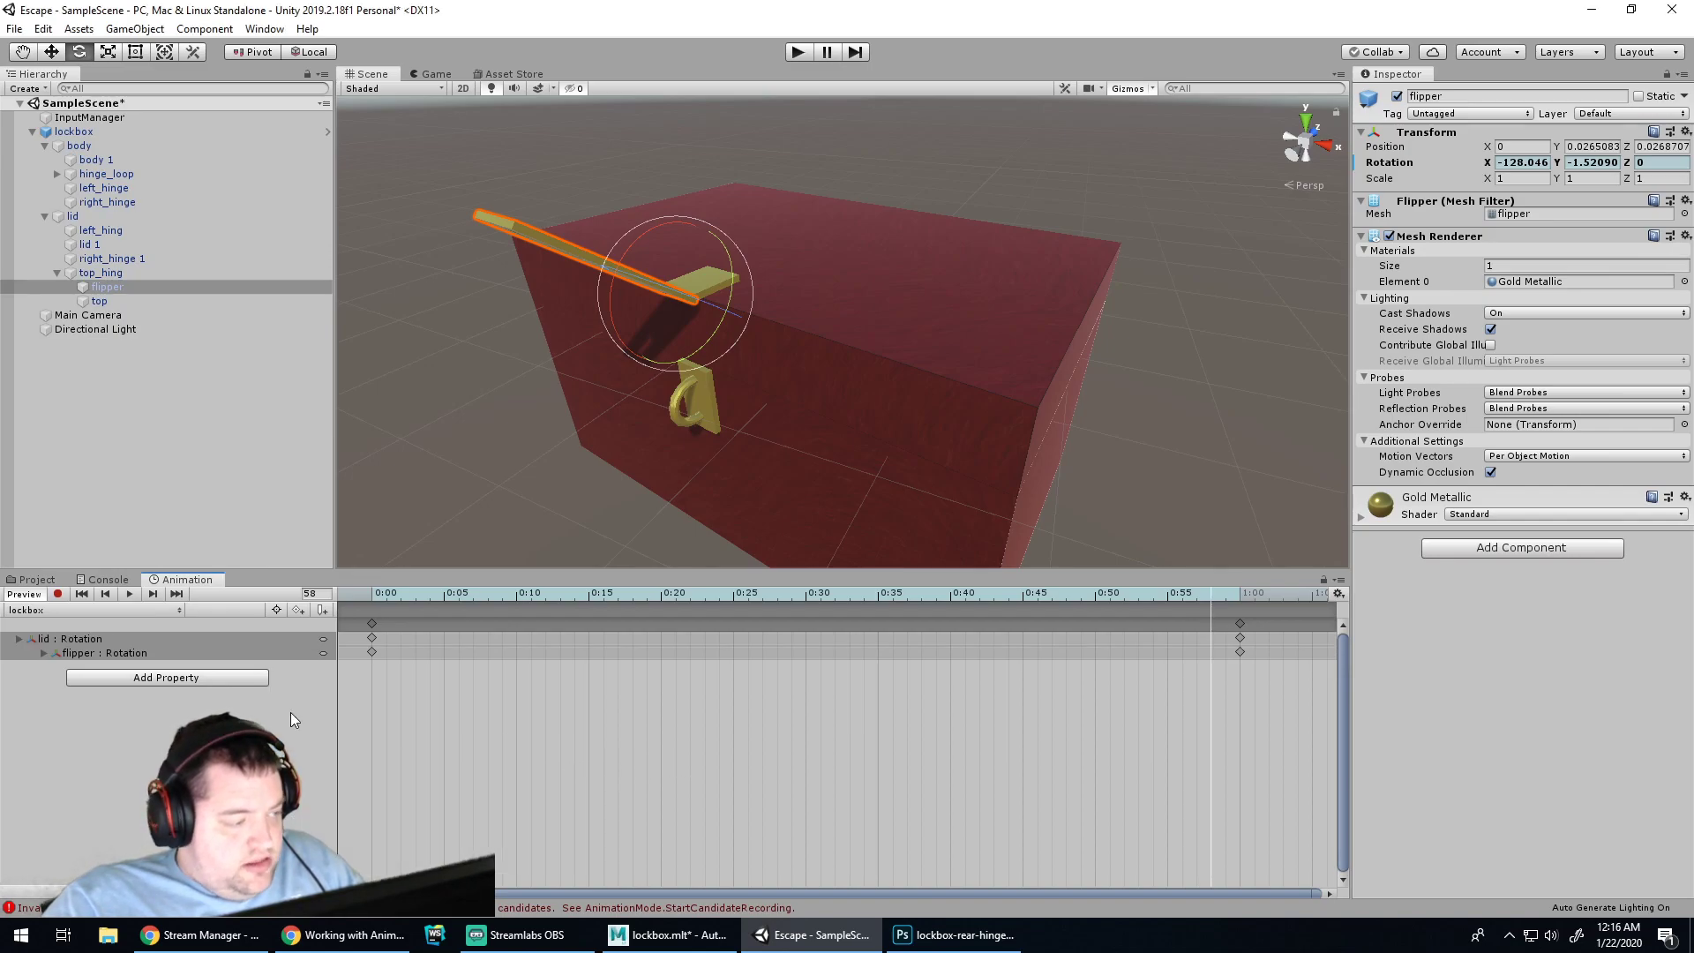
pyautogui.click(110, 640)
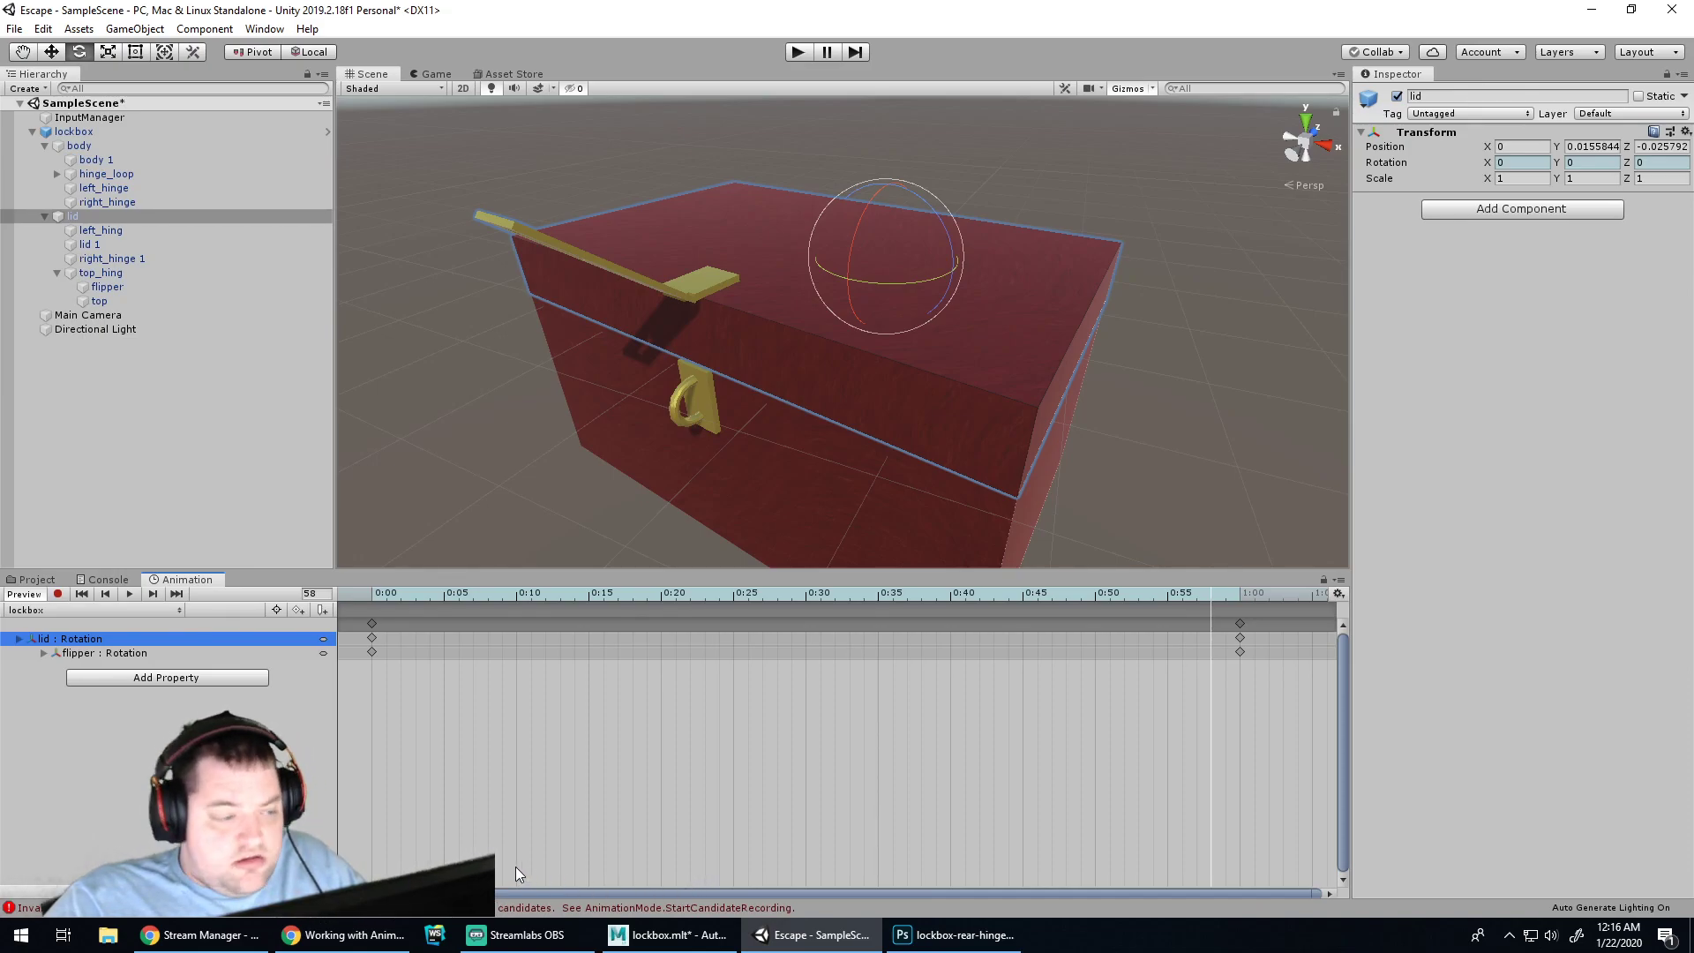
pyautogui.click(1241, 604)
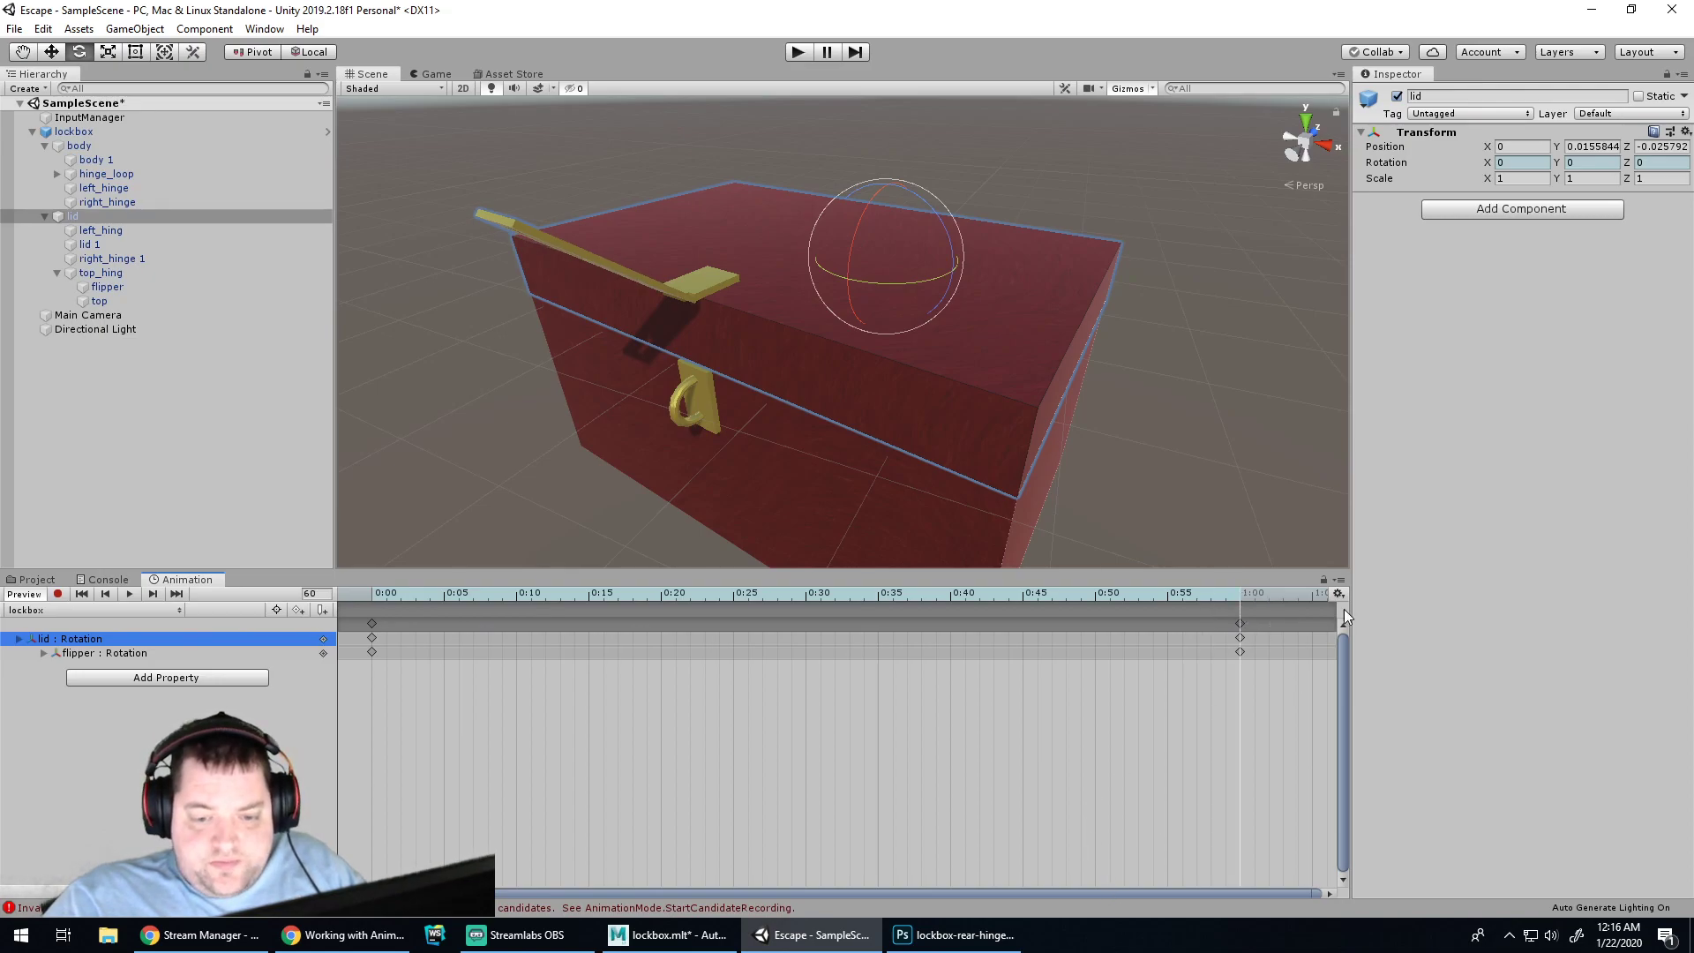
pyautogui.moveTo(1284, 592)
pyautogui.mouseDown()
pyautogui.moveTo(1262, 595)
pyautogui.moveTo(1340, 596)
pyautogui.moveTo(1294, 597)
pyautogui.mouseUp()
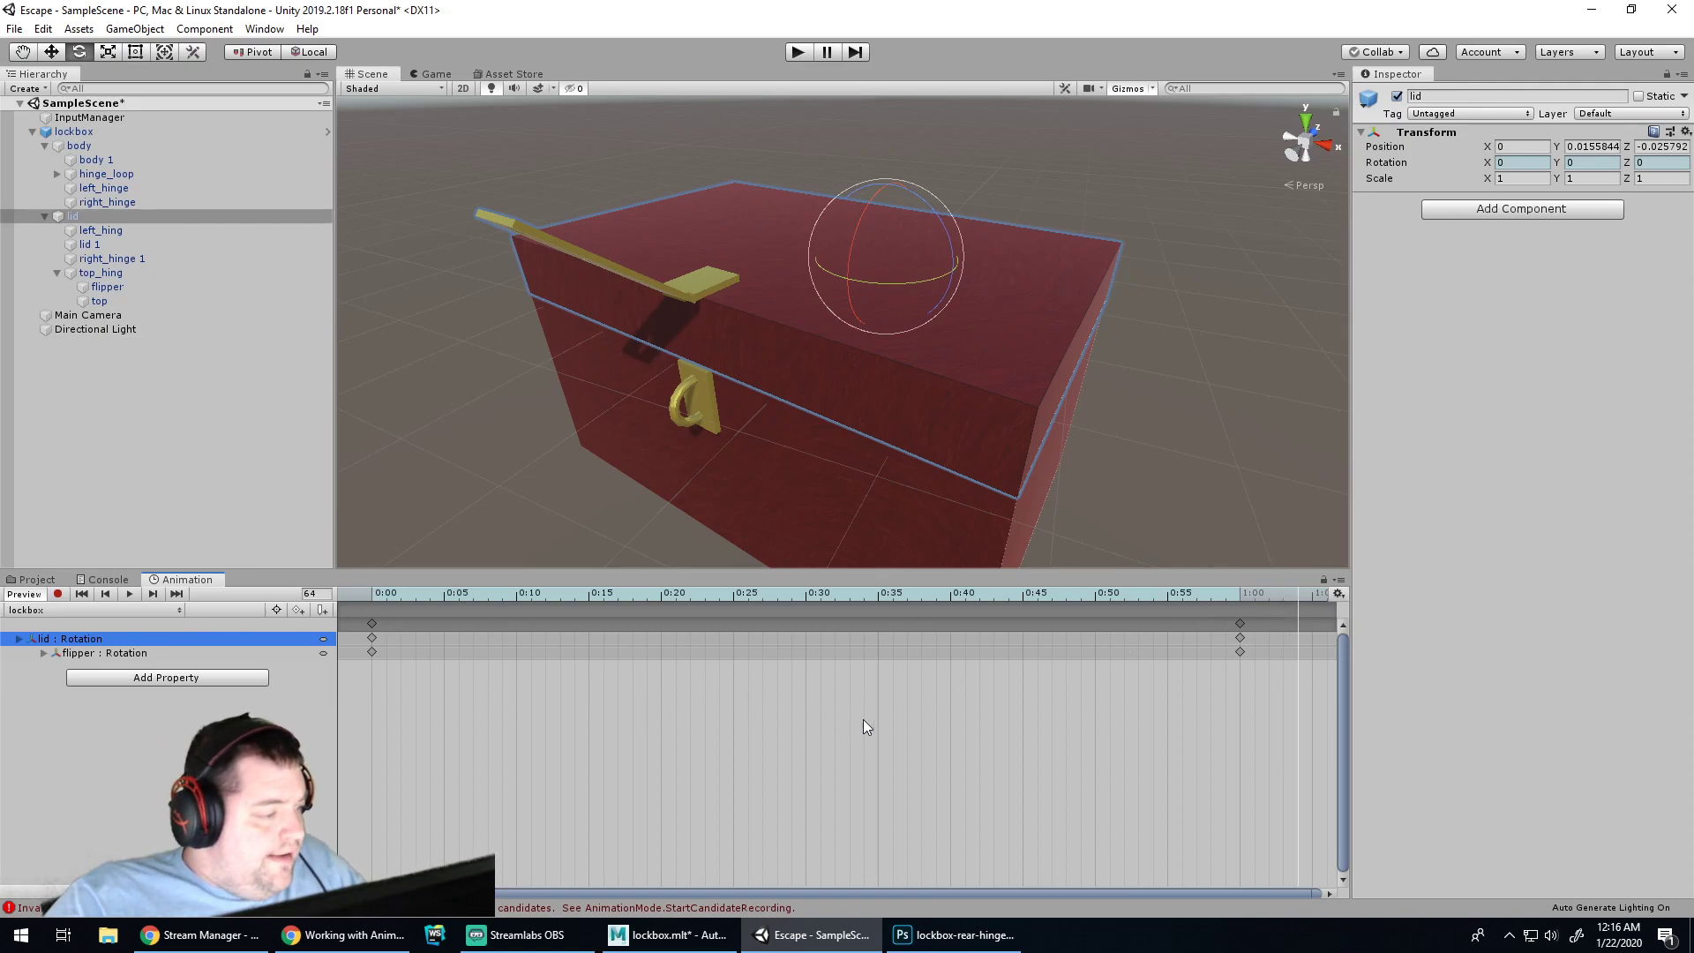
pyautogui.scroll(2, 894, 703)
pyautogui.scroll(-2, 1121, 629)
pyautogui.scroll(-4, 1123, 627)
pyautogui.scroll(-3, 1123, 623)
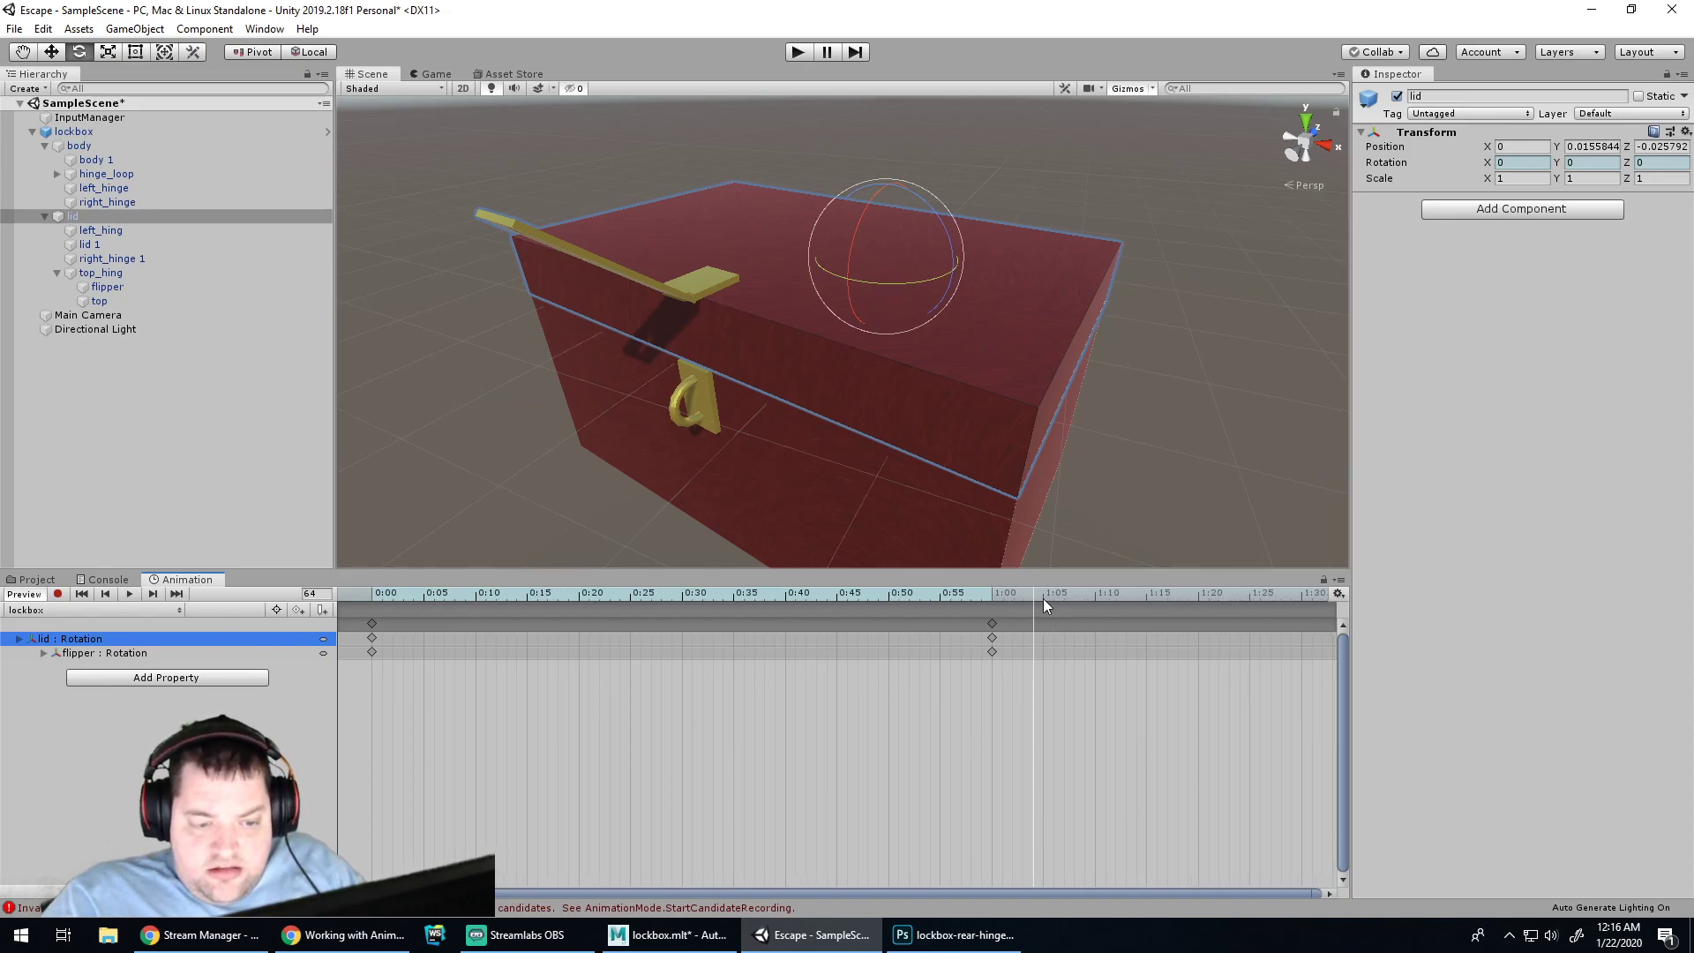
pyautogui.click(1041, 596)
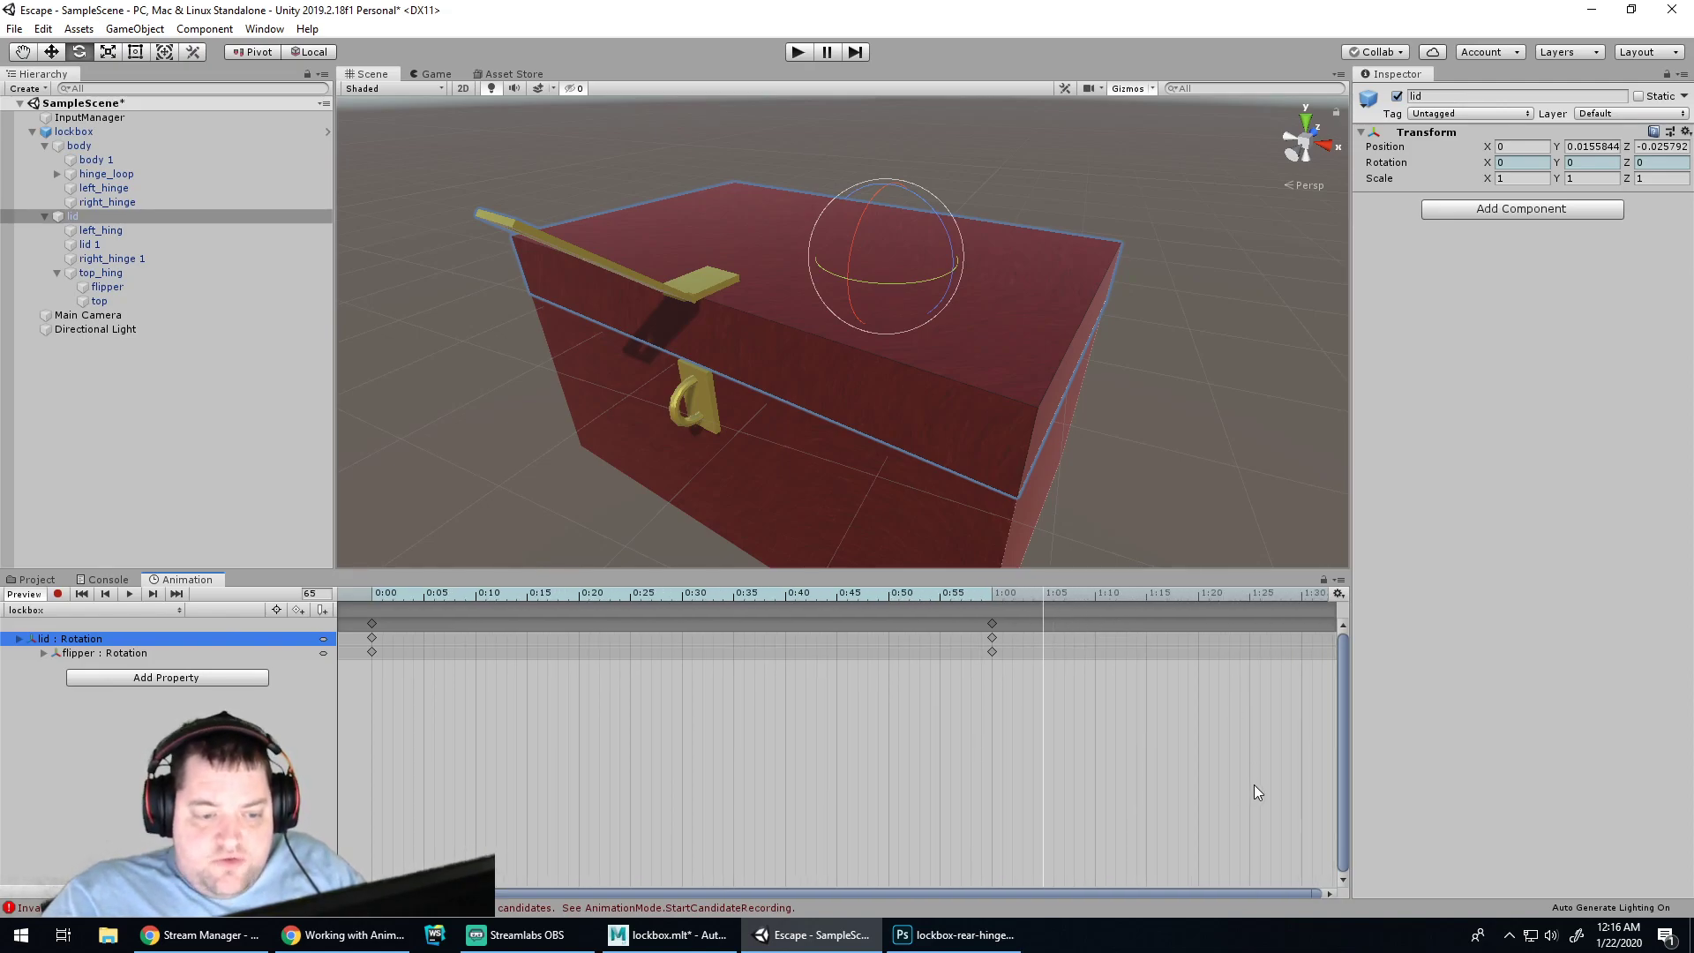
pyautogui.click(49, 639)
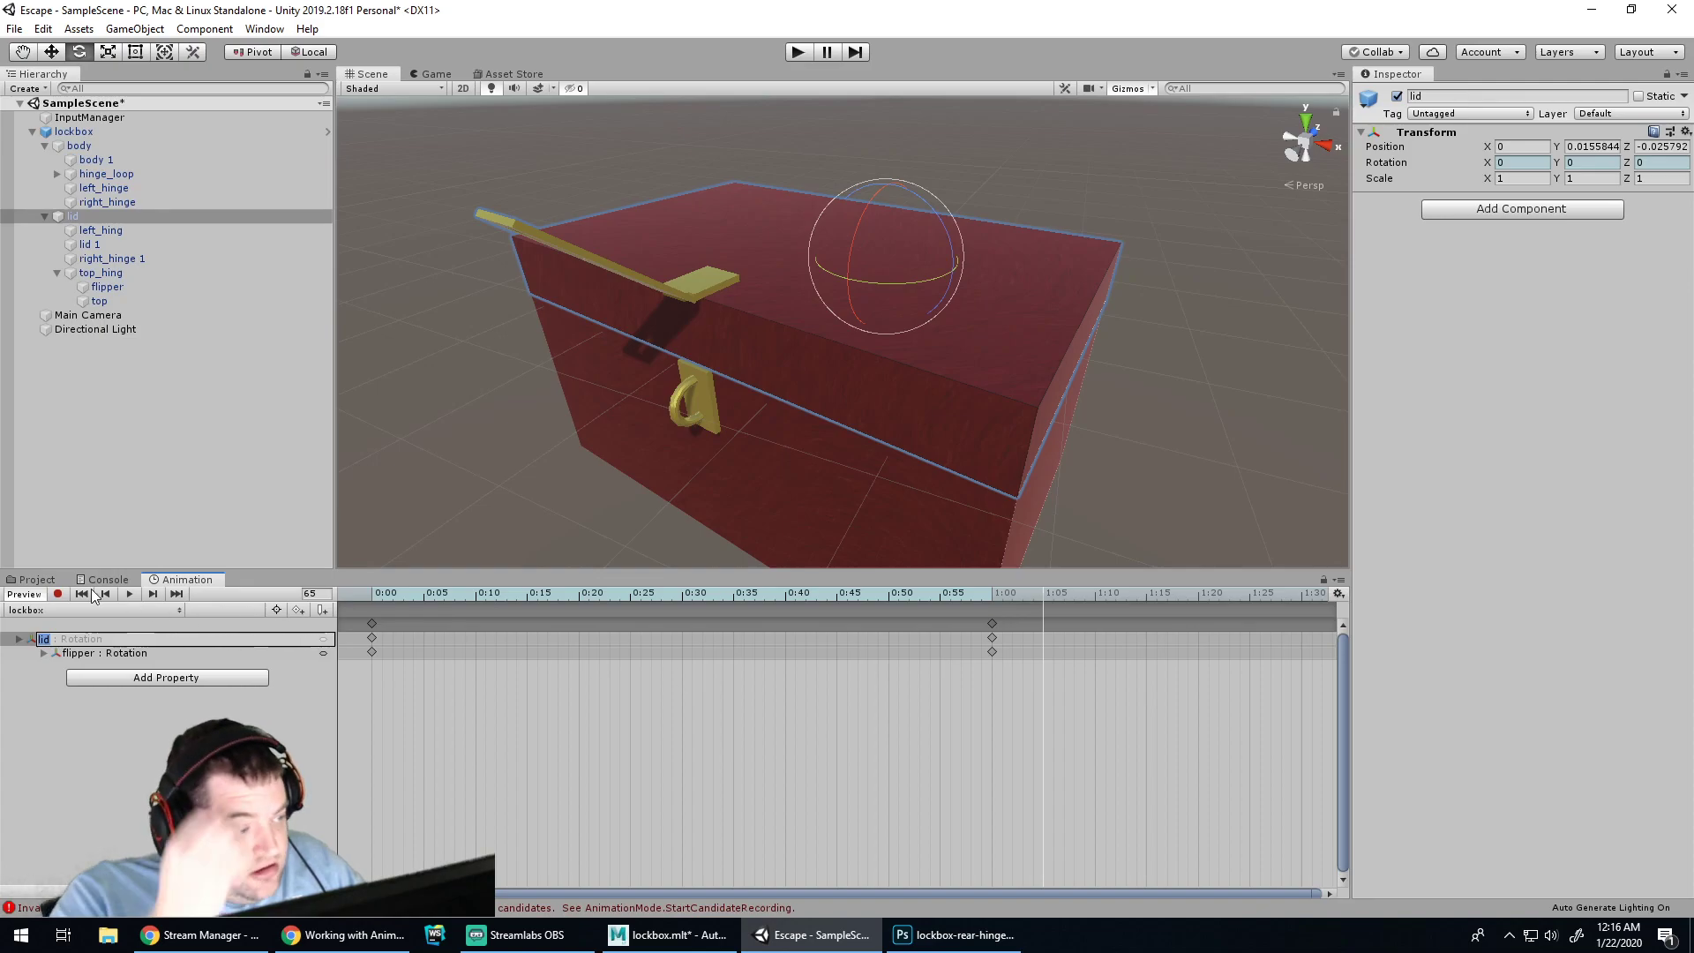
# Add lid and flipper rotation keys at the playhead, about 1:05
pyautogui.click(1041, 624)
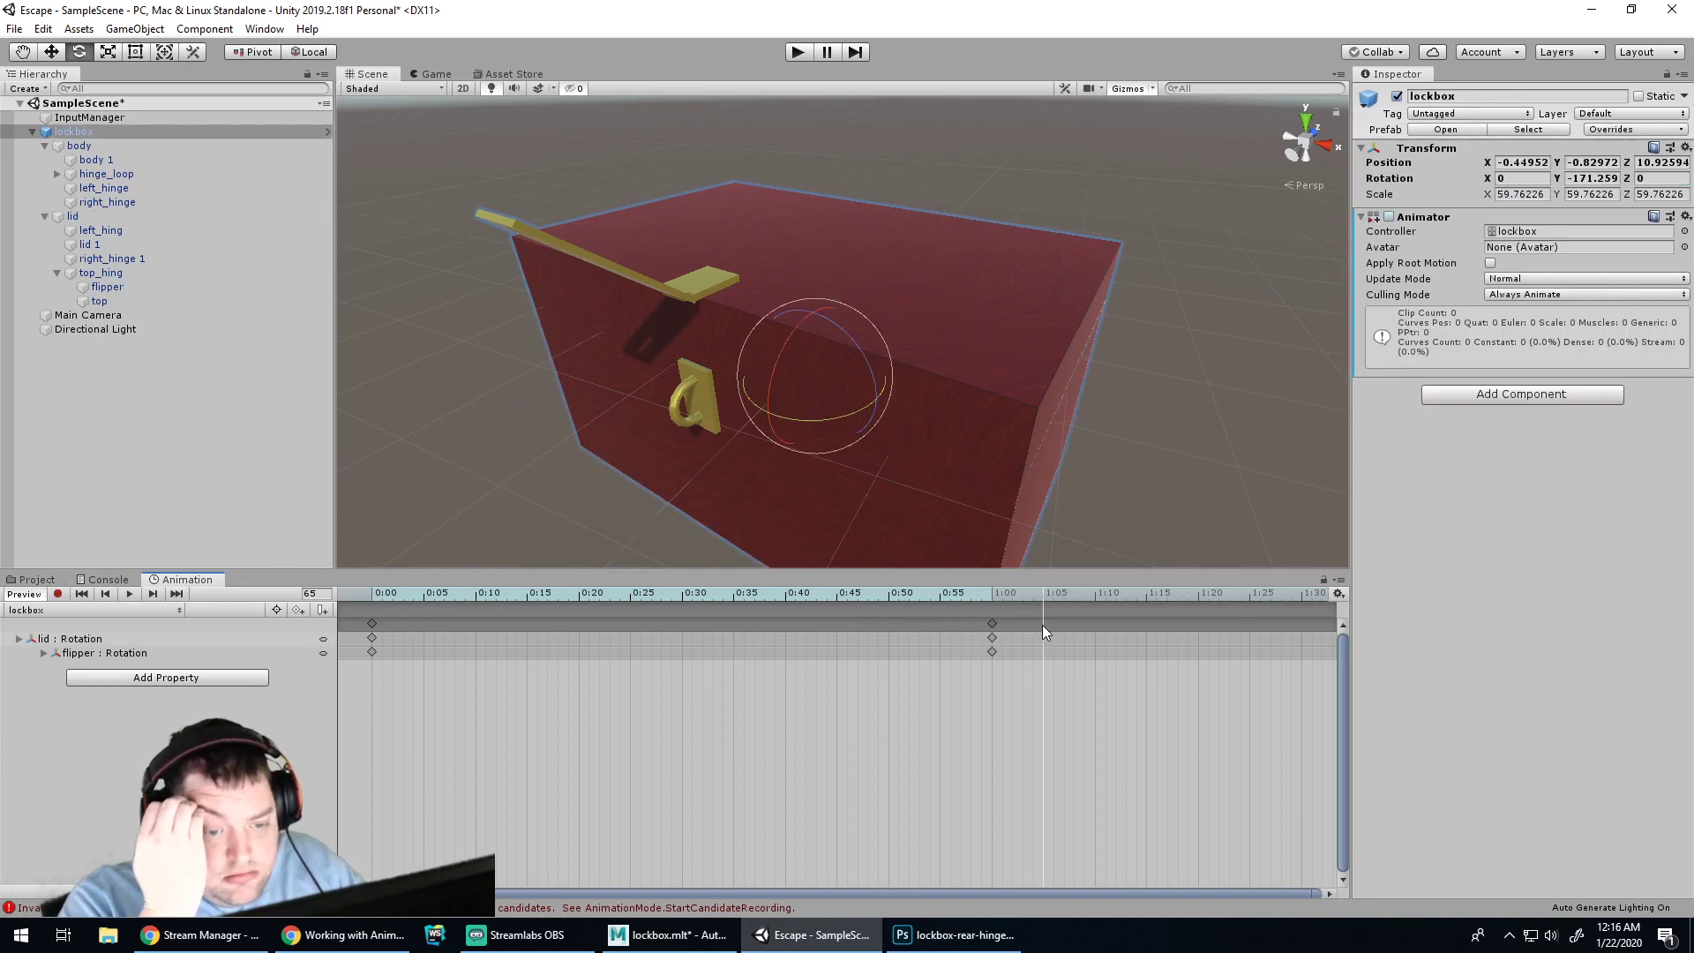
pyautogui.rightClick(1041, 623)
pyautogui.click(1114, 633)
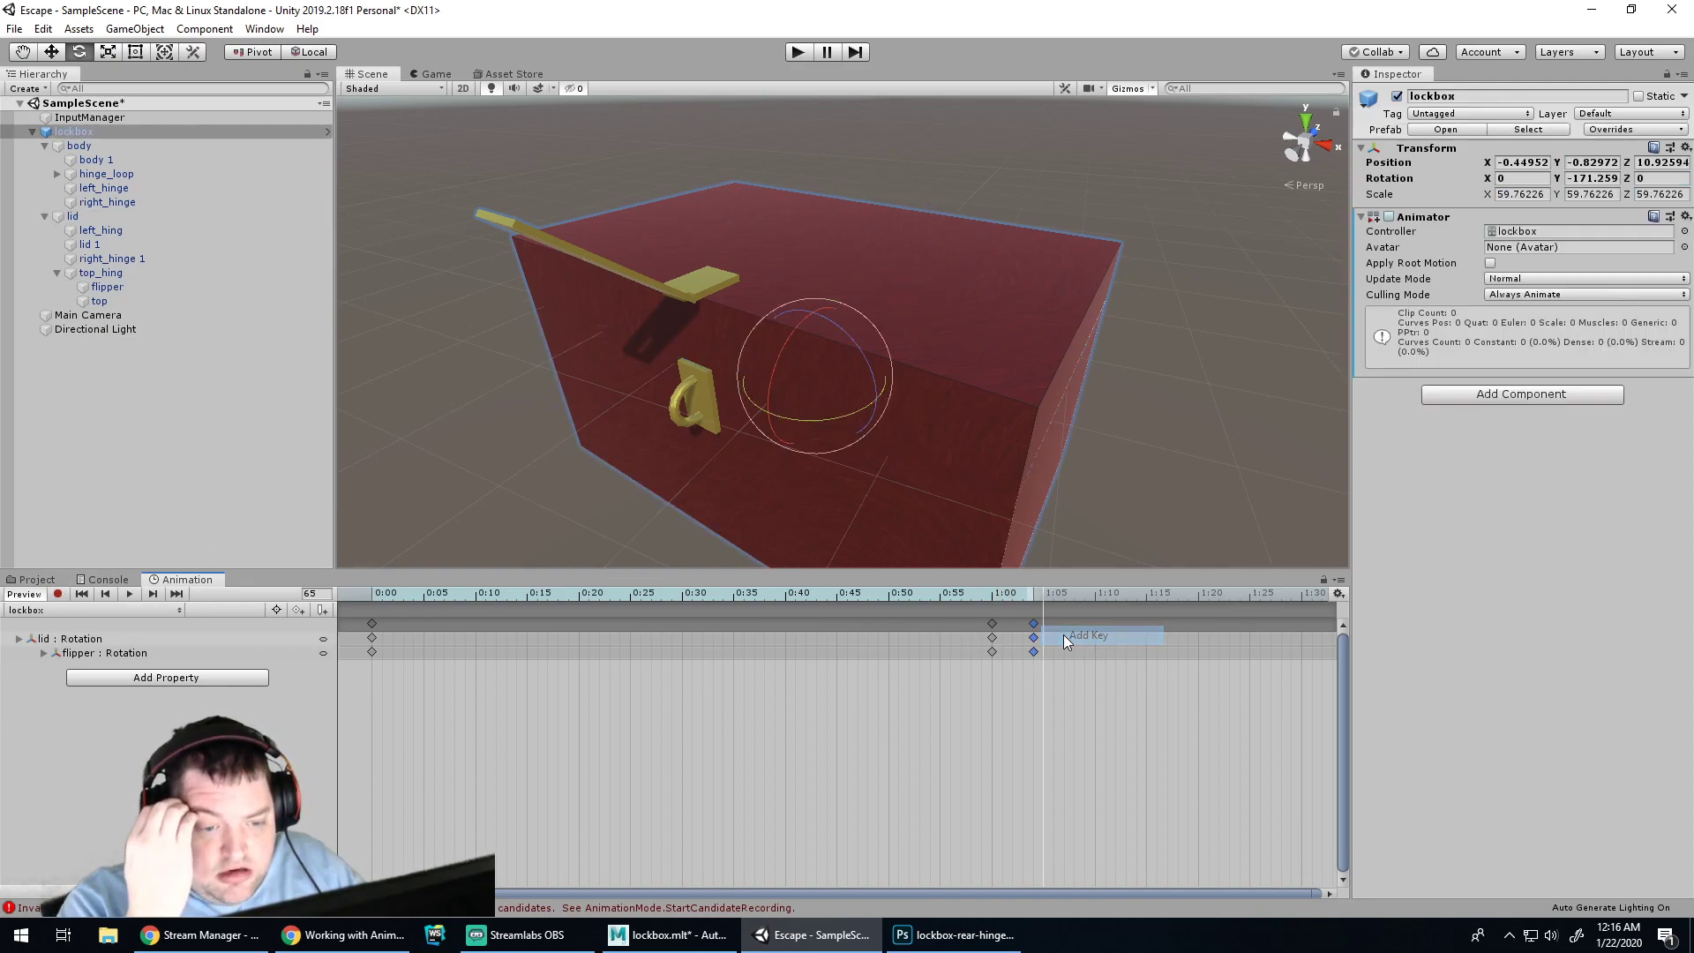
pyautogui.moveTo(1035, 623); pyautogui.dragTo(1043, 623)
pyautogui.scroll(-5, 1124, 675)
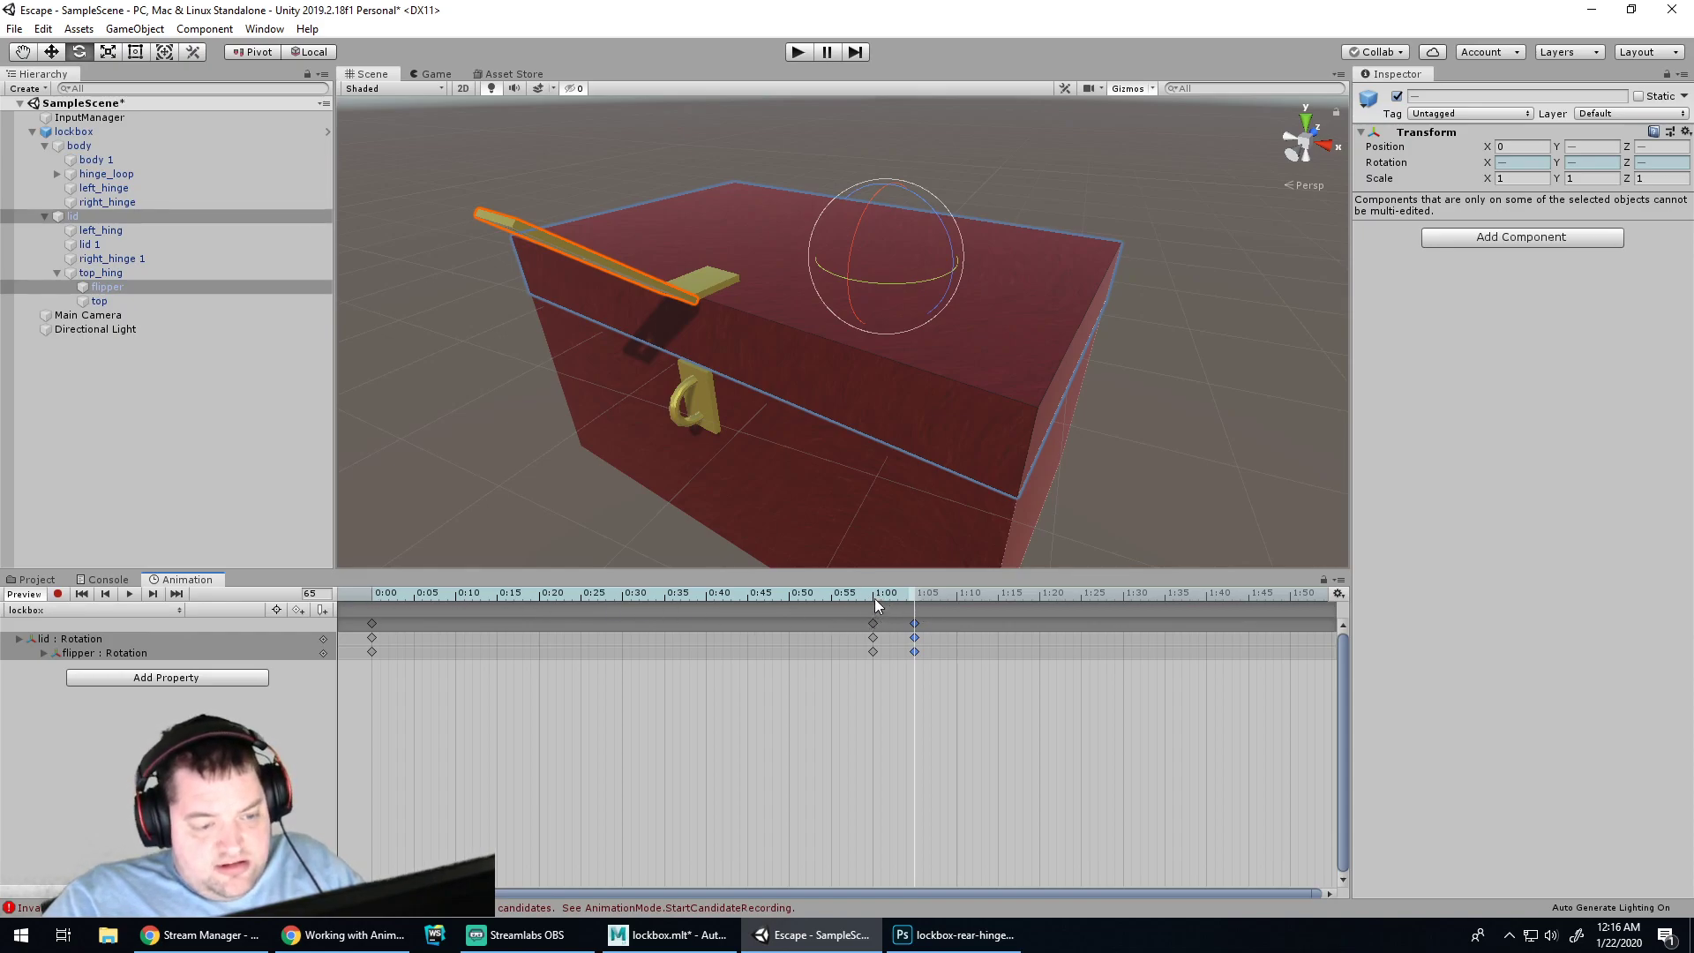
pyautogui.scroll(-1, 1061, 670)
pyautogui.scroll(-3, 1059, 675)
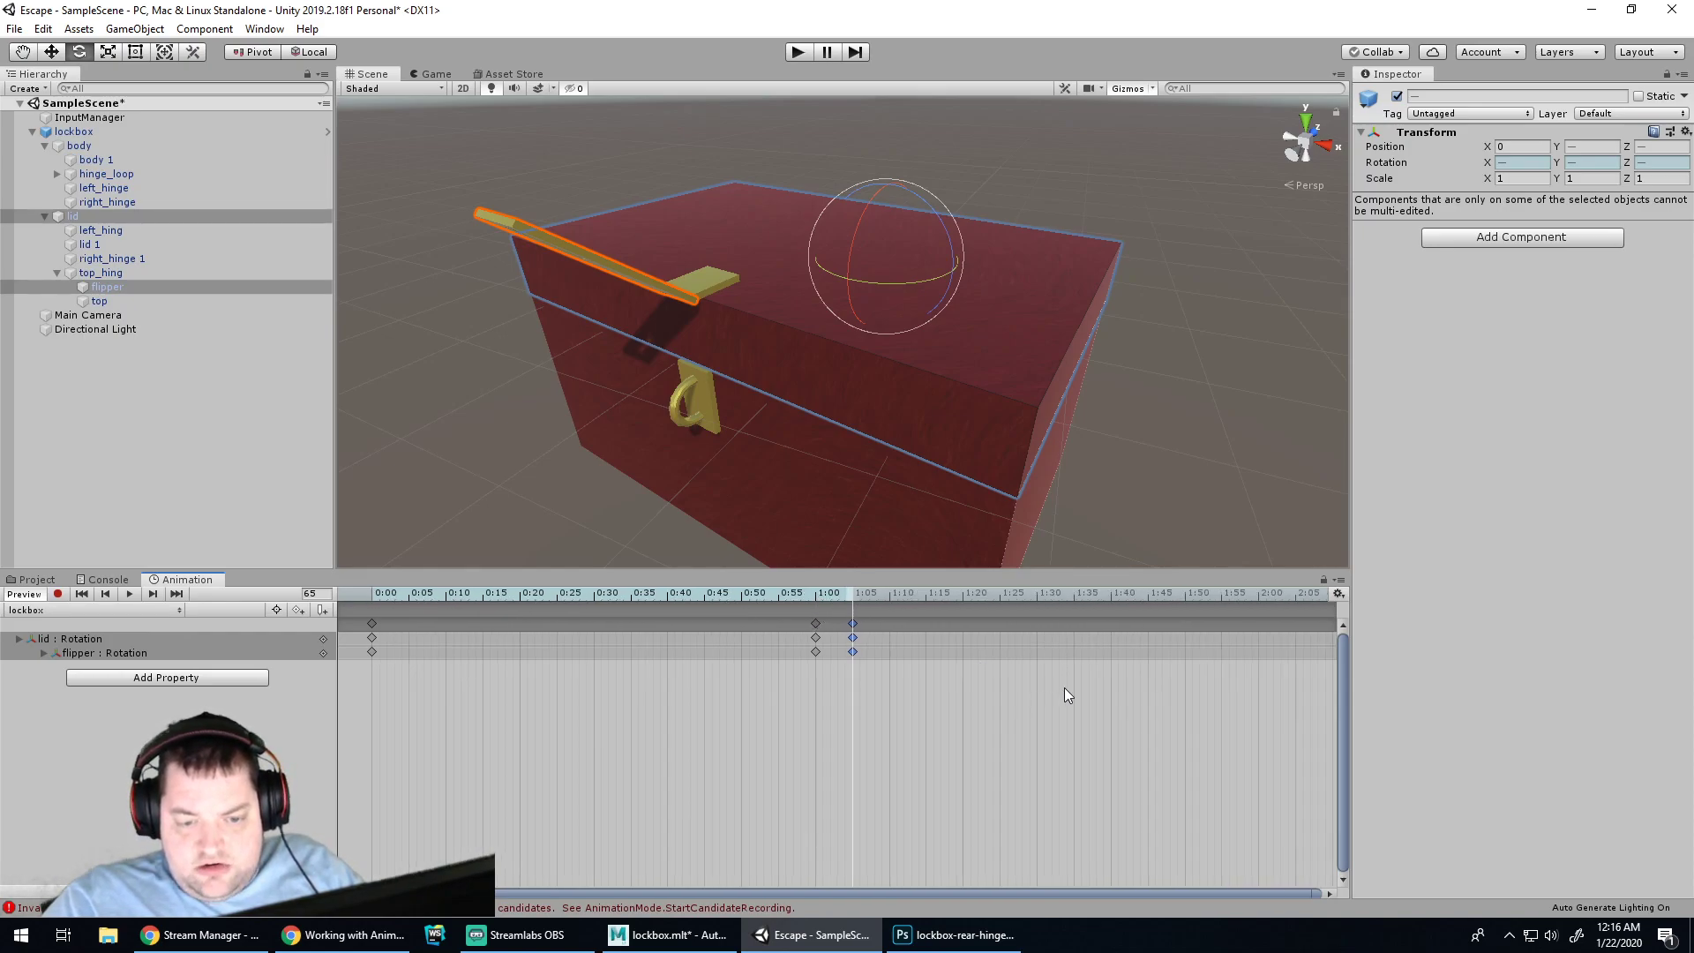
# Add lid and flipper keys at 2:00 and turn on Record
pyautogui.click(1256, 623)
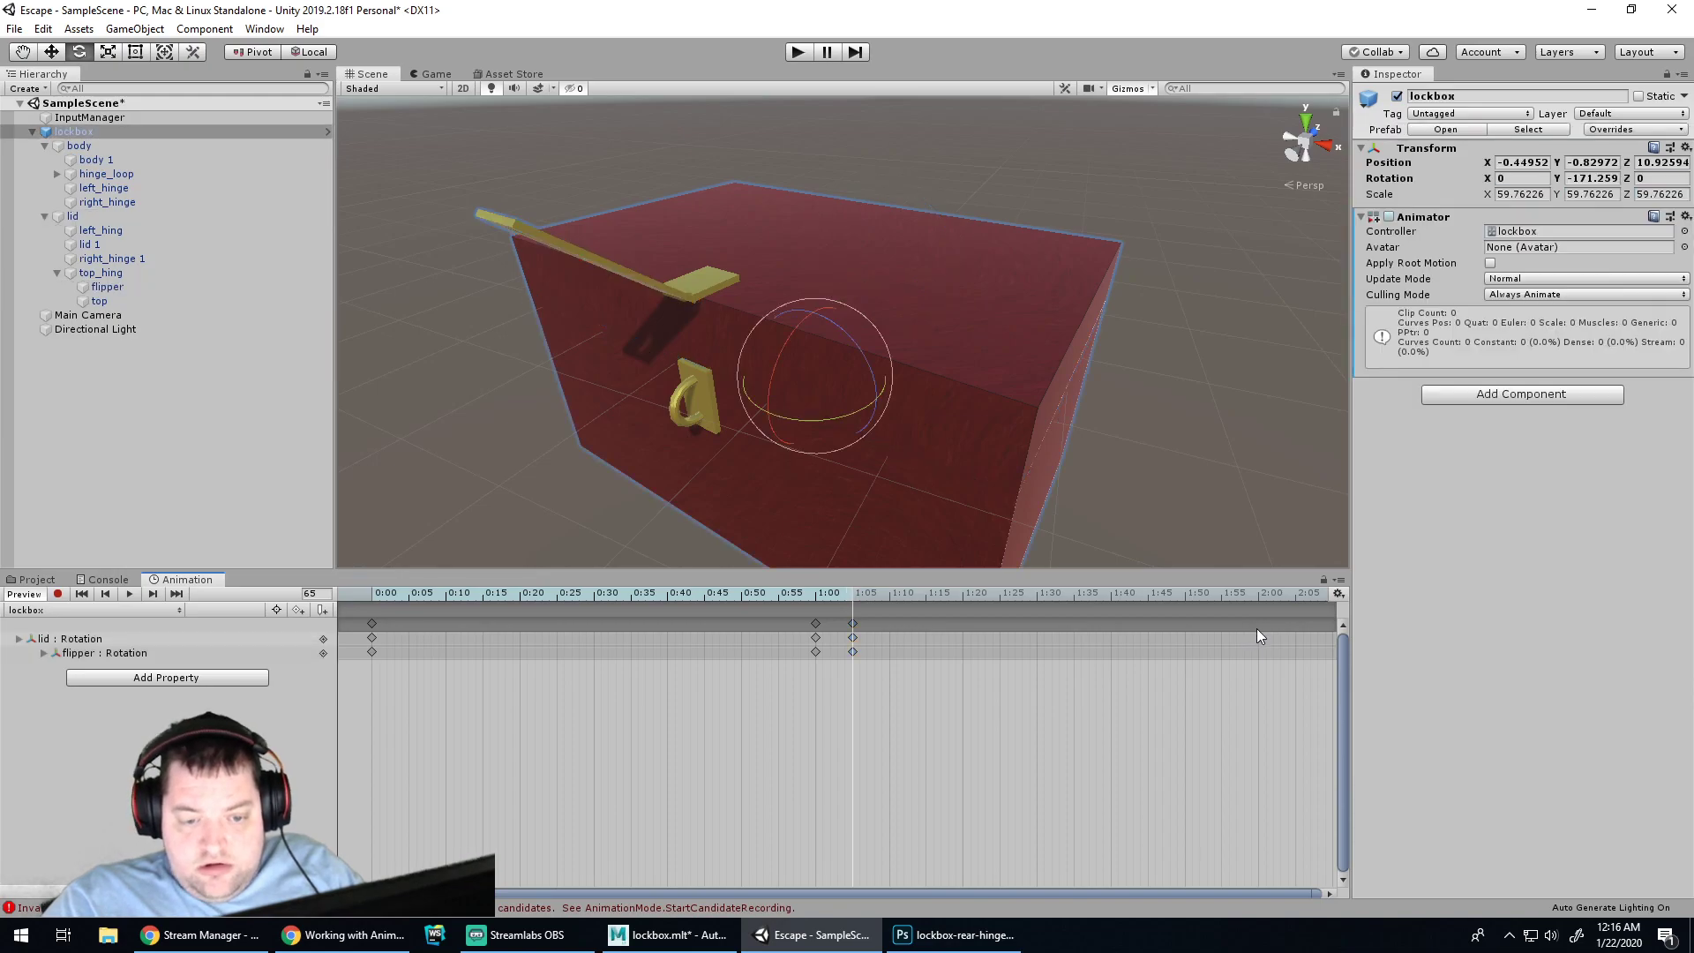
pyautogui.click(1260, 595)
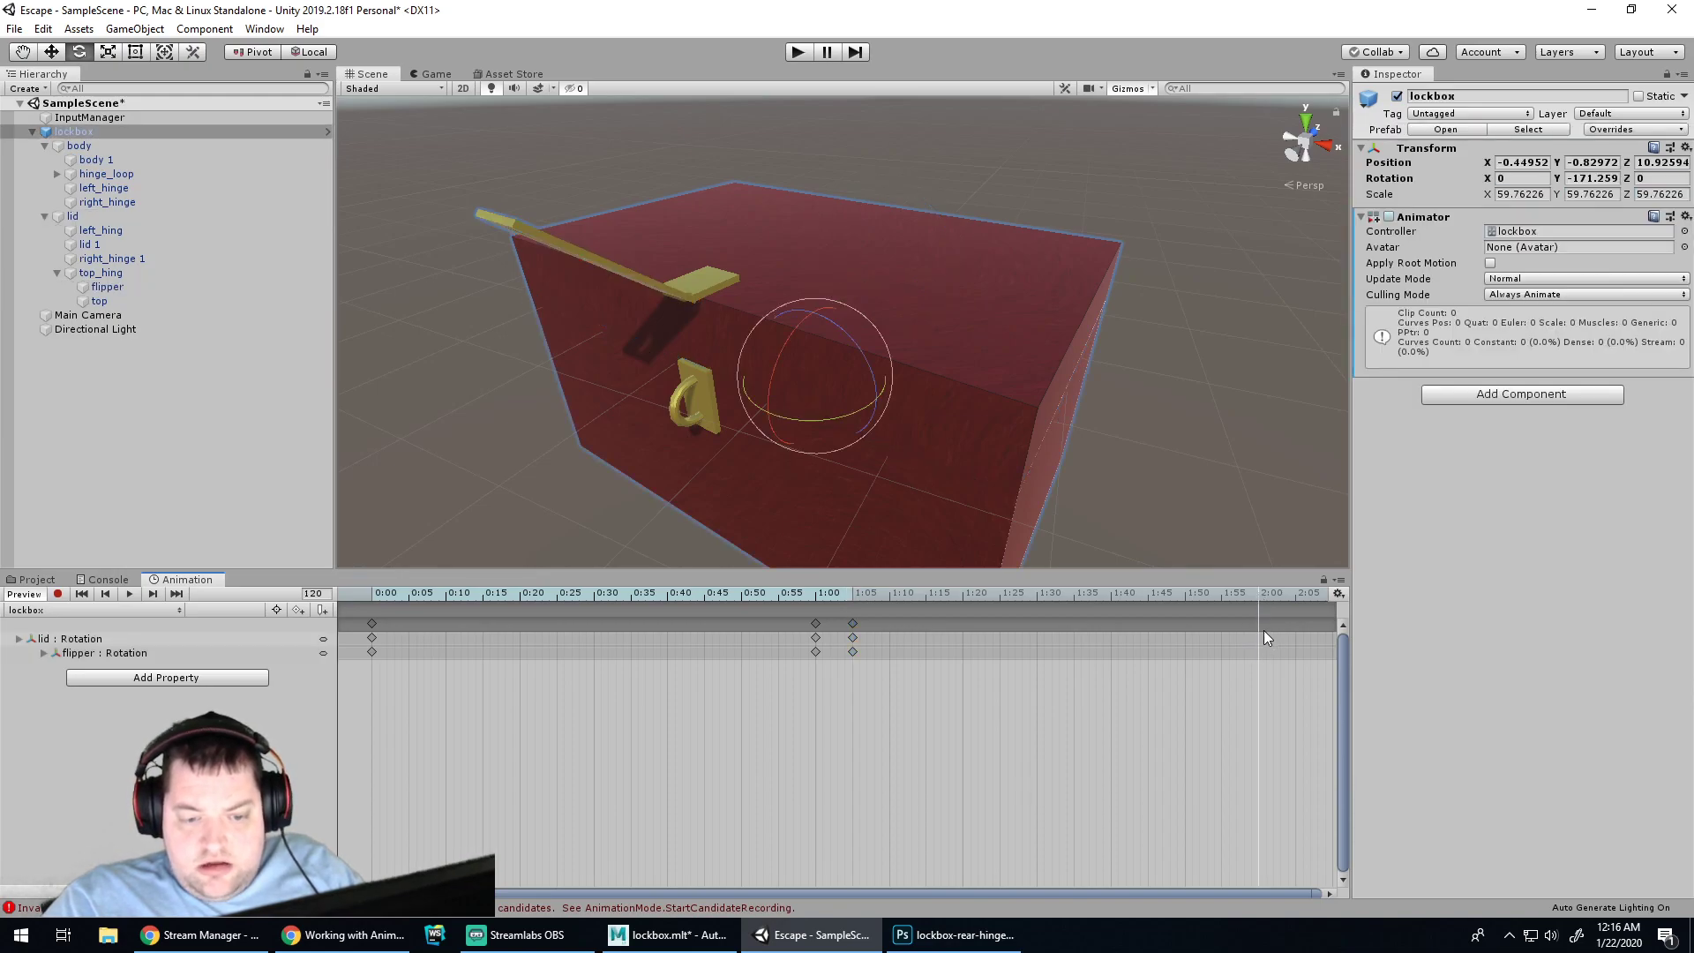
pyautogui.rightClick(1262, 625)
pyautogui.click(1323, 634)
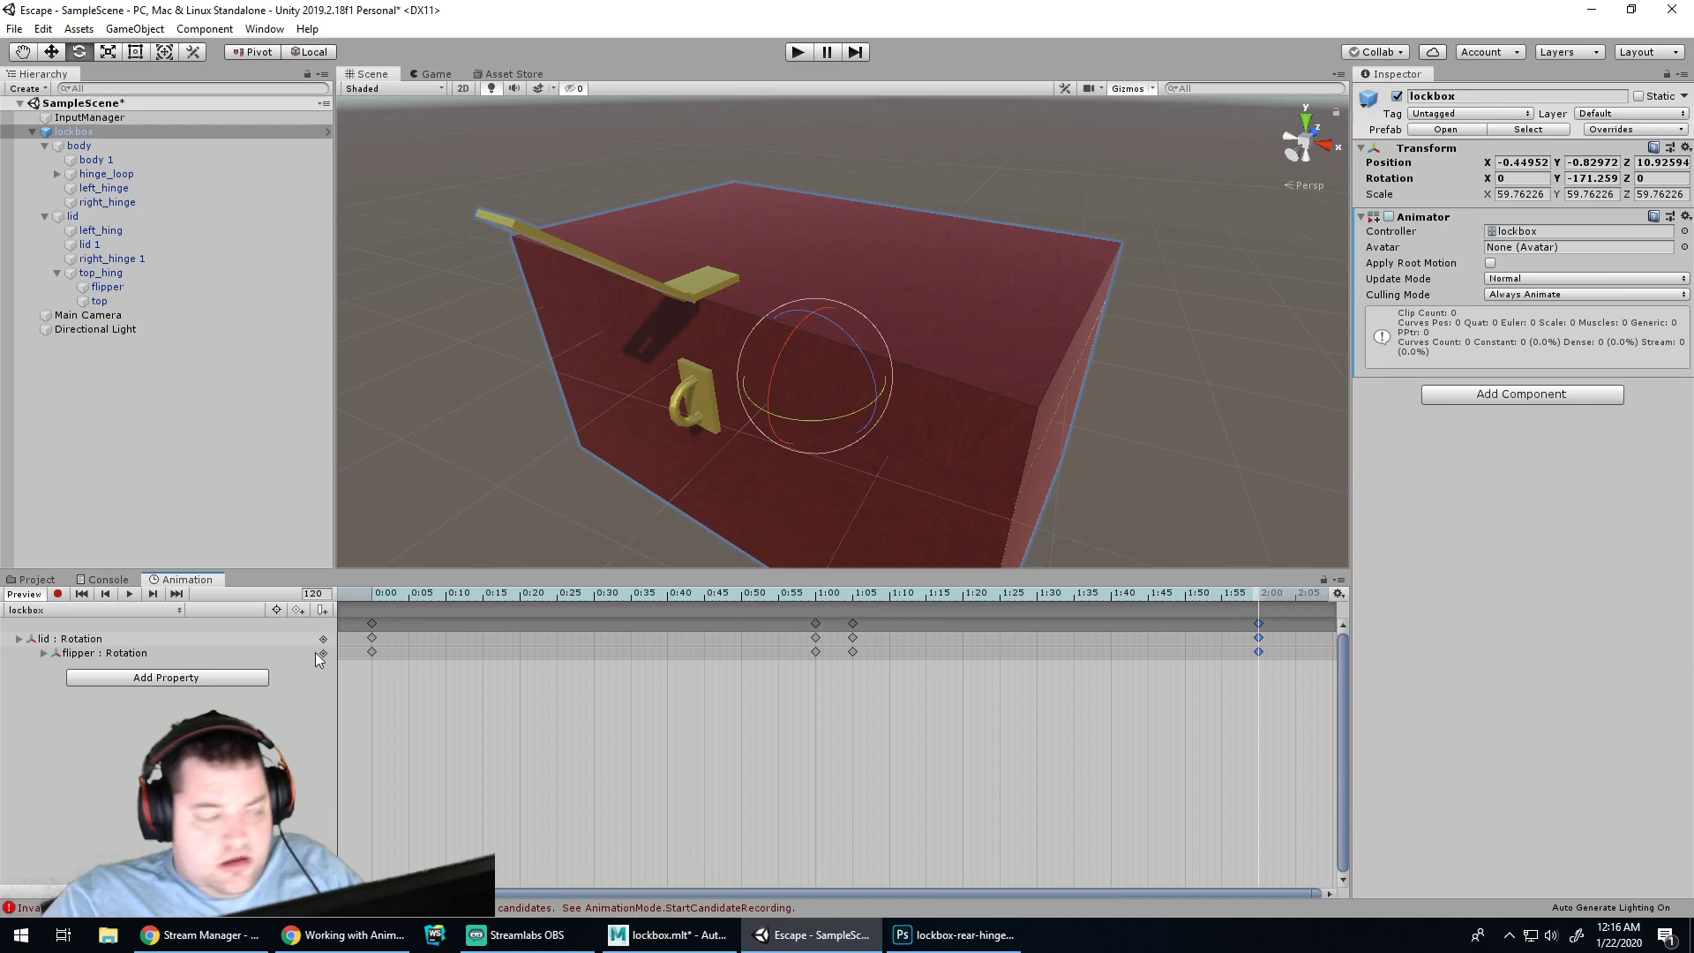
pyautogui.click(58, 594)
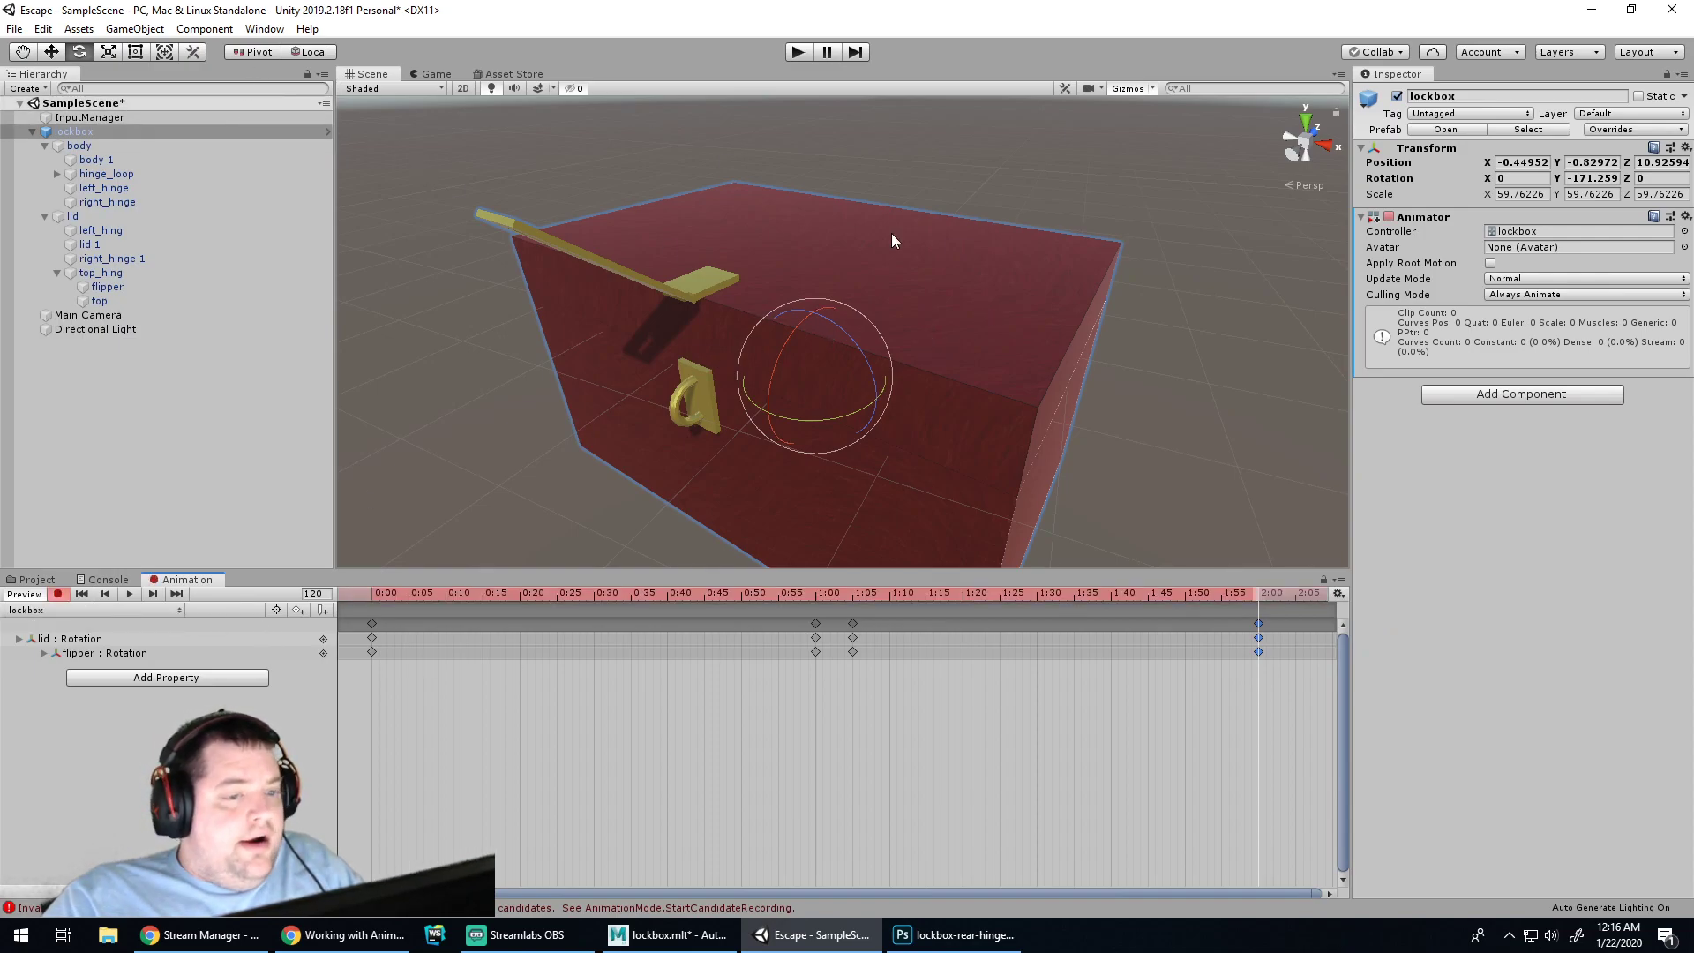
# Rotate the lid open to about -138° X at 2:00 and preview the lid-opening clip
pyautogui.click(69, 640)
pyautogui.moveTo(845, 261); pyautogui.dragTo(1297, 903)
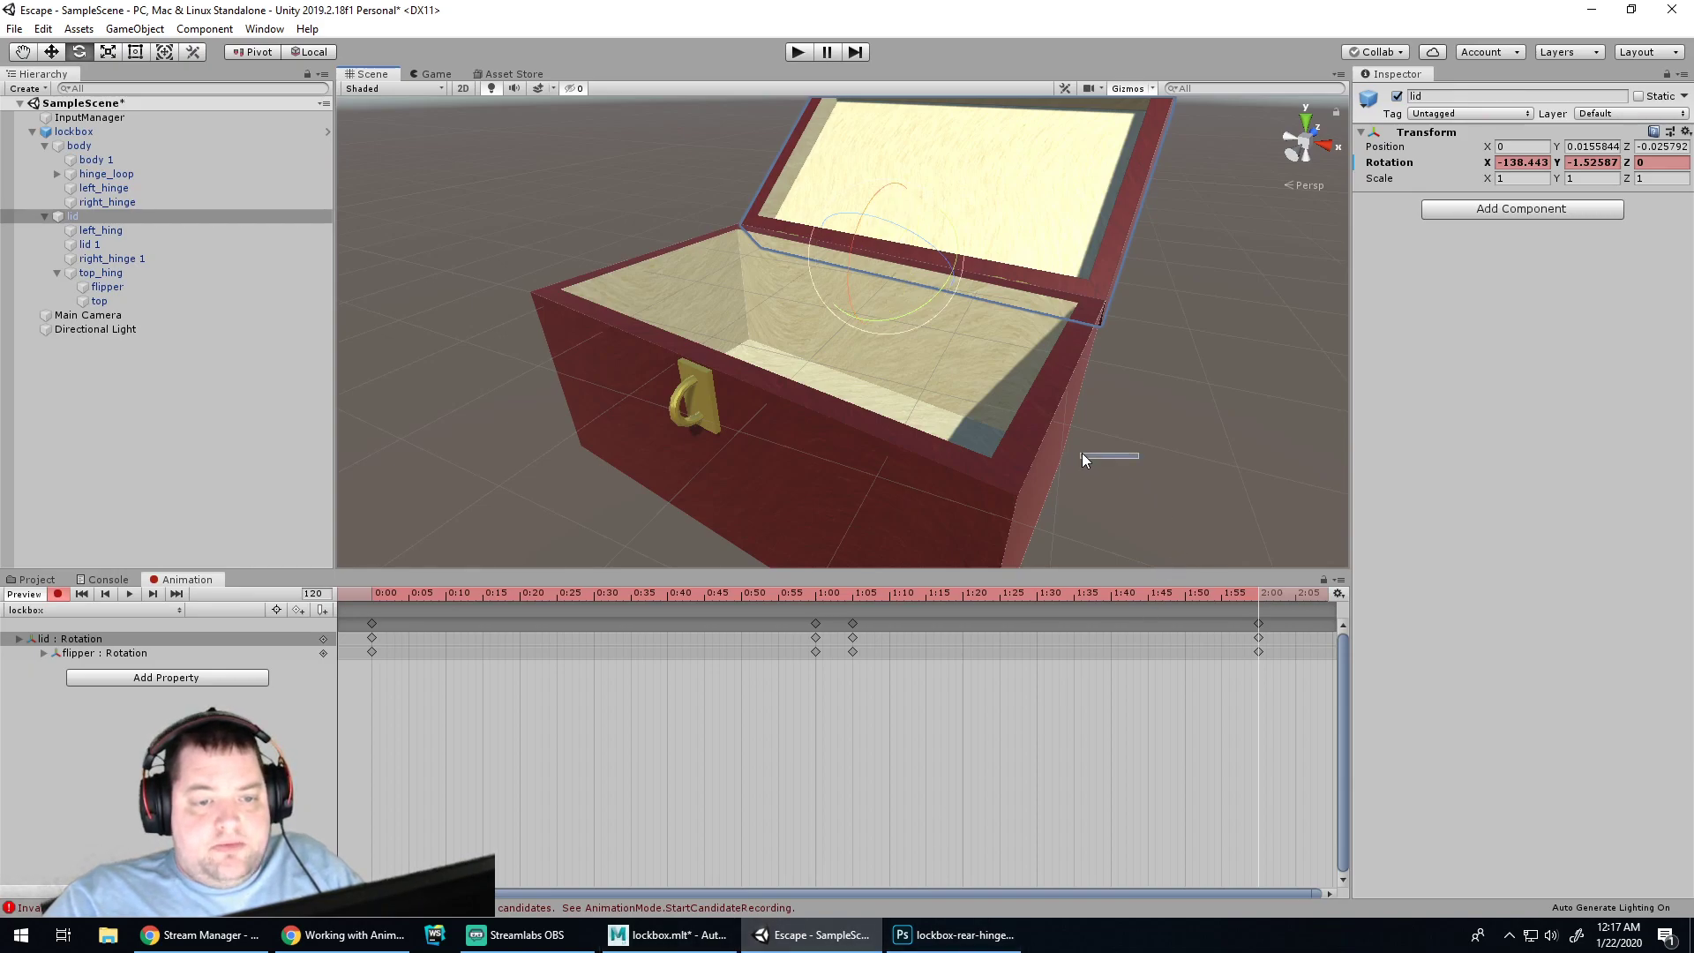
pyautogui.keyDown('alt'); pyautogui.moveTo(1159, 454); pyautogui.dragTo(793, 349); pyautogui.keyUp('alt')
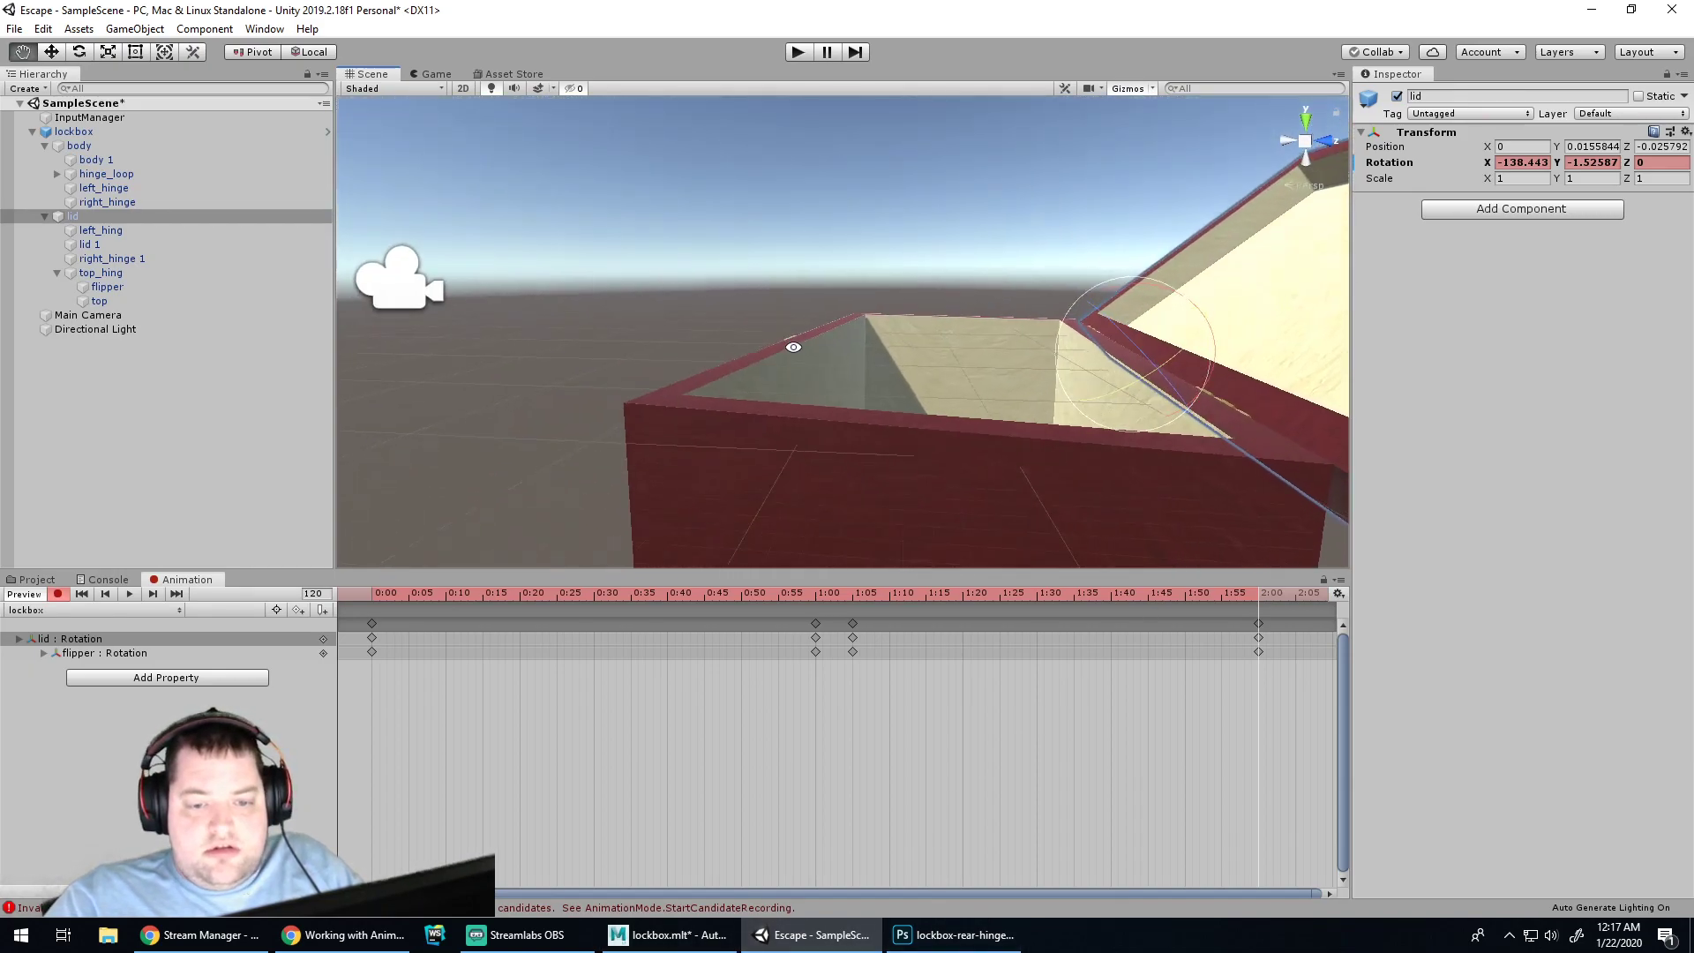
pyautogui.moveTo(1055, 403)
pyautogui.keyDown('alt'); pyautogui.mouseDown()
pyautogui.moveTo(870, 348)
pyautogui.moveTo(882, 315)
pyautogui.moveTo(968, 352)
pyautogui.moveTo(736, 368)
pyautogui.moveTo(1112, 431)
pyautogui.moveTo(1100, 364)
pyautogui.moveTo(1044, 299)
pyautogui.moveTo(1041, 419)
pyautogui.mouseUp(); pyautogui.keyUp('alt')
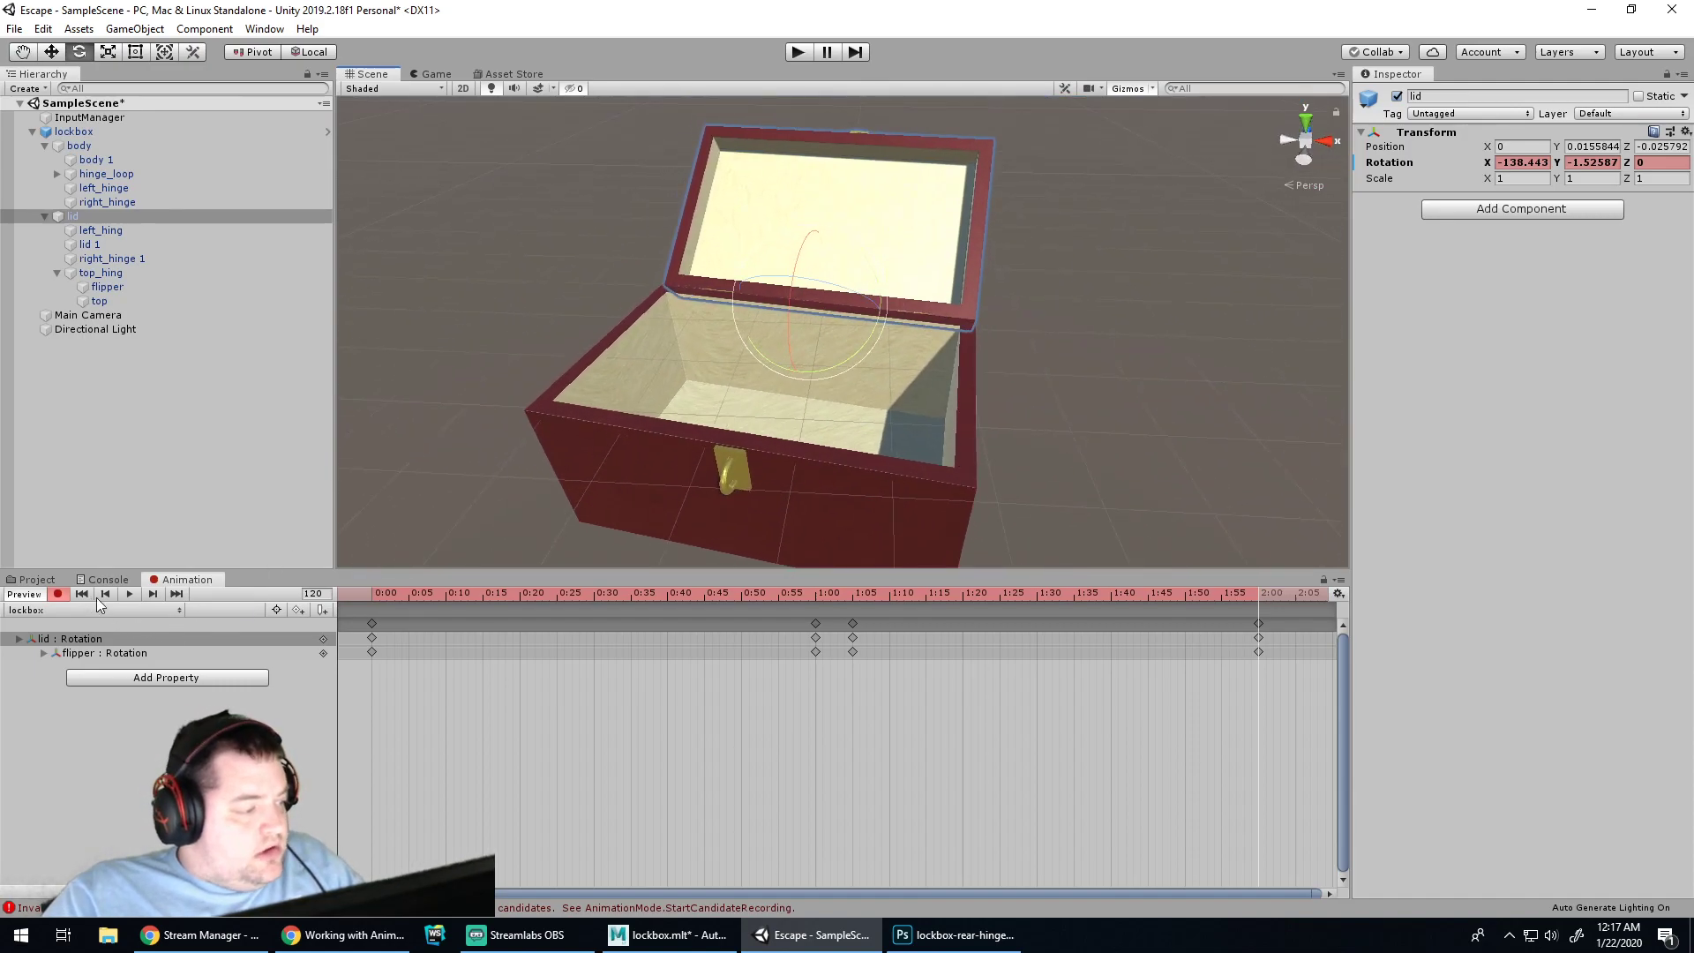
pyautogui.click(130, 596)
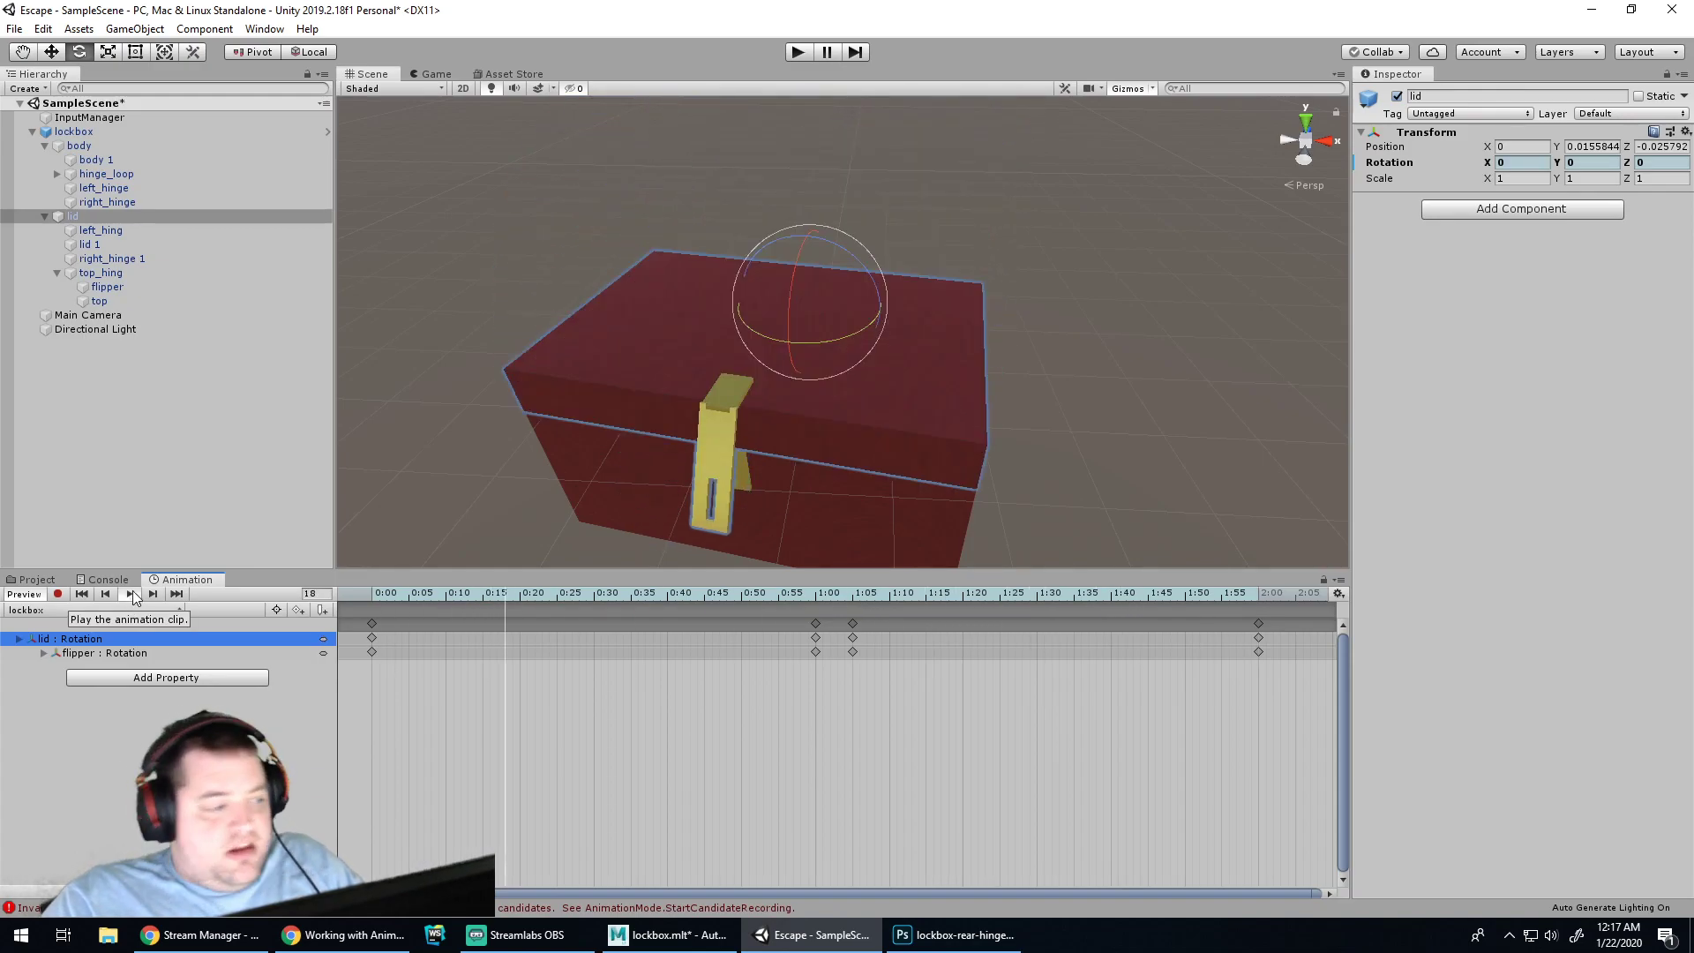
pyautogui.click(130, 595)
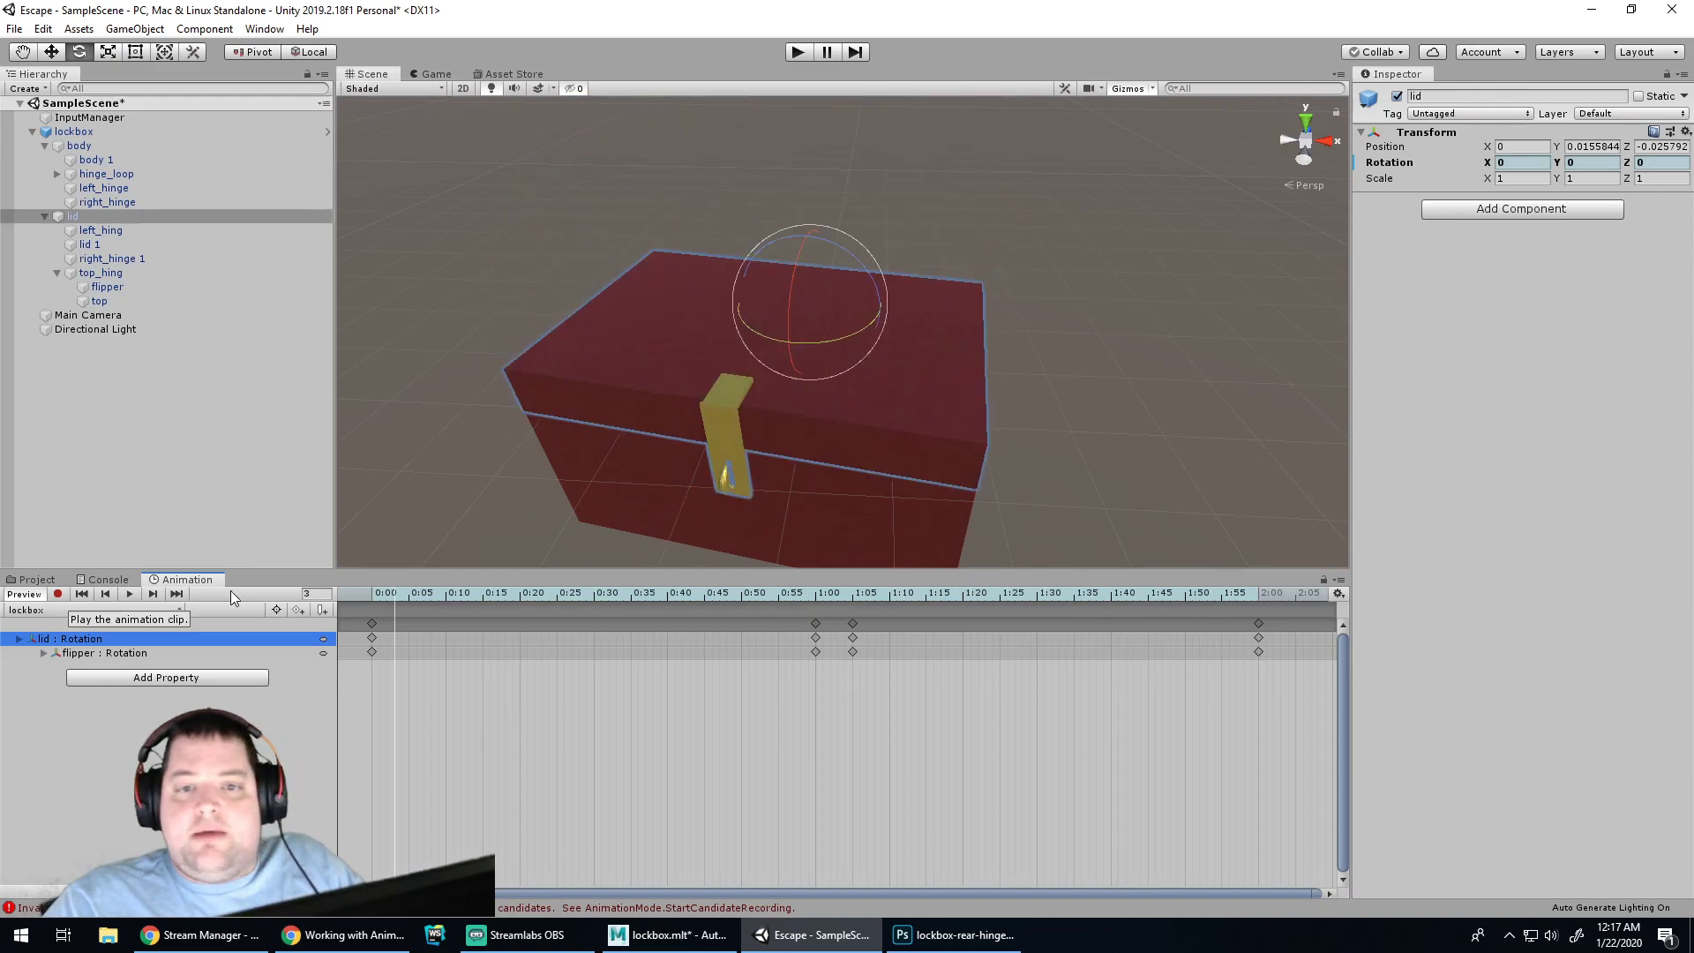
# Select the lid rotation track and keep the Animator culling mode at Always Animate
pyautogui.click(56, 638)
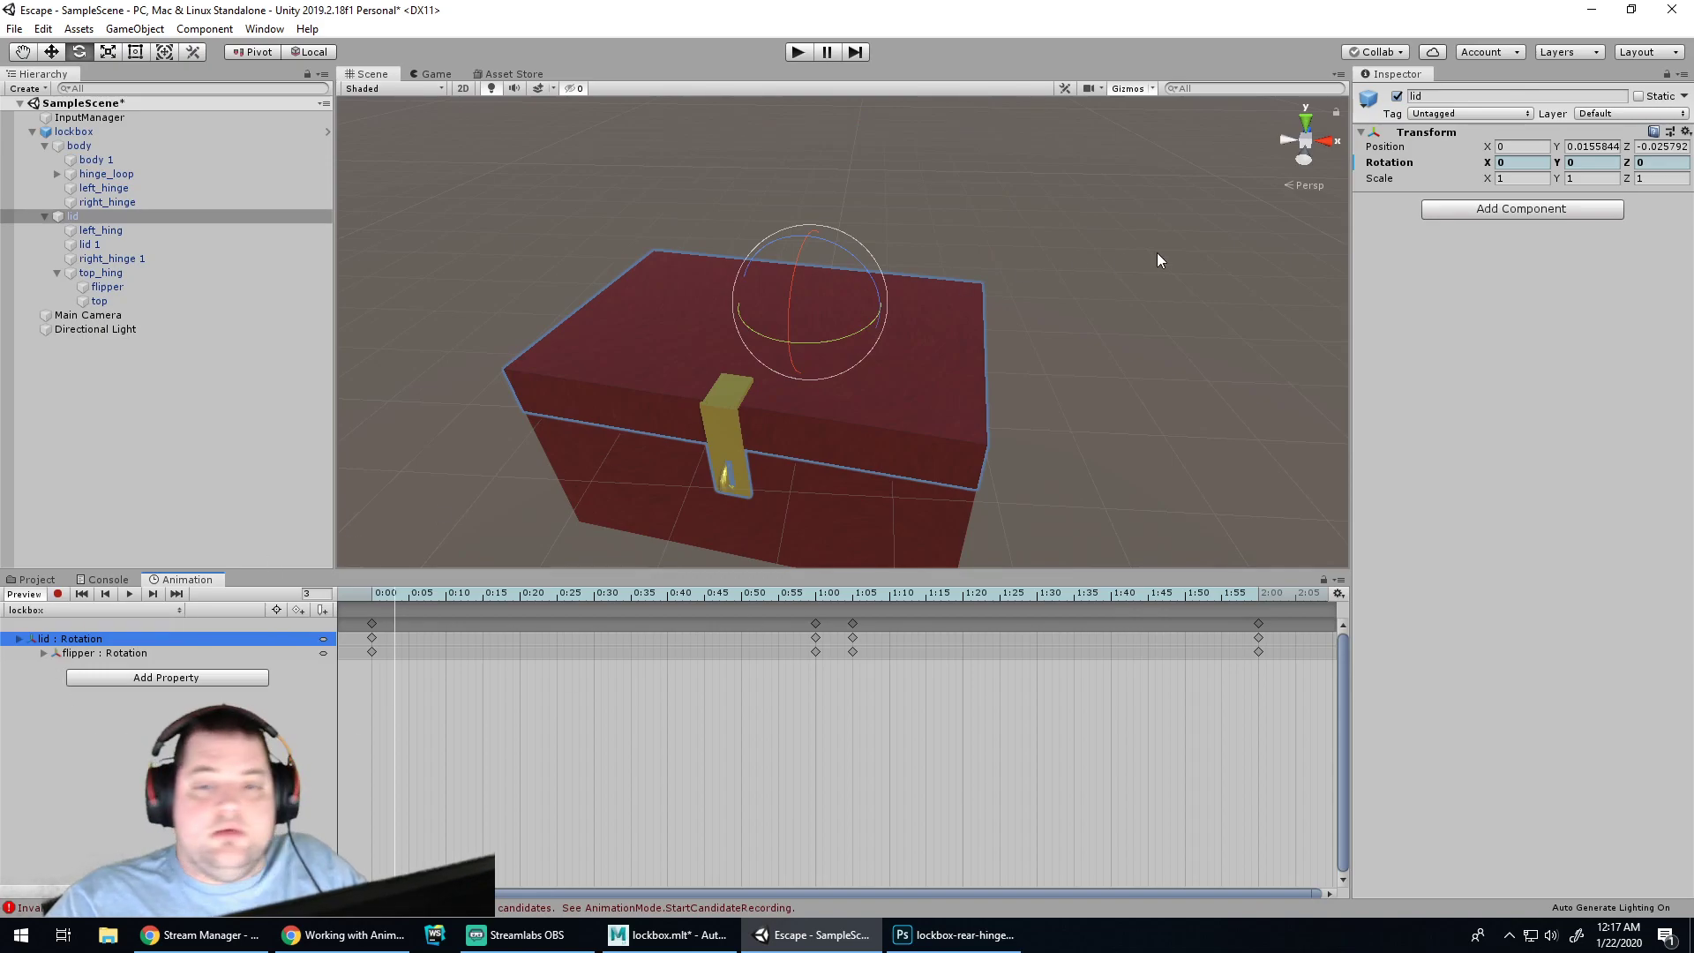
pyautogui.click(35, 712)
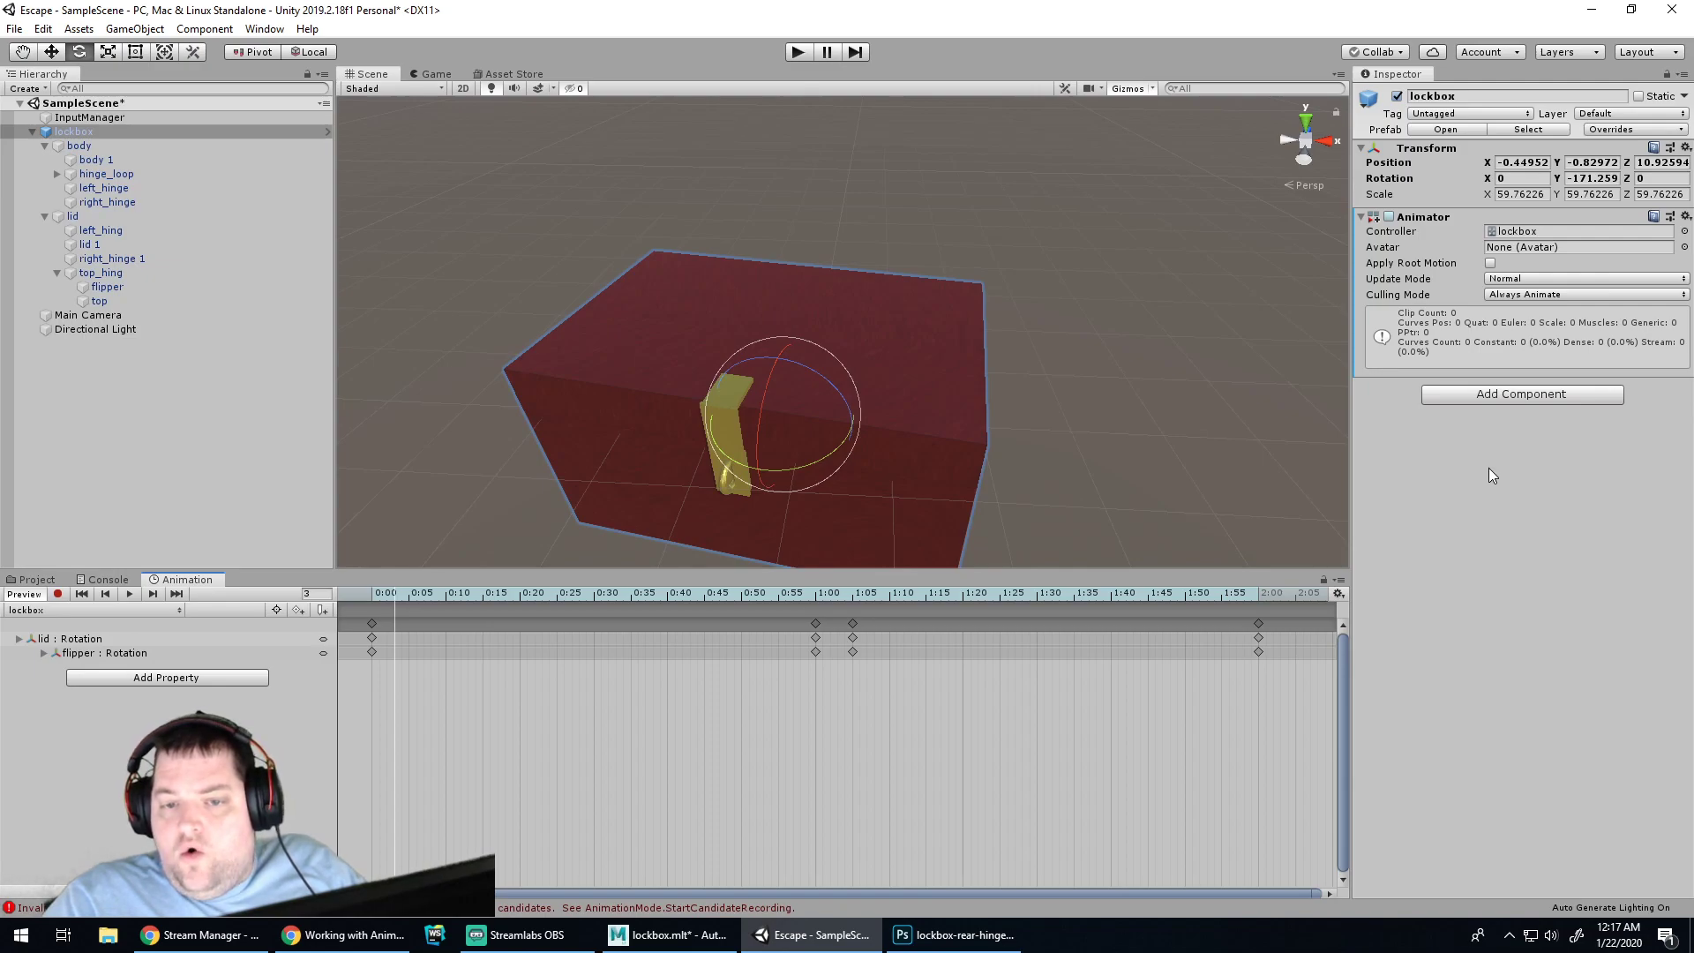
pyautogui.click(1540, 296)
pyautogui.click(1536, 299)
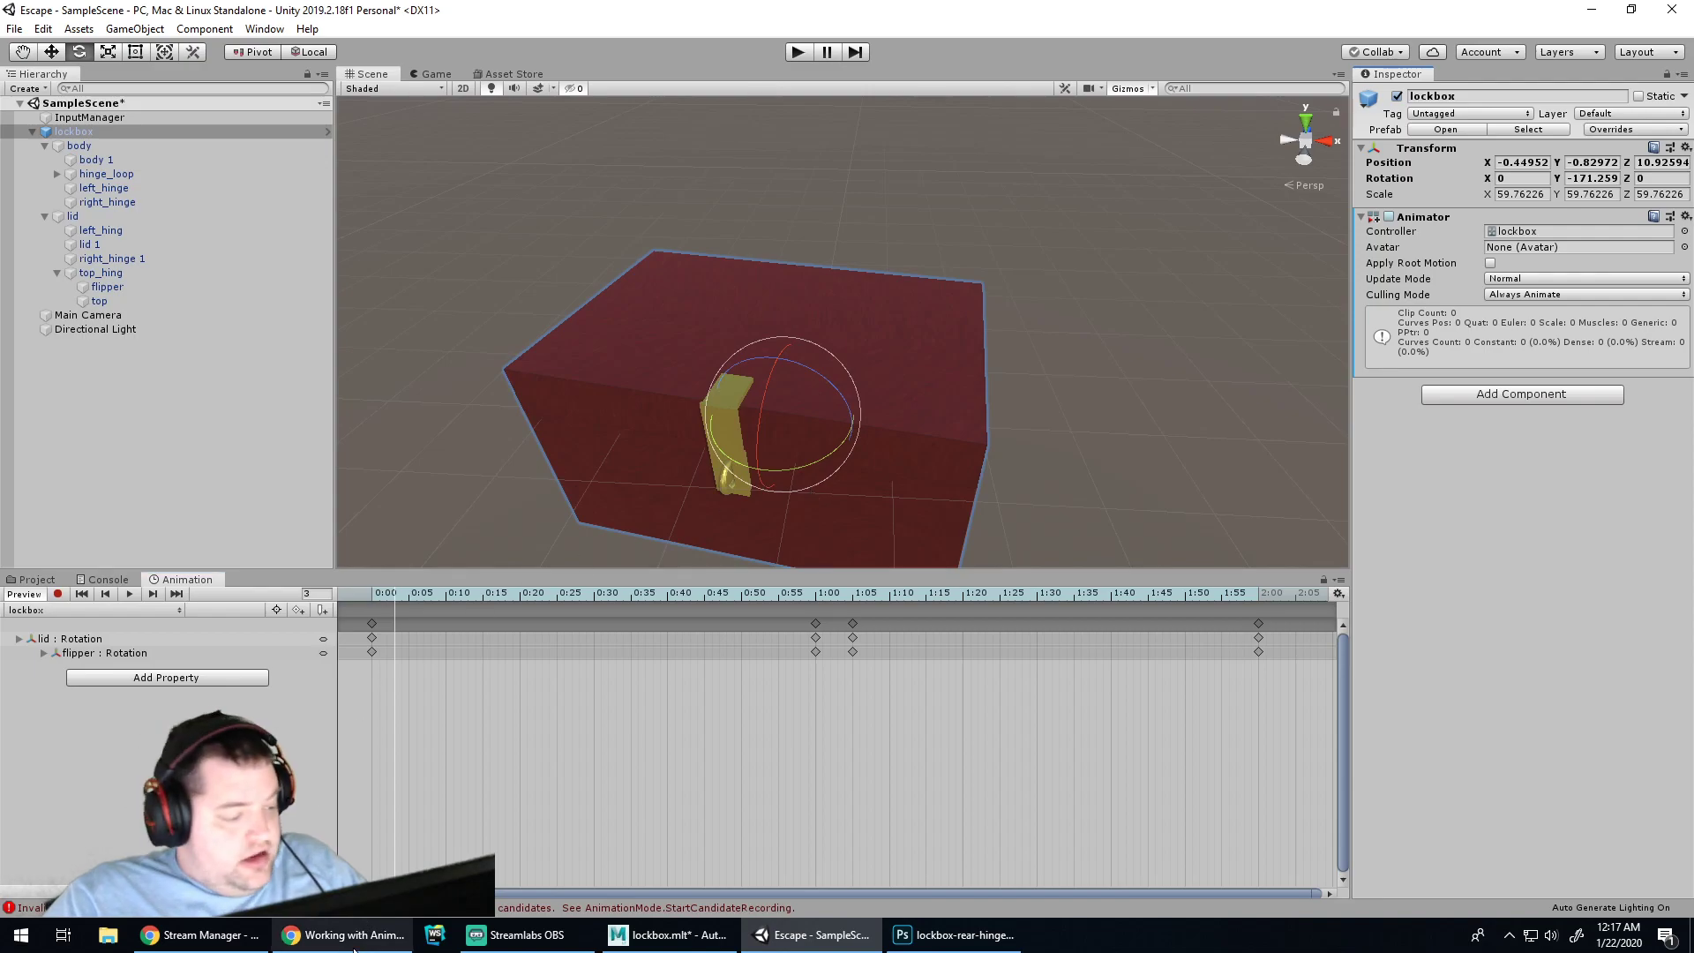
pyautogui.click(344, 934)
# Read the rest of the Working with Animations tutorial, leaving its steps unmarked as completed
pyautogui.scroll(-20, 679, 751)
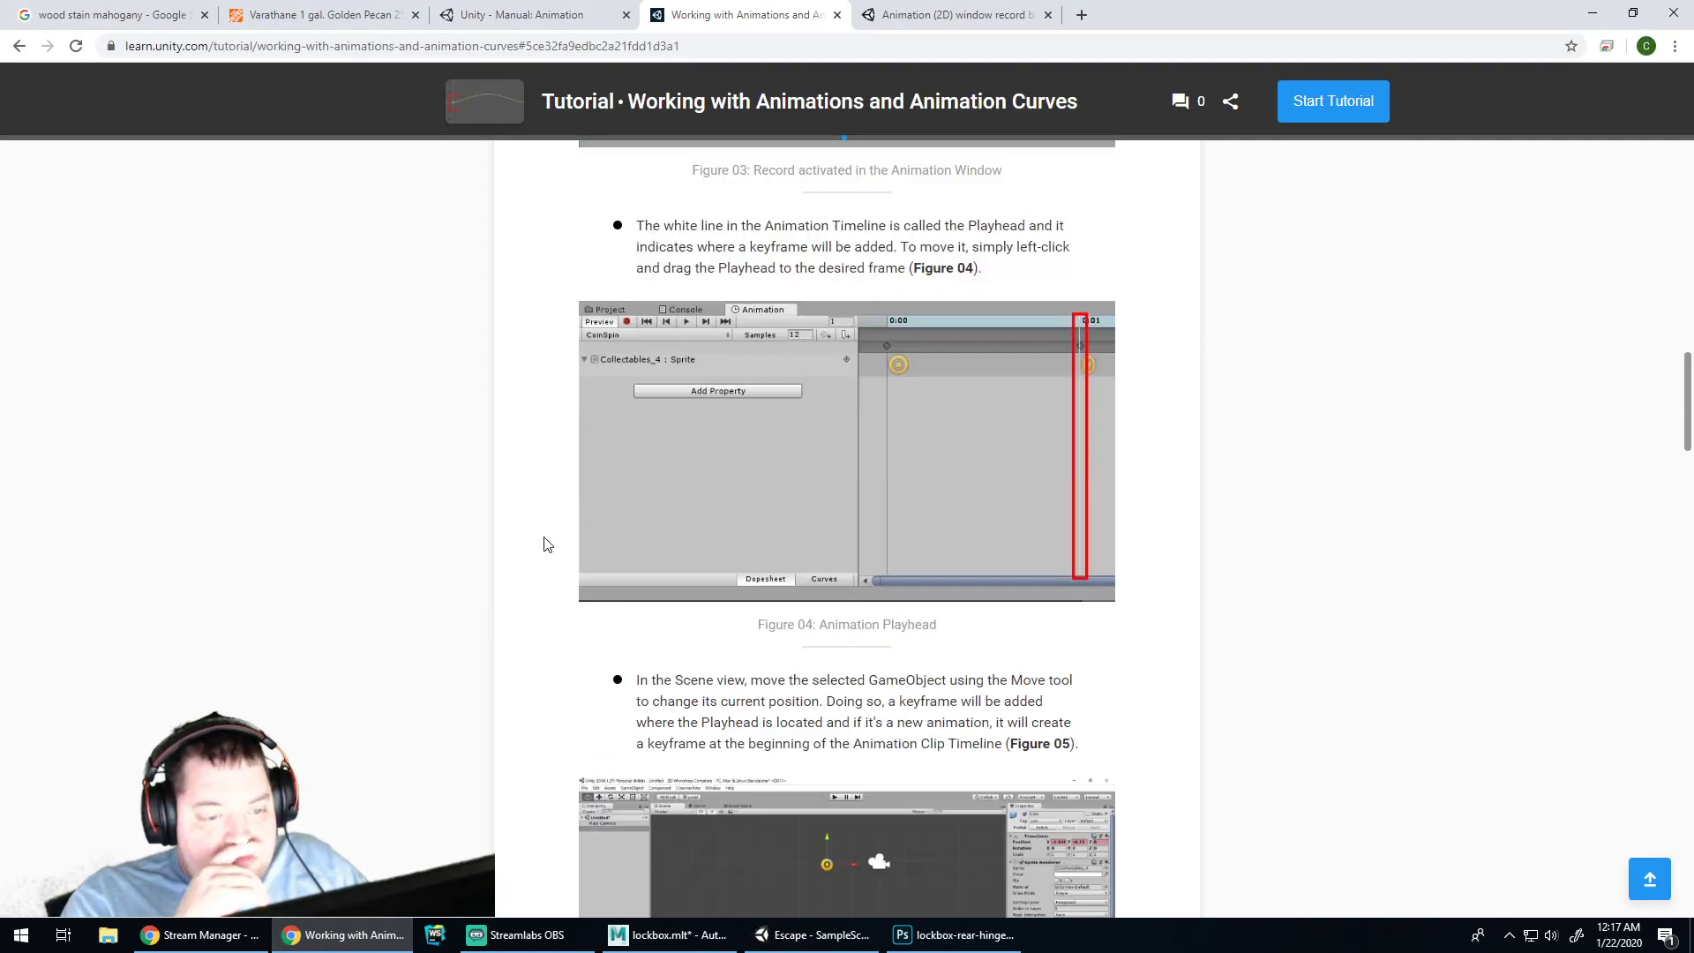
pyautogui.scroll(-2, 549, 521)
pyautogui.scroll(8, 548, 519)
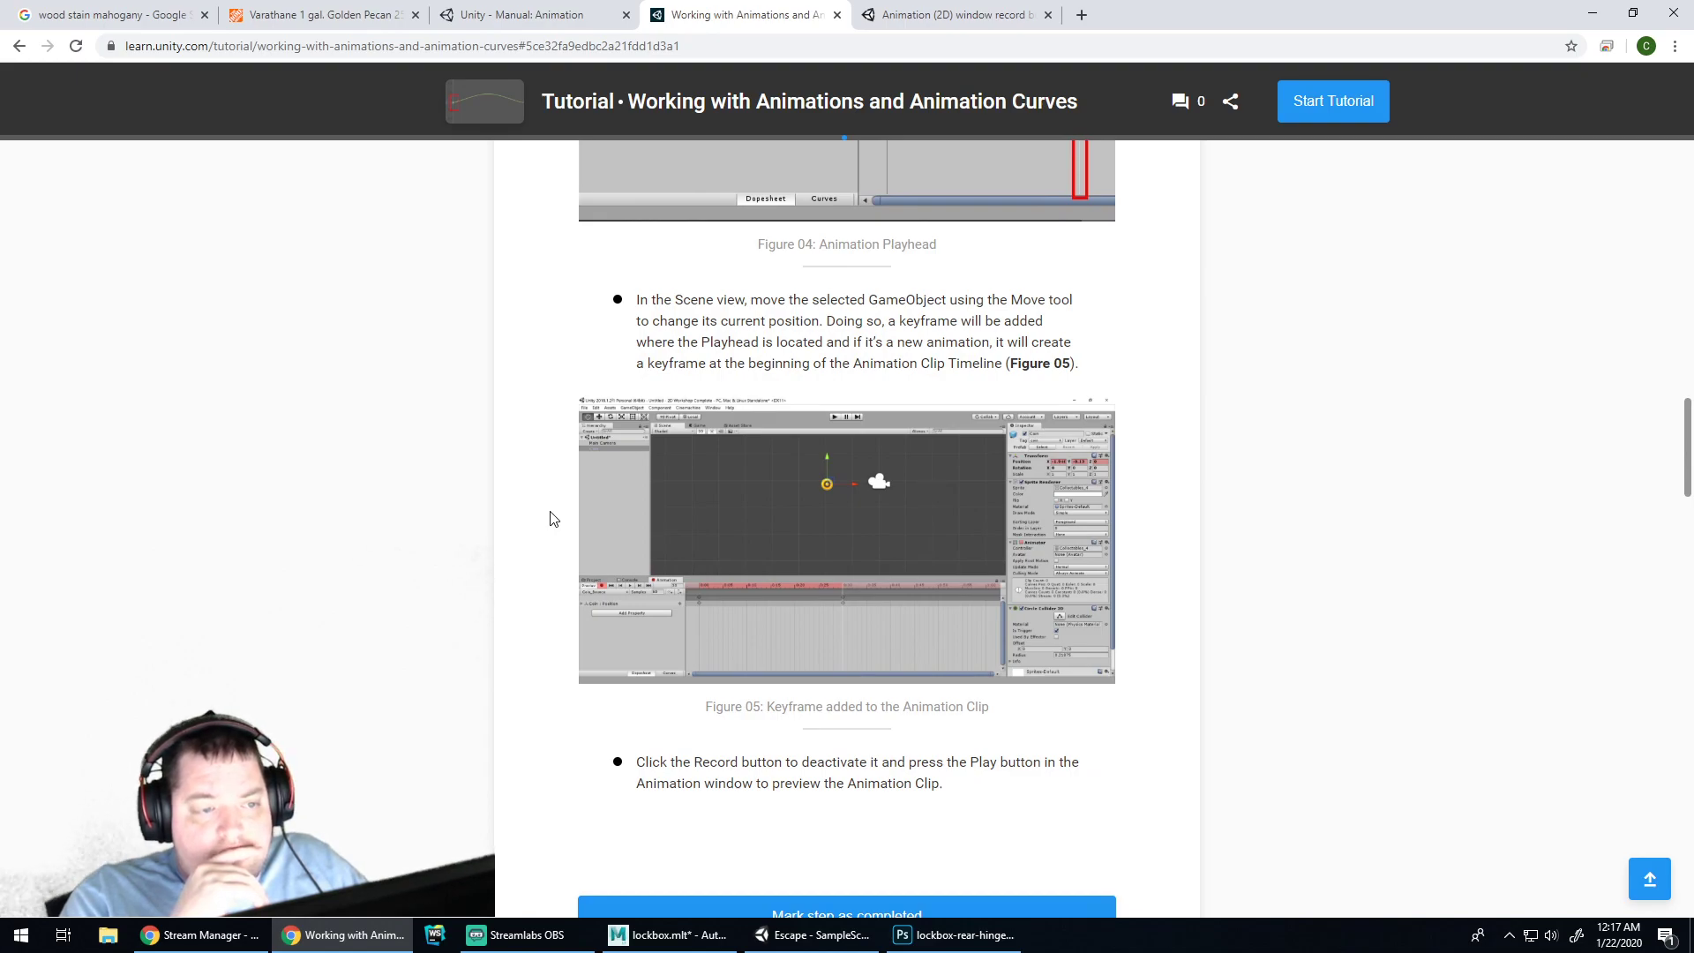
pyautogui.scroll(-20, 549, 519)
pyautogui.scroll(-10, 535, 521)
pyautogui.click(851, 697)
pyautogui.click(869, 690)
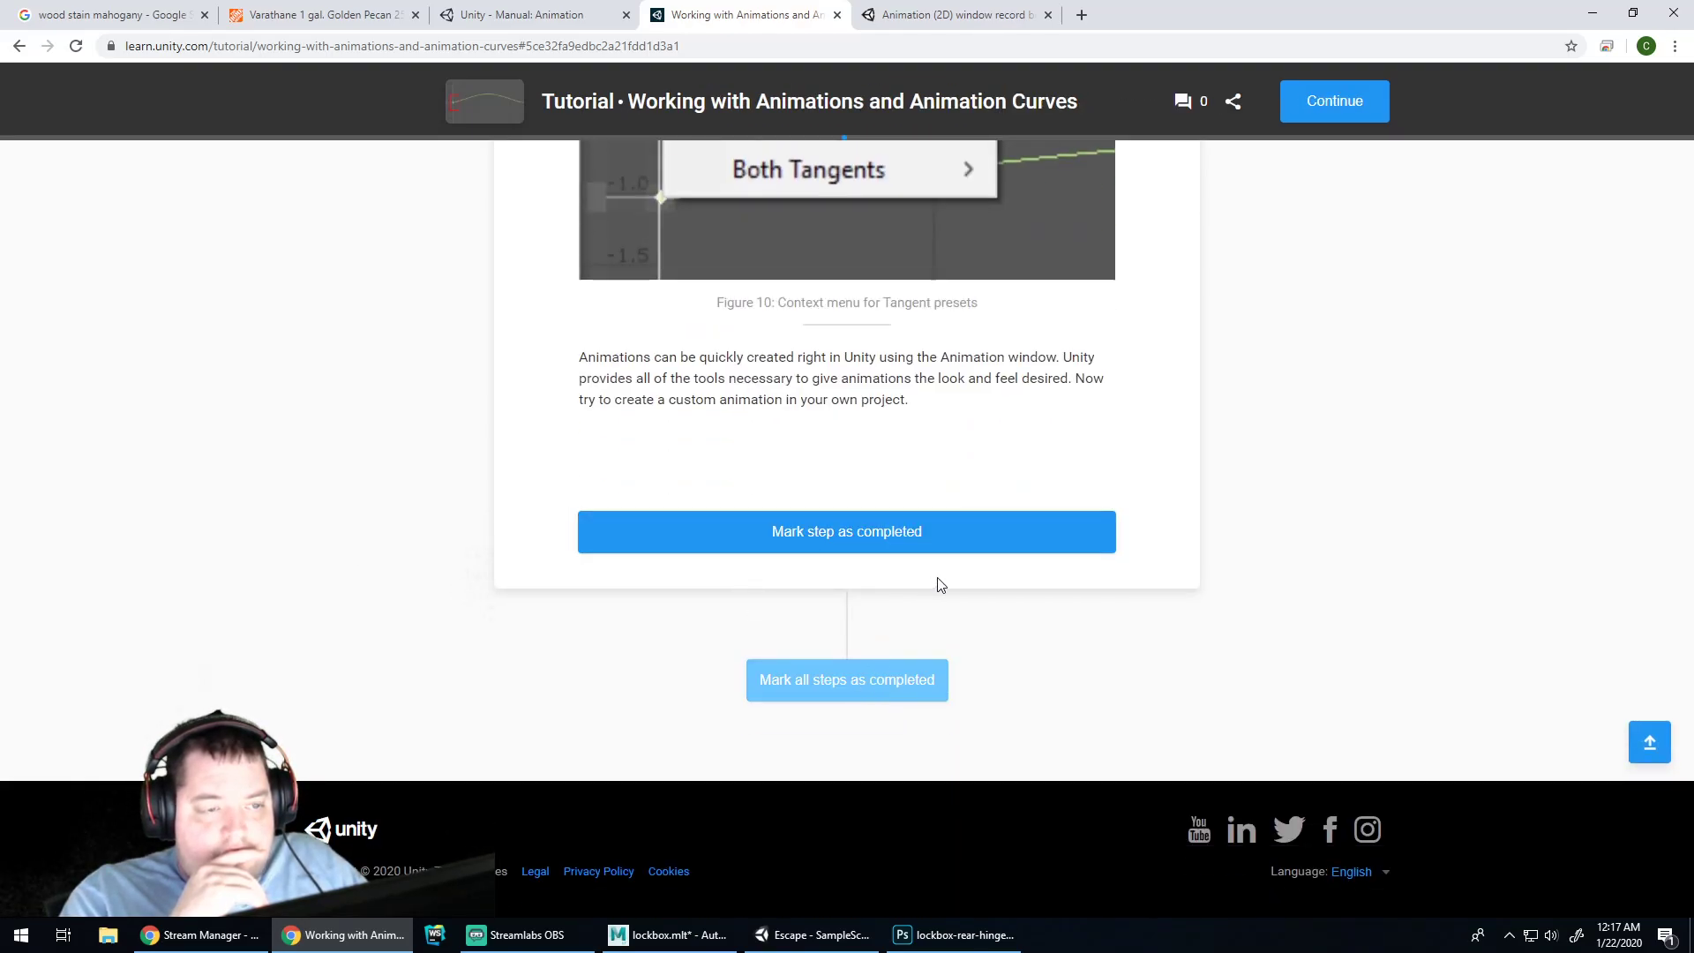
pyautogui.scroll(8, 940, 585)
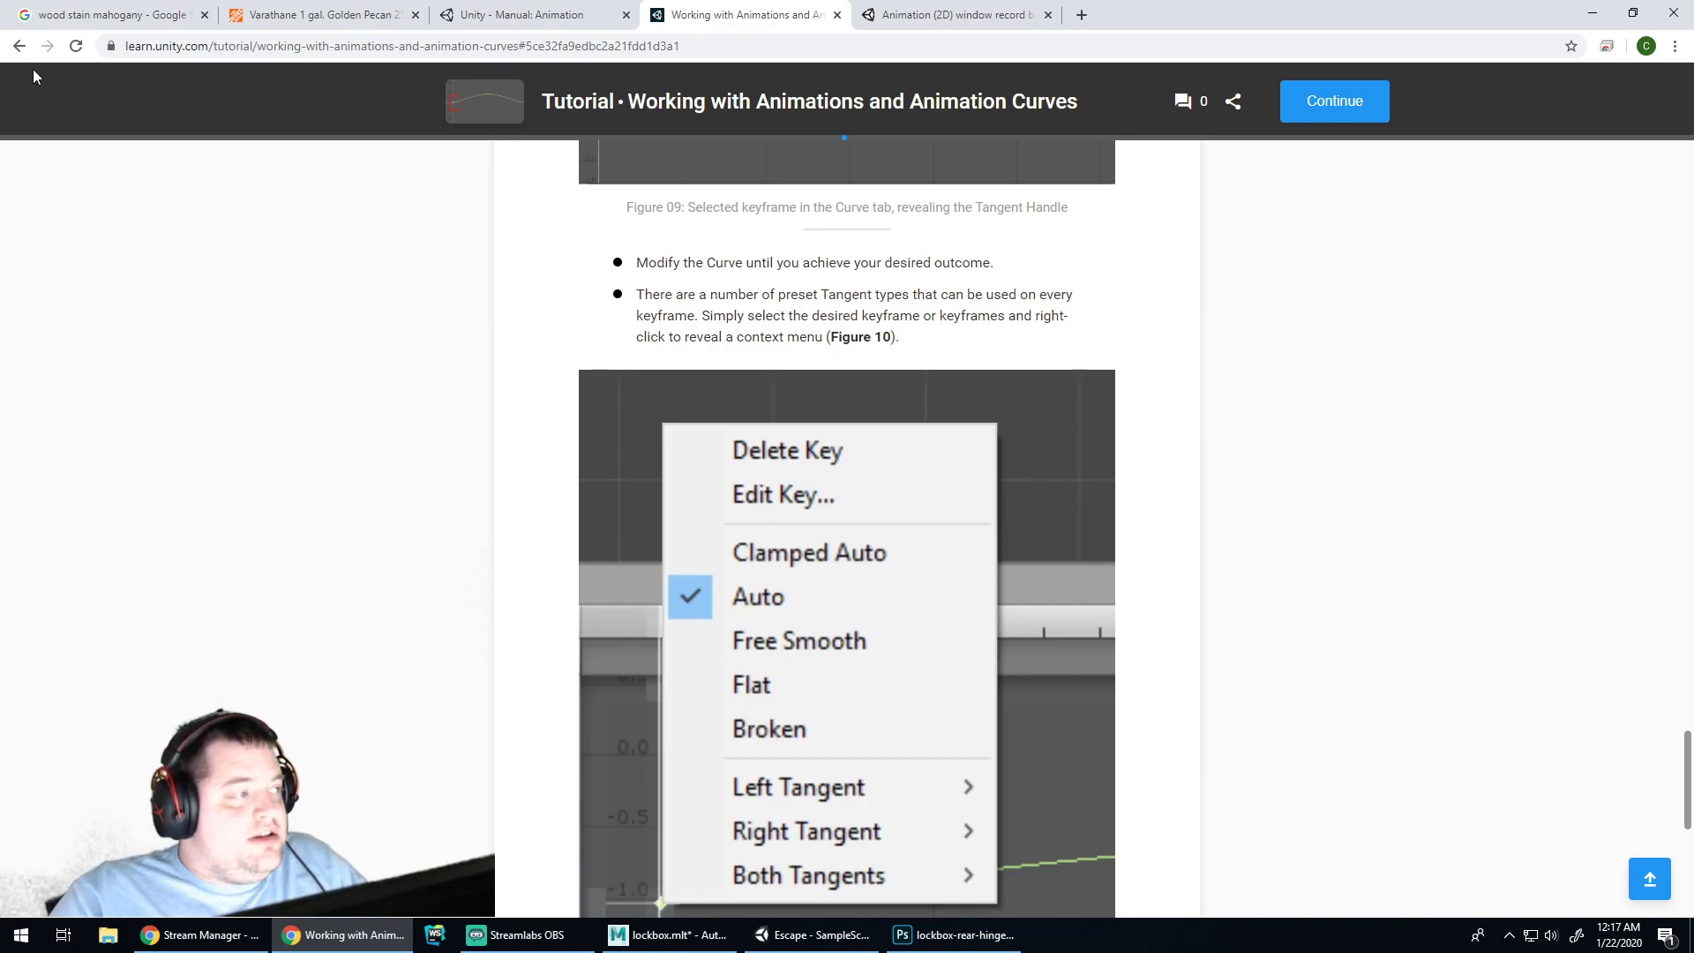
# From the animation search results, open Controlling Animation and read its Animator Controller and Scripting sections
pyautogui.click(20, 46)
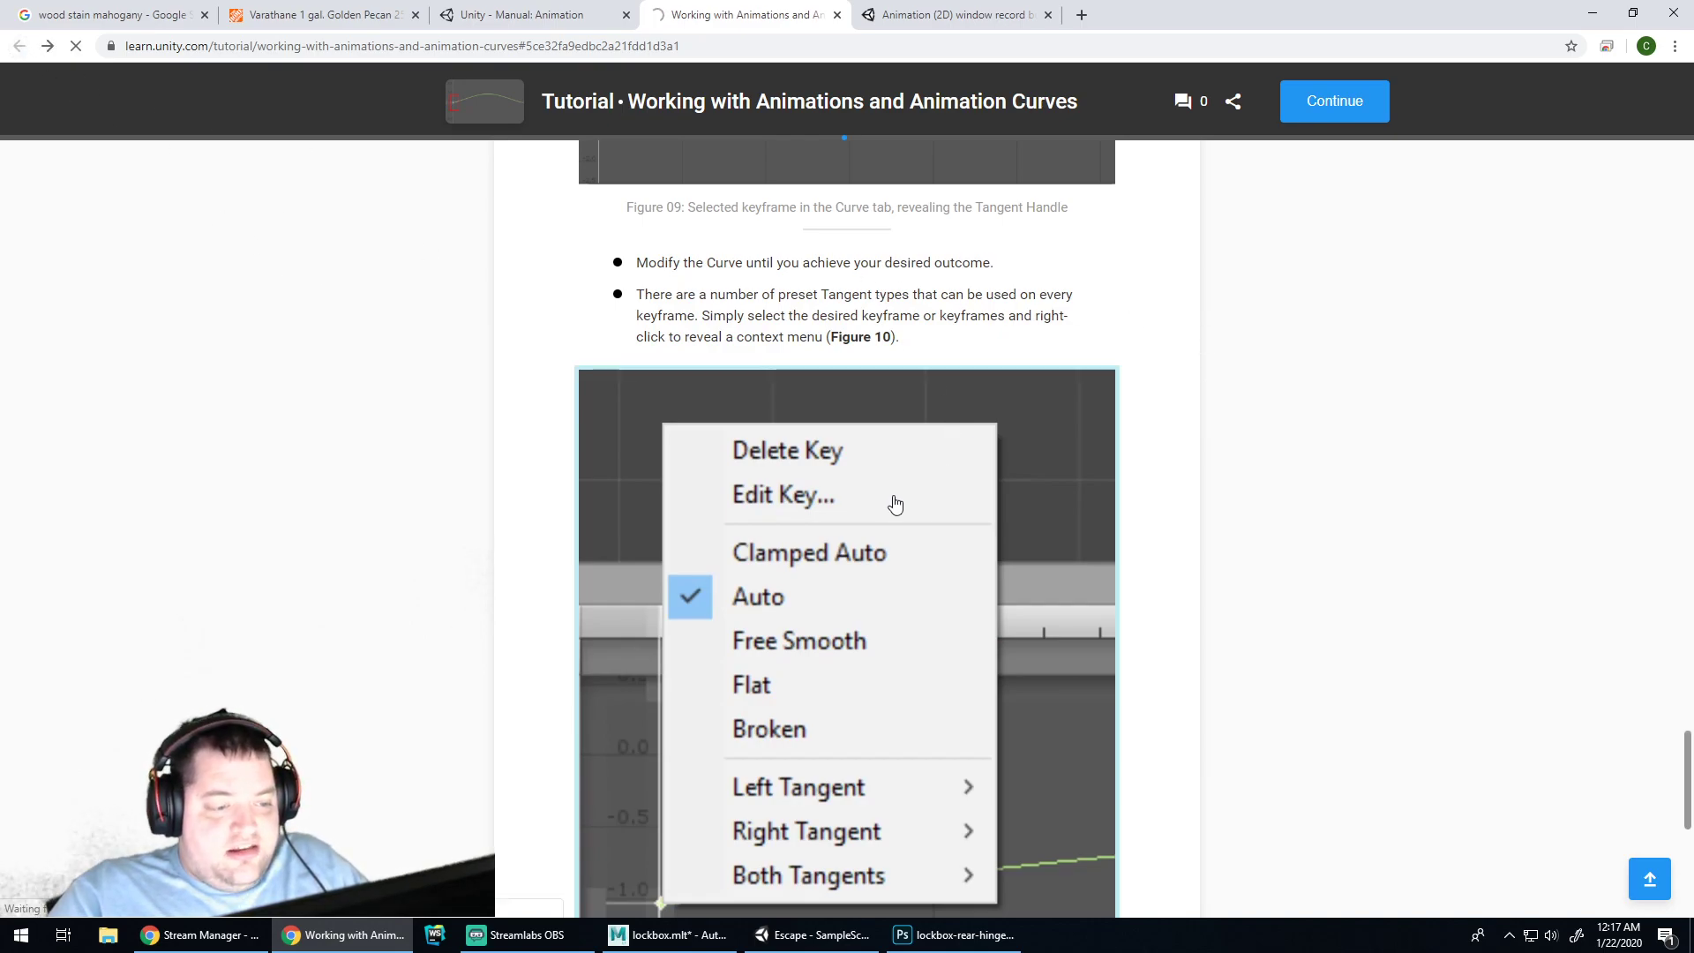
pyautogui.scroll(-4, 932, 529)
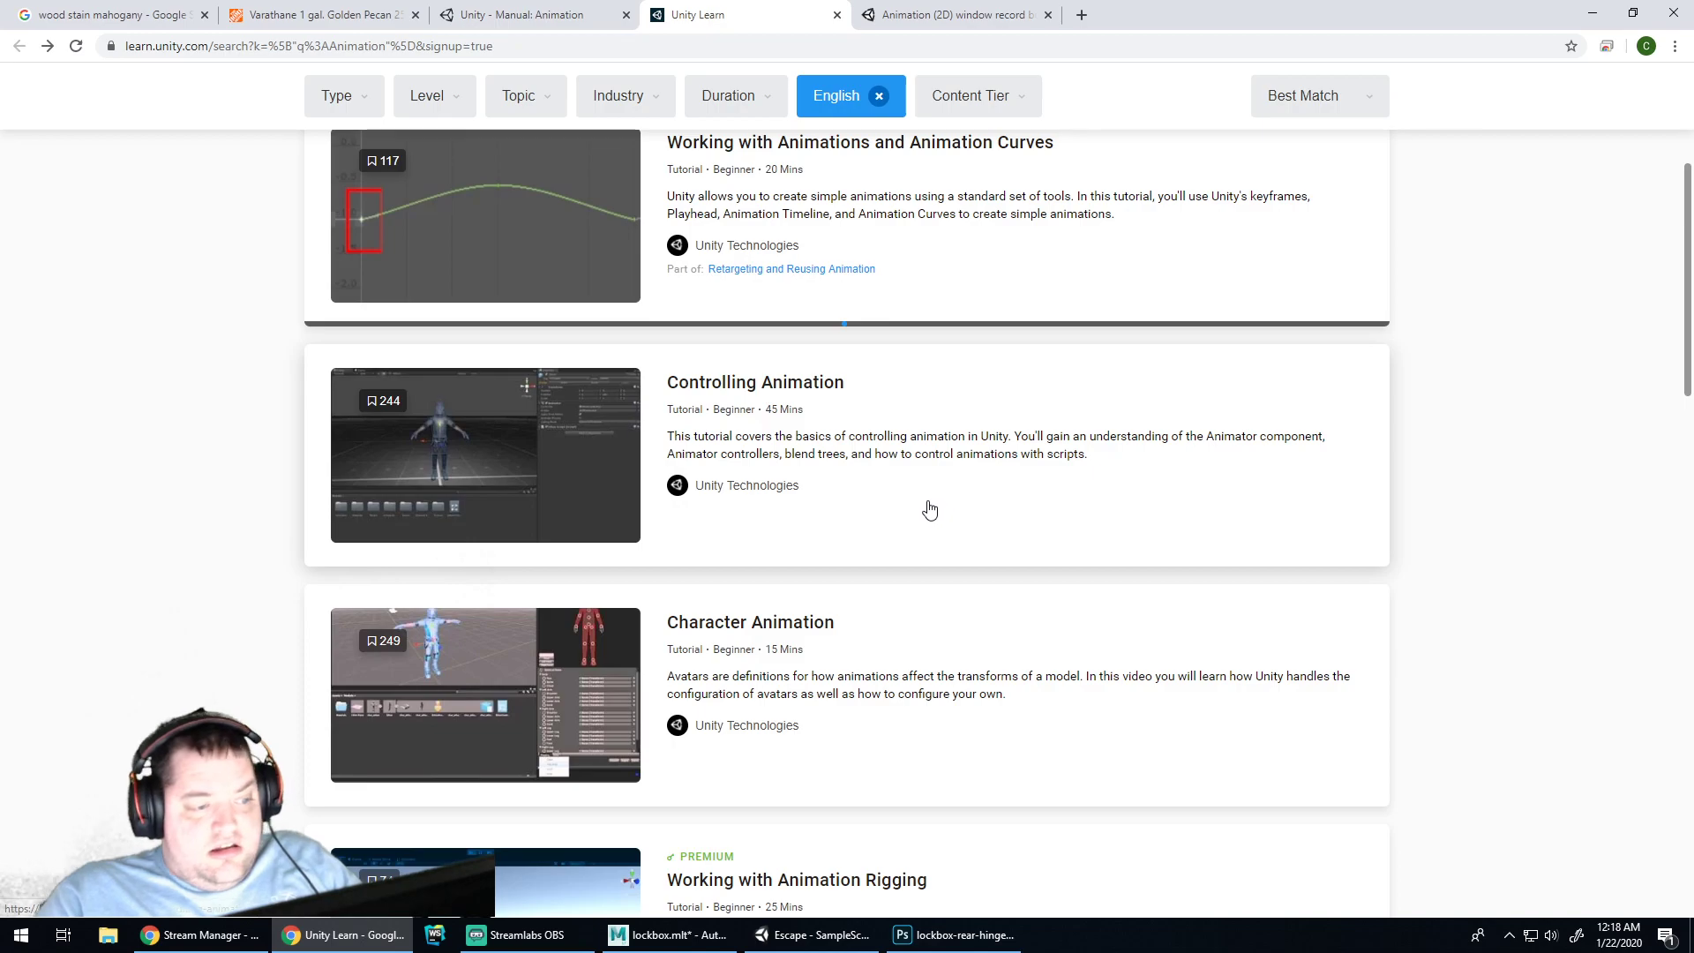
pyautogui.click(906, 466)
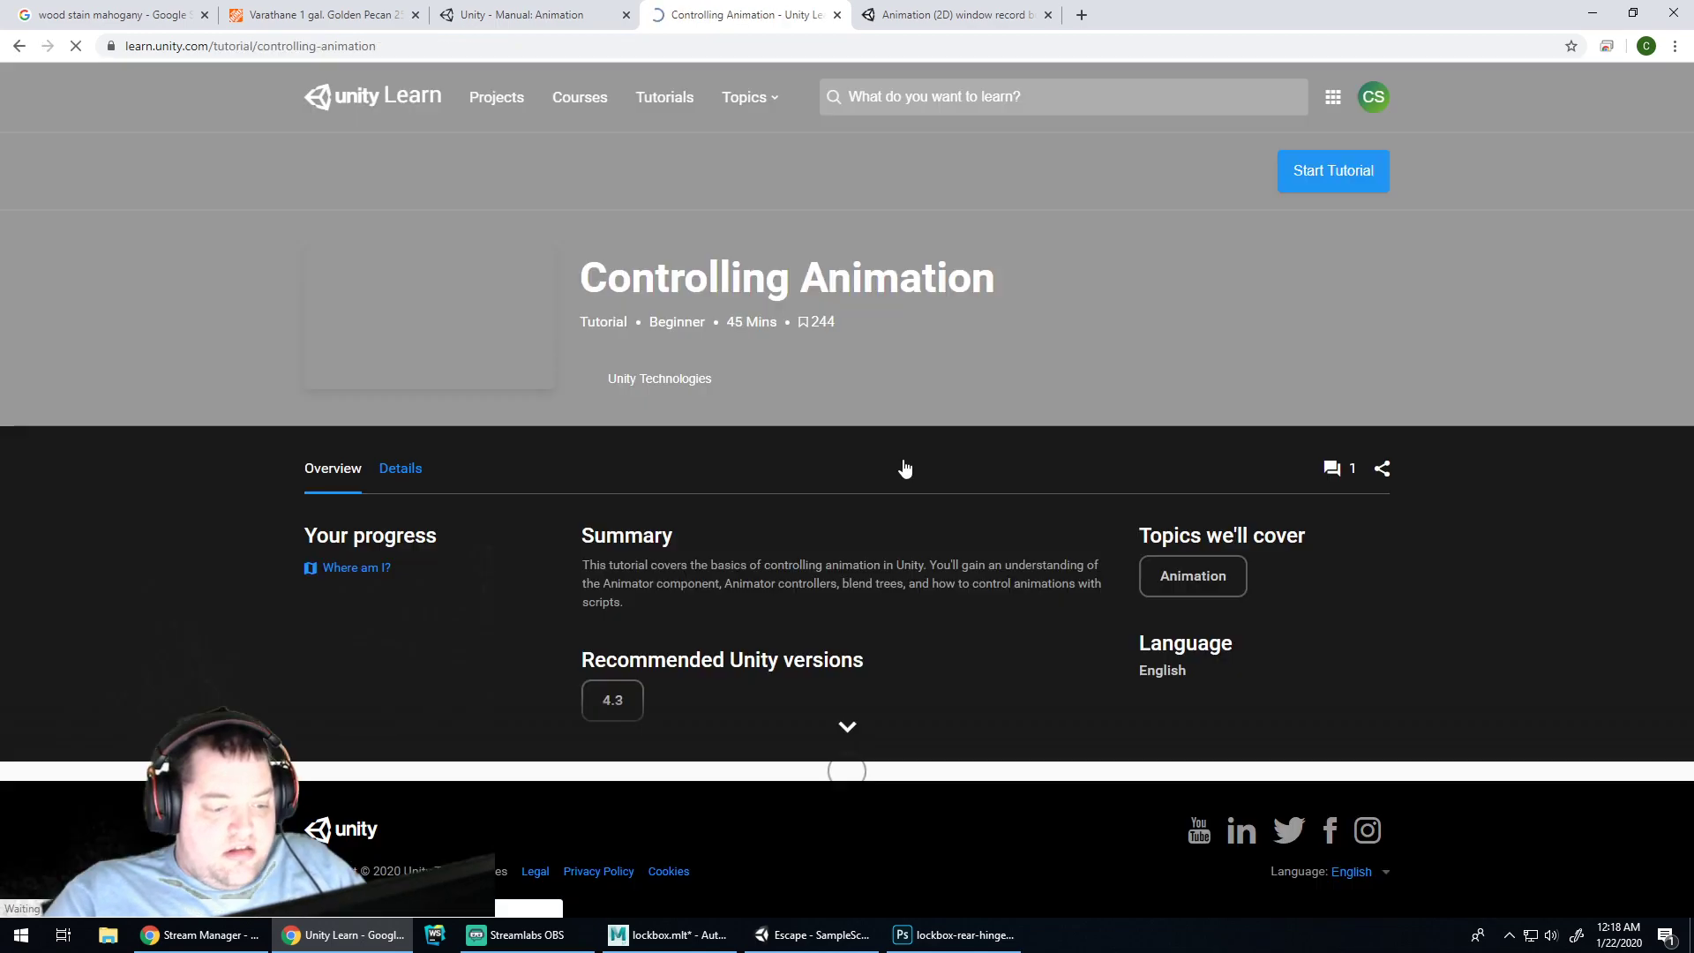
pyautogui.scroll(-8, 1015, 574)
pyautogui.scroll(-15, 1147, 529)
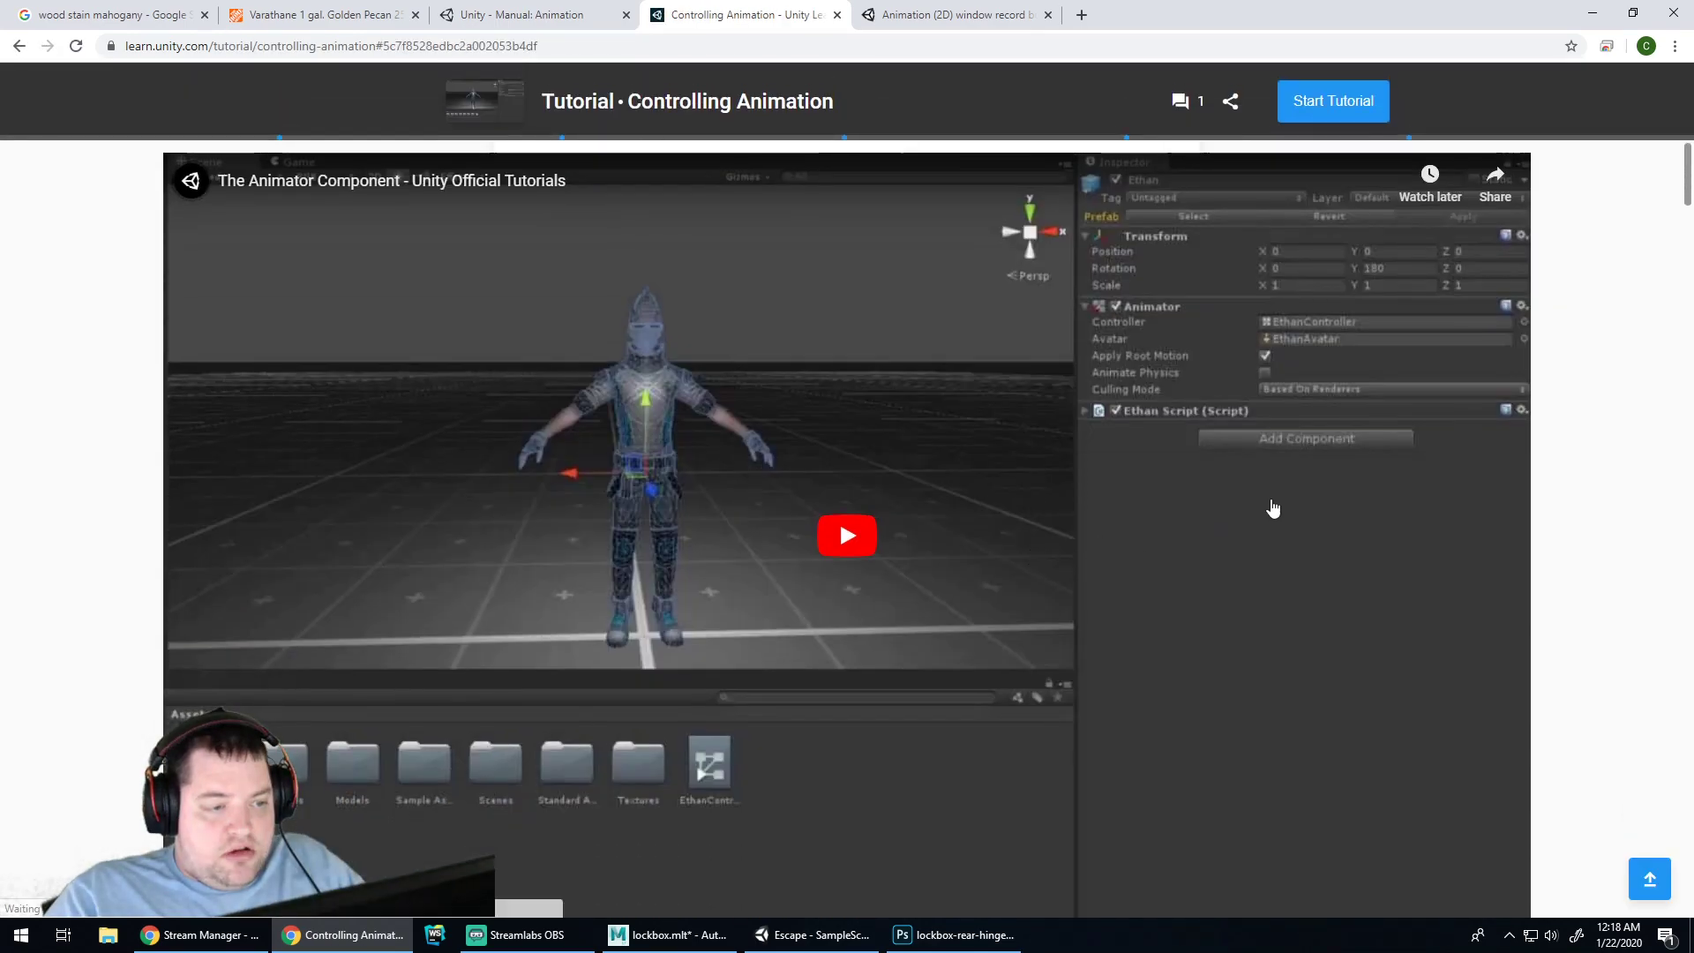
pyautogui.scroll(5, 1311, 539)
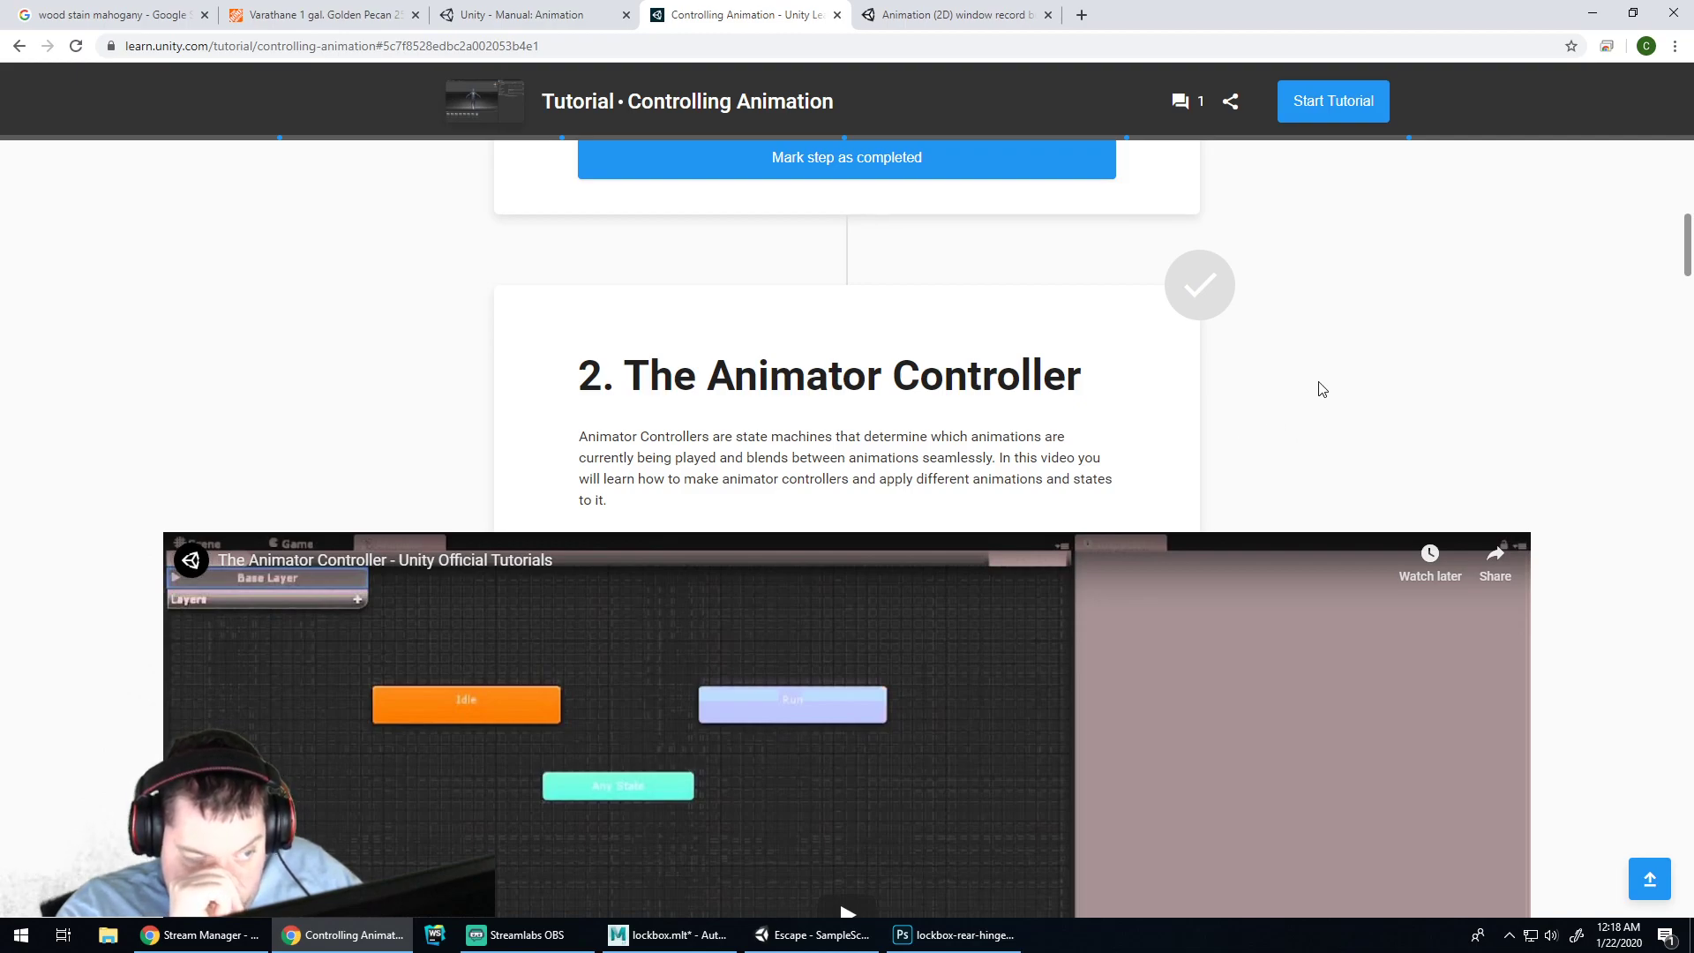
pyautogui.scroll(-20, 1306, 397)
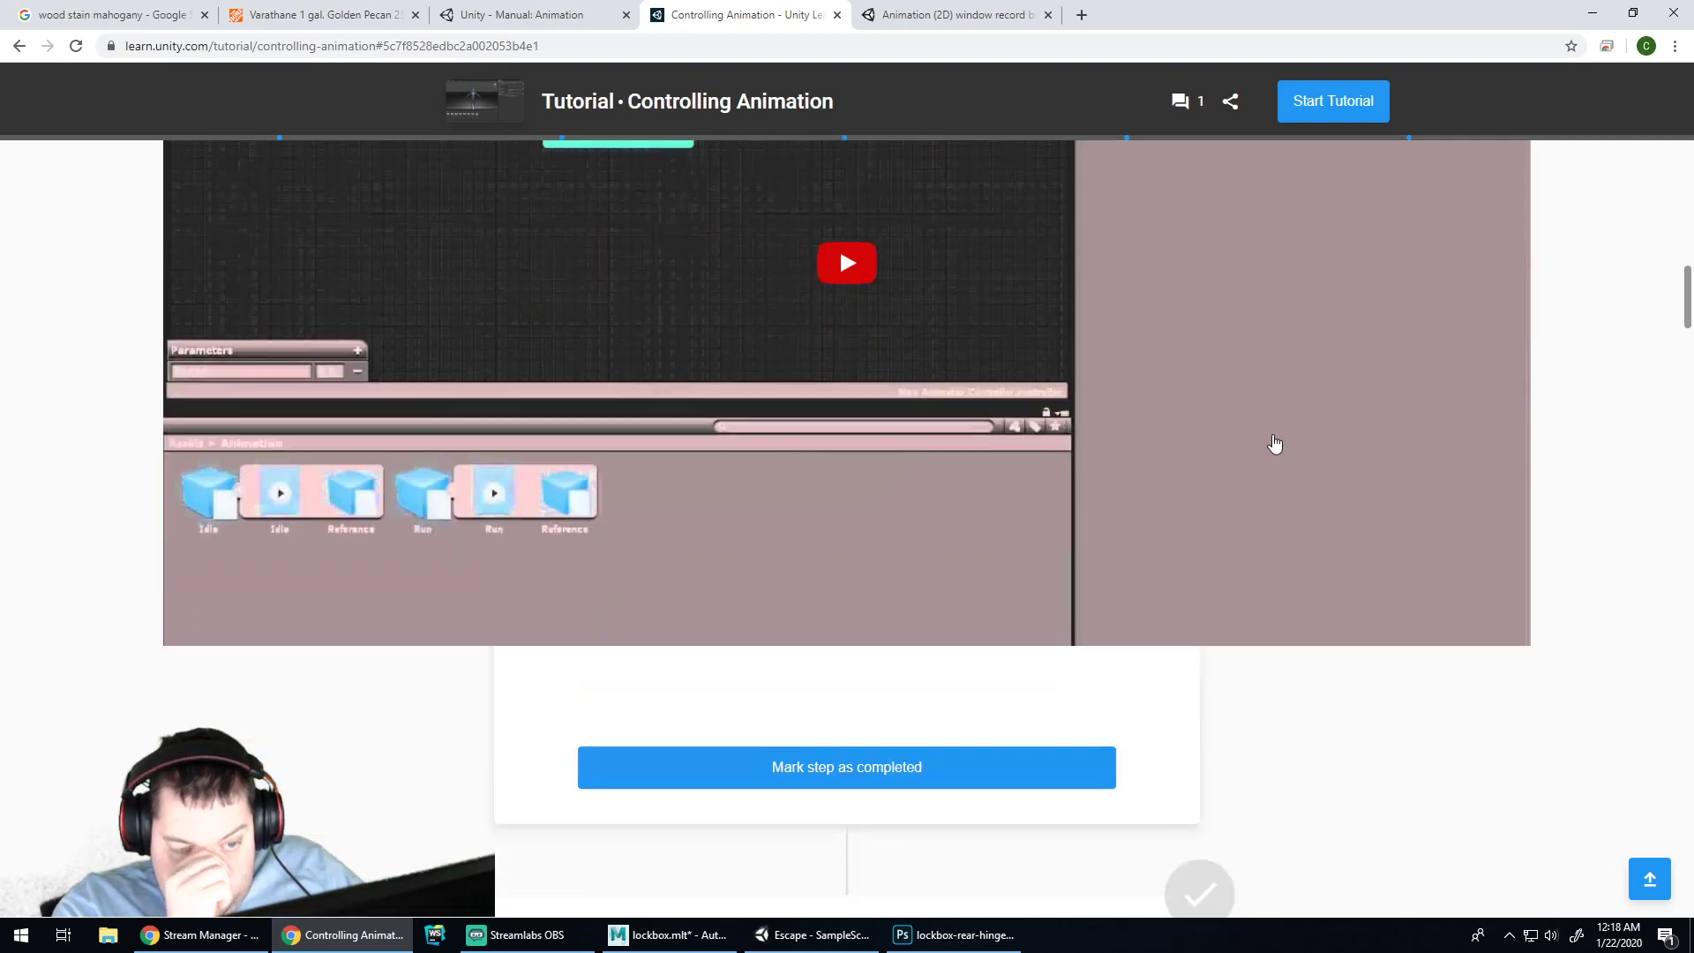
pyautogui.scroll(-20, 1292, 416)
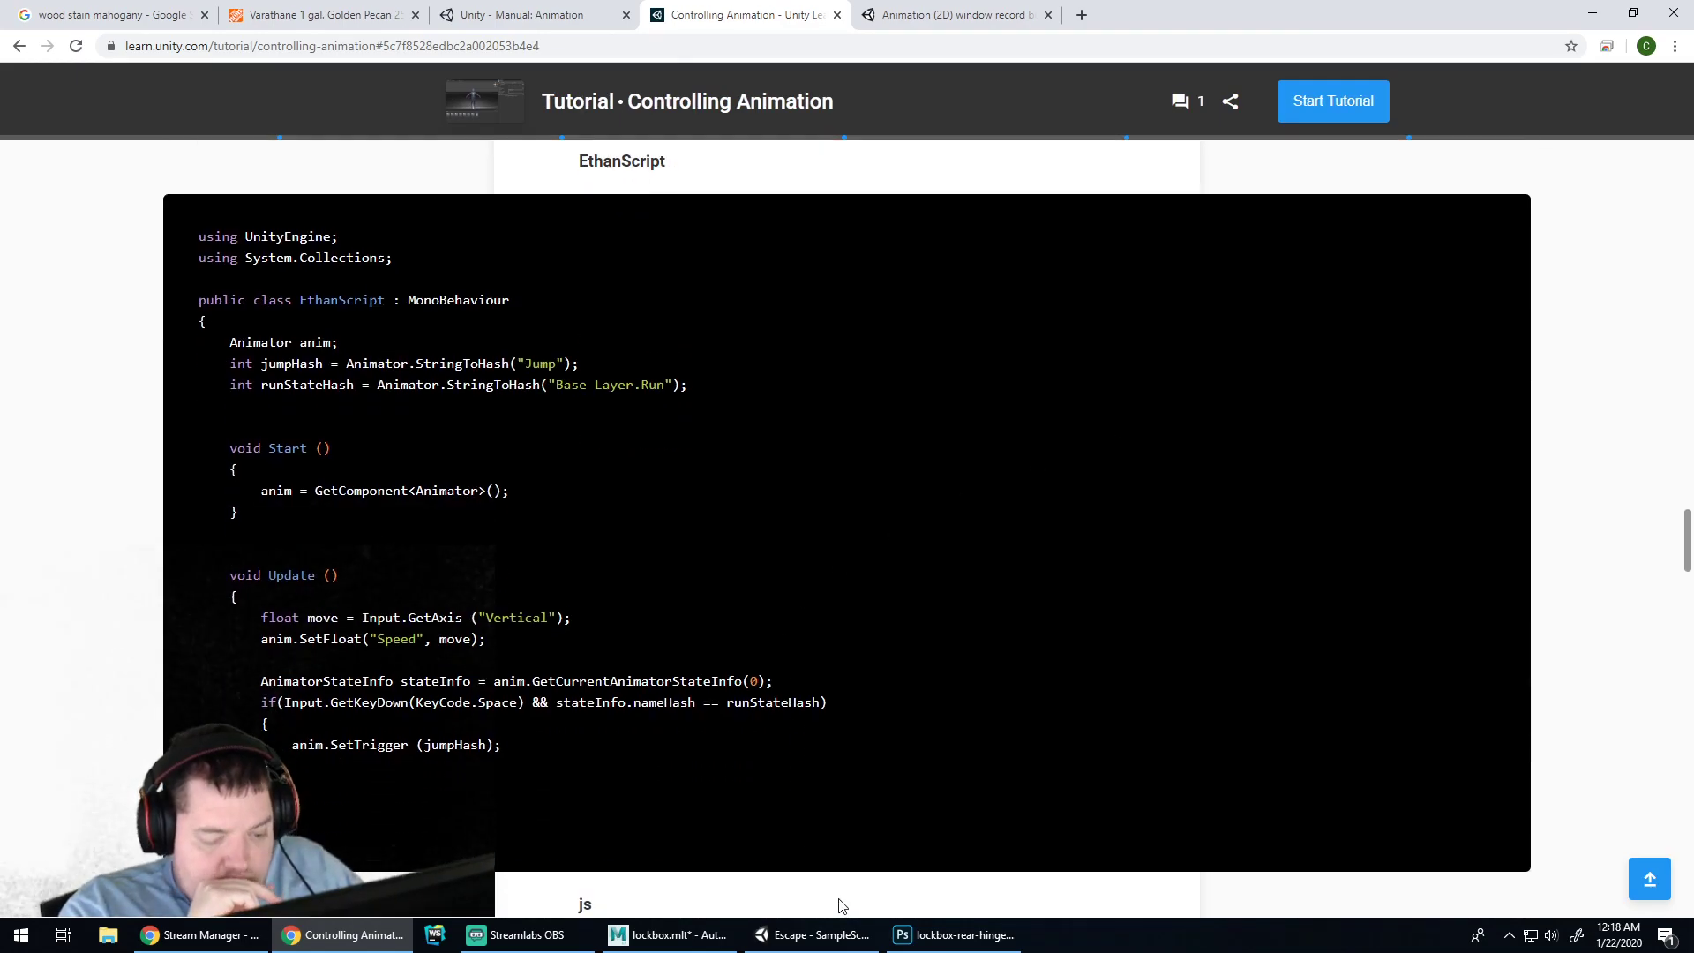
# Run and stop a Play-mode test of the lockbox animation
pyautogui.click(817, 934)
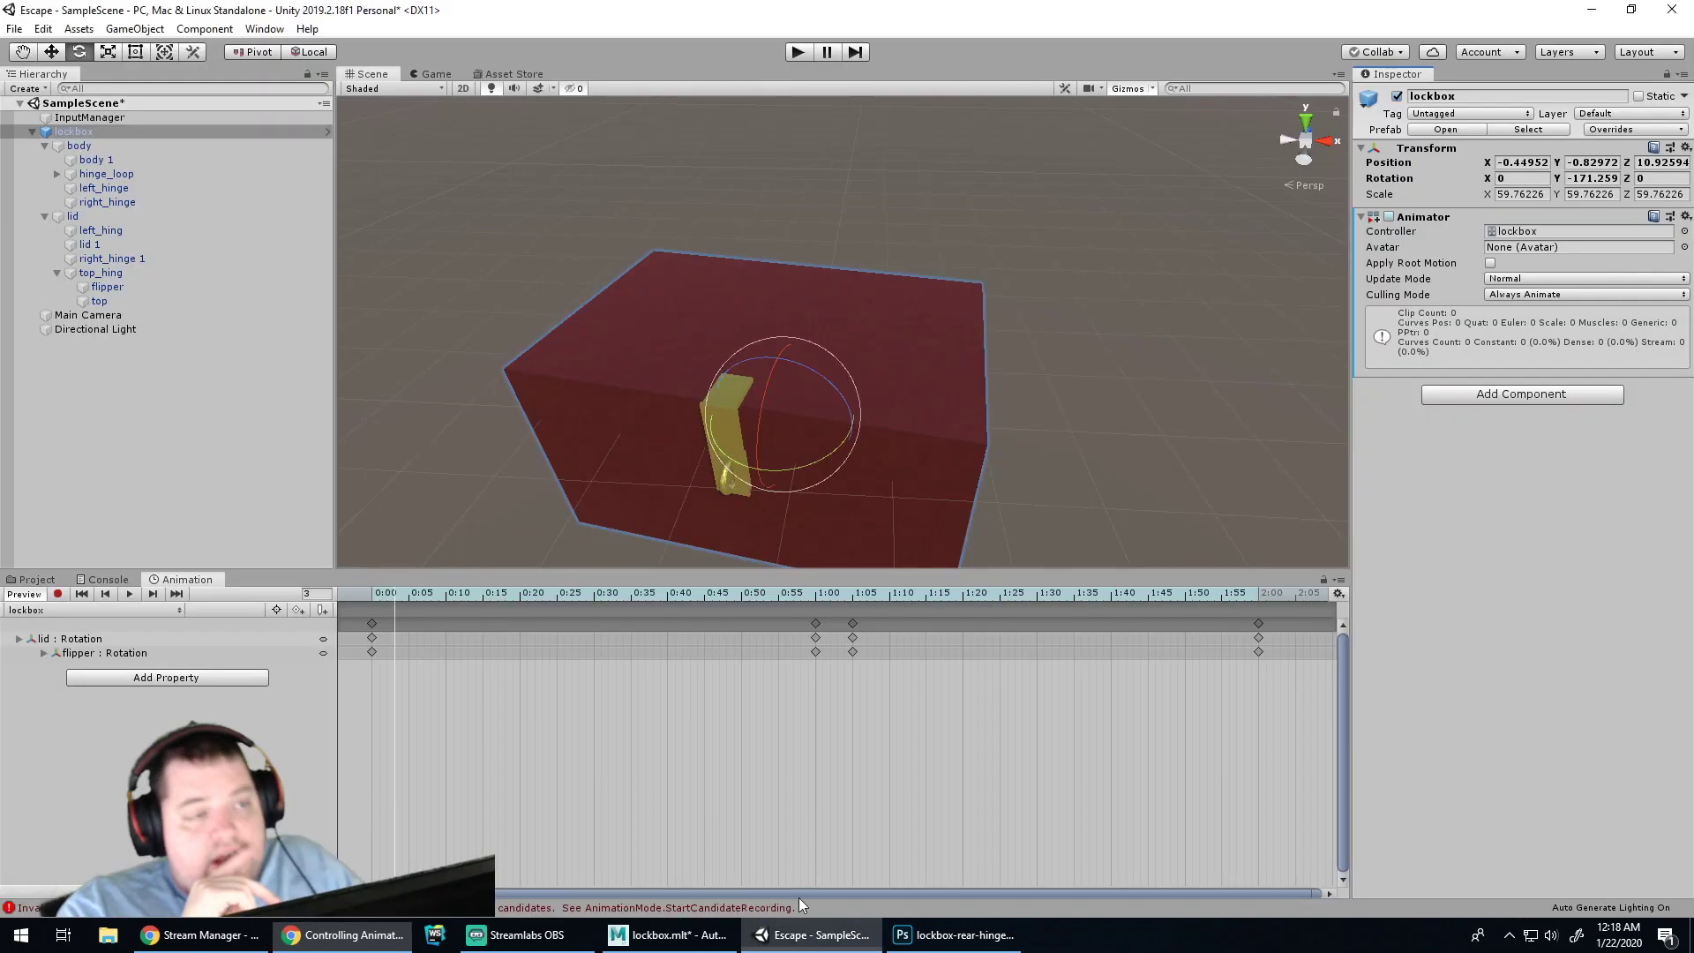
pyautogui.click(799, 52)
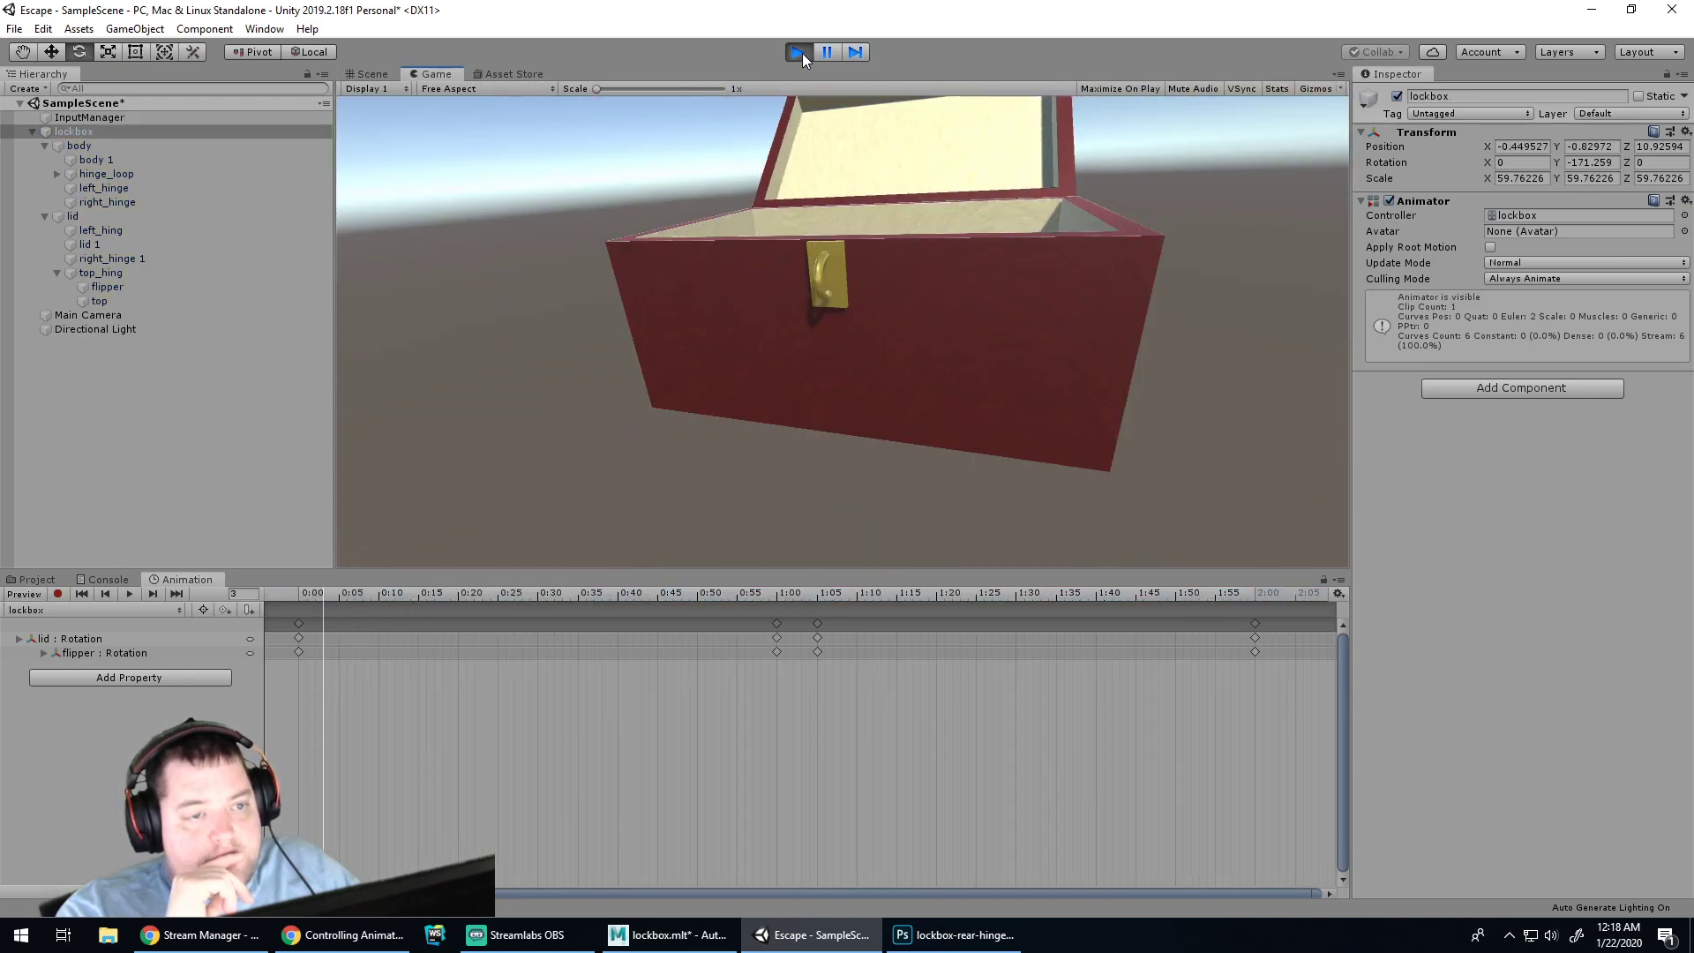
pyautogui.click(800, 52)
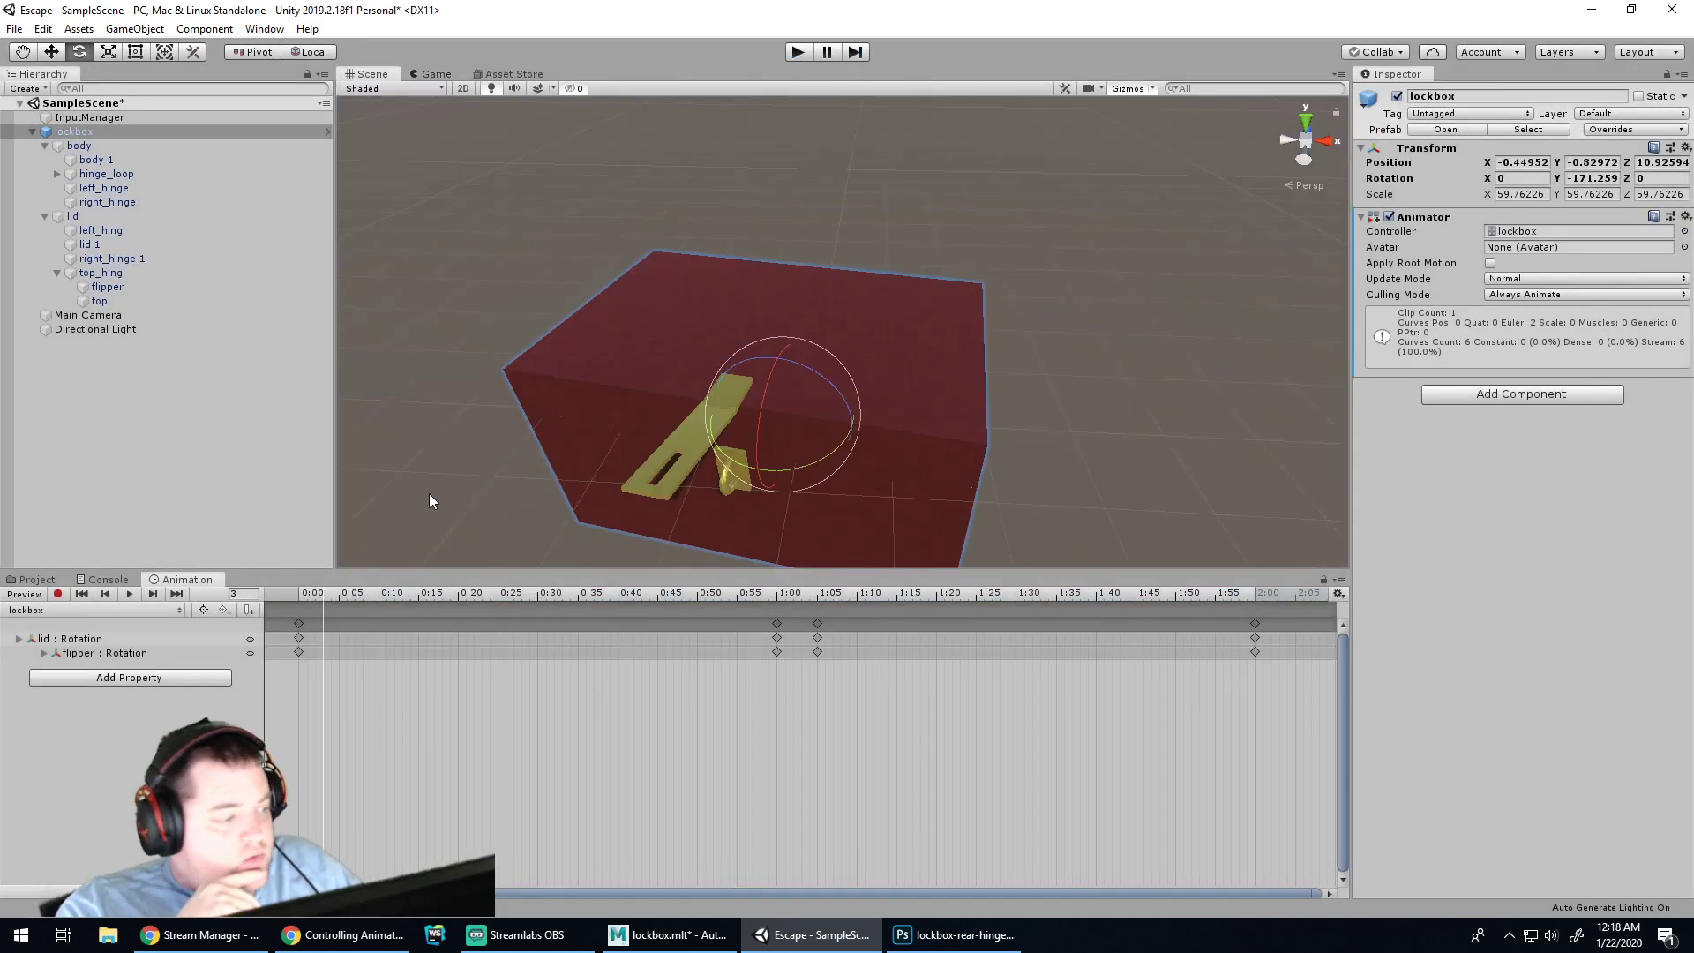
# Select the lockbox root object and open its lockbox Animator Controller graph
pyautogui.click(672, 325)
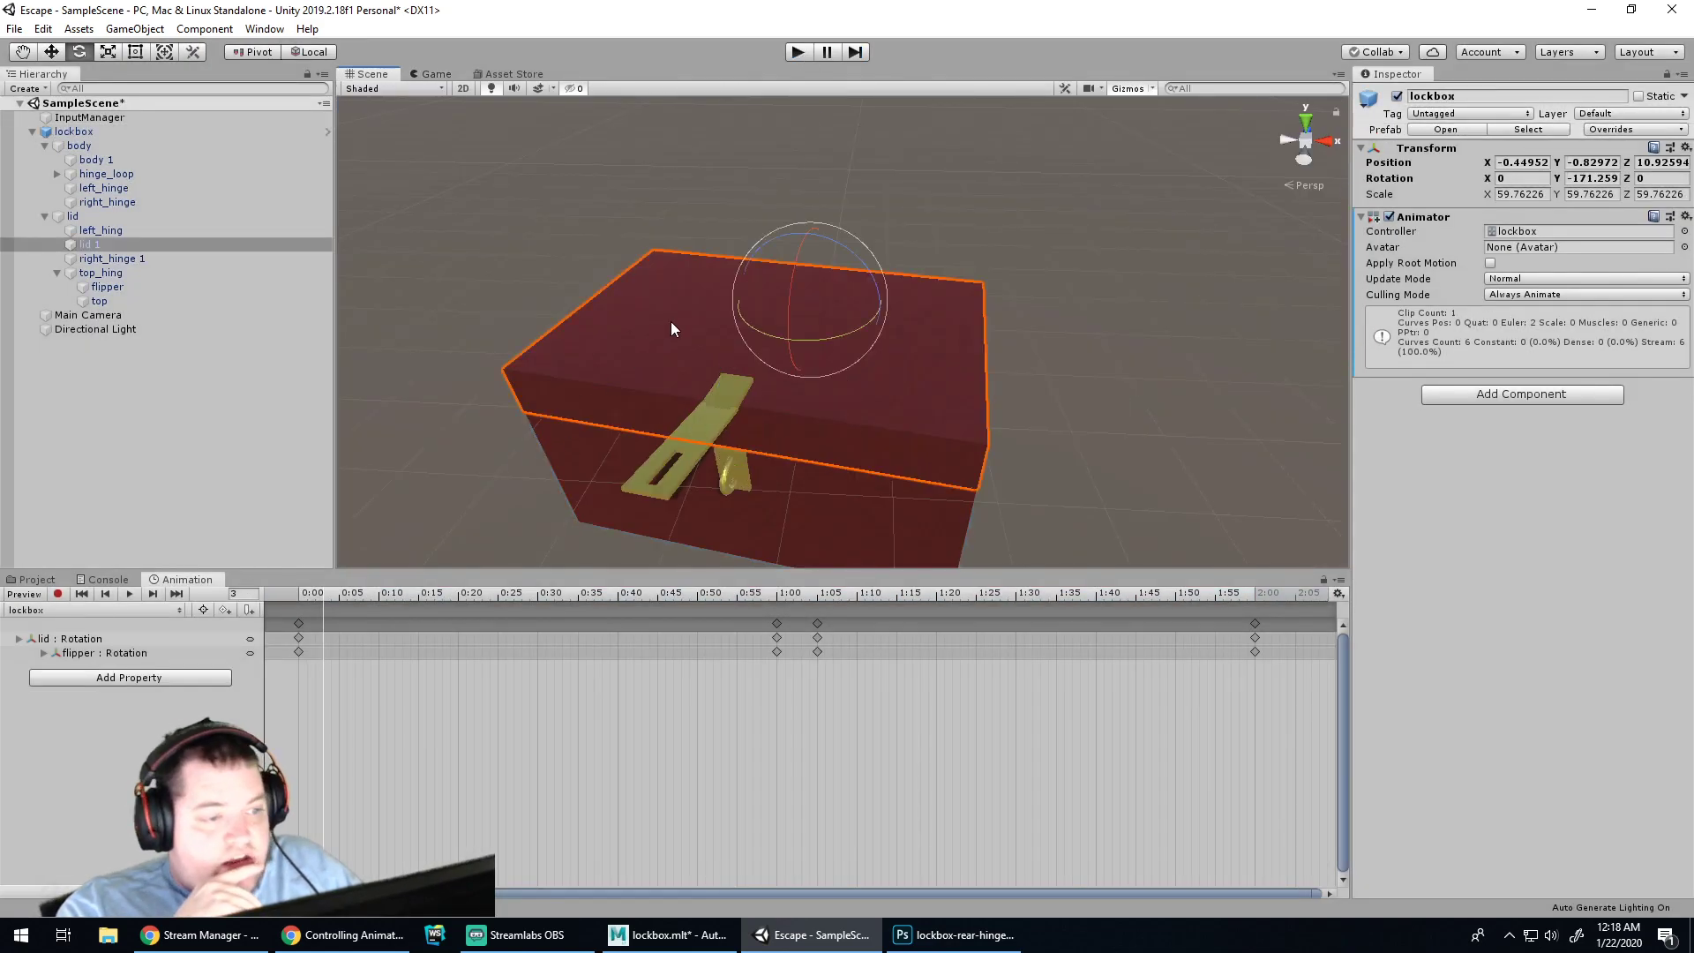
pyautogui.click(71, 641)
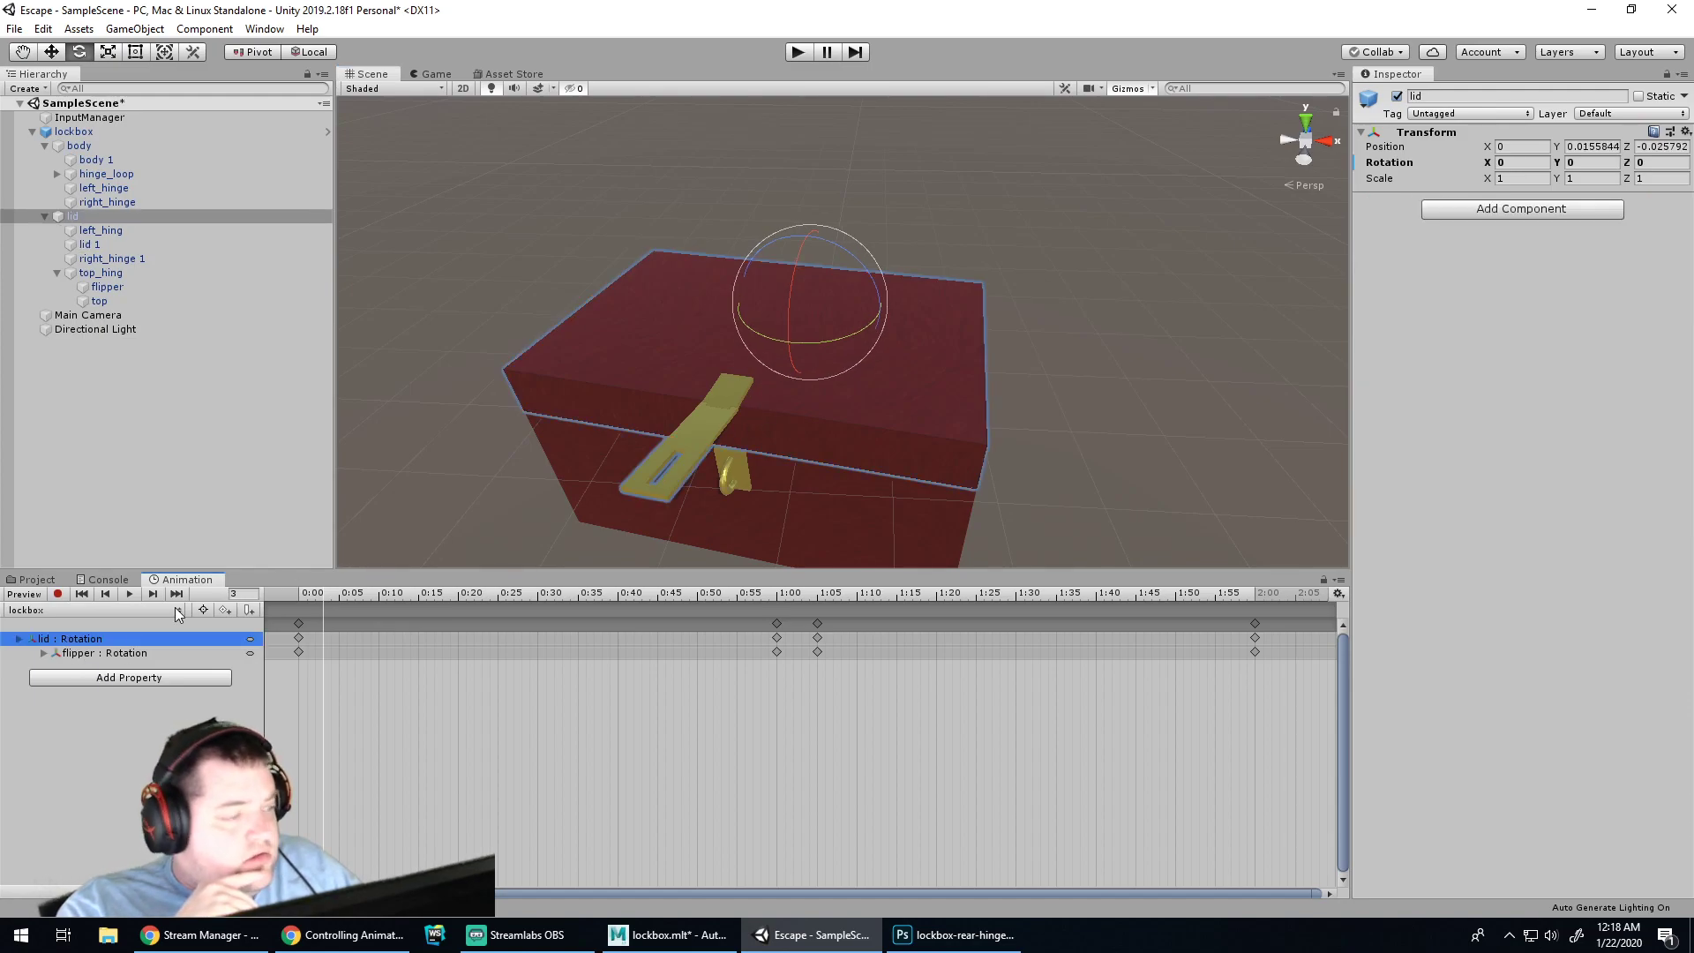
pyautogui.click(74, 132)
pyautogui.click(1527, 231)
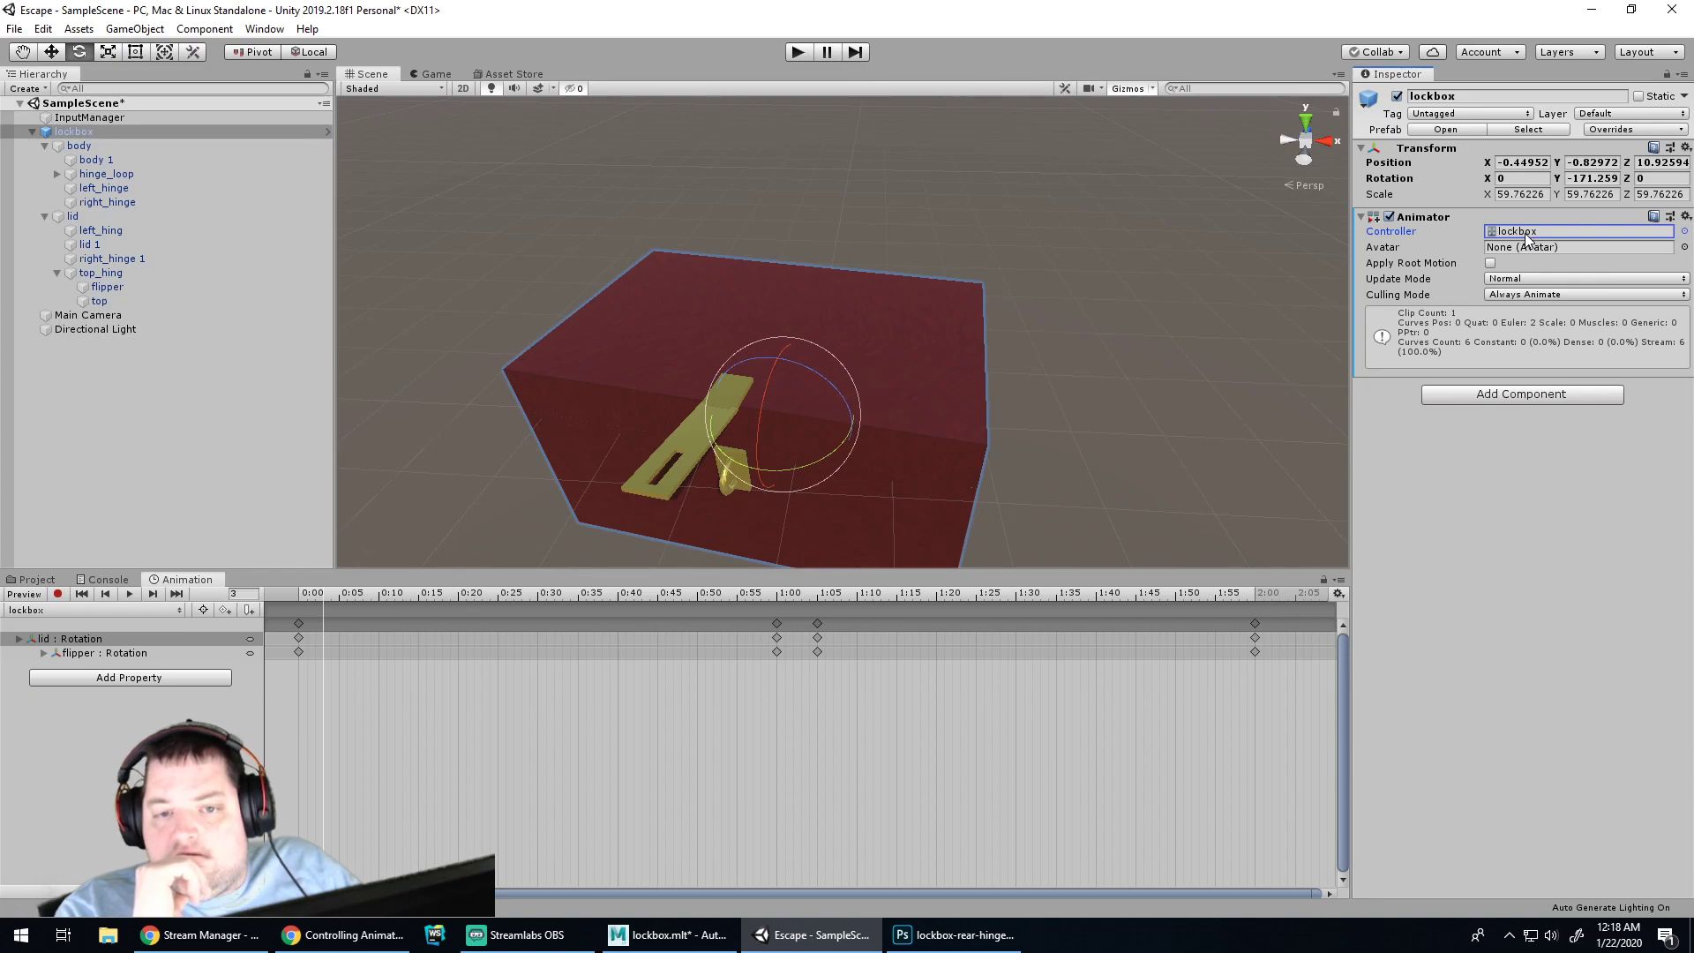
pyautogui.doubleClick(1526, 233)
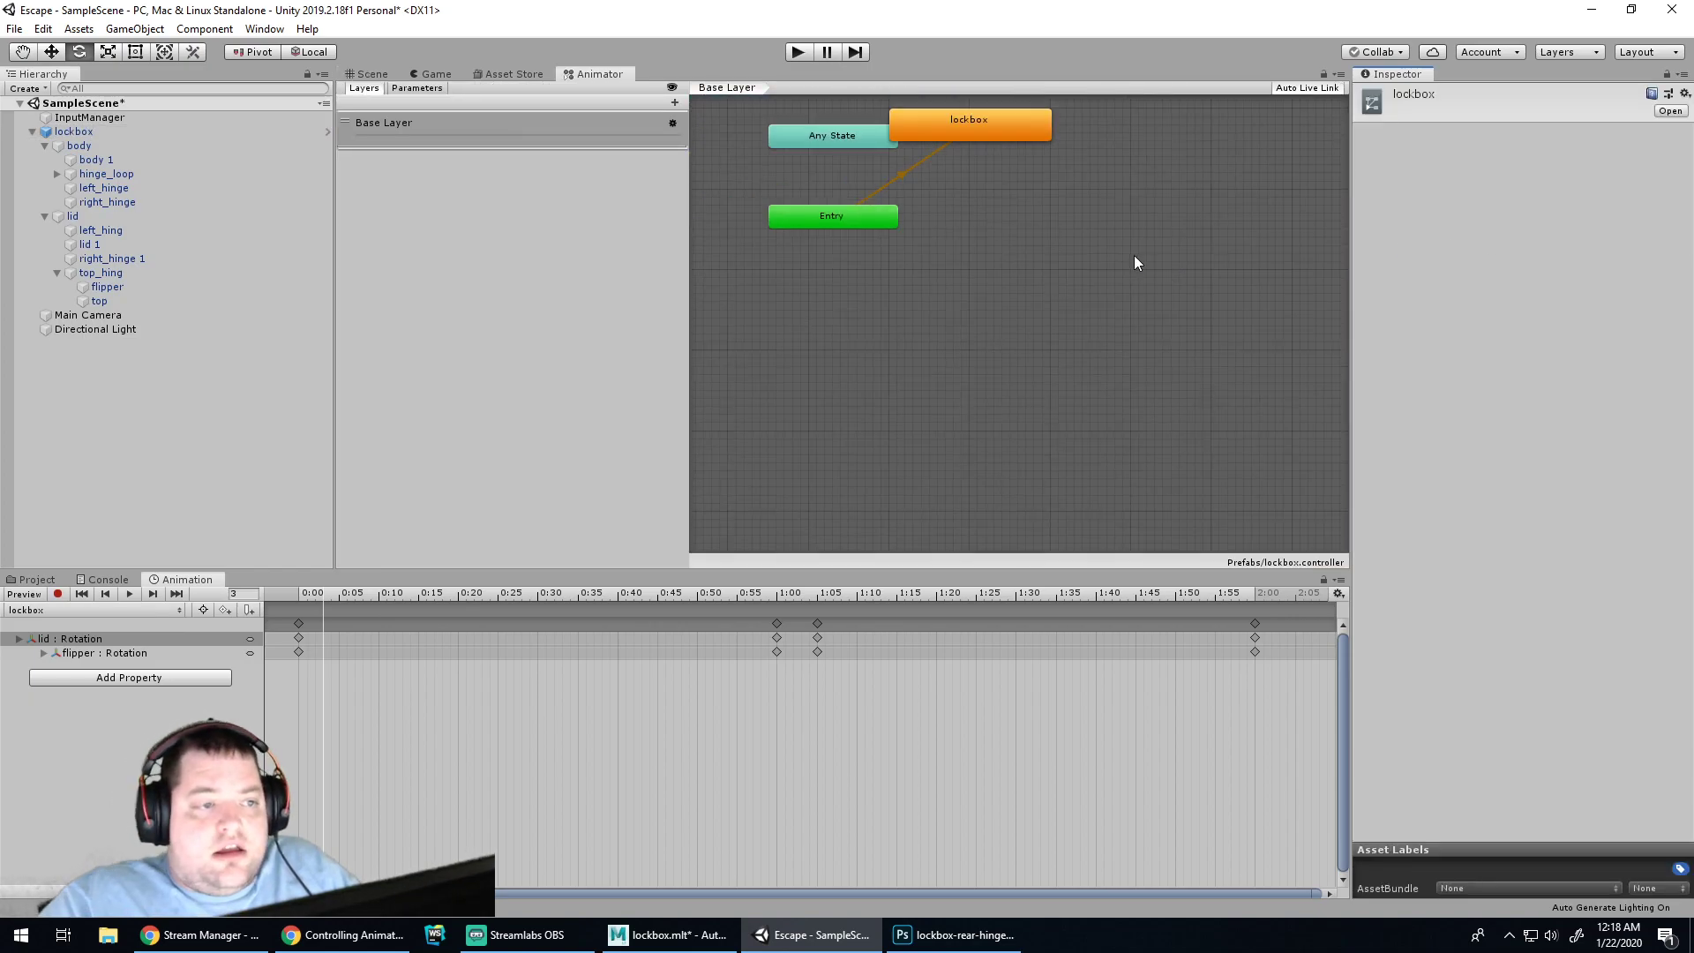
# Place the lockbox state right of Entry, checking Entry, its default transition and Any State
pyautogui.moveTo(1129, 249); pyautogui.dragTo(1105, 406, button='middle')
pyautogui.moveTo(981, 326); pyautogui.dragTo(1089, 410)
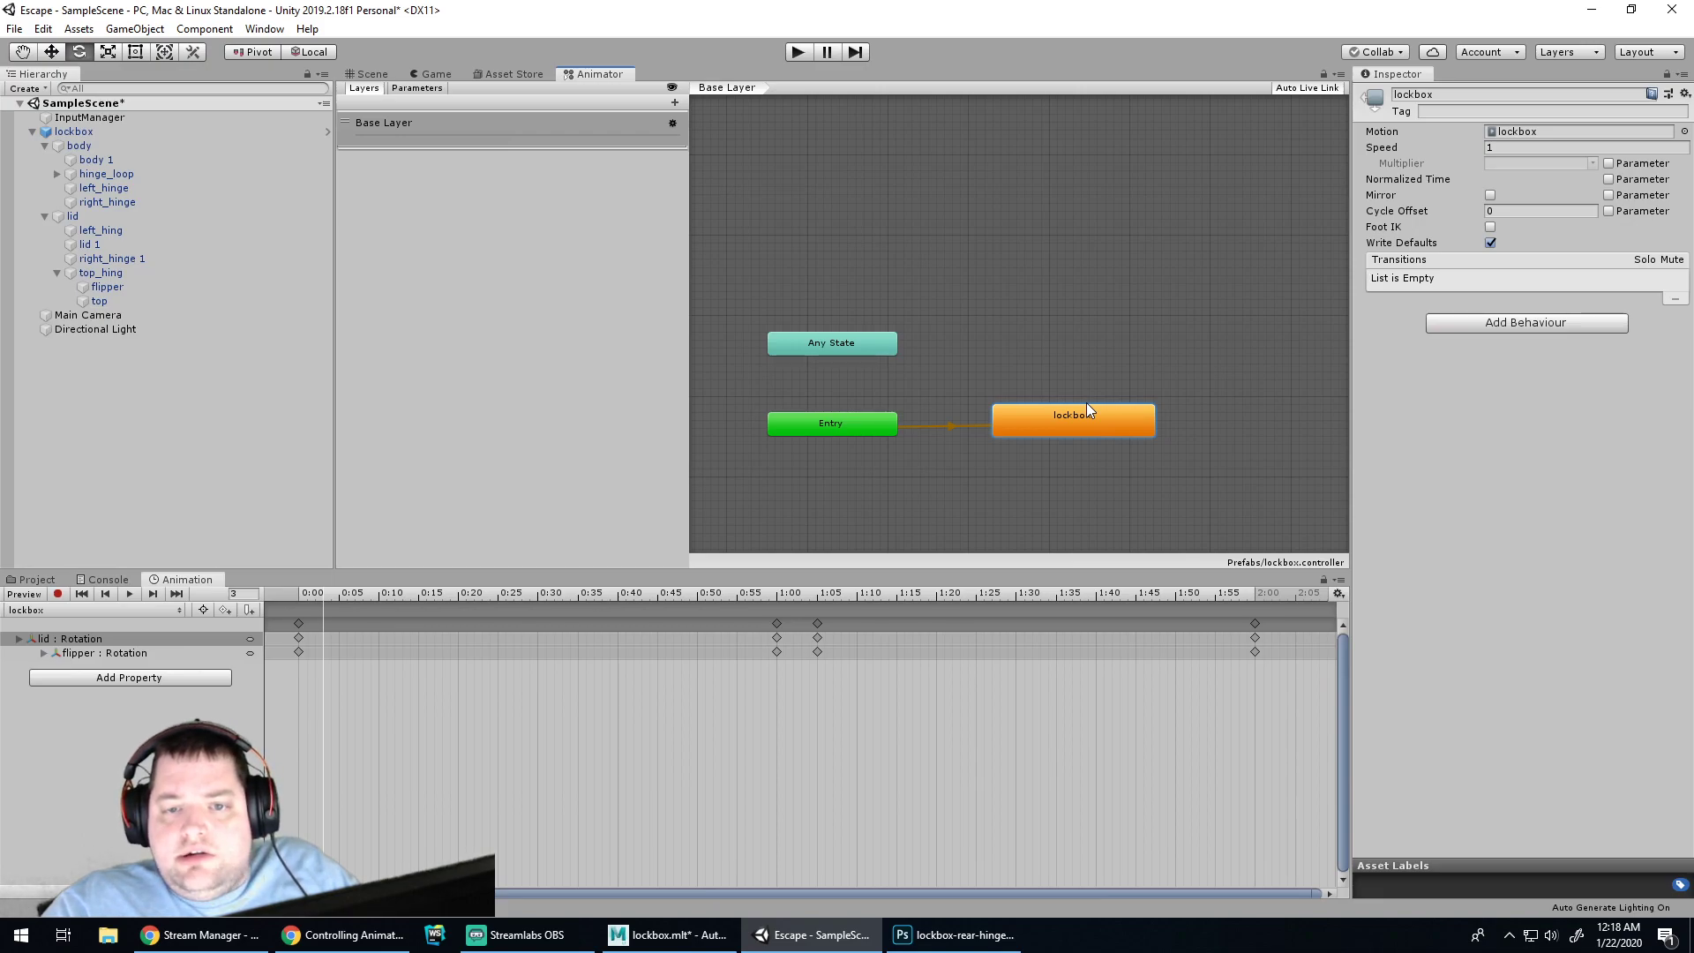
pyautogui.click(836, 426)
pyautogui.click(960, 426)
pyautogui.click(867, 418)
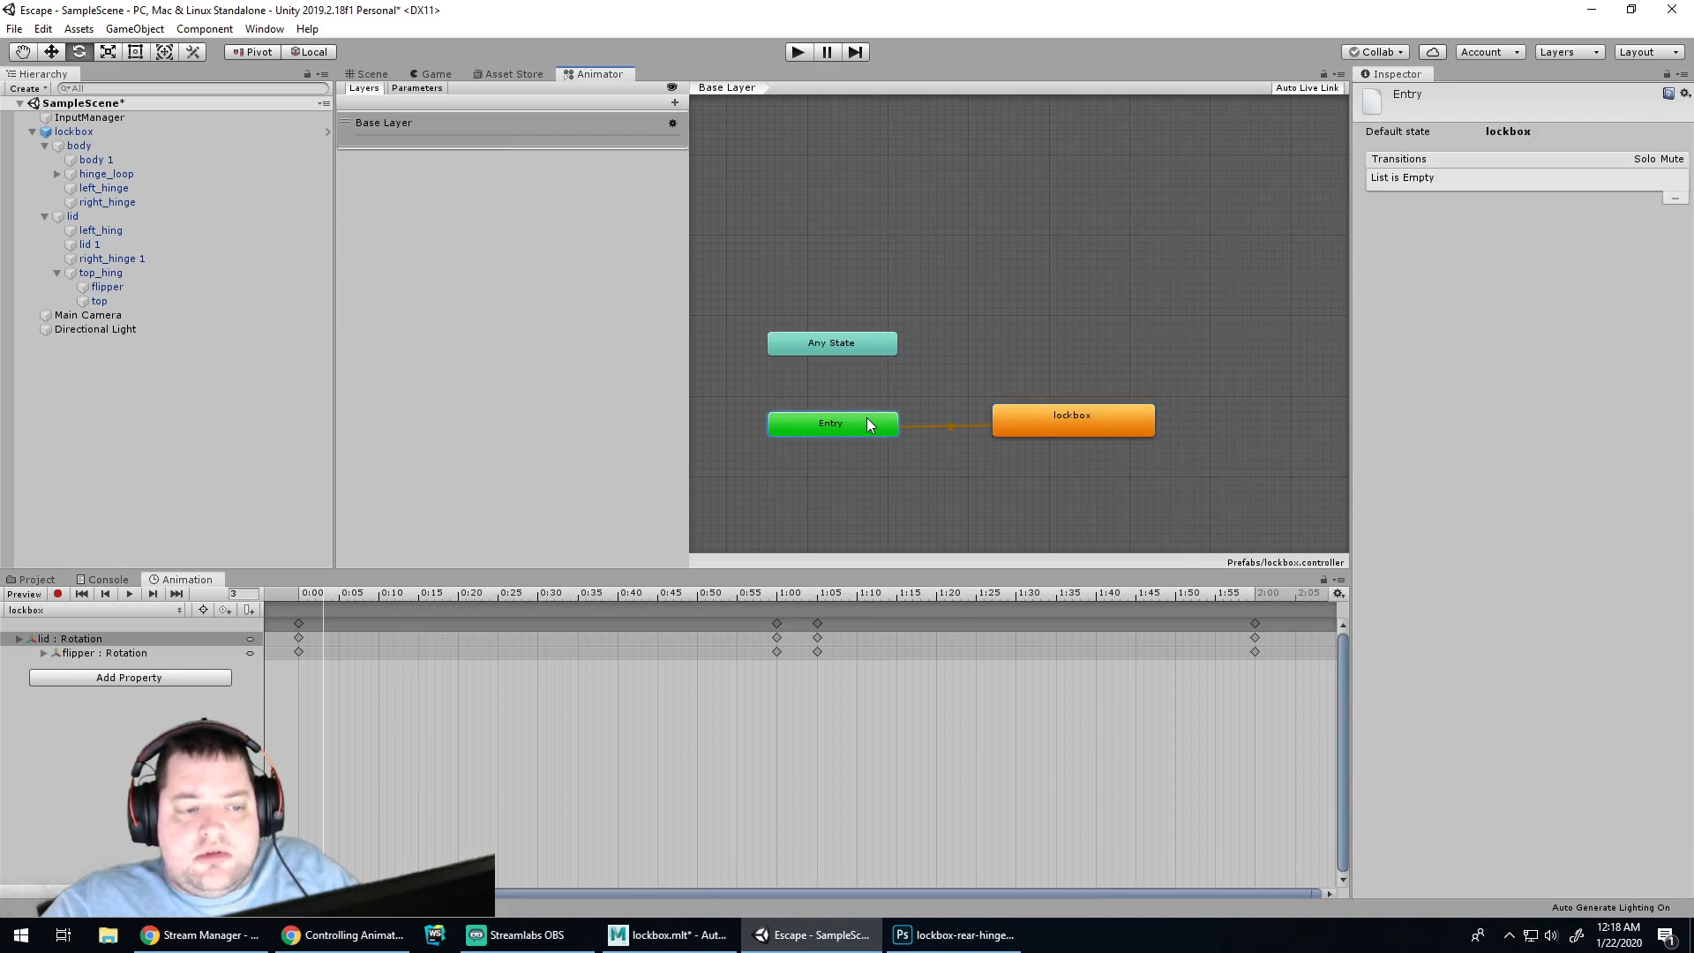
pyautogui.click(950, 426)
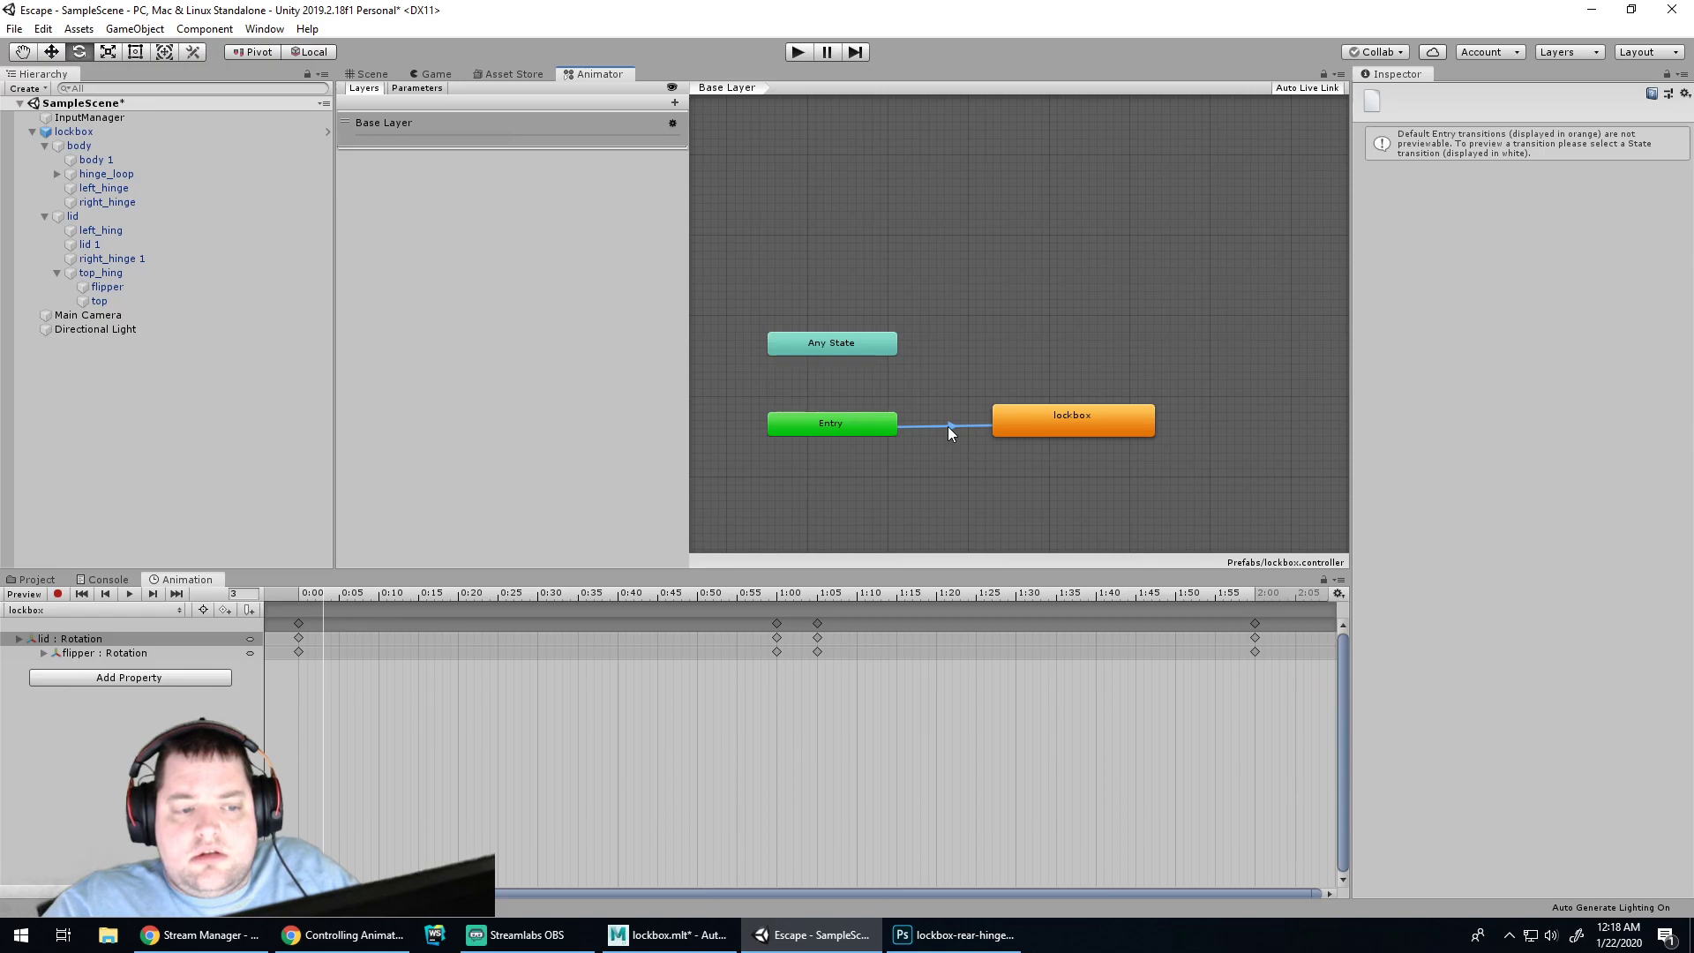
pyautogui.click(1025, 424)
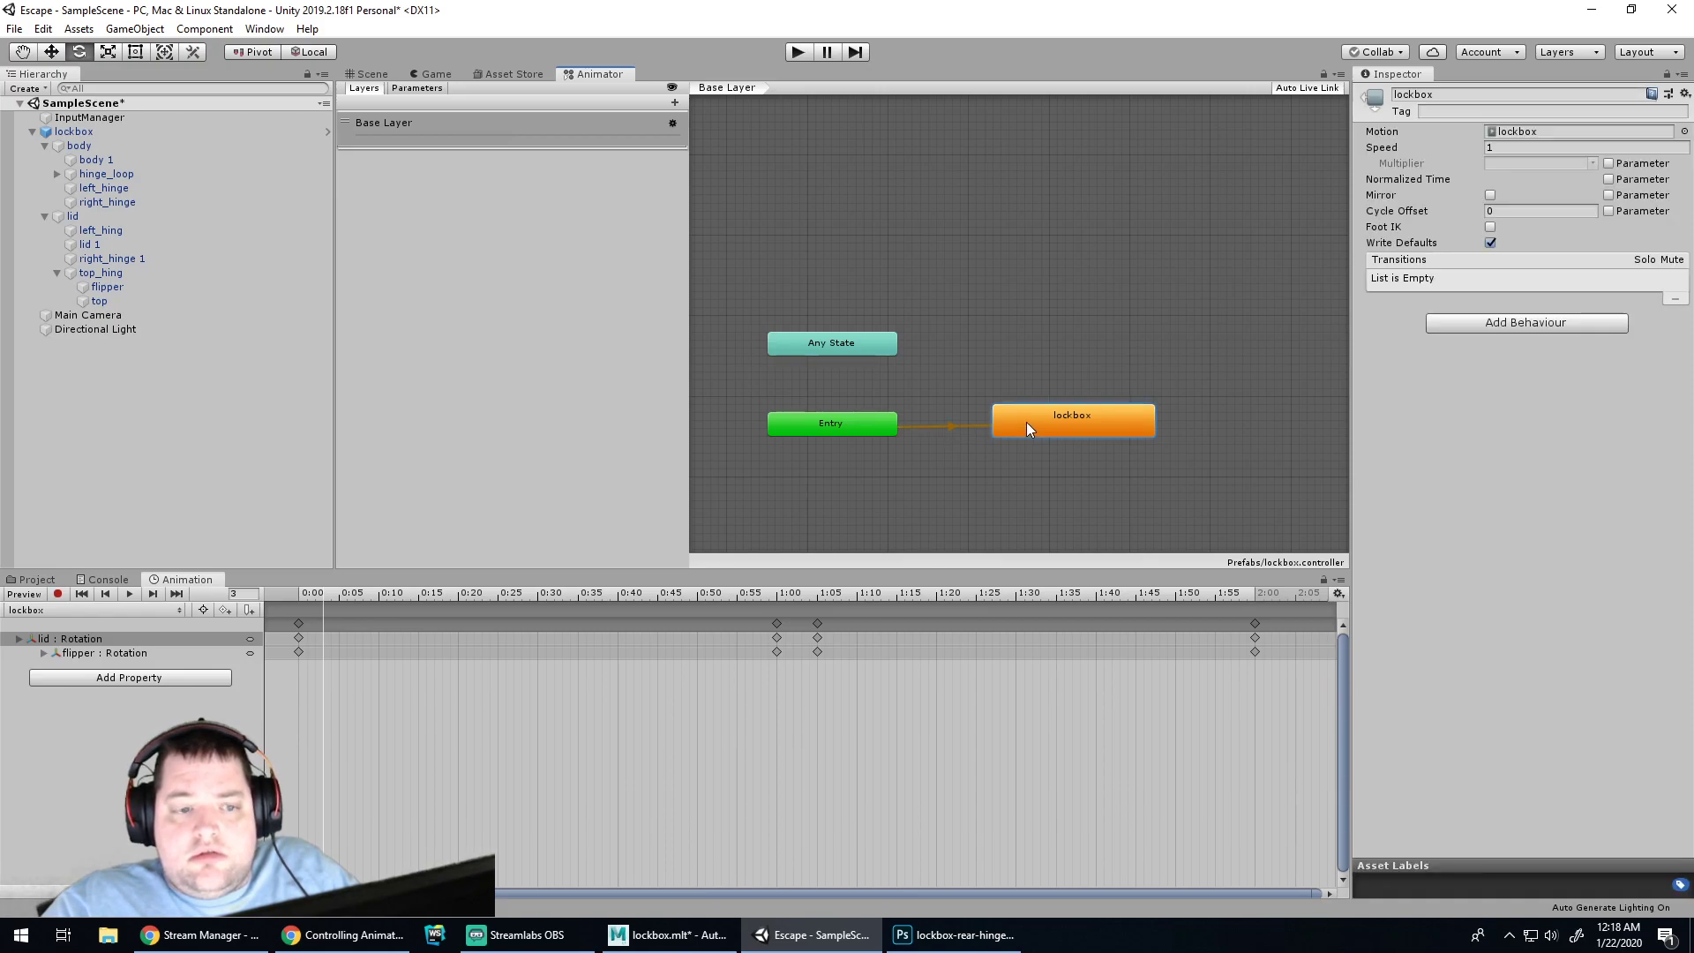
pyautogui.moveTo(1030, 413); pyautogui.dragTo(1046, 421)
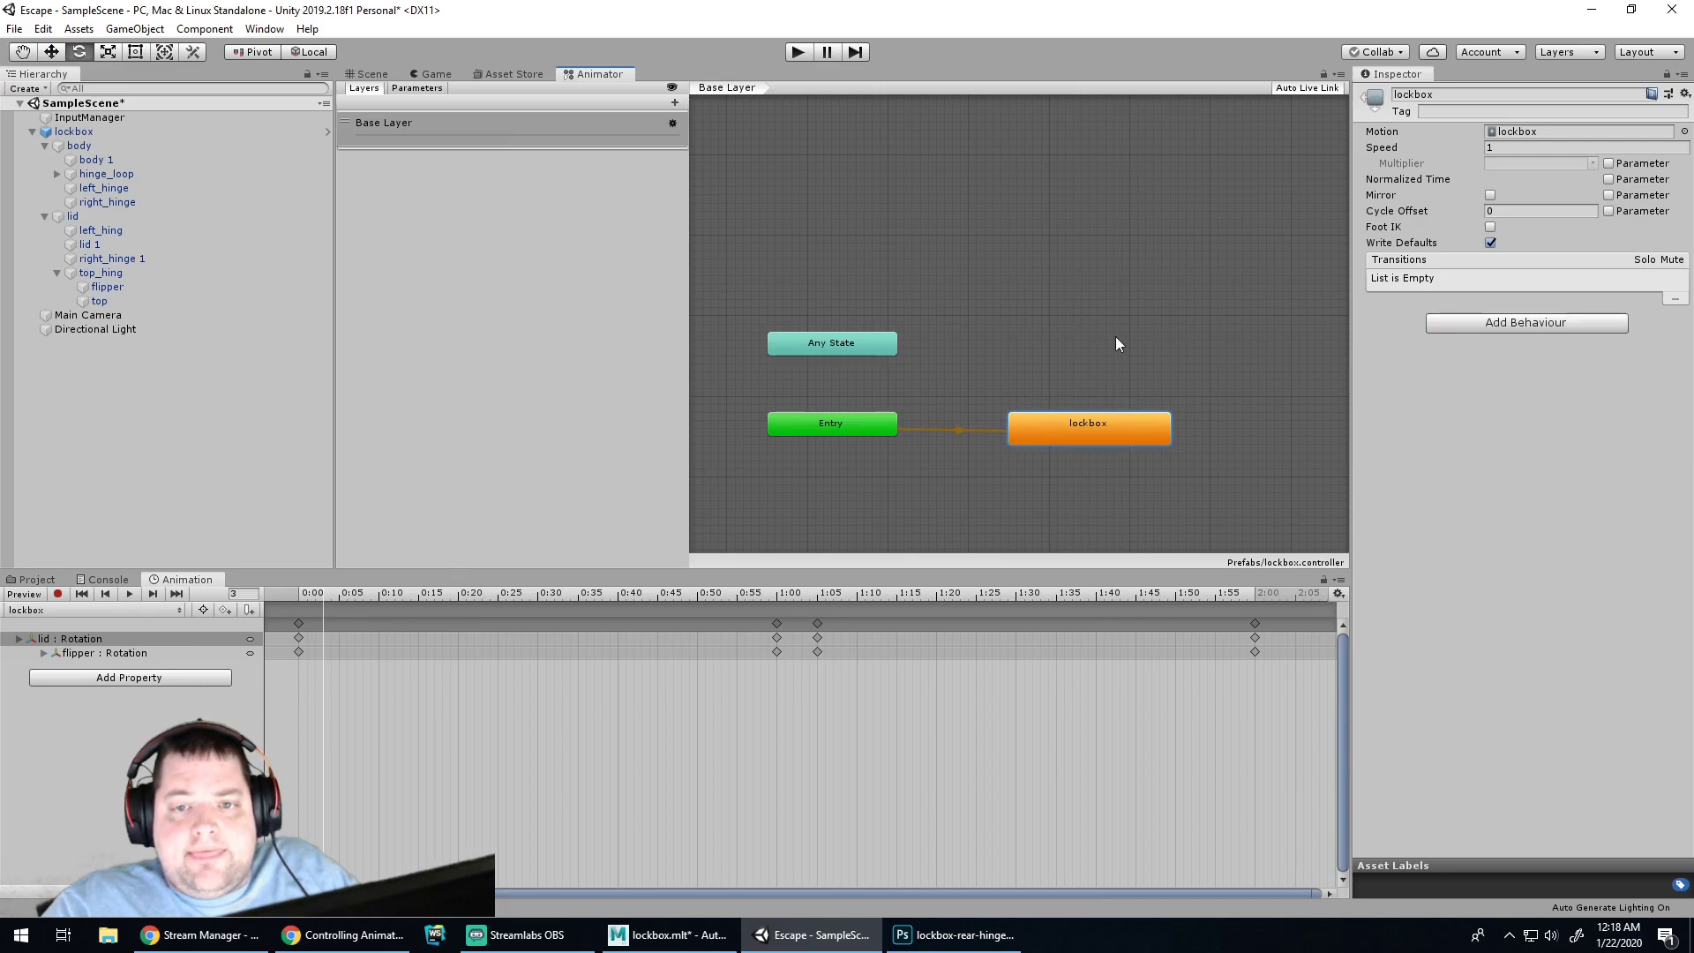
pyautogui.click(877, 344)
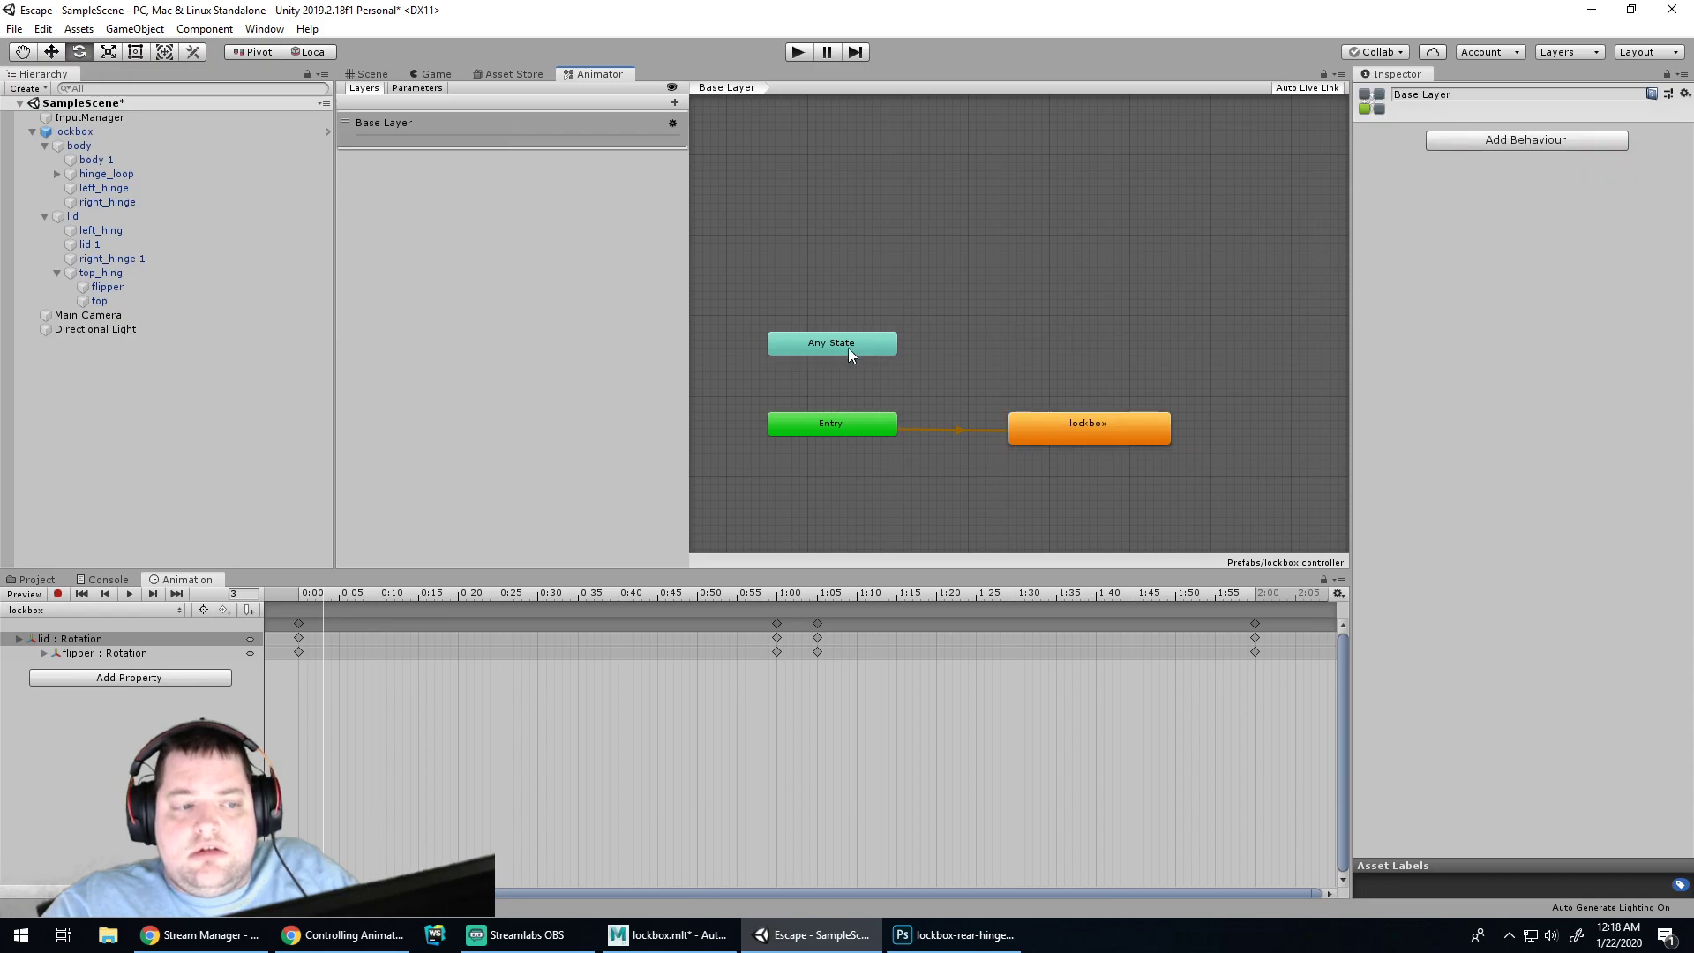
pyautogui.click(1014, 344)
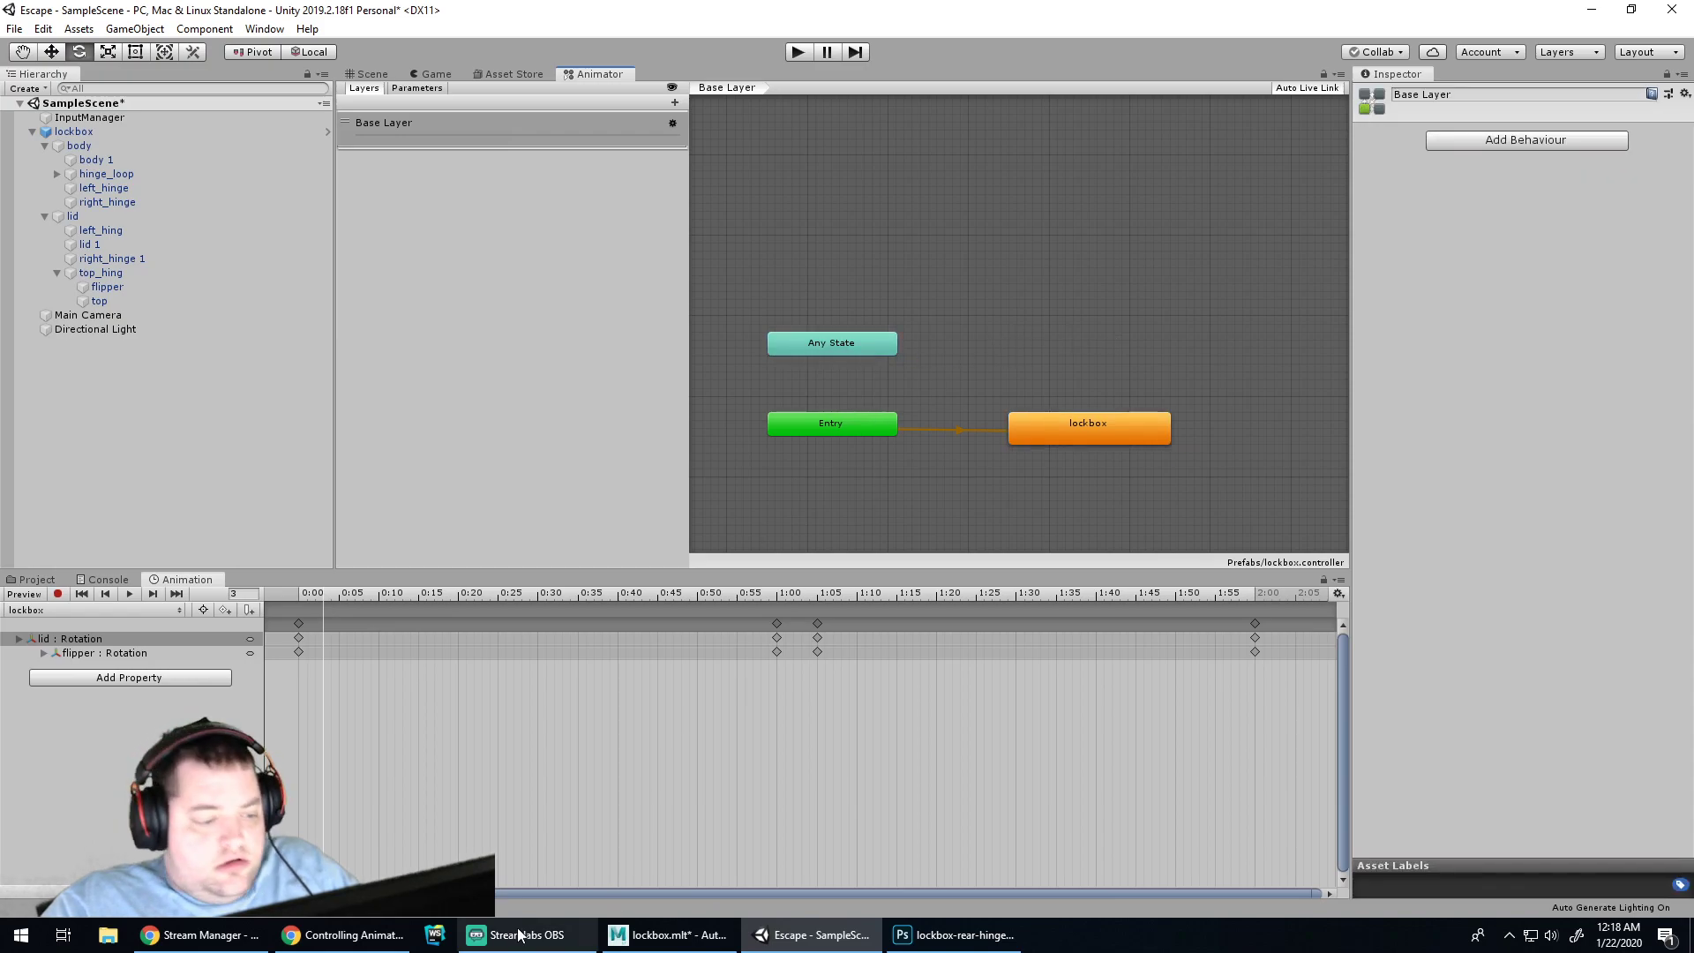
pyautogui.click(349, 935)
pyautogui.scroll(20, 706, 557)
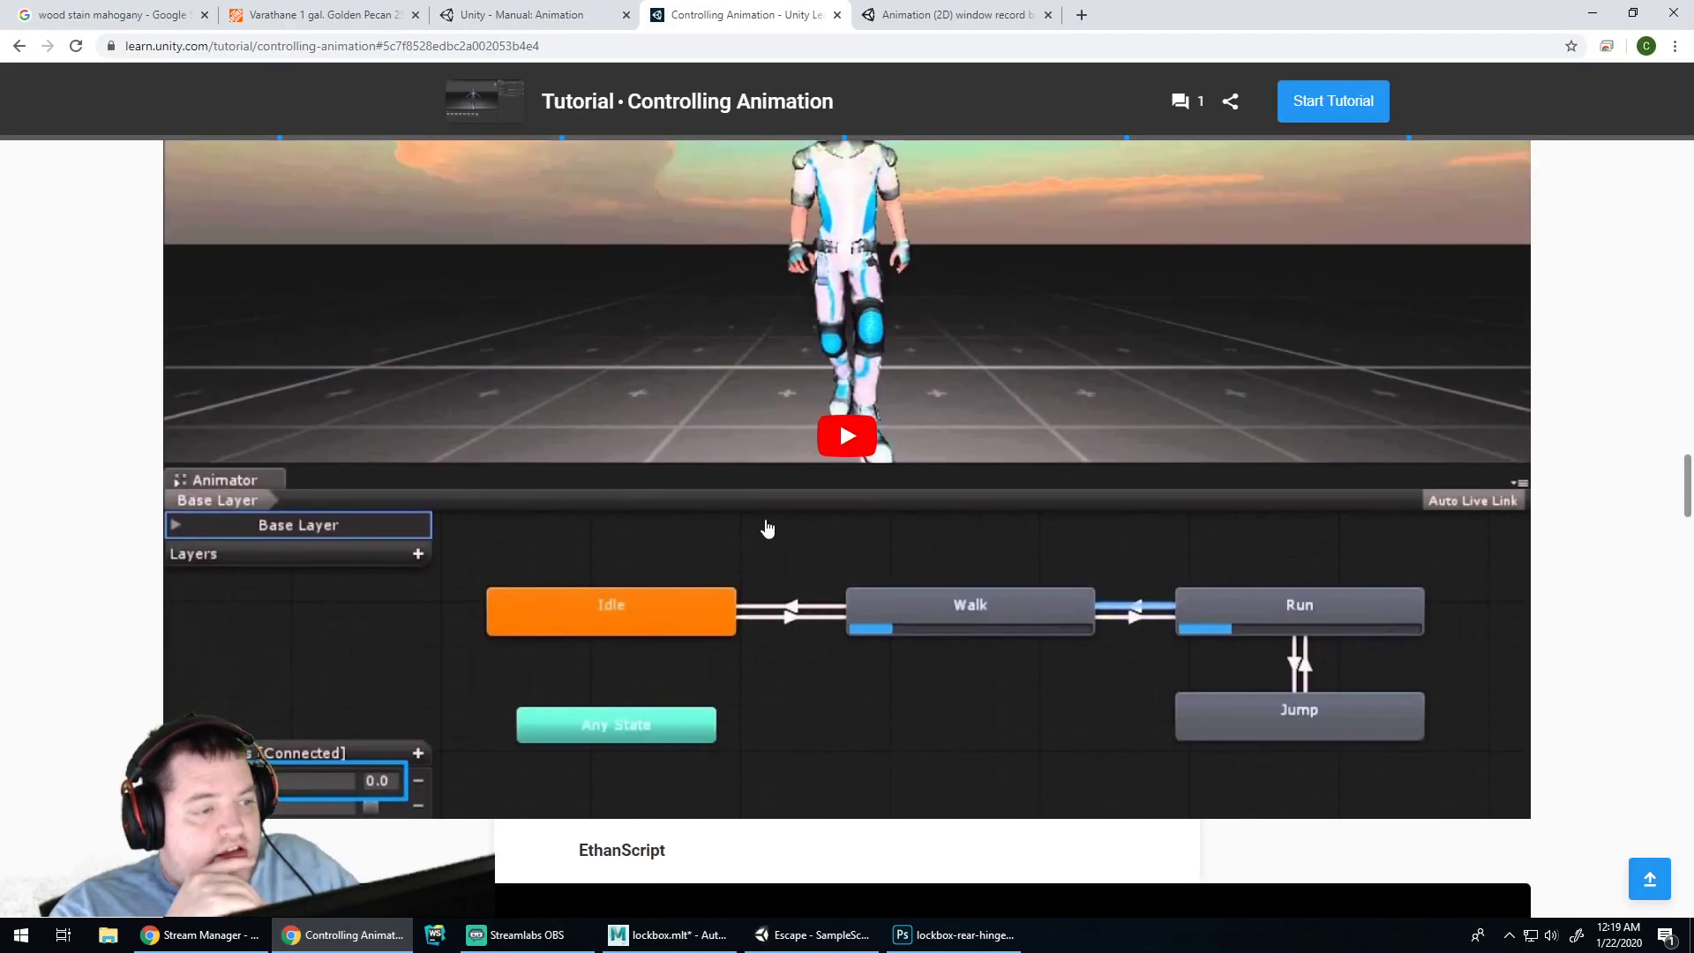
pyautogui.scroll(14, 861, 500)
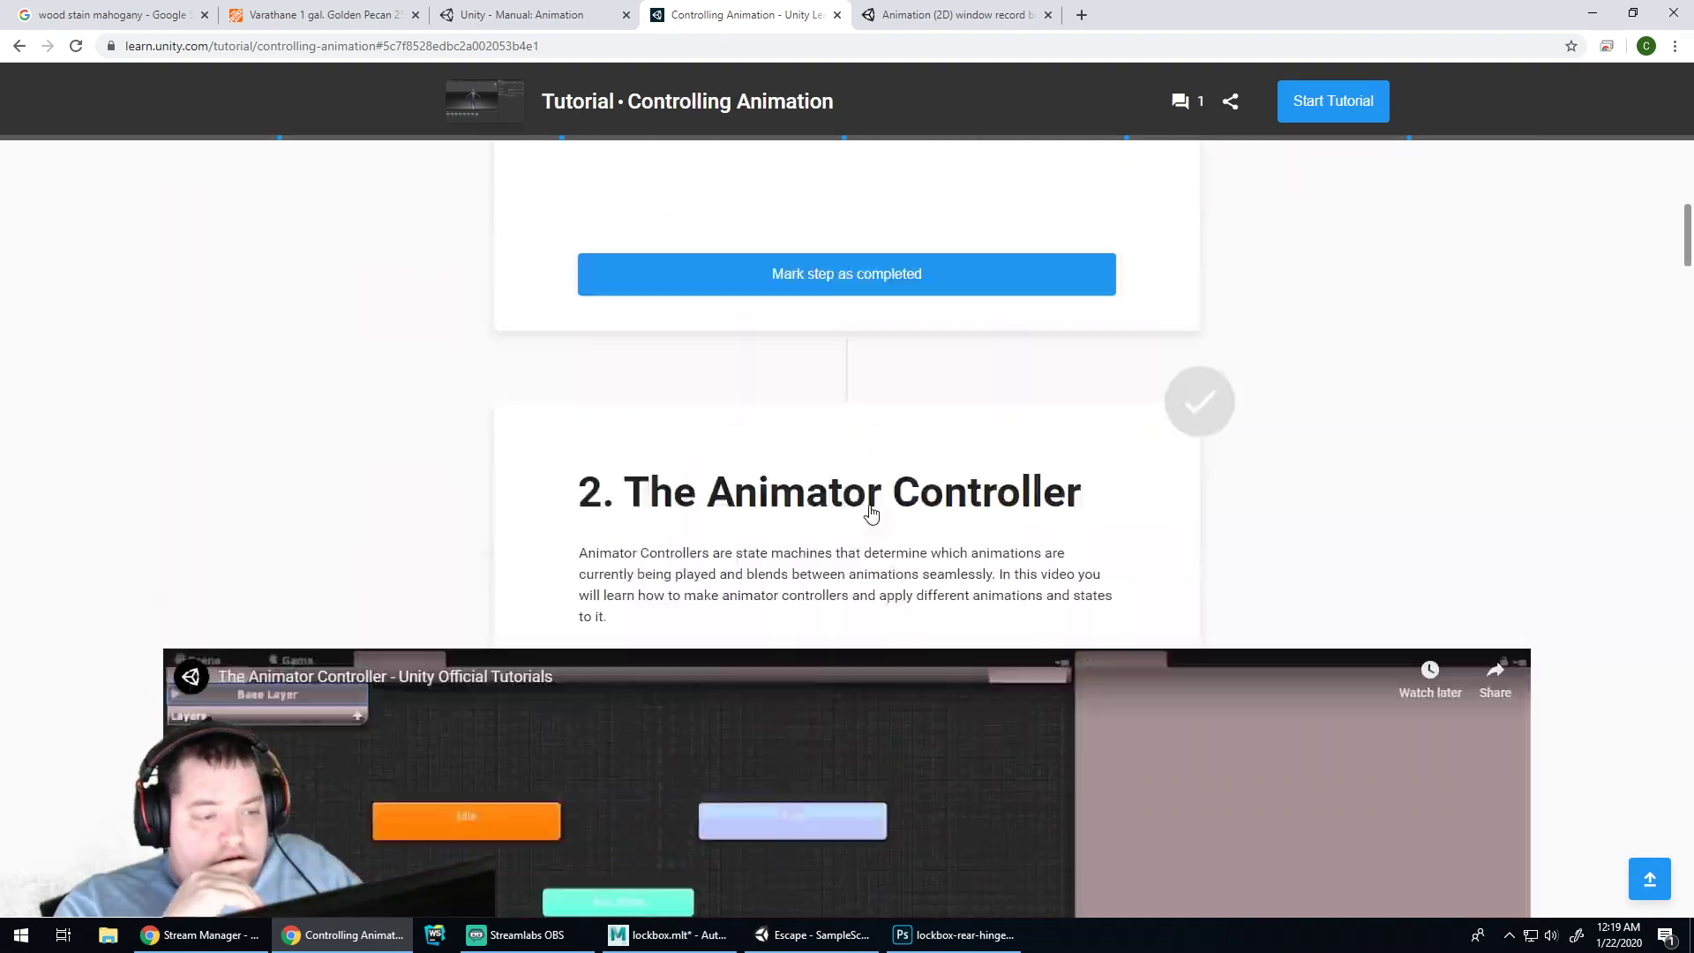
pyautogui.scroll(-7, 887, 528)
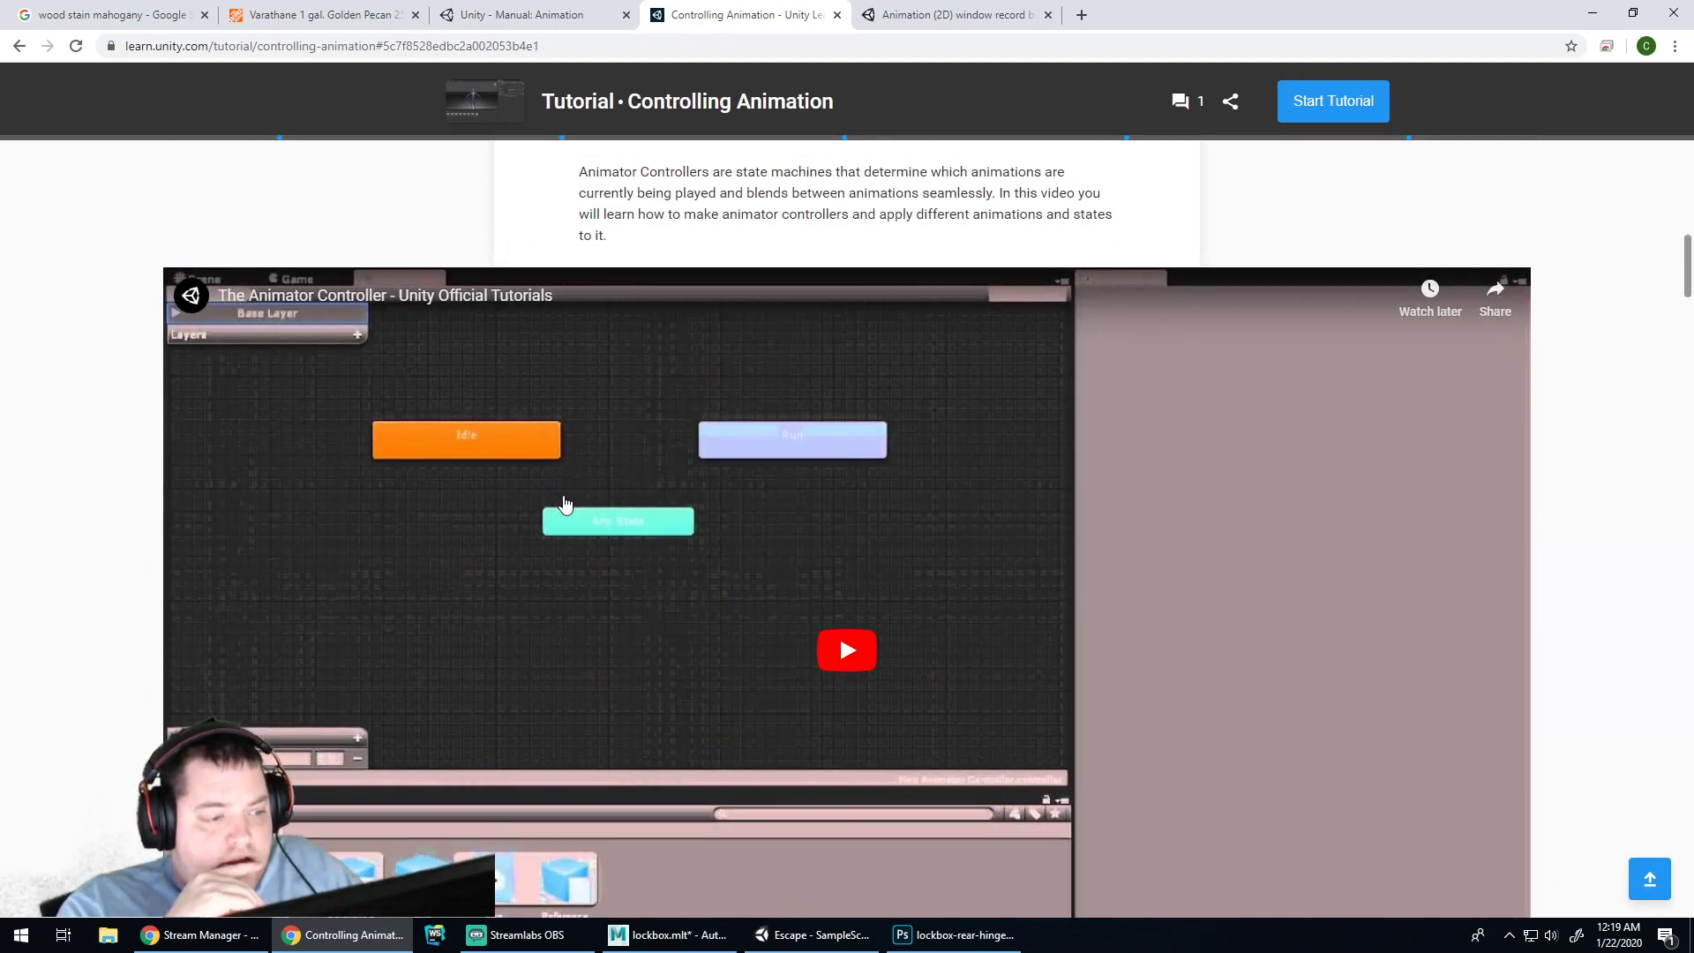
pyautogui.scroll(15, 780, 435)
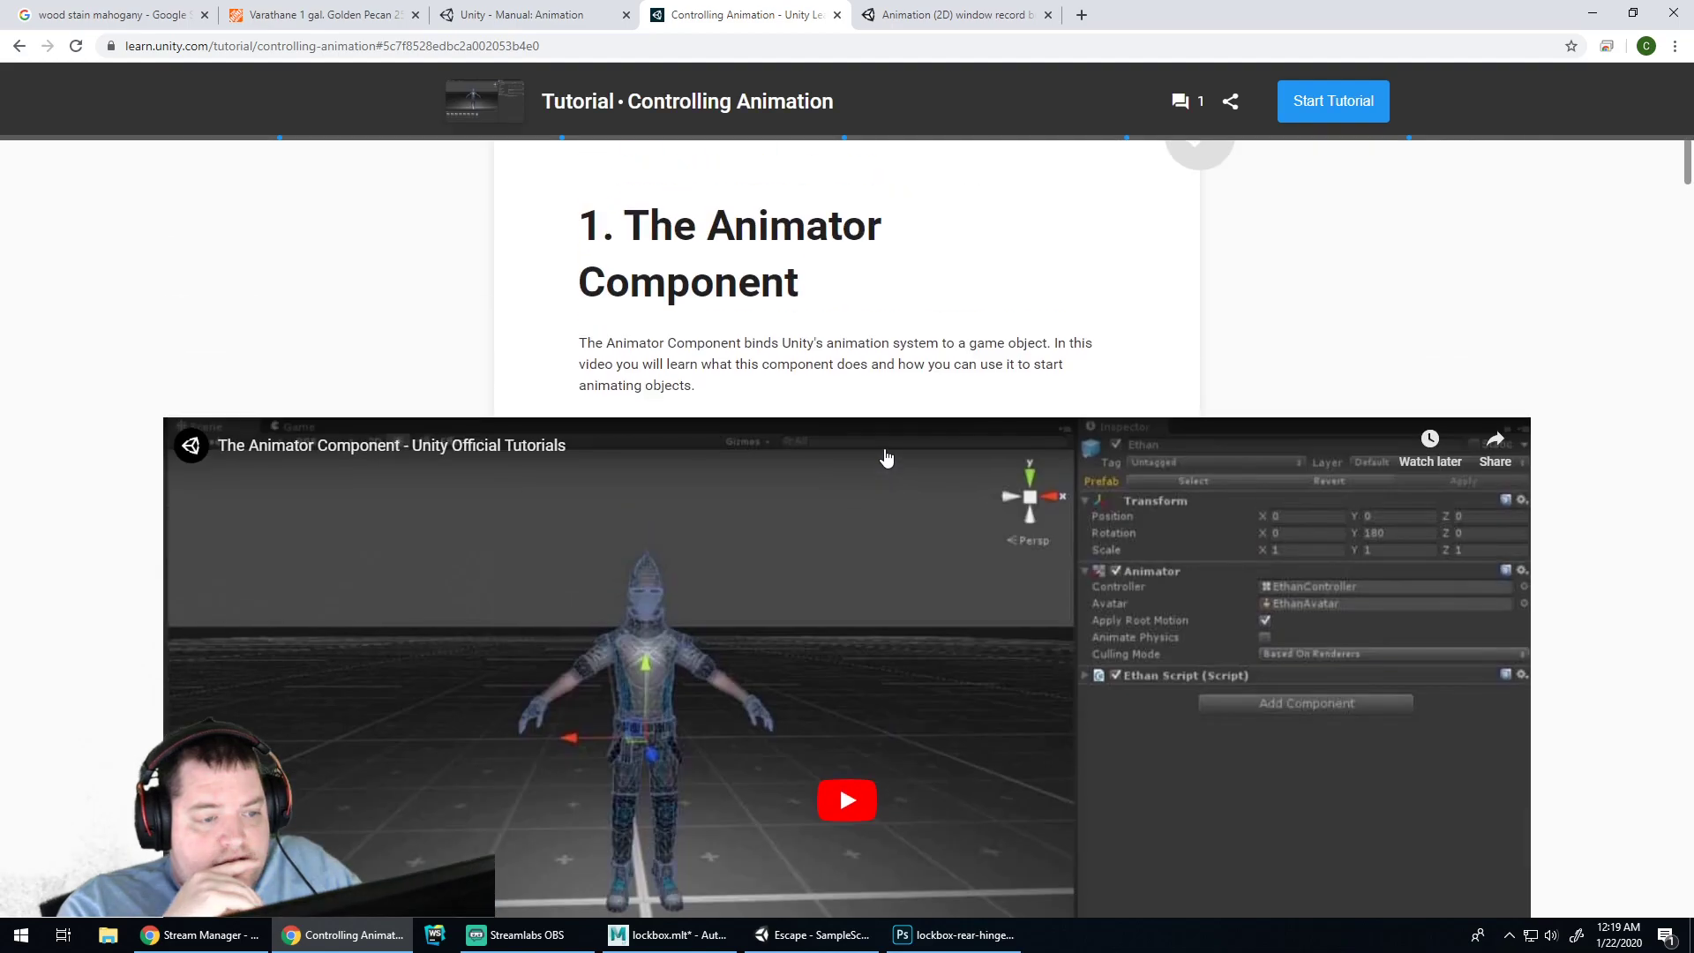
pyautogui.scroll(-12, 882, 455)
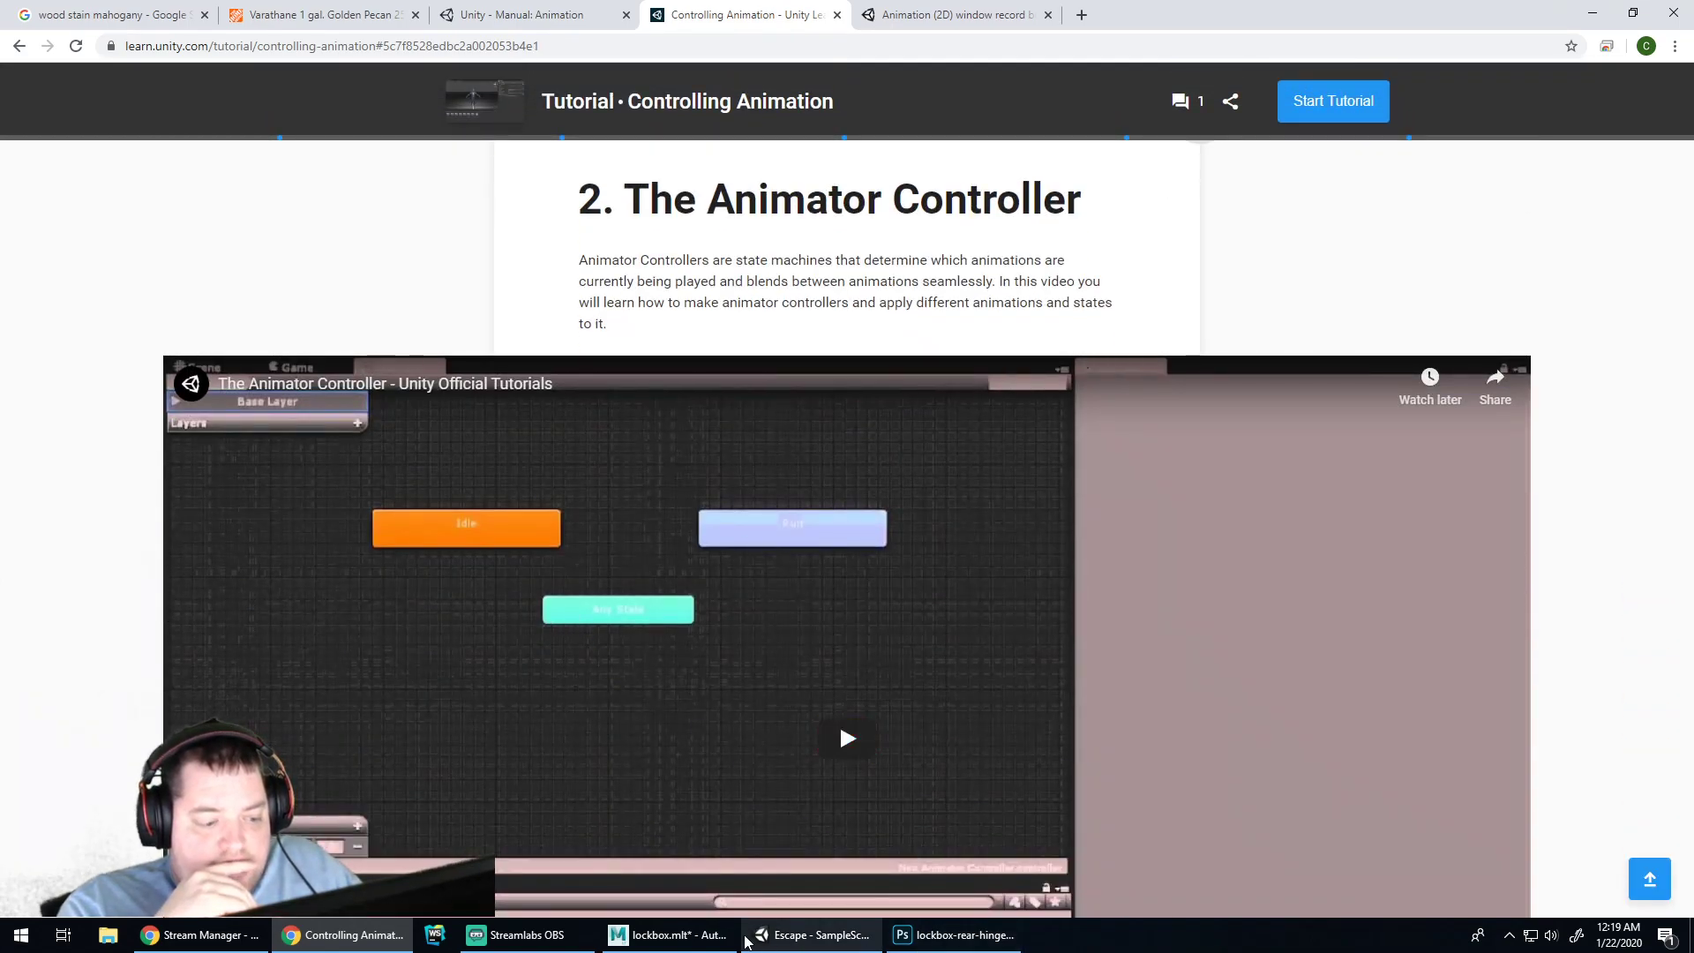
pyautogui.click(703, 946)
# Nudge the lockbox state right, Entry left and down, and Any State up and right
pyautogui.click(810, 937)
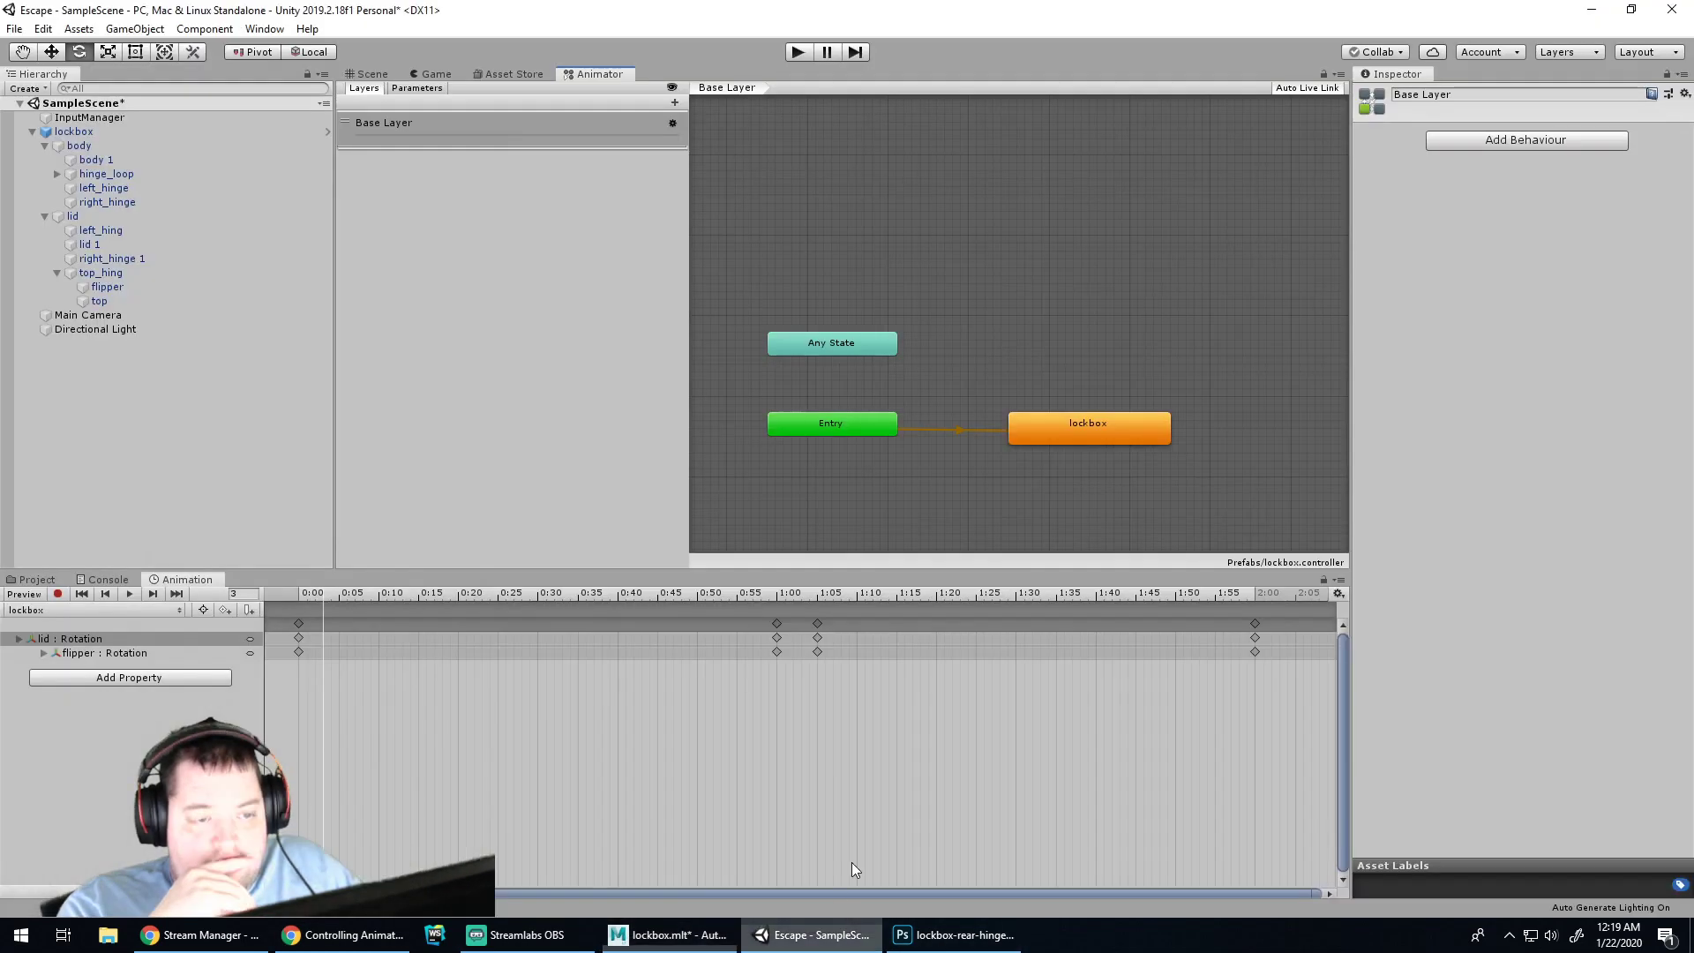
pyautogui.click(839, 427)
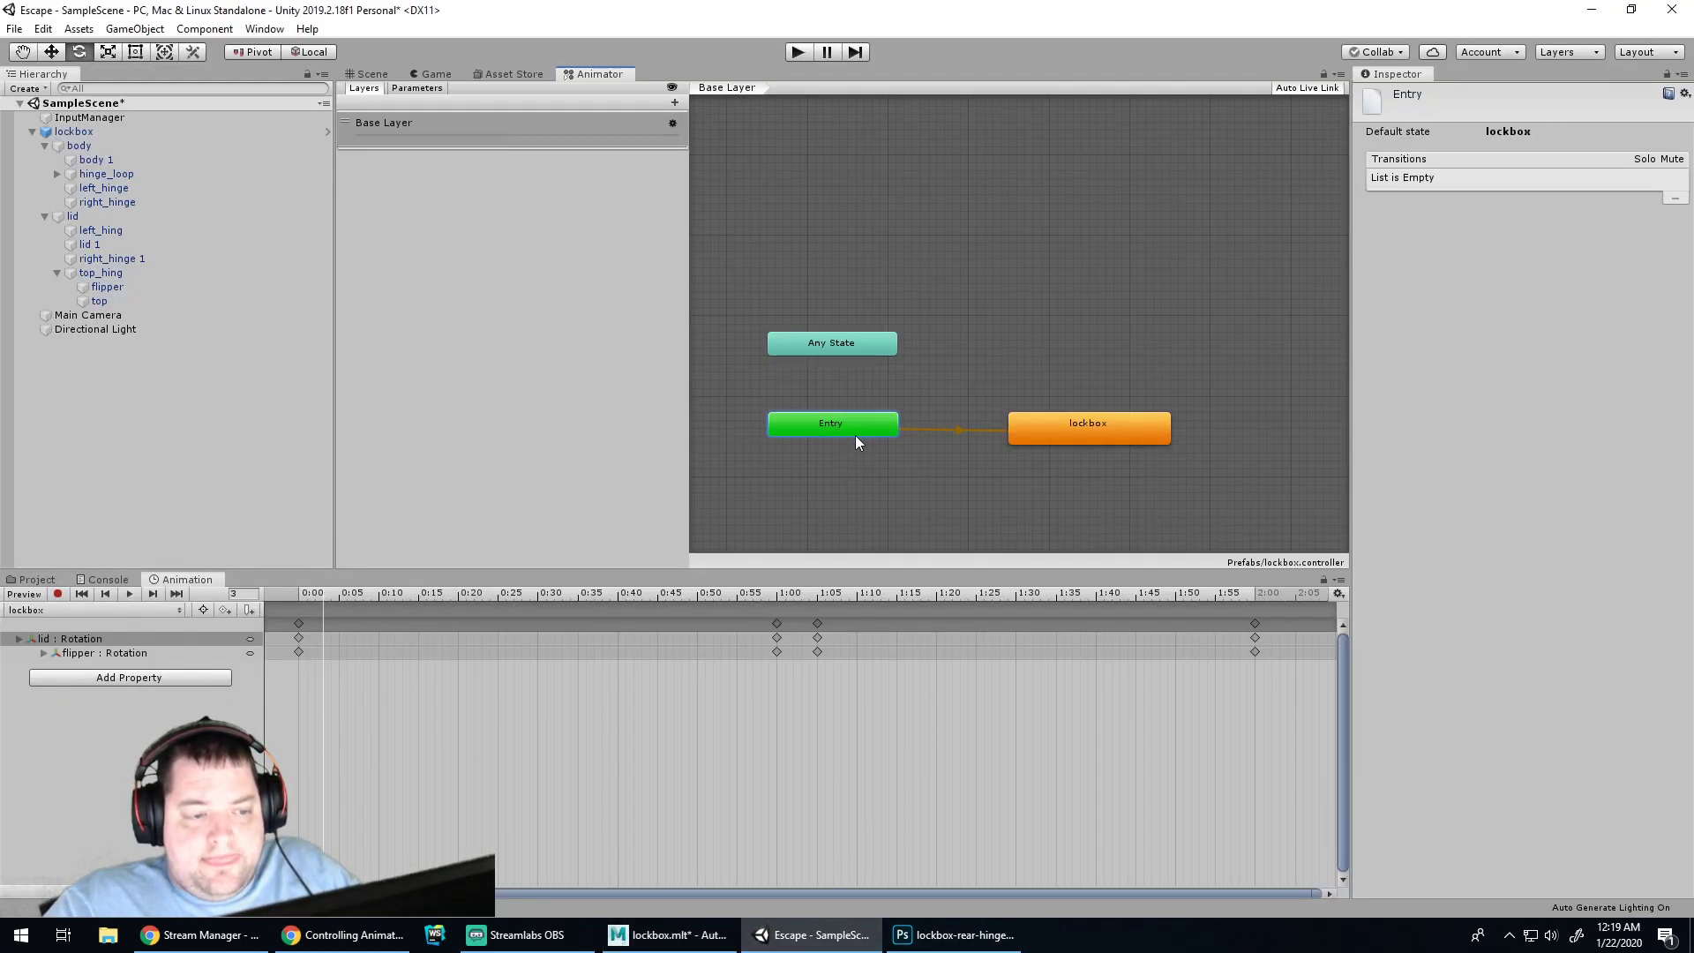
pyautogui.click(1060, 430)
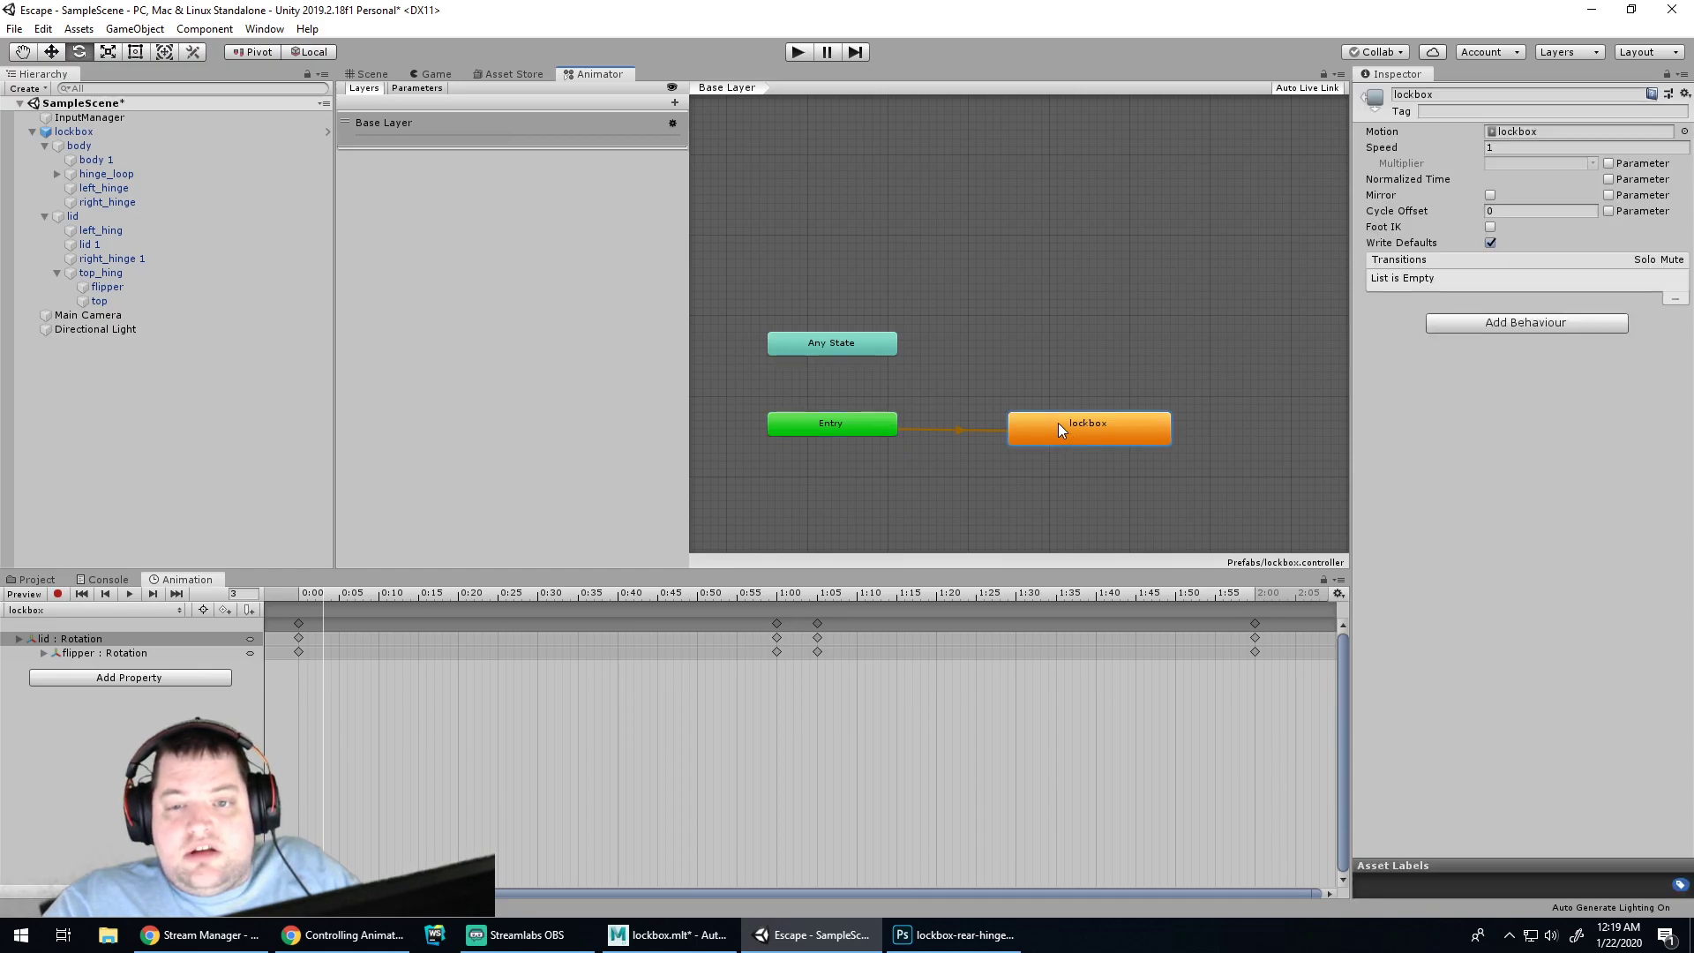
pyautogui.moveTo(1058, 422); pyautogui.dragTo(1066, 422)
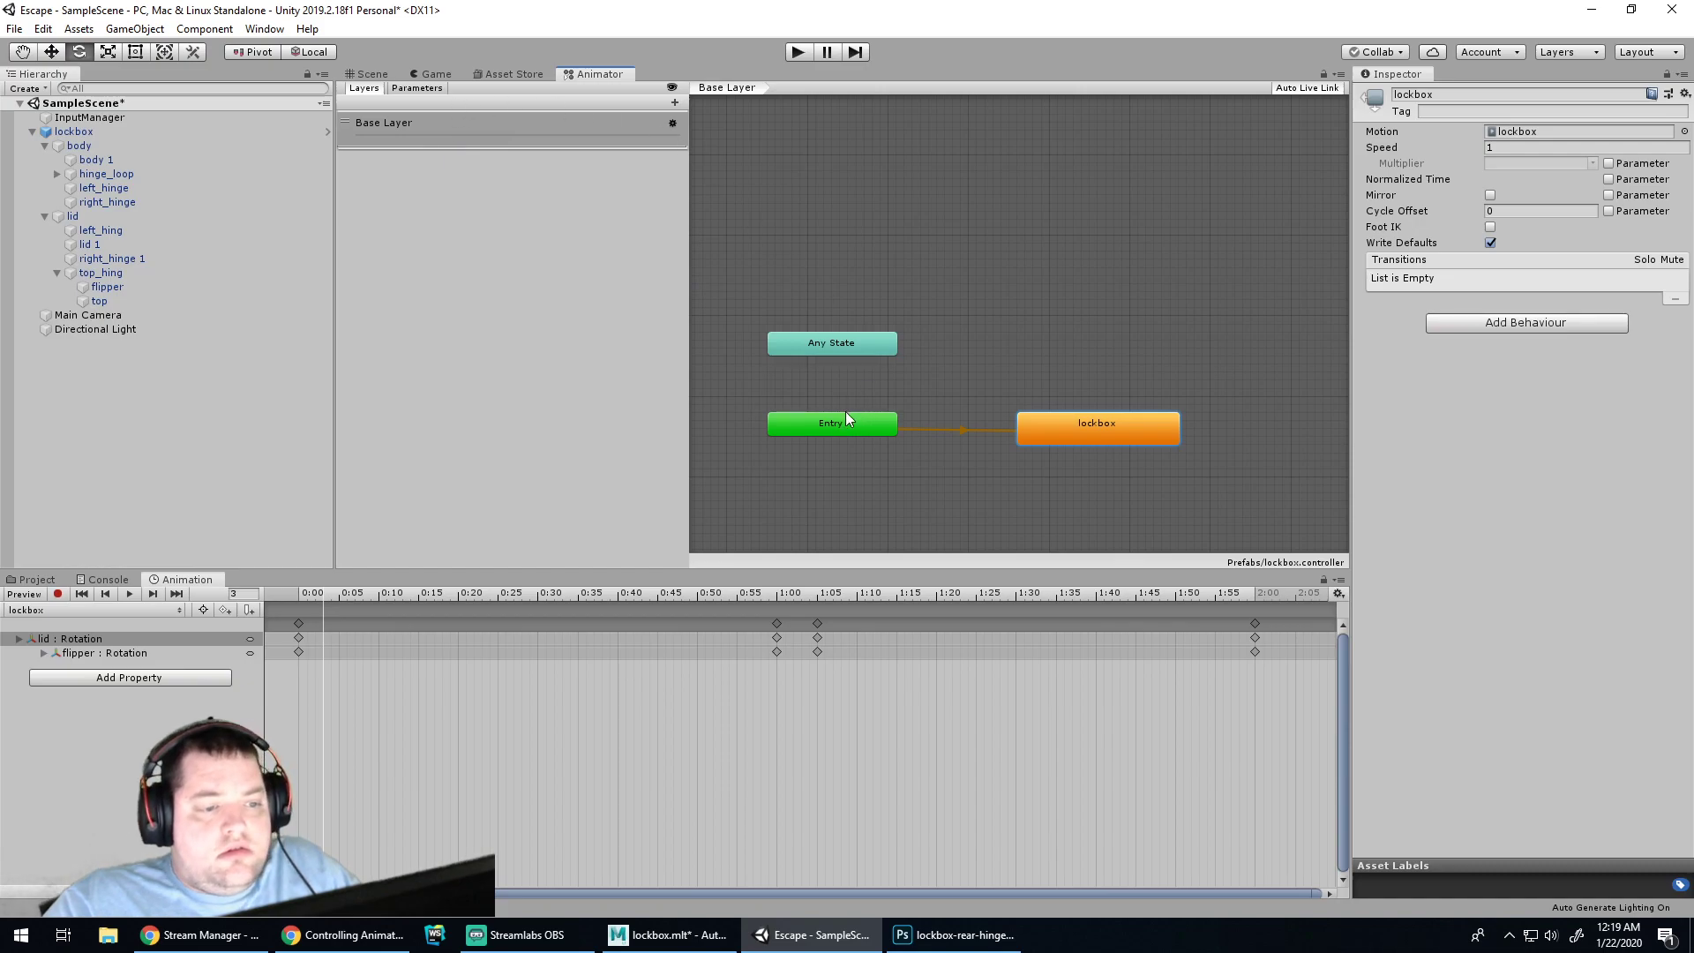
pyautogui.moveTo(846, 419); pyautogui.dragTo(837, 427)
pyautogui.click(825, 325)
pyautogui.click(852, 342)
pyautogui.moveTo(860, 342)
pyautogui.mouseDown()
pyautogui.moveTo(876, 356)
pyautogui.moveTo(888, 337)
pyautogui.mouseUp()
# Inspect the lockbox, Any State and Entry nodes, confirming Entry defaults to lockbox and Any State has no transitions
pyautogui.keyDown('shift'); pyautogui.click(1066, 424); pyautogui.keyUp('shift')
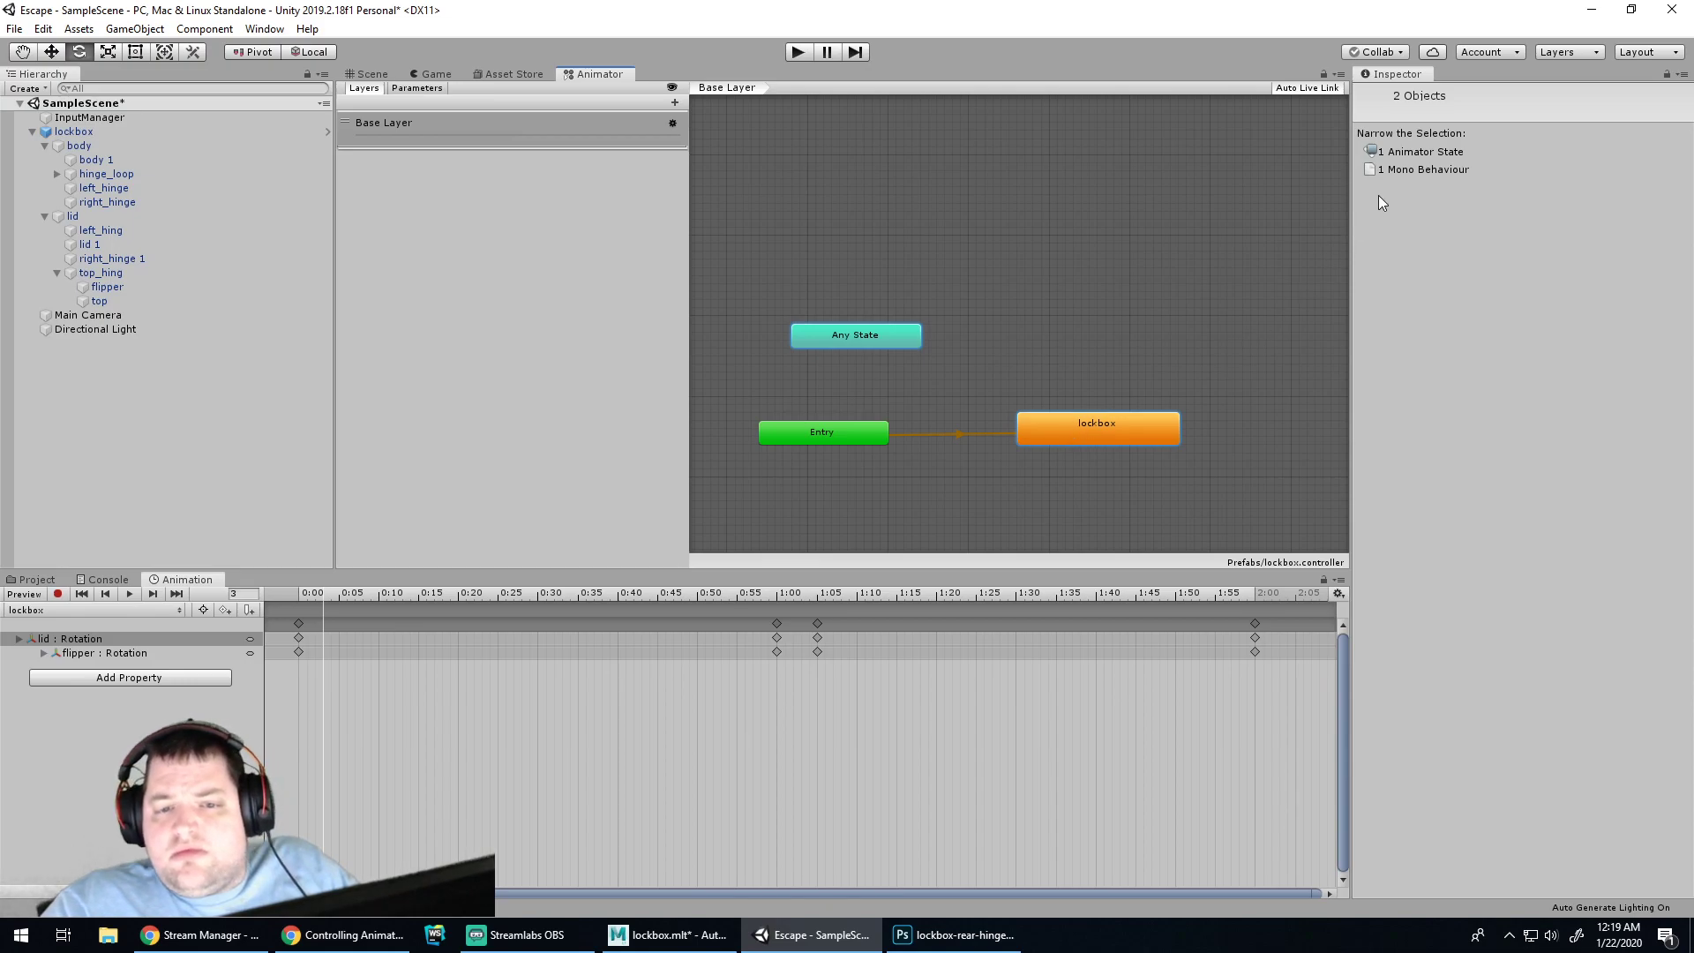
pyautogui.click(1417, 153)
pyautogui.click(1172, 295)
pyautogui.click(1075, 432)
pyautogui.click(854, 358)
pyautogui.click(860, 337)
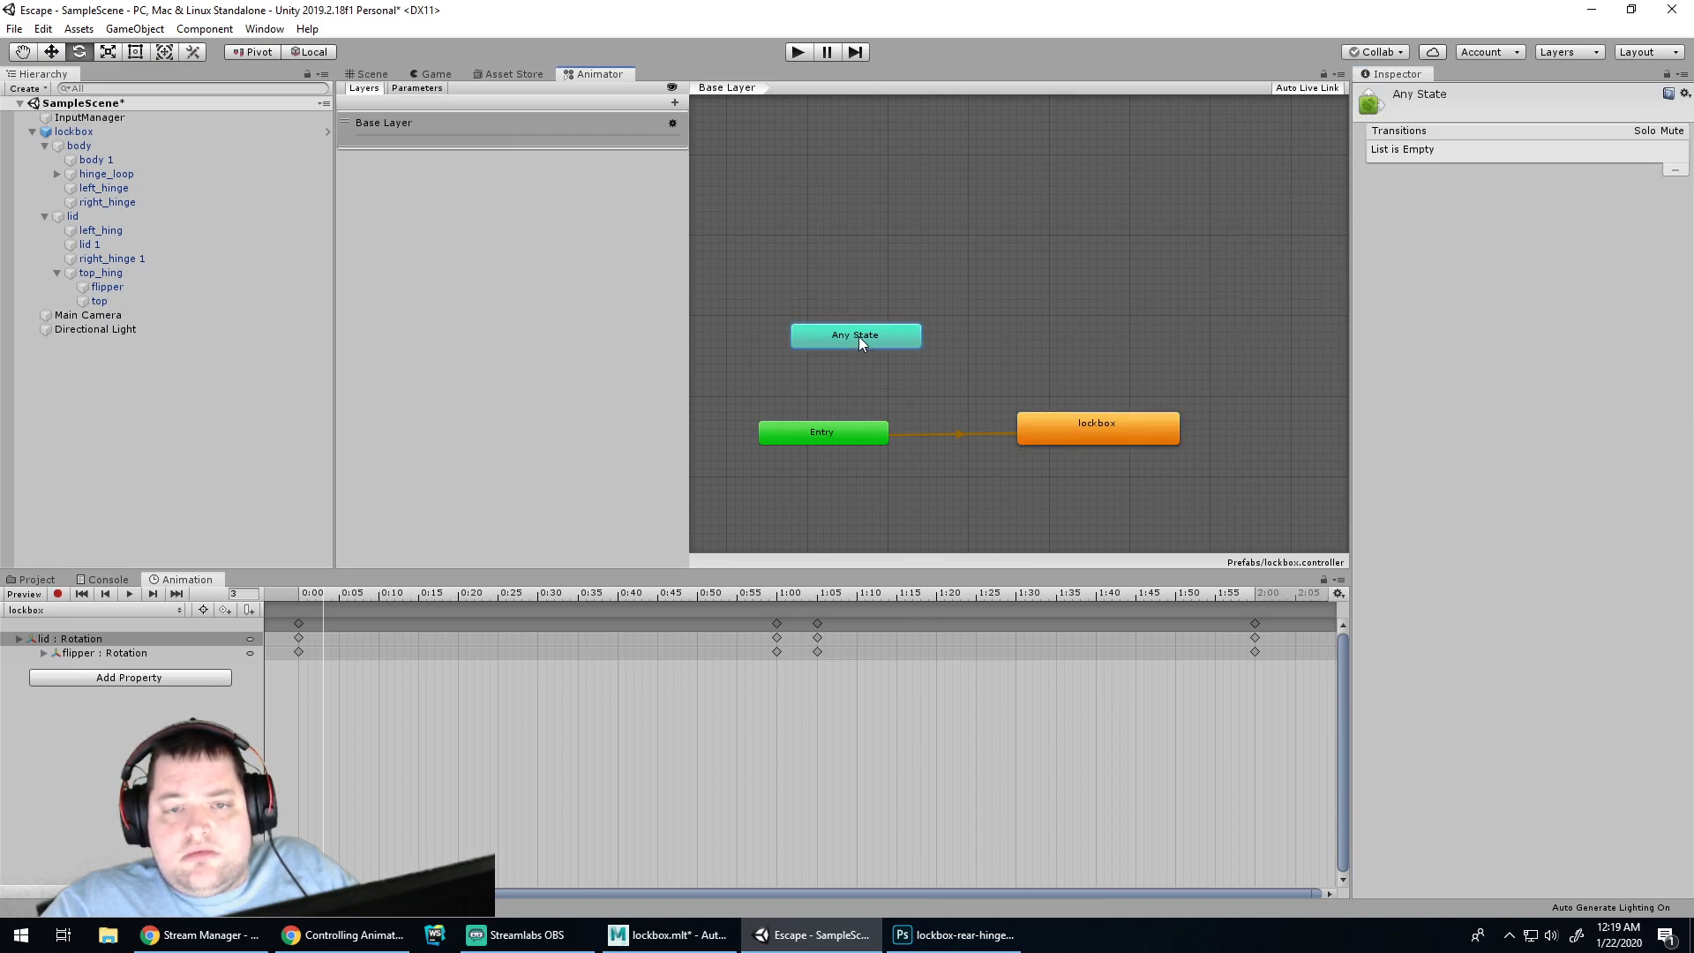
pyautogui.click(841, 424)
pyautogui.click(862, 371)
pyautogui.click(870, 337)
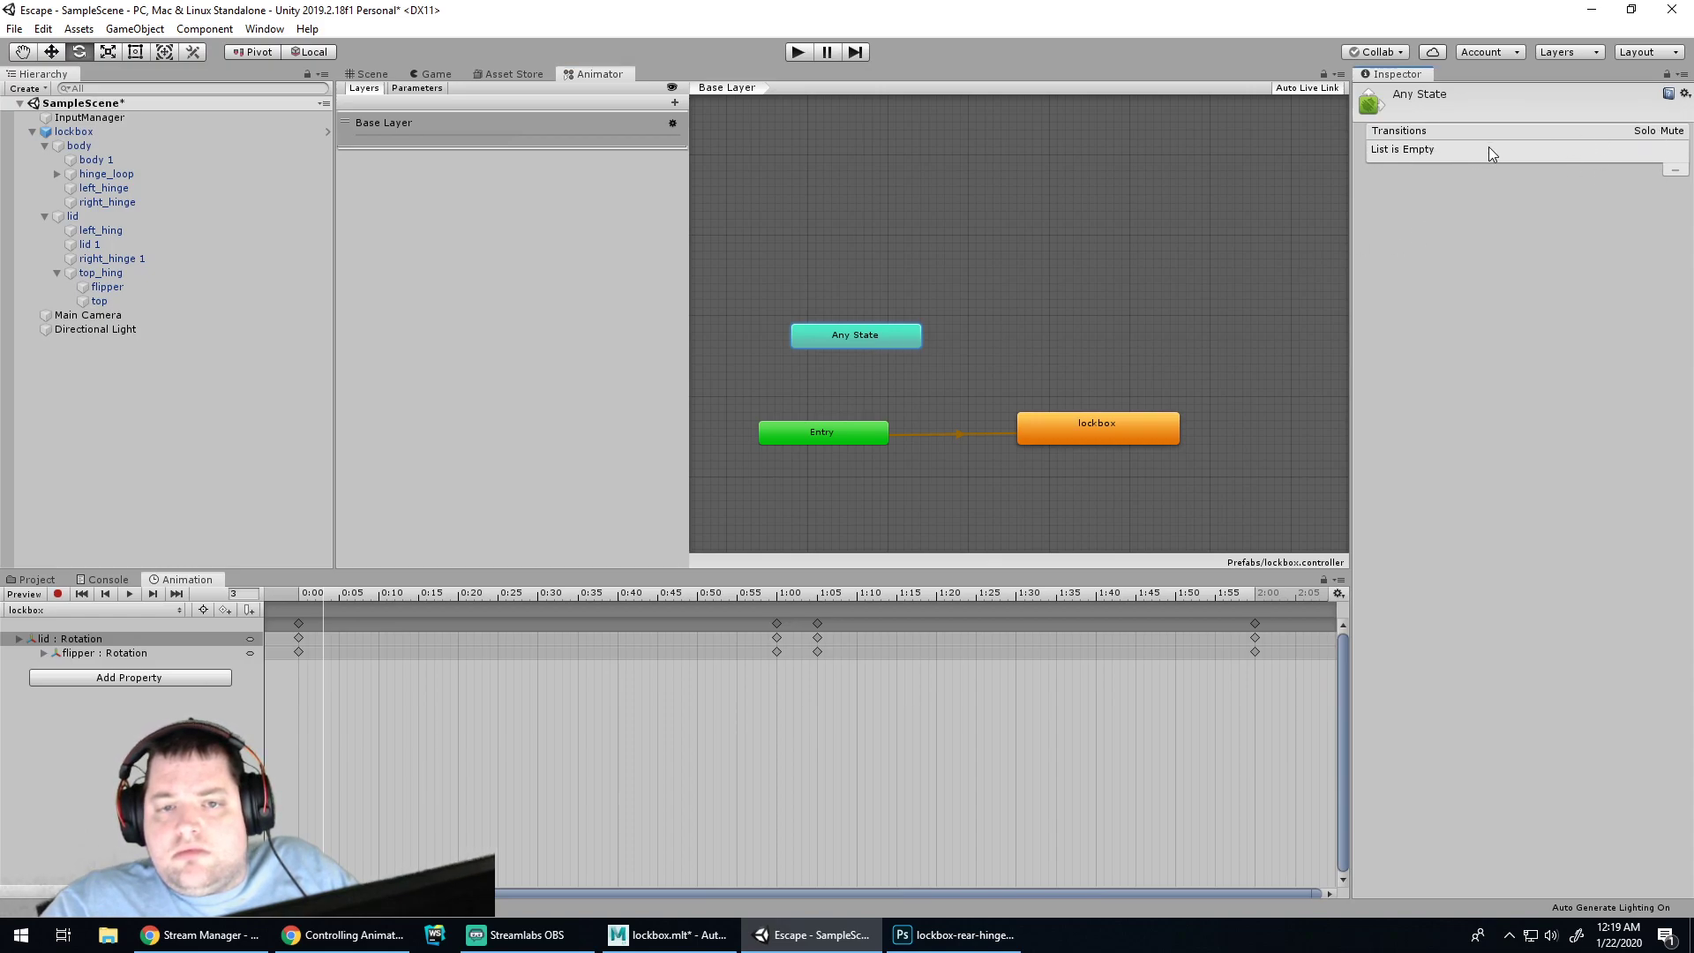
pyautogui.click(854, 436)
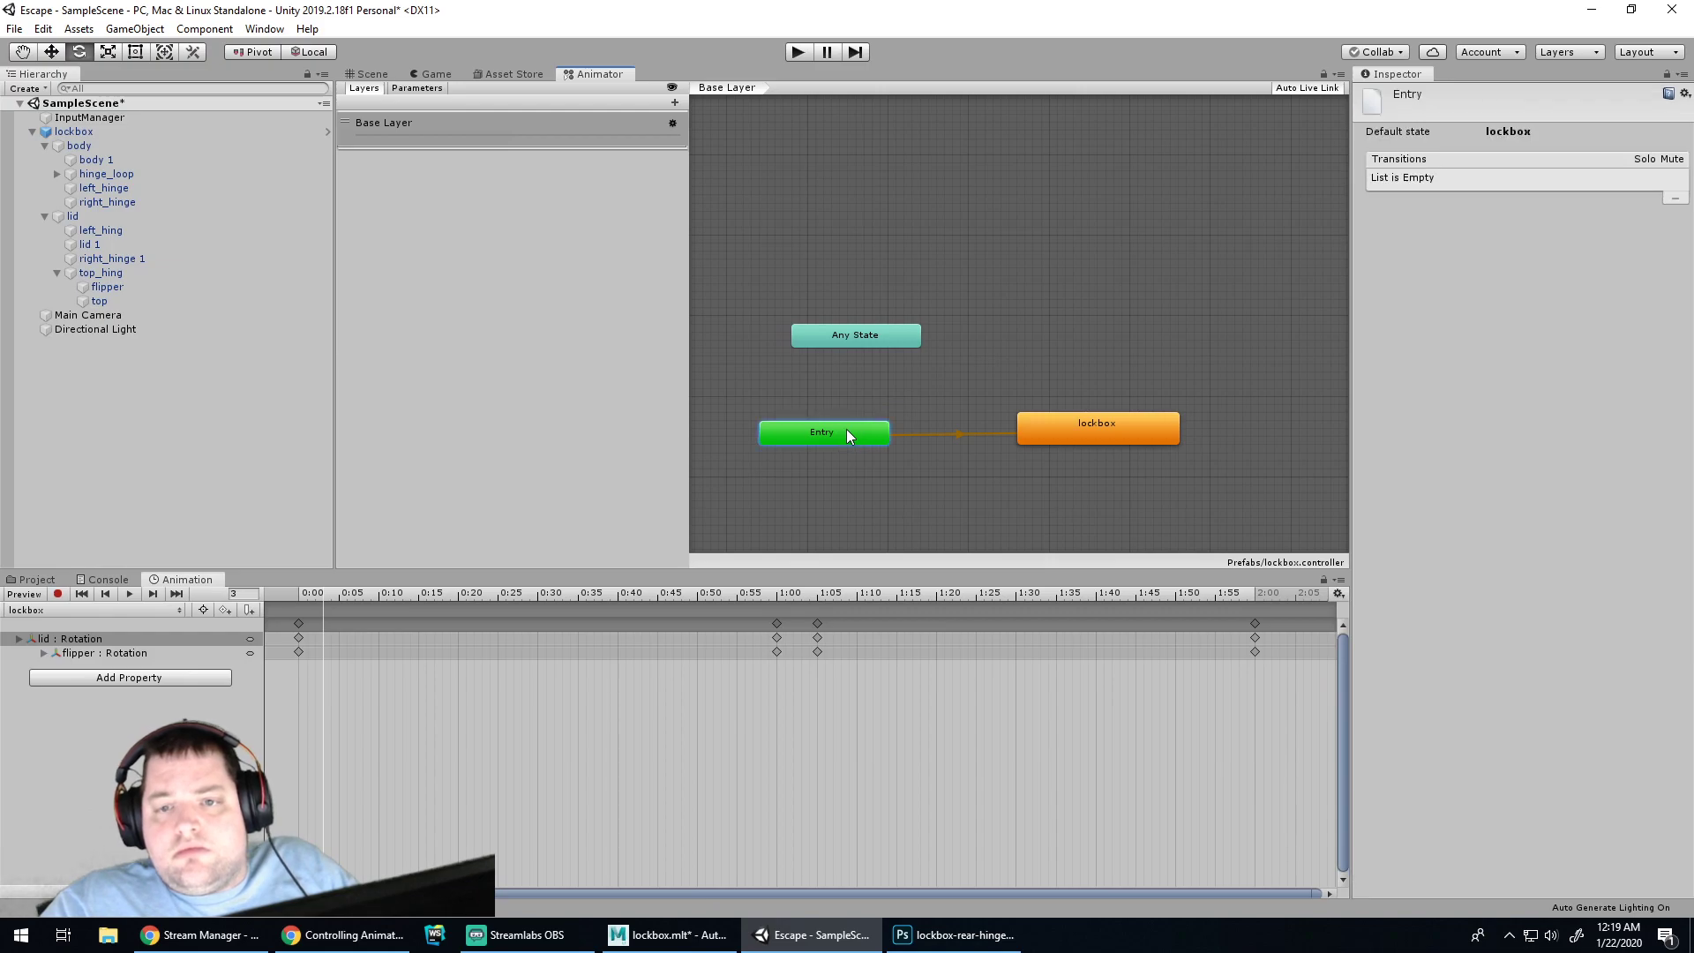
pyautogui.click(848, 495)
# Scroll the Controlling Animation tutorial between its Animator Component and Animator Controller lessons
pyautogui.click(344, 935)
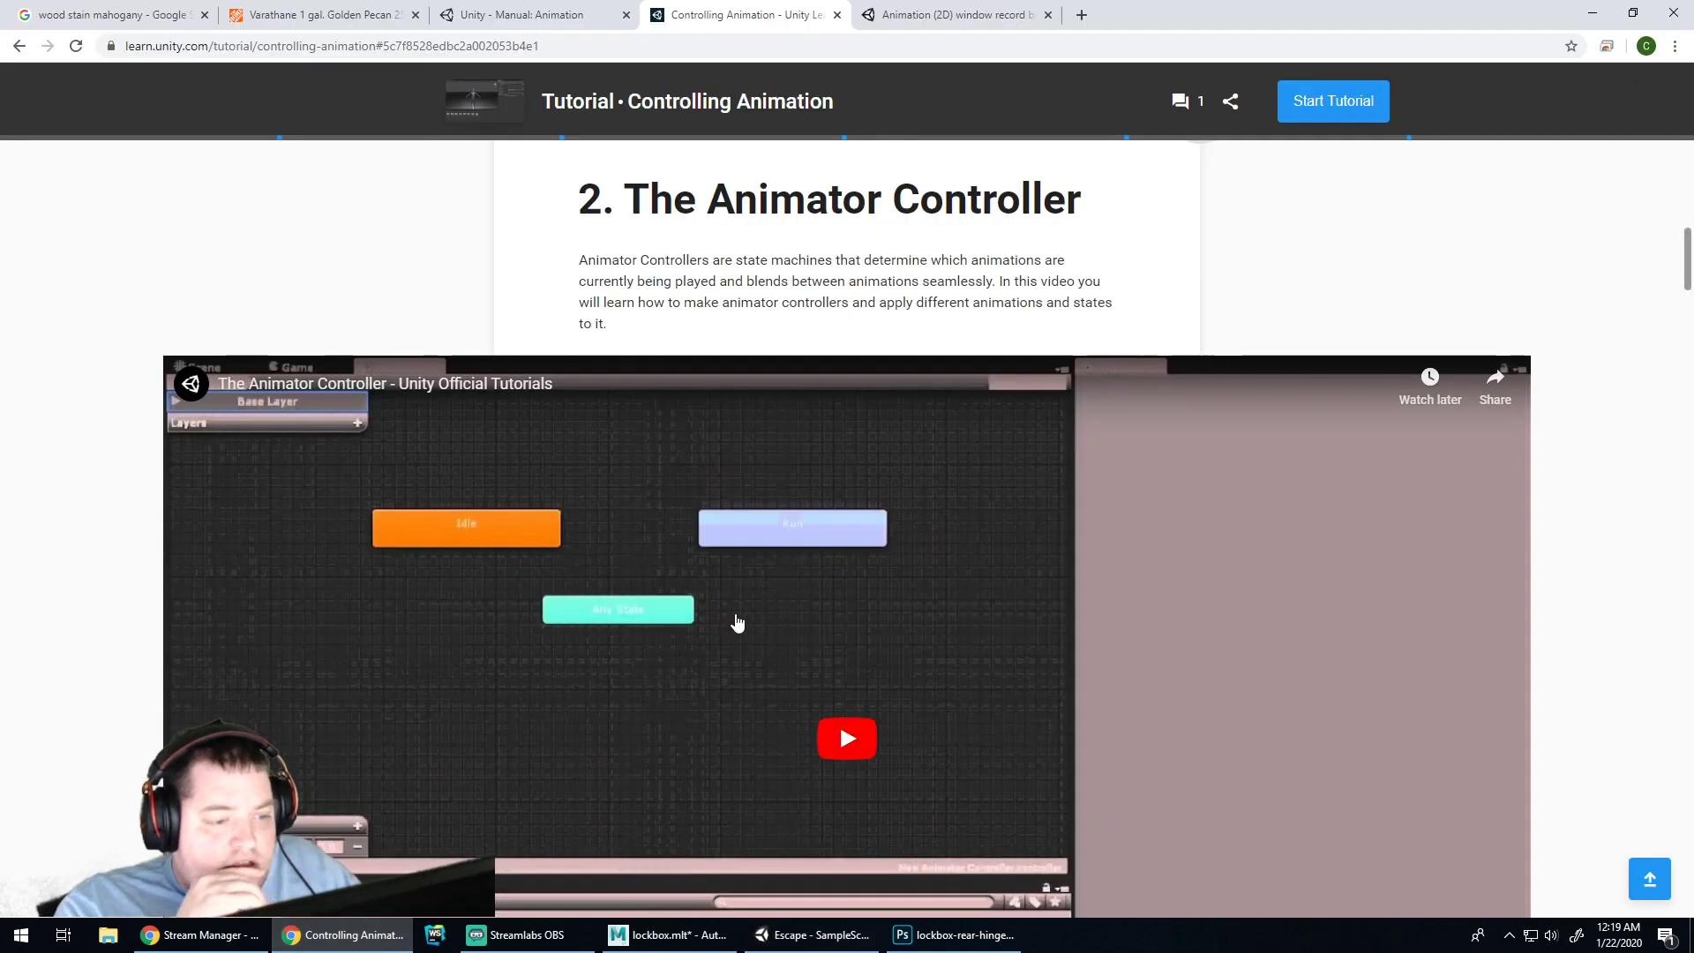
pyautogui.scroll(-8, 732, 626)
pyautogui.scroll(9, 909, 534)
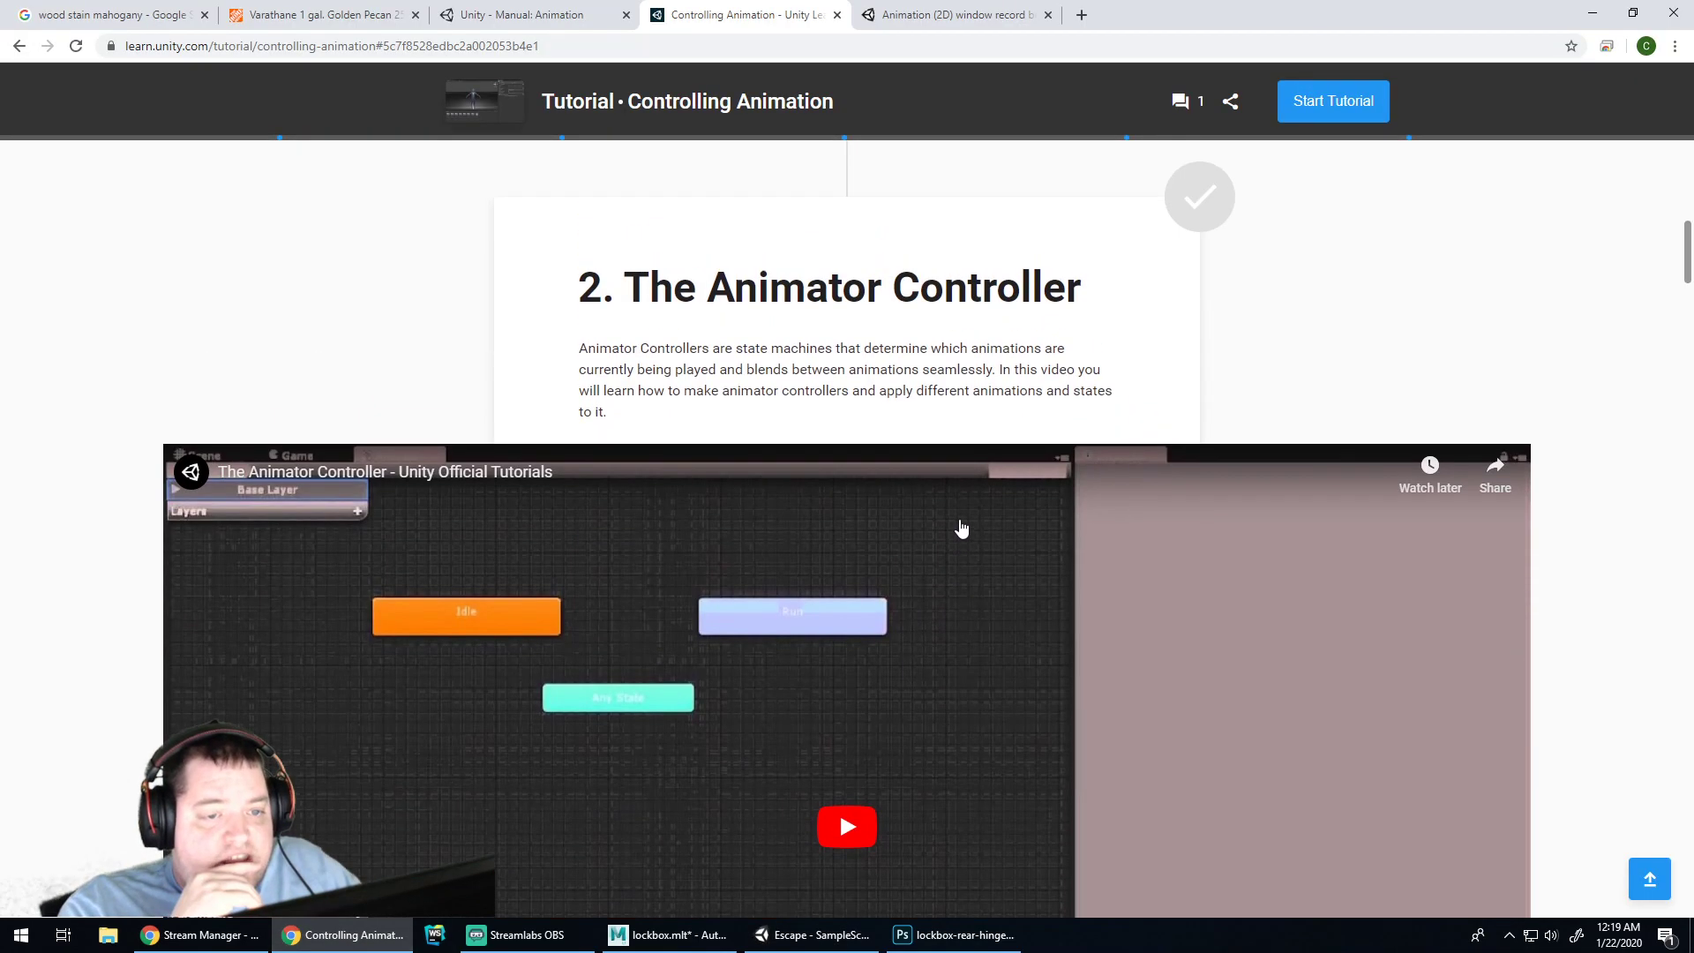
pyautogui.scroll(12, 971, 500)
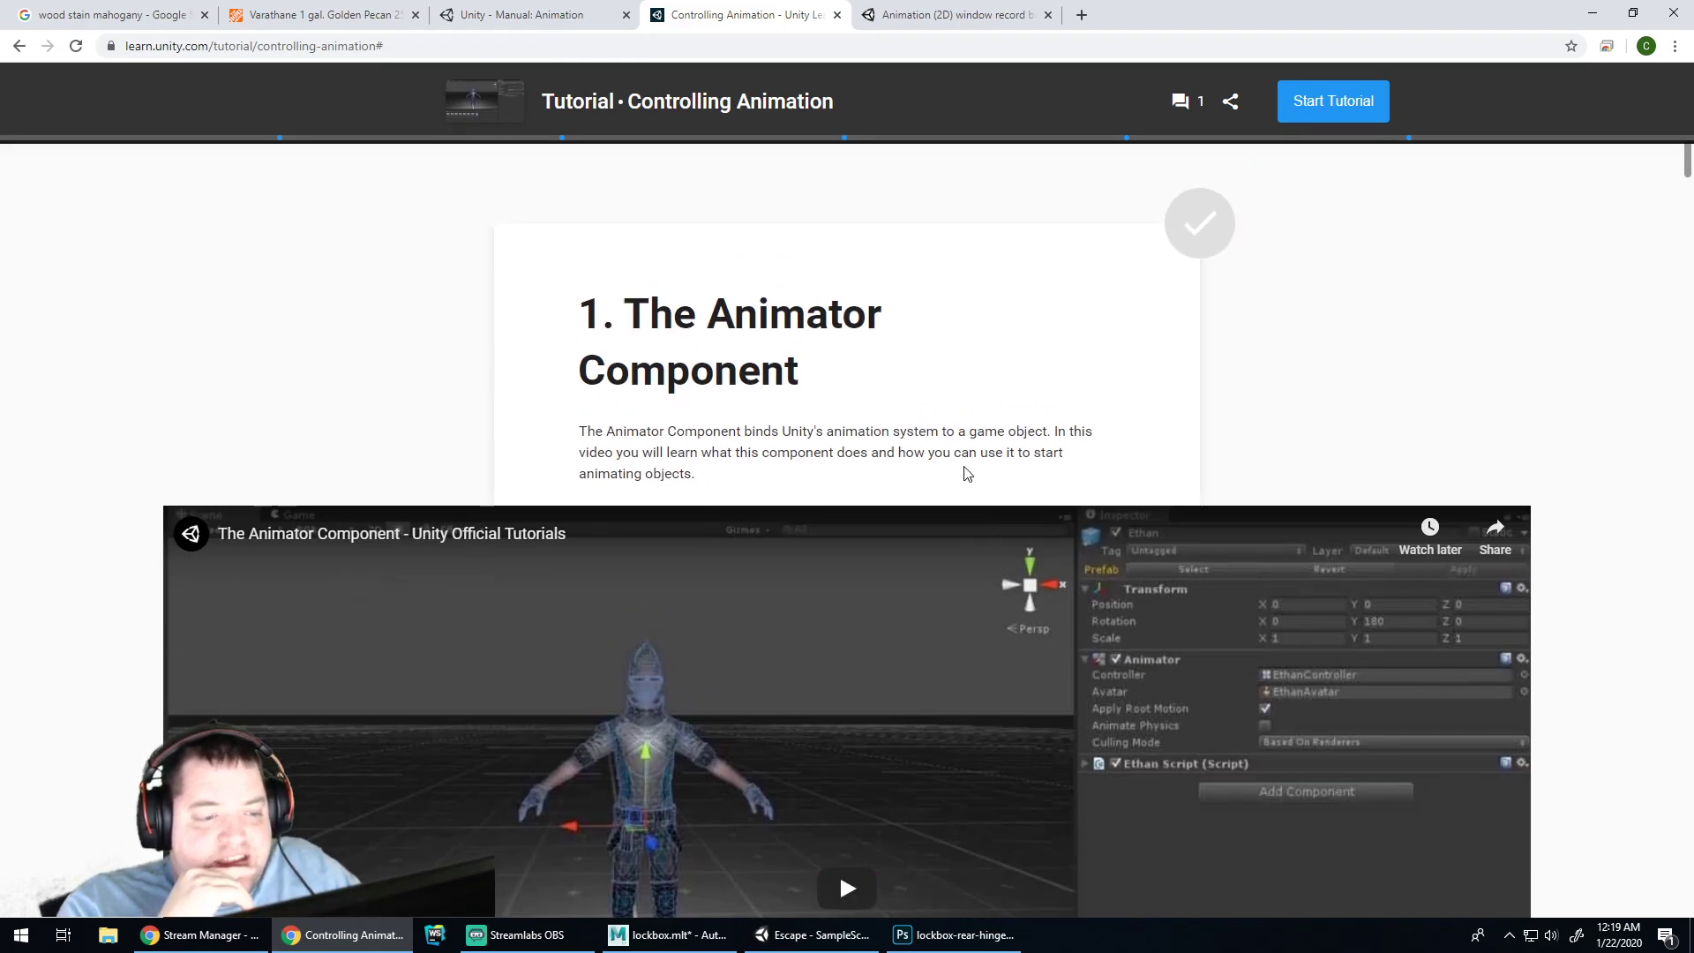
pyautogui.scroll(-10, 964, 461)
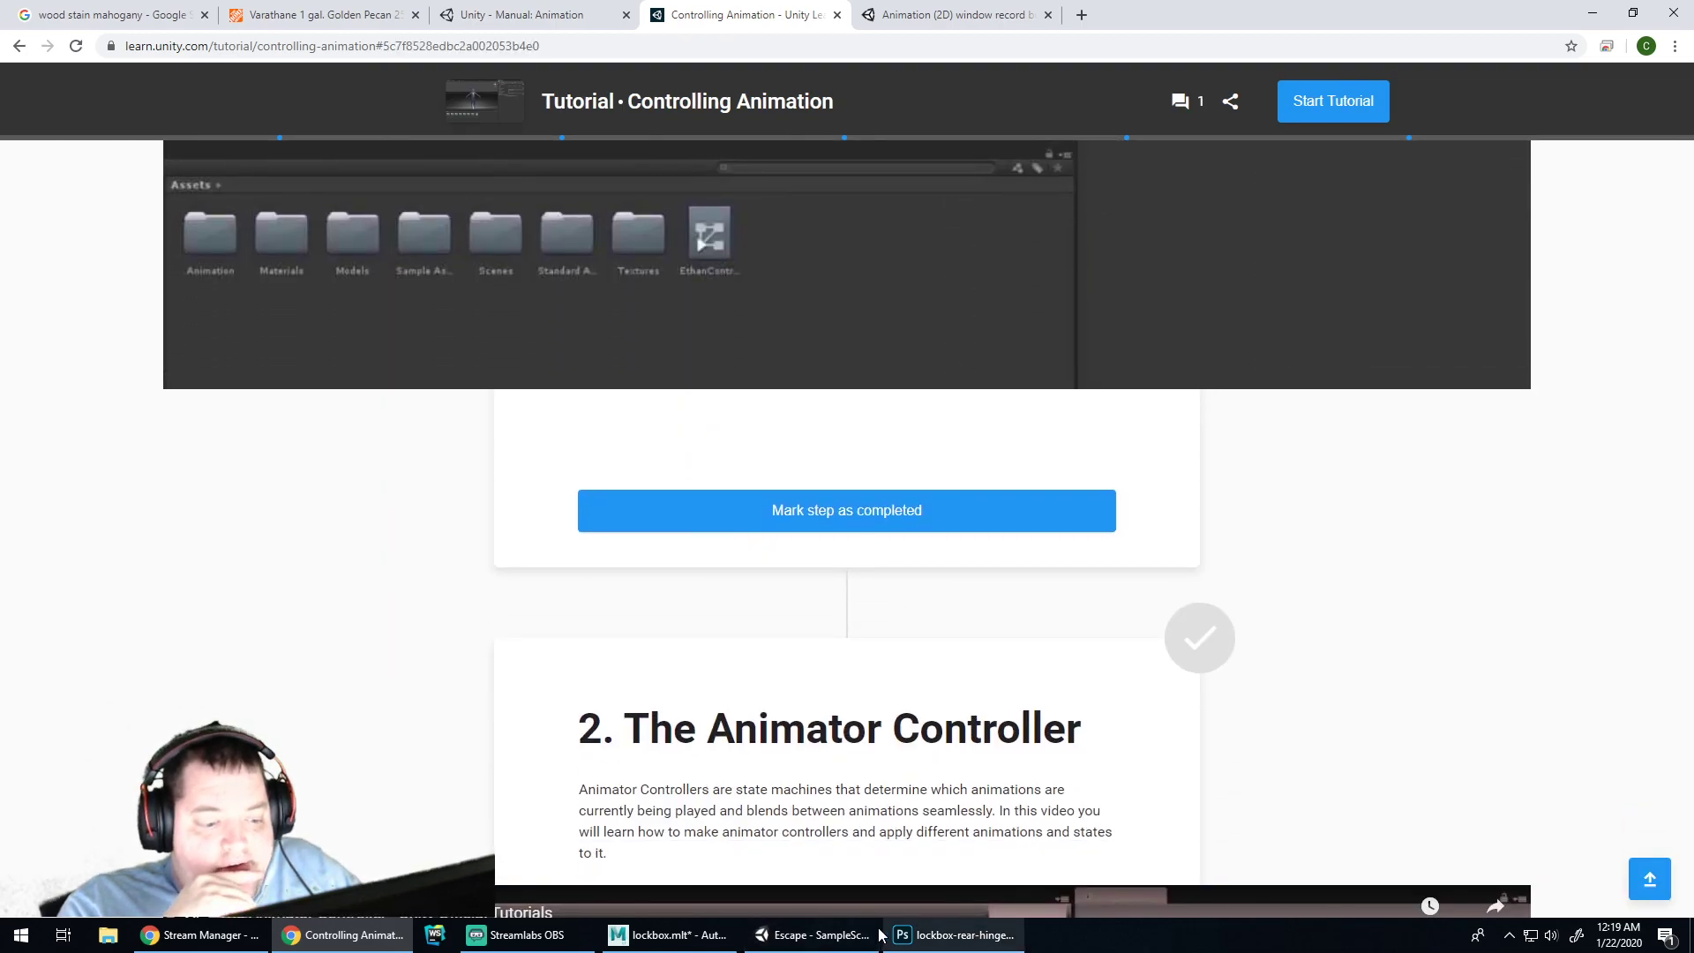
pyautogui.click(760, 933)
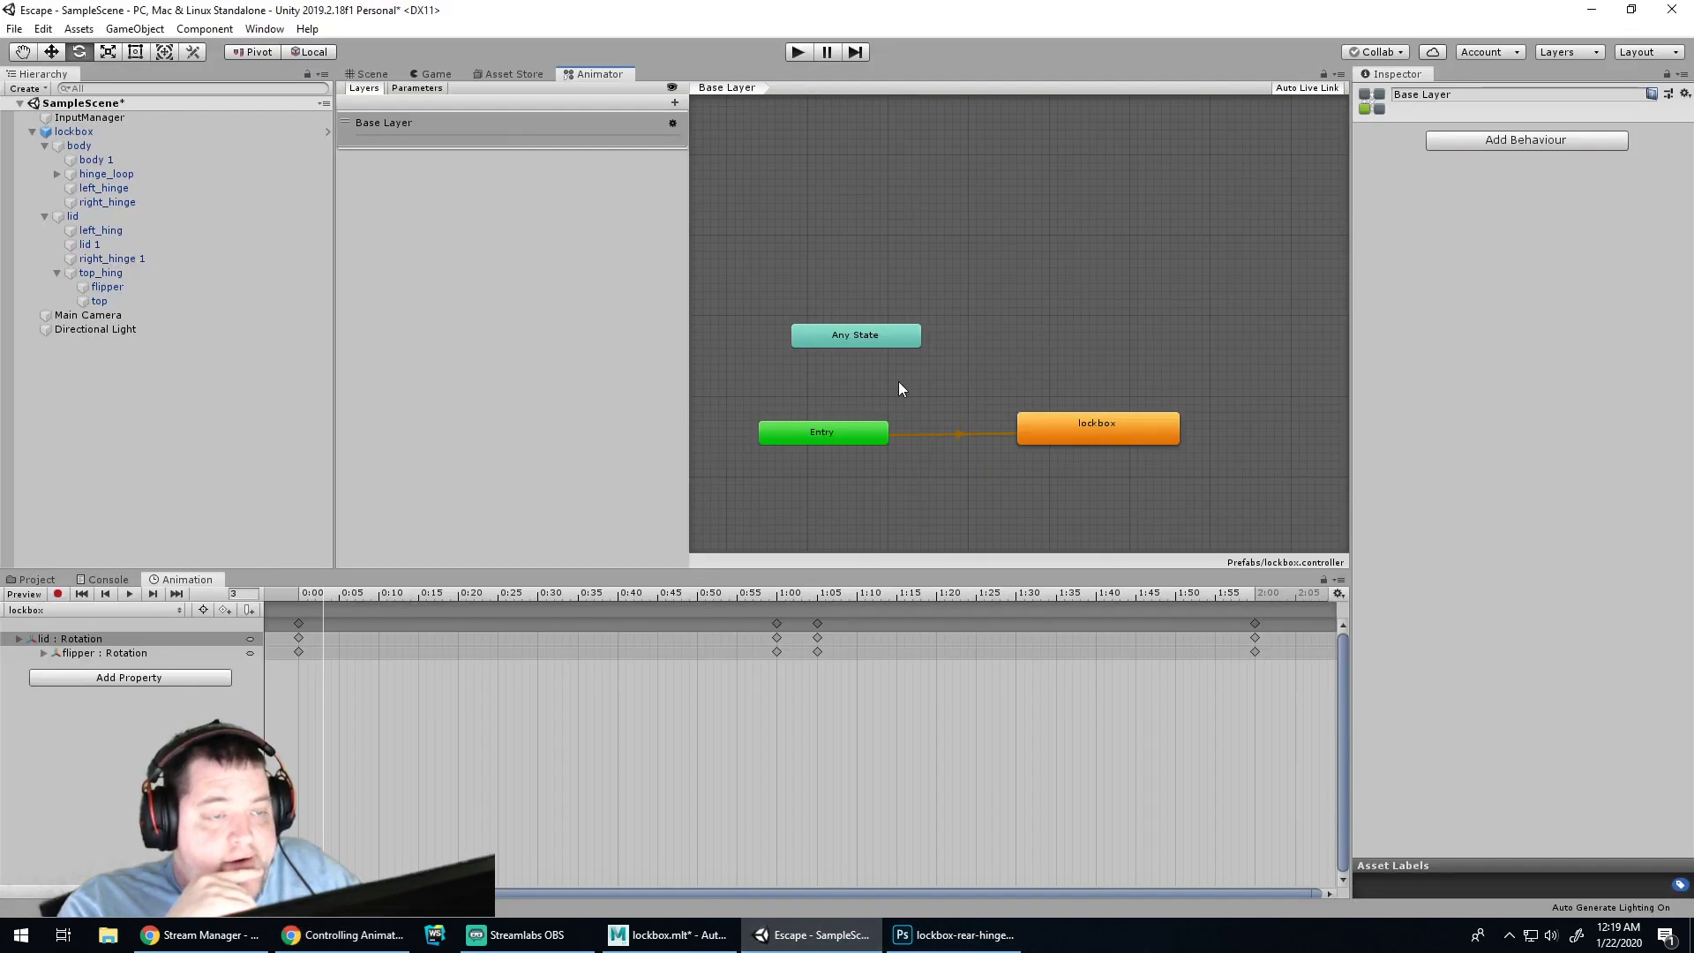
# Inspect Entry and the lockbox state, closing its behaviour list without adding one
pyautogui.click(813, 431)
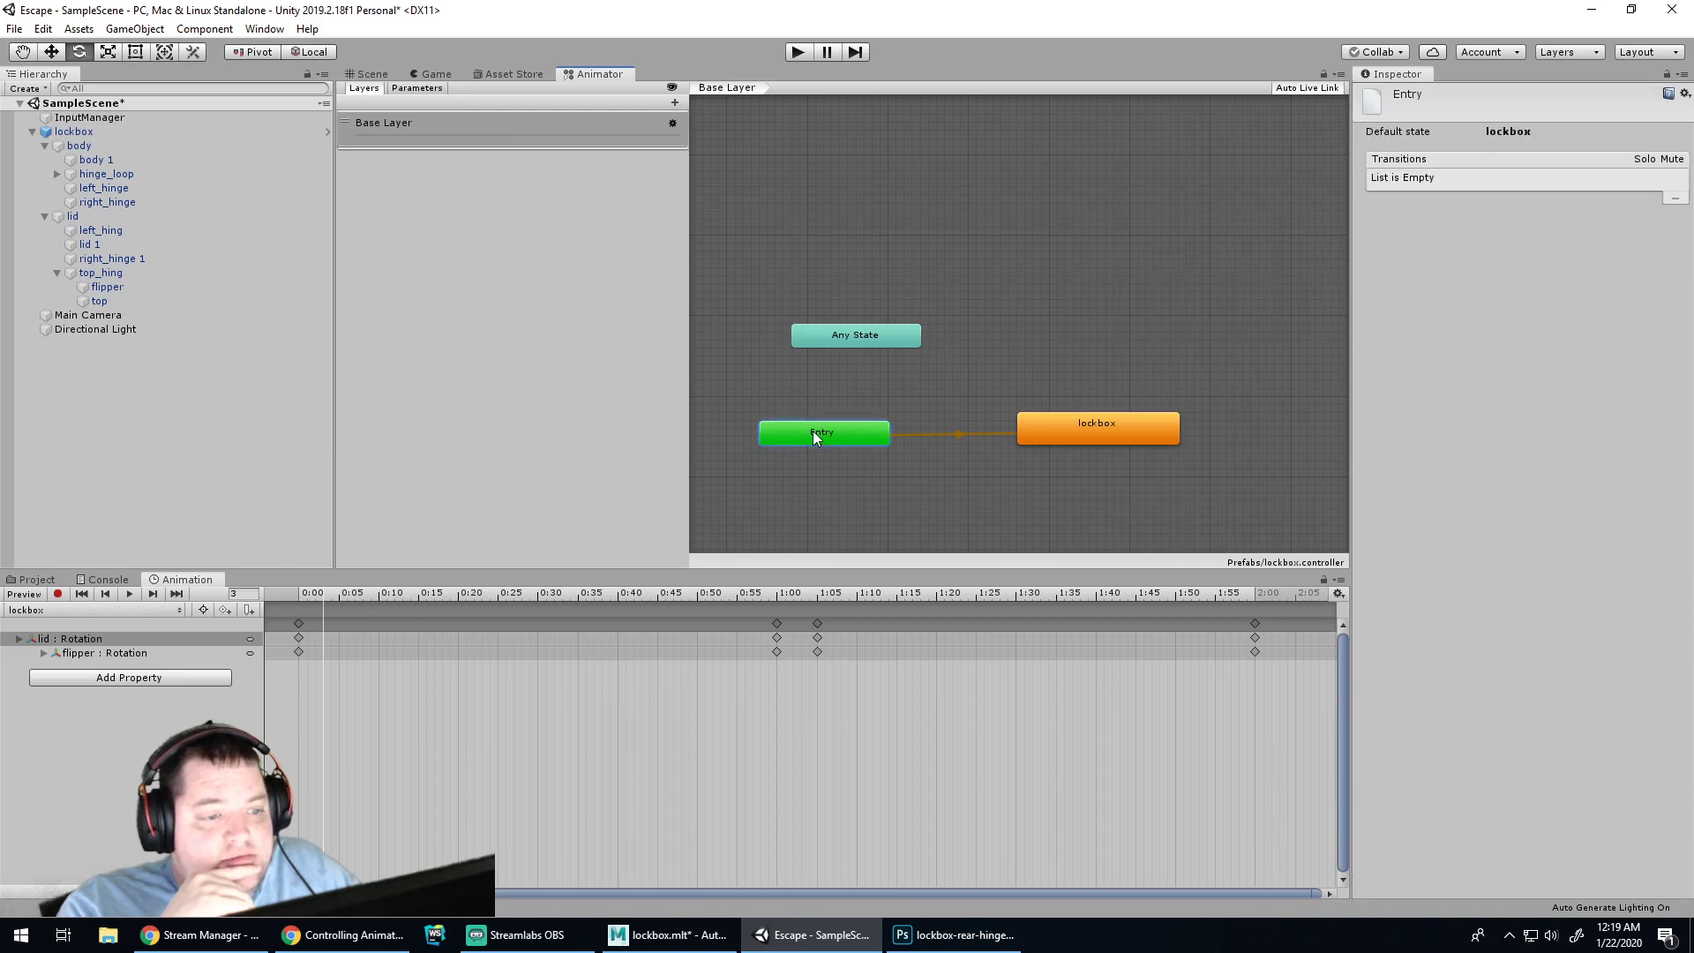
pyautogui.click(1077, 427)
pyautogui.click(1466, 324)
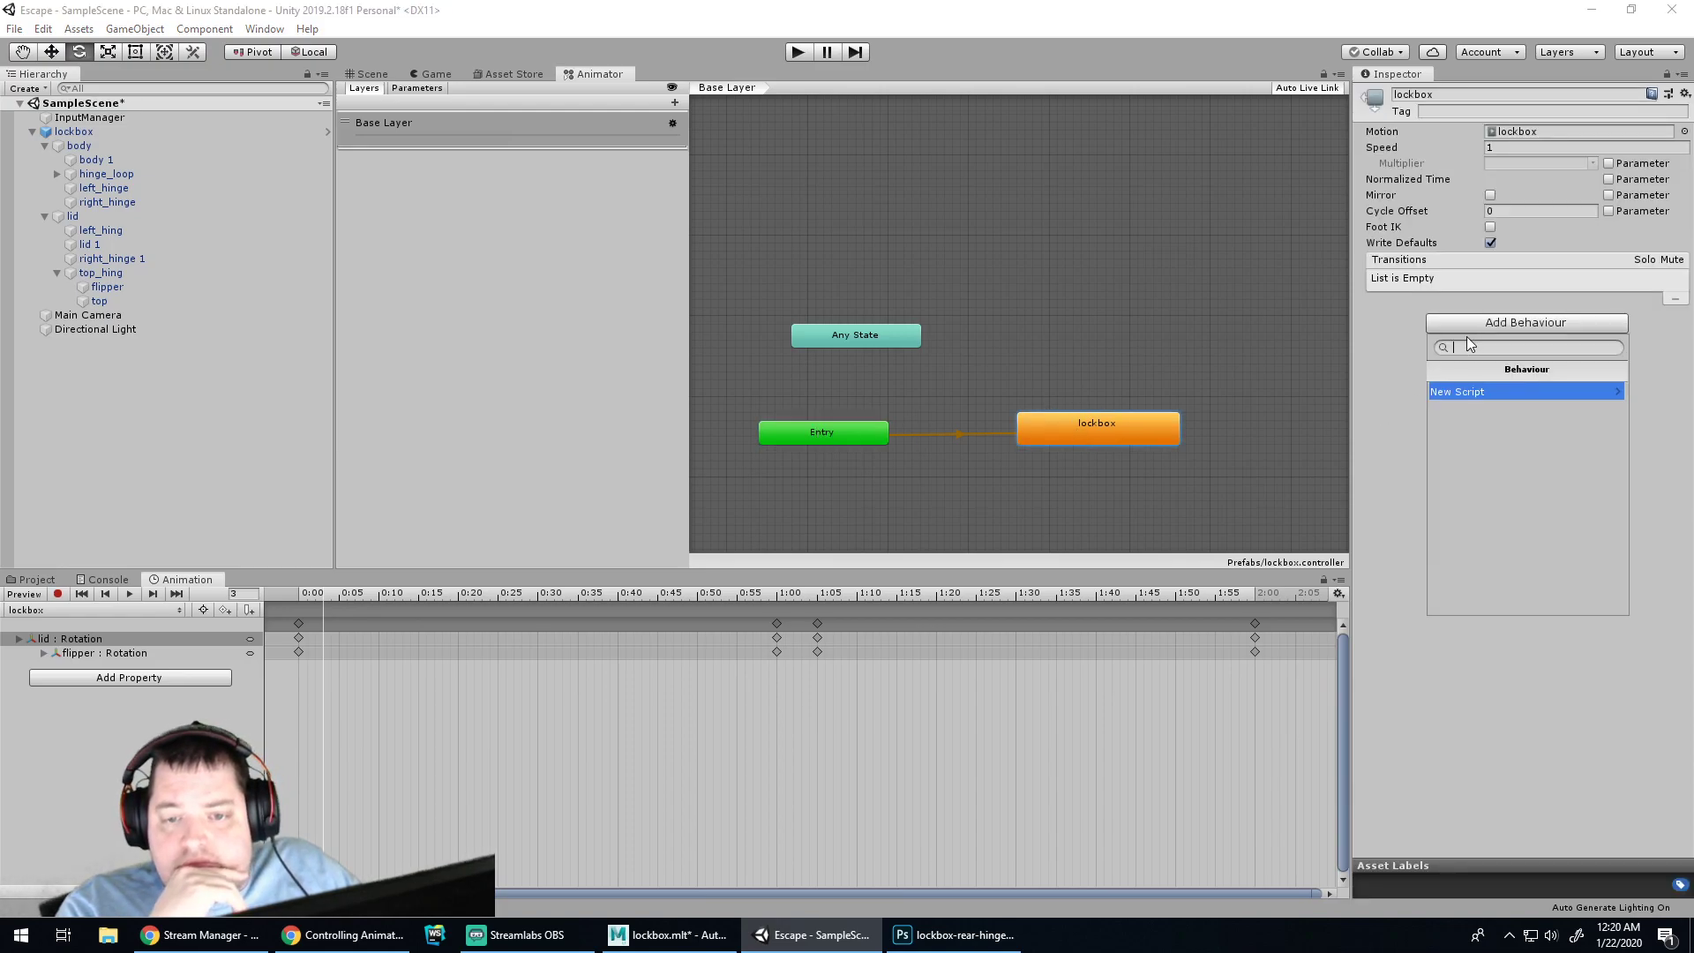
pyautogui.click(1411, 380)
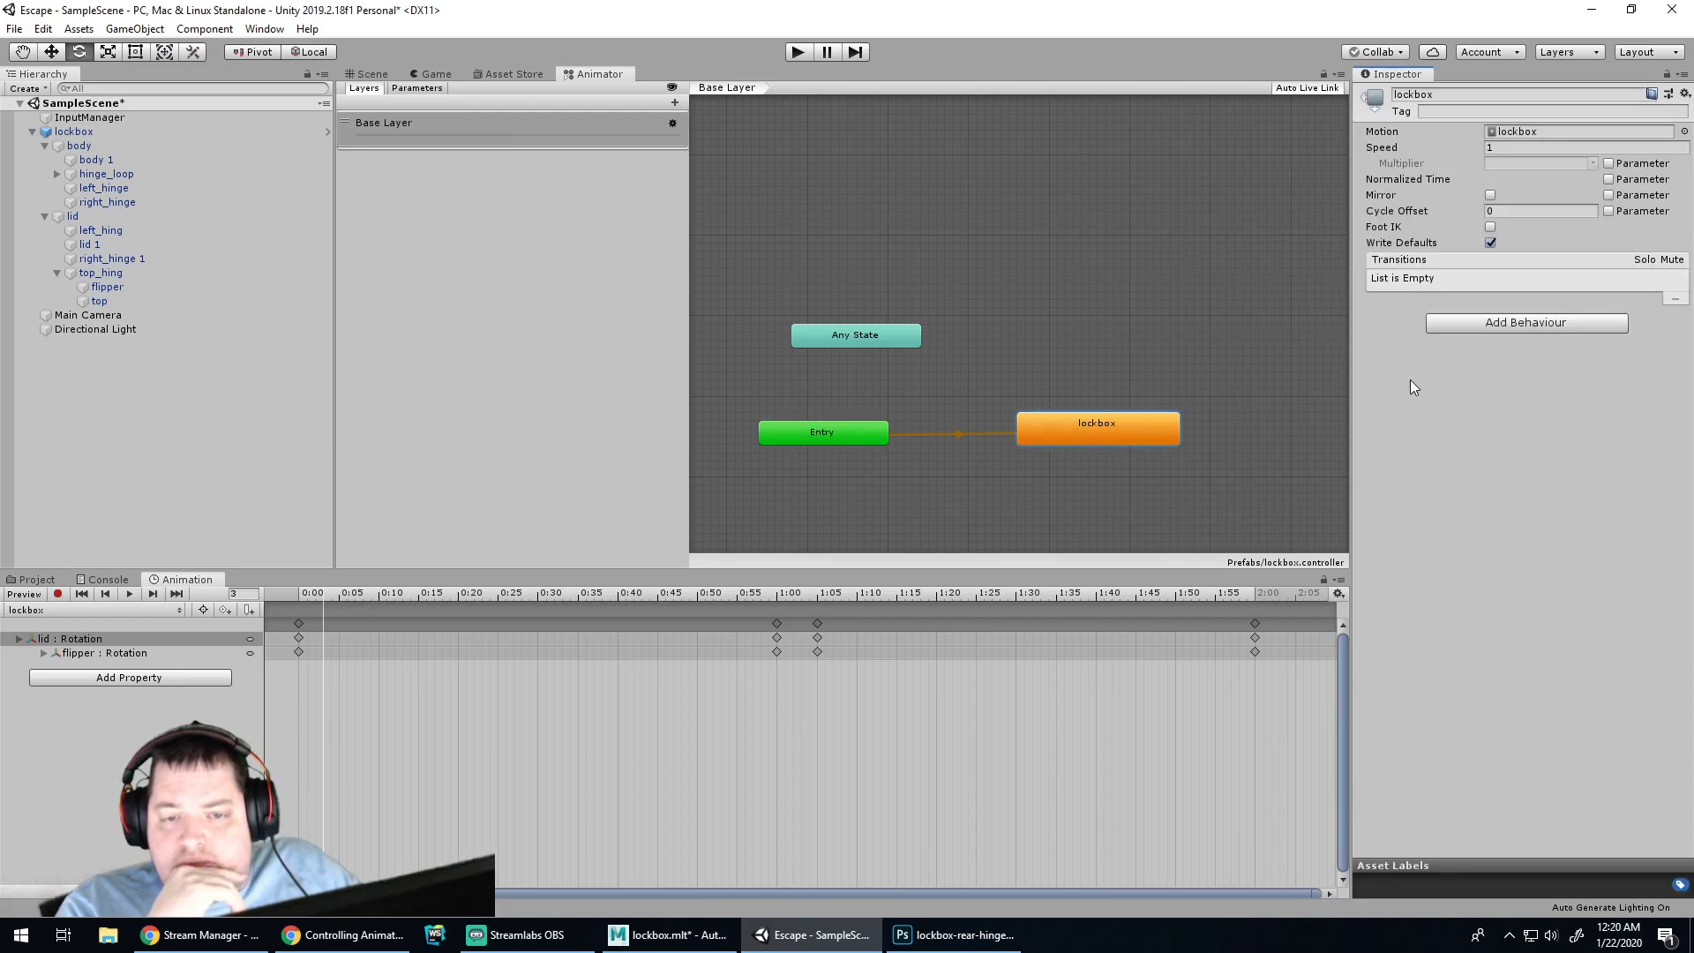
pyautogui.click(1200, 245)
# Check the Any State node, then switch to the Game view of the lockbox
pyautogui.click(916, 328)
pyautogui.click(1066, 364)
pyautogui.click(881, 343)
pyautogui.click(884, 319)
pyautogui.click(890, 340)
pyautogui.click(1071, 290)
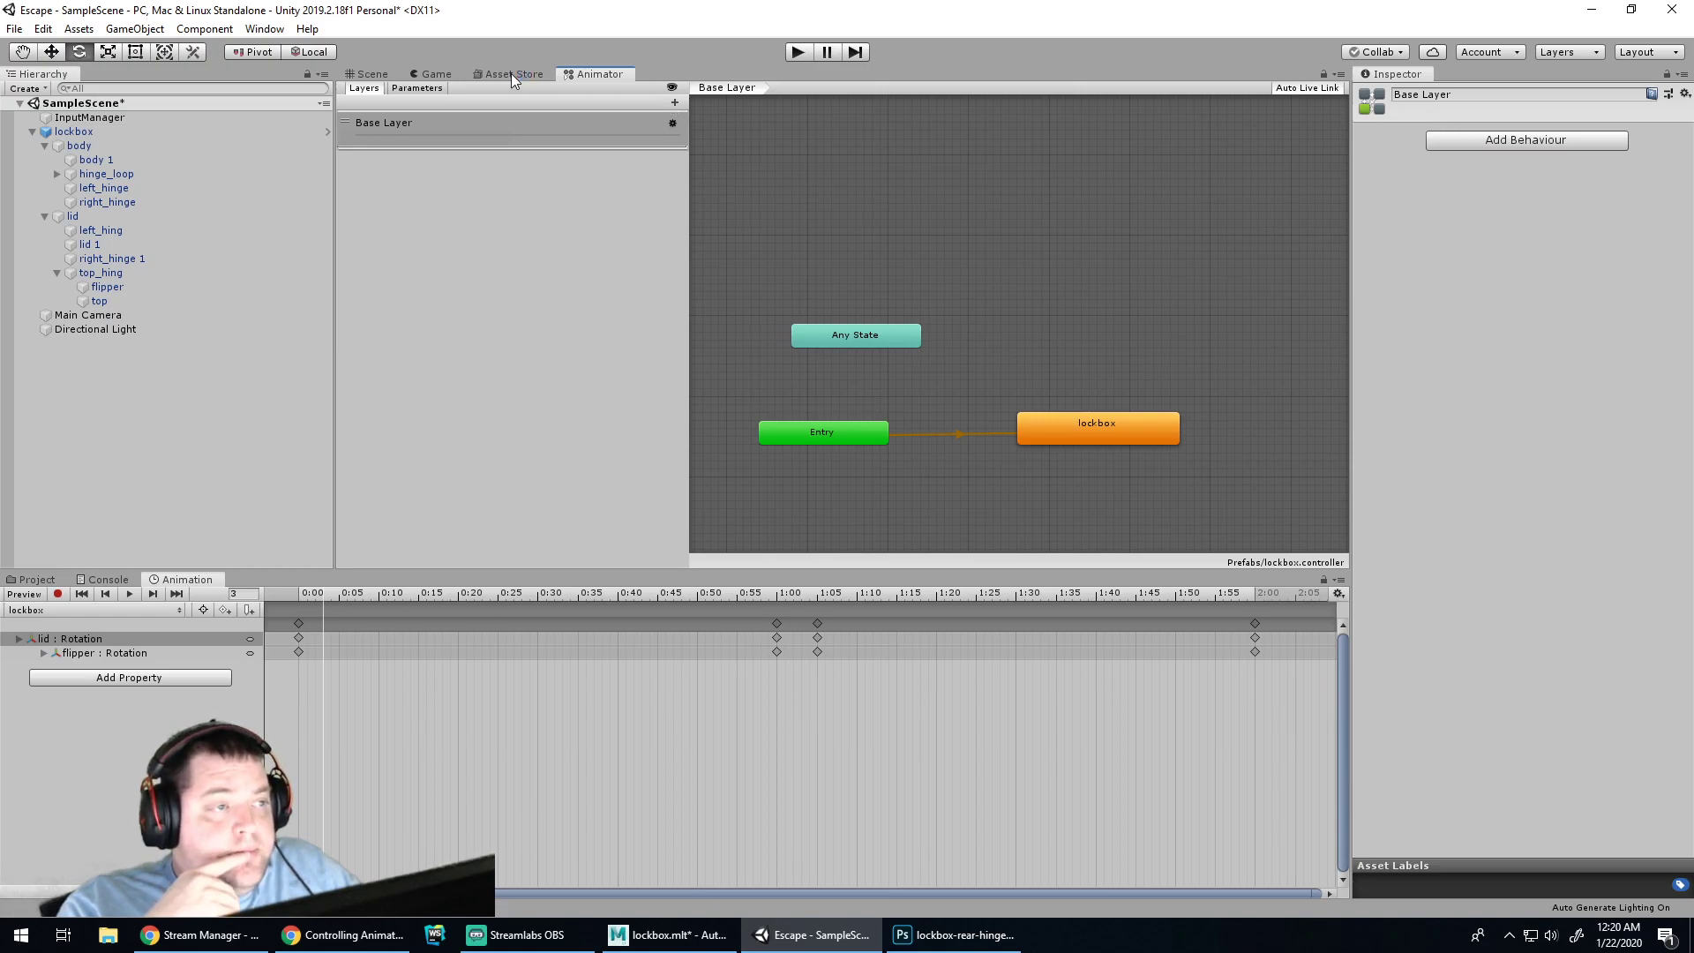
pyautogui.click(438, 74)
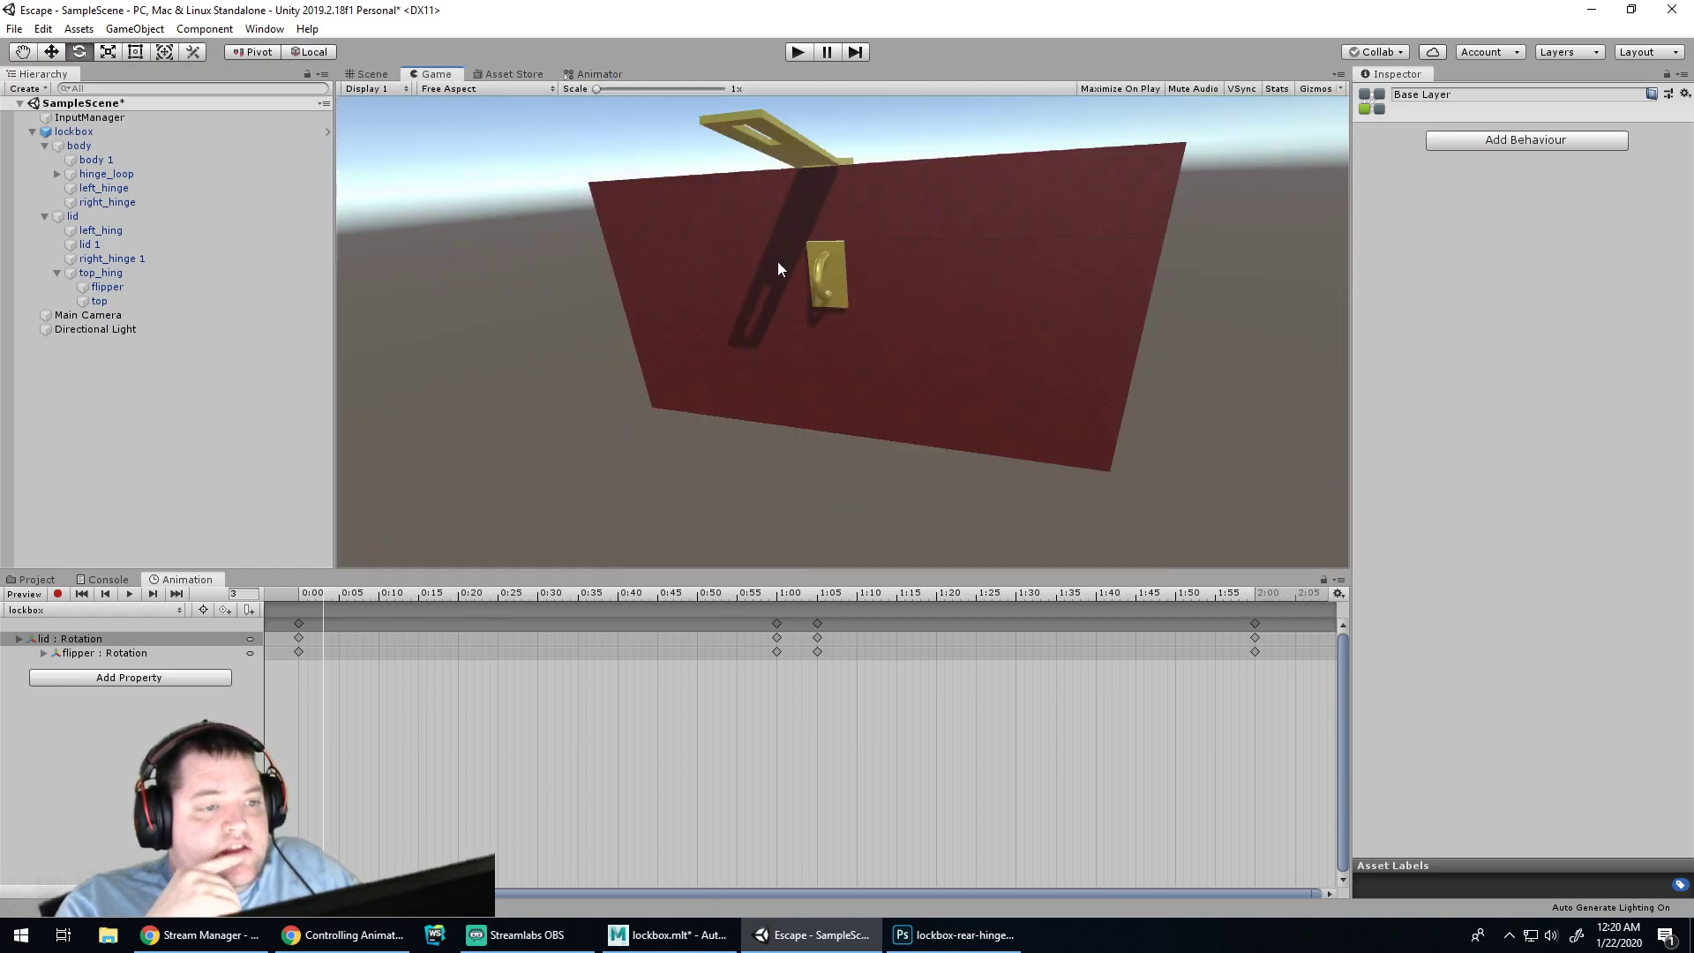
# Create a C# script named Lockbox in the project's Scripts folder
pyautogui.click(99, 580)
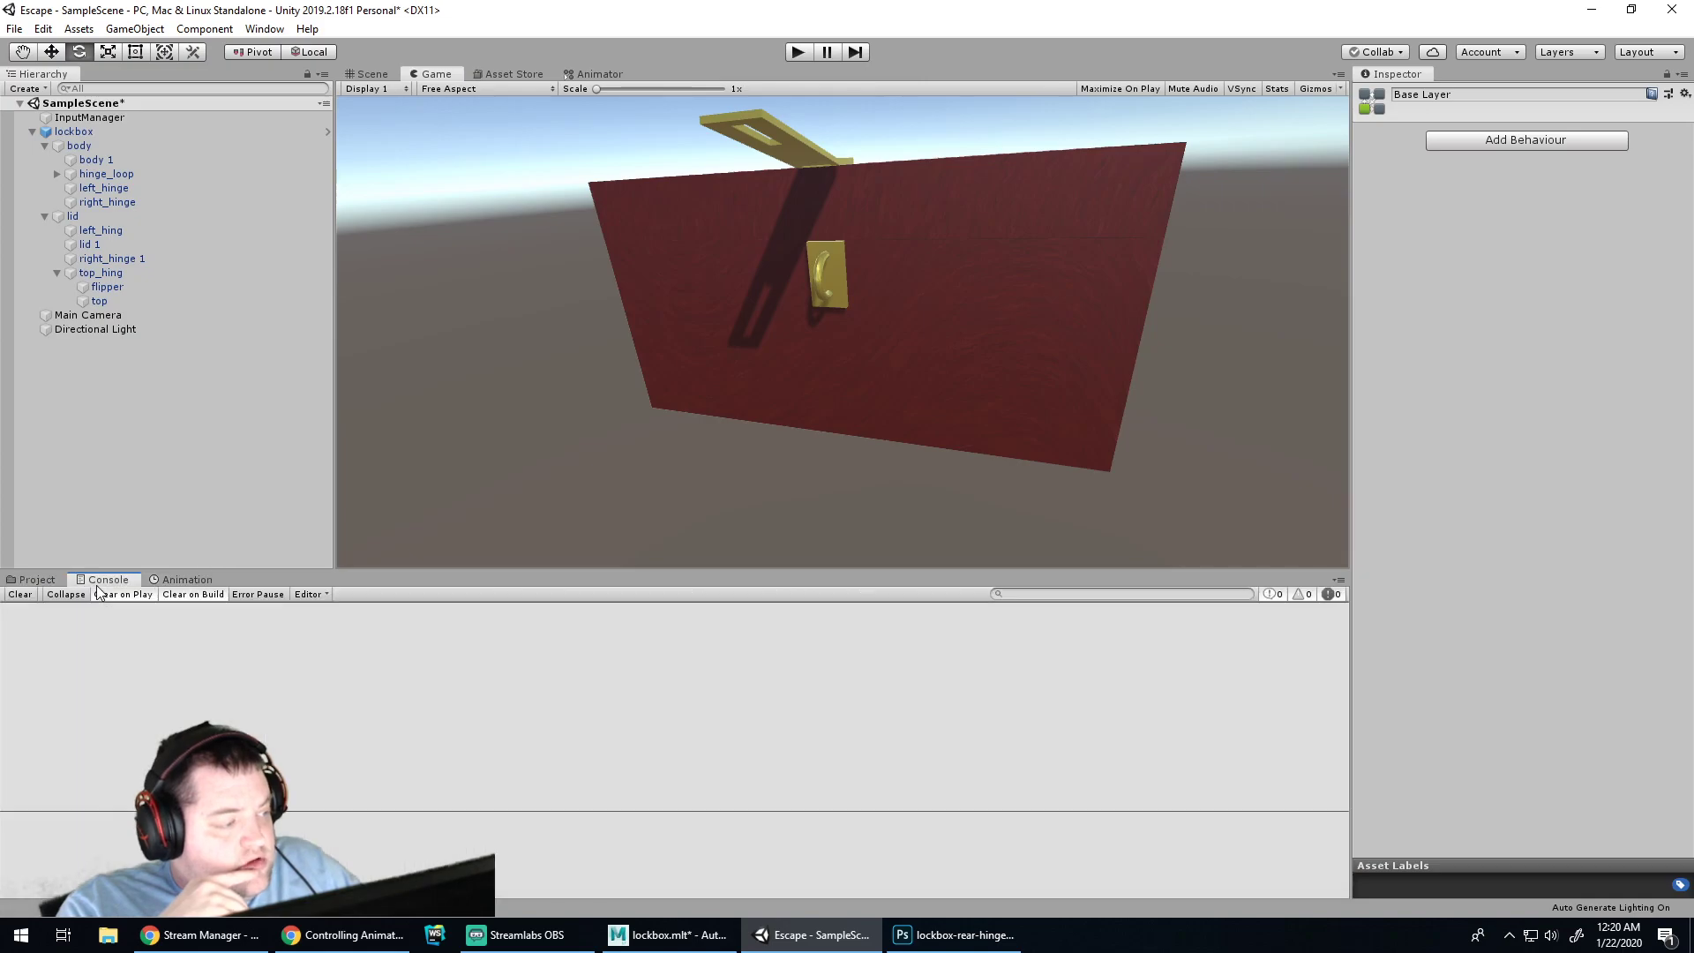
pyautogui.click(30, 580)
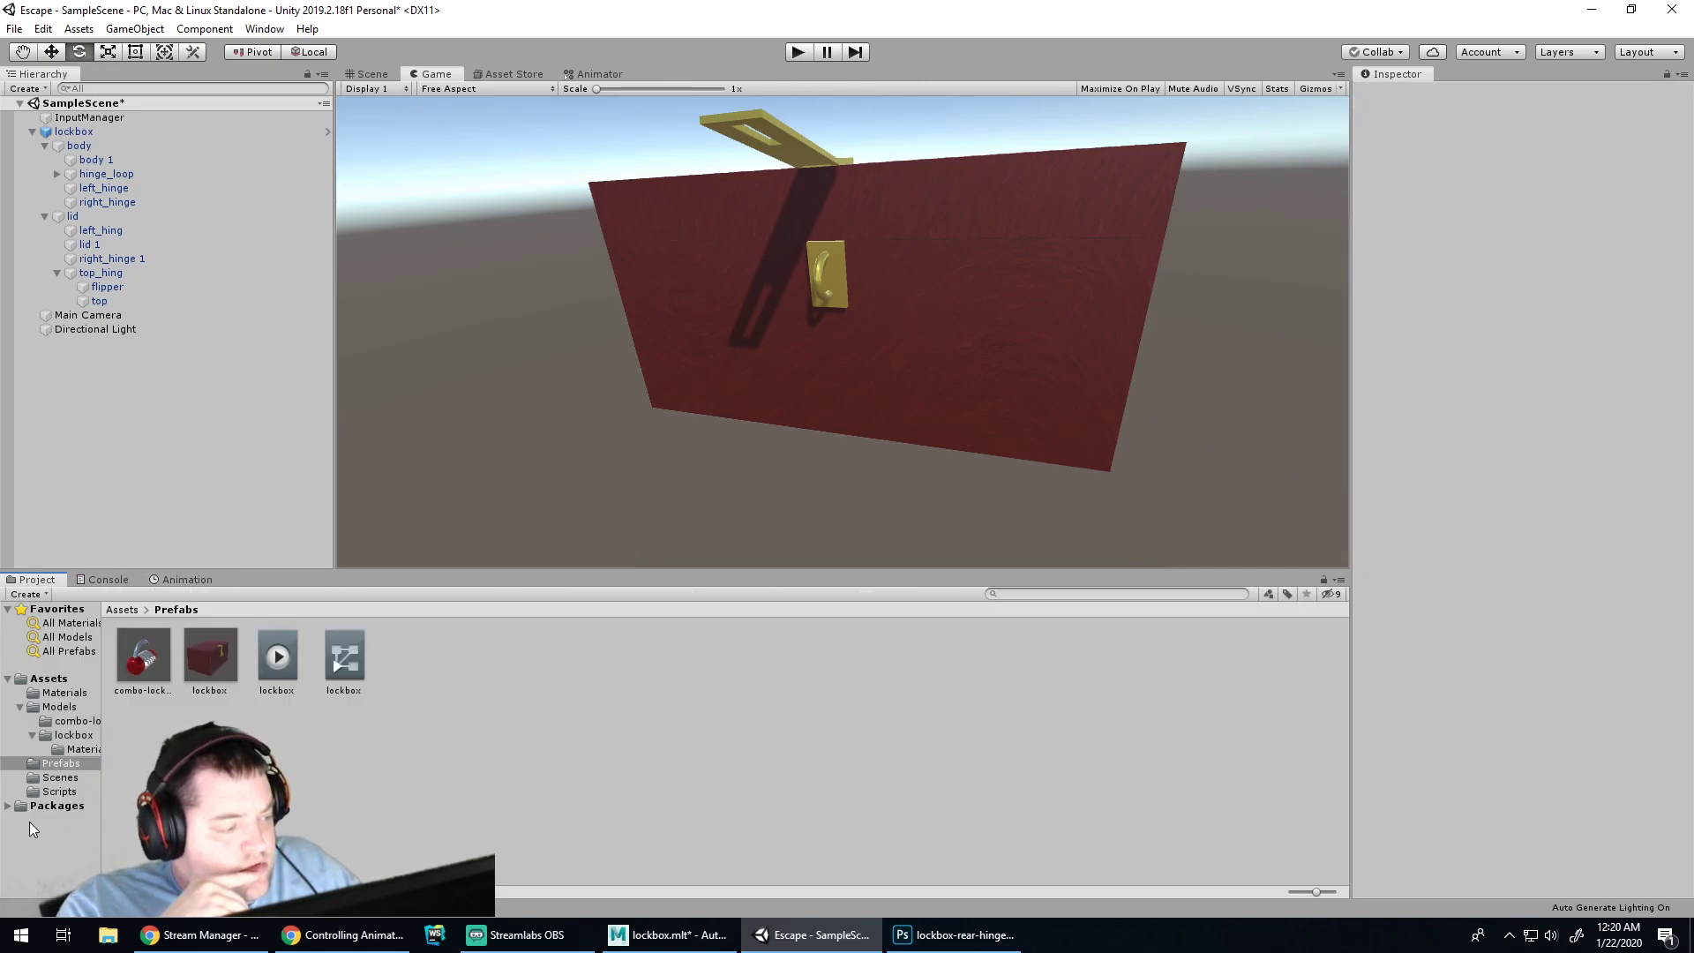
pyautogui.click(44, 791)
pyautogui.rightClick(407, 726)
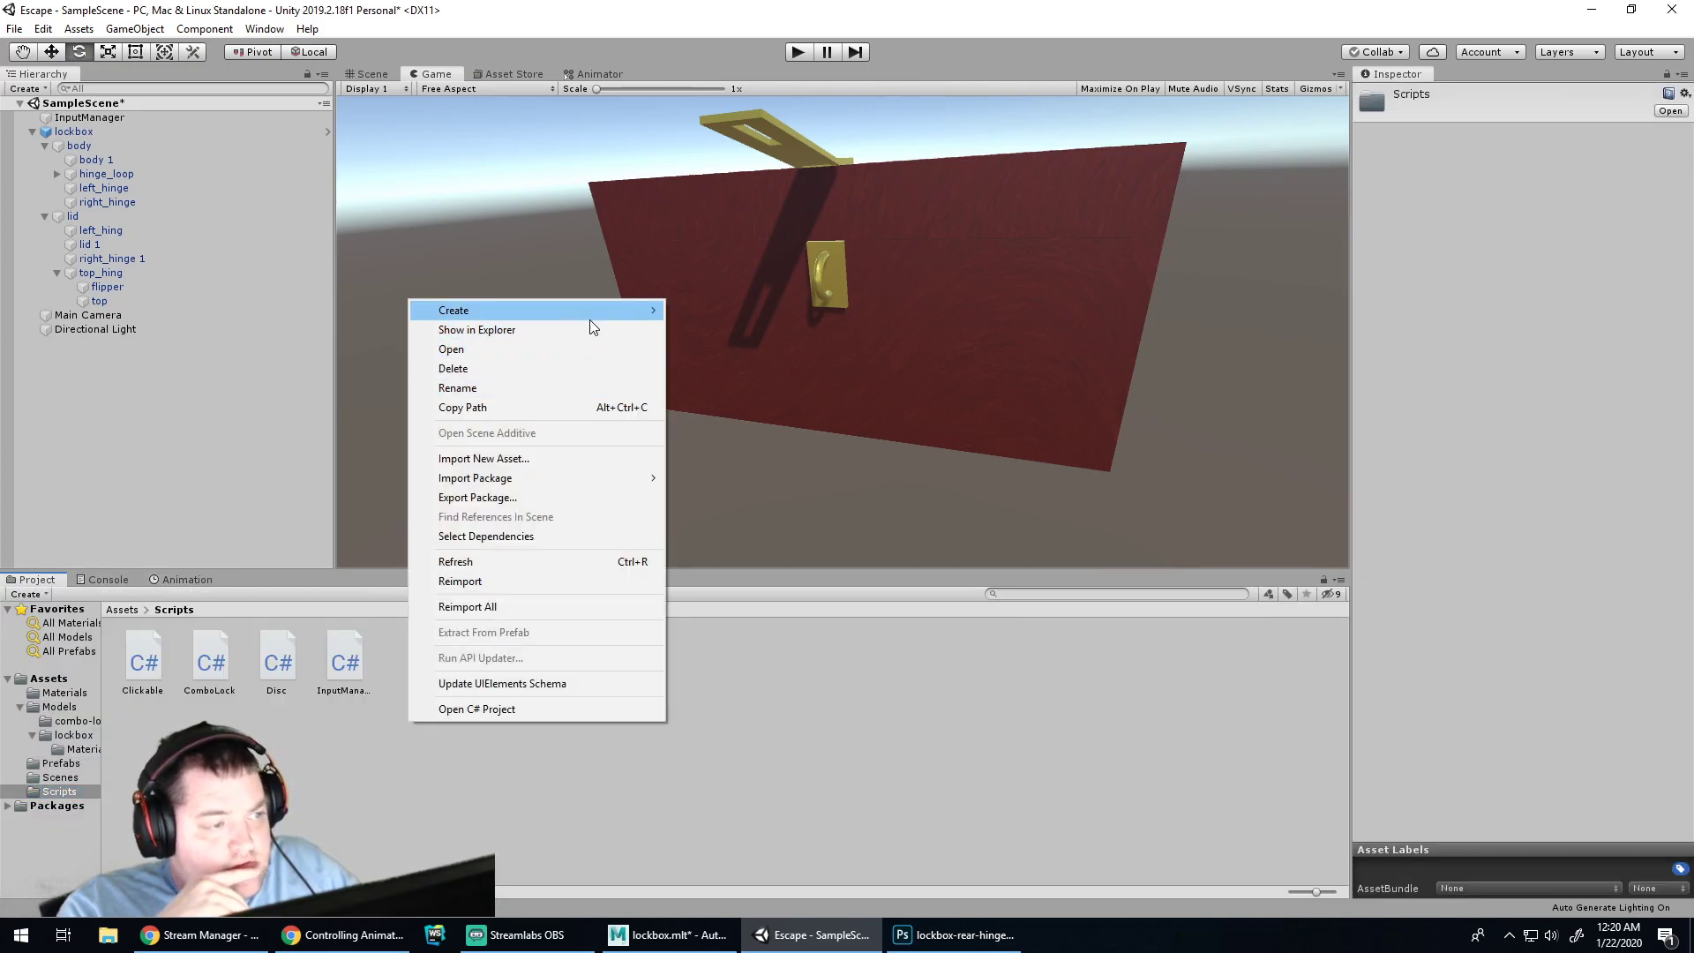
pyautogui.moveTo(590, 316)
pyautogui.click(729, 303)
pyautogui.write('Lockbox')
pyautogui.press('Return')
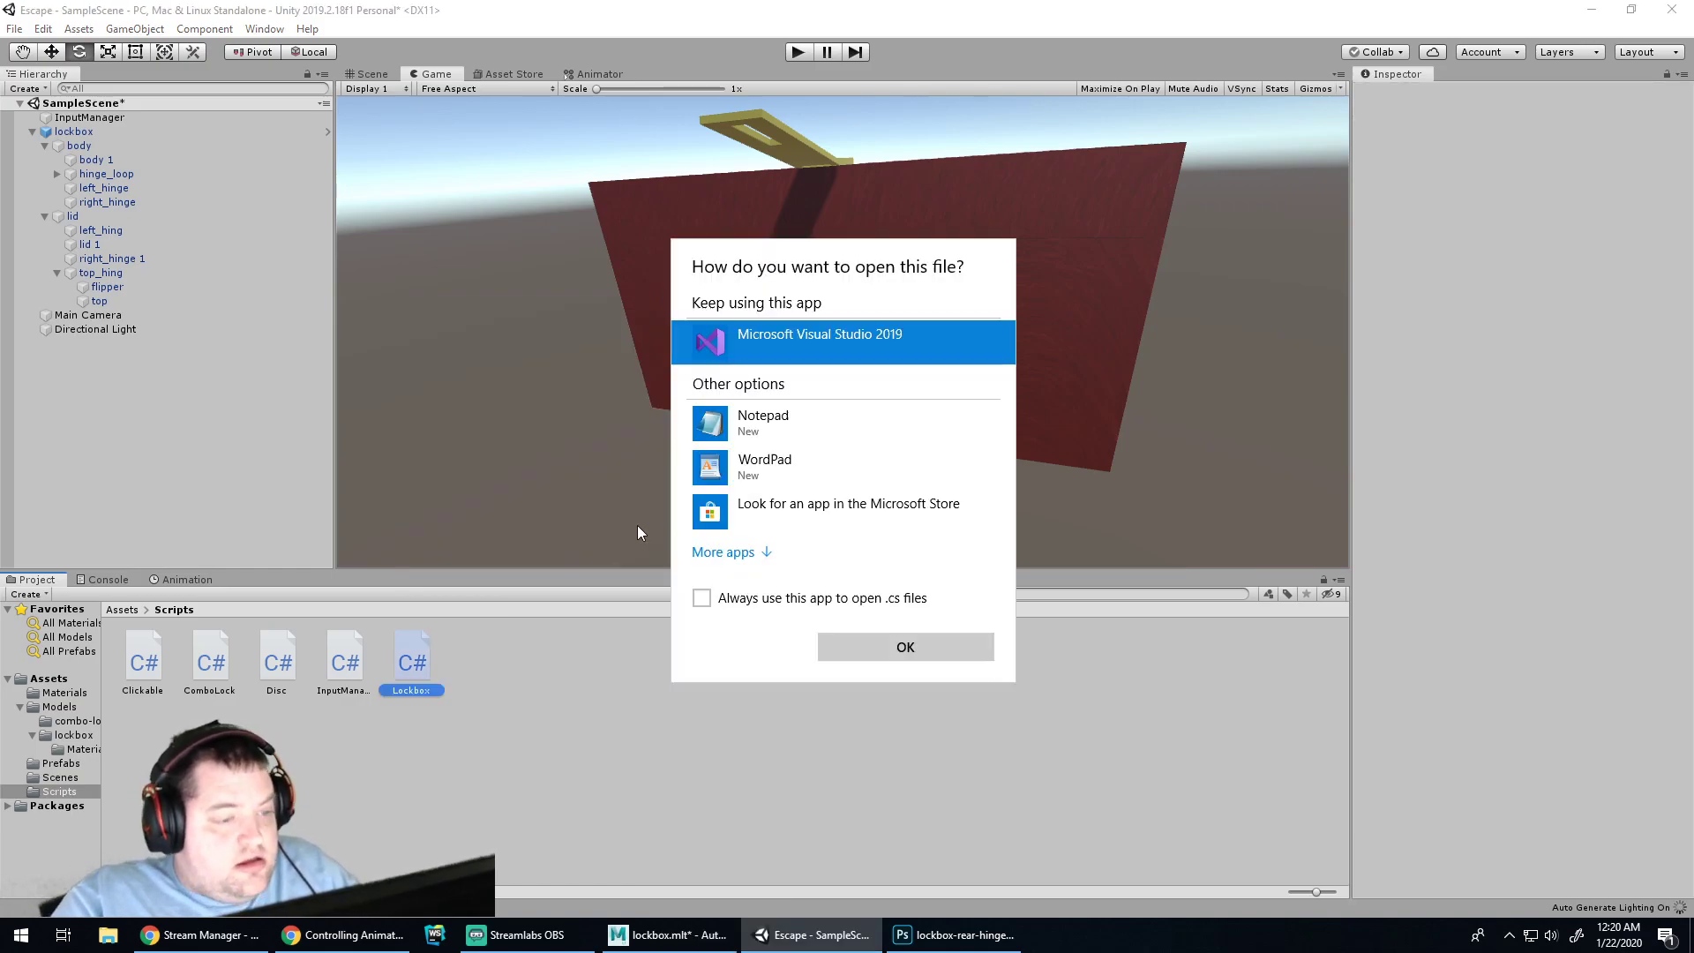
# Try opening Lockbox in Visual Studio 2019 and dismiss the restart error
pyautogui.doubleClick(798, 342)
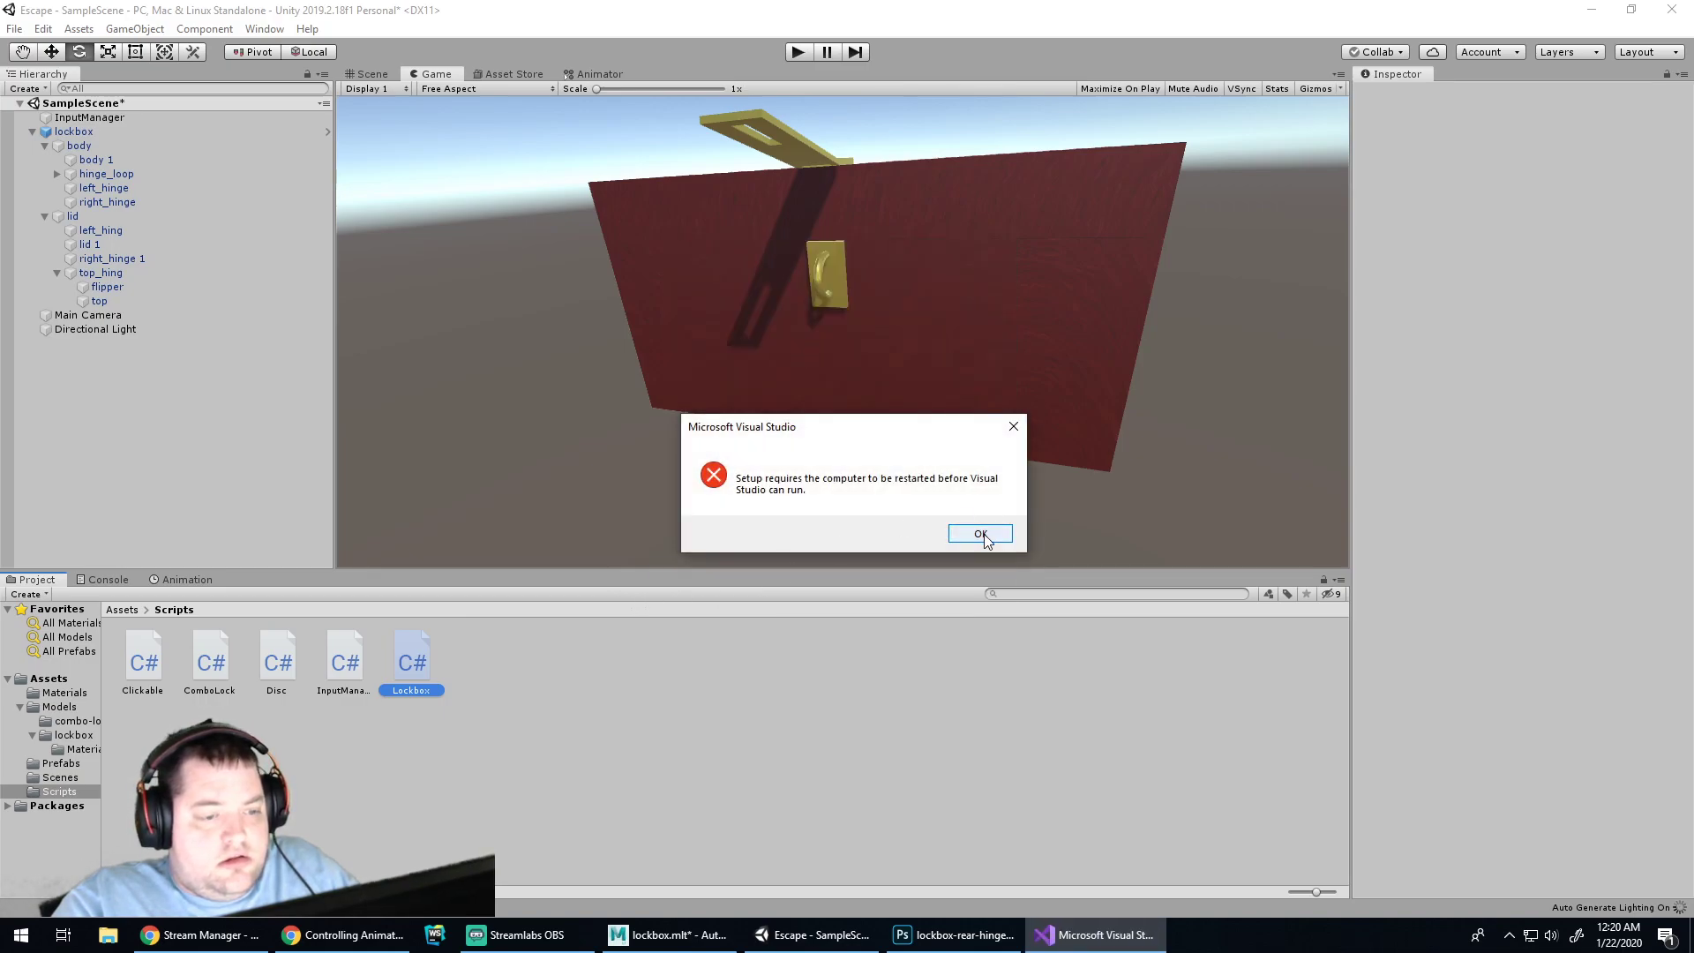
pyautogui.click(980, 533)
pyautogui.click(14, 28)
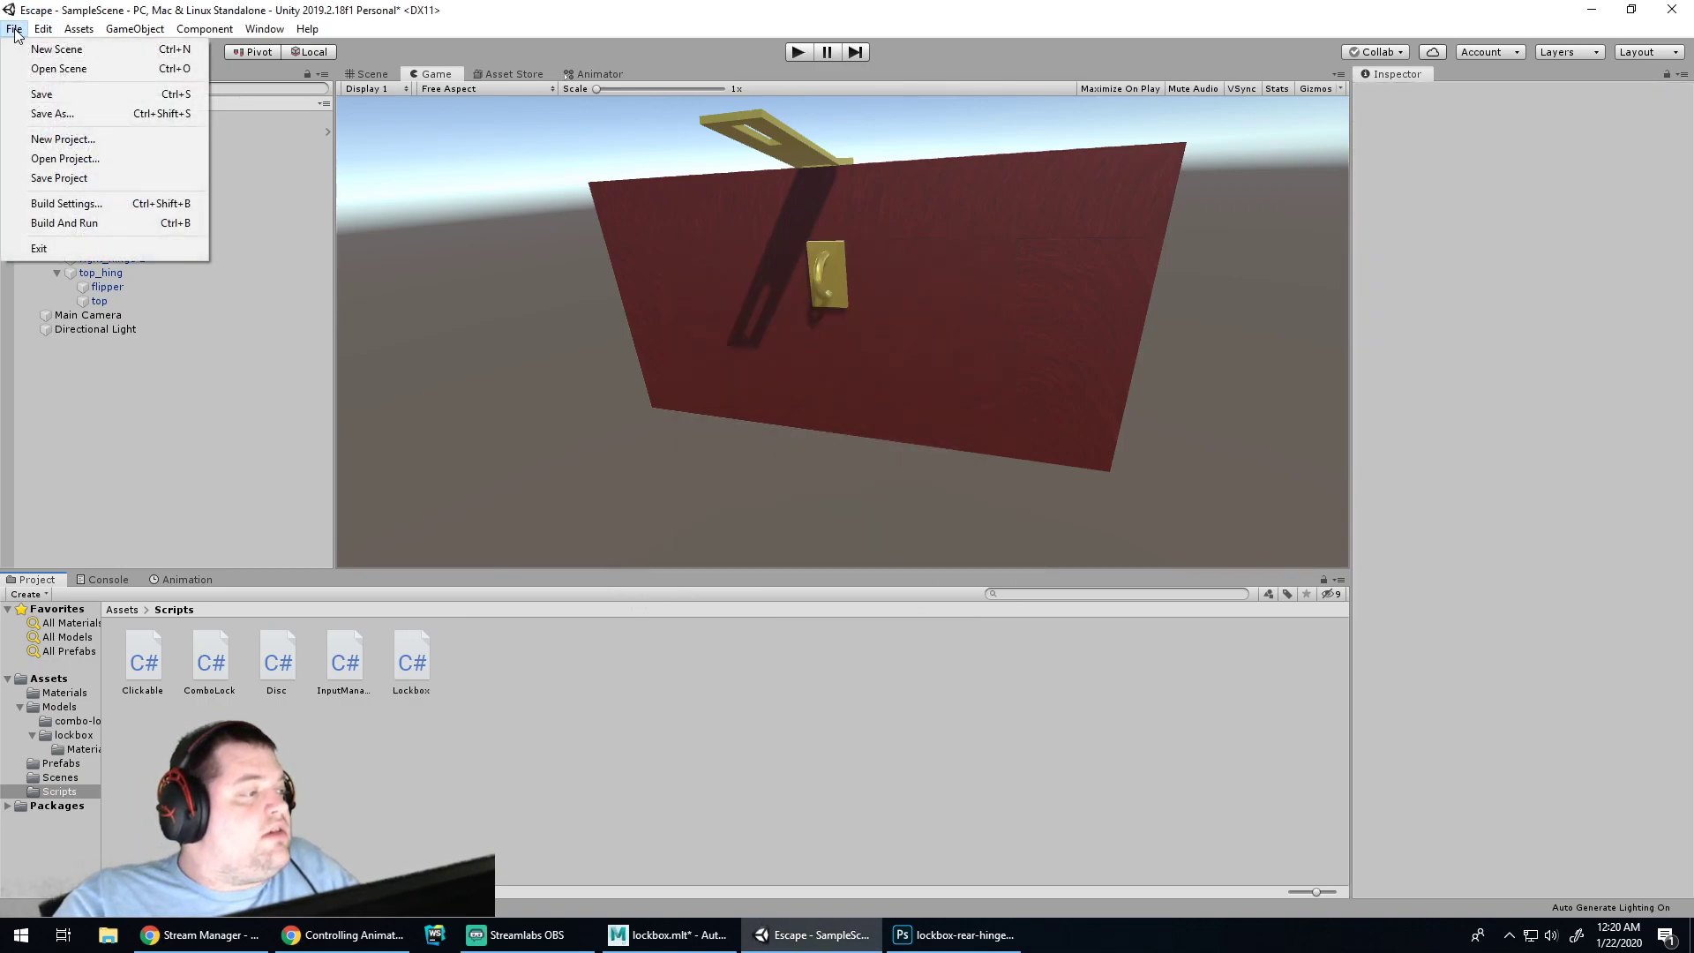
pyautogui.moveTo(40, 32)
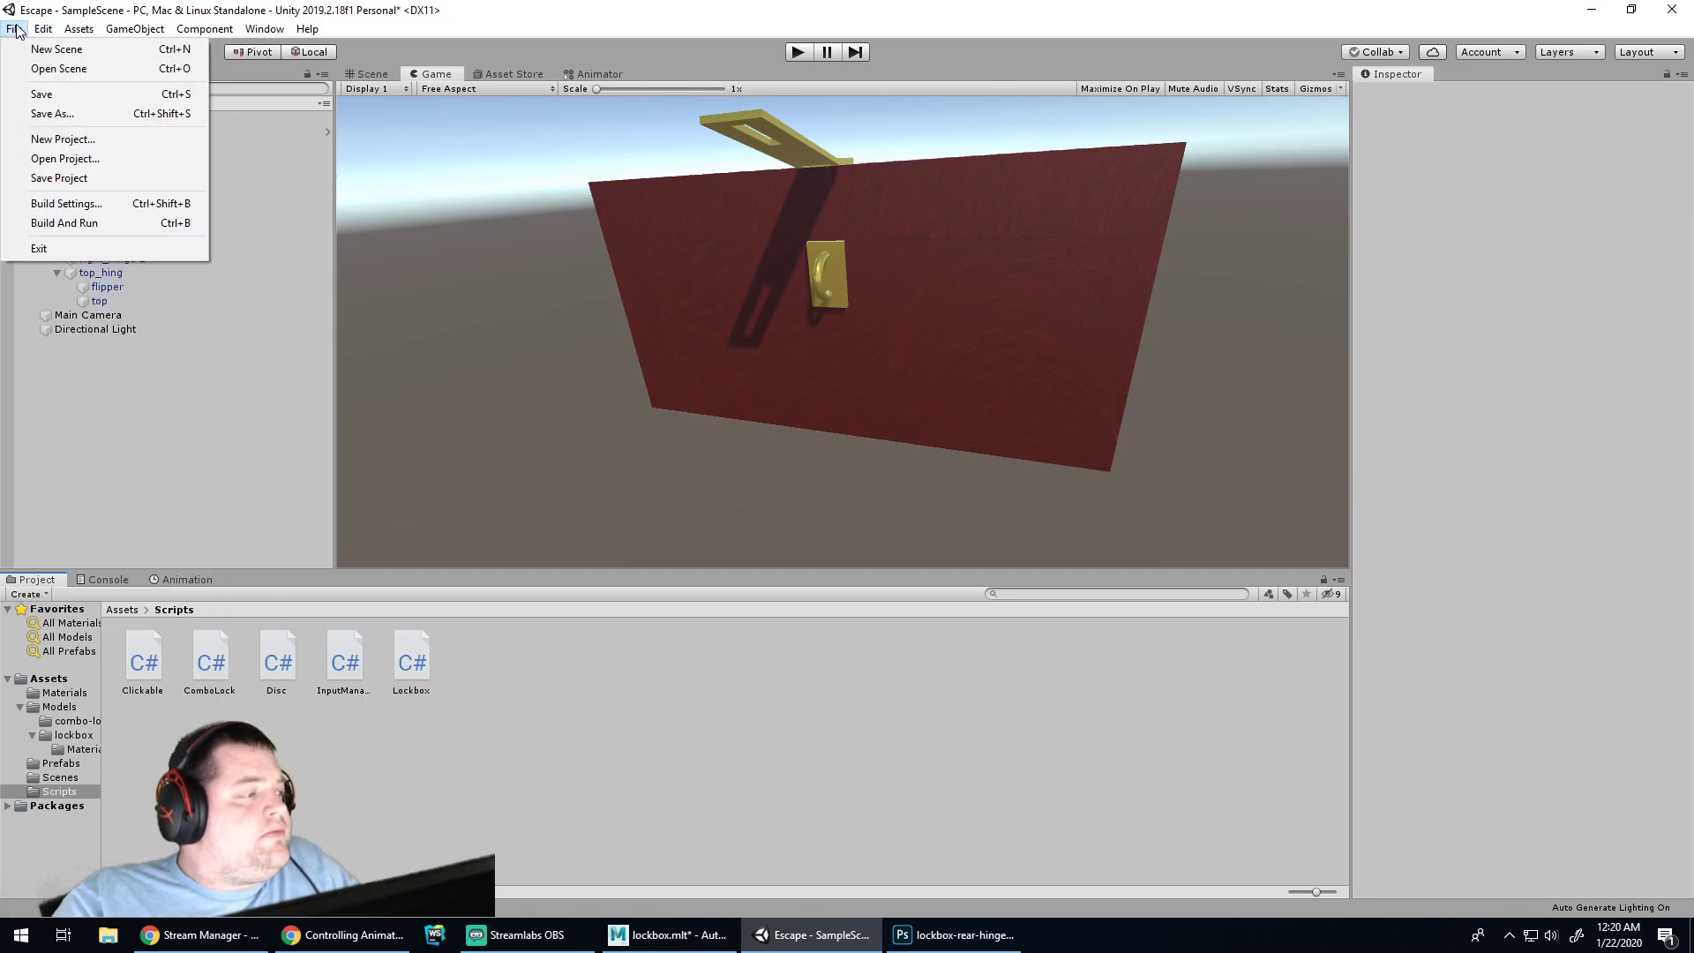
pyautogui.click(15, 30)
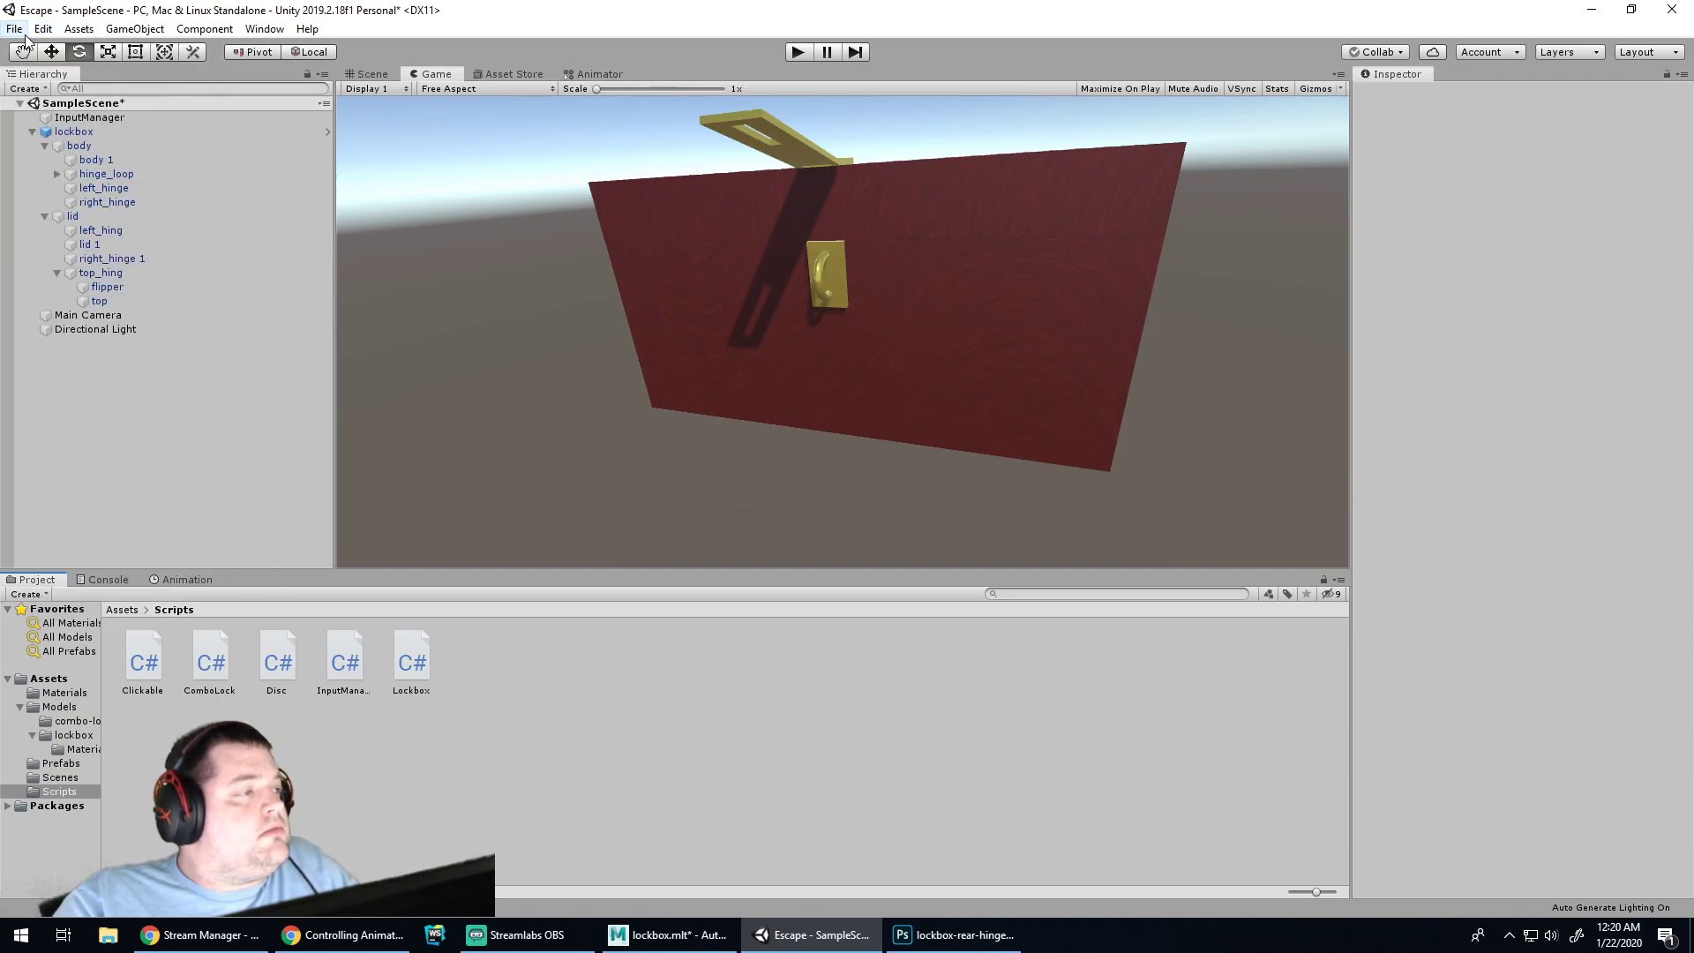
pyautogui.click(397, 648)
pyautogui.rightClick(400, 648)
pyautogui.press('Escape')
# Start a system search for Rider, cancel it, and reveal the hidden tray icons
pyautogui.press('super')
pyautogui.write('rider')
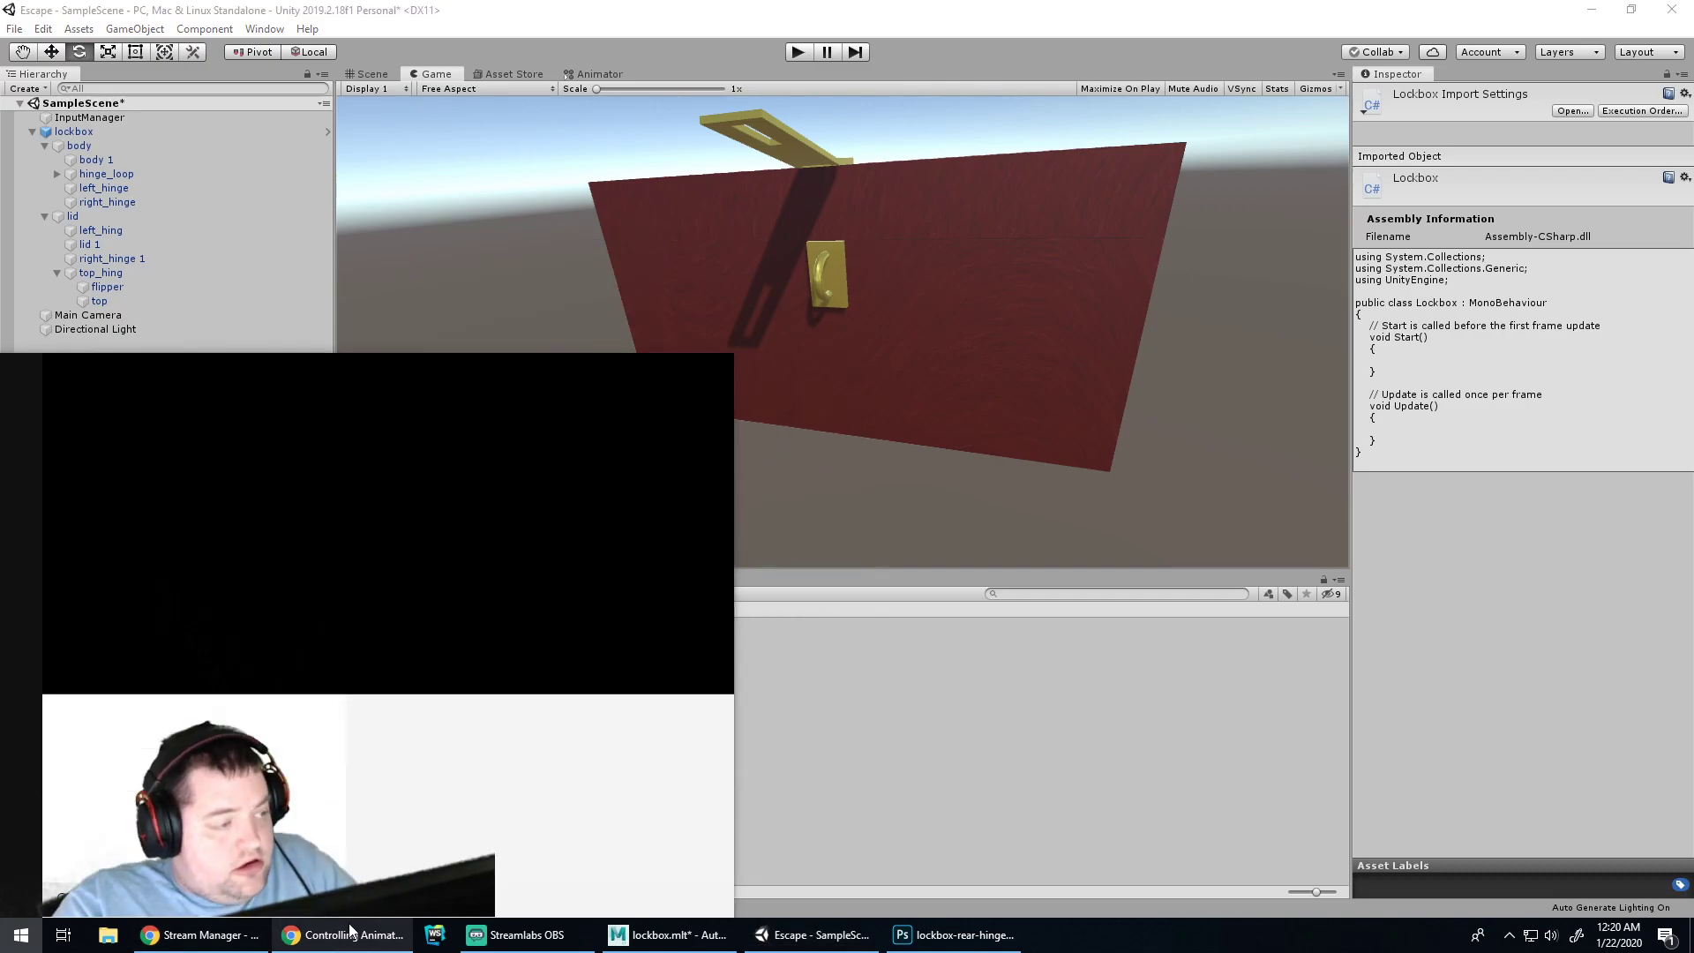
pyautogui.press('BackSpace')
pyautogui.press('BackSpace')
pyautogui.press('BackSpace')
pyautogui.press('BackSpace')
pyautogui.press('BackSpace')
pyautogui.click(1271, 830)
pyautogui.click(1520, 944)
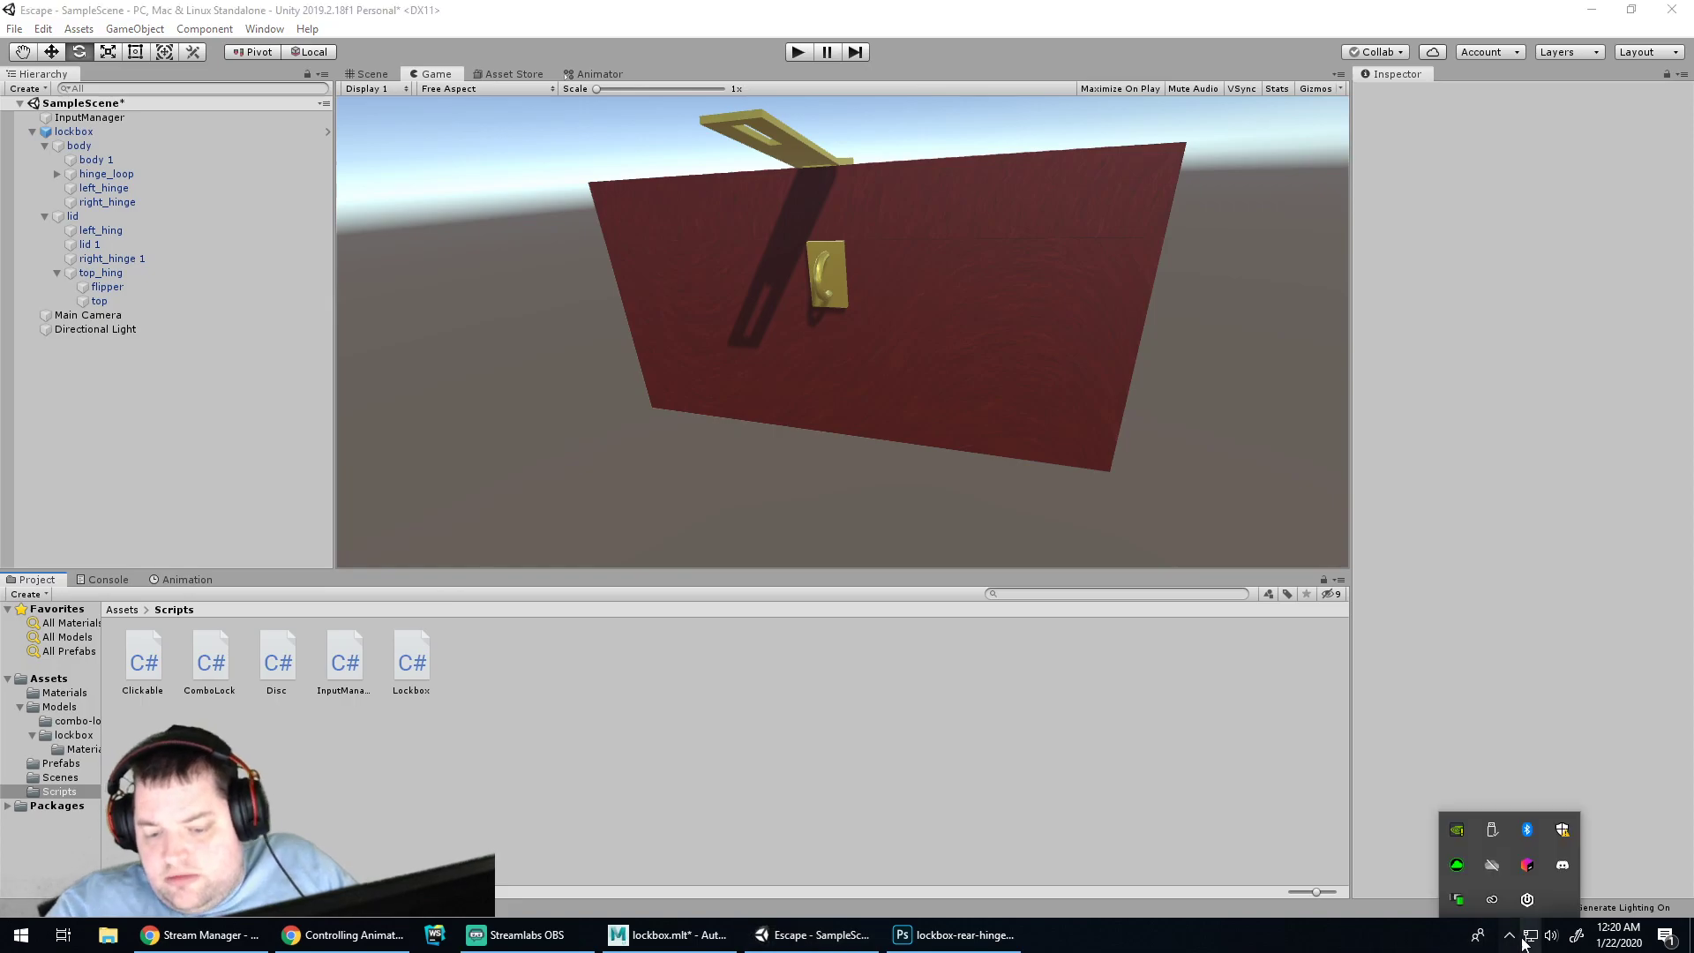
# Open JetBrains Toolbox from the tray, closing the PyCharm page opened by mistake
pyautogui.click(1530, 870)
pyautogui.click(1513, 866)
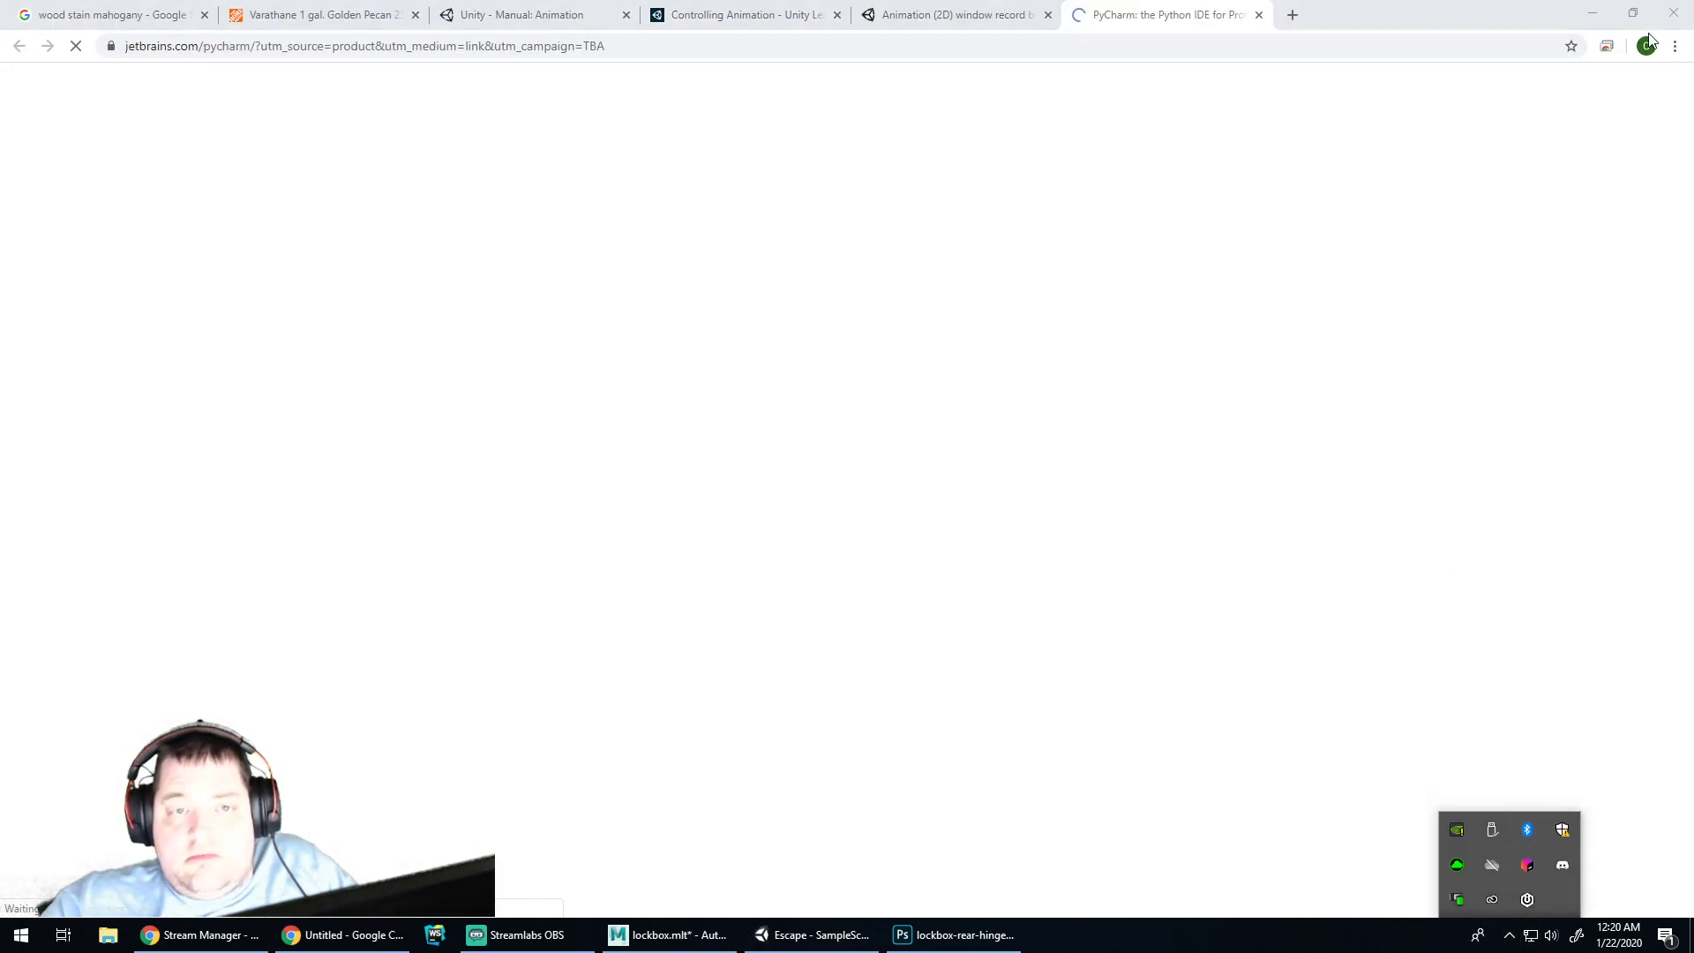
pyautogui.click(1259, 14)
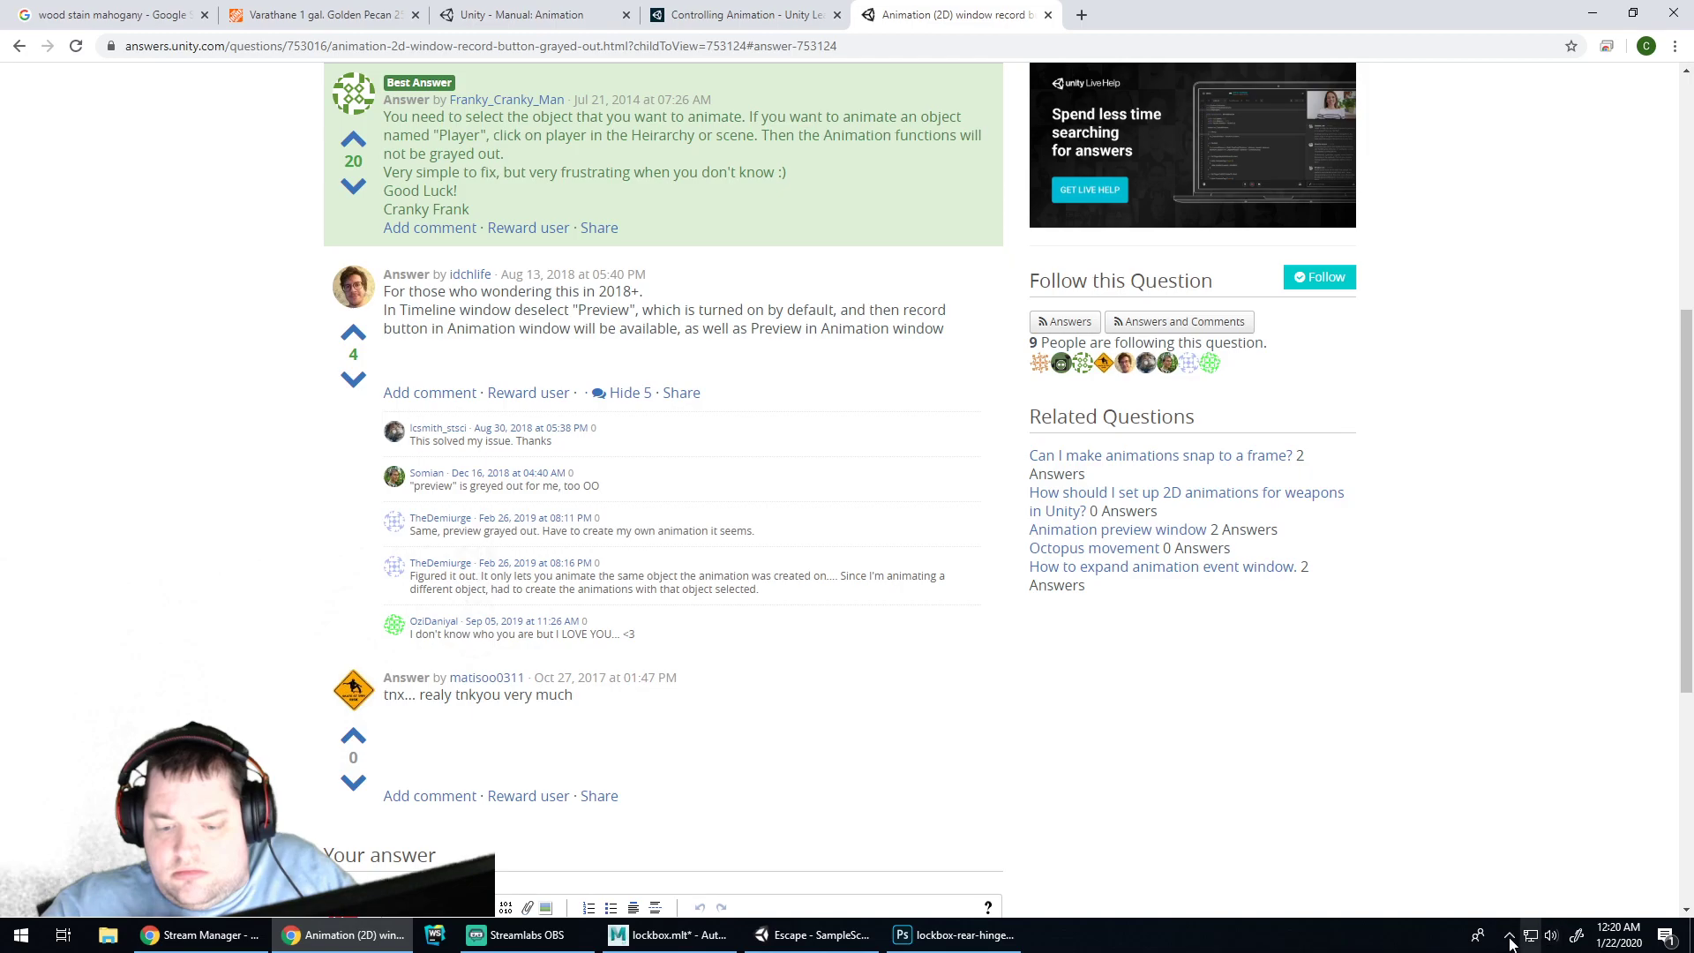
pyautogui.click(1513, 939)
pyautogui.click(1529, 866)
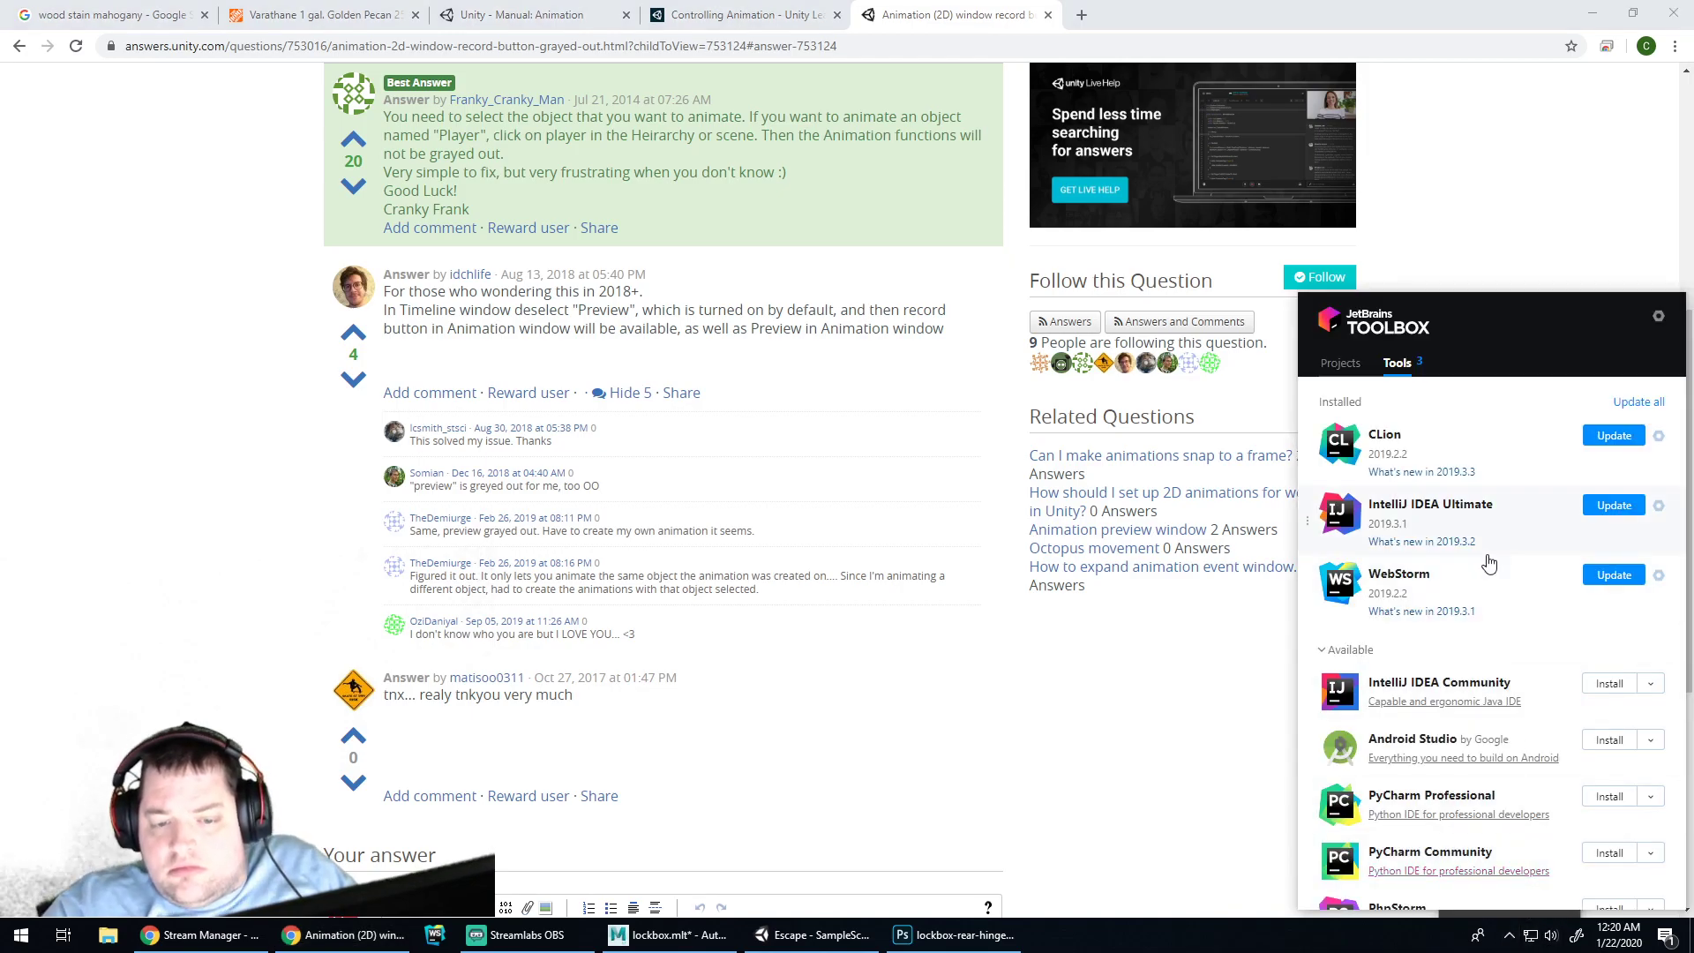
pyautogui.scroll(-8, 1488, 671)
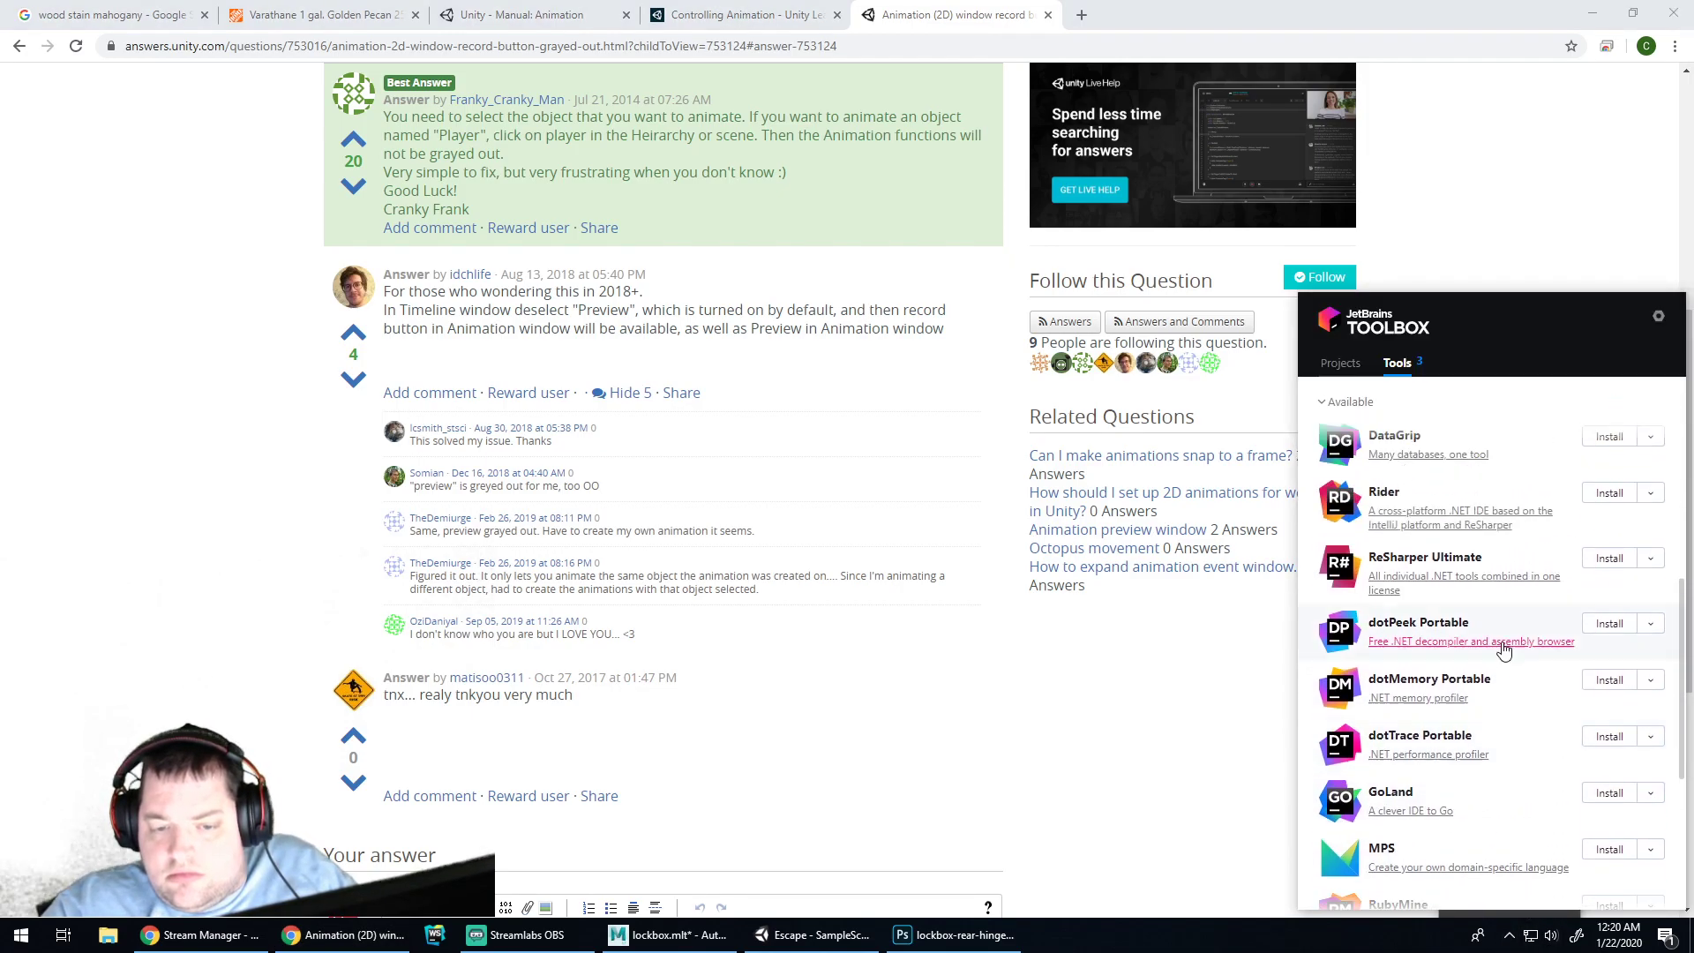
pyautogui.scroll(8, 1543, 545)
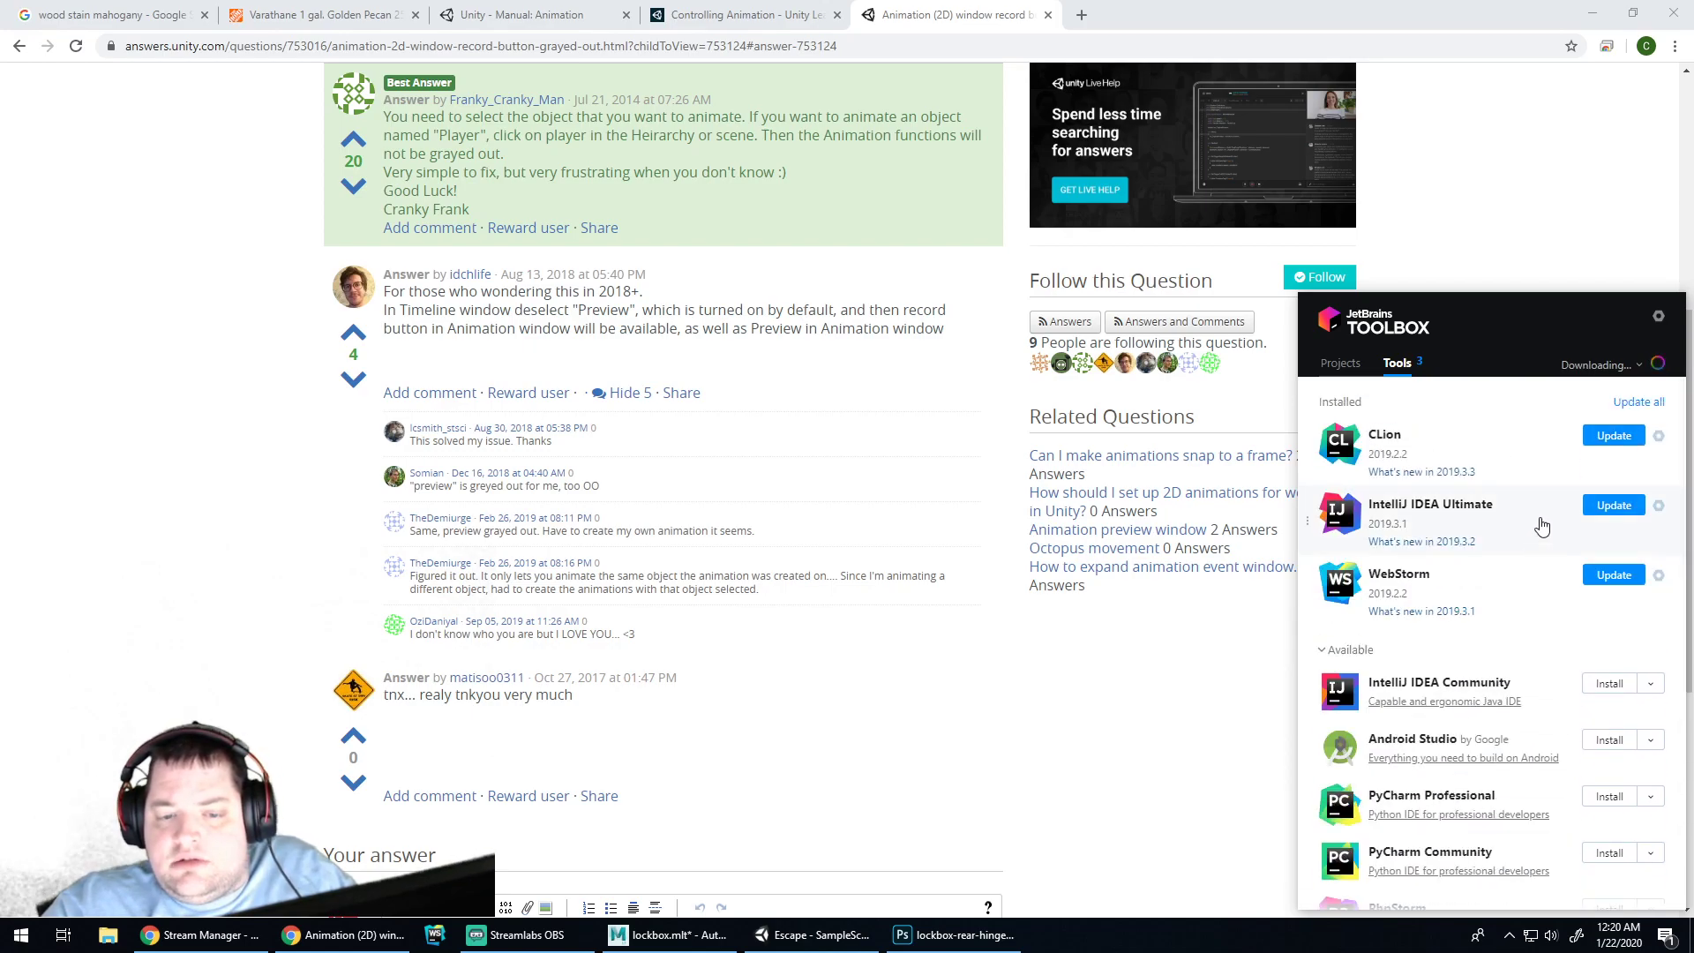
# Uninstall CLion from its gear menu, decline the feedback request, and close Toolbox
pyautogui.click(1659, 438)
pyautogui.click(1553, 535)
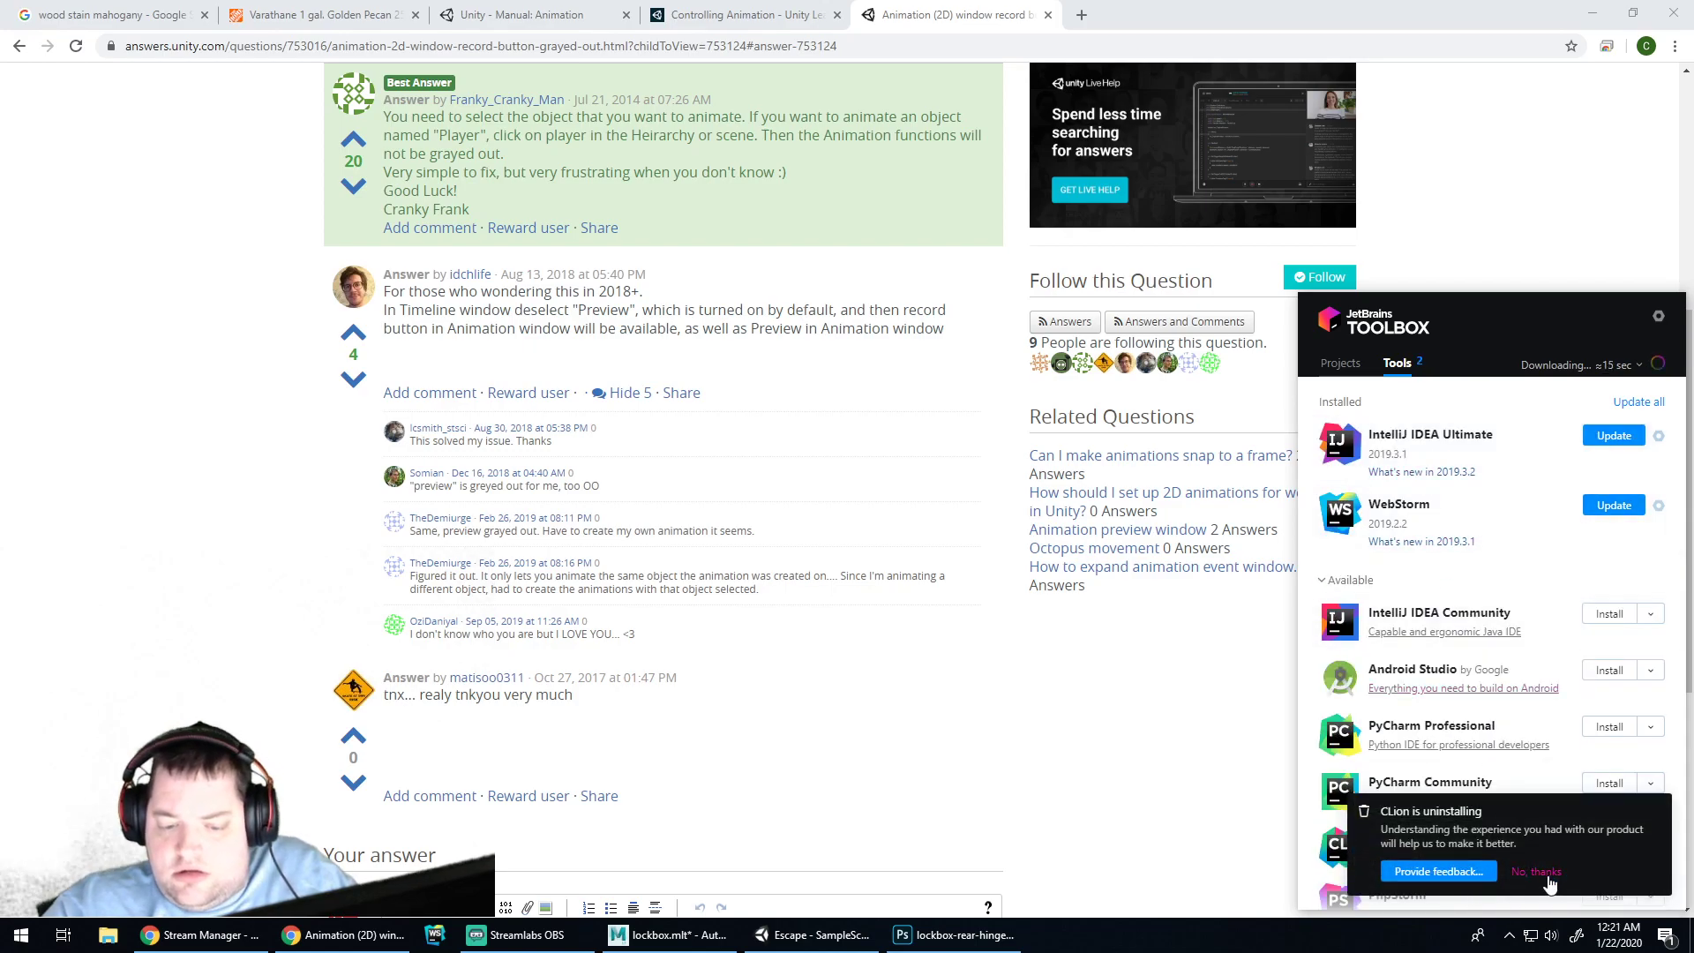
pyautogui.click(1537, 872)
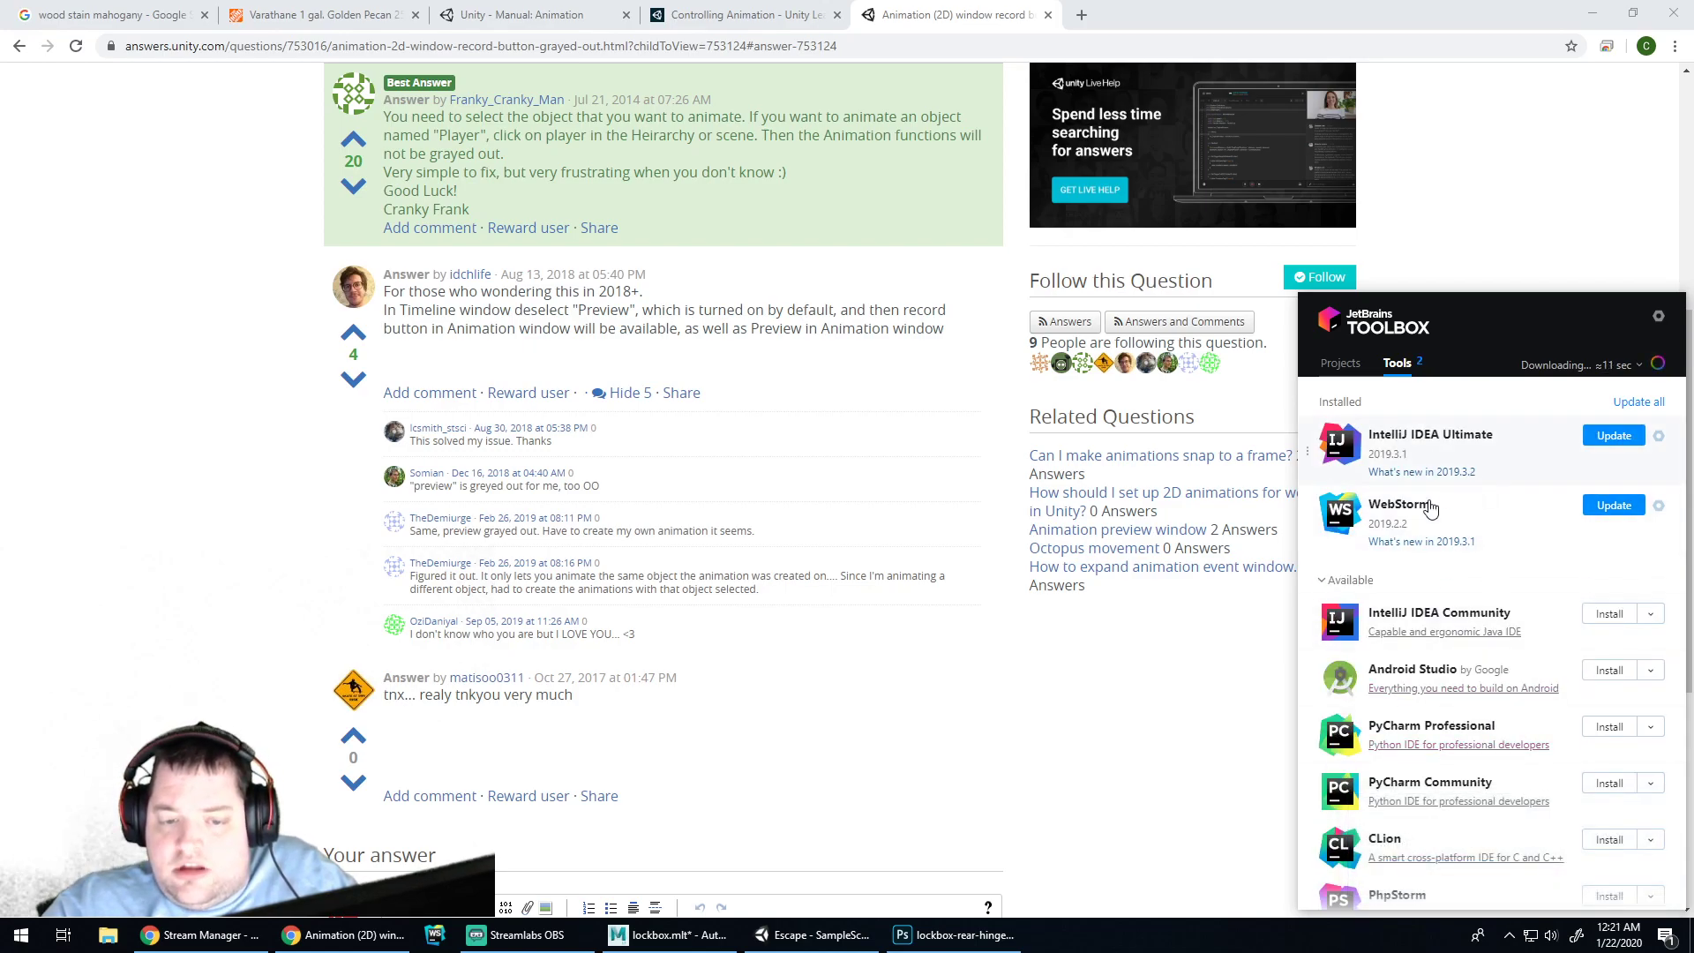
pyautogui.click(1004, 690)
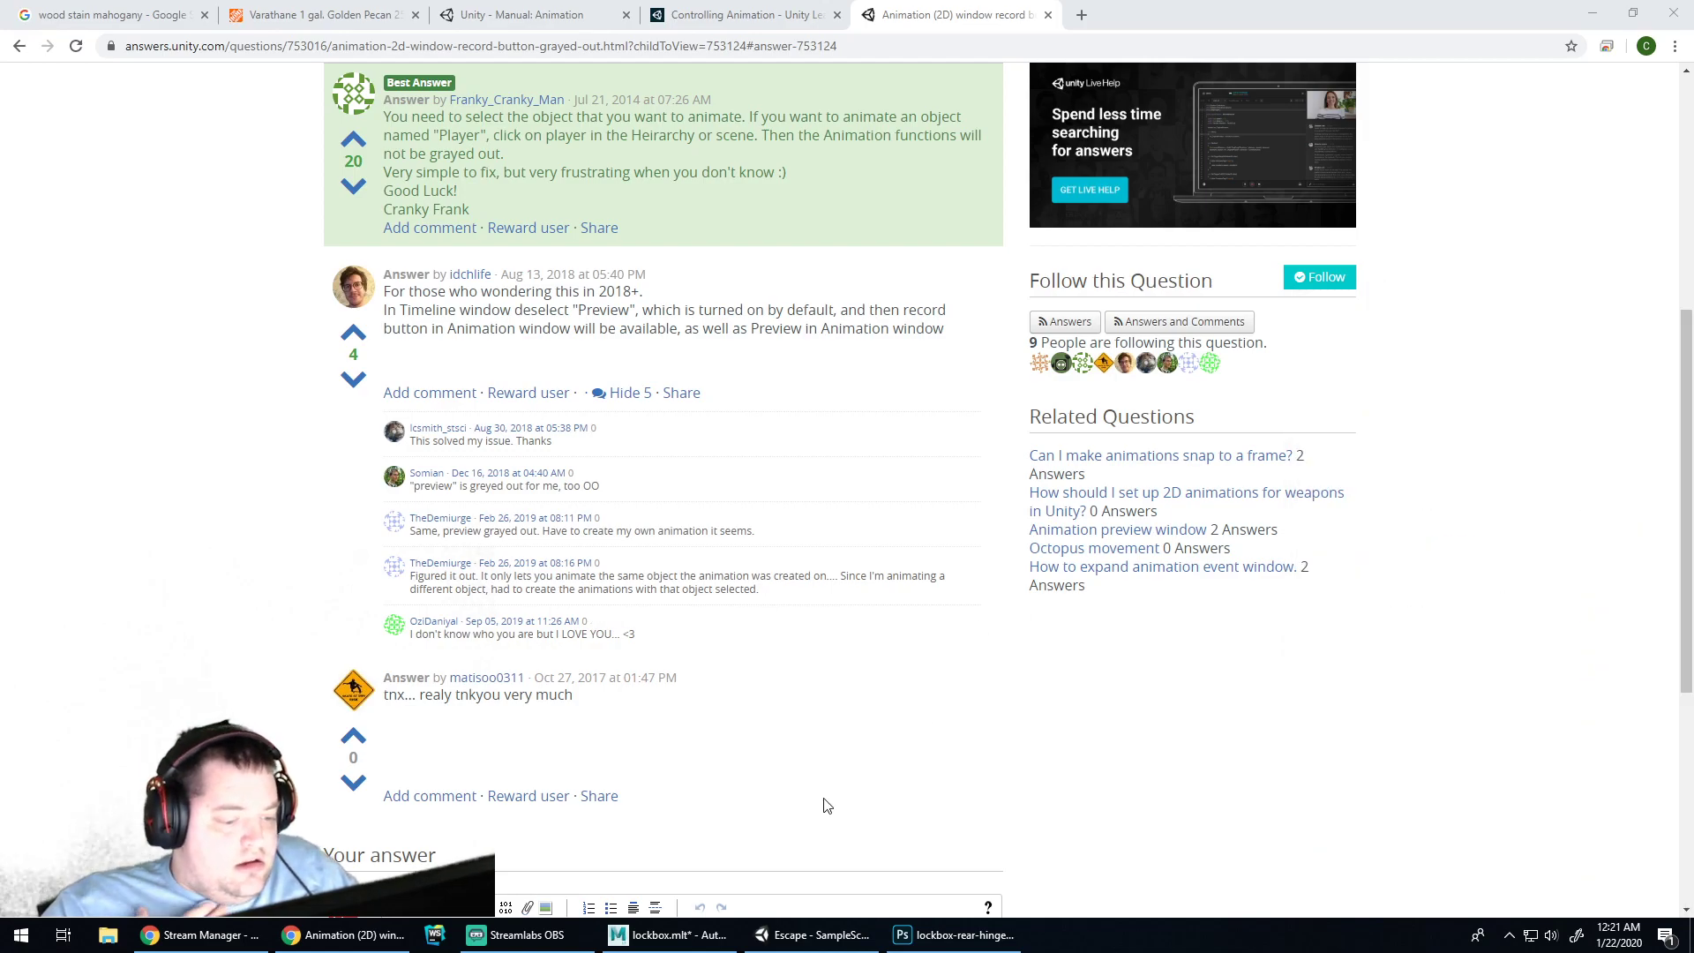
# View the Lockbox script's source in Unity, then switch to the Controlling Animation tutorial tab
pyautogui.click(658, 937)
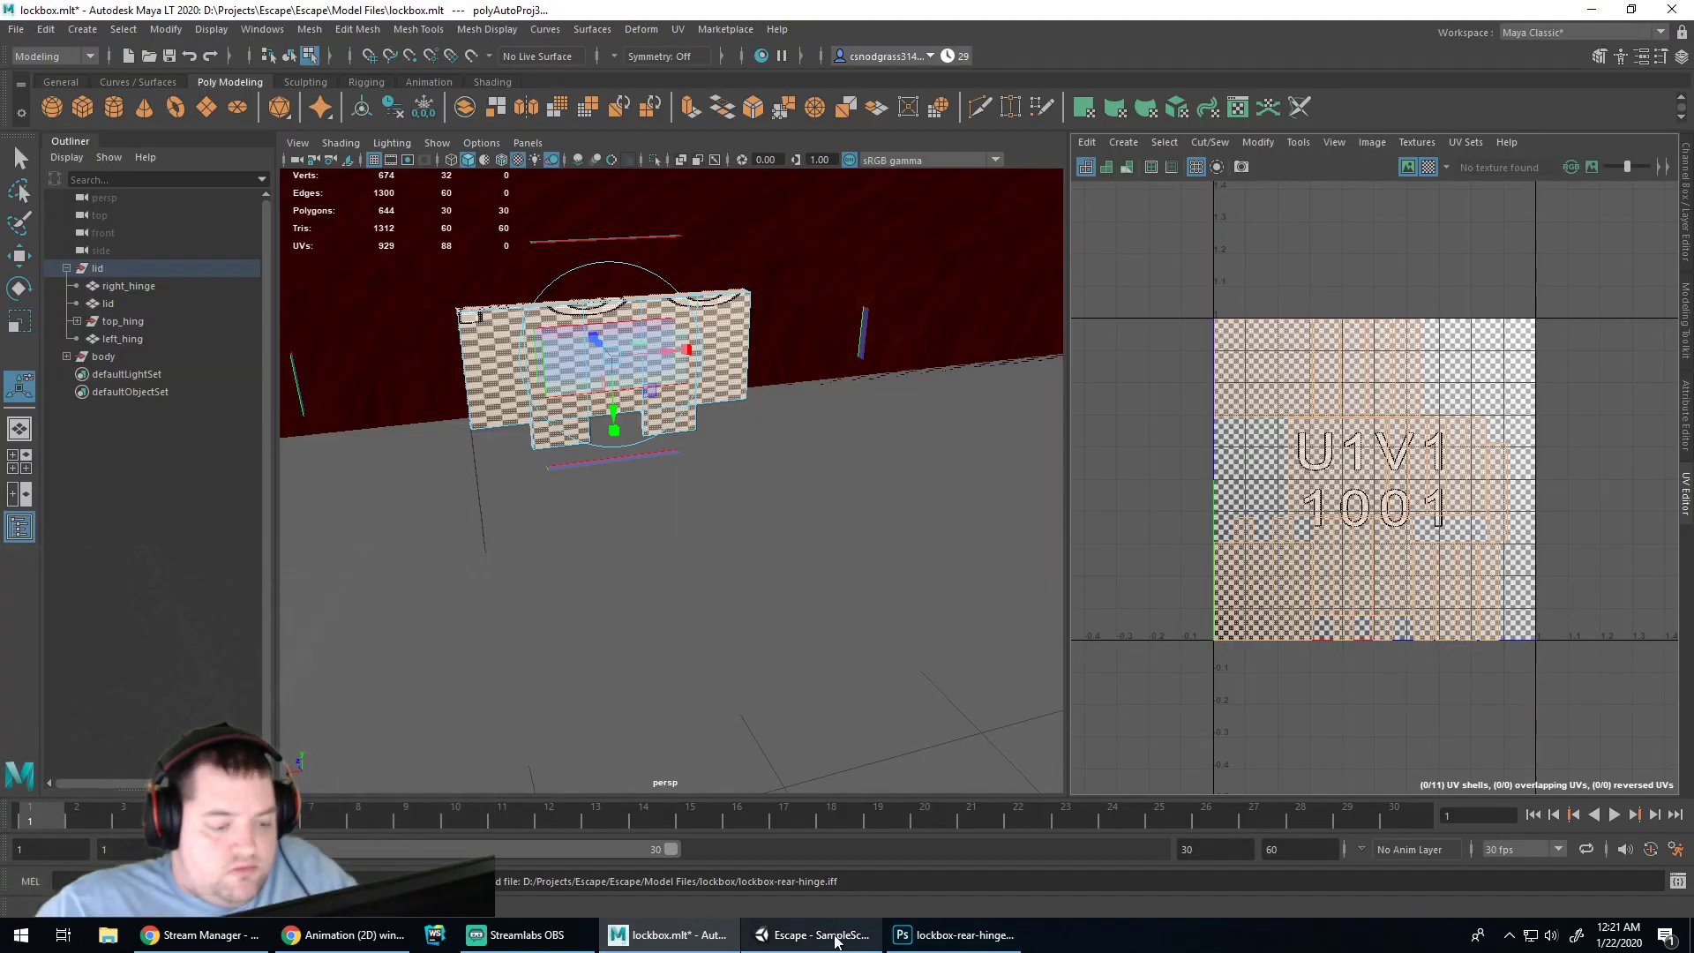
pyautogui.click(835, 938)
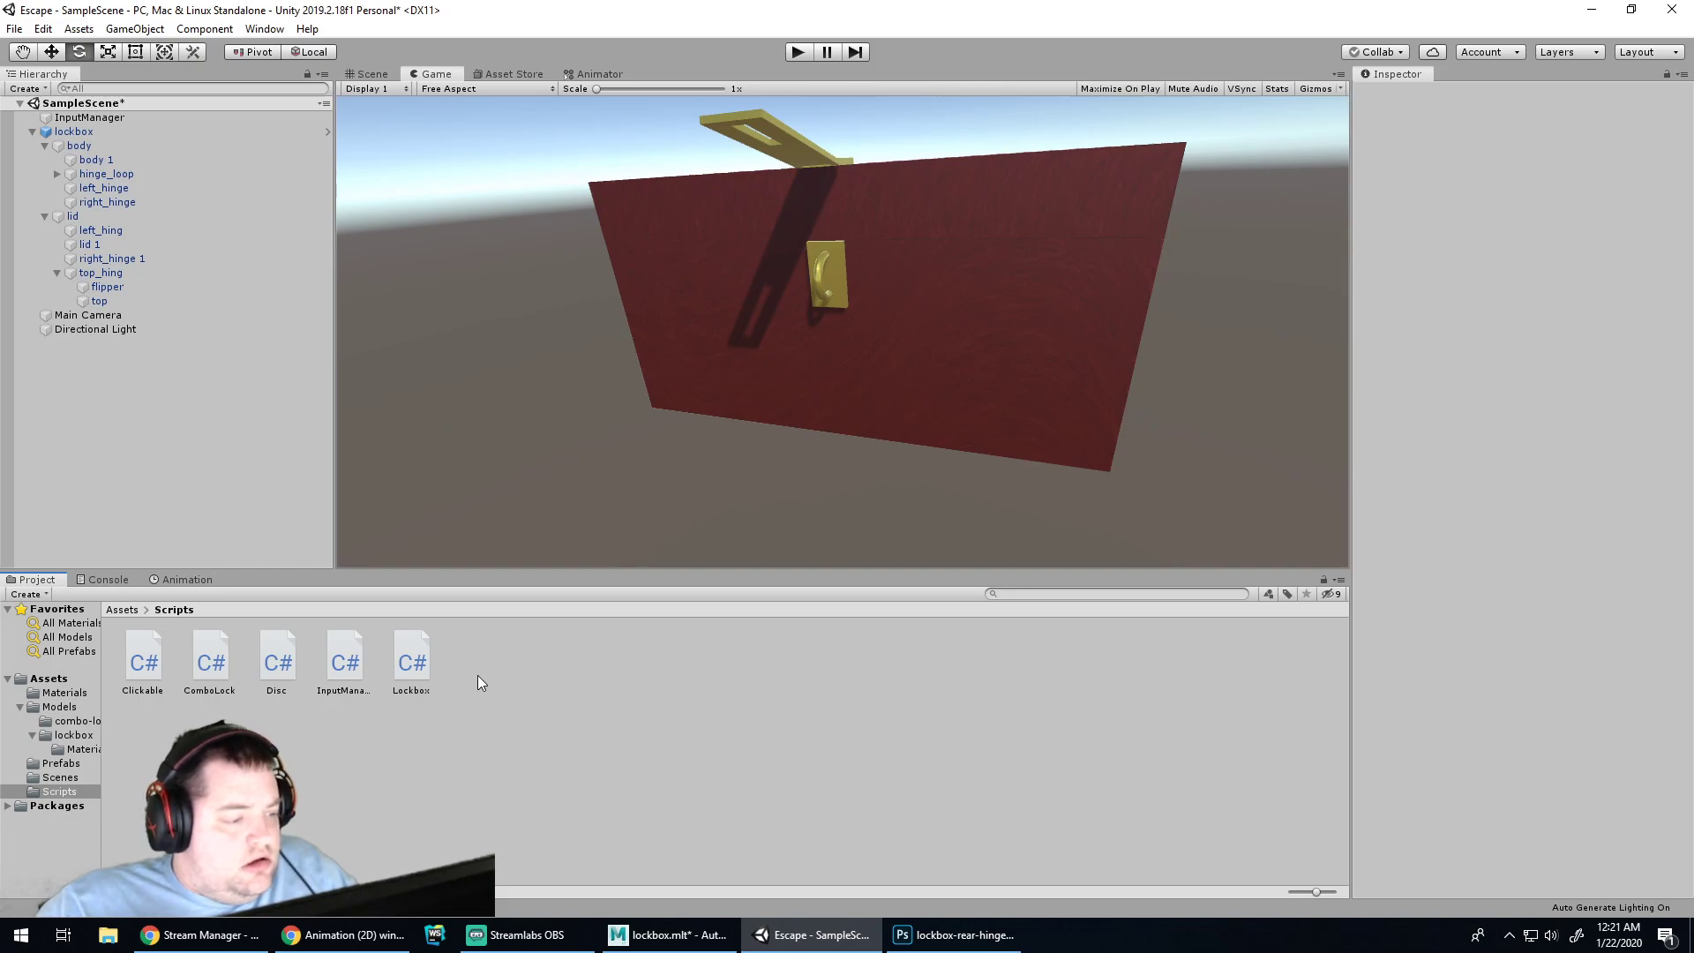
pyautogui.click(415, 666)
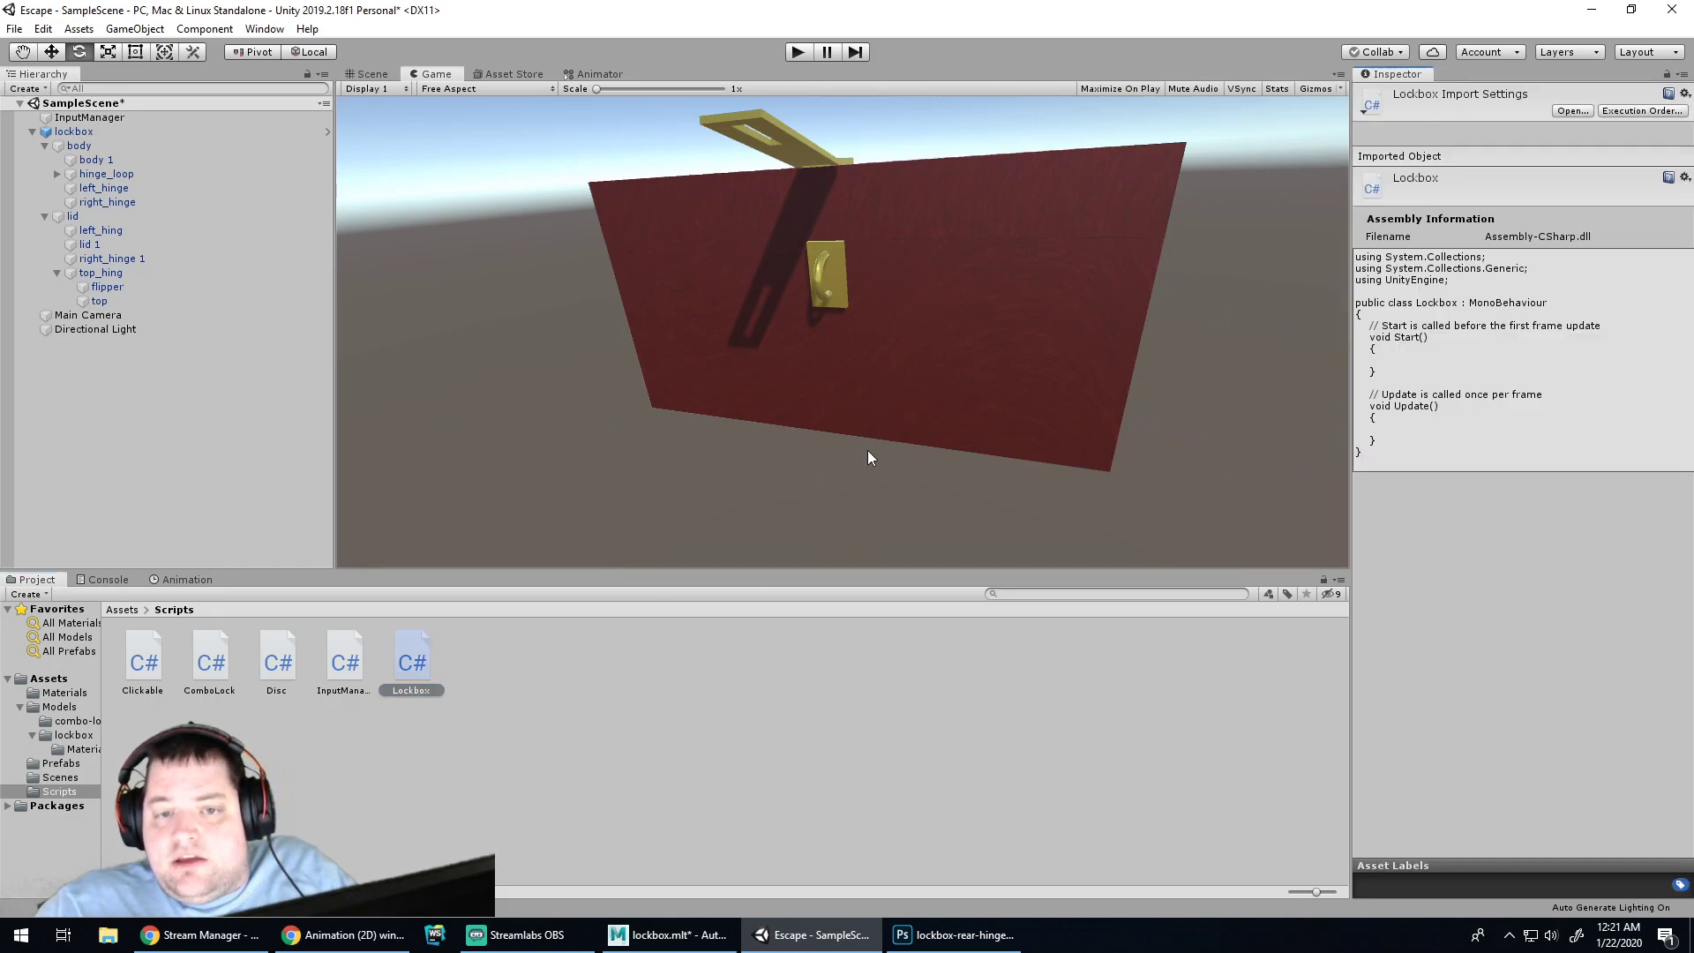
pyautogui.click(645, 679)
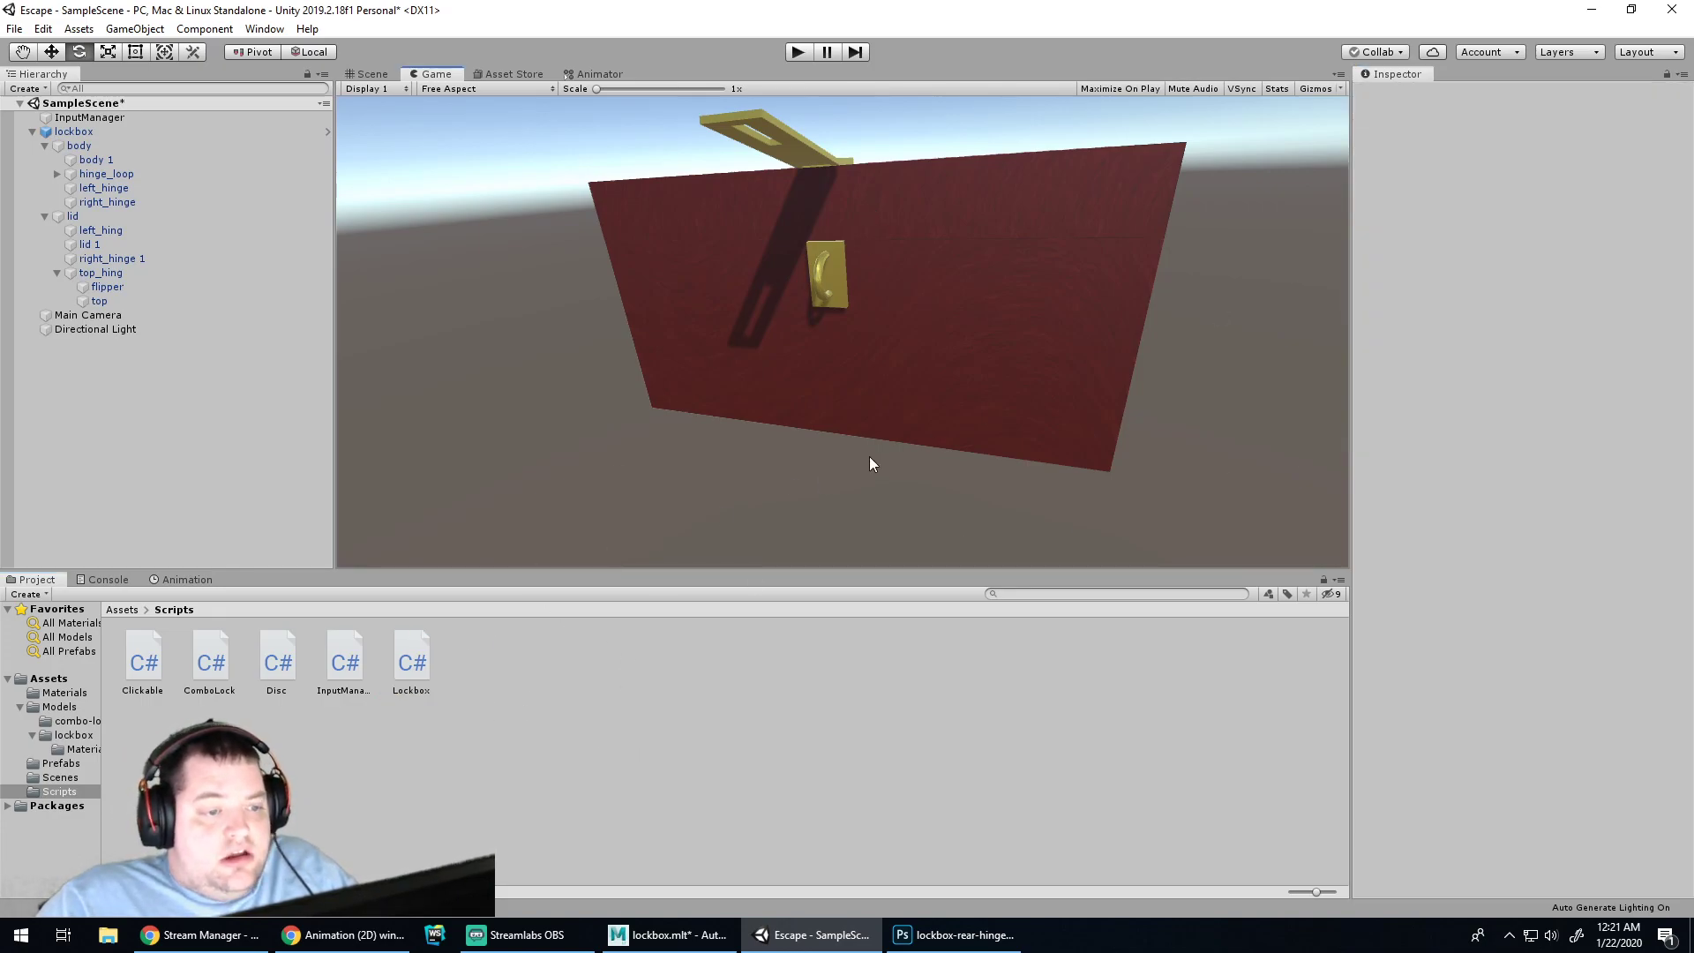
pyautogui.click(334, 937)
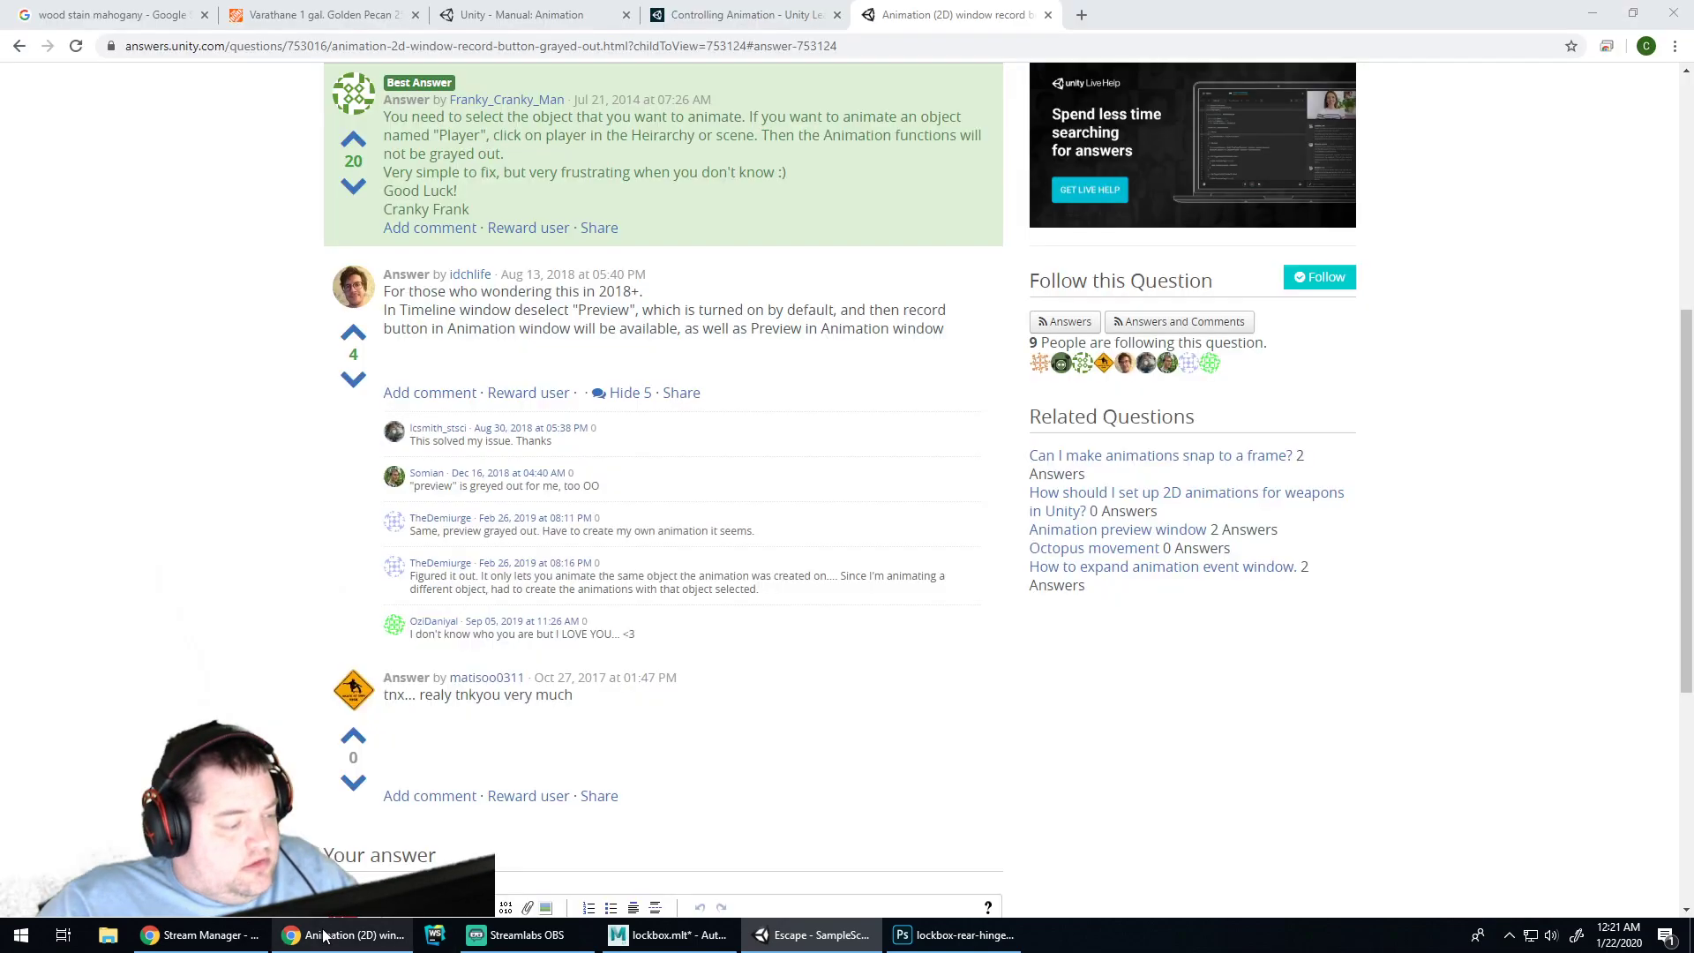
pyautogui.click(716, 11)
# Play the Animator Component video and skip through it to the end
pyautogui.scroll(10, 945, 374)
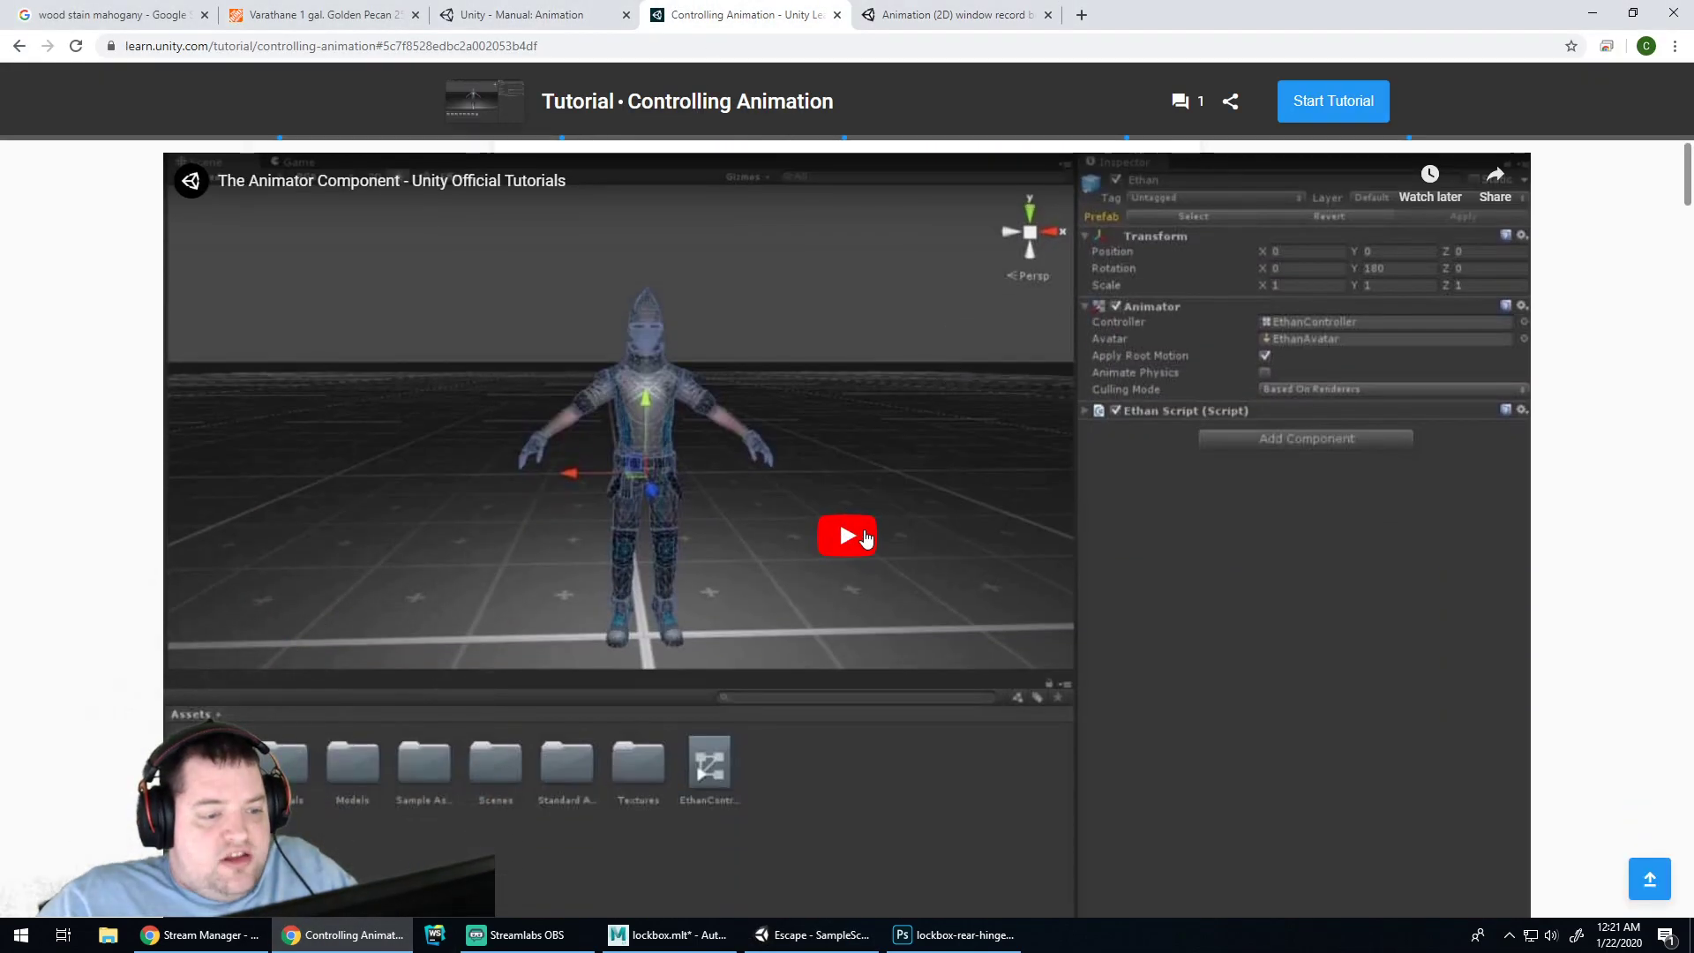
pyautogui.click(865, 538)
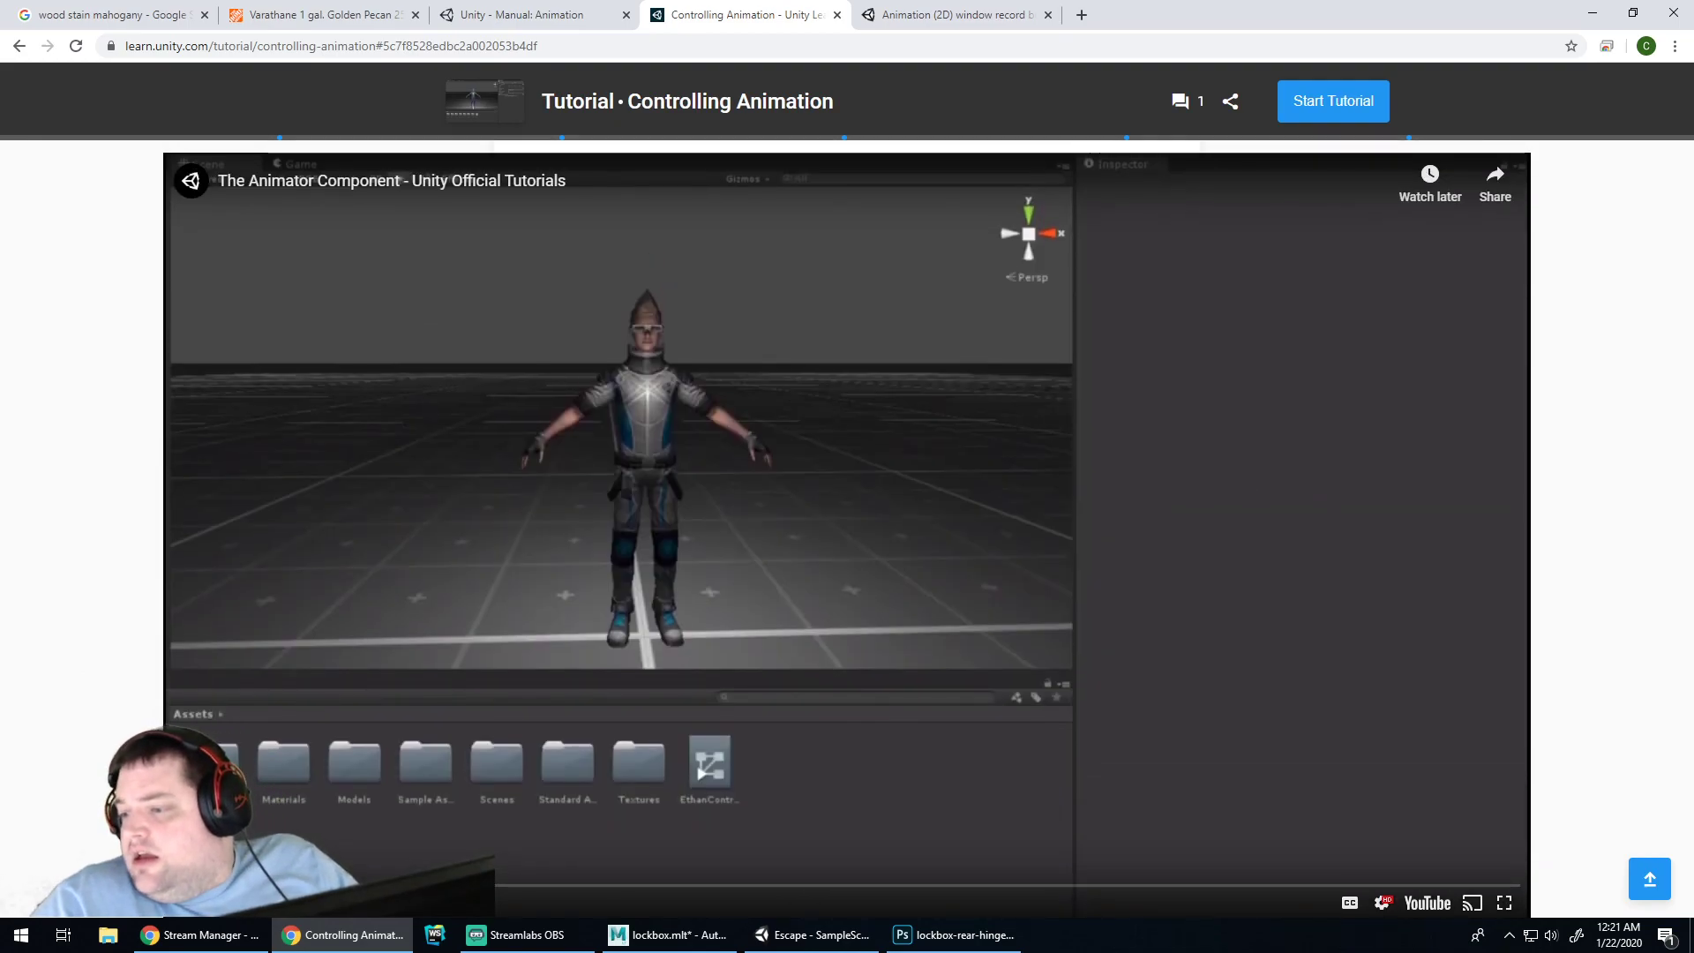
pyautogui.scroll(-1, 870, 761)
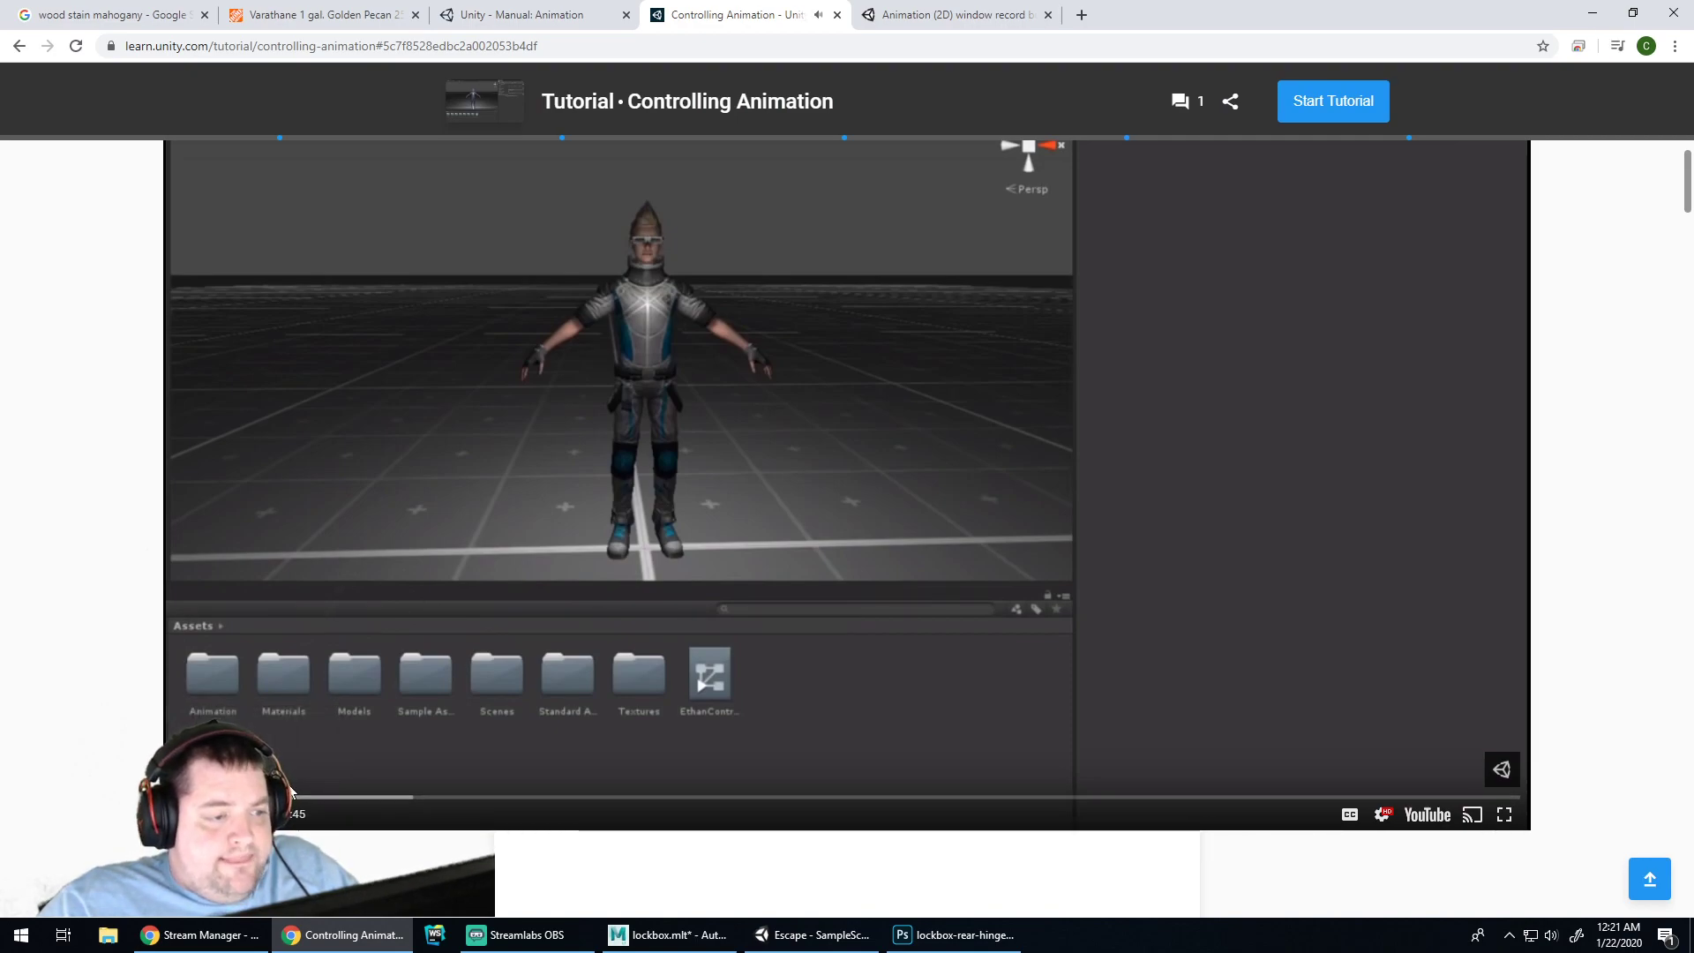
pyautogui.press('Right')
pyautogui.press('Right')
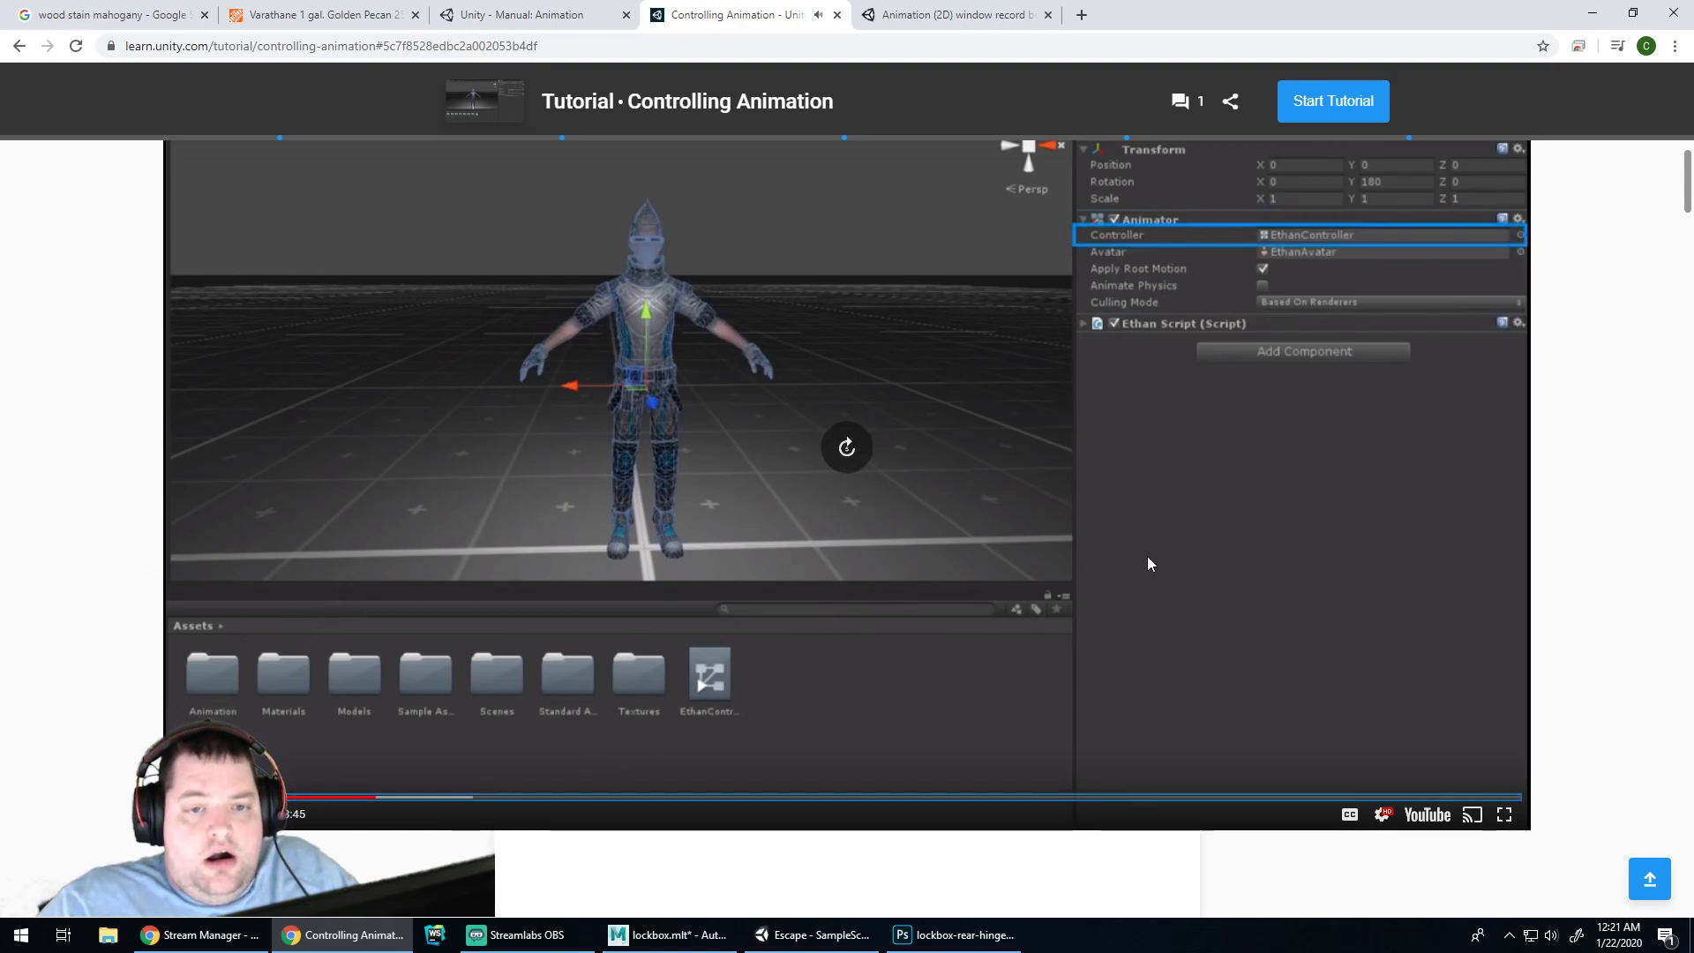
pyautogui.press('Right')
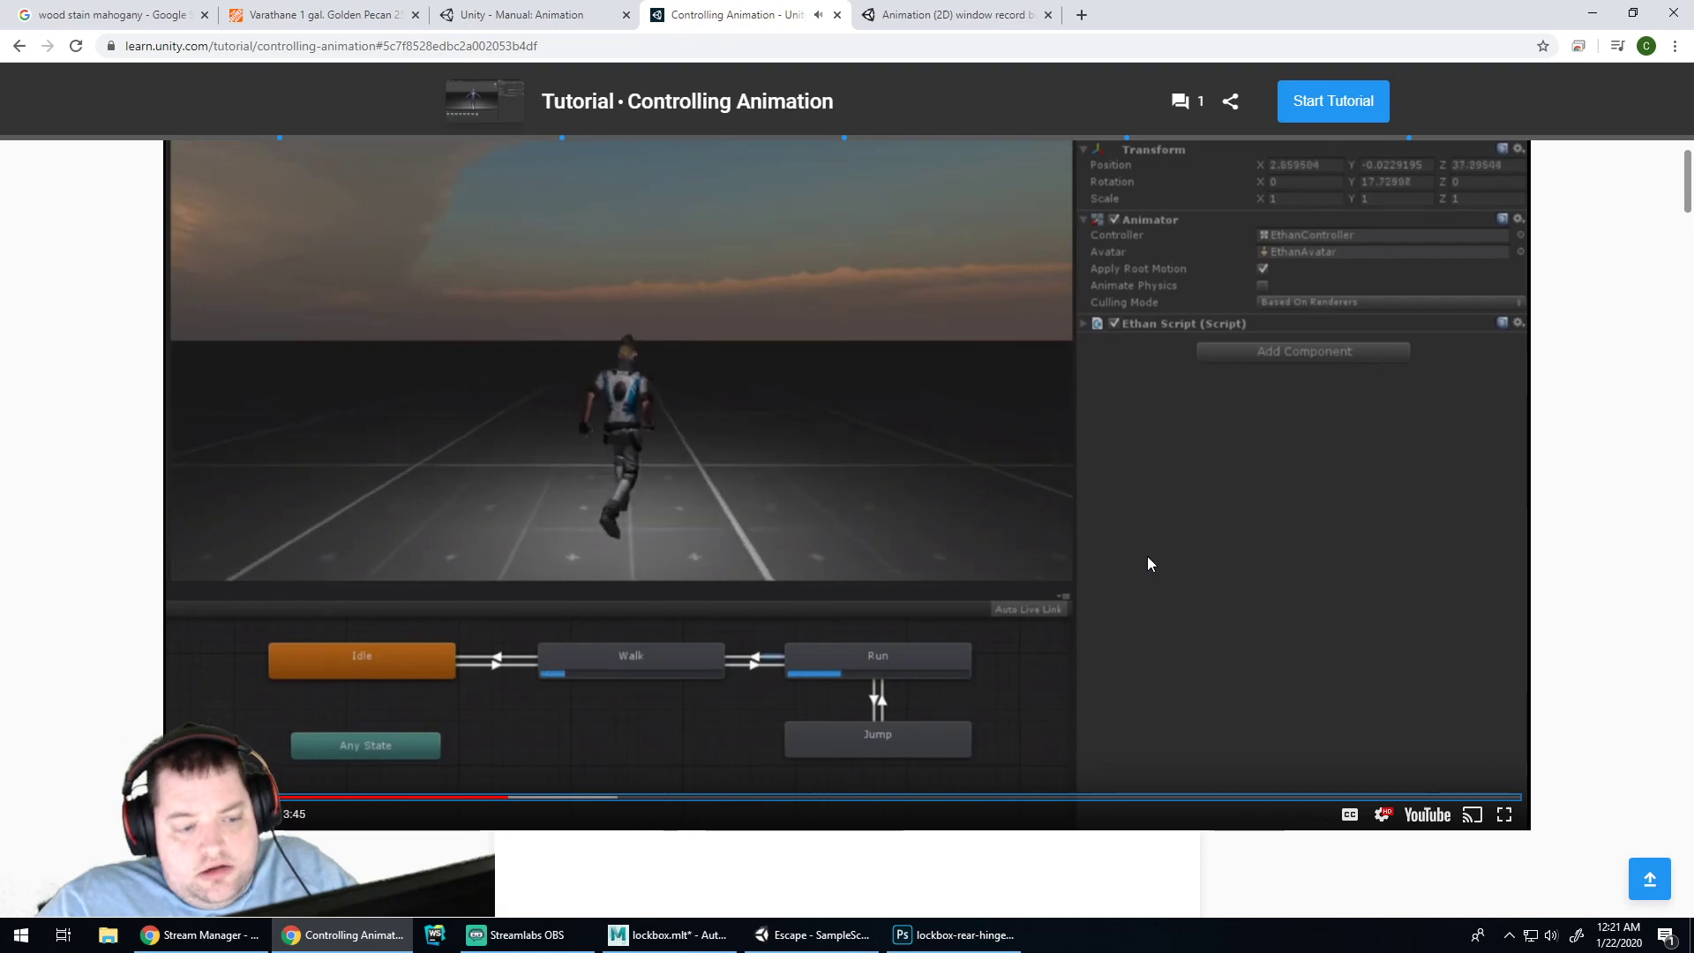
pyautogui.press('Right')
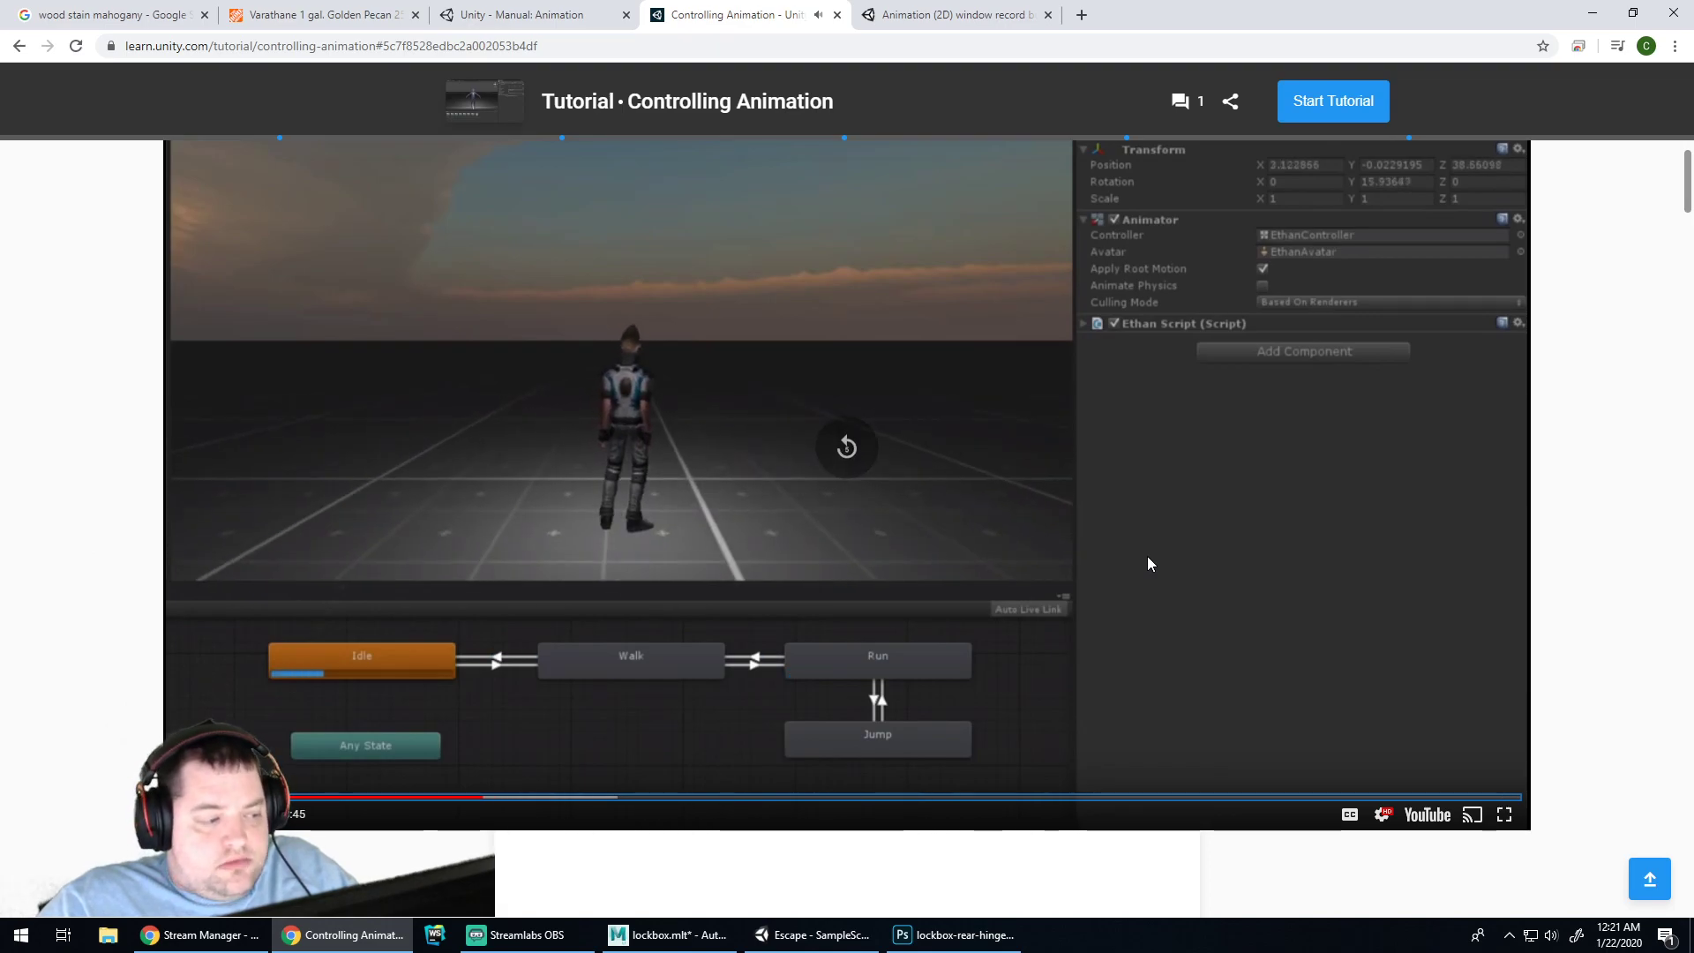
pyautogui.press('Left')
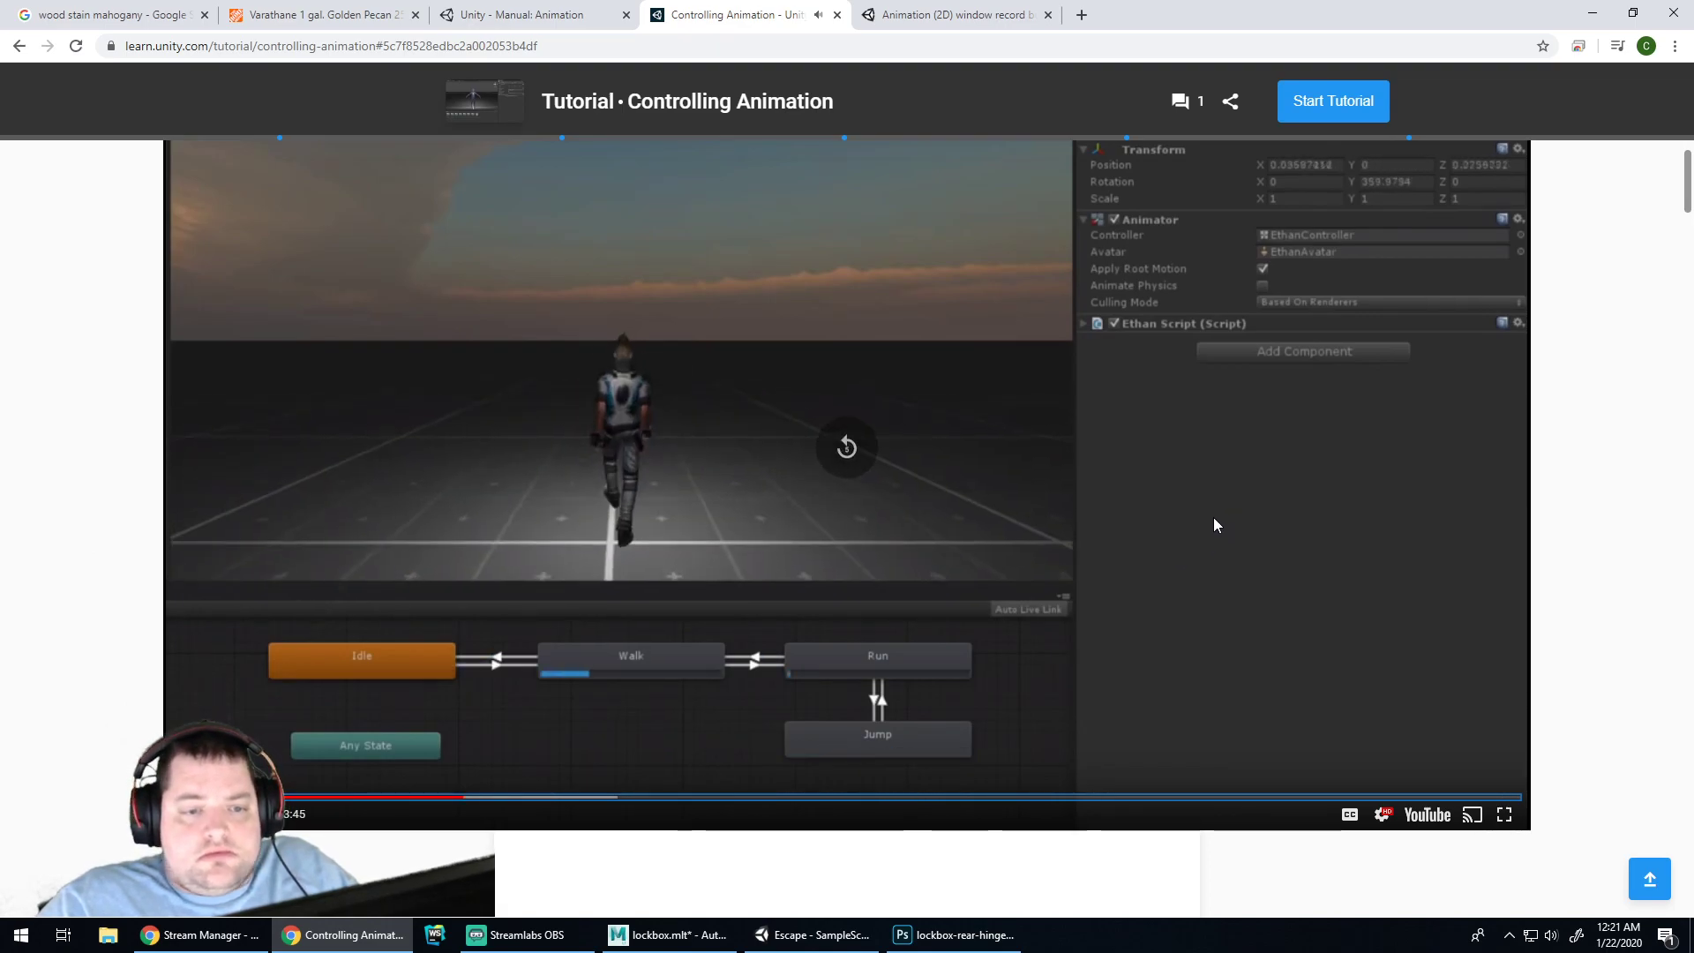
pyautogui.press('Right')
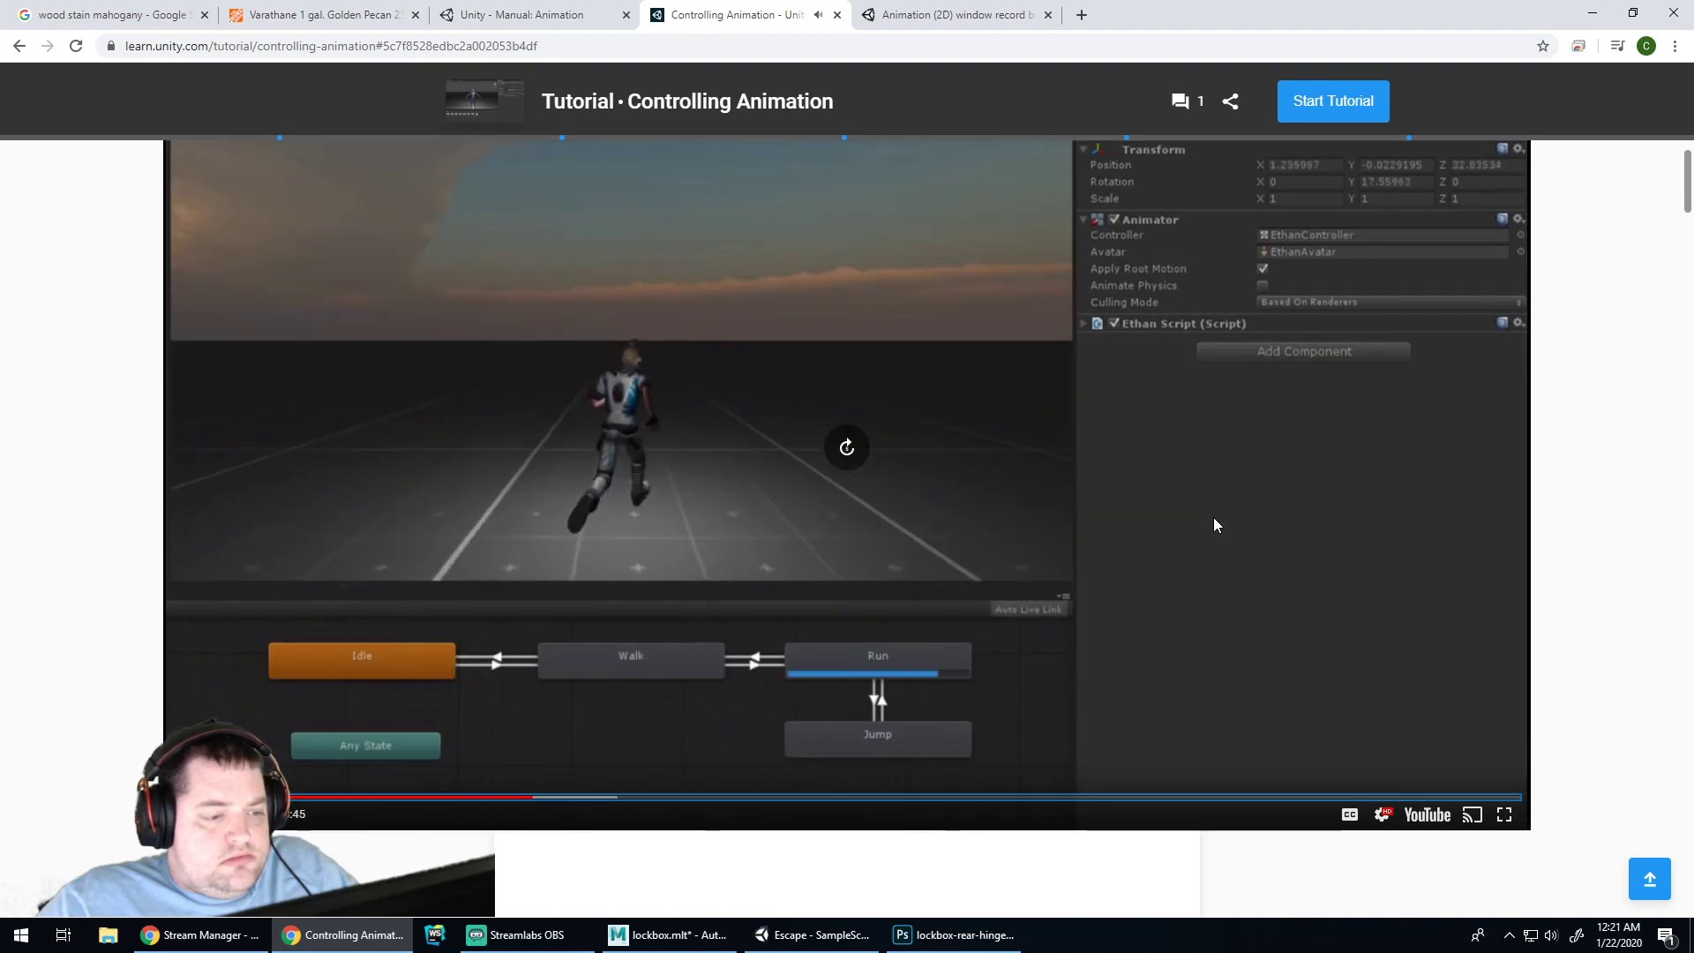
pyautogui.press('Right')
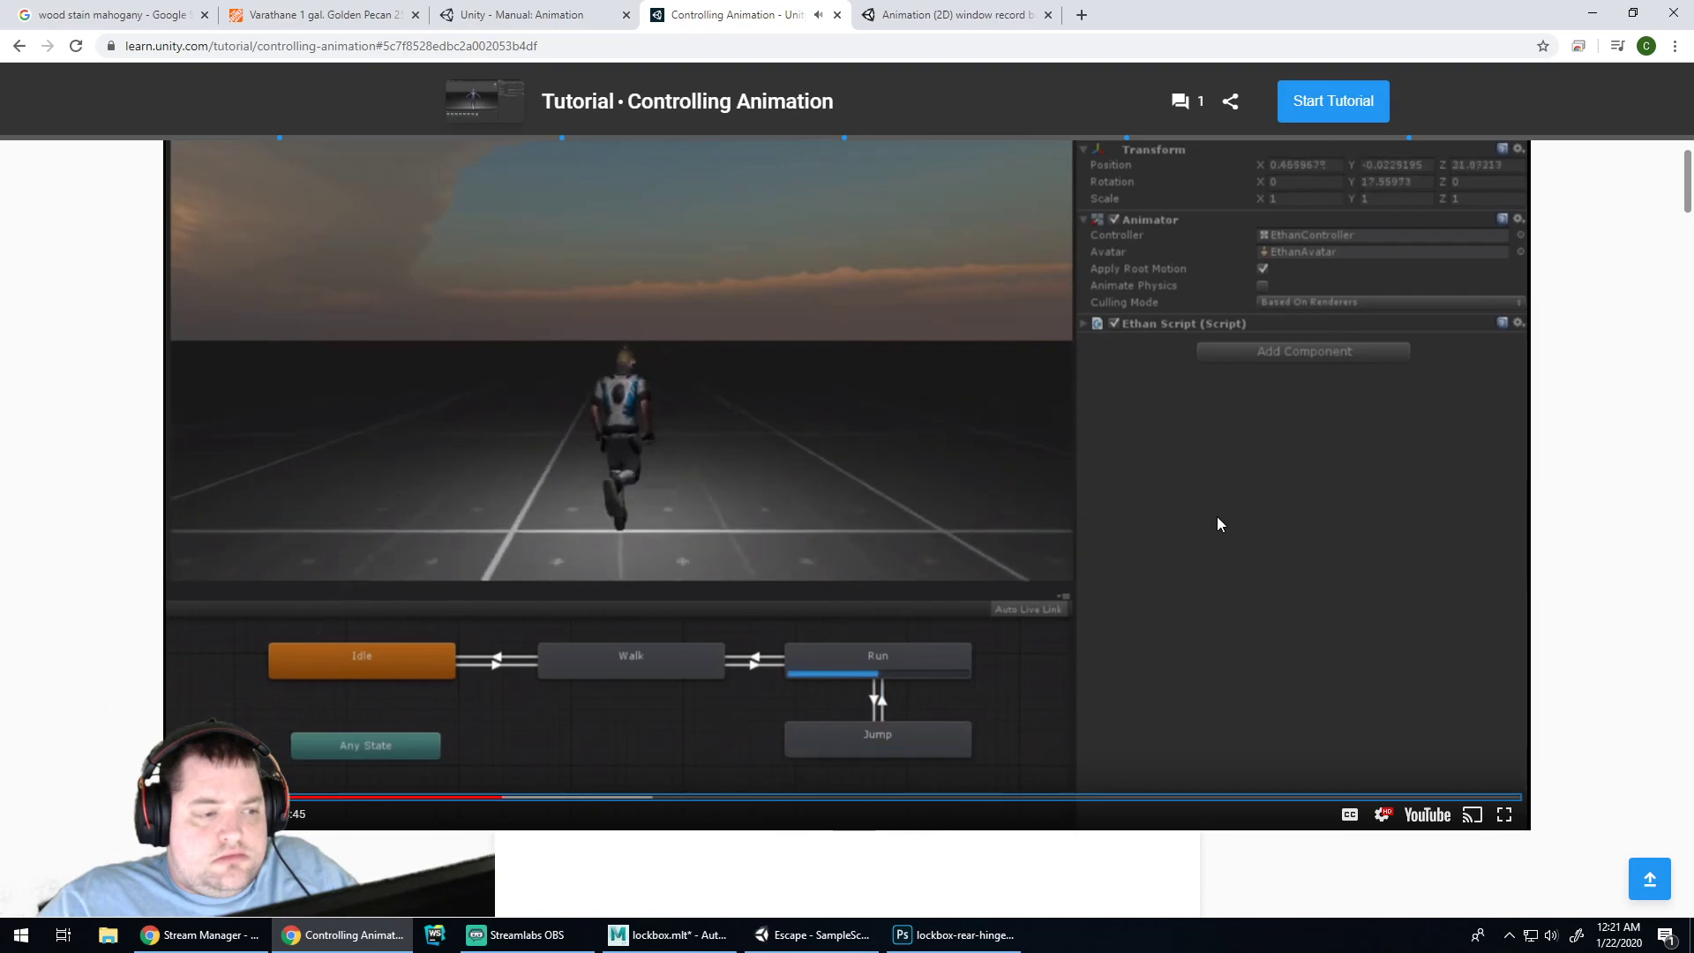
pyautogui.press('Right')
pyautogui.press('Right')
pyautogui.press('Right')
pyautogui.press('Right')
pyautogui.press('Right')
pyautogui.press('Right')
pyautogui.press('Right')
pyautogui.press('Right')
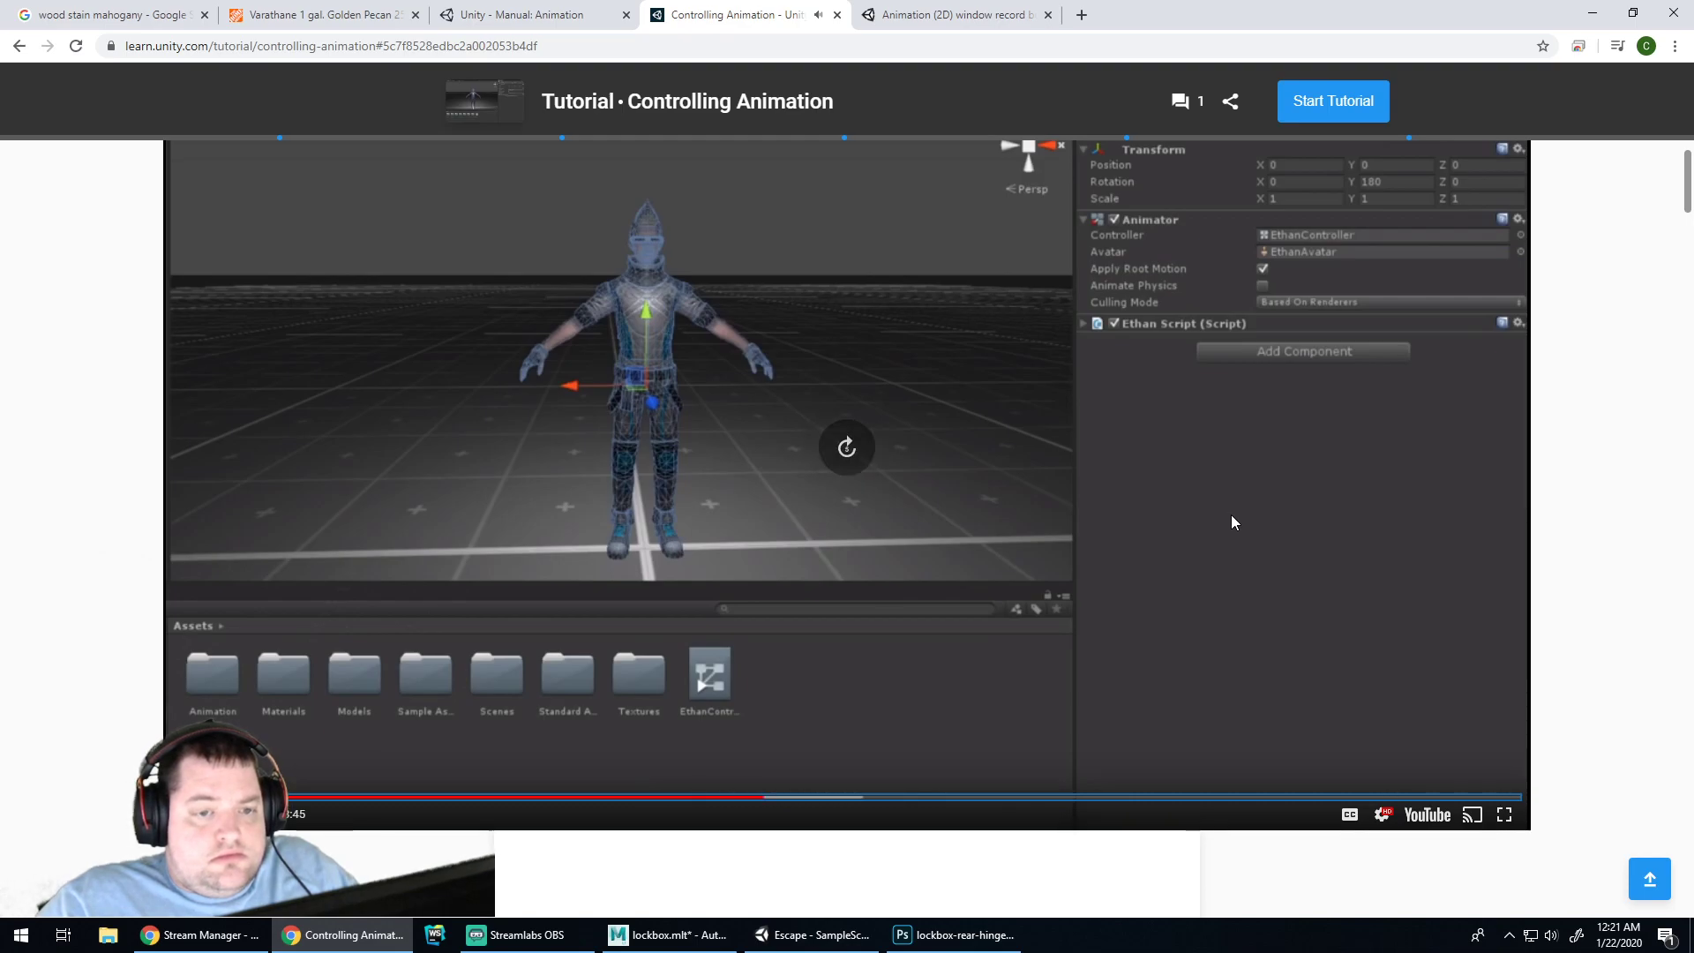
pyautogui.press('Right')
pyautogui.press('Right')
pyautogui.press('Right')
pyautogui.press('Right')
pyautogui.press('Right')
pyautogui.press('Right')
pyautogui.press('Right')
pyautogui.press('Right')
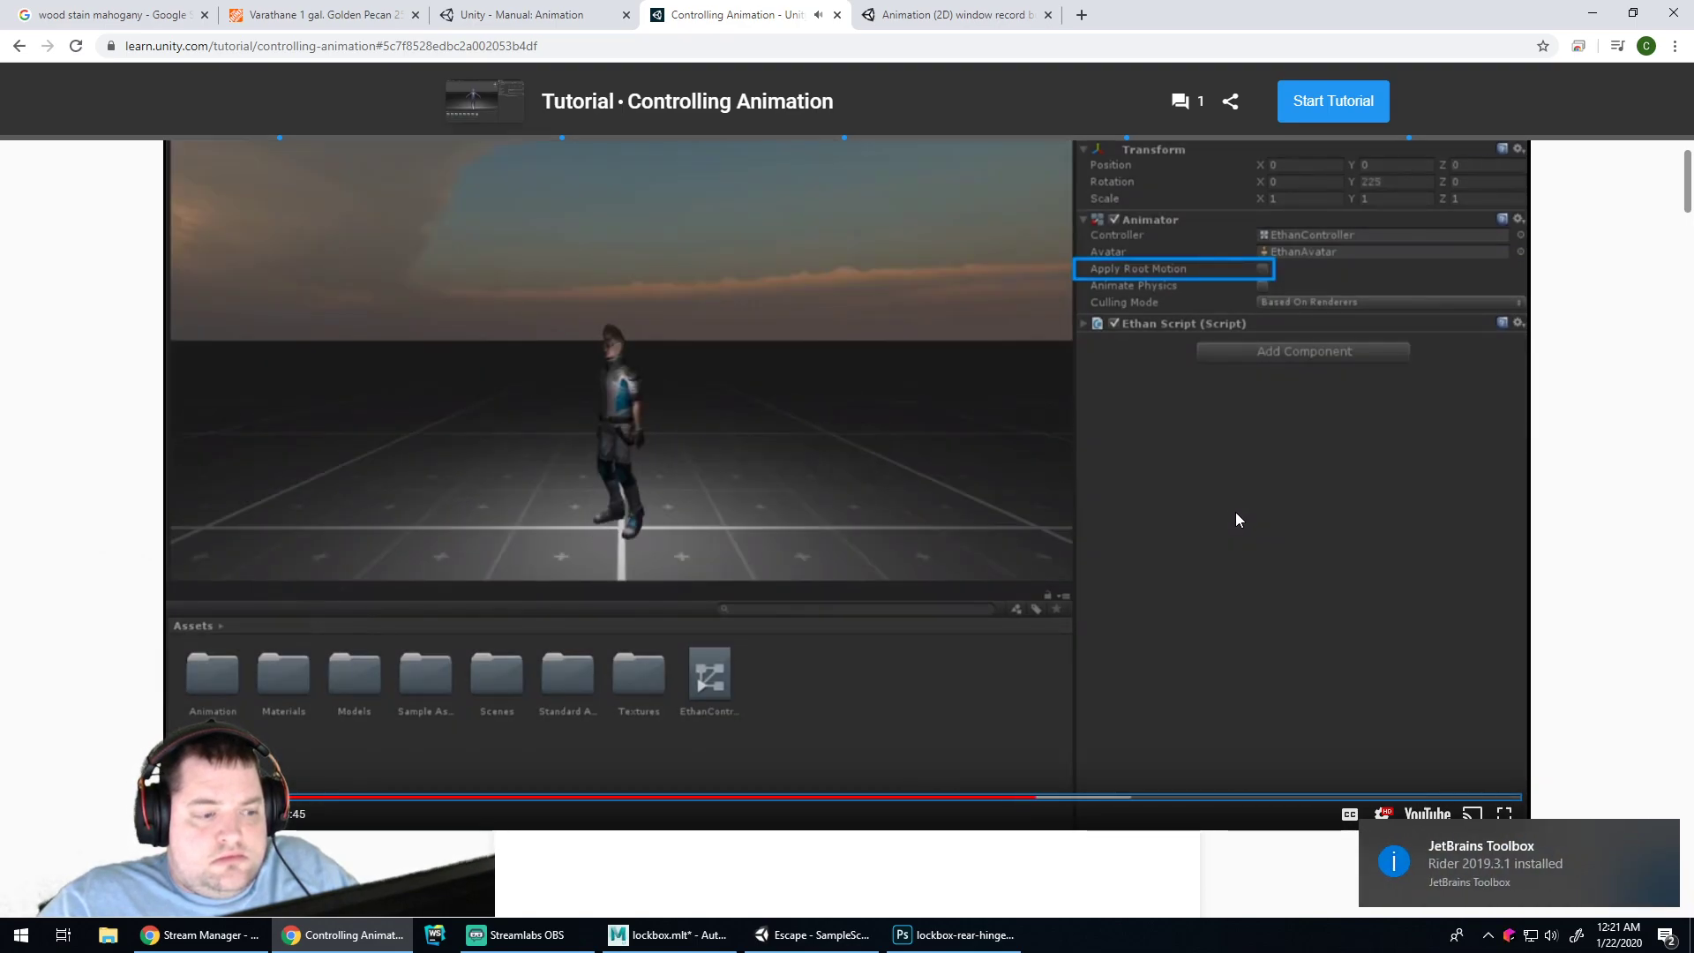
pyautogui.press('Right')
pyautogui.press('Right')
pyautogui.press('Right')
pyautogui.press('Right')
pyautogui.press('Right')
pyautogui.press('Right')
pyautogui.press('Right')
pyautogui.press('Right')
pyautogui.press('Right')
pyautogui.press('Right')
pyautogui.press('Right')
pyautogui.press('Right')
pyautogui.press('Right')
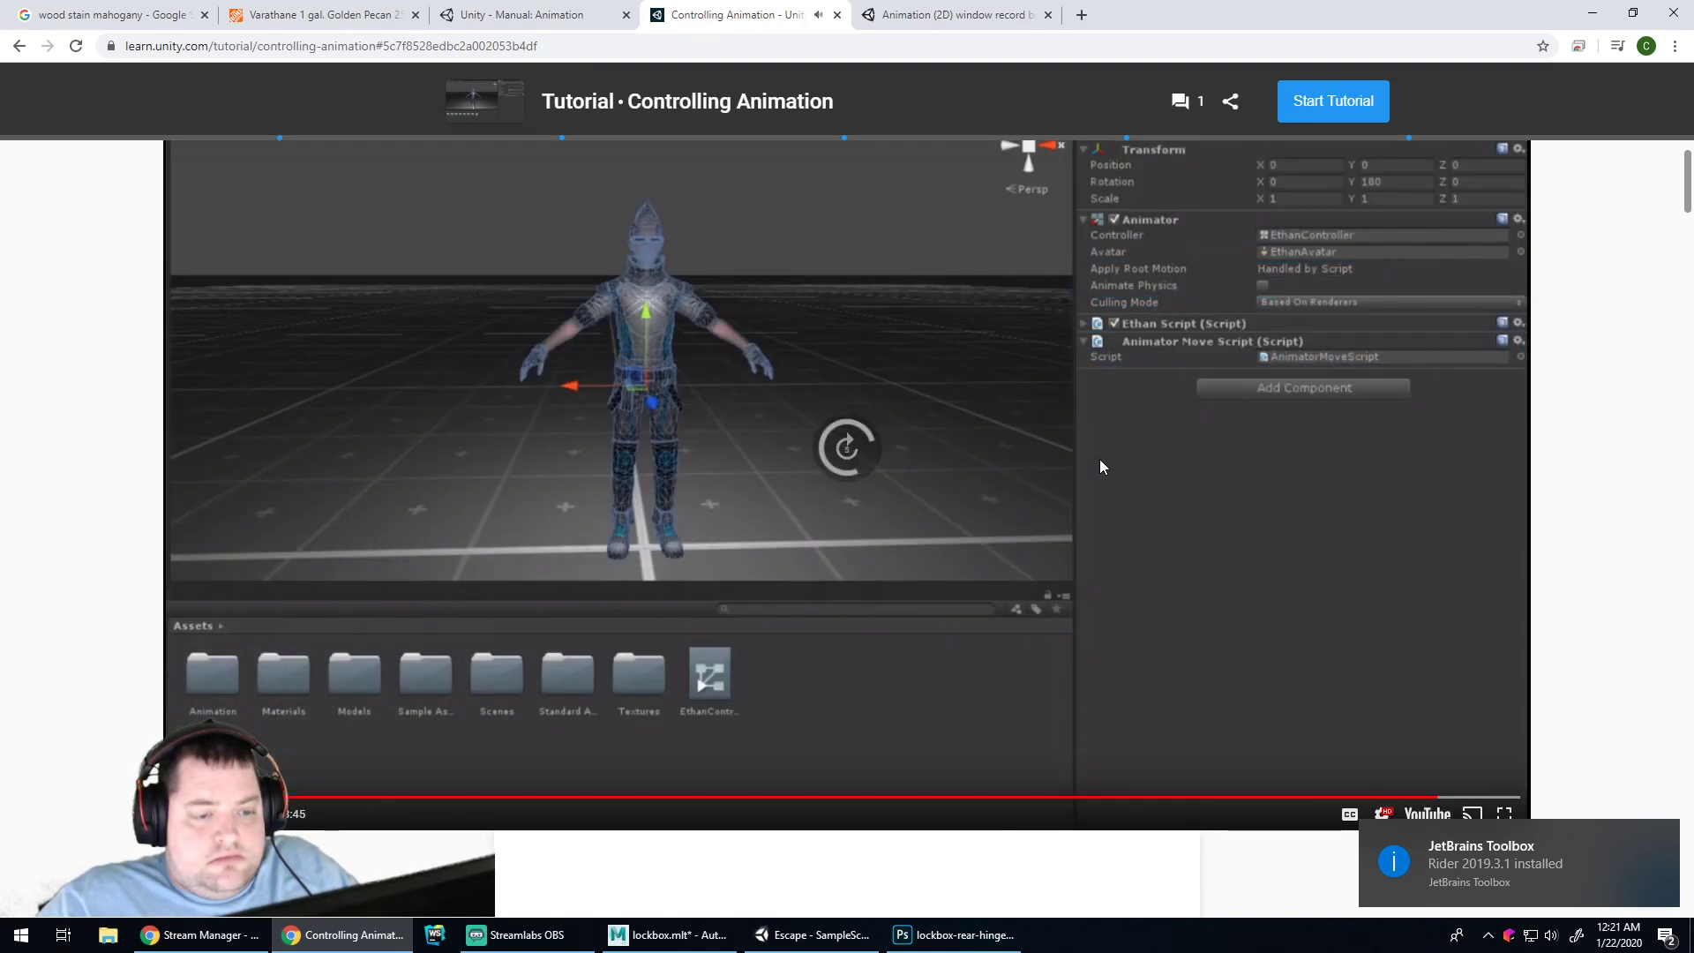
pyautogui.click(813, 497)
# Play the Animator Controller video, skipping ahead to the Speed parameter and seeking back
pyautogui.scroll(-7, 962, 424)
pyautogui.scroll(-6, 962, 424)
pyautogui.click(1051, 521)
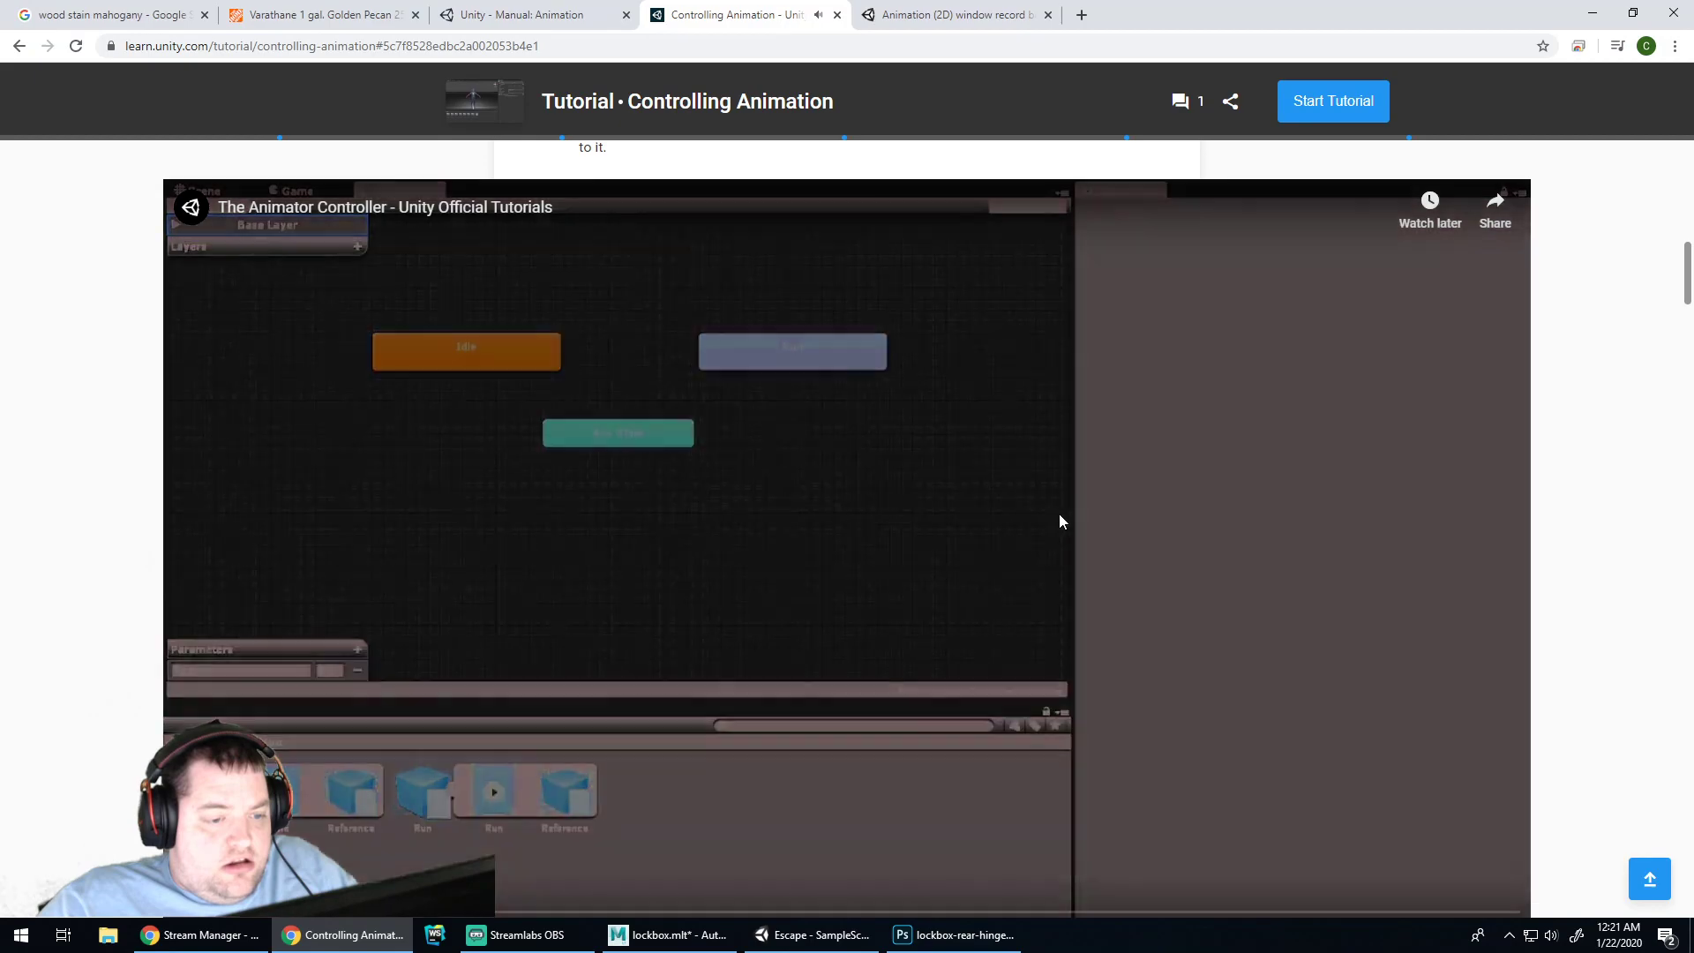
pyautogui.scroll(-1, 539, 601)
pyautogui.press('Right')
pyautogui.press('Right')
pyautogui.press('Right')
pyautogui.press('Right')
pyautogui.press('Right')
pyautogui.press('Right')
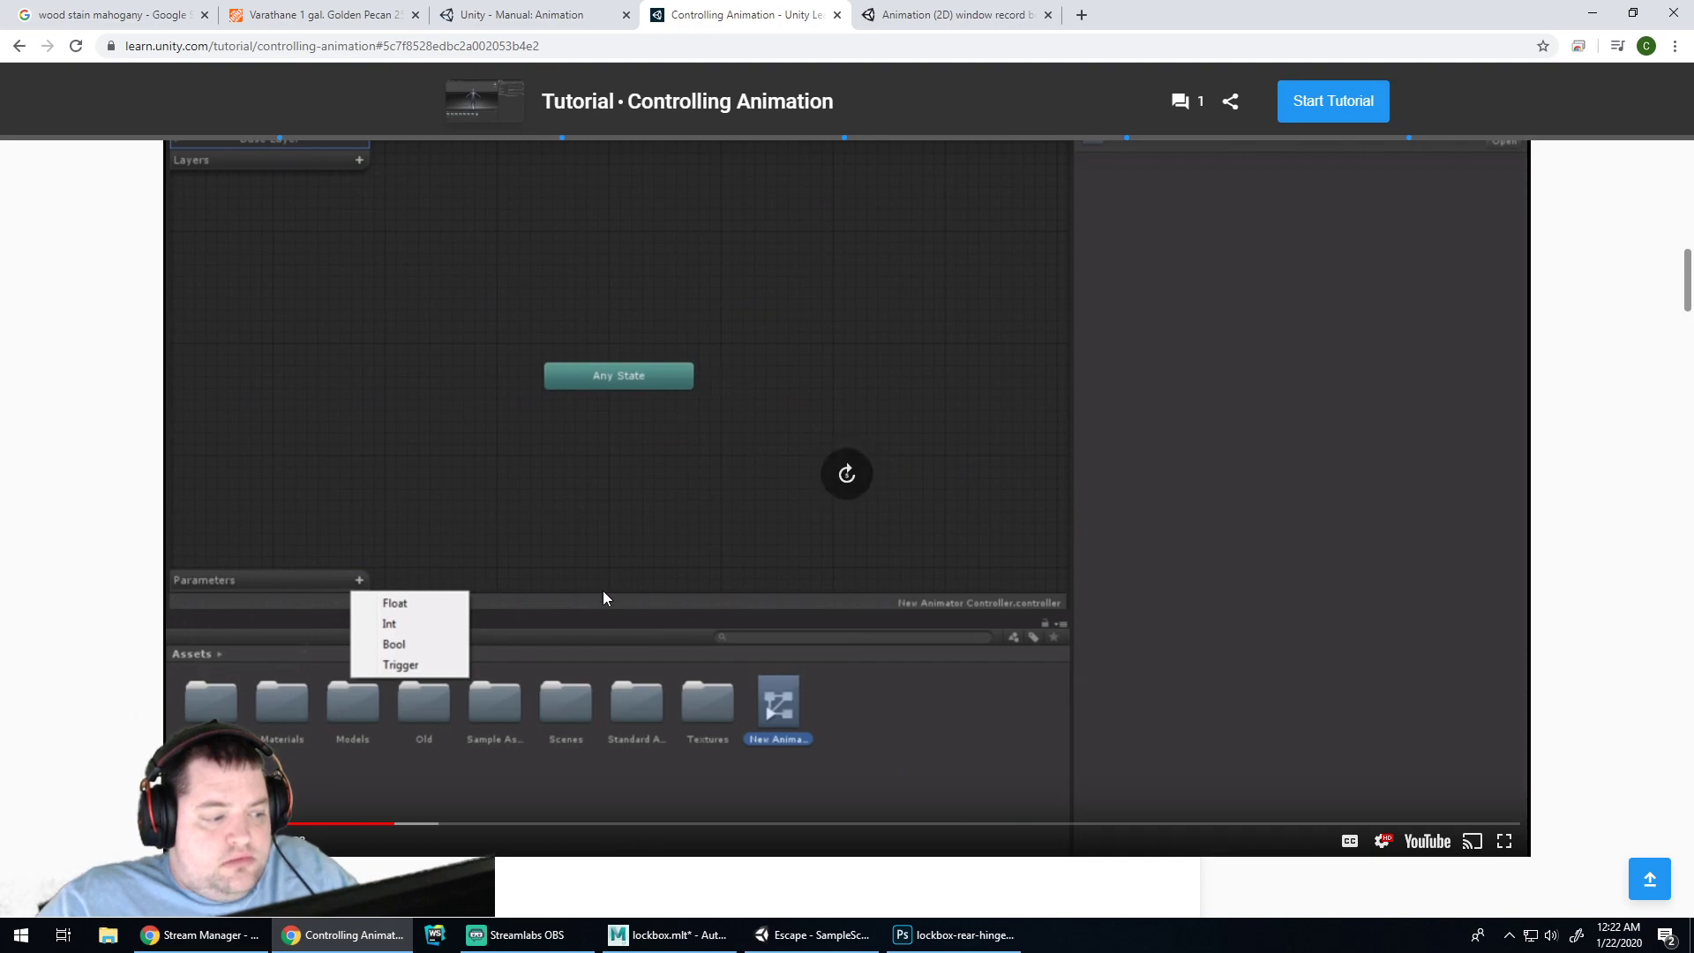
pyautogui.press('Right')
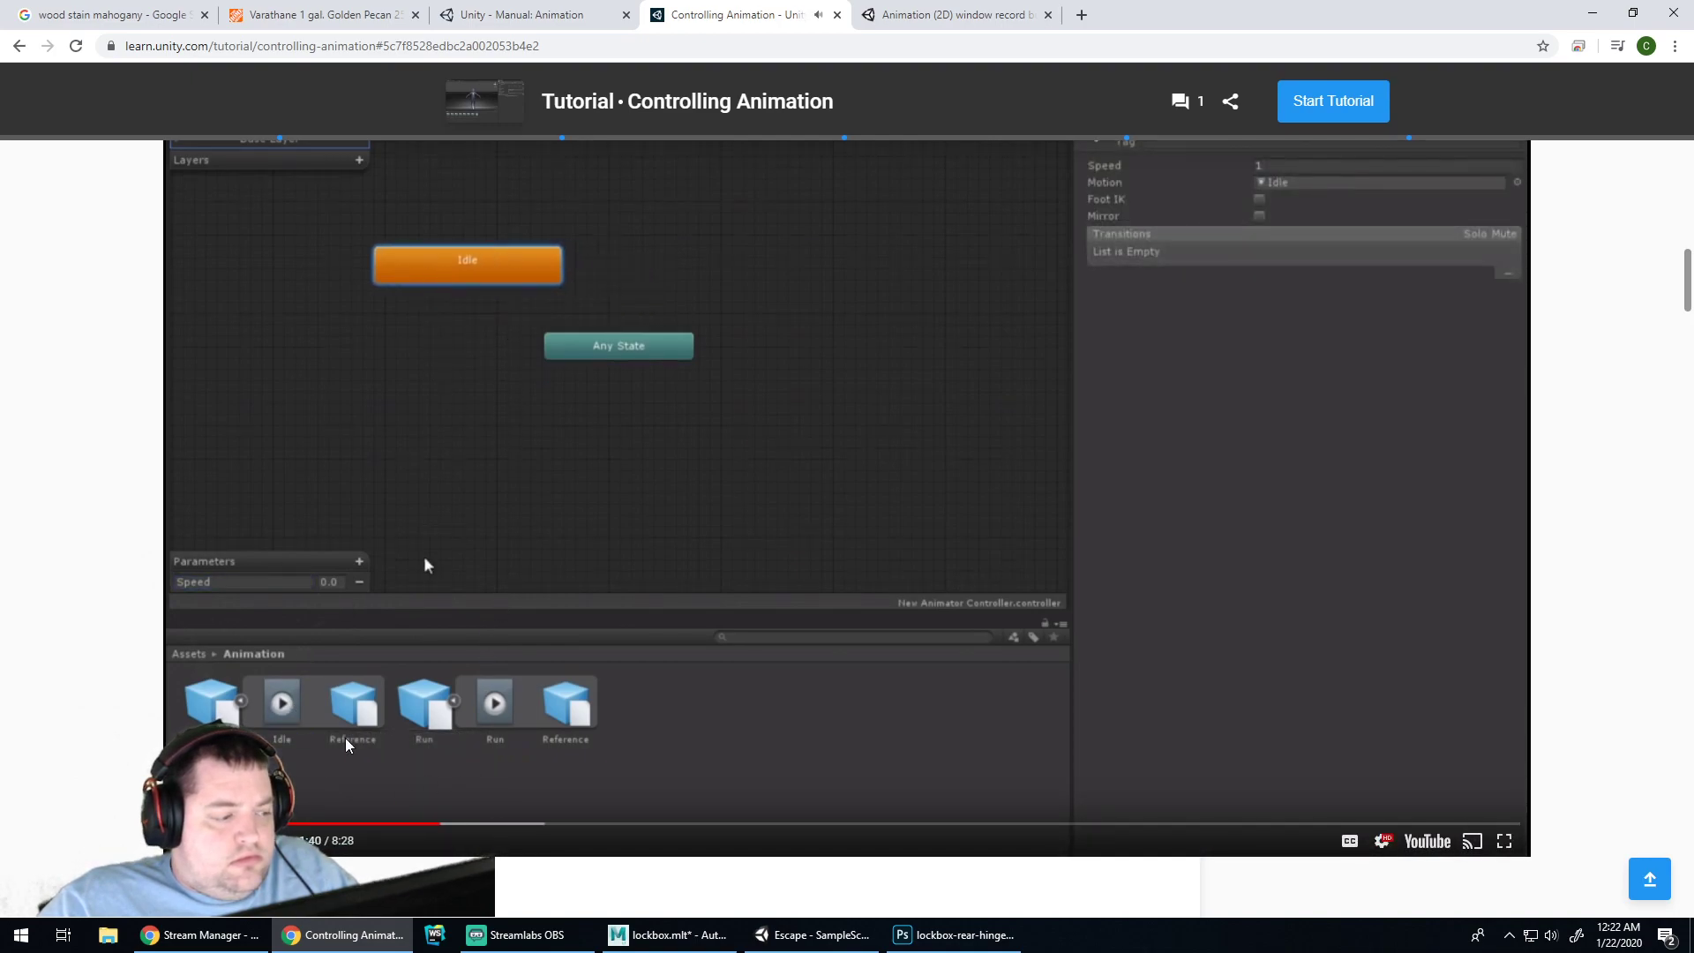
pyautogui.click(418, 825)
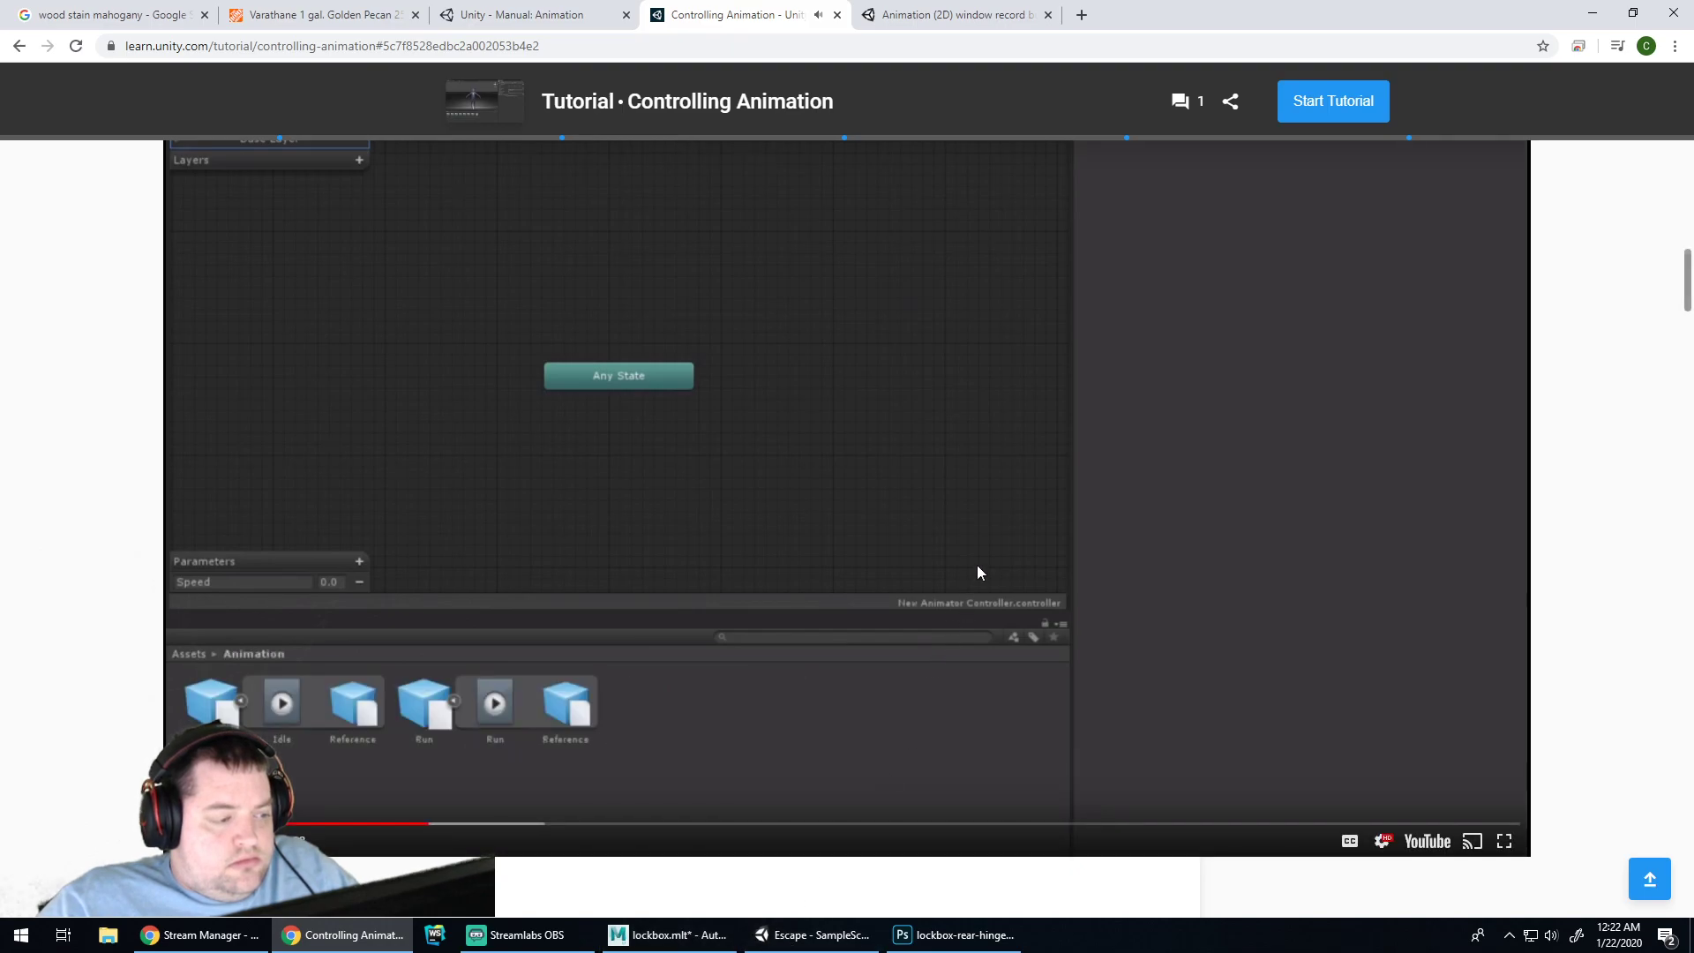
pyautogui.click(813, 935)
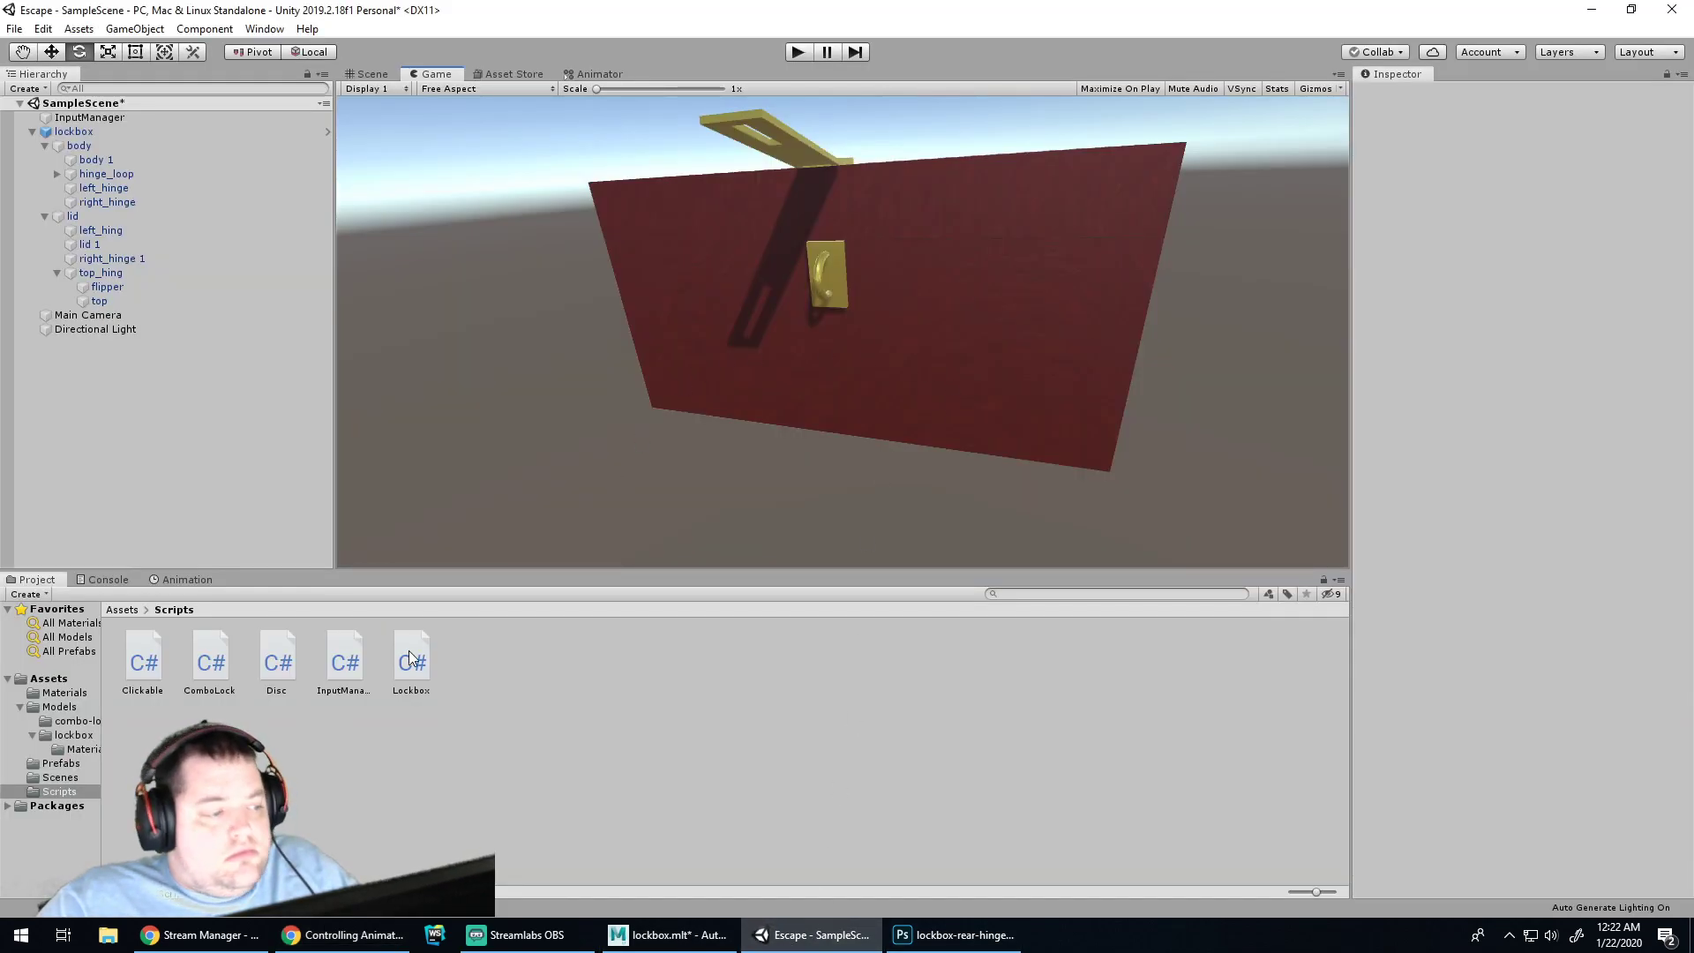
# Open the lockbox controller's graph and drag the lockbox clip in as a new state
pyautogui.click(74, 131)
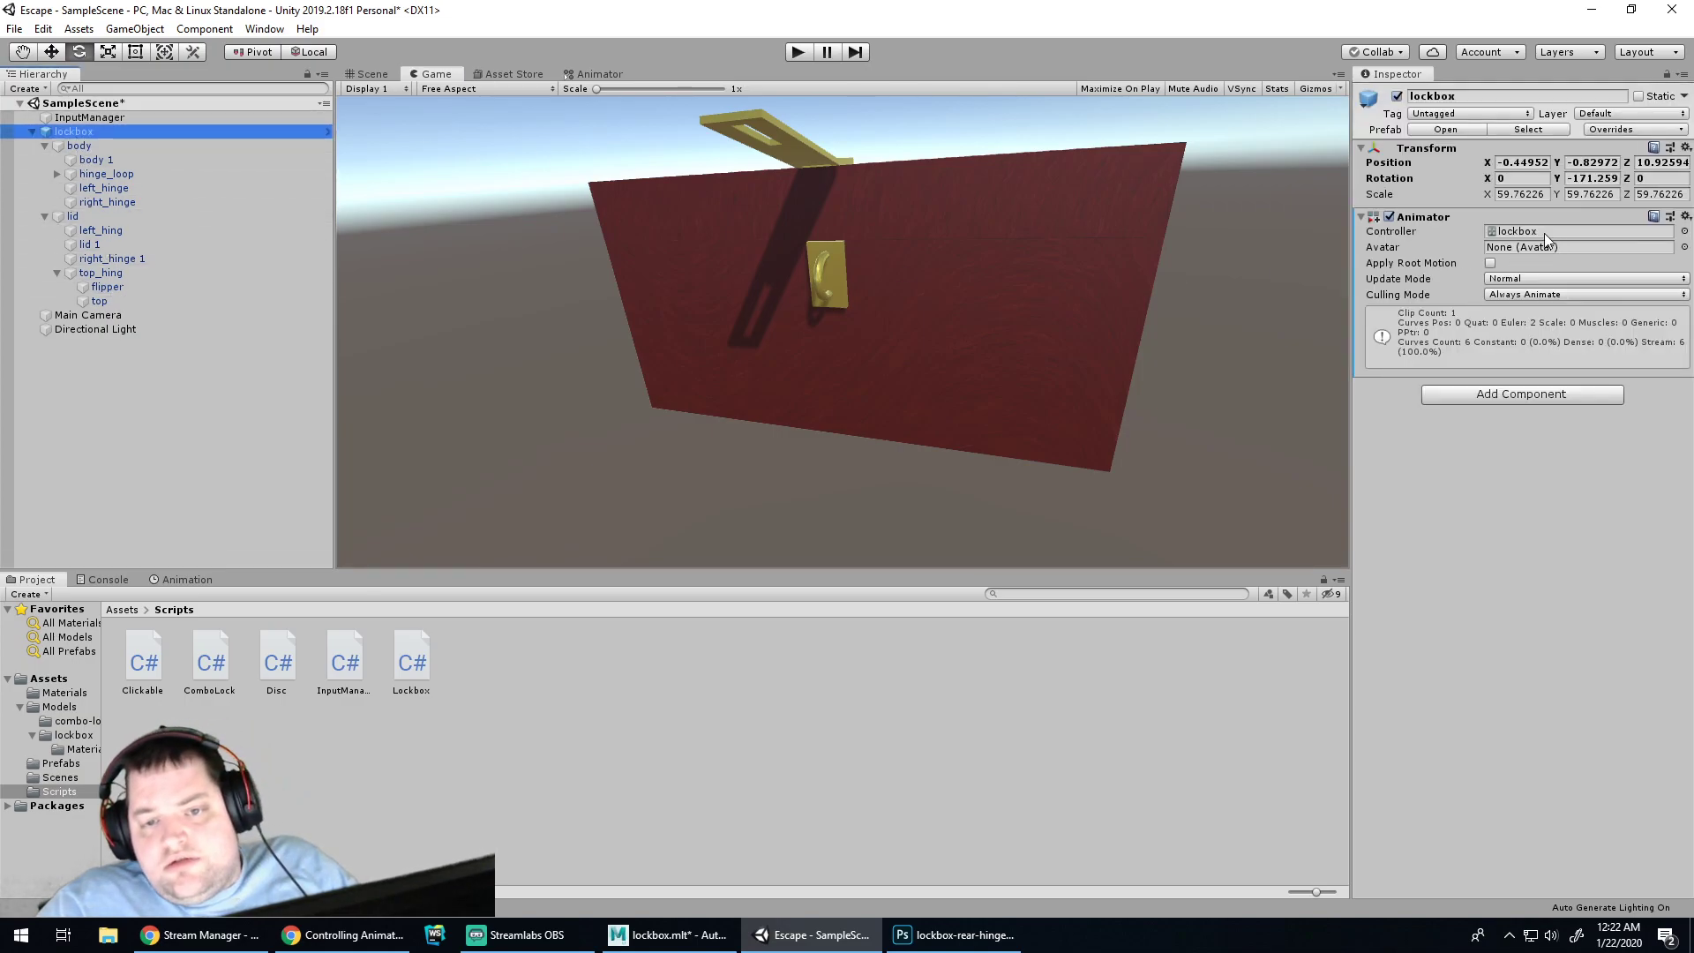
pyautogui.doubleClick(1544, 233)
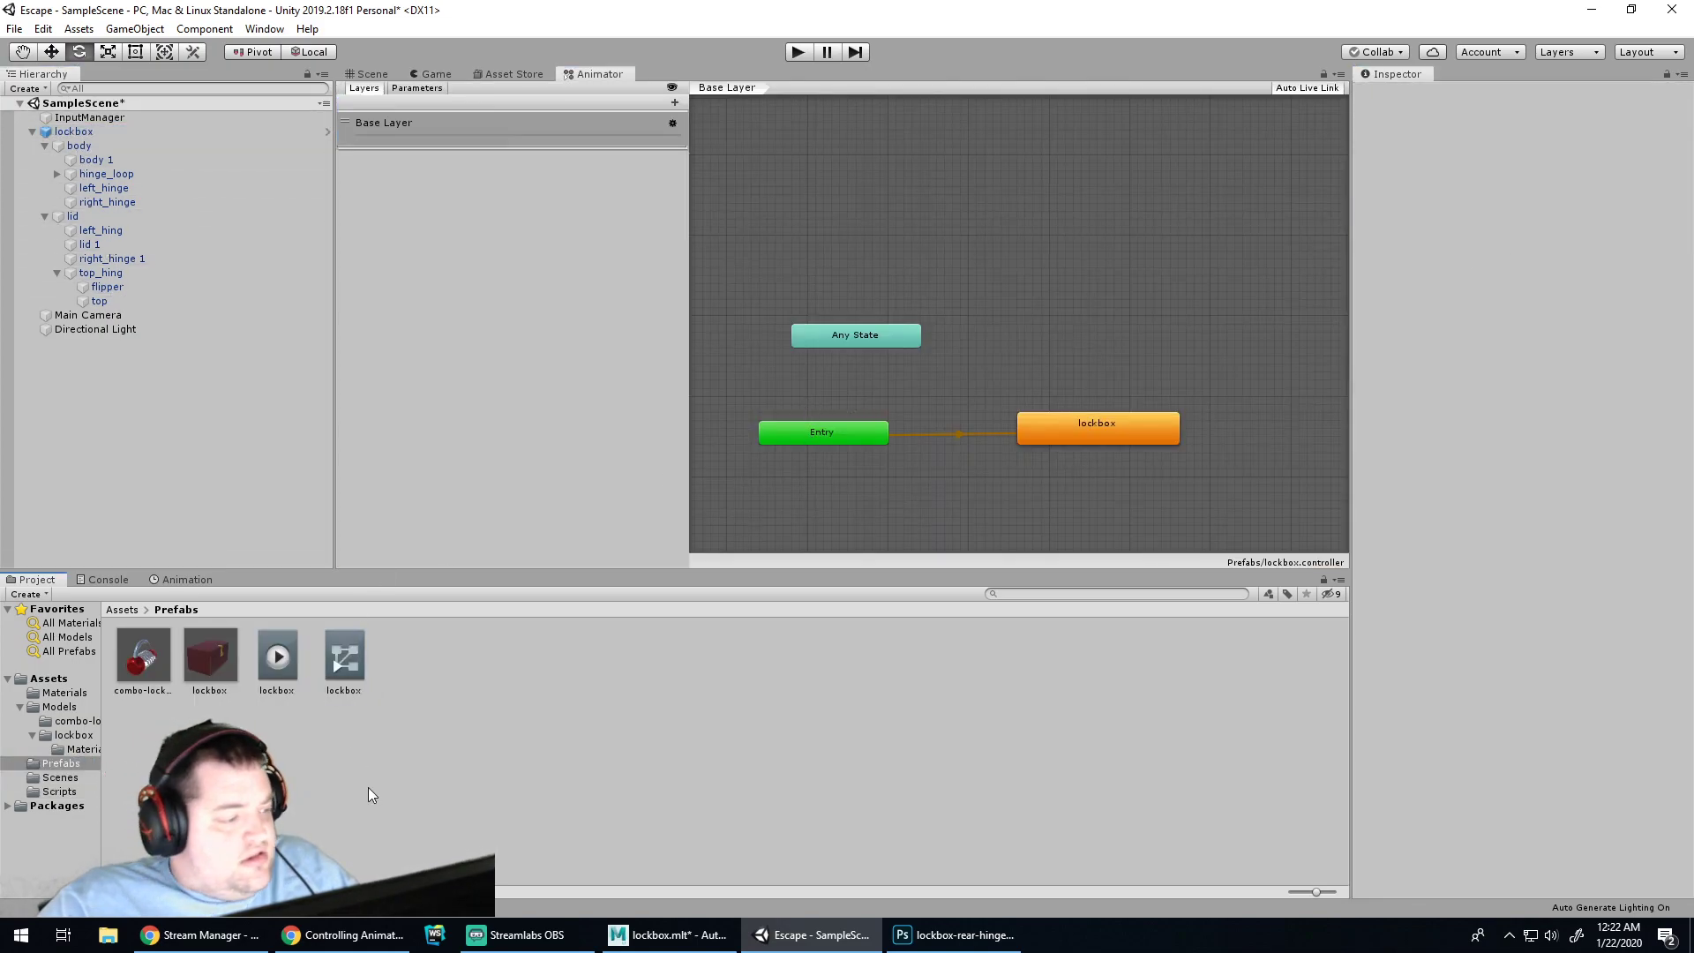
pyautogui.moveTo(276, 657); pyautogui.dragTo(1091, 316)
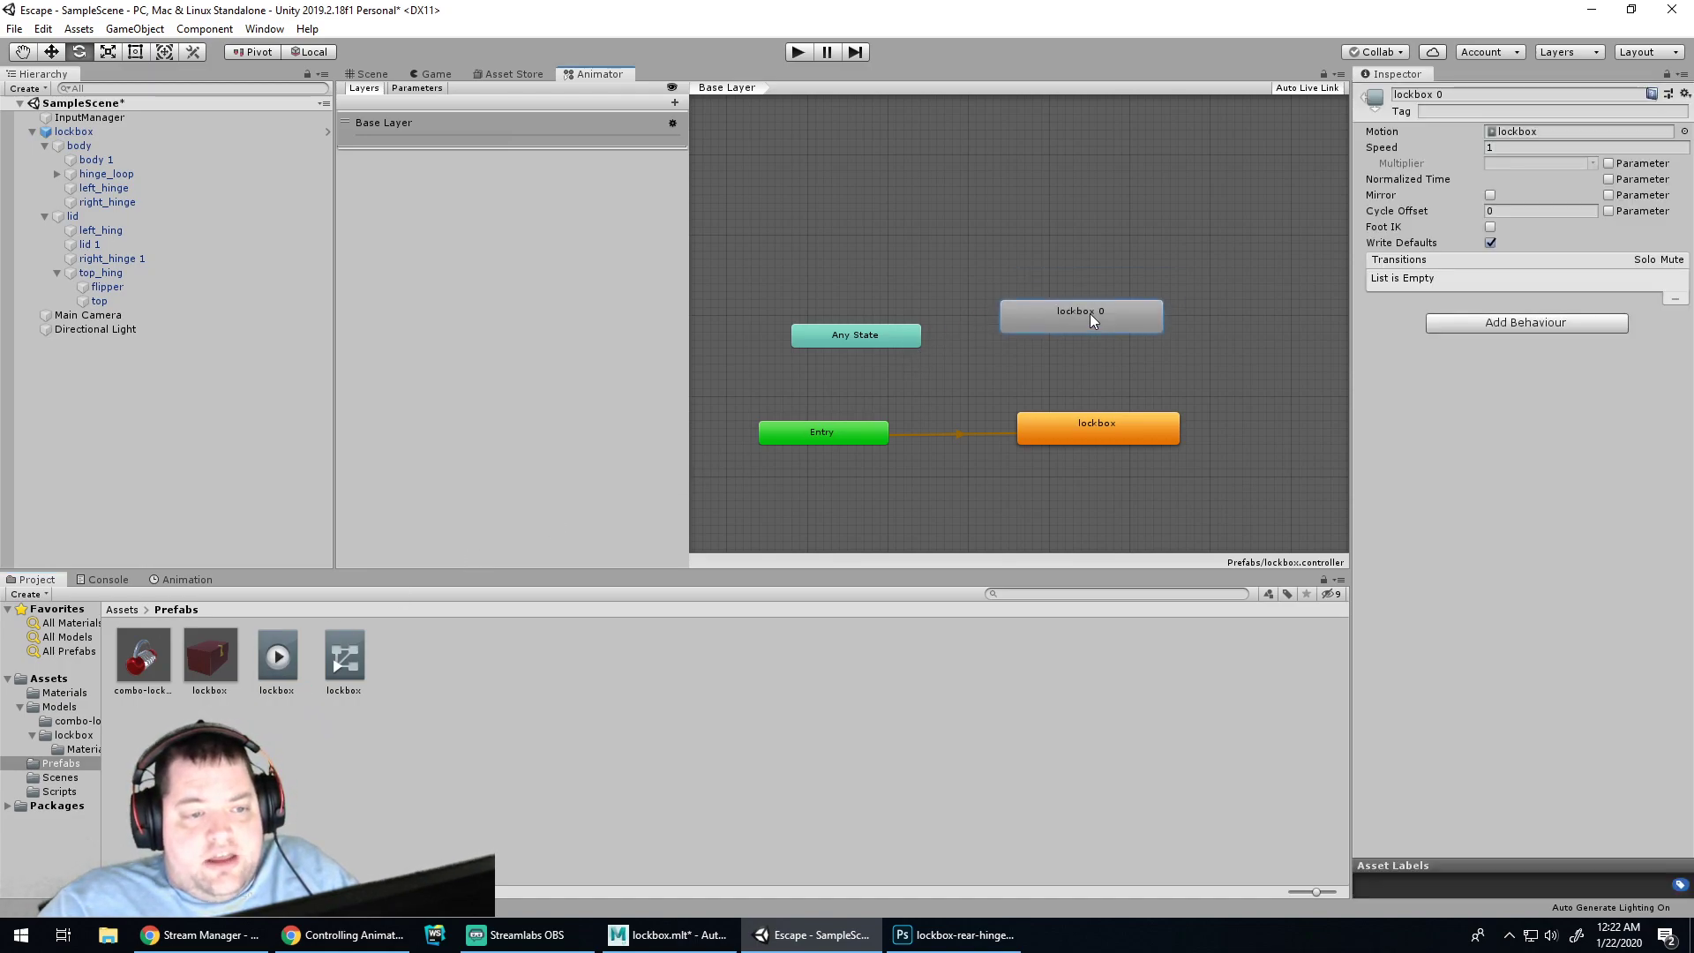
pyautogui.moveTo(871, 338); pyautogui.dragTo(865, 325)
pyautogui.click(988, 422)
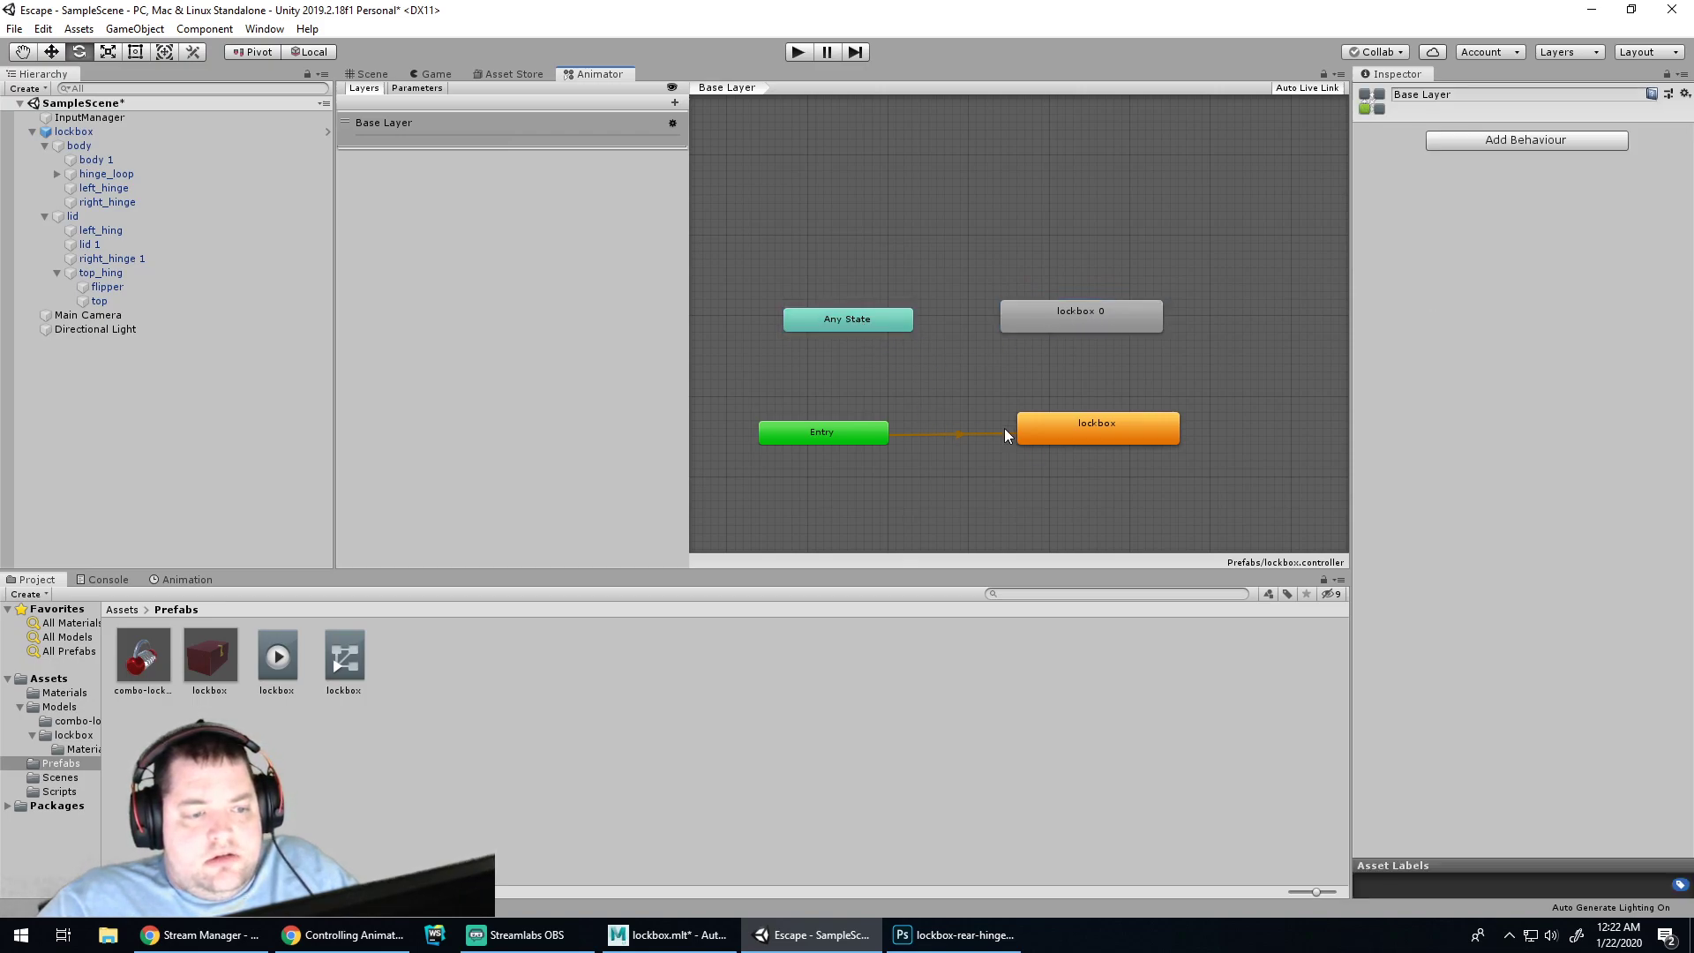
# Delete the original lockbox state and check Entry's transition now leads to lockbox 0
pyautogui.click(838, 432)
pyautogui.click(1062, 429)
pyautogui.press('Delete')
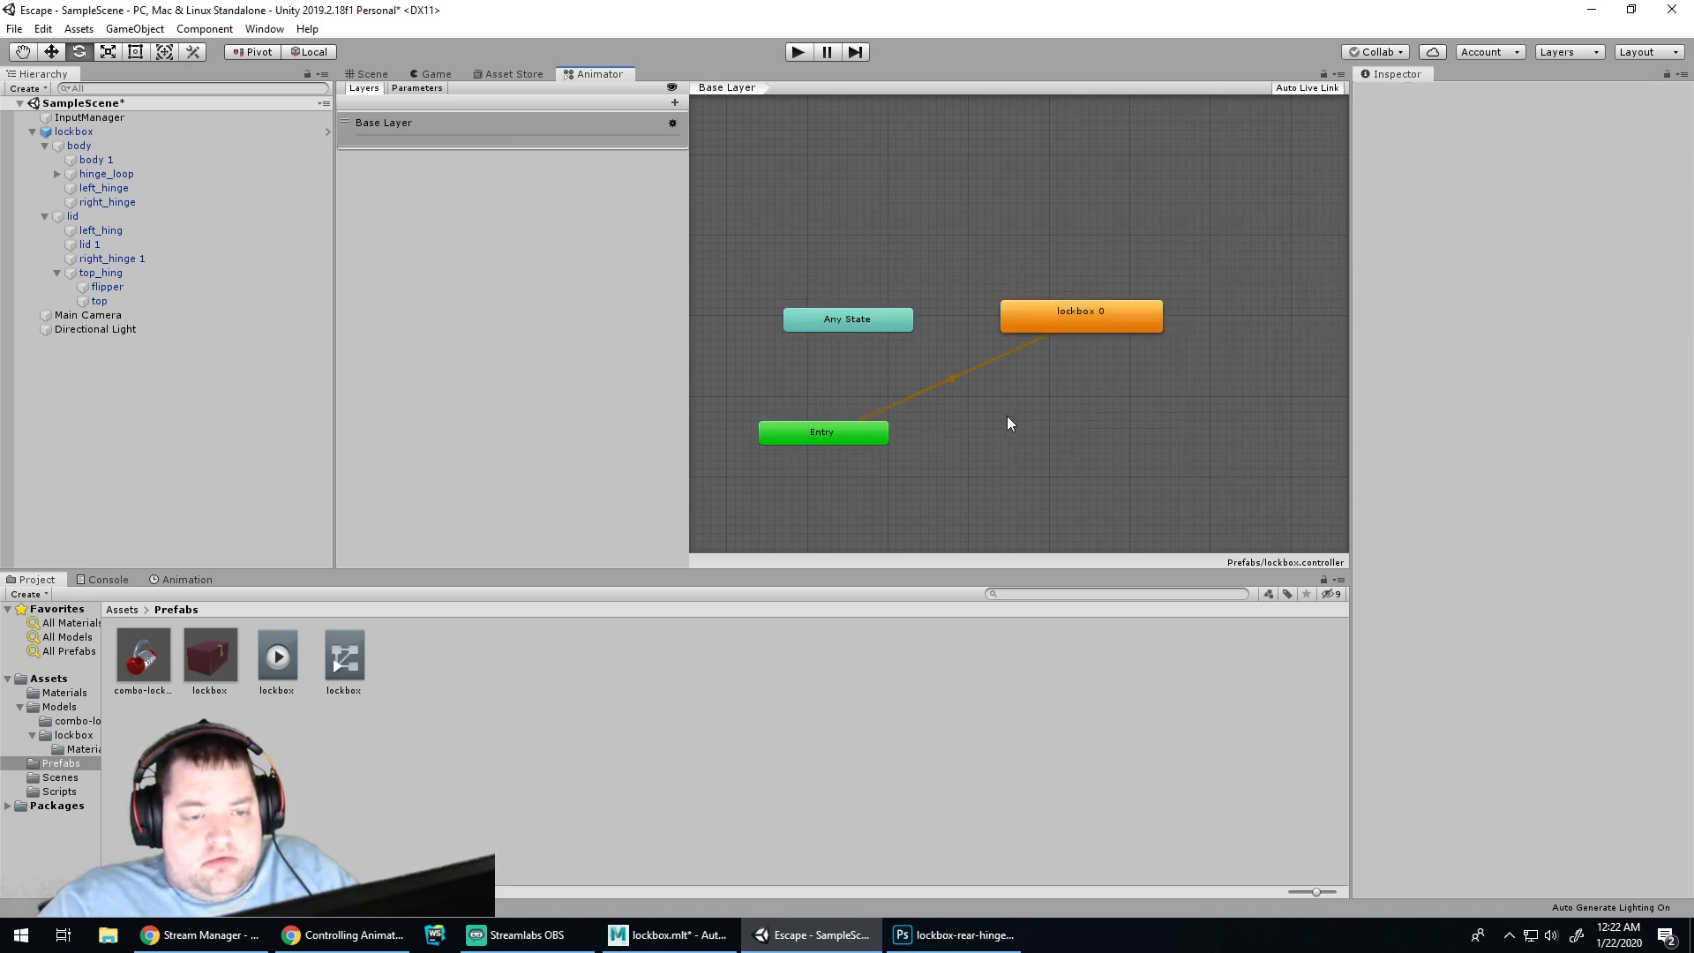
pyautogui.click(851, 429)
pyautogui.click(1048, 377)
pyautogui.click(858, 436)
pyautogui.click(953, 382)
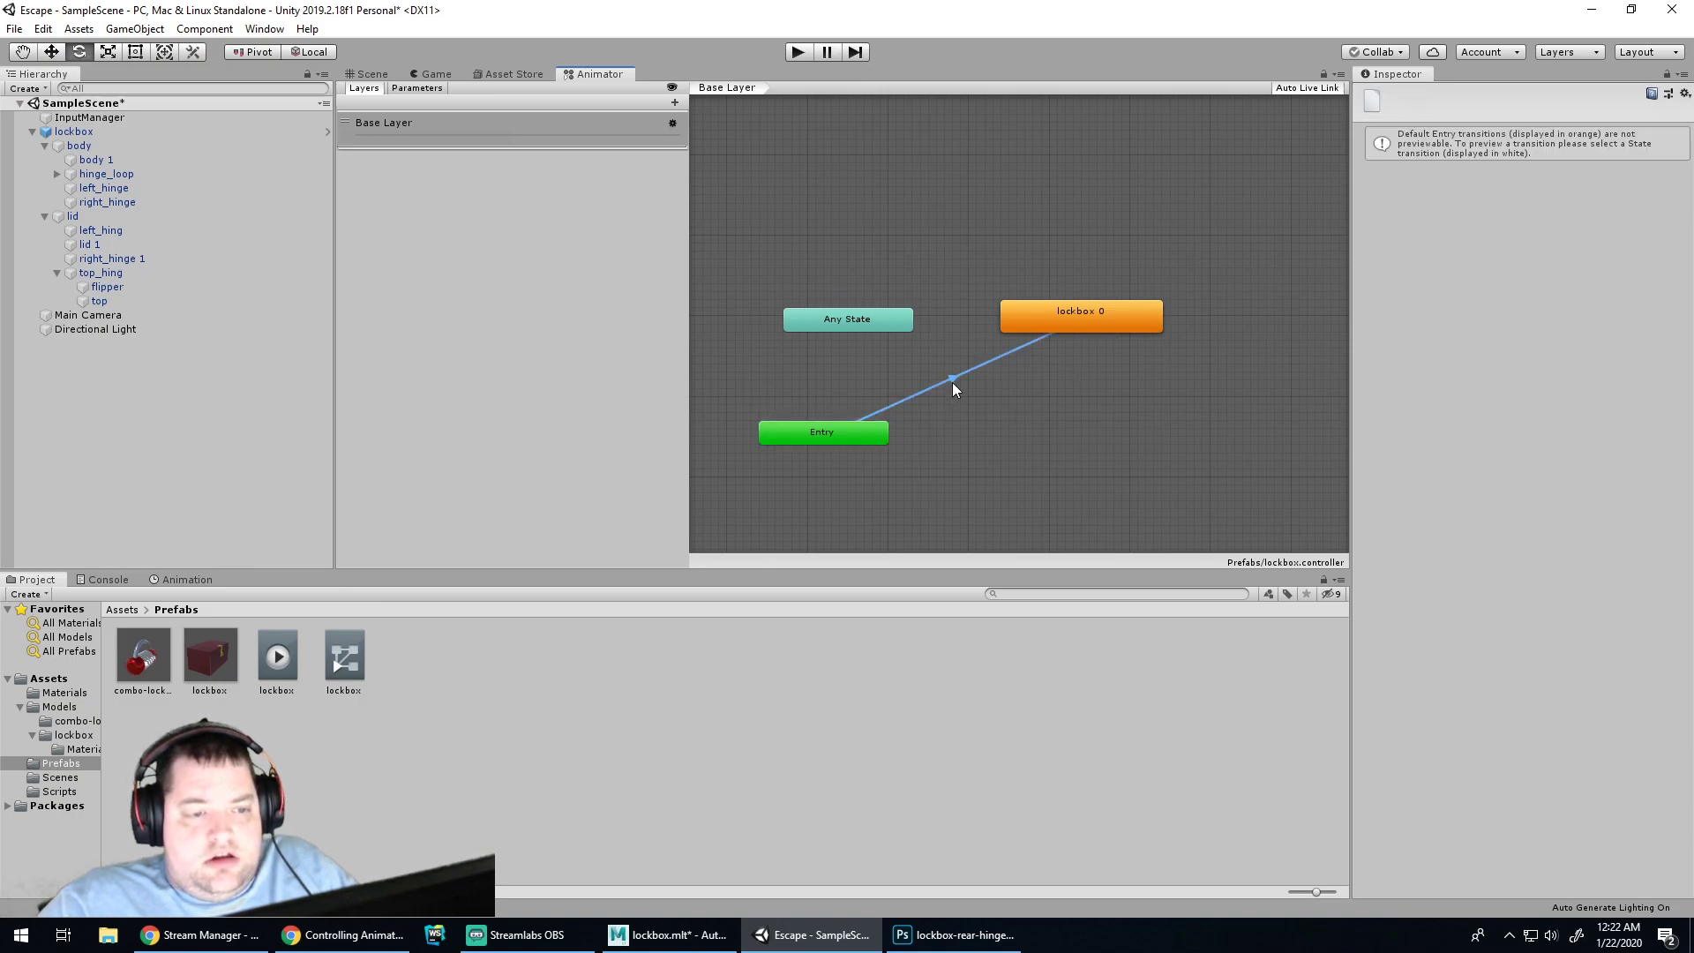
pyautogui.click(862, 429)
# Look through the Entry, Any State and transition context menus, then return to the tutorial
pyautogui.rightClick(861, 429)
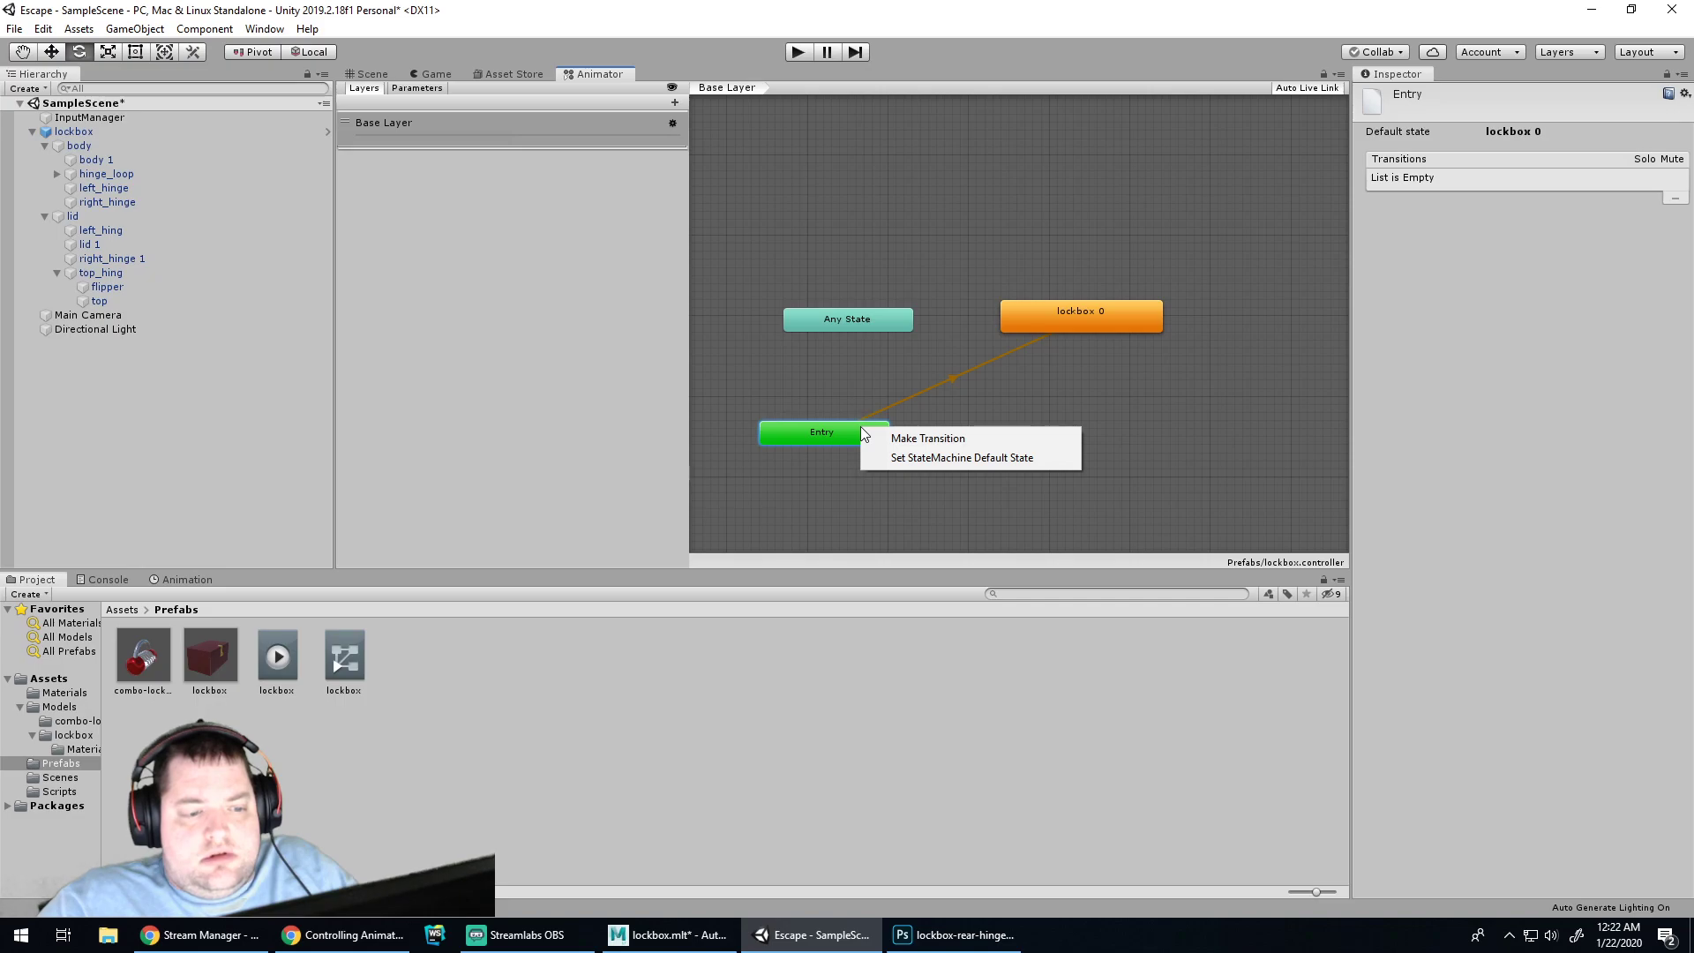
pyautogui.click(863, 325)
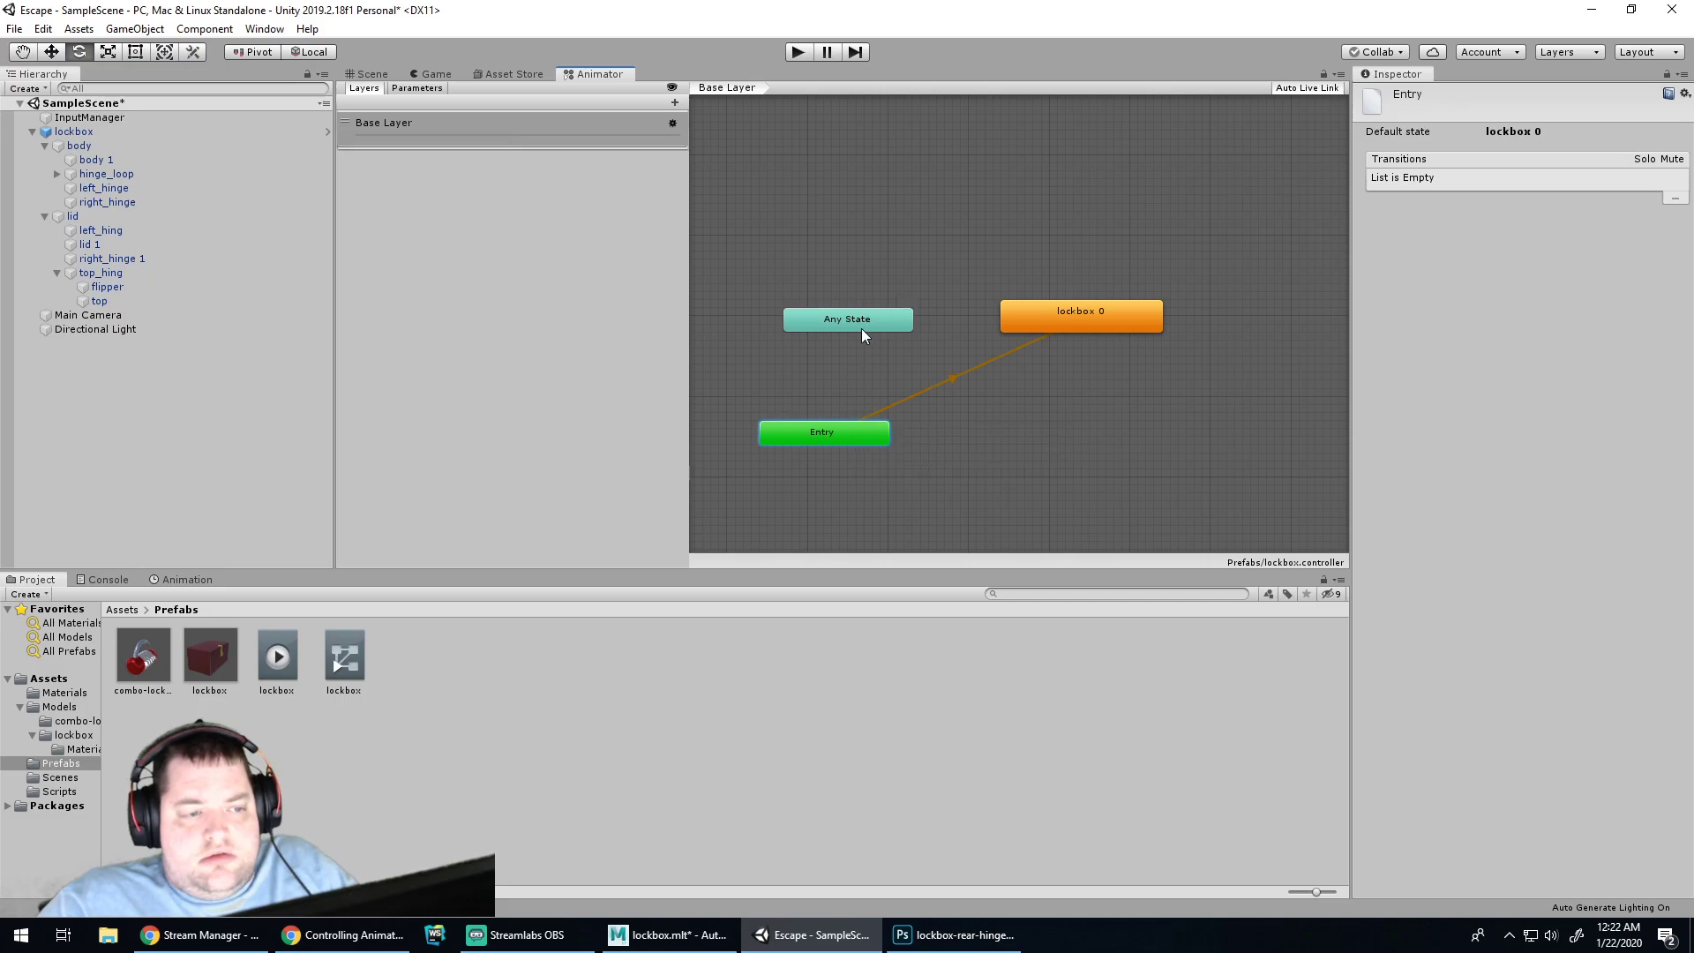
pyautogui.rightClick(866, 322)
pyautogui.click(924, 404)
pyautogui.click(957, 376)
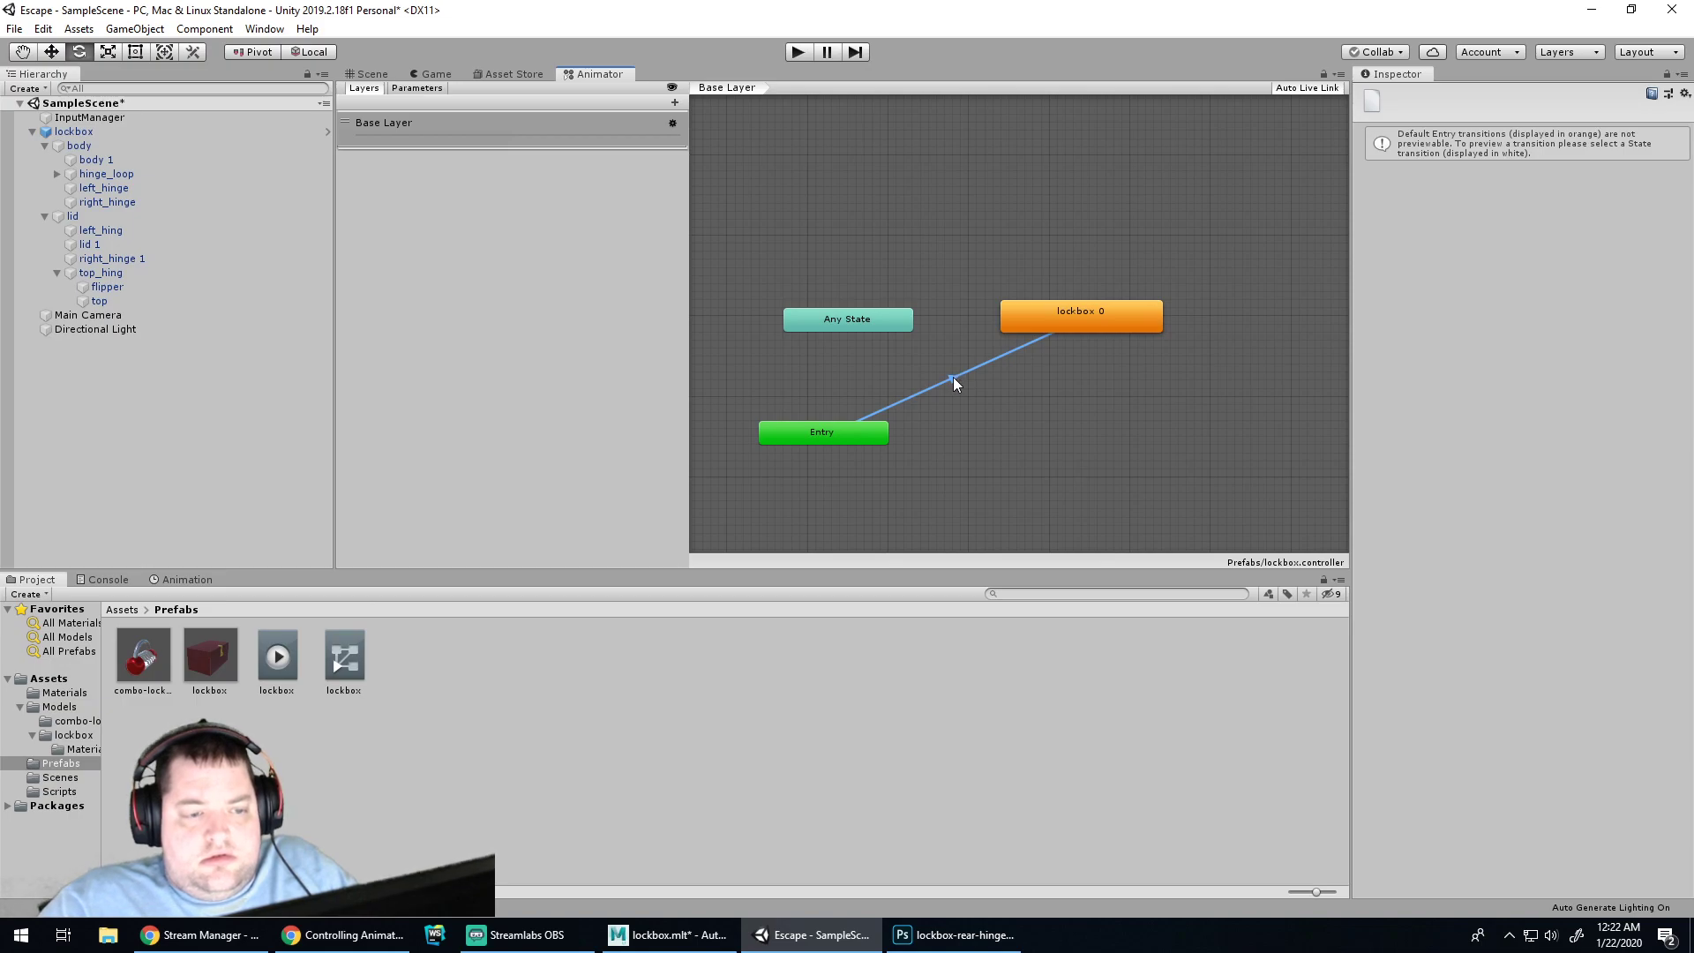
pyautogui.rightClick(954, 380)
pyautogui.moveTo(960, 391)
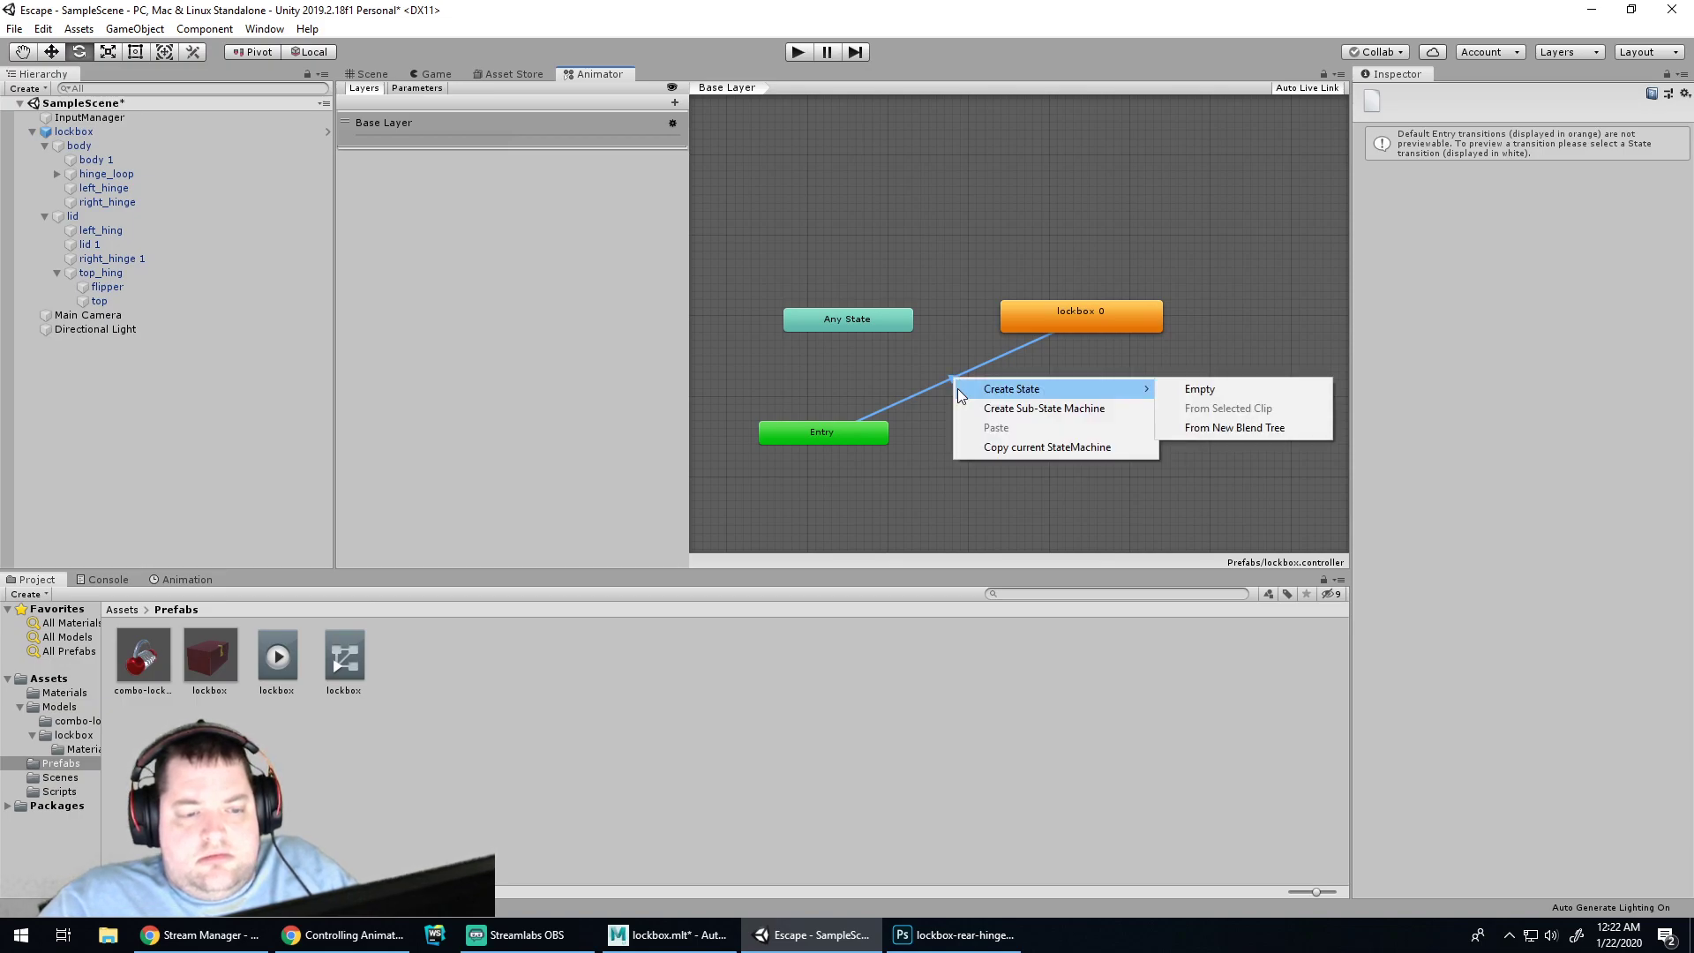
pyautogui.click(910, 476)
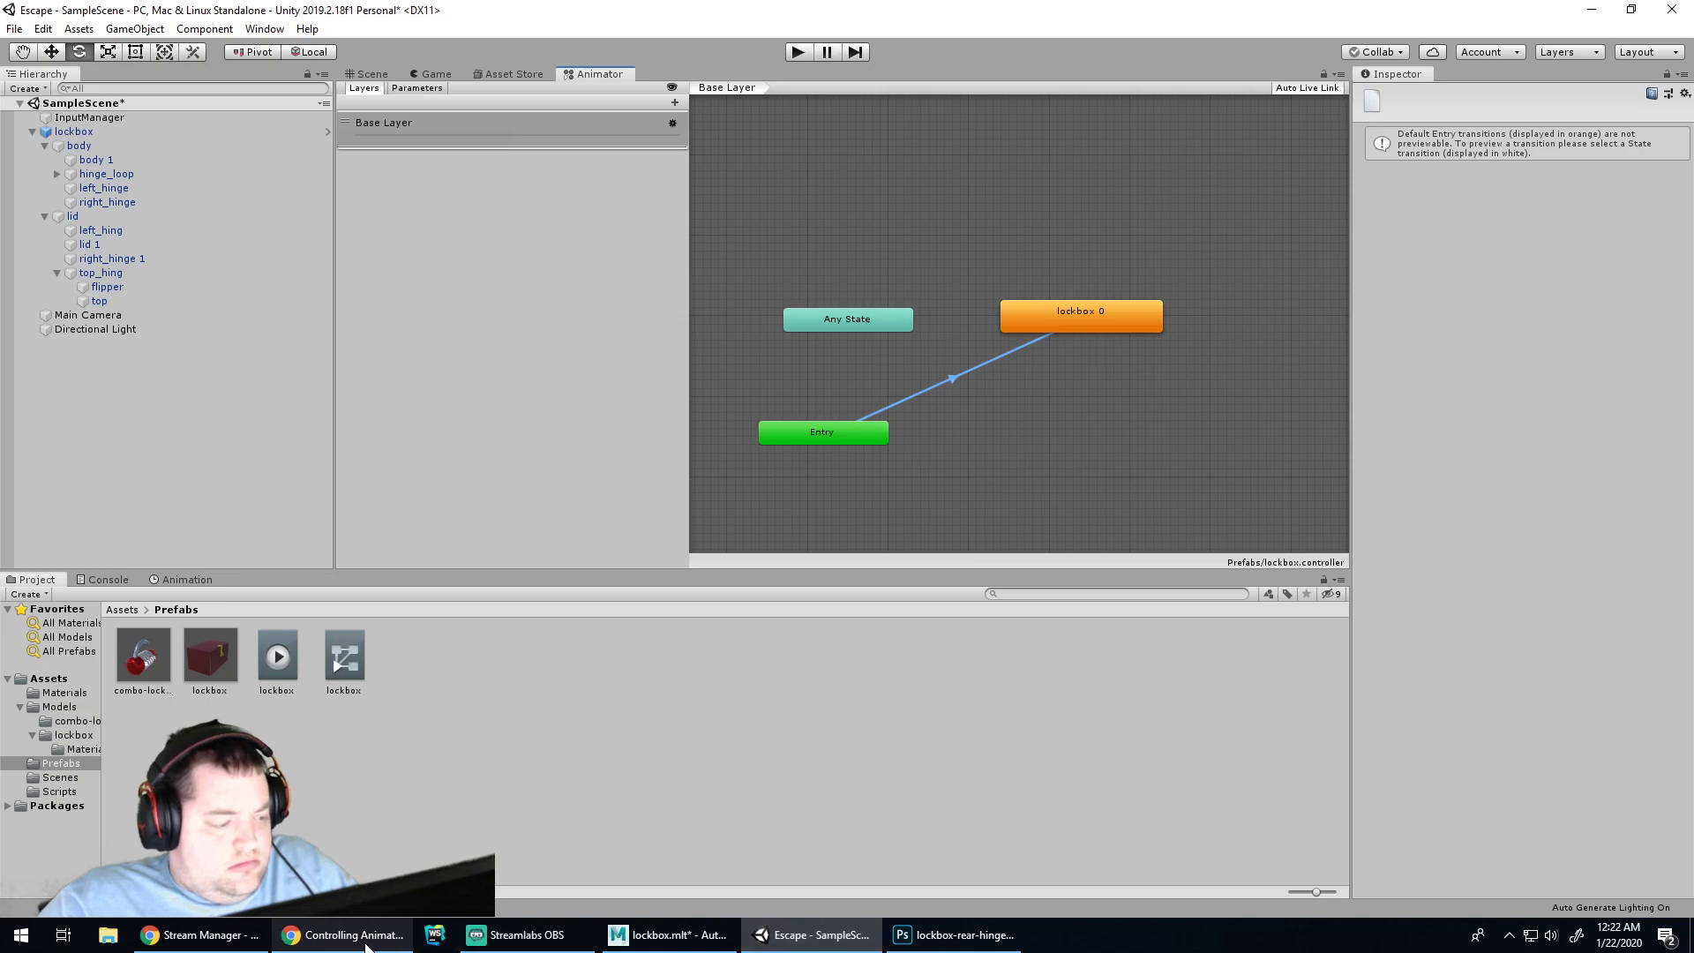
pyautogui.click(217, 937)
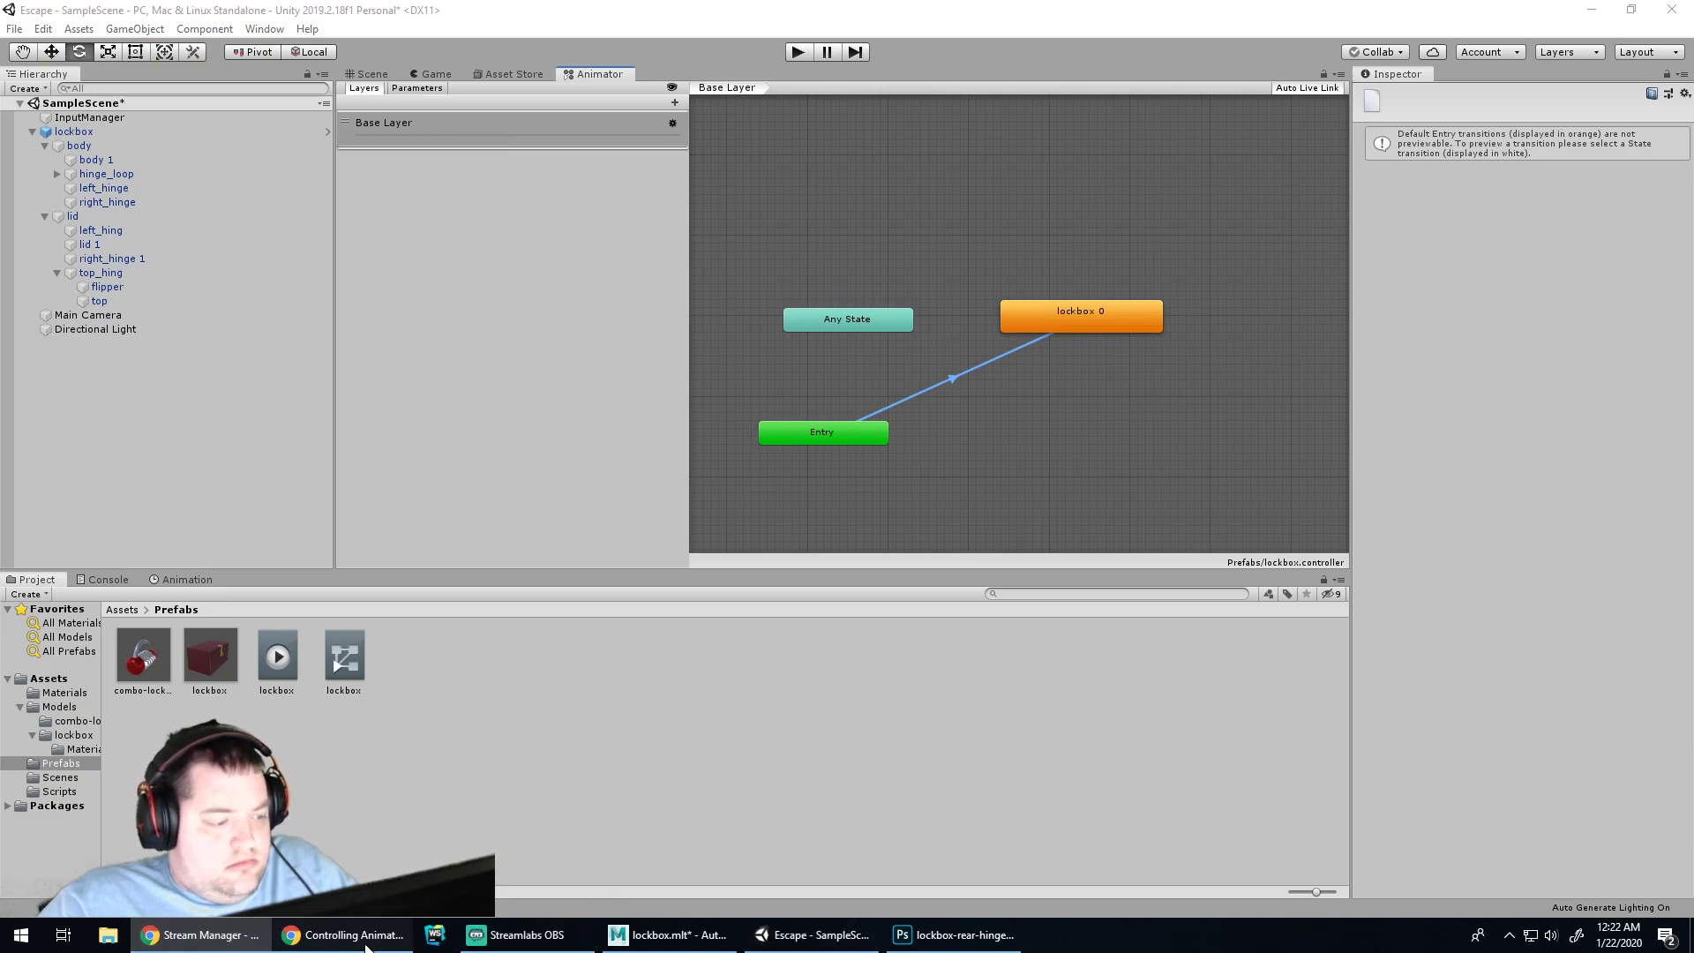
pyautogui.click(344, 935)
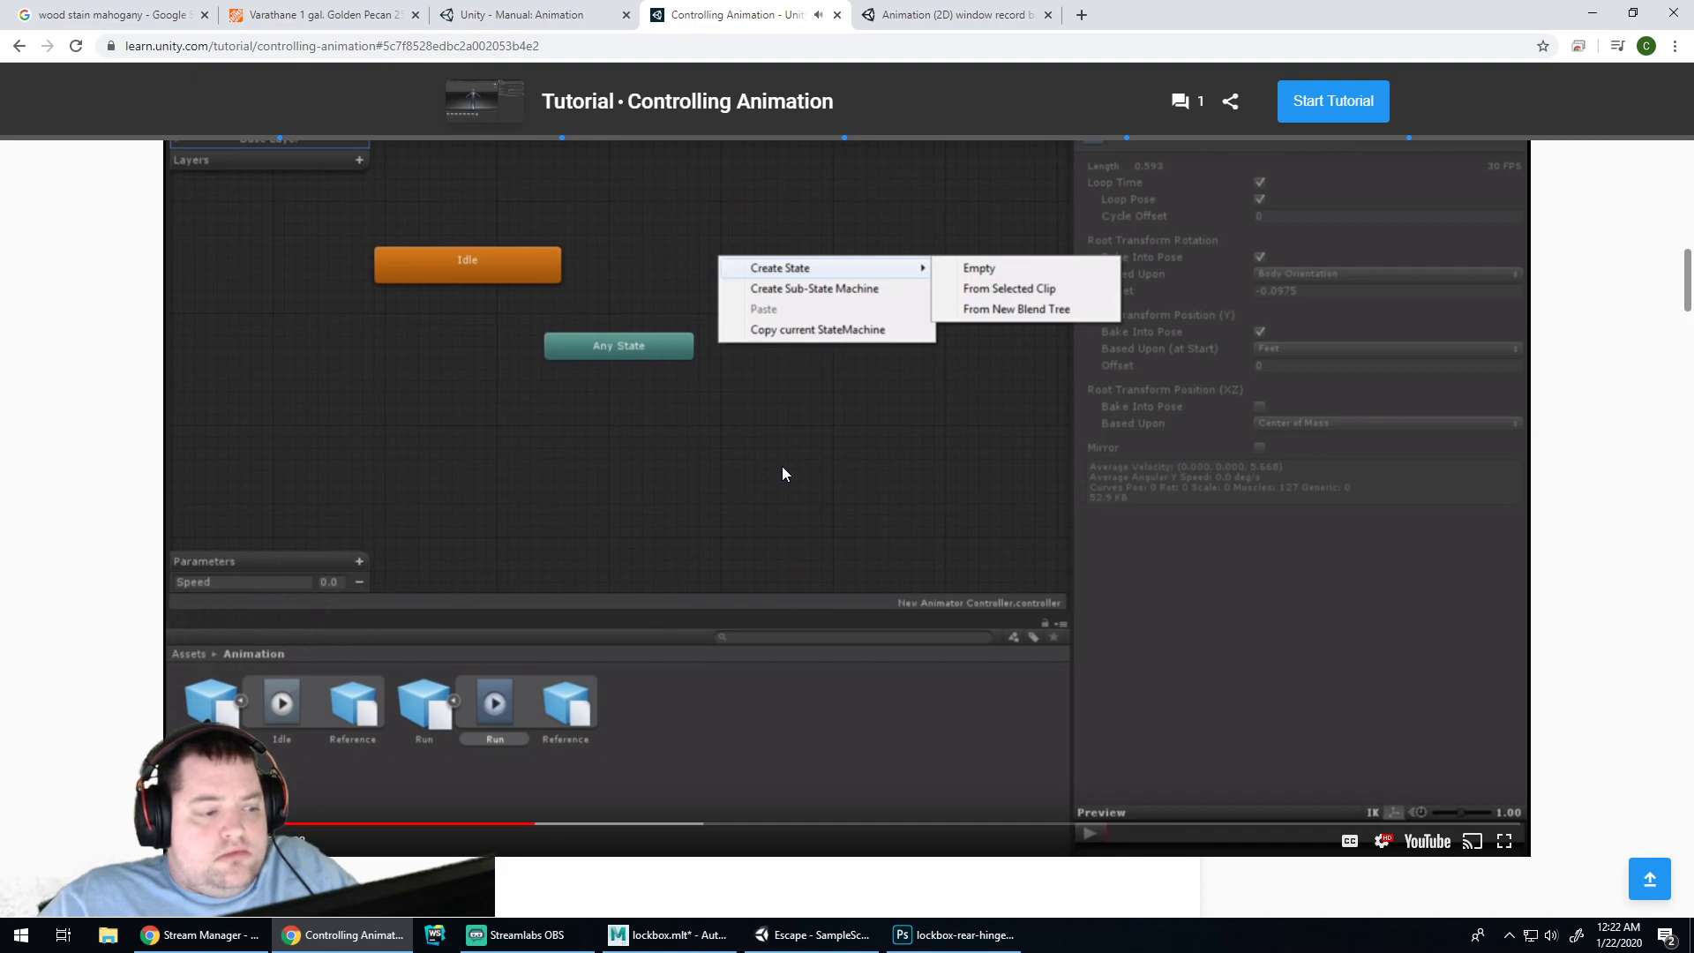
# Review the video's Set As Default part, then check Any State's options in Unity
pyautogui.click(572, 828)
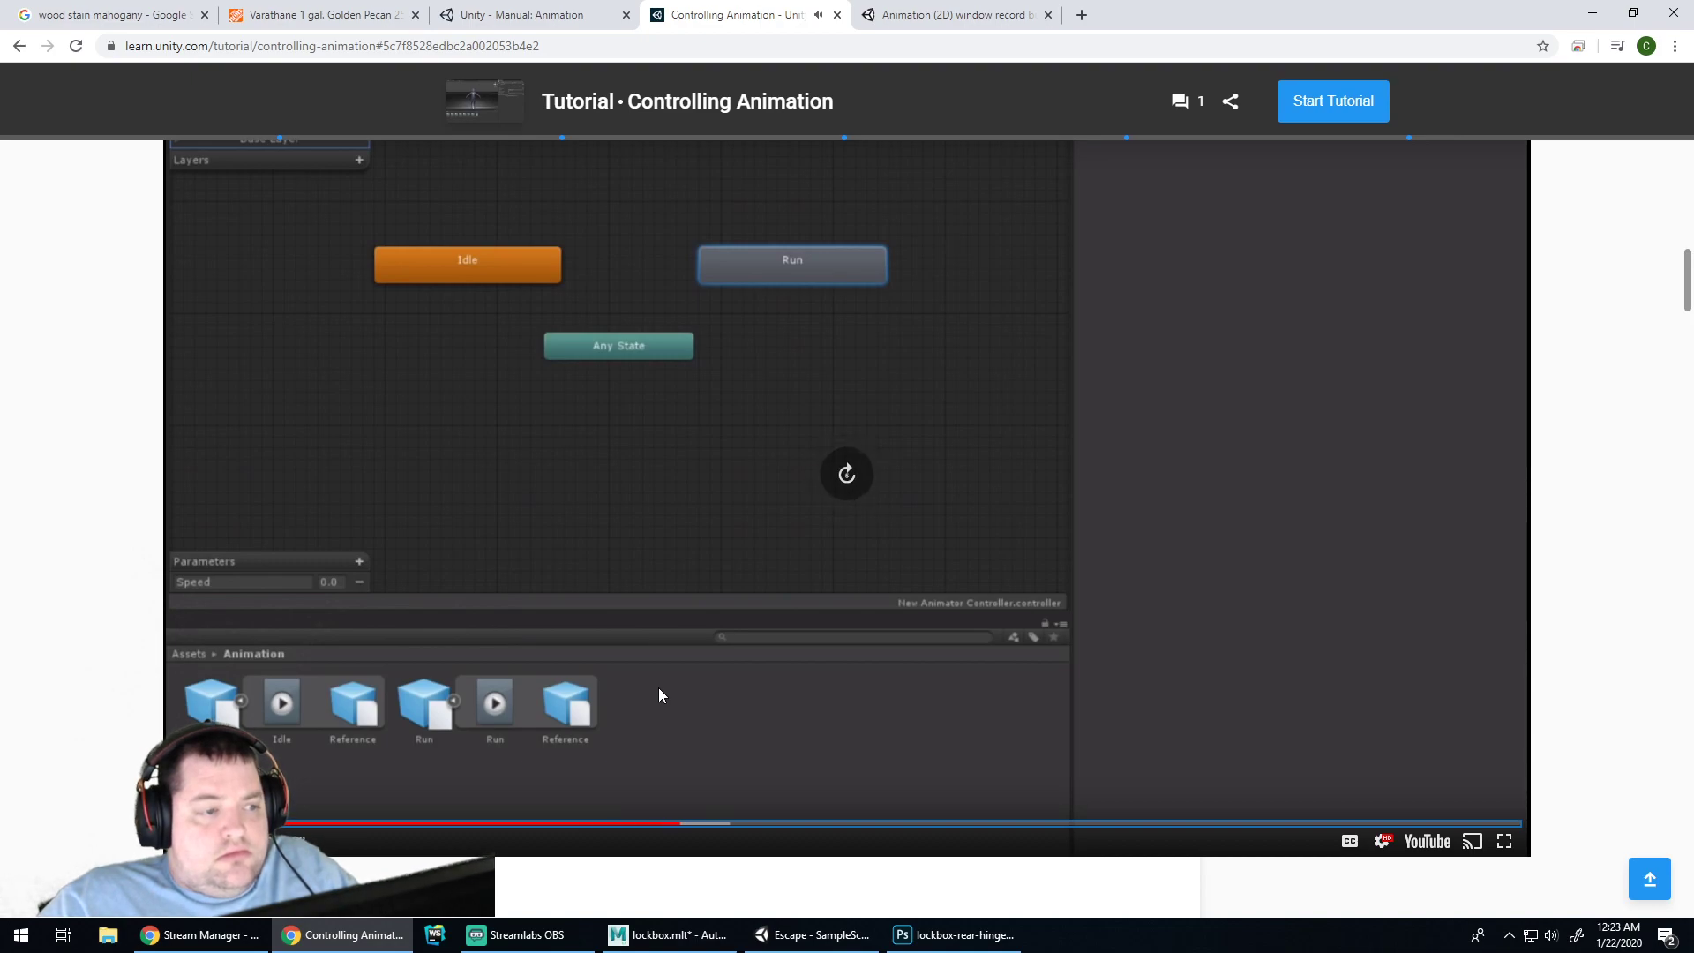
pyautogui.press('Left')
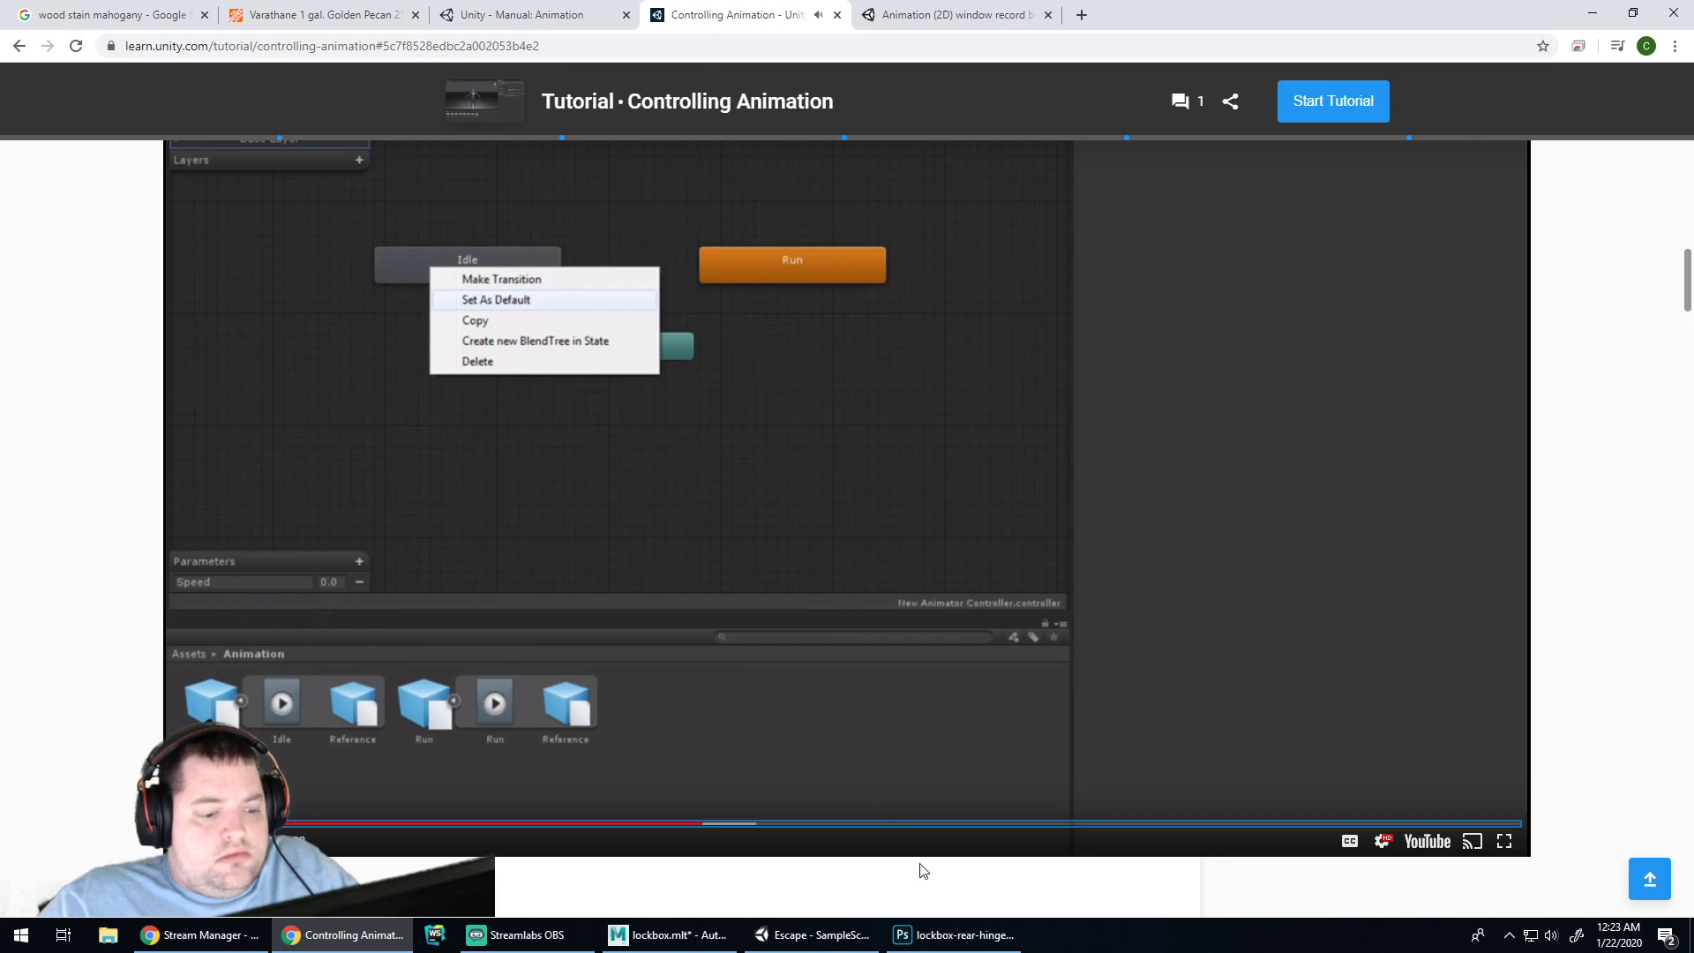
pyautogui.click(820, 935)
pyautogui.rightClick(853, 316)
pyautogui.click(897, 245)
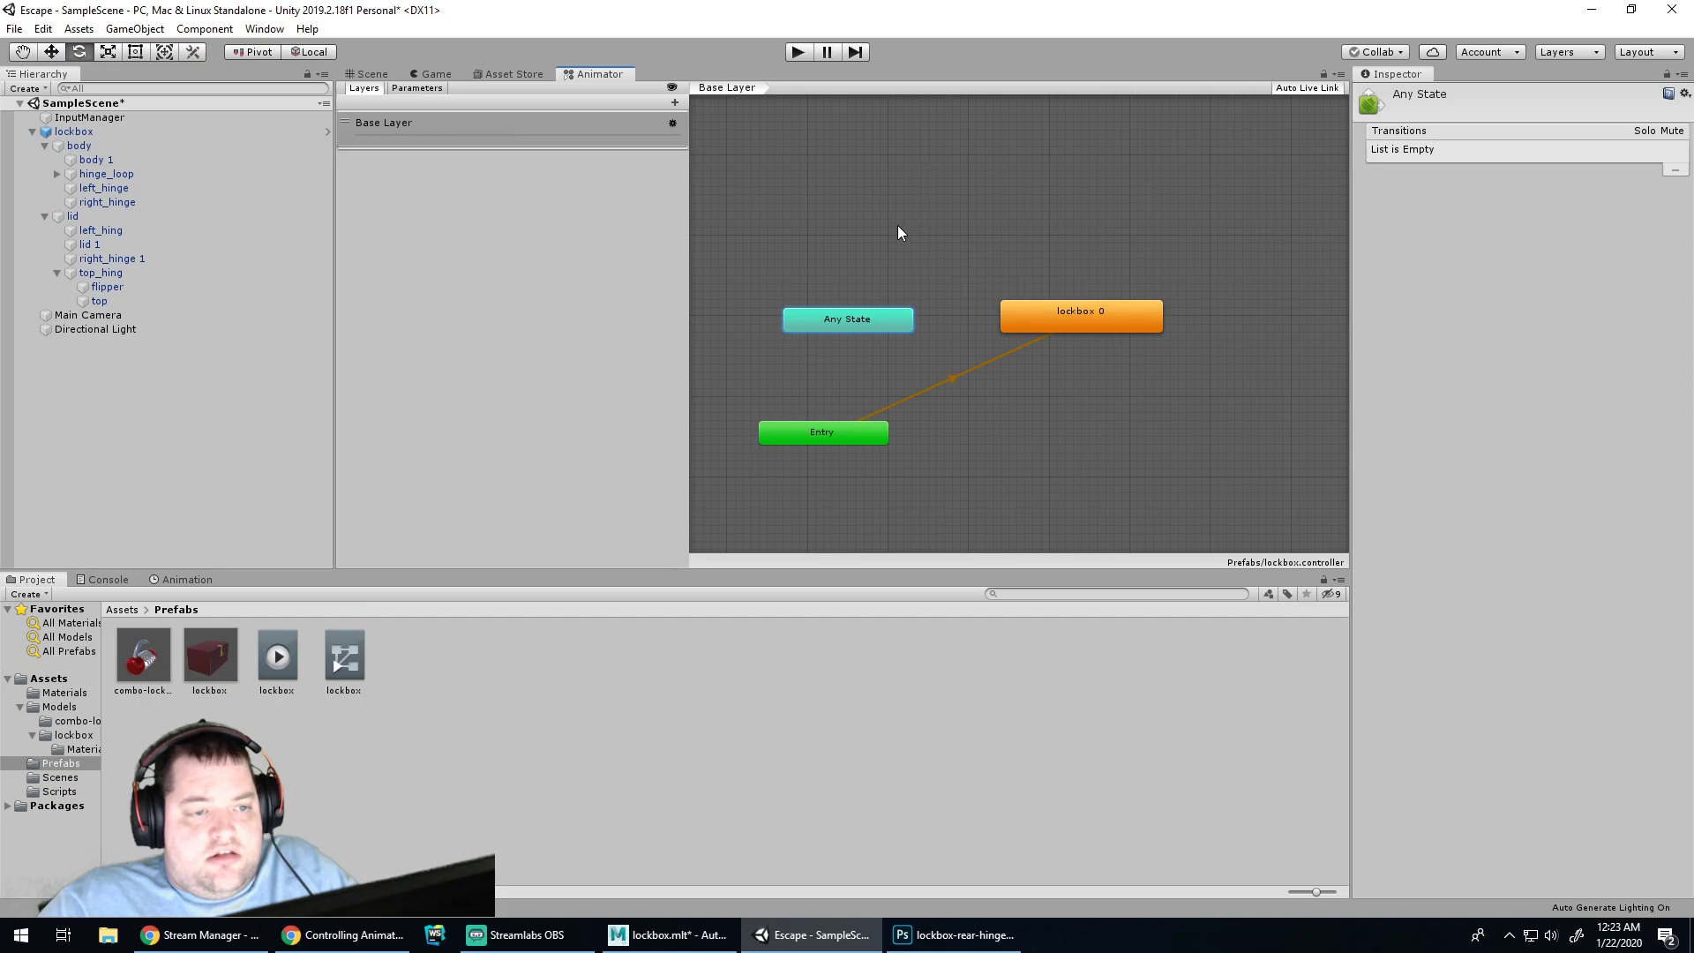
# Add a new empty state, set it as the layer default, and place Entry above it
pyautogui.rightClick(898, 232)
pyautogui.moveTo(944, 235)
pyautogui.click(1179, 236)
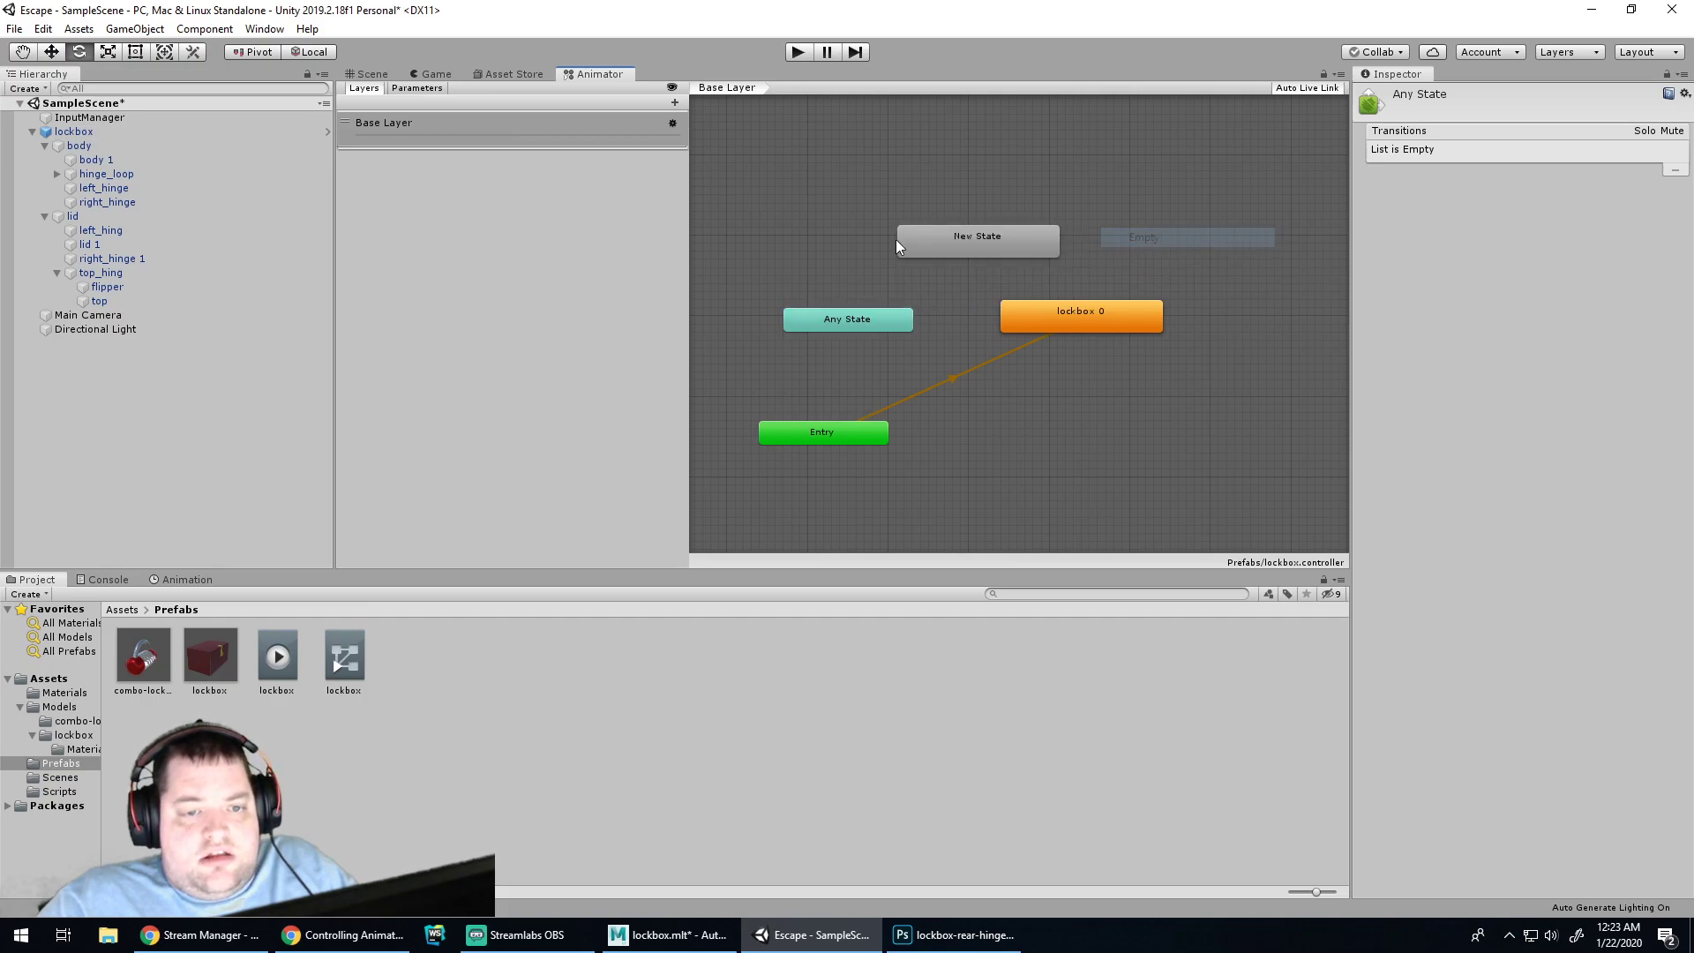
pyautogui.moveTo(958, 235); pyautogui.dragTo(933, 236)
pyautogui.rightClick(949, 236)
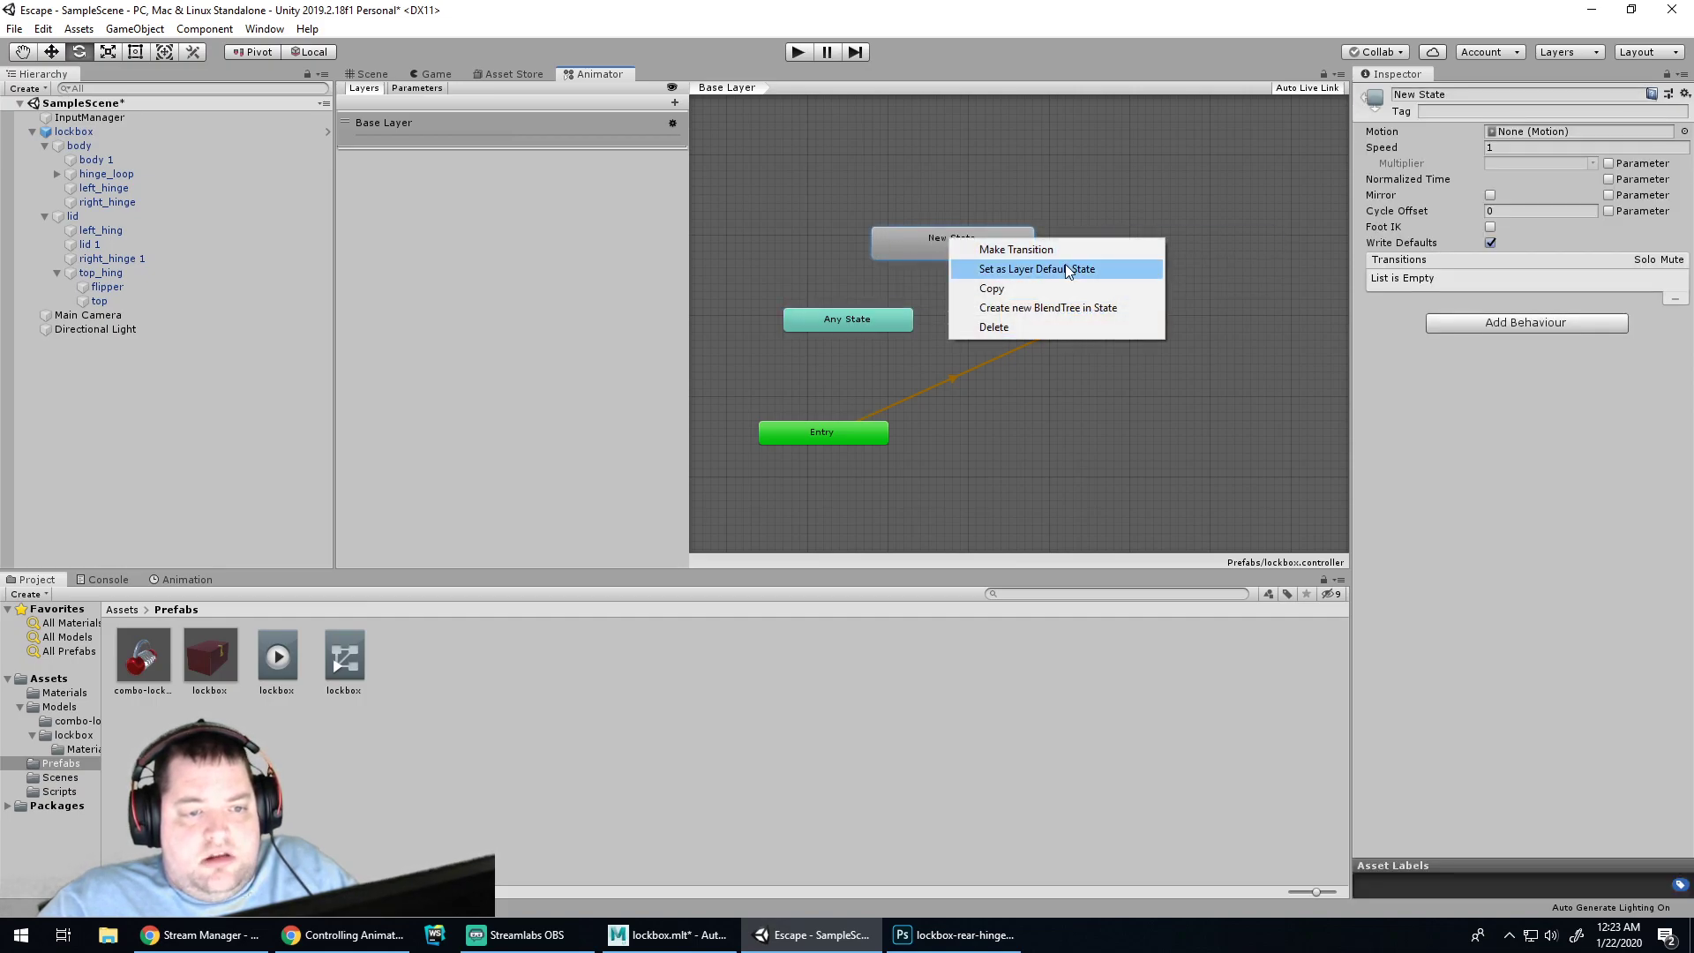
pyautogui.click(1066, 269)
pyautogui.moveTo(847, 443); pyautogui.dragTo(969, 174)
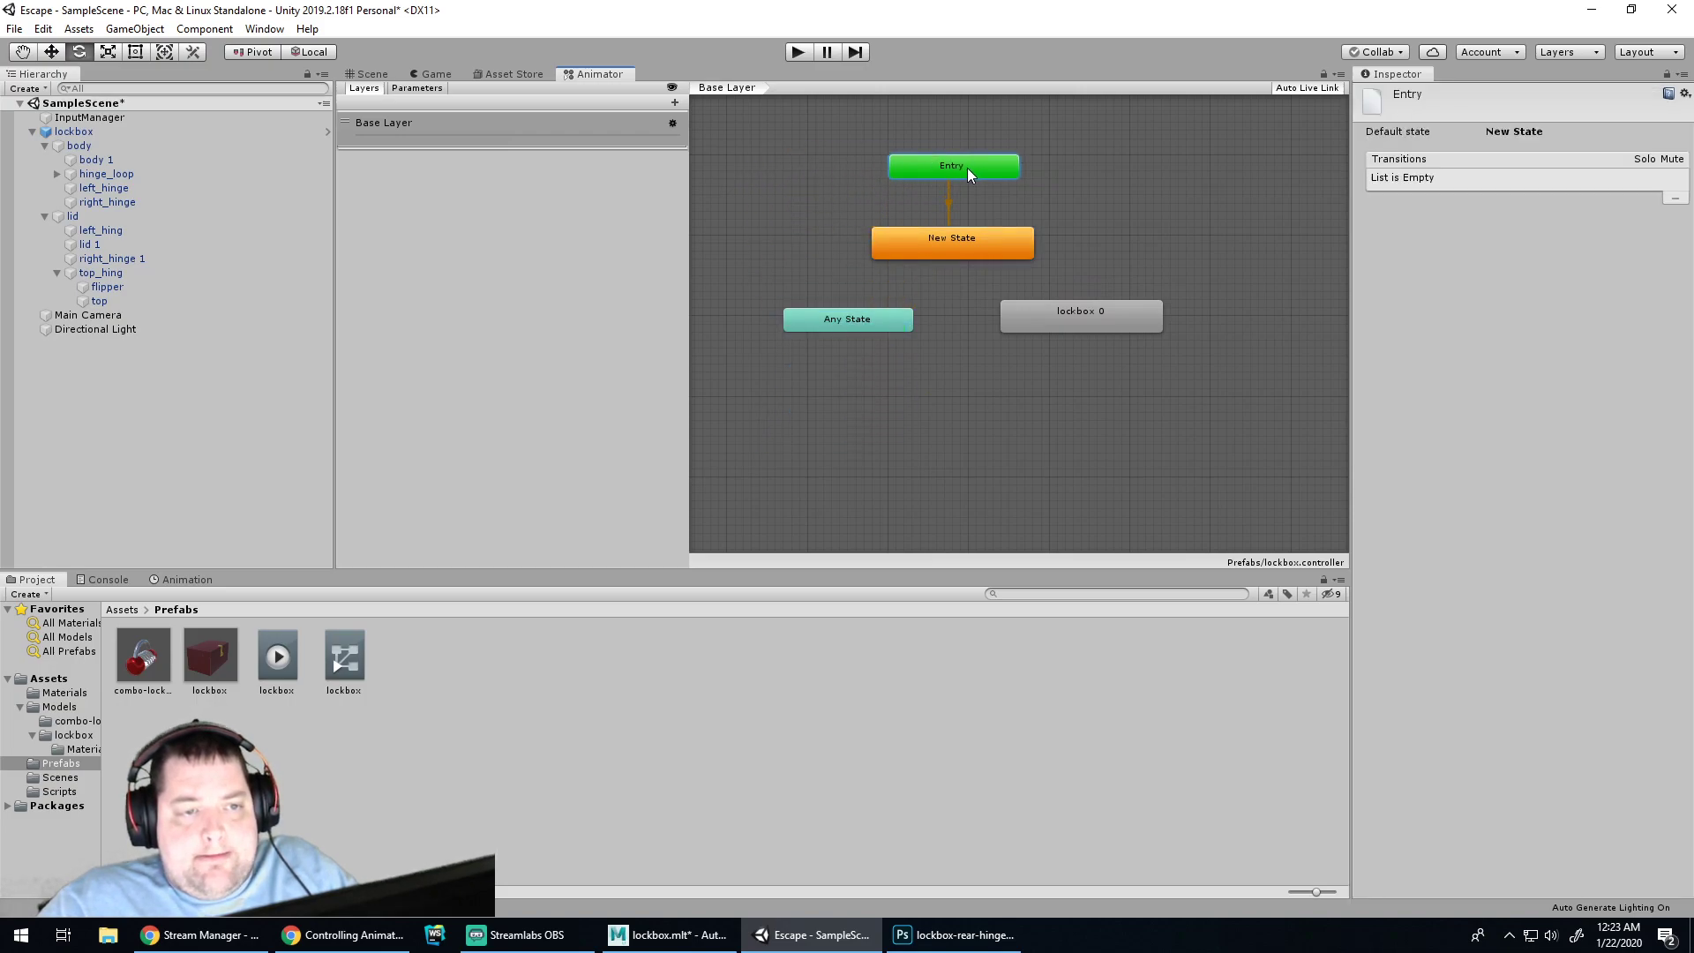
# Rename the new state to Idle and rename lockbox 0 to Open
pyautogui.click(950, 234)
pyautogui.click(1447, 95)
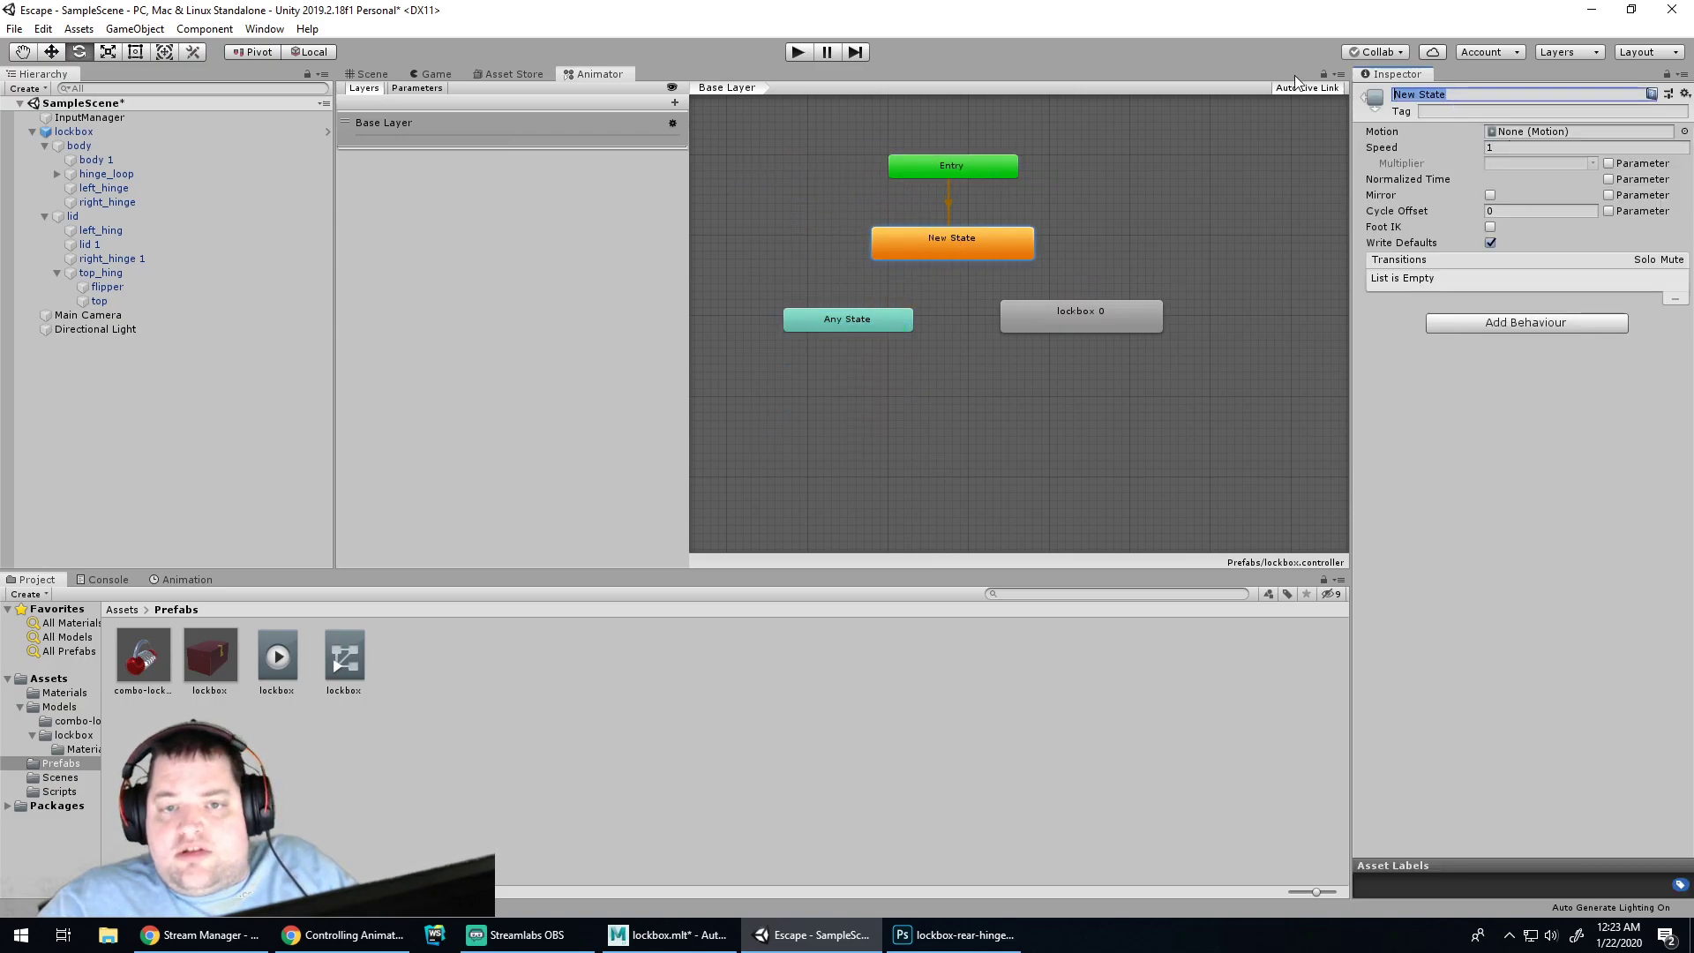
pyautogui.hotkey('ctrl', 'a')
pyautogui.press('BackSpace')
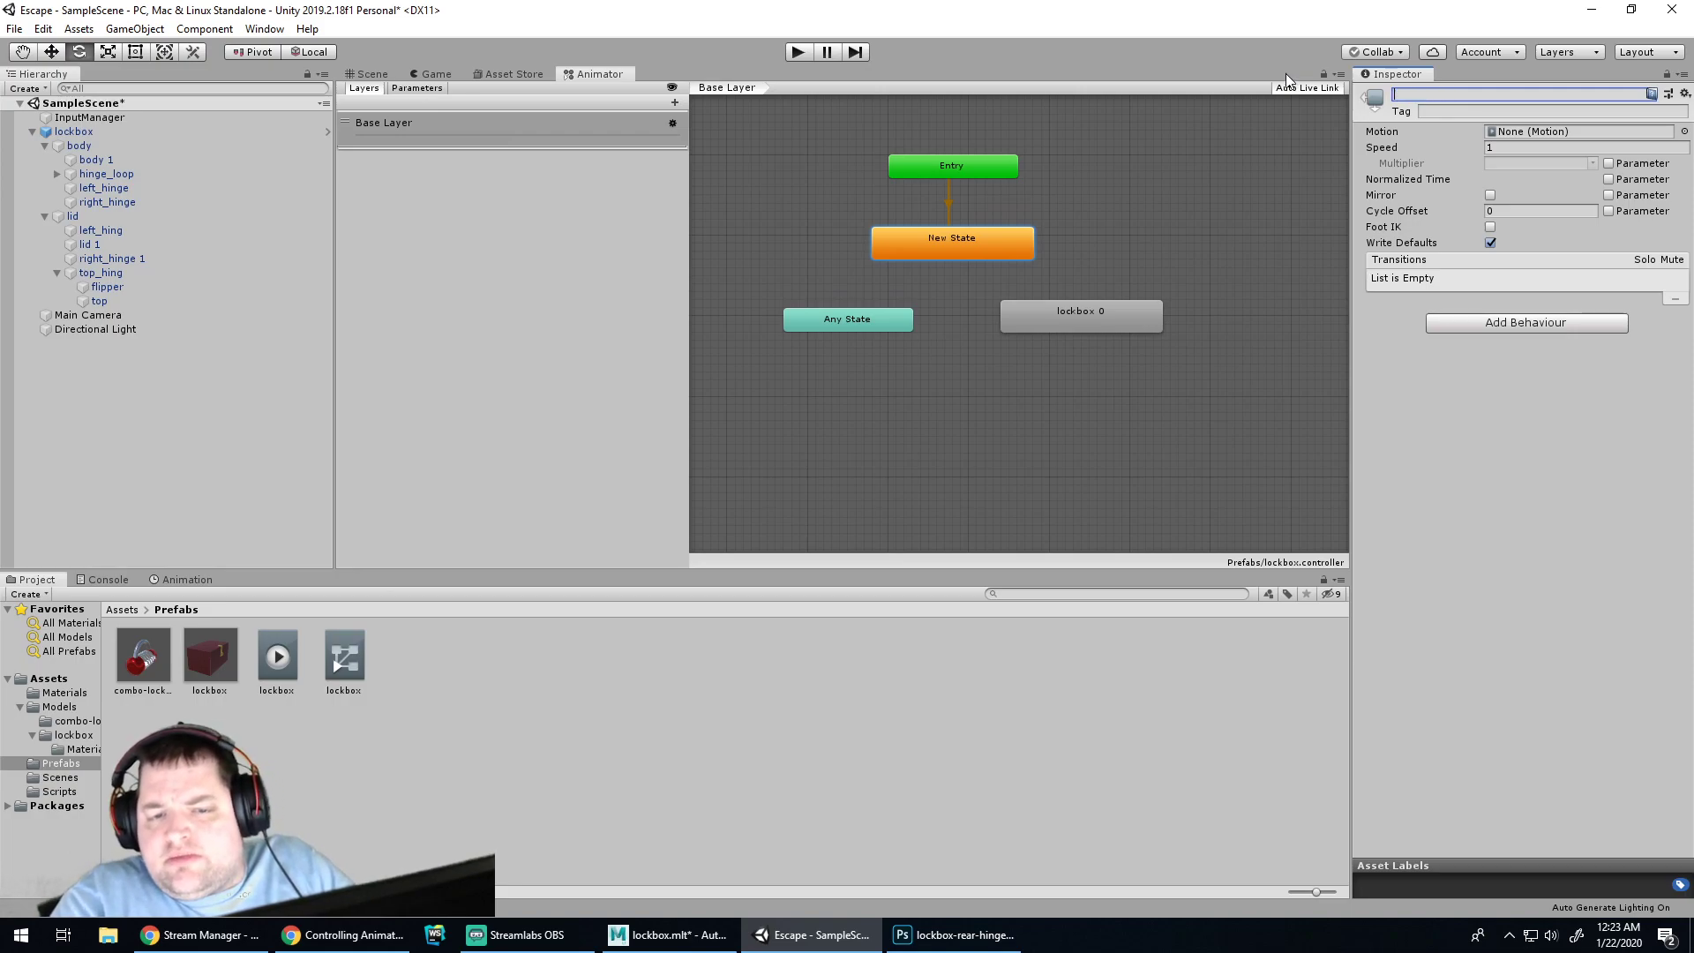
pyautogui.moveTo(1087, 327); pyautogui.dragTo(1082, 342)
pyautogui.click(1455, 99)
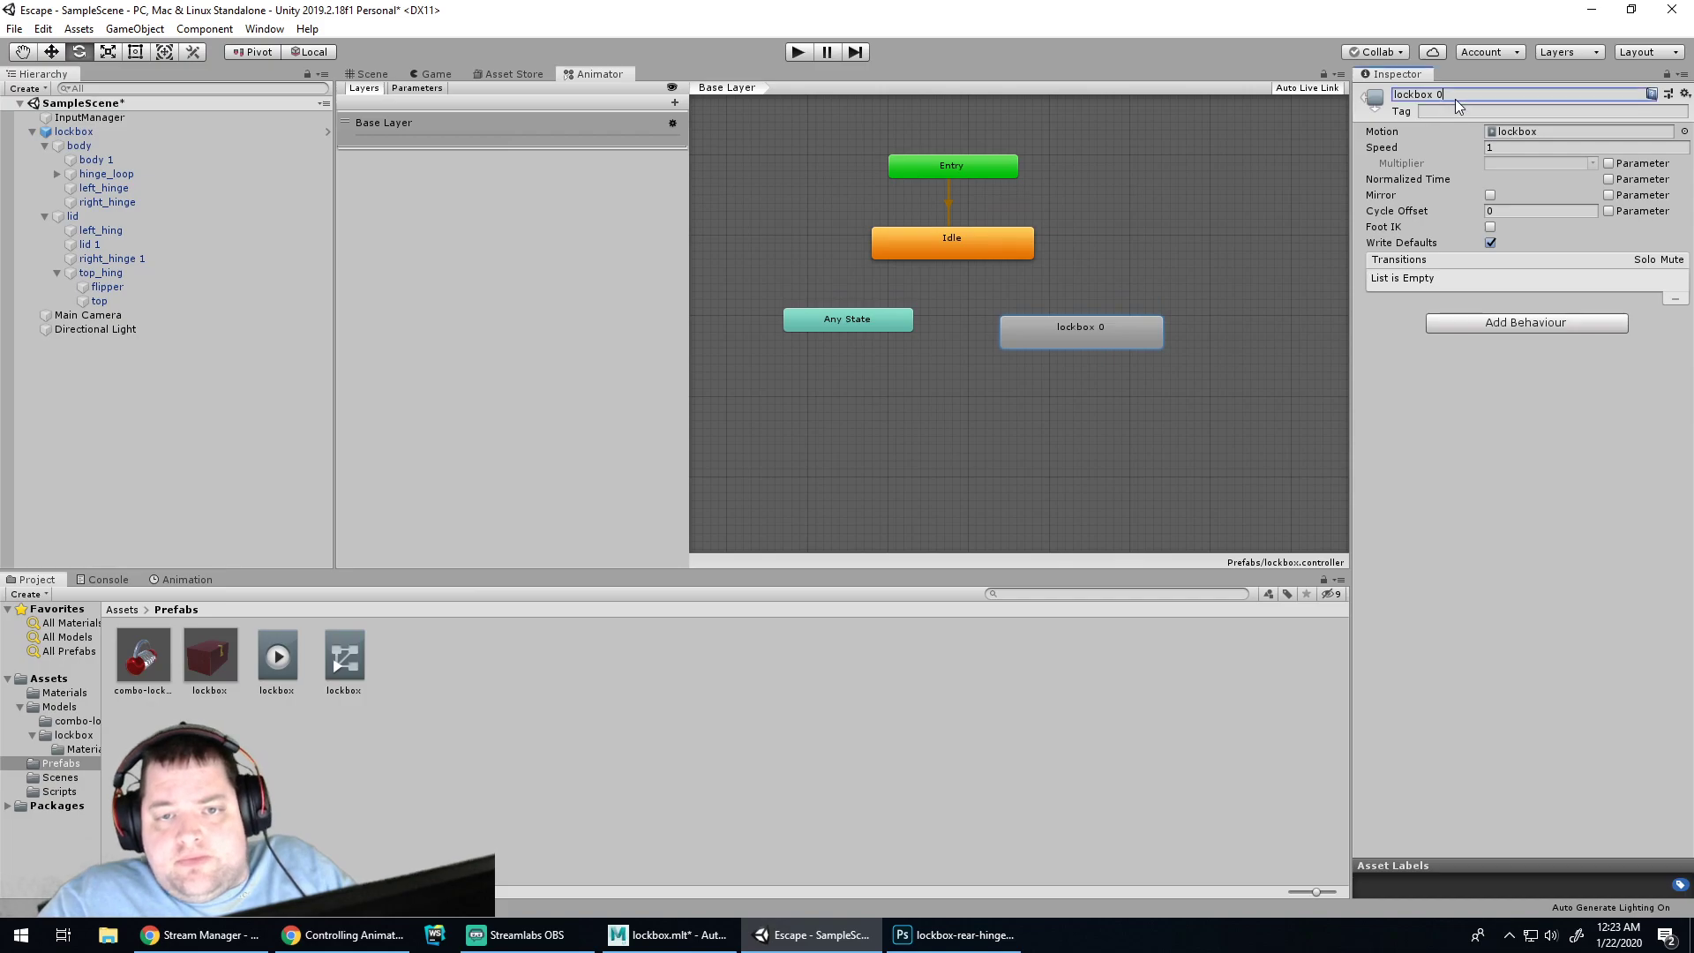
pyautogui.write('Open')
# Move the Any State node down, then return to the tutorial video and skip ahead
pyautogui.click(773, 516)
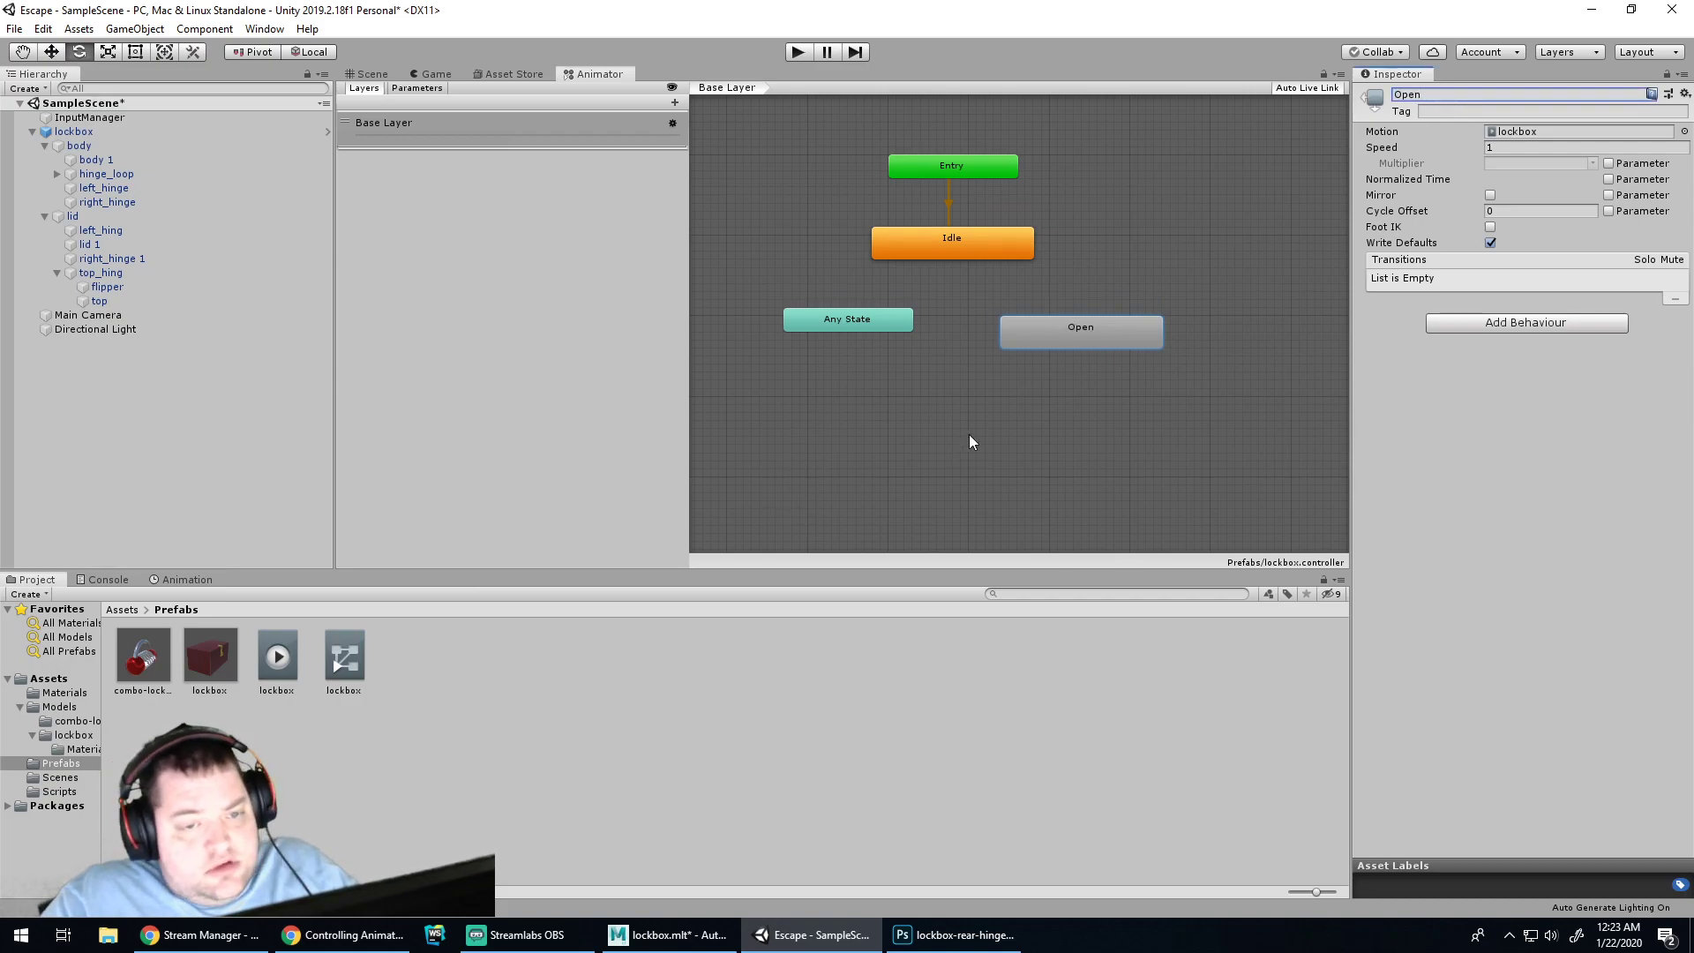
pyautogui.moveTo(862, 323); pyautogui.dragTo(833, 372)
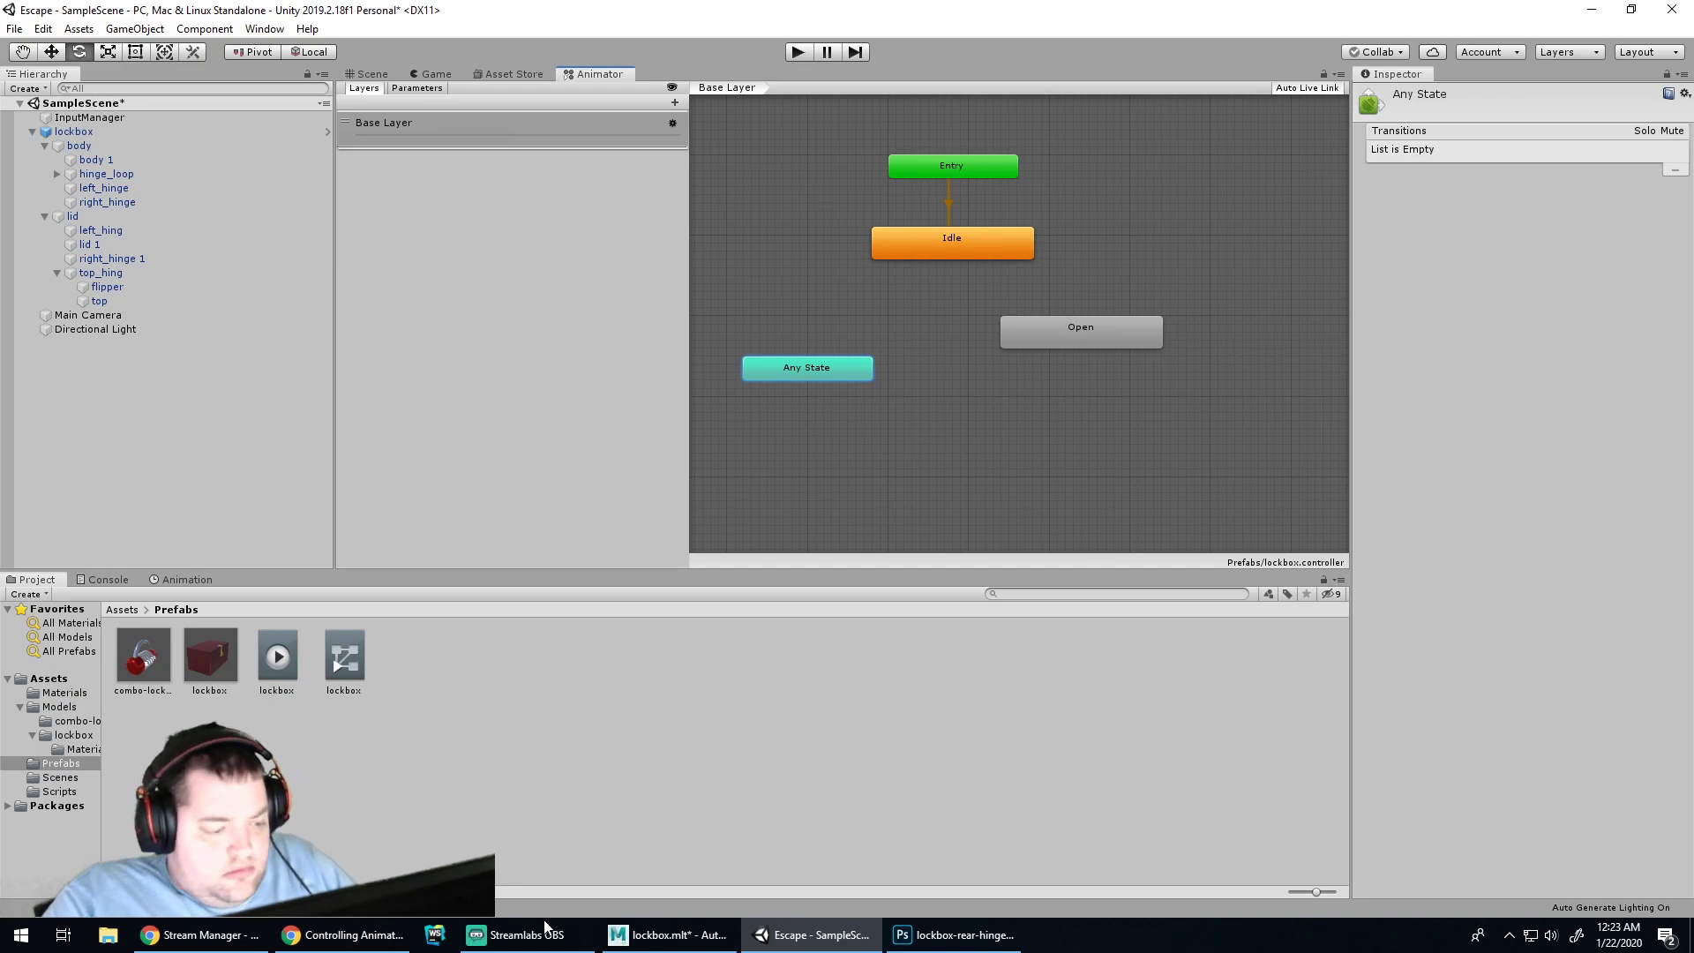
pyautogui.click(370, 934)
pyautogui.click(847, 824)
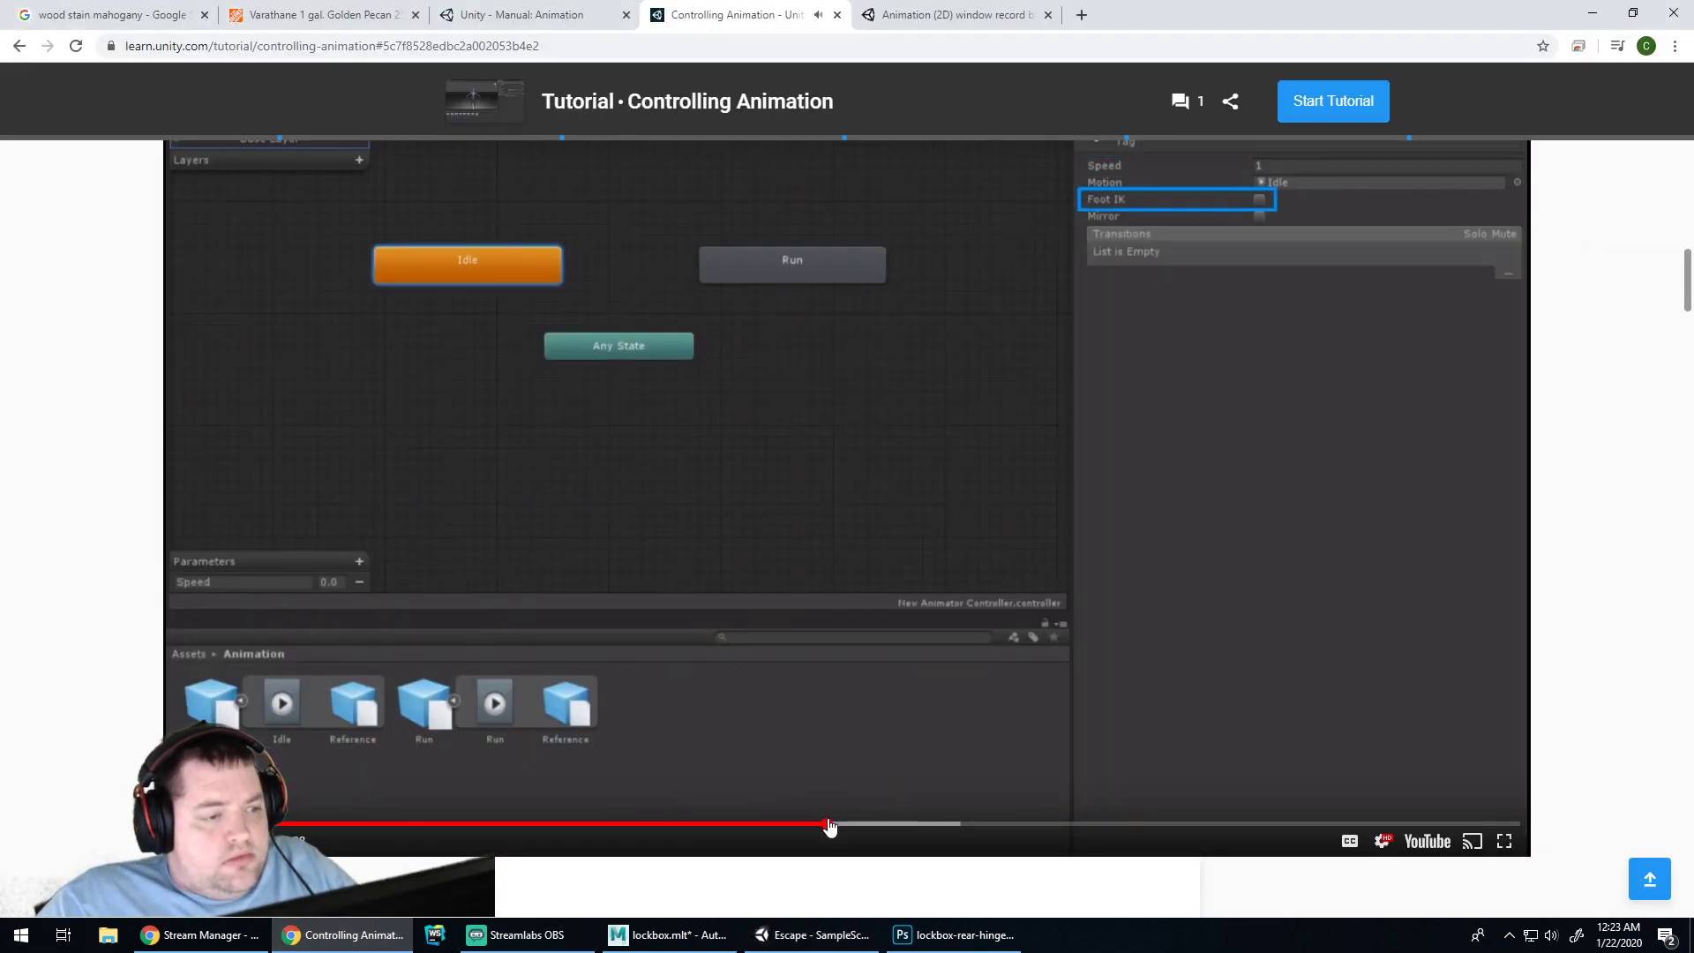
# Jump the tutorial to the Idle-to-Run transition section, then go back to the Unity editor
pyautogui.click(925, 825)
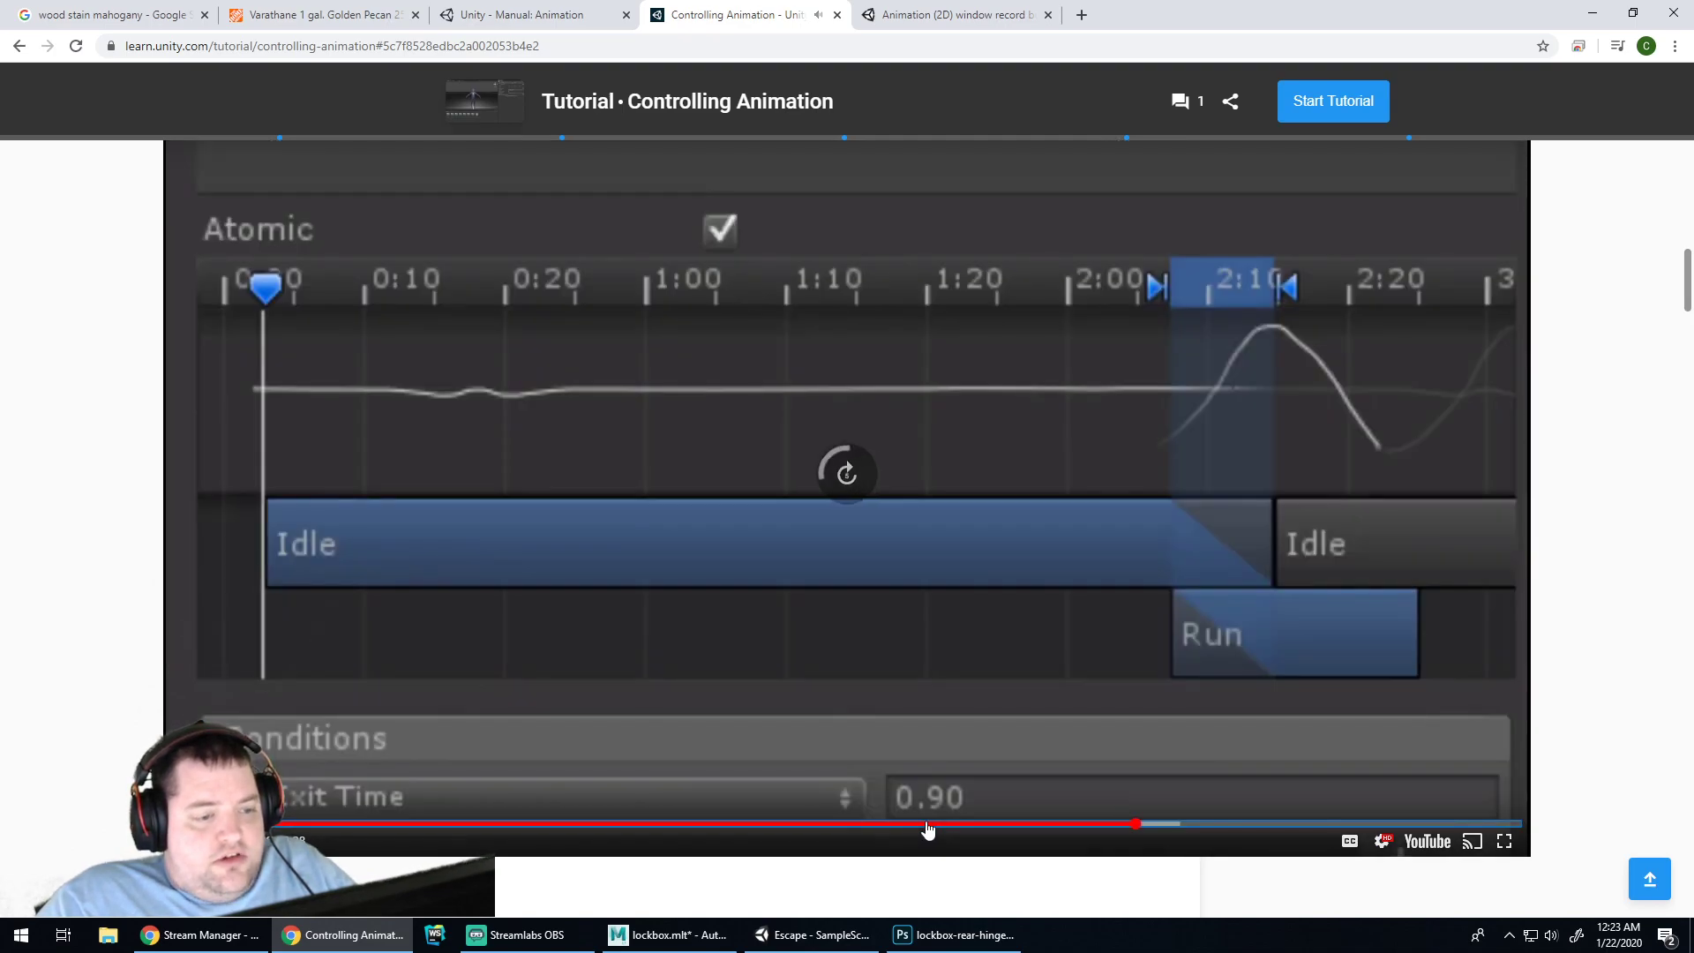
pyautogui.press('Left')
pyautogui.press('Left')
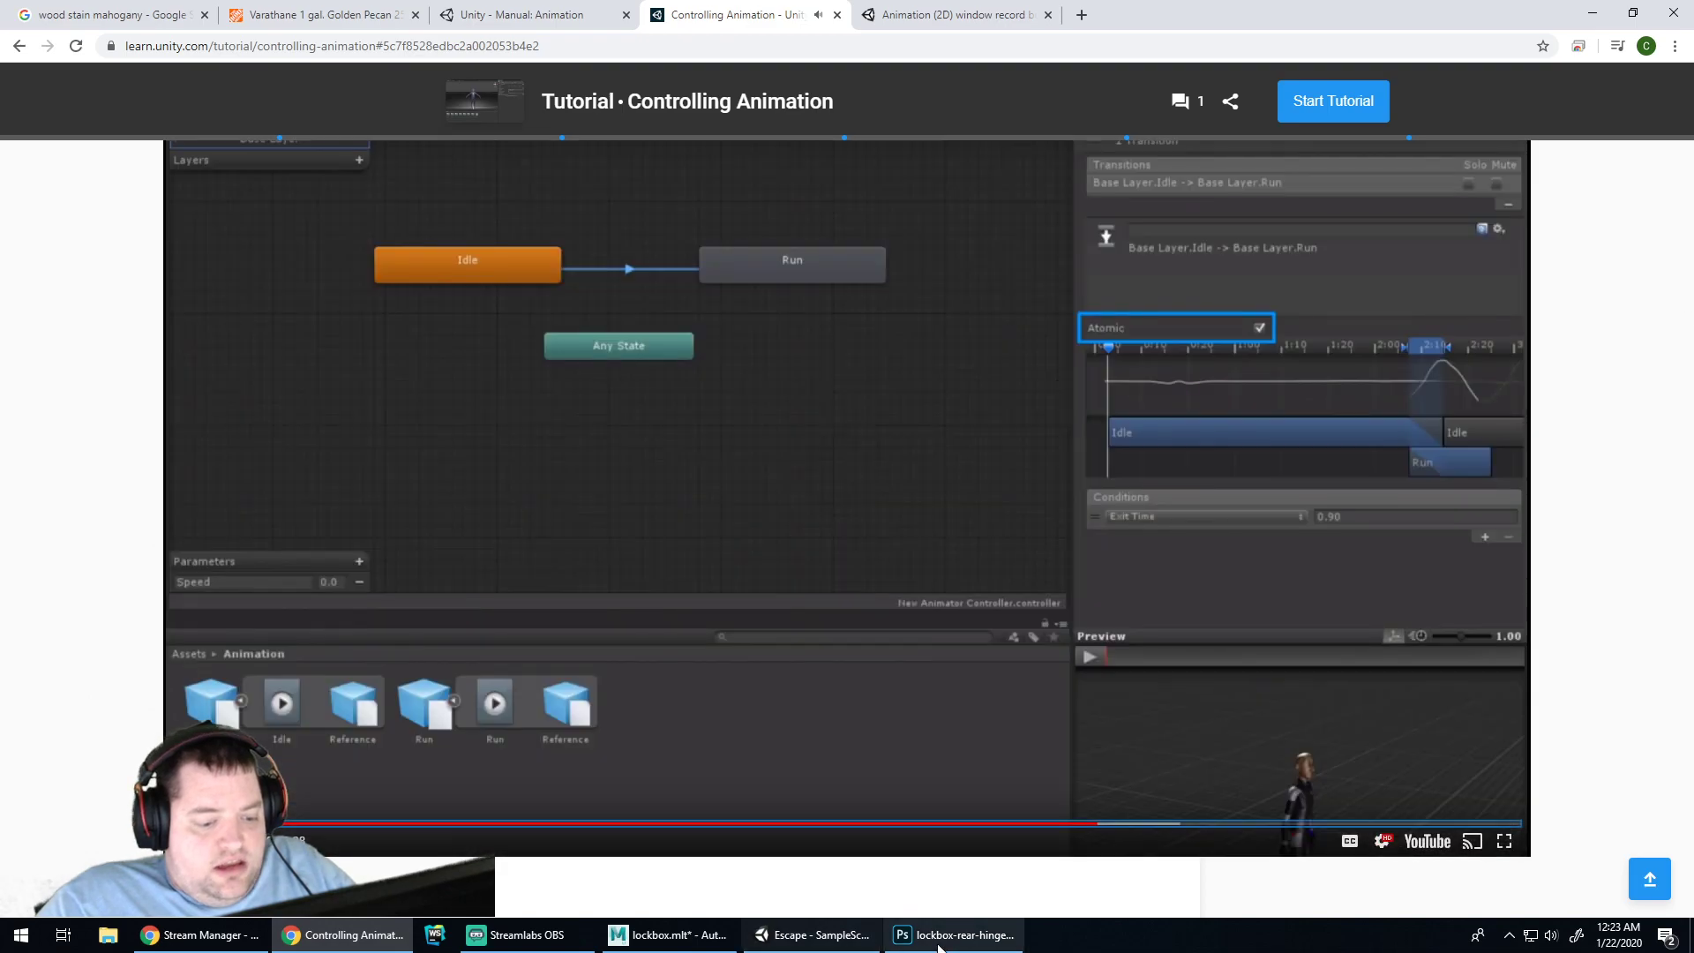
pyautogui.click(905, 940)
pyautogui.click(810, 935)
# Create a transition from the Idle state to the Open state
pyautogui.click(956, 173)
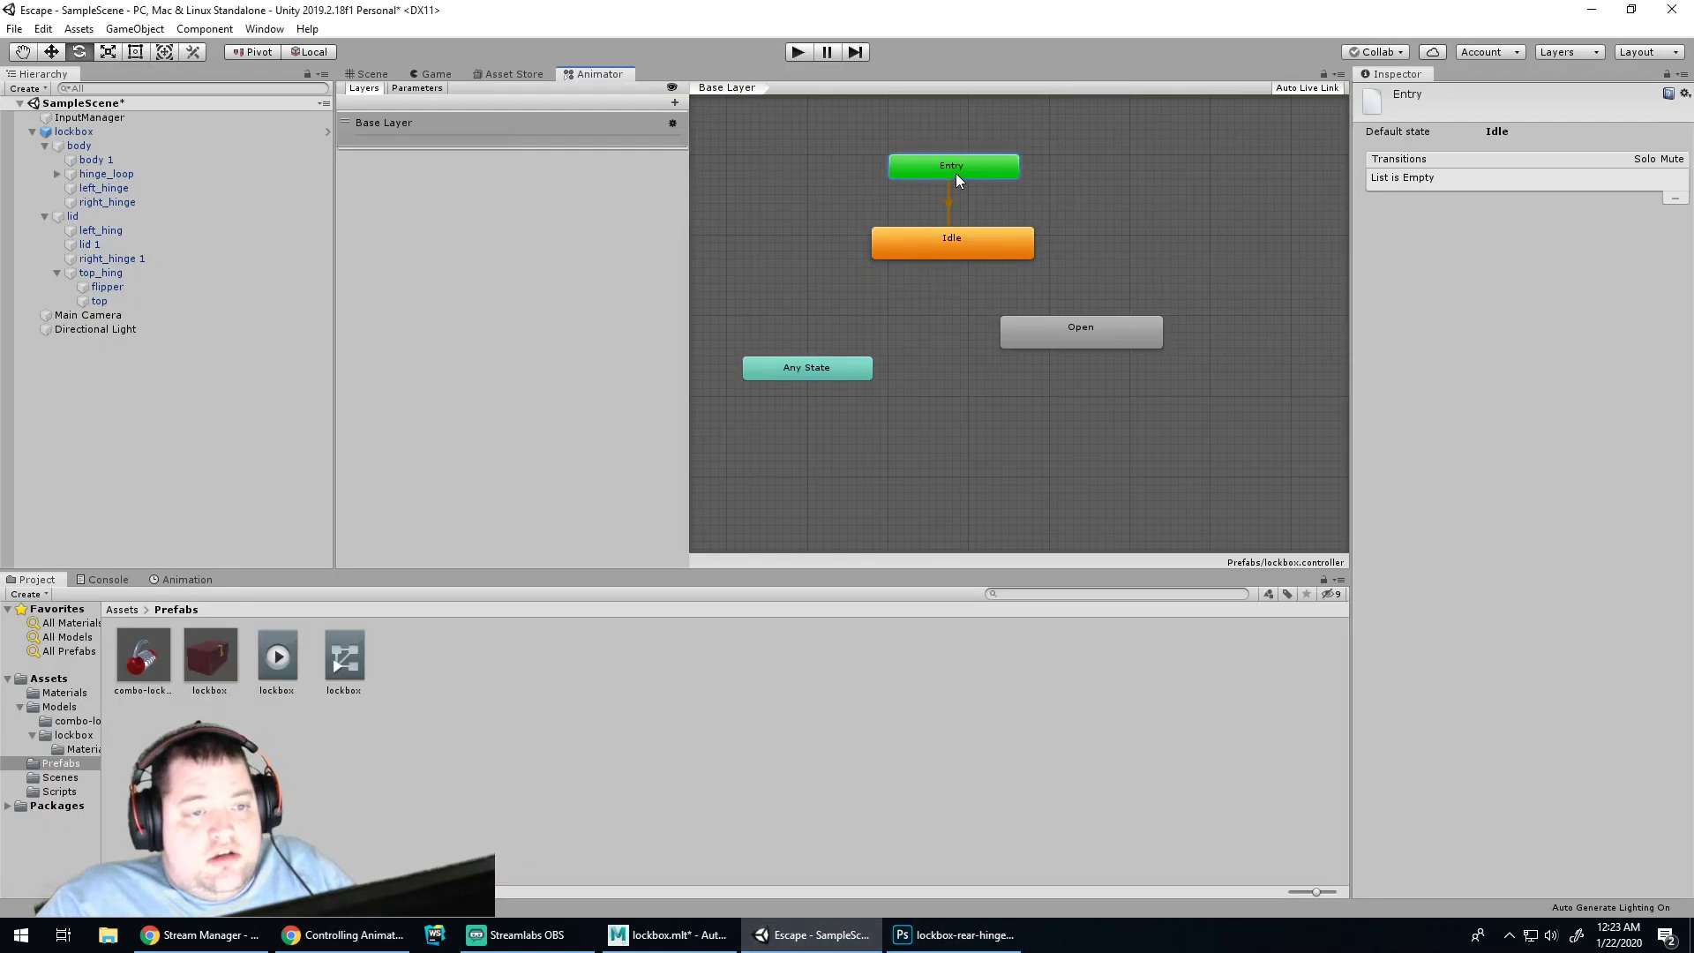
pyautogui.rightClick(957, 173)
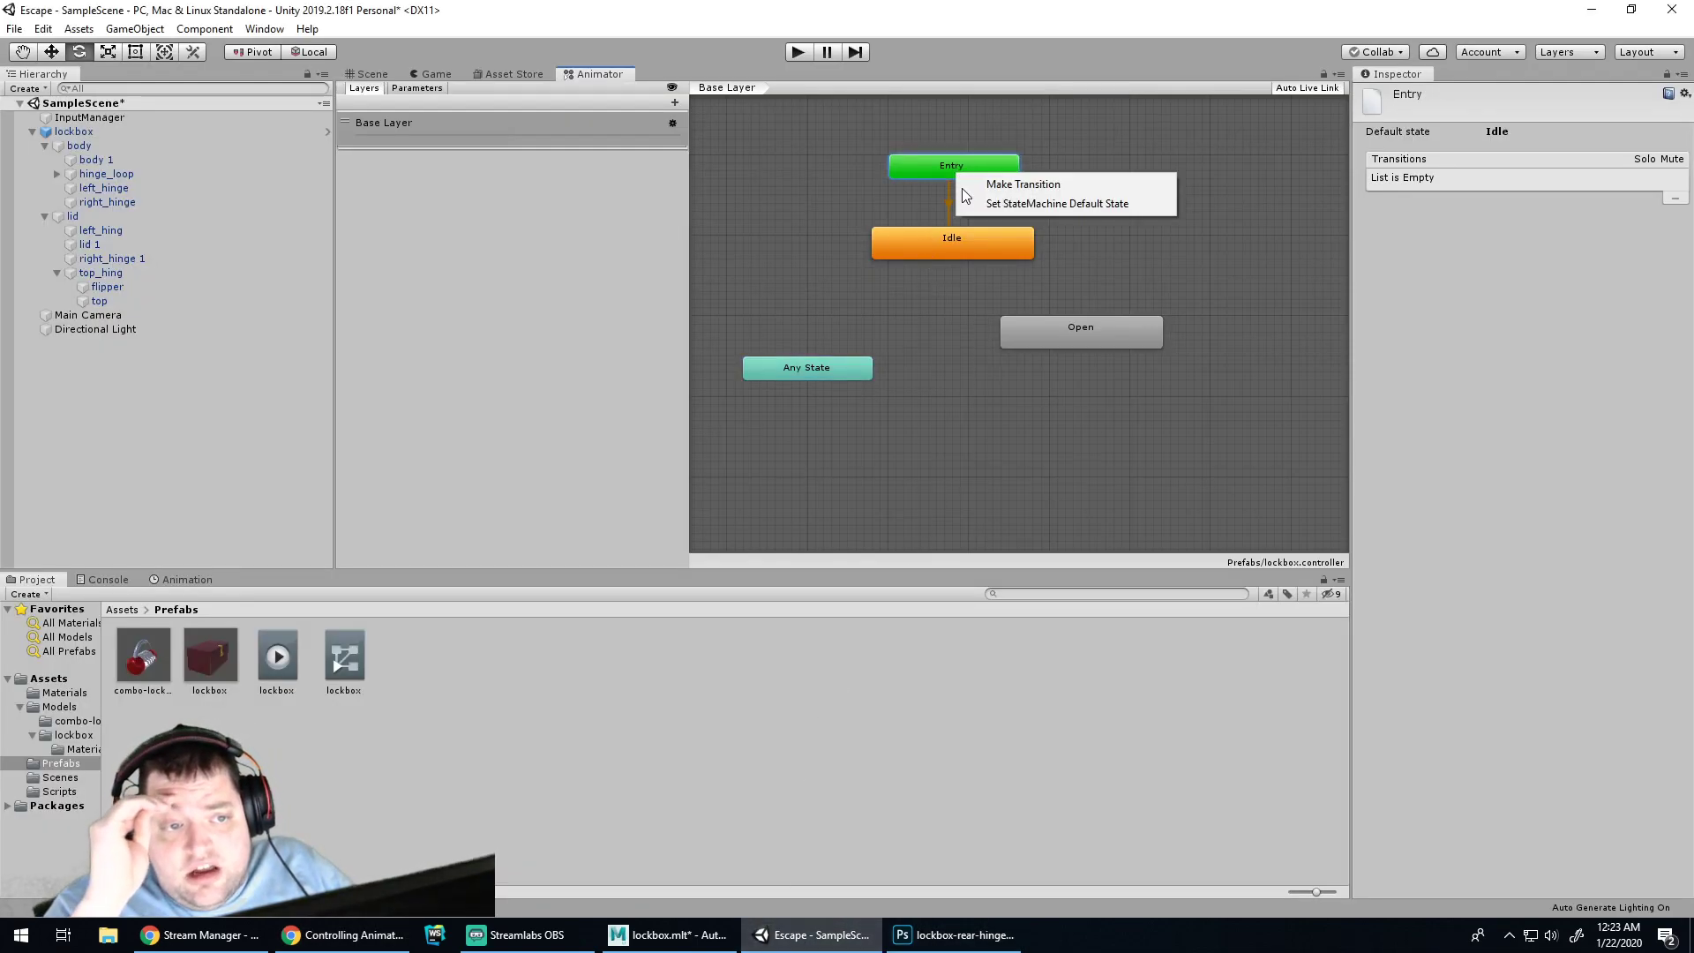
pyautogui.click(945, 298)
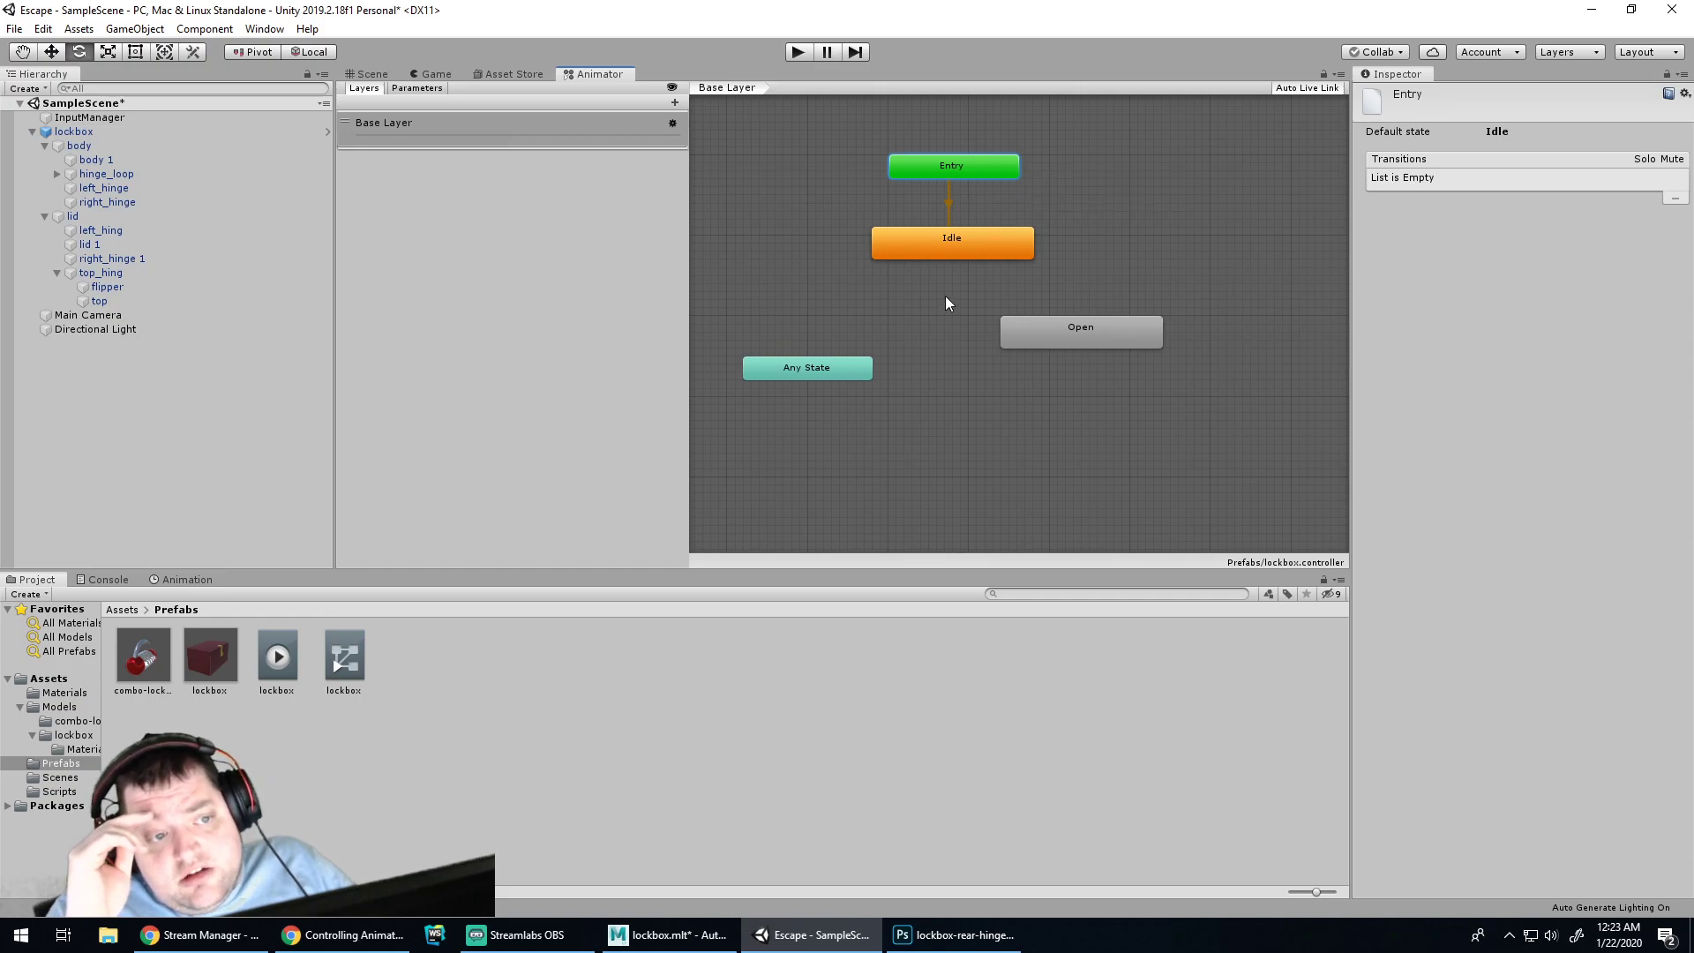
pyautogui.click(950, 249)
pyautogui.click(1061, 326)
pyautogui.rightClick(1060, 326)
pyautogui.click(1093, 338)
pyautogui.rightClick(1001, 282)
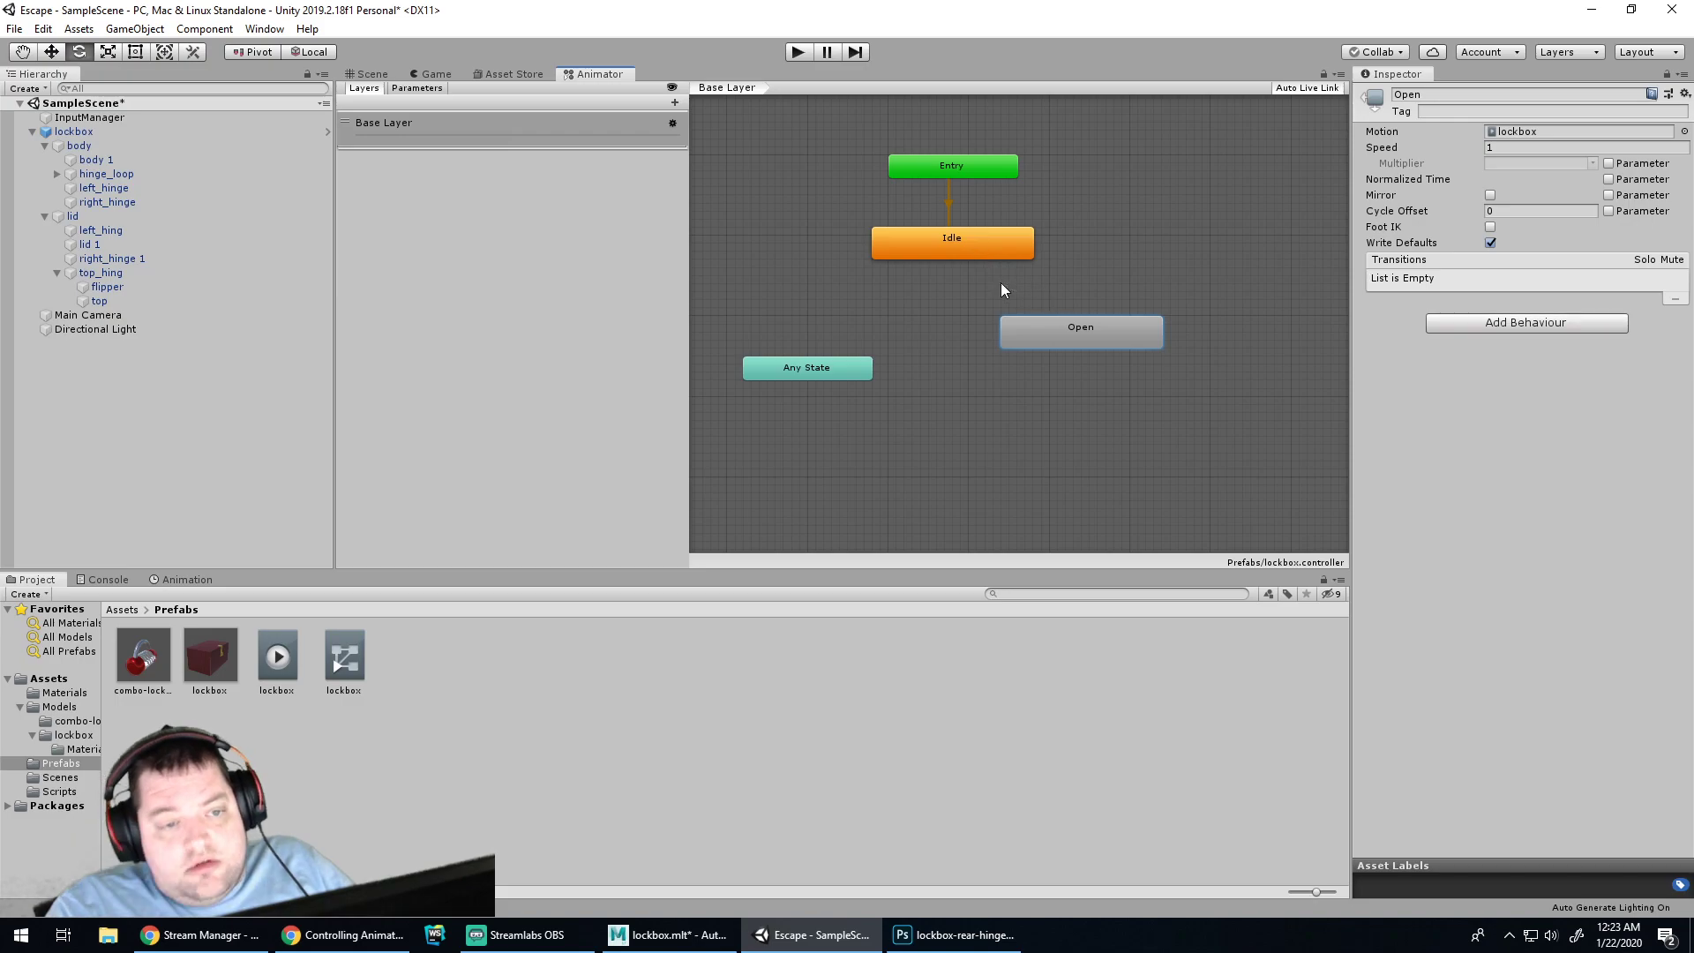
pyautogui.click(960, 244)
pyautogui.rightClick(960, 243)
pyautogui.click(1014, 253)
pyautogui.click(1088, 331)
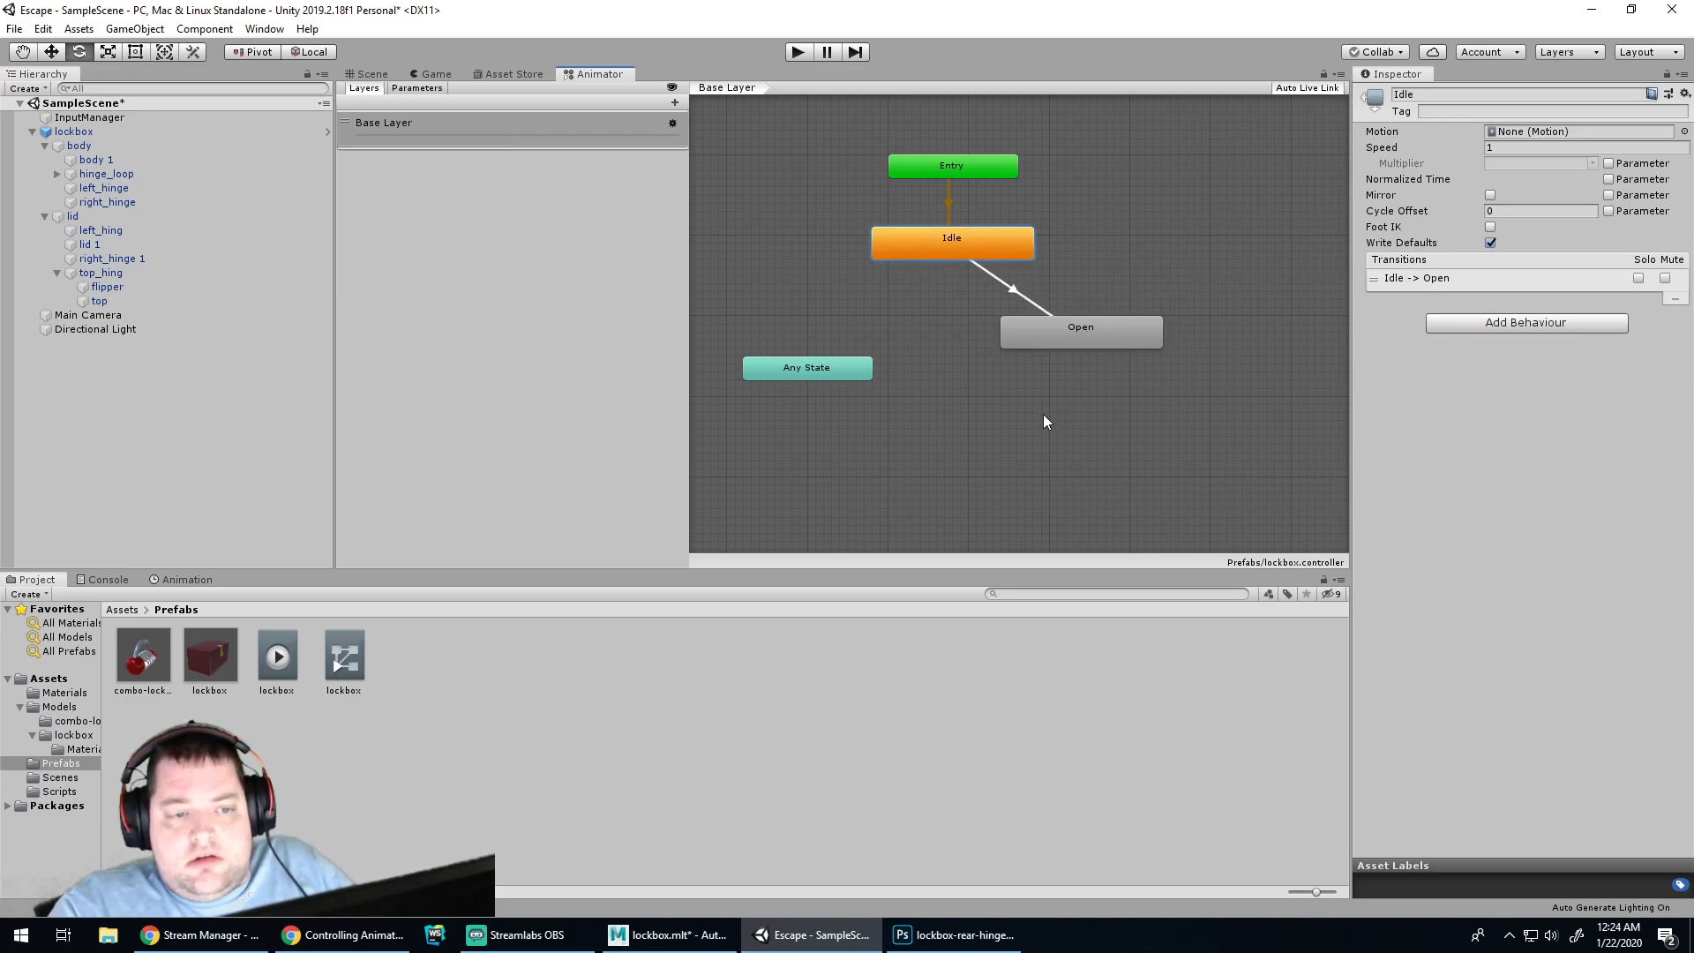
pyautogui.click(1043, 415)
# Add another empty state below Open and name it Opened
pyautogui.rightClick(1110, 417)
pyautogui.moveTo(1149, 433)
pyautogui.click(1379, 432)
pyautogui.moveTo(1253, 433); pyautogui.dragTo(1096, 429)
pyautogui.doubleClick(1451, 97)
pyautogui.hotkey('ctrl', 'a')
pyautogui.write('Opened')
# Make a transition from Open to Opened
pyautogui.rightClick(1094, 332)
pyautogui.click(1138, 342)
pyautogui.click(1085, 428)
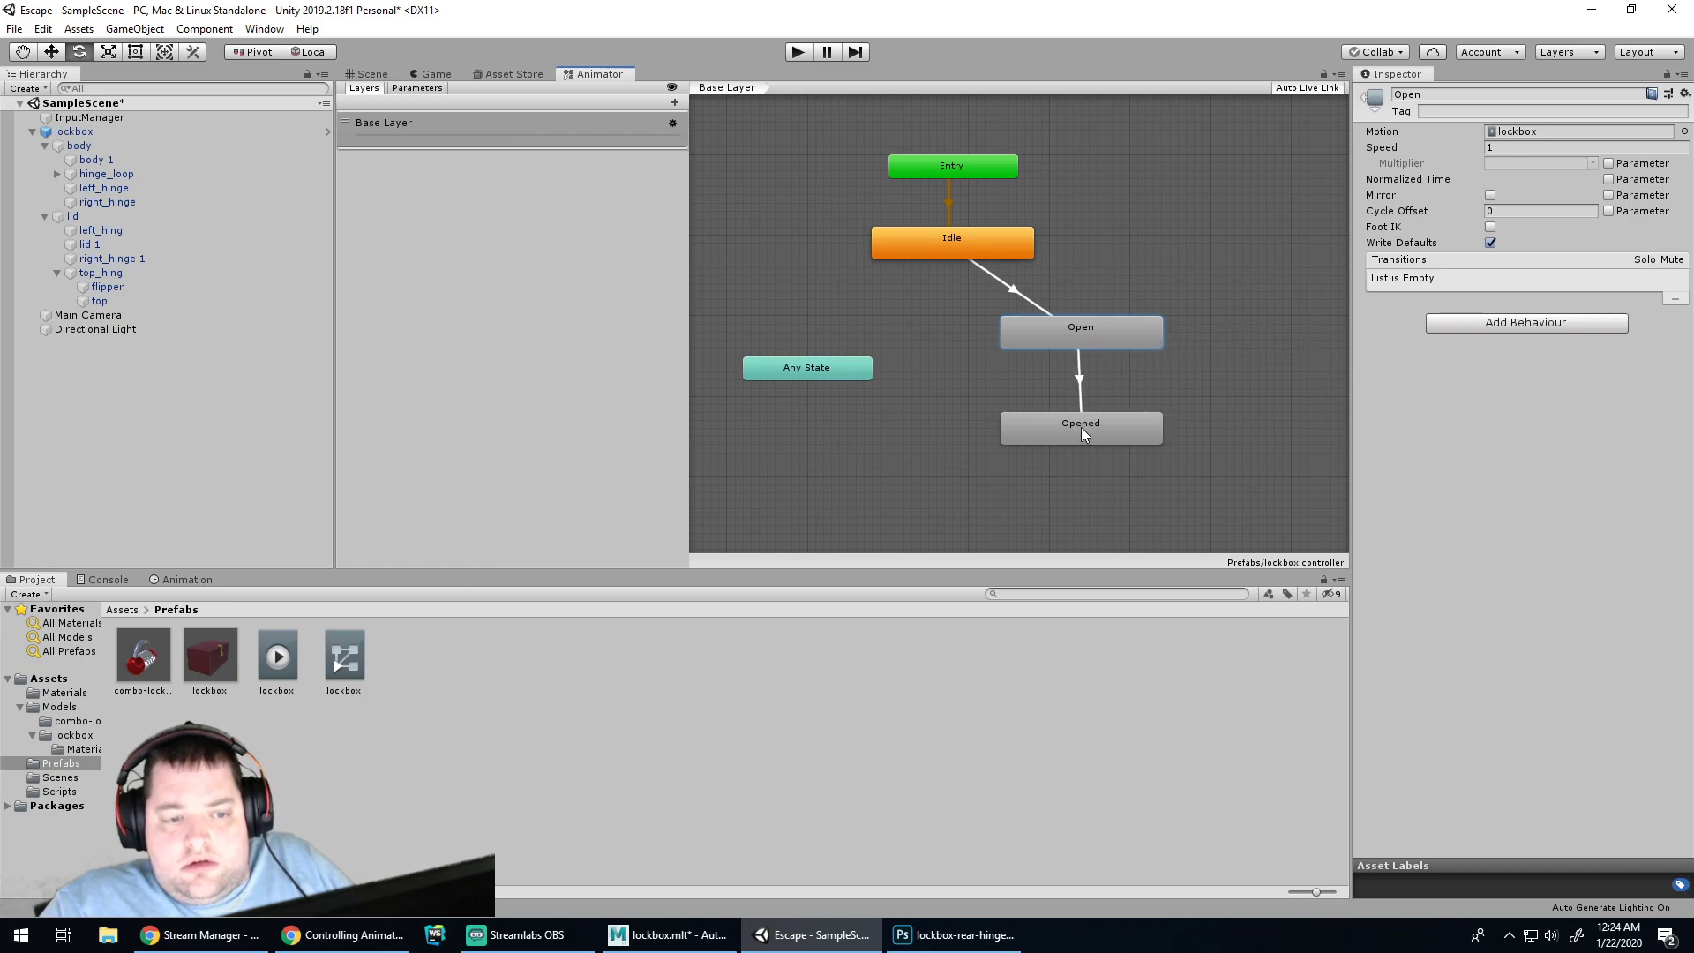
pyautogui.click(1130, 489)
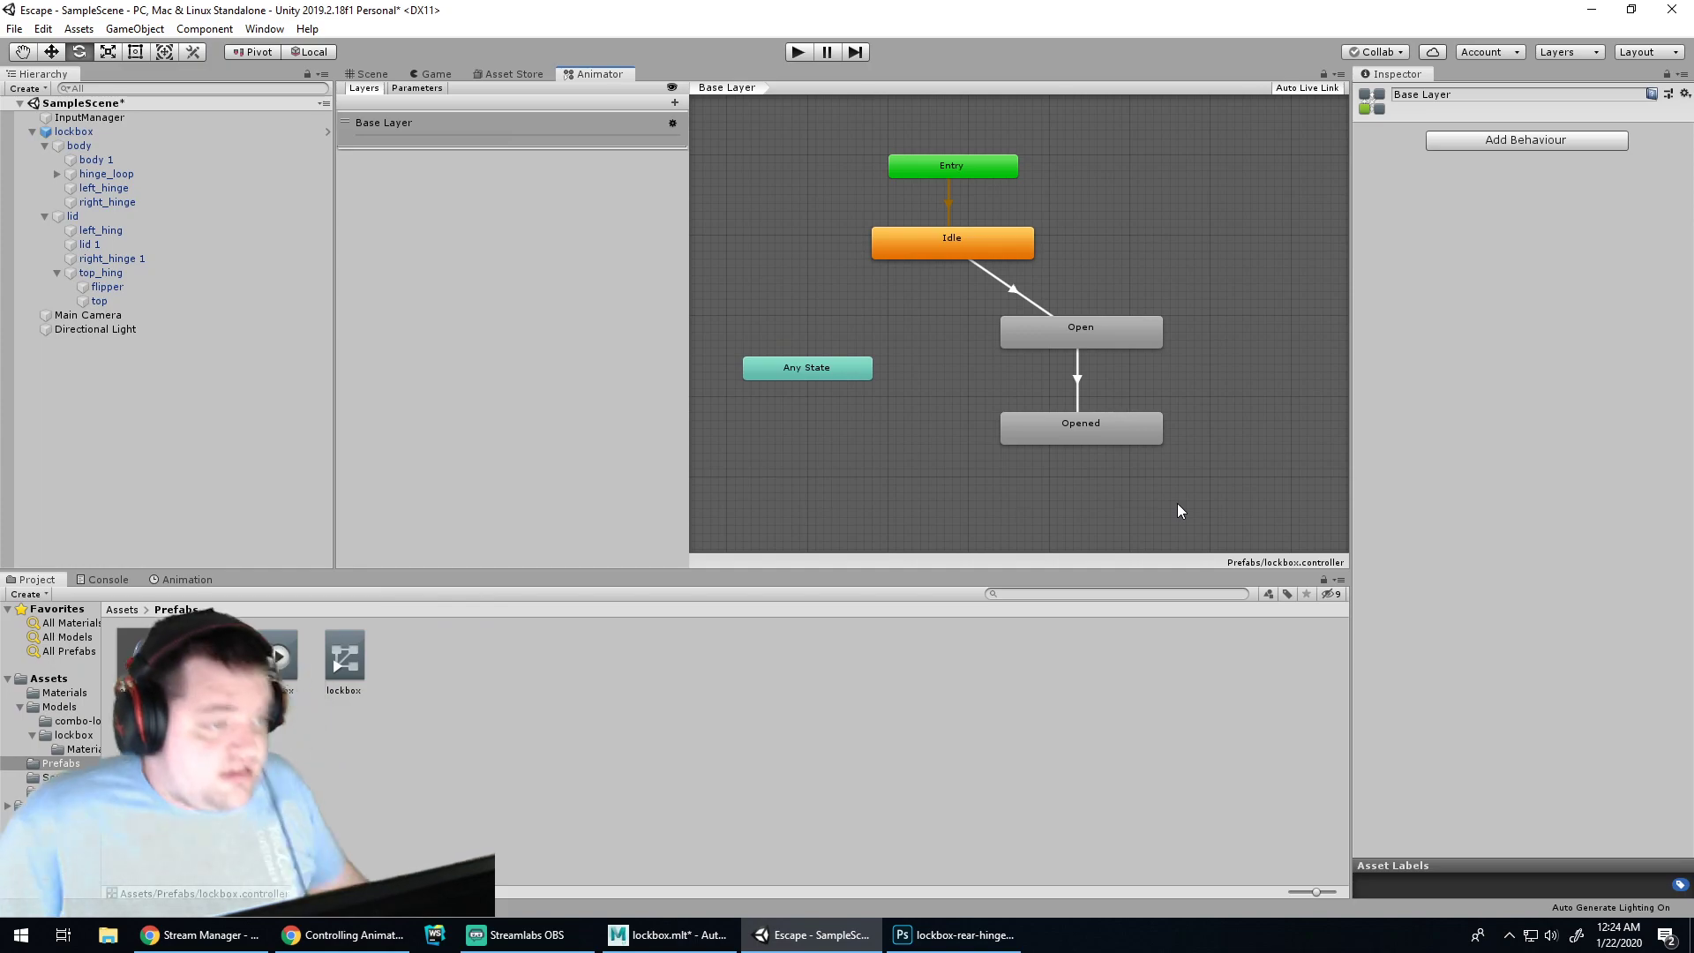
# Dock the Animator below the Game view and review the Entry, Open and Idle transitions
pyautogui.moveTo(596, 76); pyautogui.dragTo(242, 584)
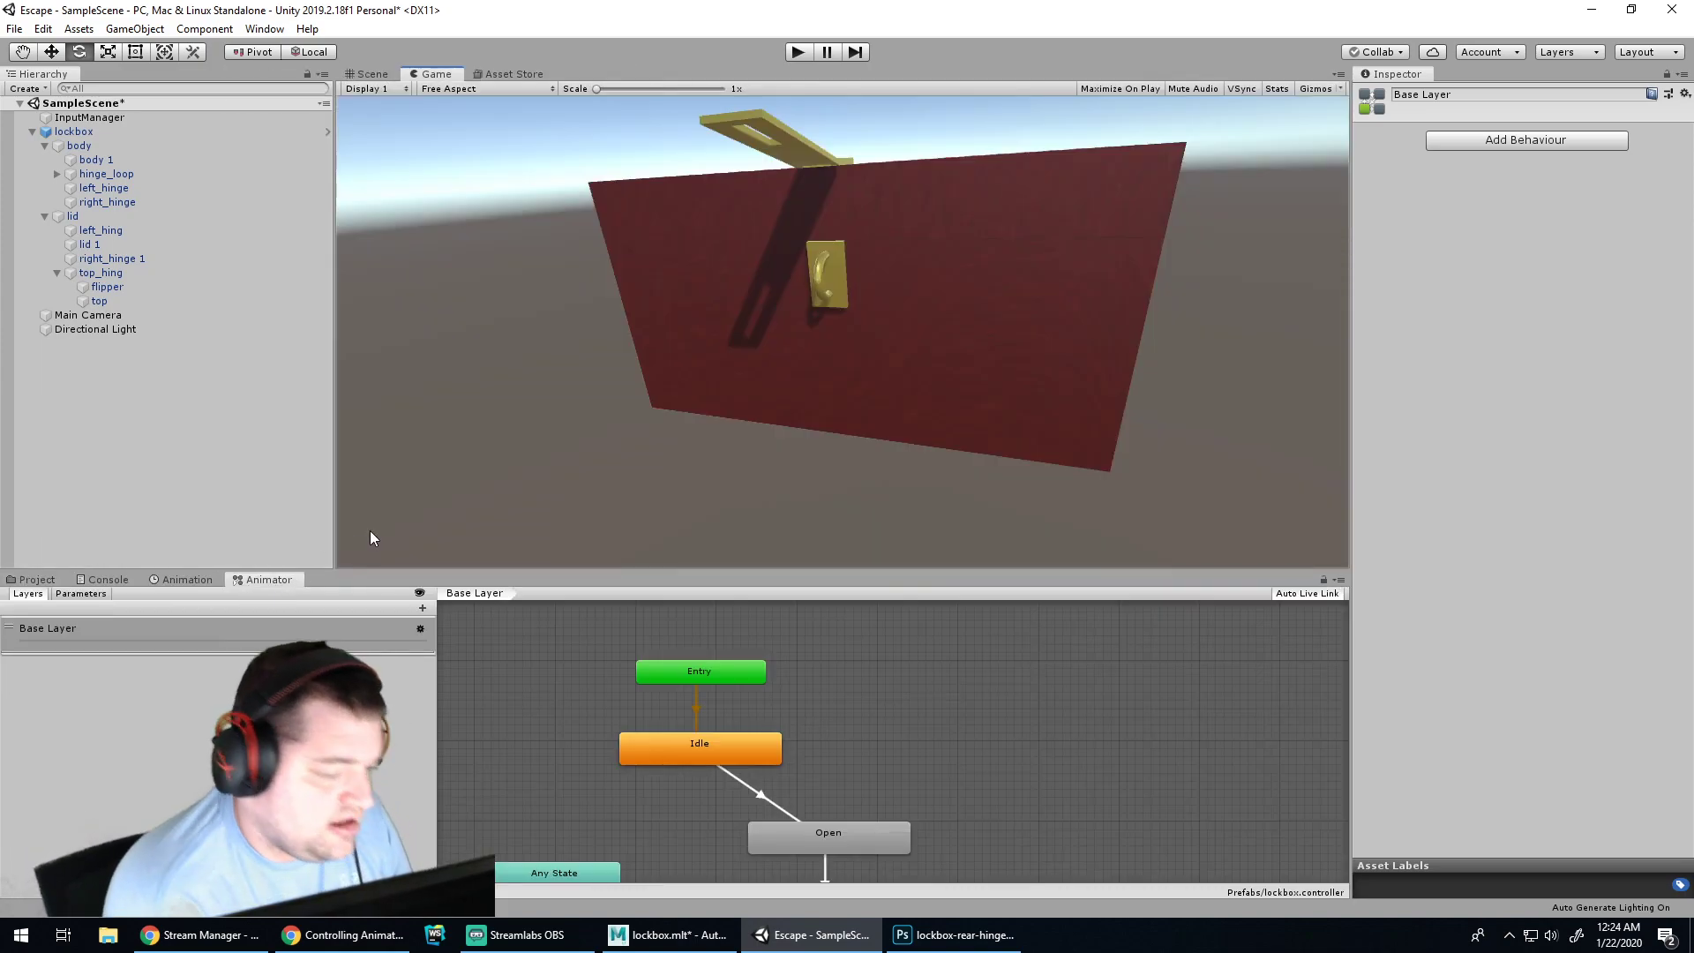
pyautogui.click(724, 671)
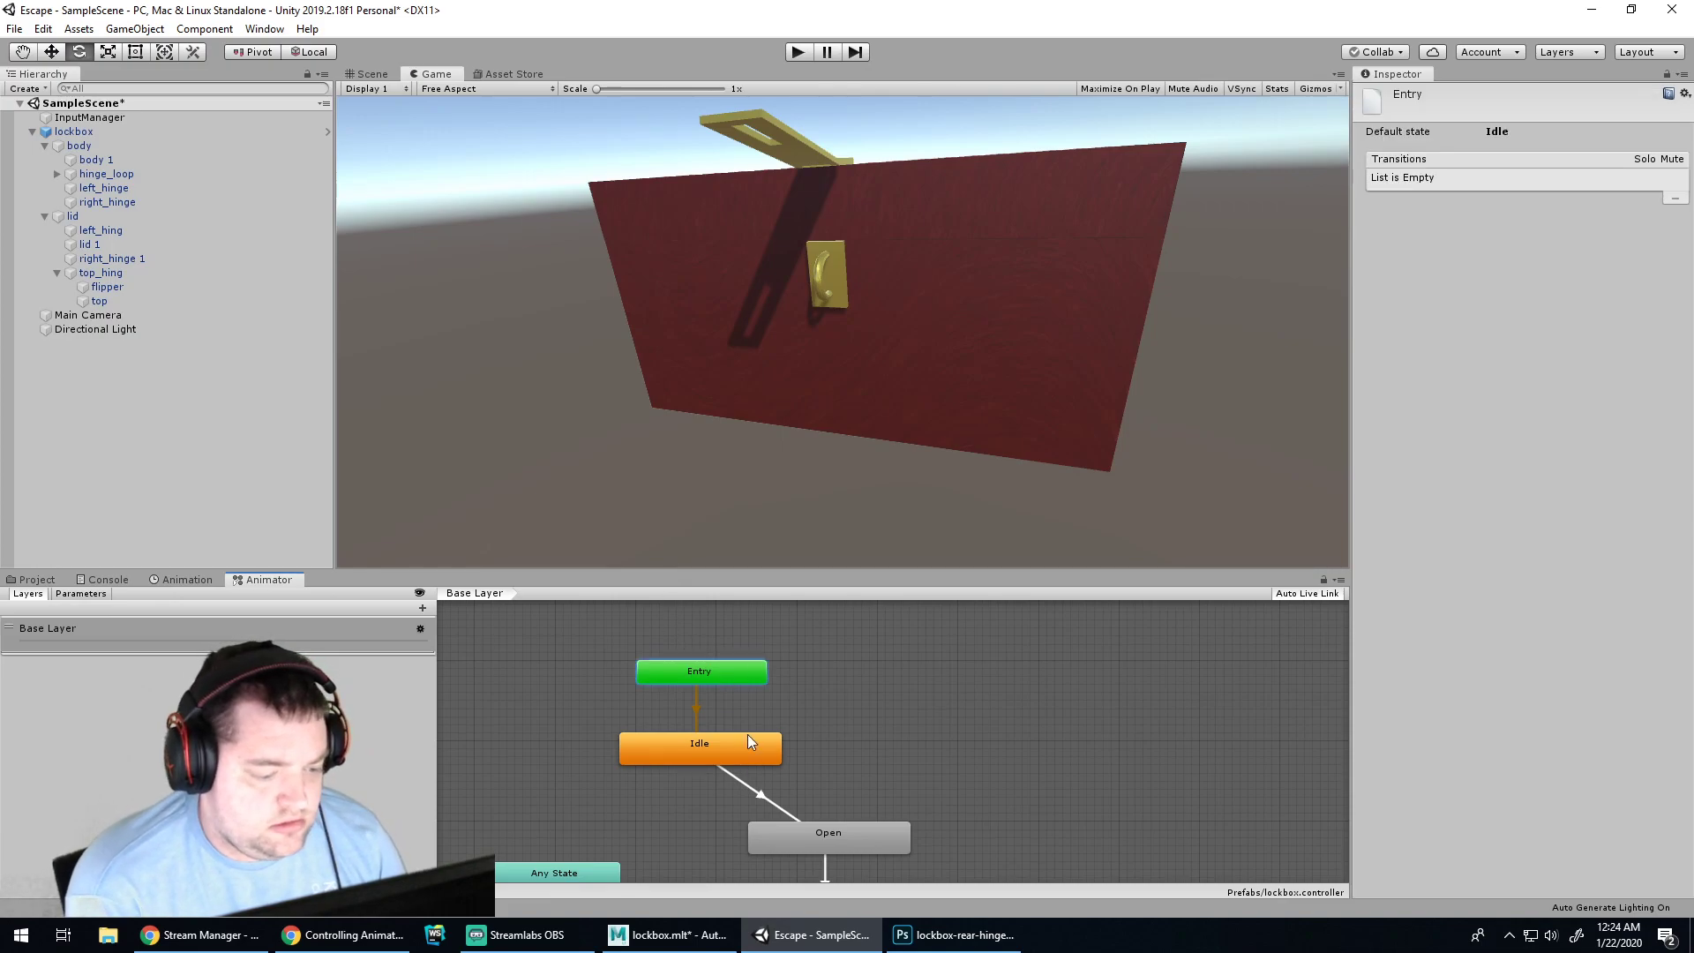
pyautogui.click(776, 834)
pyautogui.click(698, 748)
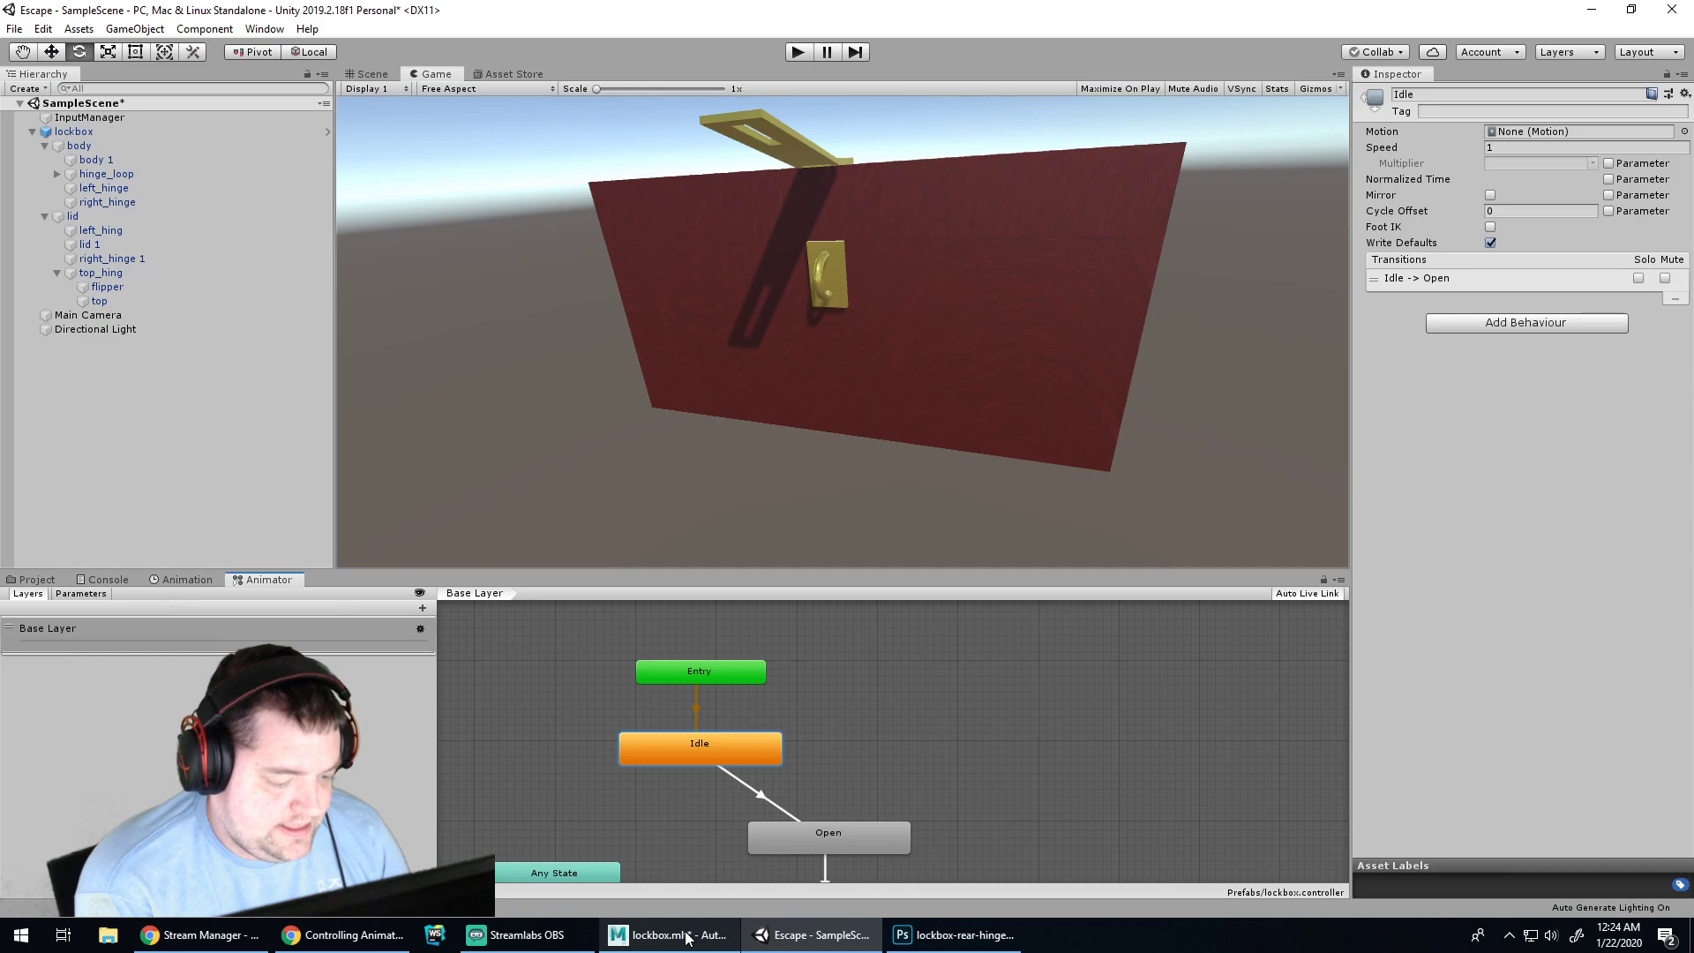
pyautogui.click(686, 938)
# Bring up the tutorial page and restart the Animator Component video
pyautogui.click(383, 939)
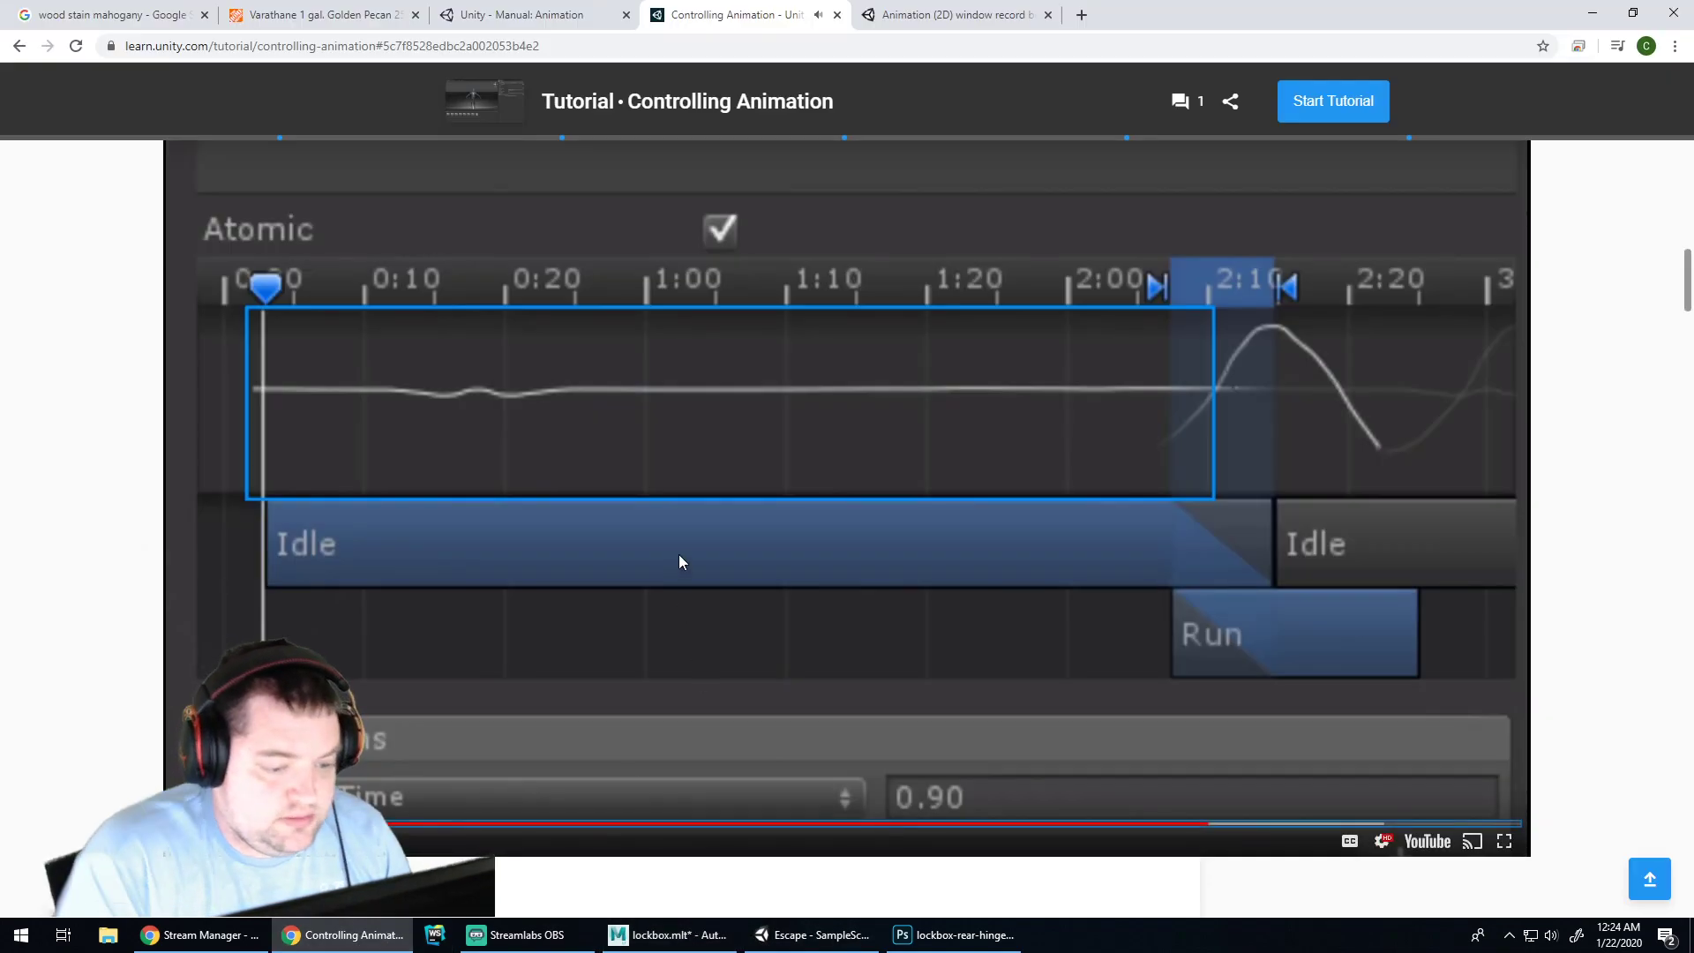
pyautogui.scroll(5, 851, 388)
pyautogui.scroll(-4, 805, 664)
pyautogui.click(830, 533)
pyautogui.scroll(10, 830, 538)
pyautogui.scroll(4, 829, 546)
pyautogui.click(844, 454)
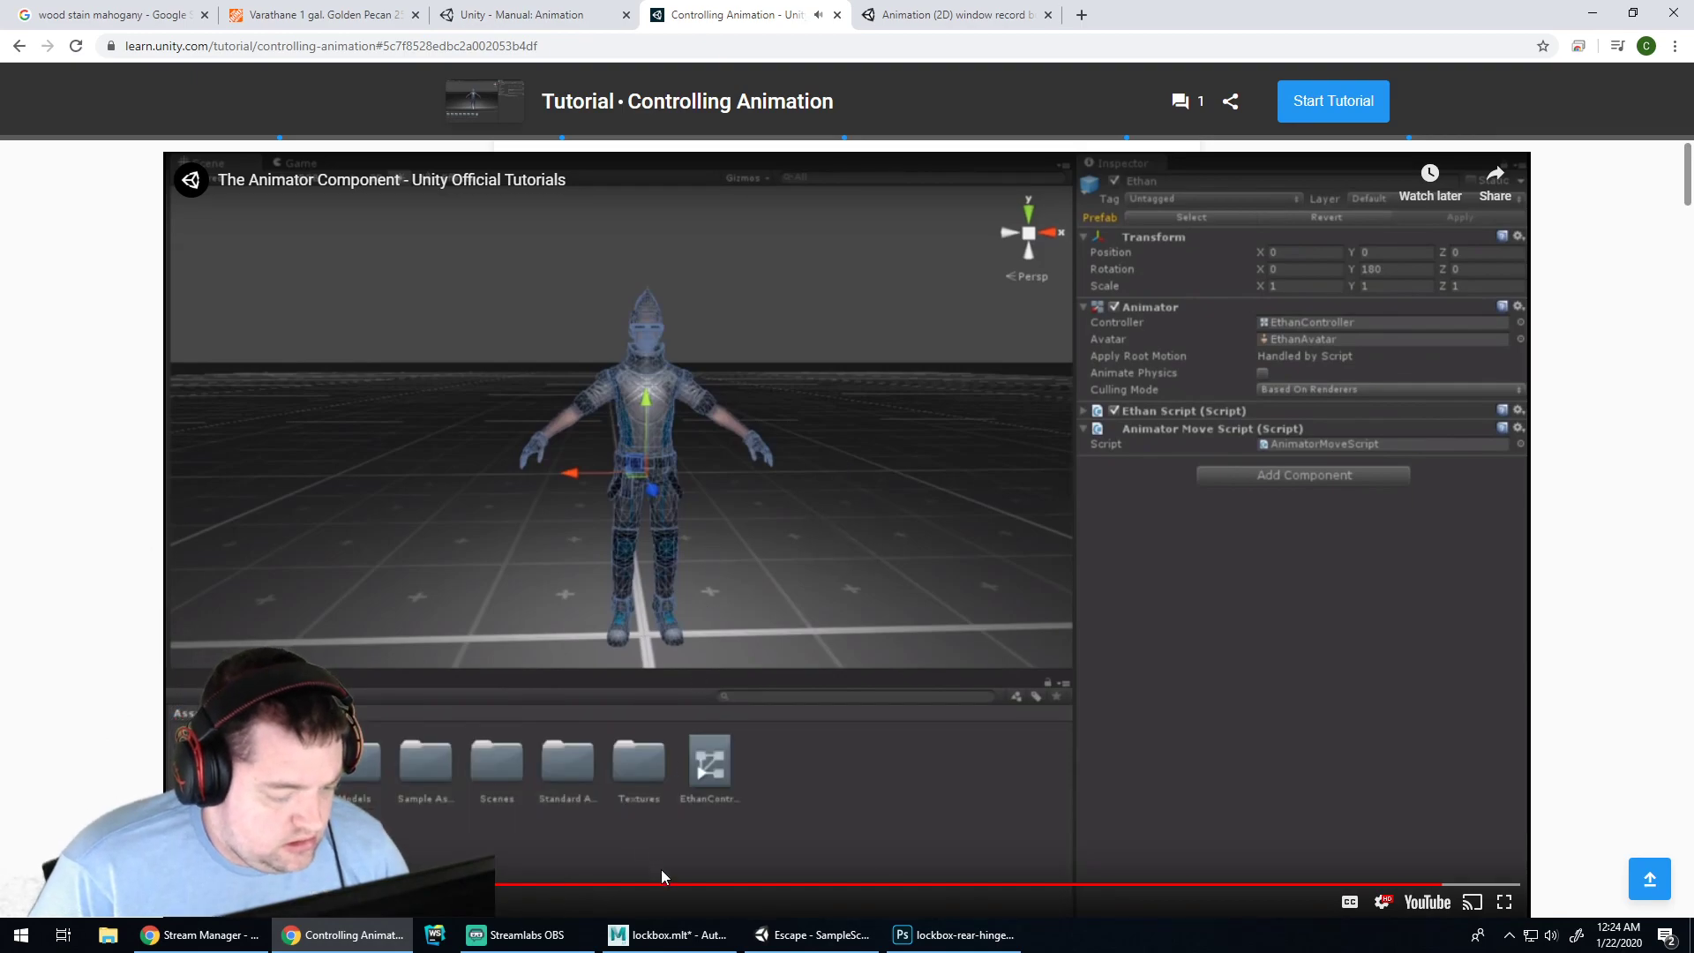
# Scrub the Animator Component video back to an earlier moment and pause it
pyautogui.click(664, 883)
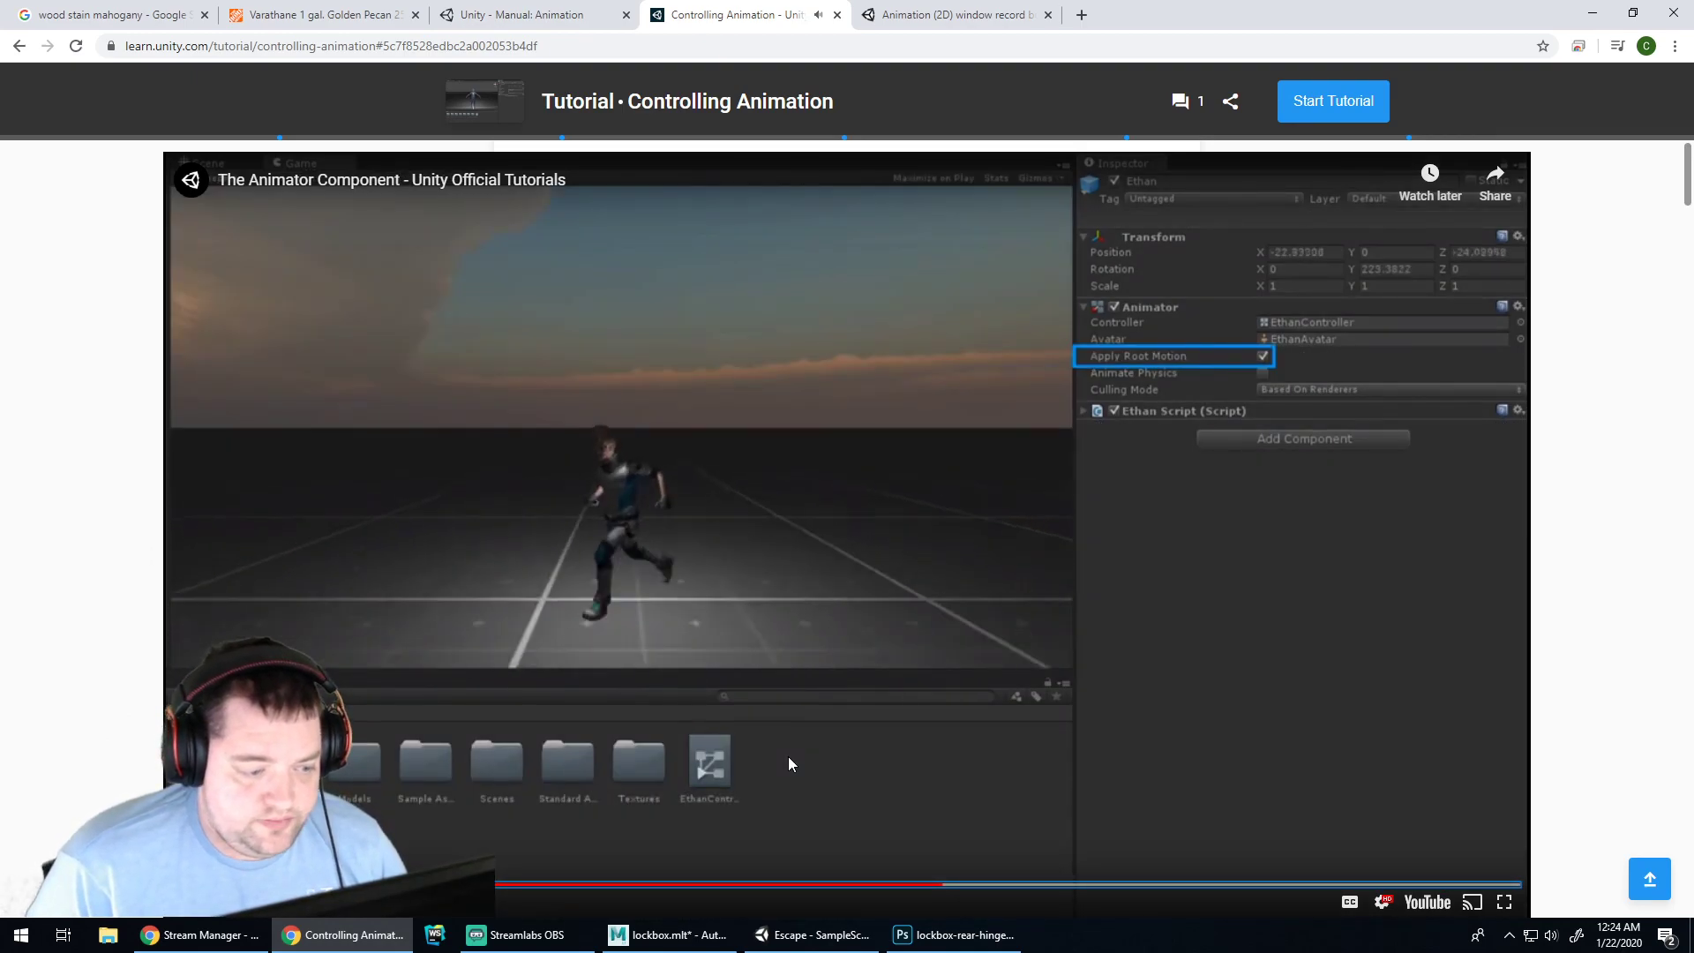
pyautogui.click(888, 481)
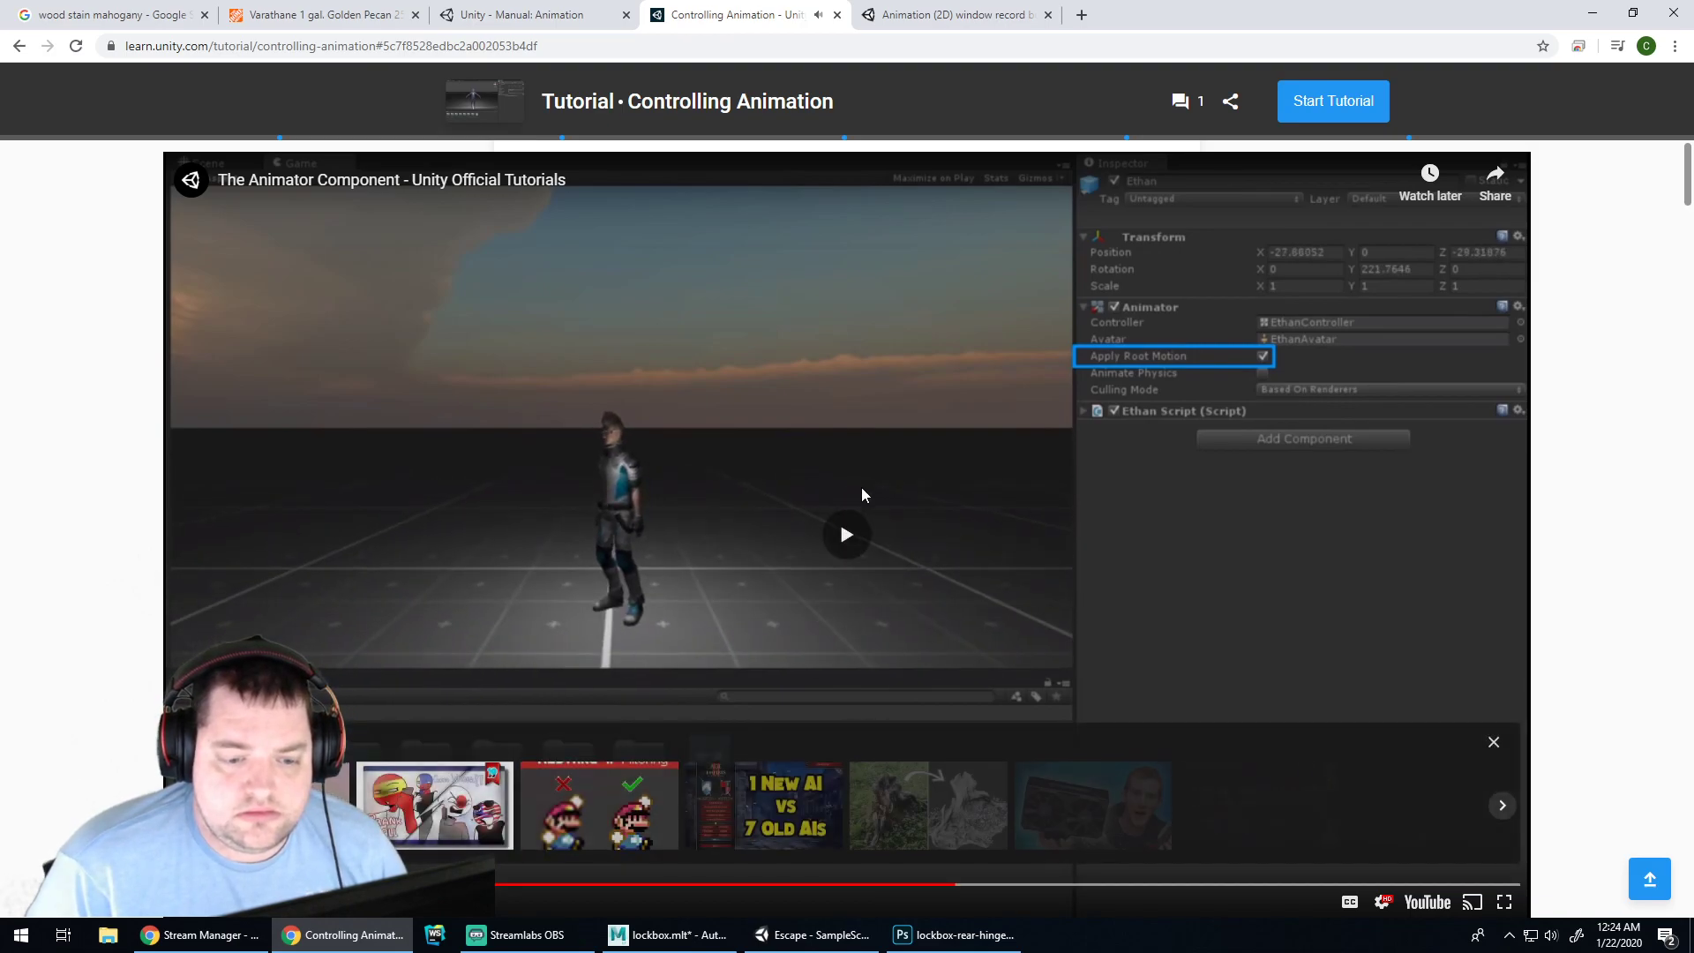
pyautogui.press('Left')
pyautogui.press('Left')
pyautogui.press('Left')
pyautogui.press('Left')
pyautogui.press('Left')
pyautogui.press('Left')
pyautogui.press('Left')
pyautogui.press('Left')
pyautogui.press('Left')
pyautogui.press('Left')
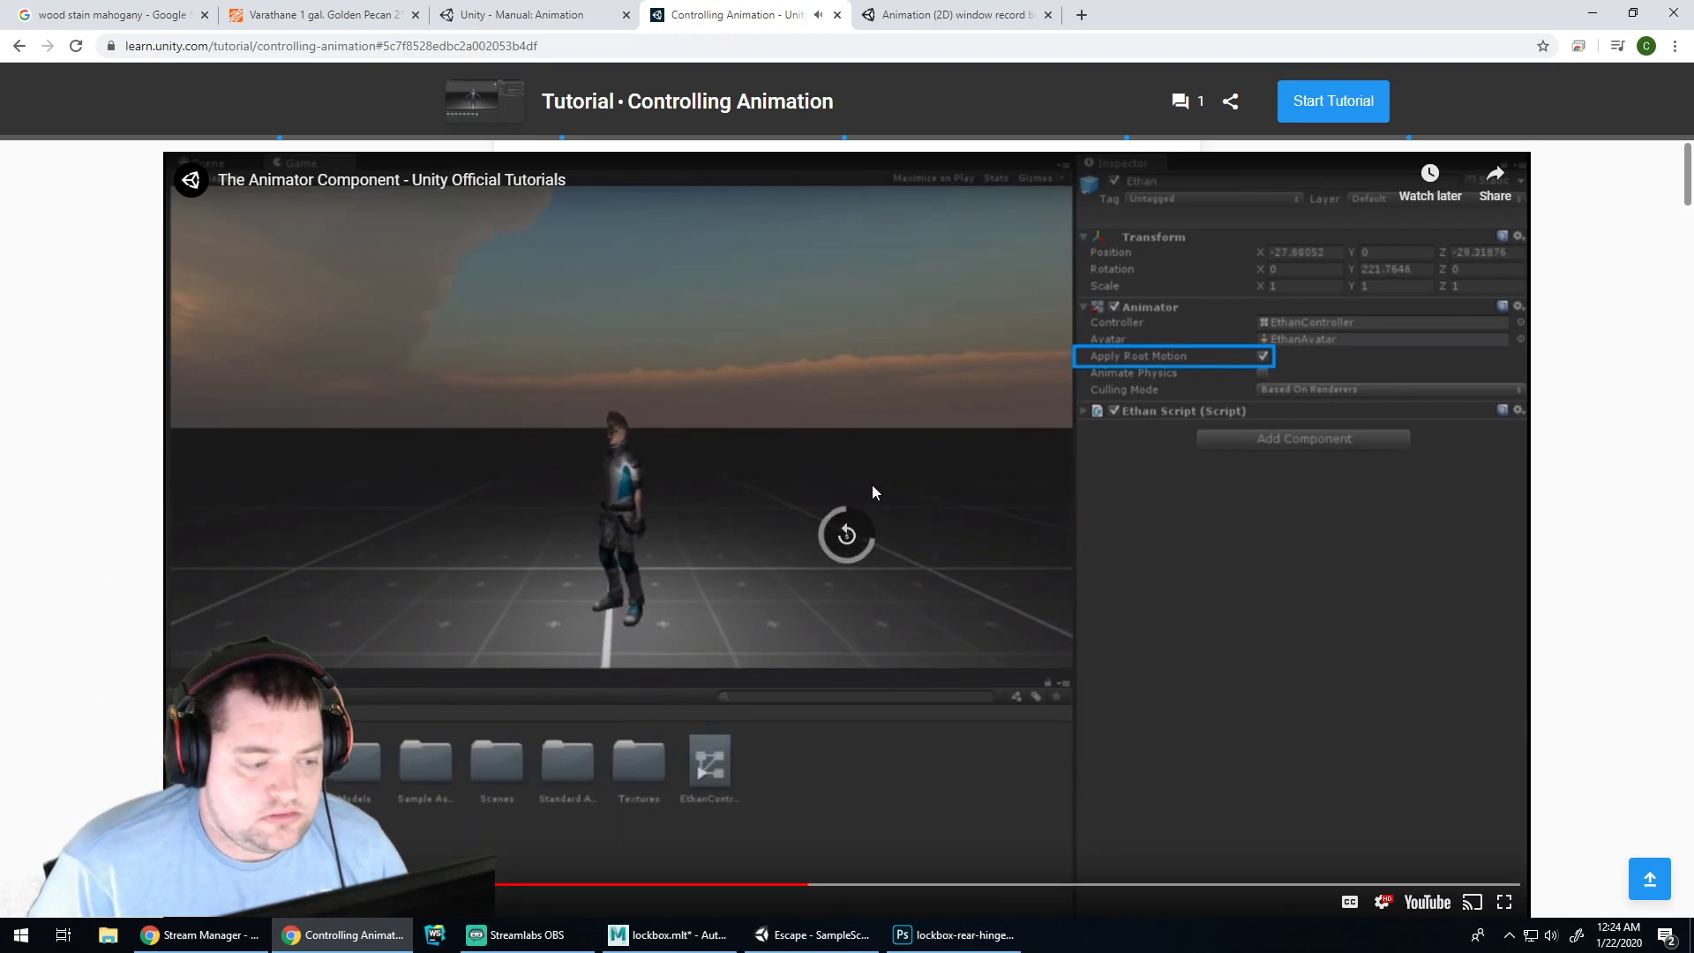
pyautogui.press('Left')
pyautogui.press('Left')
pyautogui.press('Left')
pyautogui.press('Left')
pyautogui.press('Left')
pyautogui.press('Left')
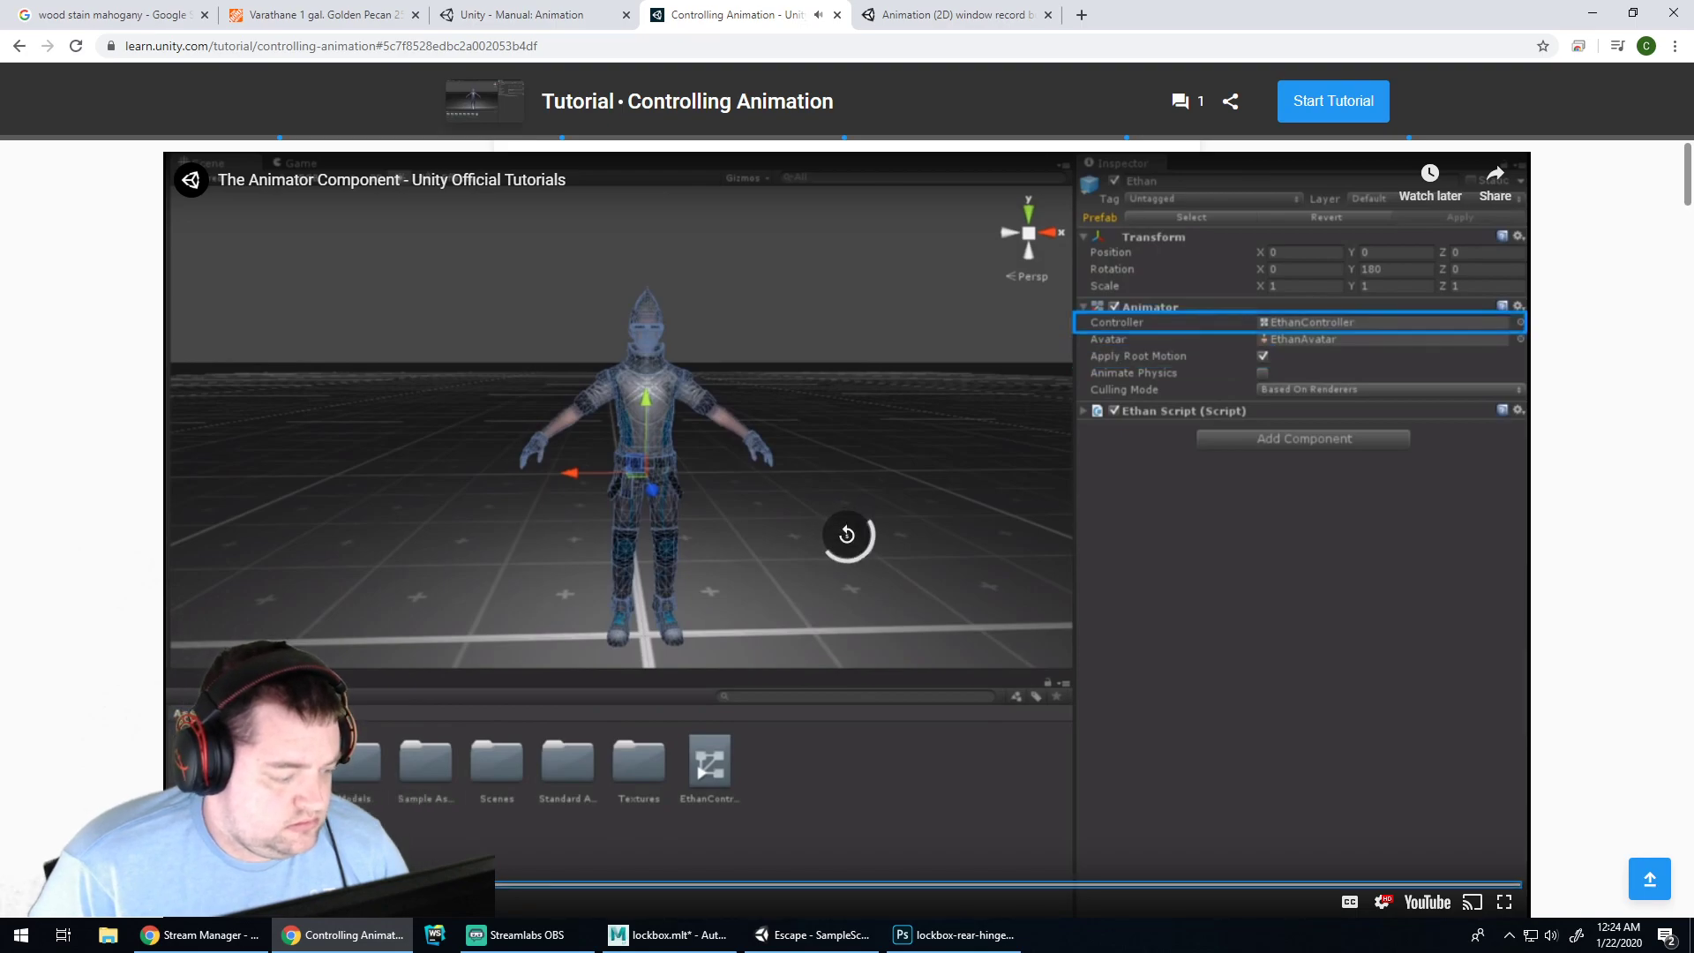
pyautogui.press('Left')
pyautogui.press('Right')
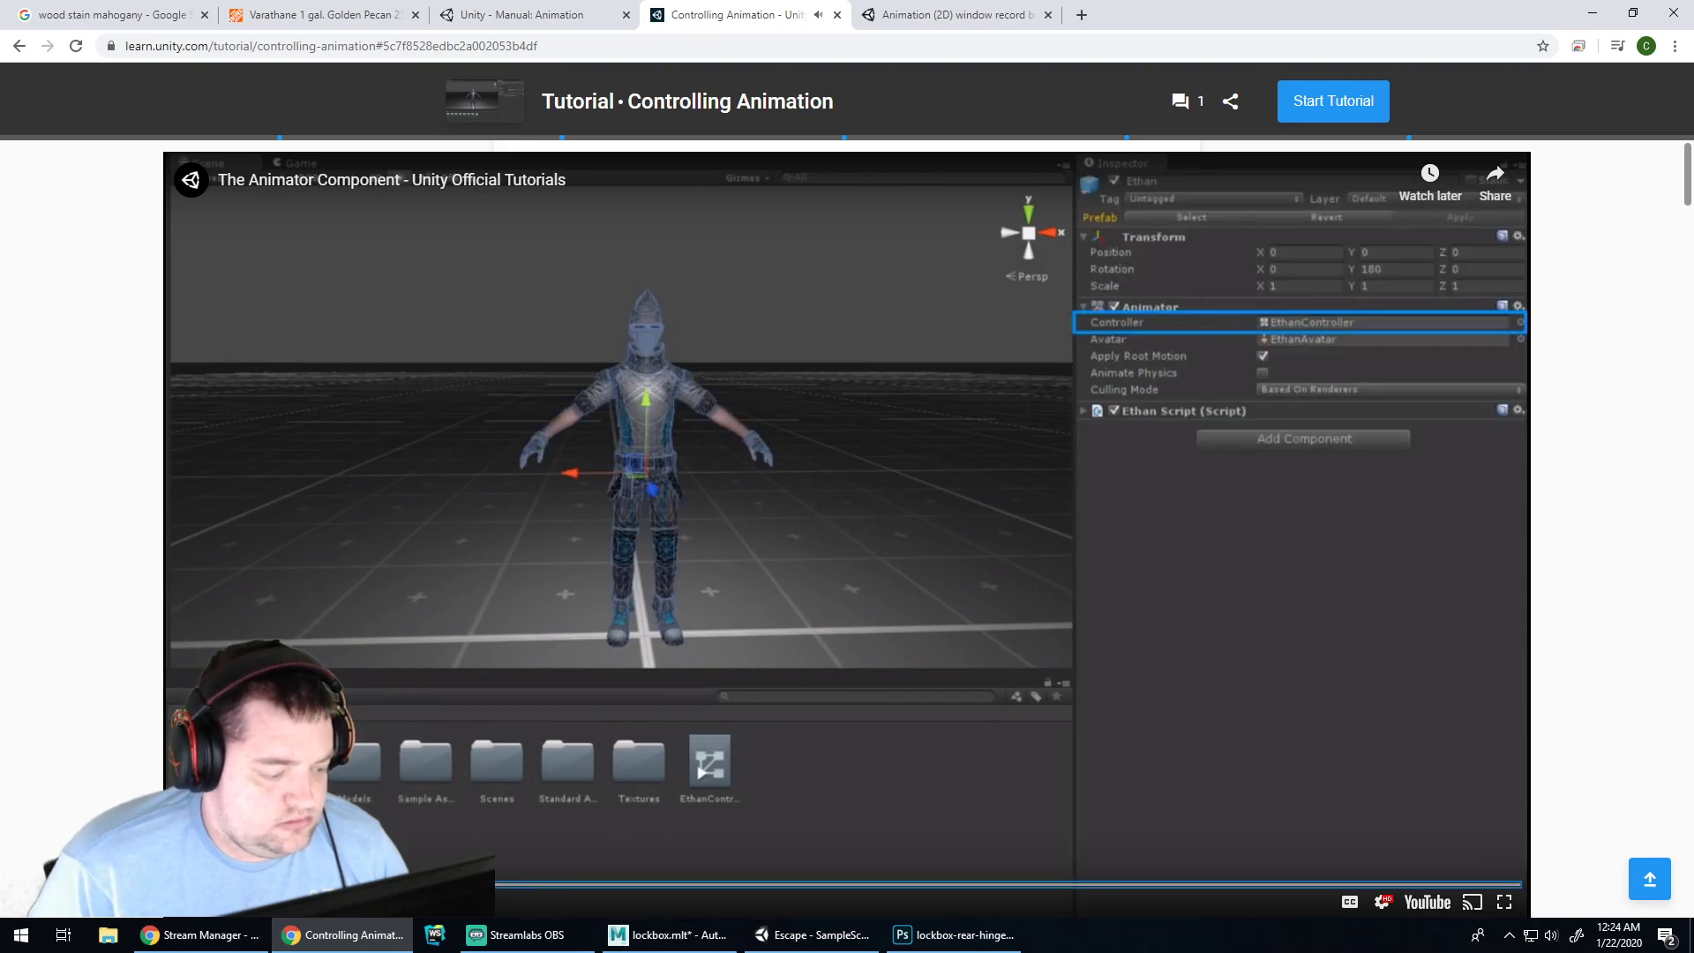
pyautogui.press('Right')
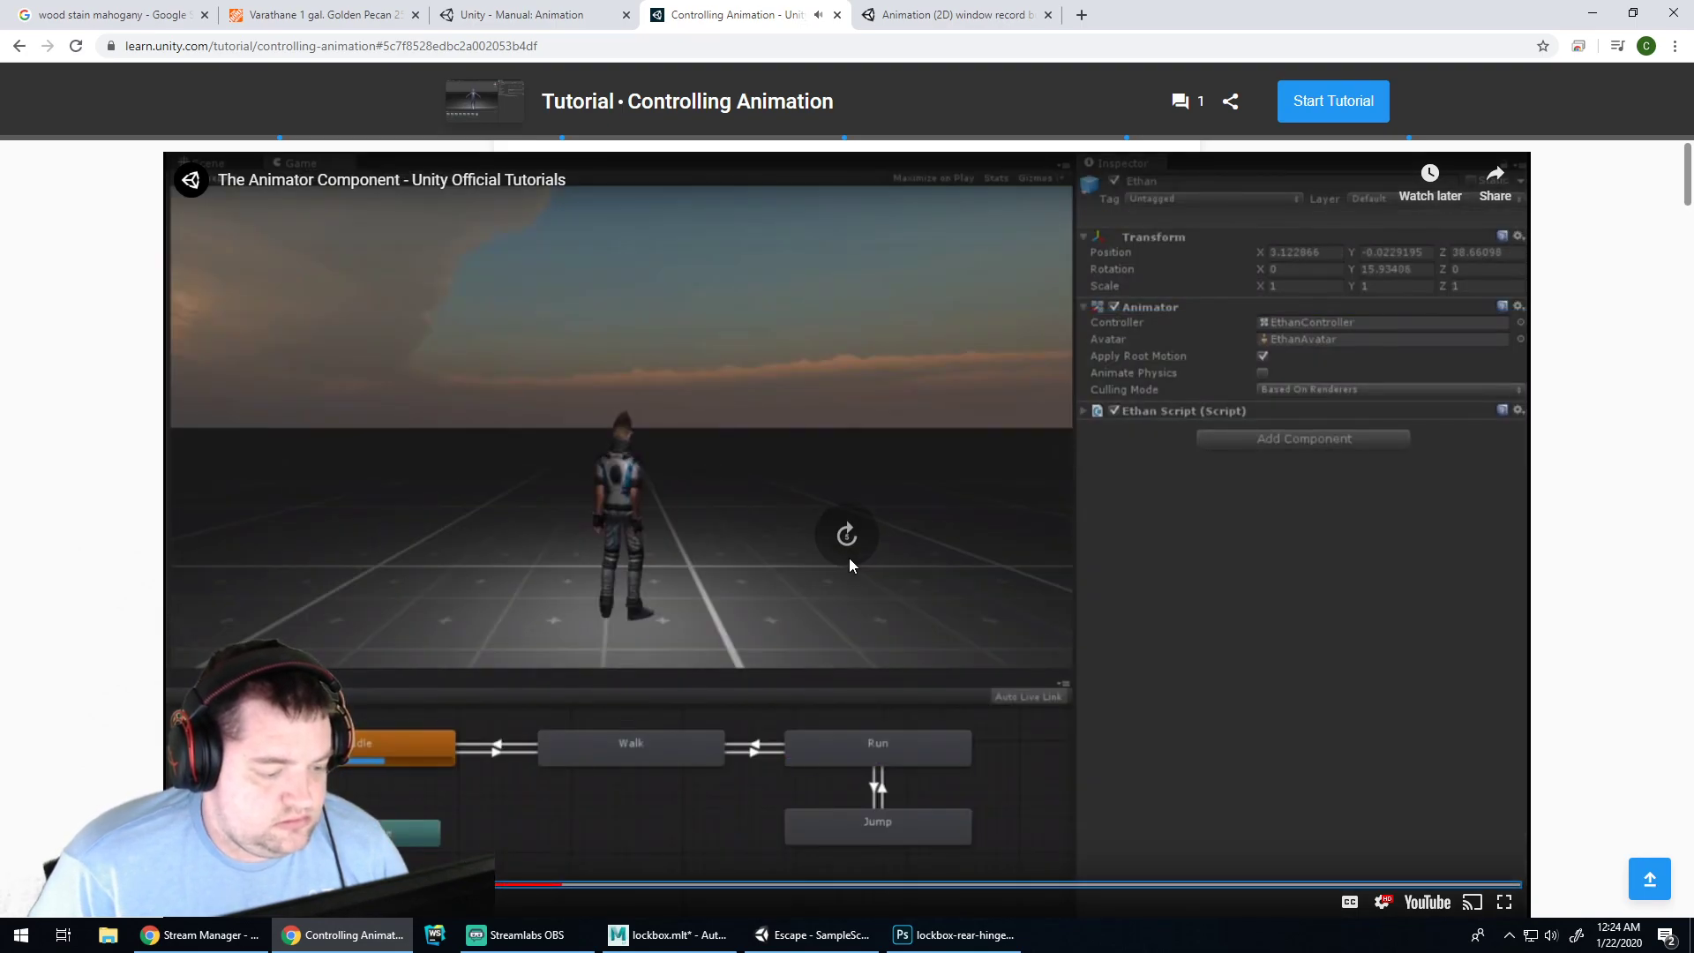
pyautogui.press('Right')
pyautogui.press('Left')
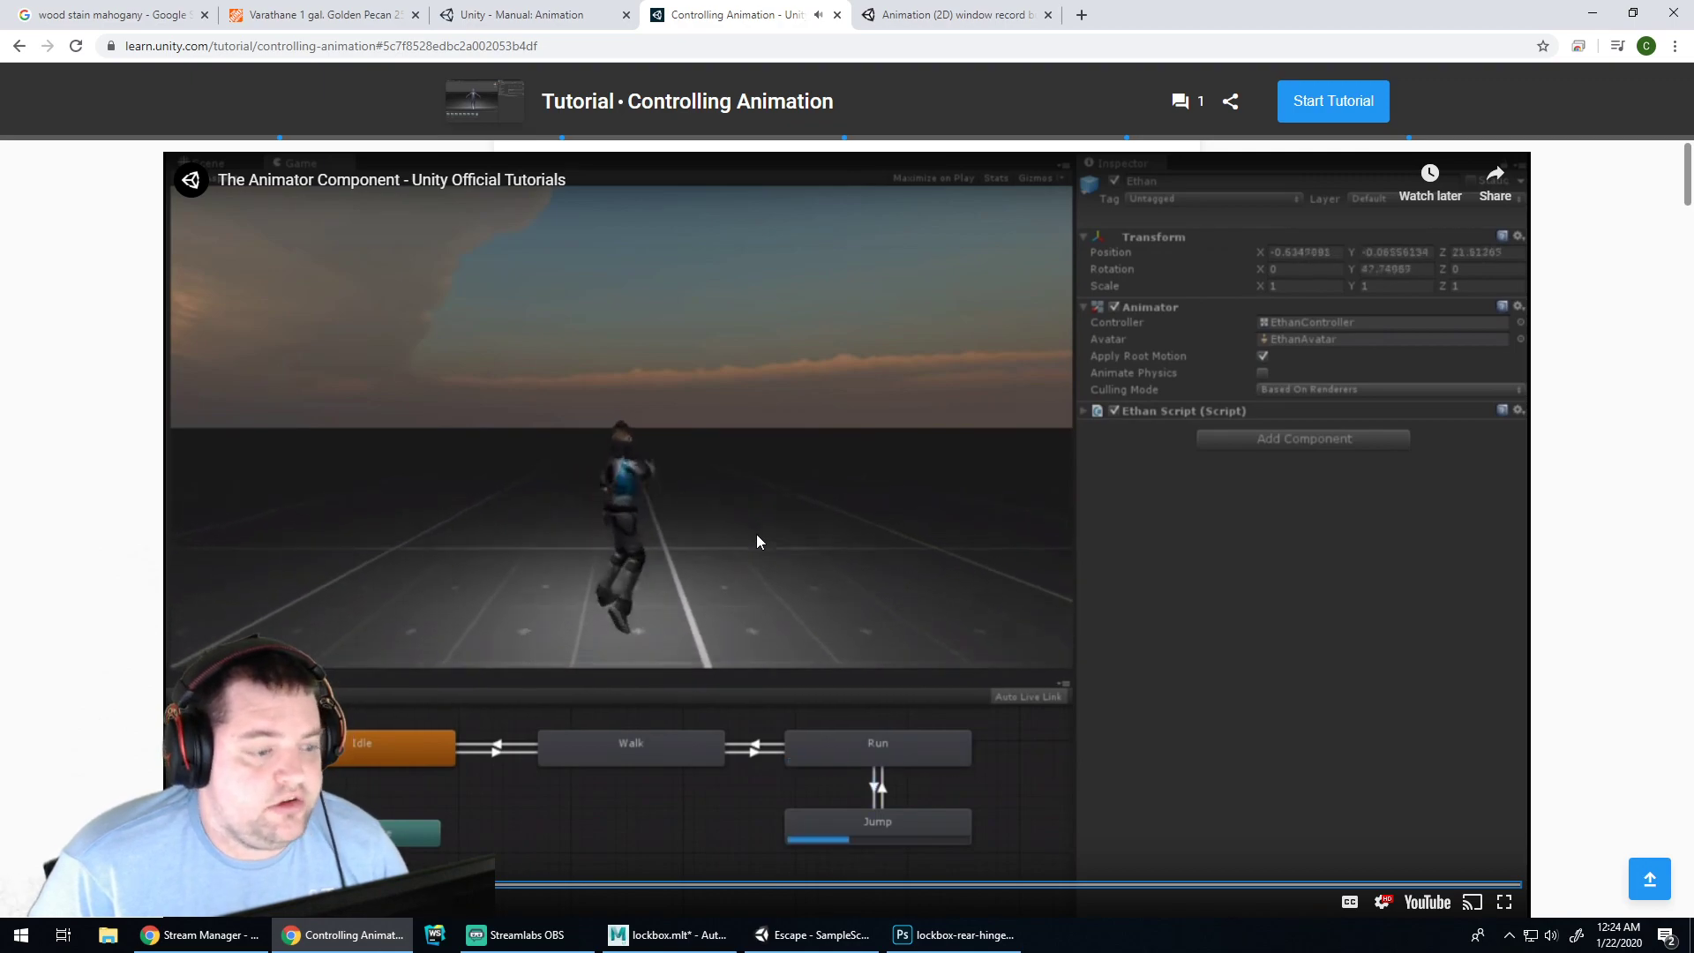
pyautogui.press('space')
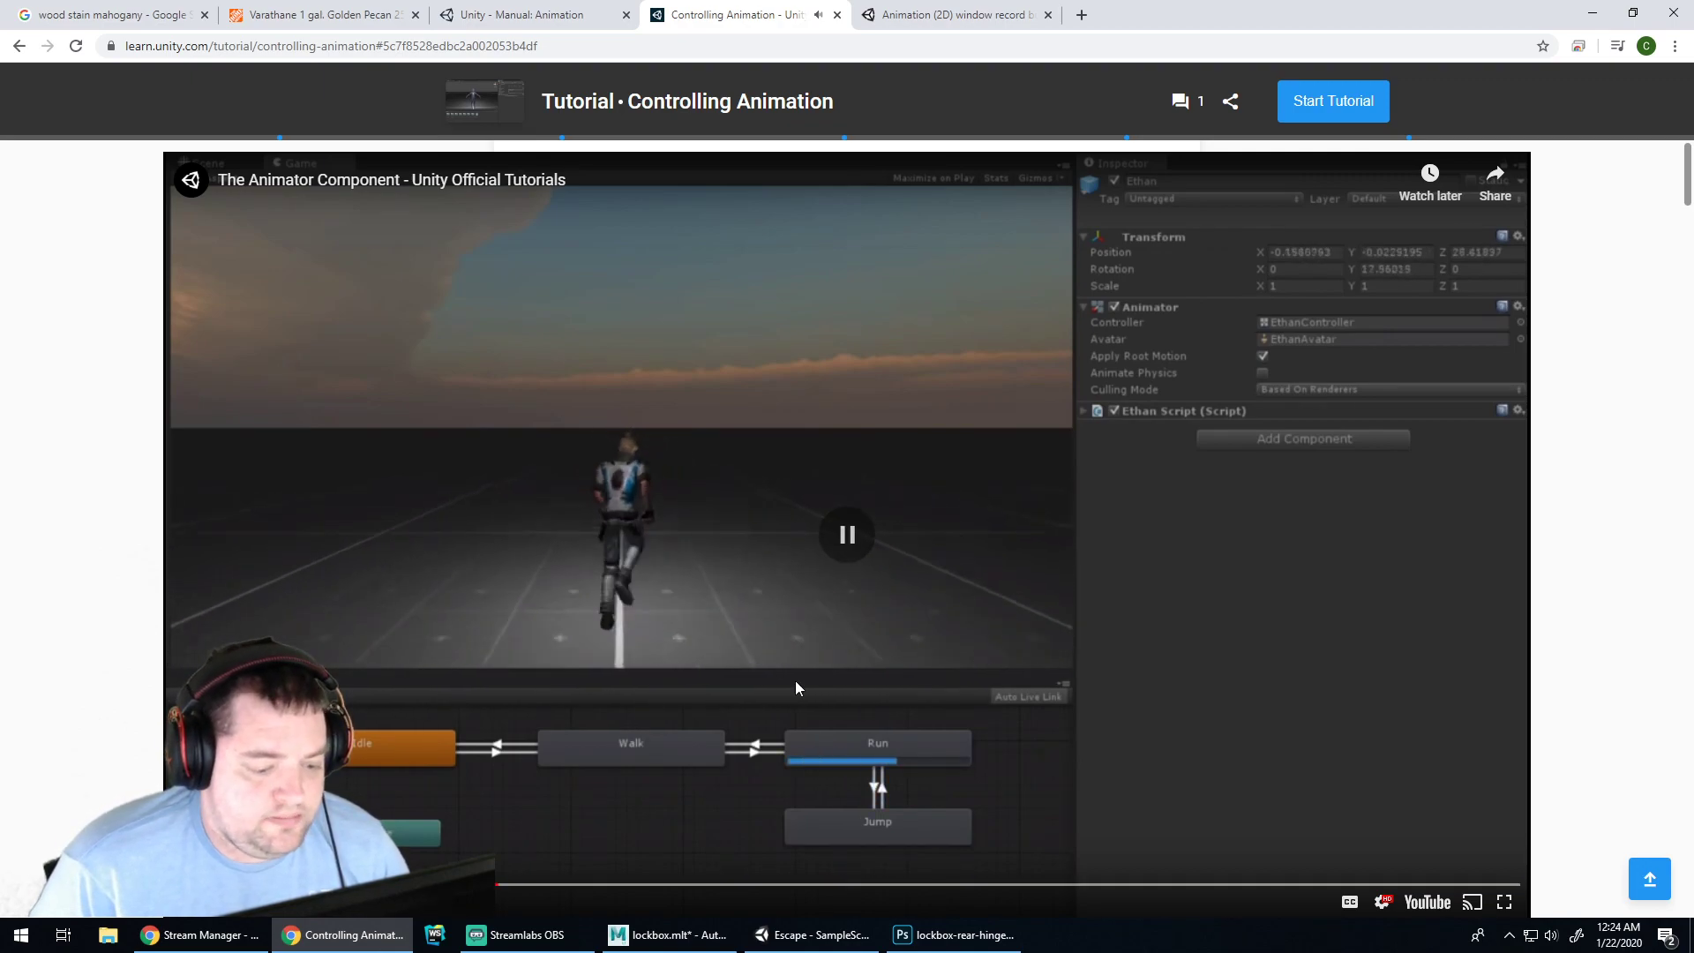
# Switch to Unity and open JetBrains Toolbox from the system tray to launch Rider
pyautogui.click(812, 935)
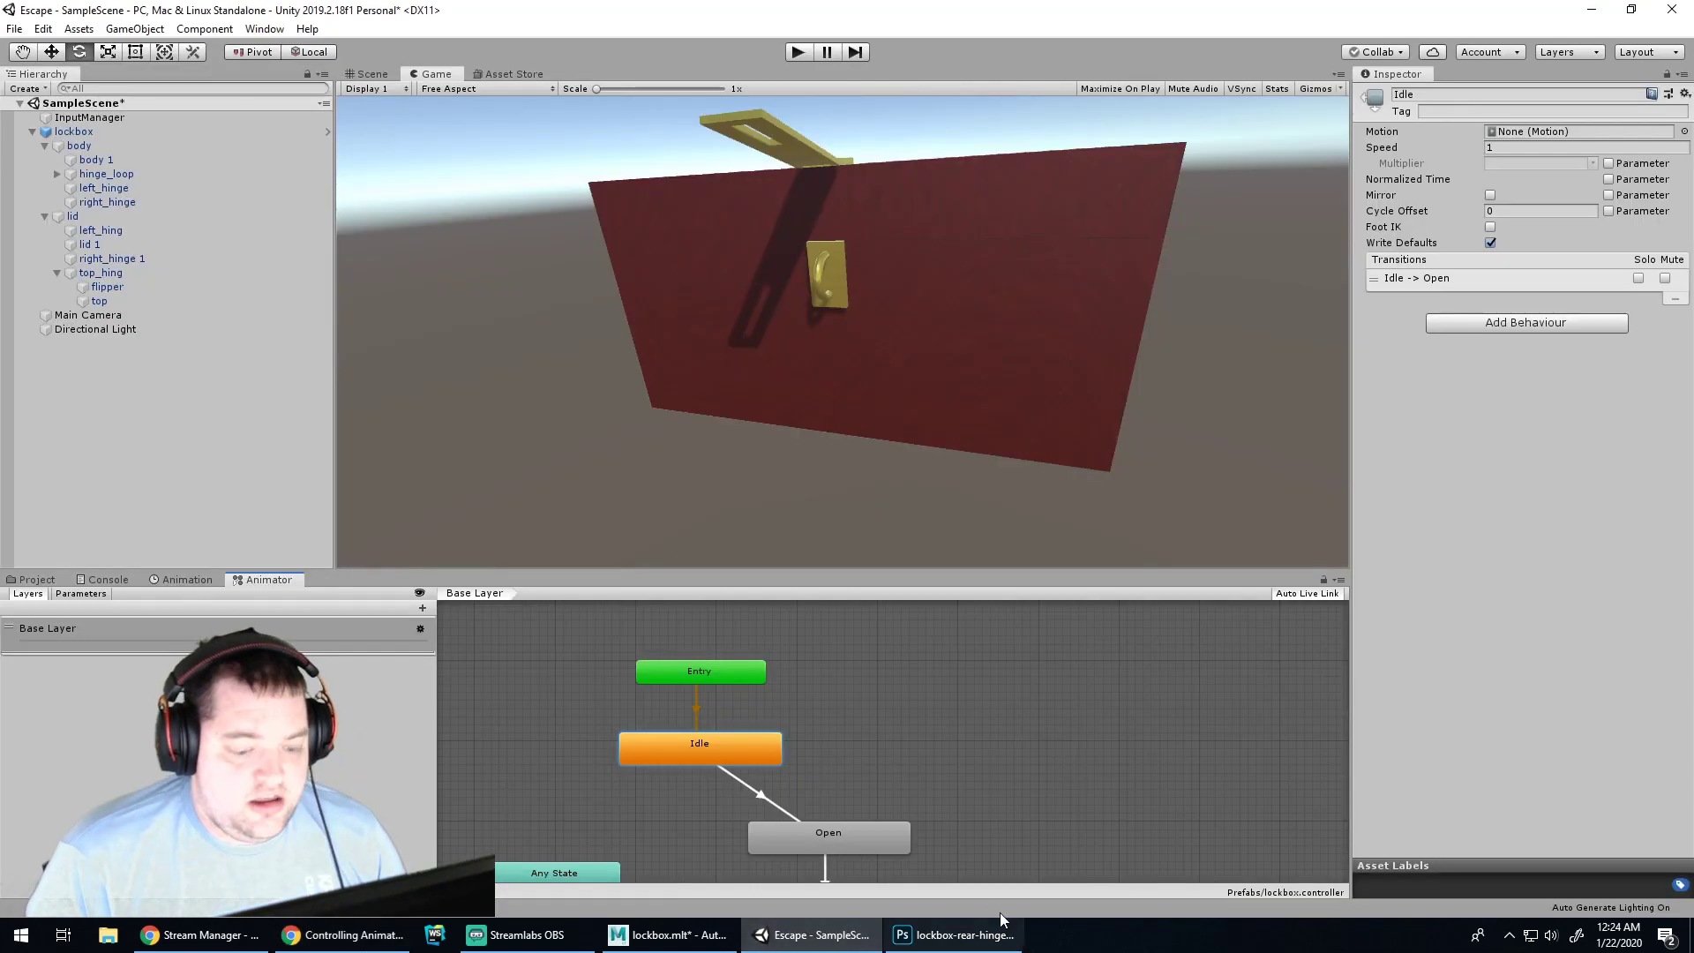
pyautogui.click(1509, 934)
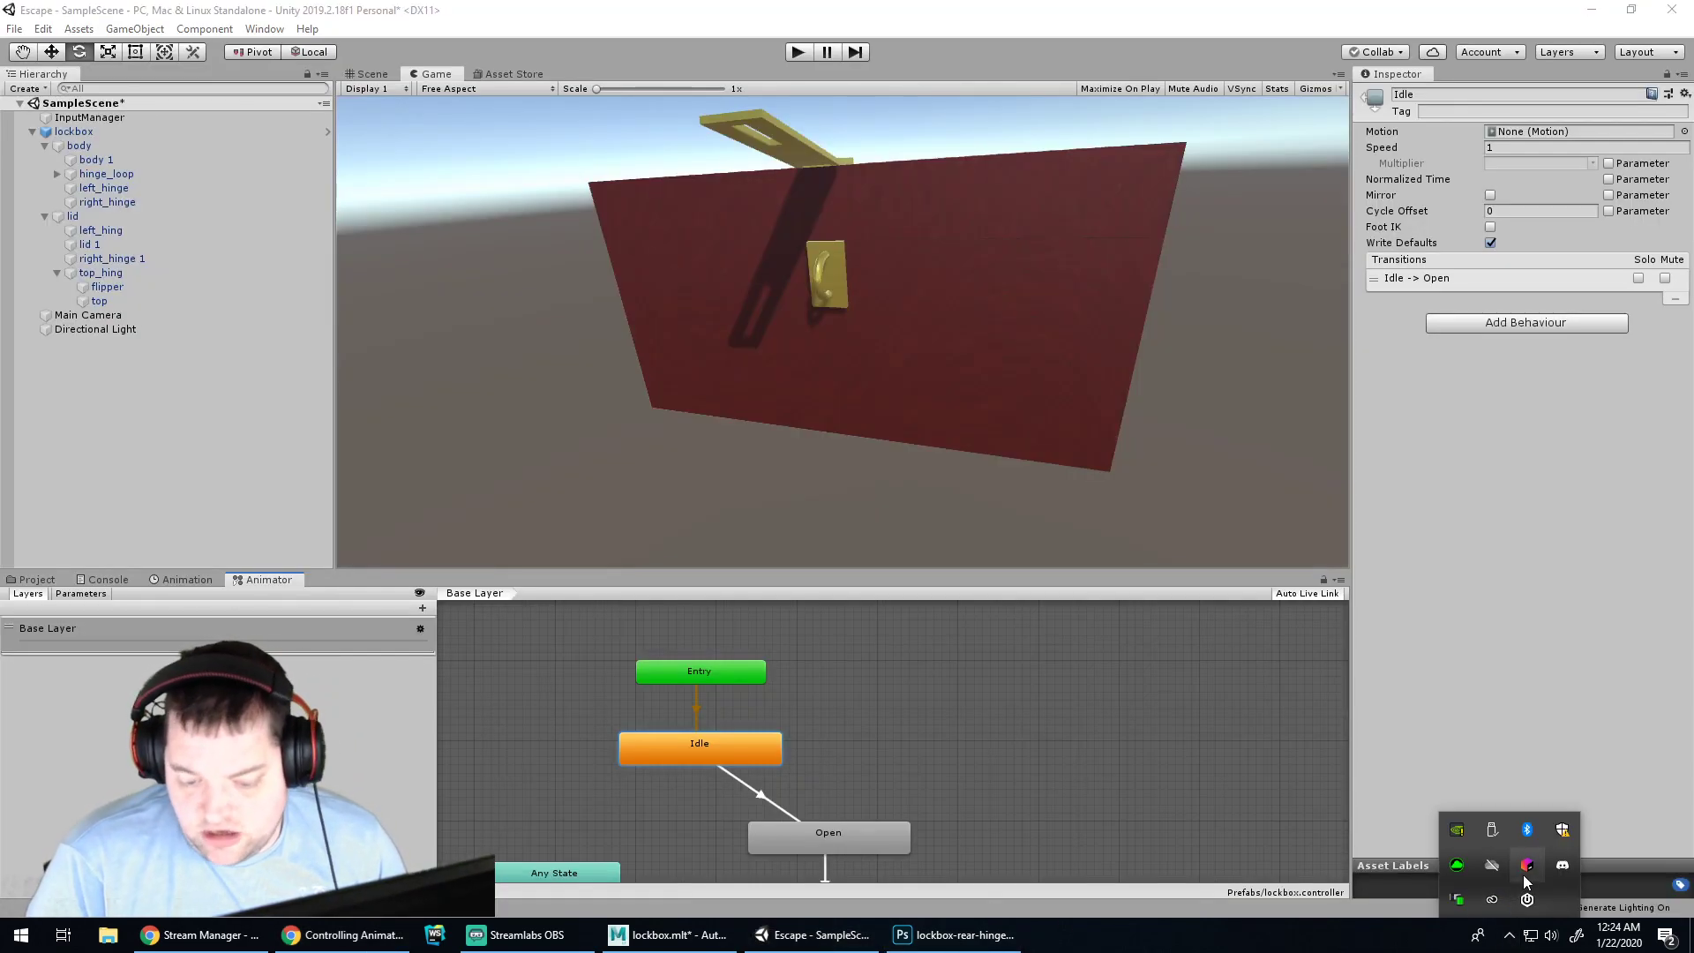
pyautogui.click(1526, 869)
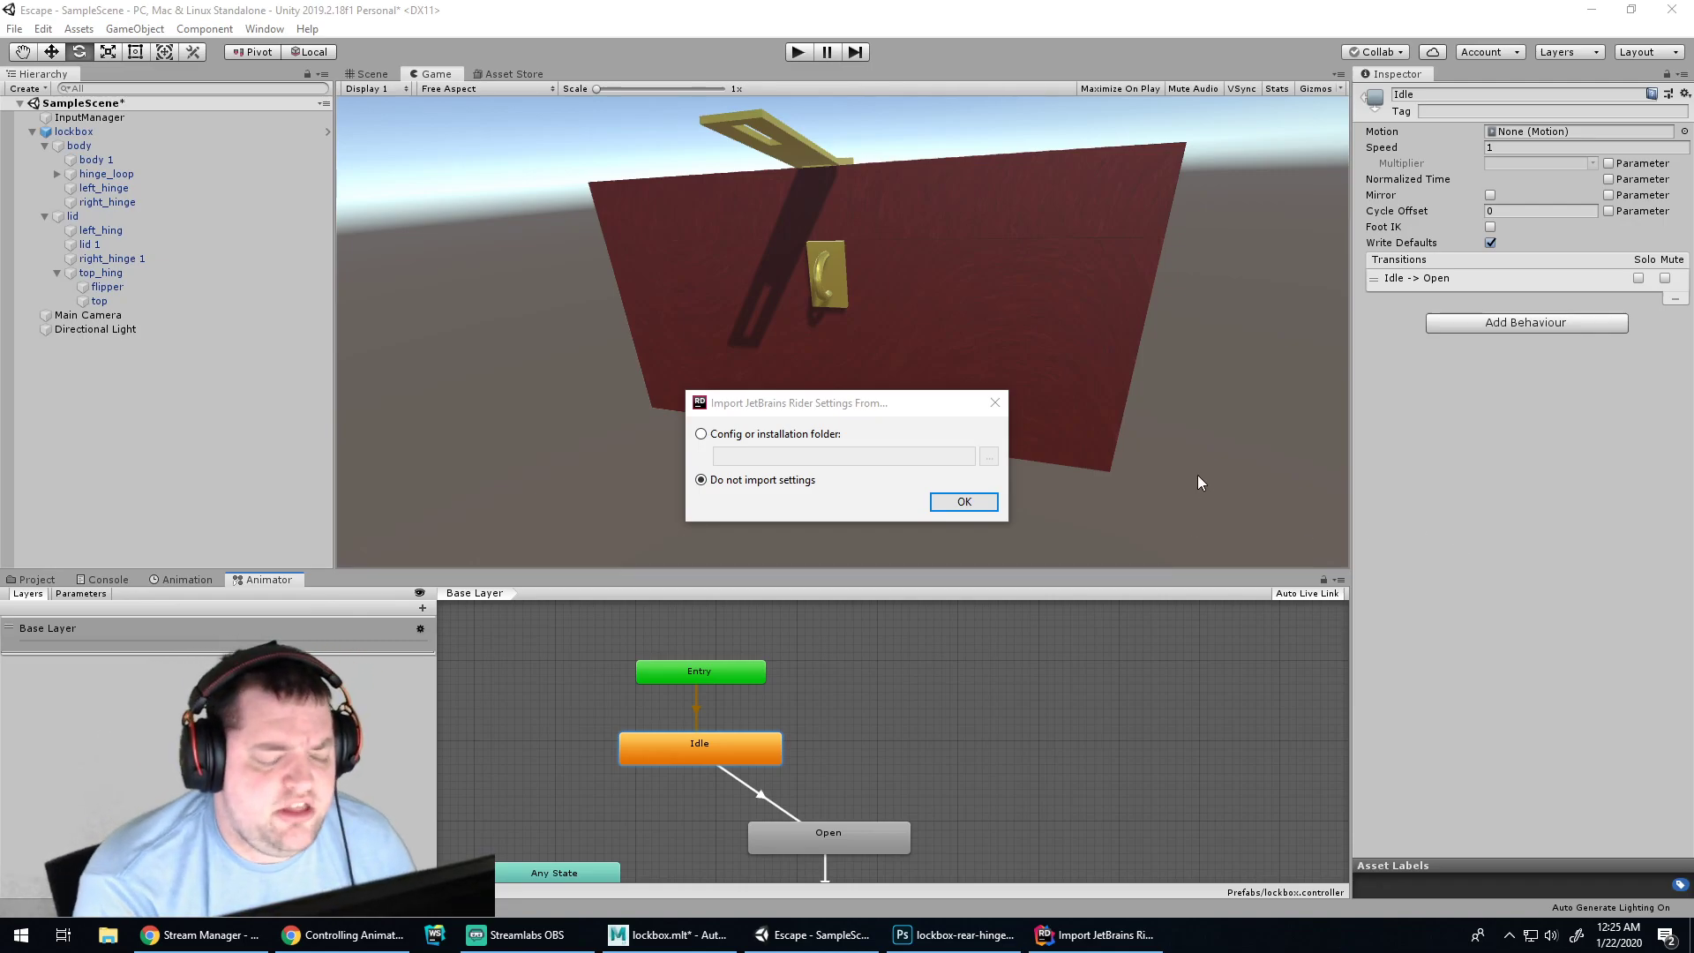
# Start Rider without importing settings and open jetbrains.com in a new Chrome tab
pyautogui.click(960, 510)
pyautogui.click(388, 937)
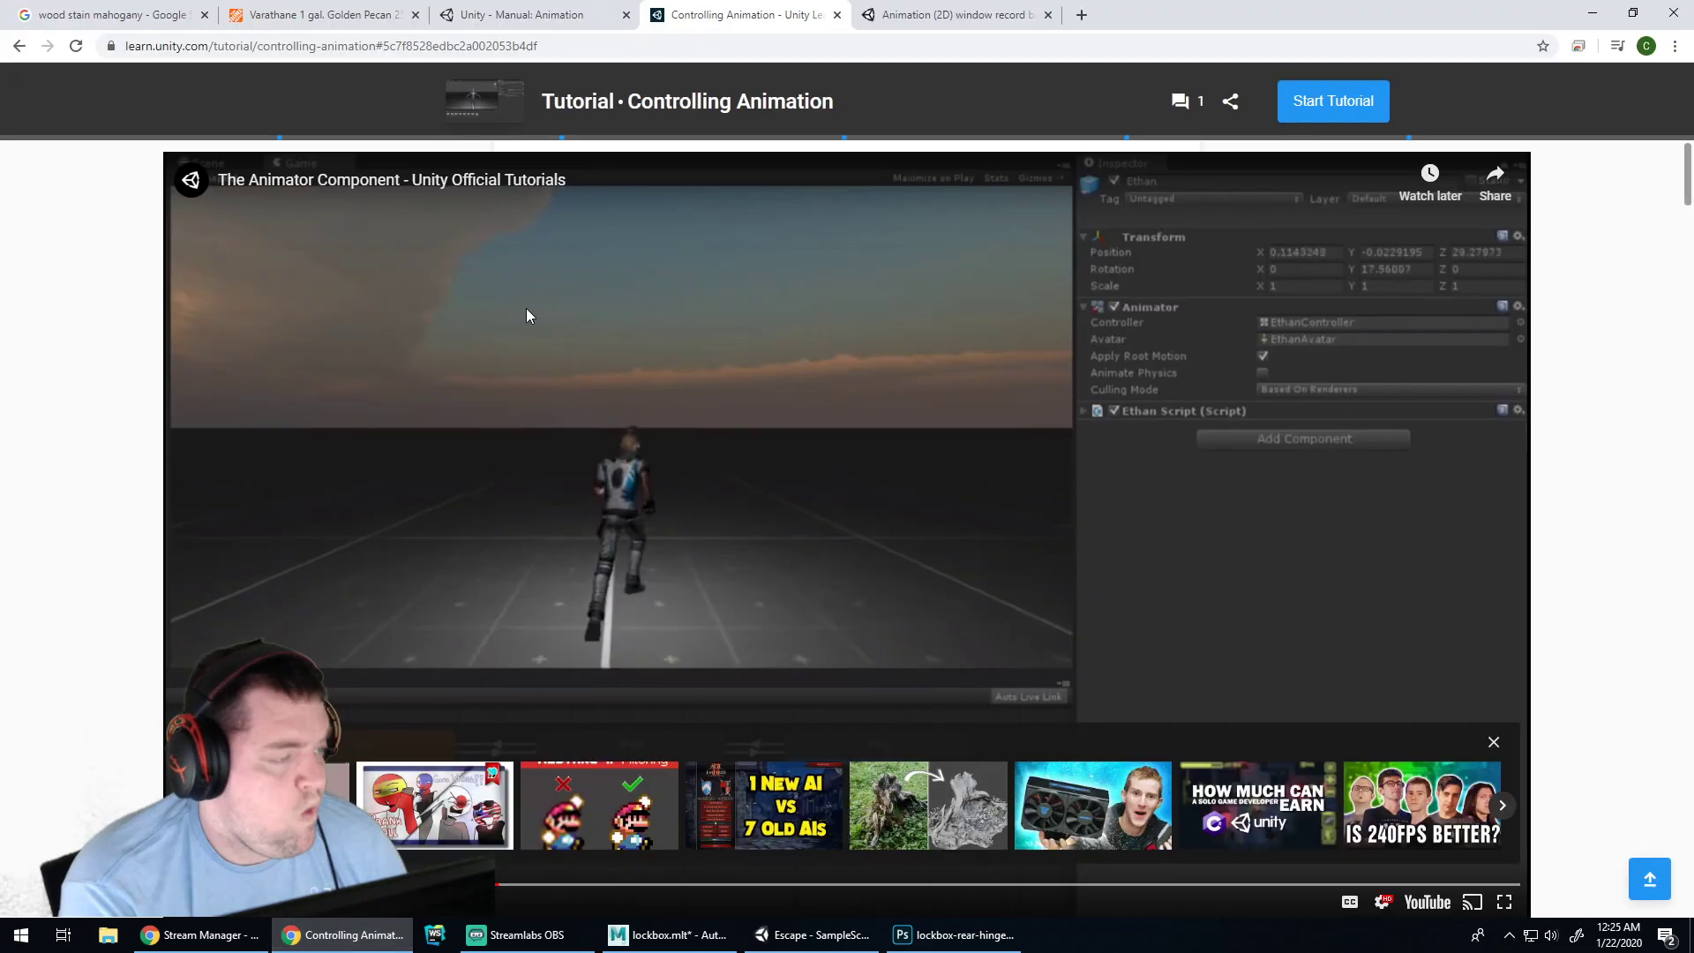
pyautogui.click(1080, 16)
pyautogui.write('jetbrains.com')
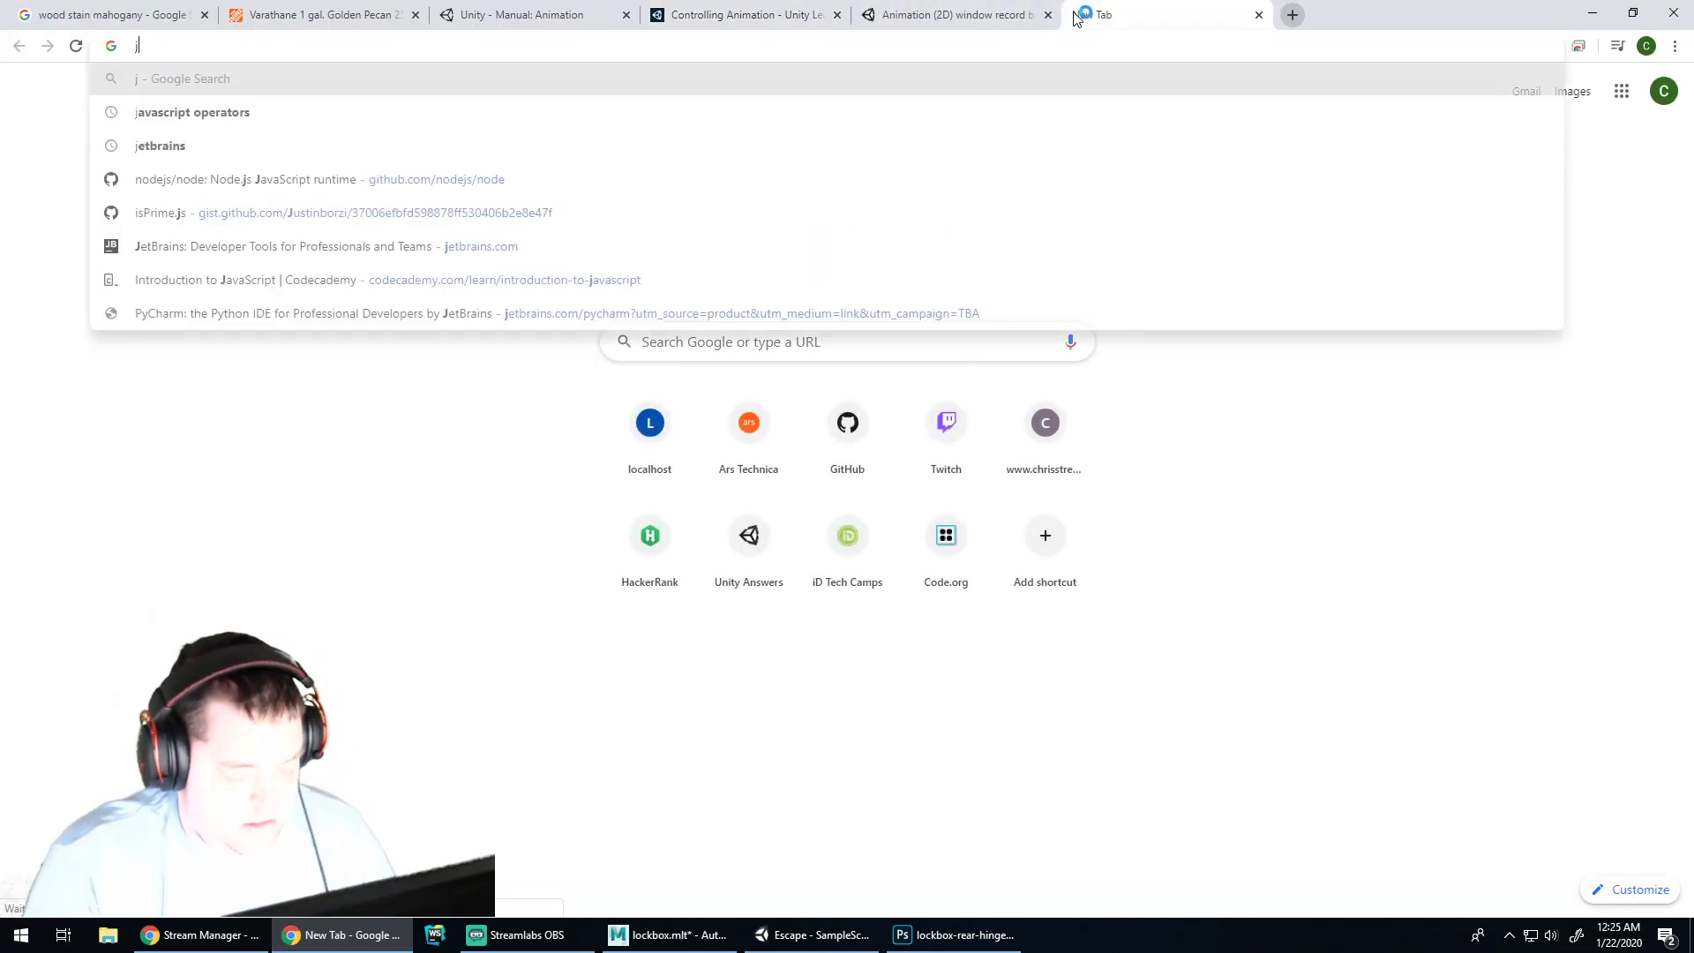
pyautogui.press('Return')
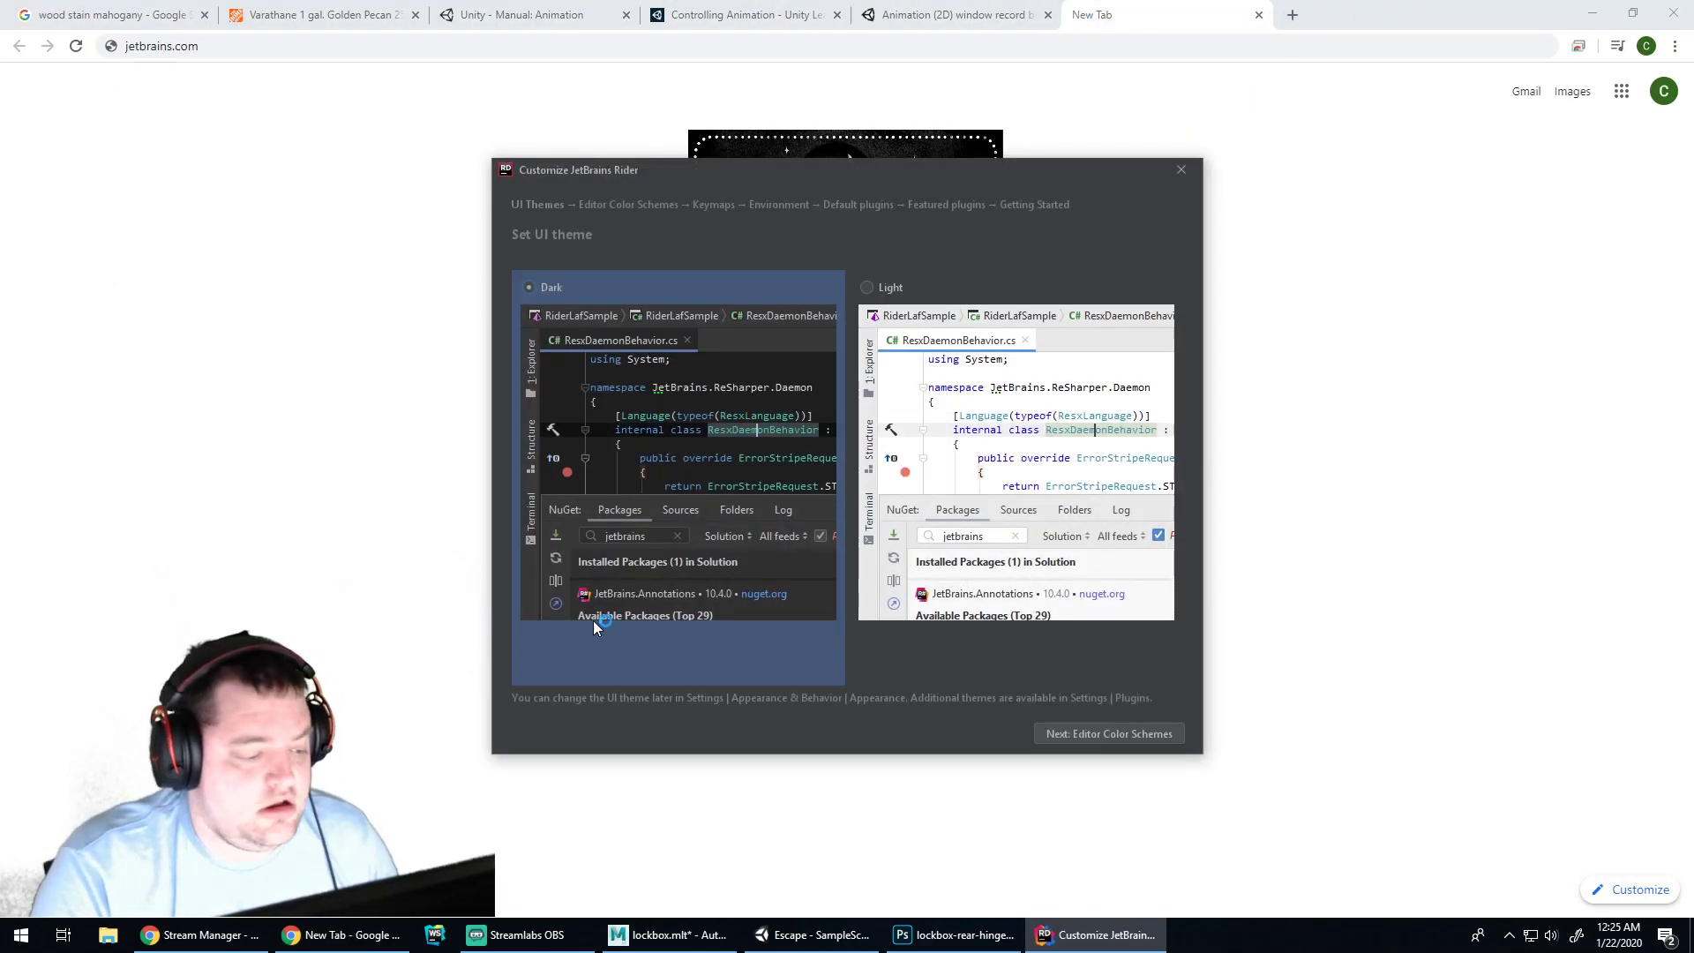
# Keep the dark theme, Rider Dark colours, Visual Studio keymap and default plugins, and start using Rider
pyautogui.click(1054, 734)
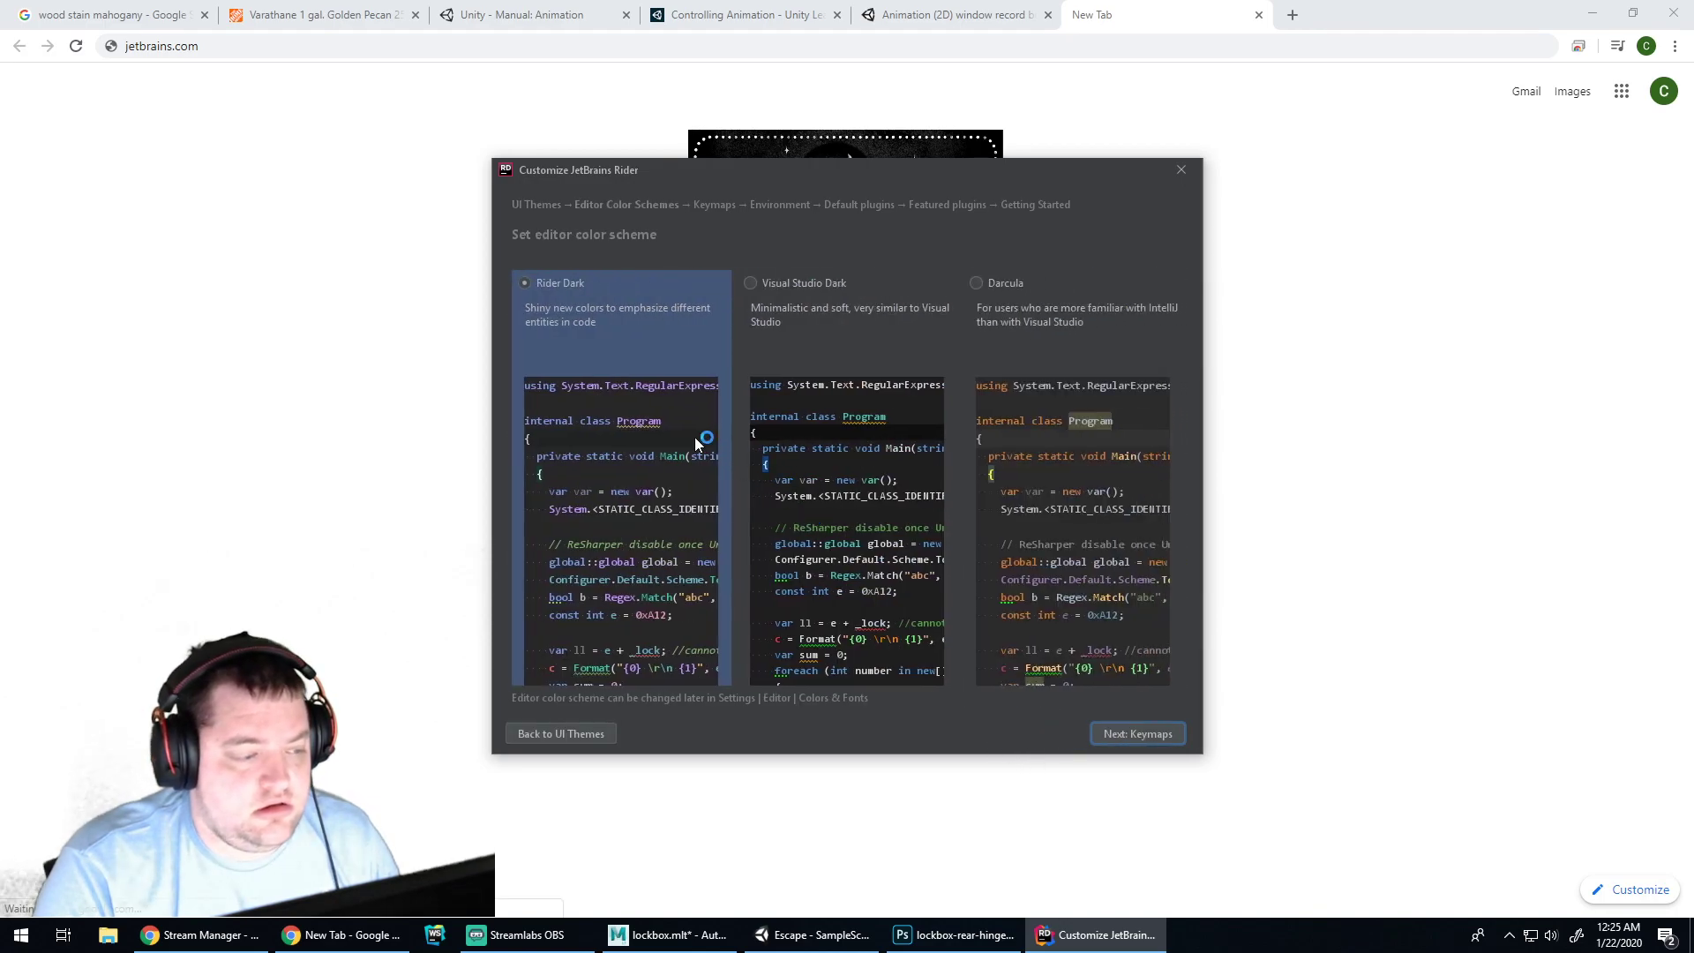
pyautogui.click(1125, 730)
pyautogui.click(879, 512)
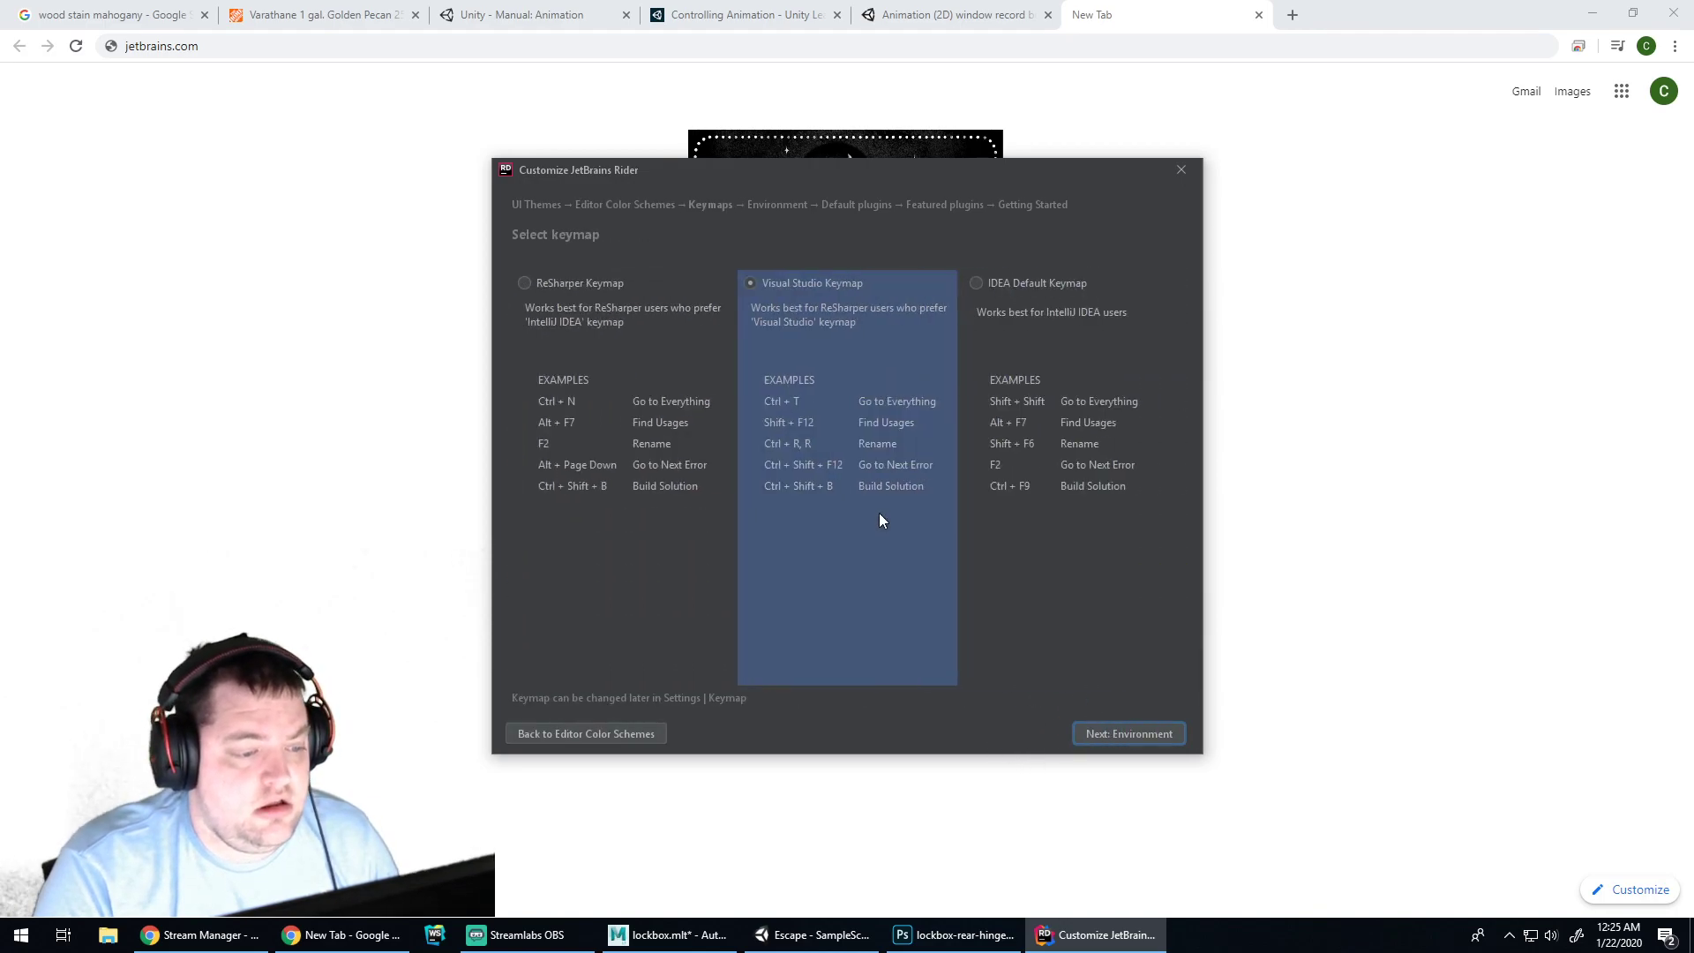
pyautogui.click(1147, 726)
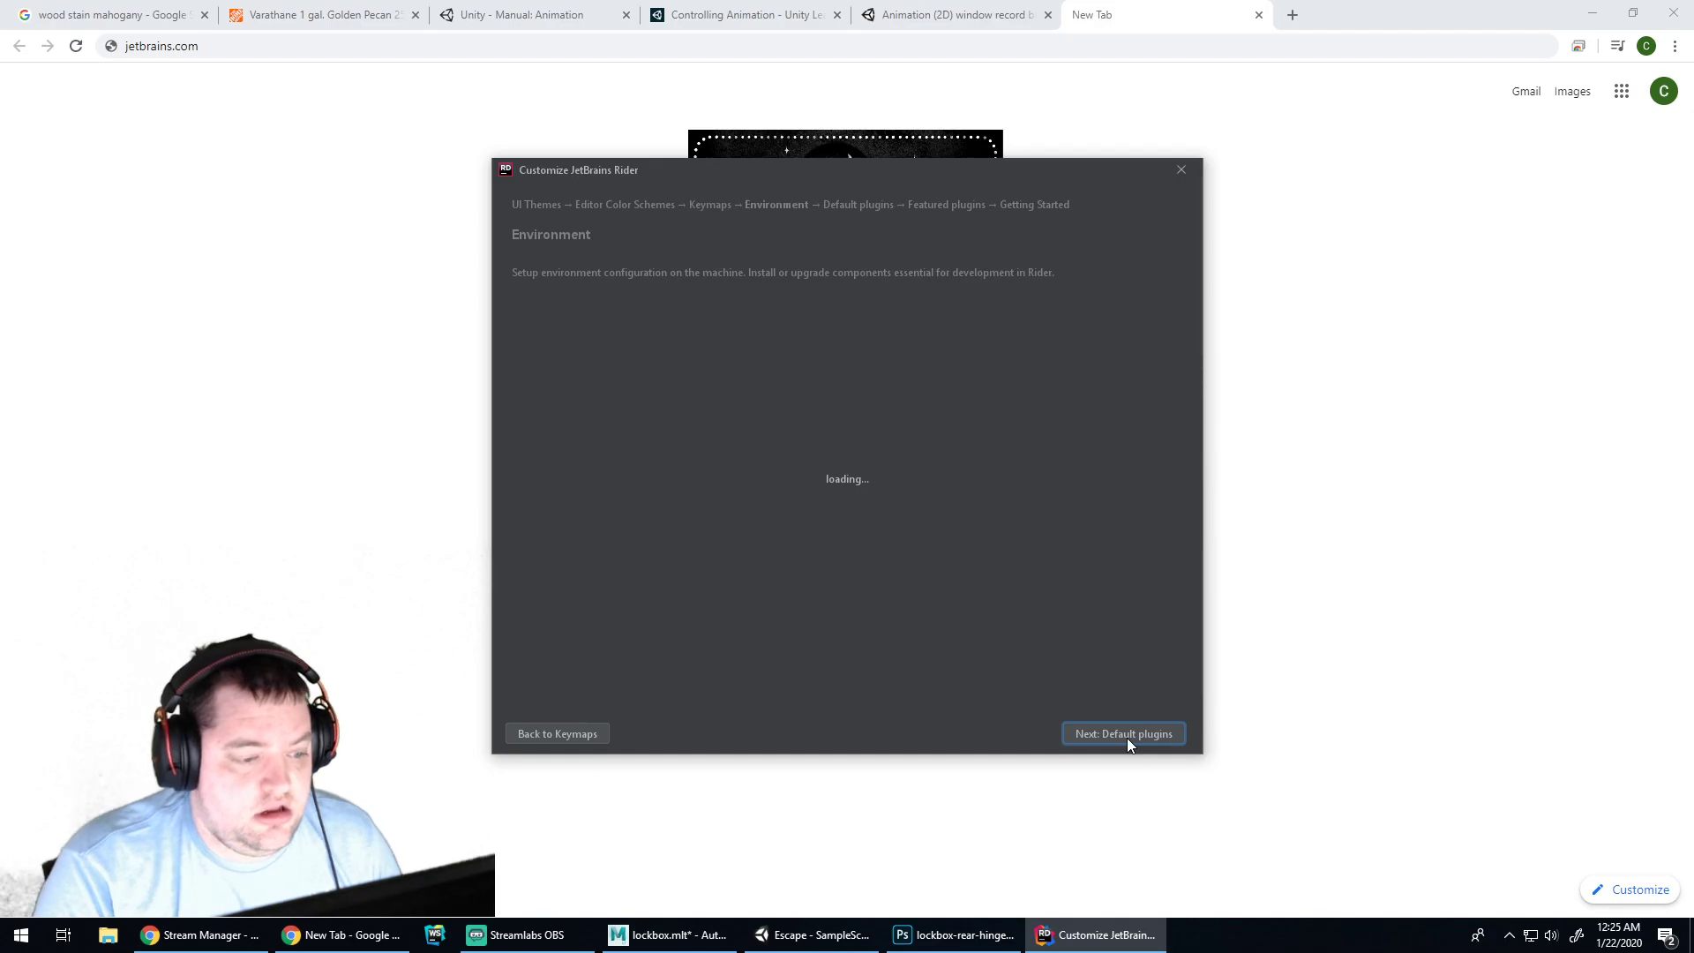
pyautogui.click(1127, 737)
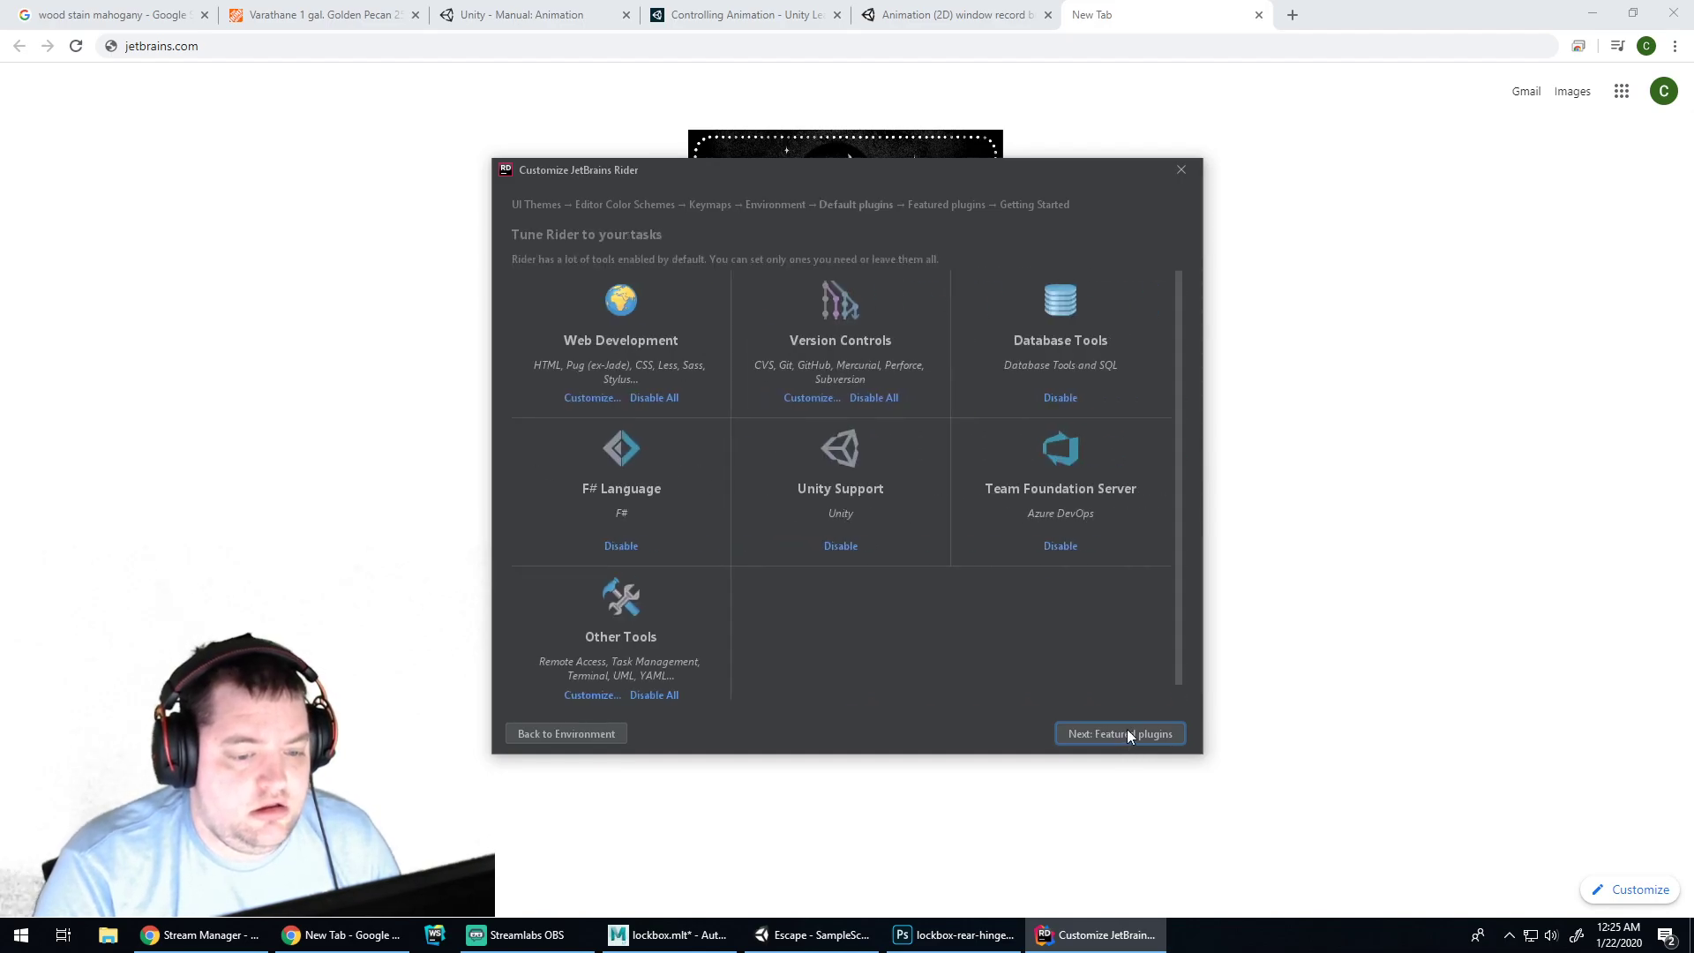
pyautogui.click(1128, 737)
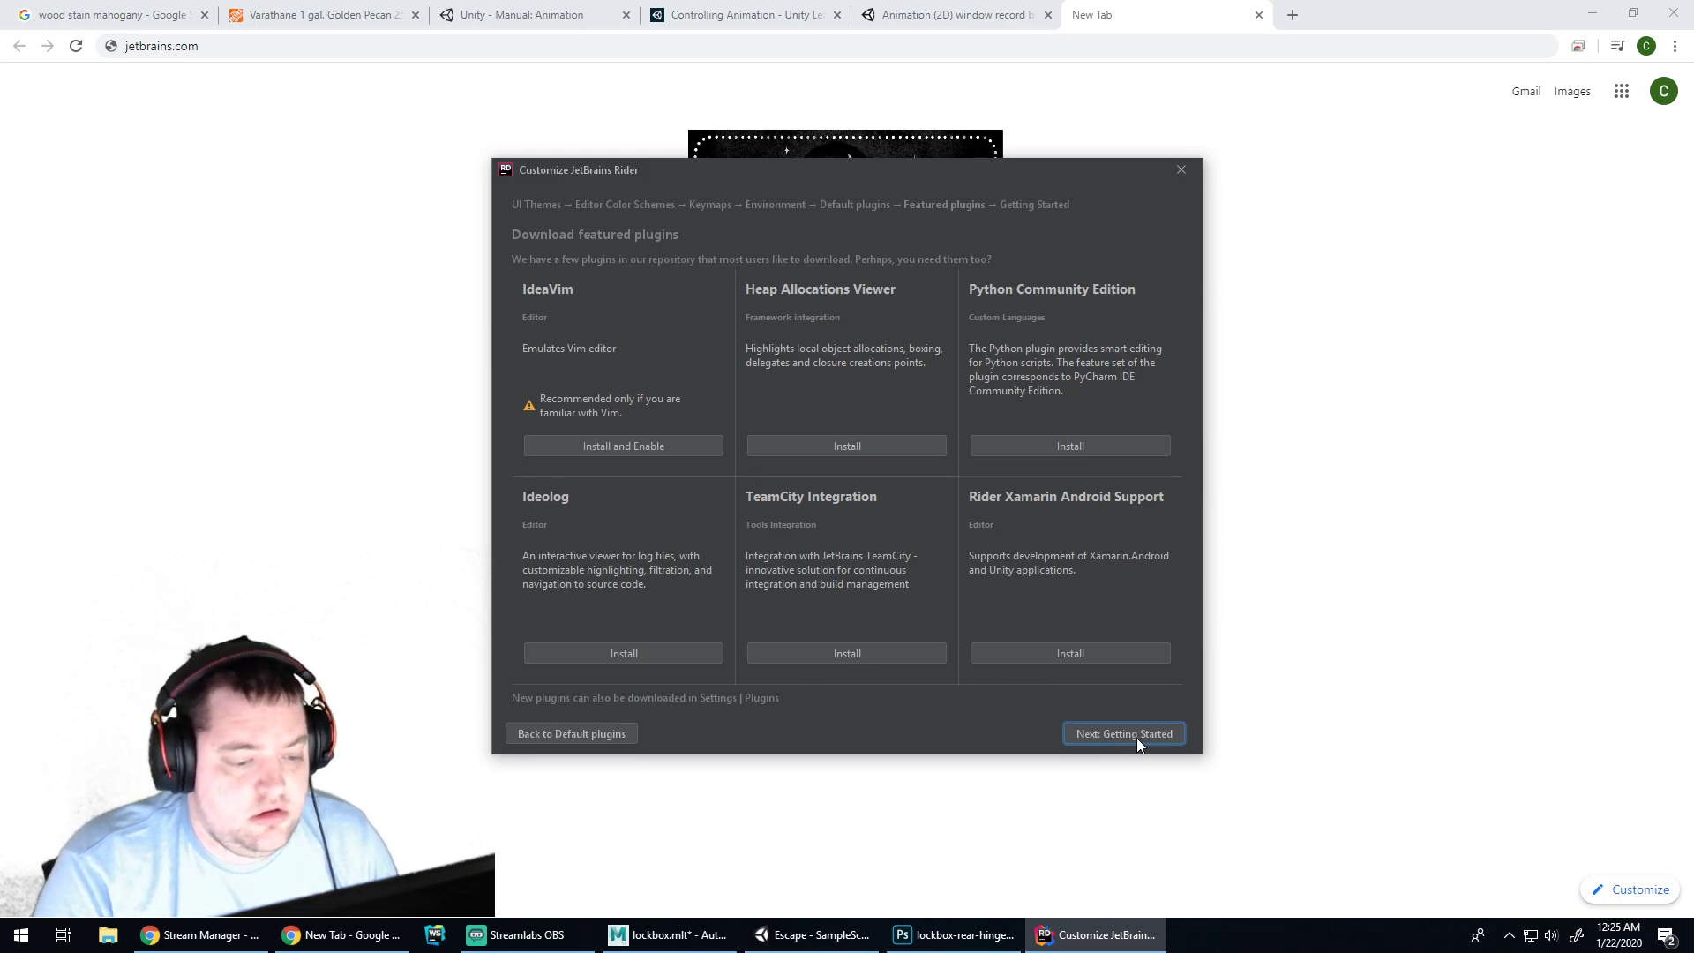
pyautogui.click(1136, 738)
pyautogui.click(1130, 734)
# Reload the jetbrains.com home page in the browser tab
pyautogui.click(1201, 12)
pyautogui.click(1157, 44)
pyautogui.click(1157, 44)
pyautogui.write('j')
pyautogui.press('BackSpace')
pyautogui.press('Return')
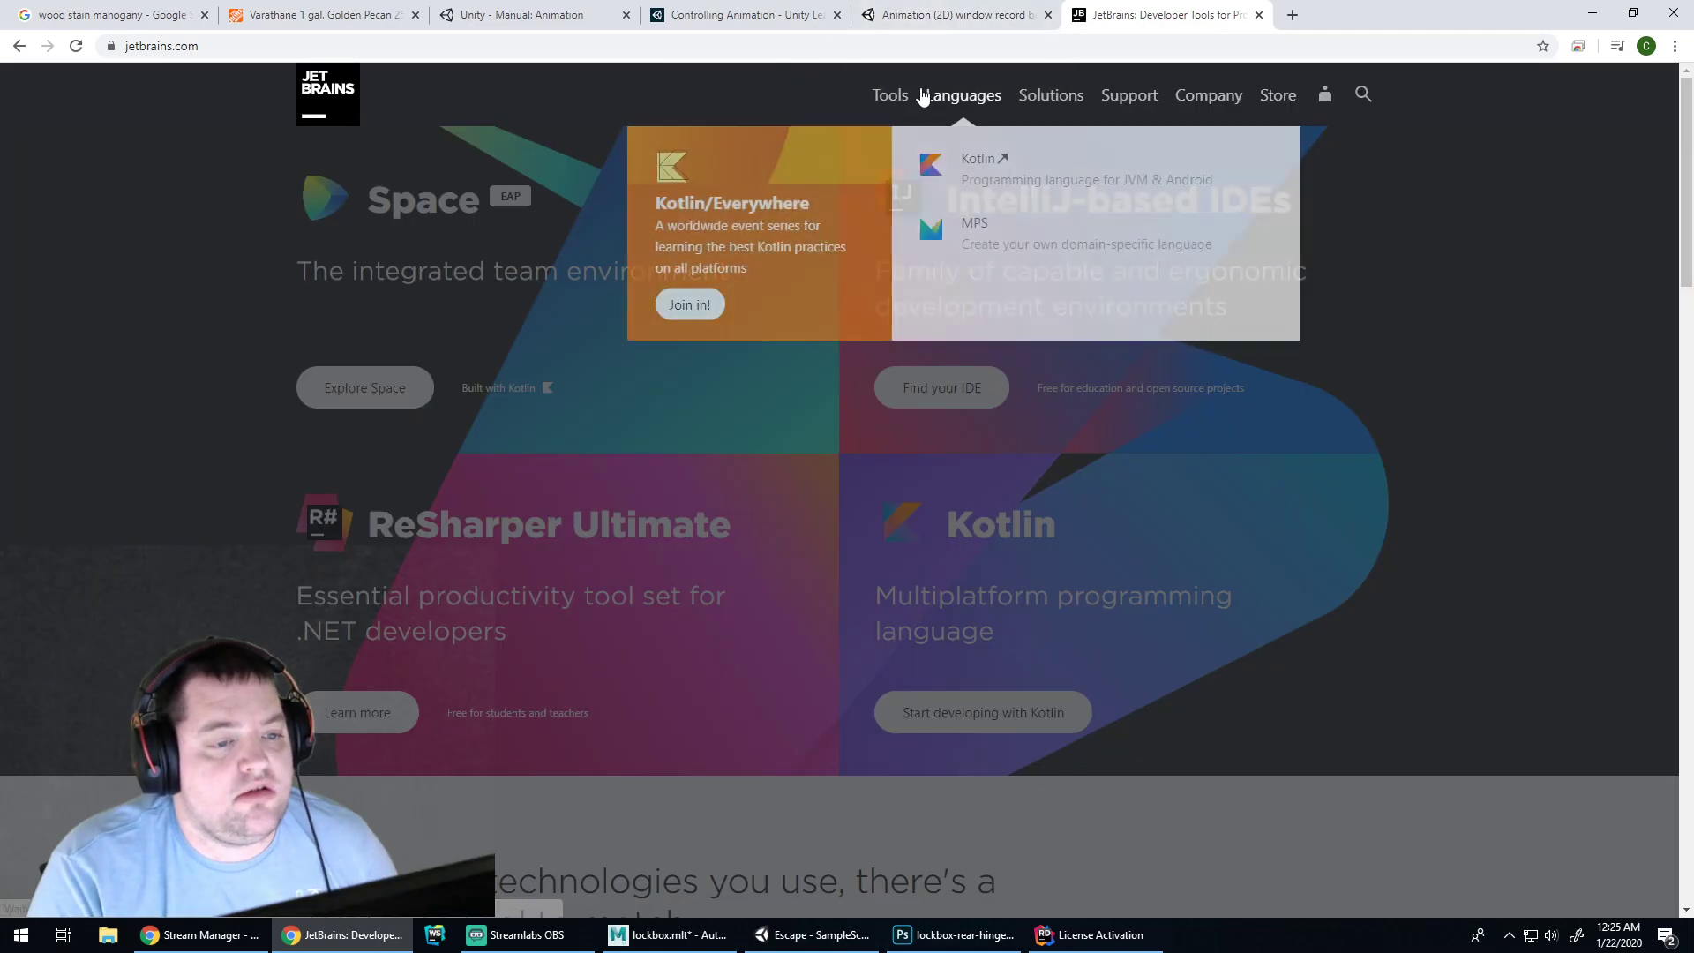
# Show individual-use Store prices, highlighting All Products Pack $249.00 first year and $199.00 second year
pyautogui.moveTo(900, 91)
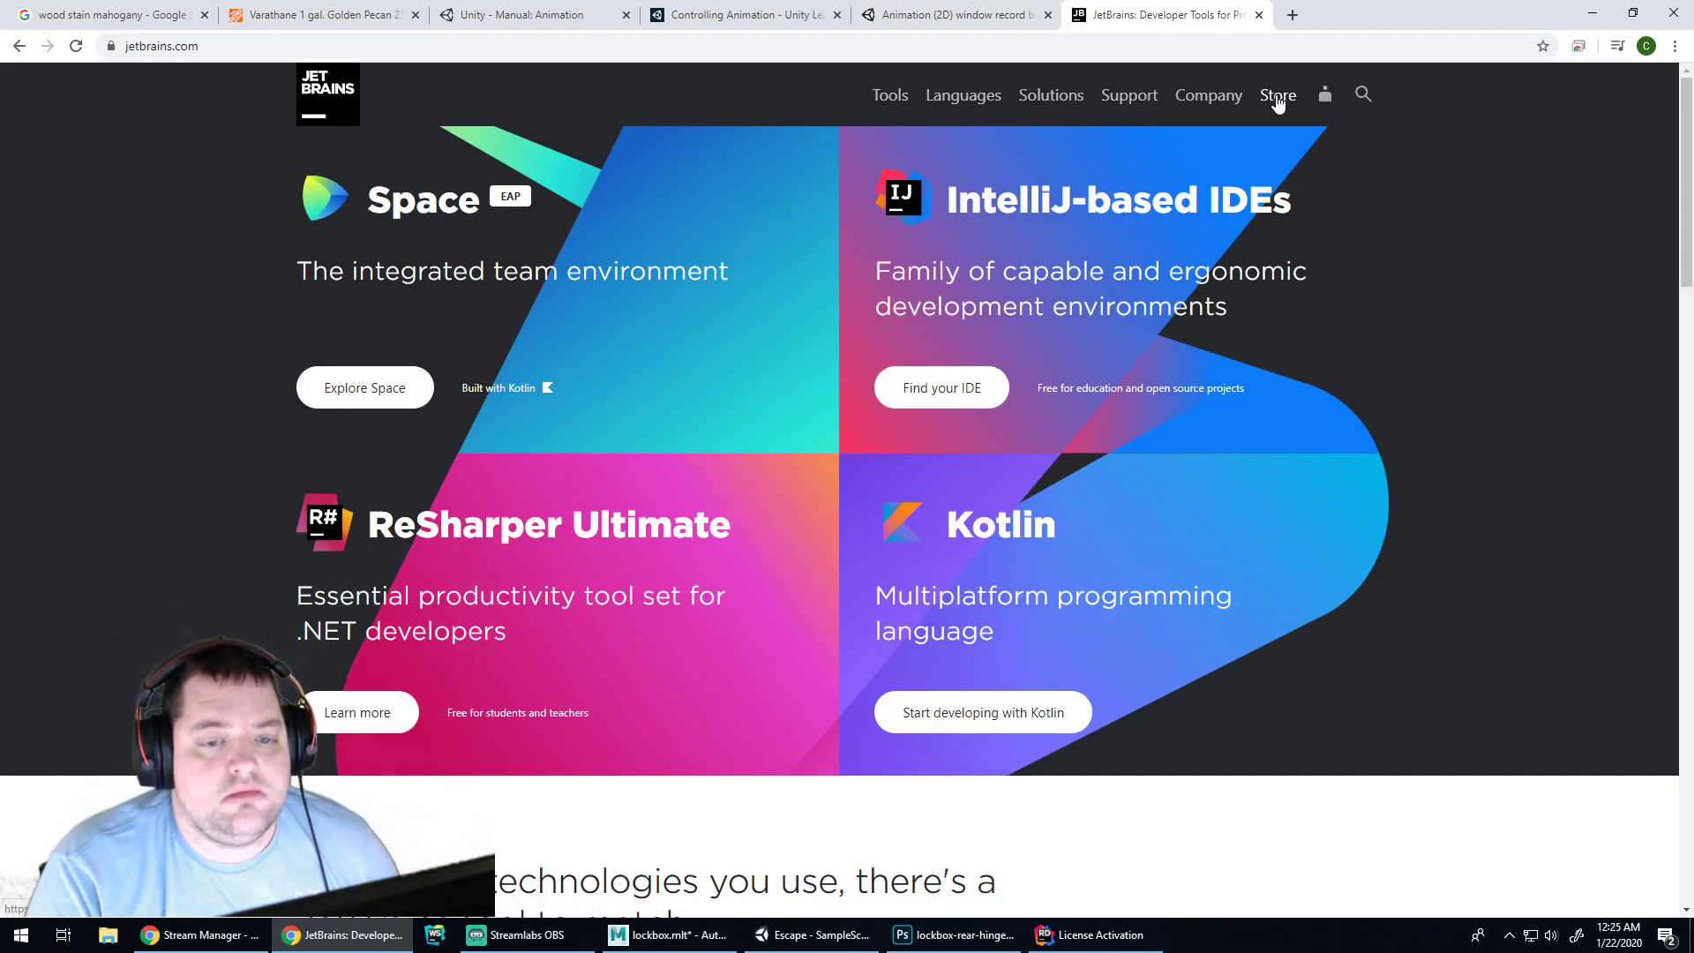
pyautogui.click(1279, 97)
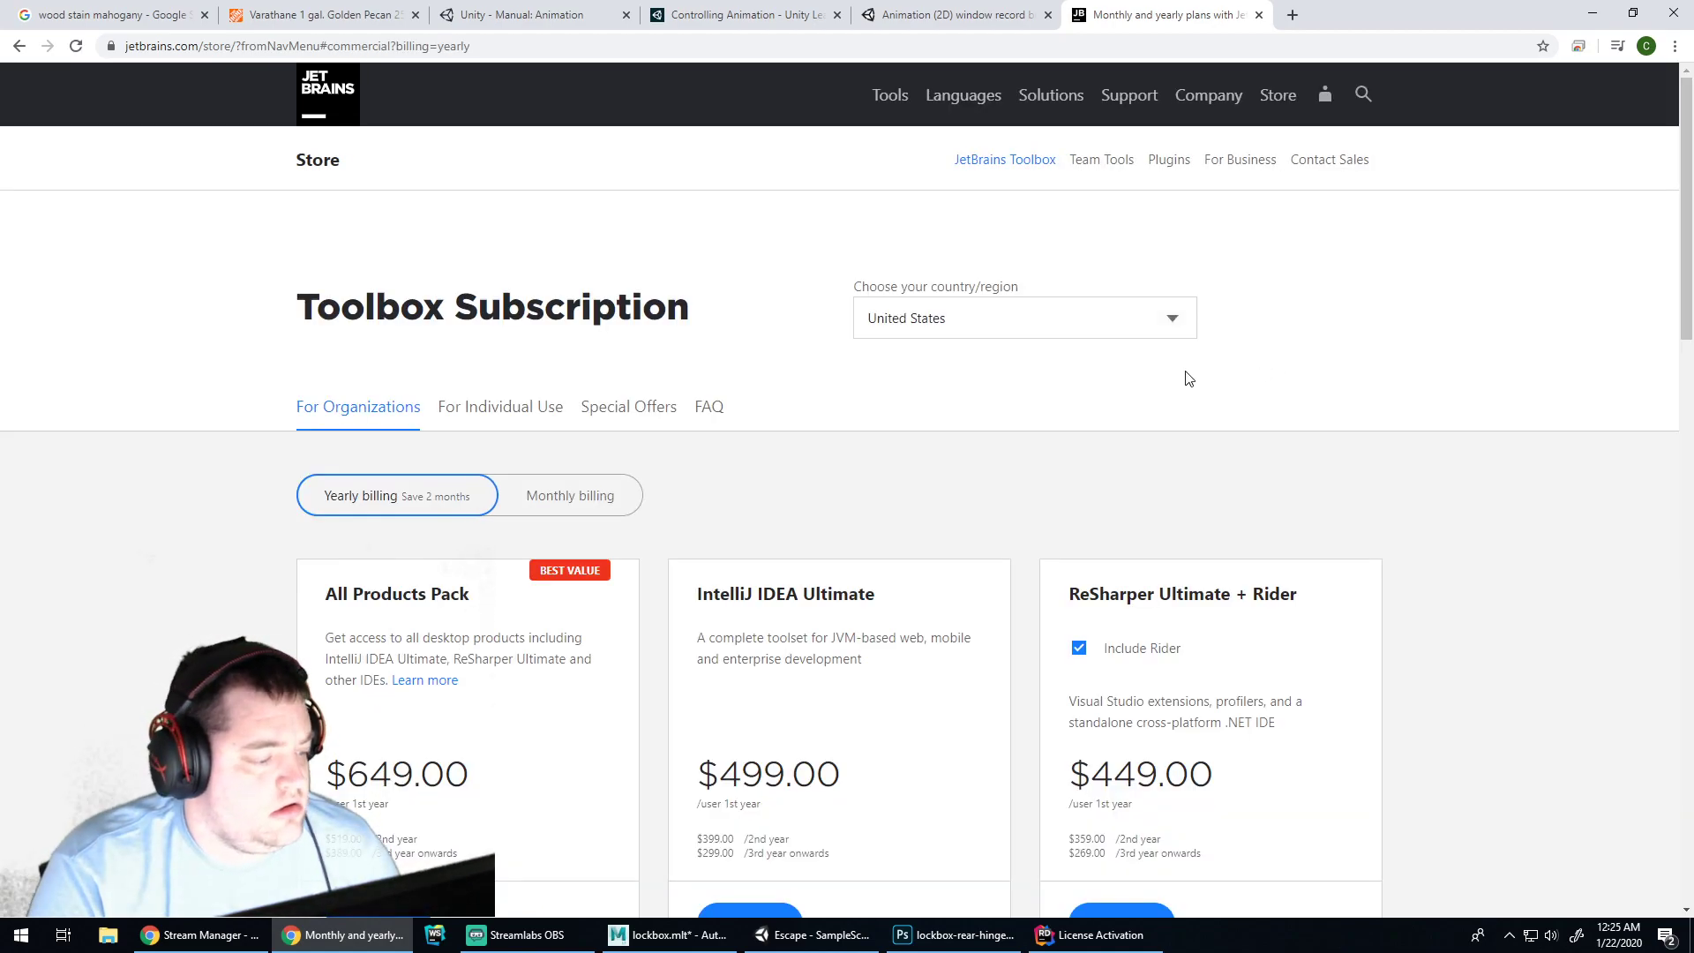
pyautogui.scroll(-2, 912, 454)
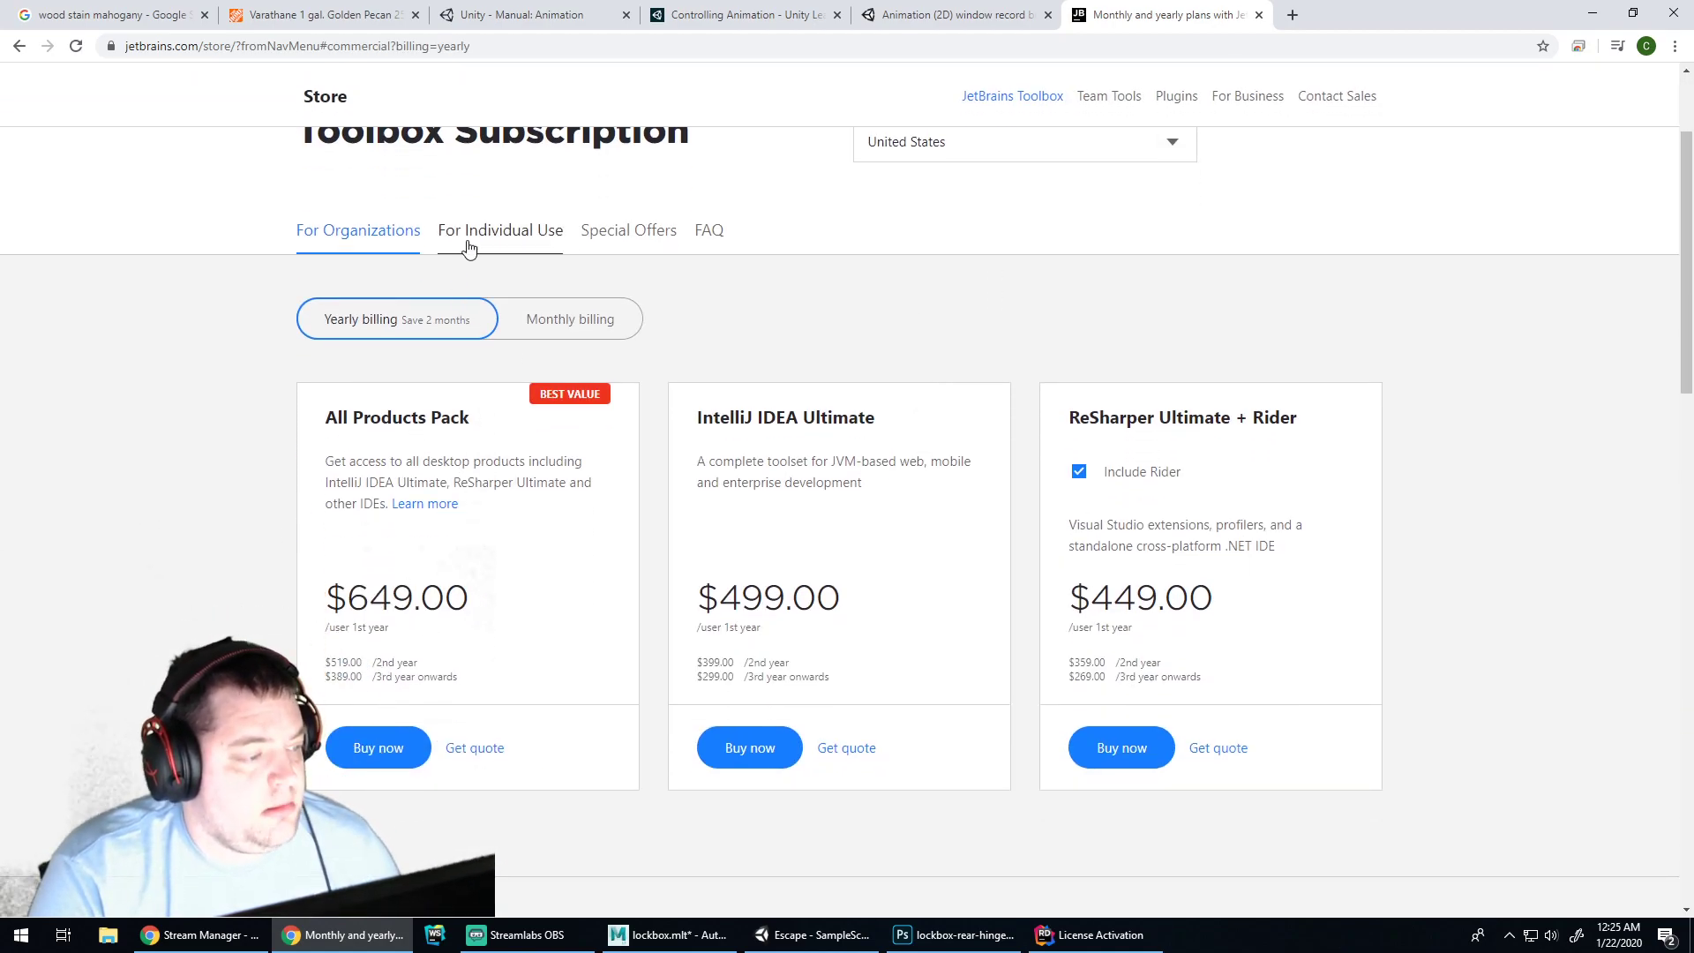
pyautogui.click(467, 233)
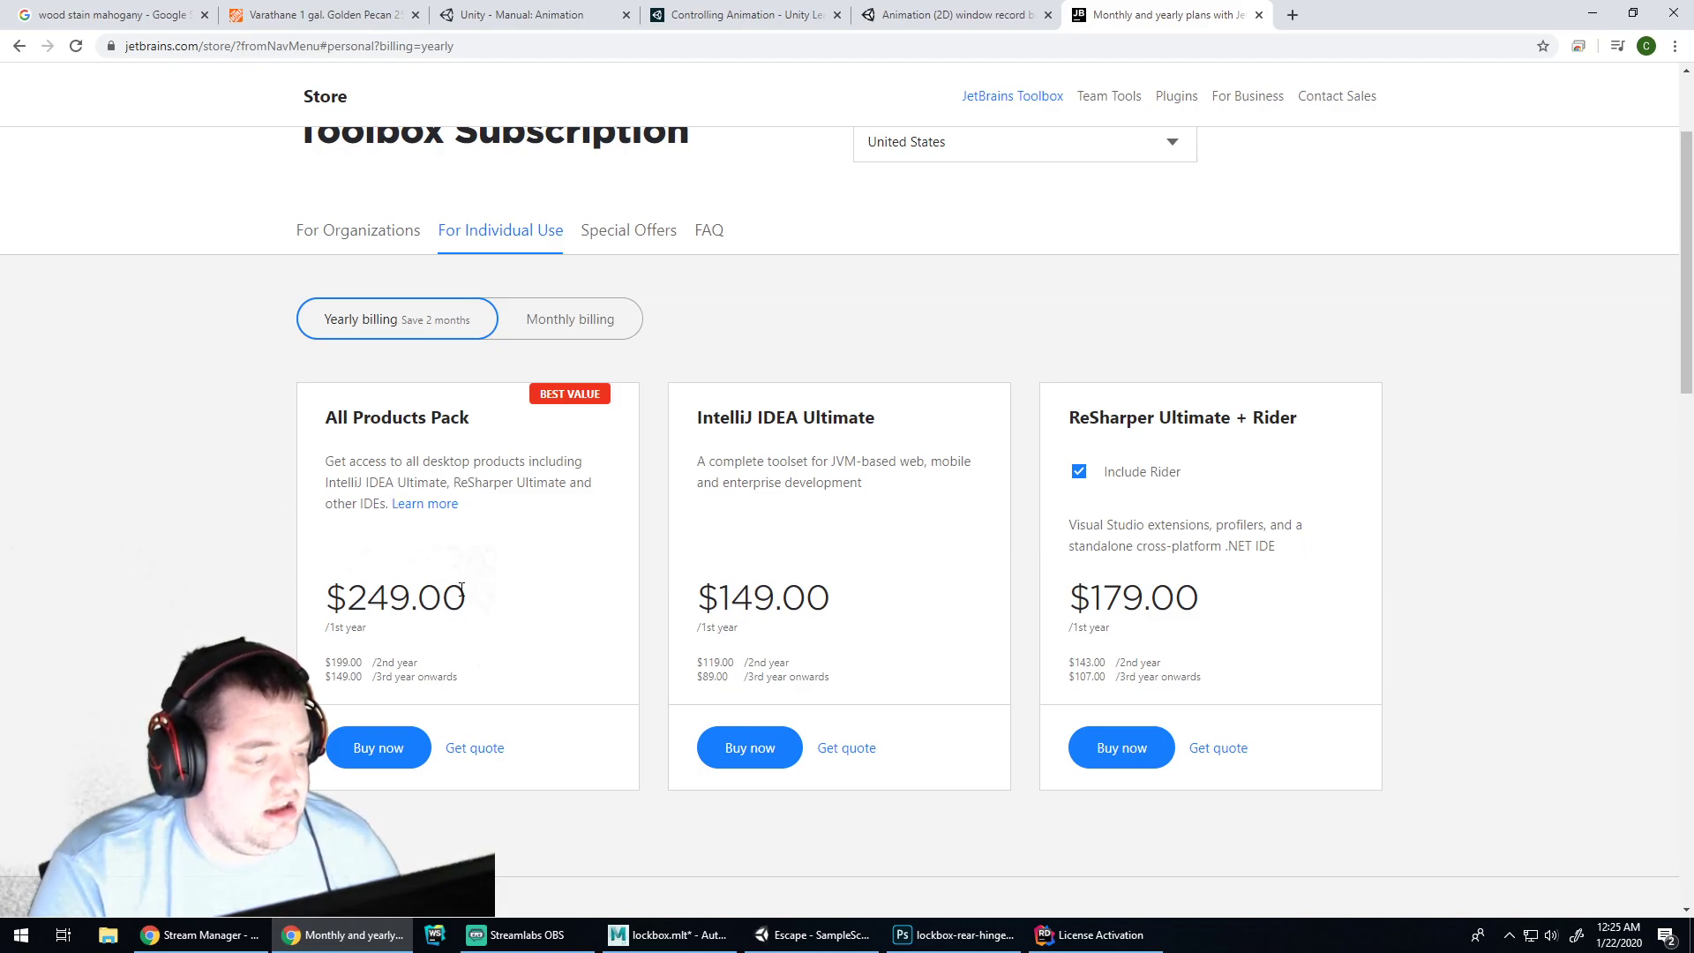
pyautogui.moveTo(474, 595); pyautogui.dragTo(350, 586)
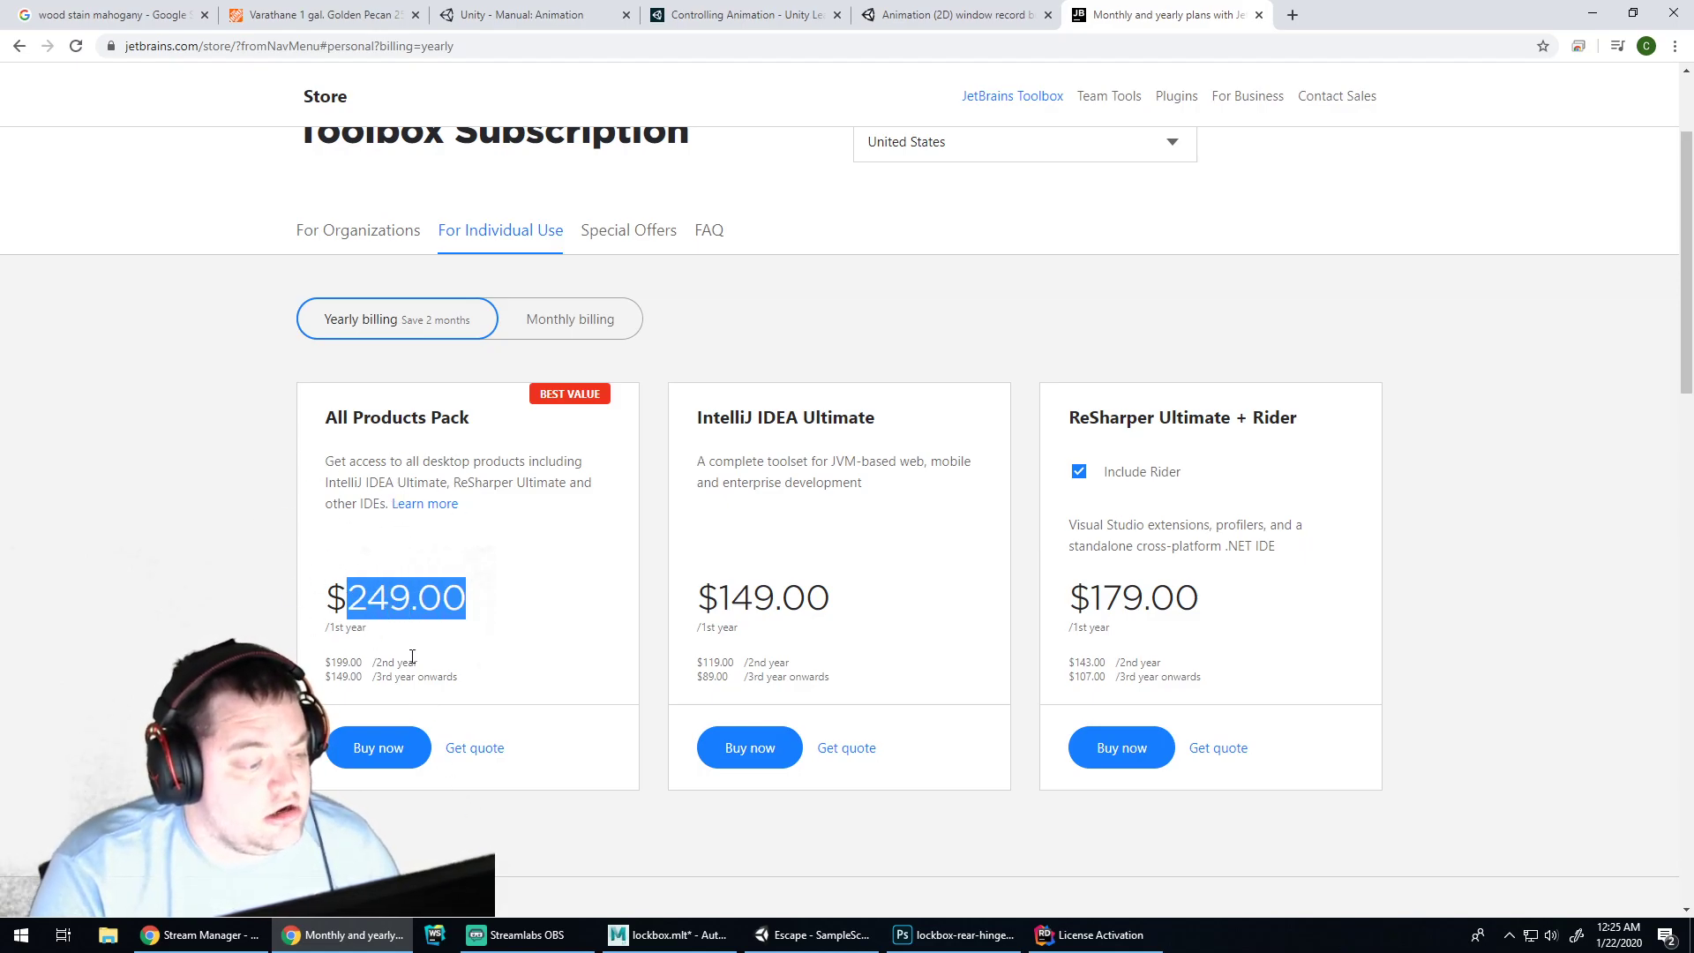
pyautogui.moveTo(363, 664); pyautogui.dragTo(335, 662)
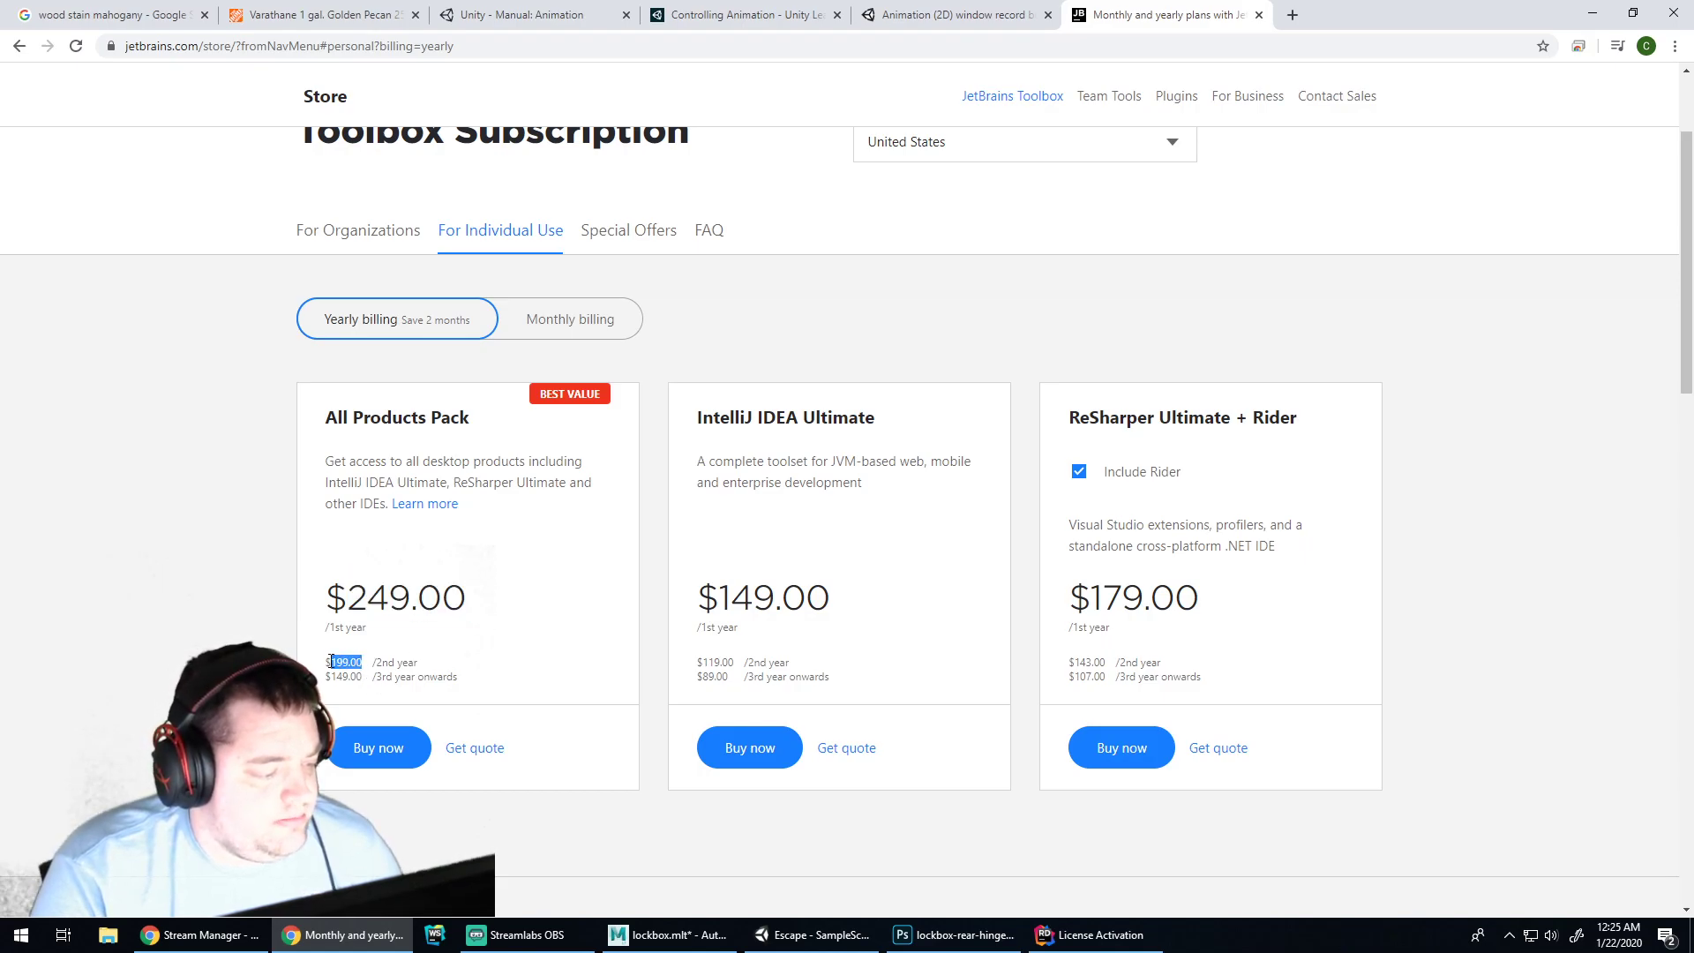
pyautogui.click(335, 675)
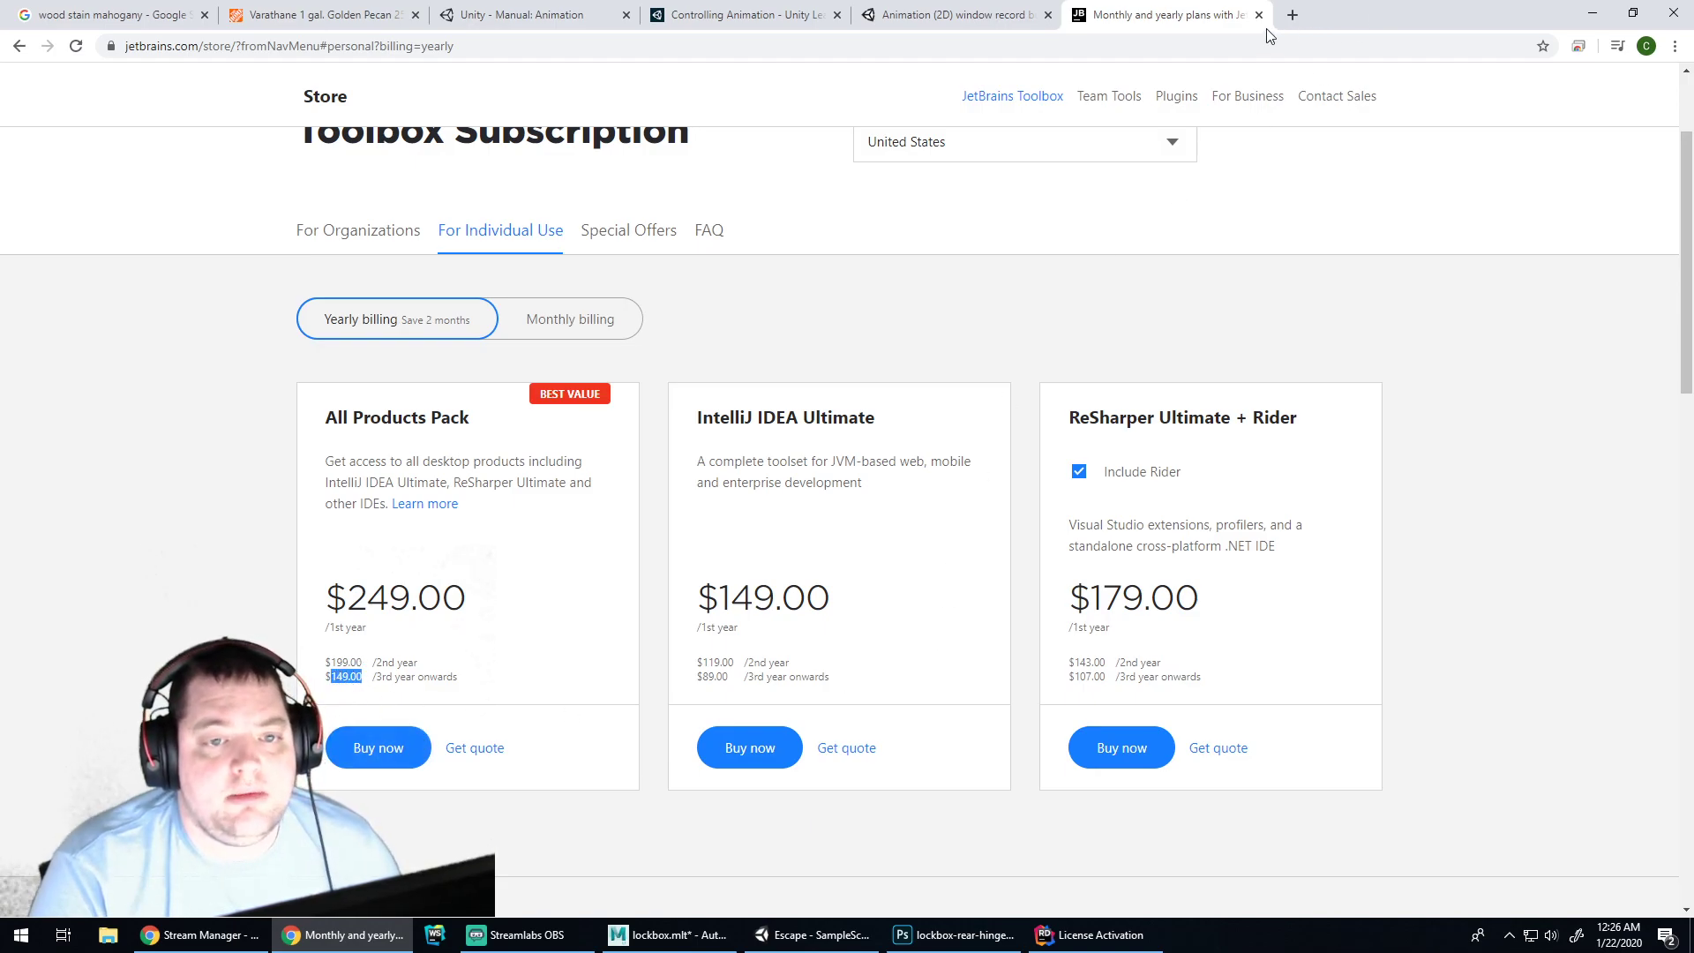
# Check installed tools in JetBrains Toolbox, close it, and show Unity's Base Layer settings
pyautogui.click(1509, 935)
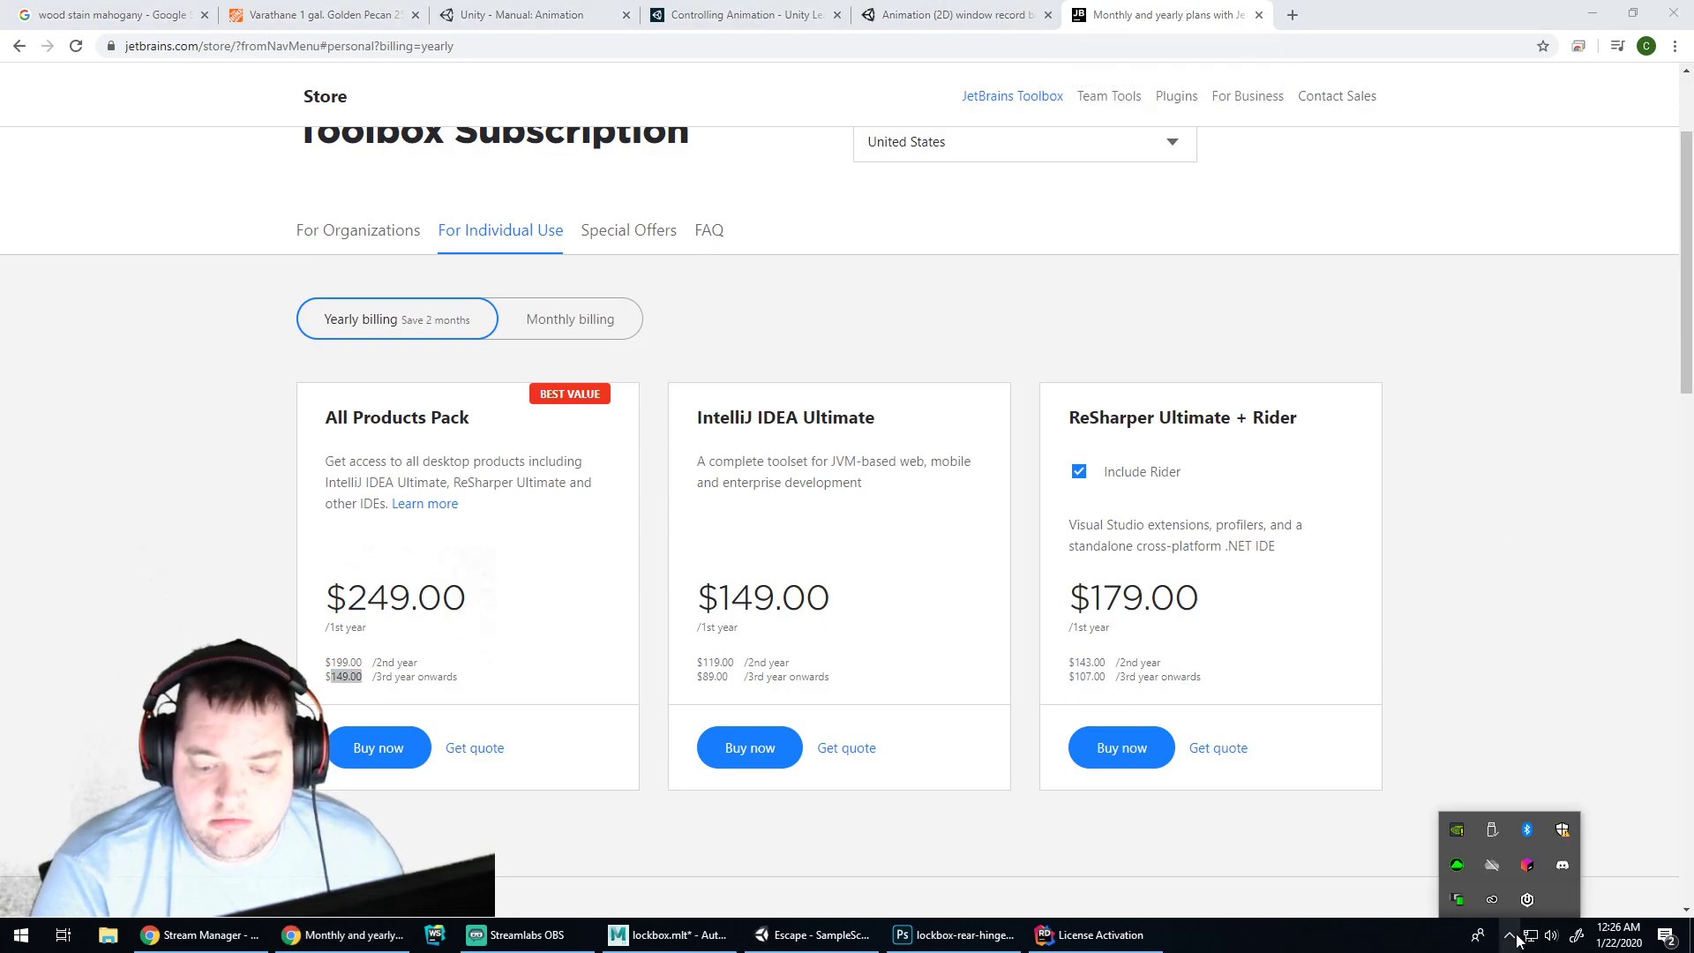
pyautogui.click(1522, 870)
pyautogui.scroll(-10, 1501, 759)
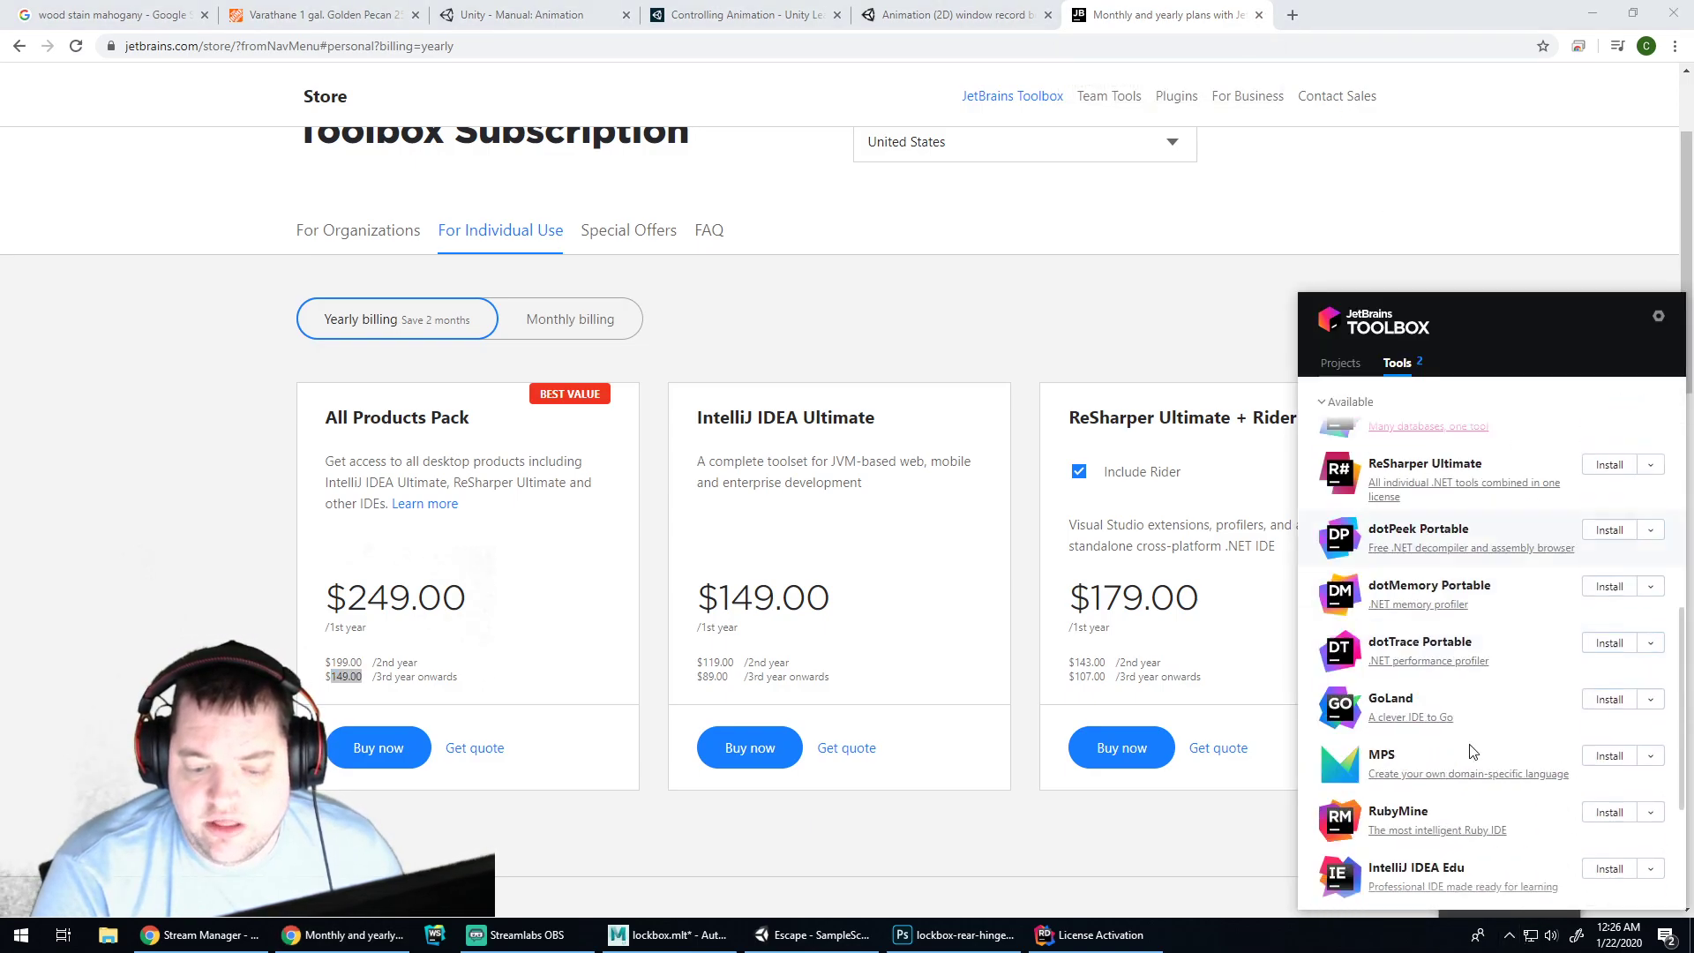
pyautogui.scroll(10, 1523, 669)
pyautogui.scroll(-10, 1514, 670)
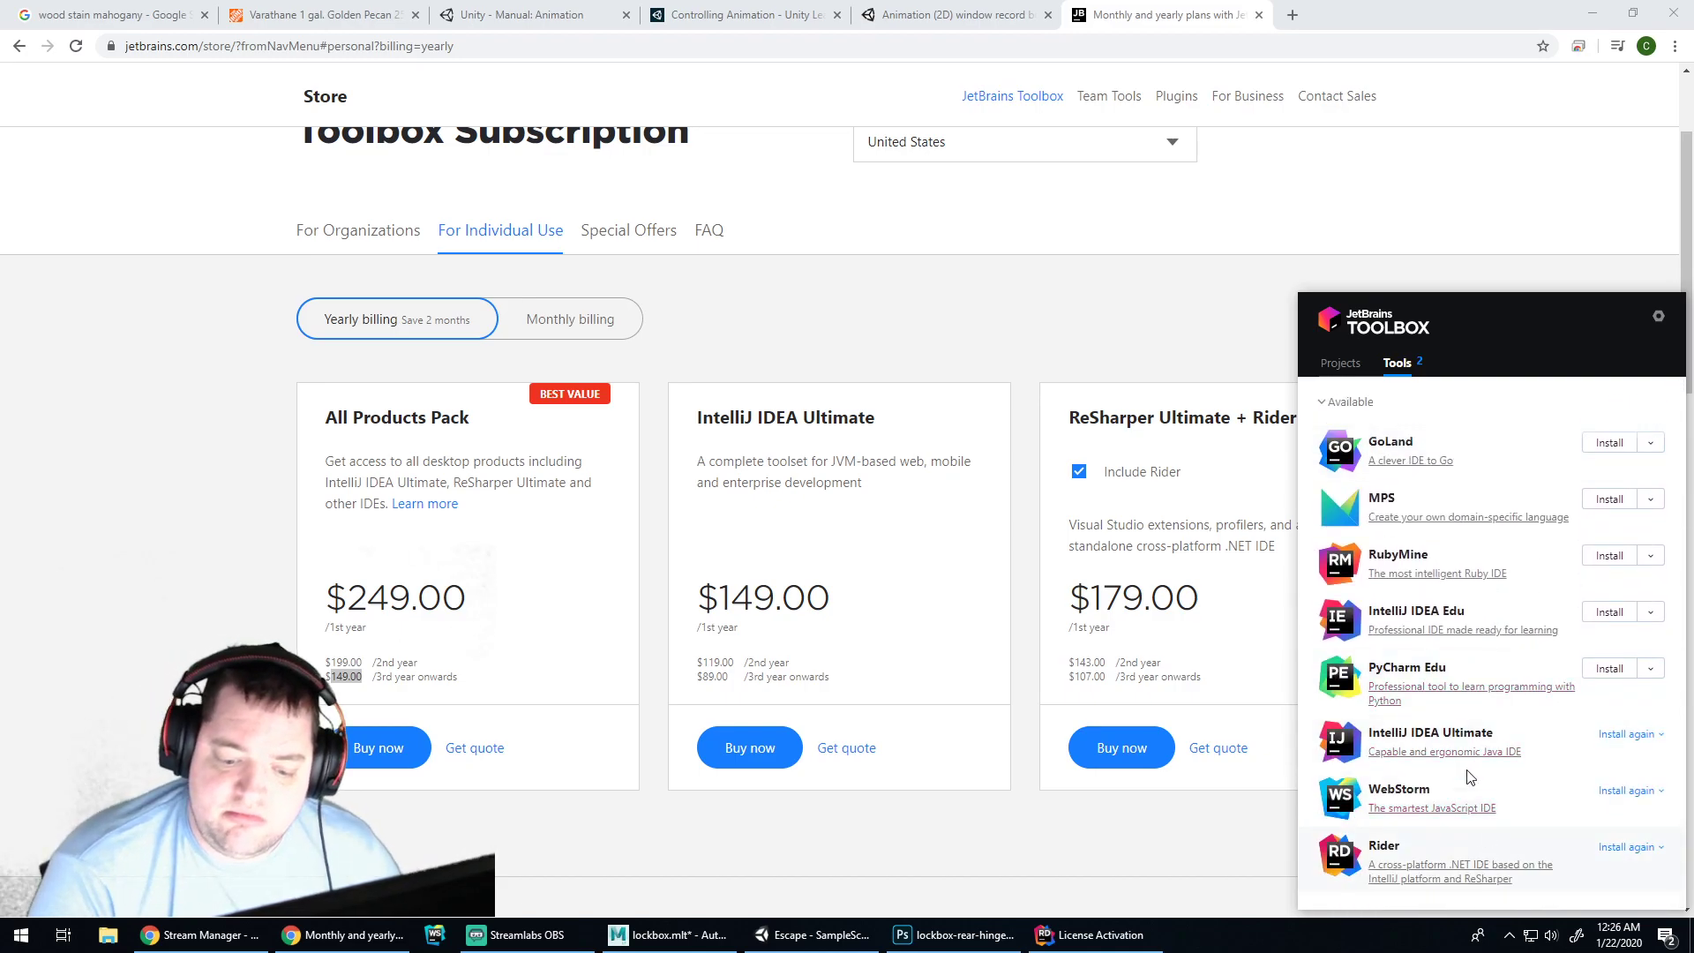
pyautogui.click(1234, 328)
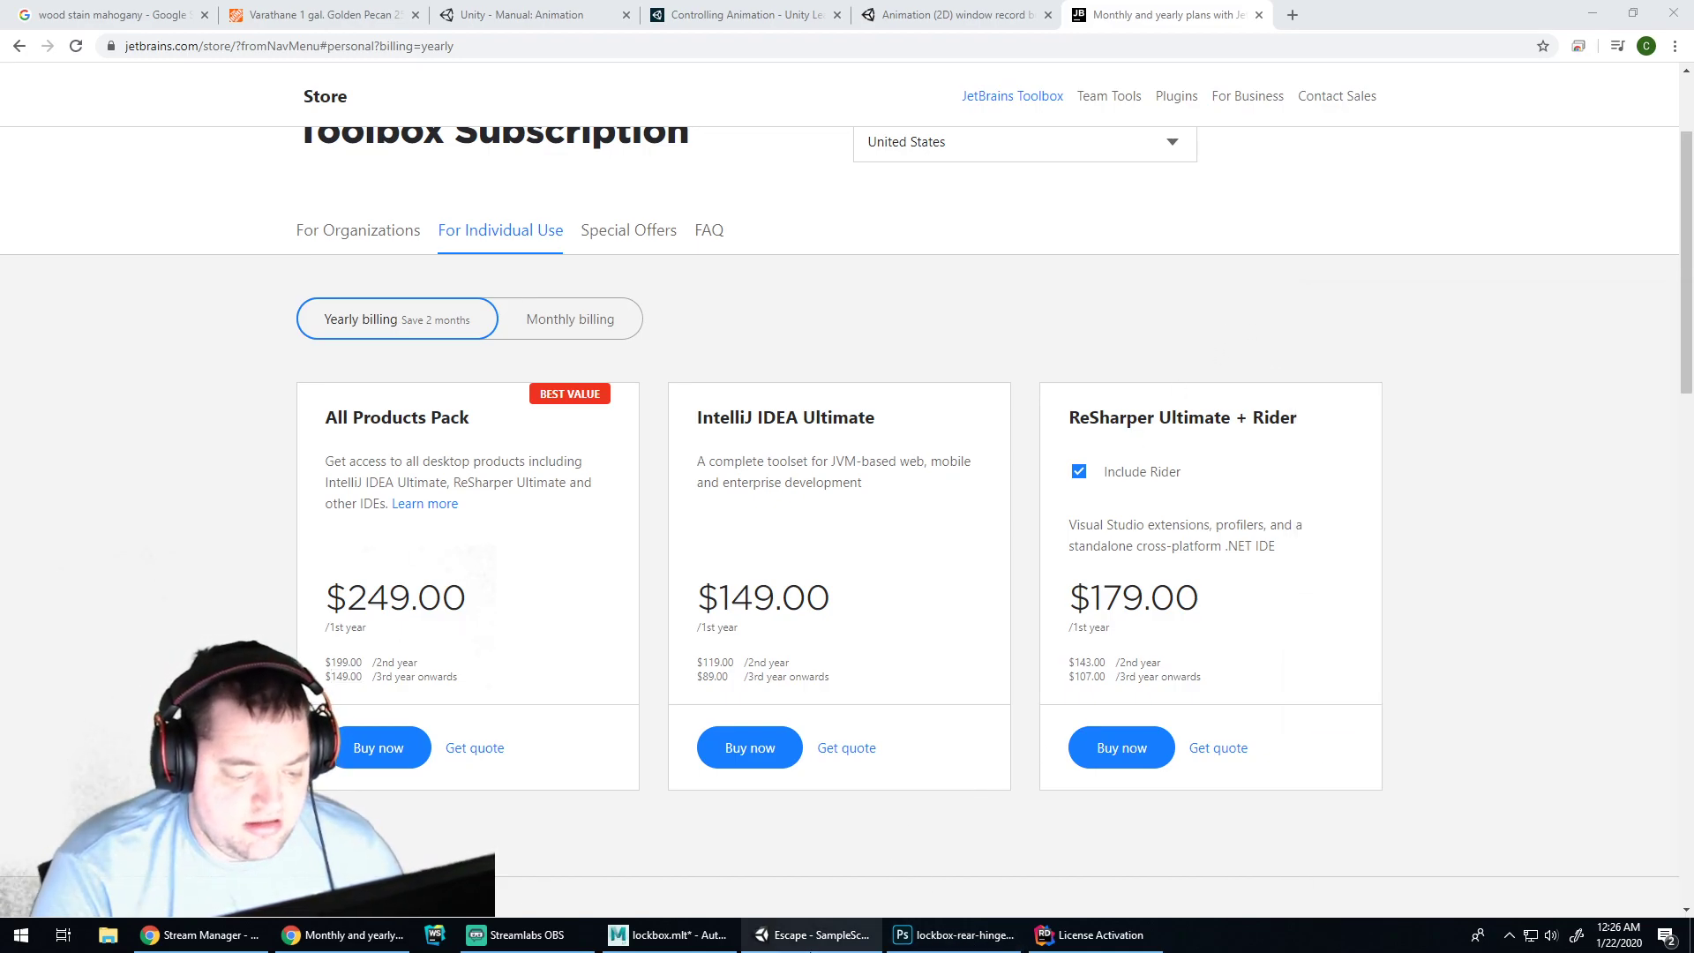
pyautogui.click(810, 937)
pyautogui.click(955, 733)
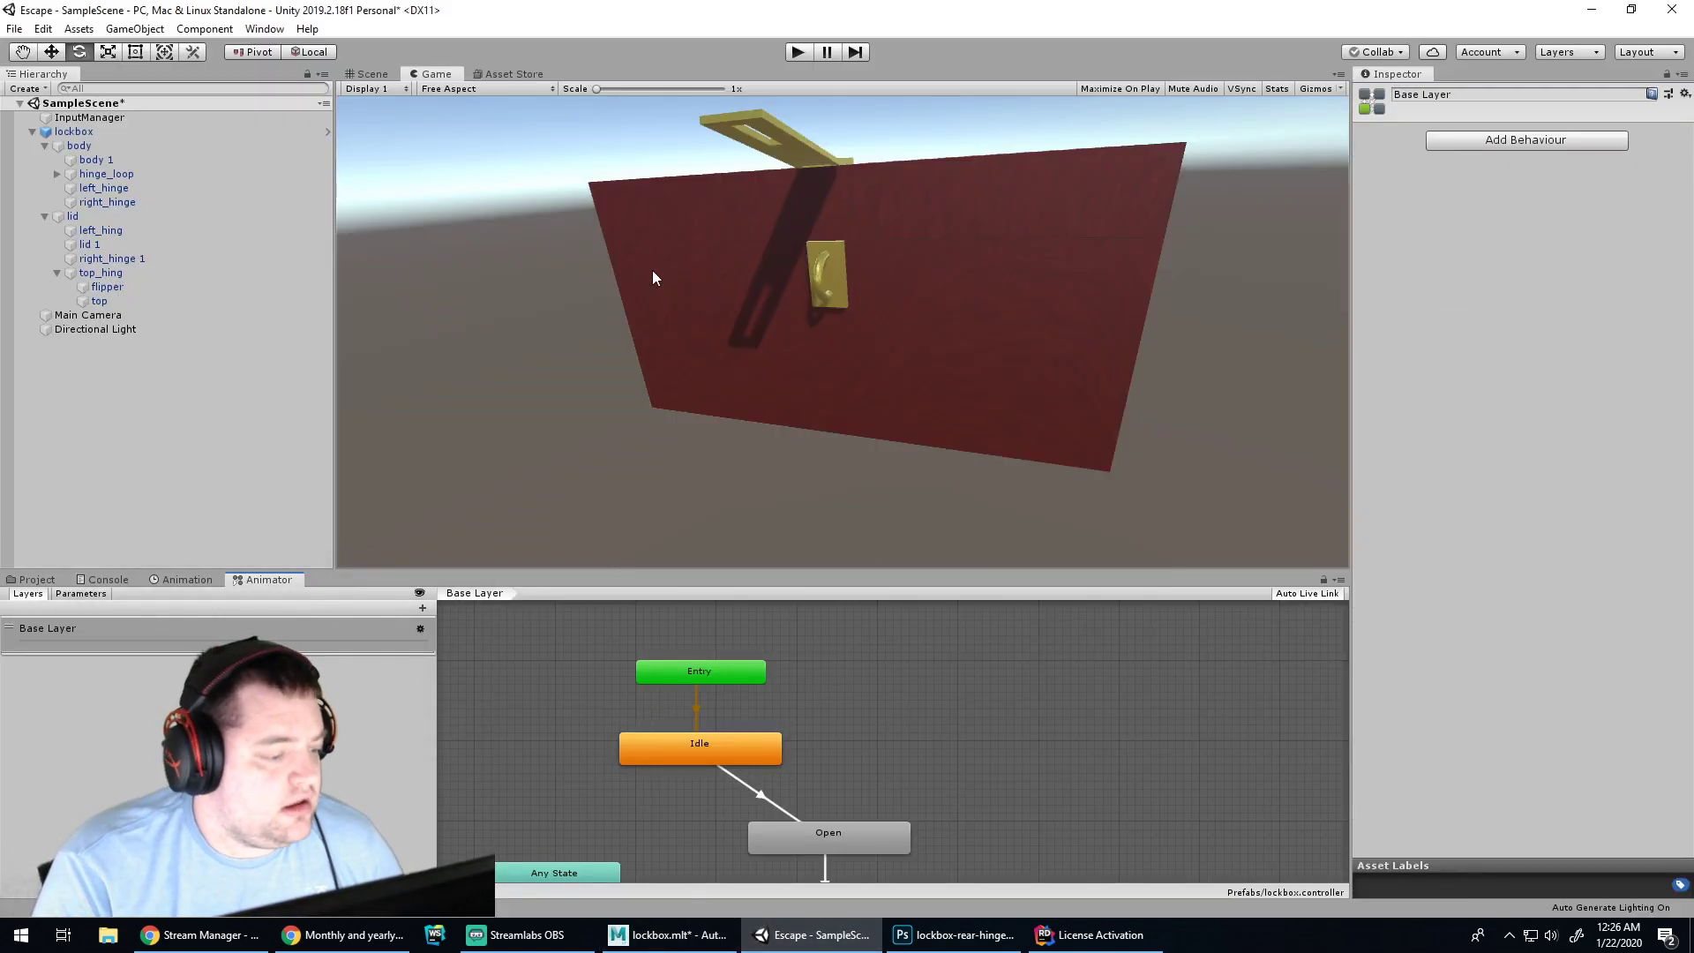
# Play the scene and watch the Open and Opened states as the lid animation runs
pyautogui.click(799, 53)
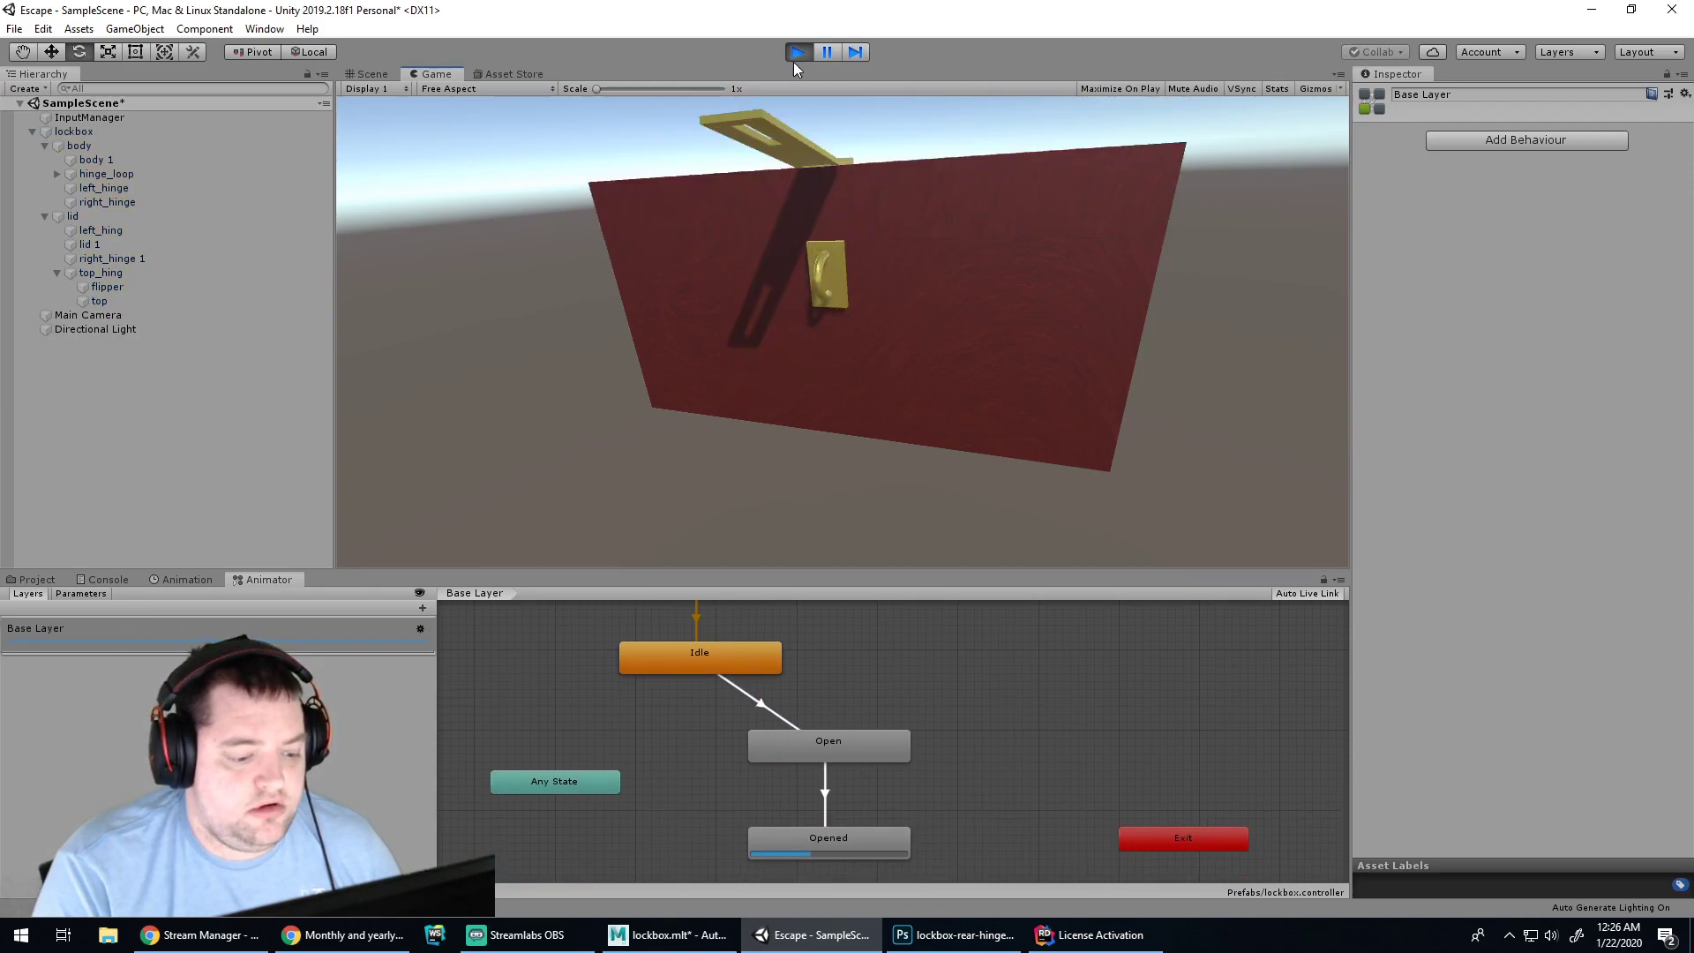
pyautogui.scroll(1, 886, 713)
pyautogui.scroll(-3, 889, 707)
pyautogui.scroll(1, 890, 704)
pyautogui.moveTo(977, 646); pyautogui.dragTo(918, 722, button='middle')
pyautogui.click(853, 740)
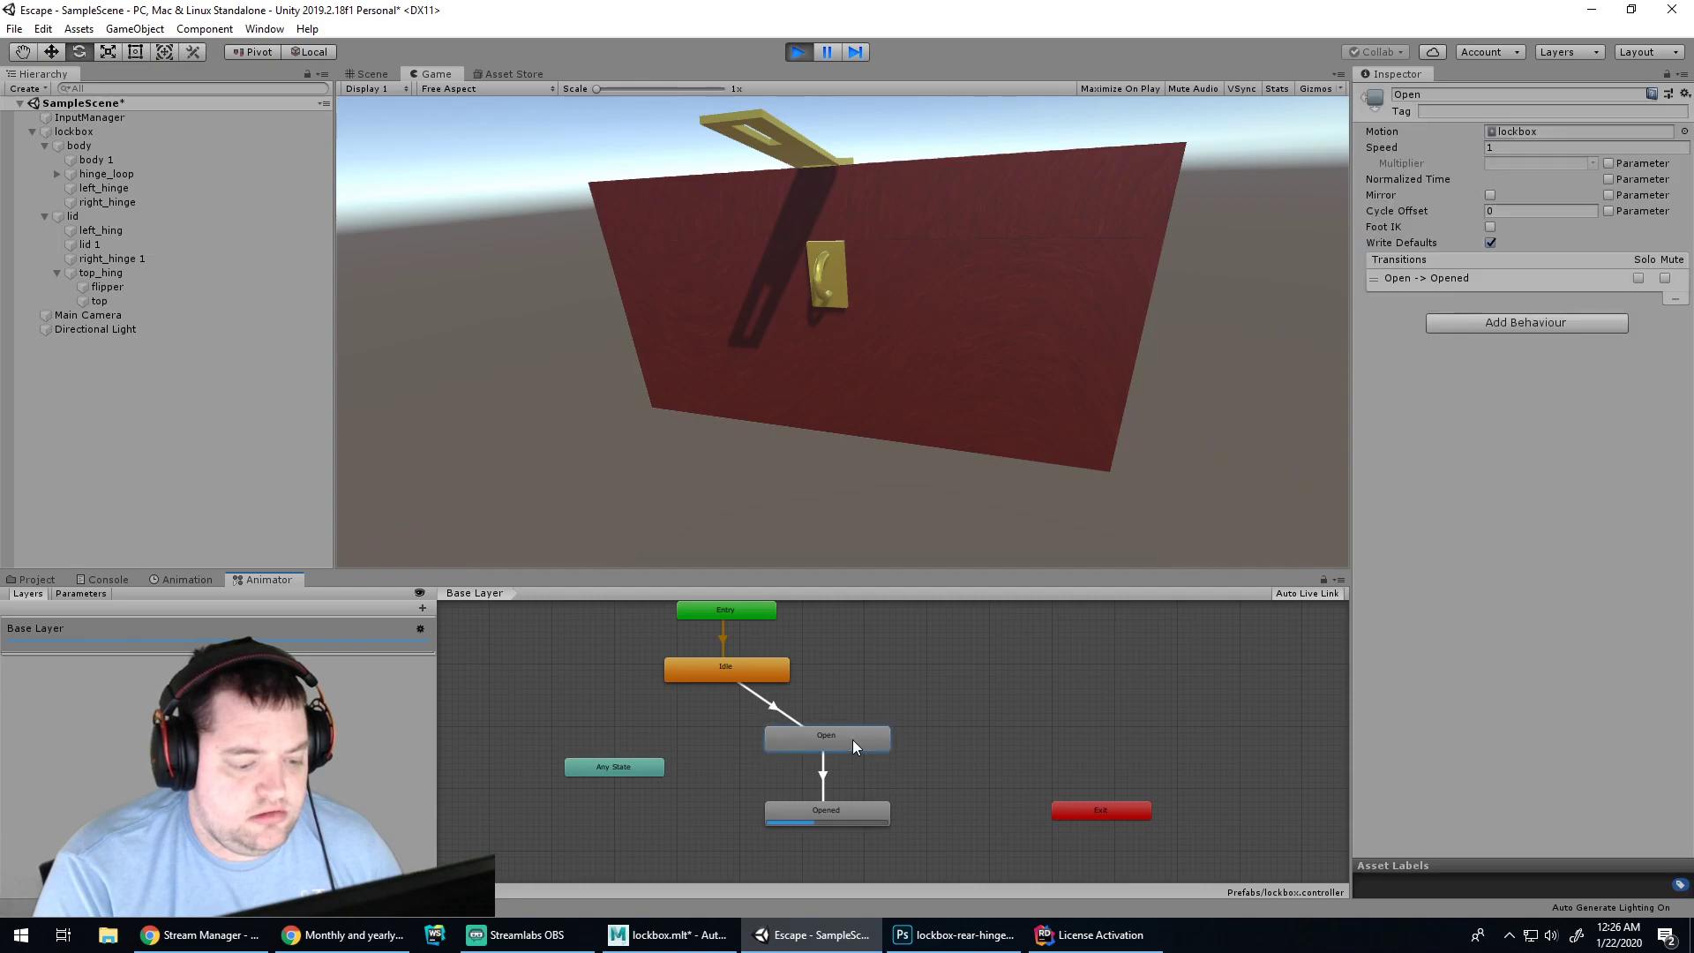
pyautogui.click(824, 812)
# Rerun the lid play test once more, stop it, and return to the Scene and Game views
pyautogui.click(800, 53)
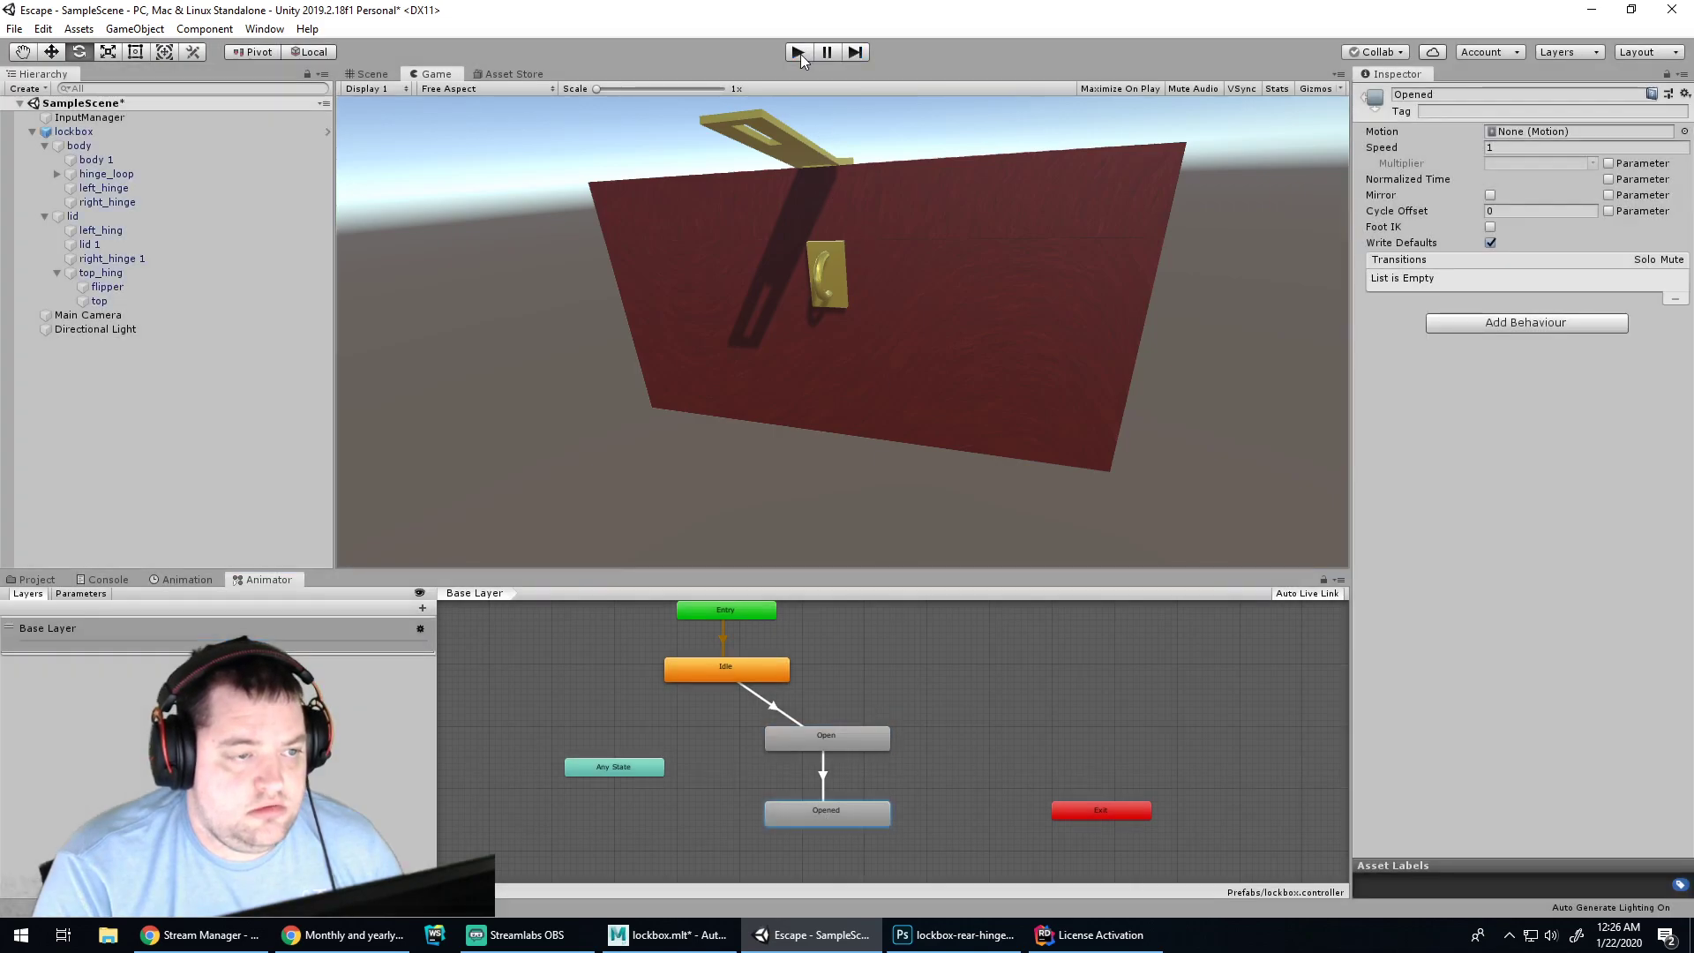
pyautogui.click(800, 53)
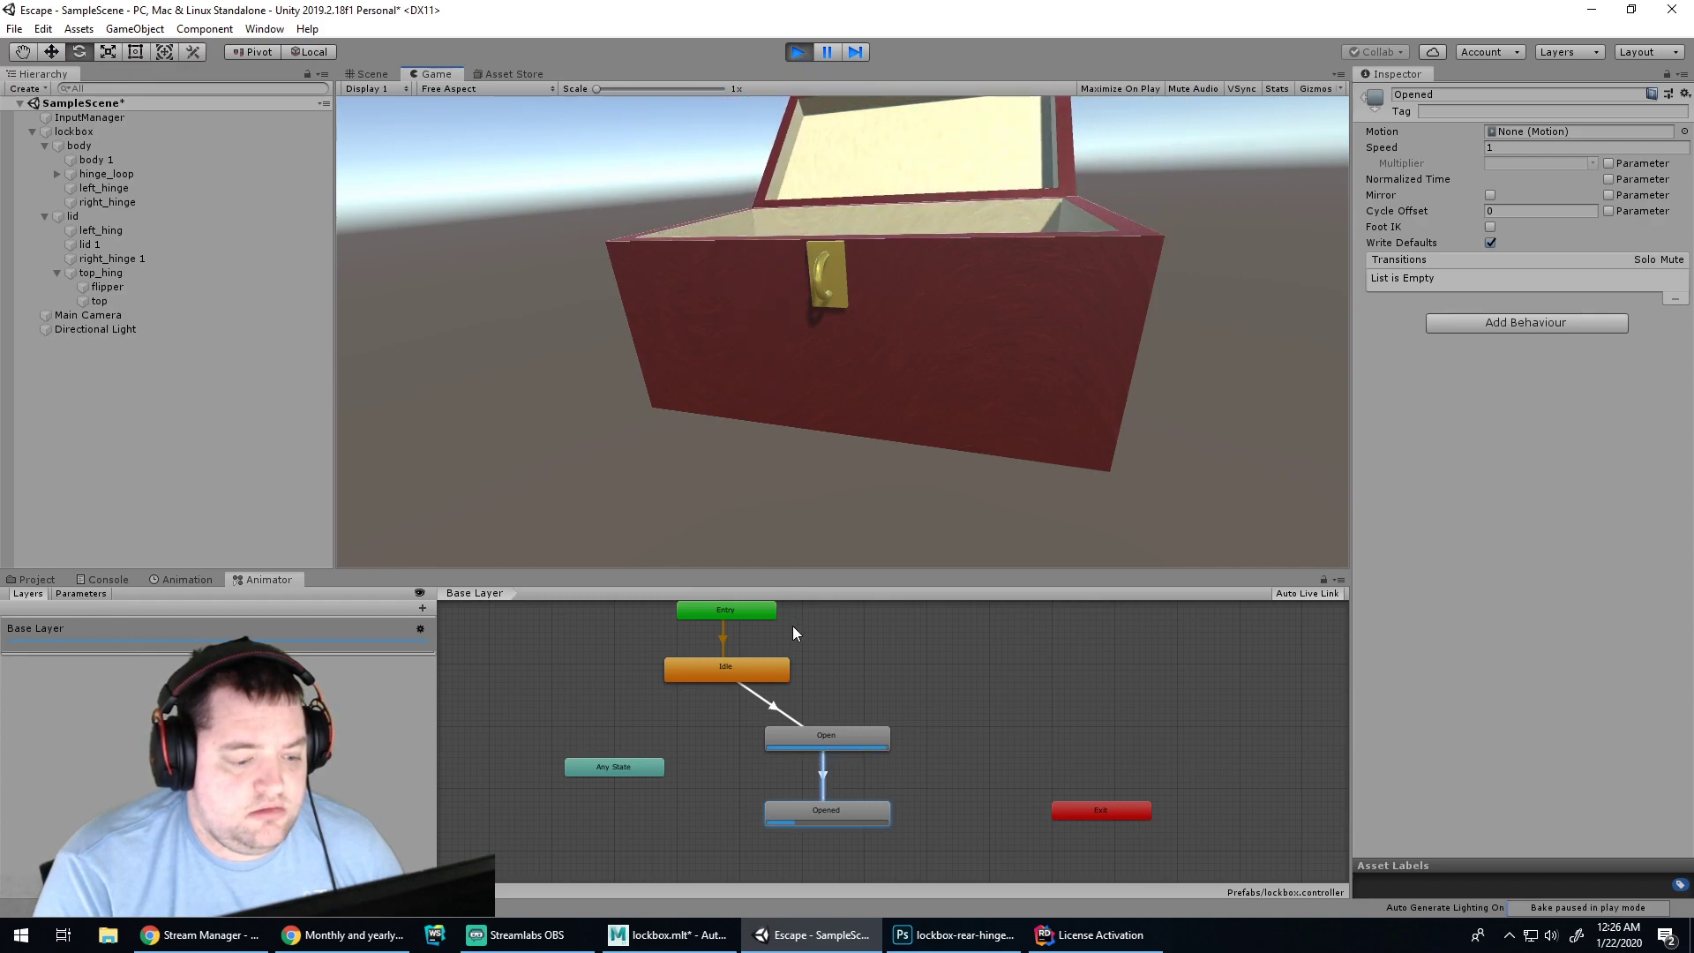
pyautogui.click(799, 53)
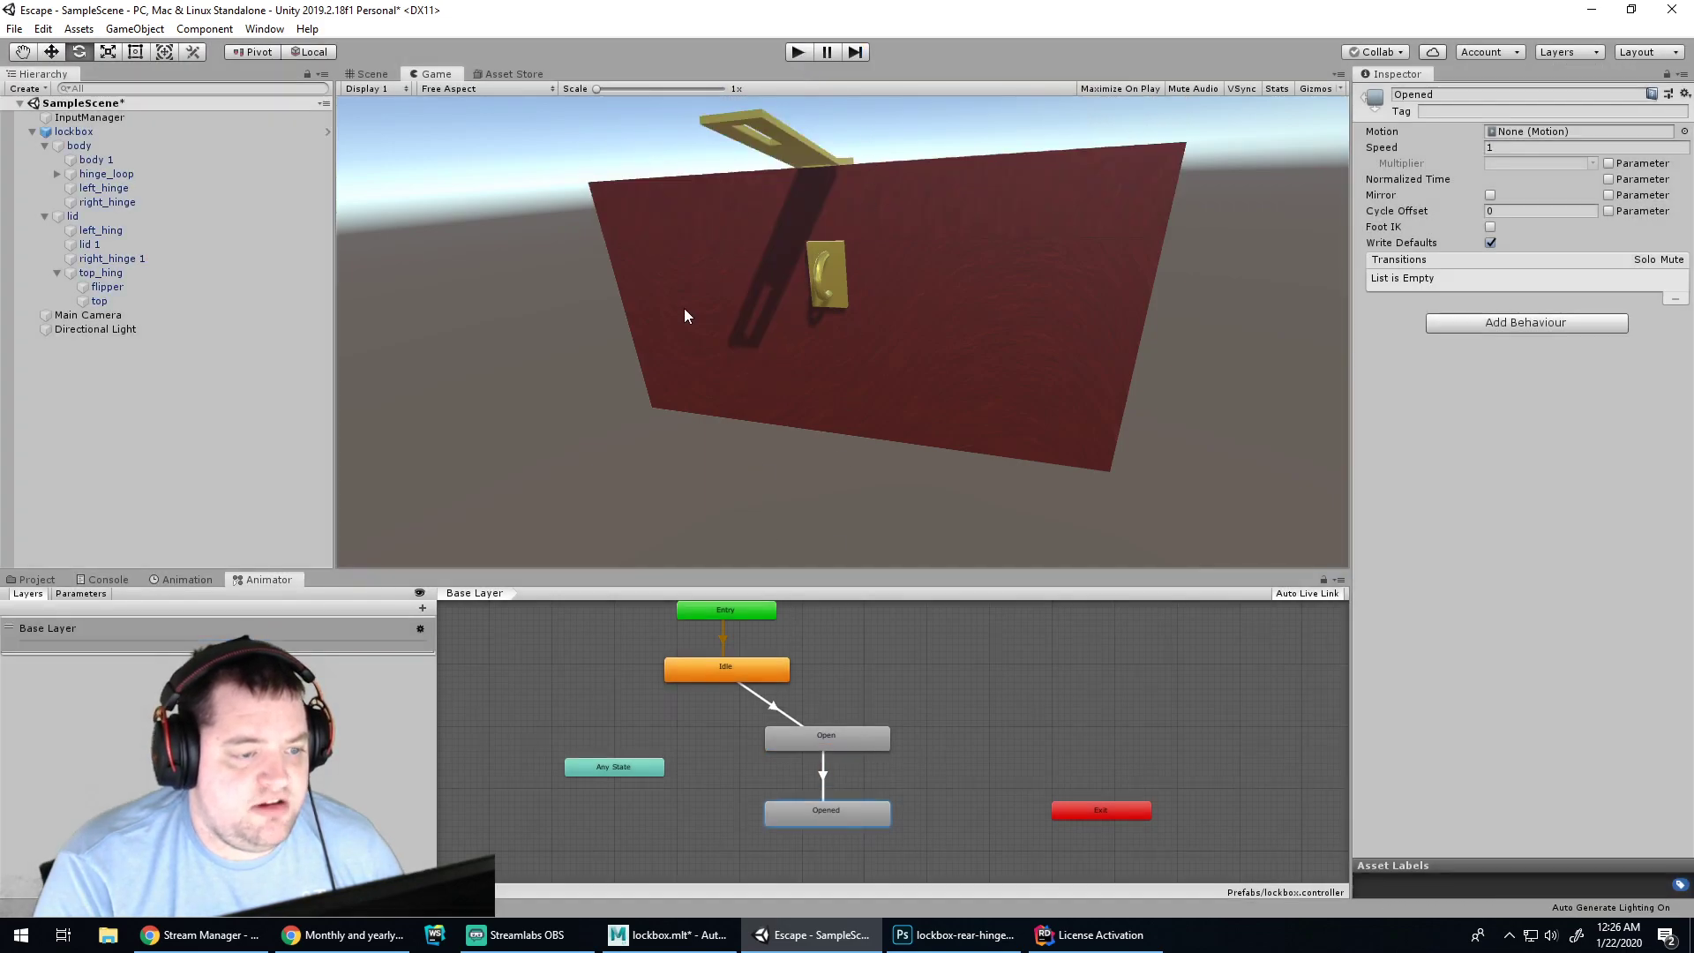
pyautogui.click(371, 74)
pyautogui.click(434, 75)
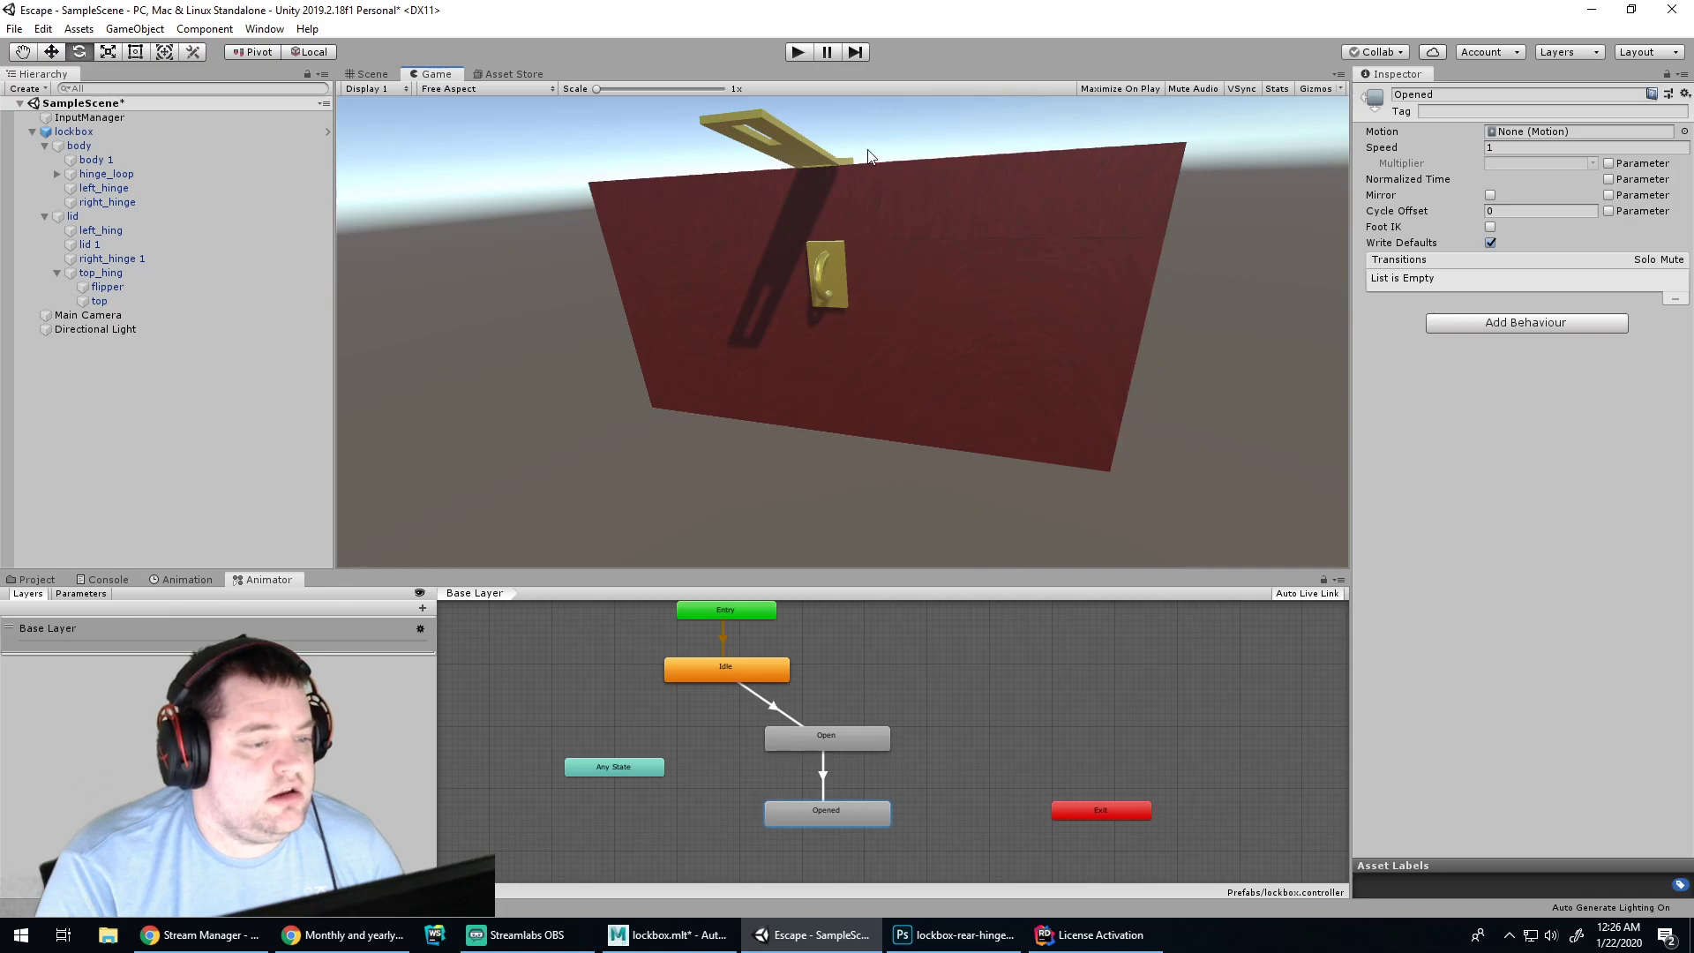
# Select the gold flipper latch and set its Rotation X to 0
pyautogui.click(74, 131)
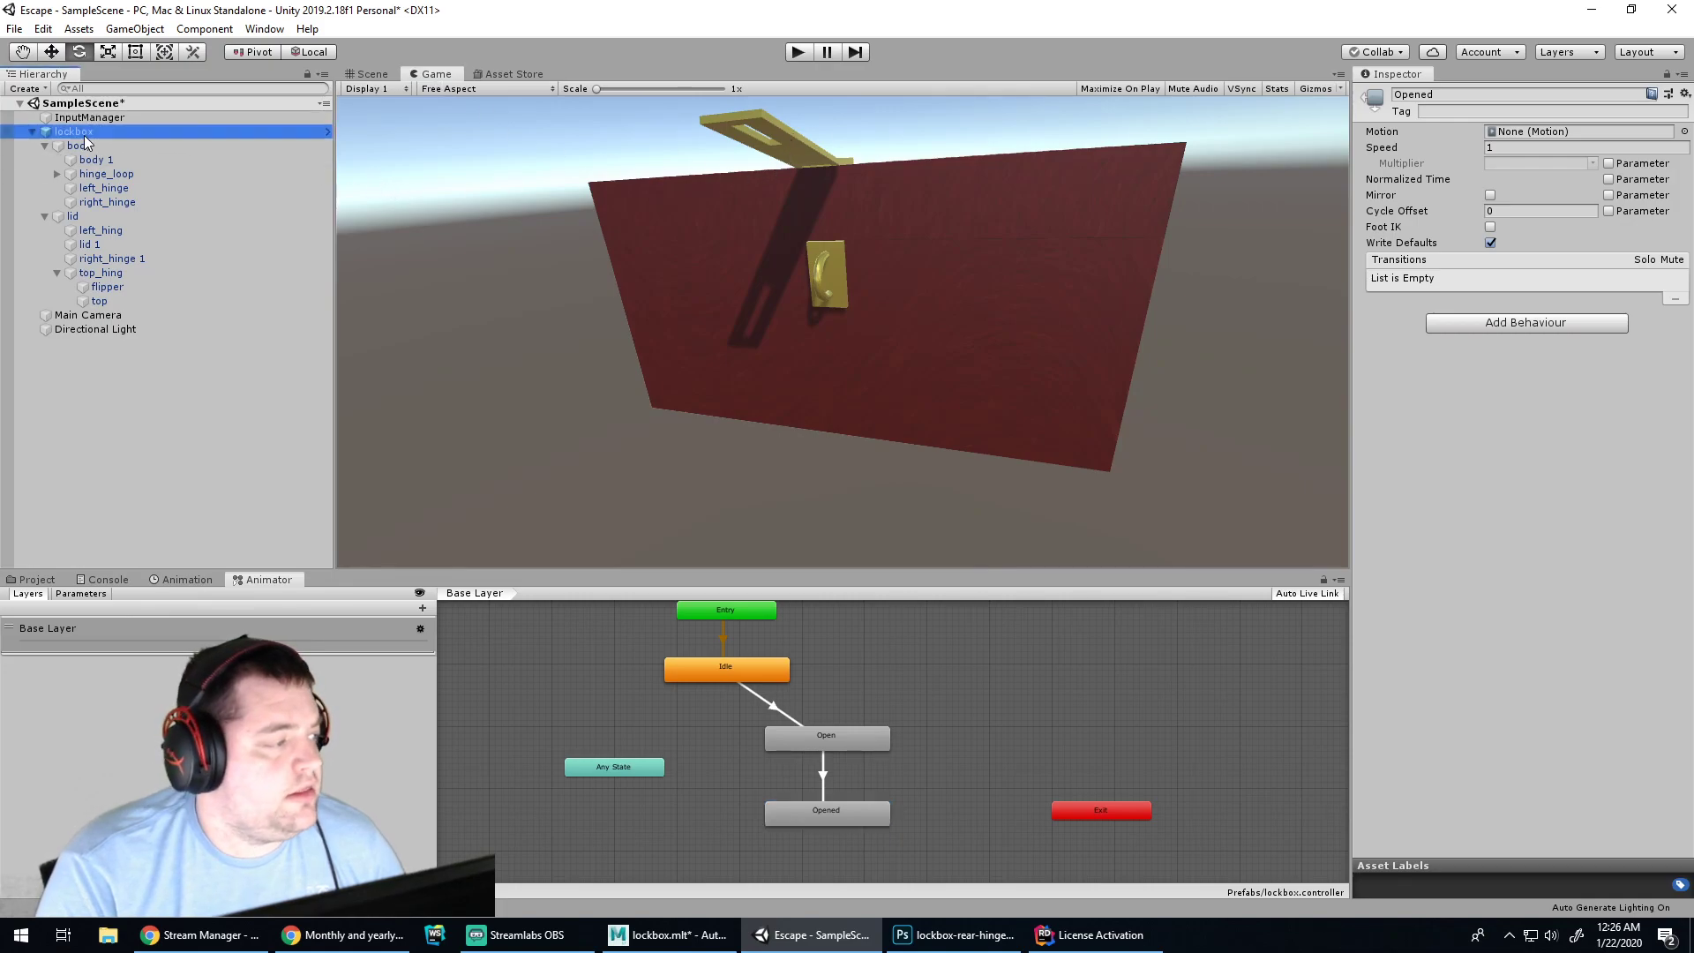
pyautogui.click(373, 74)
pyautogui.click(664, 459)
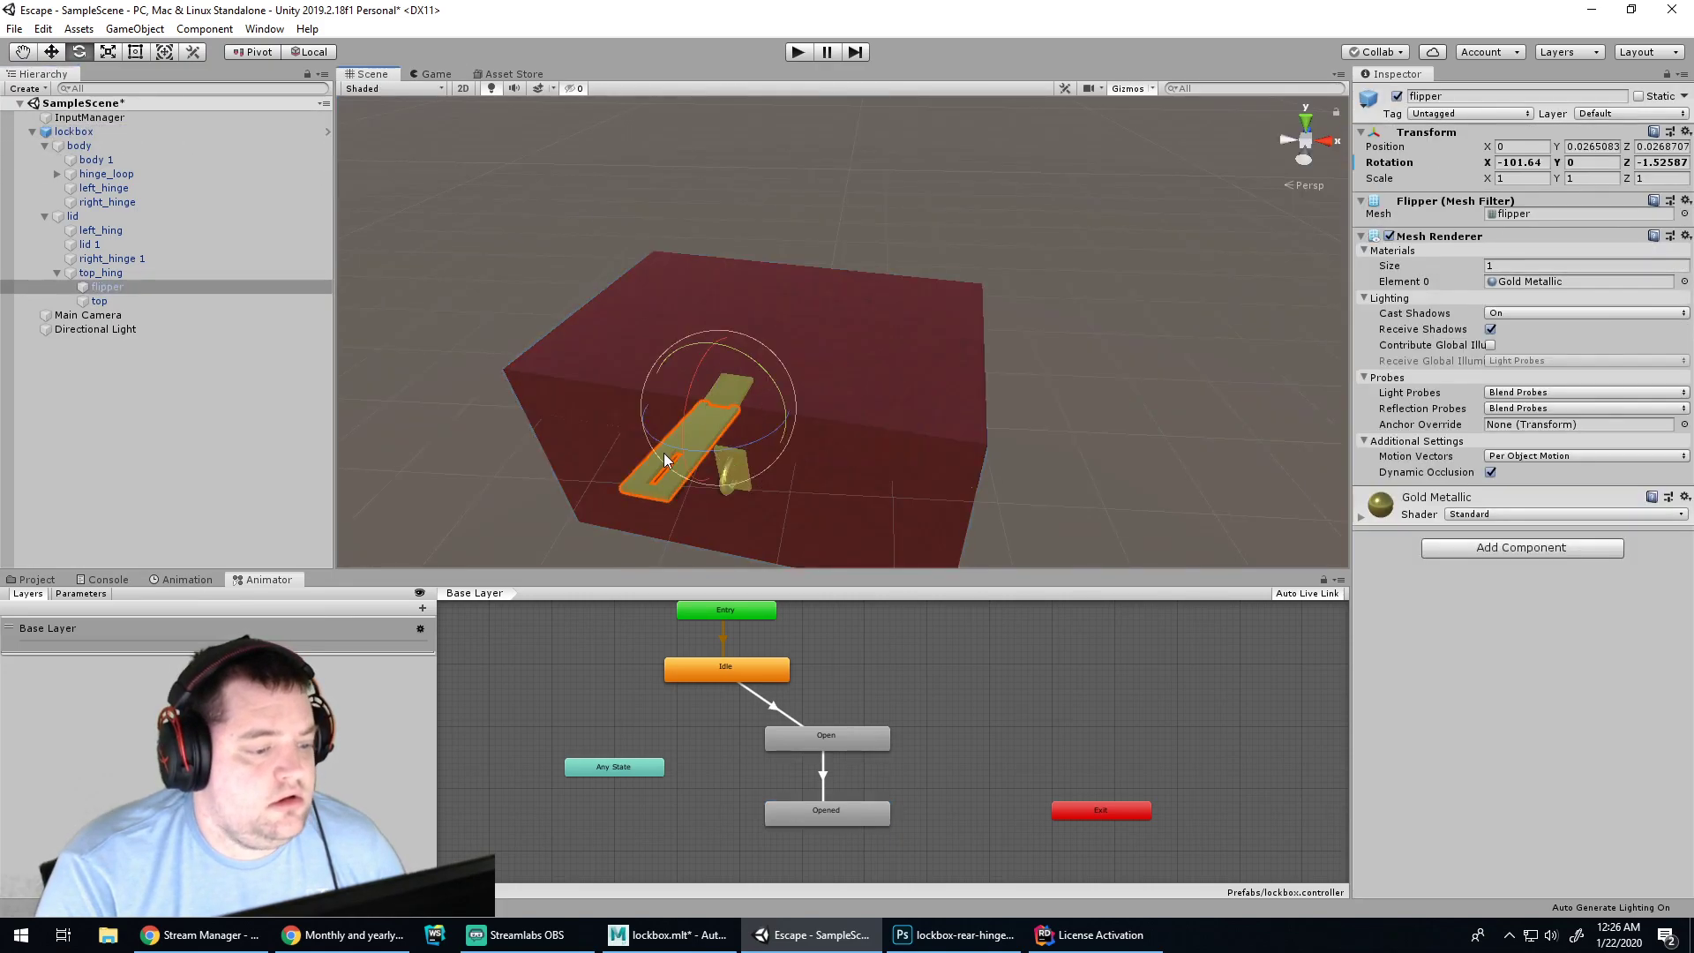
pyautogui.click(1512, 168)
pyautogui.write('0')
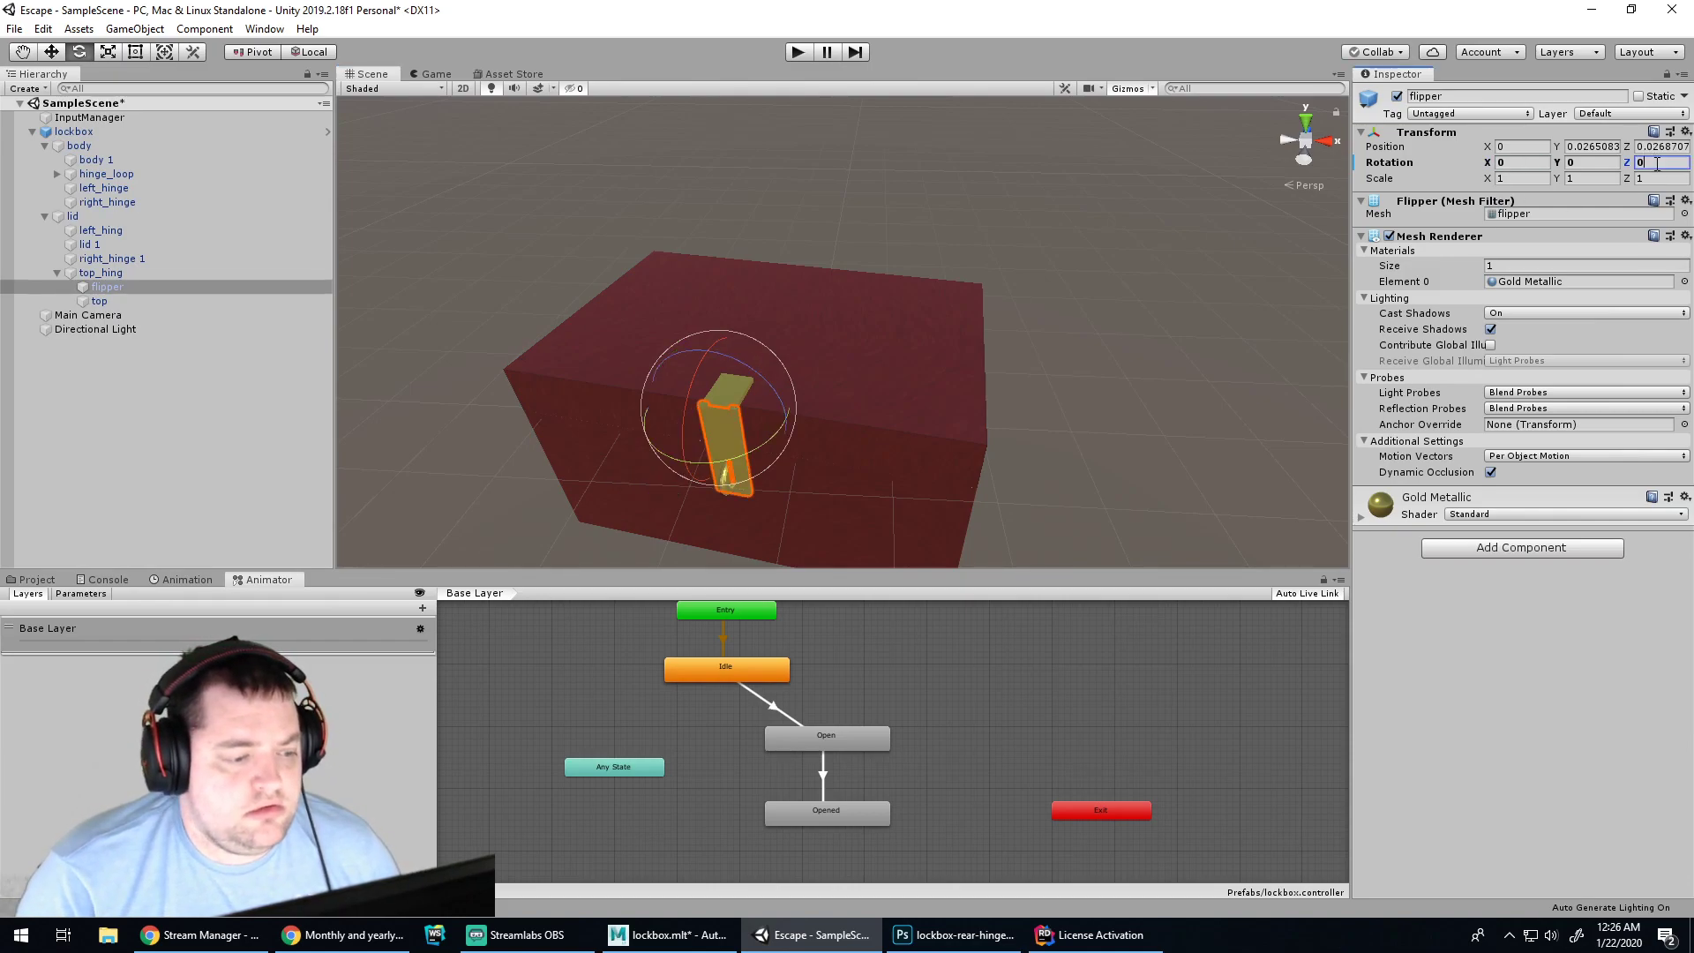
# Select the lid object and run a quick play test of the lockbox
pyautogui.click(1123, 297)
pyautogui.click(840, 372)
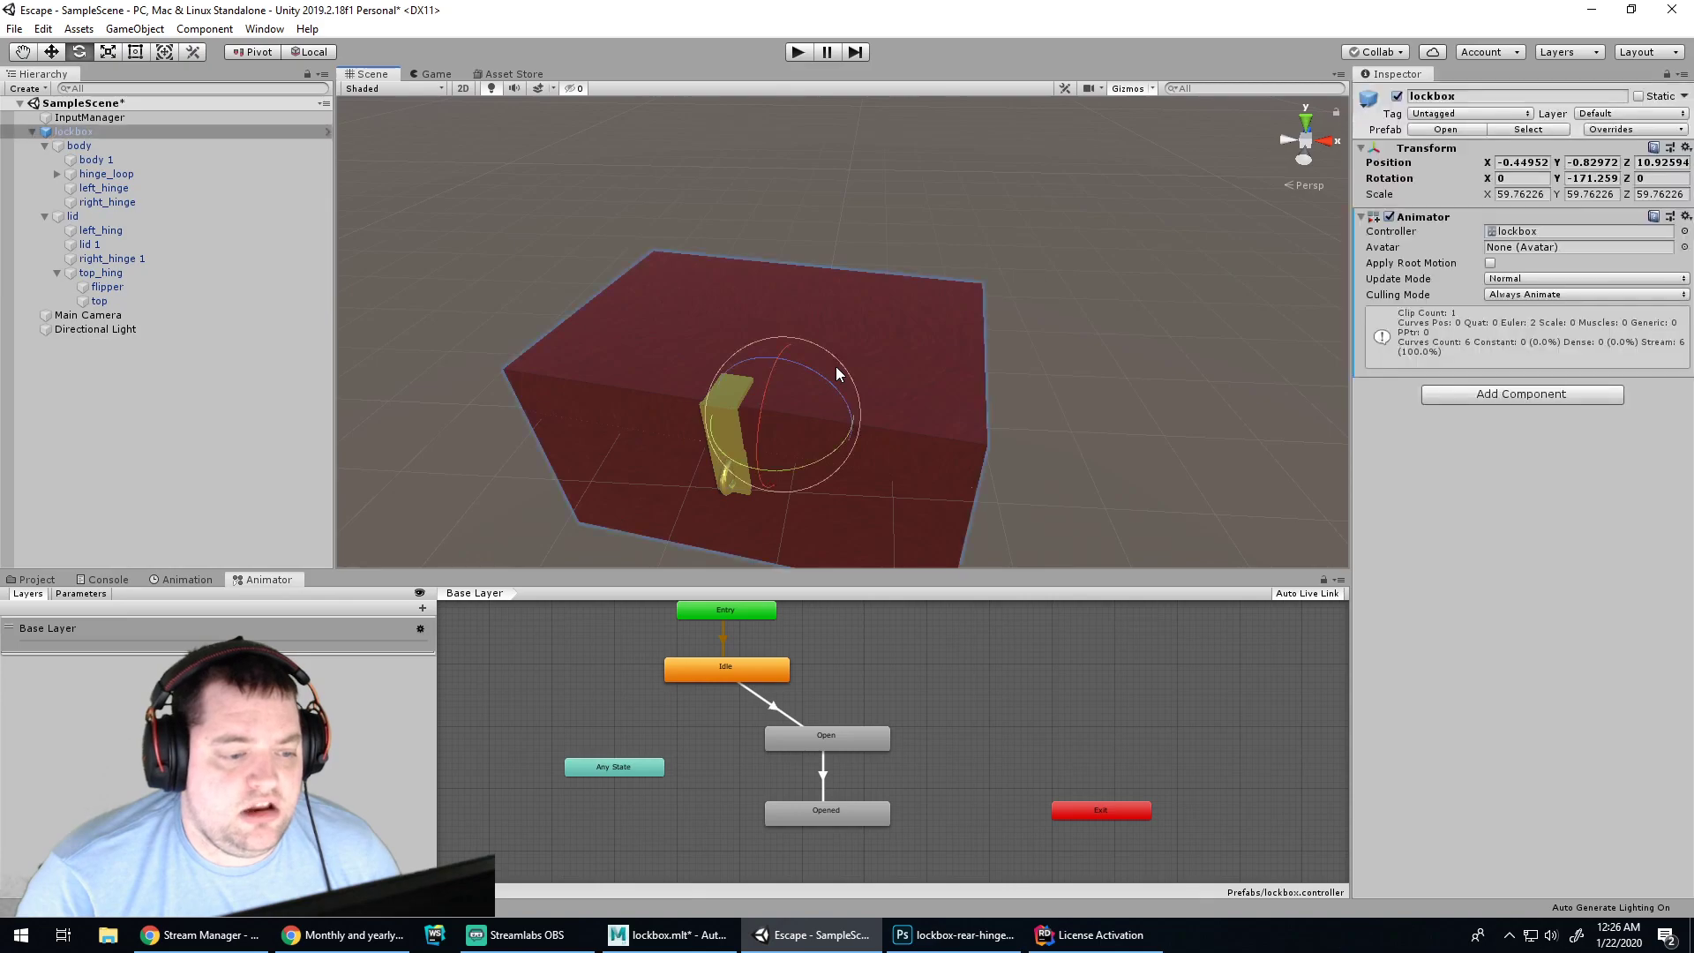
pyautogui.click(72, 216)
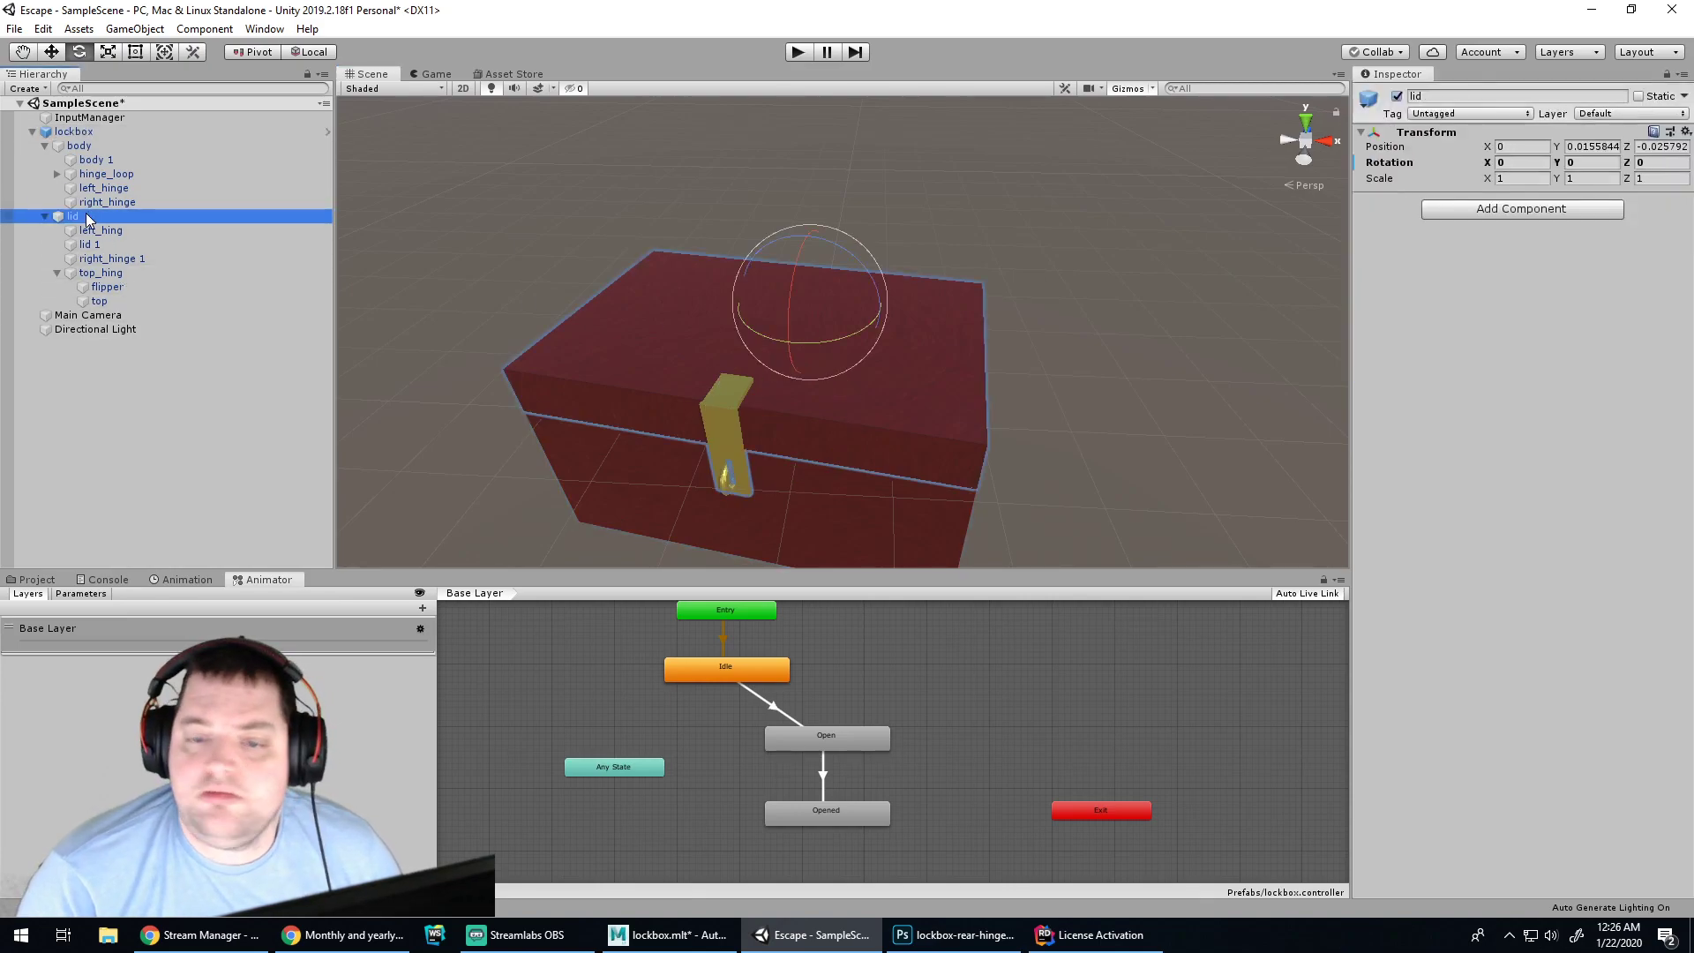
pyautogui.click(90, 231)
pyautogui.click(79, 219)
pyautogui.click(808, 51)
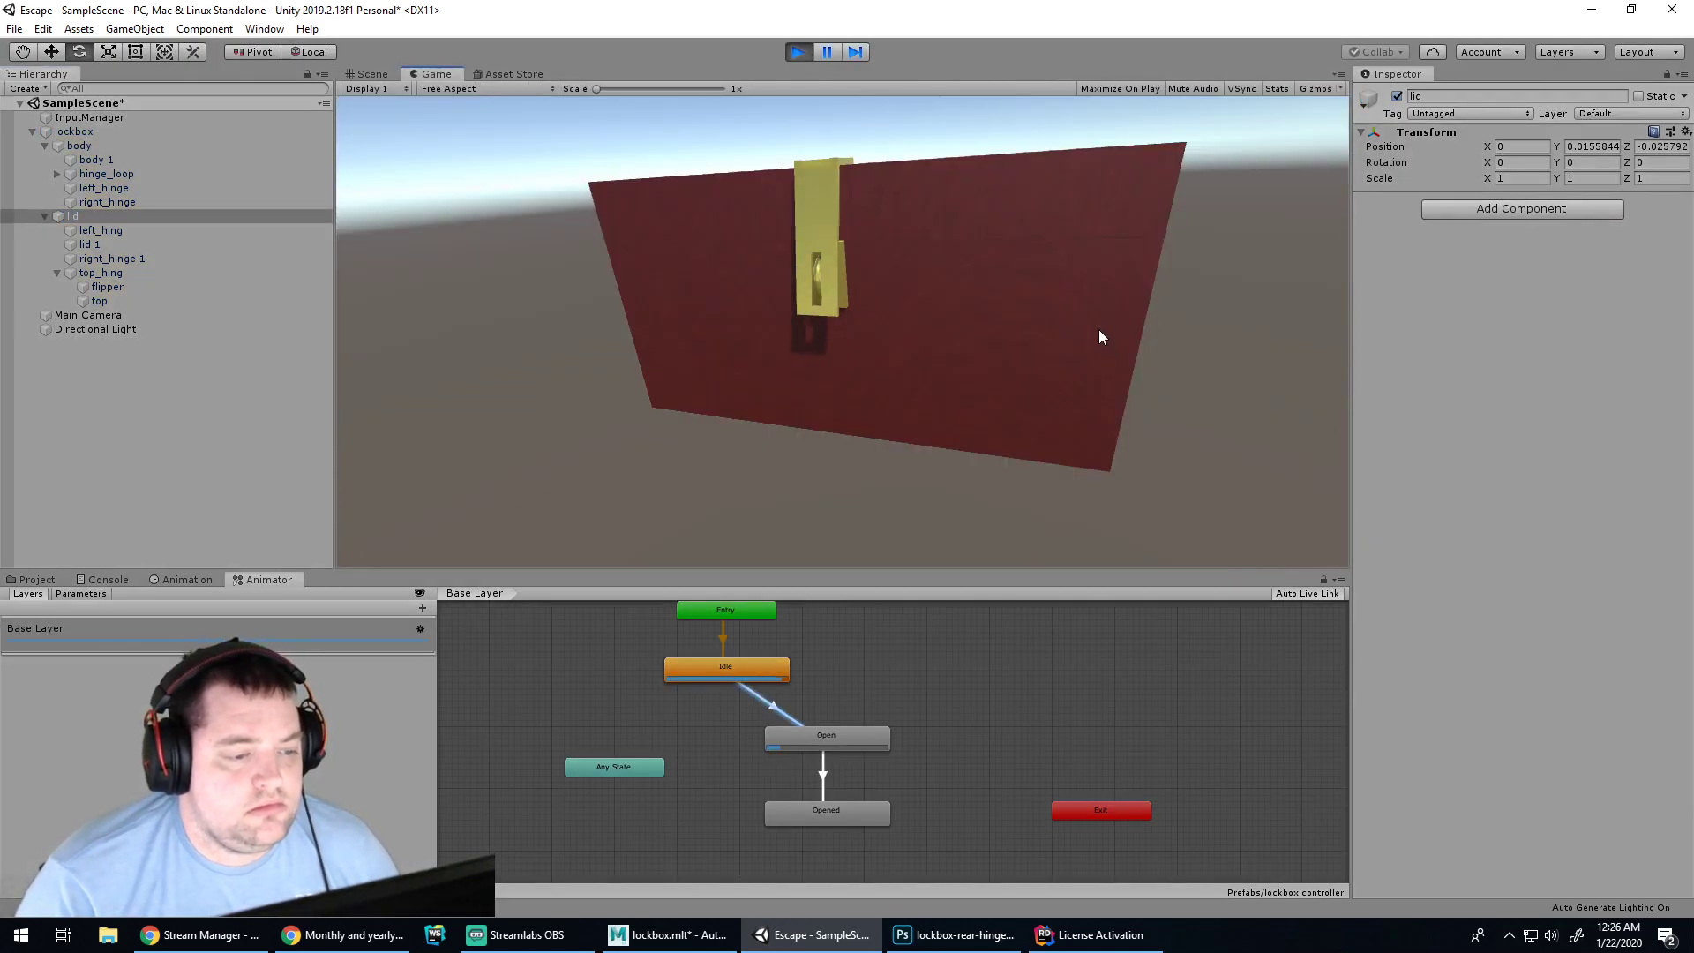
pyautogui.click(799, 52)
# Review the Idle → Open transition and the Idle, Open and Opened states in the Animator
pyautogui.click(759, 700)
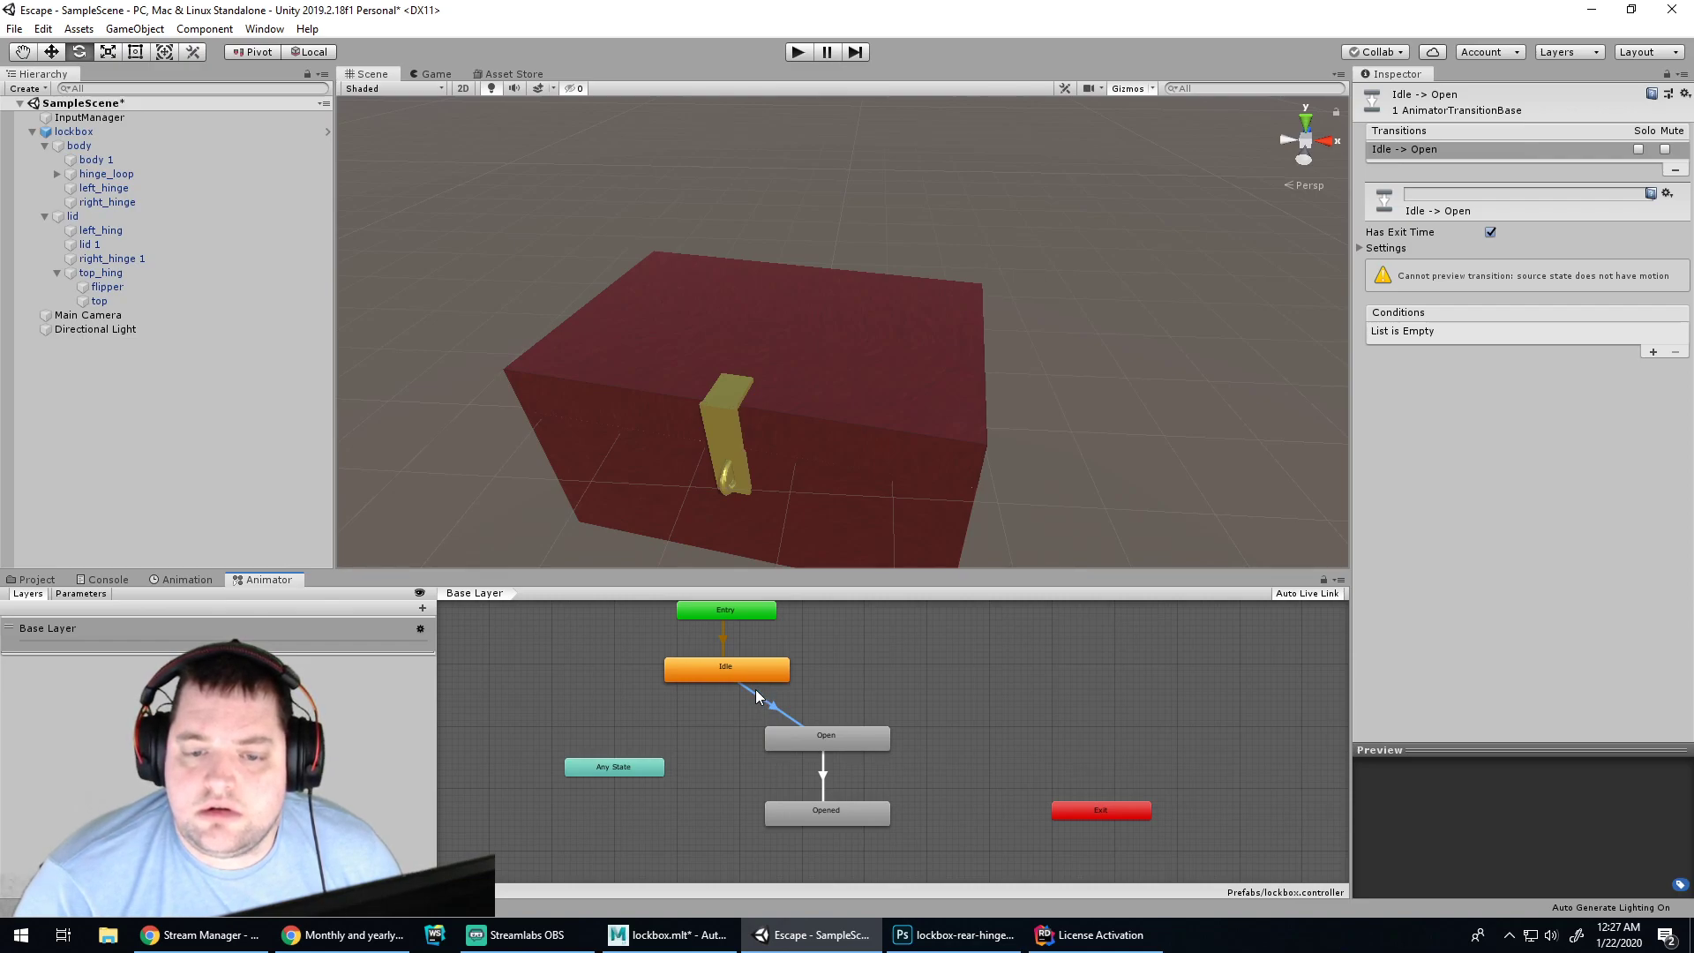
pyautogui.click(743, 676)
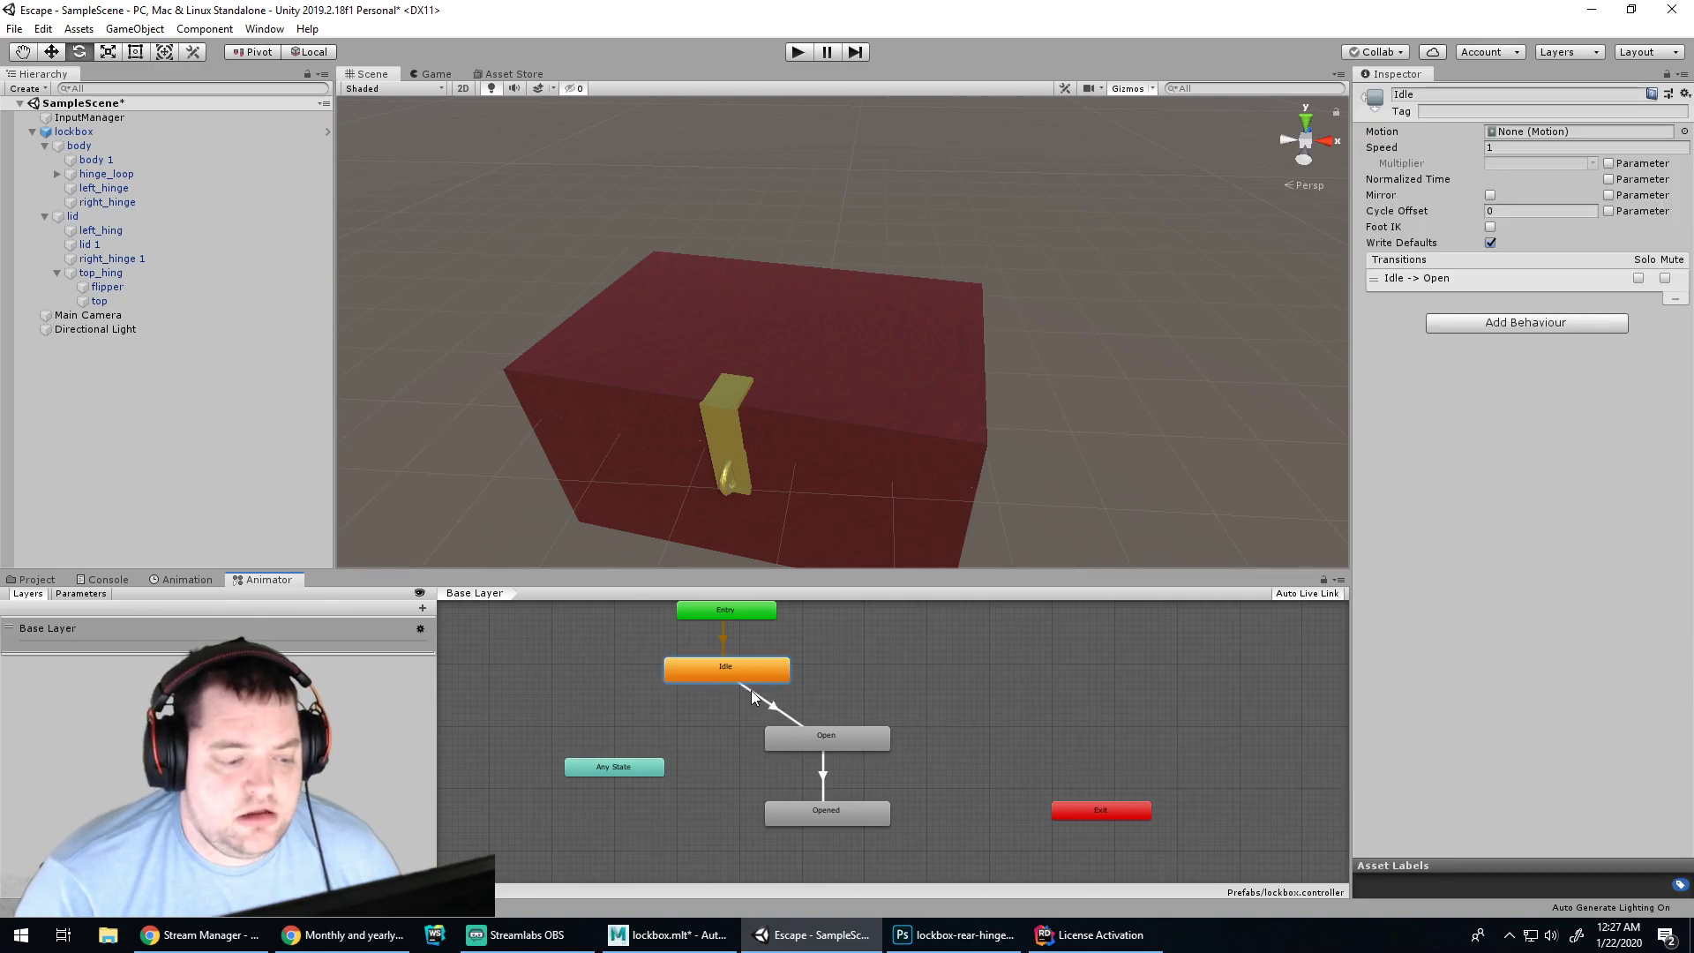
pyautogui.click(750, 691)
pyautogui.click(813, 733)
pyautogui.click(842, 819)
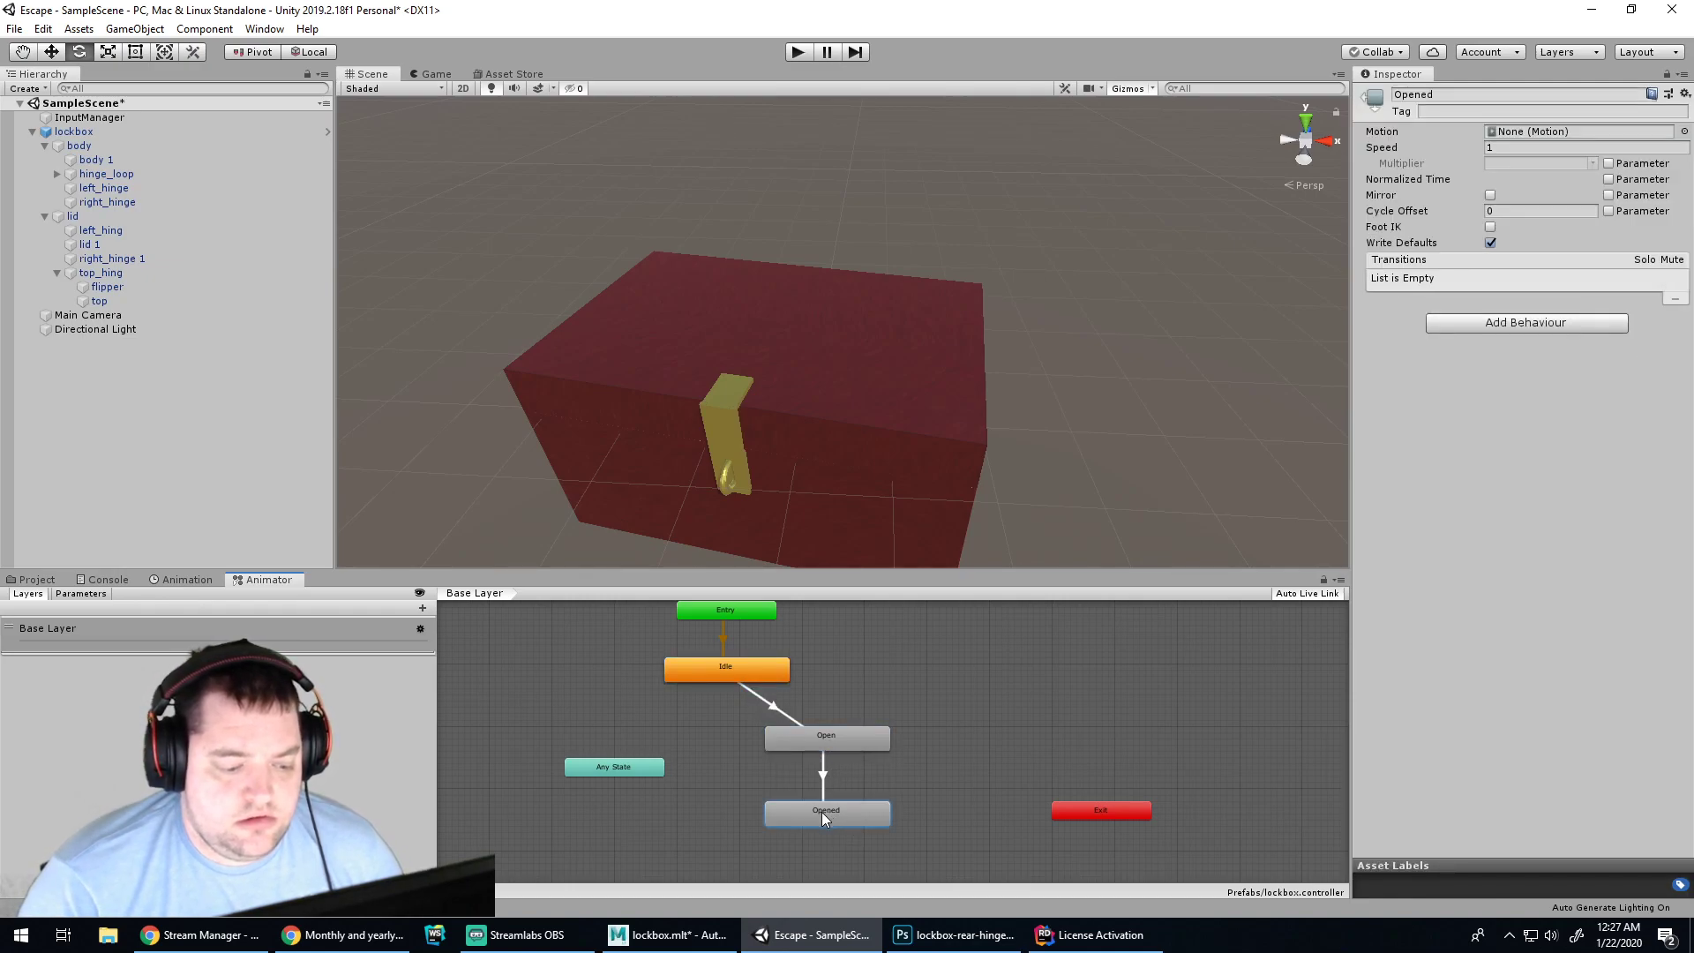
pyautogui.click(1070, 810)
pyautogui.click(982, 789)
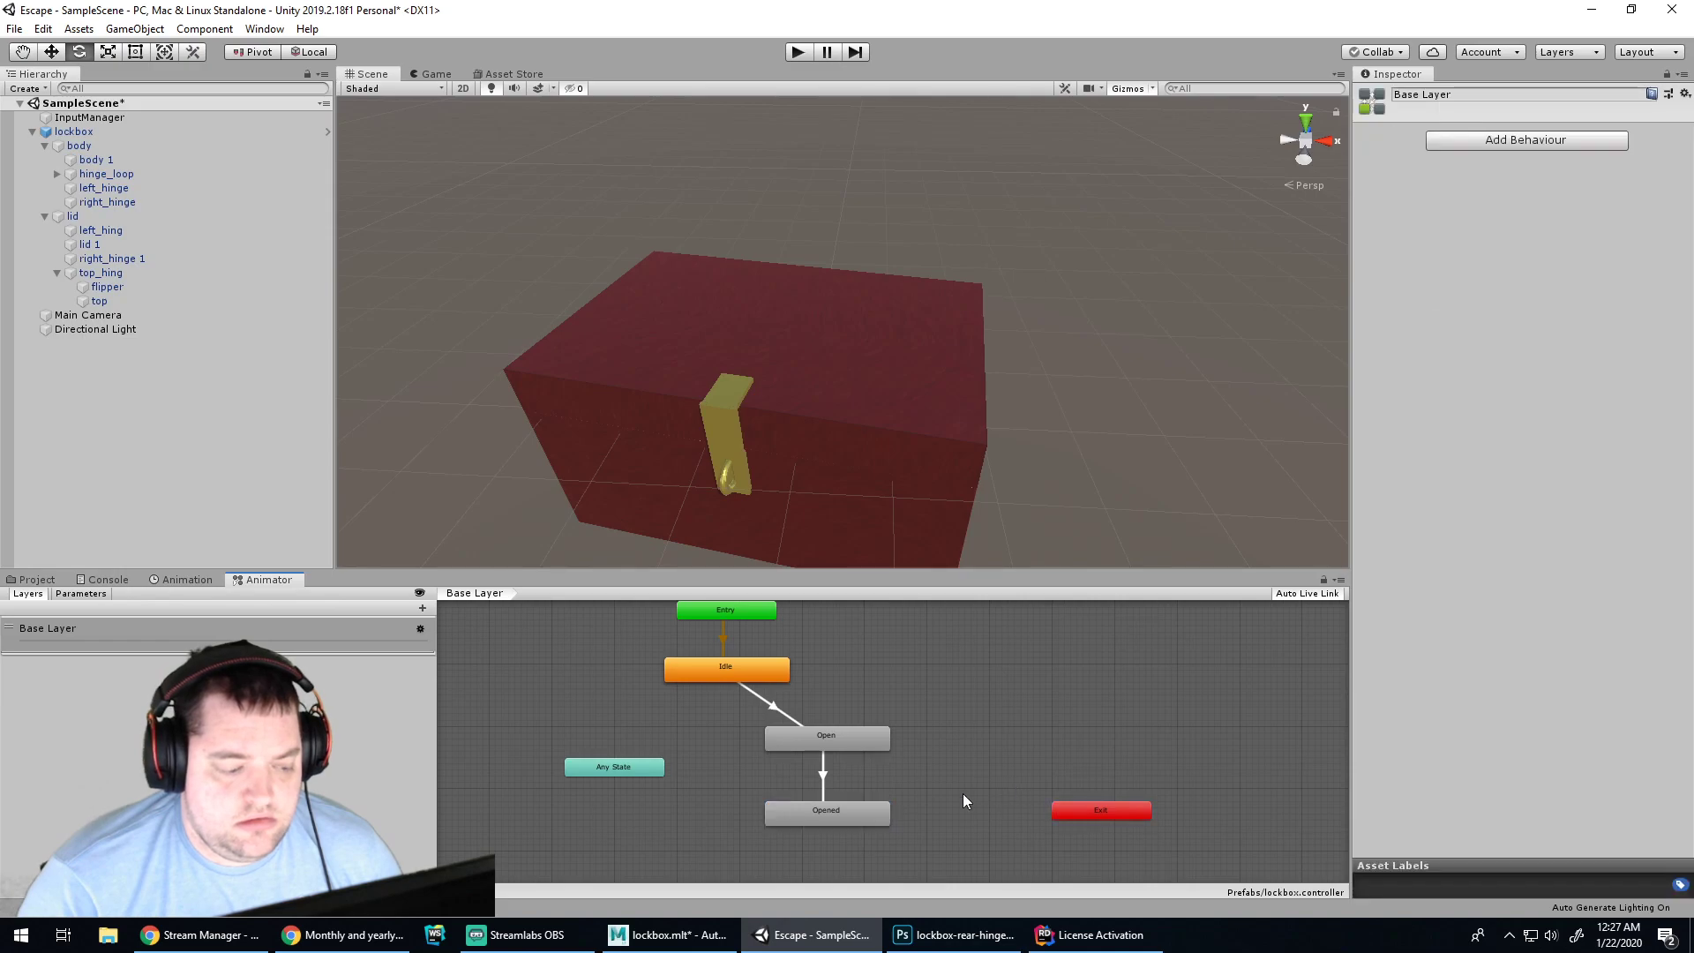
pyautogui.click(861, 819)
pyautogui.rightClick(860, 817)
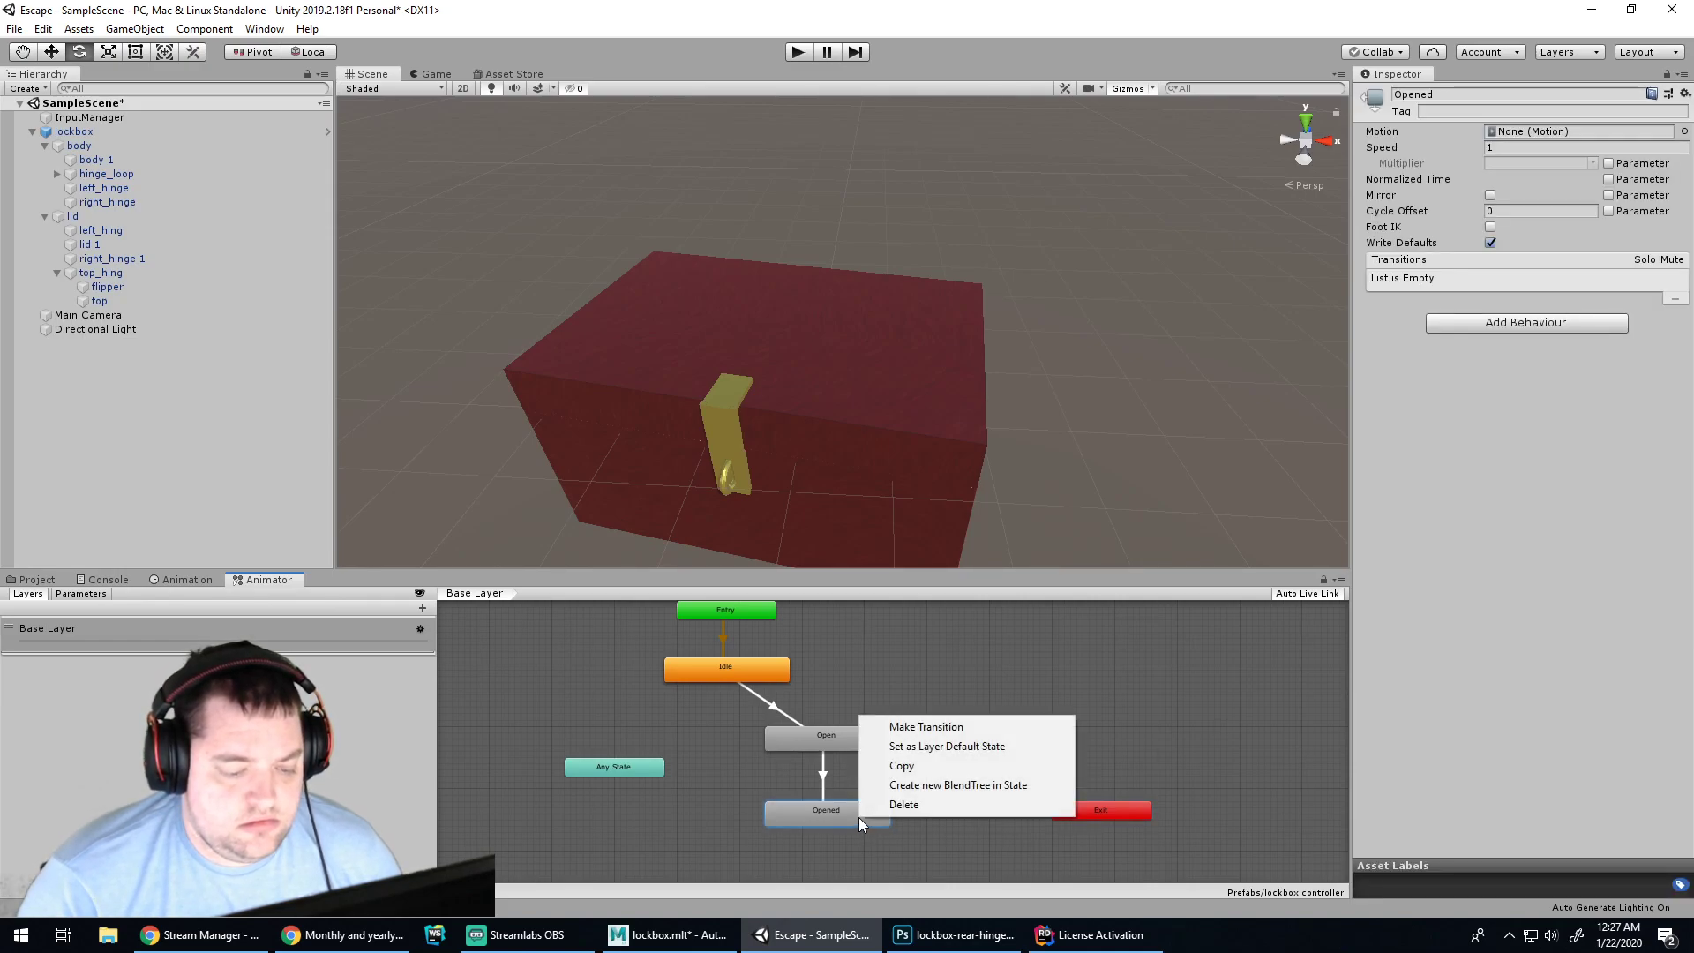
# Connect the Opened state back to Idle, rearrange the nodes, and play-test the lid animation
pyautogui.click(926, 727)
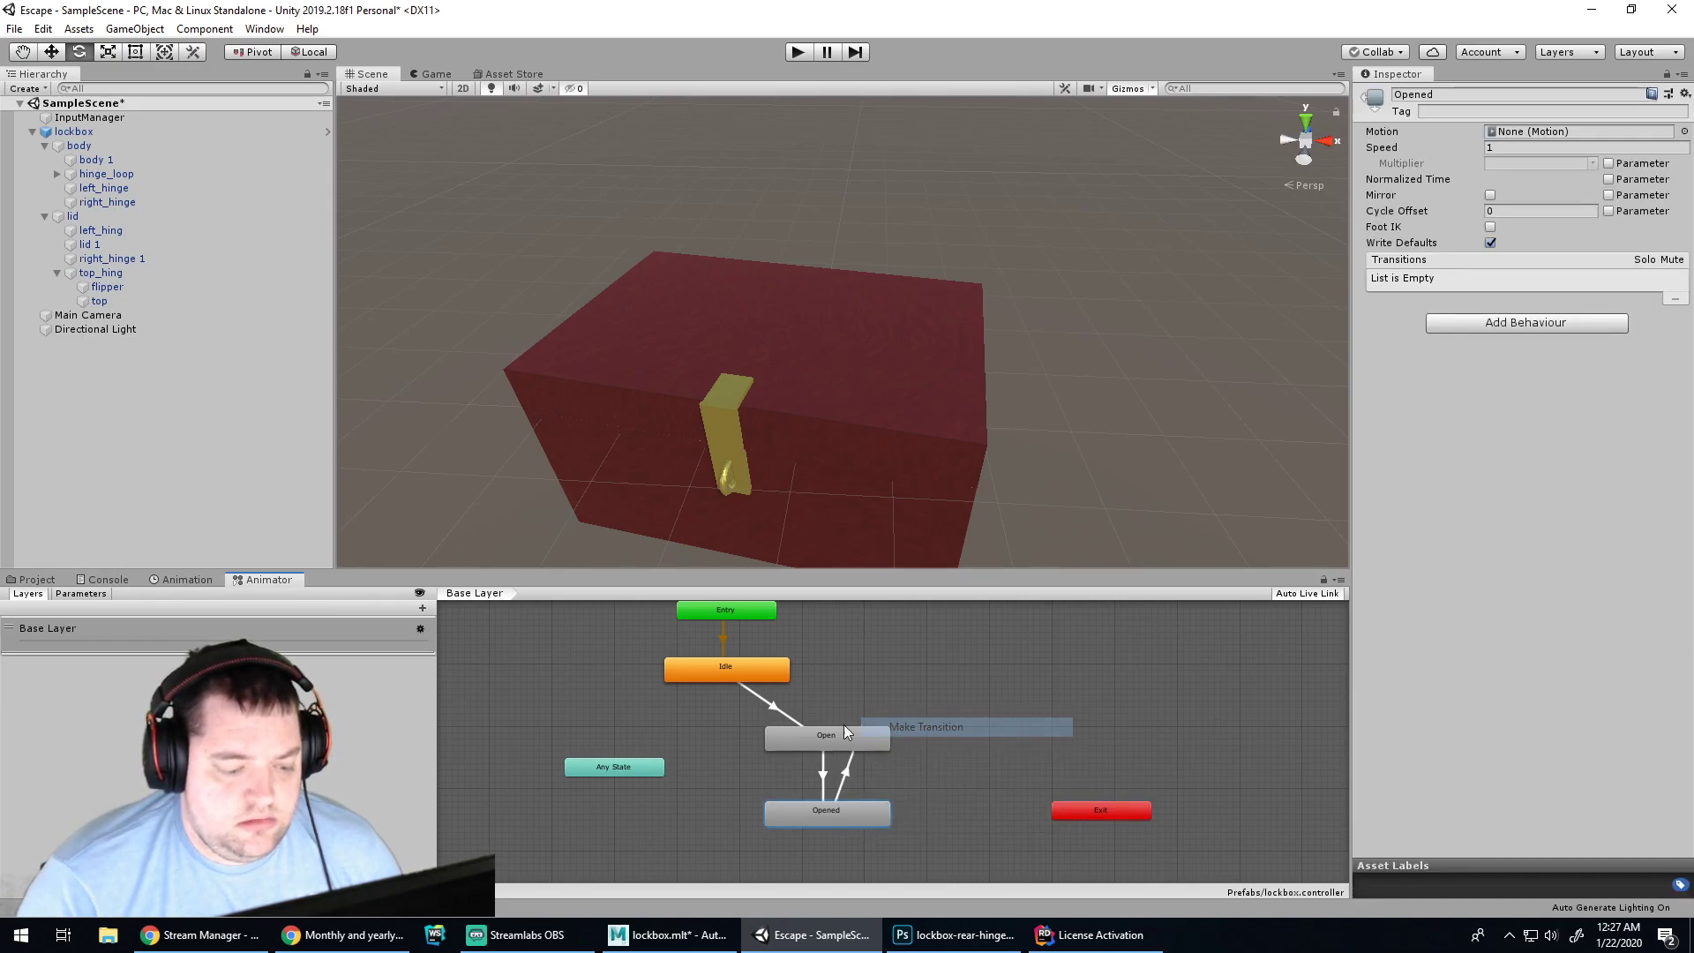
pyautogui.click(707, 669)
pyautogui.moveTo(850, 736); pyautogui.dragTo(950, 728)
pyautogui.moveTo(823, 821); pyautogui.dragTo(755, 792)
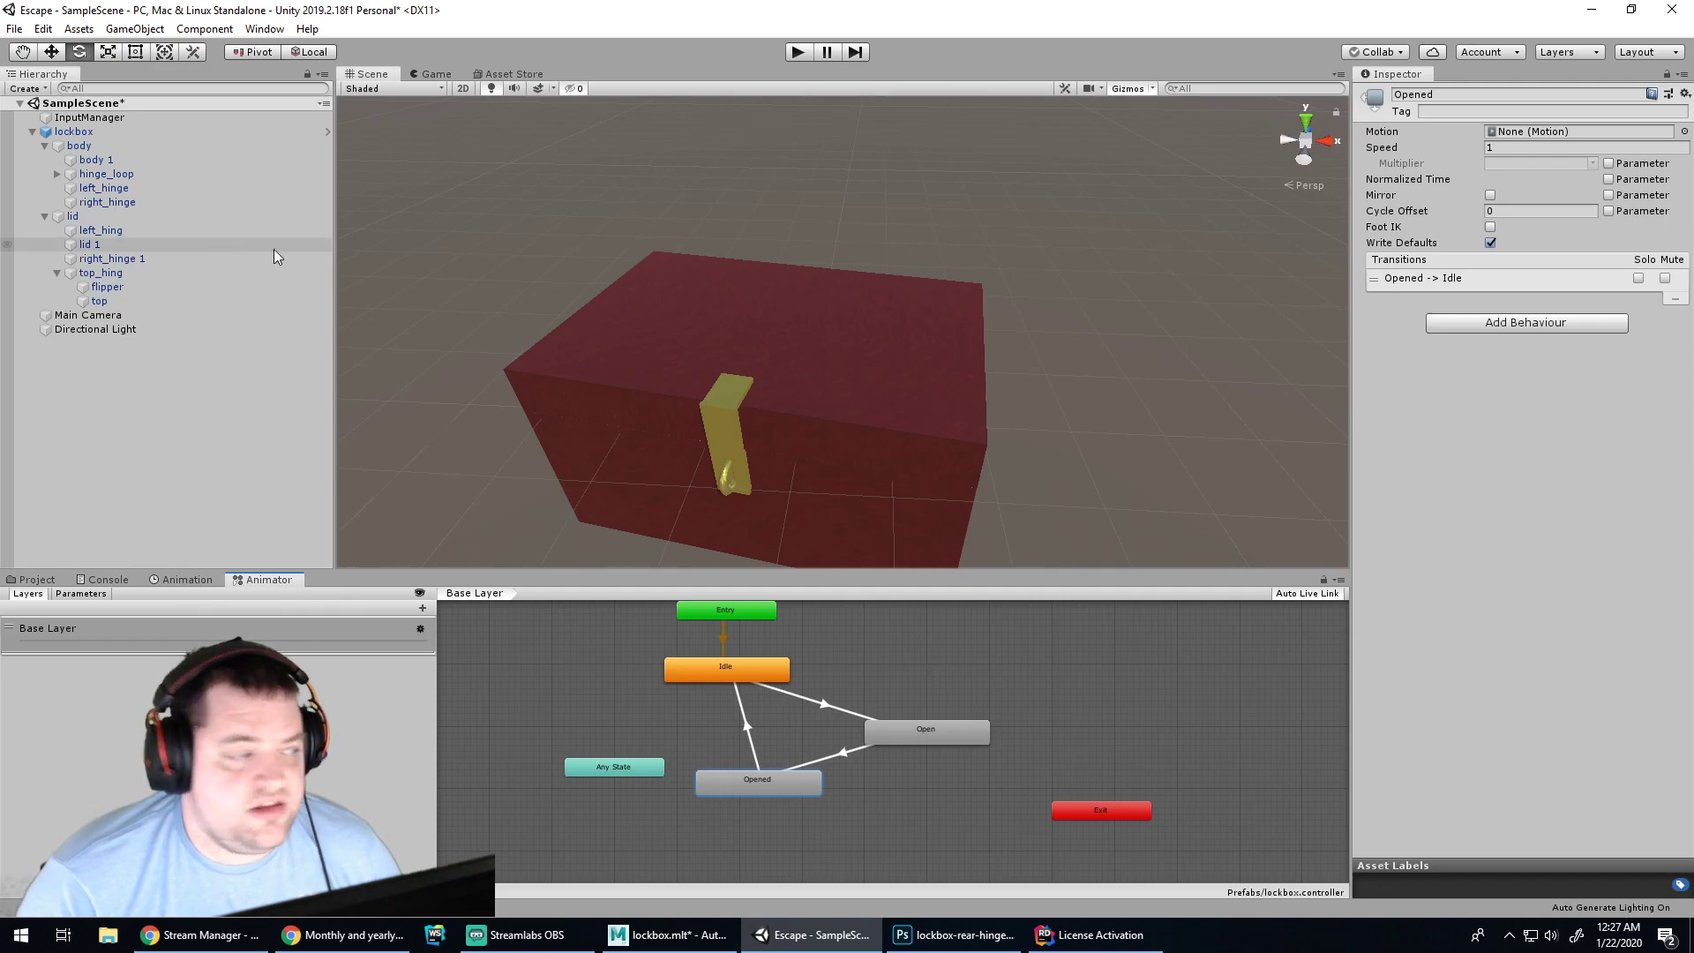
pyautogui.click(796, 55)
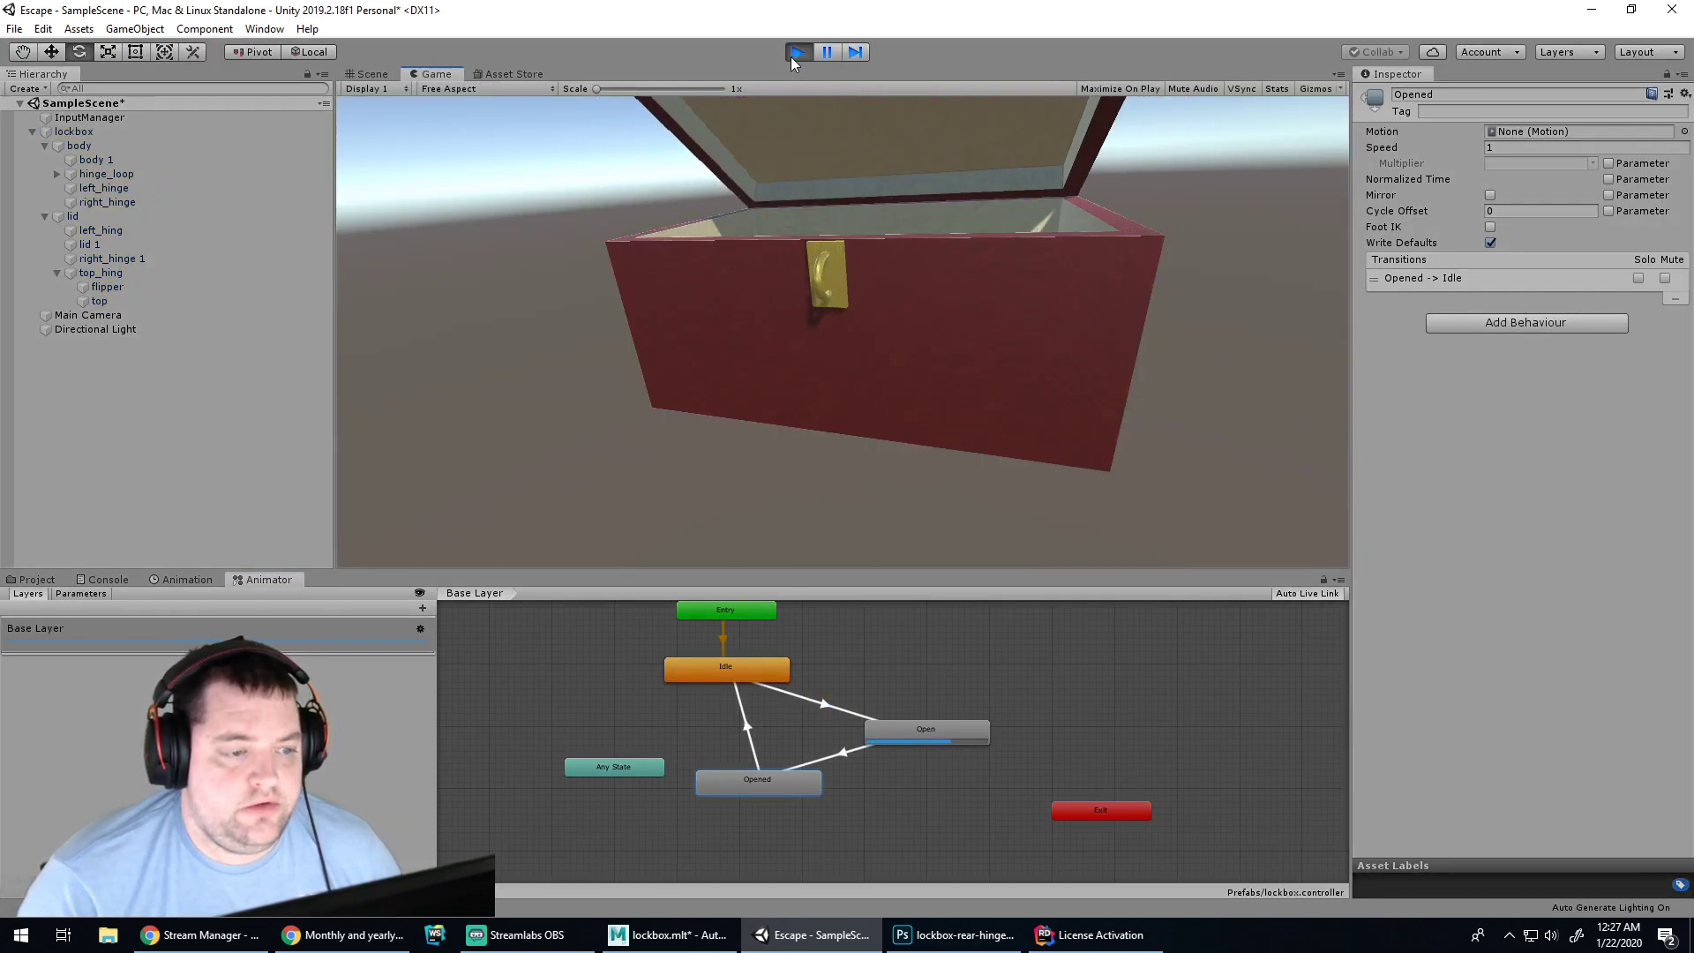
pyautogui.click(796, 53)
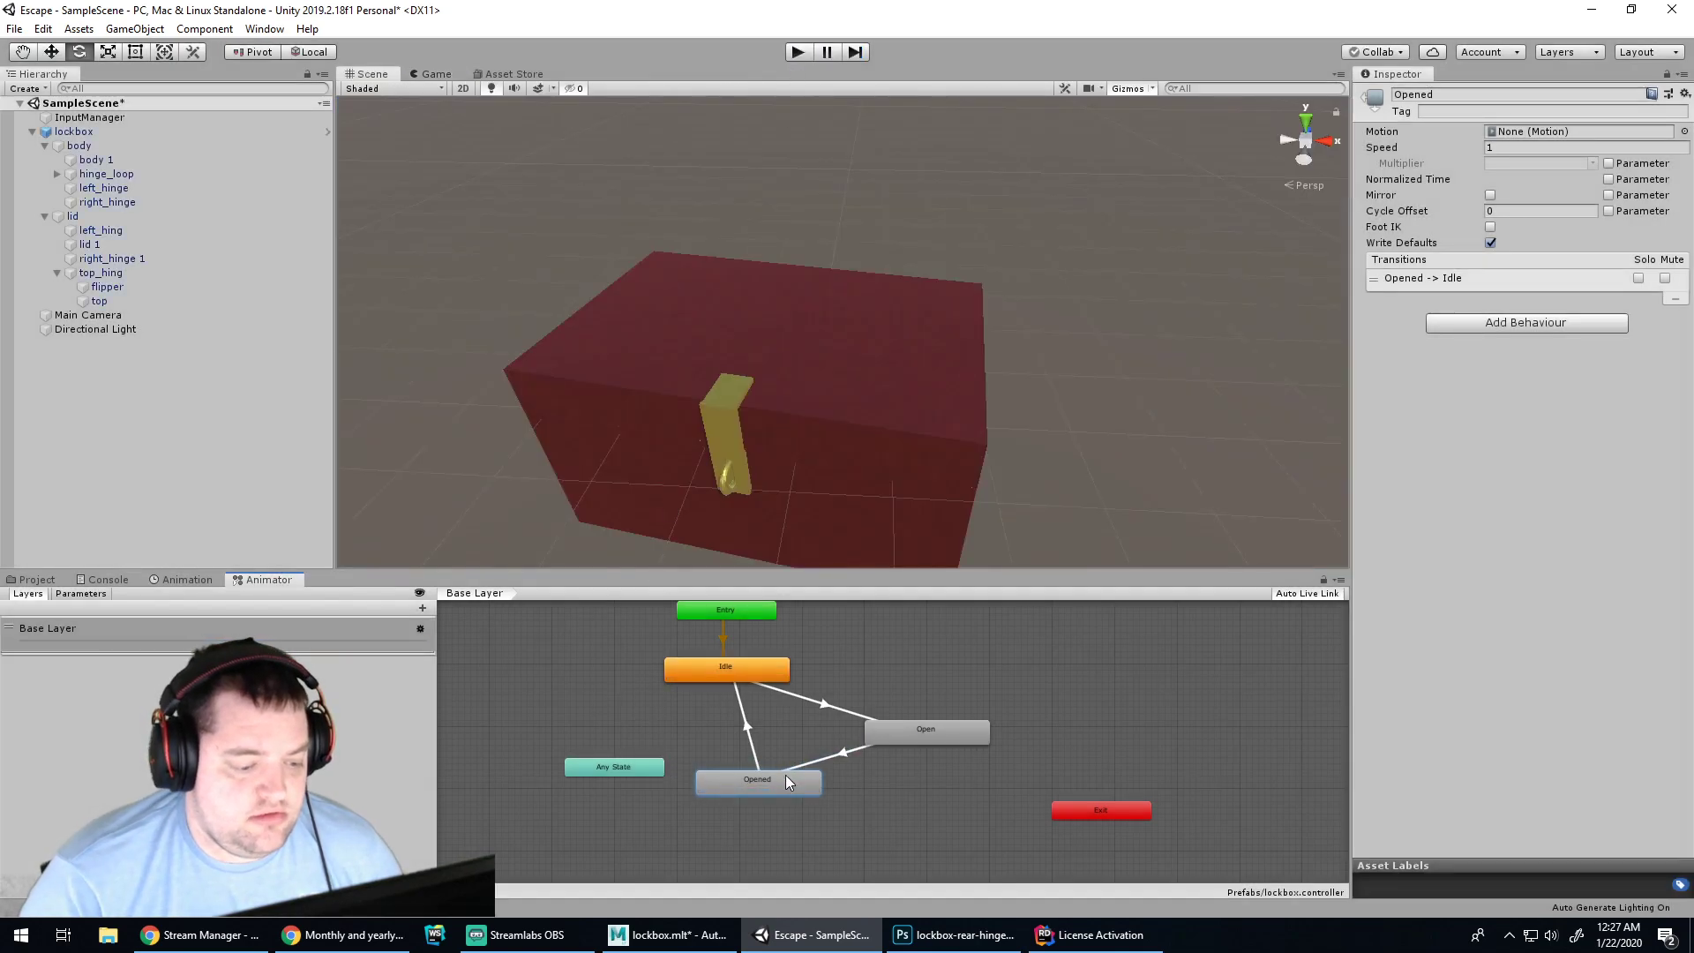
# Delete the Opened state, play-test the lid opening again, and select the Open state
pyautogui.press('Delete')
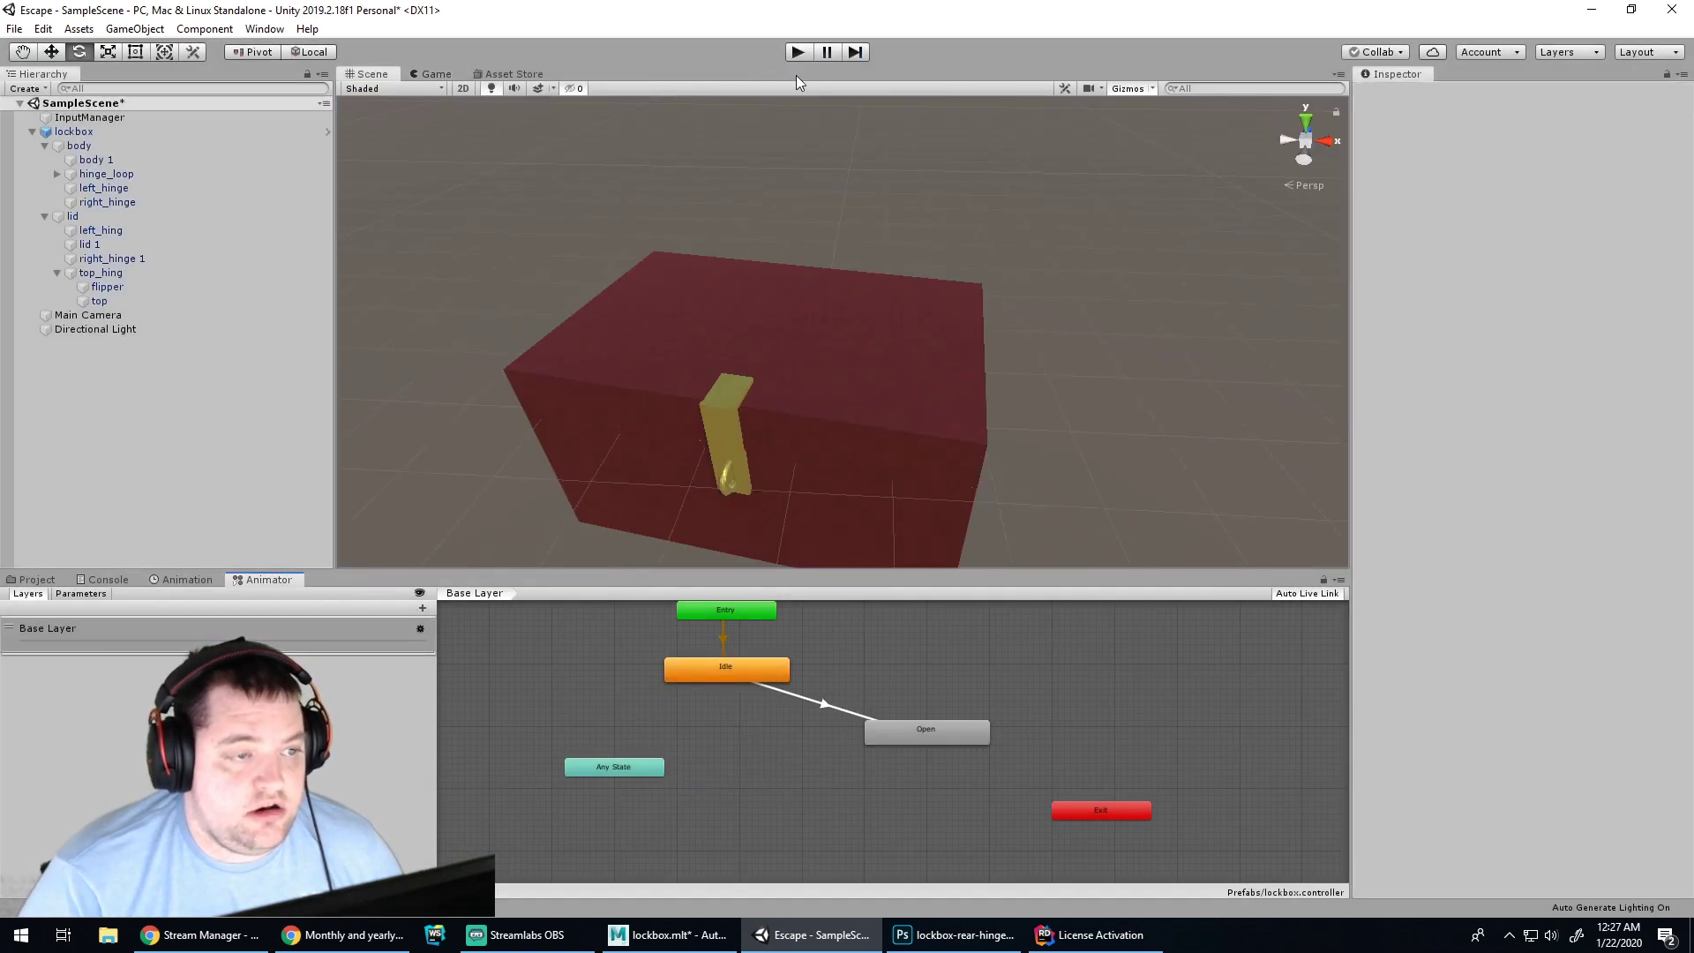
pyautogui.click(805, 53)
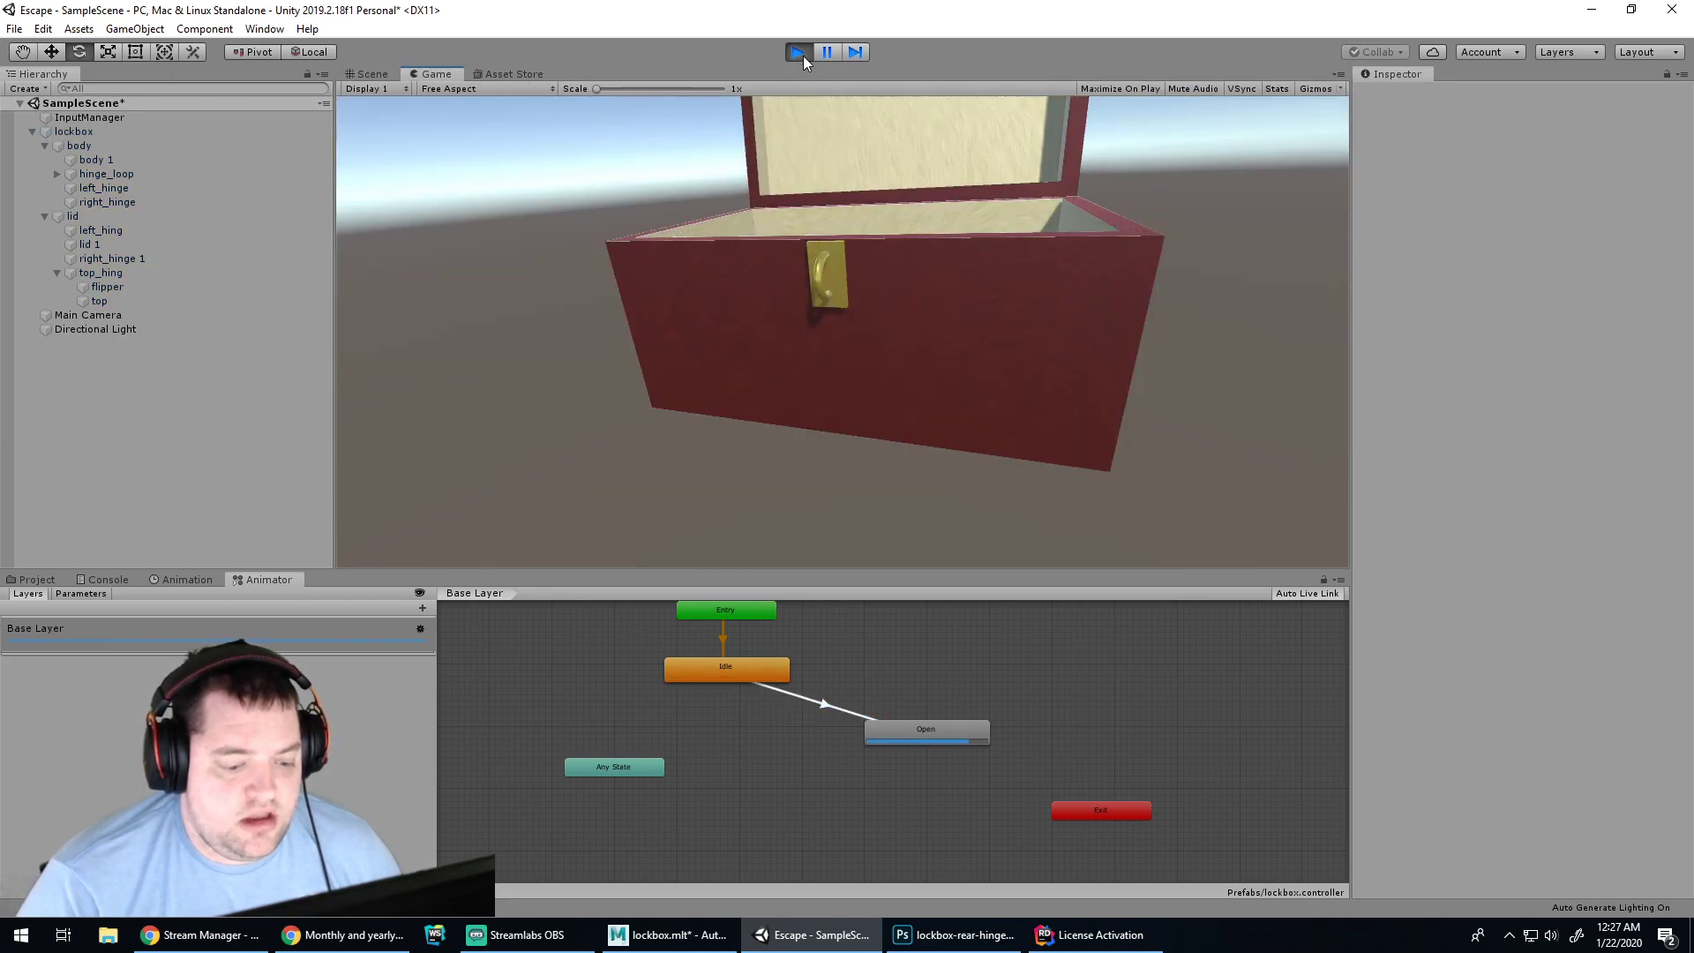
pyautogui.click(803, 56)
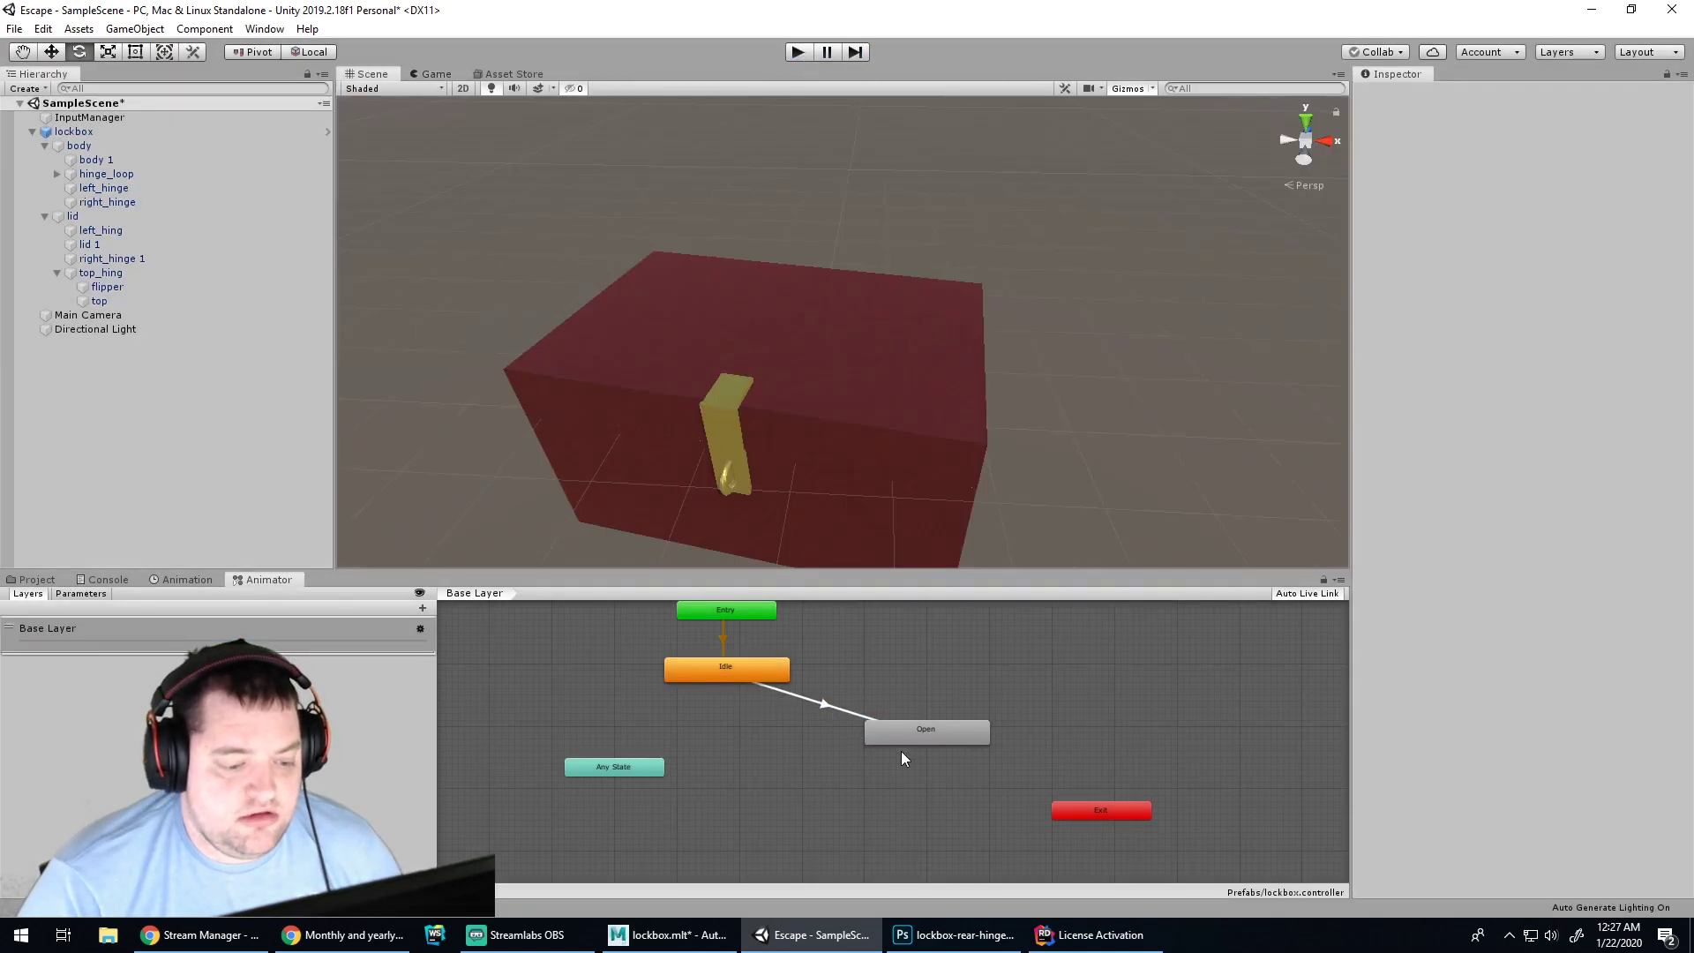
pyautogui.click(909, 749)
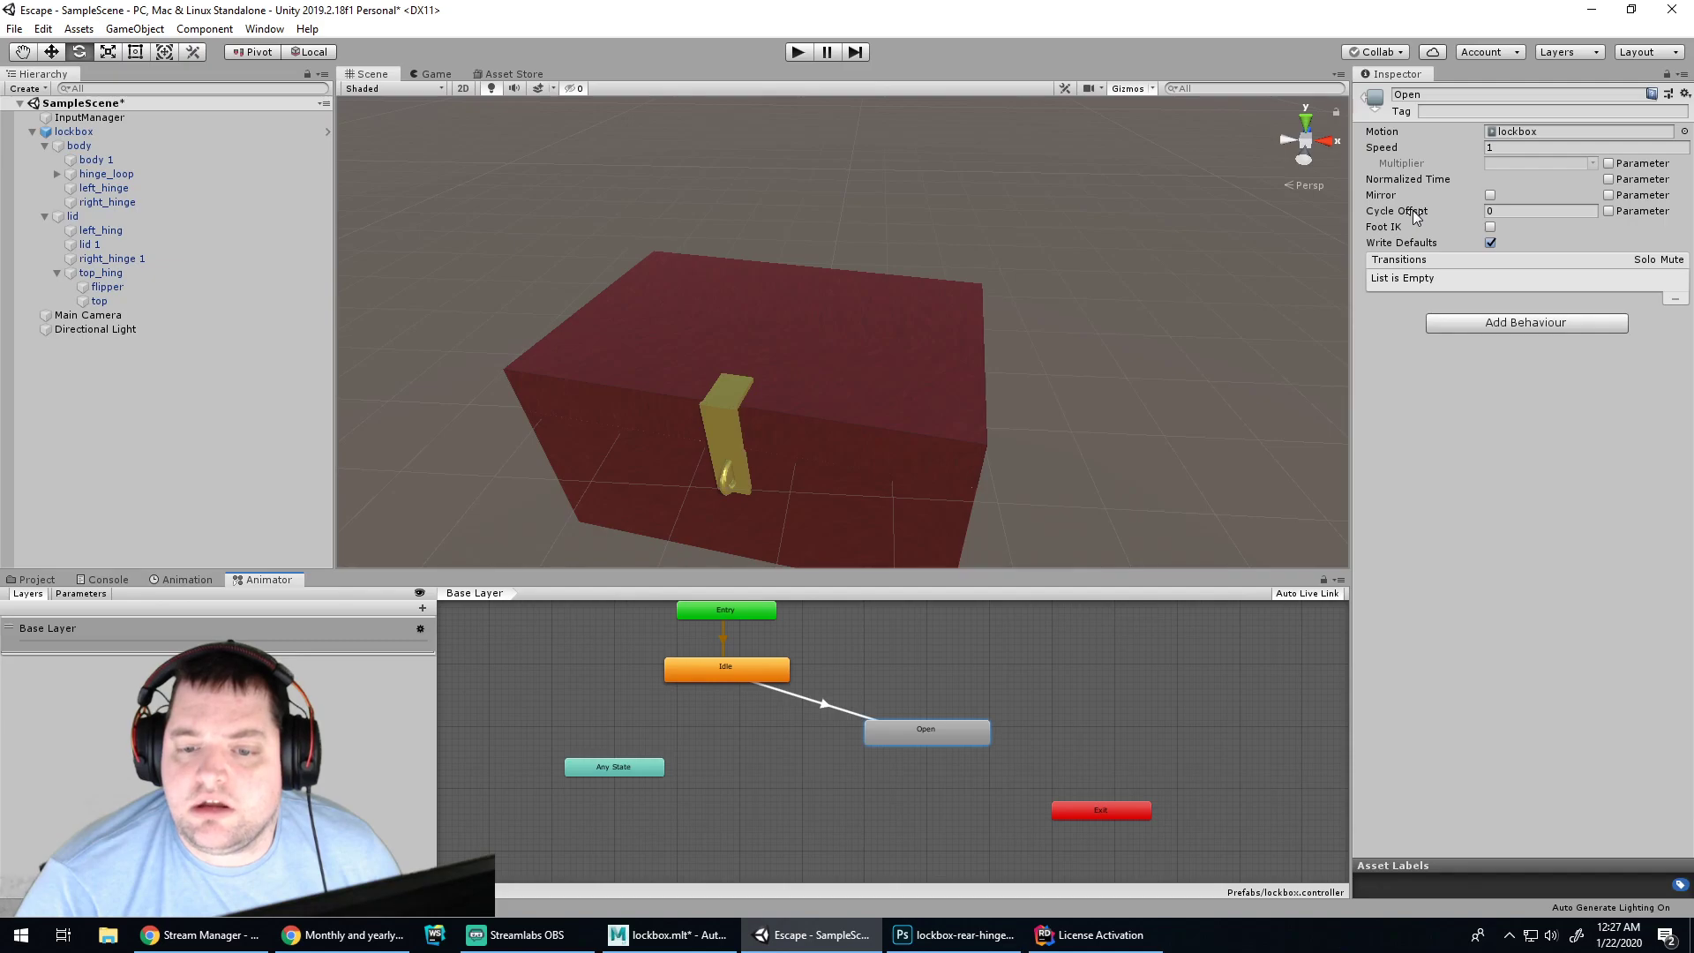
pyautogui.click(388, 943)
# Google 'unity animation stop at last frame' and read the Unity Answers thread on it
pyautogui.click(1308, 16)
pyautogui.write('unity an')
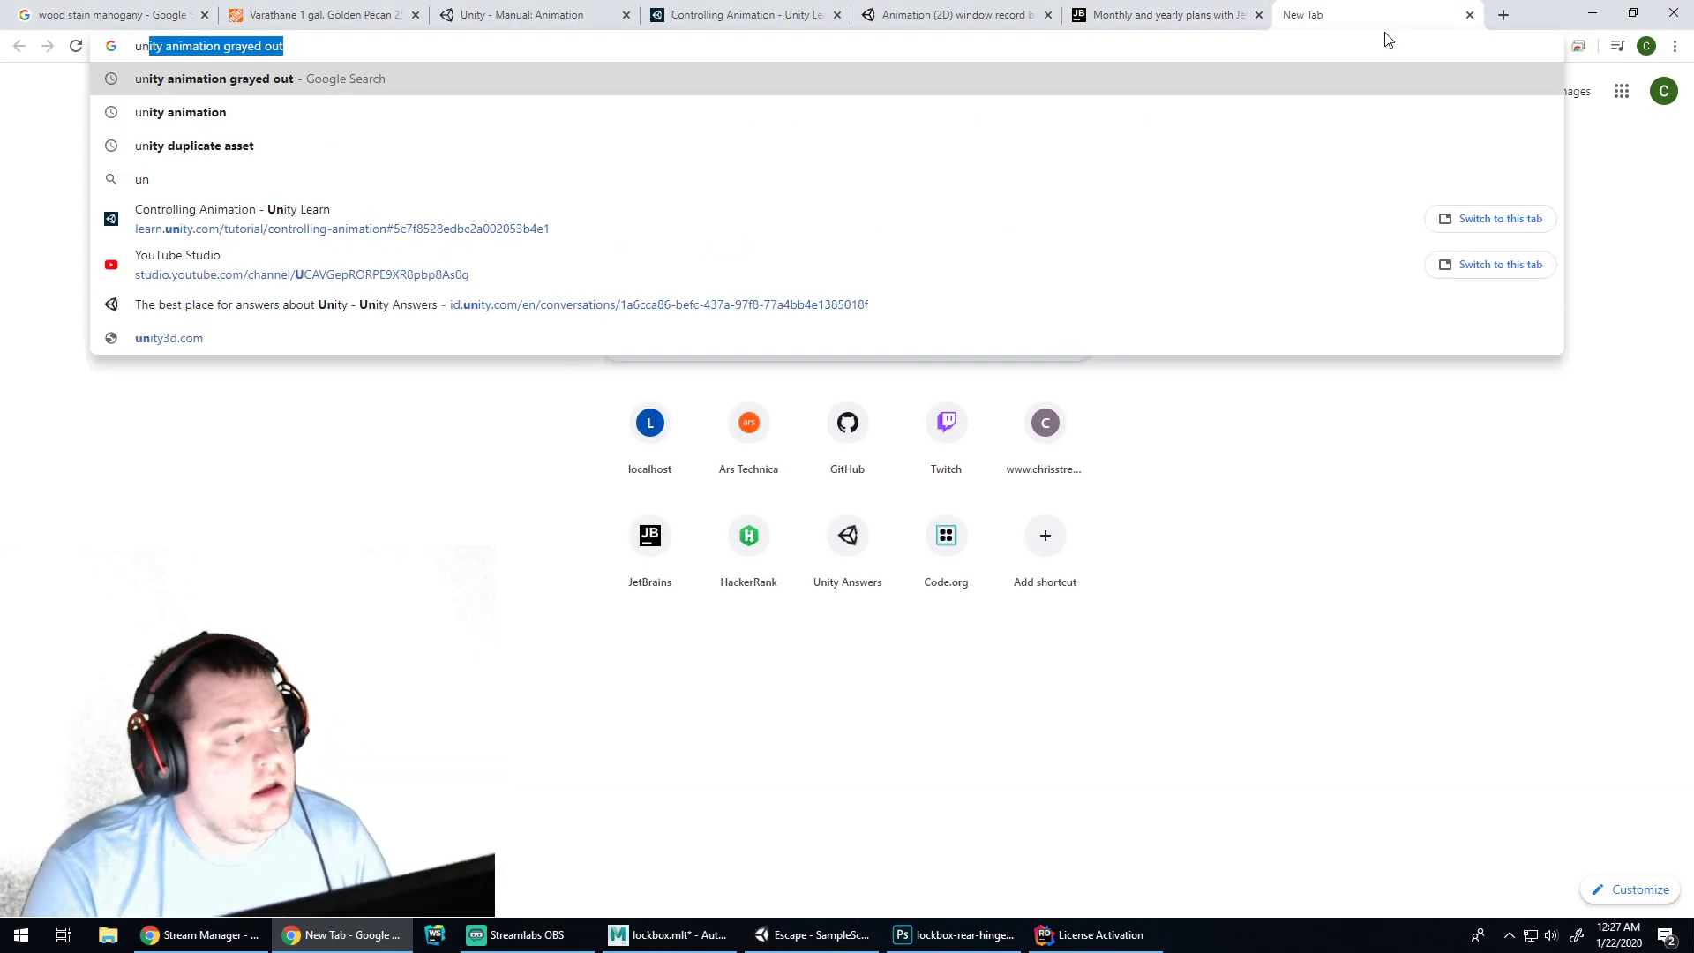
pyautogui.write('imation')
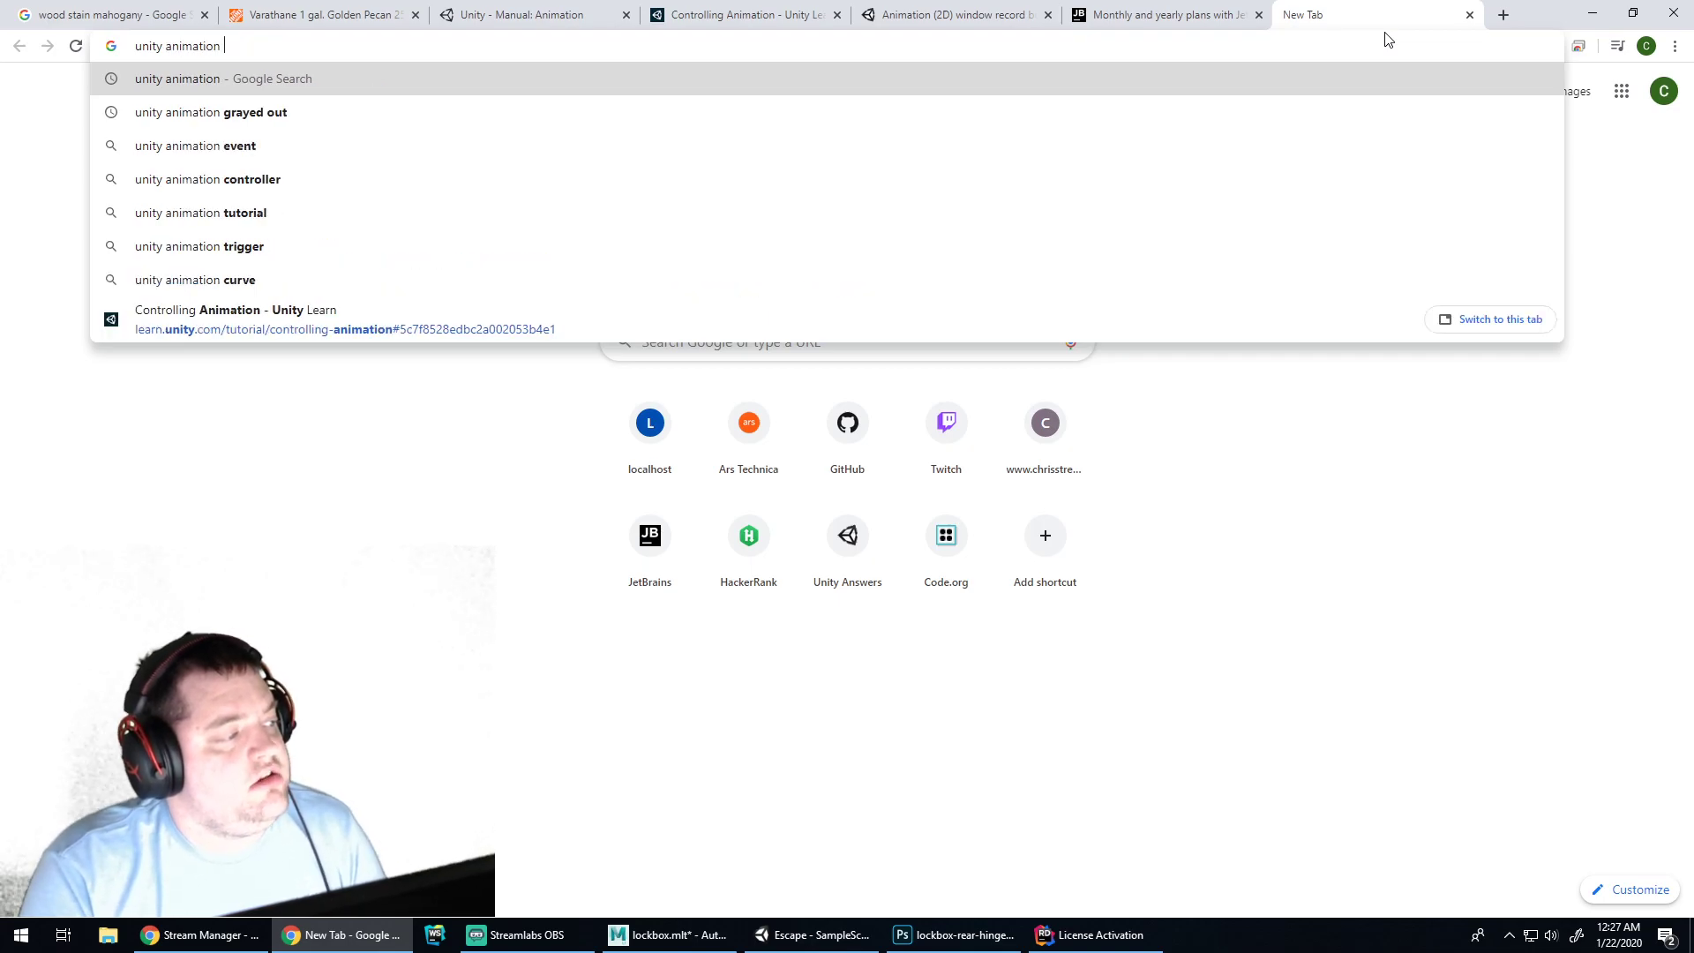
pyautogui.write(' stop in fin')
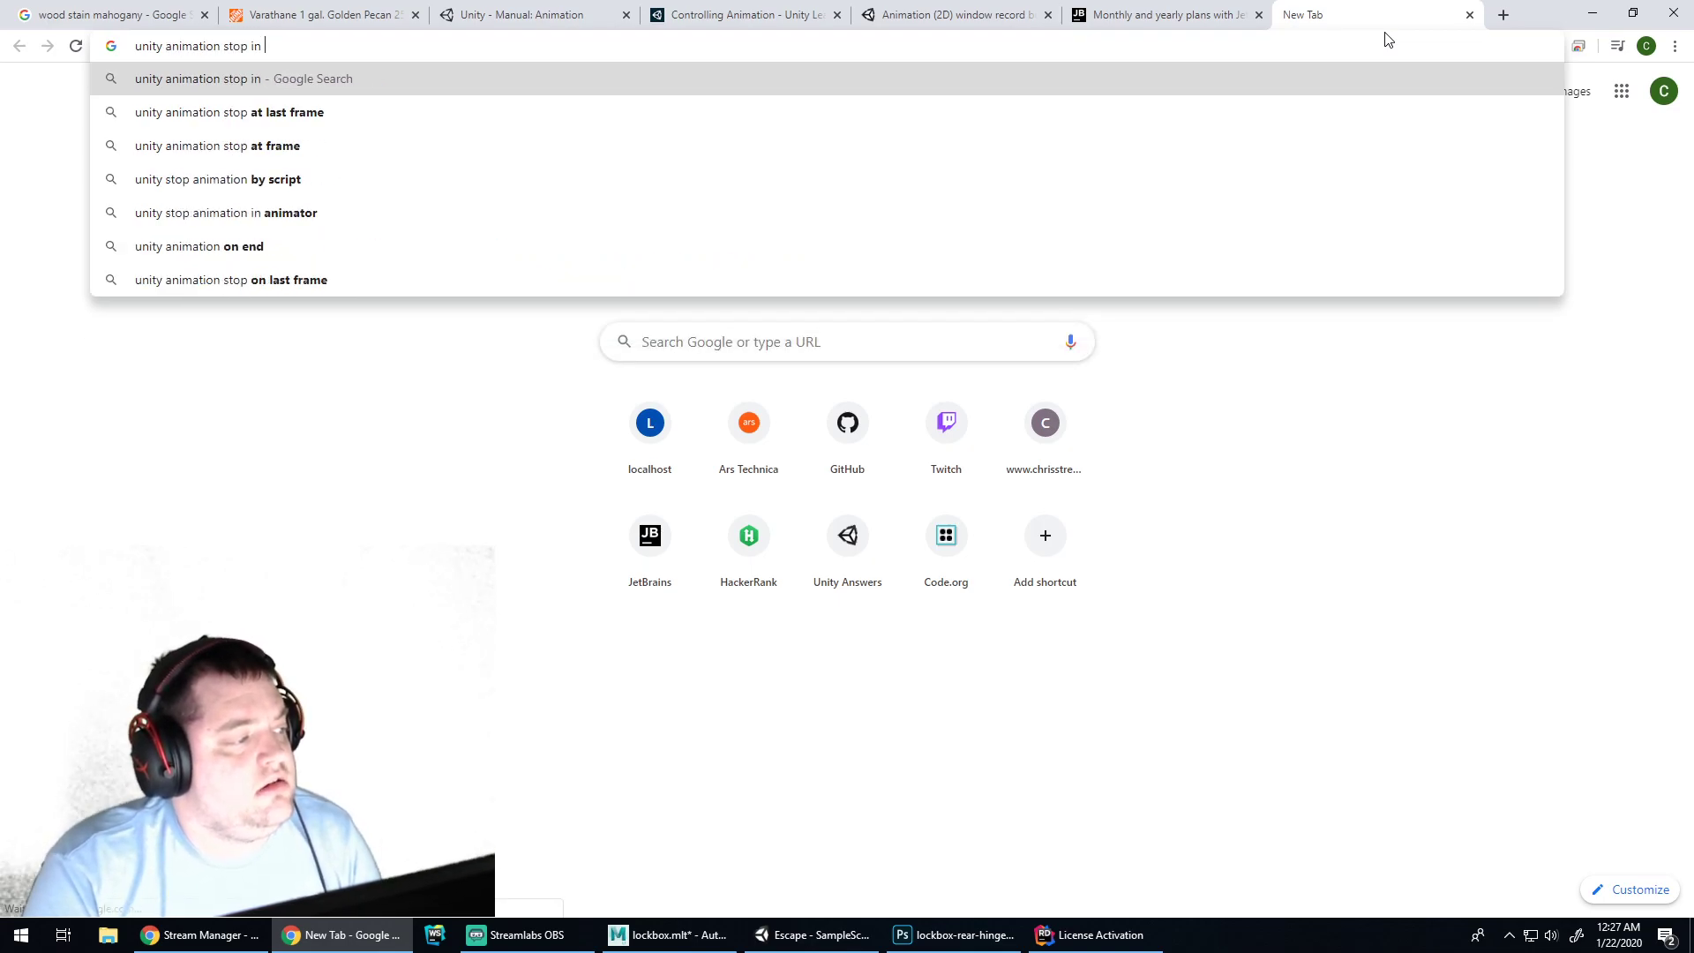
pyautogui.press('BackSpace')
pyautogui.press('BackSpace')
pyautogui.press('BackSpace')
pyautogui.press('BackSpace')
pyautogui.press('BackSpace')
pyautogui.press('BackSpace')
pyautogui.write('at l')
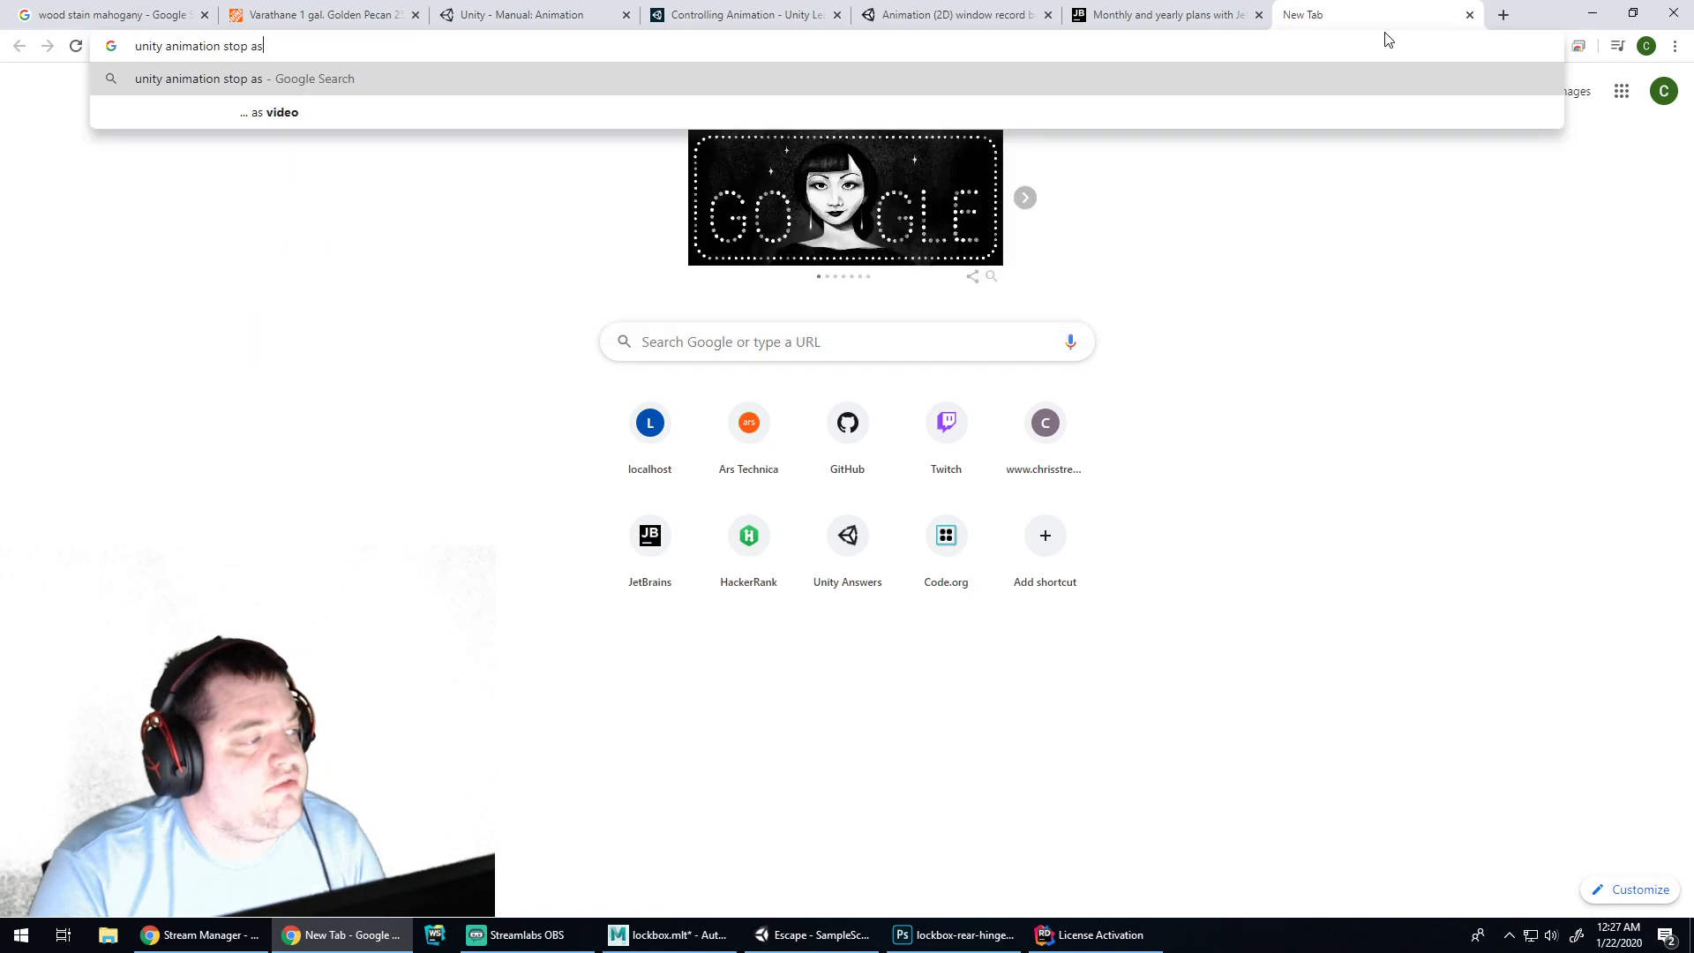
pyautogui.write('ast frame')
pyautogui.press('Return')
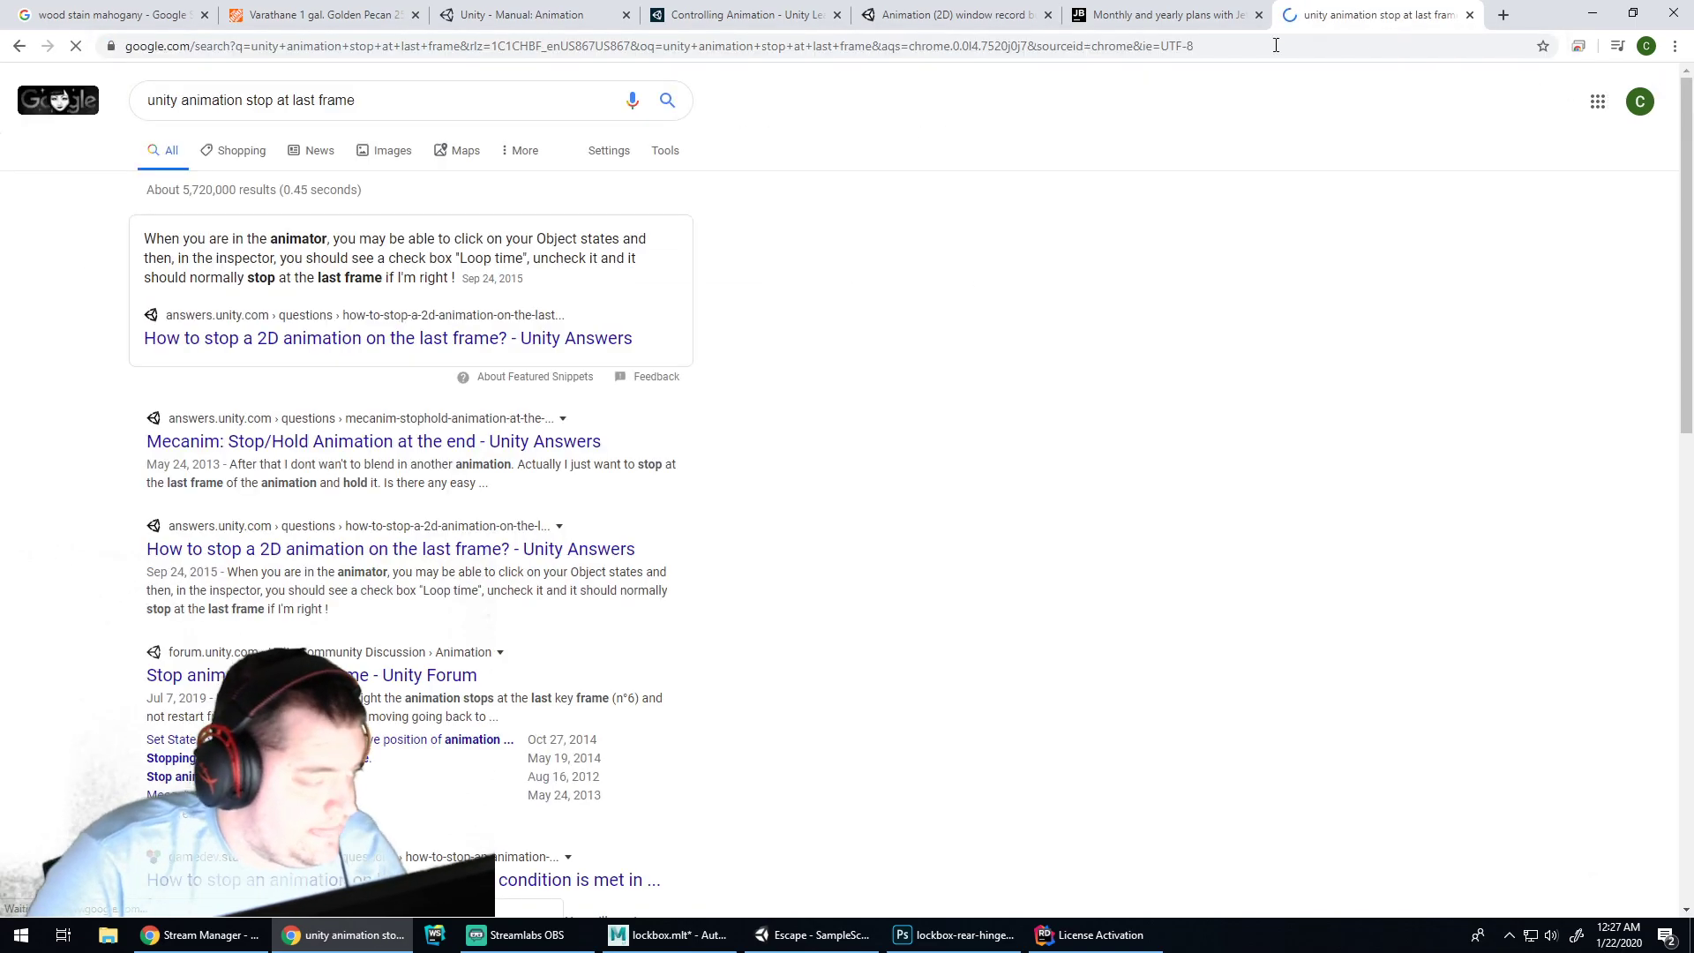
pyautogui.click(365, 351)
pyautogui.scroll(-2, 738, 460)
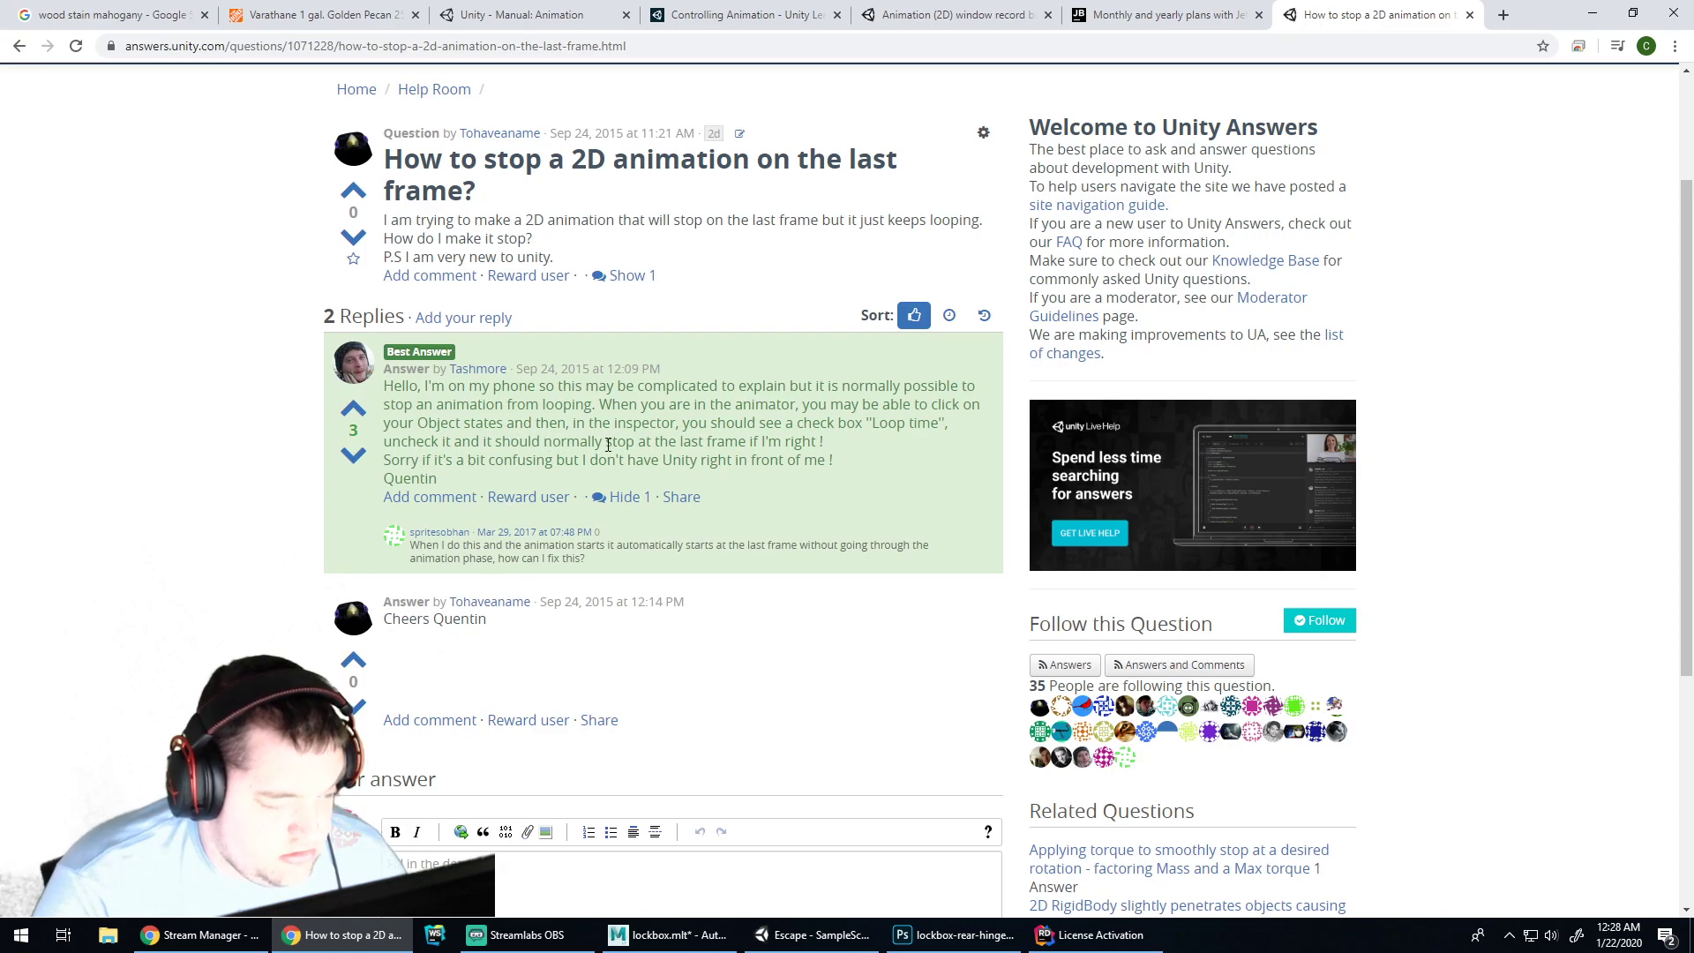
pyautogui.click(811, 934)
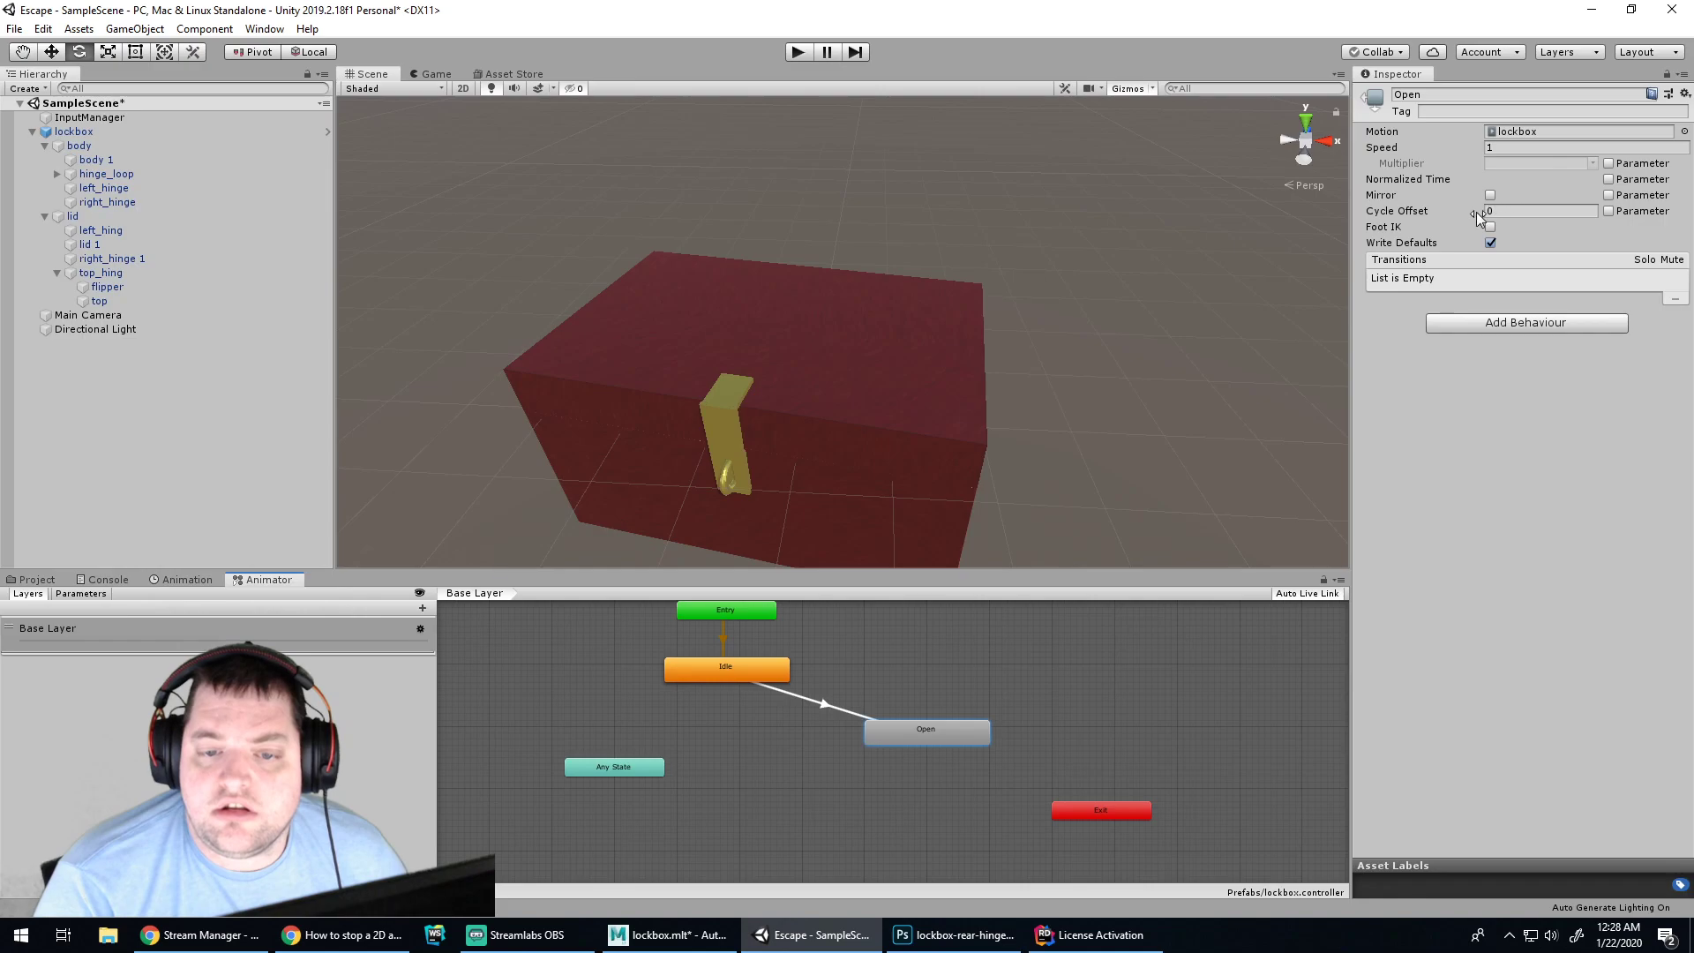
# Reselect the Open state after glancing at the Unity Answers page and the Photoshop hinge texture
pyautogui.click(983, 751)
pyautogui.click(897, 728)
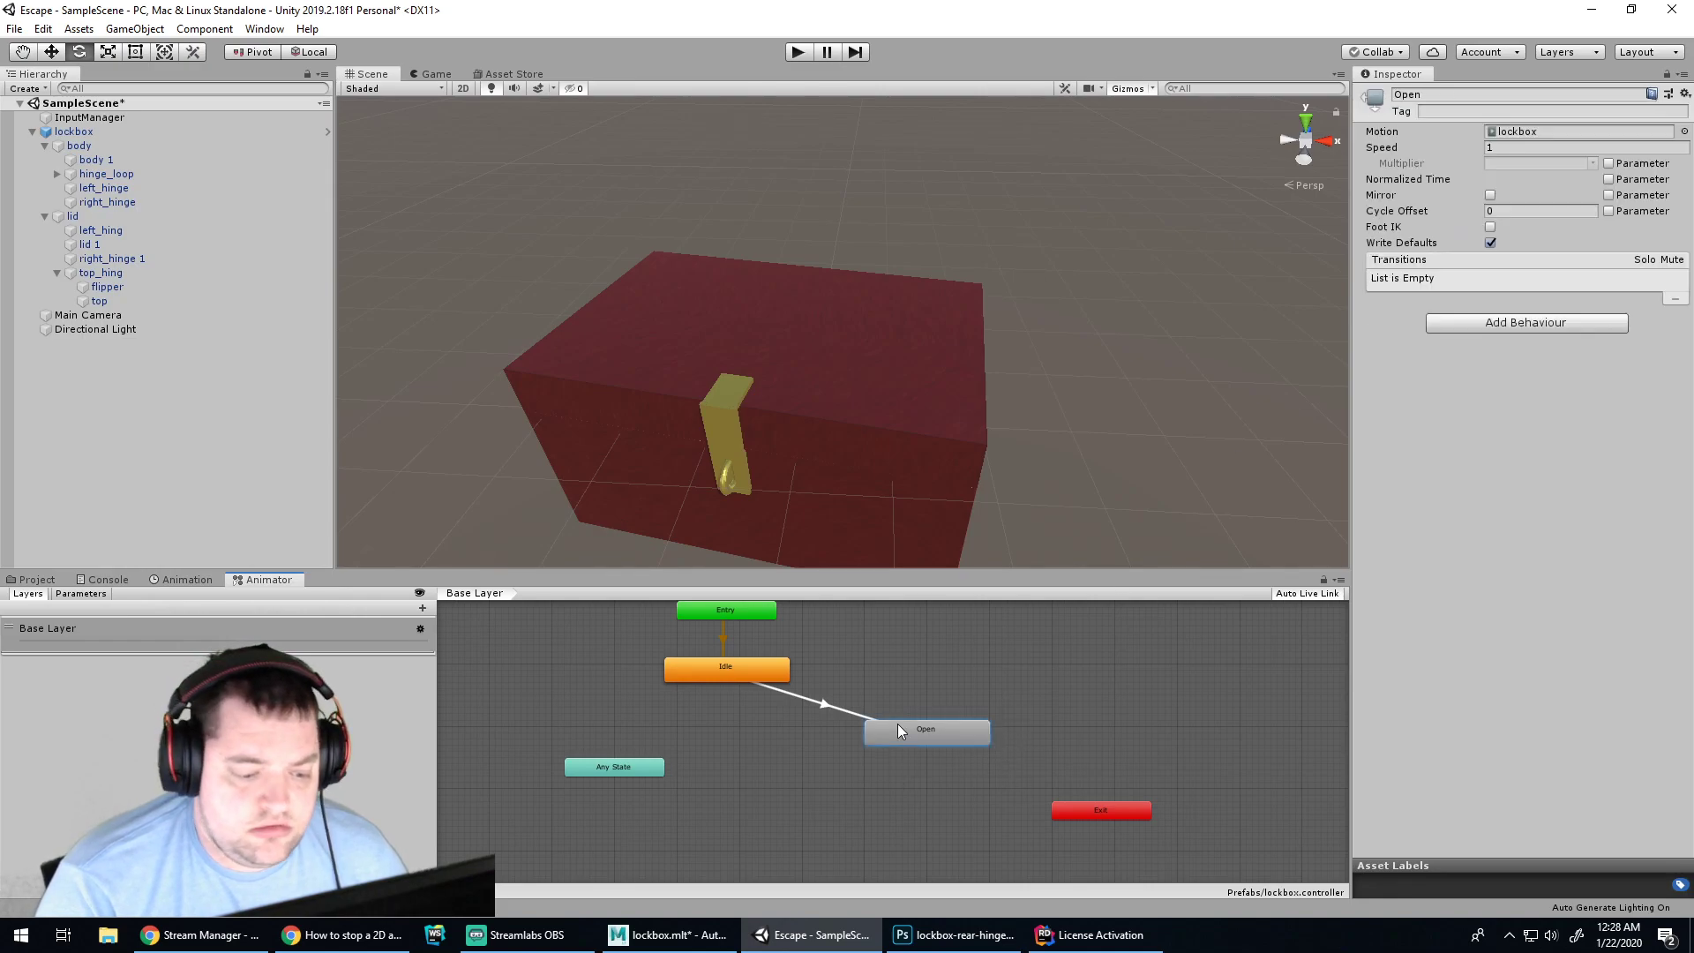
pyautogui.click(353, 935)
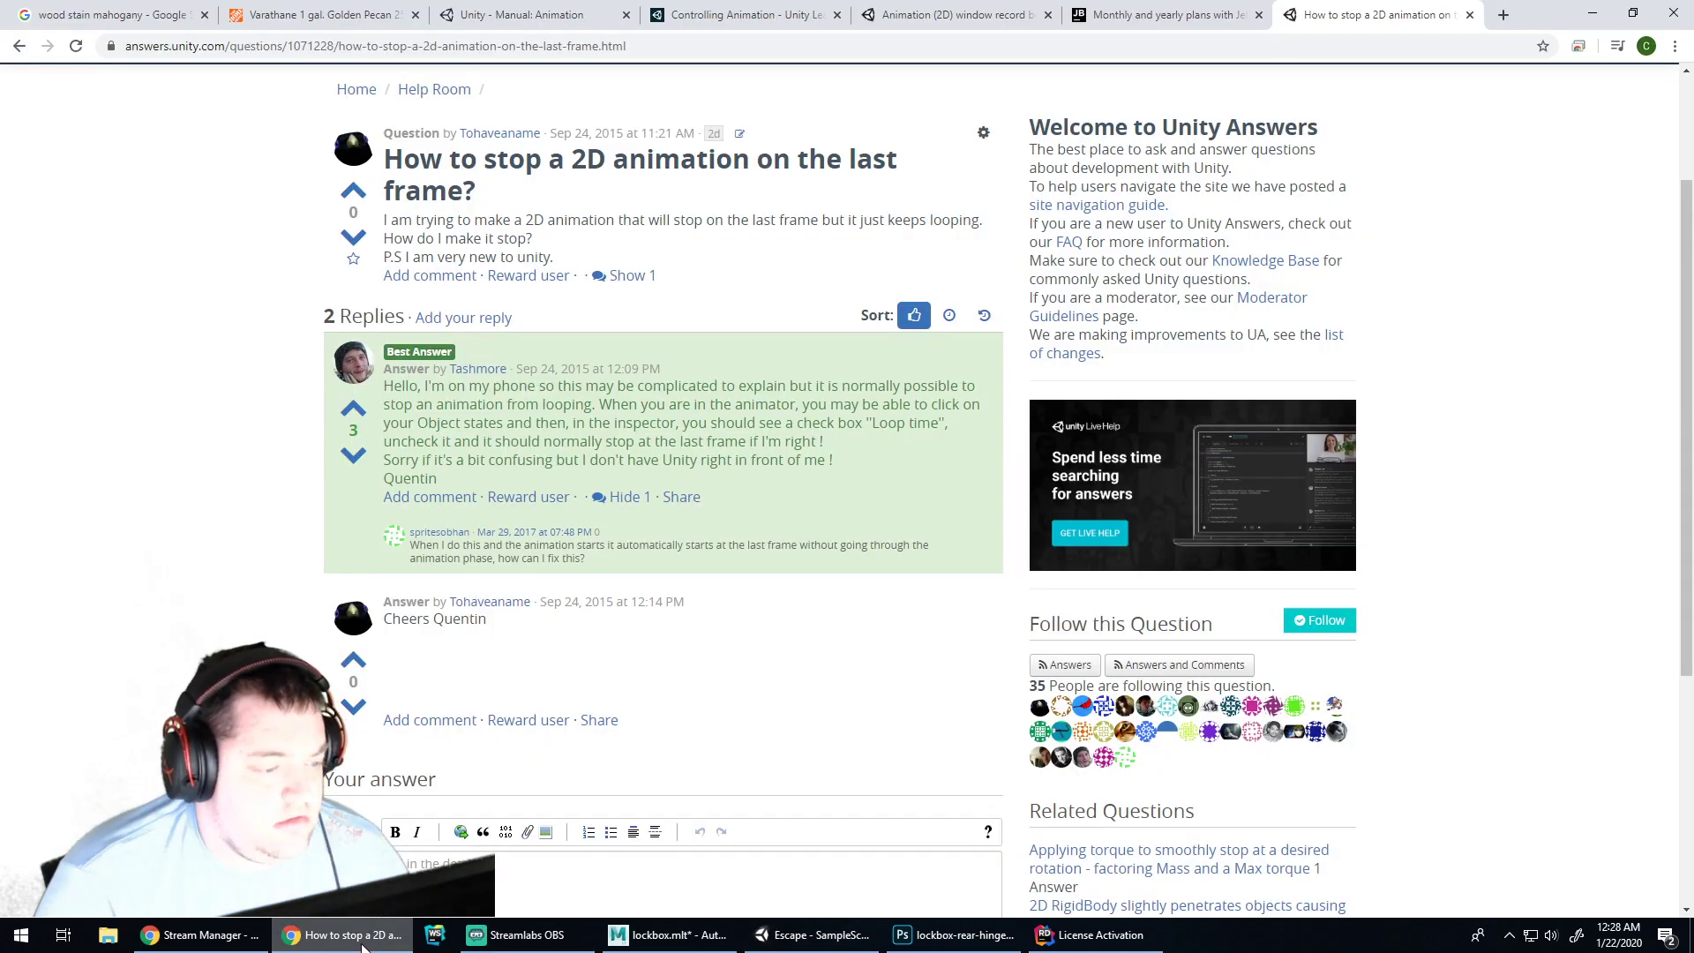
pyautogui.click(955, 938)
pyautogui.click(796, 943)
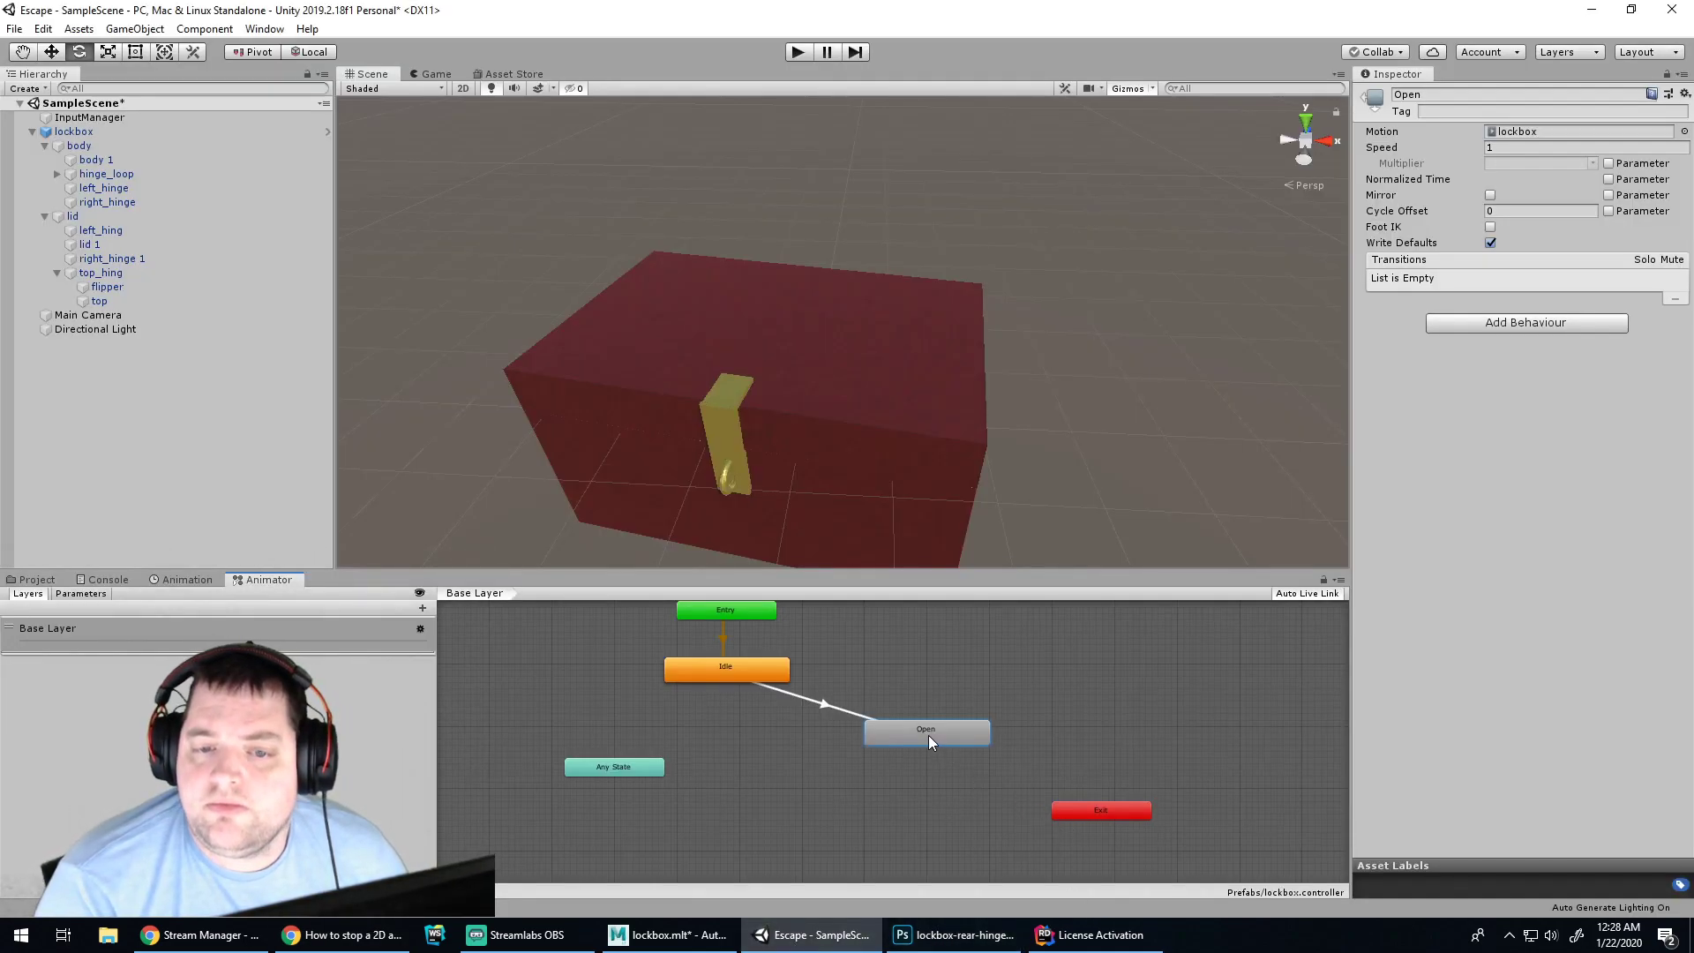
pyautogui.click(701, 676)
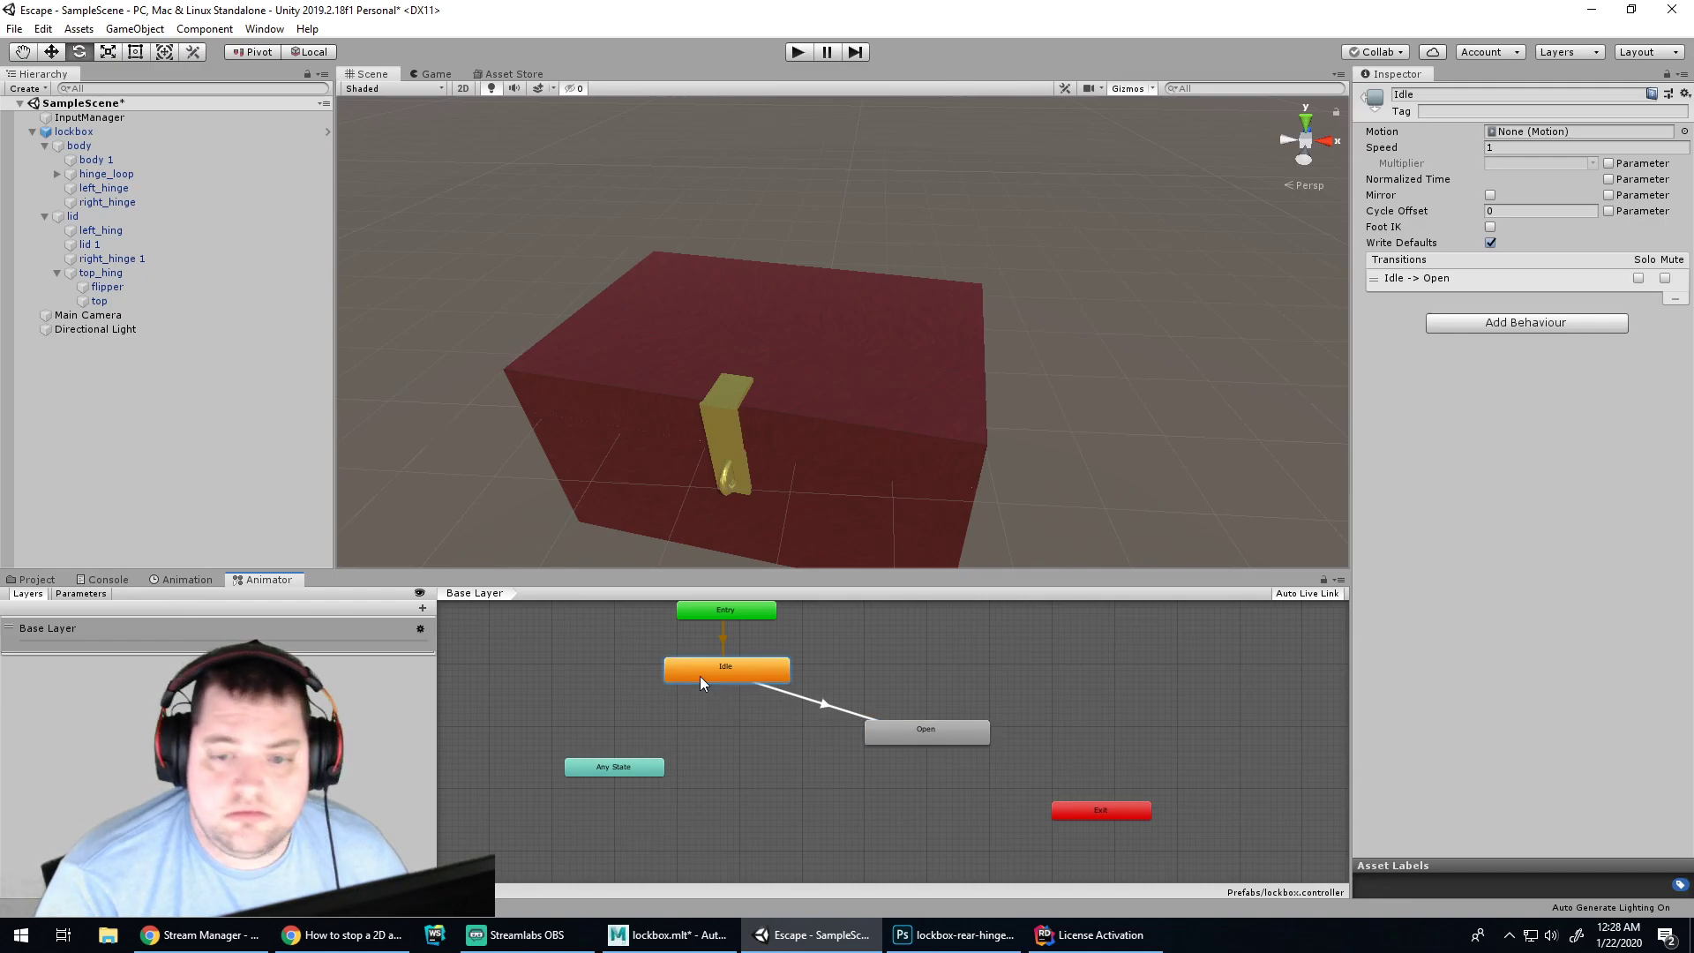
pyautogui.click(707, 607)
pyautogui.click(909, 732)
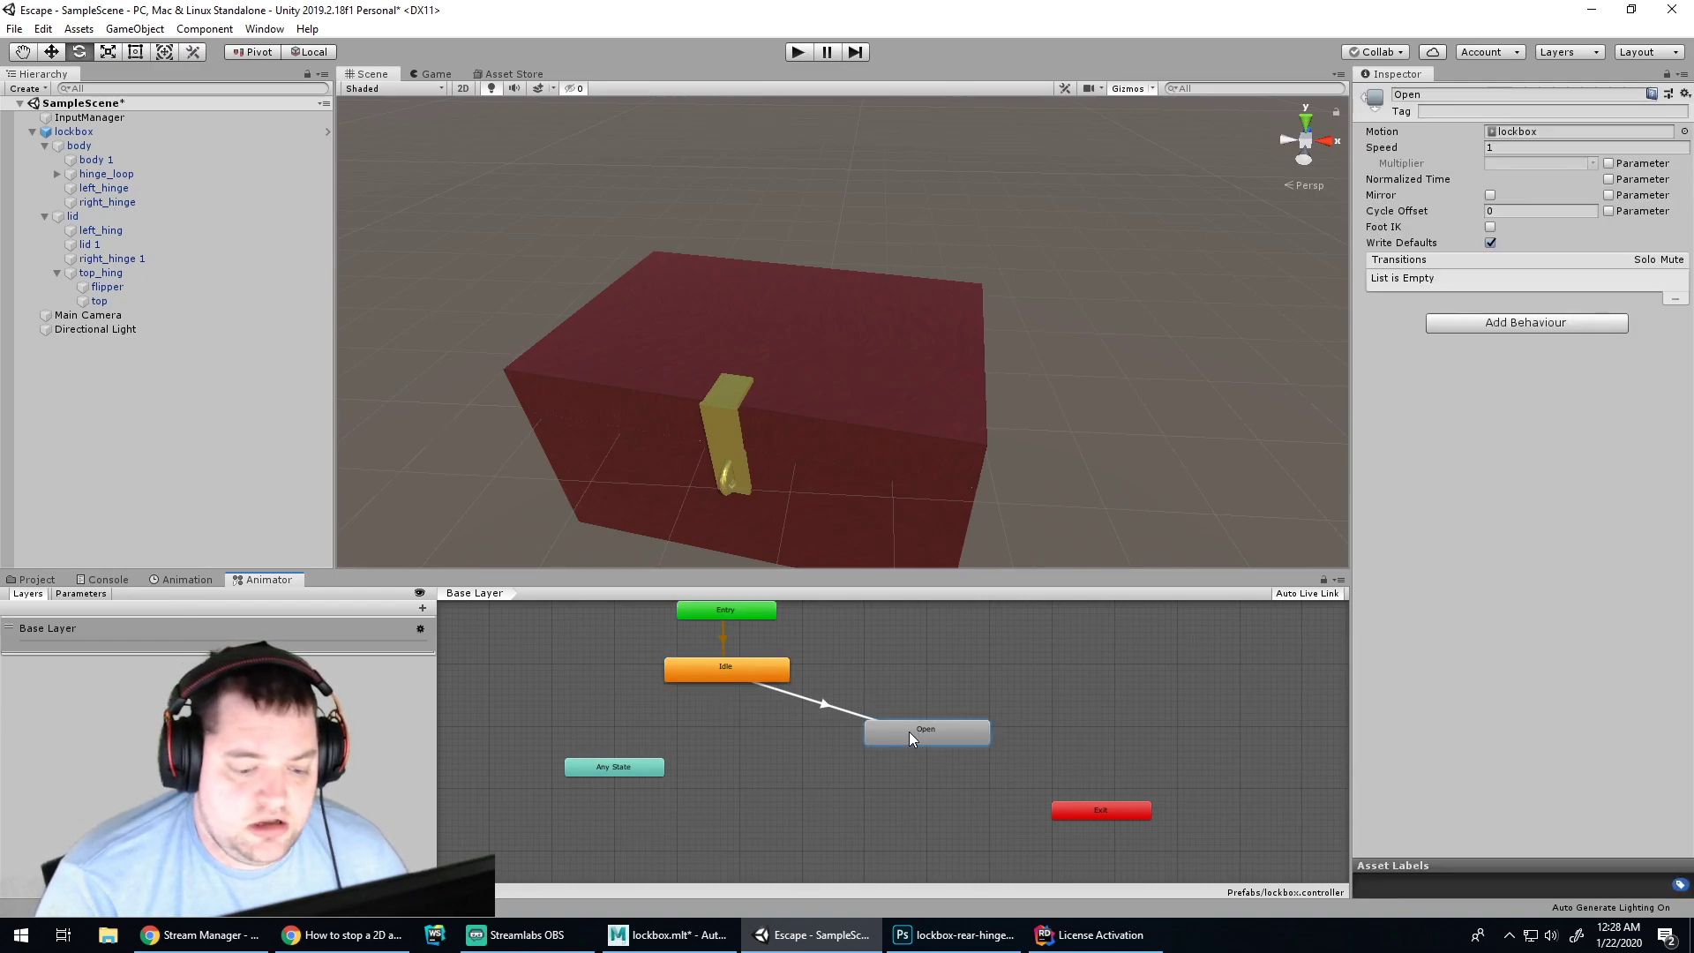
# Switch off Write Defaults on the Open state, leaving Foot IK off, then deselect it
pyautogui.click(1491, 228)
pyautogui.click(1491, 228)
pyautogui.click(1490, 242)
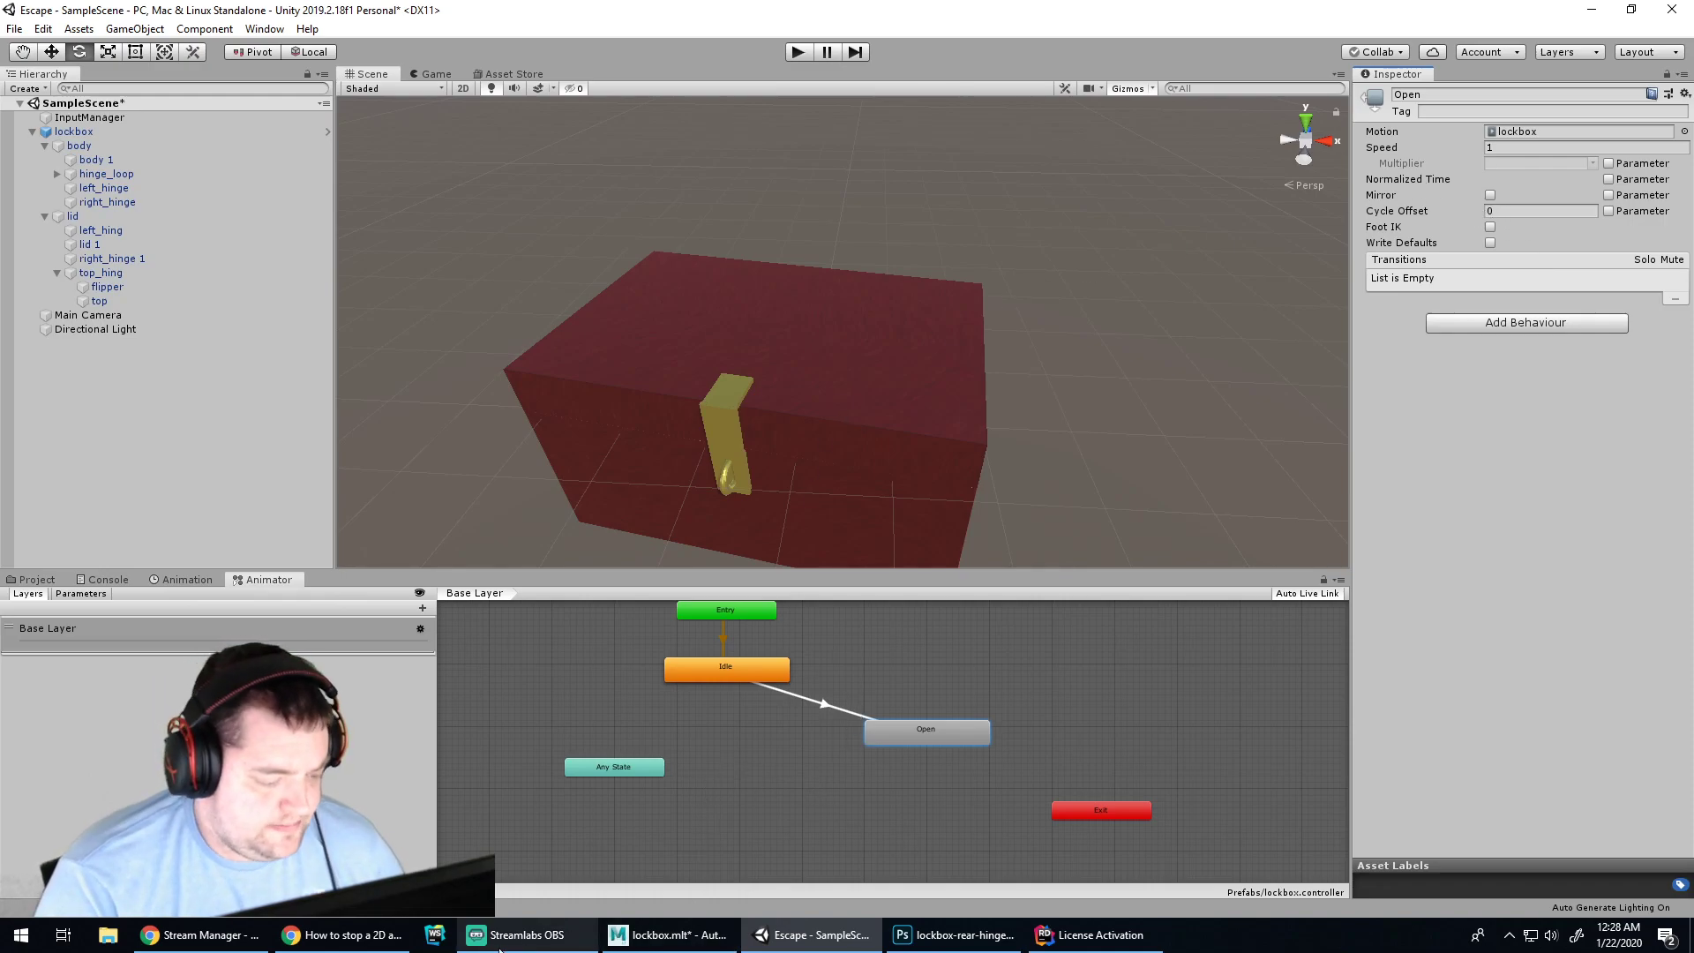
pyautogui.click(344, 935)
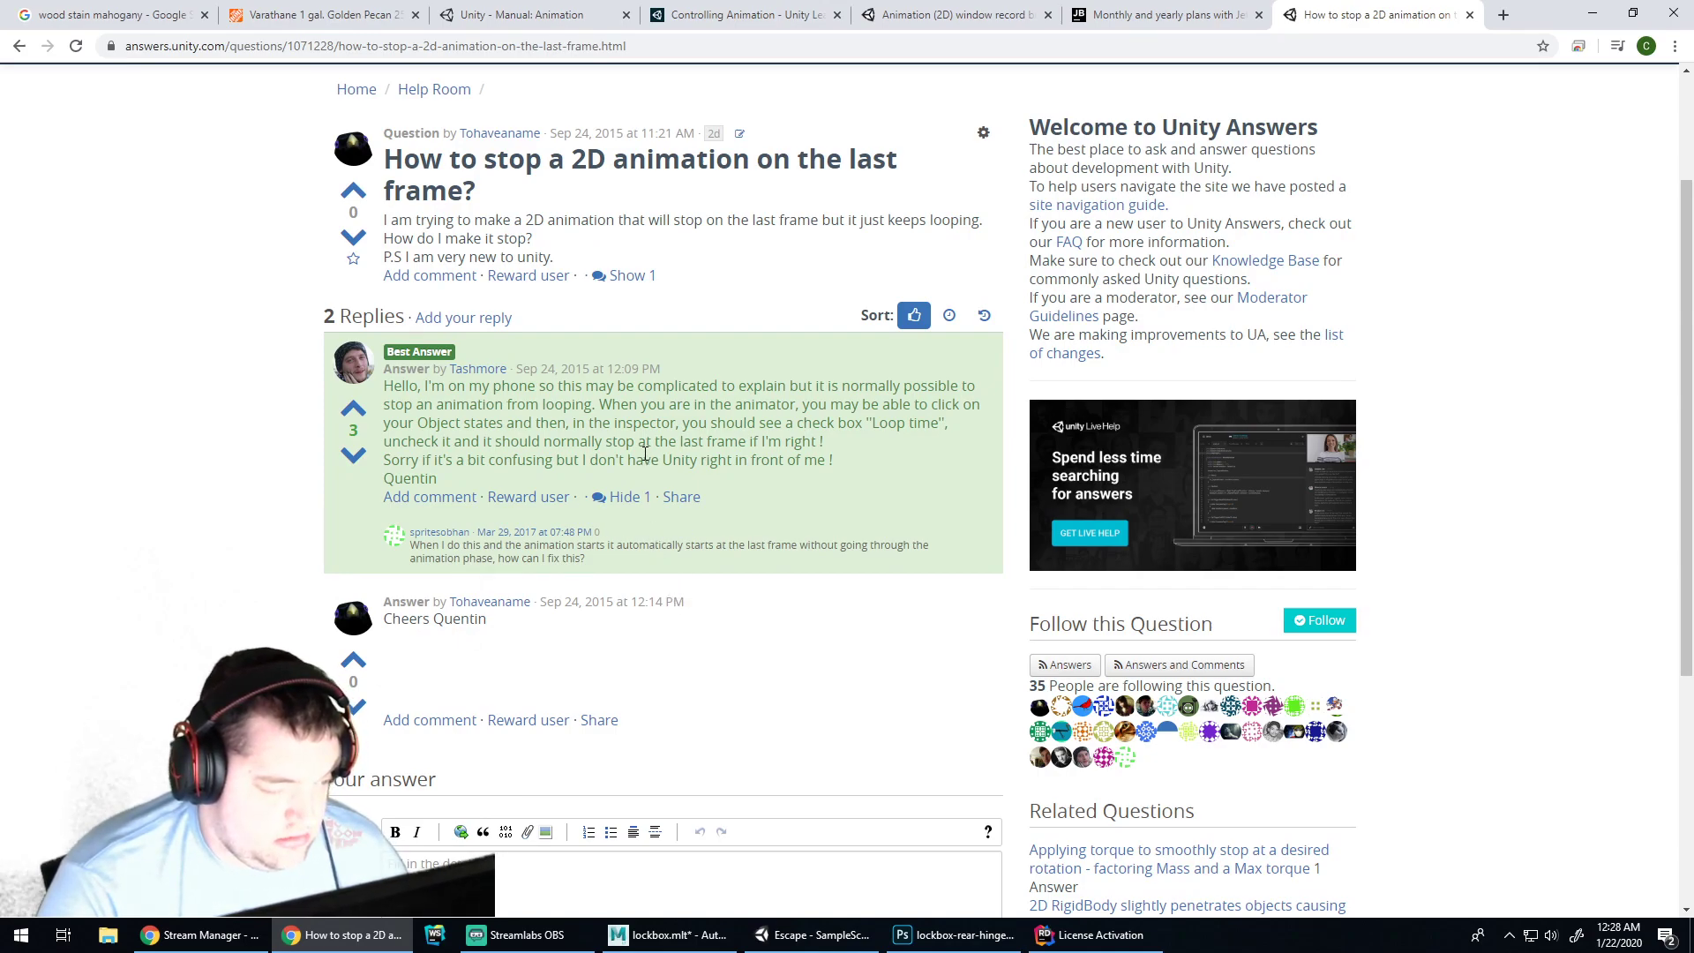
pyautogui.click(829, 937)
pyautogui.click(932, 940)
pyautogui.click(807, 933)
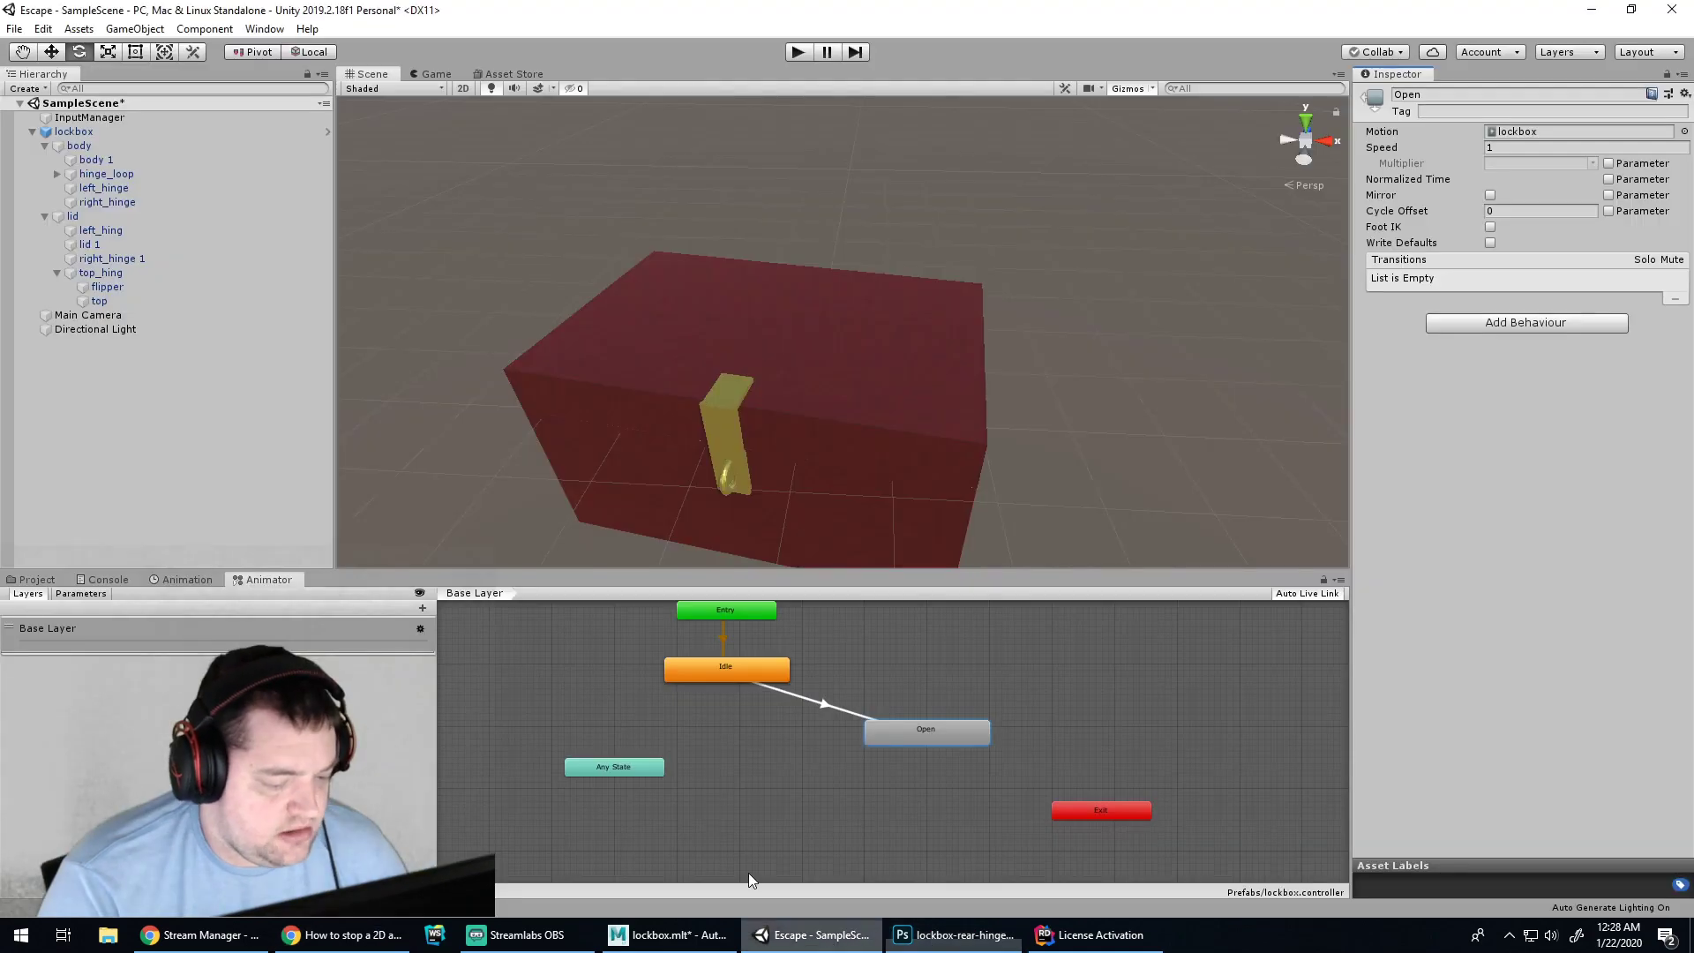
pyautogui.click(548, 727)
# Turn off Loop Time on the lockbox clip and play-test the lid opening
pyautogui.click(181, 580)
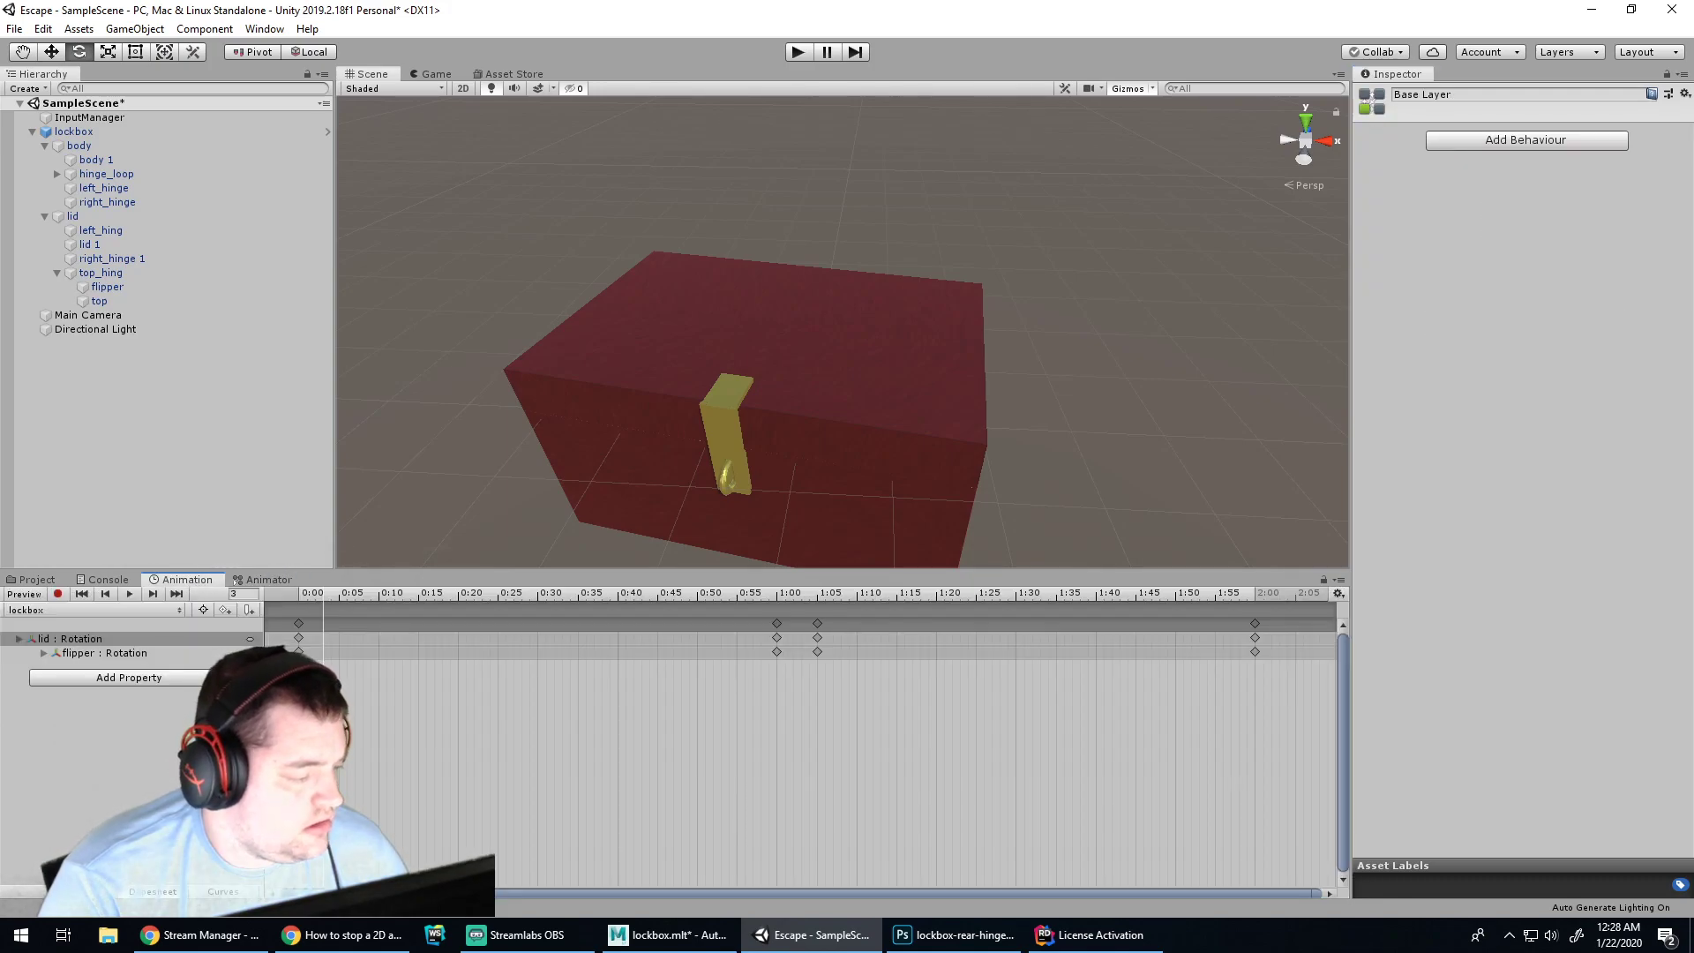
pyautogui.click(244, 579)
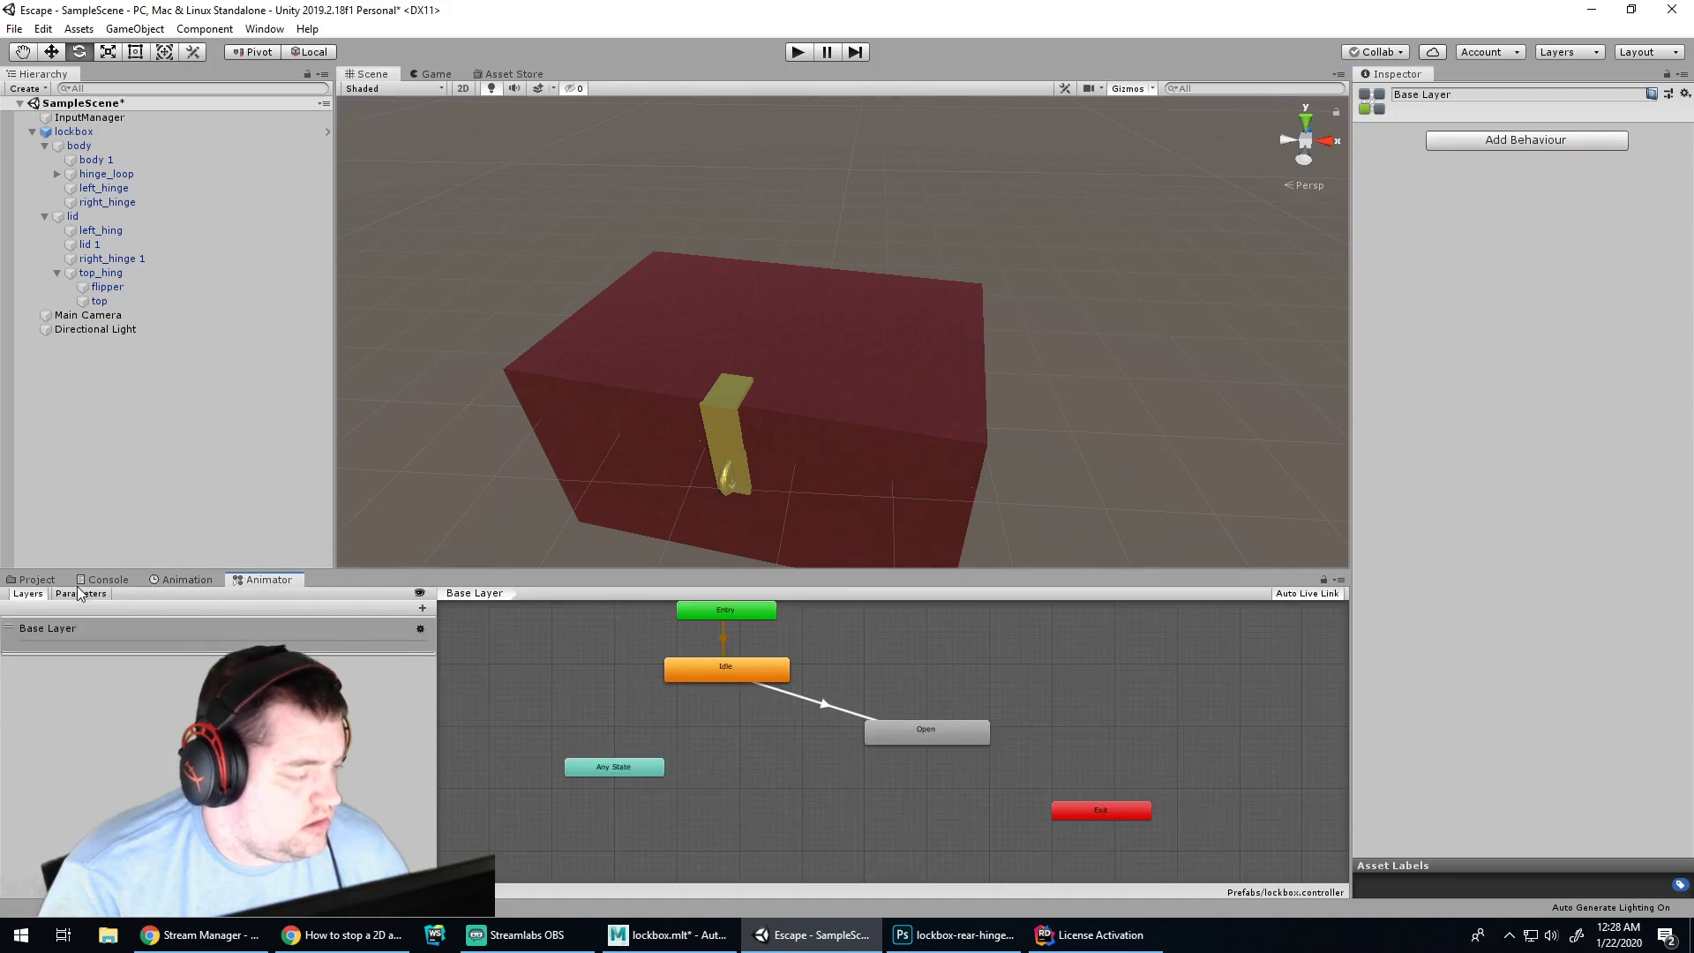
pyautogui.click(34, 579)
pyautogui.click(274, 640)
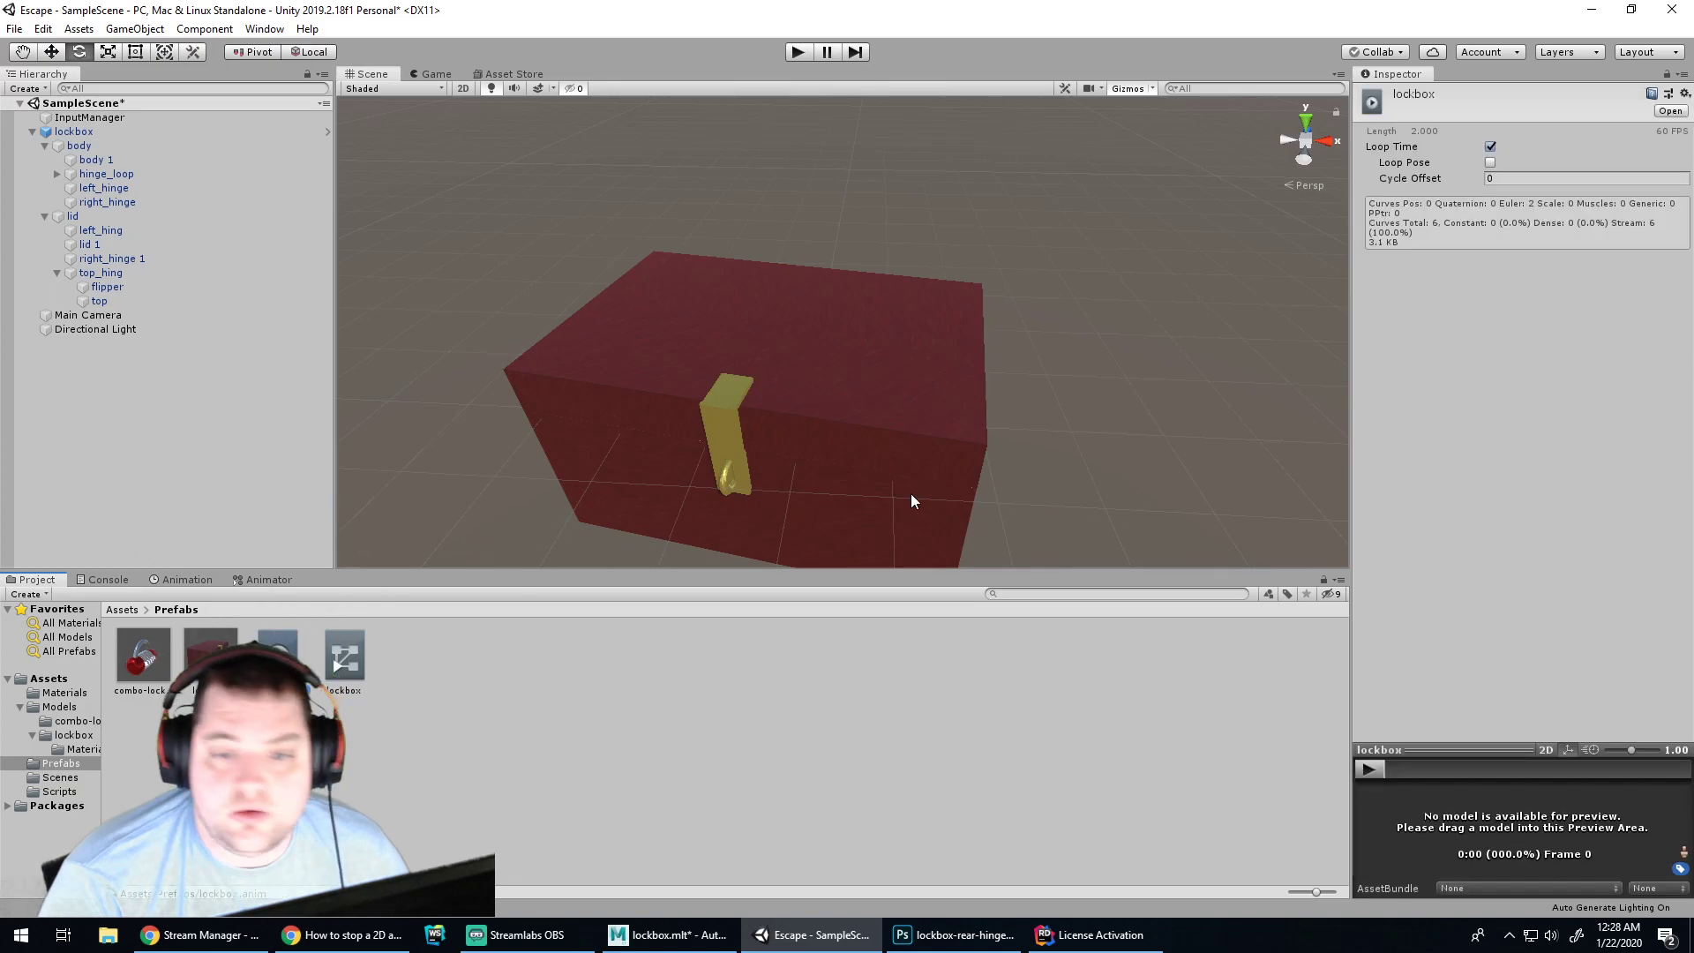
pyautogui.click(1490, 146)
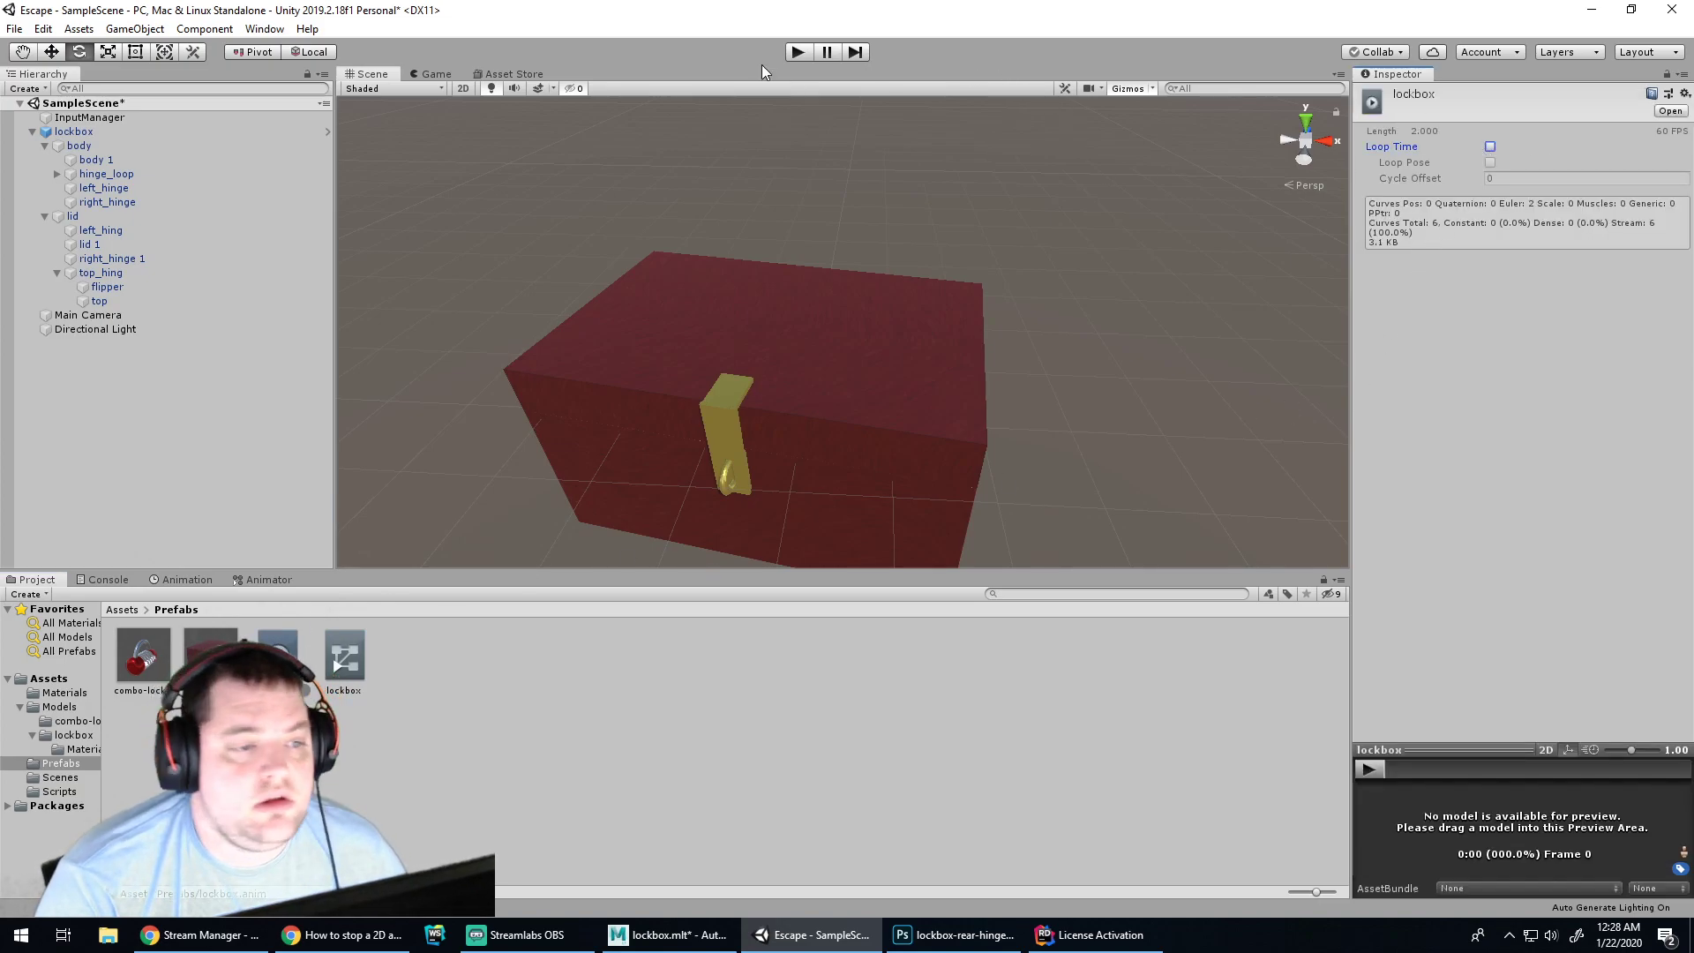
pyautogui.click(797, 51)
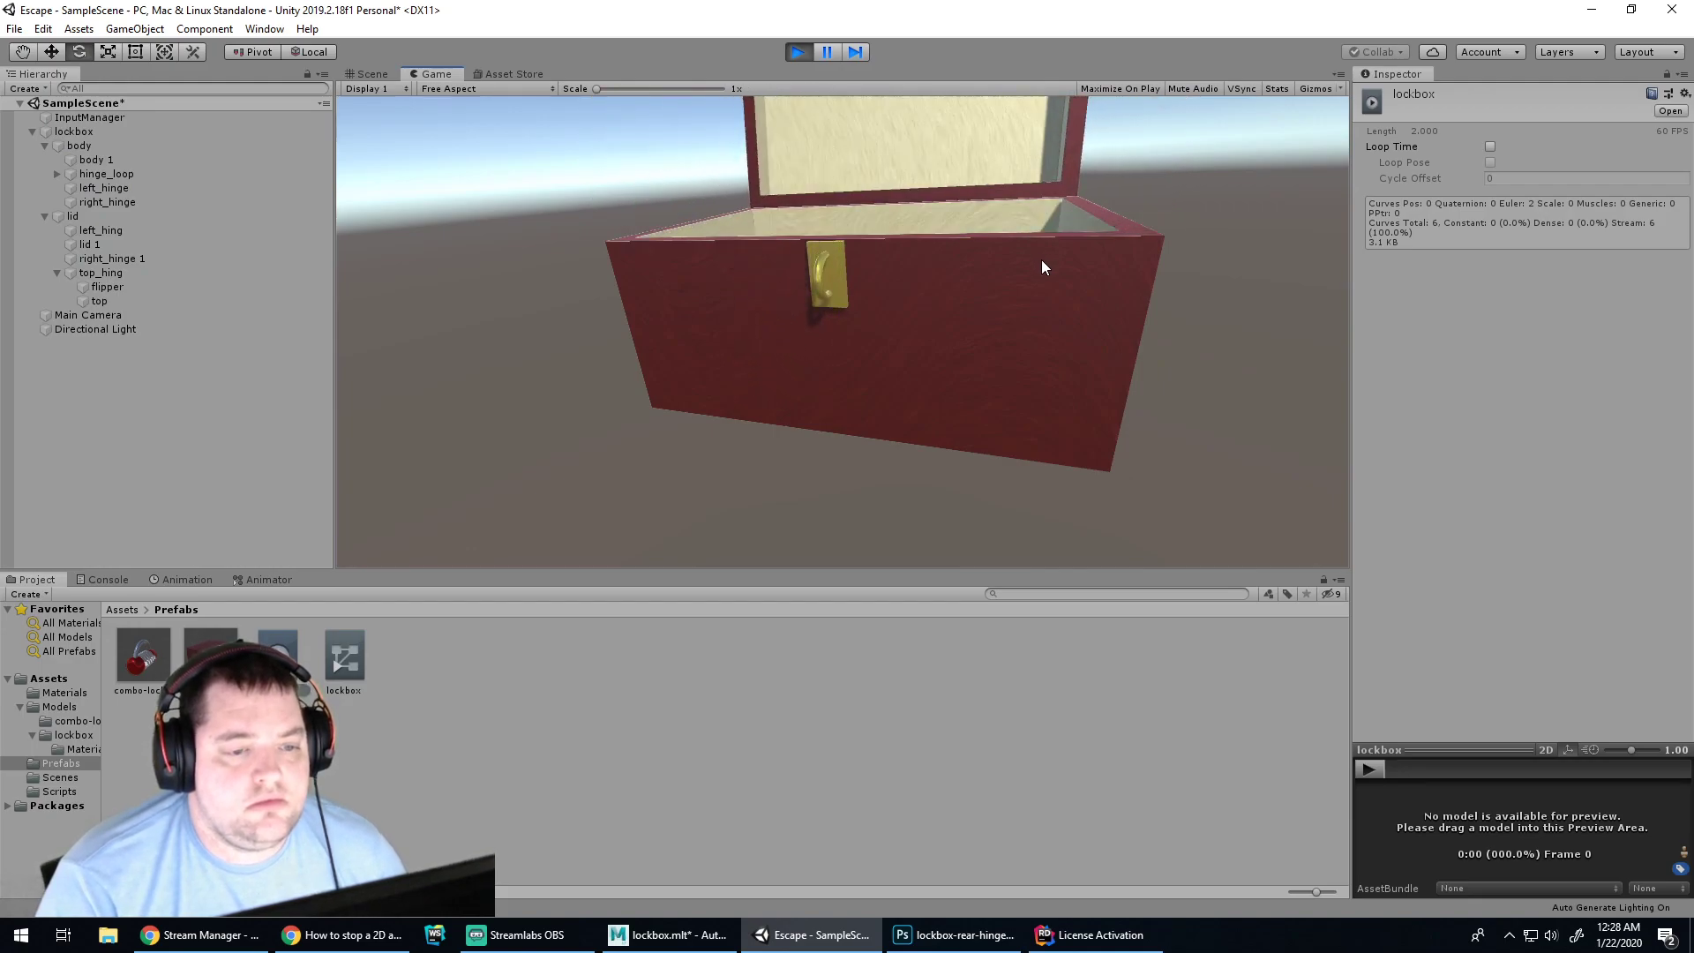
pyautogui.click(798, 51)
# Reopen the lockbox controller graph, inspect the Idle to Open transition, and view the Answers thread on grayed-out Animation recording
pyautogui.click(347, 654)
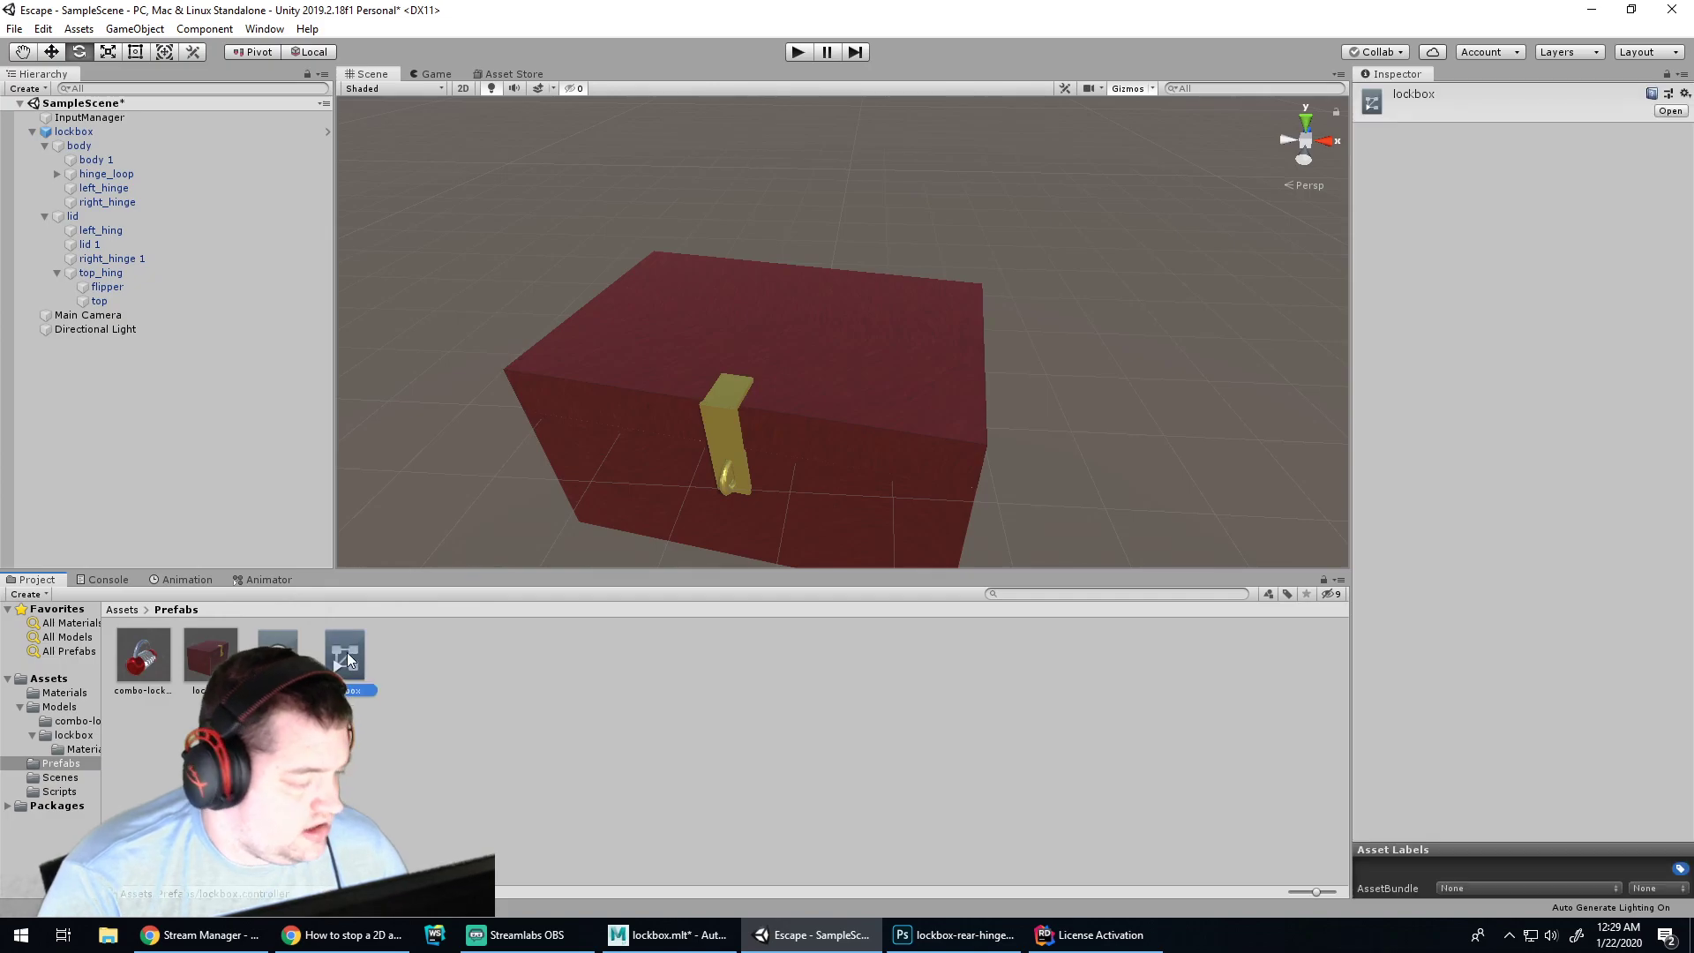
pyautogui.doubleClick(346, 653)
pyautogui.click(812, 695)
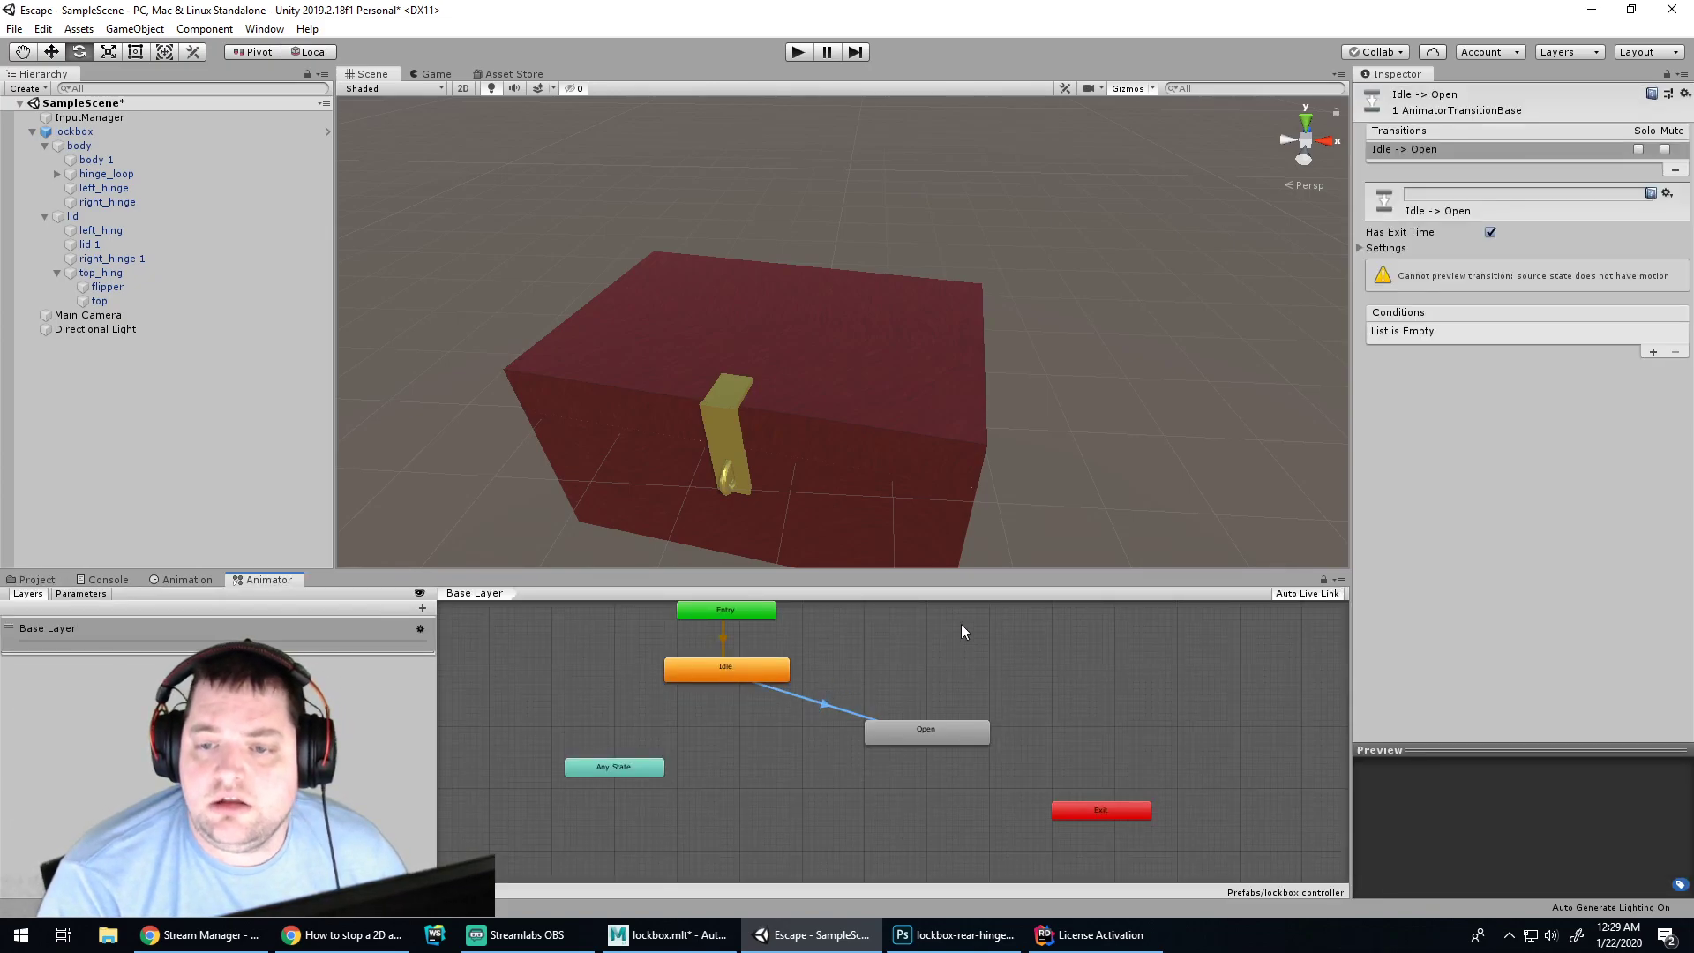
pyautogui.scroll(5, 961, 671)
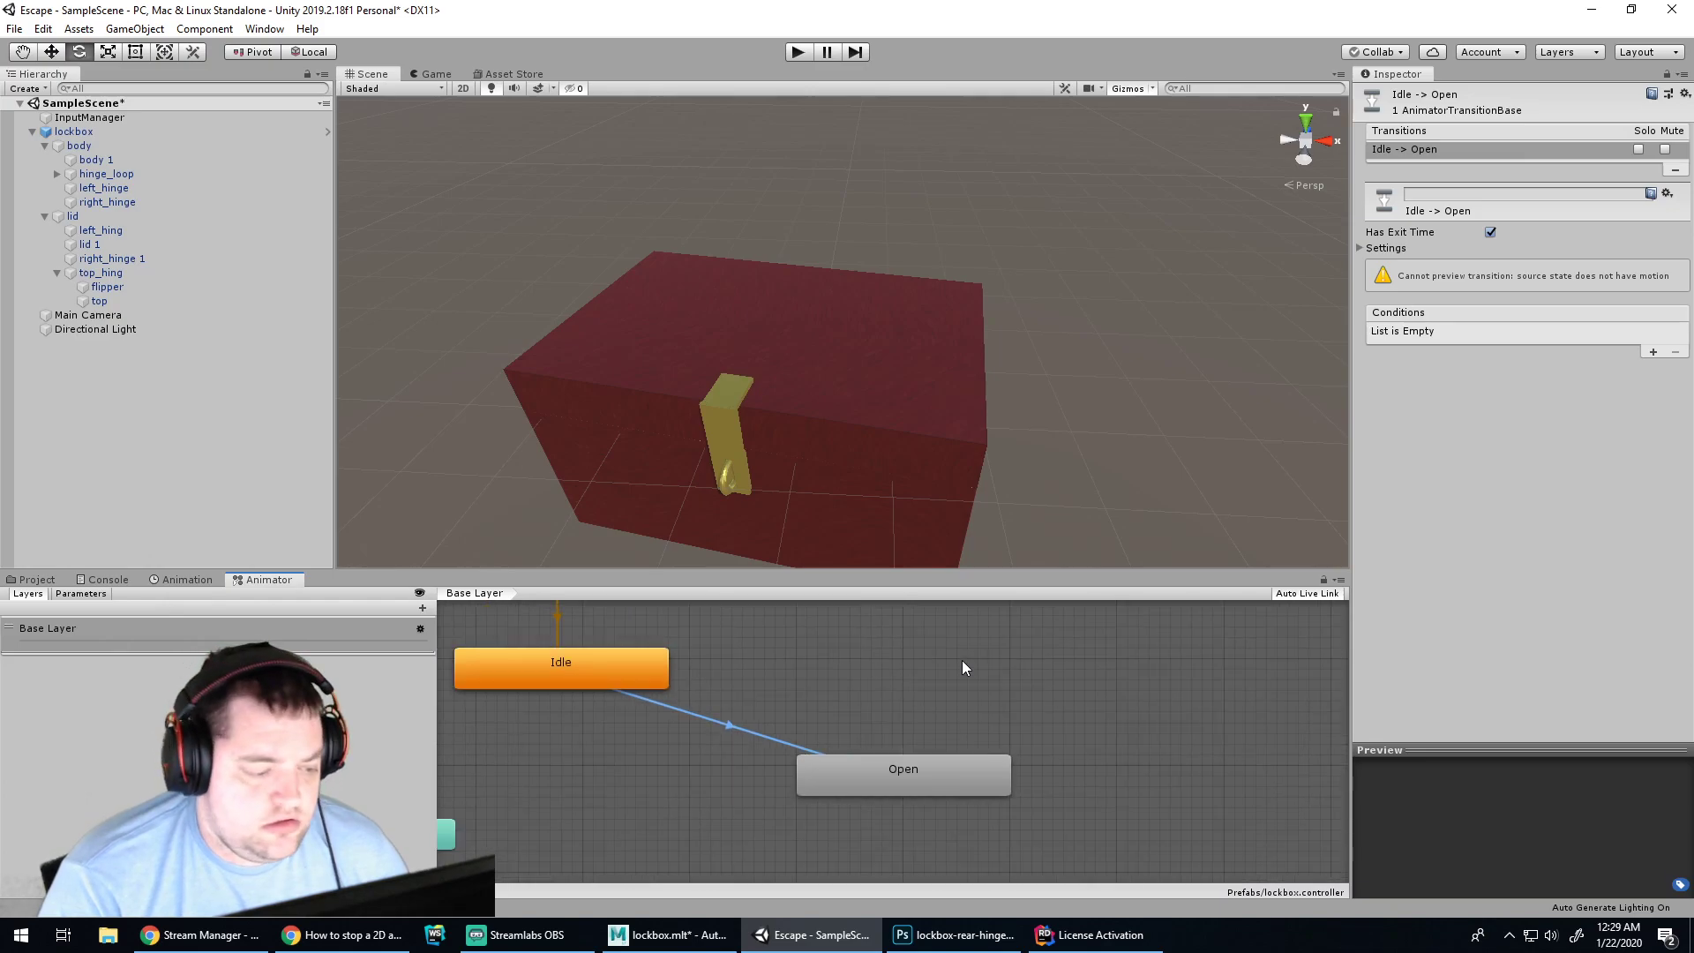
pyautogui.scroll(-4, 962, 660)
pyautogui.scroll(2, 958, 657)
pyautogui.moveTo(926, 637)
pyautogui.mouseDown()
pyautogui.moveTo(929, 658)
pyautogui.moveTo(930, 636)
pyautogui.mouseUp()
pyautogui.moveTo(931, 636); pyautogui.dragTo(990, 684, button='middle')
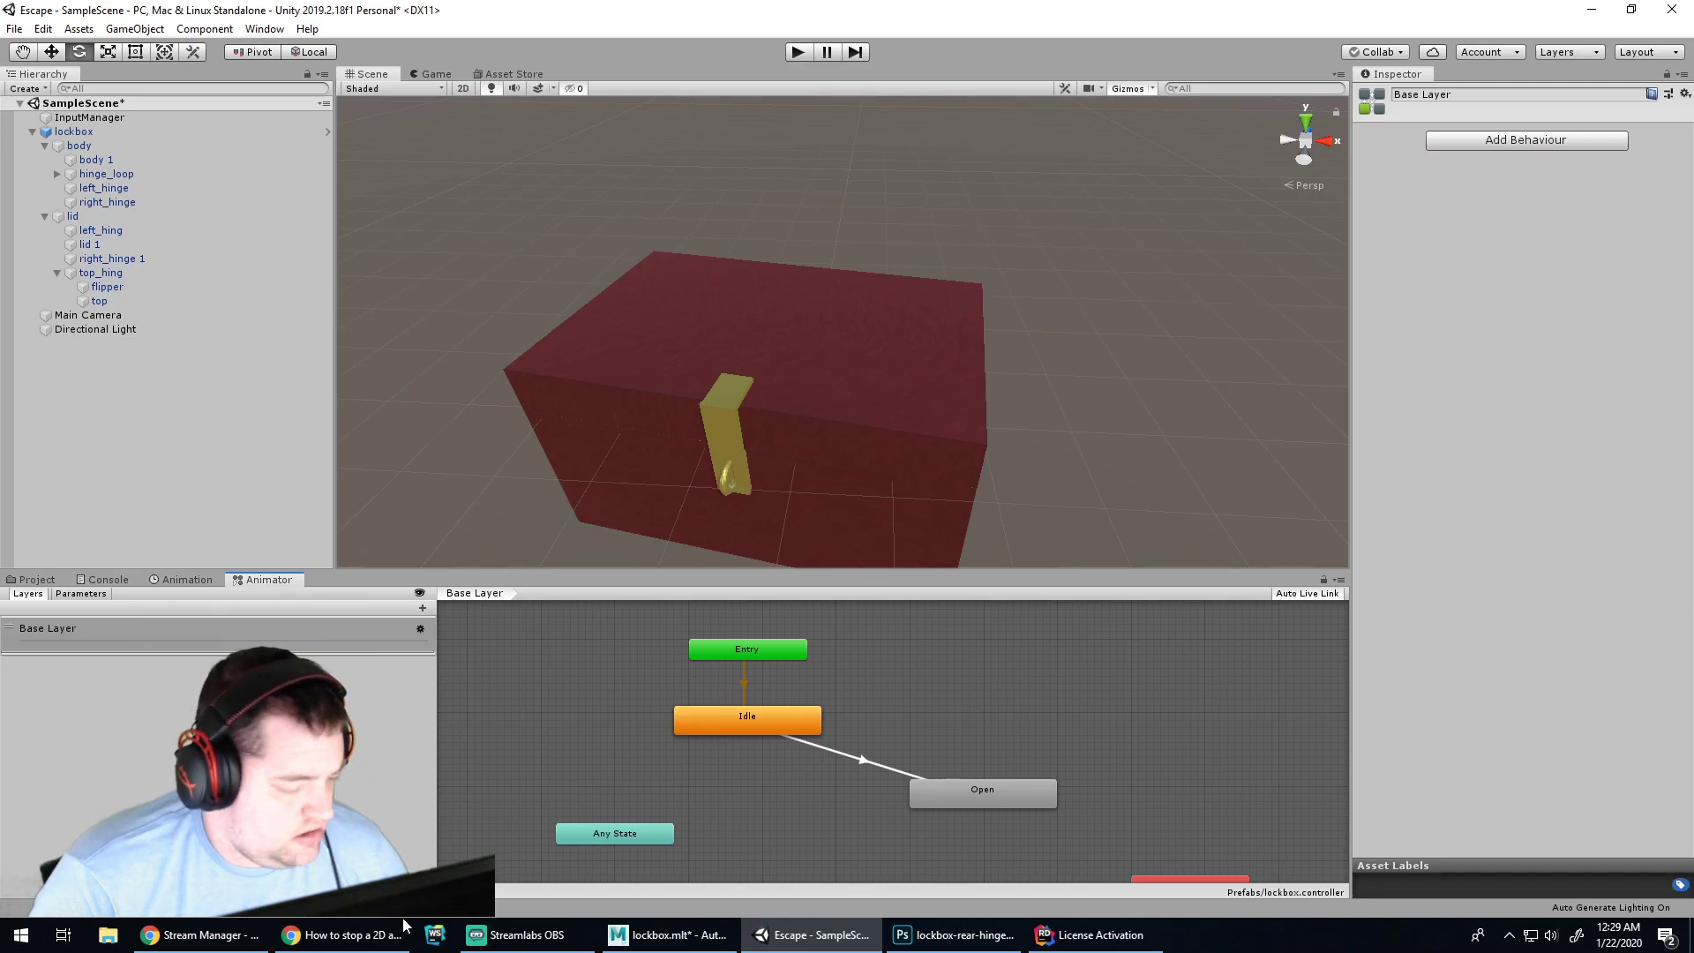
pyautogui.click(353, 935)
pyautogui.click(948, 15)
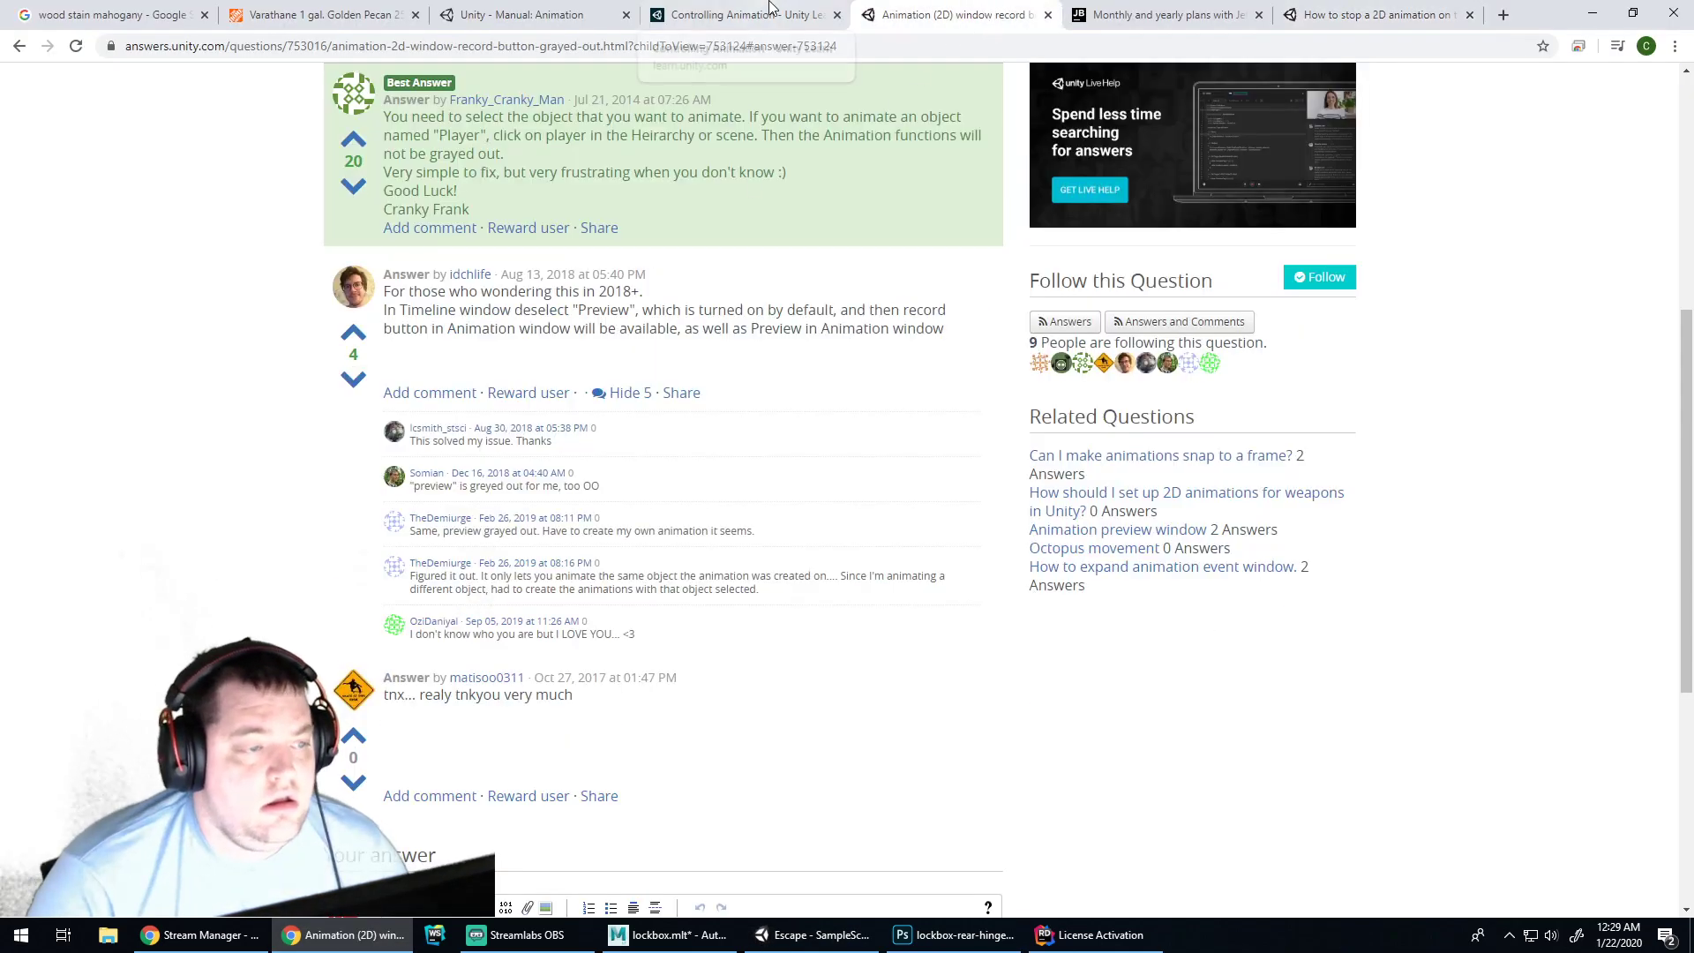
# Open the Controlling Animation tutorial, pause its videos, and scroll to the EthanScript C# code sample
pyautogui.click(767, 12)
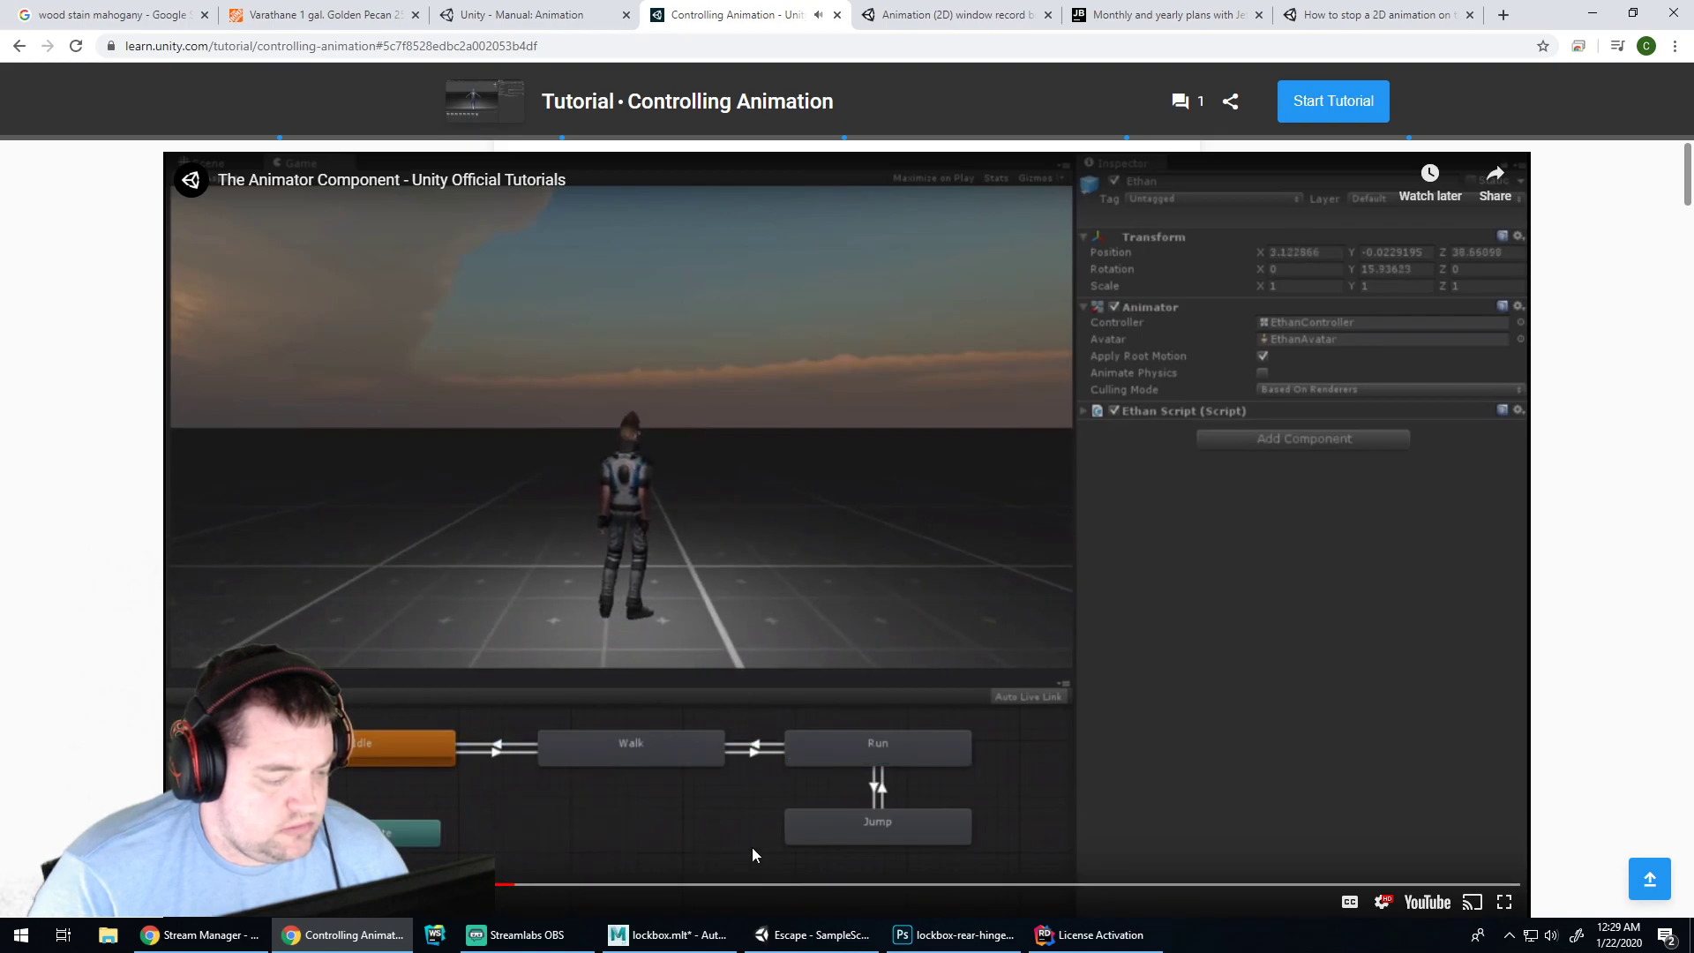
pyautogui.click(499, 886)
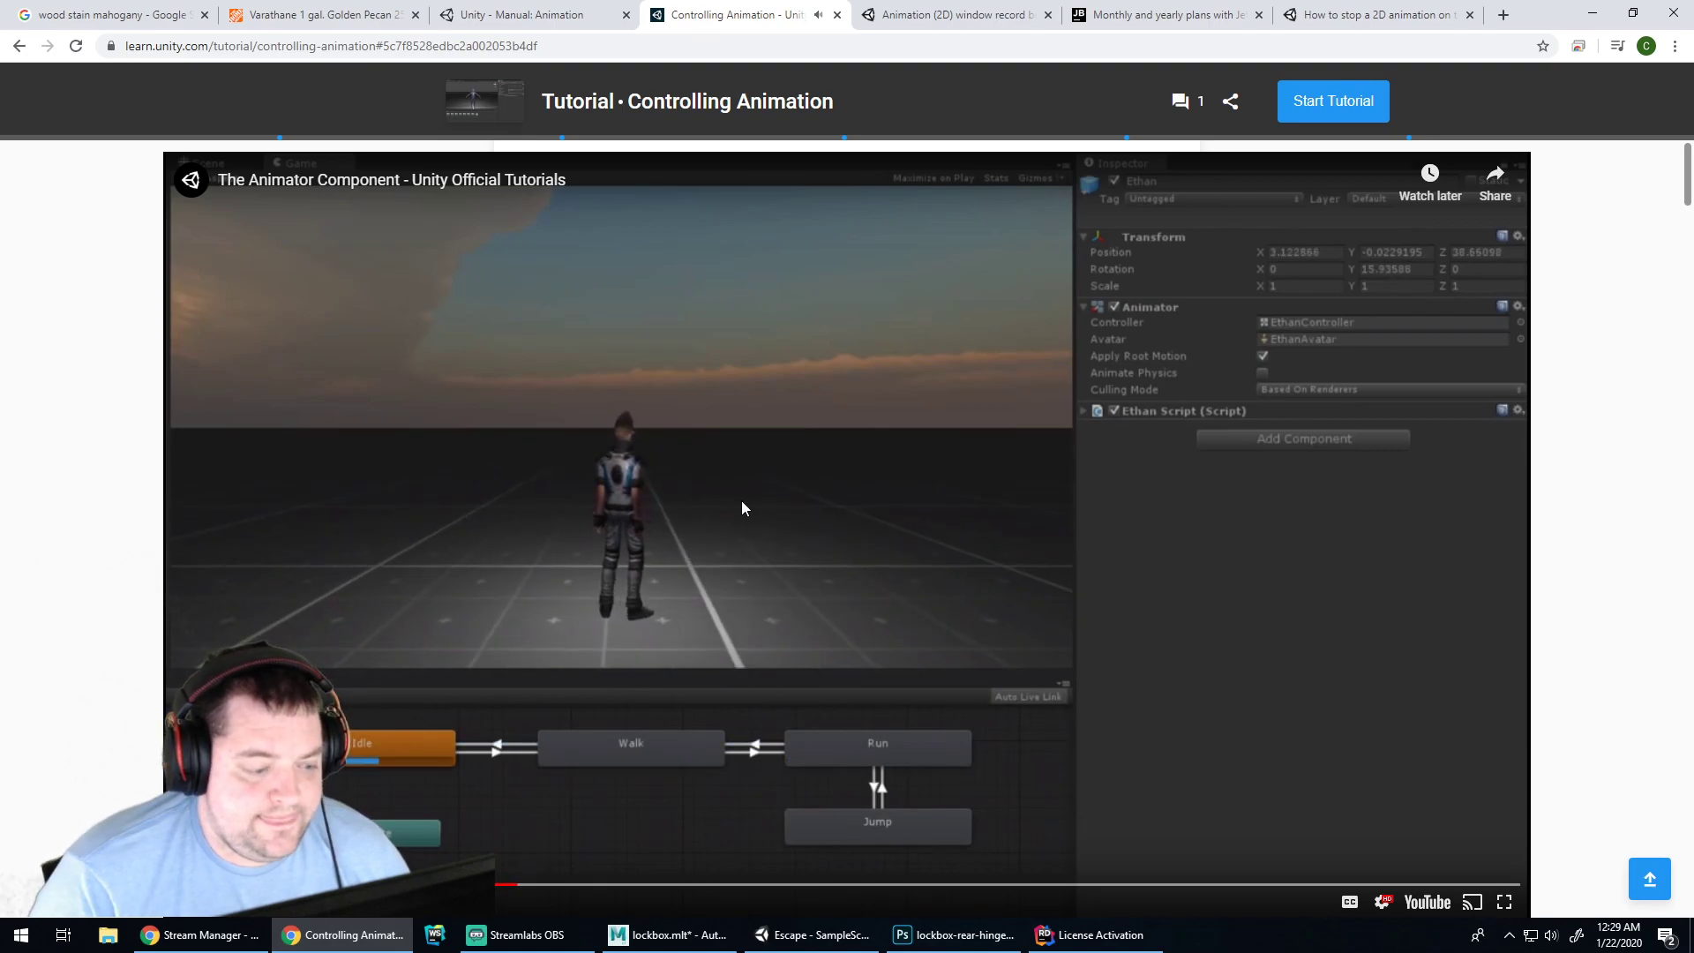
pyautogui.scroll(-3, 757, 491)
pyautogui.scroll(-6, 770, 477)
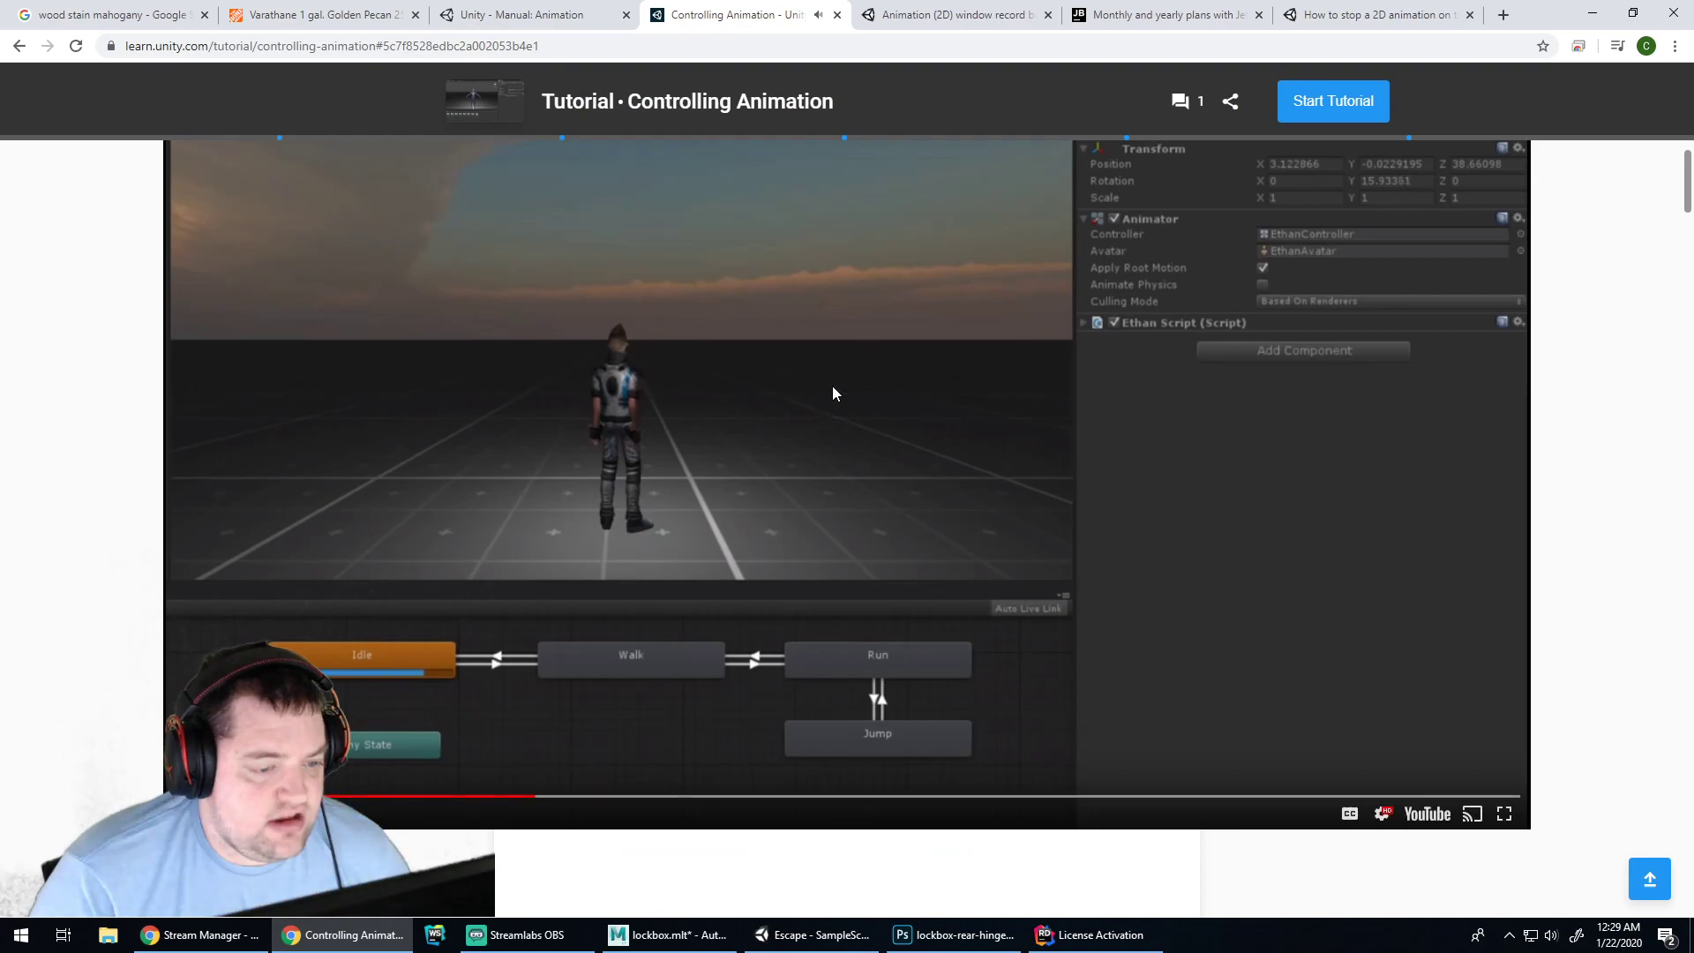
pyautogui.click(853, 444)
pyautogui.scroll(-18, 884, 396)
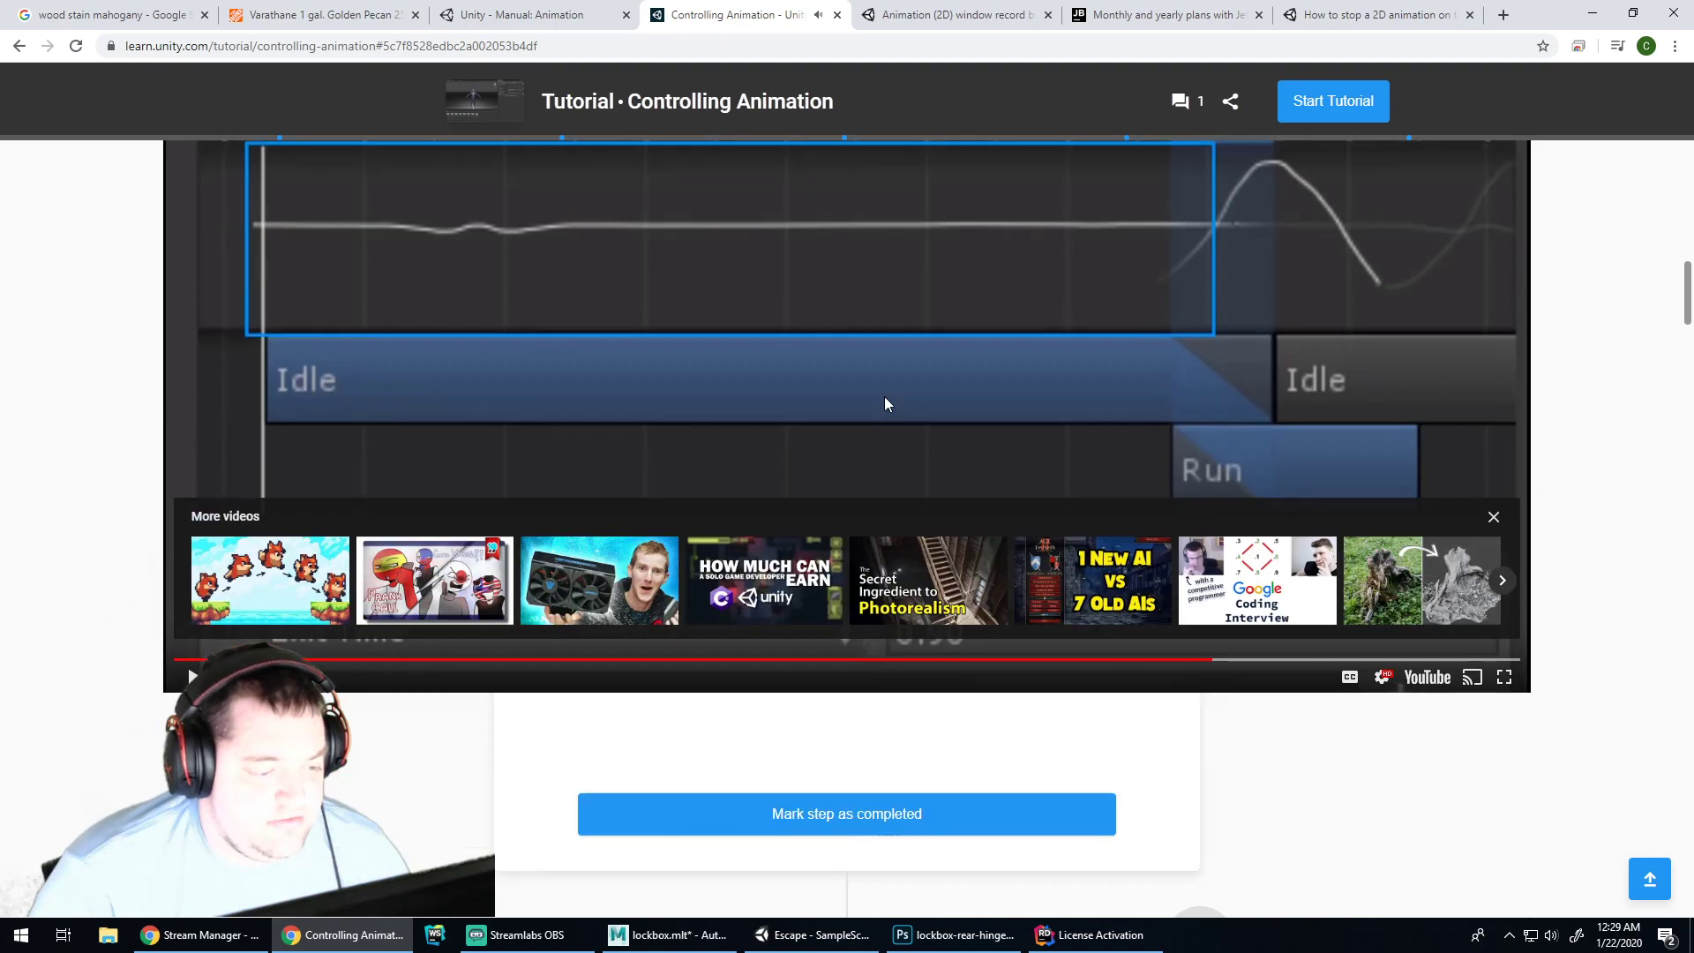
pyautogui.scroll(-11, 919, 388)
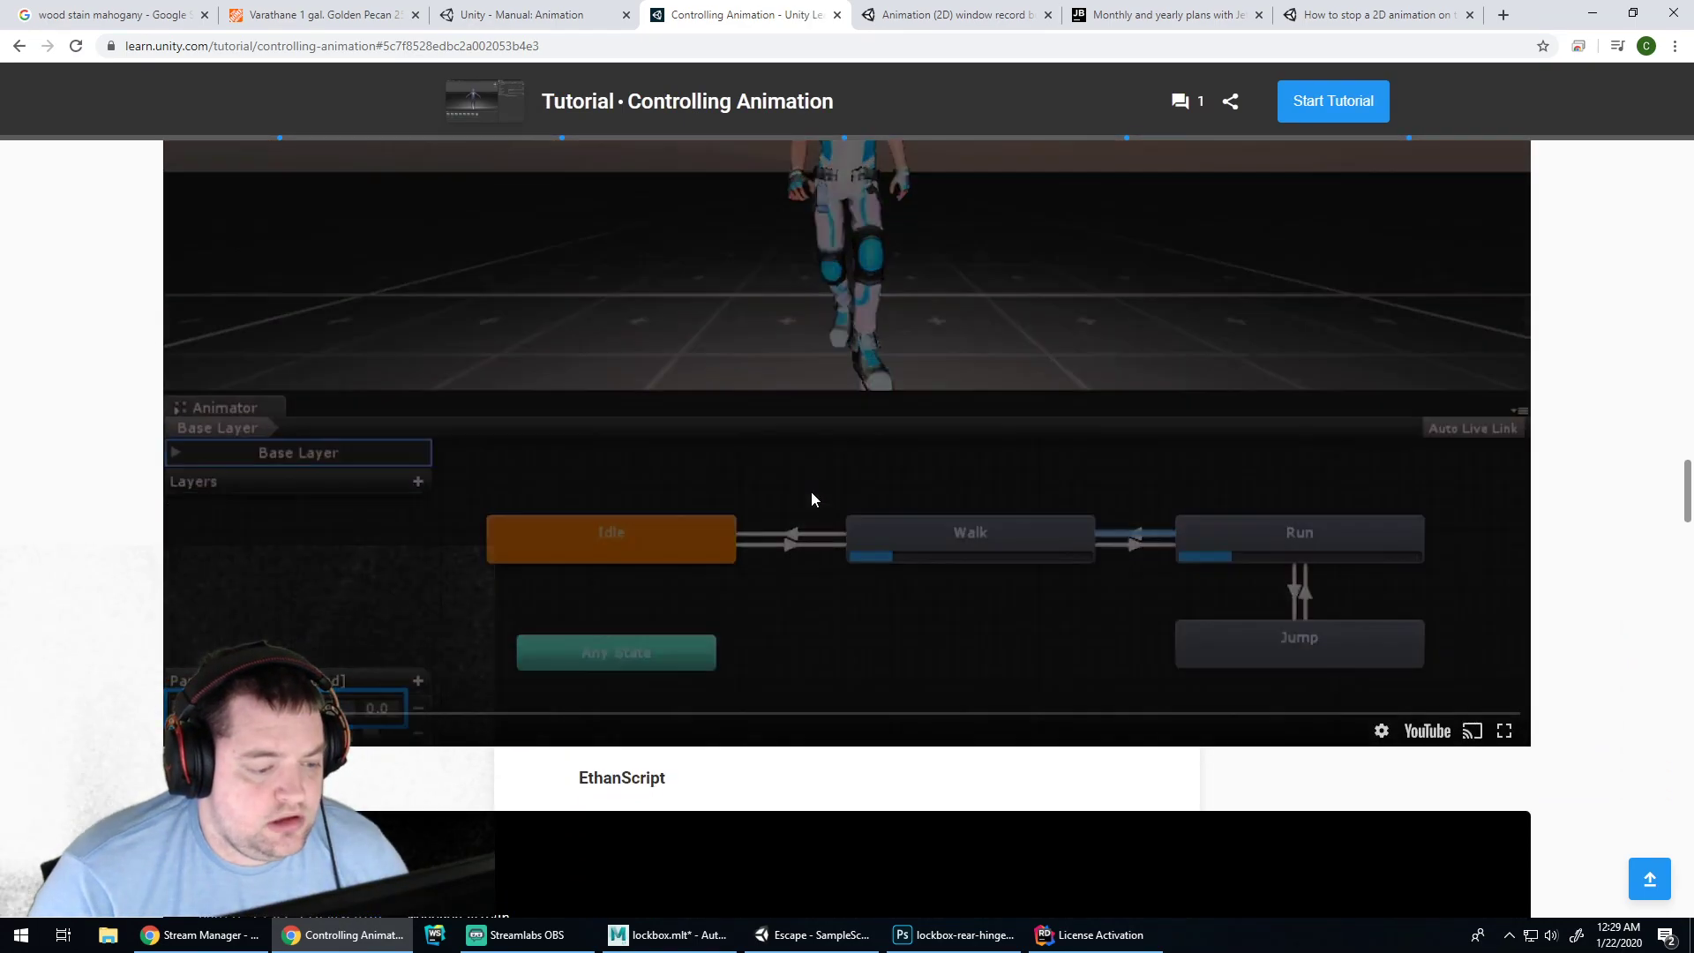
pyautogui.click(812, 494)
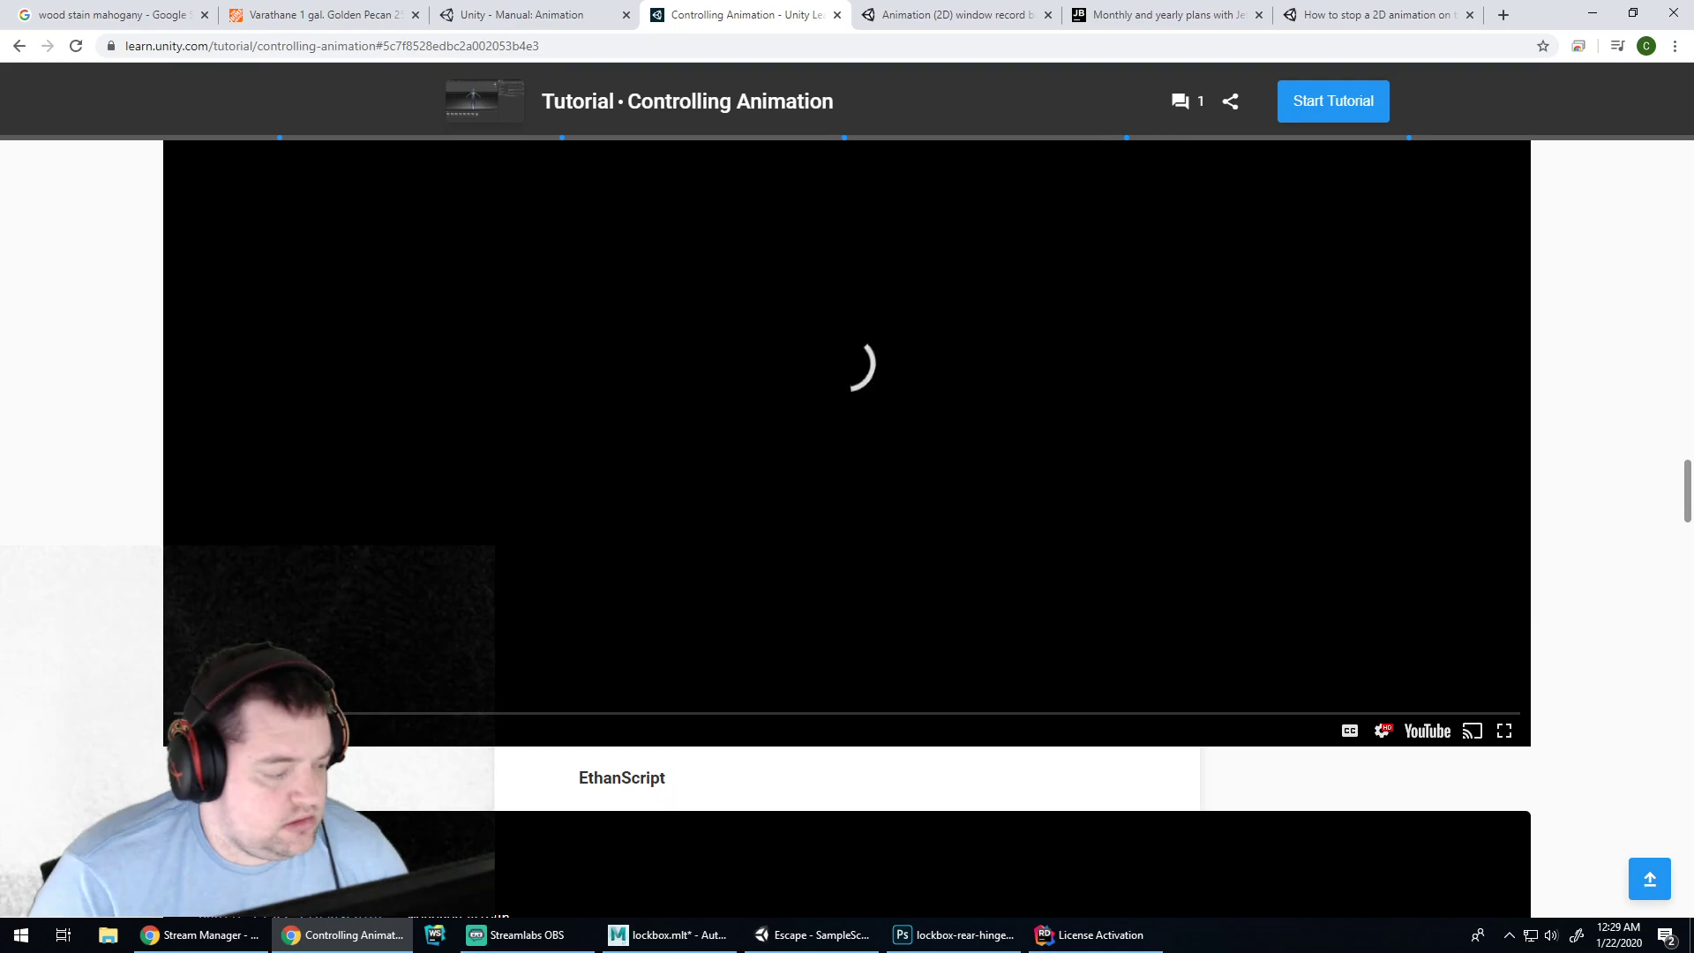
pyautogui.click(653, 520)
pyautogui.scroll(-10, 675, 485)
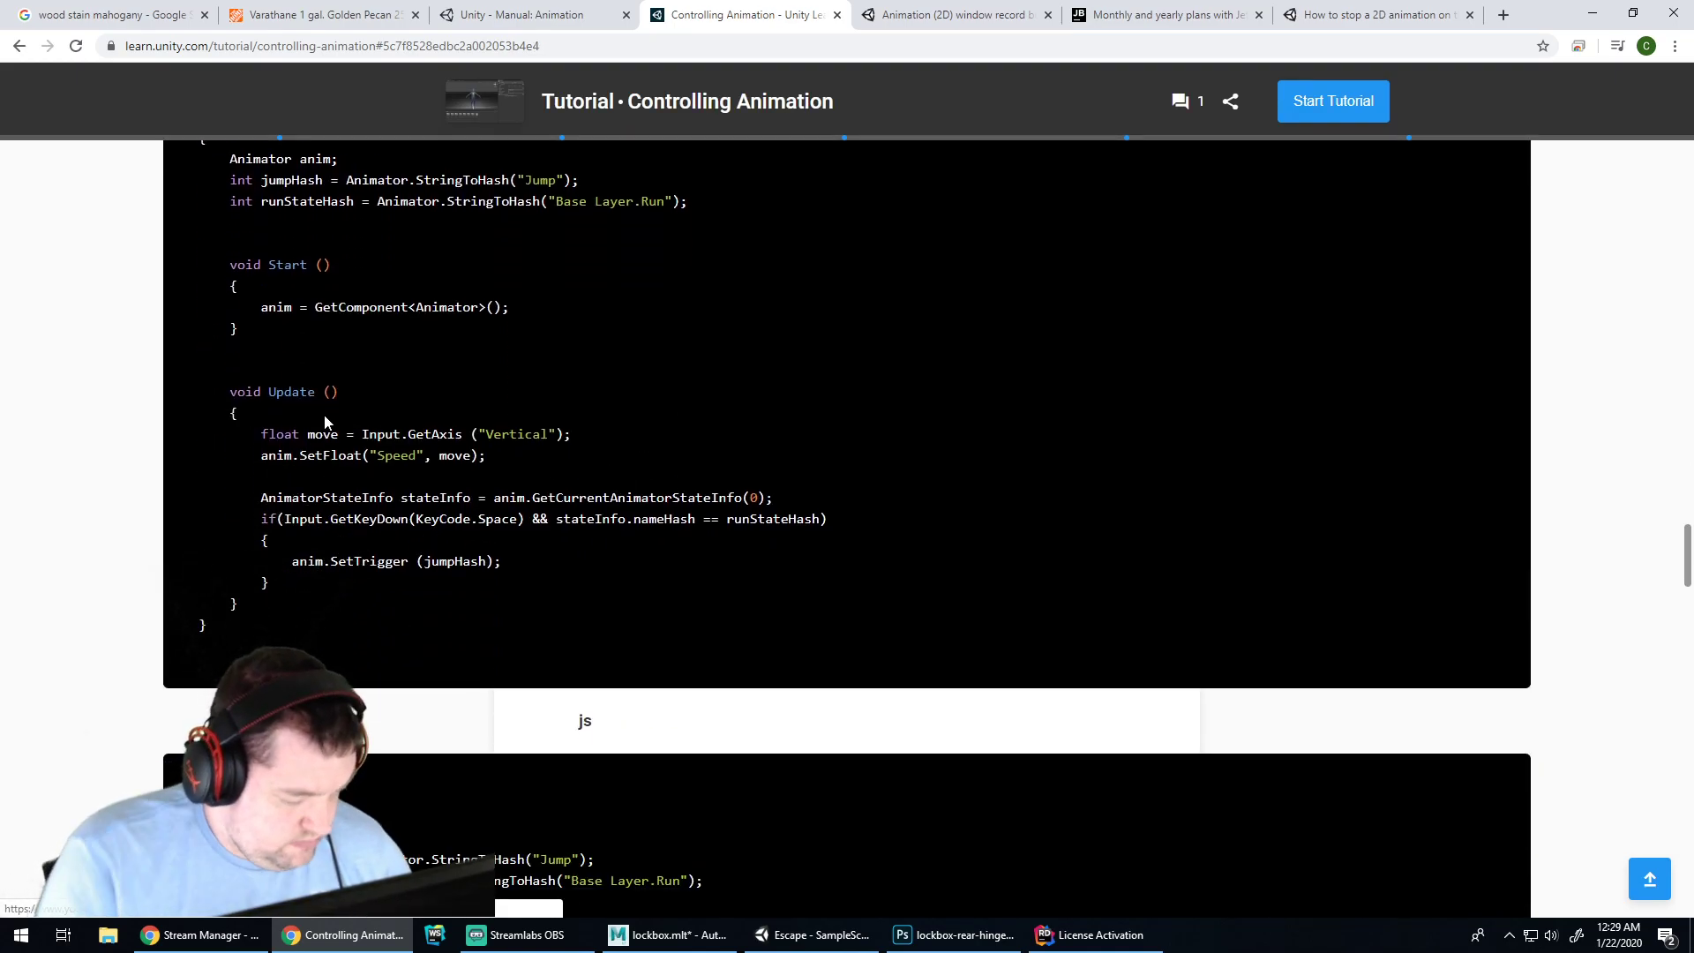
pyautogui.scroll(1, 349, 342)
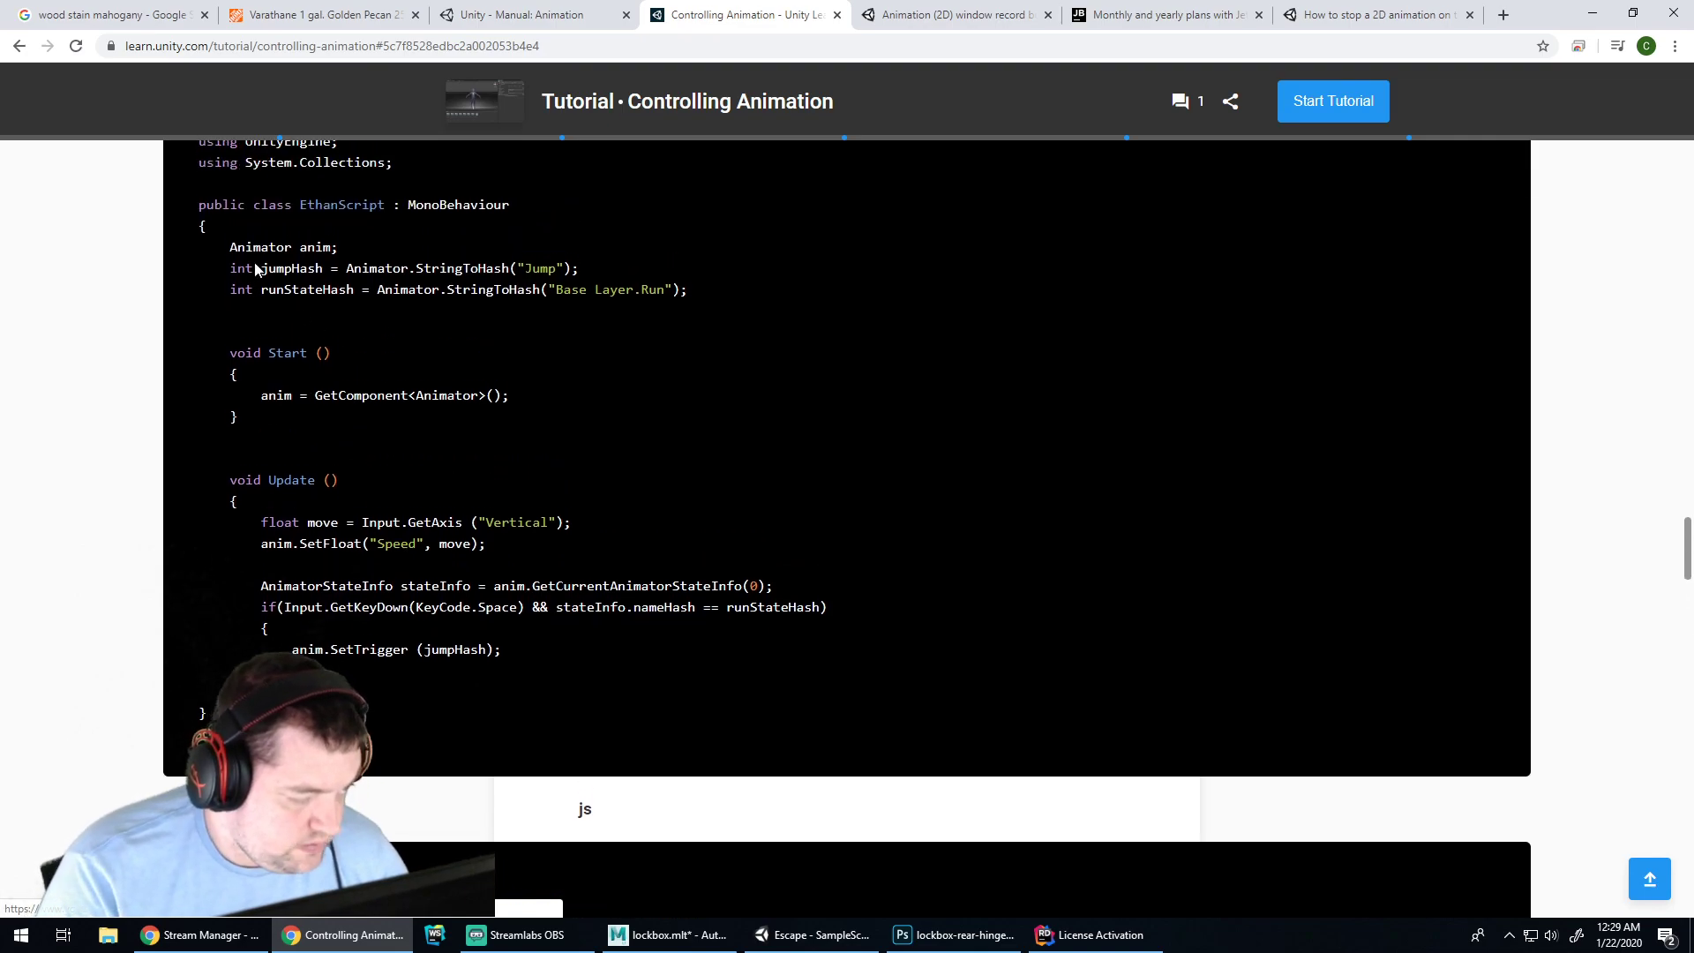
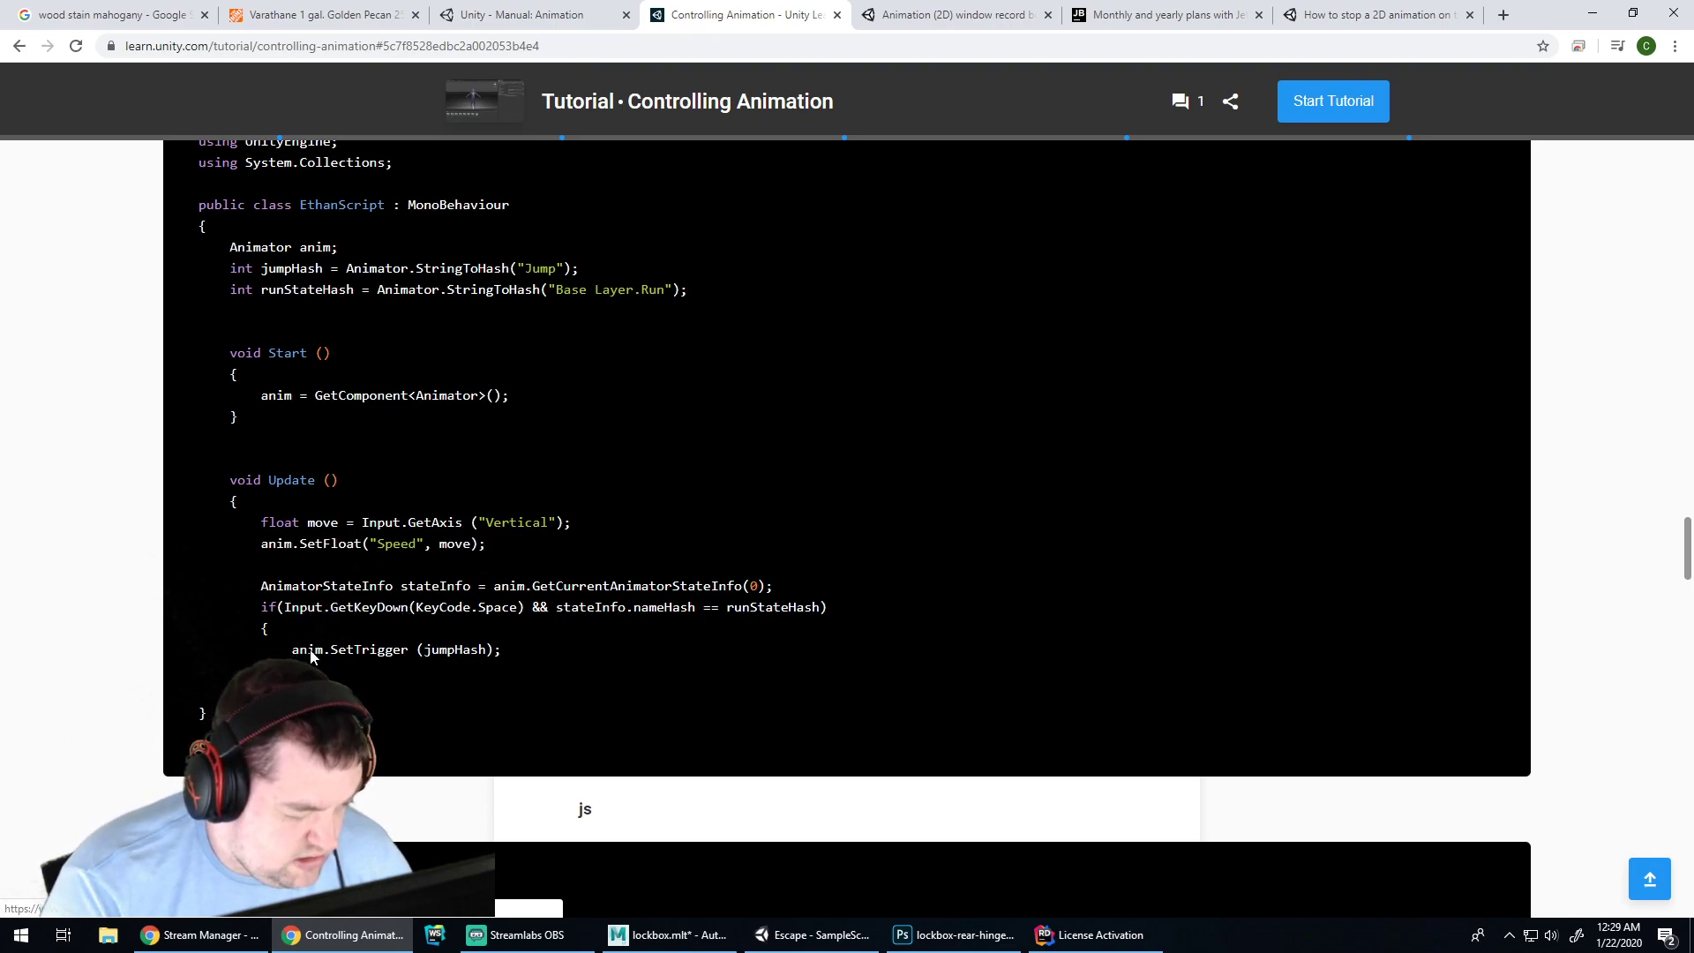
# Review the EthanScript code samples, then switch to the 'How to stop a 2D animation on the last frame' thread
pyautogui.scroll(-8, 593, 502)
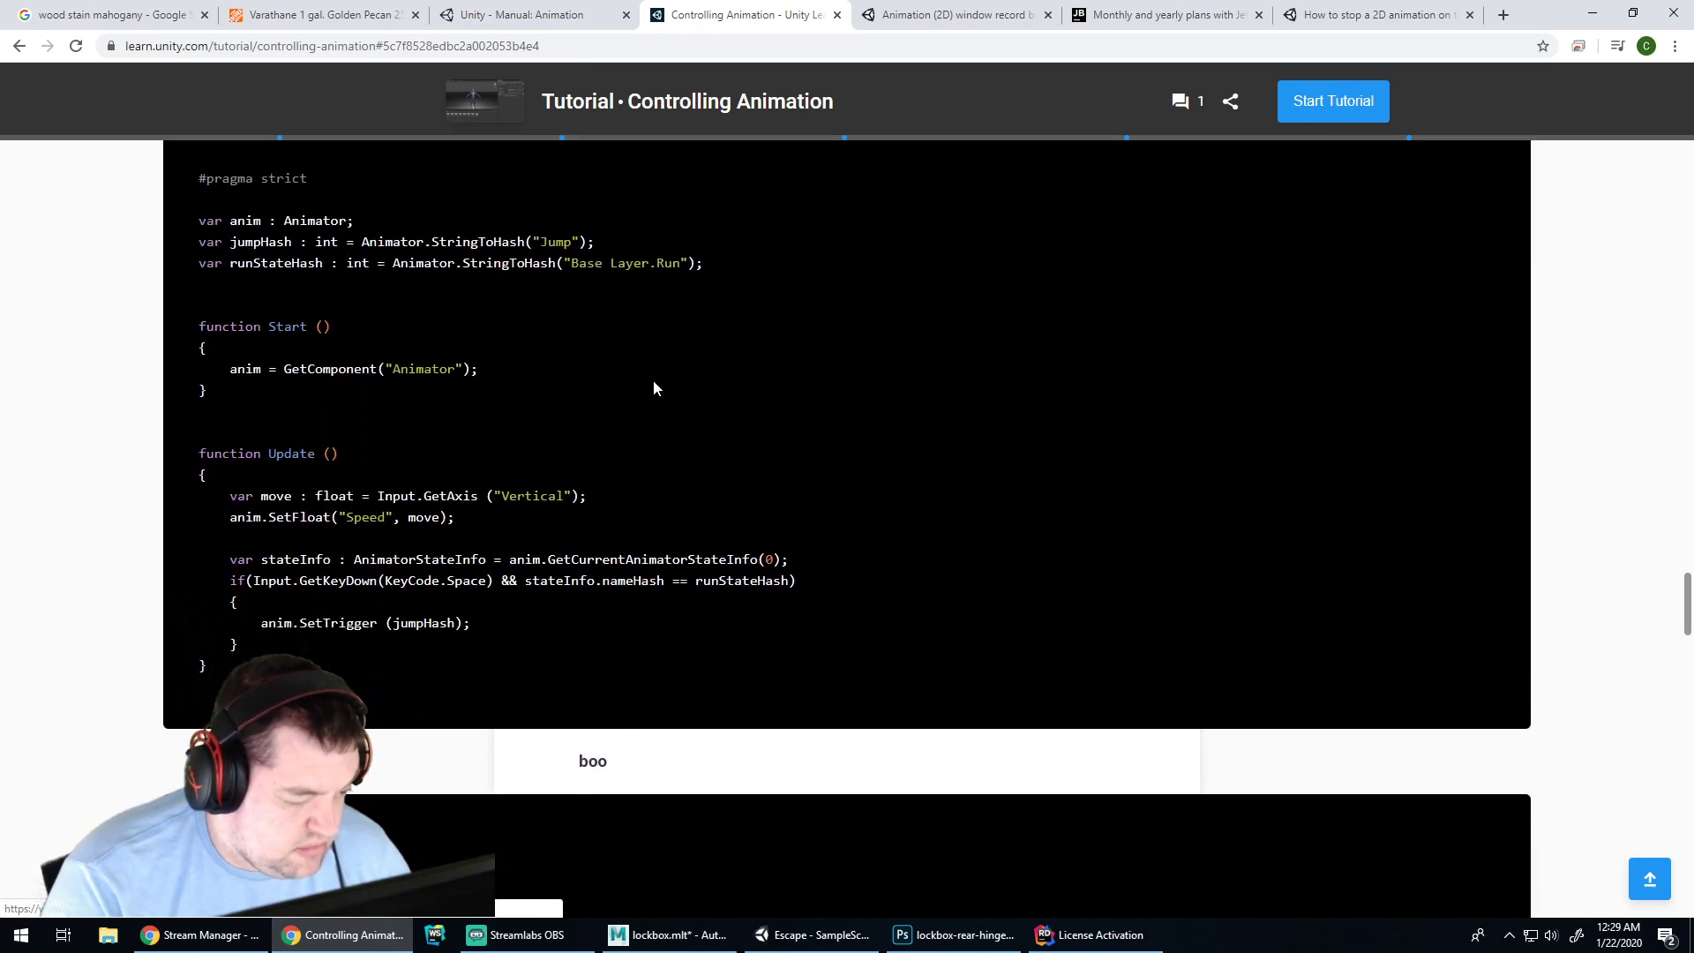
pyautogui.scroll(1, 658, 375)
pyautogui.scroll(-8, 659, 368)
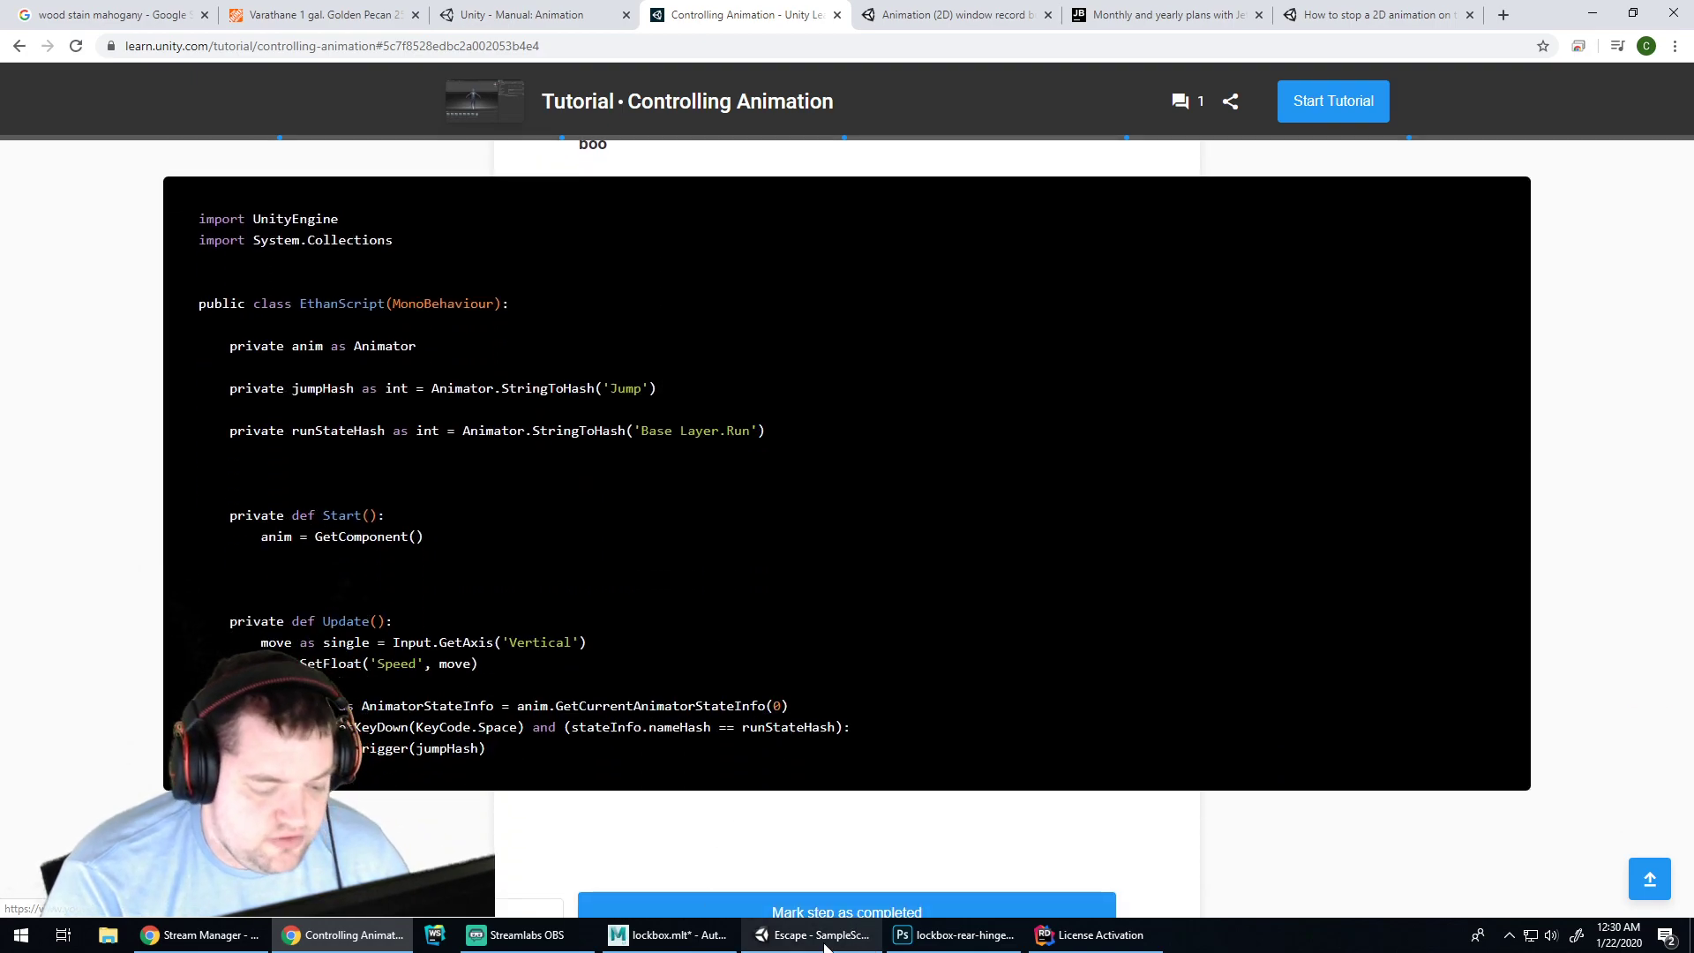
pyautogui.click(1315, 15)
# Search the web for 'unity animation don't auto transition'
pyautogui.click(1292, 44)
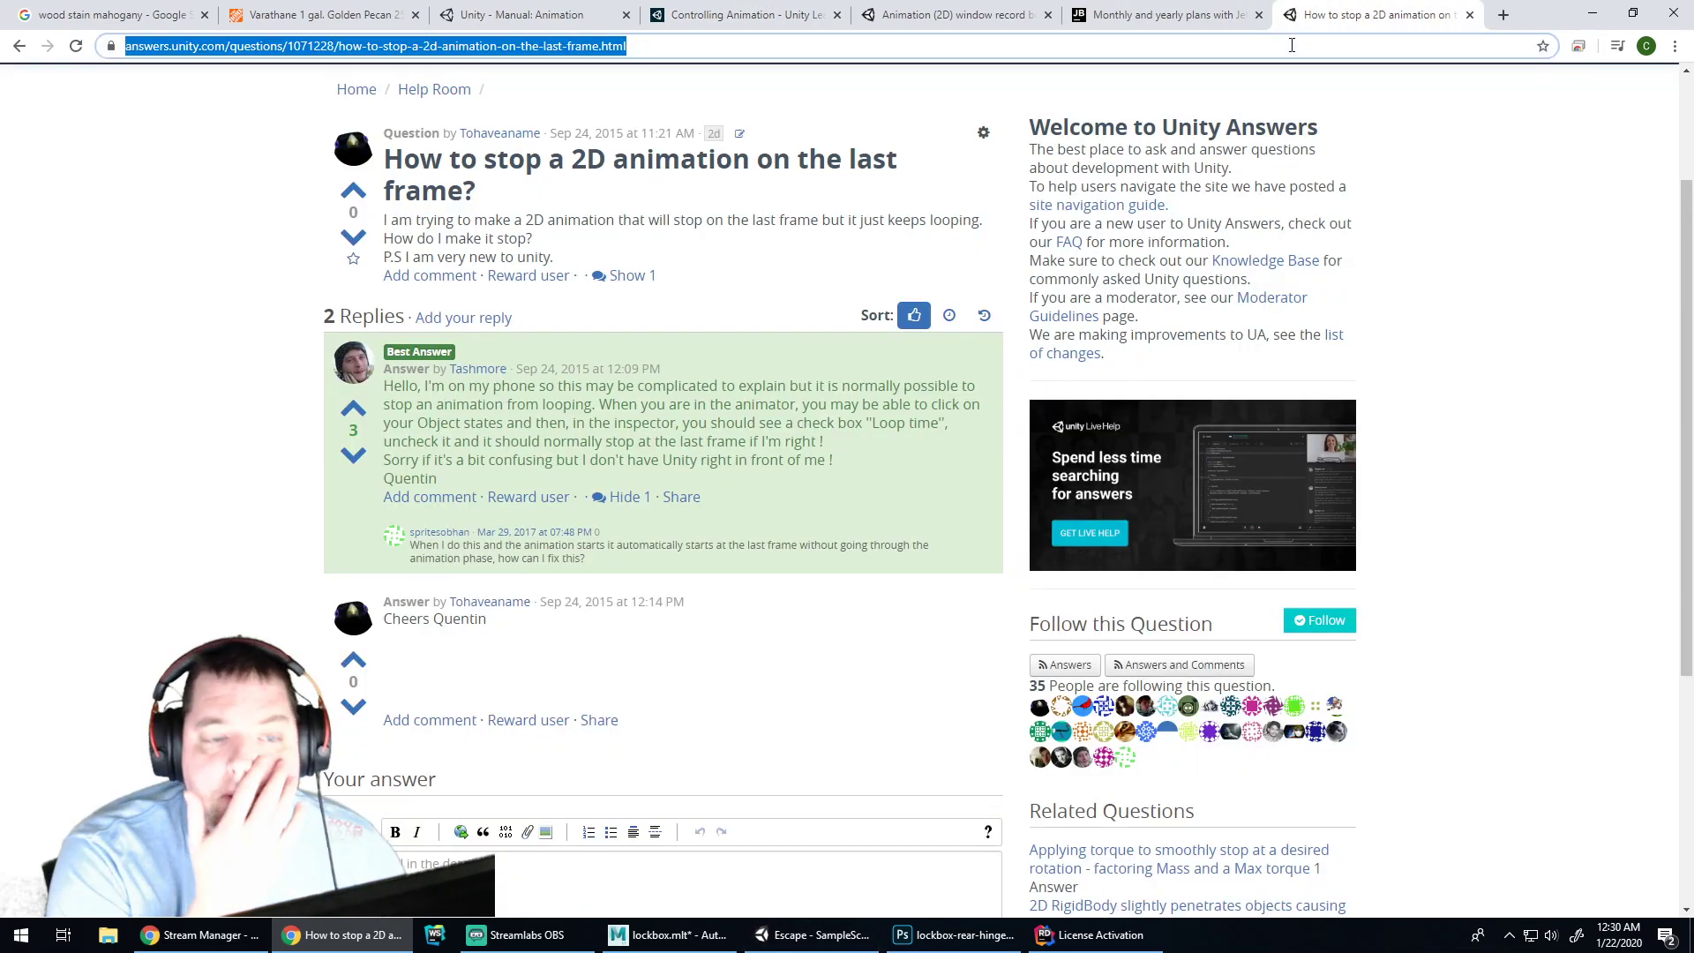
pyautogui.write('unity')
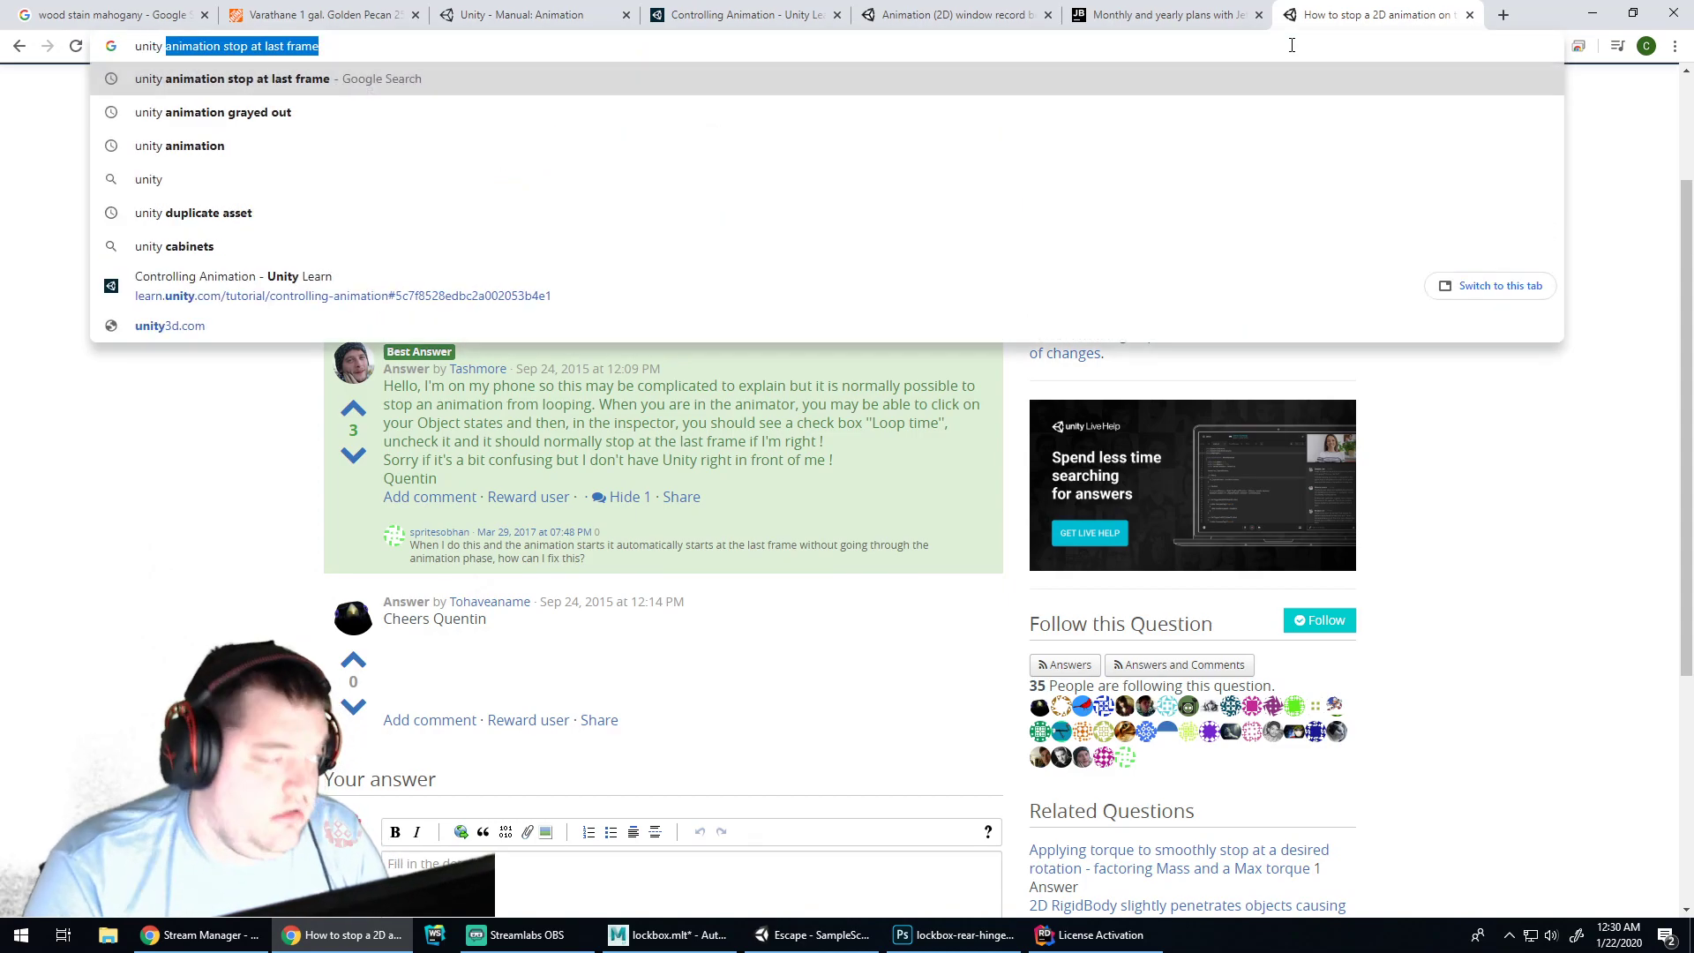
pyautogui.write(" animation don't trigger")
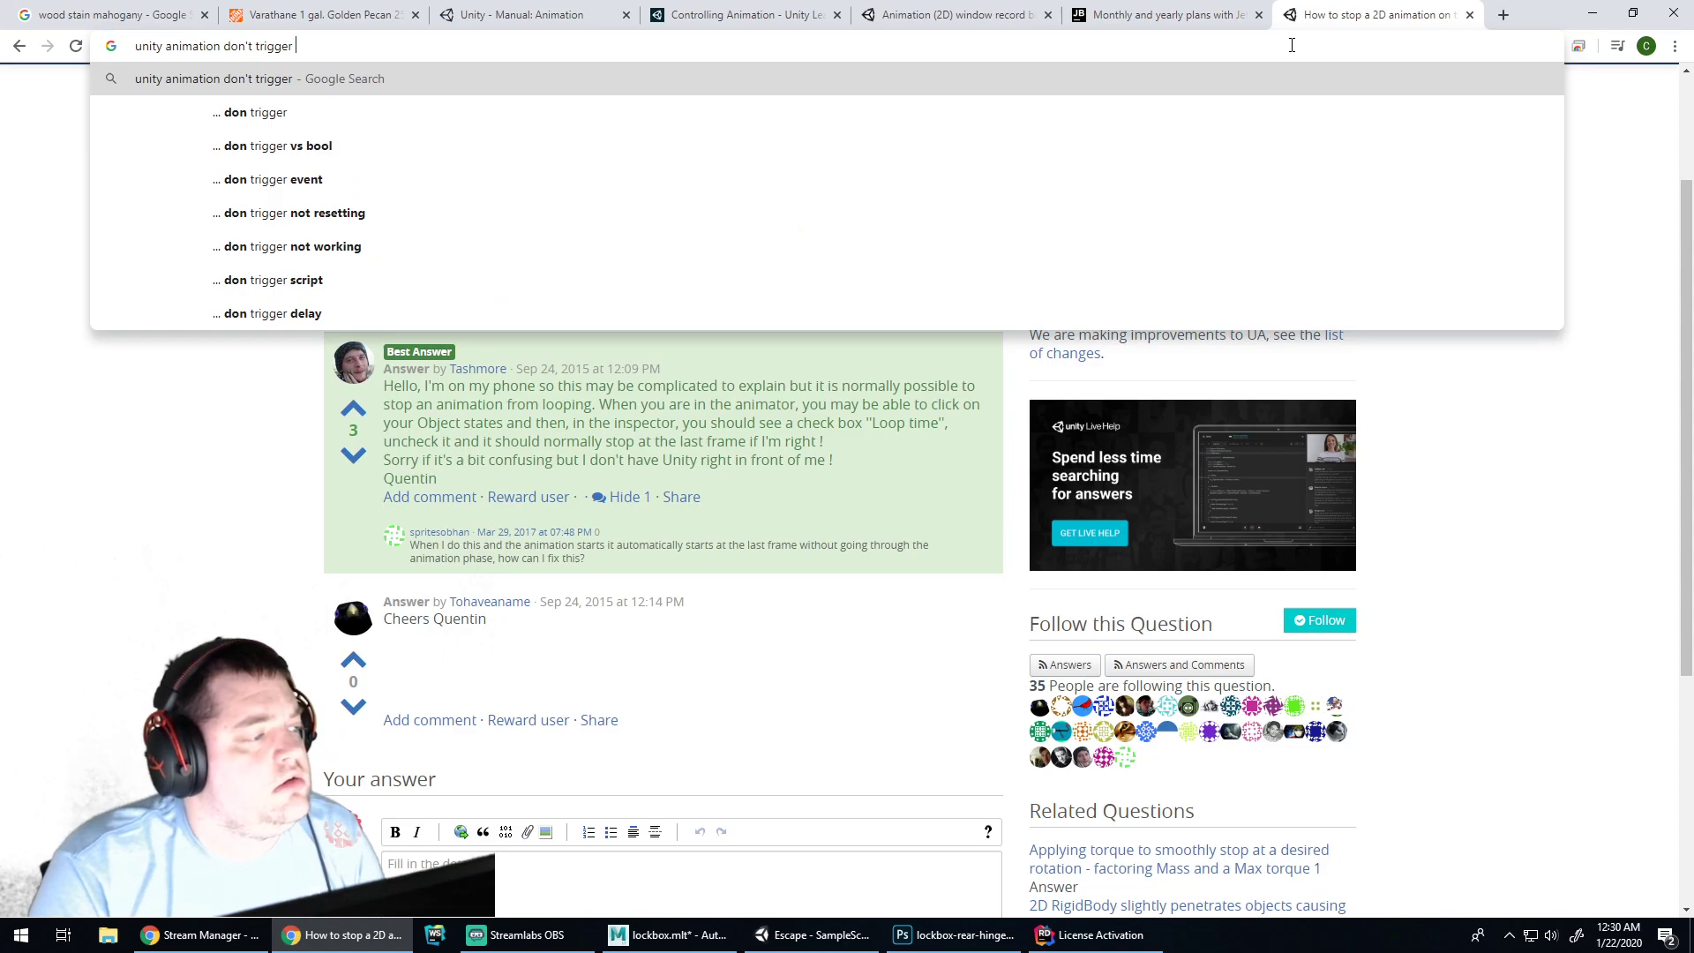
pyautogui.press('BackSpace')
pyautogui.press('BackSpace')
pyautogui.press('BackSpace')
pyautogui.press('BackSpace')
pyautogui.press('BackSpace')
pyautogui.press('BackSpace')
pyautogui.press('BackSpace')
pyautogui.press('BackSpace')
pyautogui.press('BackSpace')
pyautogui.press('BackSpace')
pyautogui.press('BackSpace')
pyautogui.press('BackSpace')
pyautogui.press('BackSpace')
pyautogui.write('don')
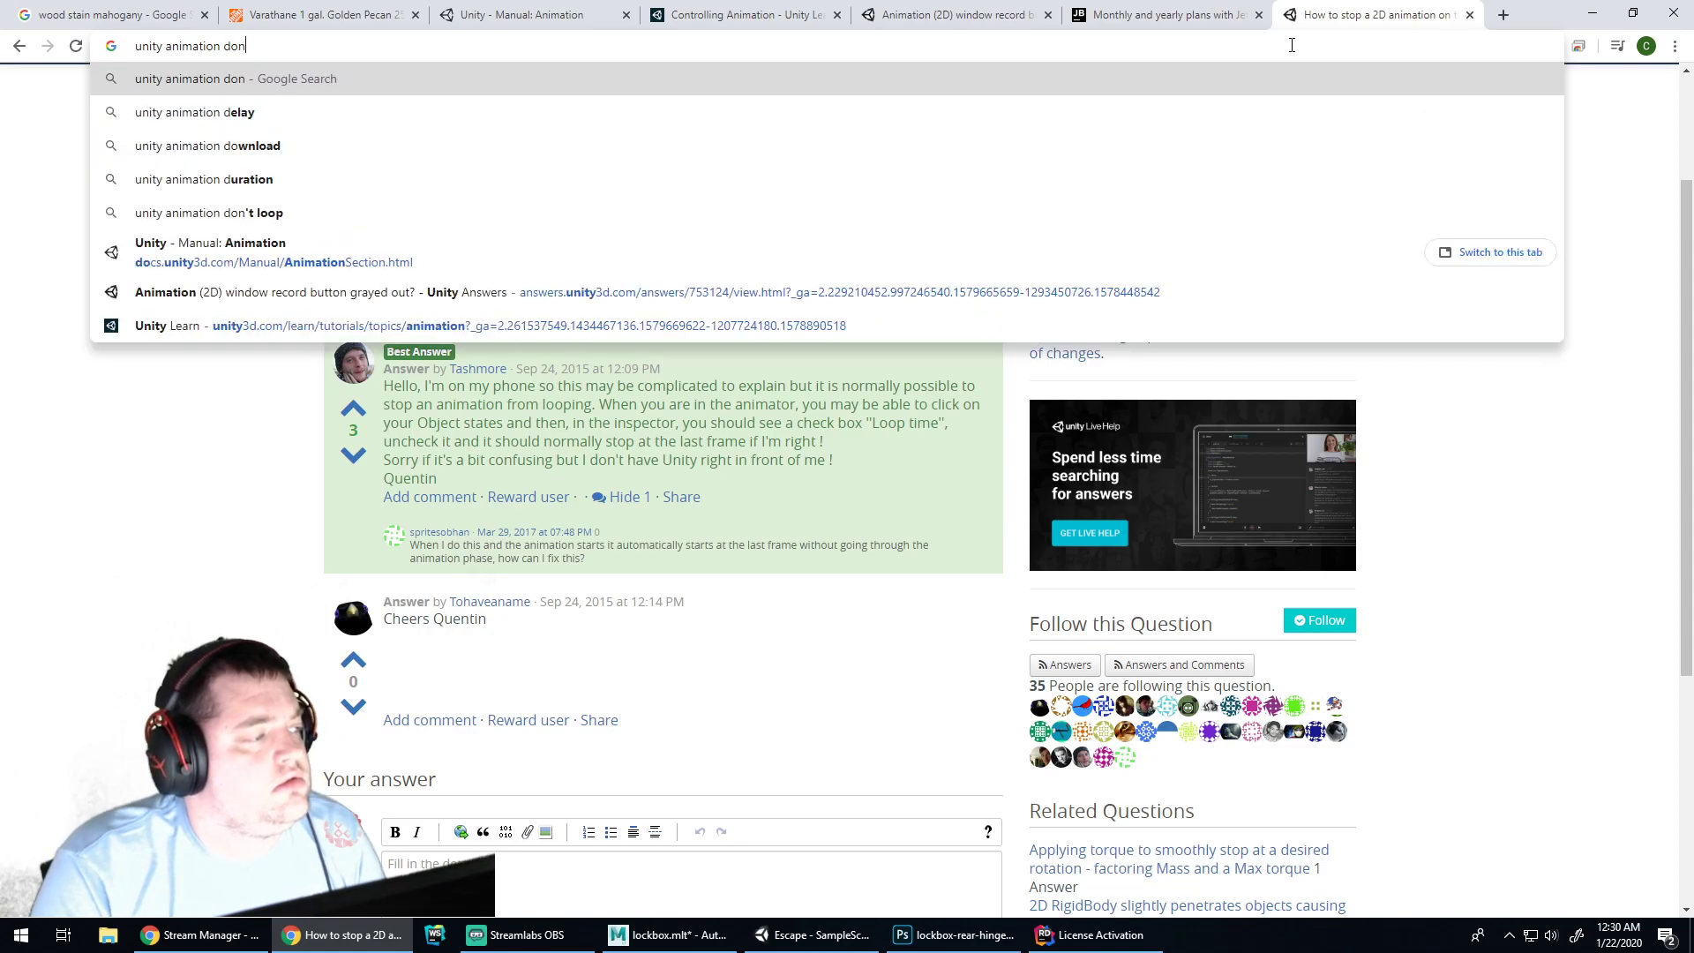
pyautogui.write("'t auto tran")
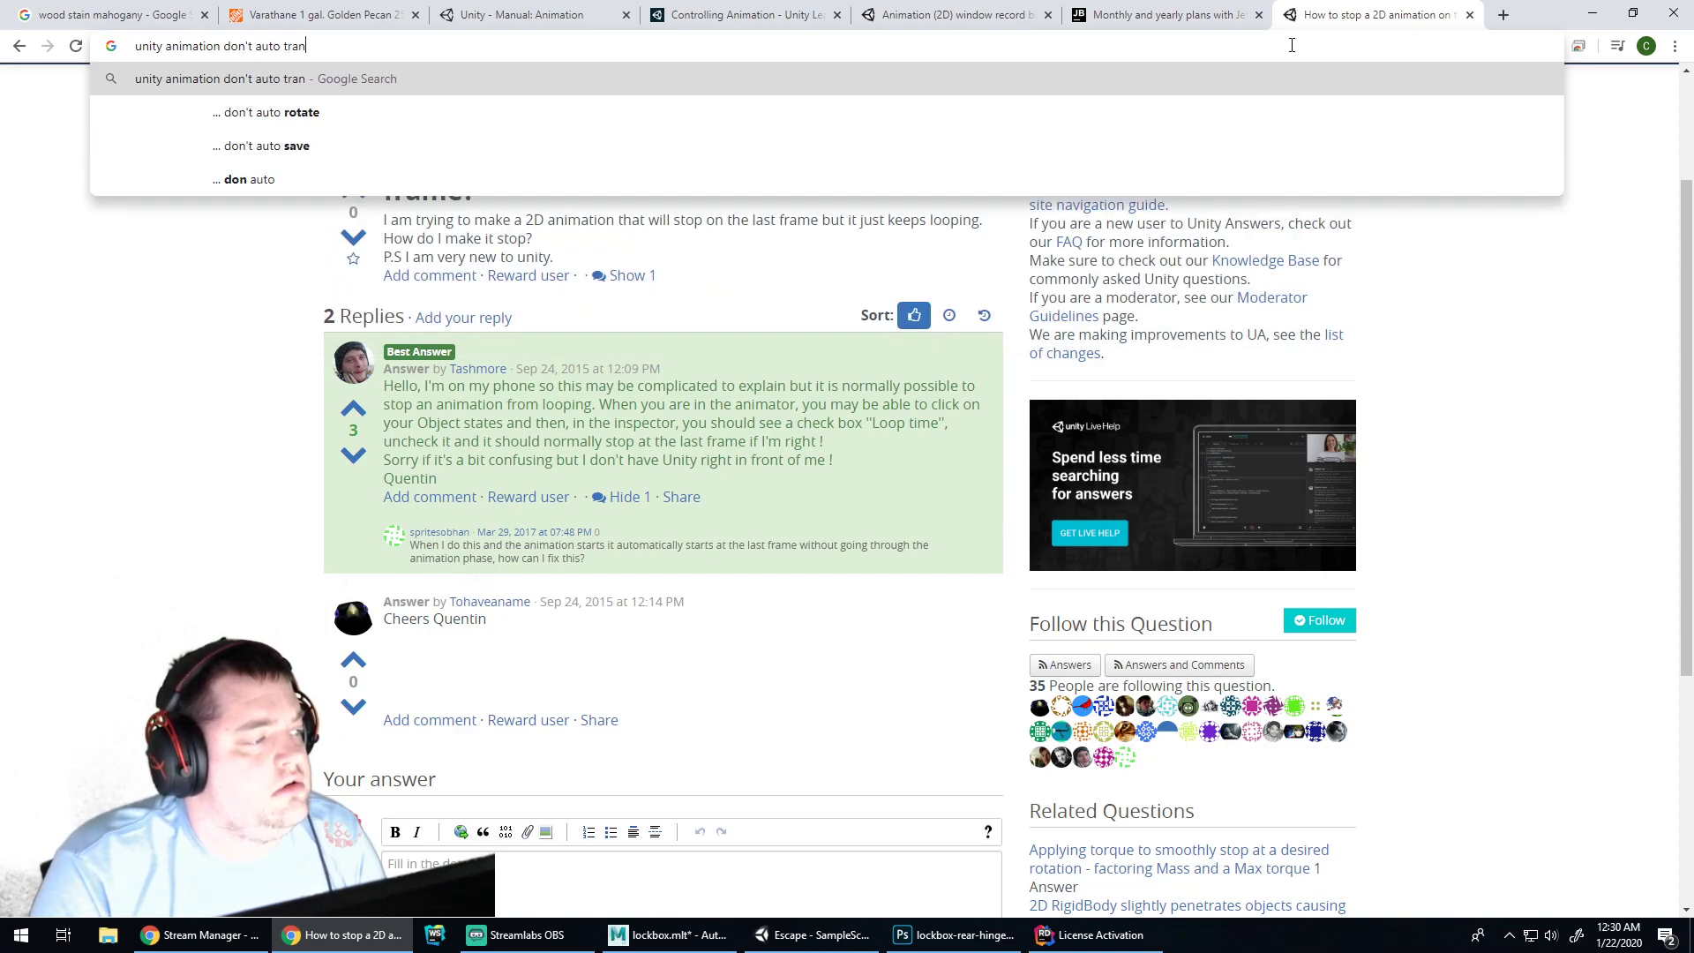
pyautogui.write('sition')
pyautogui.press('Return')
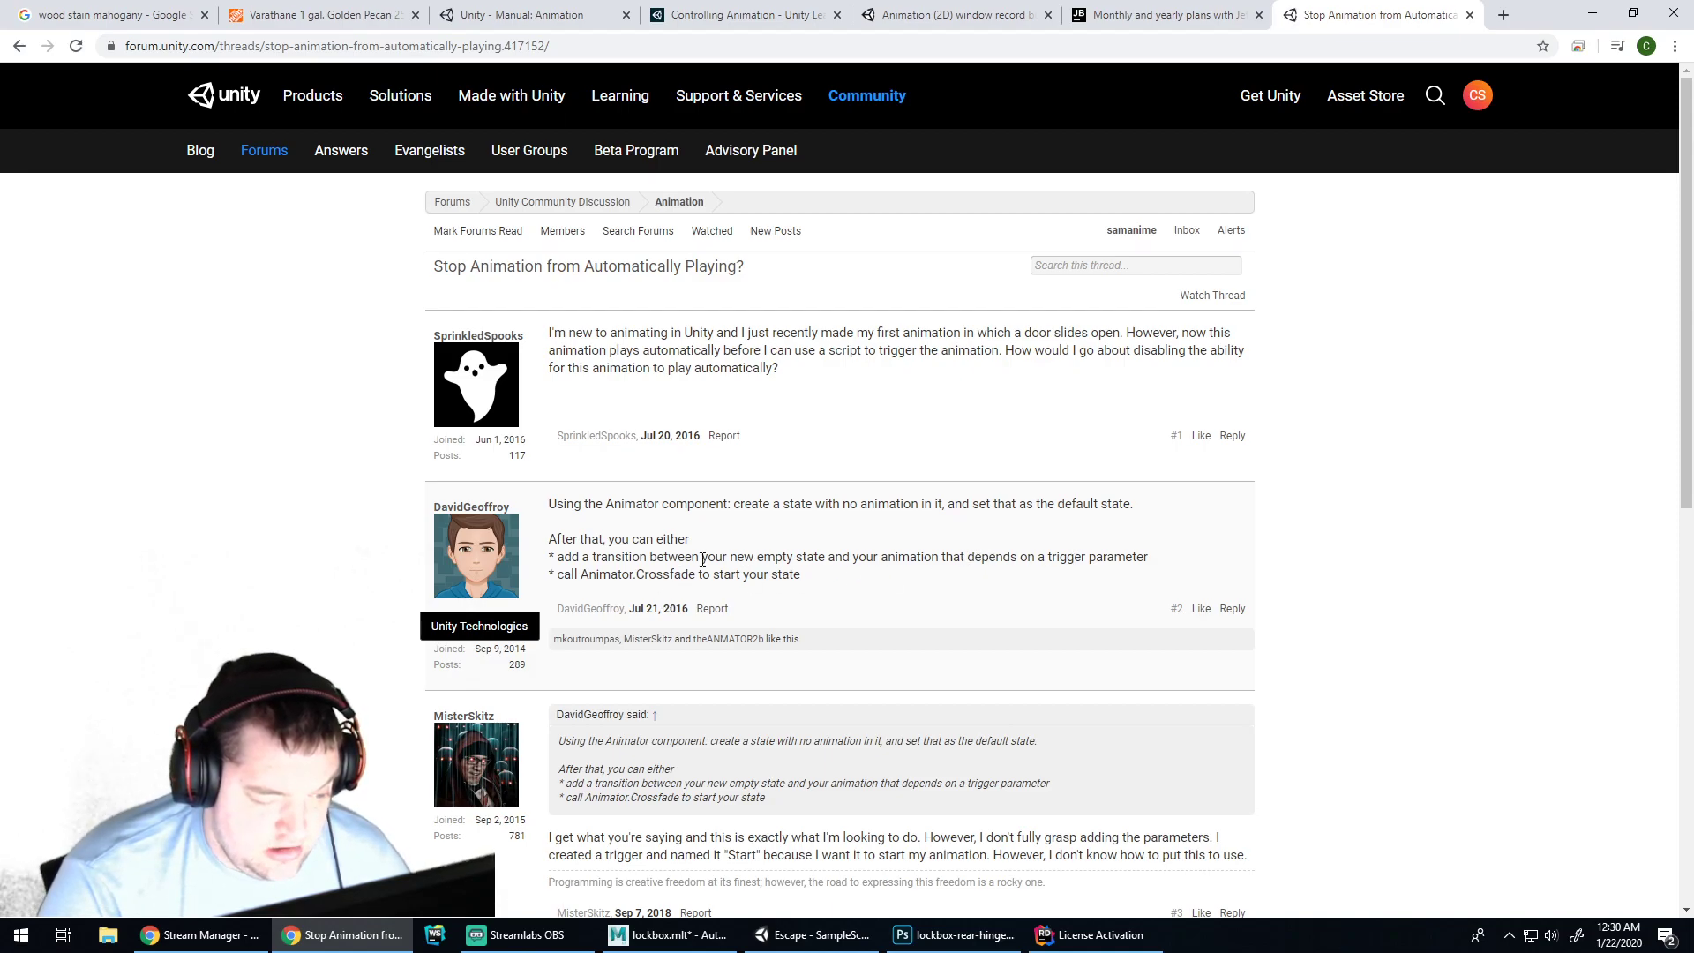
# Highlight the forum advice about an empty state, then select Idle in Unity's Animator
pyautogui.moveTo(881, 504); pyautogui.dragTo(774, 504)
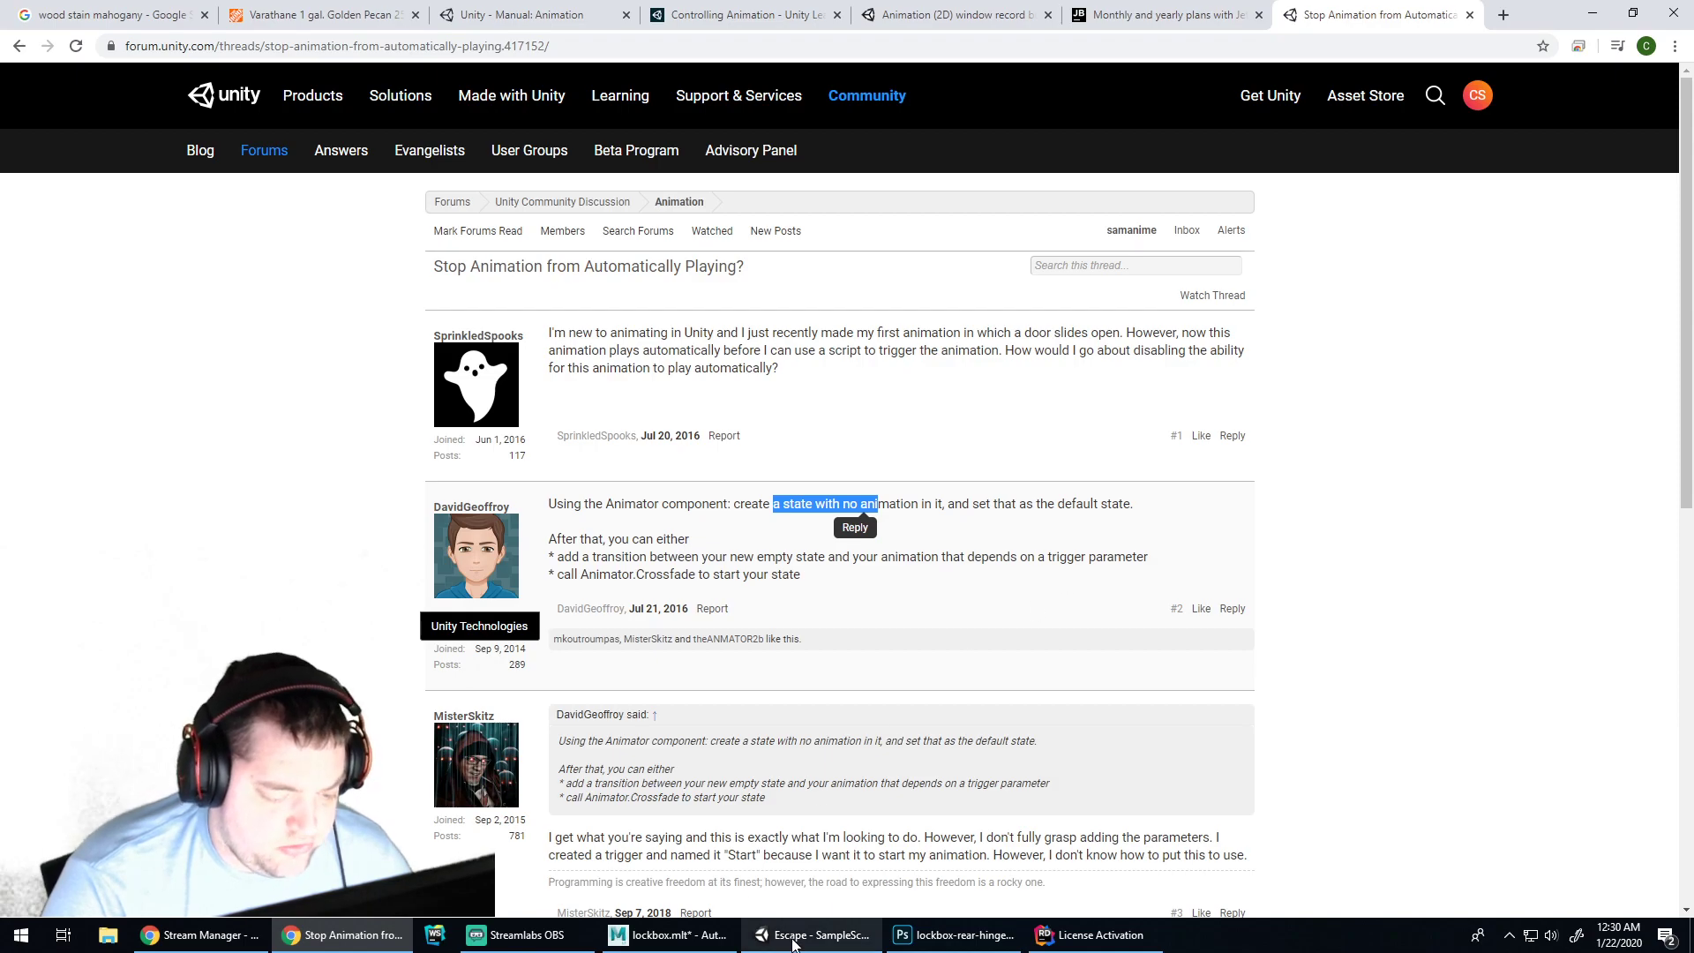
pyautogui.click(814, 935)
pyautogui.click(746, 724)
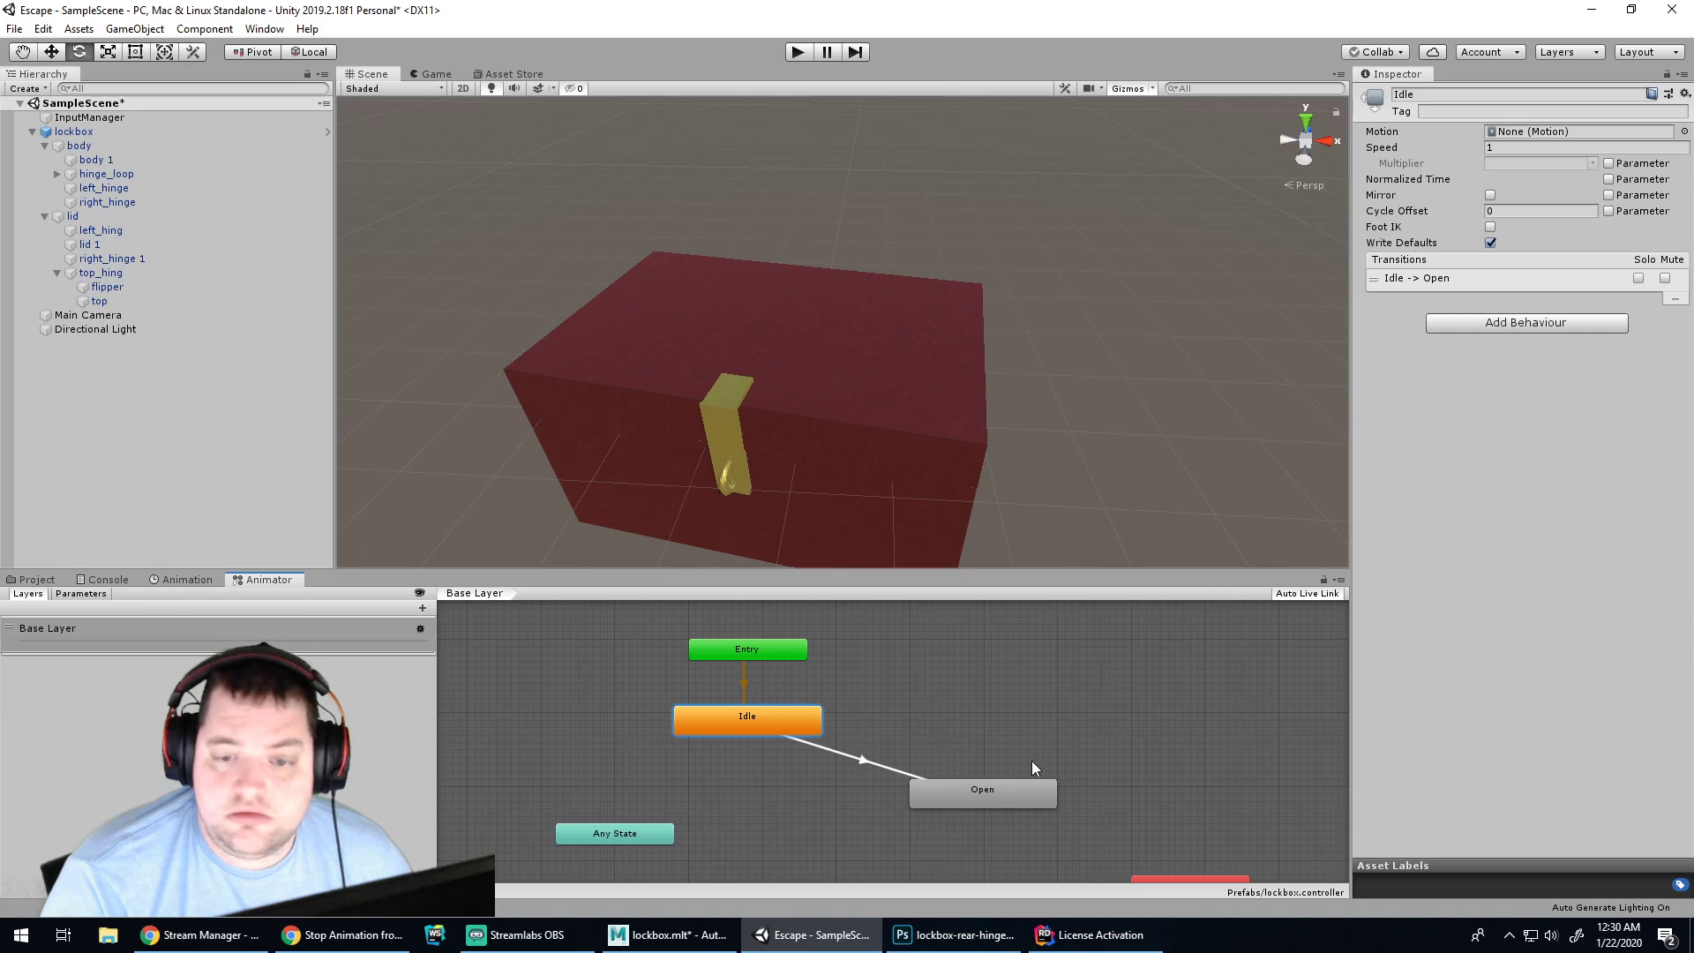
# Inspect the Open state's parameter options and turn off its Foot IK
pyautogui.click(1001, 792)
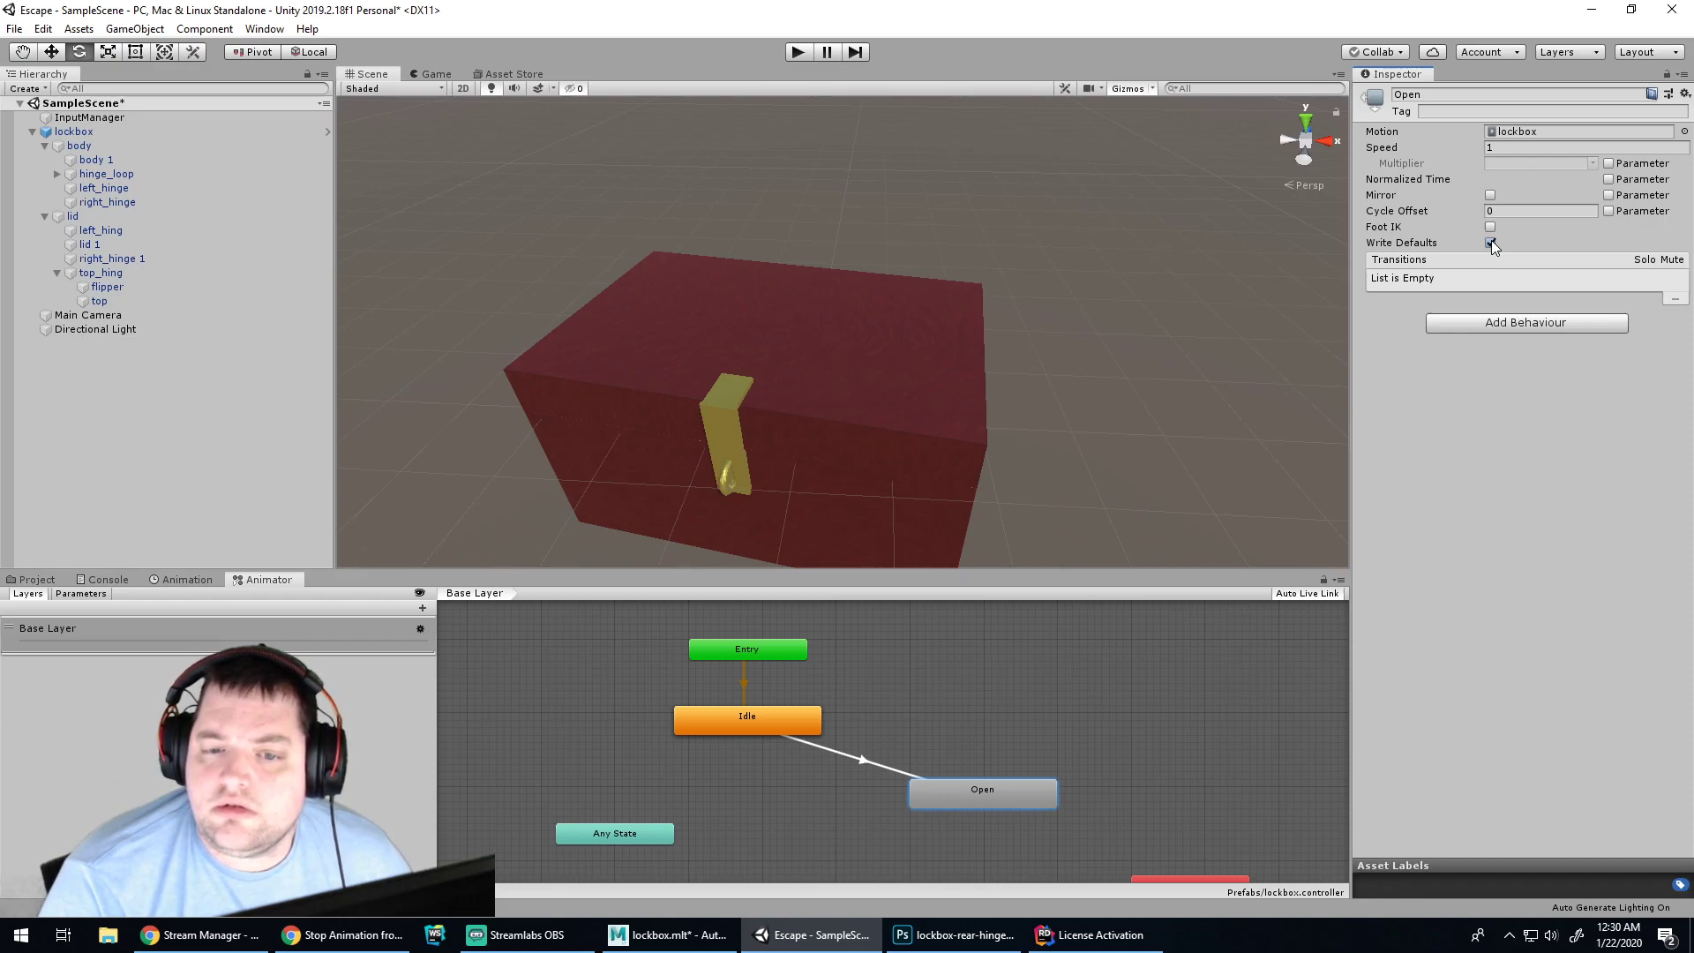
pyautogui.click(1610, 180)
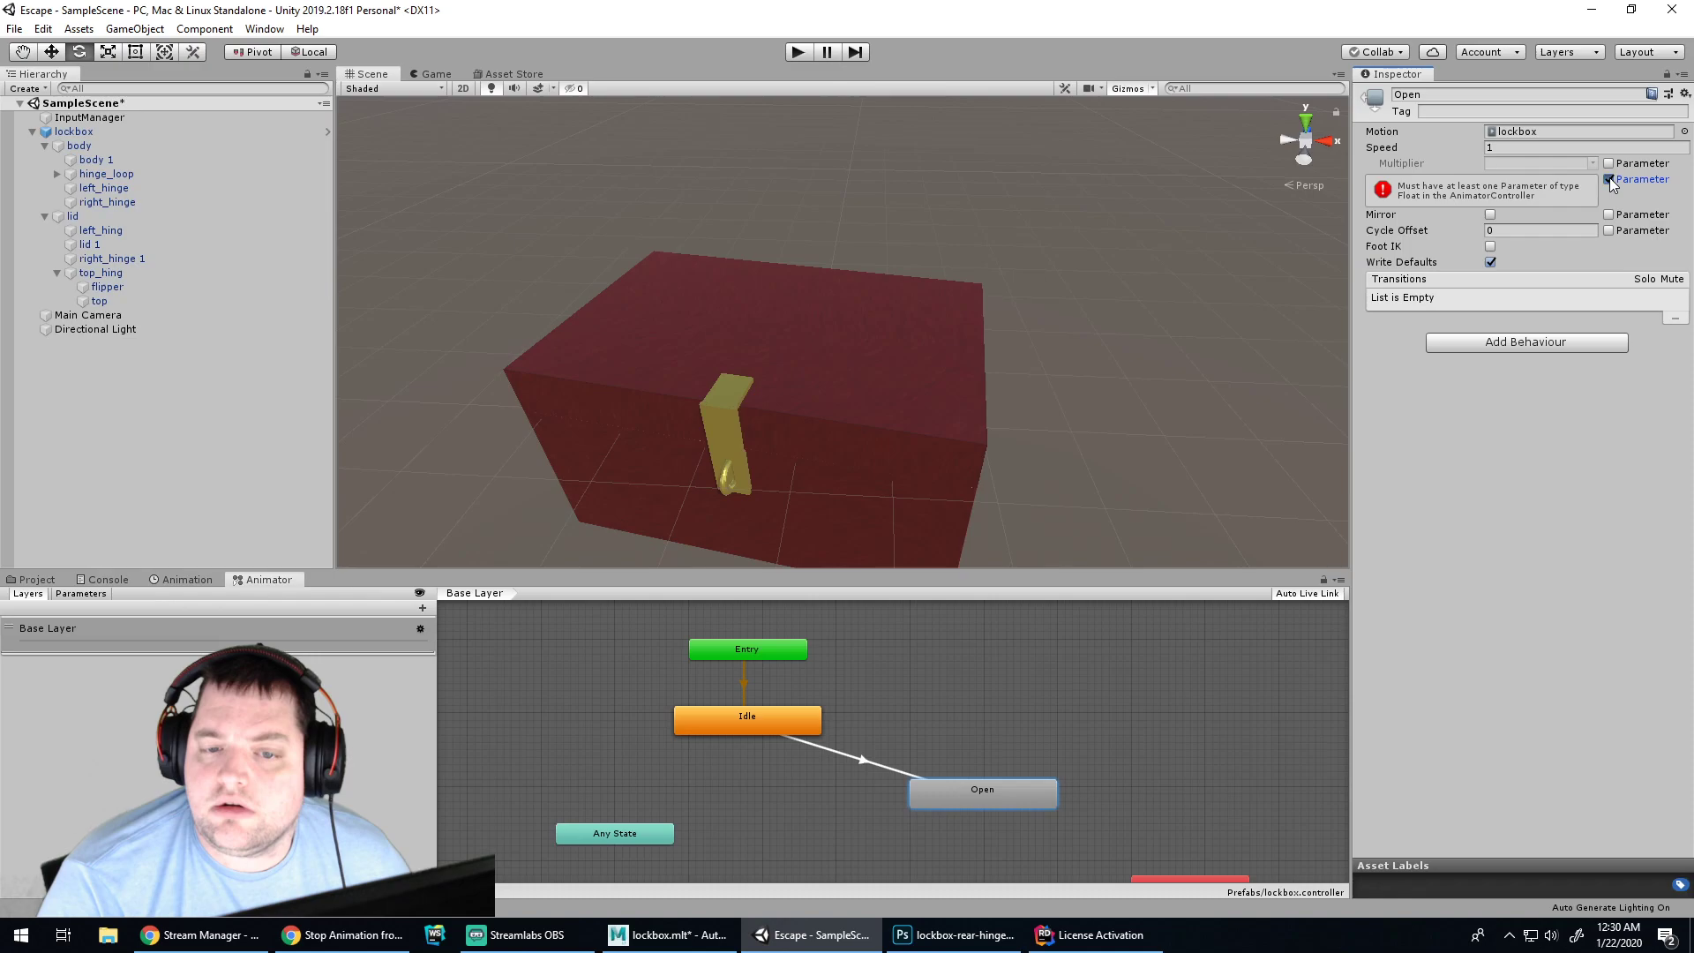
pyautogui.click(1610, 180)
pyautogui.click(1610, 164)
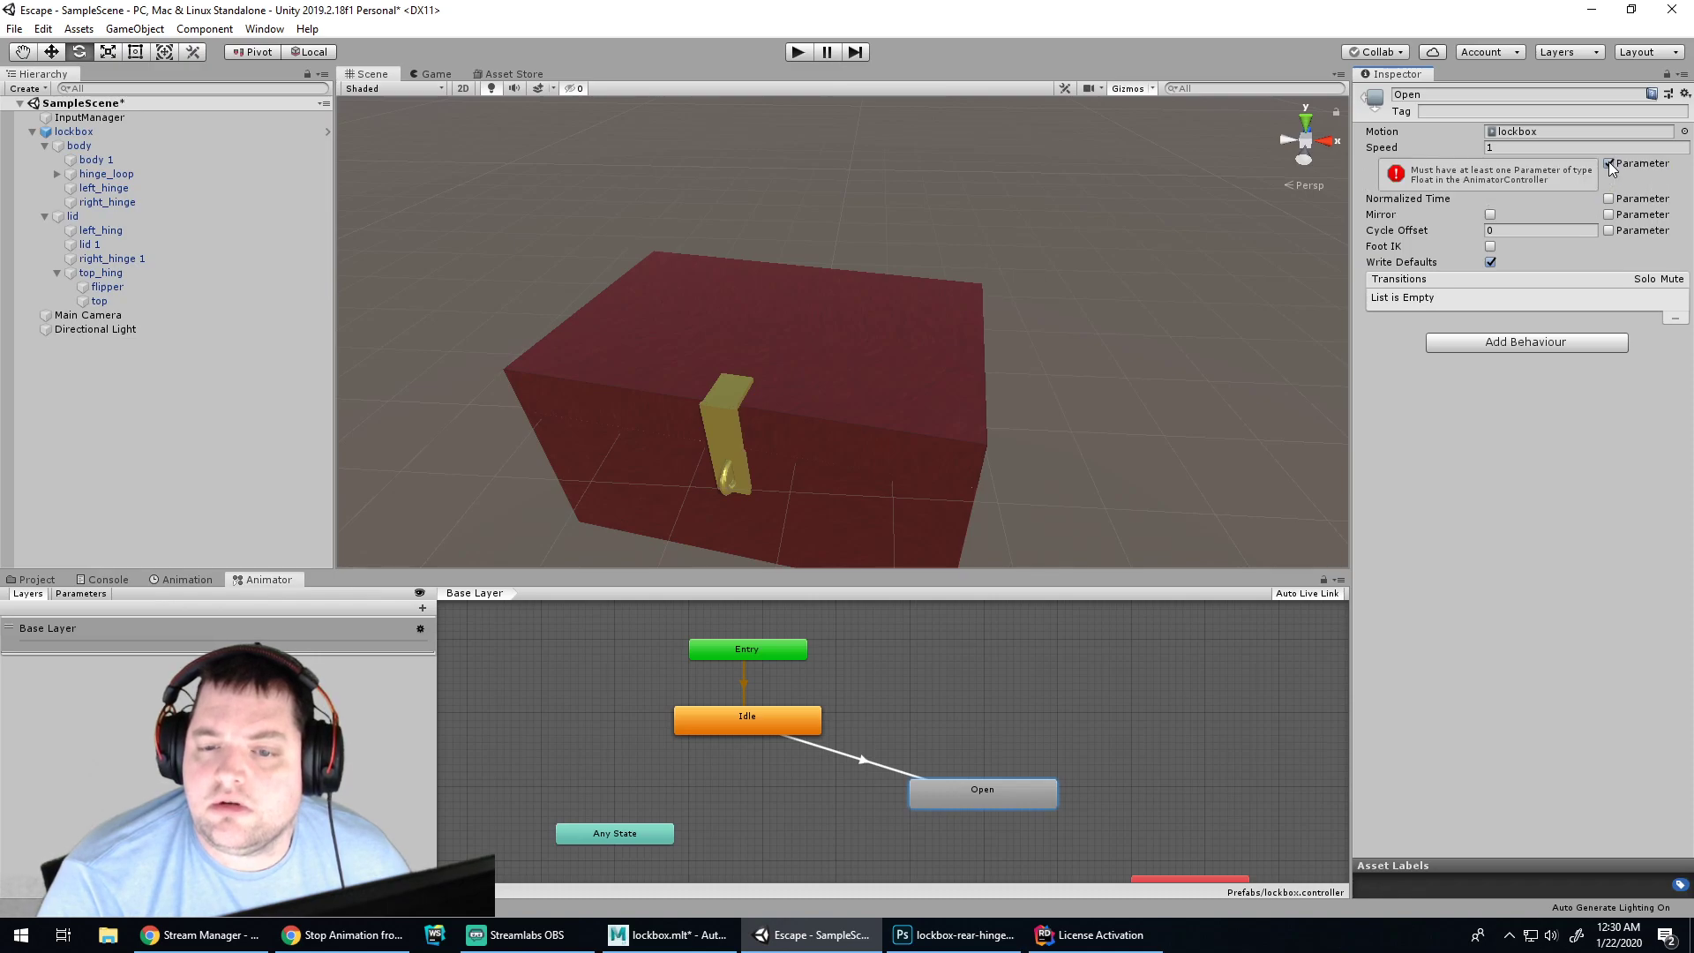
pyautogui.click(1609, 164)
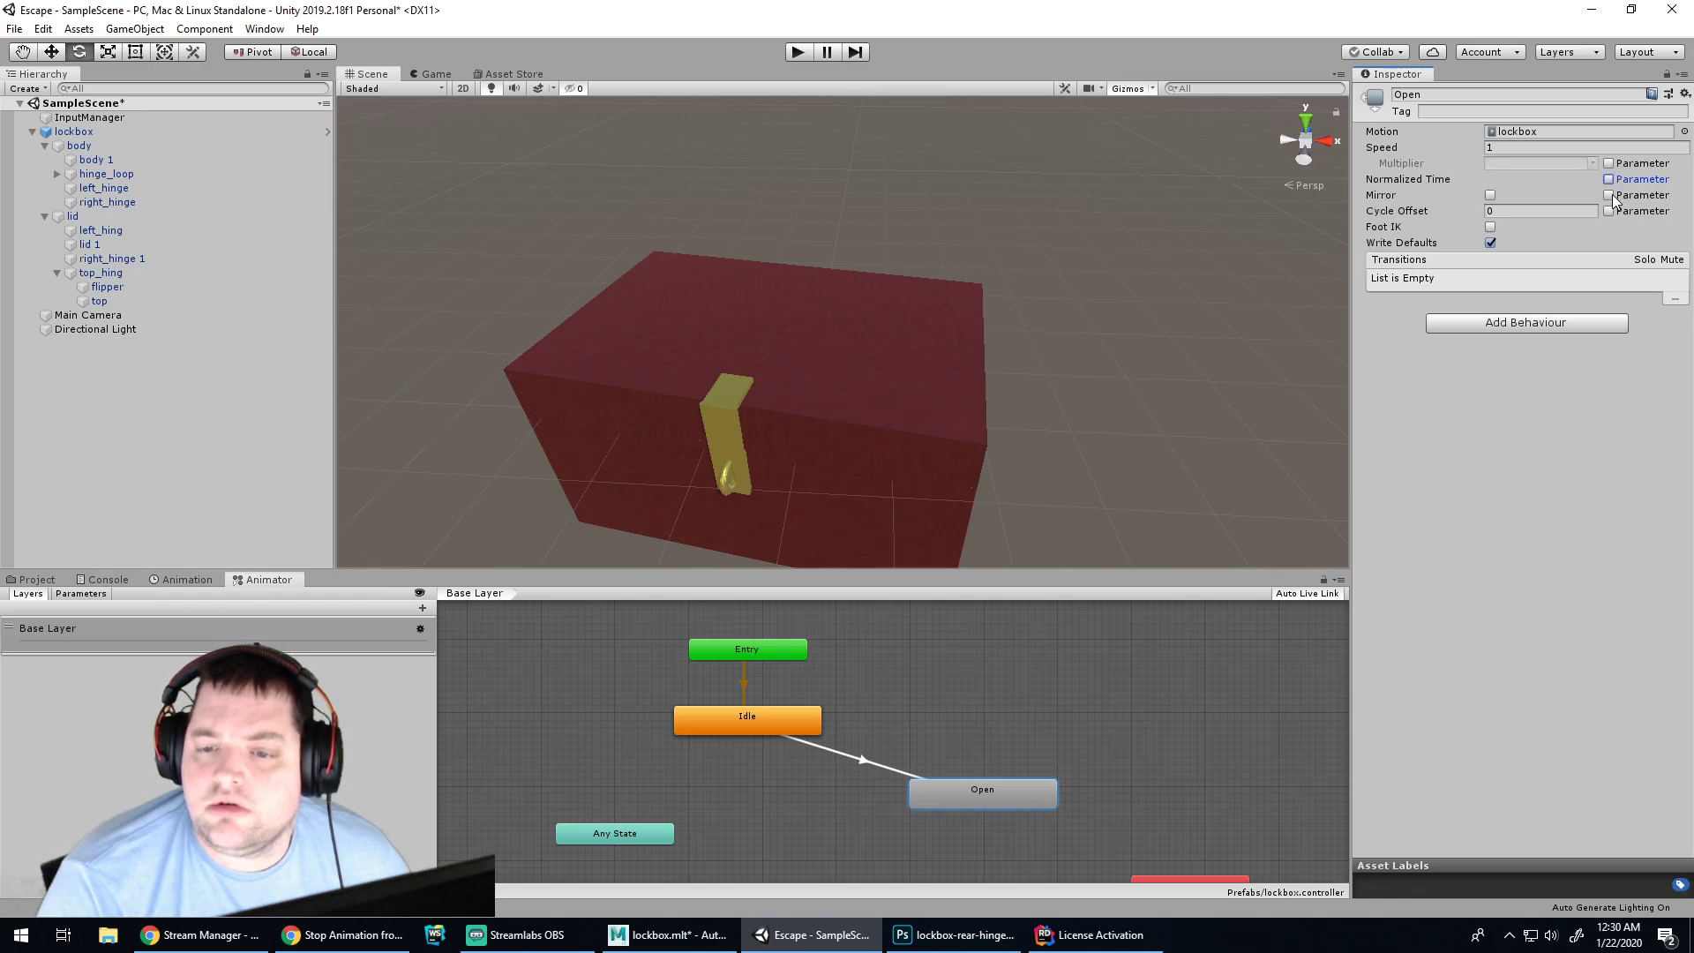
pyautogui.click(1599, 227)
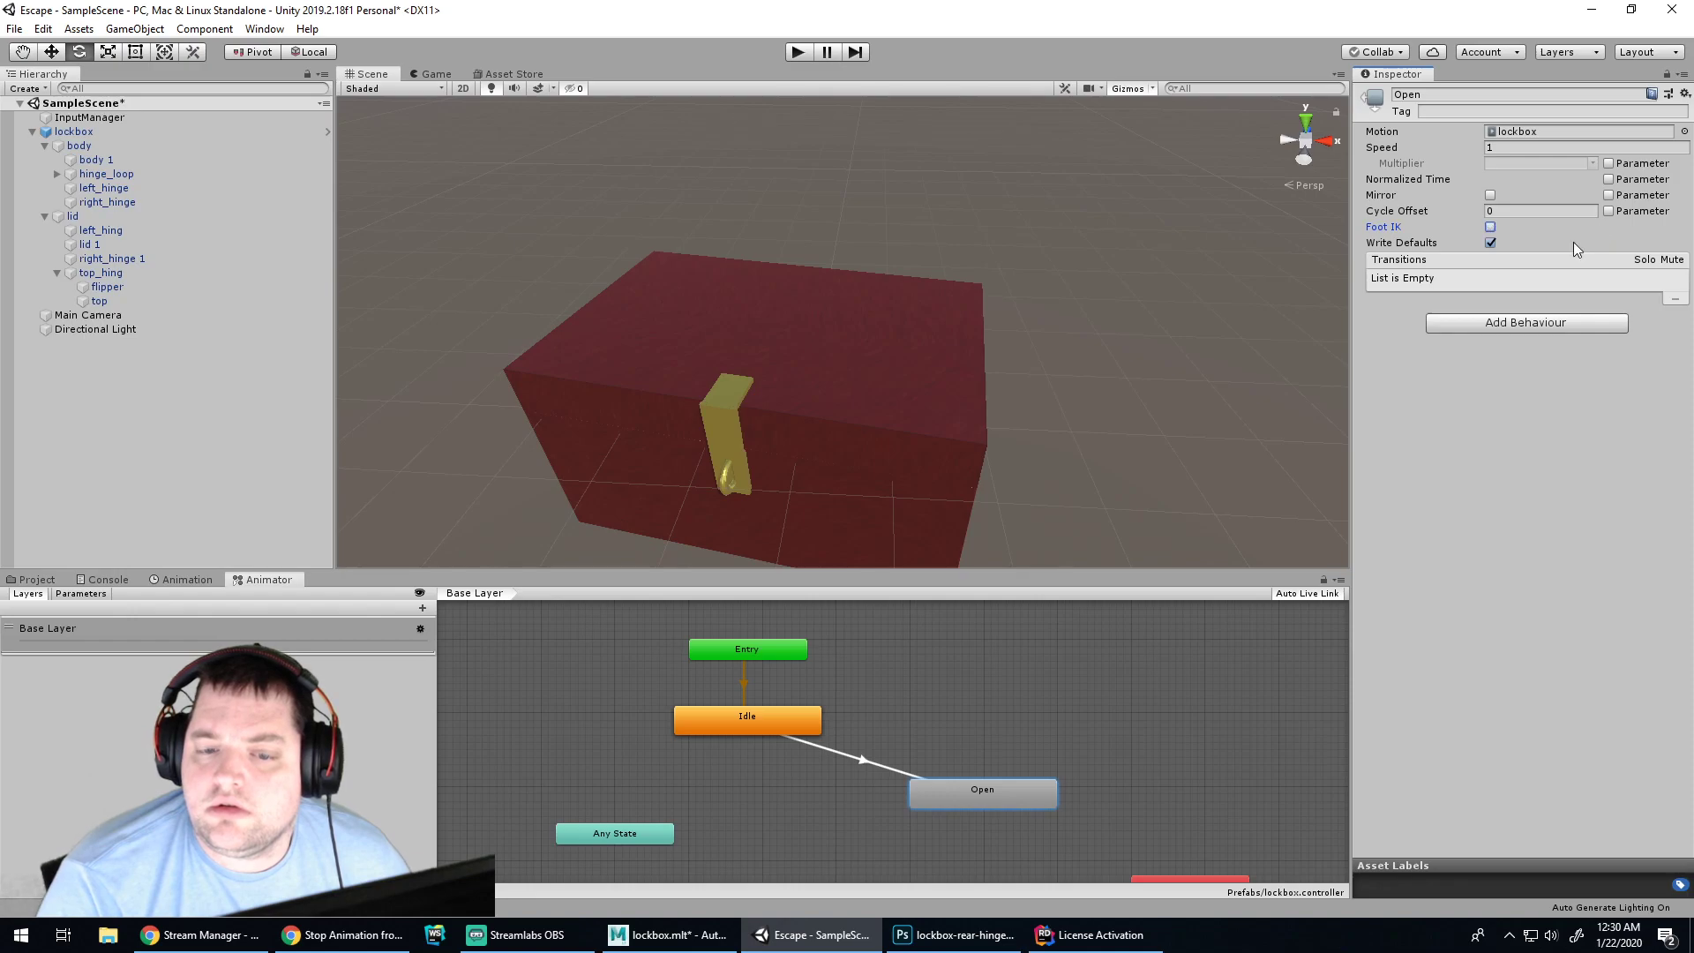
# Mute the Idle to Open transition and play-test the lockbox
pyautogui.click(781, 714)
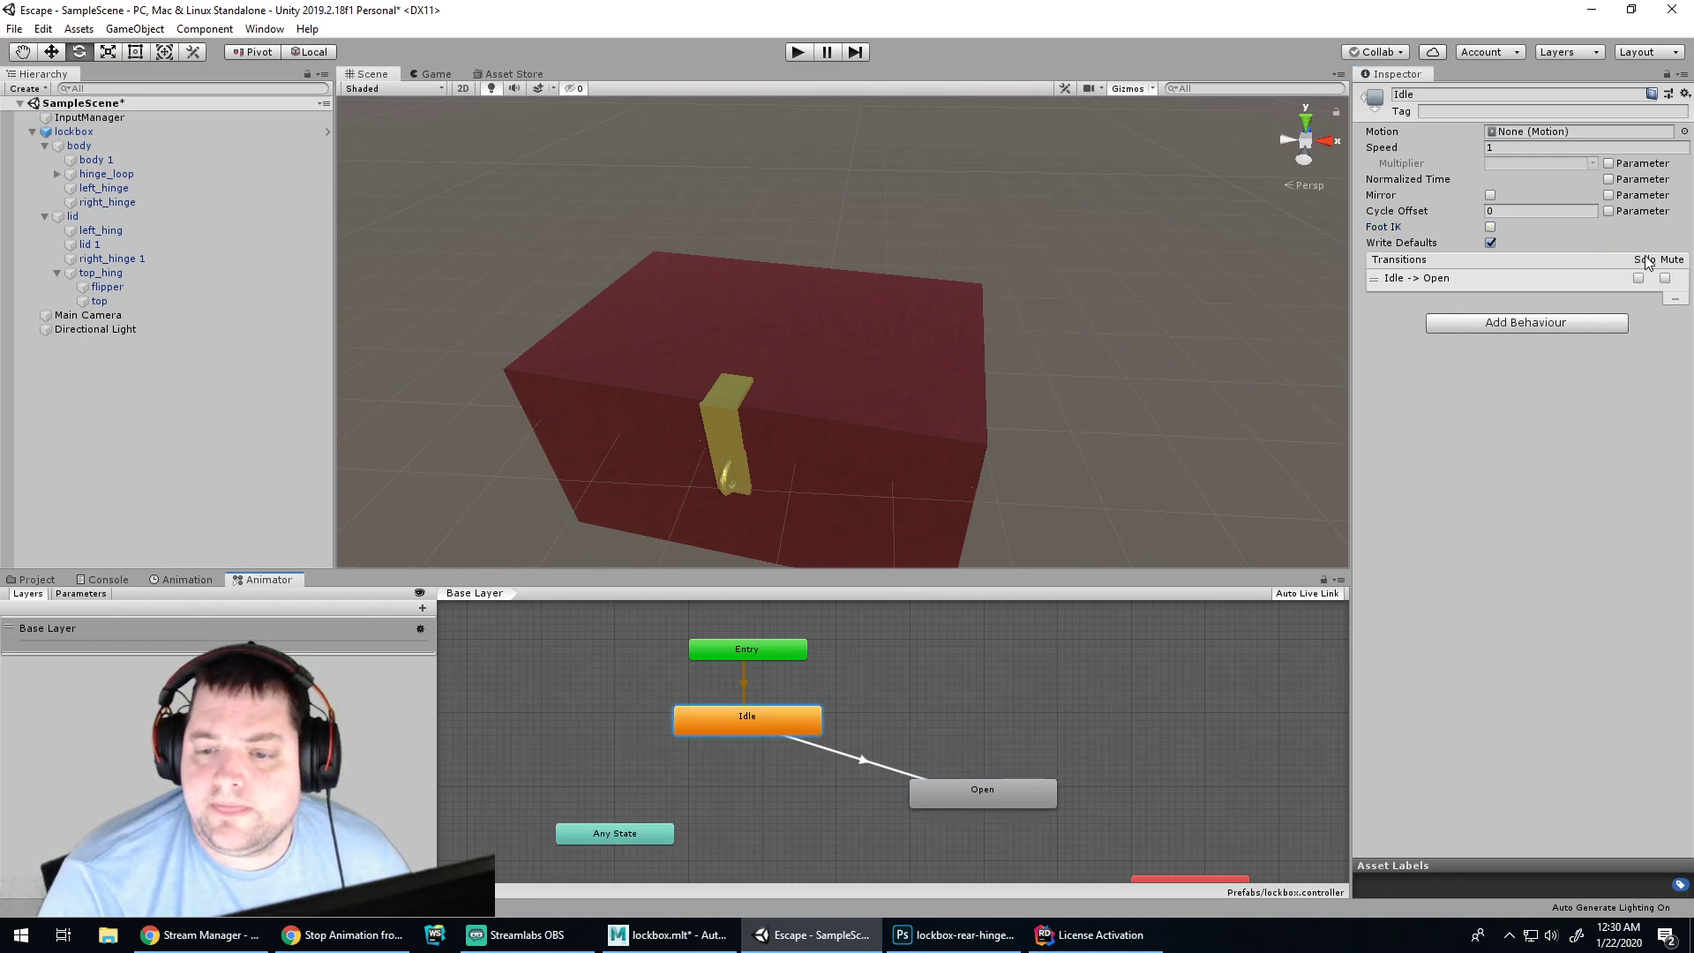
pyautogui.click(1666, 278)
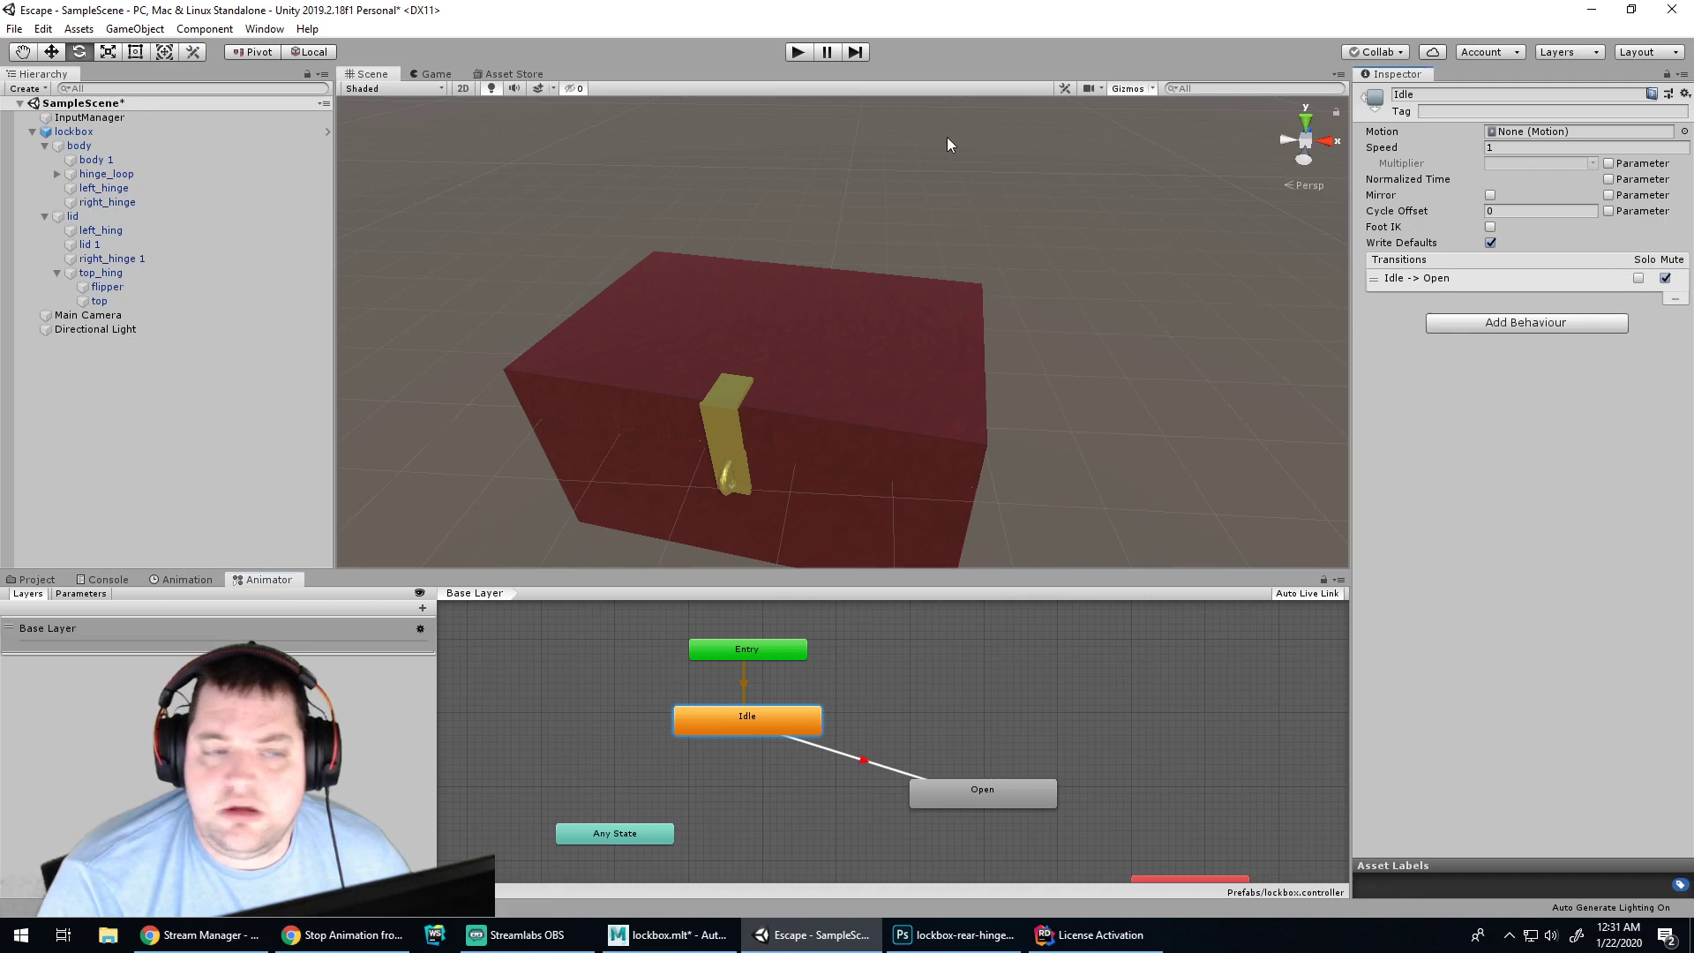
pyautogui.click(798, 53)
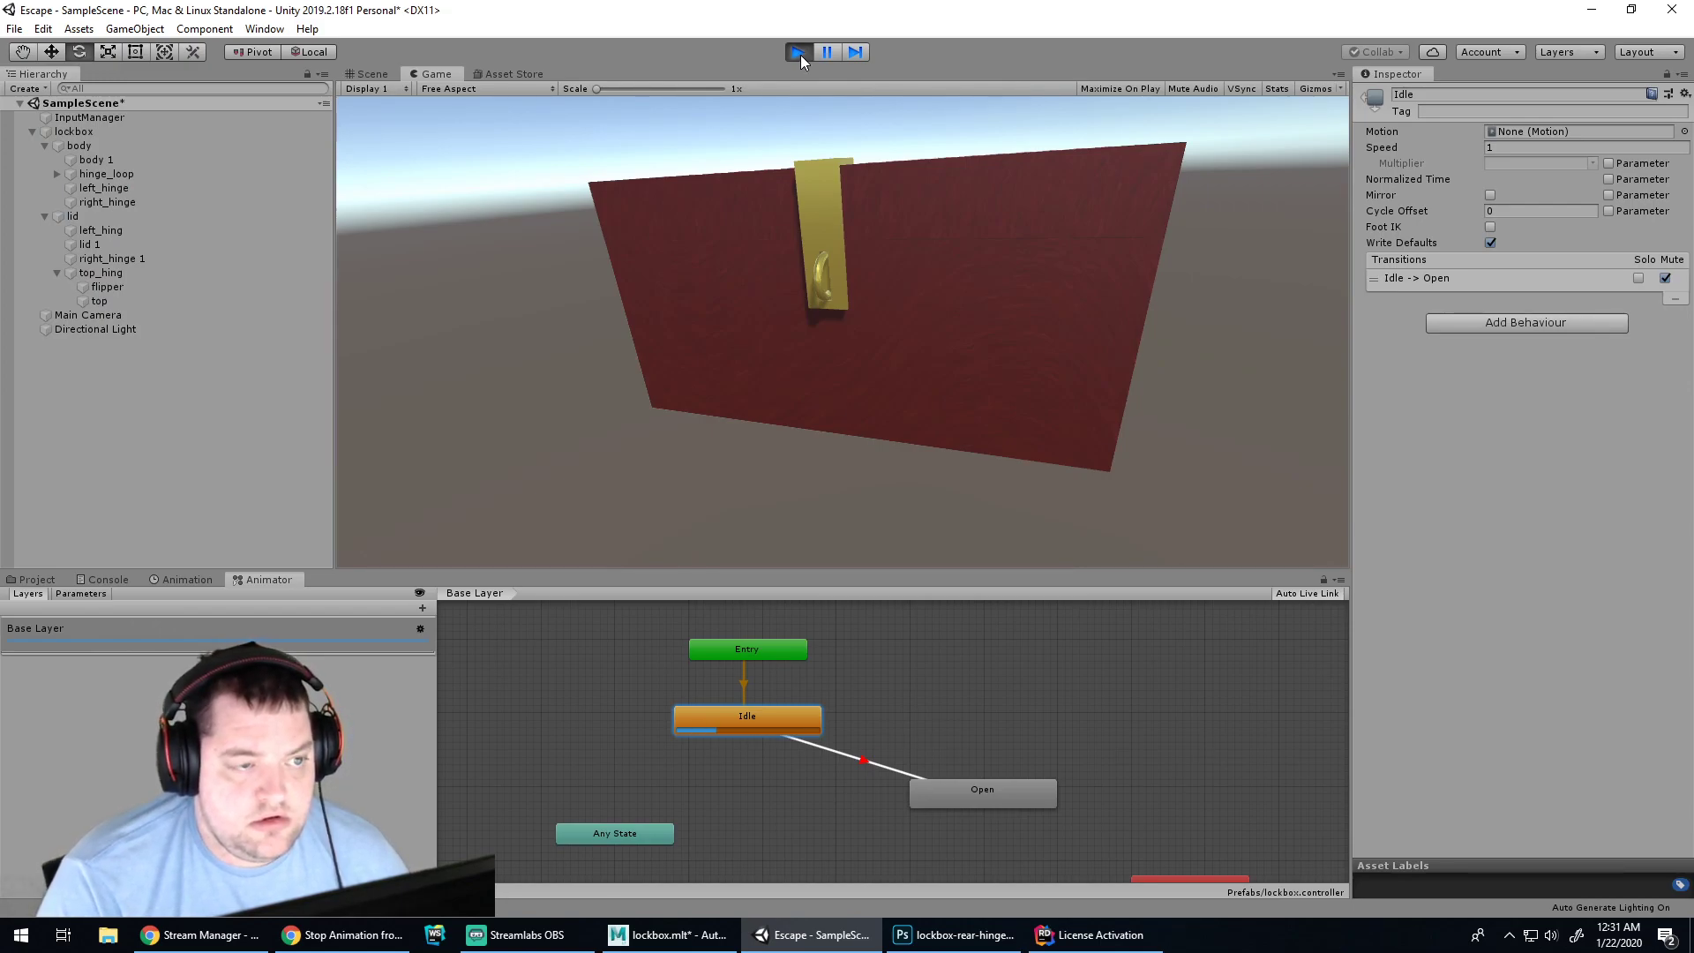
pyautogui.click(799, 53)
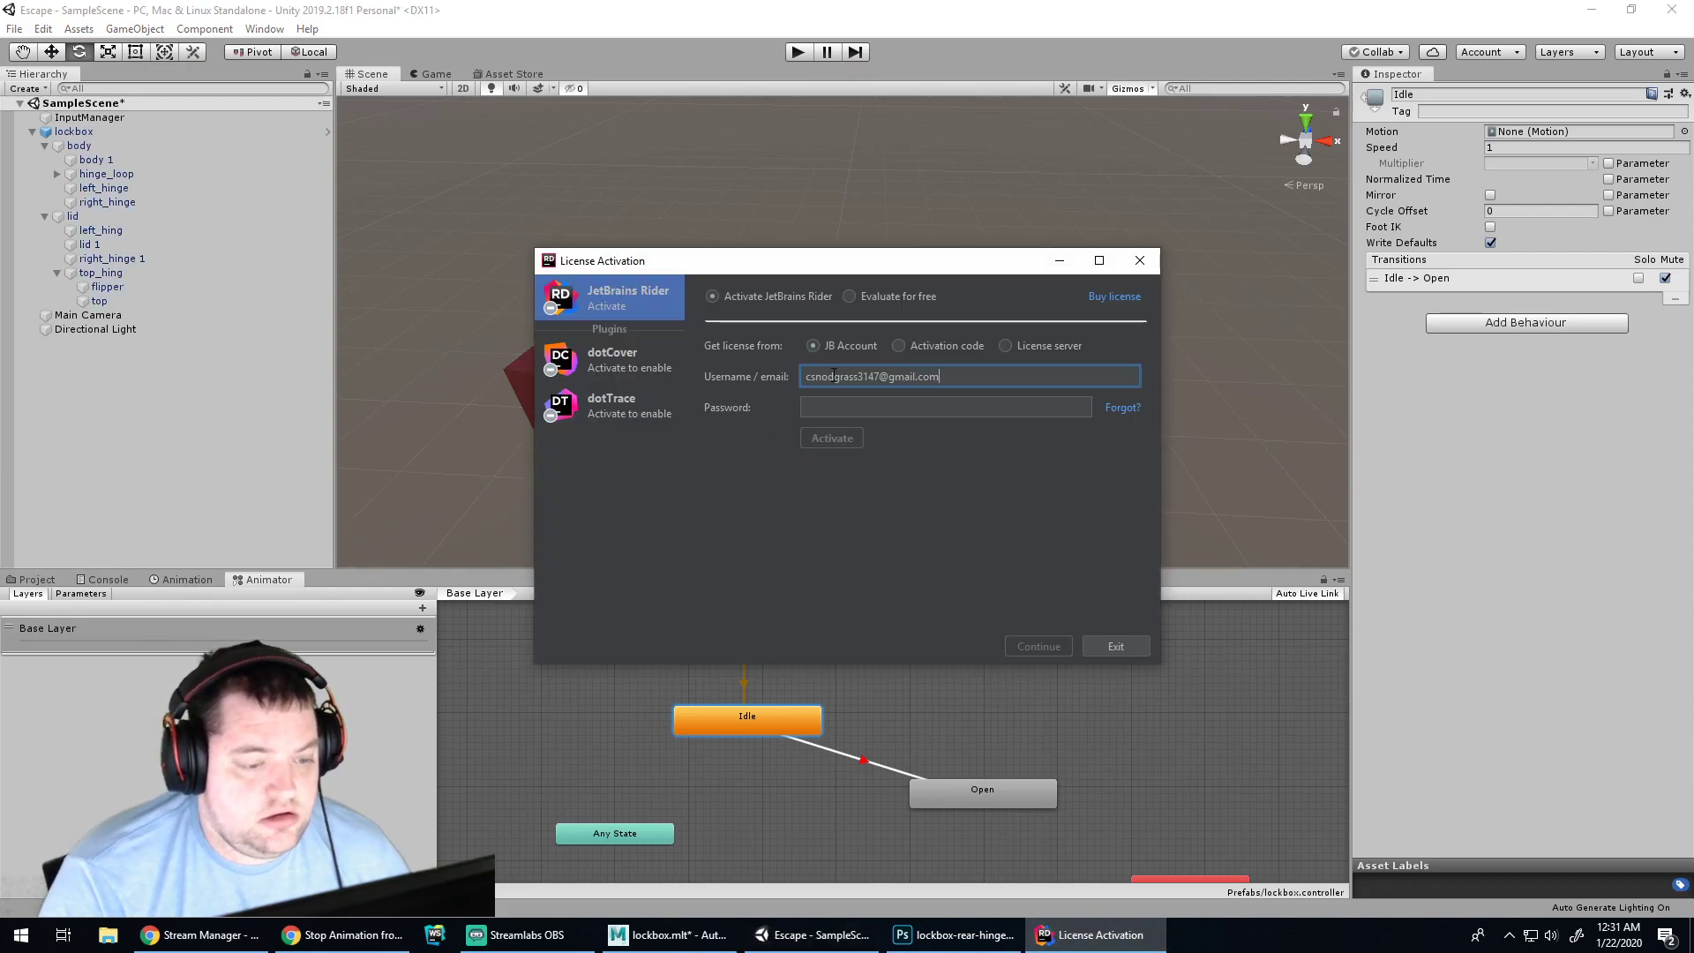
# Enter the JetBrains account password and finish activating the Rider licence
pyautogui.click(861, 407)
pyautogui.write('••')
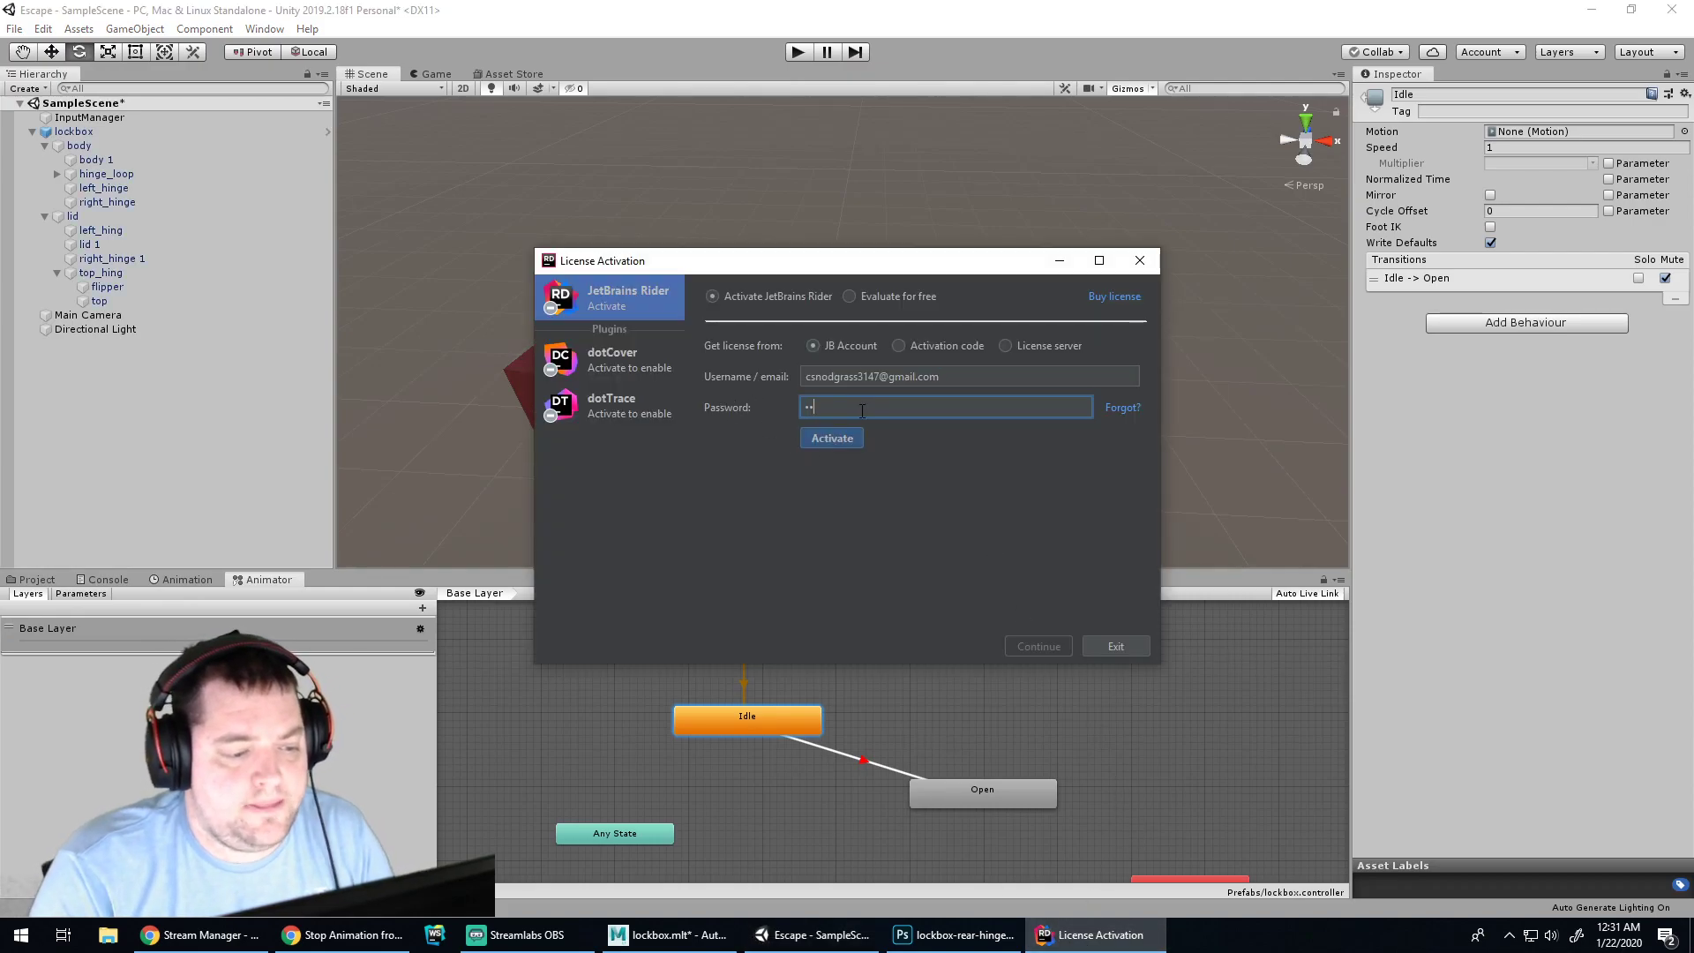
pyautogui.write('•••••••')
pyautogui.press('Return')
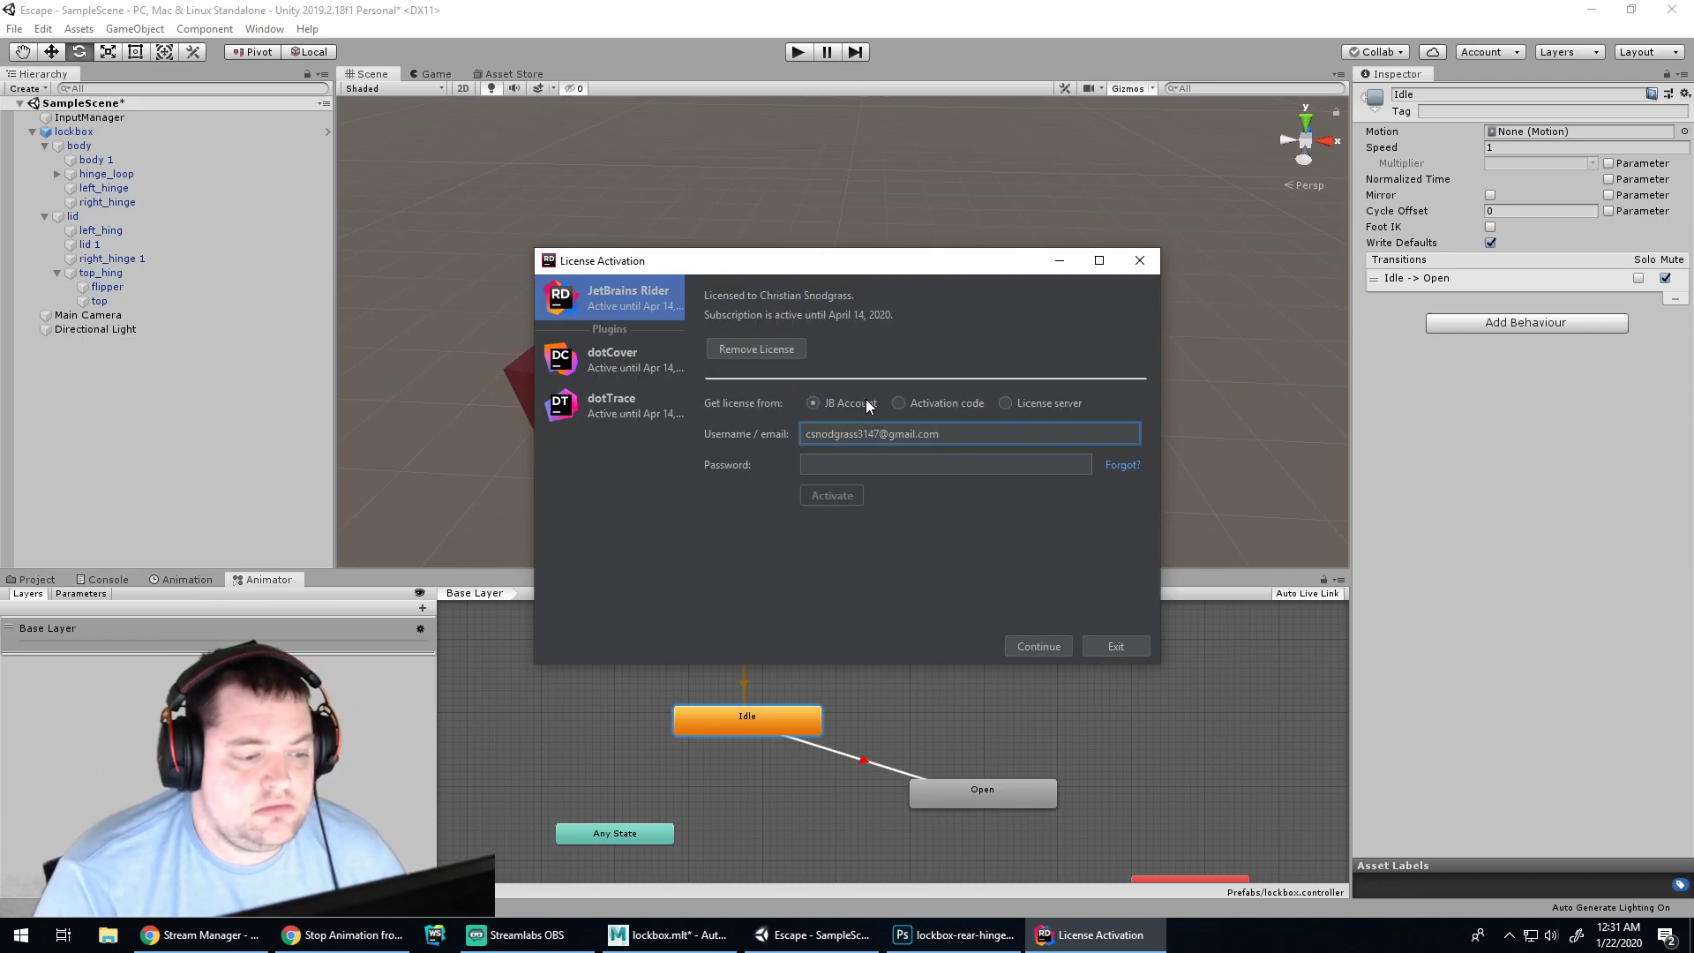
pyautogui.click(1038, 646)
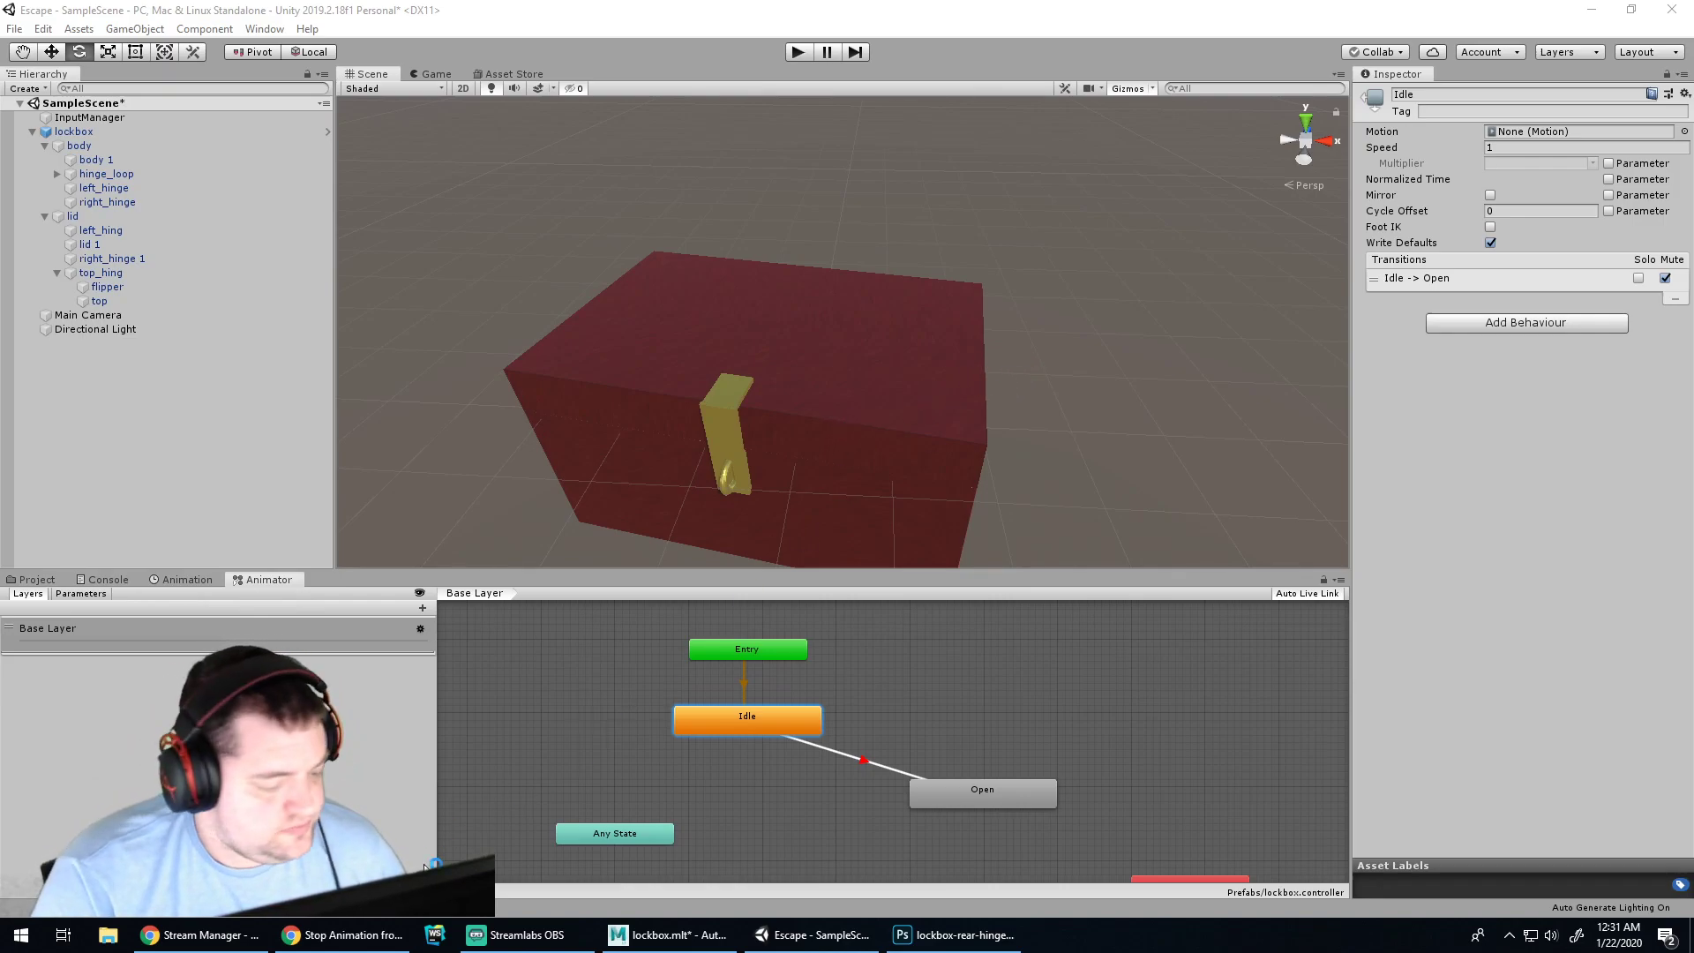
# Close the Rider welcome window and look through Unity's Edit menu
pyautogui.click(560, 923)
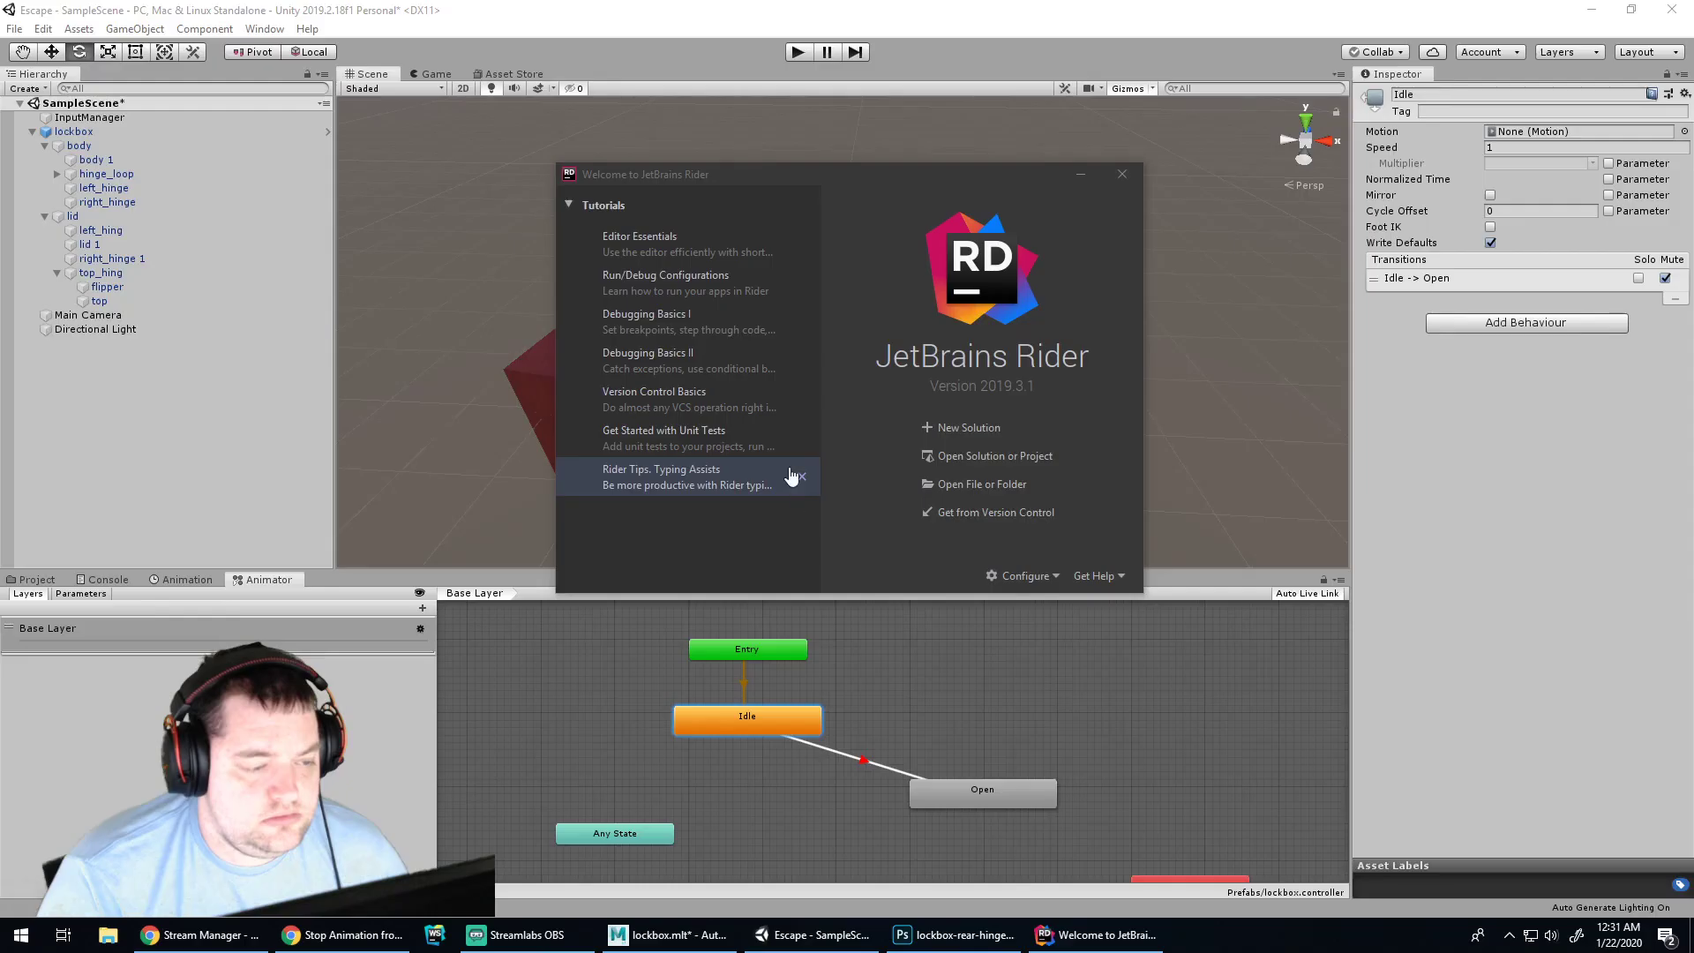
pyautogui.click(1137, 175)
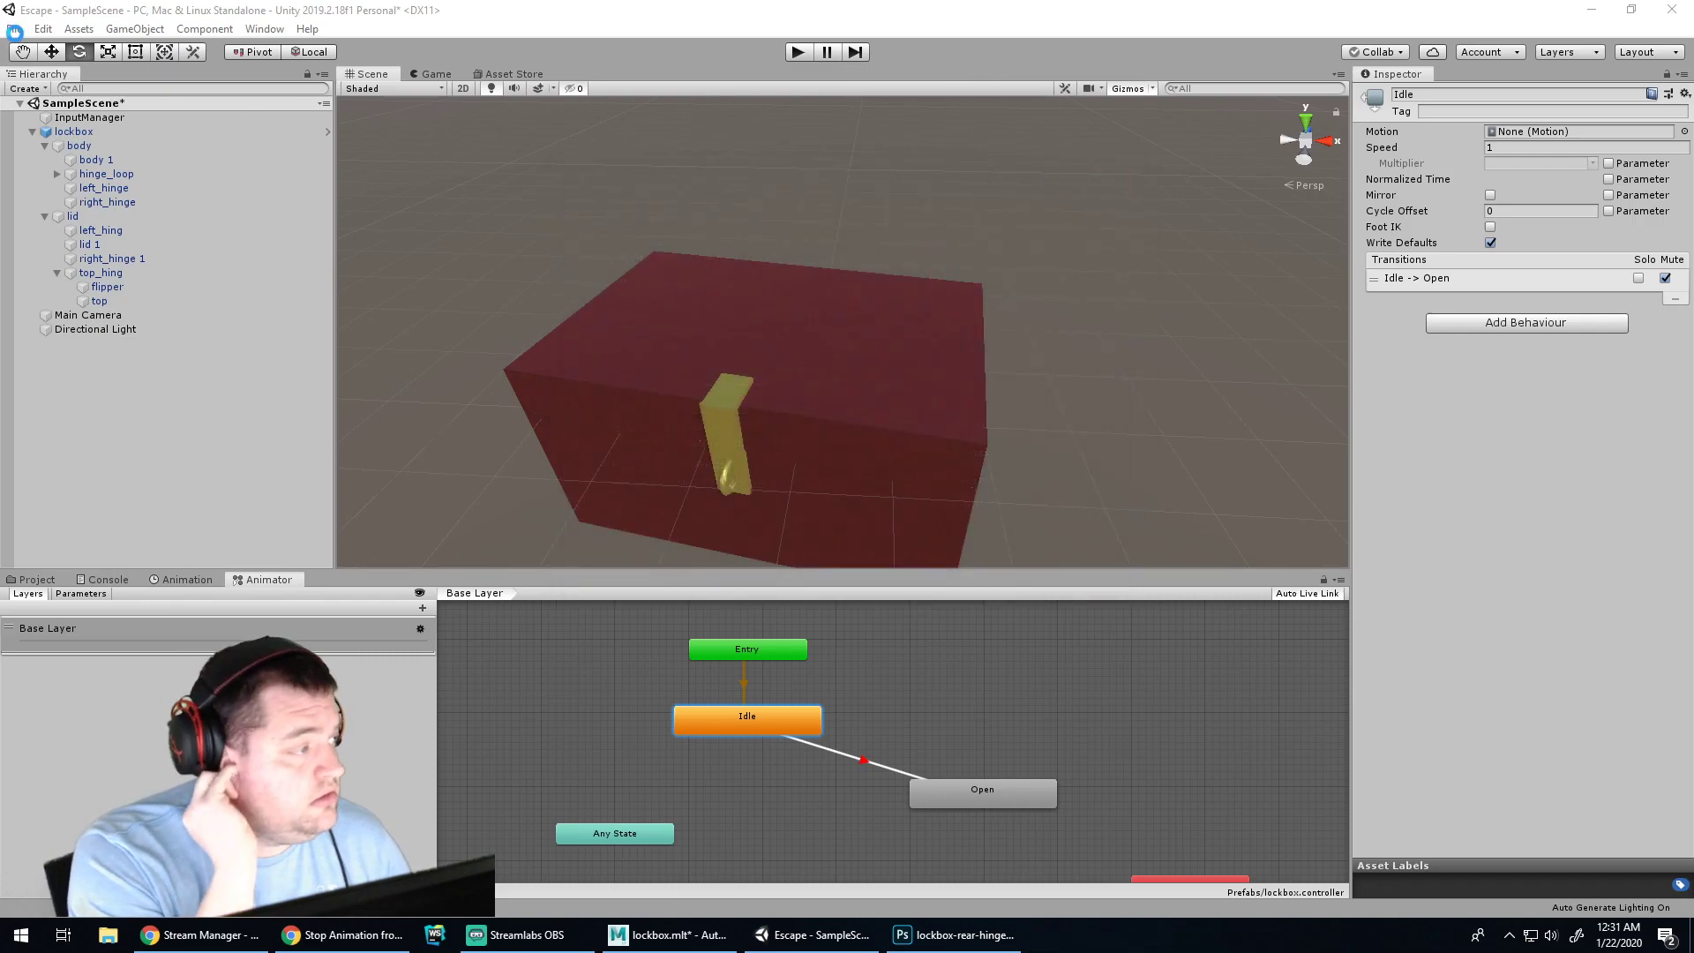
pyautogui.click(44, 29)
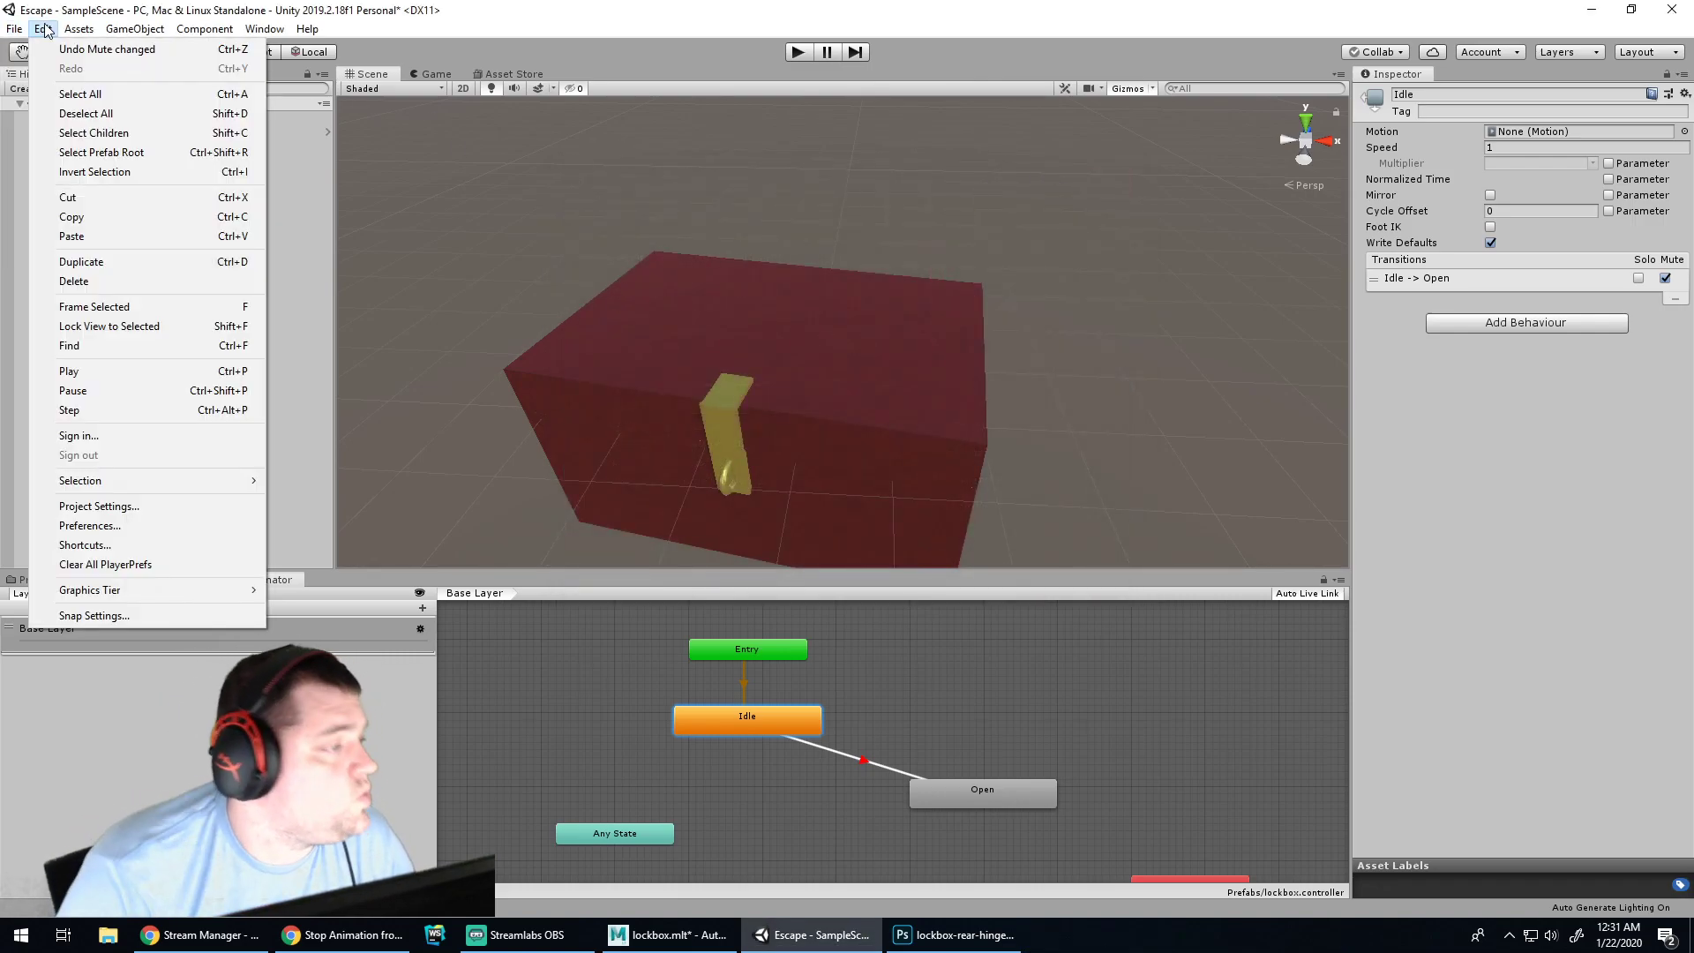
# Browse the Edit, File and Component menus, then run Assets > Open C# Project
pyautogui.moveTo(9, 29)
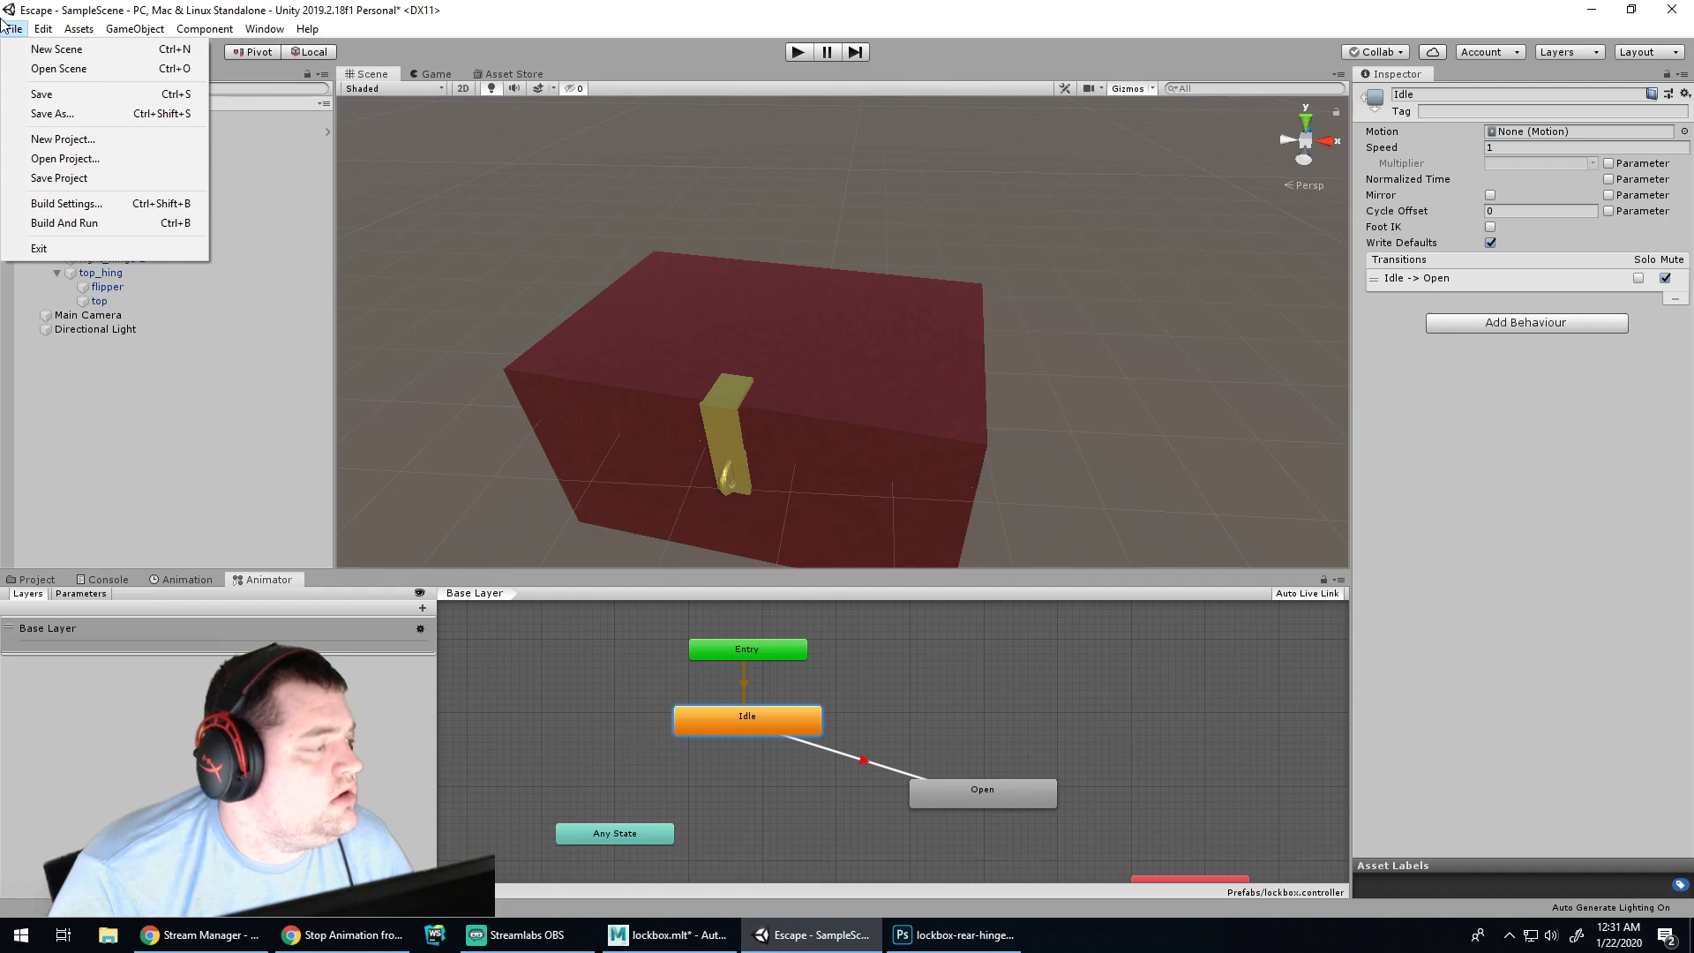
pyautogui.moveTo(202, 31)
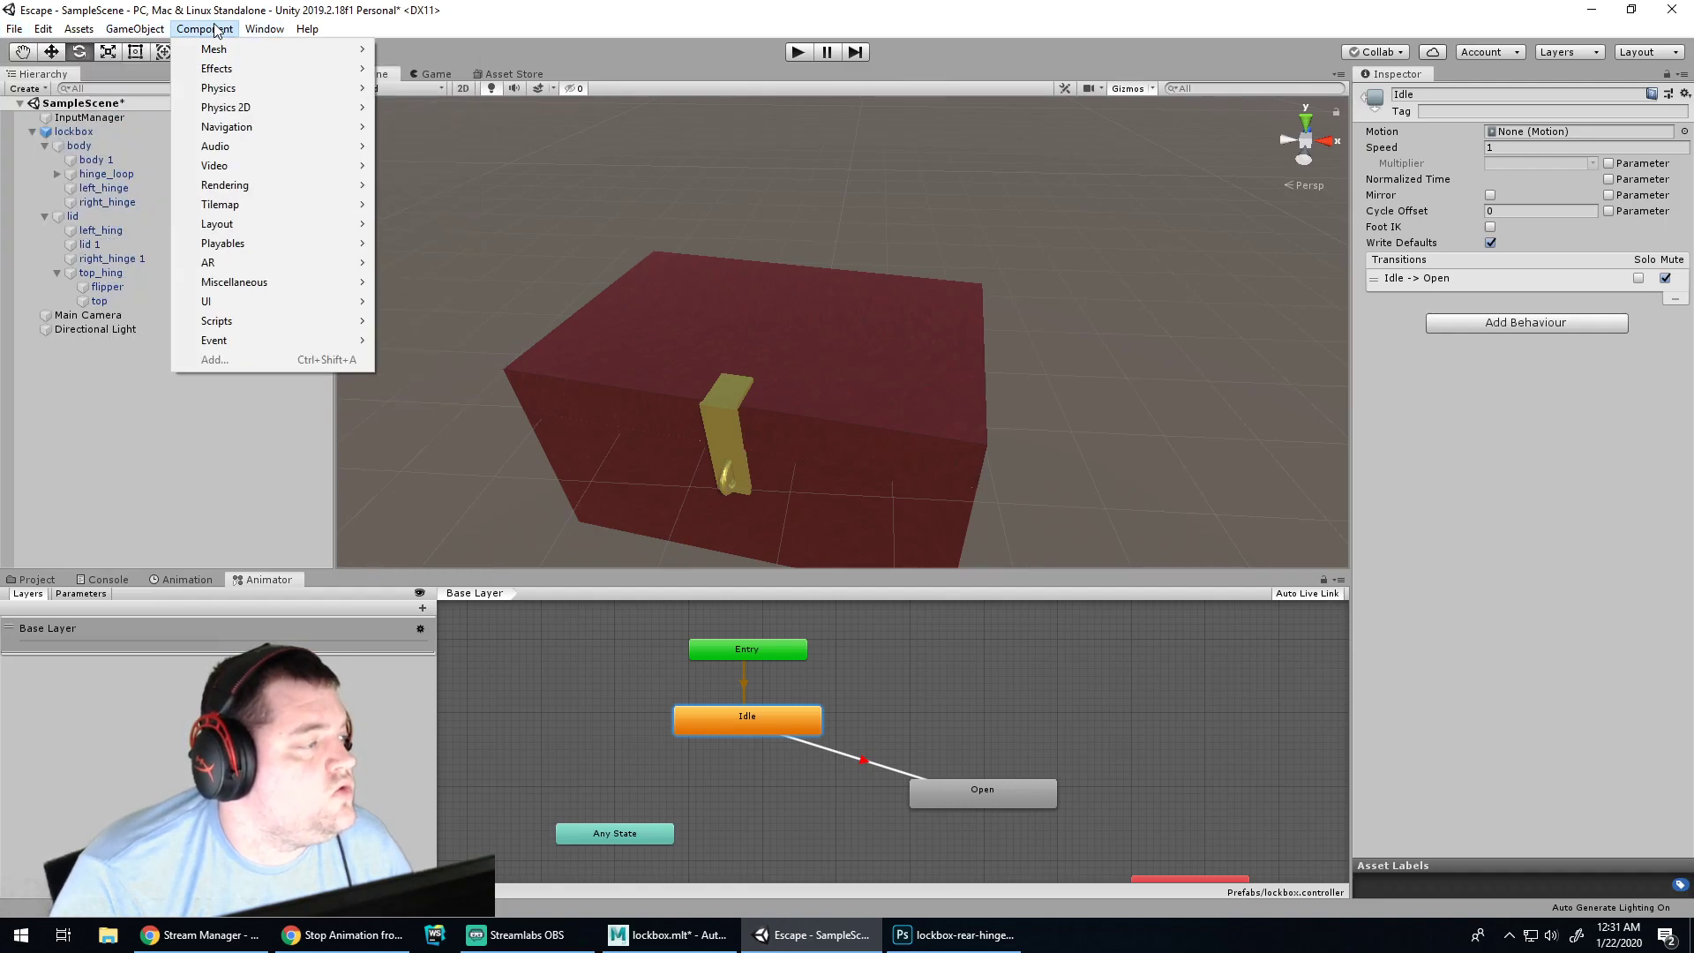
pyautogui.moveTo(92, 28)
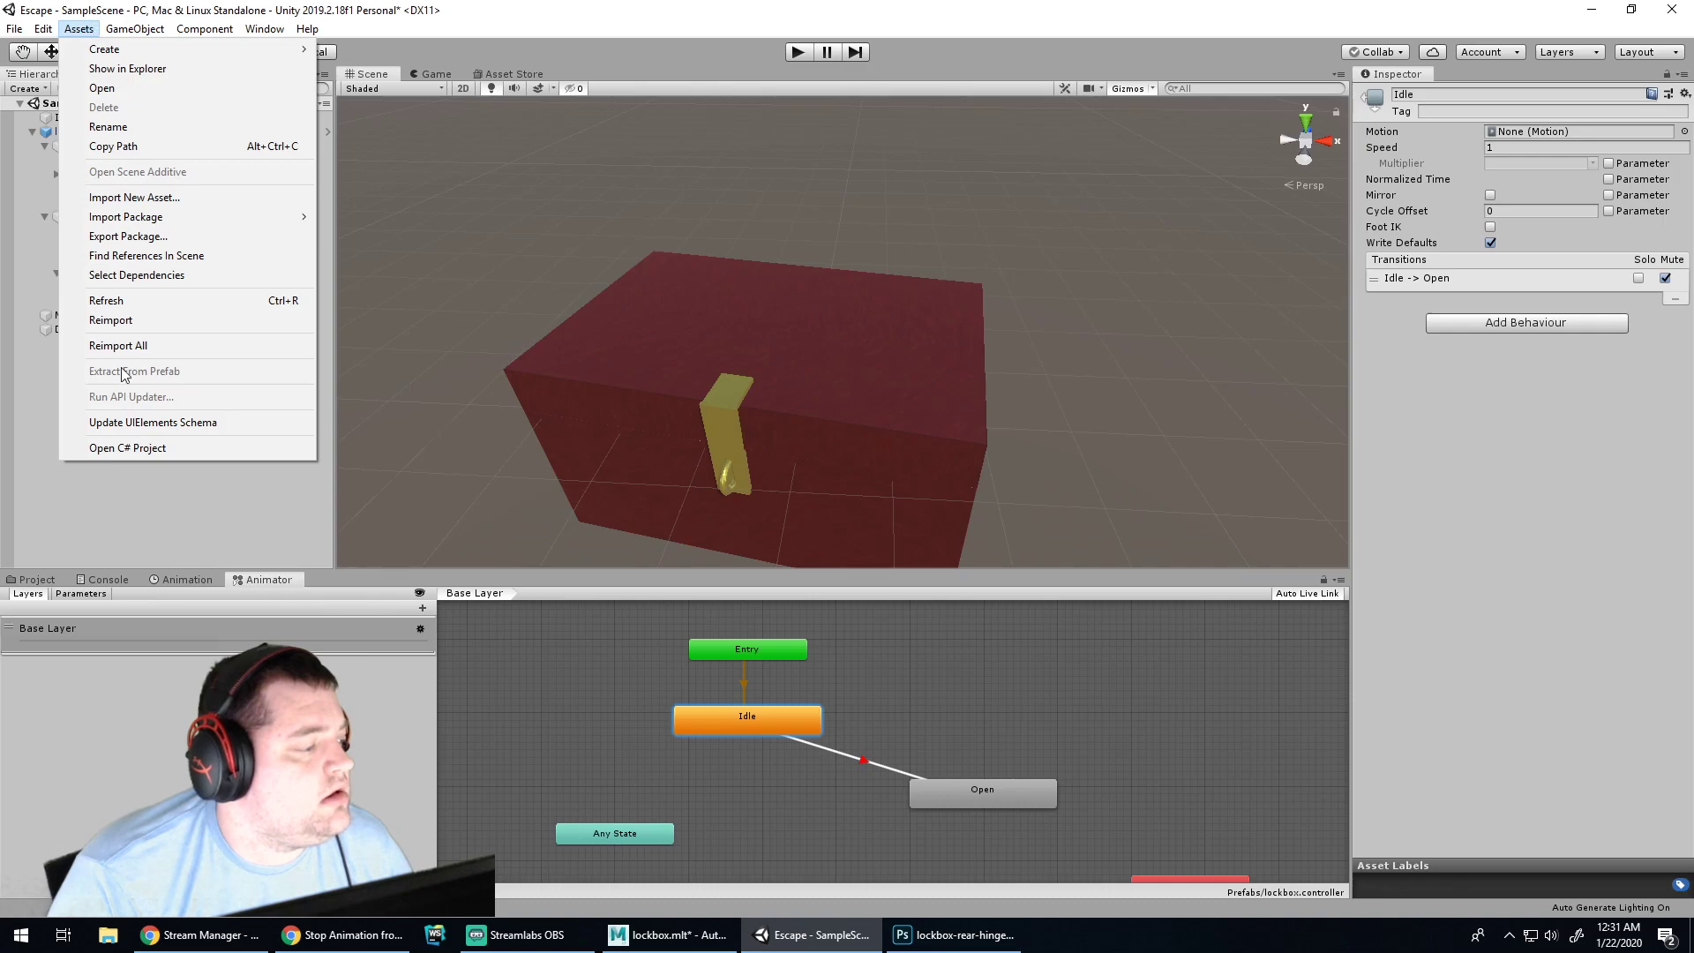
pyautogui.click(123, 448)
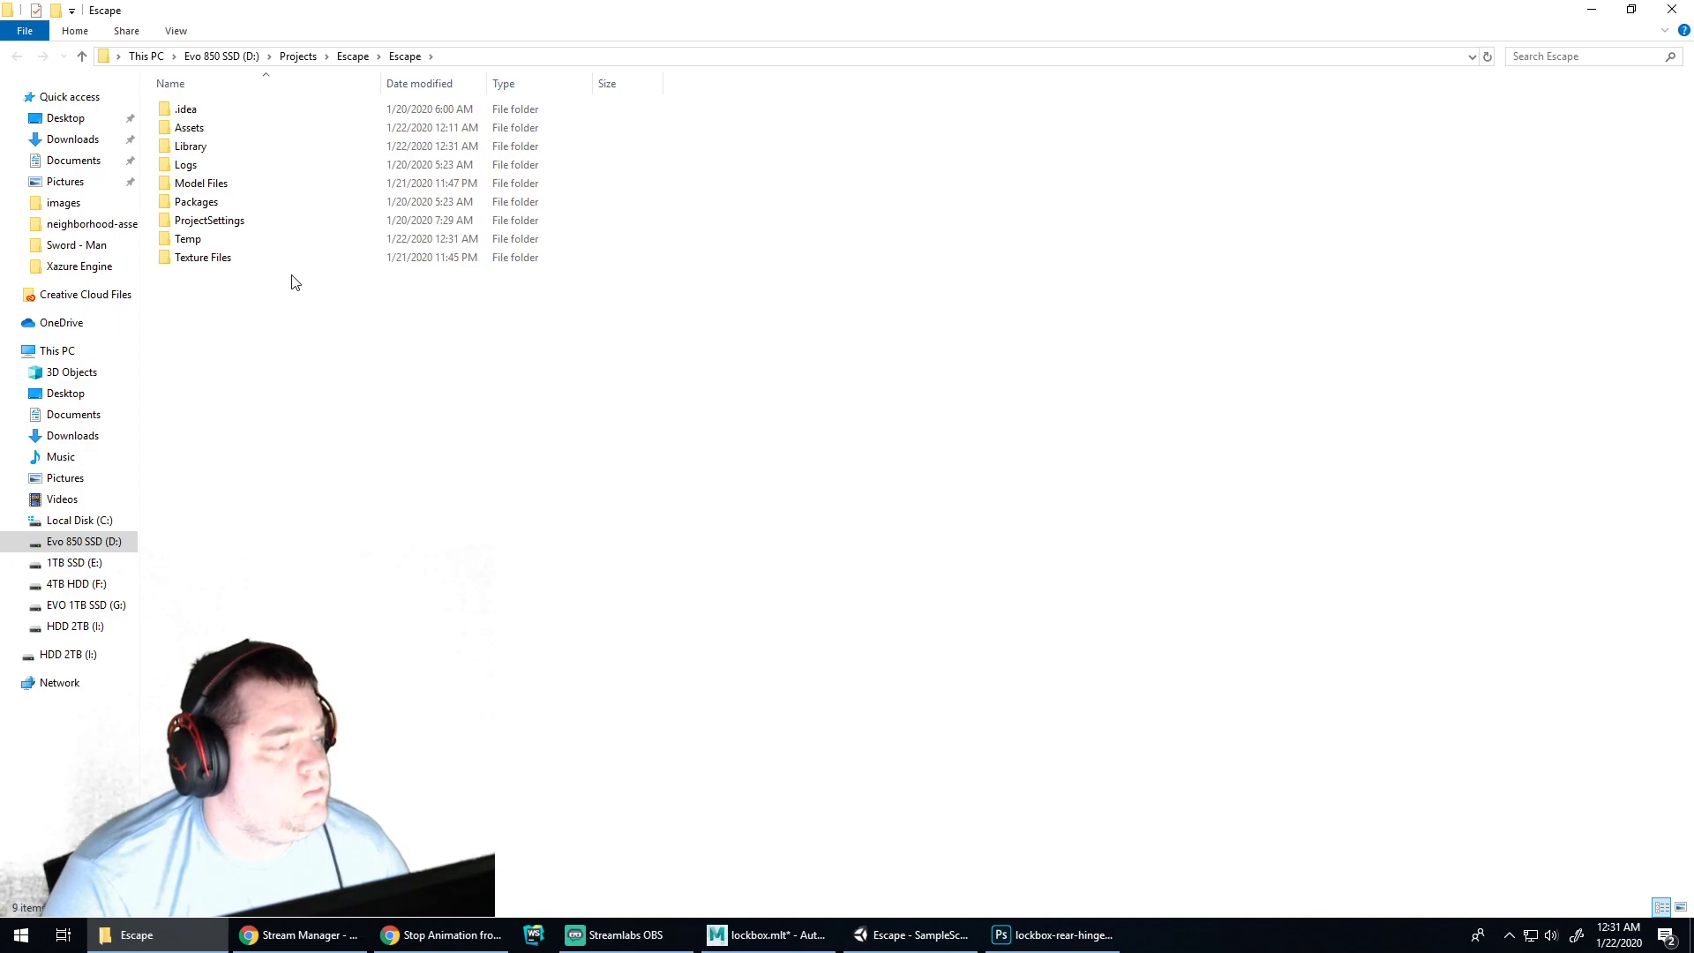
# Search 'unity generate solution file' and read the '[SOLVED] Unity not generating .sln file' thread
pyautogui.click(421, 942)
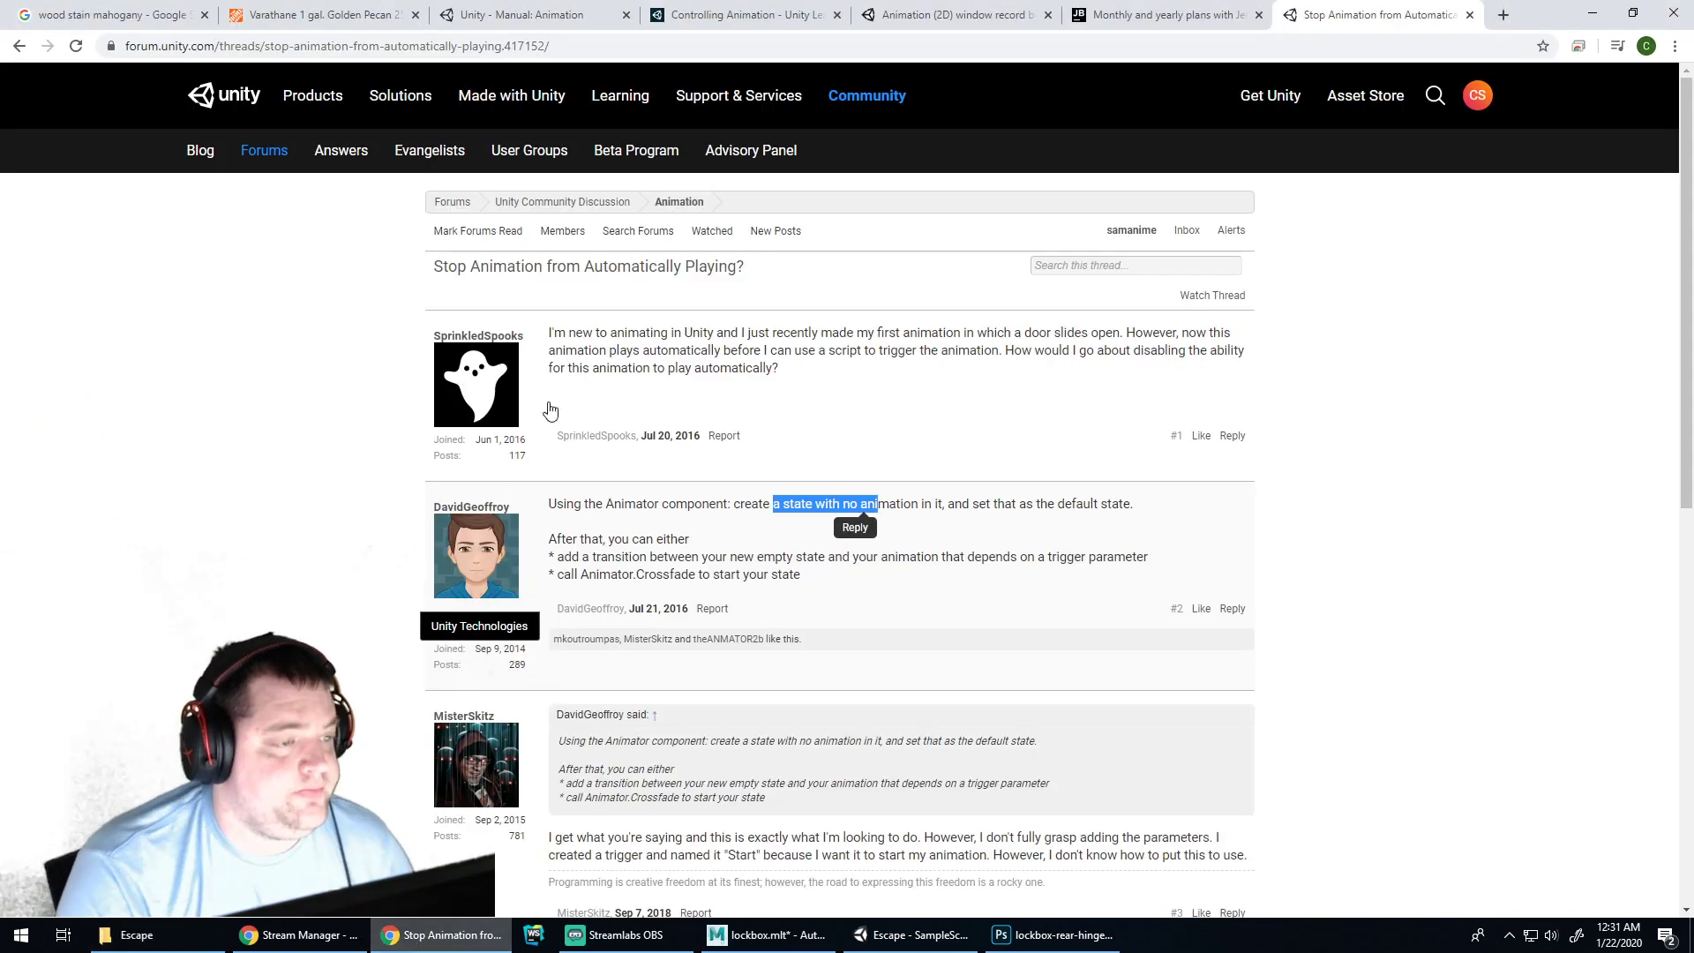
pyautogui.write('unit')
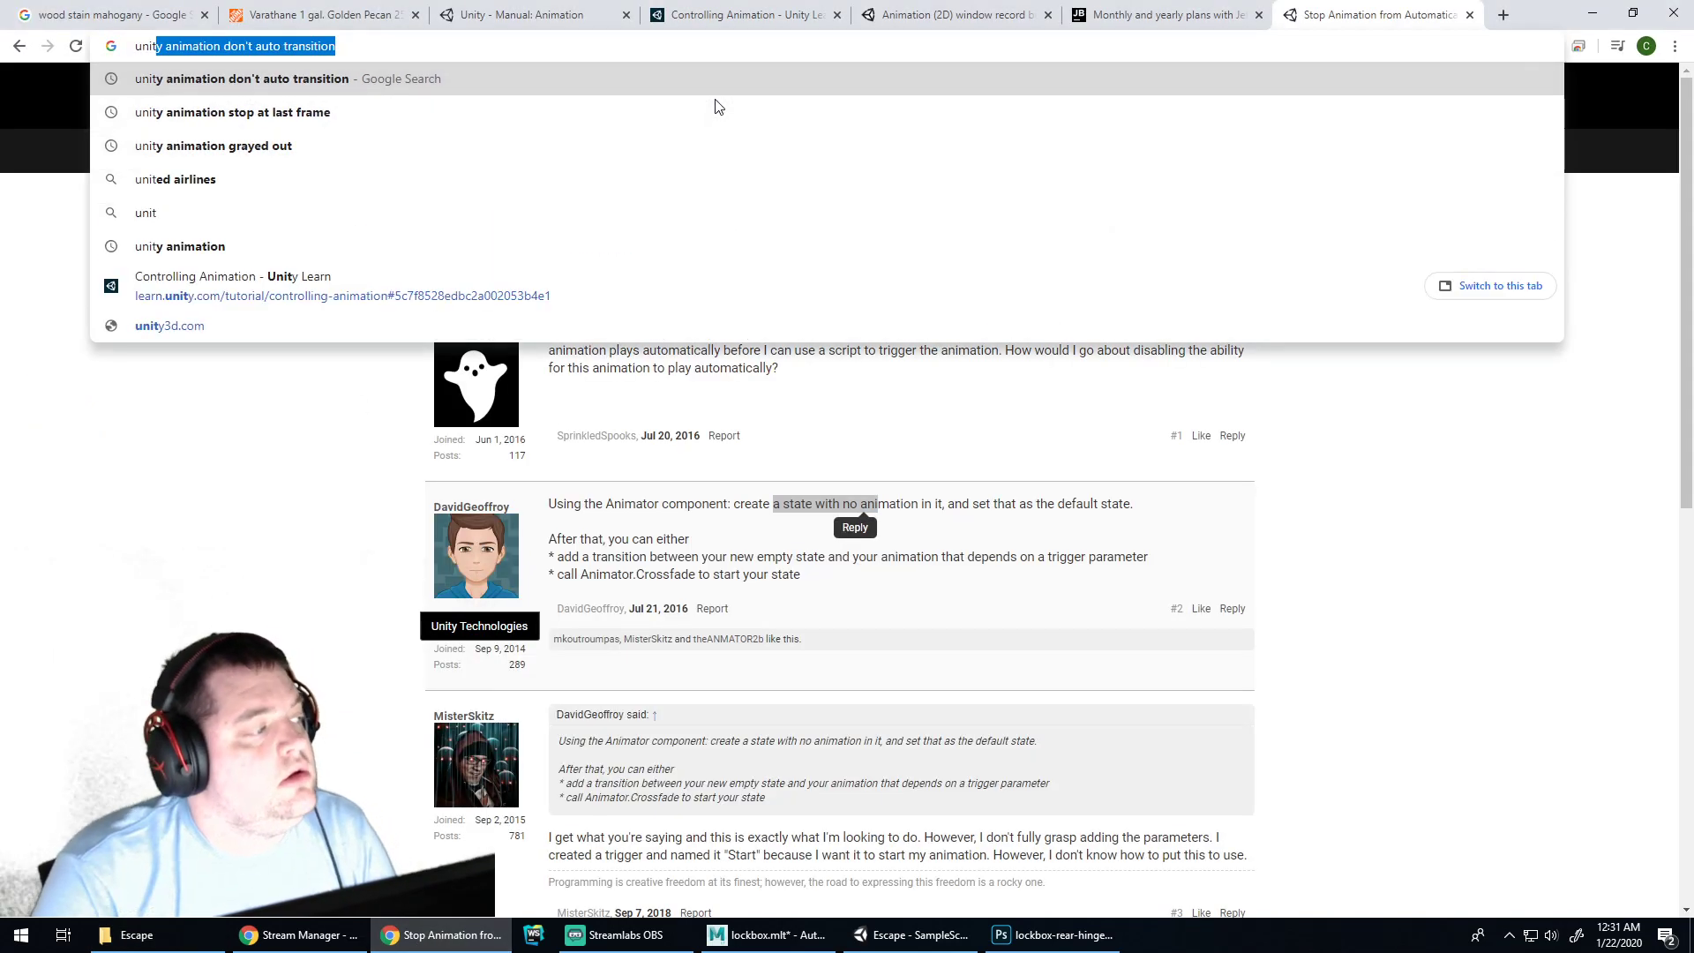
pyautogui.write('y generate solution file')
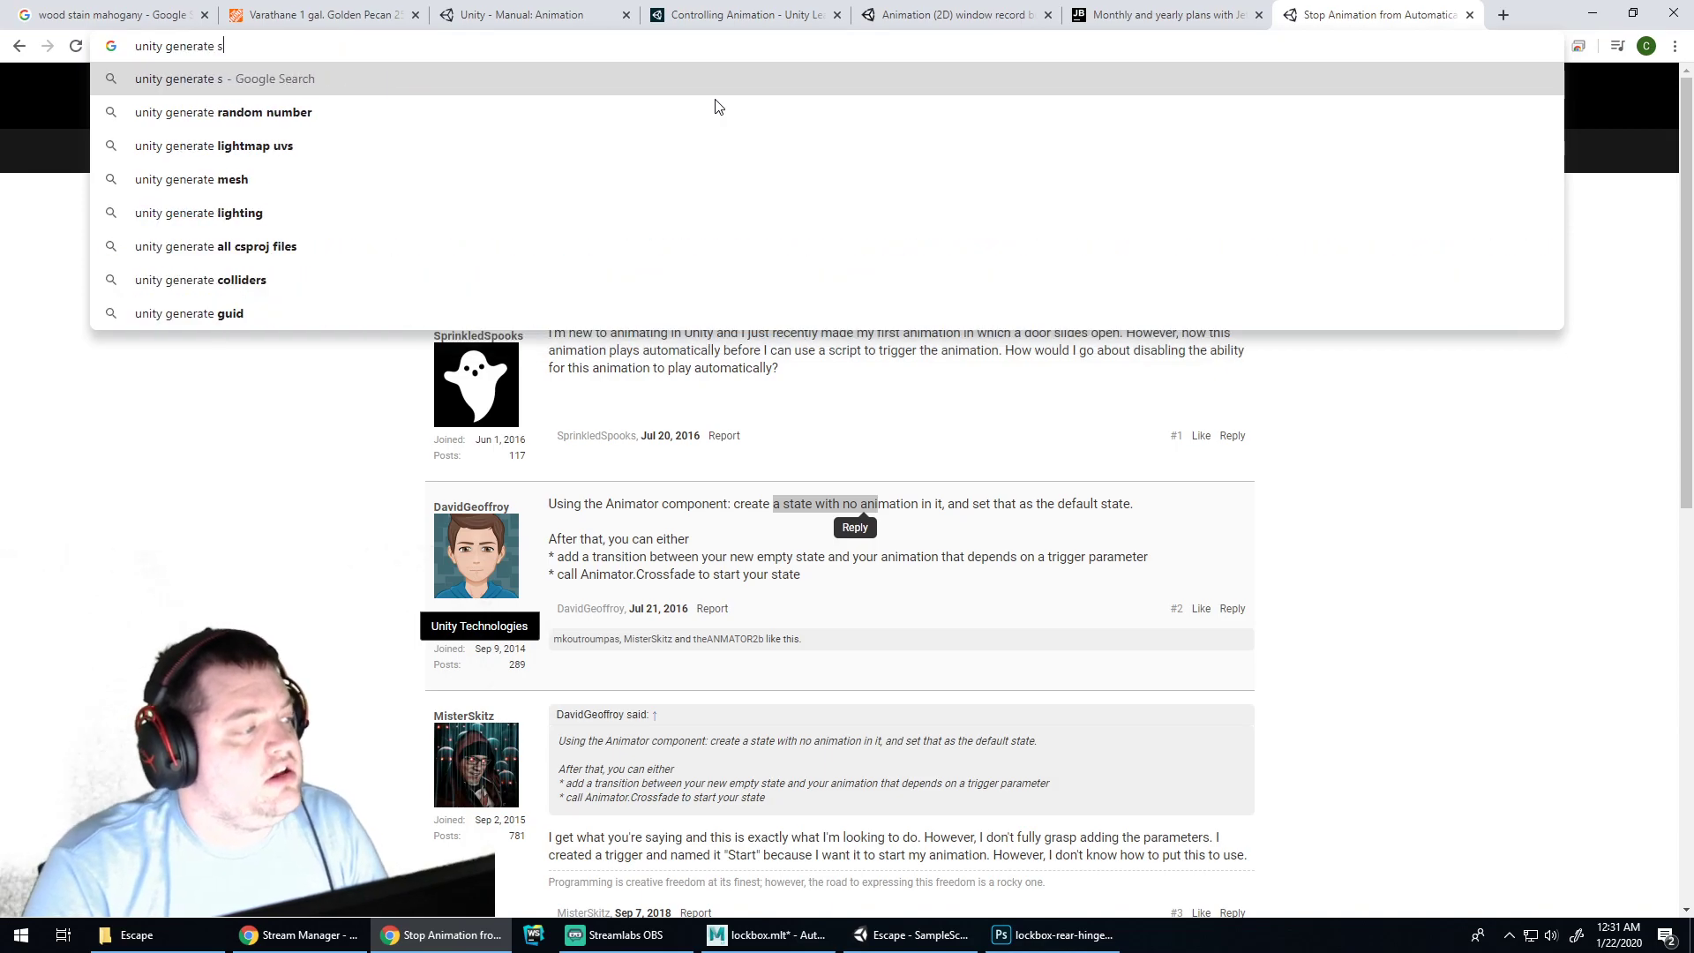
pyautogui.press('Return')
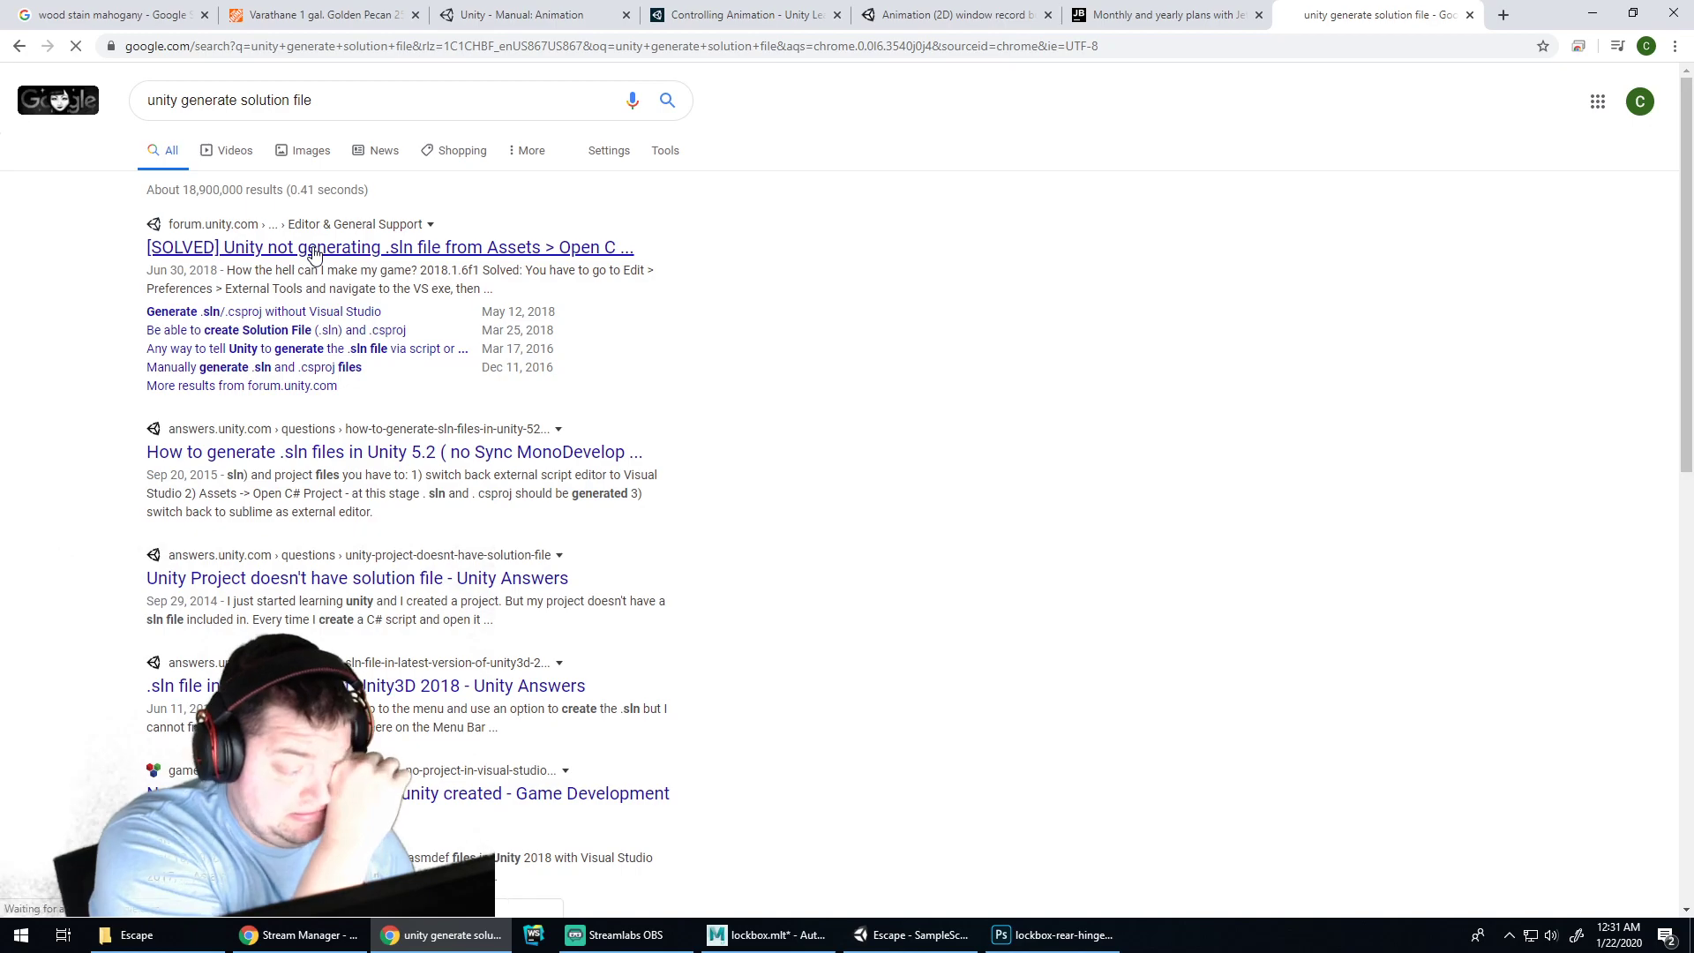
pyautogui.click(313, 254)
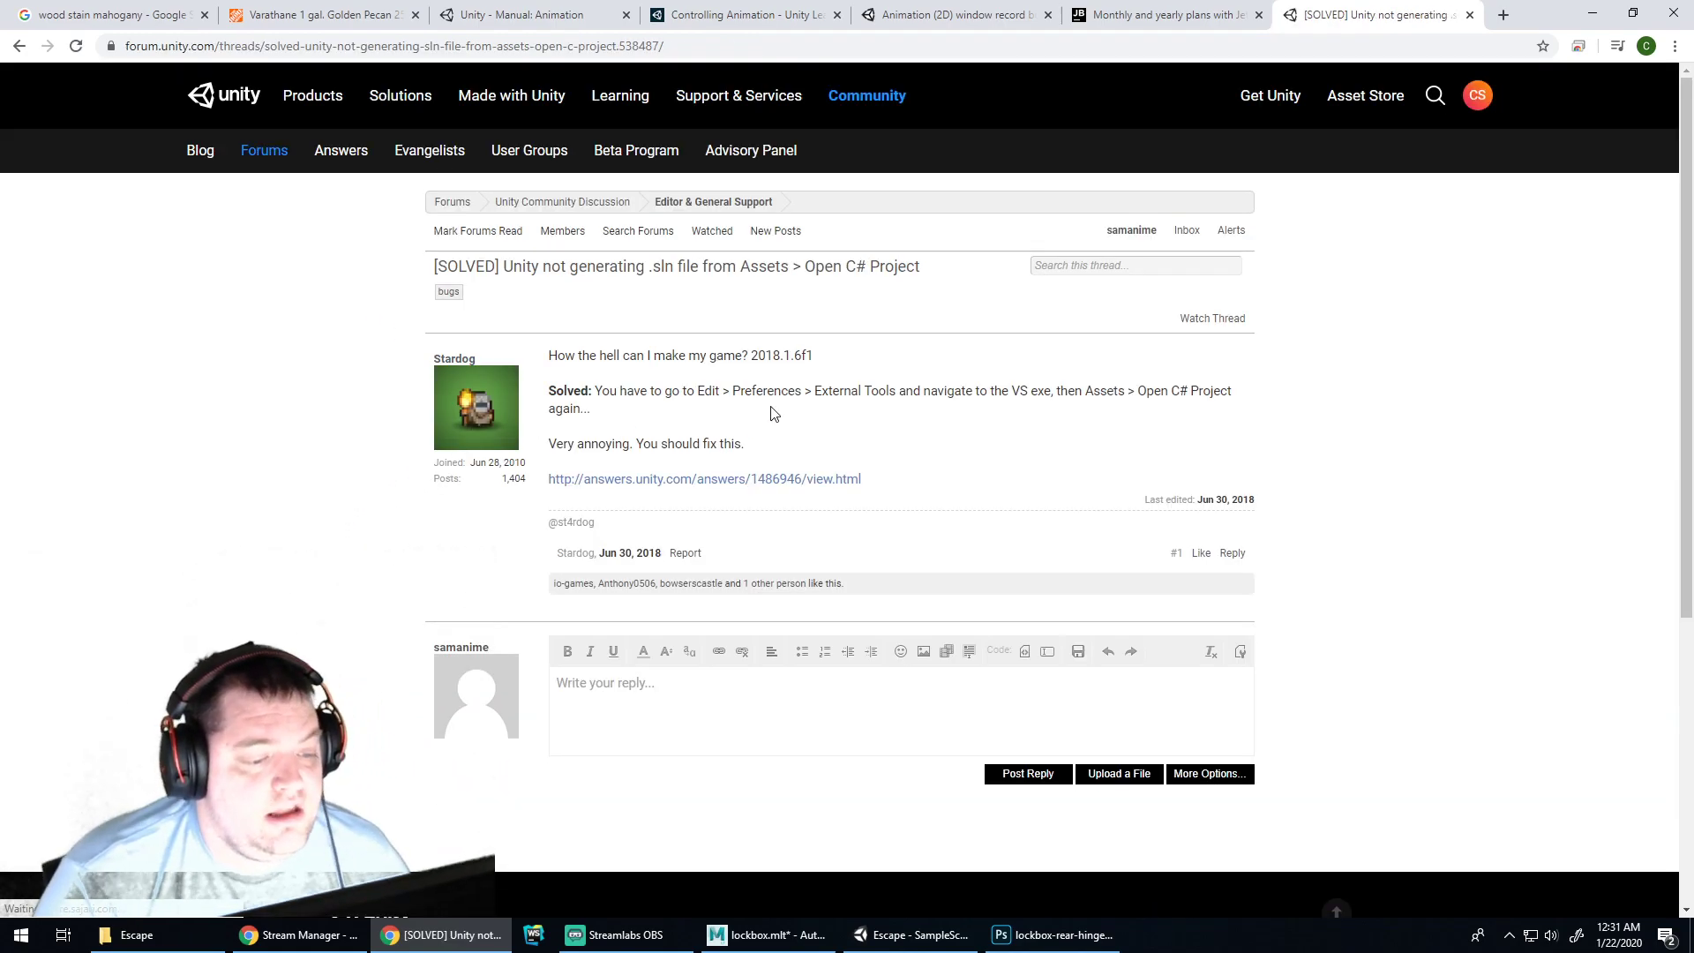
pyautogui.click(918, 936)
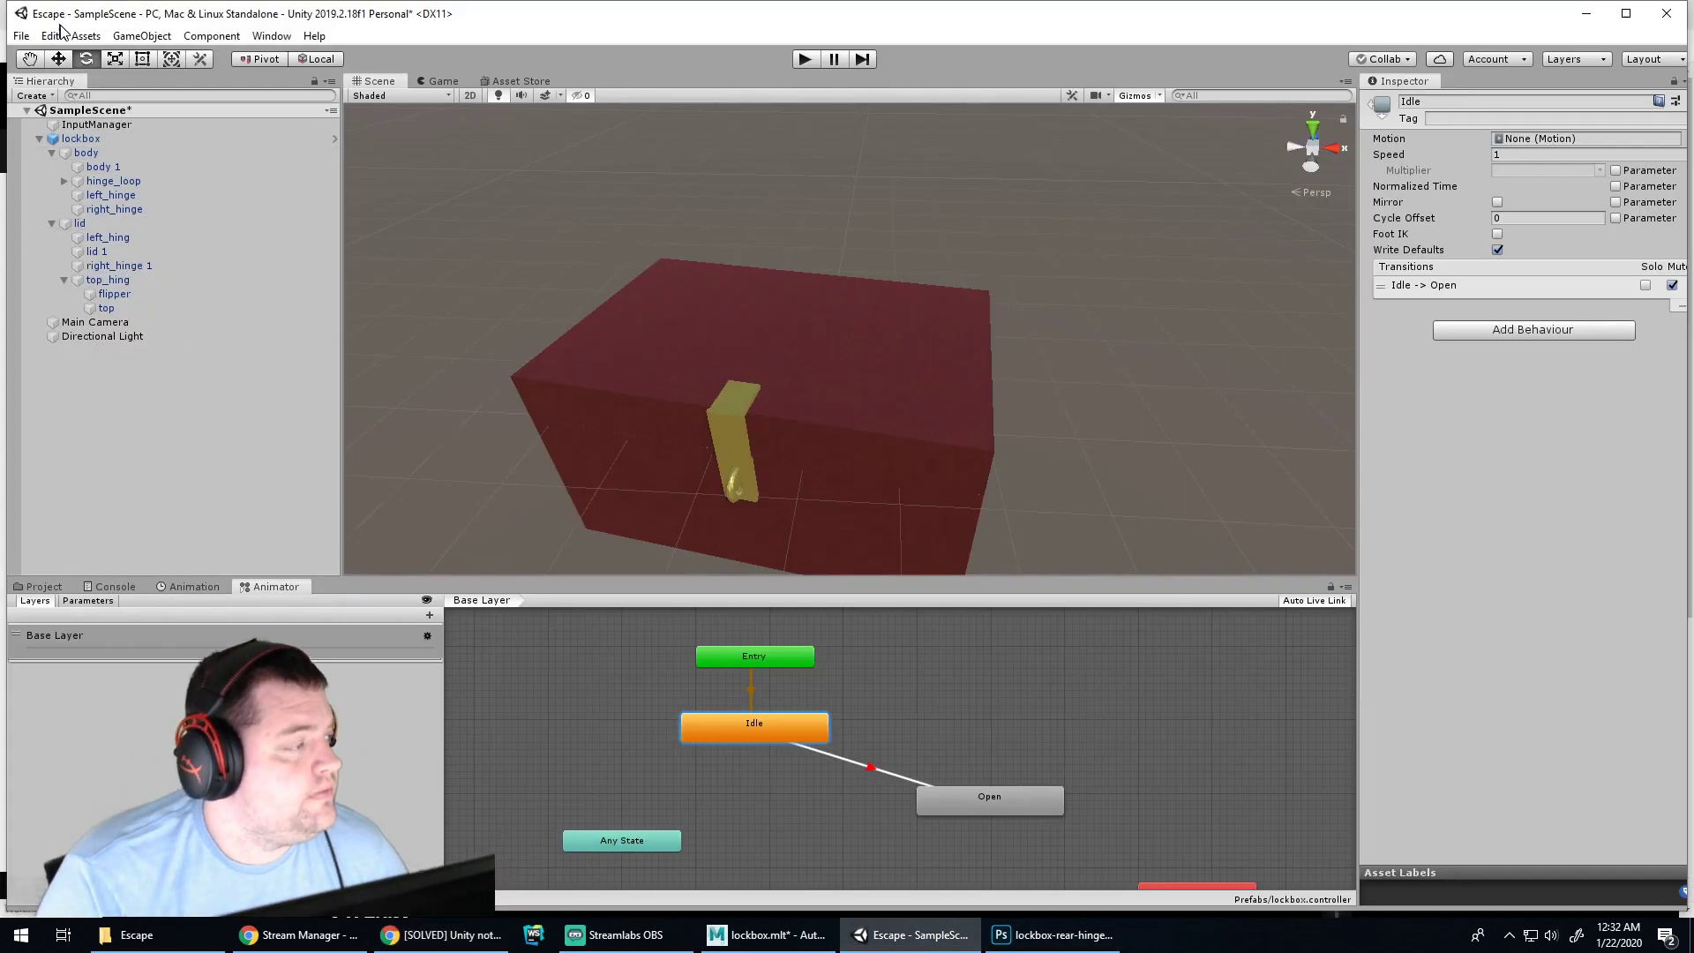
# In Preferences > External Tools, set External Script Editor to Rider 193.5662.14
pyautogui.click(46, 28)
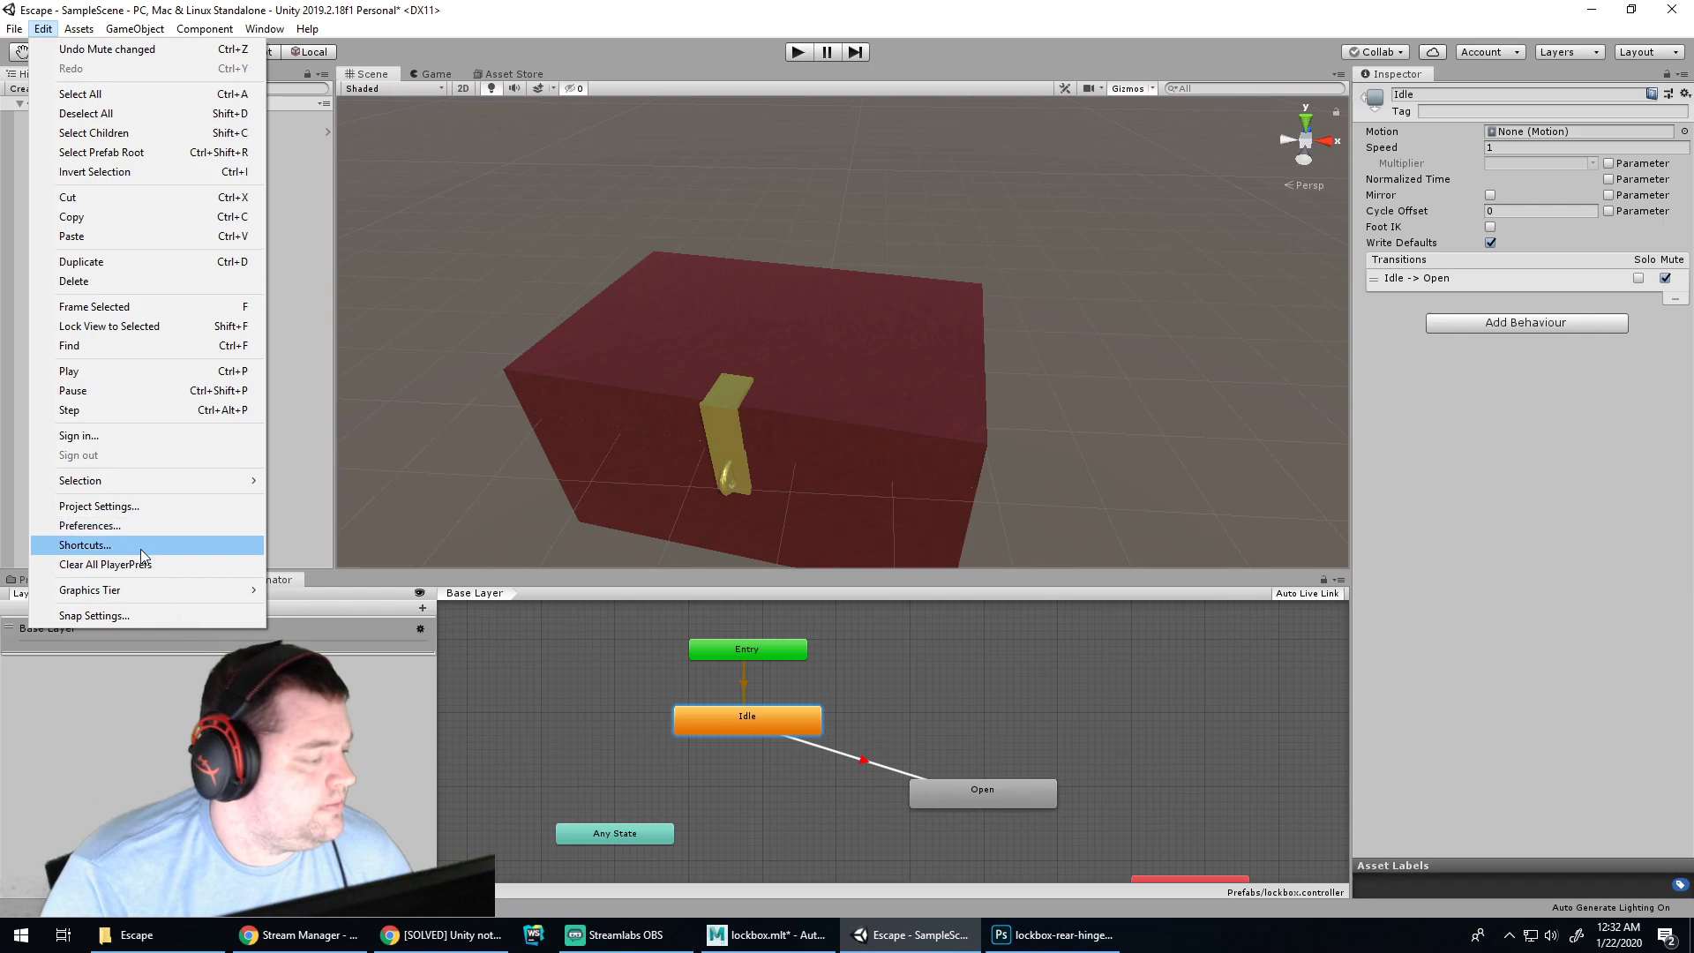
pyautogui.click(146, 524)
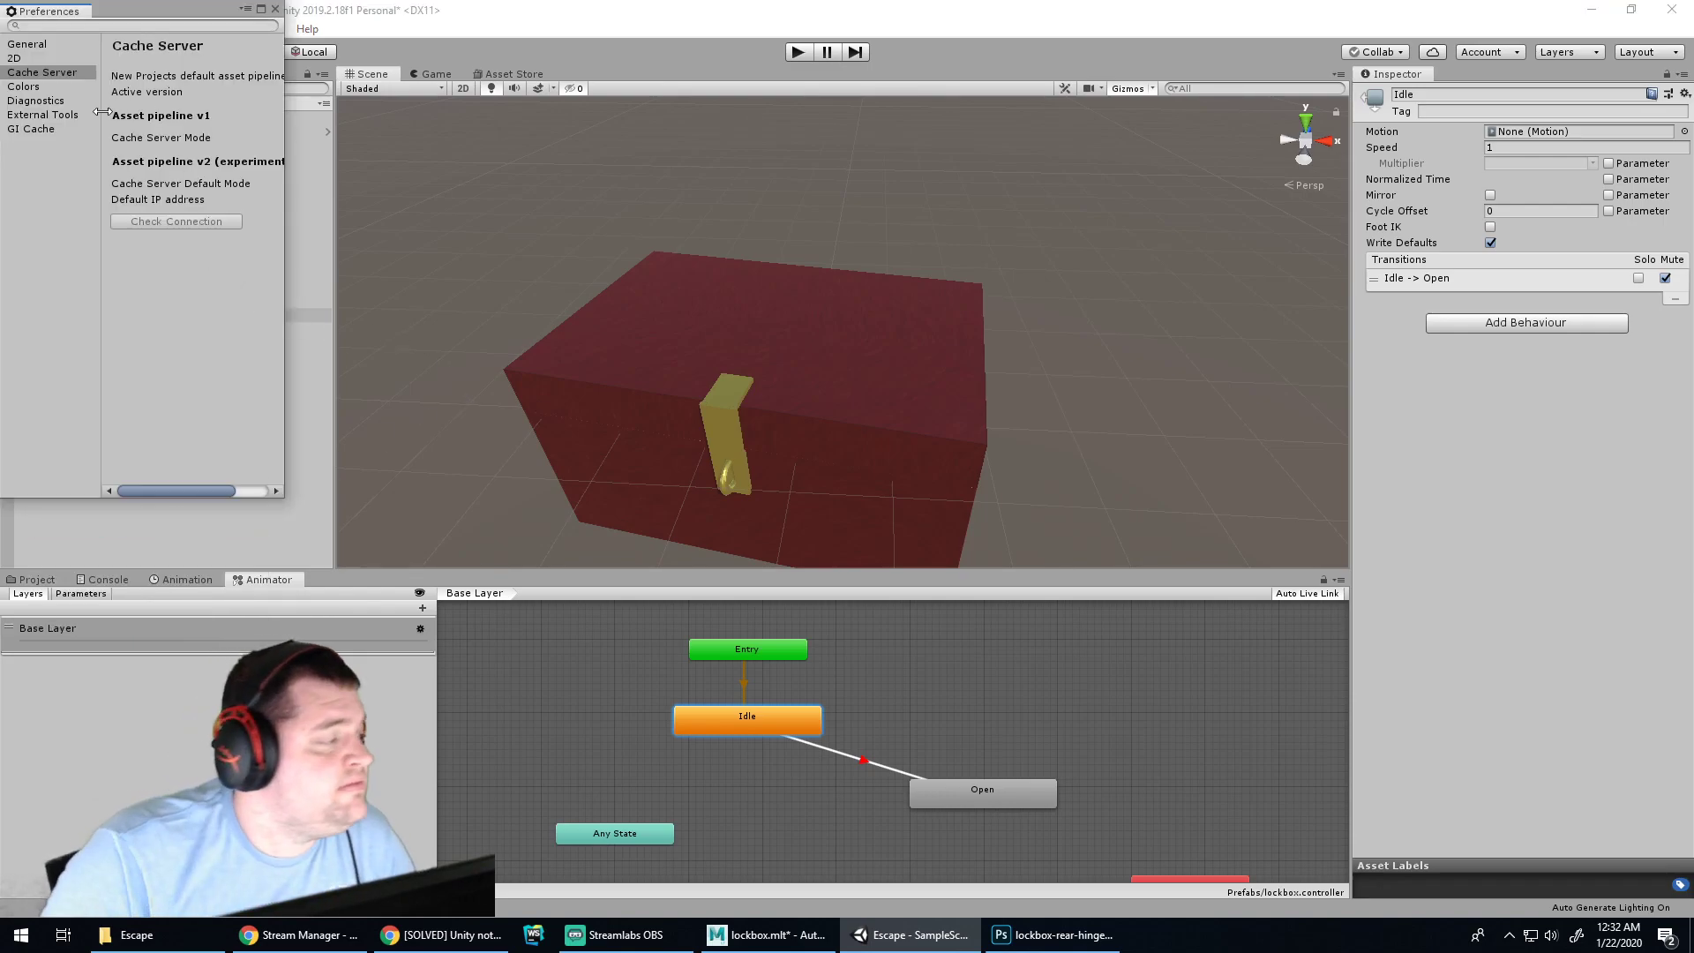
pyautogui.click(63, 120)
pyautogui.moveTo(178, 494)
pyautogui.mouseDown()
pyautogui.moveTo(233, 495)
pyautogui.moveTo(178, 485)
pyautogui.mouseUp()
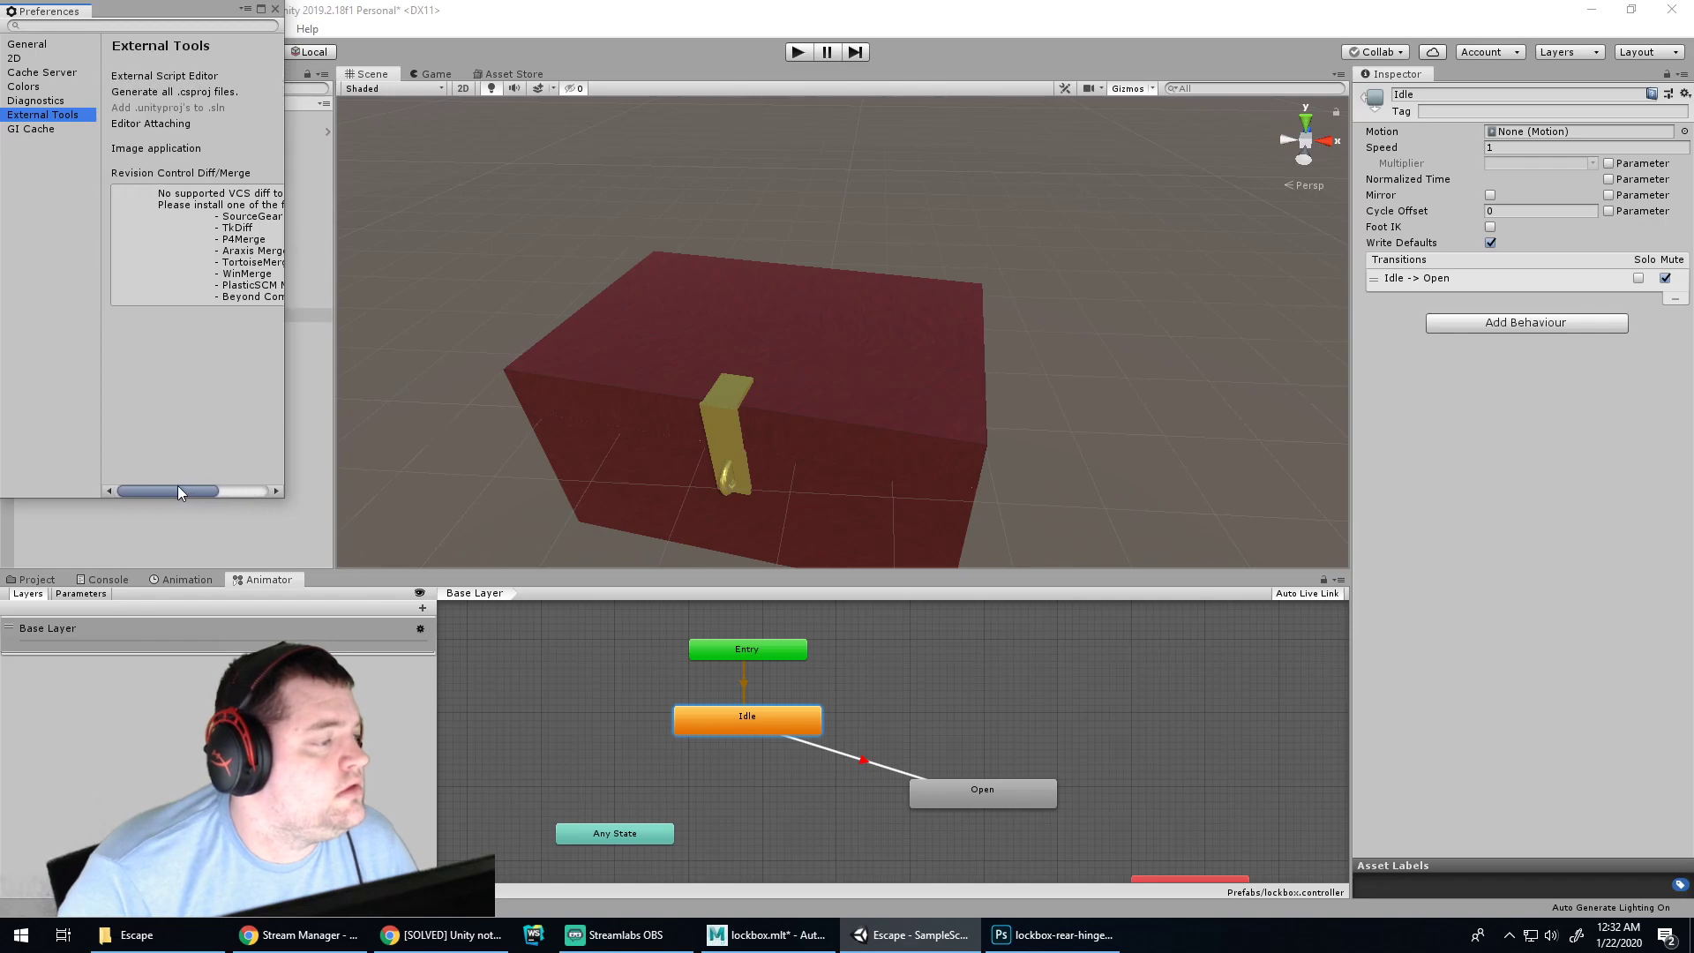
pyautogui.moveTo(283, 203); pyautogui.dragTo(678, 256)
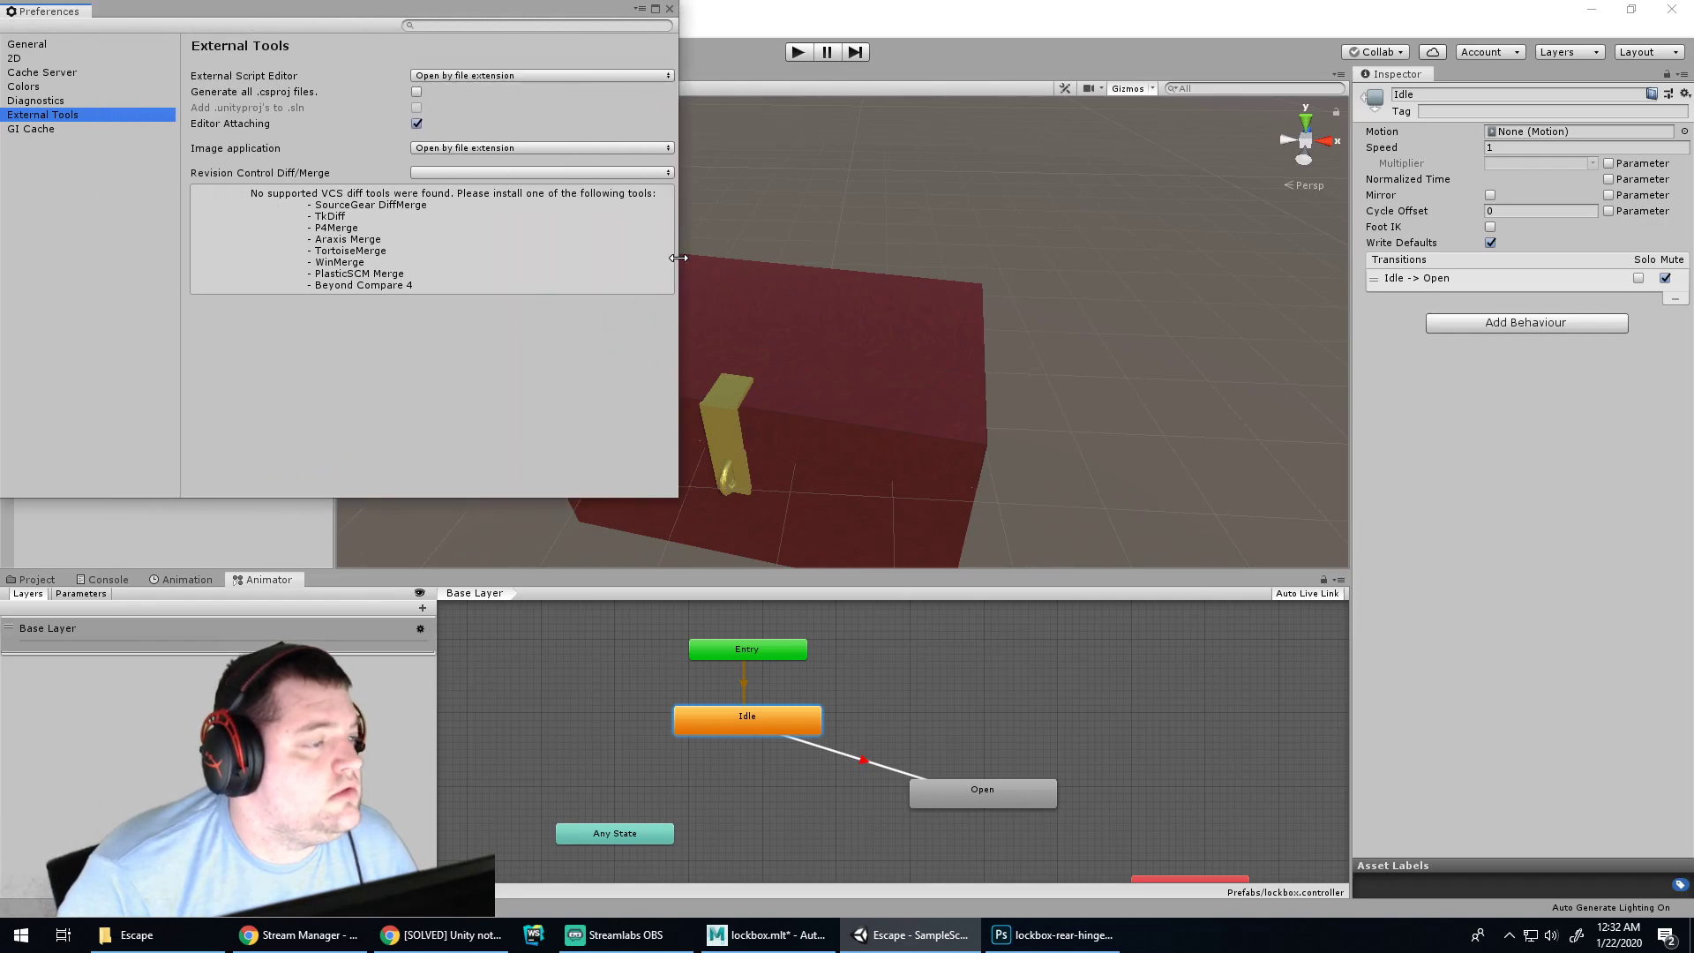
pyautogui.click(522, 76)
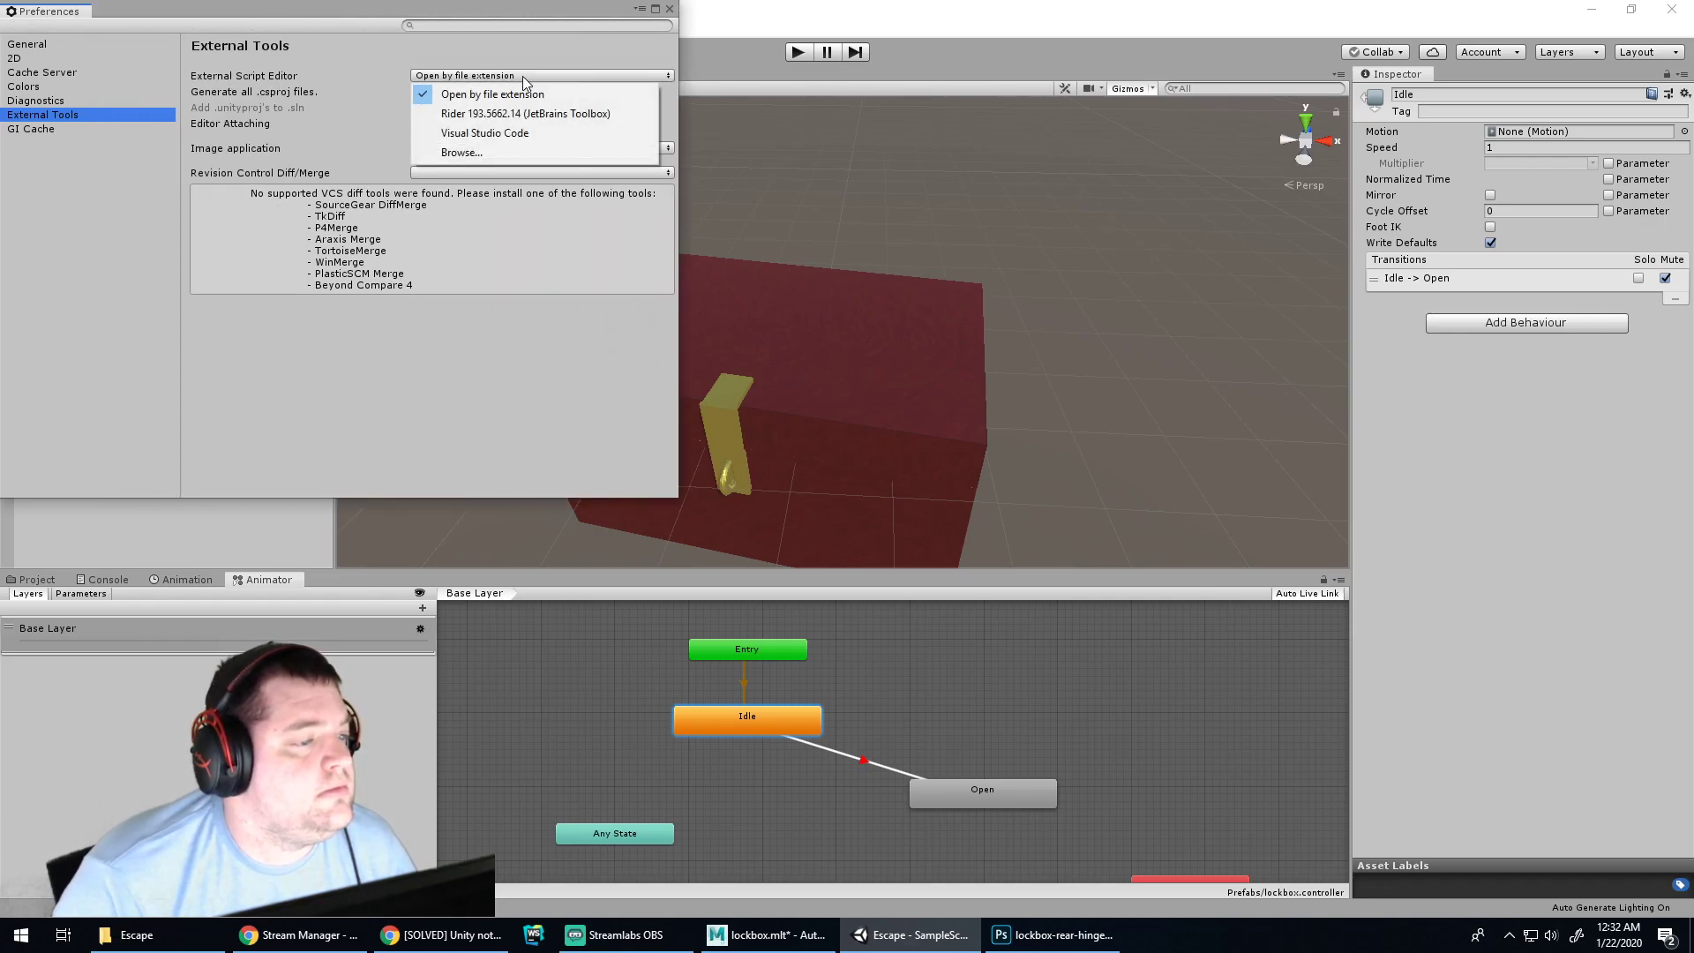
pyautogui.click(427, 241)
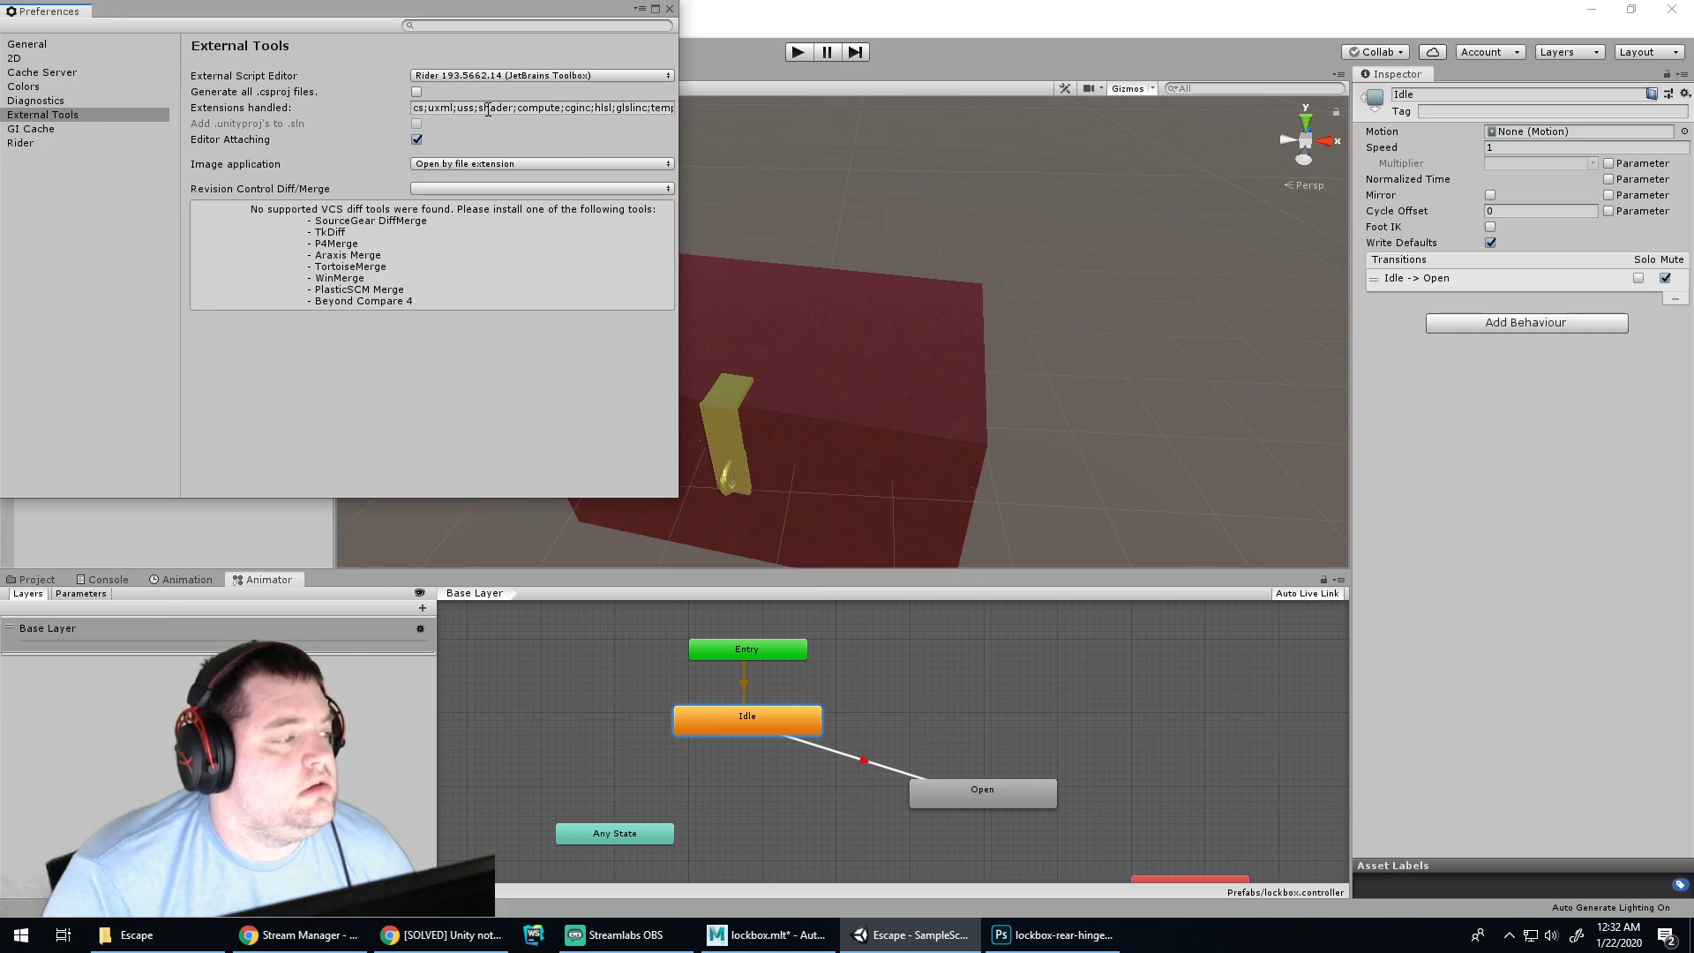
# Close Preferences and browse the Project tab to the Lockbox script in Assets/Scripts
pyautogui.click(669, 9)
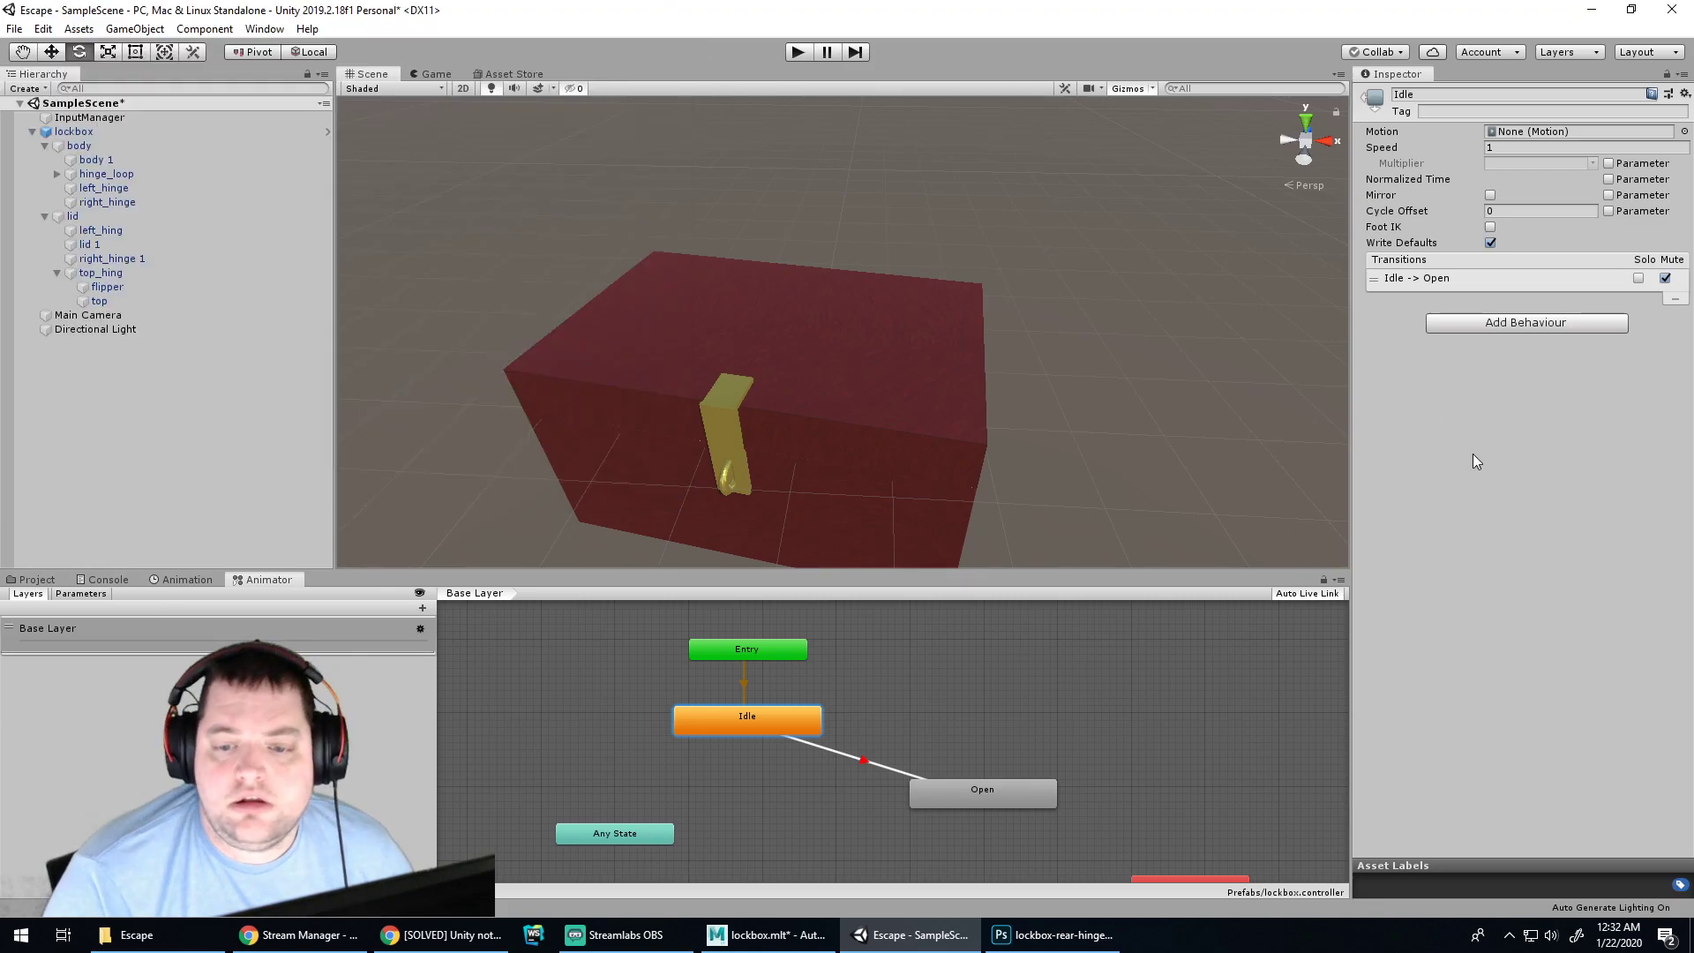
pyautogui.click(36, 580)
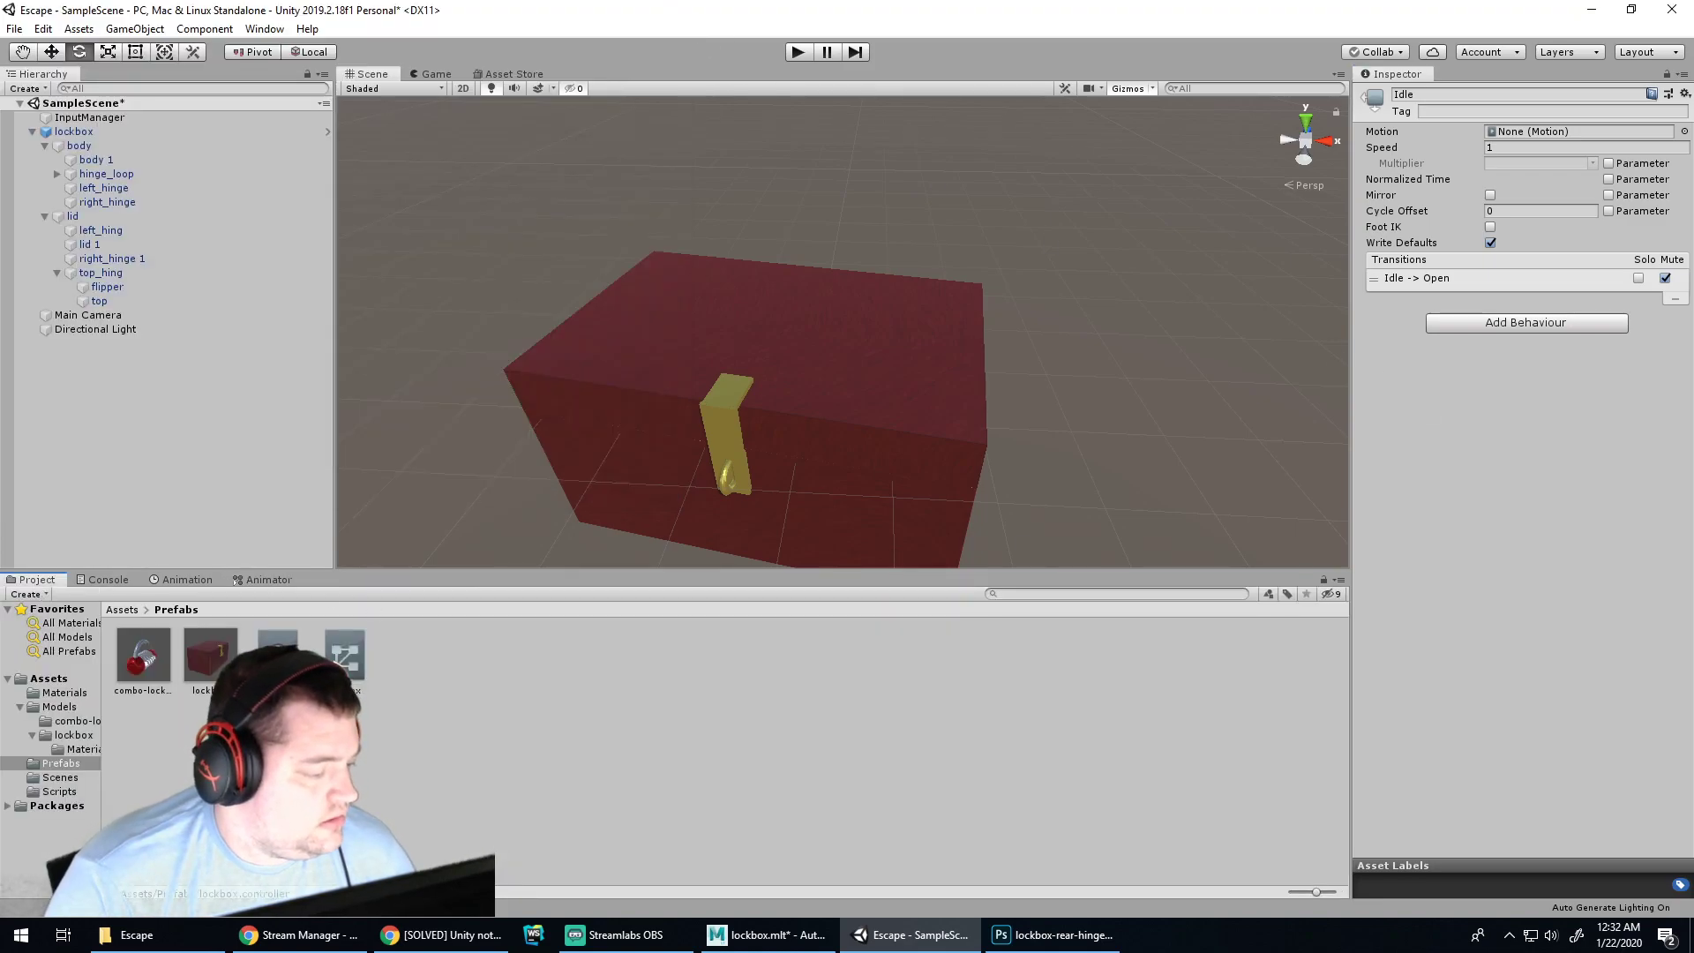
pyautogui.click(291, 751)
pyautogui.click(278, 657)
pyautogui.click(278, 750)
pyautogui.click(61, 764)
pyautogui.click(59, 792)
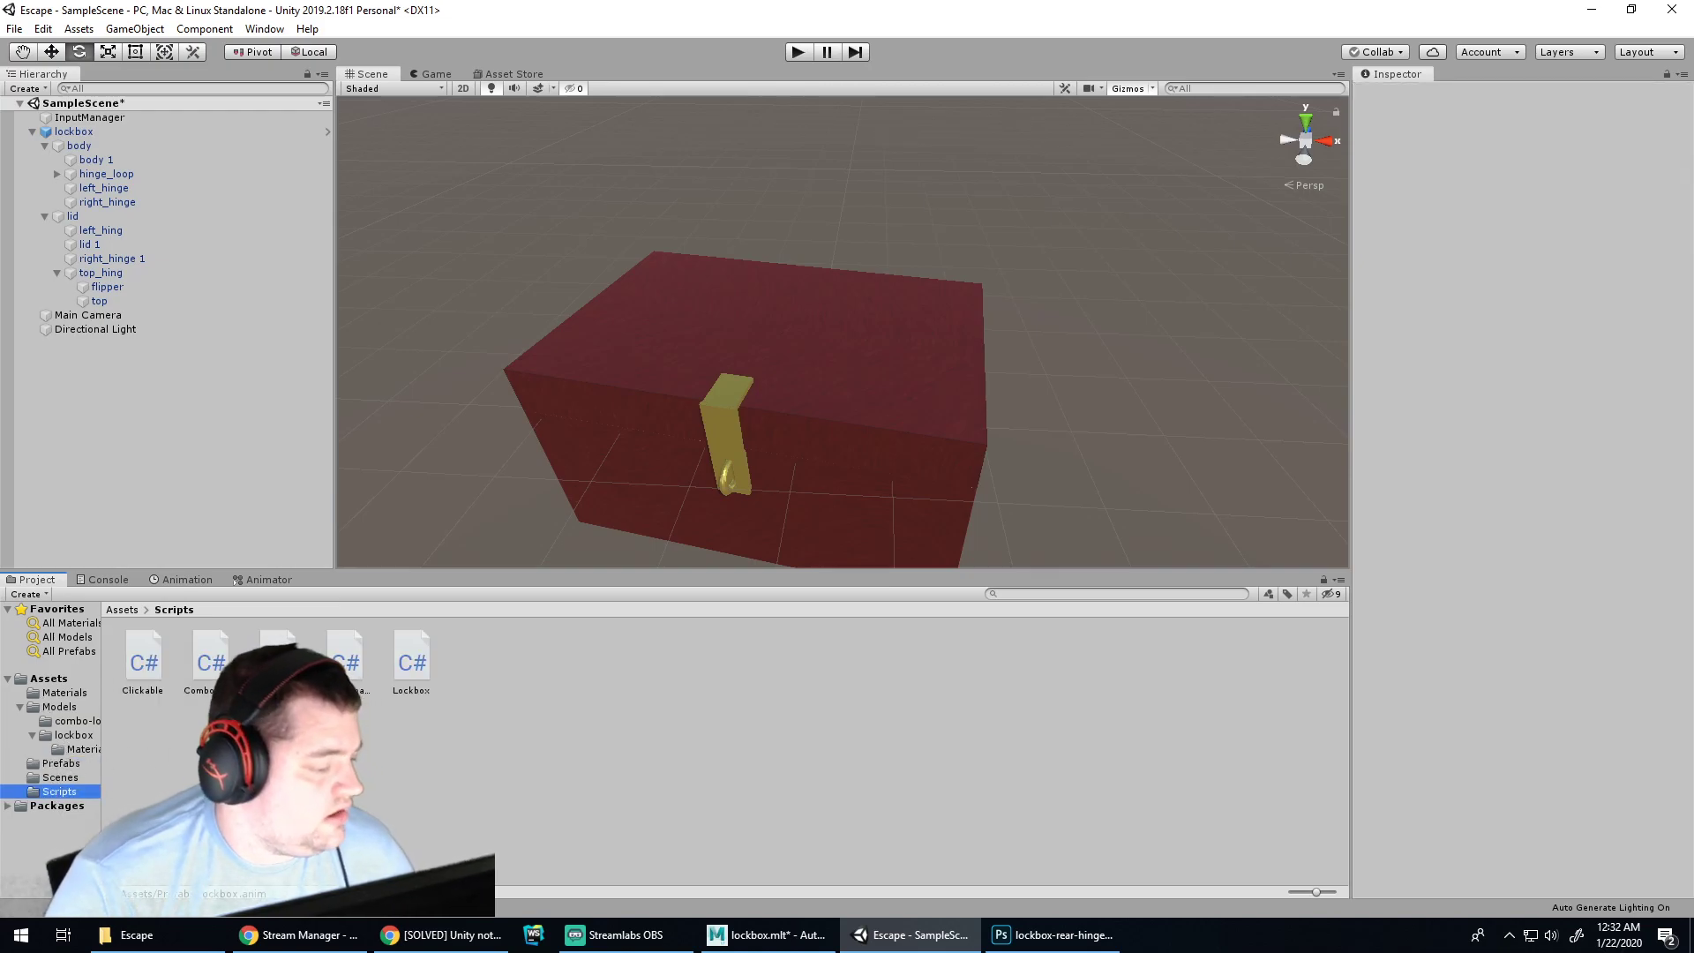
pyautogui.click(395, 669)
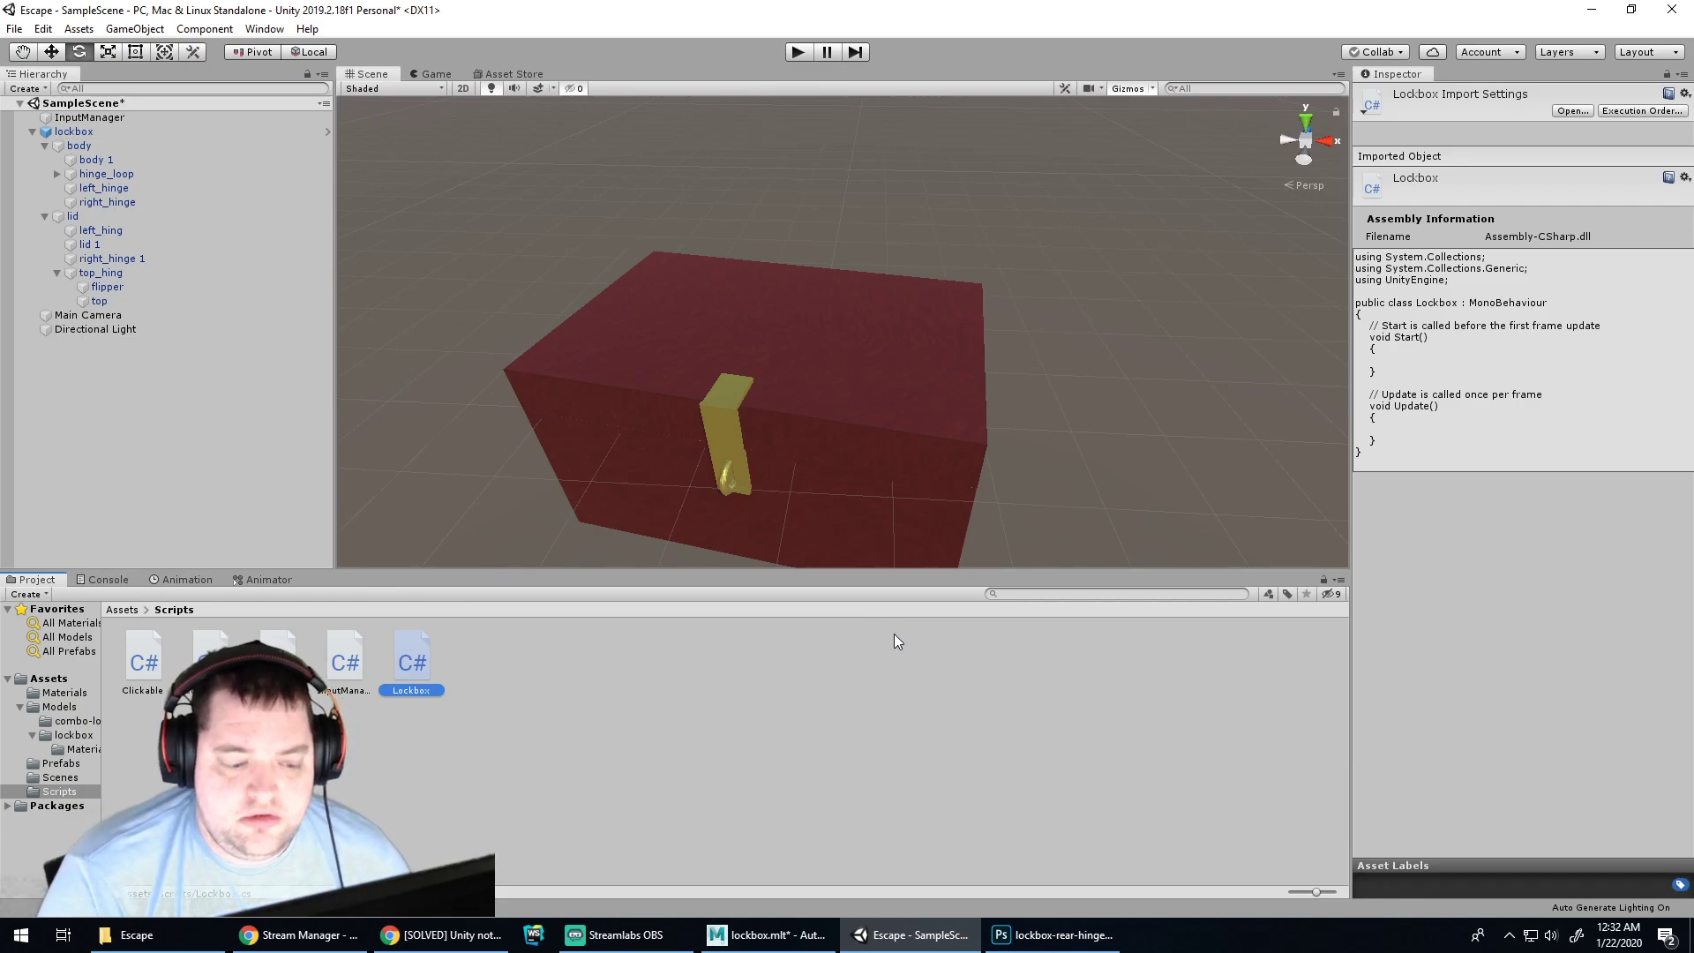
pyautogui.click(909, 694)
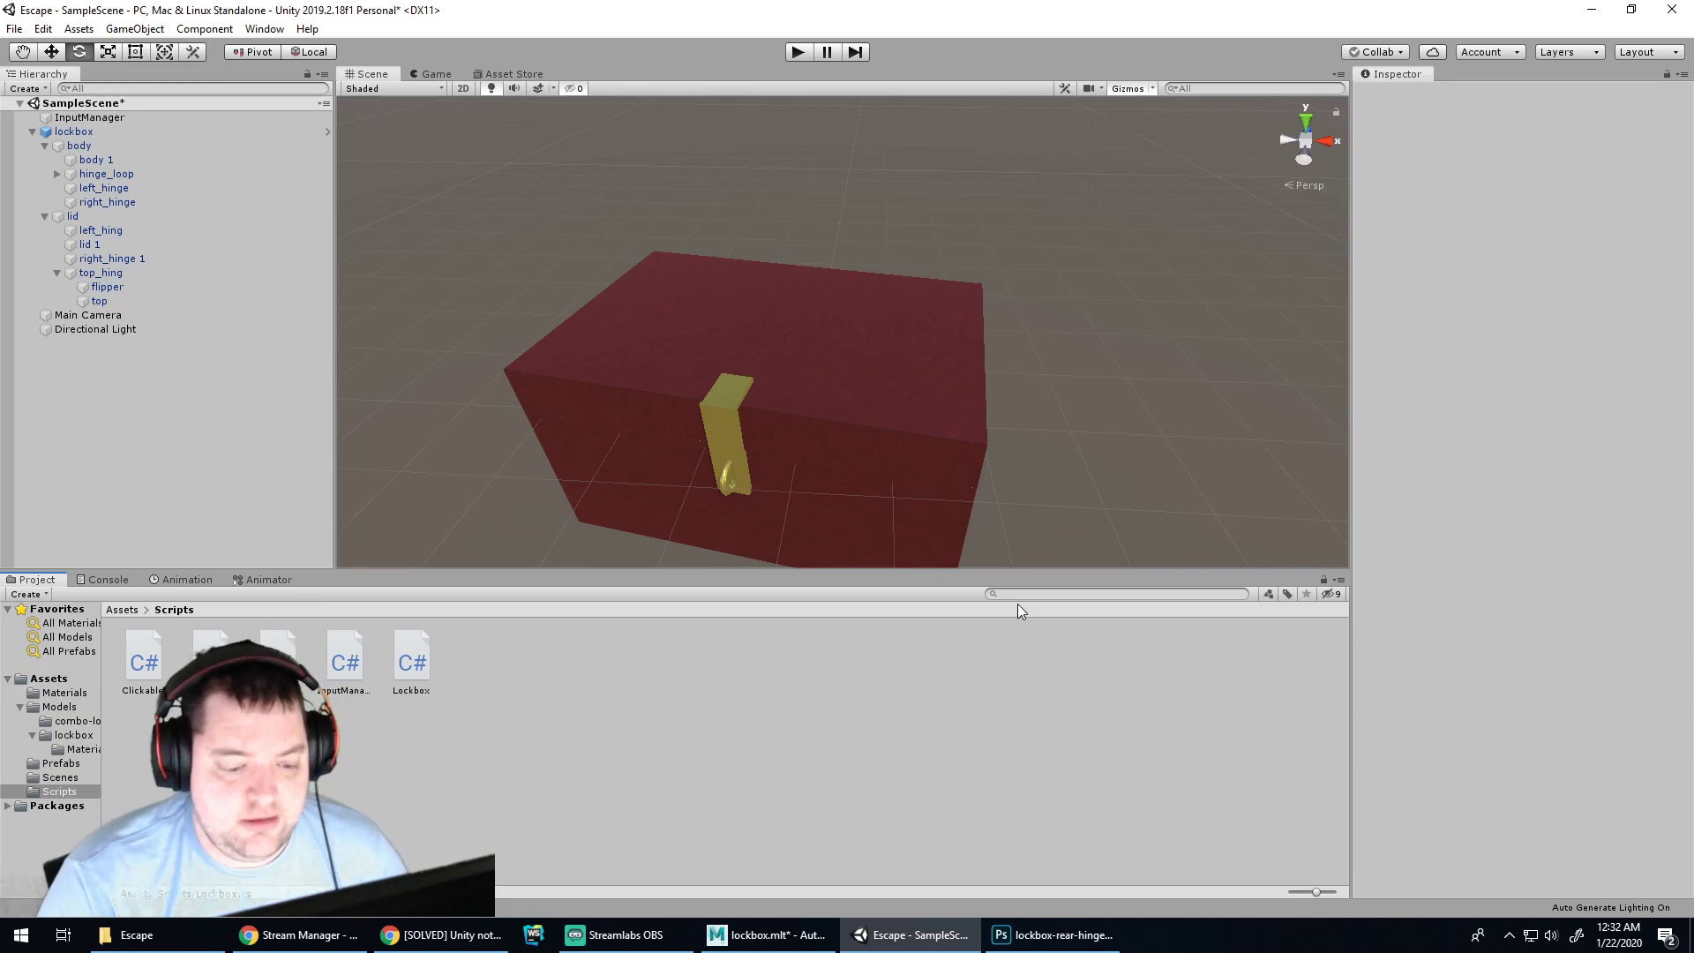
pyautogui.click(428, 660)
pyautogui.click(536, 677)
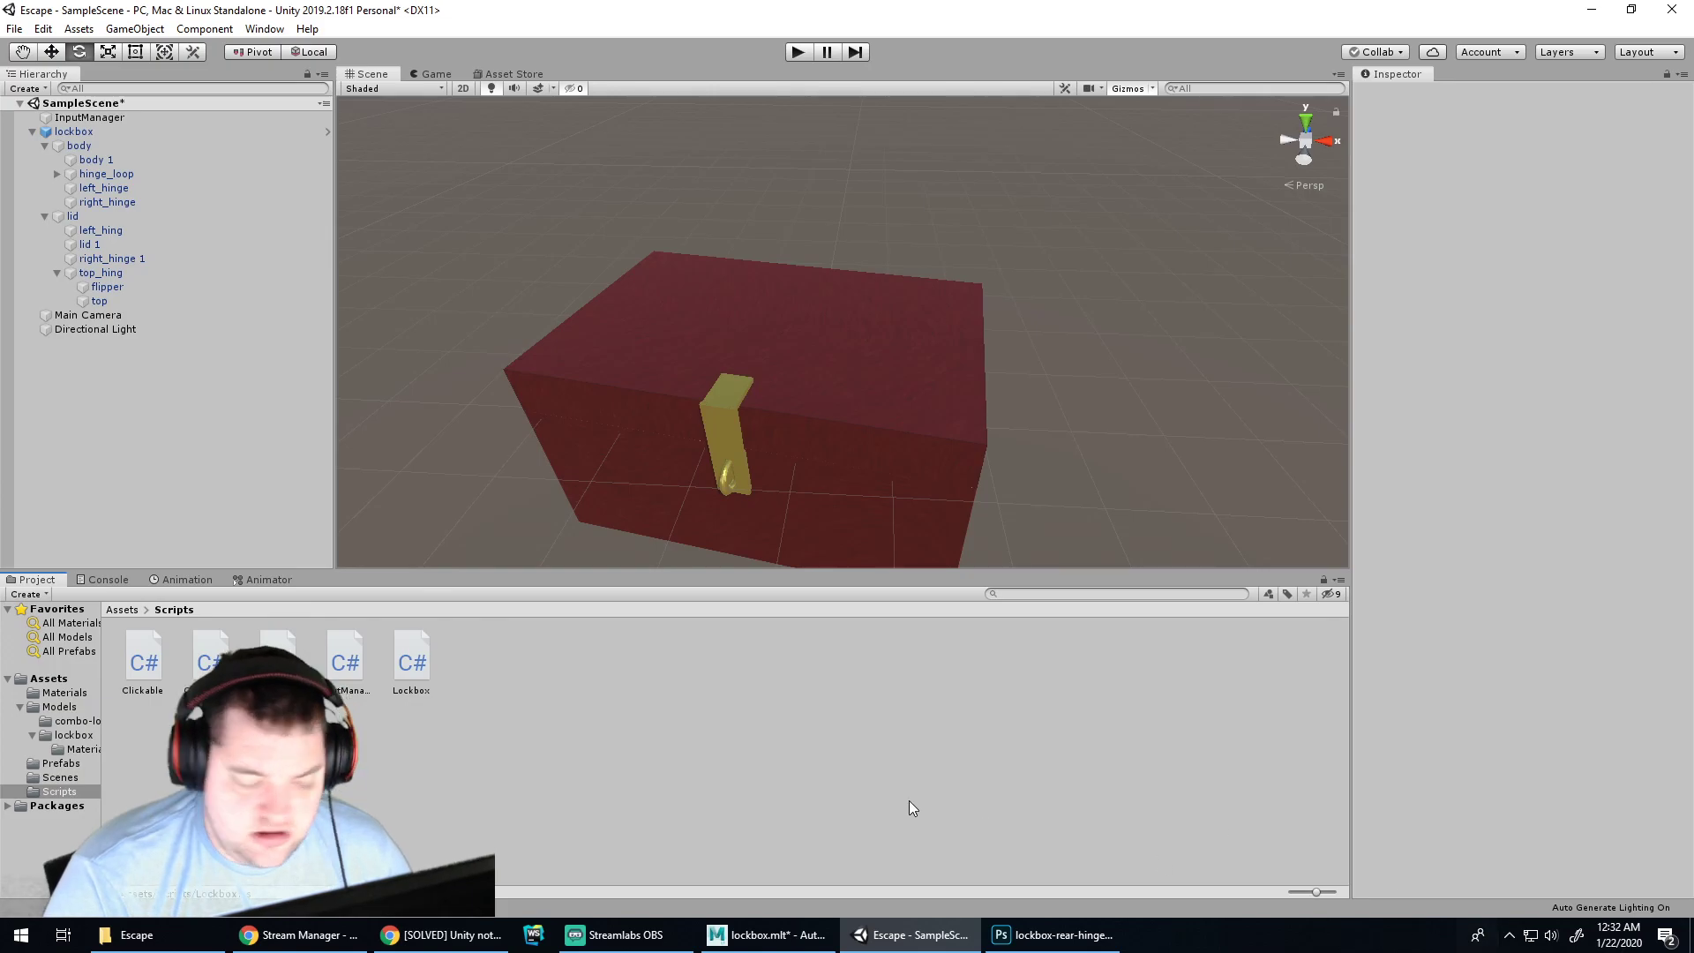
pyautogui.click(409, 647)
# Open Lockbox.cs in a maximised Rider window, place the caret in Start(), and return to Unity
pyautogui.doubleClick(409, 654)
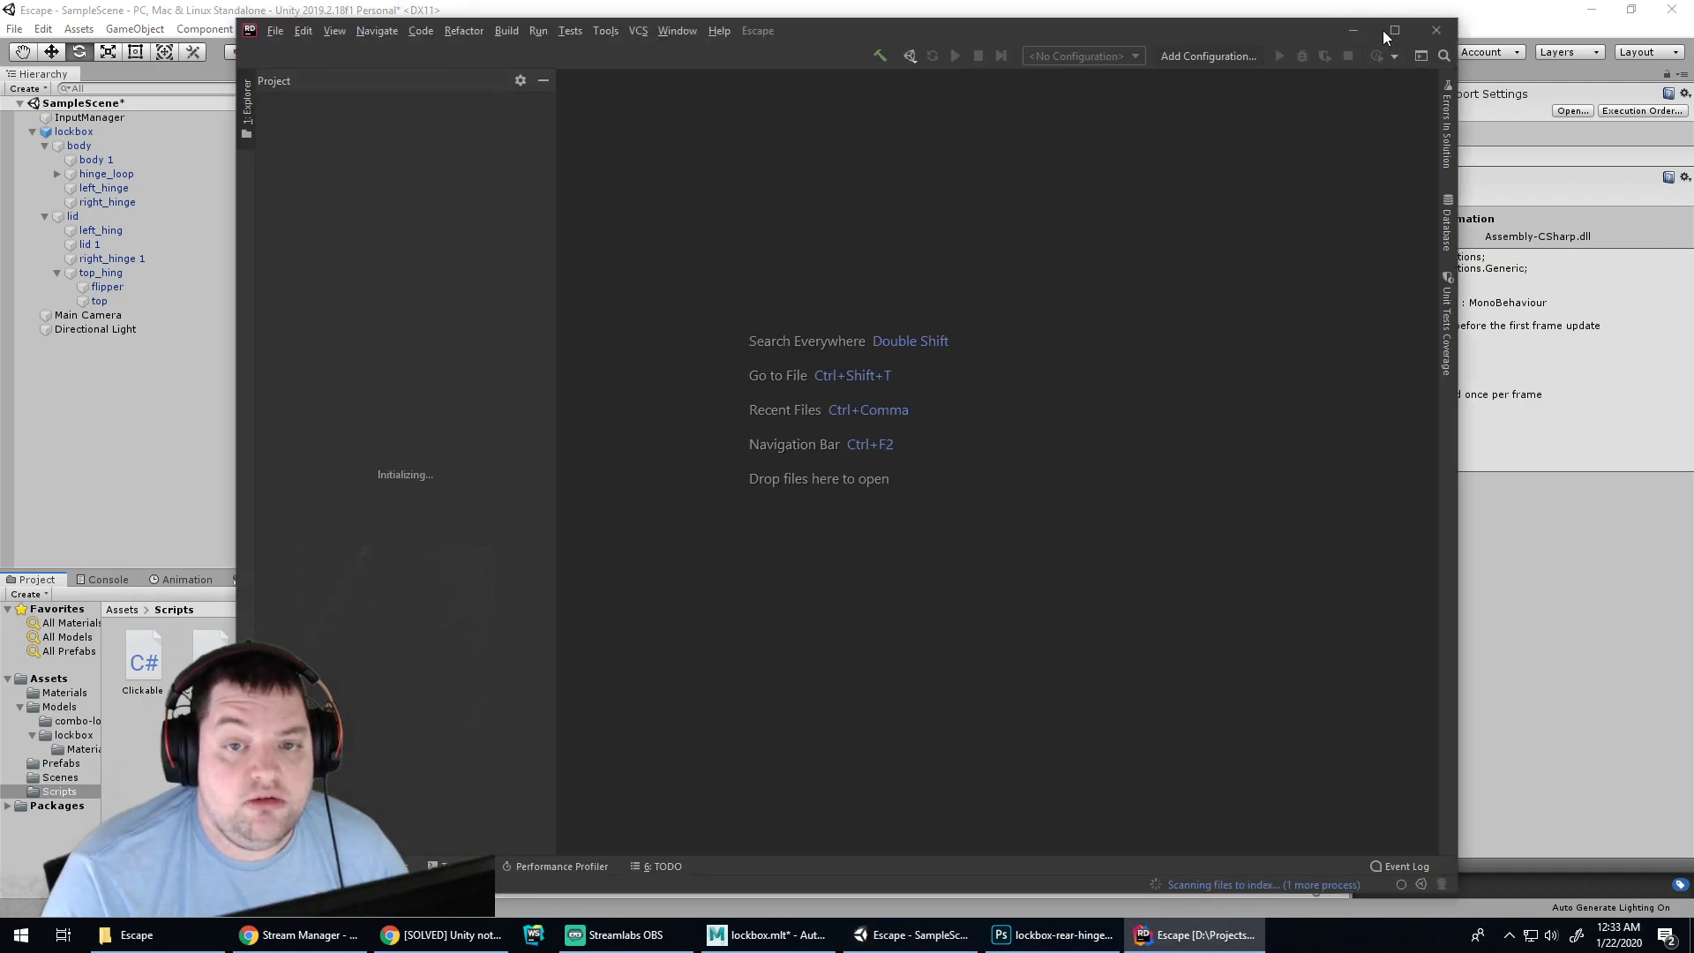
pyautogui.click(1394, 32)
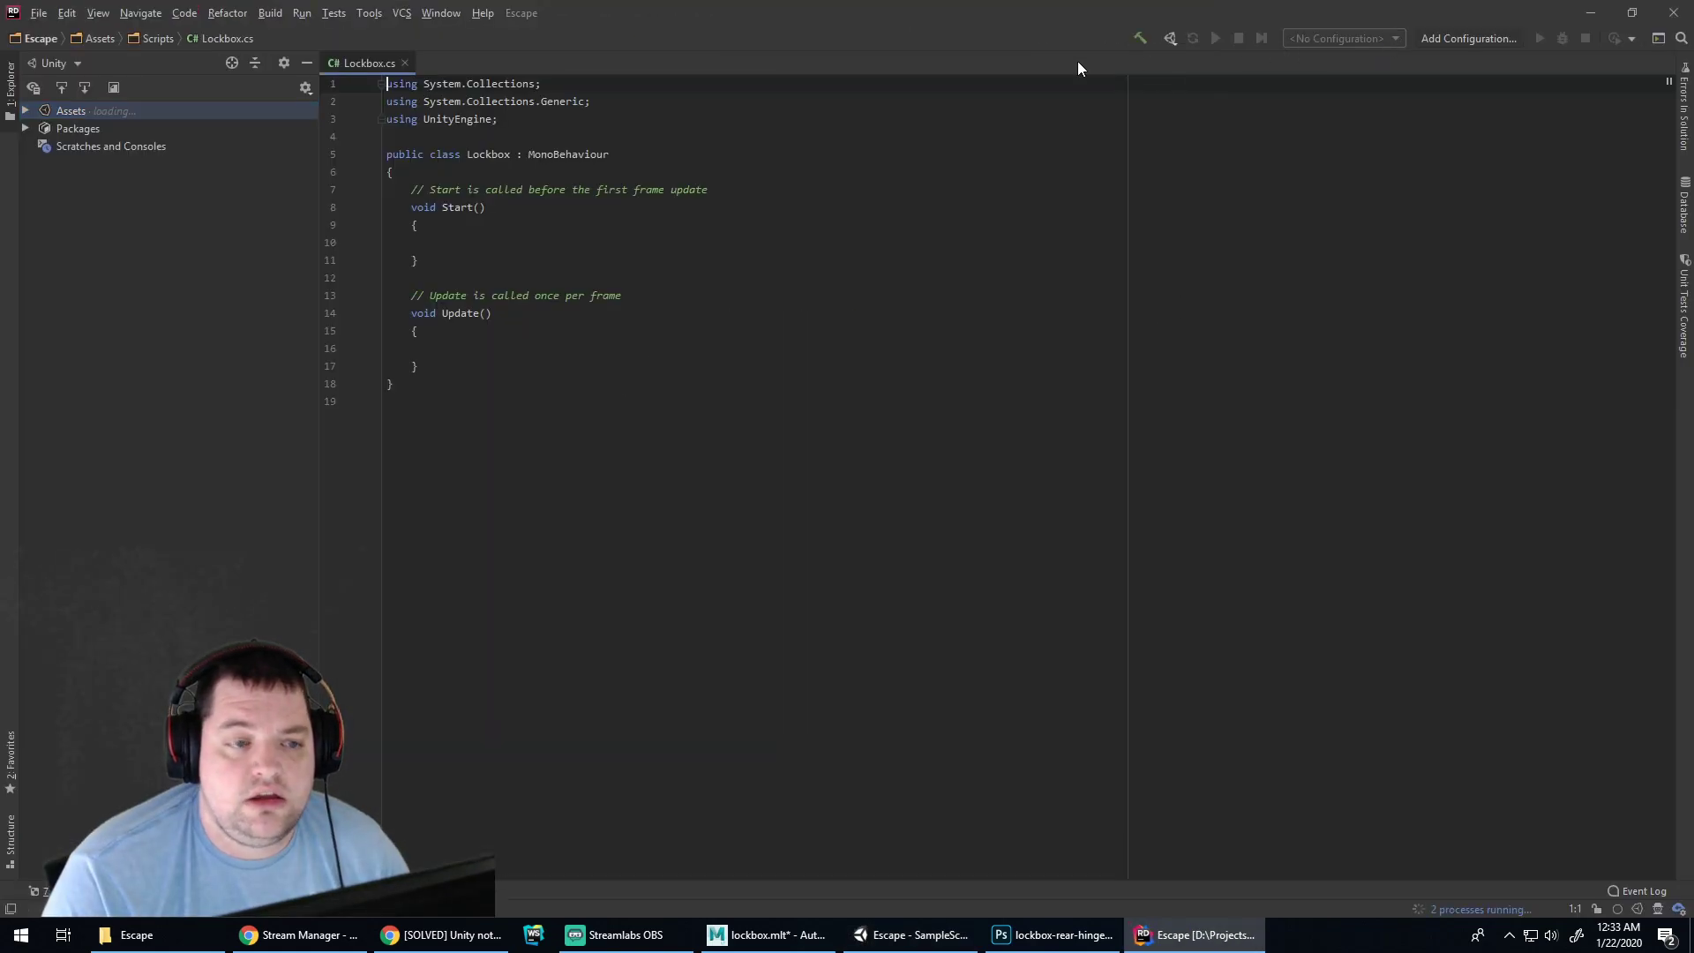
pyautogui.click(441, 242)
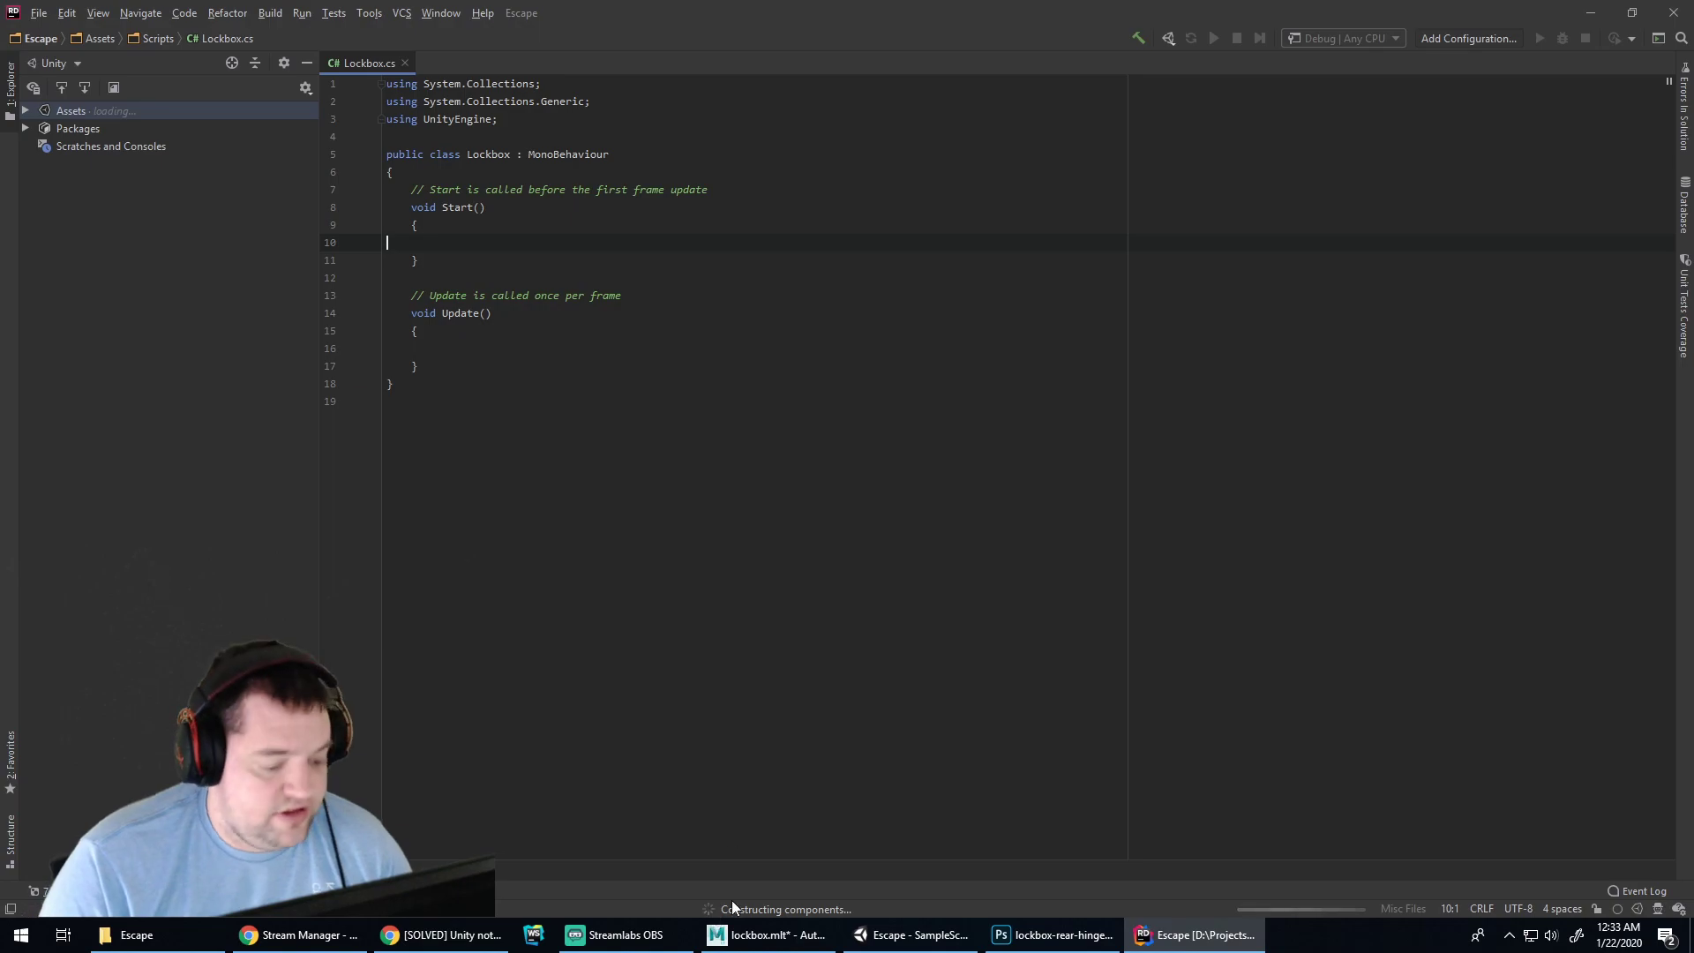
pyautogui.click(882, 932)
pyautogui.click(470, 687)
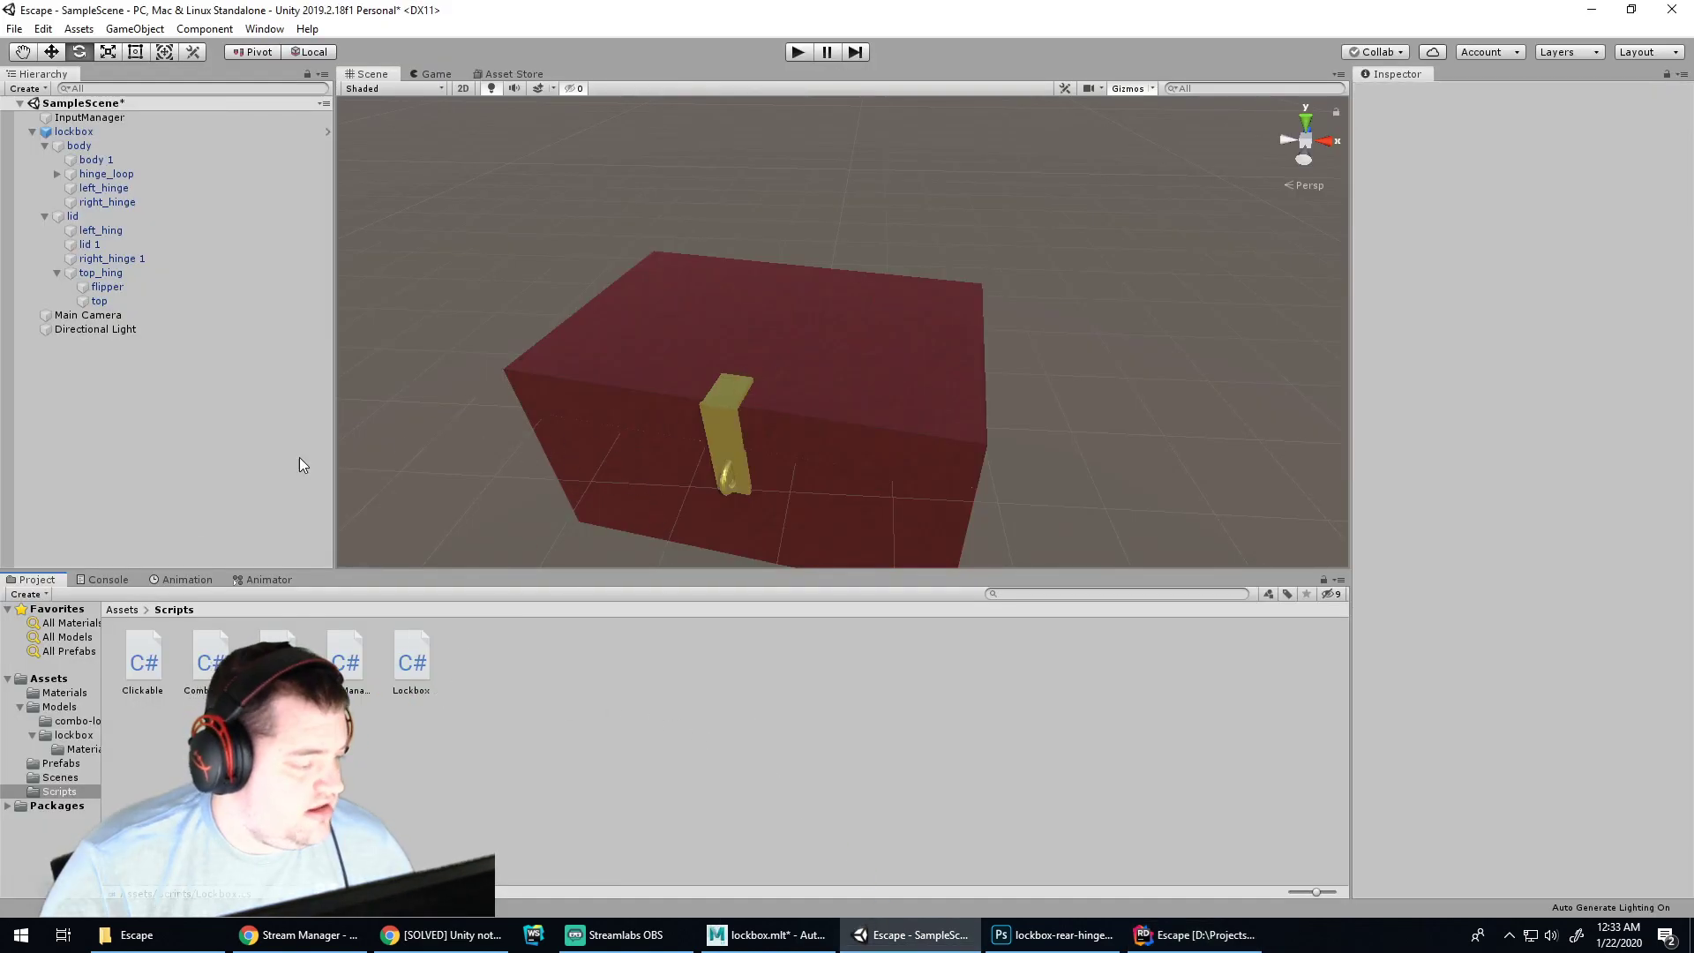
# Inspect the Clickable and InputManager scripts' code
pyautogui.click(150, 669)
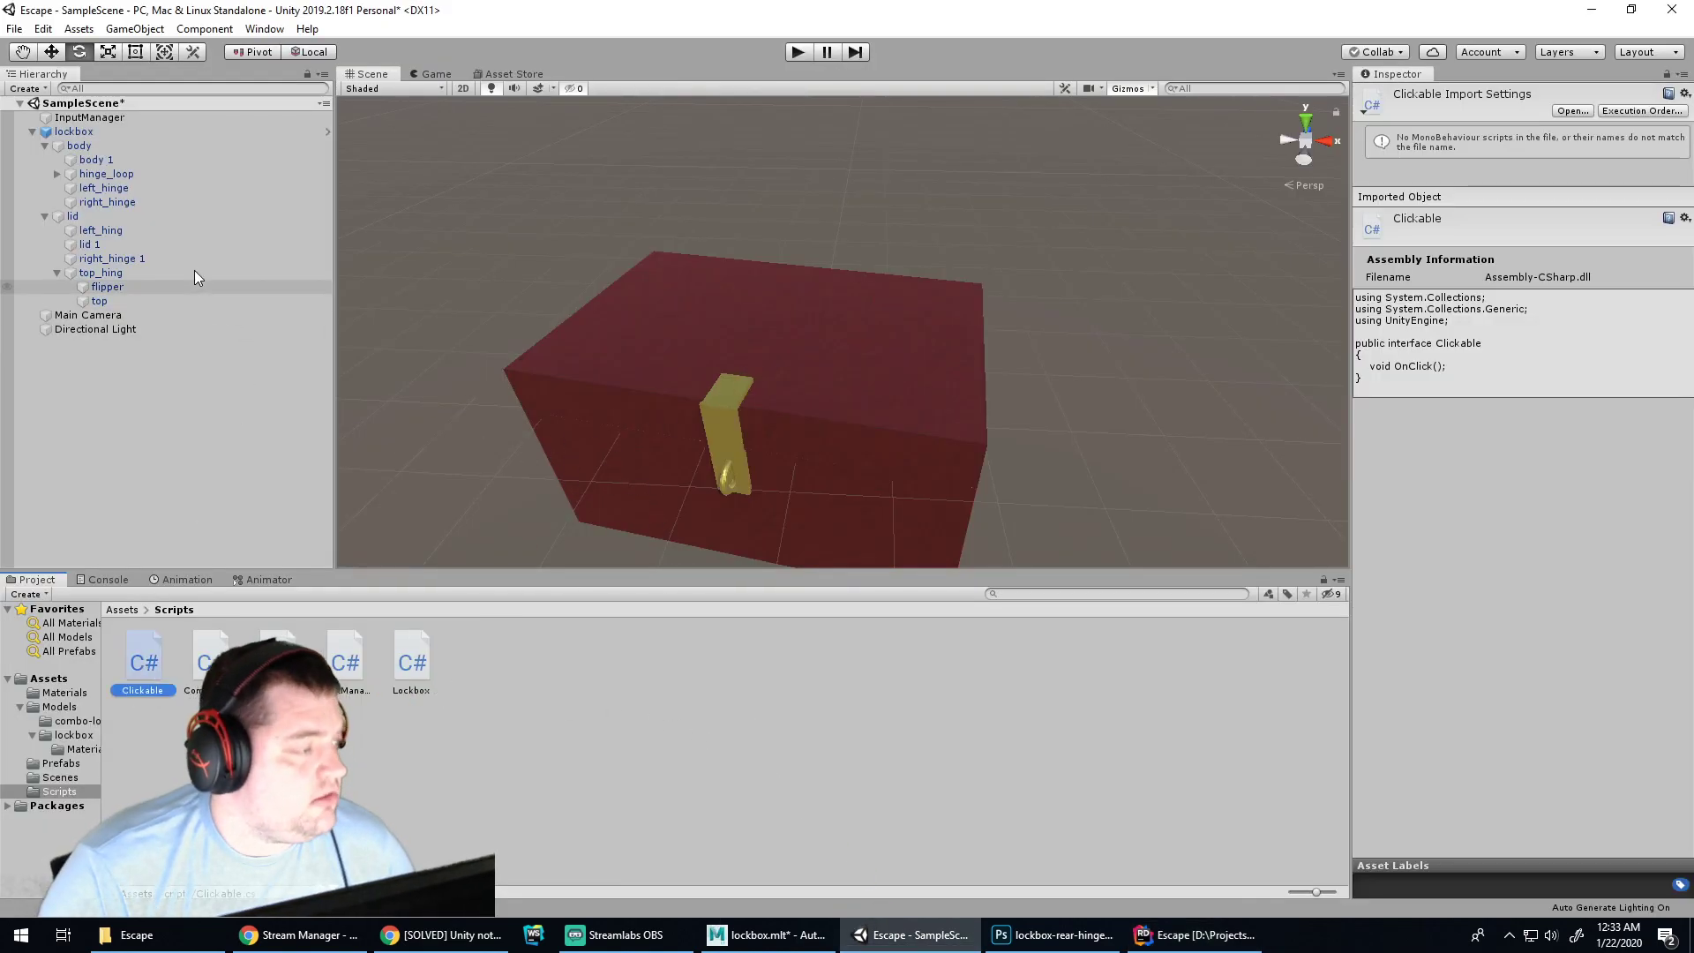
pyautogui.click(113, 132)
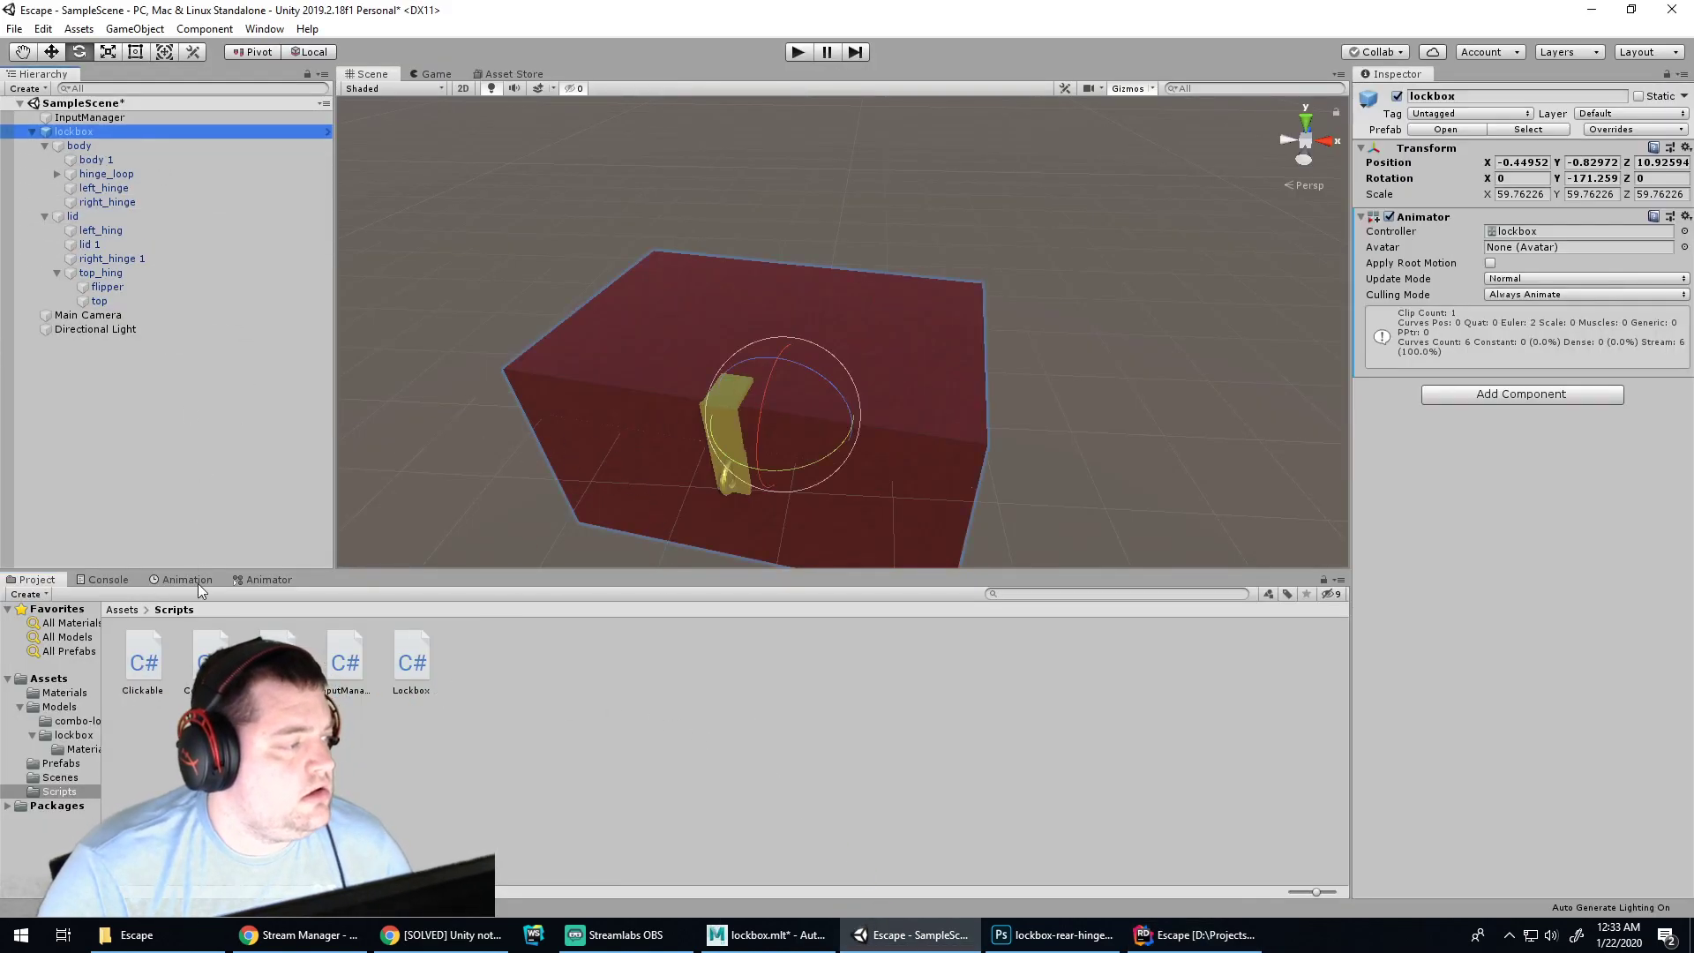
pyautogui.click(346, 662)
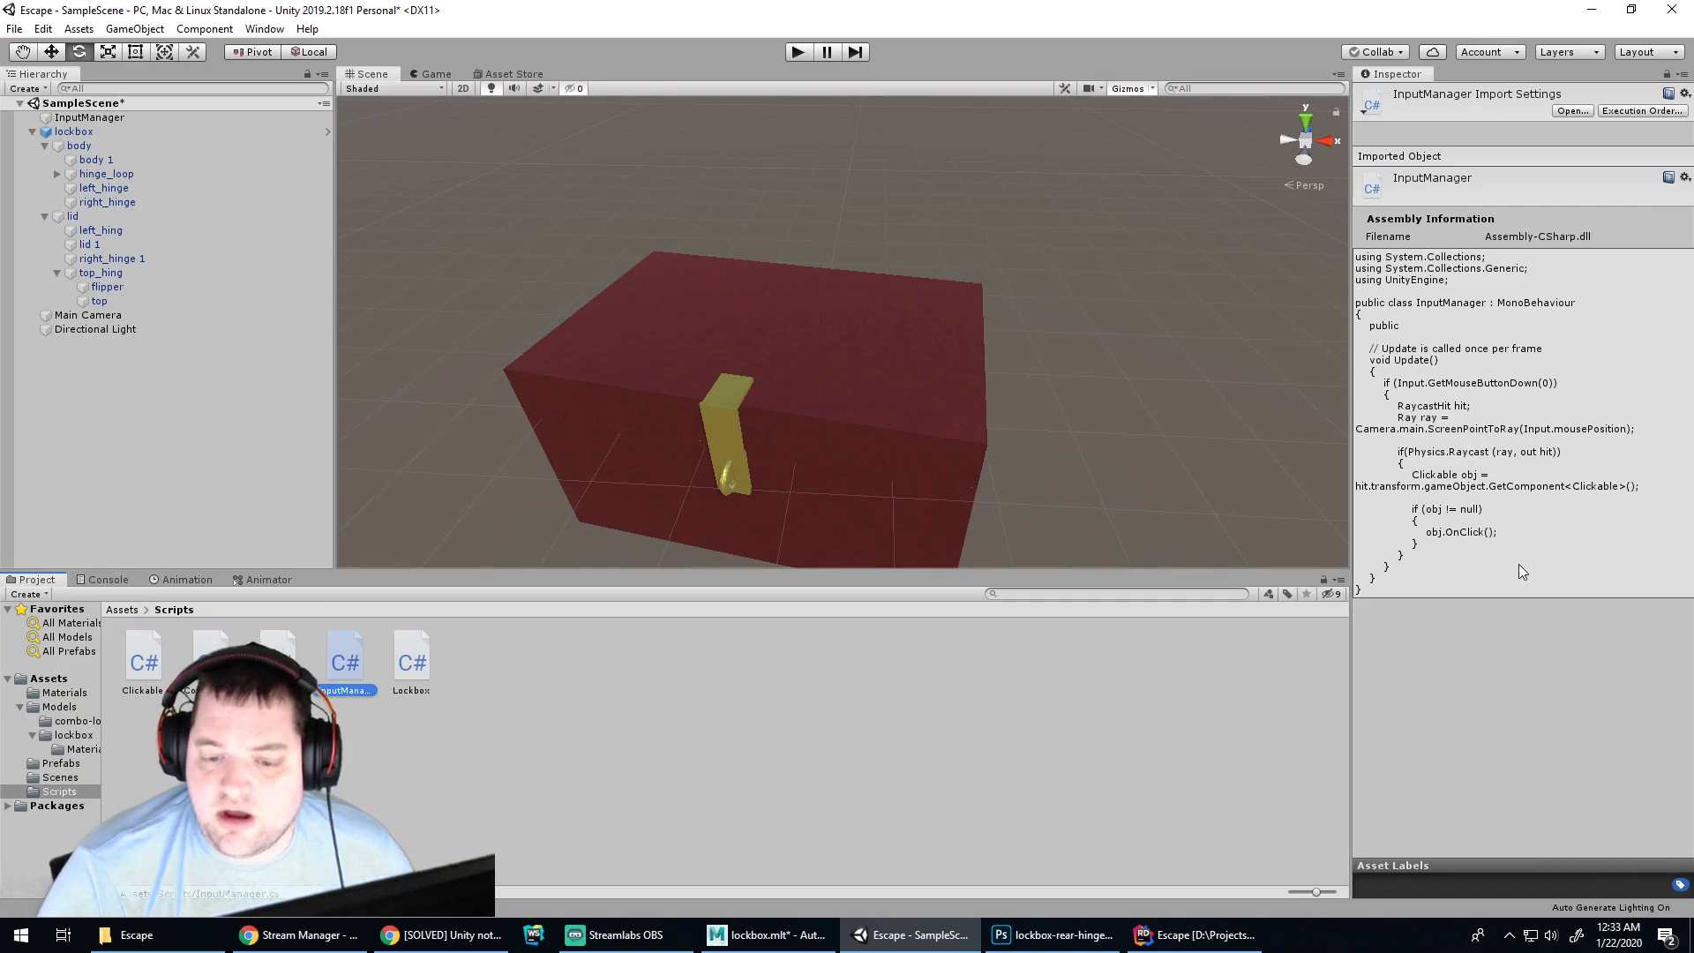
pyautogui.click(1607, 486)
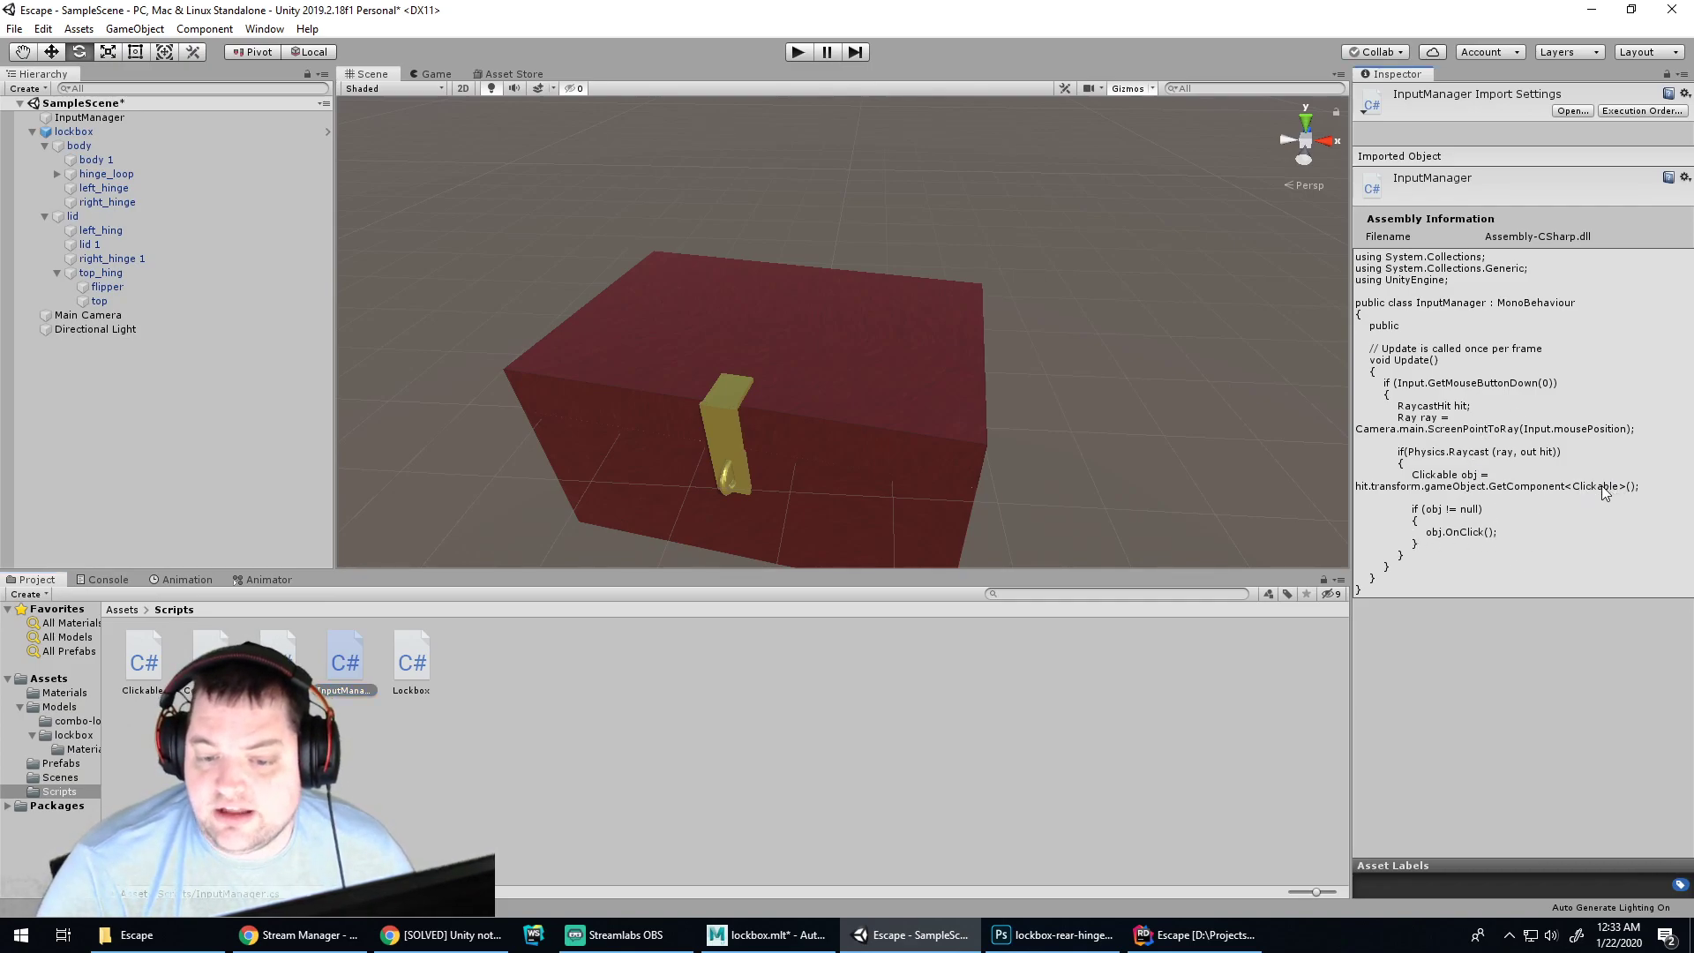
# Try attaching Clickable to lockbox and dismiss the abstract-class error
pyautogui.click(145, 667)
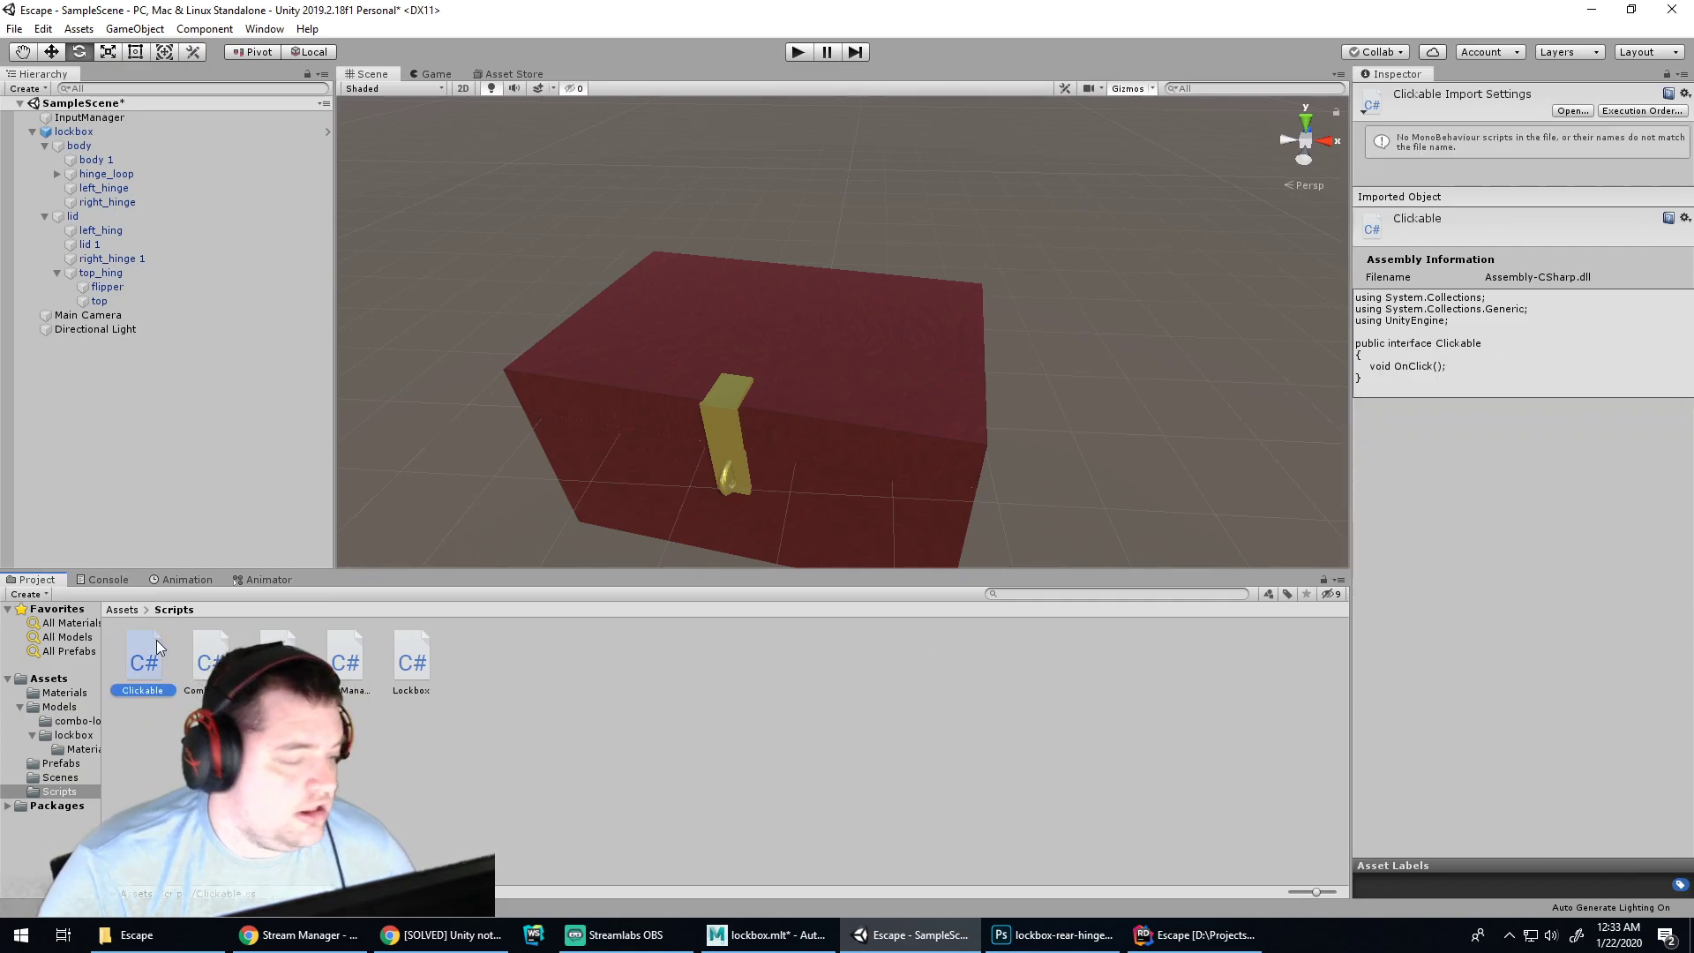
pyautogui.click(72, 146)
pyautogui.click(69, 135)
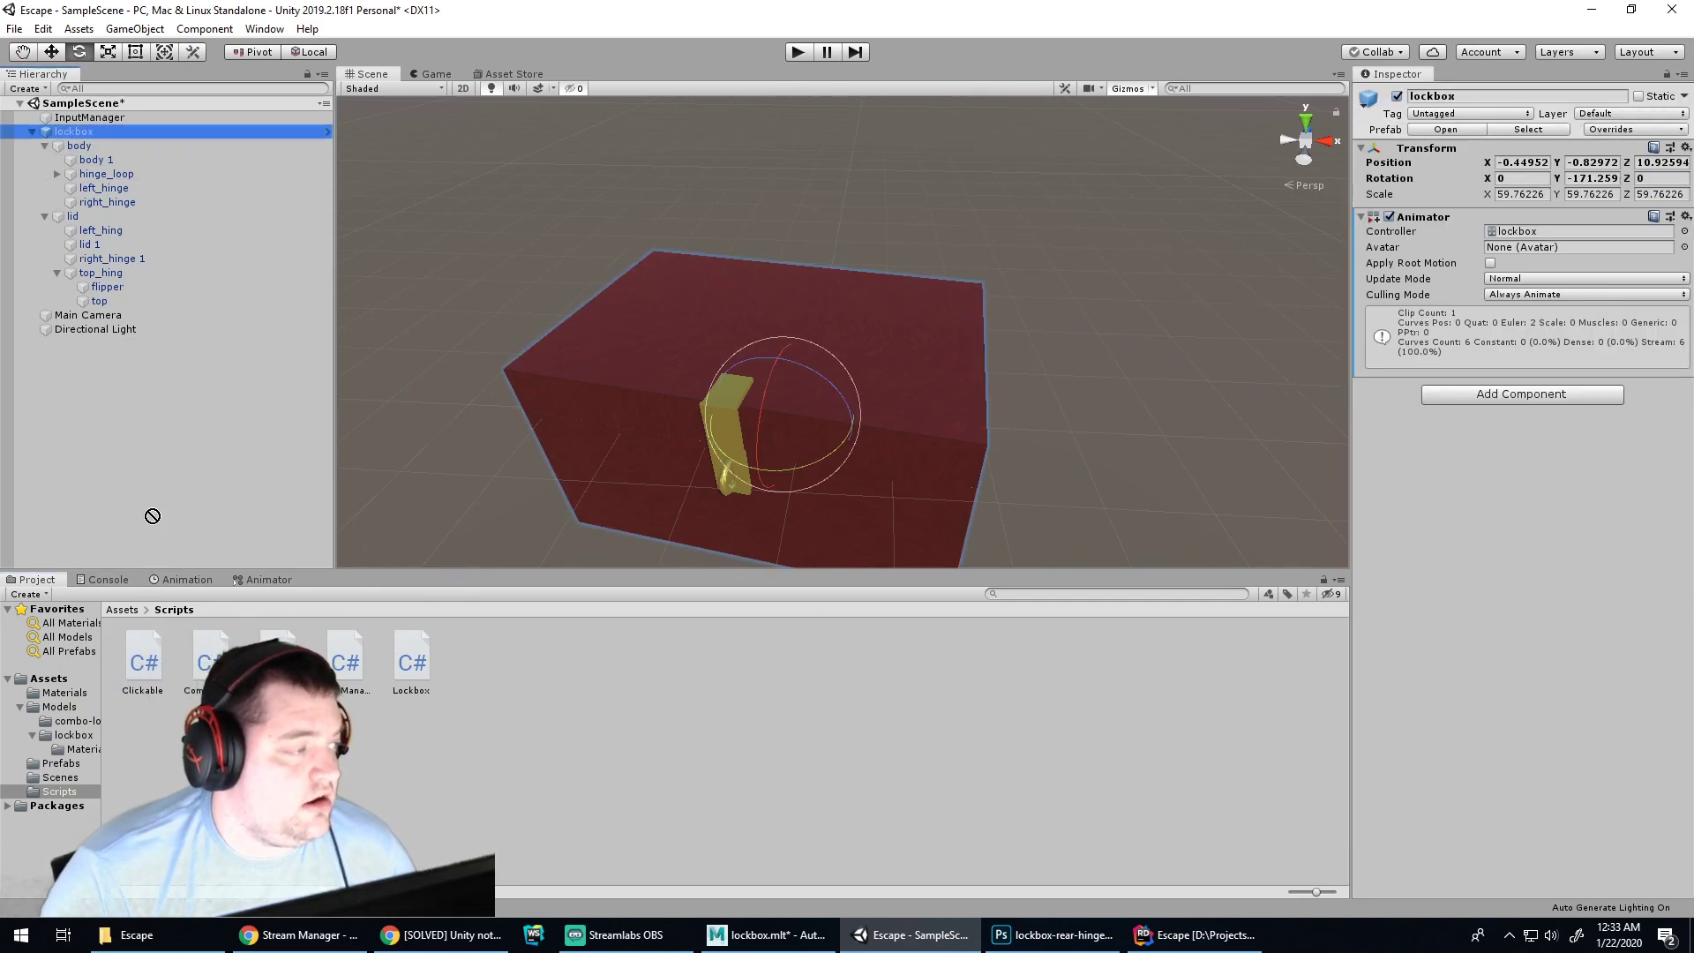
pyautogui.moveTo(71, 143); pyautogui.dragTo(76, 130)
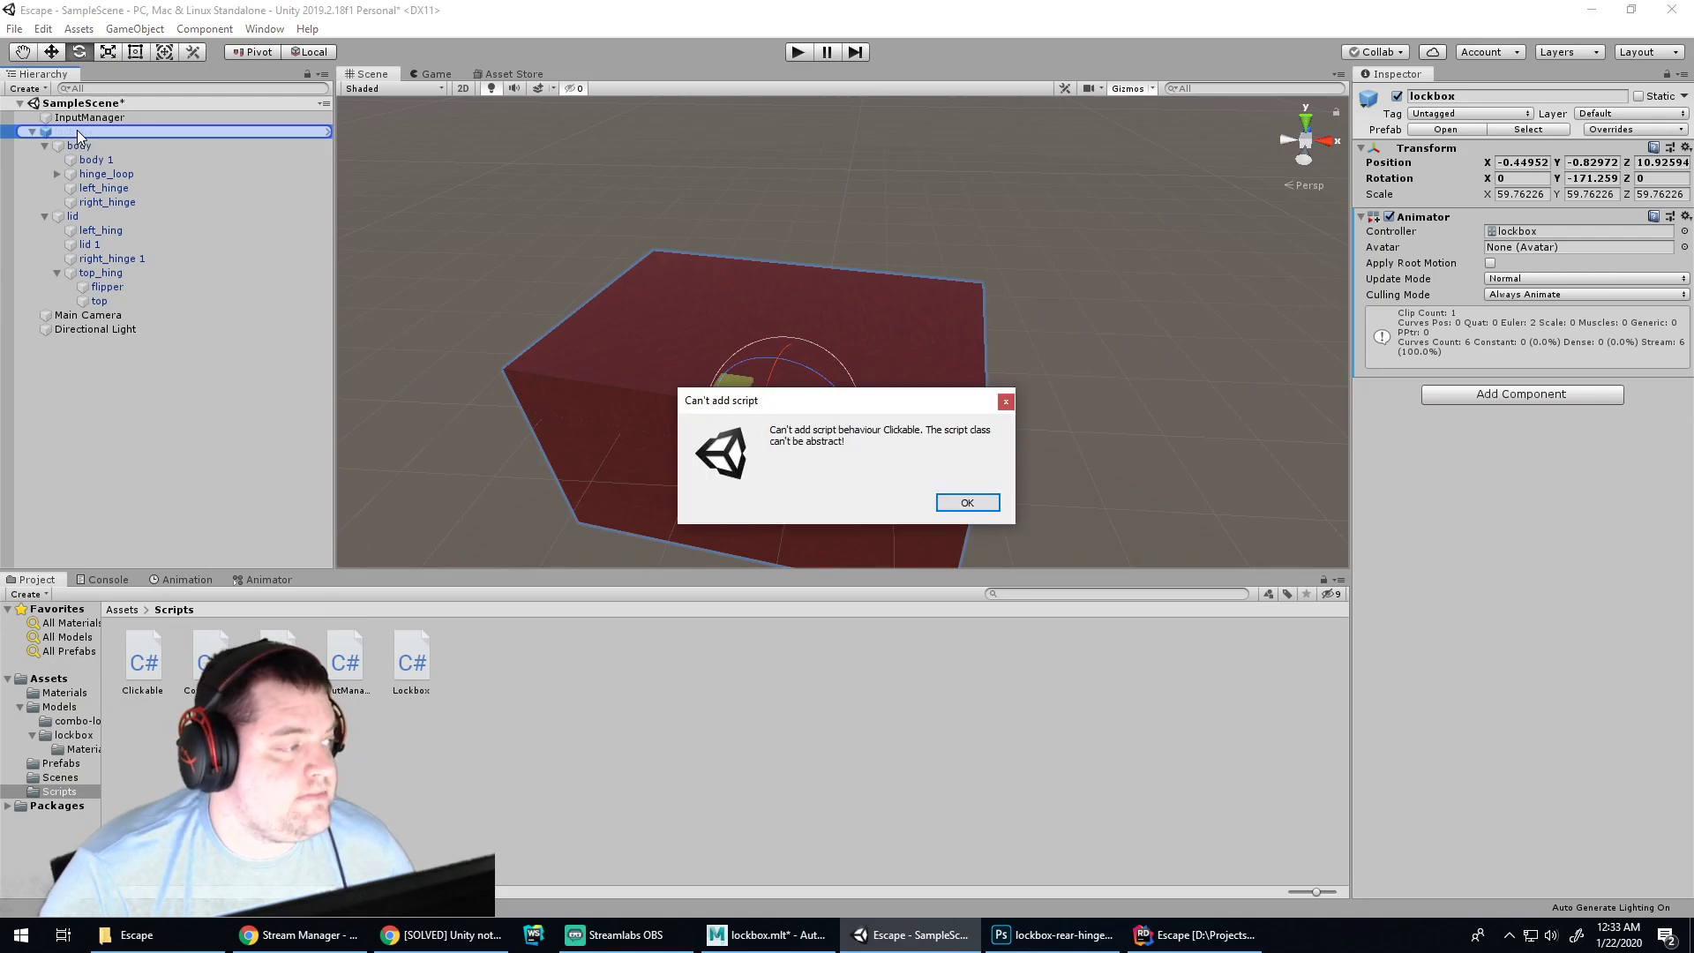
pyautogui.click(967, 503)
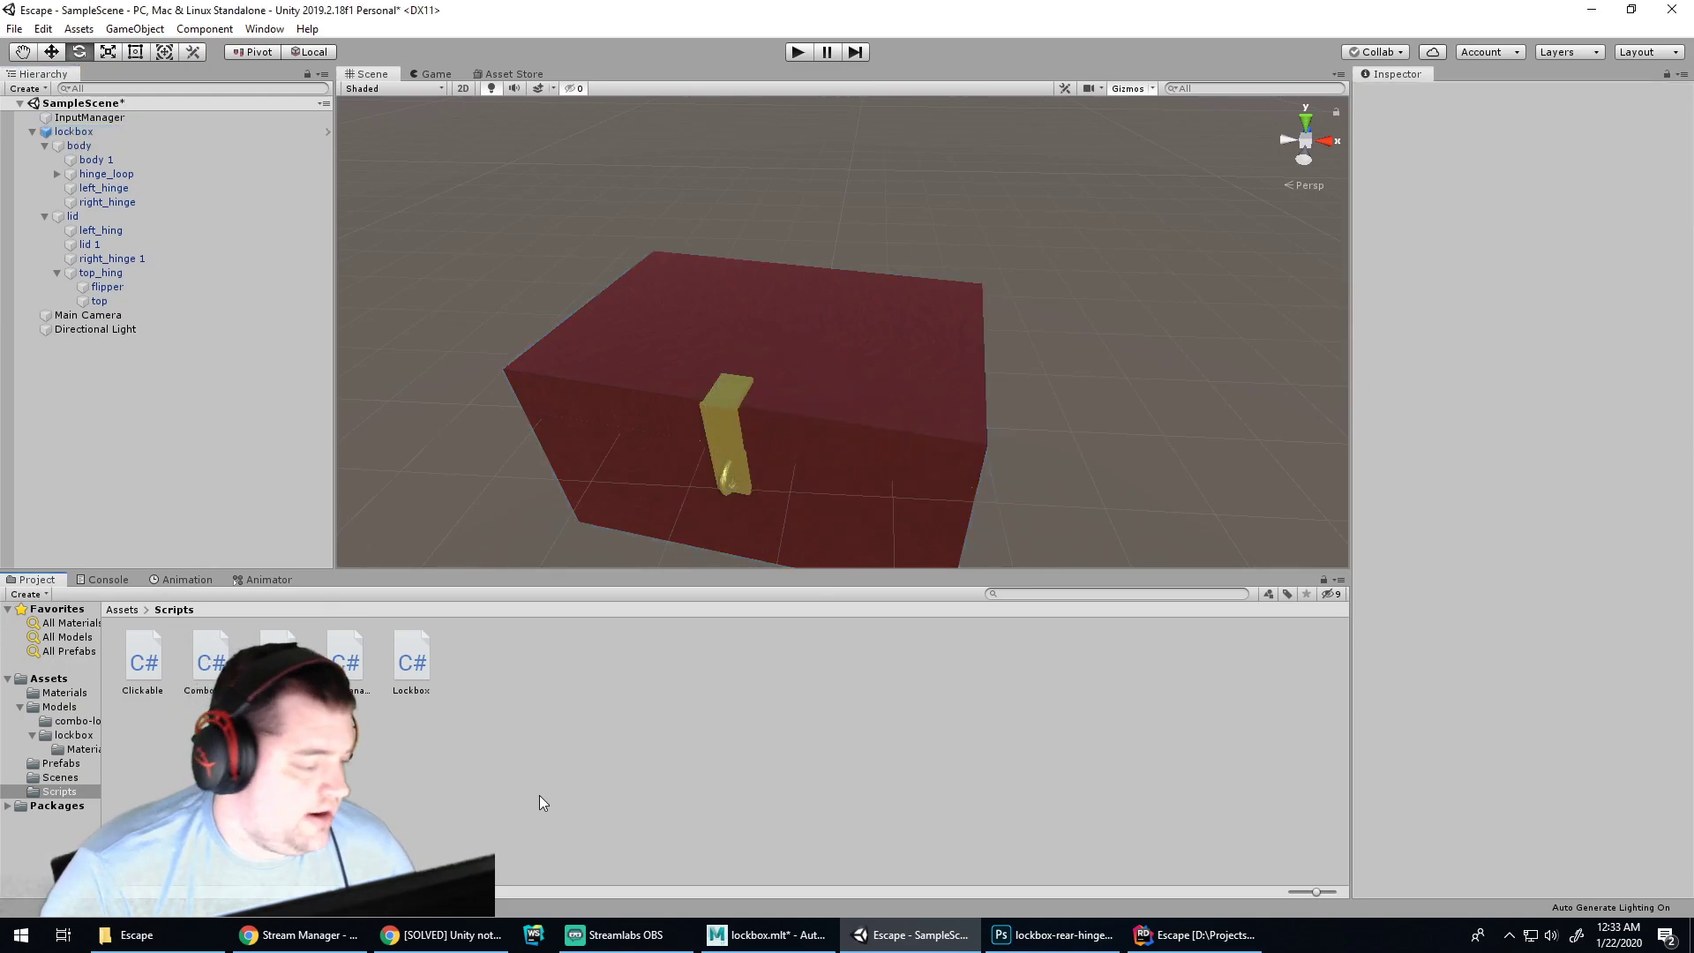
# Drag the Lockbox script onto the lockbox object
pyautogui.click(144, 660)
pyautogui.click(407, 670)
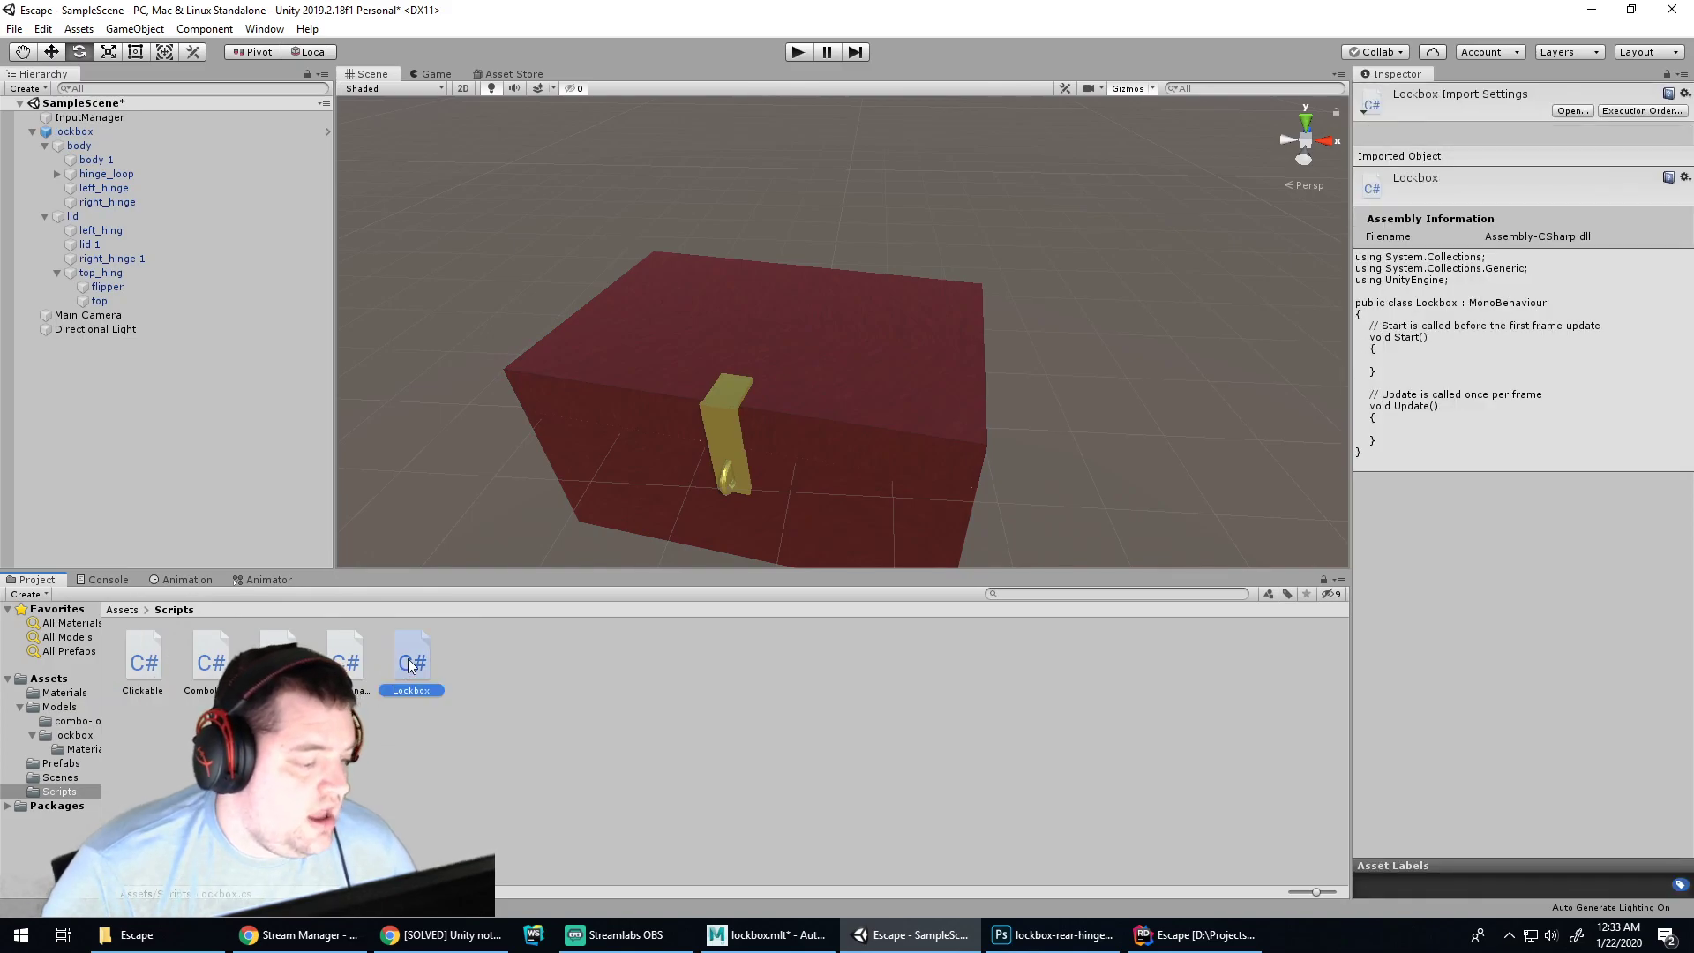
pyautogui.moveTo(406, 671); pyautogui.dragTo(272, 140)
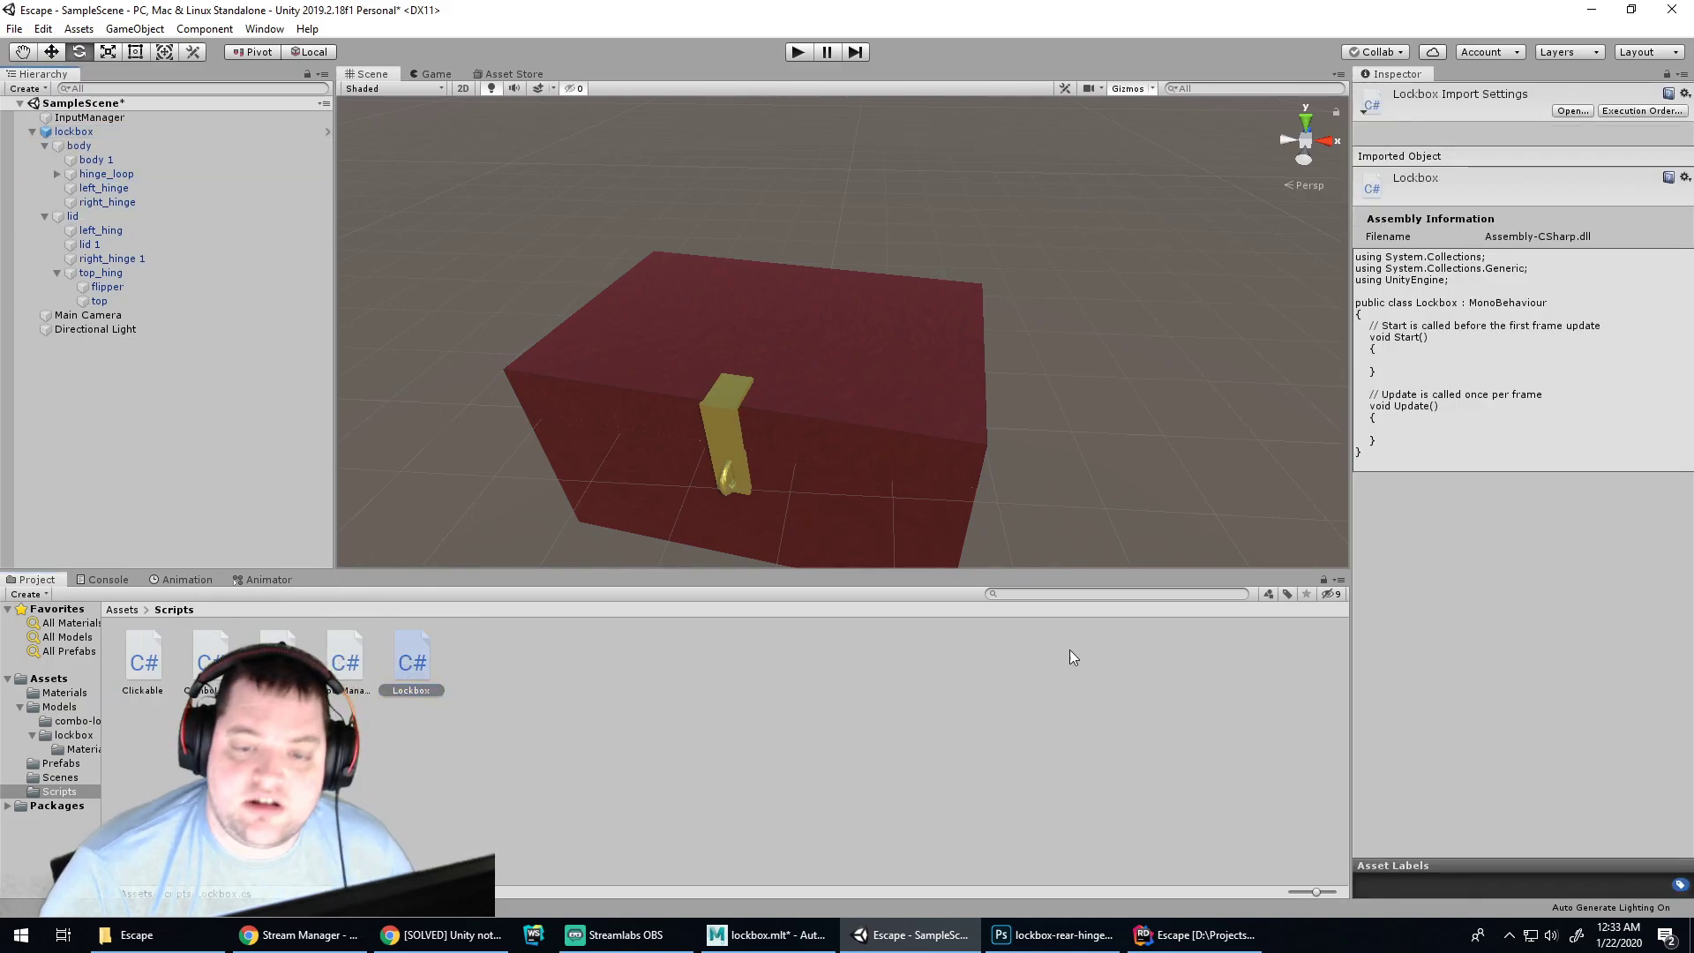
# In Rider's explorer, open the Clickable interface from Assets/Scripts, then return to Lockbox.cs
pyautogui.click(1152, 938)
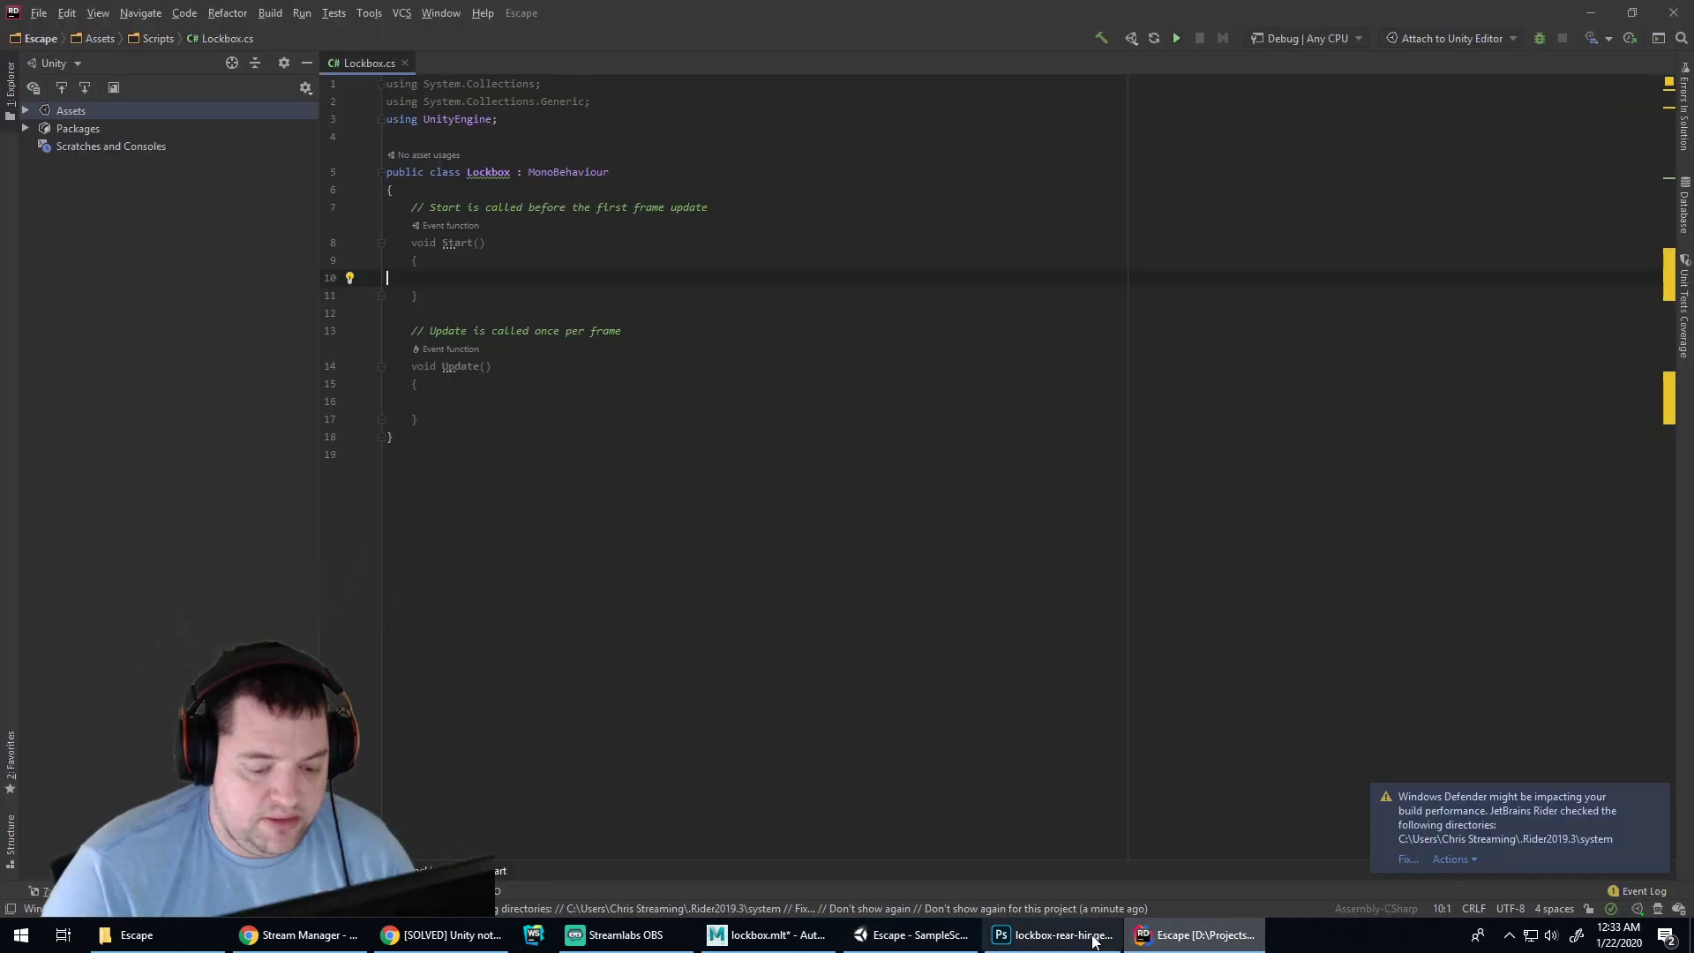
pyautogui.click(25, 110)
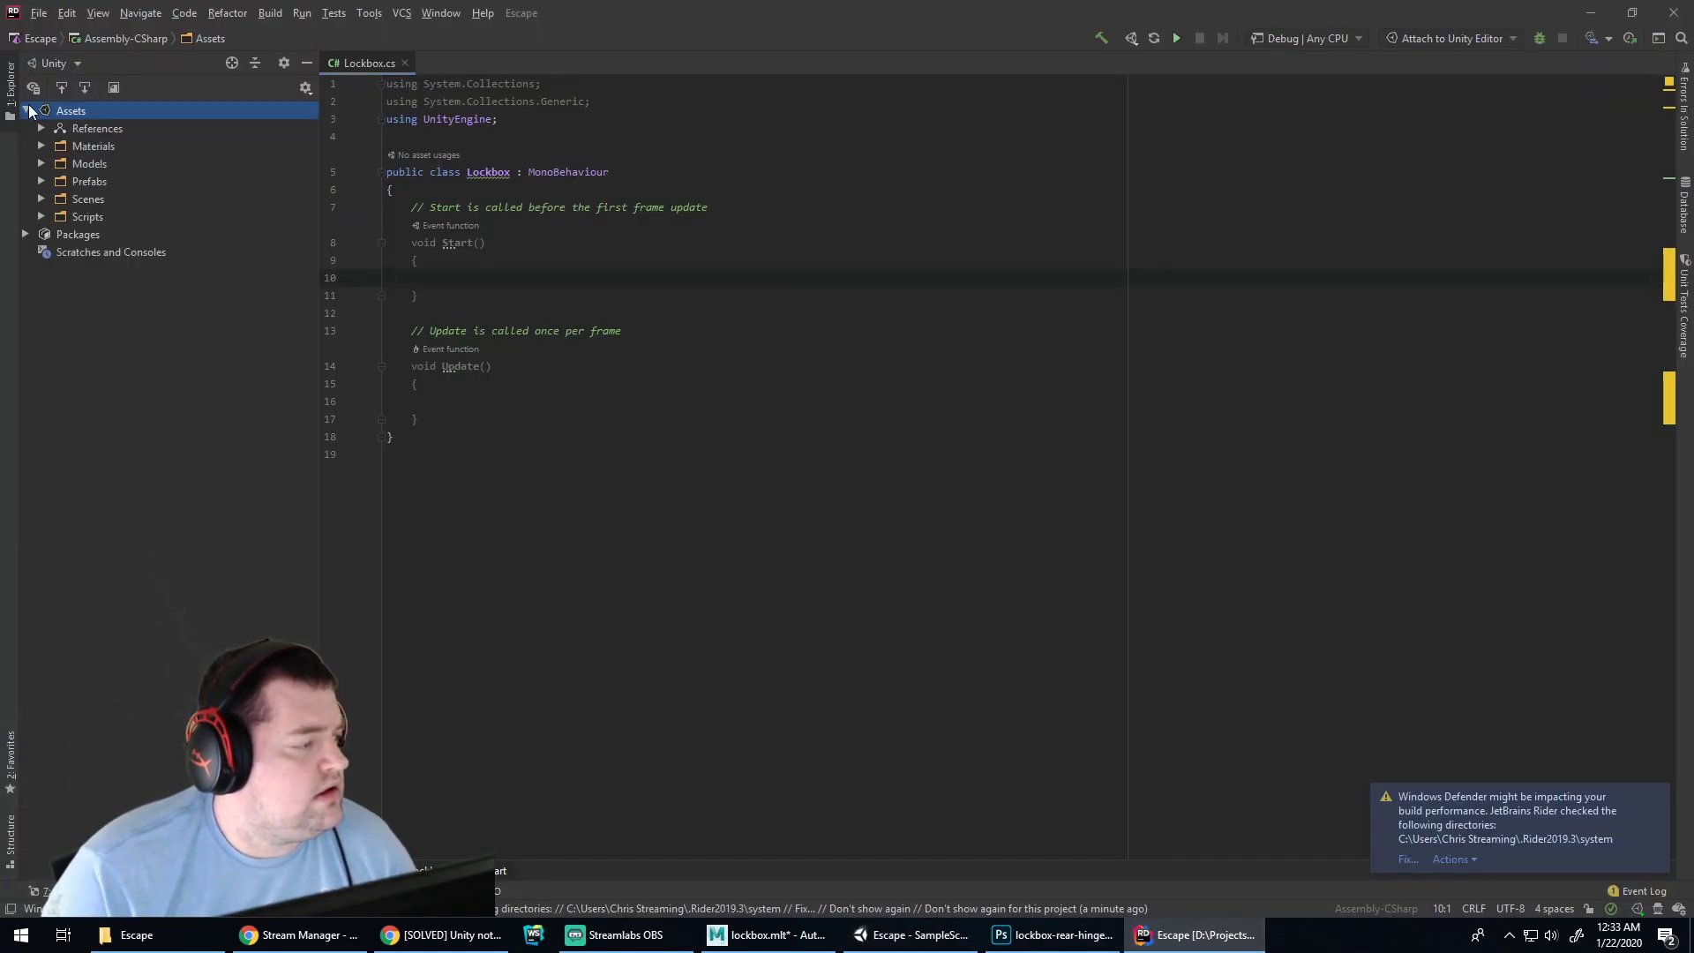
pyautogui.click(26, 110)
pyautogui.click(25, 128)
pyautogui.click(25, 128)
pyautogui.click(25, 110)
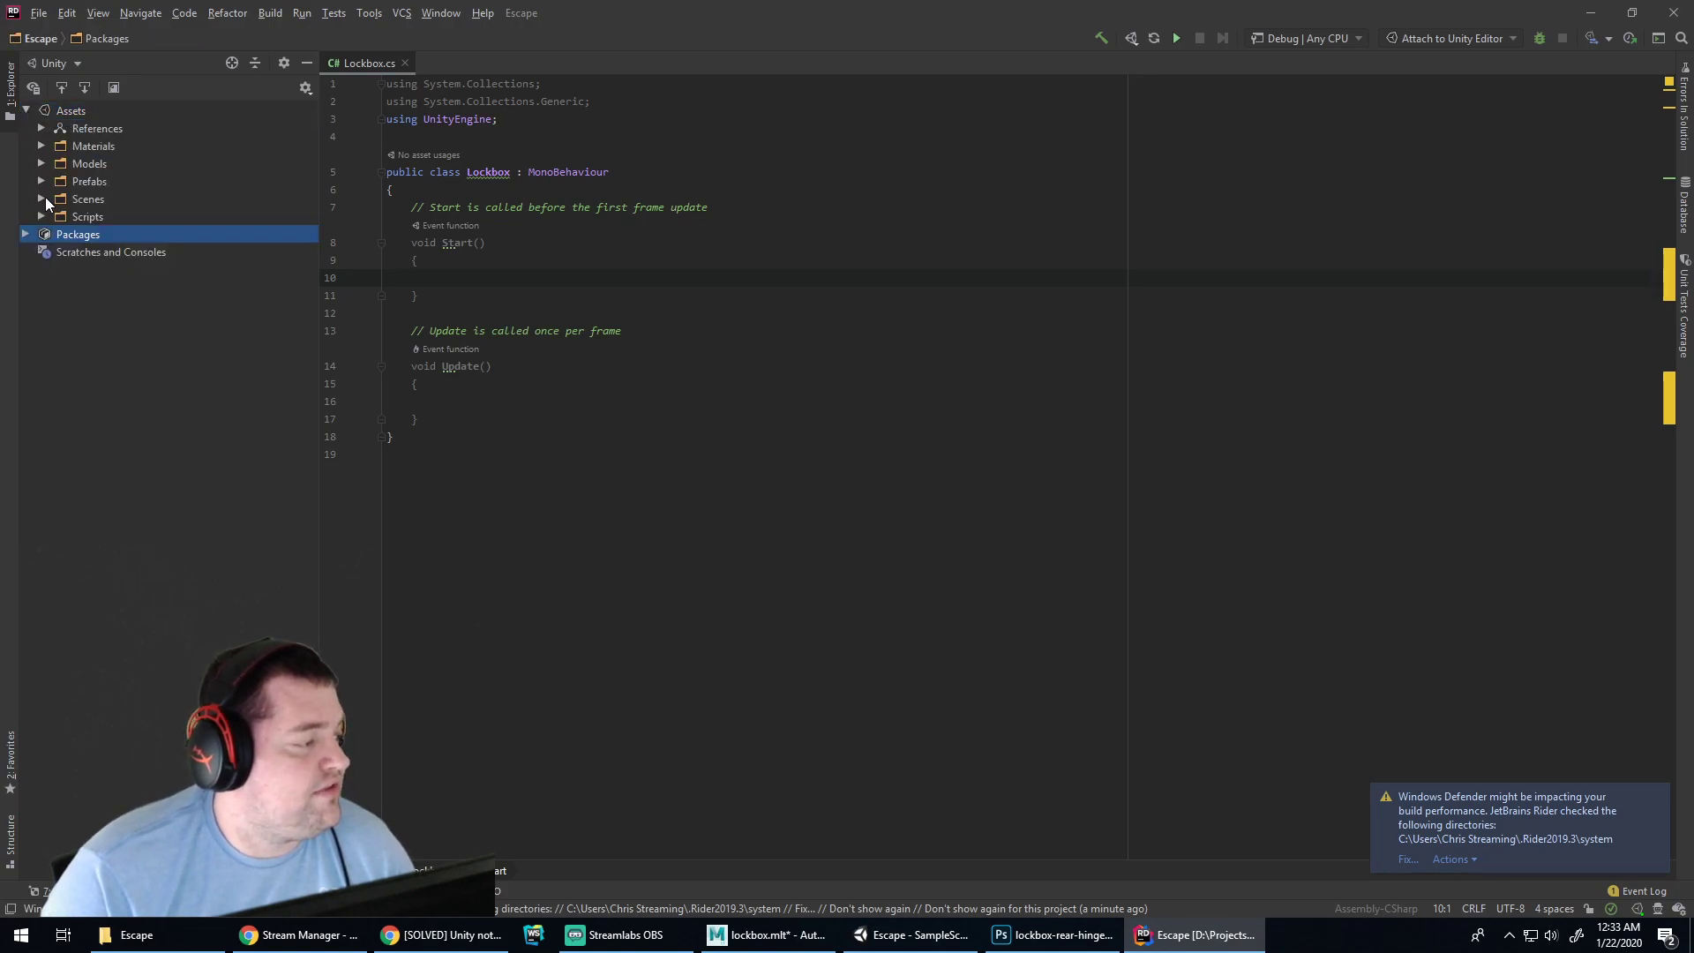
pyautogui.click(41, 216)
pyautogui.doubleClick(102, 236)
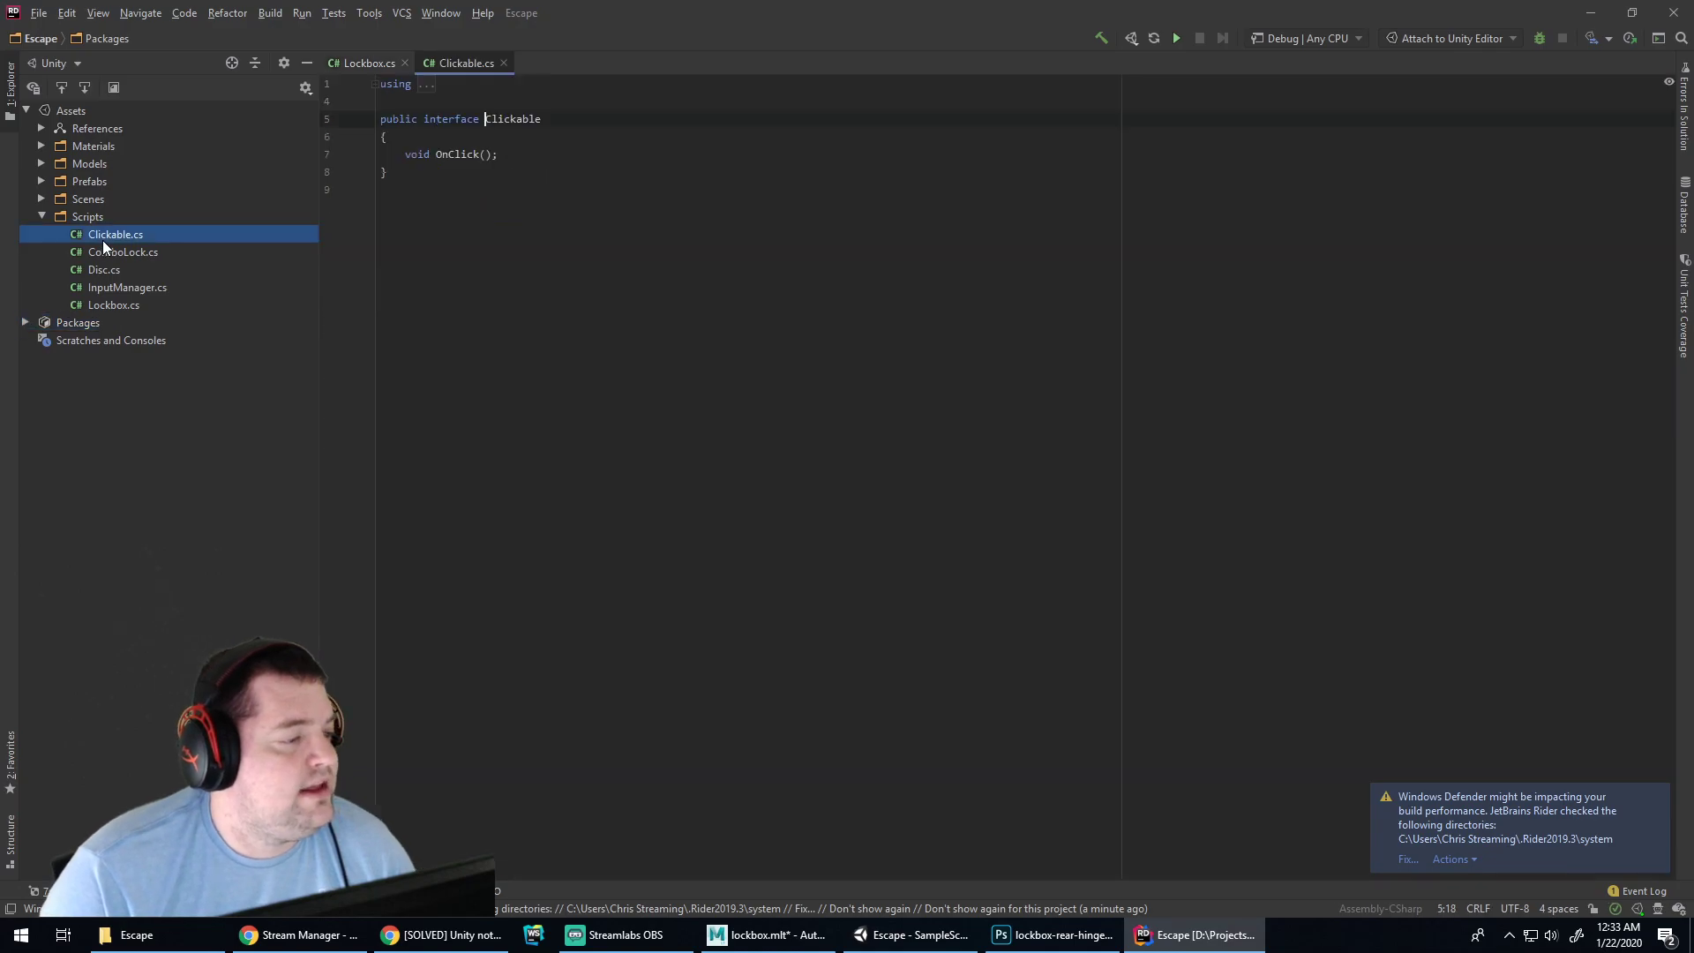
pyautogui.click(357, 63)
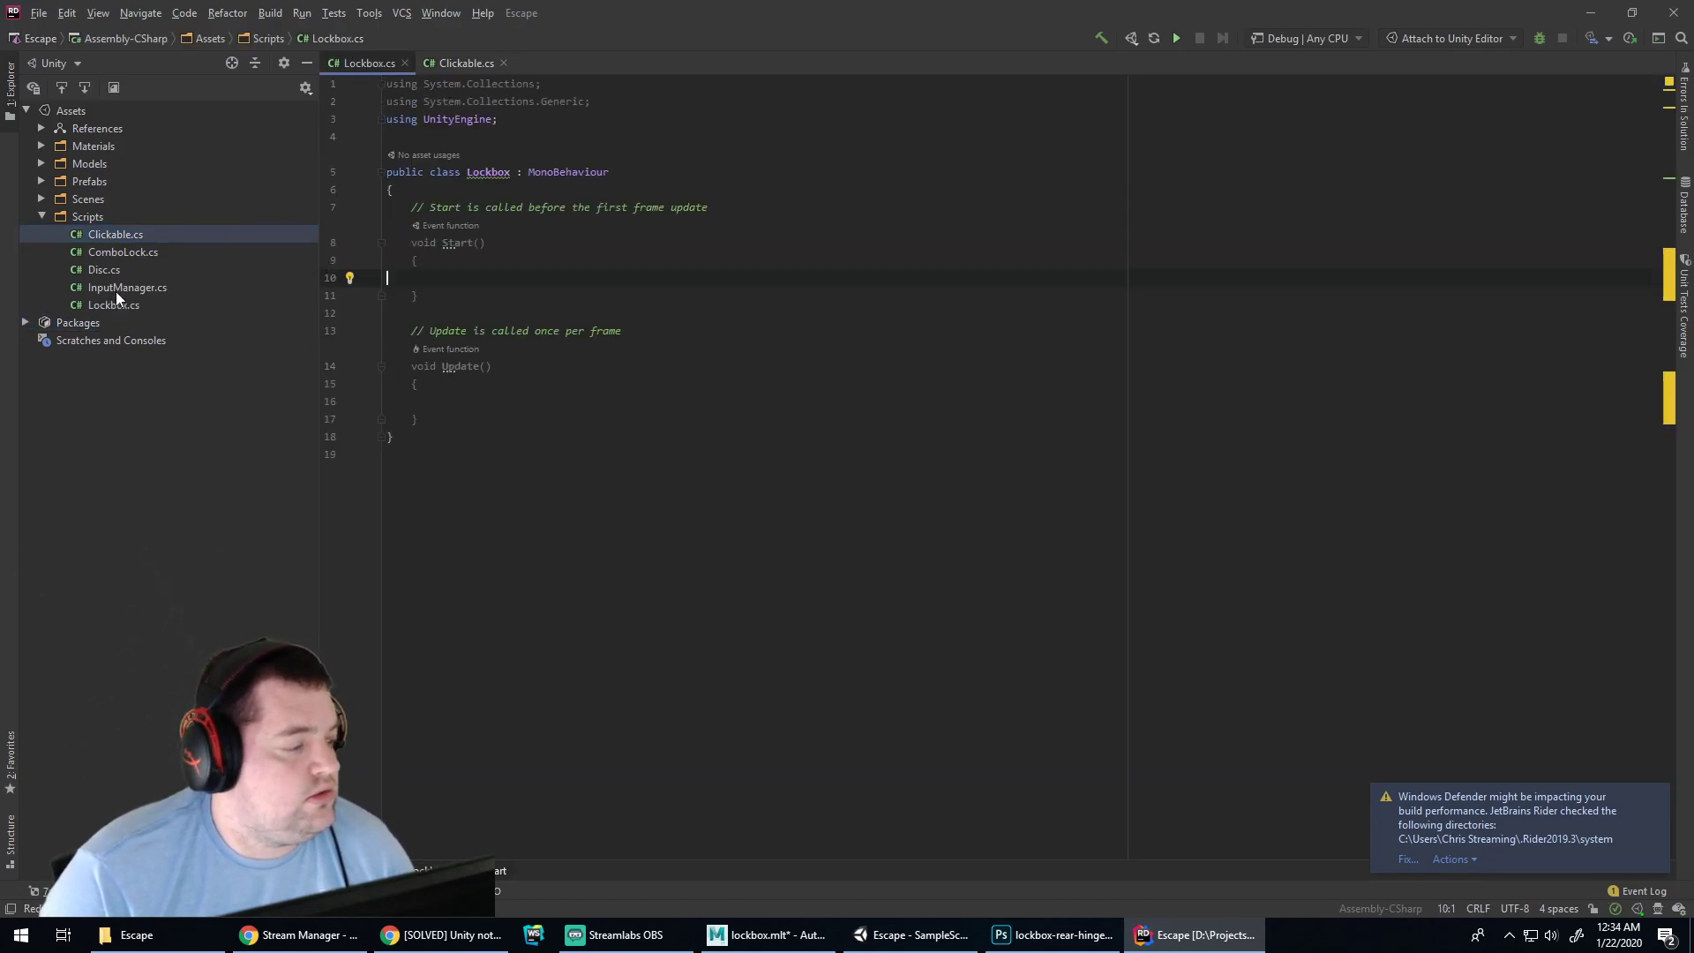
# Let Rider configure Windows Defender automatically for better performance
pyautogui.click(1409, 860)
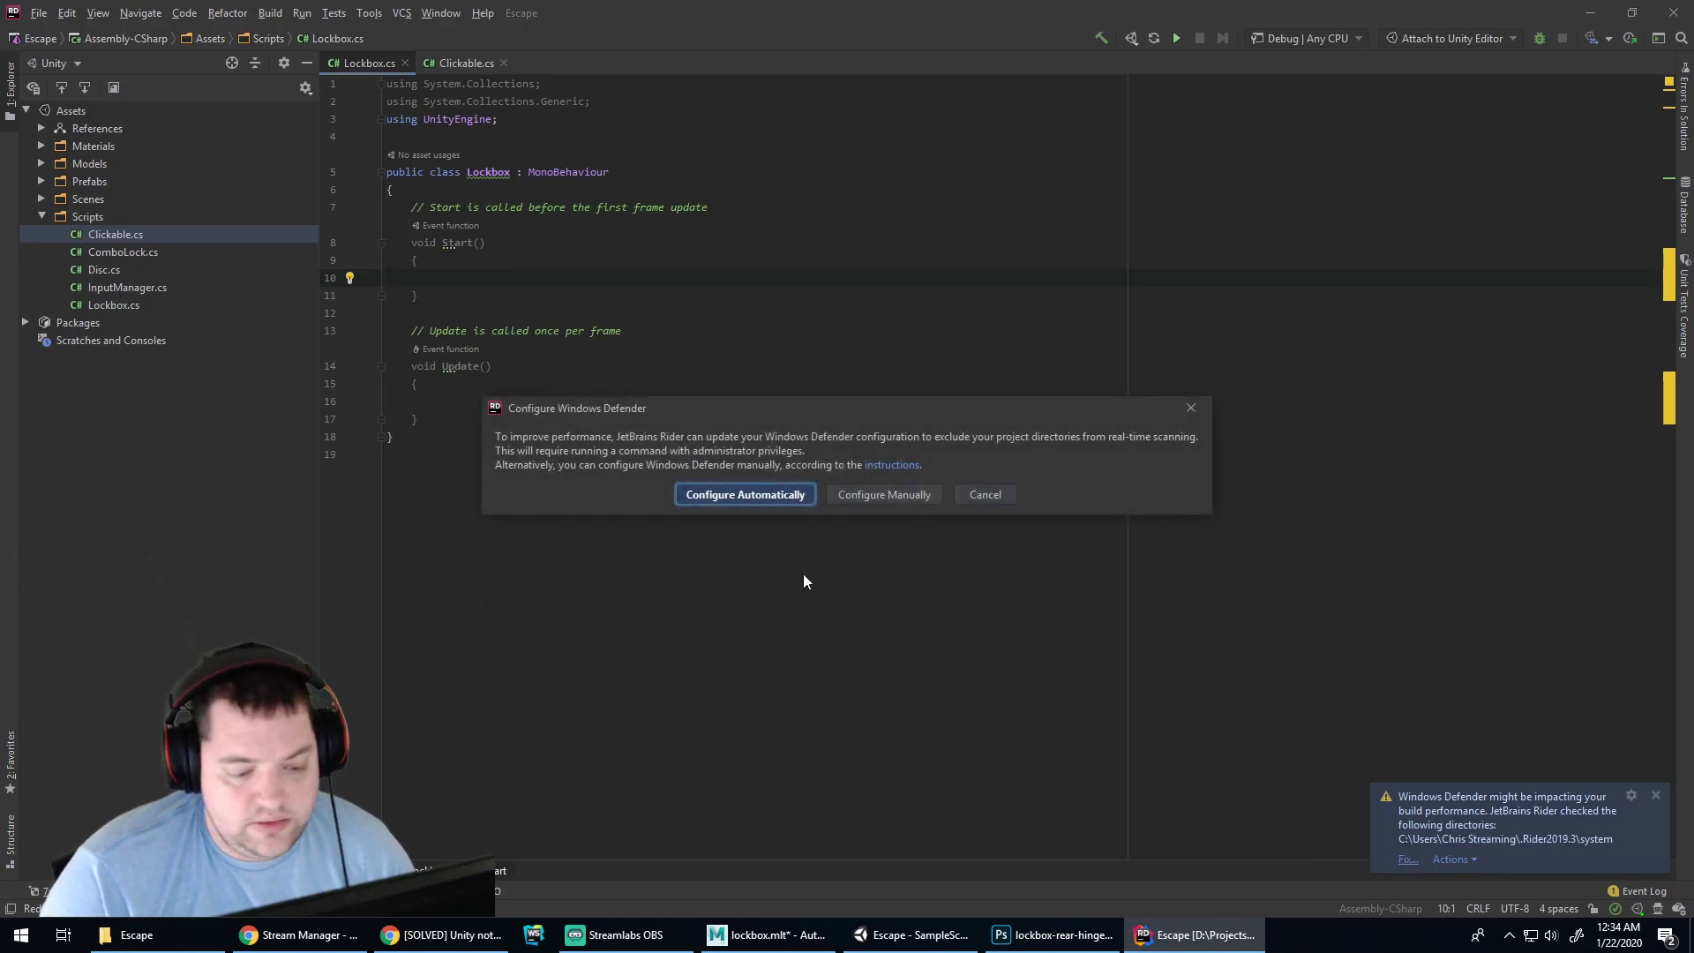
pyautogui.click(759, 494)
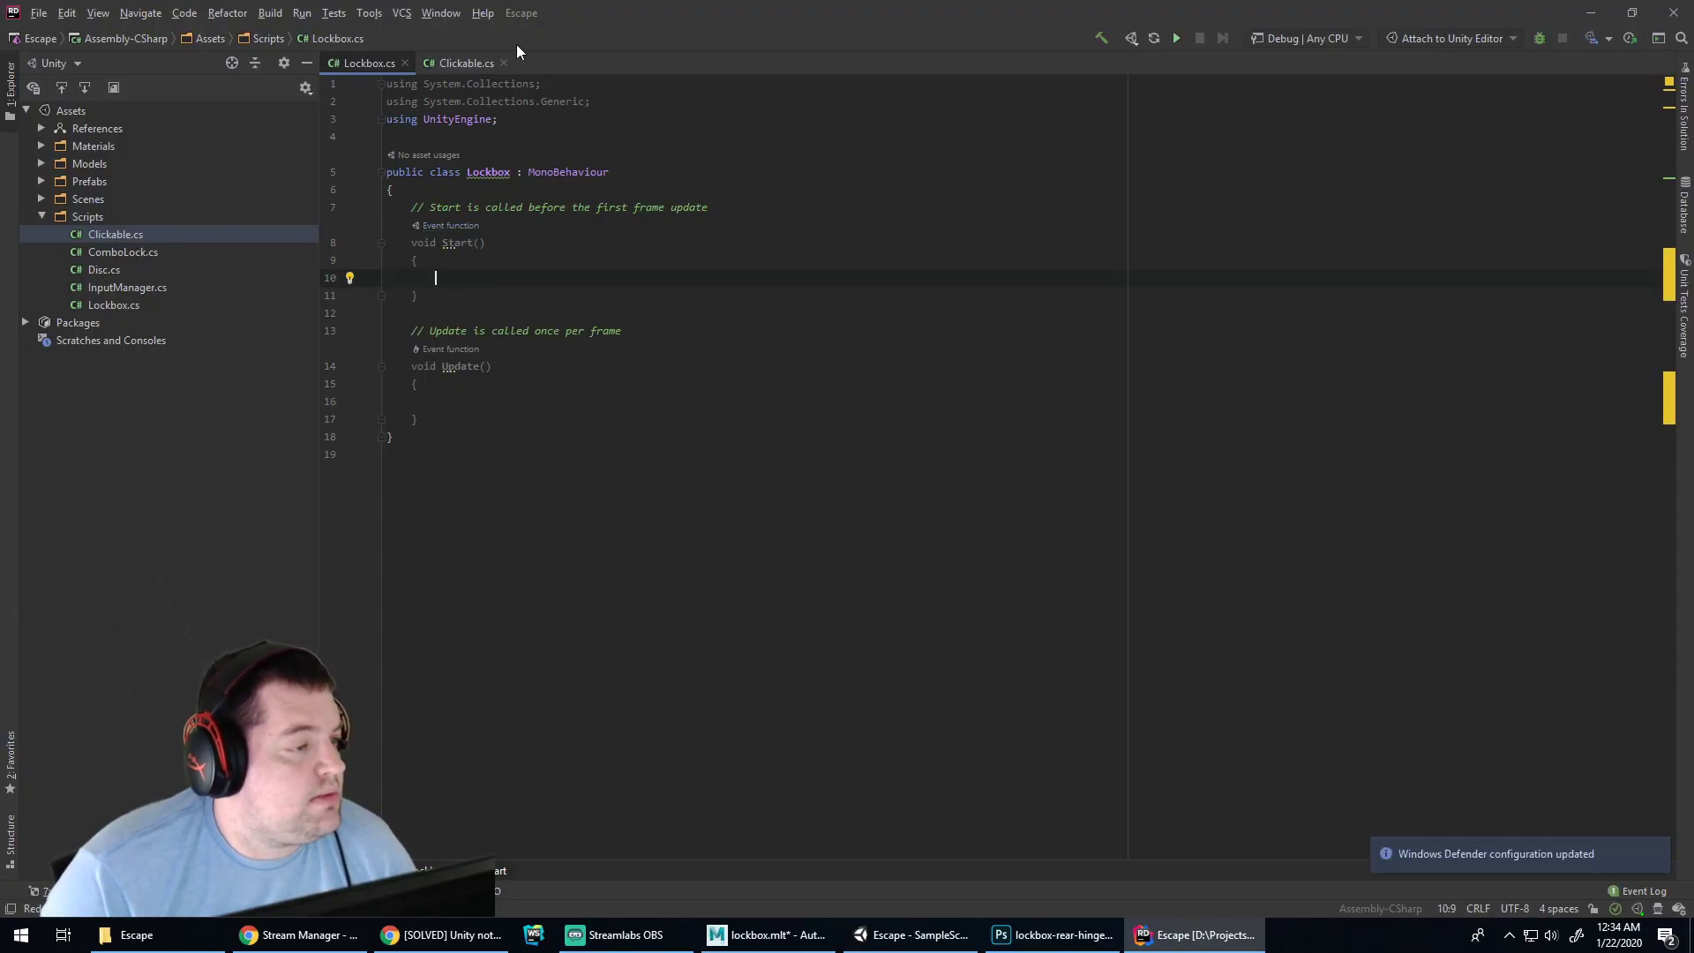
pyautogui.click(474, 67)
pyautogui.click(335, 56)
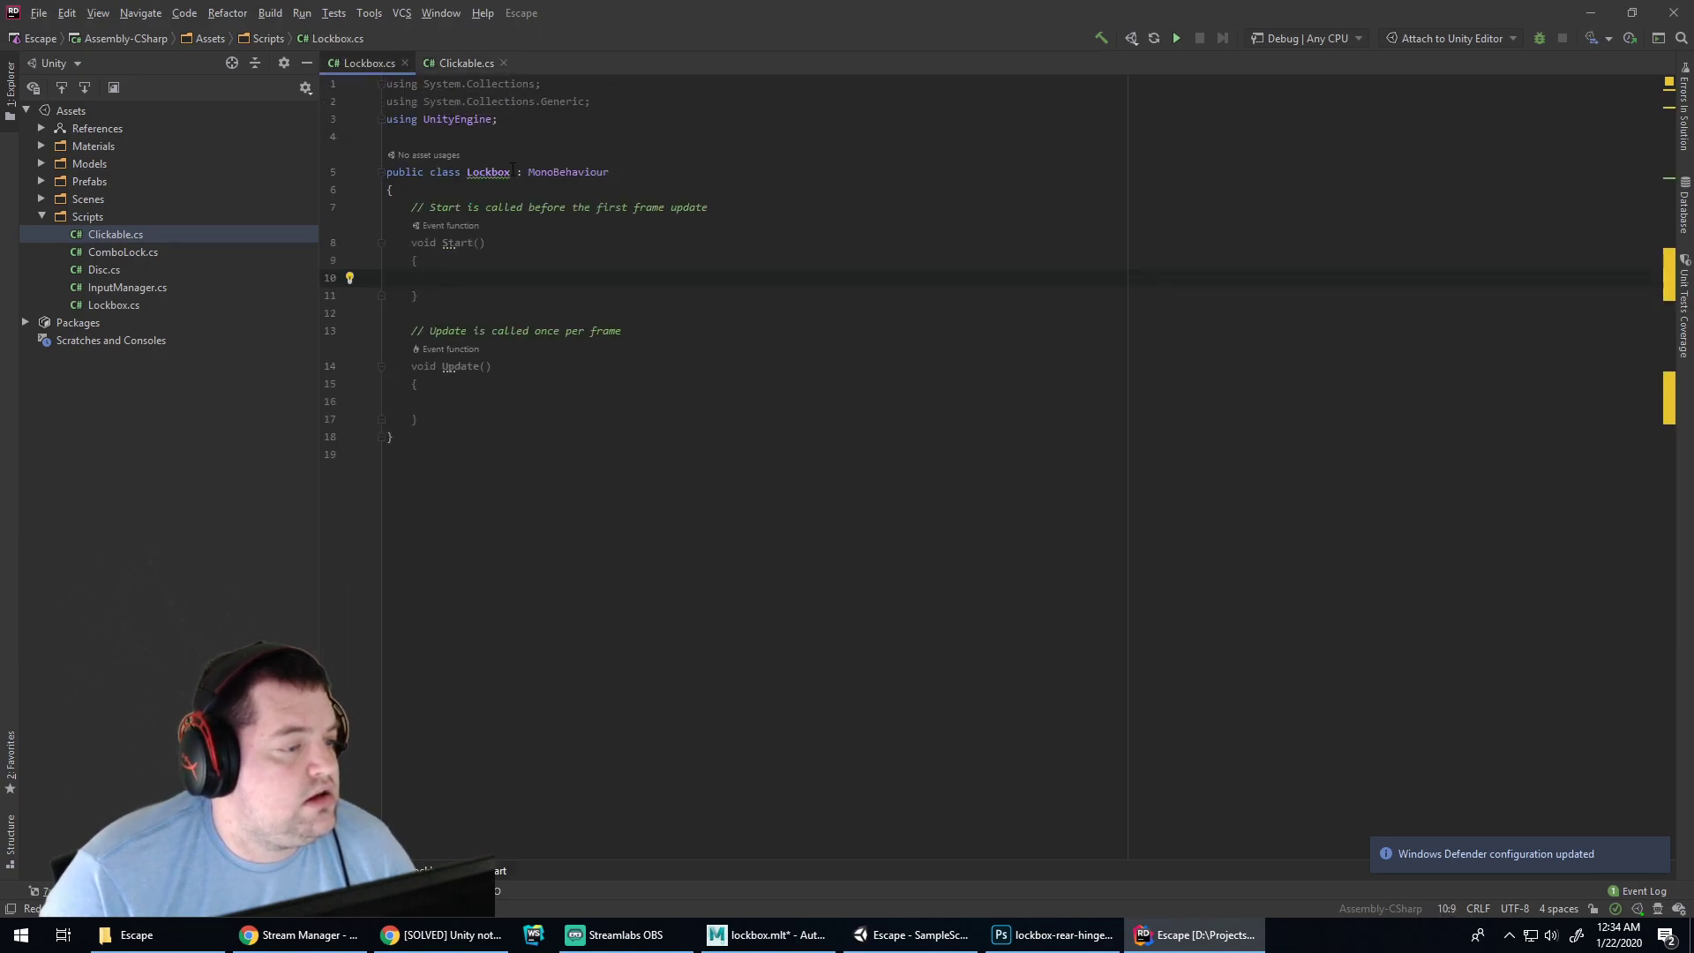
# Add Clickable to Lockbox's base list and generate an OnClick that logs "Clicked box"
pyautogui.click(630, 175)
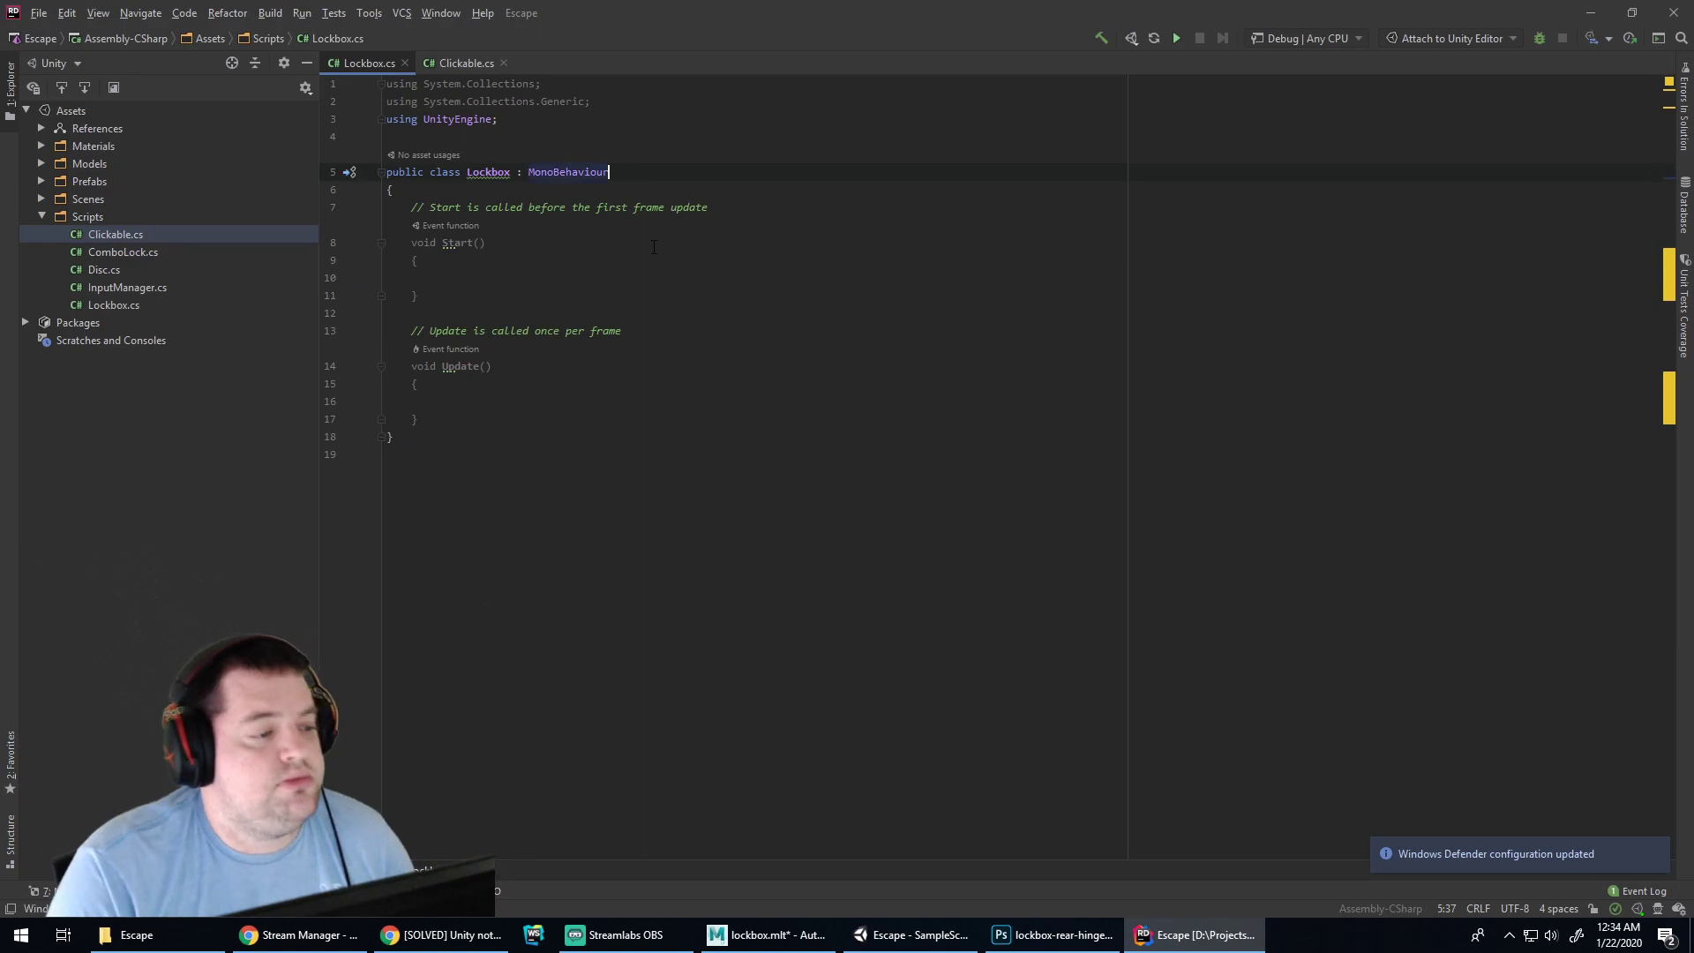
pyautogui.write(', Clickable')
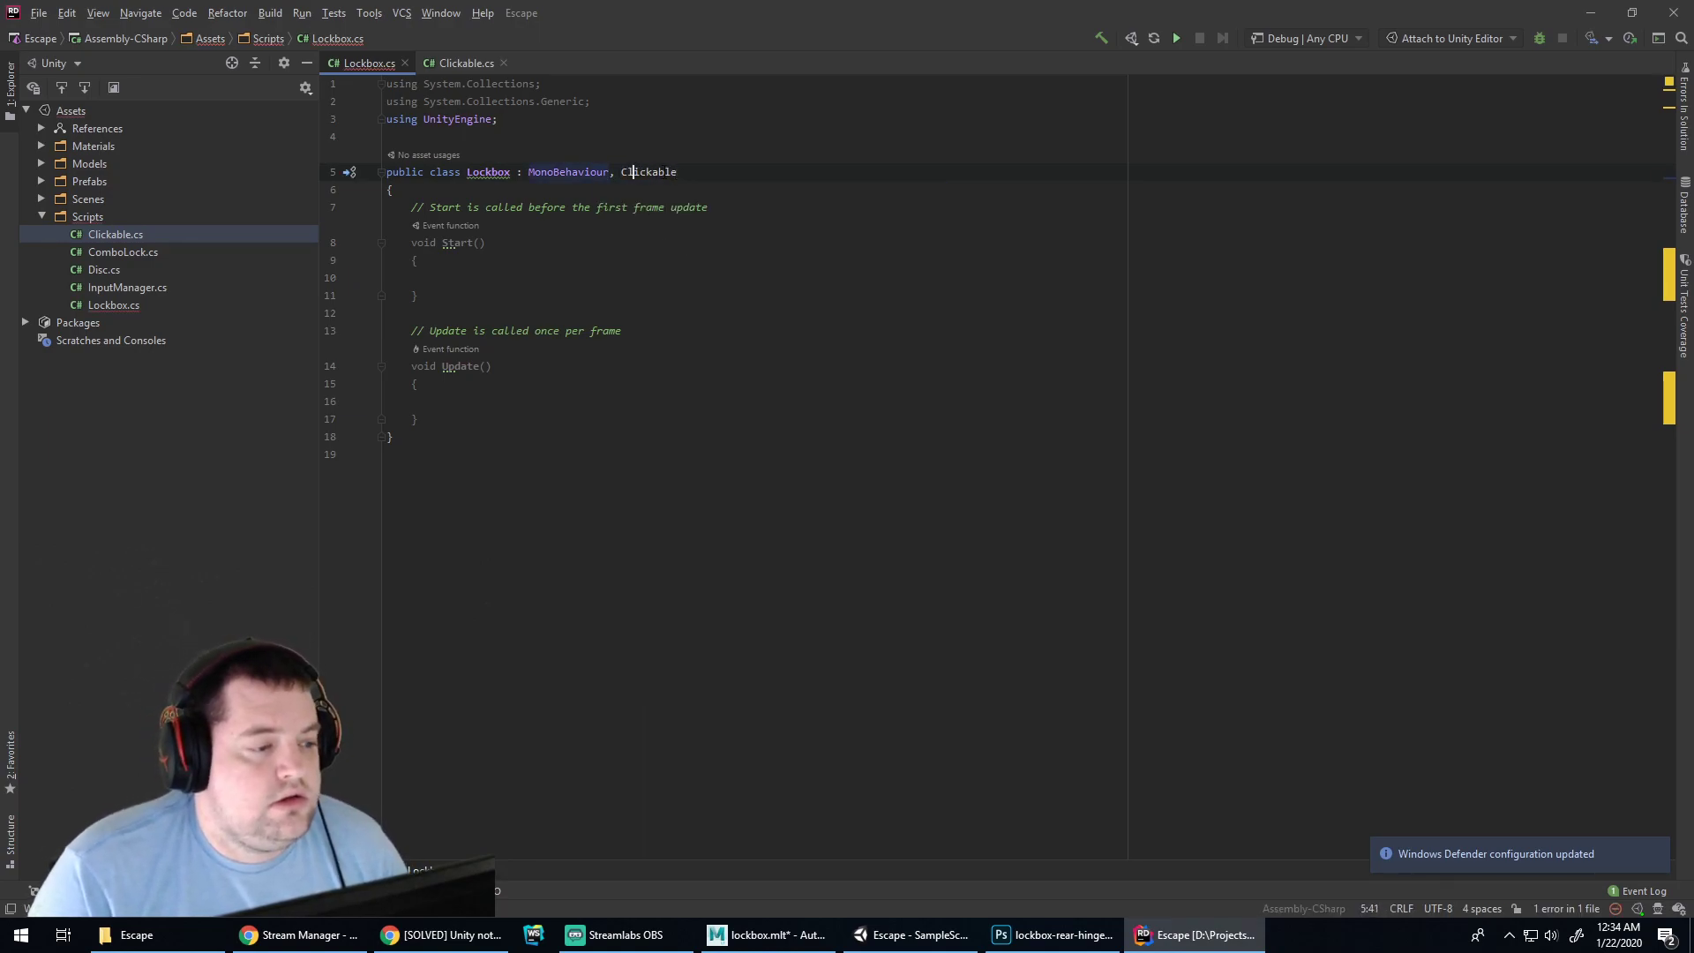
pyautogui.click(708, 108)
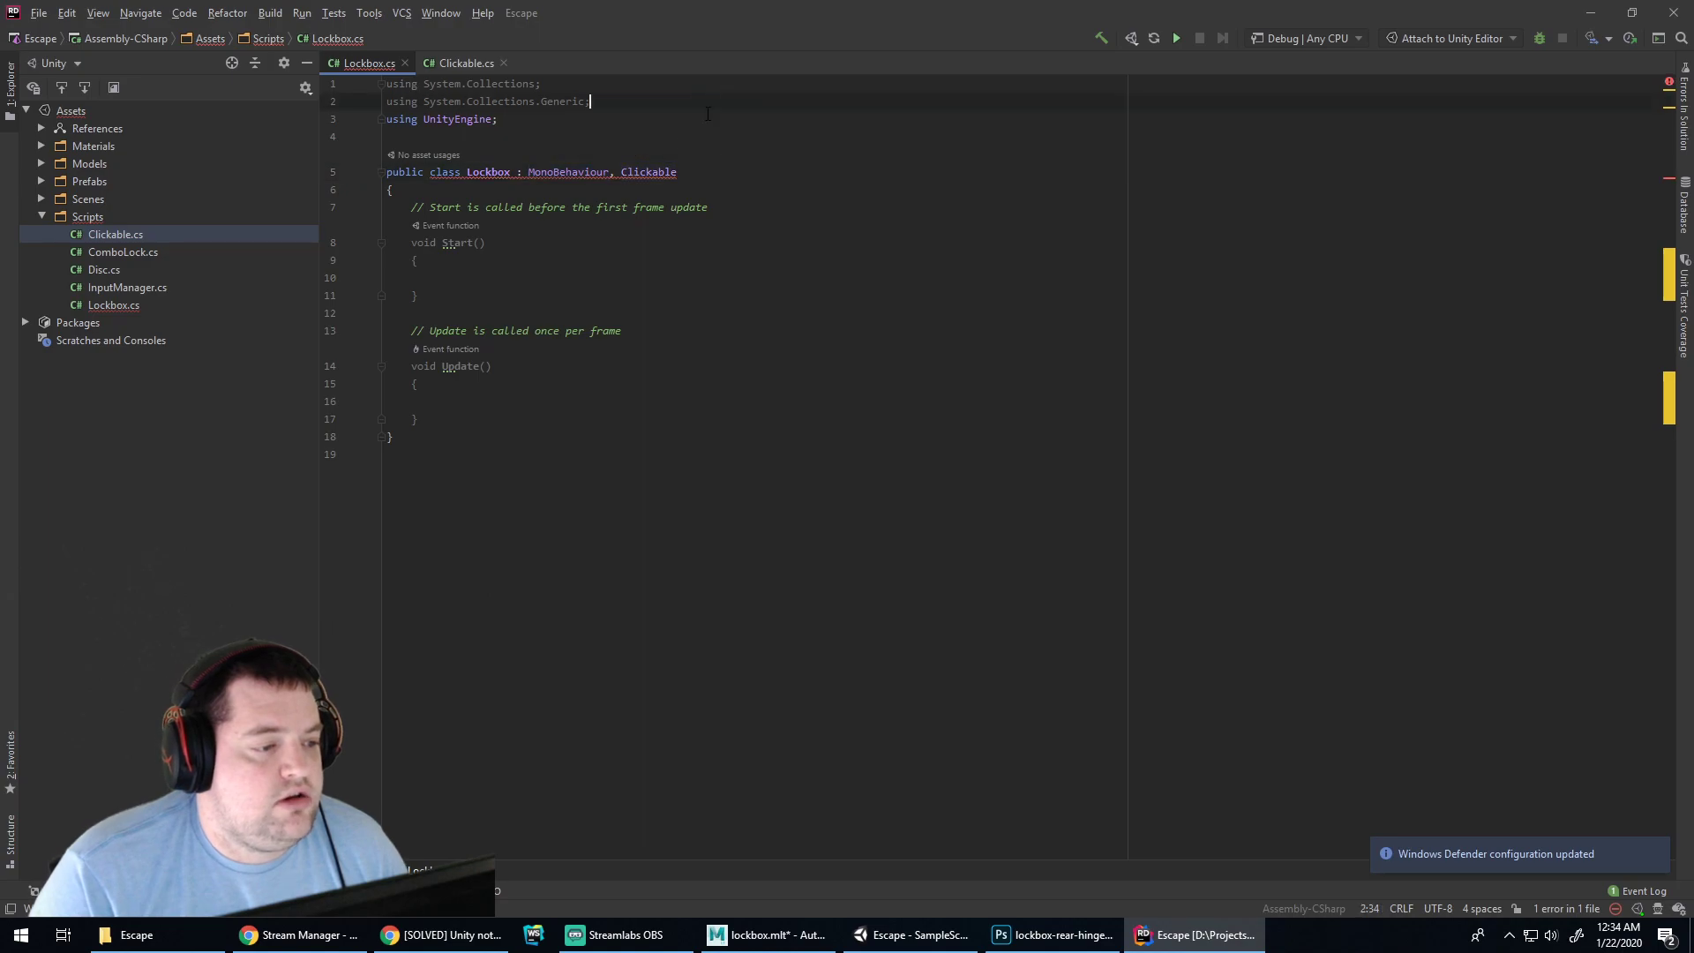
pyautogui.click(646, 169)
pyautogui.hotkey('alt', 'Return')
pyautogui.press('Return')
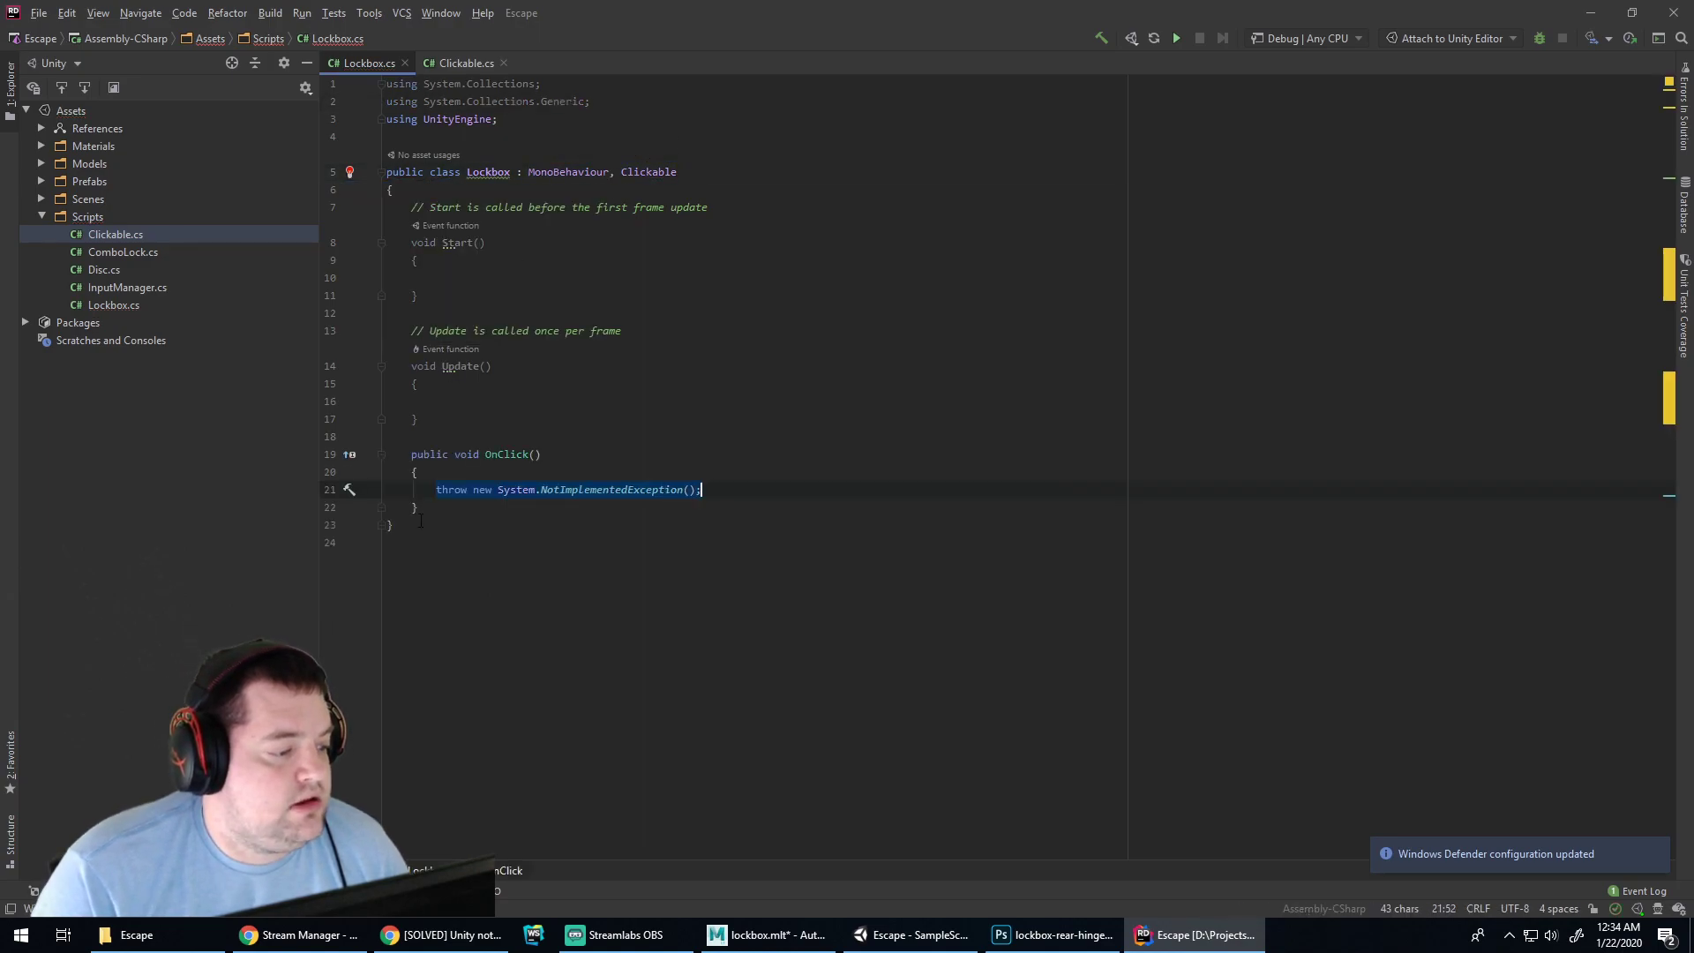
pyautogui.press('BackSpace')
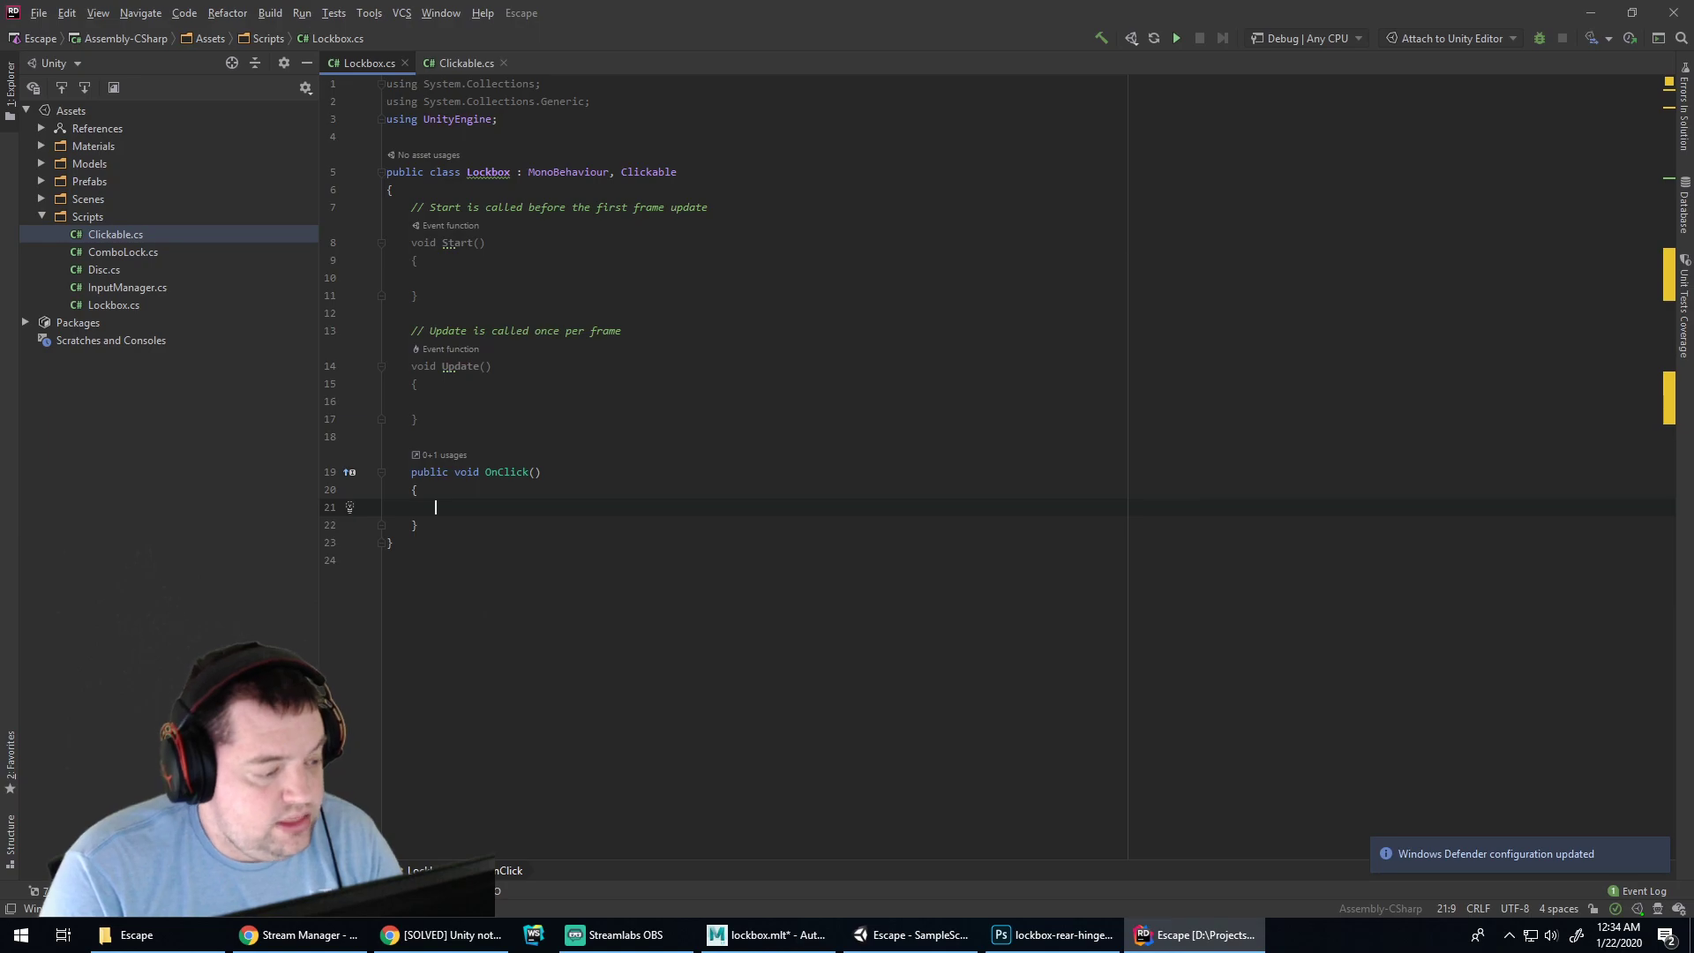
pyautogui.write('Debug.Log("Clicked box");')
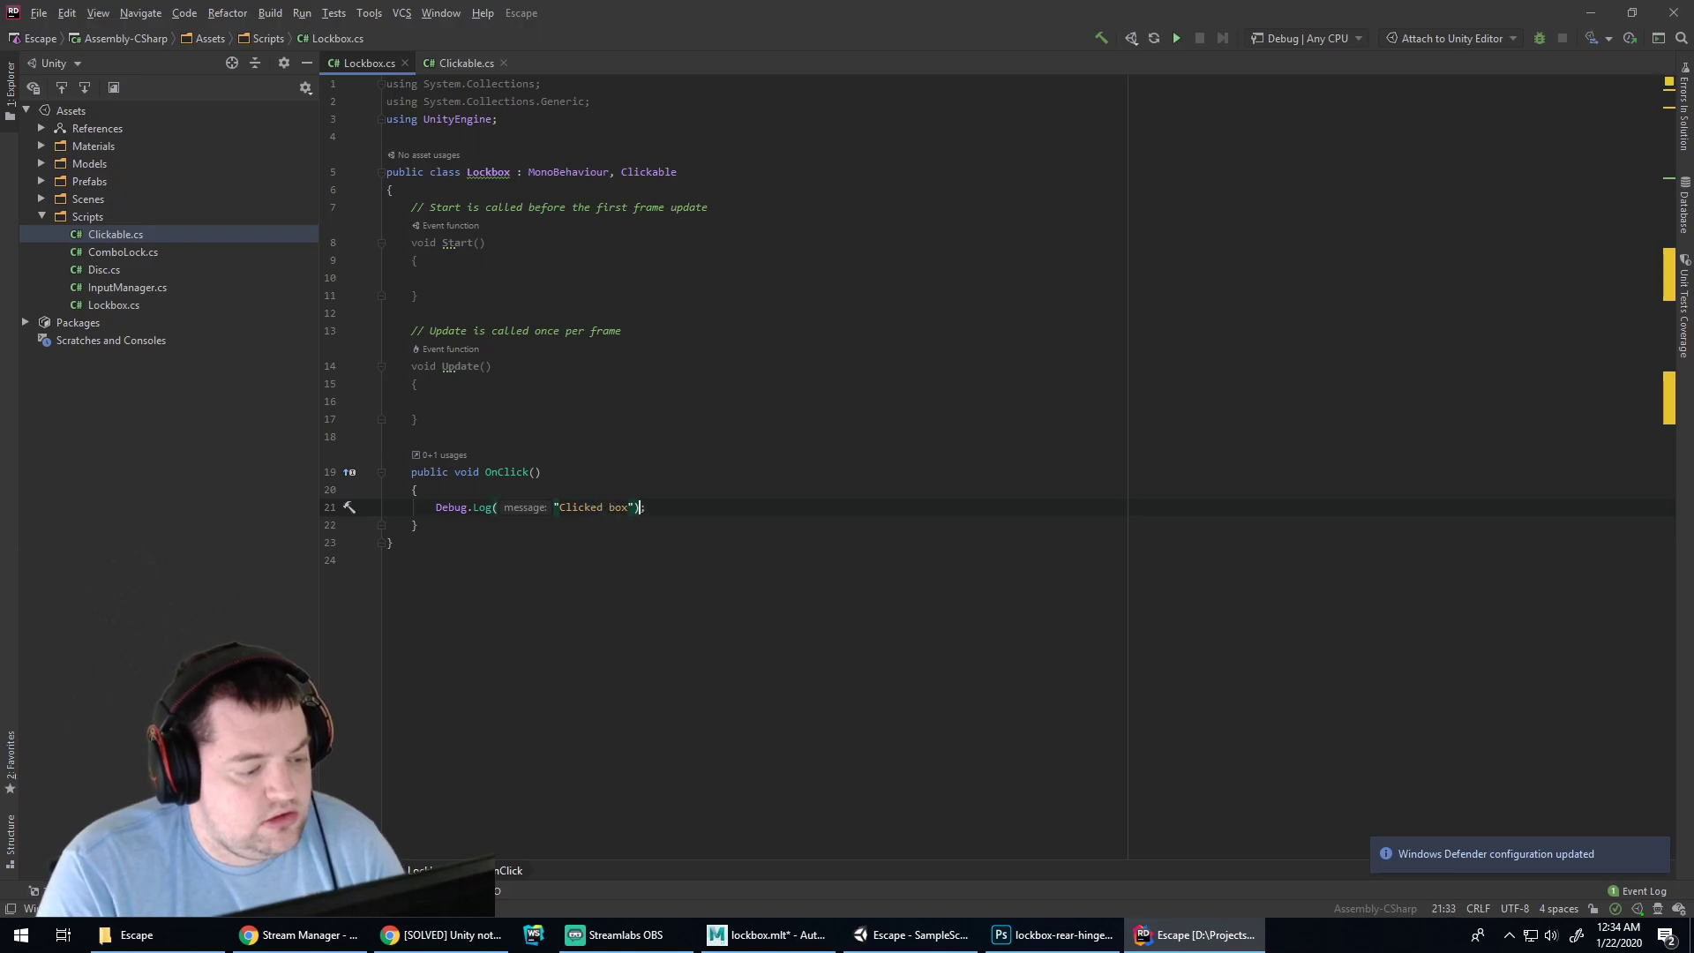
pyautogui.hotkey('alt', 'Tab')
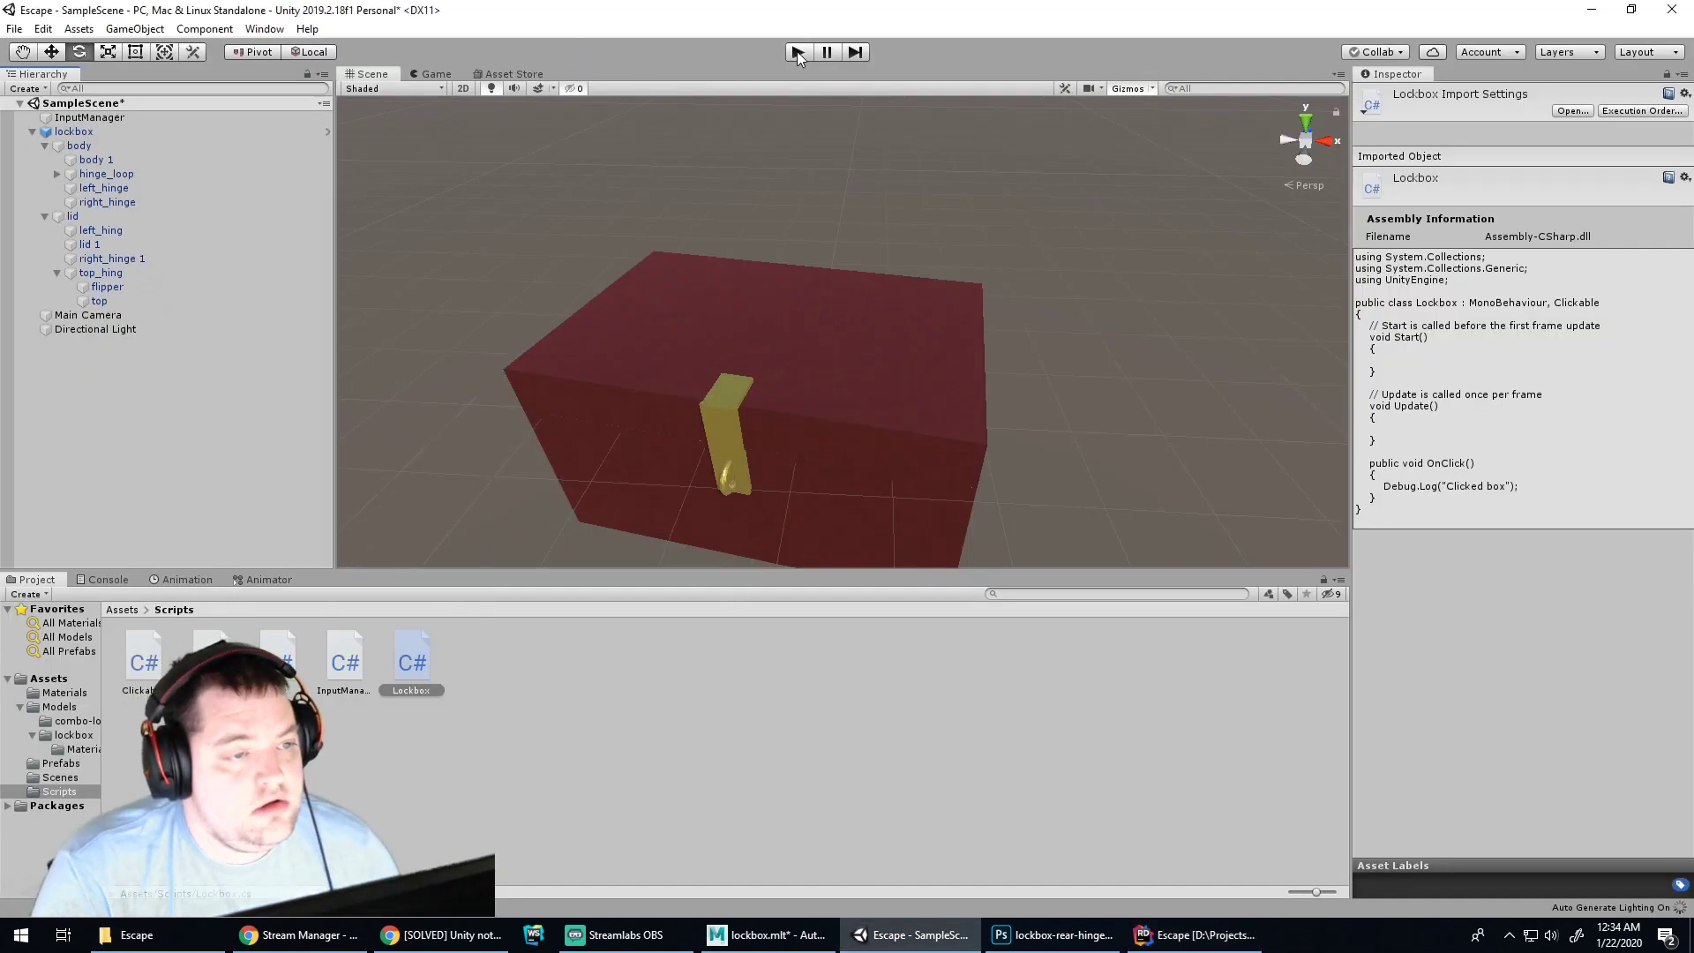
# Run the lockbox scene in play mode, check the Console log, then stop playing
pyautogui.click(798, 52)
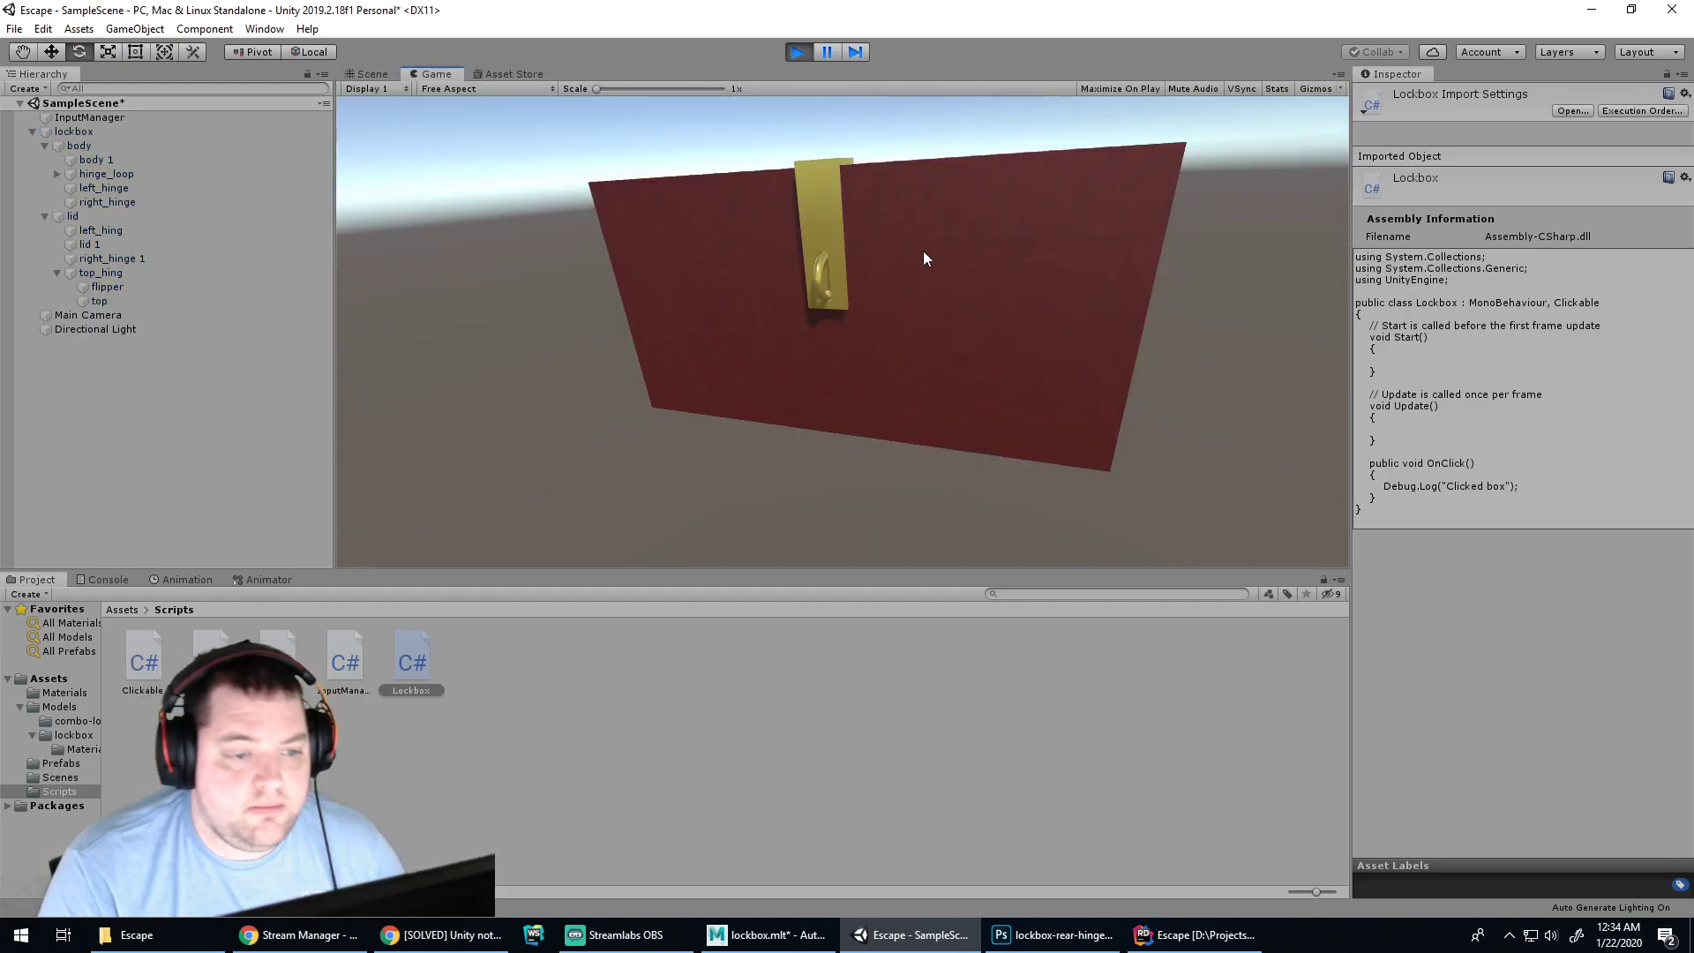
pyautogui.click(102, 579)
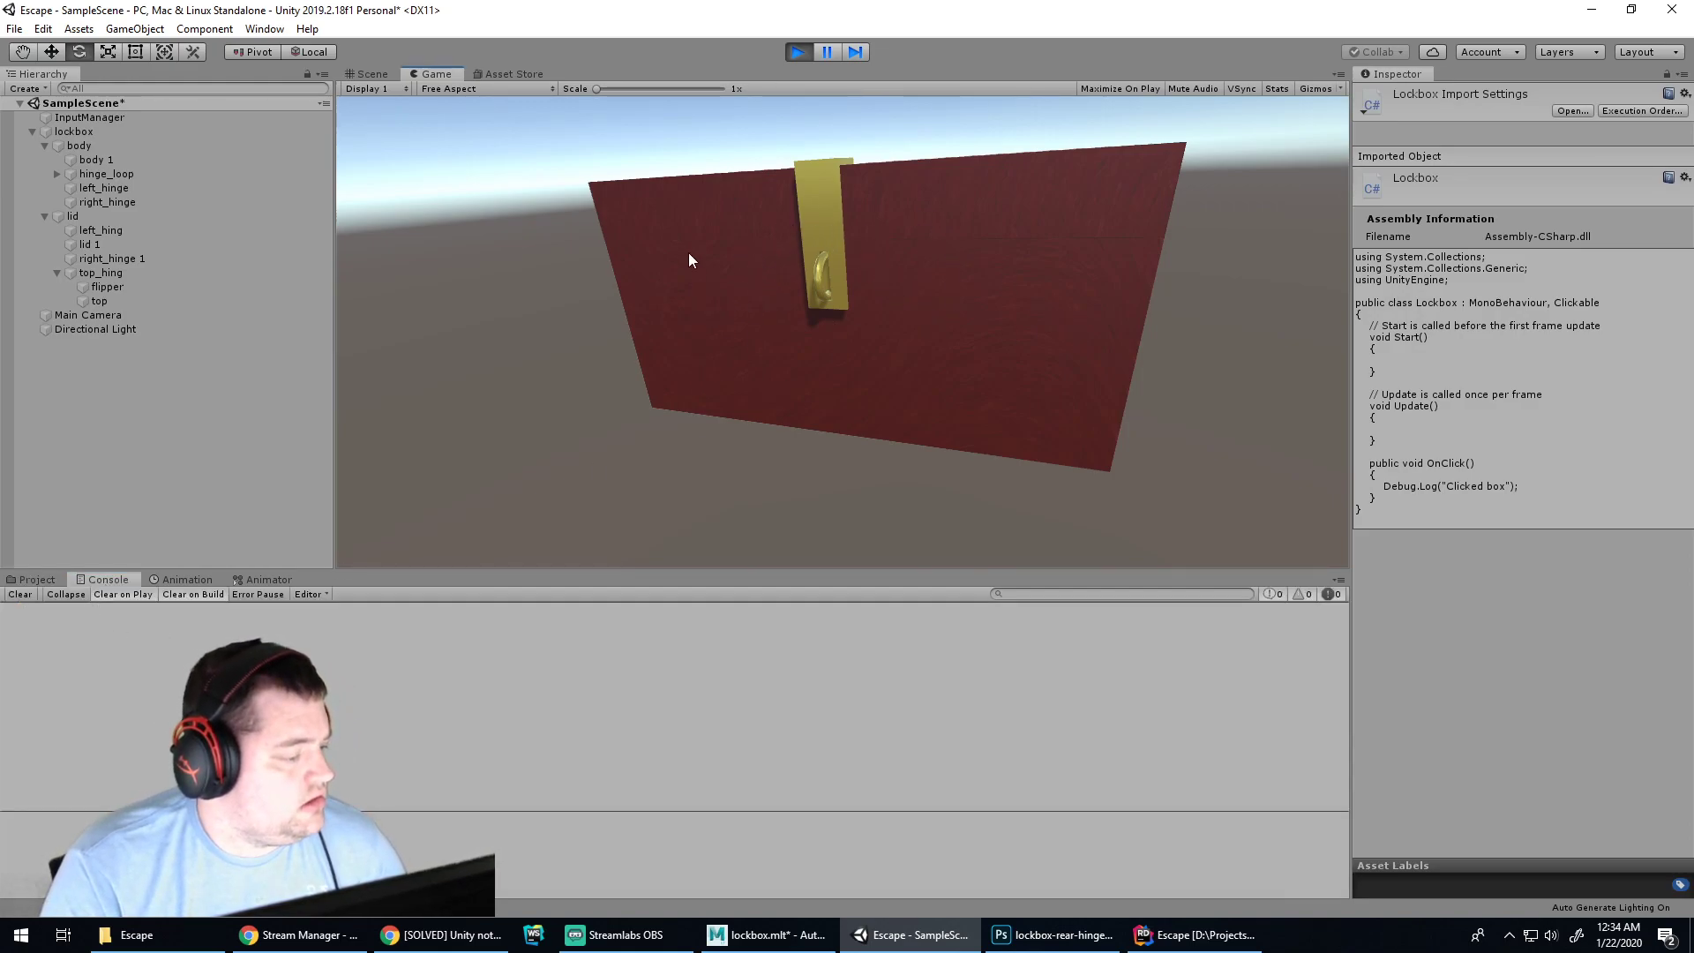
pyautogui.hotkey('ctrl', 's')
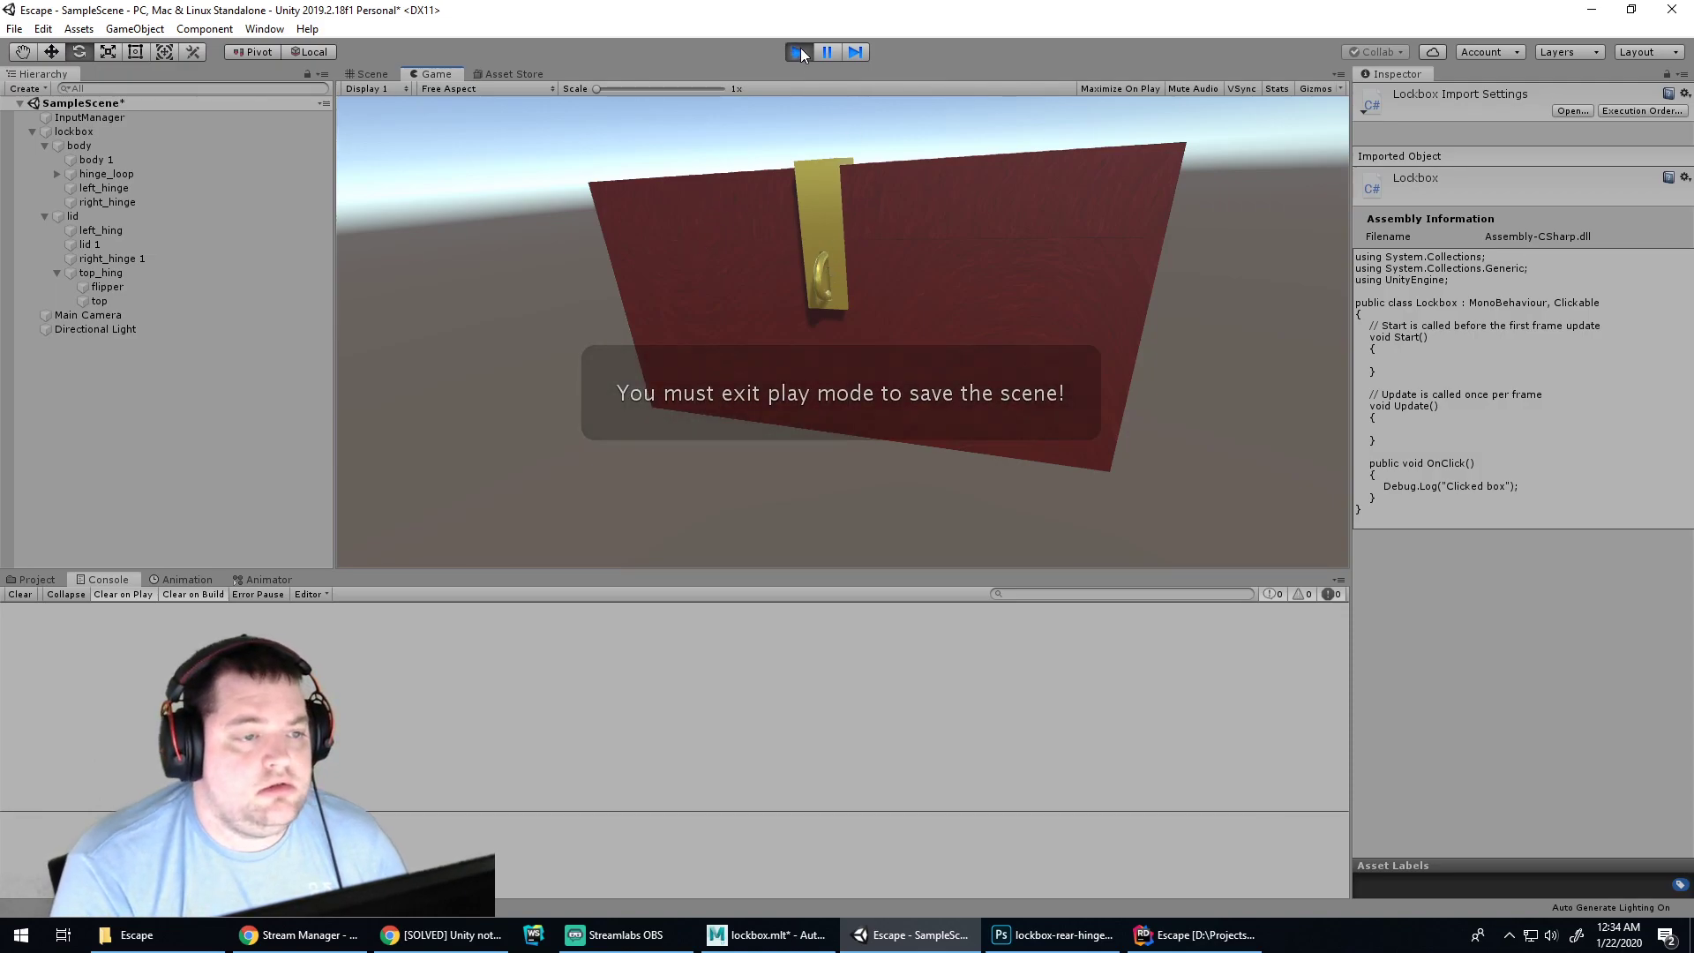
pyautogui.click(798, 52)
# Select the lockbox and its lid in the scene, then the lockbox in the hierarchy
pyautogui.click(680, 313)
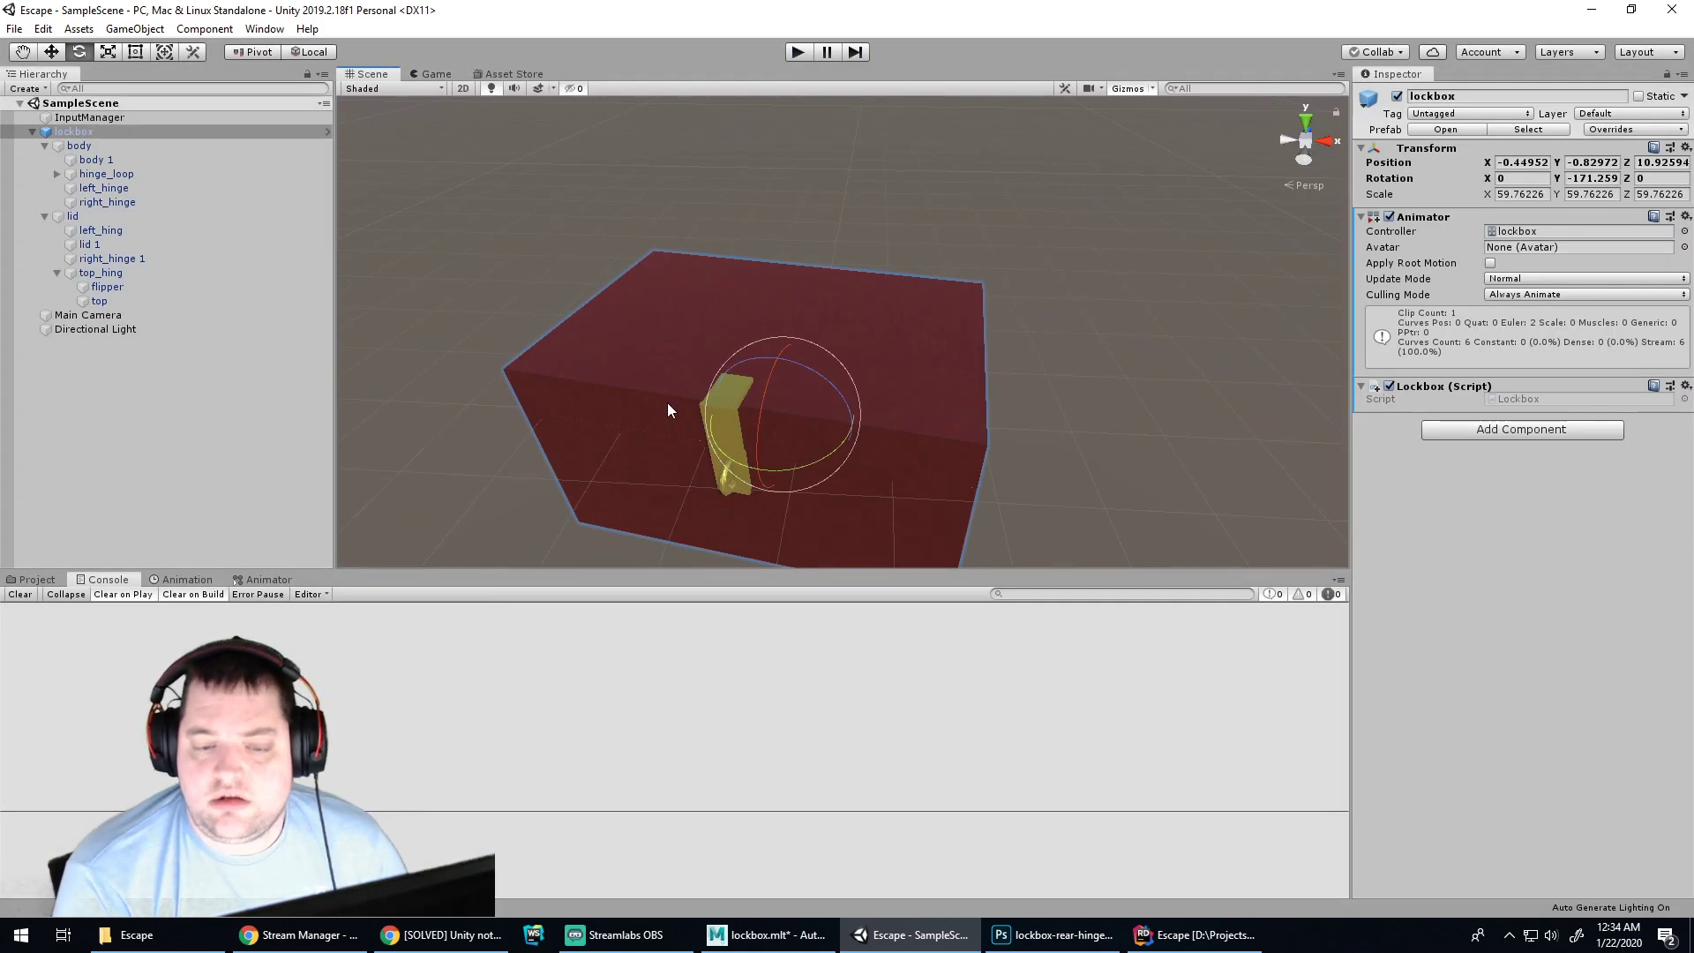
pyautogui.click(668, 404)
pyautogui.click(440, 394)
pyautogui.click(67, 134)
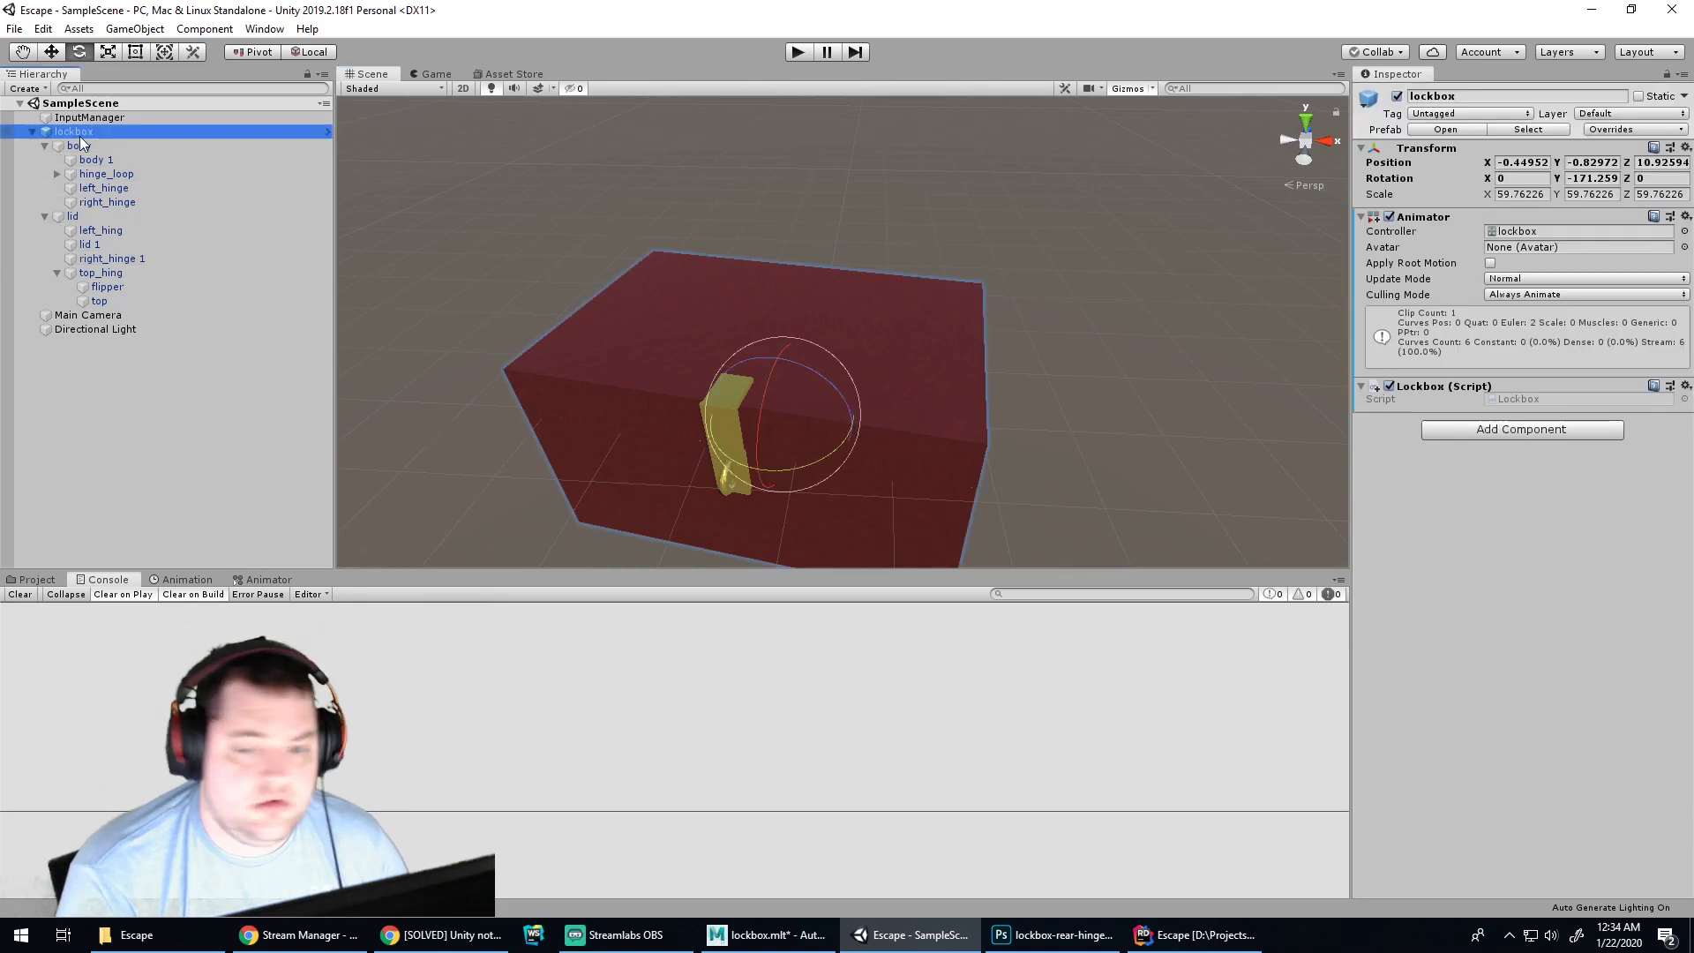
# Return to Lockbox.cs in Rider with the caret at the end of line 20
pyautogui.click(1065, 937)
pyautogui.click(1196, 935)
pyautogui.click(662, 497)
pyautogui.click(651, 457)
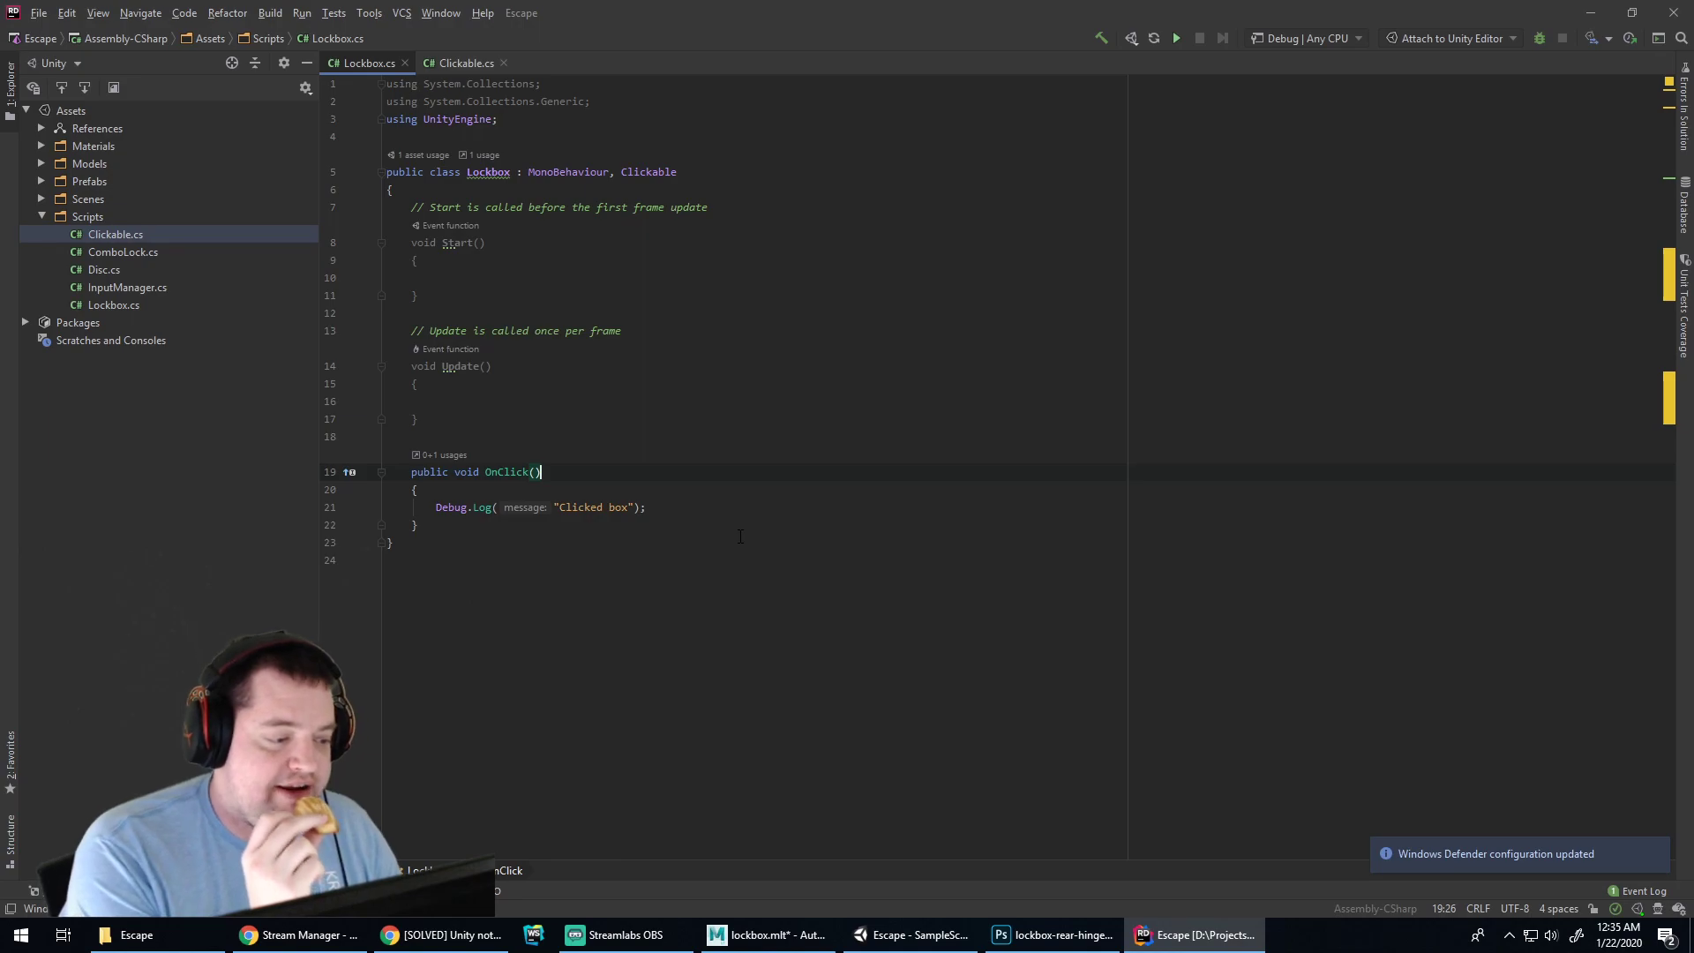
pyautogui.click(558, 492)
pyautogui.click(671, 506)
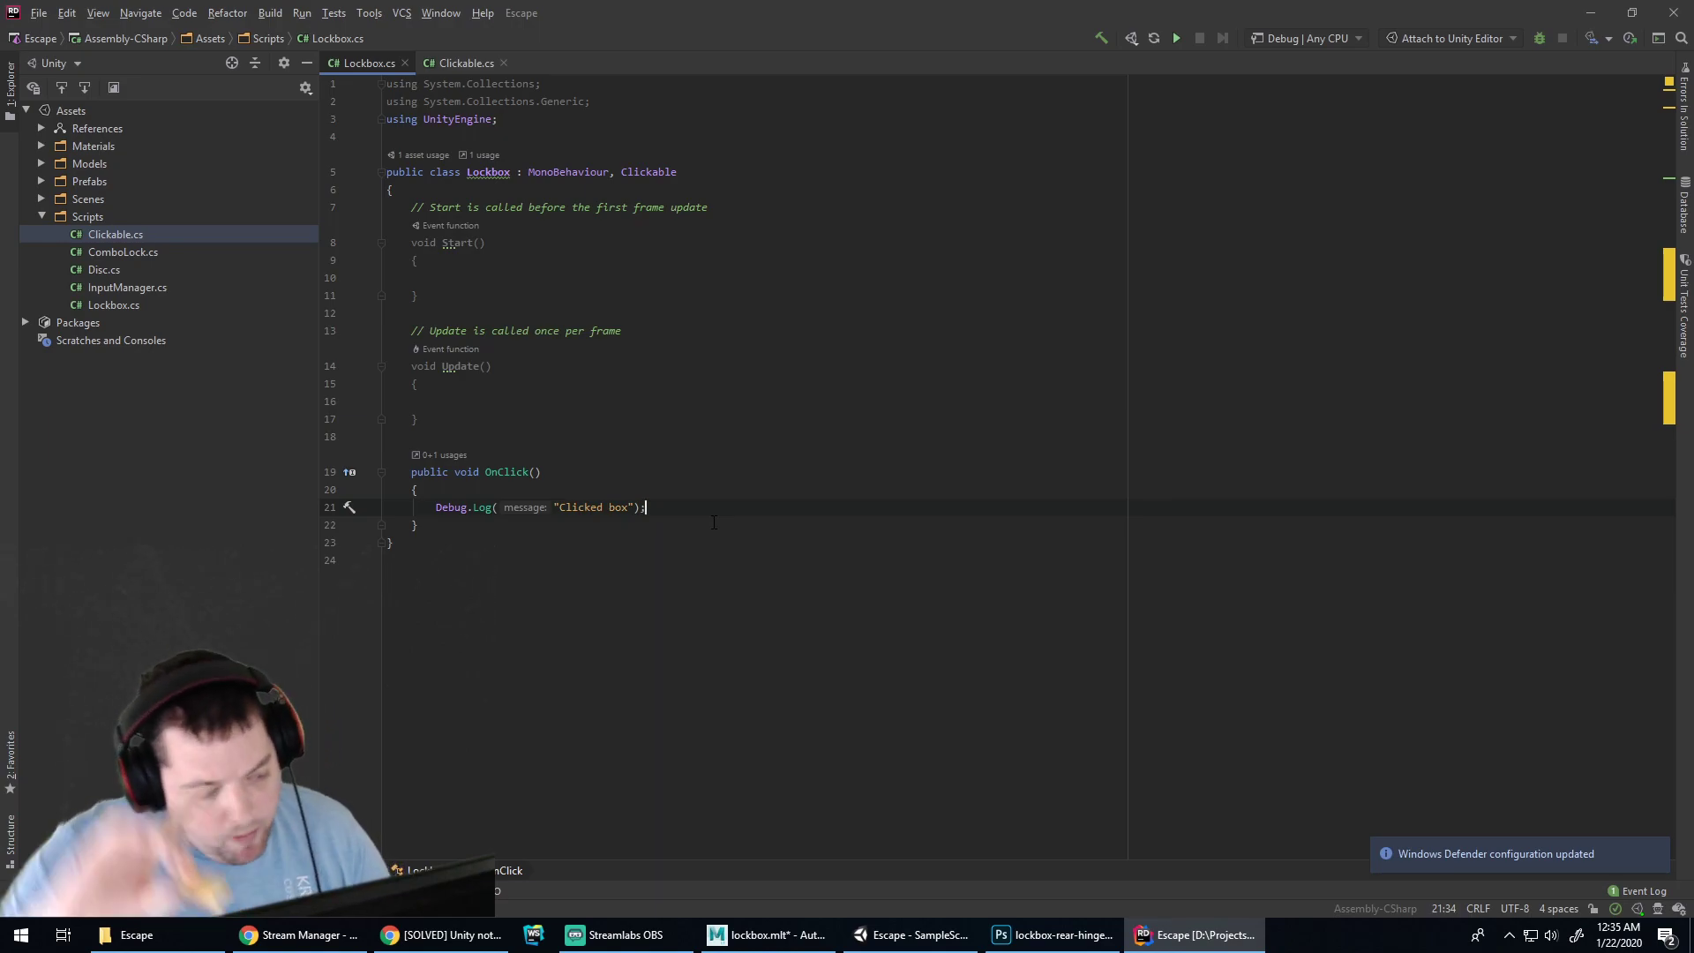
pyautogui.click(630, 487)
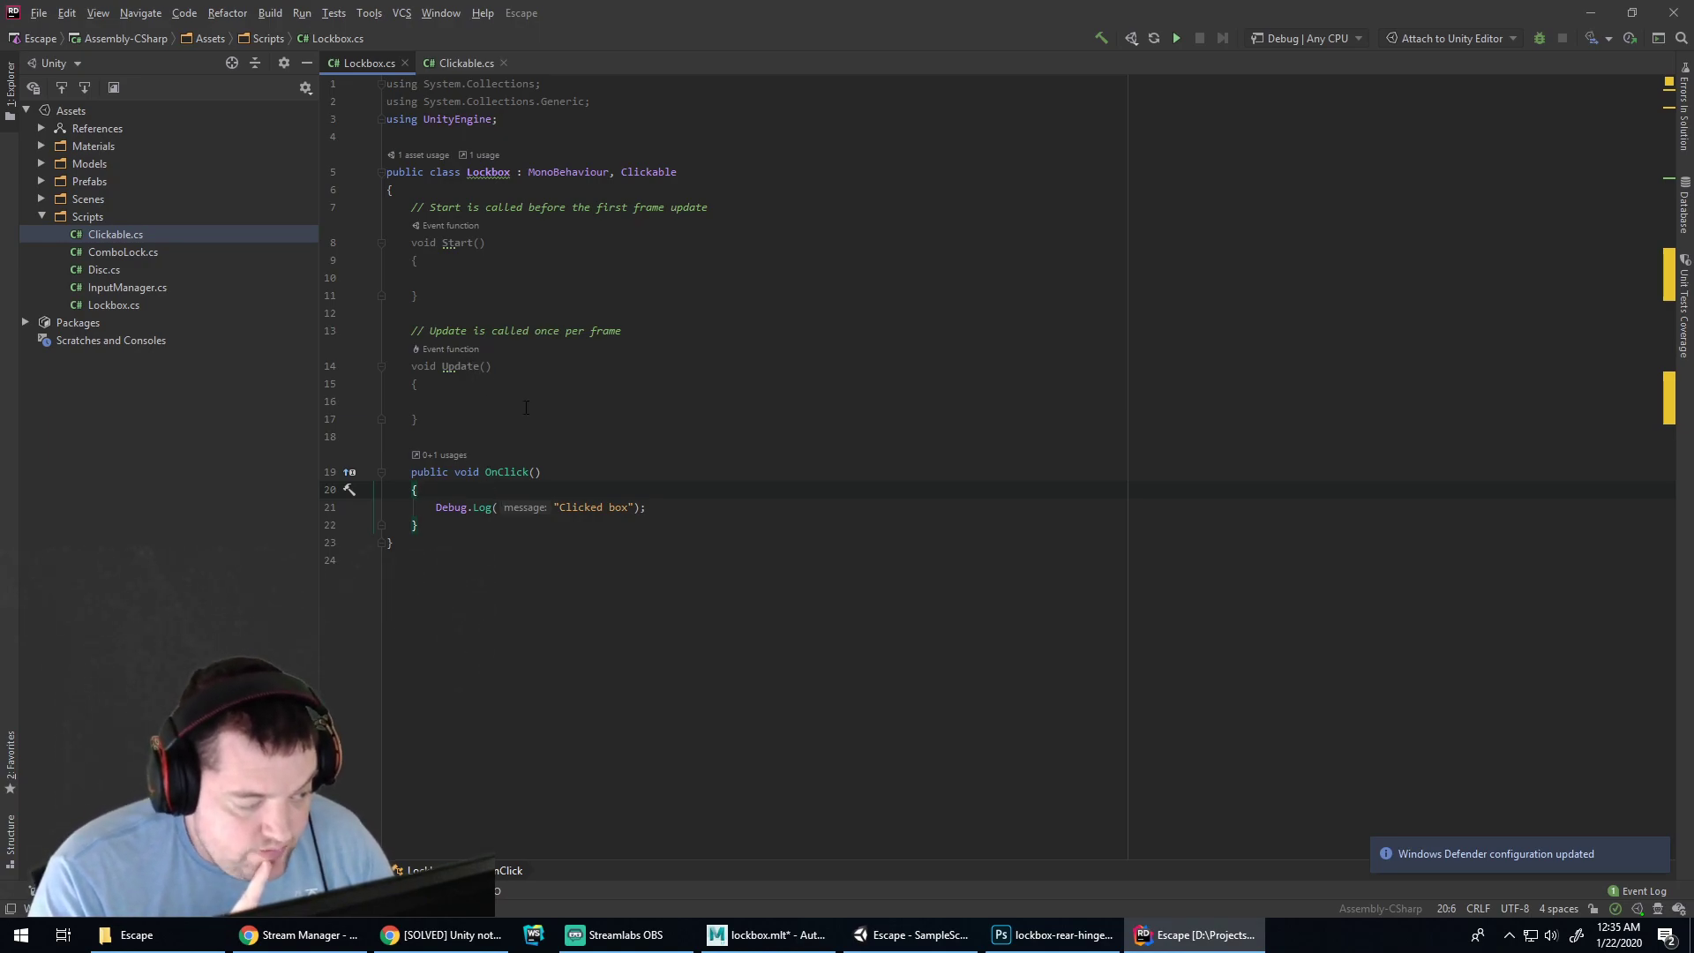
pyautogui.click(113, 253)
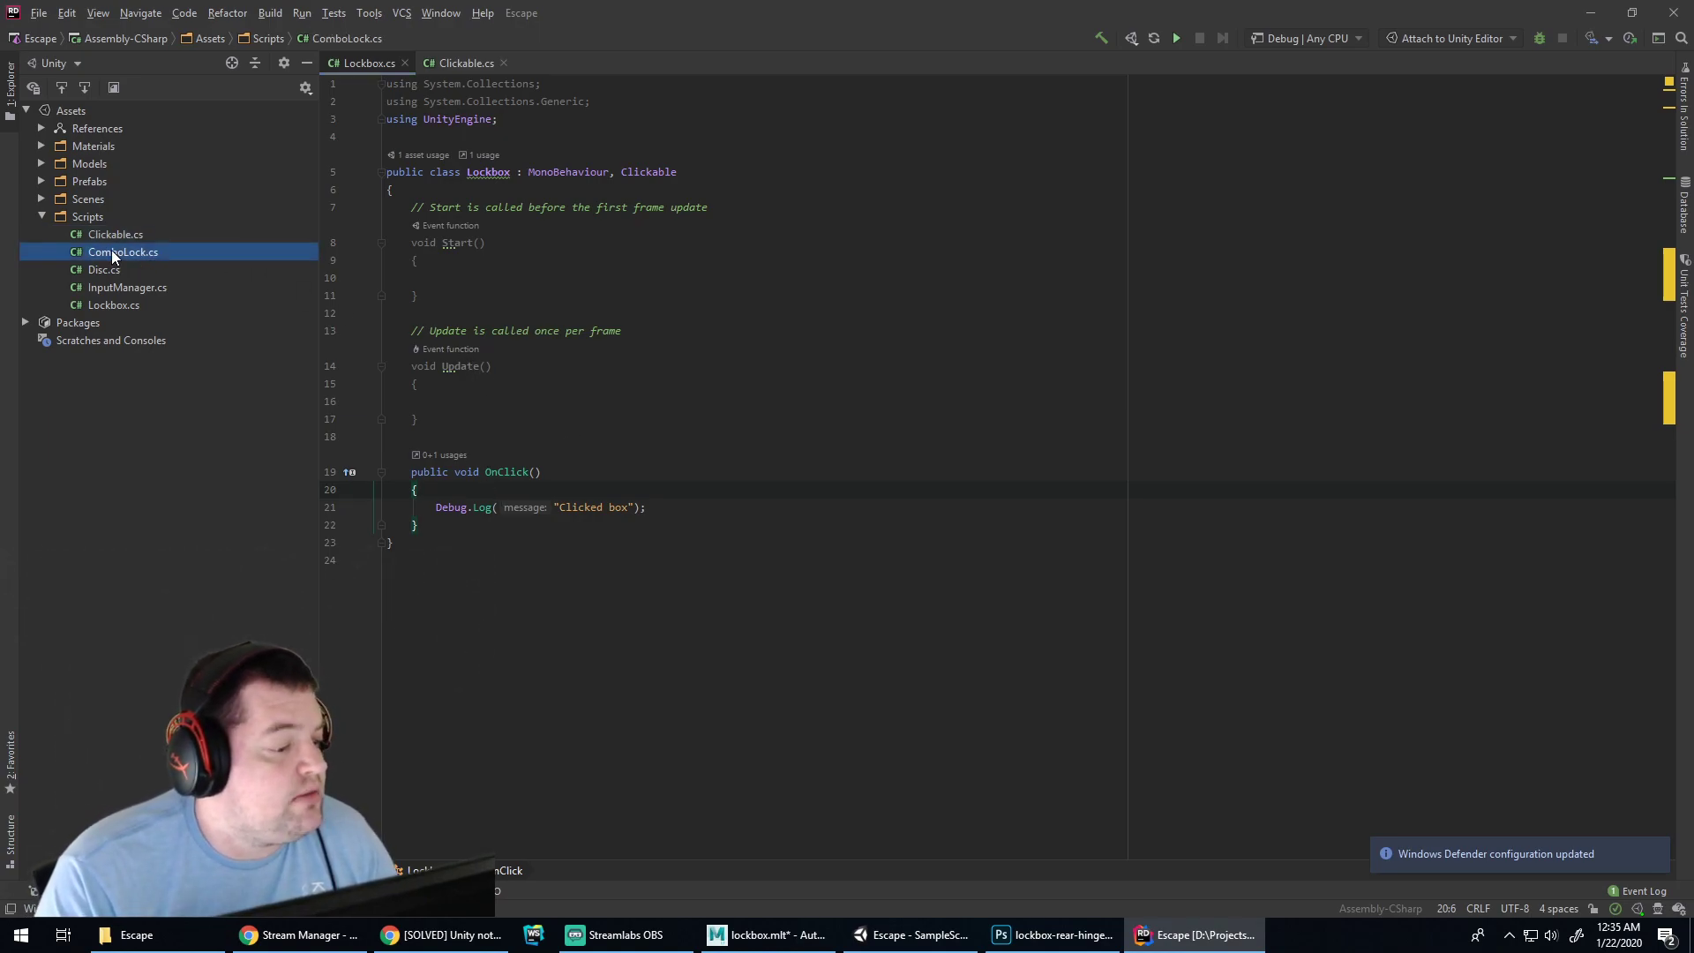
# Open ComboLock.cs and Disc.cs, and delete the leftover Debug.Log lines from Lockbox's OnClick
pyautogui.doubleClick(113, 253)
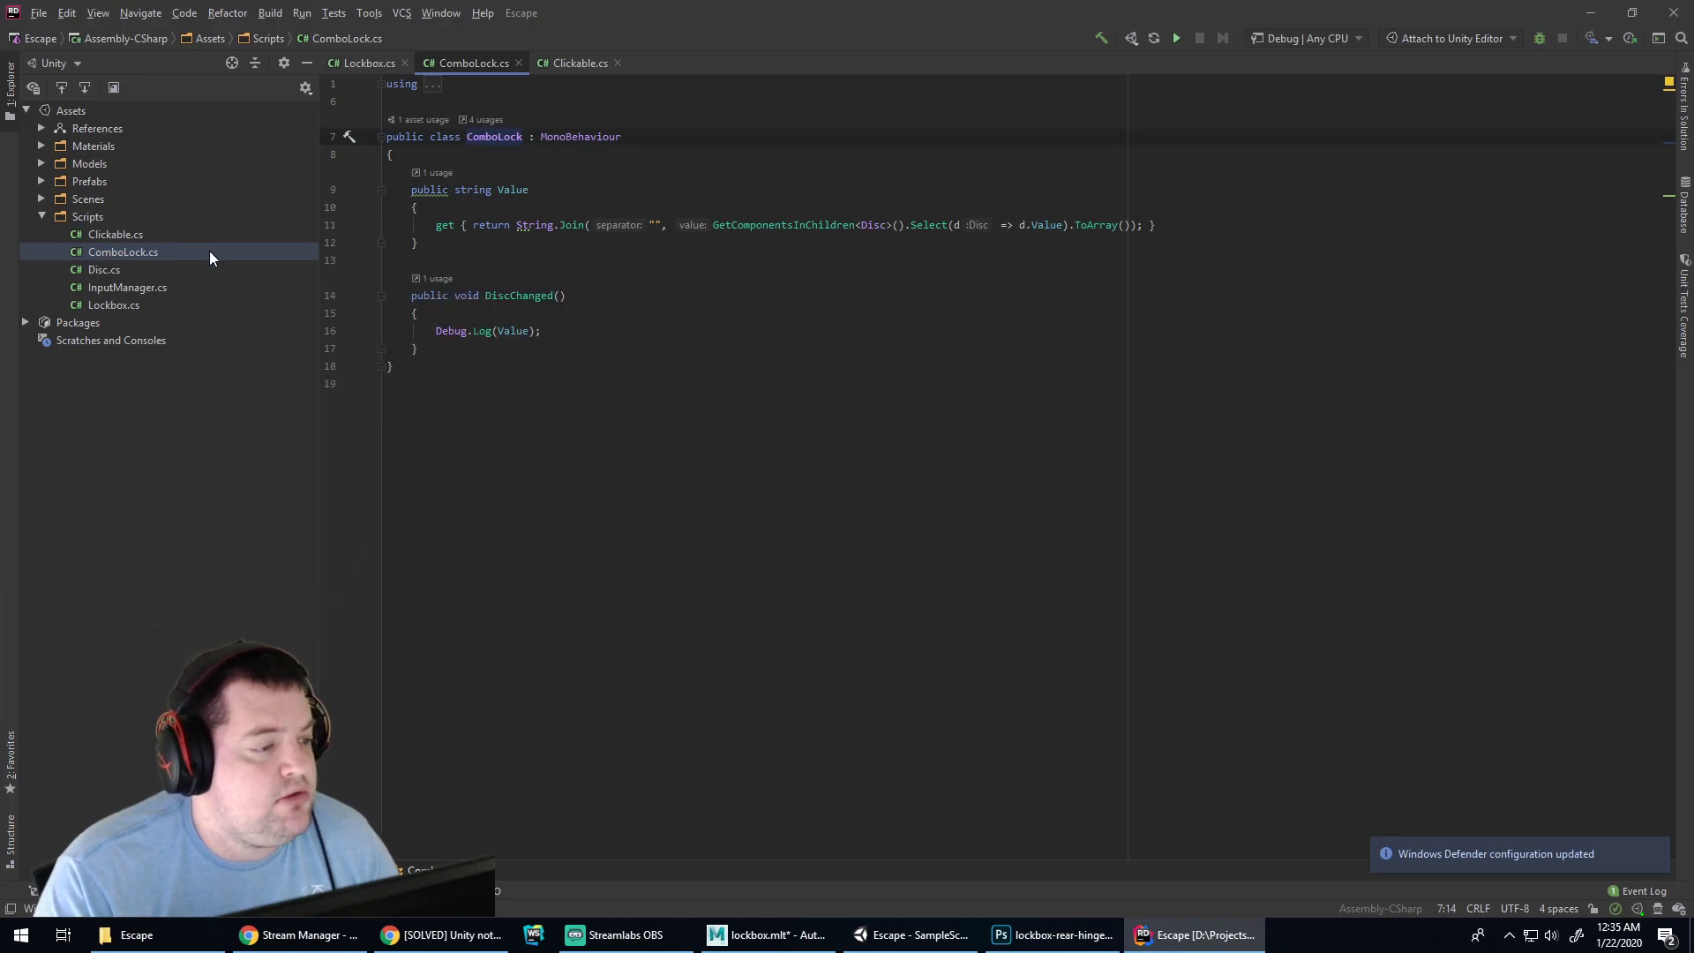
pyautogui.doubleClick(118, 269)
pyautogui.scroll(-3, 548, 649)
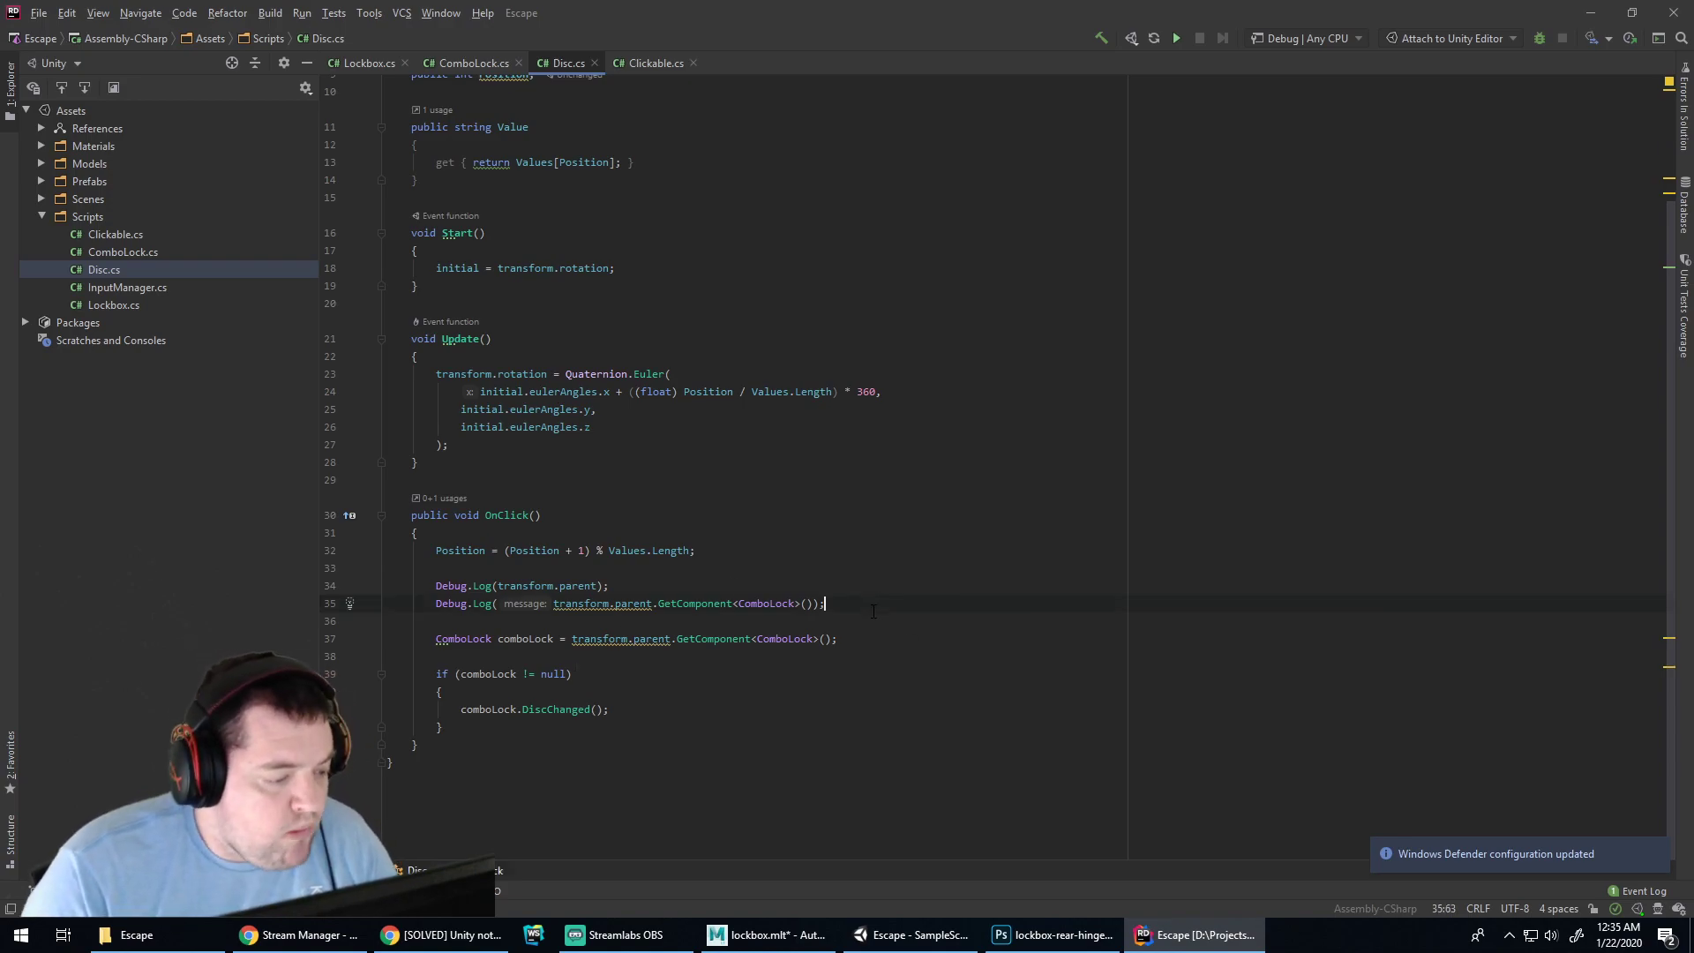
pyautogui.hotkey('shift', 'Up')
pyautogui.hotkey('shift', 'Up')
pyautogui.hotkey('shift', 'Up')
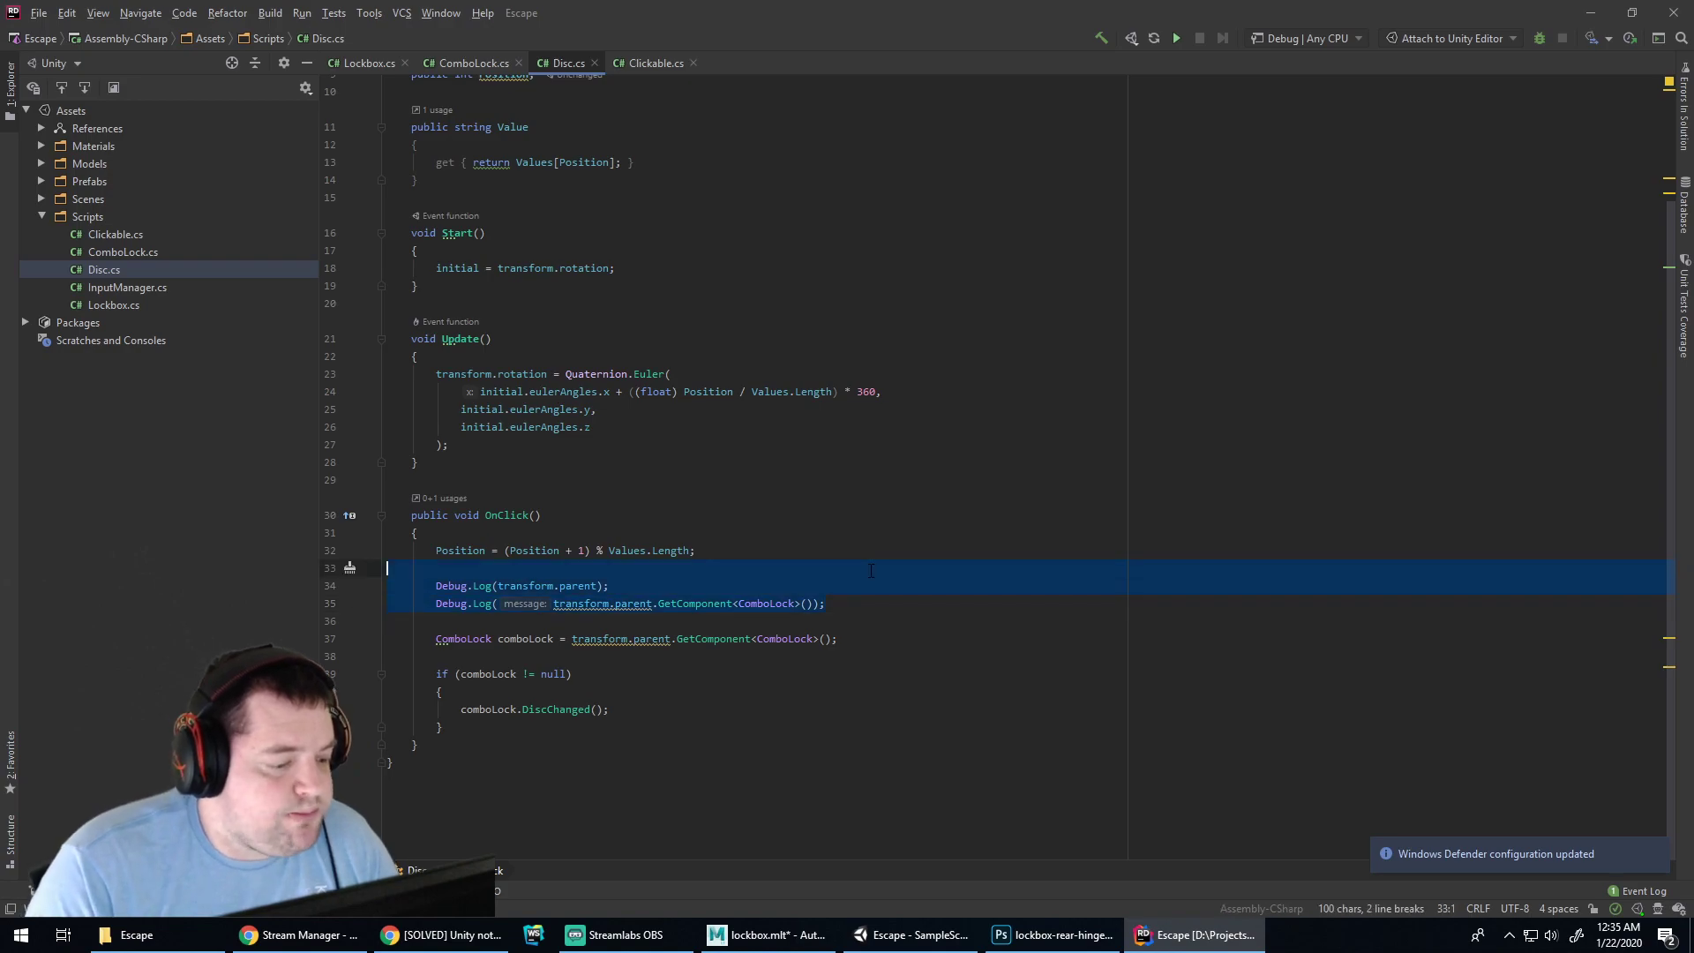
pyautogui.press('Delete')
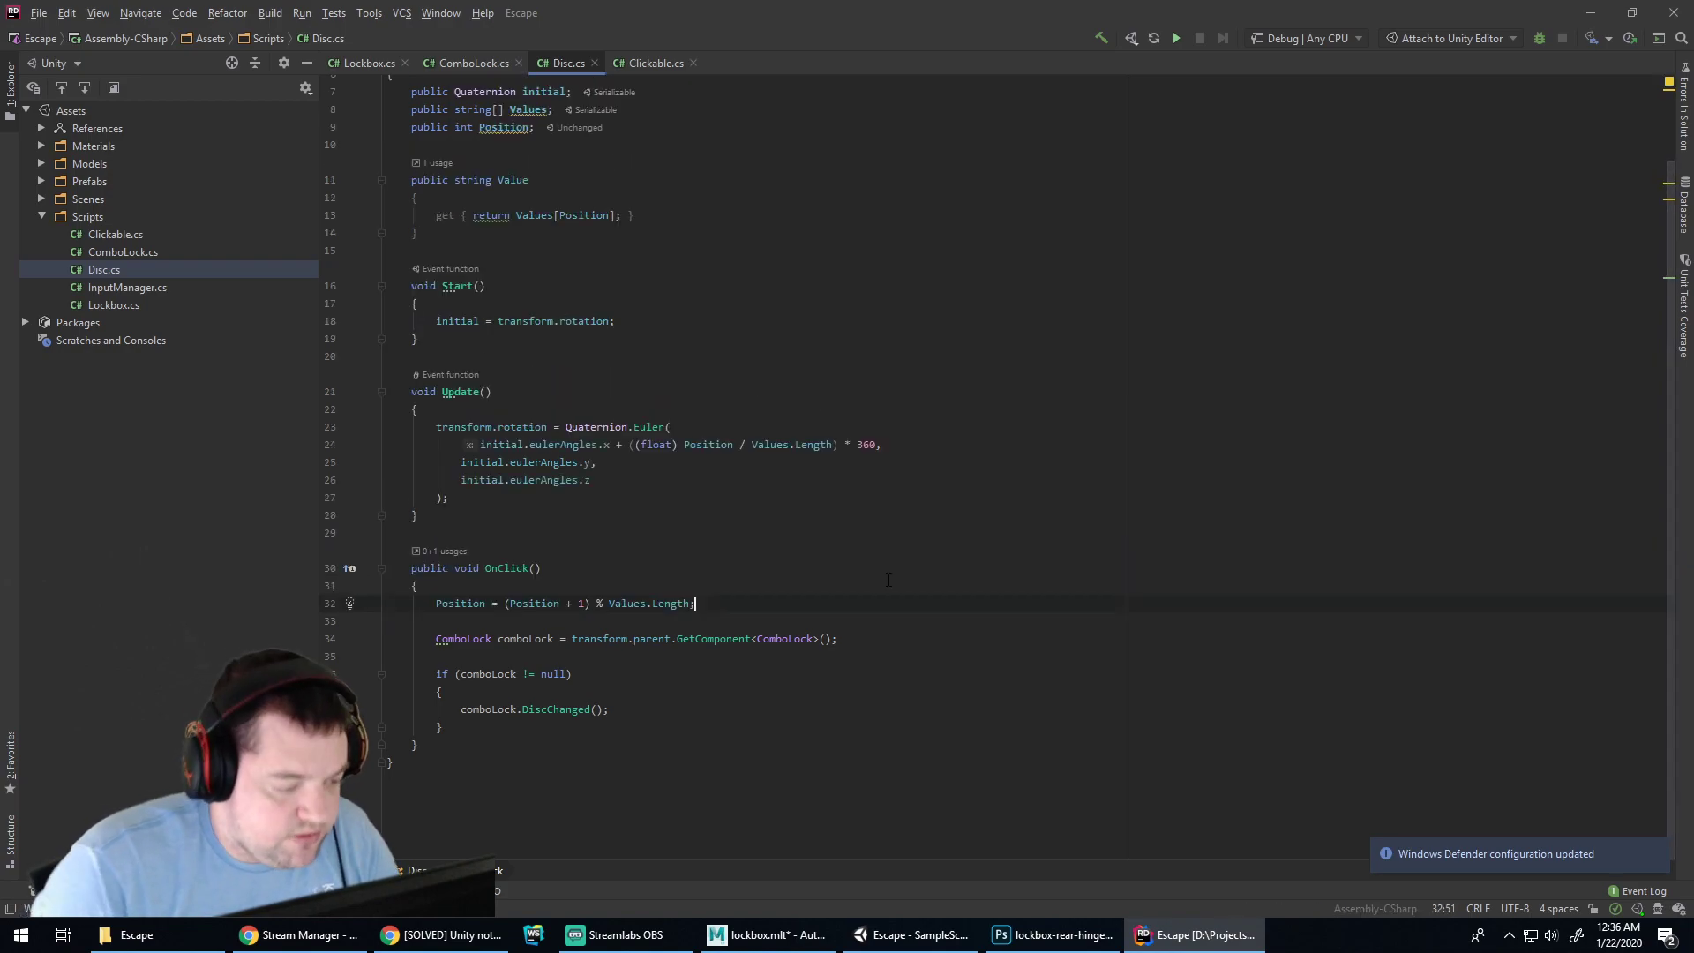
pyautogui.press('Delete')
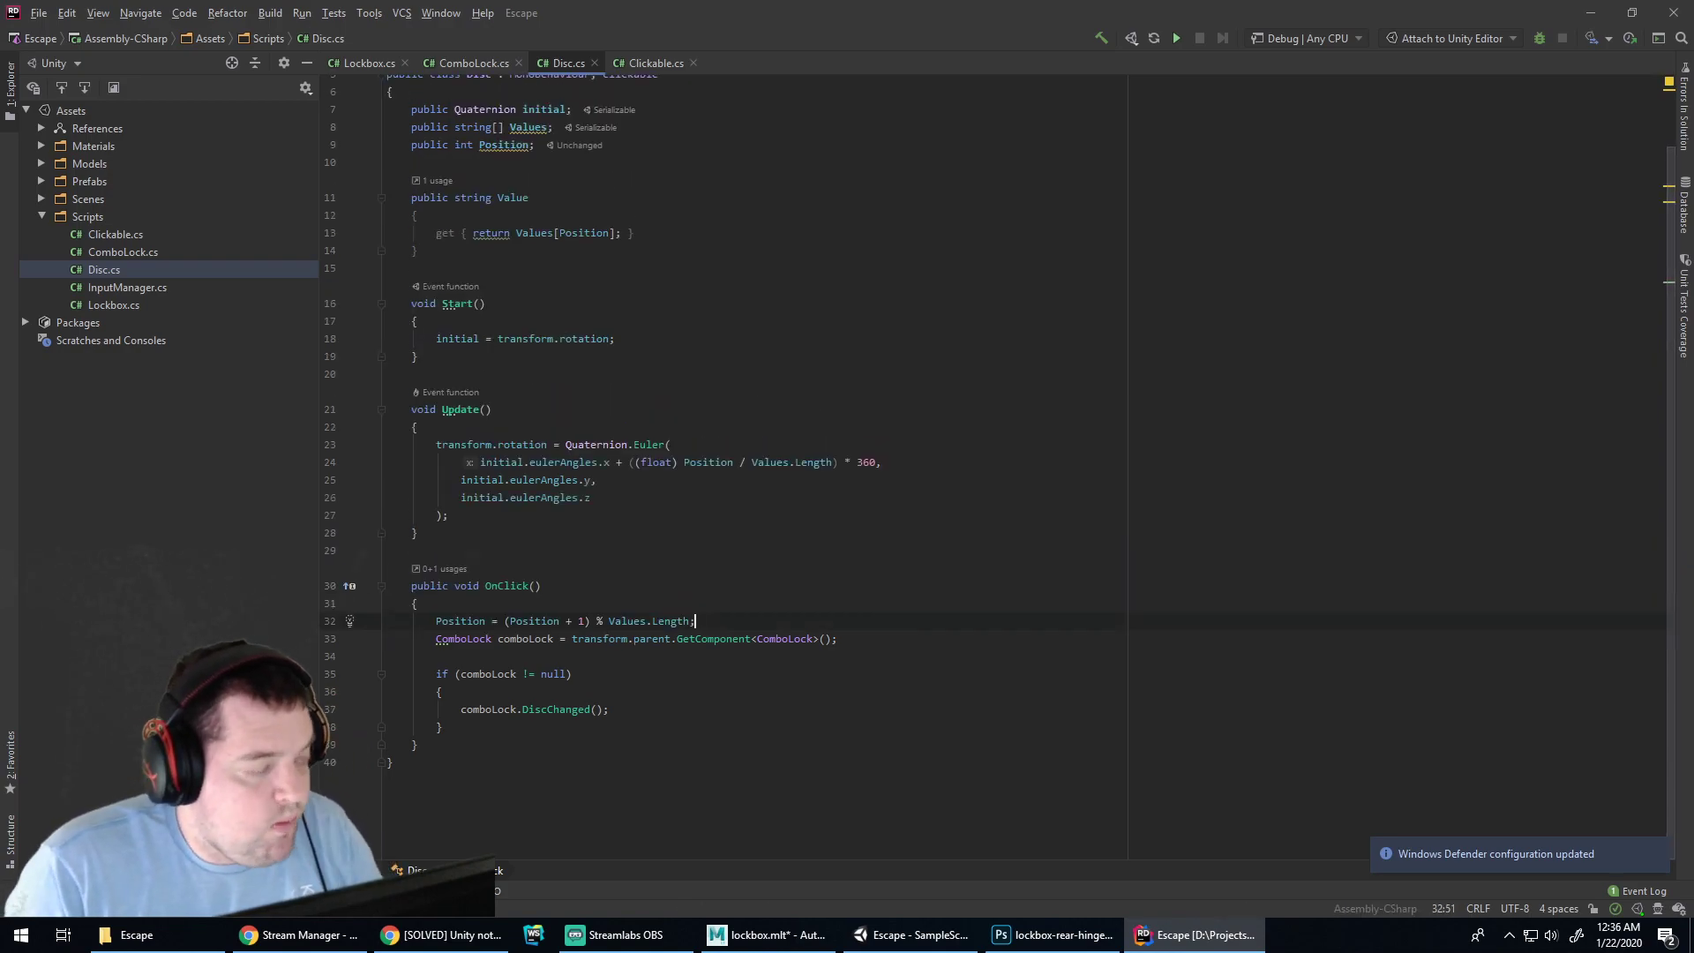
# Rename the Clickable interface to IClickable using the naming quick fix
pyautogui.click(634, 65)
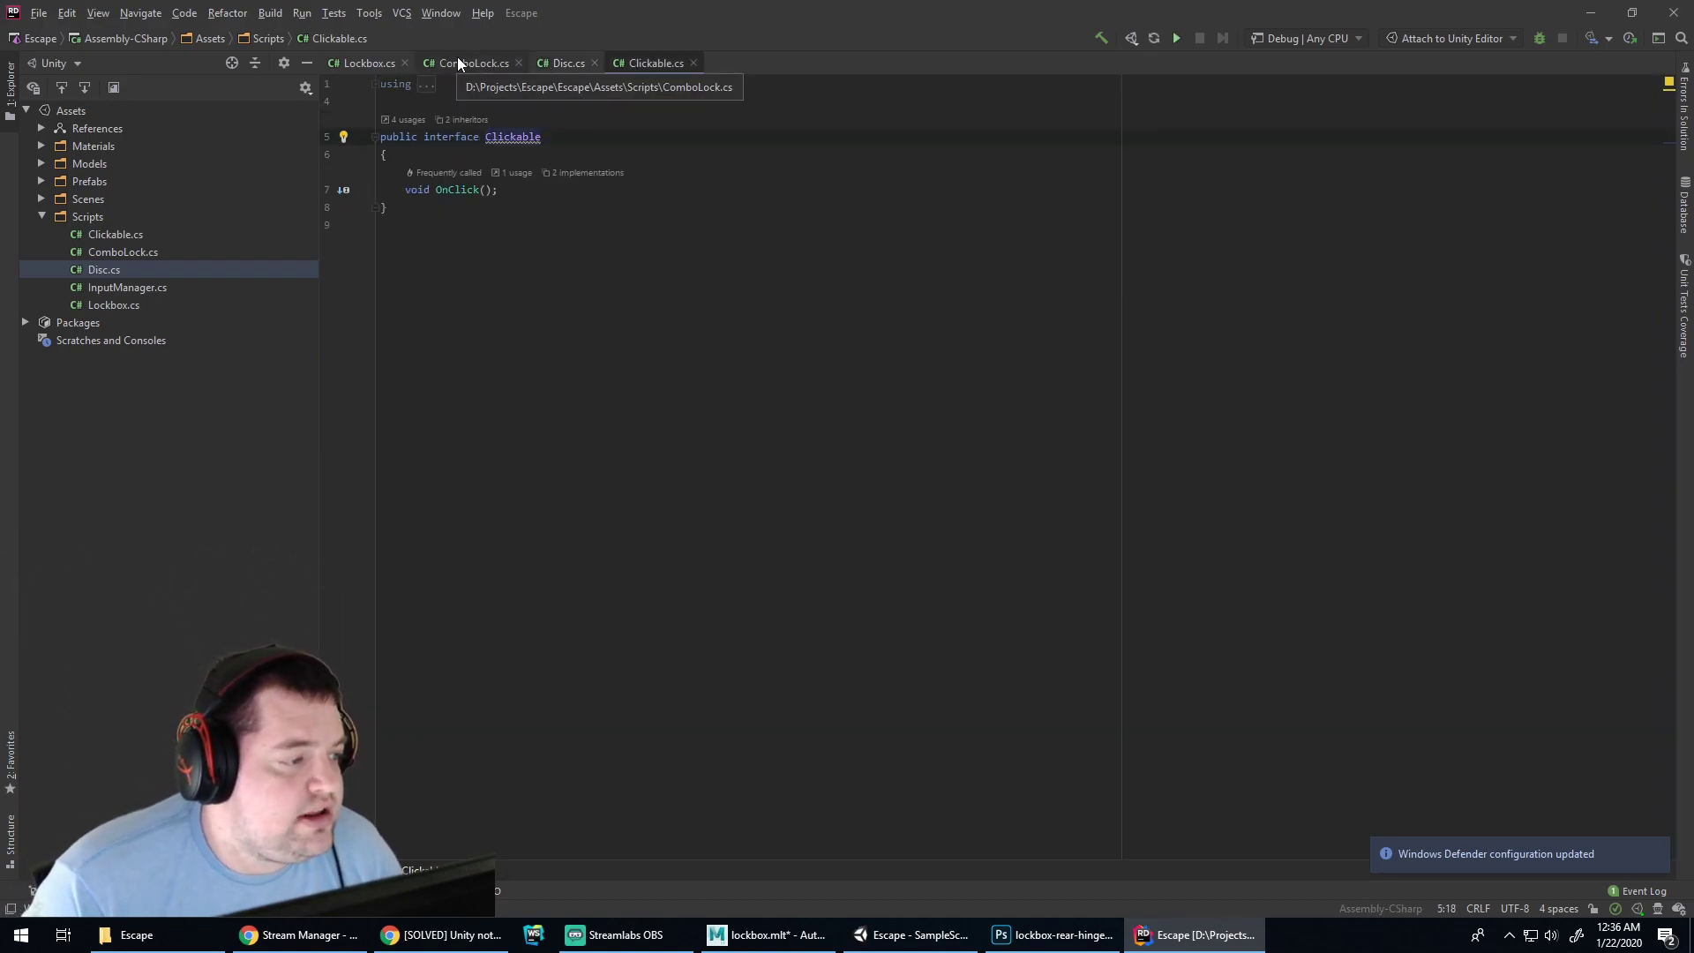
pyautogui.moveTo(511, 141)
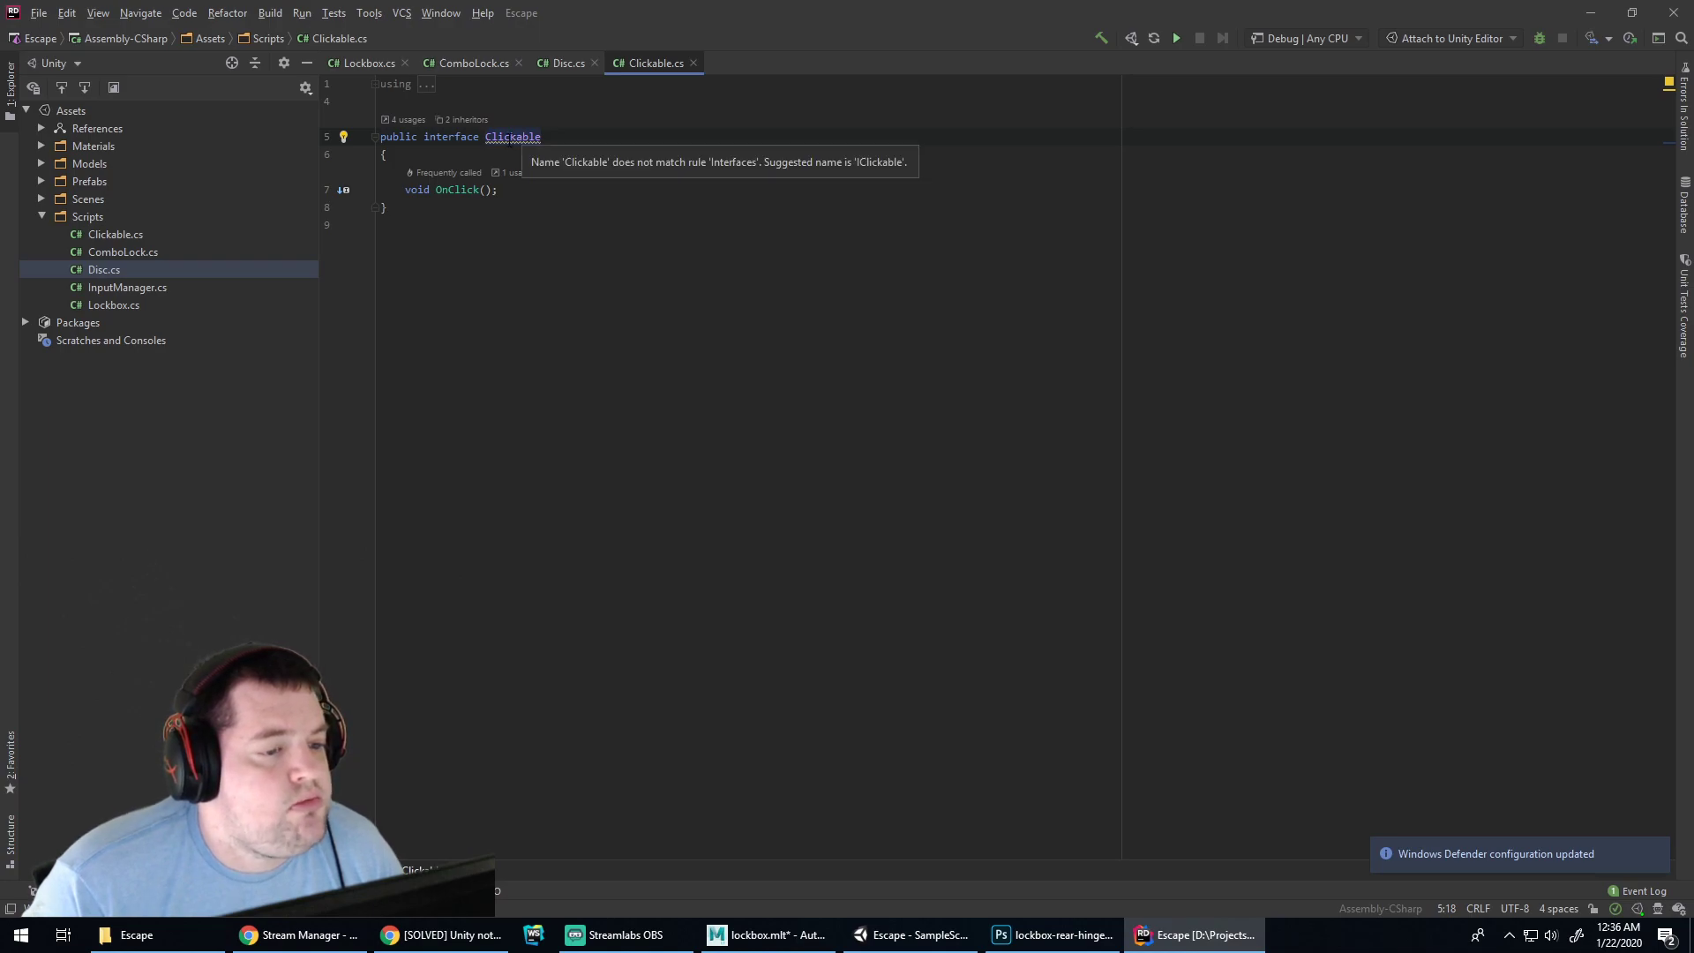
pyautogui.click(511, 138)
pyautogui.rightClick(517, 139)
pyautogui.click(497, 137)
pyautogui.hotkey('alt', 'Return')
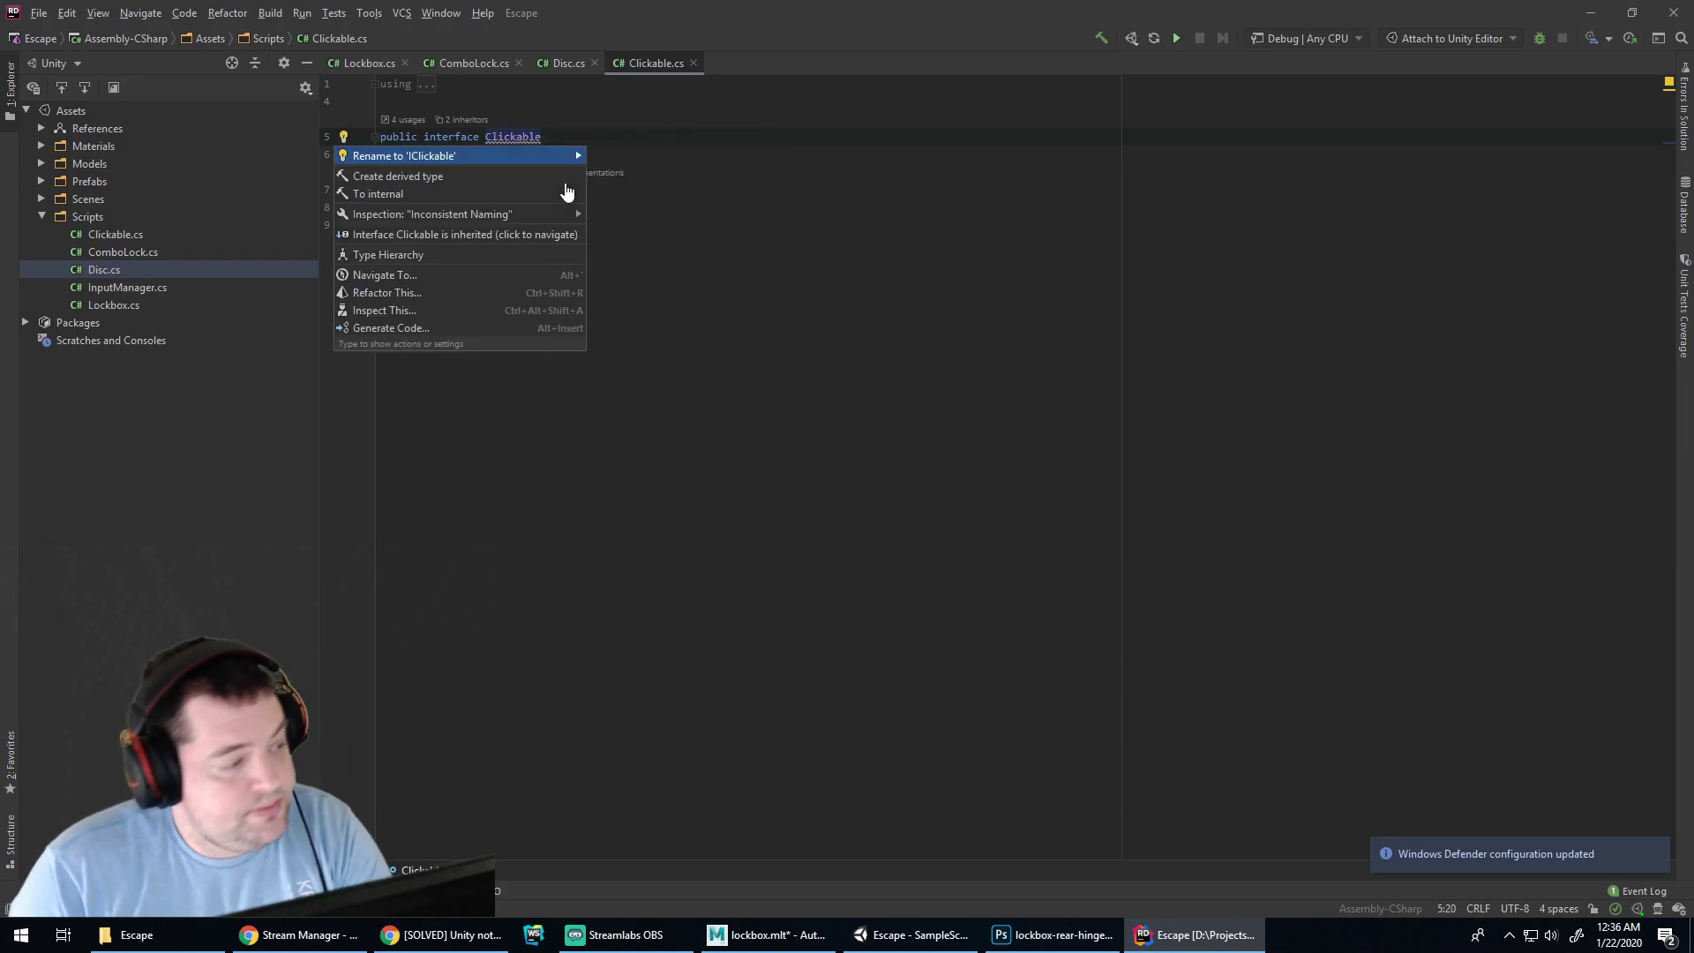
pyautogui.press('Return')
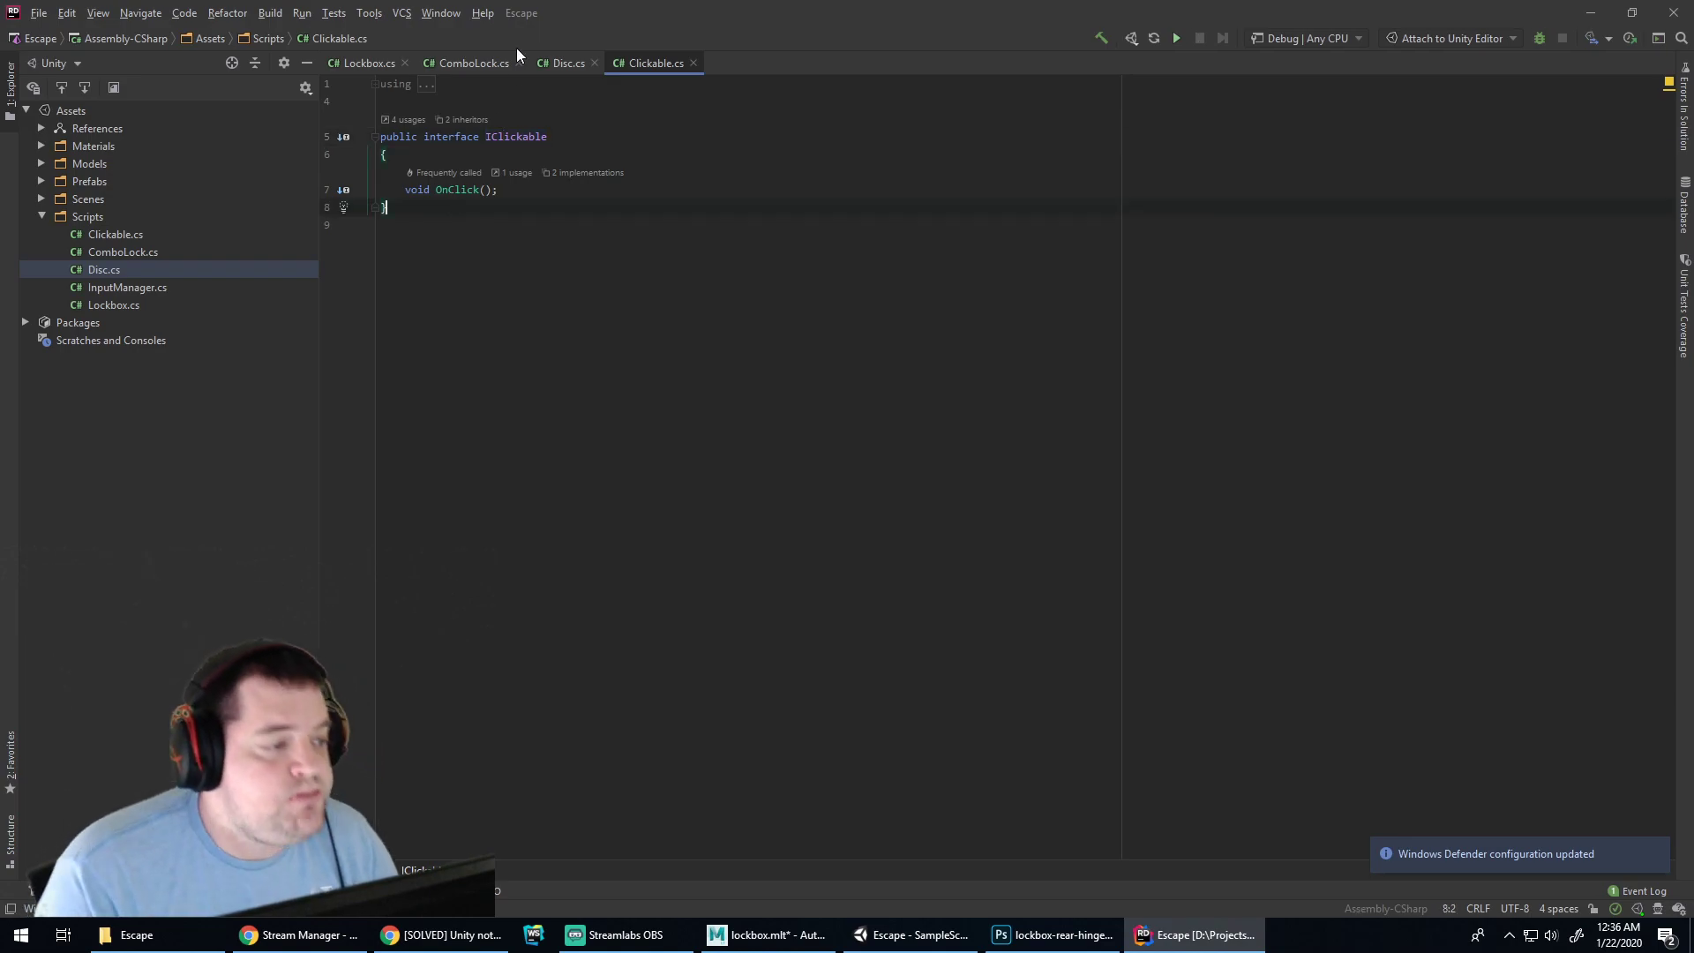
# Dismiss the suggestion popup in ComboLock.cs, then return to the end of Lockbox's Debug.Log line
pyautogui.click(471, 63)
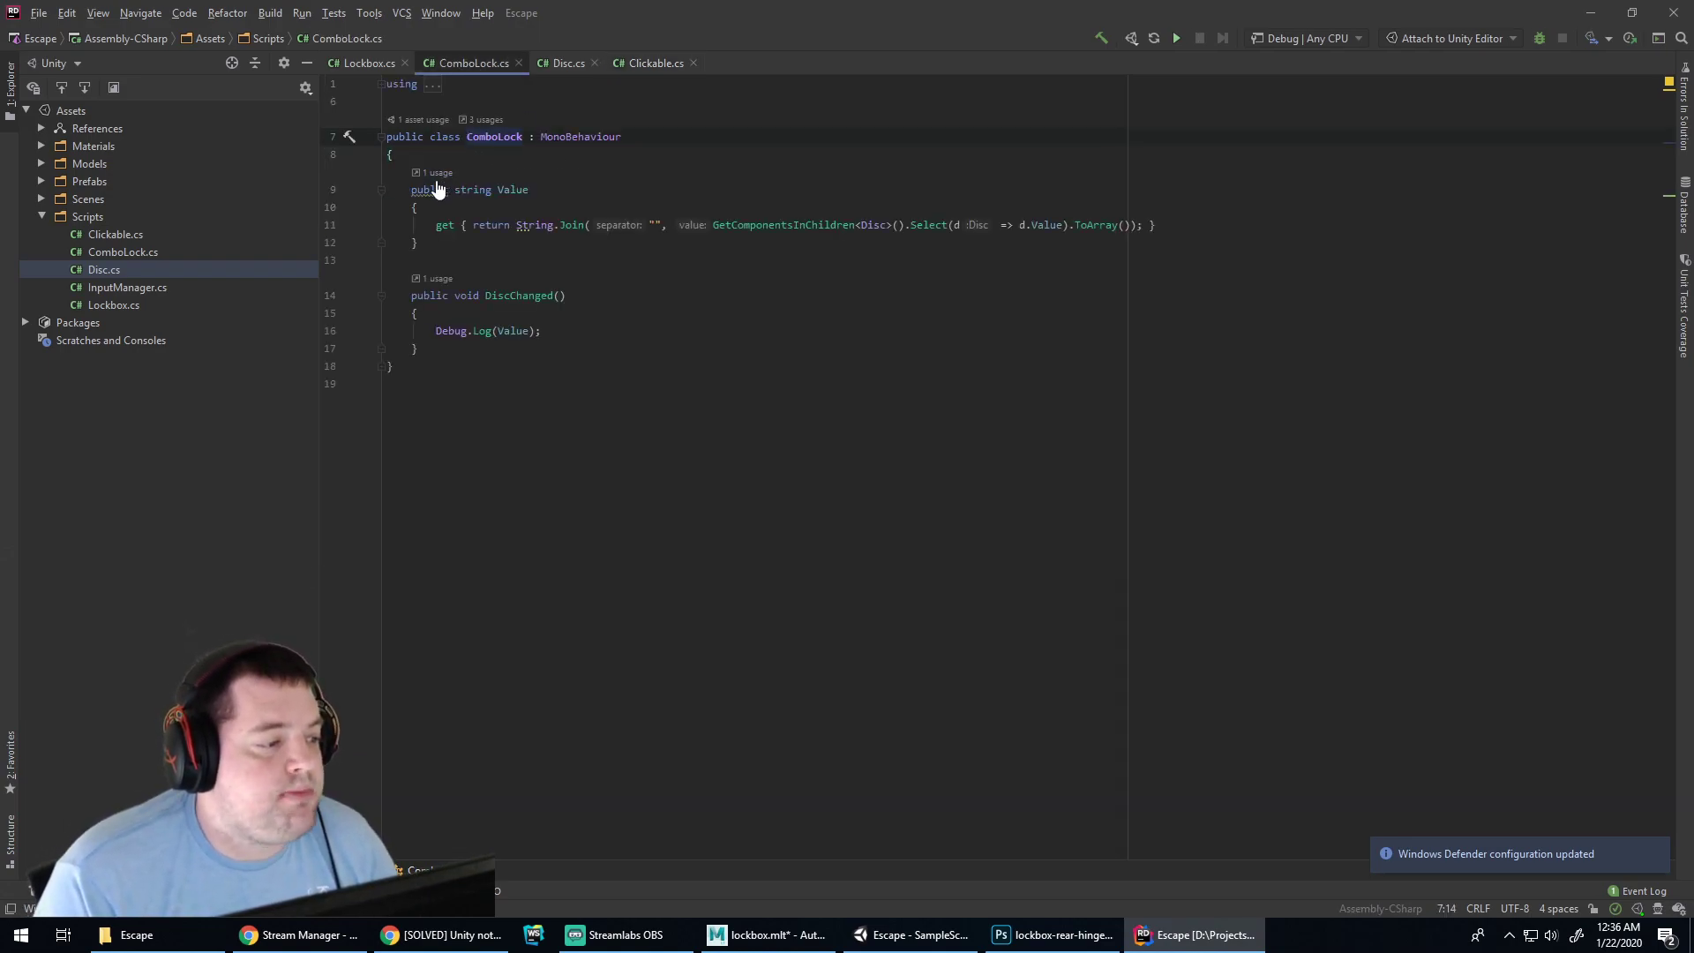
pyautogui.moveTo(432, 189)
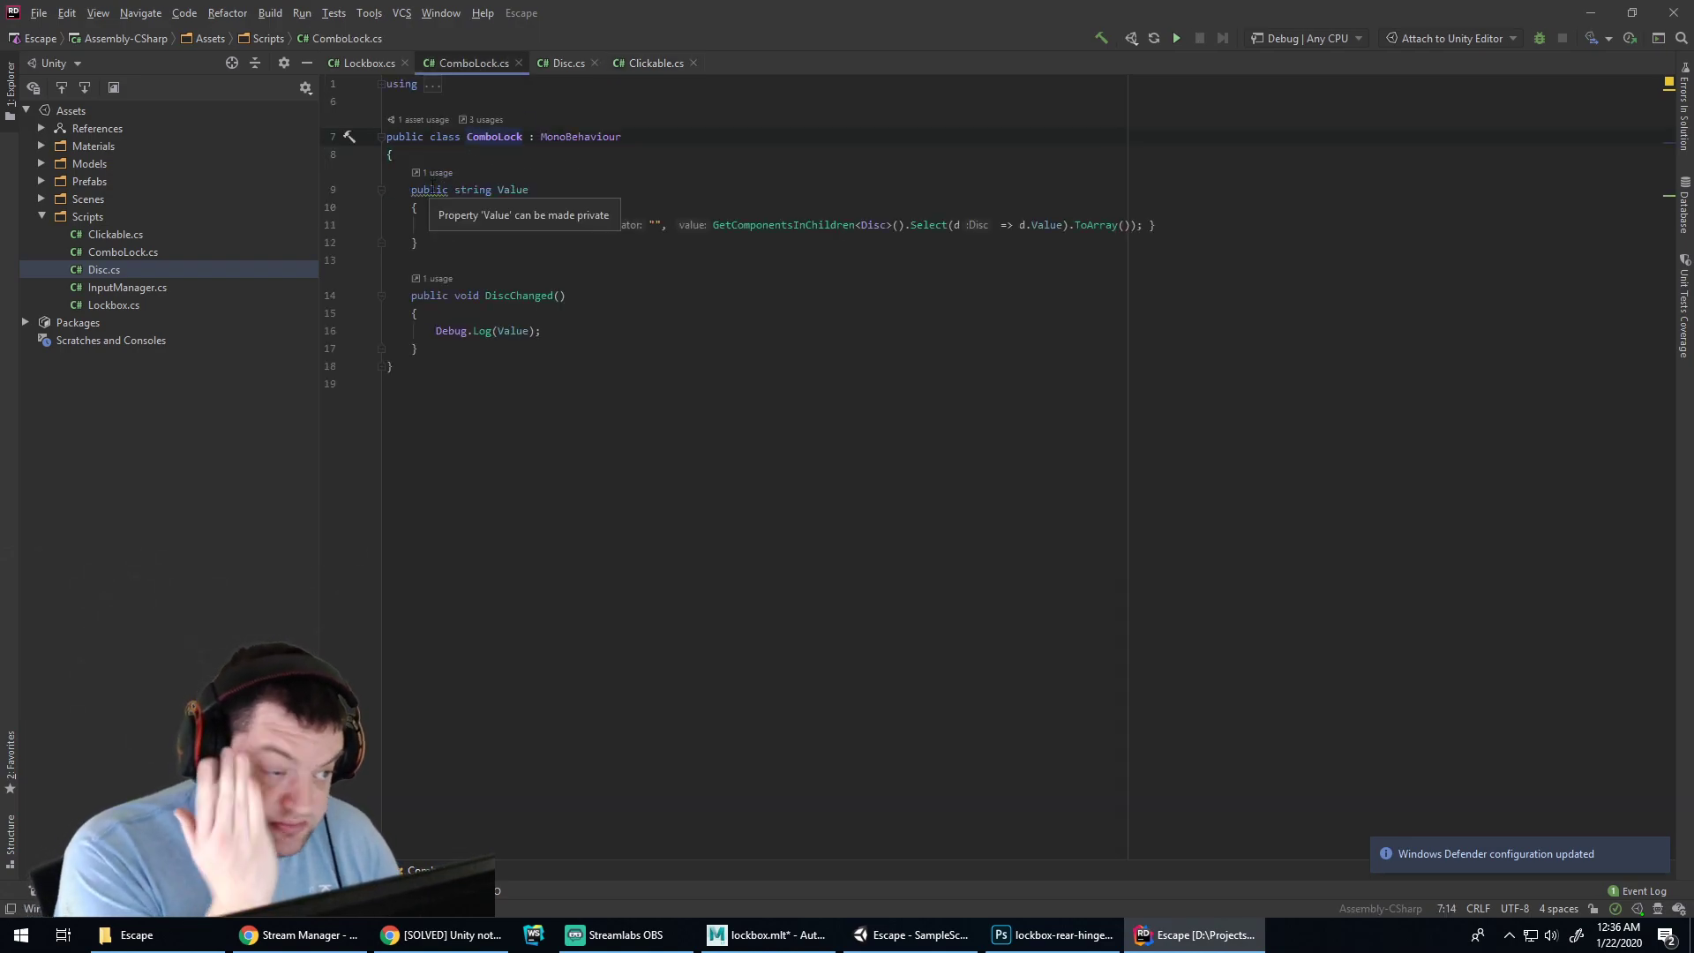
pyautogui.click(510, 250)
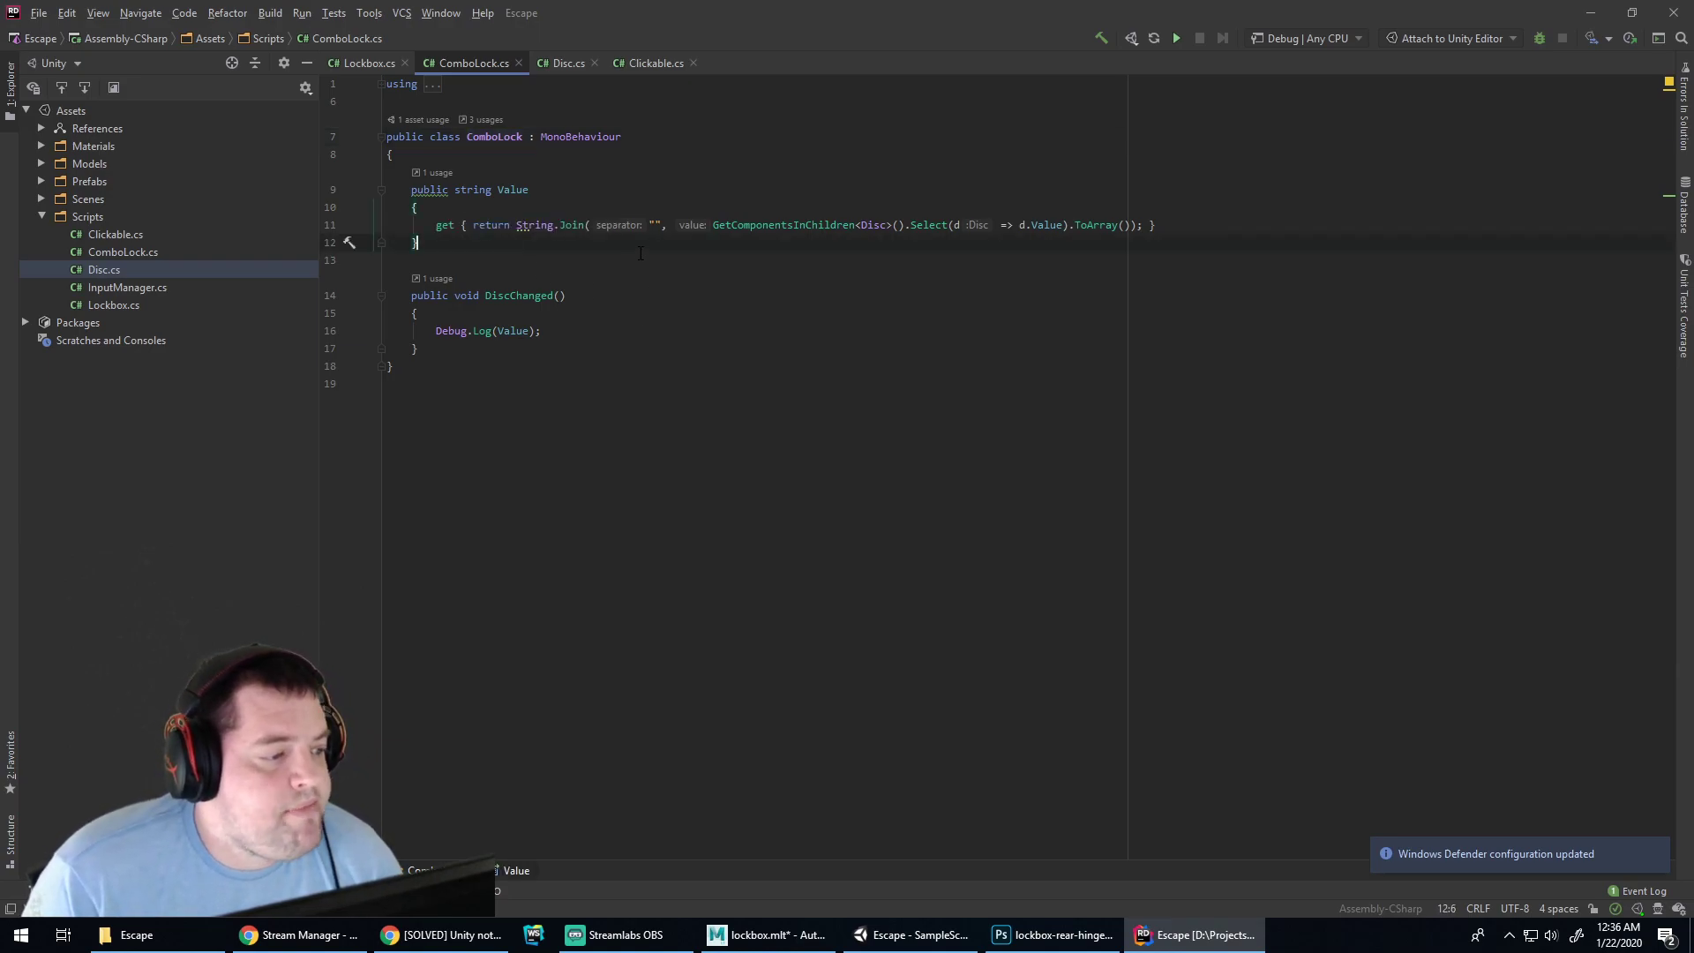
pyautogui.click(369, 64)
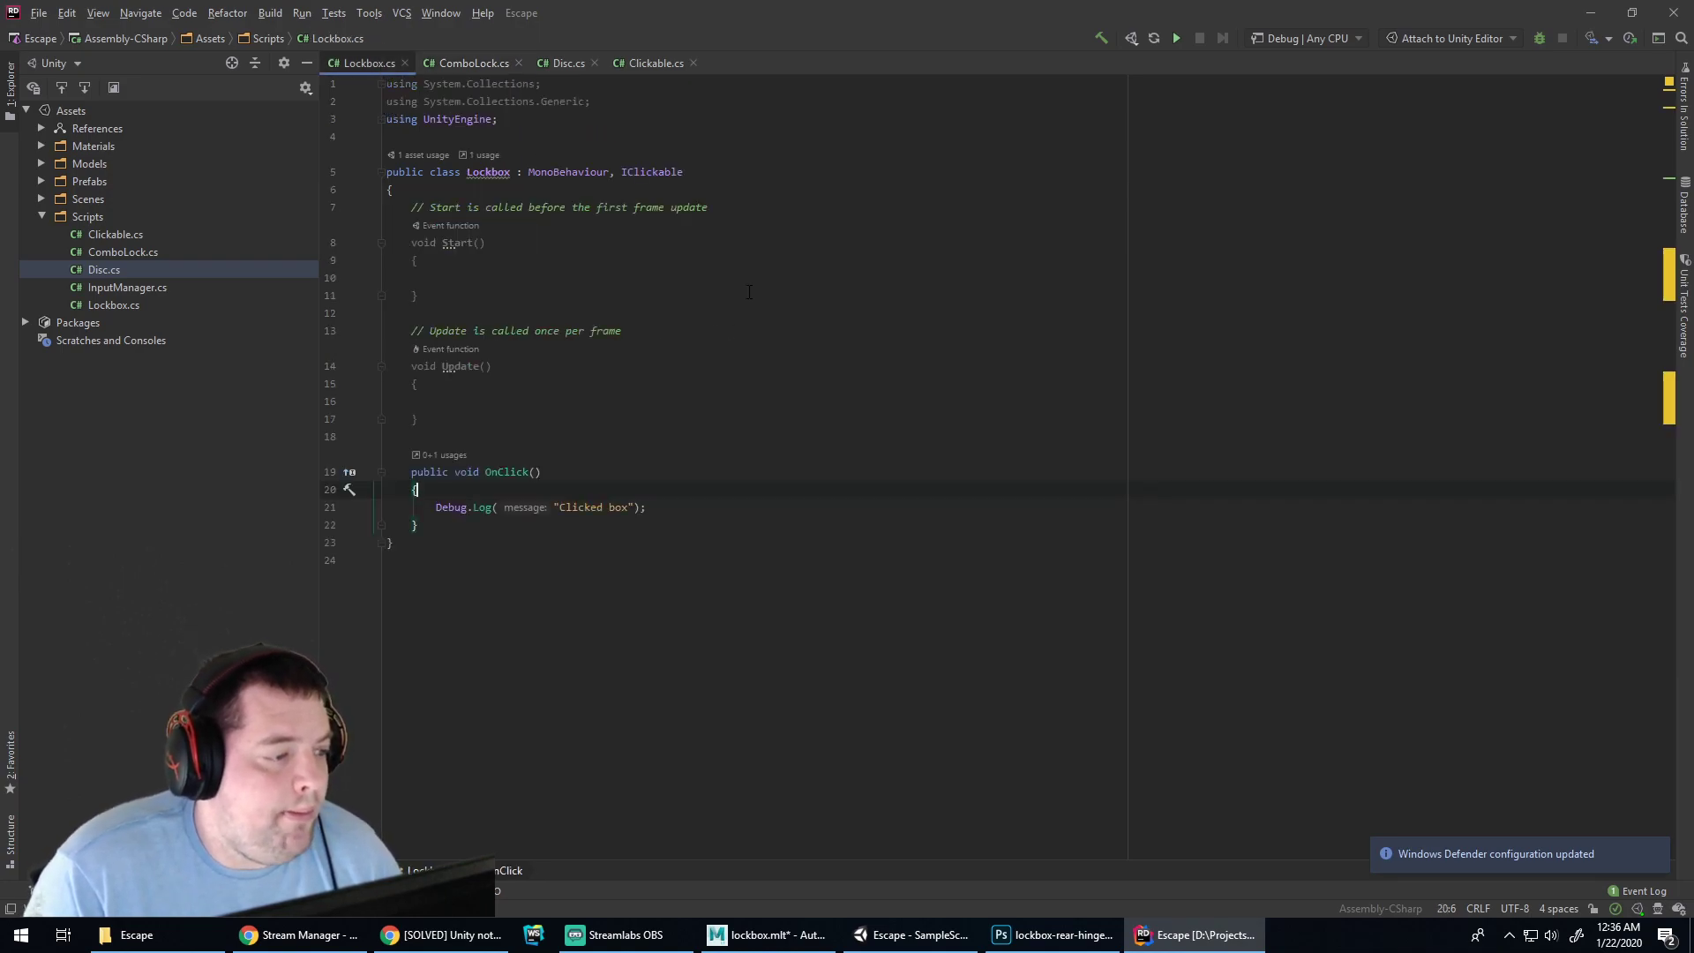
pyautogui.click(653, 507)
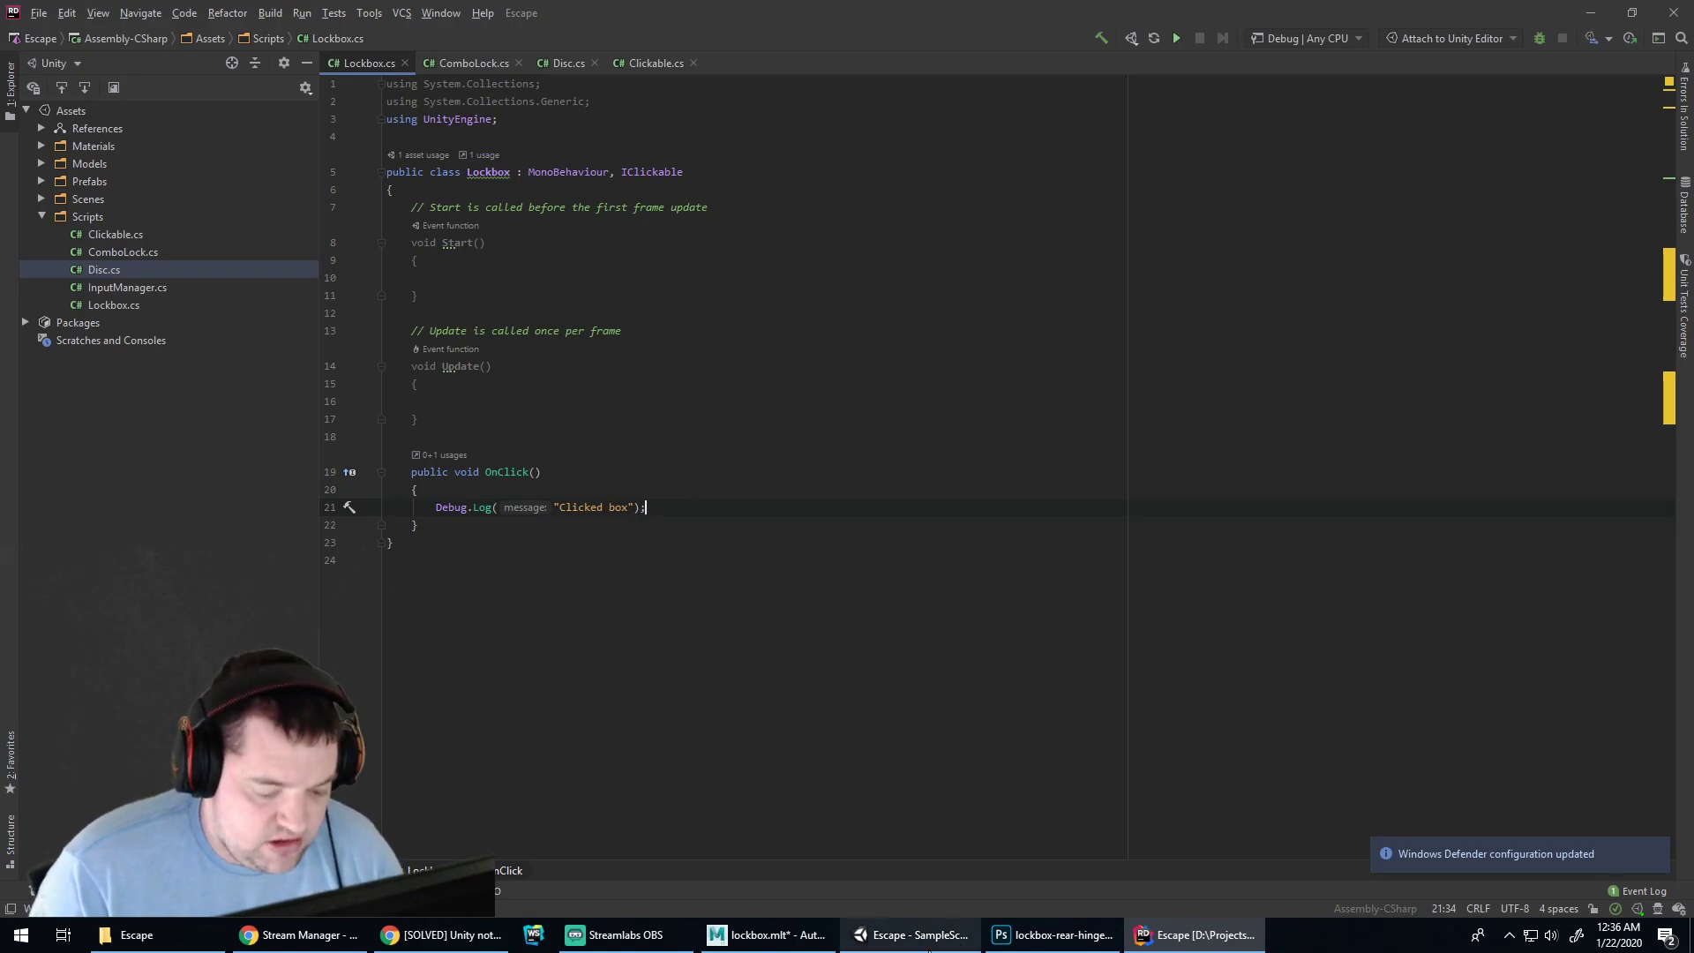
pyautogui.click(900, 936)
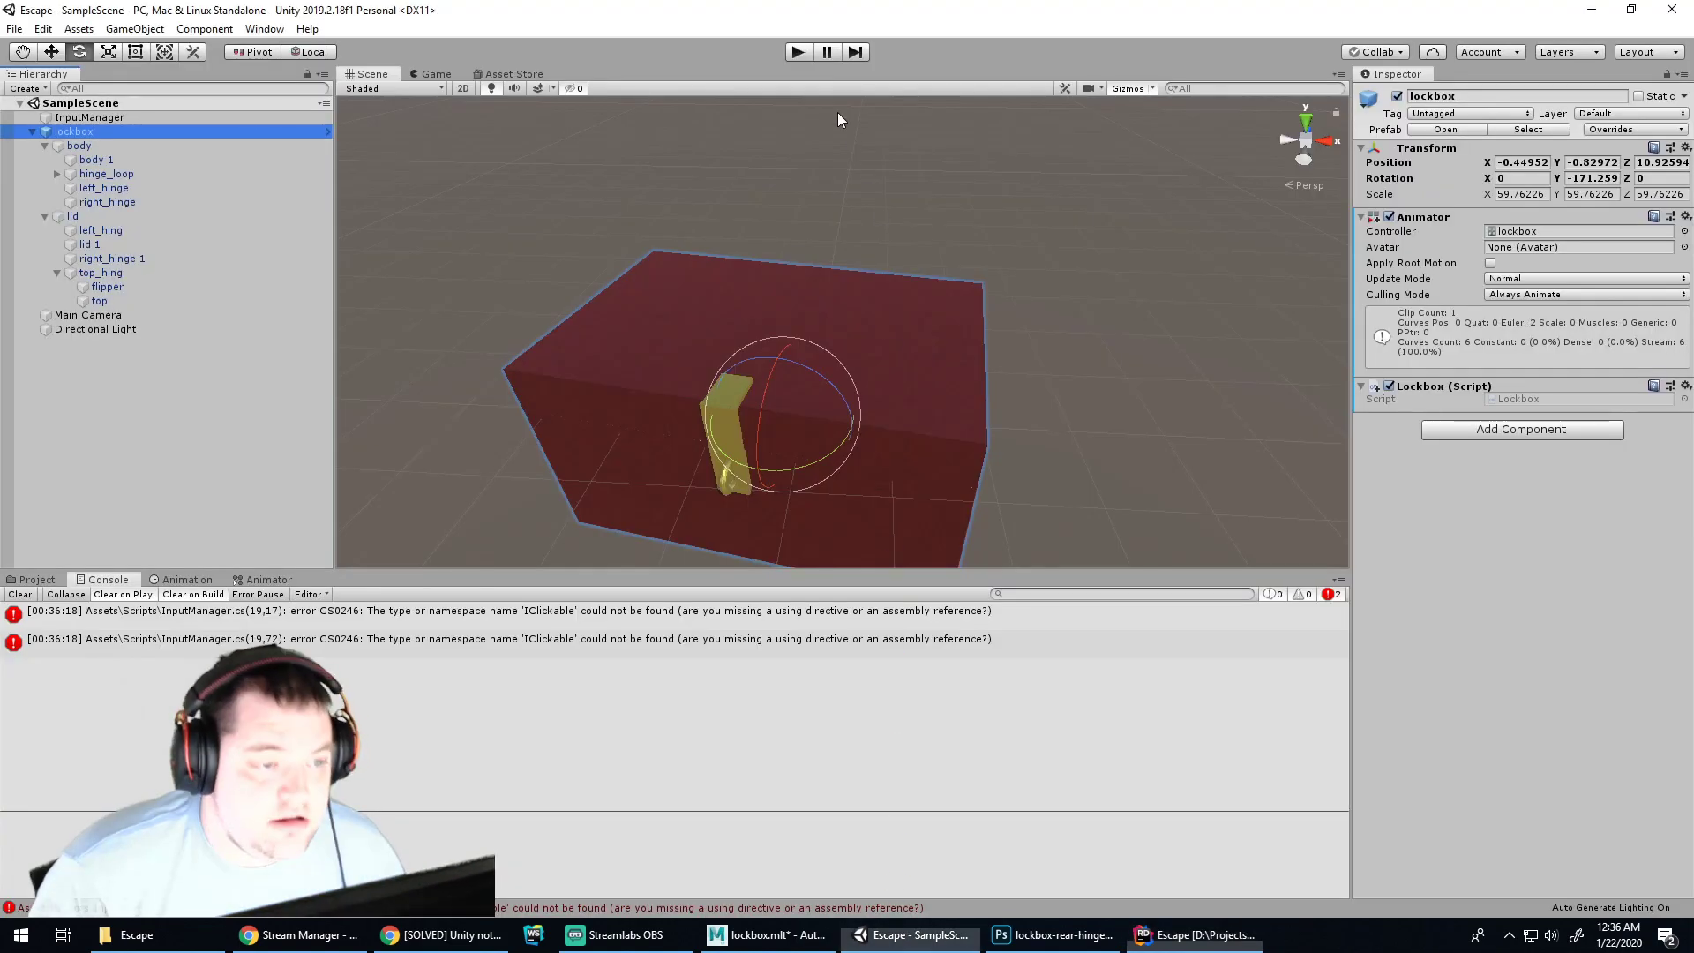
# Run and stop play mode twice to test the scene
pyautogui.click(797, 52)
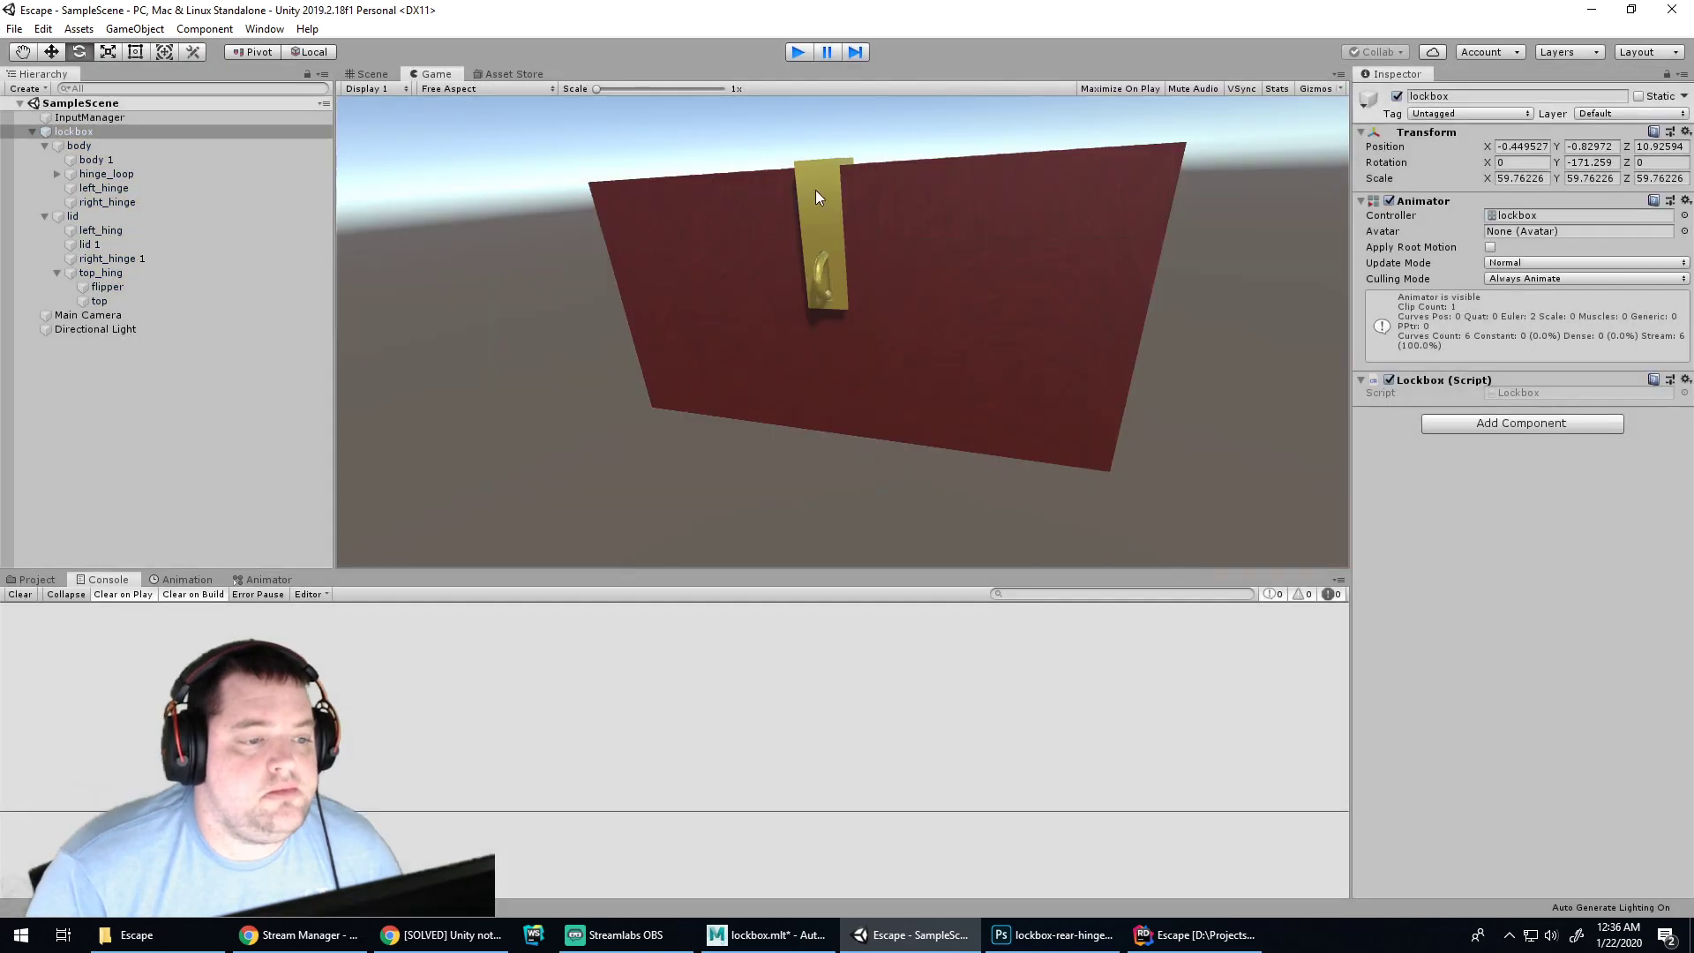
pyautogui.click(798, 52)
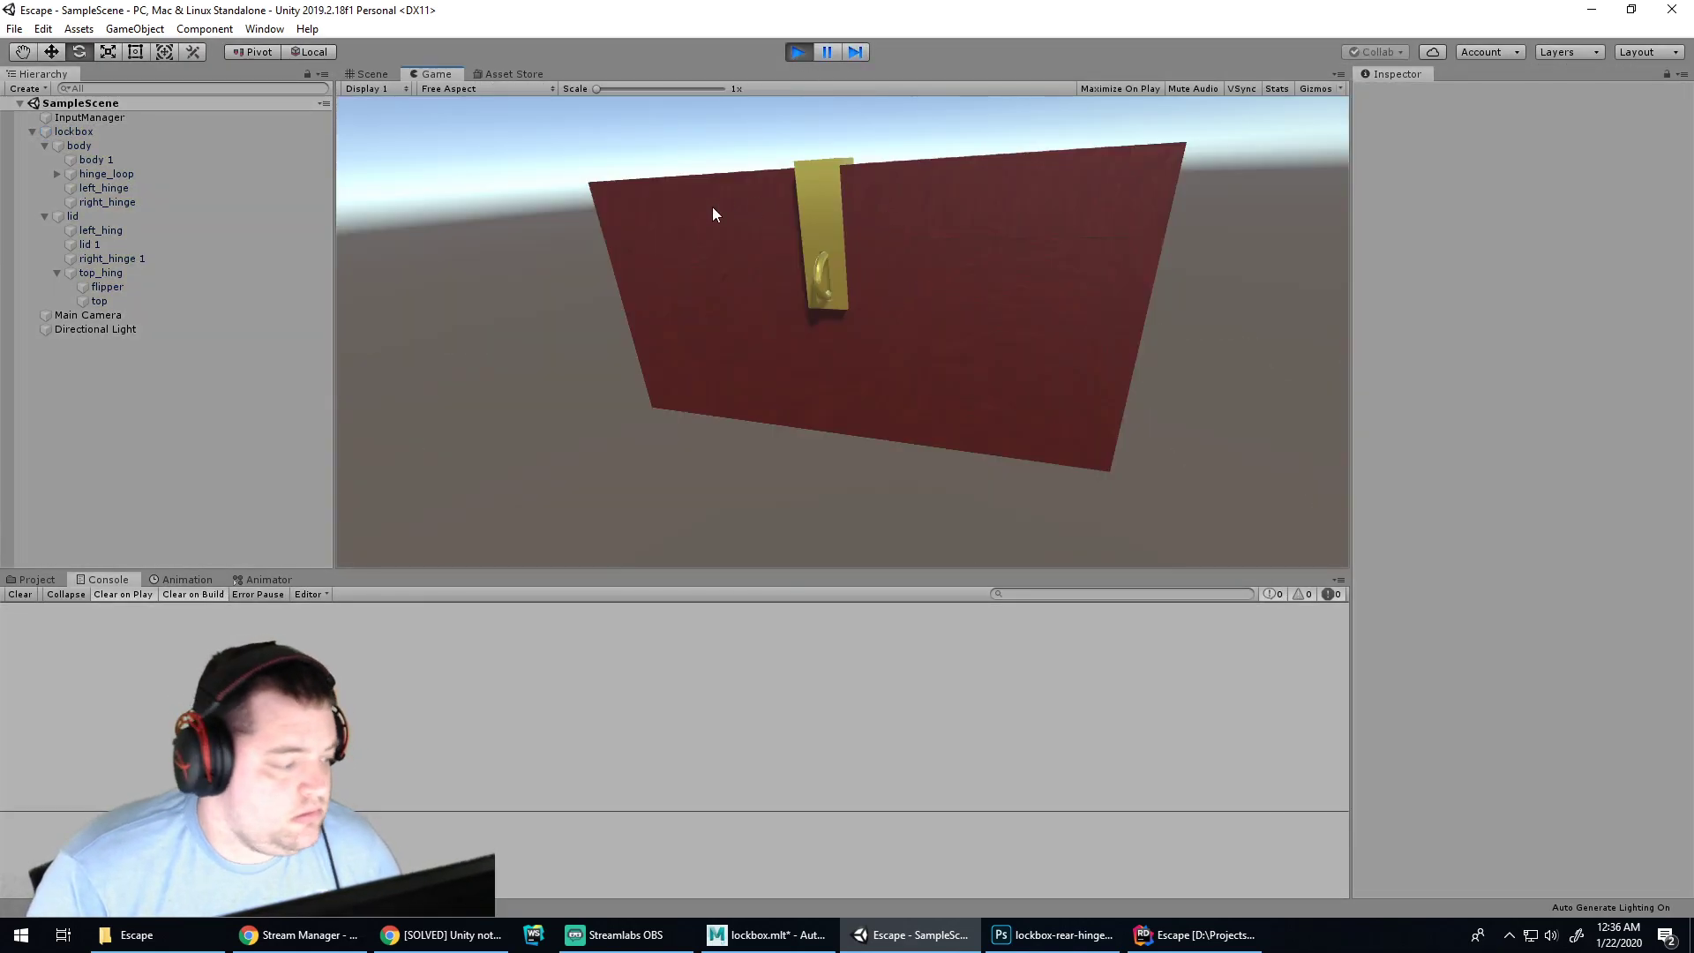
pyautogui.click(798, 52)
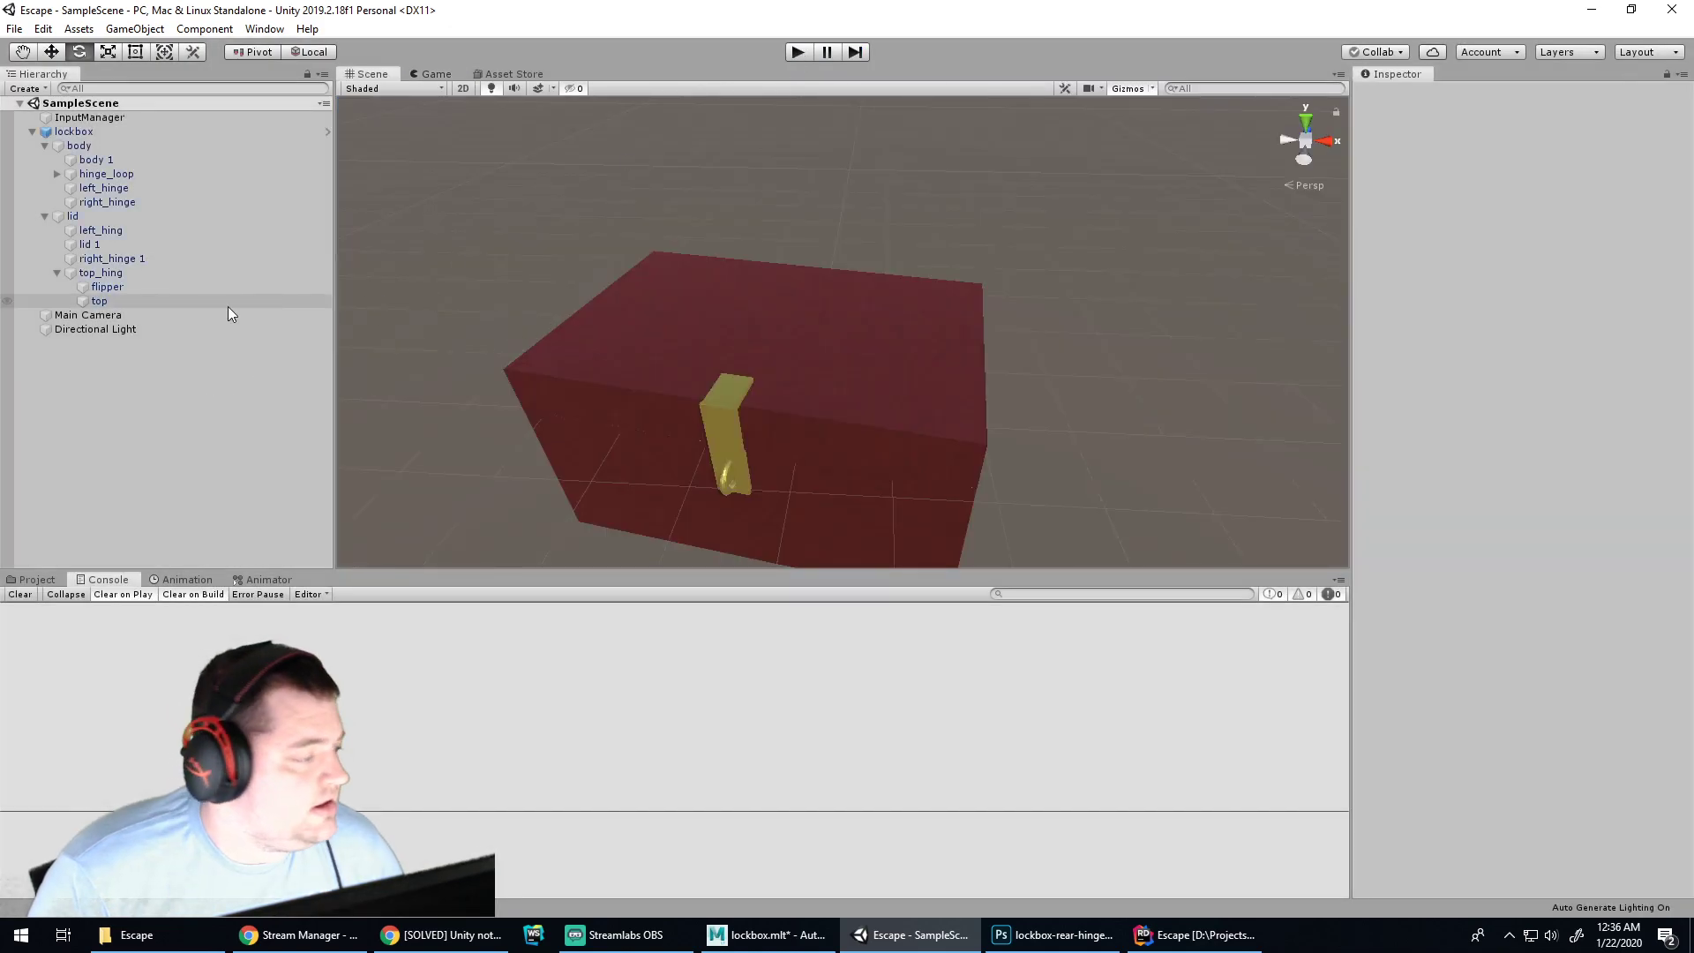
# Apply all lockbox overrides to its prefab and drag a combo-lock prefab into the scene
pyautogui.click(37, 579)
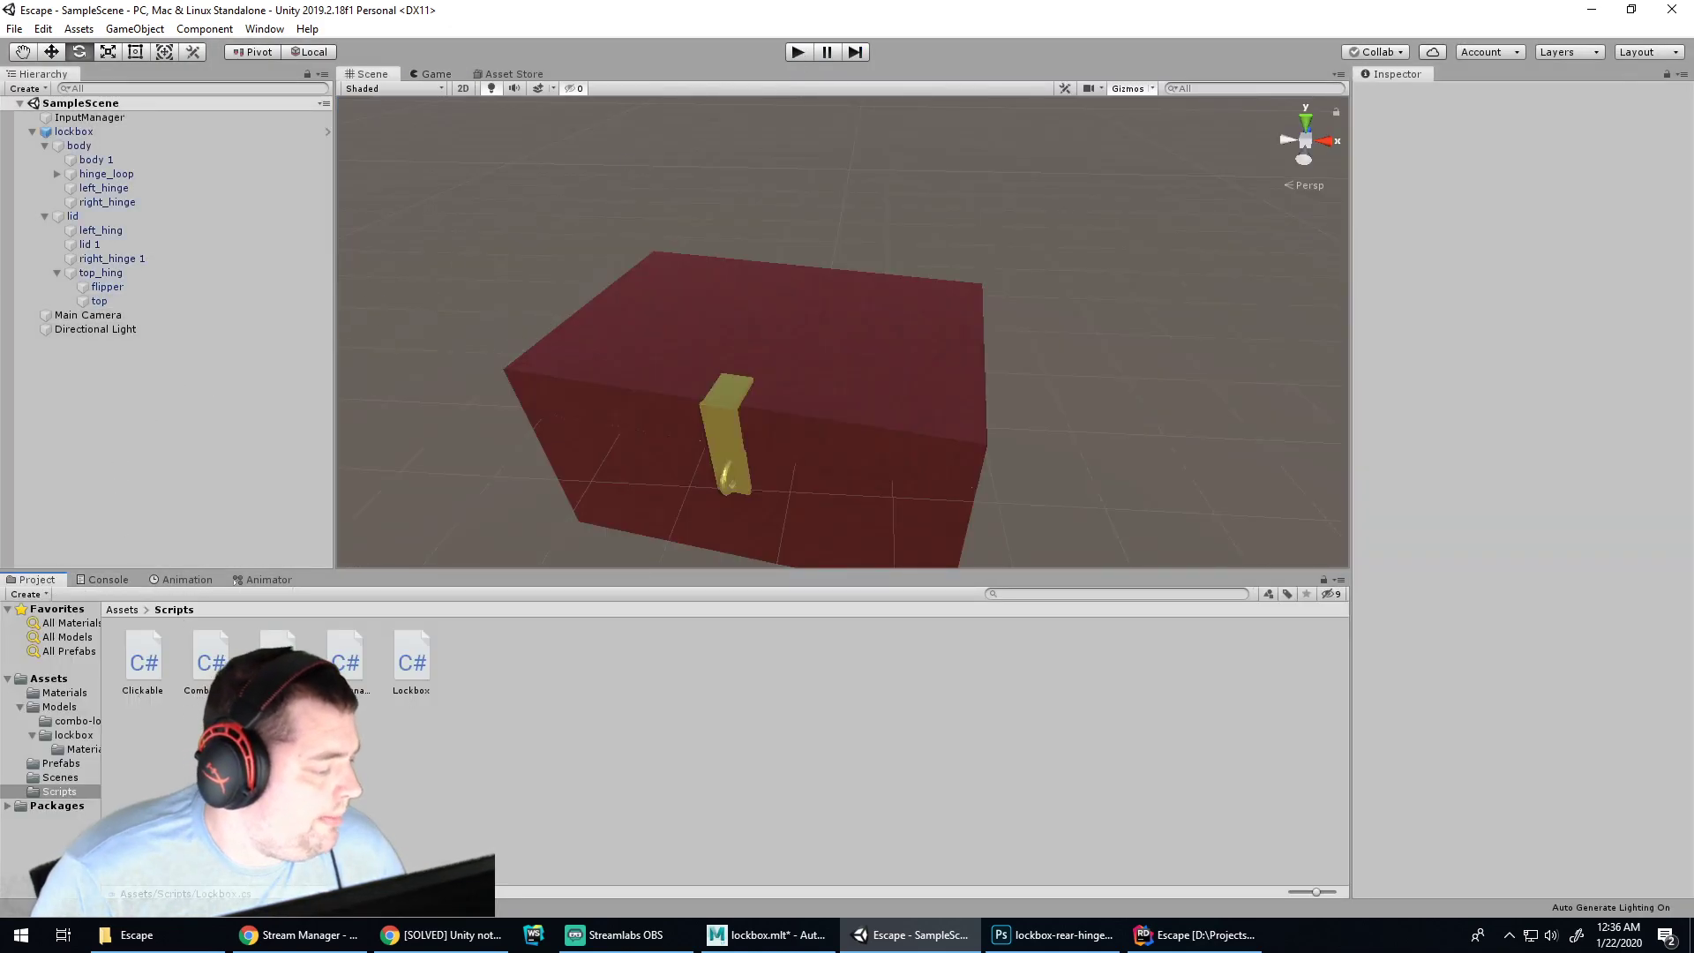
pyautogui.click(60, 764)
pyautogui.click(73, 132)
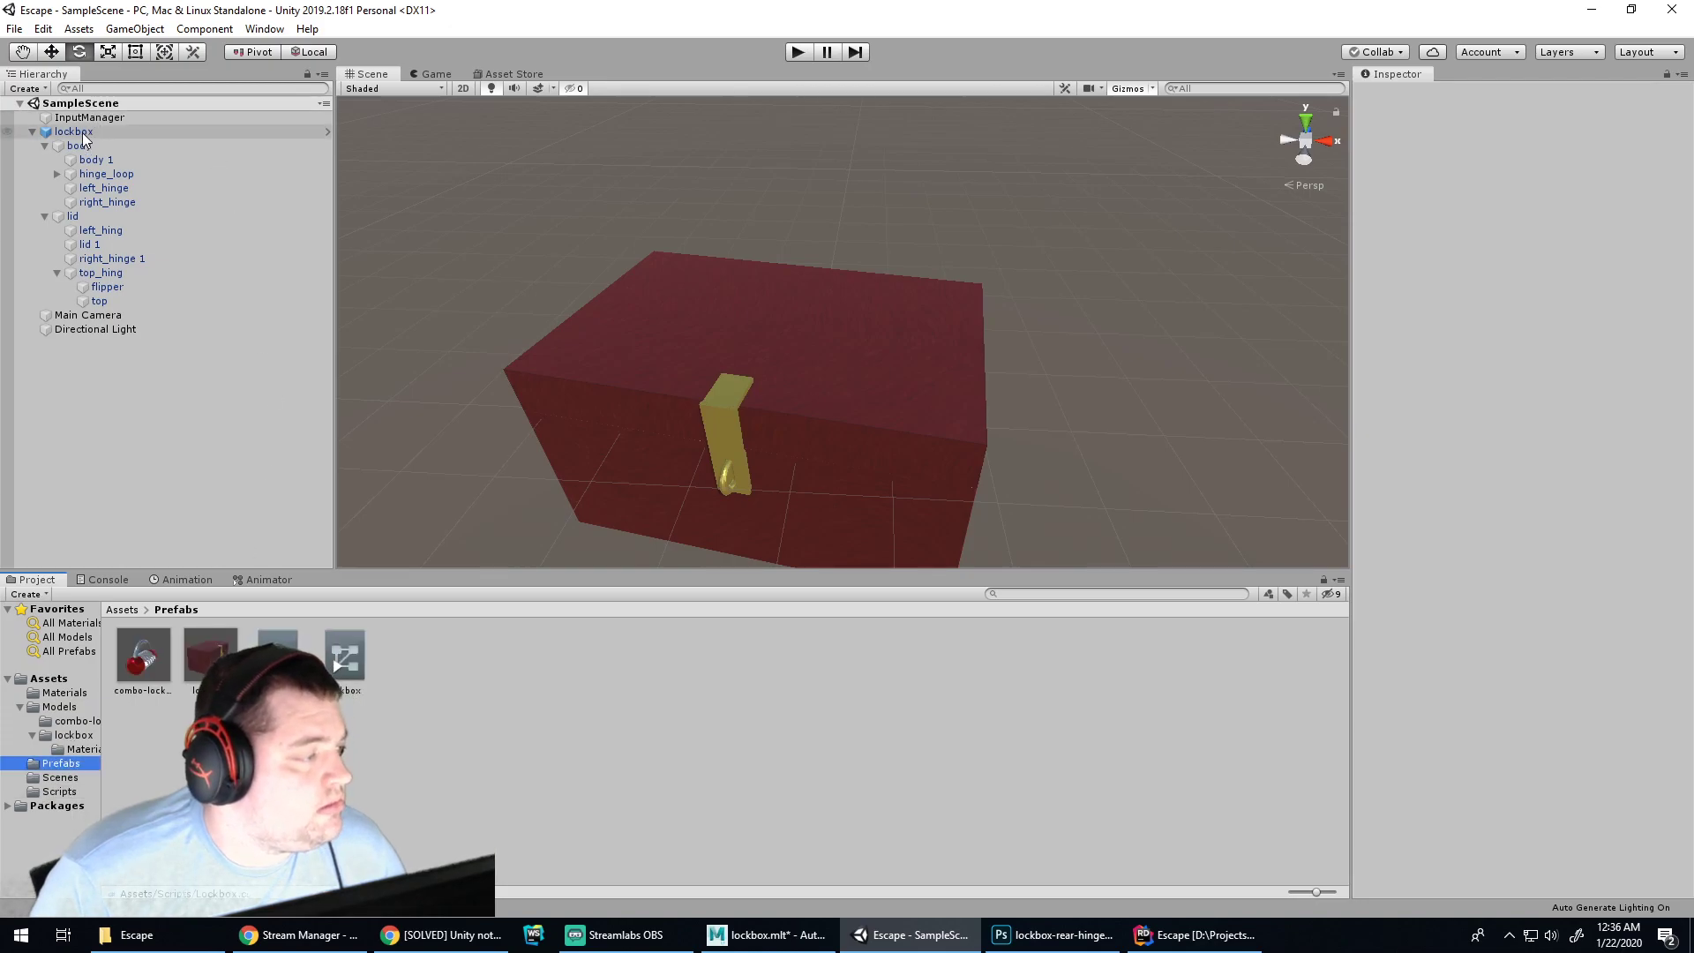
pyautogui.click(1607, 131)
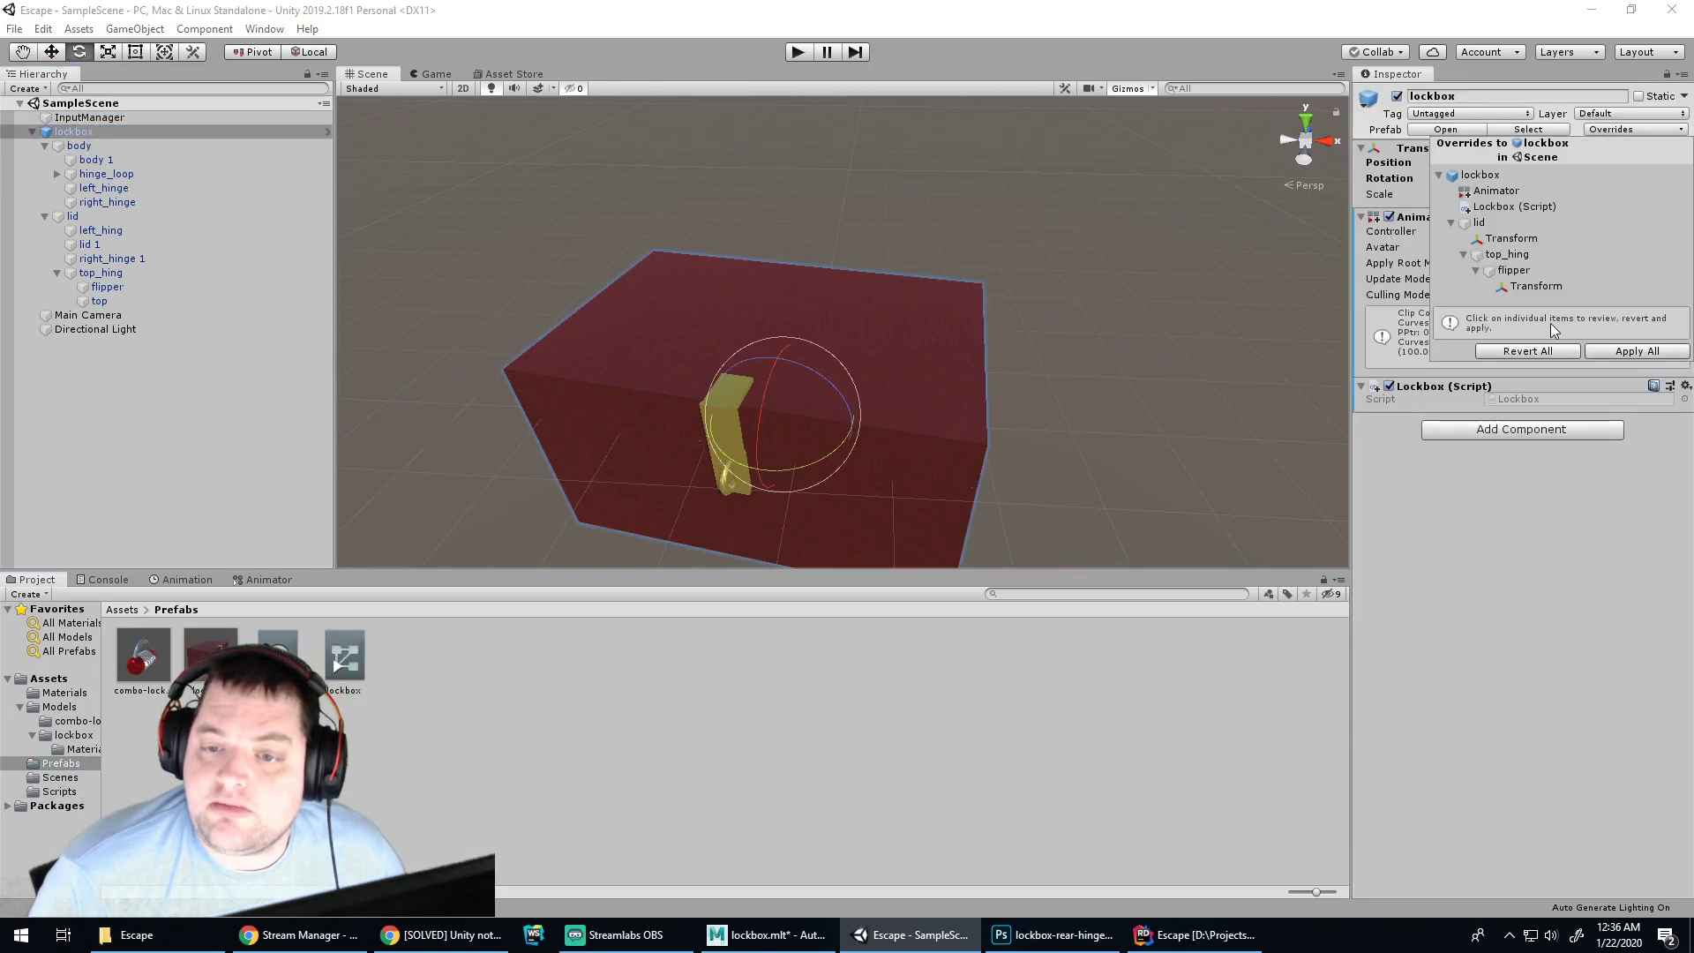
pyautogui.click(1603, 352)
pyautogui.moveTo(142, 657); pyautogui.dragTo(1056, 423)
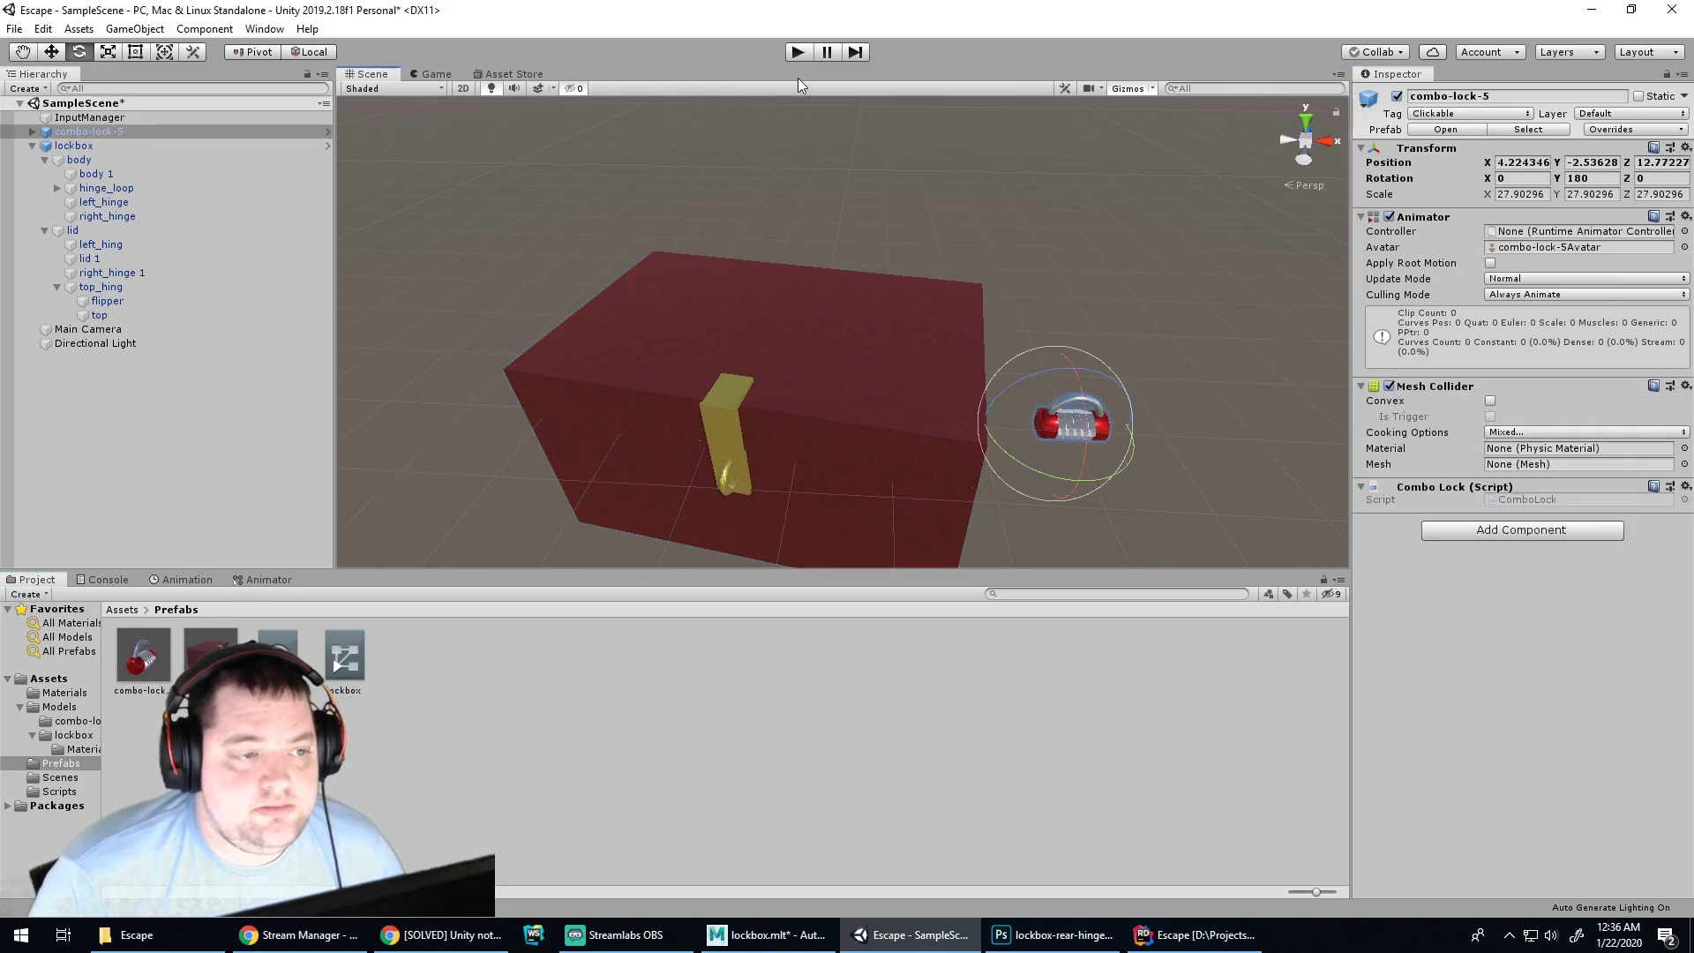
# Raise combo-lock-5 to -2.46, 0.99, 8.45 beside the lockbox and test it in play mode
pyautogui.press('q')
pyautogui.press('w')
pyautogui.moveTo(1069, 388); pyautogui.dragTo(591, 416)
pyautogui.click(798, 52)
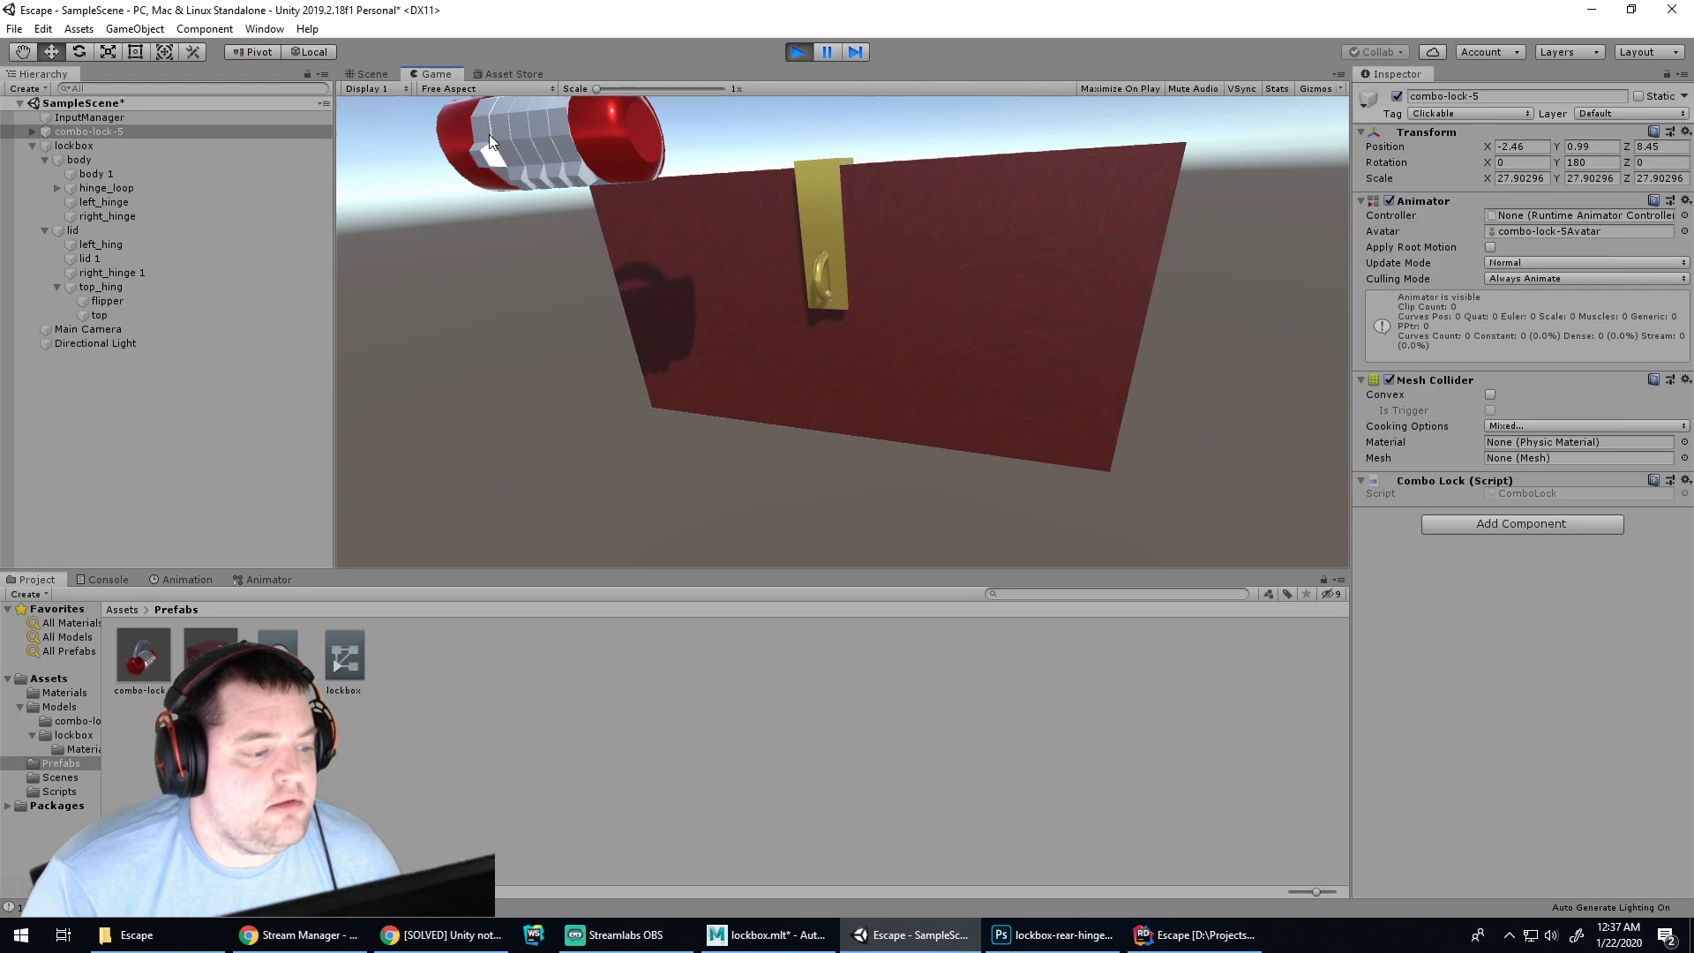
pyautogui.click(799, 51)
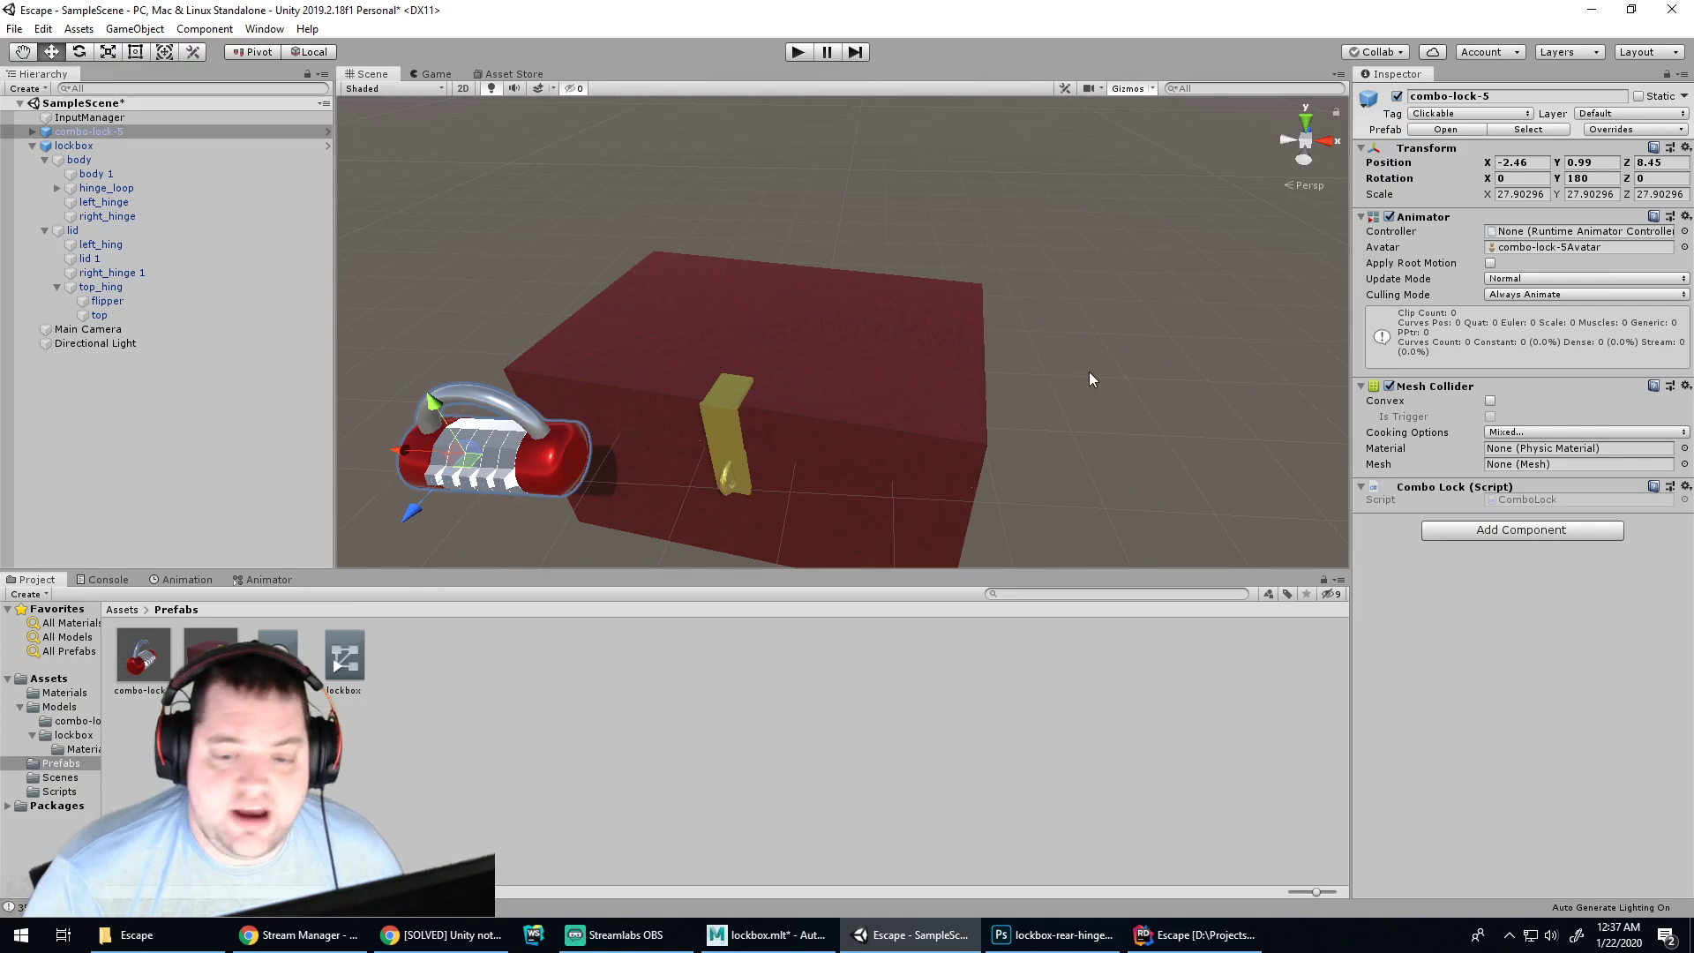
# Add a Mesh Collider to the lockbox object
pyautogui.click(770, 353)
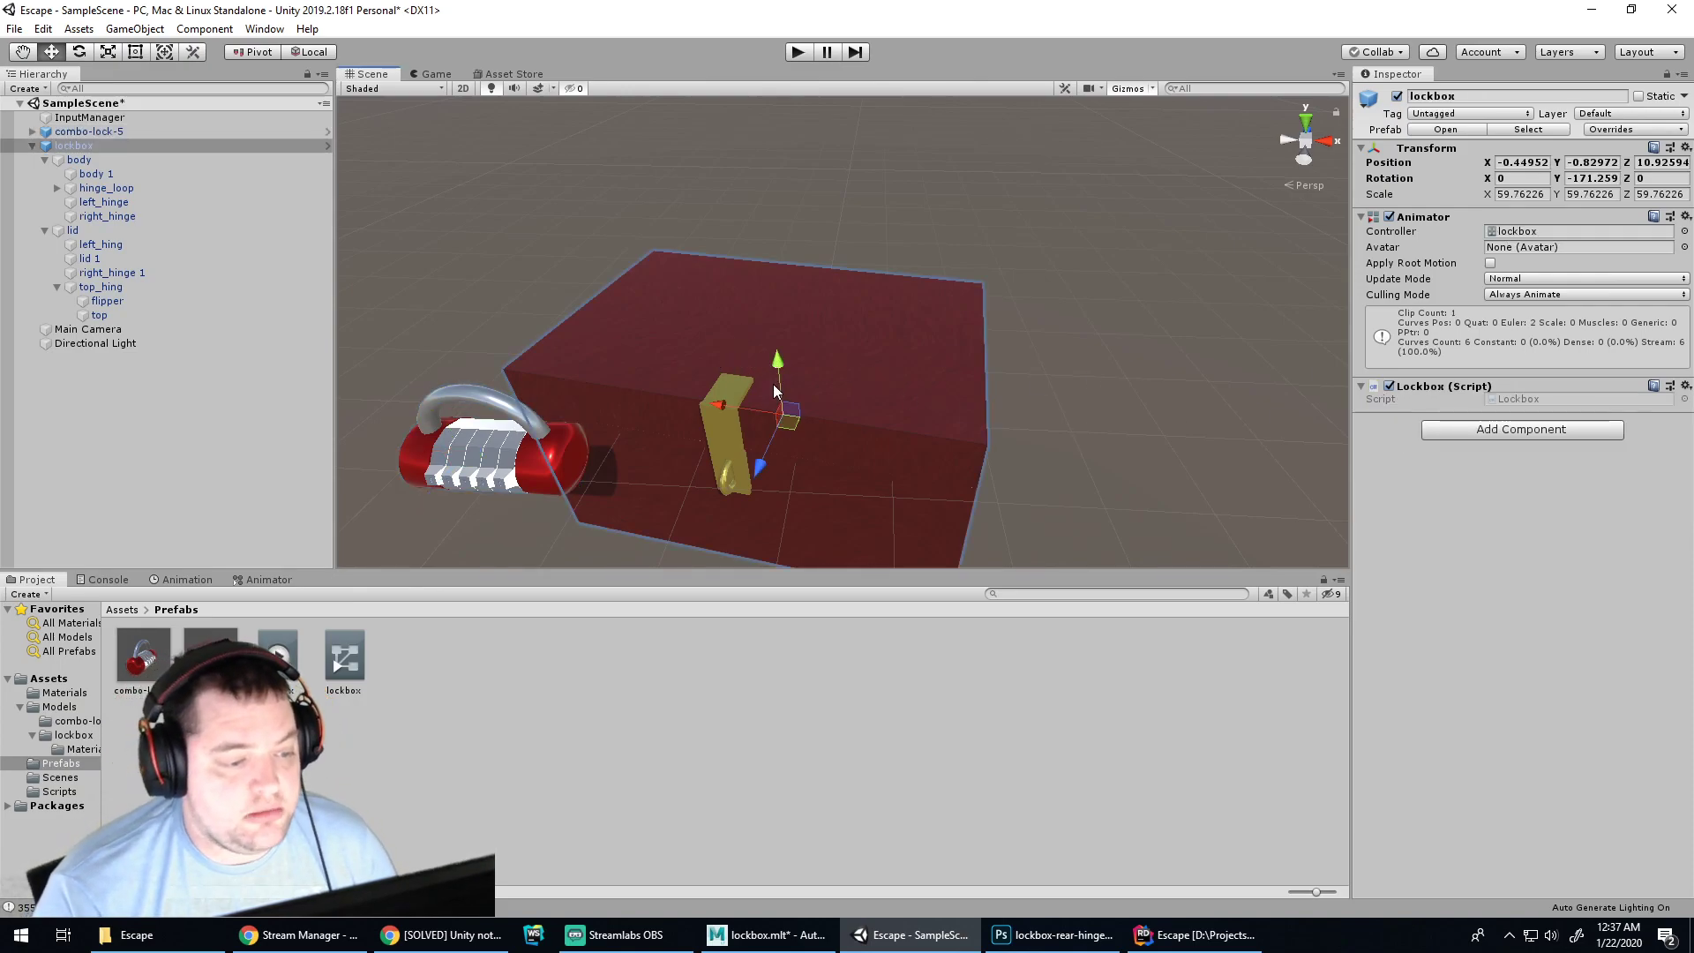
pyautogui.click(115, 145)
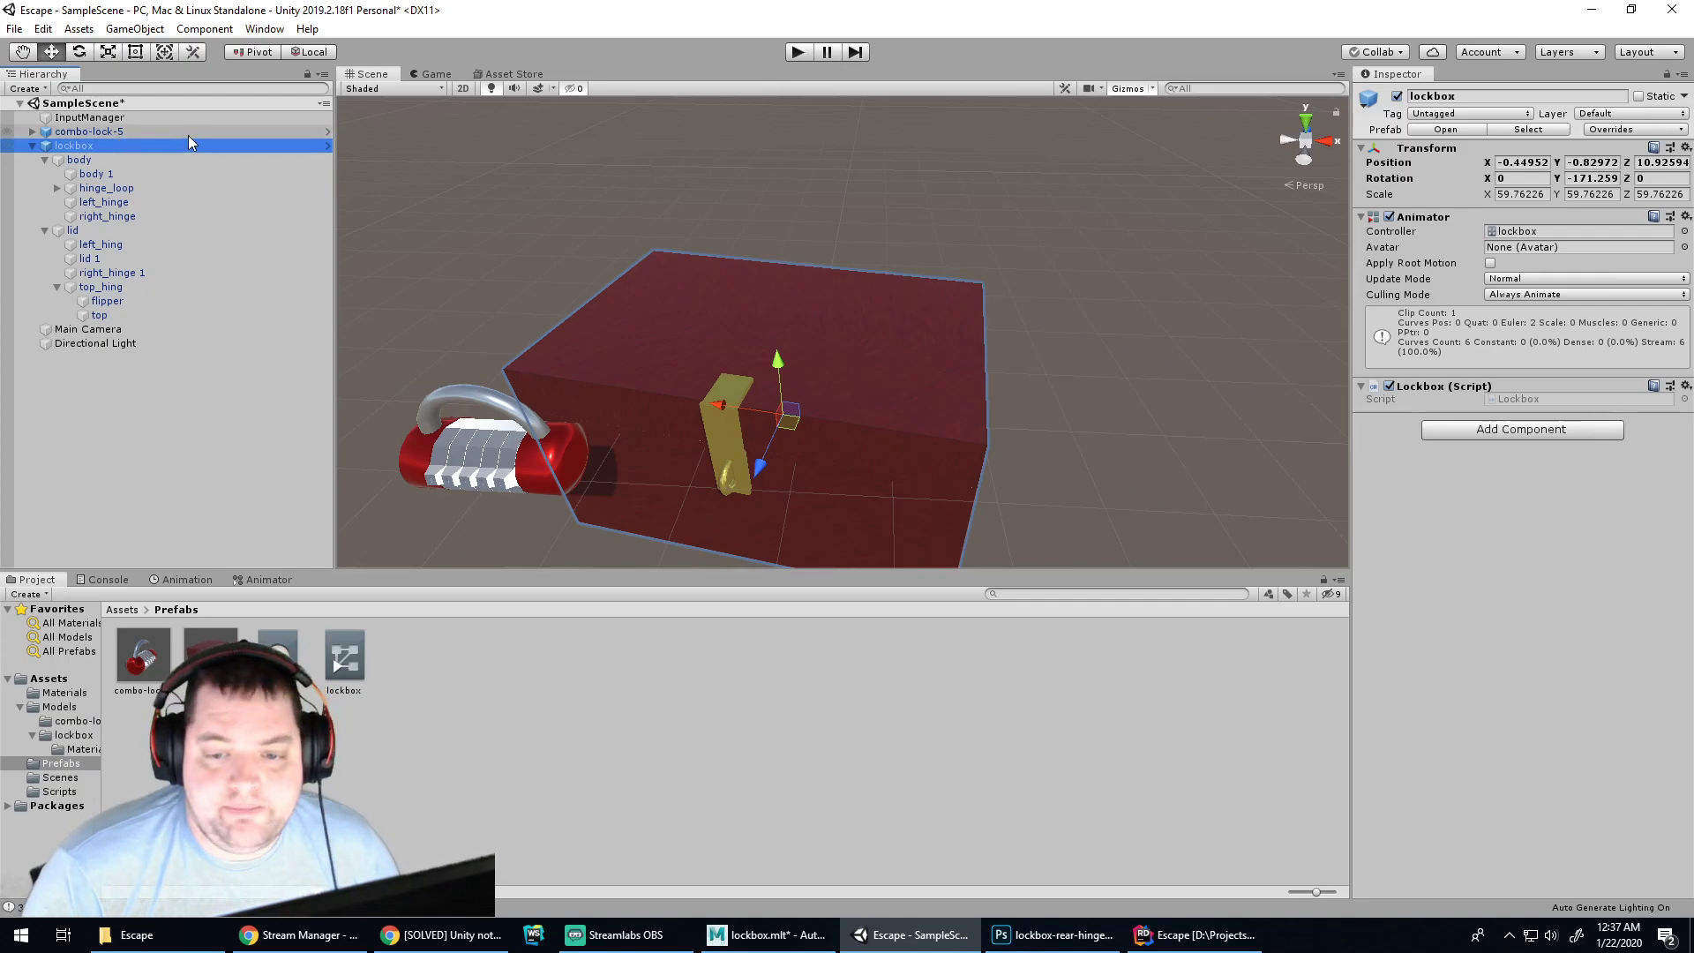
pyautogui.click(1495, 431)
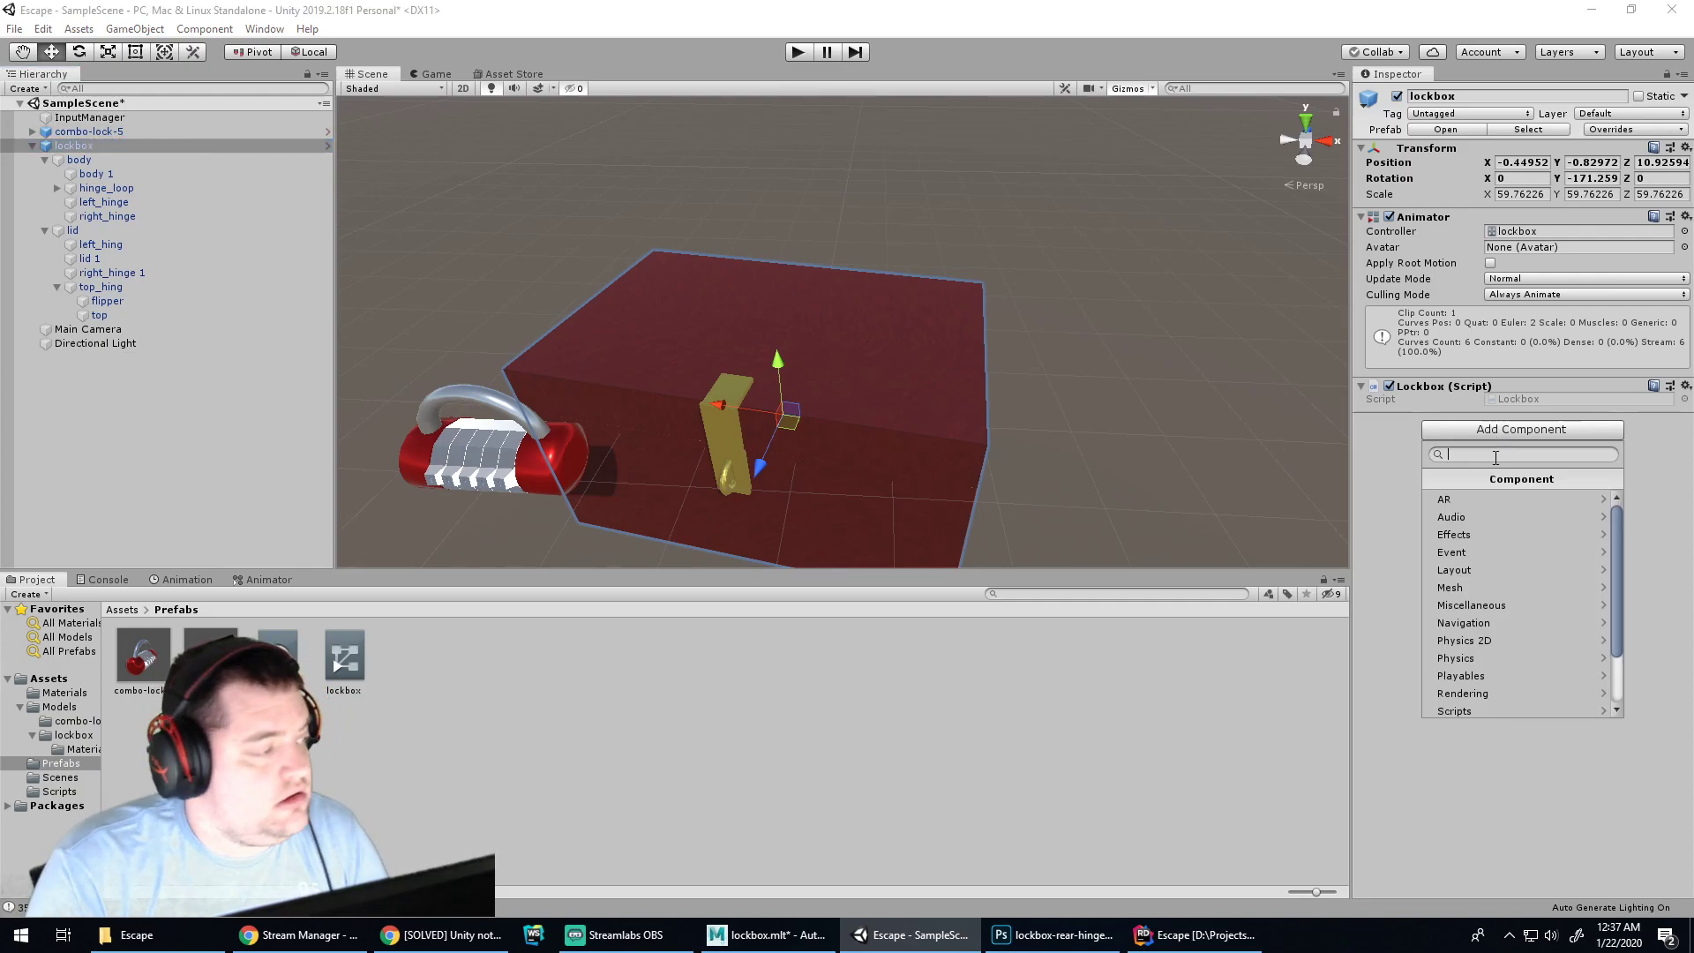
pyautogui.write('Colli')
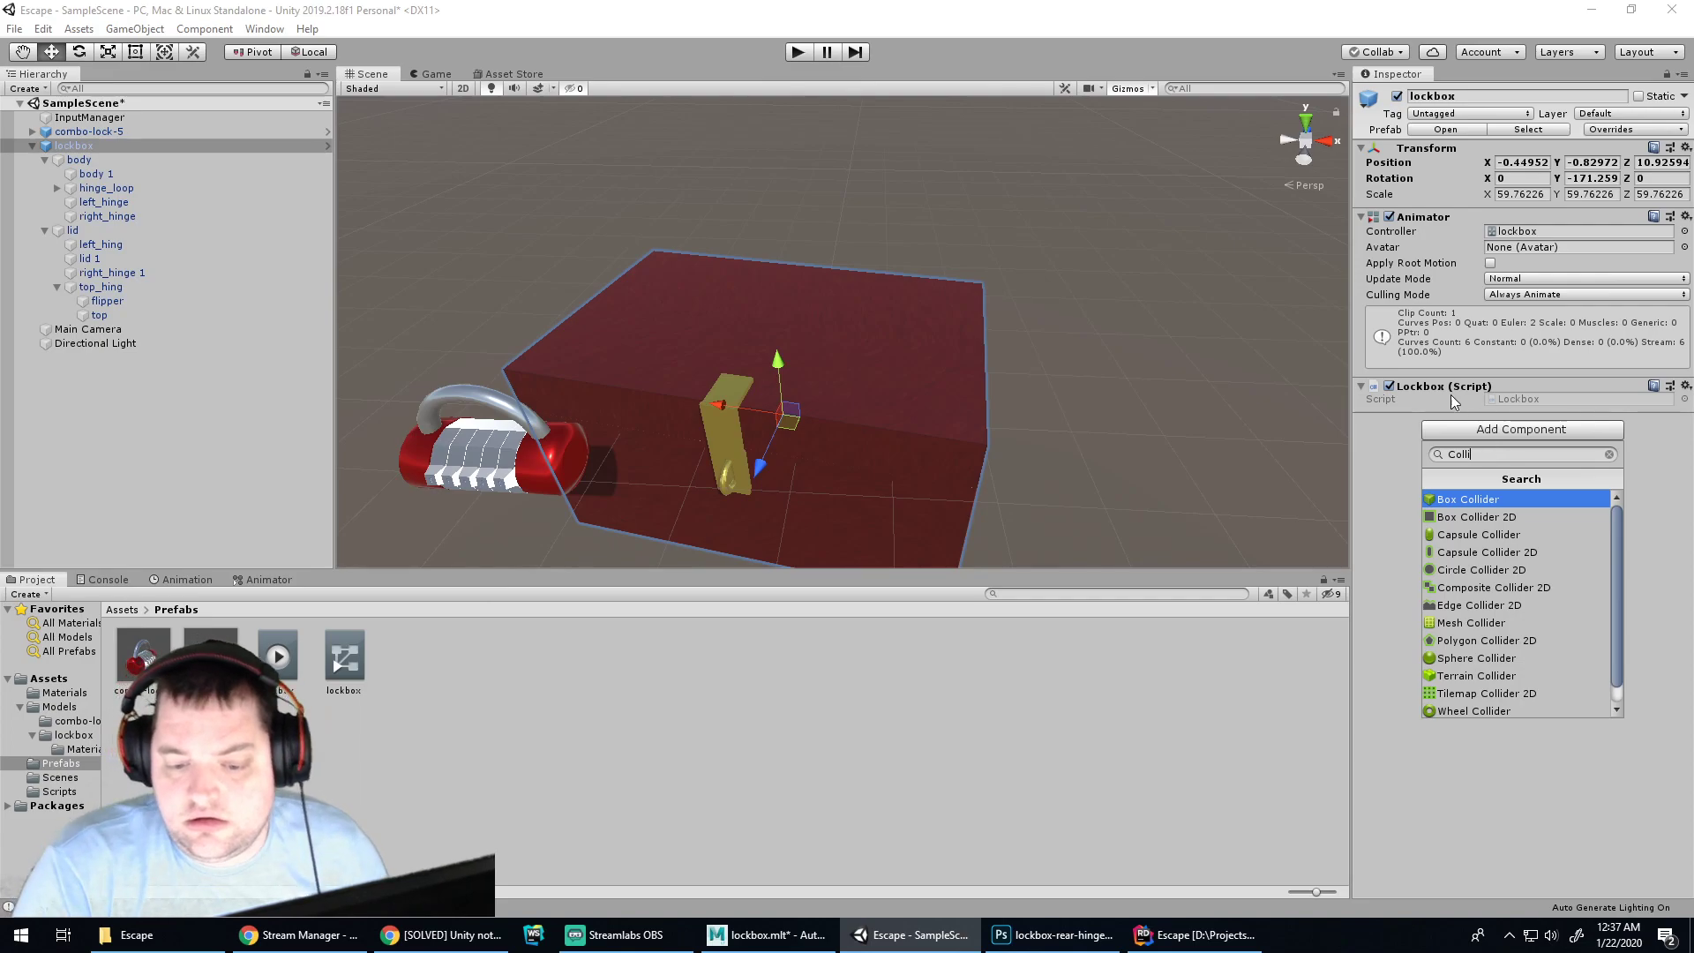
pyautogui.click(1452, 623)
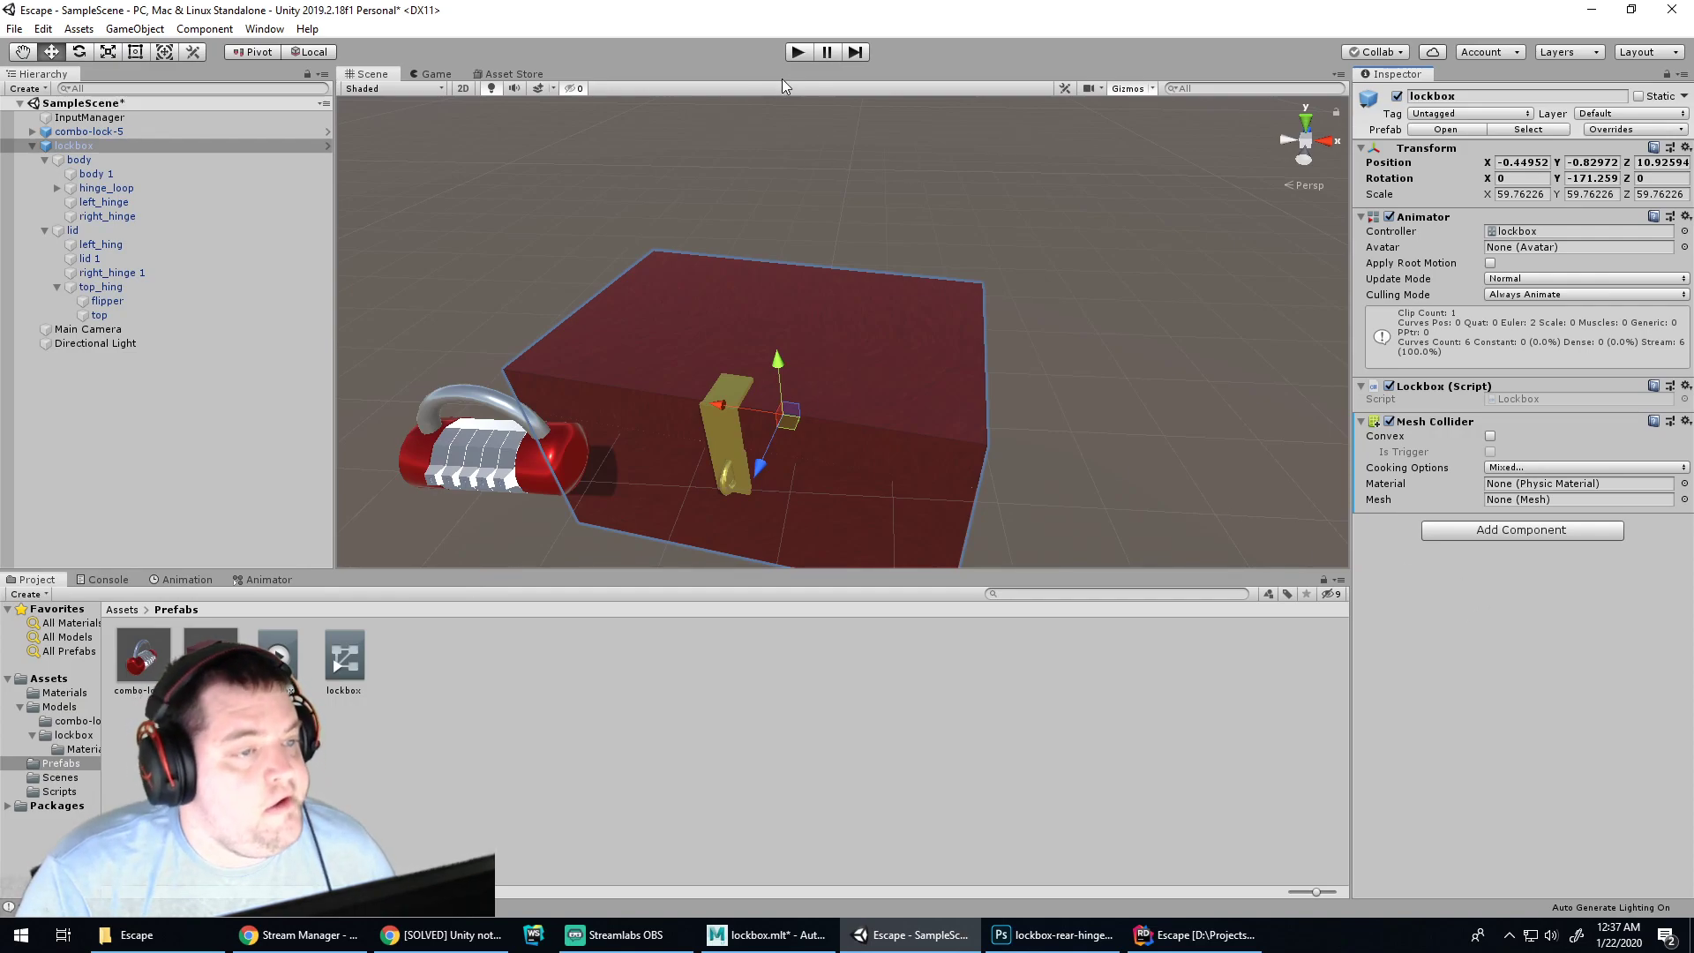
# Test clicking the box in play mode with the Console showing, then remove the Mesh Collider
pyautogui.click(798, 53)
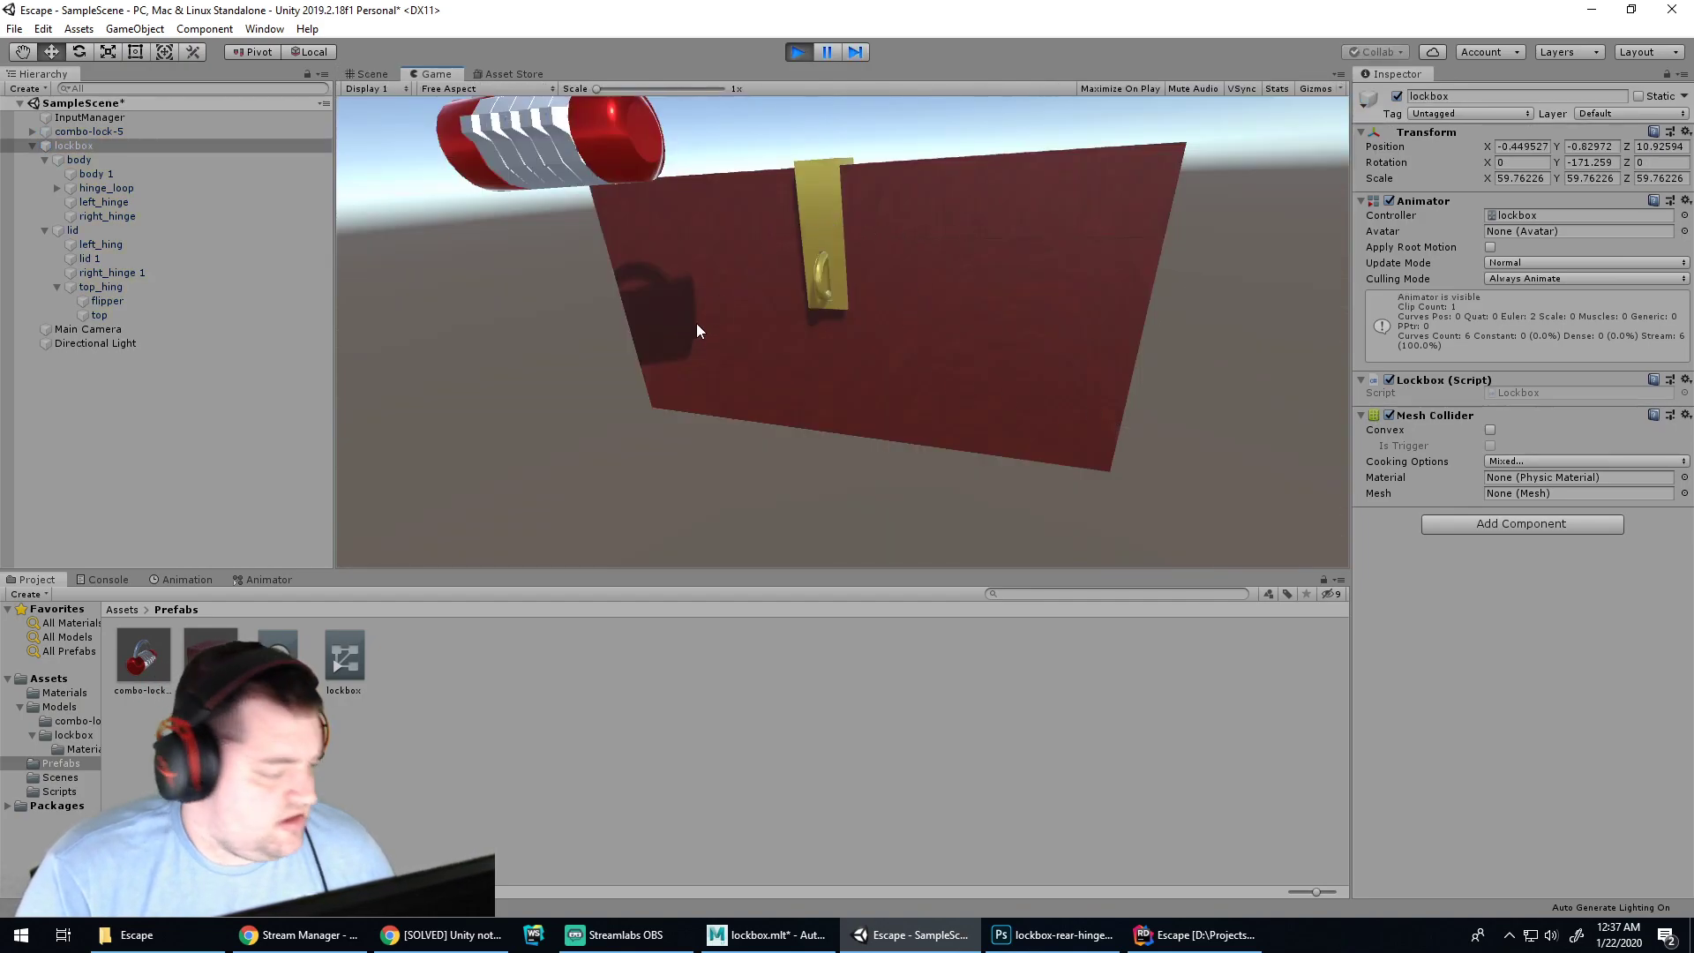
pyautogui.click(95, 579)
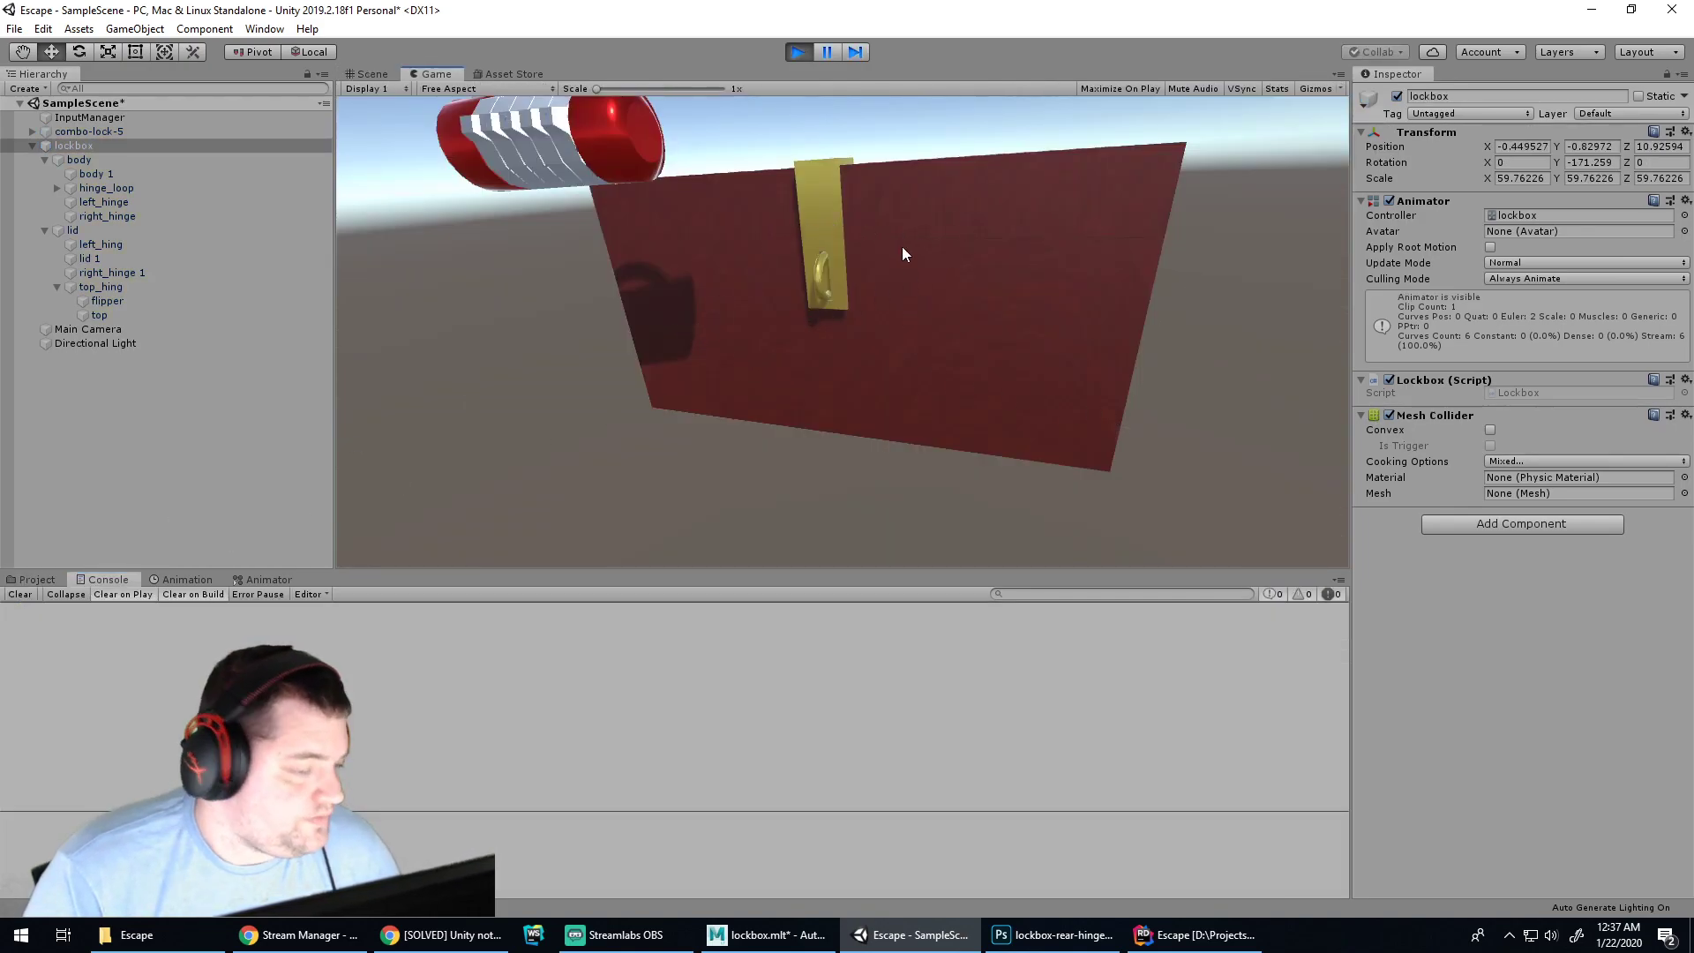
pyautogui.click(799, 53)
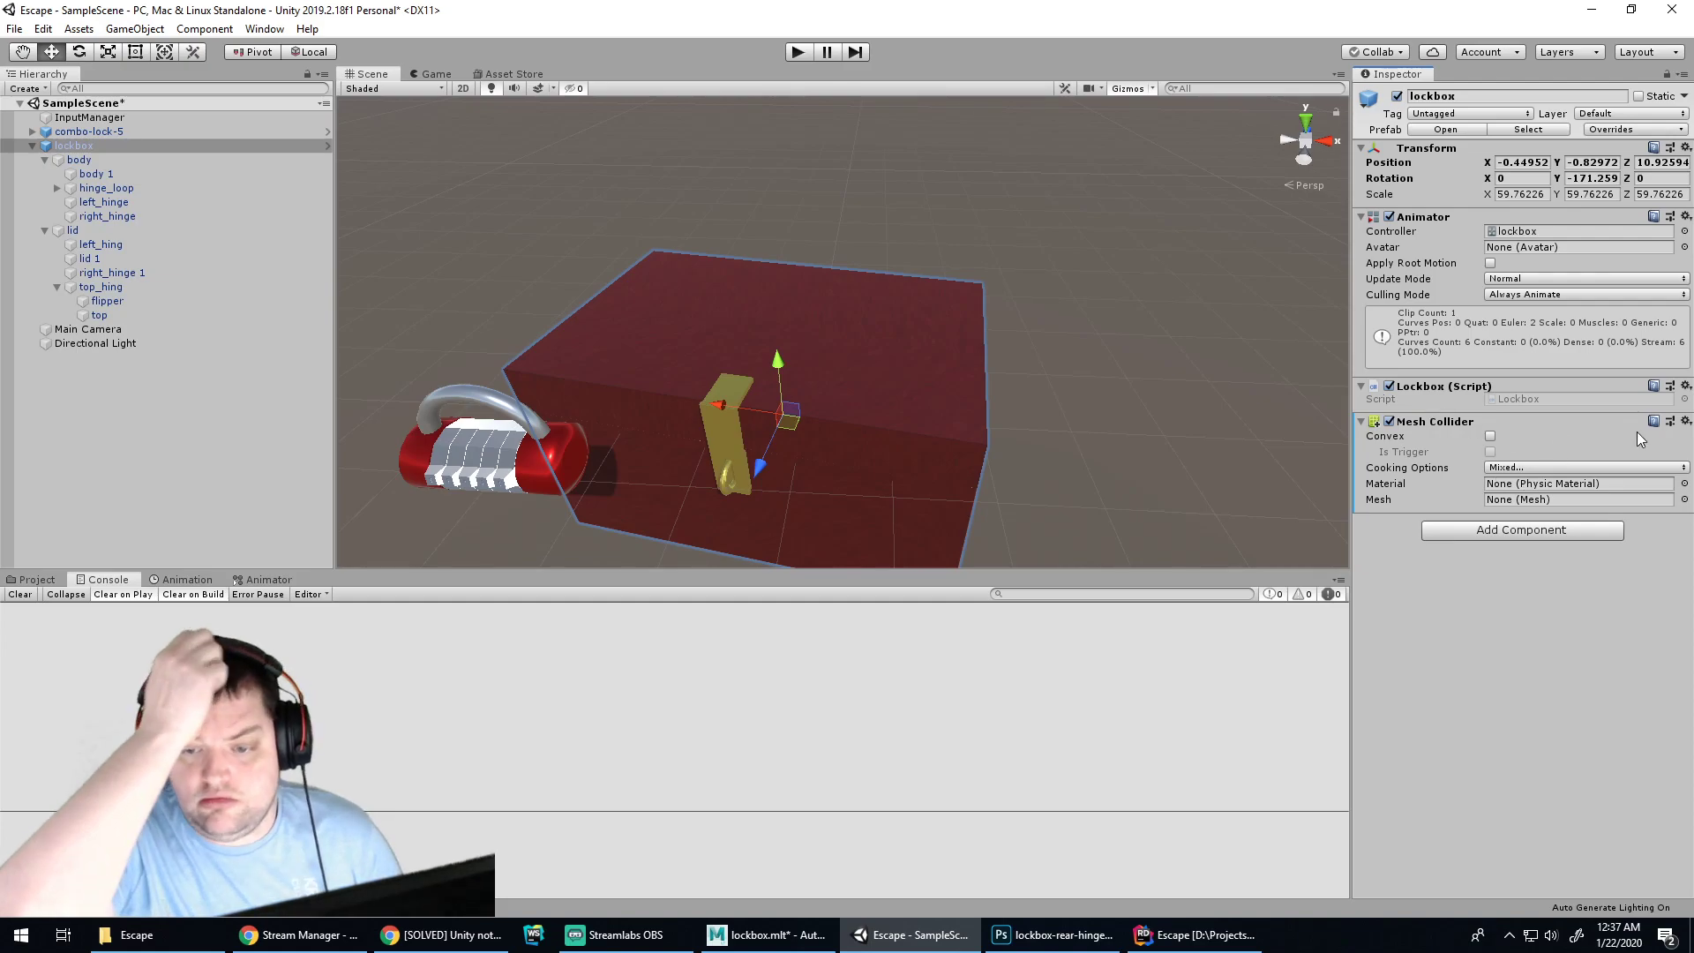
pyautogui.click(1688, 423)
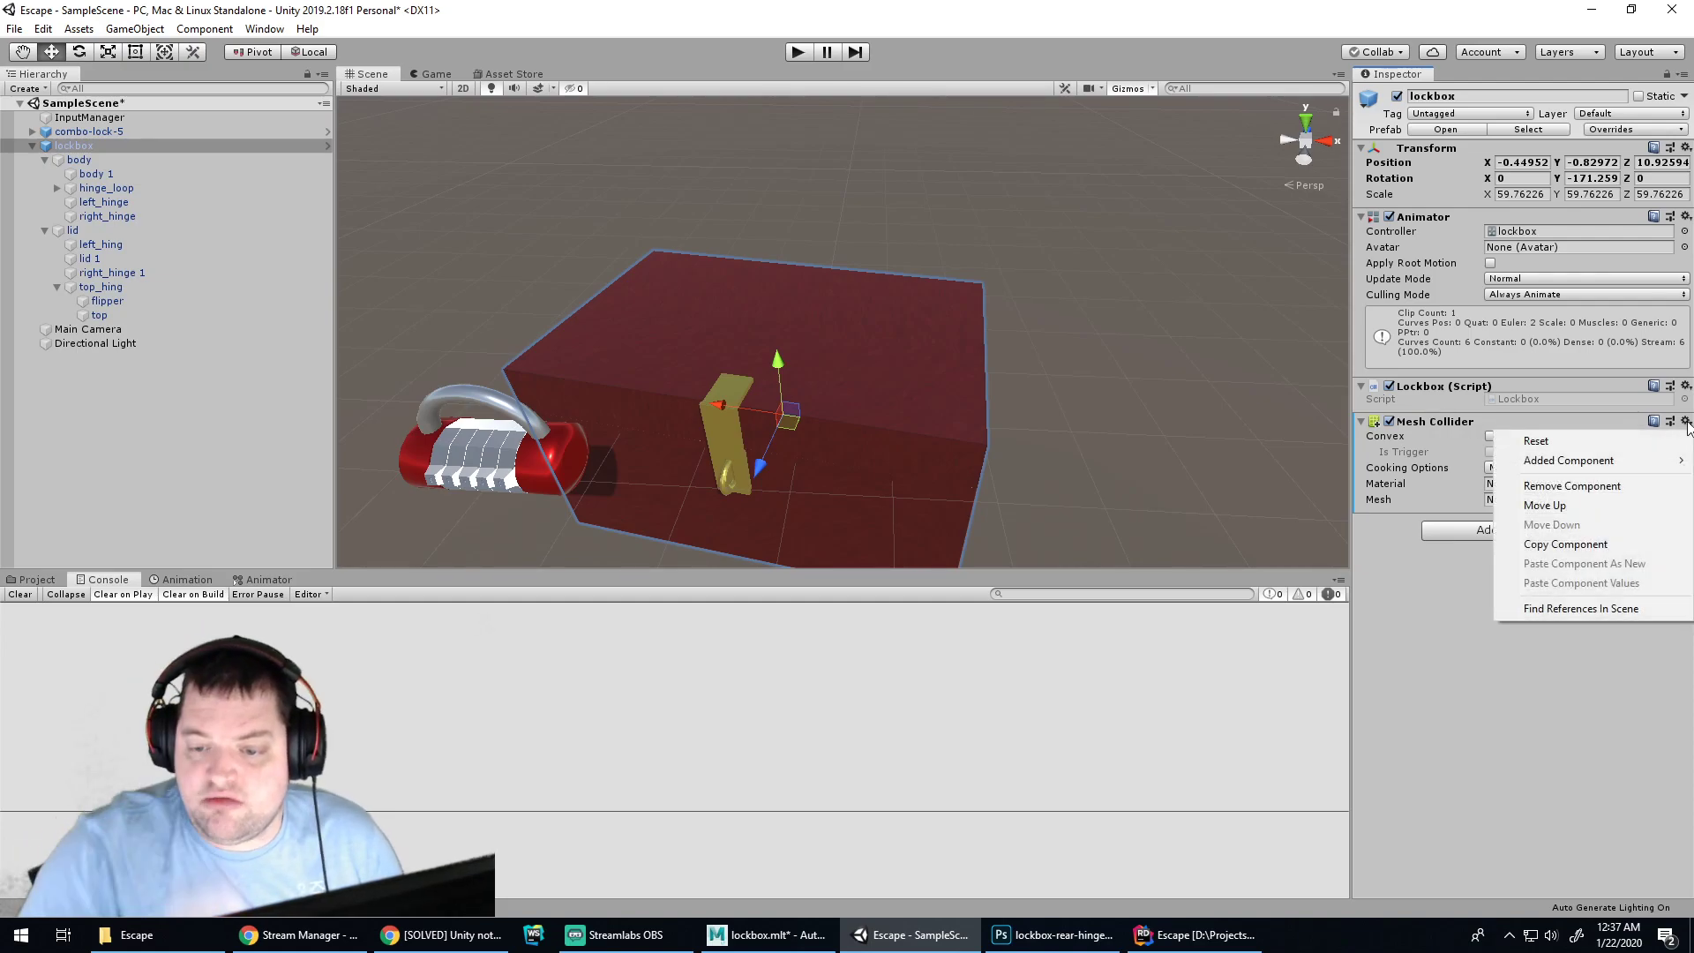
pyautogui.click(1598, 492)
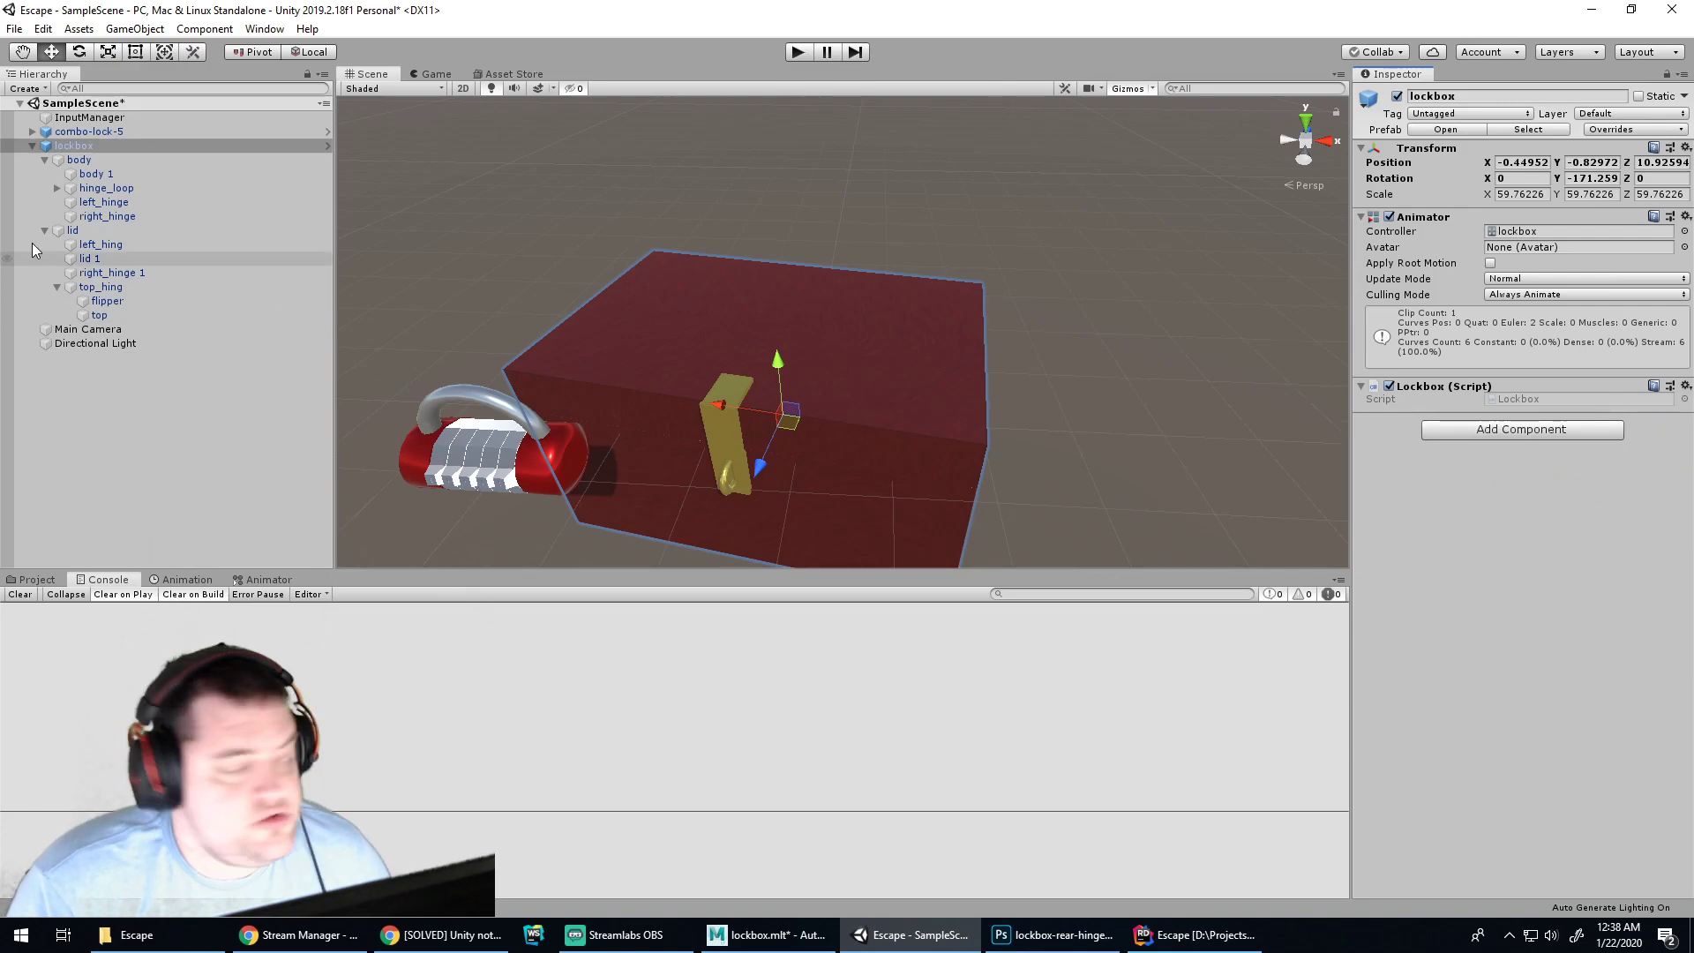
# Select the lockbox and its body parts in the hierarchy and Scene view
pyautogui.click(123, 151)
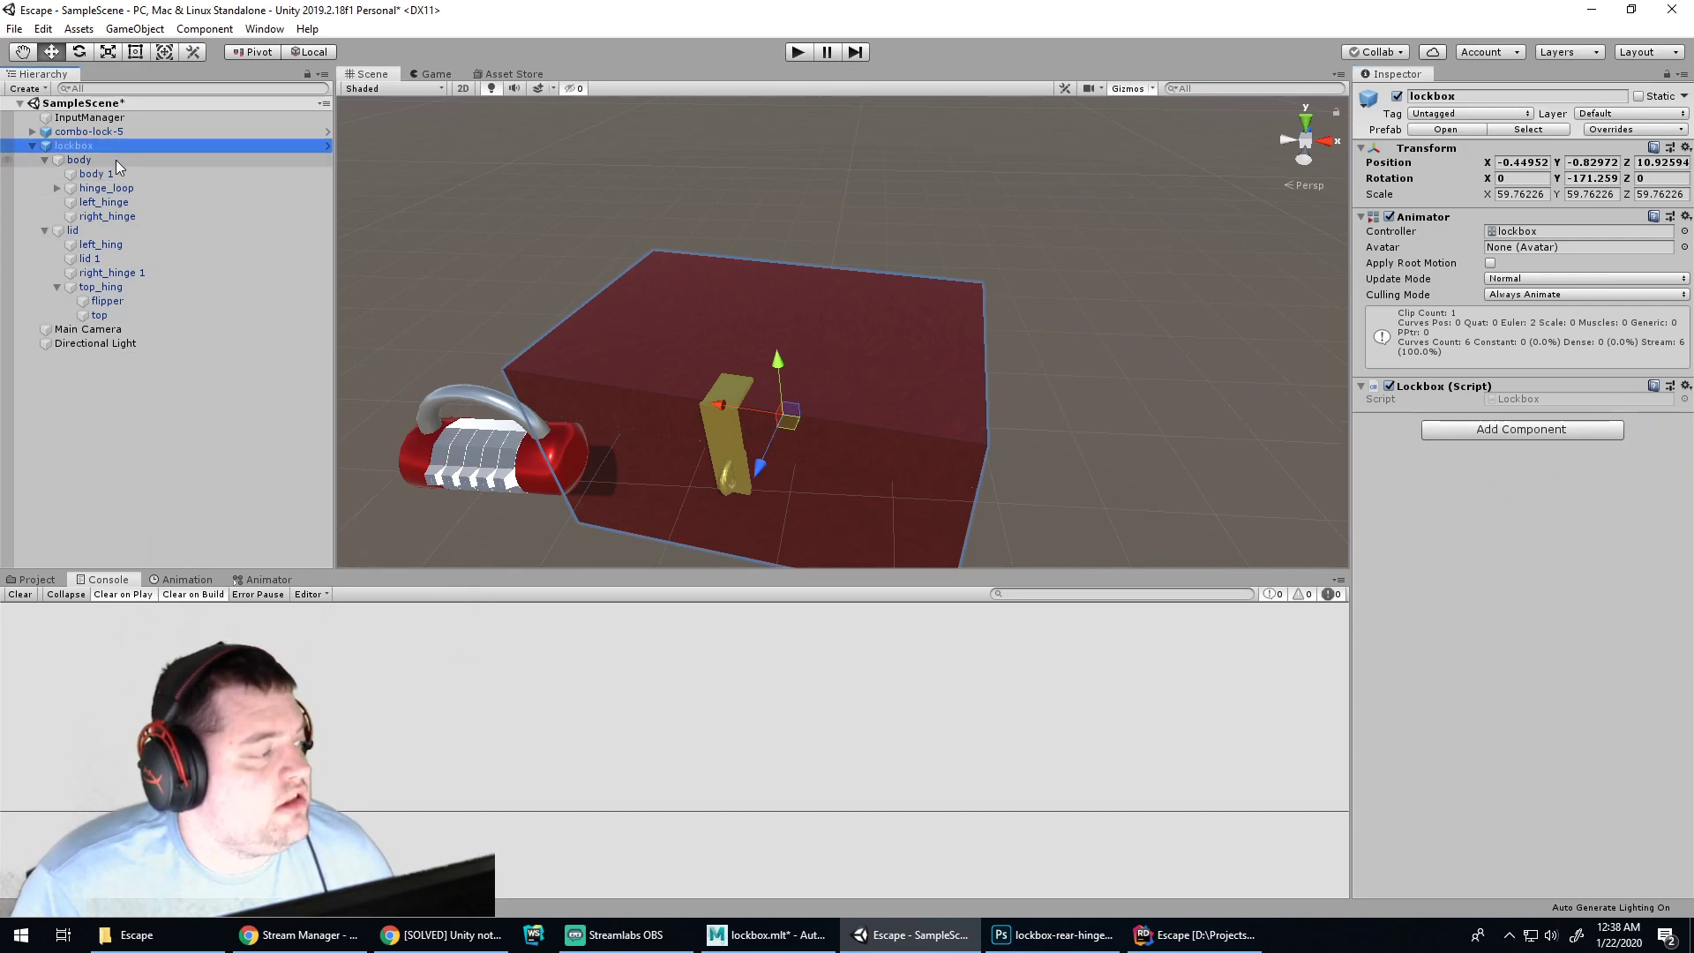
pyautogui.click(115, 161)
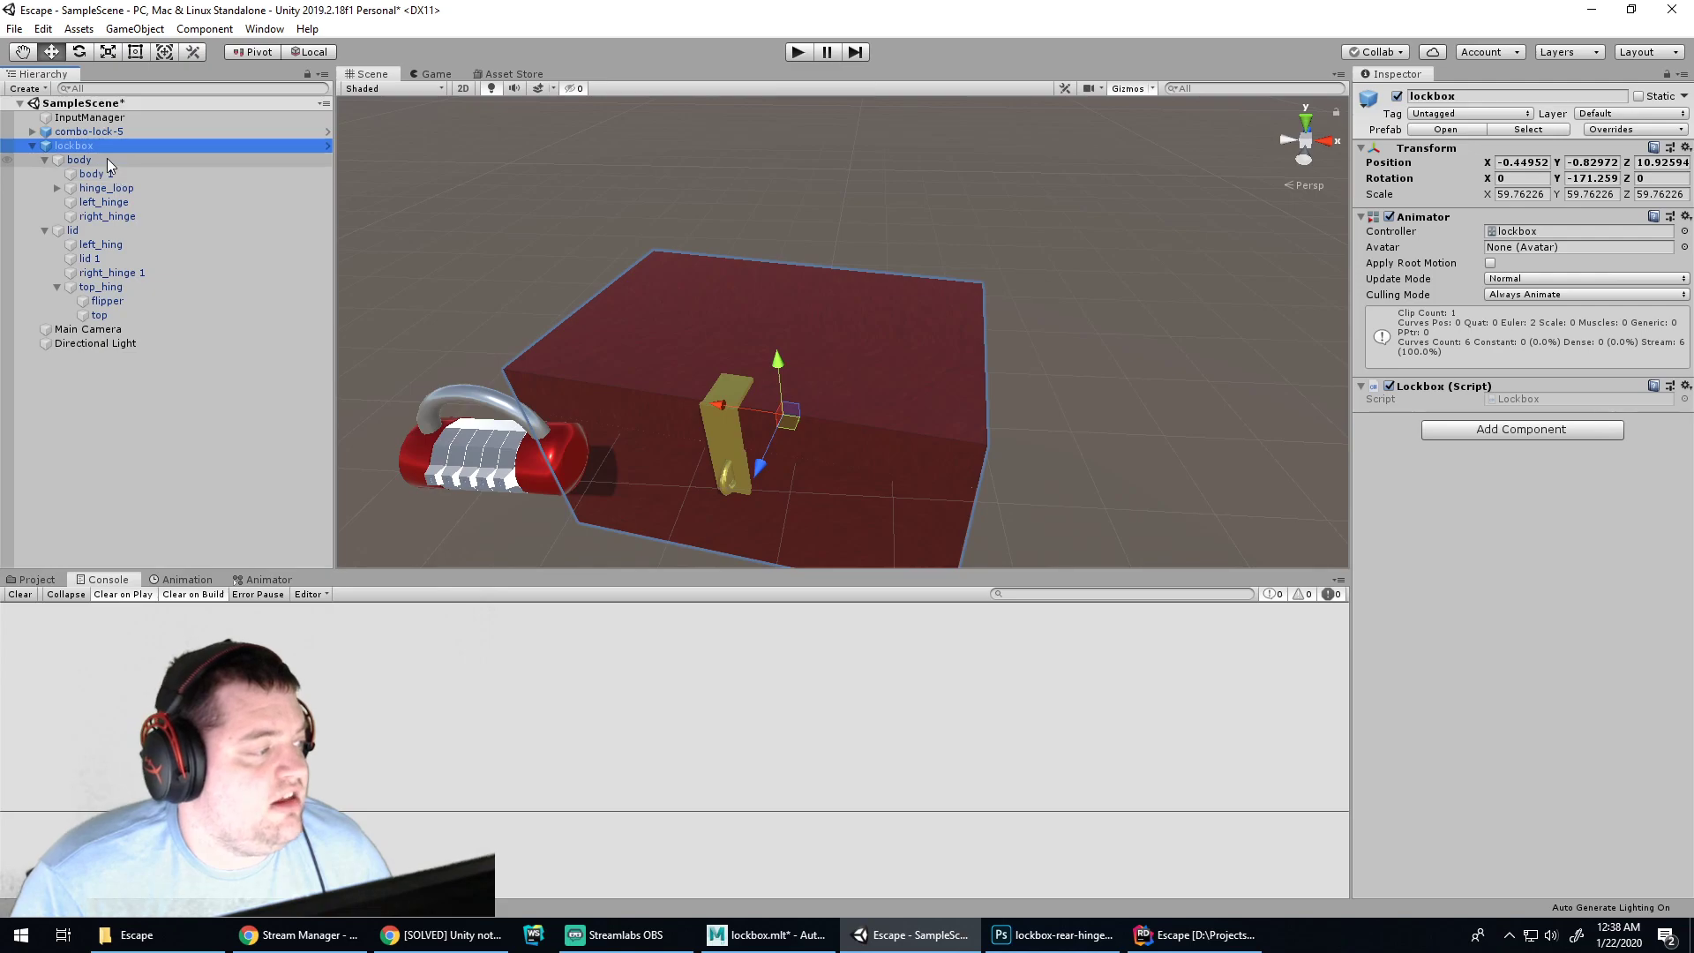
pyautogui.click(1093, 372)
pyautogui.click(891, 395)
pyautogui.click(1022, 408)
pyautogui.click(888, 422)
pyautogui.click(1090, 393)
pyautogui.click(956, 357)
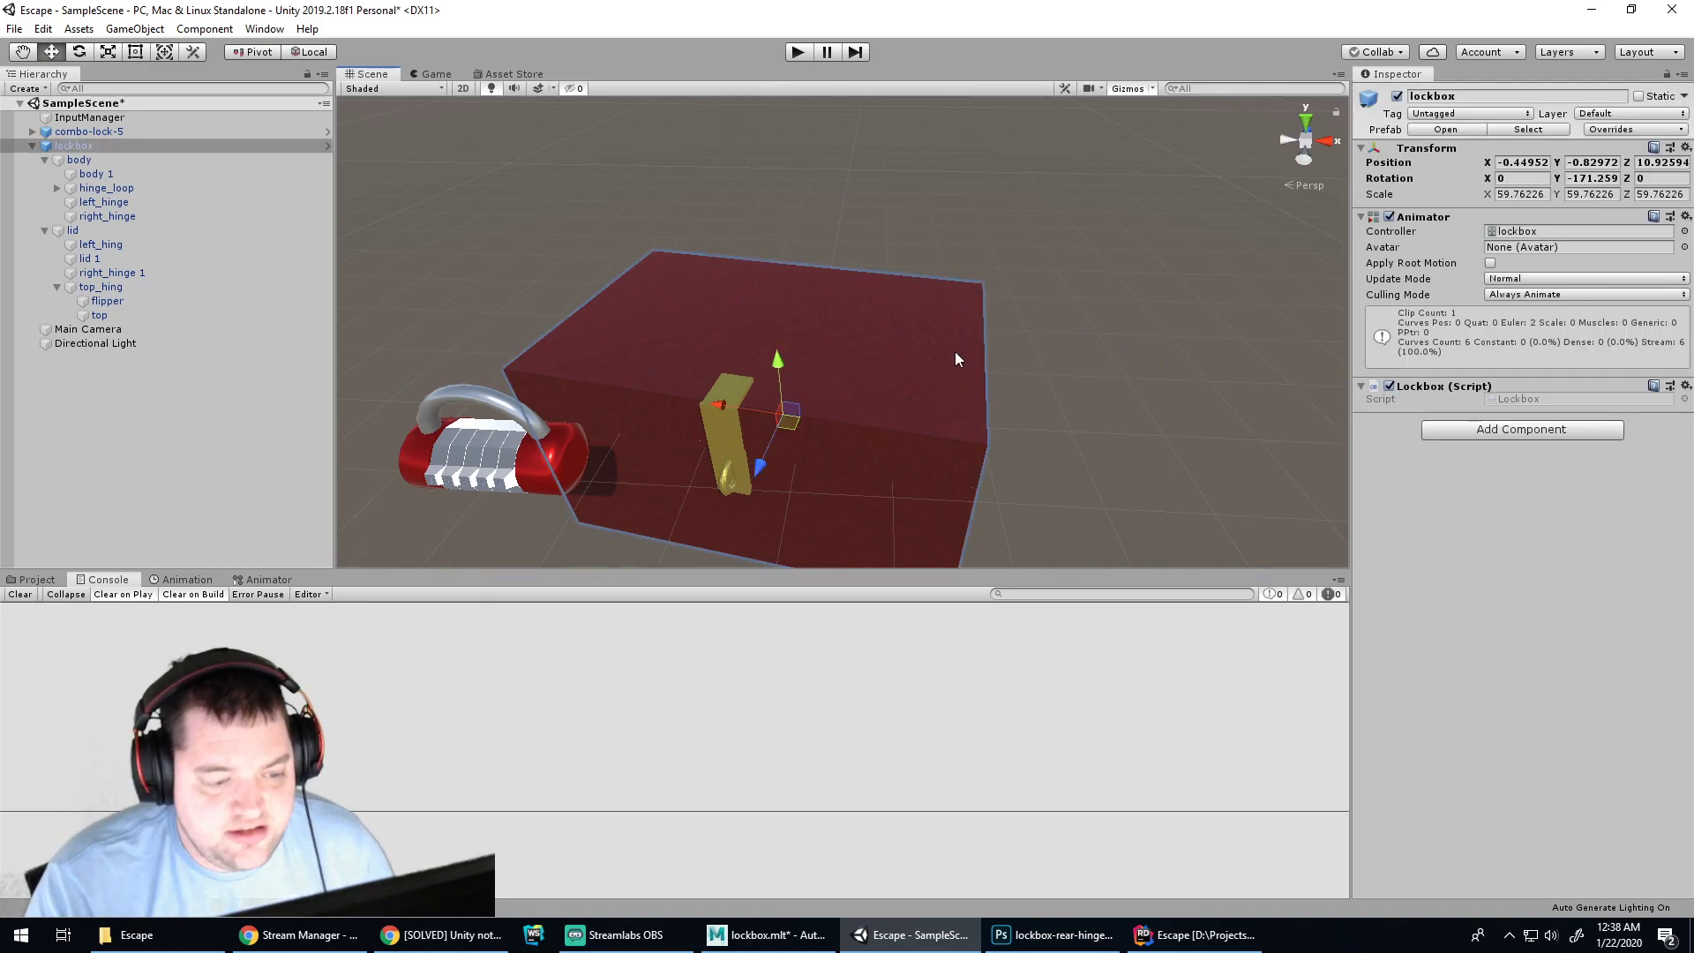
# Add Mesh Colliders to the body 1 and lid 1 meshes
pyautogui.click(100, 159)
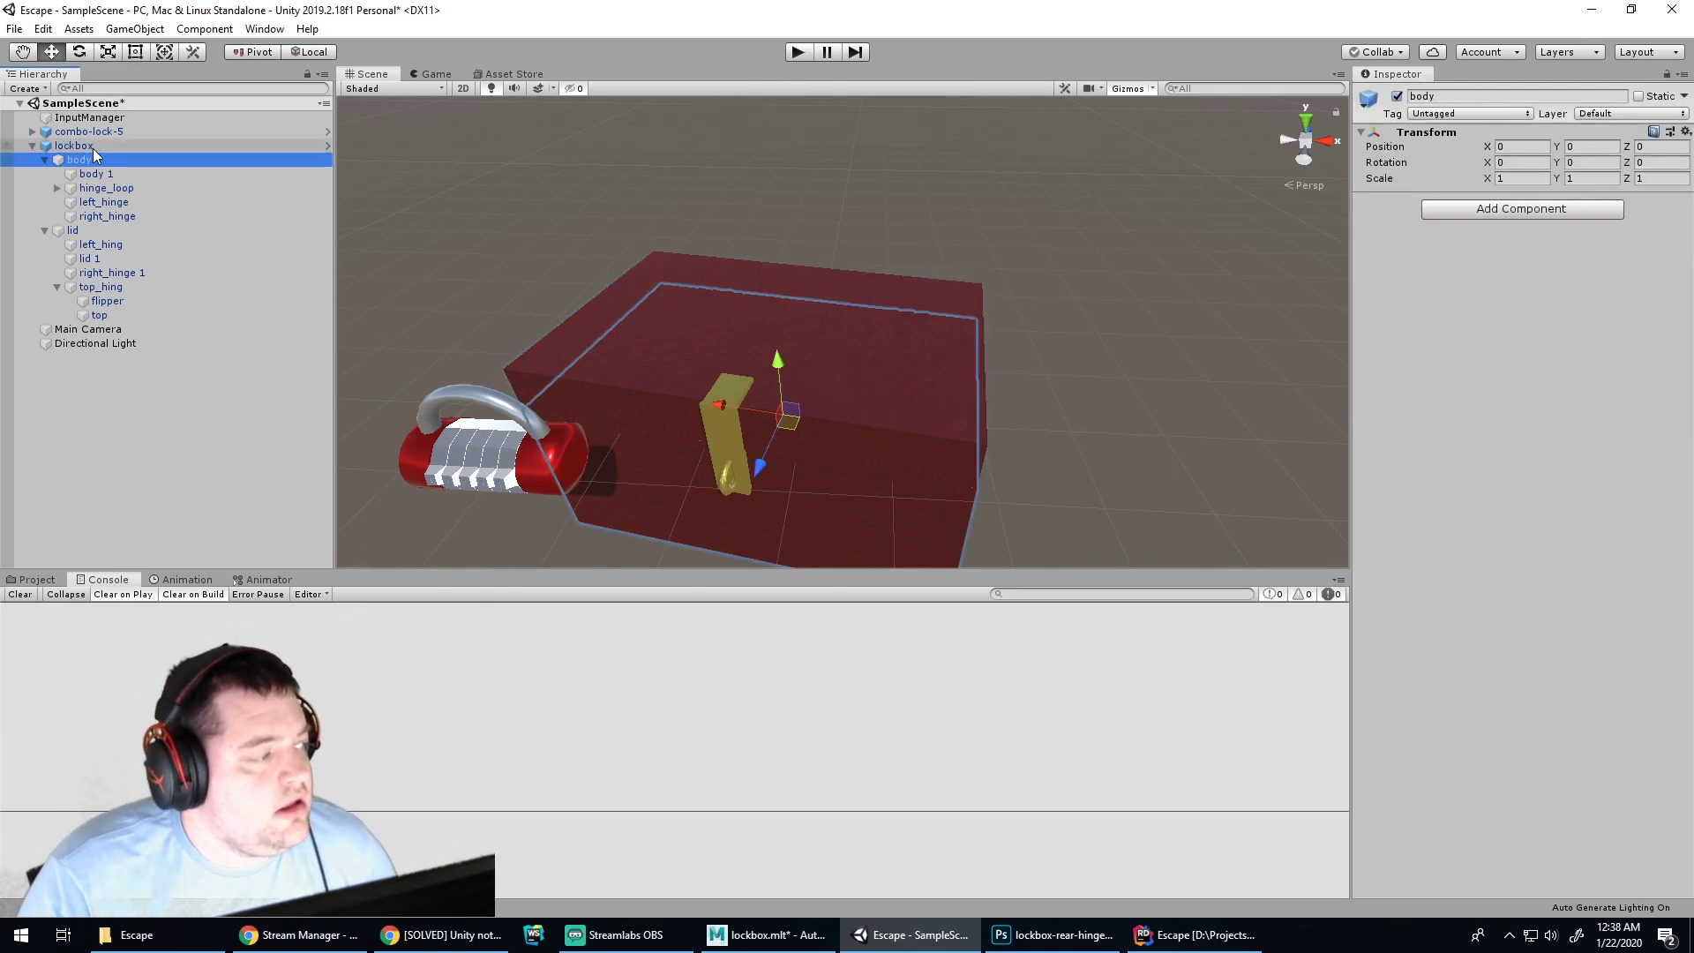
pyautogui.click(86, 175)
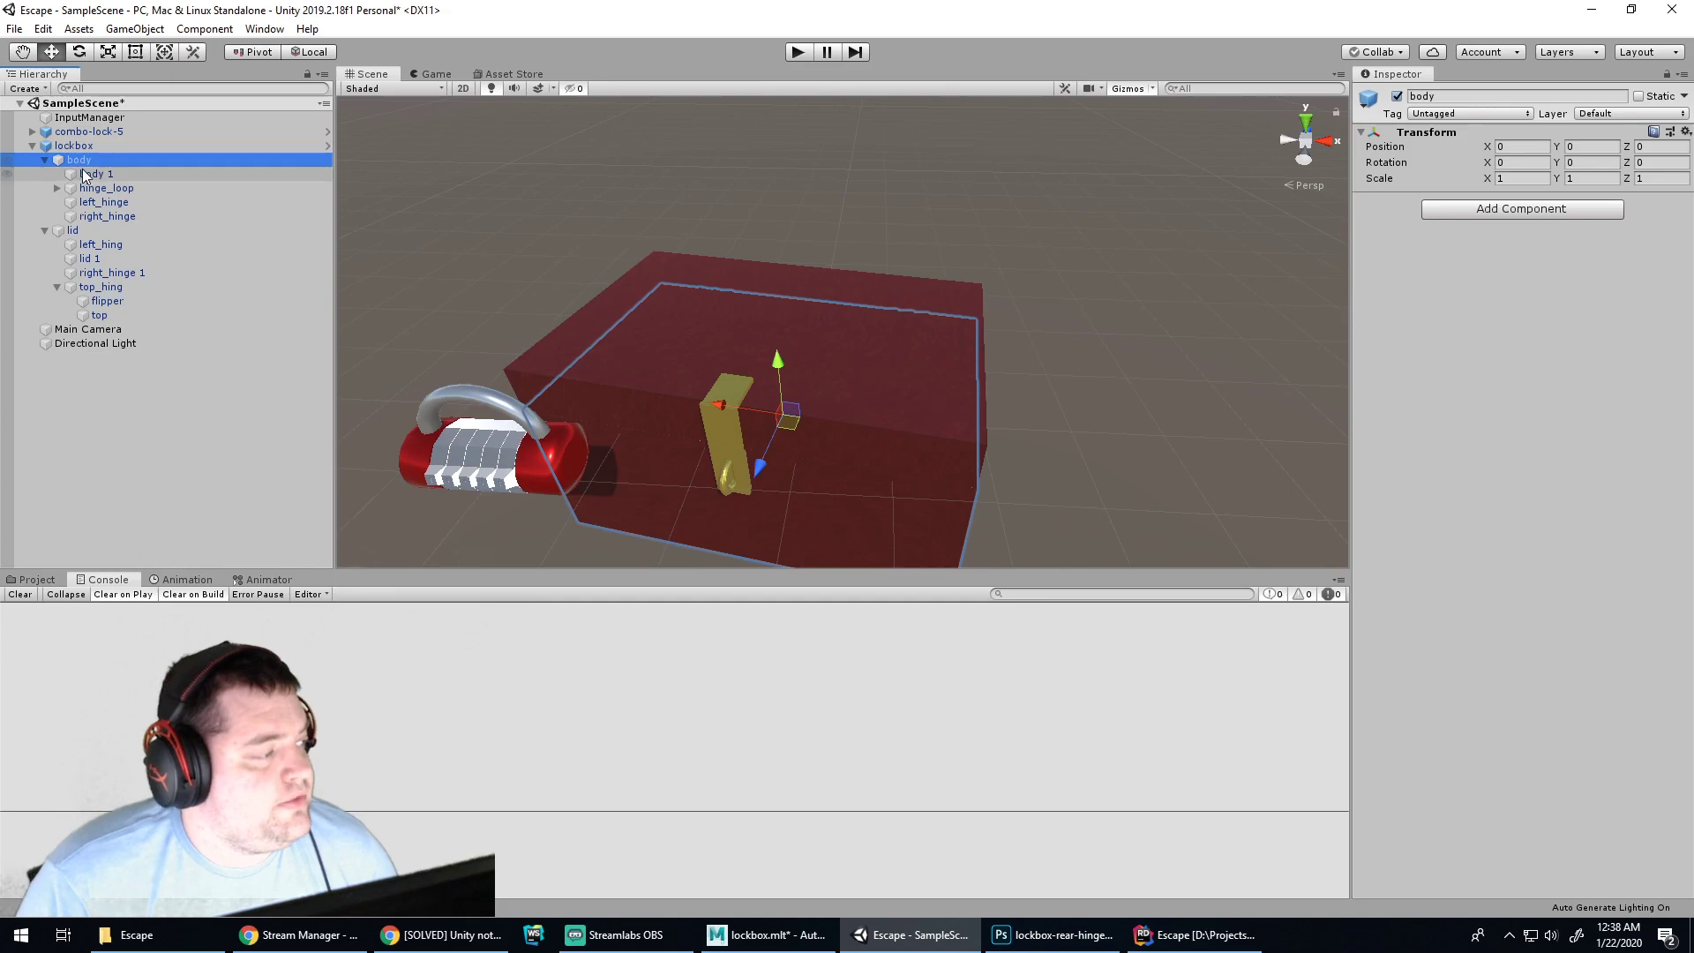
pyautogui.click(1444, 543)
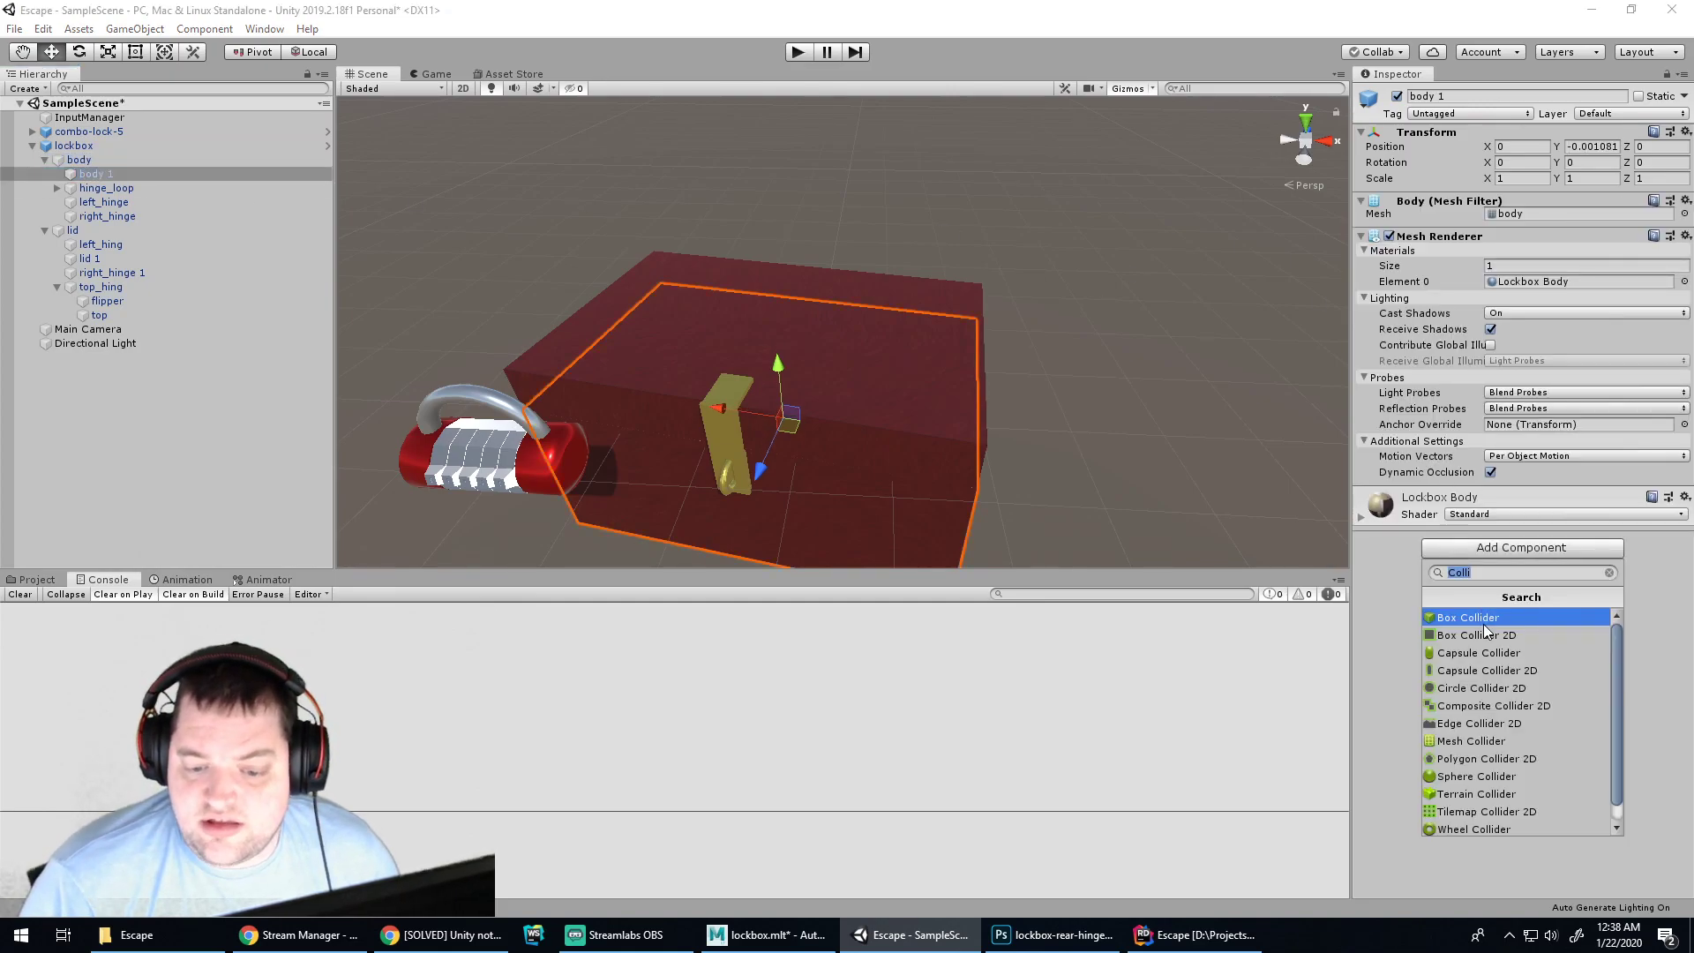
pyautogui.click(1488, 743)
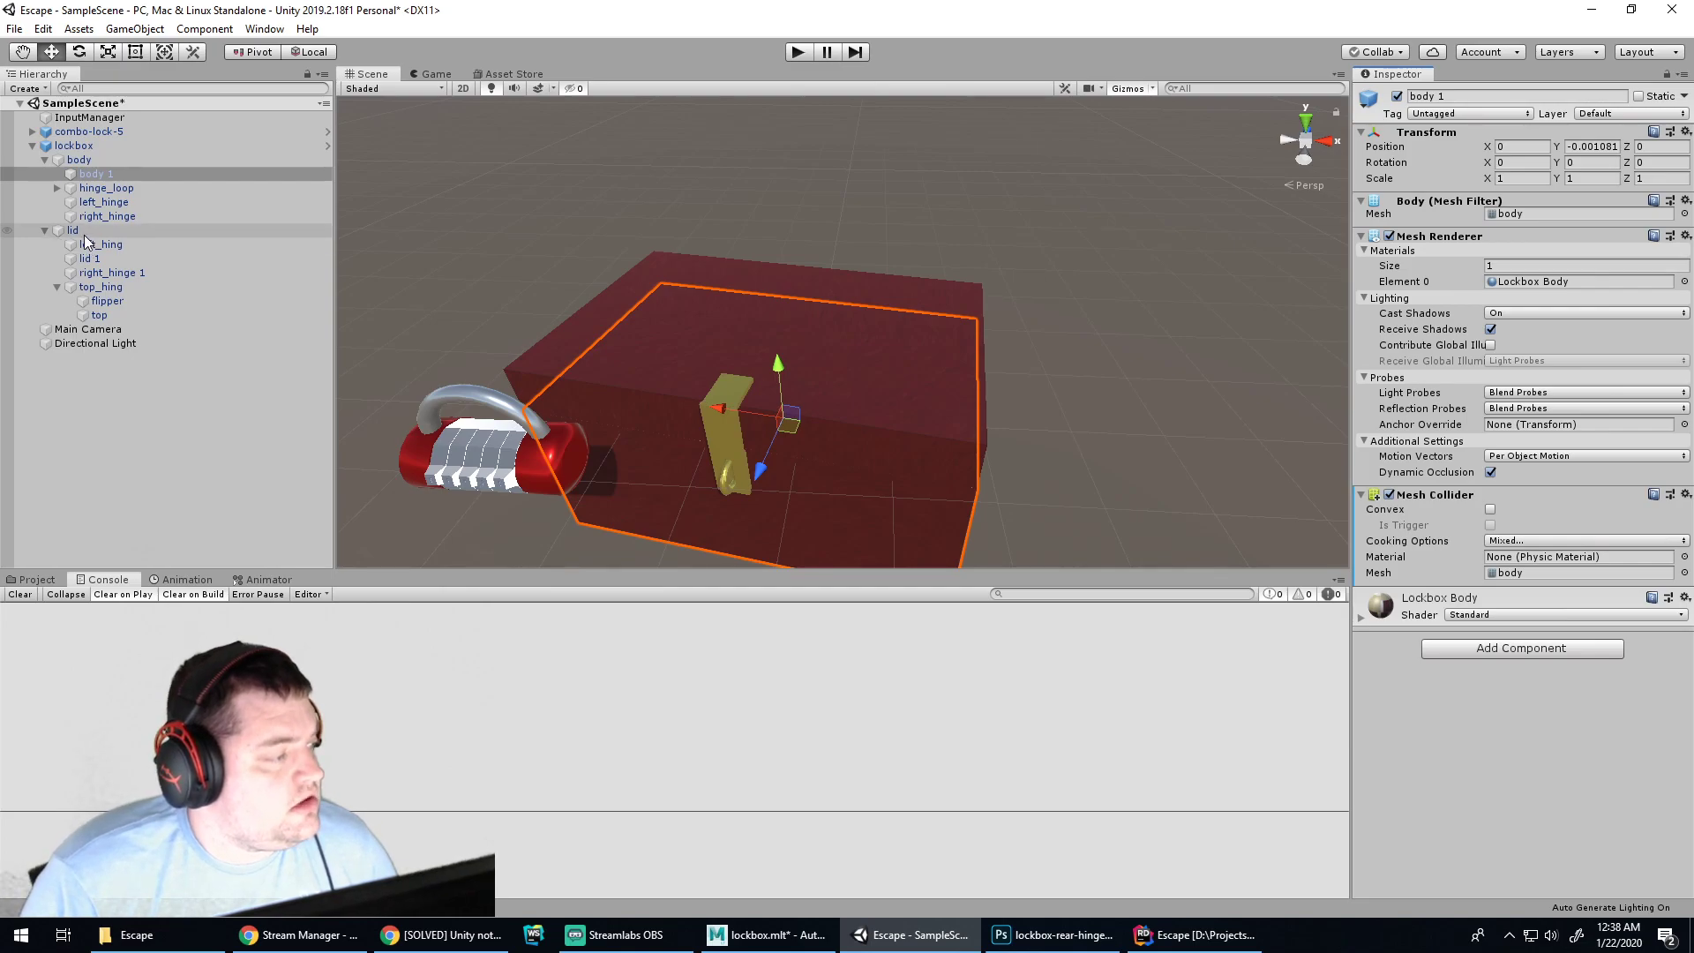
pyautogui.click(100, 257)
pyautogui.click(1480, 548)
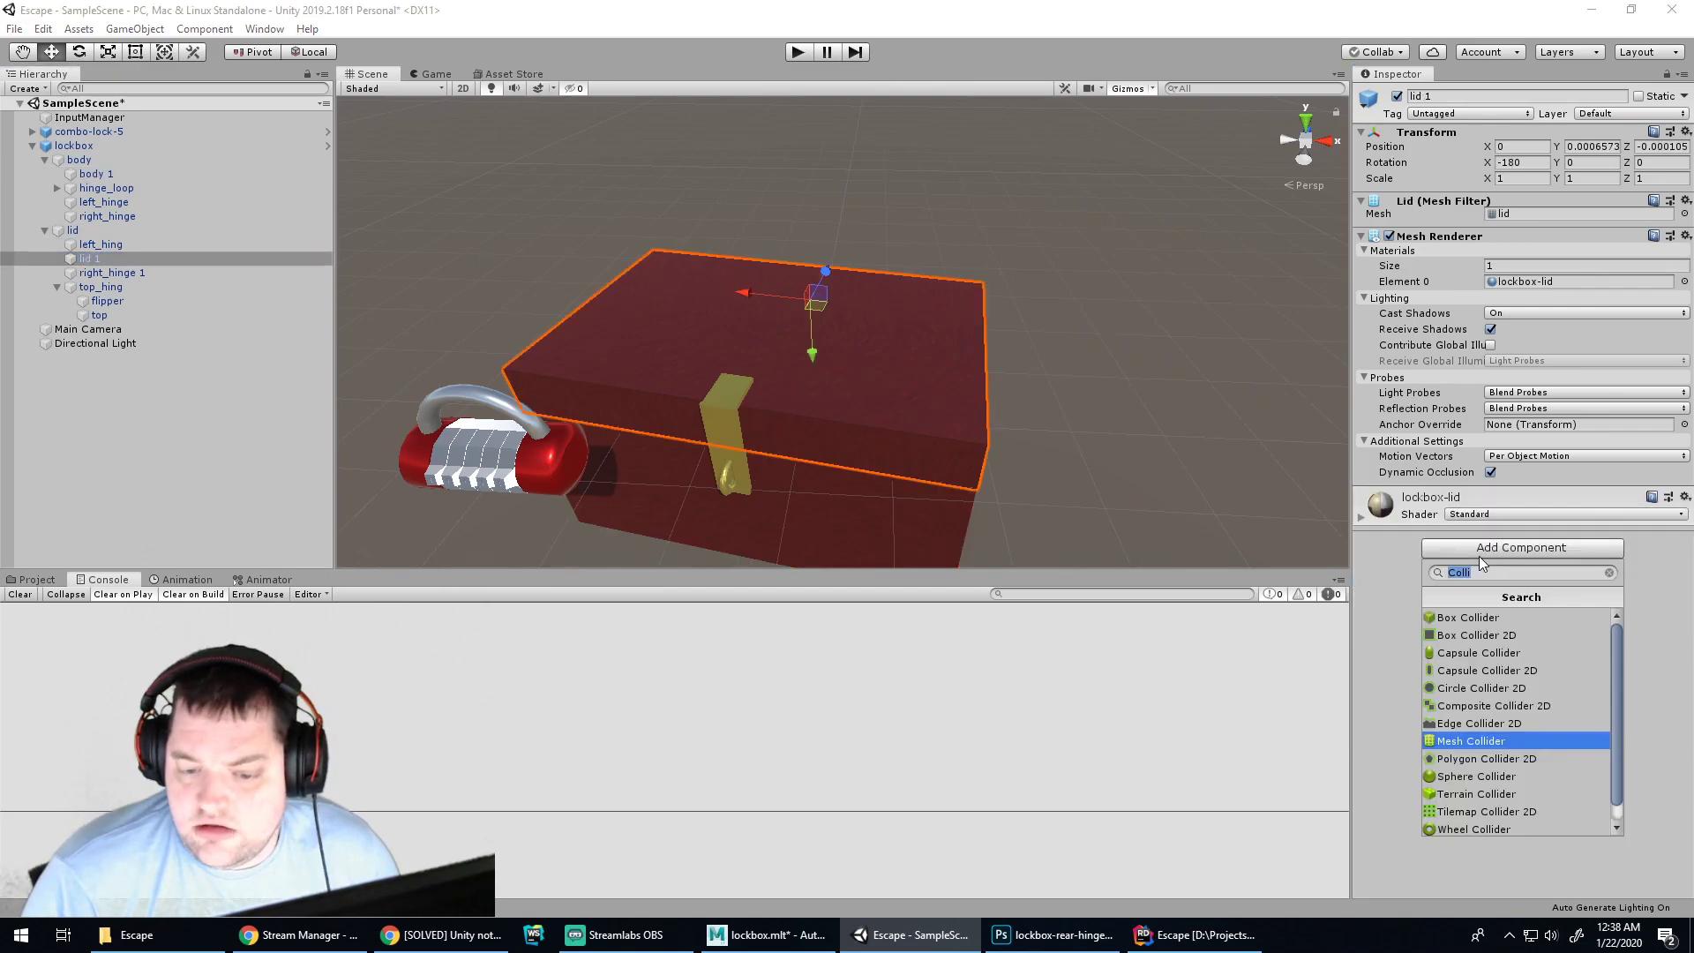
pyautogui.click(1479, 738)
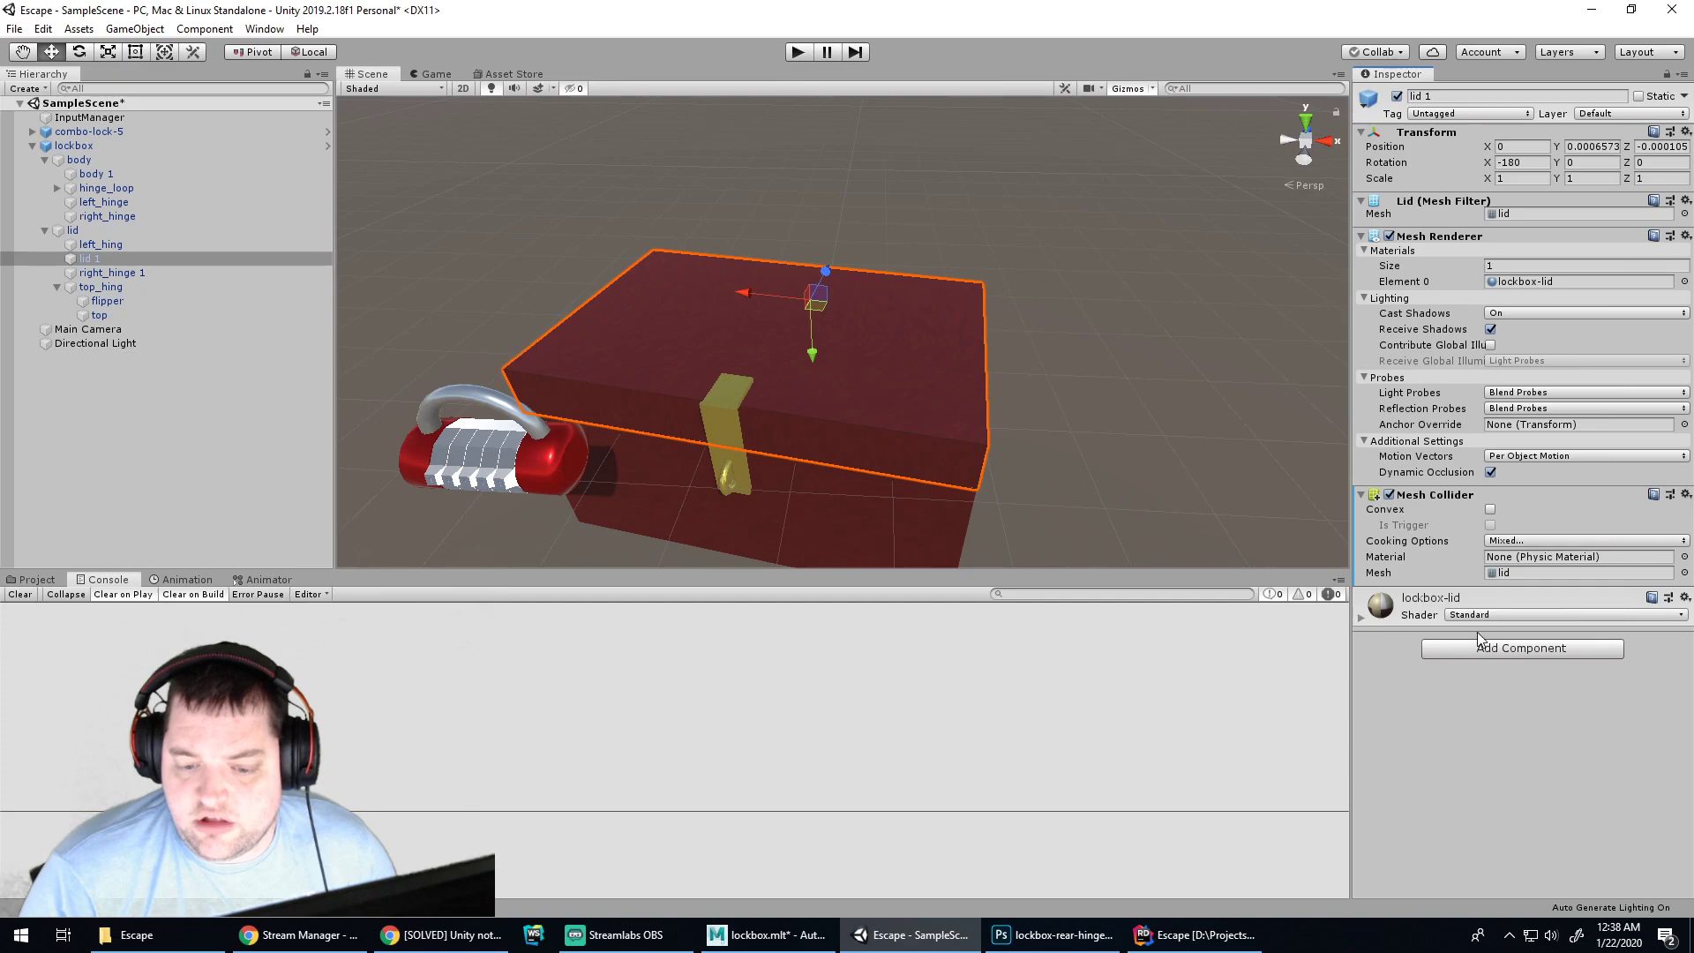
# Replace lid 1's Mesh Collider with a Box Collider
pyautogui.click(1685, 498)
pyautogui.click(1588, 518)
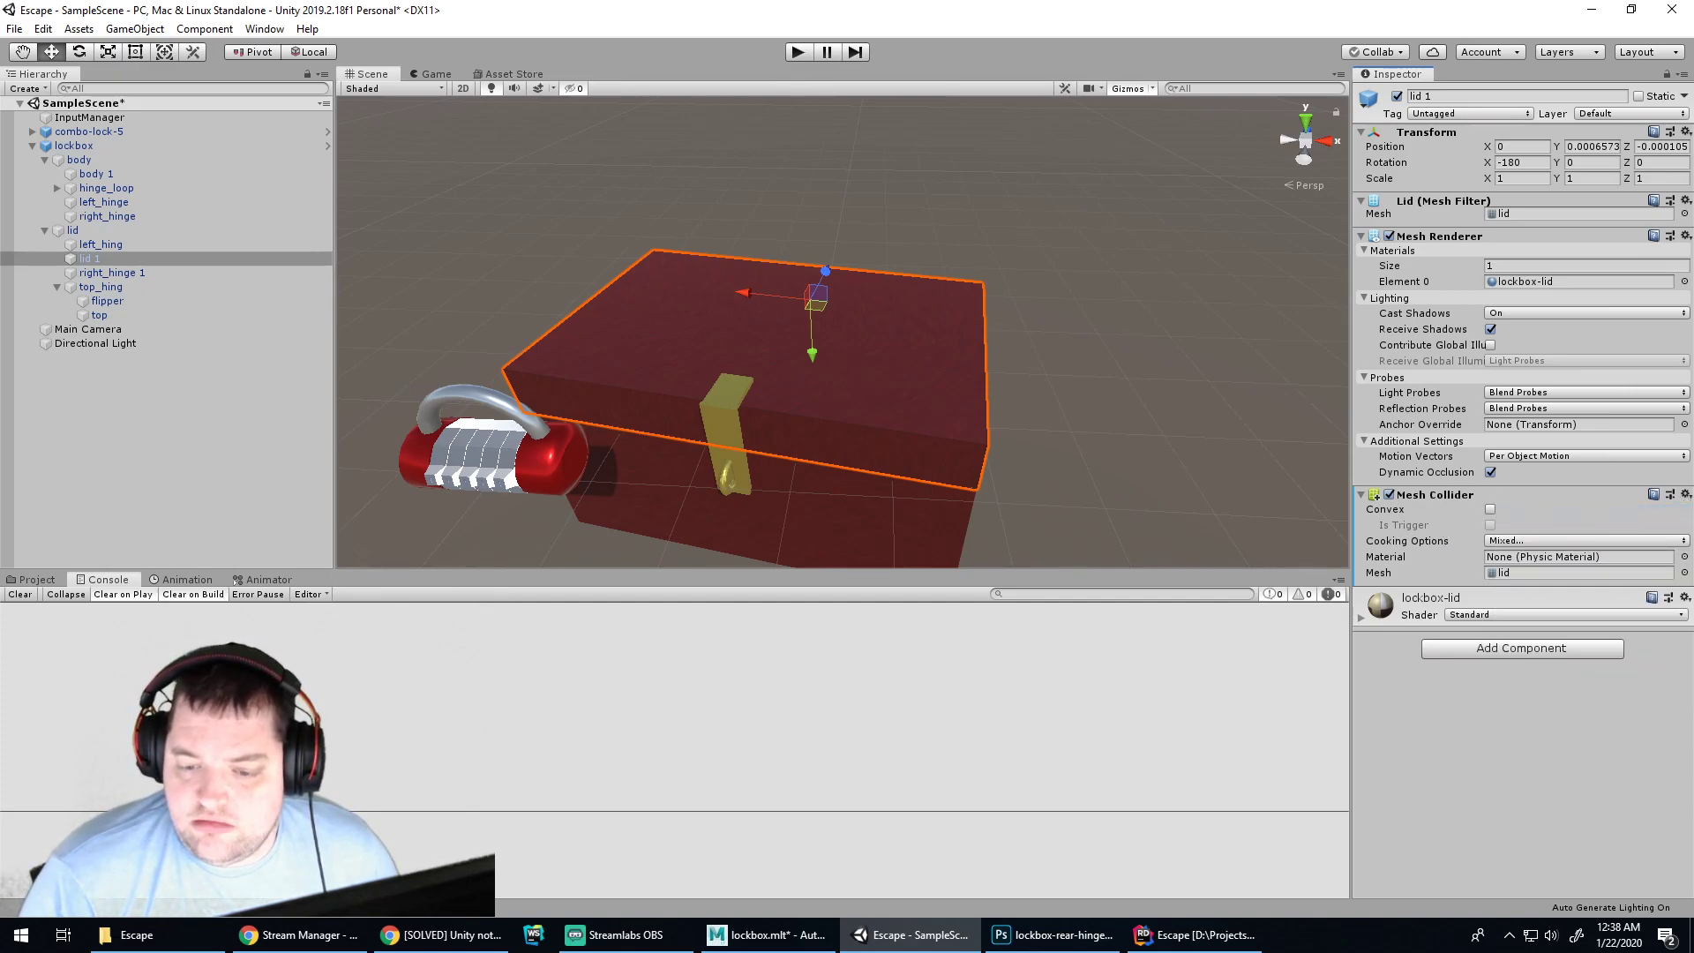
pyautogui.click(1686, 495)
pyautogui.click(1510, 555)
pyautogui.click(1507, 551)
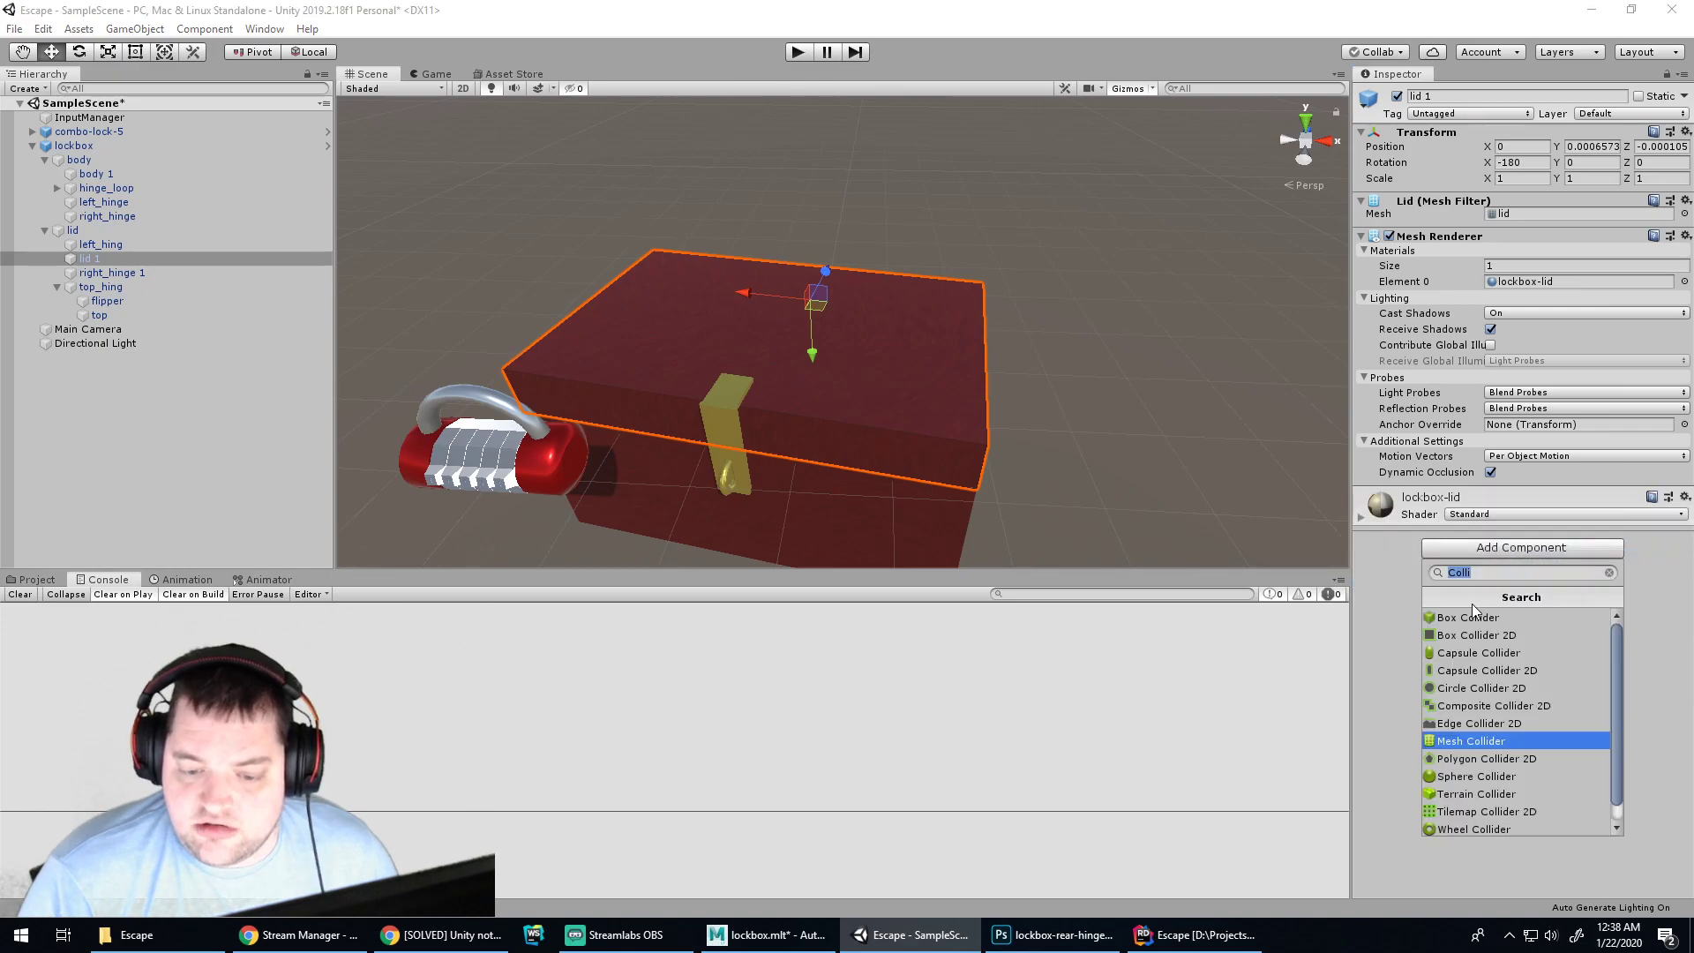
pyautogui.click(1469, 617)
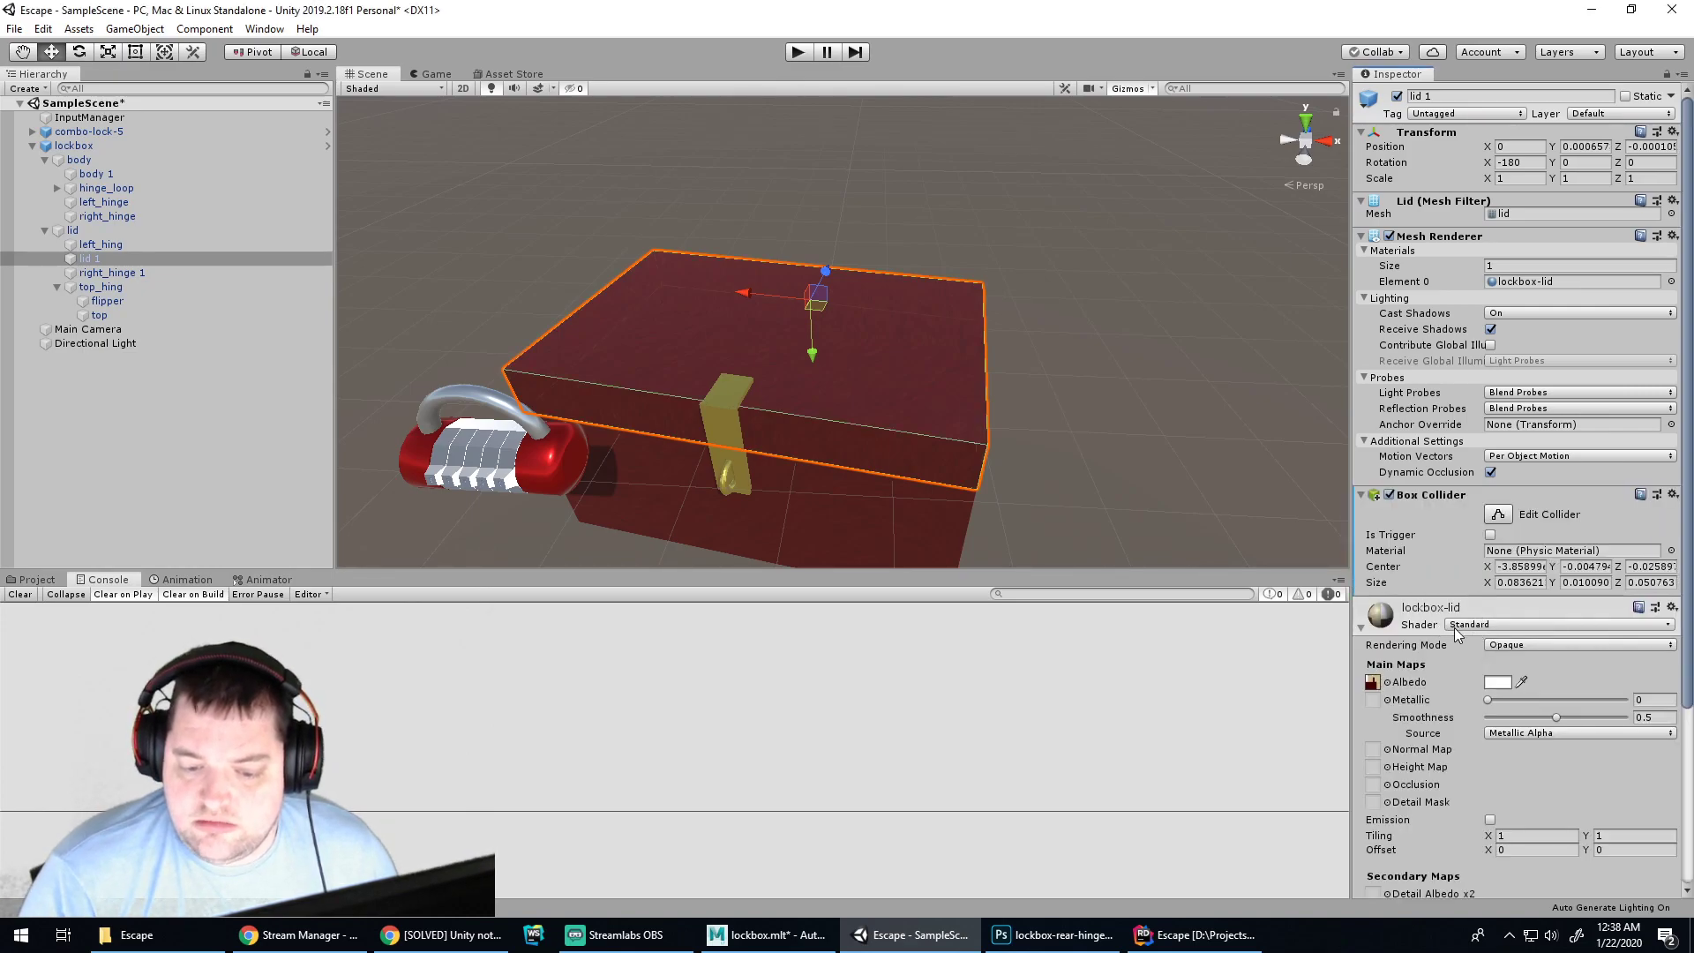
pyautogui.click(1400, 630)
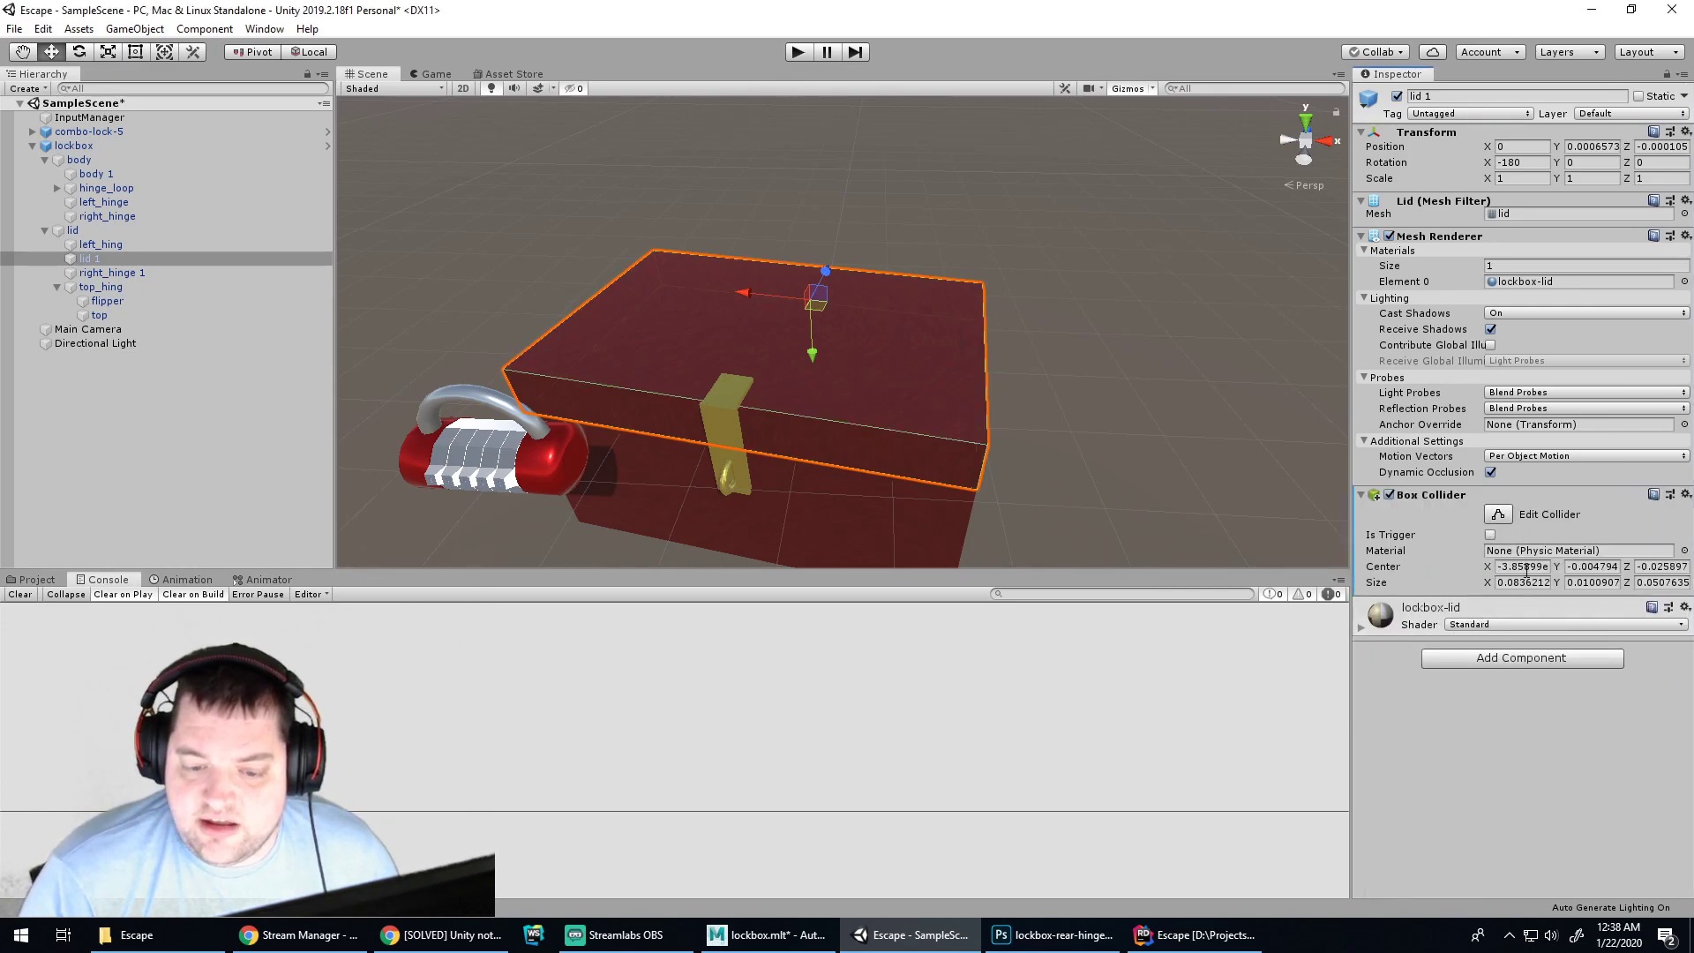
# Replace body 1's Mesh Collider with a Box Collider
pyautogui.click(91, 176)
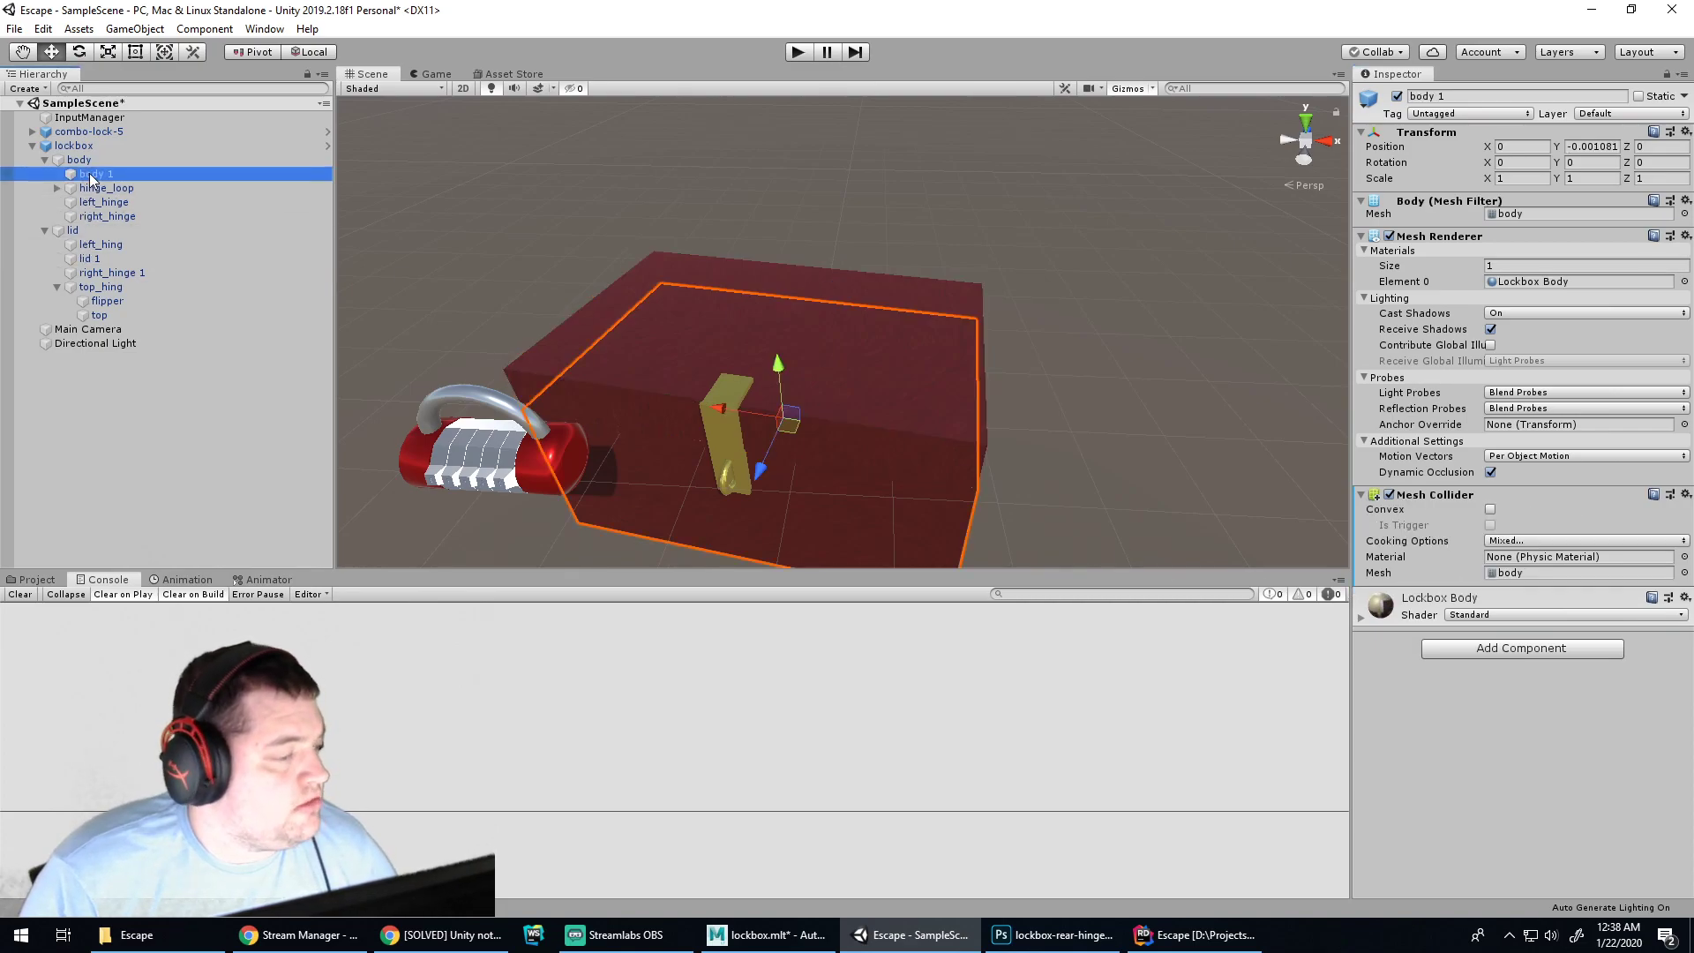
pyautogui.click(1685, 495)
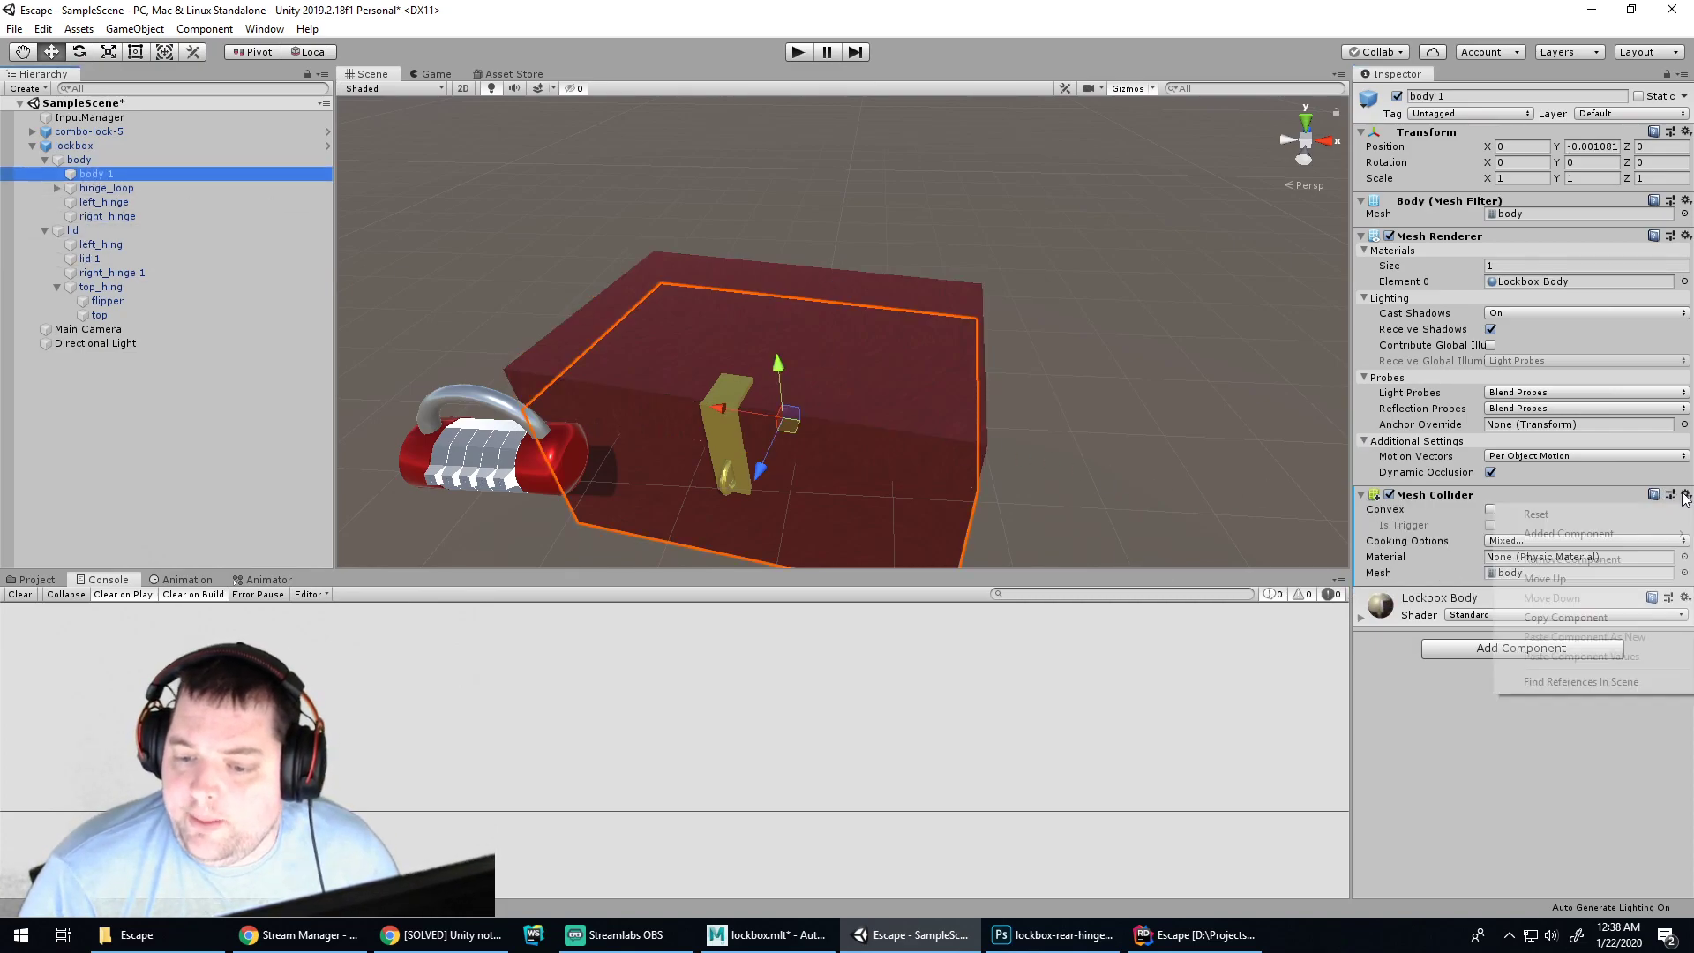
pyautogui.click(1601, 561)
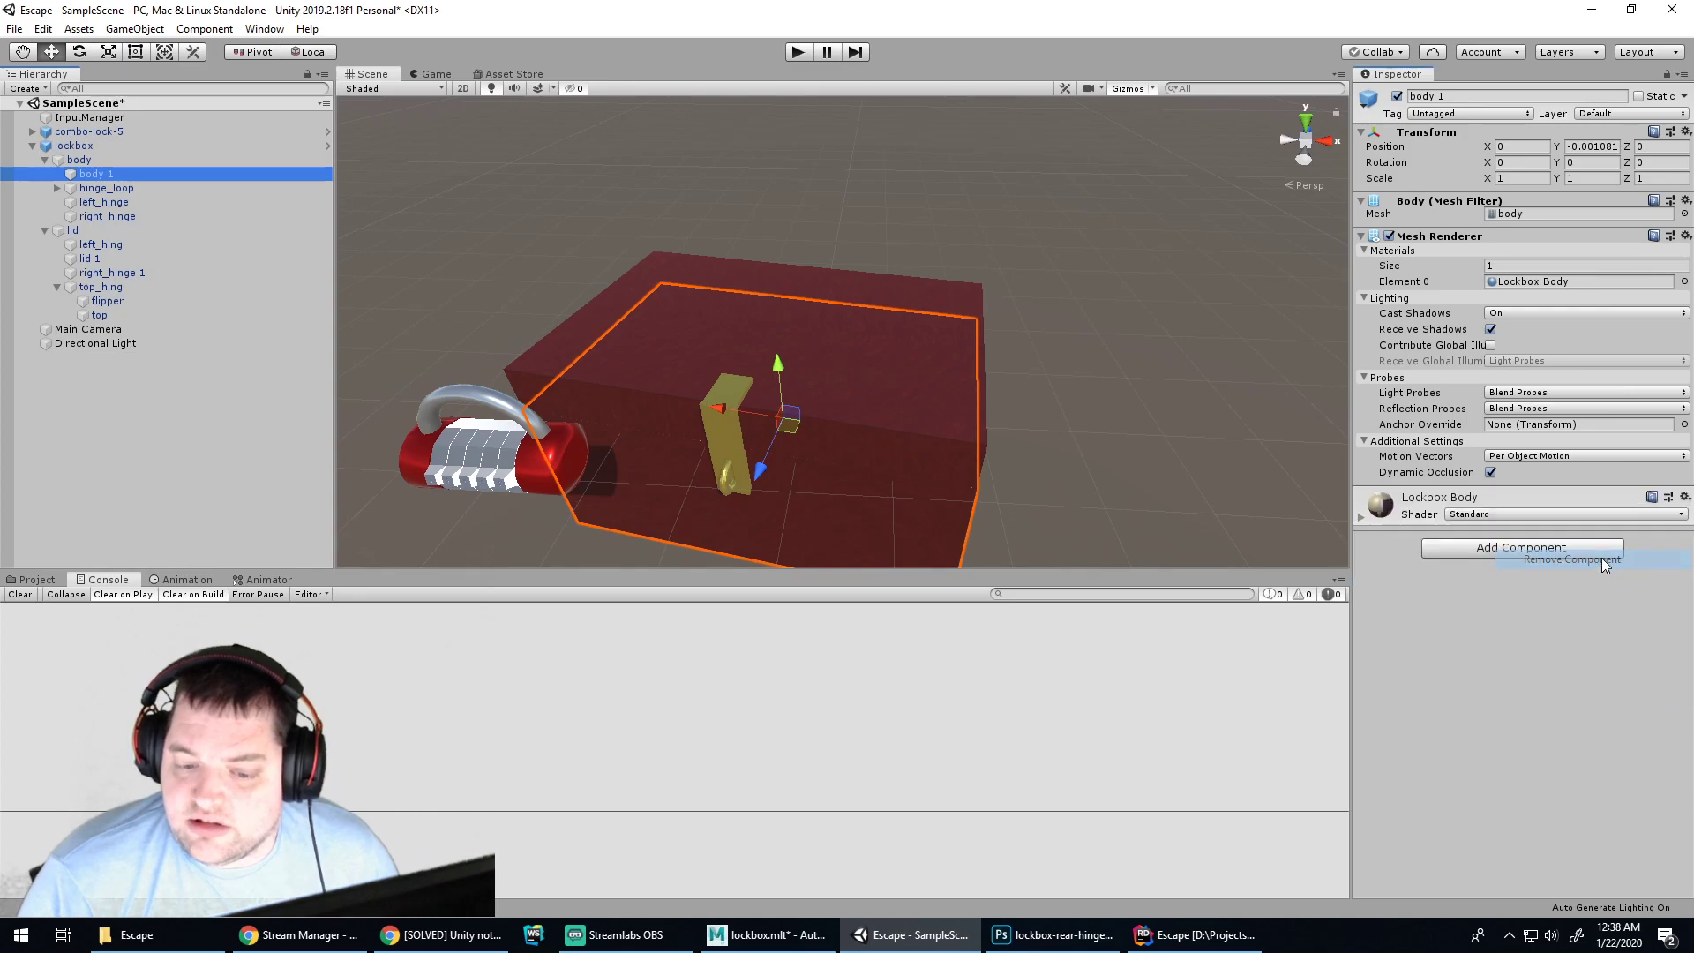
pyautogui.click(1506, 547)
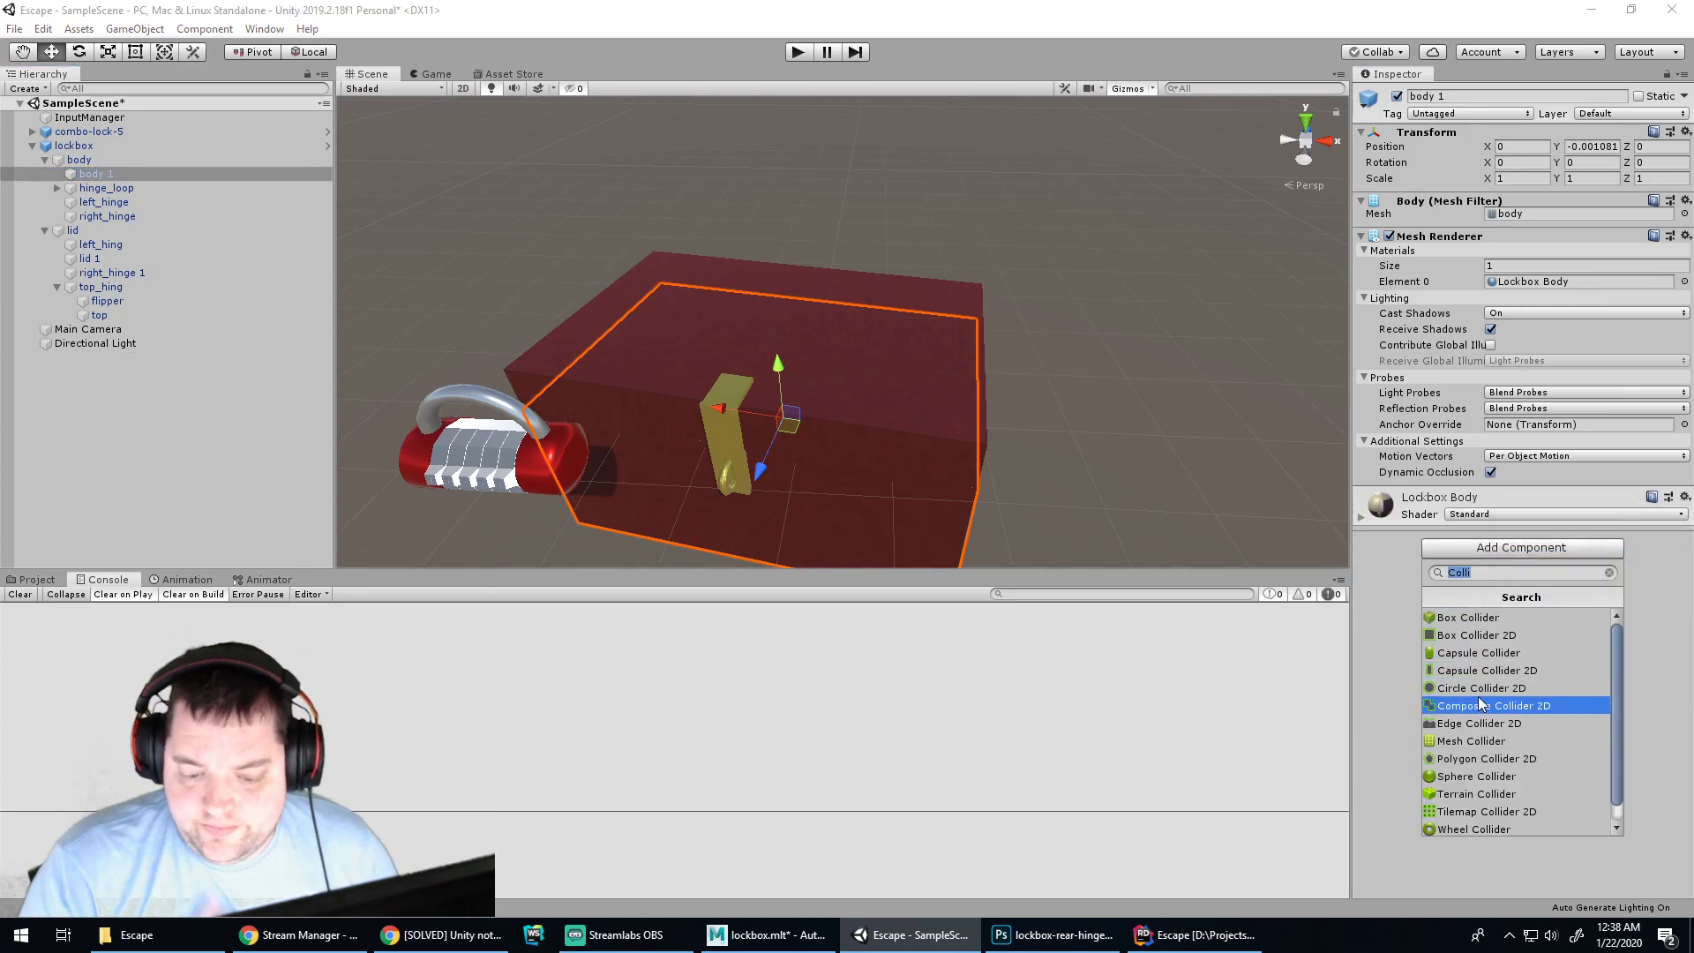
pyautogui.click(1472, 619)
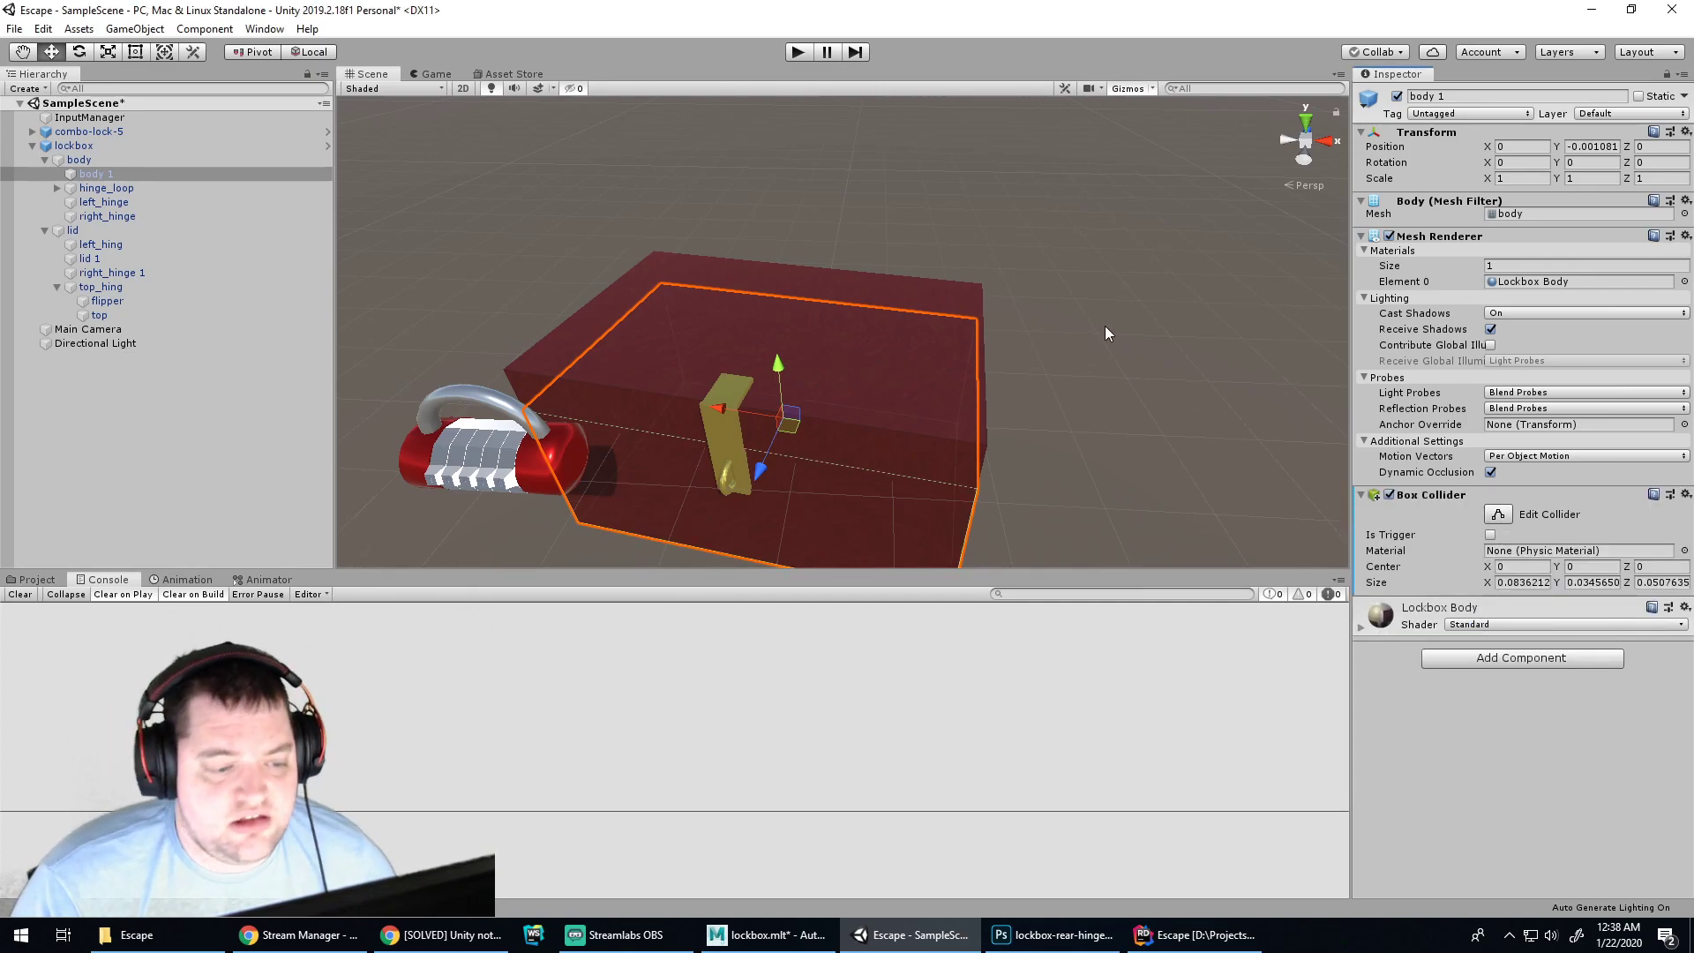
# Play and stop the scene to test clicks, then bring up lockbox.mlt in Maya
pyautogui.click(1165, 397)
pyautogui.click(797, 51)
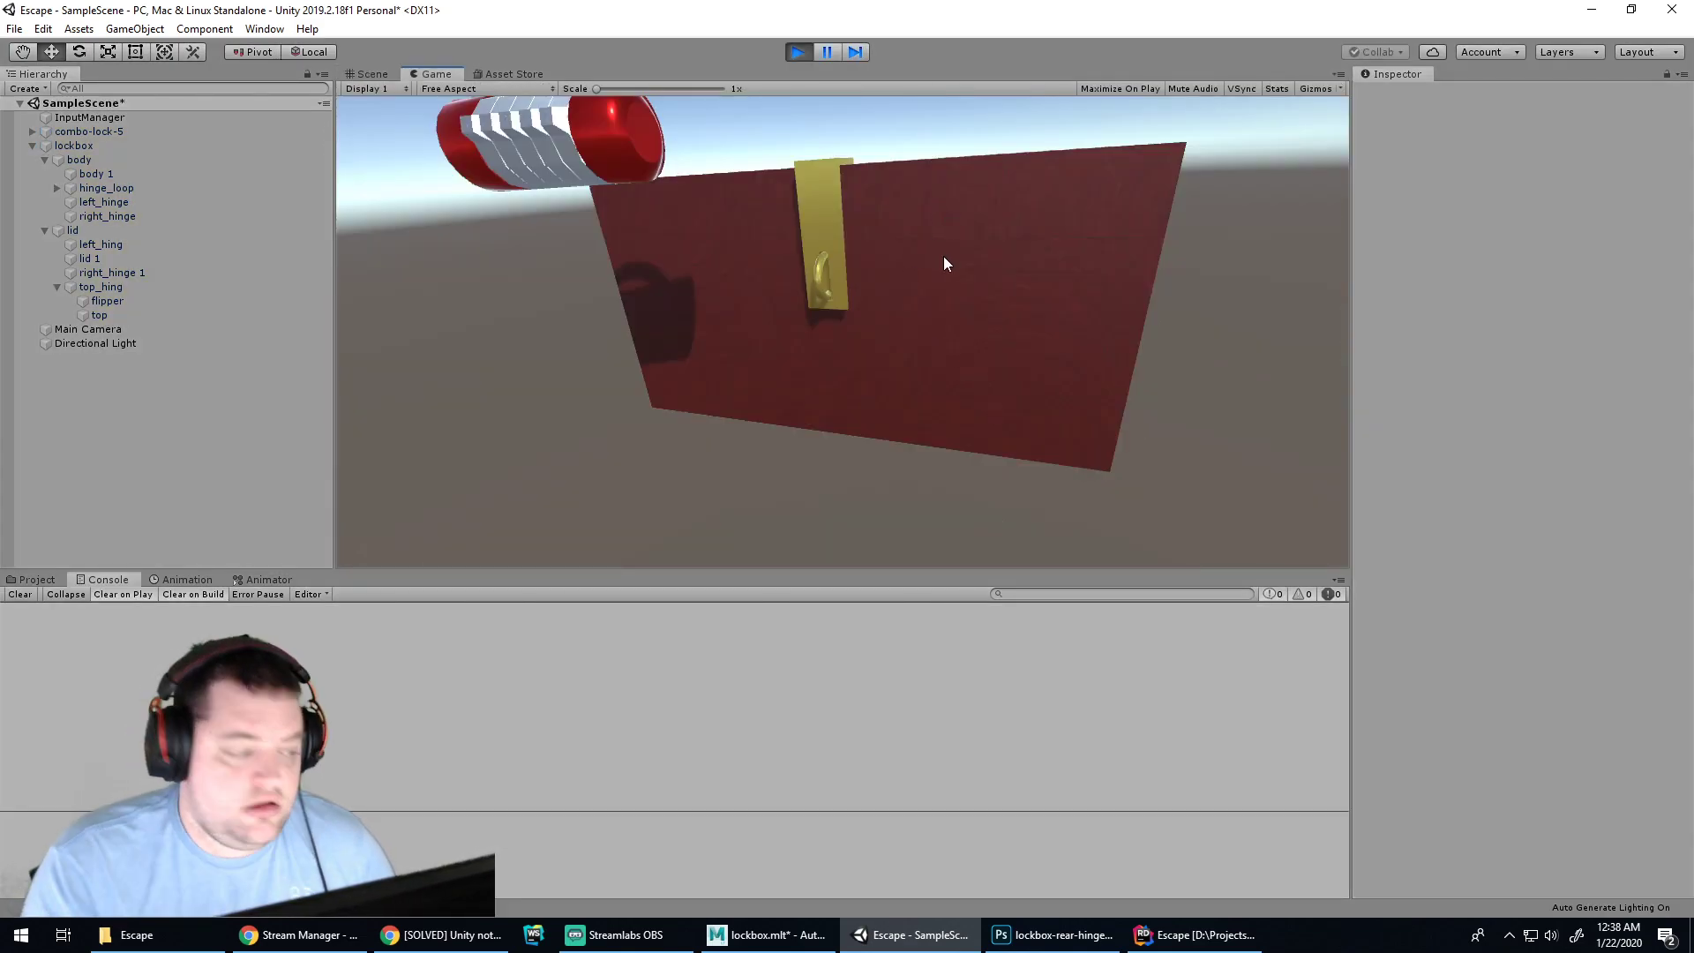
pyautogui.click(797, 51)
pyautogui.click(766, 934)
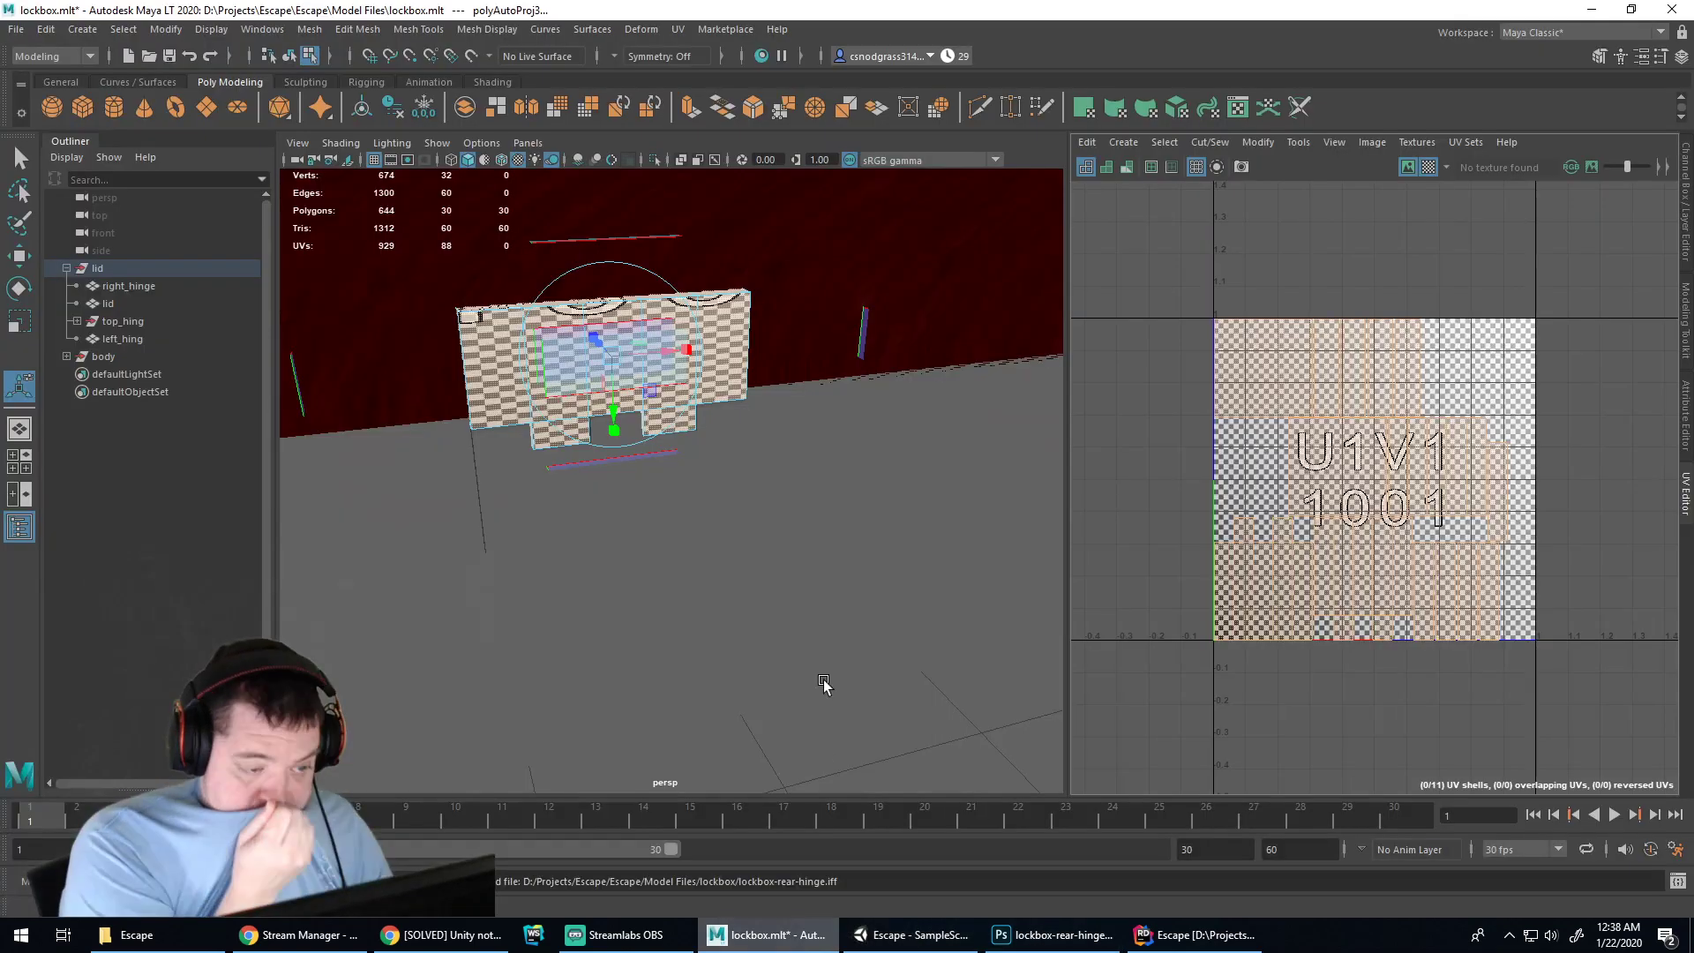
# Add Debug.Log(hit); inside InputManager.cs's raycast hit block, then return to Unity
pyautogui.click(1198, 934)
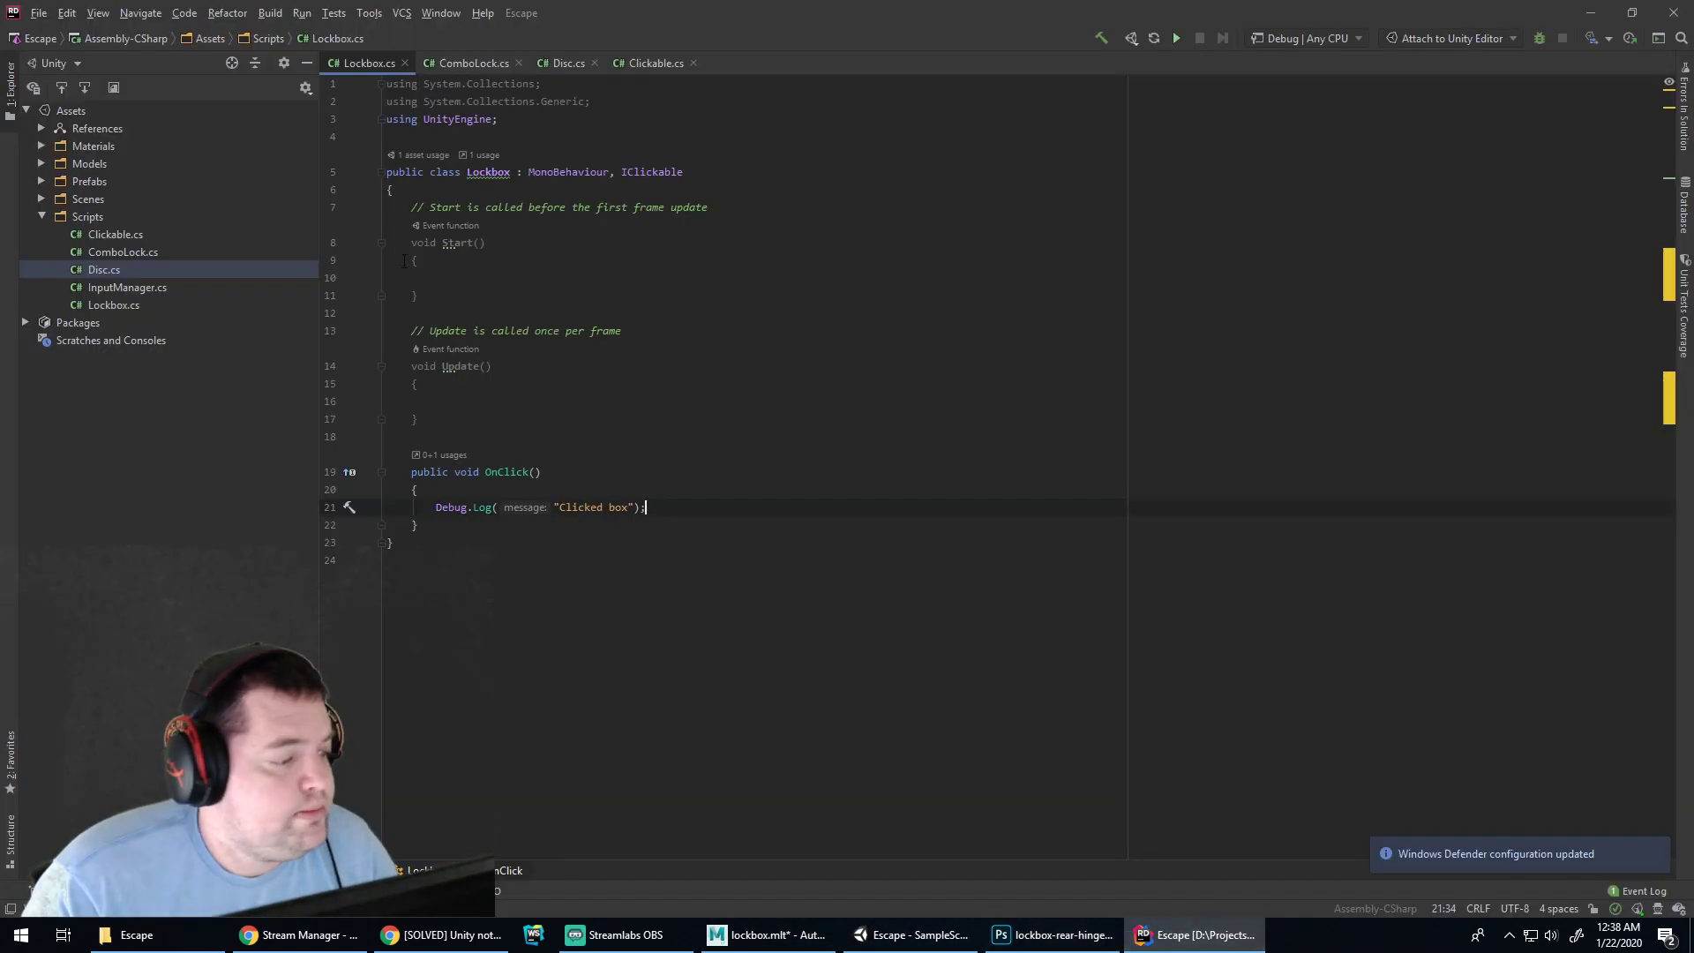
pyautogui.doubleClick(106, 284)
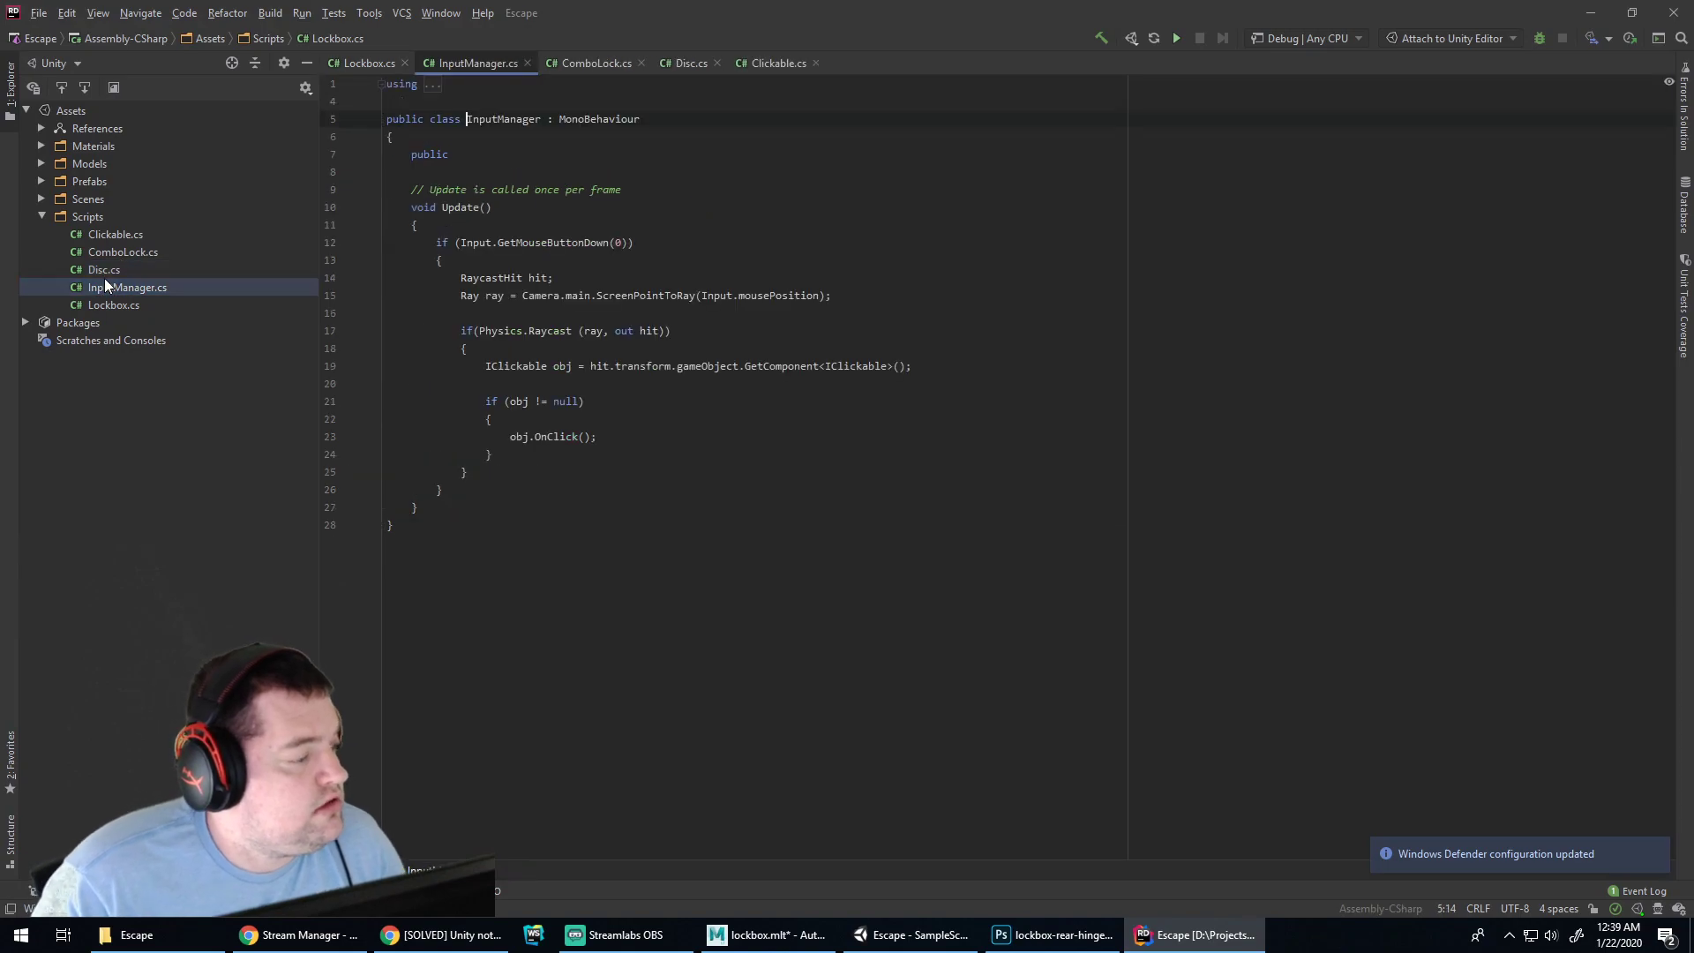
pyautogui.click(530, 383)
pyautogui.press('Return')
pyautogui.write('Debug')
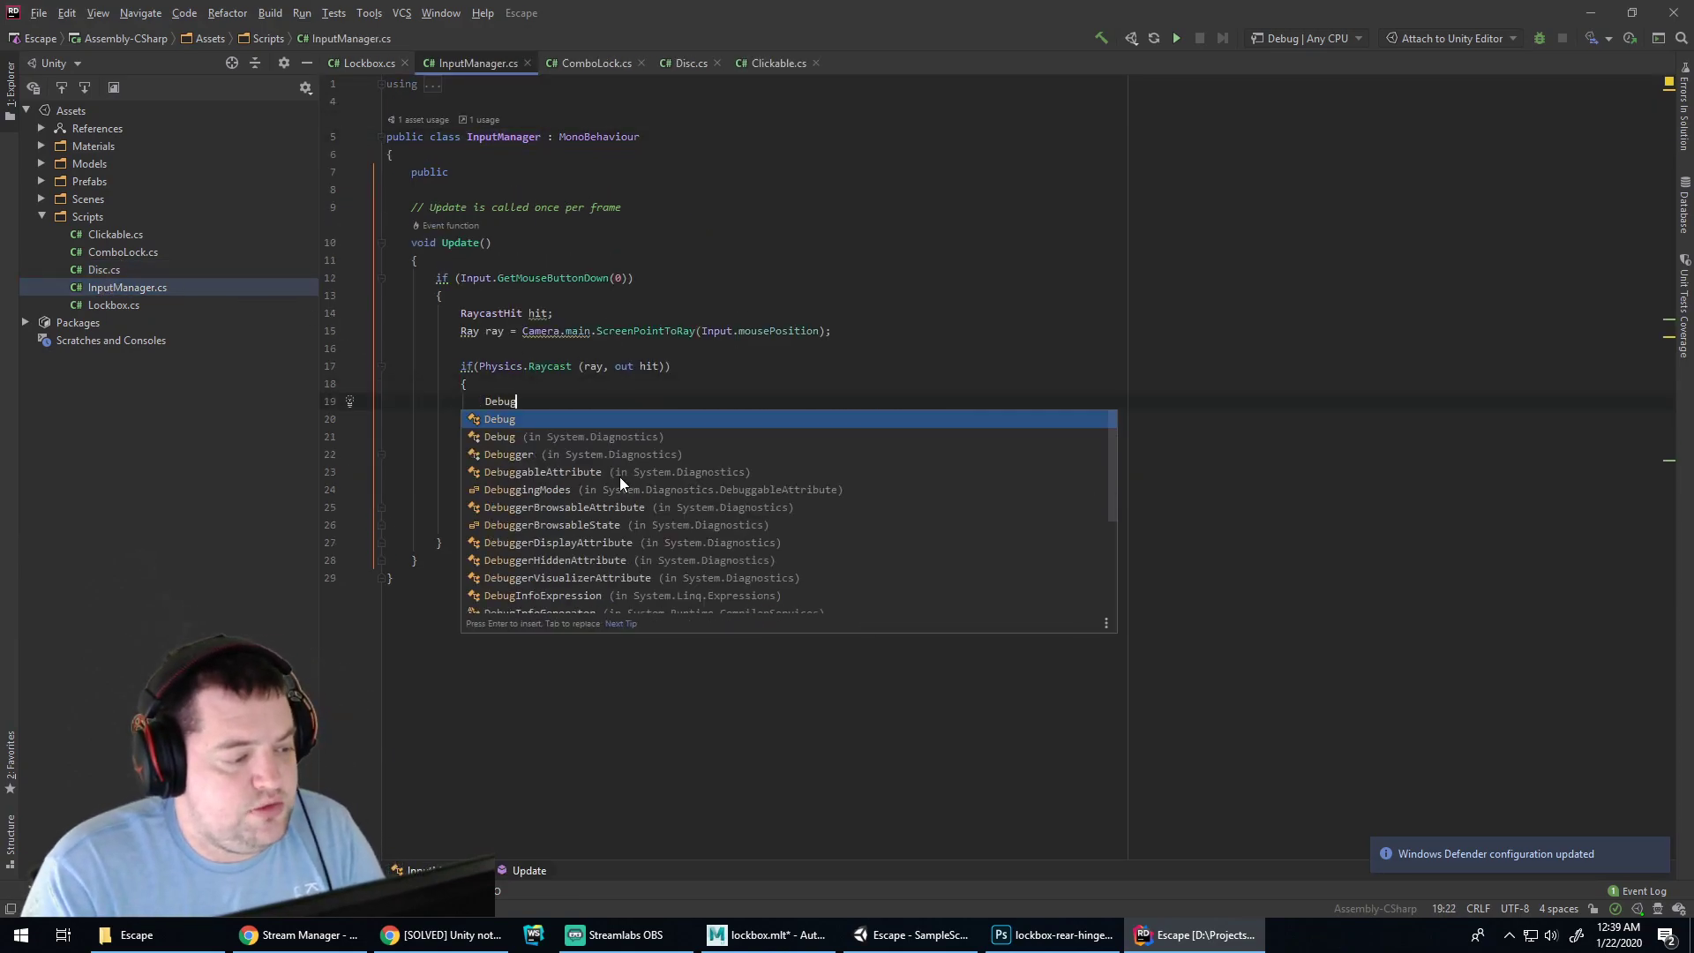
pyautogui.write('.Log(hit);')
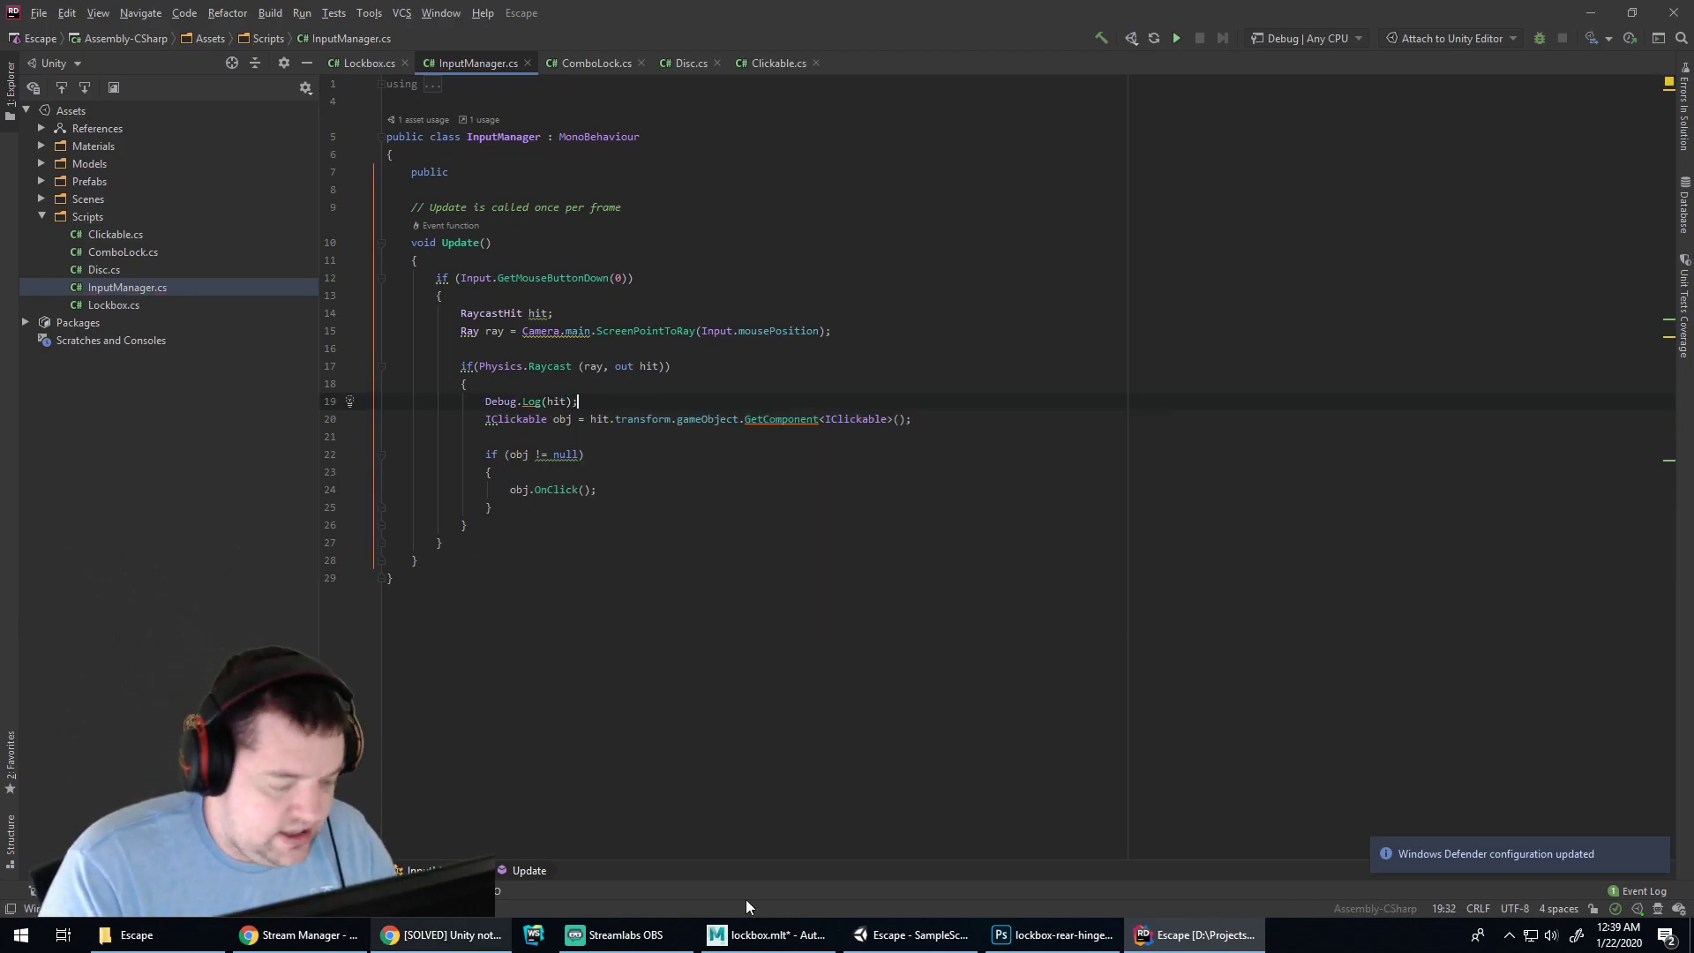
pyautogui.click(921, 934)
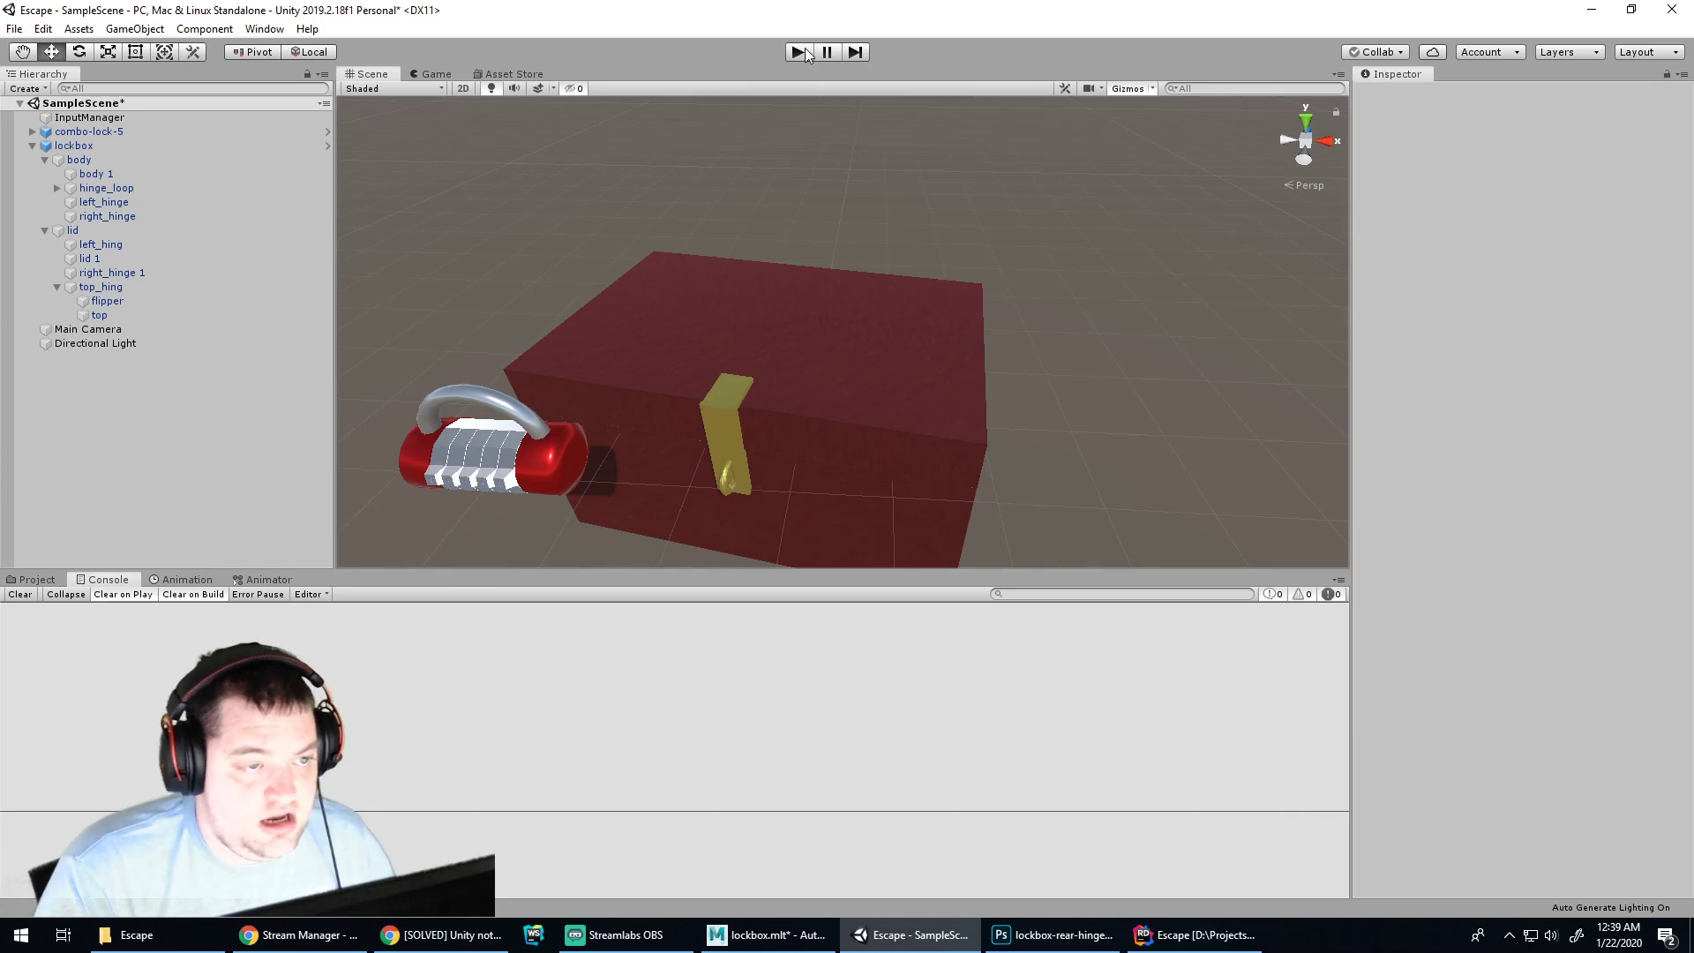
# Play the scene with Ctrl+P, logging two RaycastHit entries from lockbox clicks, then return to Rider
pyautogui.hotkey('ctrl', 'p')
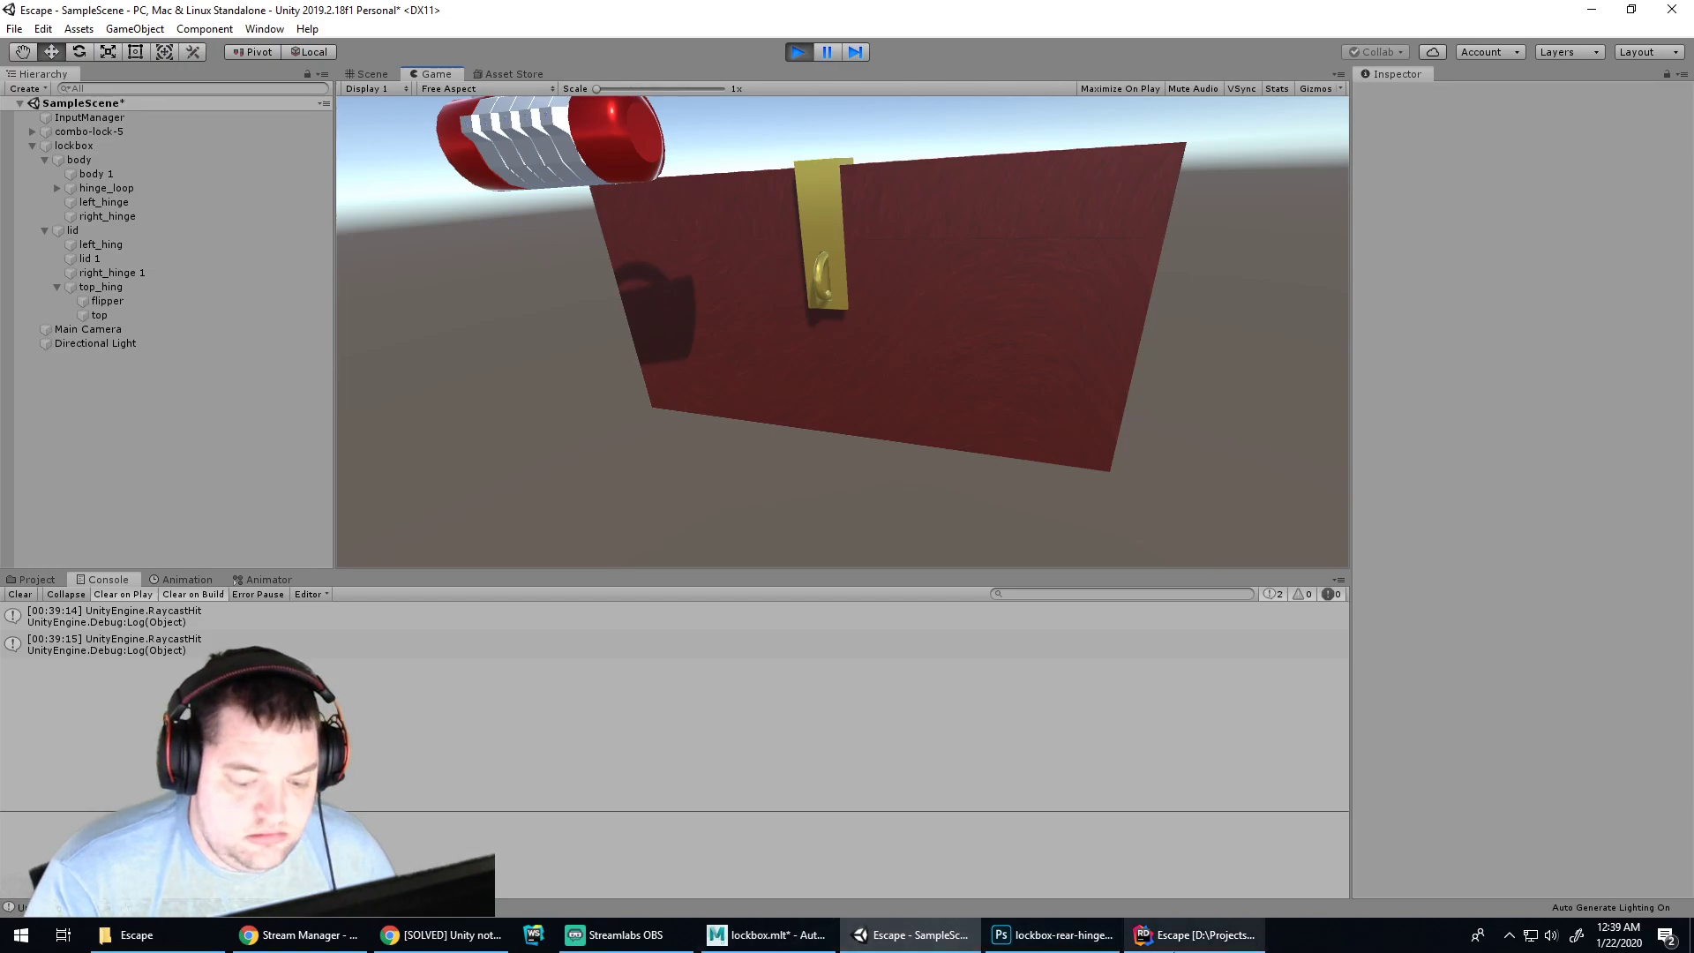
pyautogui.click(1197, 935)
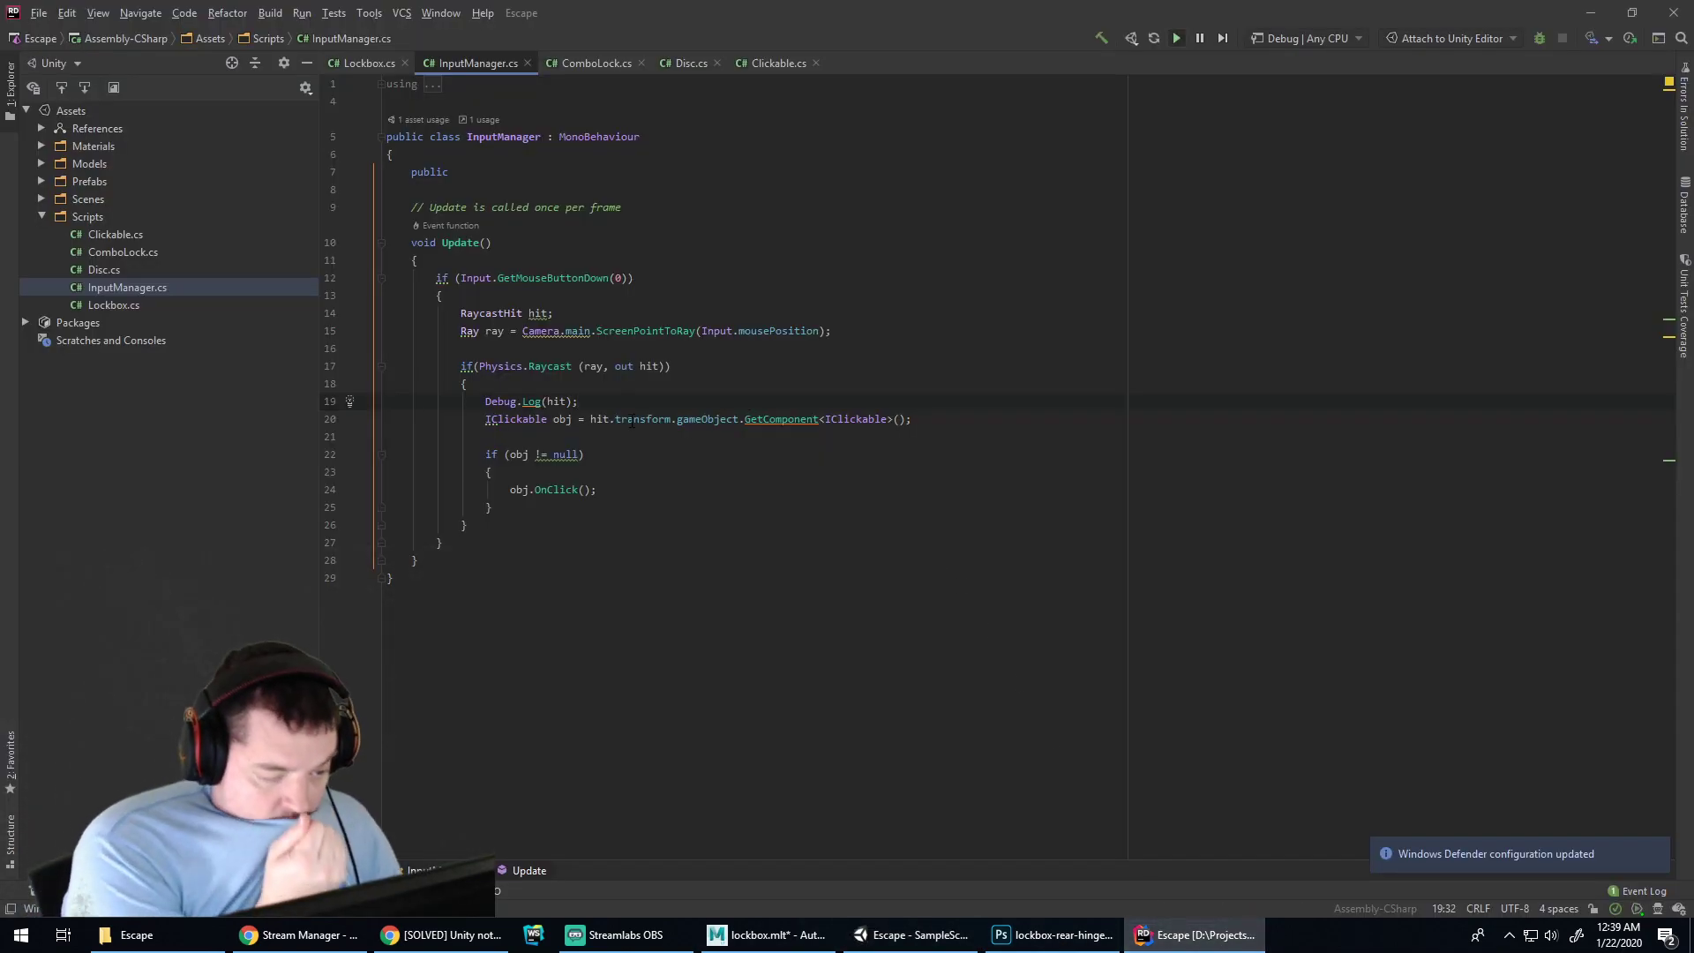
# Extend the log call to Debug.Log(hit.transform.gameObject) using autocomplete
pyautogui.press('Left')
pyautogui.press('Left')
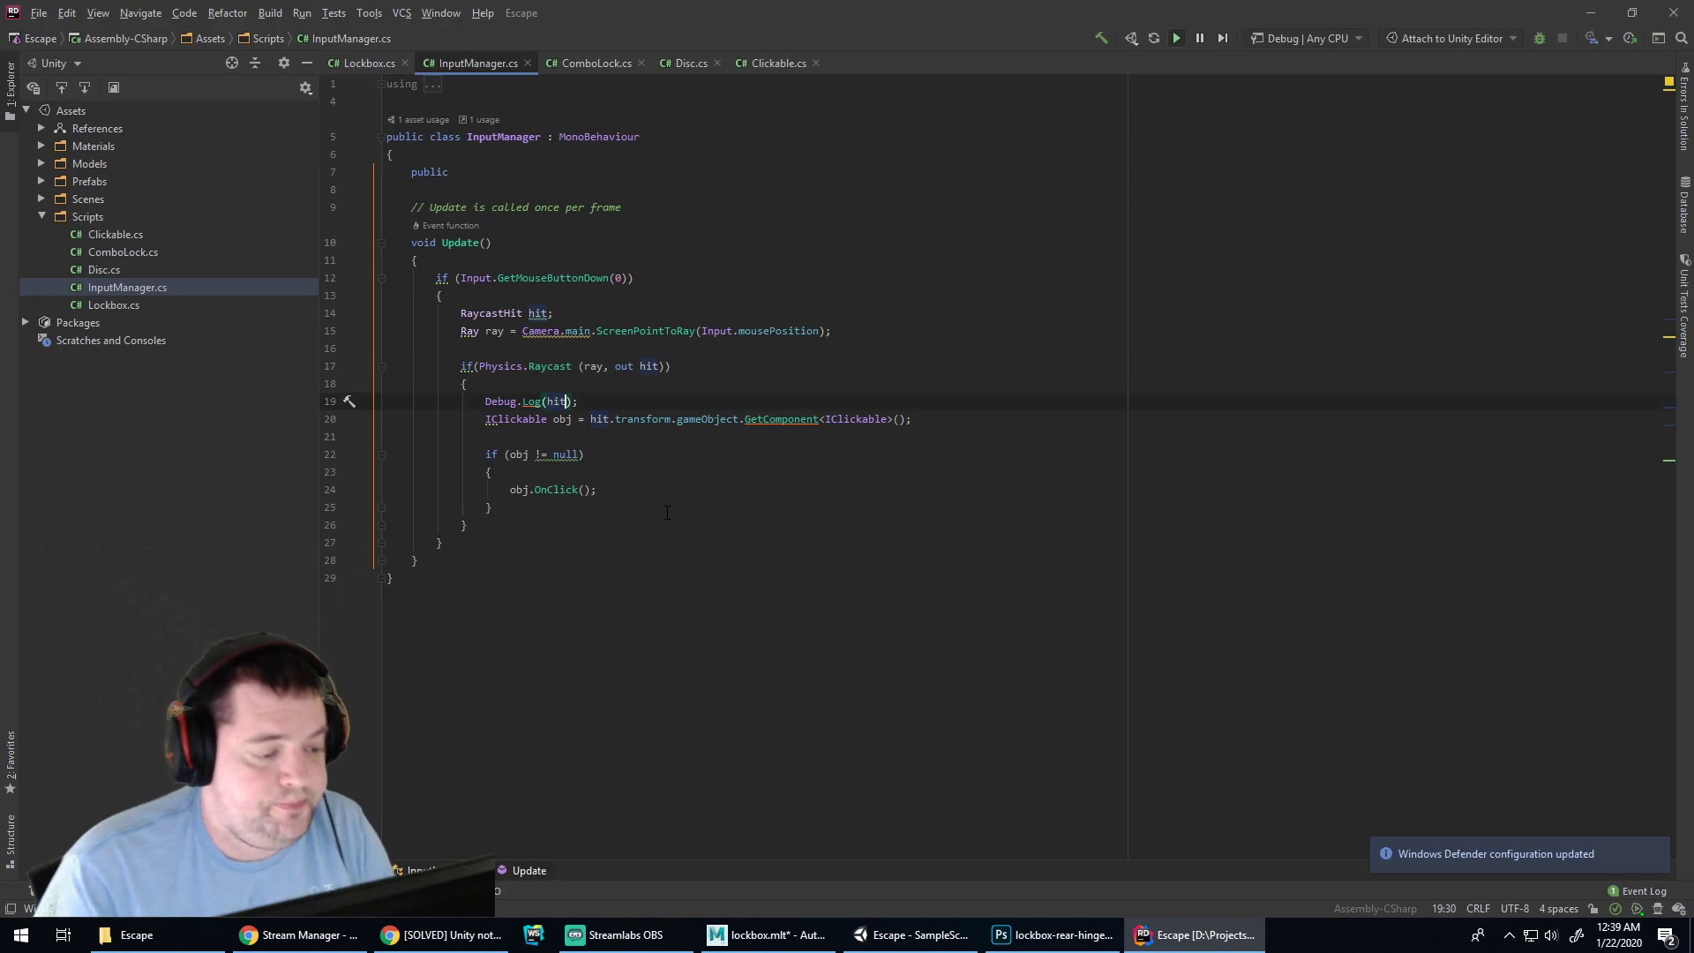
pyautogui.write('.transfo')
pyautogui.press('Return')
pyautogui.write('.gameObject')
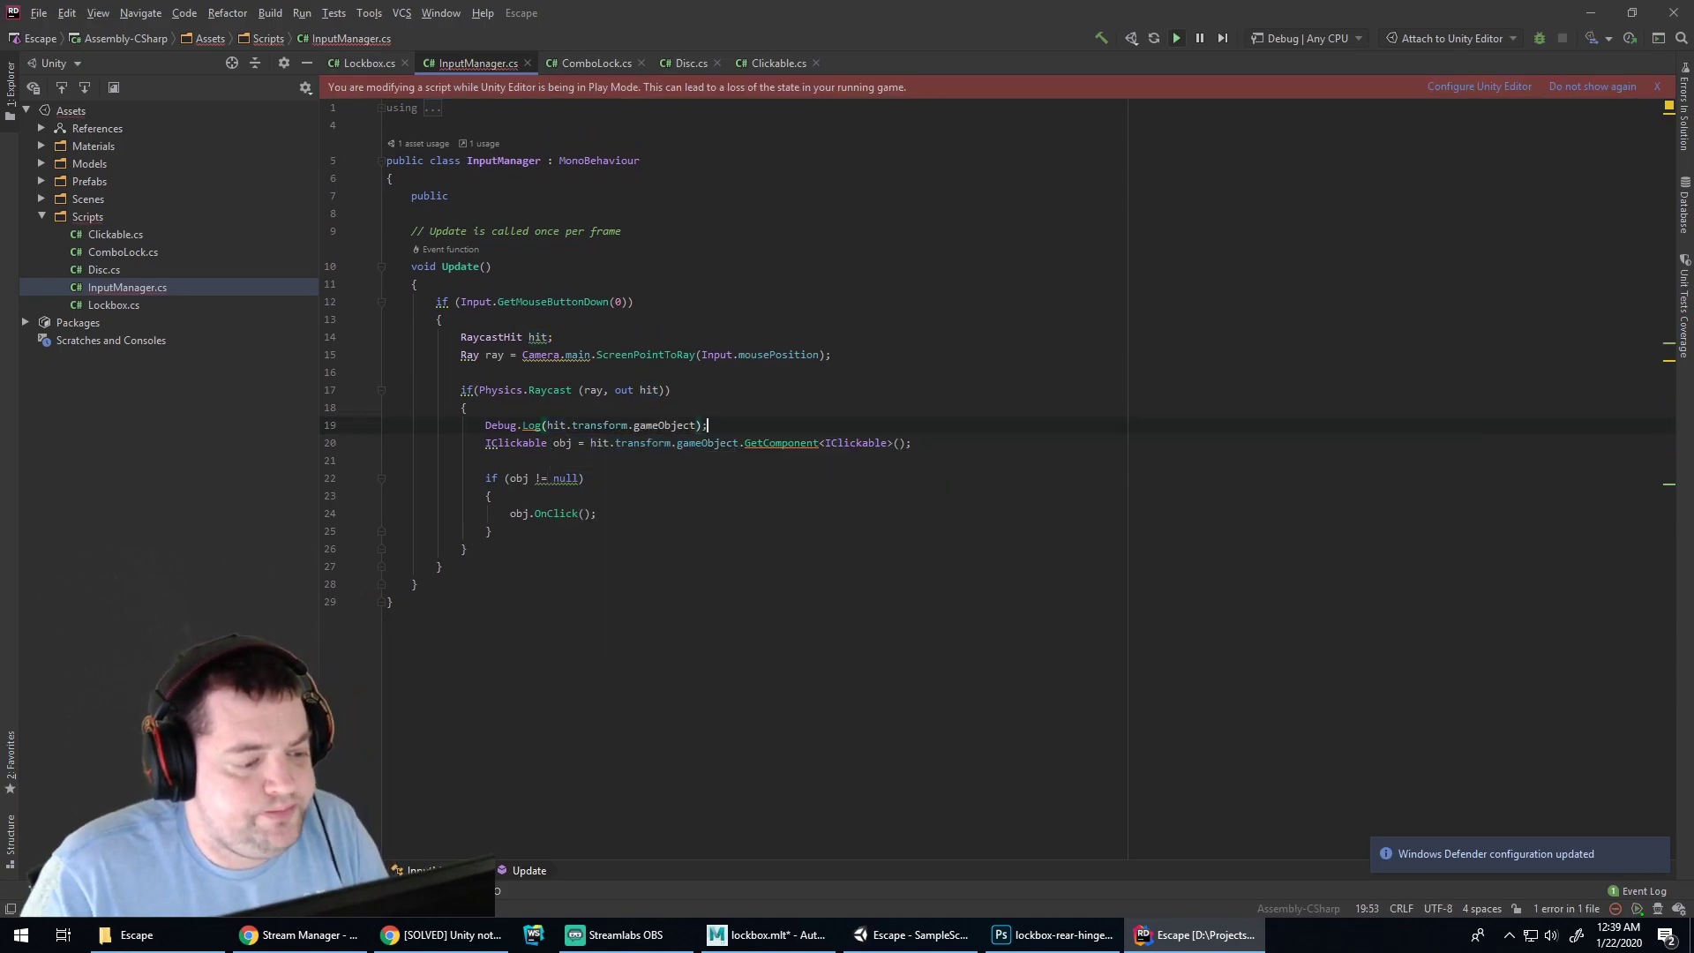
pyautogui.press('Return')
pyautogui.press('End')
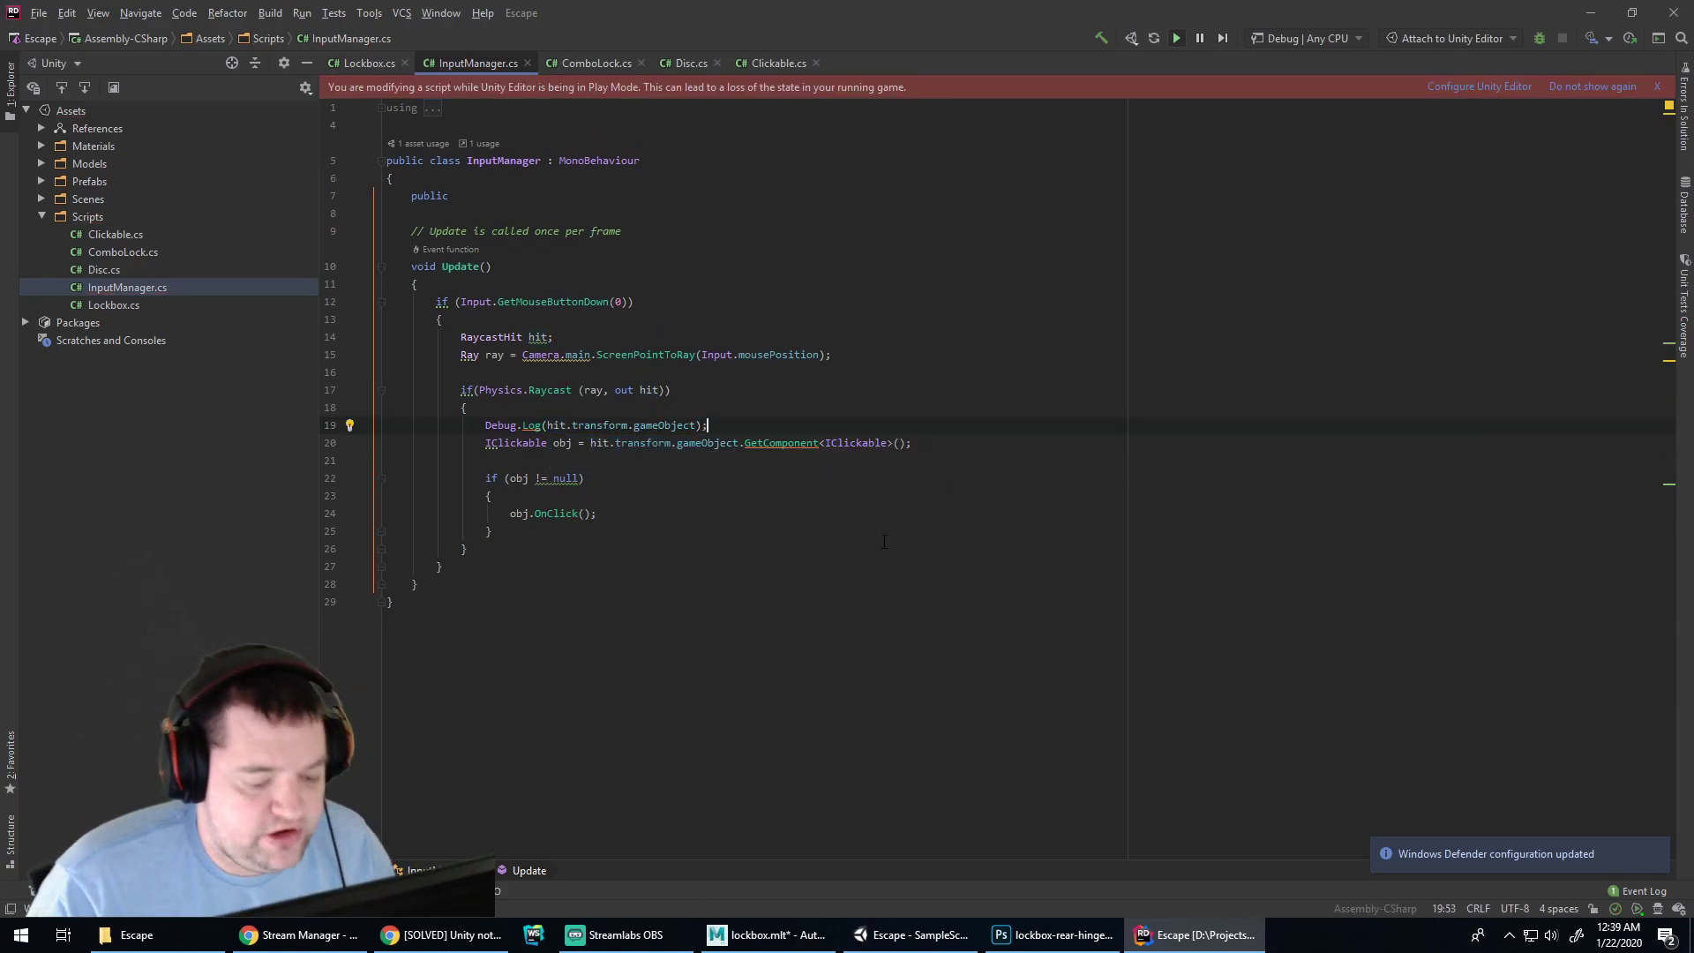
# Restart play mode in Unity and click the lockbox body to log the hit
pyautogui.click(940, 938)
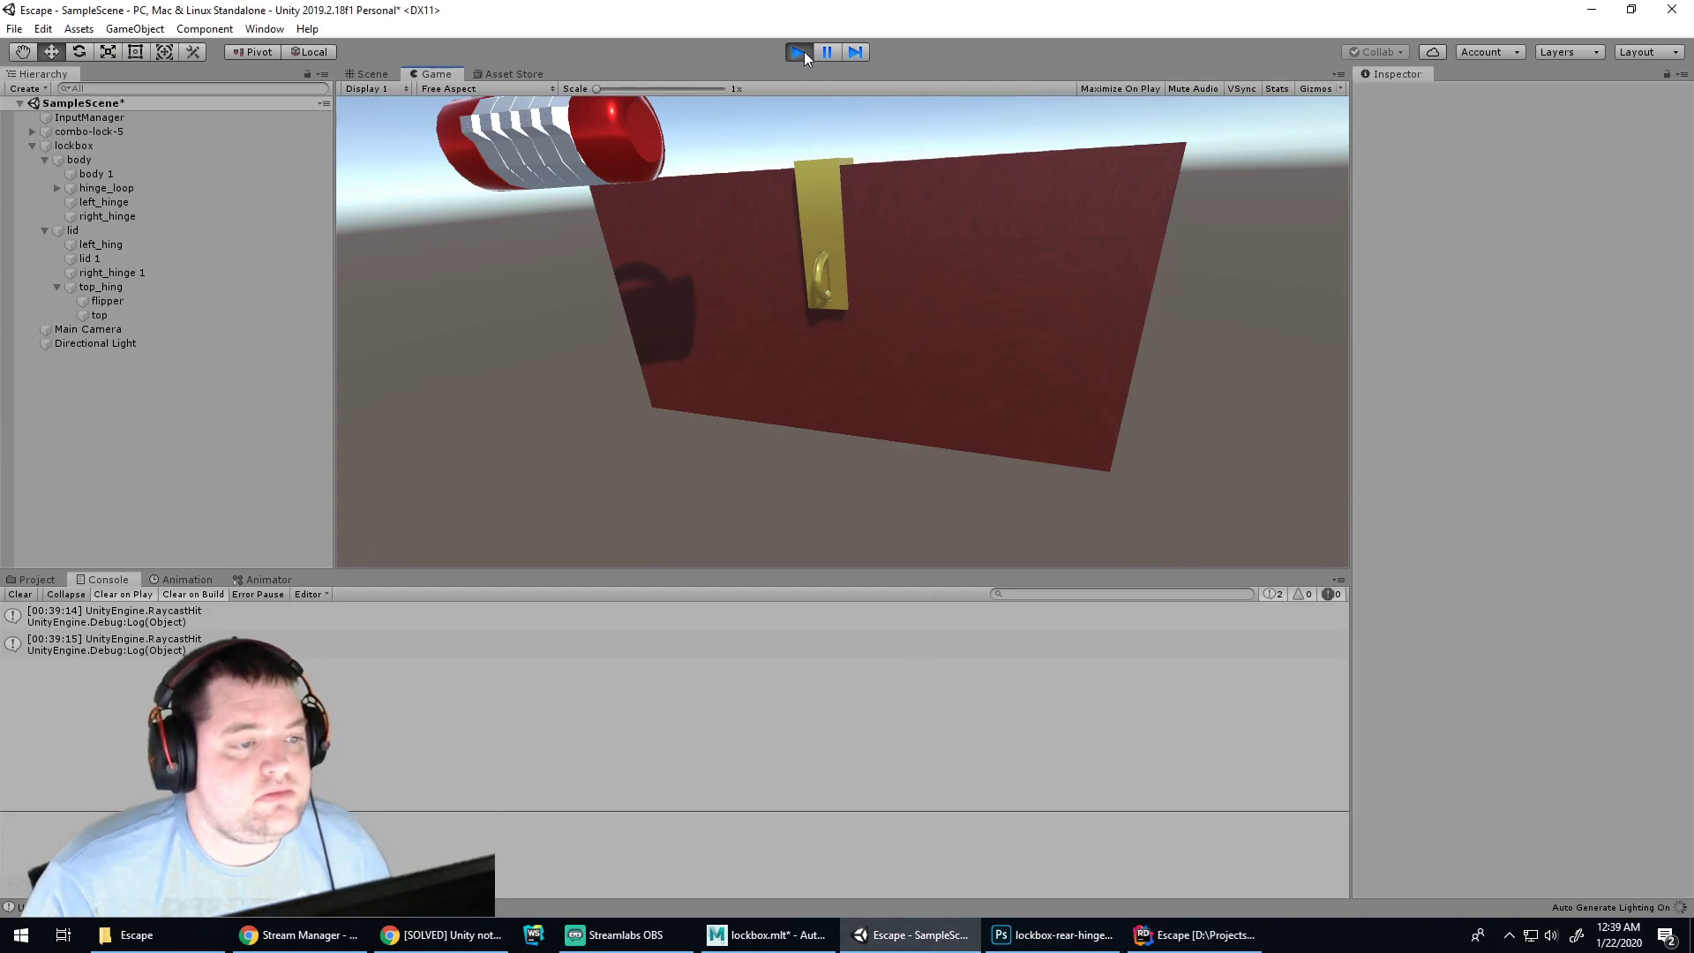
pyautogui.click(800, 51)
pyautogui.click(799, 54)
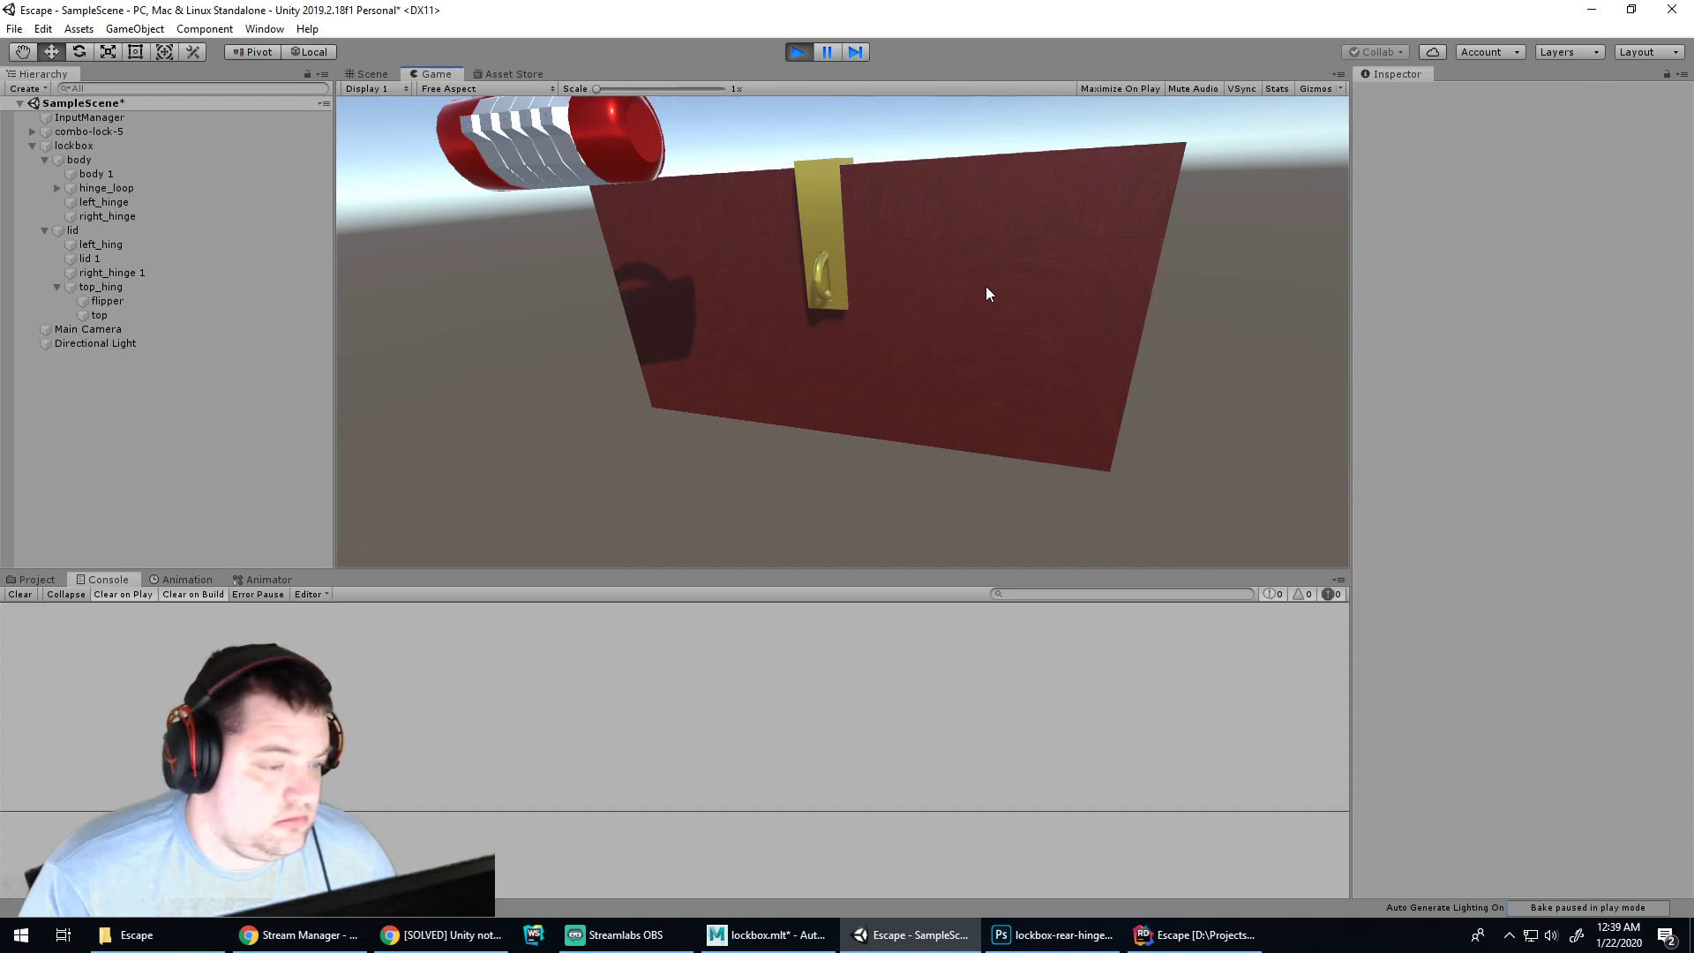
pyautogui.click(961, 281)
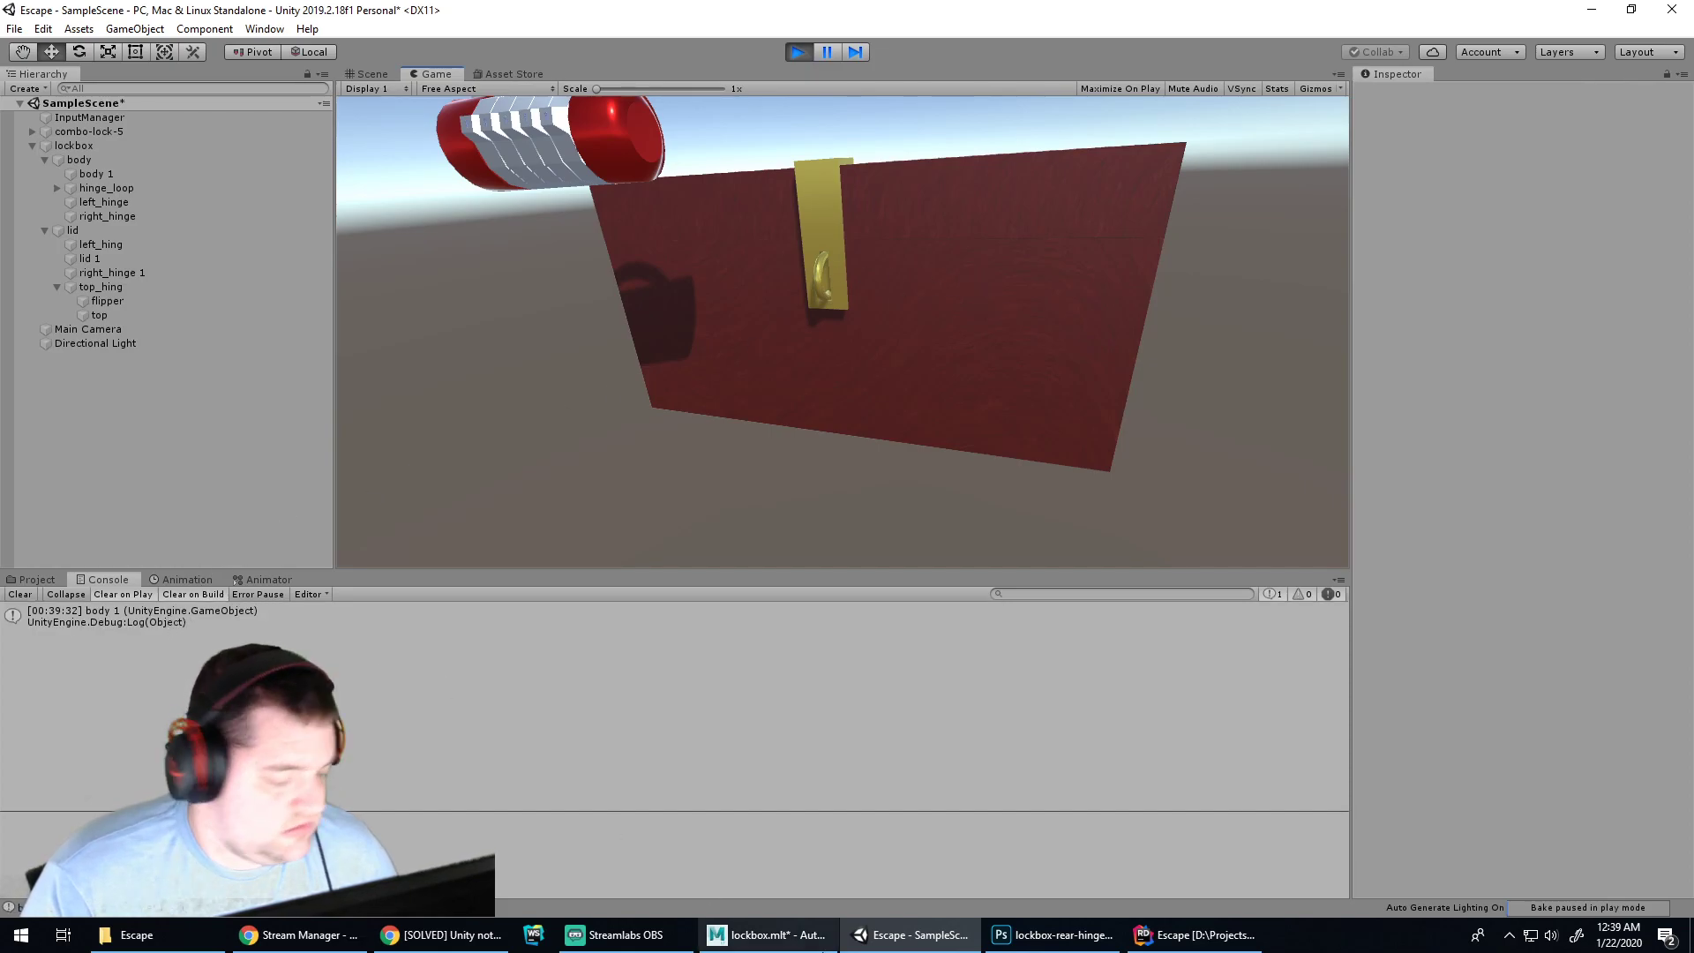
pyautogui.click(1052, 935)
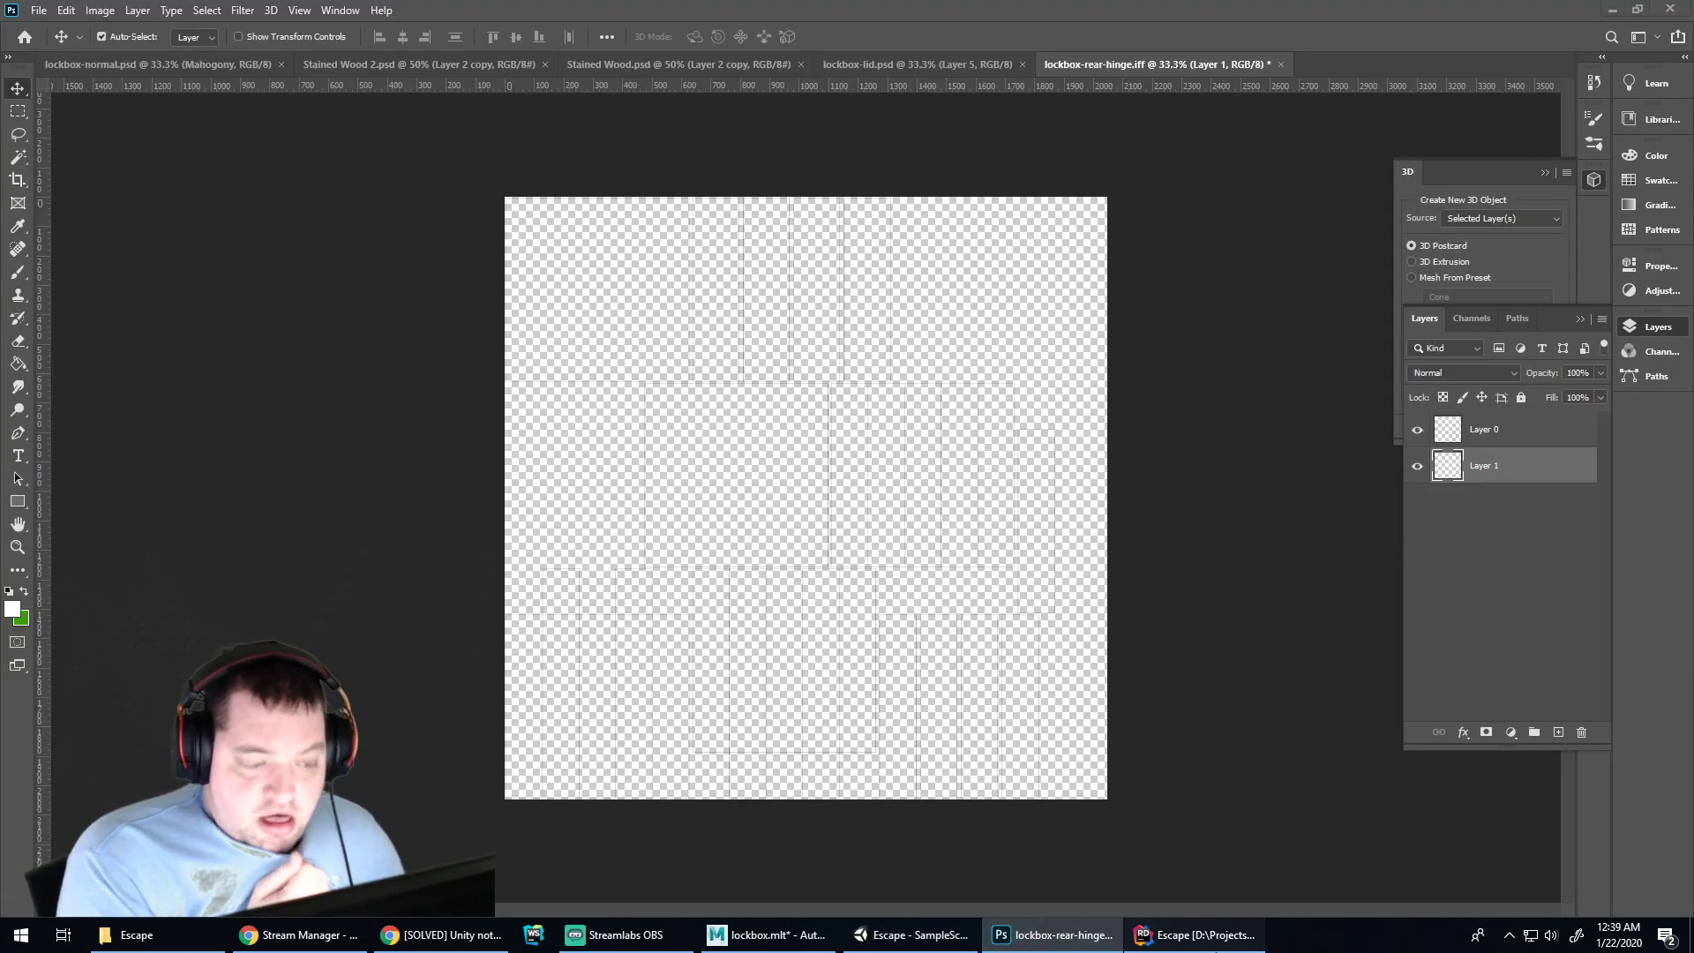
pyautogui.click(1198, 935)
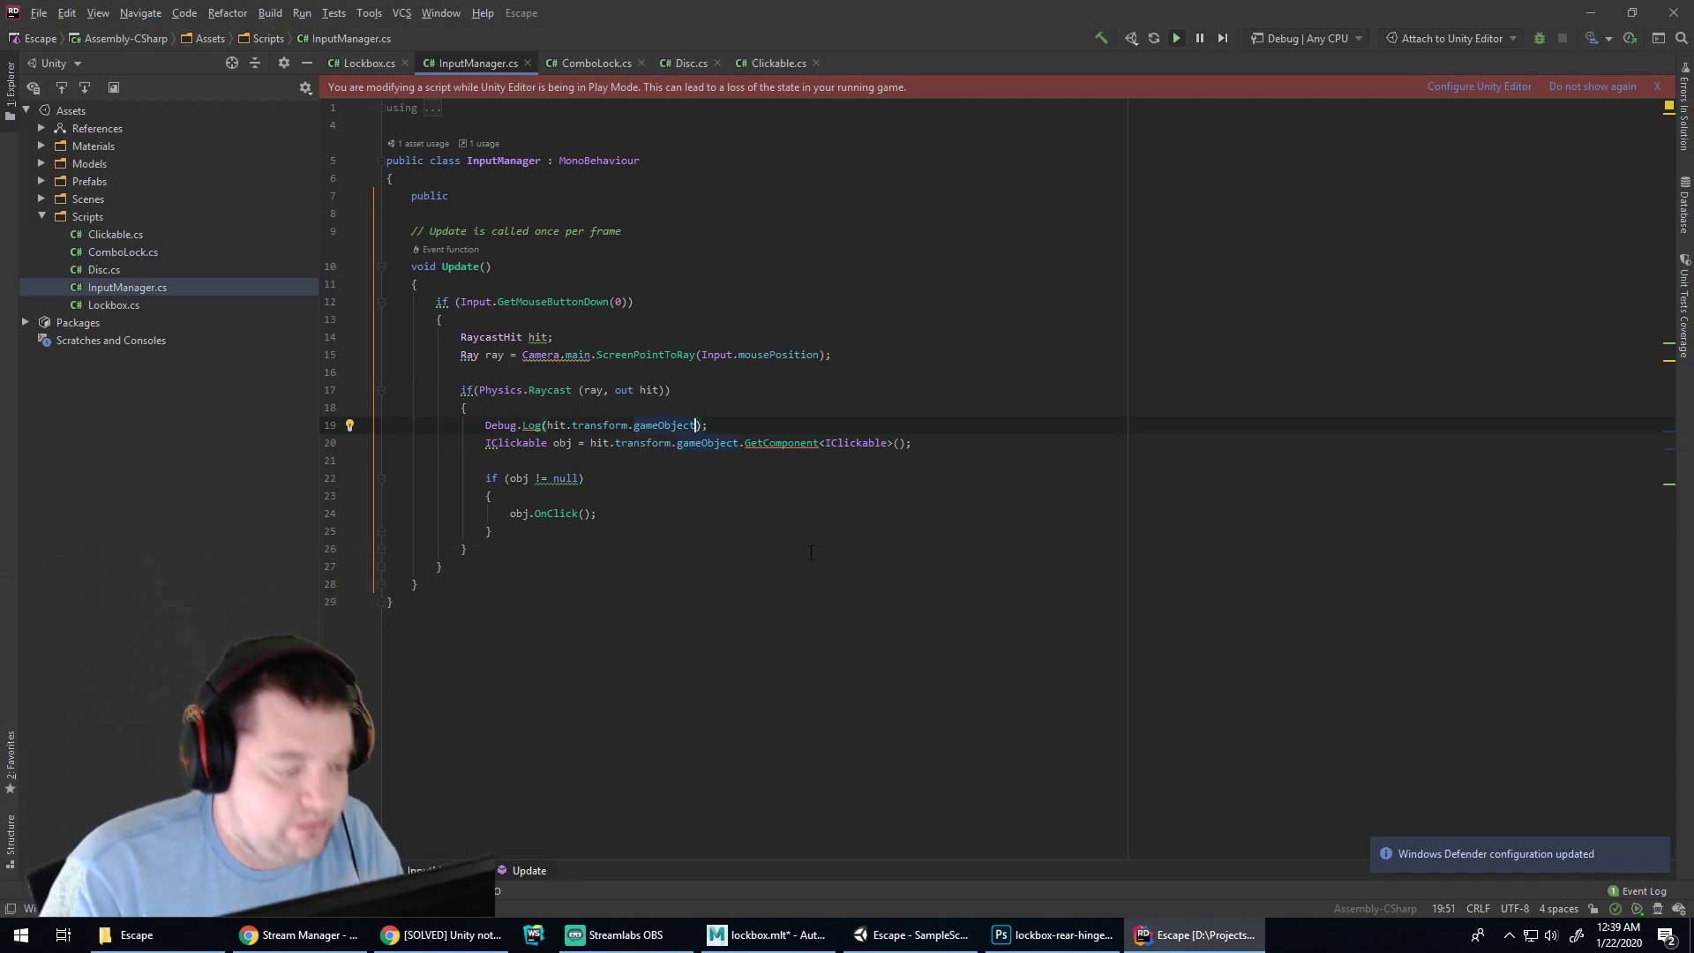
# Complete the log as hit.transform.gameObject.name and confirm clicks report lid 1 and body 1
pyautogui.write('.name')
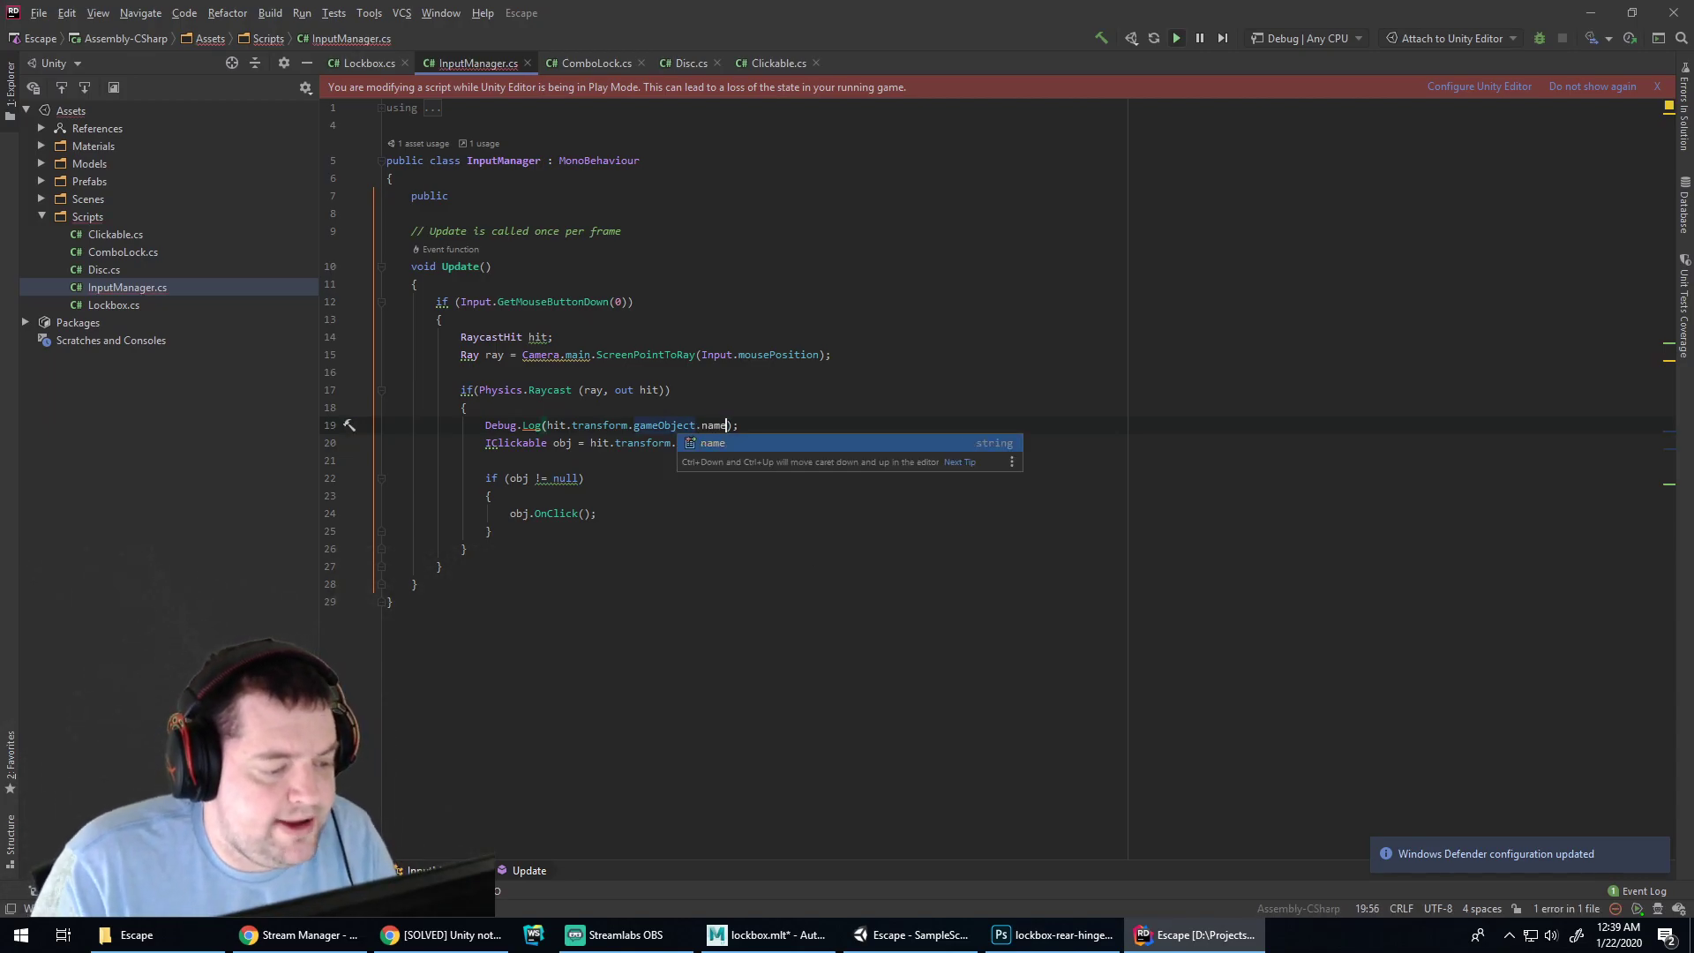
pyautogui.press('End')
pyautogui.click(1052, 935)
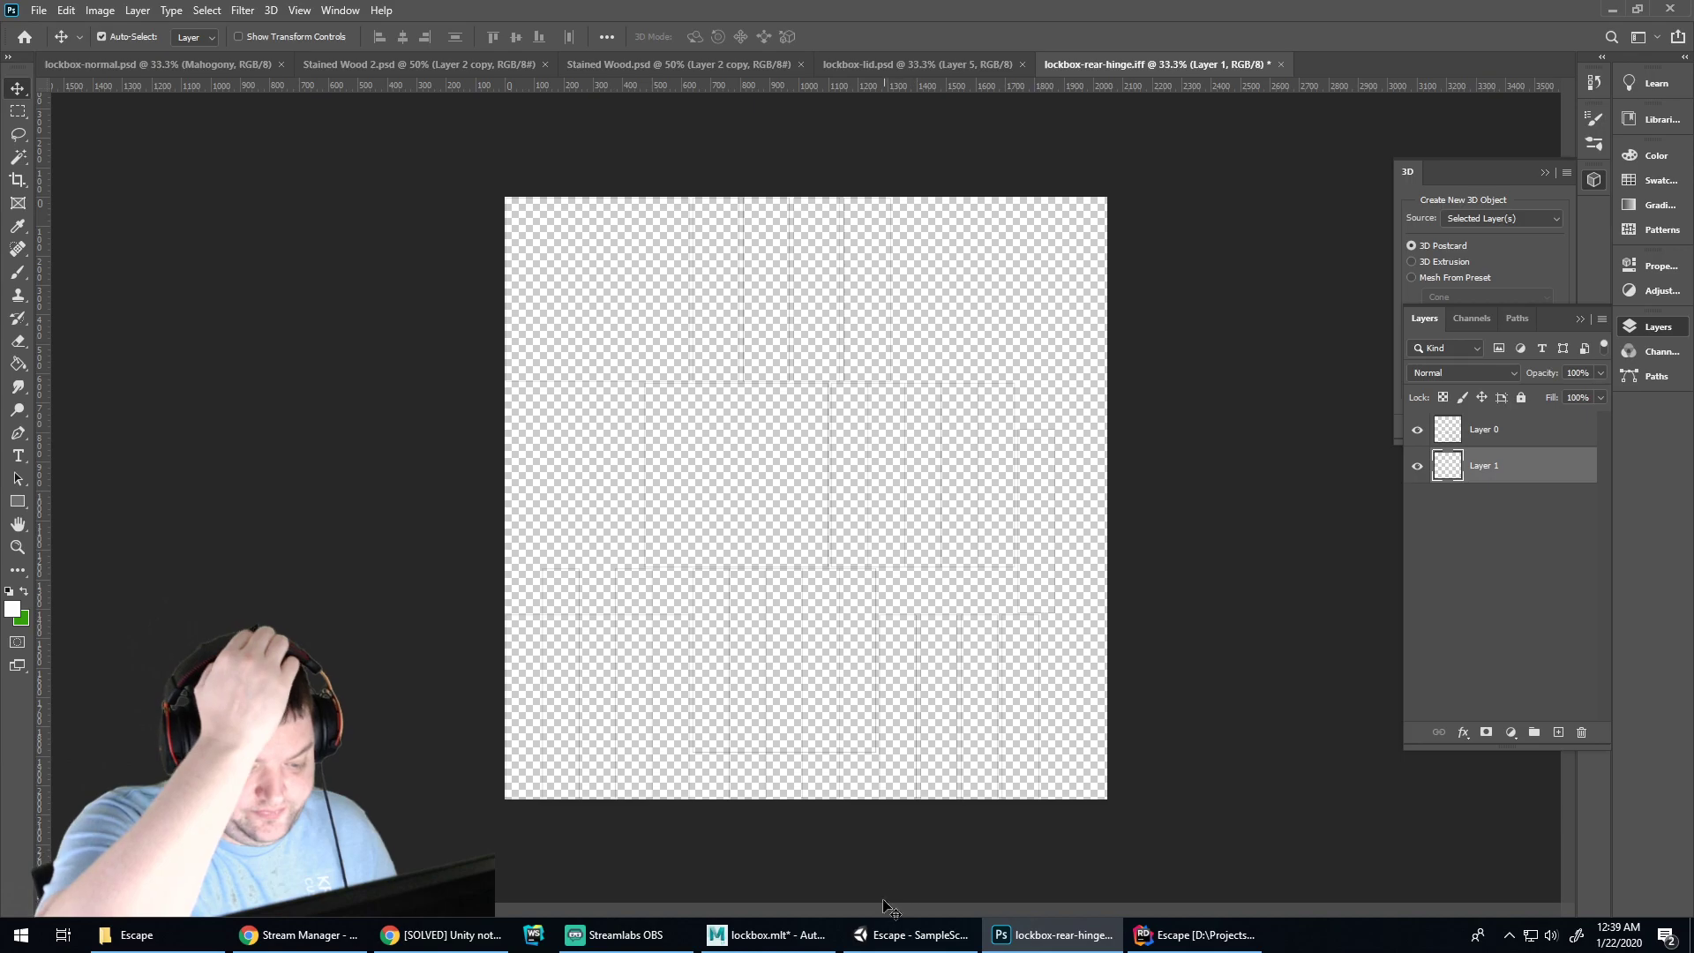
pyautogui.click(896, 934)
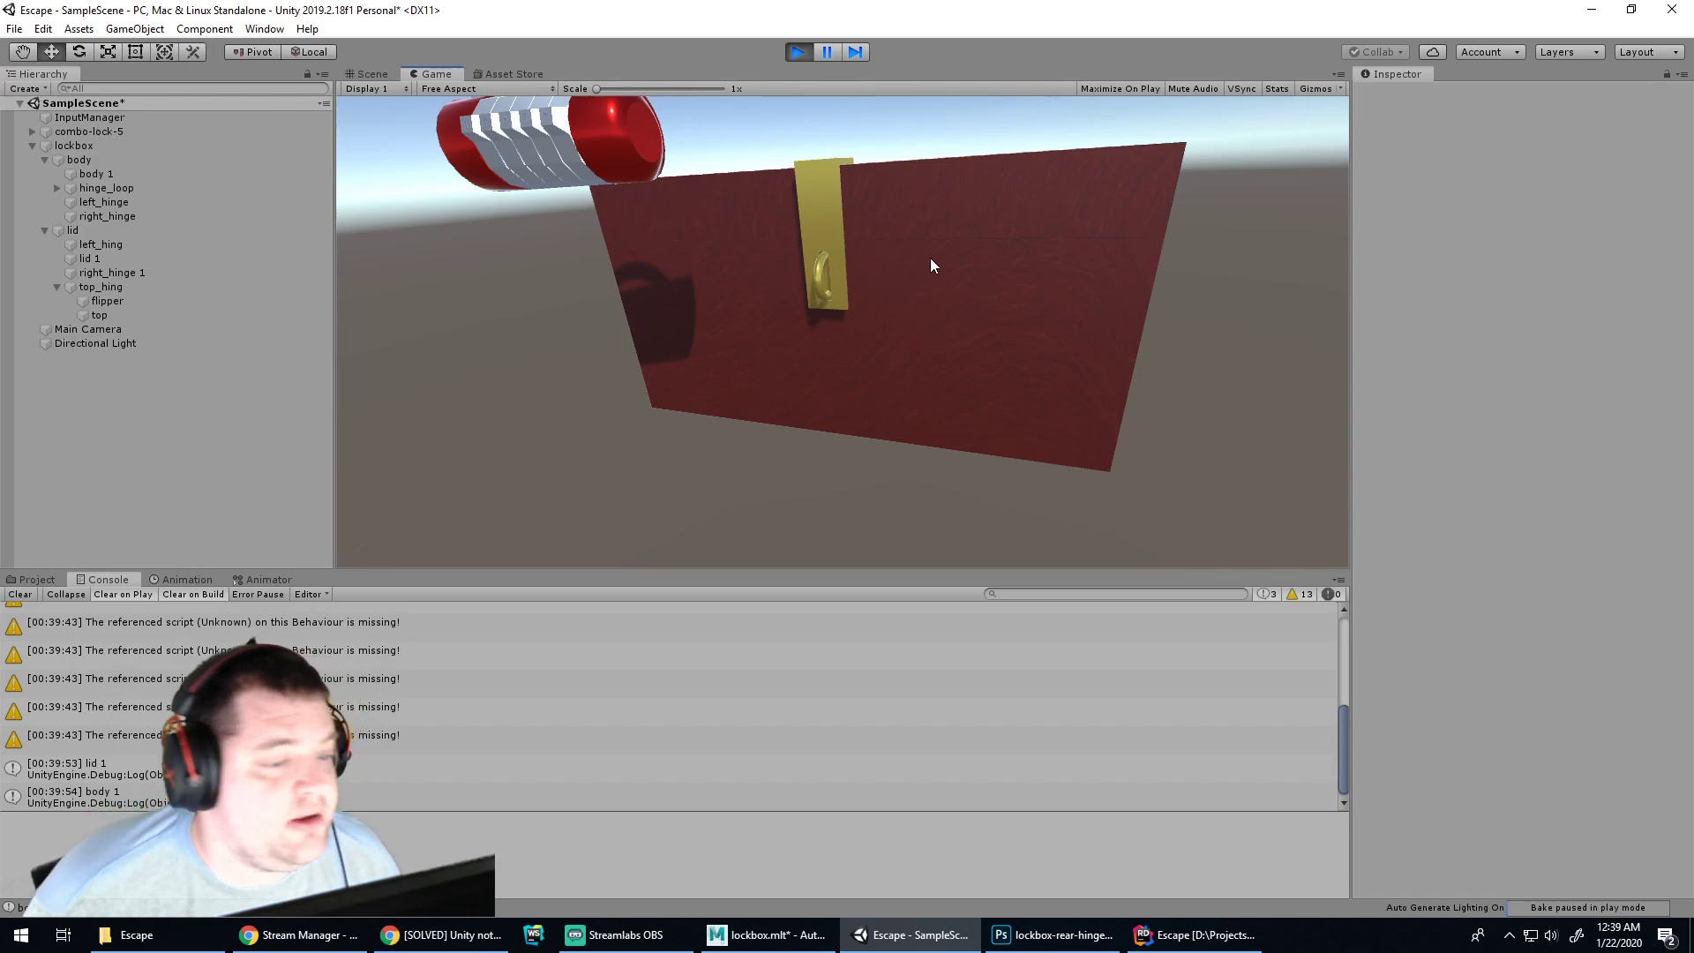
pyautogui.click(796, 51)
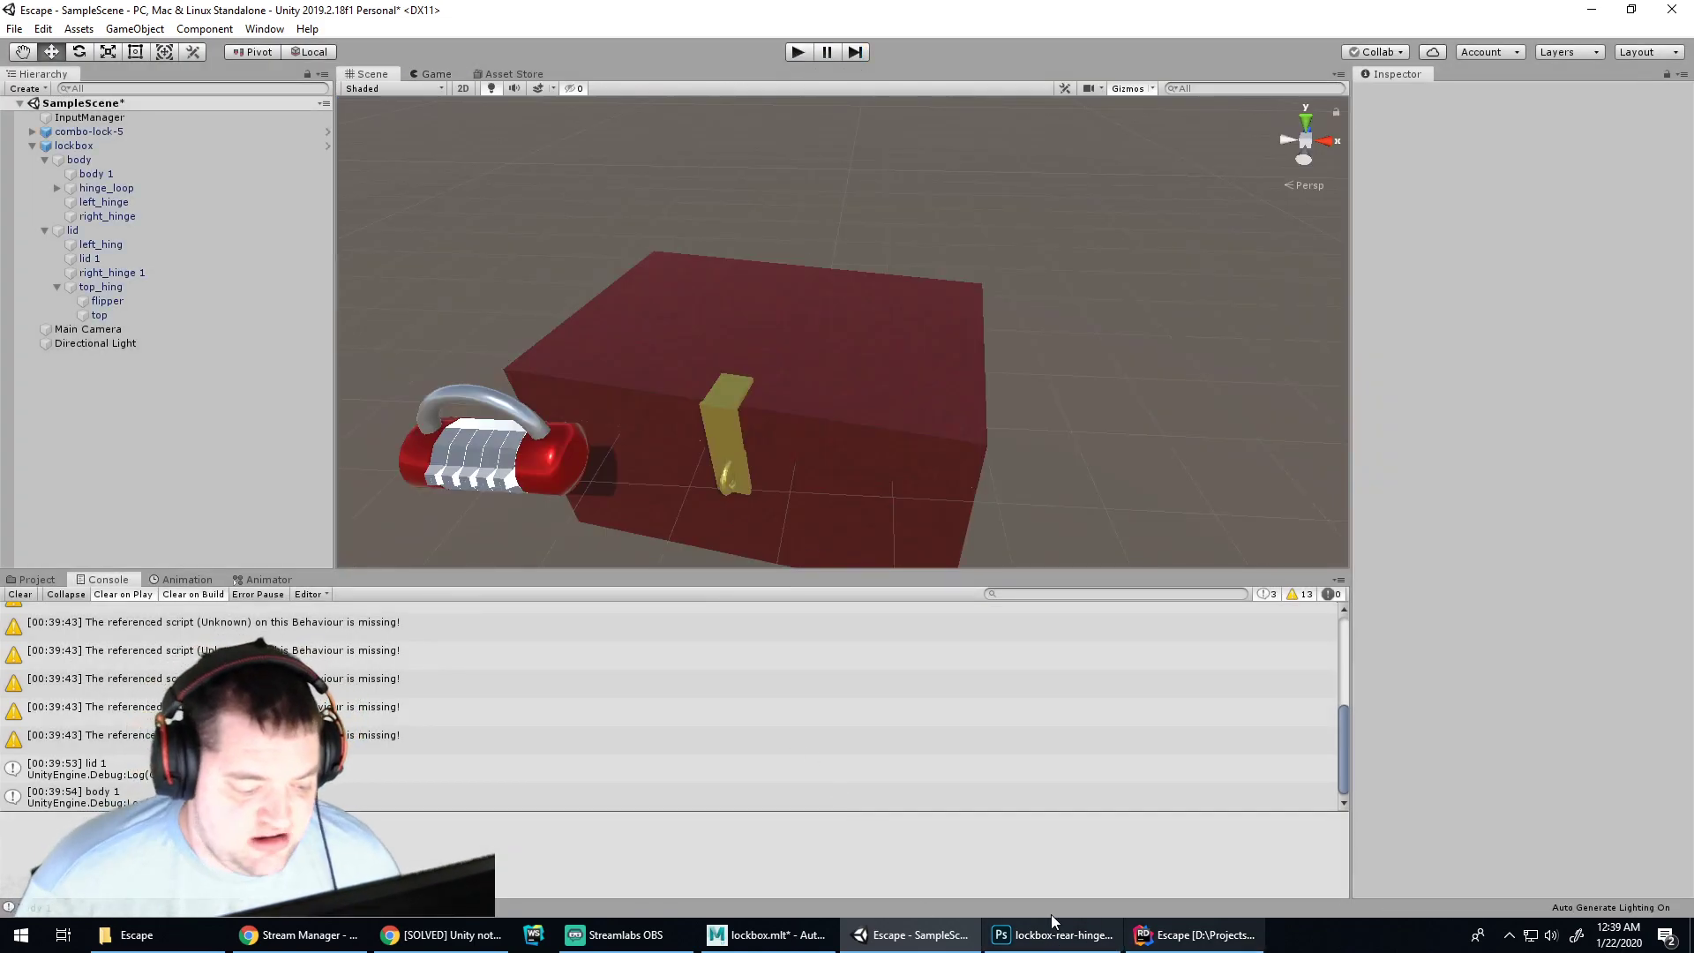
pyautogui.click(768, 935)
pyautogui.click(1200, 936)
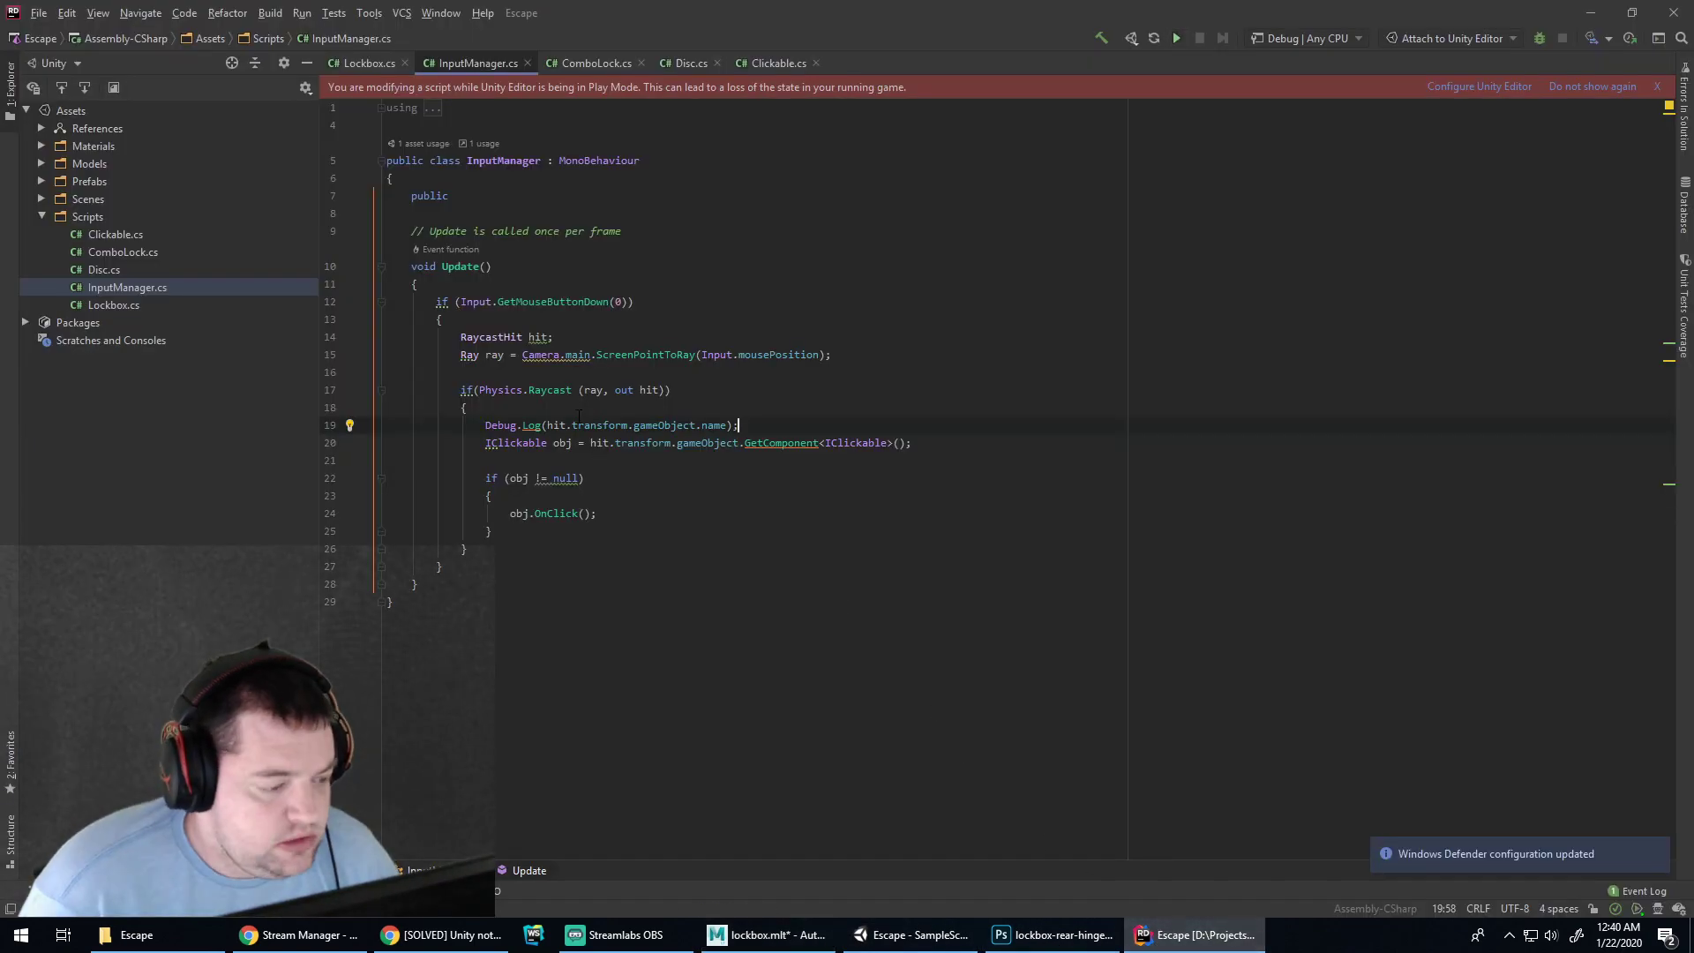
# Delete the Debug.Log line 19 and inspect quick actions on the GetComponent call
pyautogui.hotkey('shift', 'Up')
pyautogui.press('BackSpace')
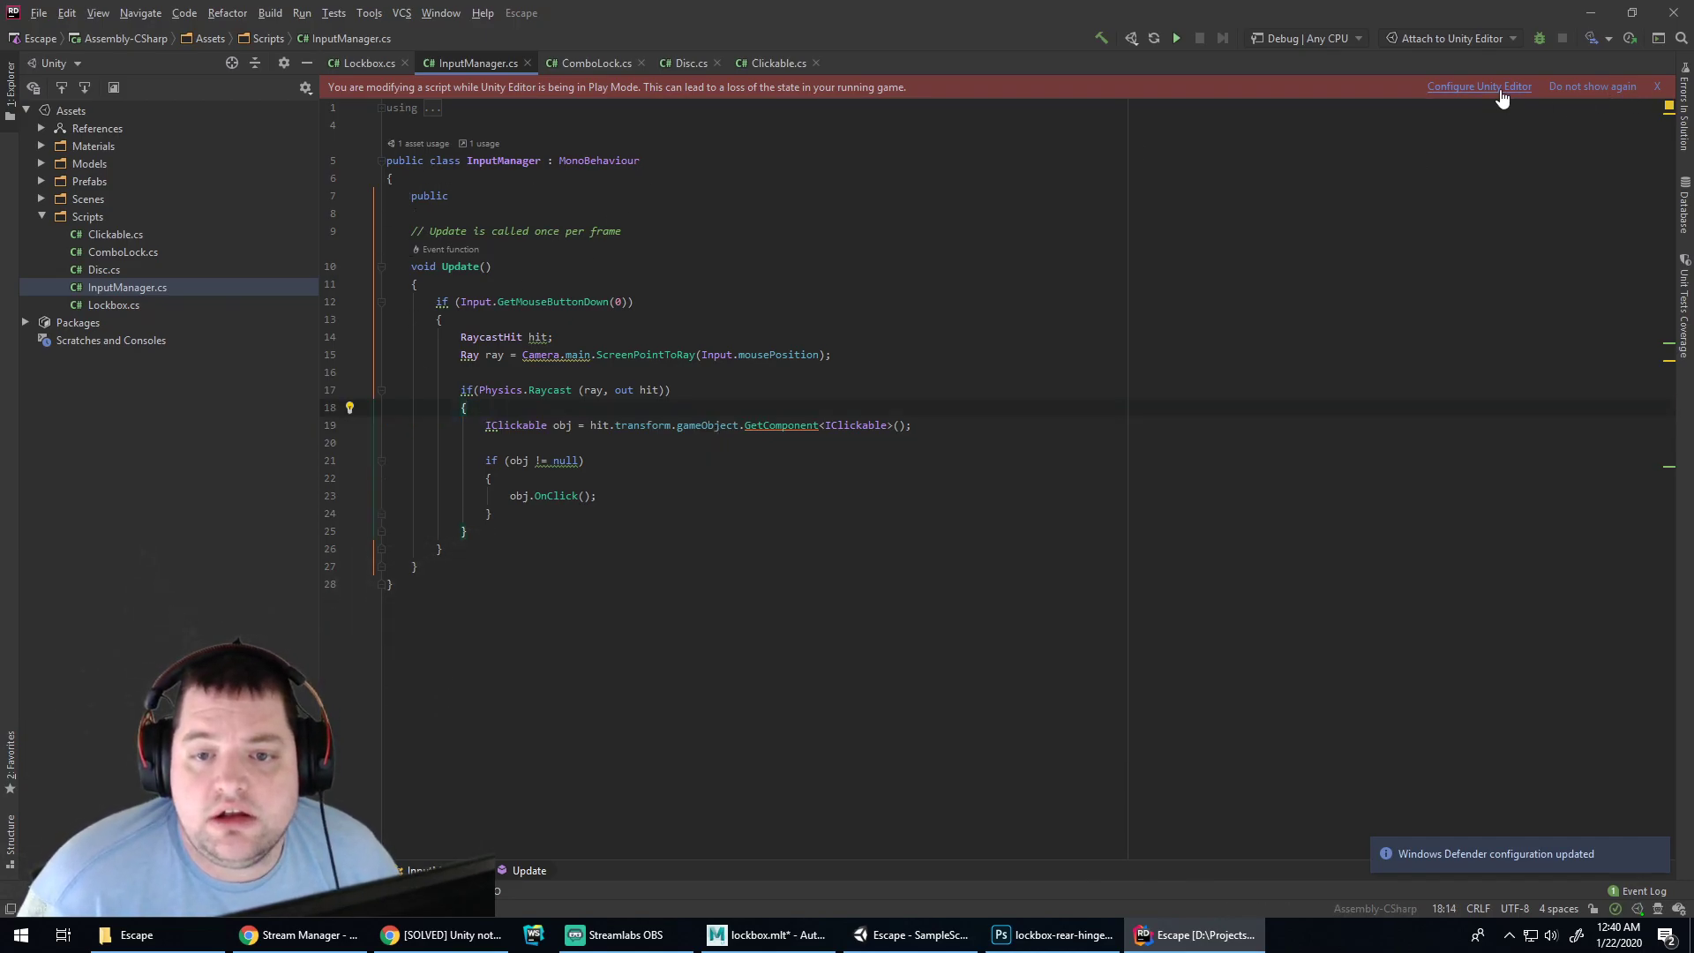
pyautogui.press('Down')
pyautogui.press('Down')
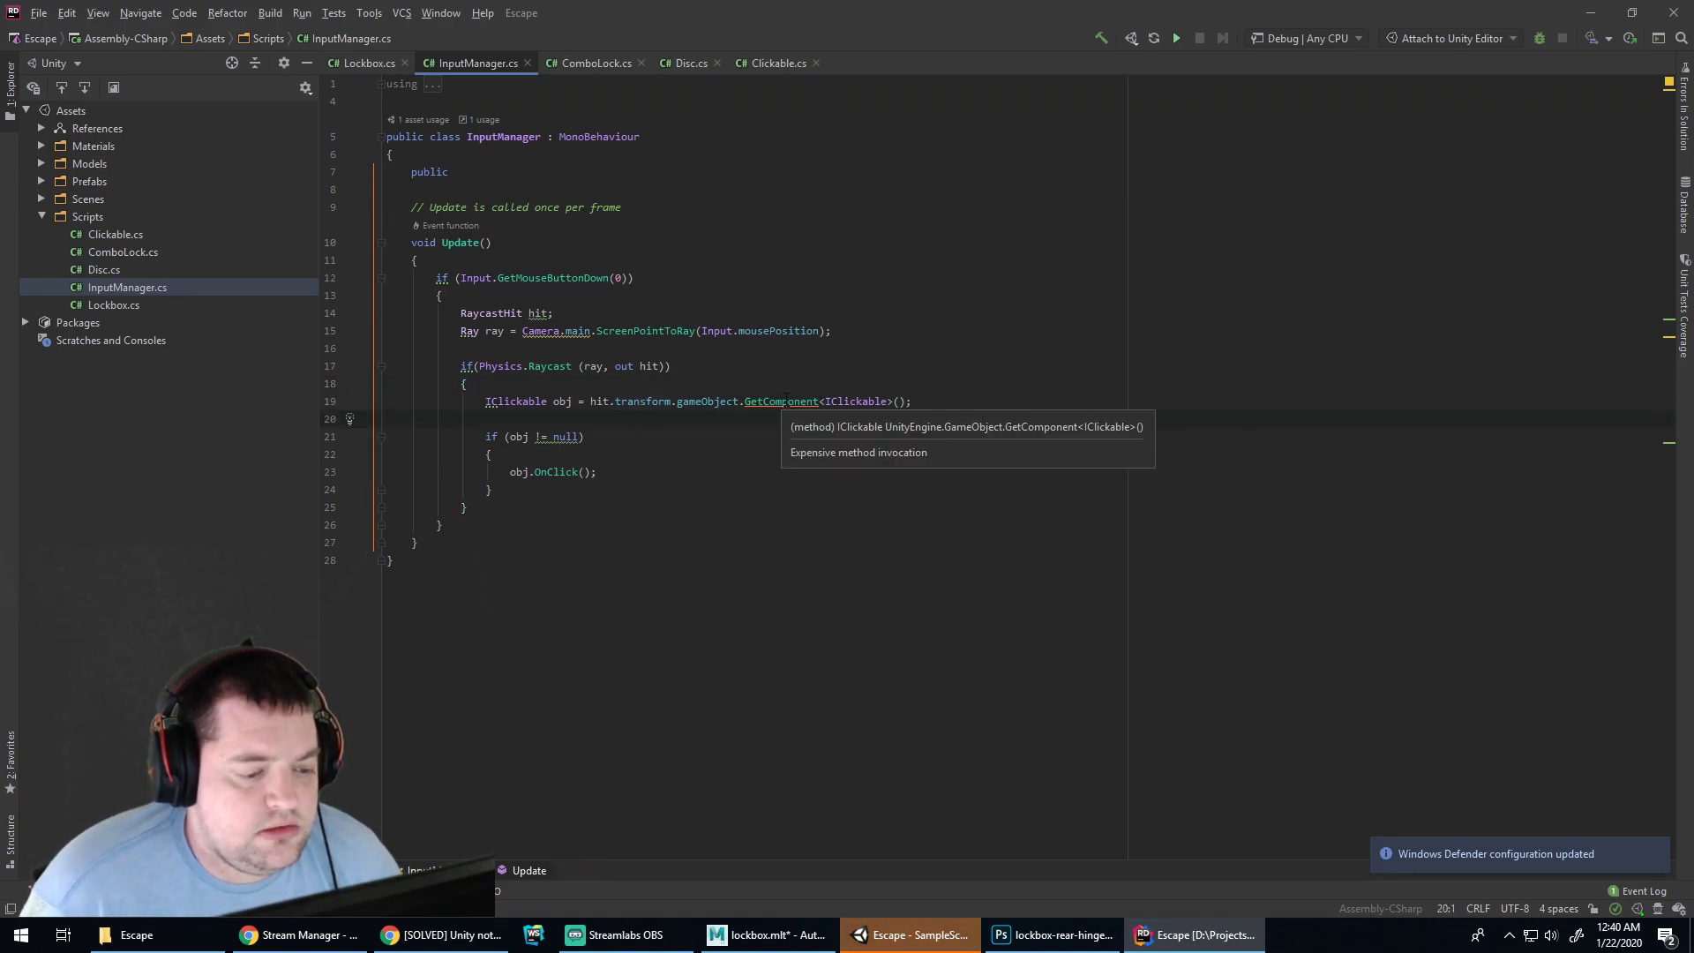
pyautogui.click(786, 401)
pyautogui.hotkey('alt', 'Return')
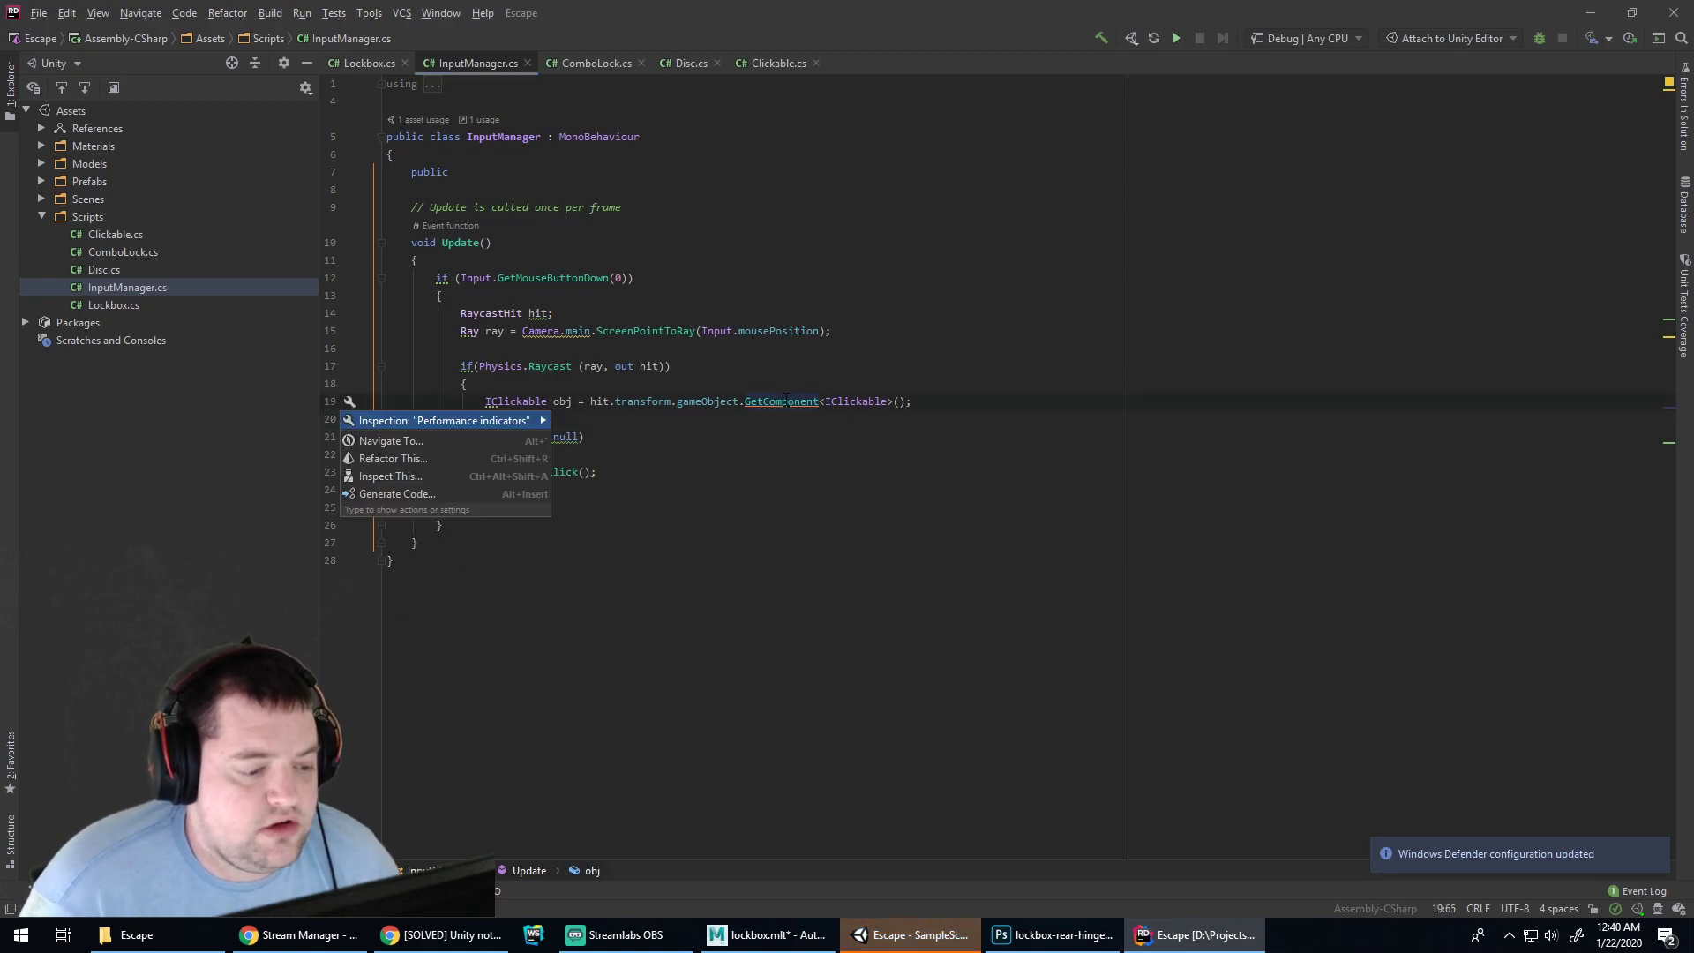
pyautogui.press('Right')
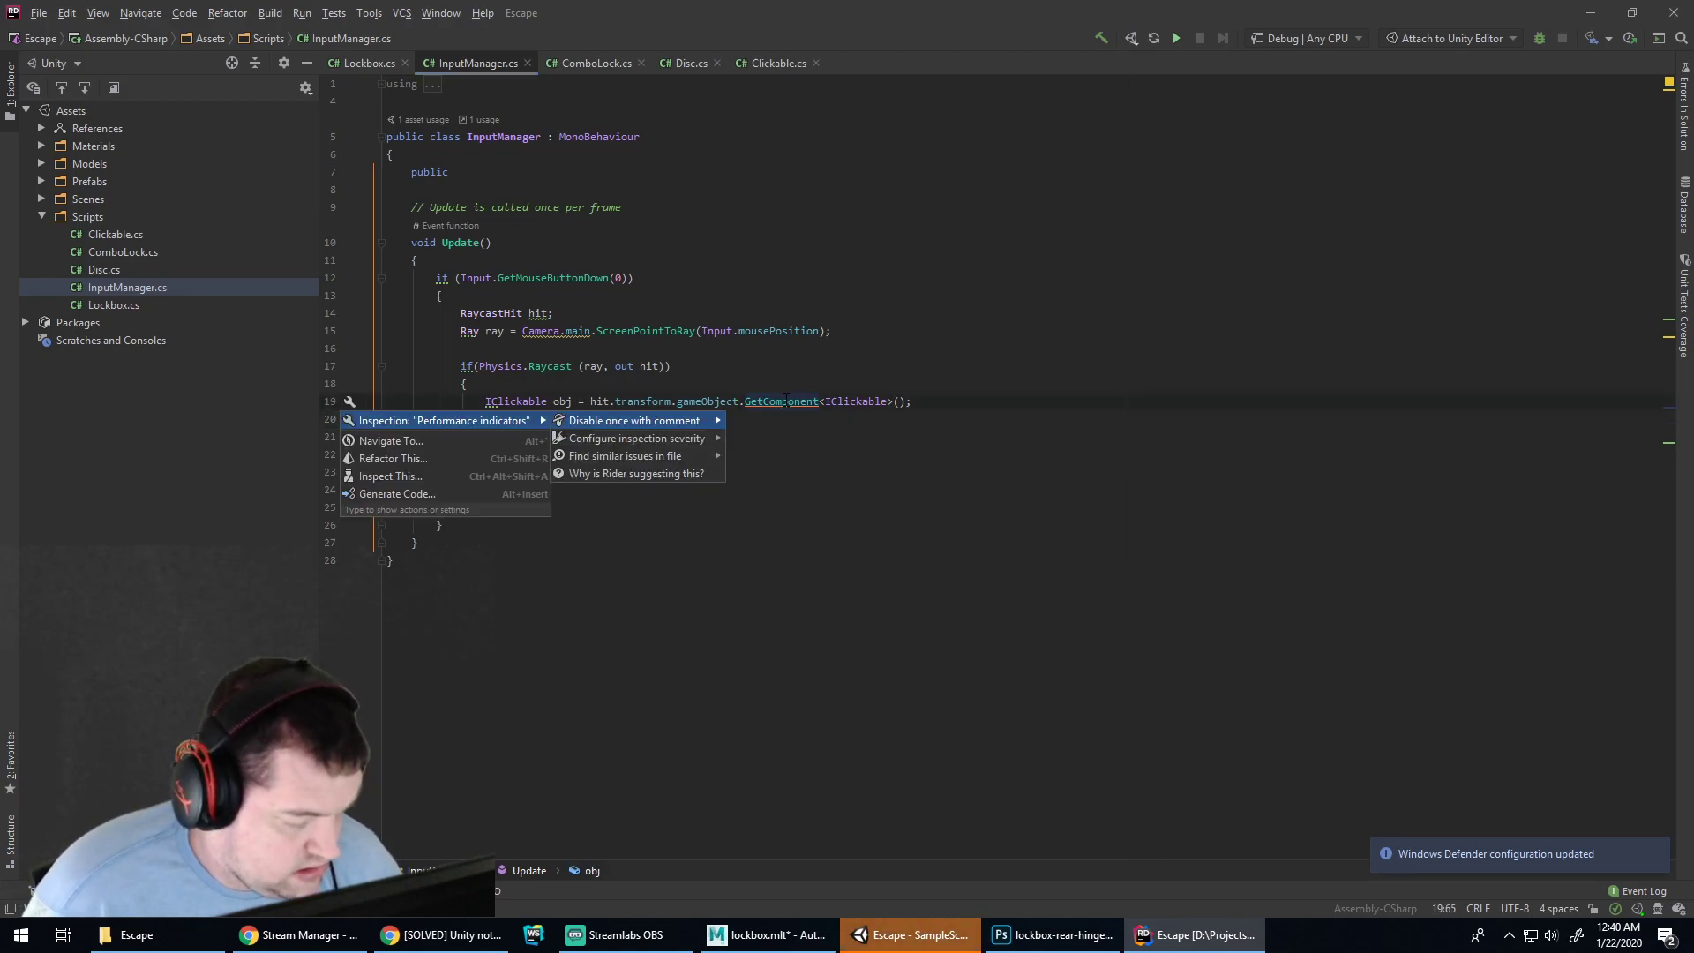
pyautogui.press('Escape')
pyautogui.press('Escape')
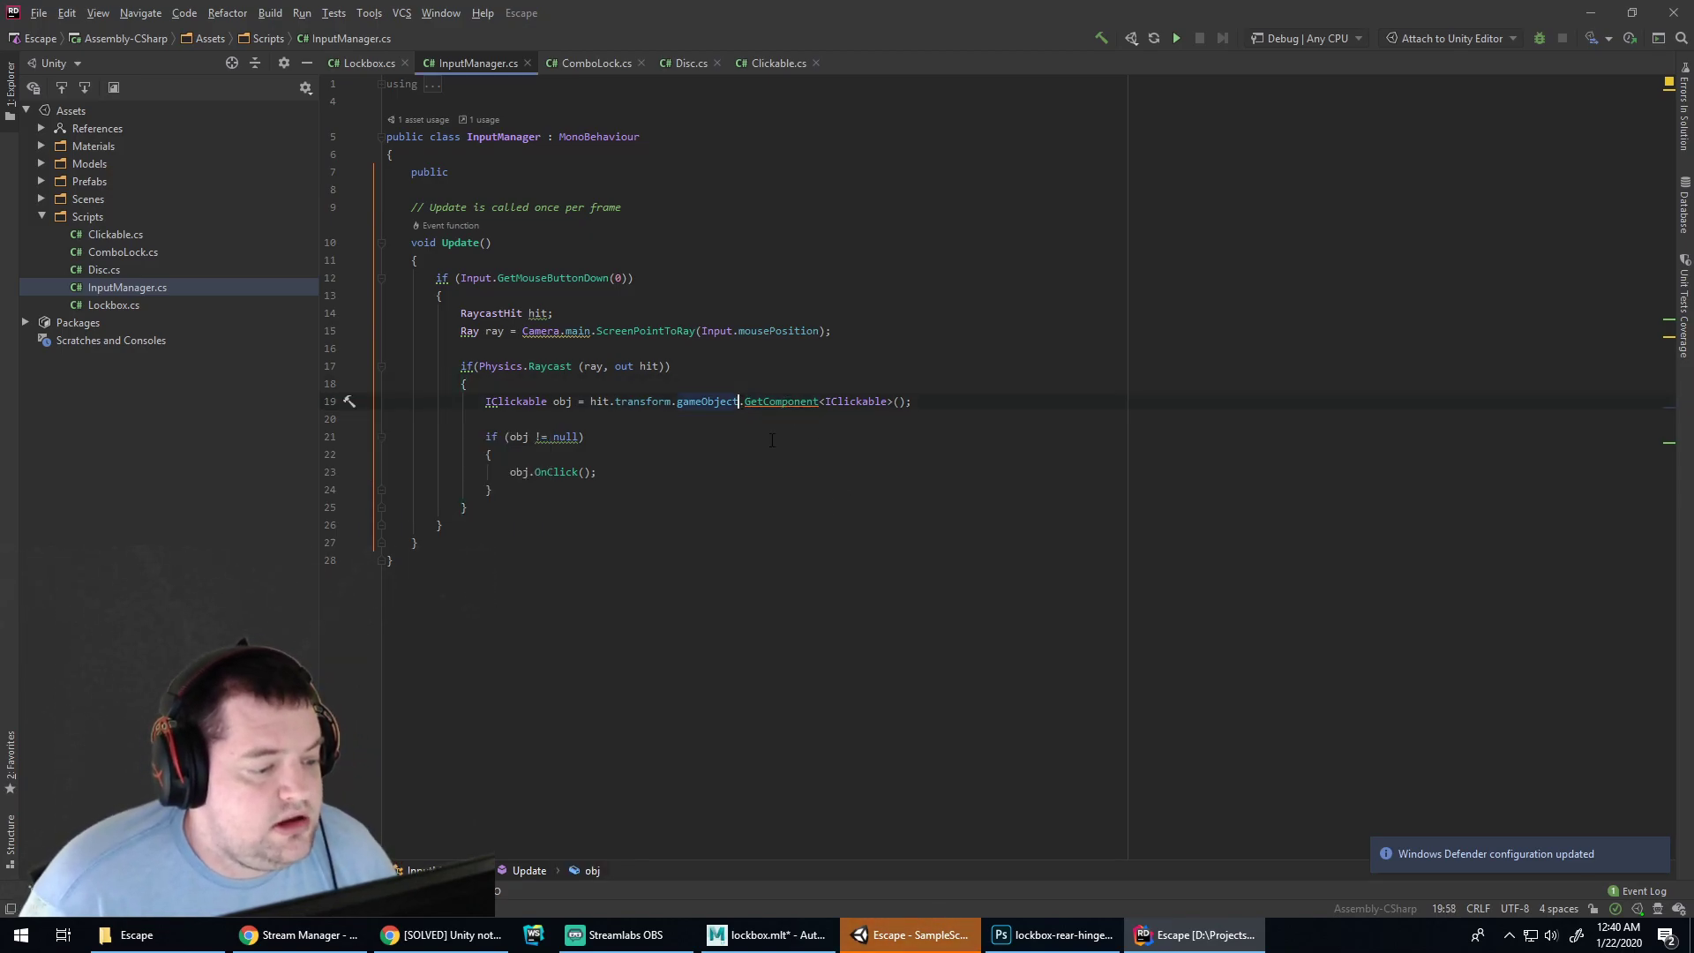
# Type .GetComponent and pick GetComponentInParent from the completion list
pyautogui.write('.GetC')
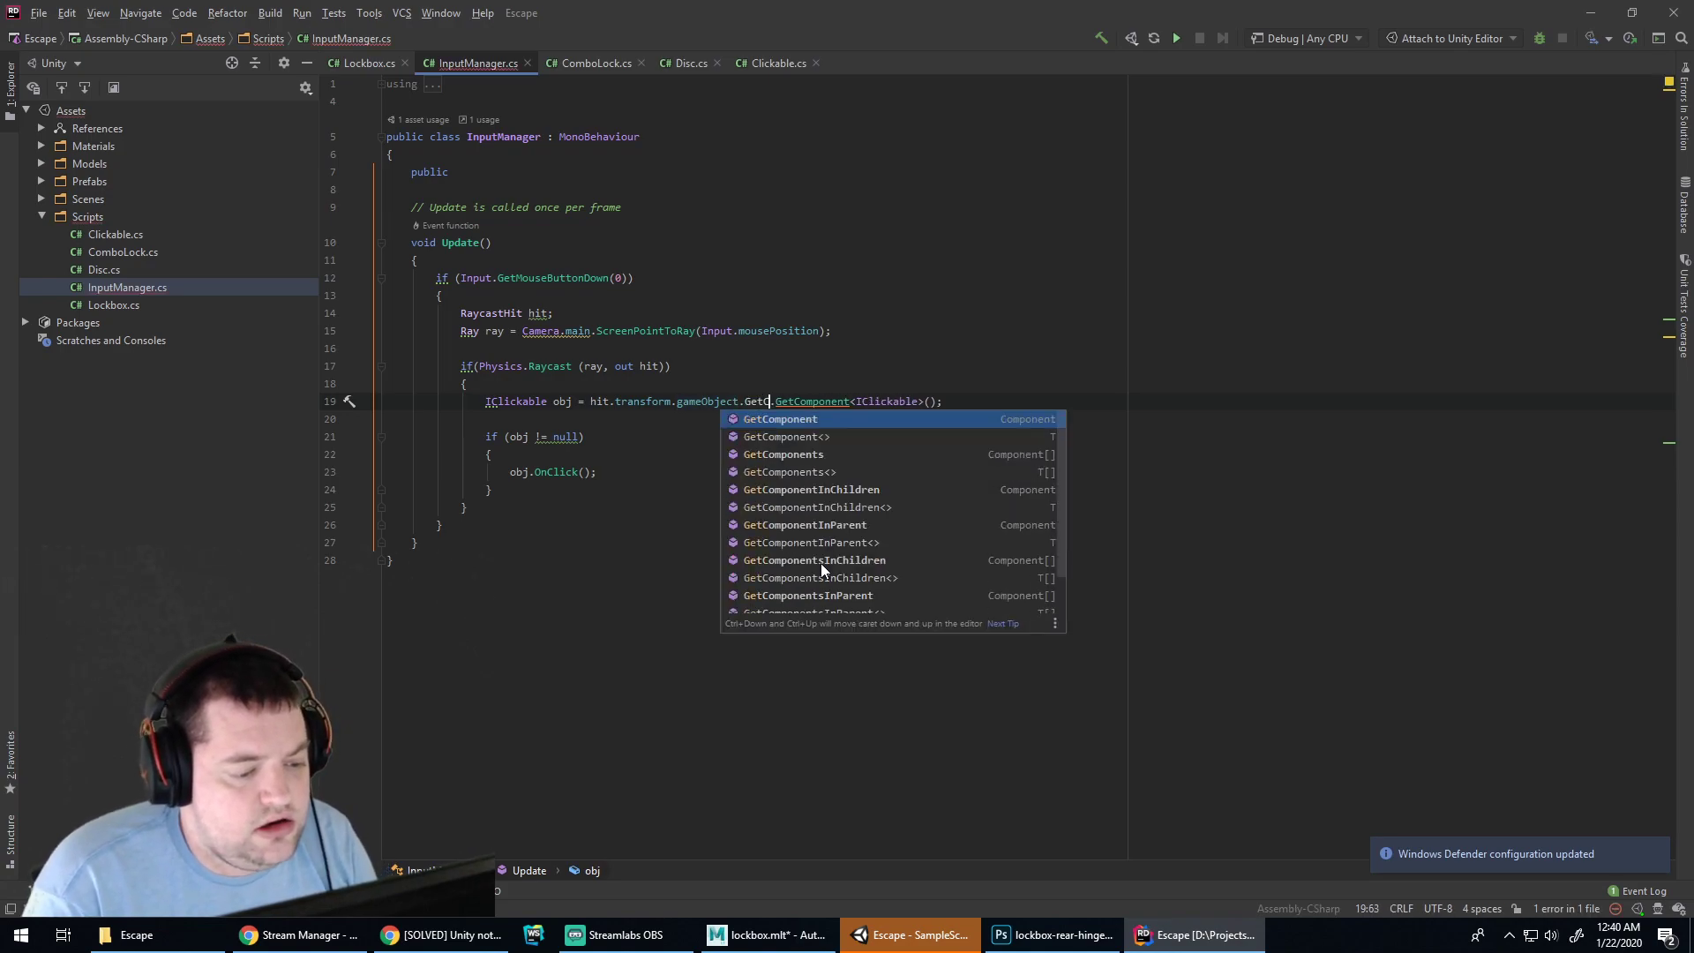
pyautogui.write('omponent')
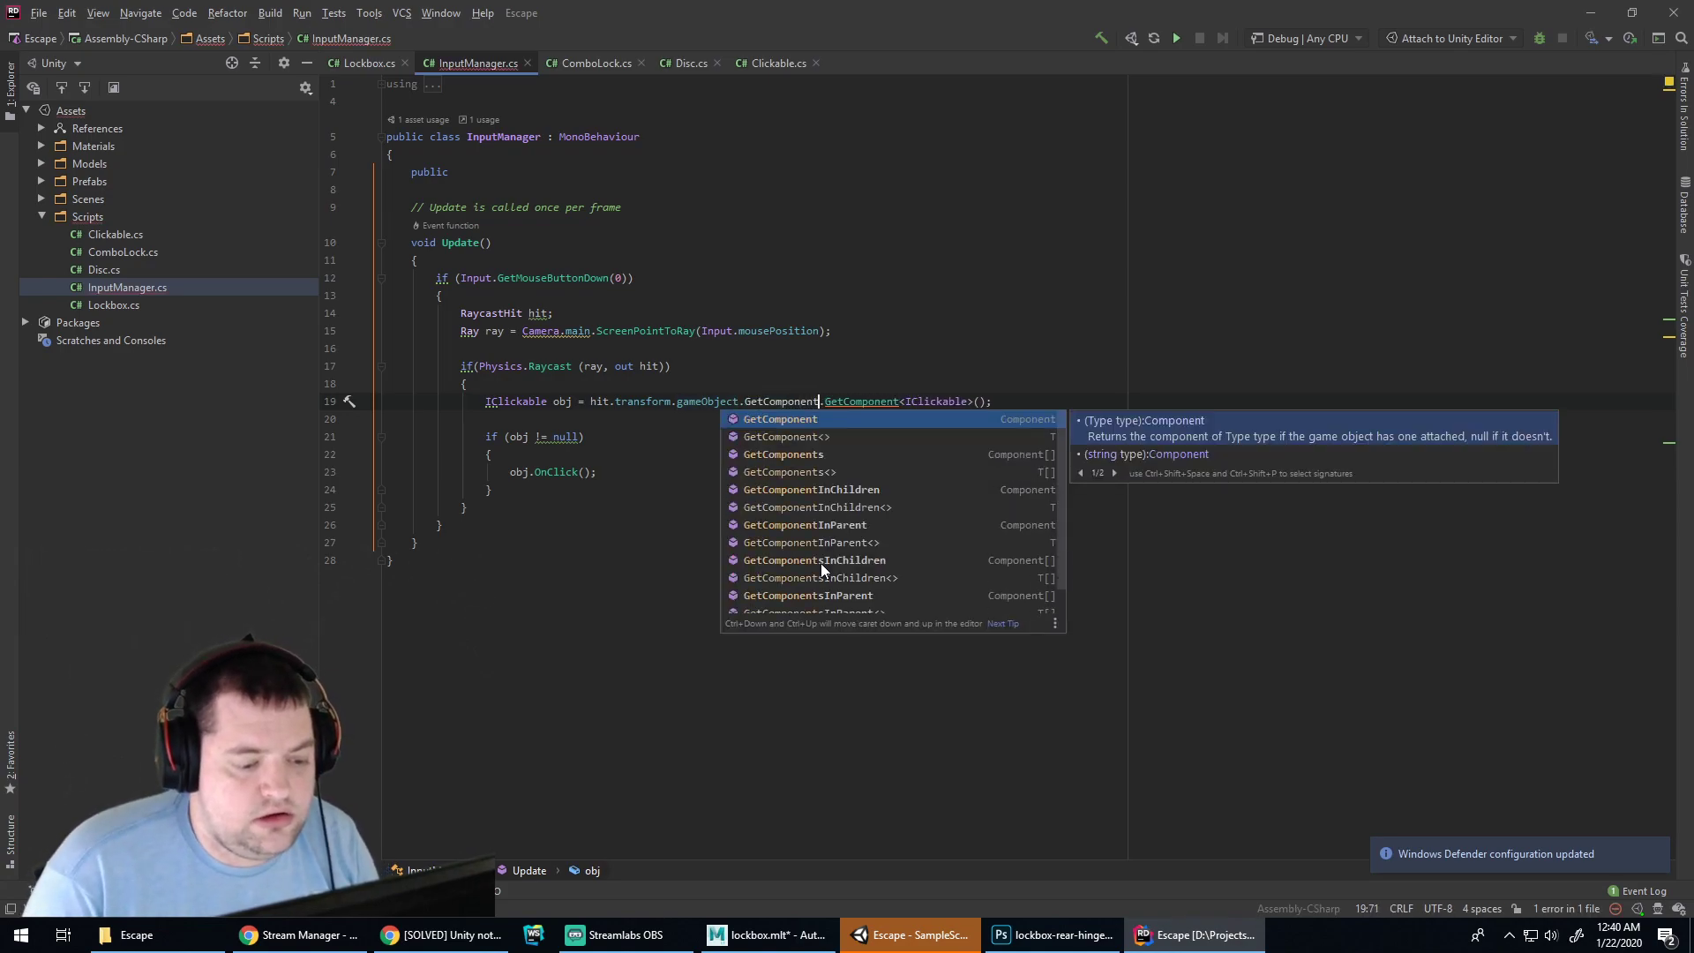
pyautogui.press('Down')
pyautogui.press('Down')
pyautogui.press('Down')
pyautogui.press('Down')
pyautogui.press('Down')
pyautogui.press('Down')
pyautogui.press('Down')
pyautogui.press('Down')
pyautogui.press('Down')
pyautogui.press('Down')
pyautogui.press('Down')
pyautogui.press('Down')
pyautogui.press('Down')
pyautogui.press('Up')
pyautogui.press('Up')
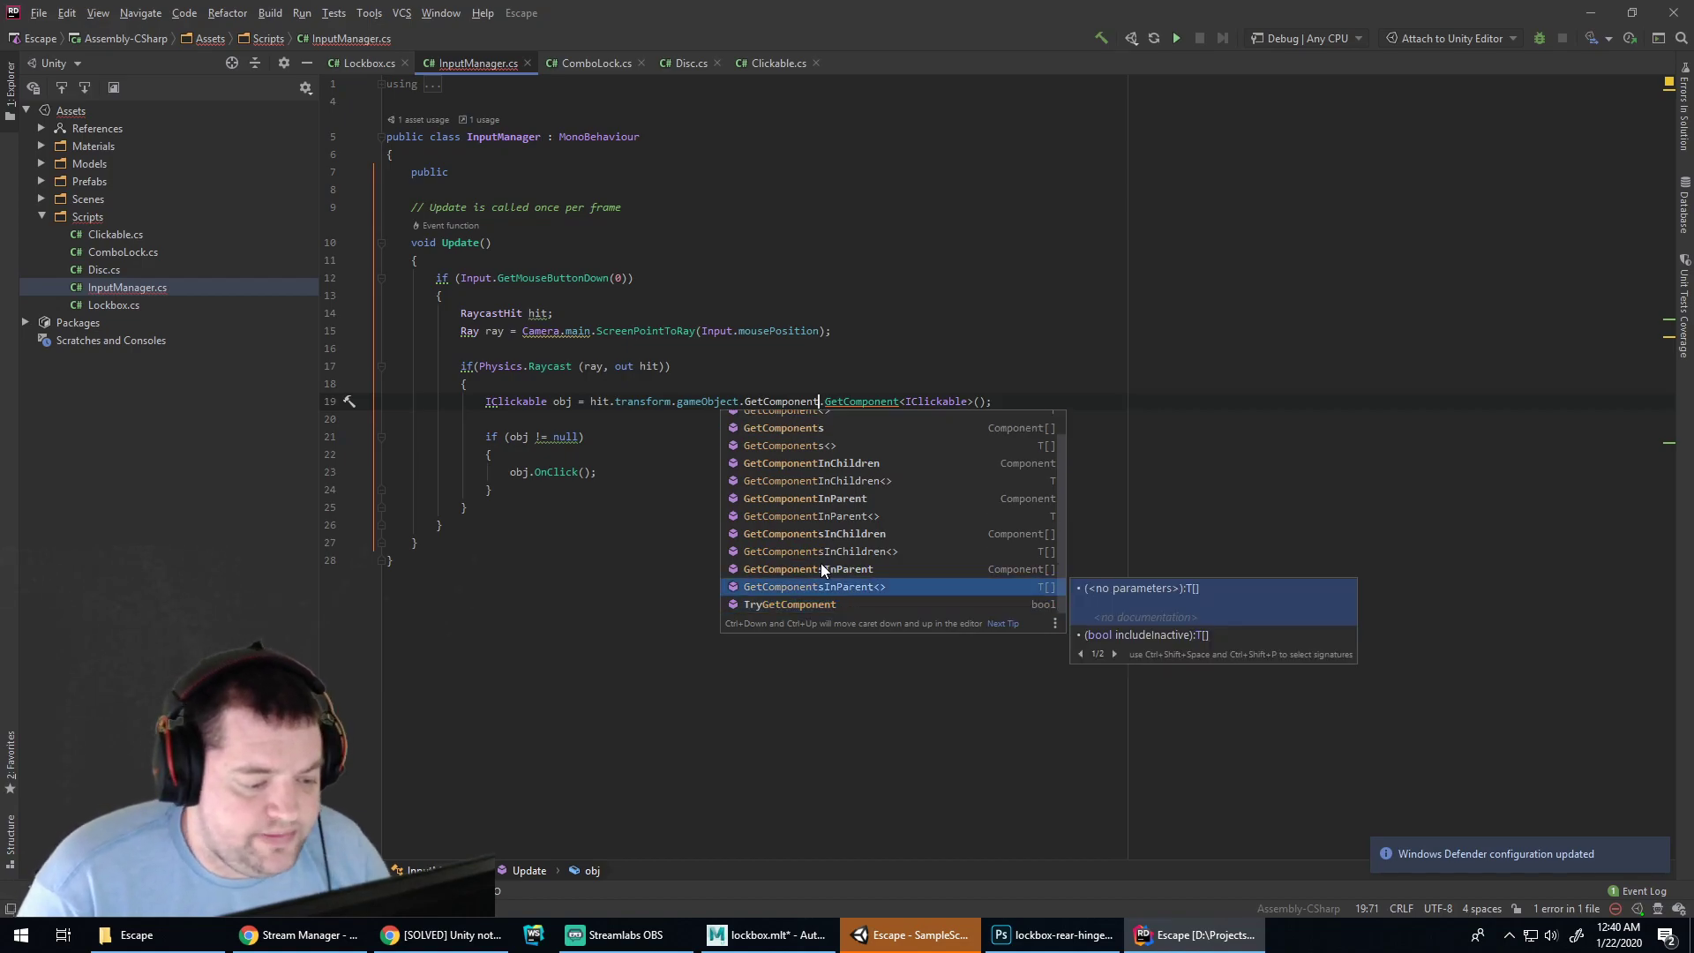
pyautogui.press('Up')
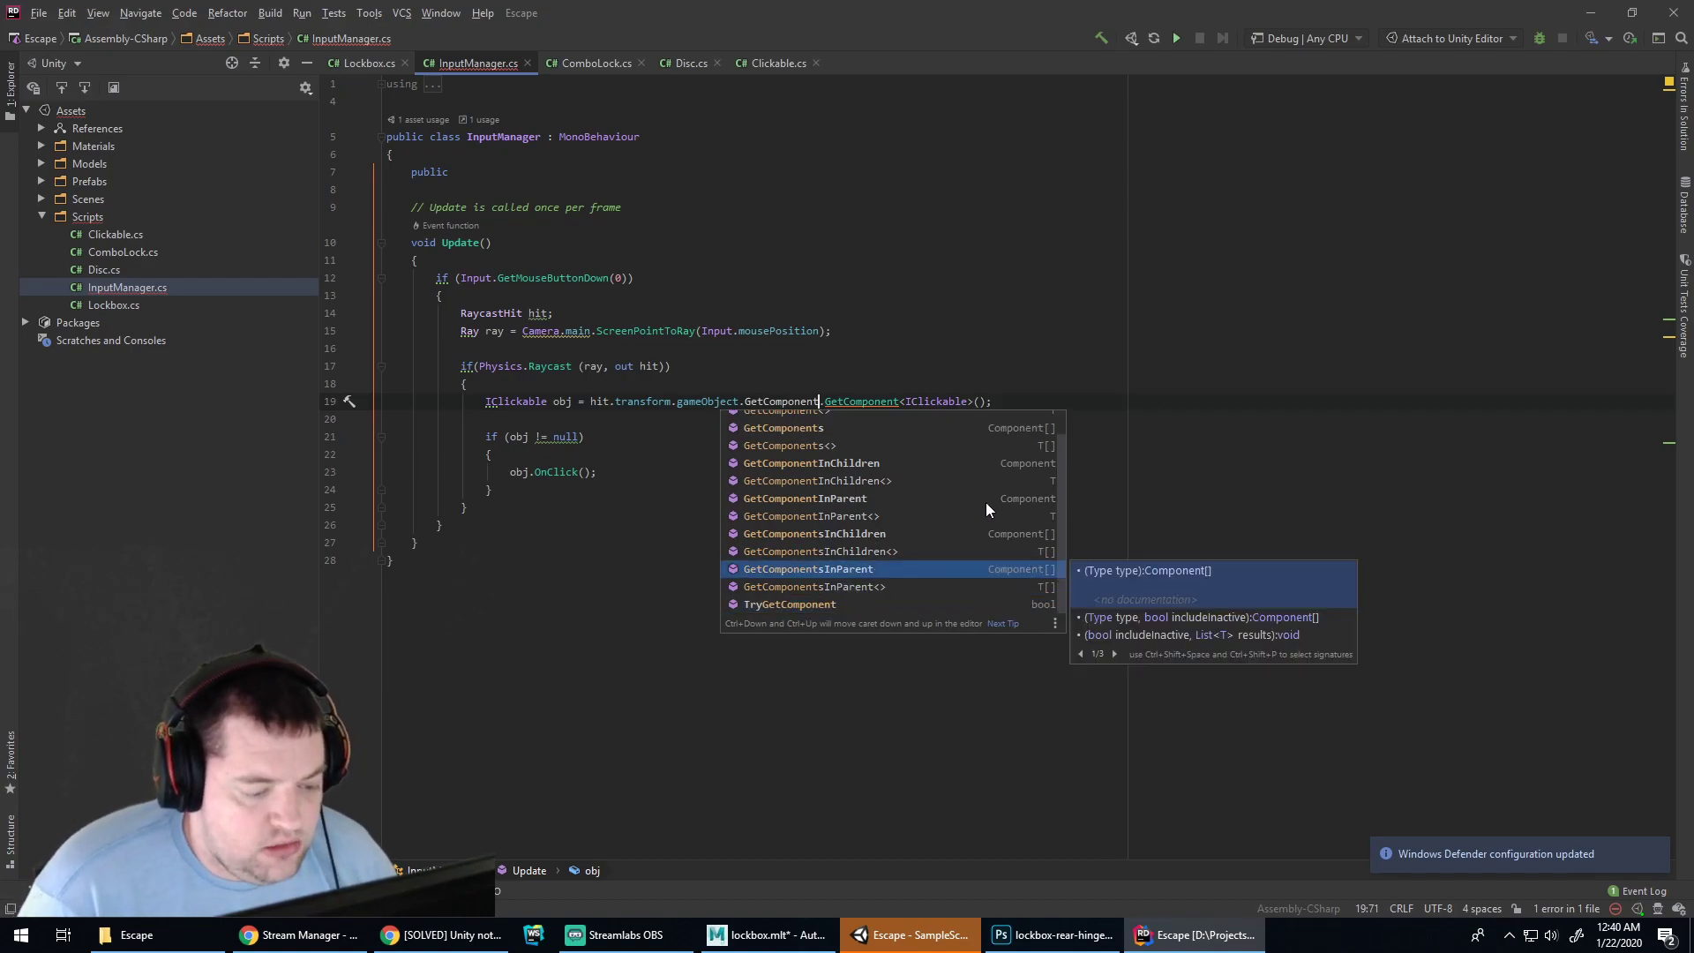
pyautogui.press('Up')
pyautogui.press('Up')
pyautogui.press('Up')
pyautogui.press('Up')
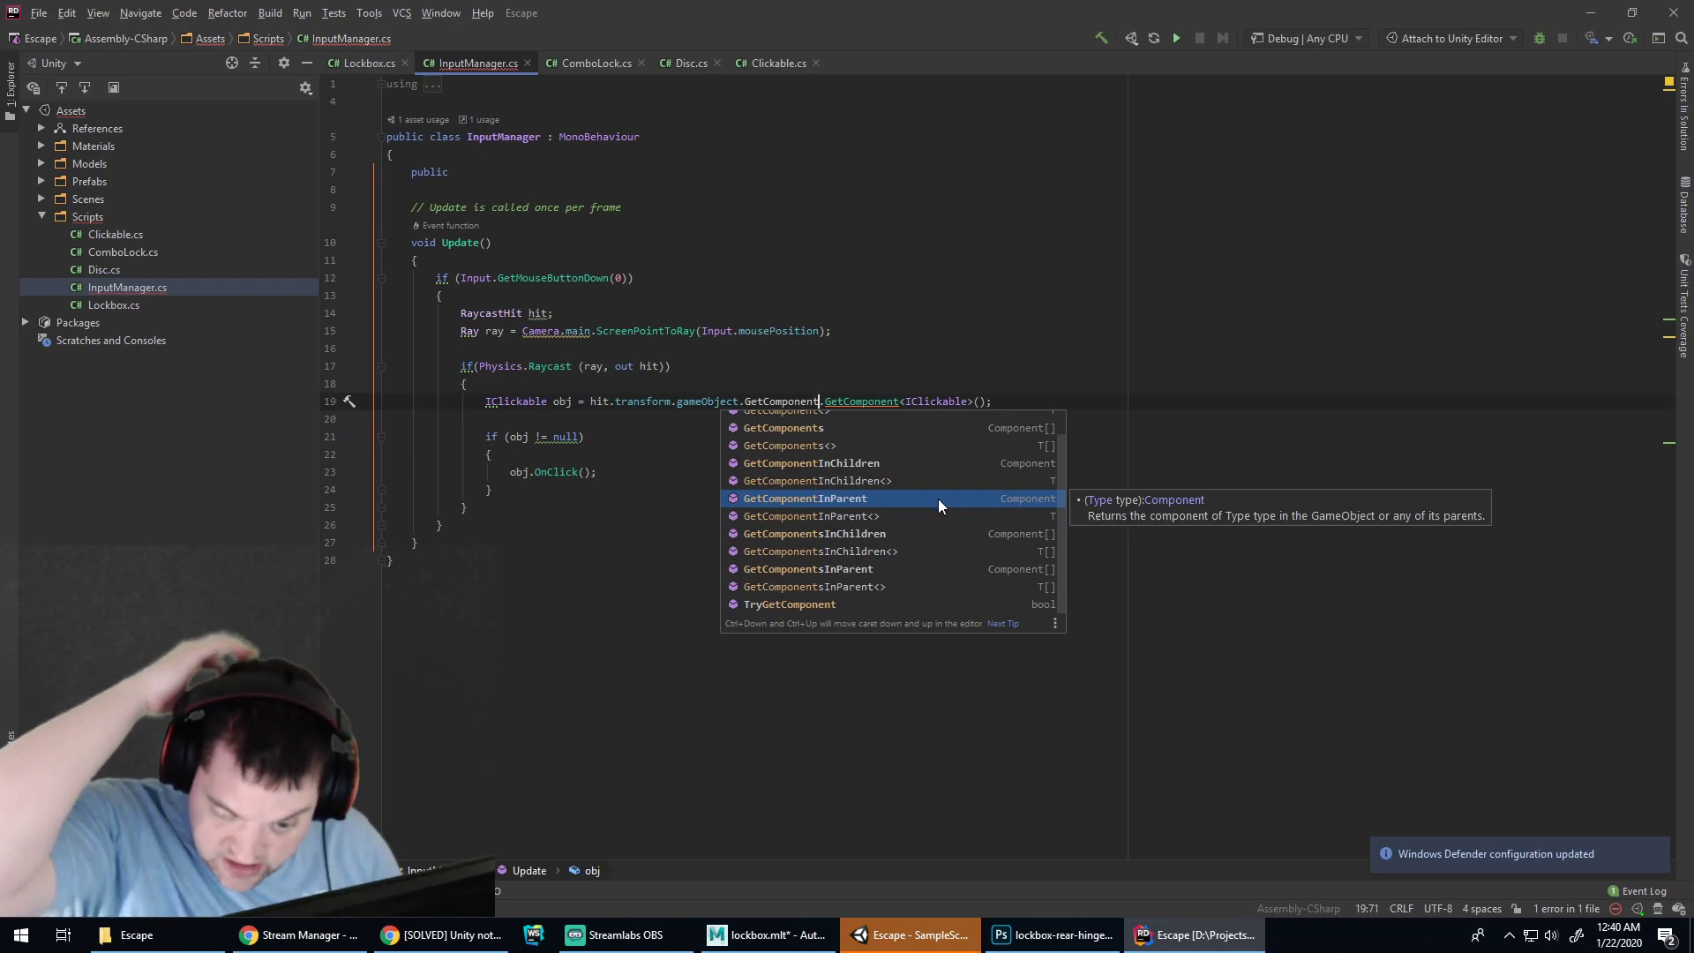
pyautogui.press('Return')
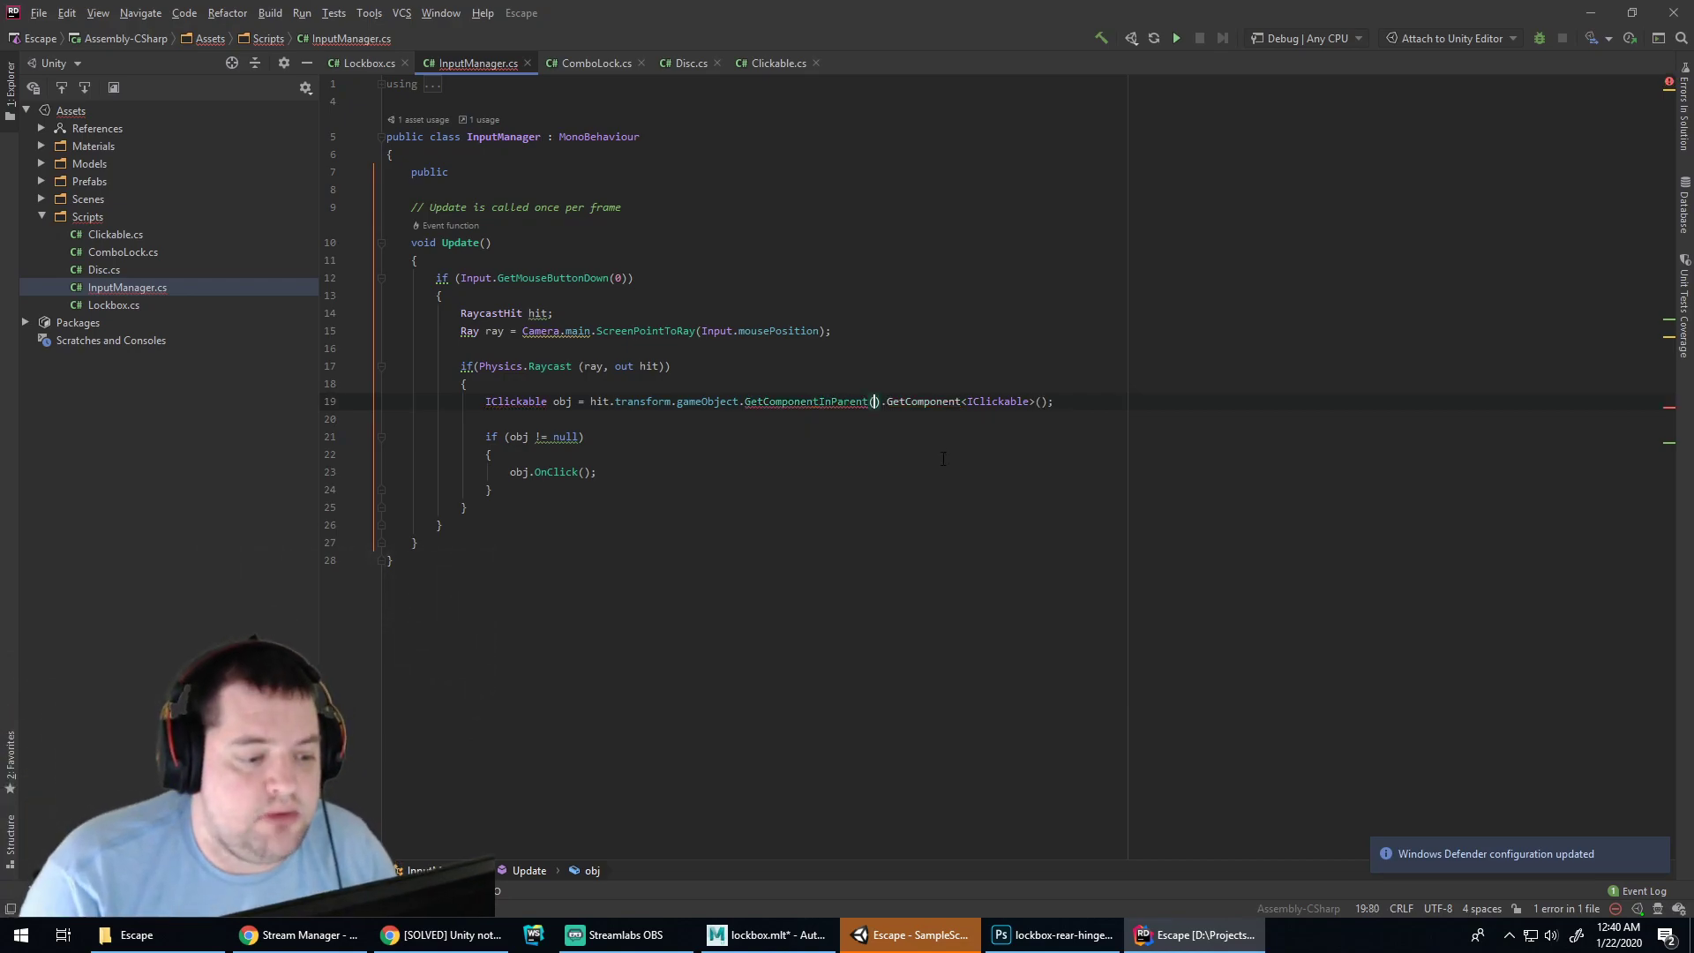
# Give GetComponentInParent the generic type argument <IClickable>
pyautogui.press('Left')
pyautogui.write('<ICli')
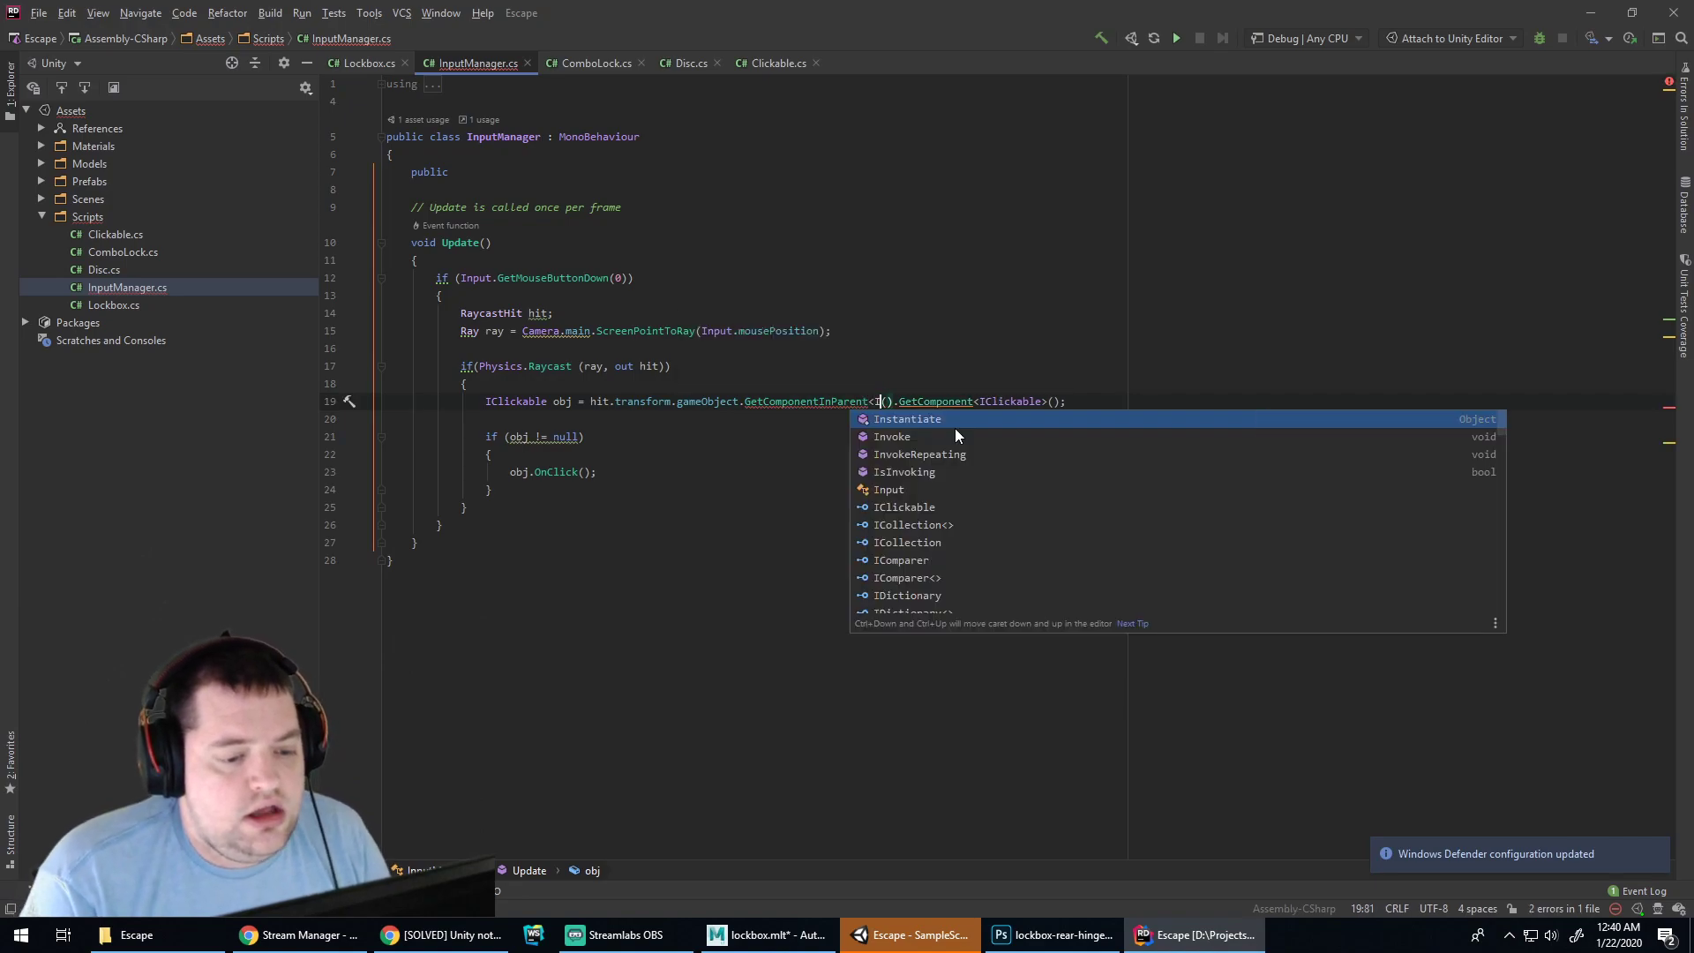
pyautogui.write('c')
pyautogui.press('Down')
pyautogui.press('Return')
pyautogui.press('BackSpace')
pyautogui.press('BackSpace')
pyautogui.press('BackSpace')
pyautogui.press('BackSpace')
pyautogui.press('BackSpace')
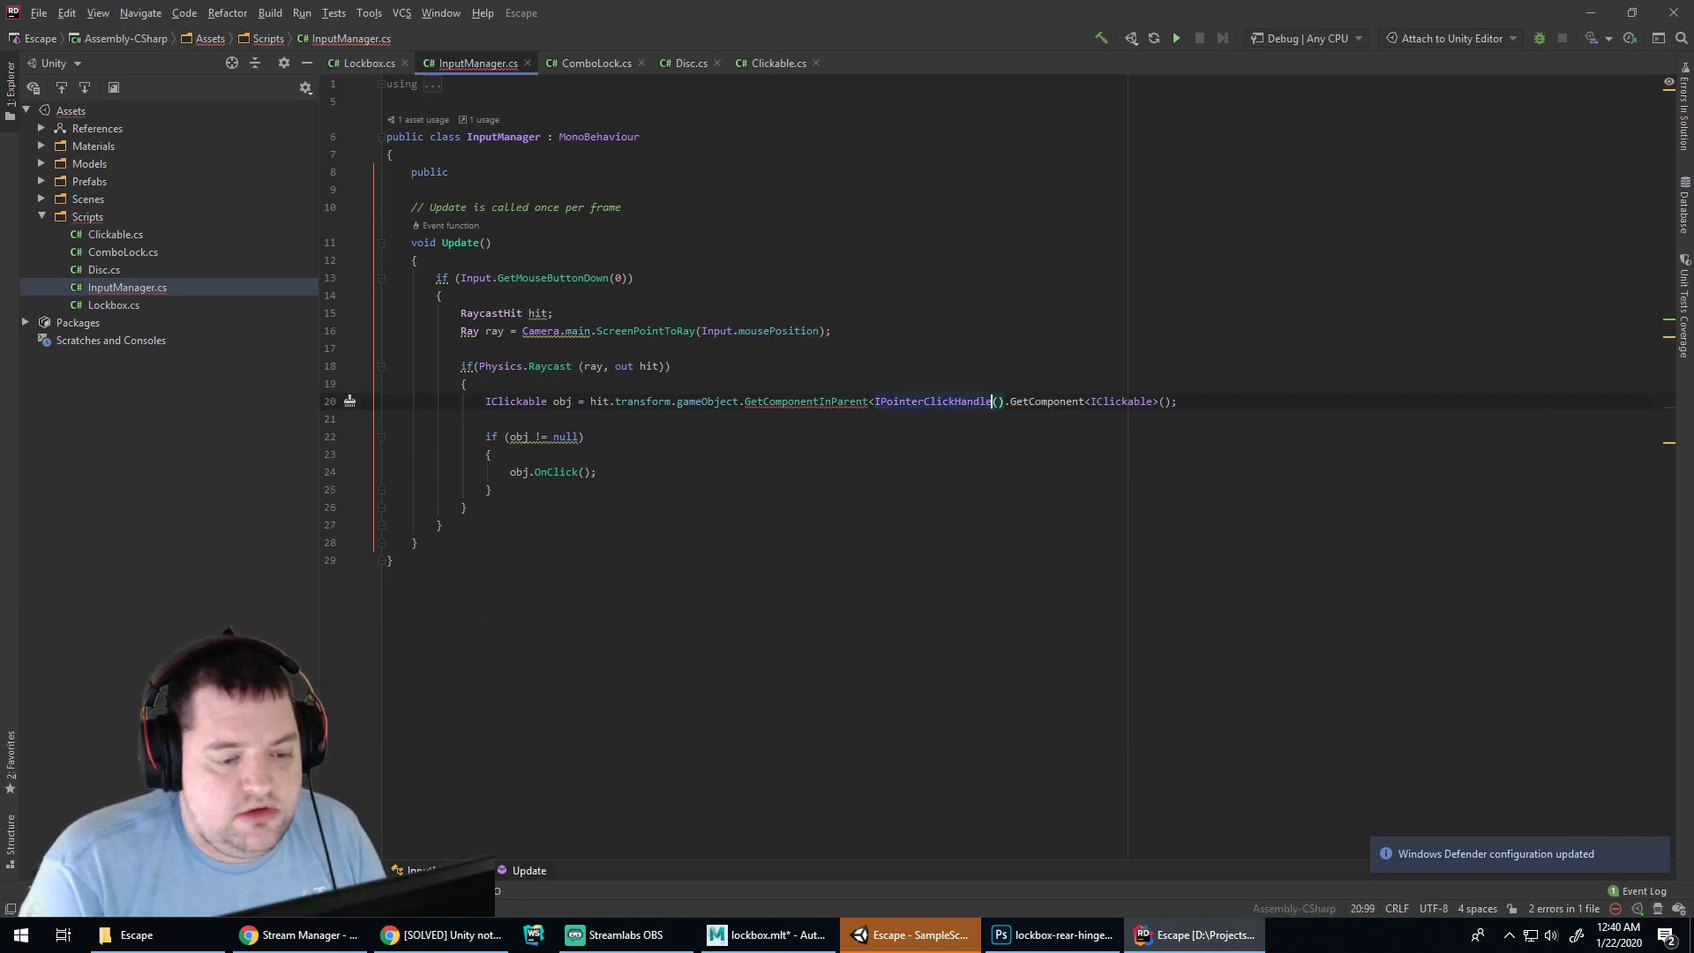
pyautogui.press('BackSpace')
pyautogui.press('BackSpace')
pyautogui.press('BackSpace')
pyautogui.press('BackSpace')
pyautogui.press('BackSpace')
pyautogui.press('BackSpace')
pyautogui.press('BackSpace')
pyautogui.press('BackSpace')
pyautogui.press('BackSpace')
pyautogui.press('BackSpace')
pyautogui.press('BackSpace')
pyautogui.press('BackSpace')
pyautogui.press('BackSpace')
pyautogui.press('BackSpace')
pyautogui.write('Clickable')
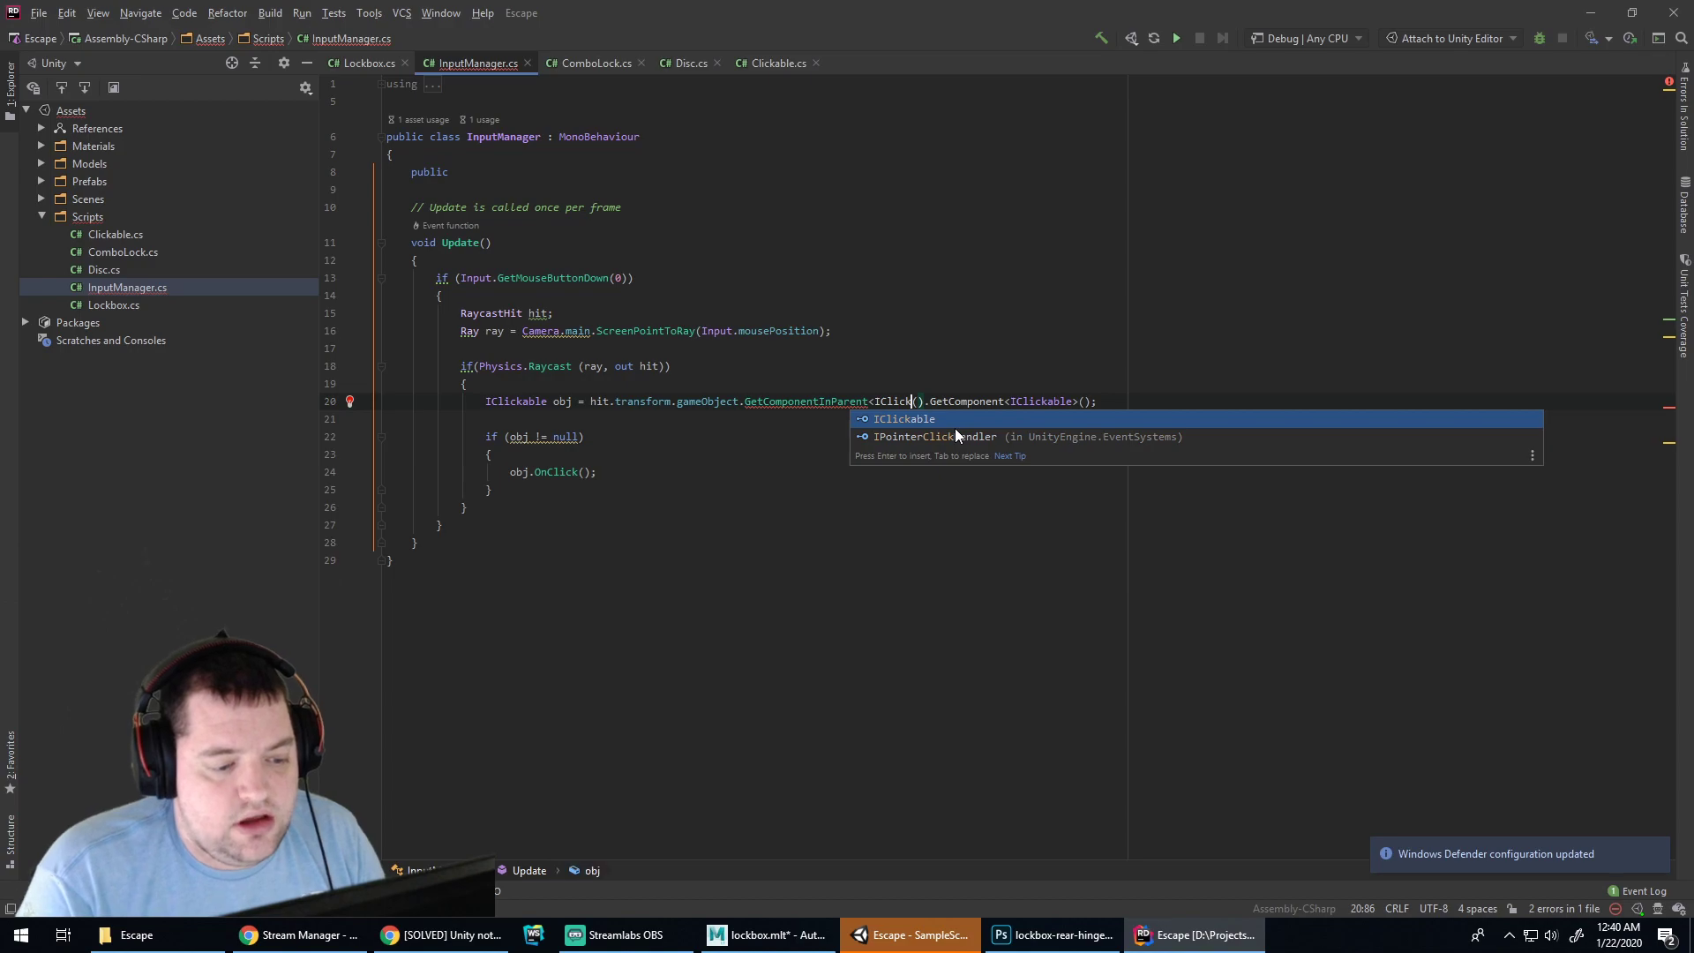
pyautogui.press('Return')
pyautogui.write('>')
# Replace the redundant trailing GetComponent call with a semicolon
pyautogui.hotkey('shift', 'End')
pyautogui.write(';')
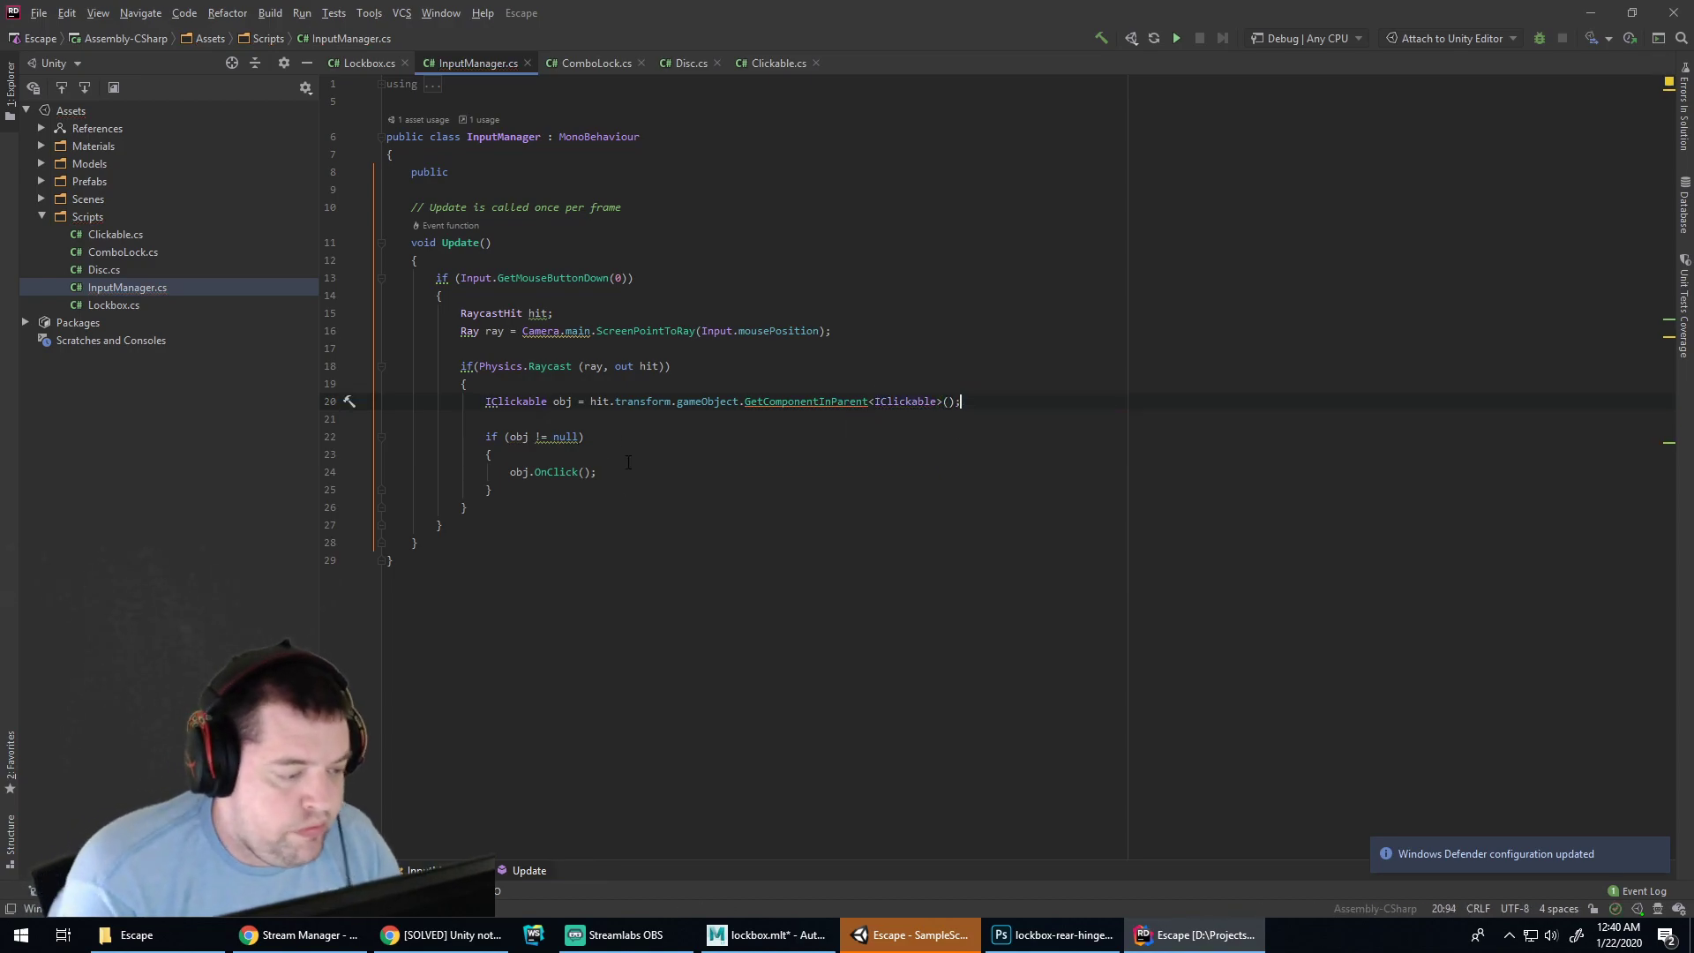
pyautogui.click(768, 936)
pyautogui.click(1054, 935)
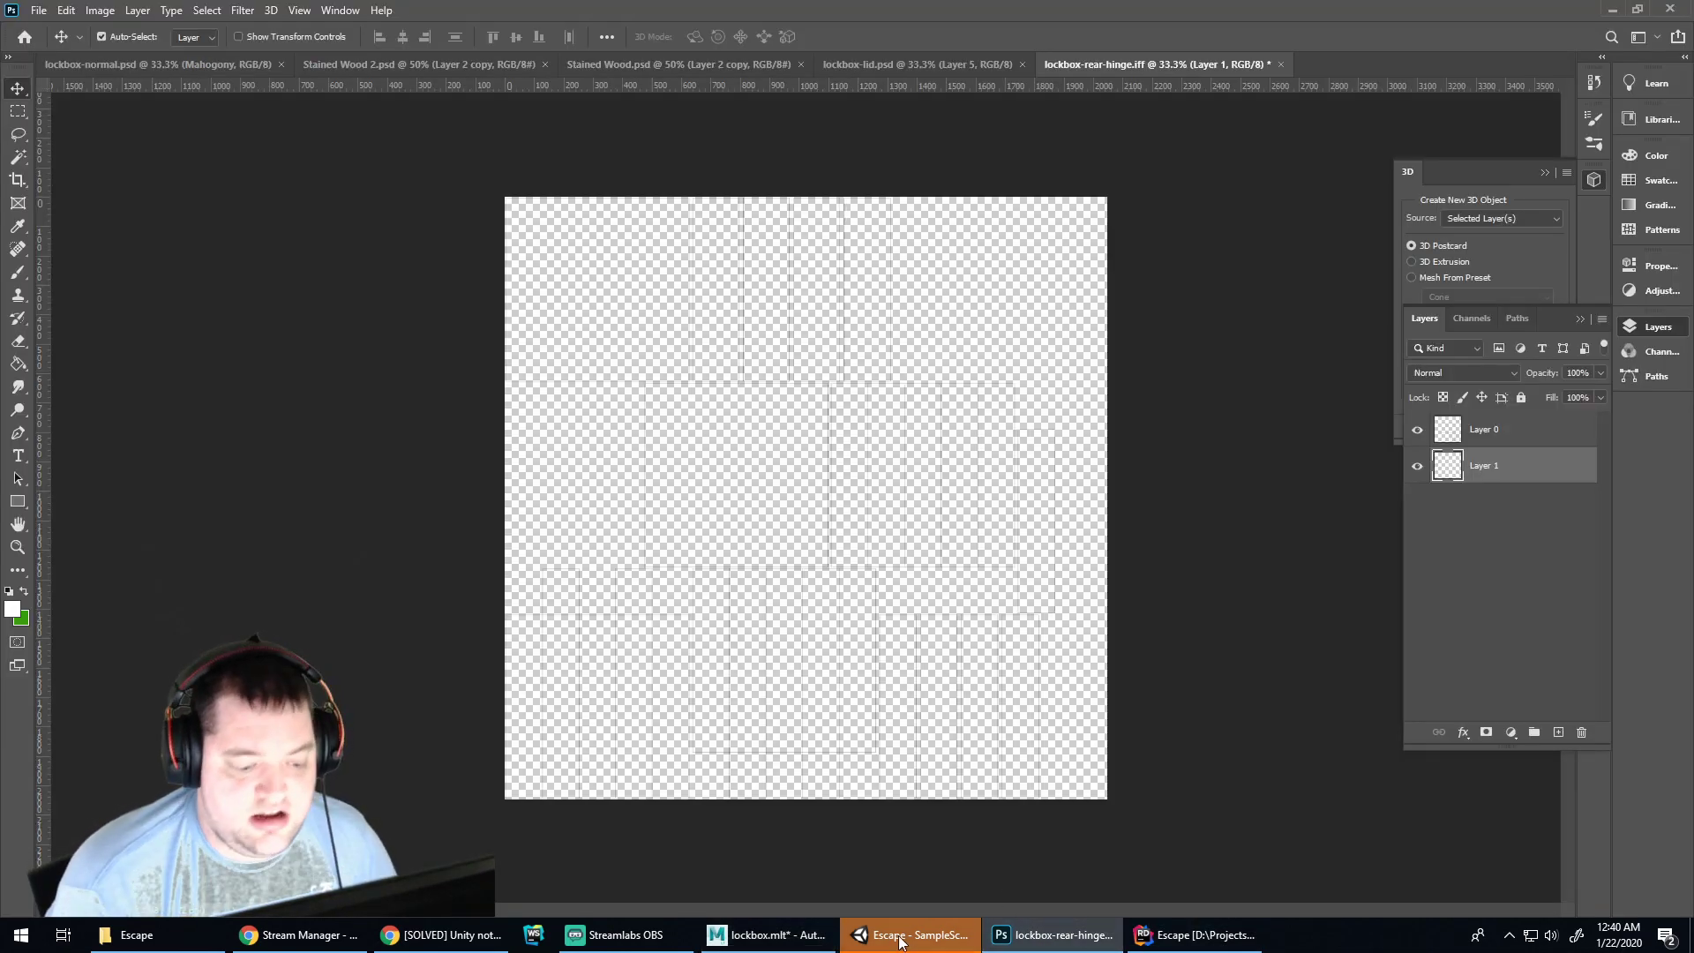
# Play the scene and click the lockbox four times to log 'Clicked box', then return to Rider
pyautogui.click(904, 942)
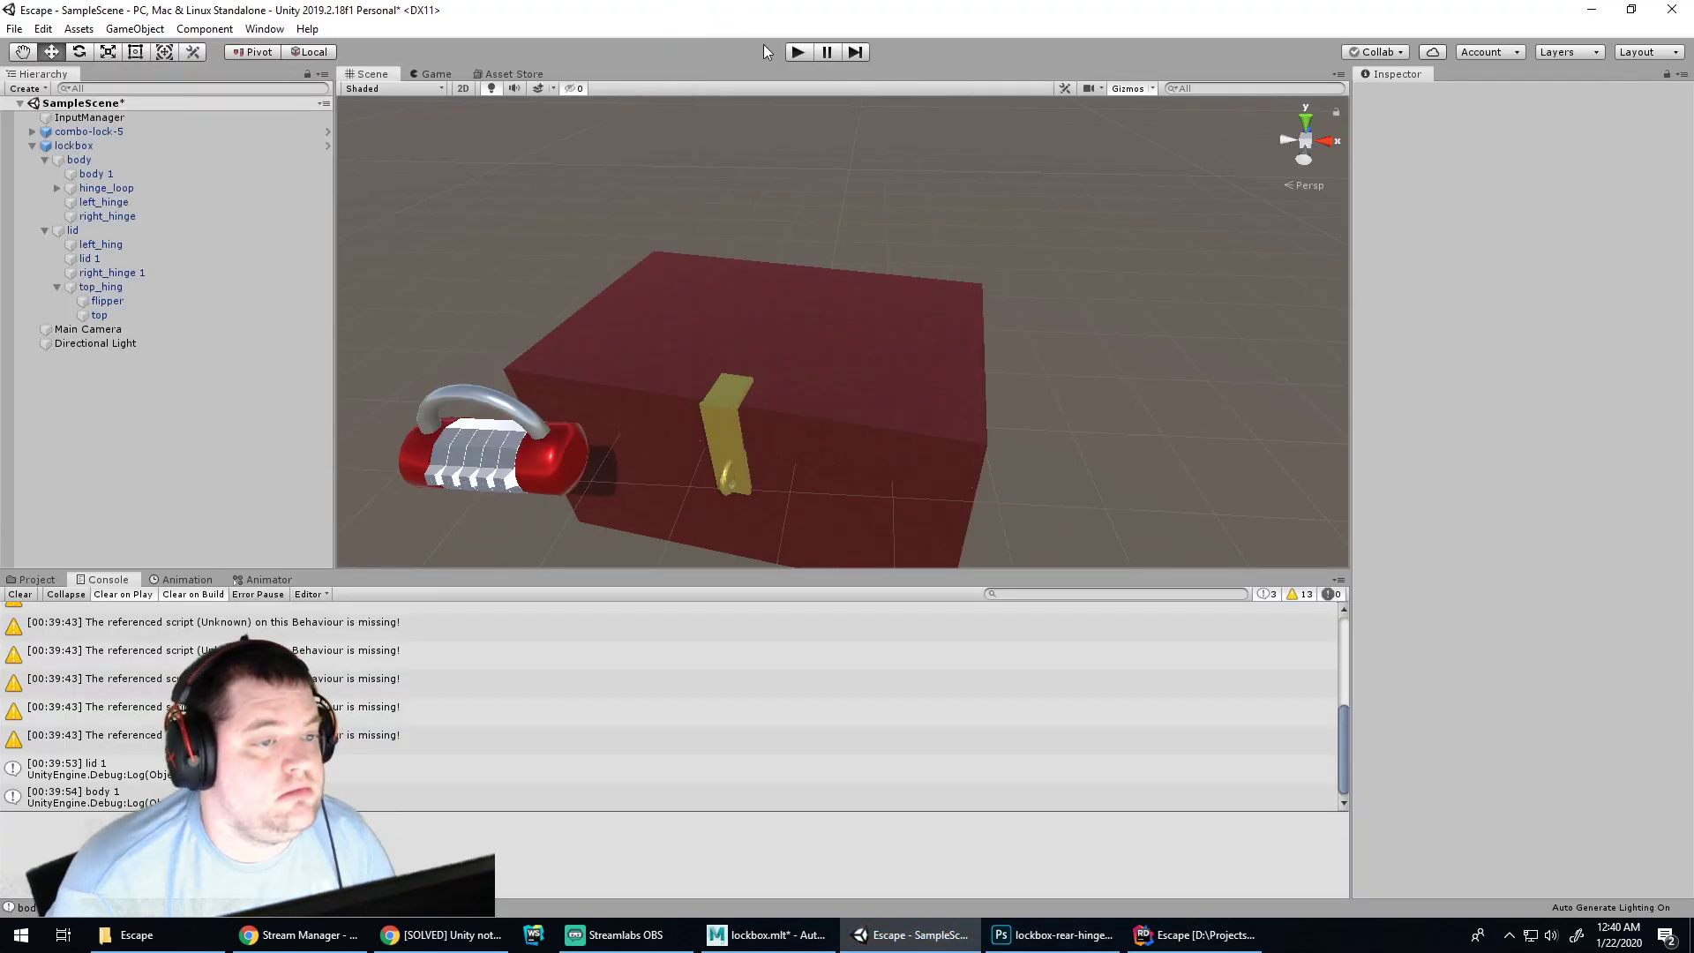
pyautogui.click(797, 51)
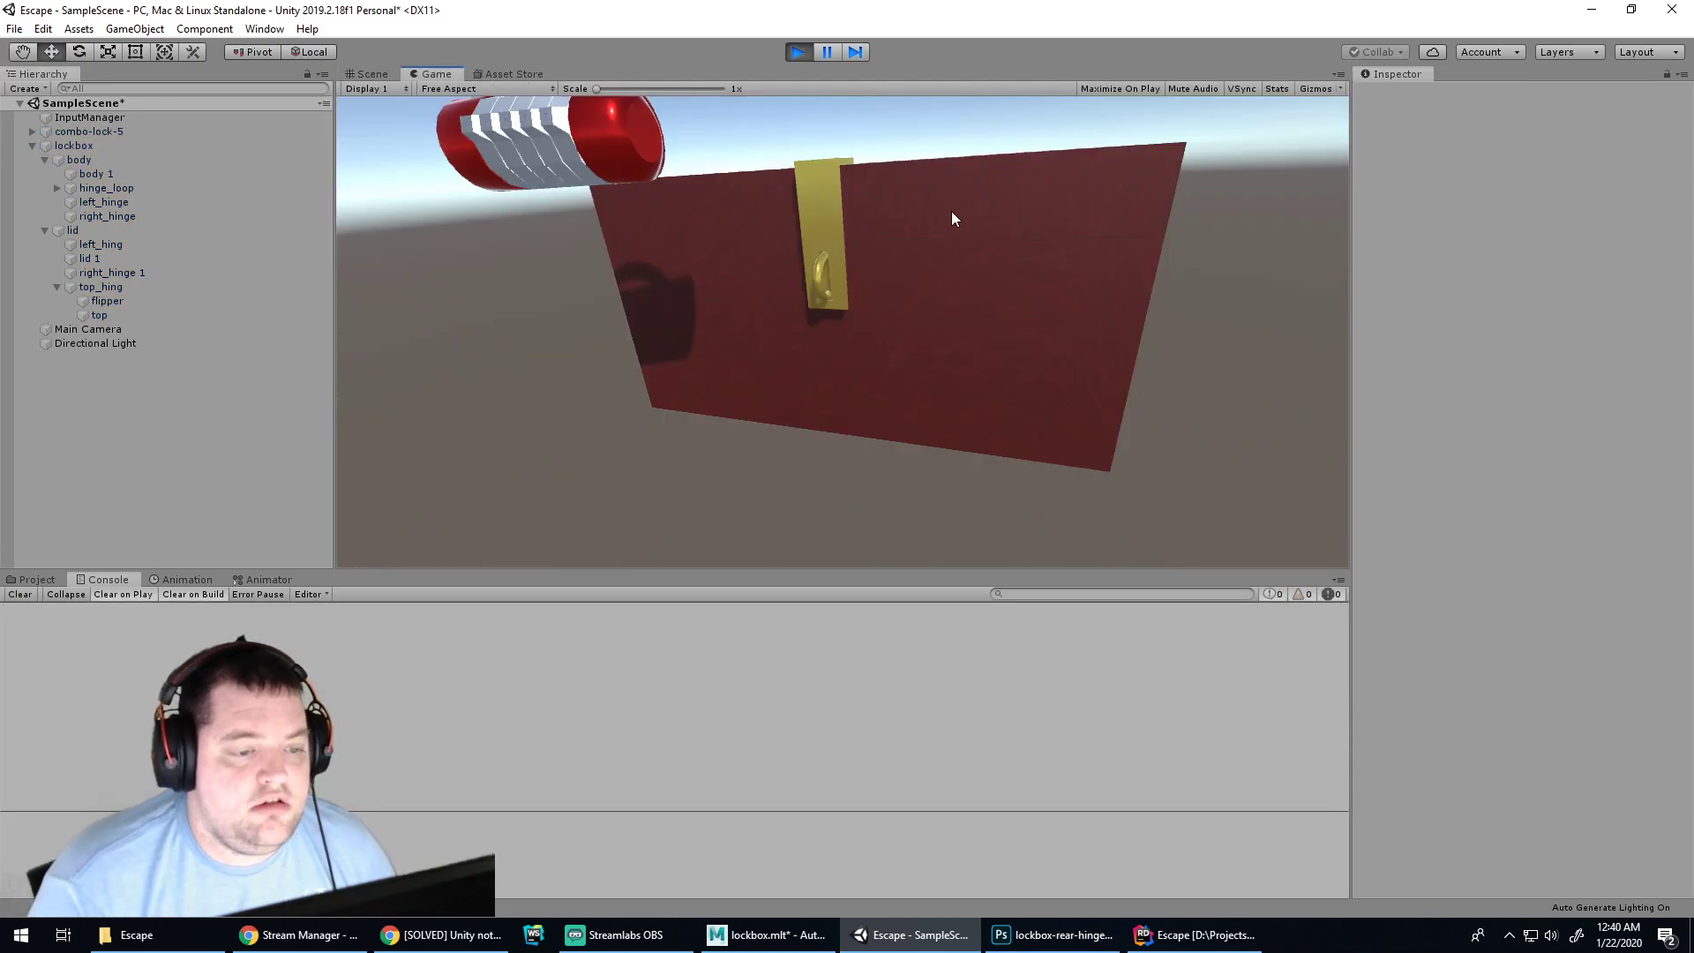
pyautogui.click(952, 212)
pyautogui.click(955, 288)
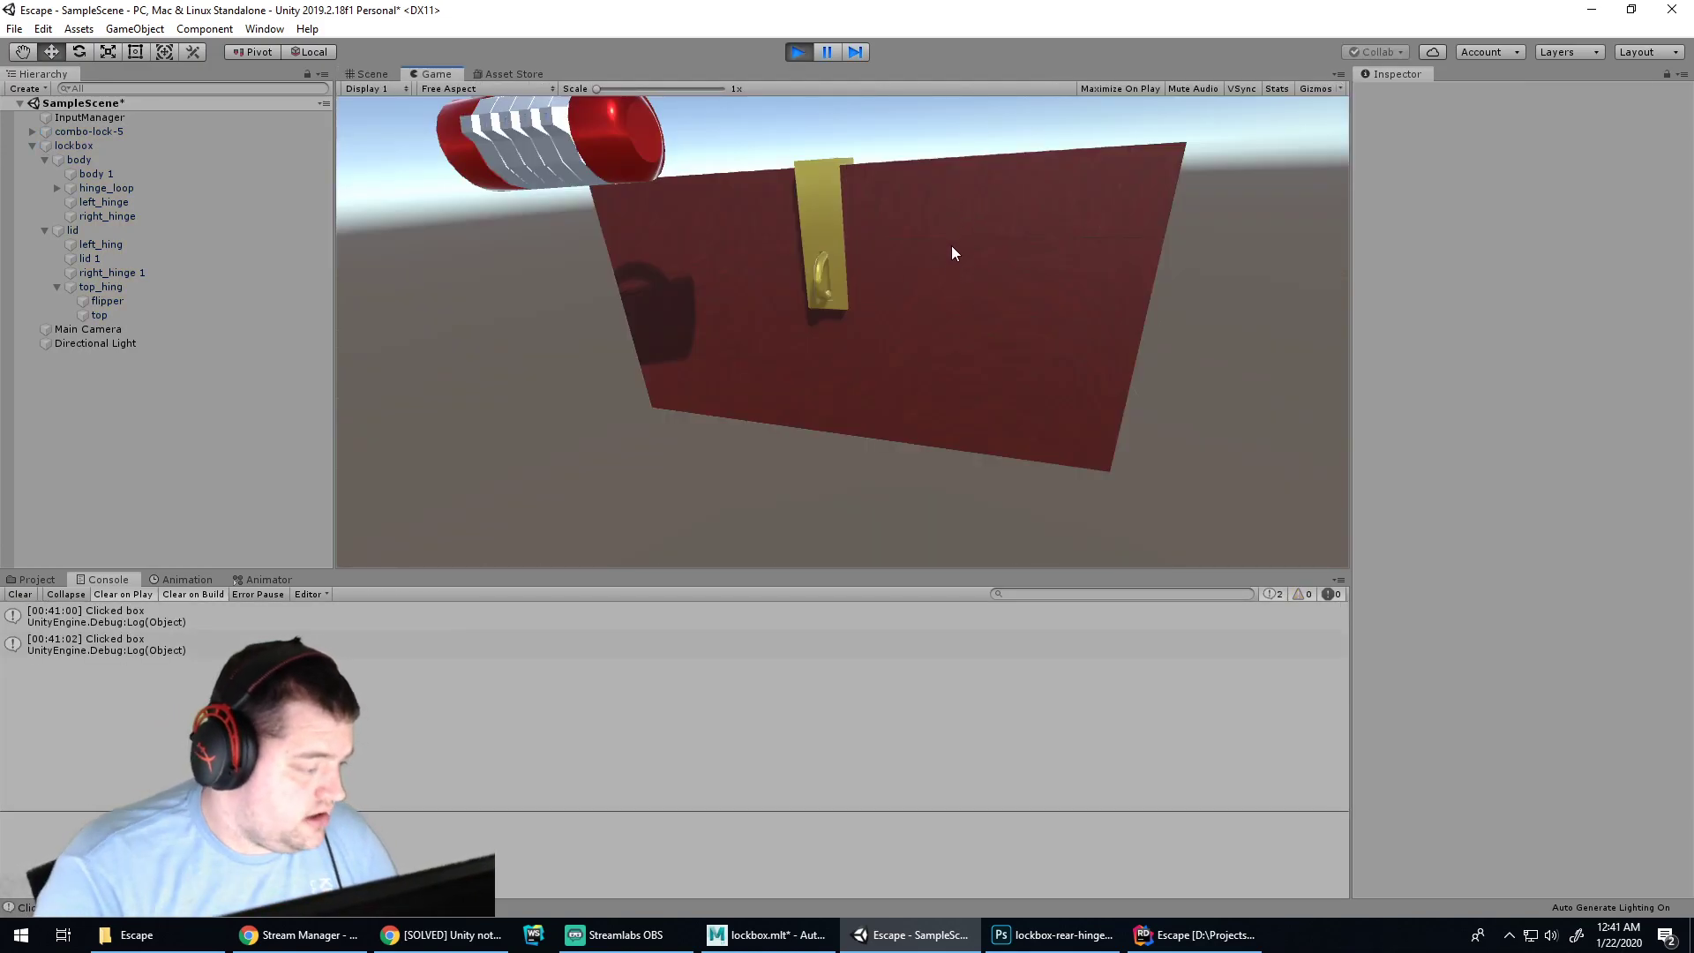
pyautogui.click(956, 291)
pyautogui.click(956, 293)
pyautogui.click(1030, 934)
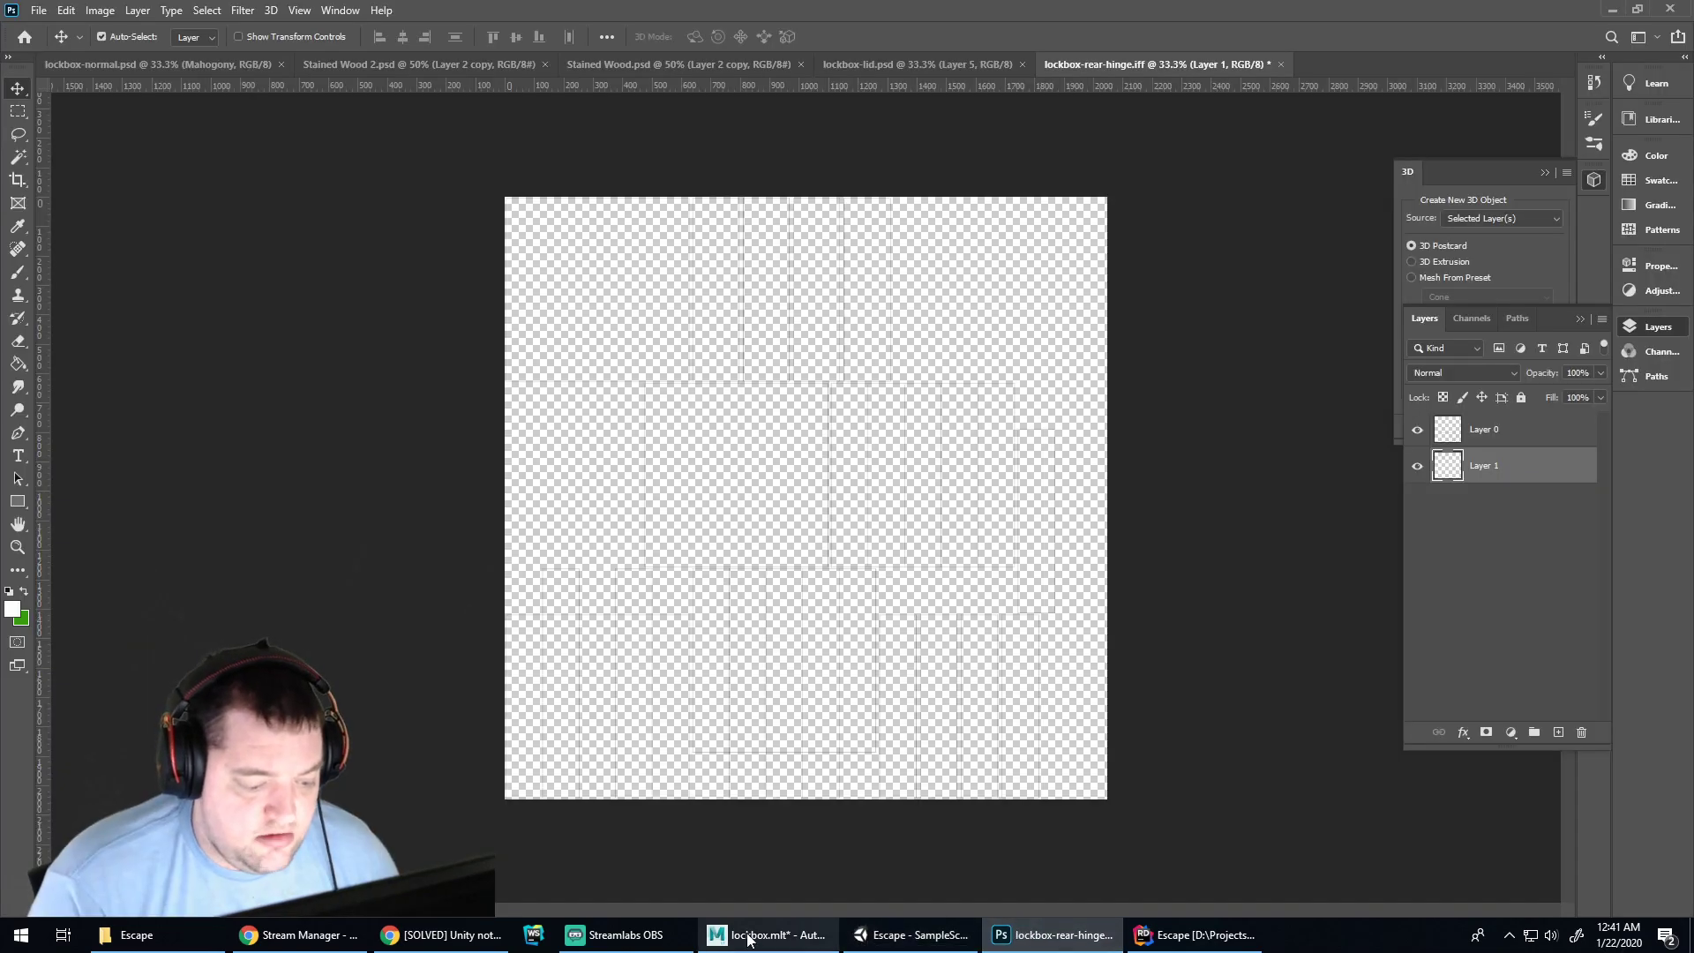
pyautogui.click(1187, 934)
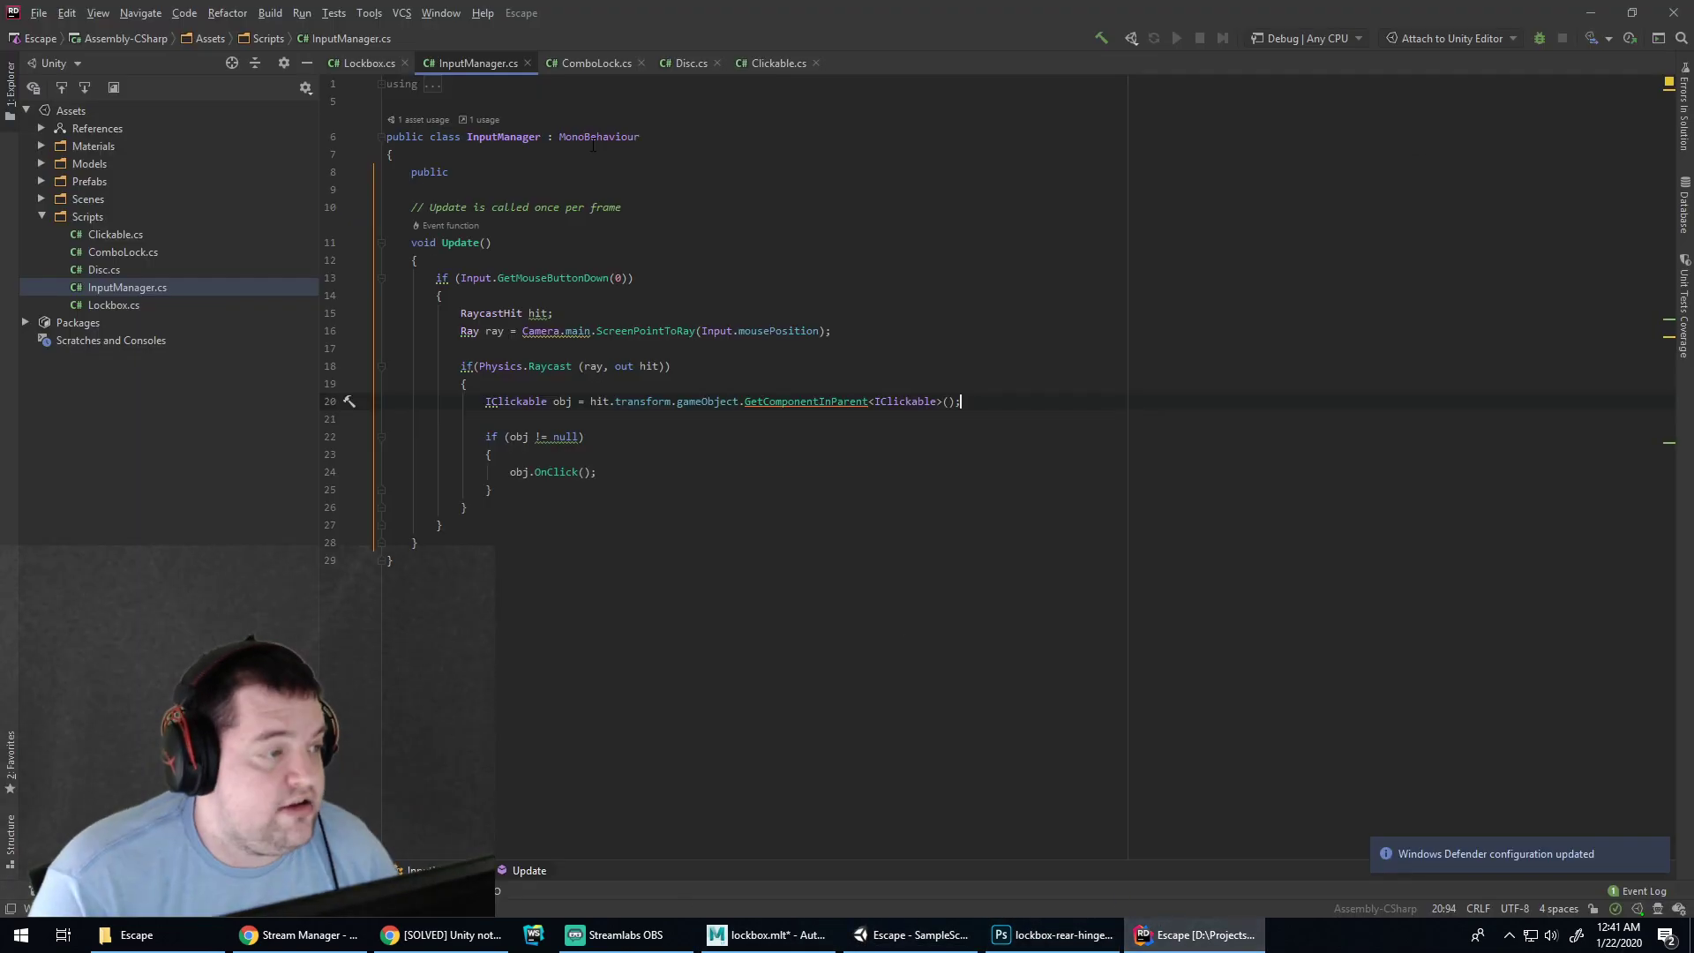
# Delete the 'Clicked box' Debug.Log line from OnClick in Lockbox.cs
pyautogui.click(365, 67)
pyautogui.hotkey('shift', 'Home')
pyautogui.press('BackSpace')
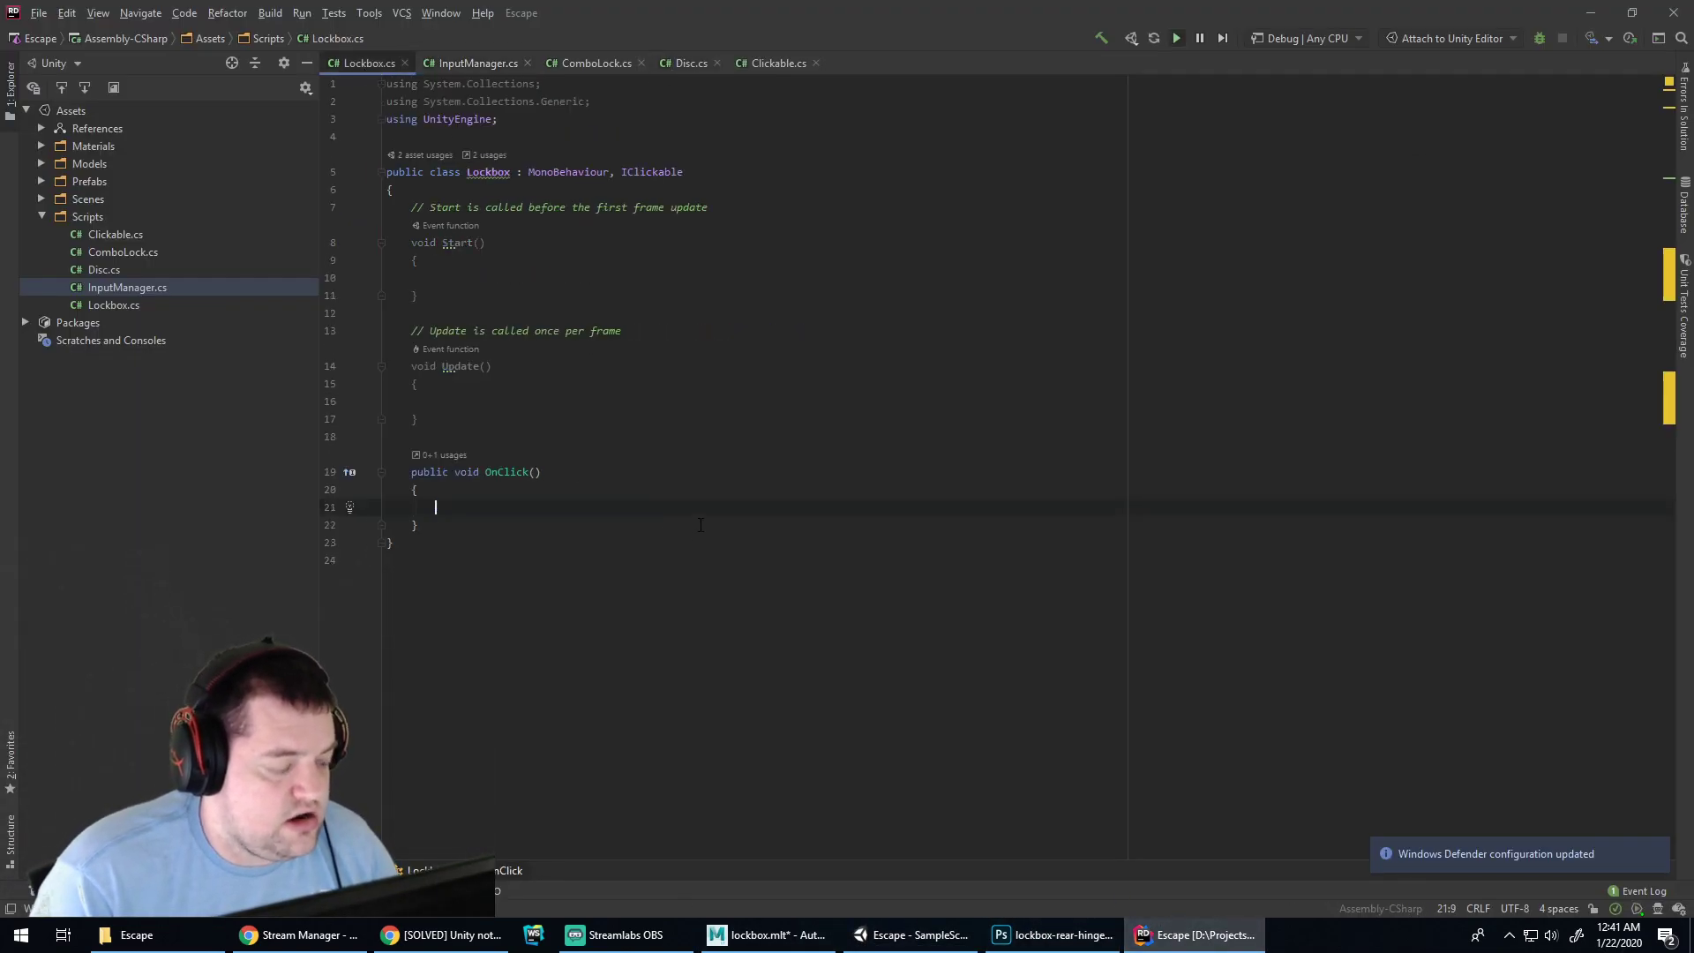
# Insert blank lines at the top of the Lockbox class body for new fields
pyautogui.click(475, 276)
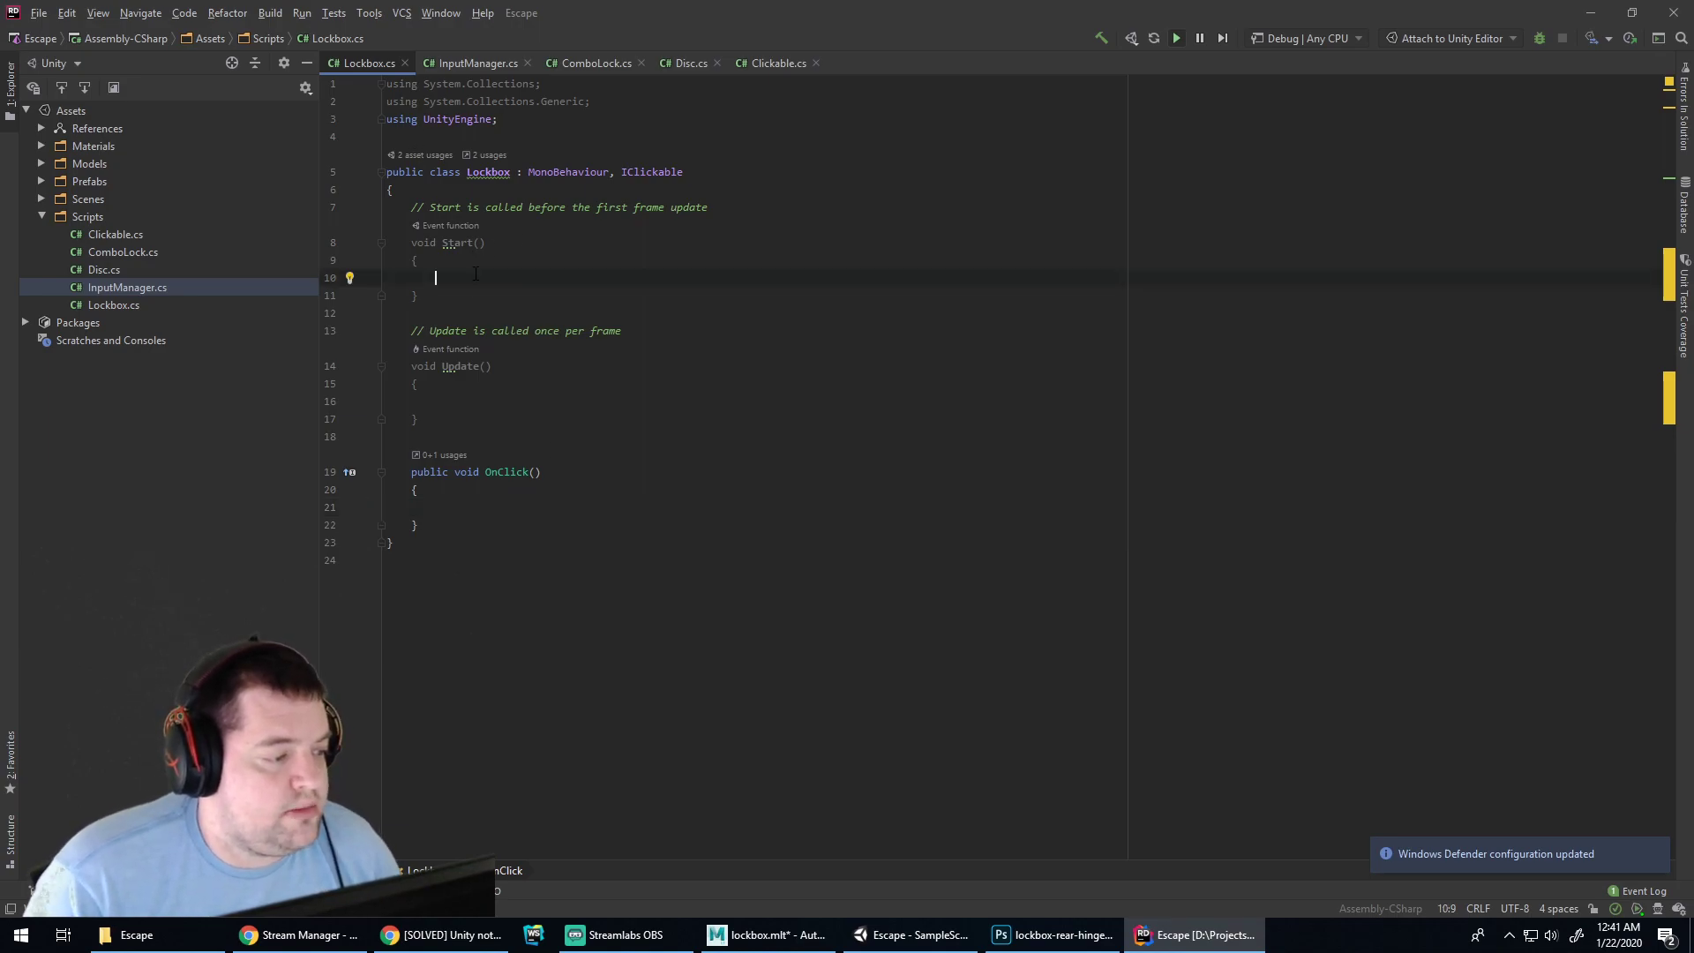
pyautogui.click(490, 187)
pyautogui.press('Return')
pyautogui.press('Return')
pyautogui.press('Up')
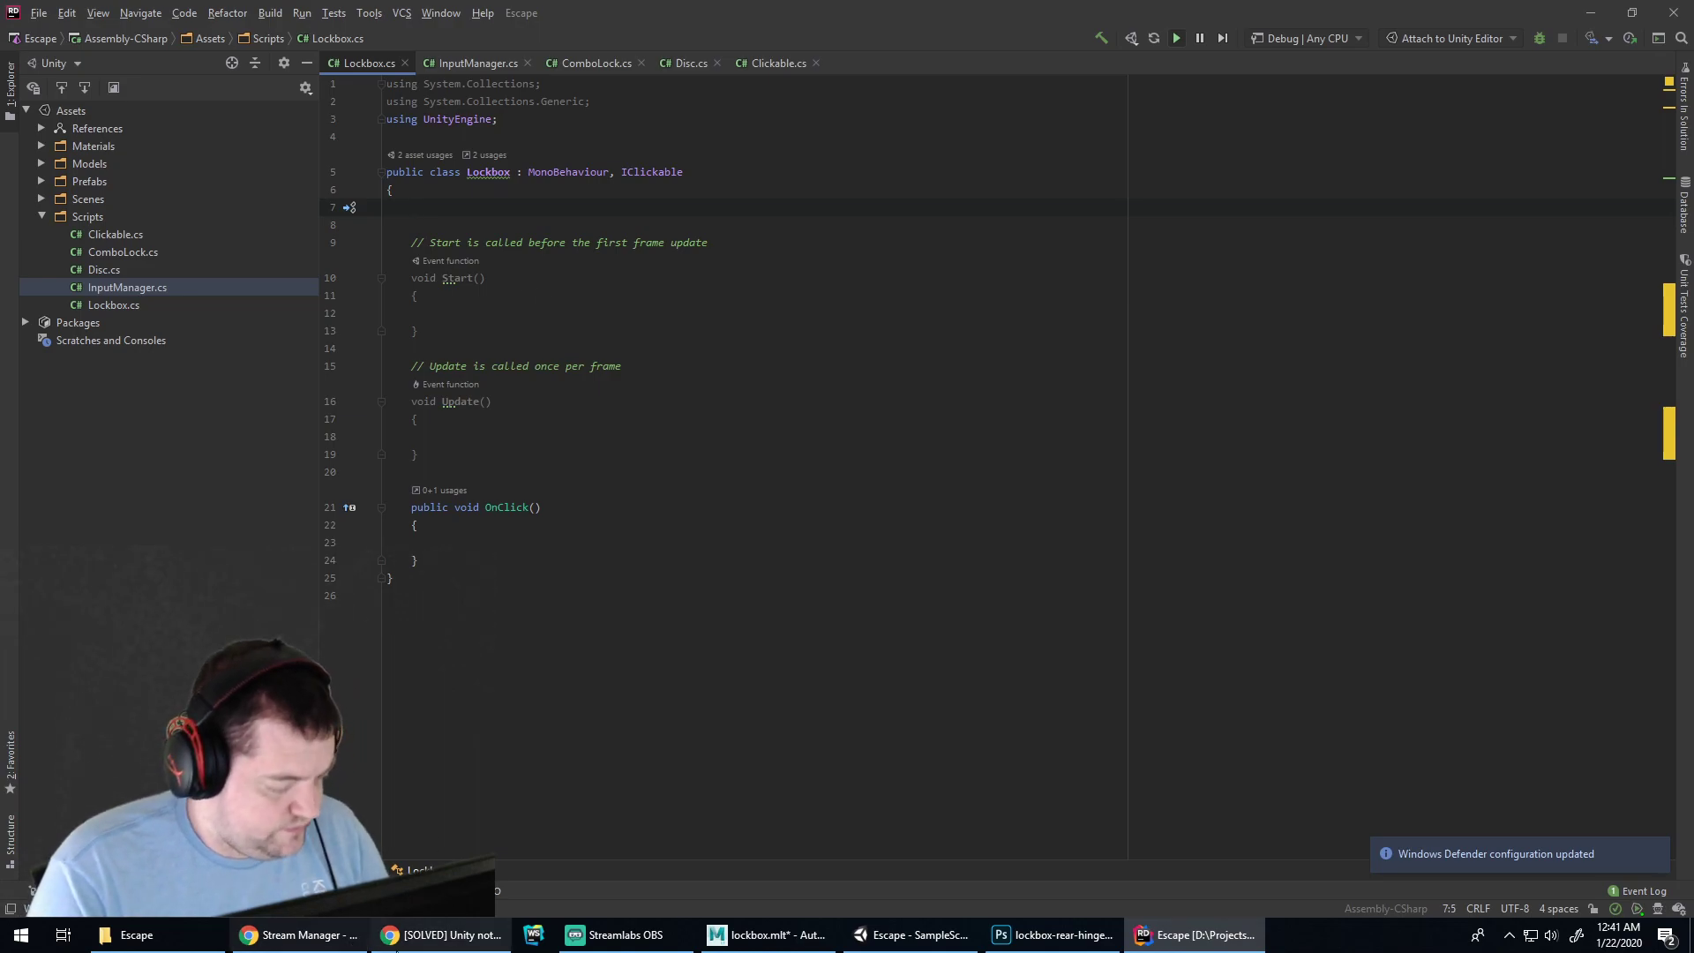
pyautogui.click(446, 934)
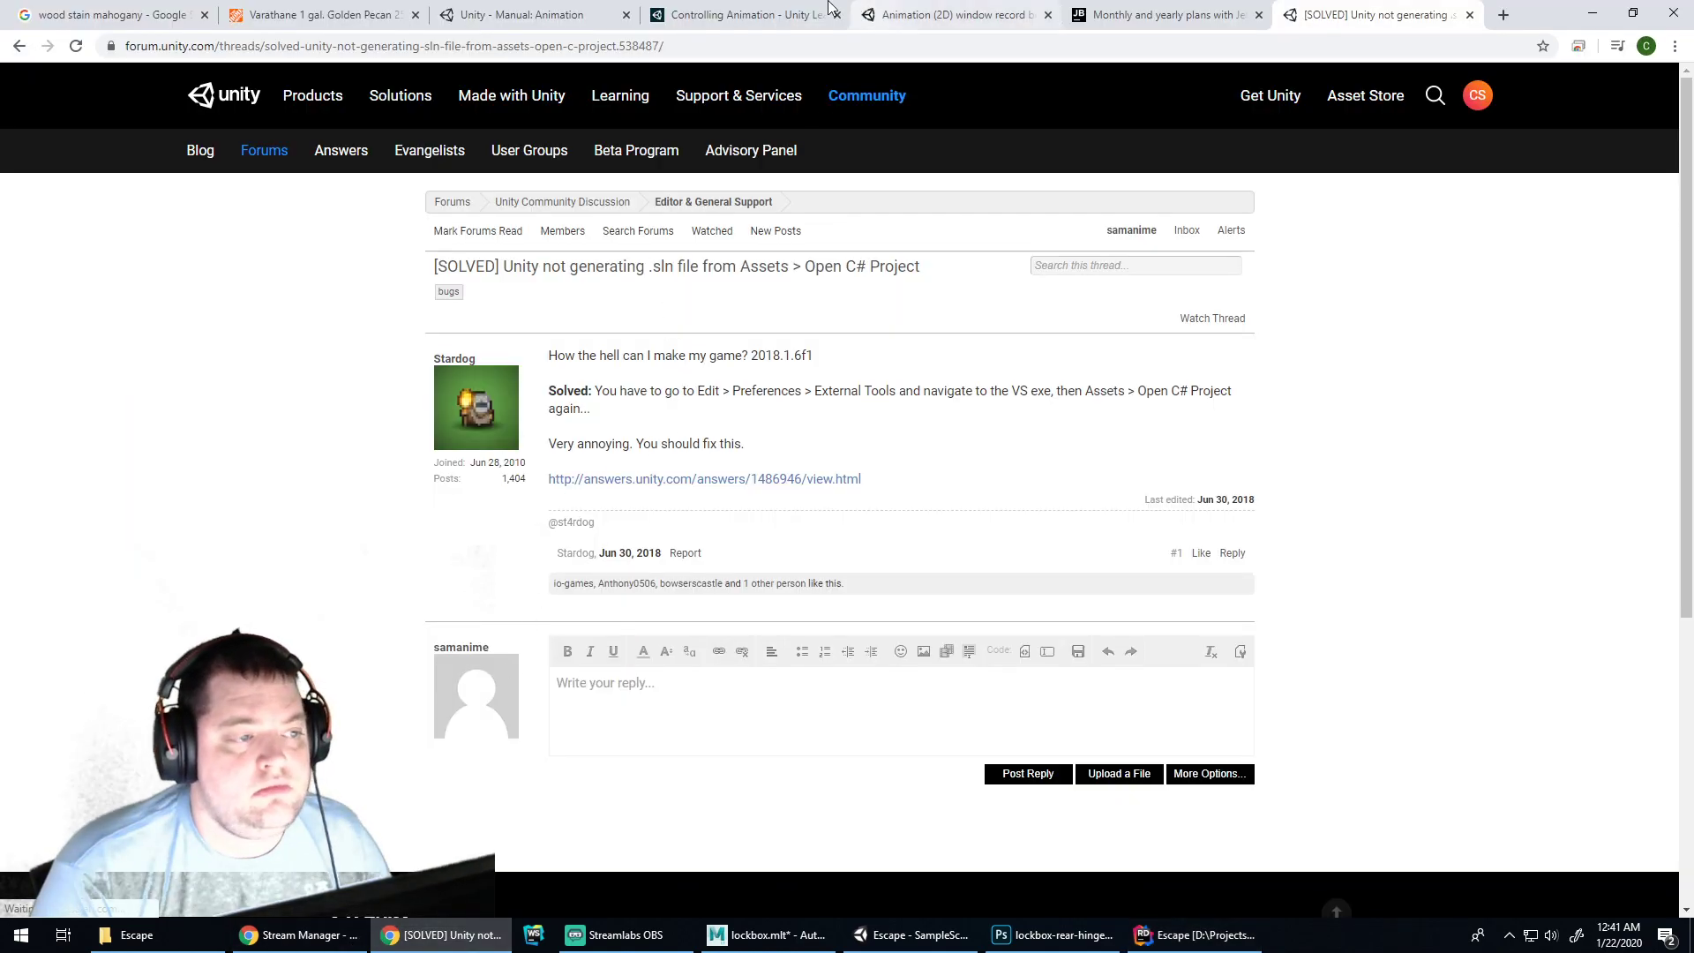
# Highlight the Controlling Animation tutorial's Animator field declaration, then go back to Lockbox.cs
pyautogui.click(746, 15)
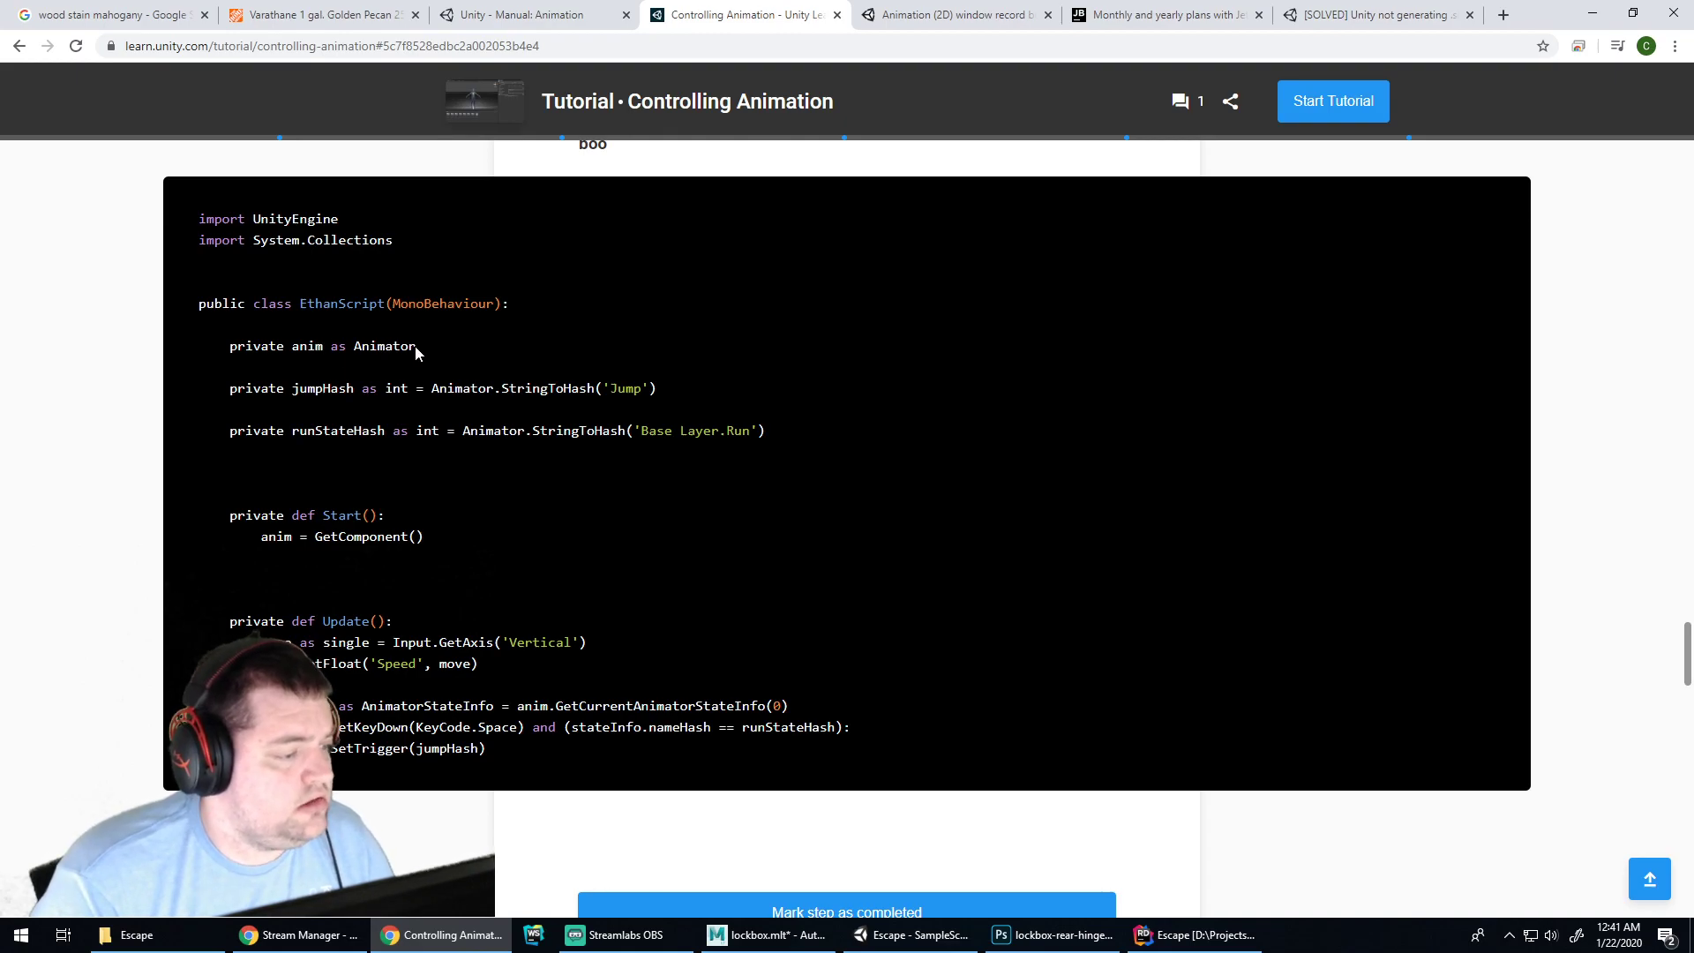
pyautogui.moveTo(415, 347); pyautogui.dragTo(293, 347)
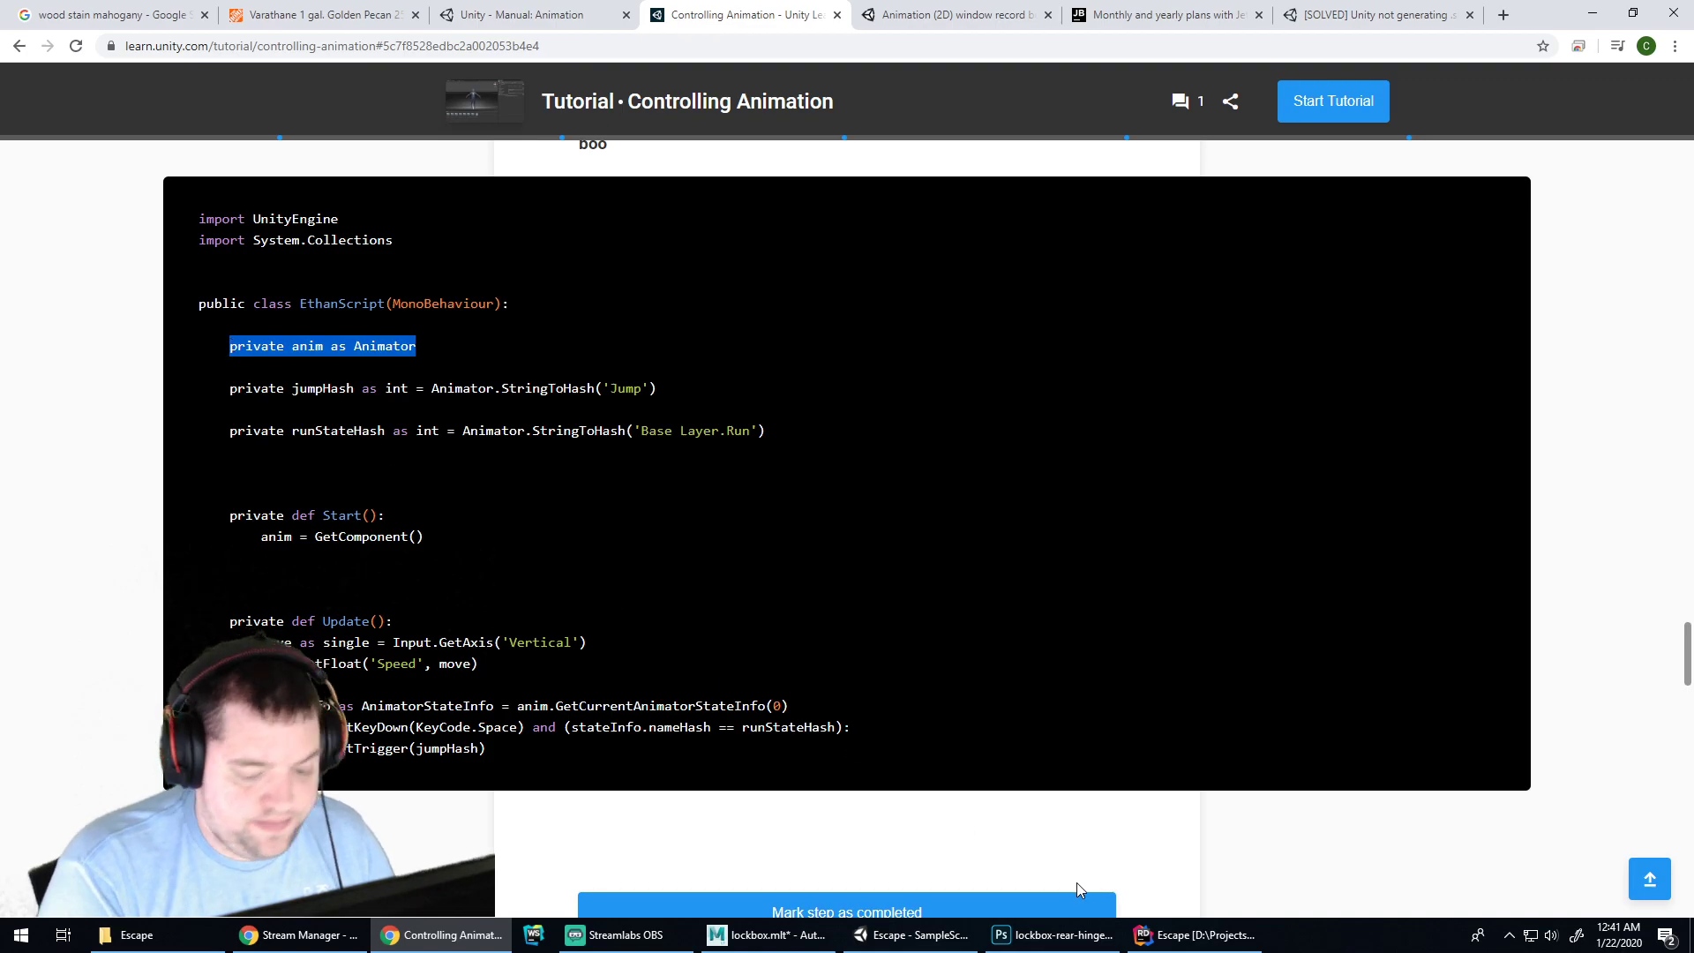
pyautogui.moveTo(1063, 941)
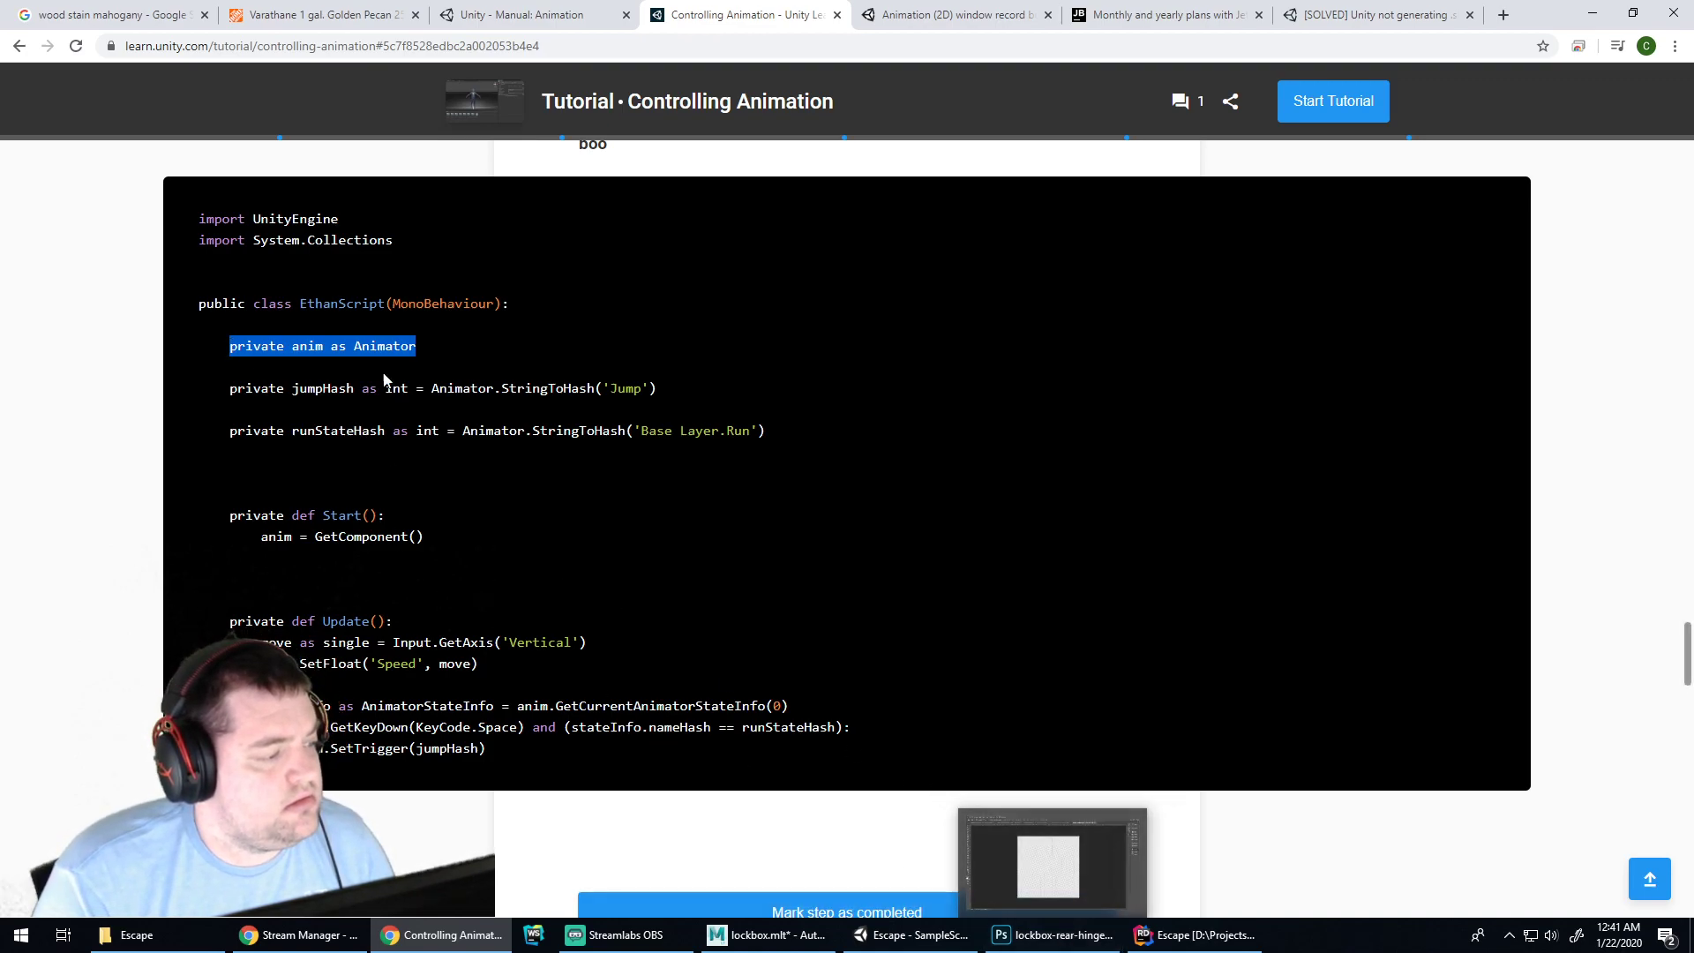
pyautogui.click(918, 494)
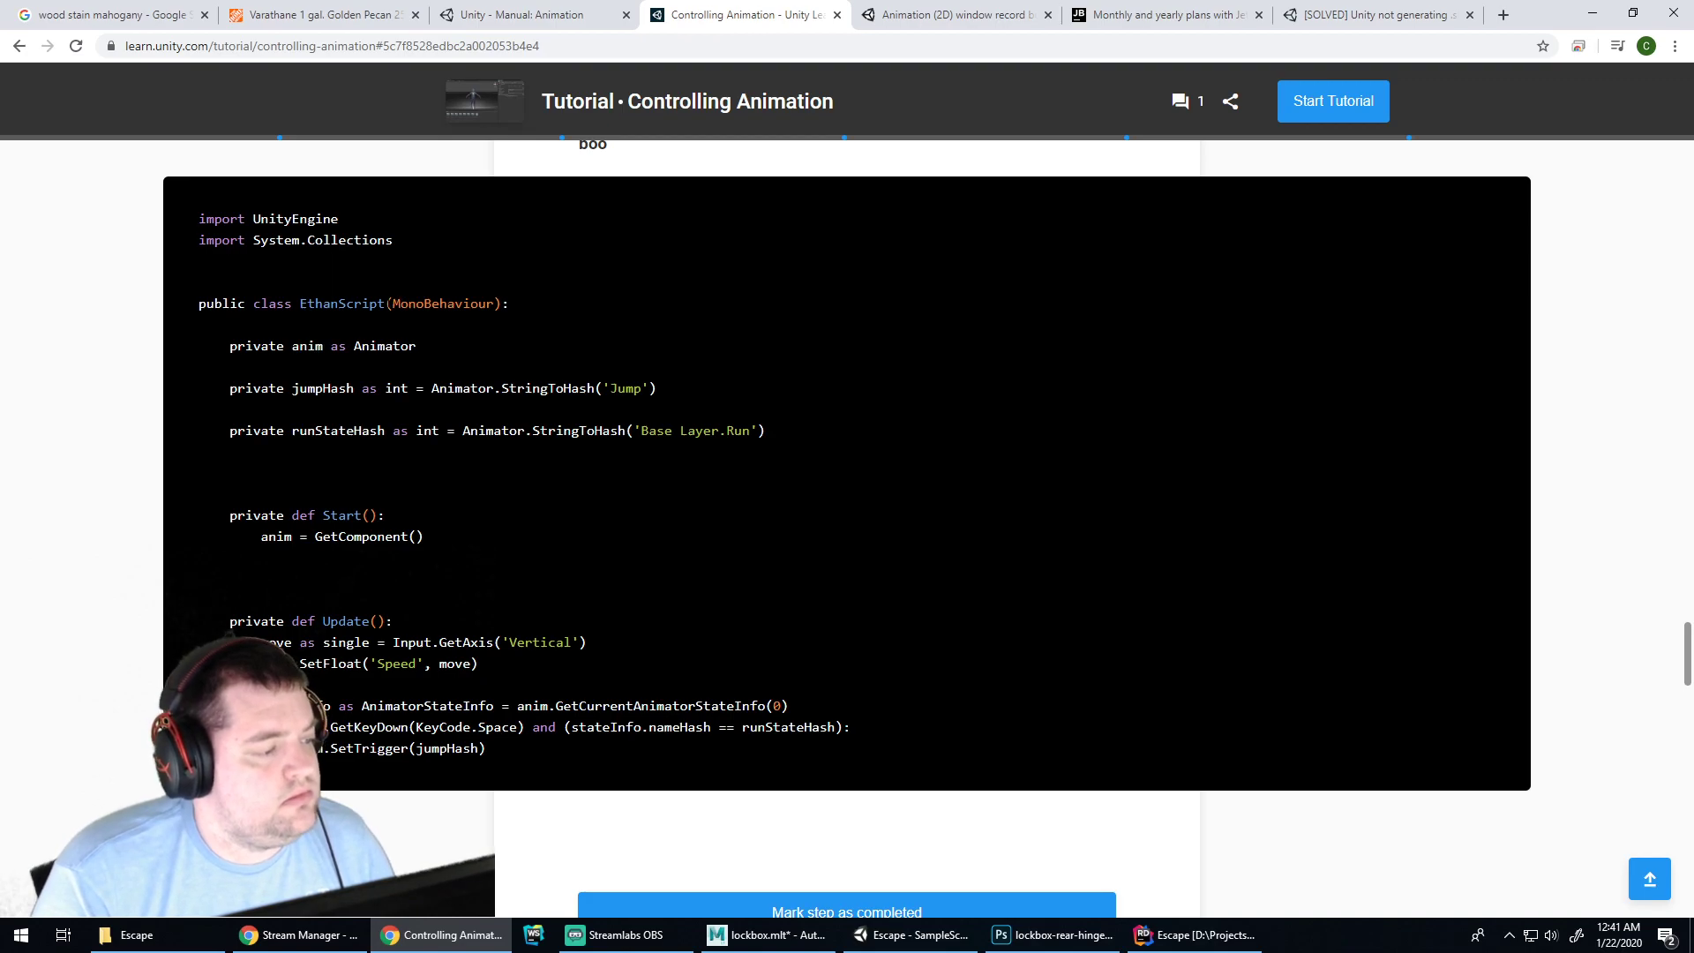
pyautogui.moveTo(386, 304); pyautogui.dragTo(503, 378)
pyautogui.click(505, 379)
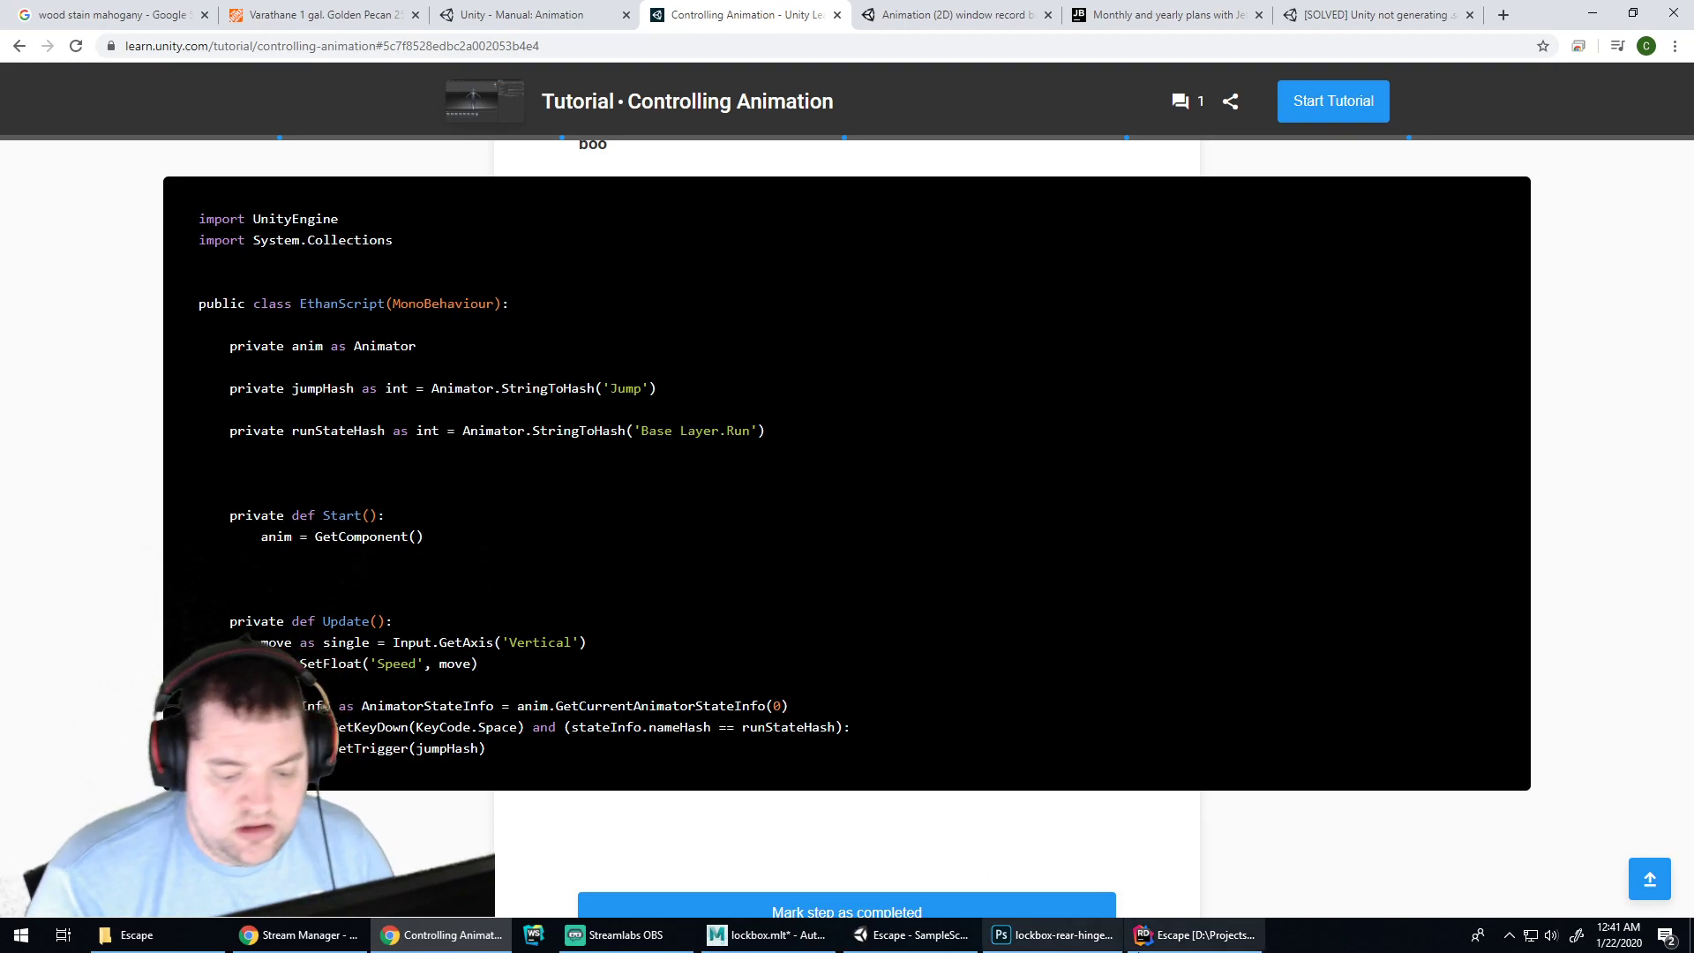
pyautogui.click(1196, 935)
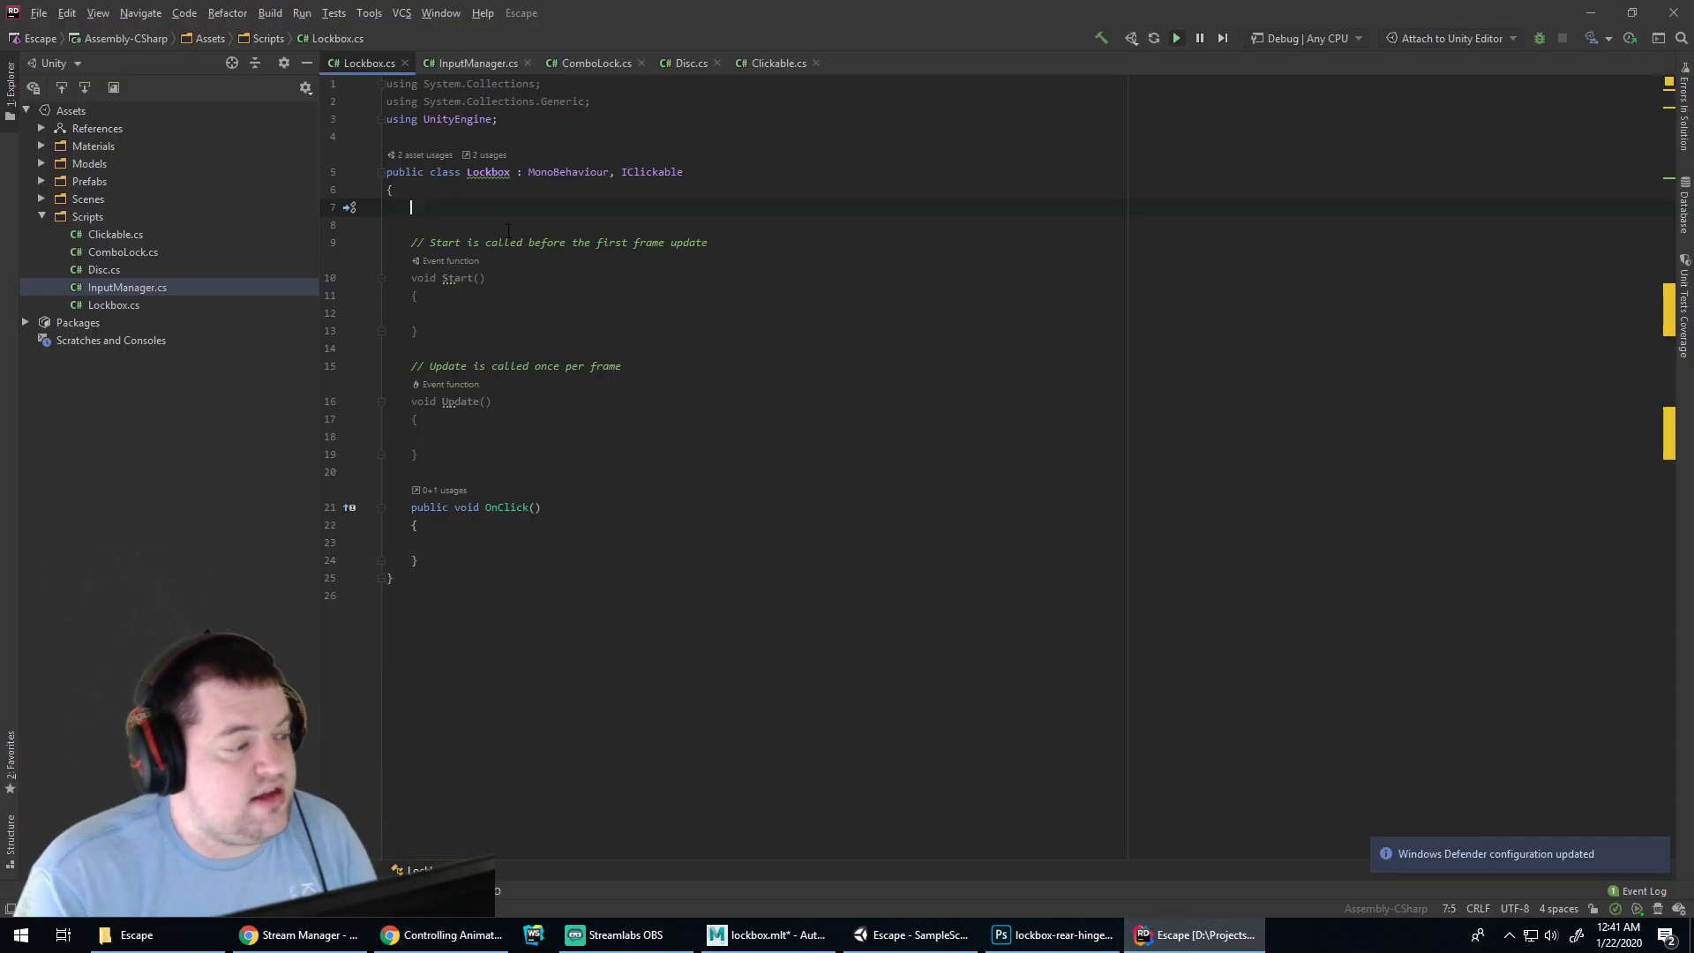
# Declare a private Animator field in Lockbox, renamed to _animator via the quick-fix
pyautogui.press('BackSpace')
pyautogui.write('privat')
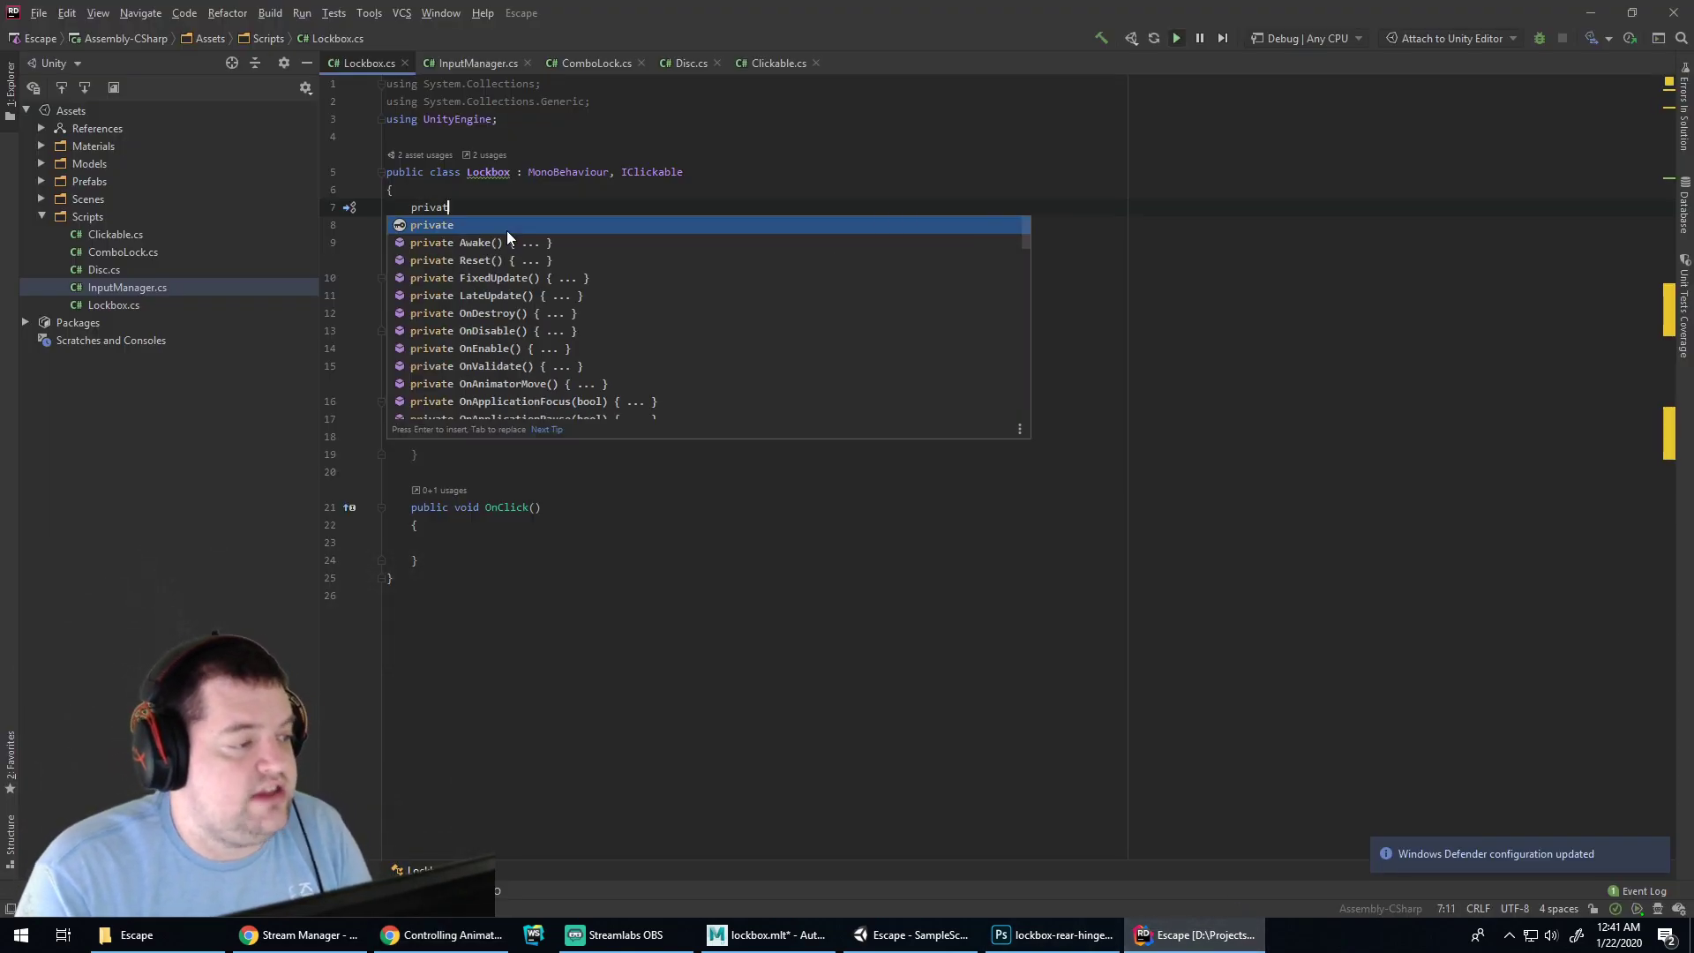
pyautogui.write('e Animator')
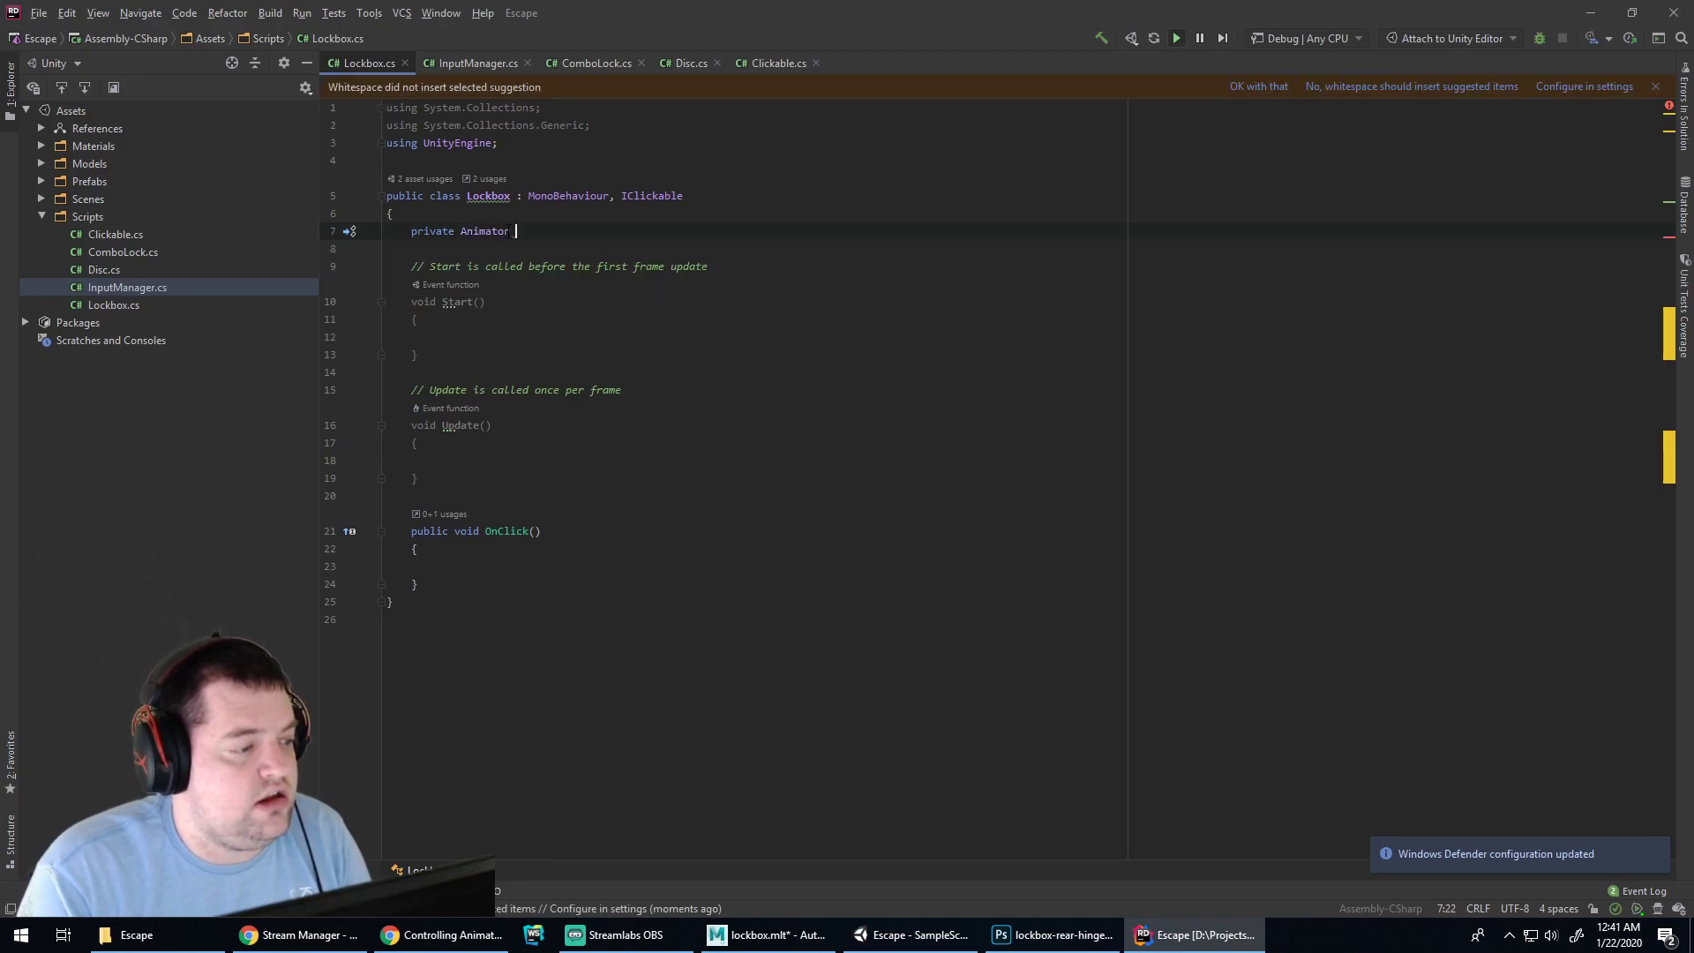
pyautogui.hotkey('alt', 'Tab')
pyautogui.hotkey('alt', 'Tab')
pyautogui.write('animator')
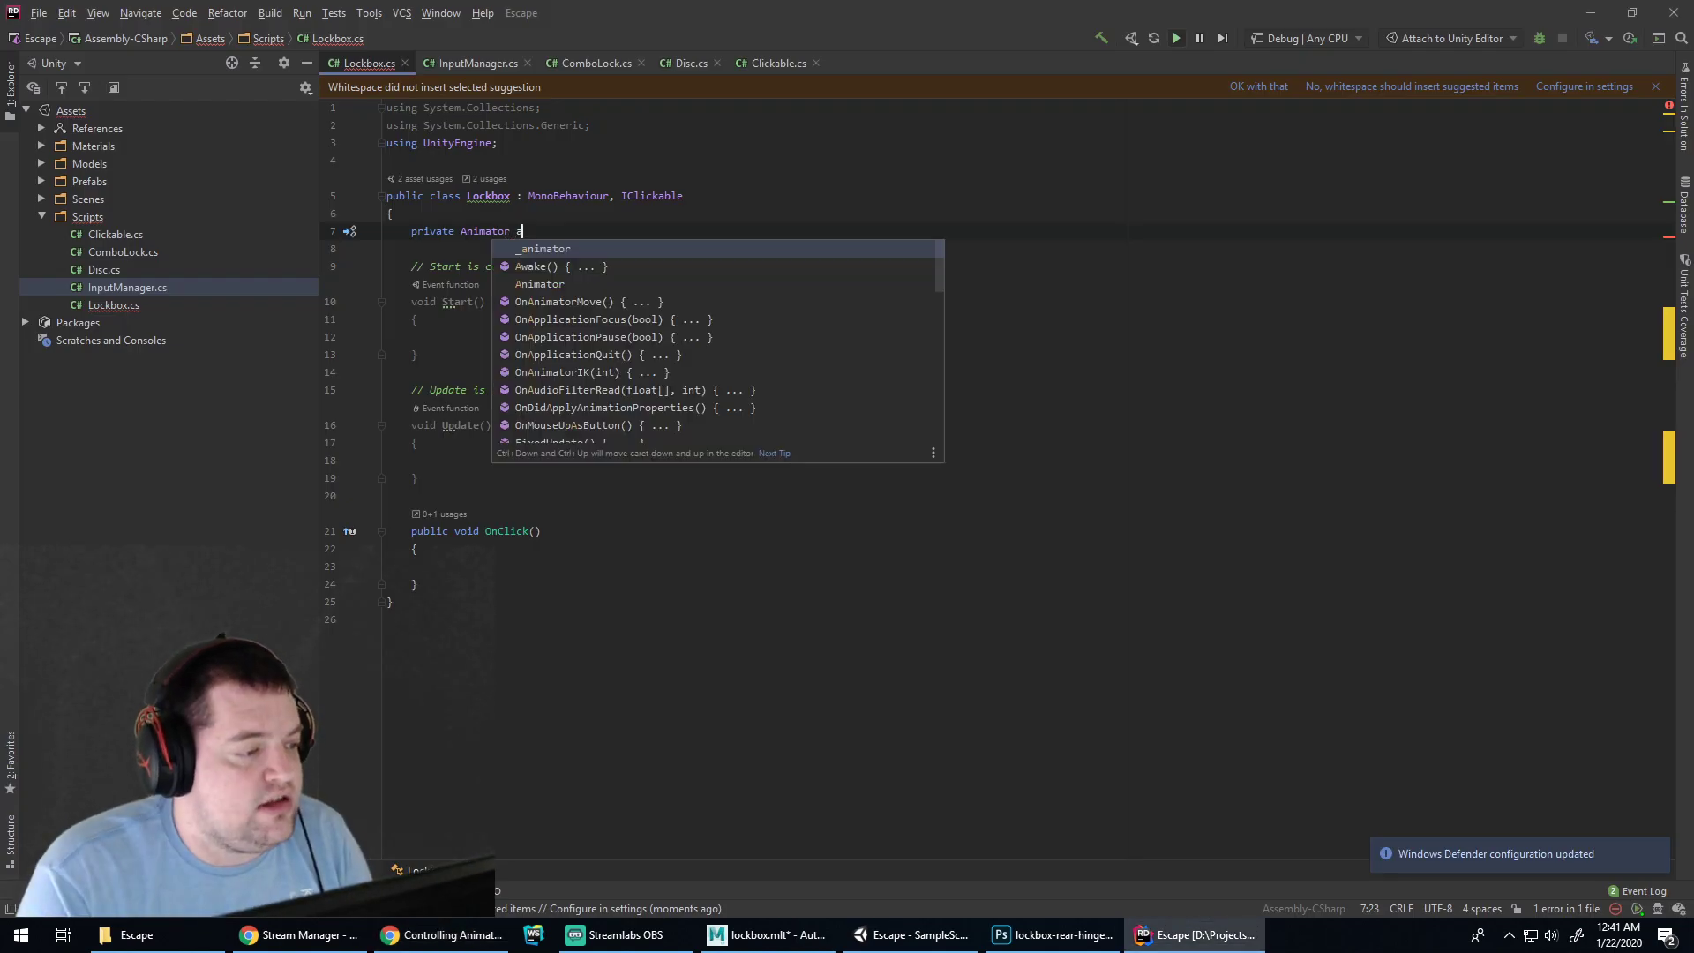
pyautogui.write(';')
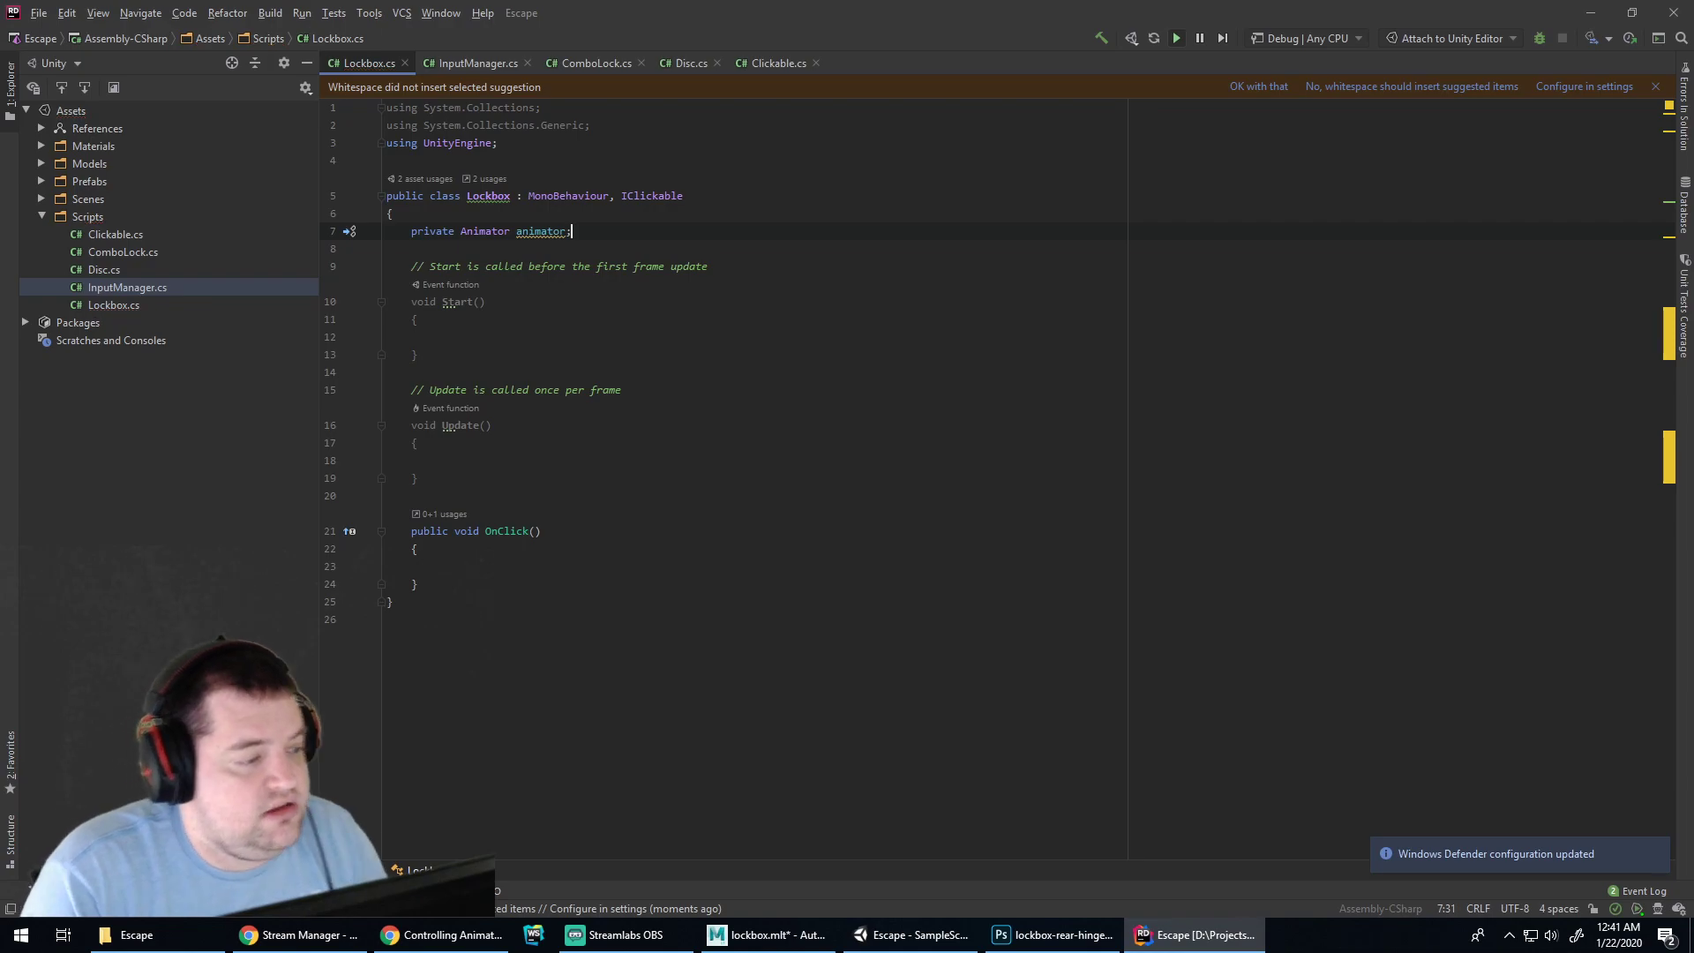
pyautogui.hotkey('alt', 'Return')
pyautogui.press('Return')
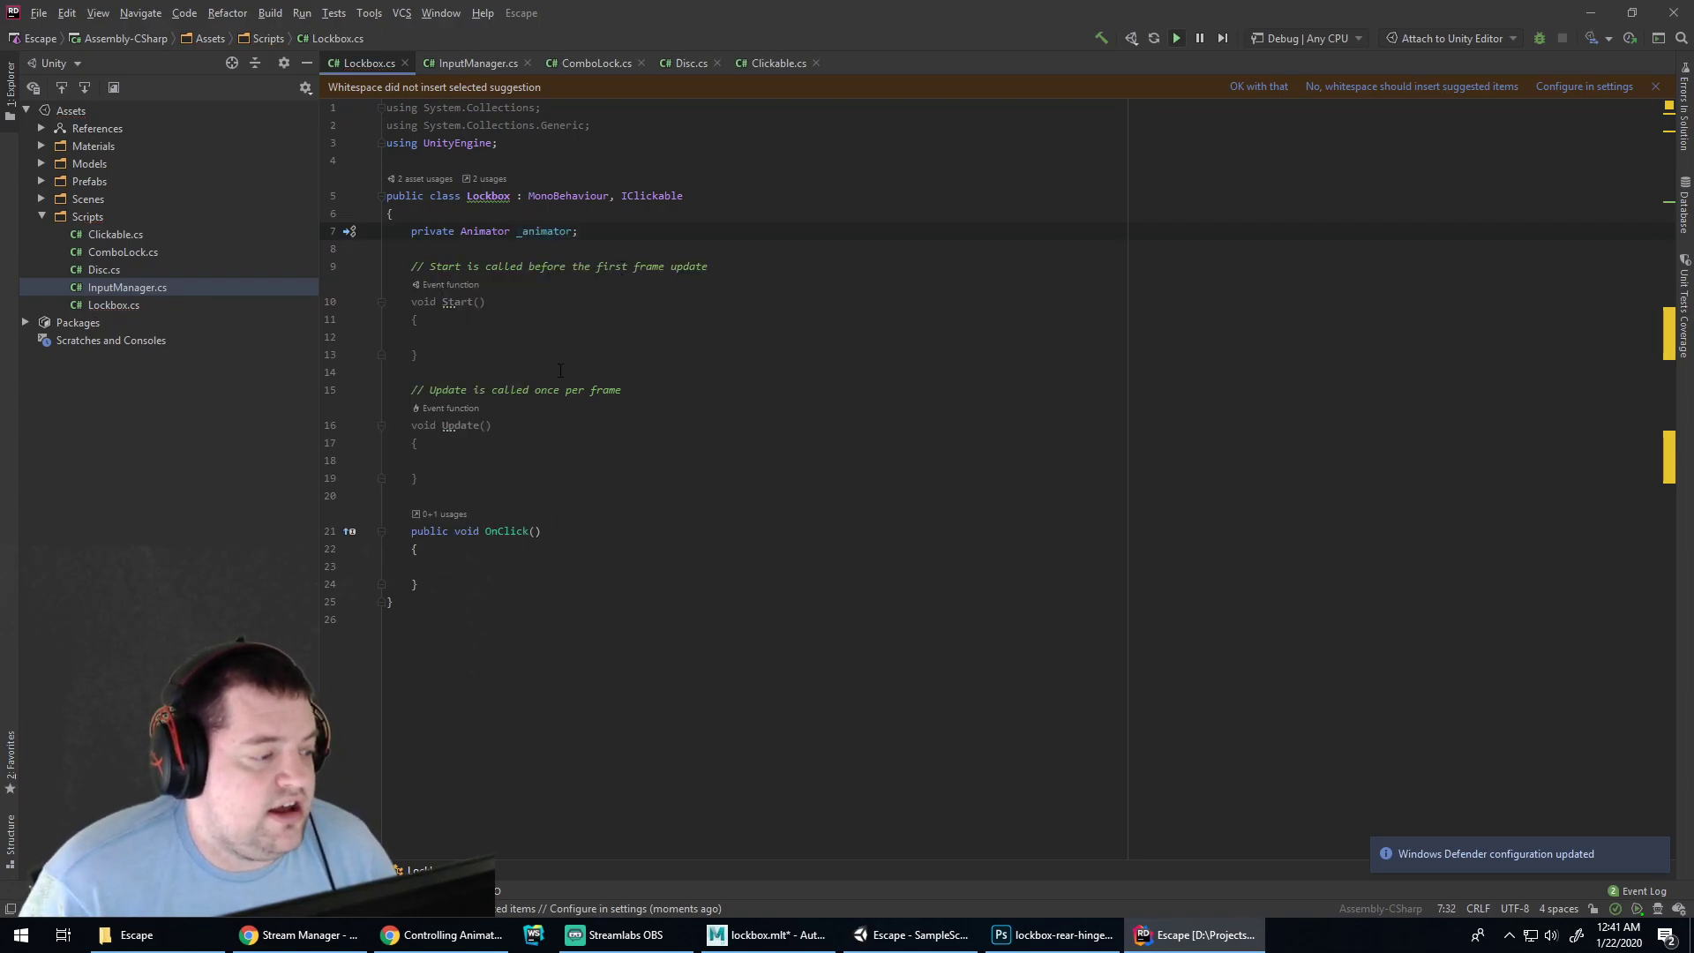
# Assign _animator = GetComponent<Animator>(); inside Start using autocompletion
pyautogui.click(523, 339)
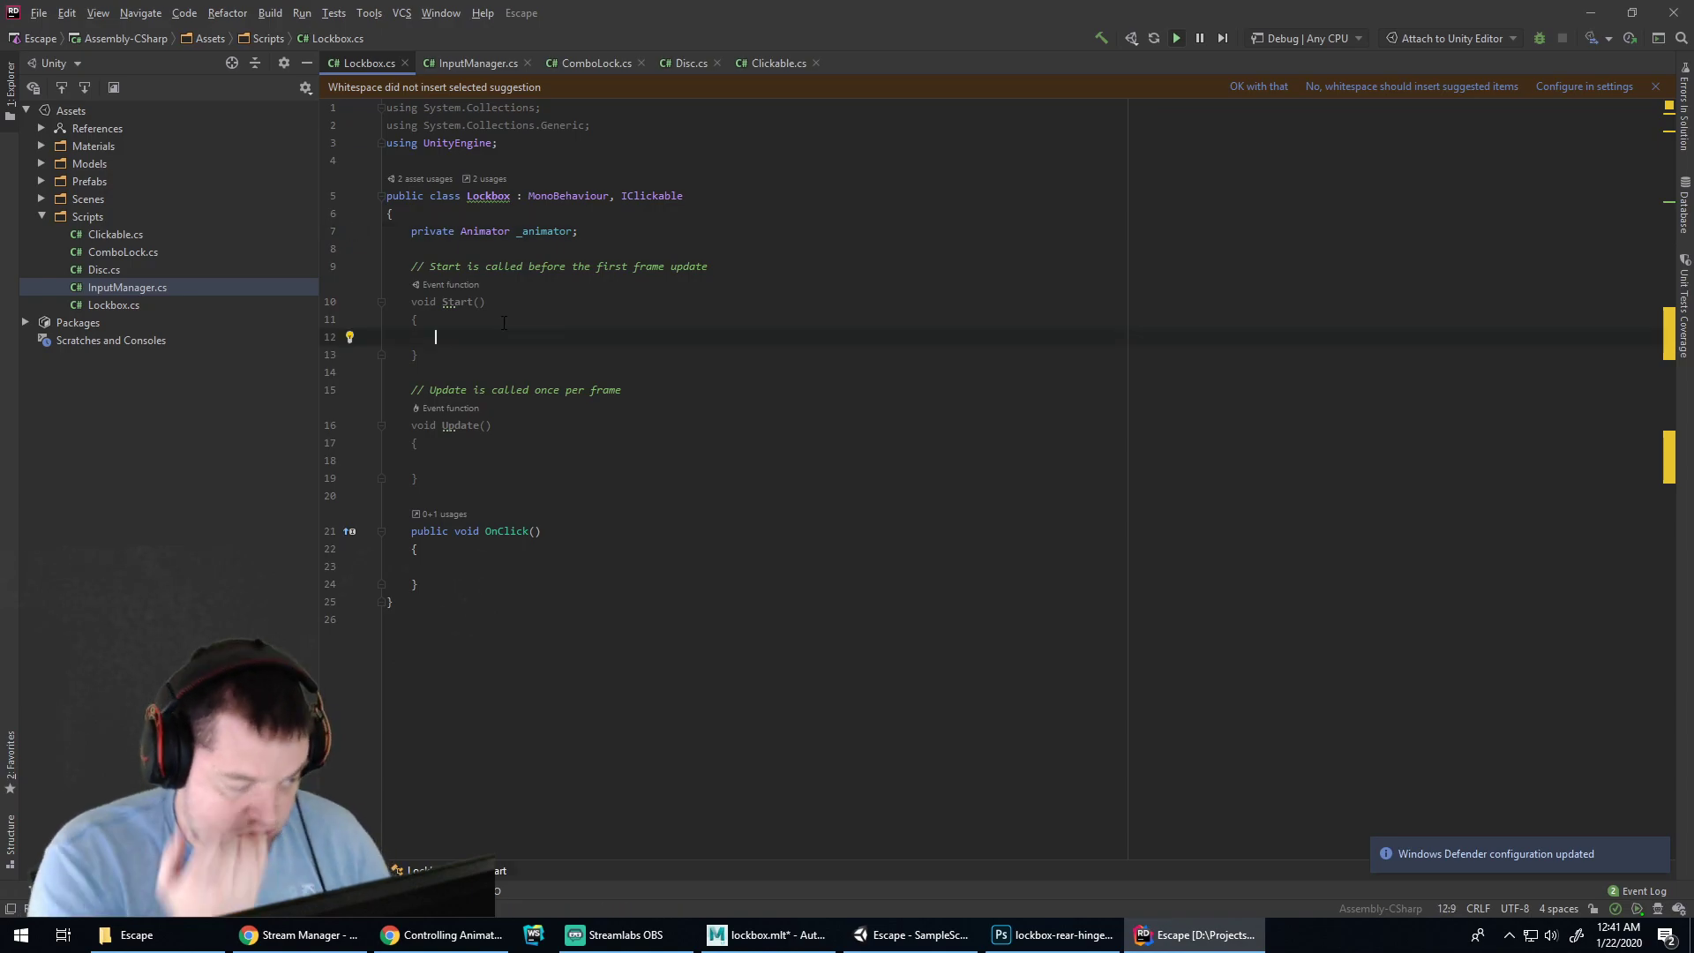
pyautogui.click(531, 458)
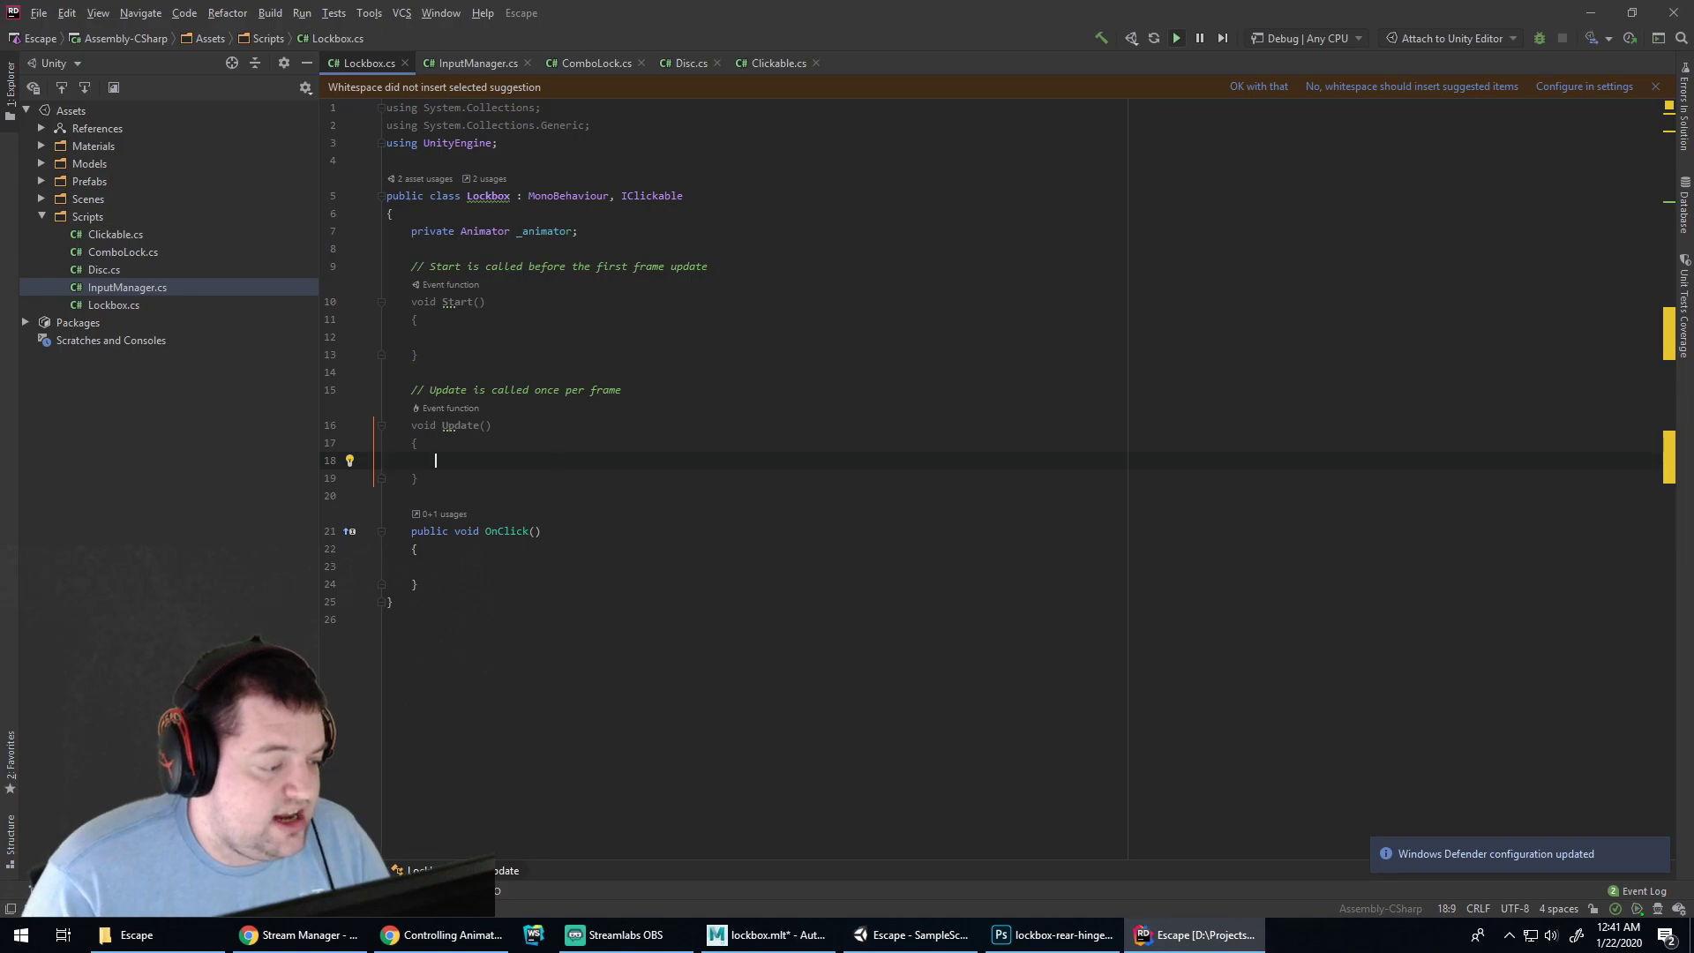
pyautogui.click(1657, 849)
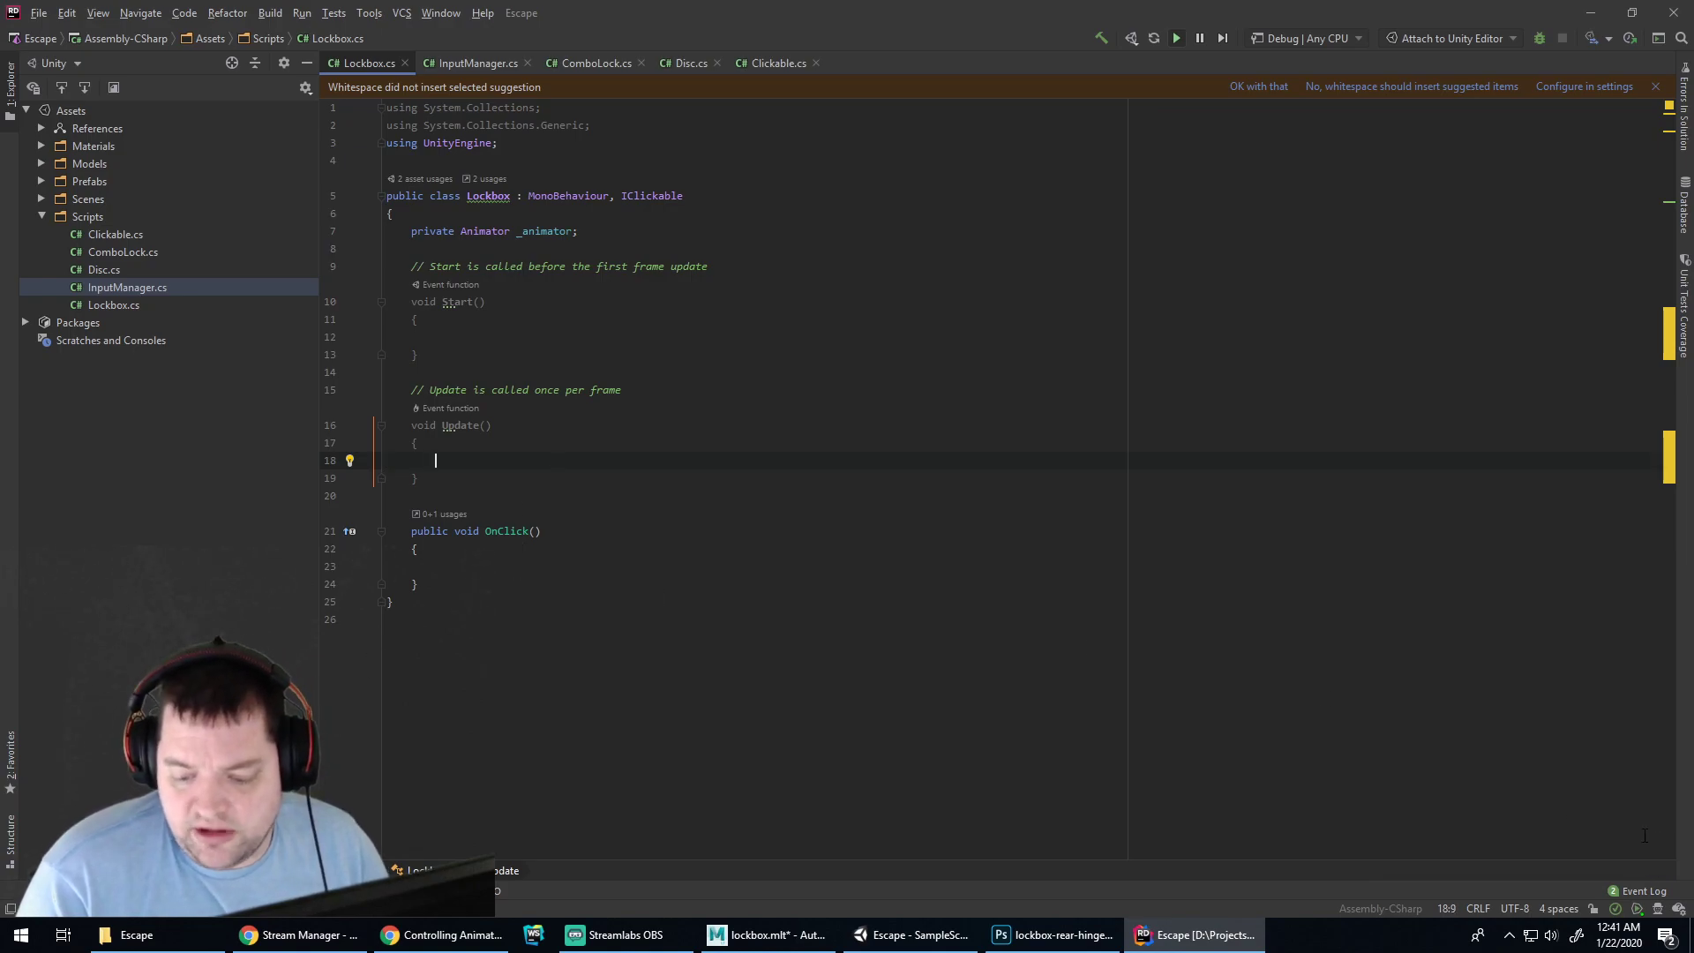
pyautogui.click(500, 565)
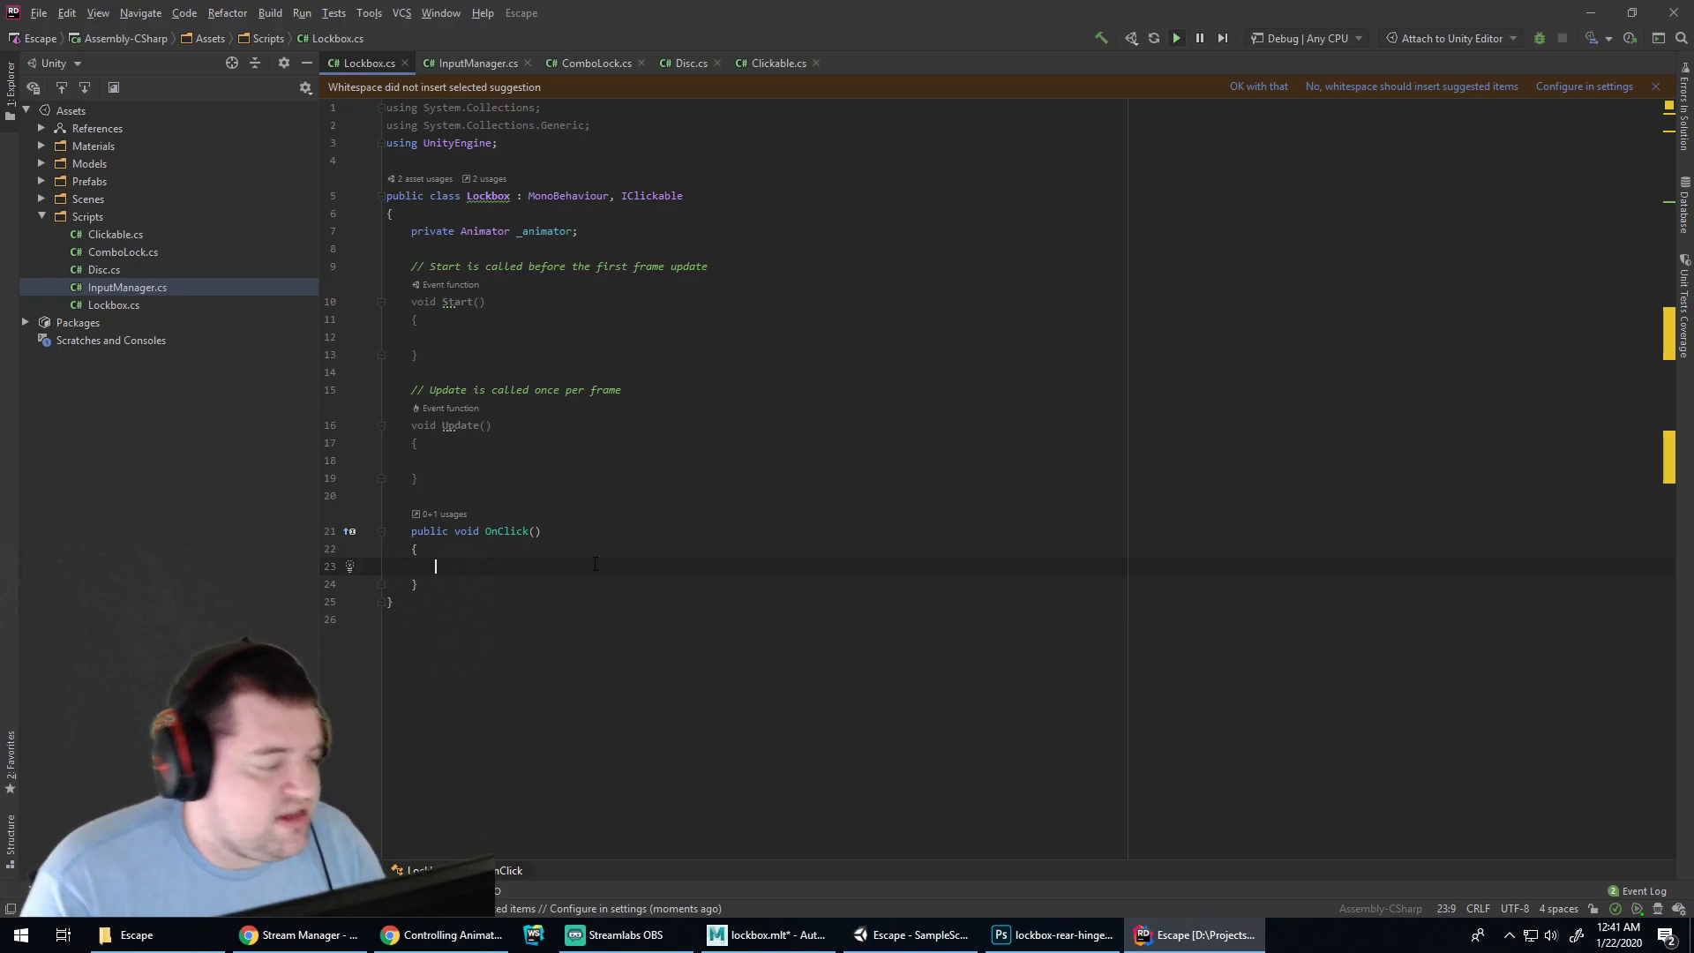
pyautogui.click(494, 457)
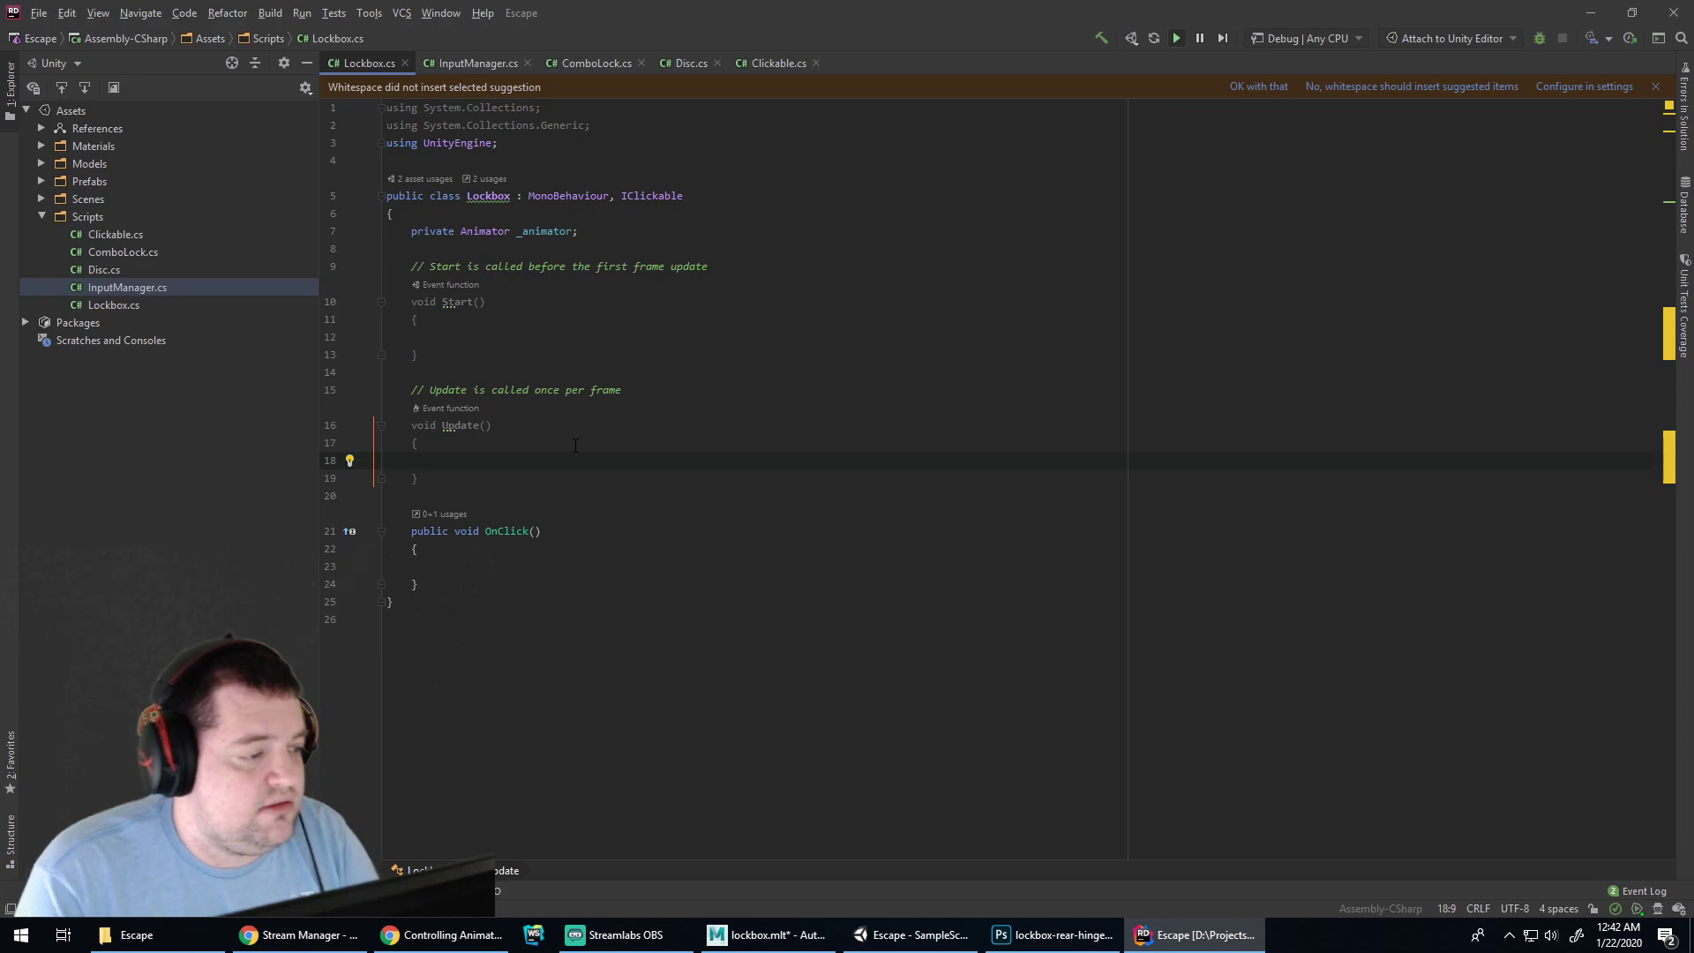
pyautogui.press('Up')
pyautogui.press('Up')
pyautogui.press('Up')
pyautogui.press('Up')
pyautogui.press('Up')
pyautogui.press('Up')
pyautogui.press('Up')
pyautogui.press('Down')
pyautogui.write('_animator = ')
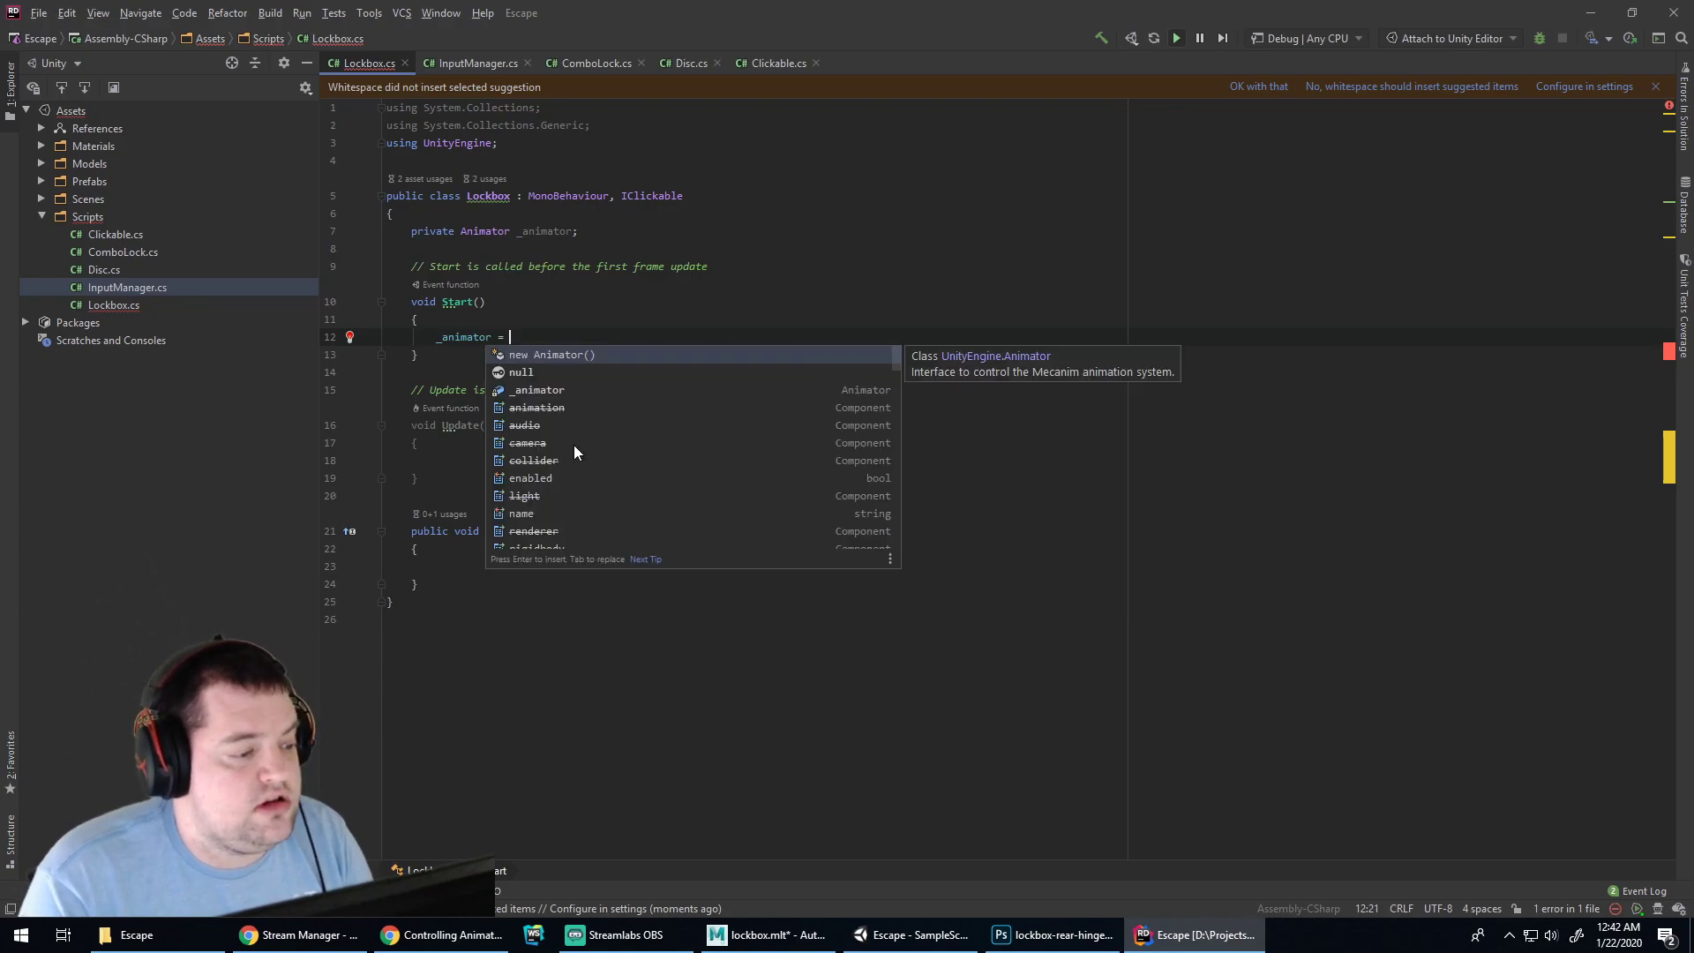
pyautogui.write('getCo')
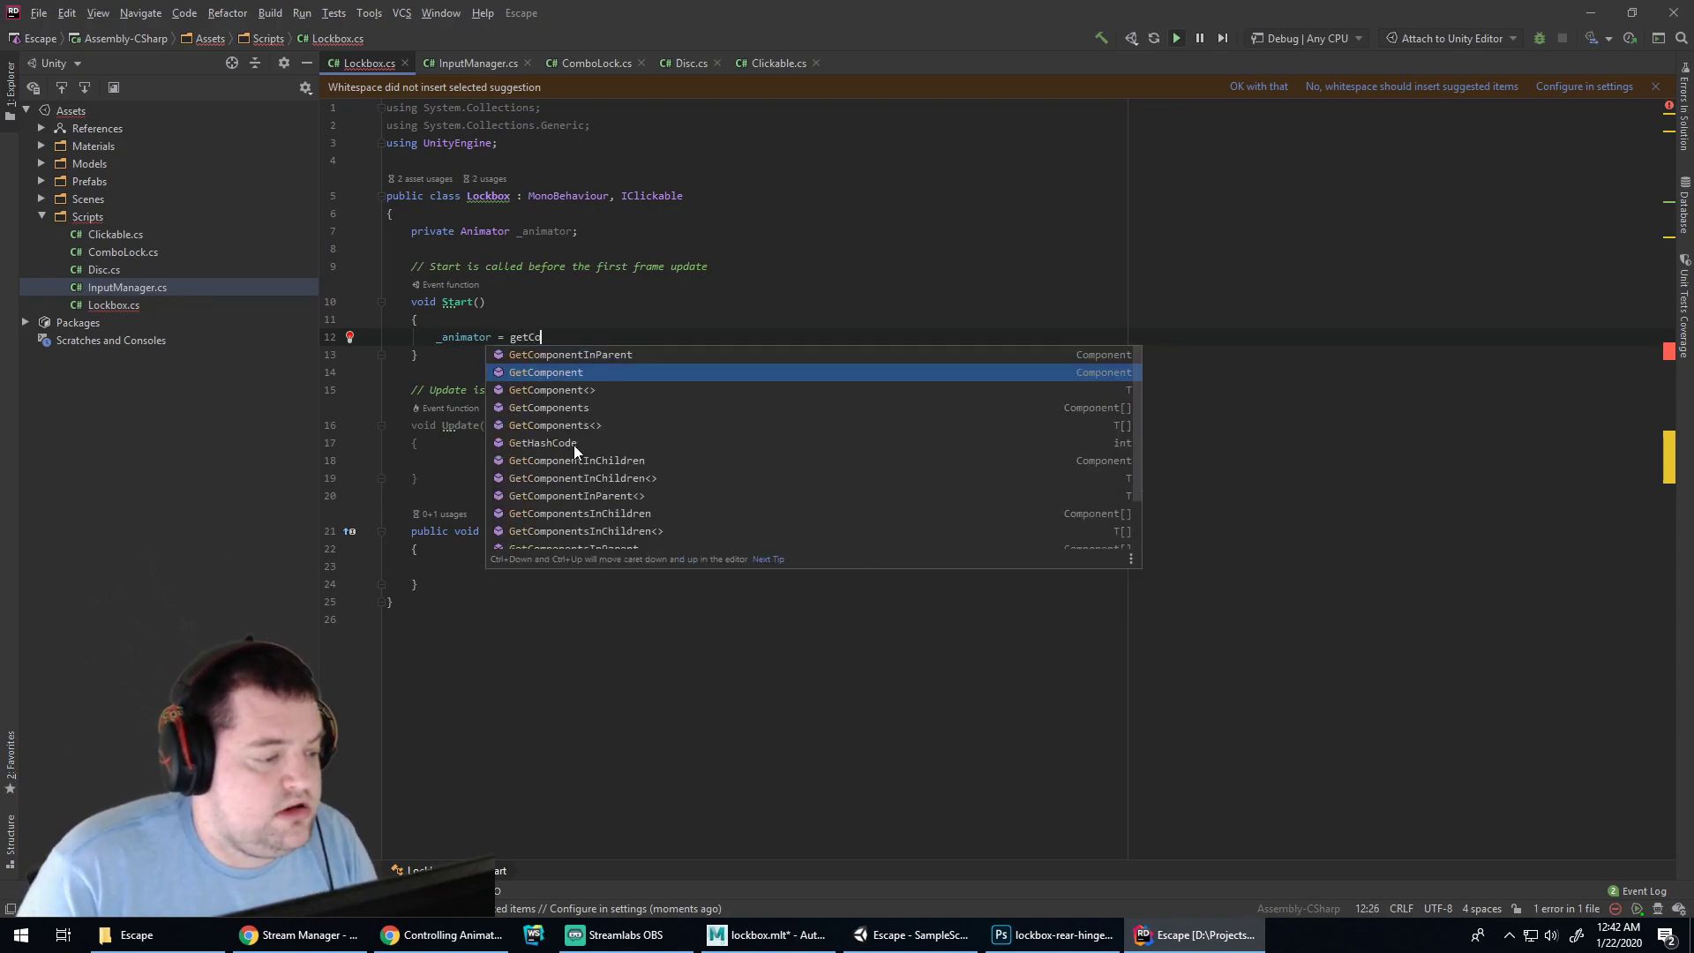
pyautogui.press('Return')
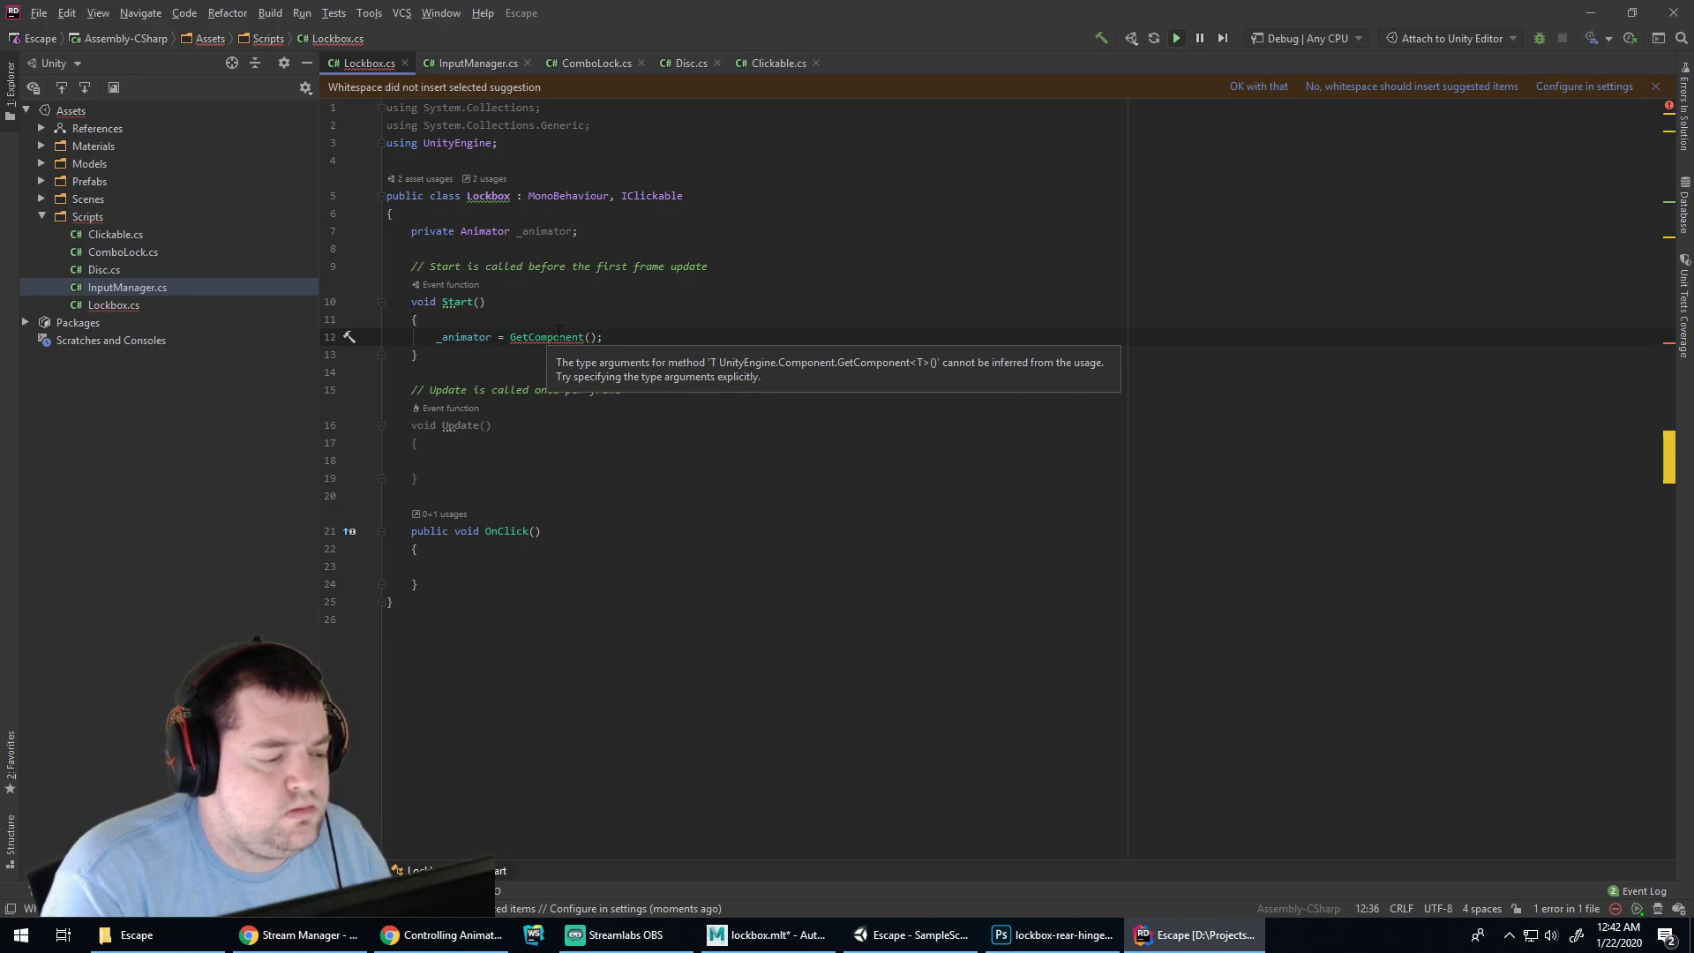
pyautogui.write('<Animator')
pyautogui.press('Return')
pyautogui.write(';')
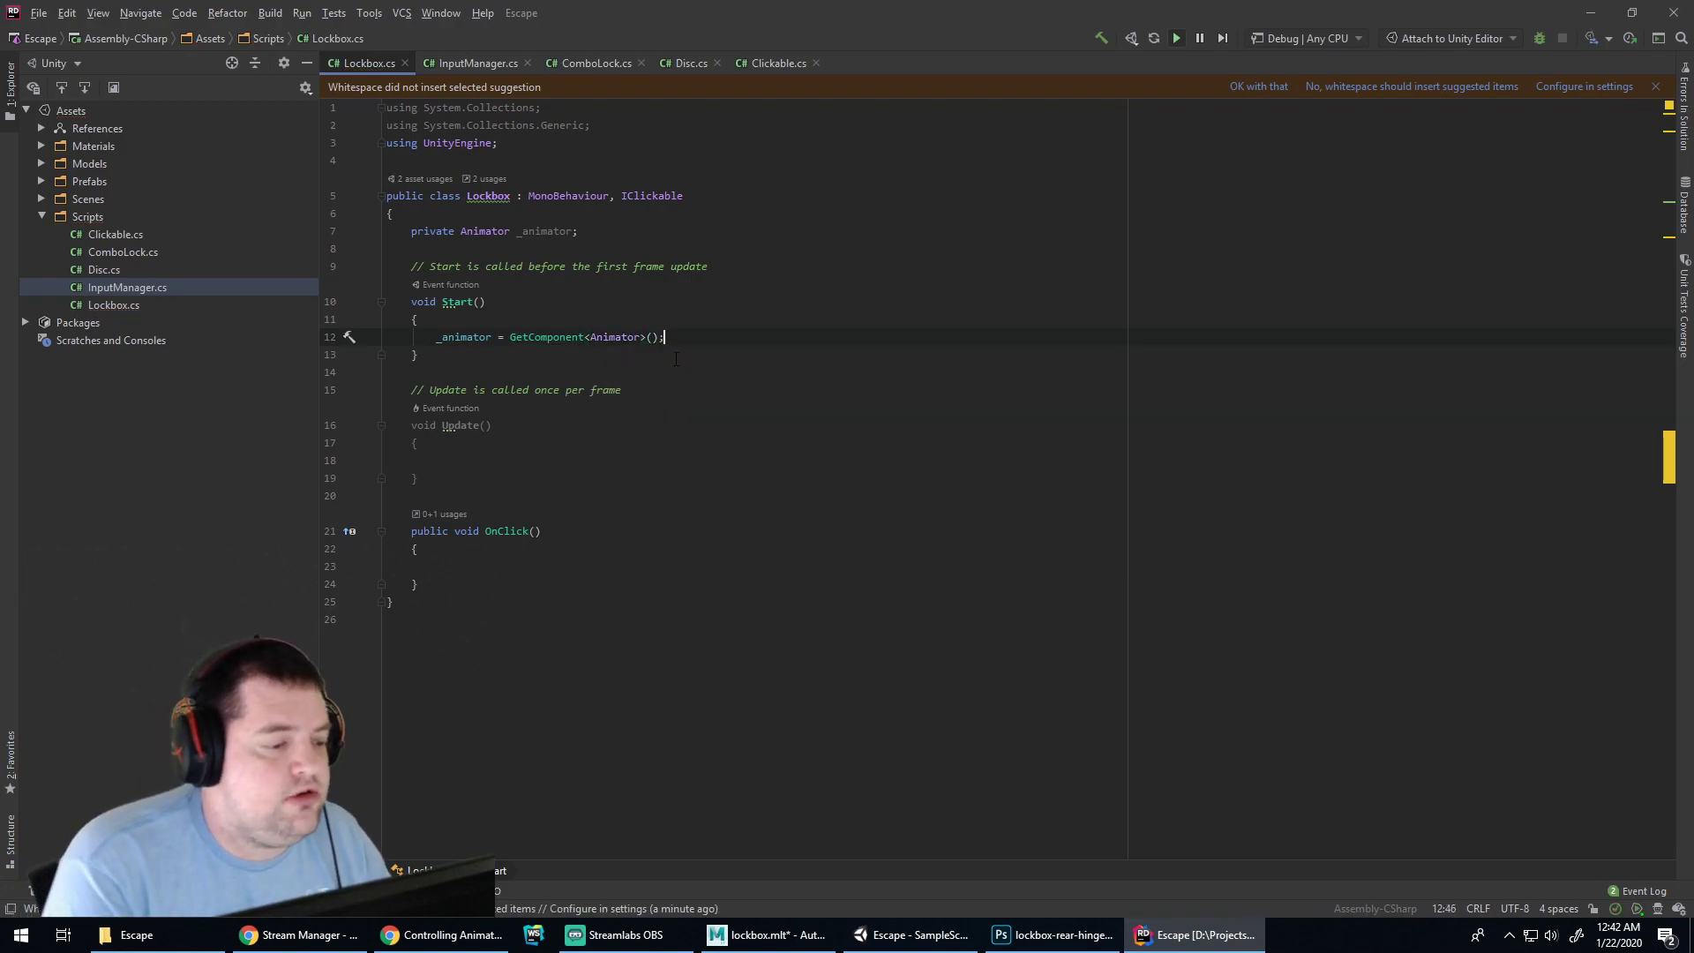
# Glance at Clickable.cs, then indent the empty line inside Lockbox's OnClick
pyautogui.click(751, 64)
pyautogui.click(358, 65)
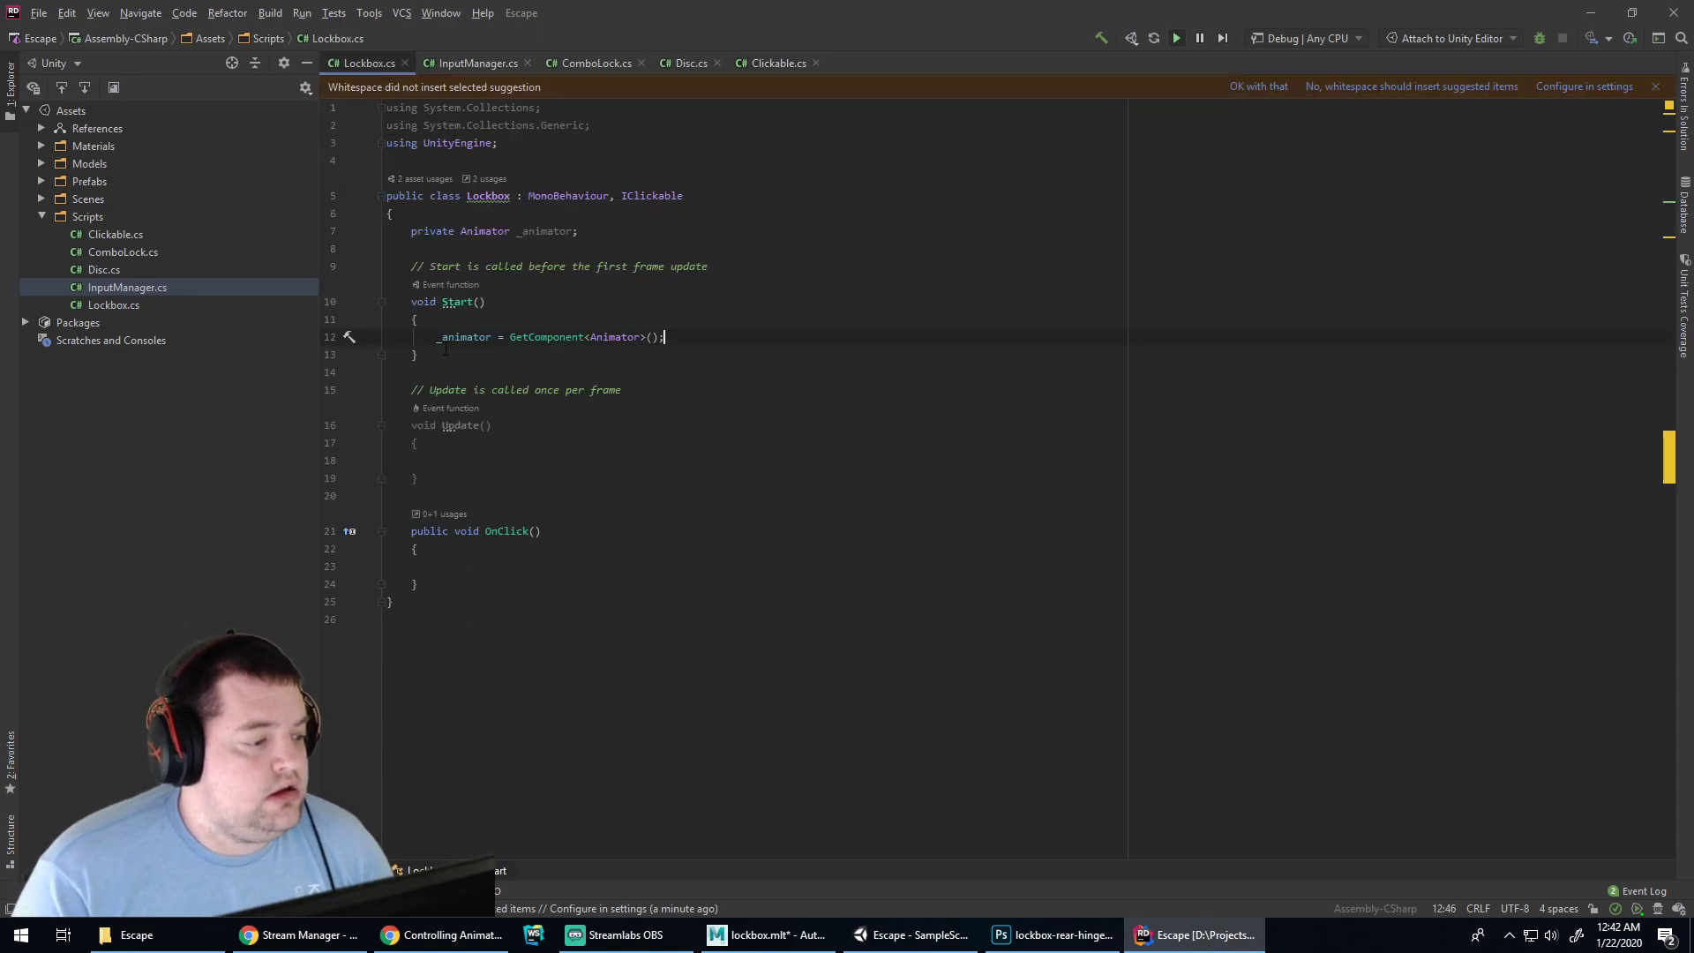
pyautogui.click(527, 565)
pyautogui.press('Tab')
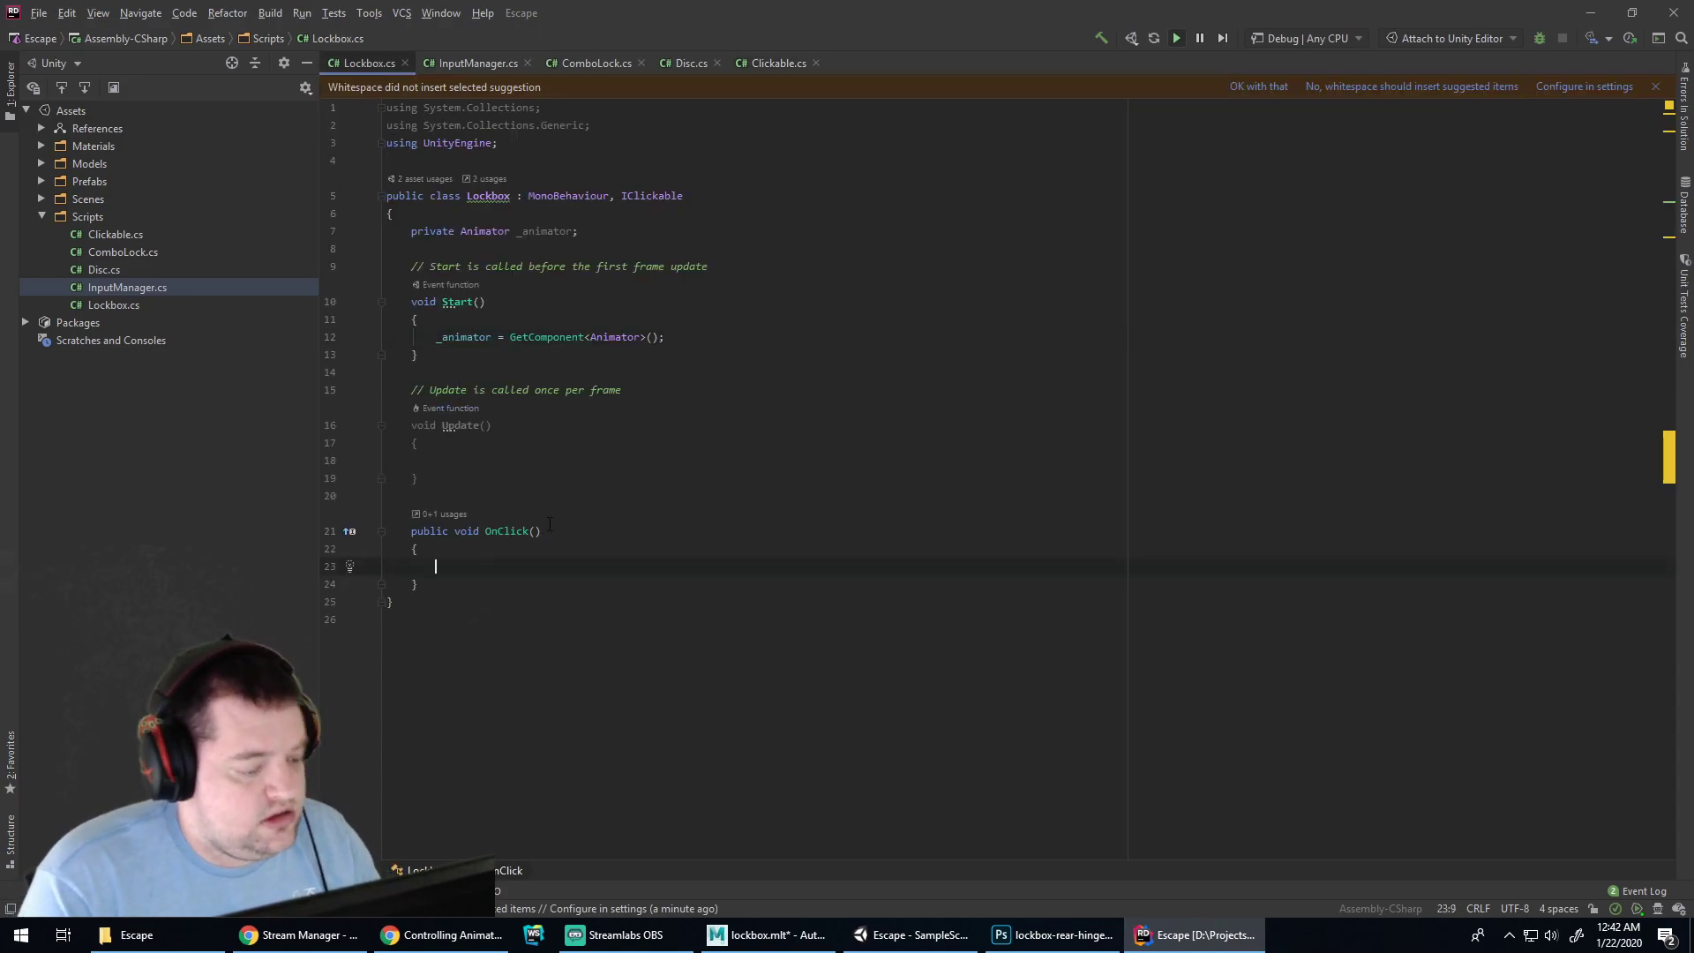
pyautogui.click(450, 935)
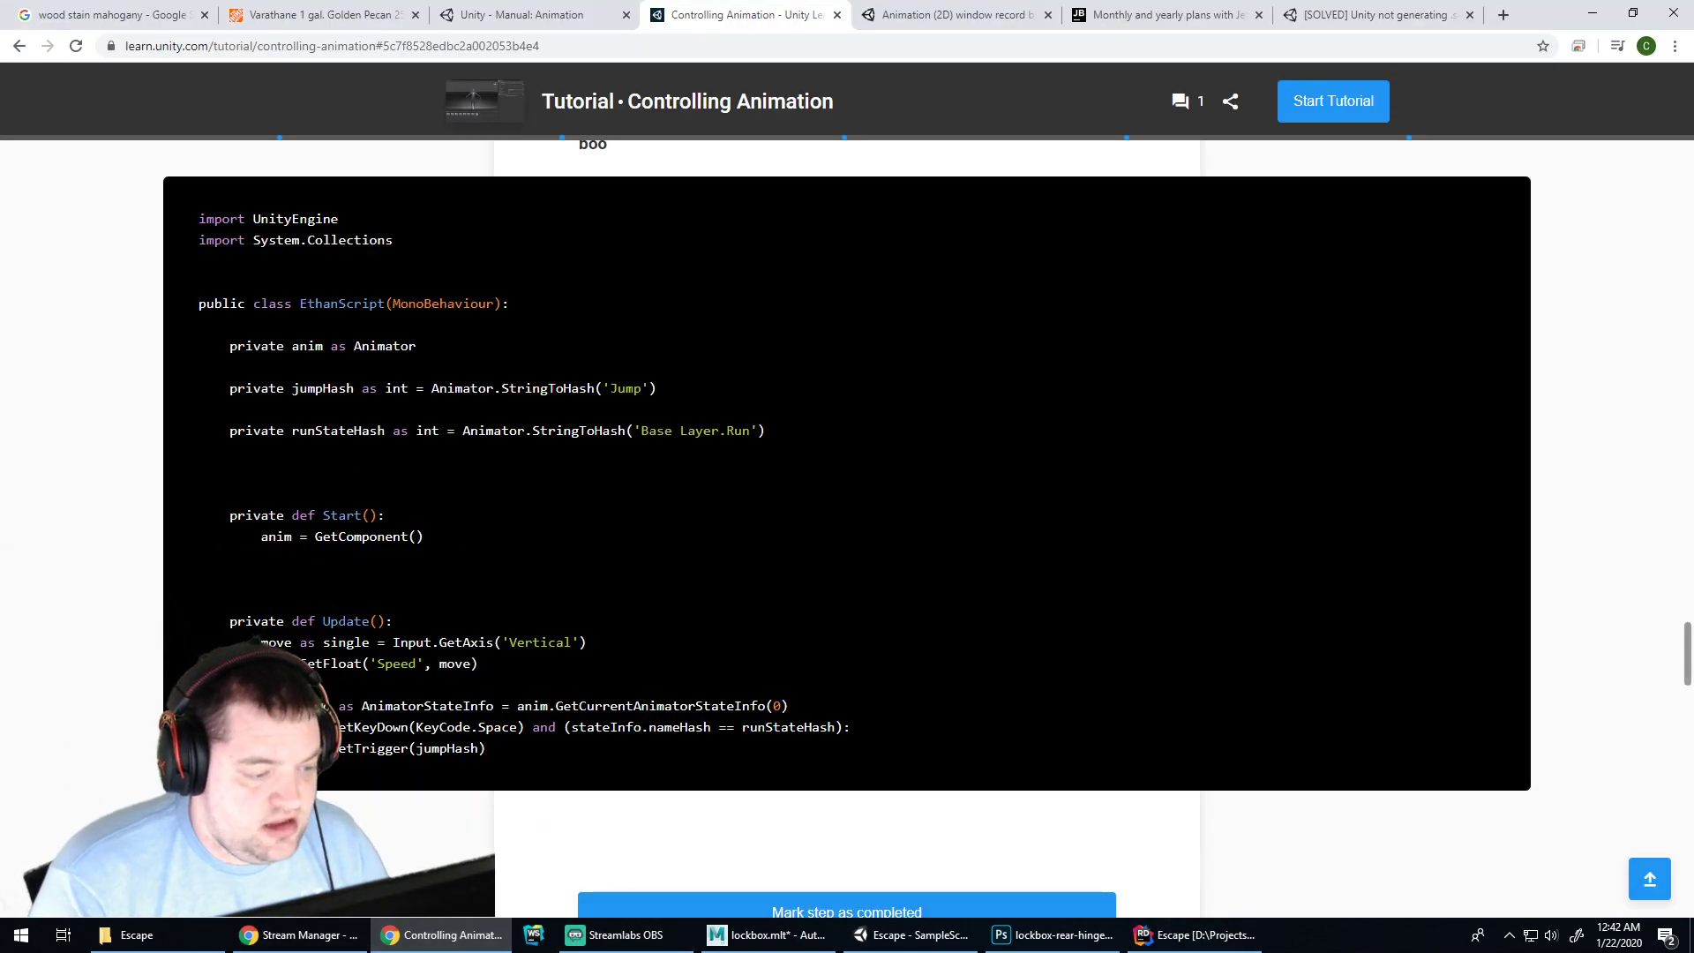
pyautogui.click(909, 936)
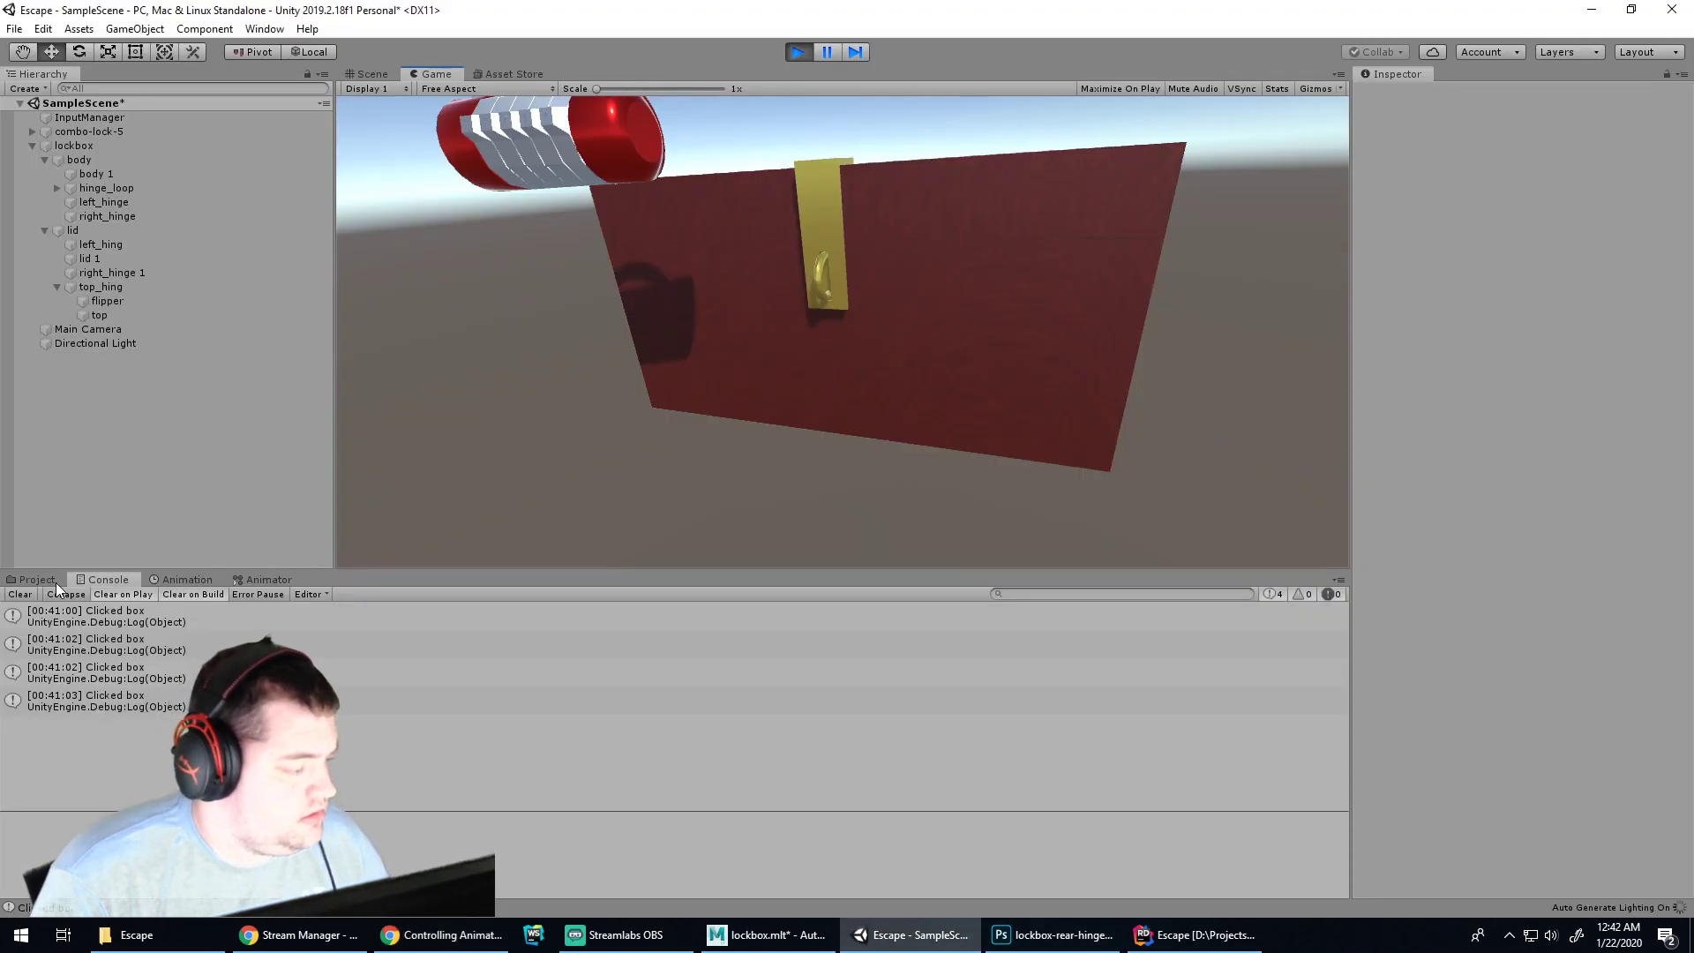
pyautogui.click(263, 580)
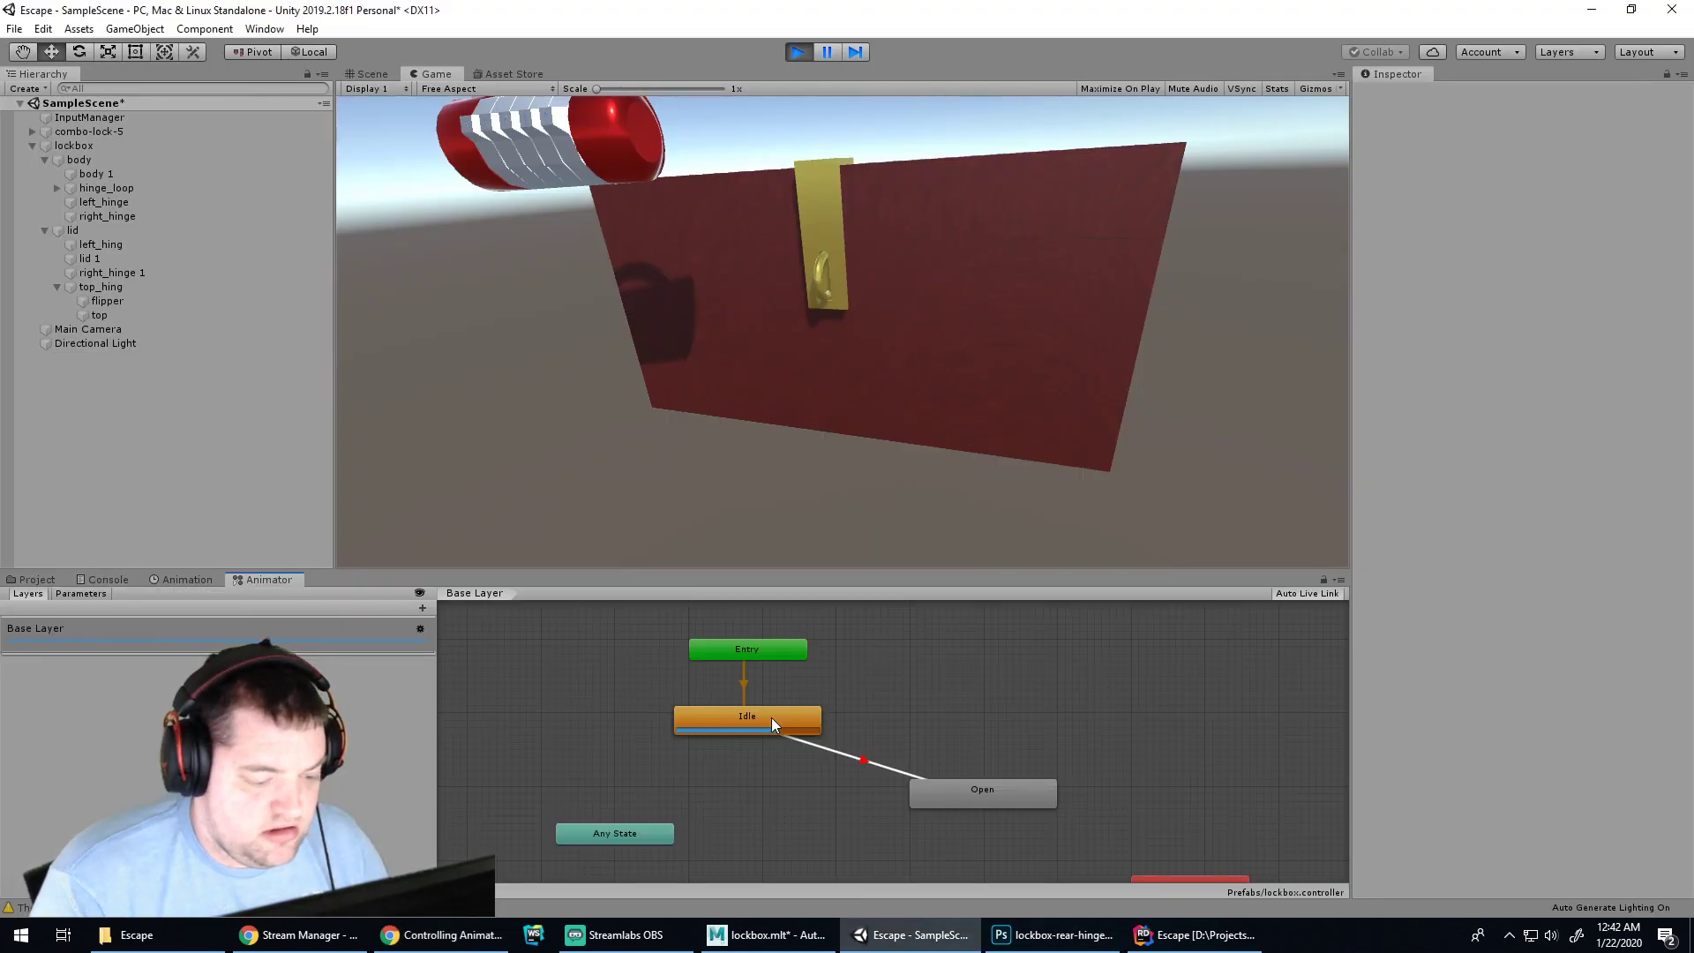
pyautogui.click(984, 794)
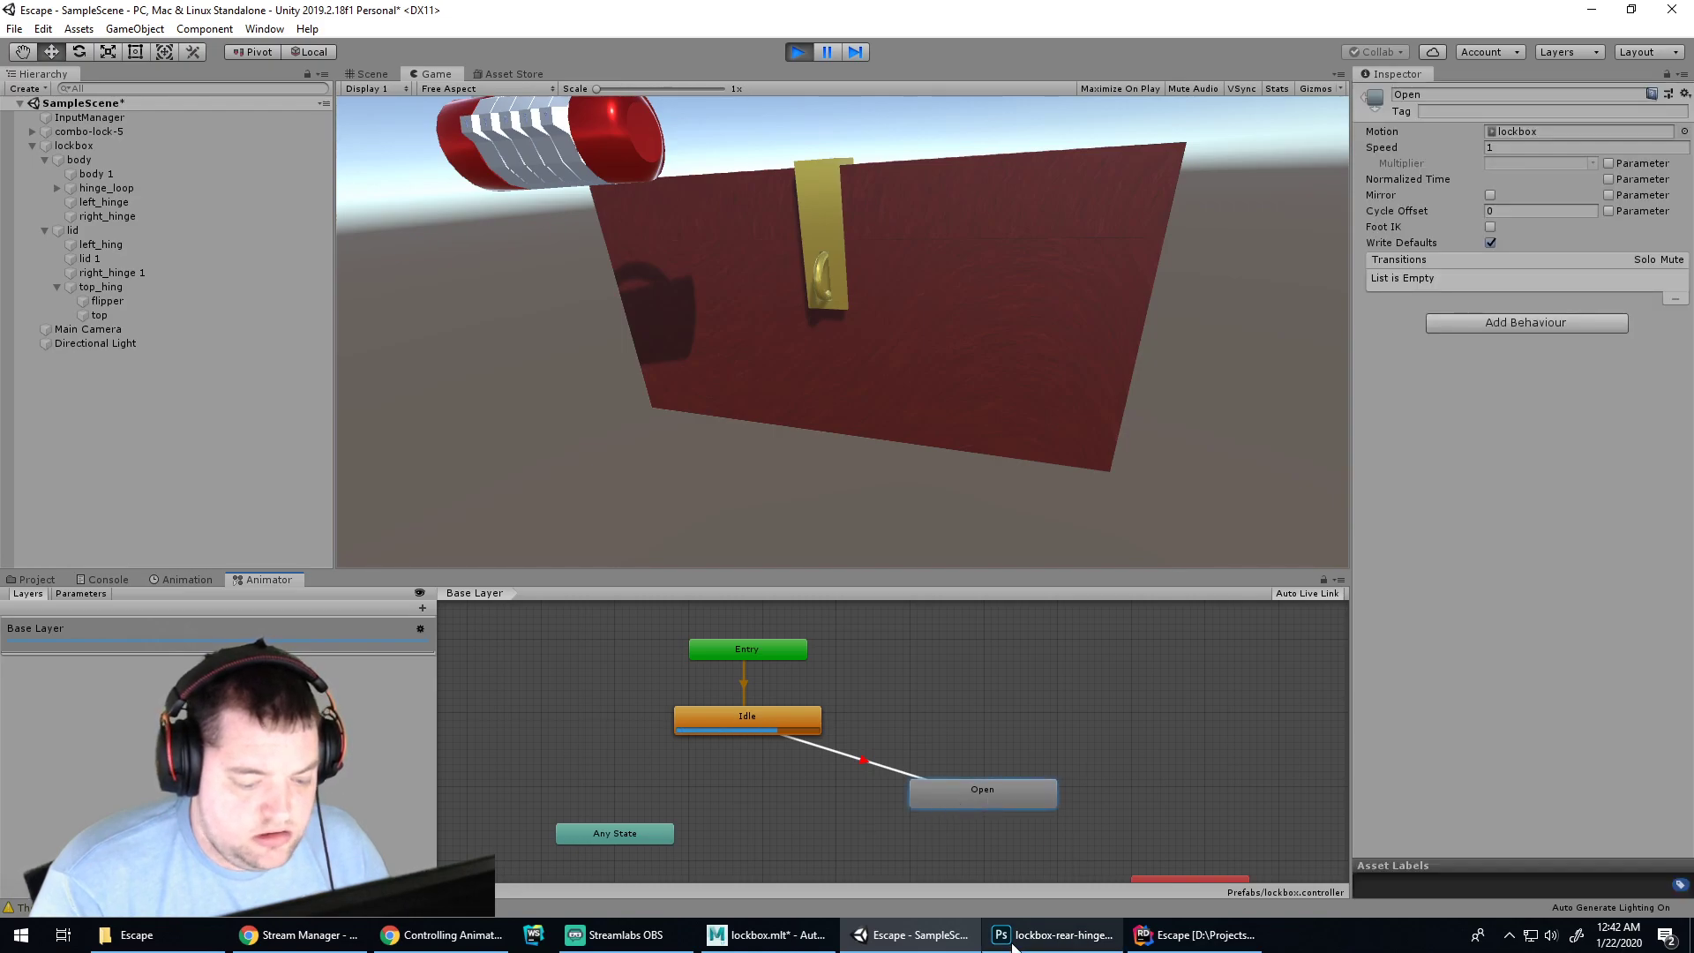
pyautogui.click(406, 943)
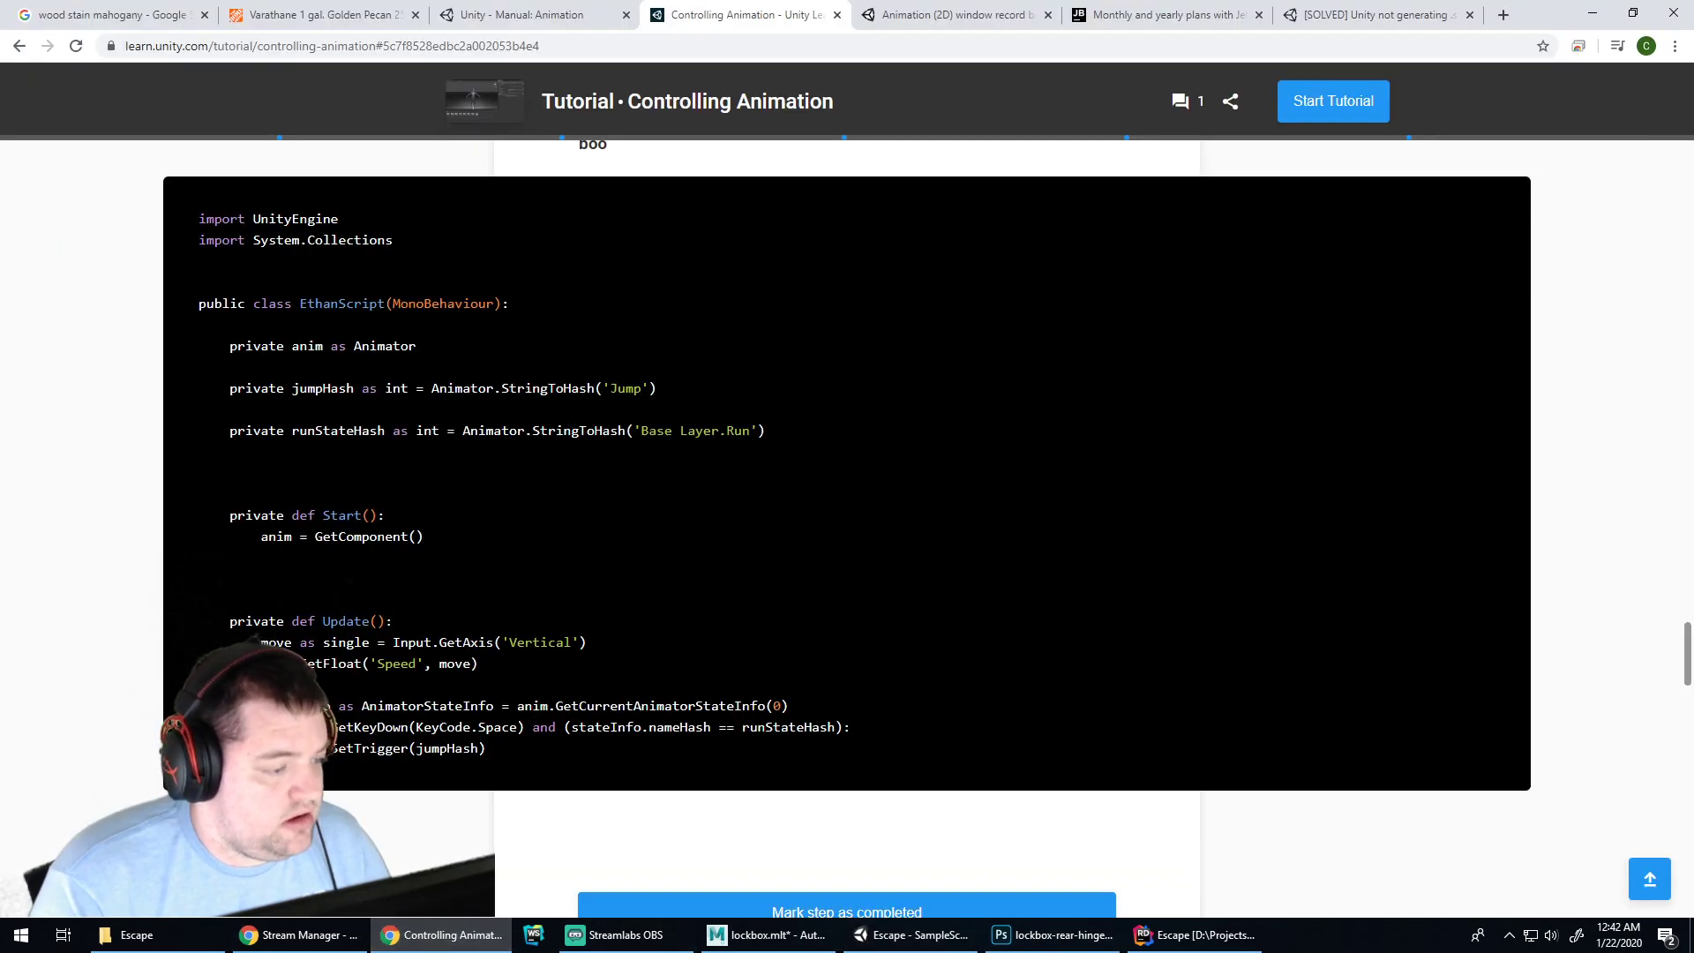
pyautogui.click(1024, 934)
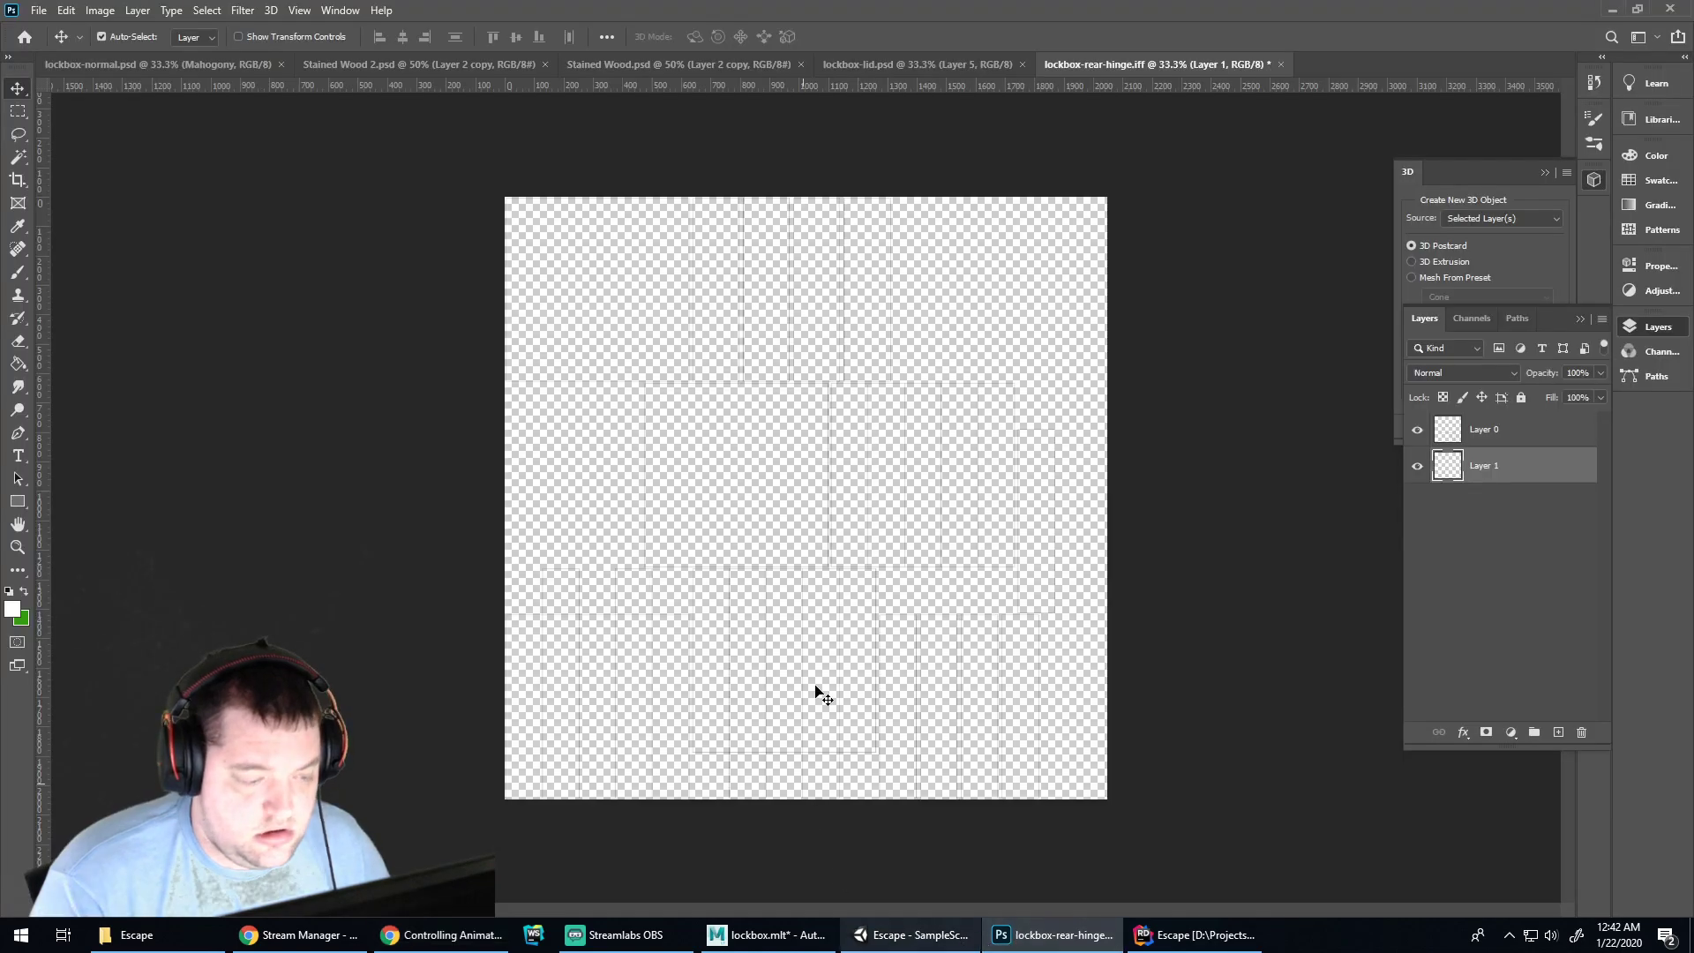
pyautogui.click(1193, 937)
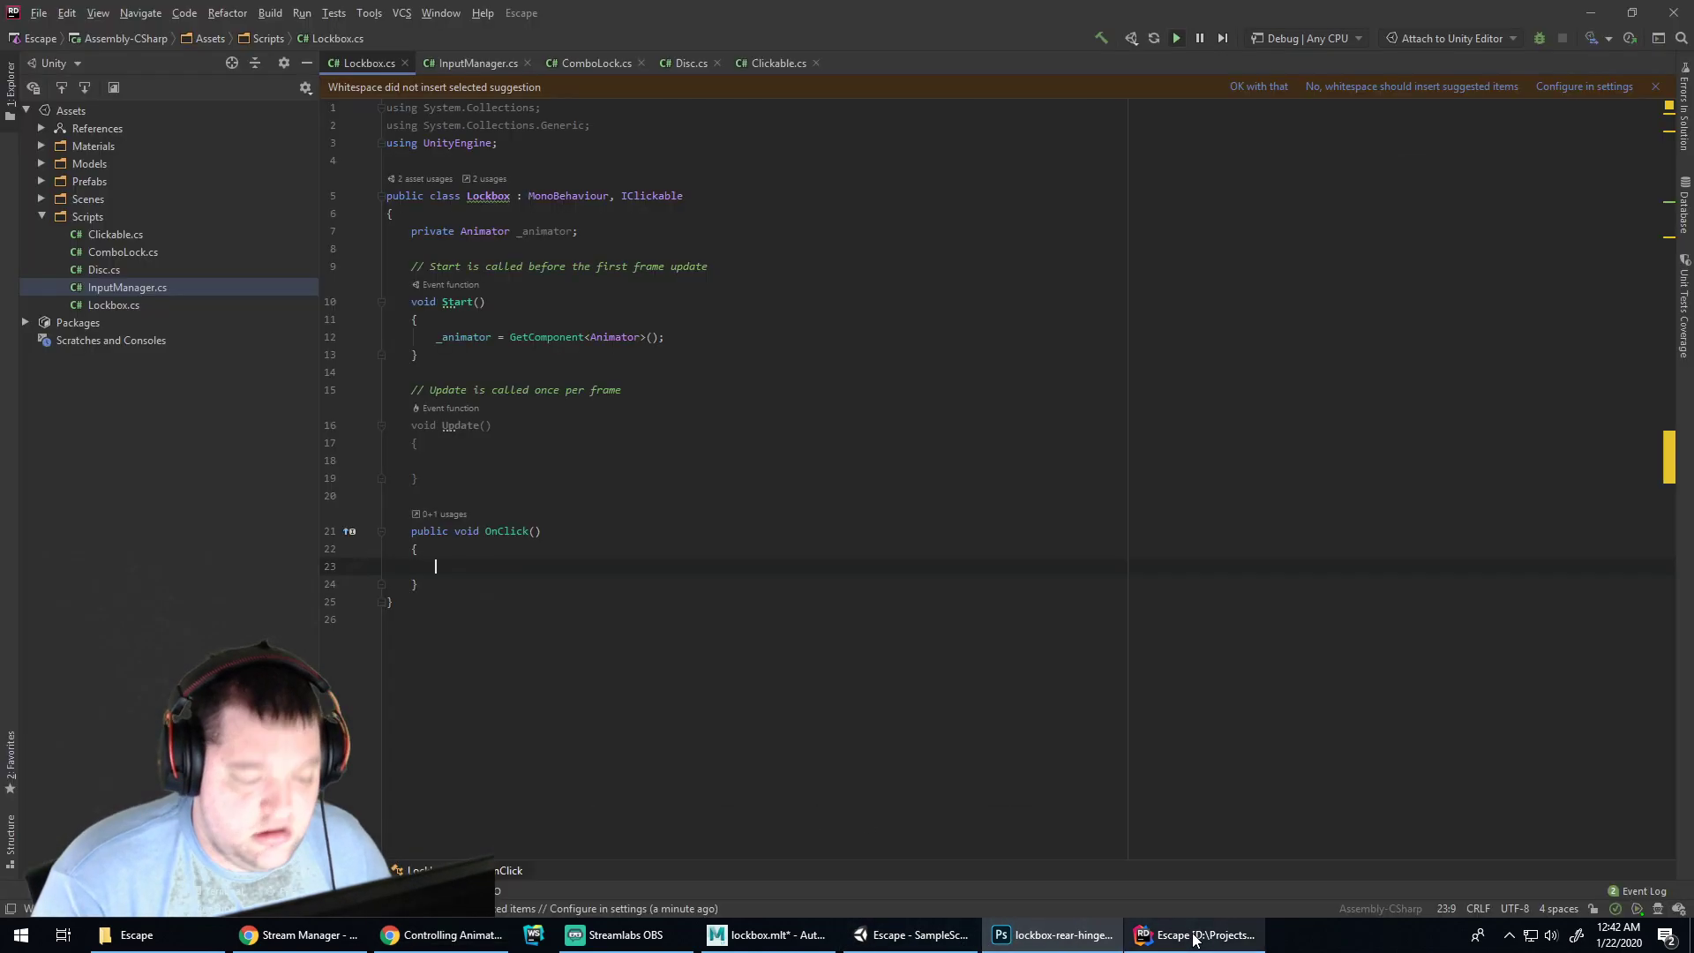
# Start a new field line after _animator and consult the tutorial's hash declaration
pyautogui.click(623, 234)
pyautogui.press('Return')
pyautogui.write('privat')
pyautogui.write('e open')
pyautogui.hotkey('alt', 'Tab')
pyautogui.hotkey('alt', 'Tab')
pyautogui.write('Str')
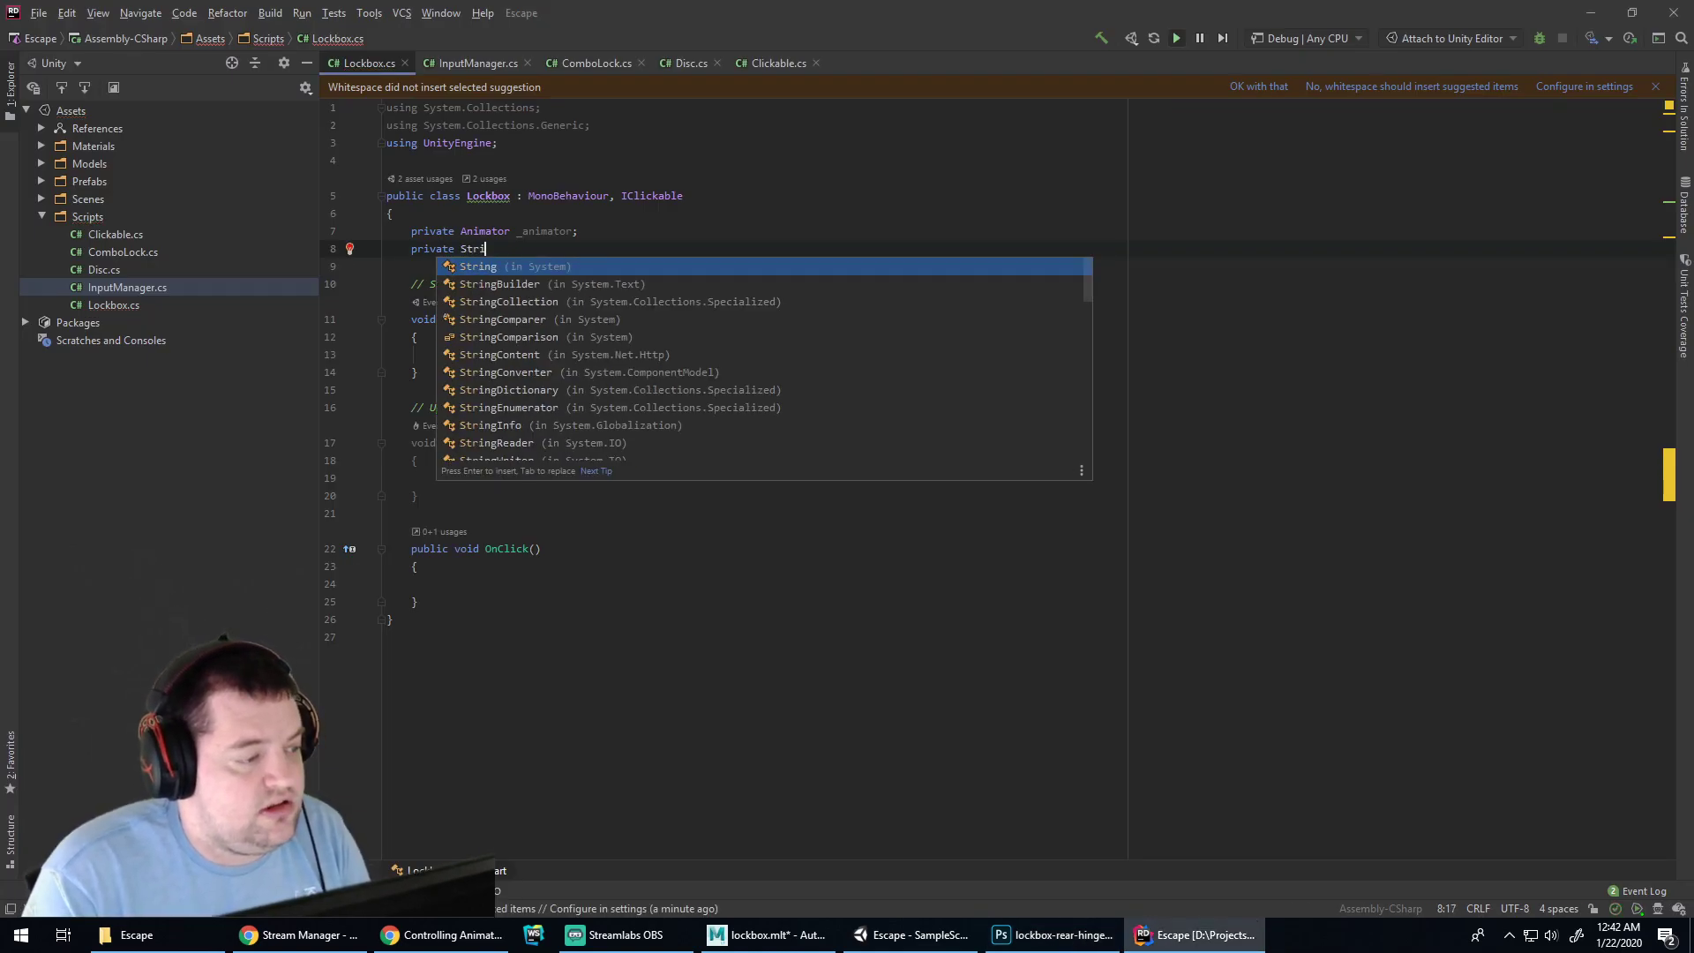
pyautogui.press('BackSpace')
pyautogui.press('BackSpace')
pyautogui.press('BackSpace')
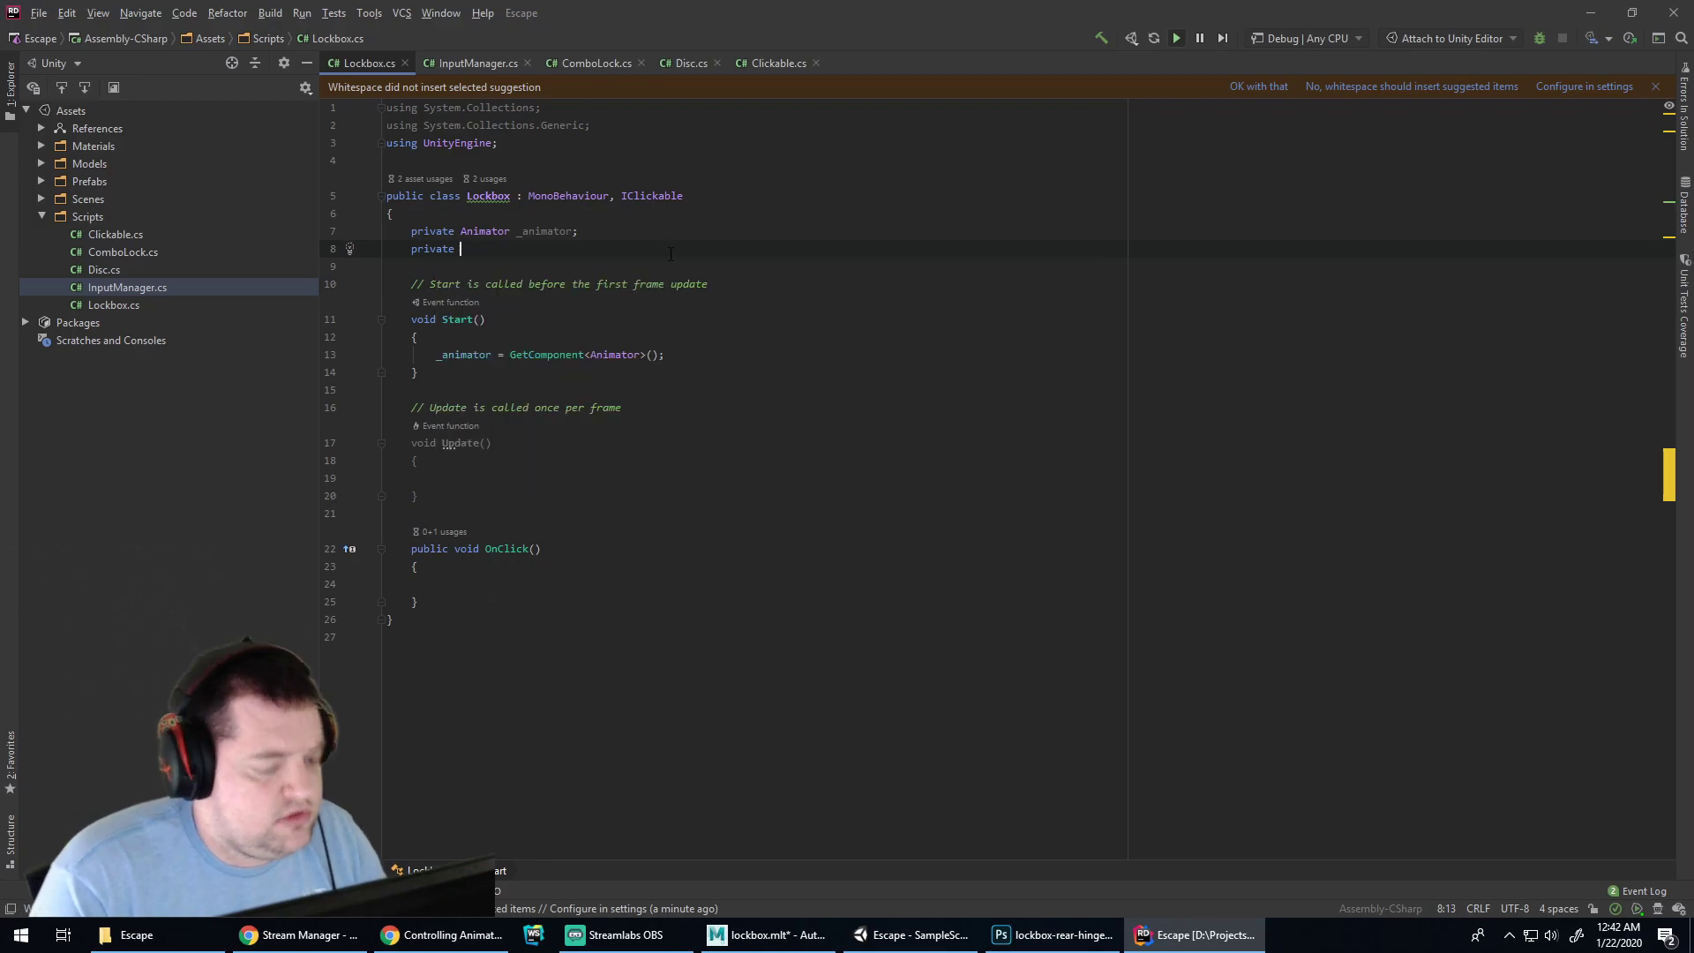
pyautogui.click(911, 936)
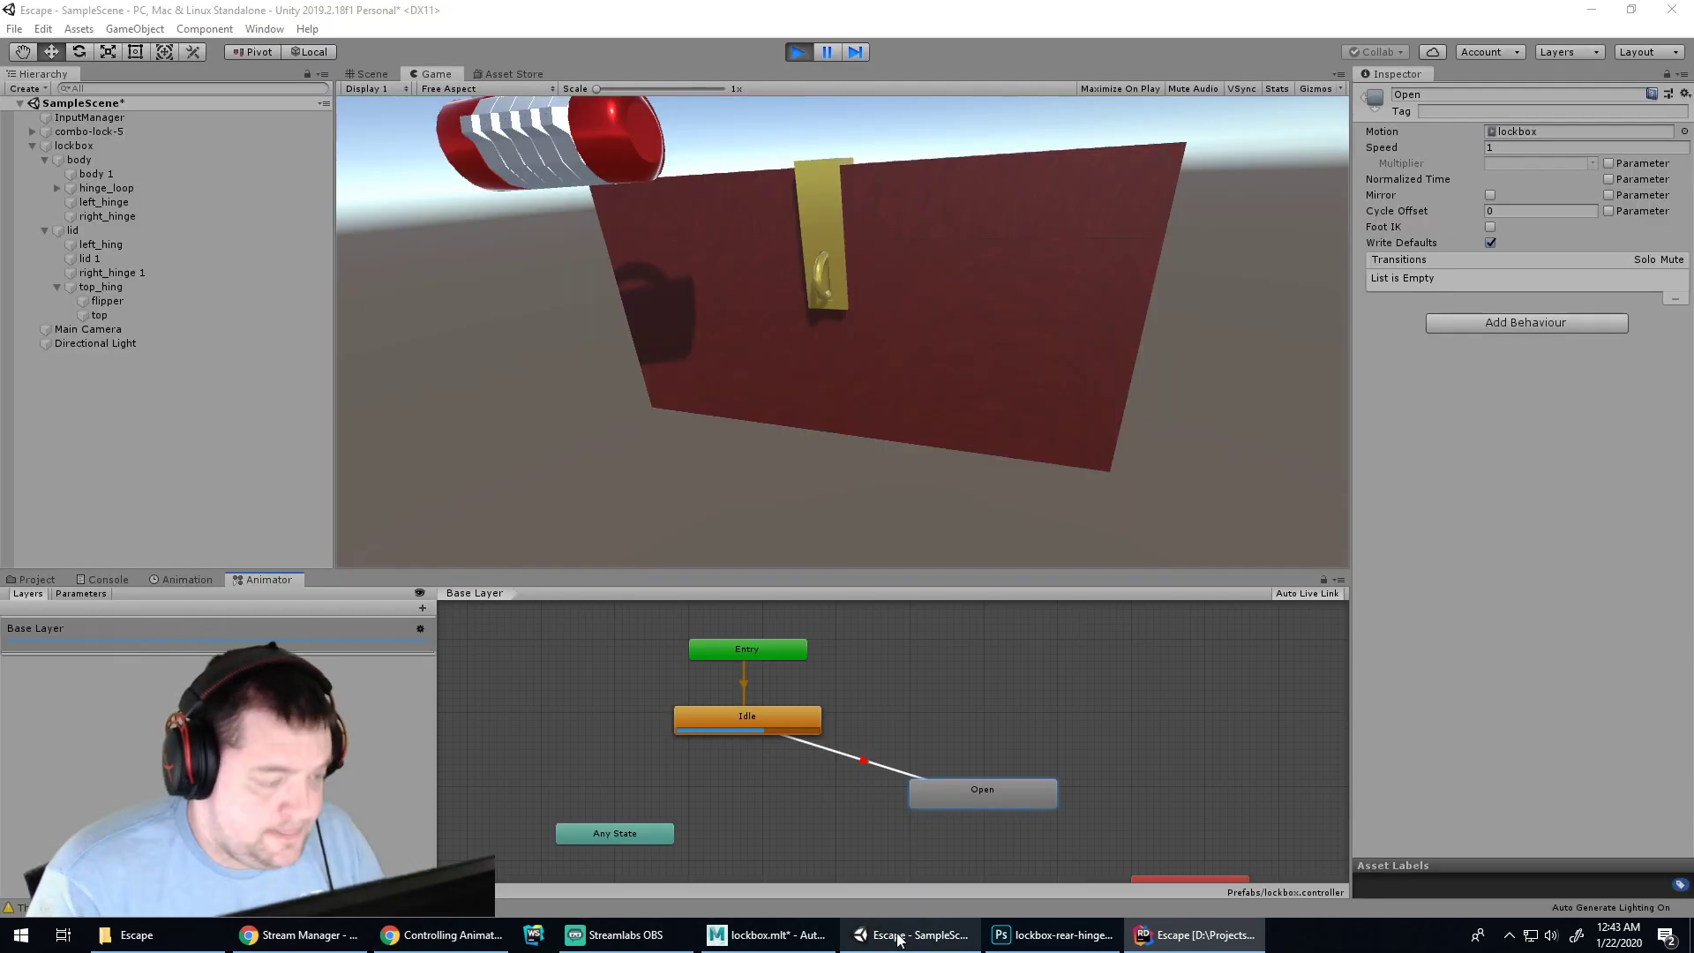
pyautogui.click(768, 936)
pyautogui.click(441, 935)
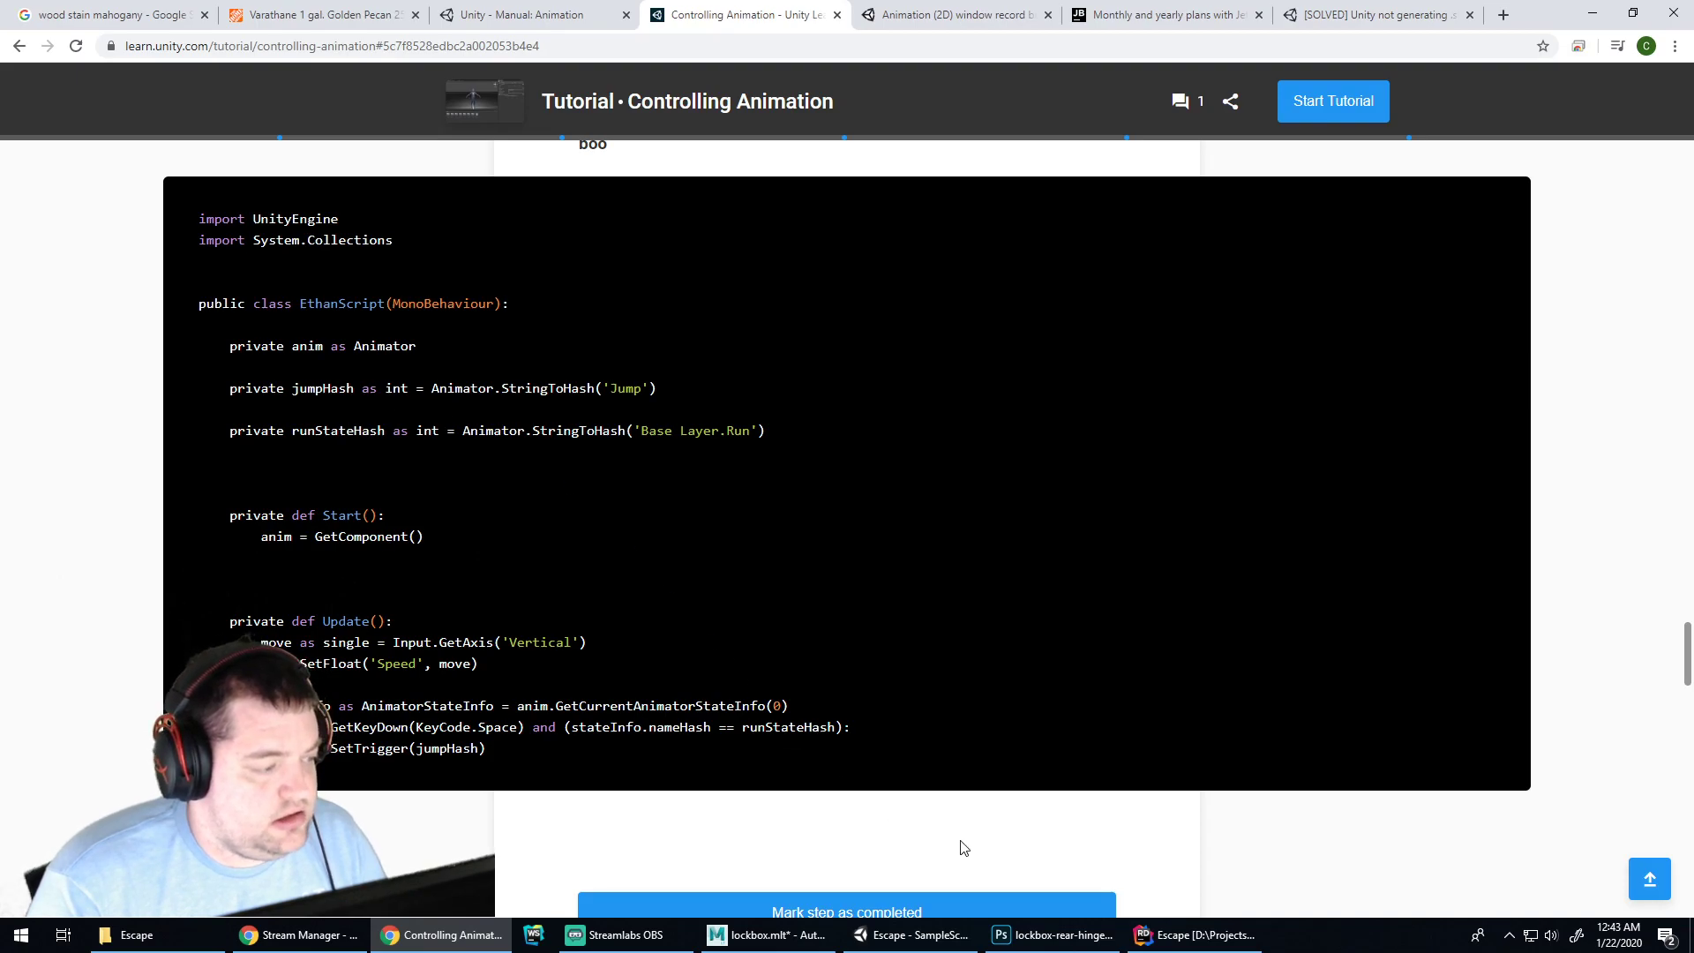
pyautogui.click(1163, 938)
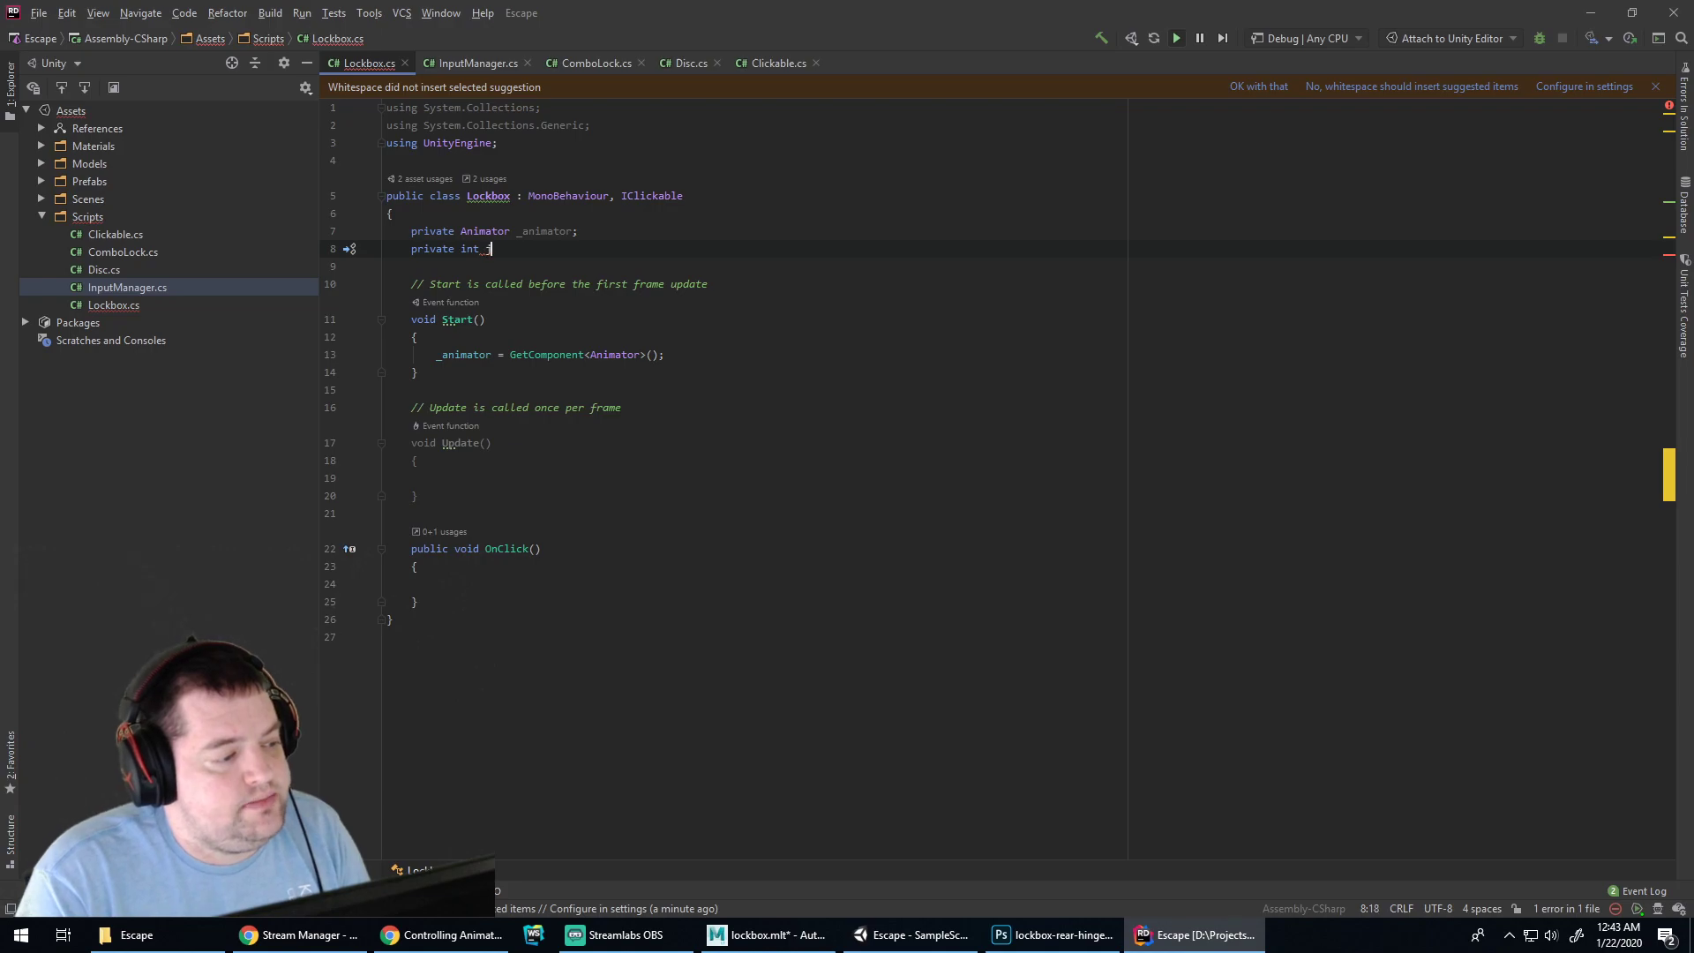
# Complete the field as openHash = Animator.StringToHash("Open"), checking the tutorial code
pyautogui.write('openHash ')
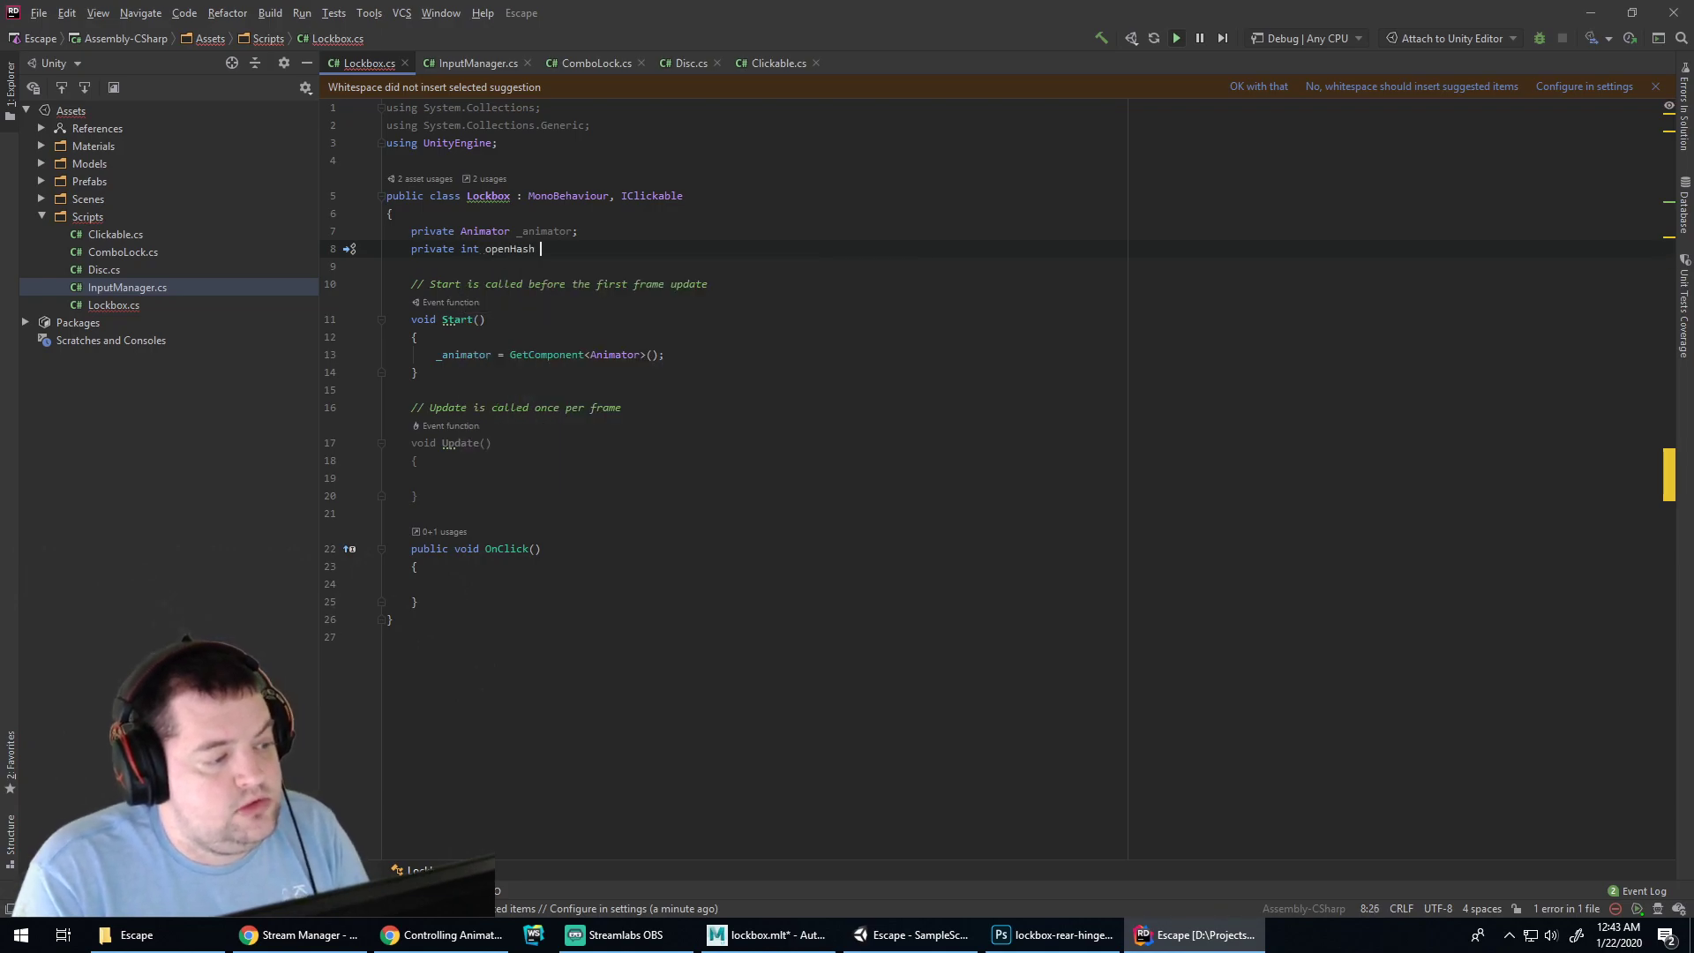
pyautogui.write('= _animator.')
pyautogui.press('BackSpace')
pyautogui.press('BackSpace')
pyautogui.press('BackSpace')
pyautogui.press('BackSpace')
pyautogui.press('BackSpace')
pyautogui.press('BackSpace')
pyautogui.press('BackSpace')
pyautogui.press('BackSpace')
pyautogui.press('BackSpace')
pyautogui.press('BackSpace')
pyautogui.hotkey('alt', 'Tab')
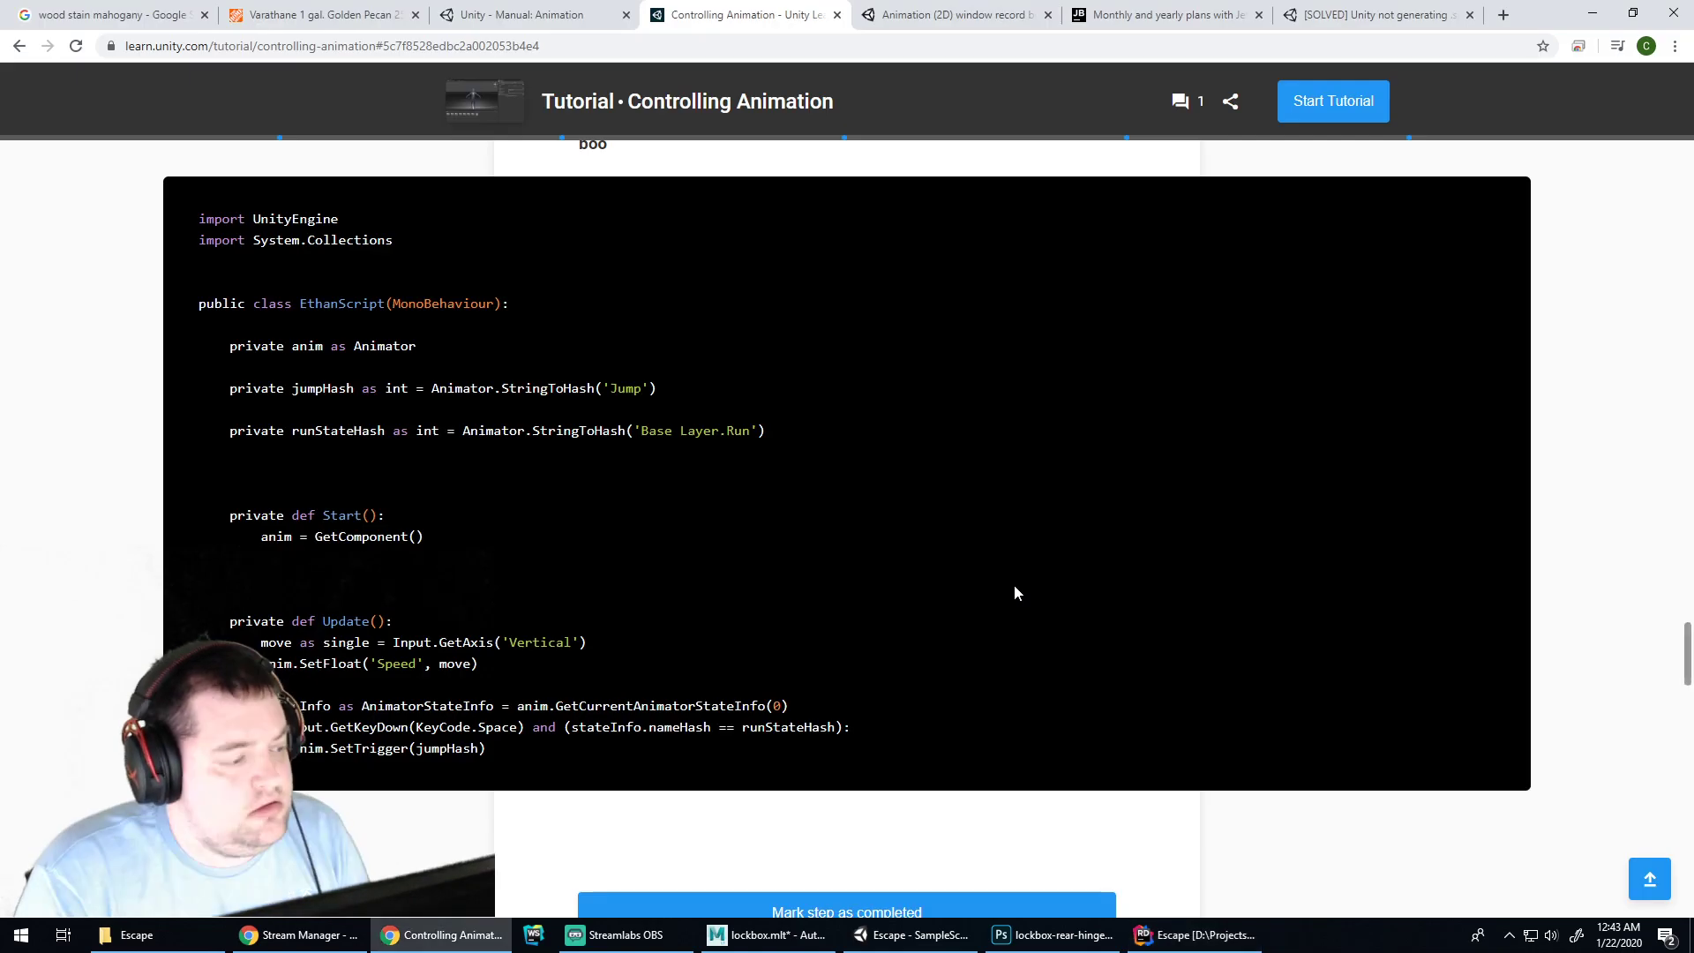
pyautogui.hotkey('alt', 'Tab')
pyautogui.write('Anim')
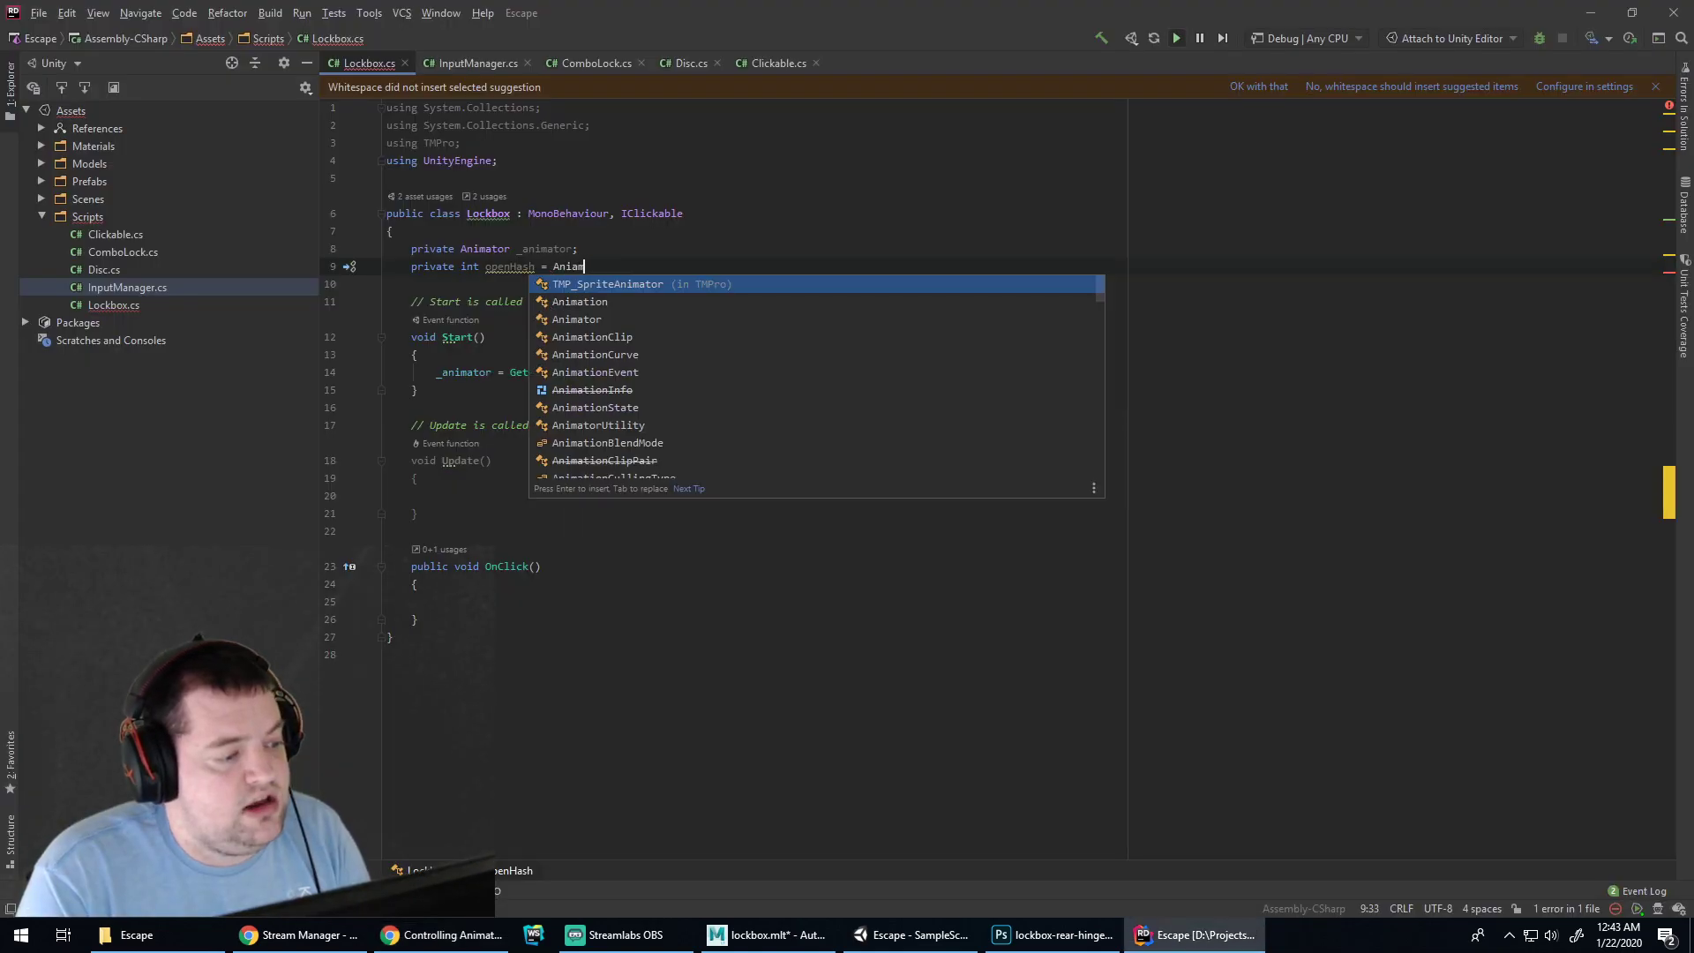
pyautogui.write('ator.')
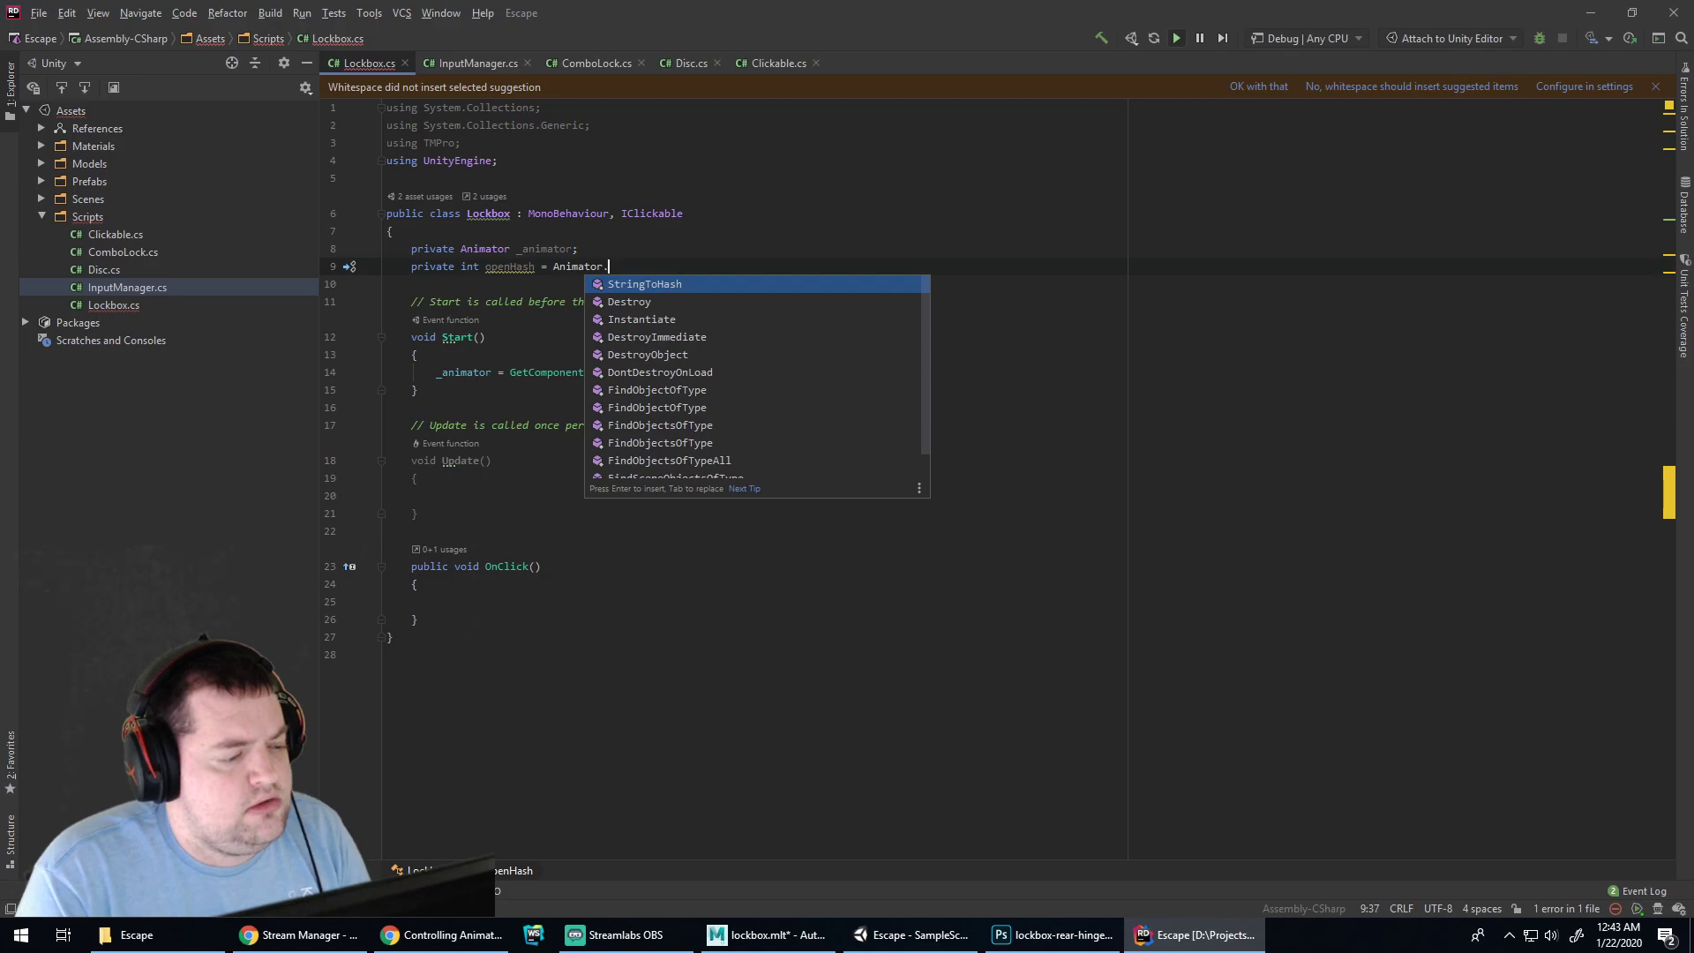
pyautogui.hotkey('alt', 'Tab')
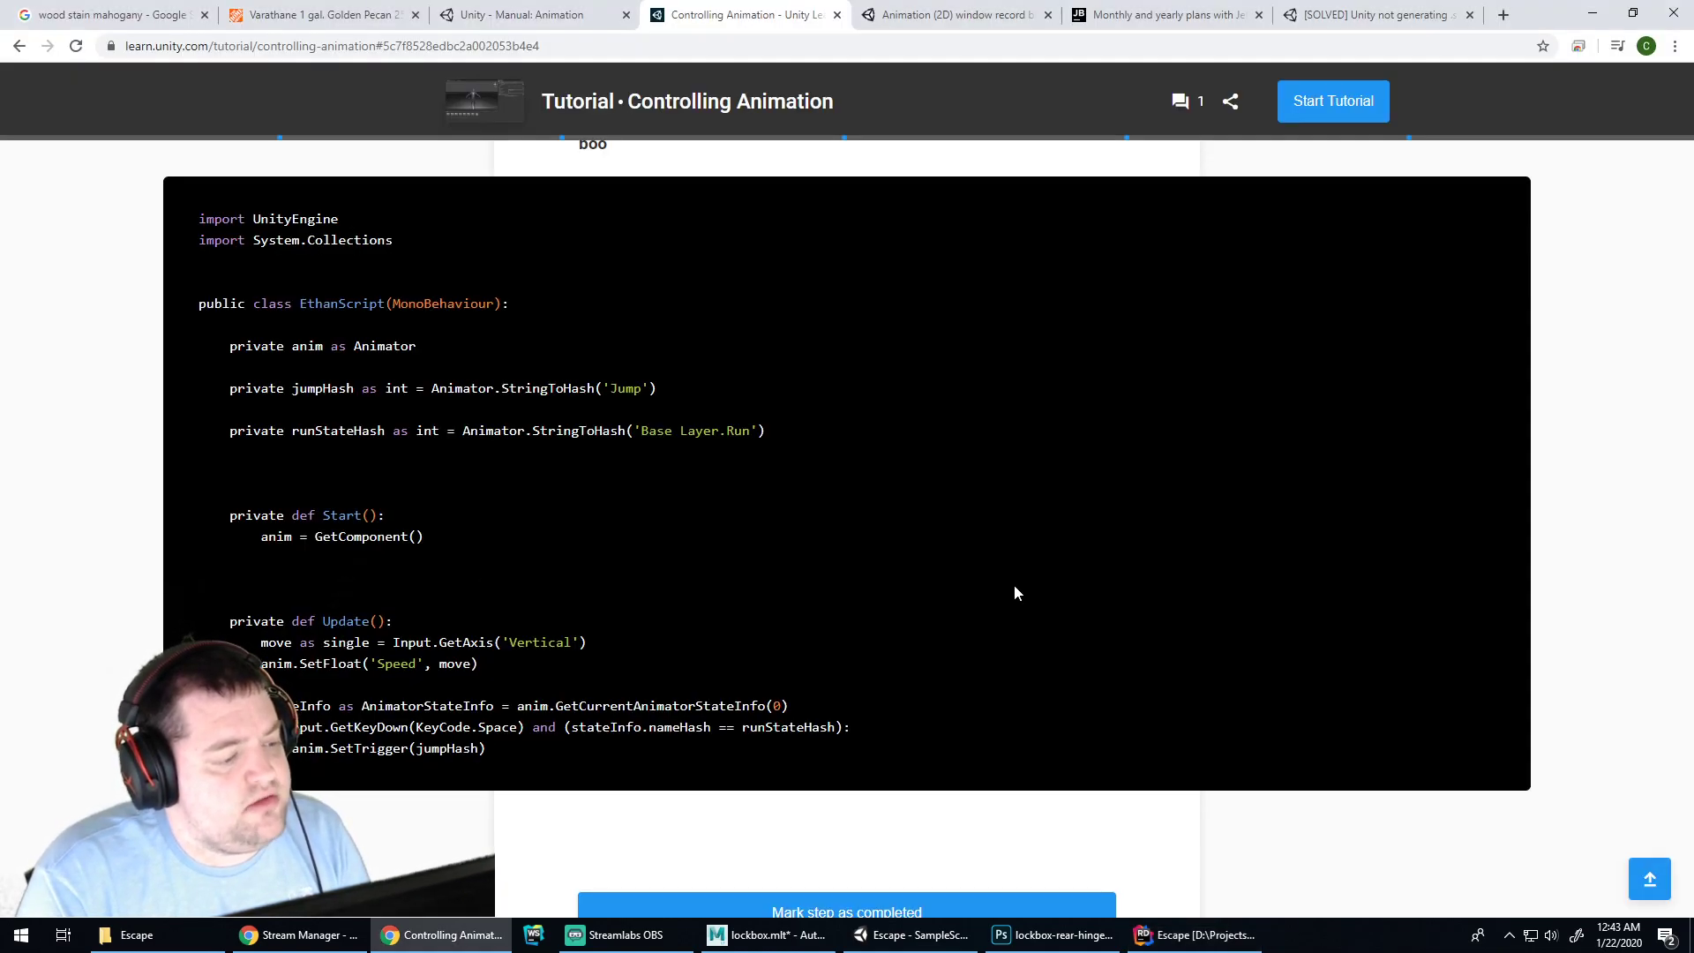
pyautogui.hotkey('alt', 'Tab')
pyautogui.write('StringToHash')
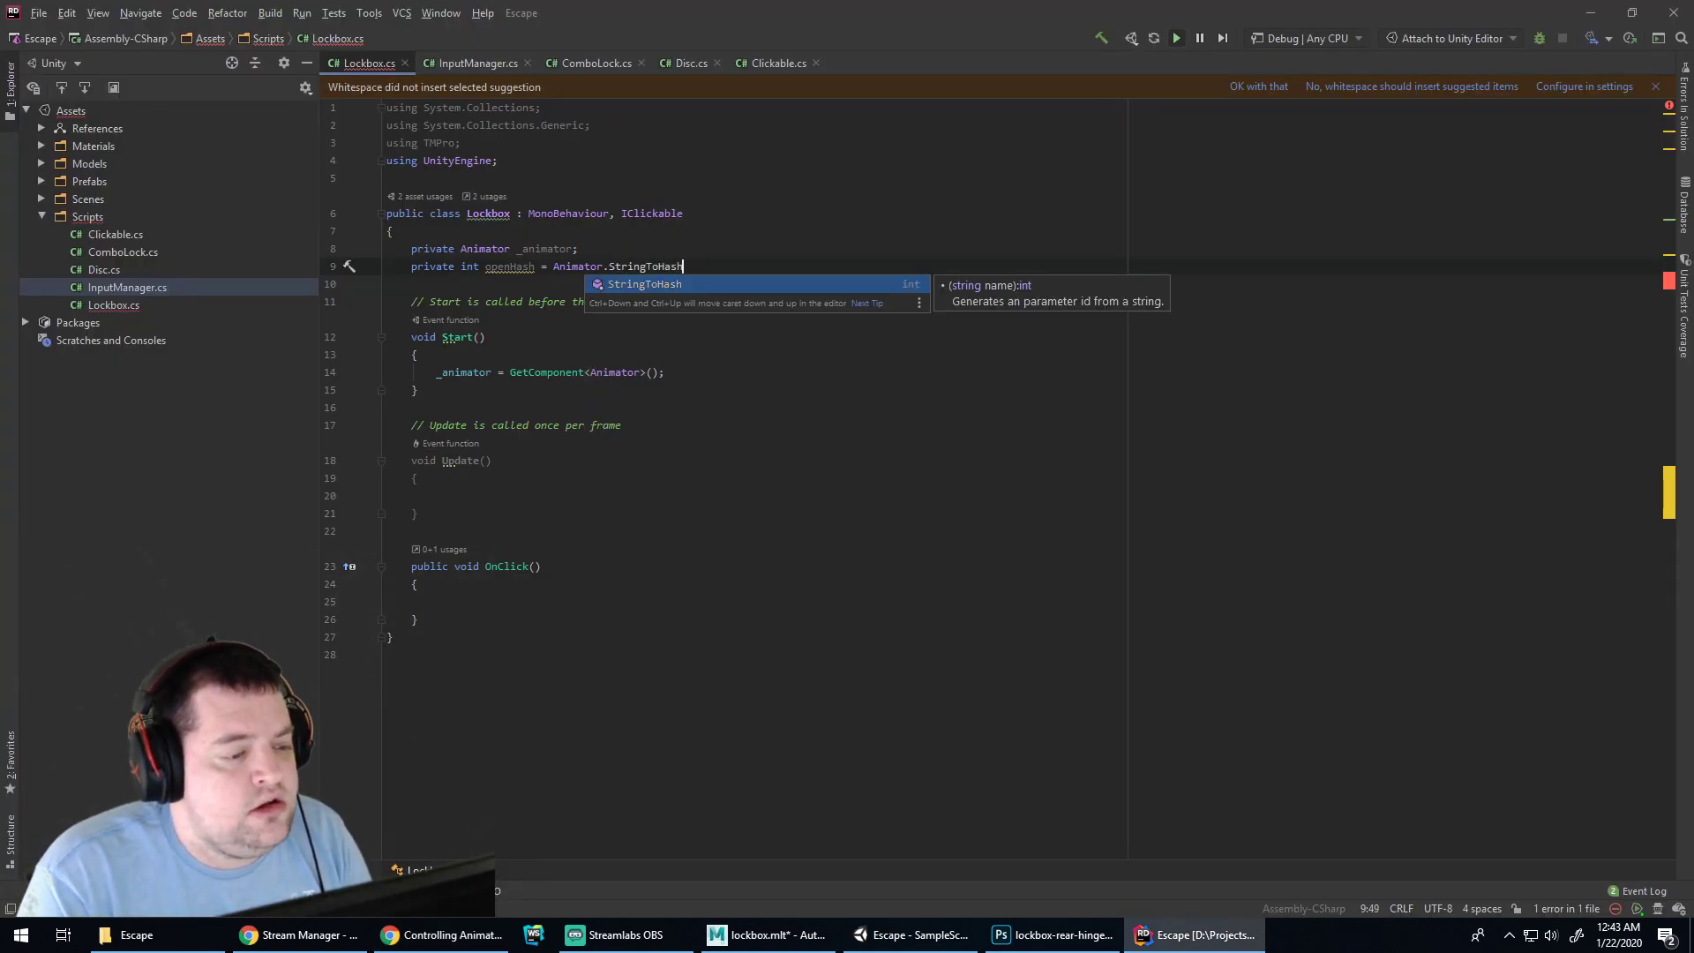
pyautogui.write('(')
pyautogui.hotkey('alt', 'Tab')
pyautogui.hotkey('alt', 'Tab')
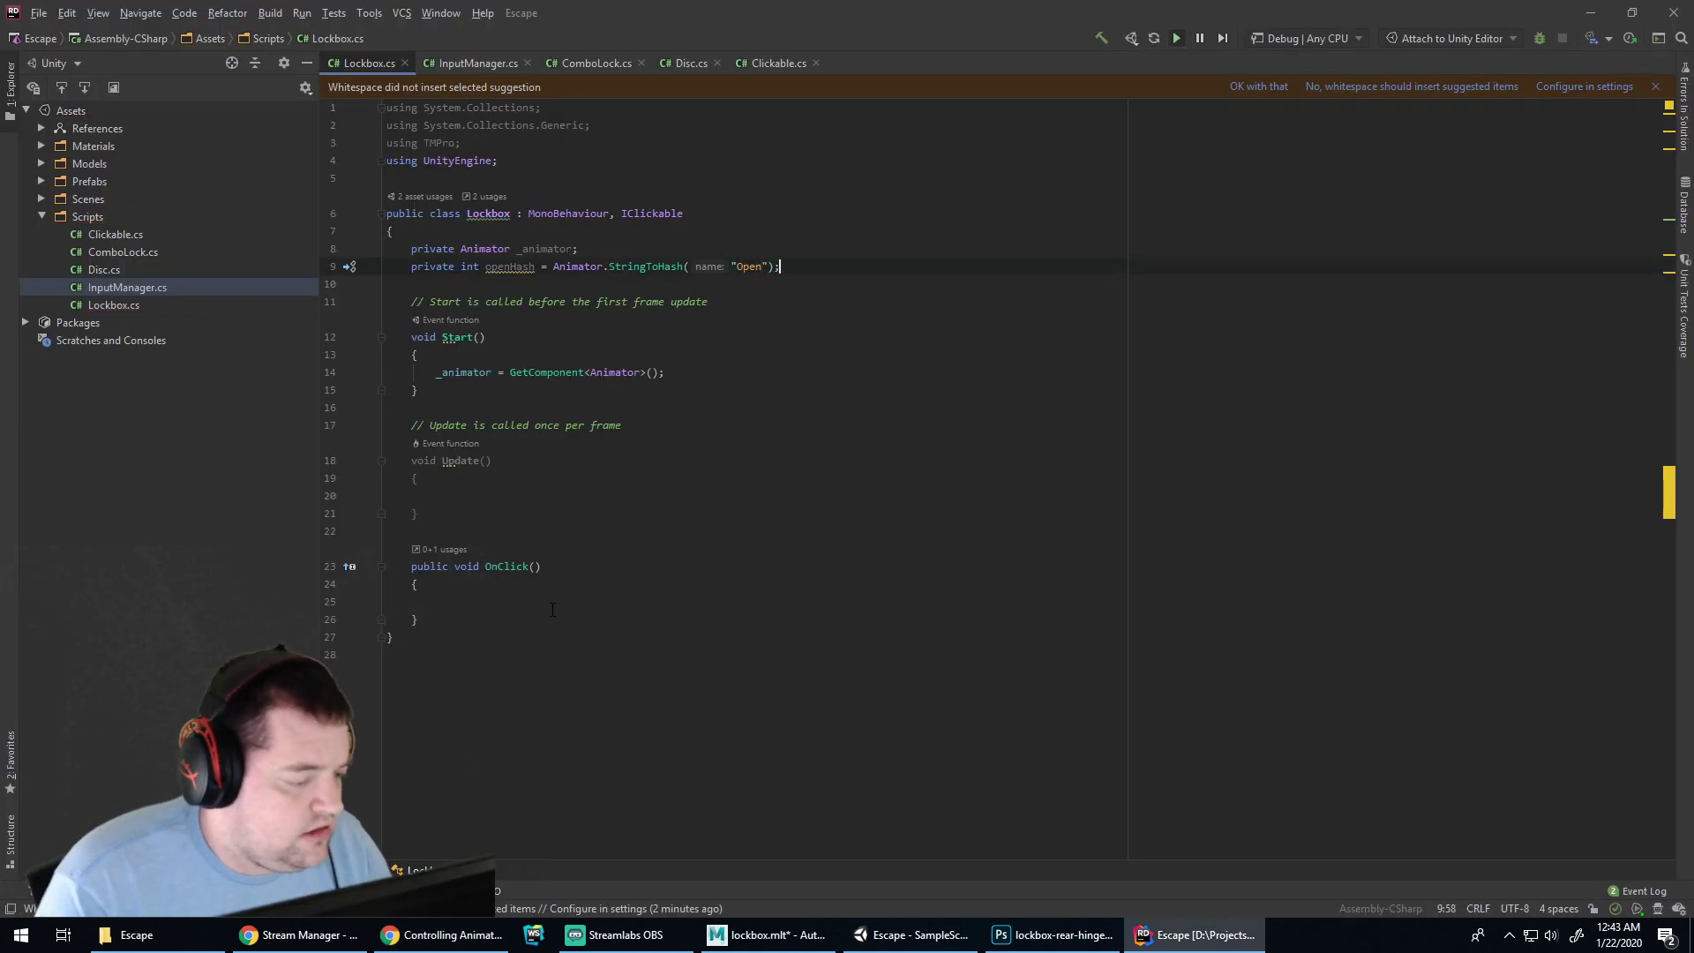
pyautogui.hotkey('alt', 'Tab')
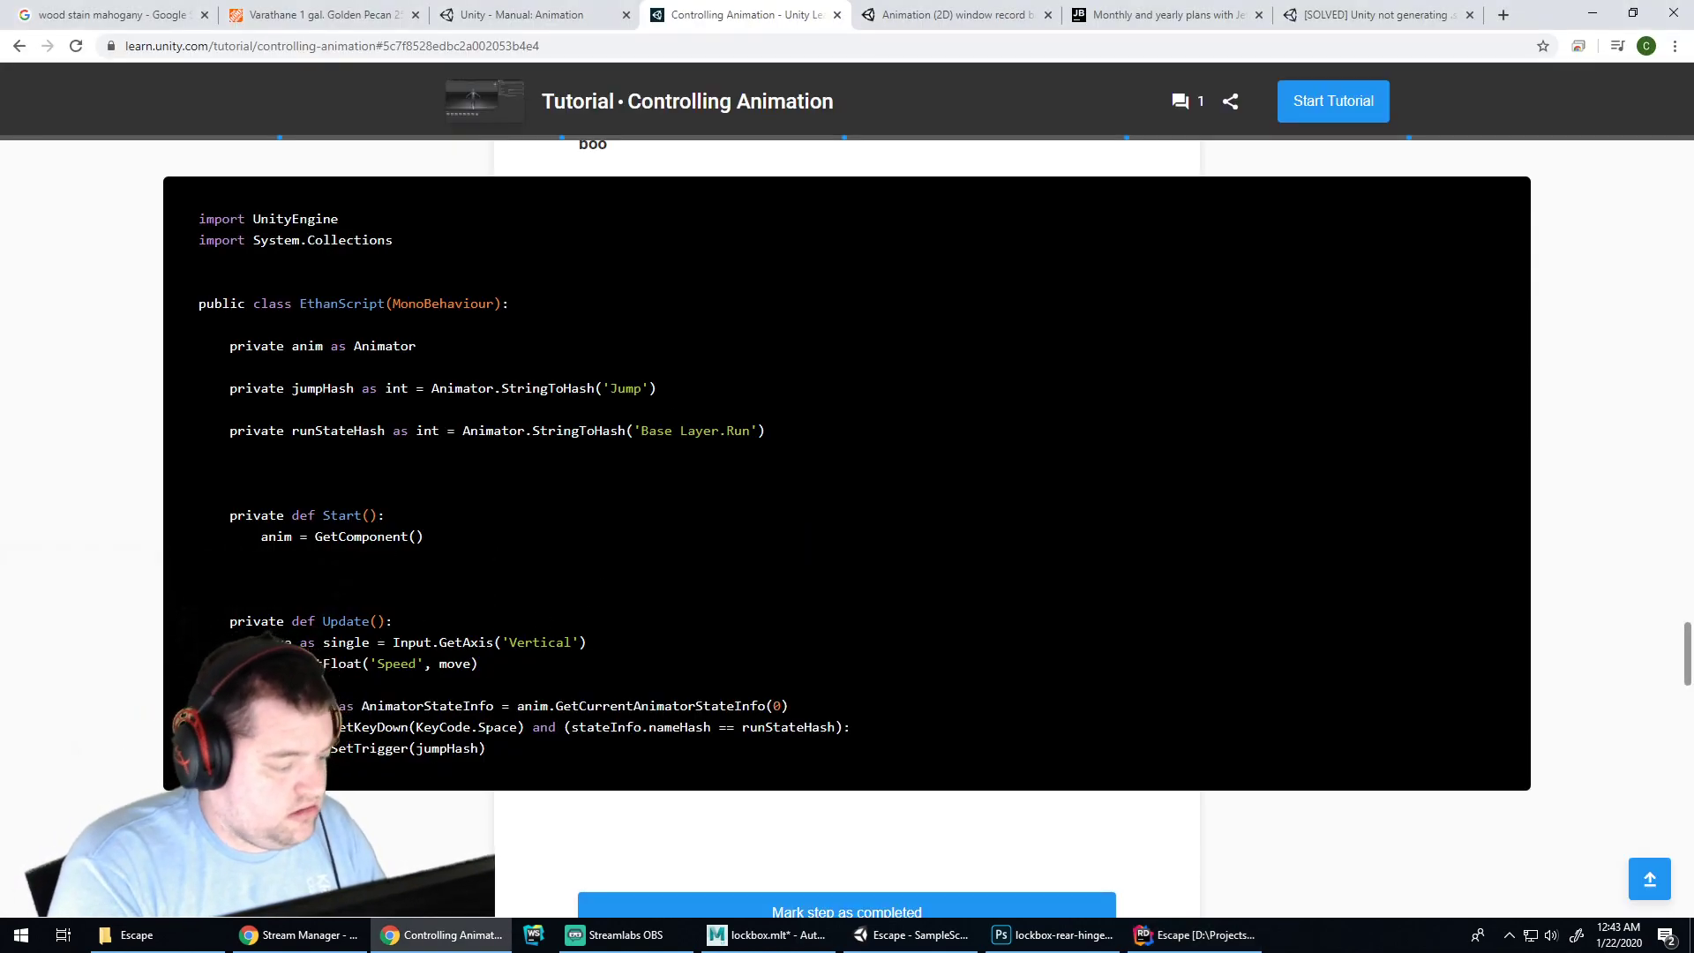
pyautogui.hotkey('alt', 'Tab')
# In OnClick, write _animator.SetTrigger(openHash) using autocompletion
pyautogui.write('_anima')
pyautogui.press('Return')
pyautogui.write('.se')
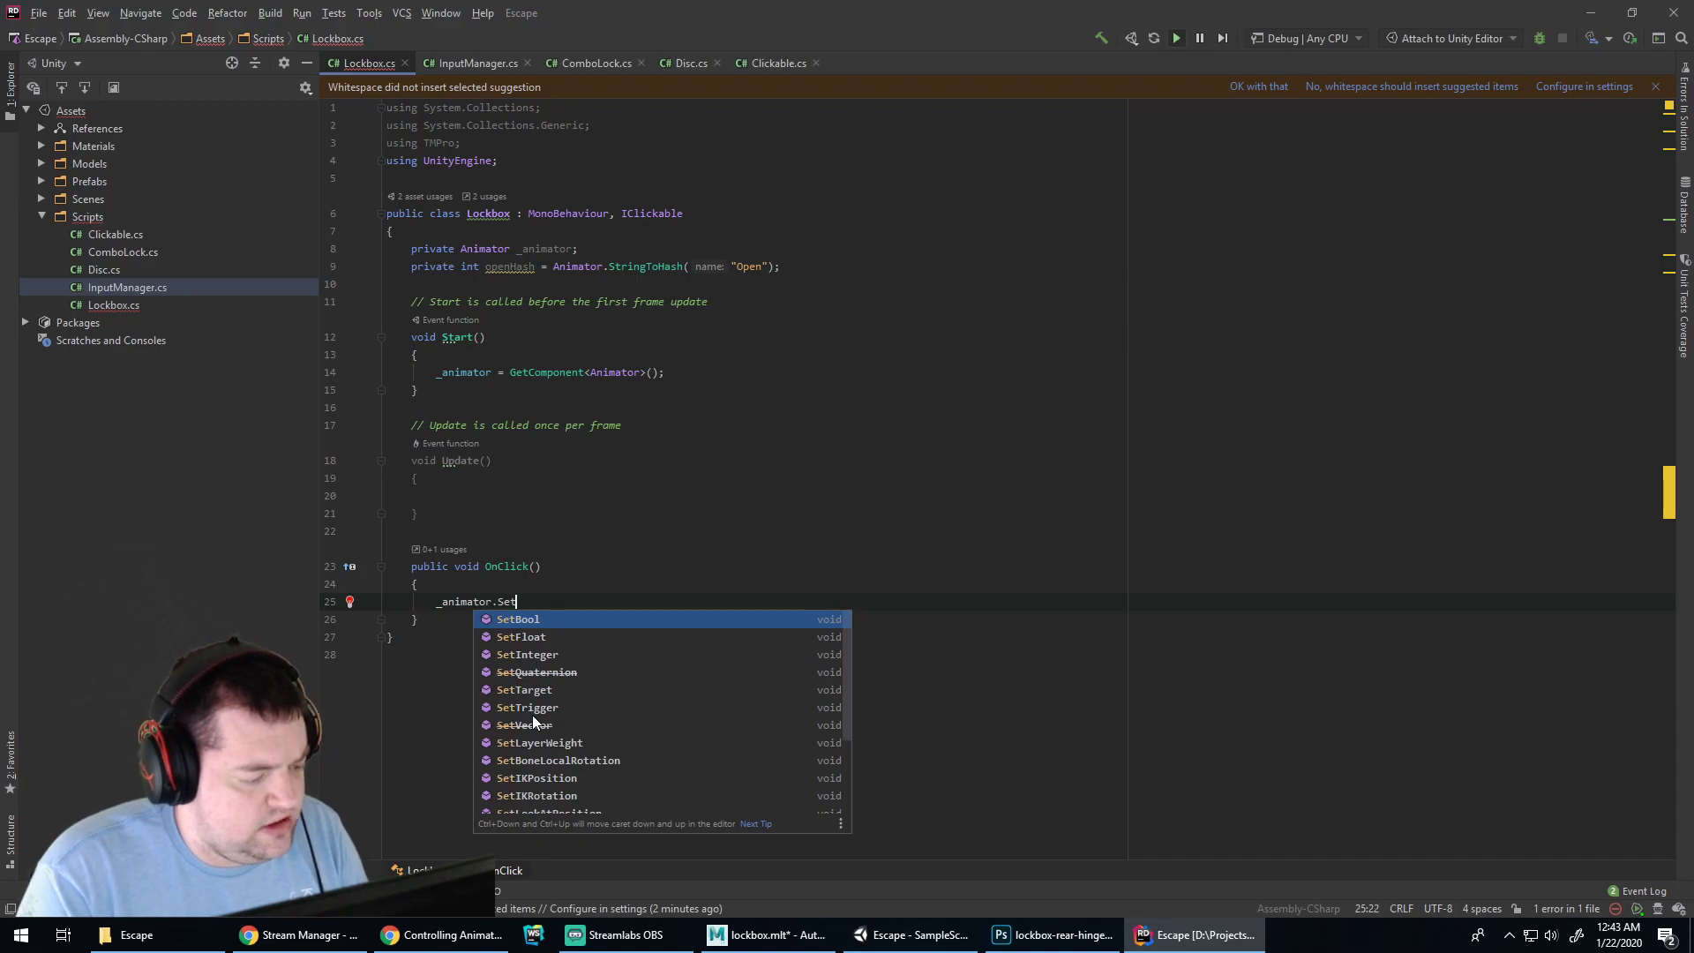
pyautogui.hotkey('alt', 'Tab')
pyautogui.hotkey('alt', 'Tab')
pyautogui.write('tTrigg')
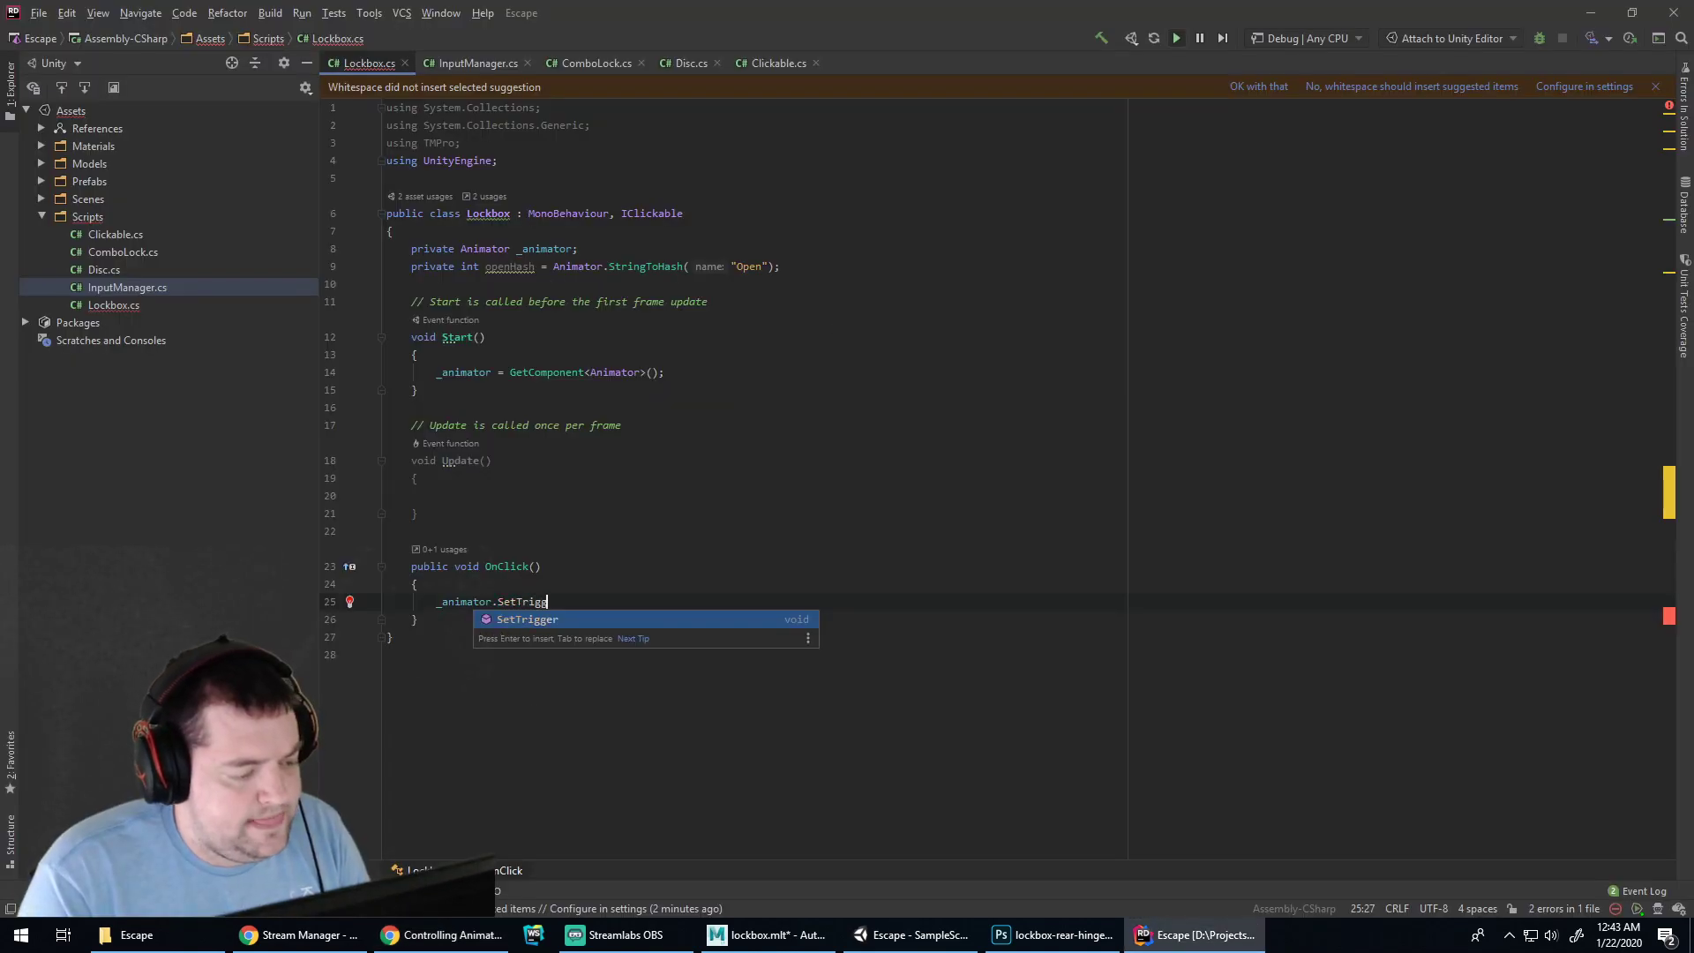
pyautogui.press('Return')
pyautogui.write('openHash')
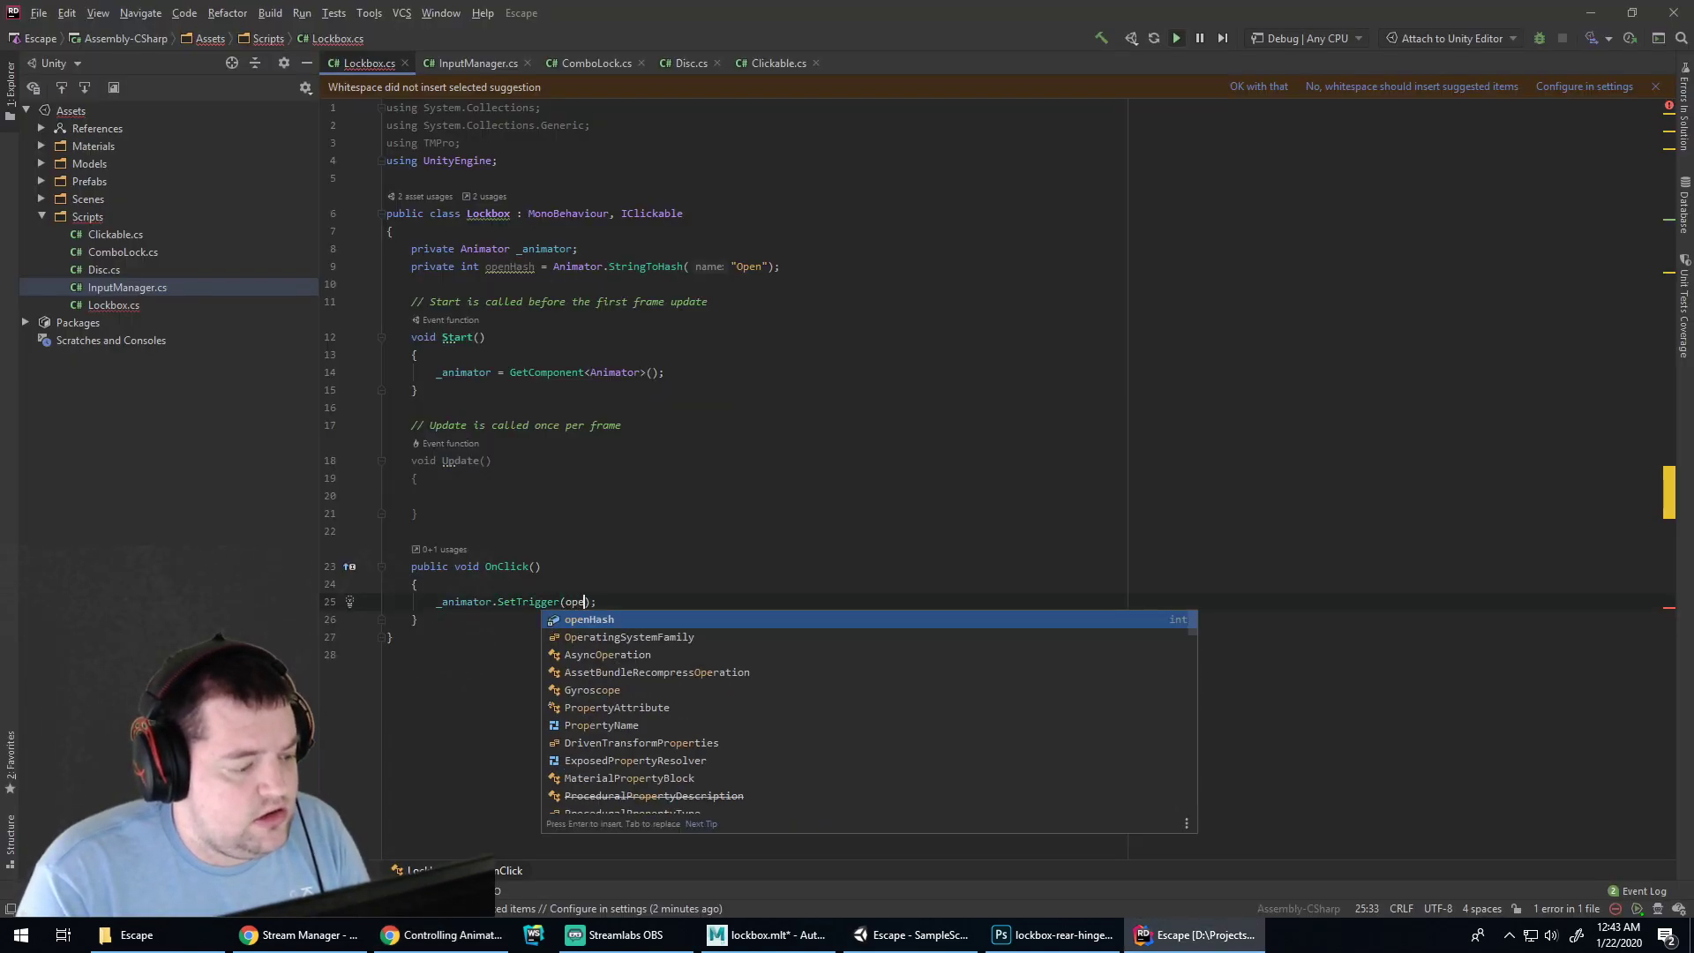
pyautogui.write(')')
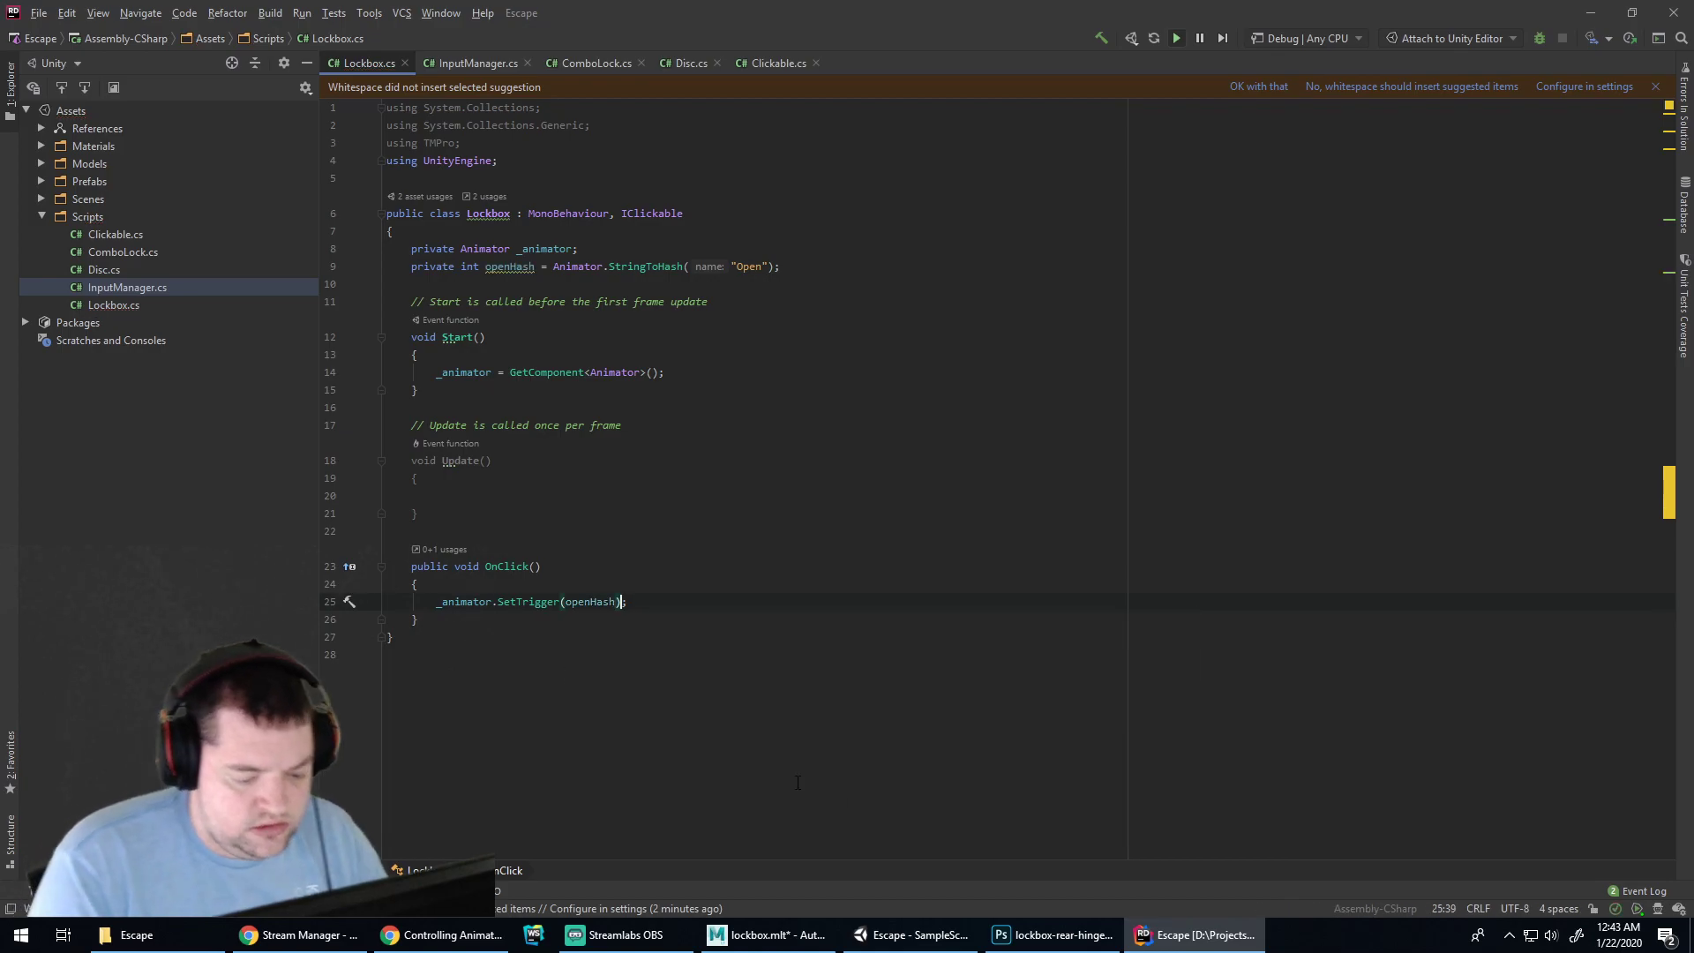
# Play-test a lockbox click, which logs 'Parameter Hash 71445658 does not exist' warnings
pyautogui.click(909, 934)
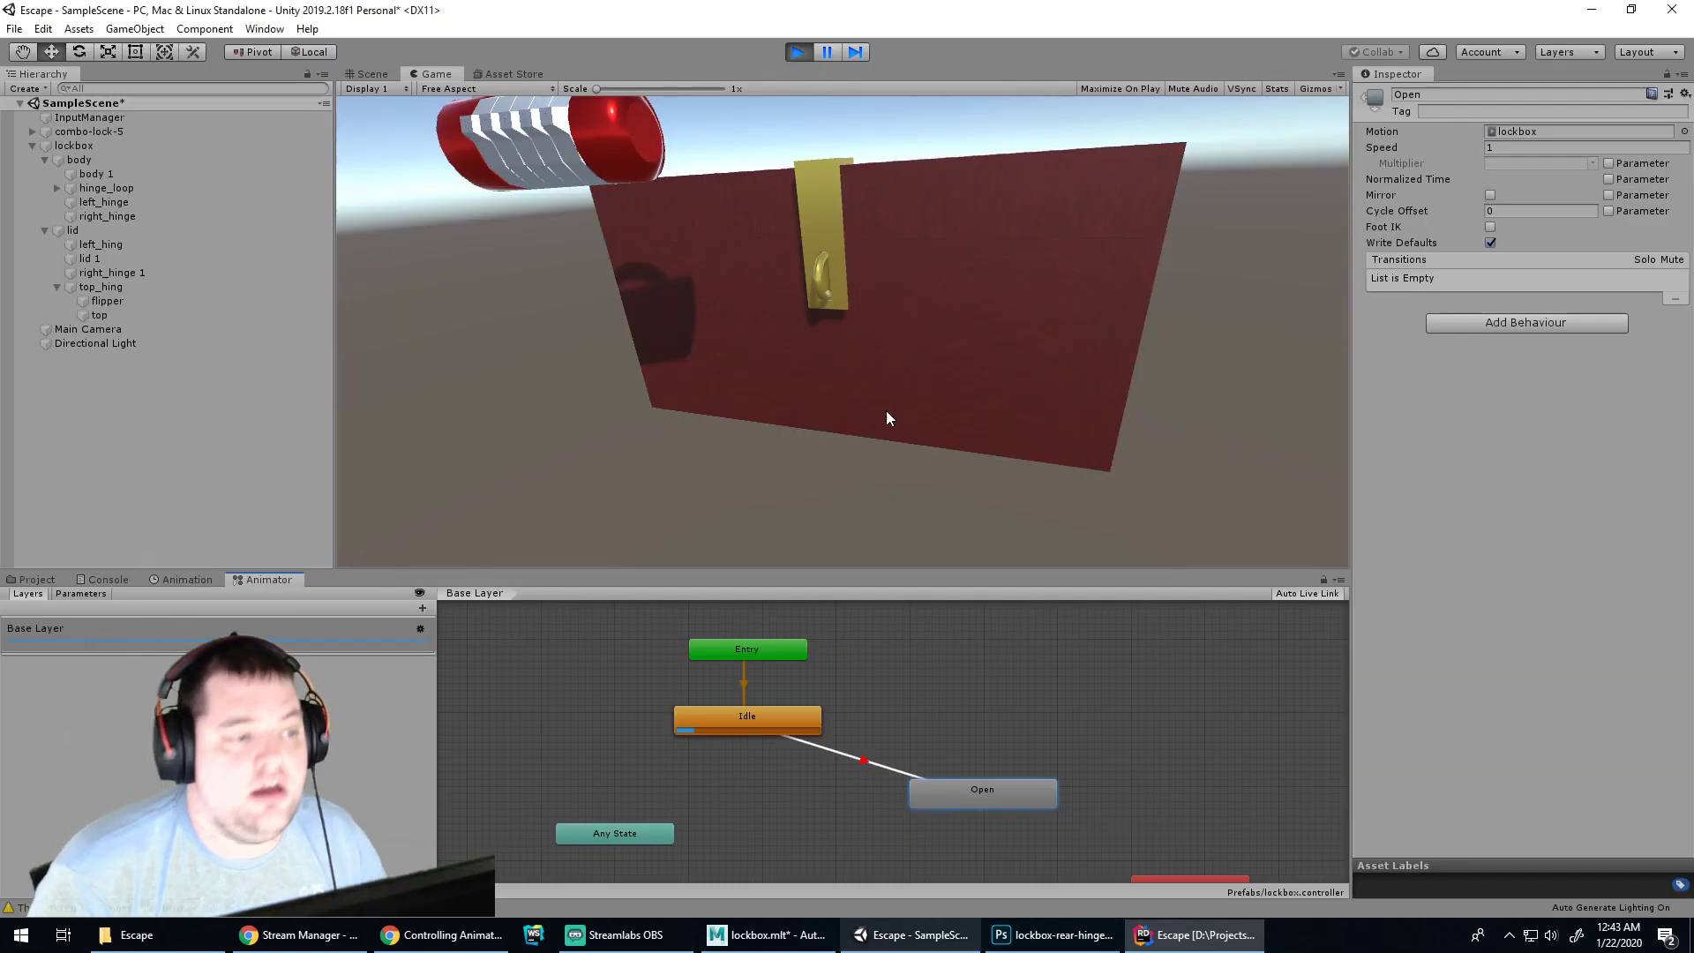
pyautogui.click(803, 53)
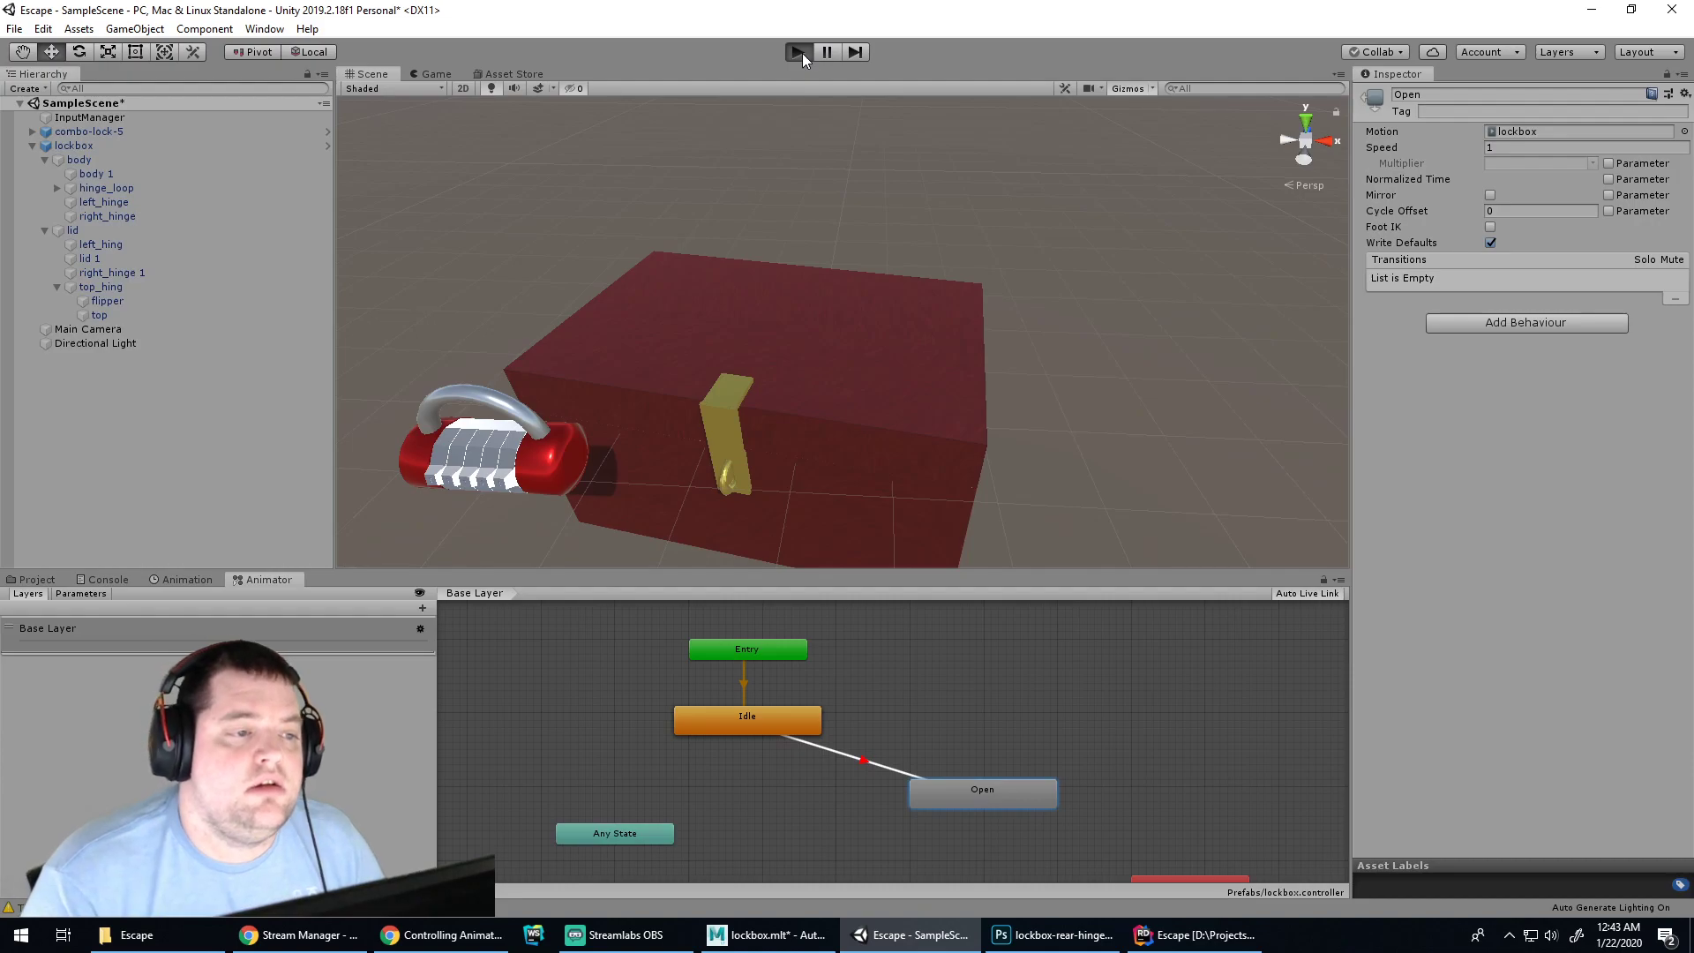
pyautogui.click(802, 53)
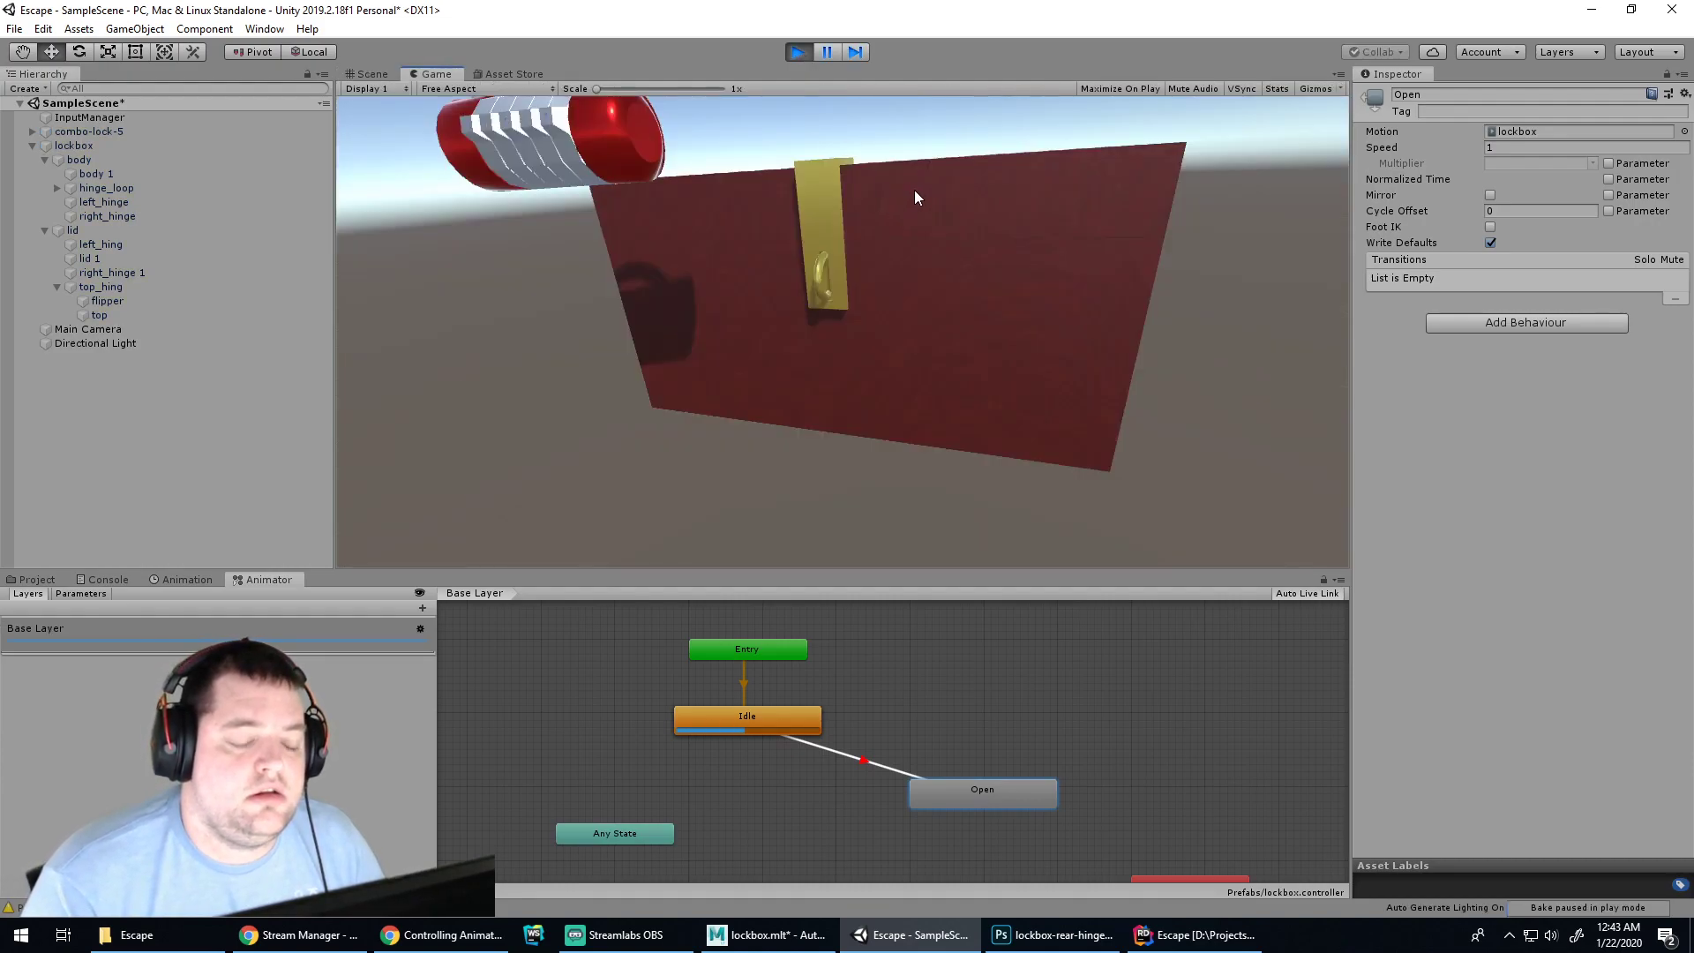
pyautogui.click(102, 580)
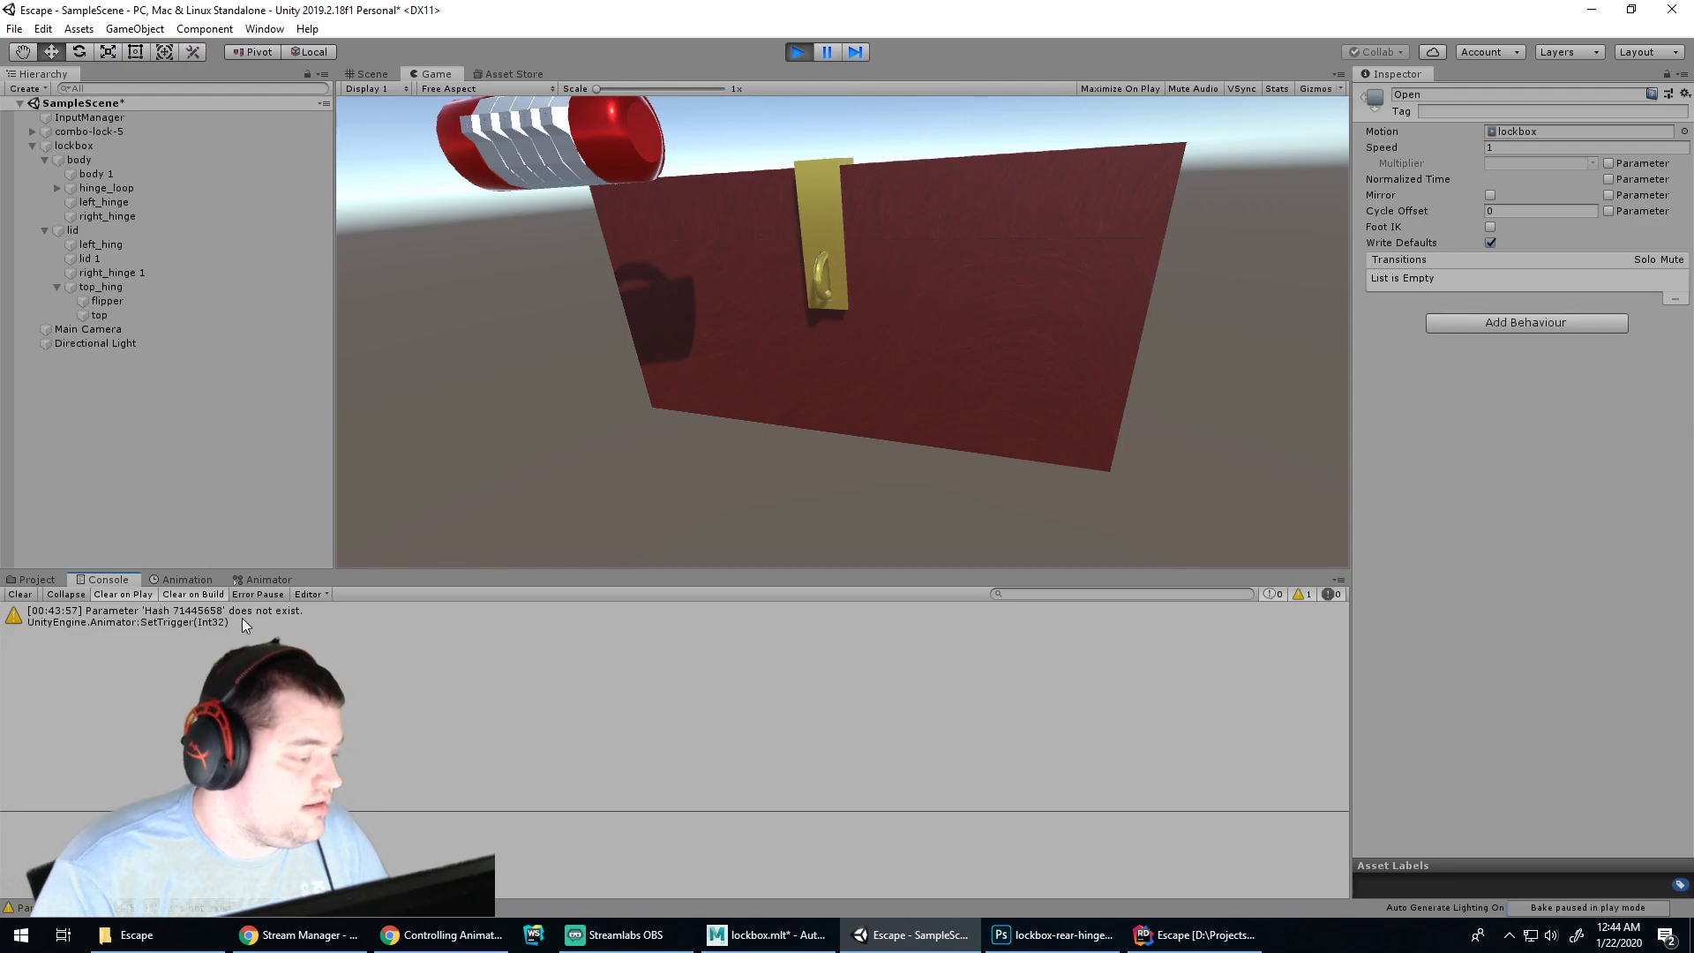
pyautogui.click(901, 322)
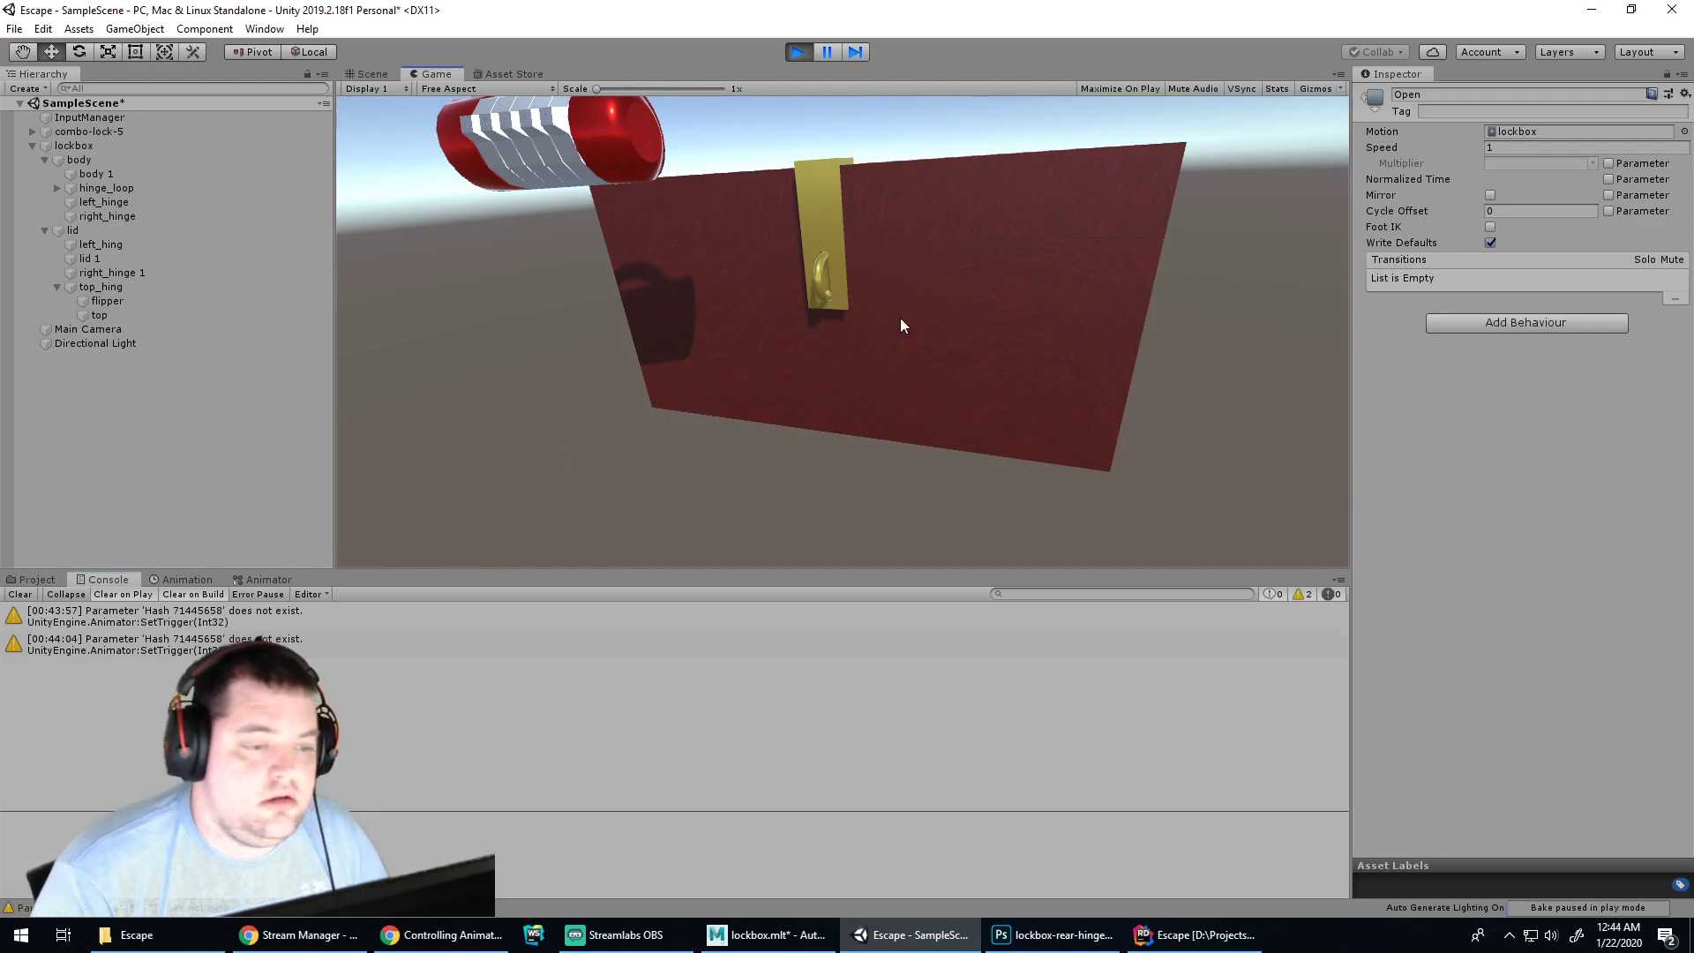
pyautogui.click(797, 51)
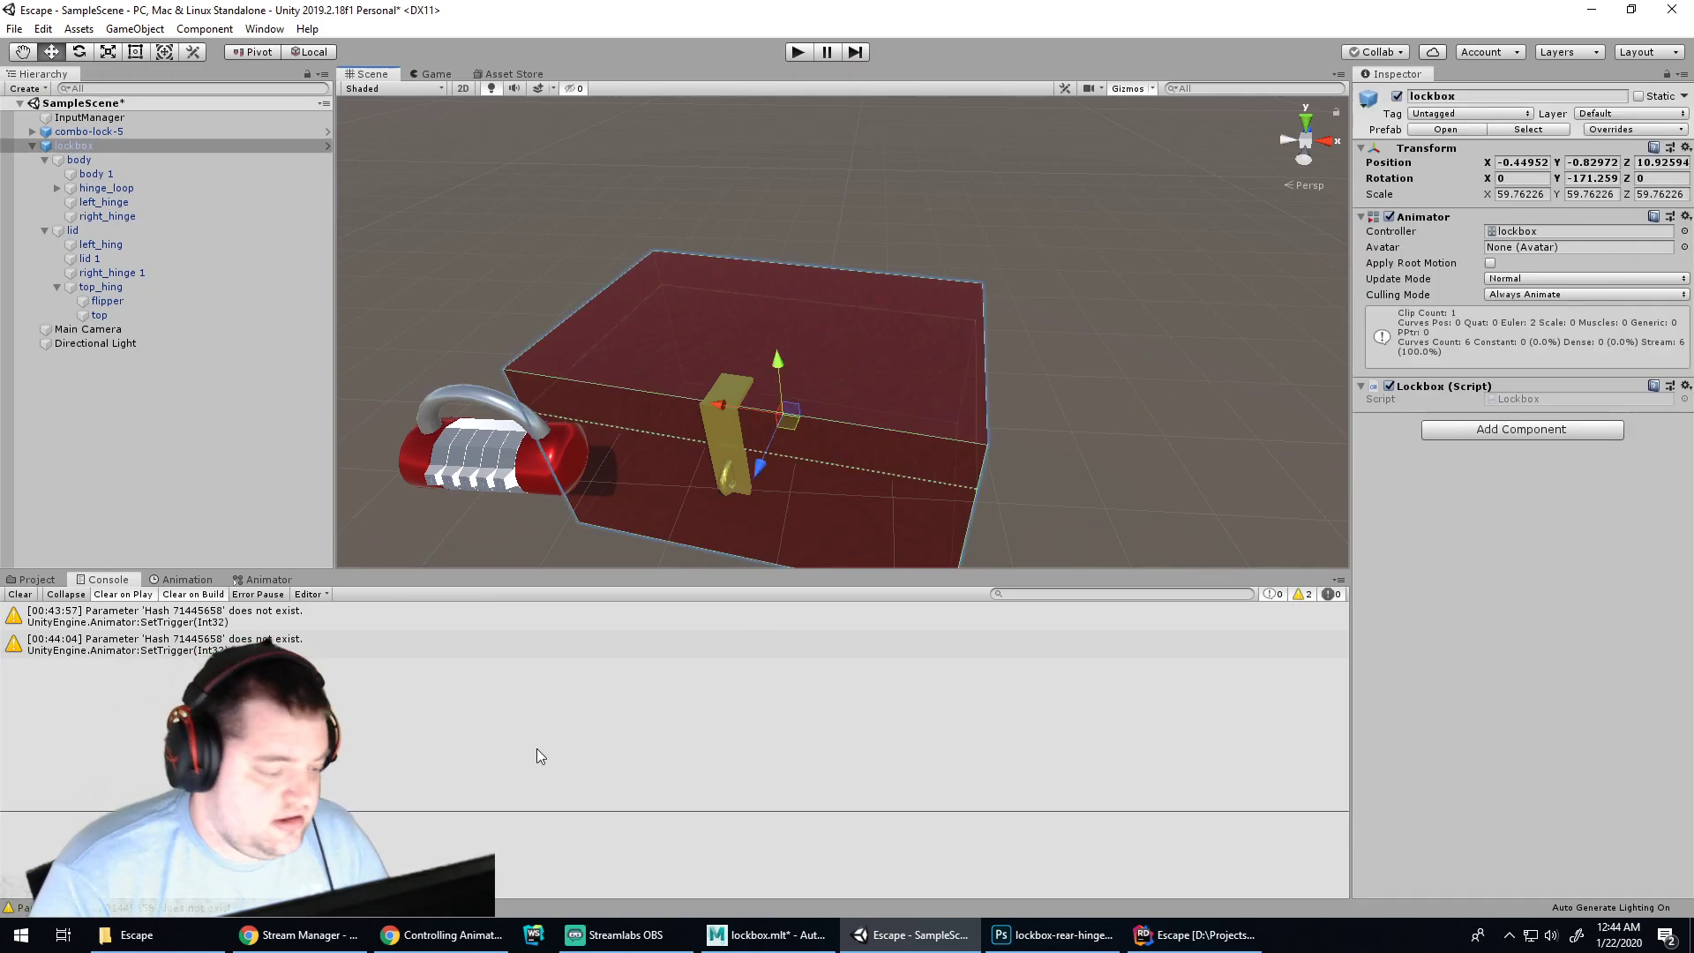
# View the lockbox's Animation timeline and open its animator controller graph
pyautogui.click(407, 937)
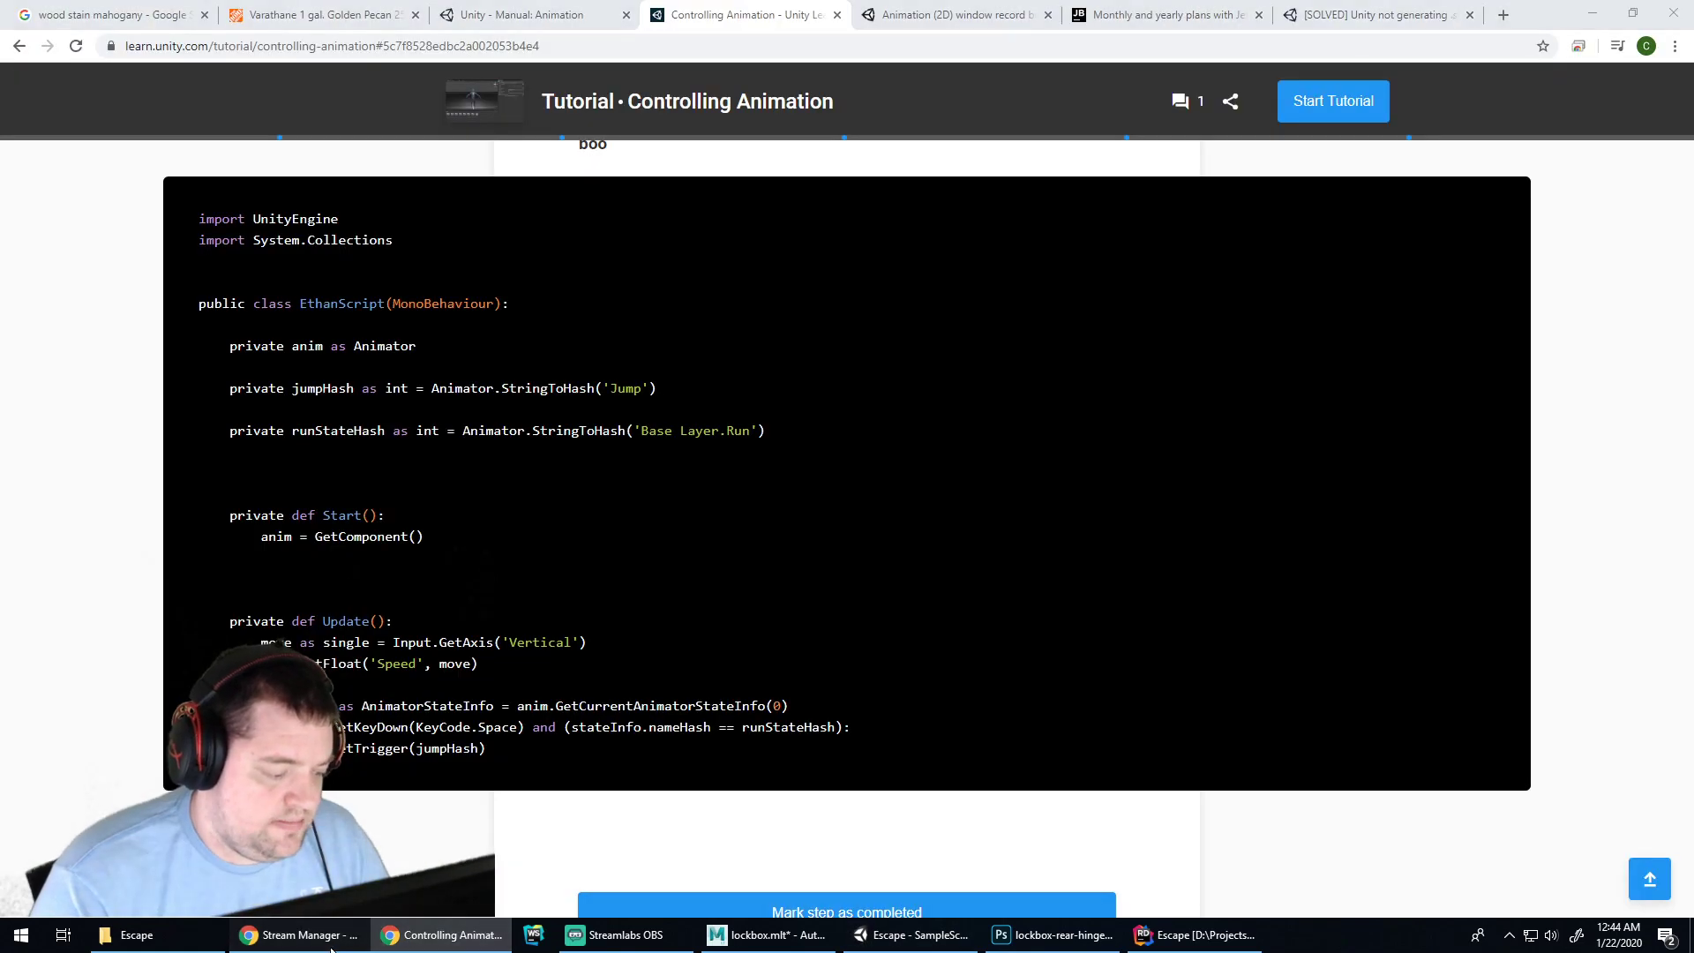
pyautogui.click(875, 937)
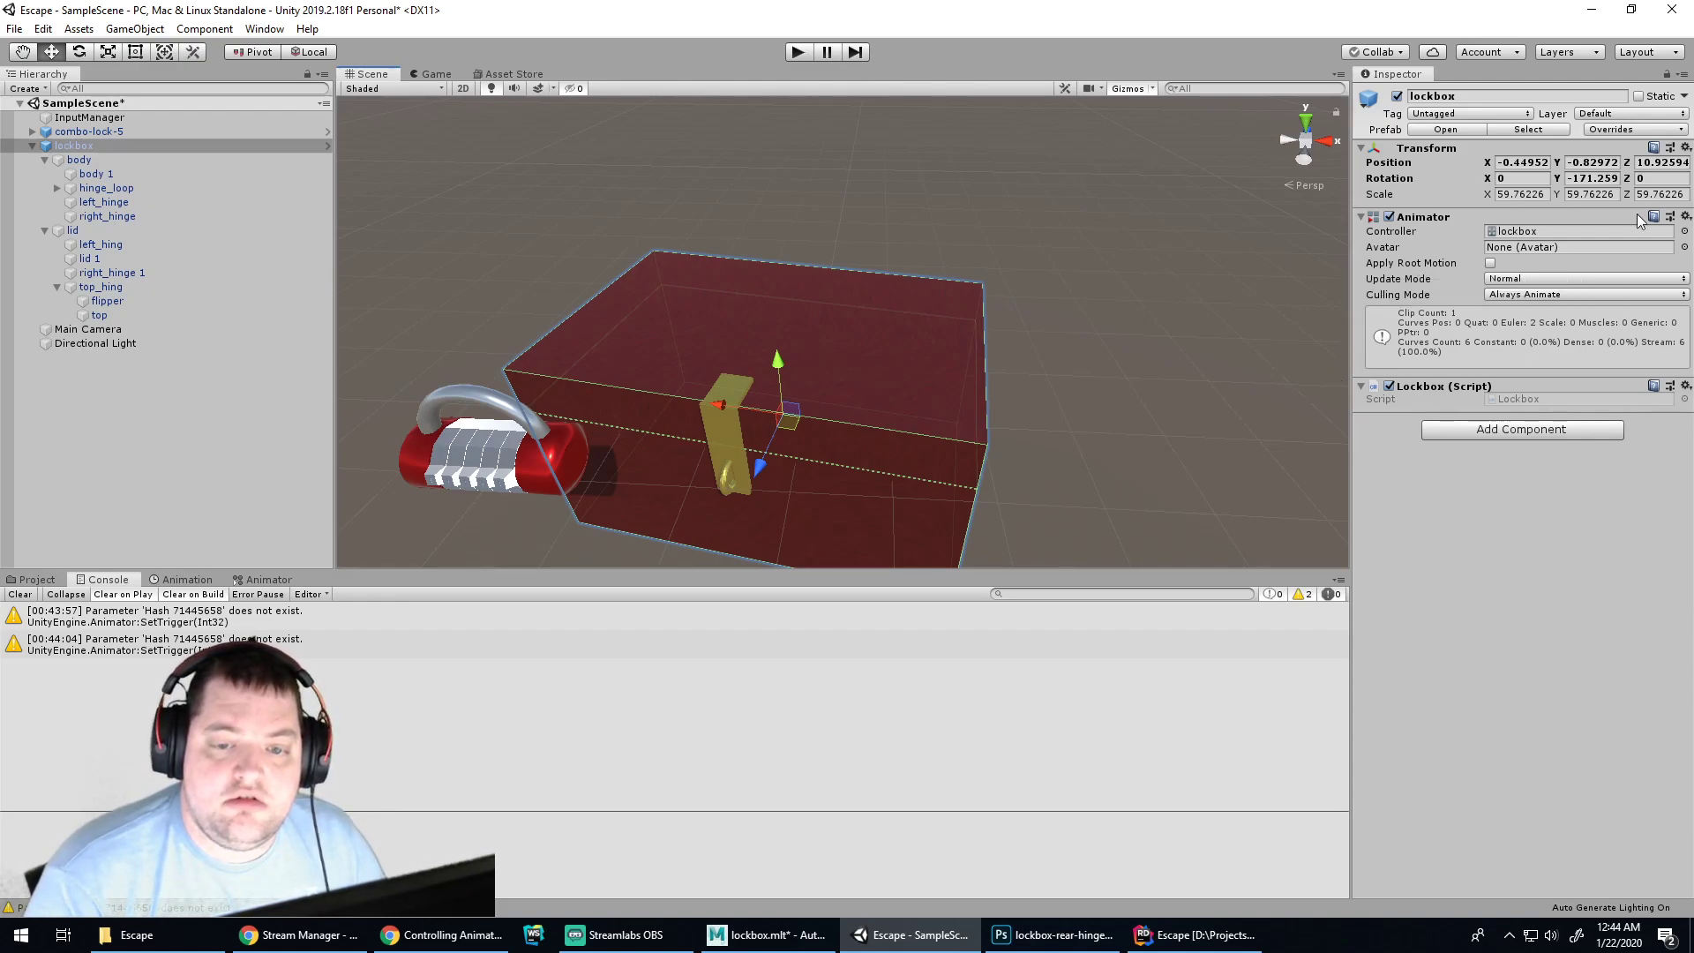
pyautogui.click(187, 580)
pyautogui.click(234, 582)
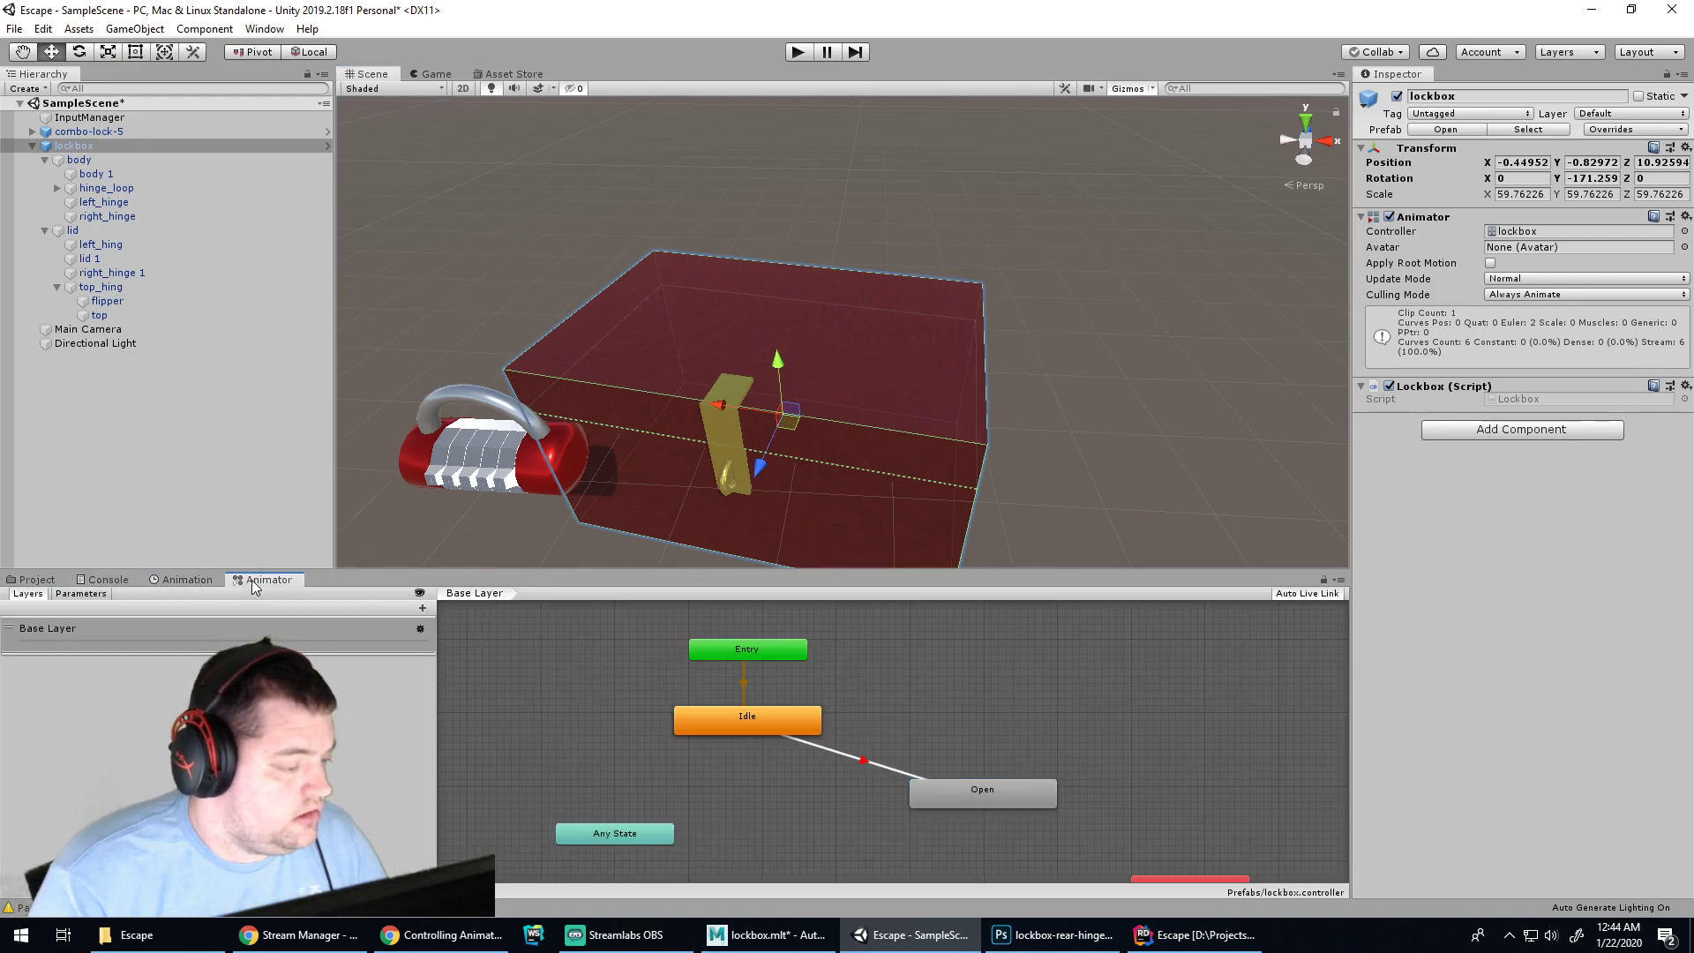
pyautogui.click(651, 667)
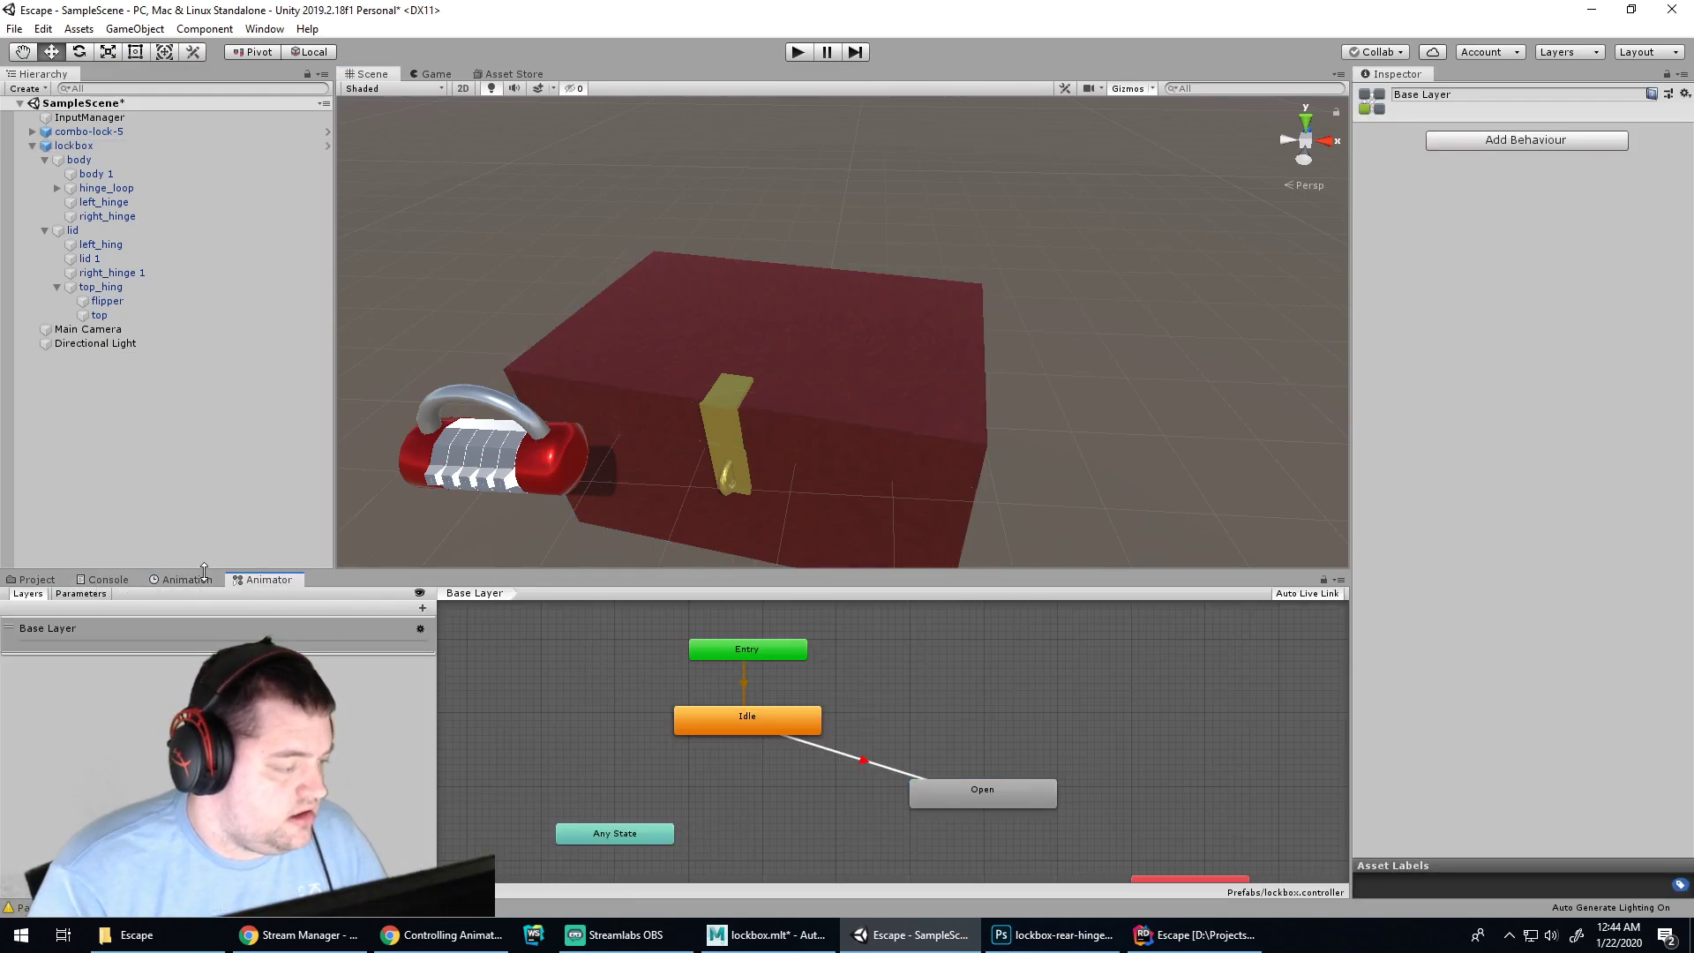
pyautogui.click(824, 331)
pyautogui.doubleClick(1527, 231)
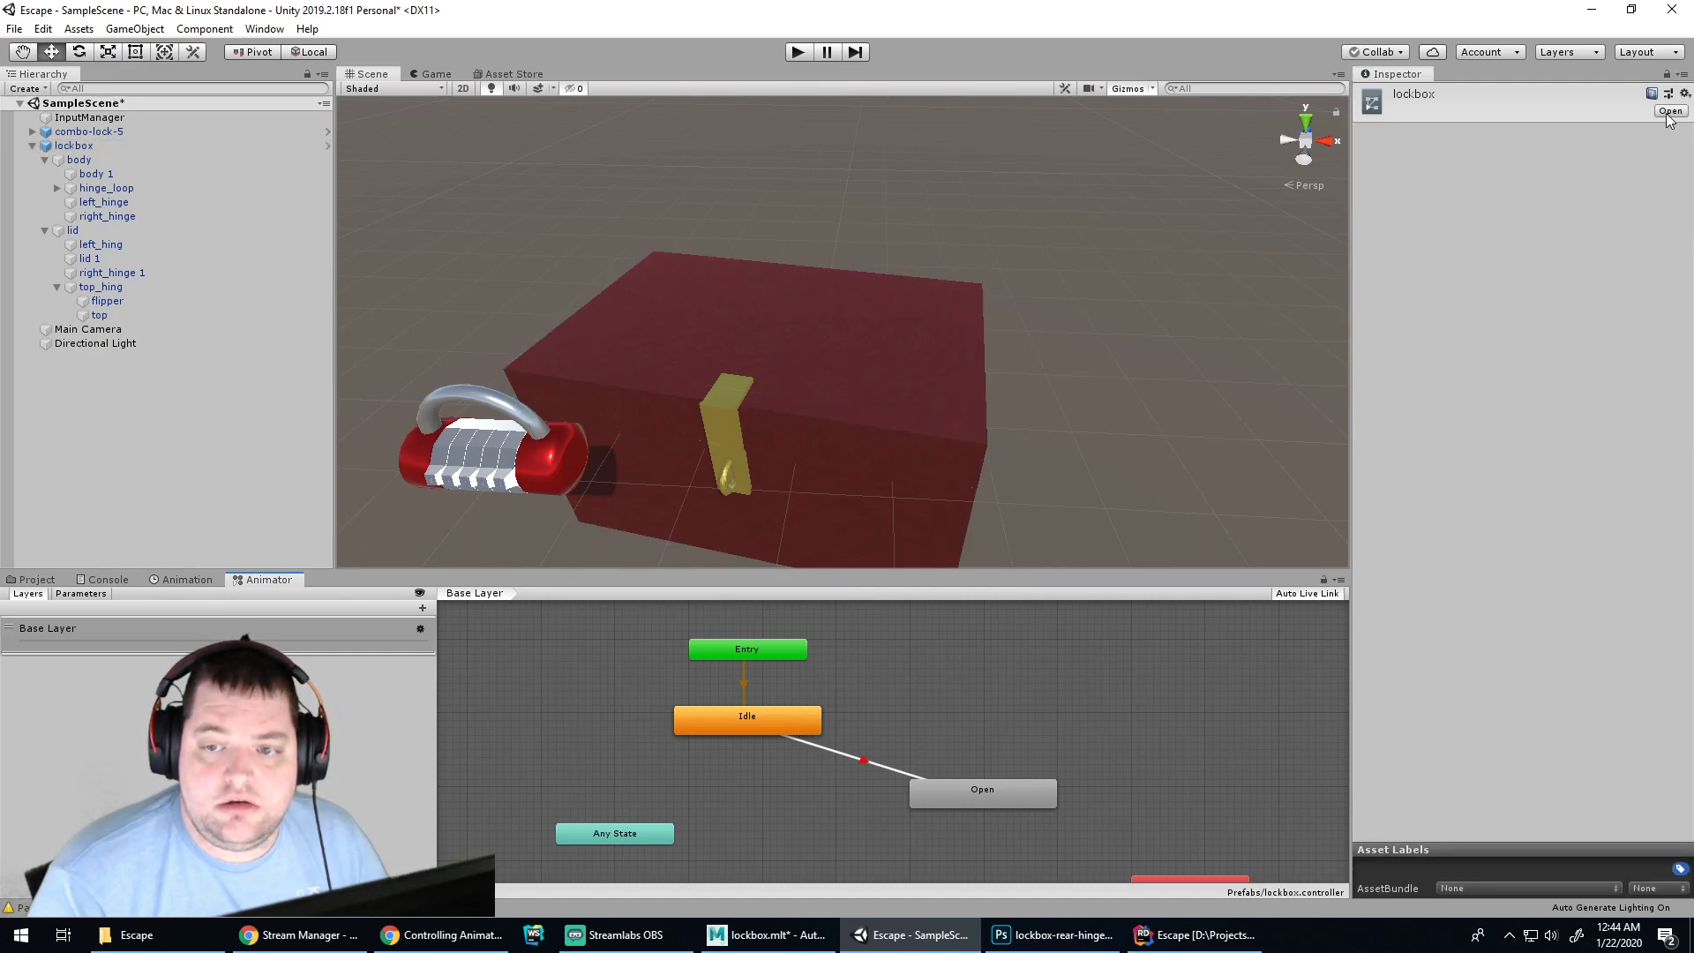
# Recheck the SetTrigger warnings and inspect the Open state in the lockbox's Base Layer graph
pyautogui.click(833, 664)
pyautogui.click(177, 581)
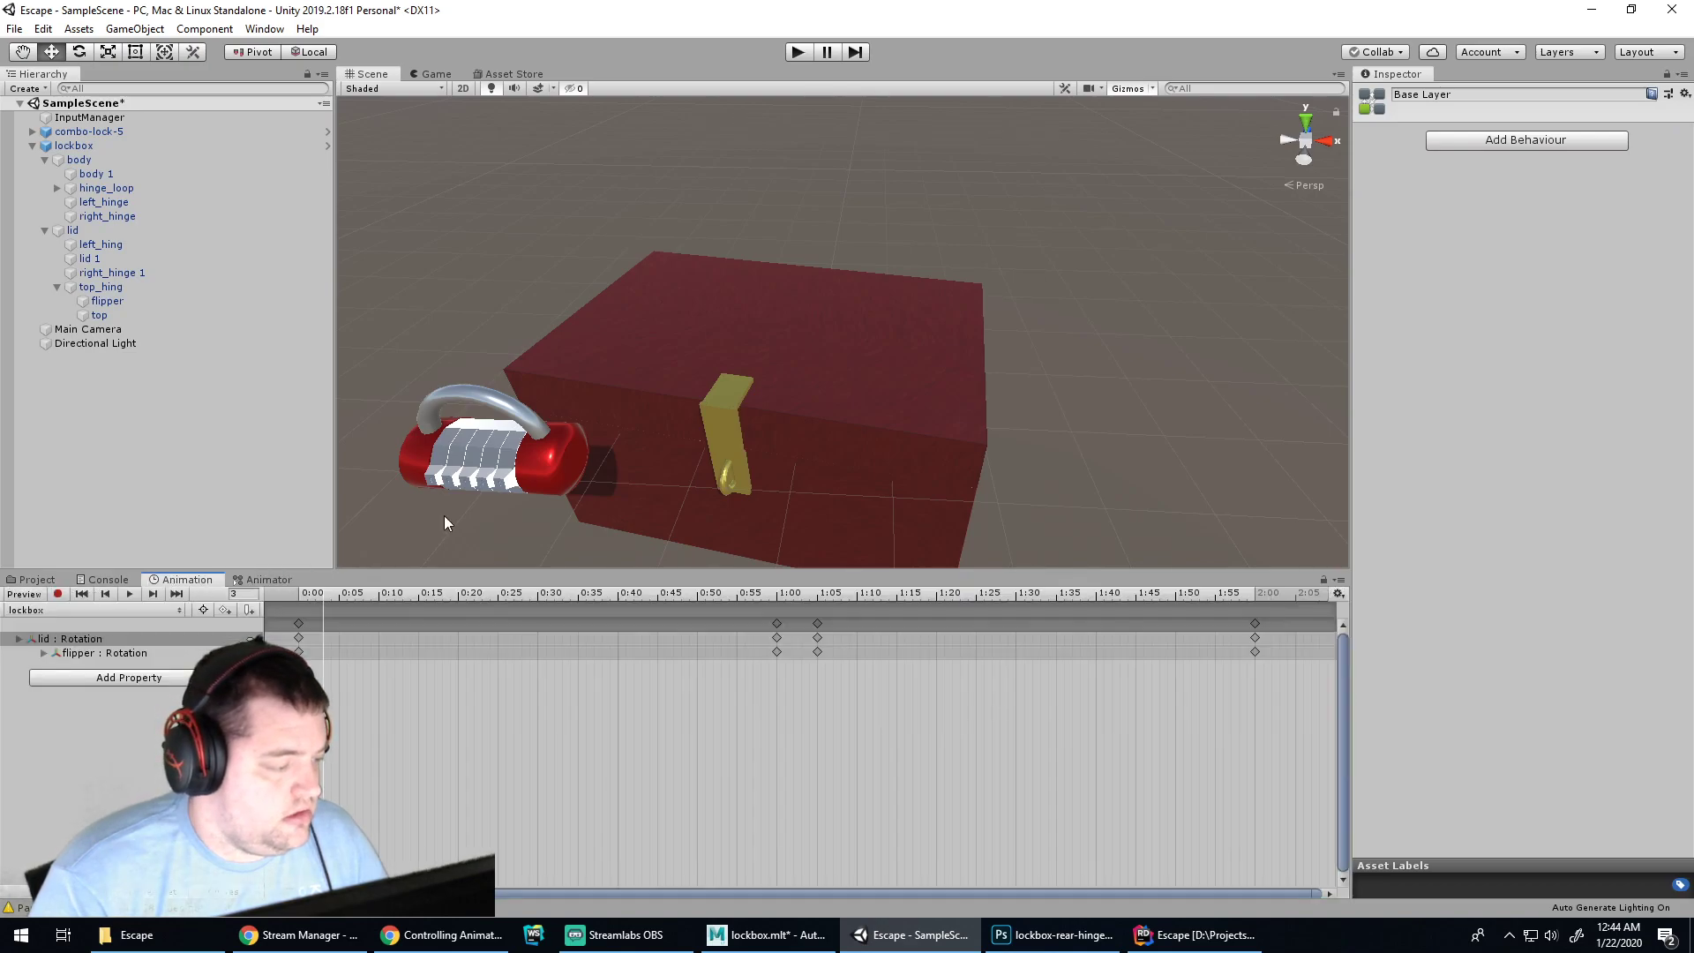
pyautogui.click(854, 443)
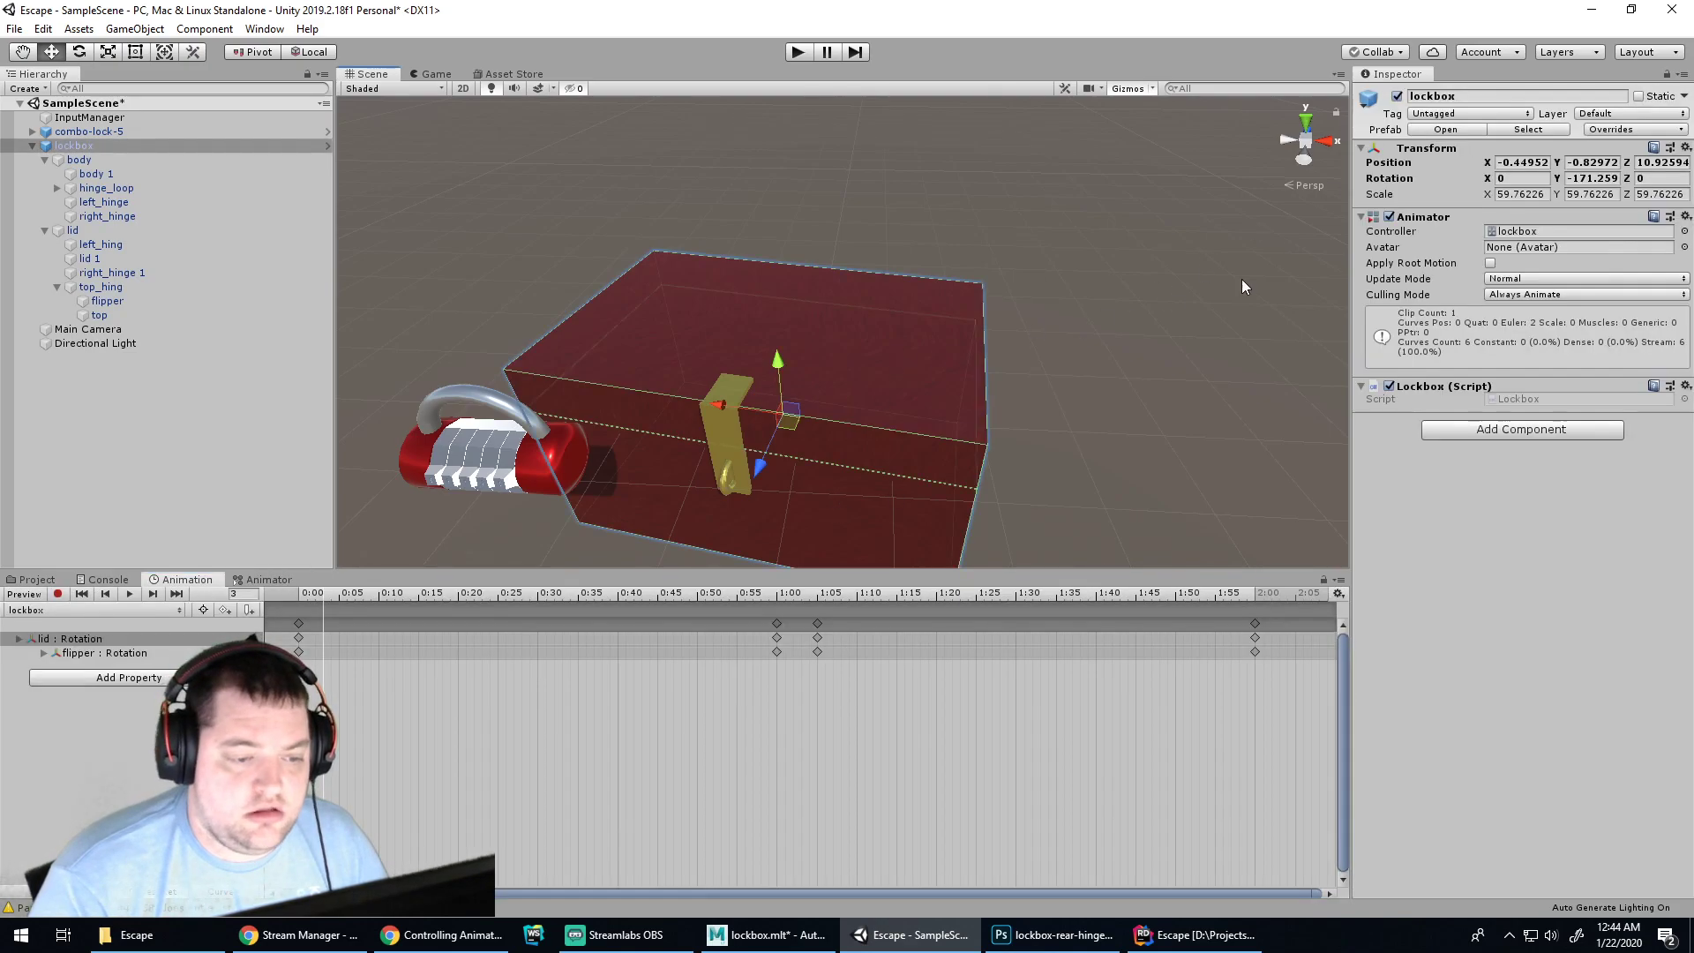
pyautogui.doubleClick(1516, 231)
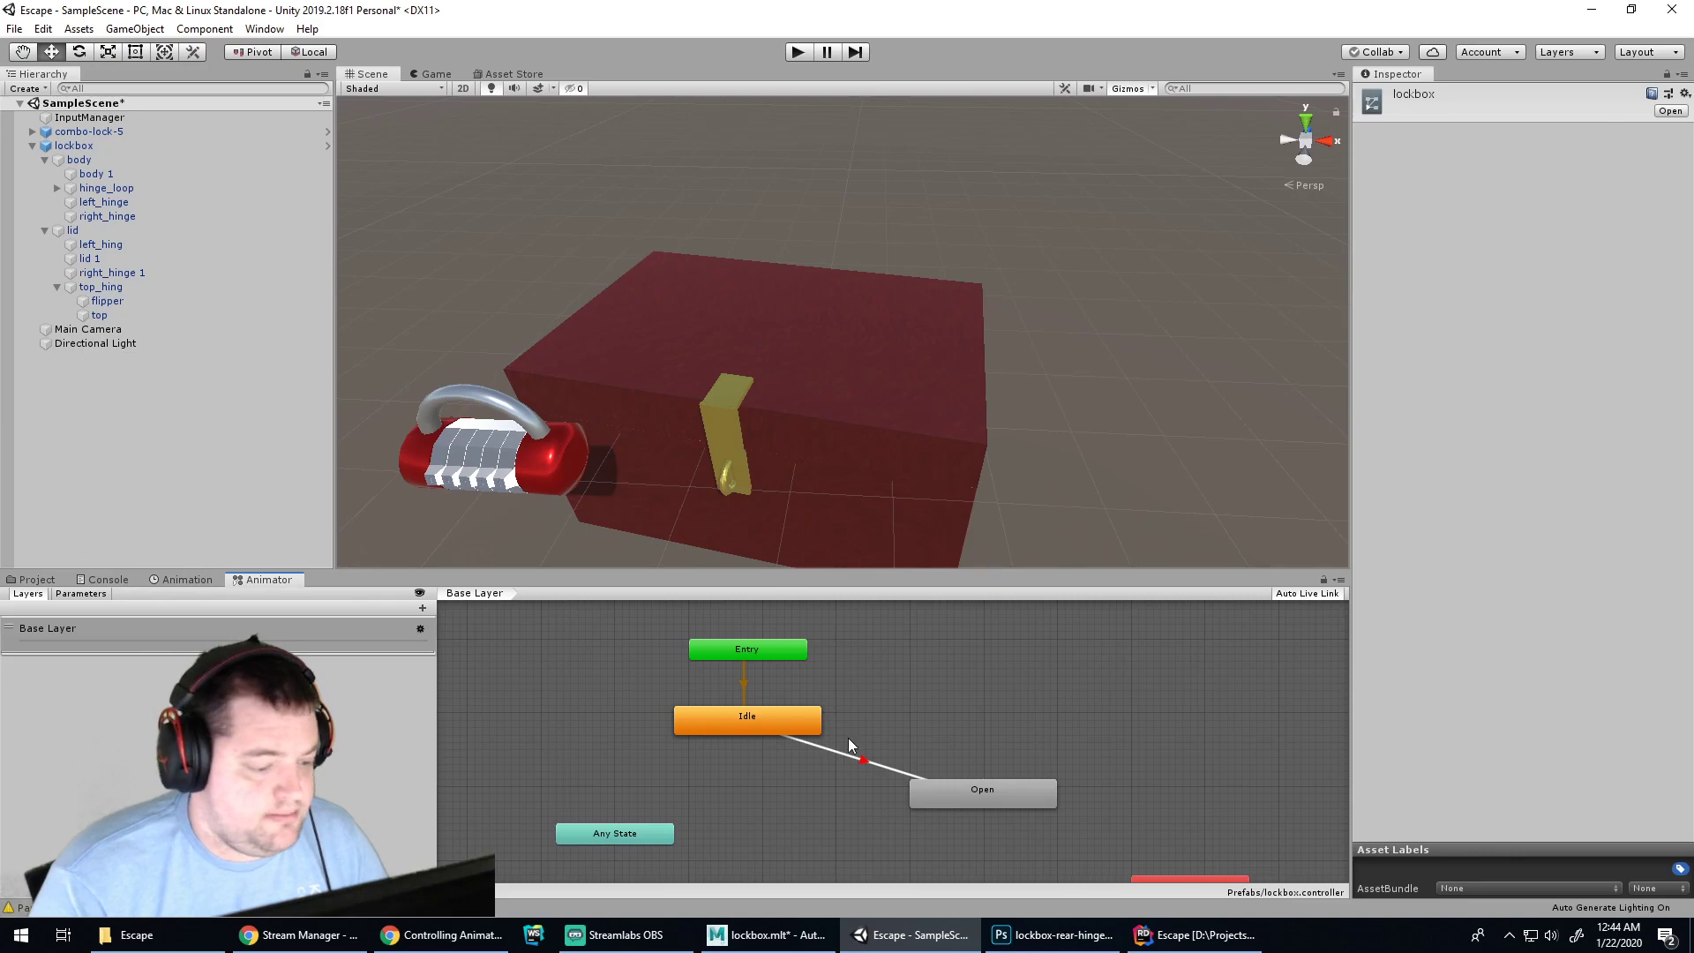
pyautogui.click(188, 580)
pyautogui.click(105, 580)
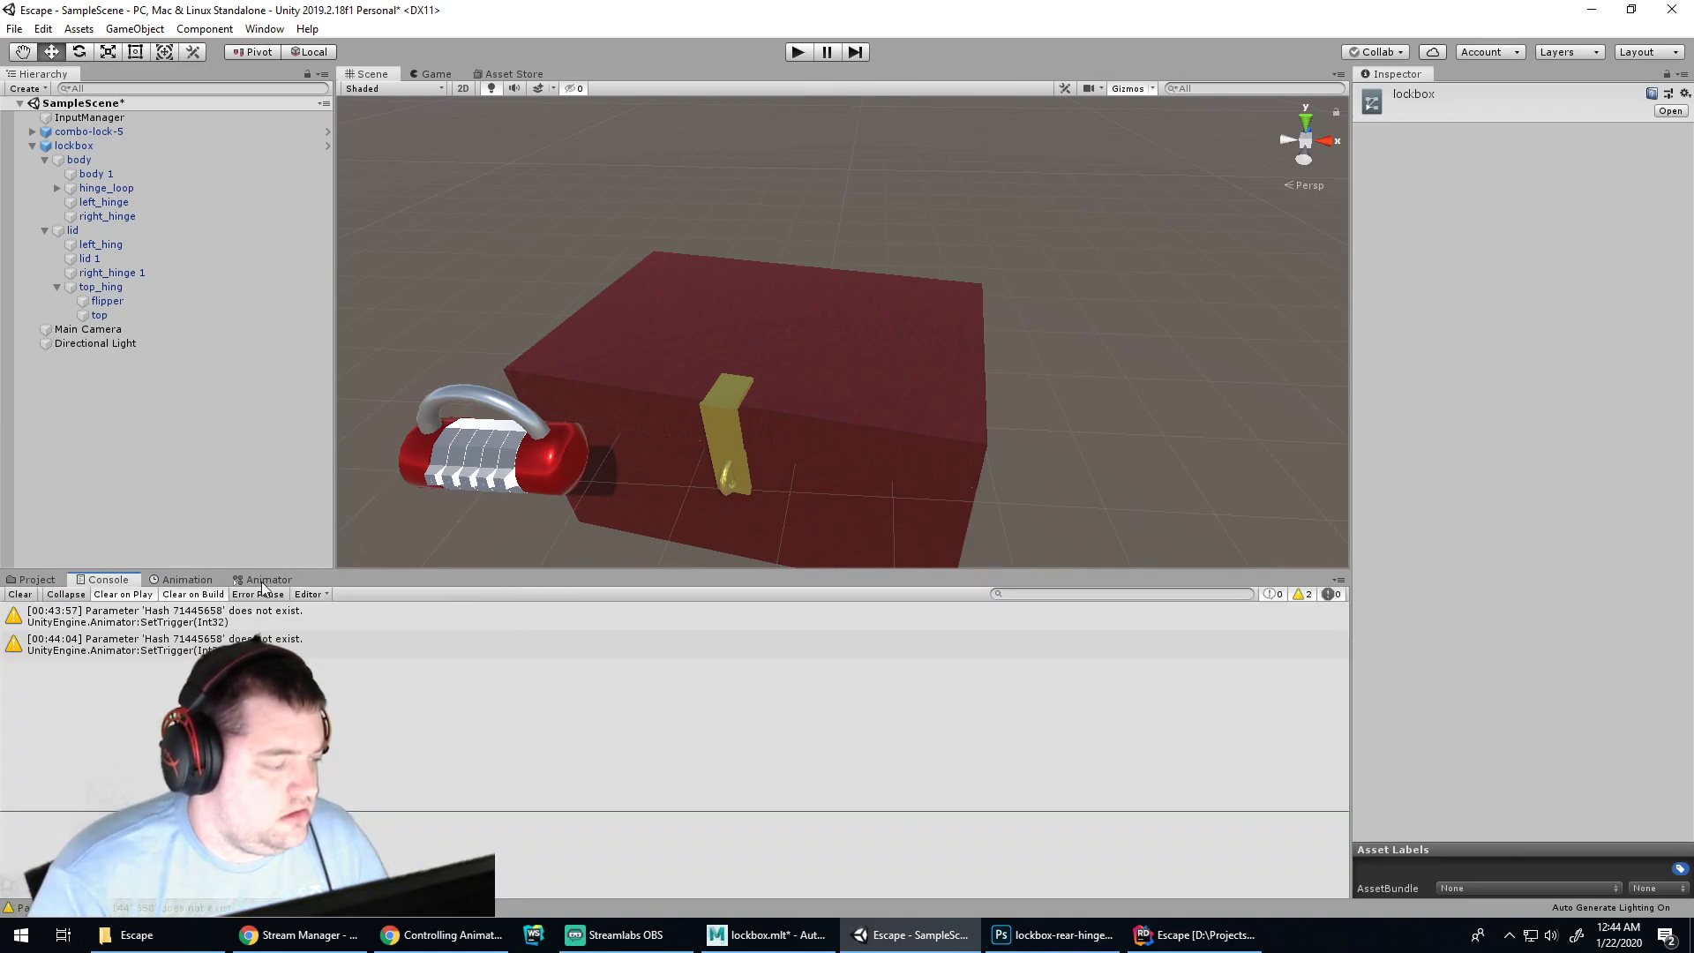
pyautogui.click(265, 580)
pyautogui.click(1013, 798)
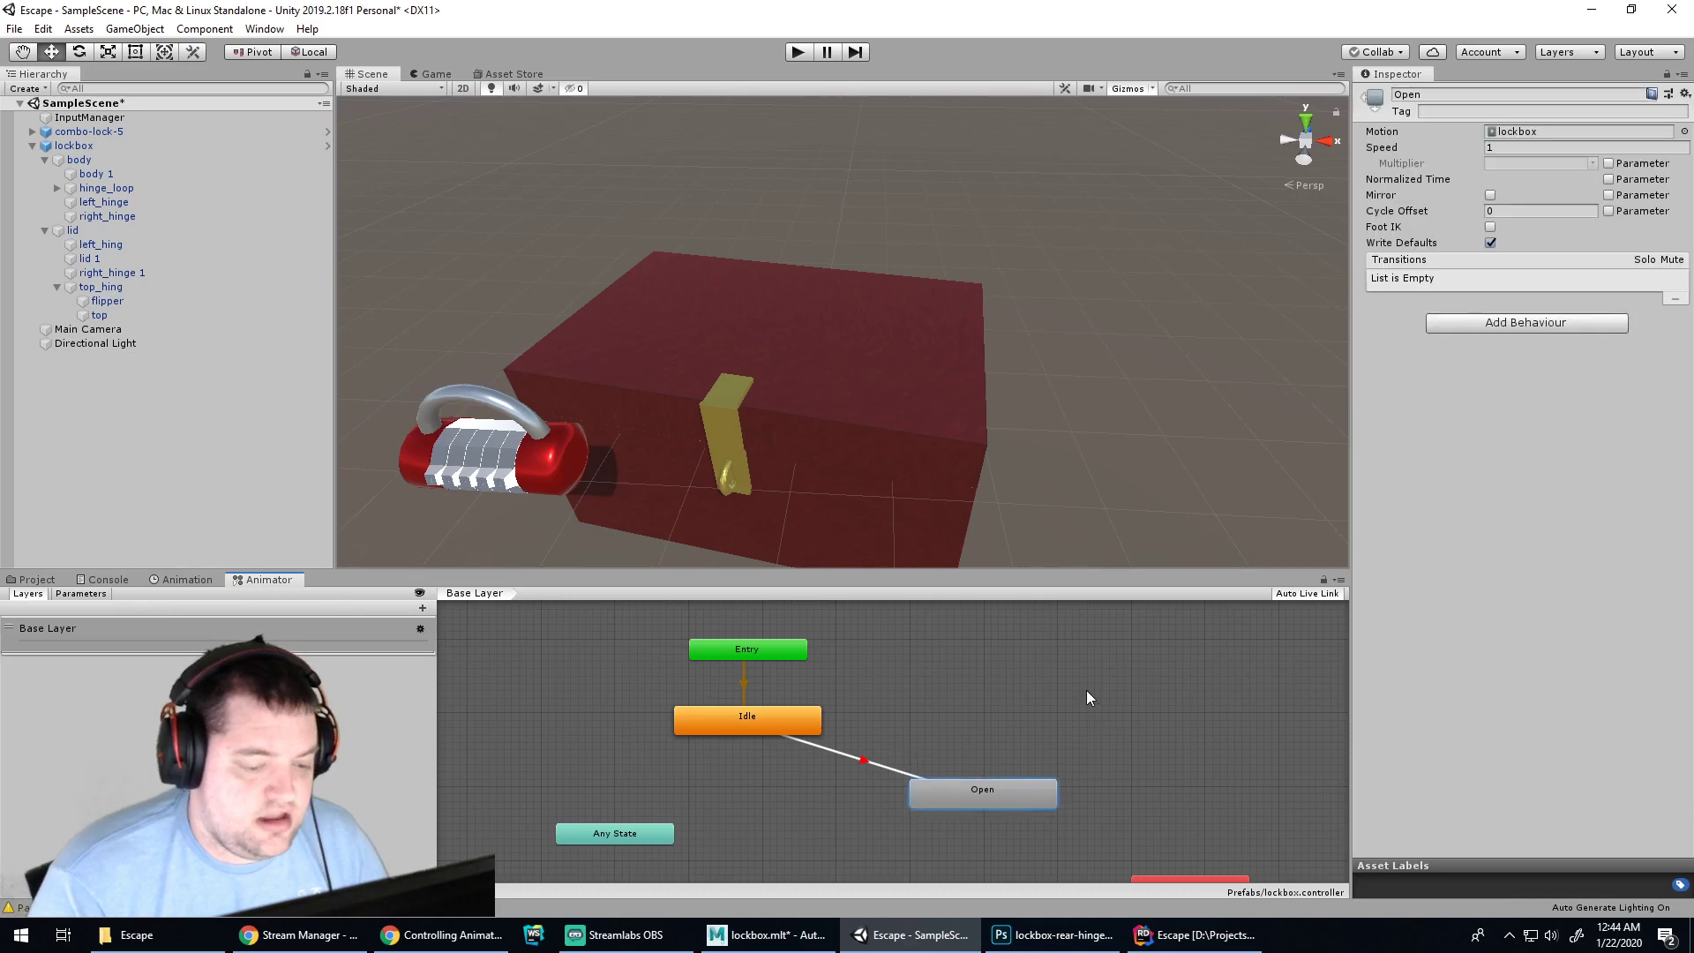
pyautogui.click(1094, 681)
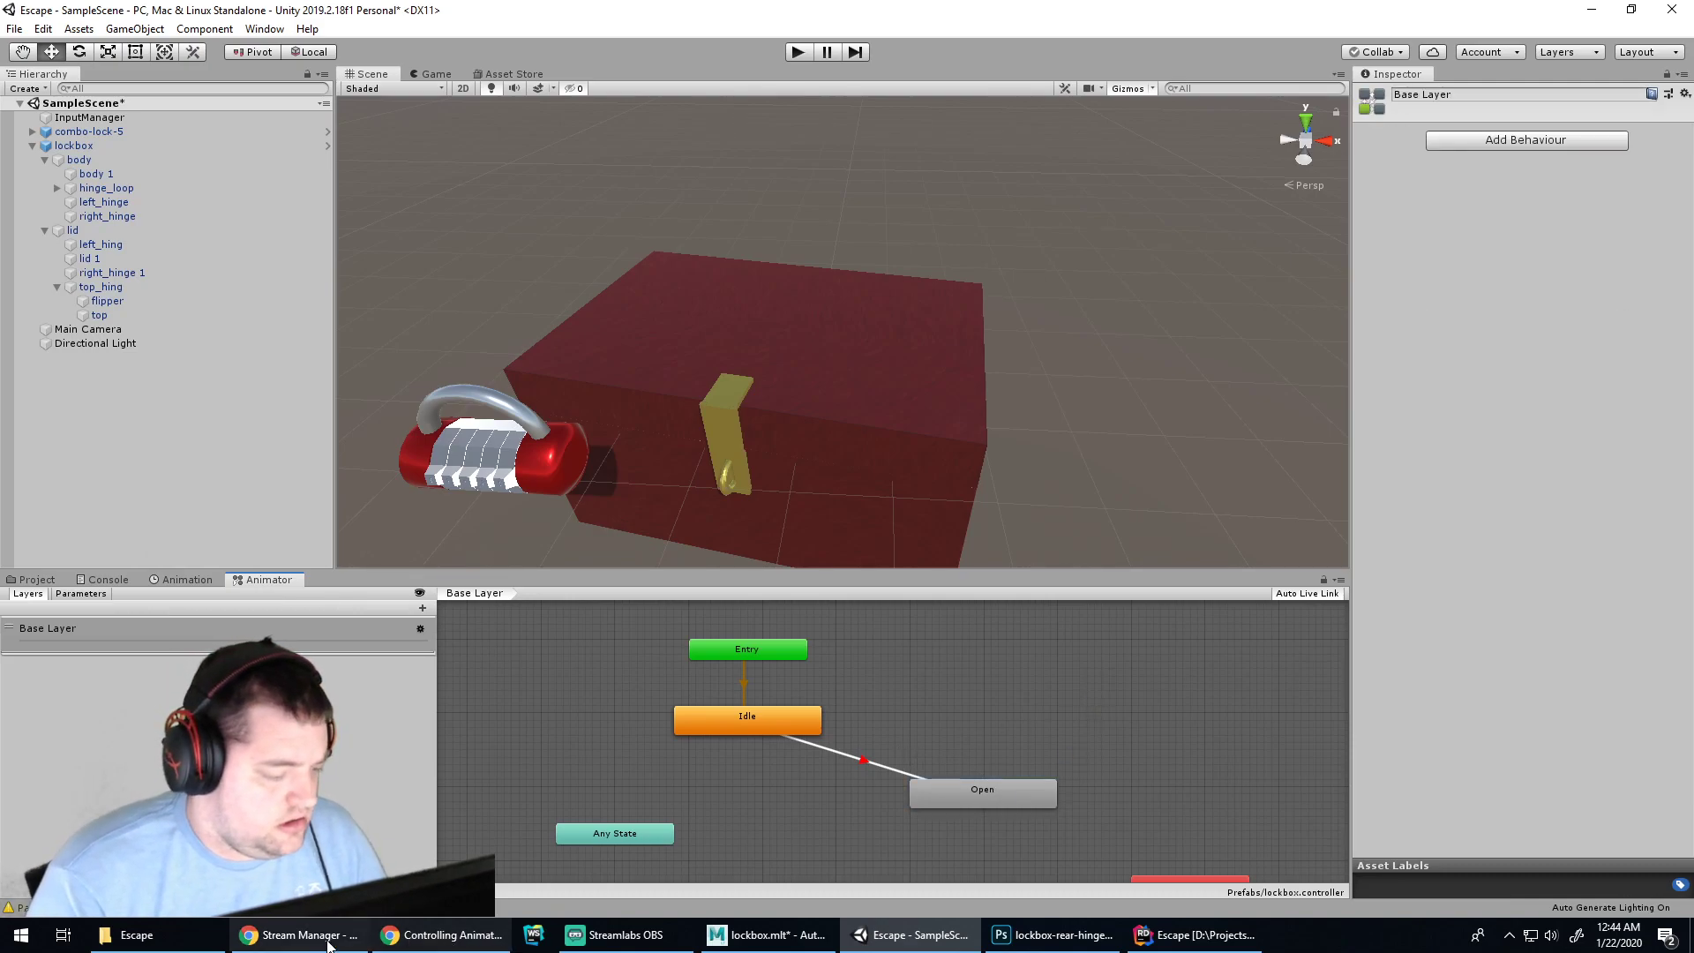
# Search 'unity settrigger does not exist', open a forum result, and compare with Unity's warnings
pyautogui.click(421, 941)
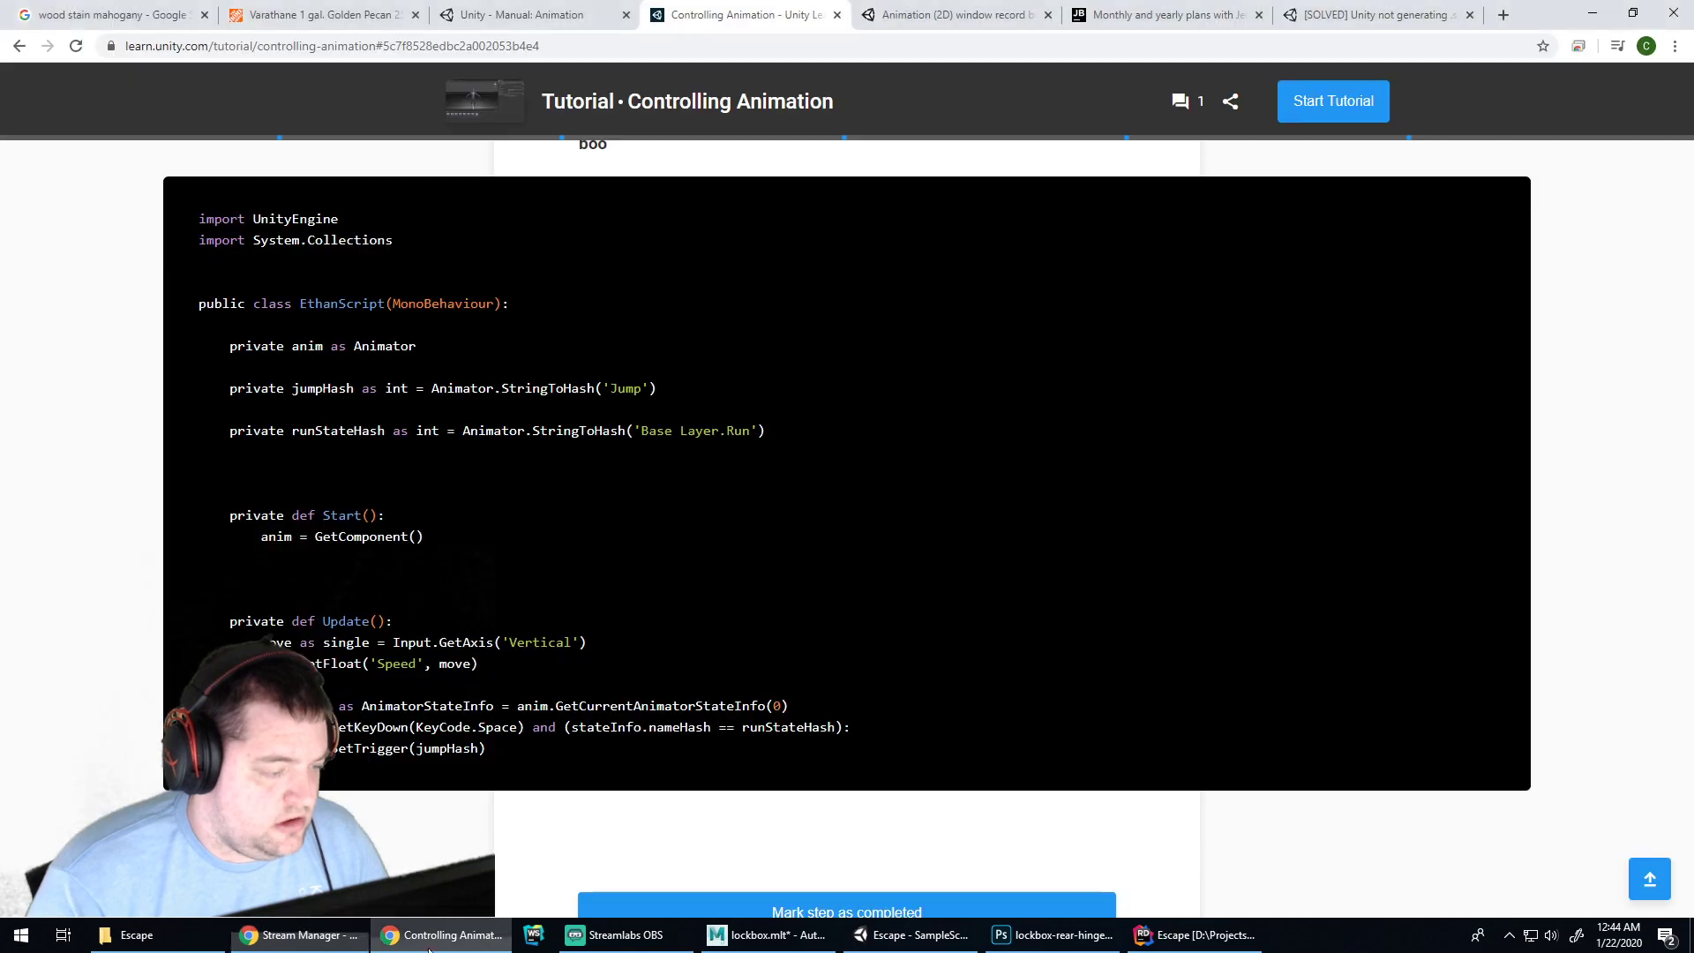
pyautogui.click(1315, 16)
pyautogui.click(1312, 46)
pyautogui.write('u')
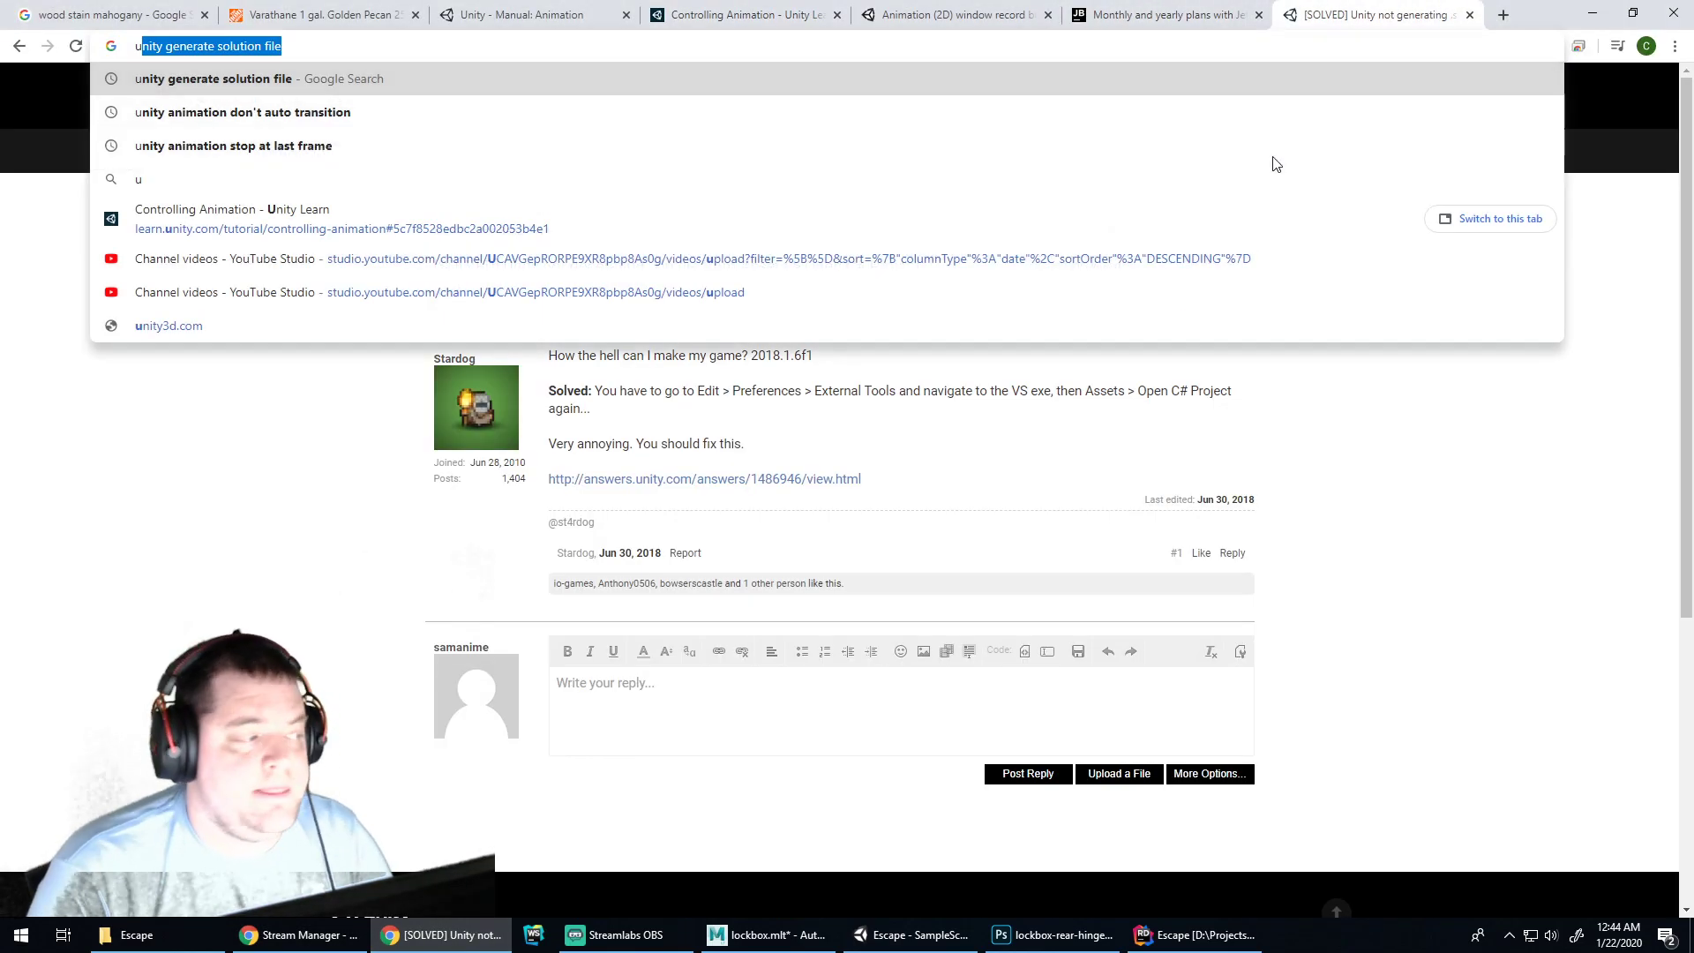
pyautogui.write('nity settrigger does not exist')
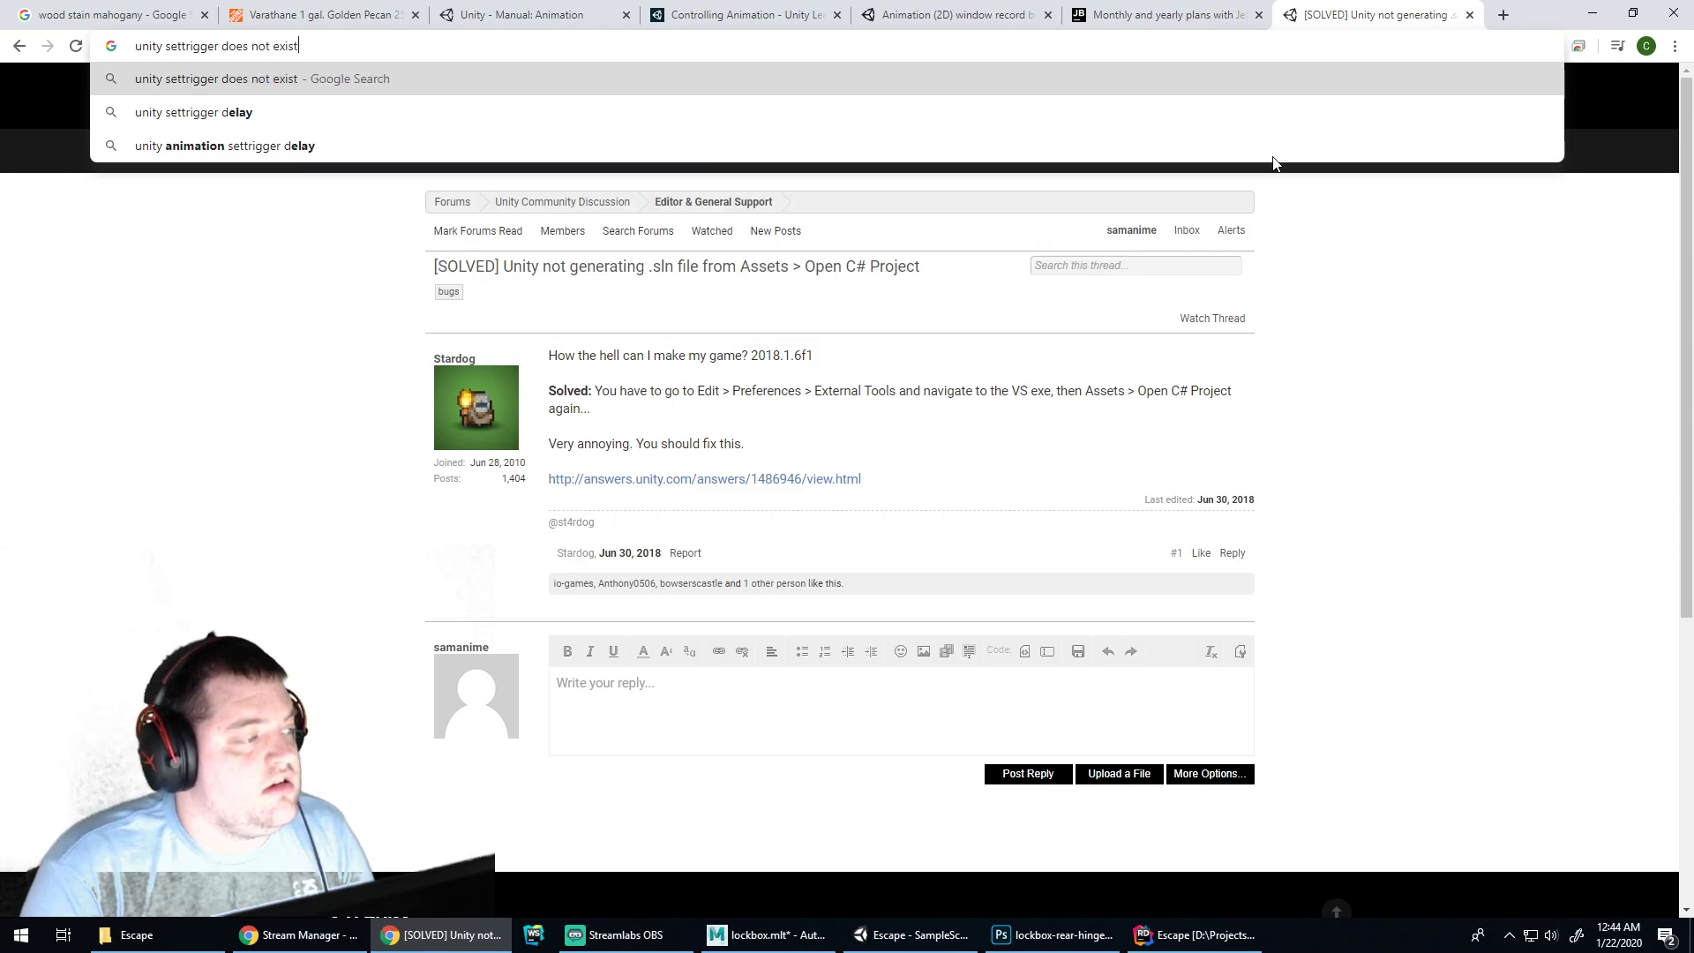
pyautogui.press('Return')
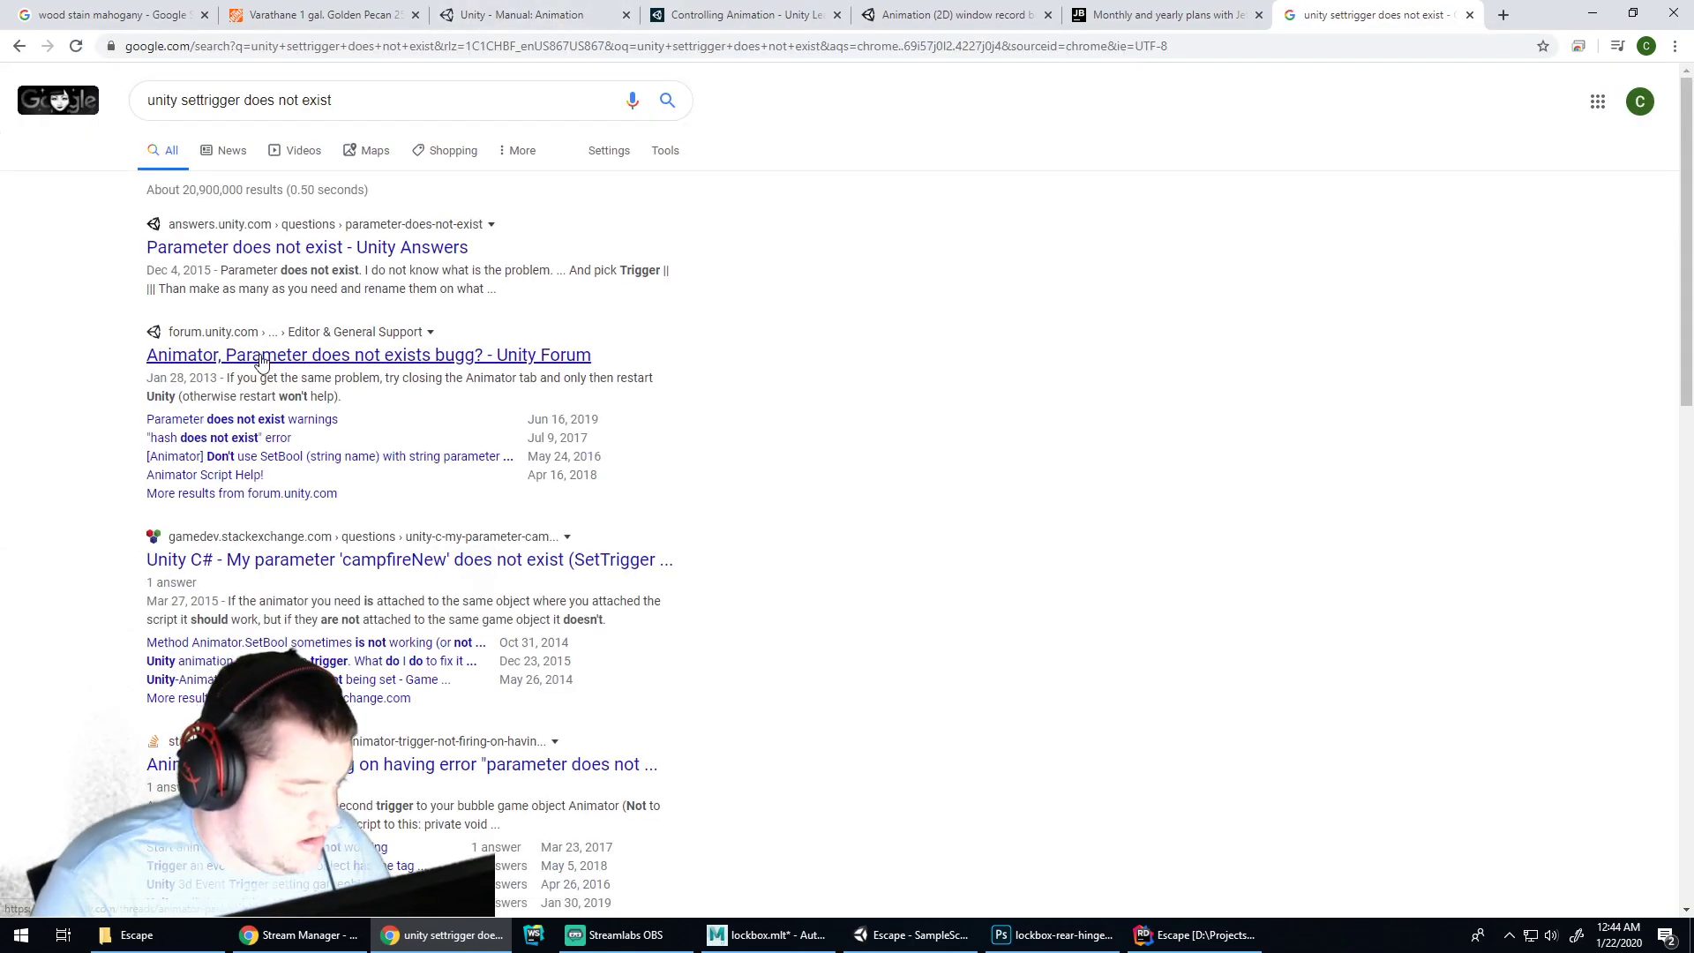
pyautogui.click(261, 362)
pyautogui.click(902, 935)
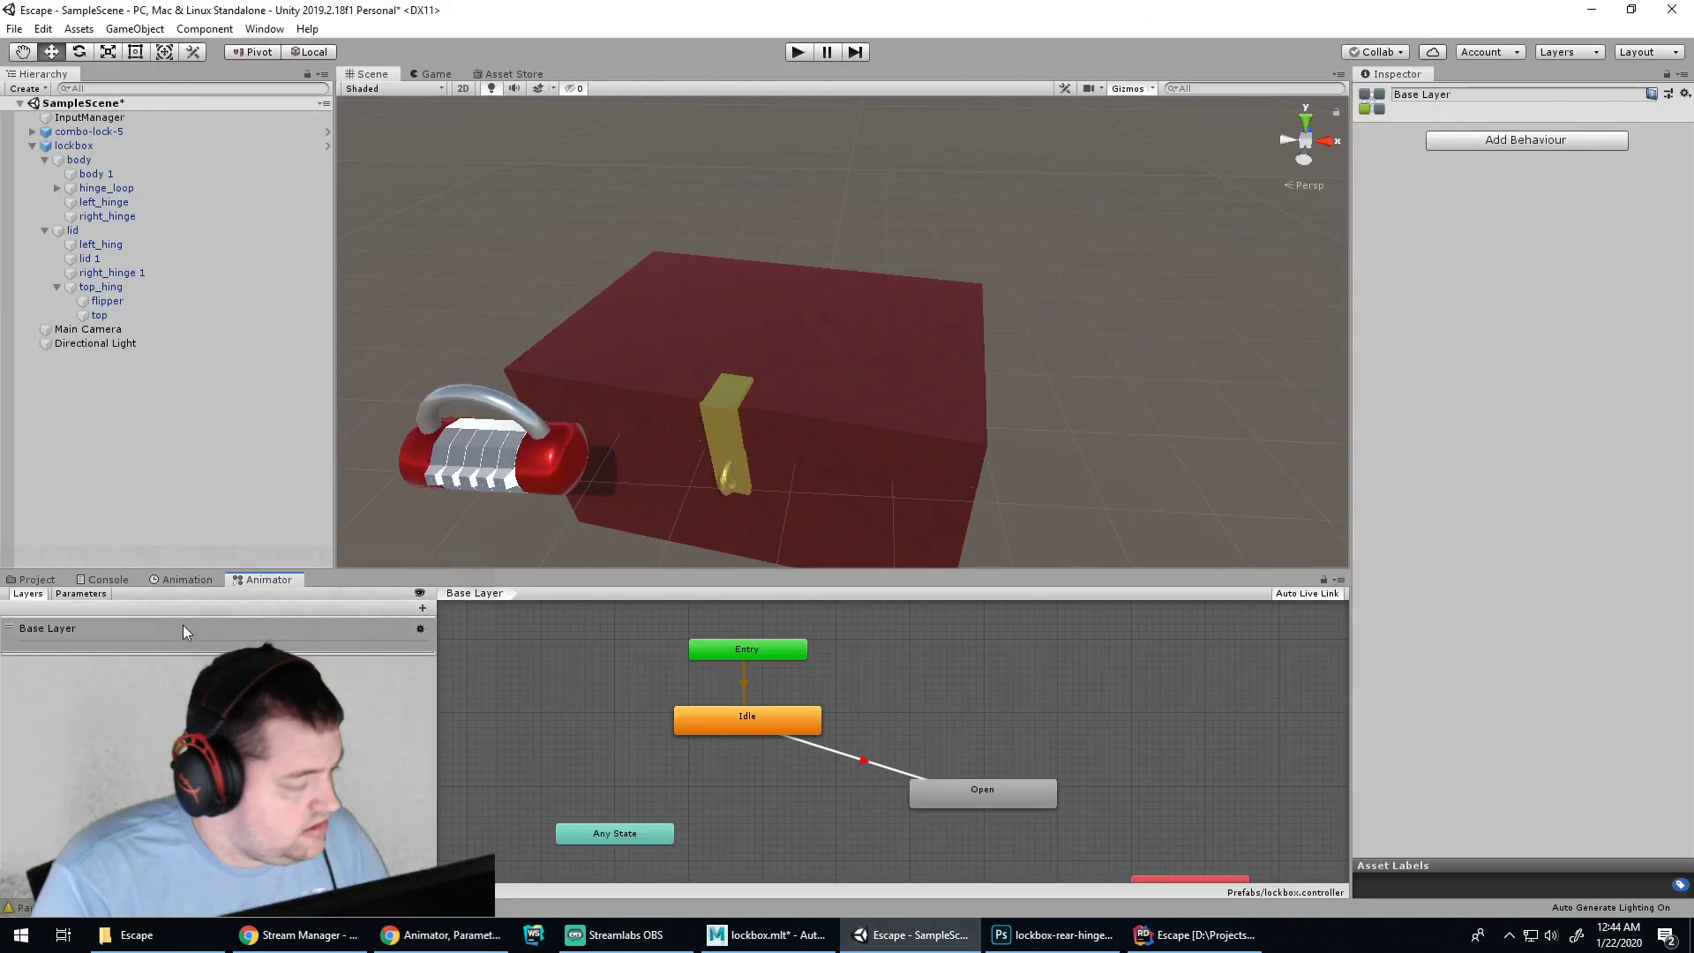
pyautogui.click(105, 580)
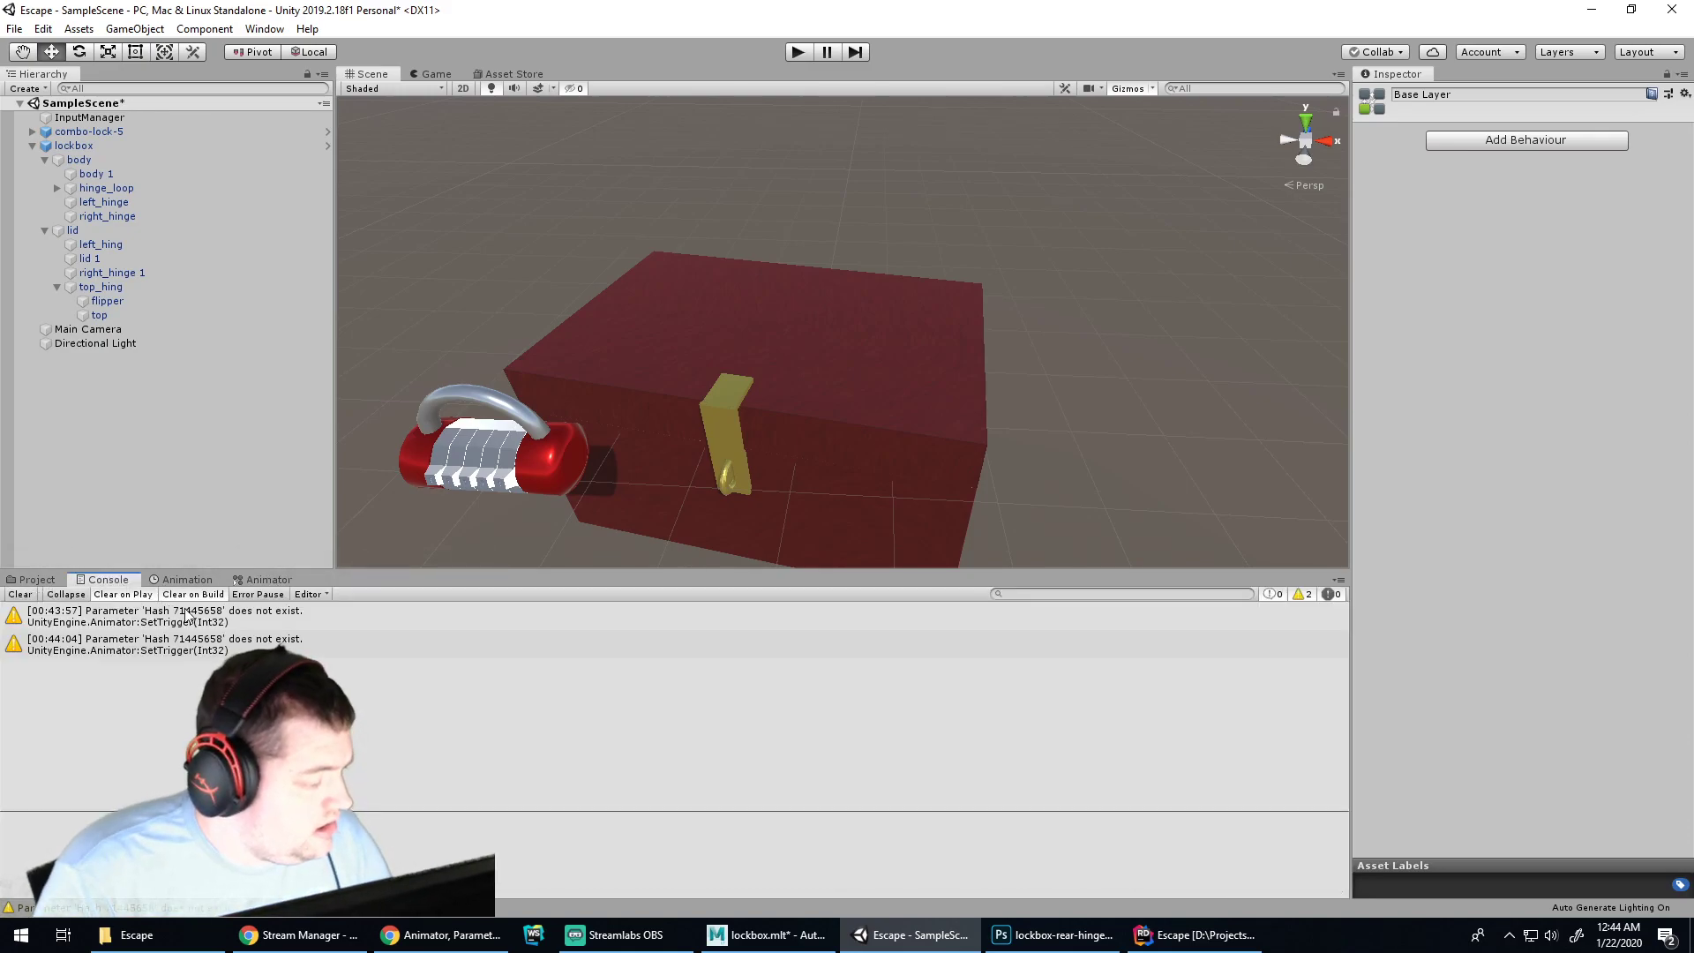
pyautogui.click(439, 935)
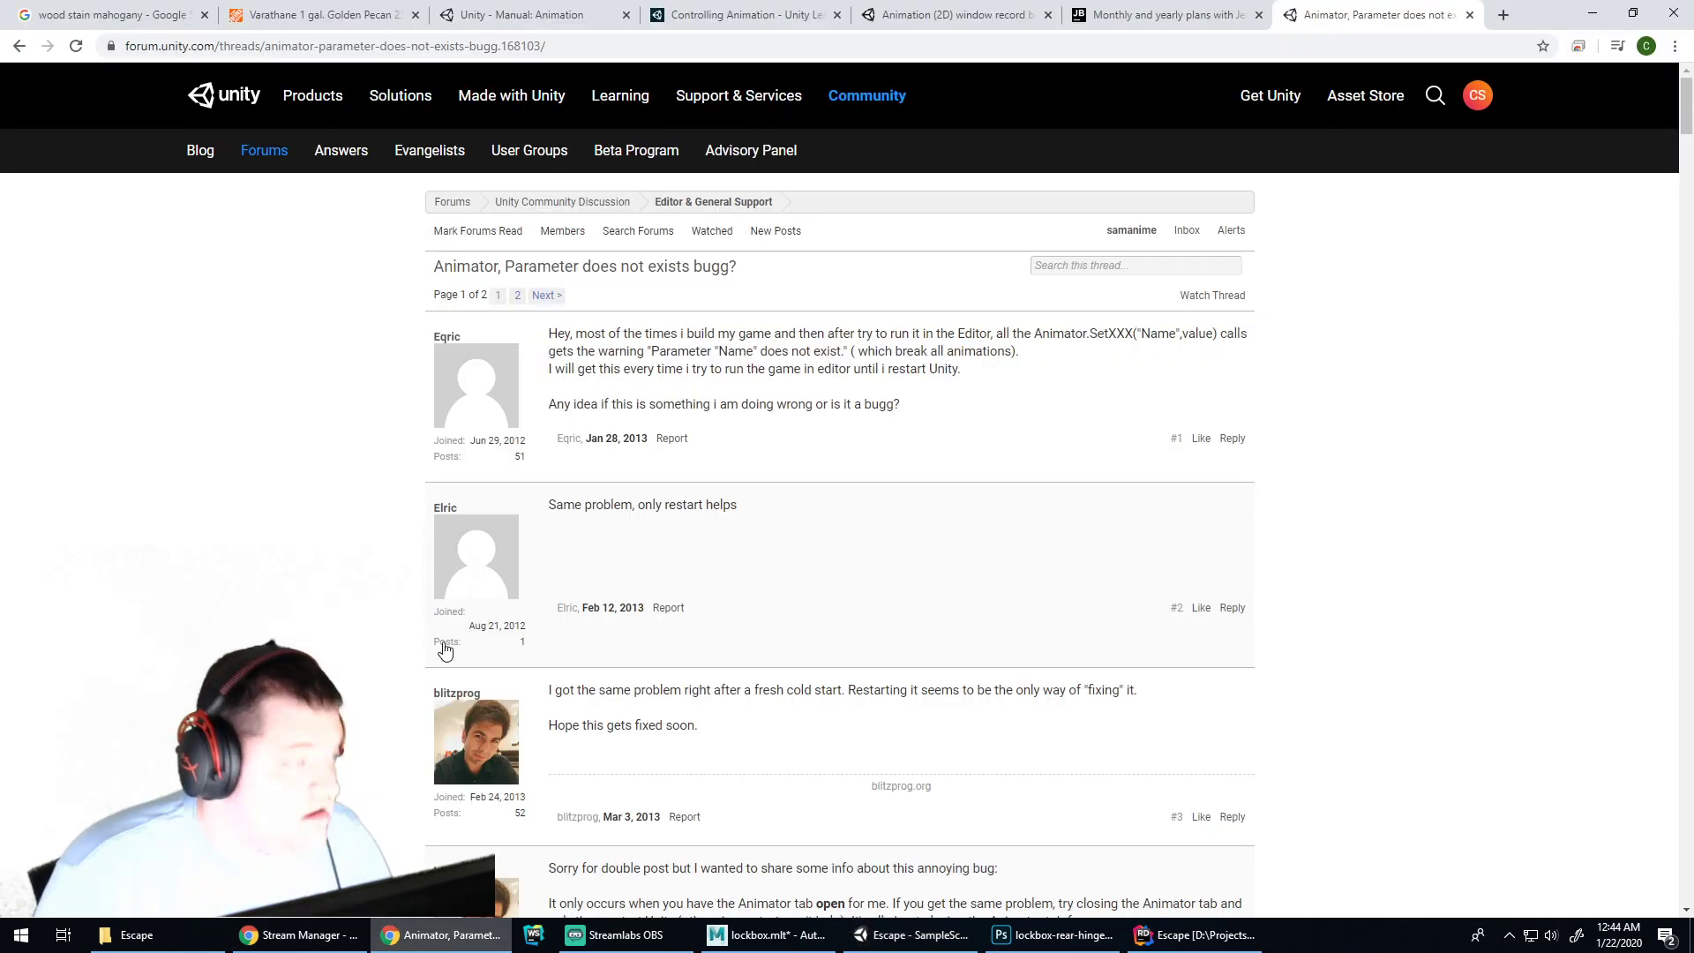
# Refine the search with 'hash' and read the 'hash does not exist' forum thread
pyautogui.hotkey('alt', 'Left')
pyautogui.click(243, 99)
pyautogui.write('hash')
pyautogui.press('Return')
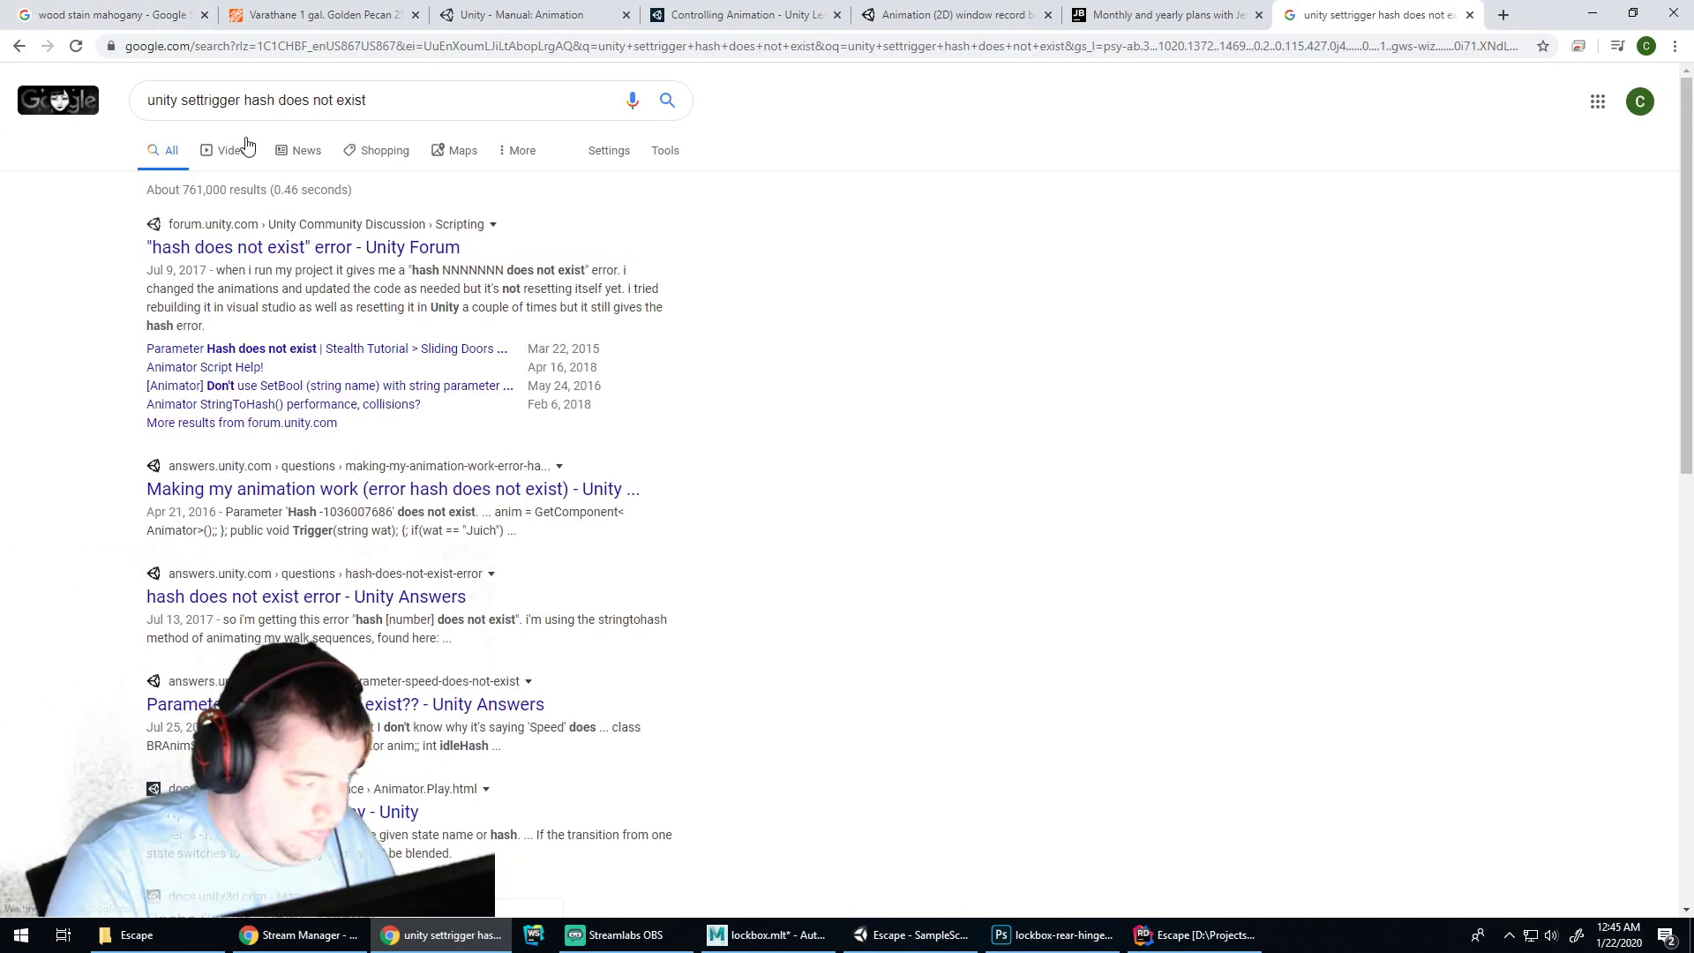
pyautogui.click(396, 246)
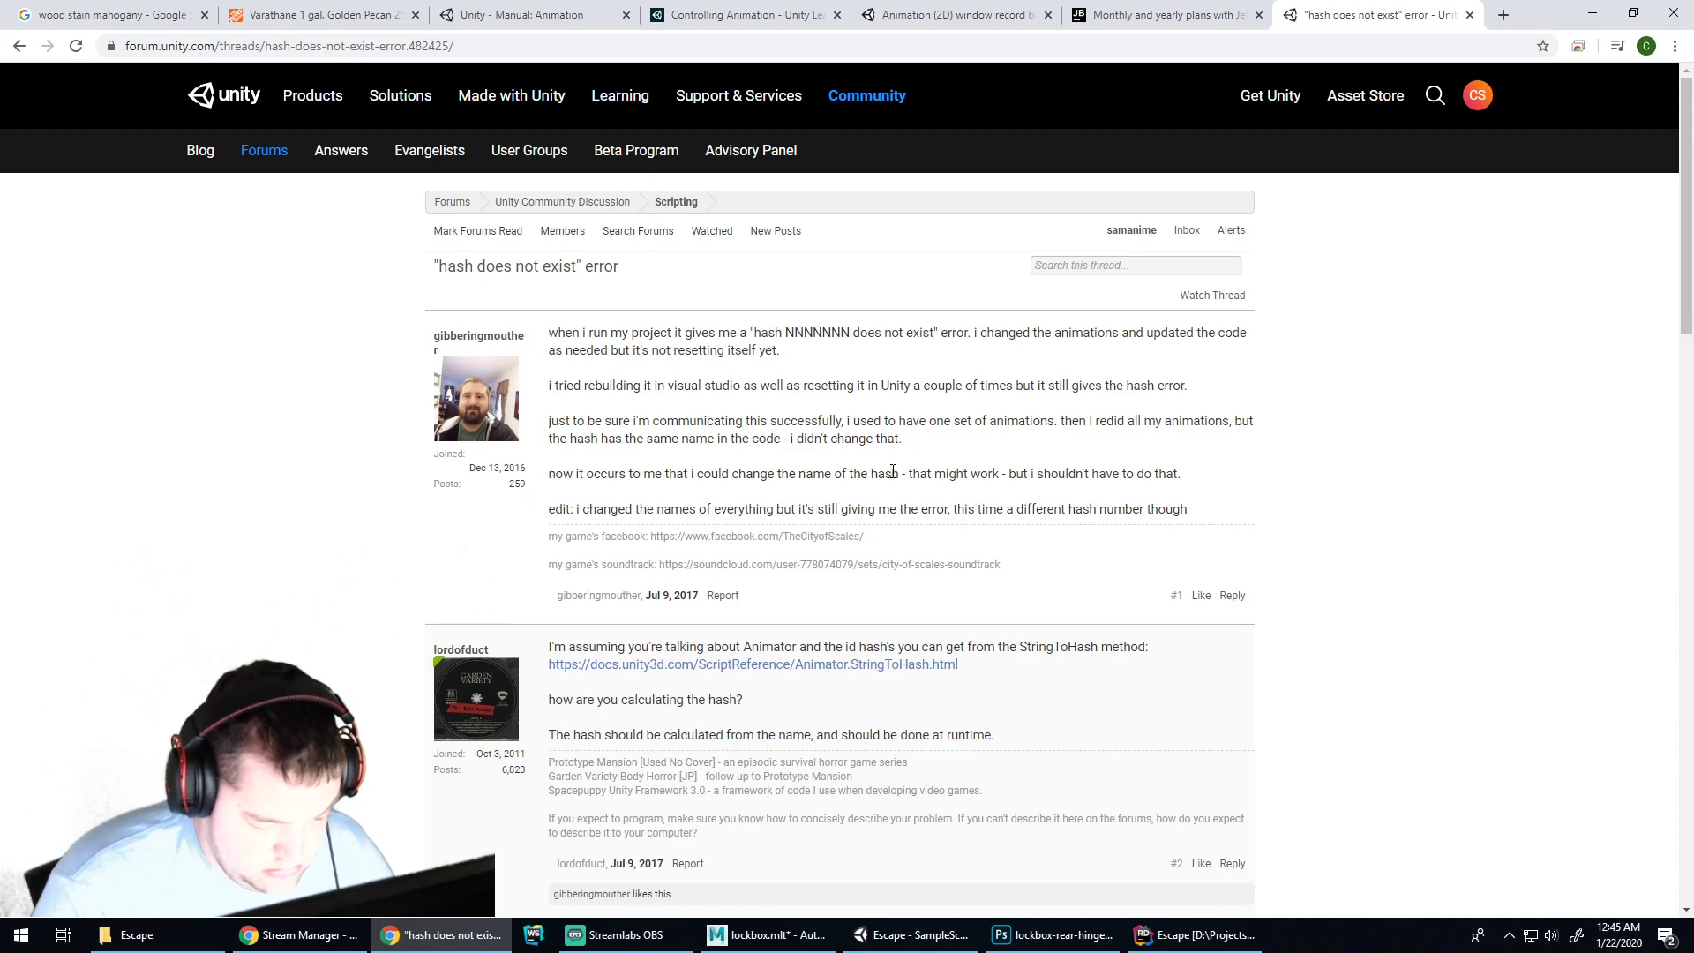
pyautogui.scroll(-3, 895, 473)
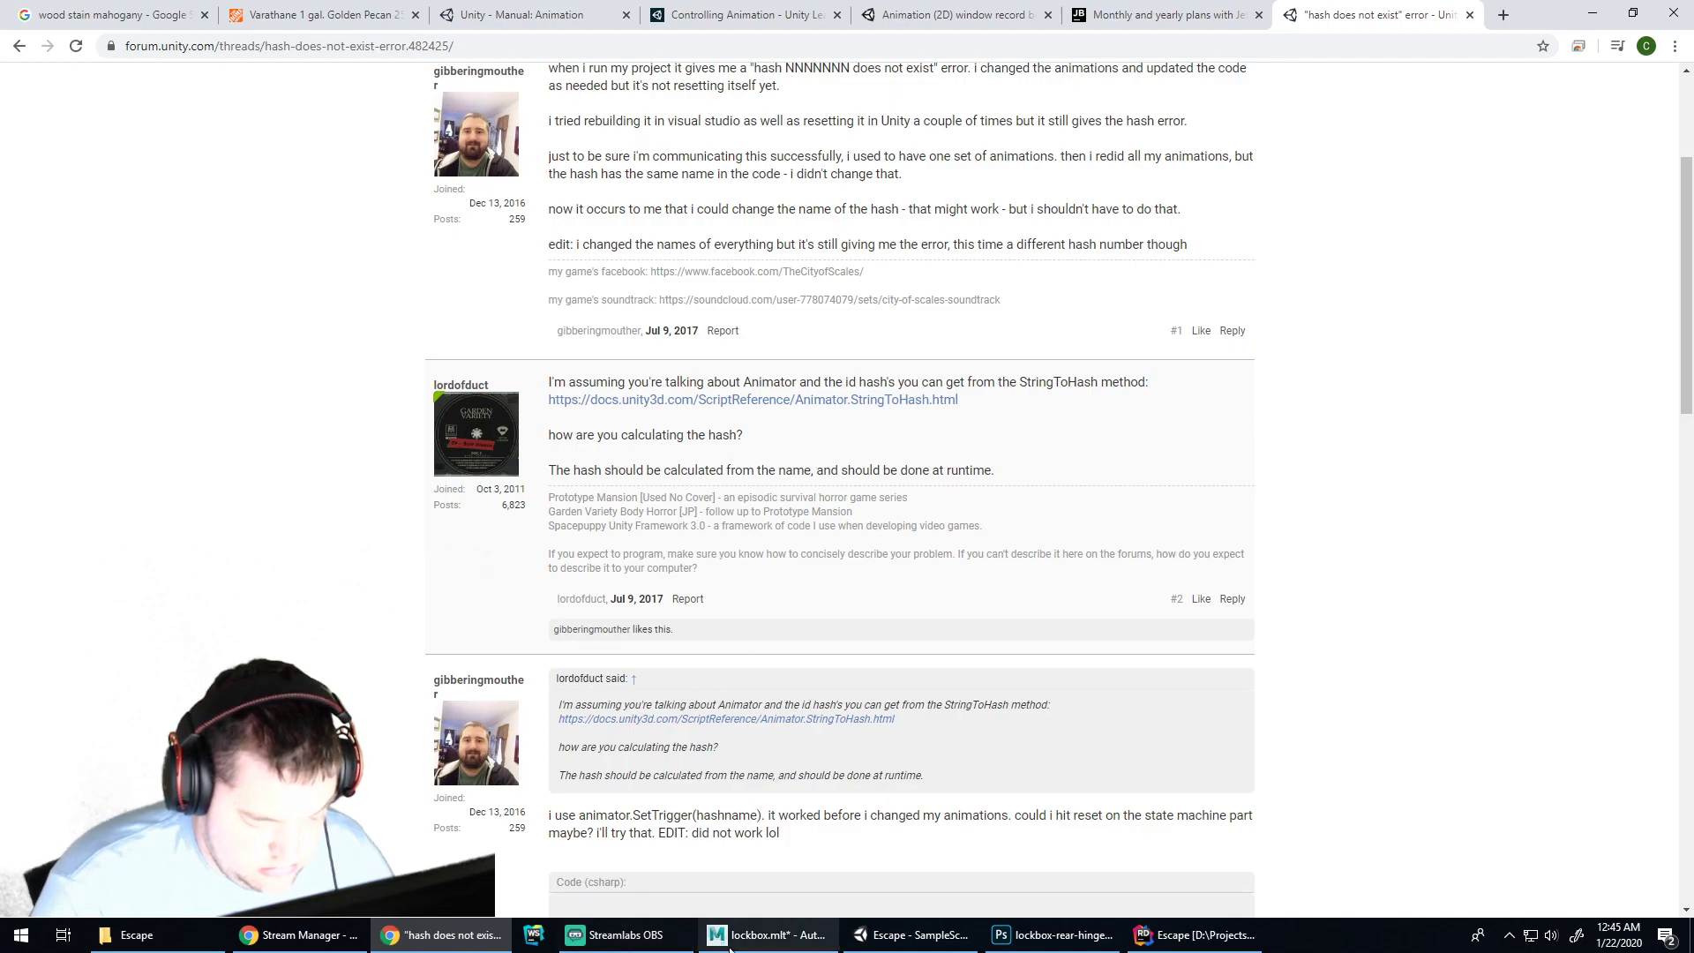
pyautogui.click(912, 934)
# Open the lockbox's animator controller from the Inspector and select the Open state
pyautogui.click(735, 422)
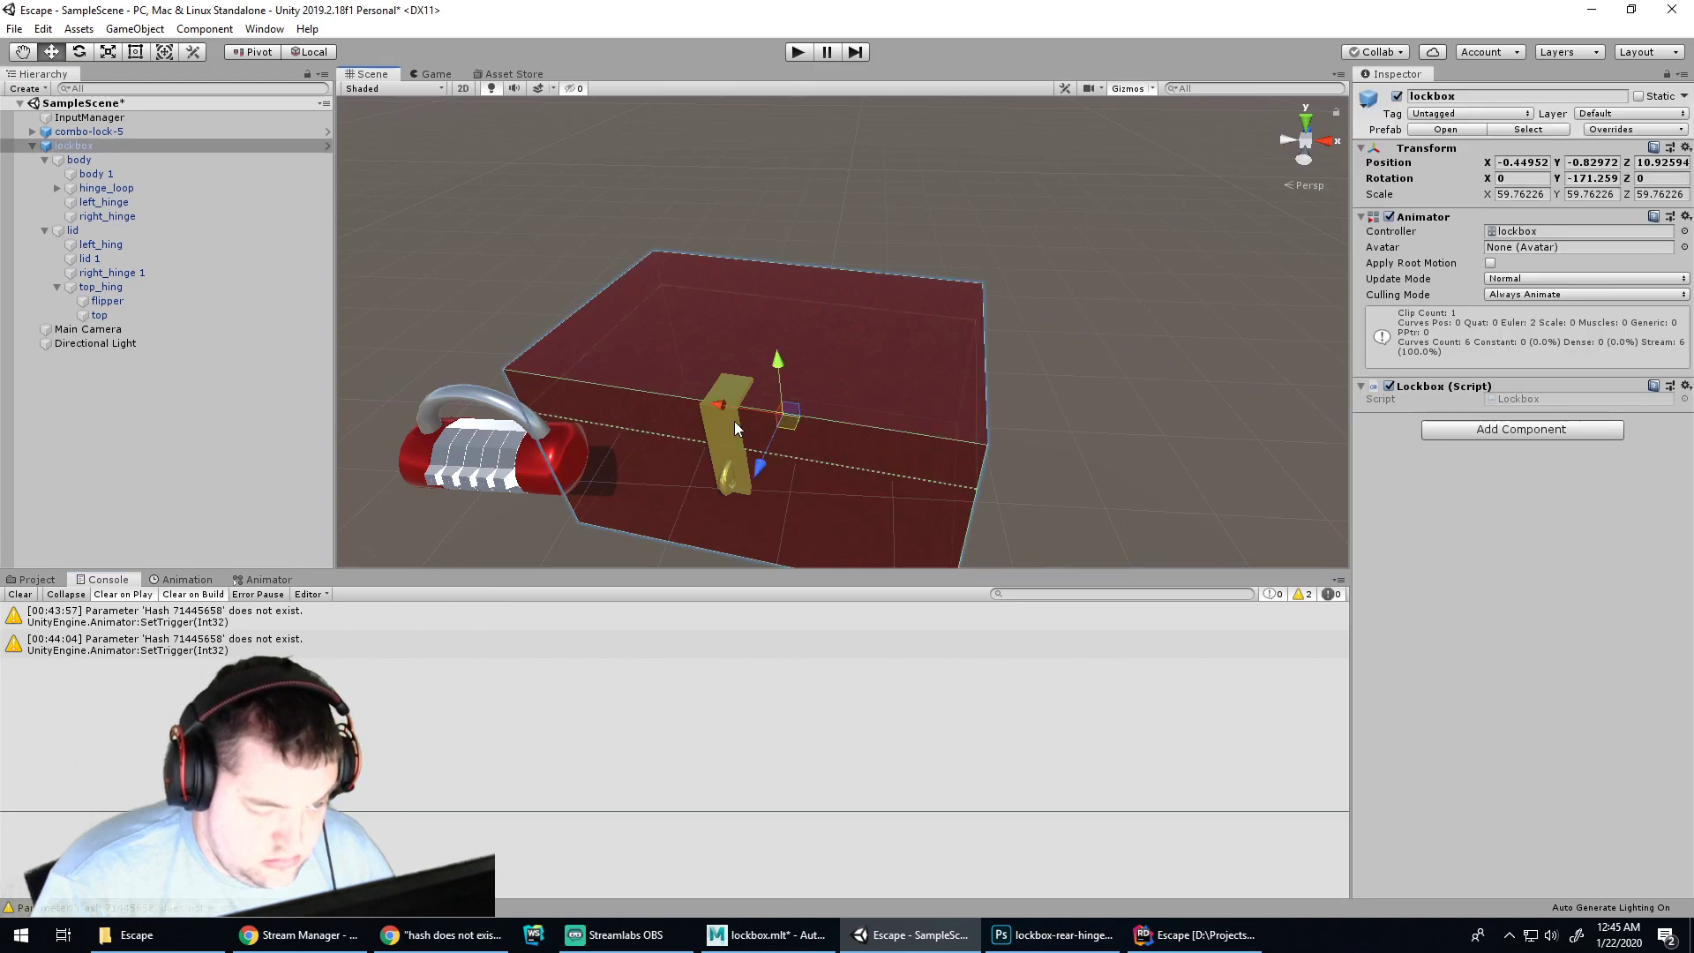
pyautogui.click(1533, 230)
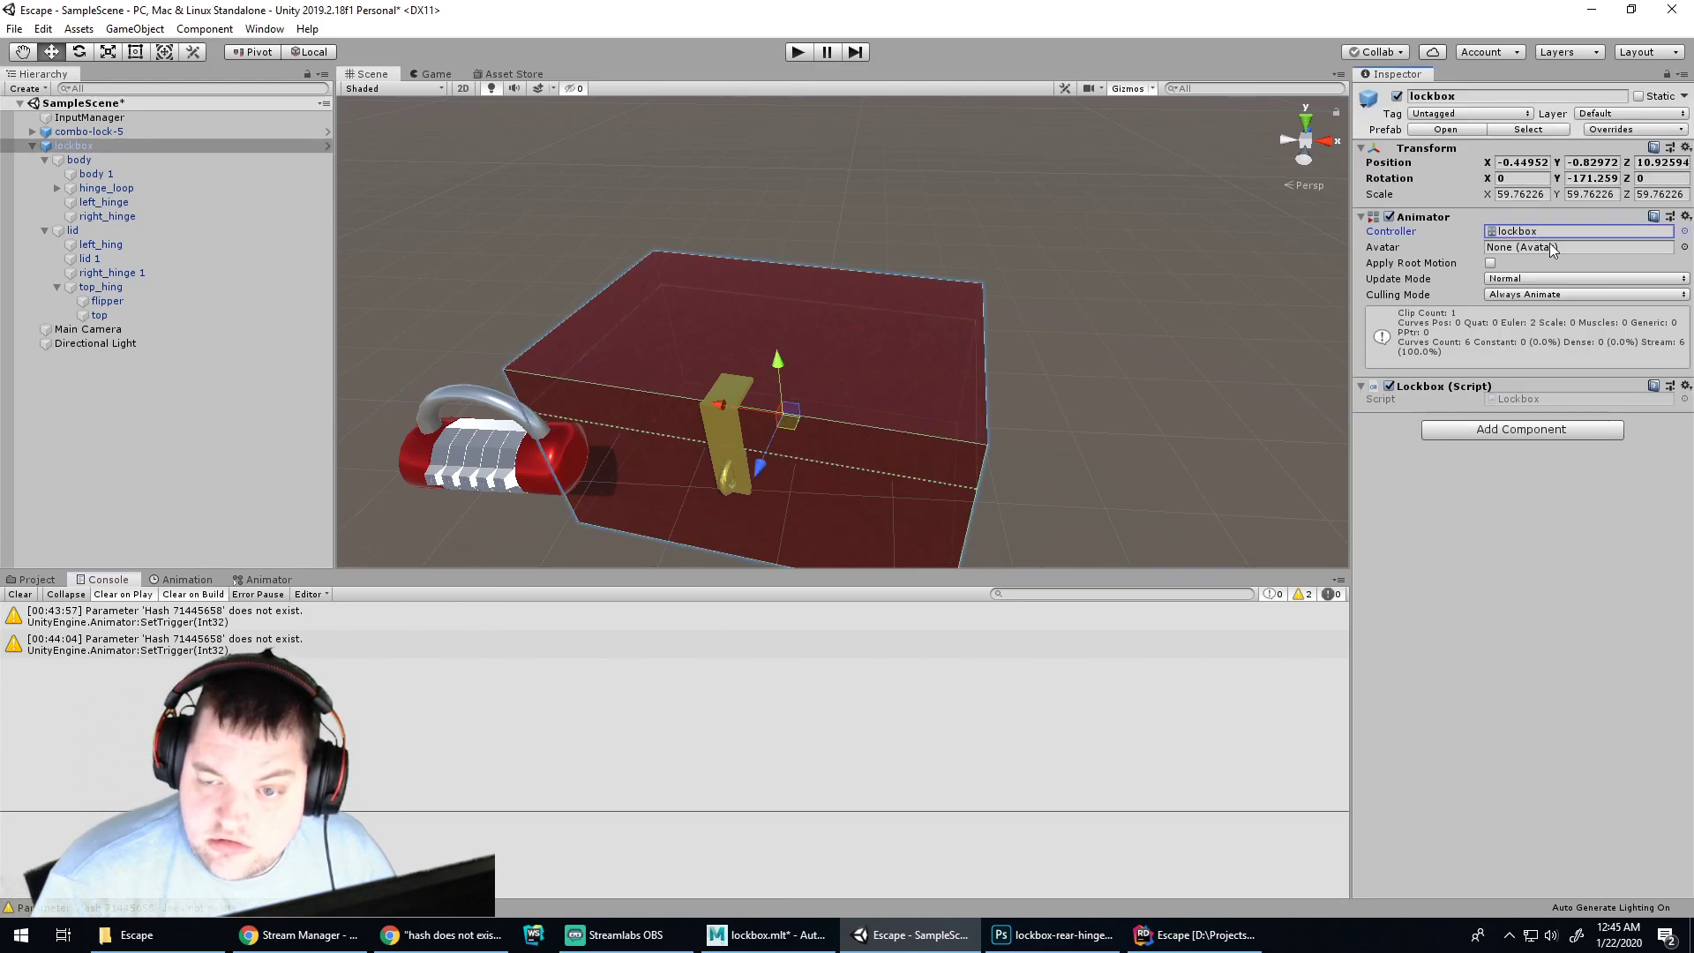
pyautogui.doubleClick(1533, 228)
pyautogui.click(999, 806)
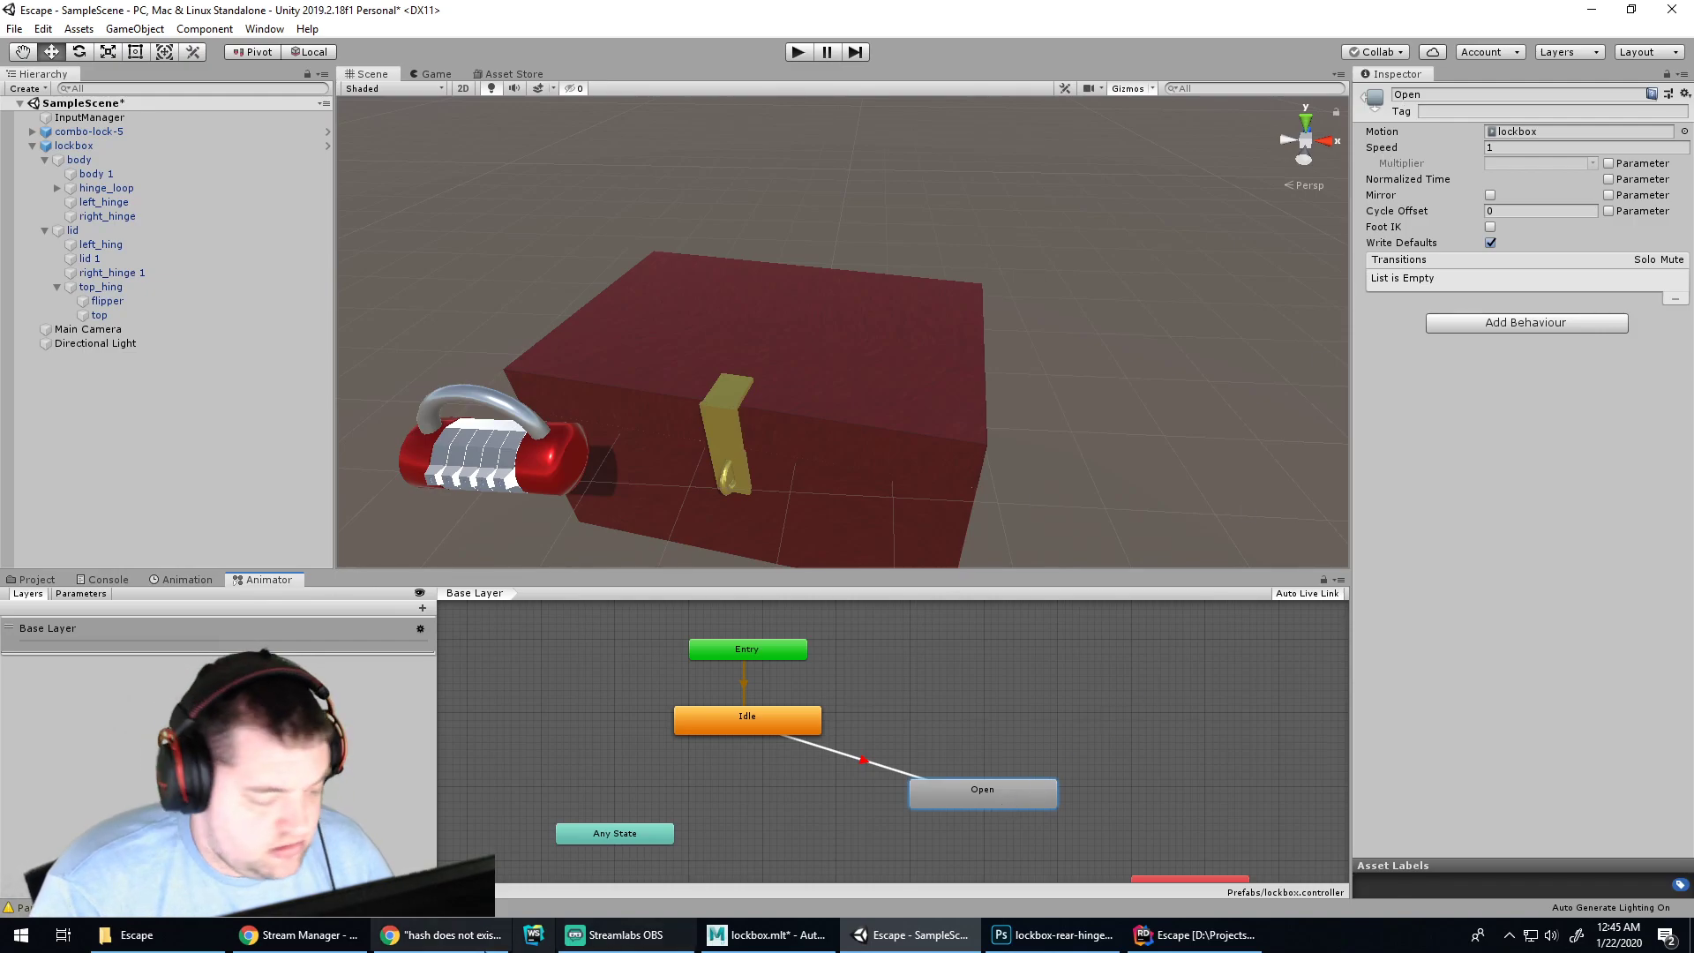
pyautogui.click(441, 934)
pyautogui.click(961, 15)
pyautogui.click(745, 15)
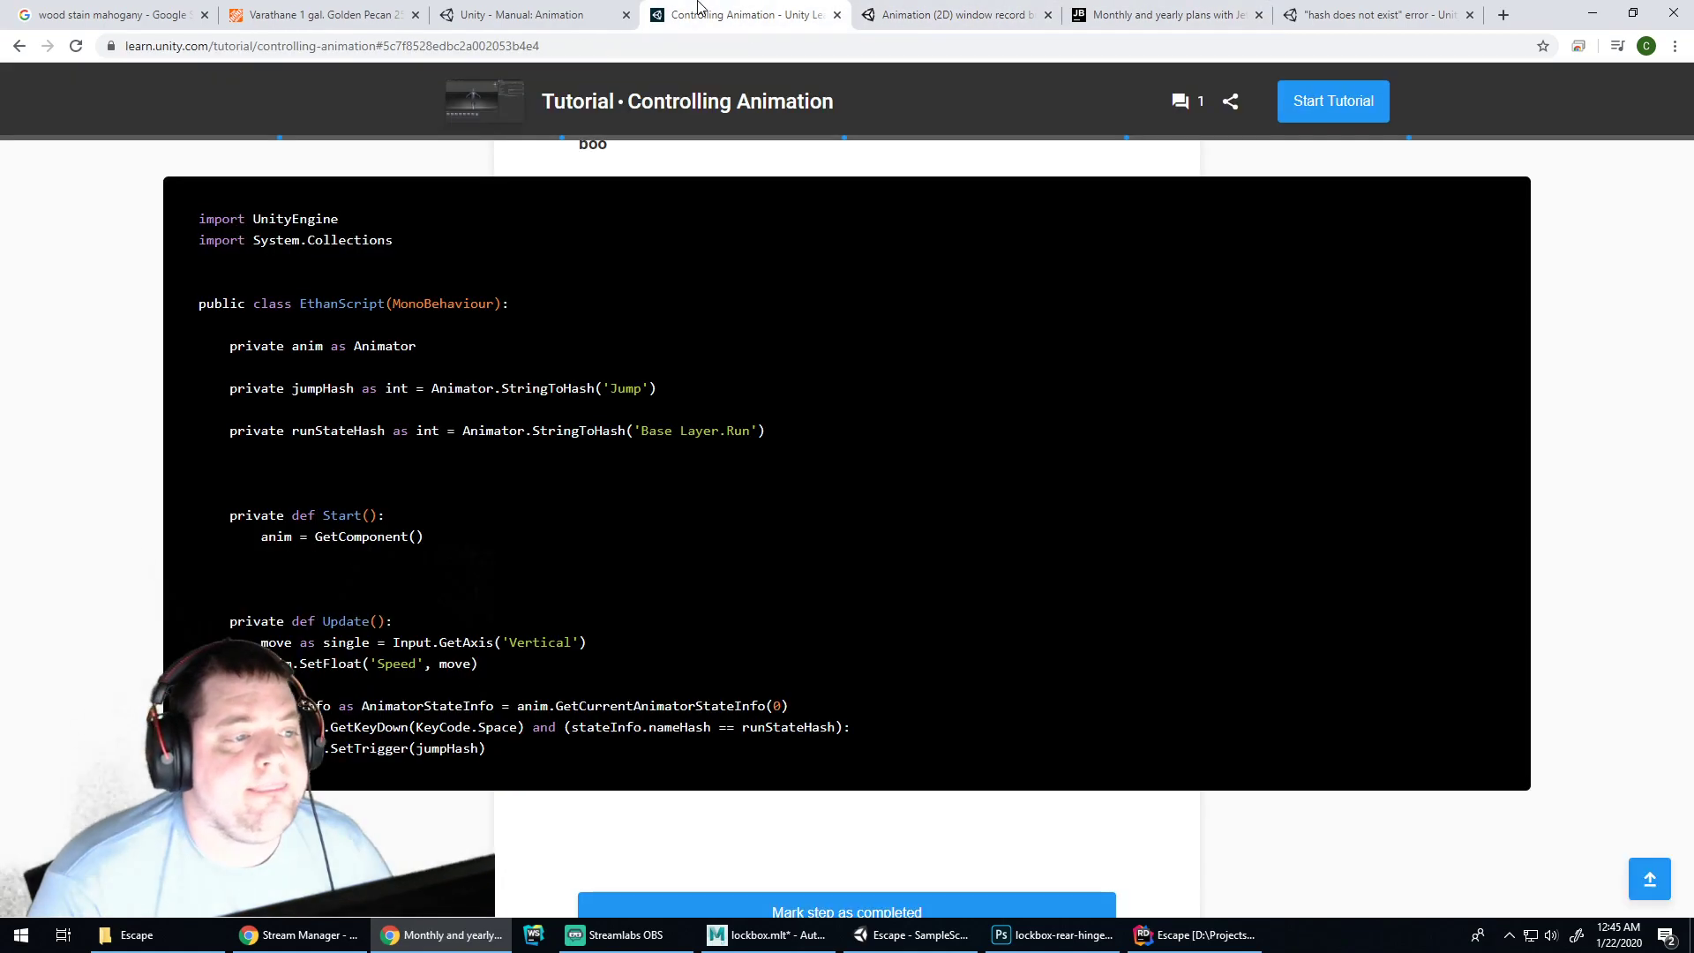
pyautogui.moveTo(640, 431); pyautogui.dragTo(718, 431)
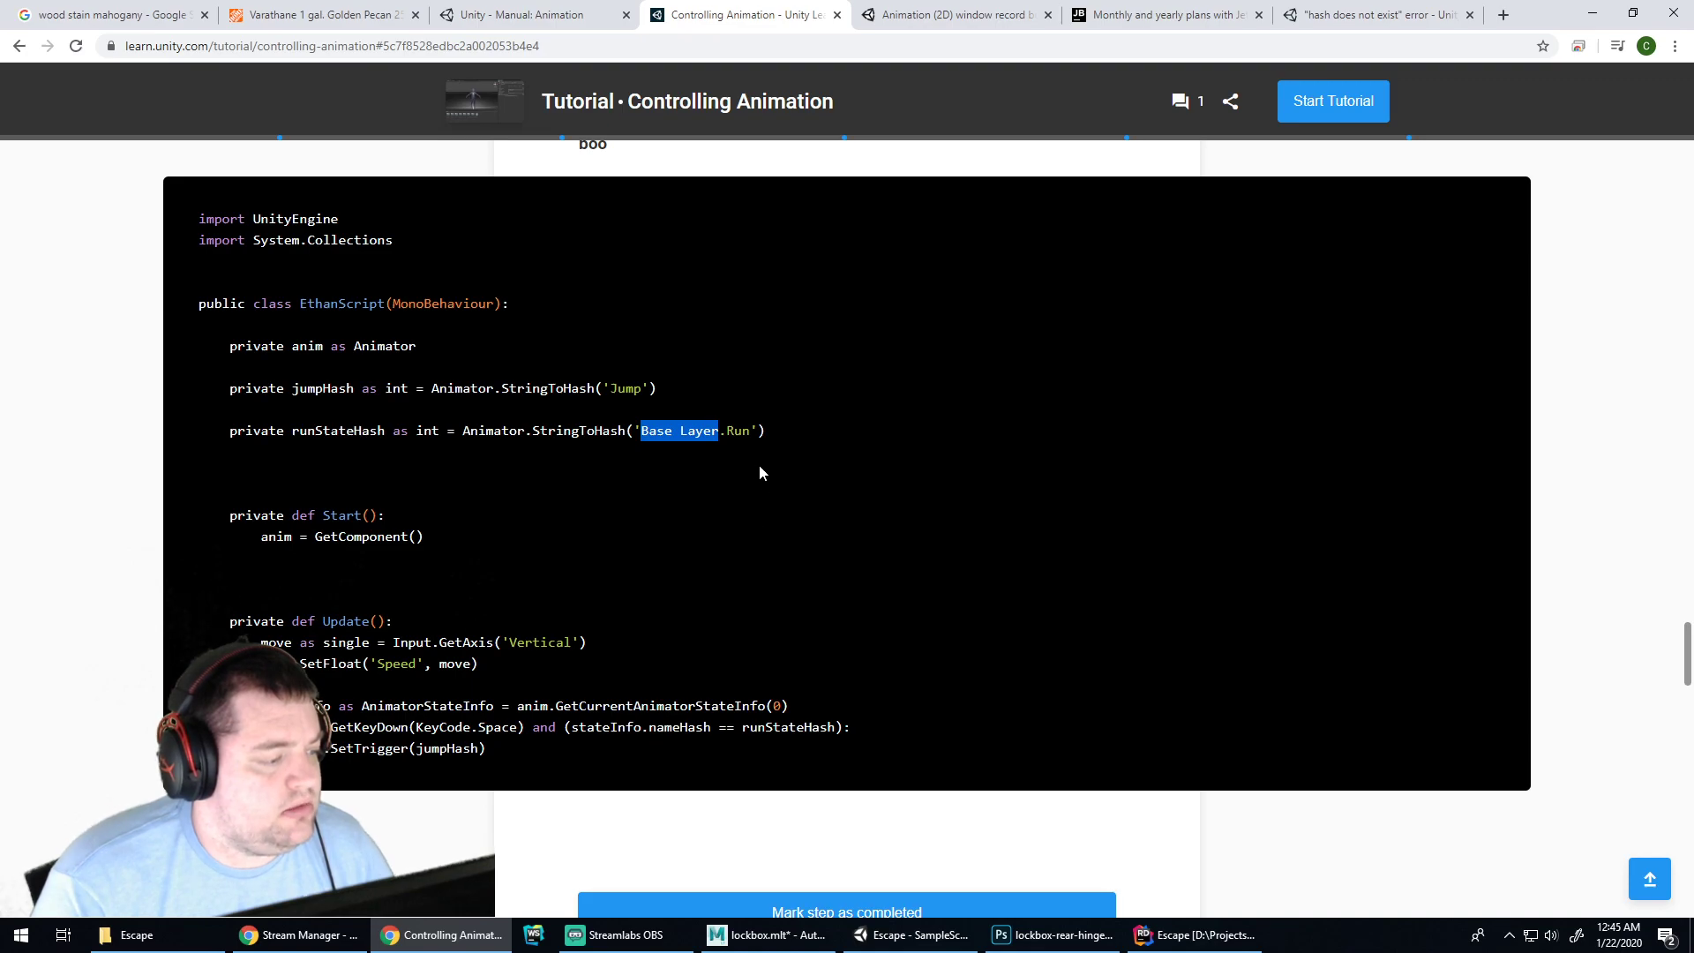
pyautogui.scroll(14, 759, 465)
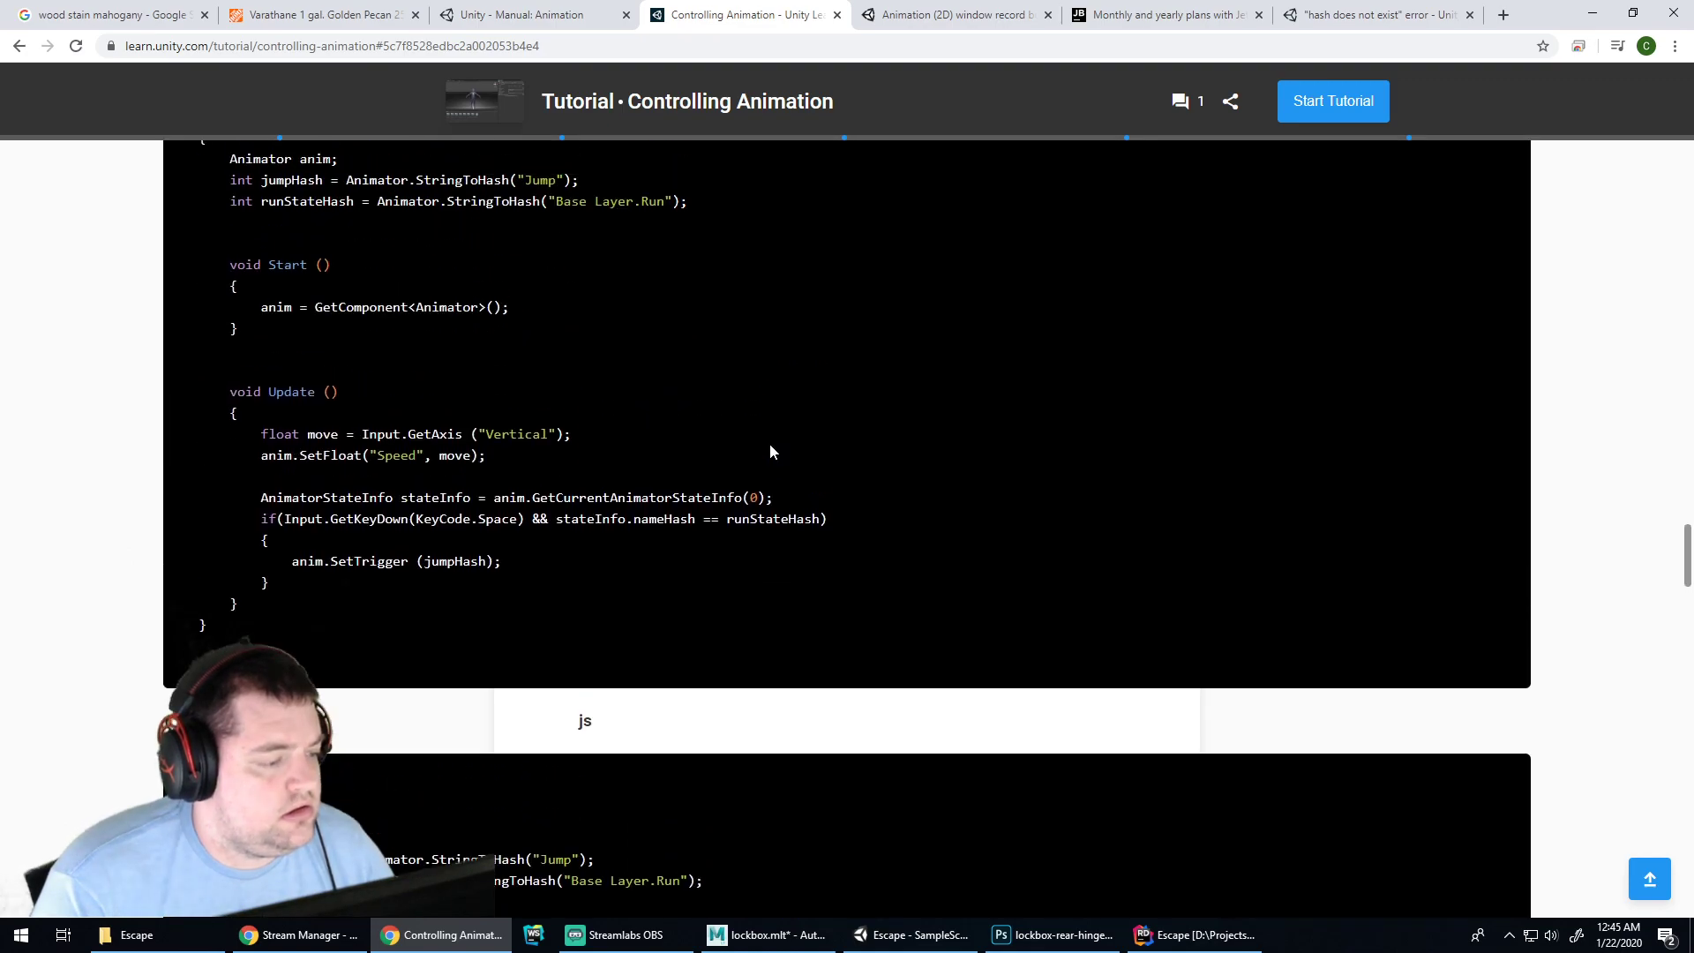
pyautogui.scroll(14, 770, 442)
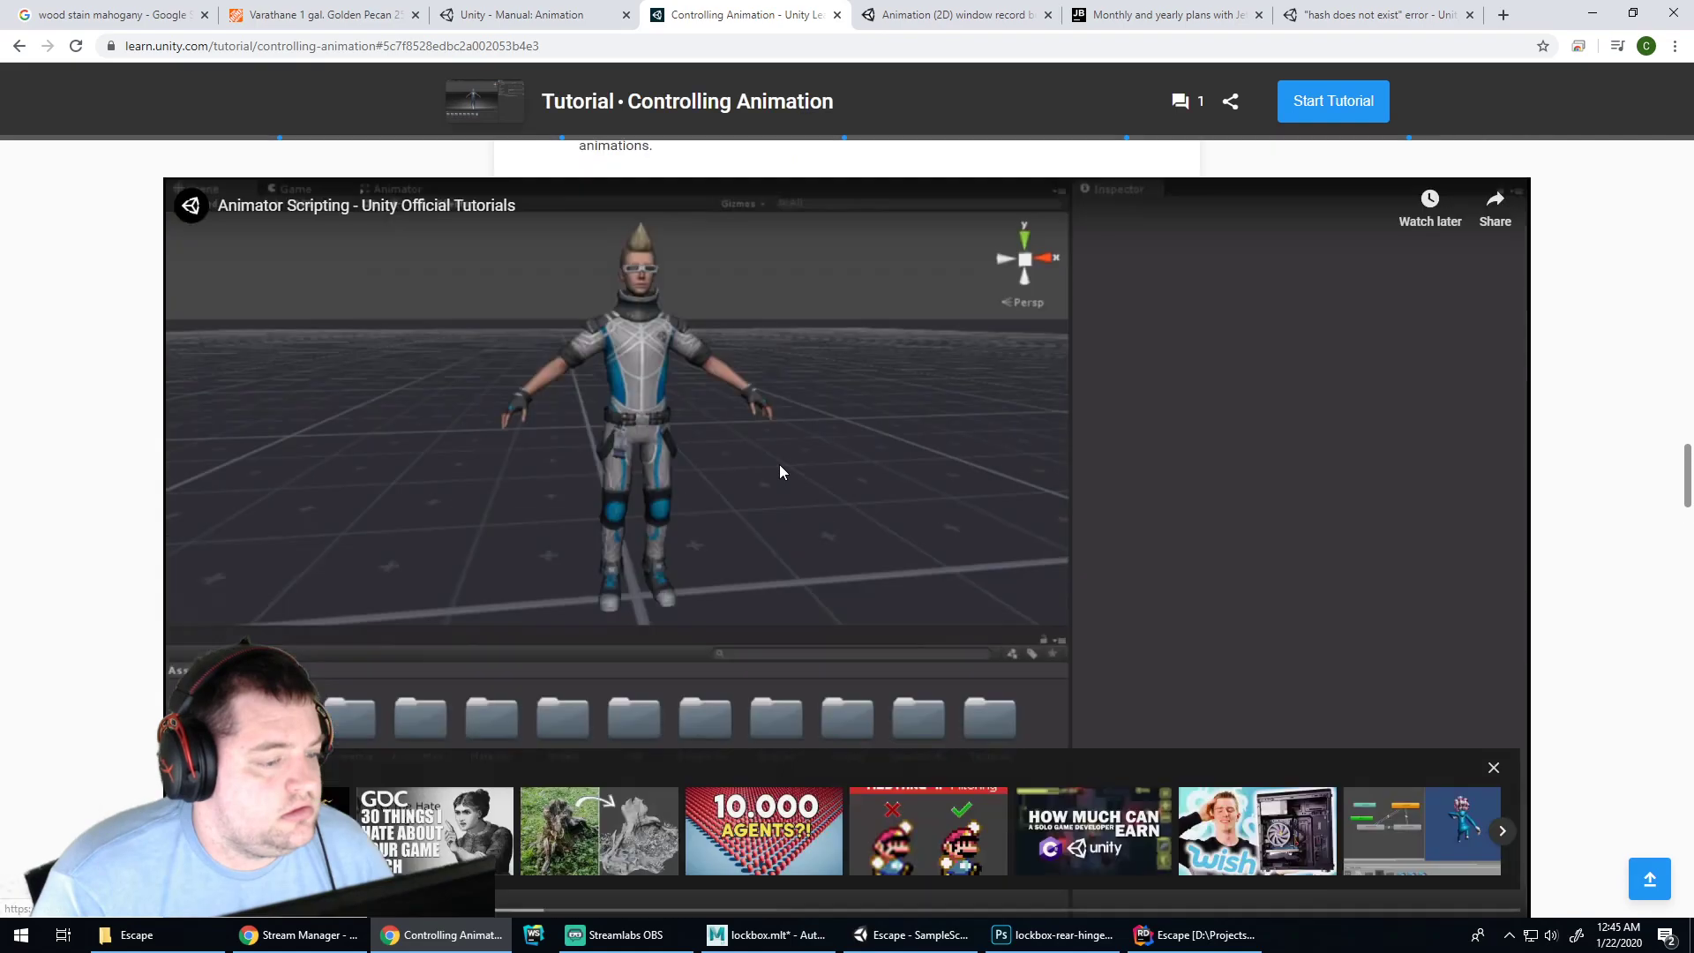
pyautogui.scroll(-6, 843, 547)
pyautogui.scroll(2, 617, 600)
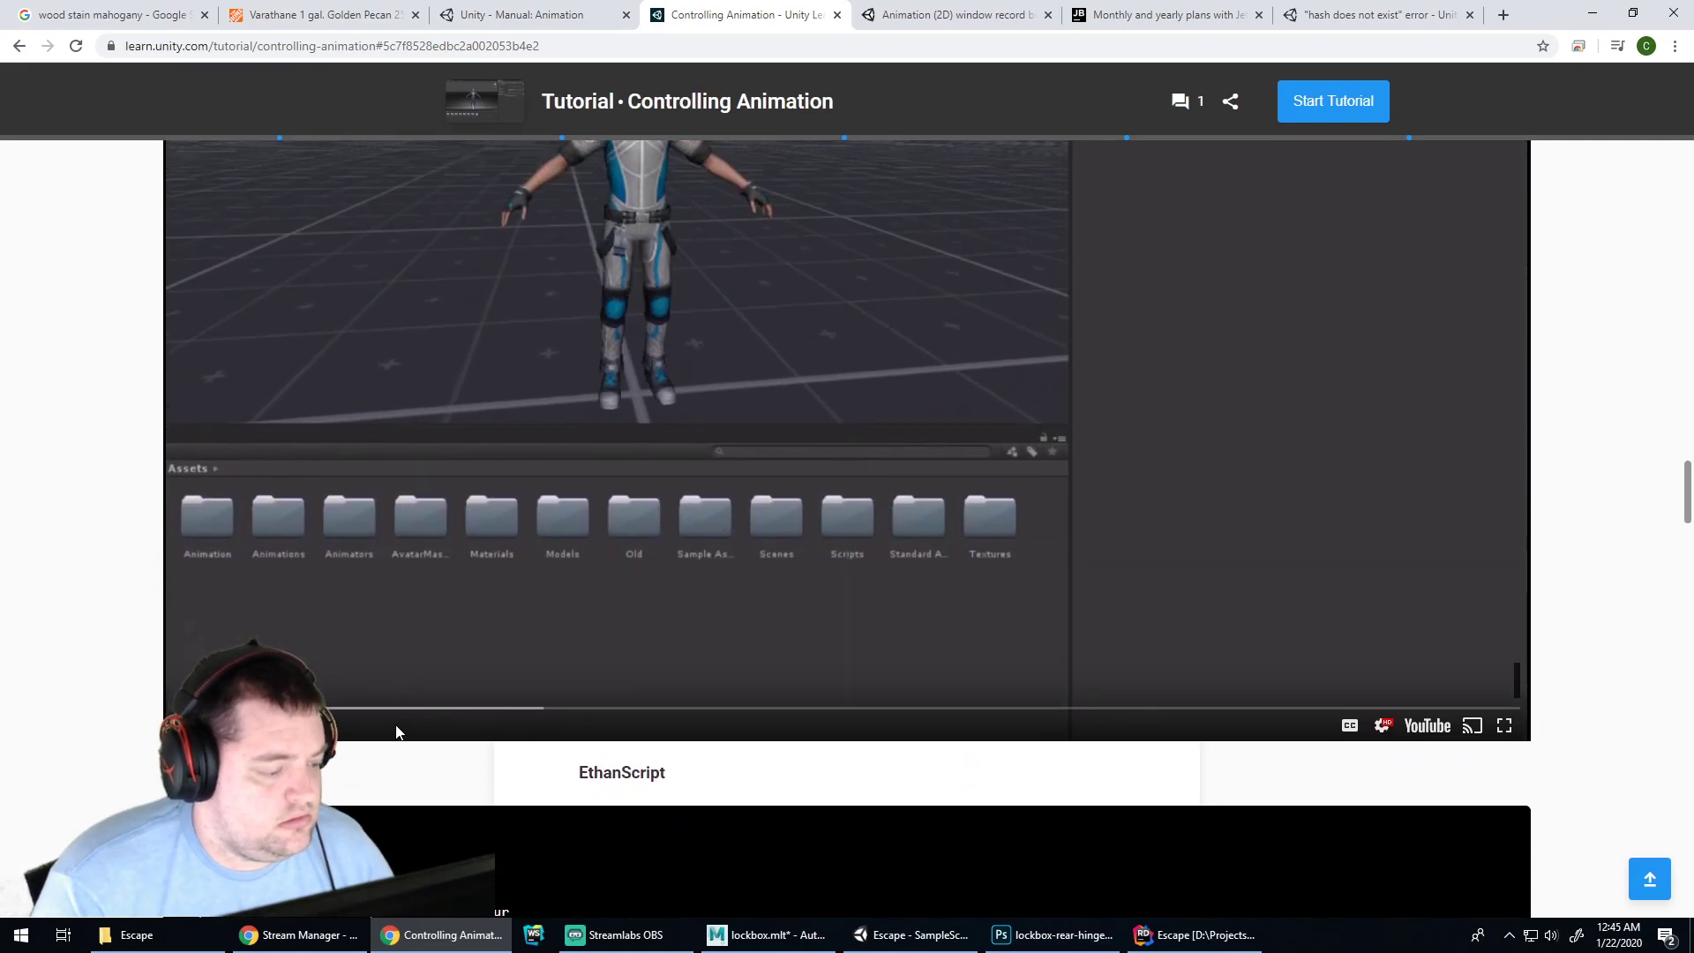
pyautogui.click(379, 709)
pyautogui.press('Right')
pyautogui.press('Right')
pyautogui.press('Right')
pyautogui.press('Right')
pyautogui.press('Right')
pyautogui.press('Right')
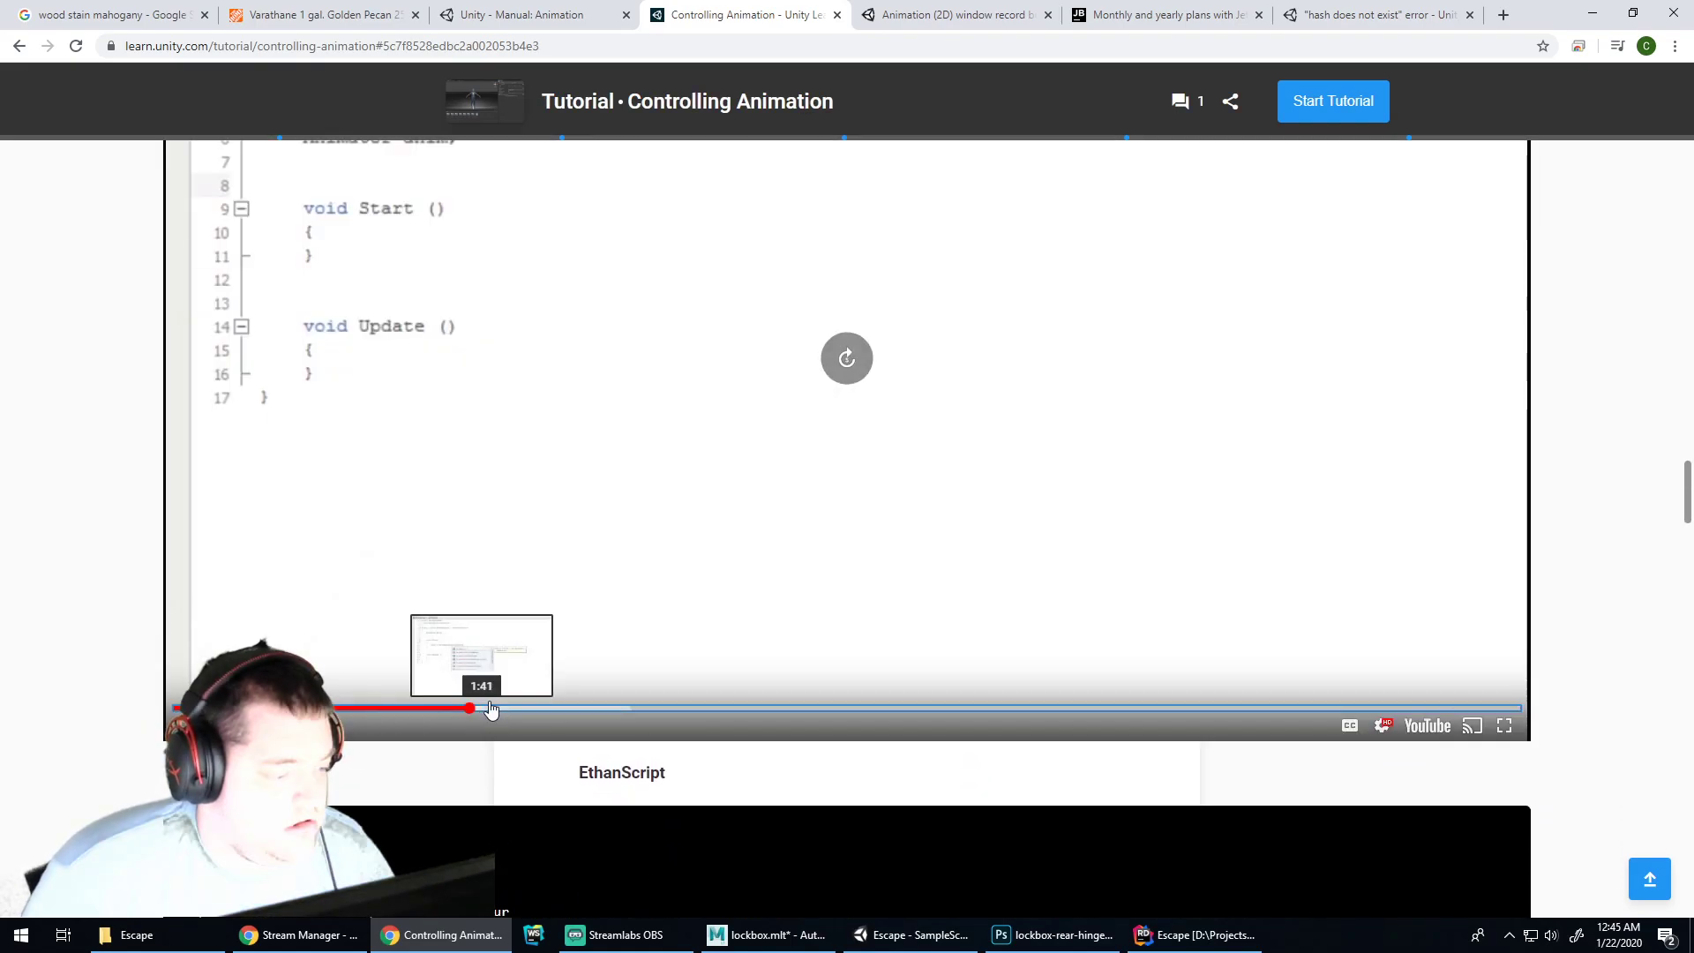
pyautogui.press('Right')
pyautogui.press('Right')
pyautogui.press('Right')
pyautogui.press('Right')
pyautogui.press('Right')
pyautogui.press('Right')
pyautogui.press('Left')
pyautogui.press('Left')
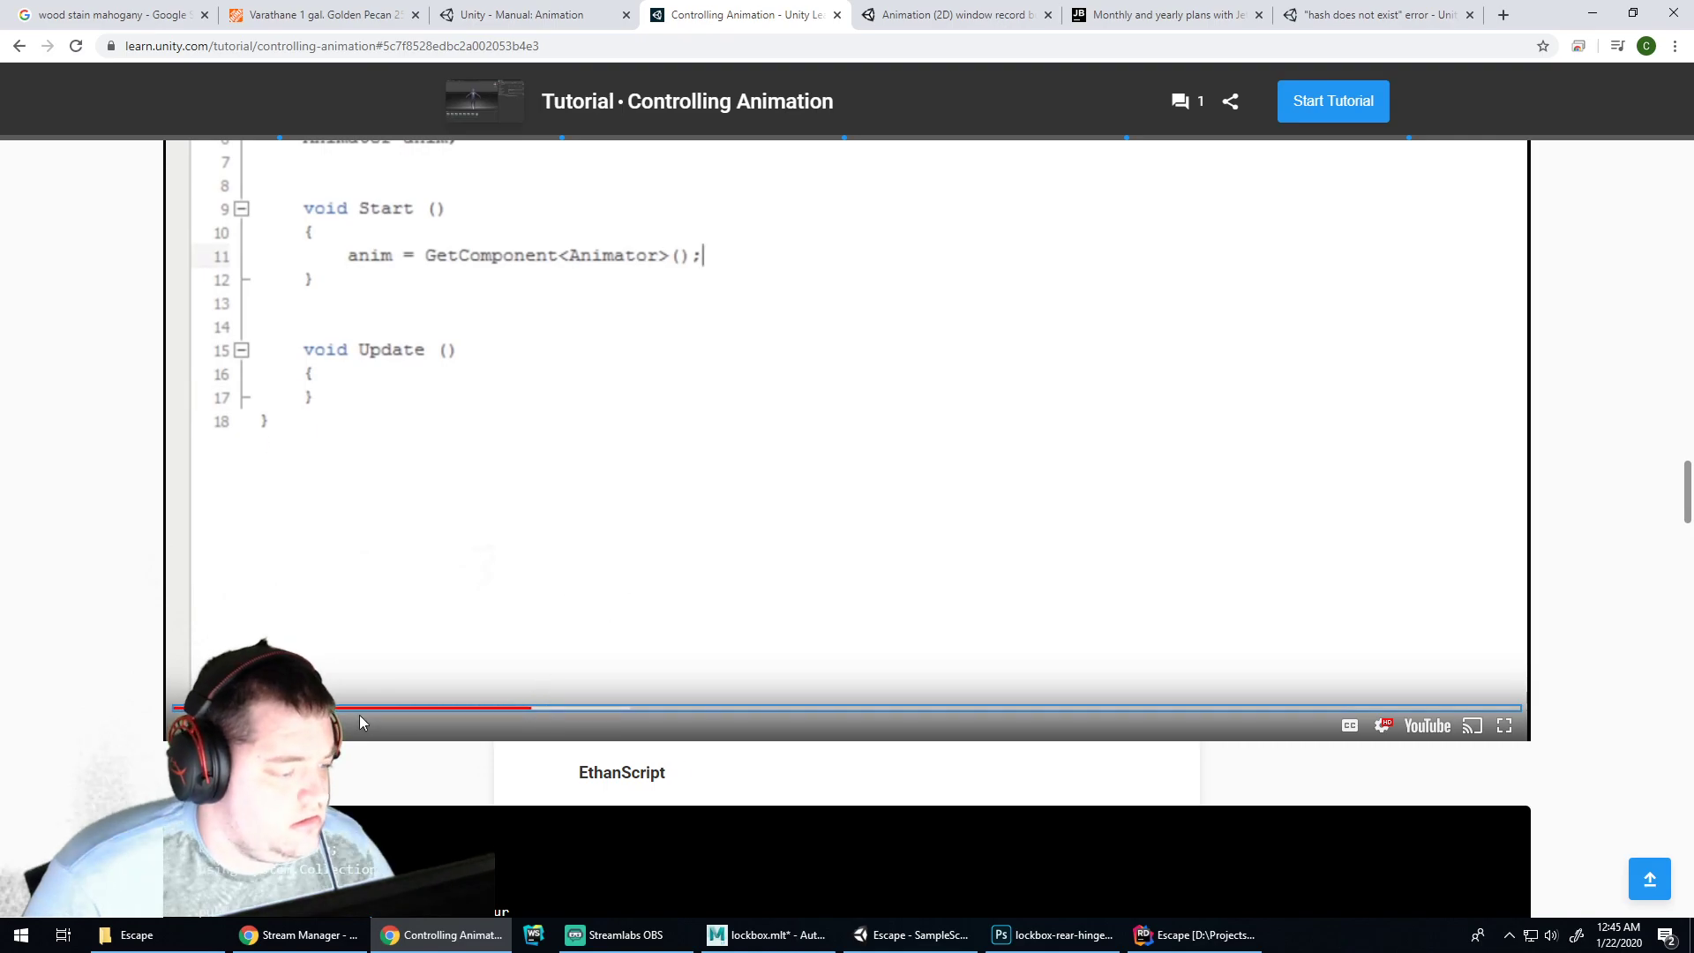
pyautogui.press('Left')
pyautogui.press('Left')
pyautogui.press('Left')
pyautogui.press('Left')
pyautogui.press('Left')
pyautogui.press('Left')
pyautogui.press('Left')
pyautogui.press('Left')
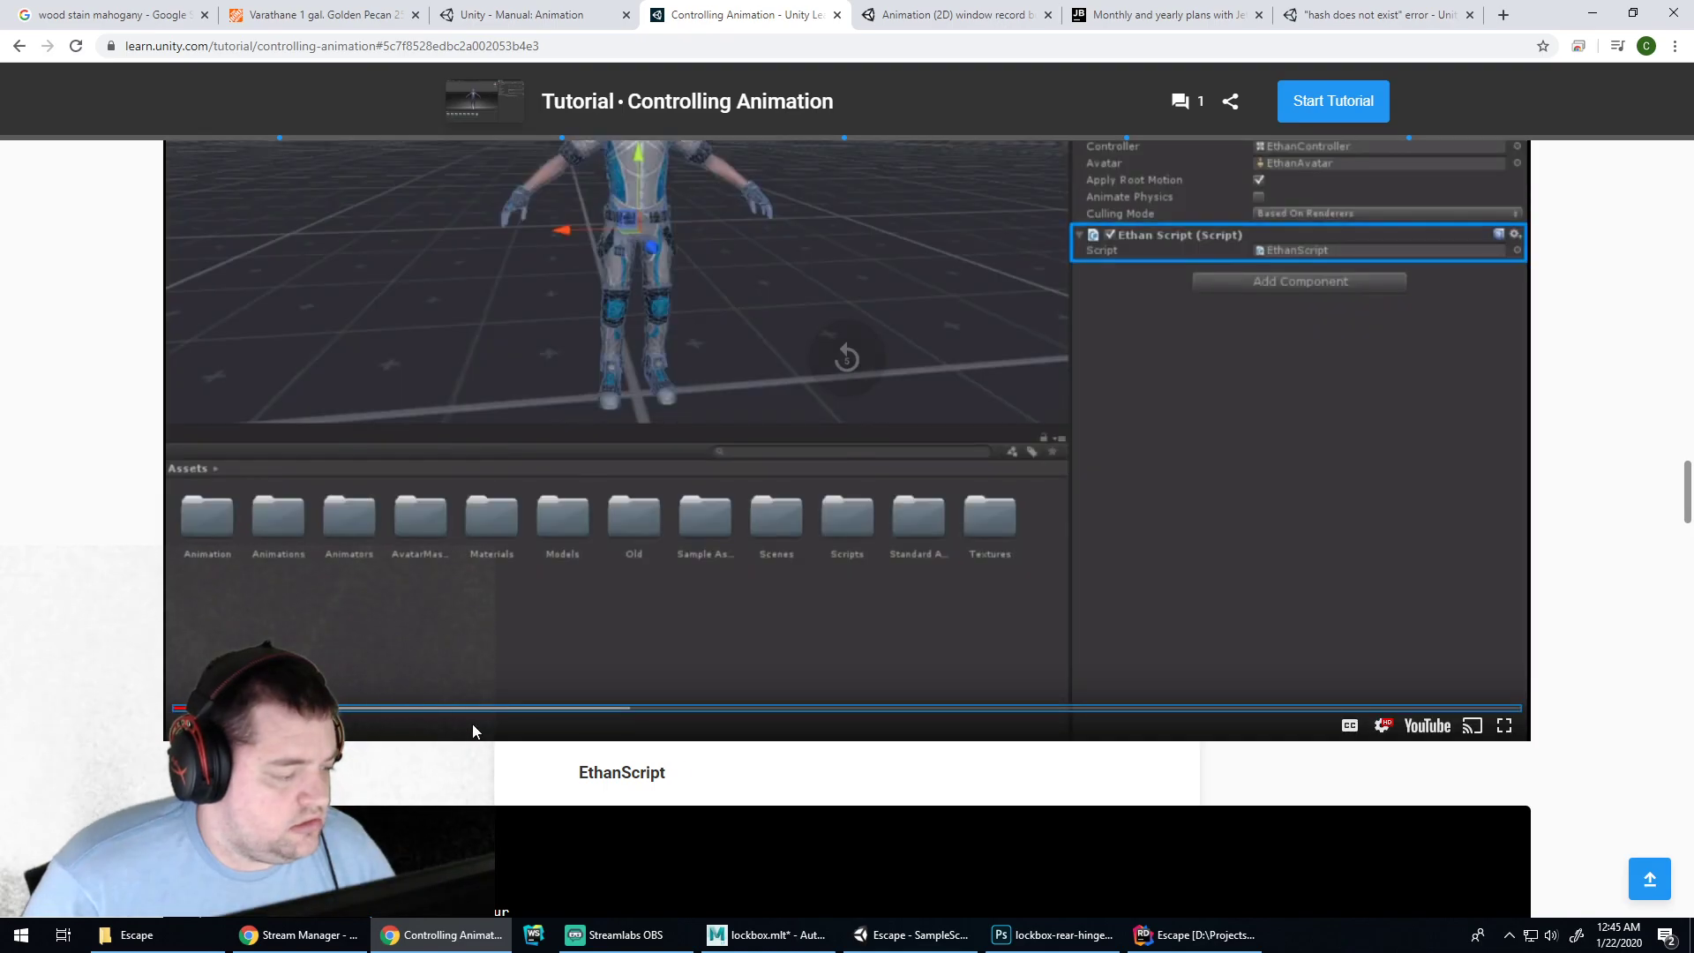
pyautogui.press('Left')
pyautogui.press('Left')
pyautogui.press('Left')
pyautogui.scroll(3, 903, 418)
pyautogui.press('Right')
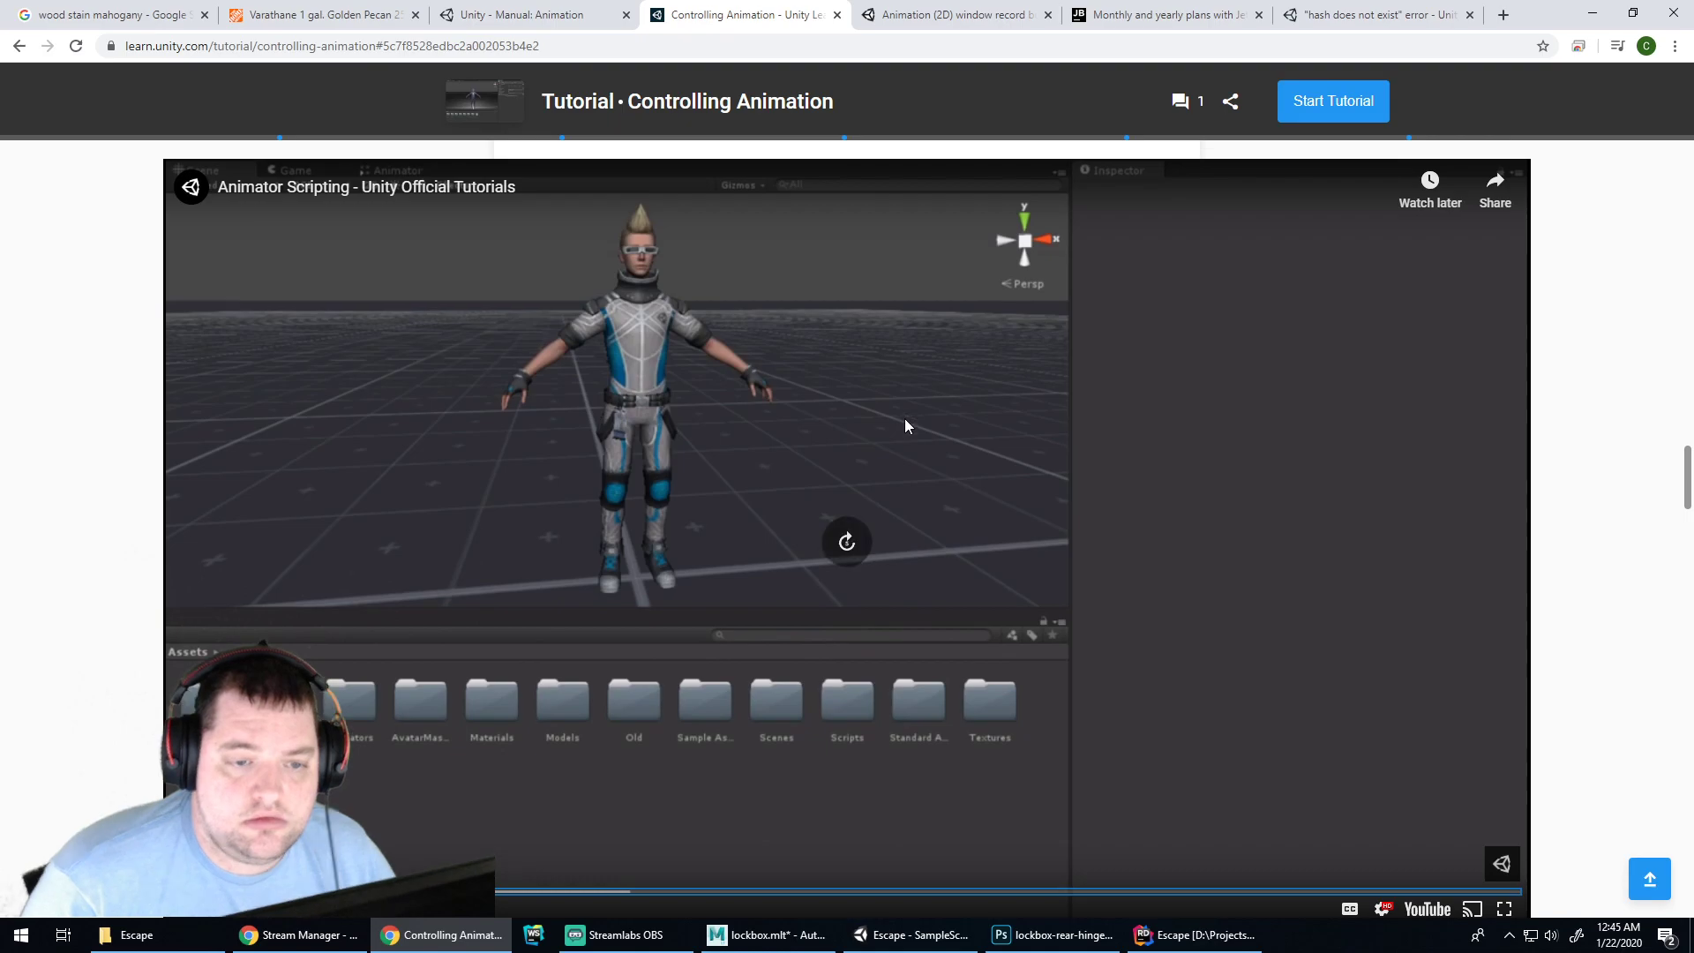
pyautogui.scroll(-2, 904, 419)
pyautogui.press('Right')
pyautogui.press('Right')
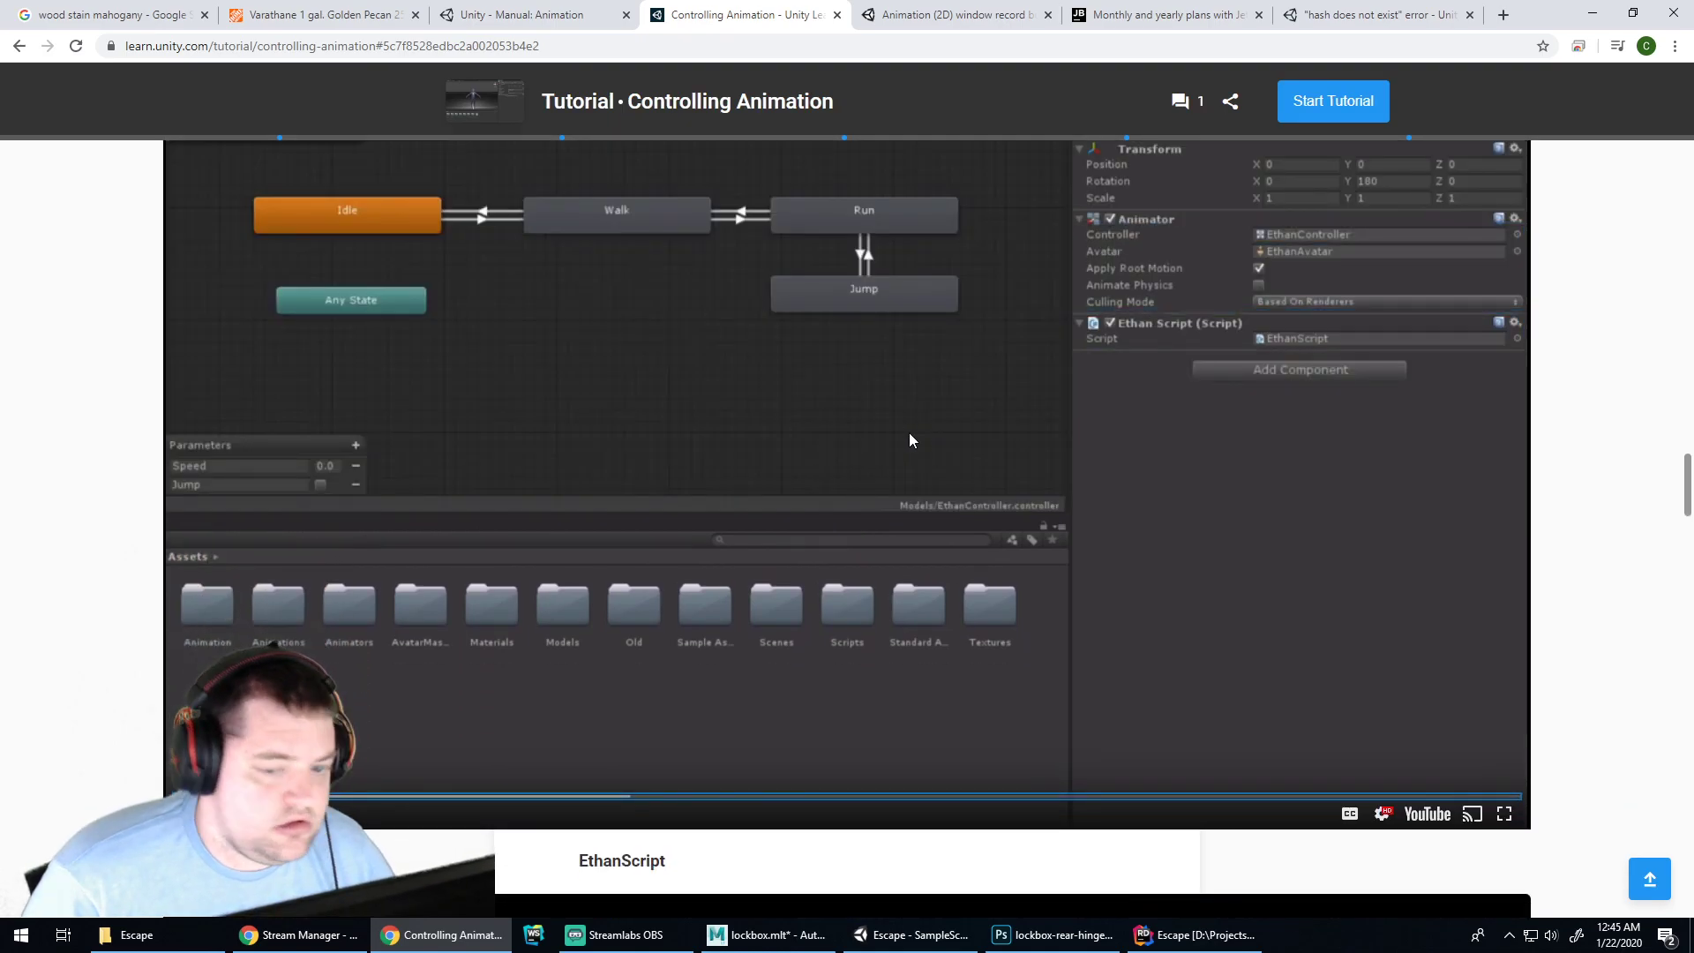
pyautogui.press('space')
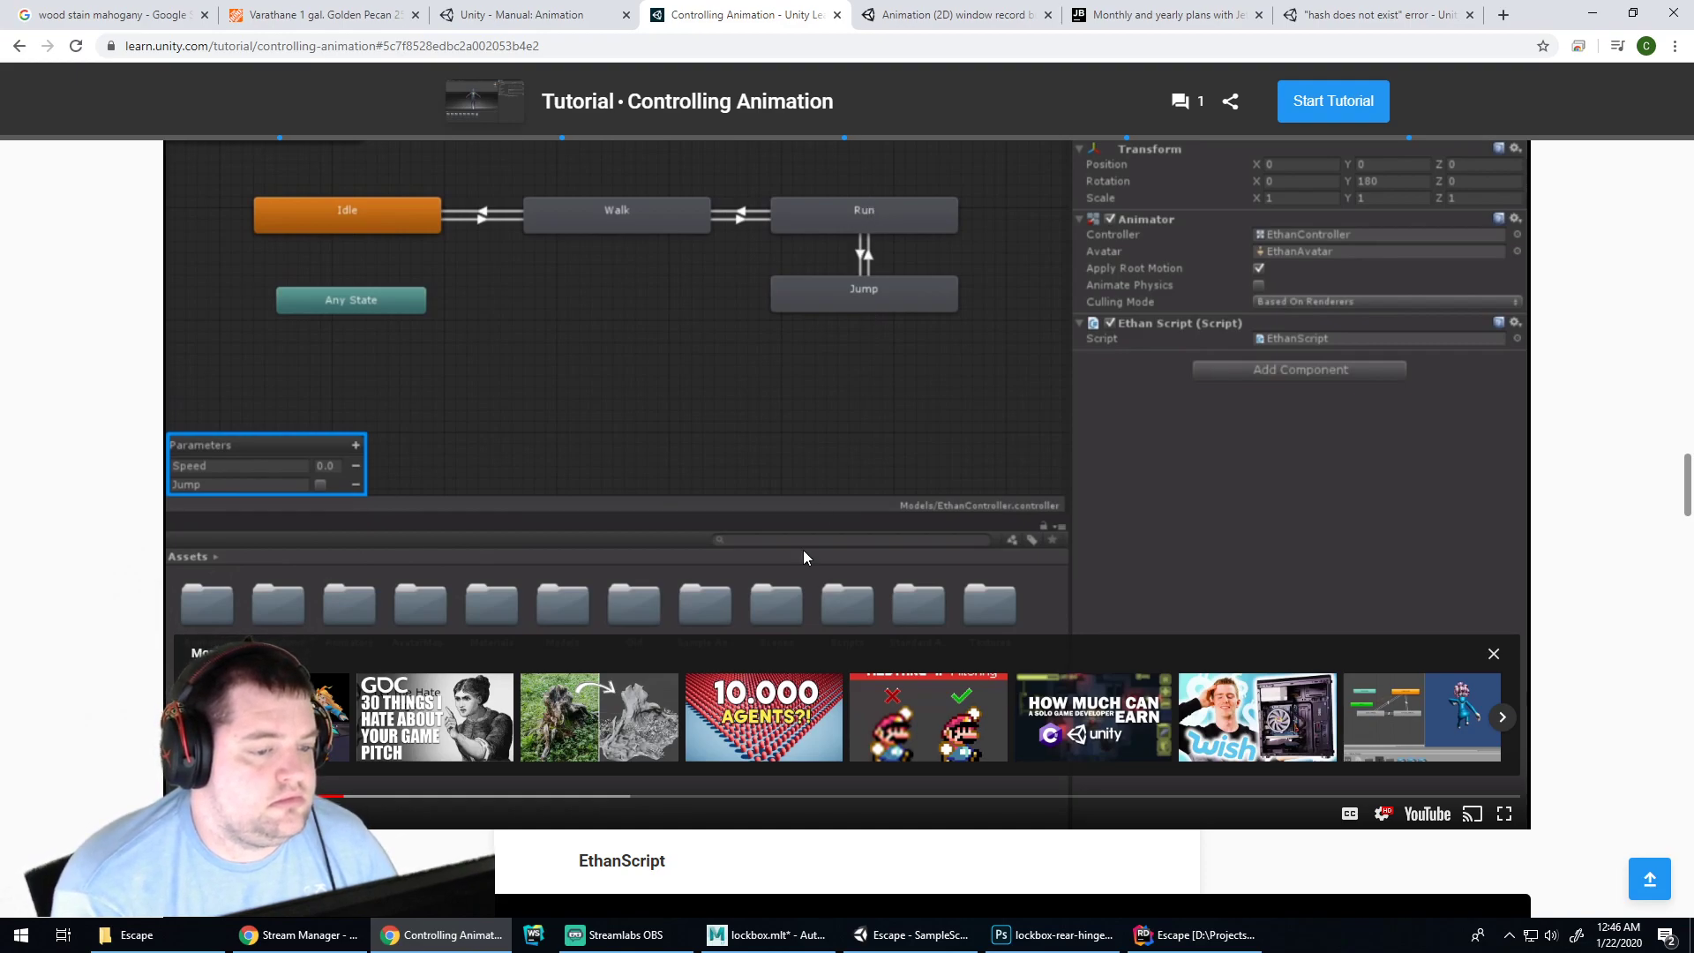
pyautogui.scroll(1, 821, 548)
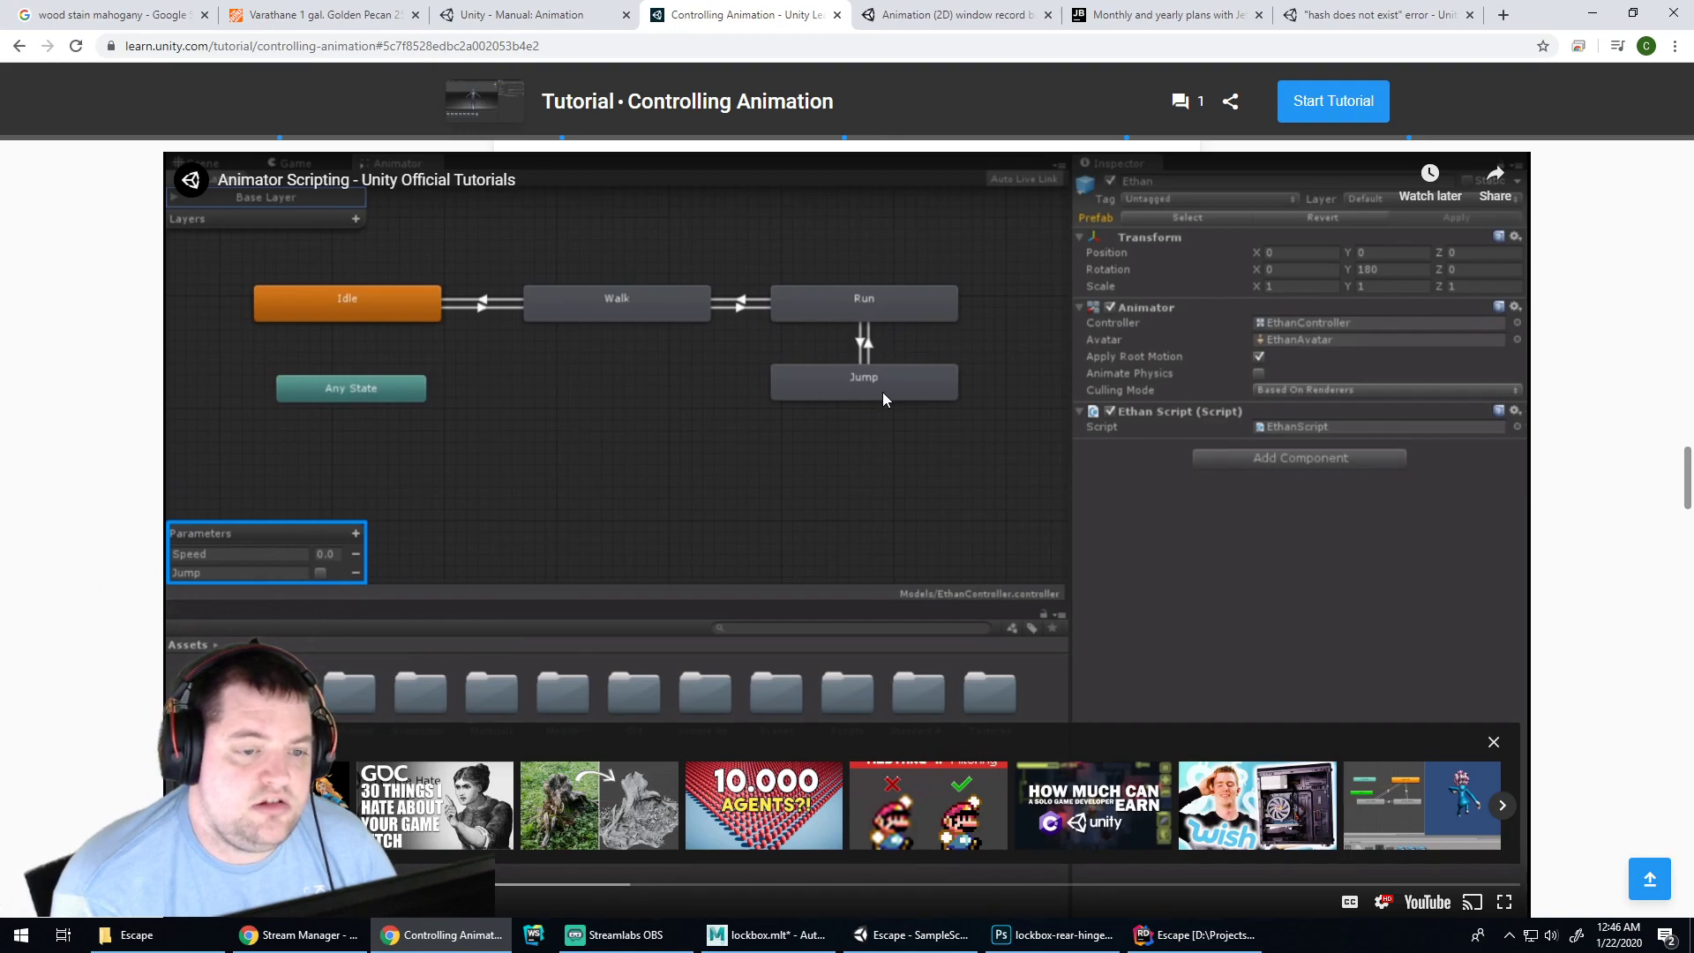
pyautogui.scroll(-7, 879, 394)
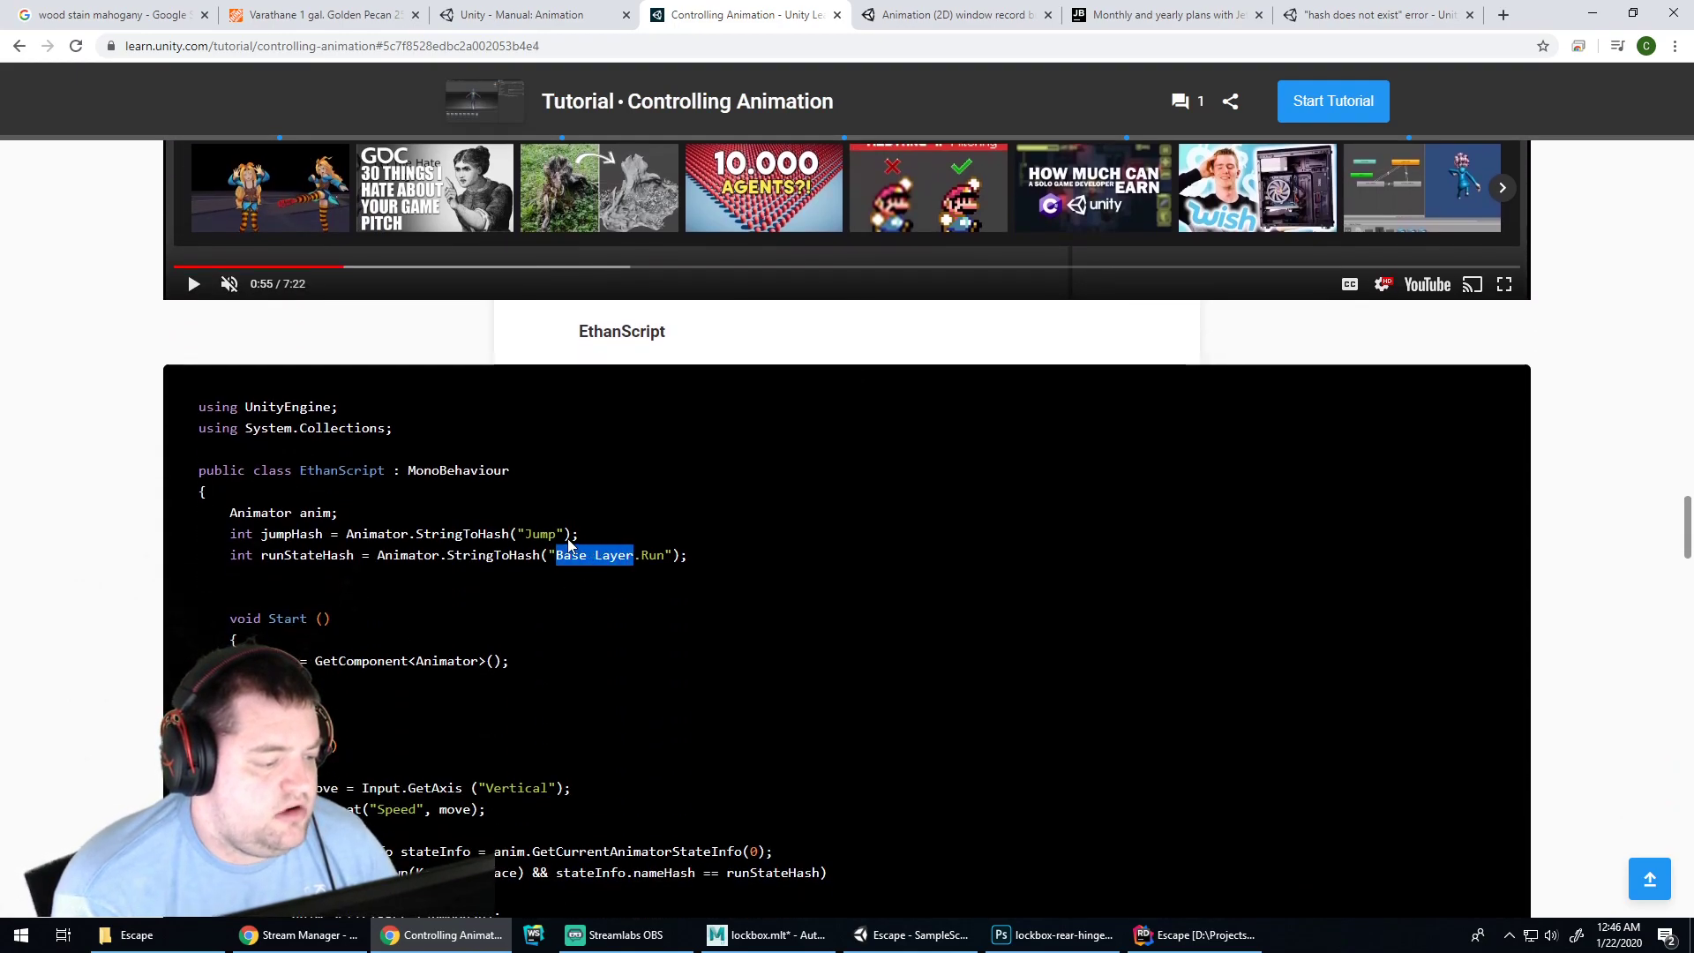
pyautogui.moveTo(549, 534); pyautogui.dragTo(556, 535)
pyautogui.scroll(-3, 713, 506)
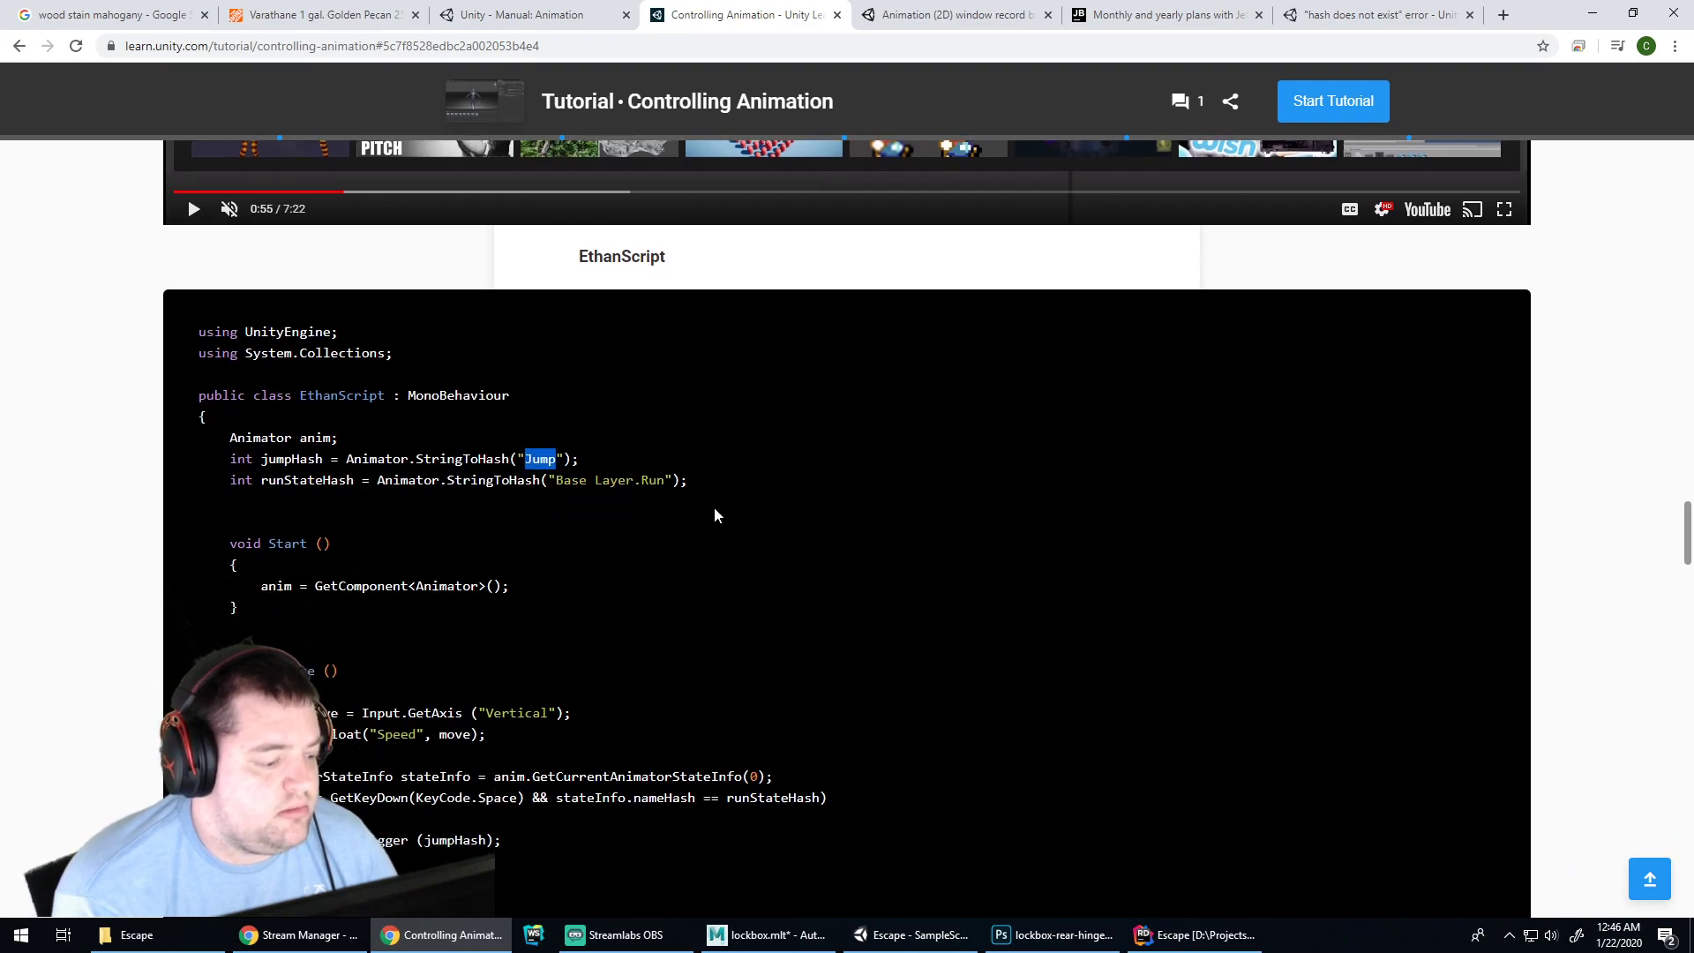
pyautogui.scroll(7, 745, 503)
pyautogui.scroll(-5, 775, 481)
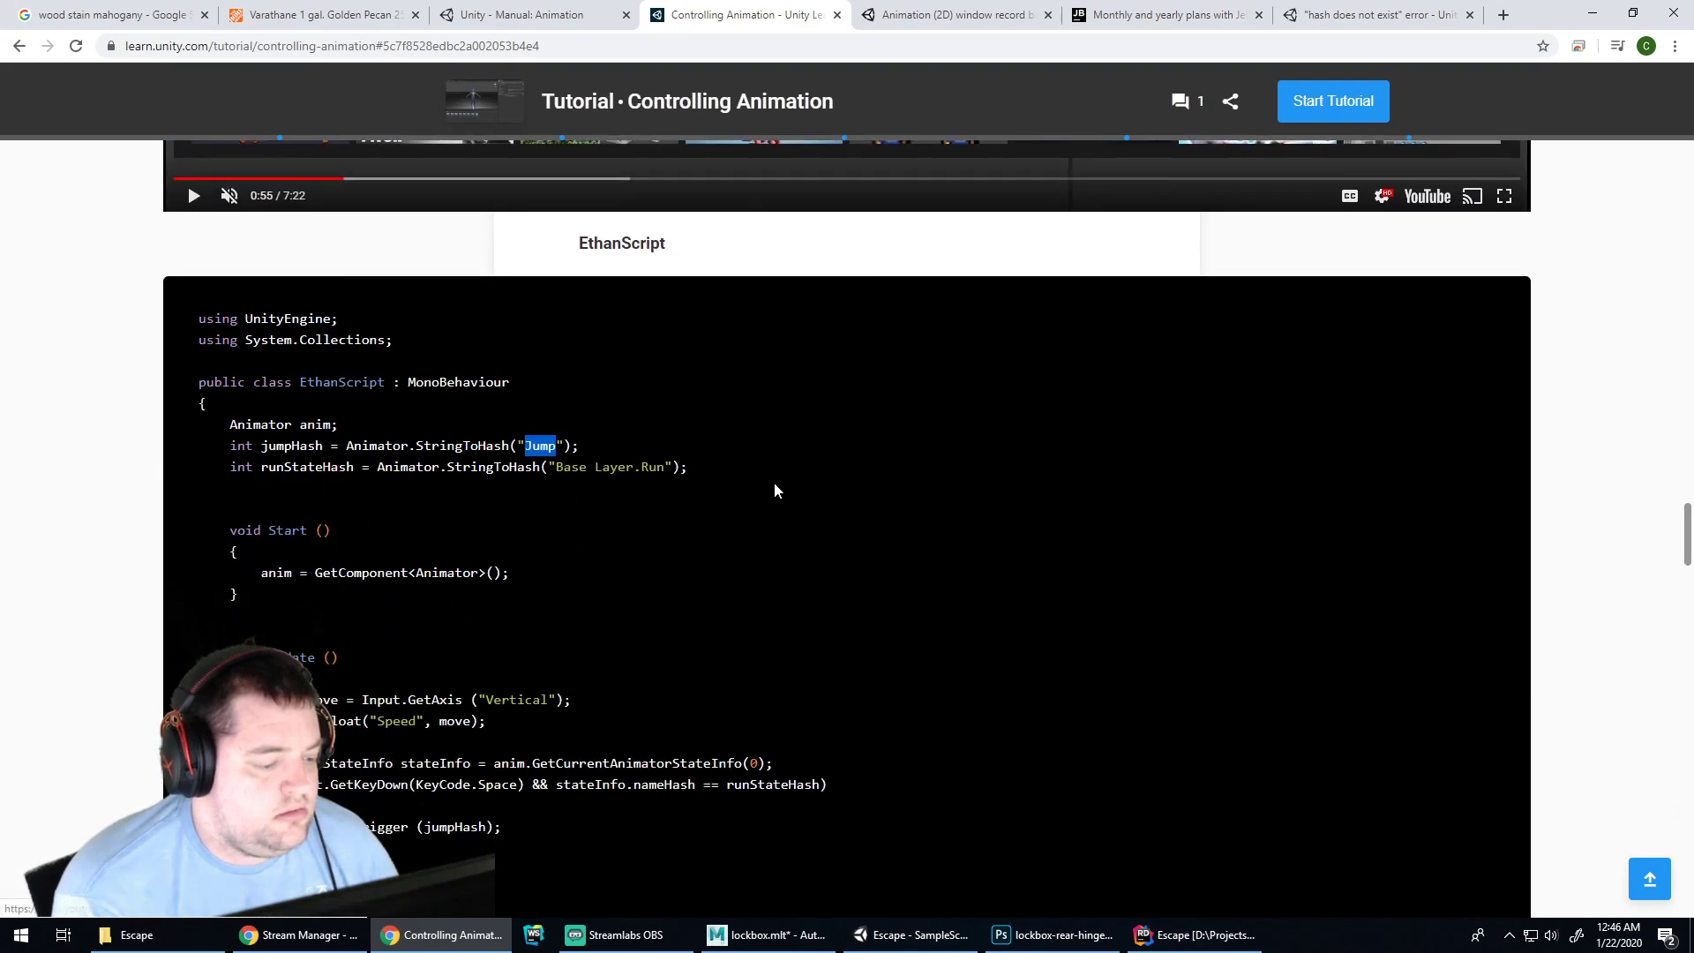
pyautogui.scroll(-2, 618, 529)
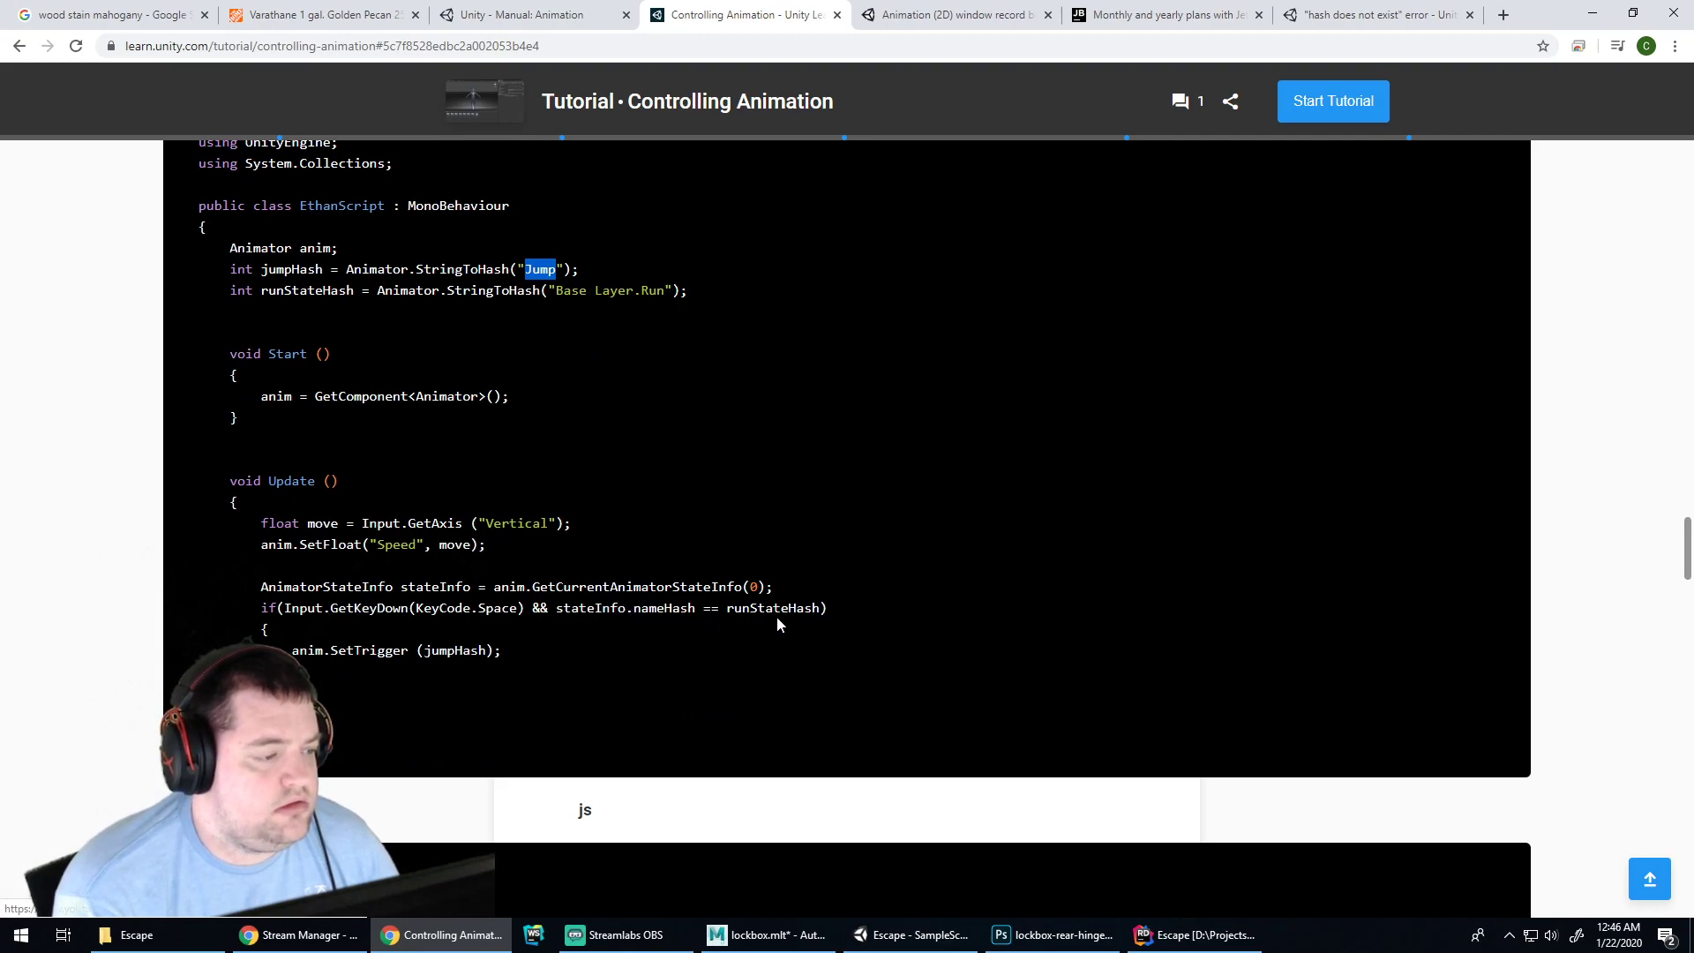
pyautogui.scroll(10, 778, 618)
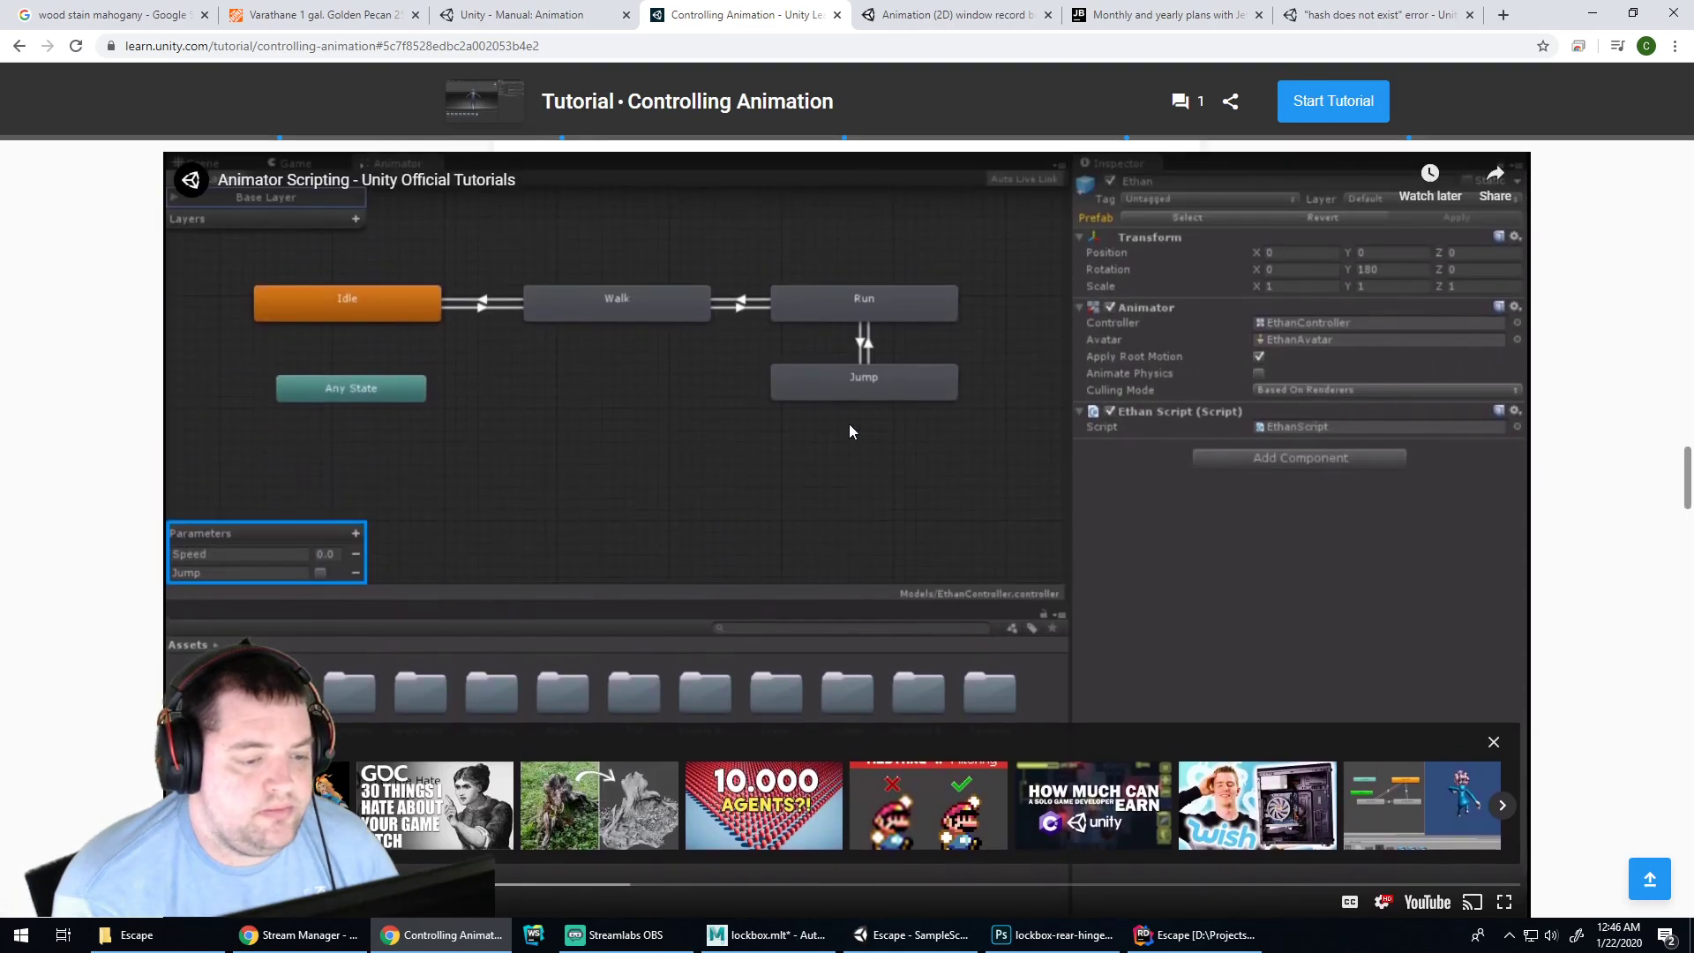
# Play the Animator Scripting video and scrub with arrow keys to the 'int jumpHash =' typing
pyautogui.click(850, 431)
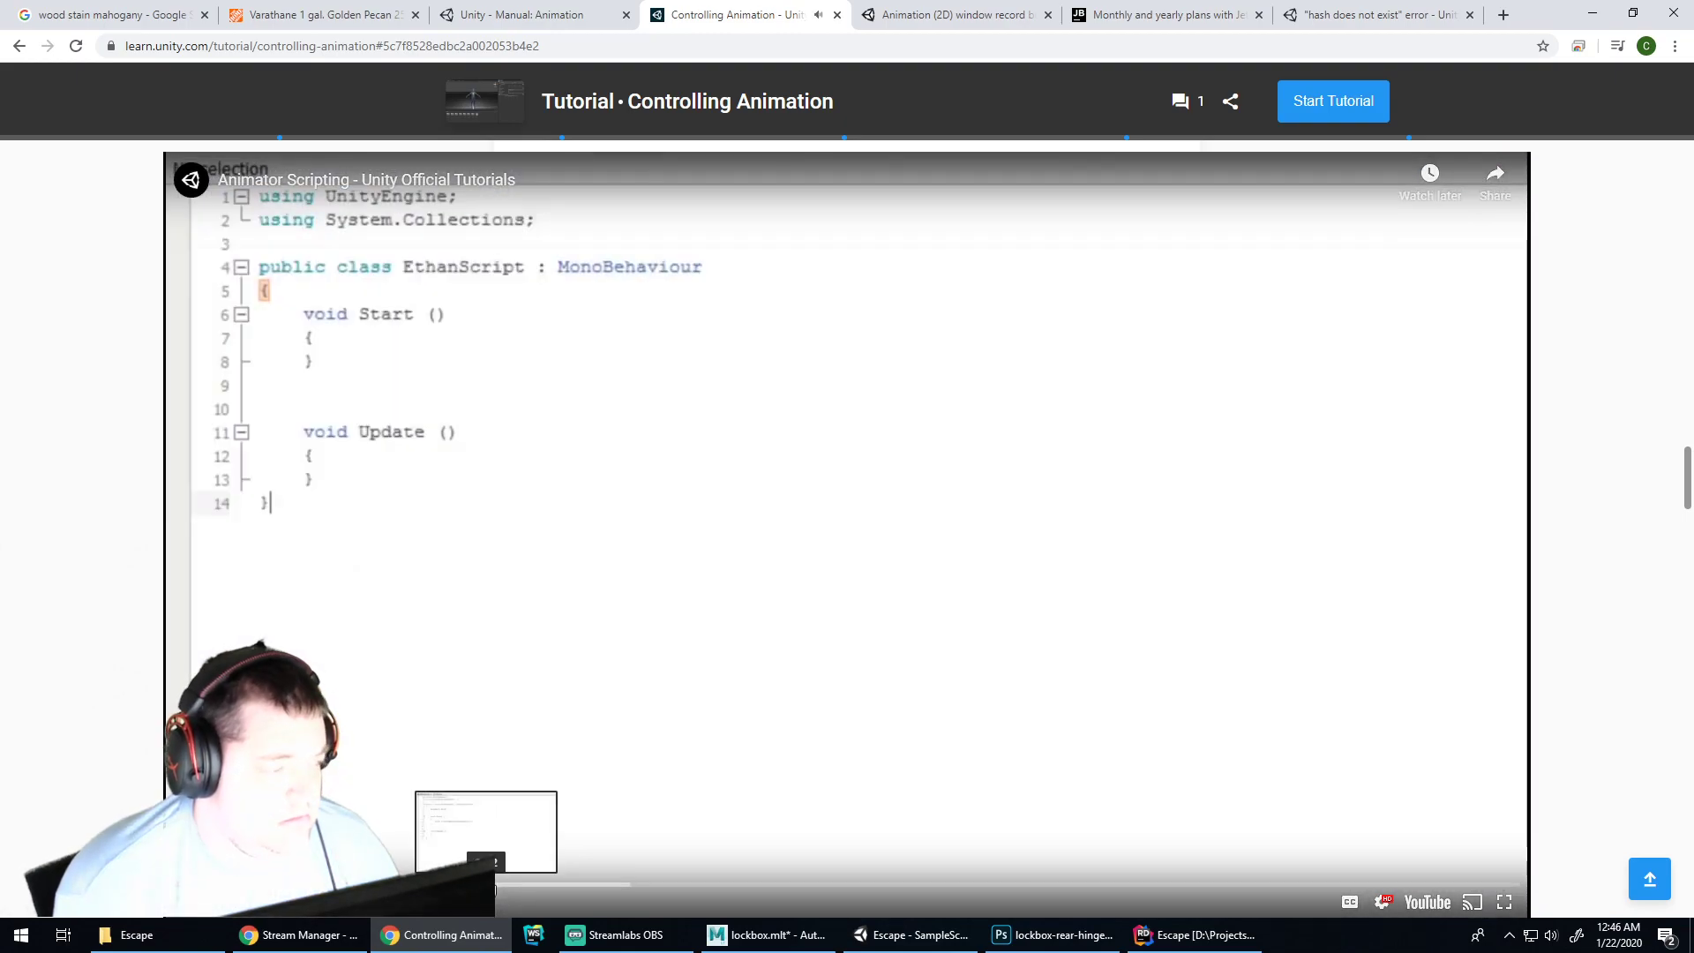
pyautogui.click(488, 886)
pyautogui.press('Right')
pyautogui.press('Right')
pyautogui.press('Right')
pyautogui.press('Right')
pyautogui.press('Right')
pyautogui.press('Right')
pyautogui.press('Right')
pyautogui.press('Right')
pyautogui.press('Right')
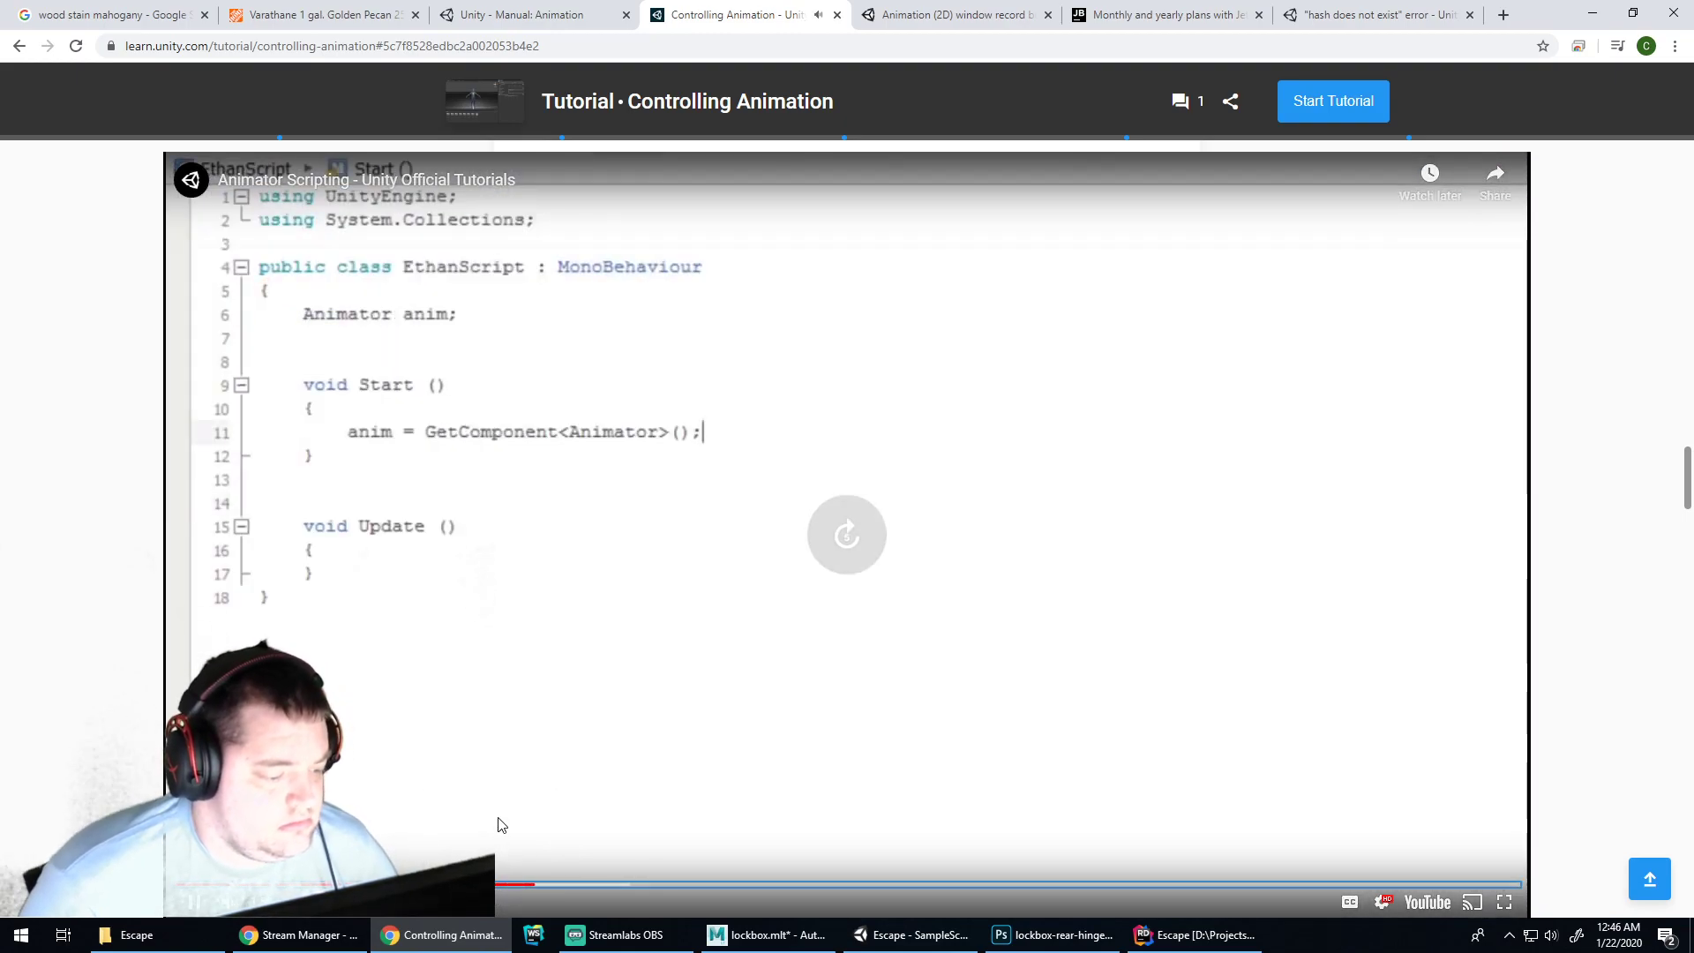
pyautogui.press('Right')
pyautogui.press('Right')
pyautogui.press('Right')
pyautogui.press('Right')
pyautogui.press('Right')
pyautogui.press('Right')
pyautogui.press('Right')
pyautogui.press('Right')
pyautogui.press('Right')
pyautogui.press('Right')
pyautogui.press('Right')
pyautogui.press('Right')
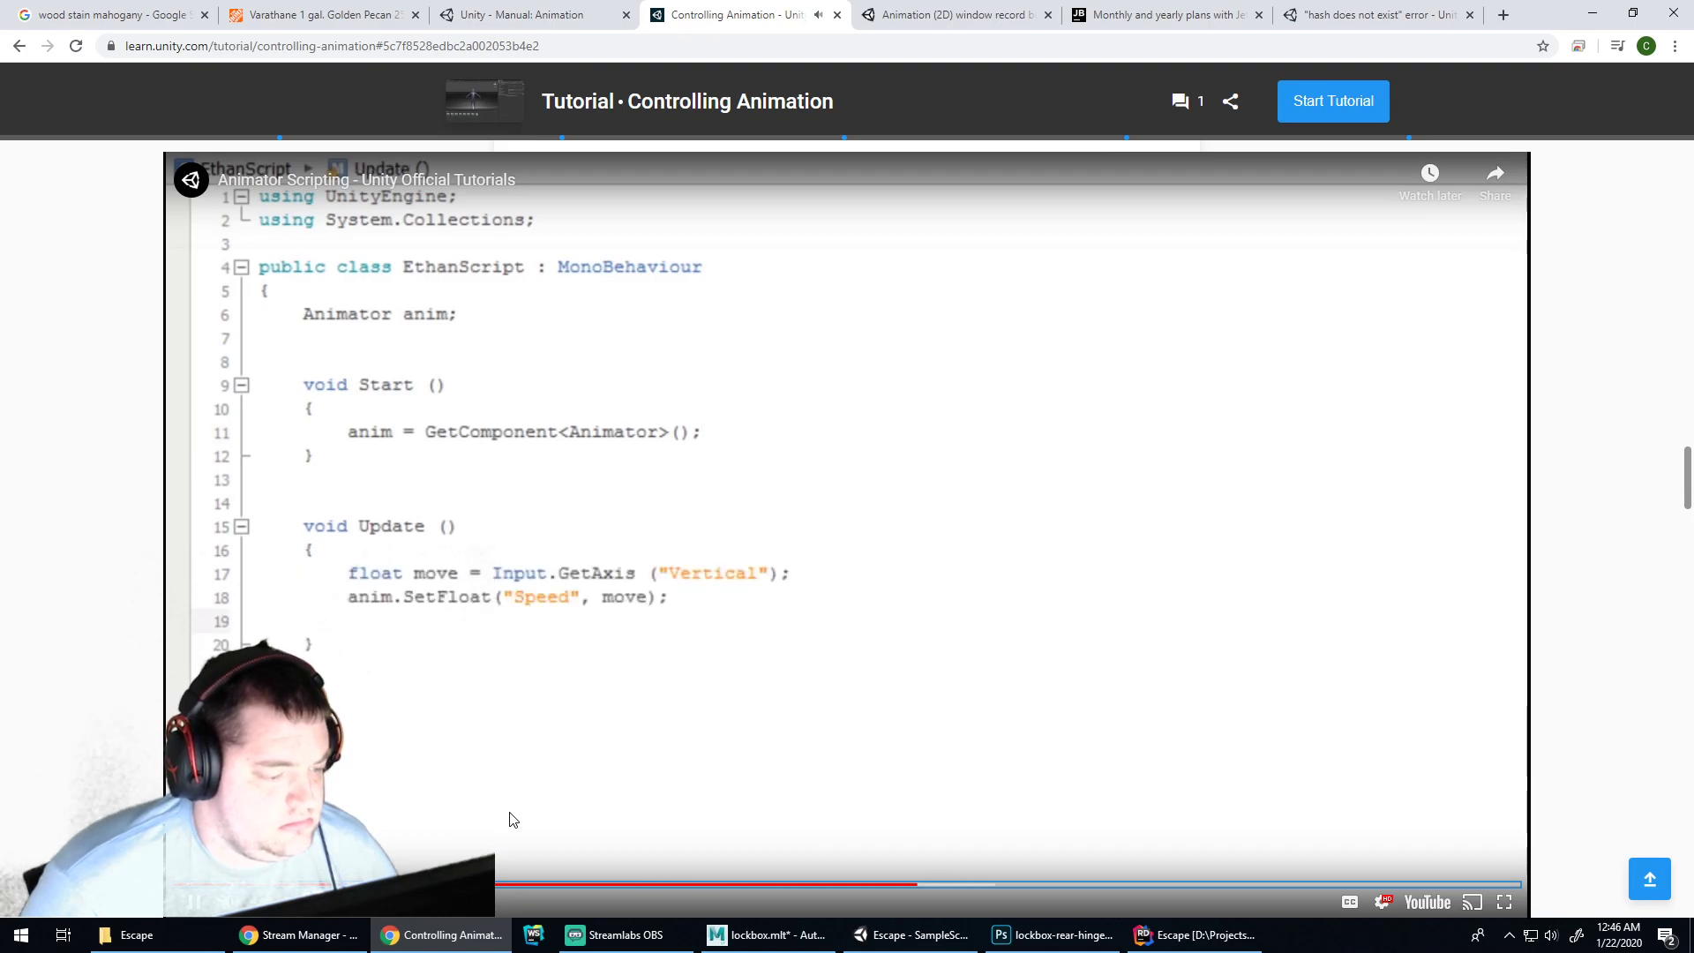
pyautogui.press('Right')
pyautogui.press('Right')
pyautogui.press('Right')
pyautogui.press('Right')
pyautogui.press('Right')
pyautogui.press('Right')
pyautogui.press('Right')
pyautogui.press('Right')
pyautogui.press('Right')
pyautogui.press('Right')
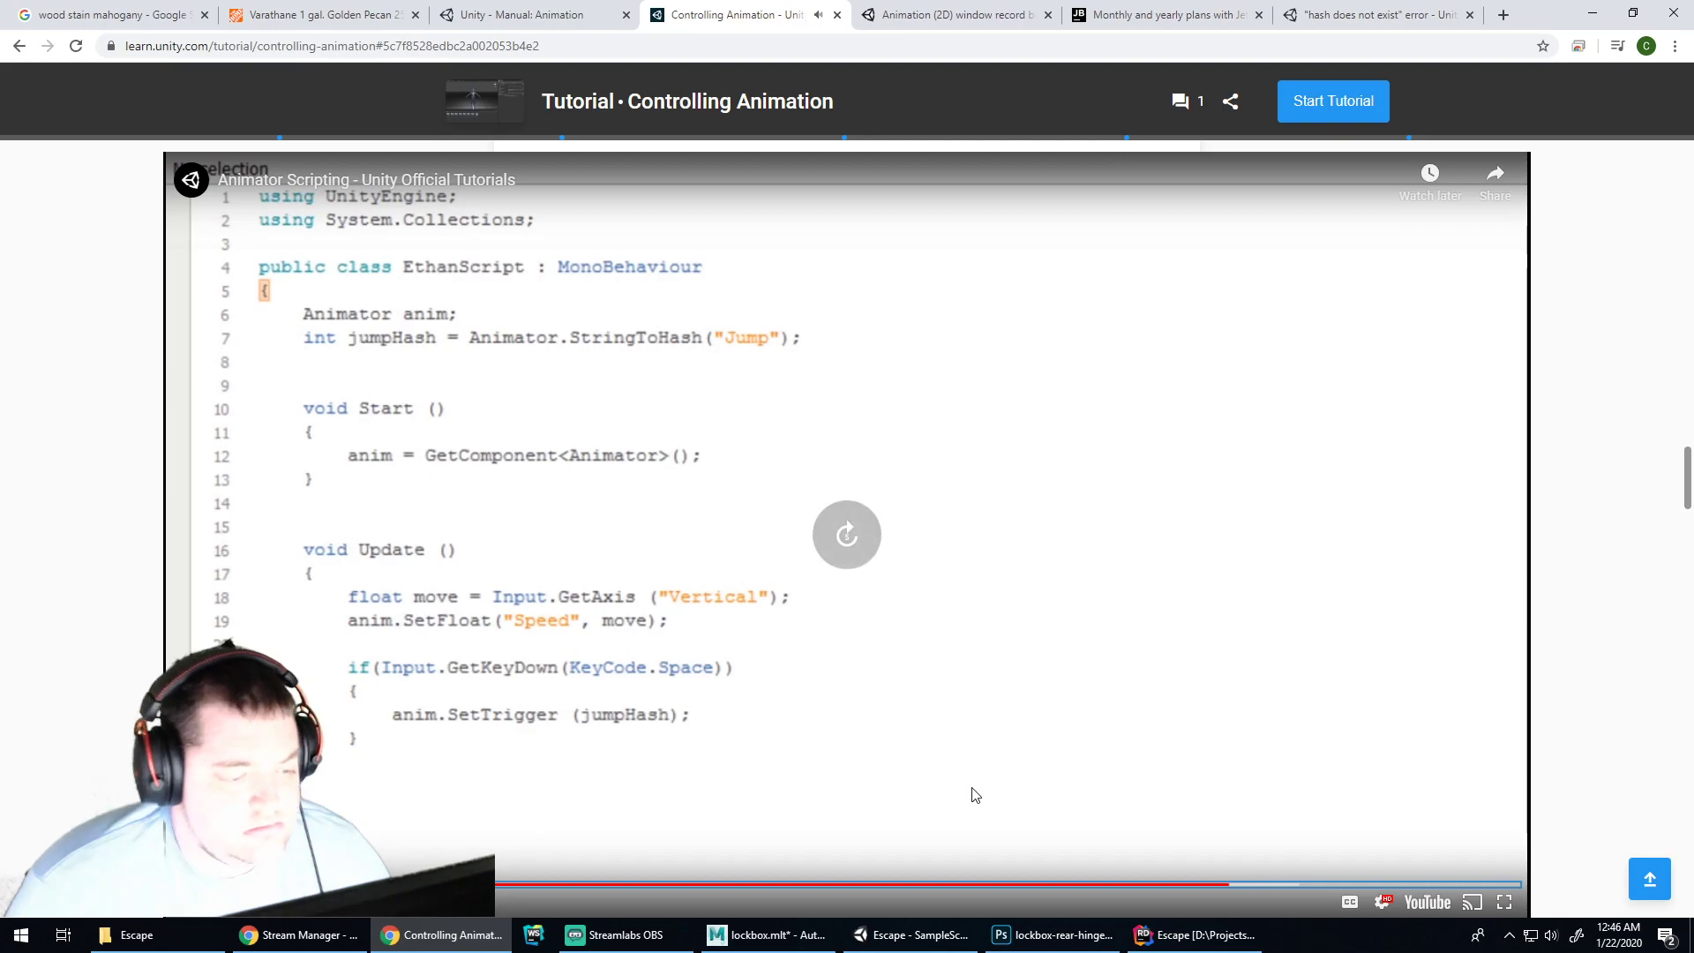
pyautogui.press('Left')
pyautogui.press('Left')
pyautogui.press('Left')
pyautogui.press('Left')
pyautogui.press('Left')
pyautogui.press('Left')
pyautogui.press('Left')
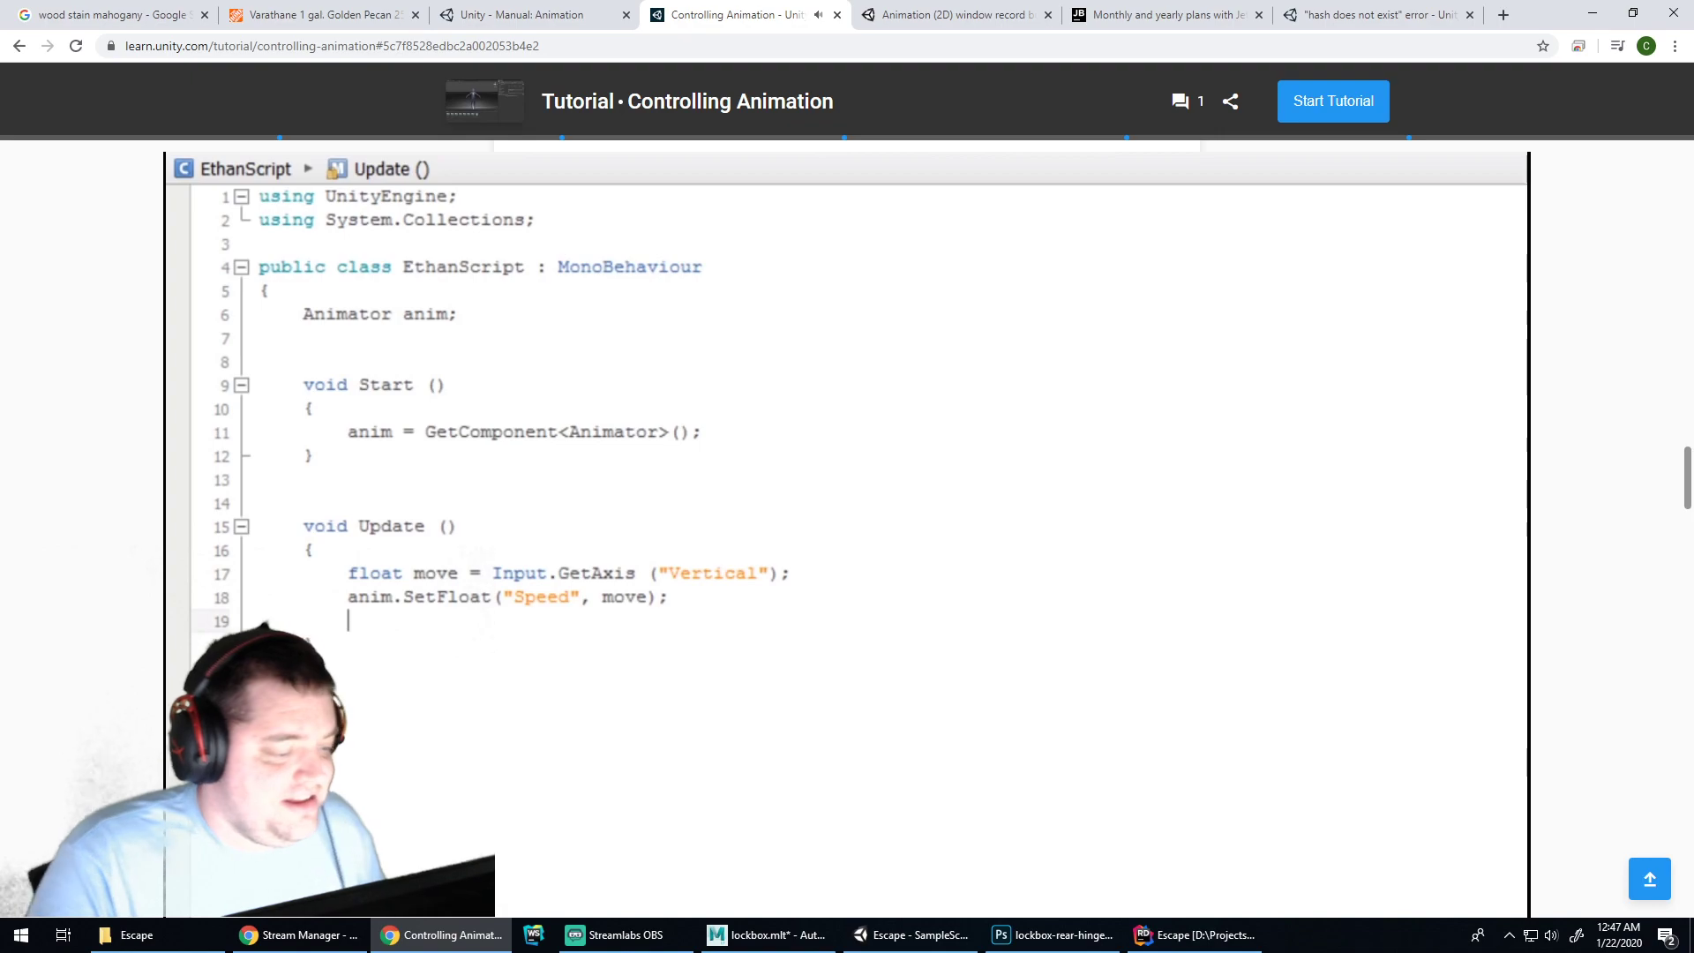
pyautogui.moveTo(821, 684)
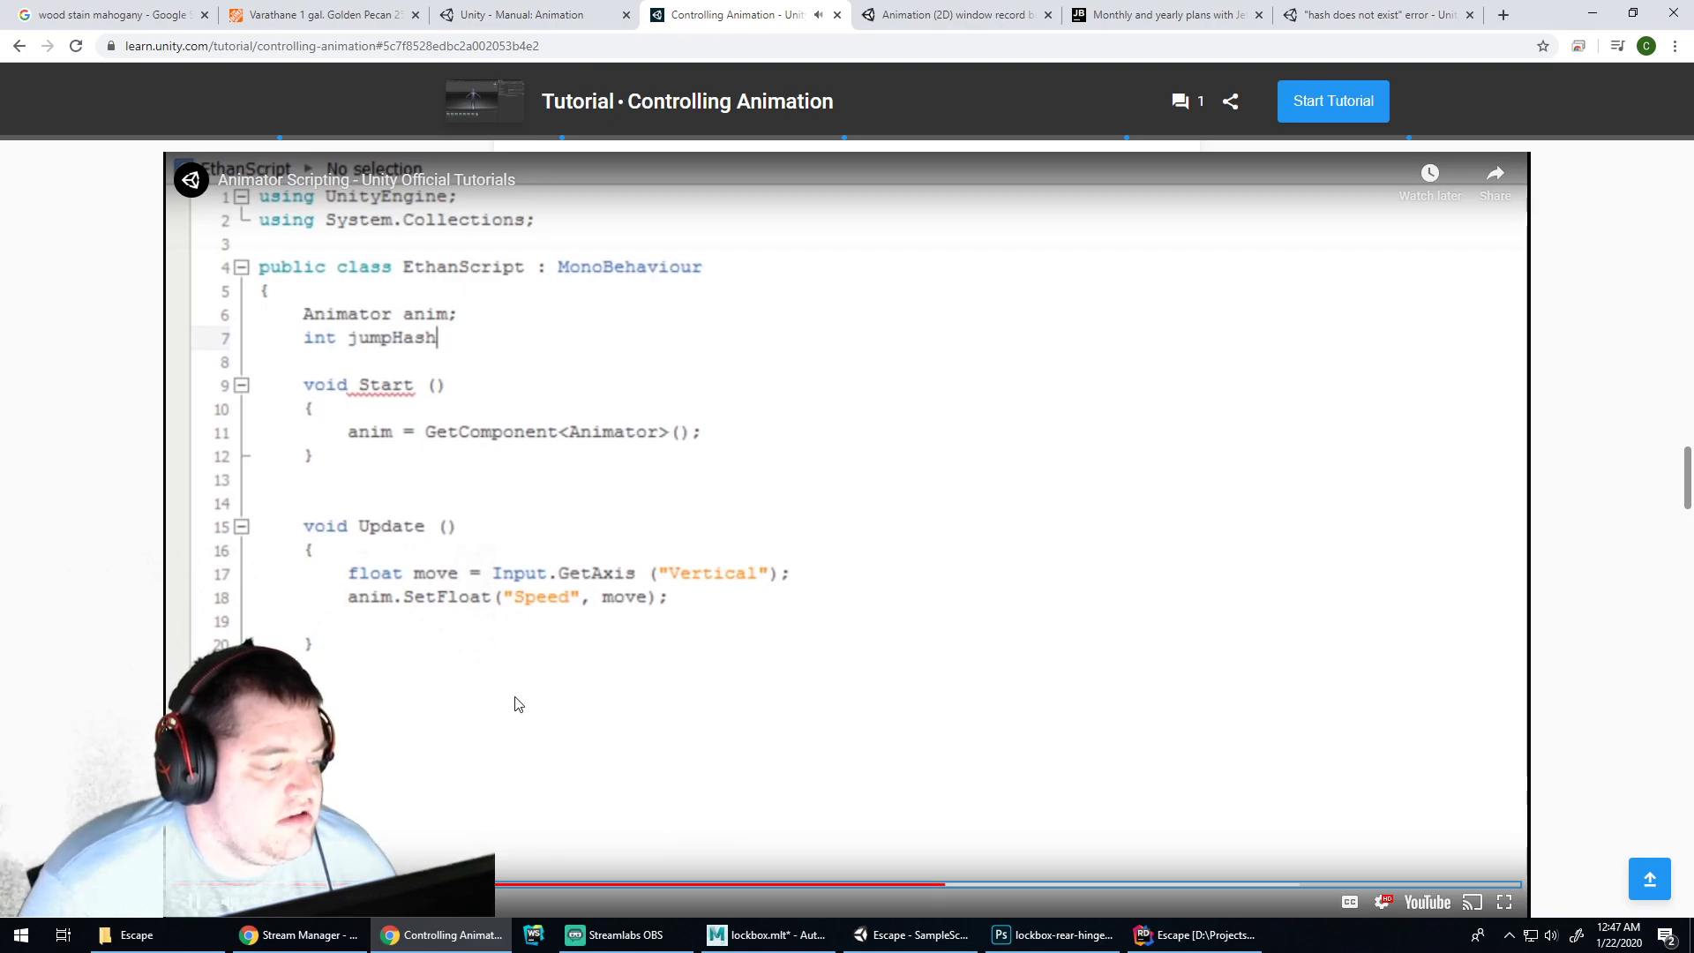
pyautogui.scroll(-7, 114, 635)
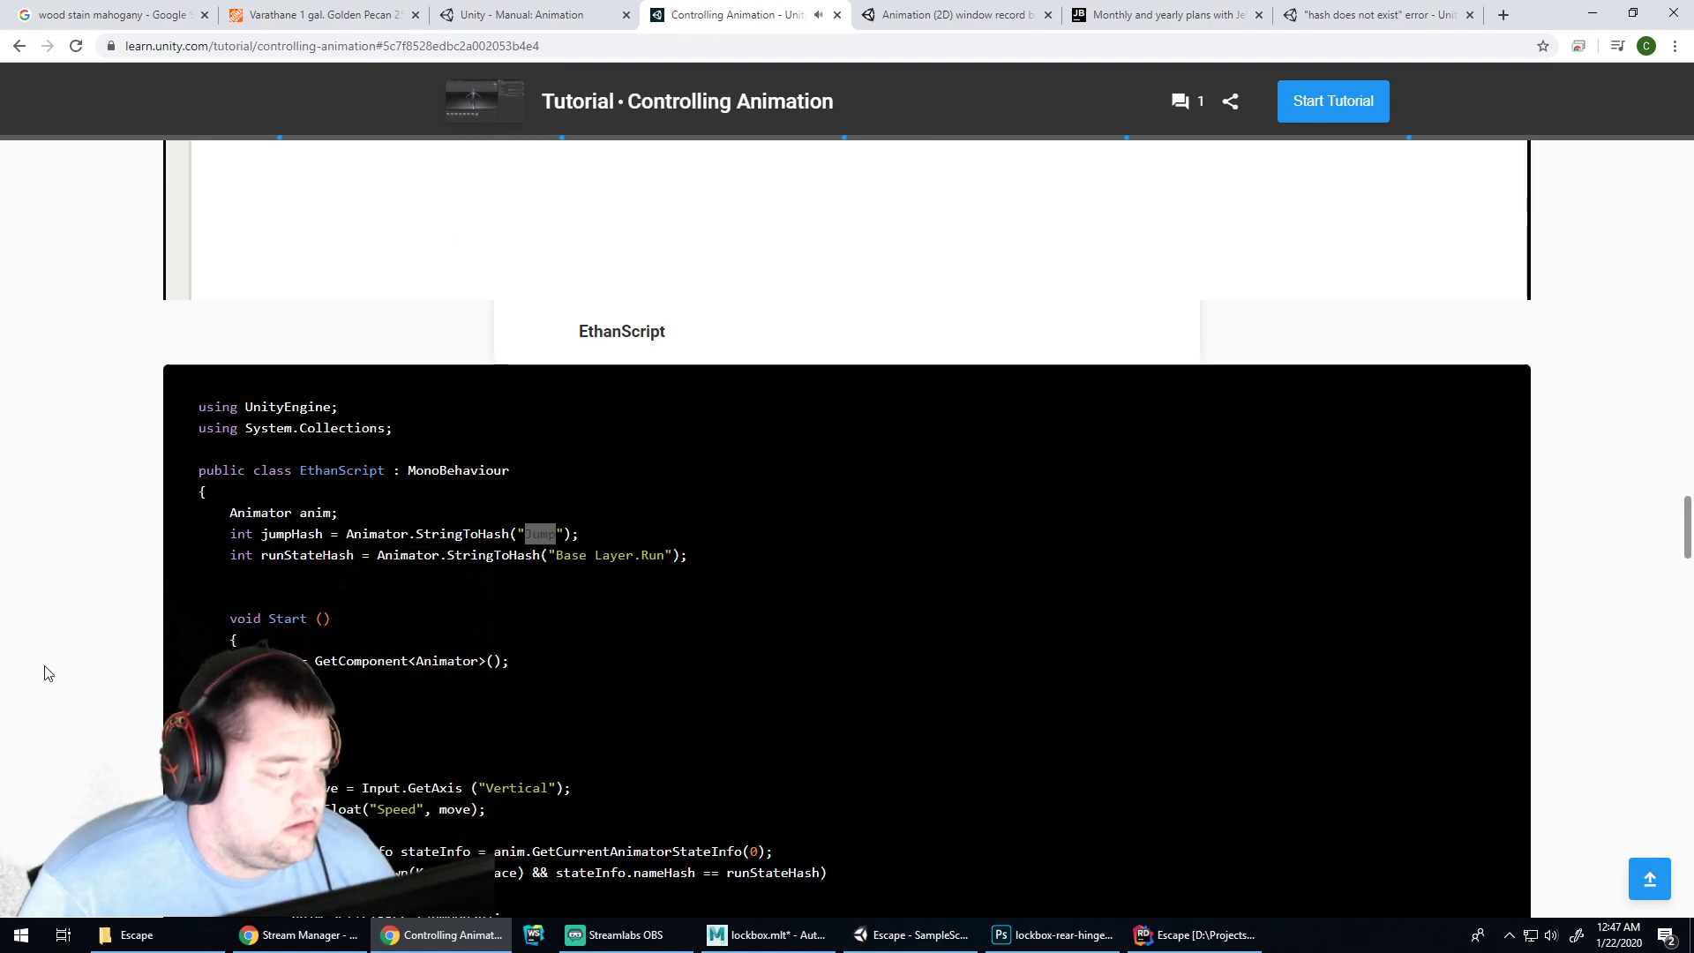
pyautogui.scroll(7, 507, 576)
pyautogui.scroll(-1, 508, 578)
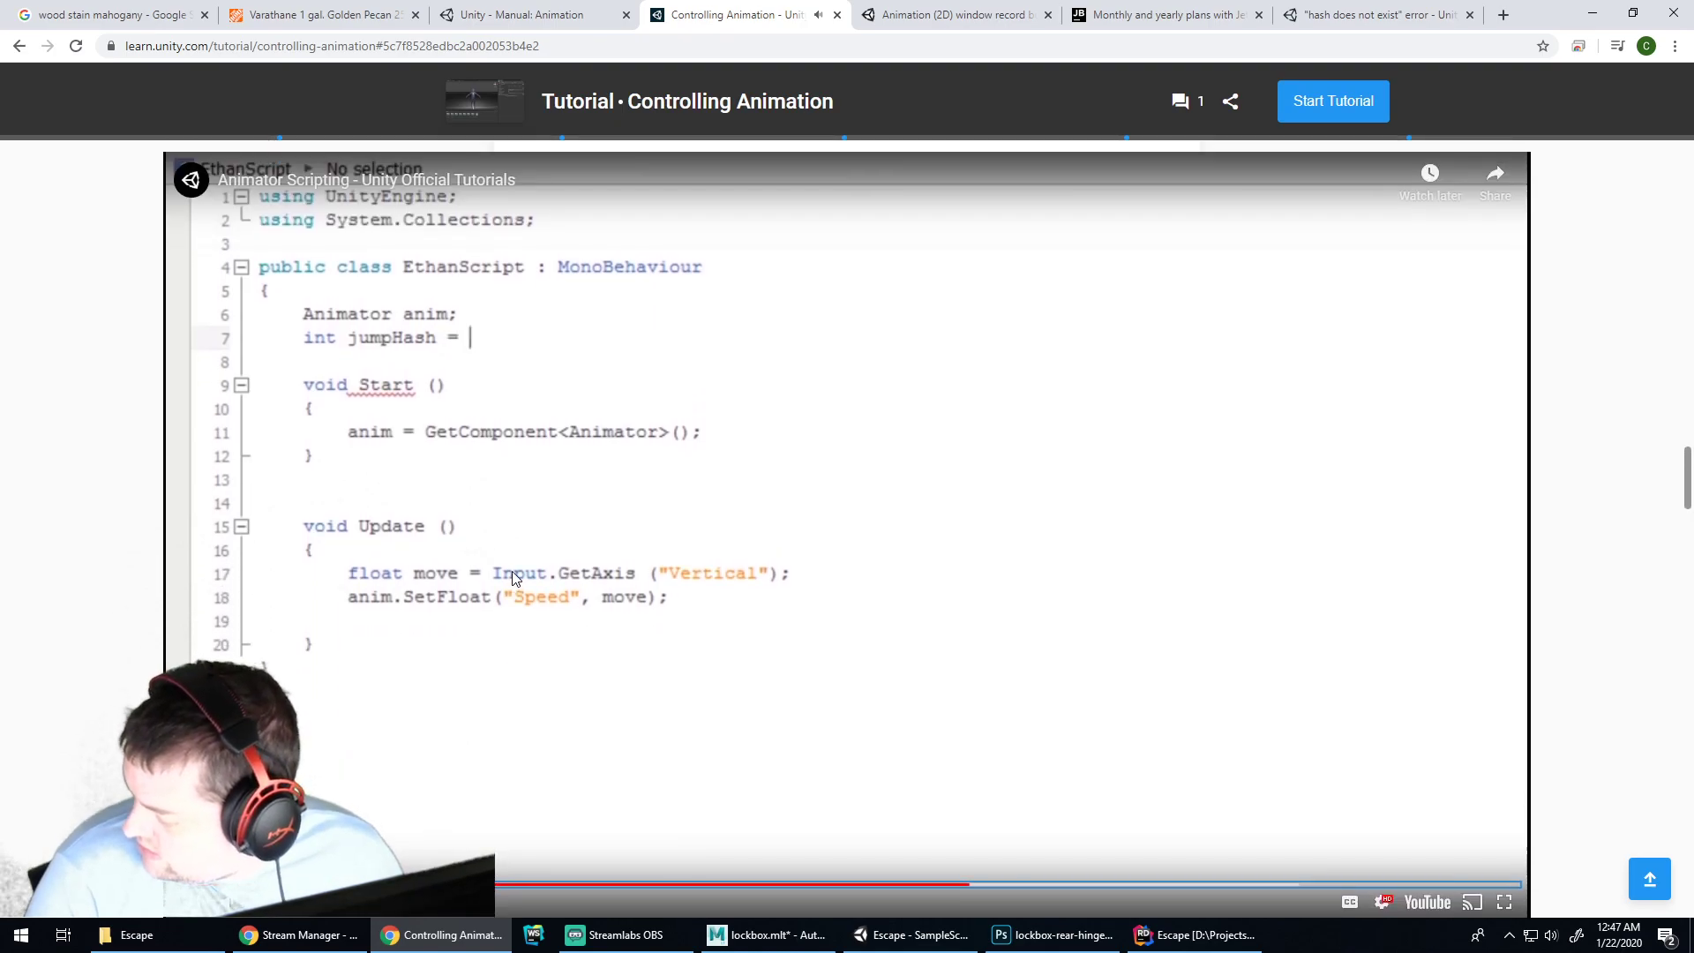
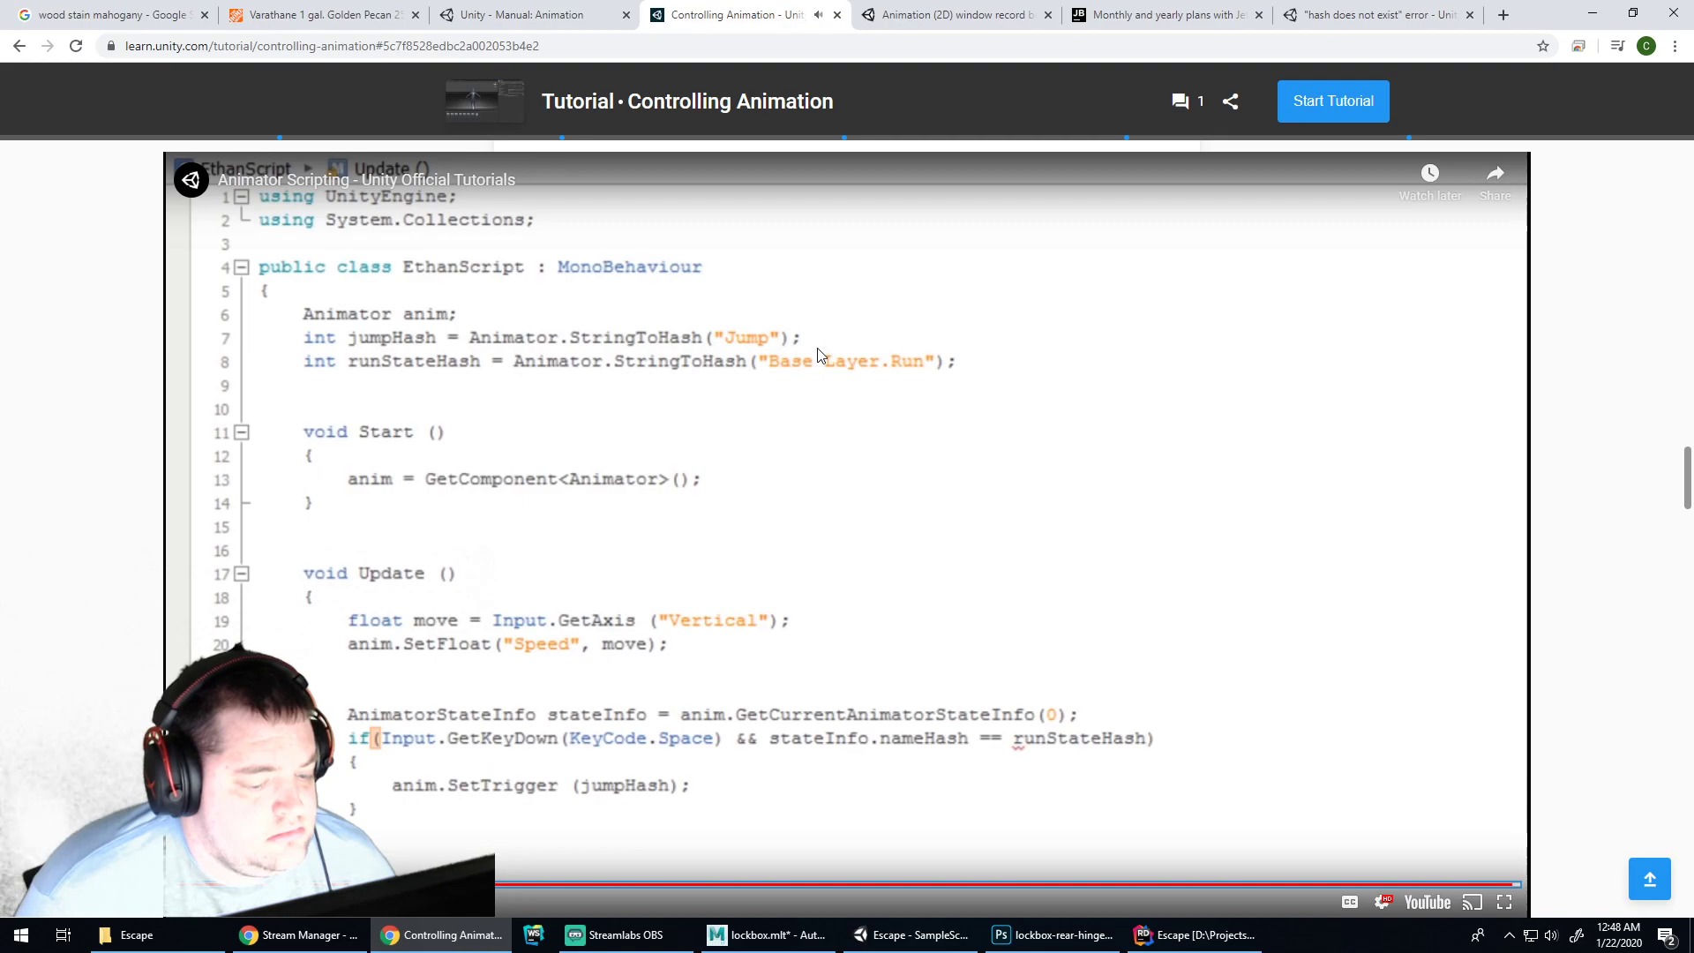
# Rewind the tutorial video to the runStateHash StringToHash code, then bring up Lockbox.cs in Rider
pyautogui.press('Left')
pyautogui.press('Left')
pyautogui.press('space')
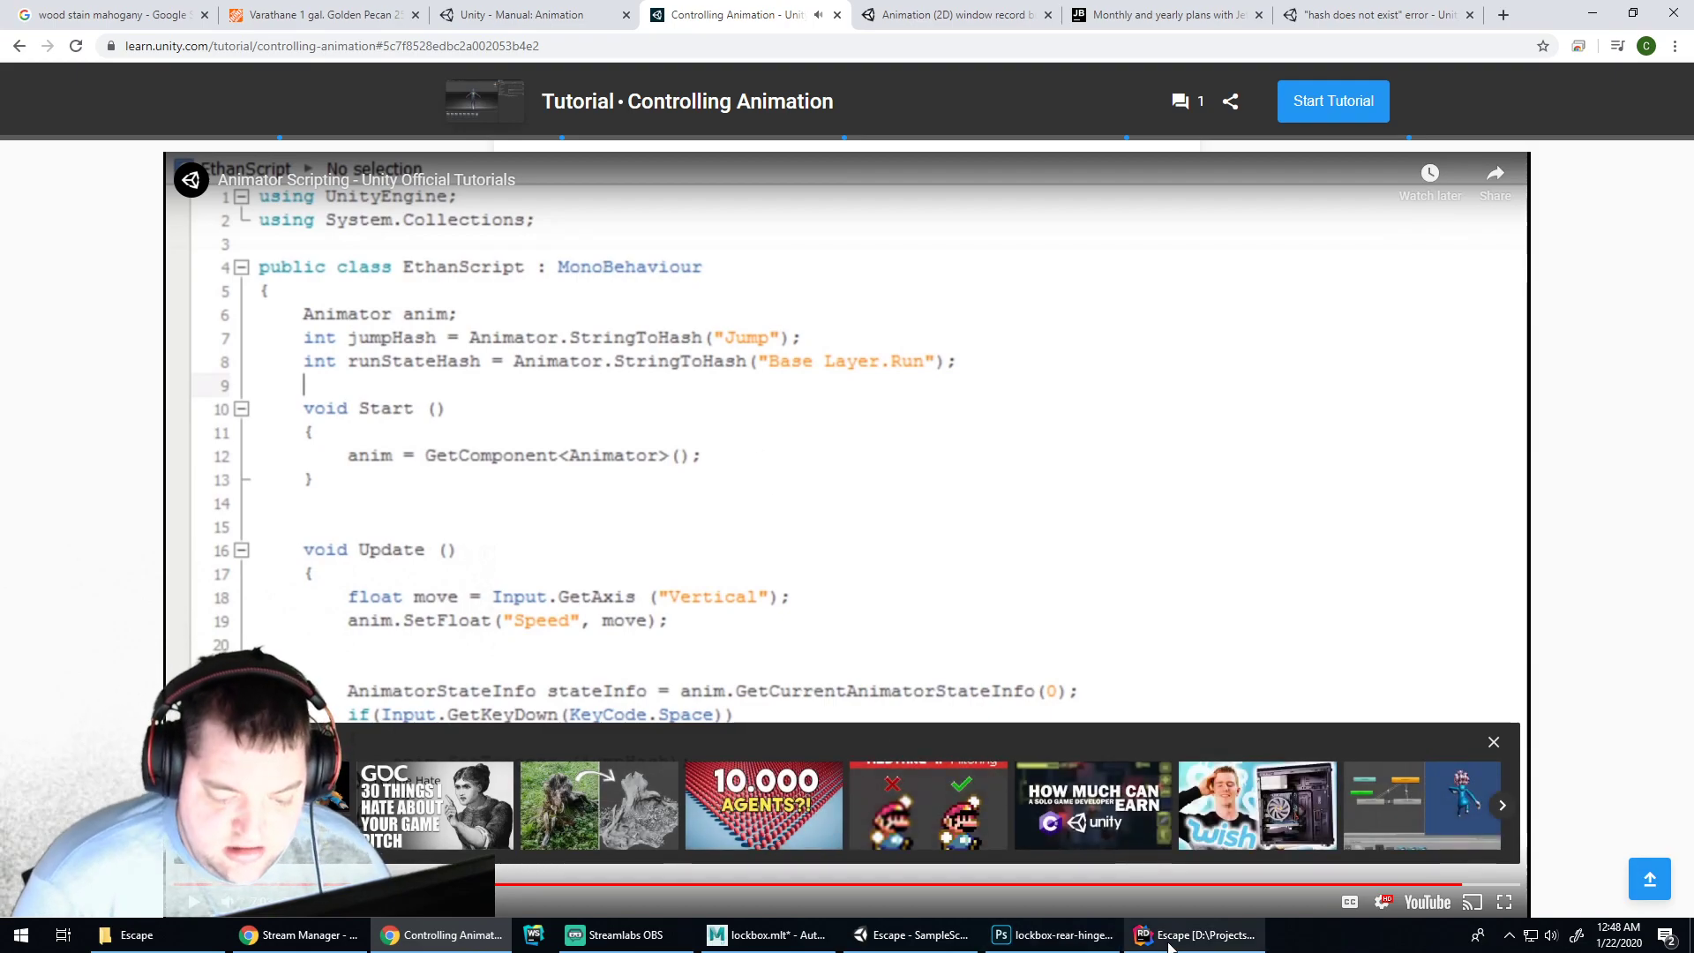
pyautogui.click(1196, 934)
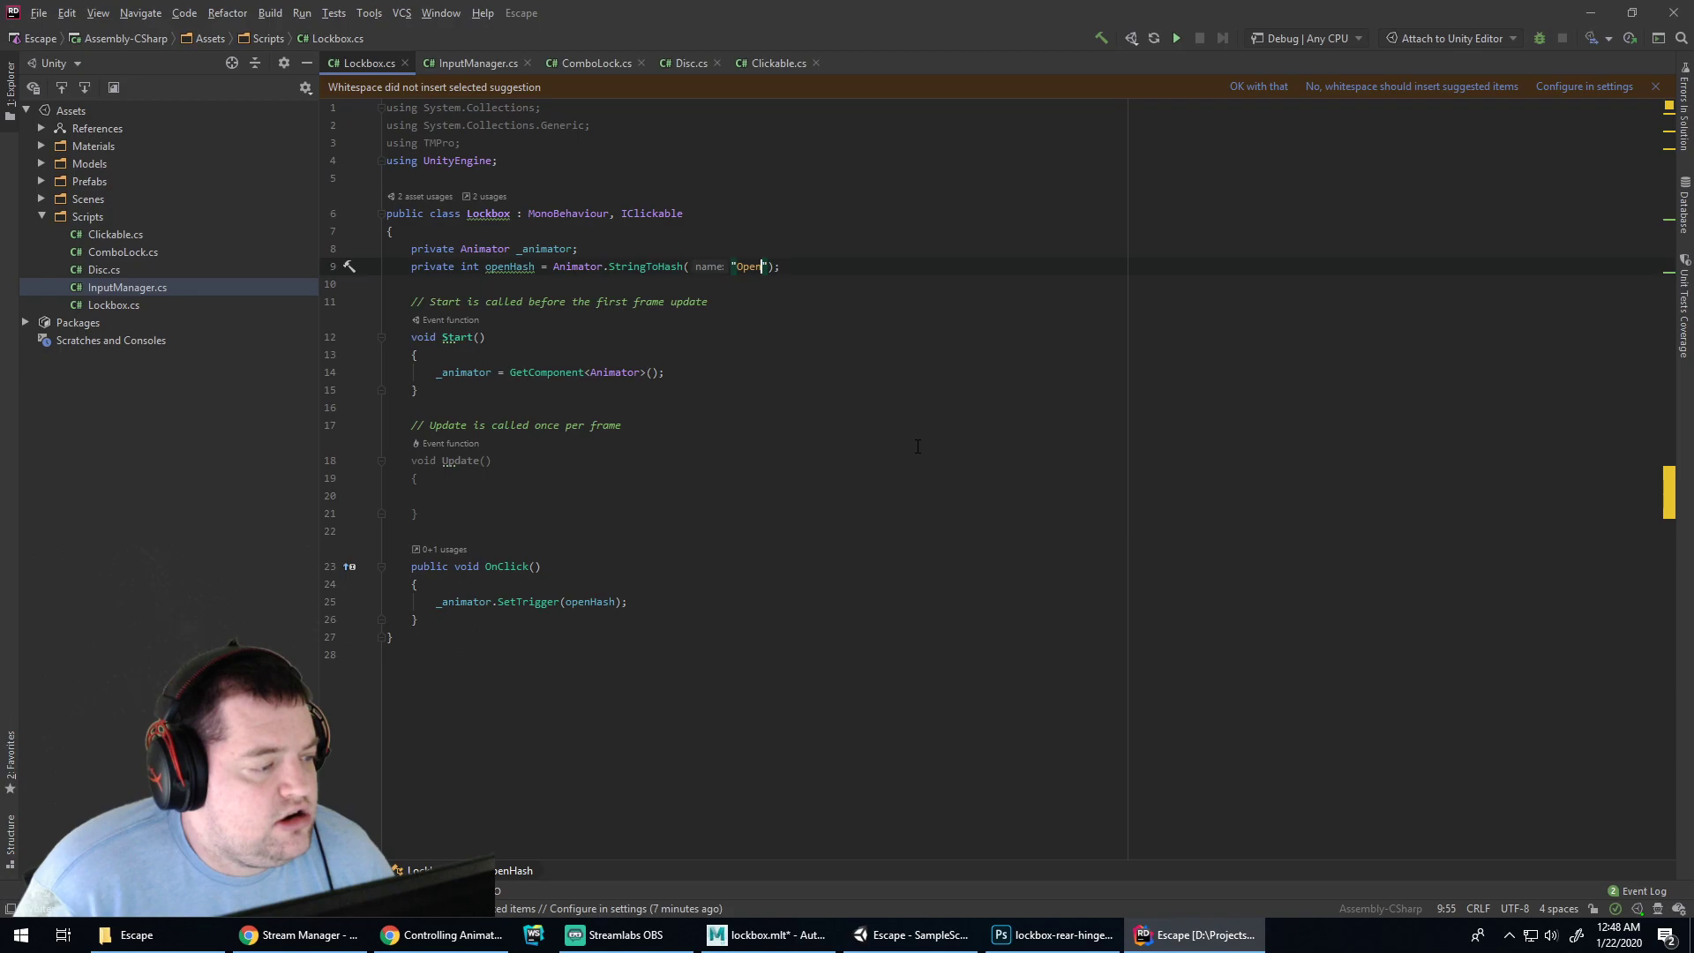
# Make the openHash field readonly and rename it to _openHash
pyautogui.click(489, 271)
pyautogui.hotkey('alt', 'Return')
pyautogui.click(563, 279)
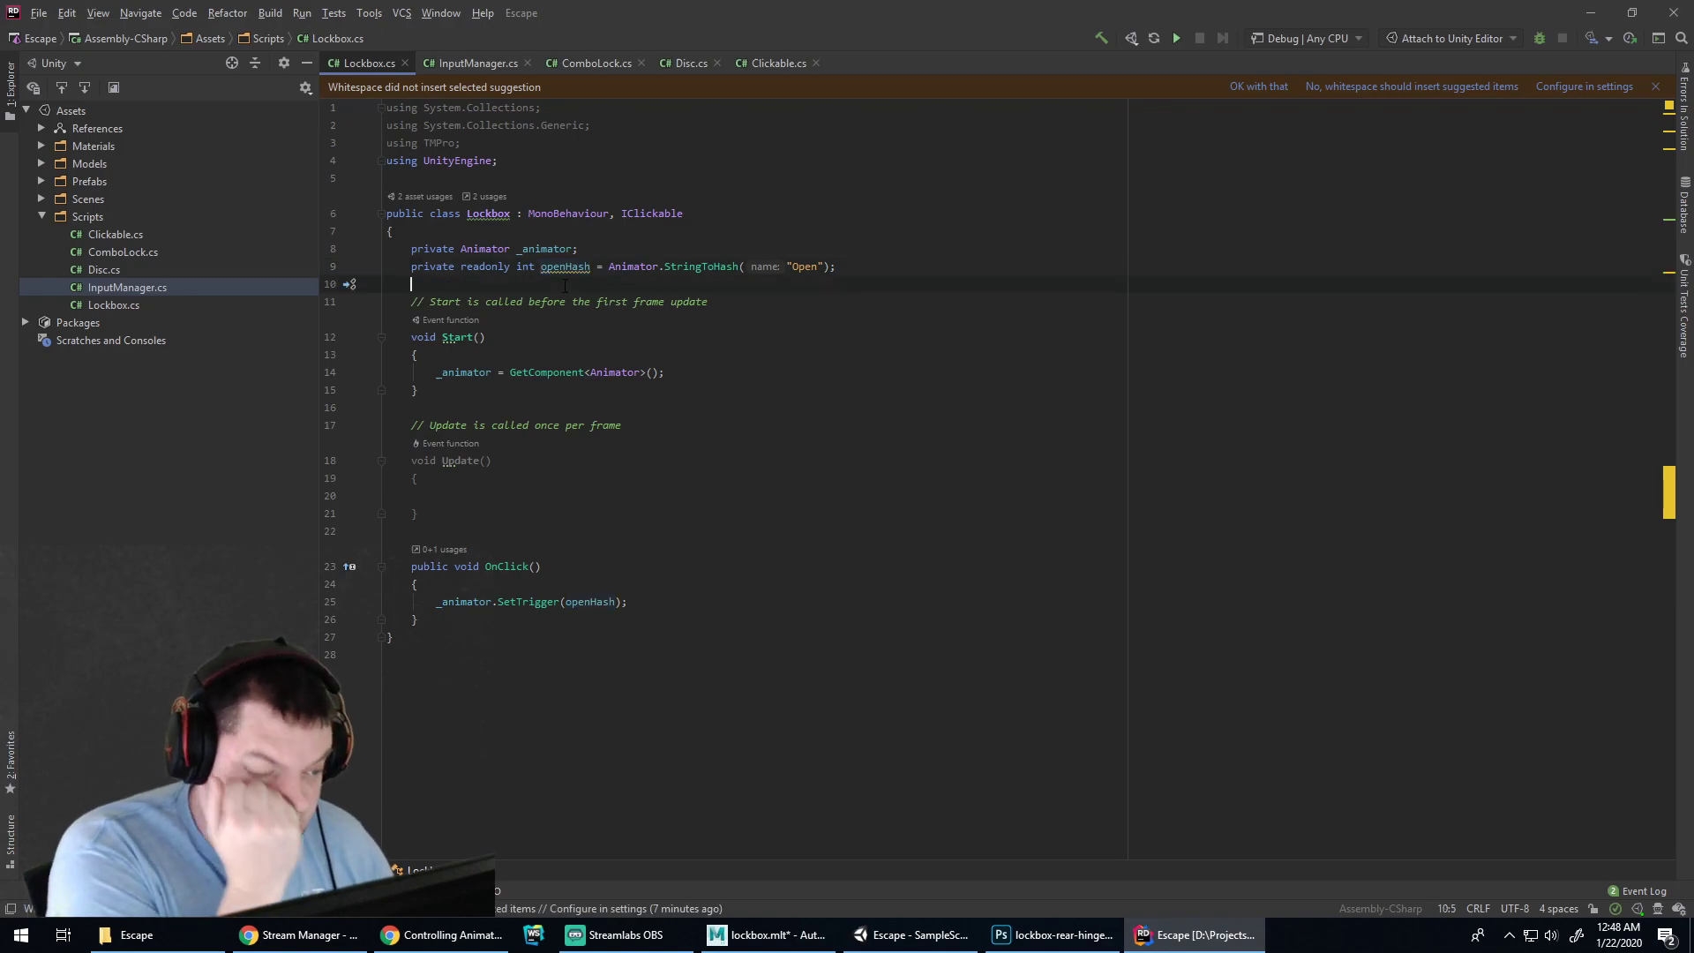
pyautogui.click(563, 268)
pyautogui.hotkey('alt', 'Return')
pyautogui.press('Return')
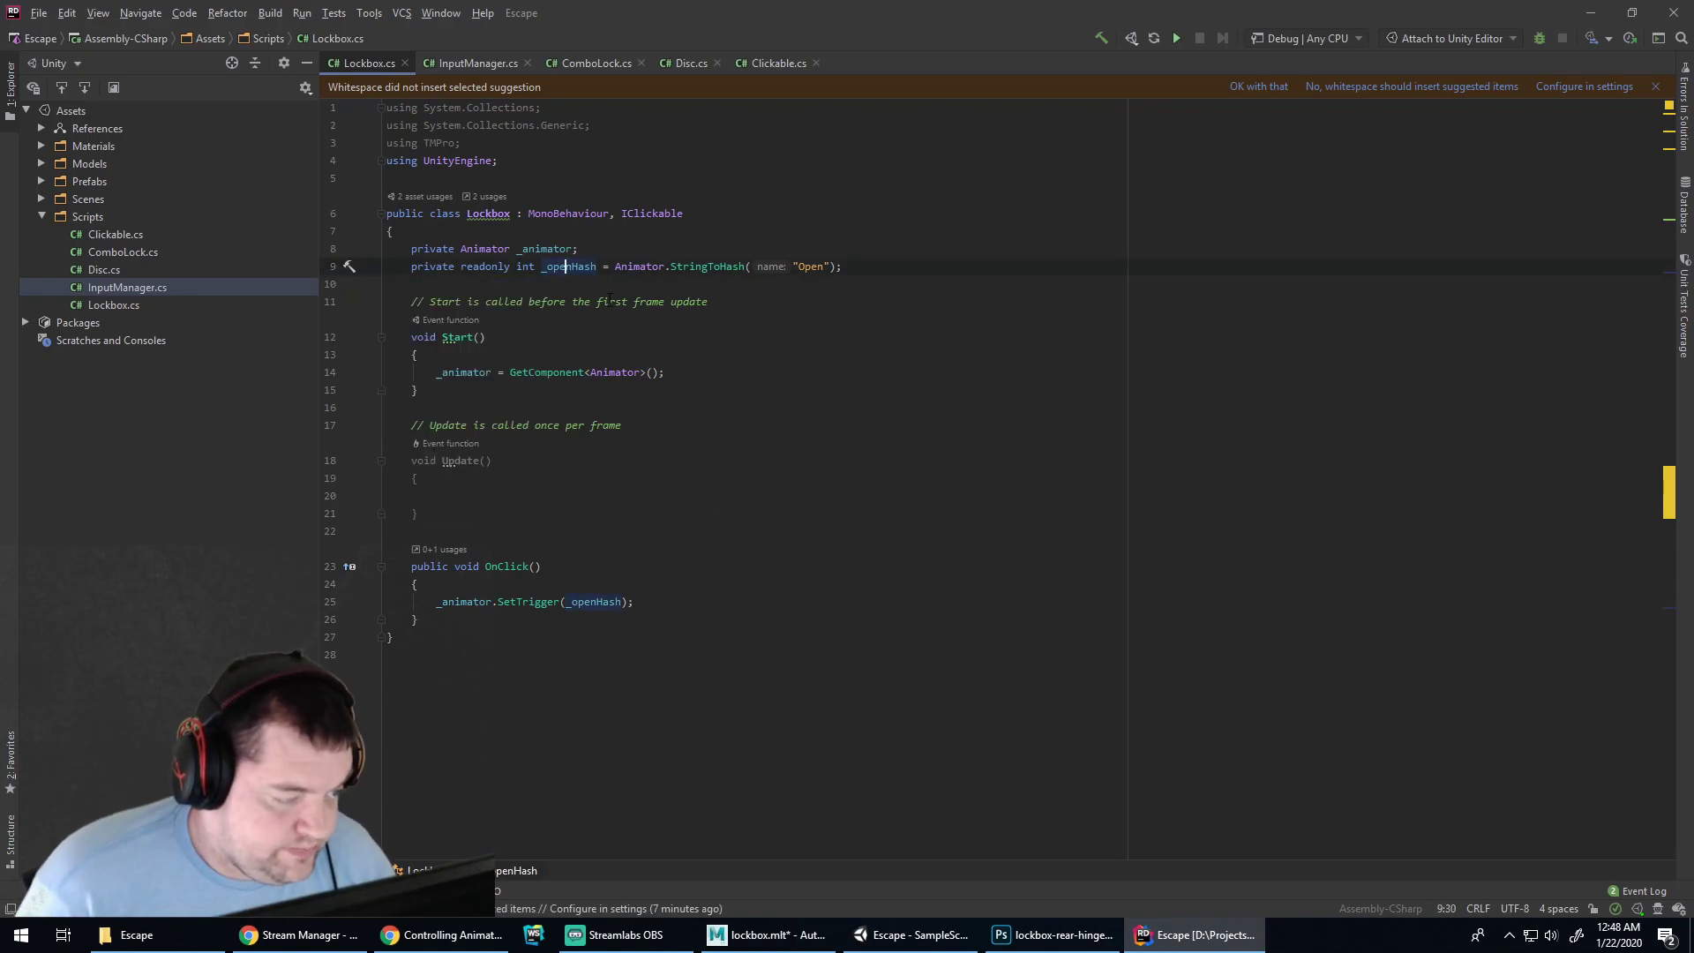
pyautogui.click(716, 517)
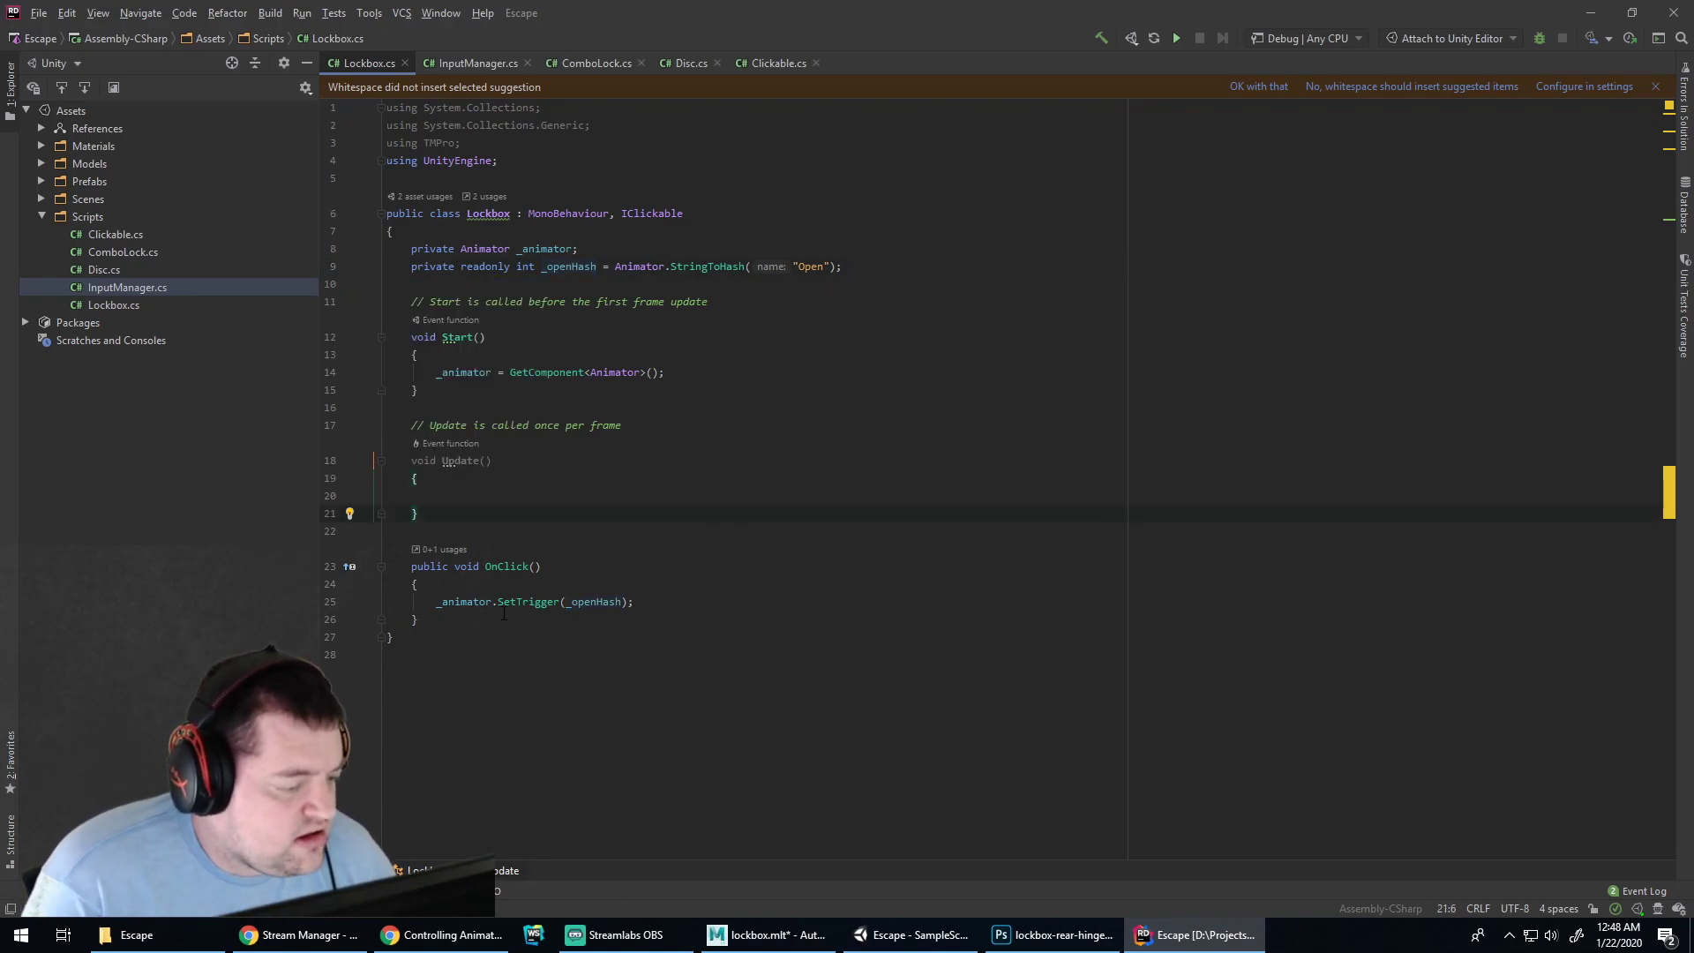
# Enter Play mode in Unity with the Console showing
pyautogui.click(389, 940)
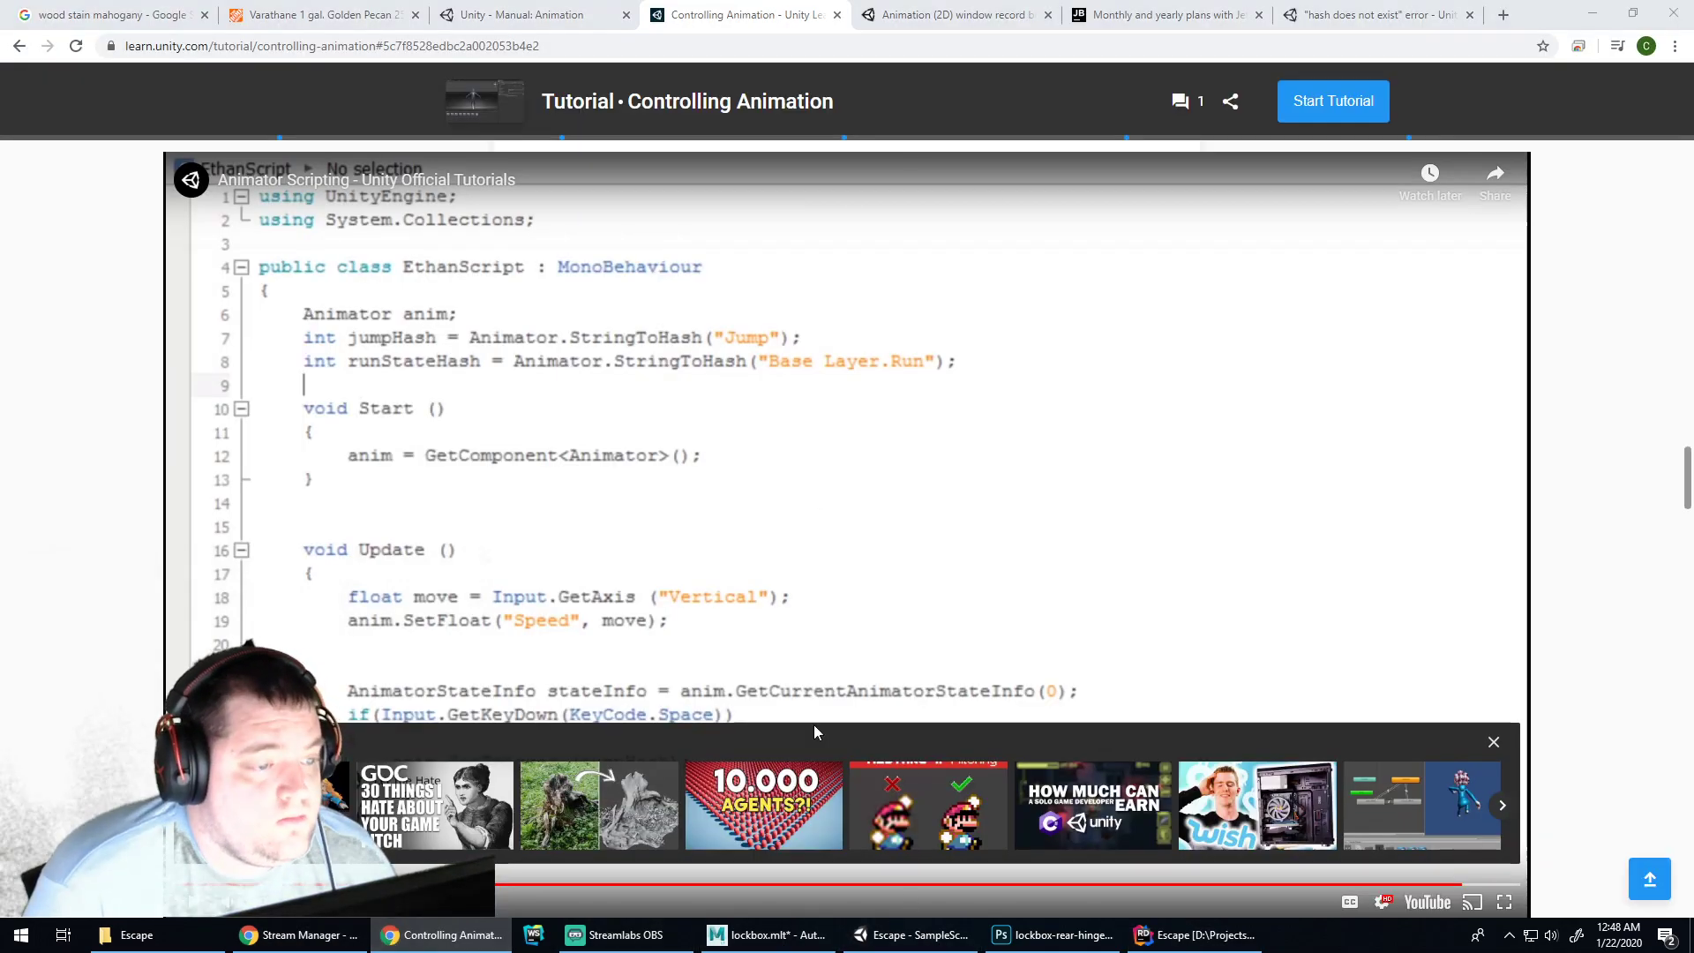
pyautogui.click(909, 936)
pyautogui.click(797, 53)
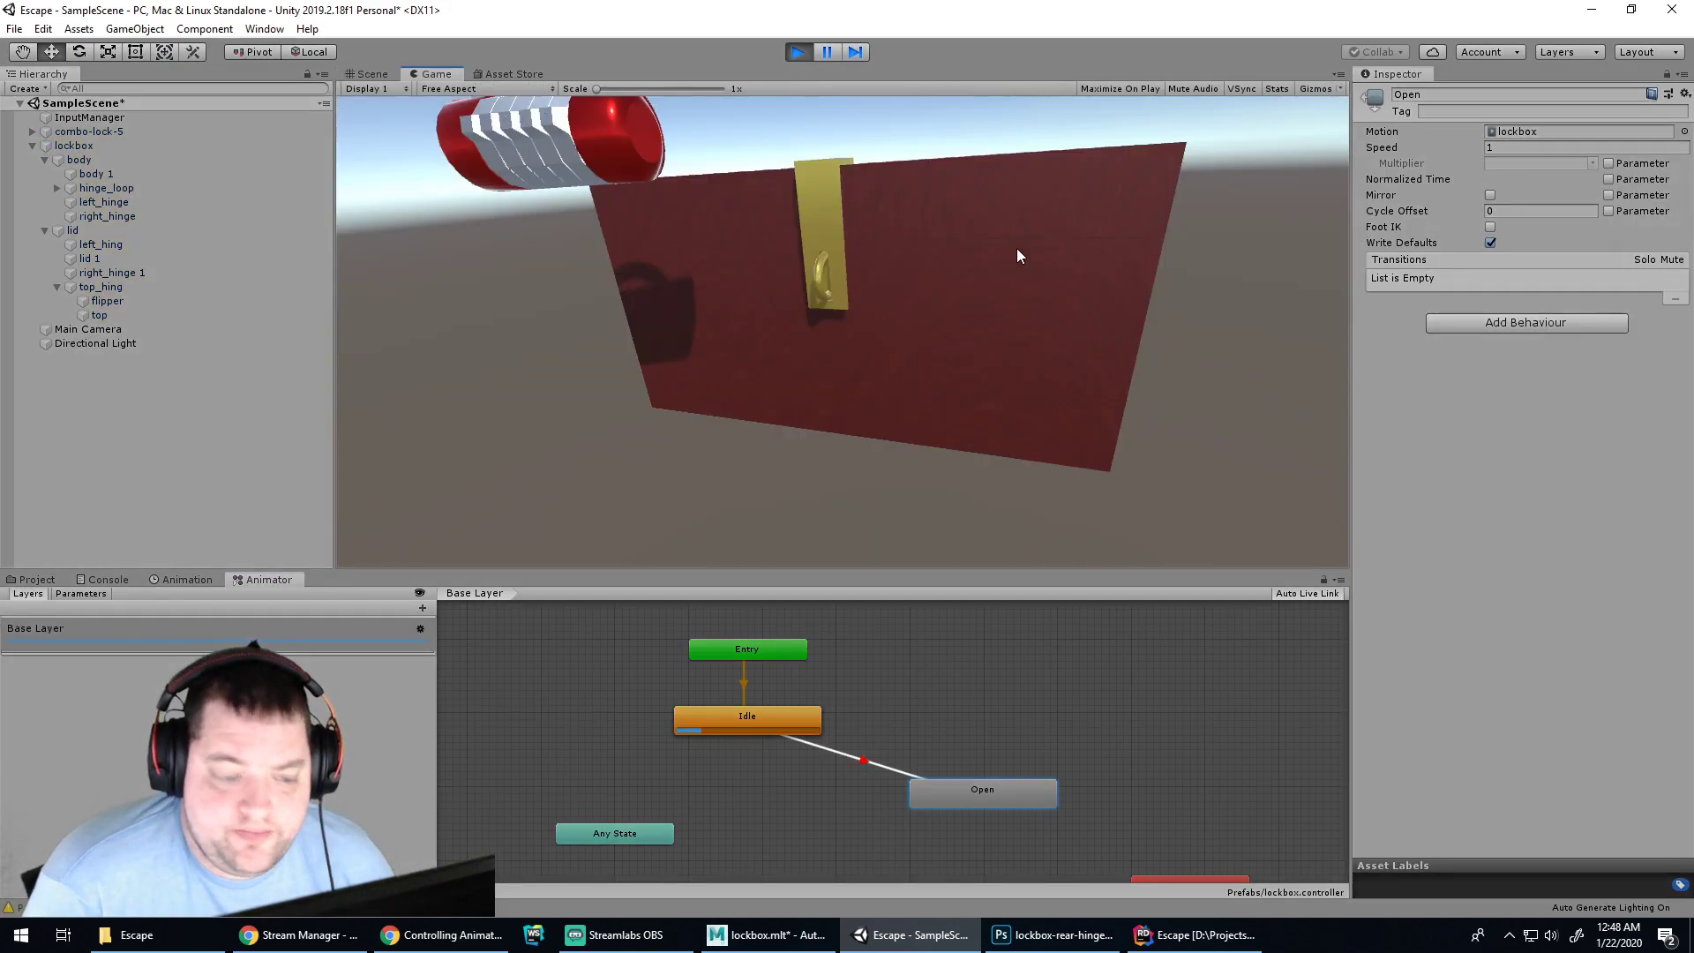
pyautogui.click(115, 581)
# Click the lockbox lid repeatedly, logging 'Parameter does not exist' warnings, then stop Play
pyautogui.click(998, 307)
pyautogui.click(922, 336)
pyautogui.click(834, 368)
pyautogui.click(870, 360)
pyautogui.click(944, 344)
pyautogui.click(1000, 332)
pyautogui.click(1000, 331)
pyautogui.click(1001, 331)
pyautogui.click(795, 49)
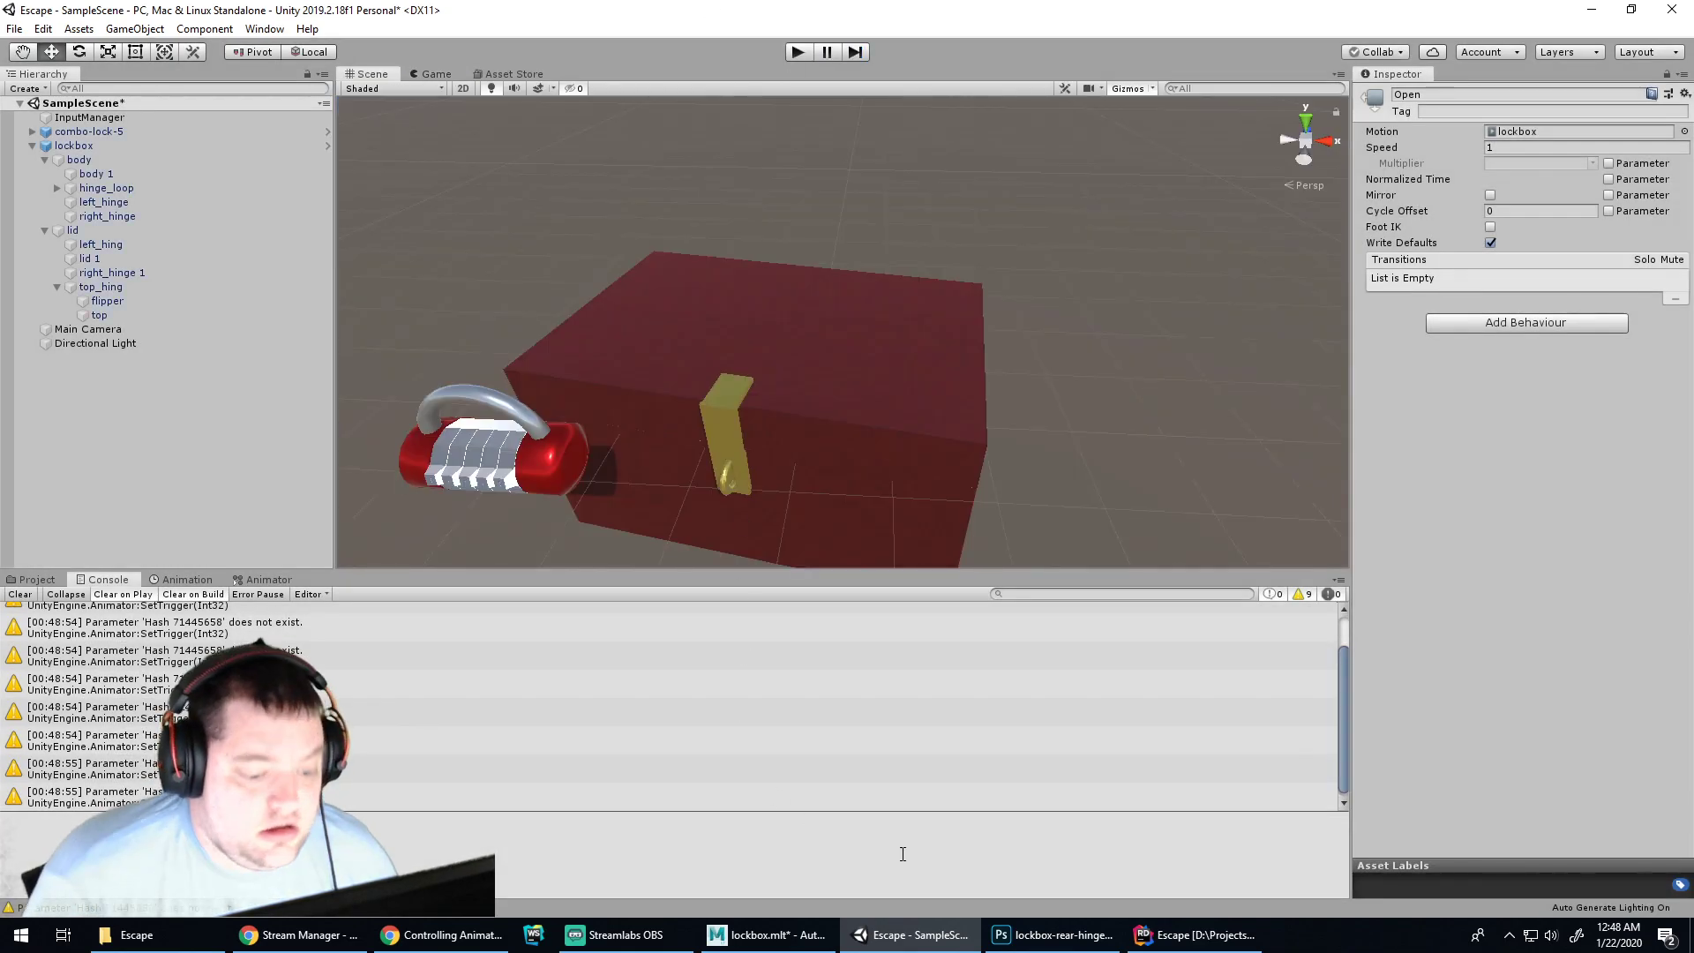
pyautogui.click(1064, 935)
pyautogui.click(1200, 935)
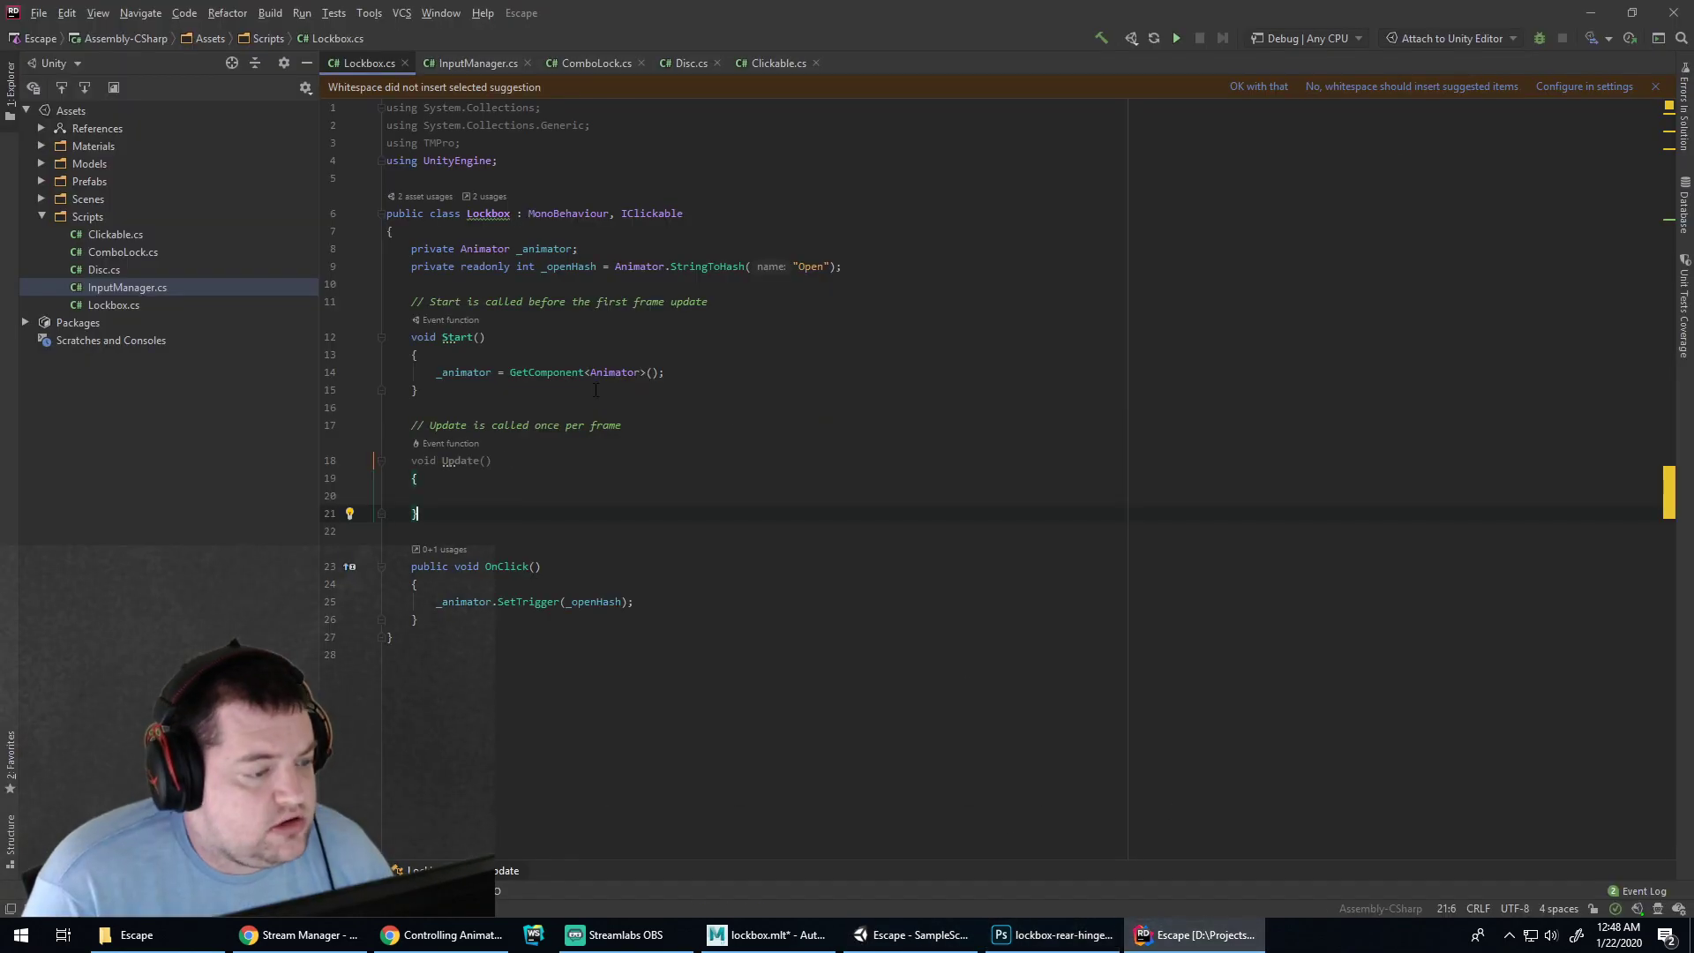
# Delete the _openHash argument from the SetTrigger call in OnClick
pyautogui.doubleClick(596, 605)
pyautogui.press('BackSpace')
pyautogui.hotkey('ctrl', 'p')
pyautogui.press('Escape')
pyautogui.hotkey('ctrl', 'space')
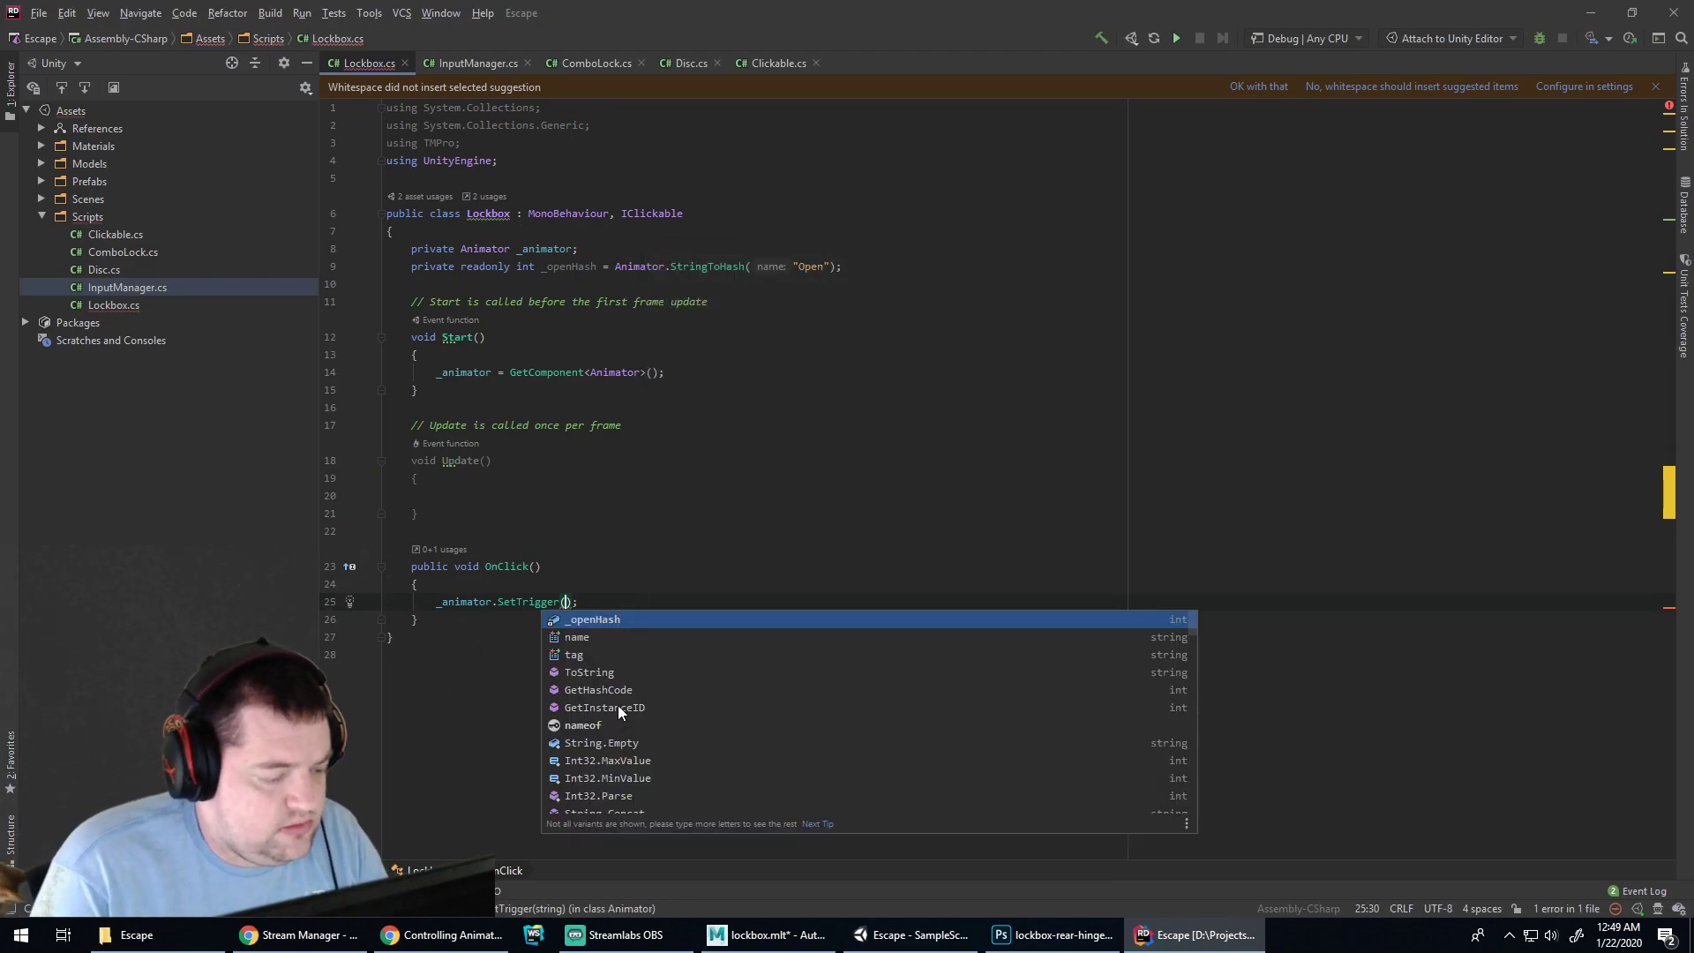
pyautogui.press('Escape')
# Check SetTrigger's parameter info and type ("Jump" as its argument
pyautogui.press('Tab')
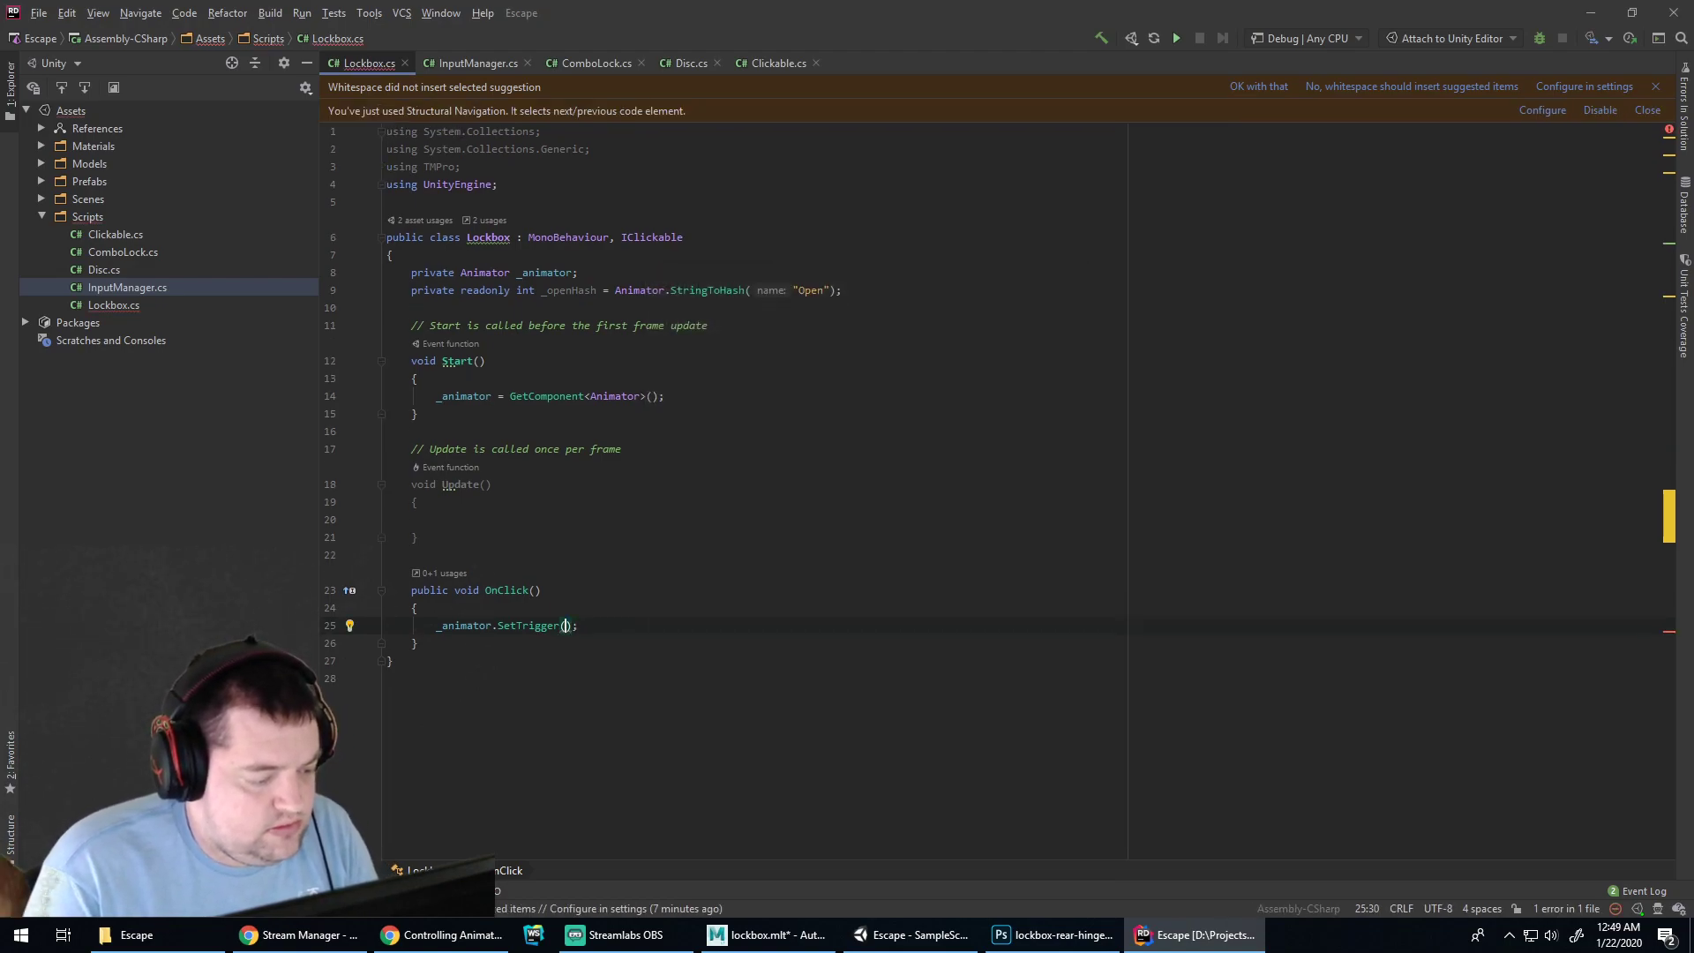
pyautogui.hotkey('ctrl', 'space')
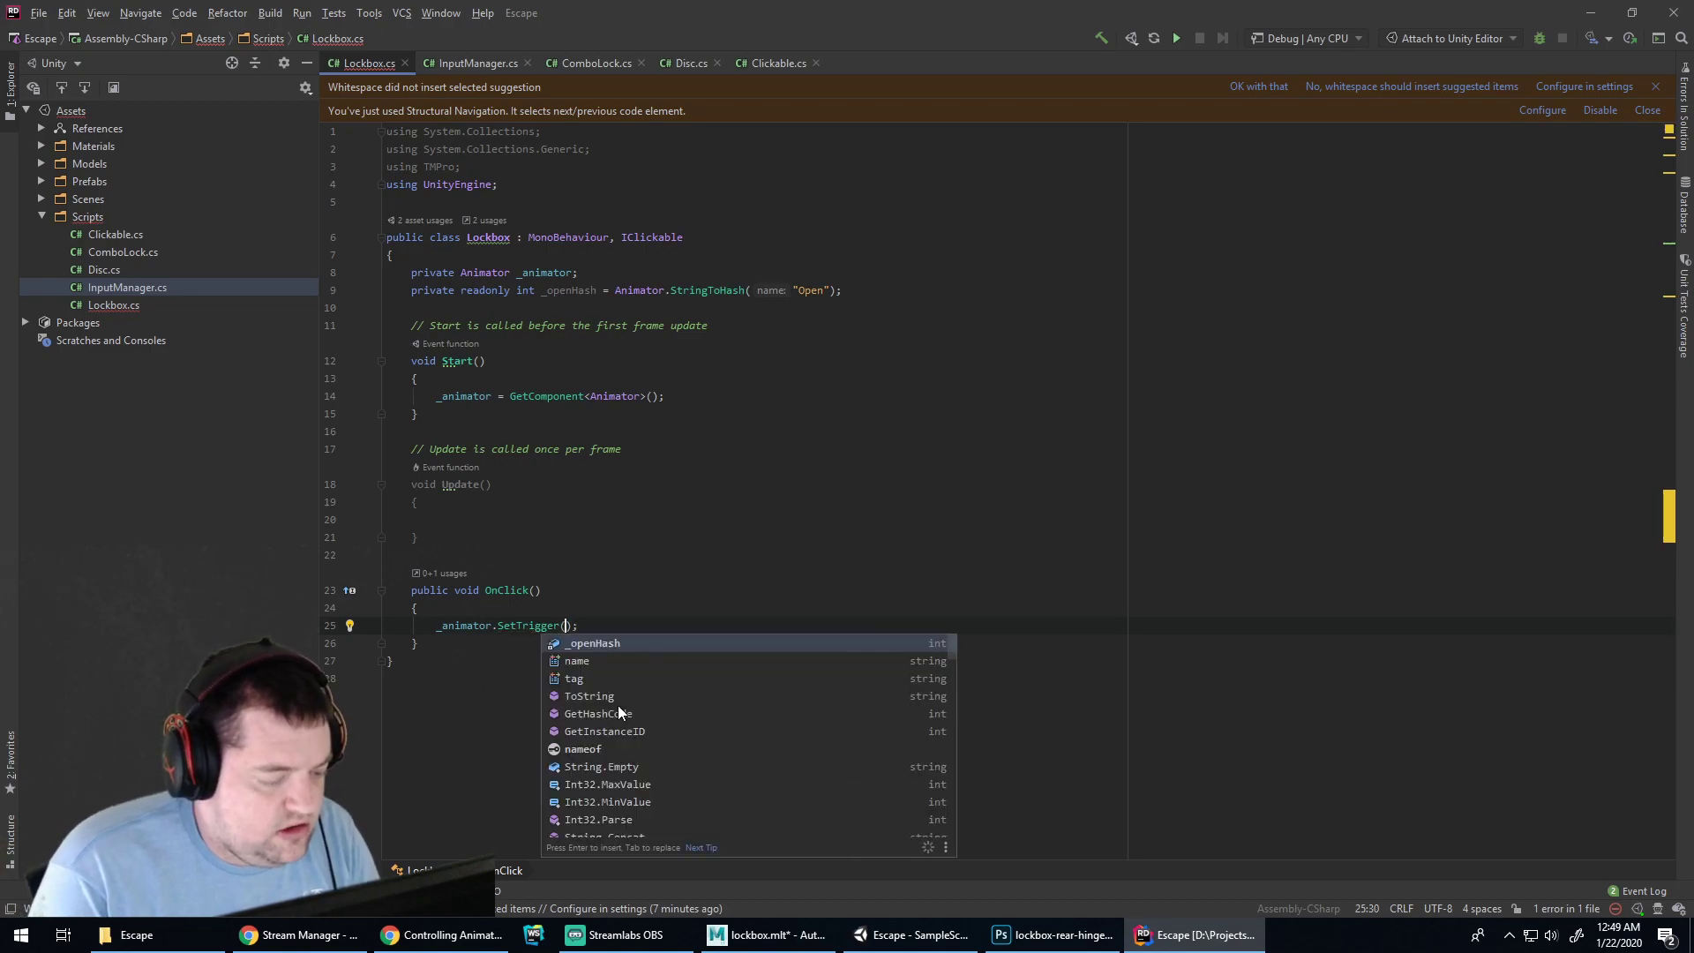
pyautogui.hotkey('ctrl', 'p')
pyautogui.press('Escape')
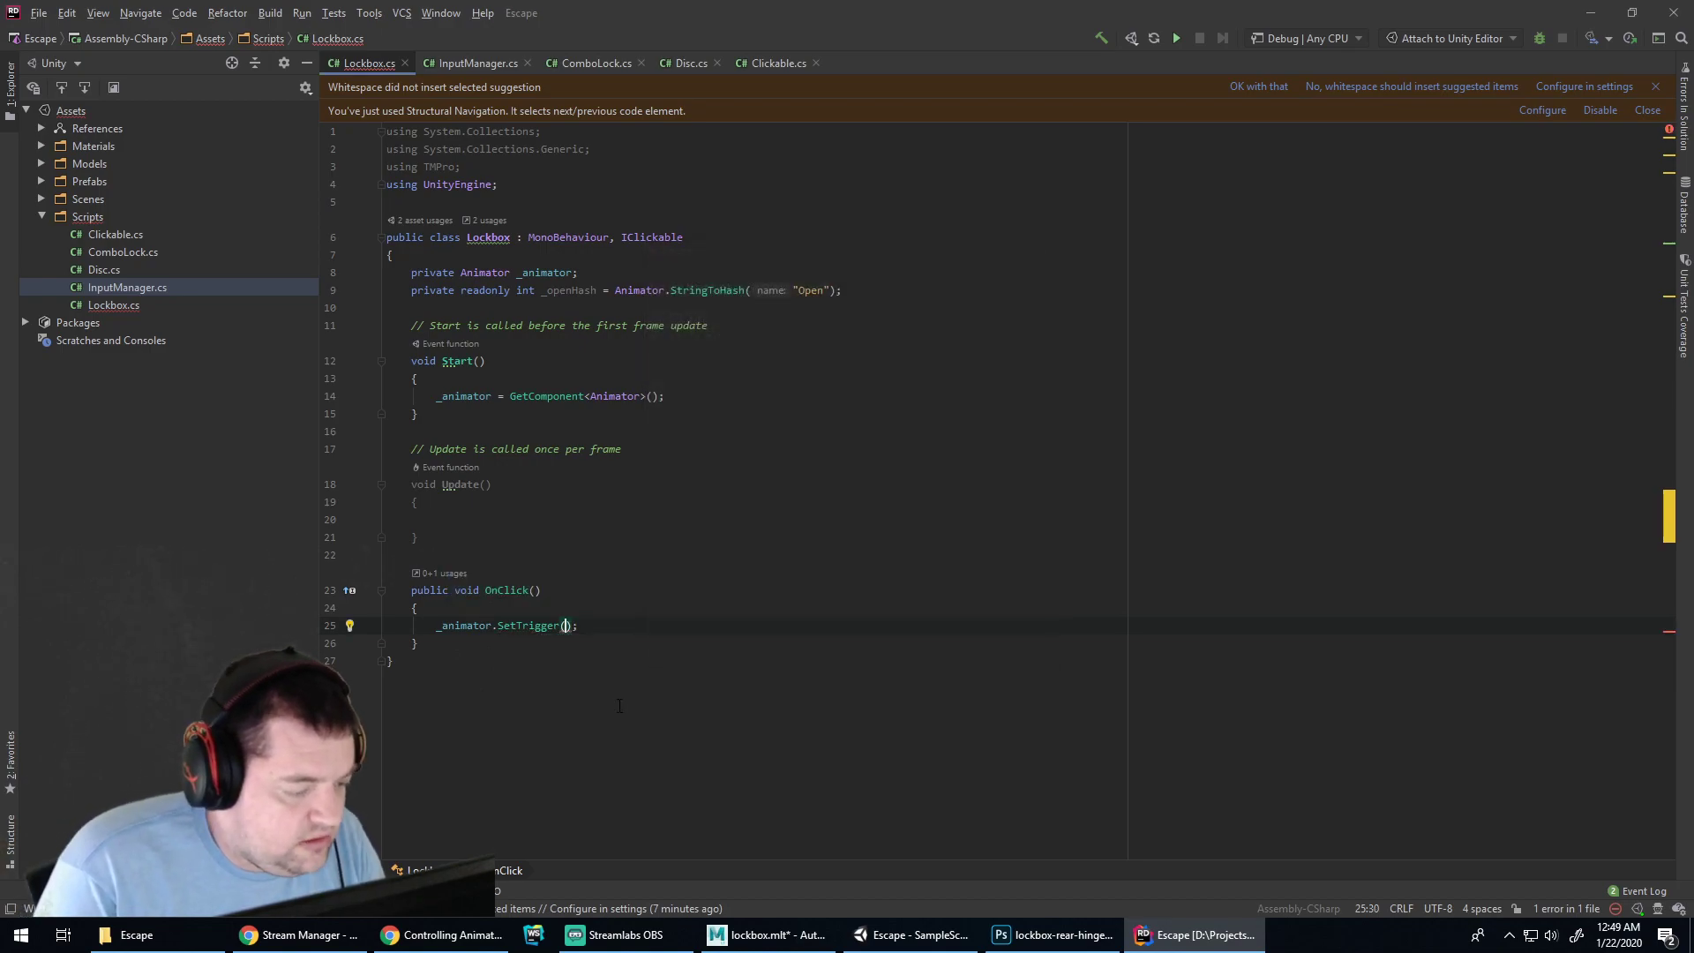
pyautogui.hotkey('ctrl', 'p')
pyautogui.press('Escape')
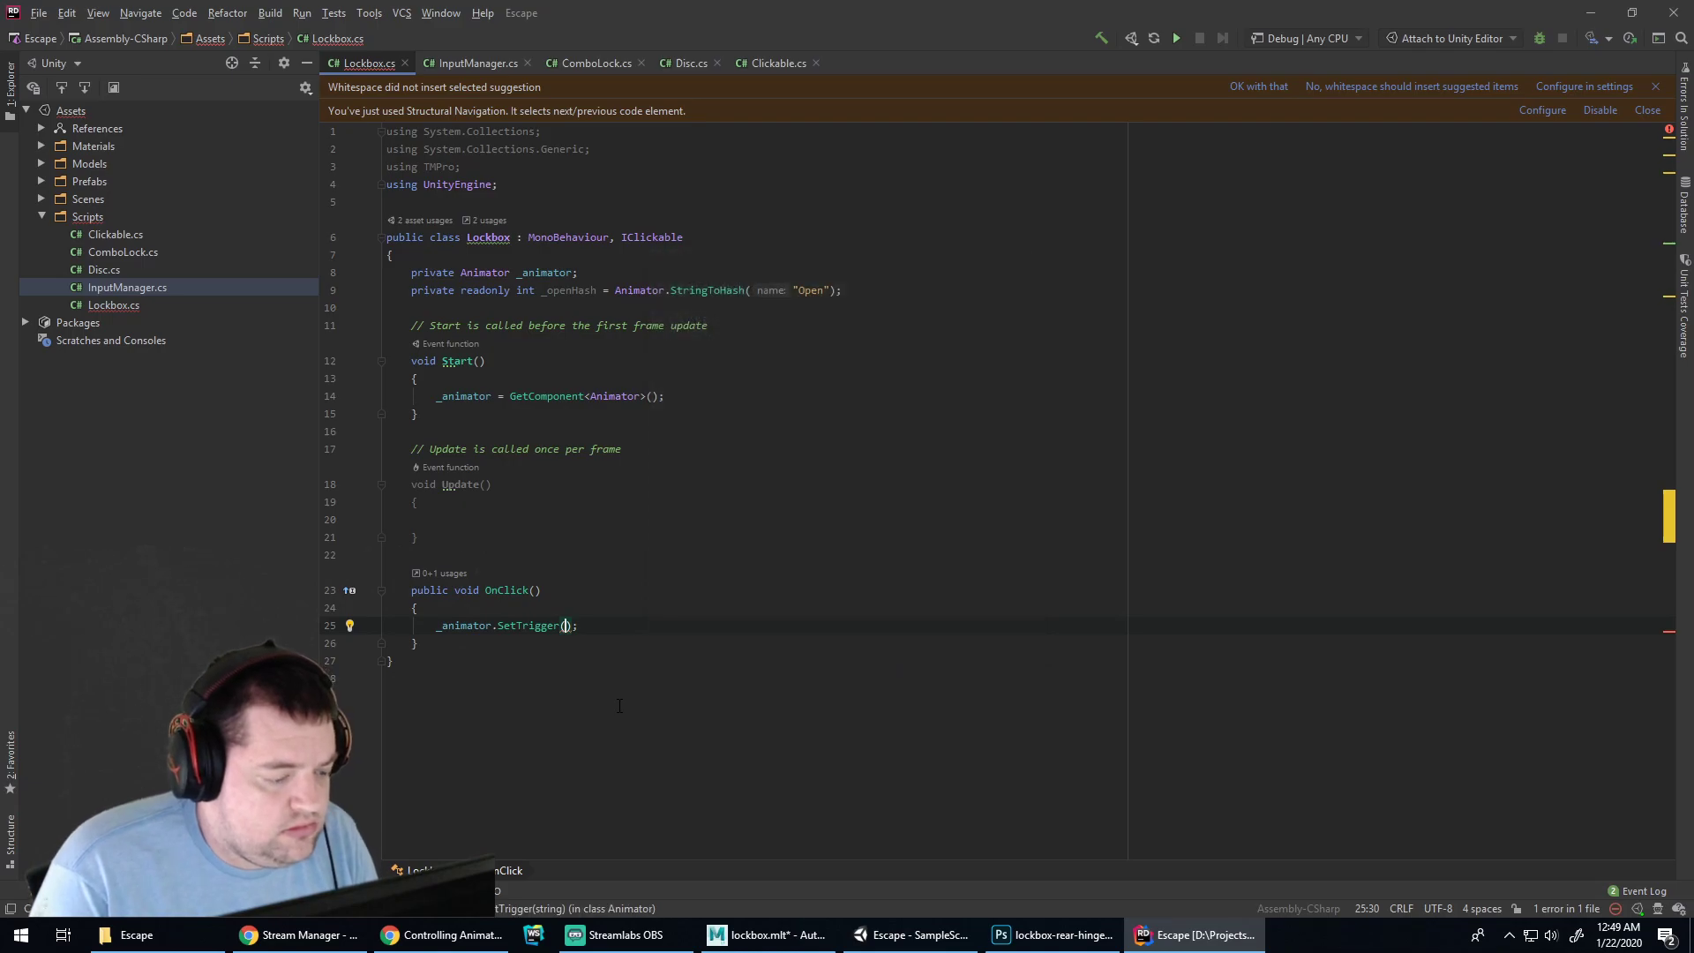
pyautogui.hotkey('ctrl', 'space')
pyautogui.press('Escape')
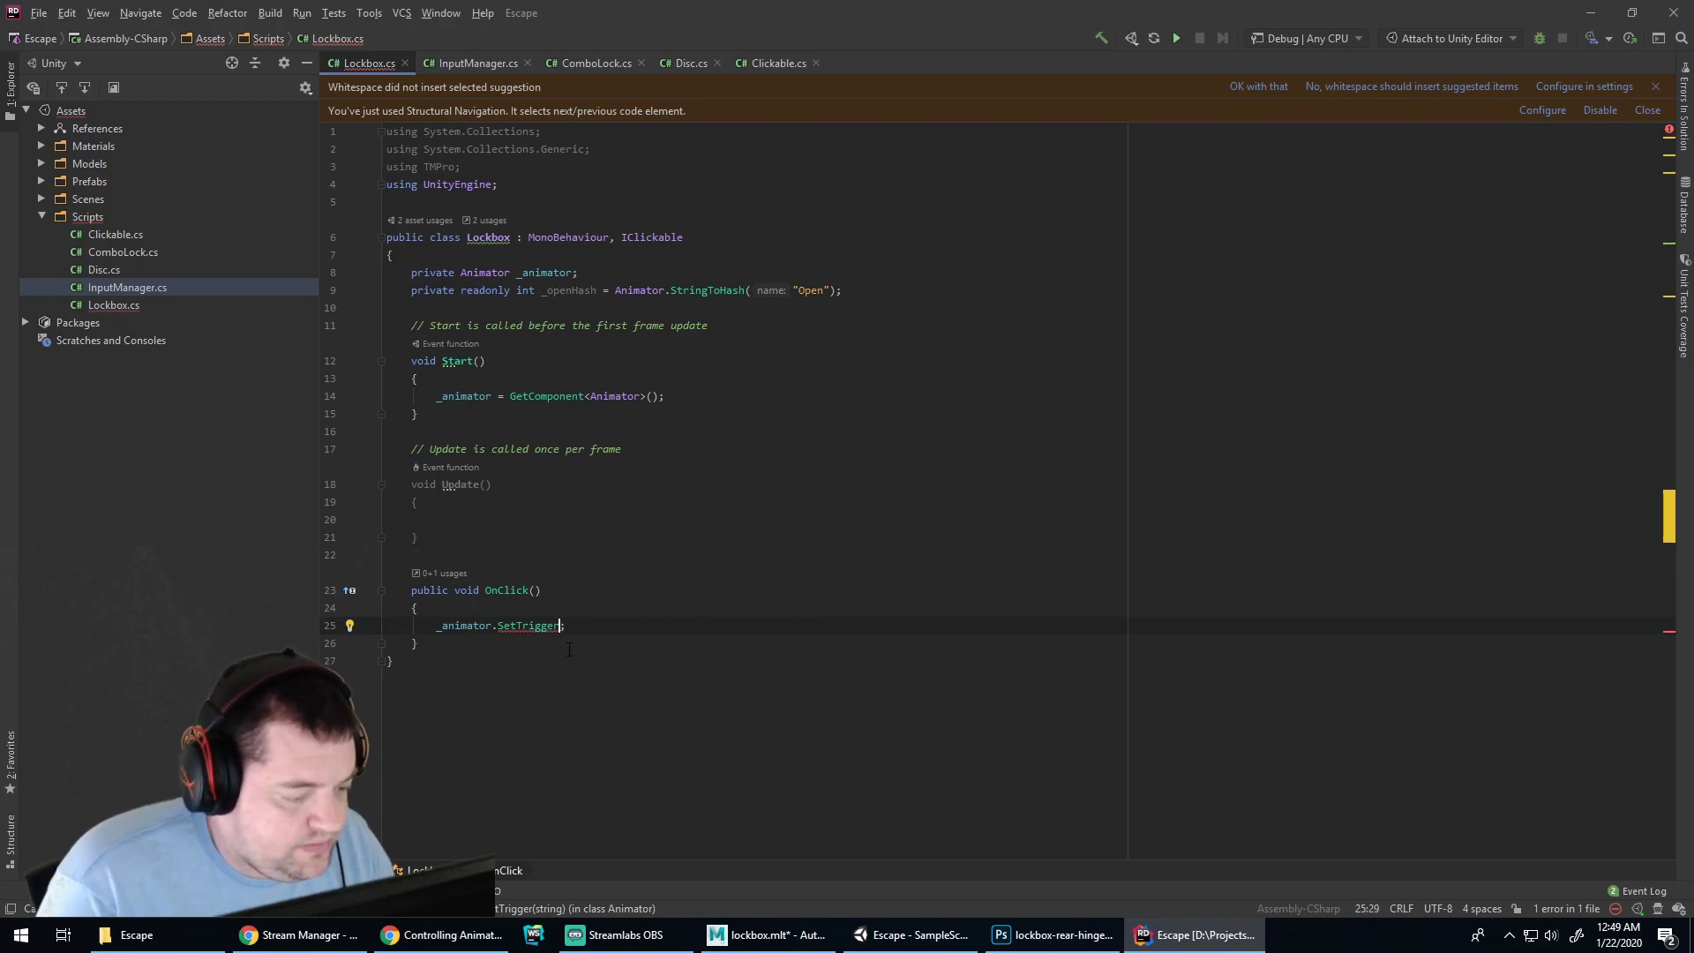
pyautogui.write('(')
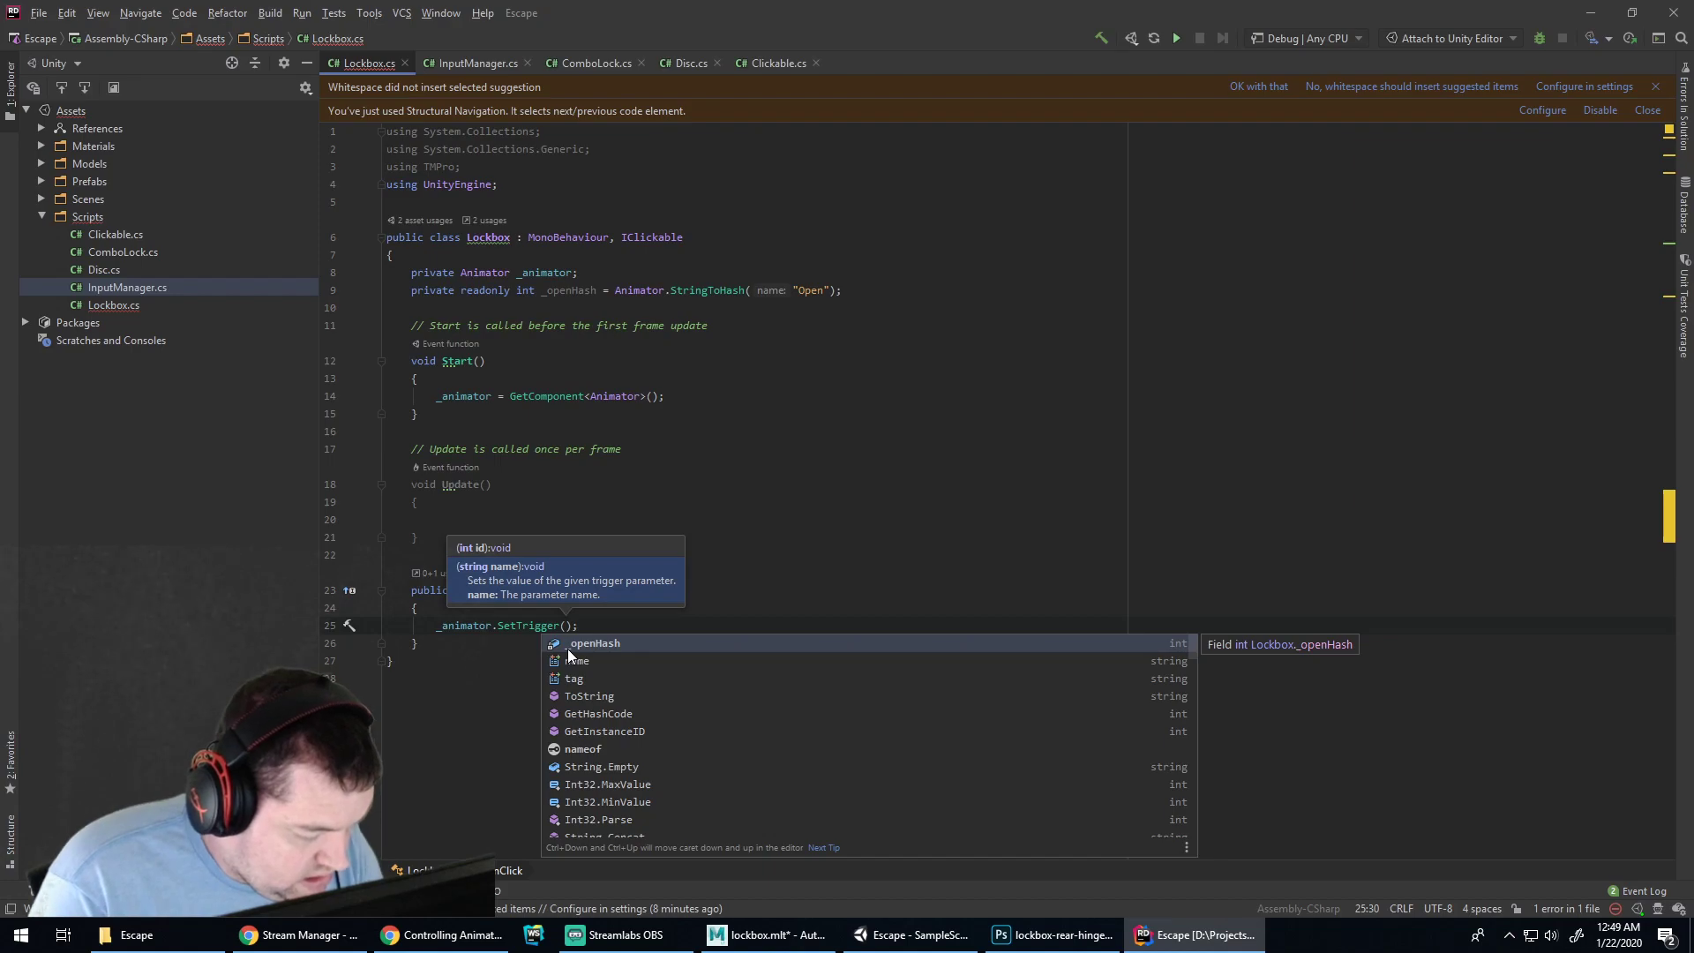
pyautogui.write('"Jump"')
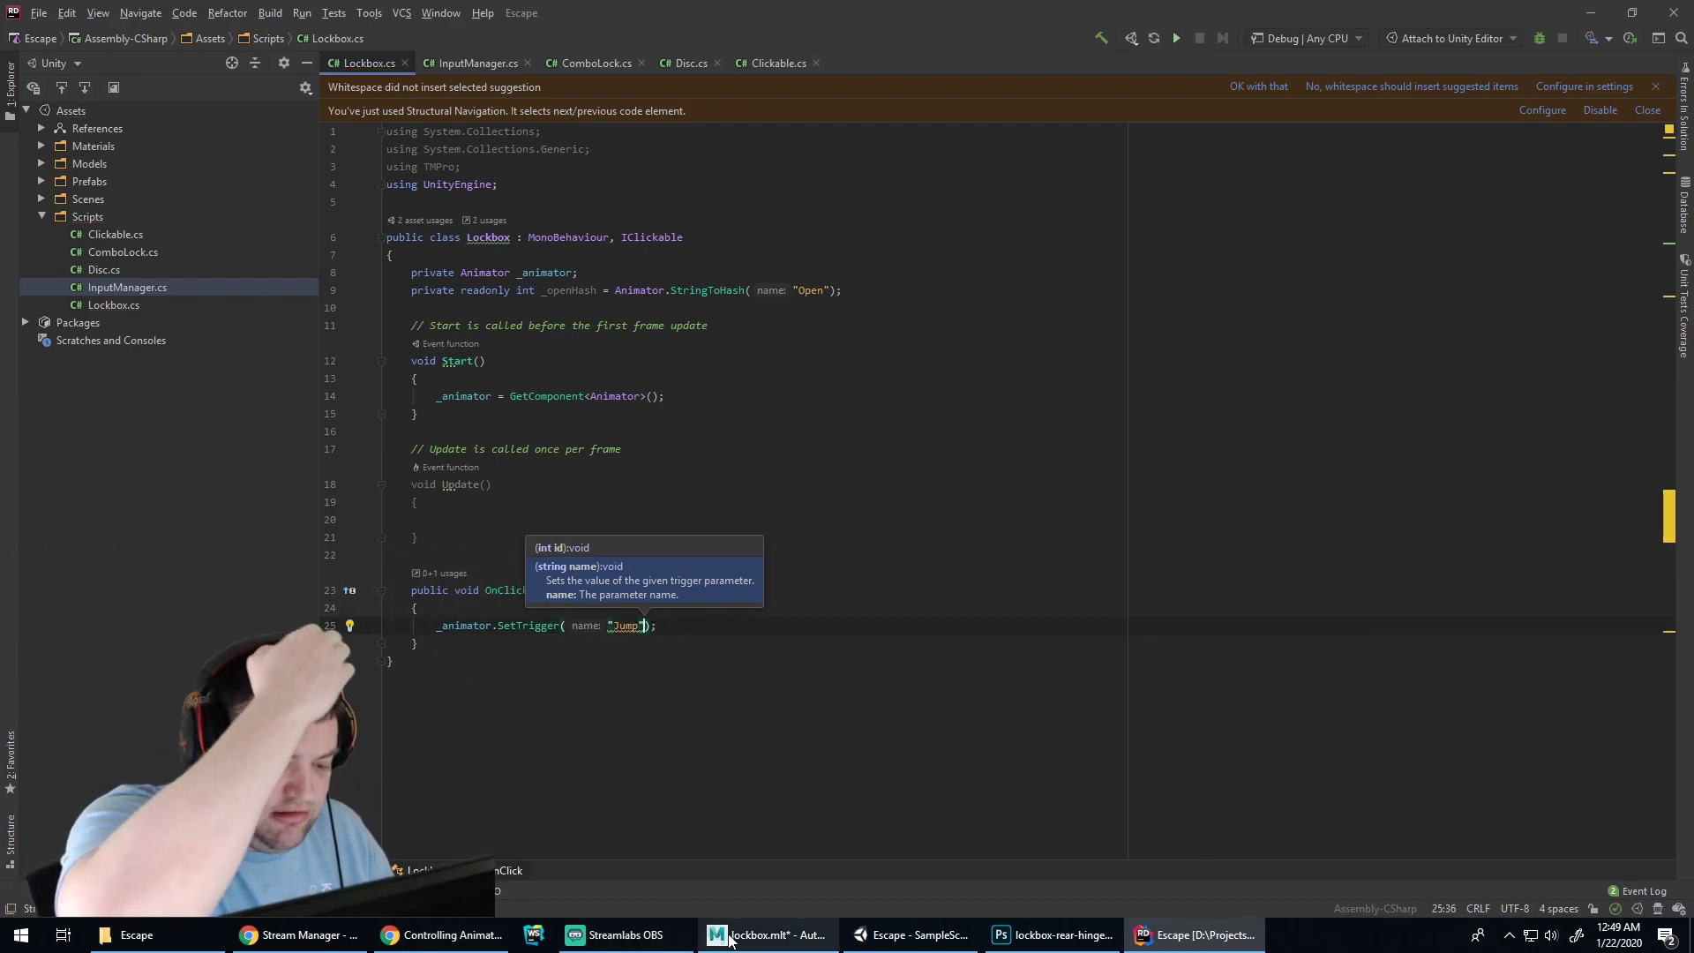
# Test the lid in Play mode, which warns that parameter 'Jump' does not exist
pyautogui.click(897, 937)
pyautogui.click(807, 56)
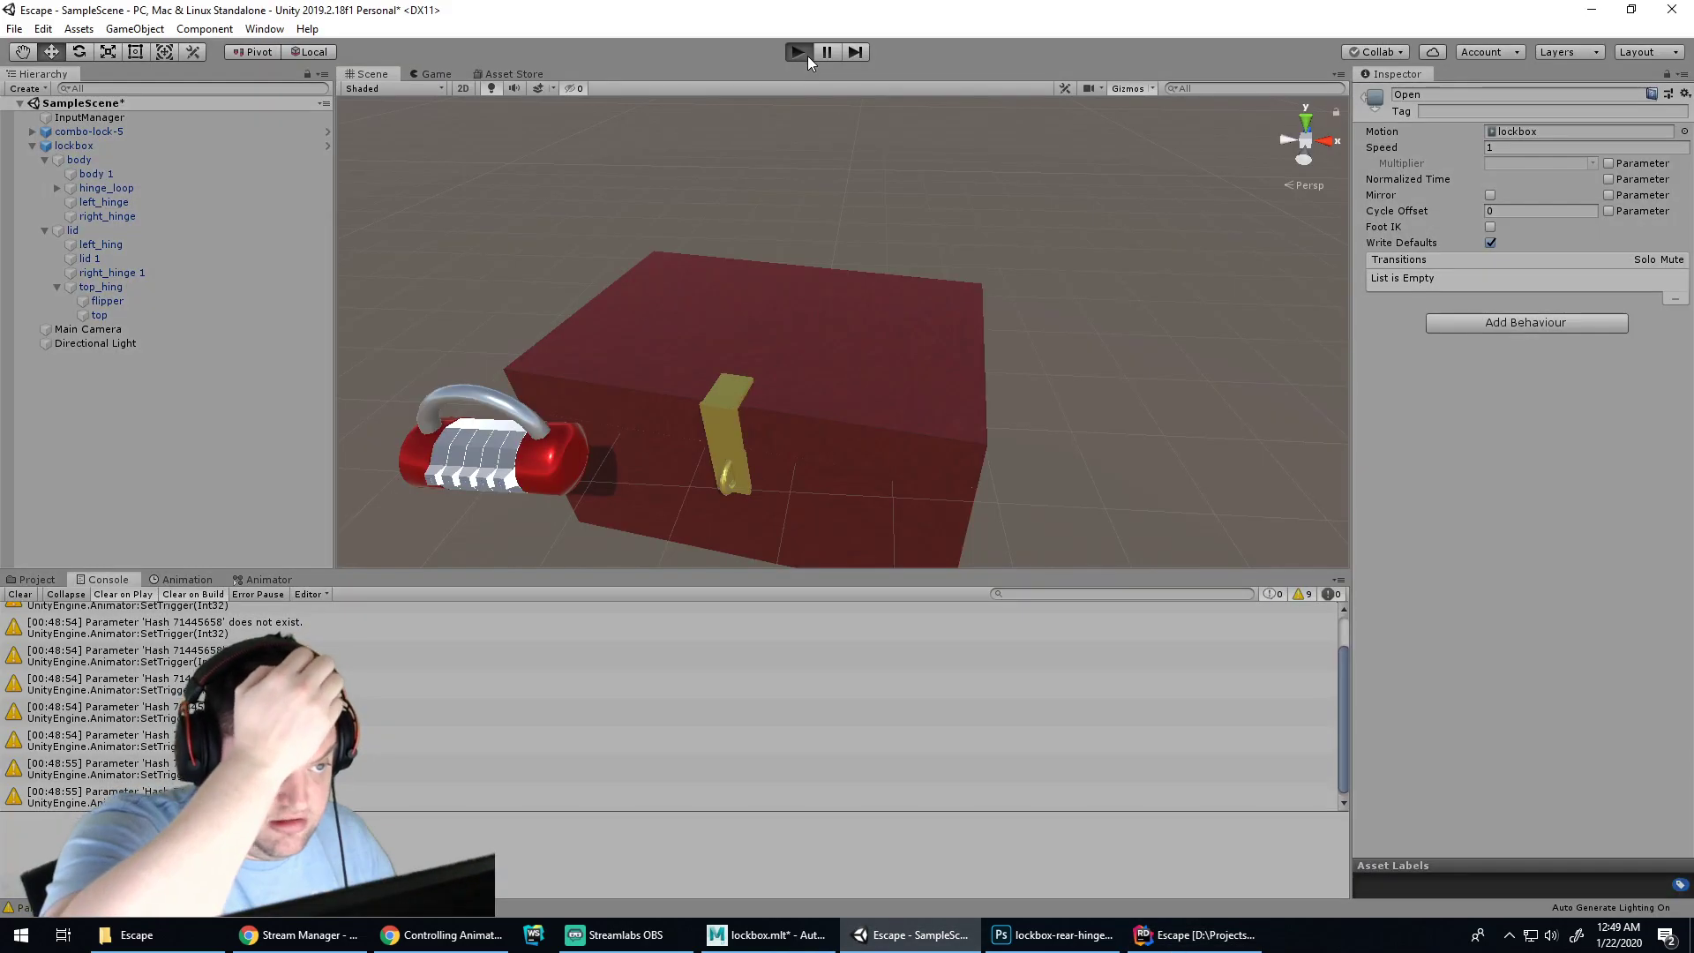
pyautogui.press('space')
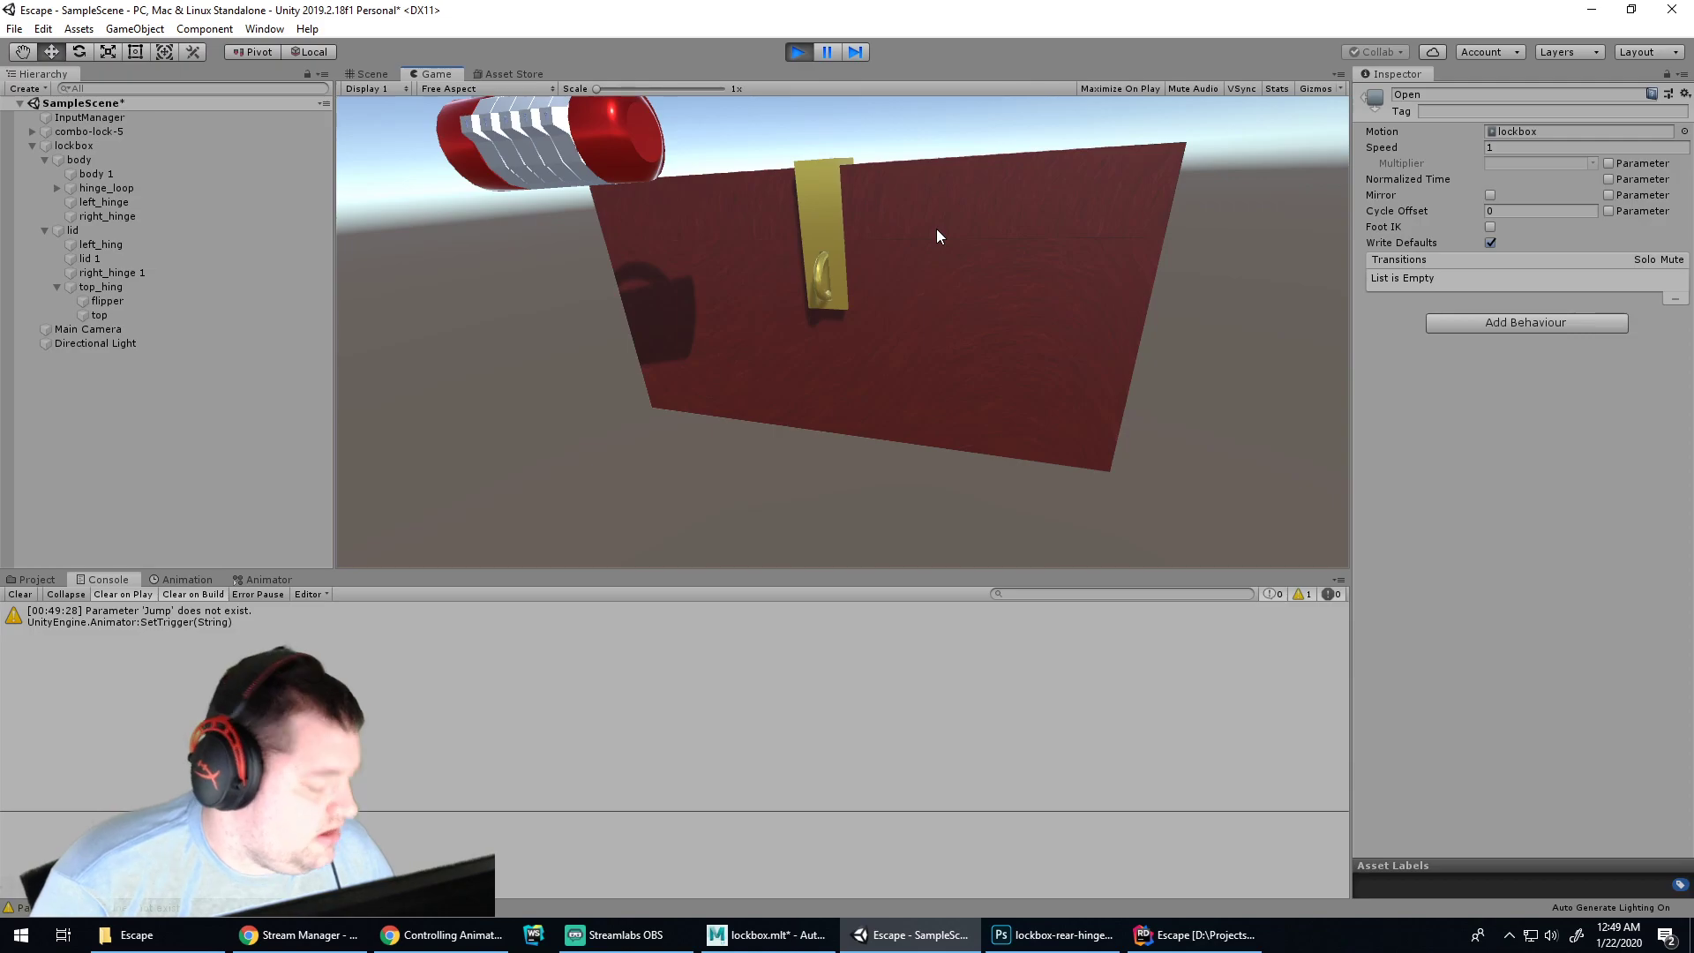
pyautogui.click(1018, 937)
pyautogui.click(1018, 937)
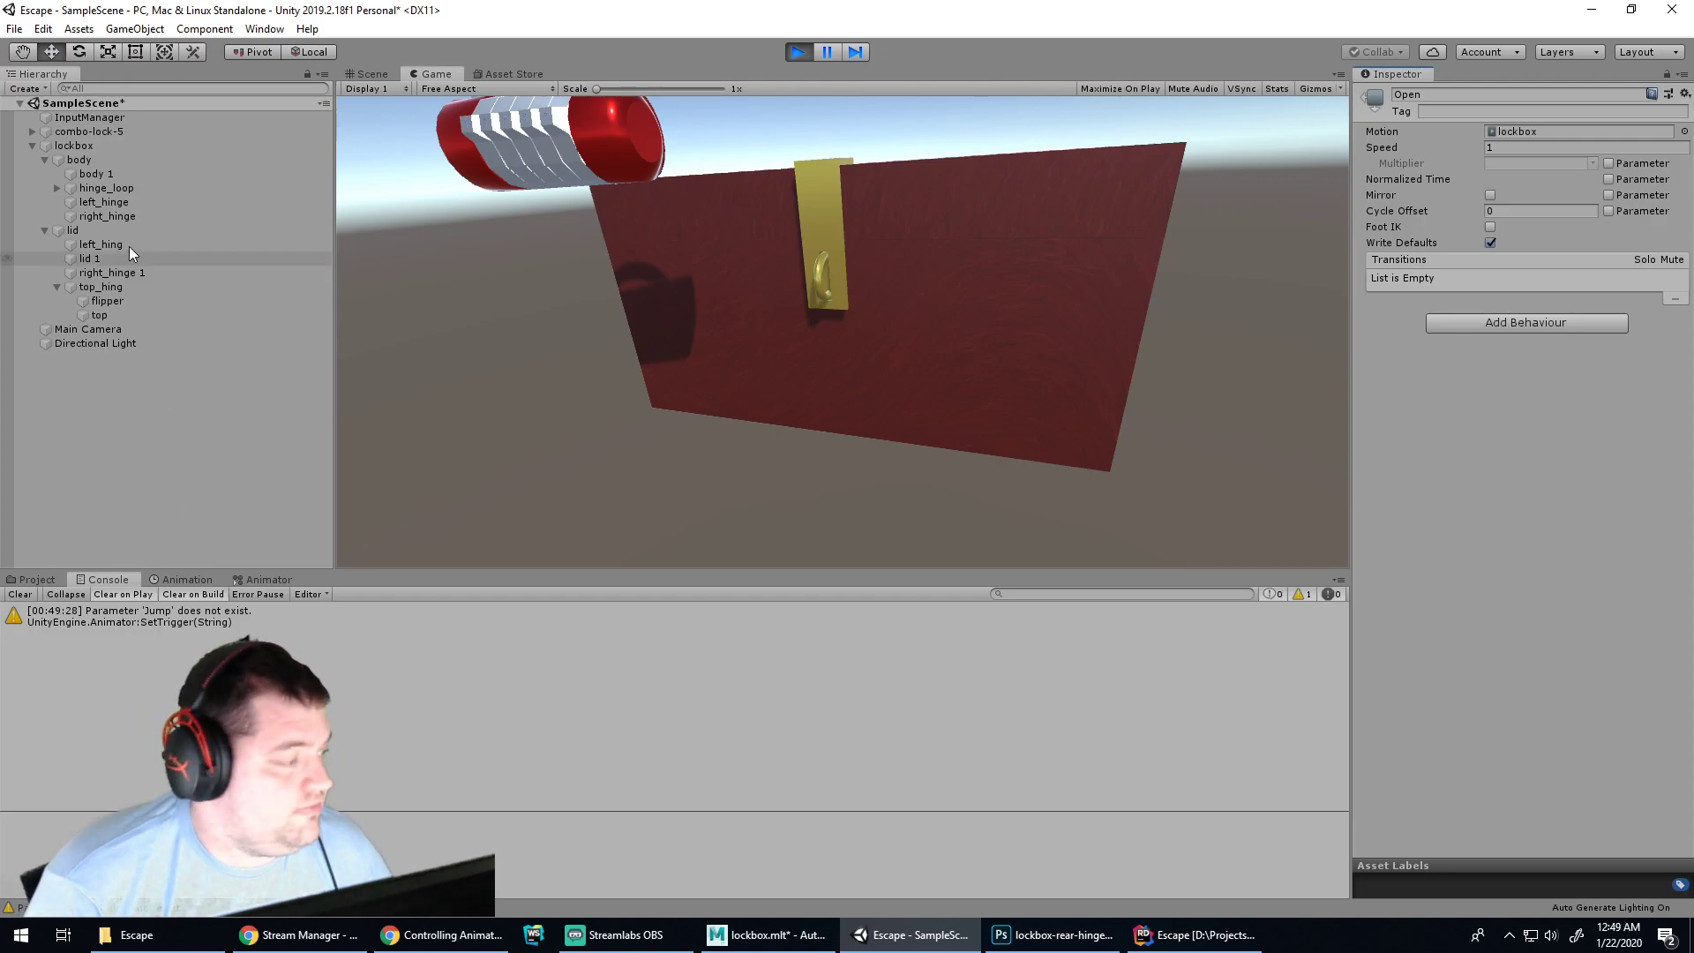
# Open the lockbox's animator controller graph and select the Open state
pyautogui.click(76, 145)
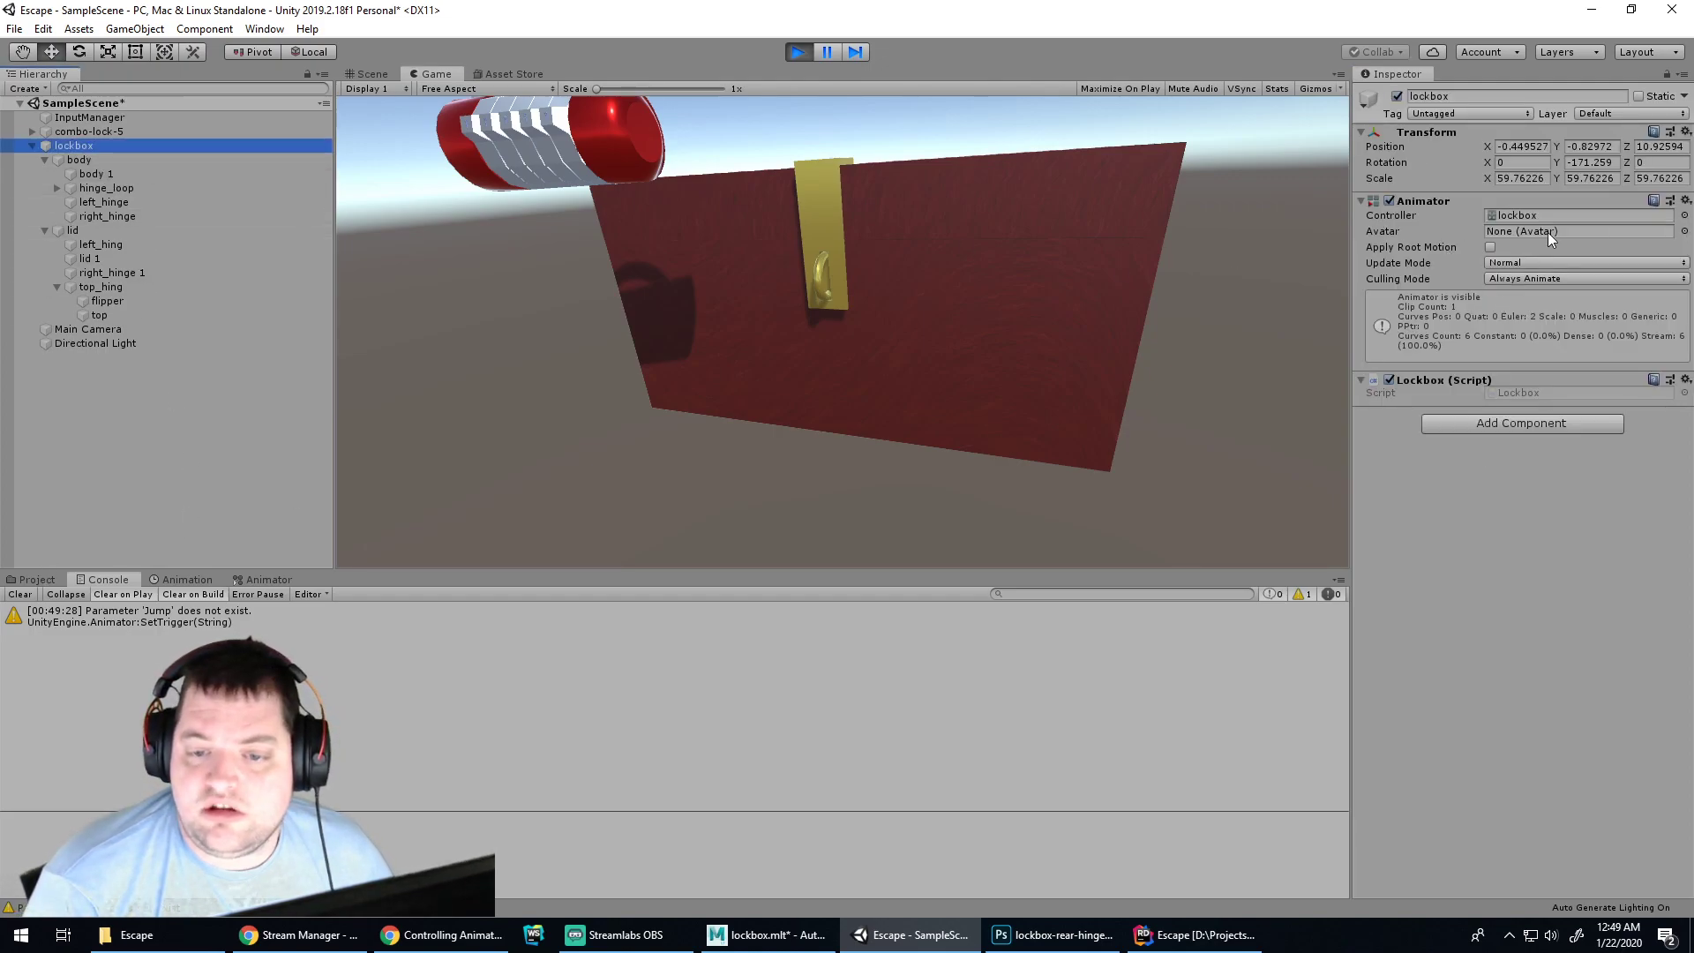
pyautogui.click(1533, 216)
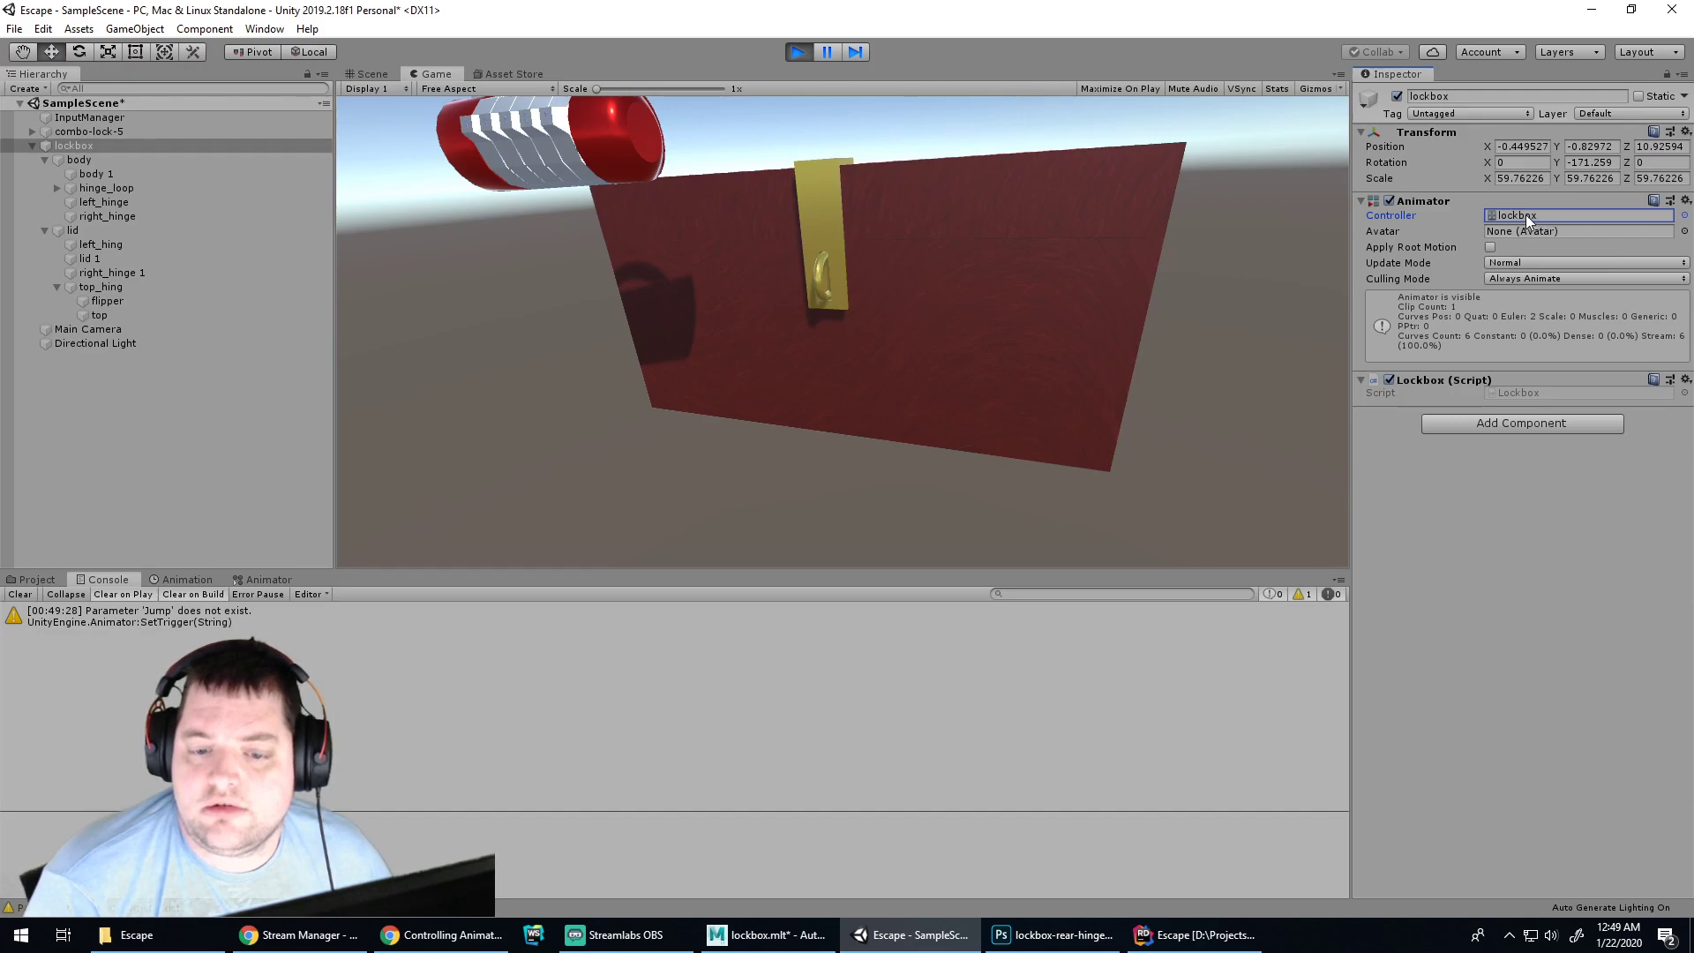
pyautogui.doubleClick(1527, 214)
pyautogui.click(993, 791)
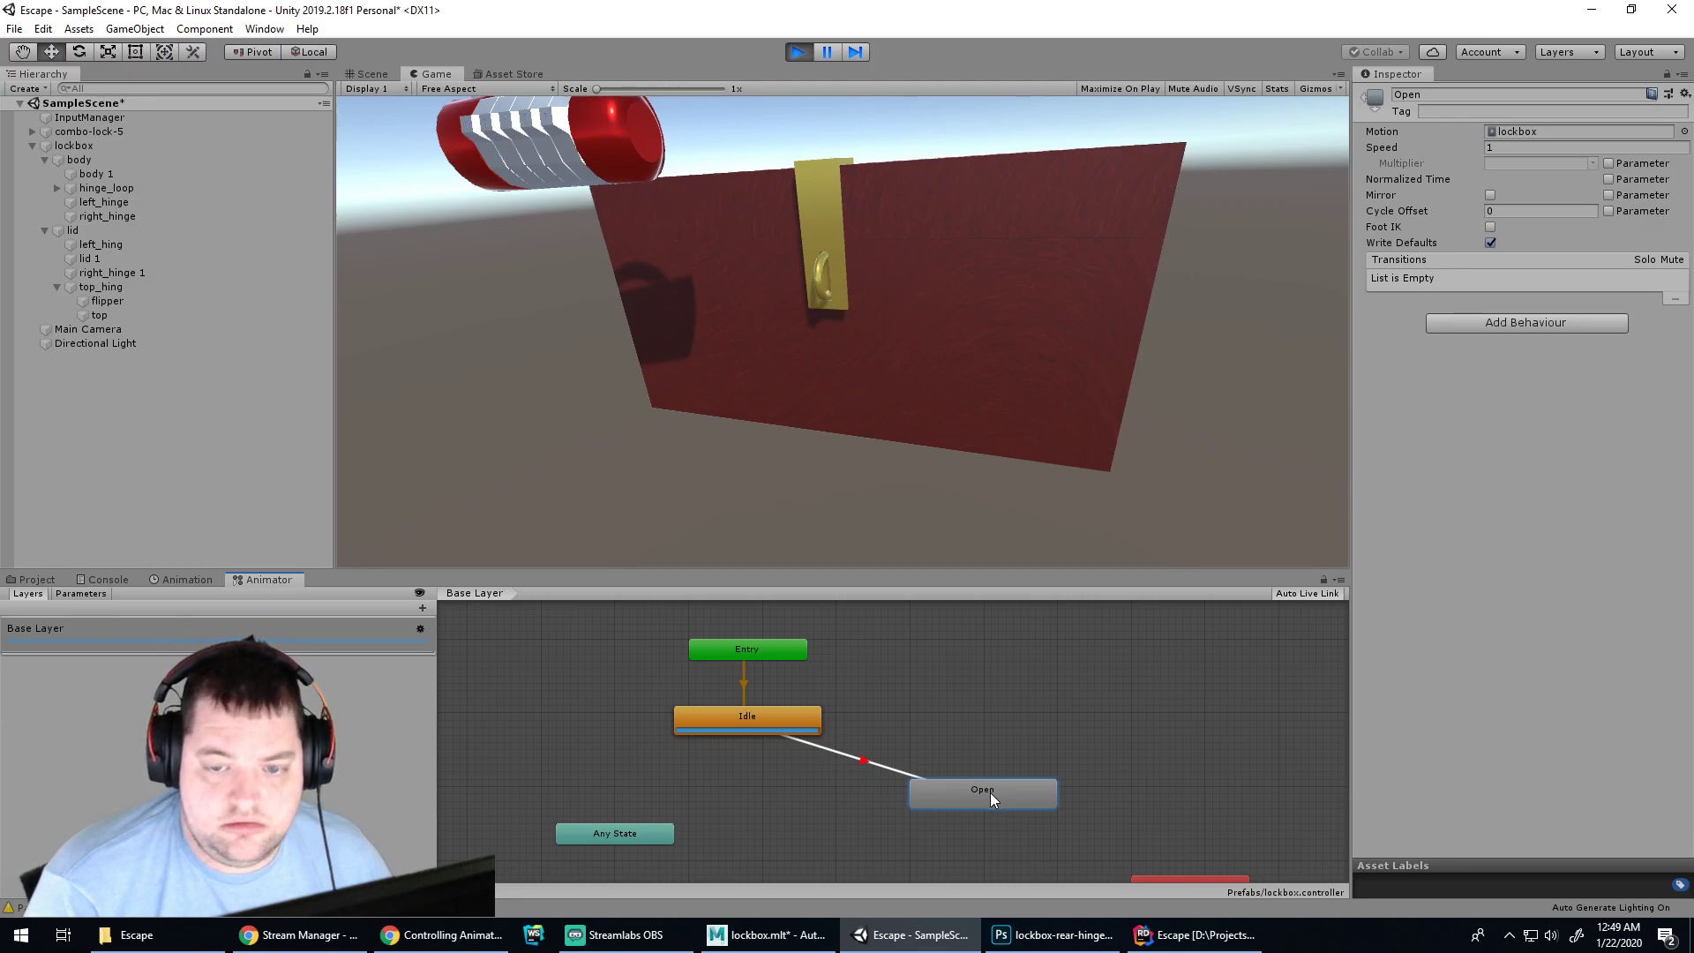
# In Rider, change the SetTrigger string from "Jump" to "Open" and return to Unity
pyautogui.click(781, 941)
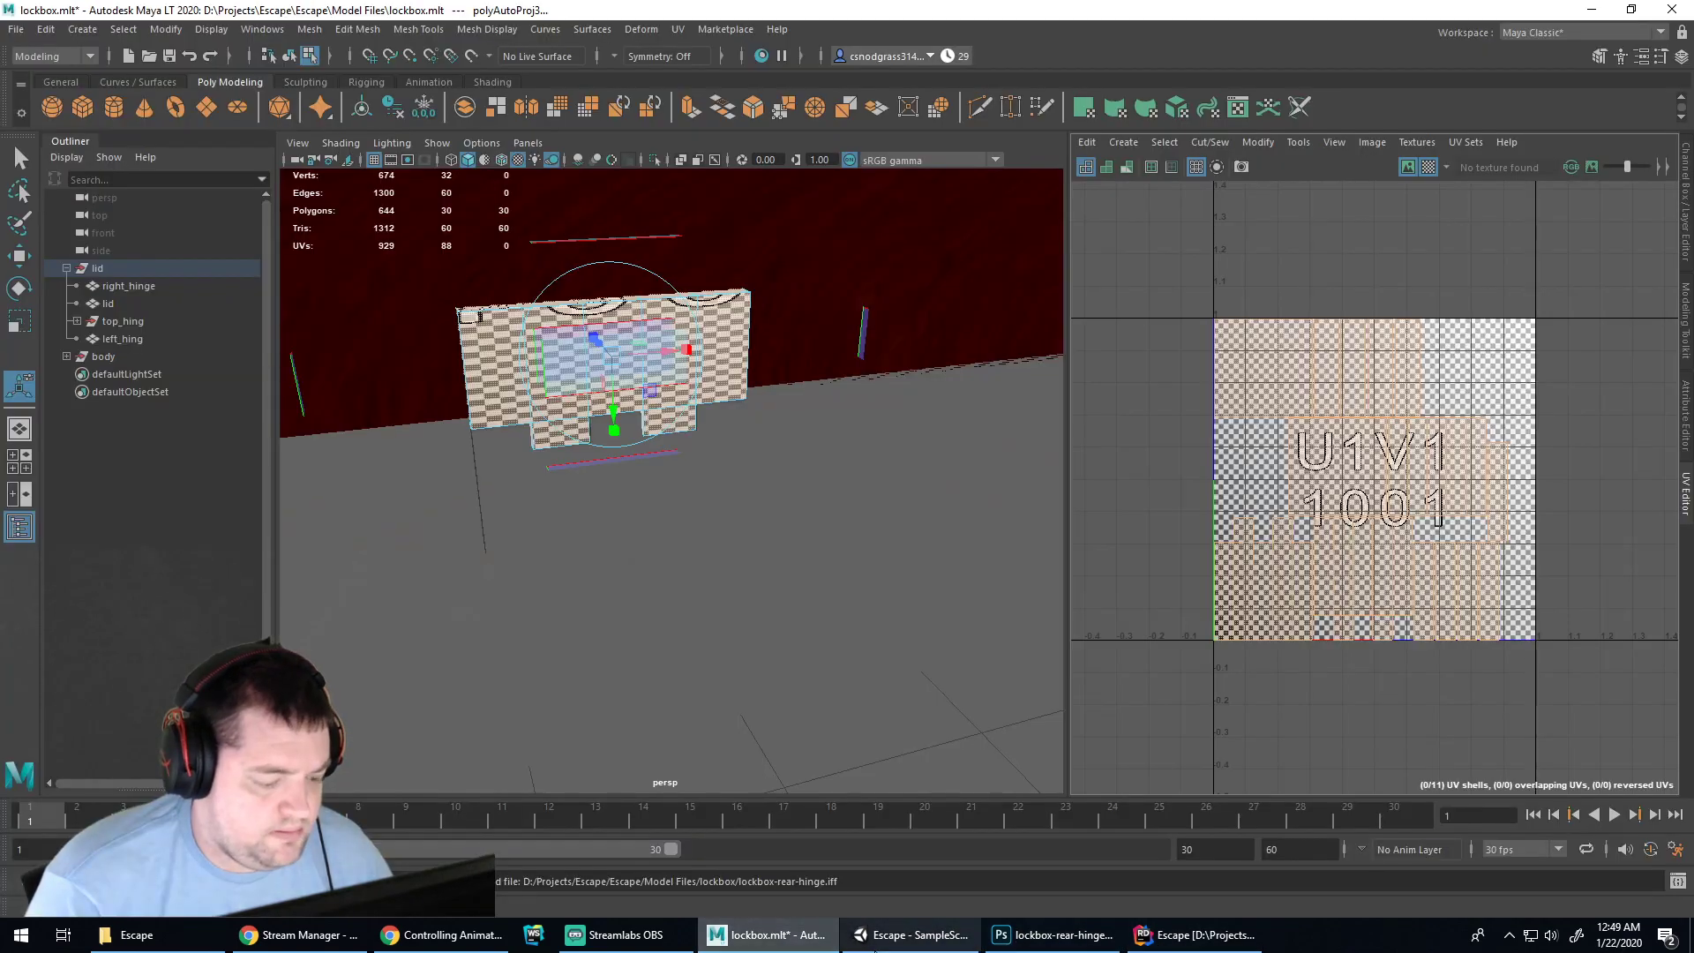
pyautogui.click(909, 936)
pyautogui.click(1055, 935)
pyautogui.click(1200, 935)
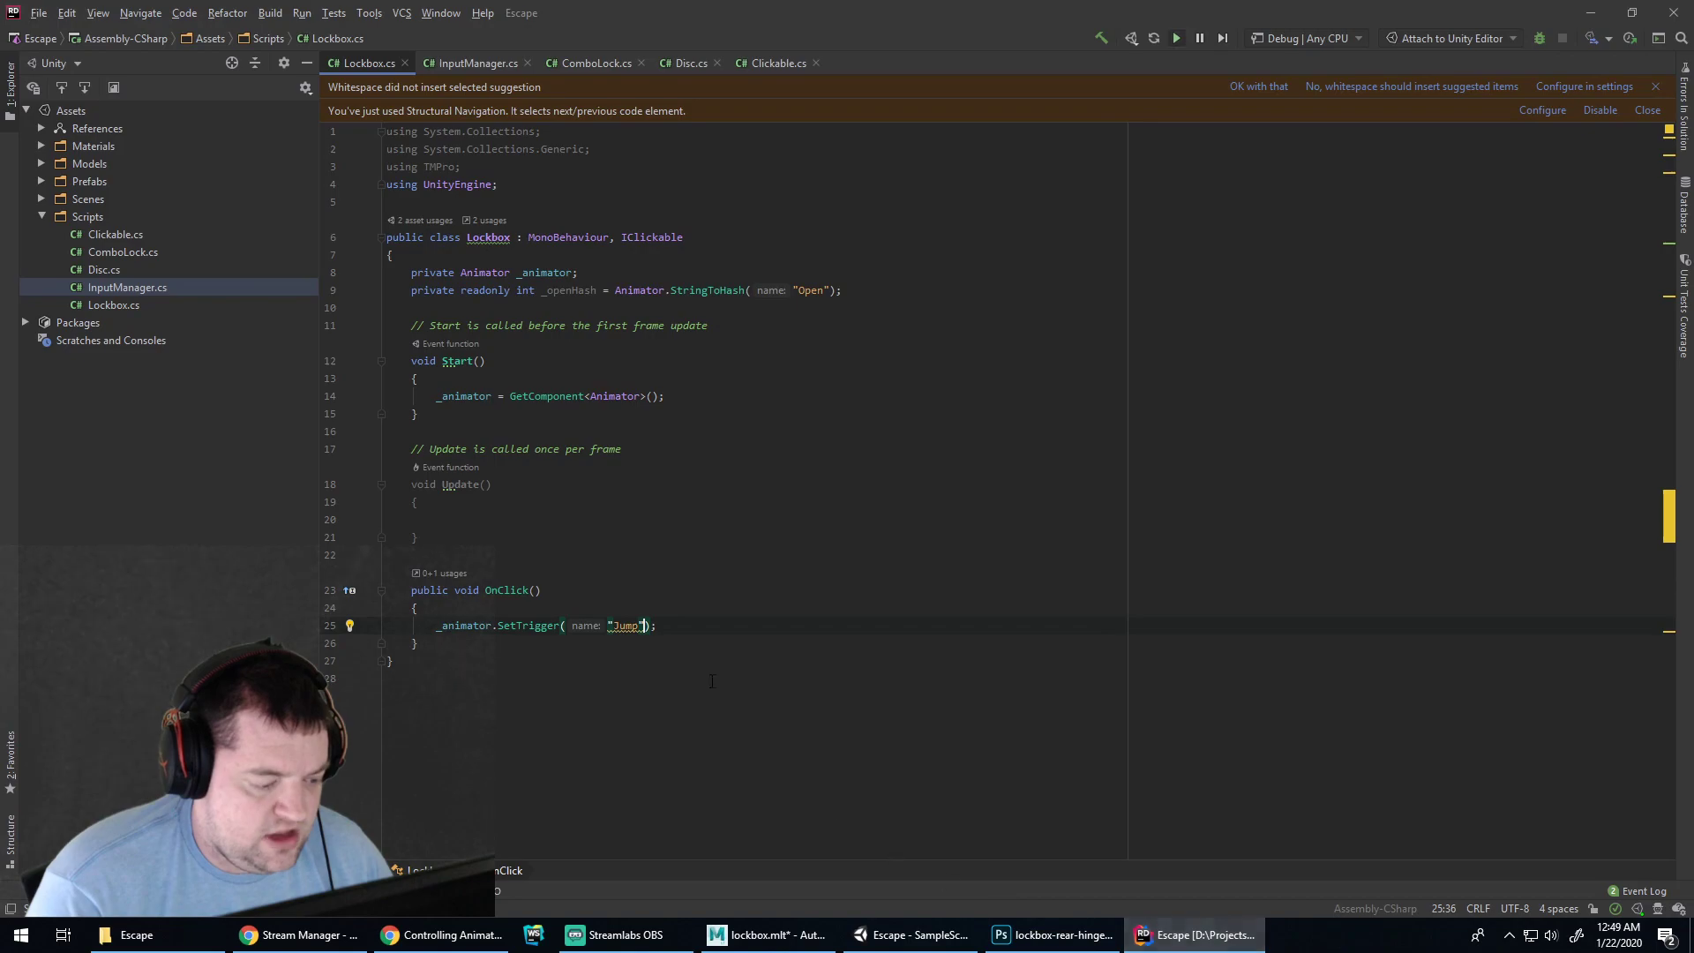
pyautogui.hotkey('ctrl', 'w')
pyautogui.press('BackSpace')
pyautogui.write('Open')
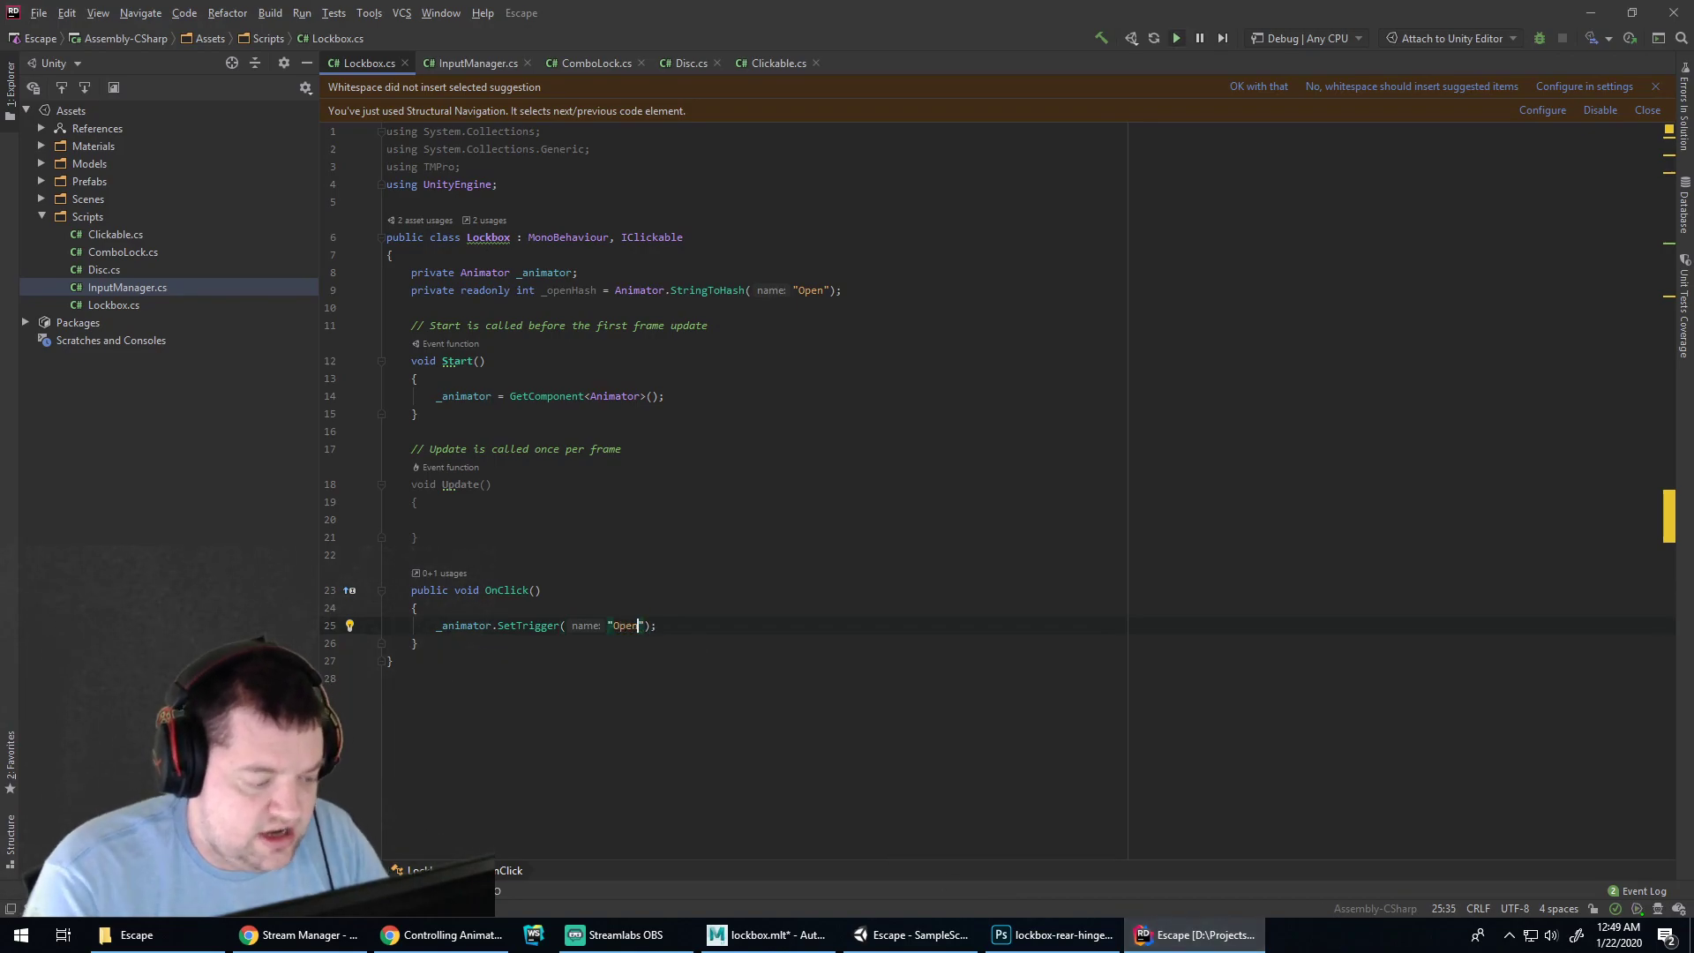
pyautogui.hotkey('alt', 'Tab')
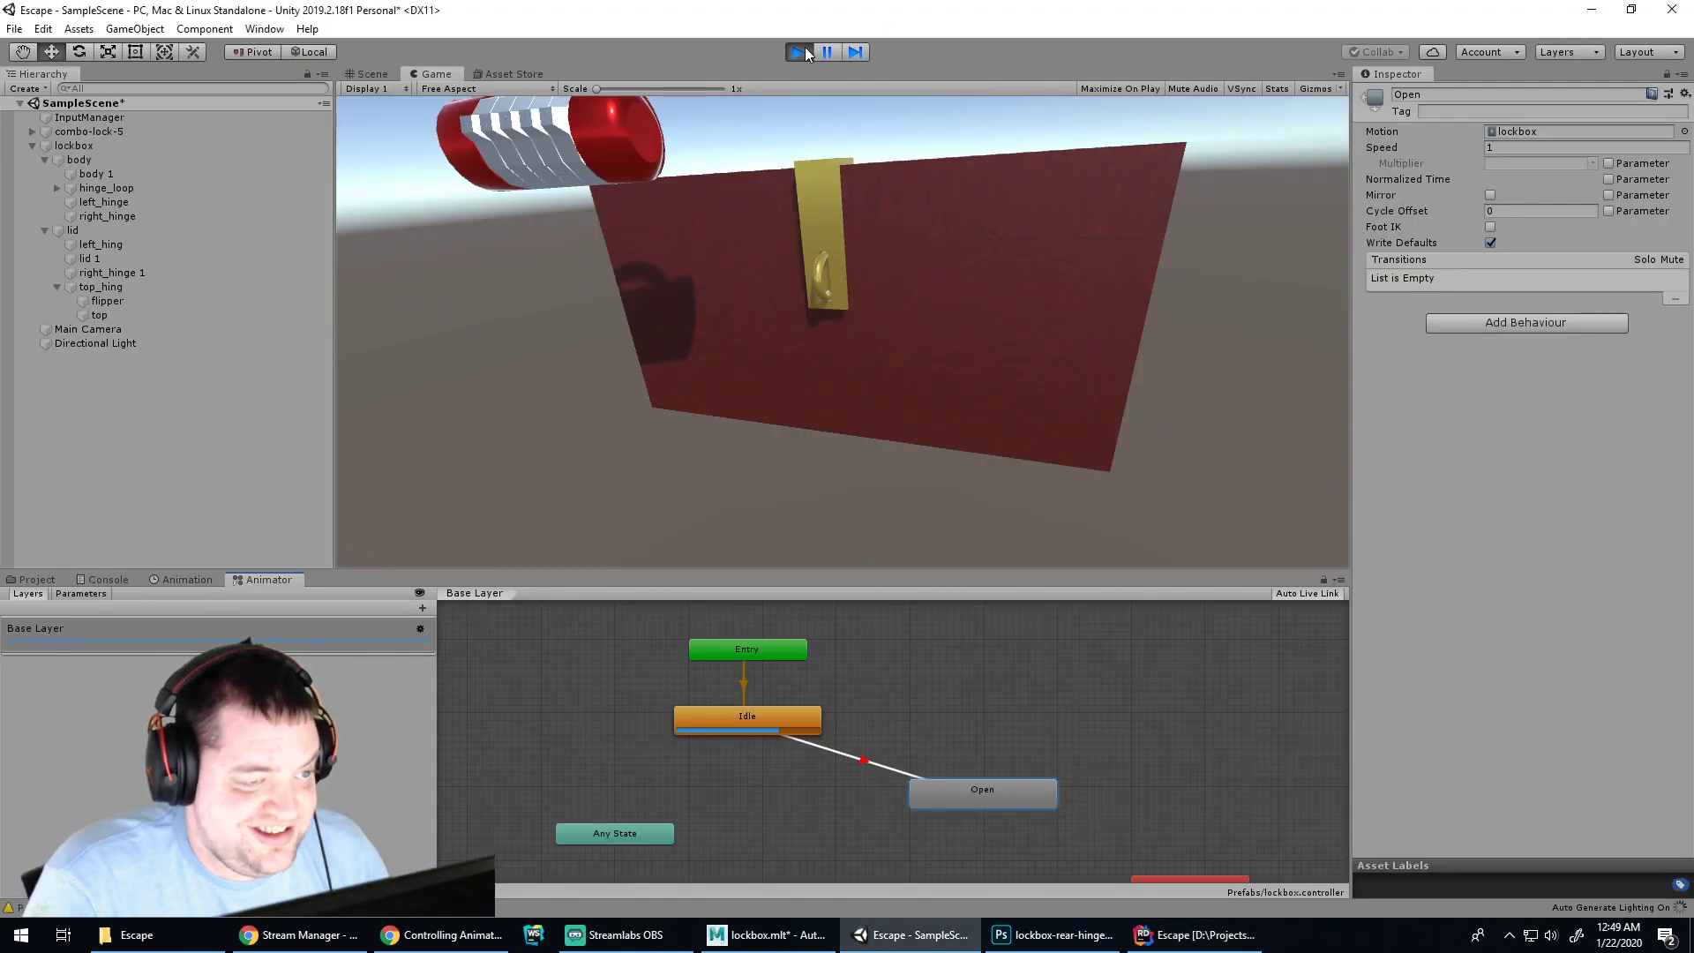
# Restart Play mode and show the Console warning that parameter 'Open' does not exist
pyautogui.click(799, 53)
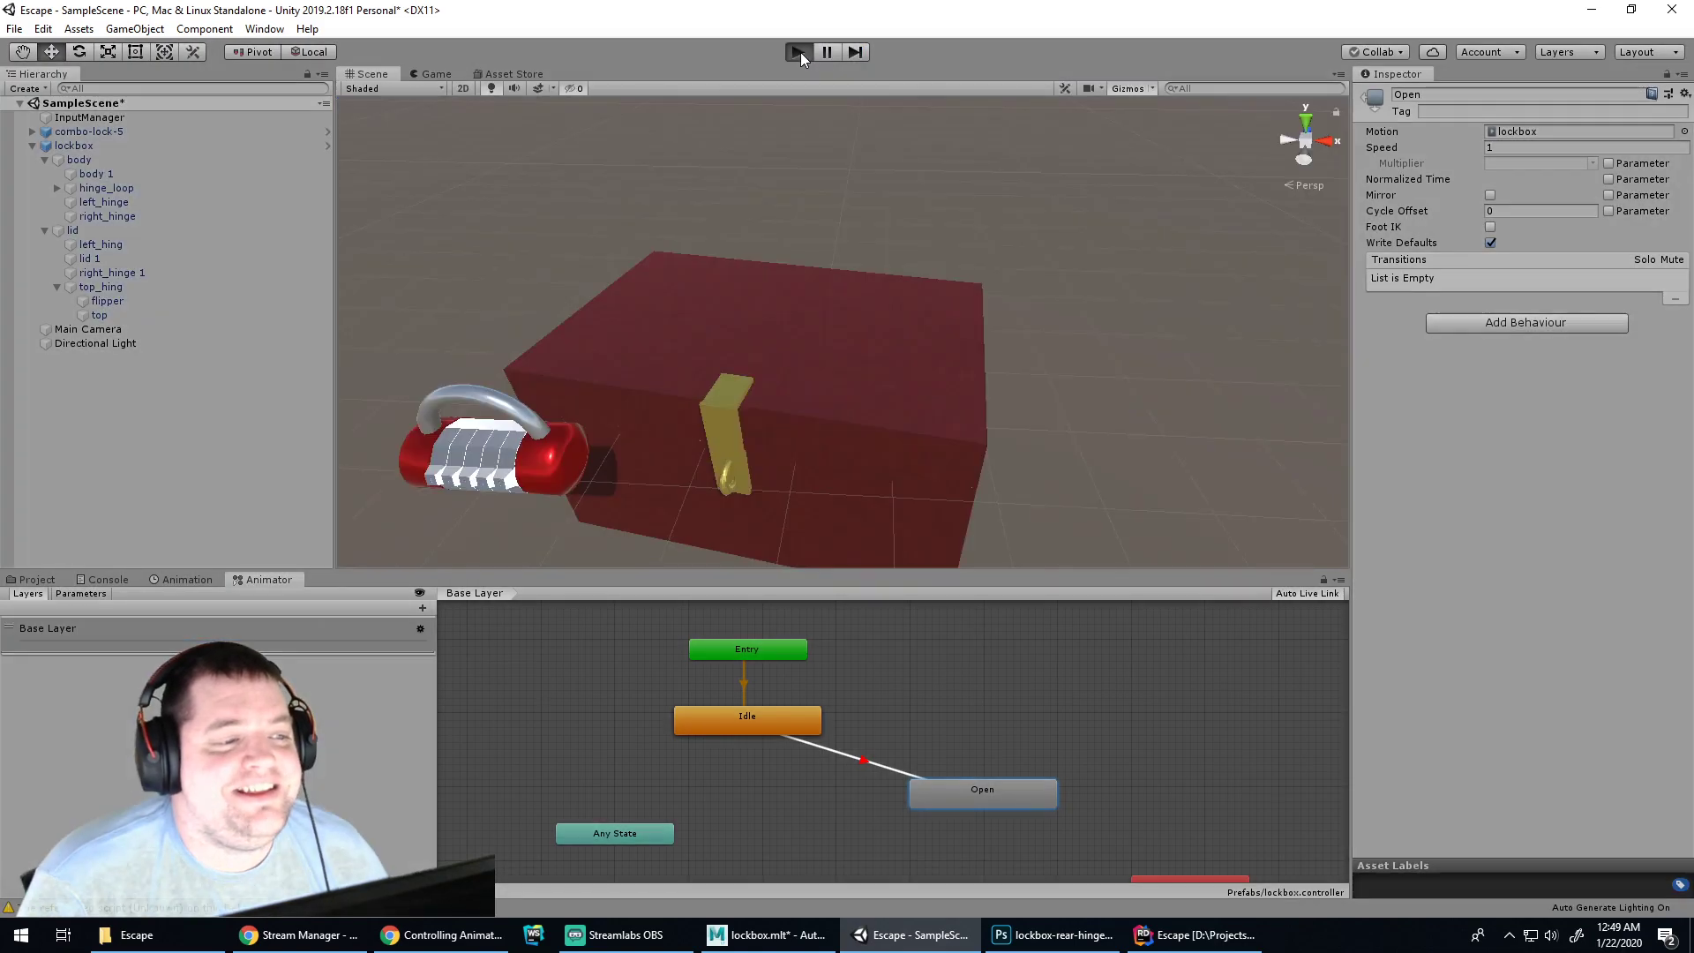
pyautogui.click(799, 53)
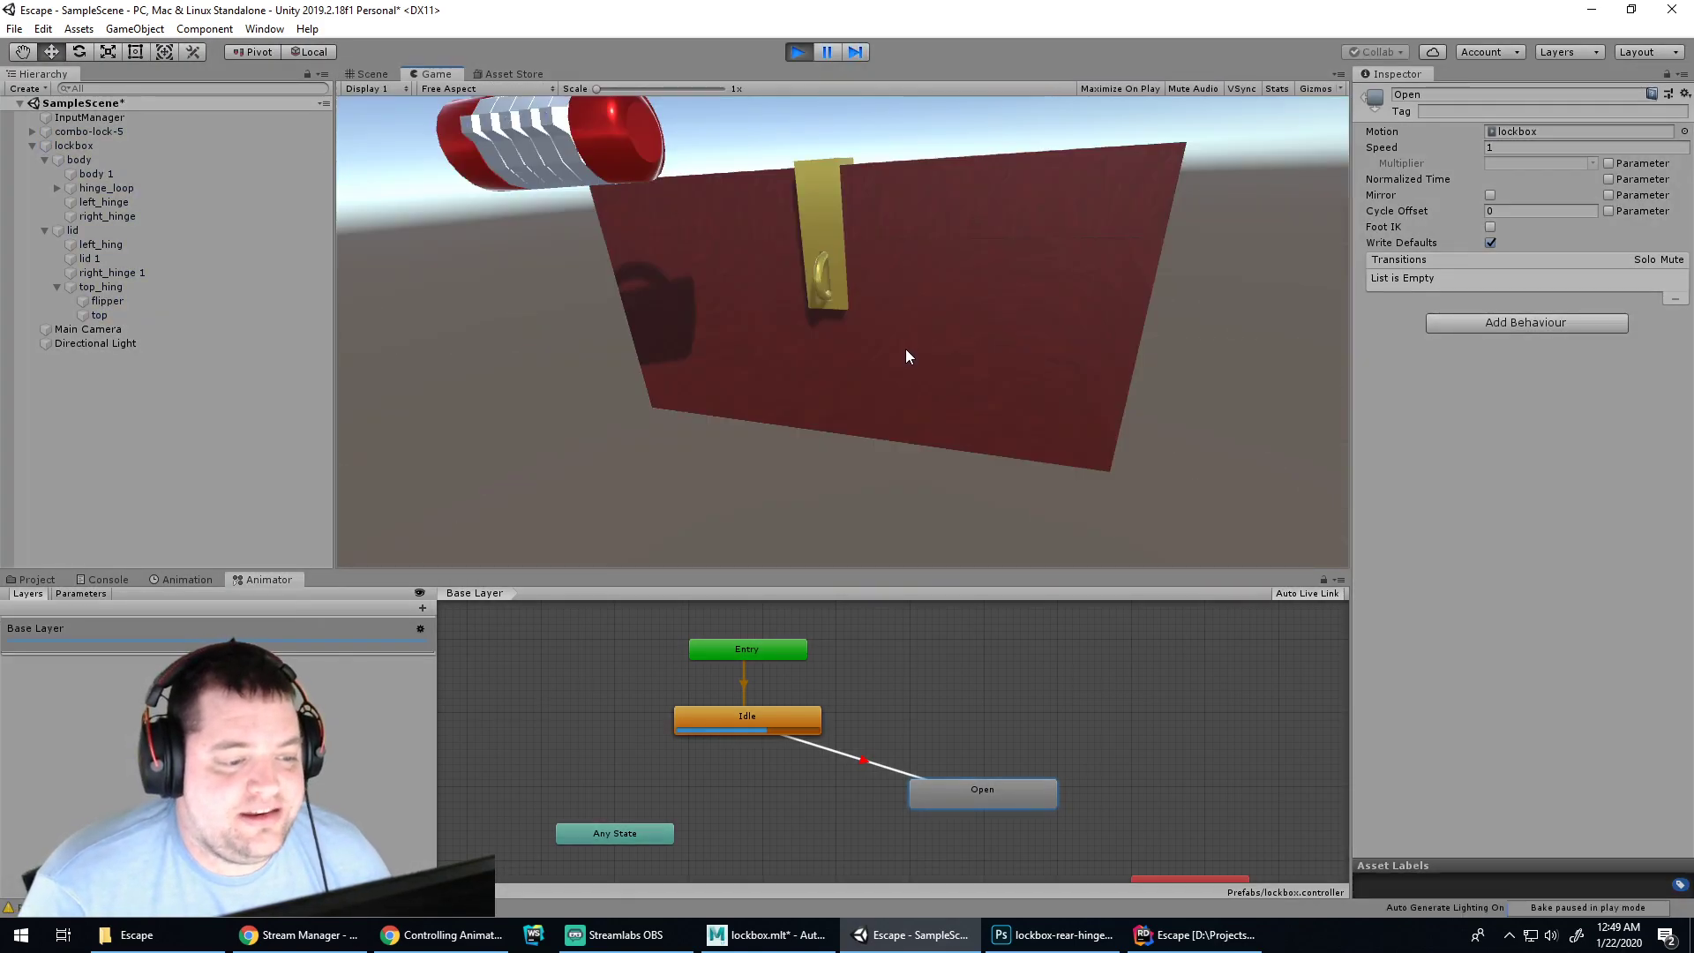
pyautogui.click(104, 579)
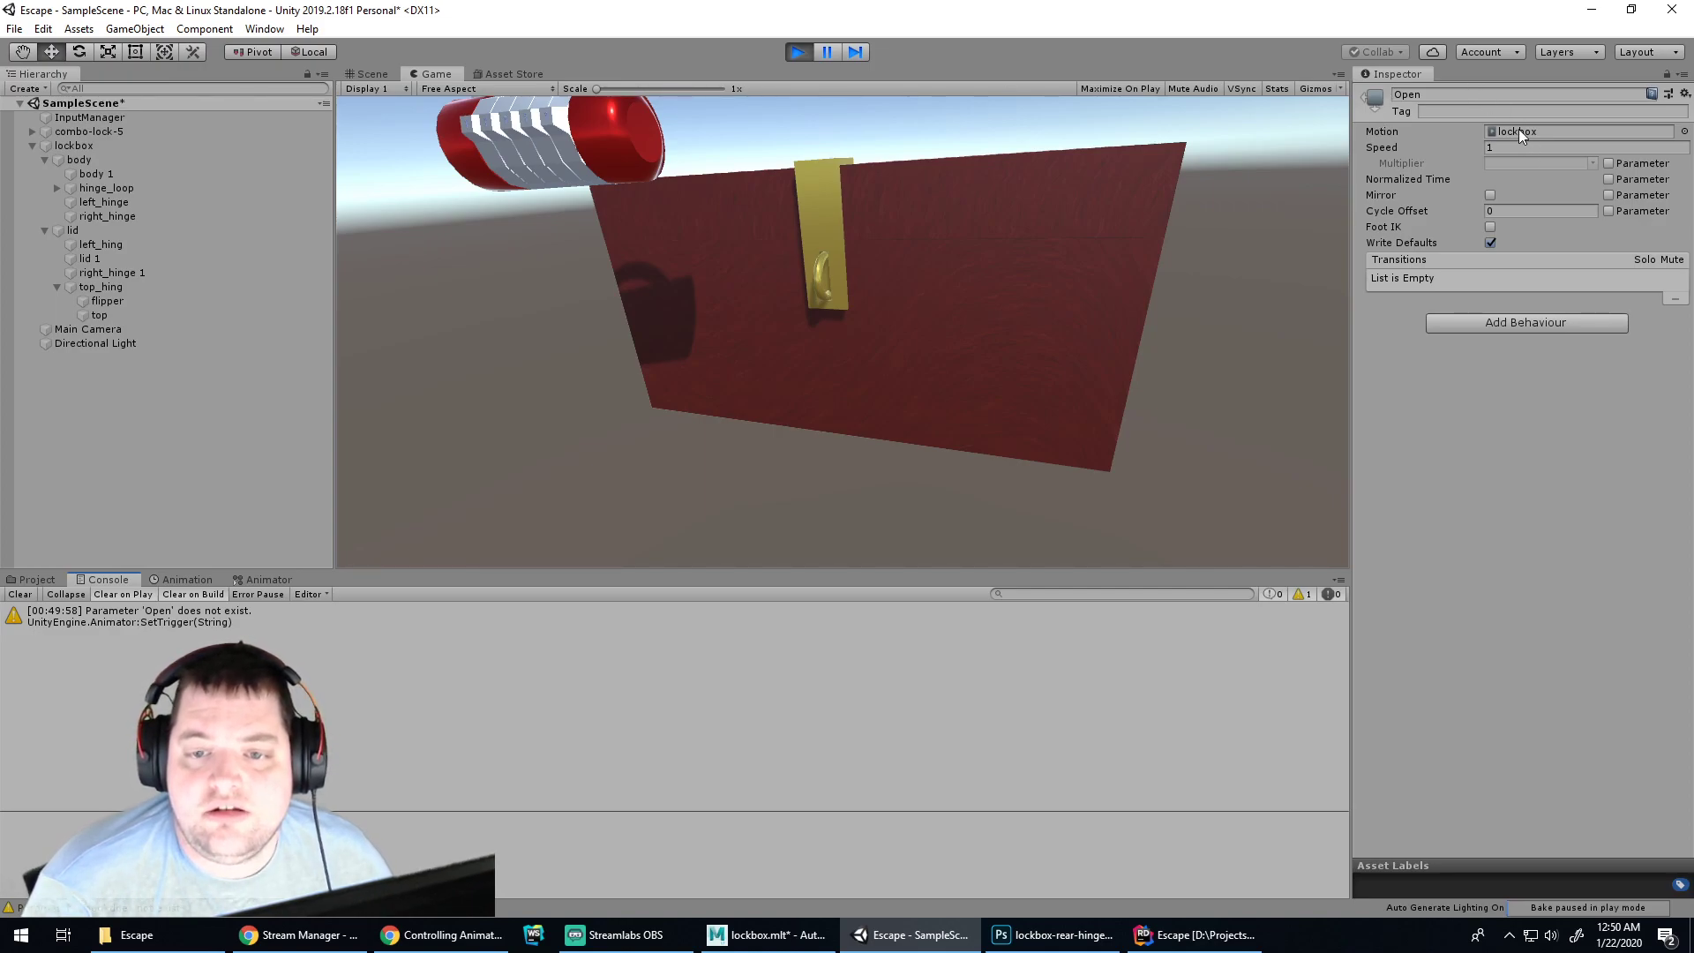
# Dismiss Rider's whitespace and Structural Navigation notices, then return to the "Open" string on line 25
pyautogui.click(1201, 935)
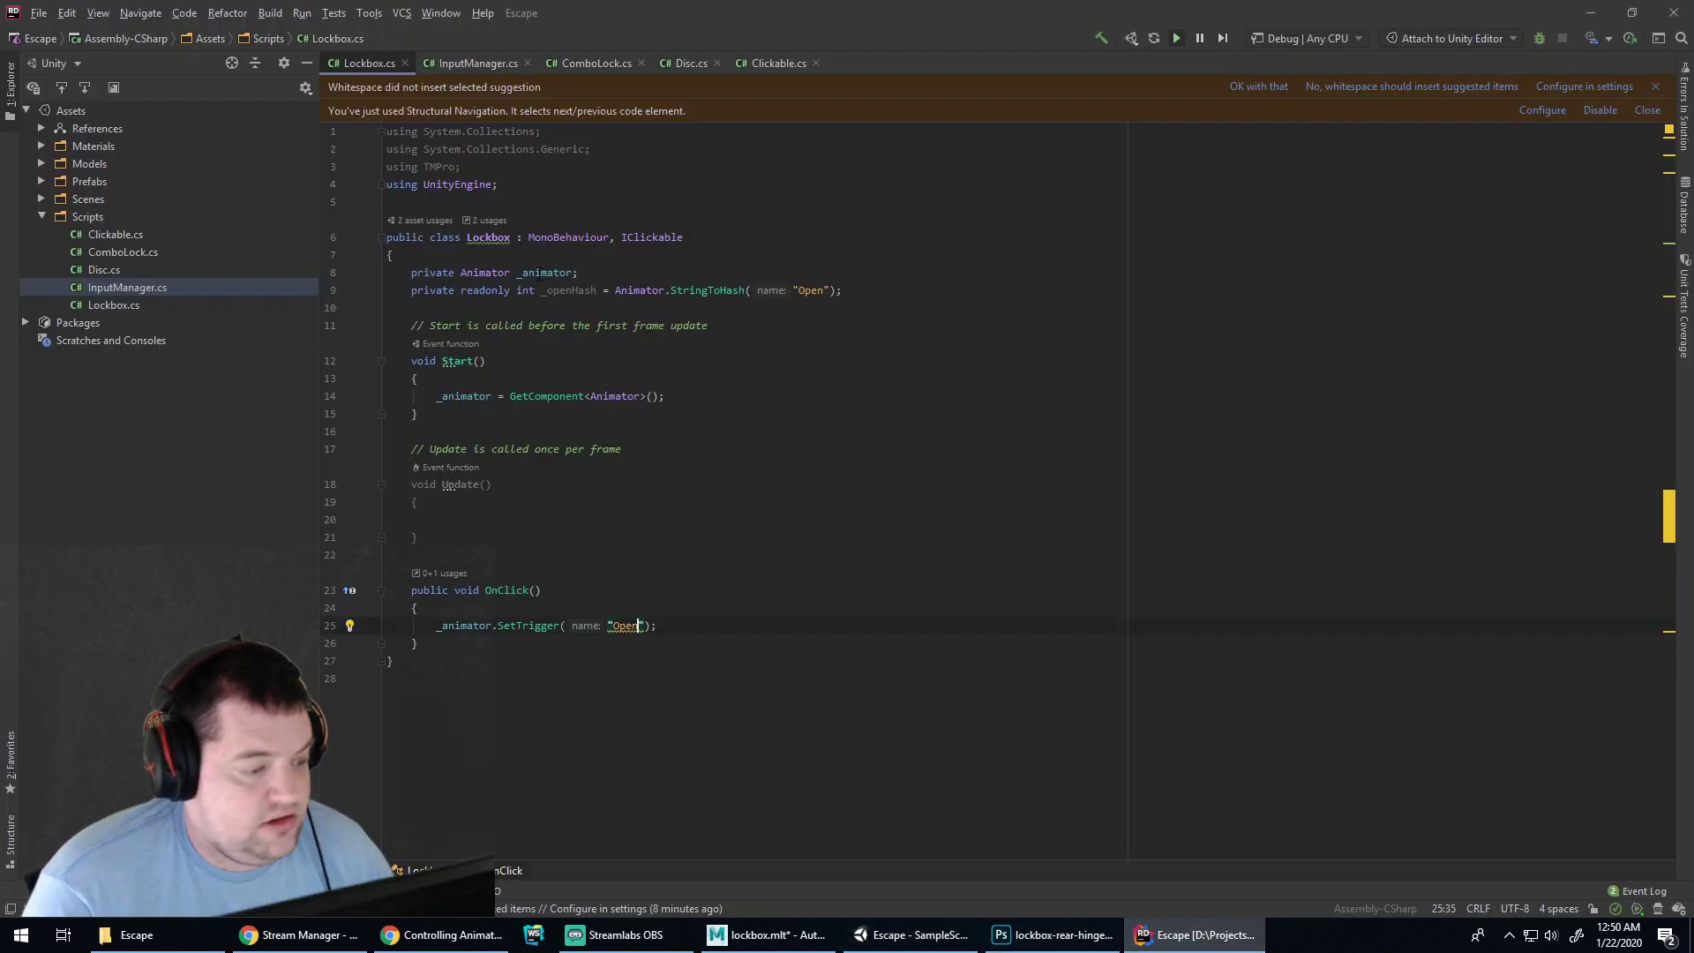
pyautogui.click(569, 290)
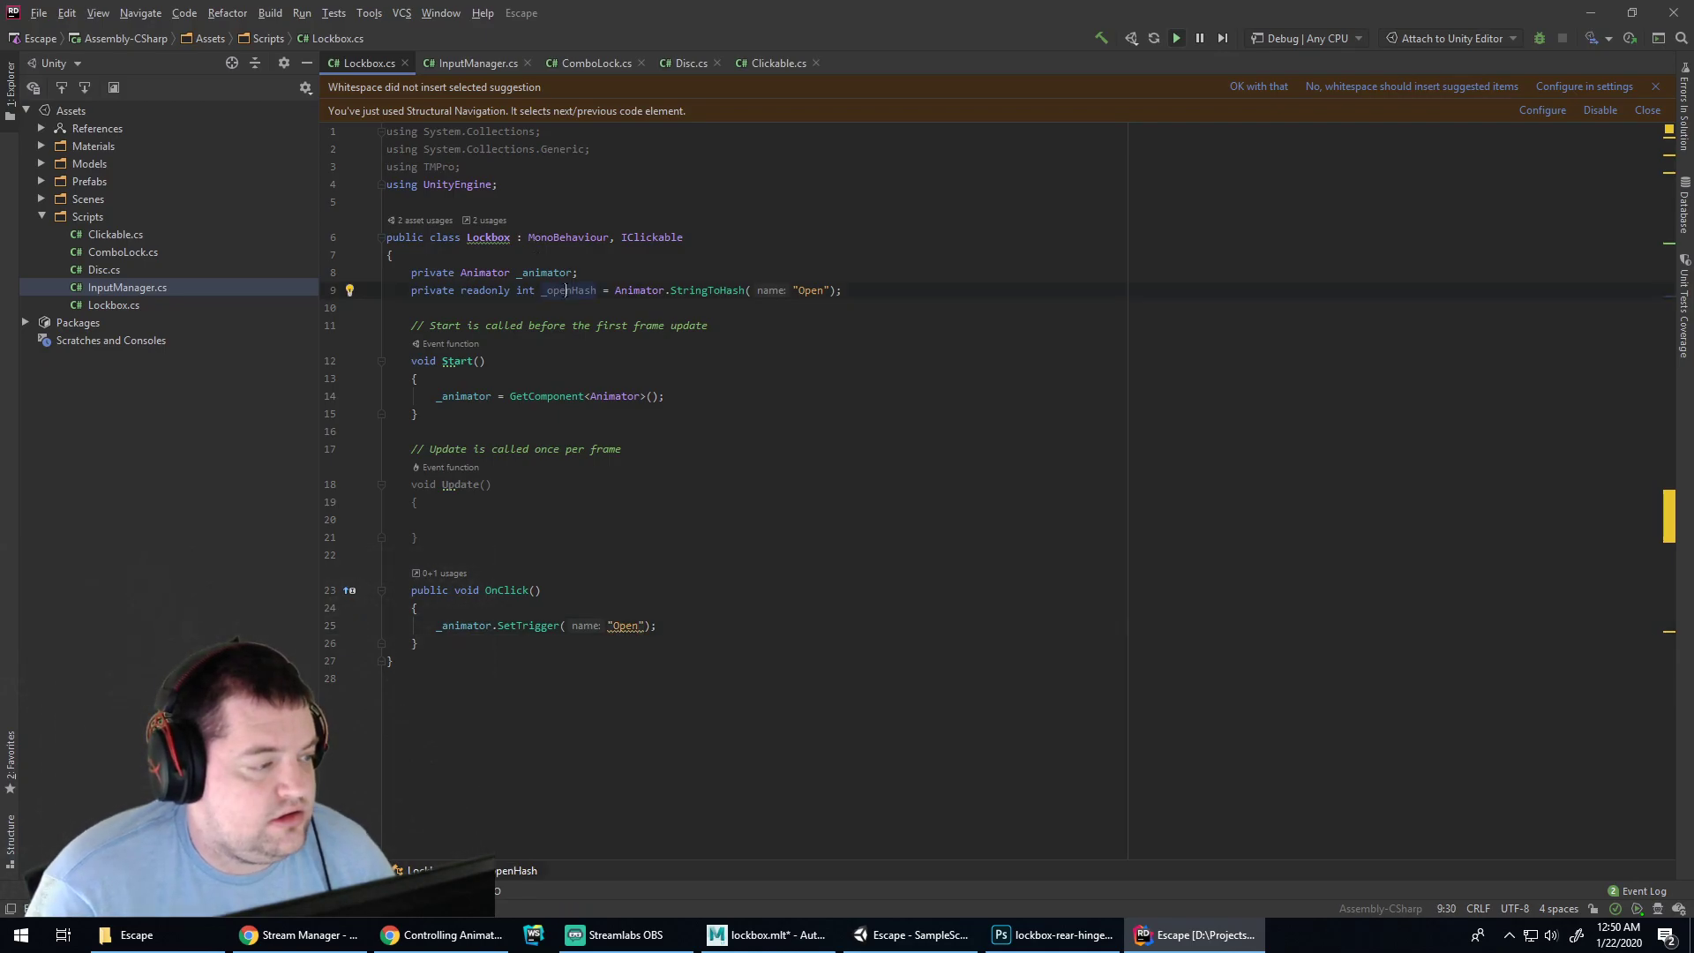
pyautogui.click(1254, 87)
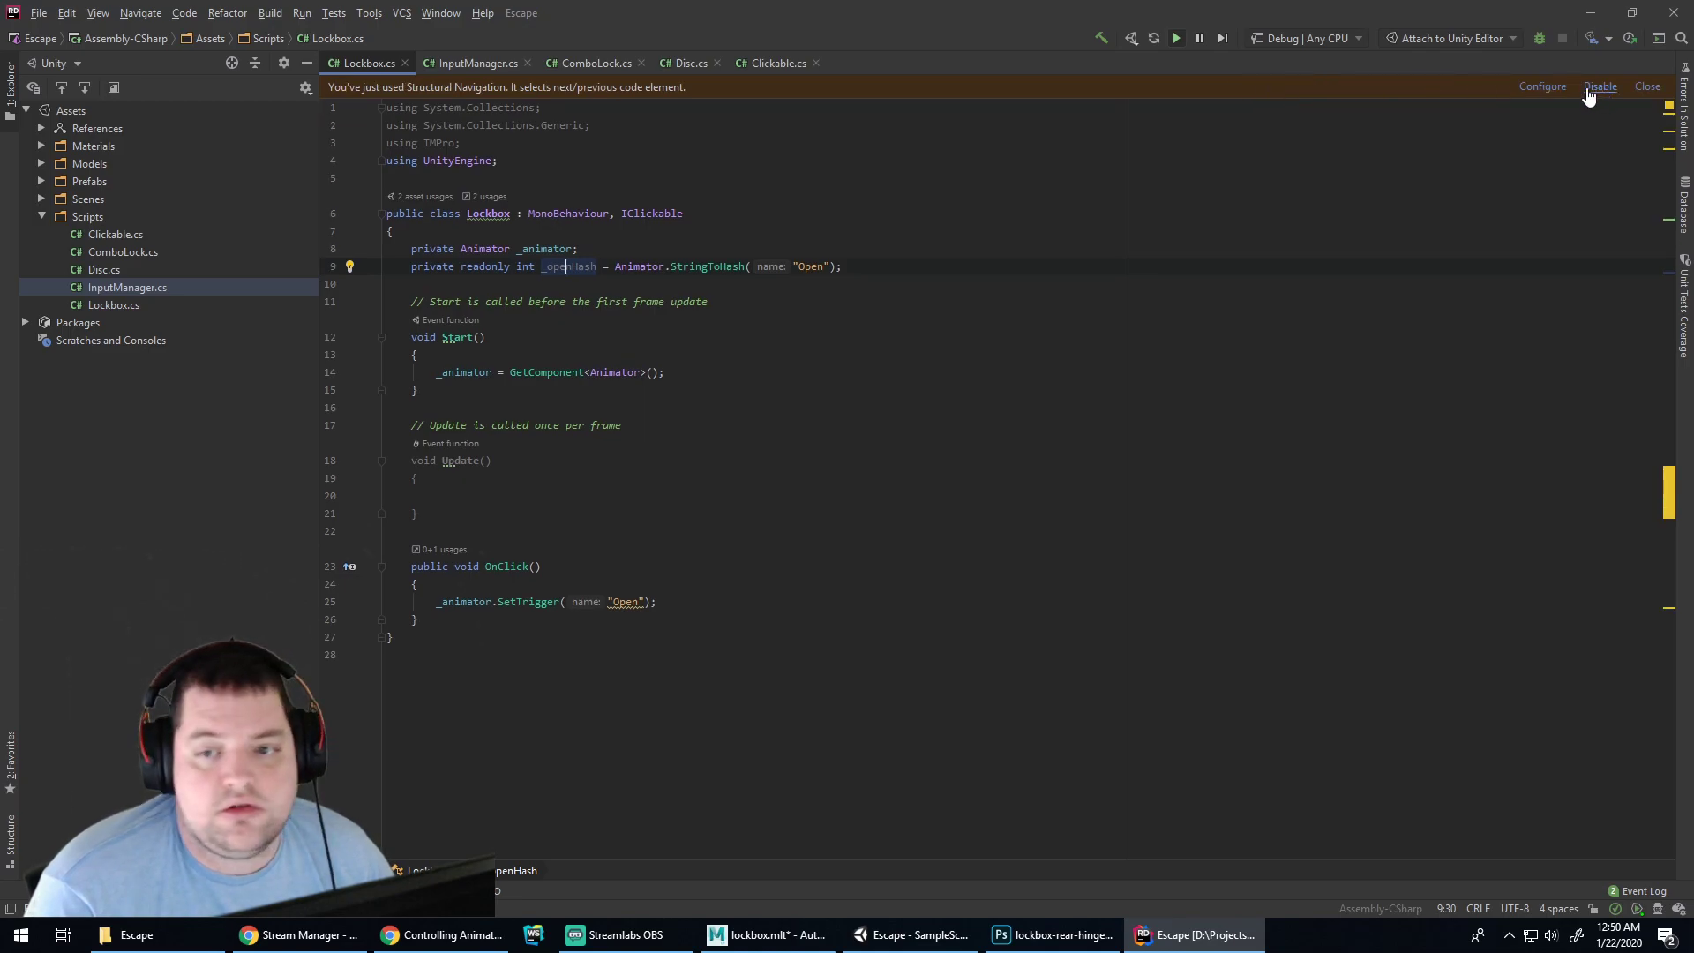
pyautogui.click(1646, 88)
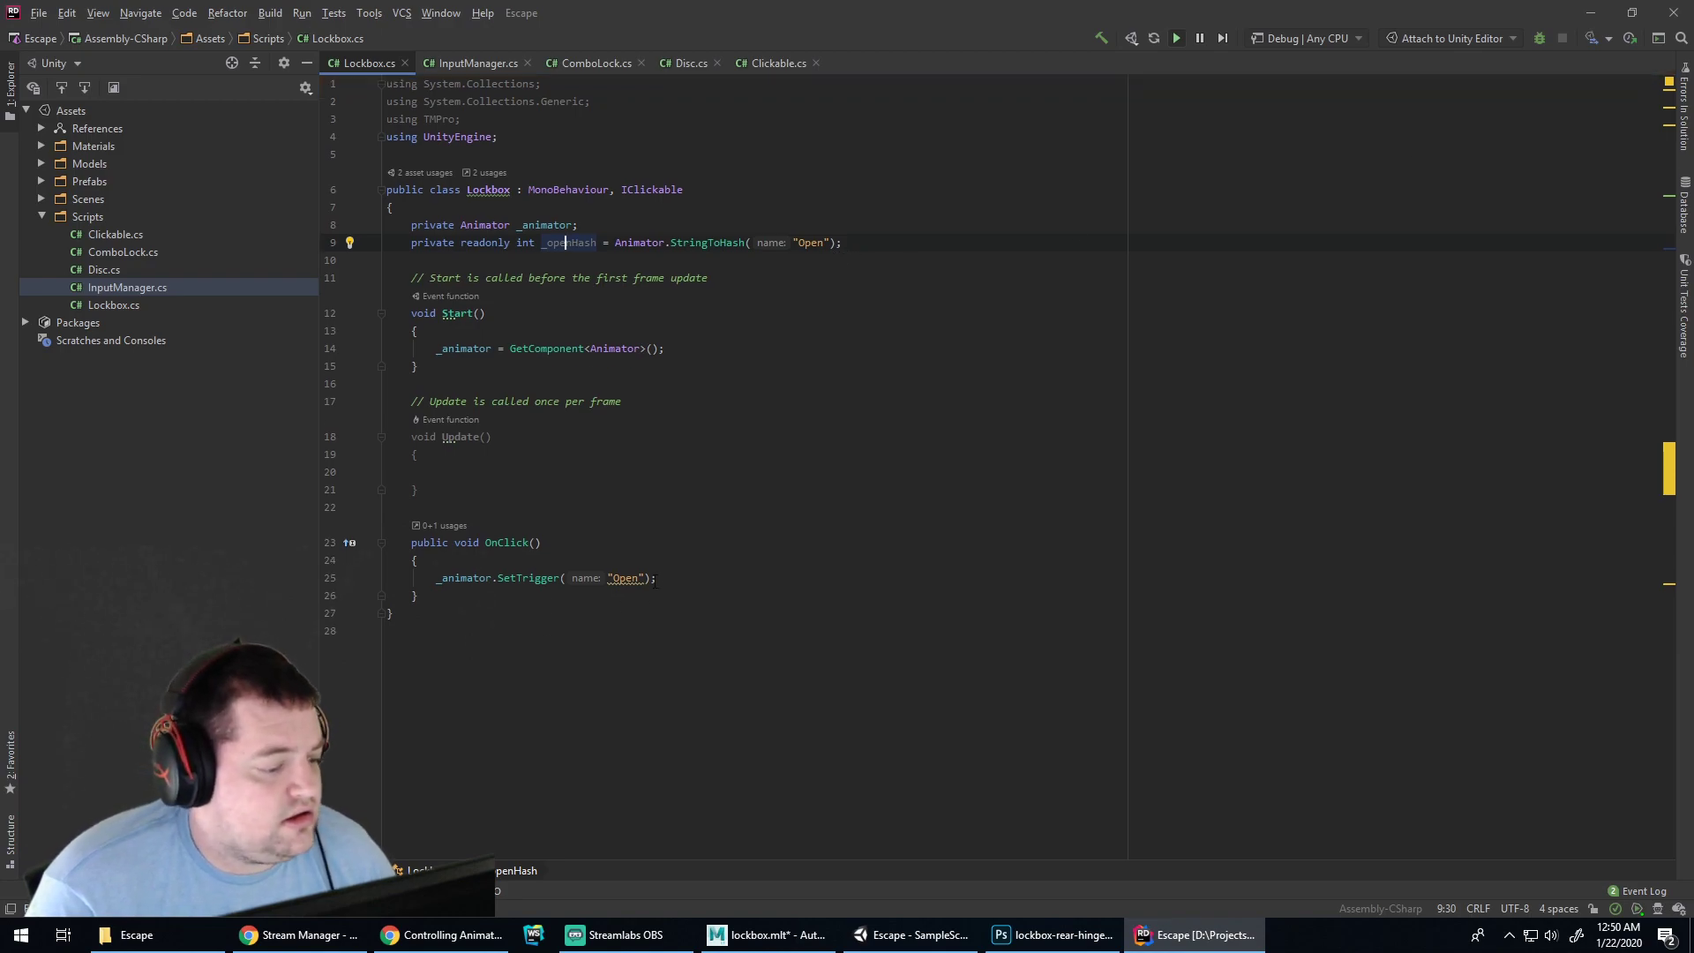
pyautogui.click(625, 578)
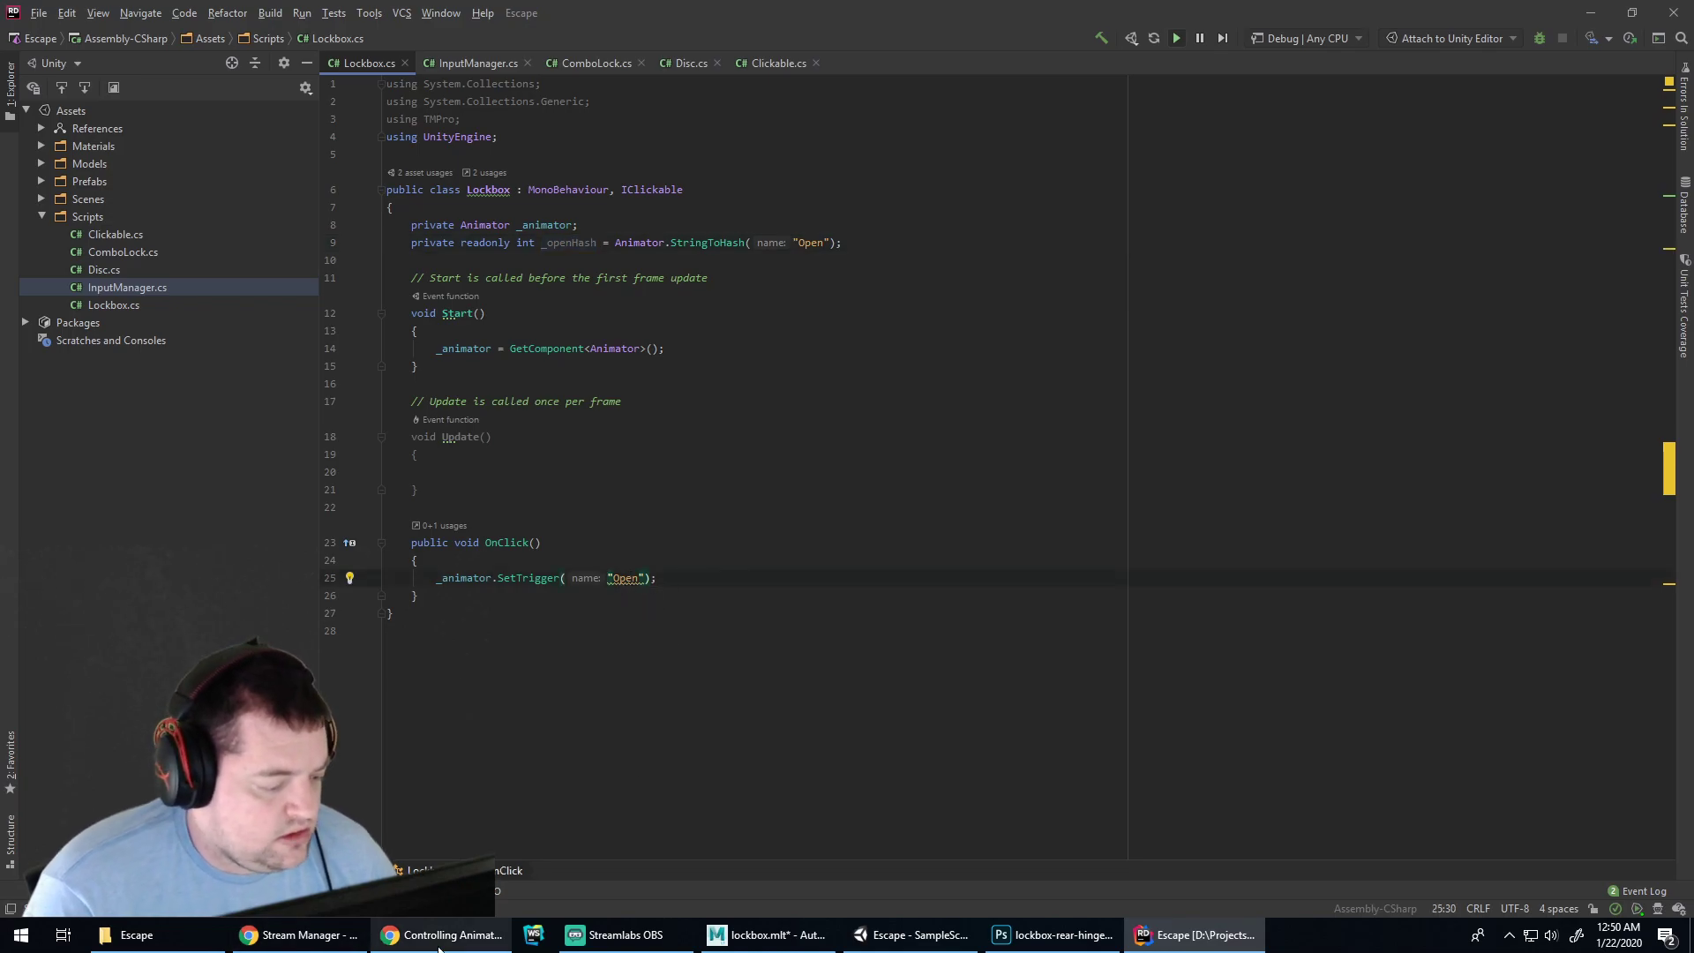
# Scroll the Controlling Animation page to the EthanScript example, then return to Unity
pyautogui.click(446, 935)
pyautogui.scroll(-2, 152, 505)
pyautogui.scroll(-3, 158, 494)
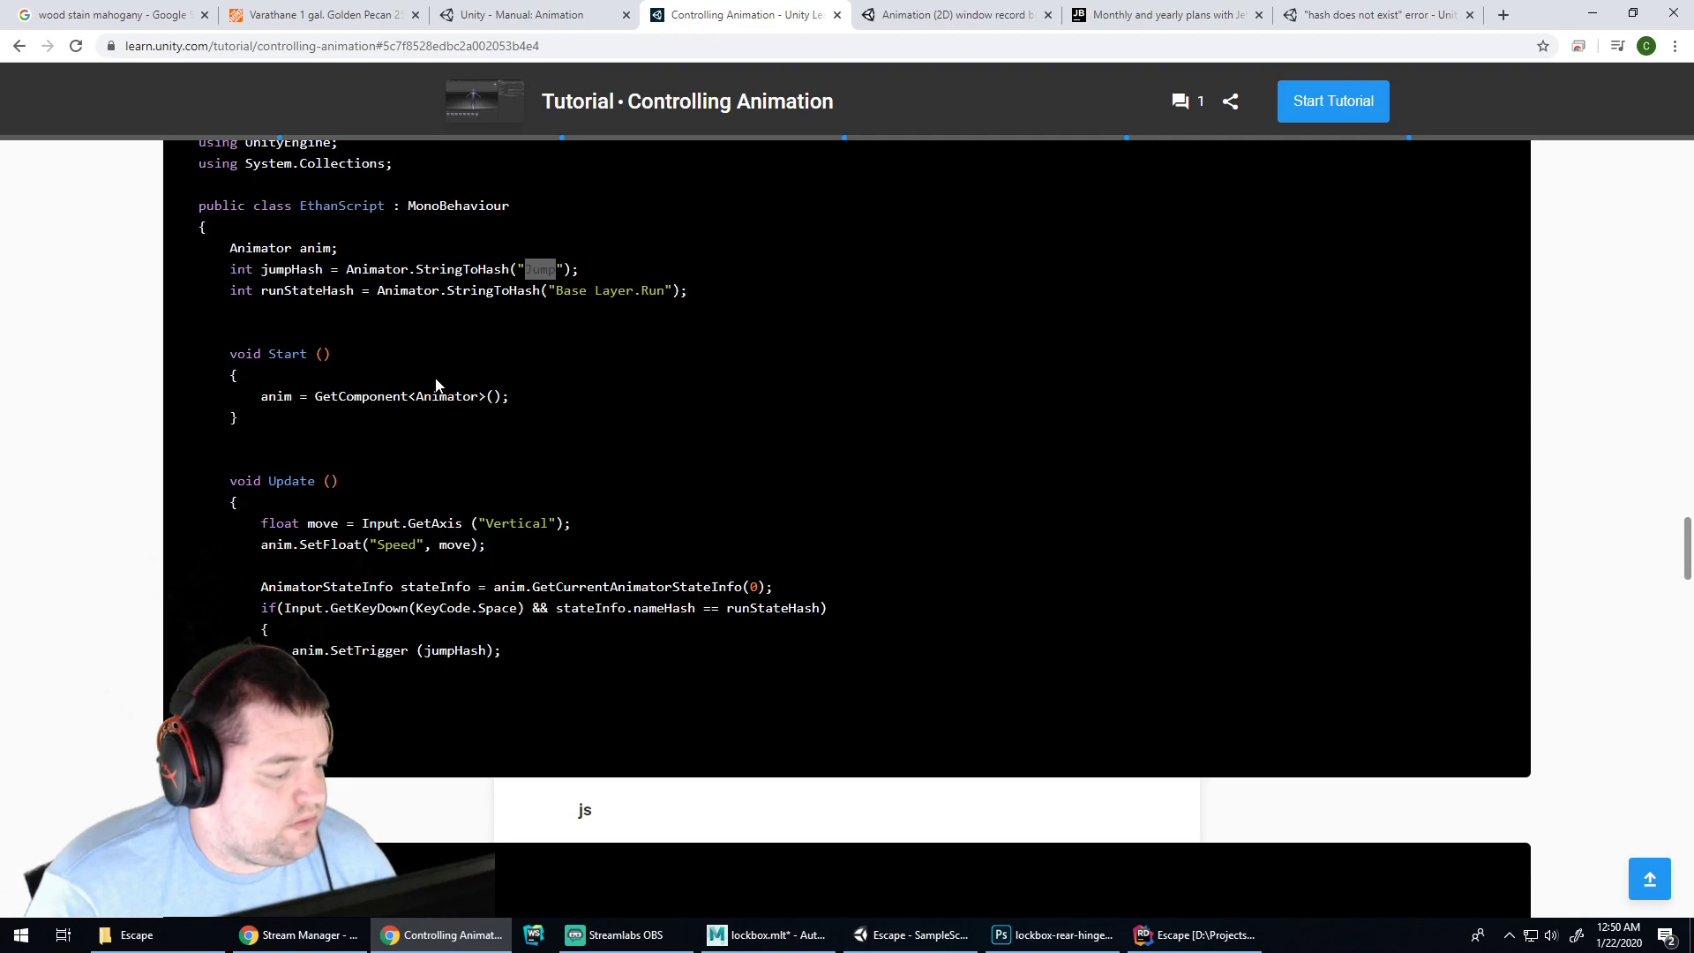
pyautogui.scroll(-6, 436, 386)
pyautogui.scroll(6, 423, 366)
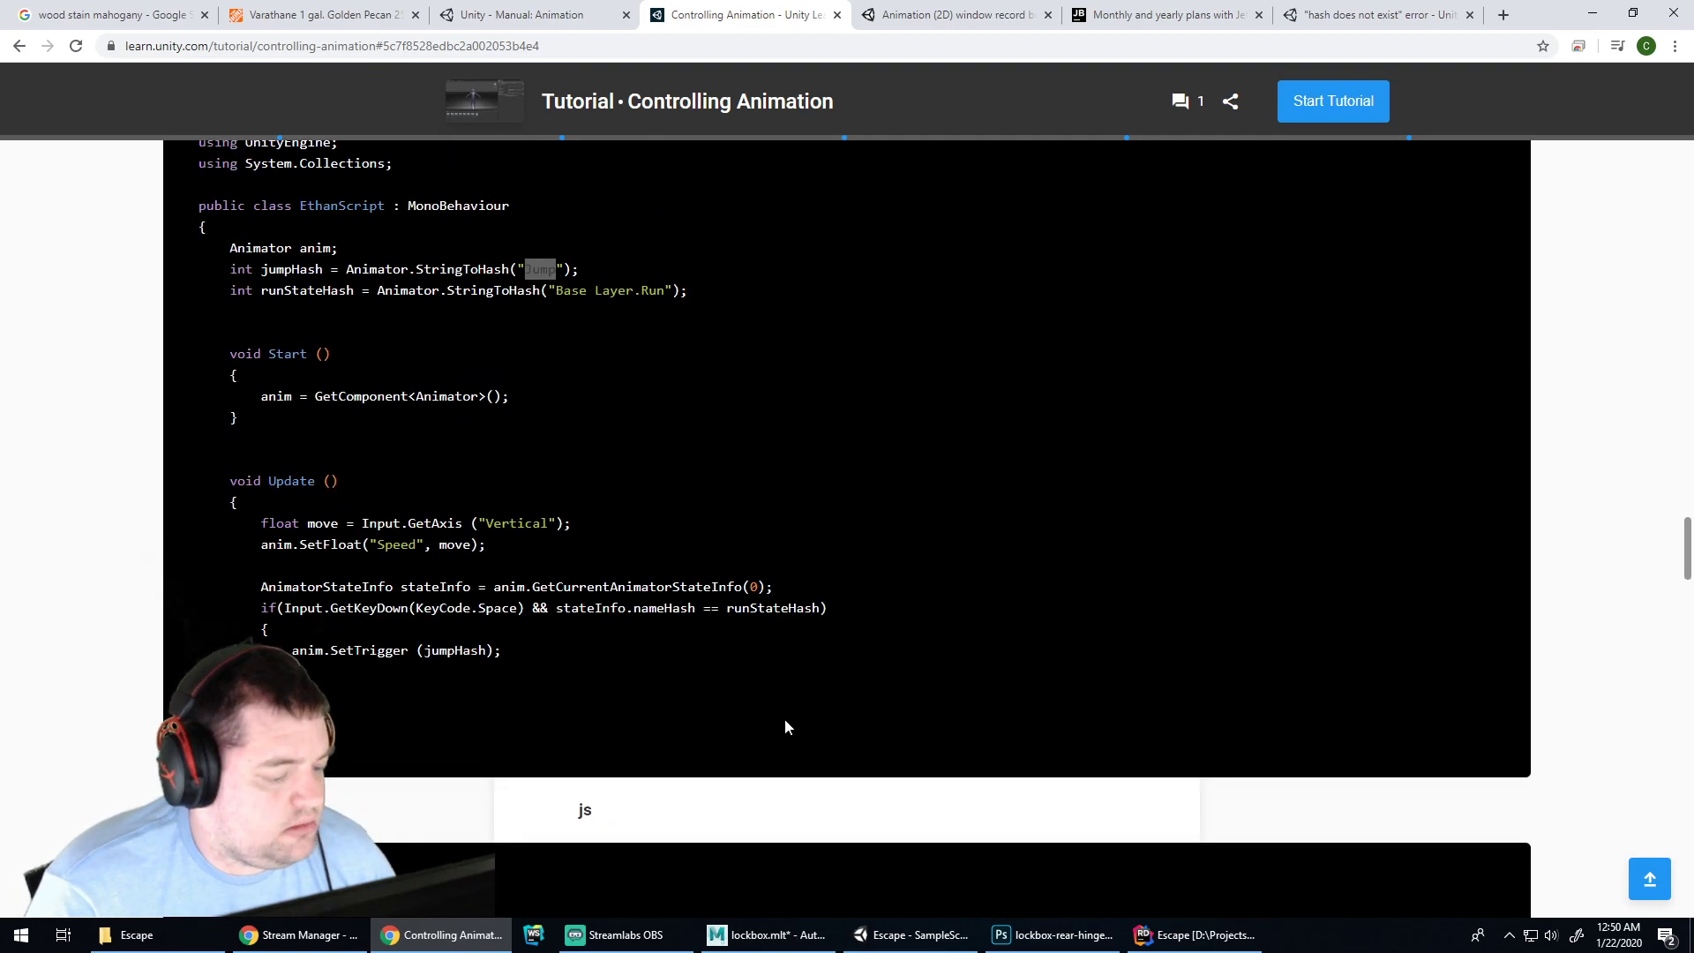
pyautogui.click(918, 934)
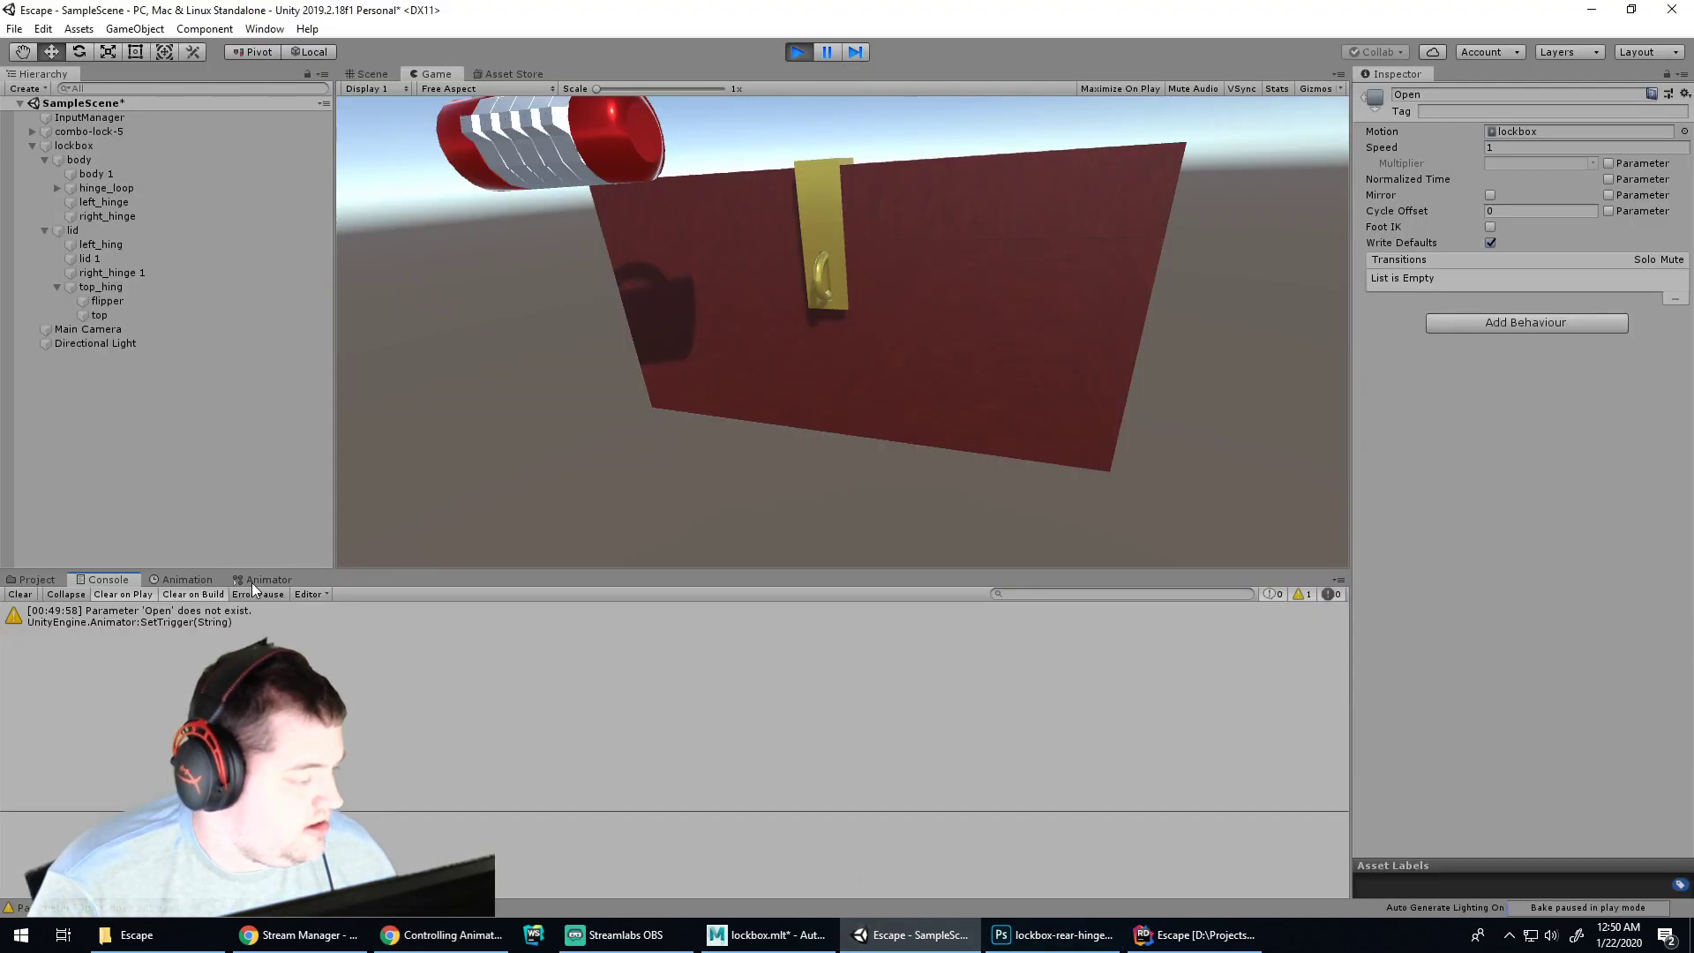
# Show the lockbox Animator graph, then compare it with the tutorial video's Animator section and parameters
pyautogui.click(263, 579)
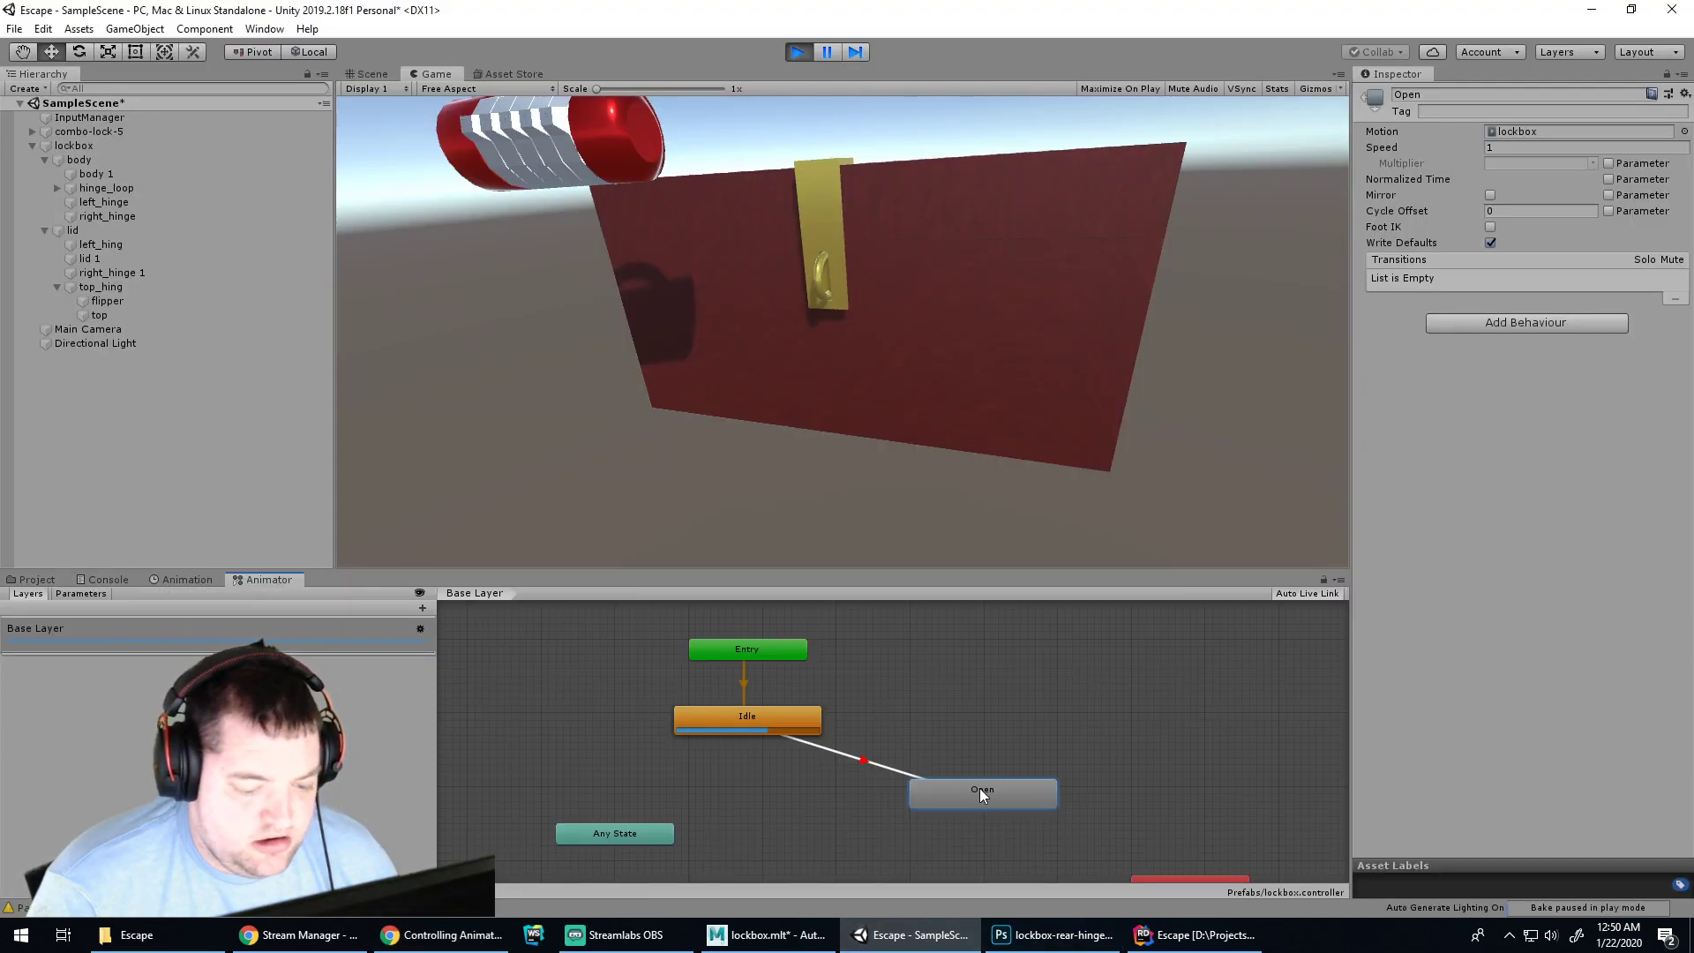
pyautogui.click(1030, 731)
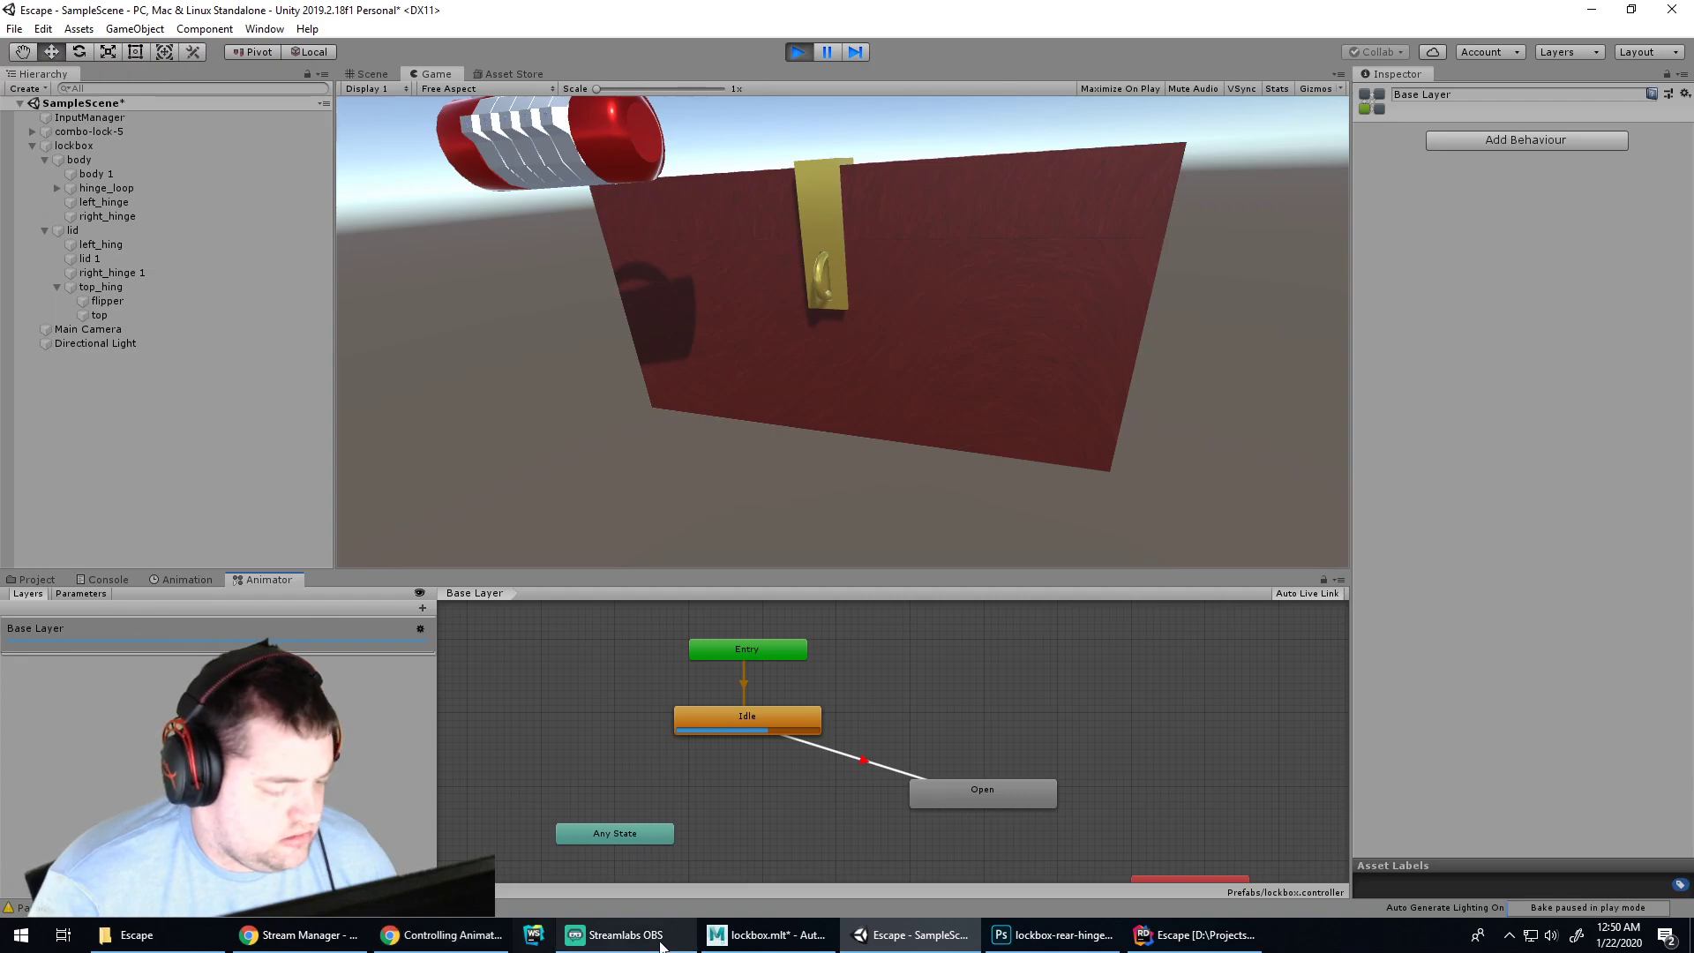
pyautogui.click(441, 935)
pyautogui.scroll(-10, 795, 424)
pyautogui.scroll(-3, 791, 446)
pyautogui.click(803, 431)
pyautogui.click(520, 799)
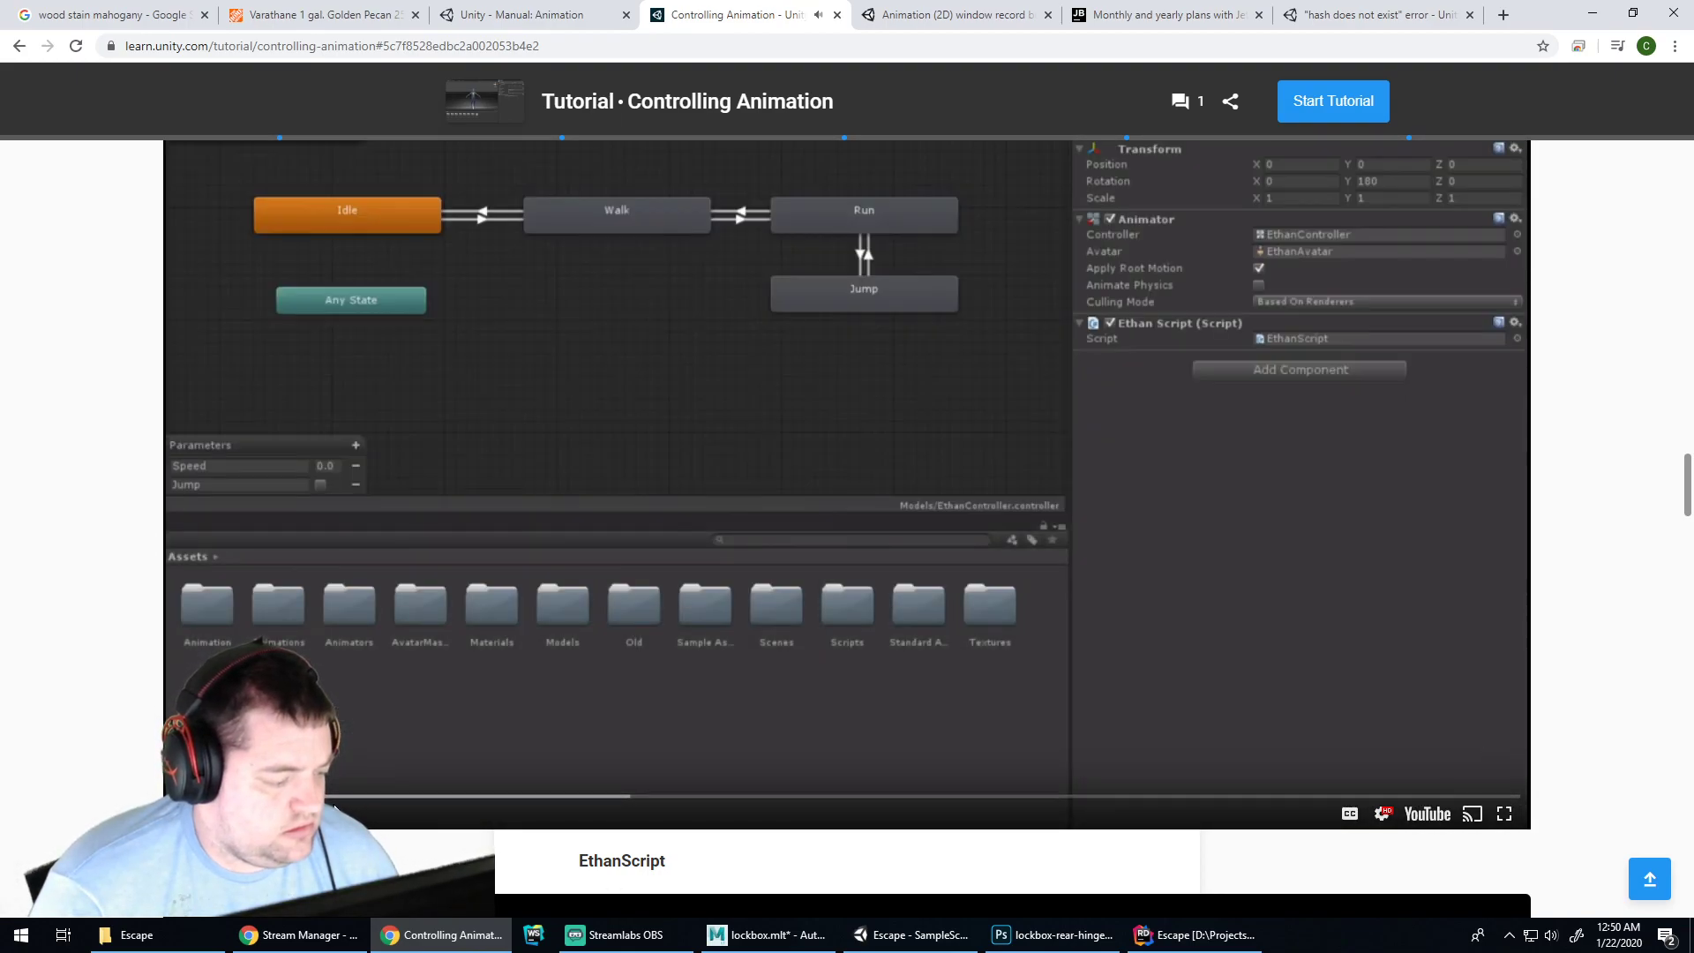
pyautogui.click(689, 284)
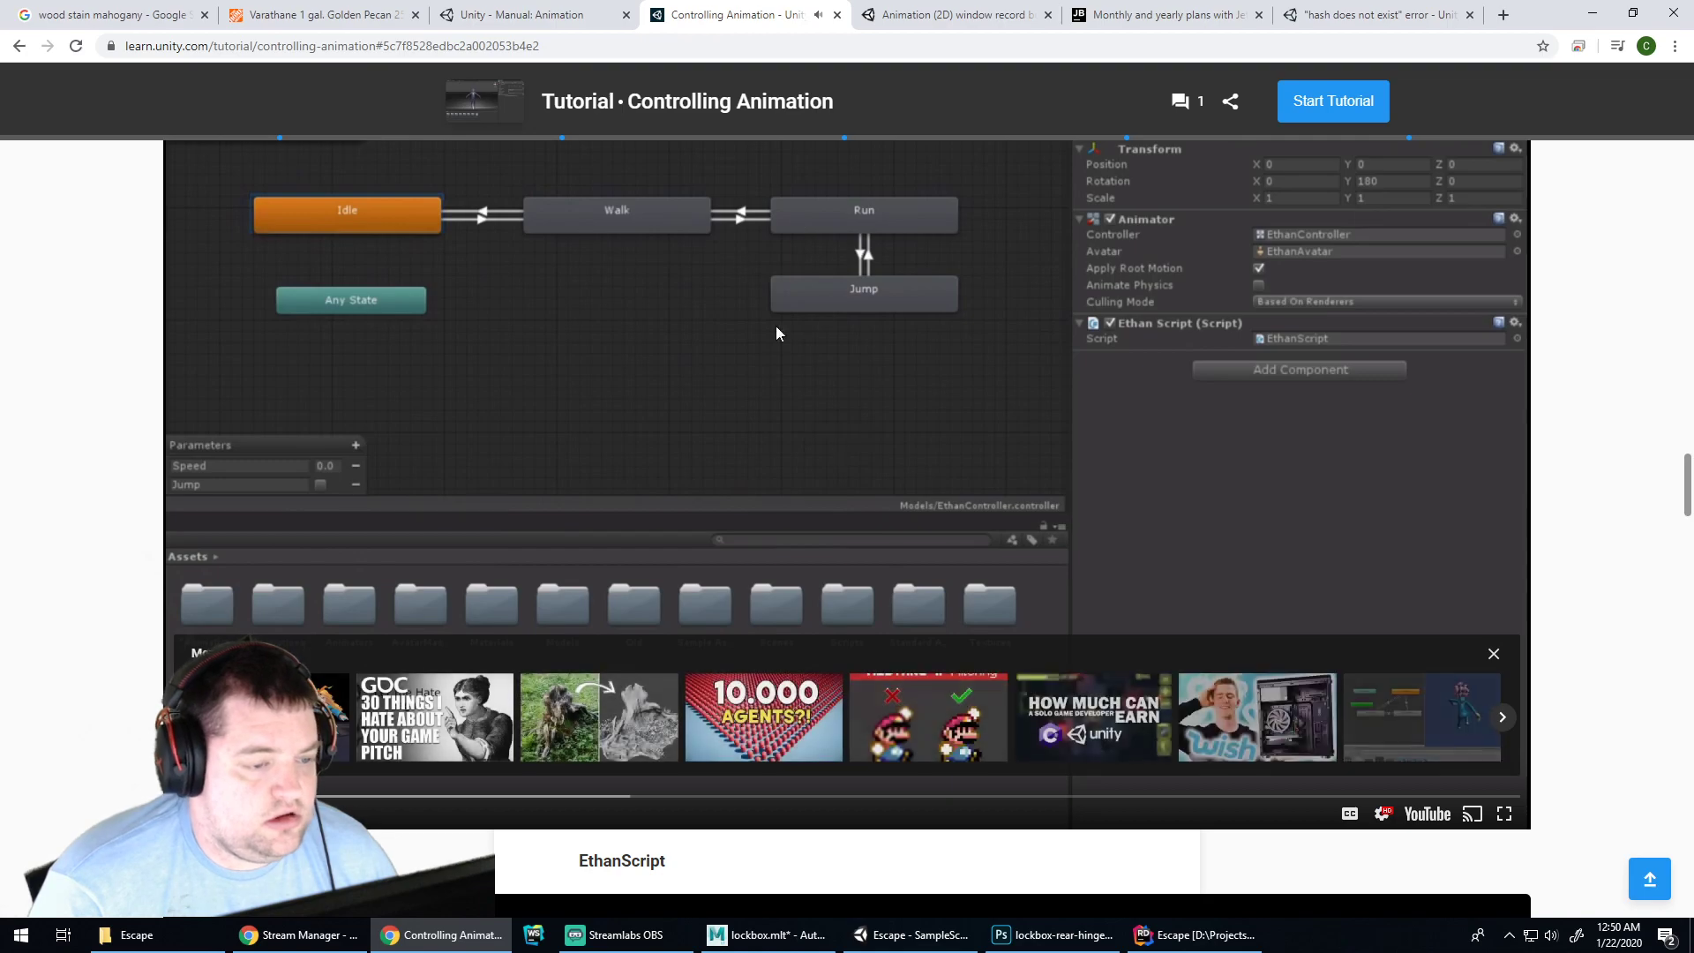
pyautogui.click(765, 935)
# Inspect the Open state's action menu and the Base Layer's settings in the lockbox Animator
pyautogui.click(913, 935)
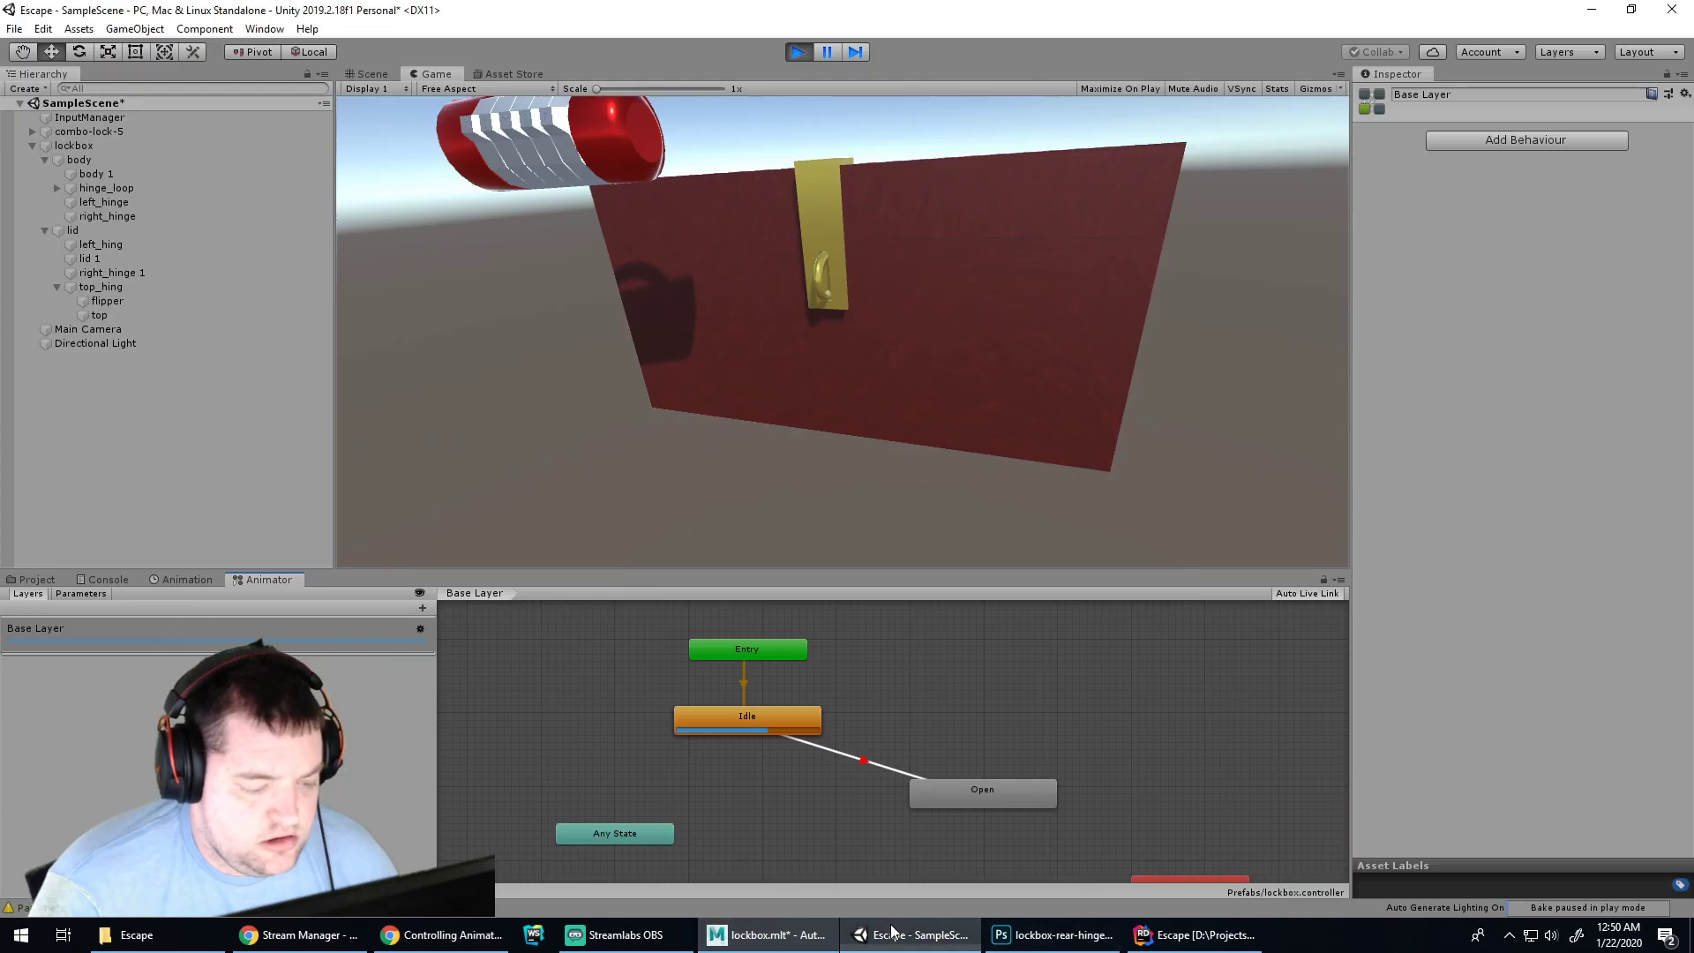
pyautogui.click(1026, 794)
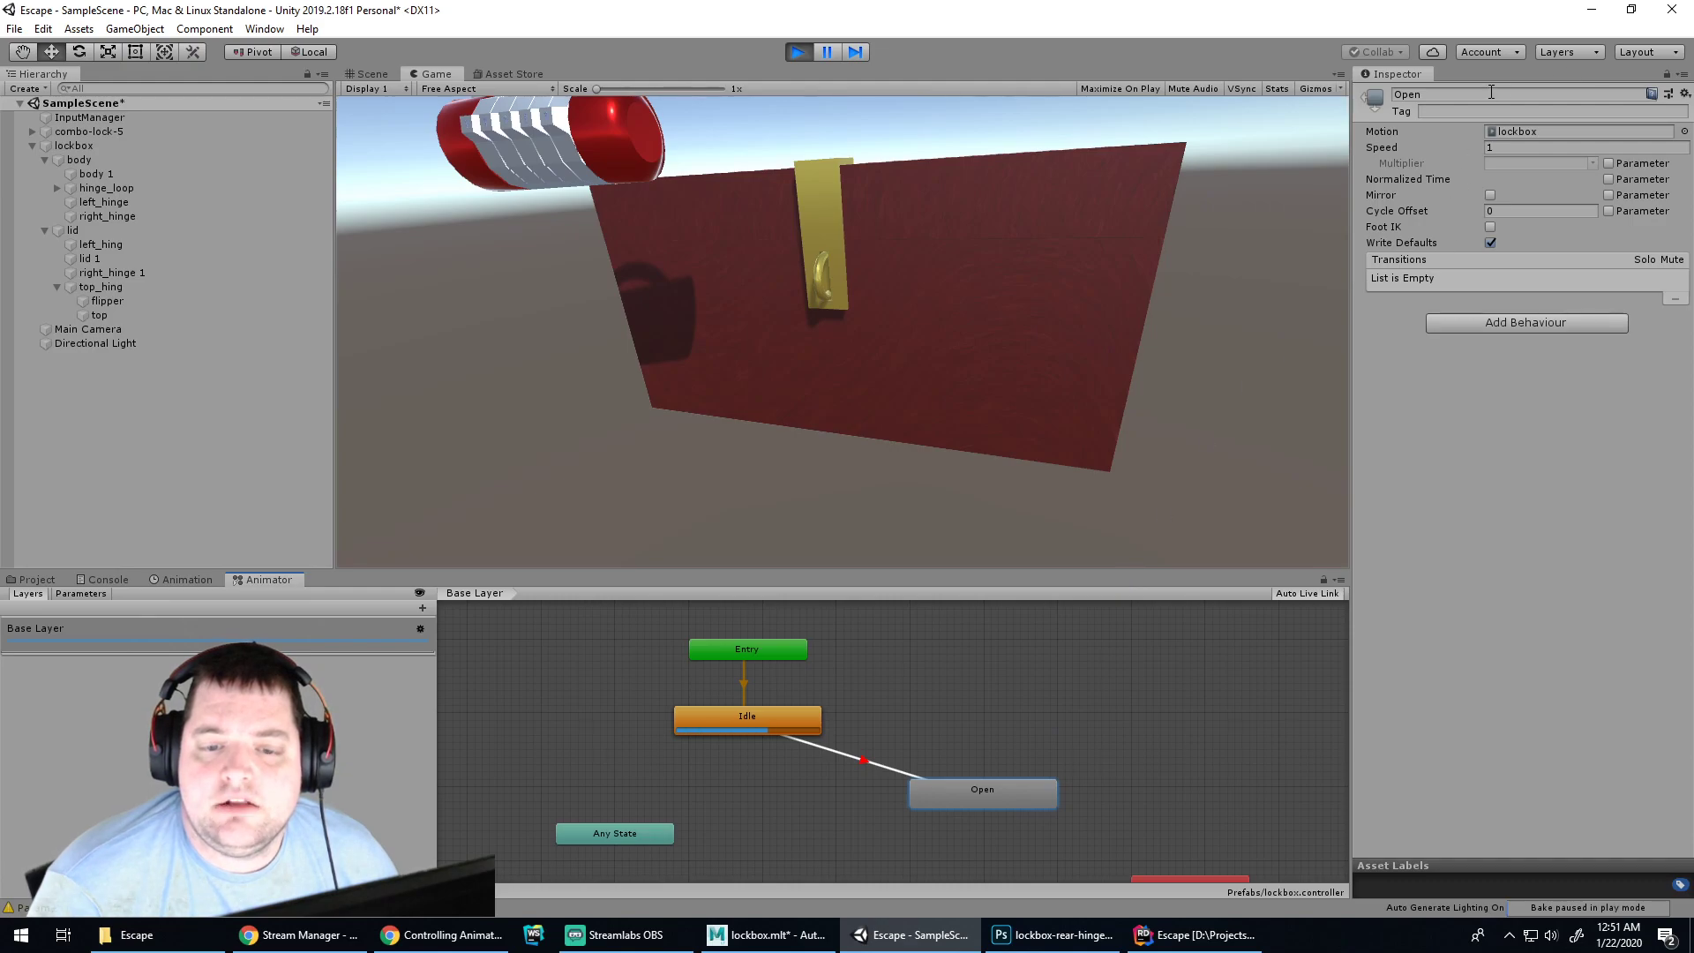
pyautogui.rightClick(986, 786)
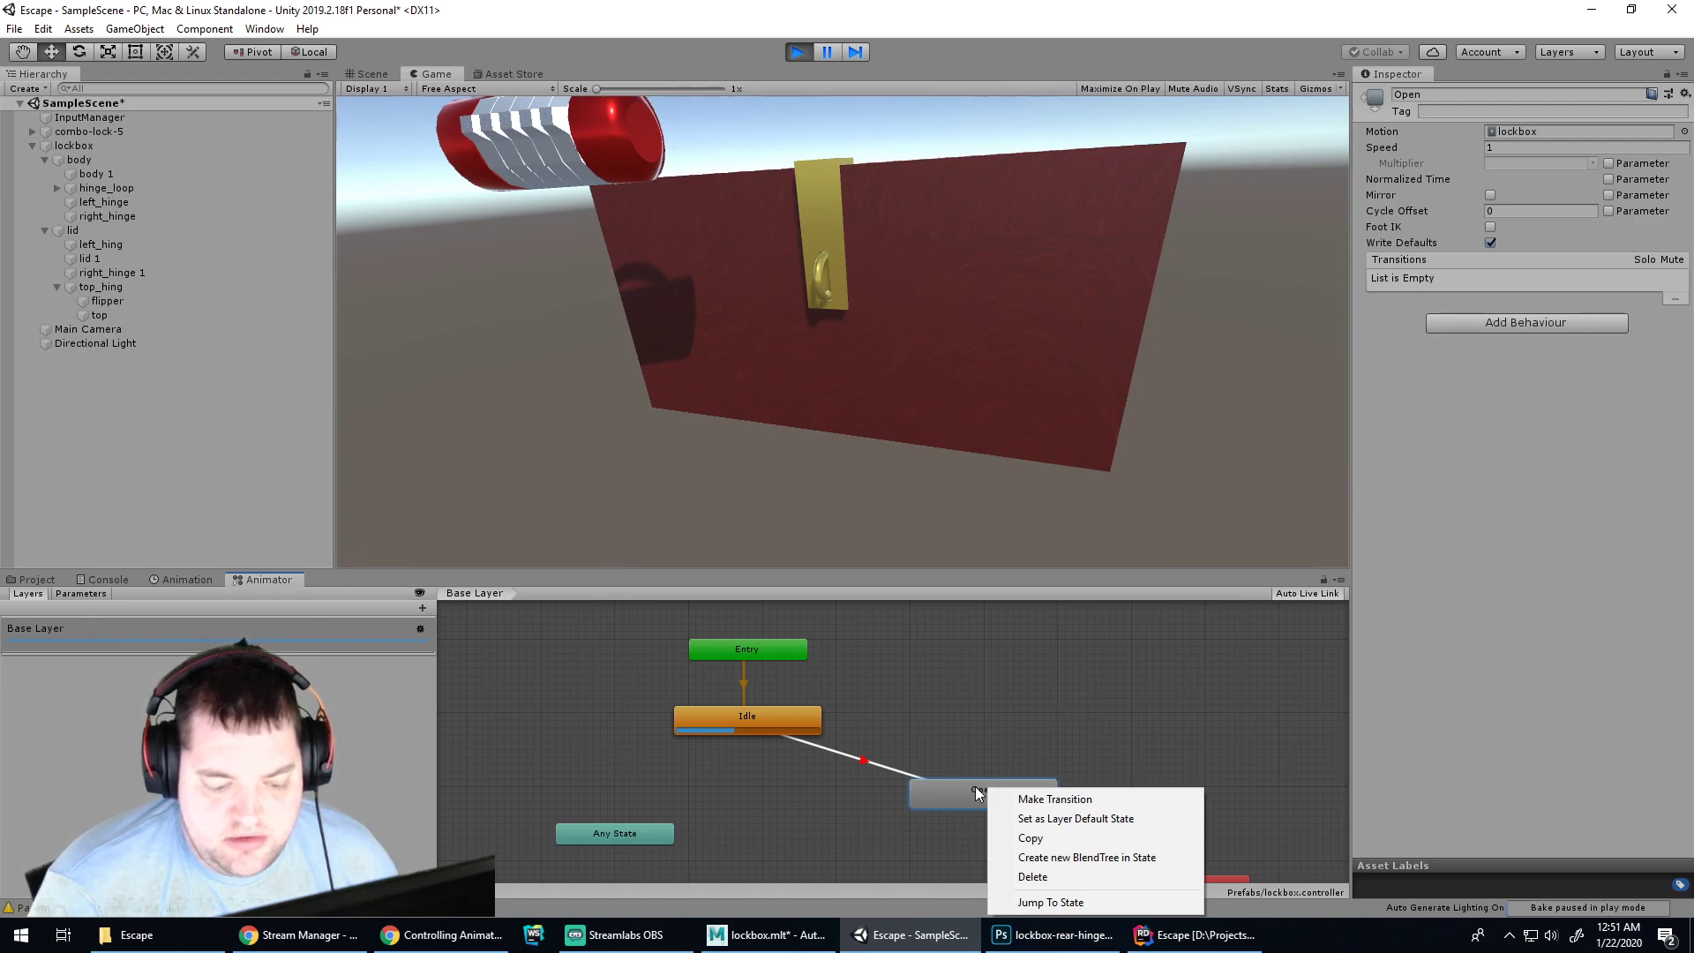
pyautogui.click(993, 726)
pyautogui.scroll(-3, 1024, 673)
pyautogui.scroll(2, 1019, 669)
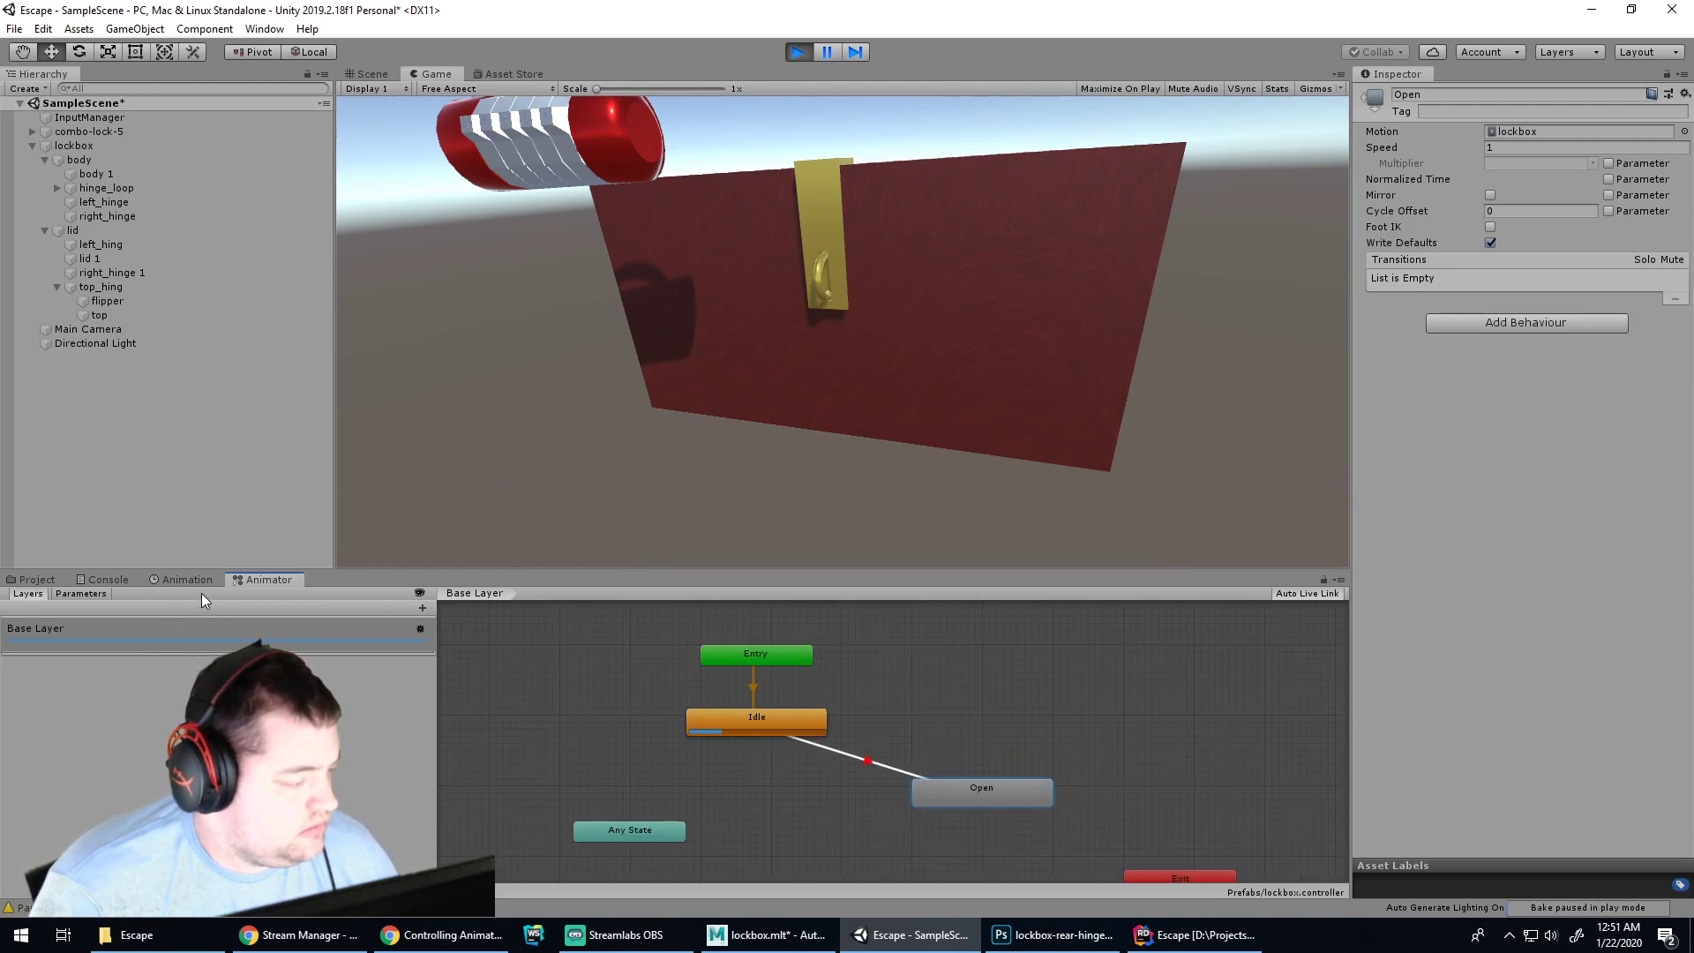
pyautogui.click(225, 639)
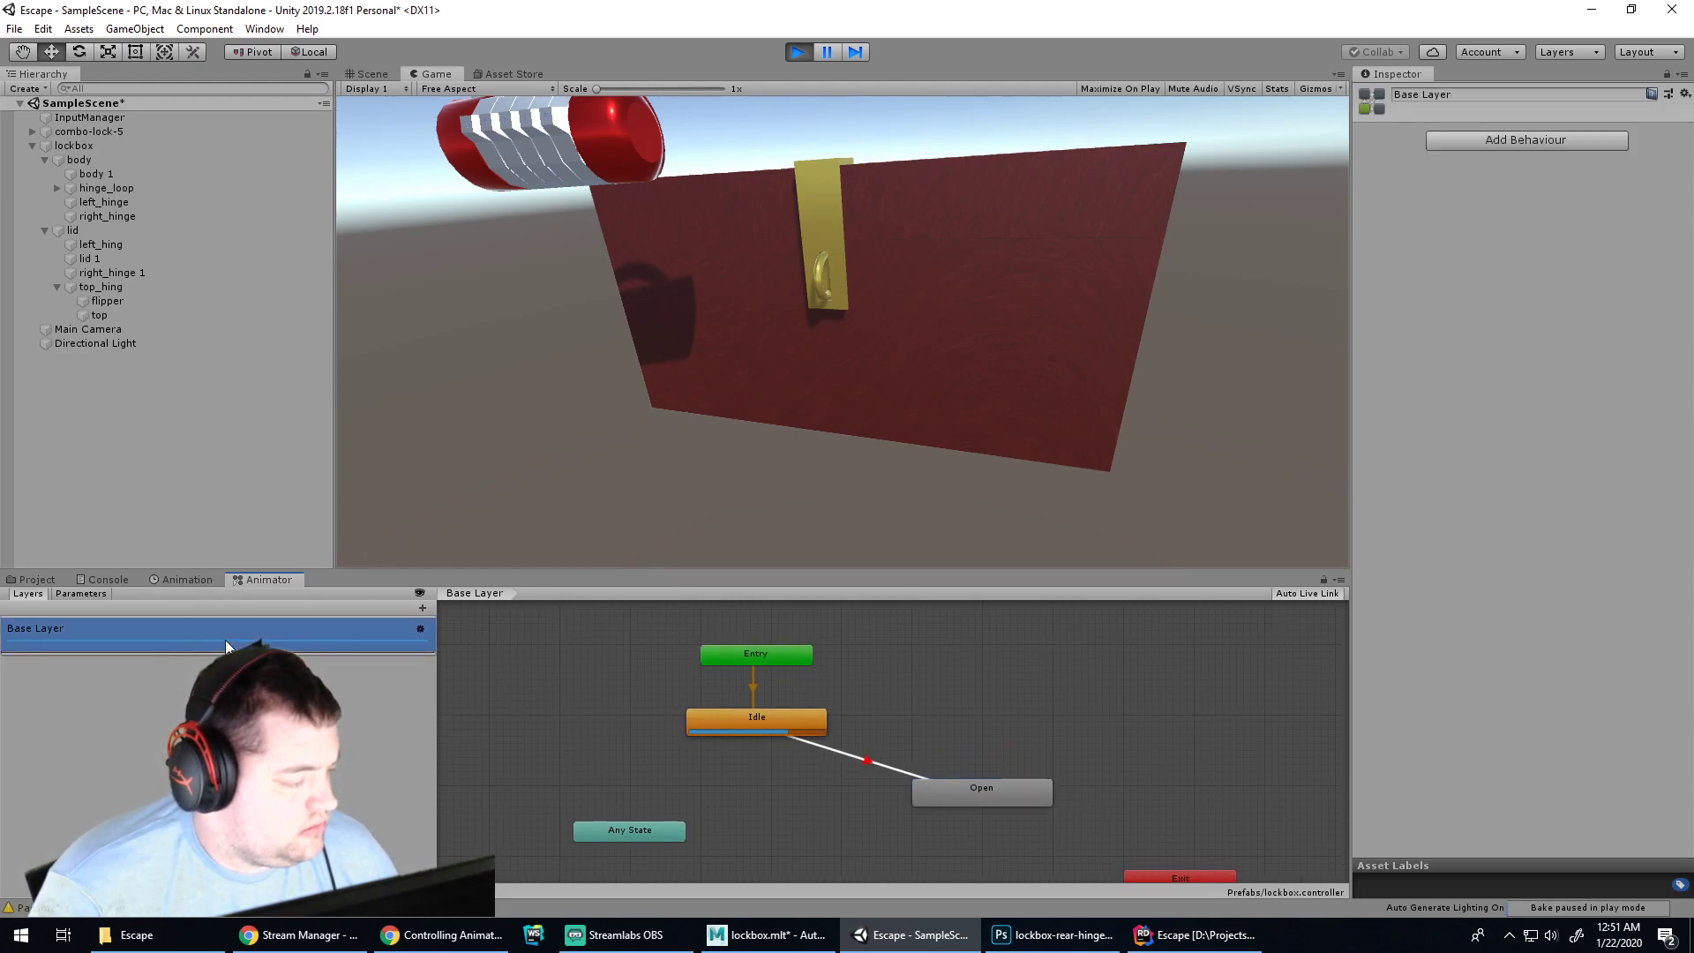
pyautogui.click(420, 628)
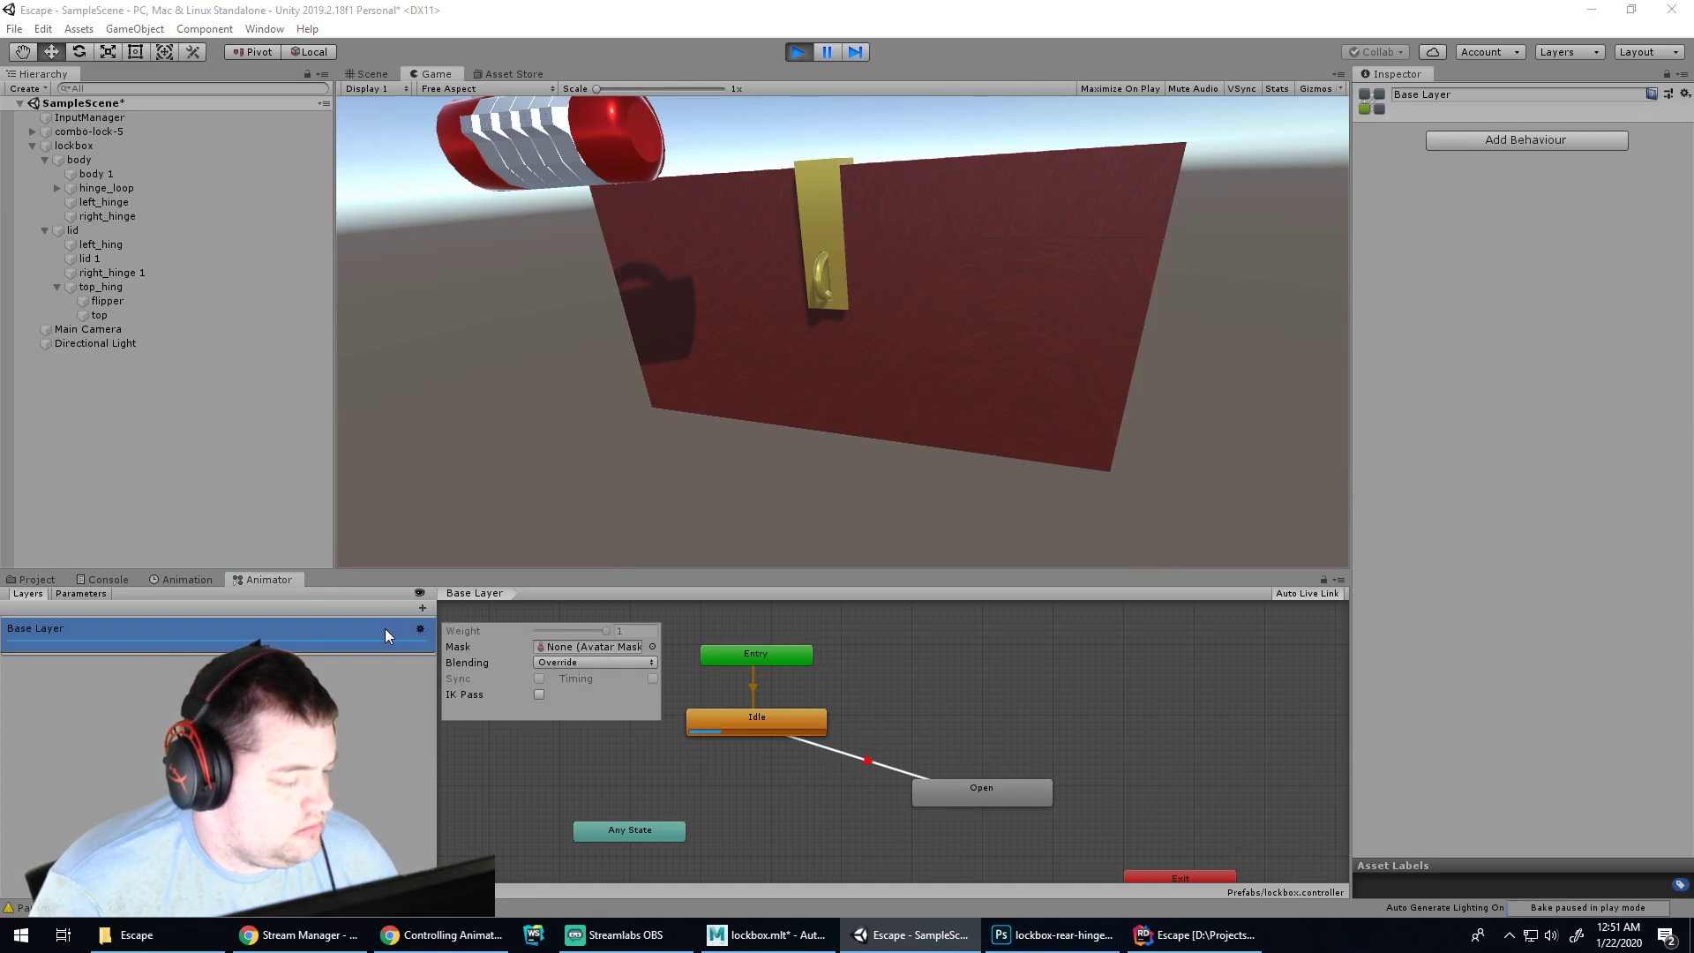
pyautogui.click(284, 646)
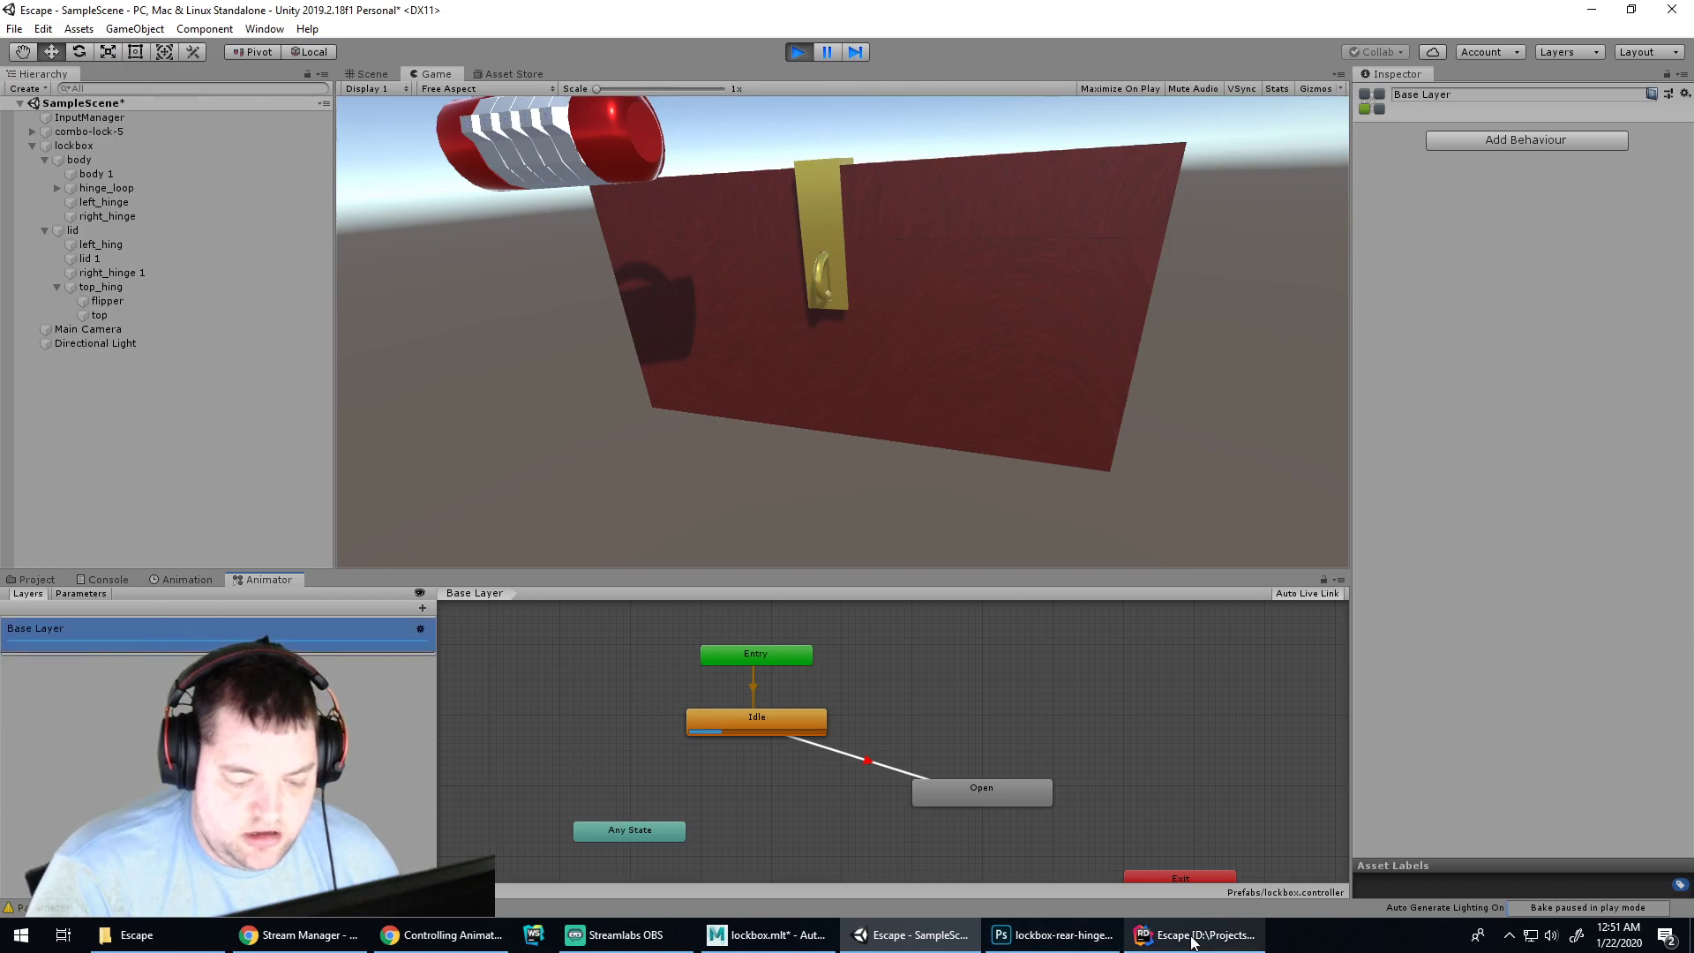
pyautogui.click(1192, 937)
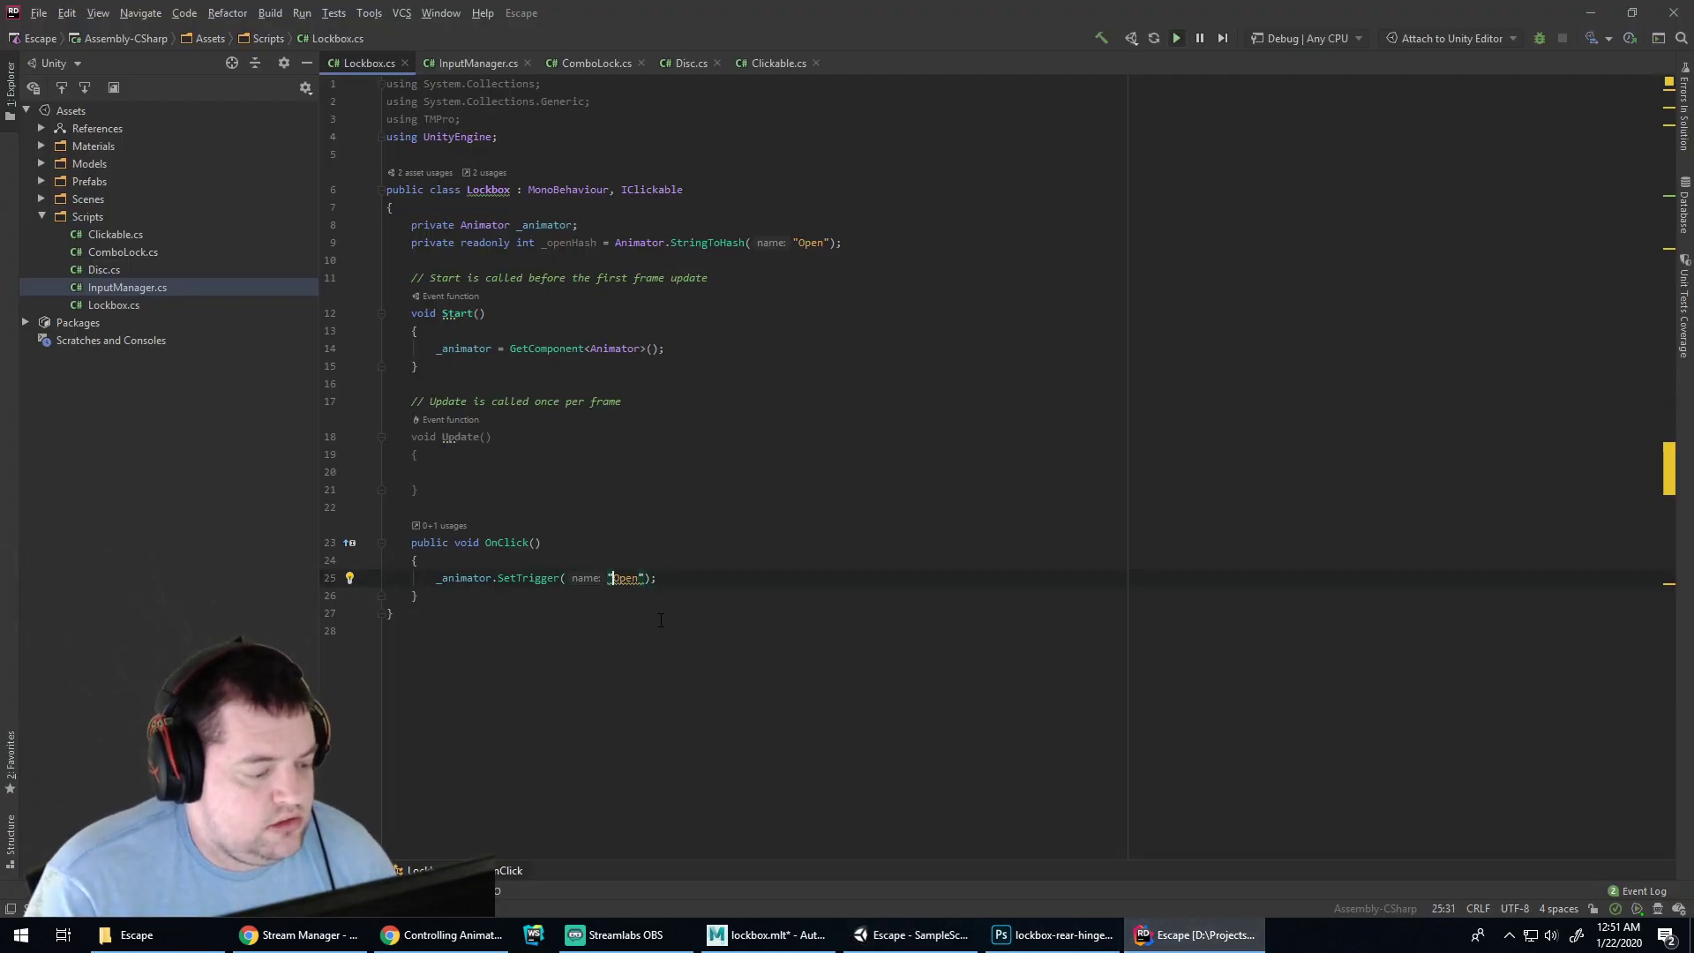
# Change the SetTrigger string to "Base Layer.Open" after rechecking the tutorial, then return to Unity
pyautogui.write('BaseLayer.')
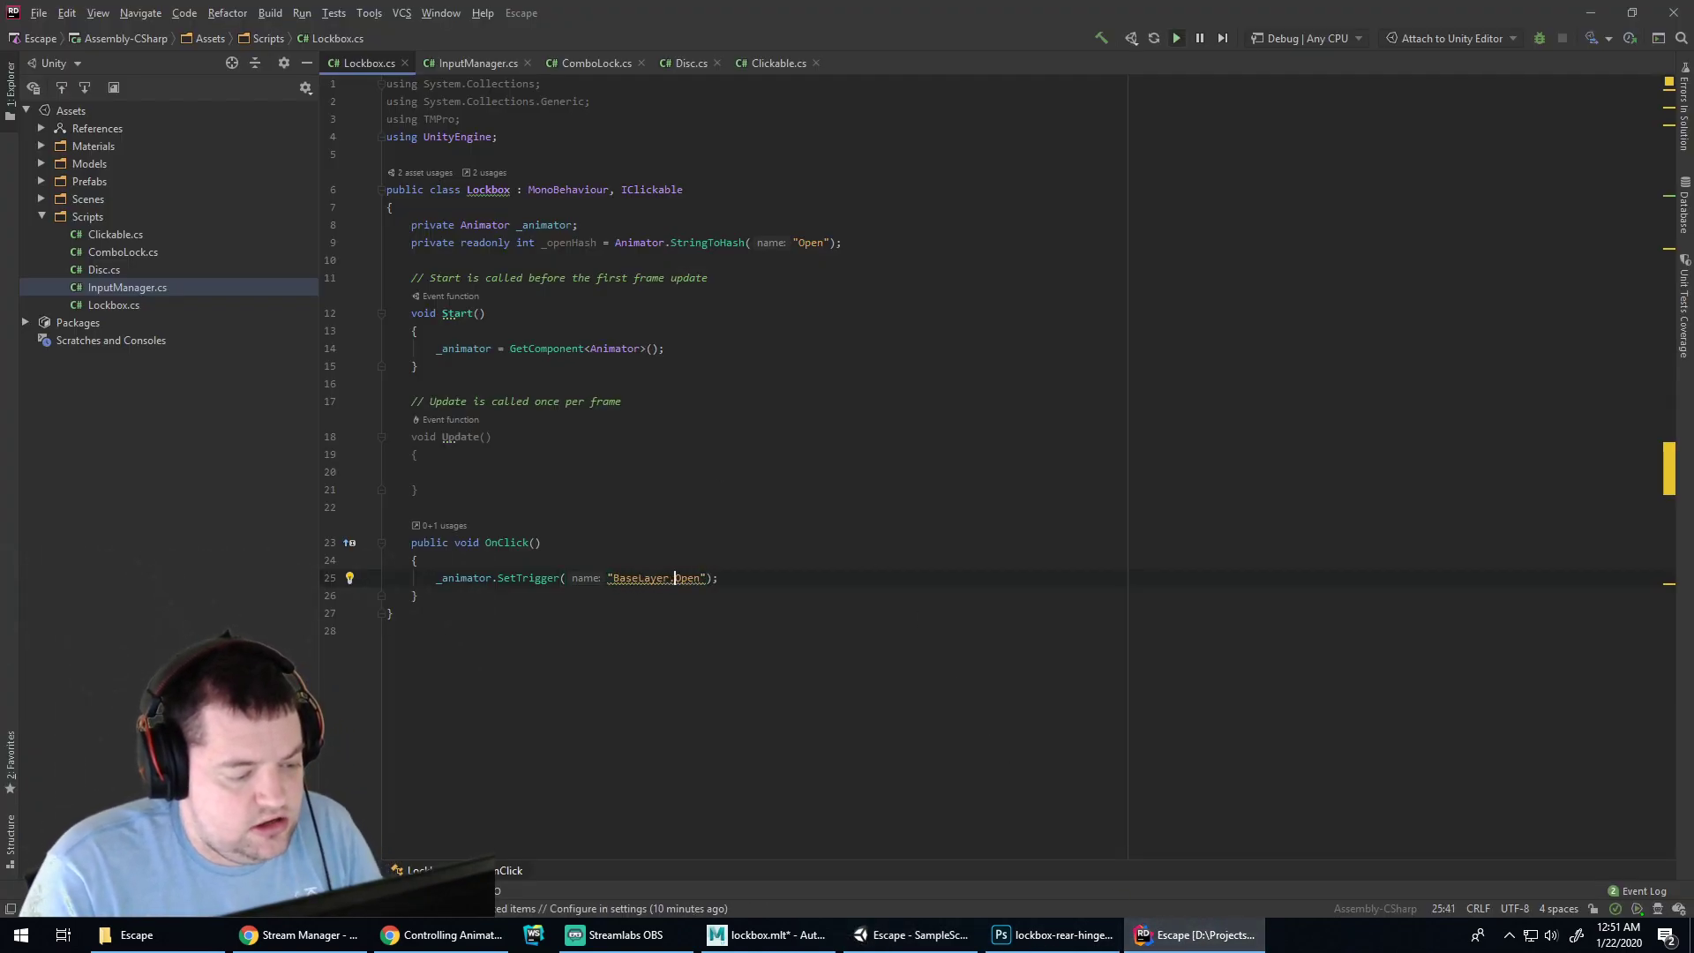
pyautogui.click(914, 935)
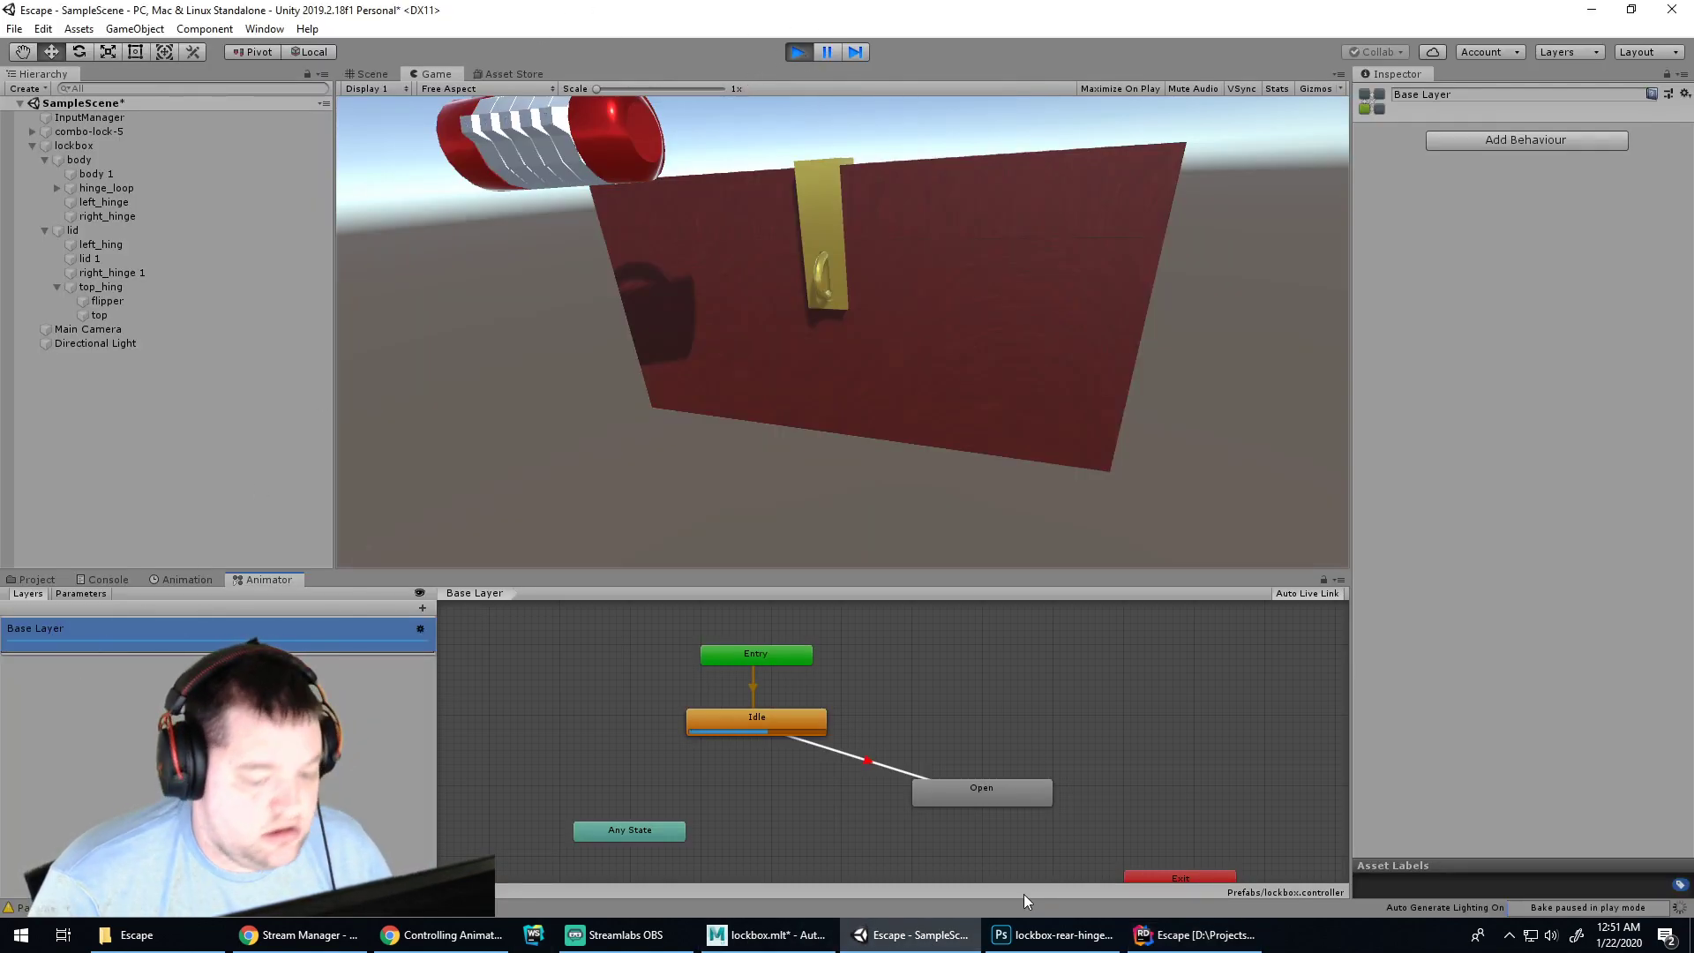
pyautogui.click(439, 937)
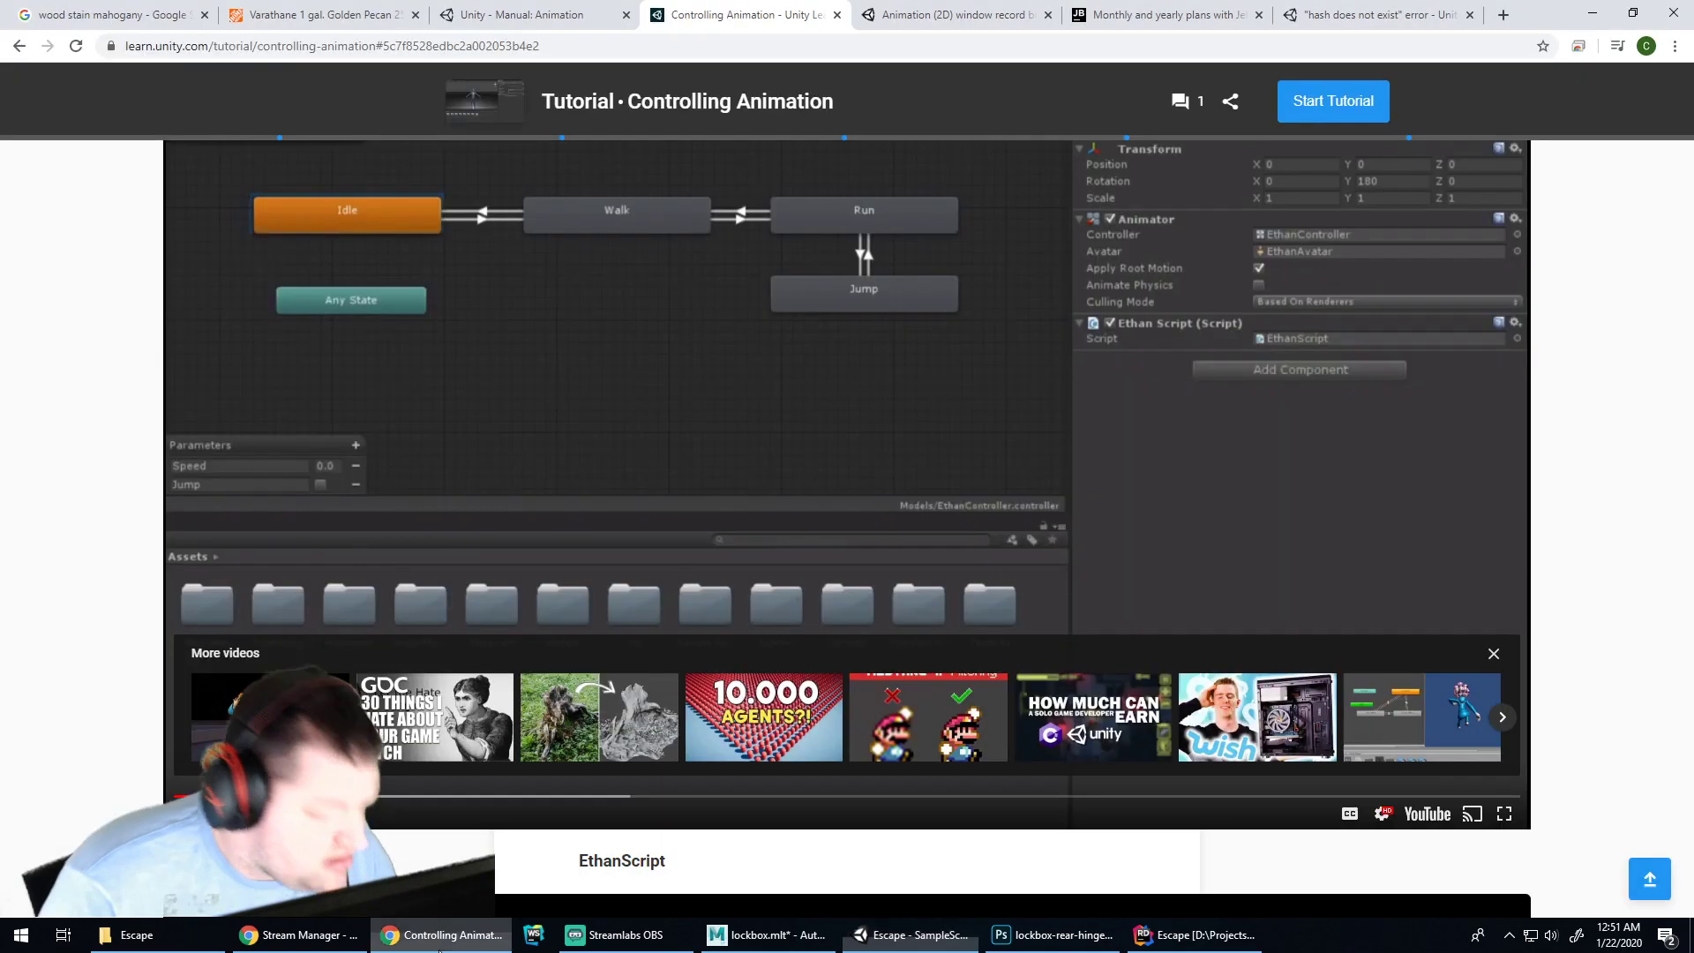
pyautogui.scroll(-7, 667, 642)
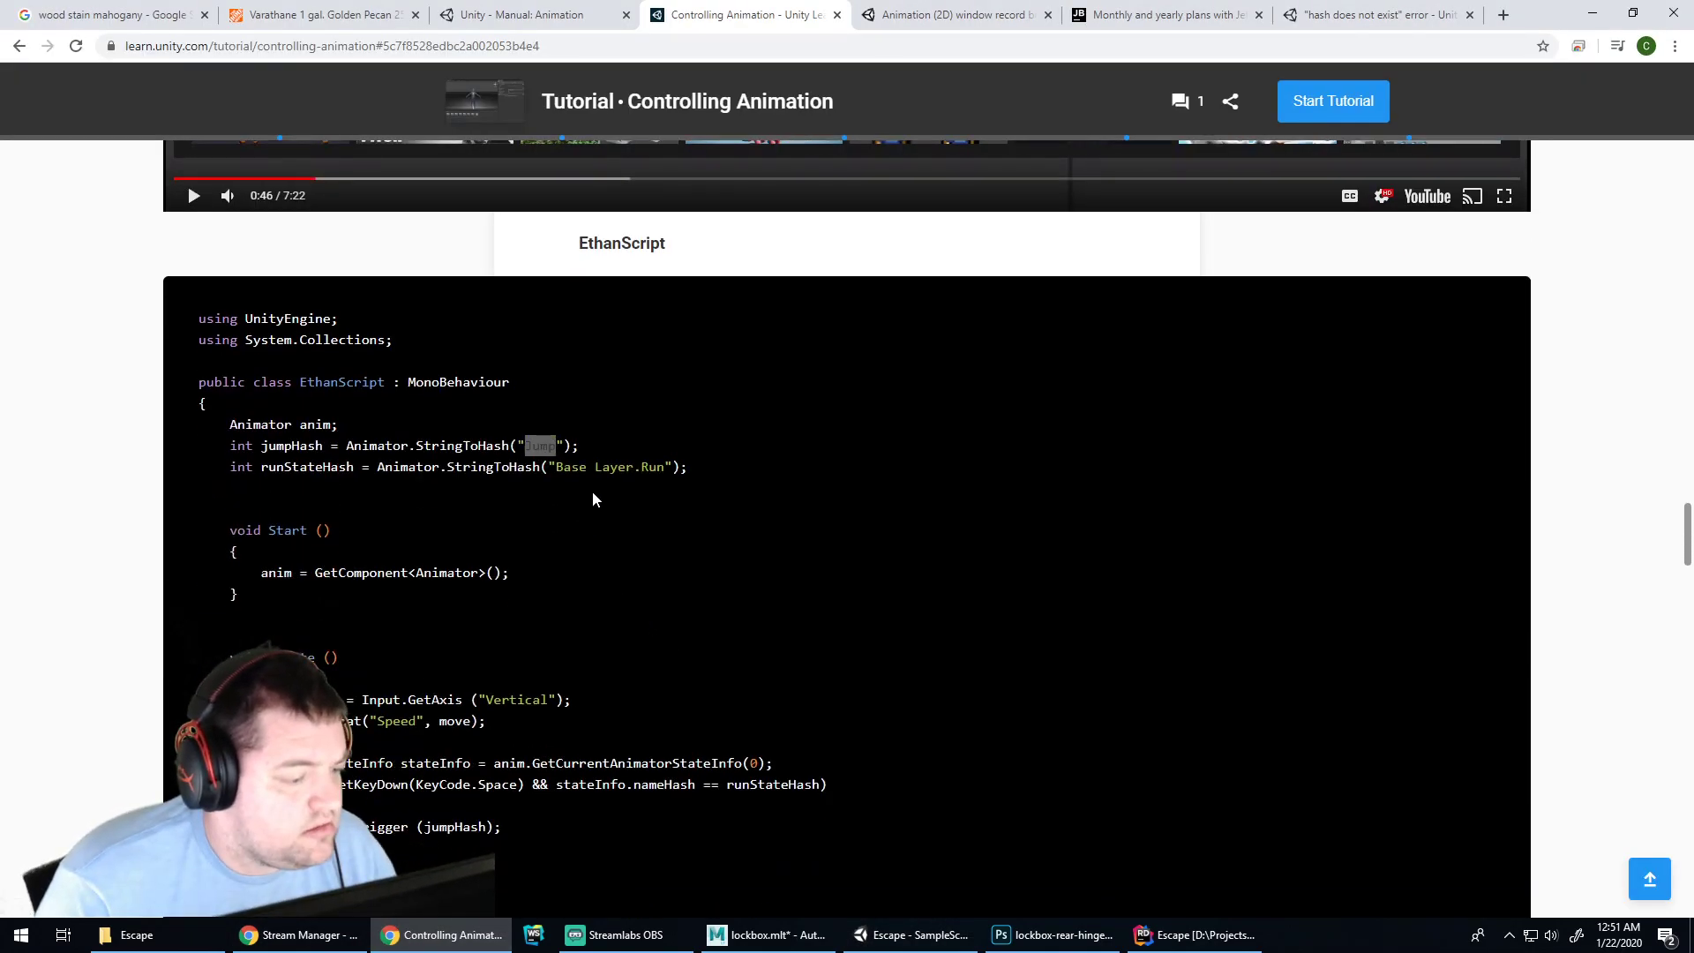
pyautogui.click(1055, 936)
pyautogui.click(1196, 935)
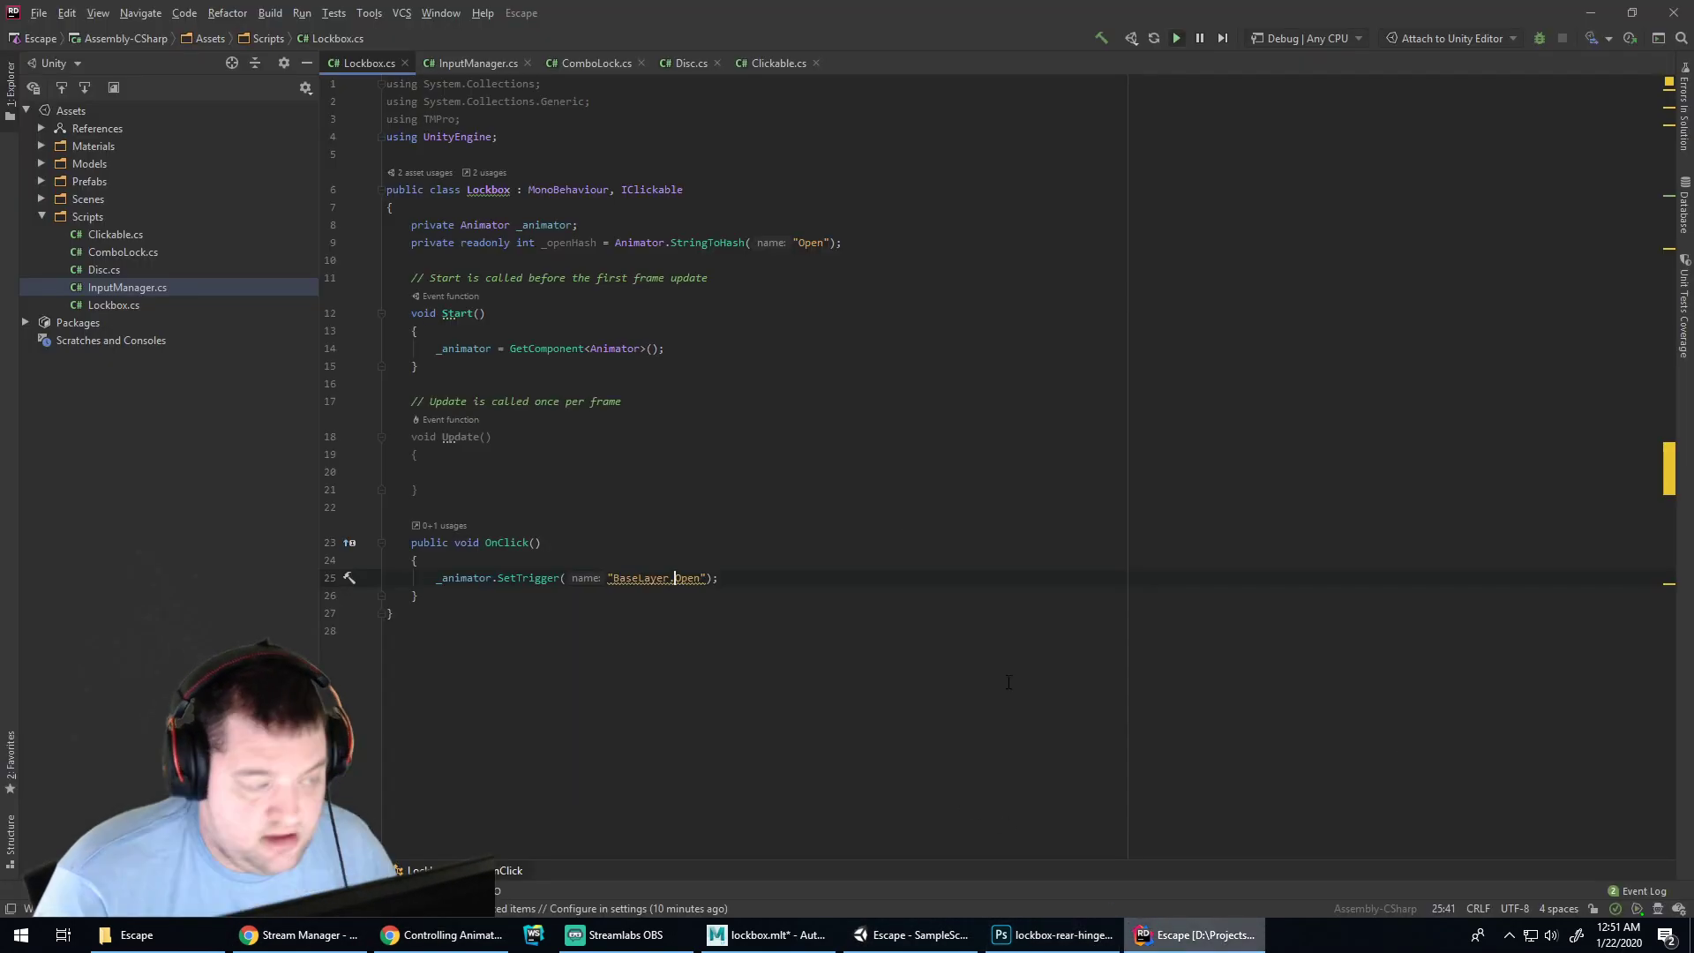
pyautogui.press('Left')
pyautogui.press('Left')
pyautogui.press('Left')
pyautogui.press('Left')
pyautogui.press('Left')
pyautogui.press('Left')
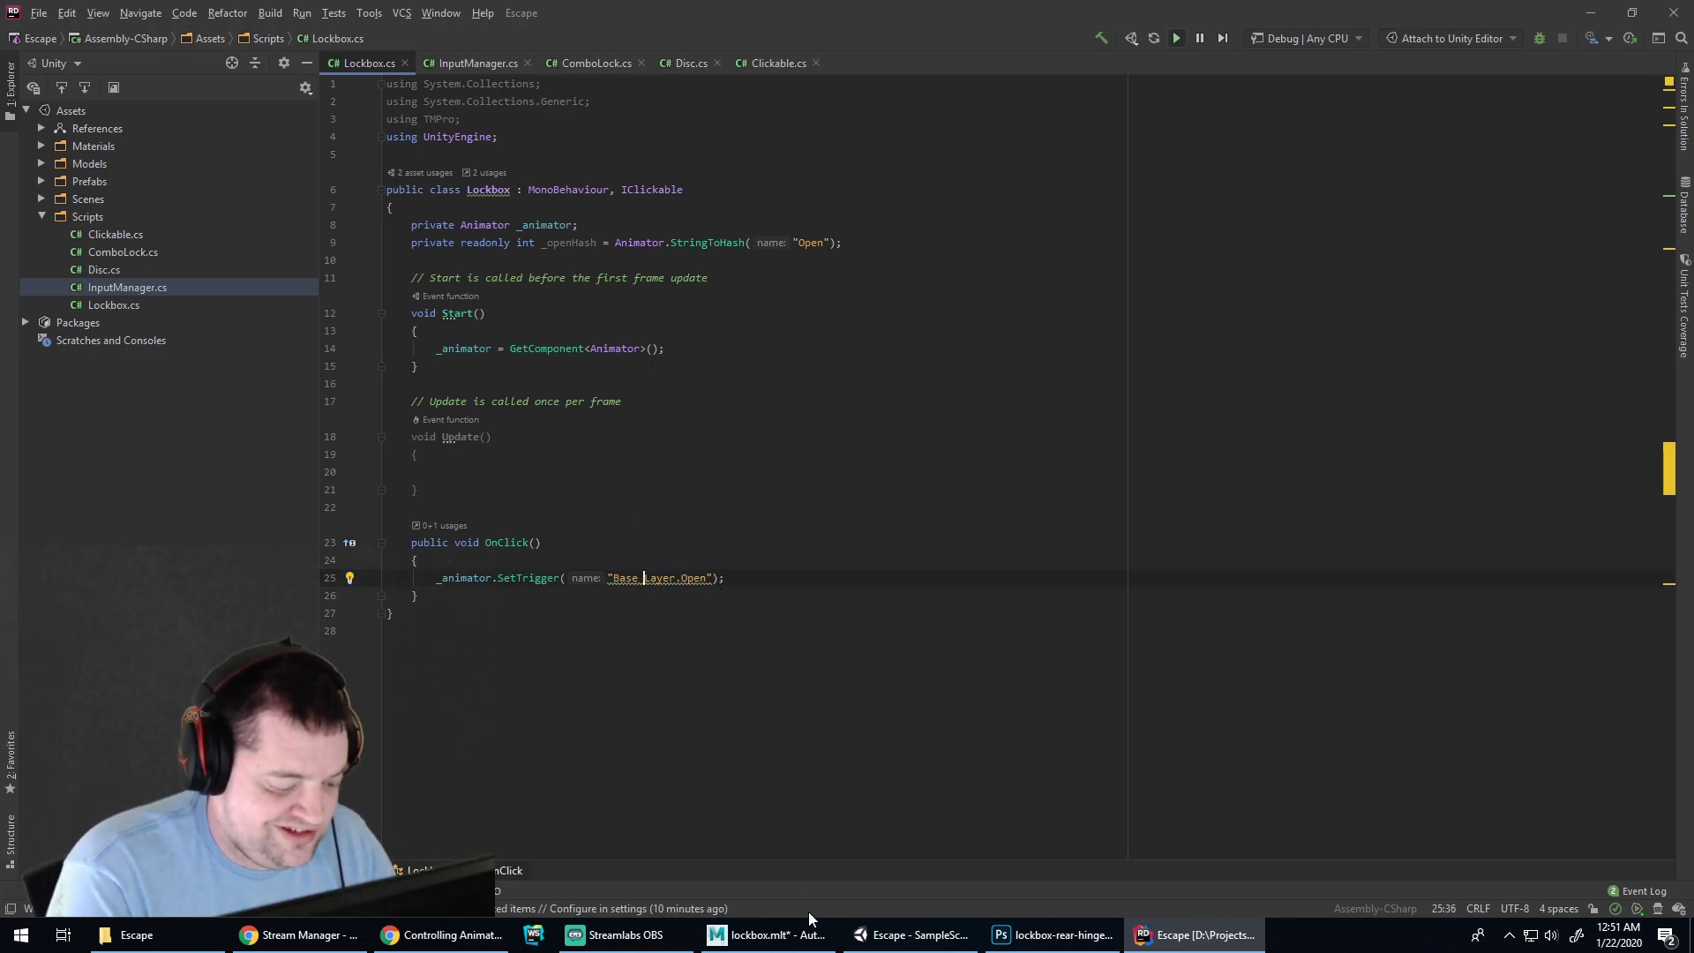
pyautogui.click(768, 935)
pyautogui.click(913, 935)
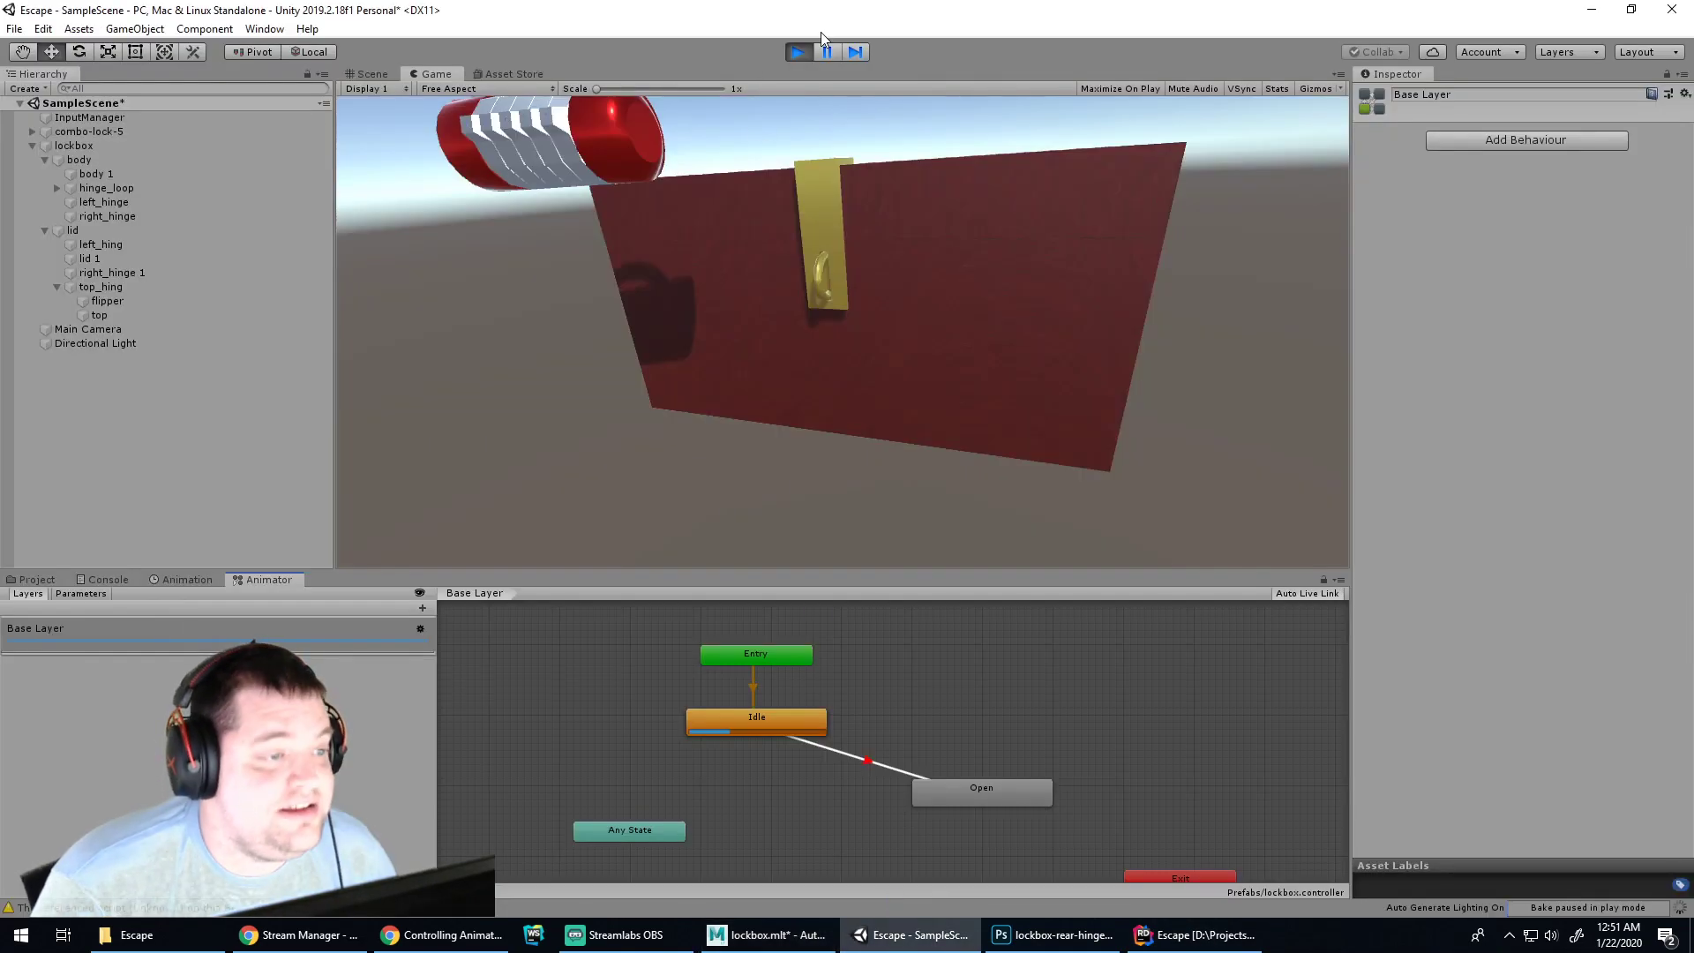
pyautogui.click(798, 53)
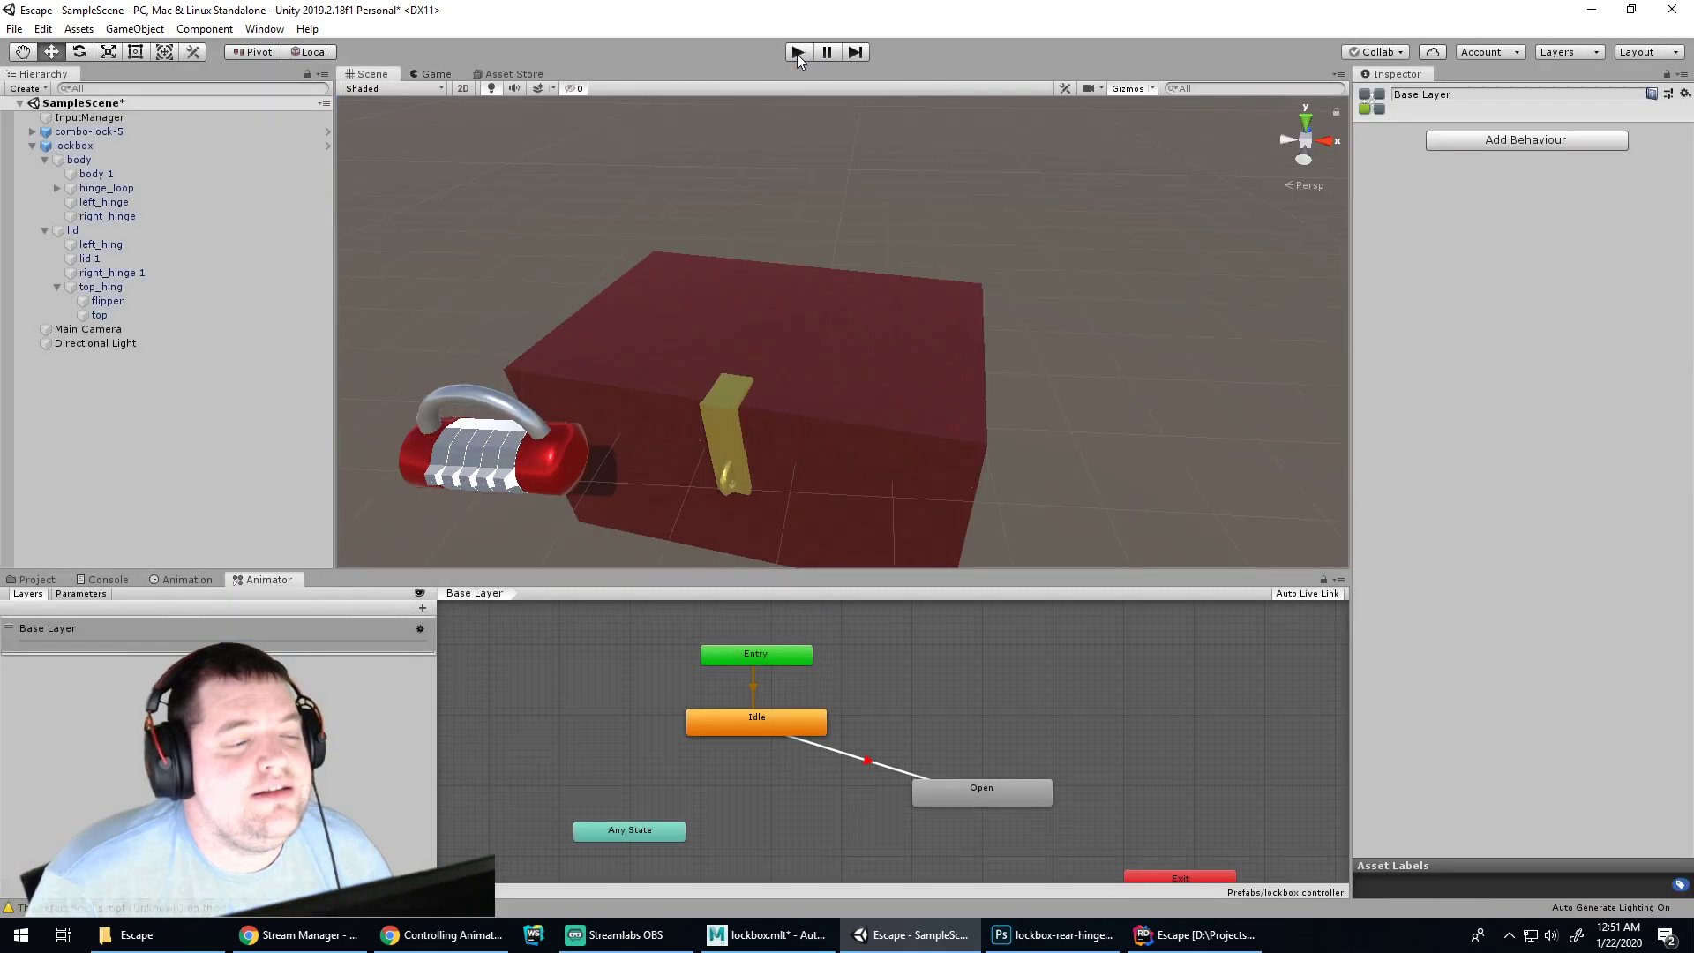
pyautogui.click(798, 53)
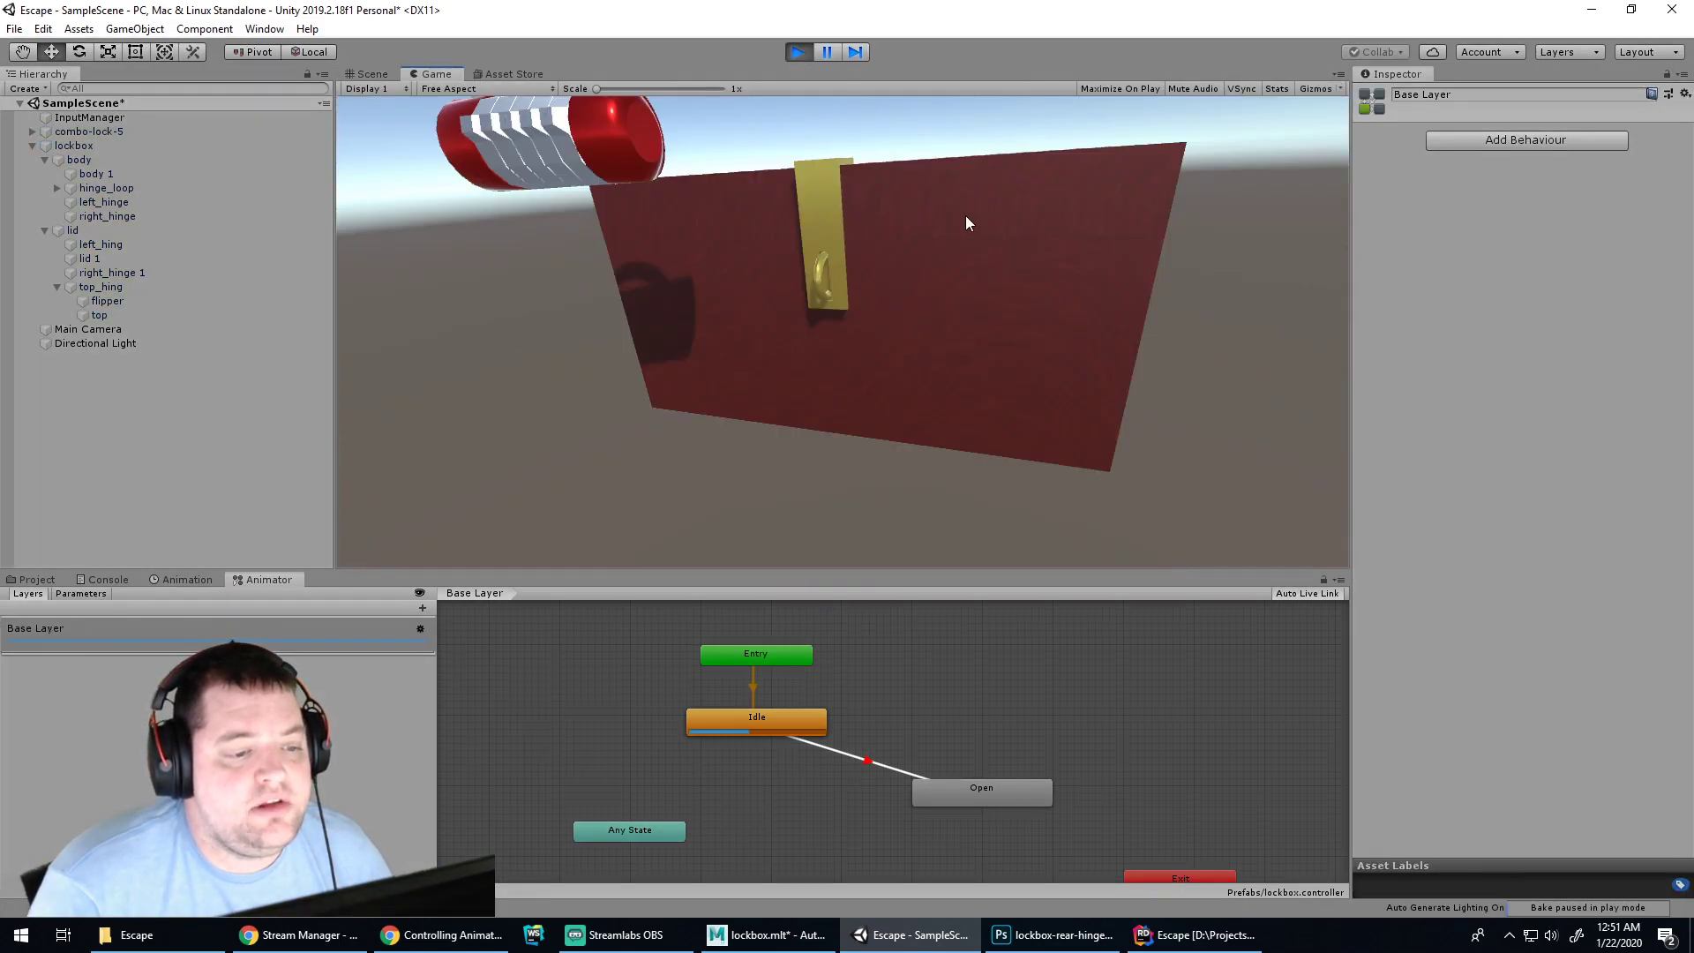
pyautogui.click(104, 579)
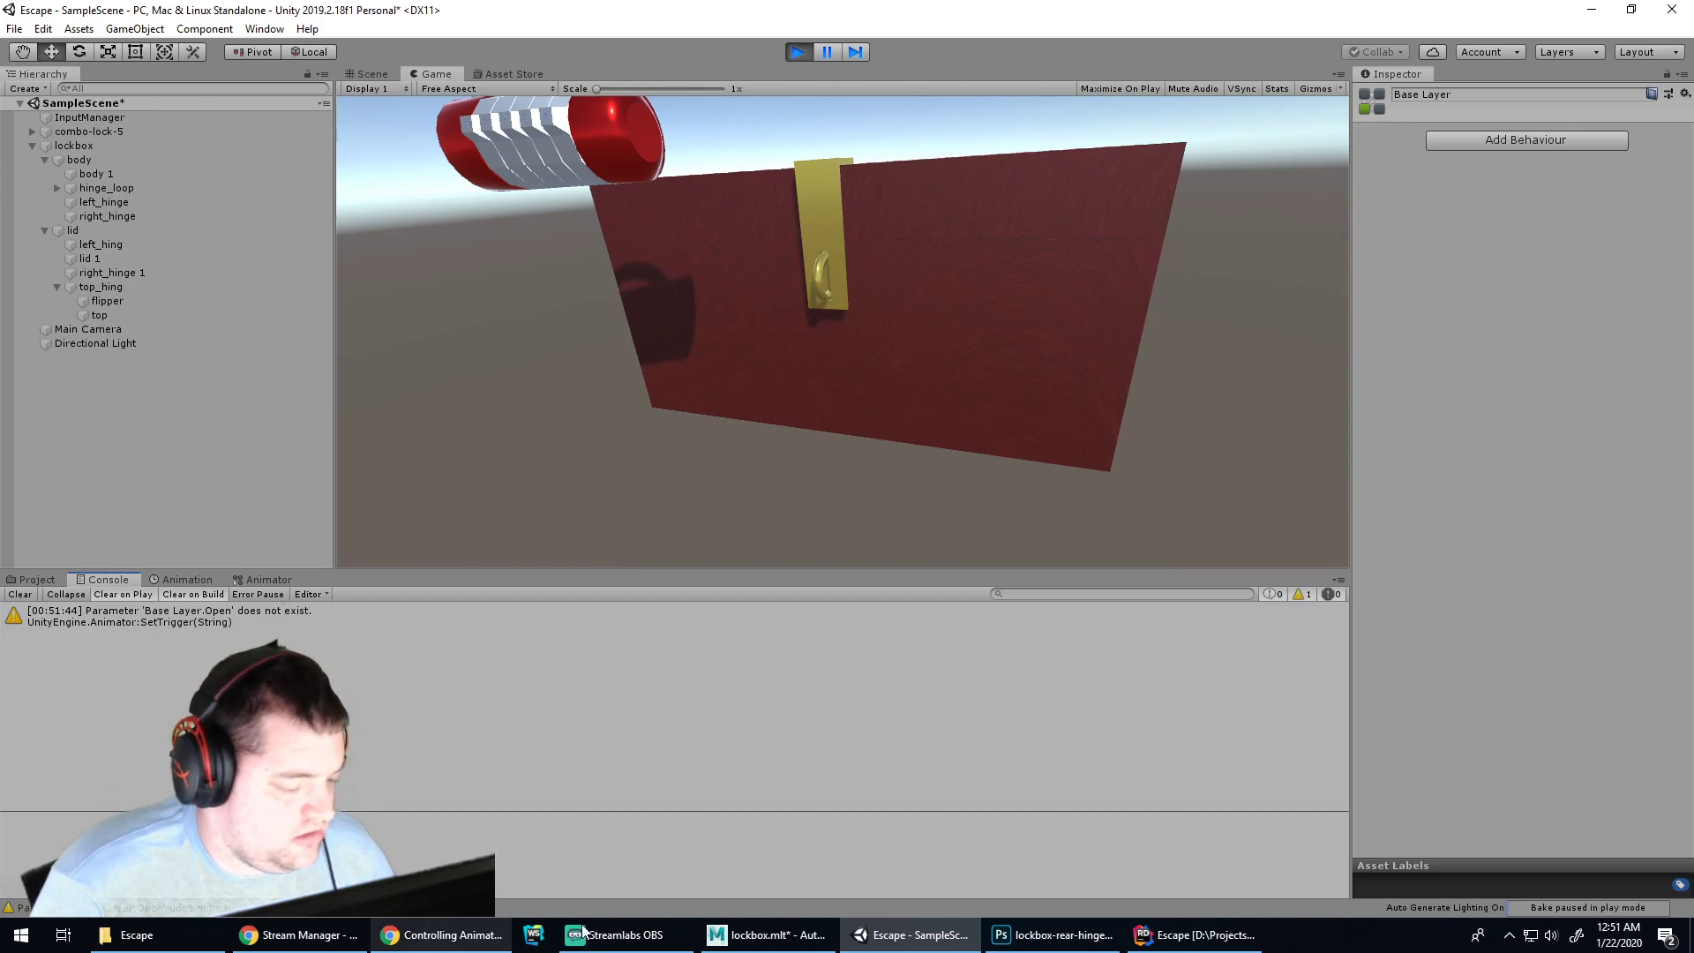
pyautogui.click(861, 313)
pyautogui.hotkey('ctrl', 'p')
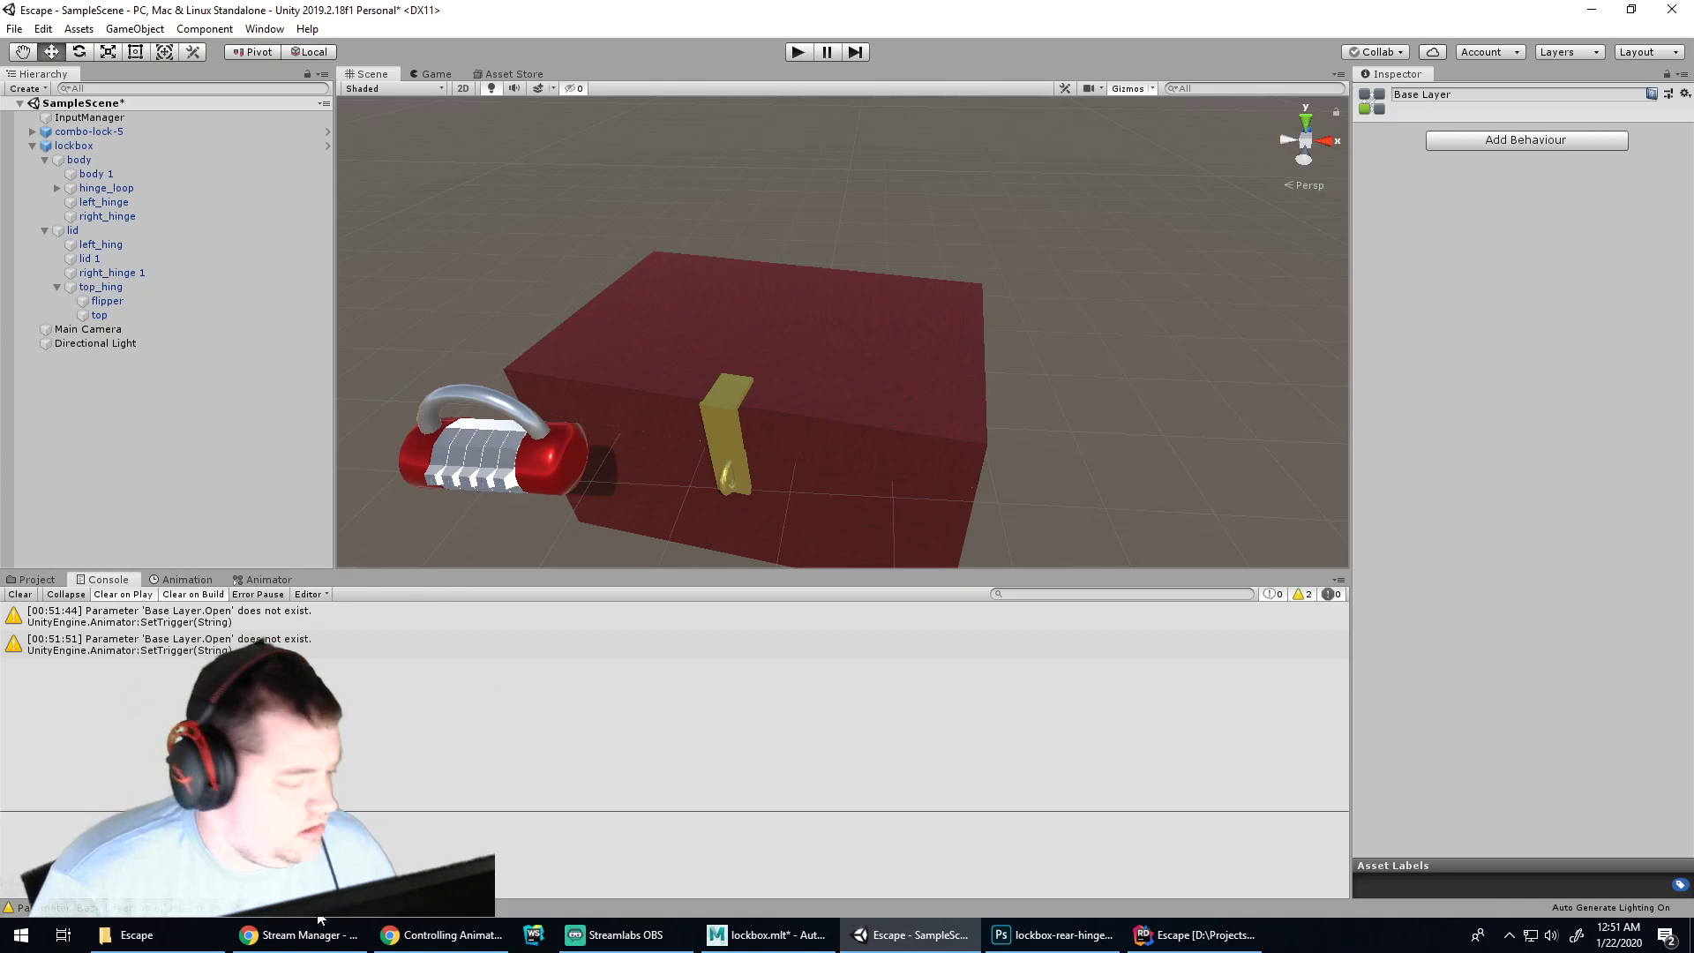
pyautogui.click(187, 580)
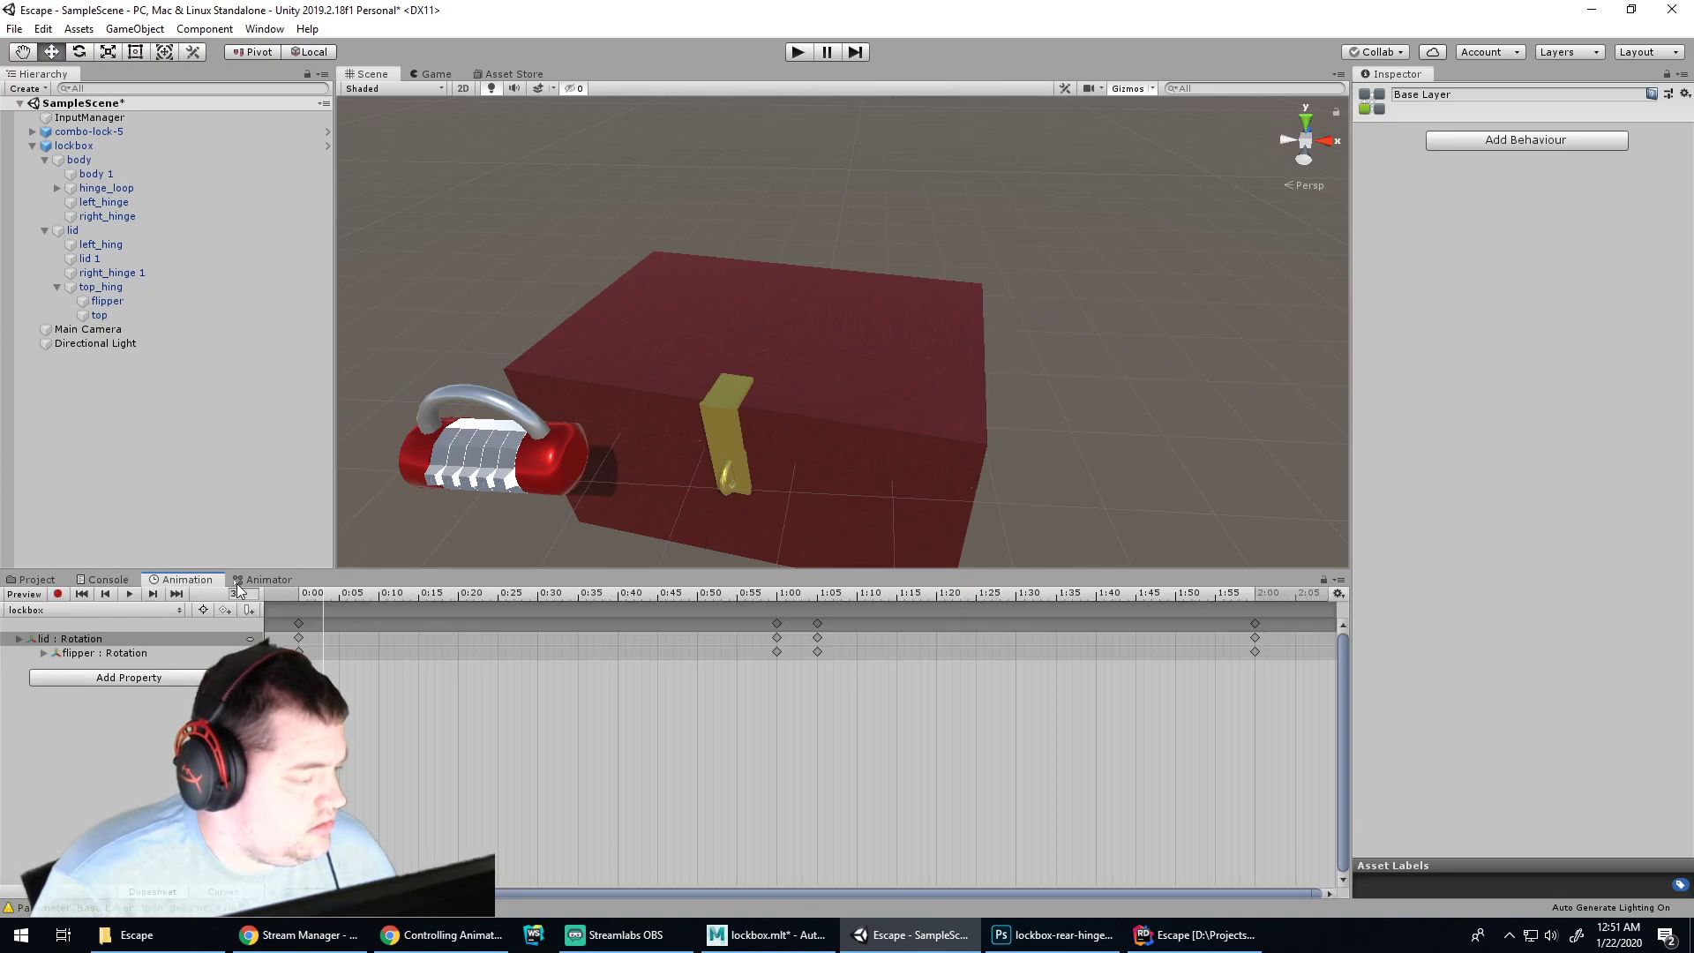
pyautogui.click(236, 585)
pyautogui.click(839, 752)
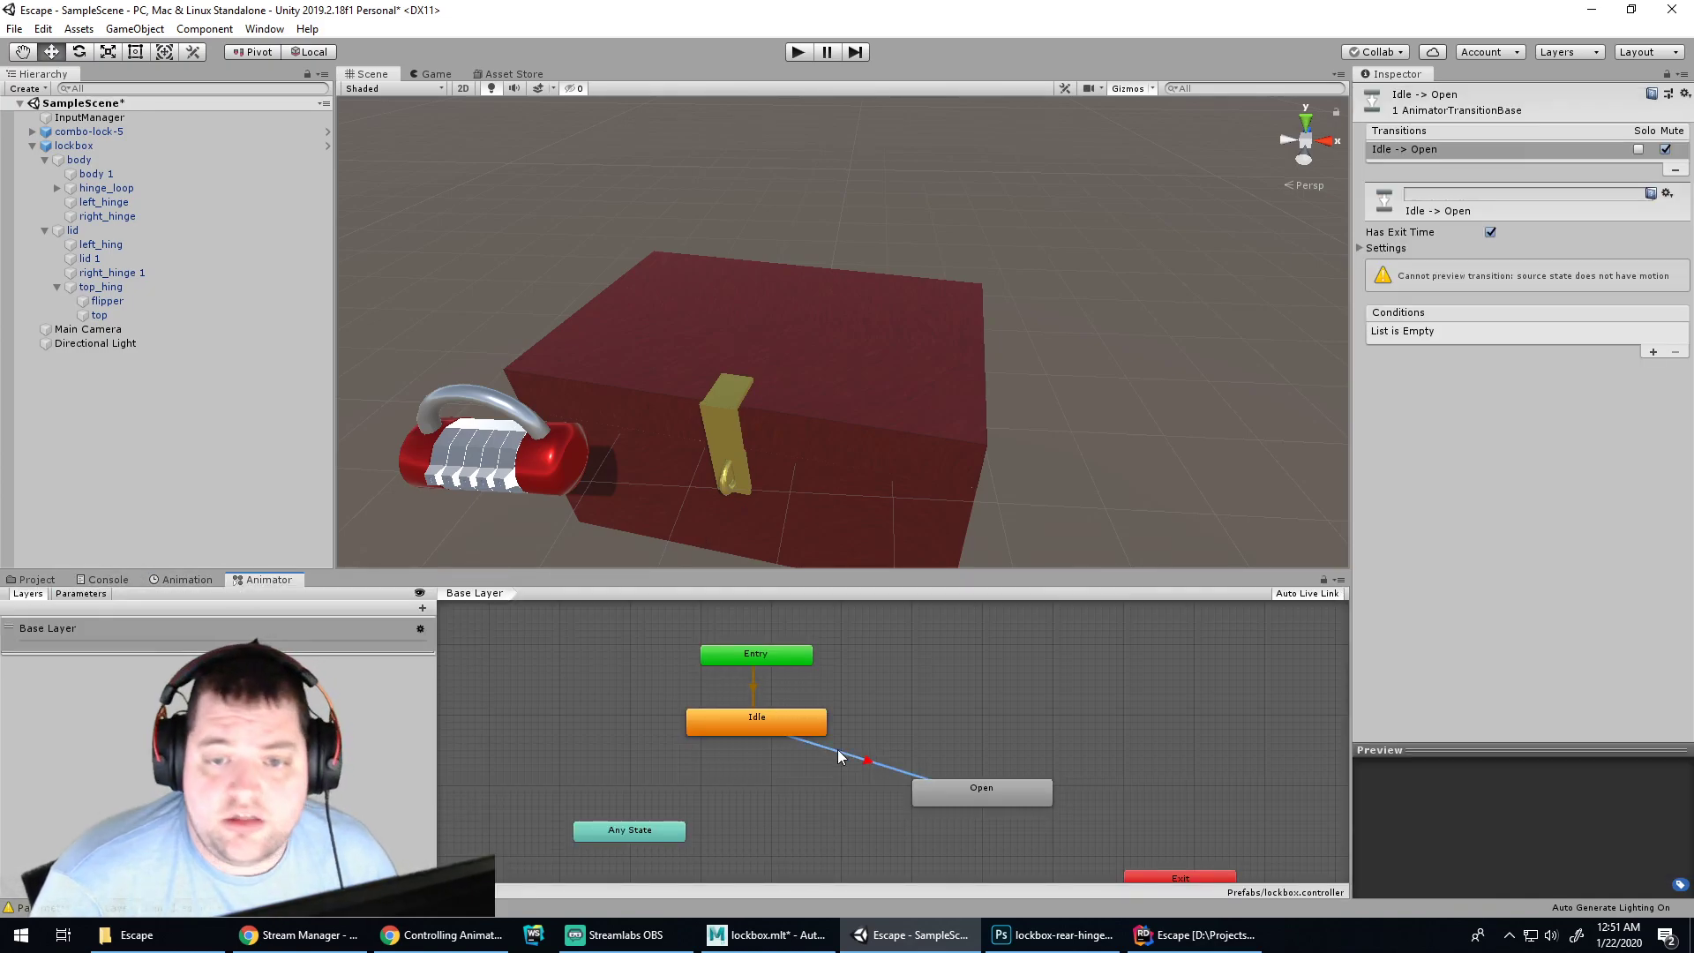
pyautogui.click(1464, 195)
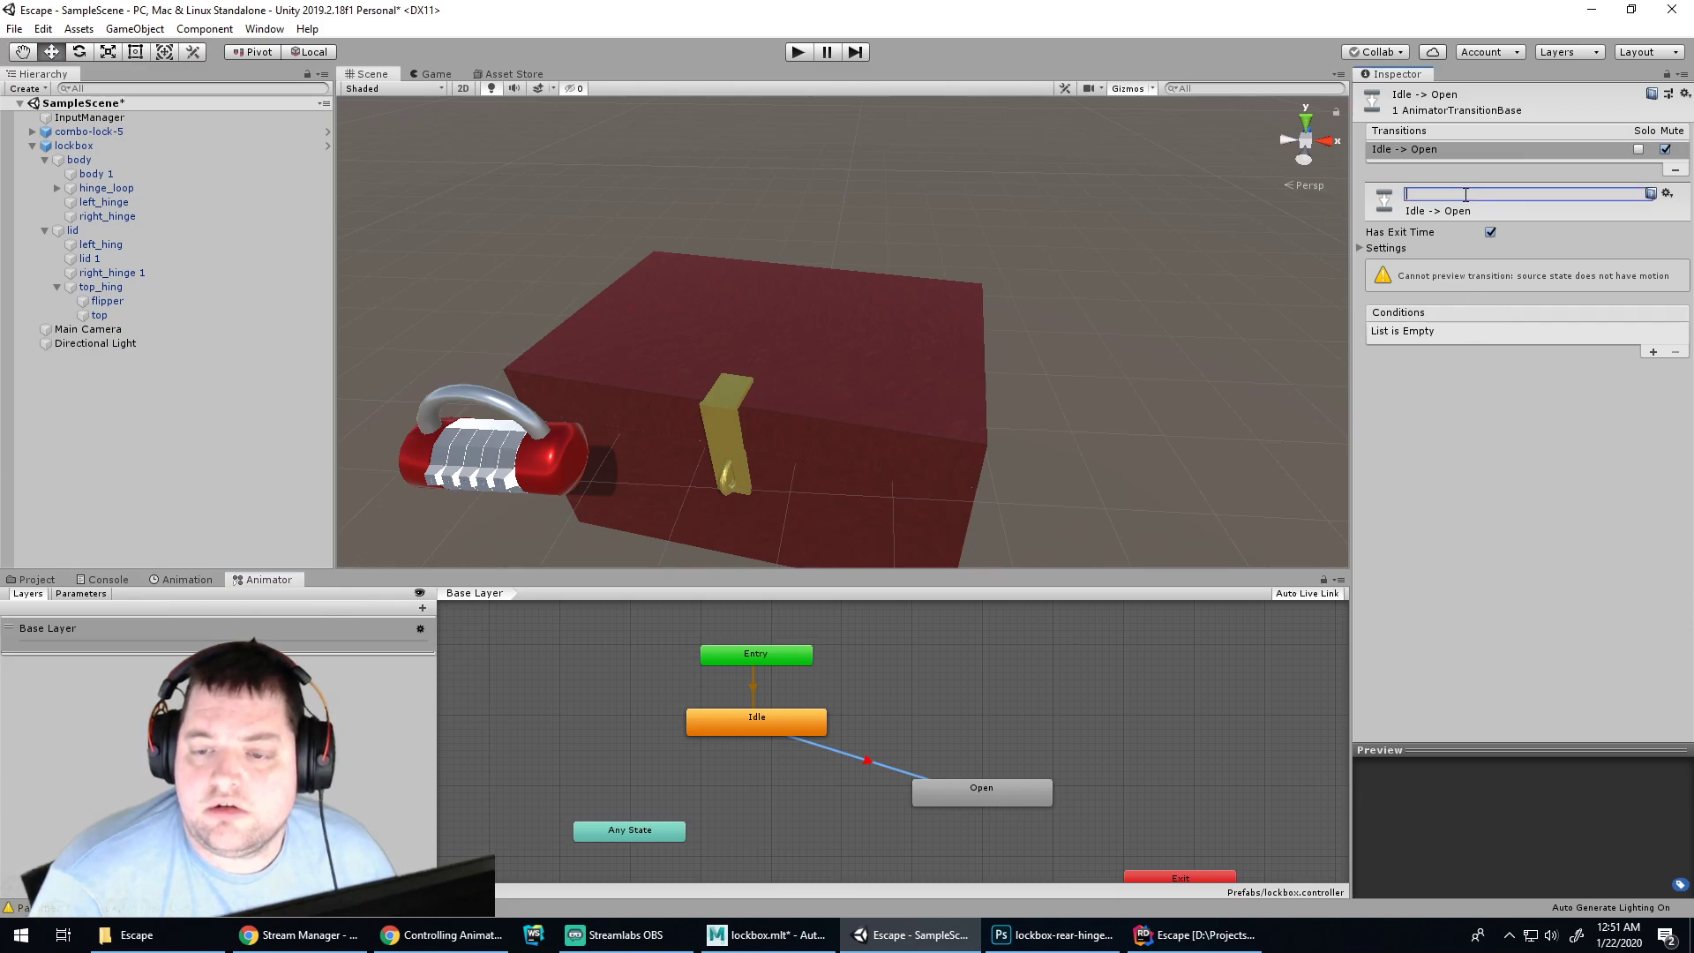
pyautogui.click(946, 722)
pyautogui.click(1005, 785)
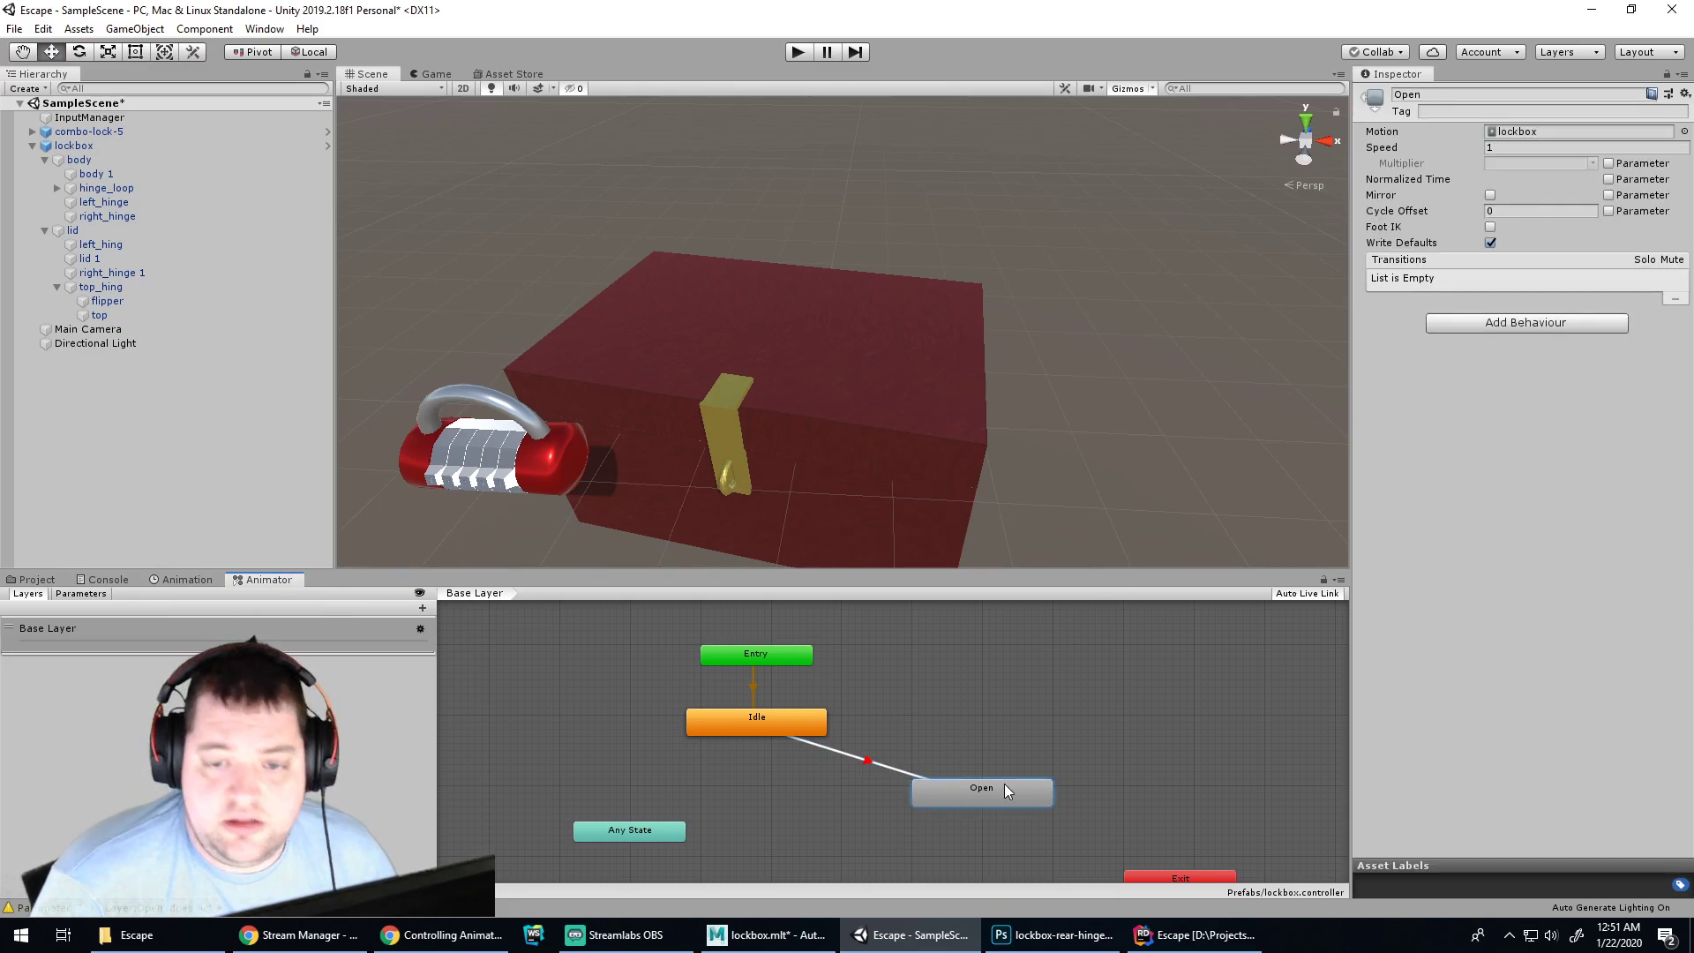
pyautogui.click(1004, 725)
pyautogui.click(844, 757)
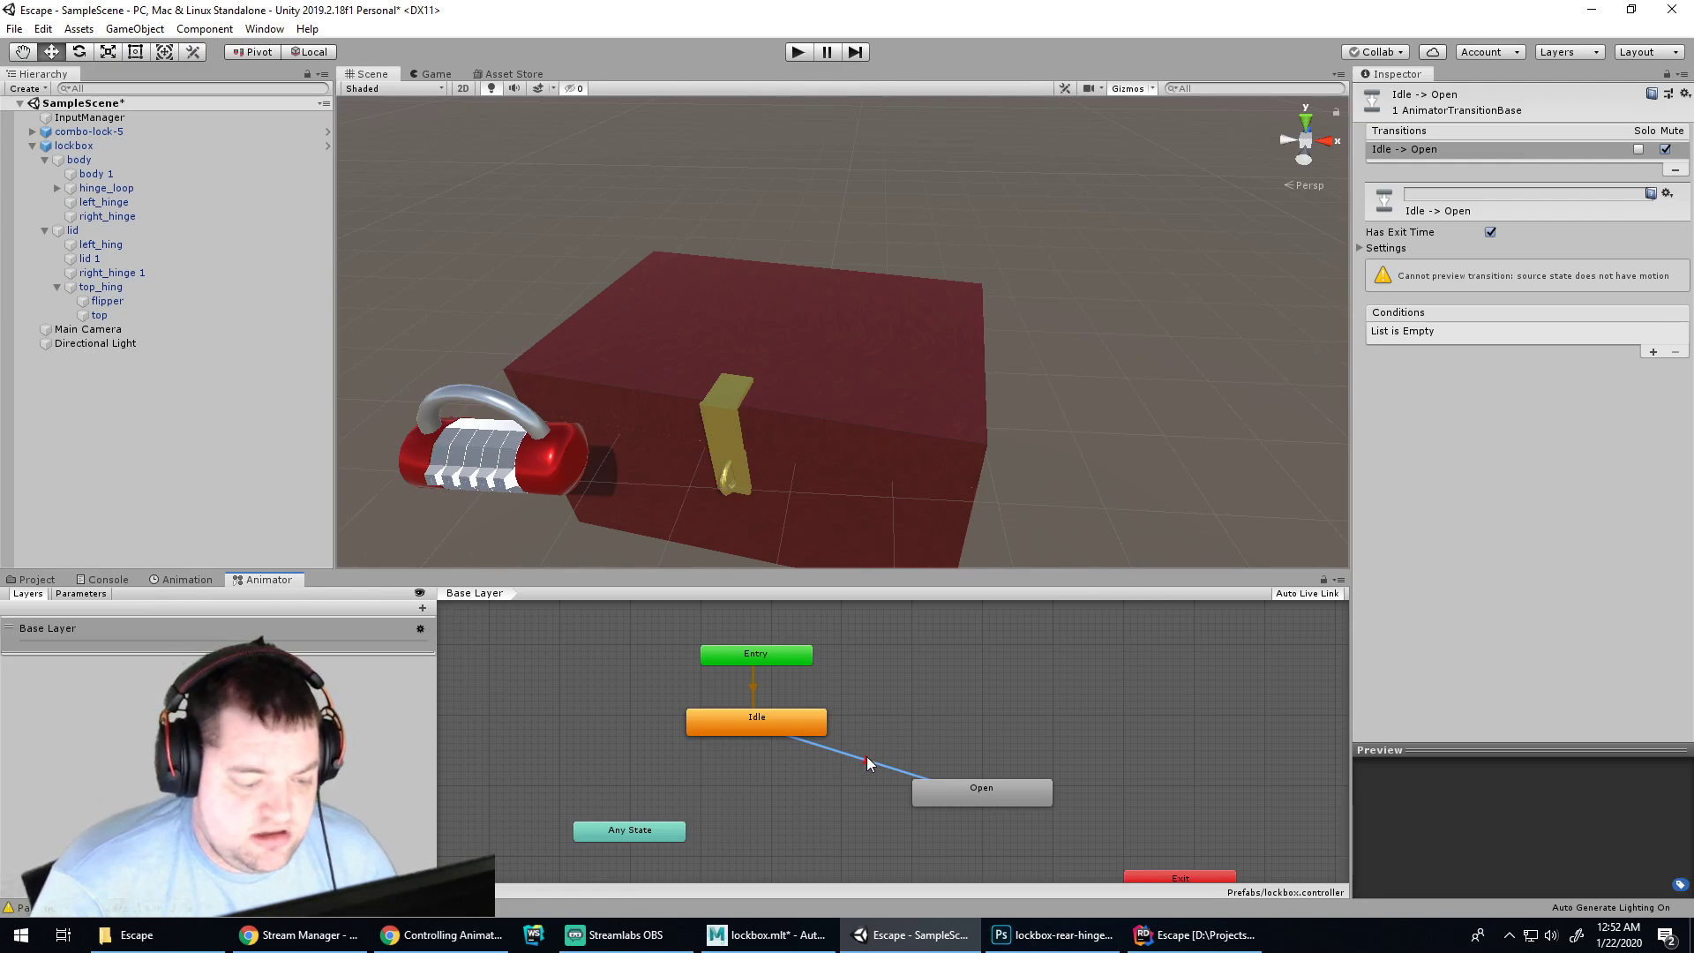
pyautogui.rightClick(867, 757)
pyautogui.click(860, 759)
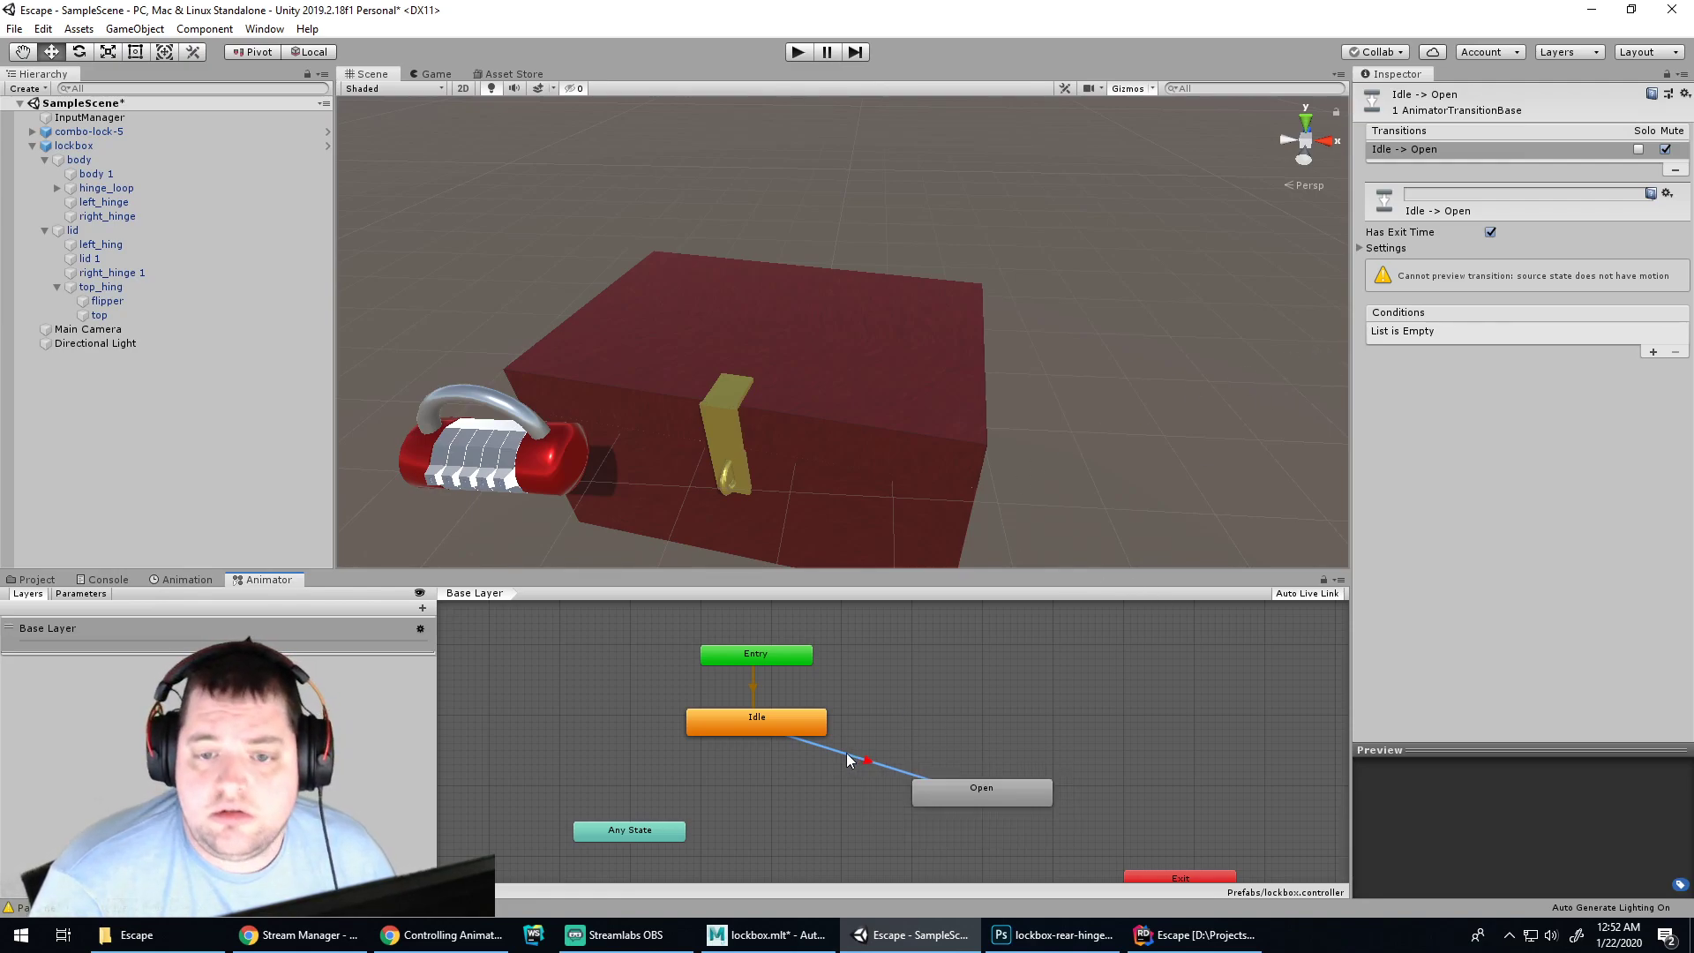
pyautogui.click(801, 723)
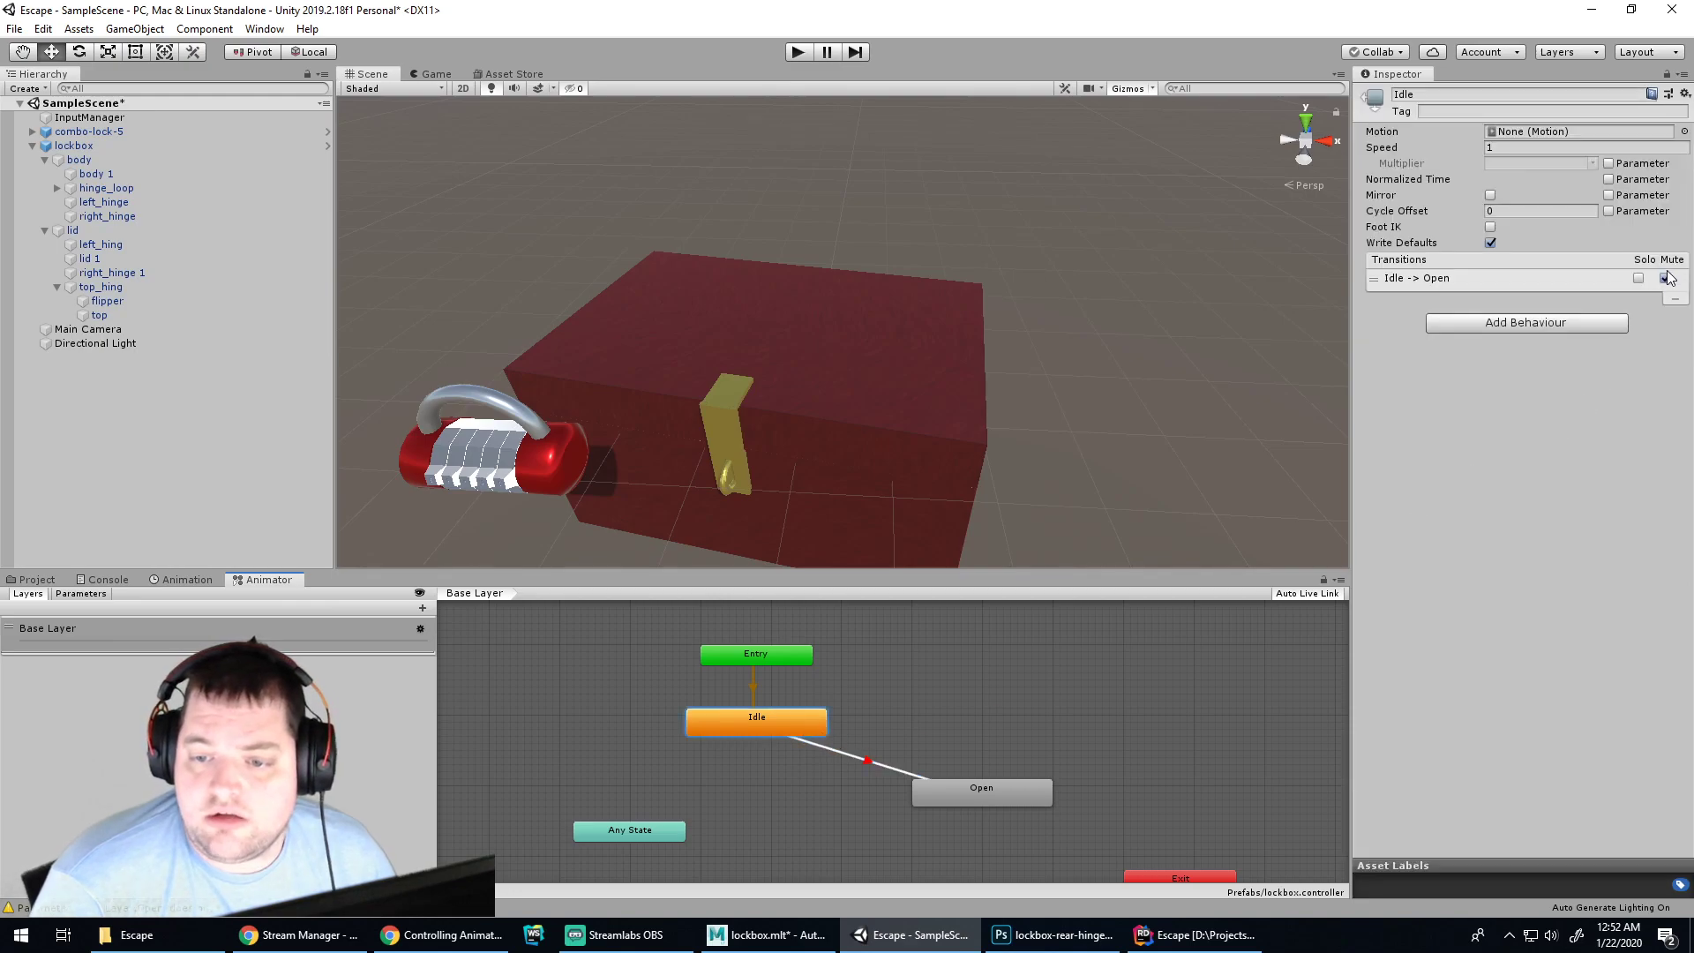
# Play-test the lockbox again and check the Console for new warnings
pyautogui.click(930, 717)
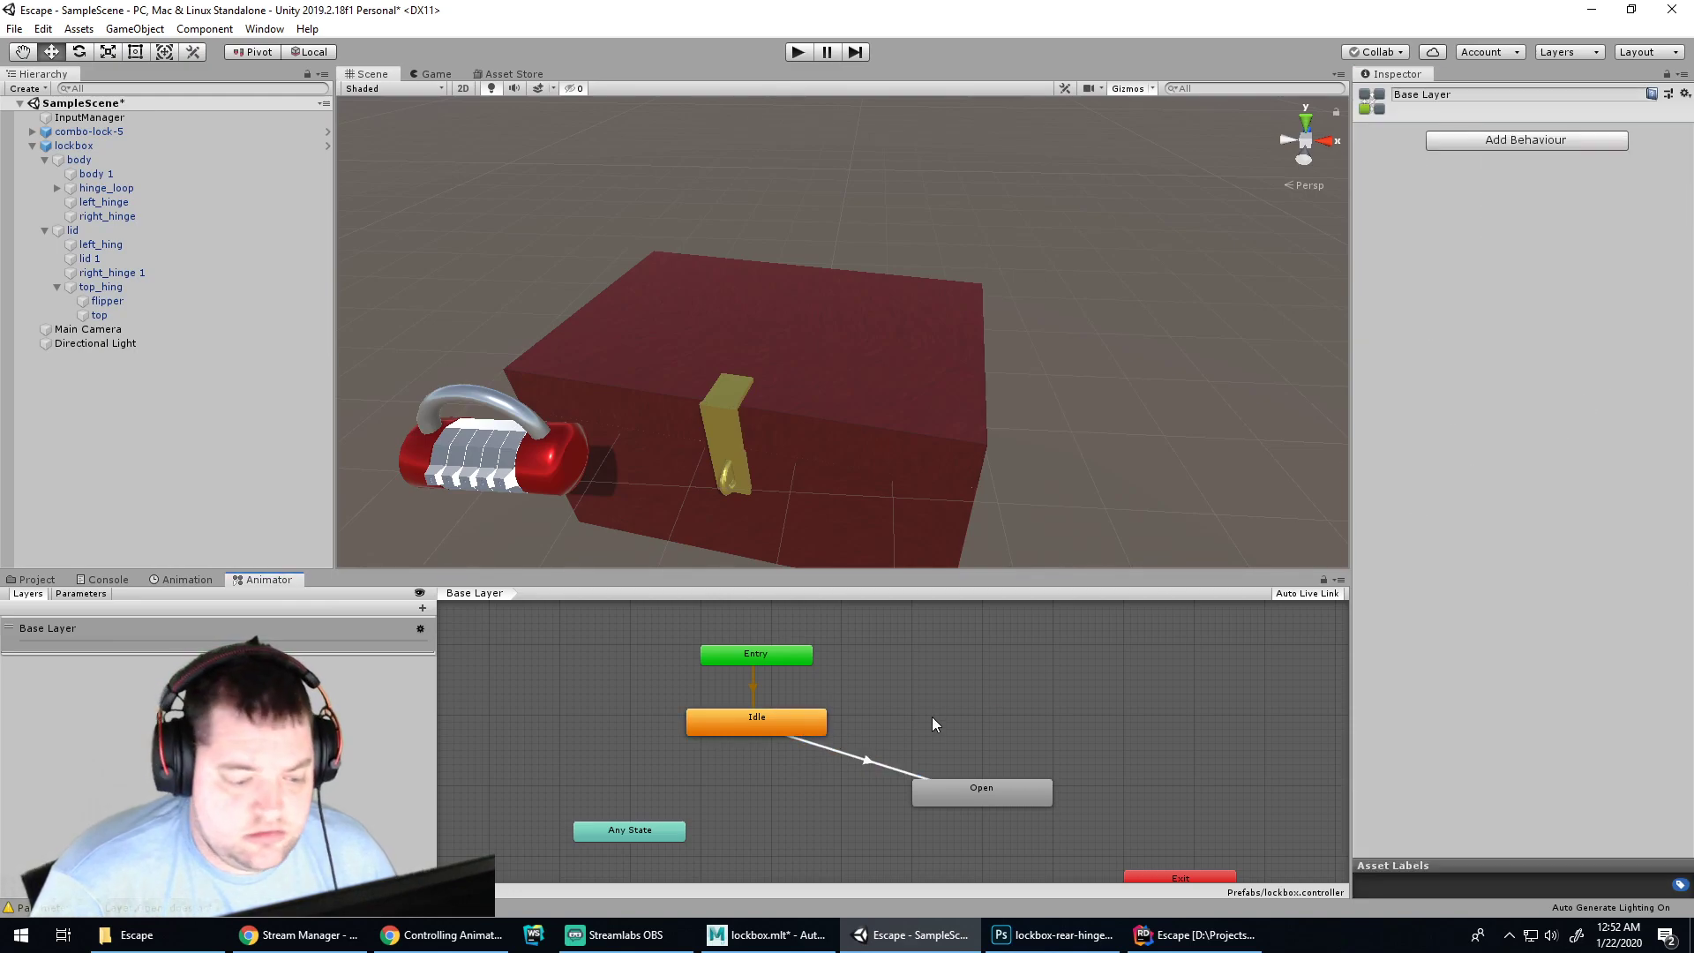
pyautogui.click(806, 53)
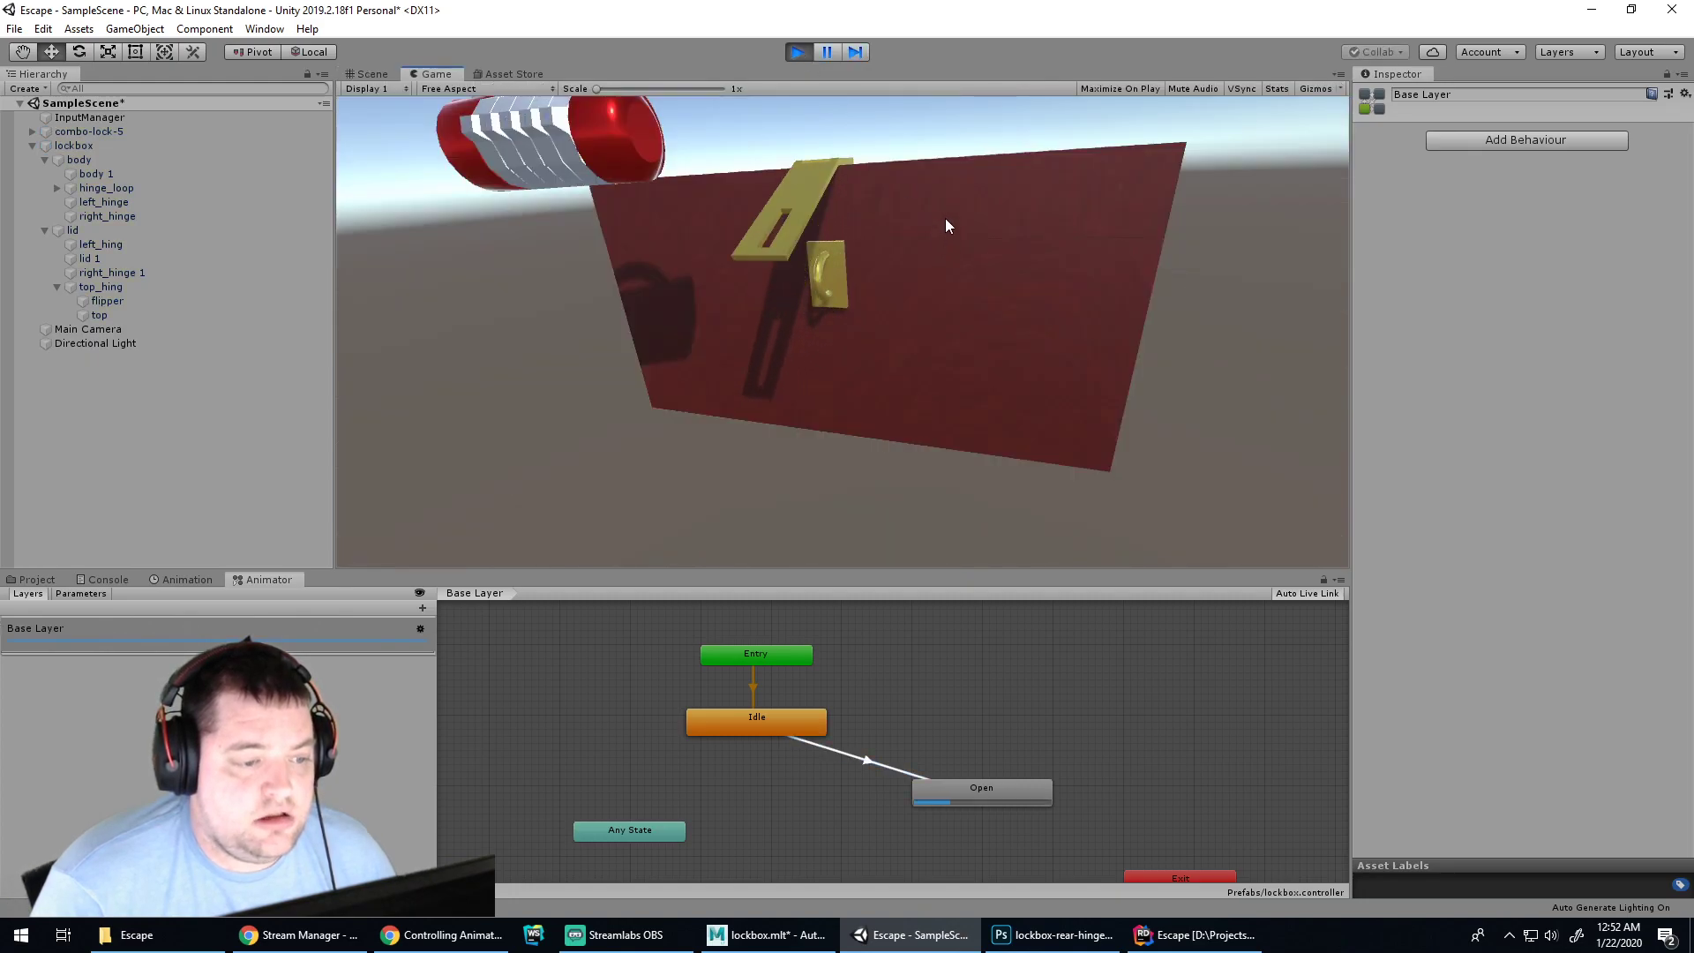
pyautogui.click(117, 580)
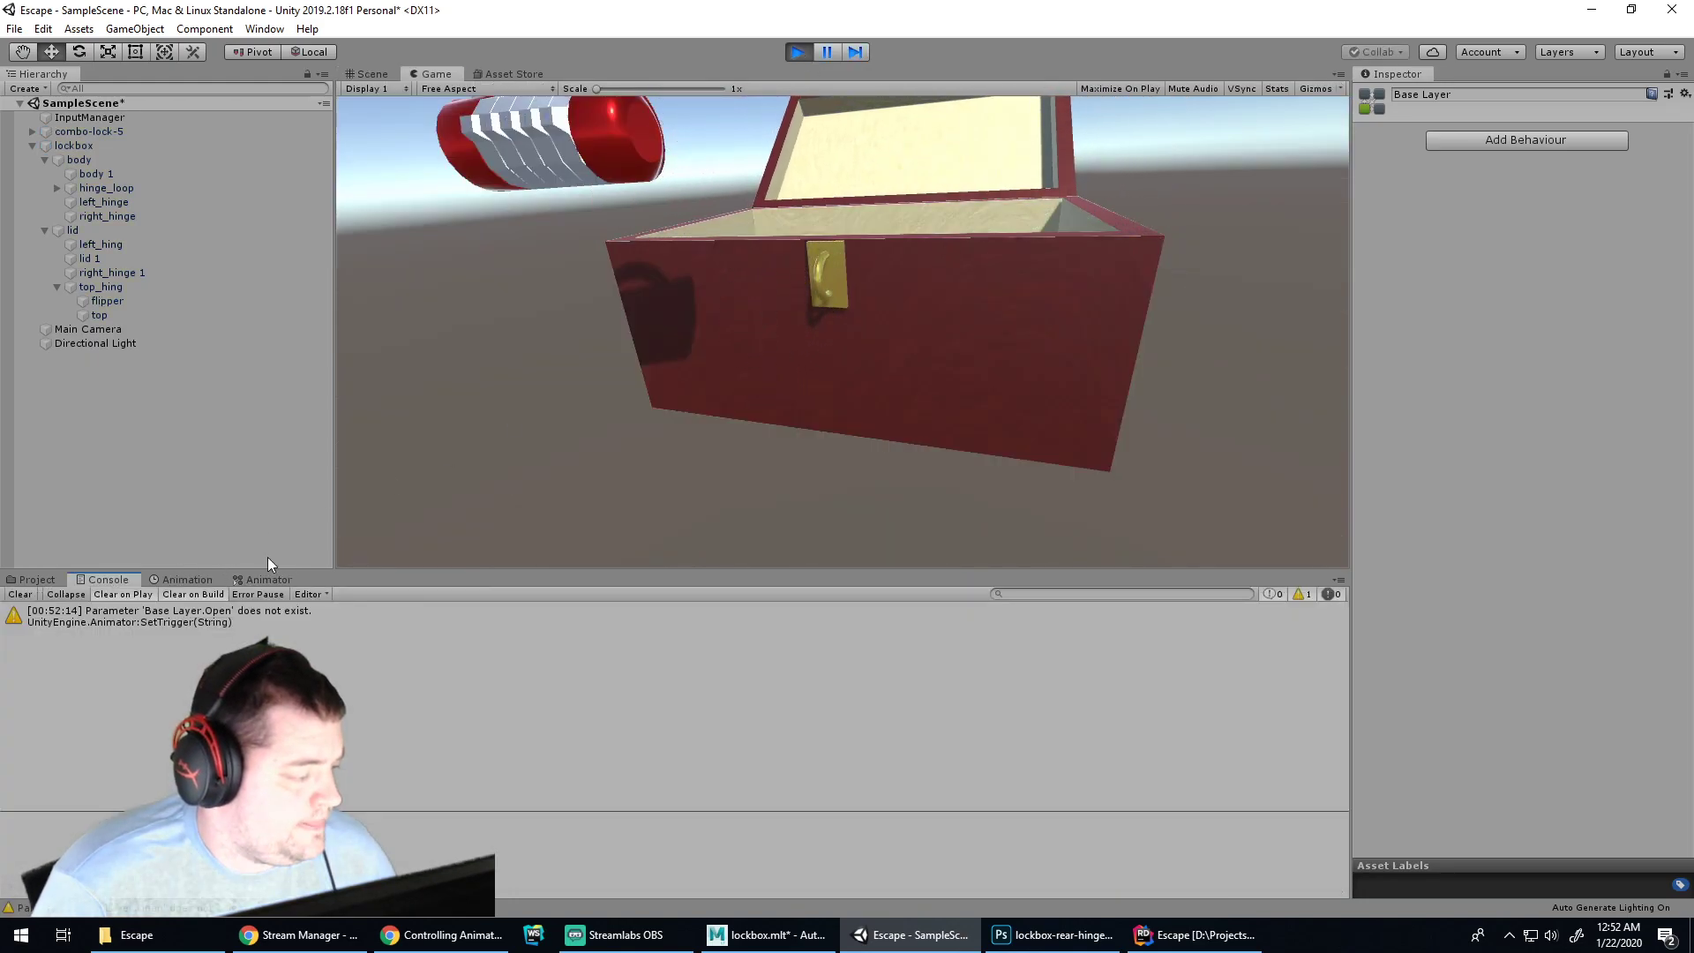
pyautogui.click(796, 51)
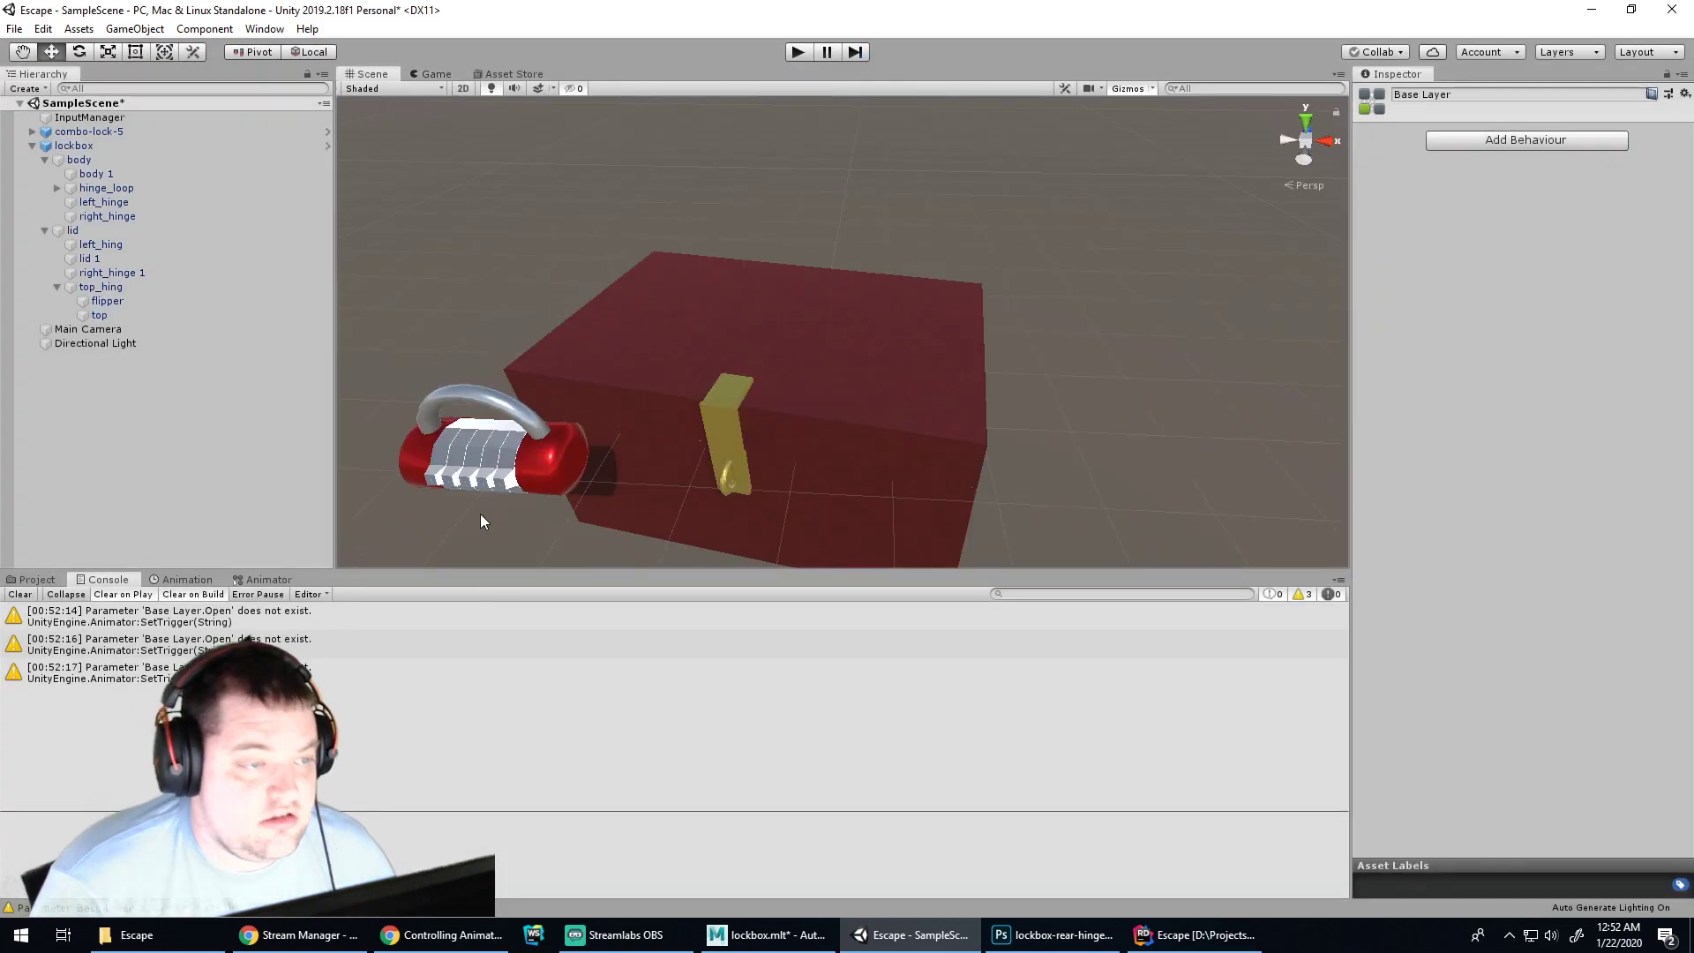
pyautogui.click(244, 581)
# Name the Idle→Open transition Open and save the scene with Ctrl+S
pyautogui.click(817, 744)
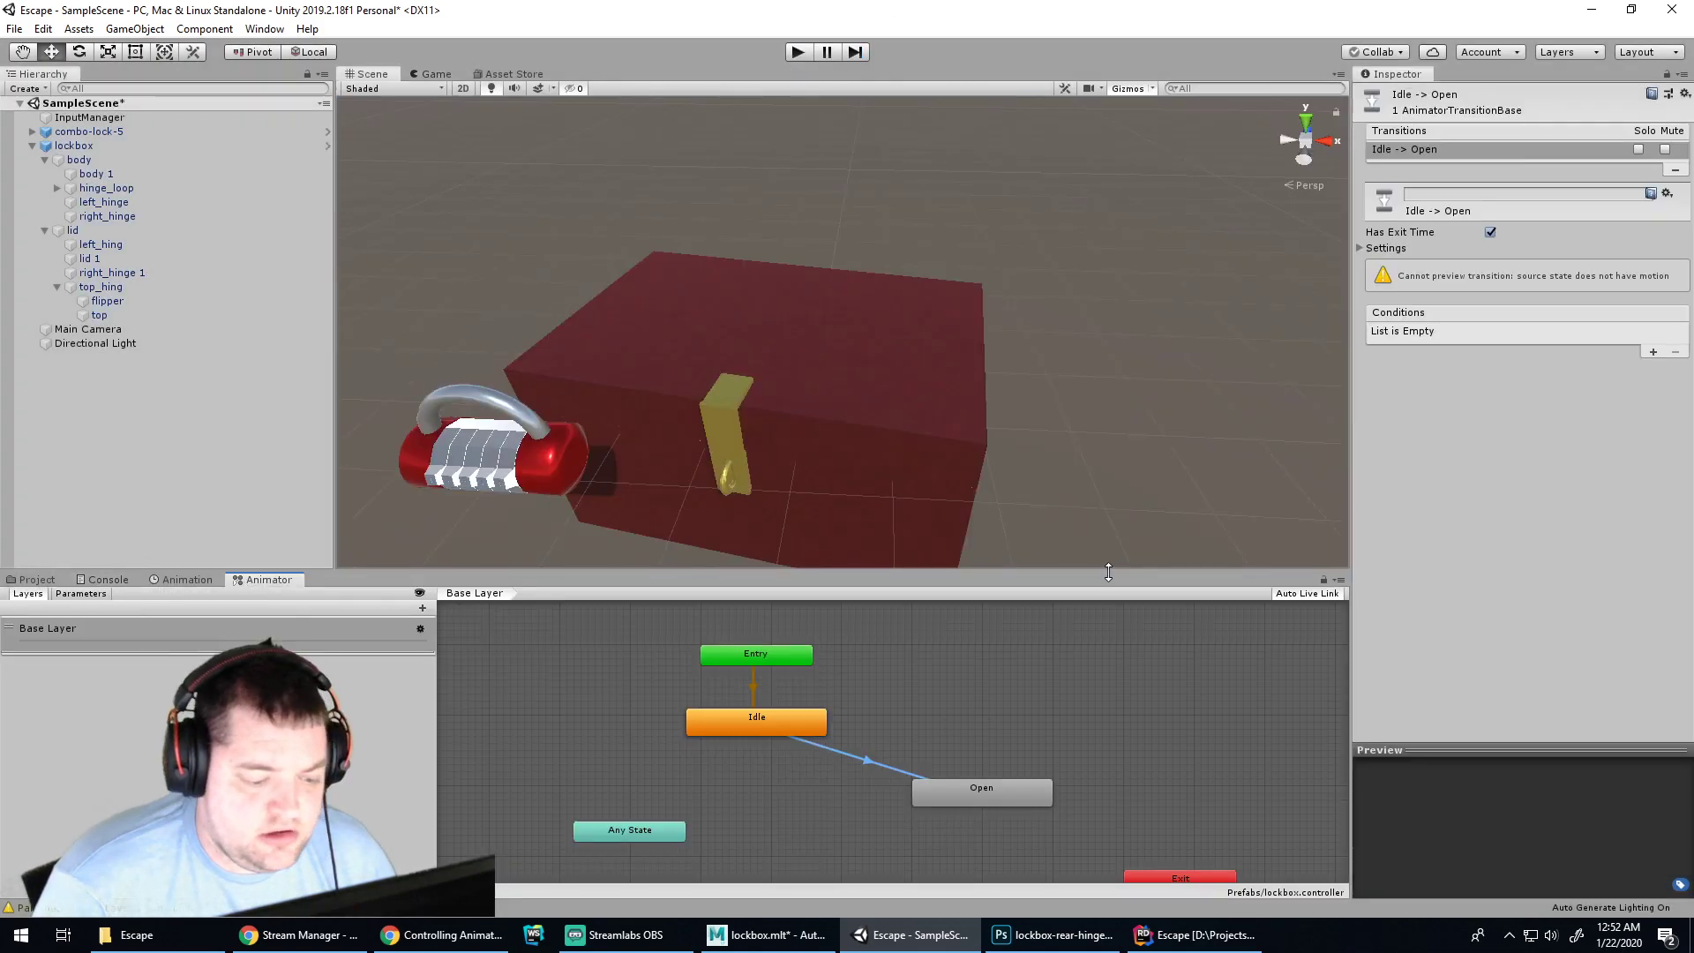
pyautogui.click(789, 717)
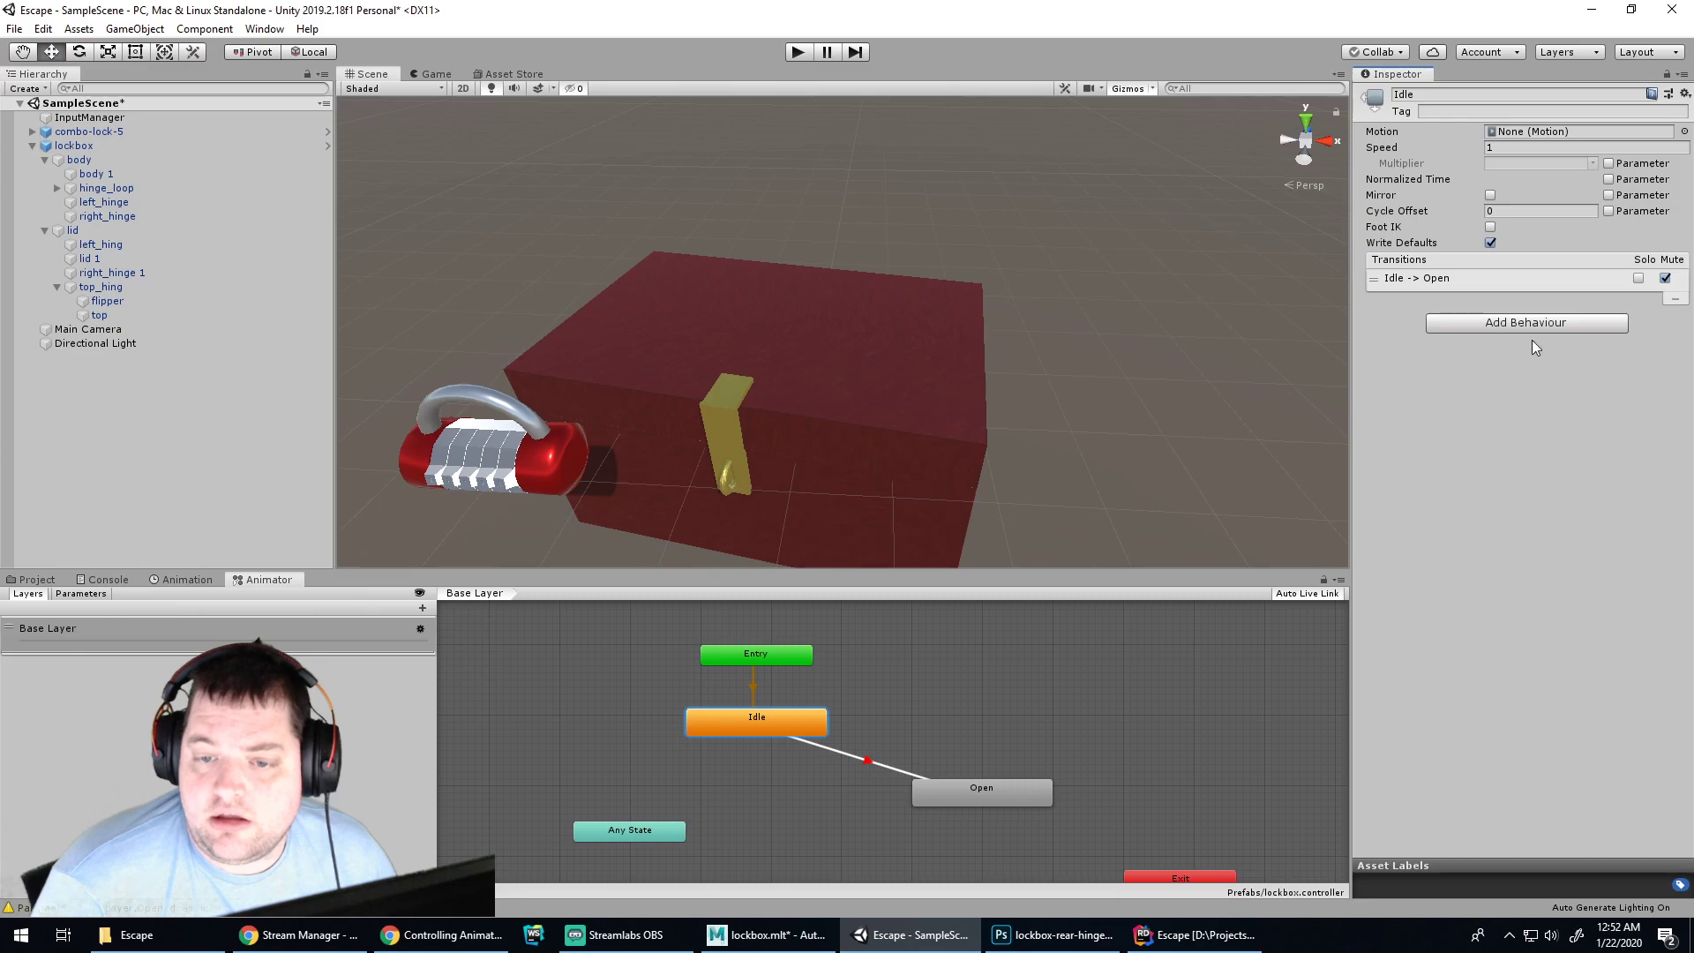
pyautogui.click(849, 759)
pyautogui.rightClick(853, 752)
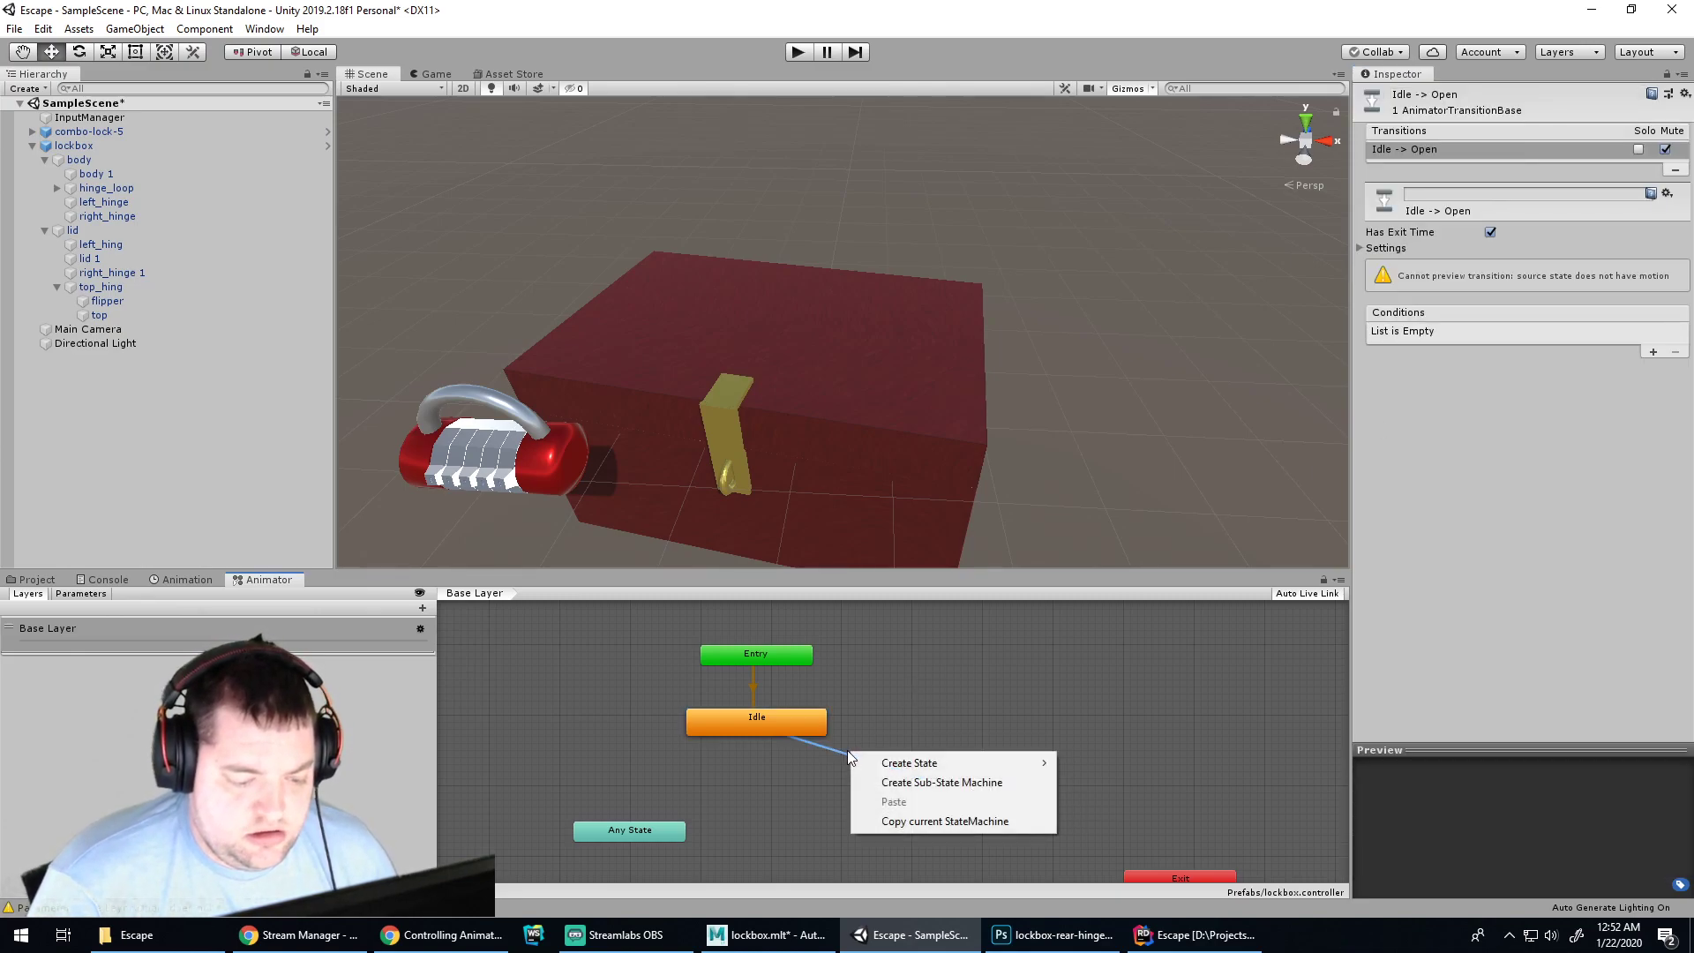
pyautogui.click(851, 751)
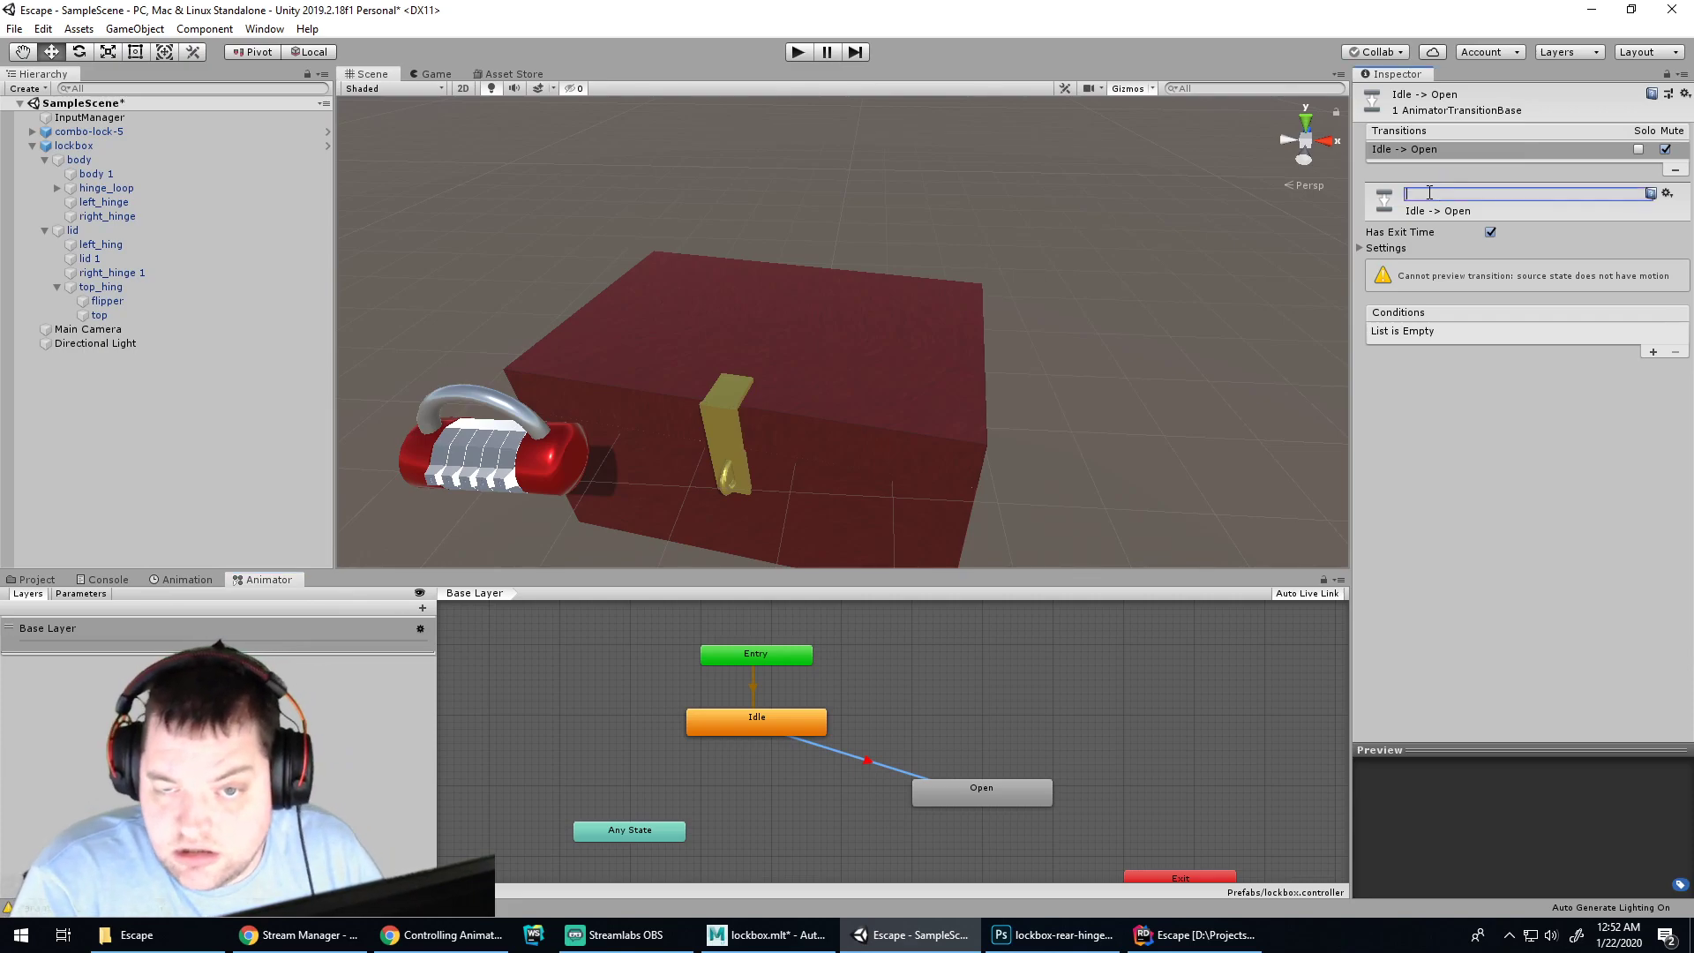
pyautogui.hotkey('ctrl', 's')
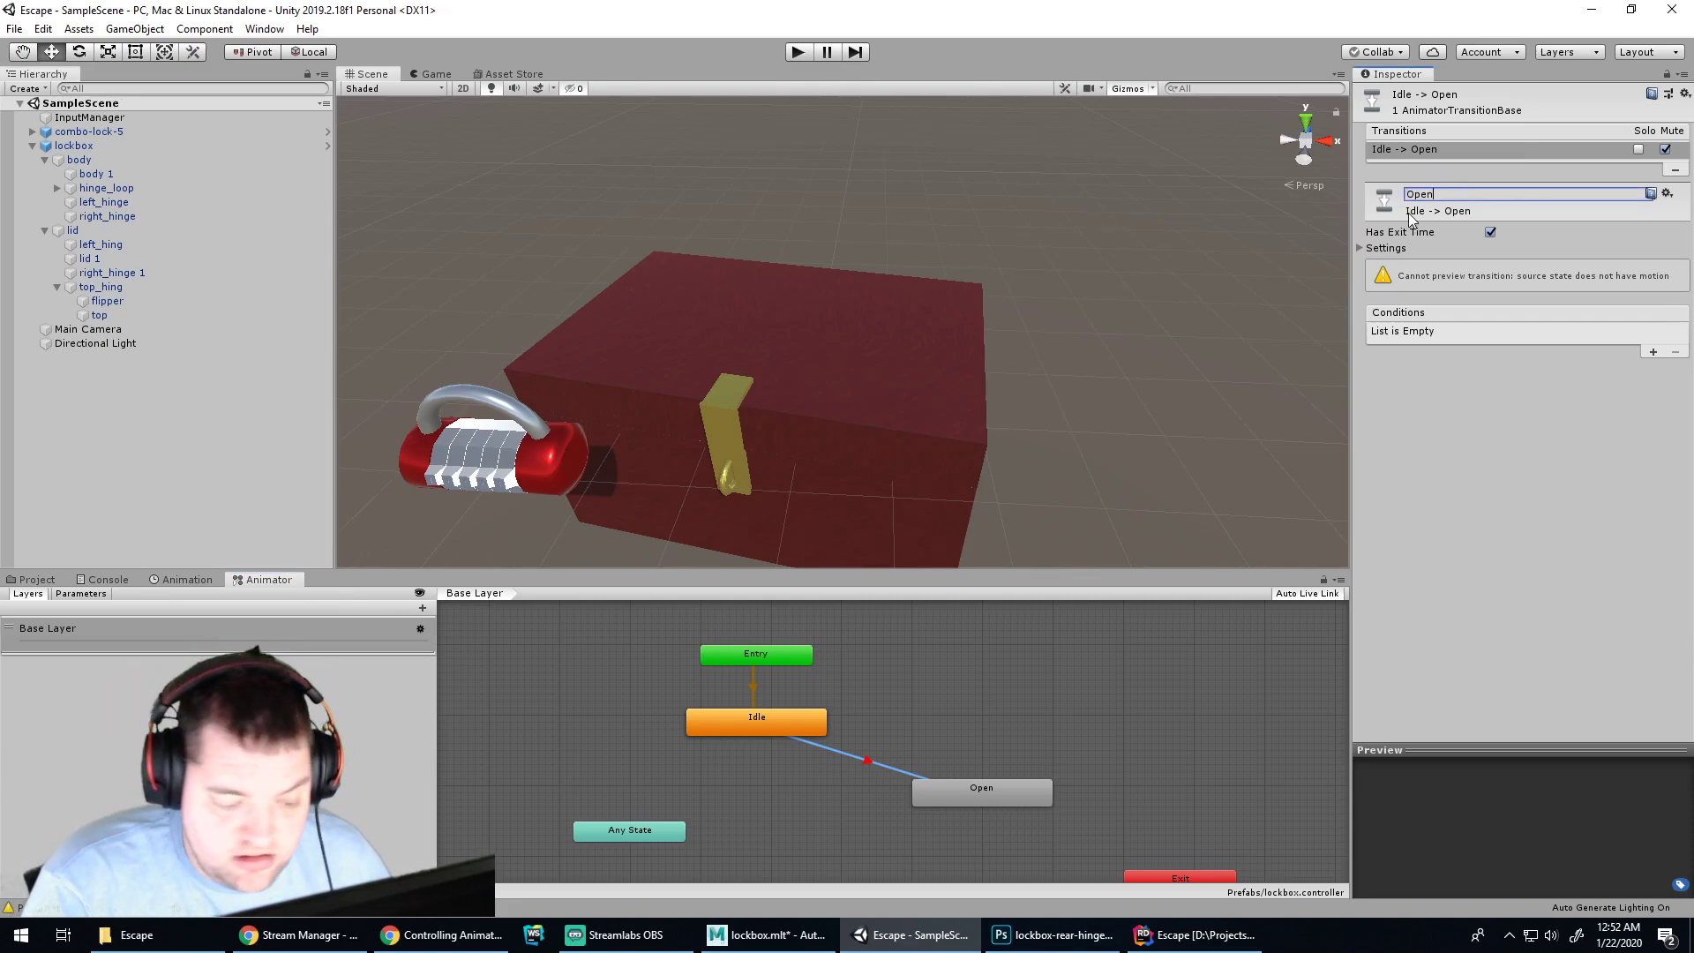
# Clear the Animator graph selection and switch to Lockbox.cs in Rider
pyautogui.click(968, 644)
pyautogui.click(976, 791)
pyautogui.click(1014, 731)
pyautogui.hotkey('alt', 'Tab')
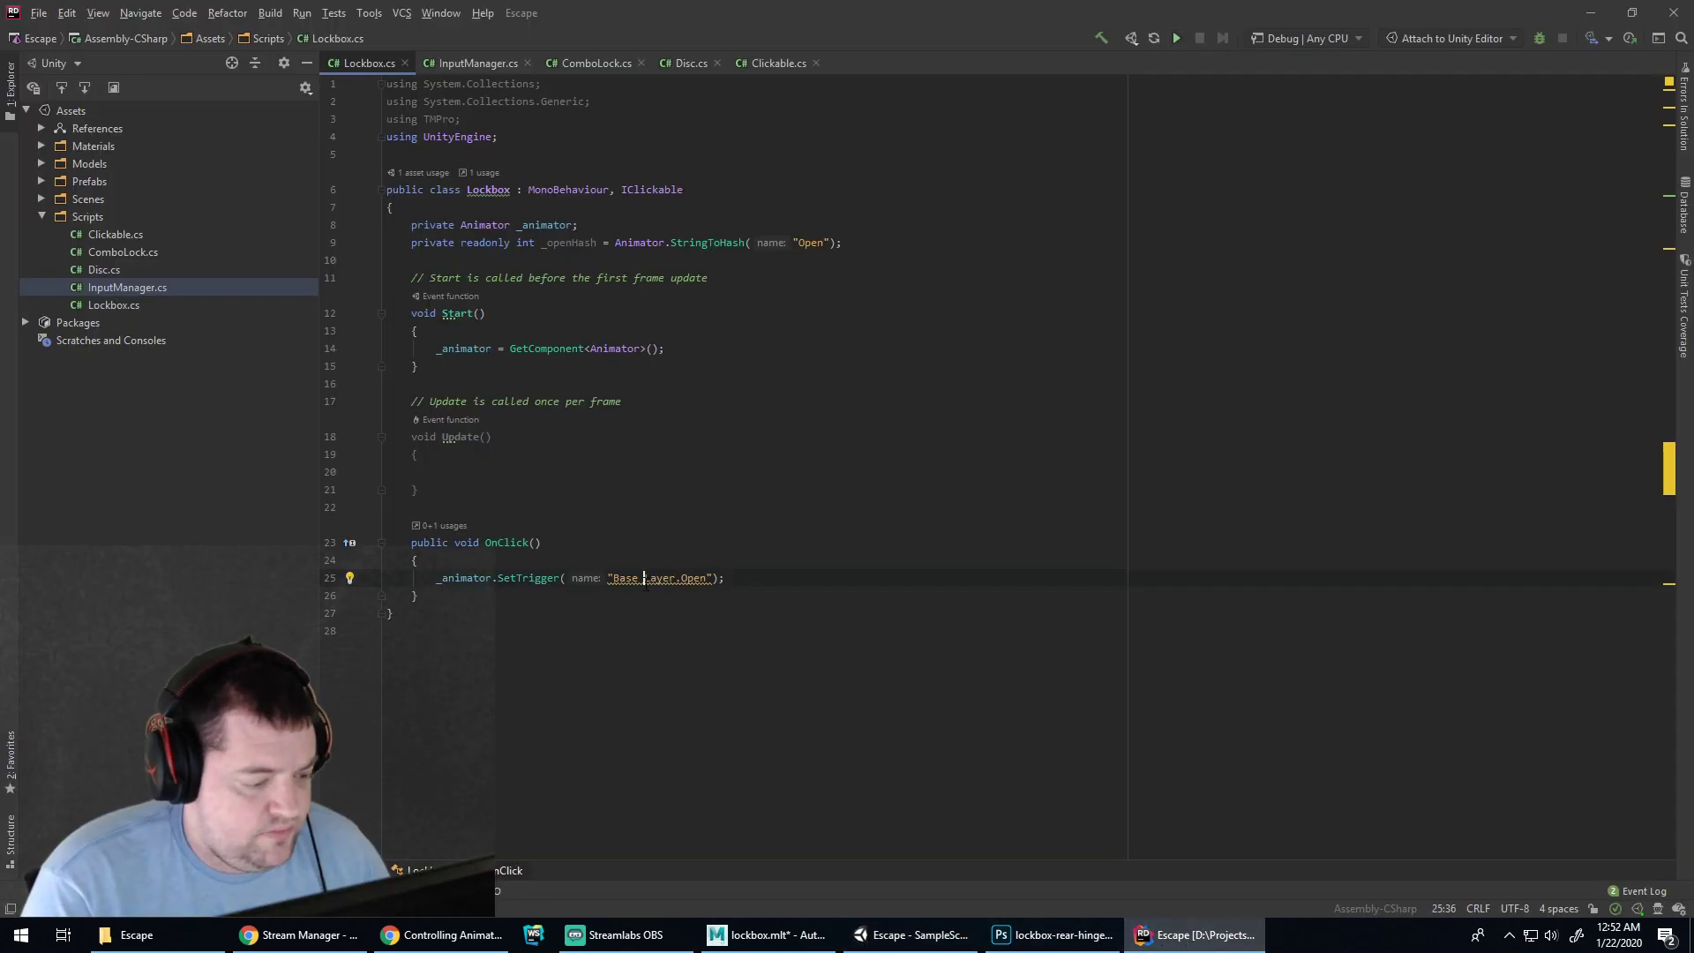
# Bring the Unity editor back to the front from Rider
pyautogui.press('Up')
pyautogui.click(904, 942)
pyautogui.click(879, 936)
pyautogui.click(878, 936)
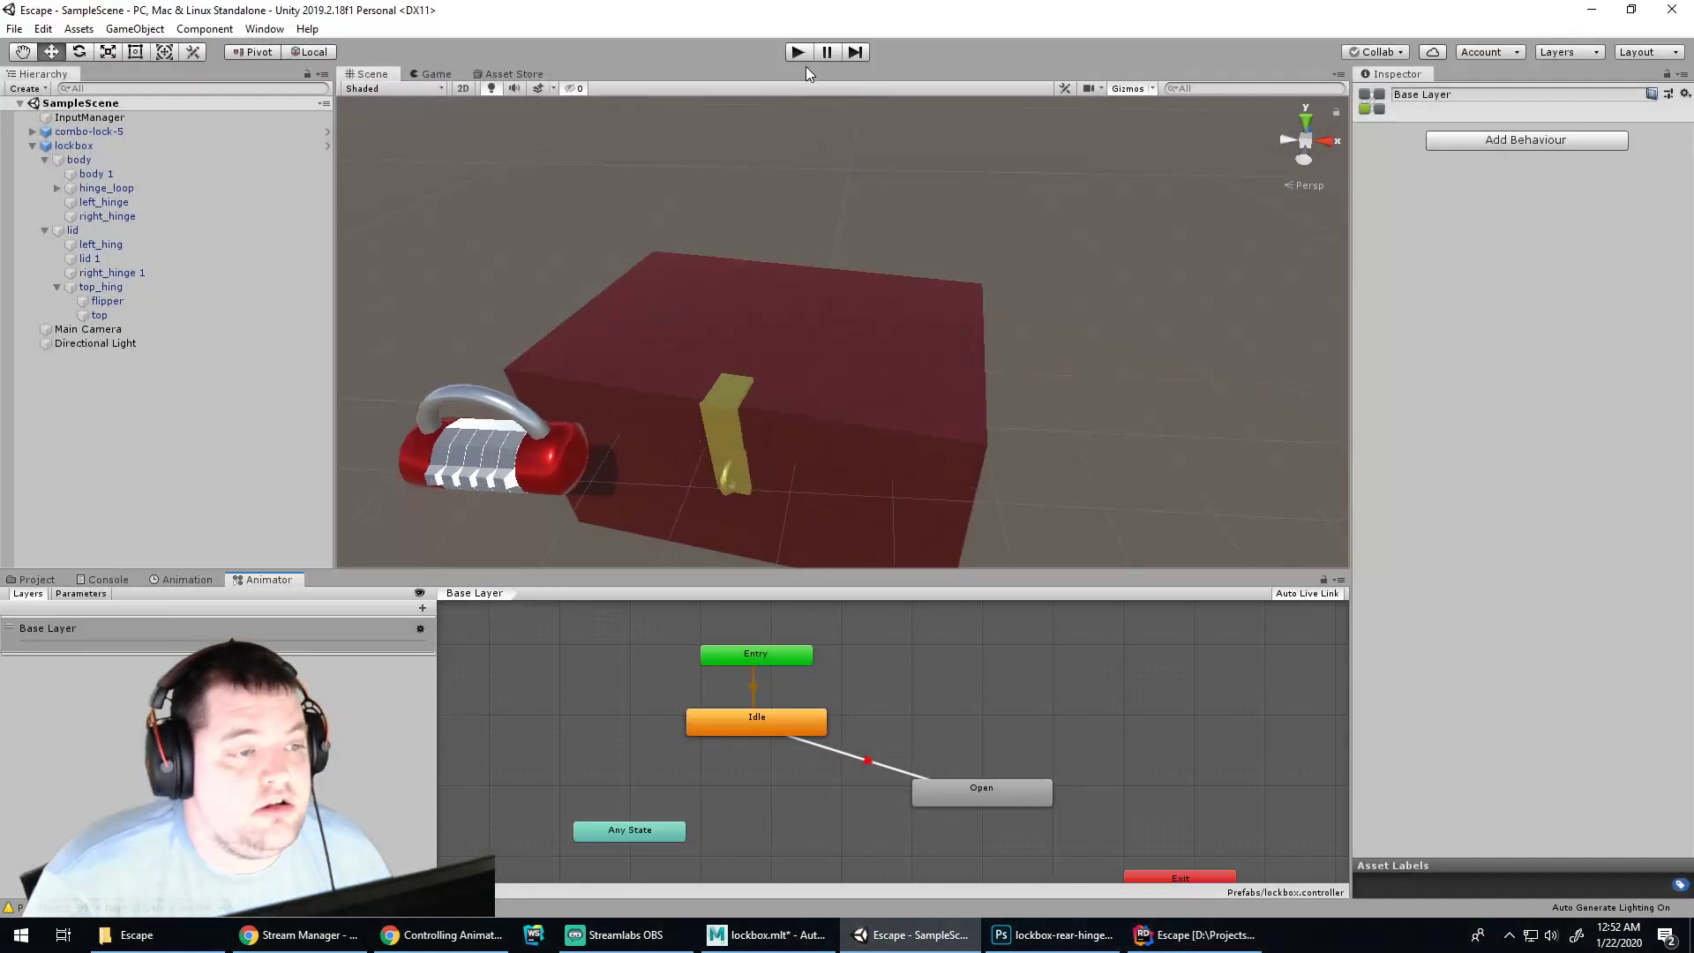
# Play-test by clicking the lockbox twice, confirming the 'Open' parameter warnings, then reselect Idle→Open
pyautogui.click(799, 55)
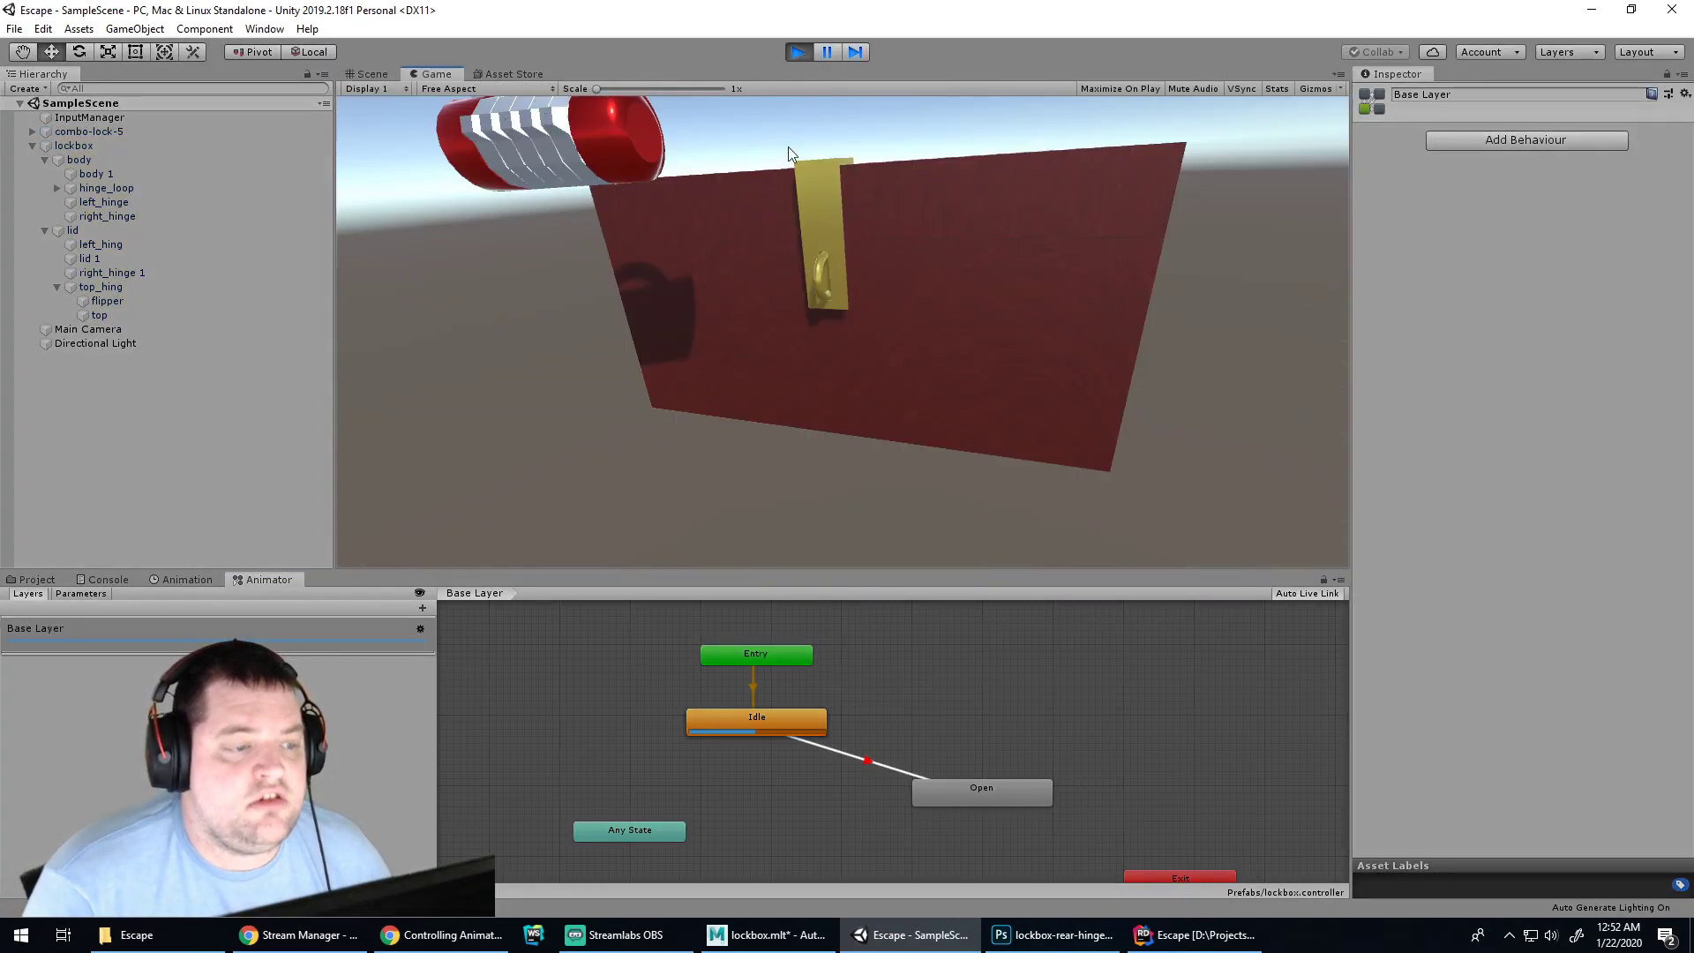
pyautogui.click(114, 579)
pyautogui.click(872, 292)
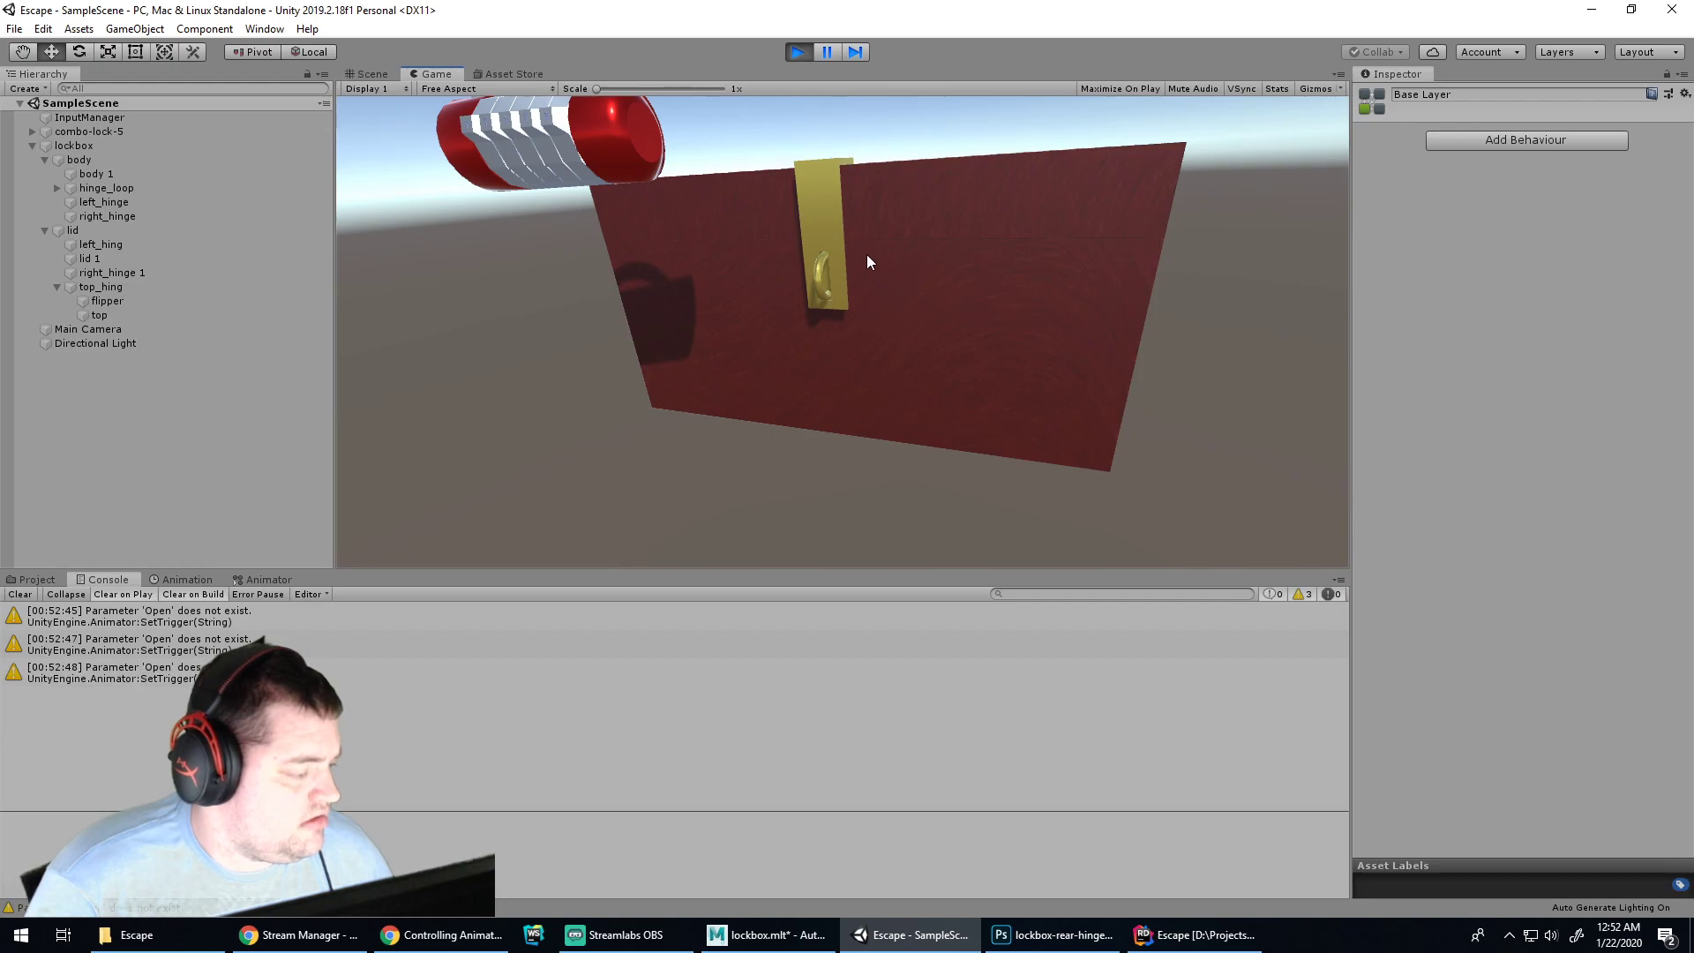
pyautogui.click(866, 254)
pyautogui.click(796, 53)
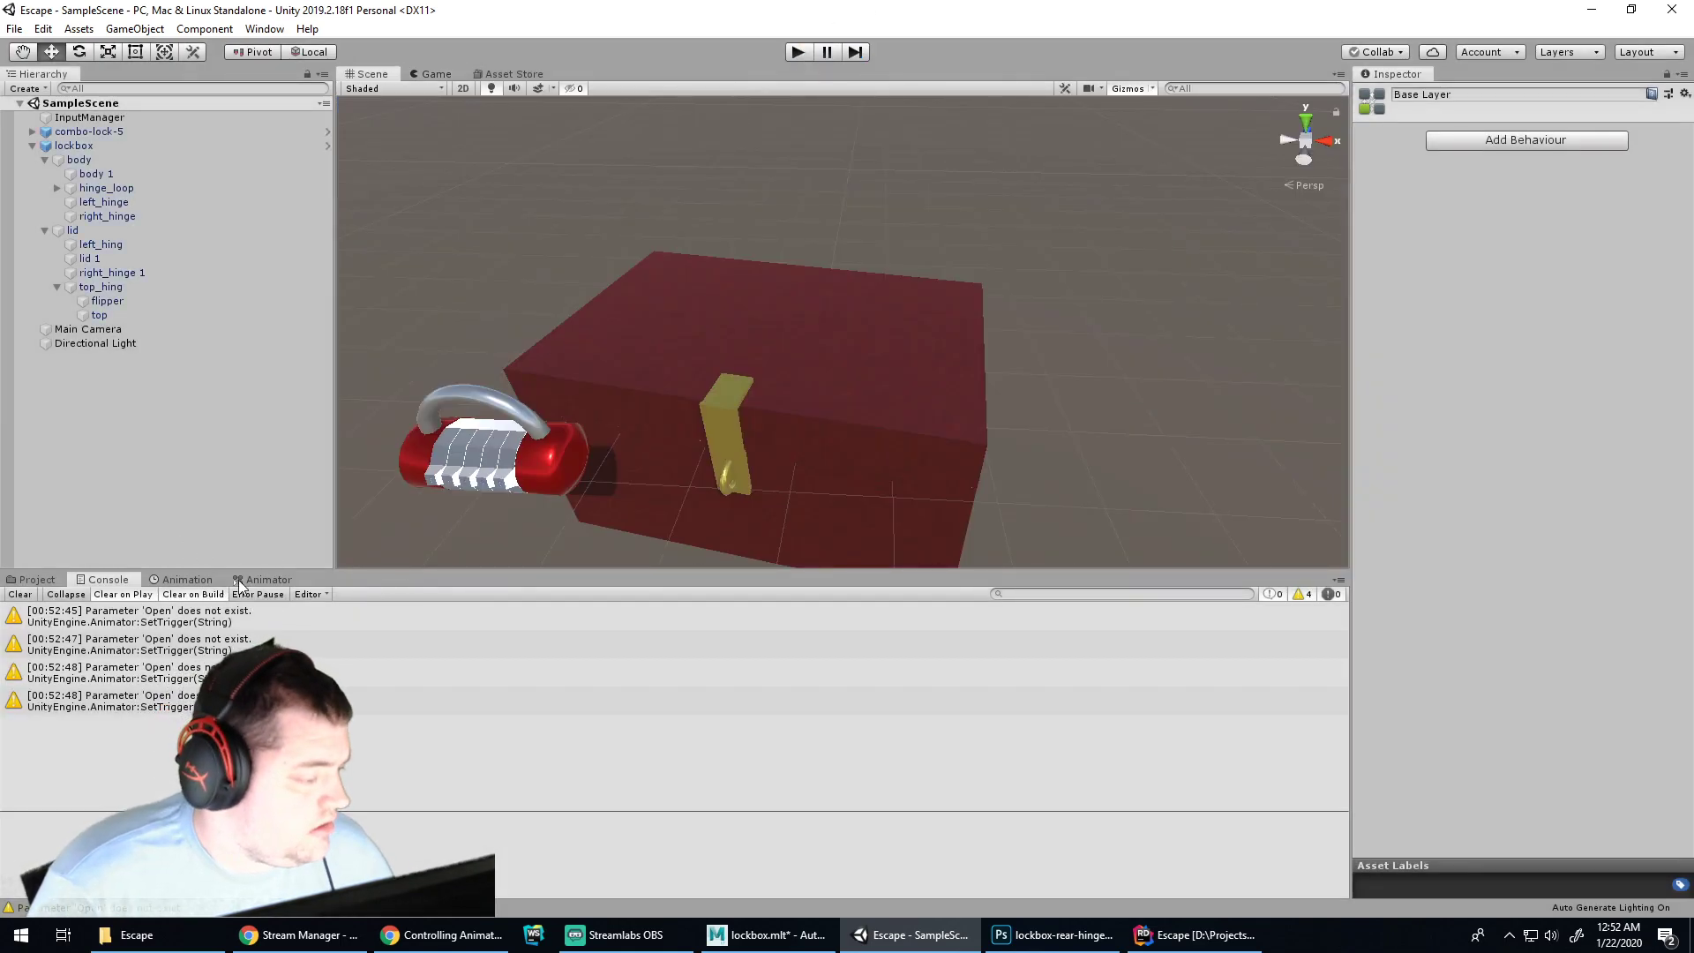
pyautogui.click(261, 580)
pyautogui.click(848, 750)
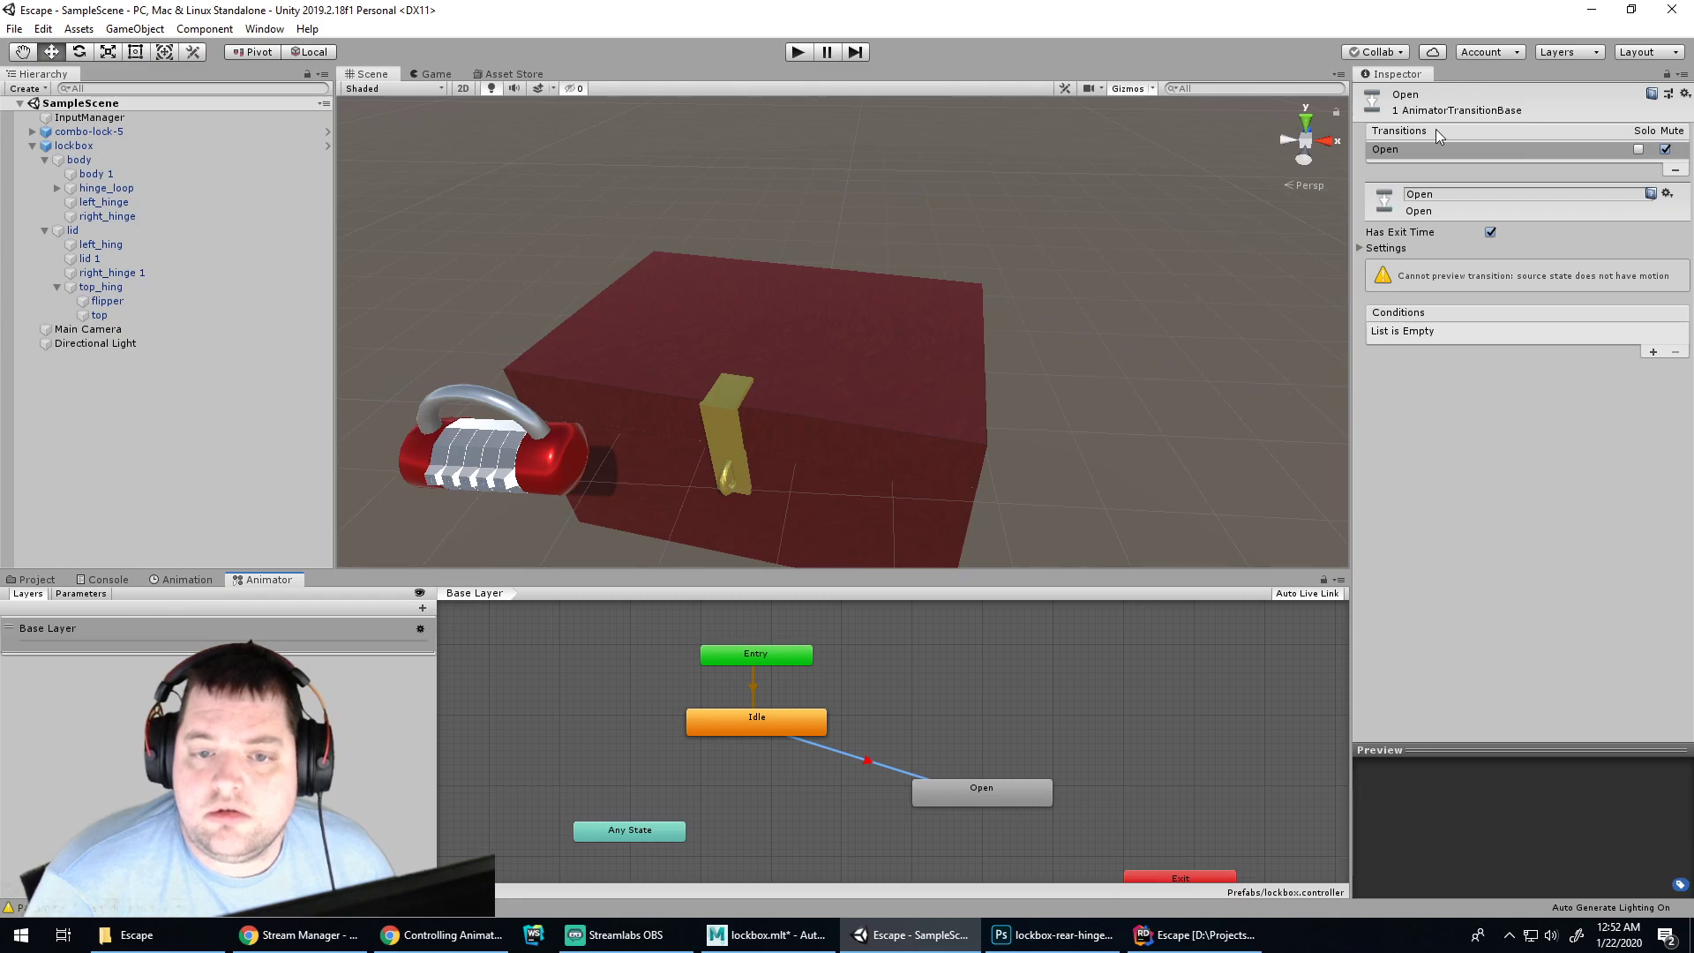
# Switch to the Controlling Animation tutorial and scroll back up to its video
pyautogui.click(445, 936)
pyautogui.scroll(20, 751, 430)
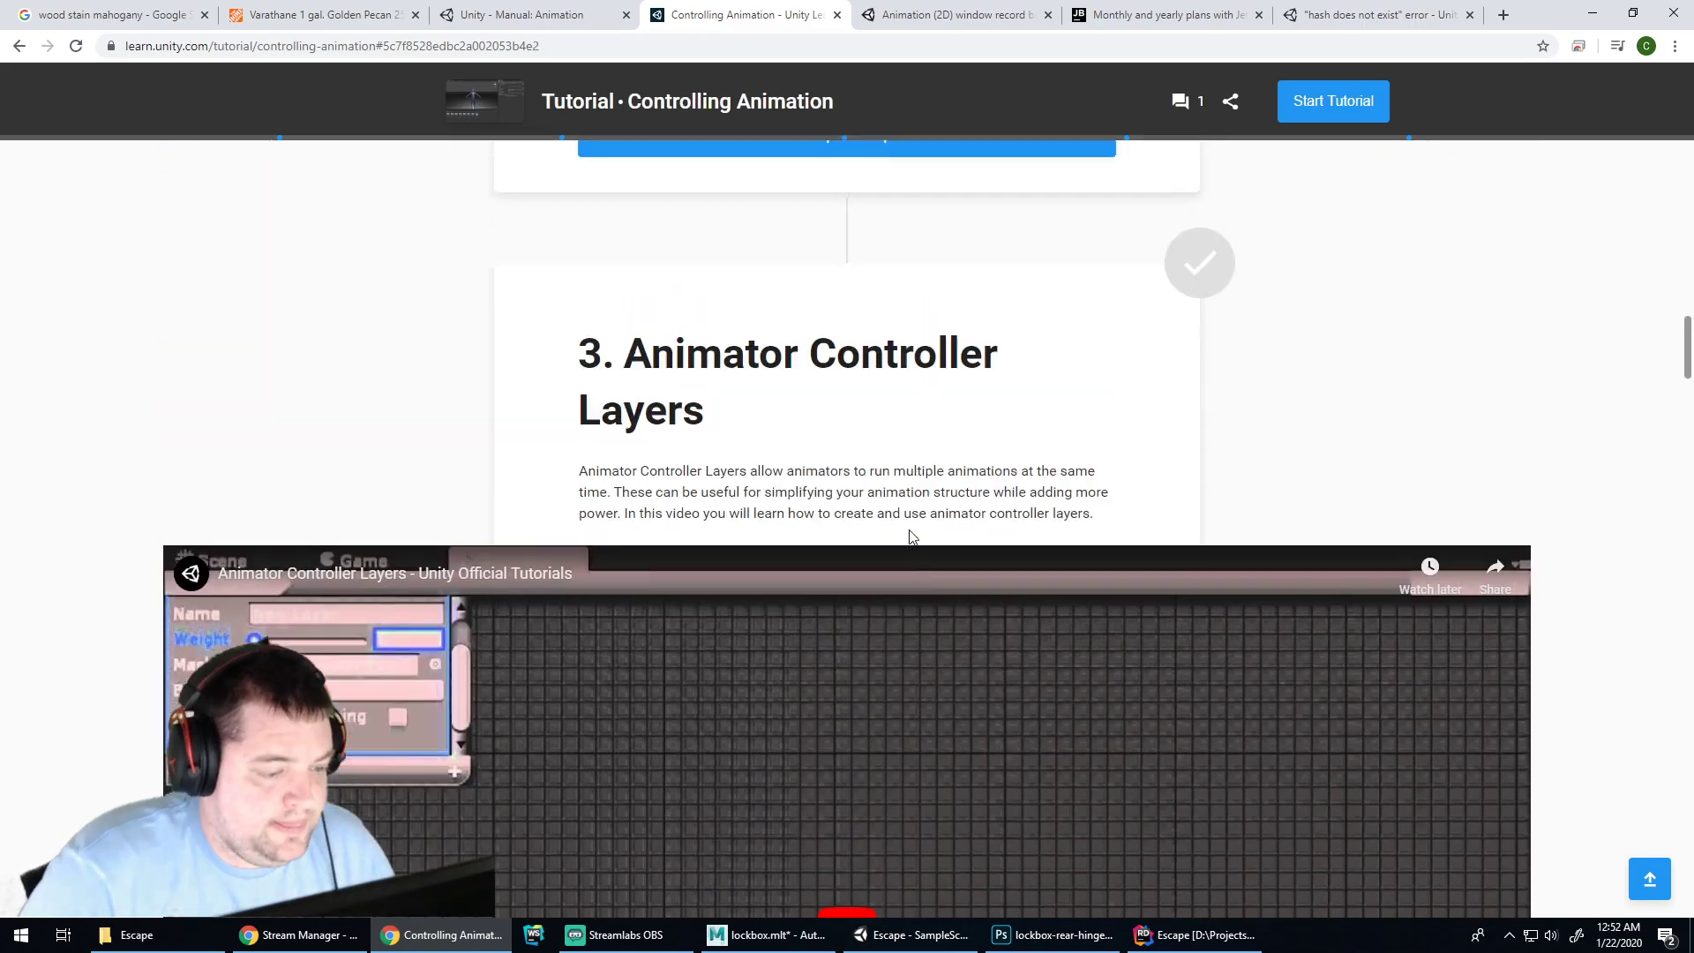
pyautogui.scroll(1, 919, 505)
pyautogui.scroll(10, 945, 463)
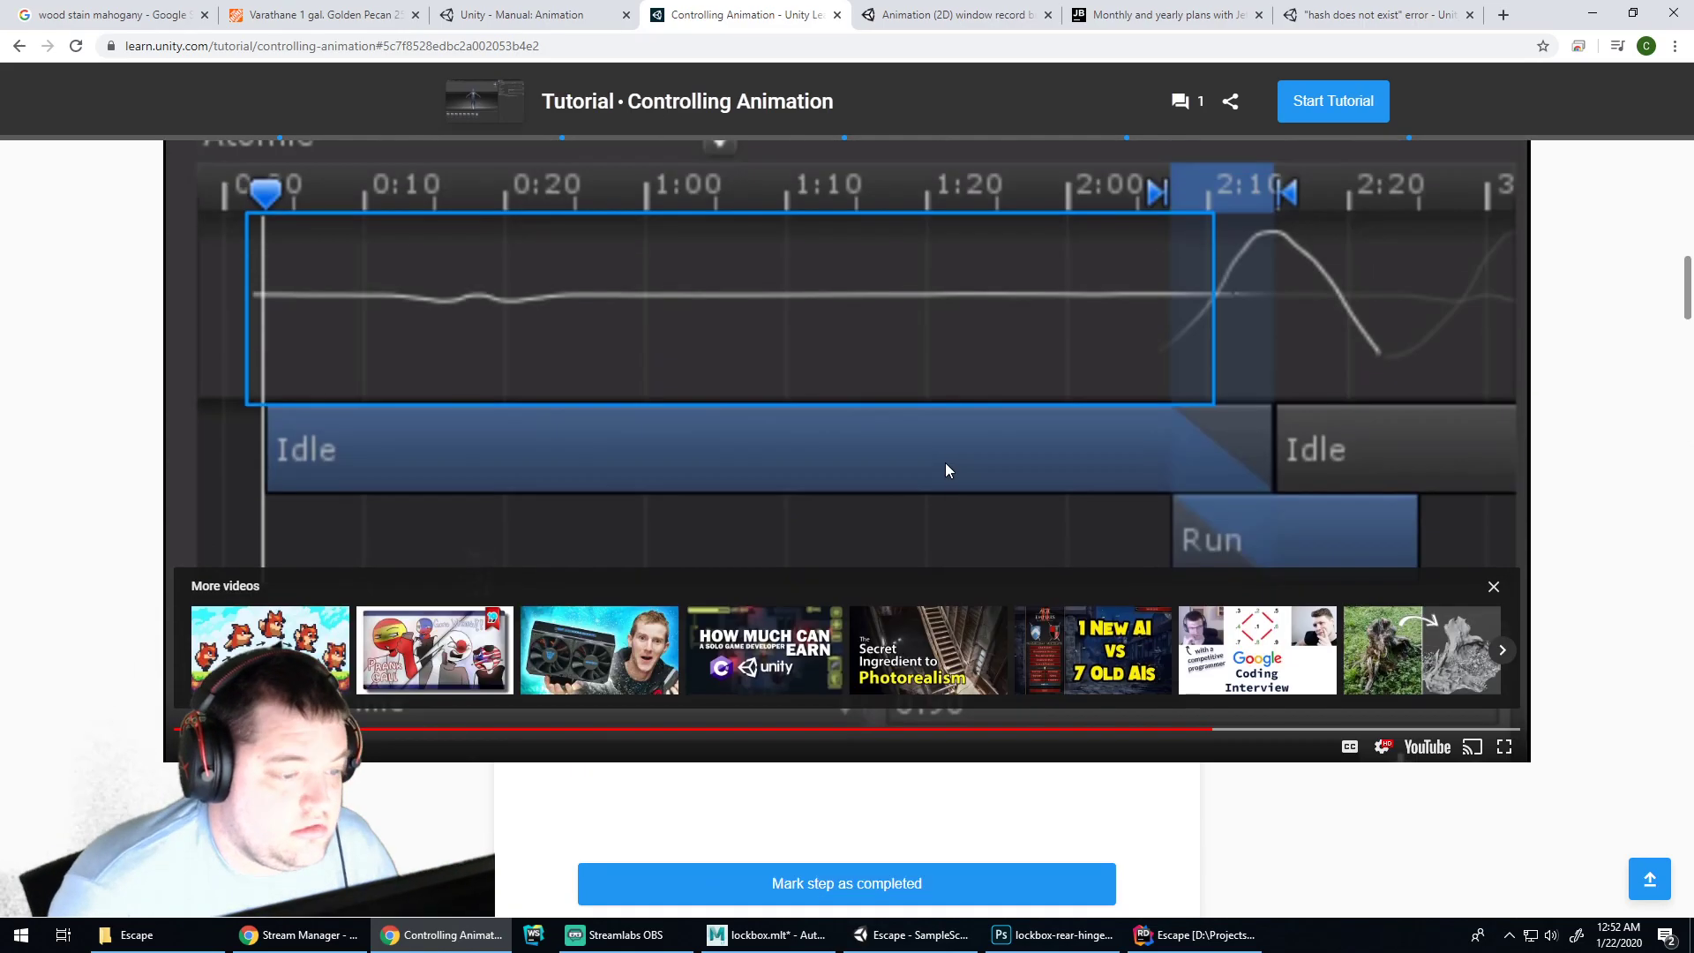
pyautogui.scroll(10, 955, 465)
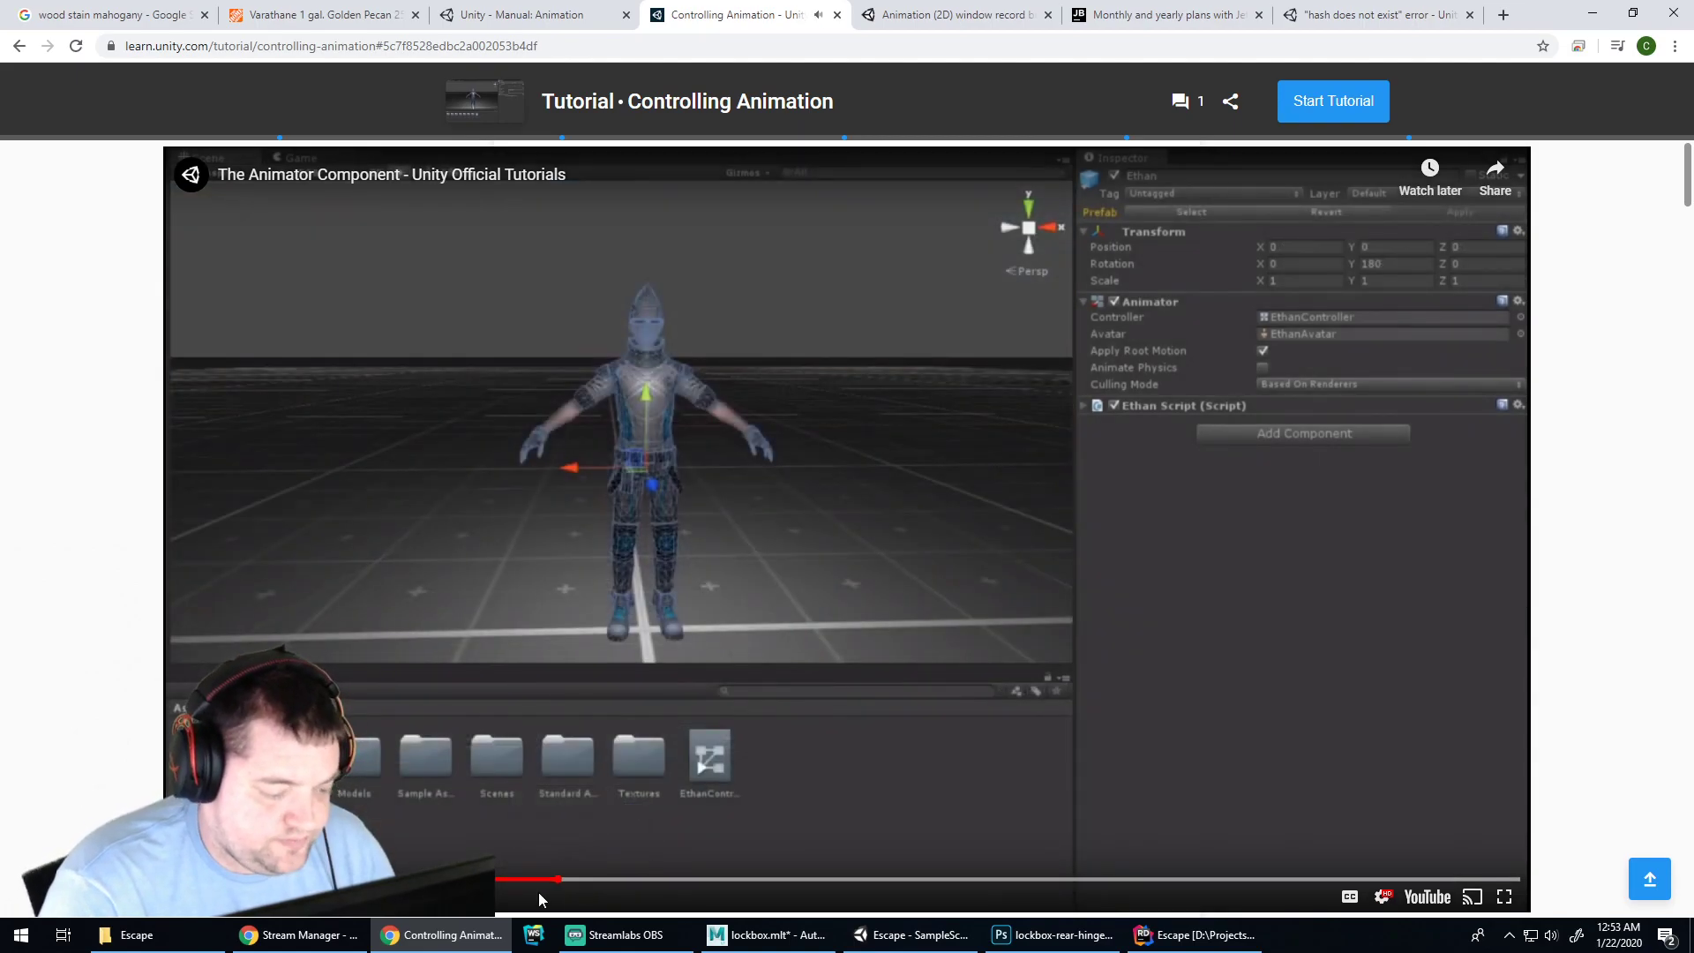
# Jump ahead through the Animator Component video in several skips, then pause it
pyautogui.click(554, 880)
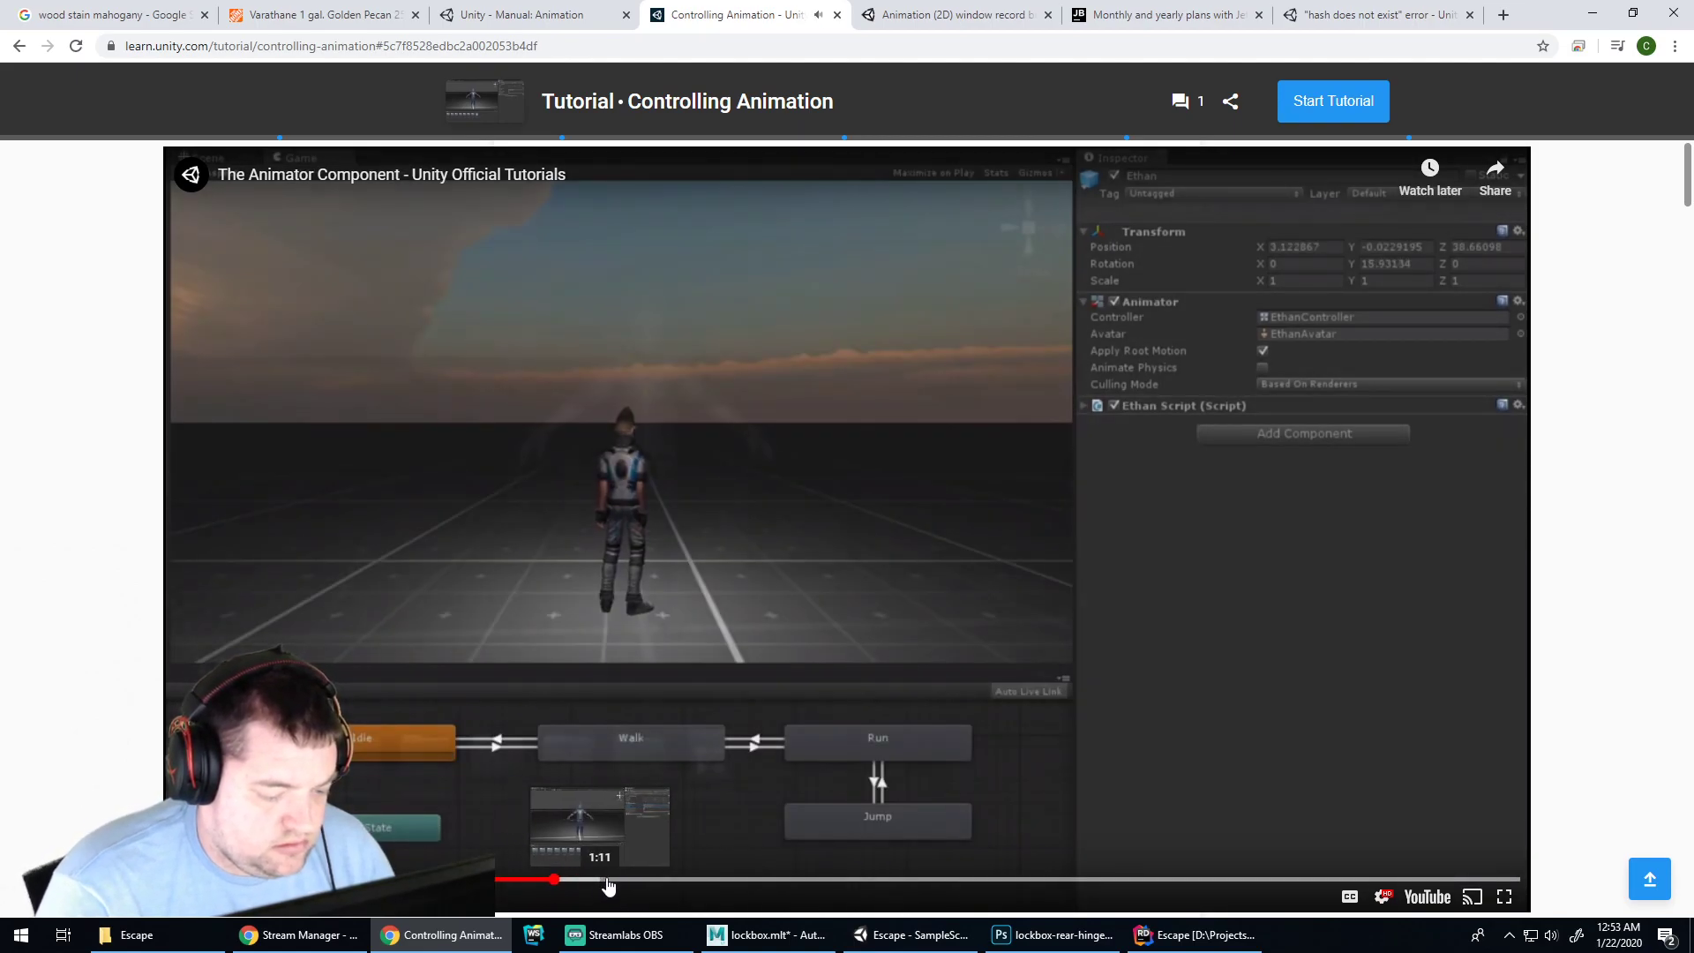
pyautogui.click(608, 881)
pyautogui.click(694, 881)
pyautogui.click(738, 881)
pyautogui.click(829, 608)
# Read the forum thread on 'hash does not exist' persisting after renaming animations, then go back to Google
pyautogui.click(1323, 11)
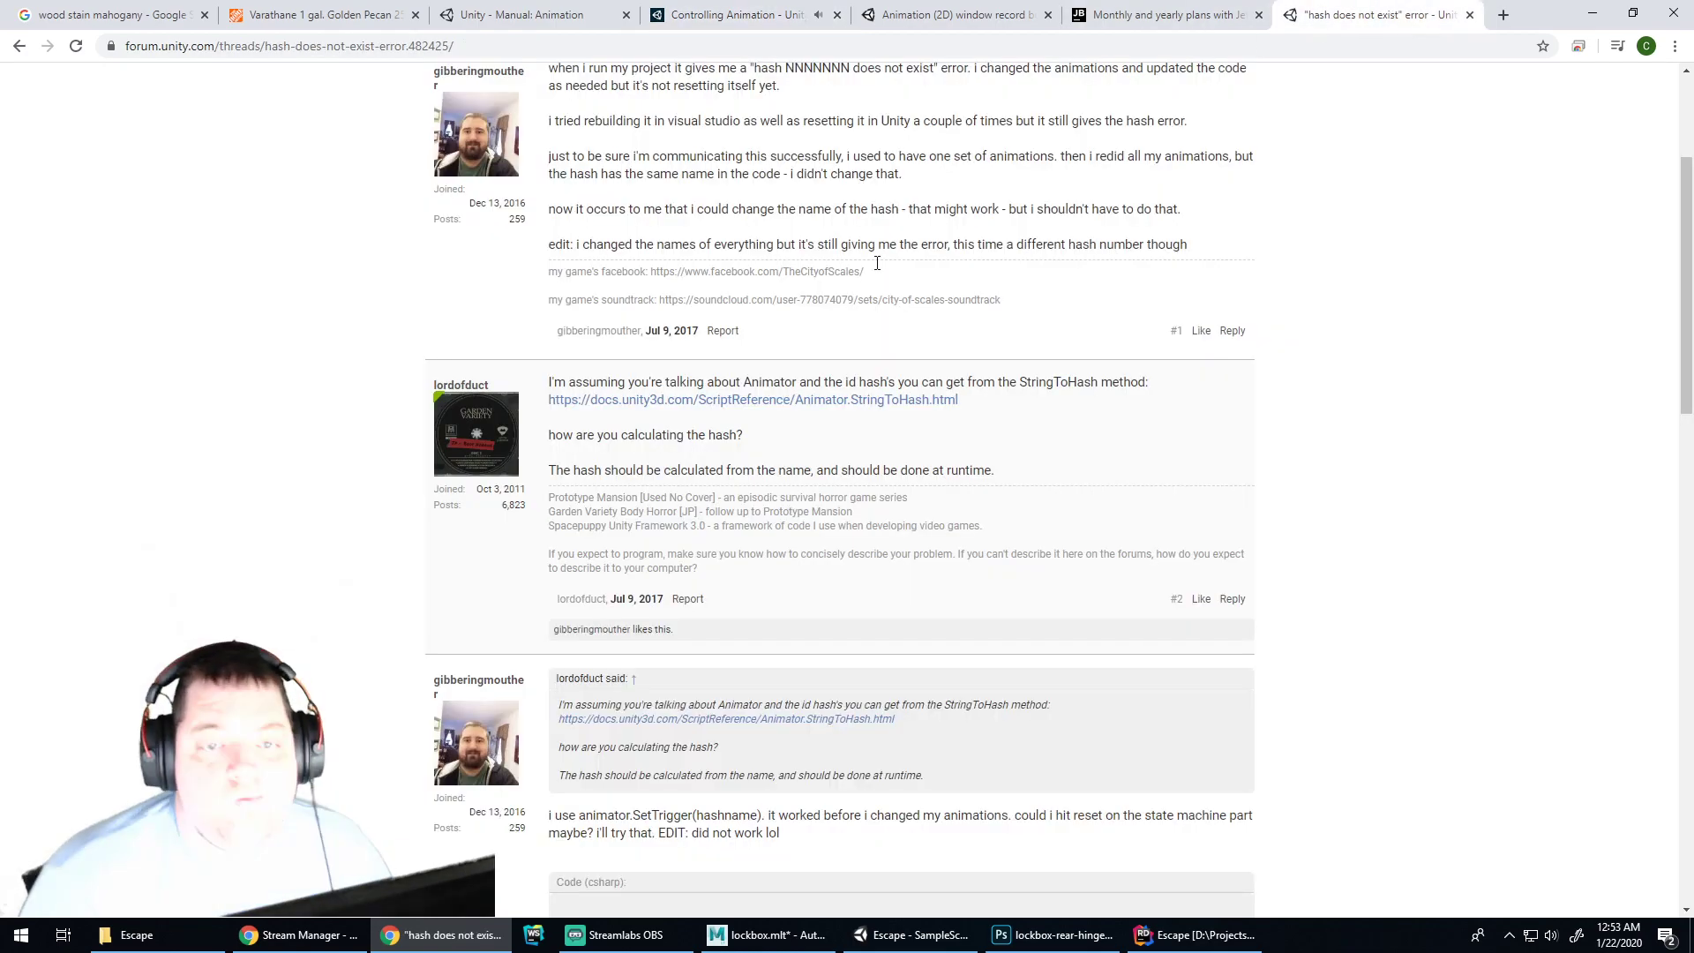
pyautogui.scroll(-4, 883, 468)
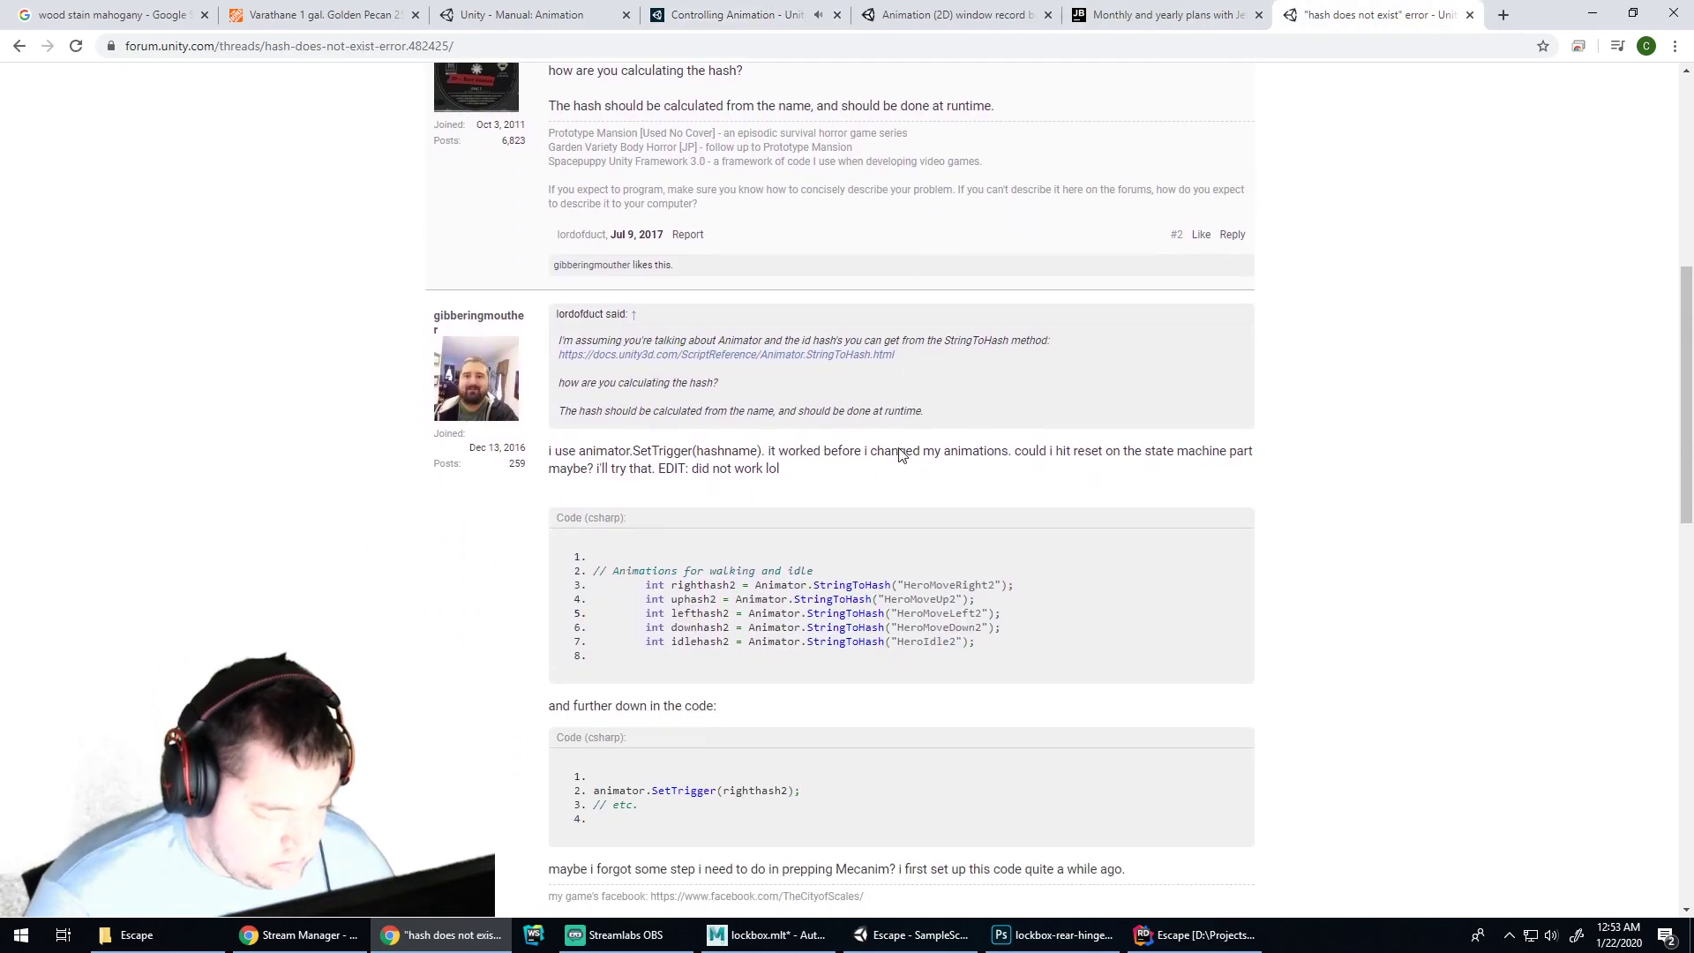
pyautogui.scroll(-3, 902, 455)
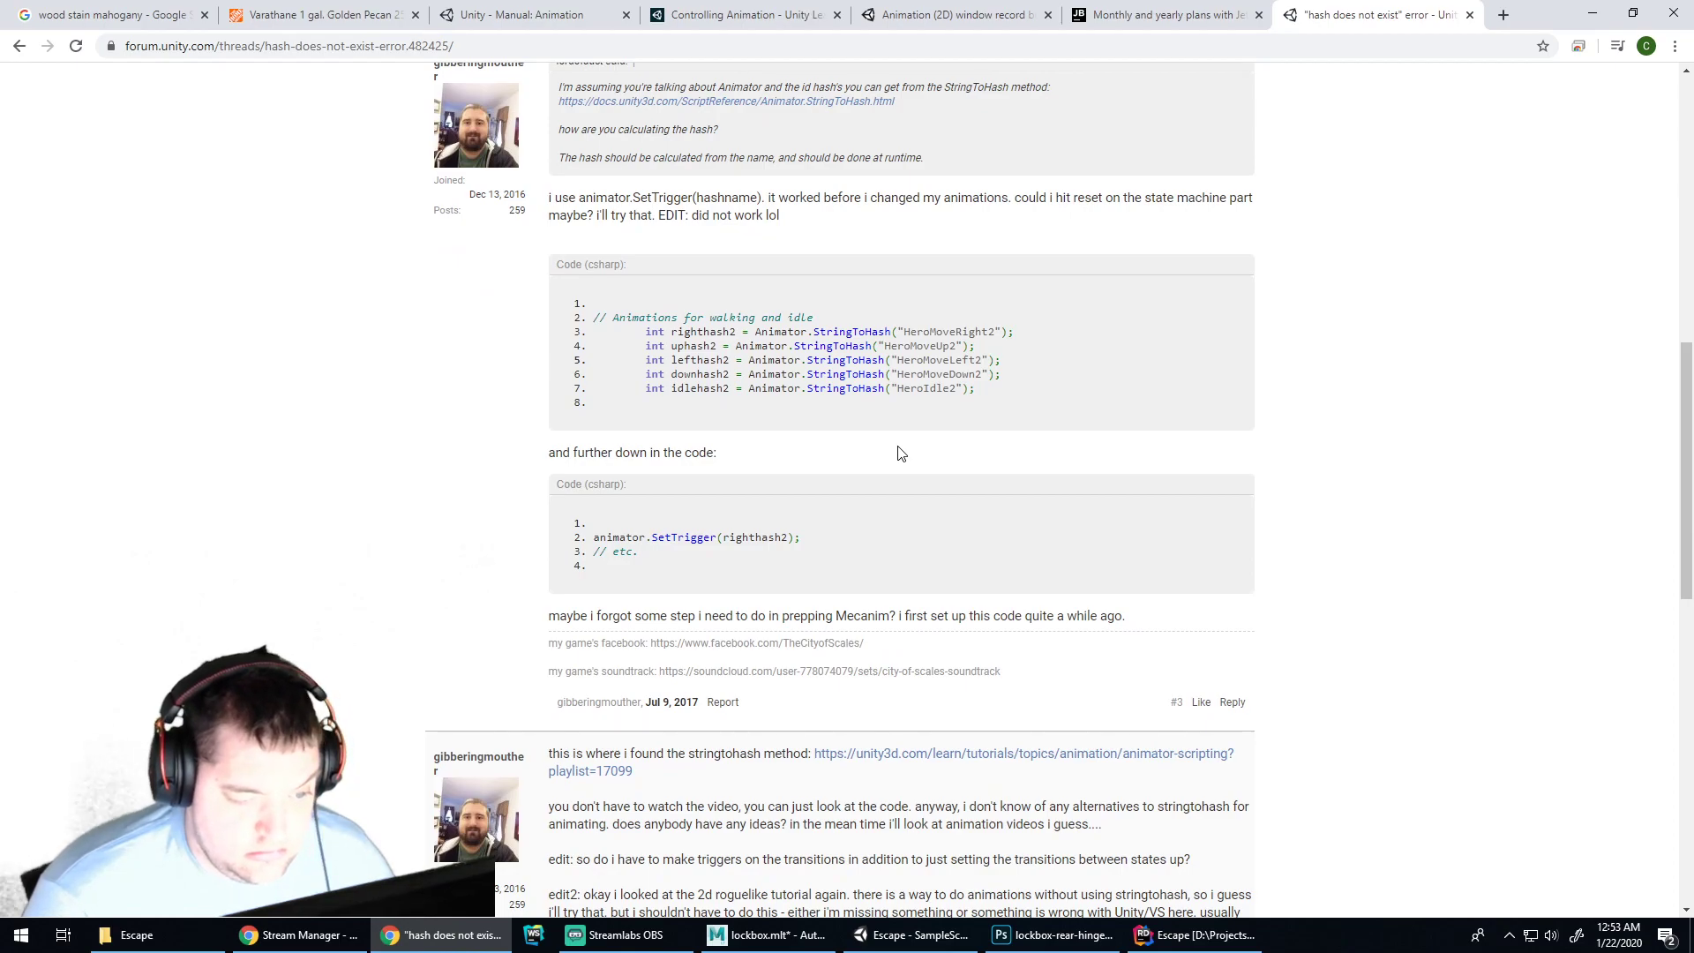
pyautogui.scroll(-3, 899, 453)
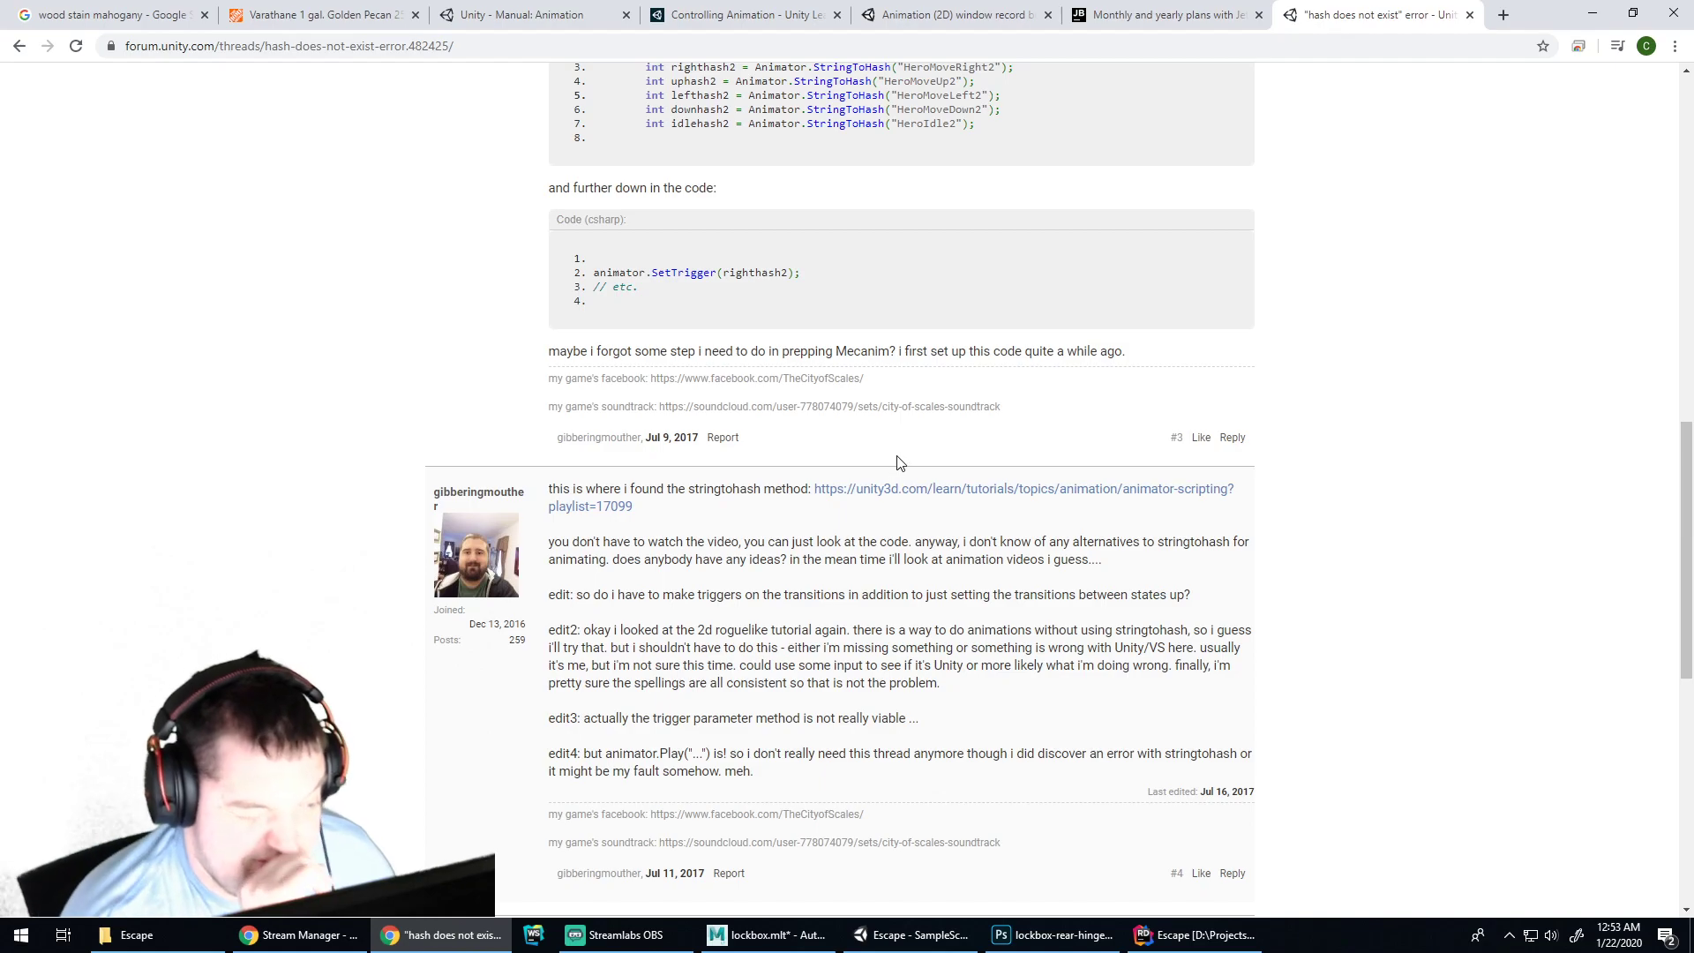
pyautogui.scroll(-5, 900, 450)
pyautogui.scroll(2, 889, 474)
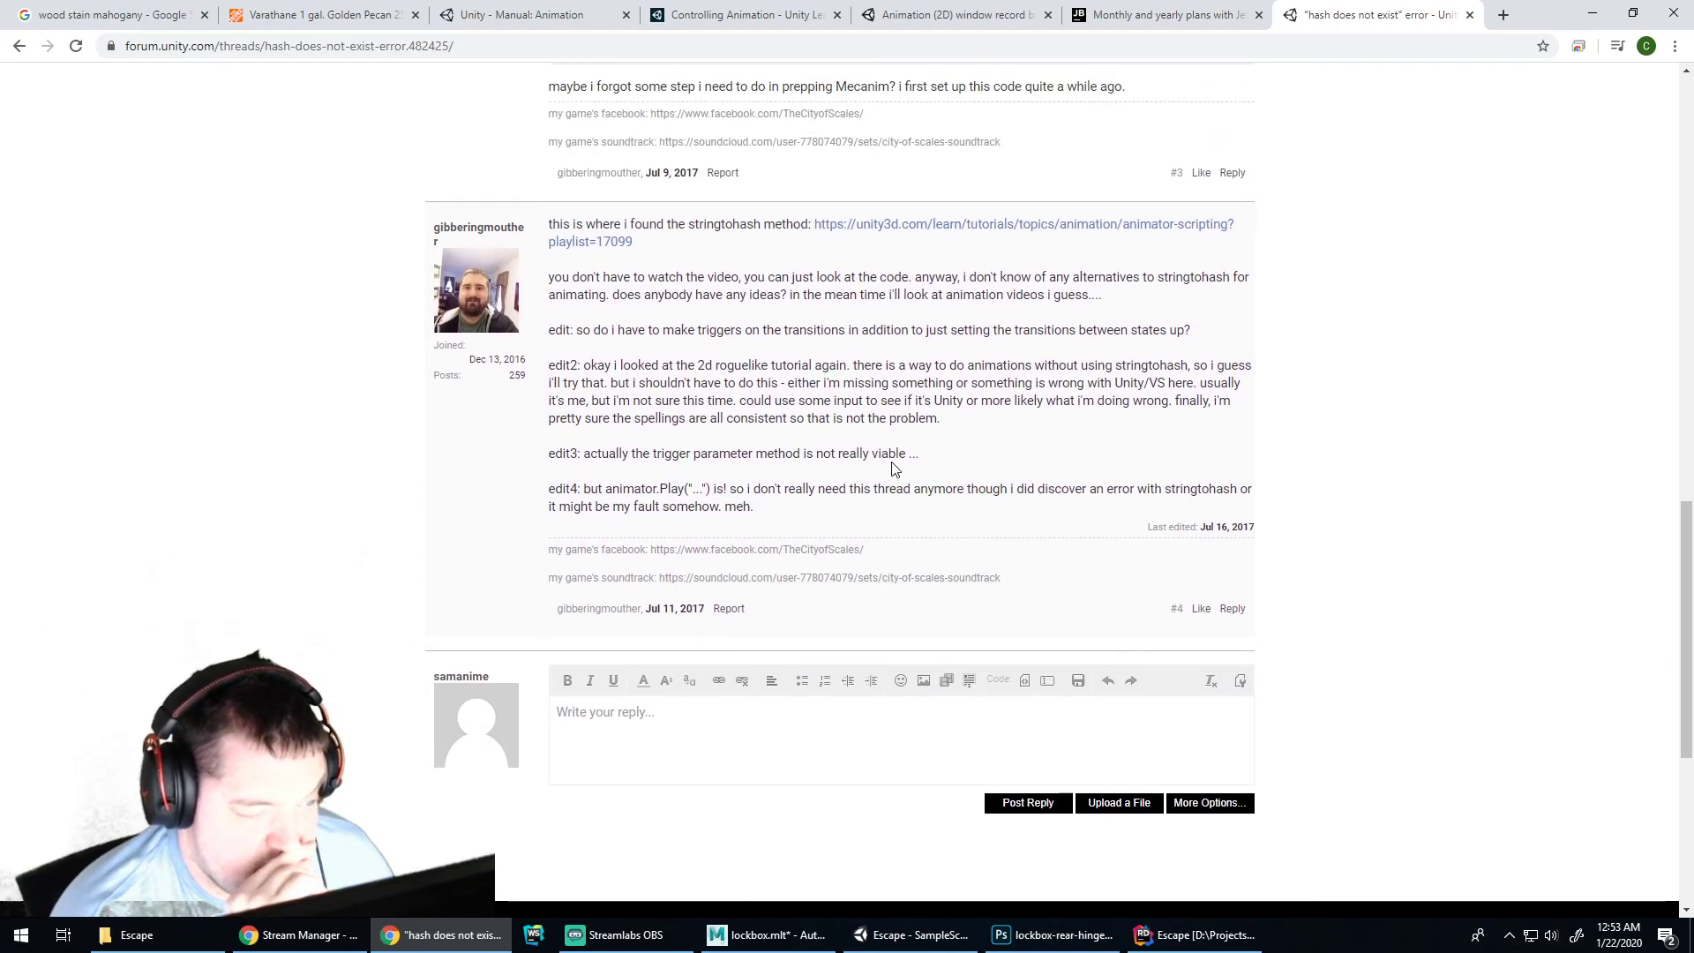
pyautogui.scroll(6, 894, 468)
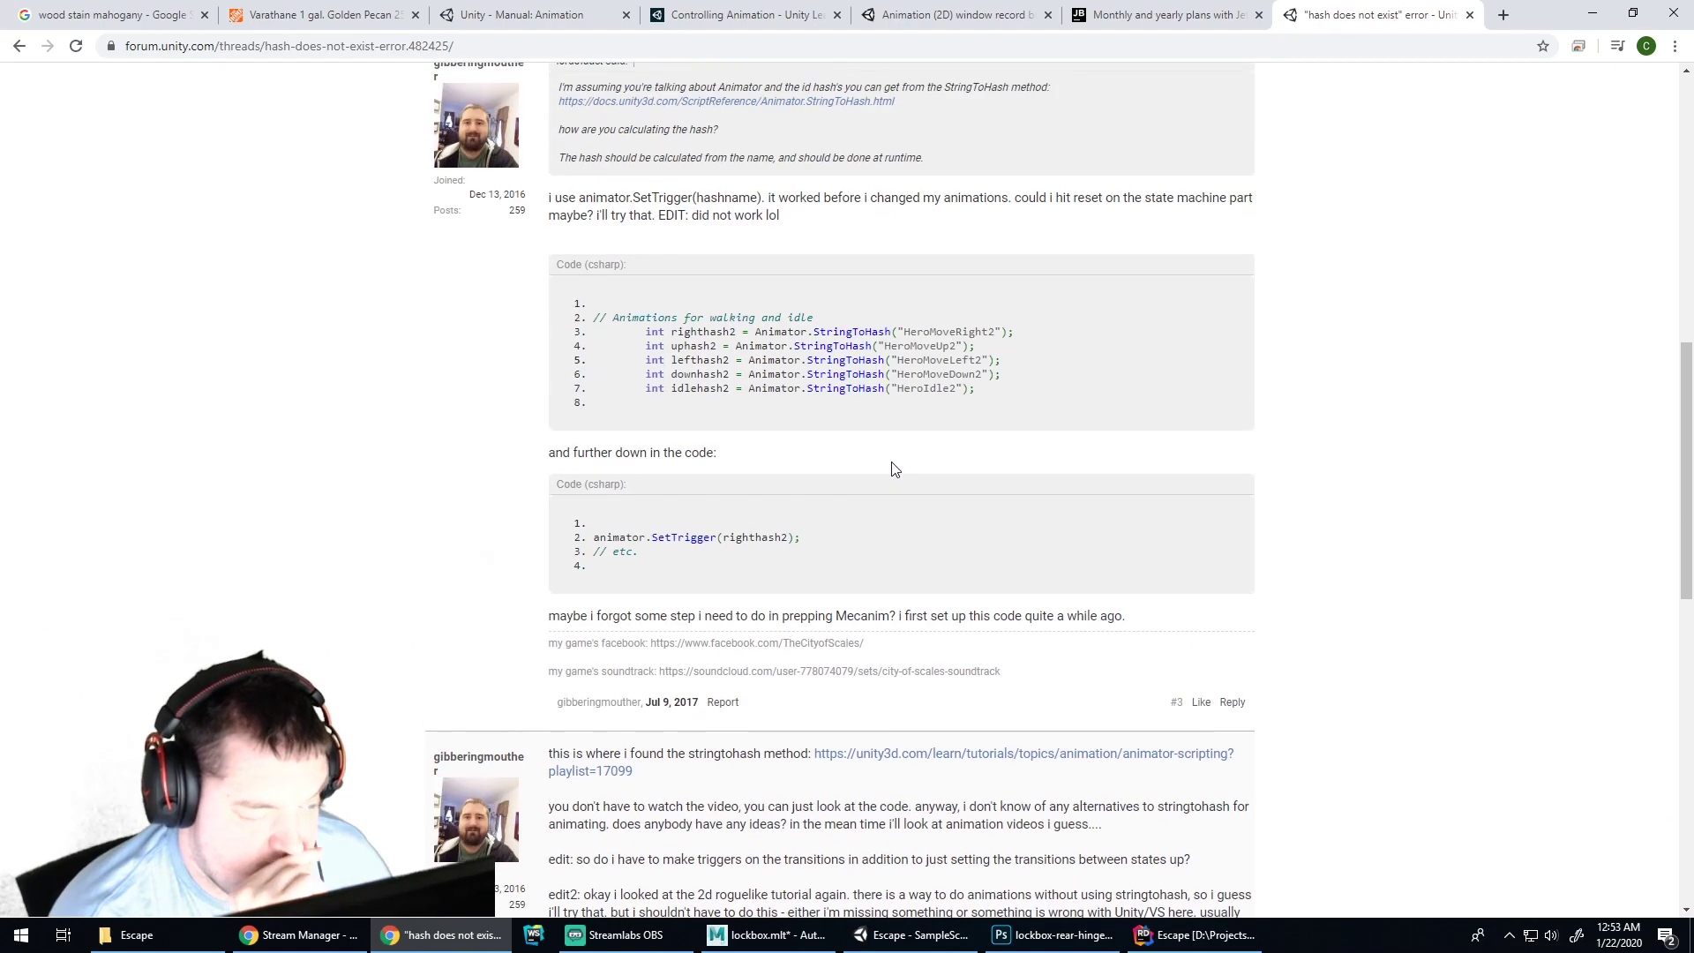
pyautogui.scroll(1, 894, 469)
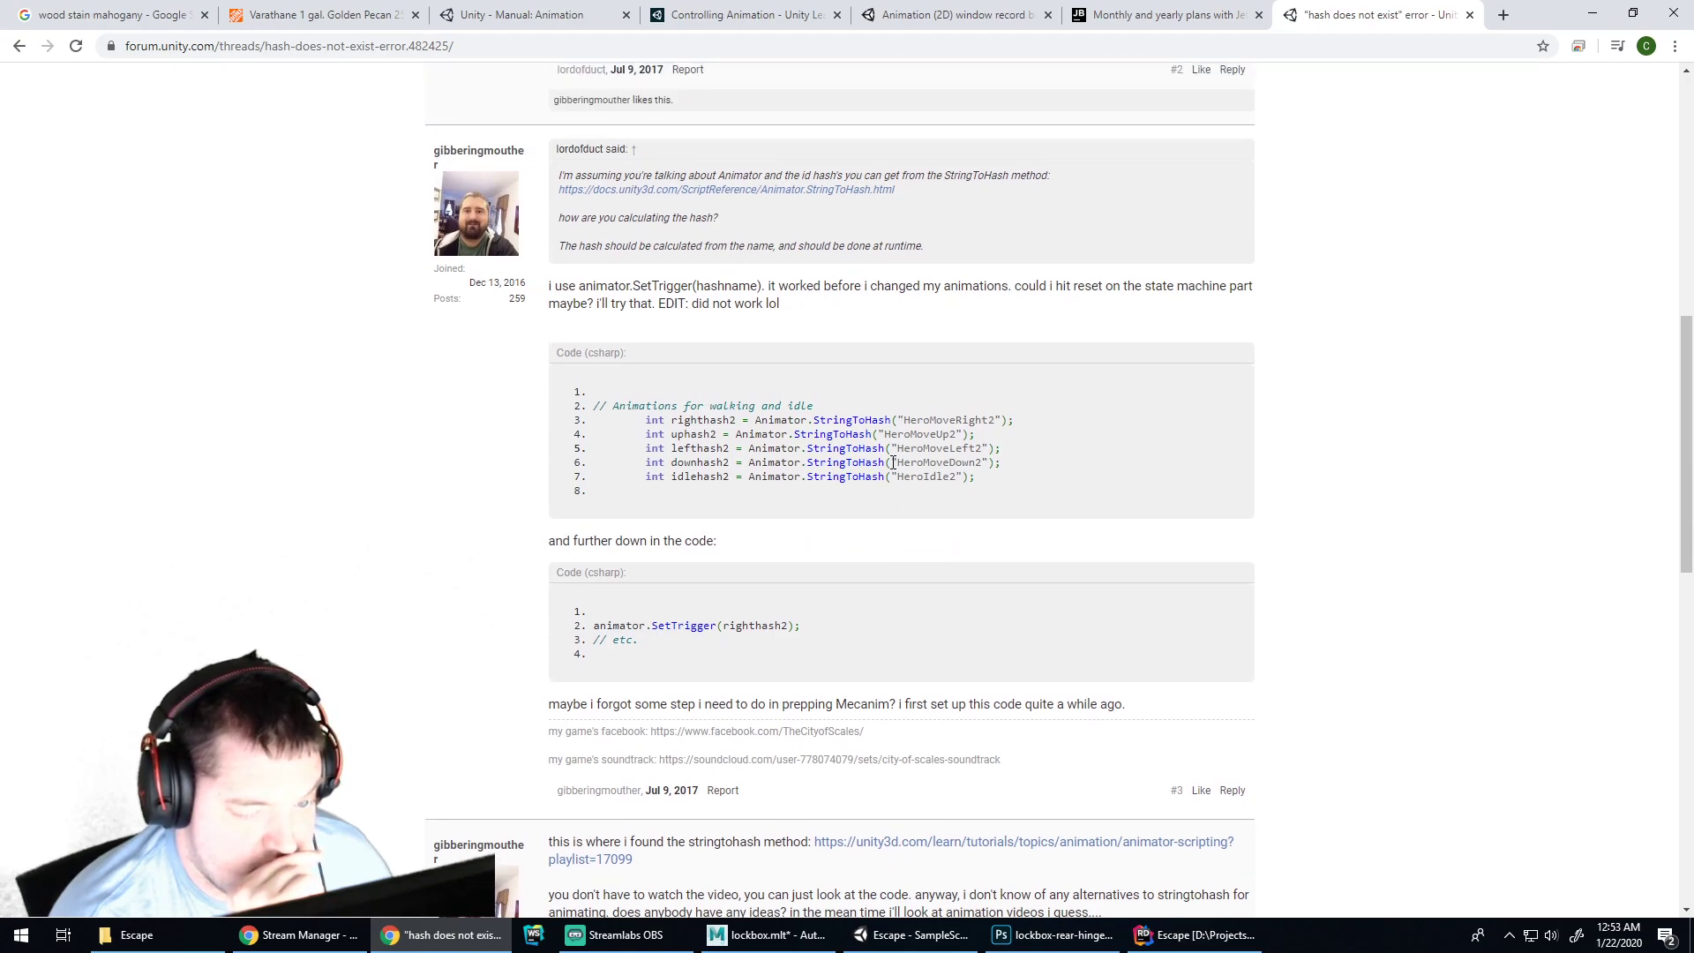
pyautogui.scroll(4, 893, 462)
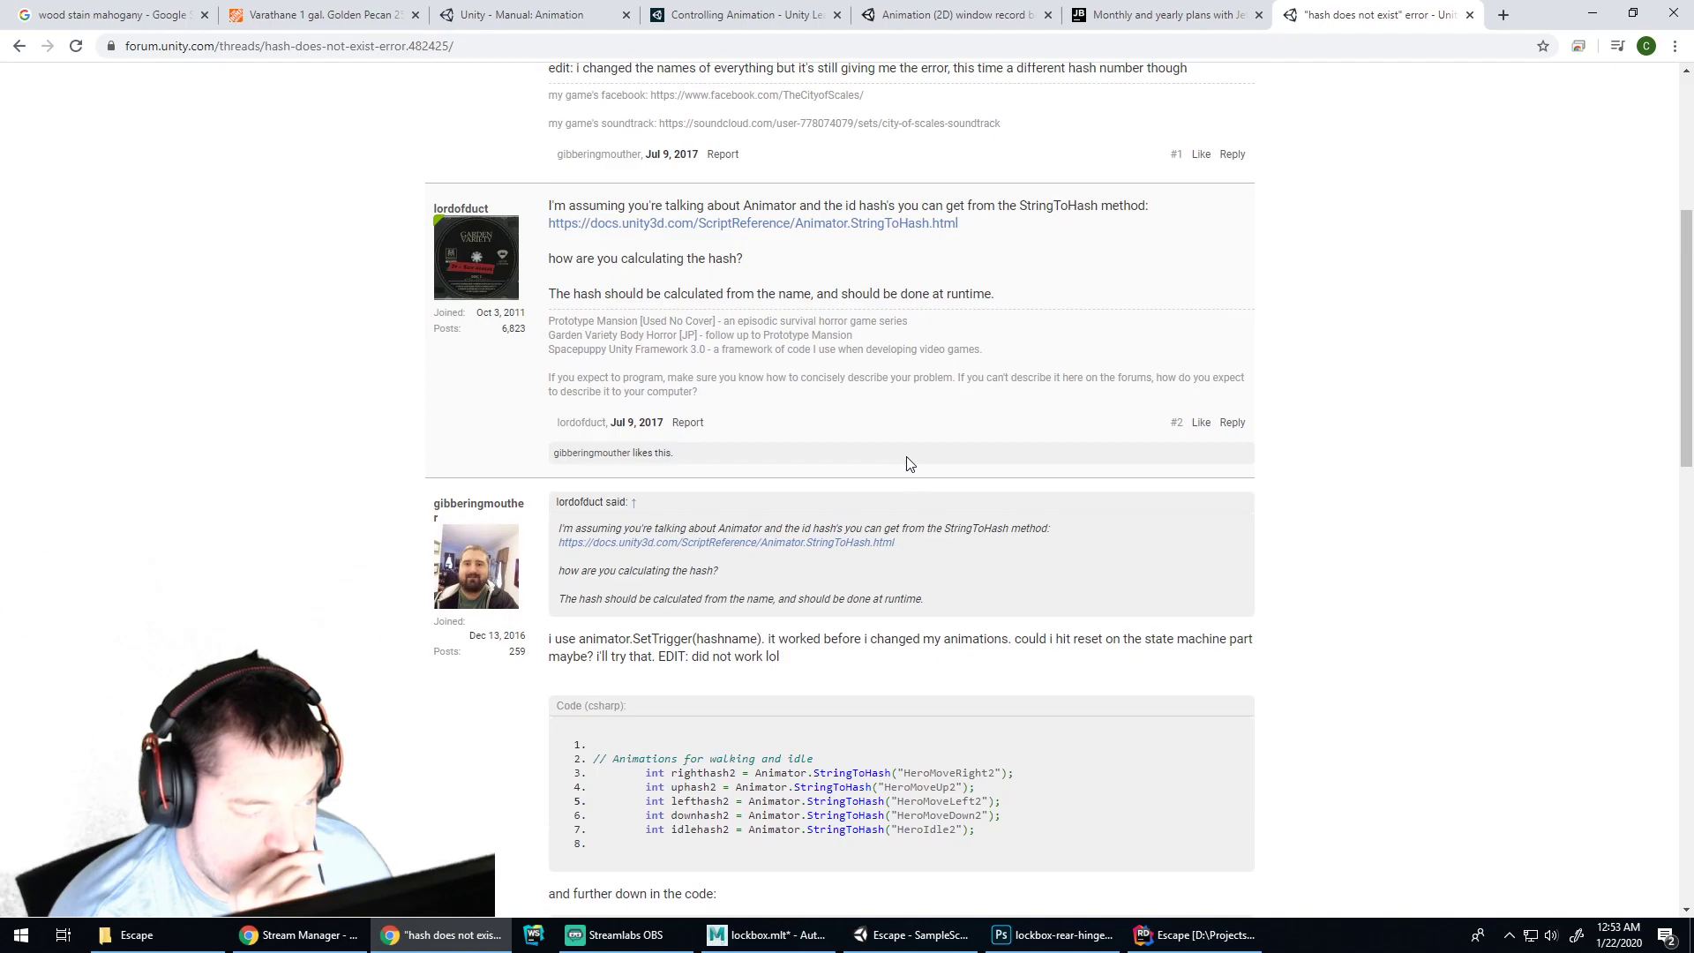
pyautogui.scroll(5, 910, 463)
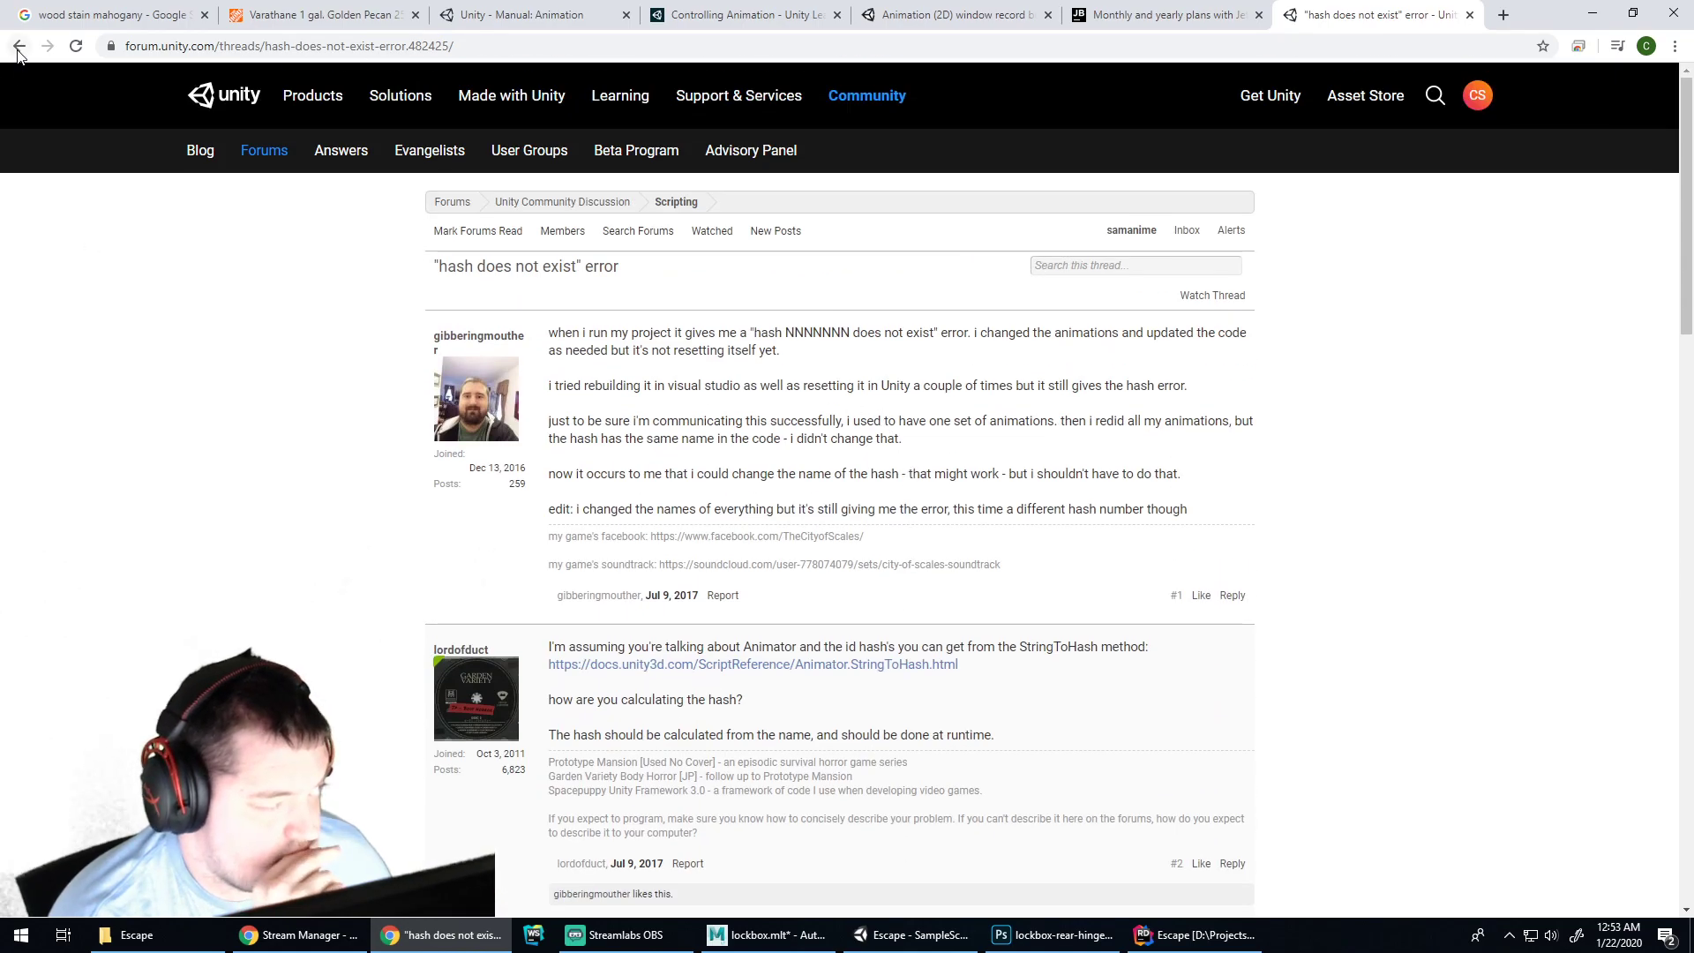
pyautogui.click(18, 46)
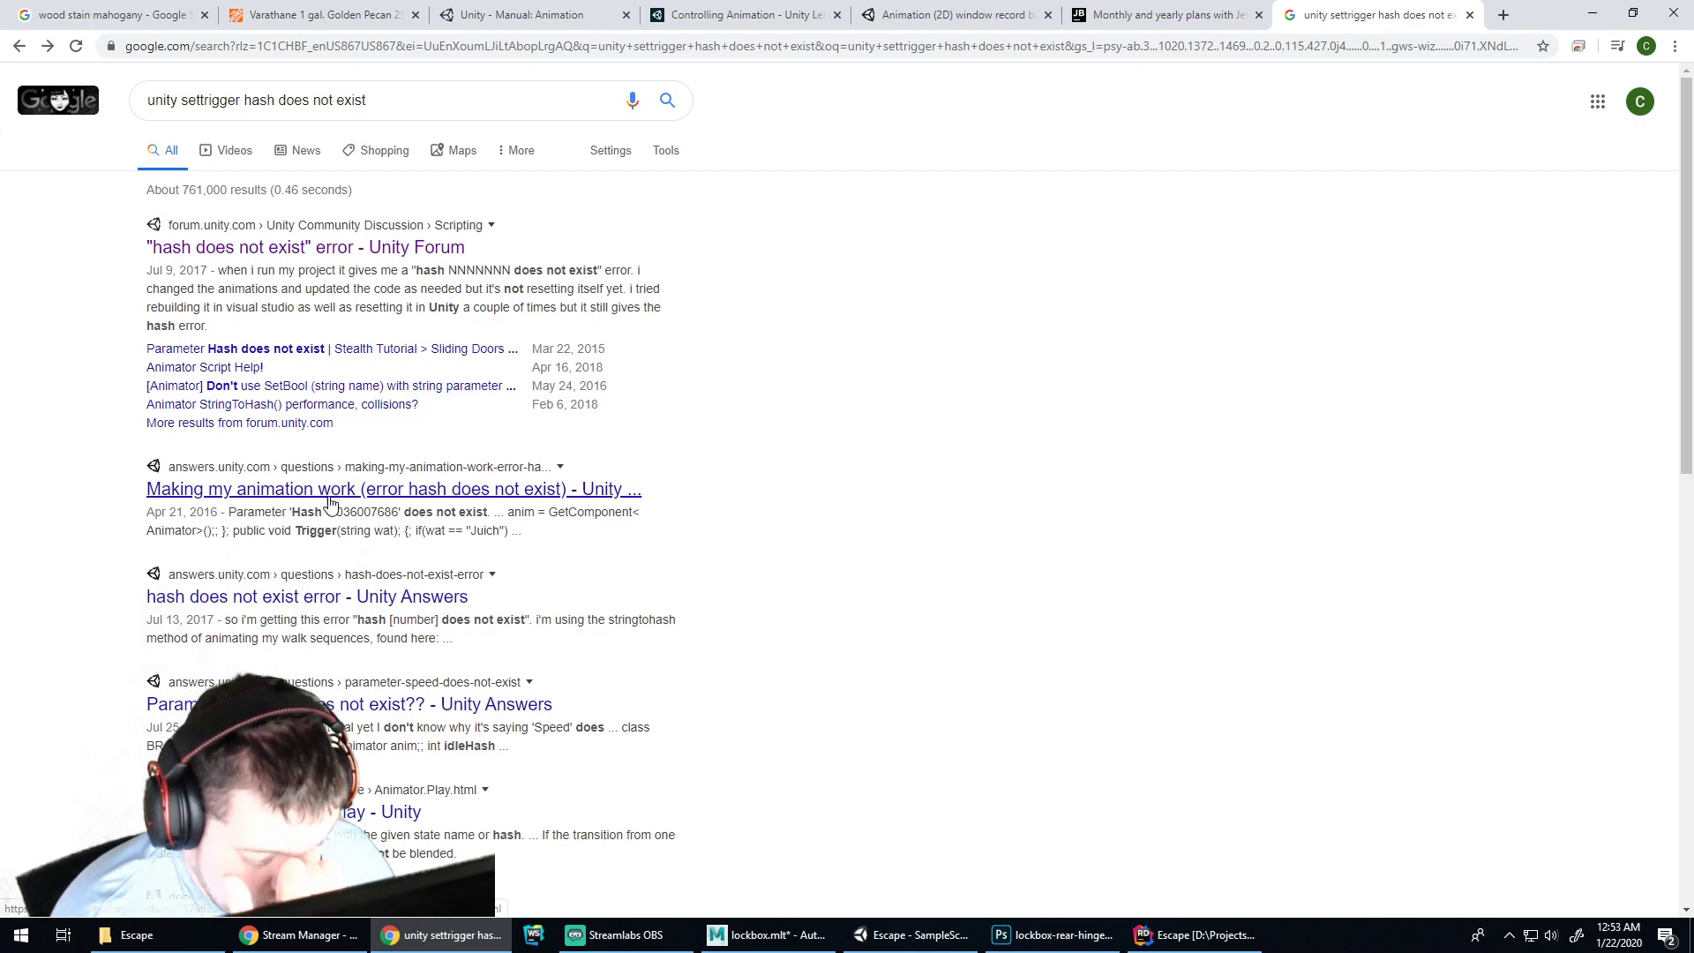
# Read the 'Making my animation work' Unity Answers question, highlighting Animator in its code
pyautogui.click(338, 496)
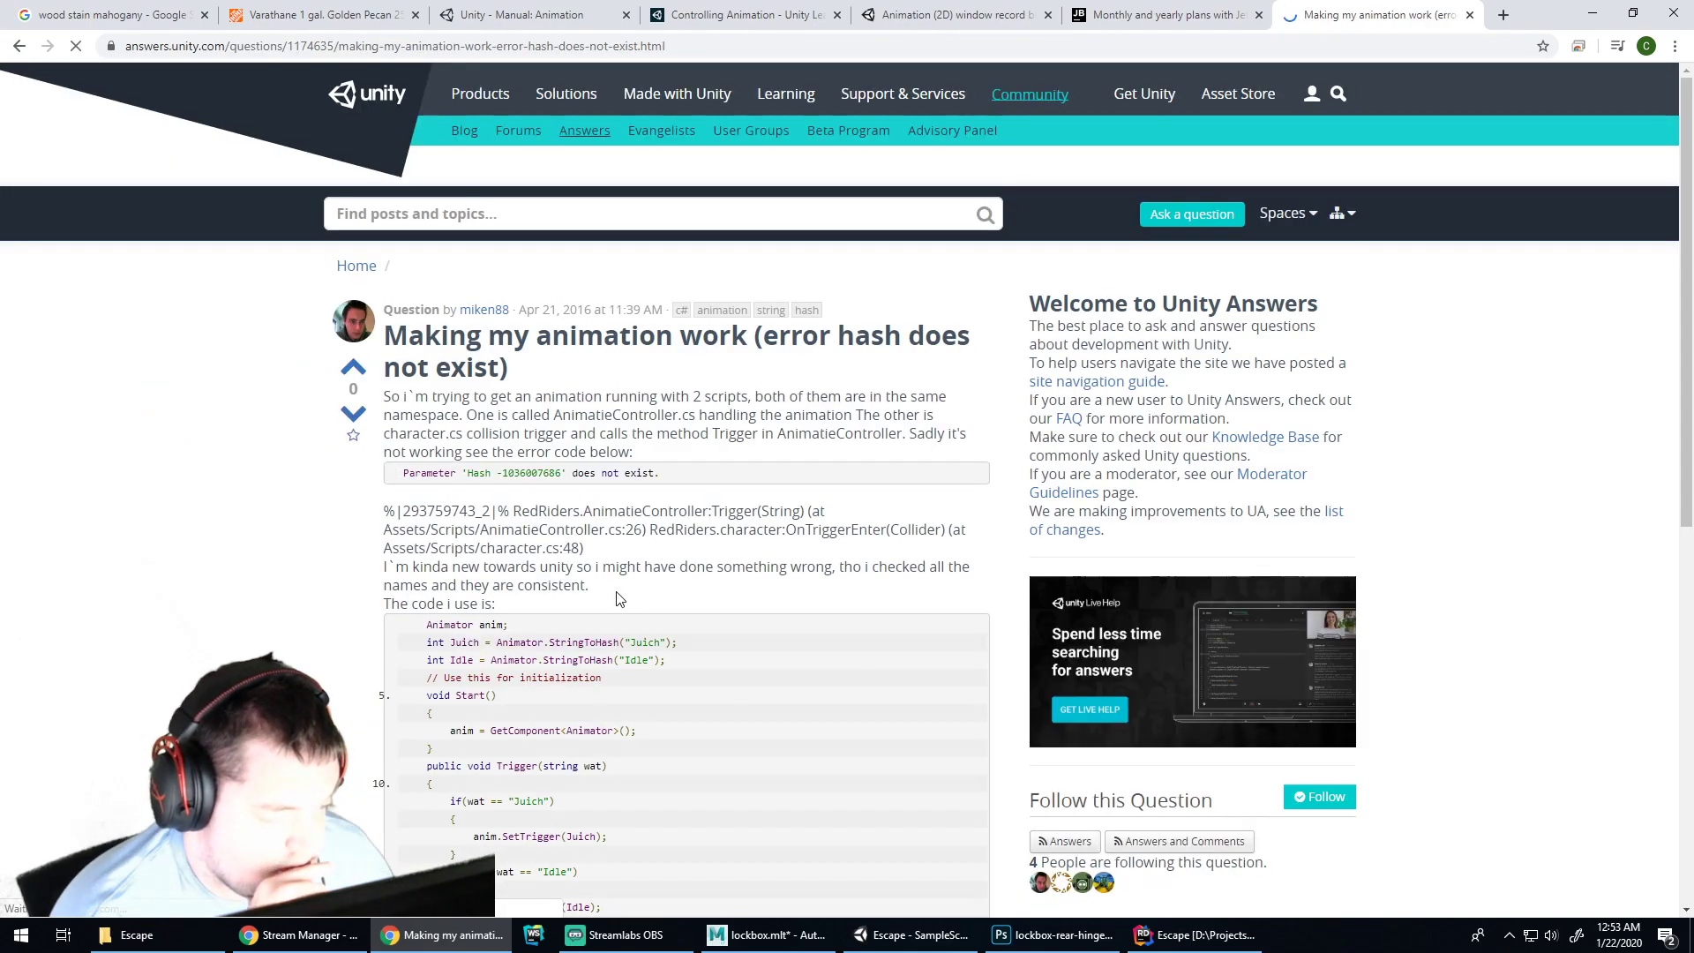
pyautogui.scroll(-4, 606, 570)
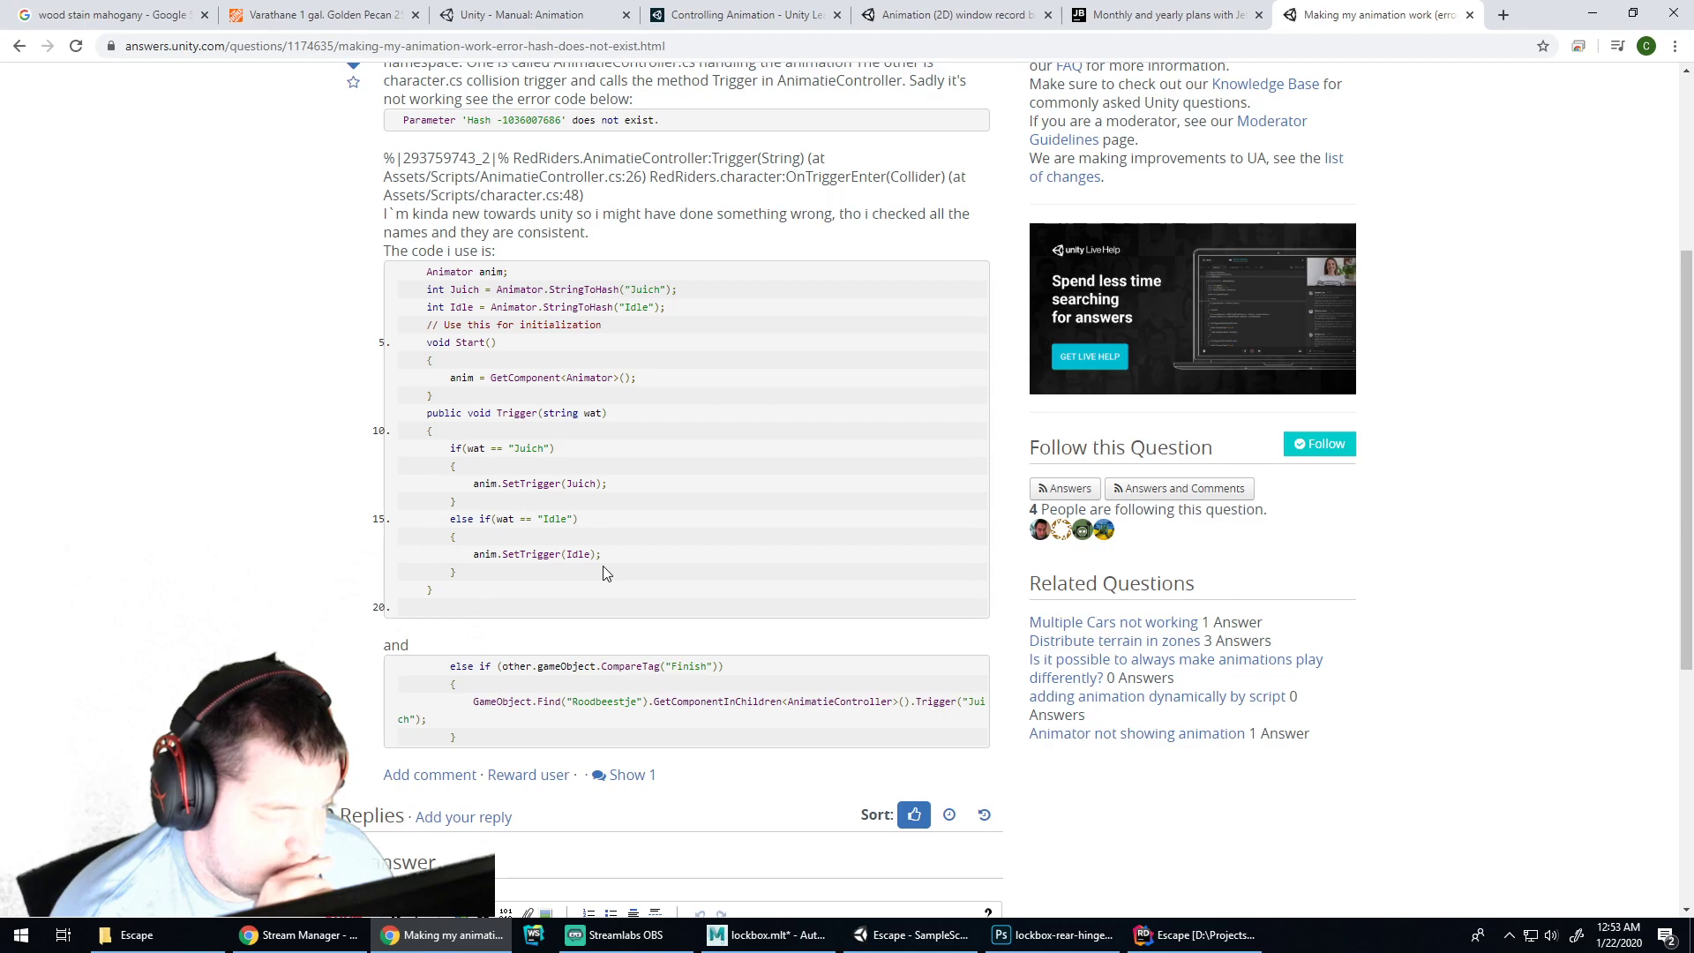
pyautogui.scroll(-3, 604, 563)
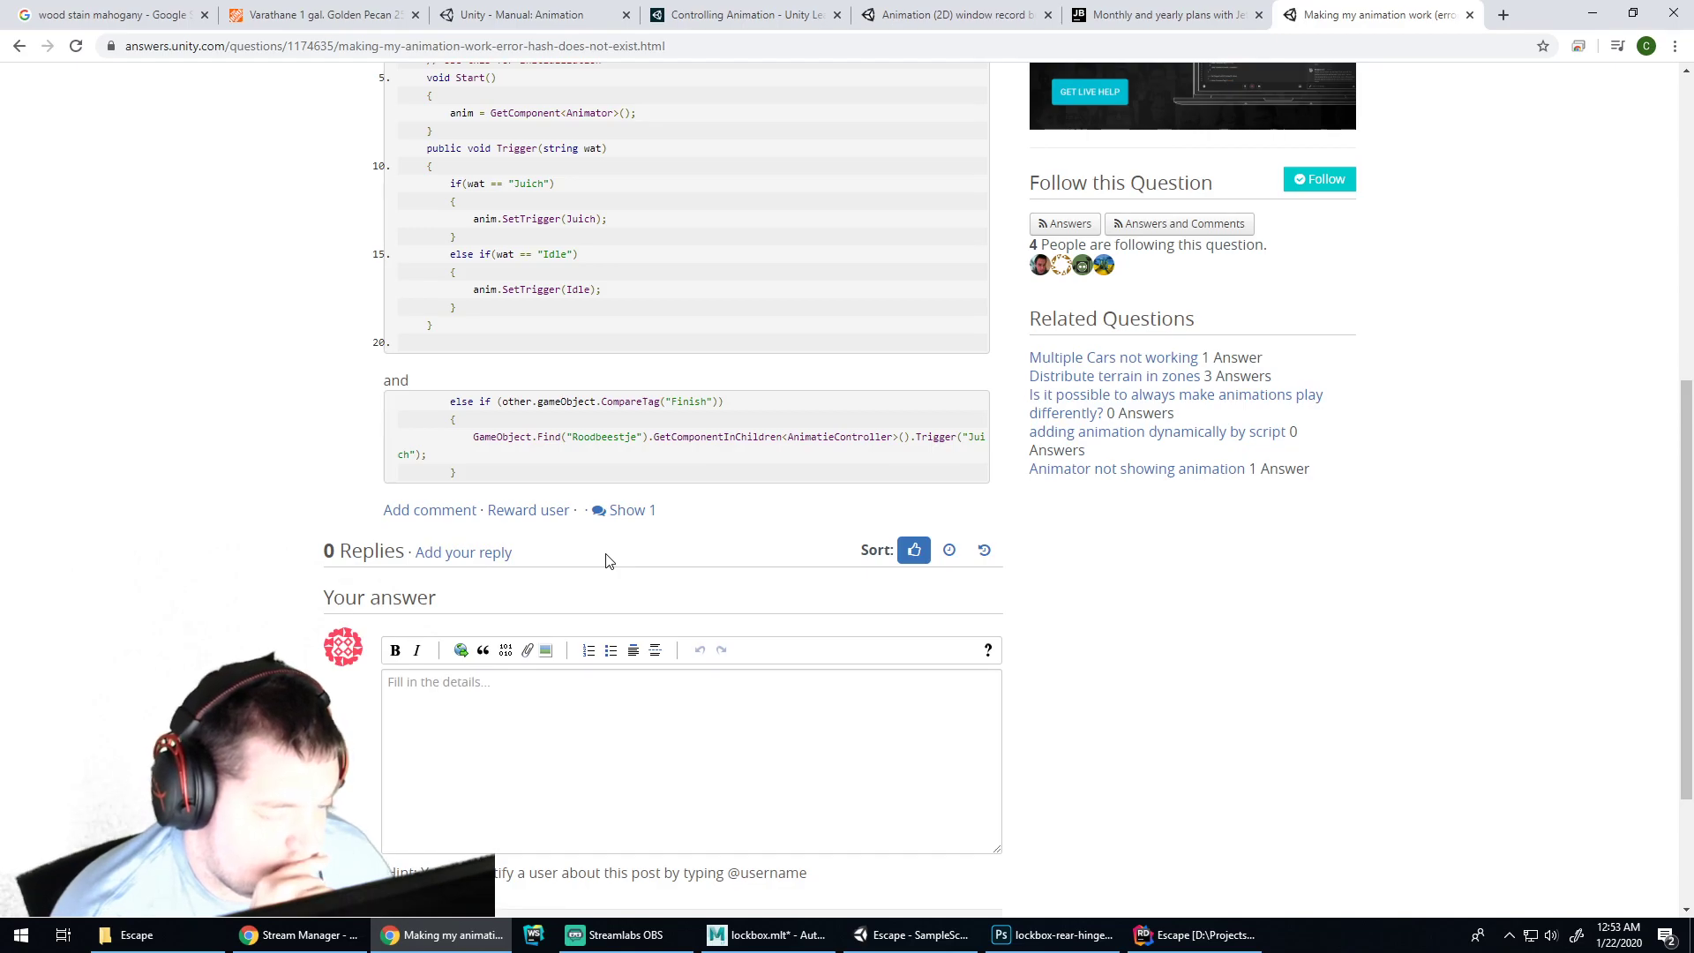
pyautogui.scroll(3, 615, 563)
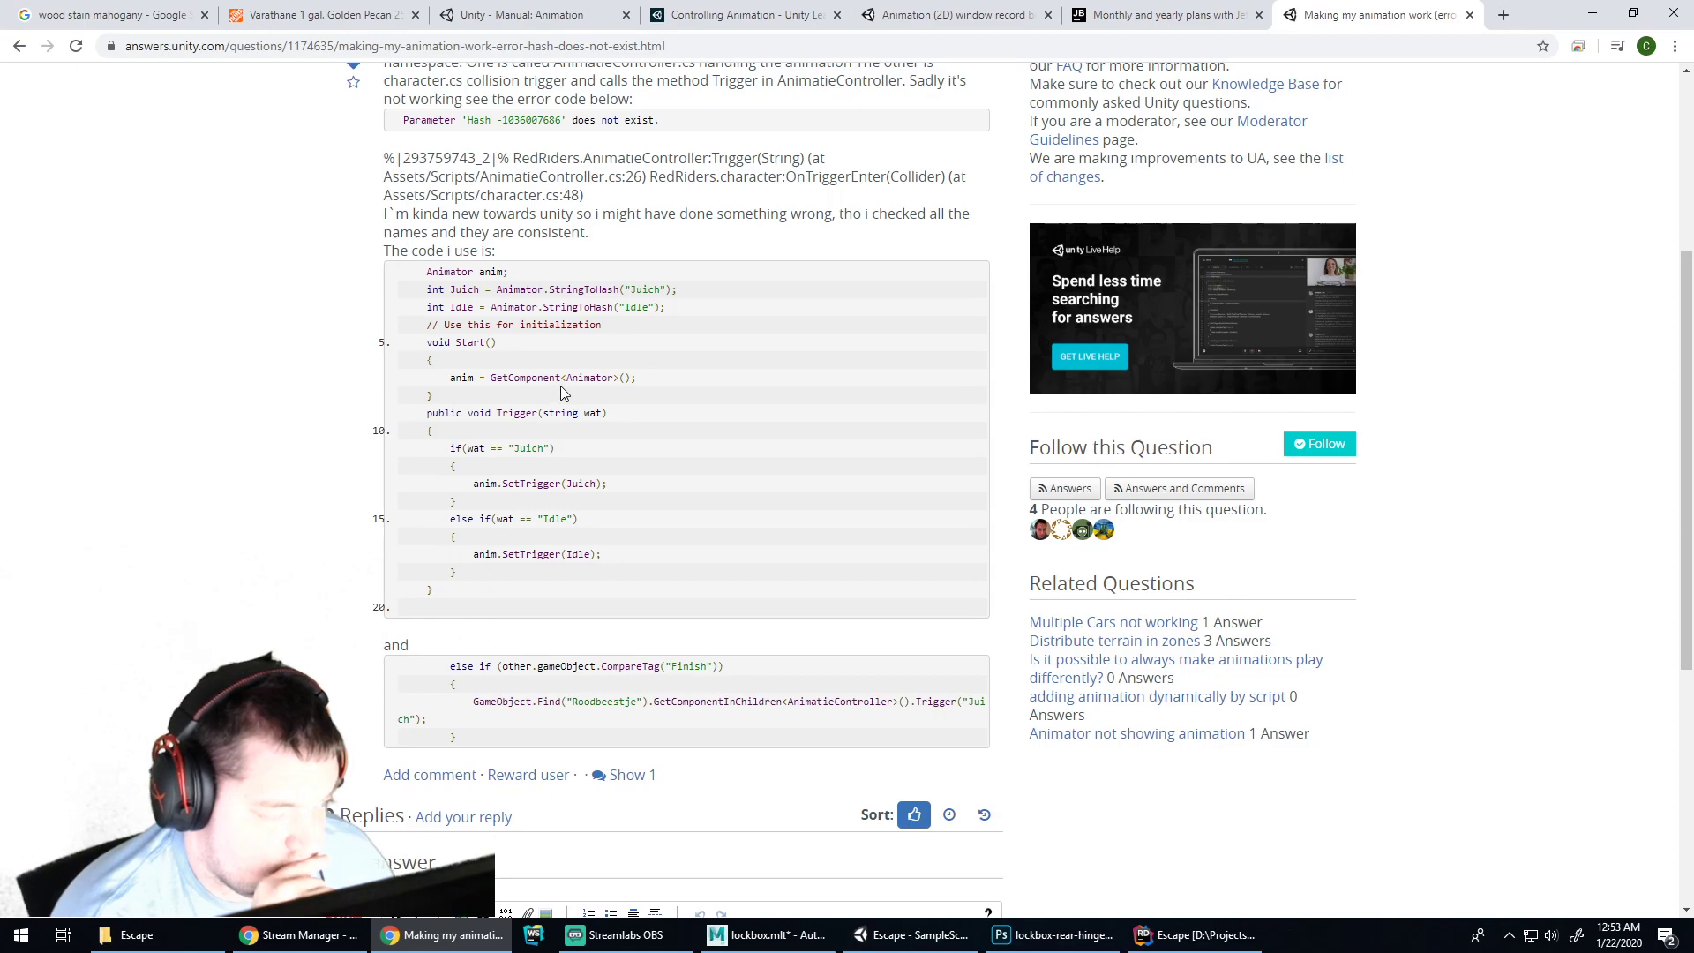
pyautogui.moveTo(569, 377); pyautogui.dragTo(615, 377)
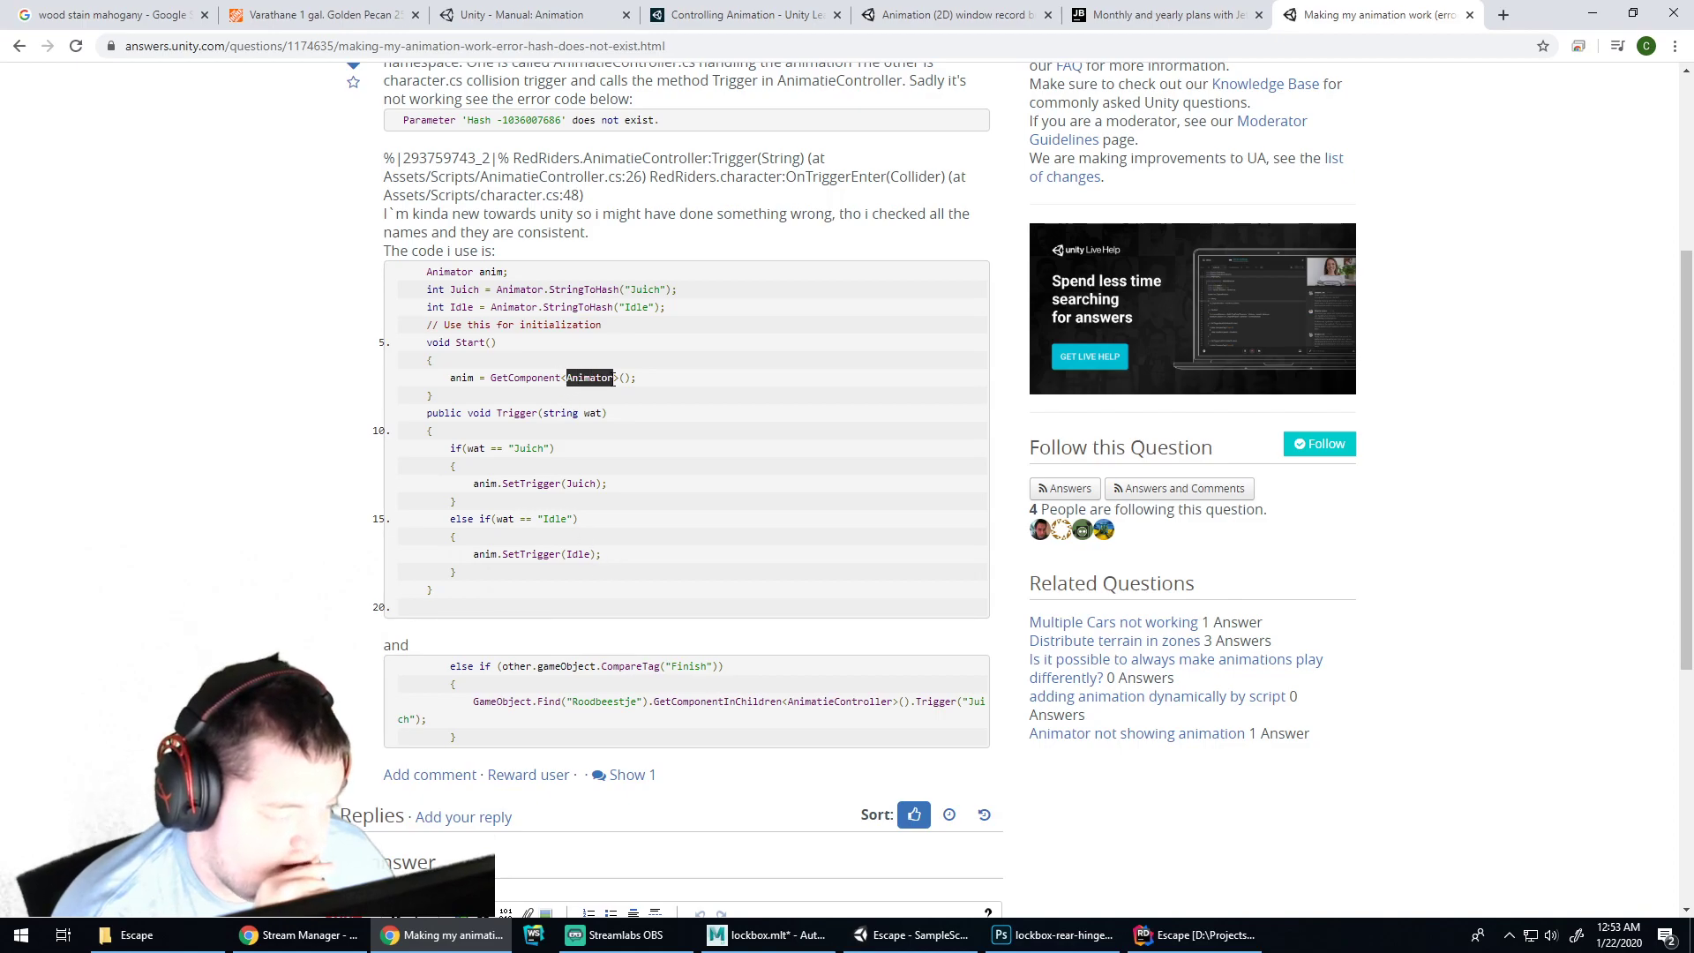
pyautogui.click(19, 46)
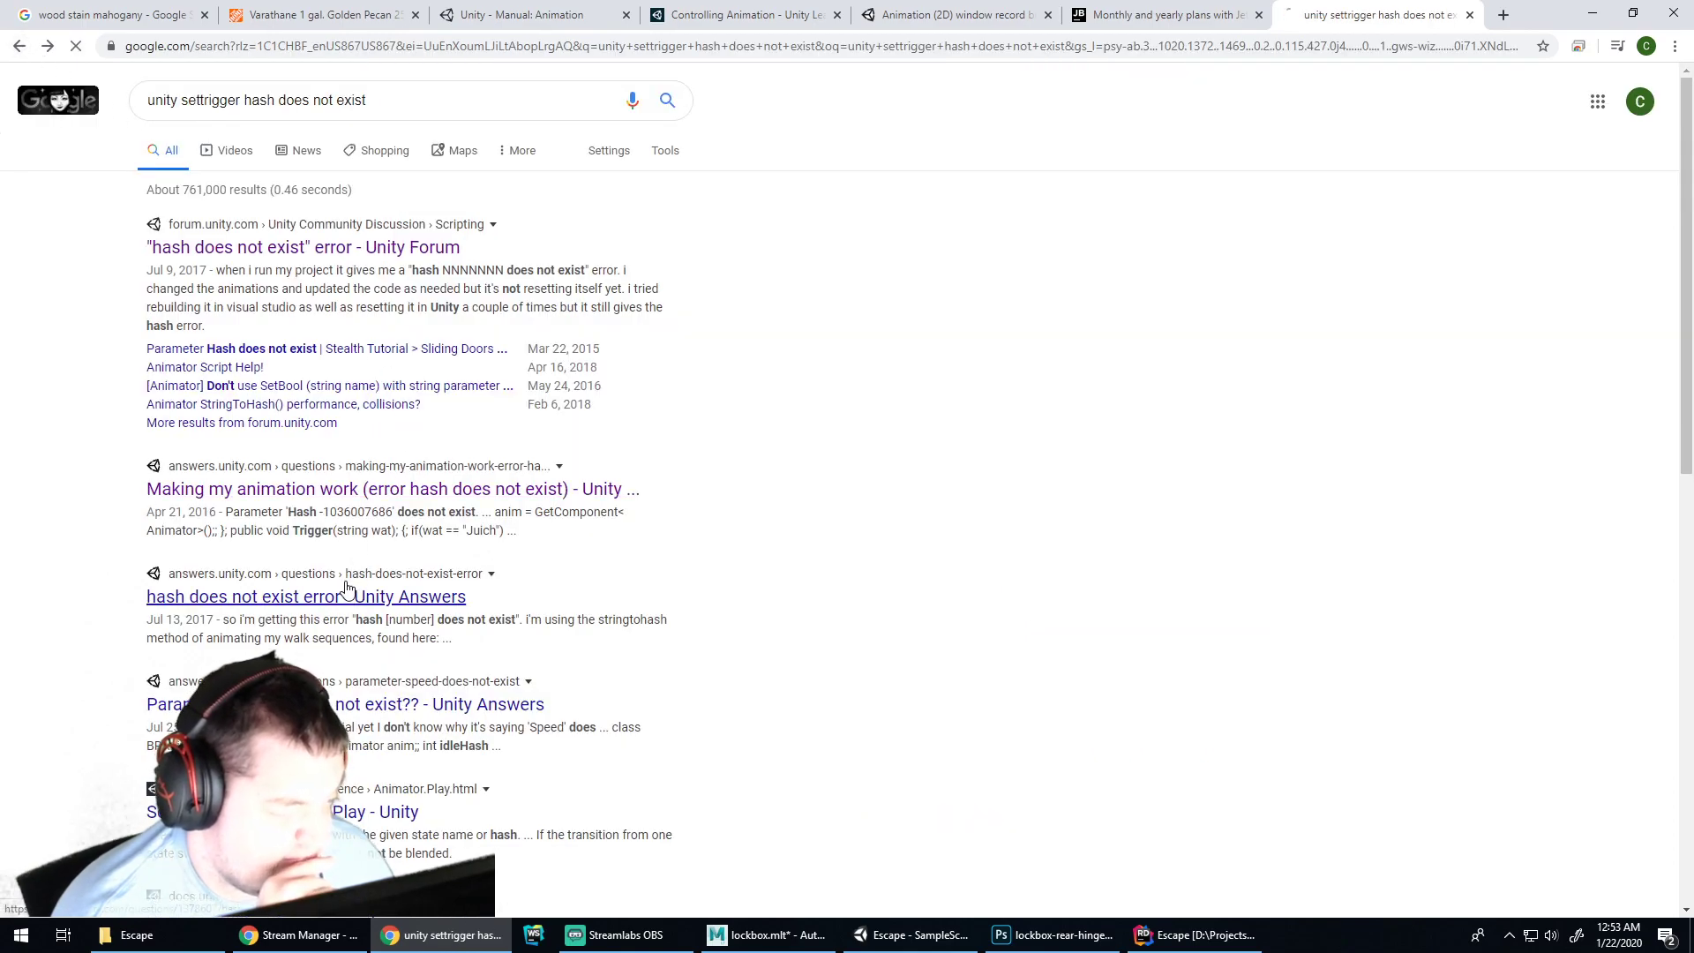
# Check the 'hash does not exist' Answers question, then return to the Unity editor
pyautogui.click(351, 596)
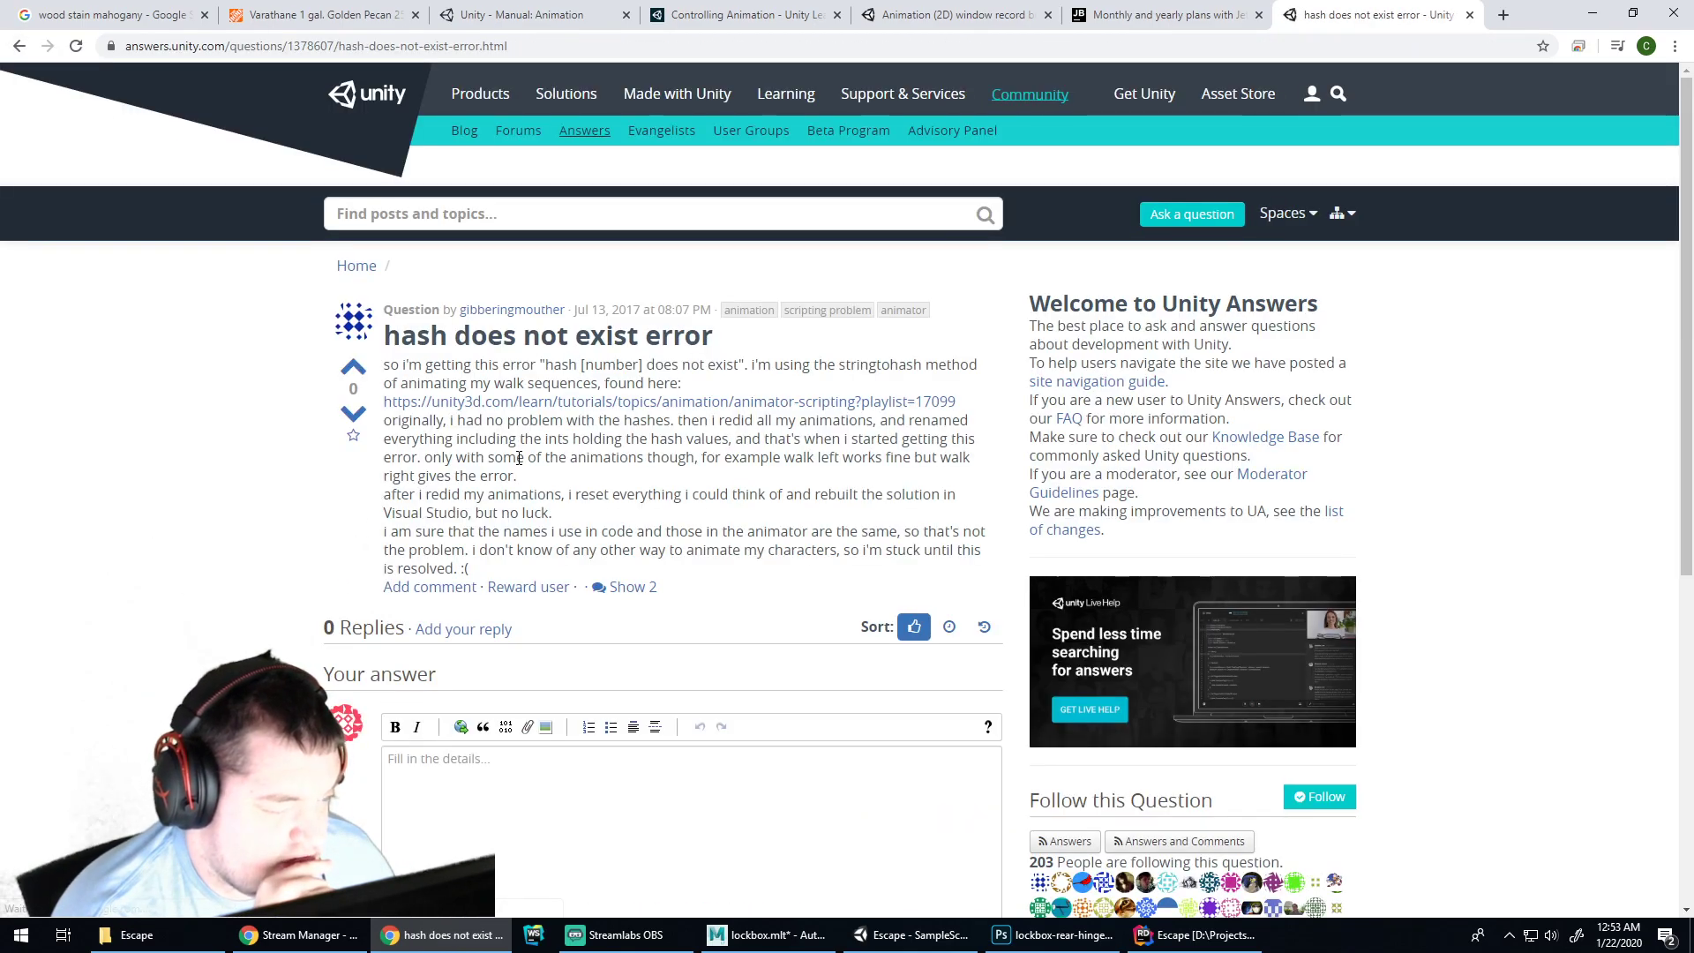
pyautogui.click(18, 45)
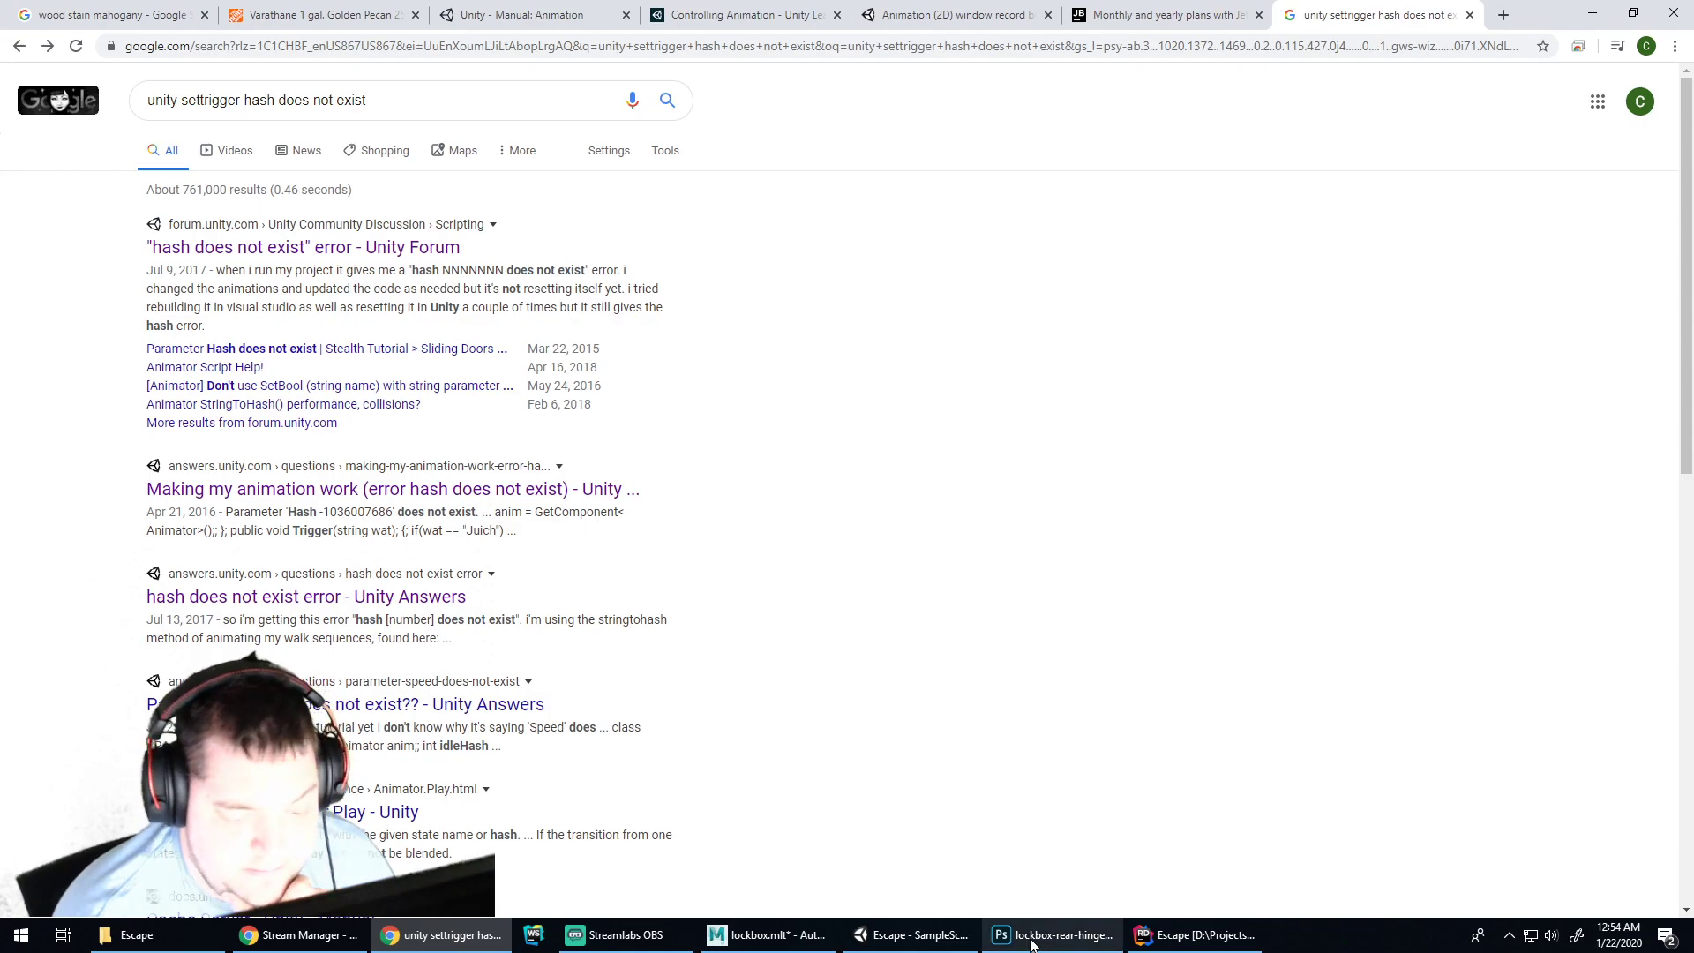
pyautogui.click(911, 934)
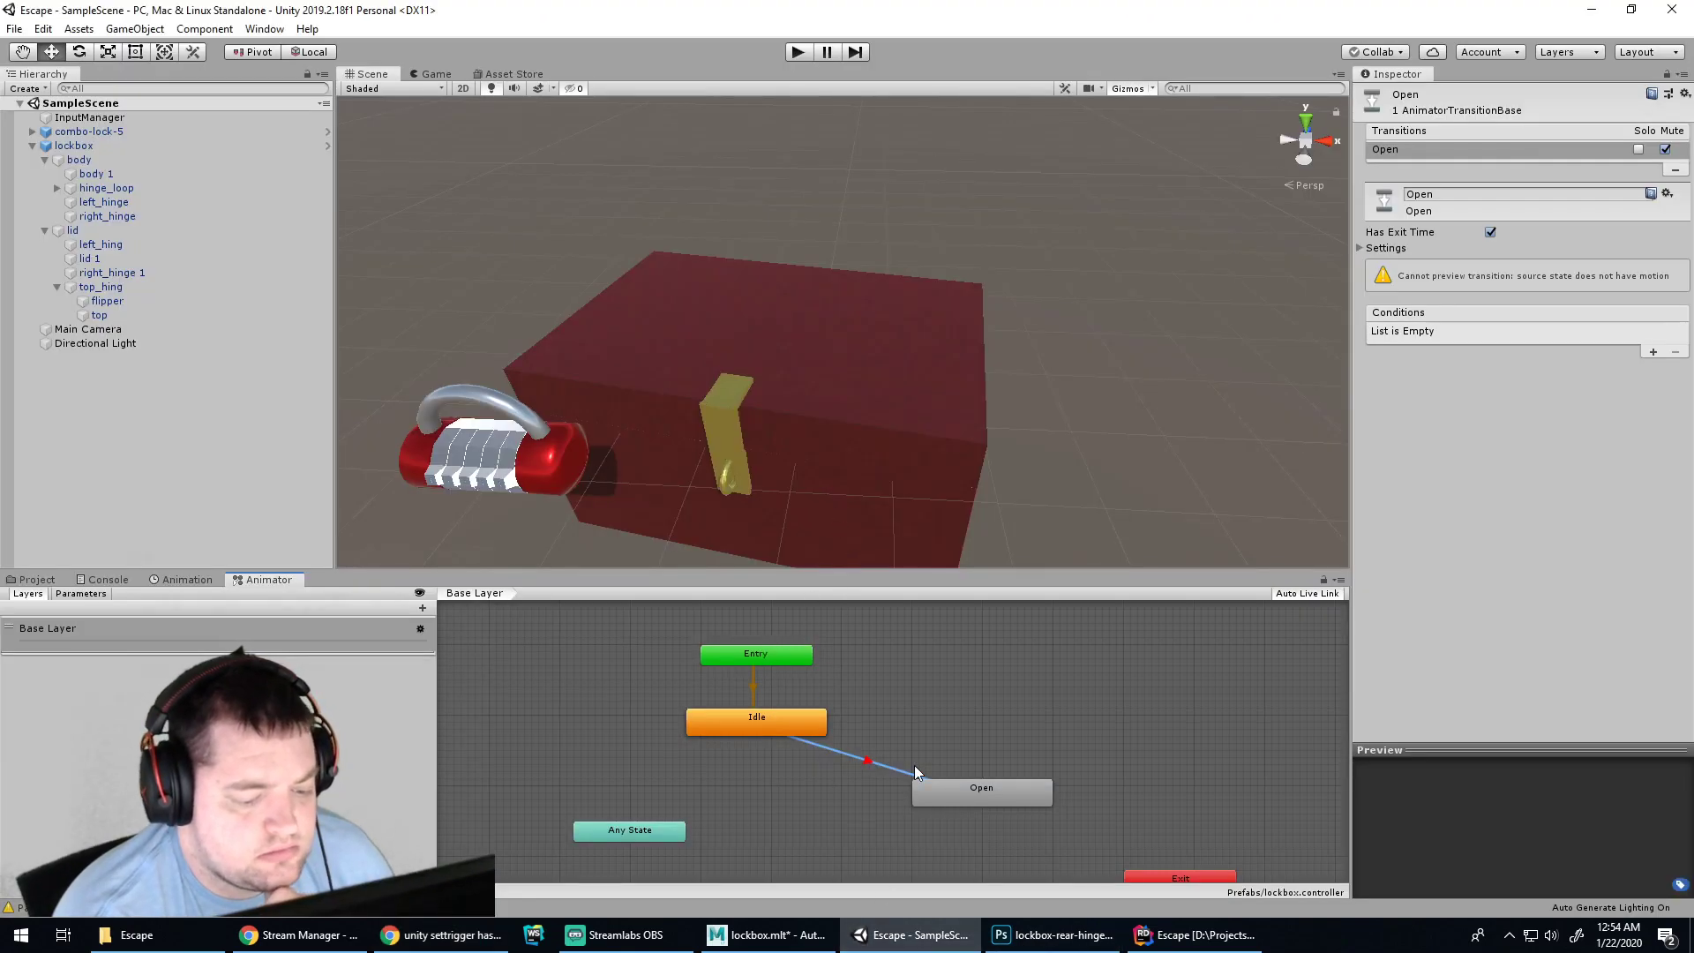
# Inspect the Open state and the lockbox's Animator, then place the cursor after Start's GetComponent line in Rider
pyautogui.click(945, 799)
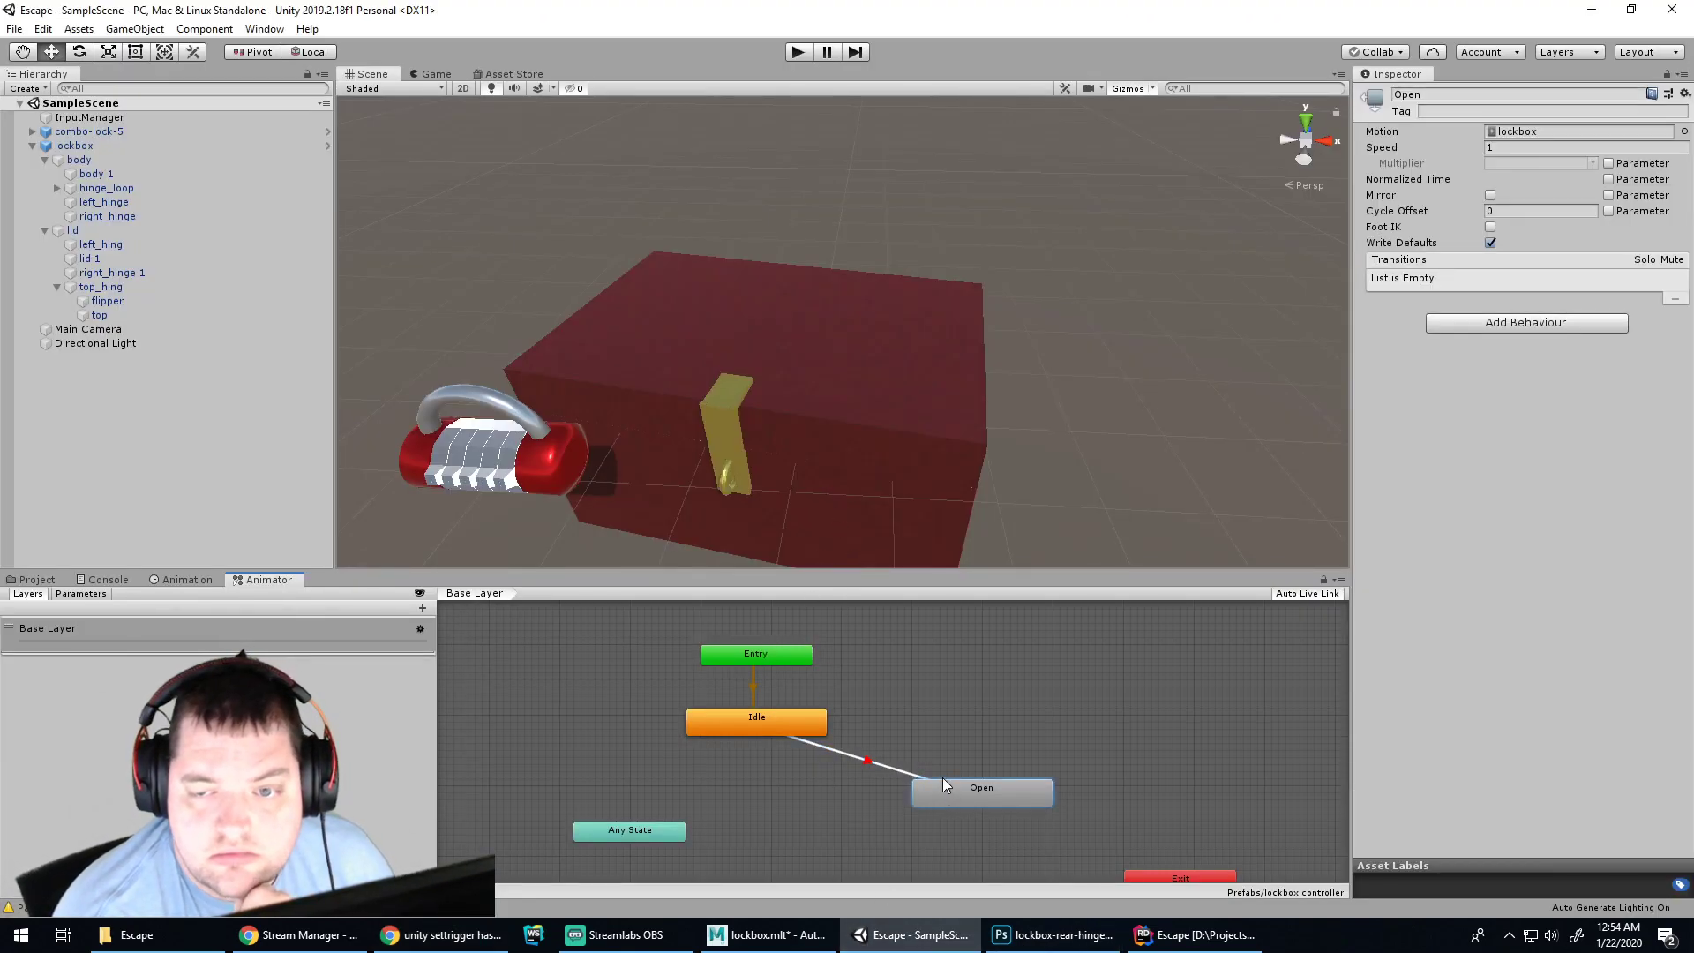
pyautogui.click(876, 413)
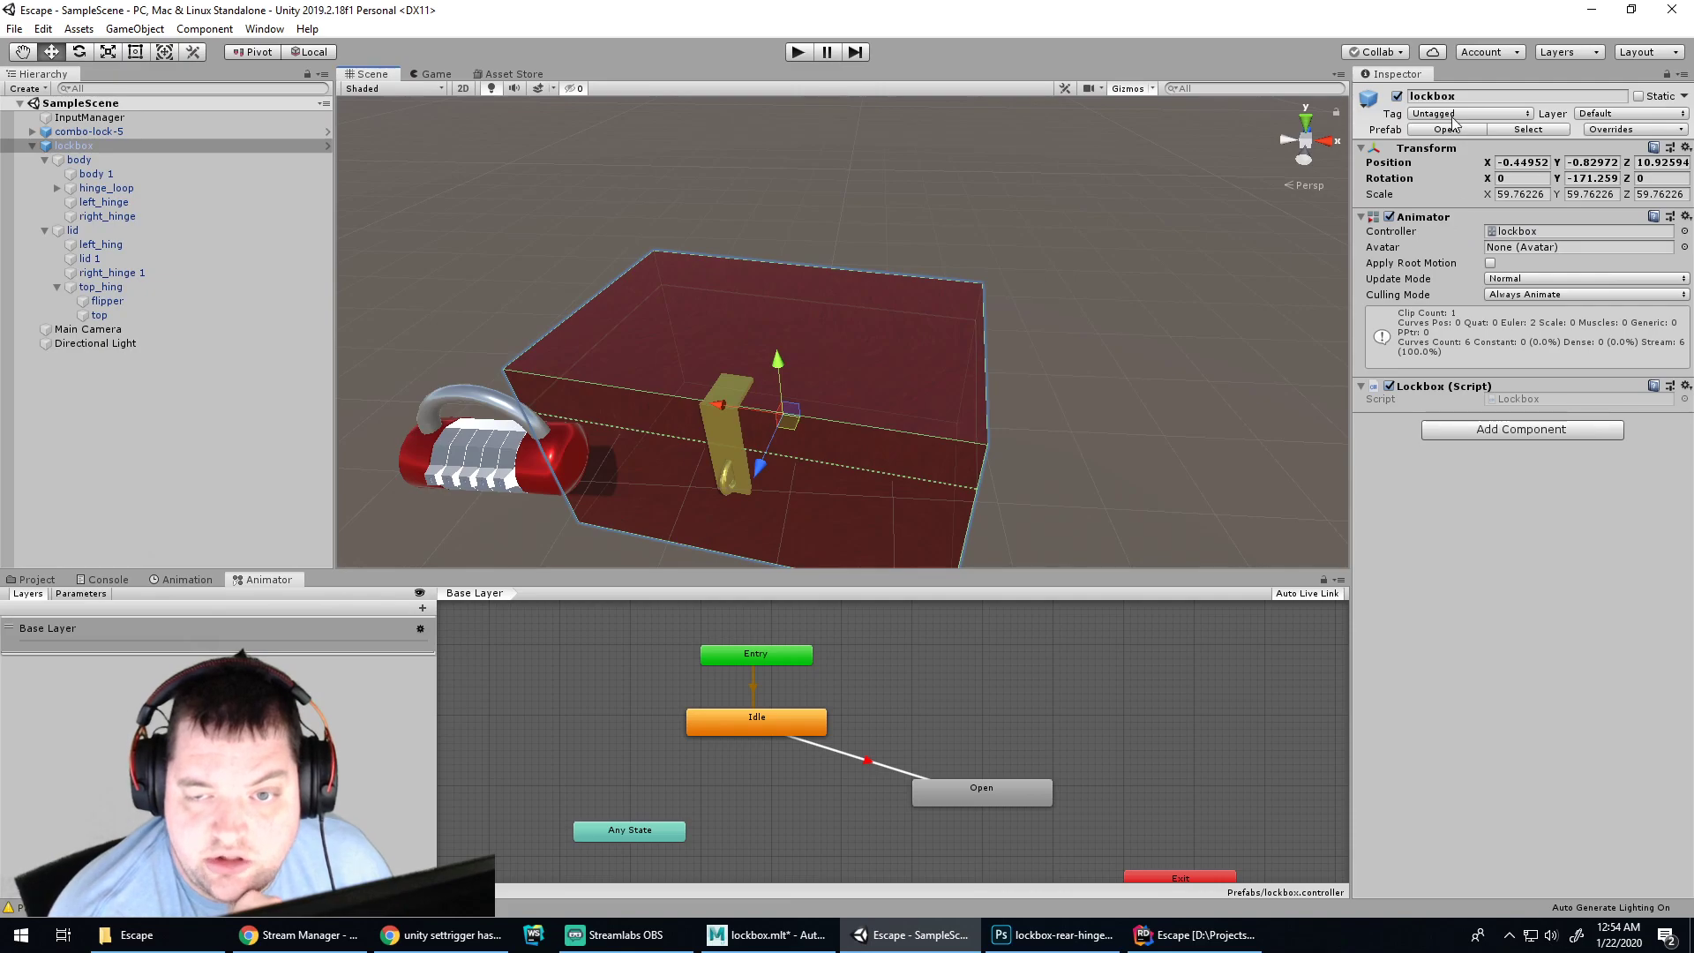
pyautogui.click(1054, 935)
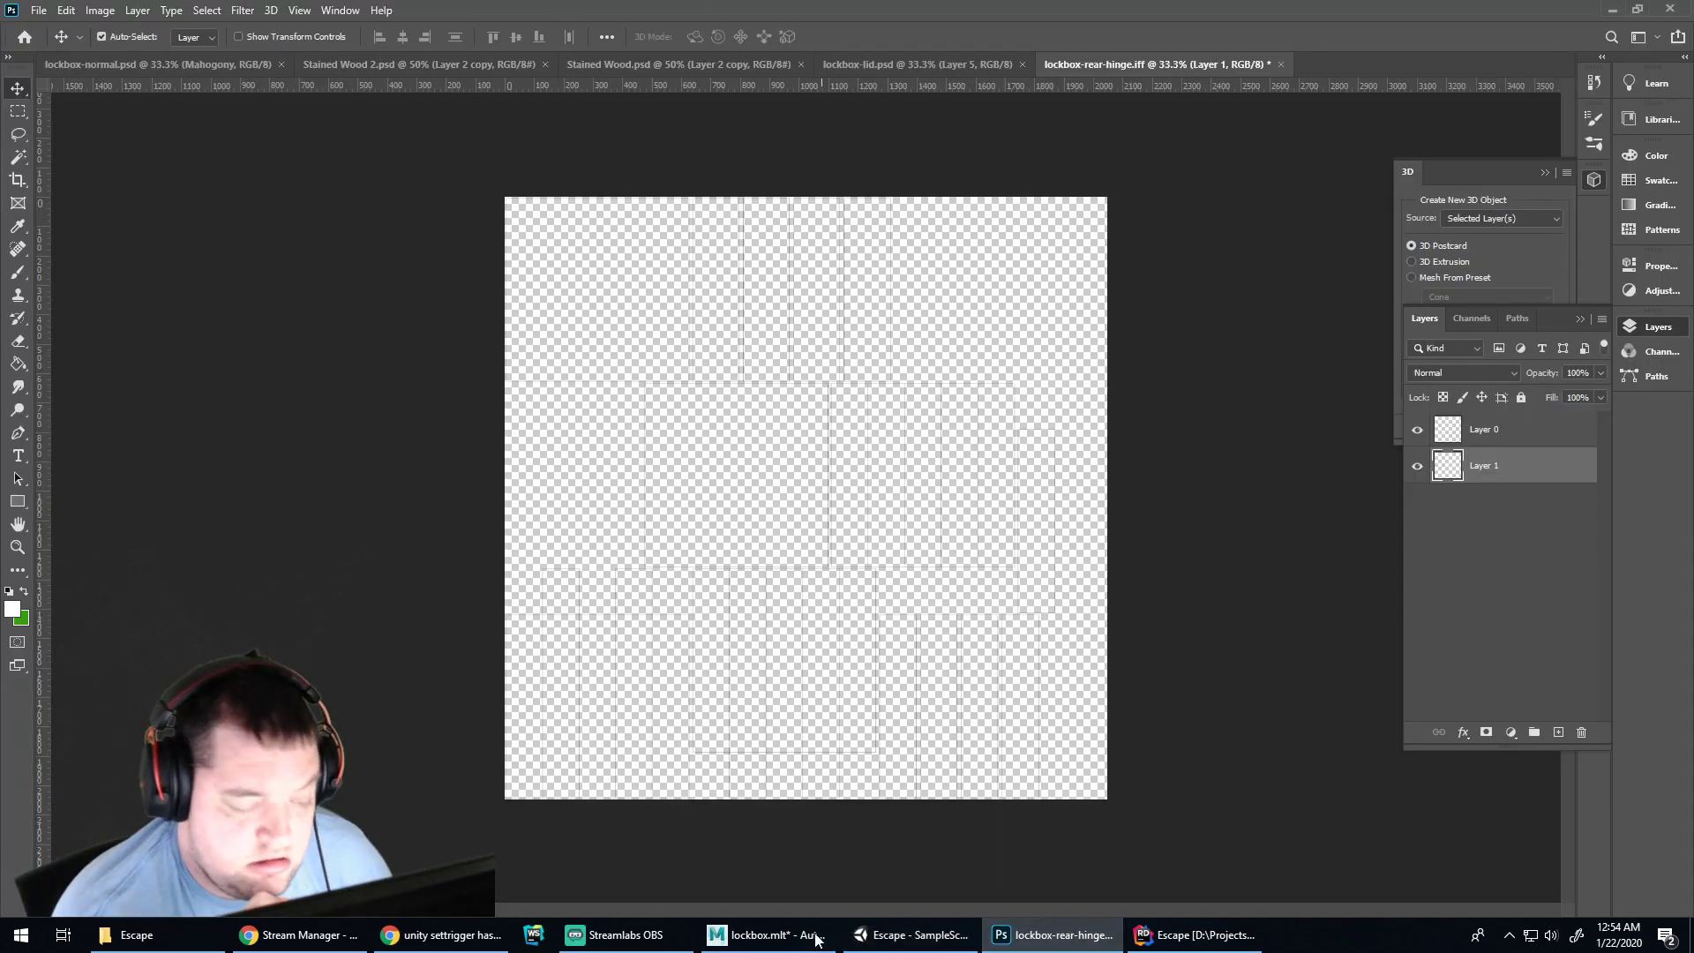
pyautogui.click(761, 938)
pyautogui.click(909, 937)
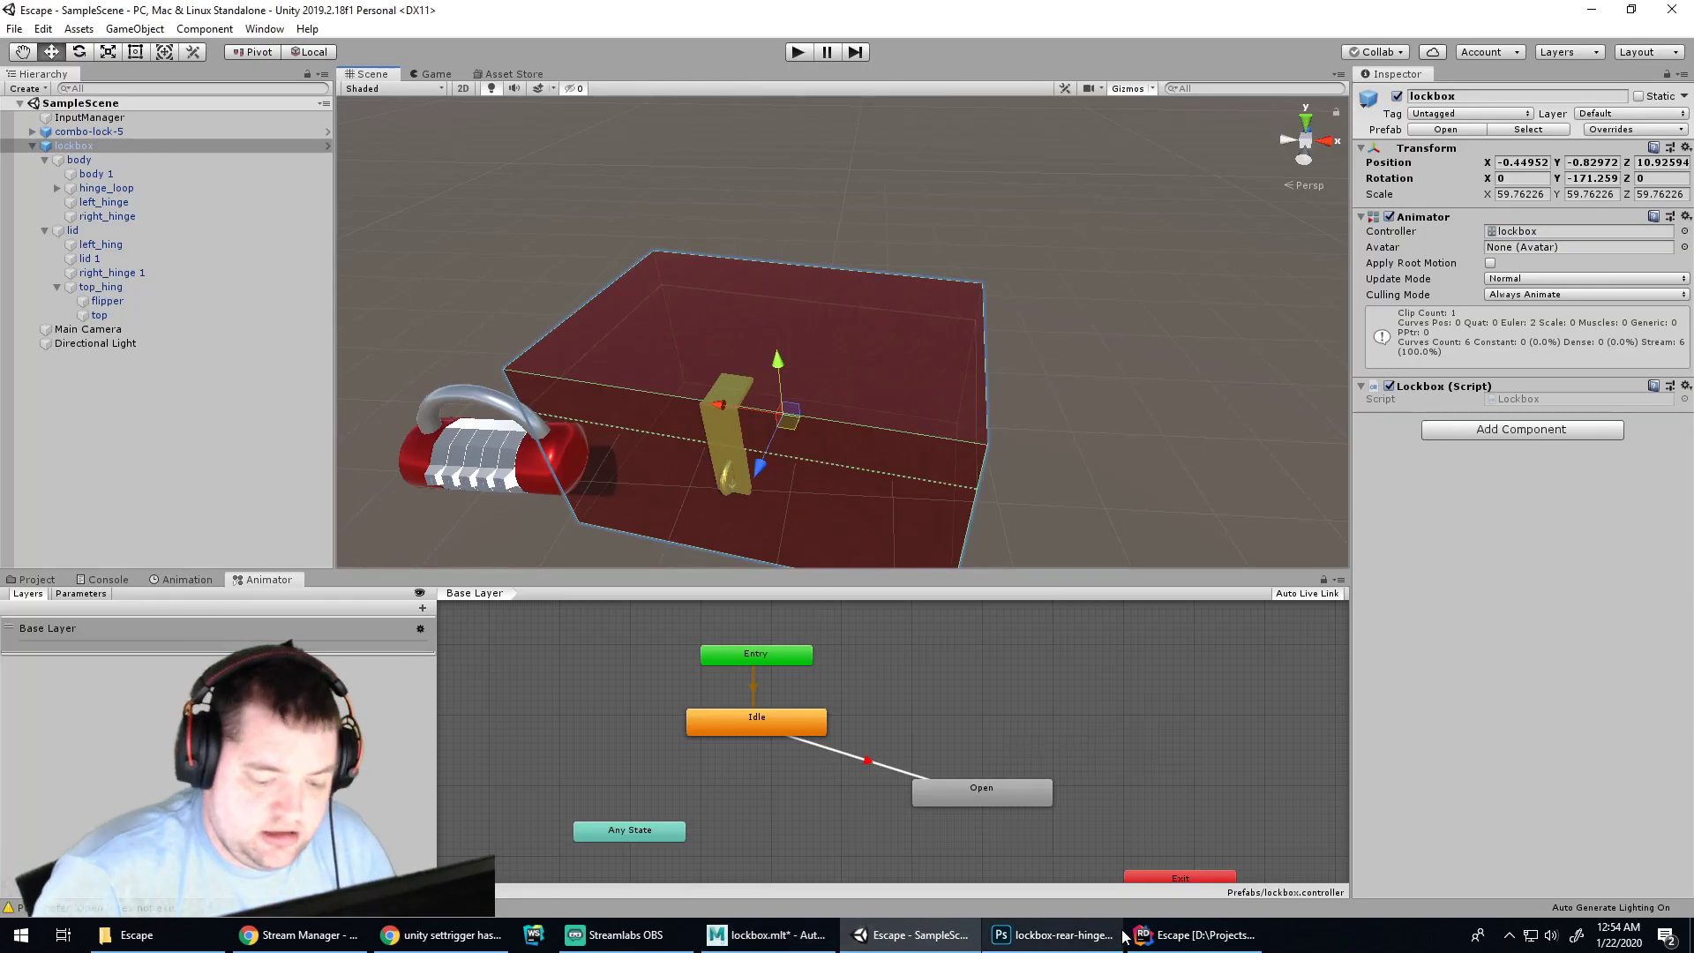
pyautogui.click(1133, 939)
pyautogui.click(693, 348)
# Start an _animator.Trigg line in Start while browsing Animator members, then delete it
pyautogui.press('Return')
pyautogui.write('_animator.')
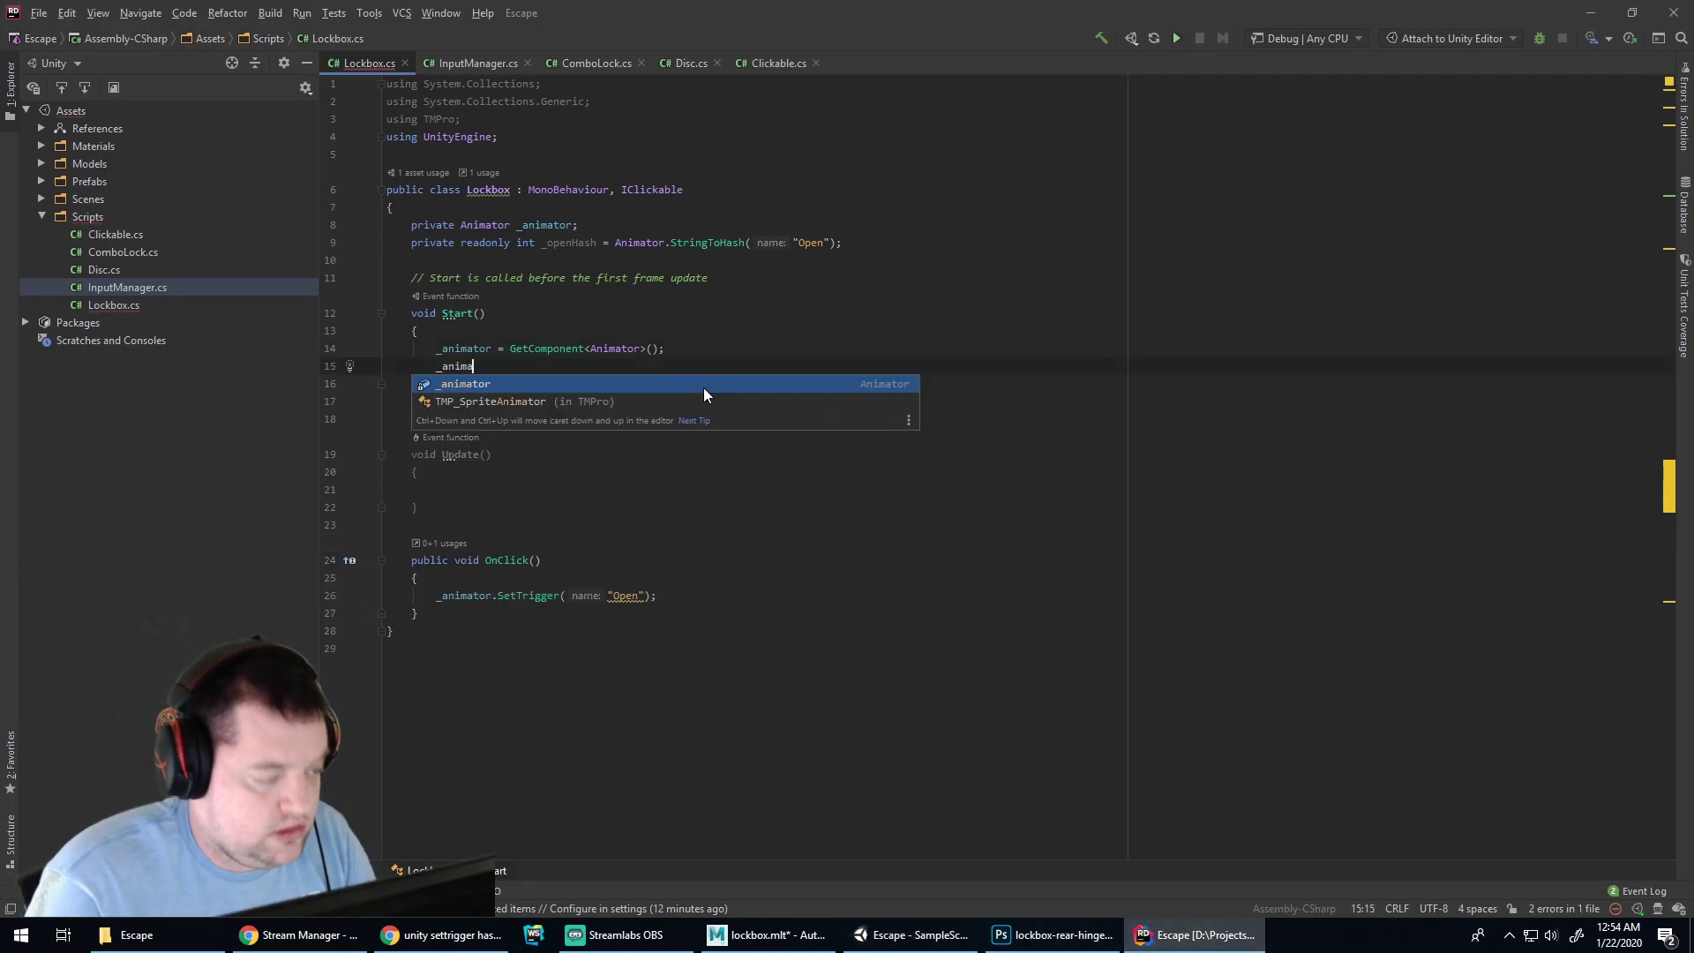
pyautogui.press('Down')
pyautogui.press('Down')
pyautogui.press('Down')
pyautogui.press('Down')
pyautogui.press('Down')
pyautogui.press('Down')
pyautogui.press('Down')
pyautogui.press('Down')
pyautogui.press('Down')
pyautogui.press('Down')
pyautogui.press('Down')
pyautogui.press('Down')
pyautogui.press('Down')
pyautogui.press('Down')
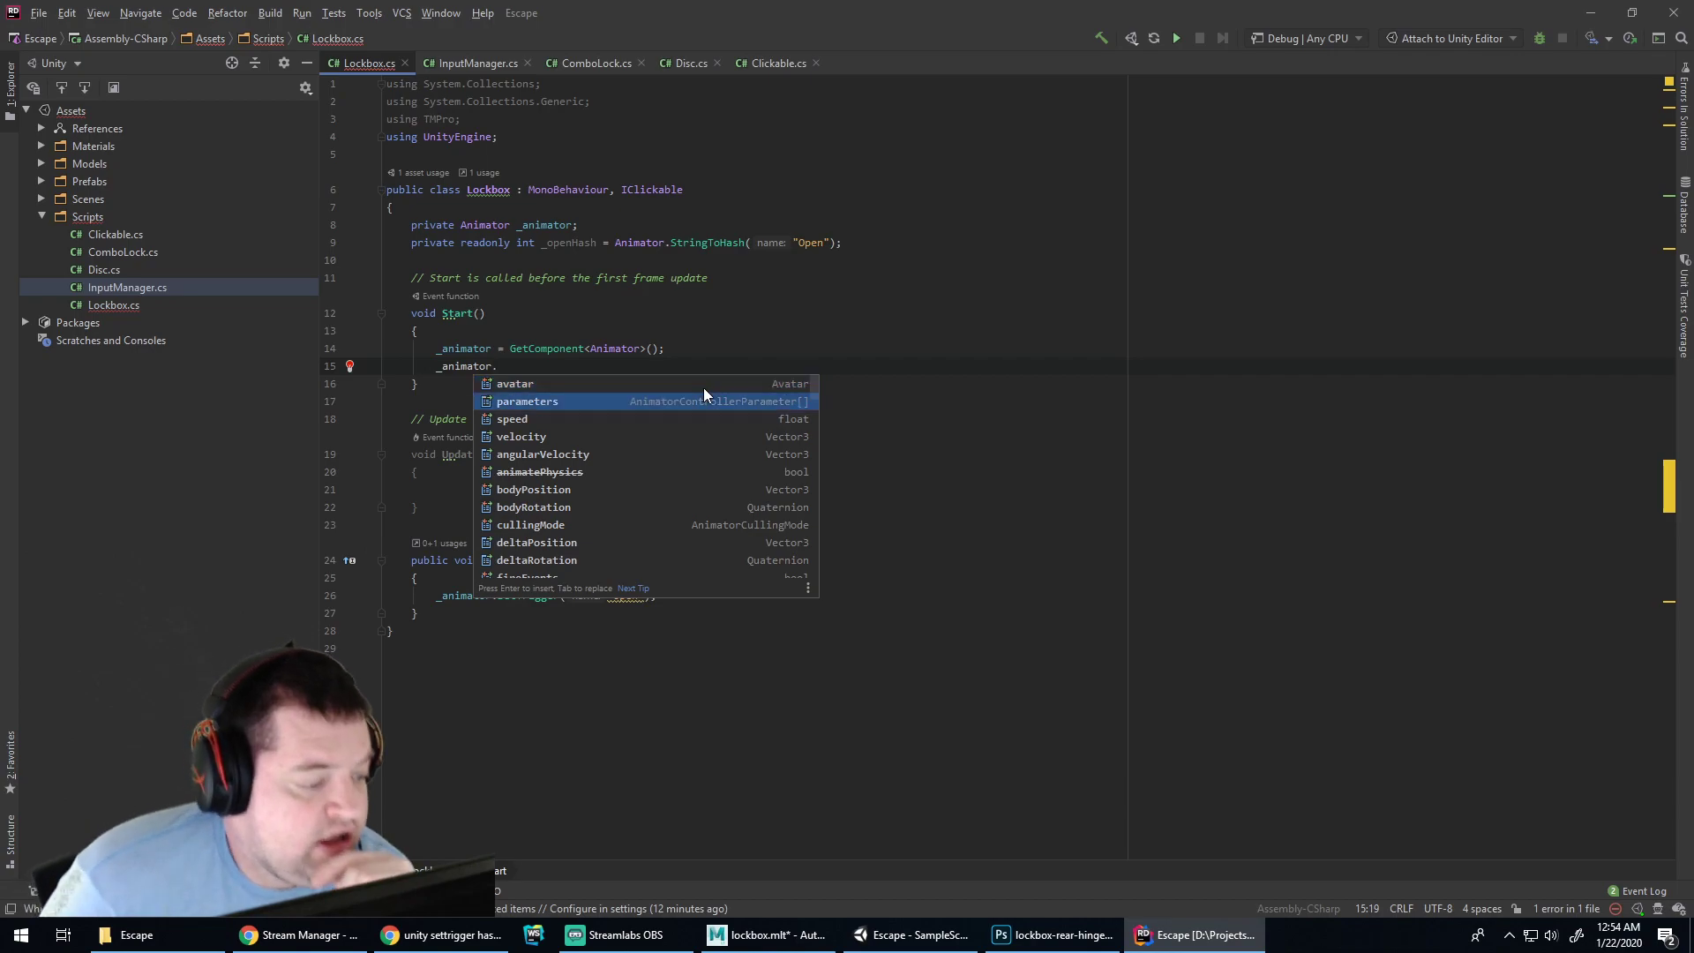
pyautogui.press('Down')
pyautogui.press('Down')
pyautogui.press('Down')
pyautogui.press('Down')
pyautogui.press('Down')
pyautogui.press('Down')
pyautogui.press('Down')
pyautogui.press('Down')
pyautogui.press('Down')
pyautogui.press('Down')
pyautogui.press('Down')
pyautogui.press('Down')
pyautogui.press('Down')
pyautogui.press('Down')
pyautogui.press('Down')
pyautogui.press('Down')
pyautogui.press('Down')
pyautogui.press('Down')
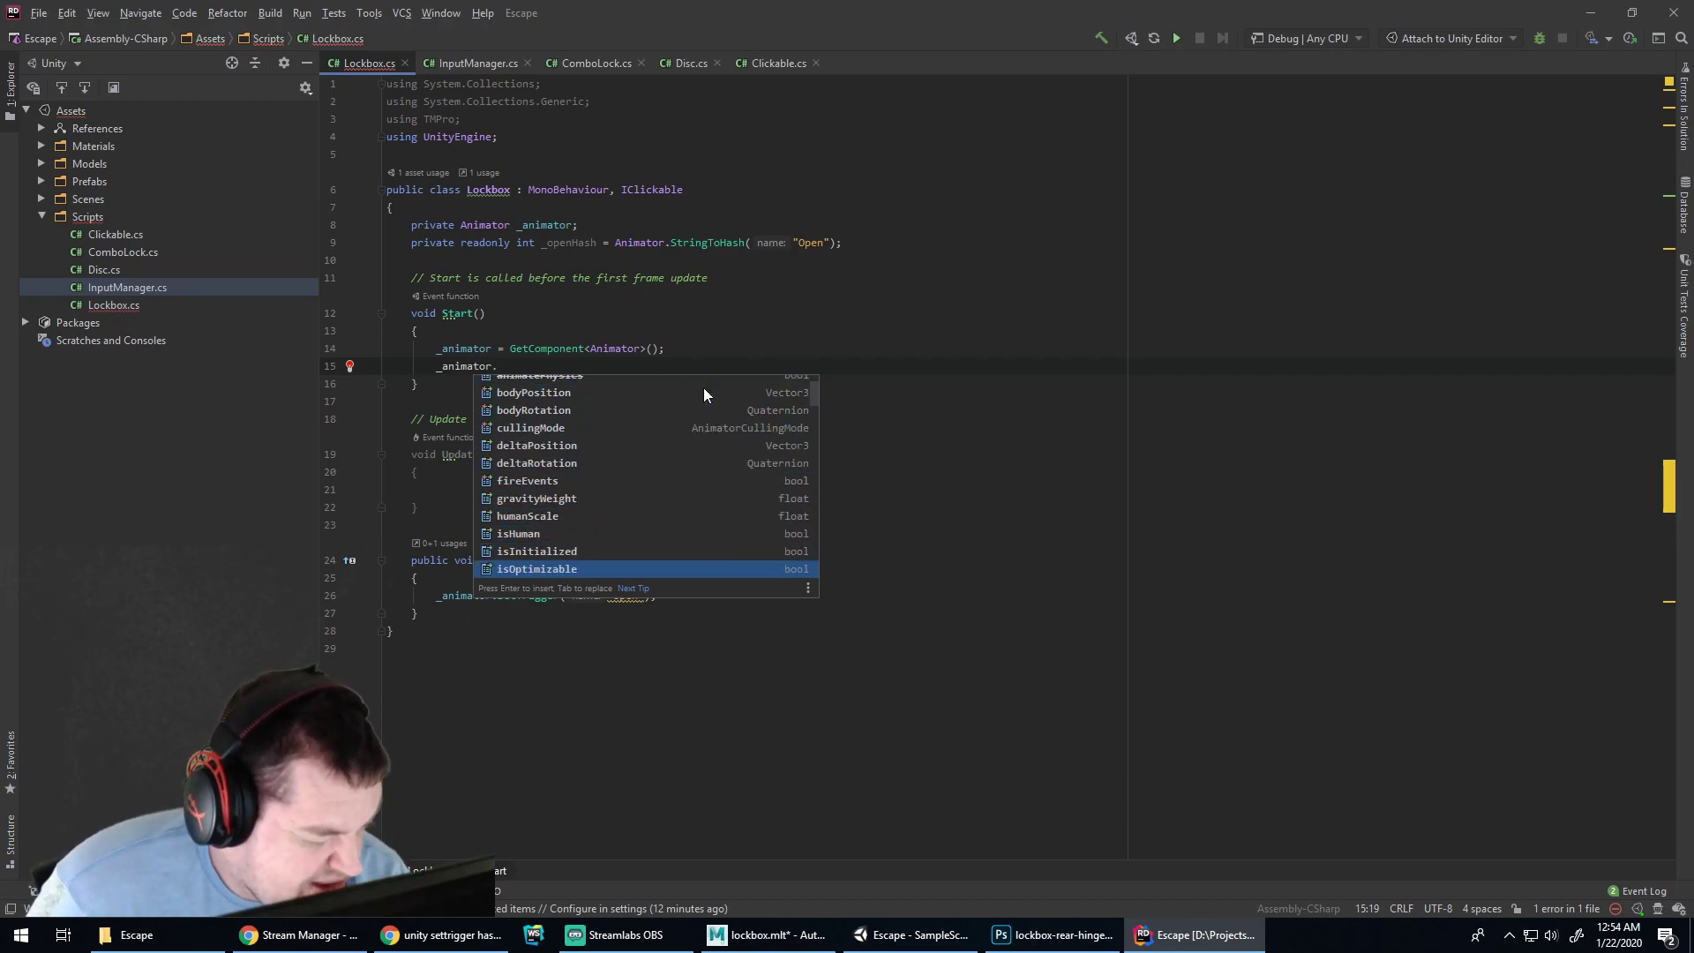
pyautogui.press('Down')
pyautogui.press('Down')
pyautogui.press('Down')
pyautogui.press('Down')
pyautogui.press('Down')
pyautogui.press('Down')
pyautogui.press('Down')
pyautogui.press('Down')
pyautogui.press('Down')
pyautogui.press('Down')
pyautogui.press('Down')
pyautogui.press('Down')
pyautogui.press('Down')
pyautogui.press('Down')
pyautogui.press('Down')
pyautogui.press('Down')
pyautogui.press('Down')
pyautogui.press('Down')
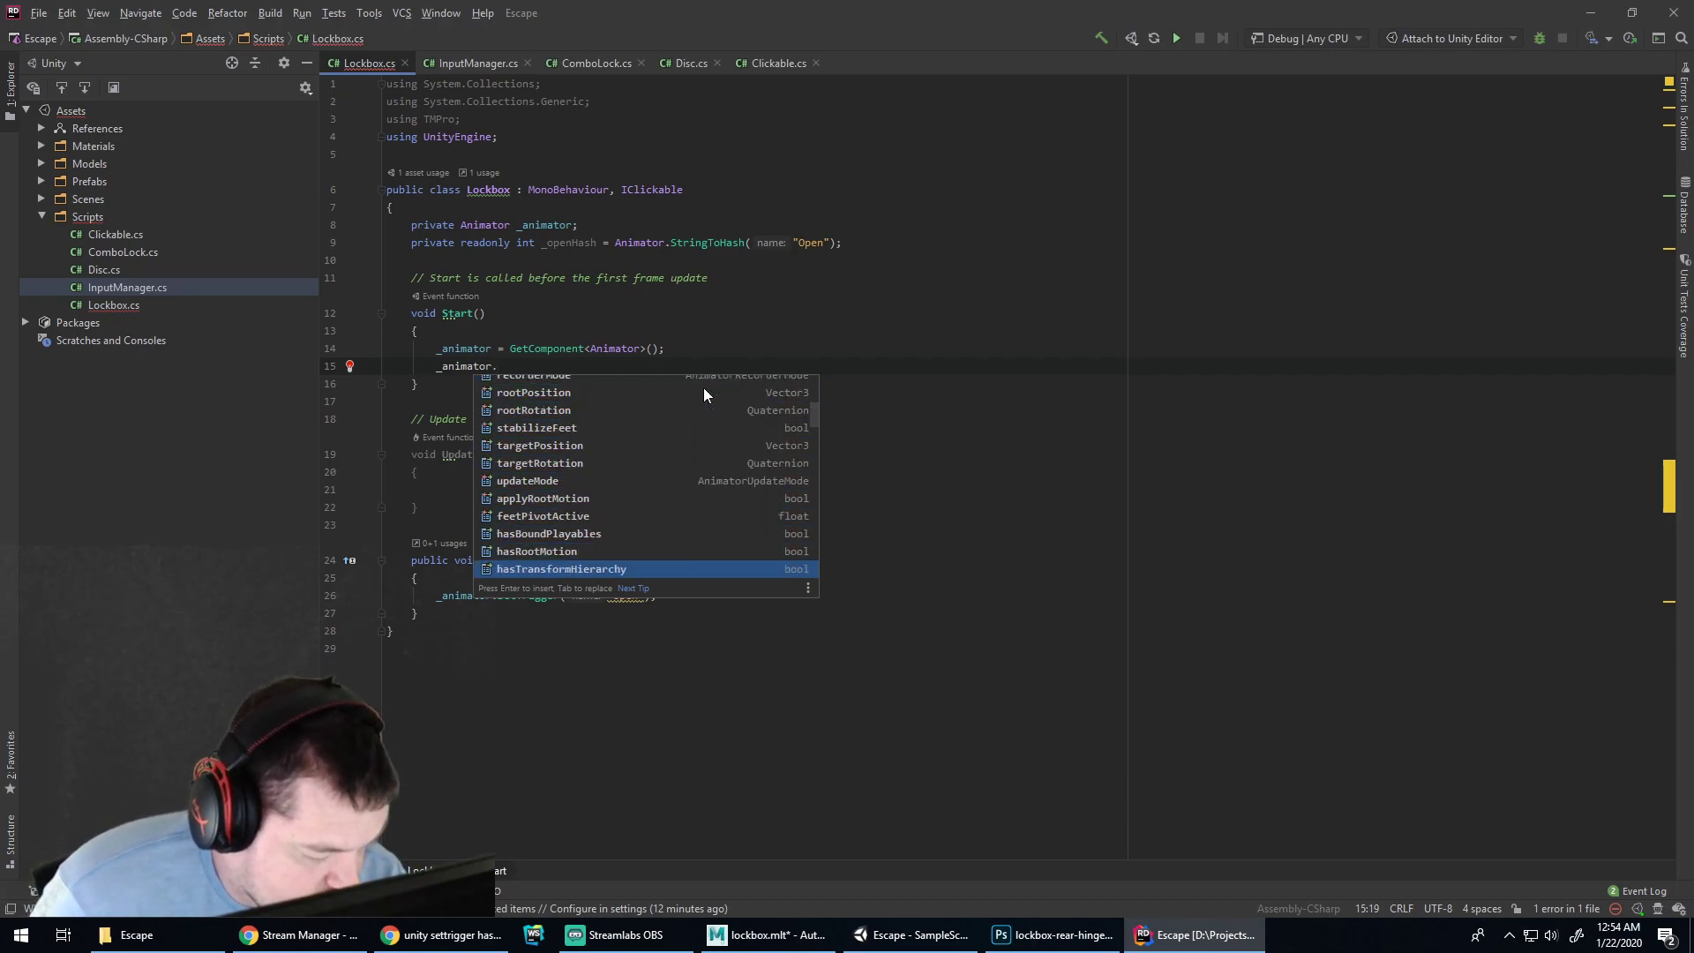
pyautogui.press('Down')
pyautogui.press('Down')
pyautogui.press('Down')
pyautogui.press('Down')
pyautogui.press('Down')
pyautogui.press('Down')
pyautogui.press('Down')
pyautogui.press('Down')
pyautogui.press('Down')
pyautogui.press('Down')
pyautogui.press('Down')
pyautogui.press('Down')
pyautogui.press('Down')
pyautogui.press('Down')
pyautogui.press('Down')
pyautogui.press('Down')
pyautogui.press('Down')
pyautogui.press('Down')
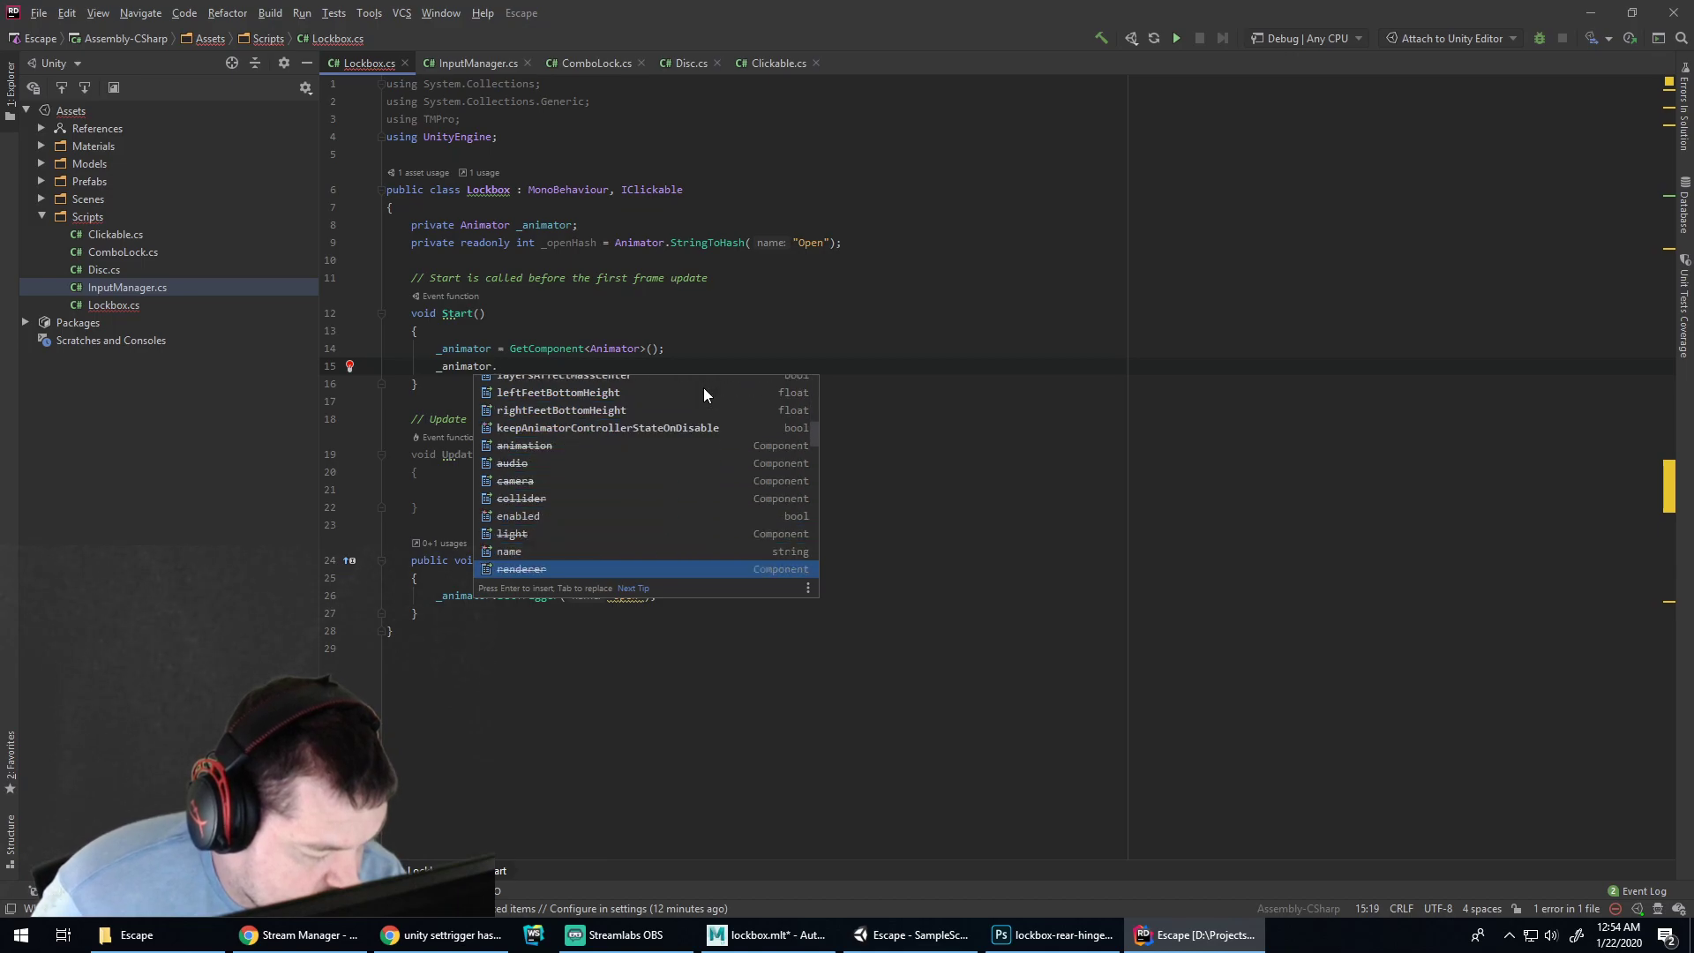
pyautogui.press('Down')
pyautogui.press('Down')
pyautogui.press('Down')
pyautogui.press('Down')
pyautogui.press('Down')
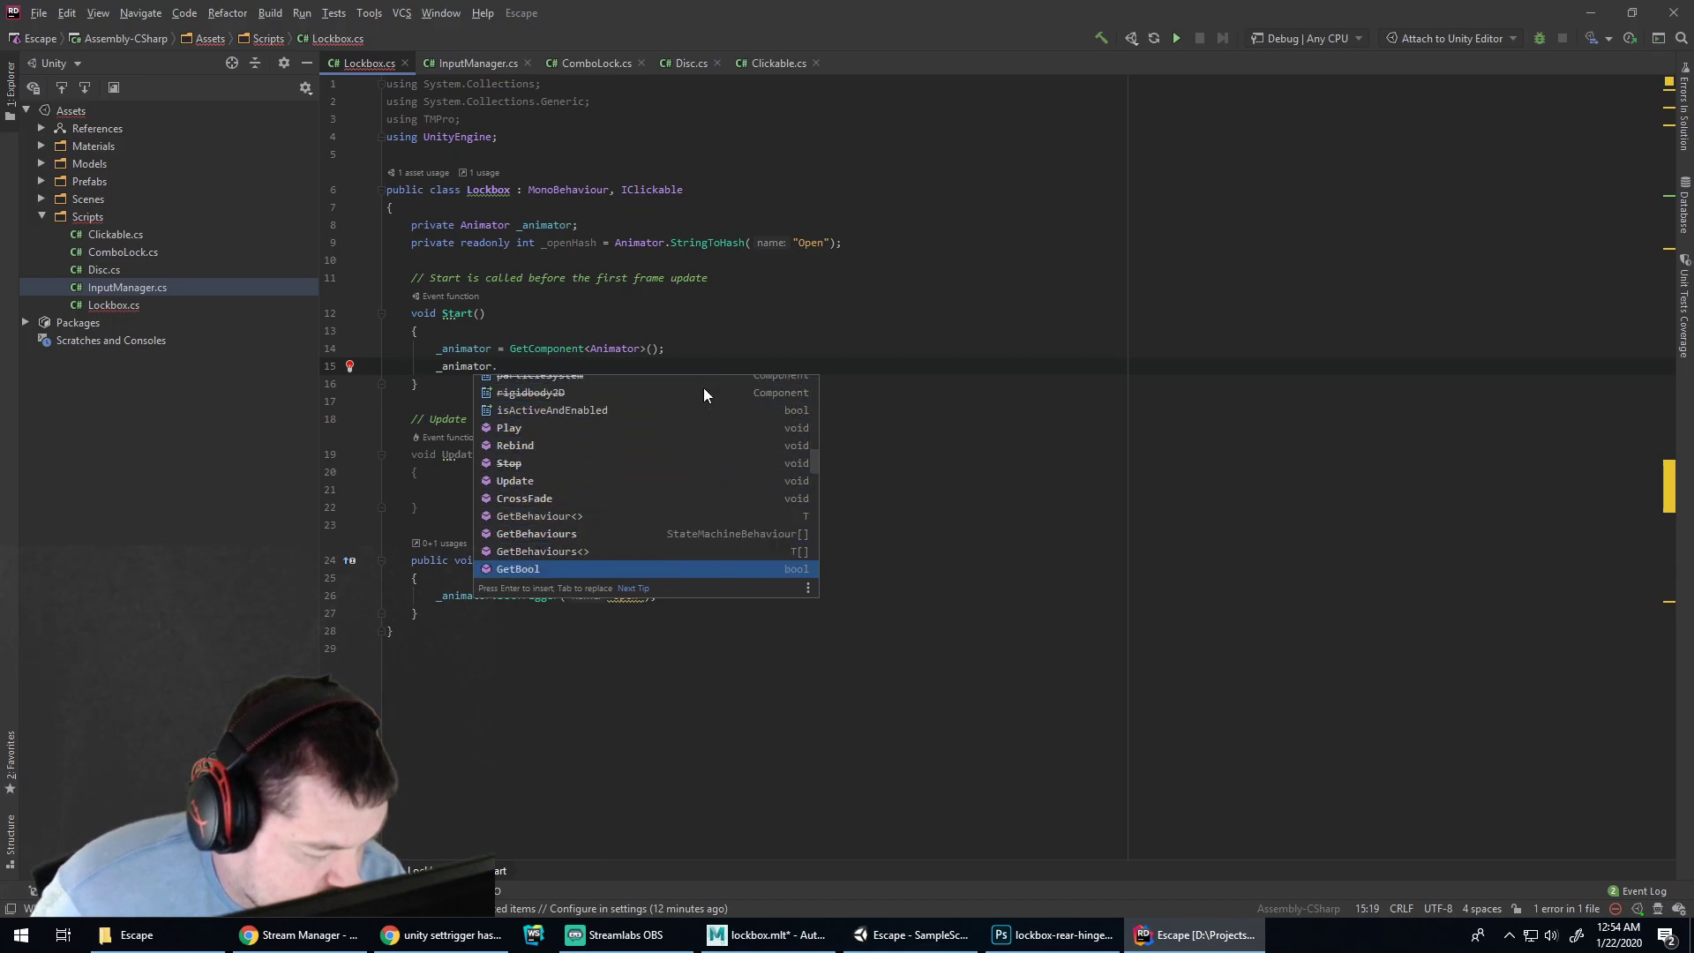
pyautogui.press('Down')
pyautogui.press('Down')
pyautogui.press('Down')
pyautogui.press('Down')
pyautogui.press('Down')
pyautogui.press('Down')
pyautogui.press('Down')
pyautogui.press('Down')
pyautogui.press('Down')
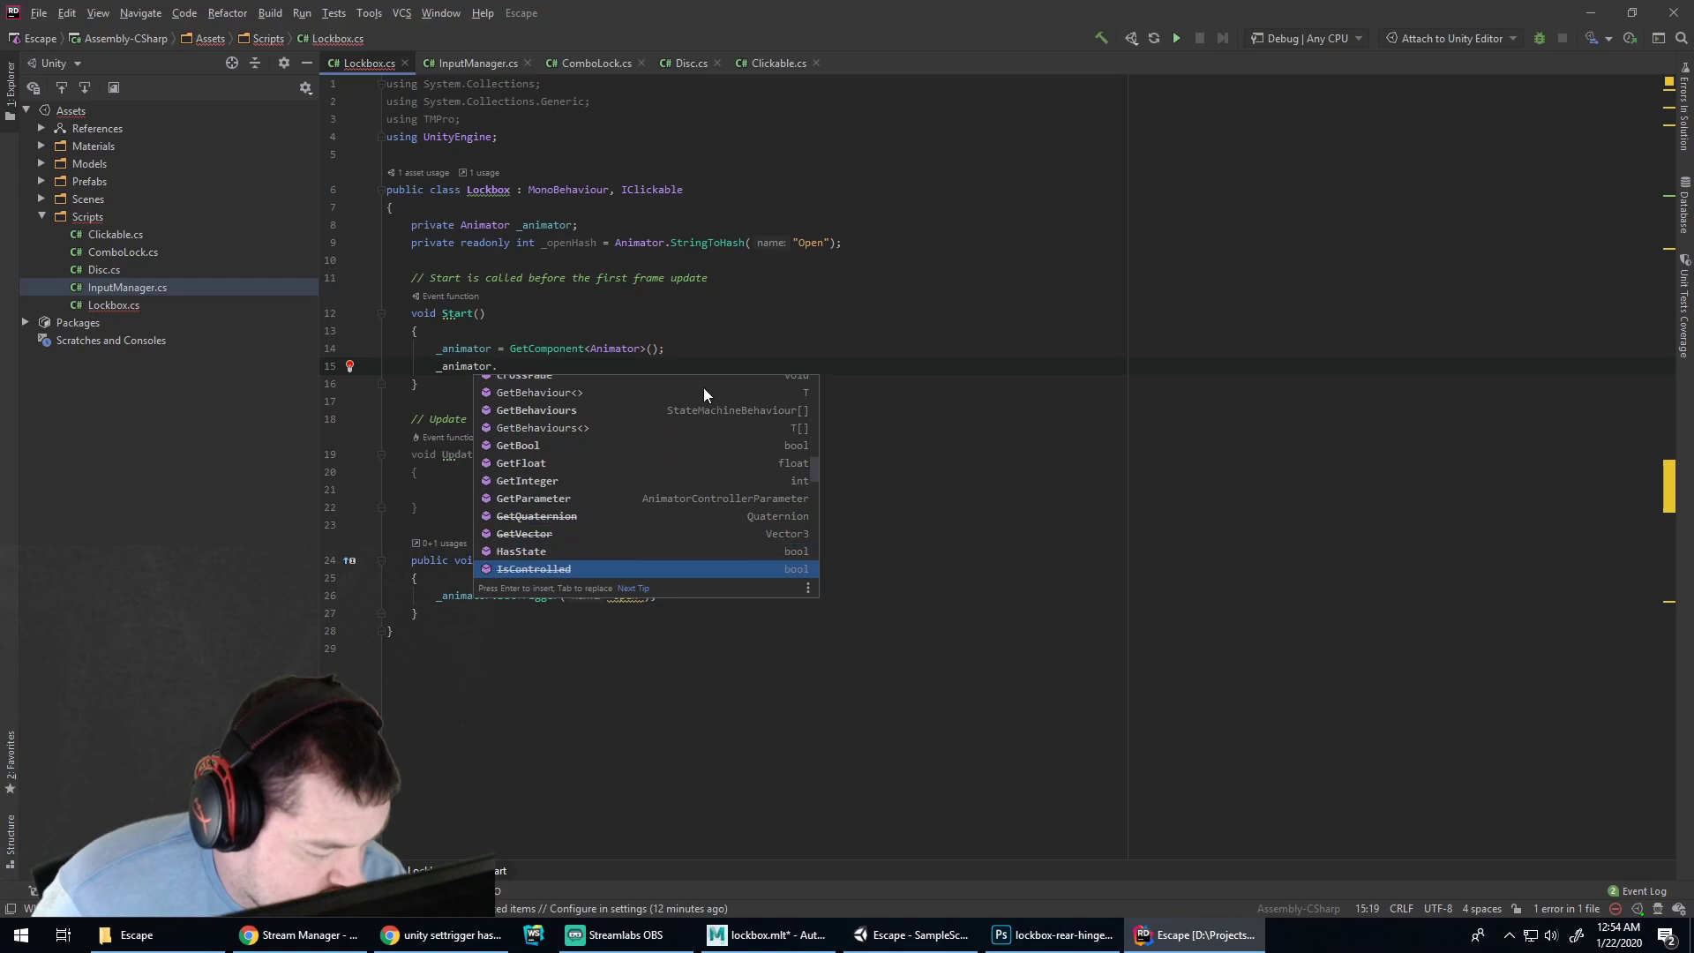
pyautogui.press('Down')
pyautogui.press('Down')
pyautogui.press('Down')
pyautogui.press('Down')
pyautogui.press('Down')
pyautogui.press('Down')
pyautogui.press('Down')
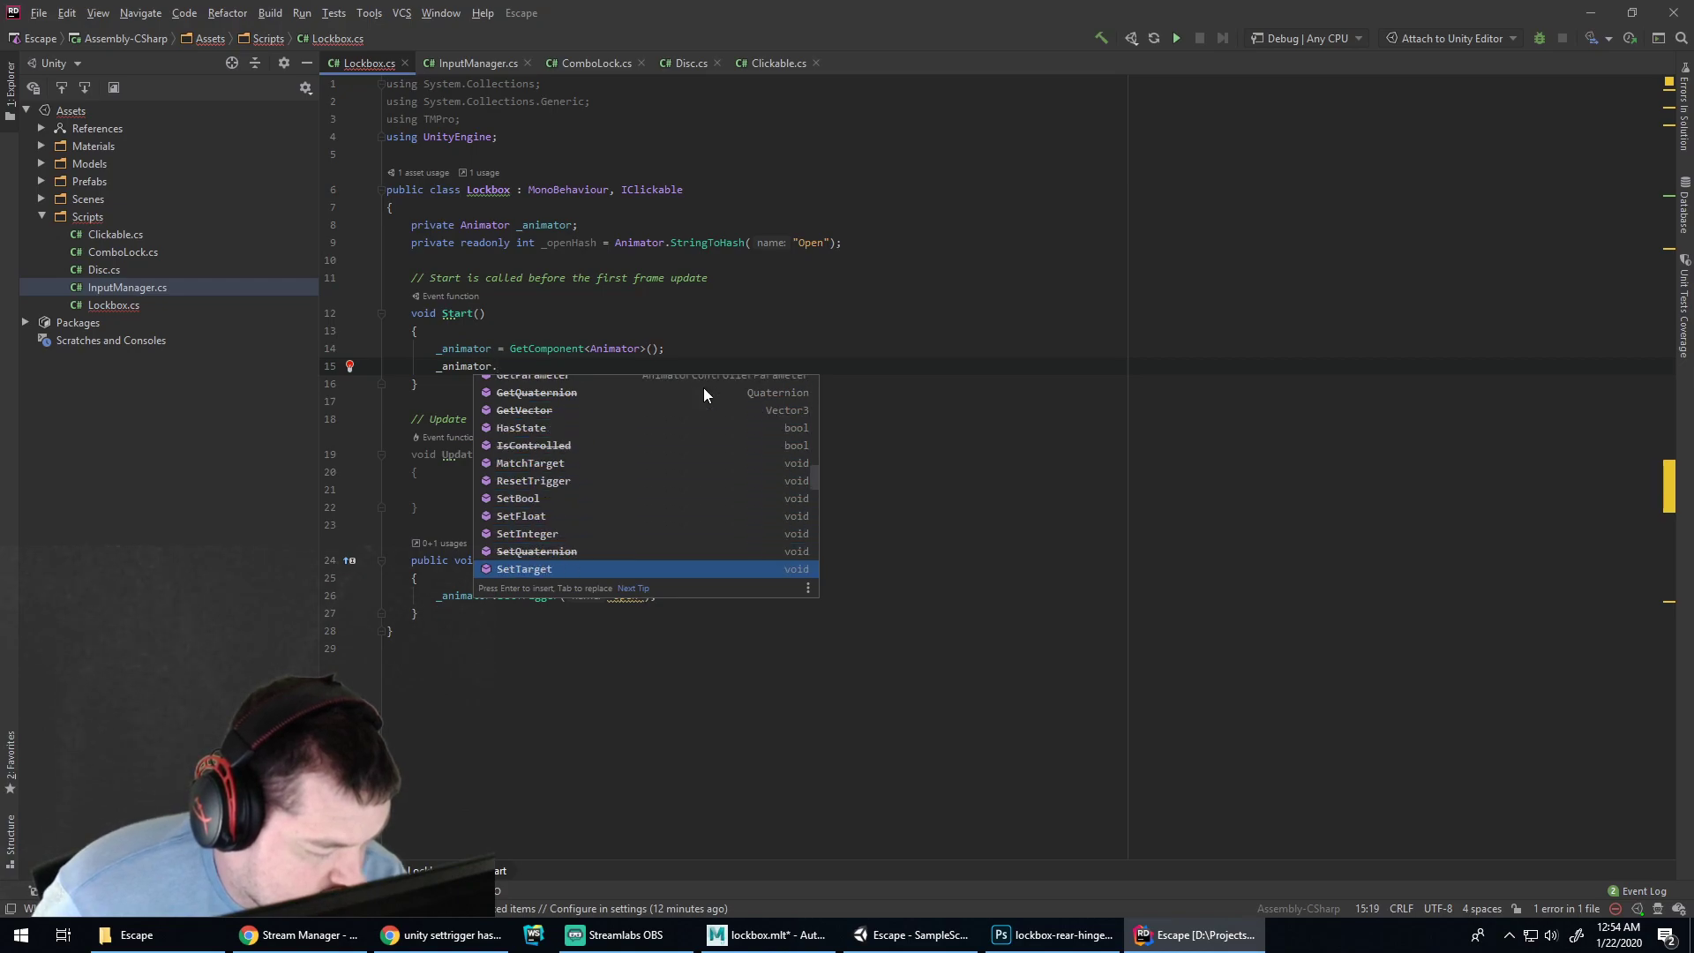
pyautogui.press('Down')
pyautogui.press('Down')
pyautogui.press('Down')
pyautogui.press('Down')
pyautogui.press('Down')
pyautogui.press('Down')
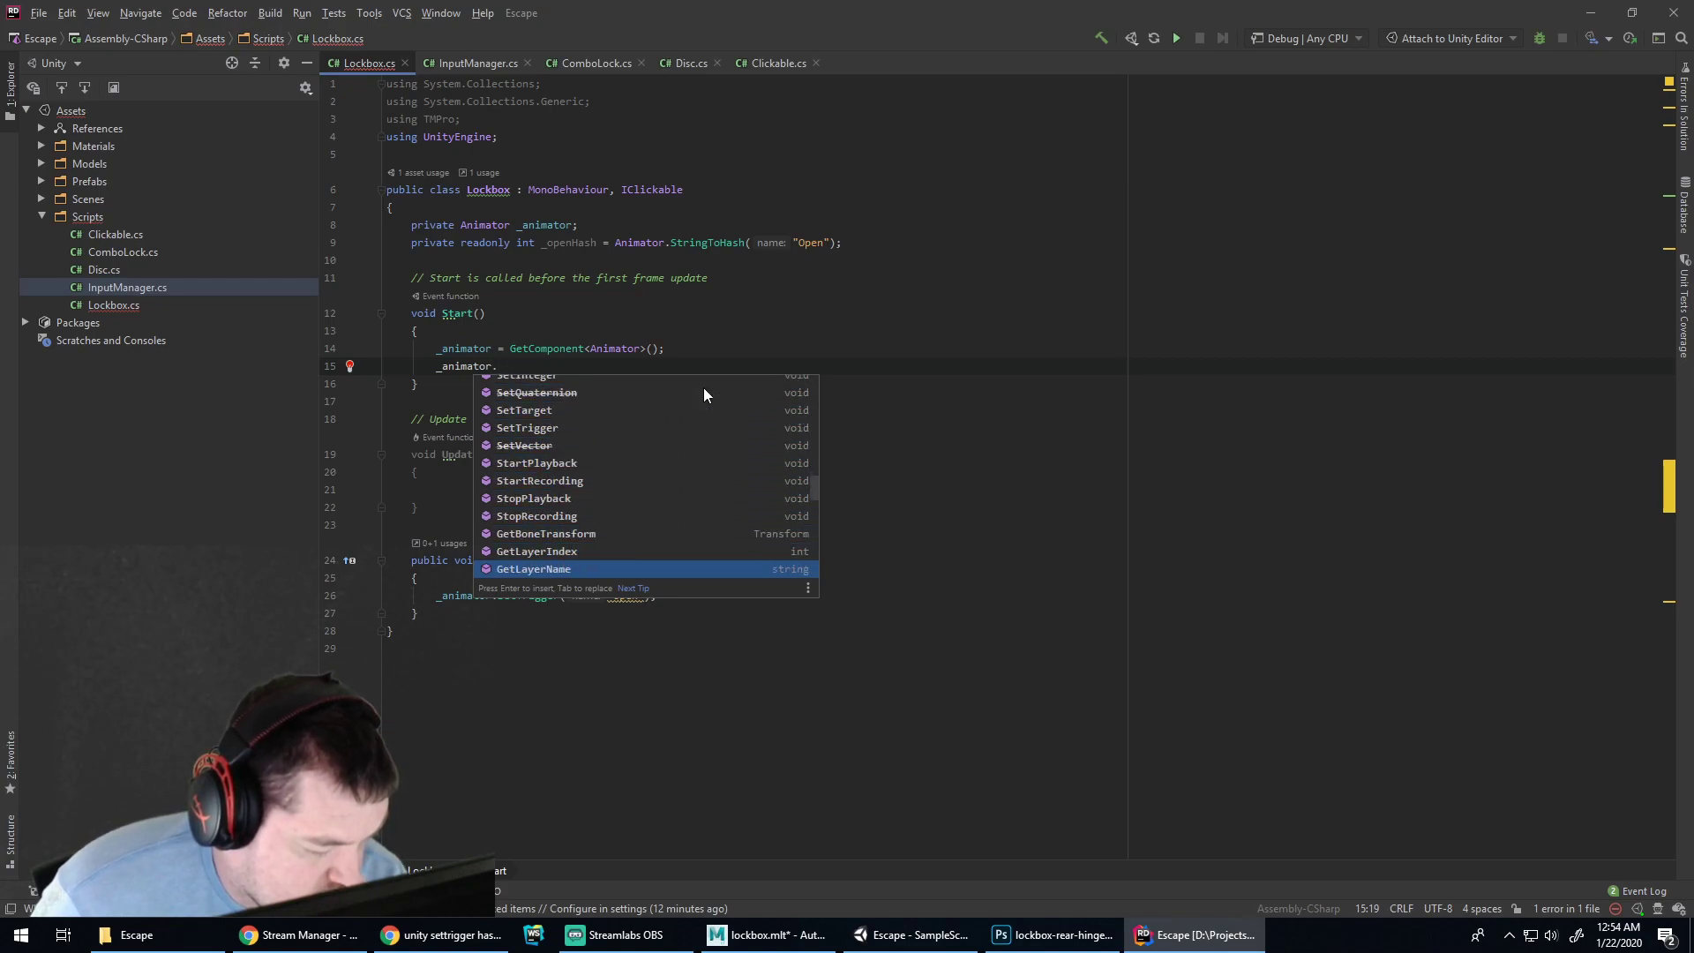
pyautogui.press('Down')
pyautogui.press('Down')
pyautogui.press('Down')
pyautogui.press('Down')
pyautogui.press('Down')
pyautogui.press('Down')
pyautogui.press('Down')
pyautogui.press('Down')
pyautogui.press('Down')
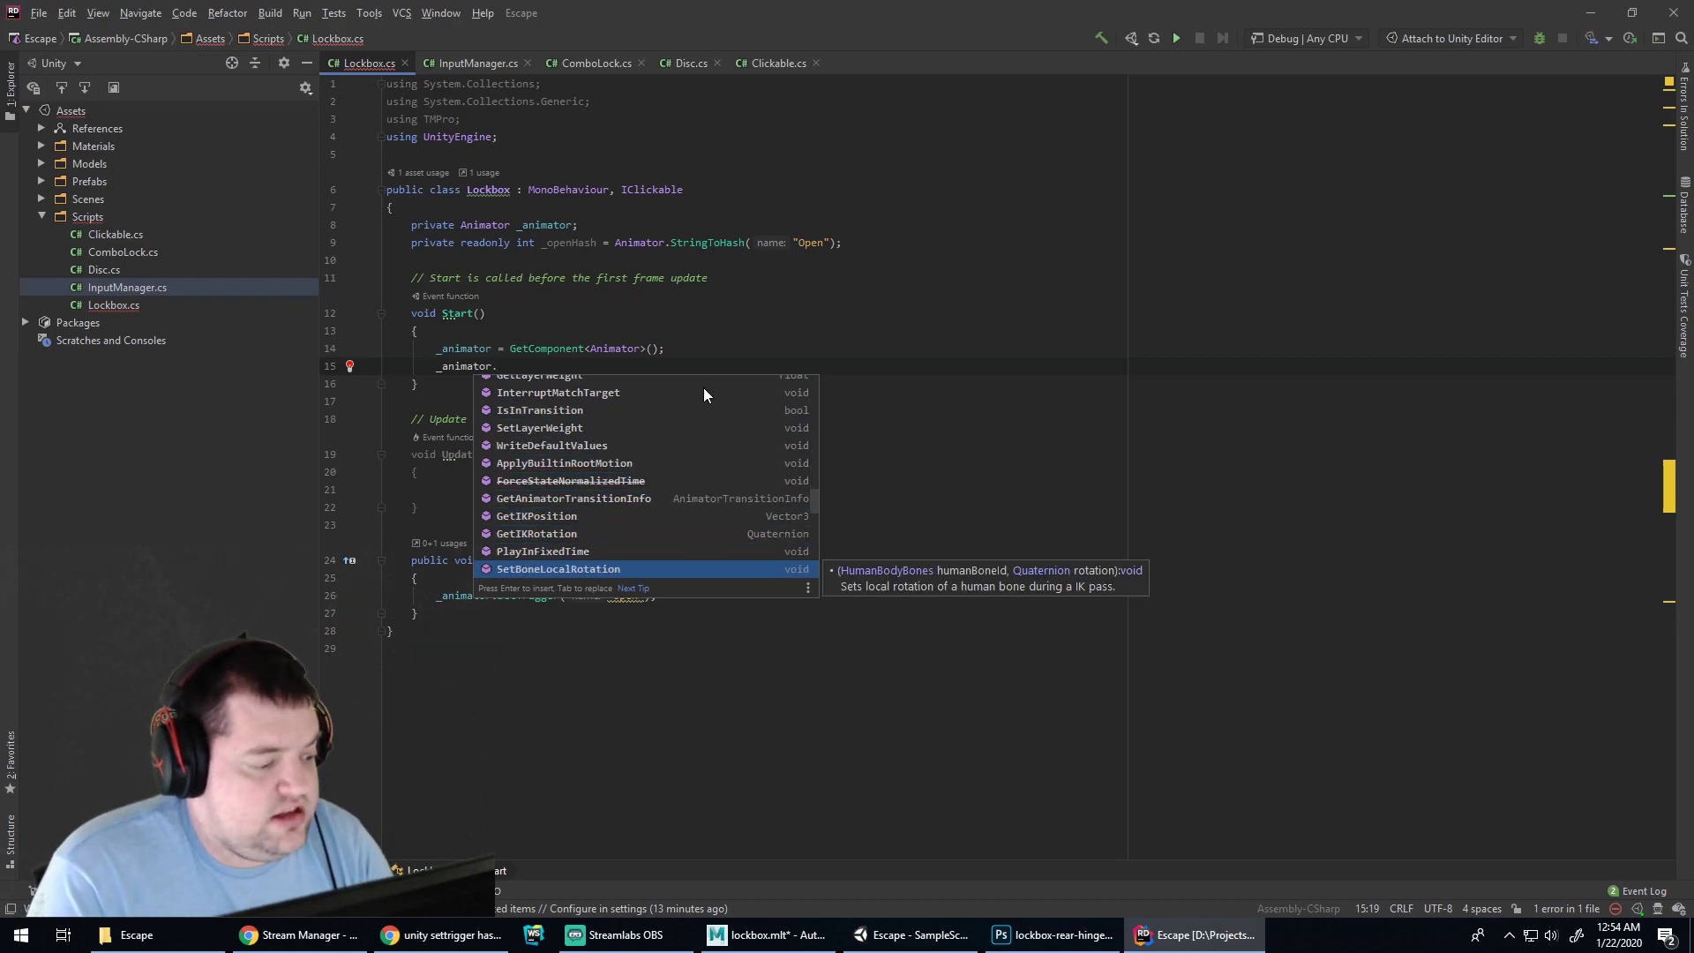
pyautogui.write('Trigg')
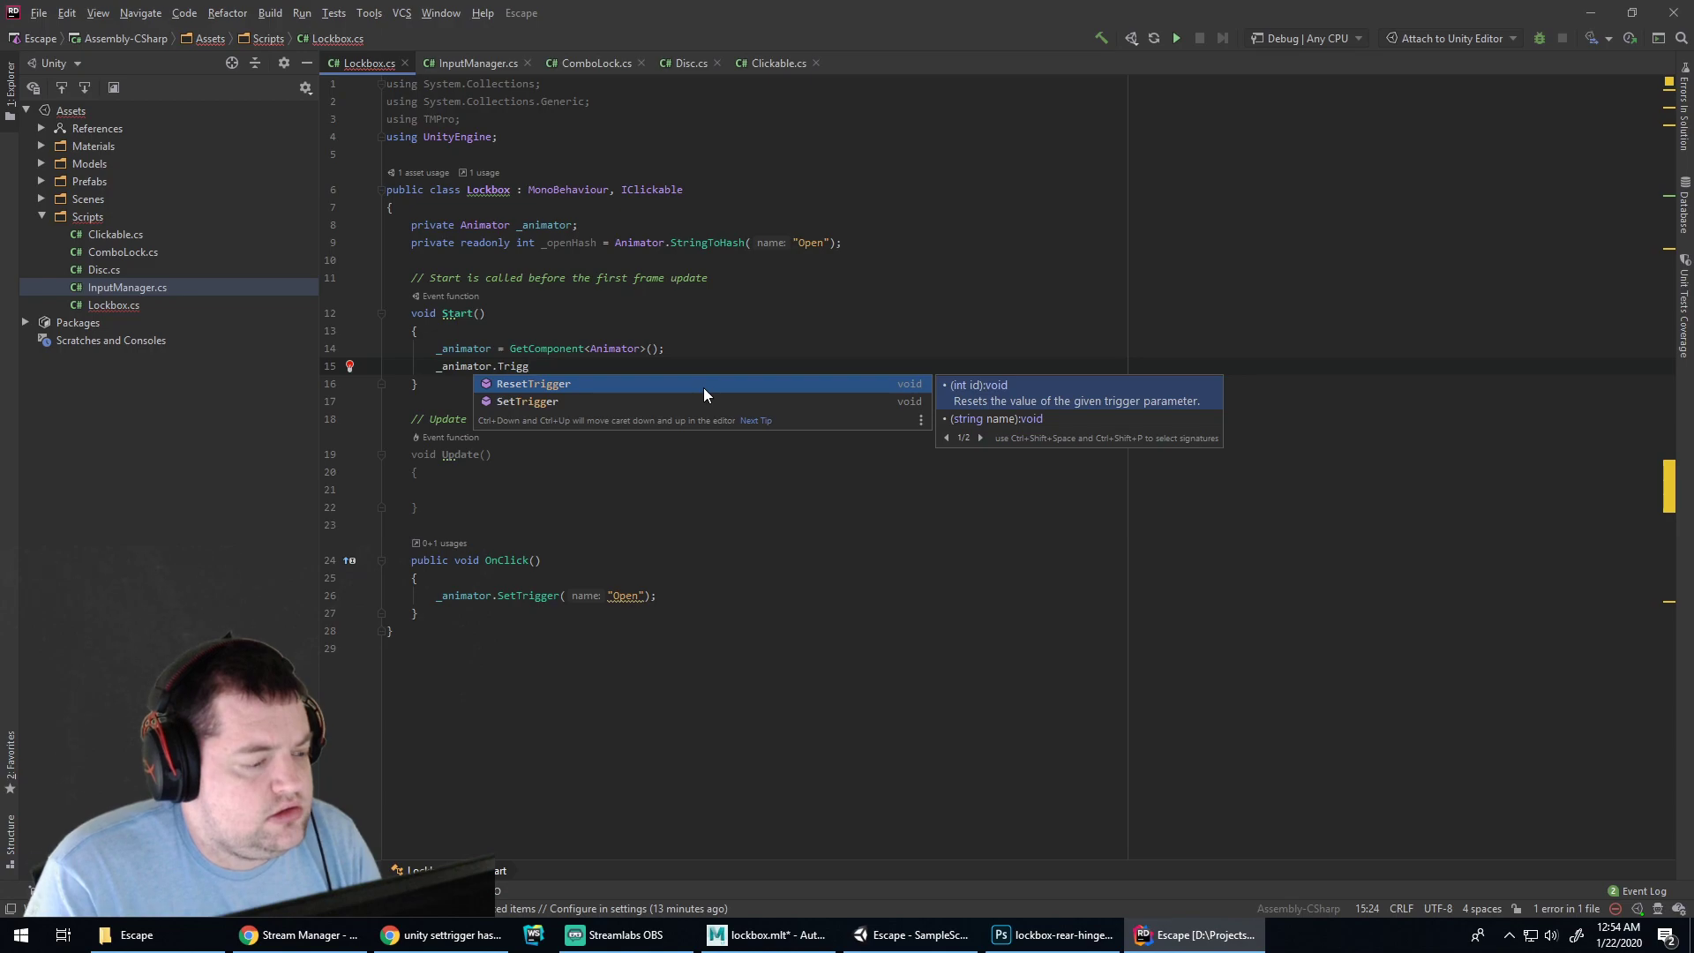
pyautogui.hotkey('shift', 'Home')
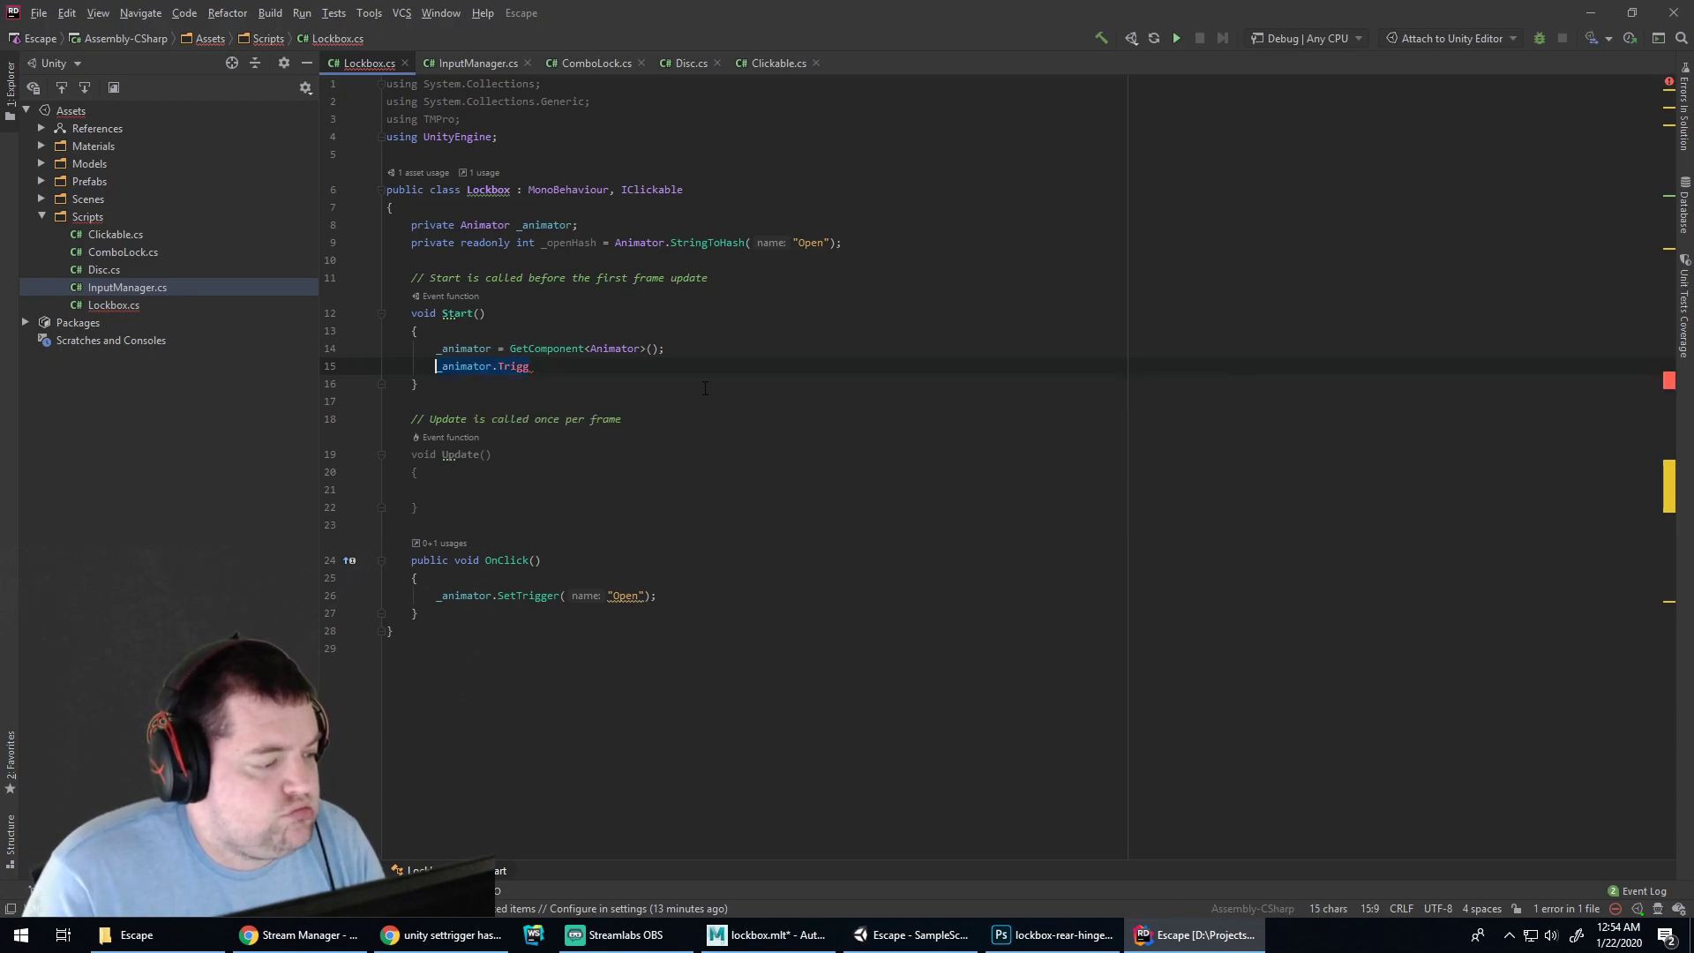
pyautogui.press('BackSpace')
pyautogui.press('BackSpace')
# Add a breakpoint on line 14, then briefly run and stop play mode in Unity
pyautogui.click(370, 348)
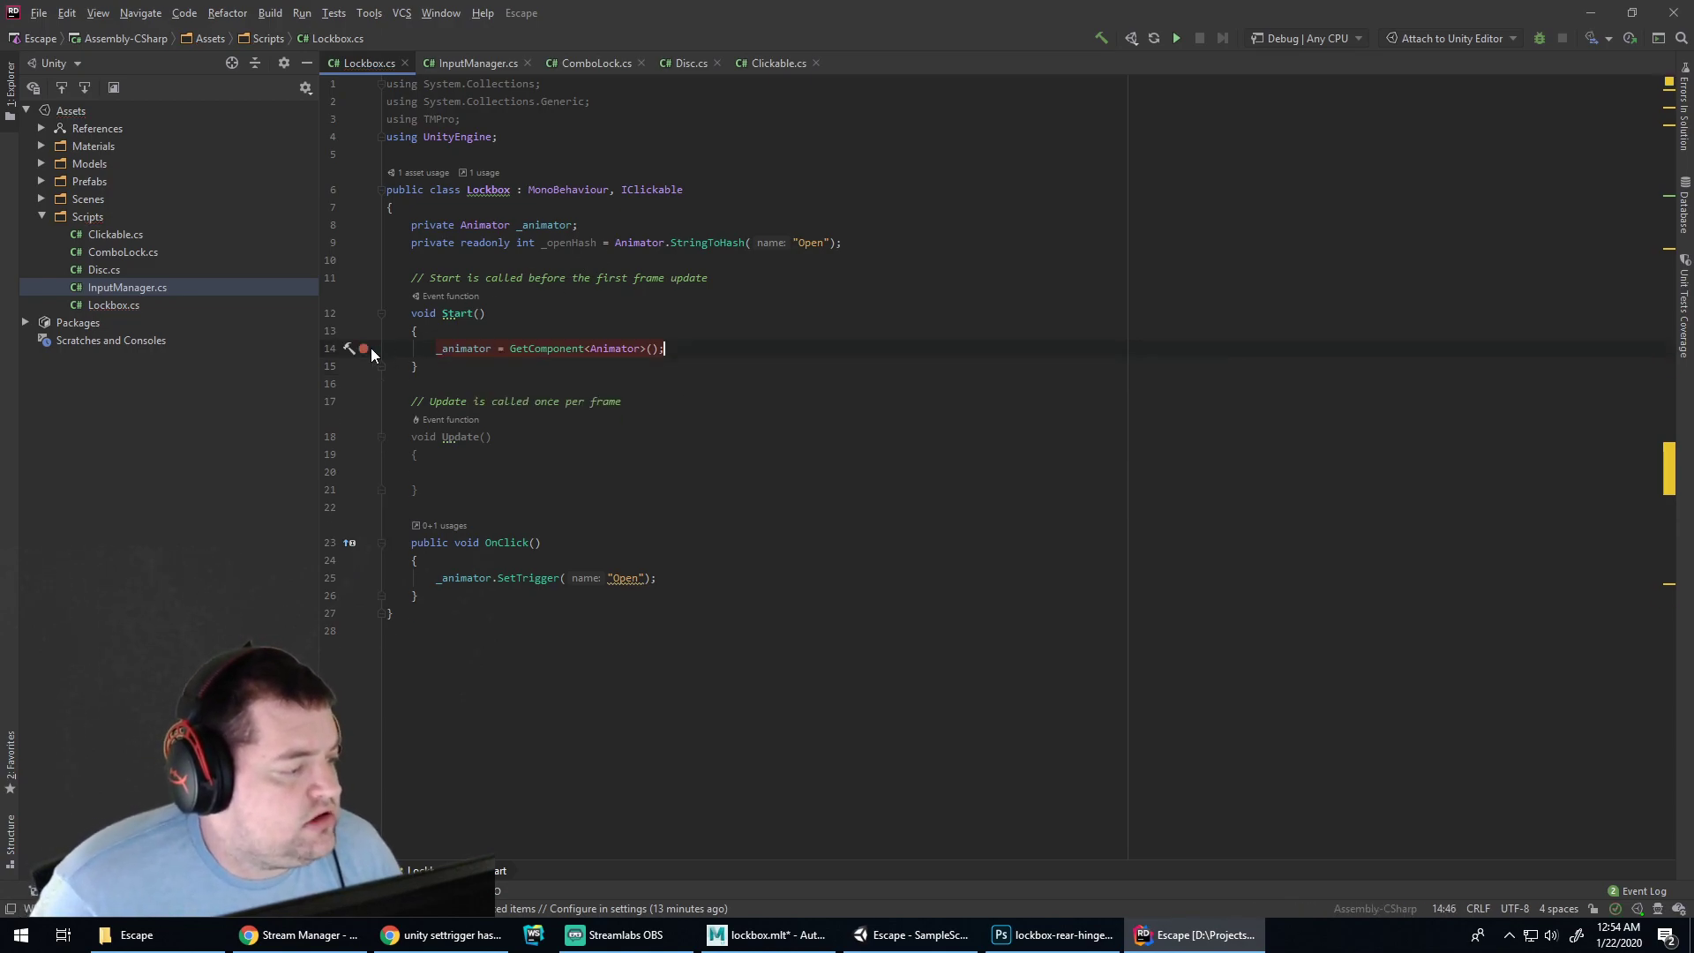
pyautogui.click(940, 946)
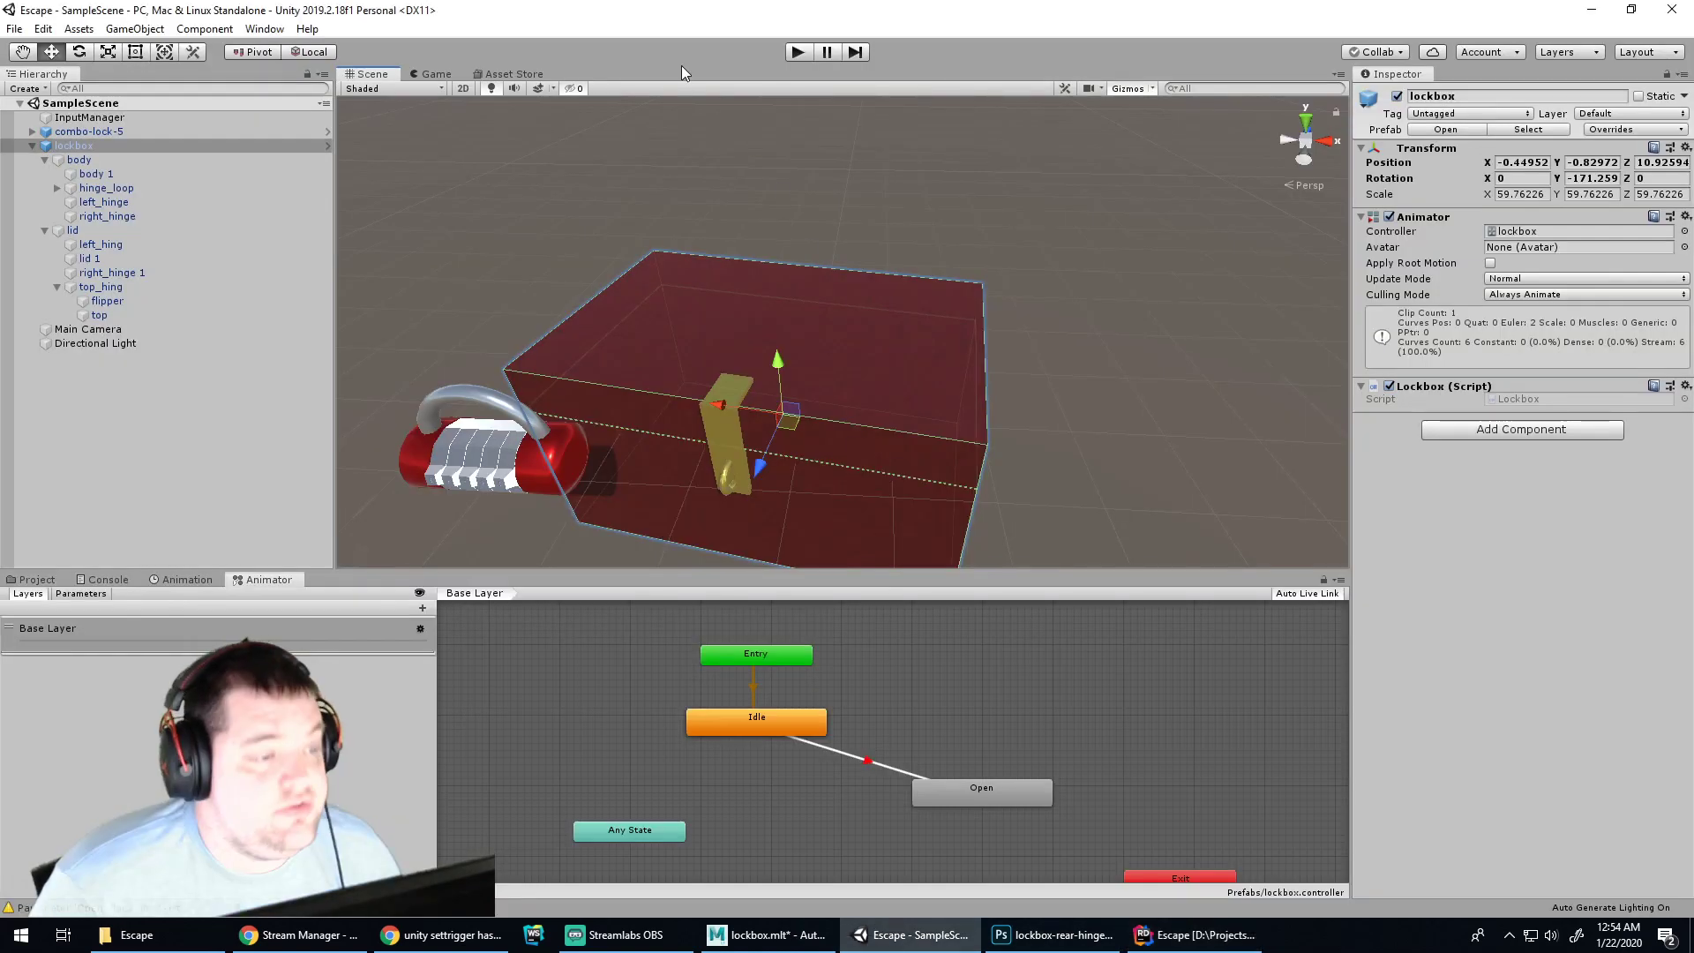
pyautogui.click(799, 52)
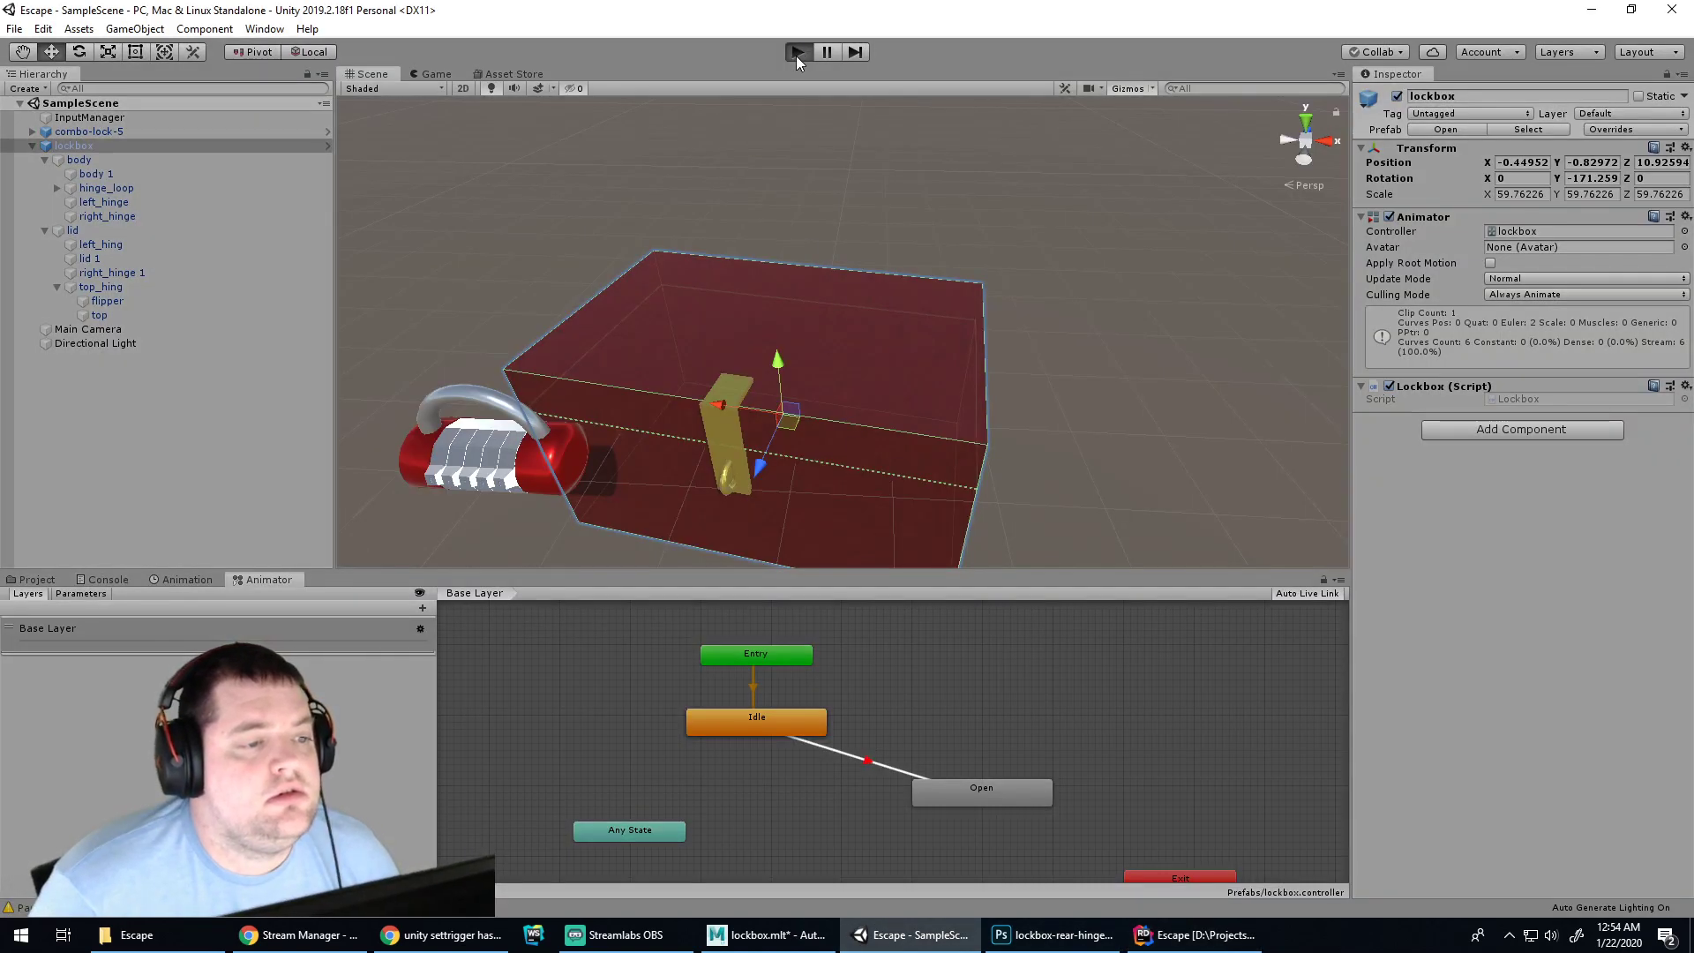
pyautogui.click(798, 52)
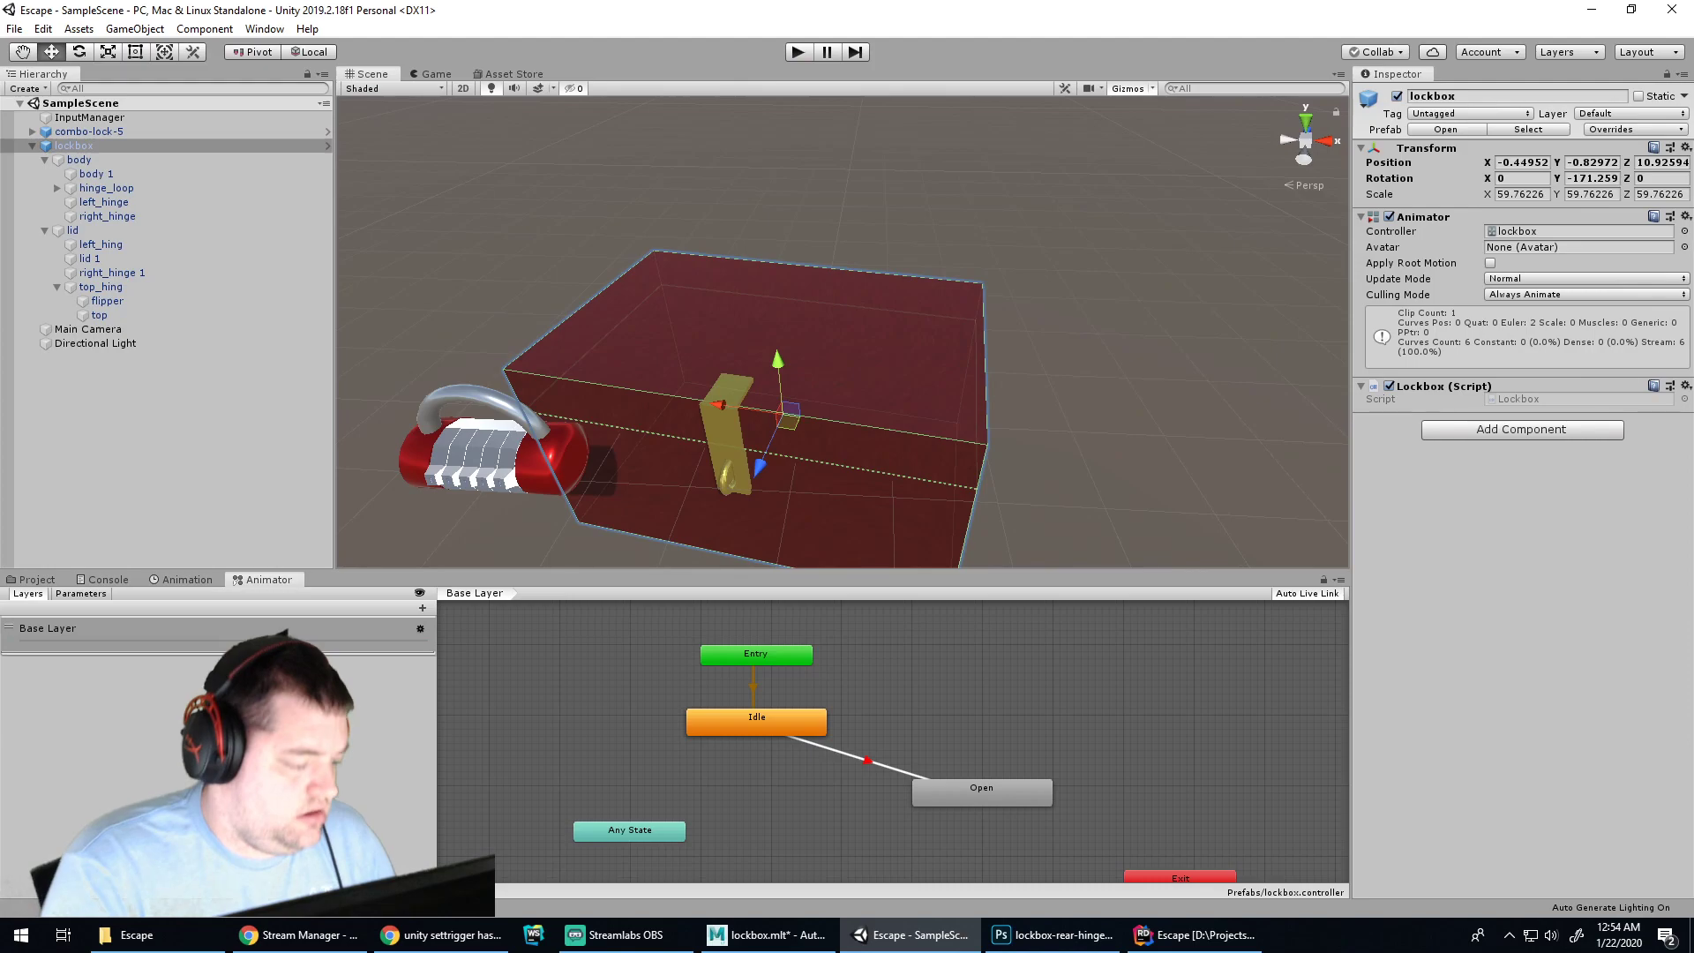
pyautogui.click(441, 935)
# Search 'unity use rider debugger' and read JetBrains' Debugging Unity Applications help page
pyautogui.hotkey('ctrl', 't')
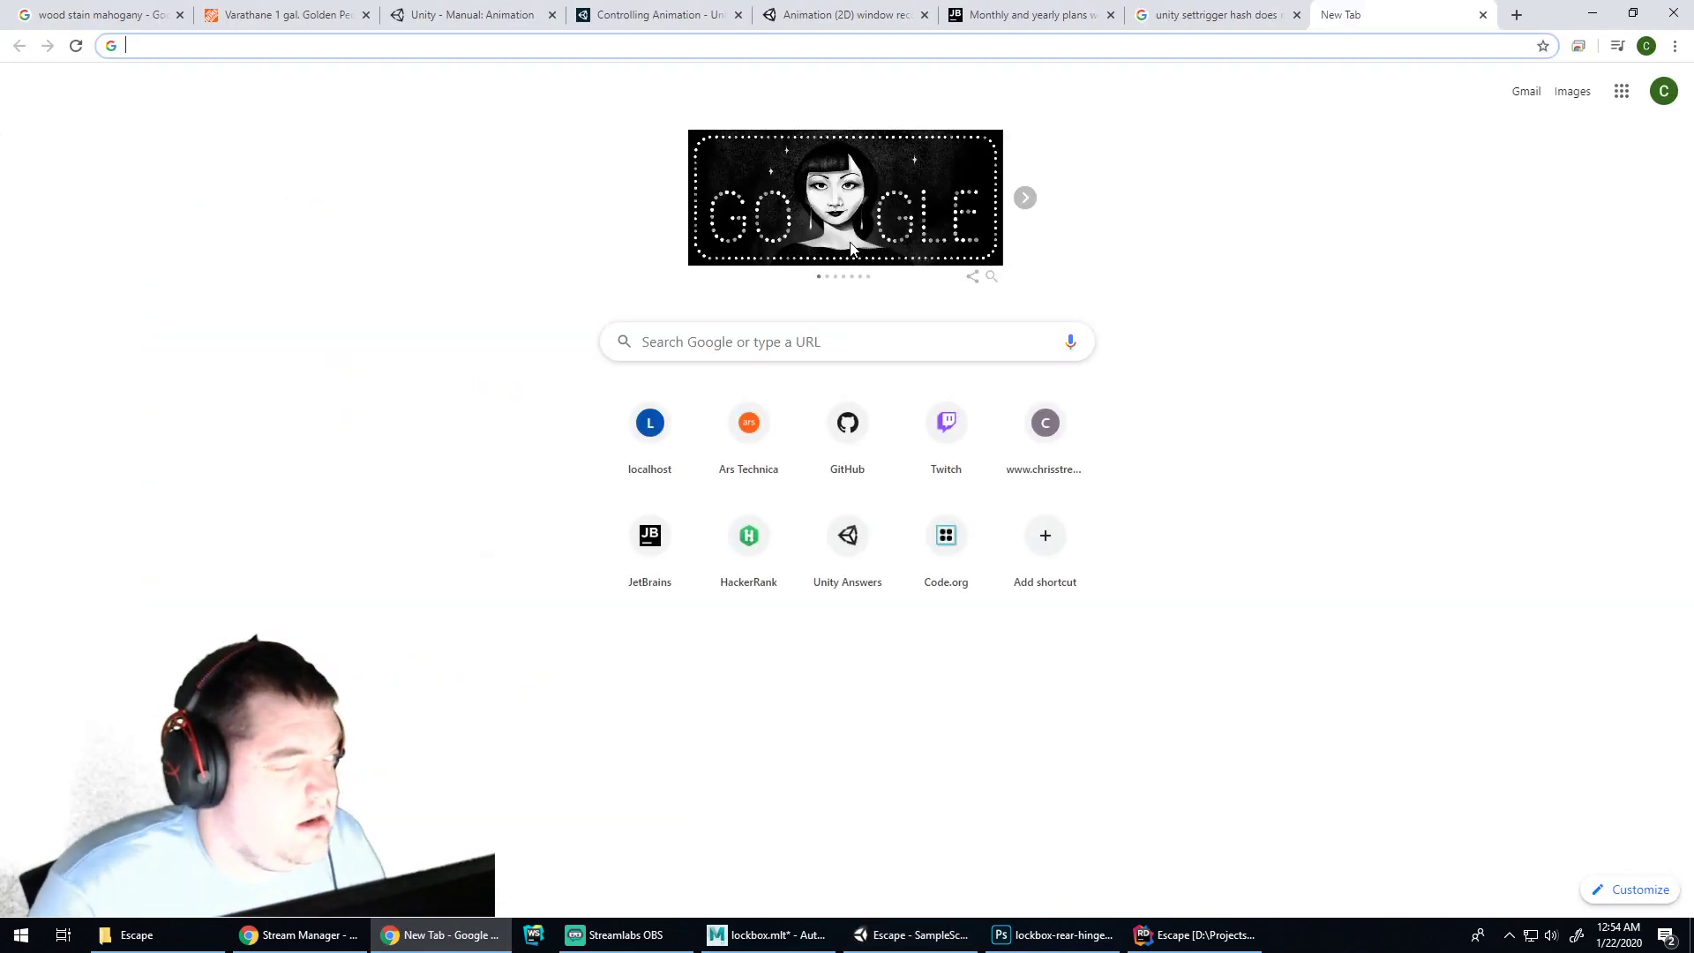
pyautogui.write('unity u')
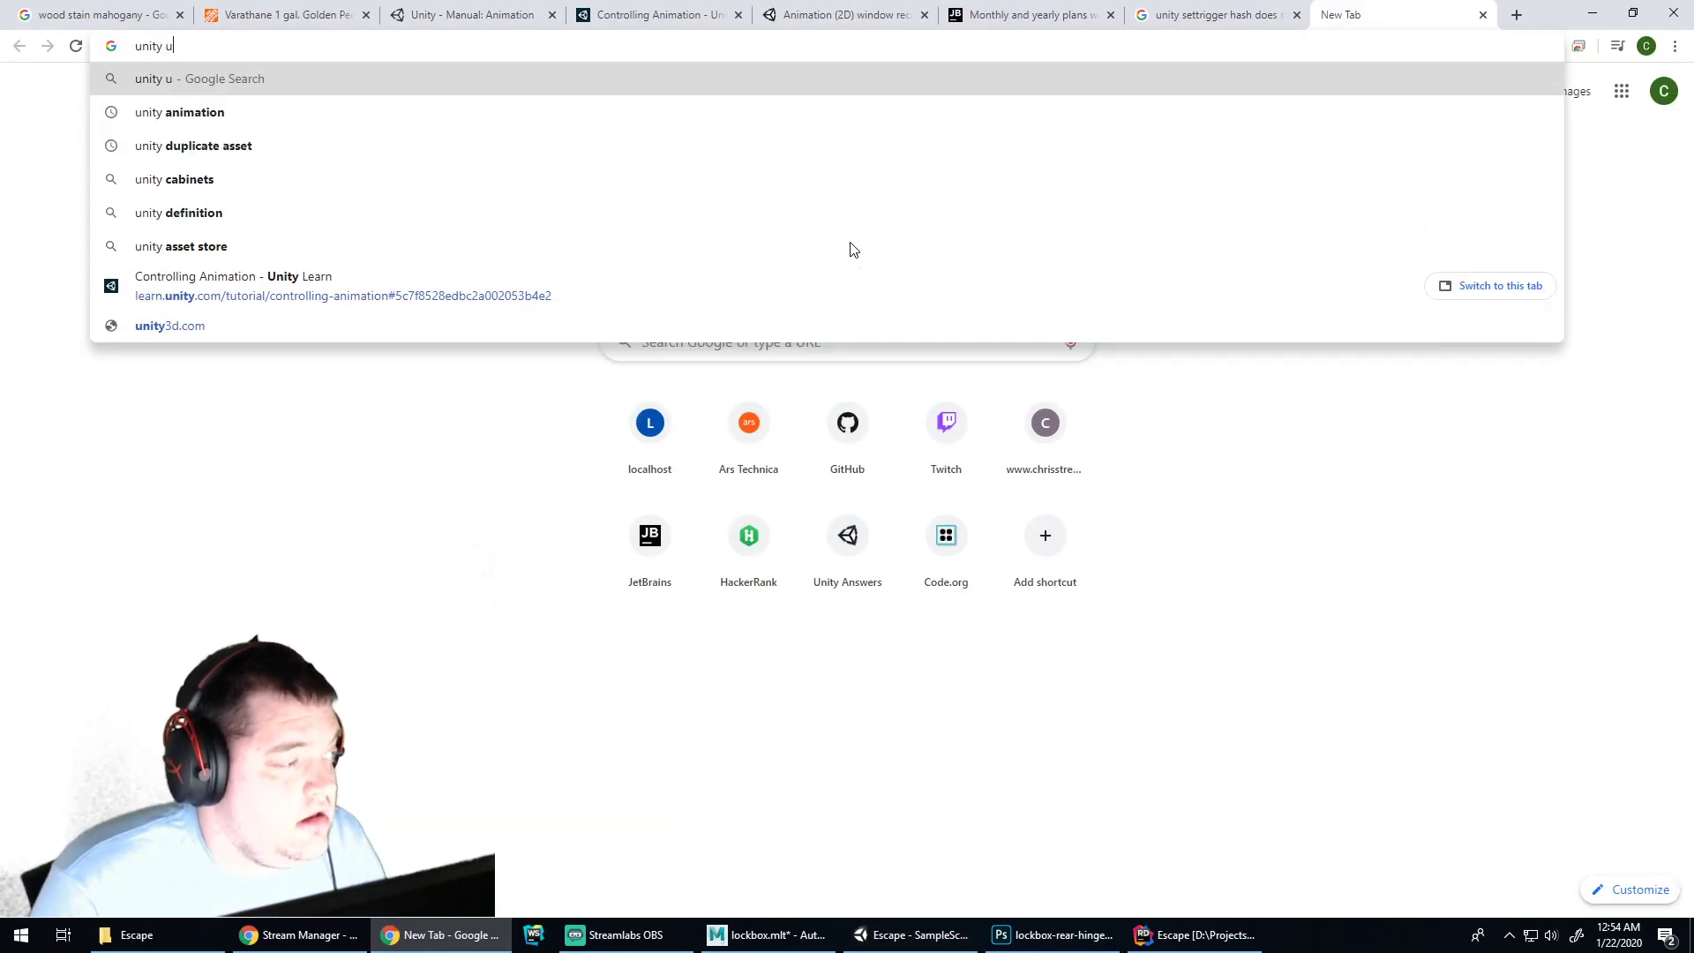
pyautogui.write('se rider debugger')
pyautogui.press('Return')
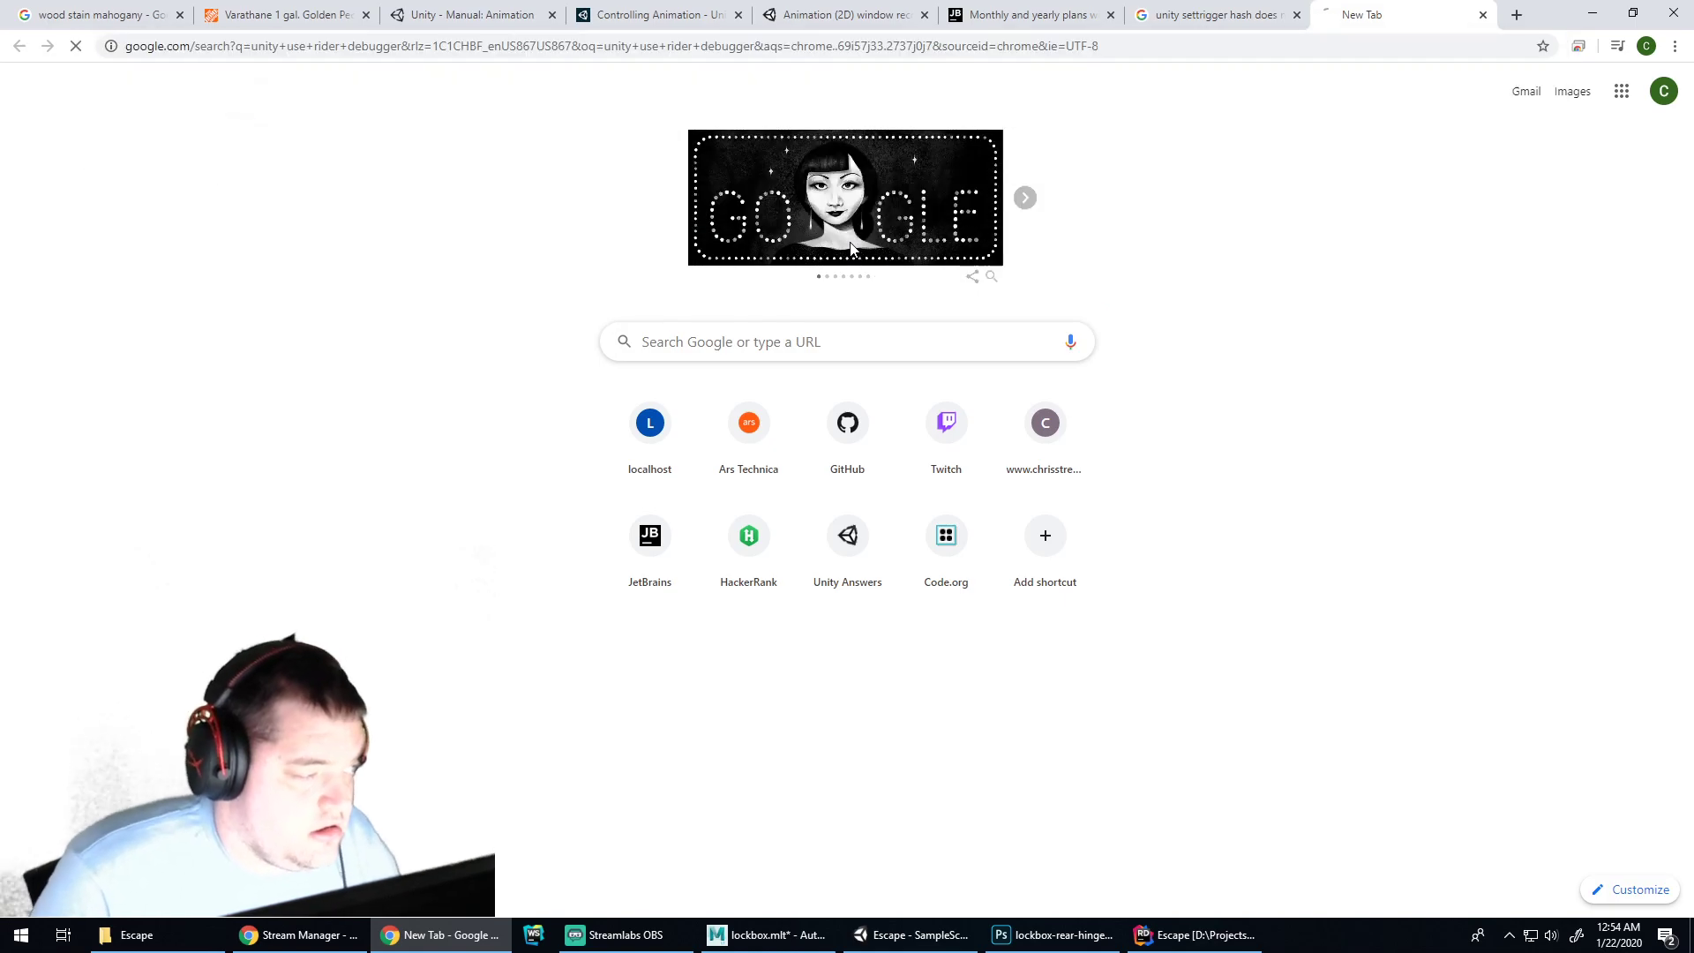
pyautogui.click(344, 249)
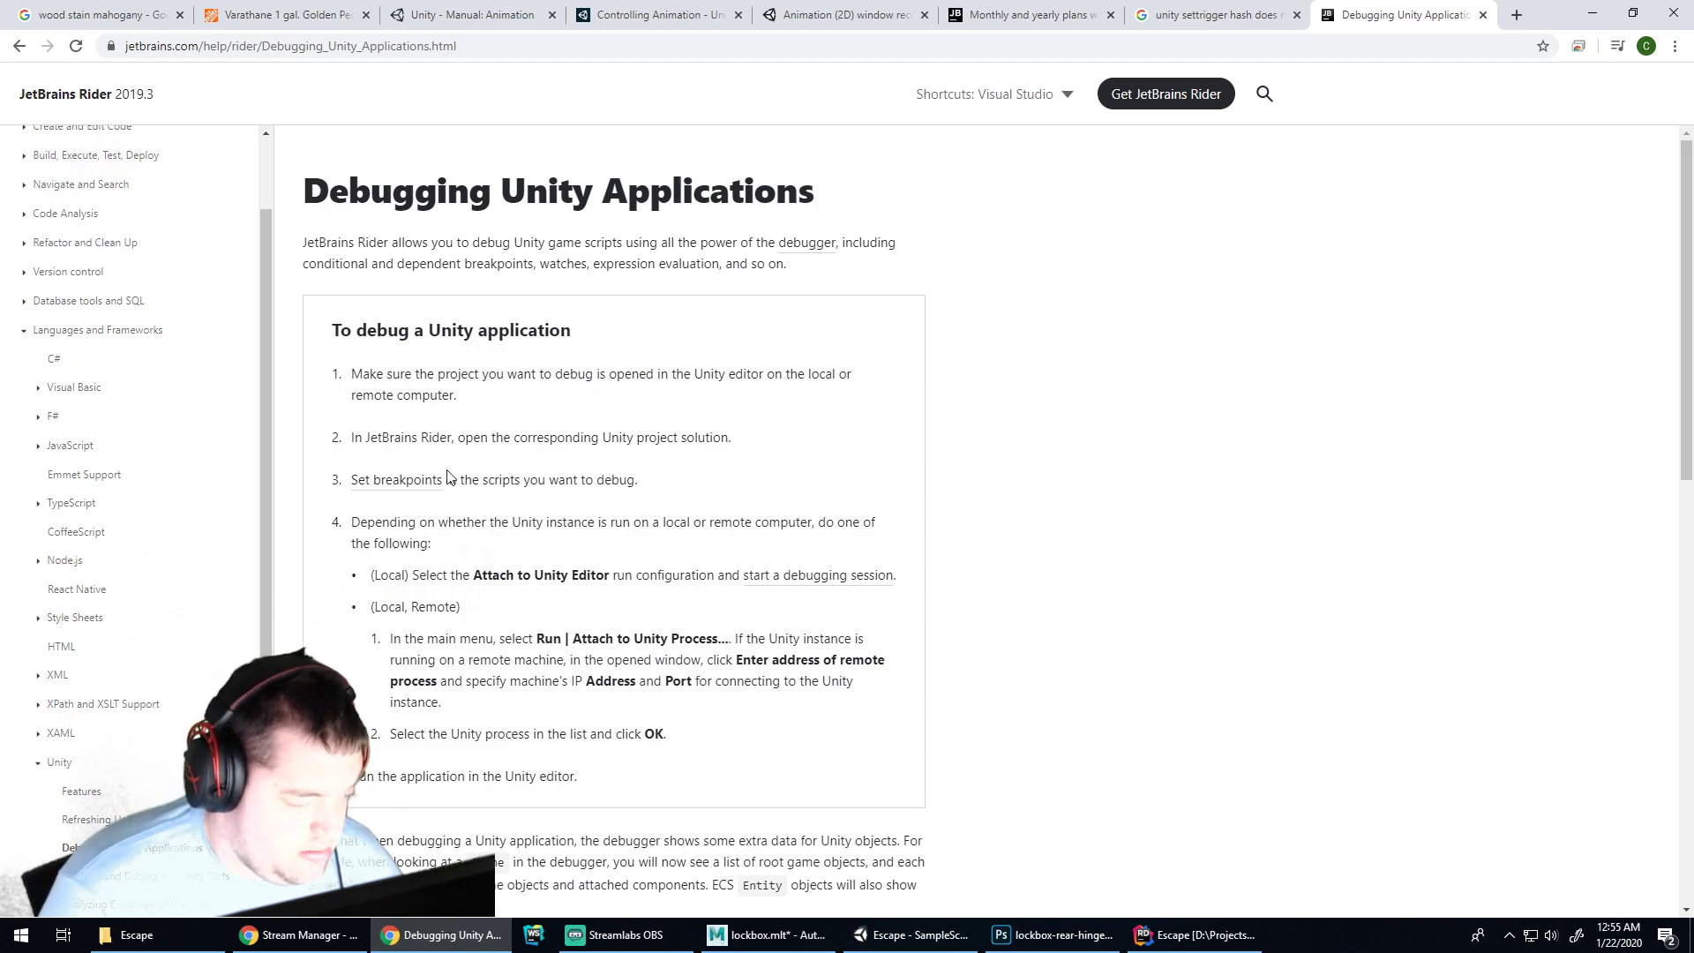
pyautogui.scroll(-3, 476, 521)
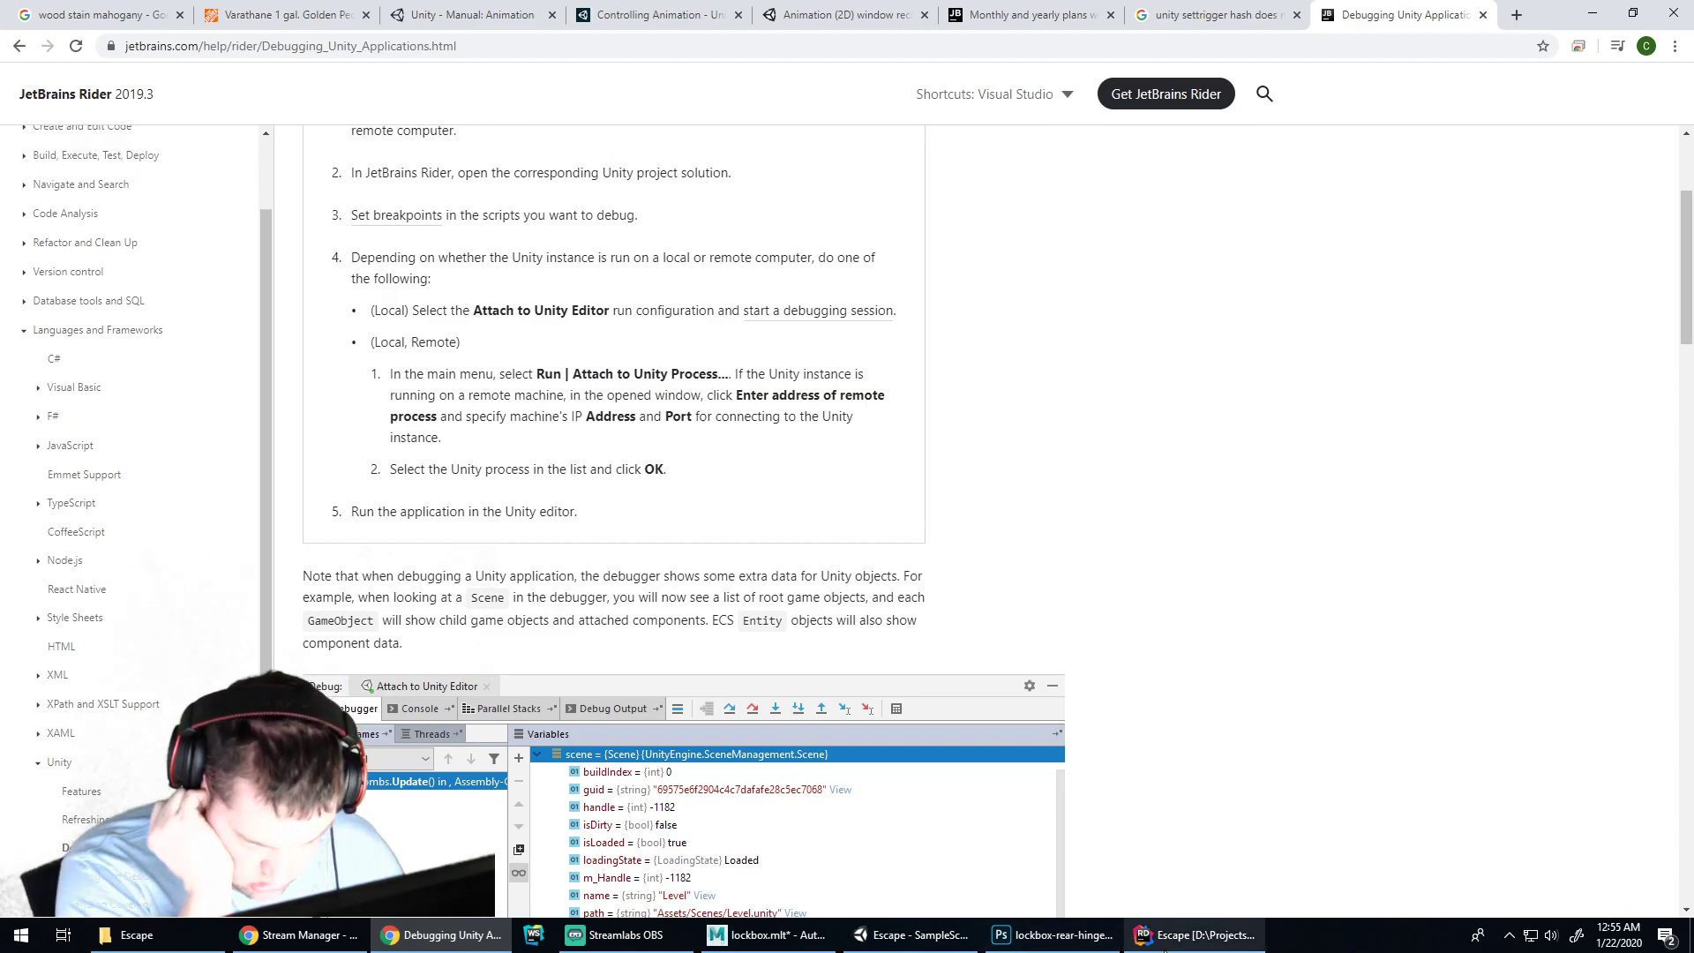
pyautogui.click(1200, 934)
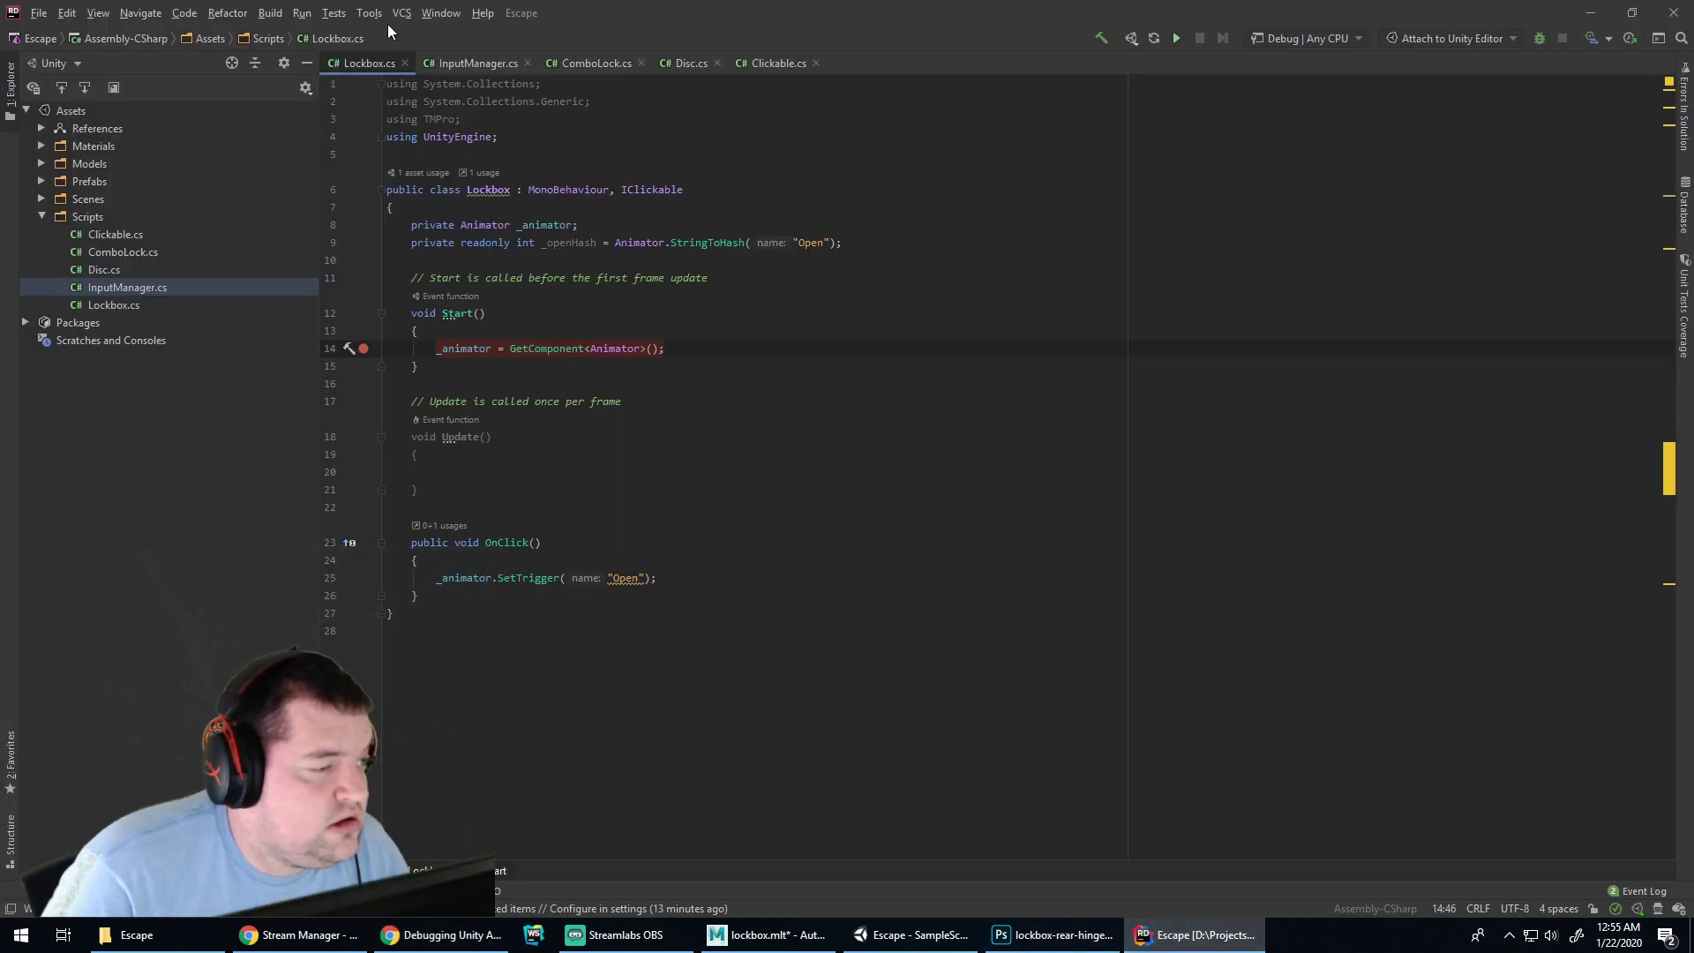
# Attach Rider's debugger to the Unity Editor and show the Debugger frames and variables
pyautogui.click(367, 14)
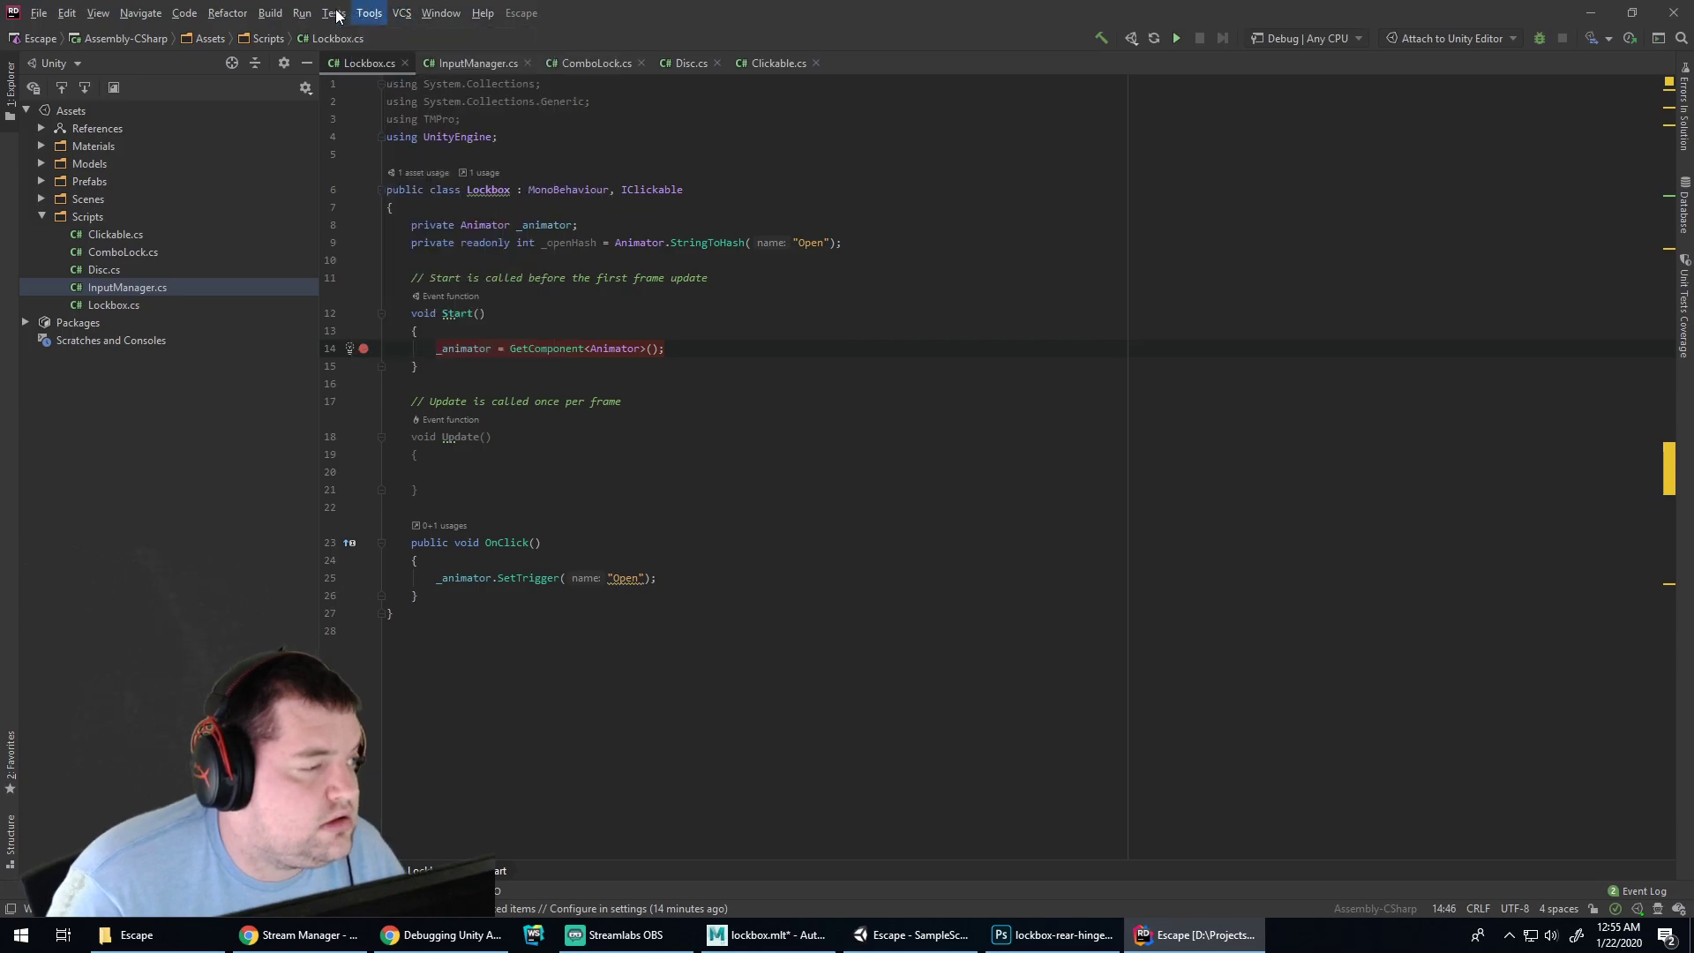
pyautogui.click(442, 934)
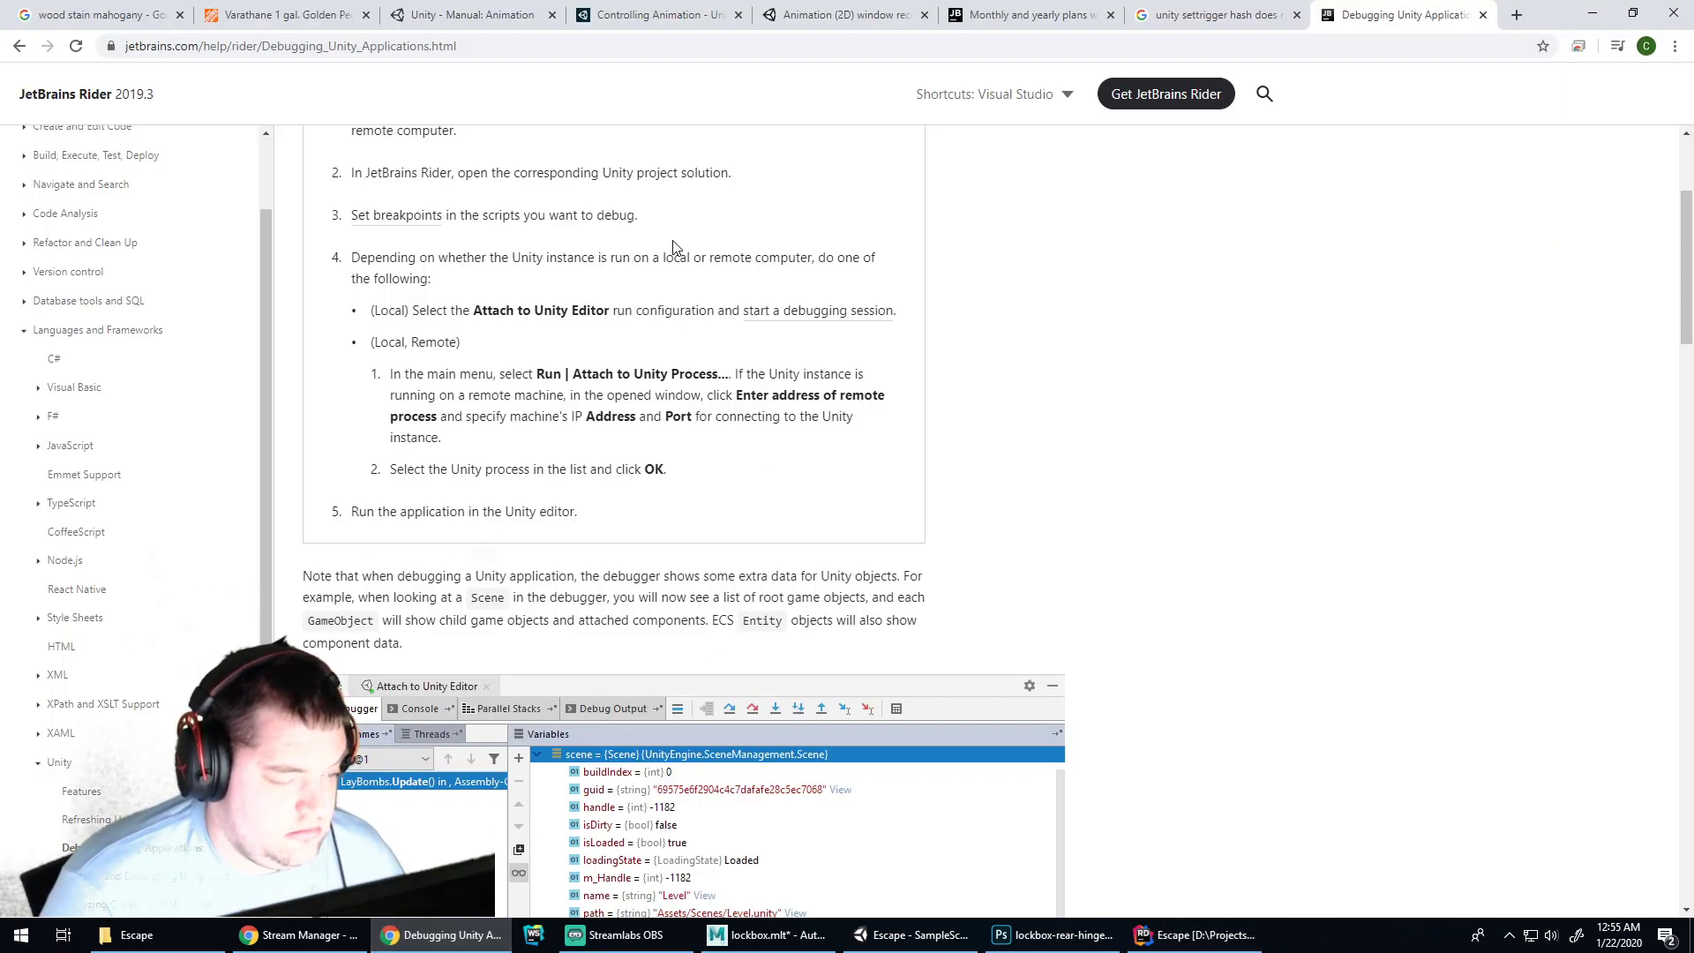
pyautogui.click(1199, 934)
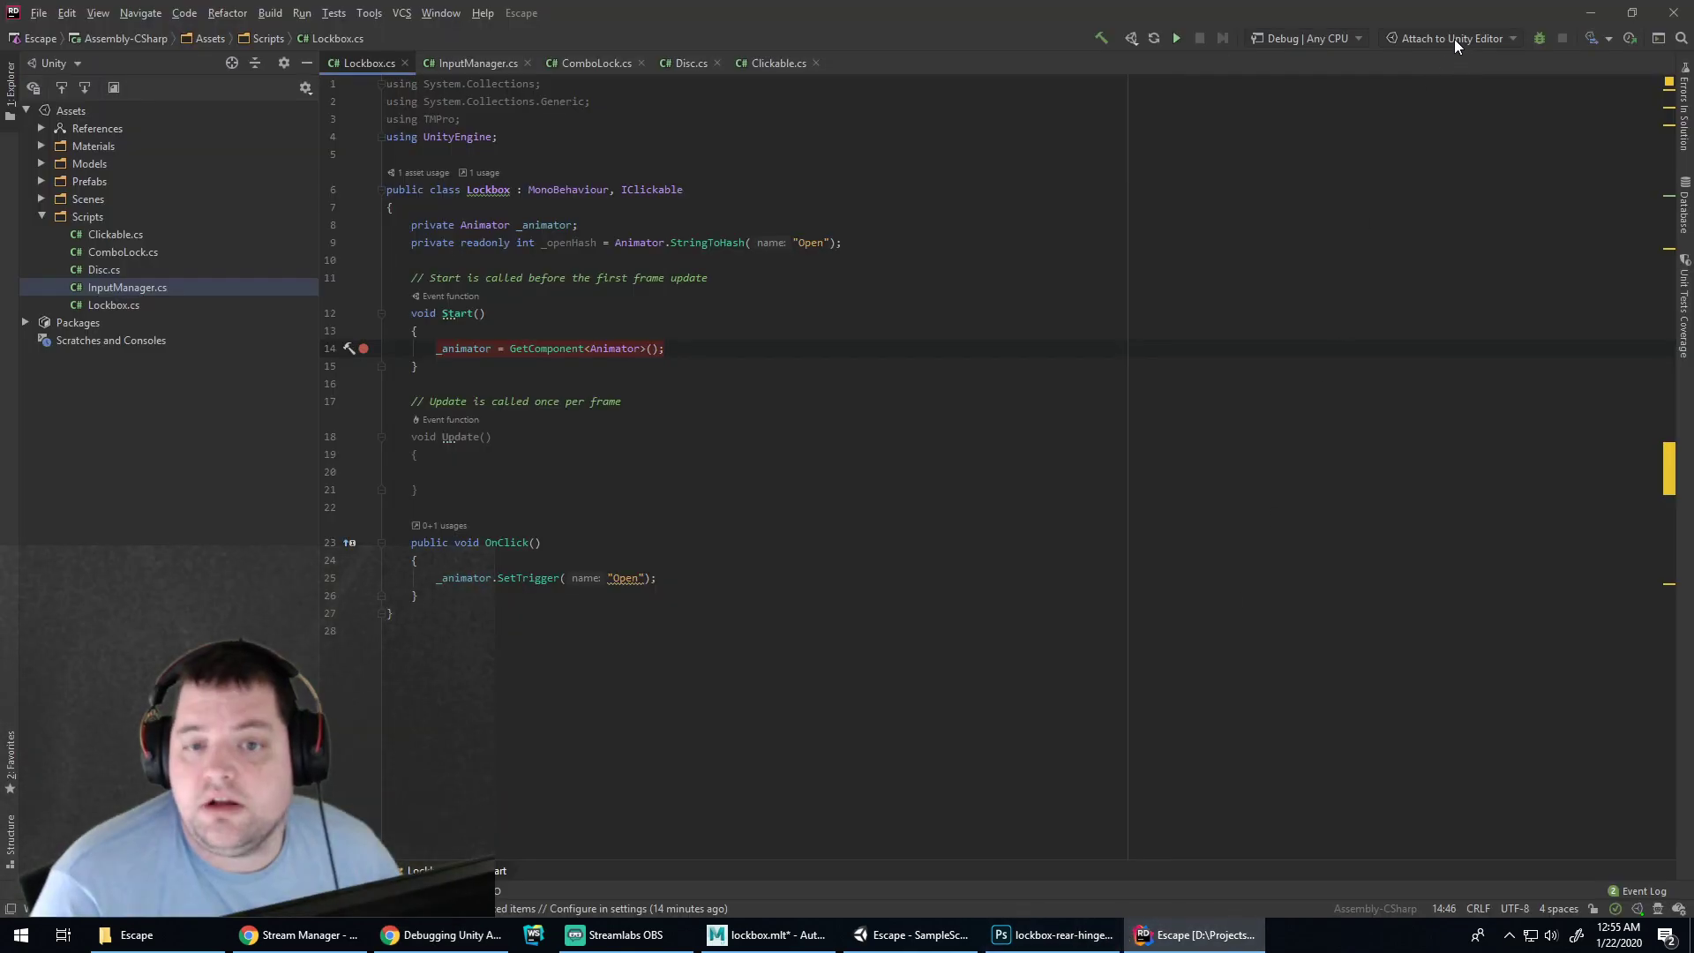
pyautogui.click(1463, 39)
pyautogui.click(1472, 39)
pyautogui.click(1539, 39)
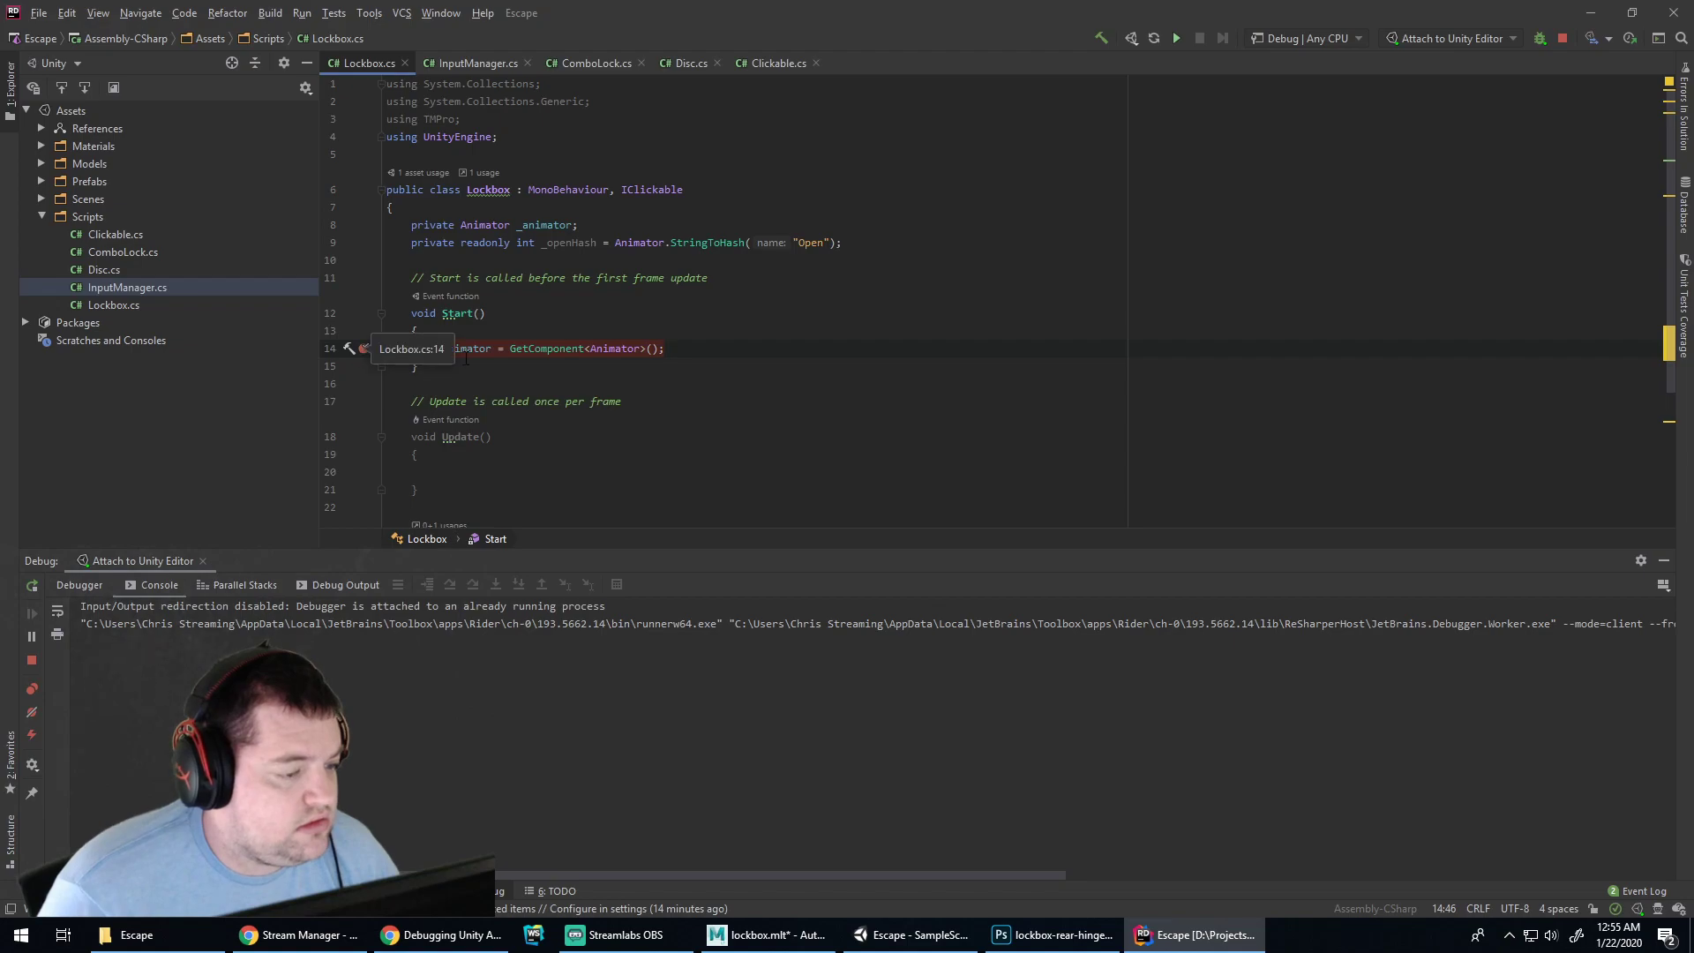
pyautogui.click(70, 585)
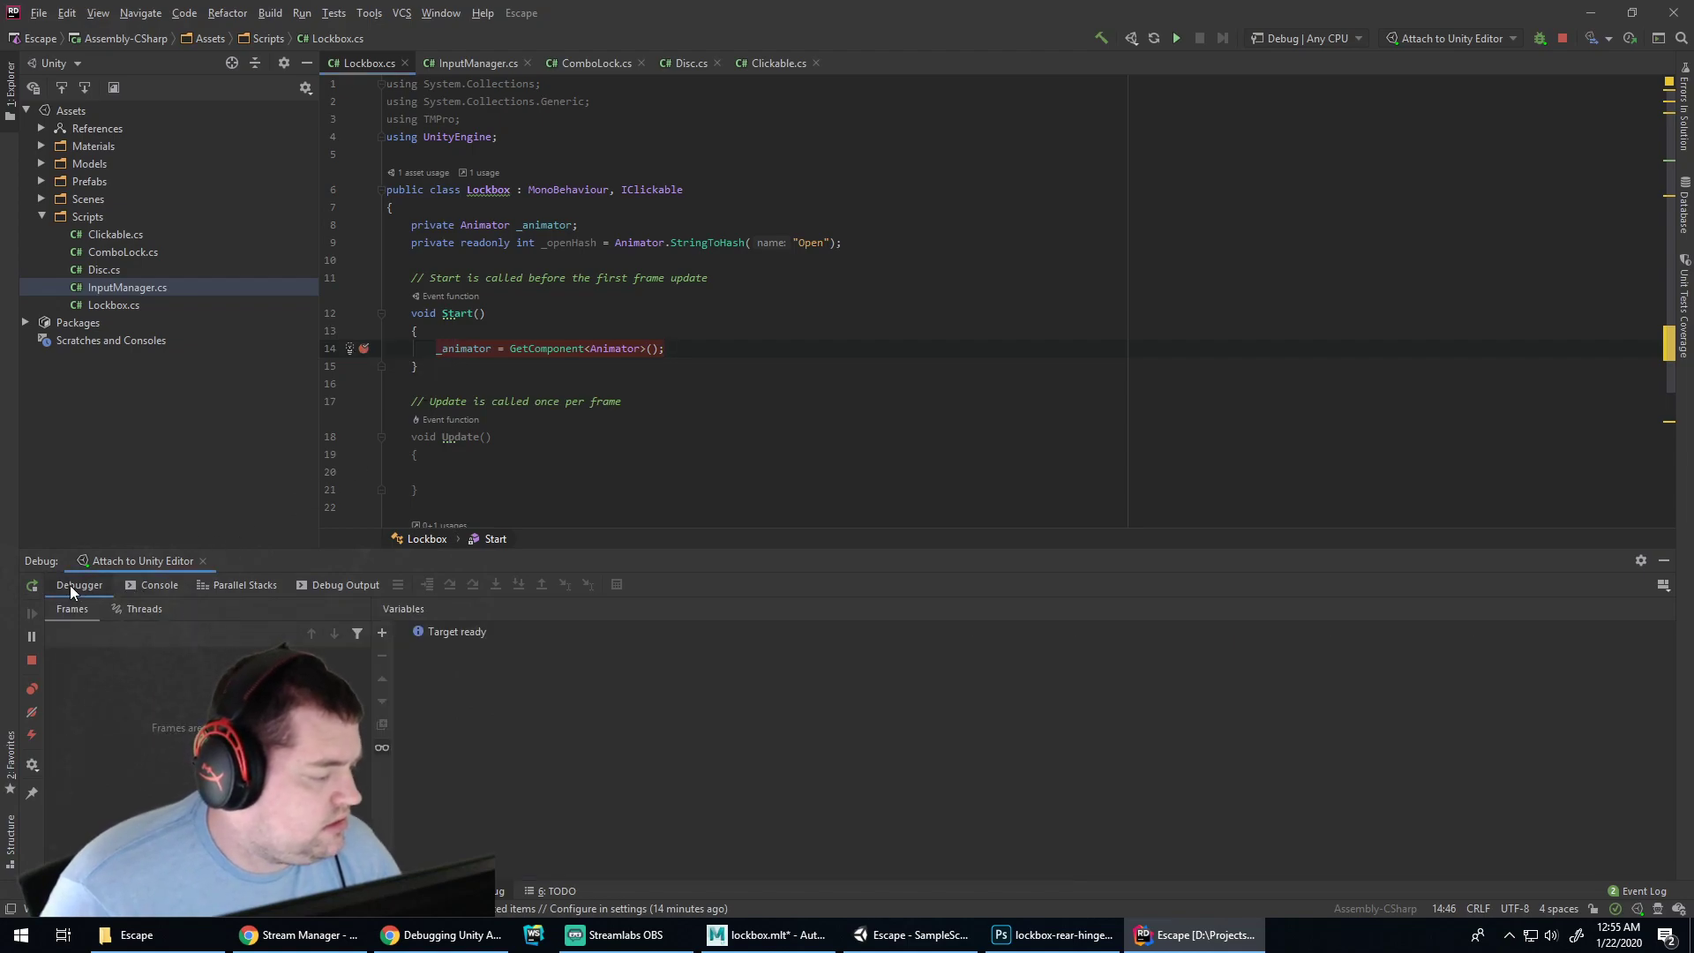
# Enter play mode in Unity so Rider halts at the line 14 breakpoint in Start
pyautogui.click(913, 934)
pyautogui.click(881, 446)
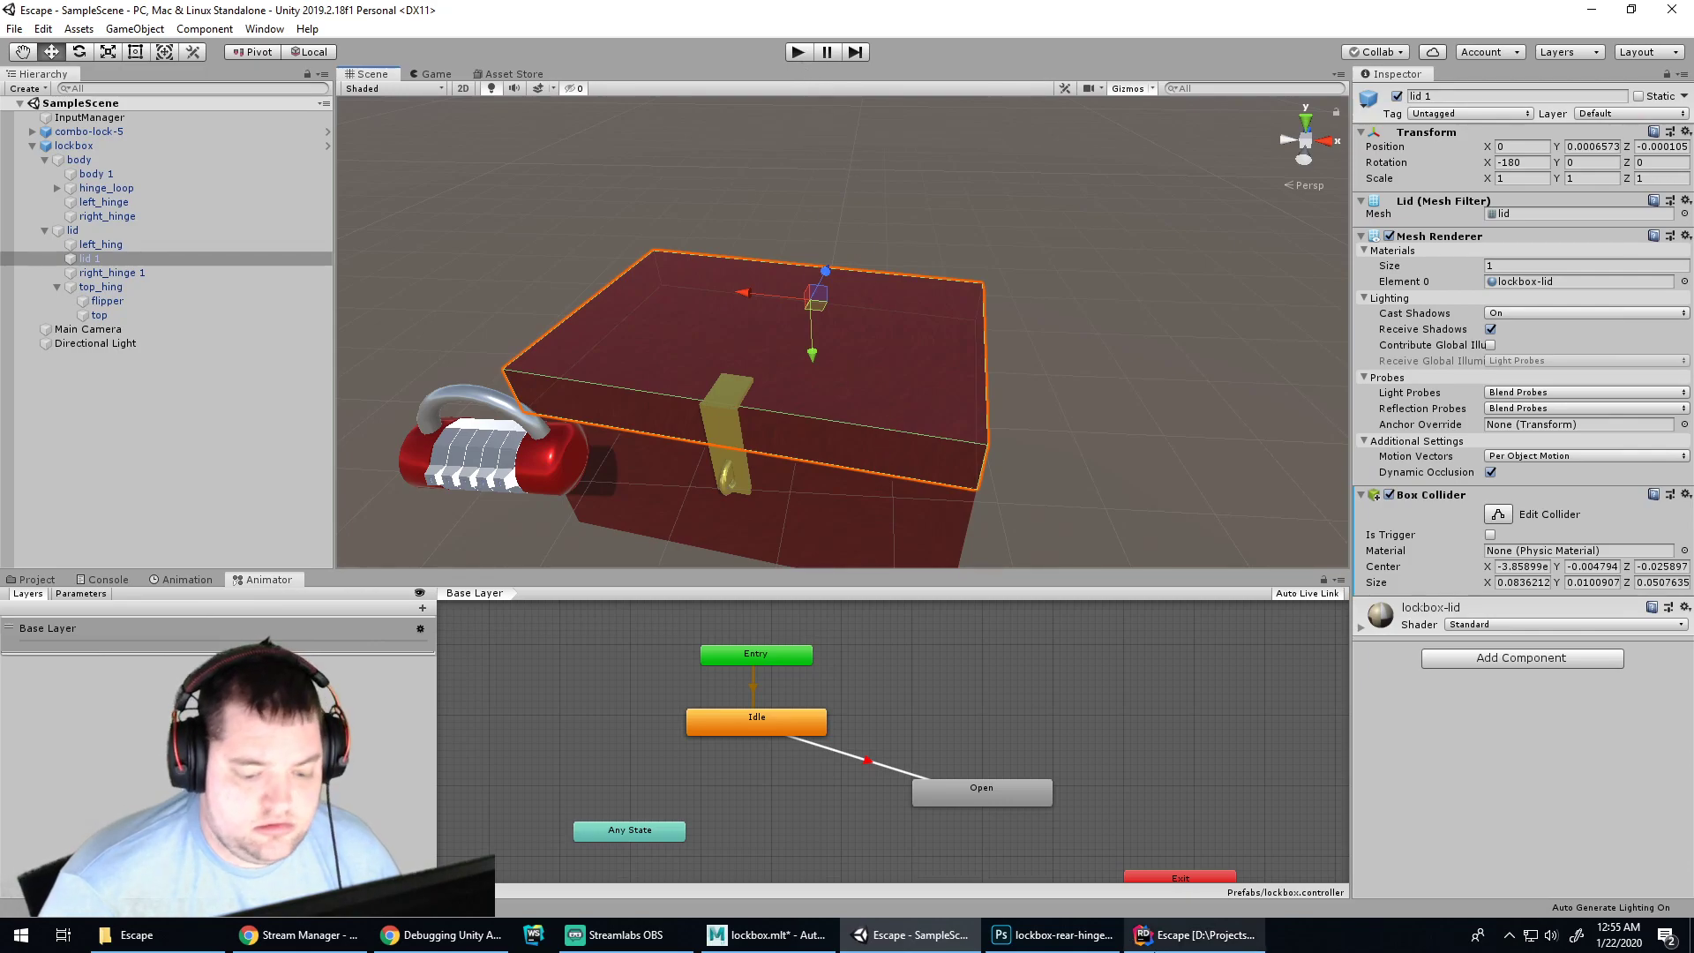
pyautogui.click(1154, 950)
pyautogui.click(455, 938)
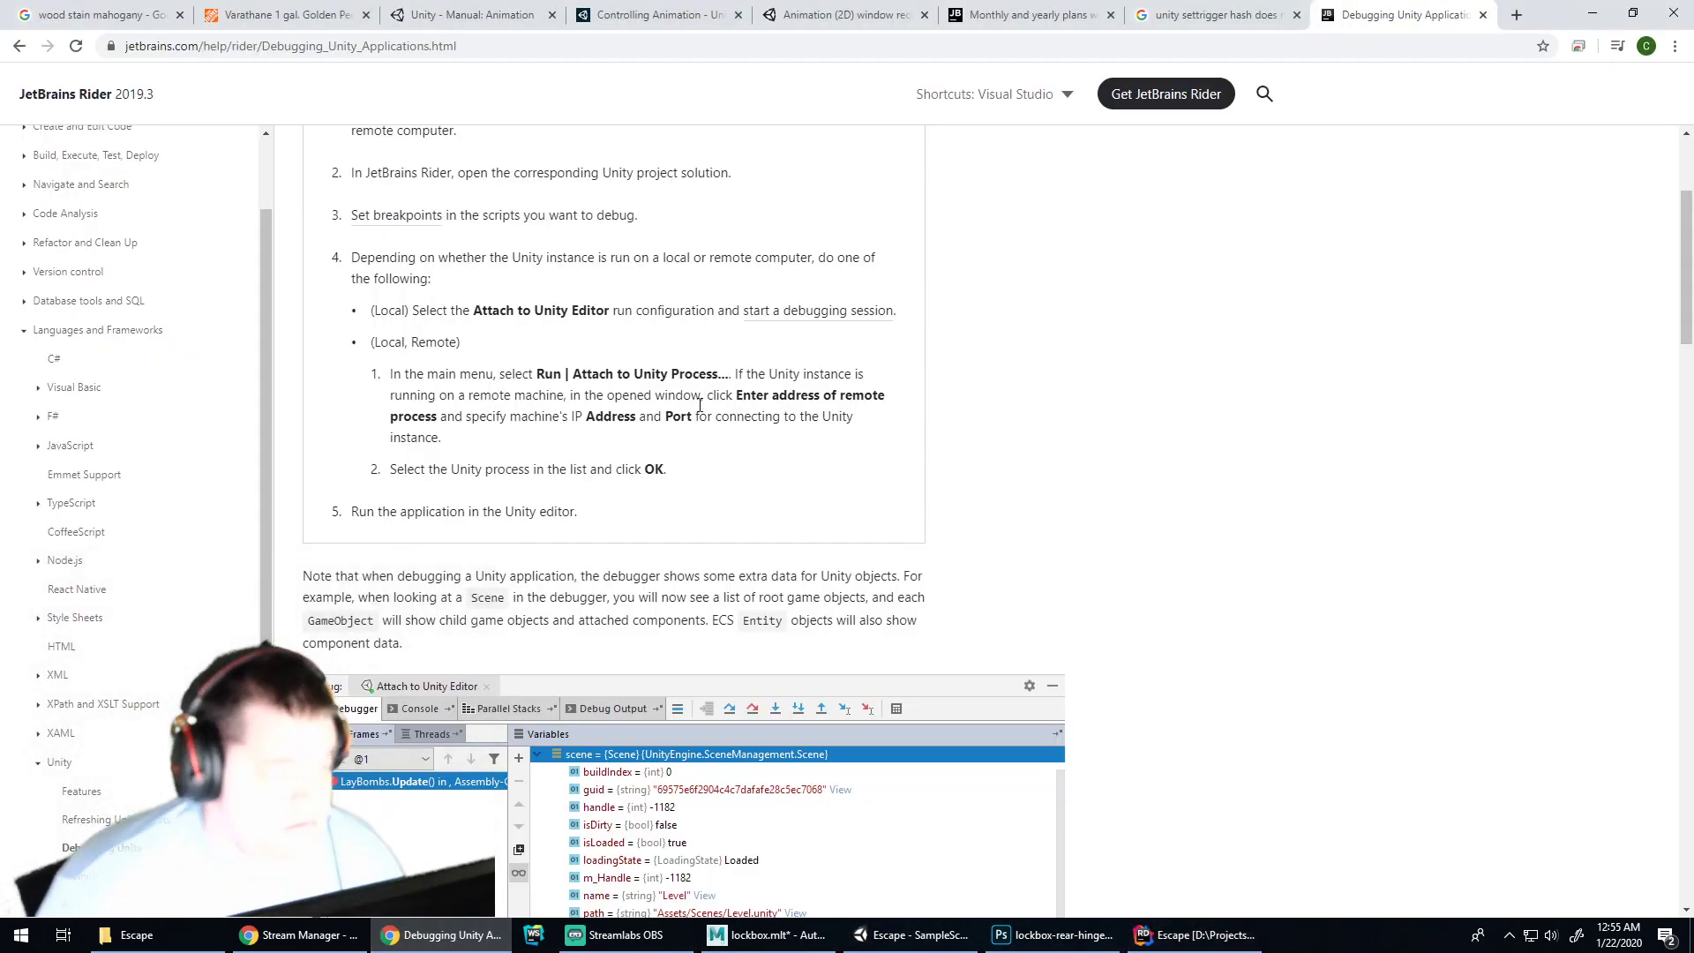
pyautogui.click(915, 938)
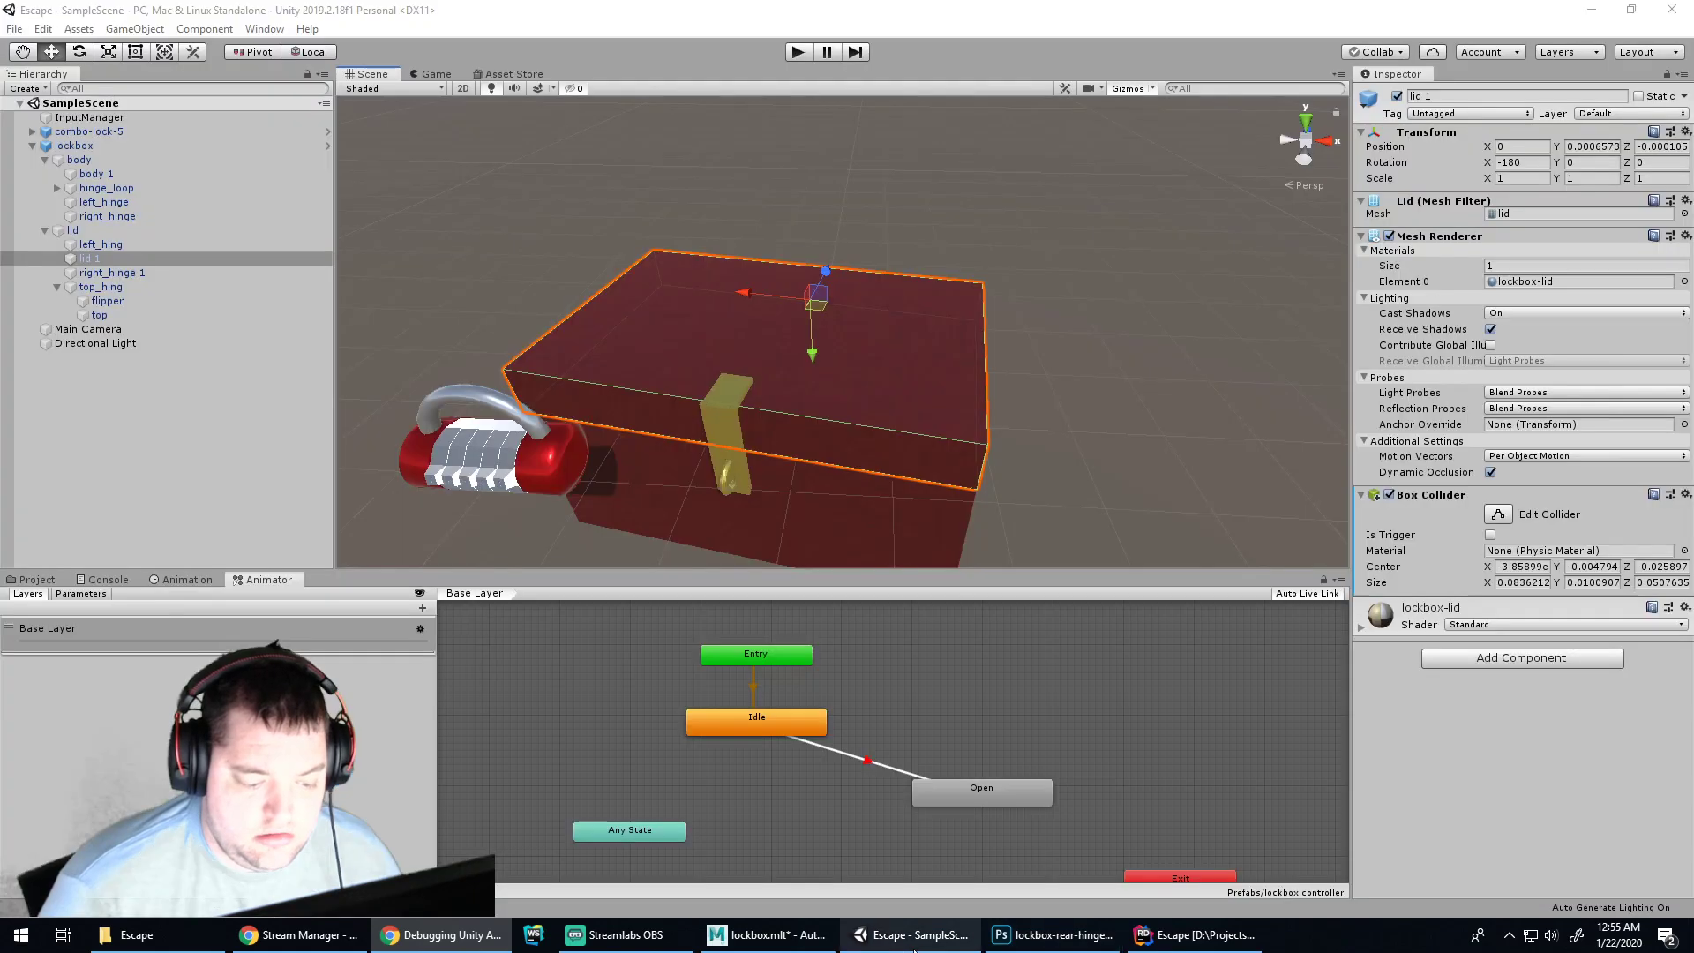
pyautogui.click(797, 53)
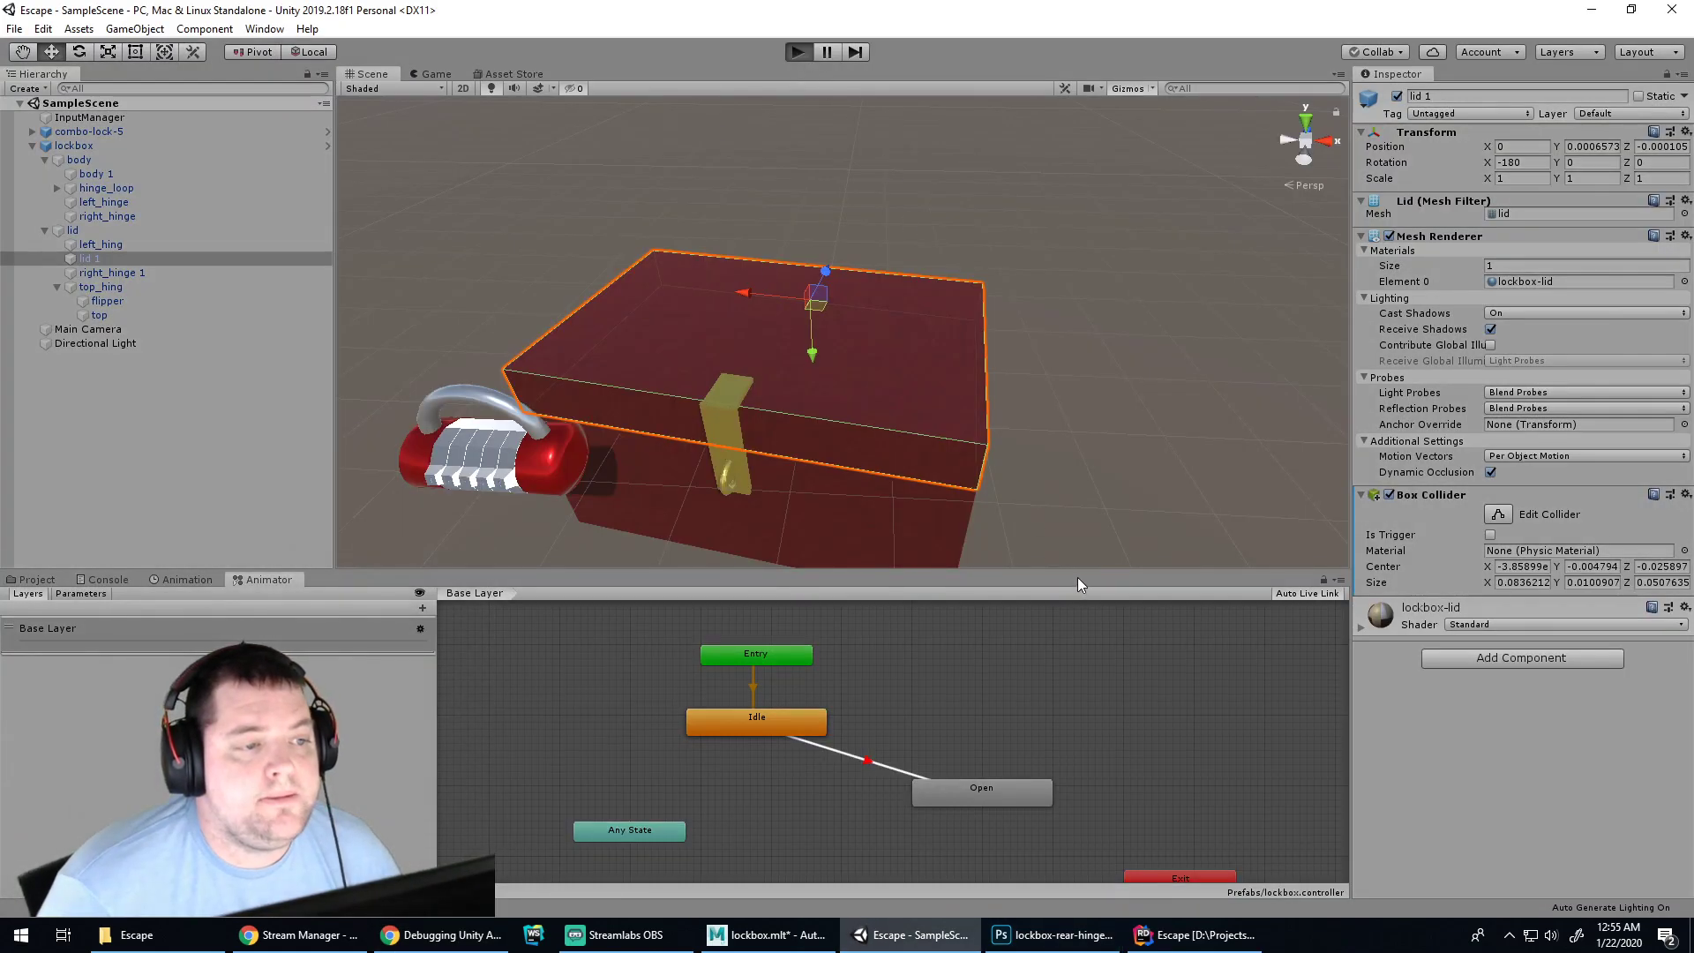
pyautogui.click(1154, 937)
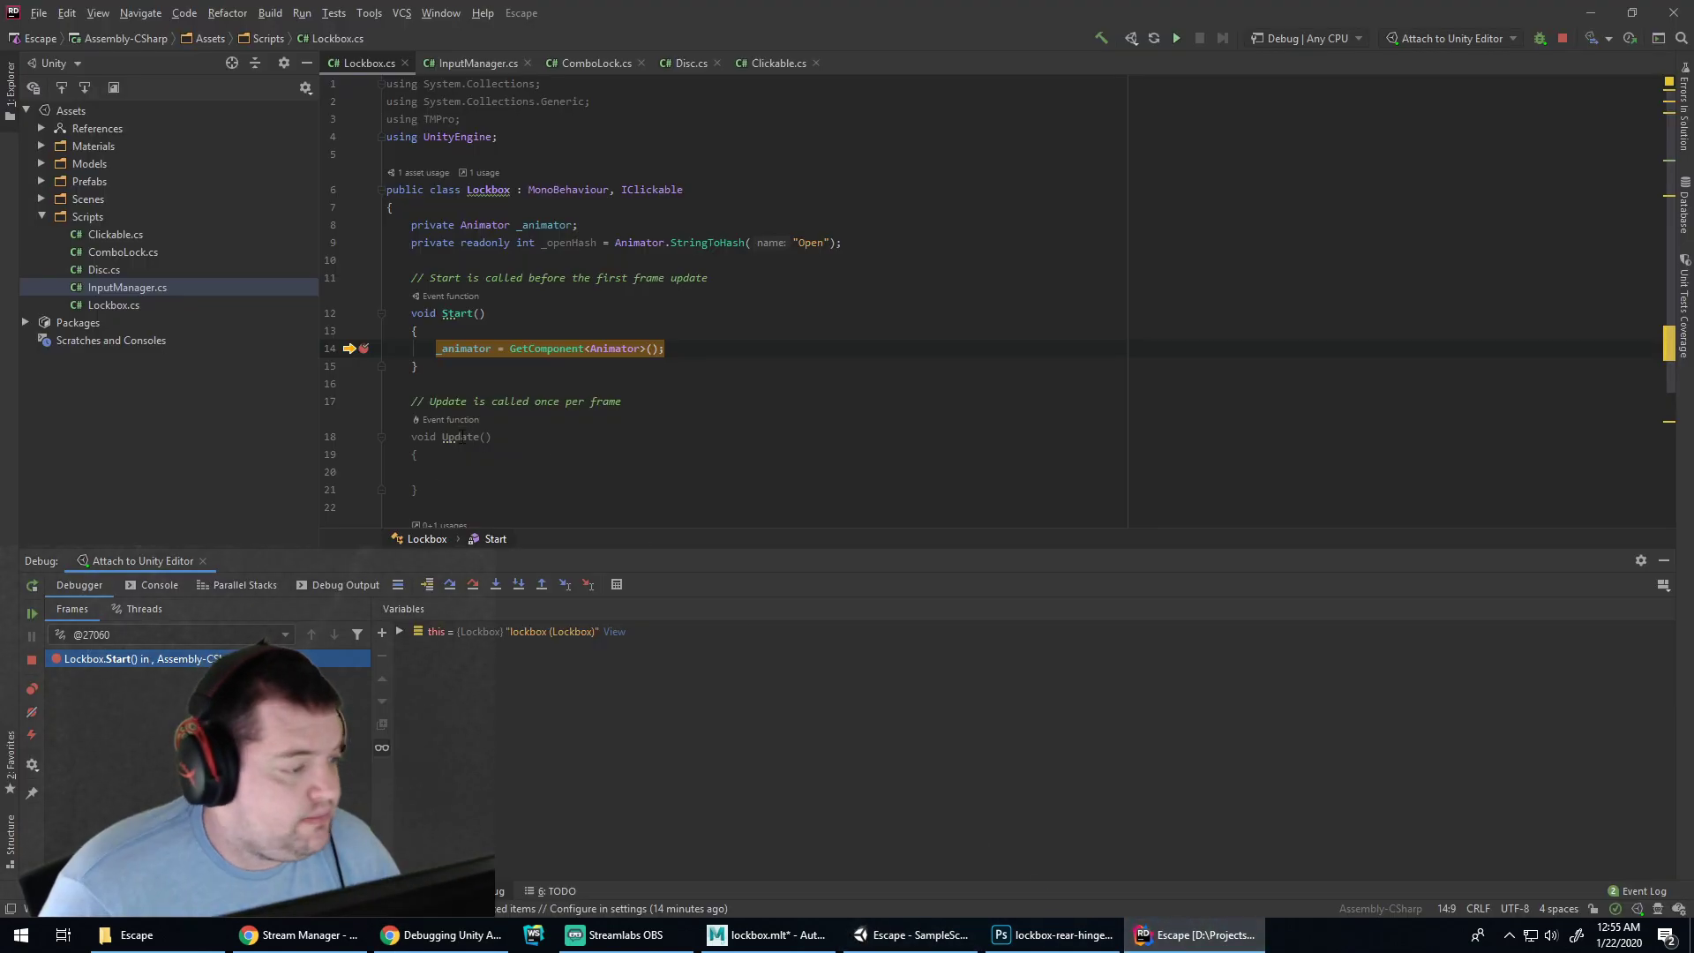
# Expand the lockbox object's variables and check that _animator is still null
pyautogui.click(400, 632)
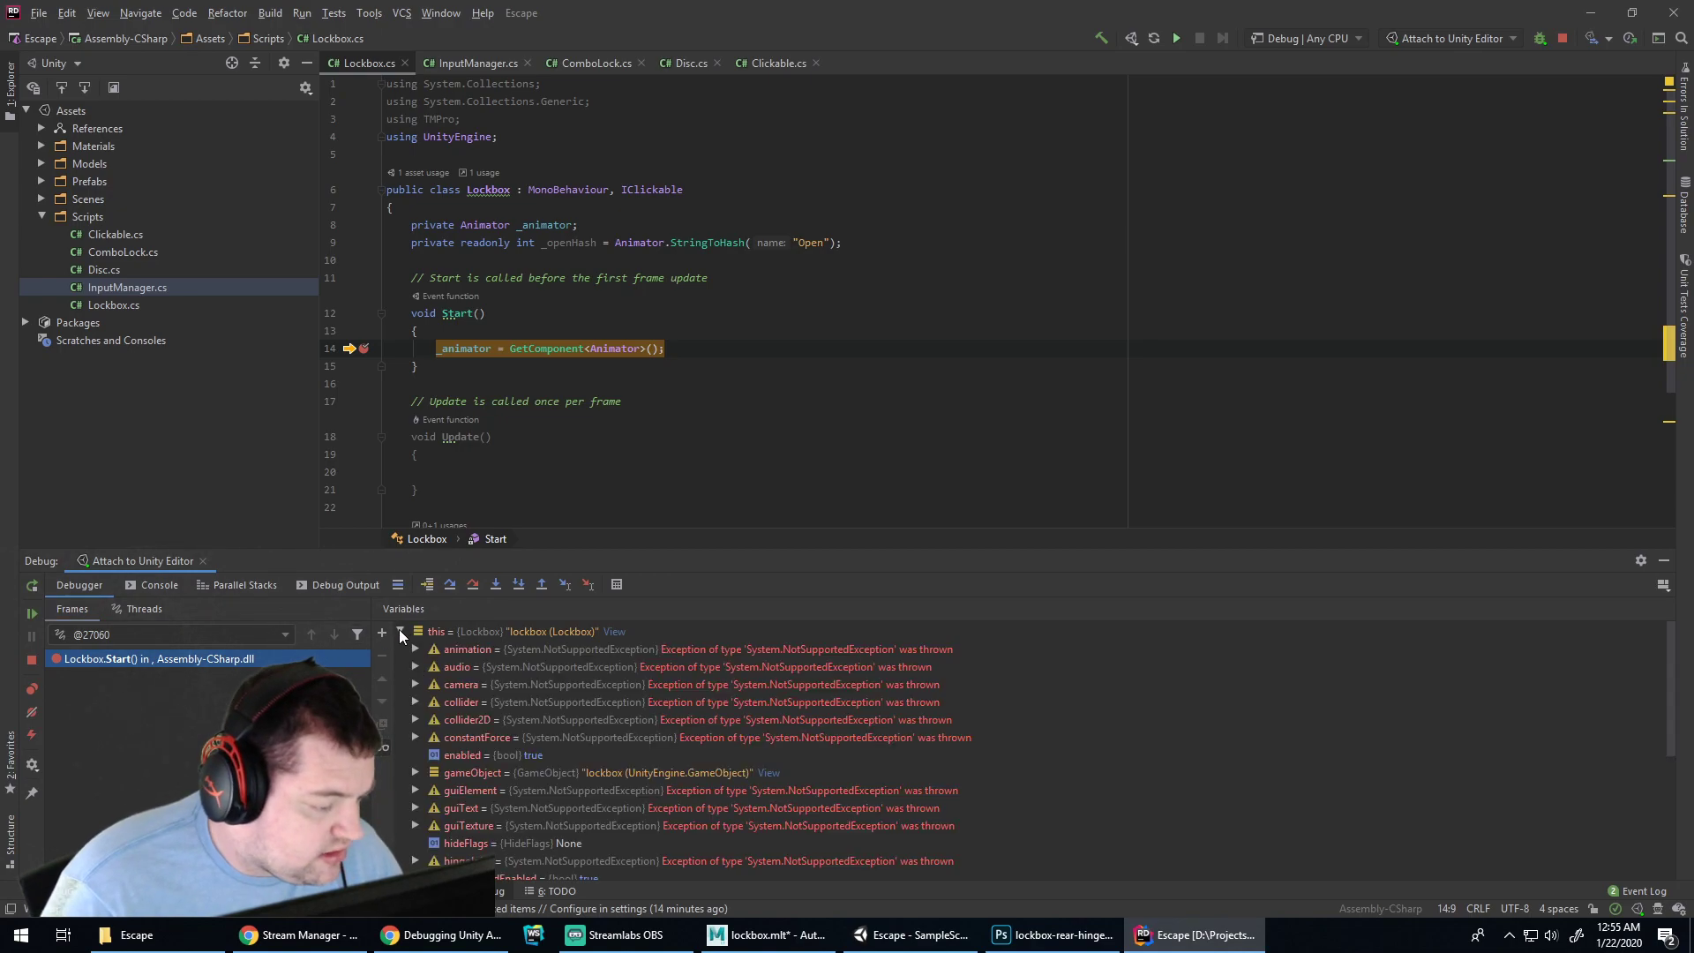
pyautogui.scroll(-5, 622, 704)
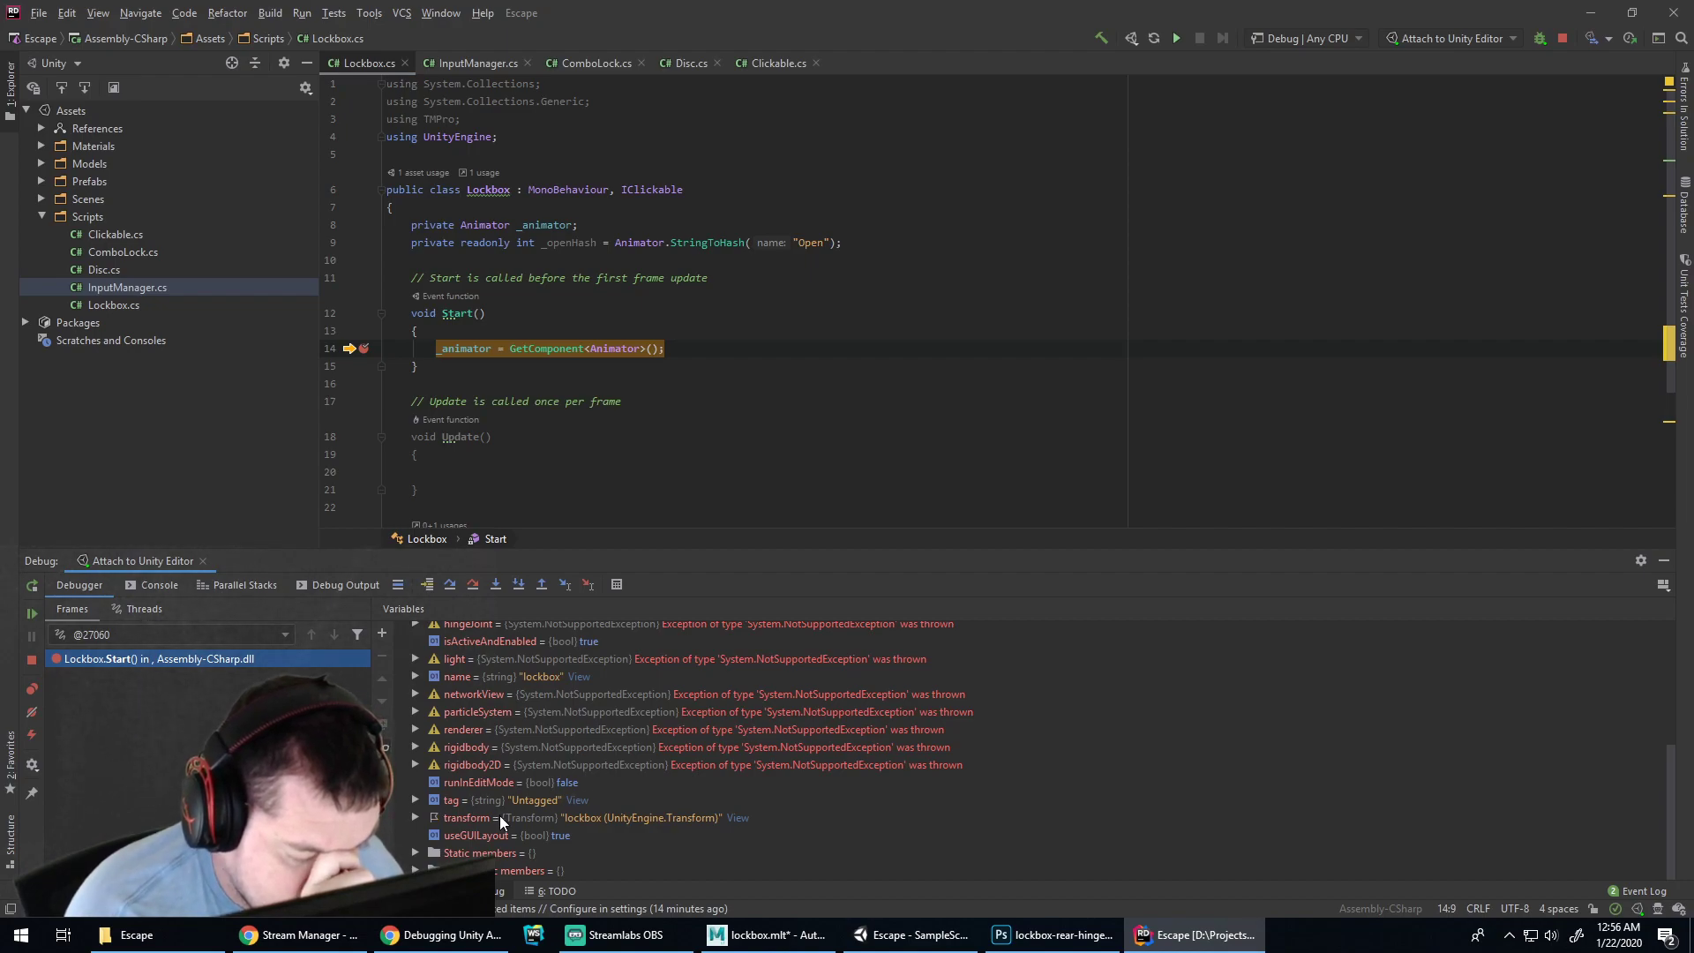
pyautogui.scroll(4, 505, 812)
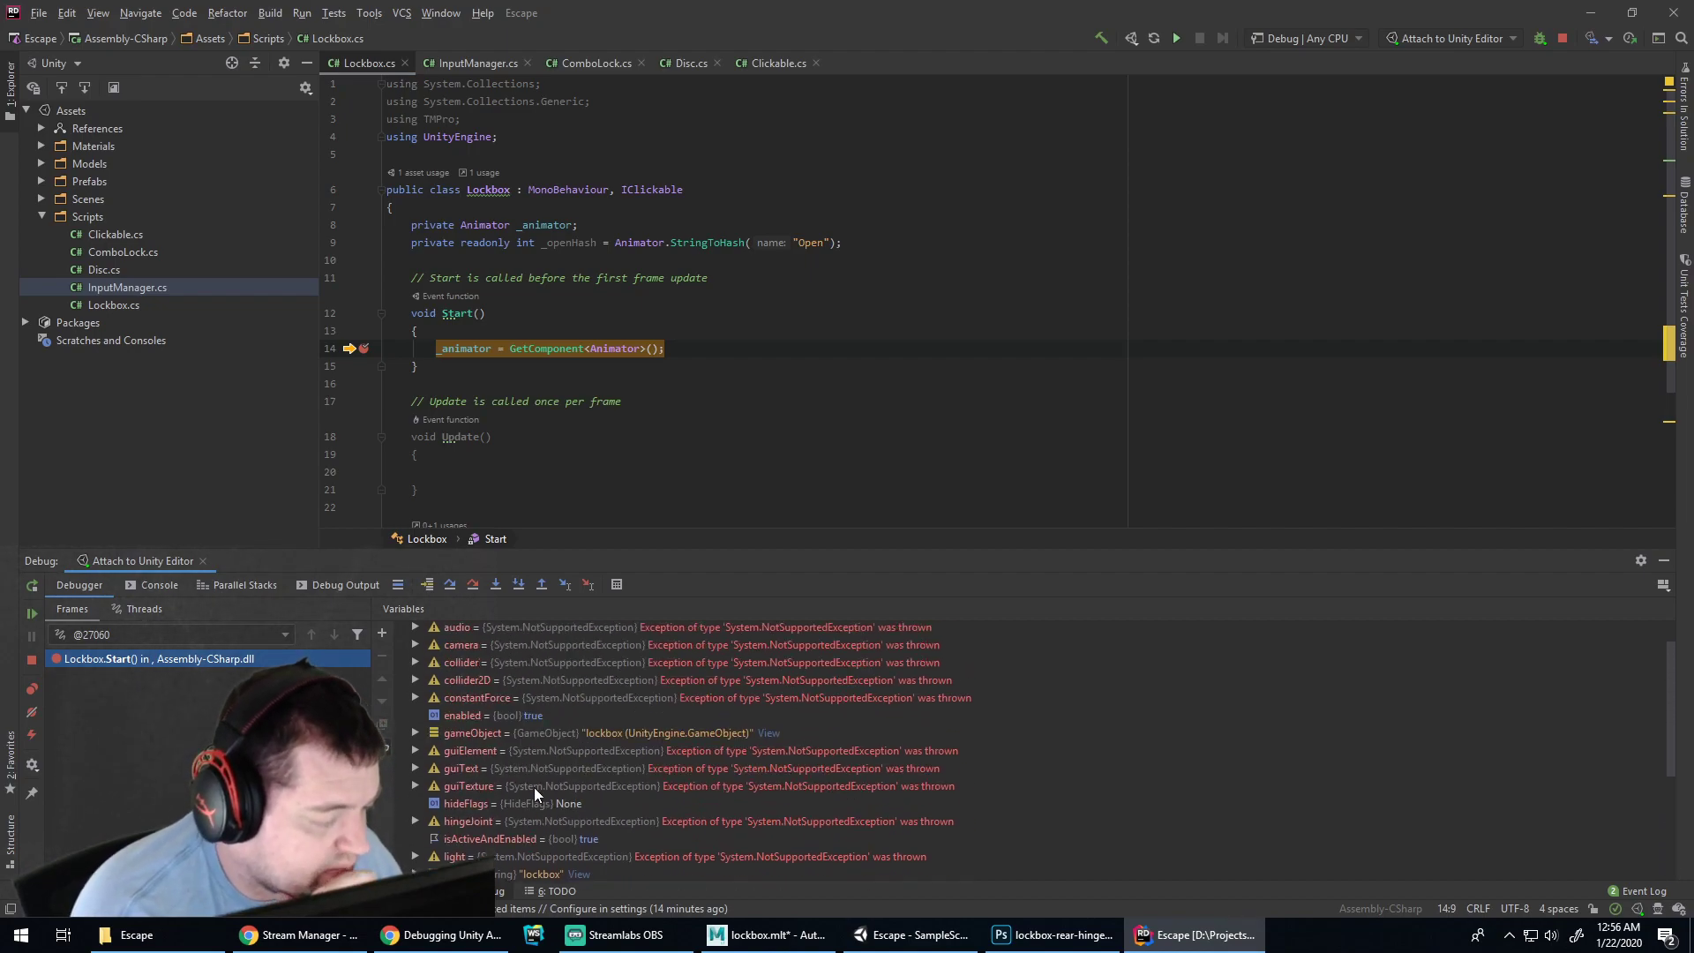
pyautogui.scroll(1, 519, 776)
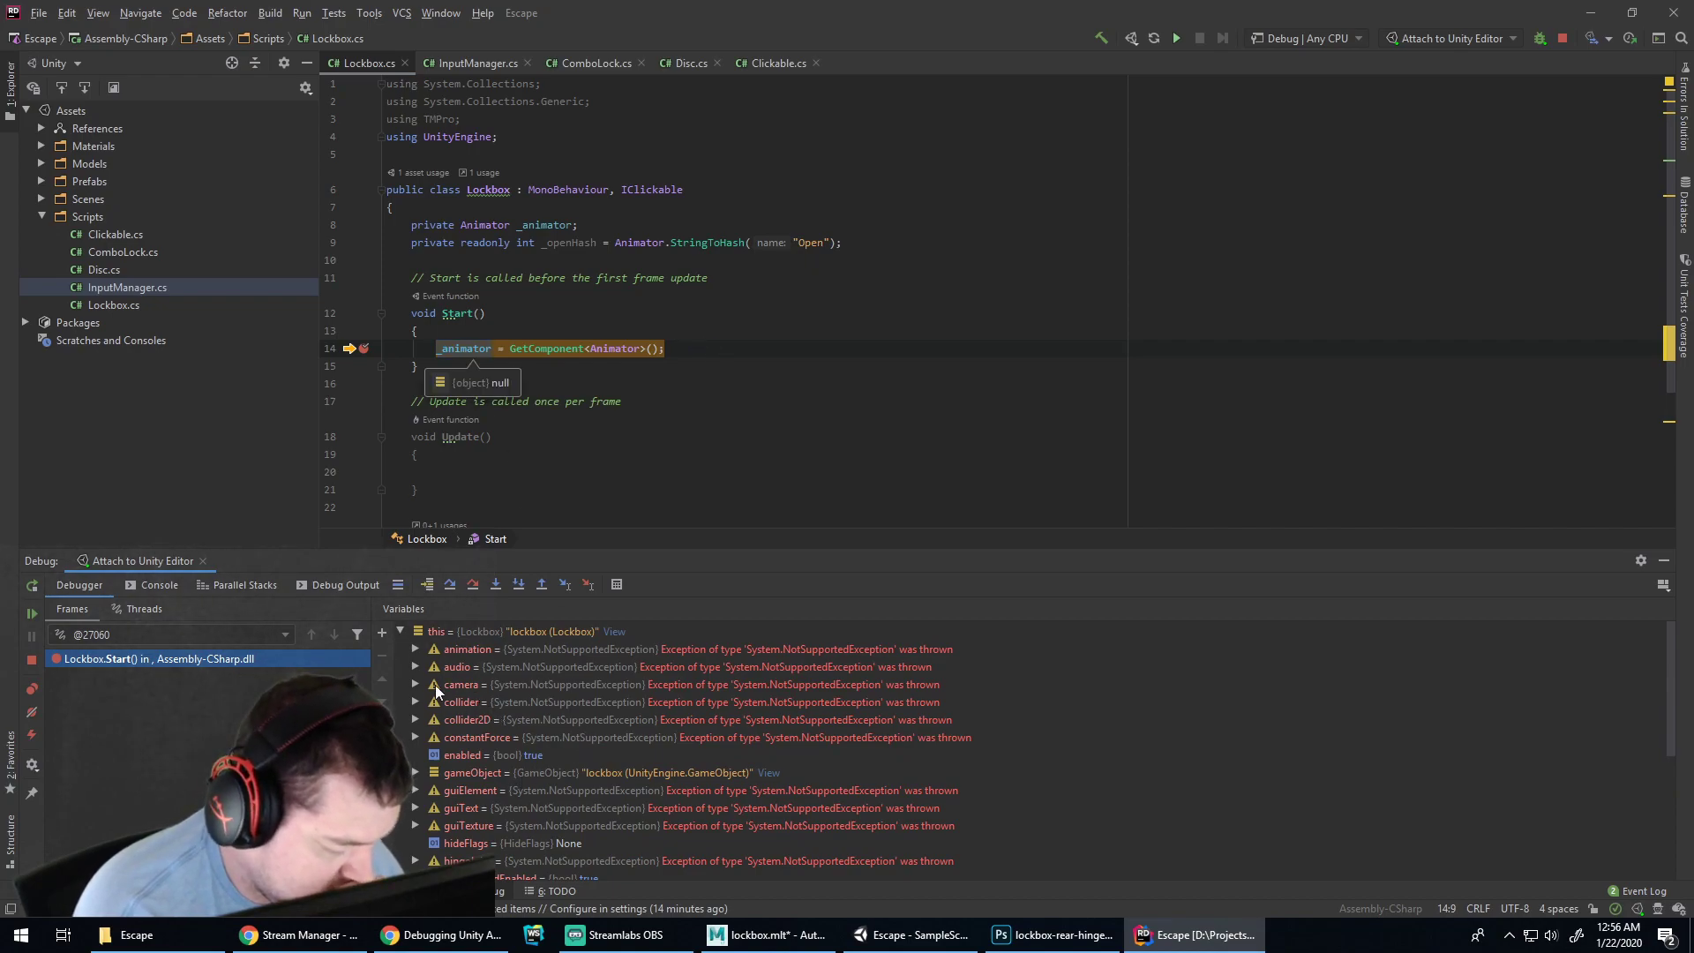
pyautogui.scroll(-5, 459, 724)
pyautogui.scroll(5, 483, 796)
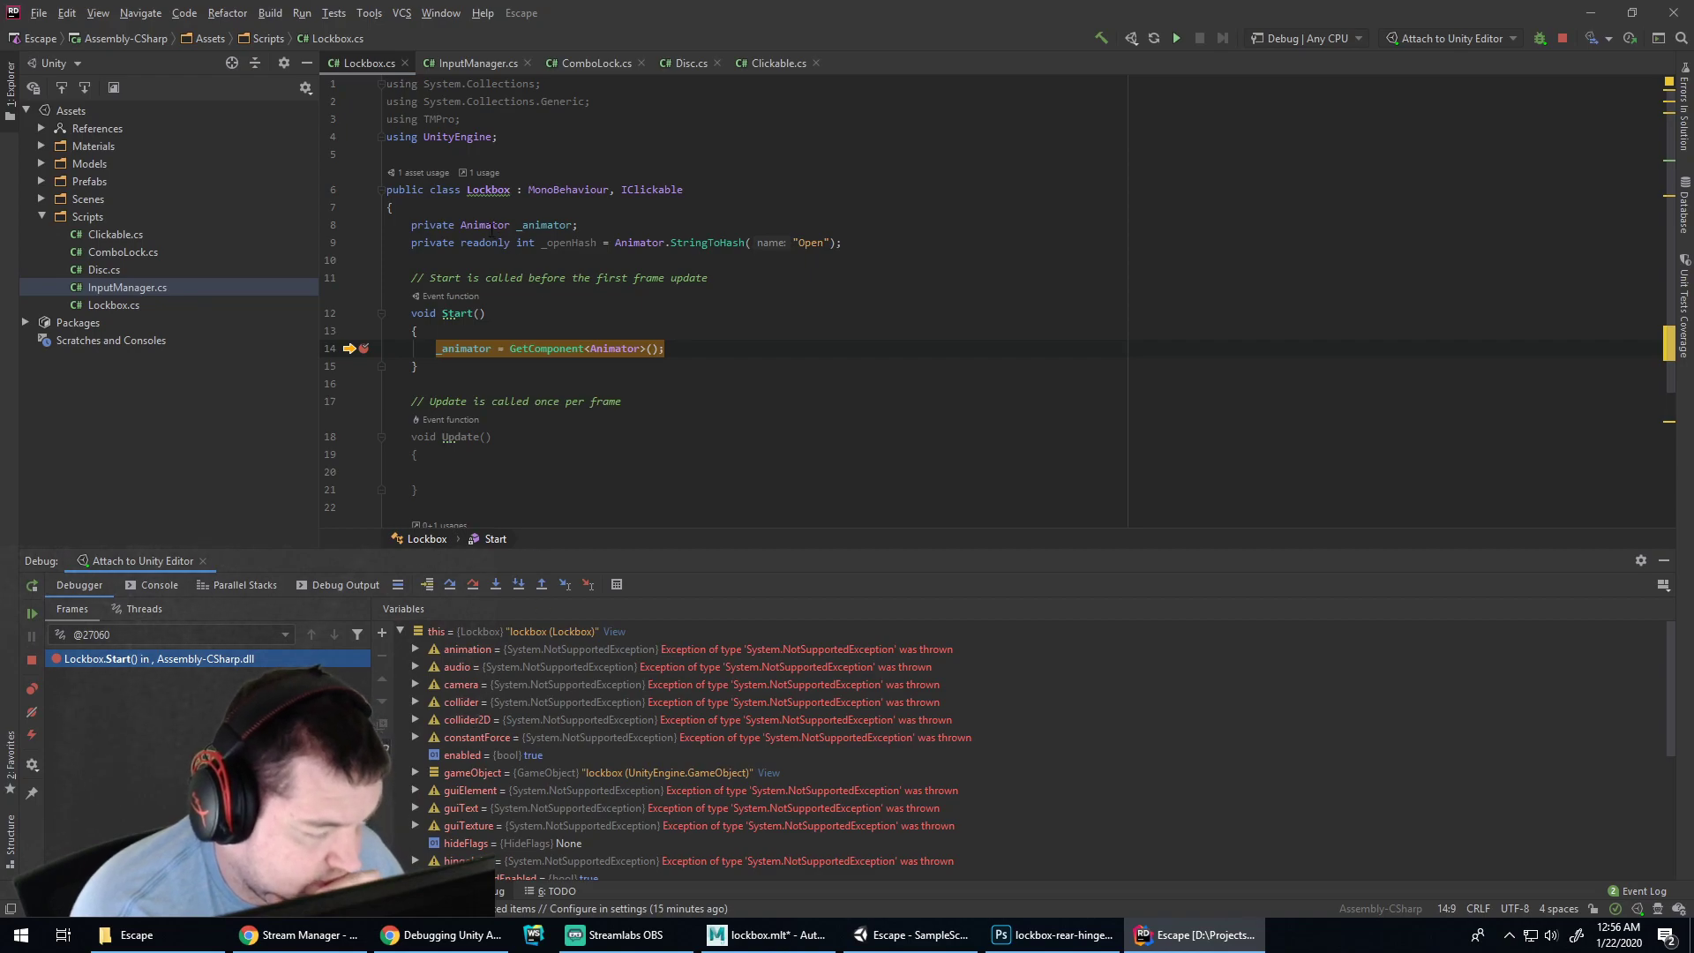
pyautogui.click(535, 226)
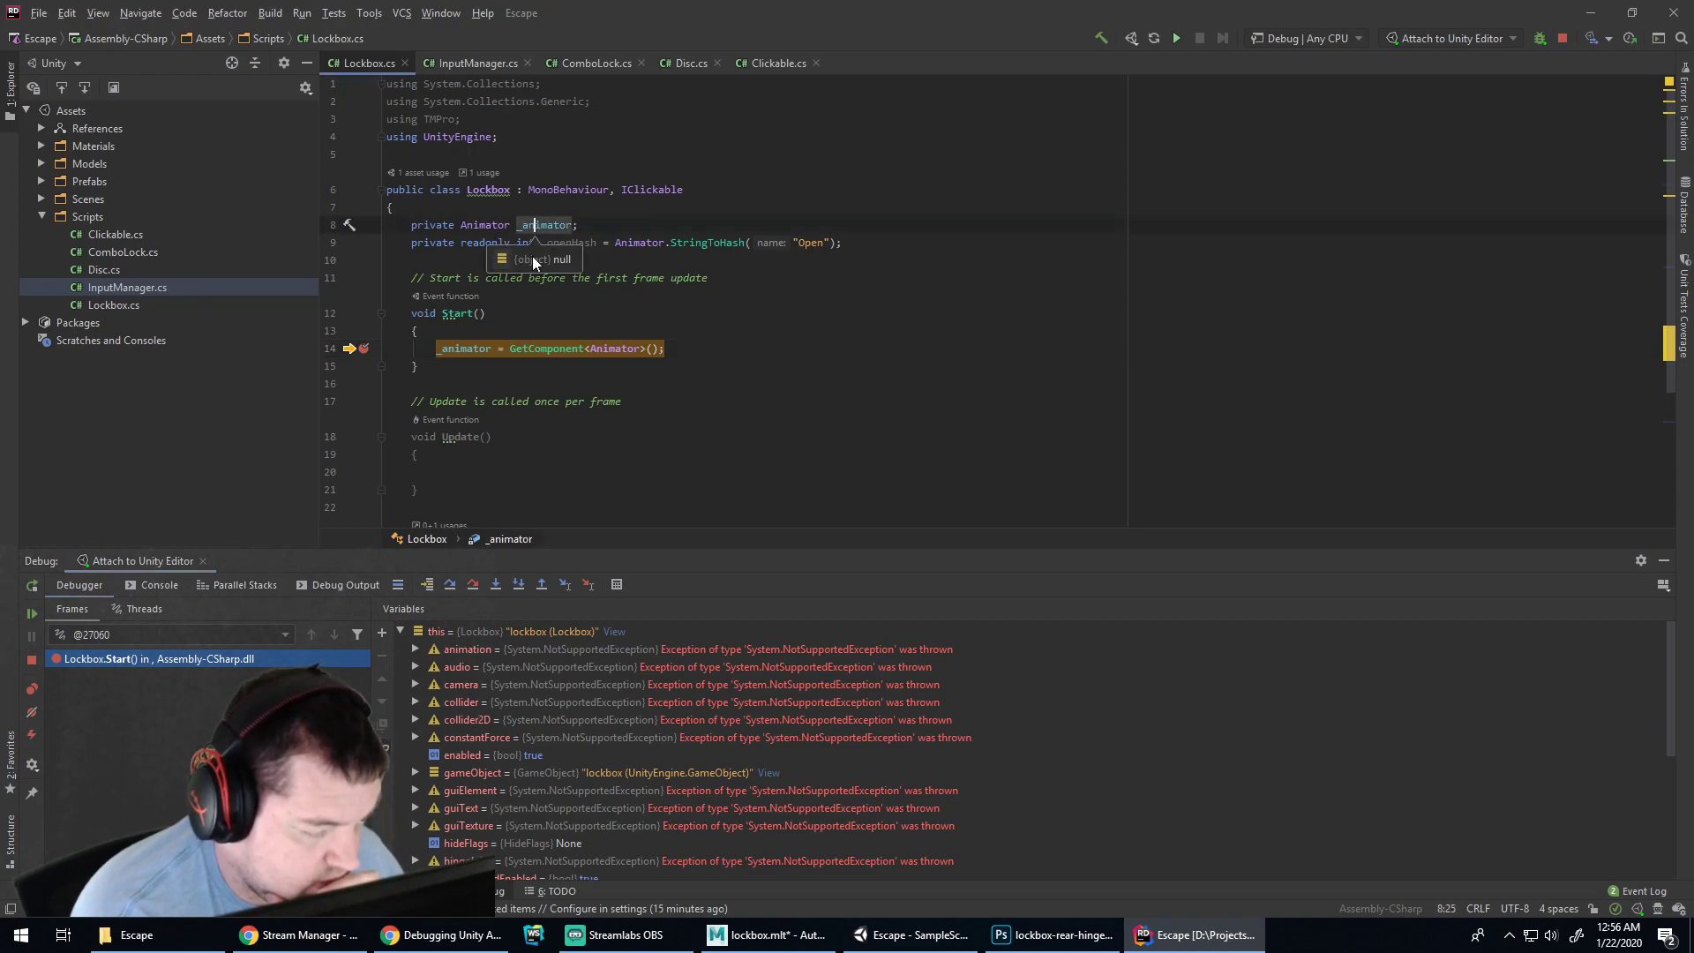
# Add a breakpoint on line 15, resume, and confirm _animator now holds the Animator
pyautogui.click(365, 366)
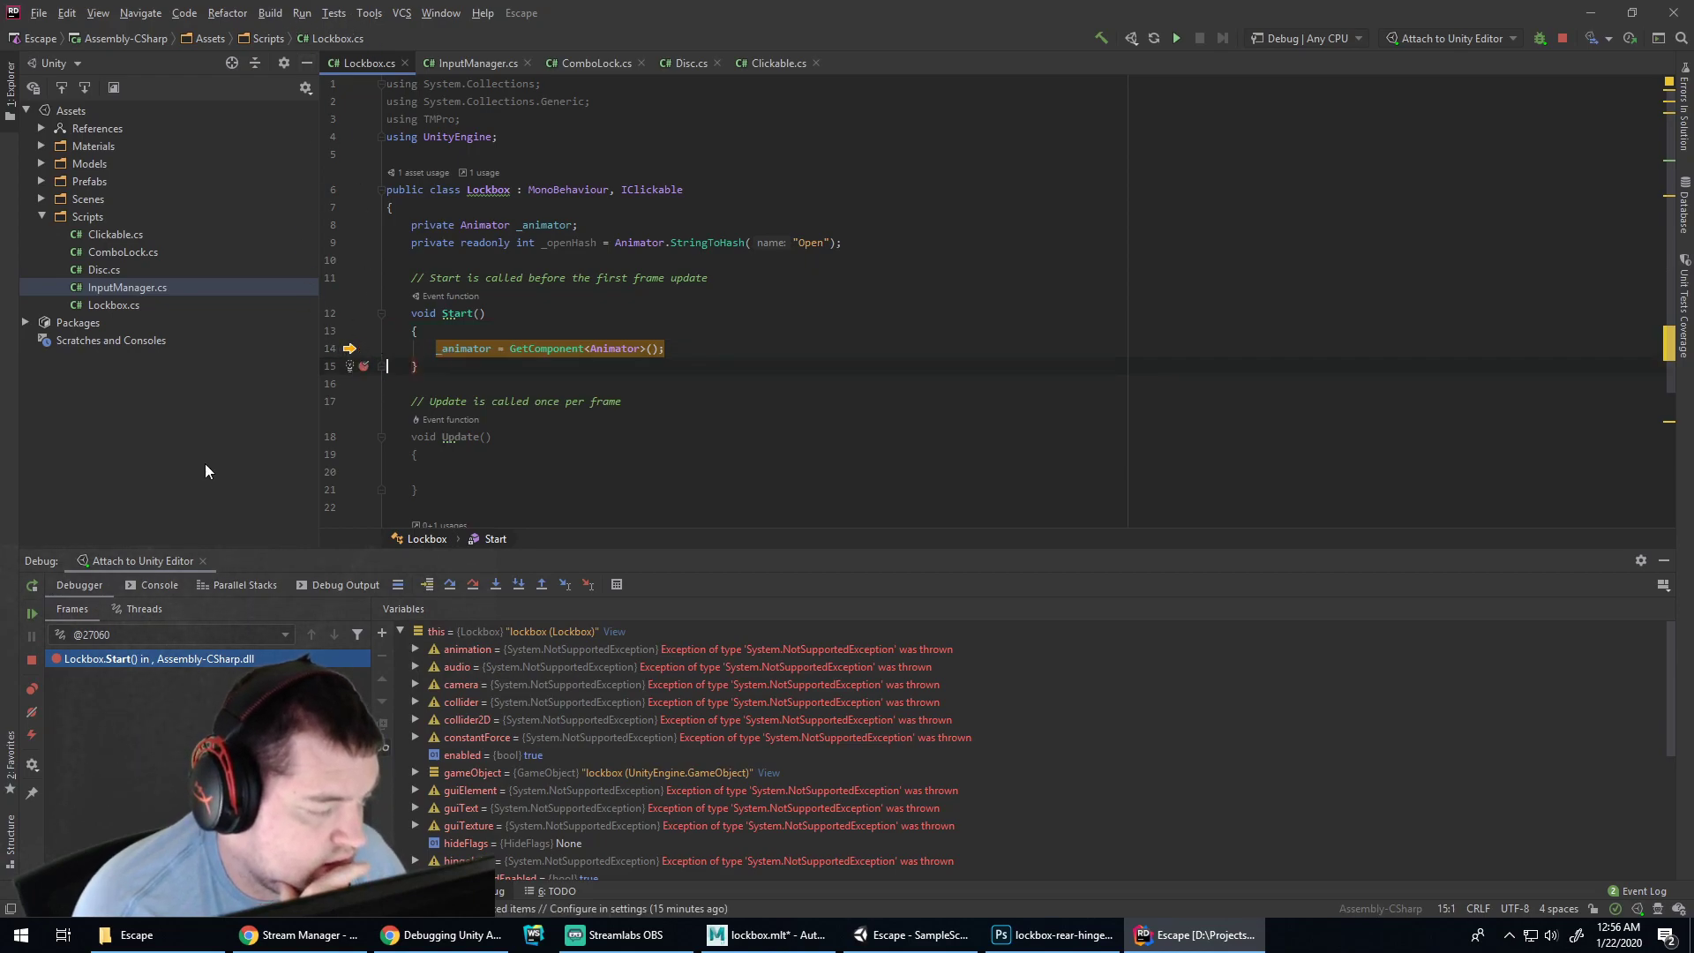
pyautogui.click(32, 615)
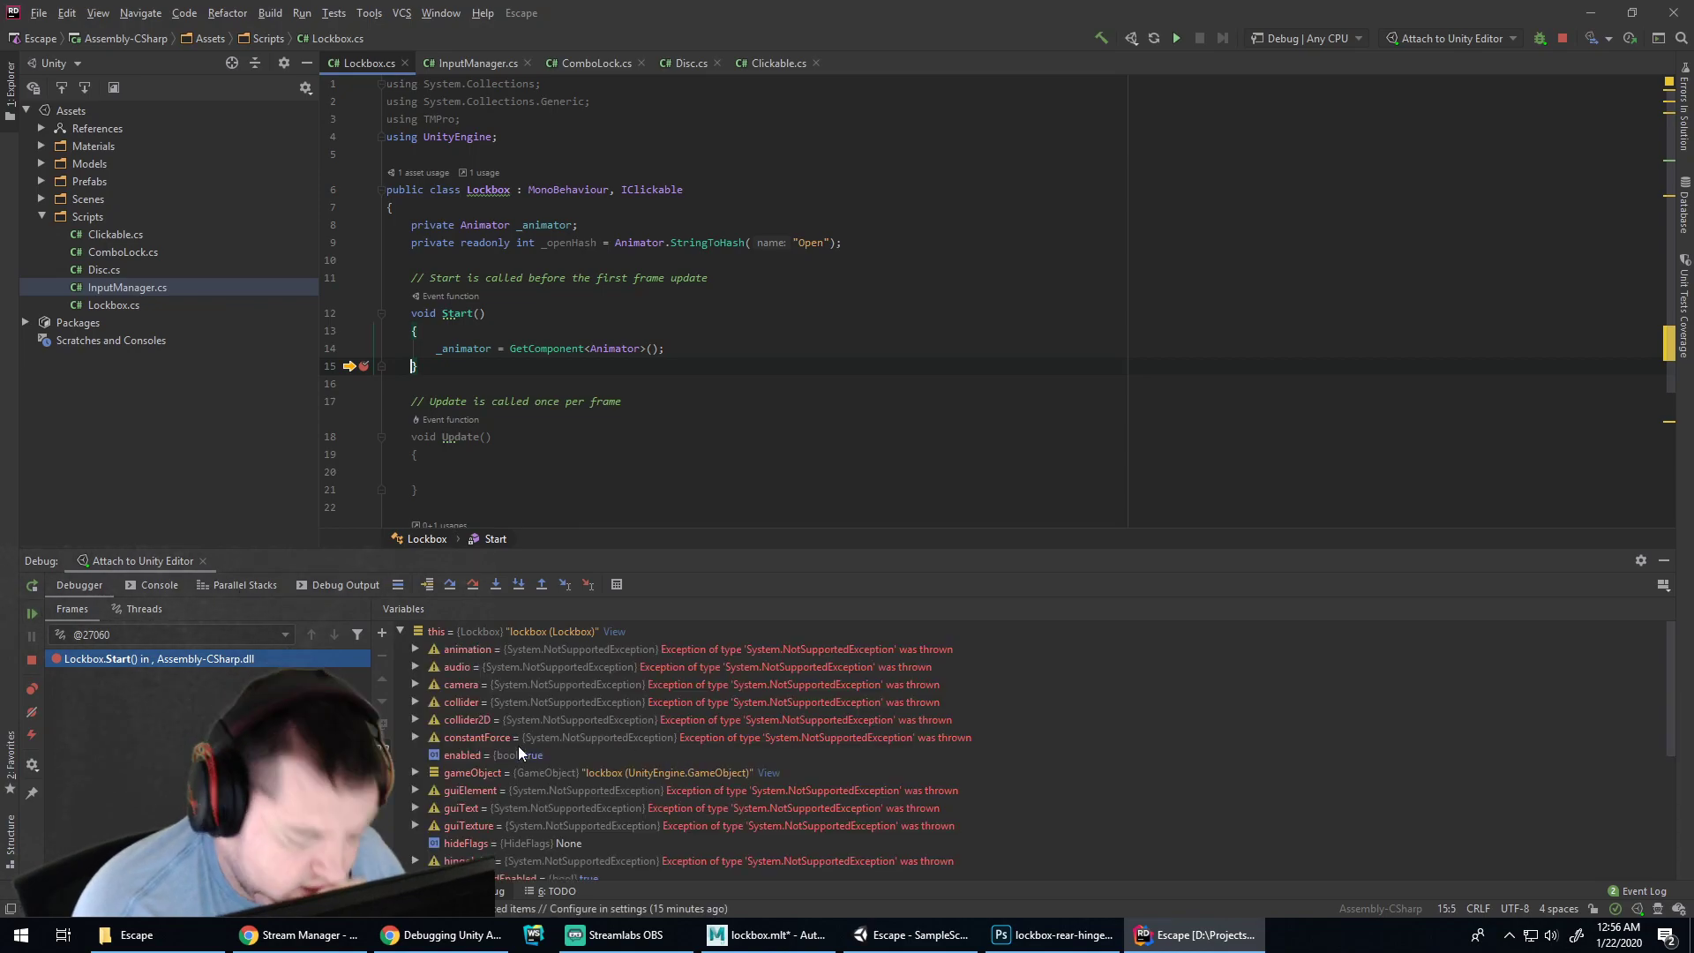
pyautogui.scroll(-4, 487, 685)
pyautogui.scroll(4, 498, 690)
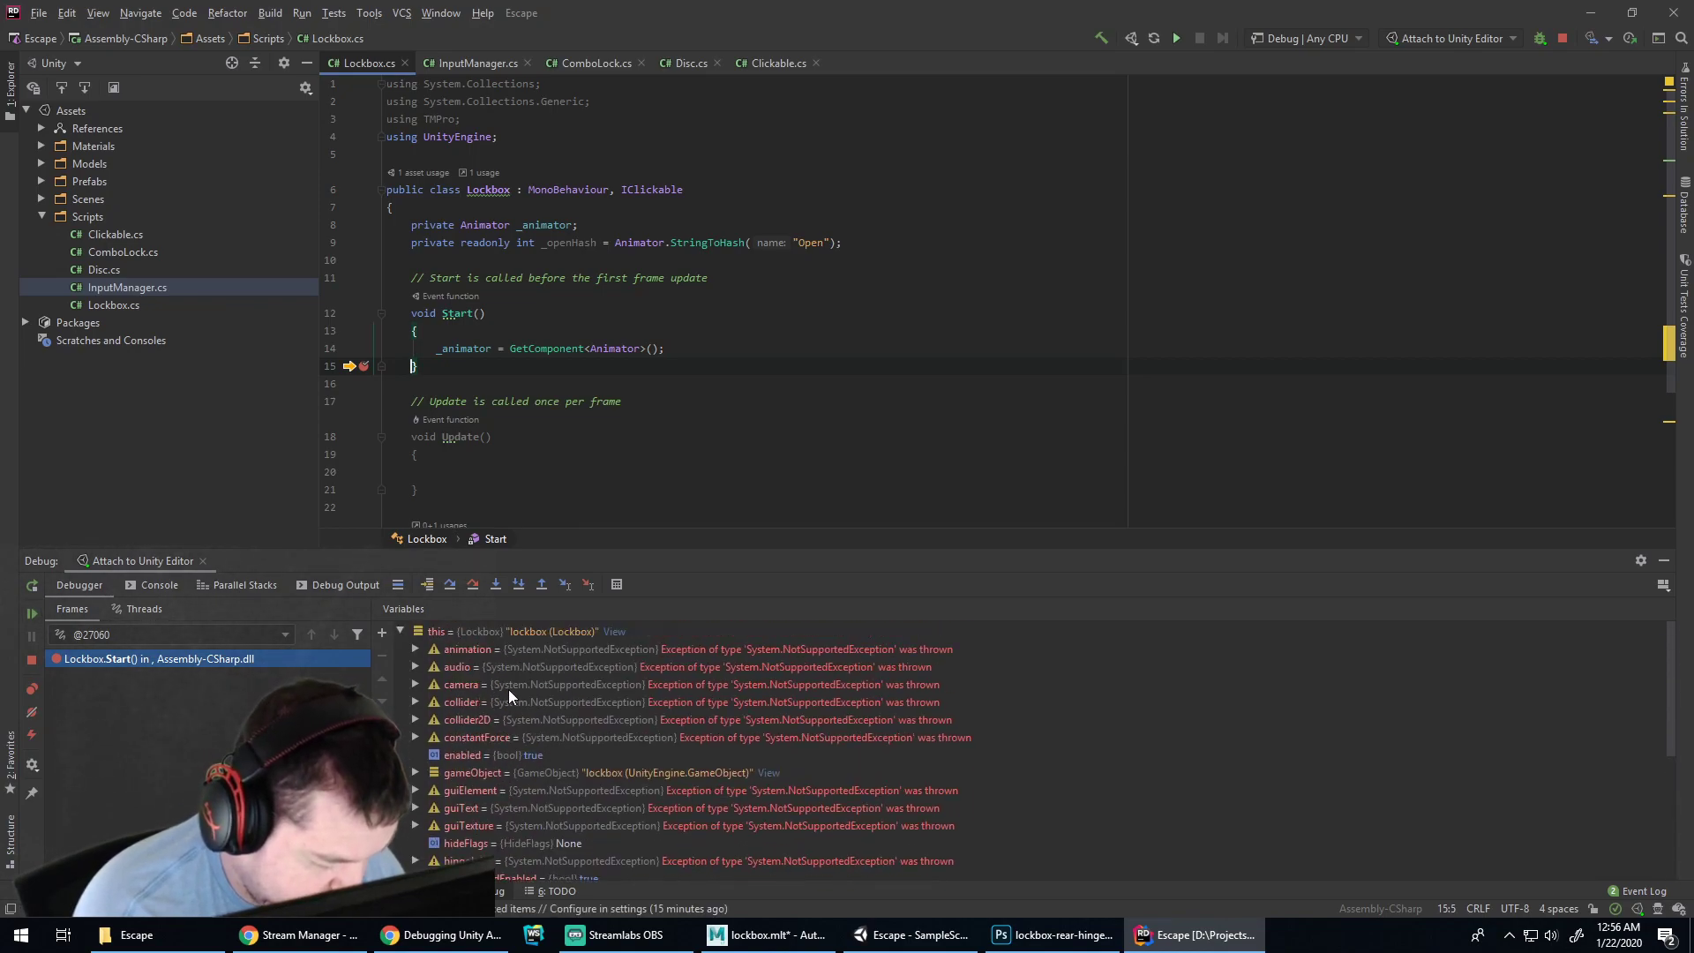
pyautogui.click(400, 630)
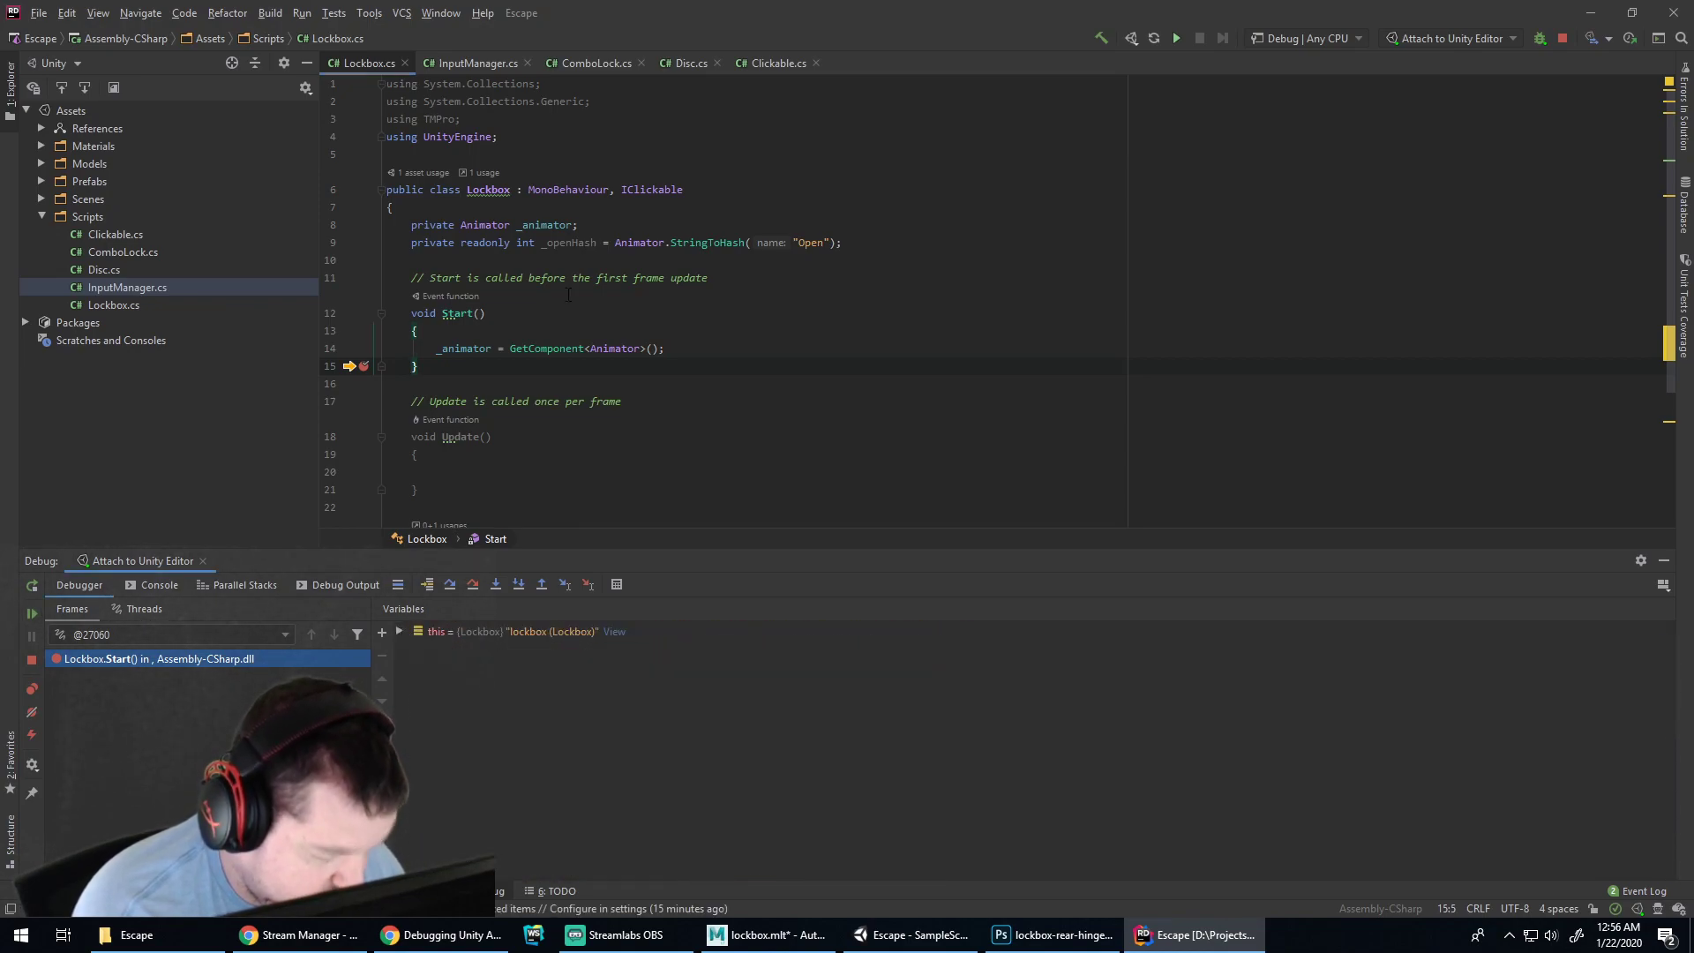
pyautogui.click(533, 226)
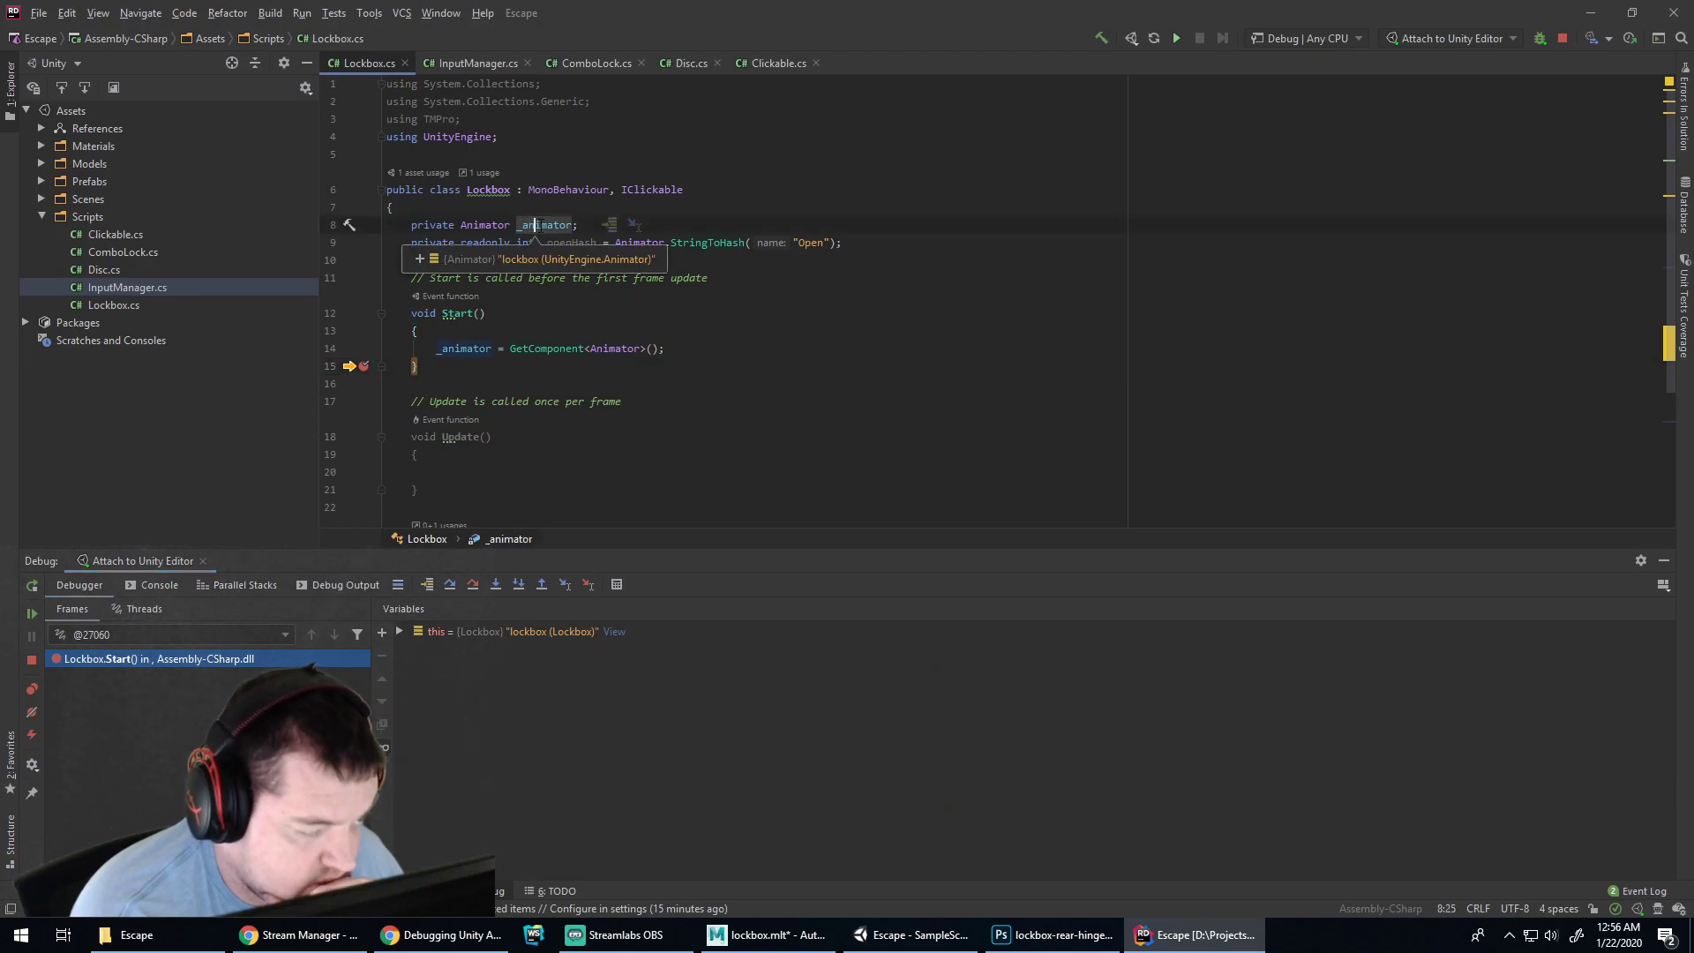
# Open the full _animator value view in Rider and expand its static and non-public members
pyautogui.click(417, 264)
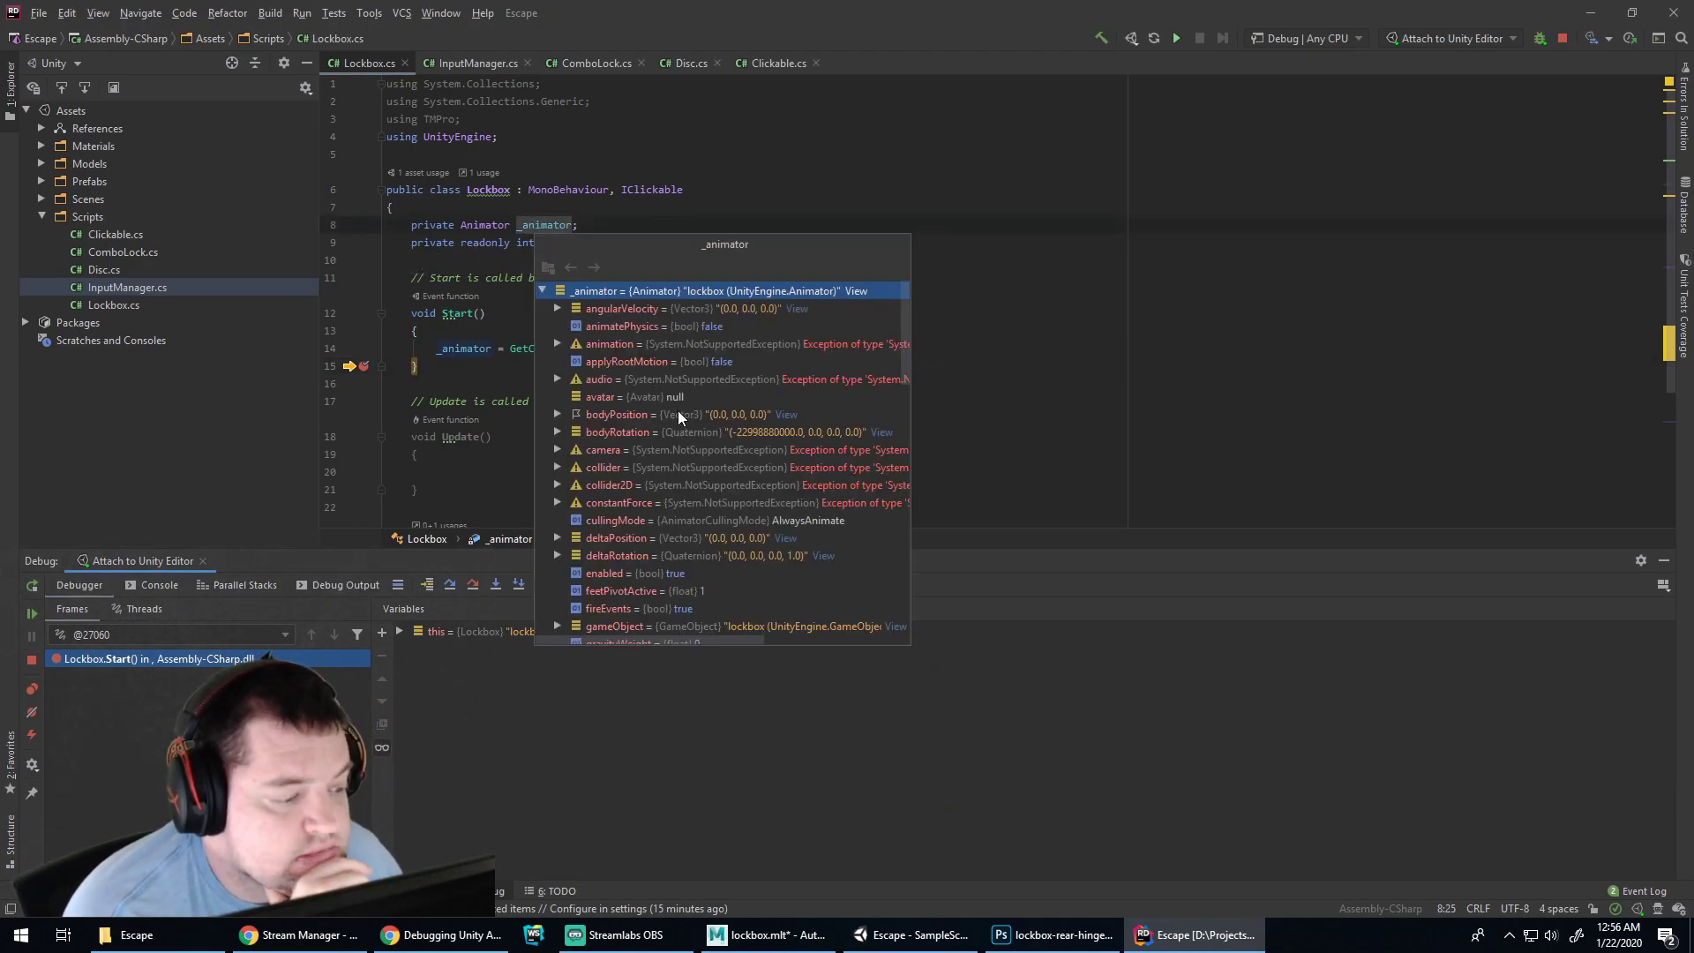
pyautogui.scroll(-1, 685, 425)
pyautogui.scroll(1, 684, 420)
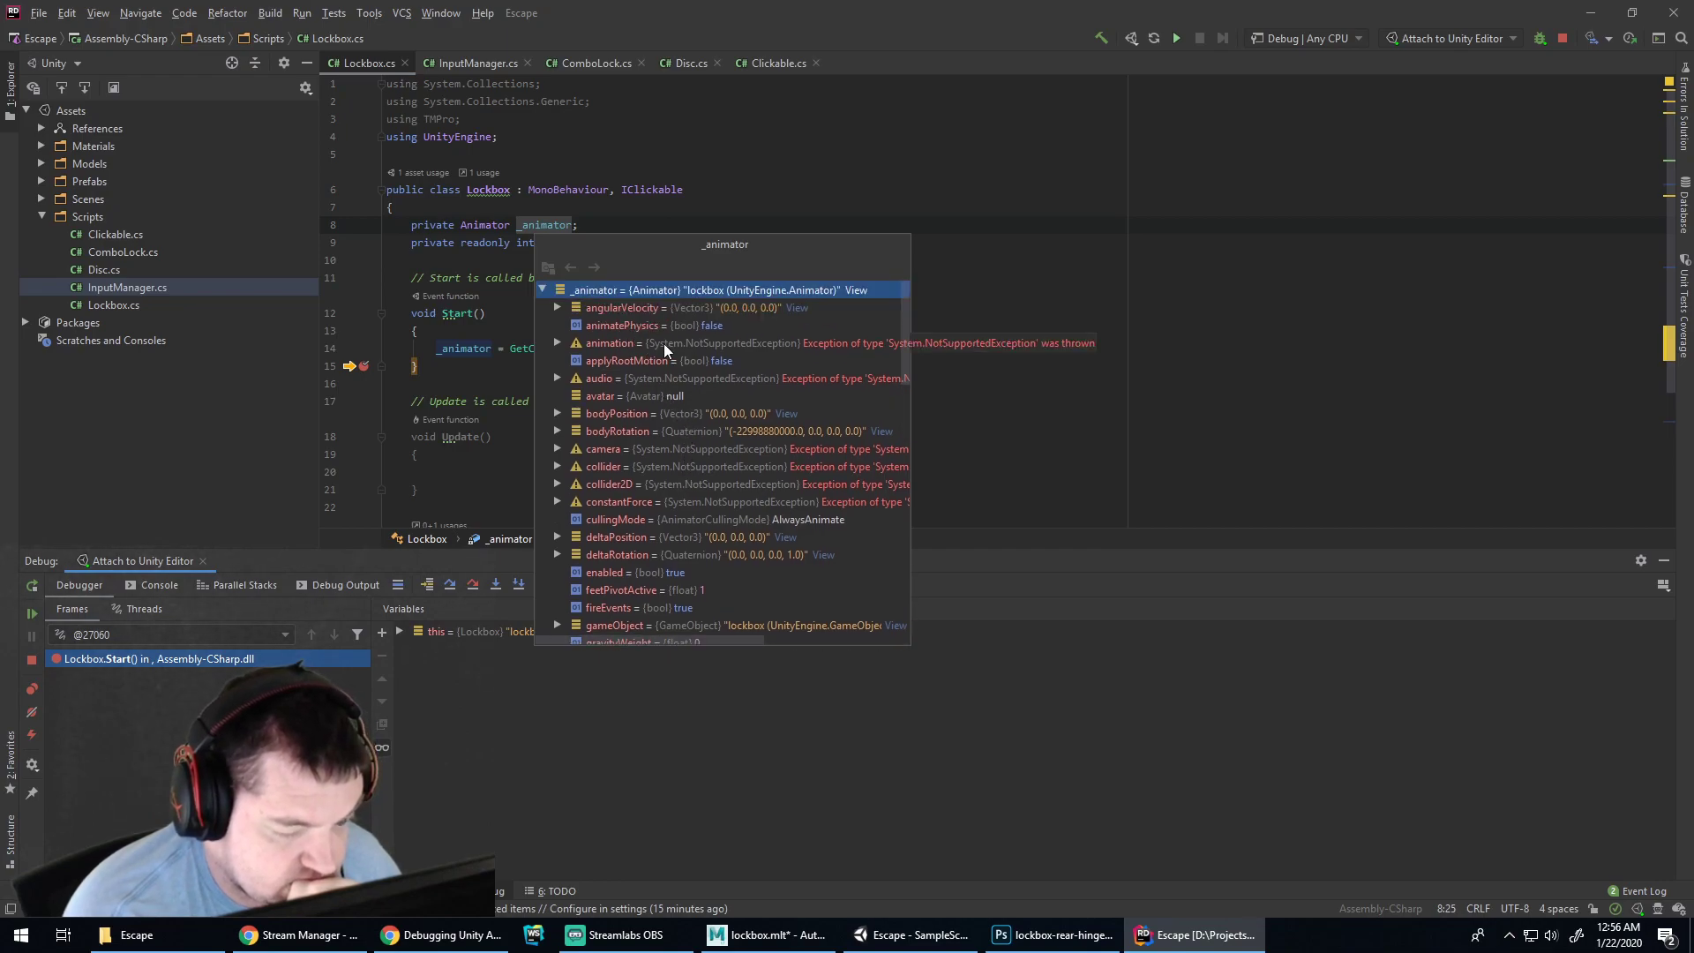
pyautogui.scroll(-4, 720, 433)
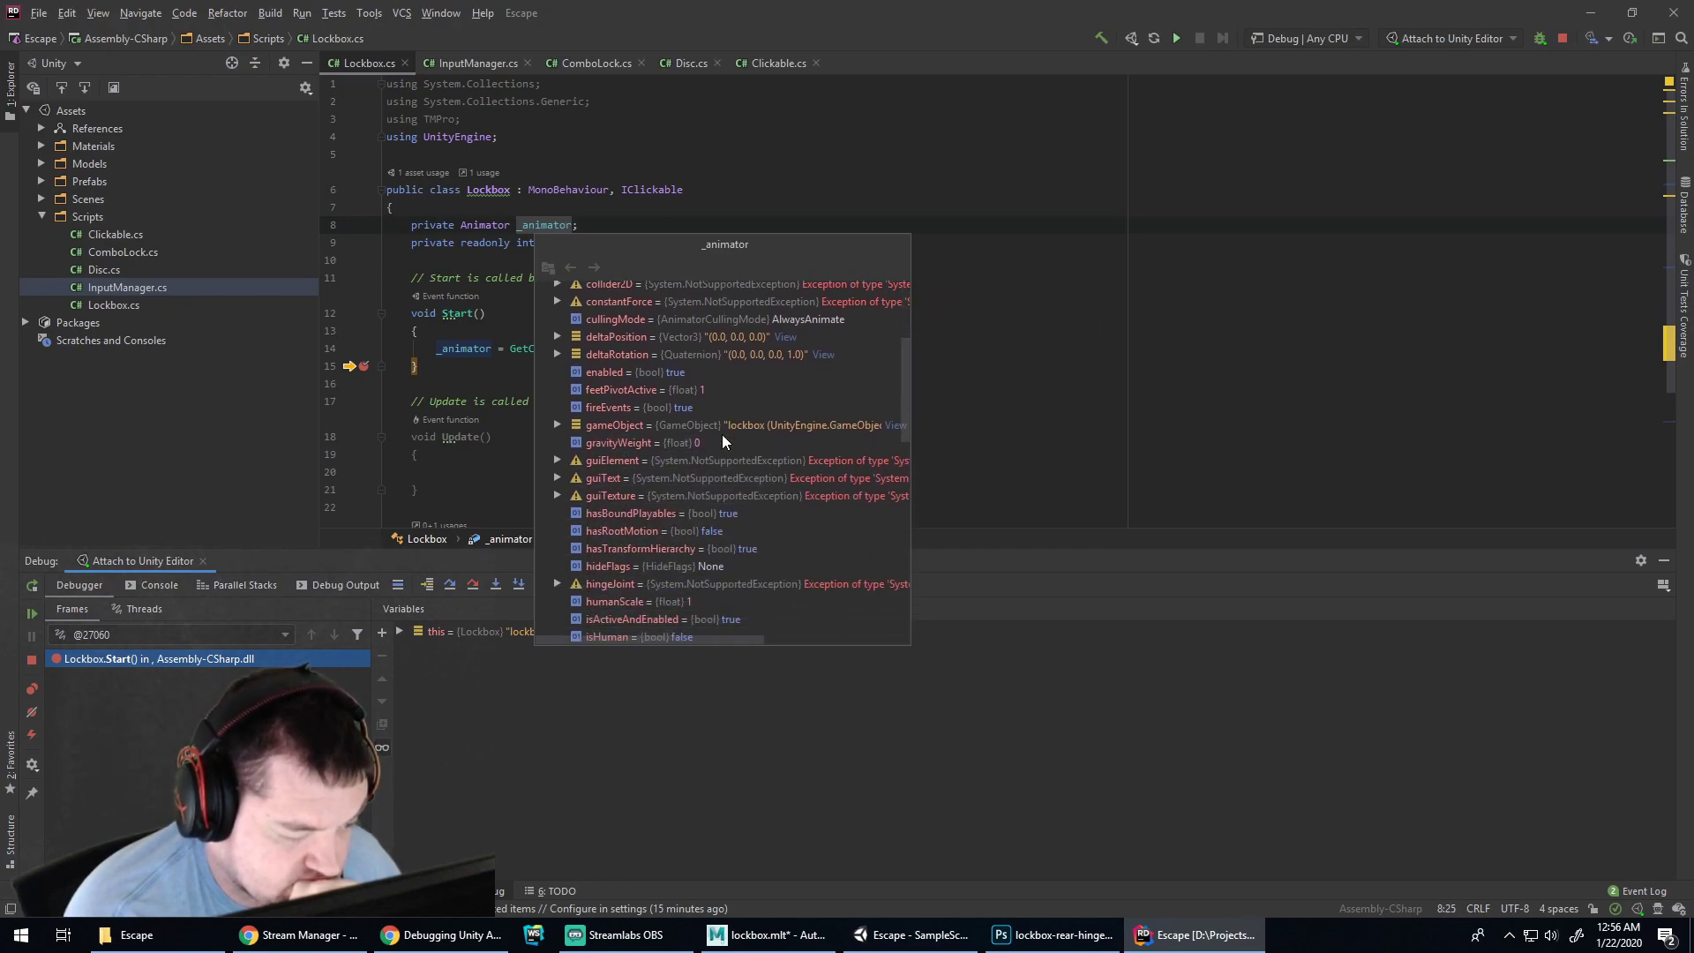
pyautogui.scroll(-4, 723, 439)
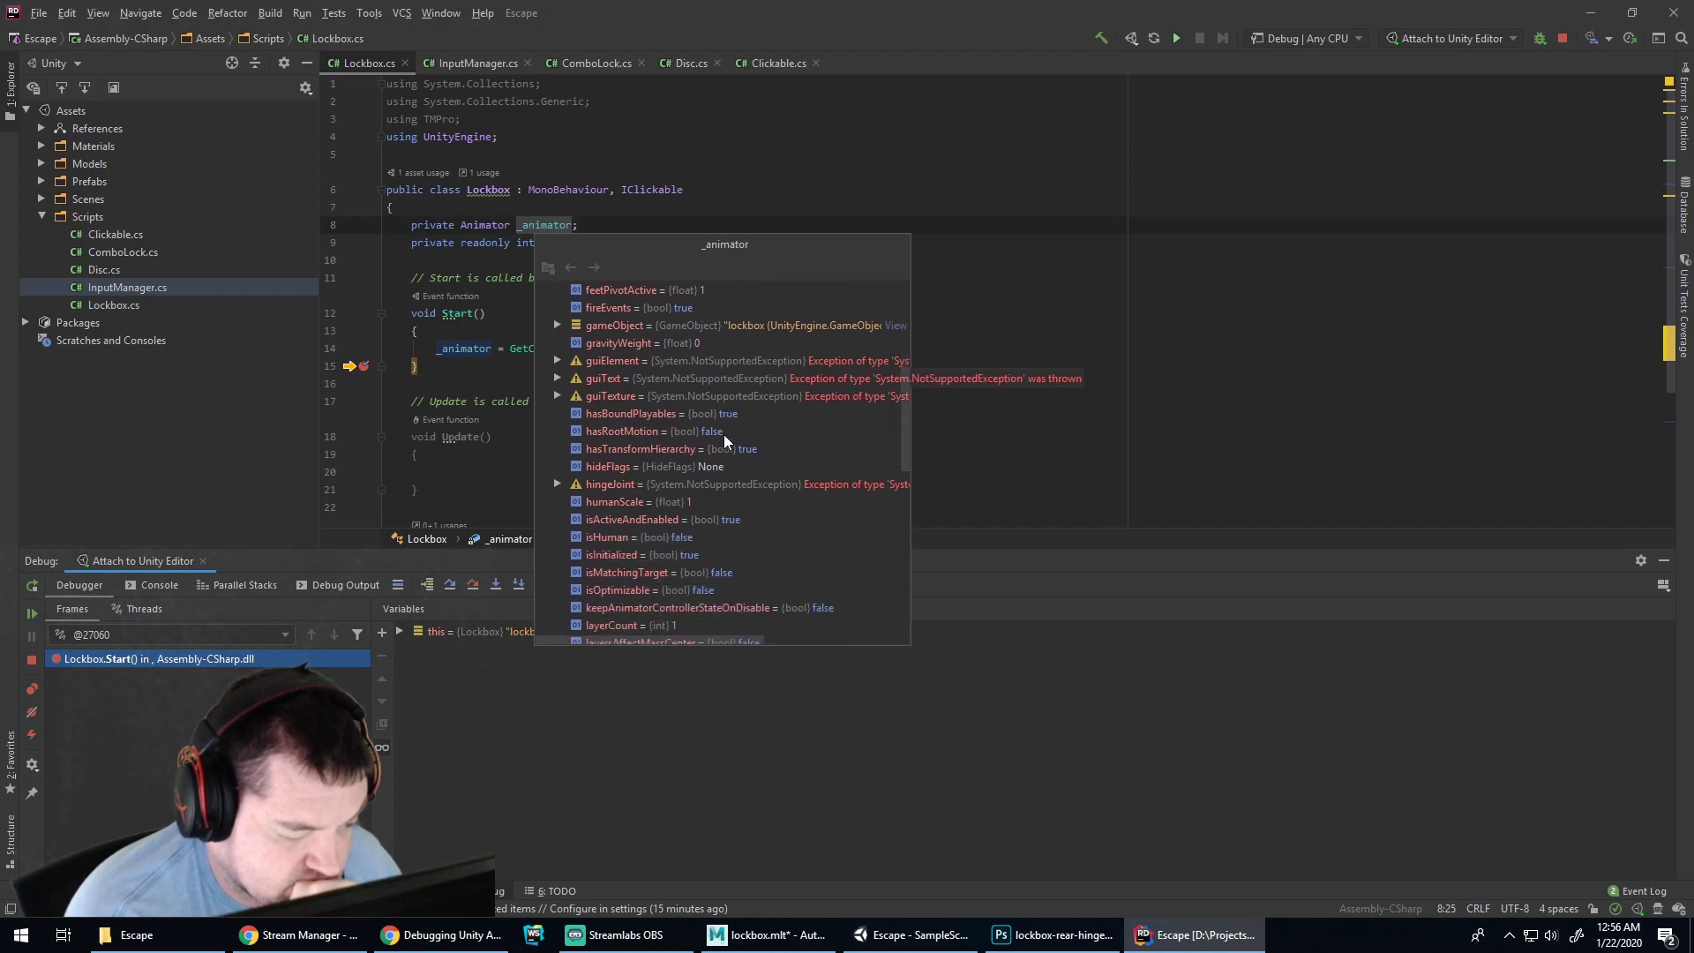
pyautogui.scroll(-4, 723, 436)
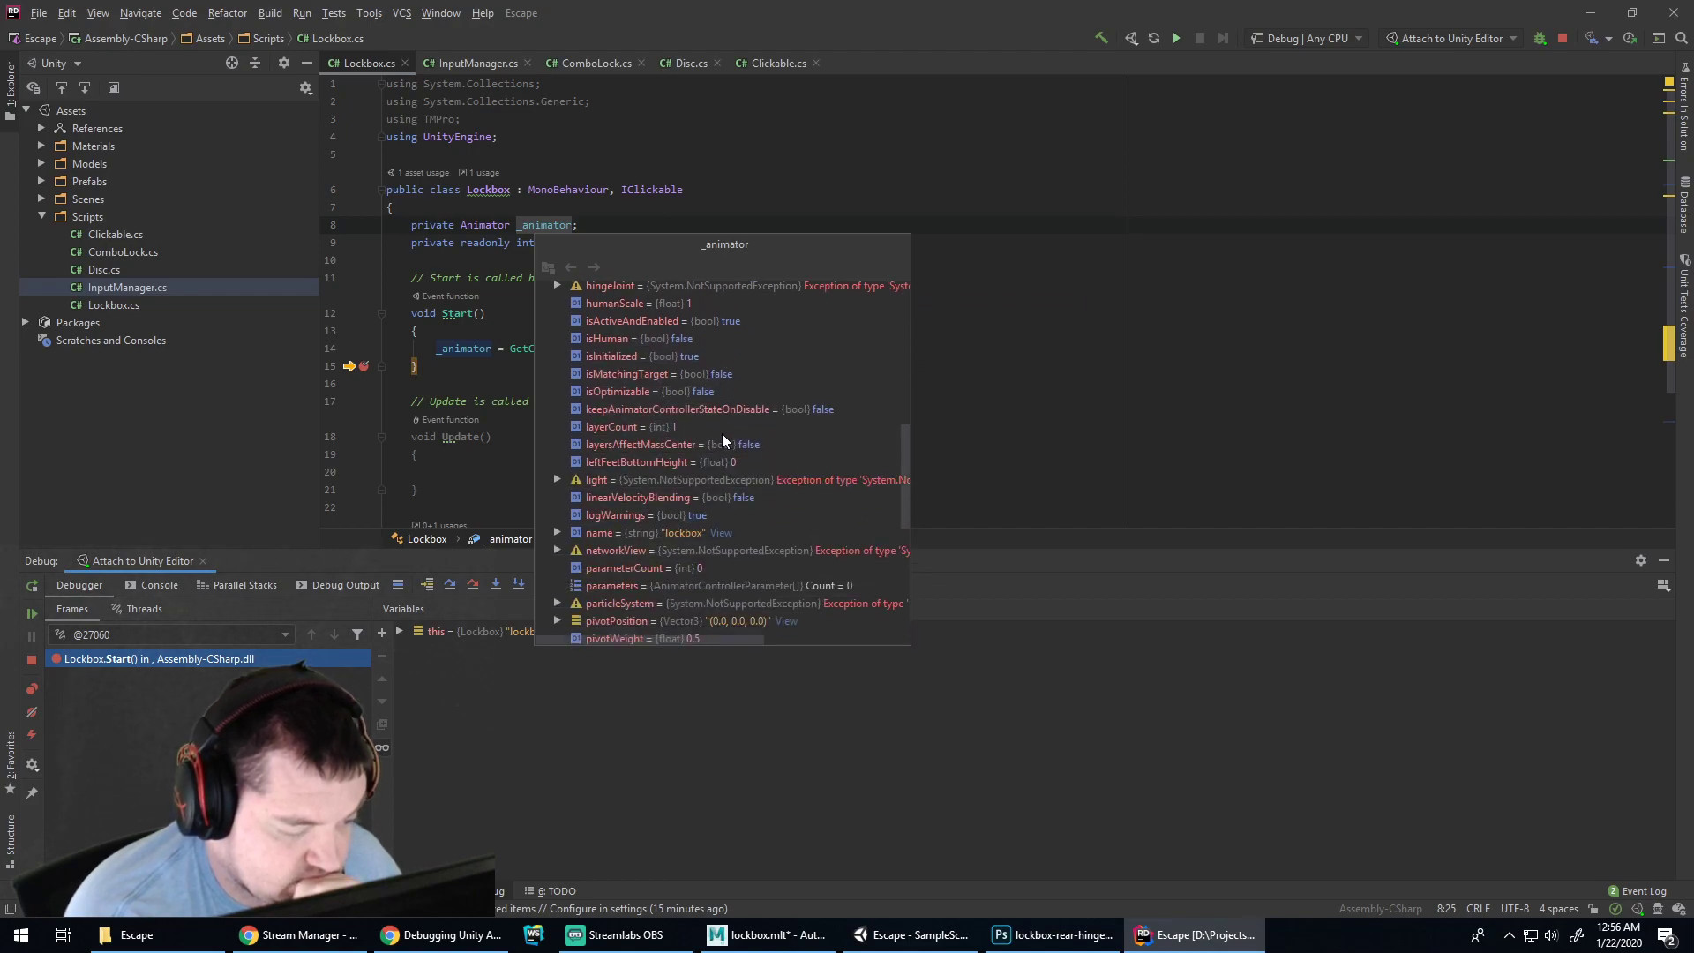
pyautogui.scroll(-4, 718, 432)
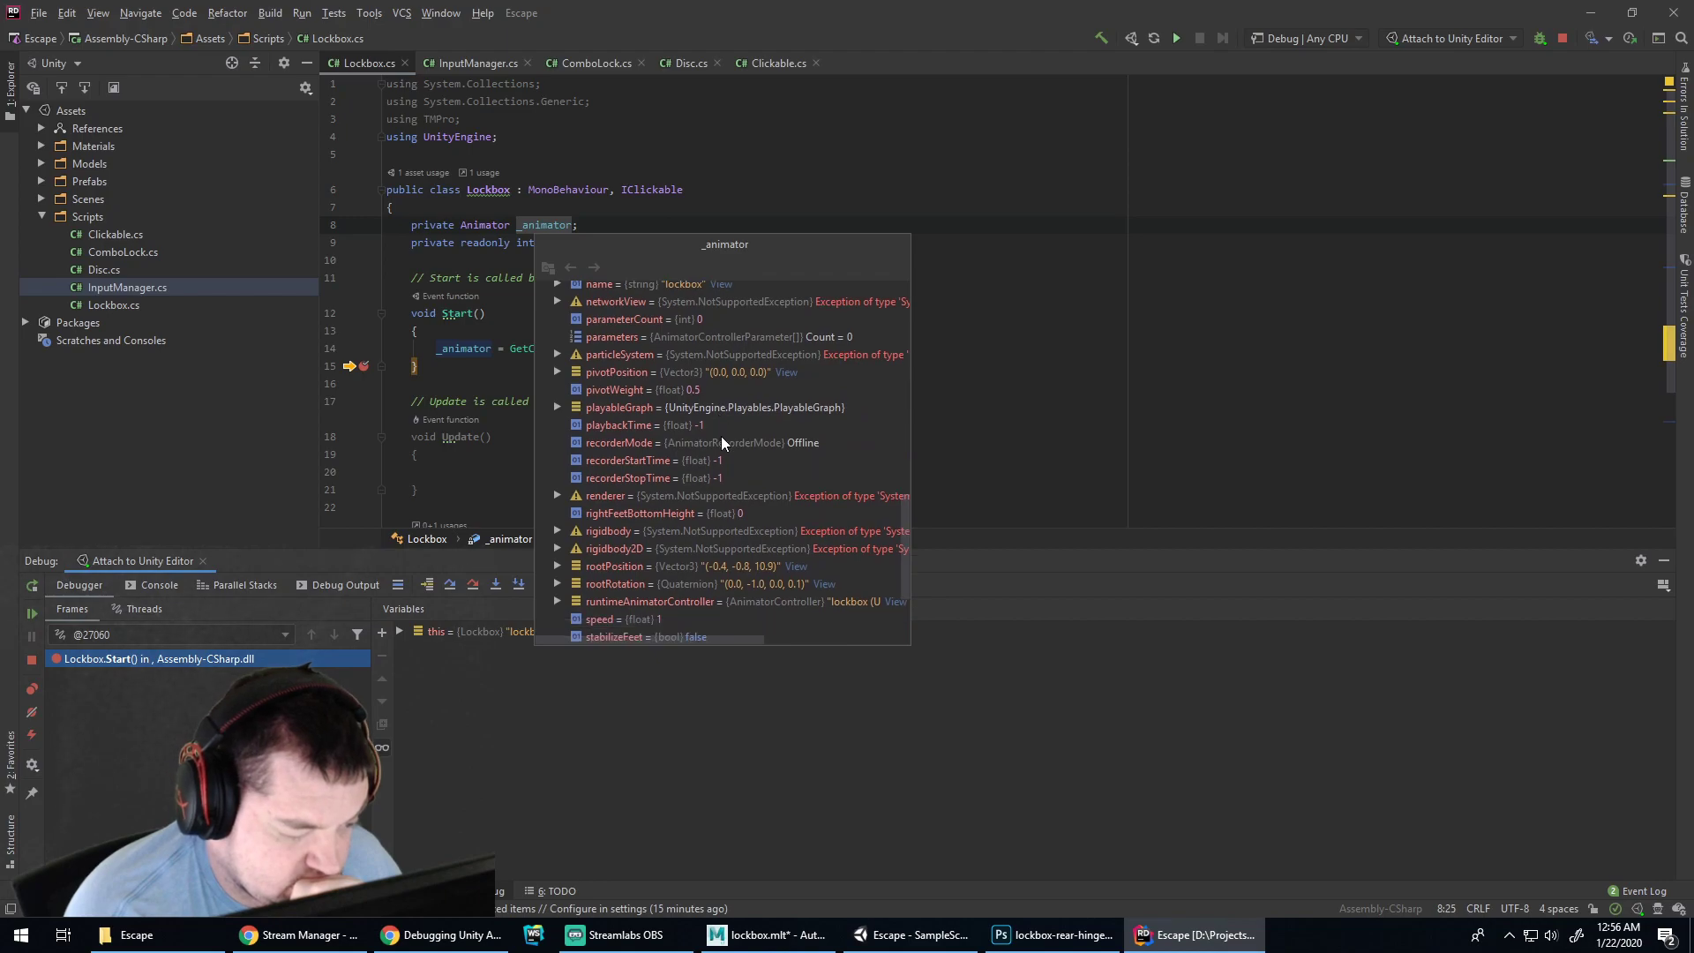
pyautogui.scroll(-2, 723, 436)
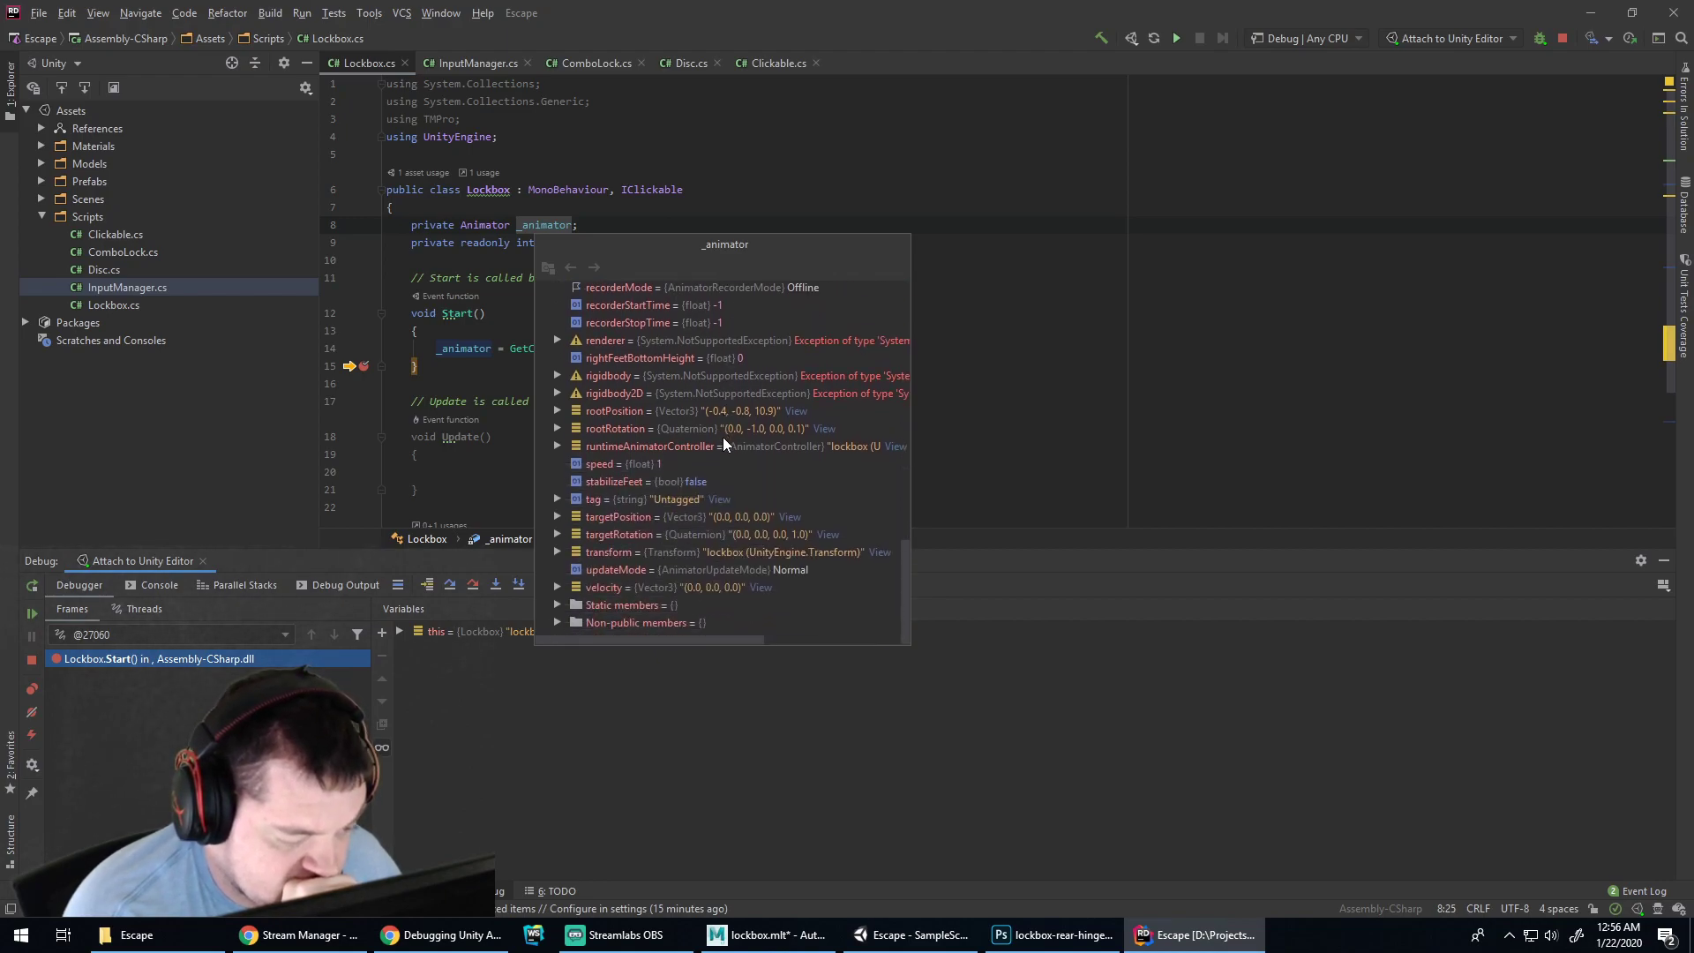
pyautogui.click(558, 605)
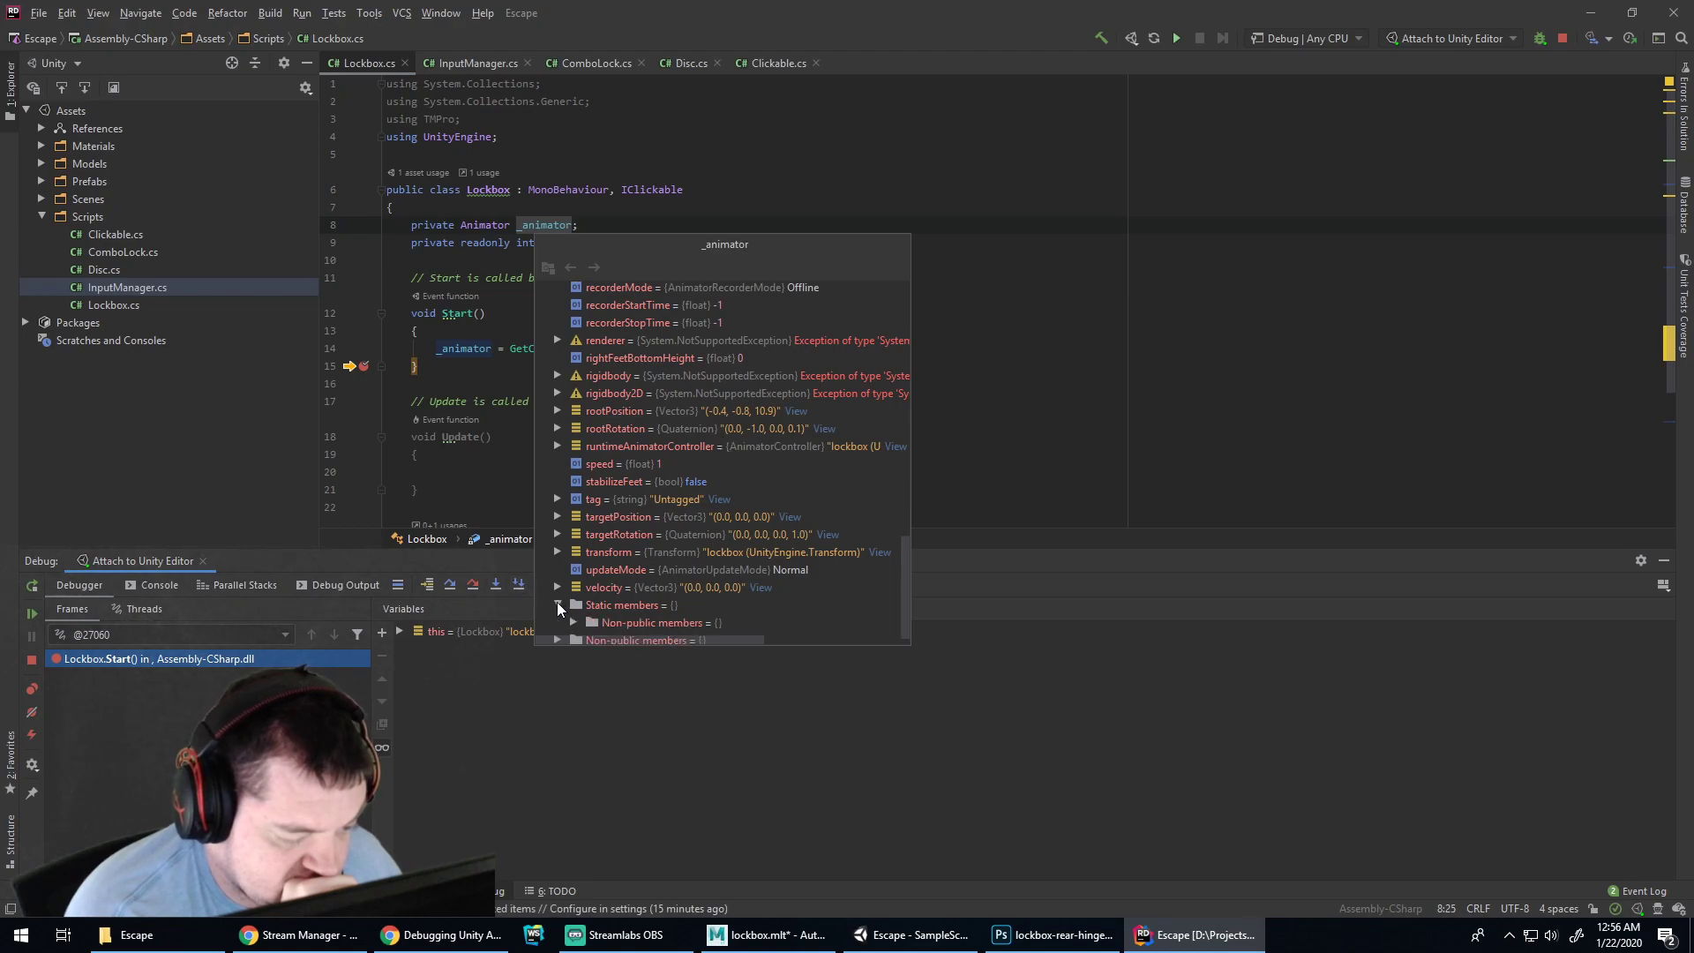
pyautogui.click(559, 606)
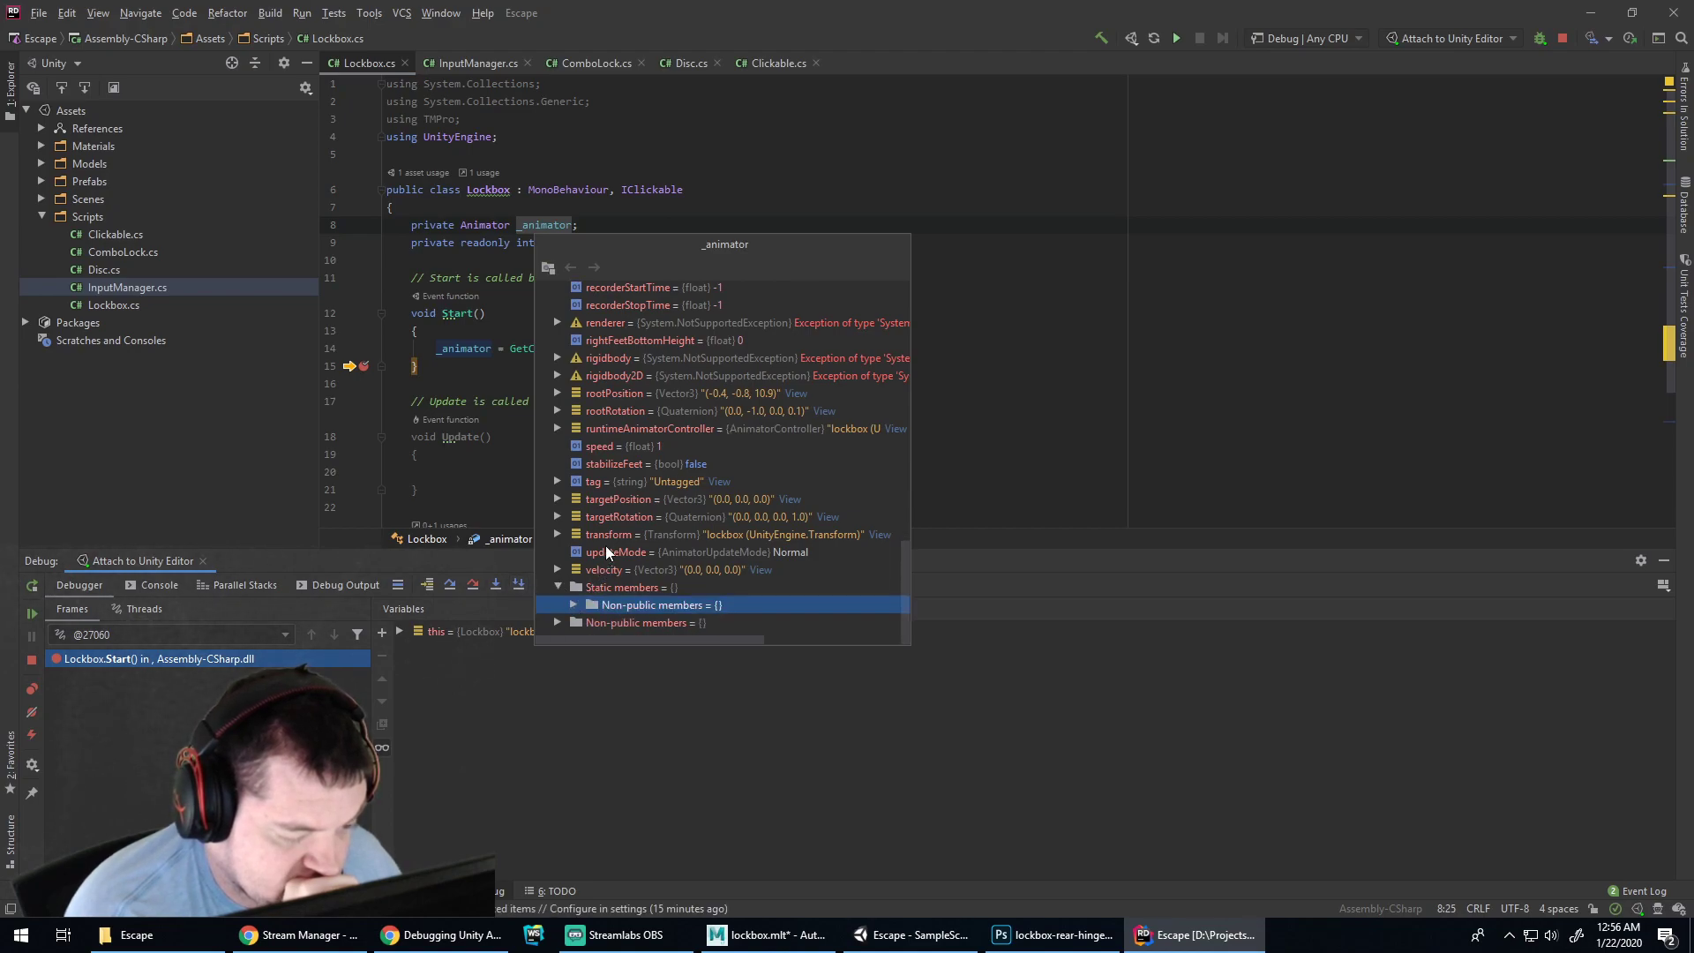
pyautogui.click(557, 623)
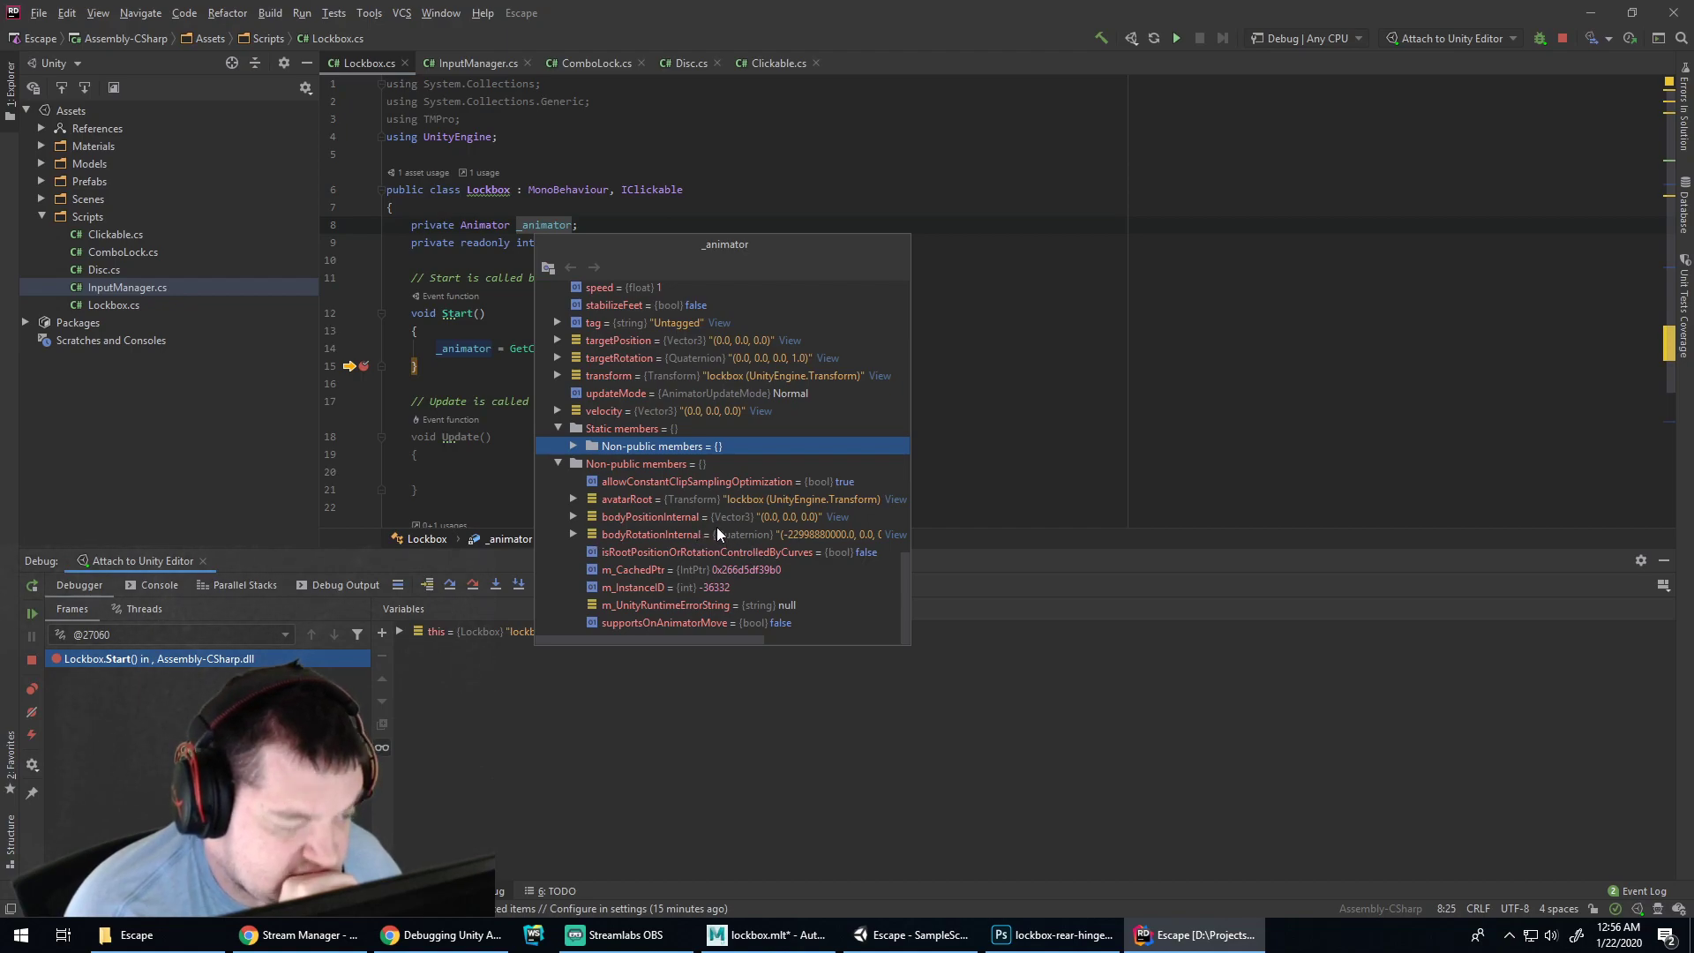
pyautogui.scroll(2, 717, 527)
pyautogui.scroll(1, 717, 524)
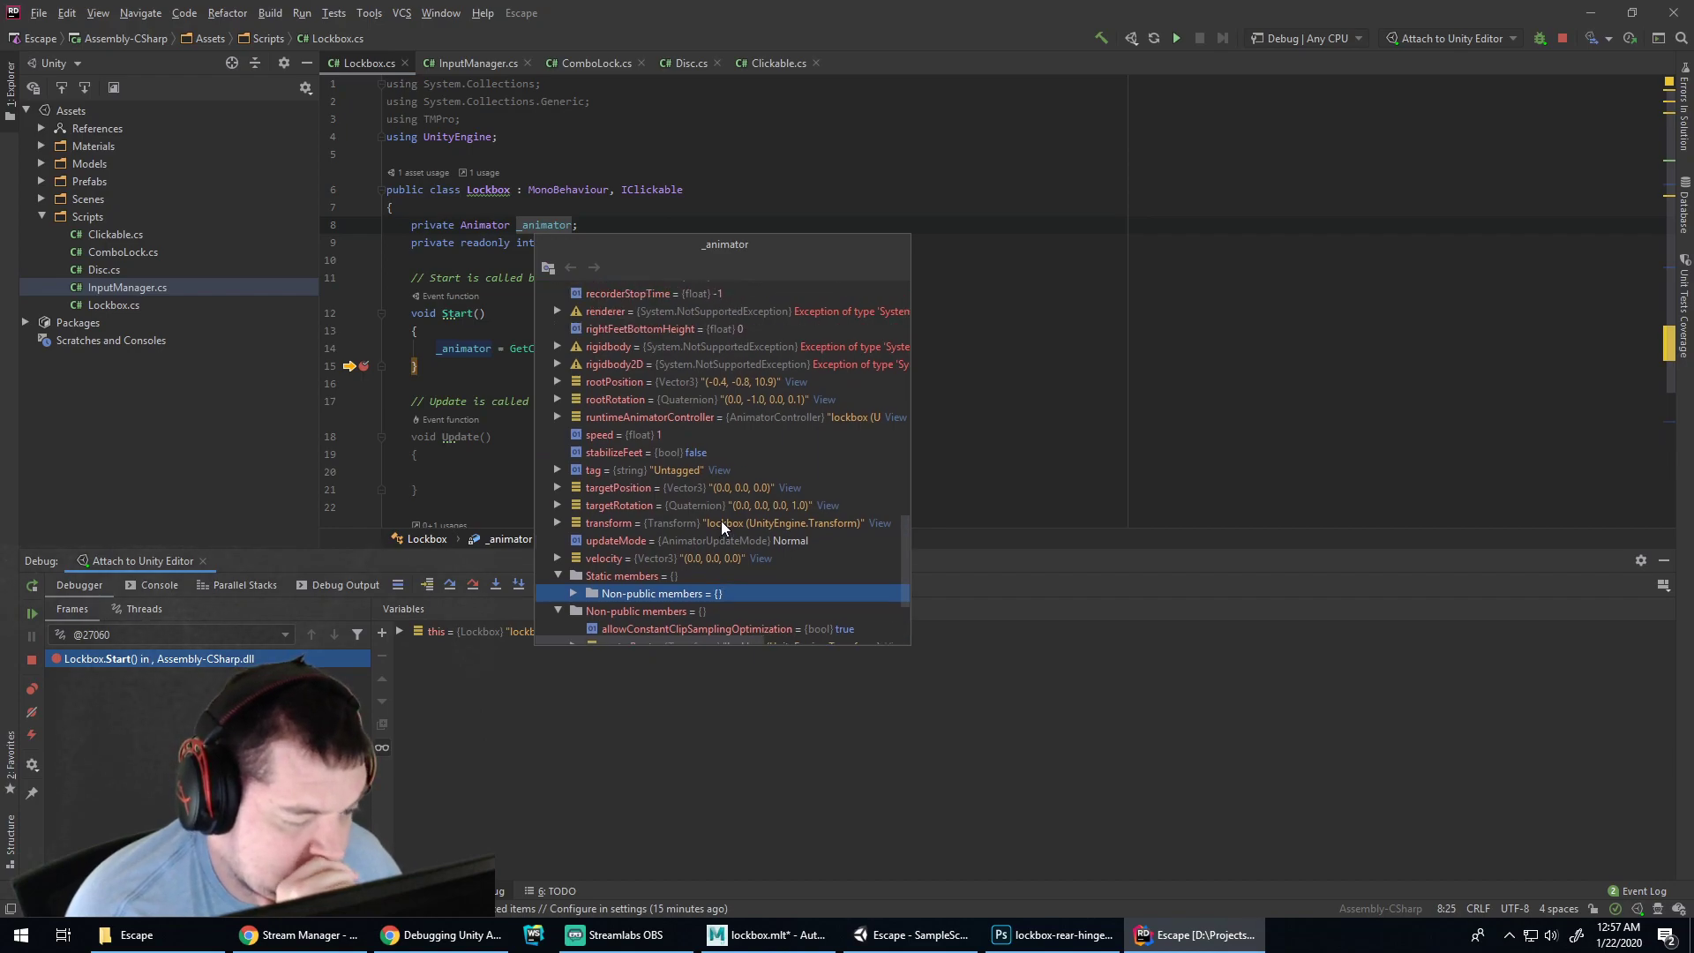
# Drill into the runtime controller's Base Layer state machine and expand its two states
pyautogui.click(558, 417)
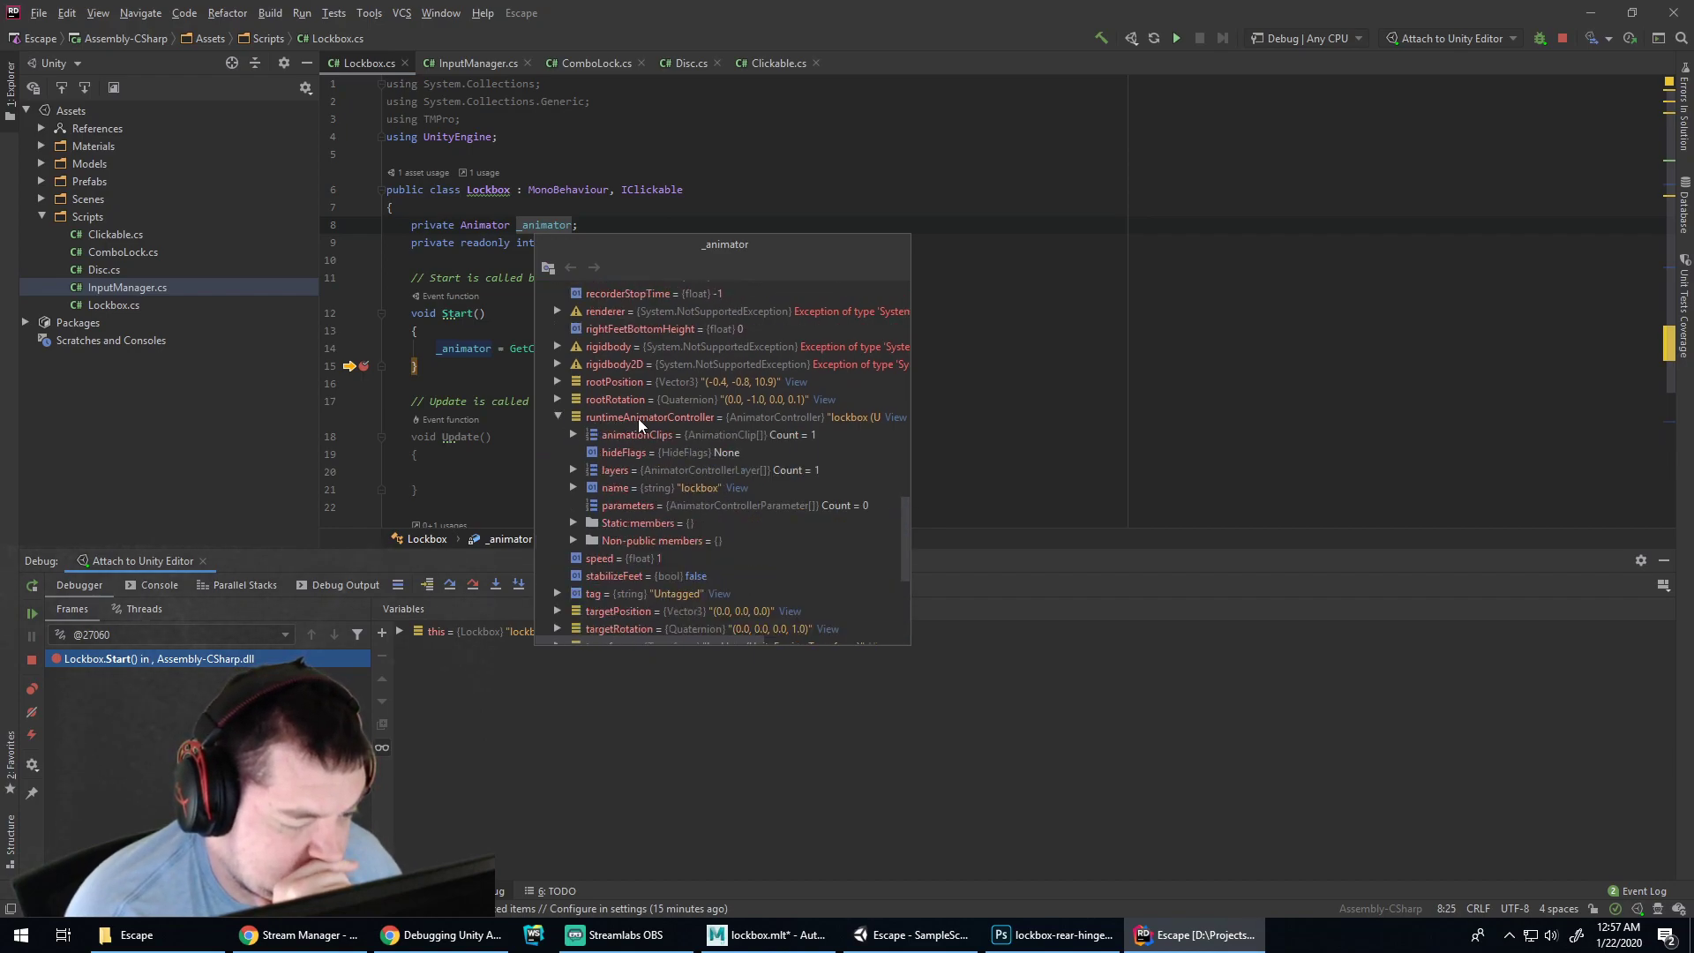
pyautogui.click(574, 469)
pyautogui.click(591, 487)
pyautogui.scroll(-2, 712, 534)
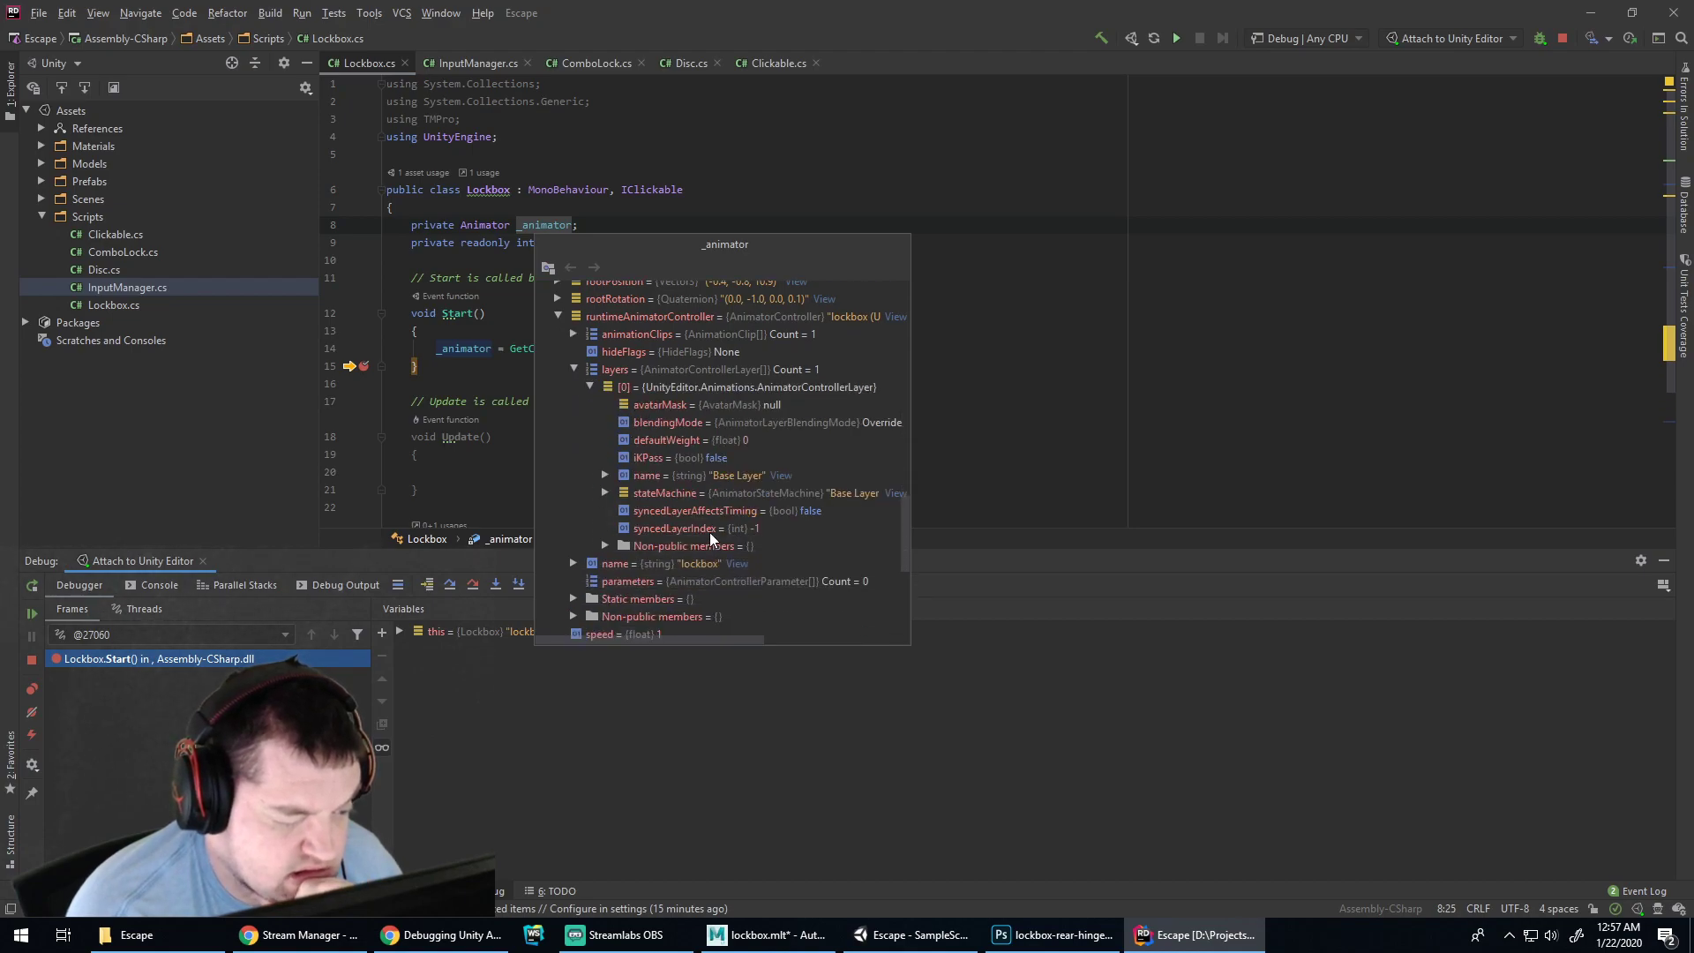
pyautogui.click(606, 493)
pyautogui.scroll(-1, 706, 499)
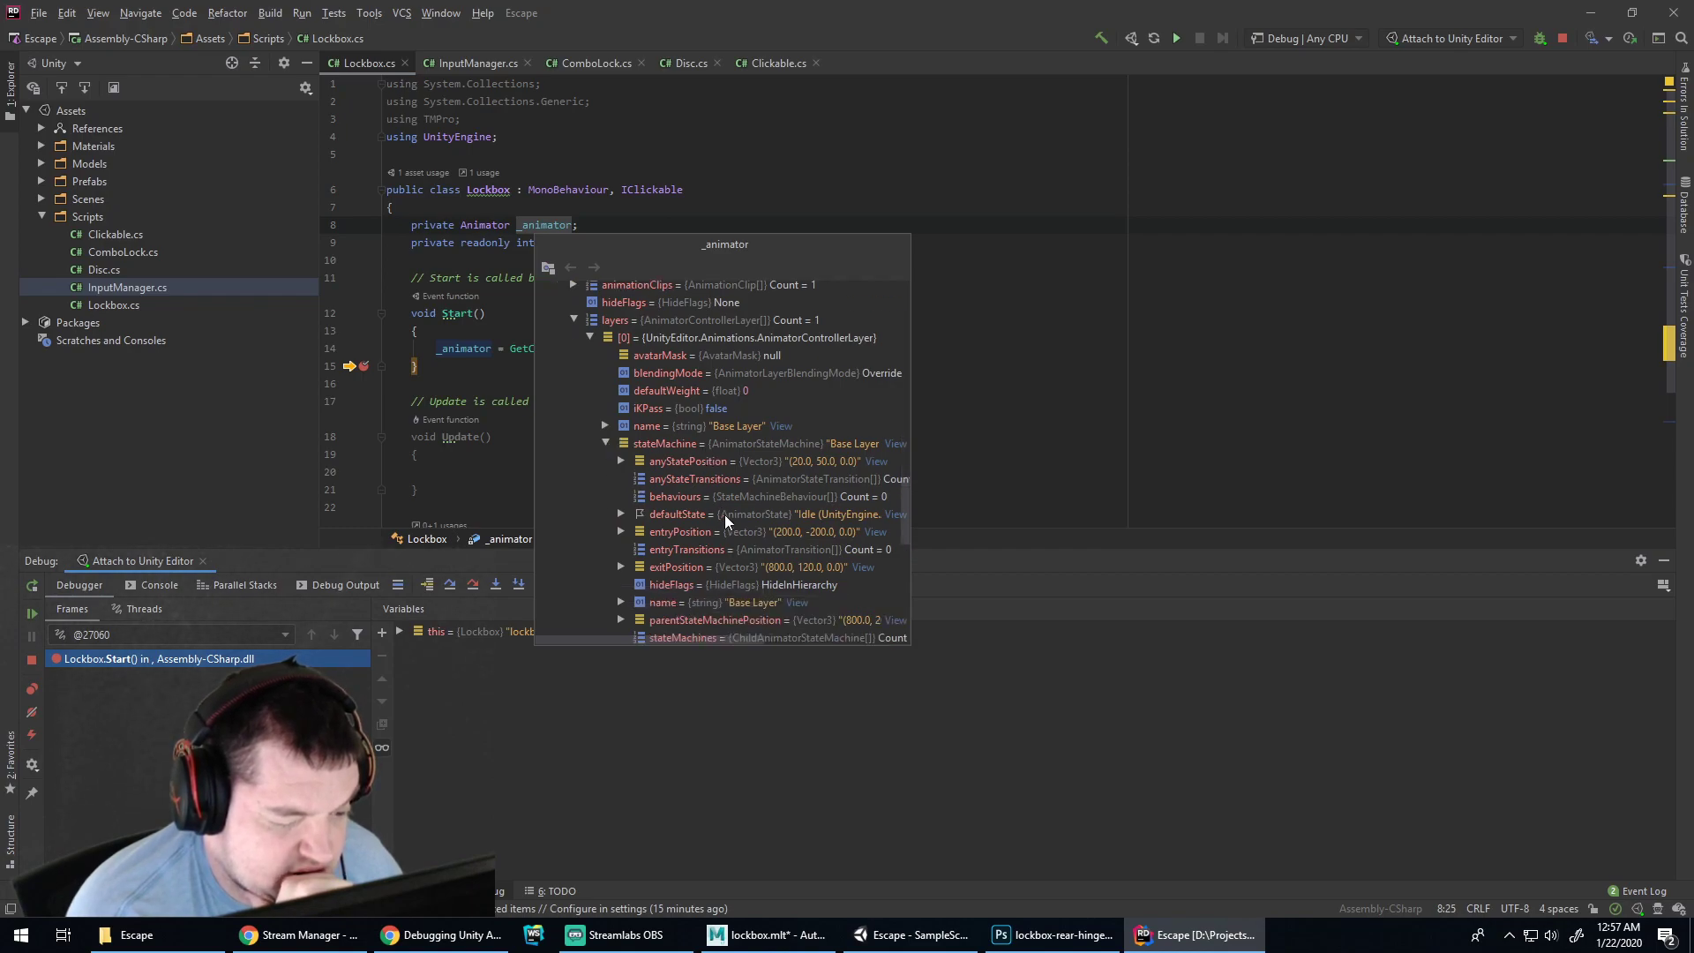
pyautogui.scroll(-1, 726, 521)
pyautogui.scroll(-1, 725, 521)
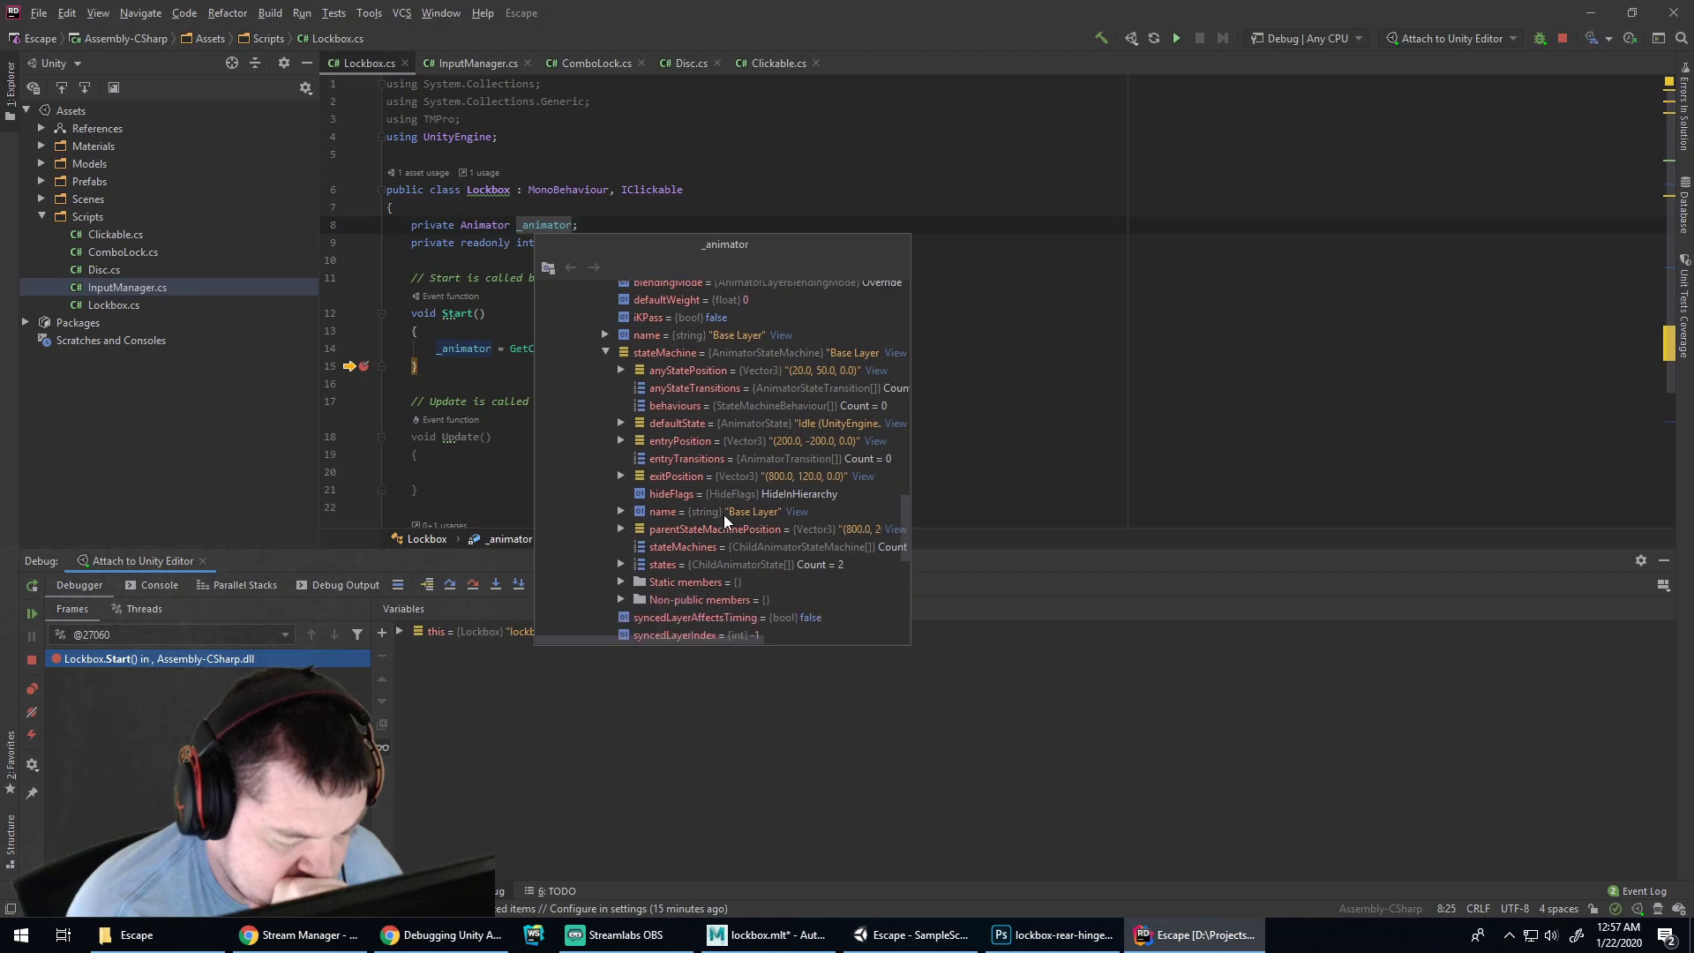
pyautogui.click(623, 556)
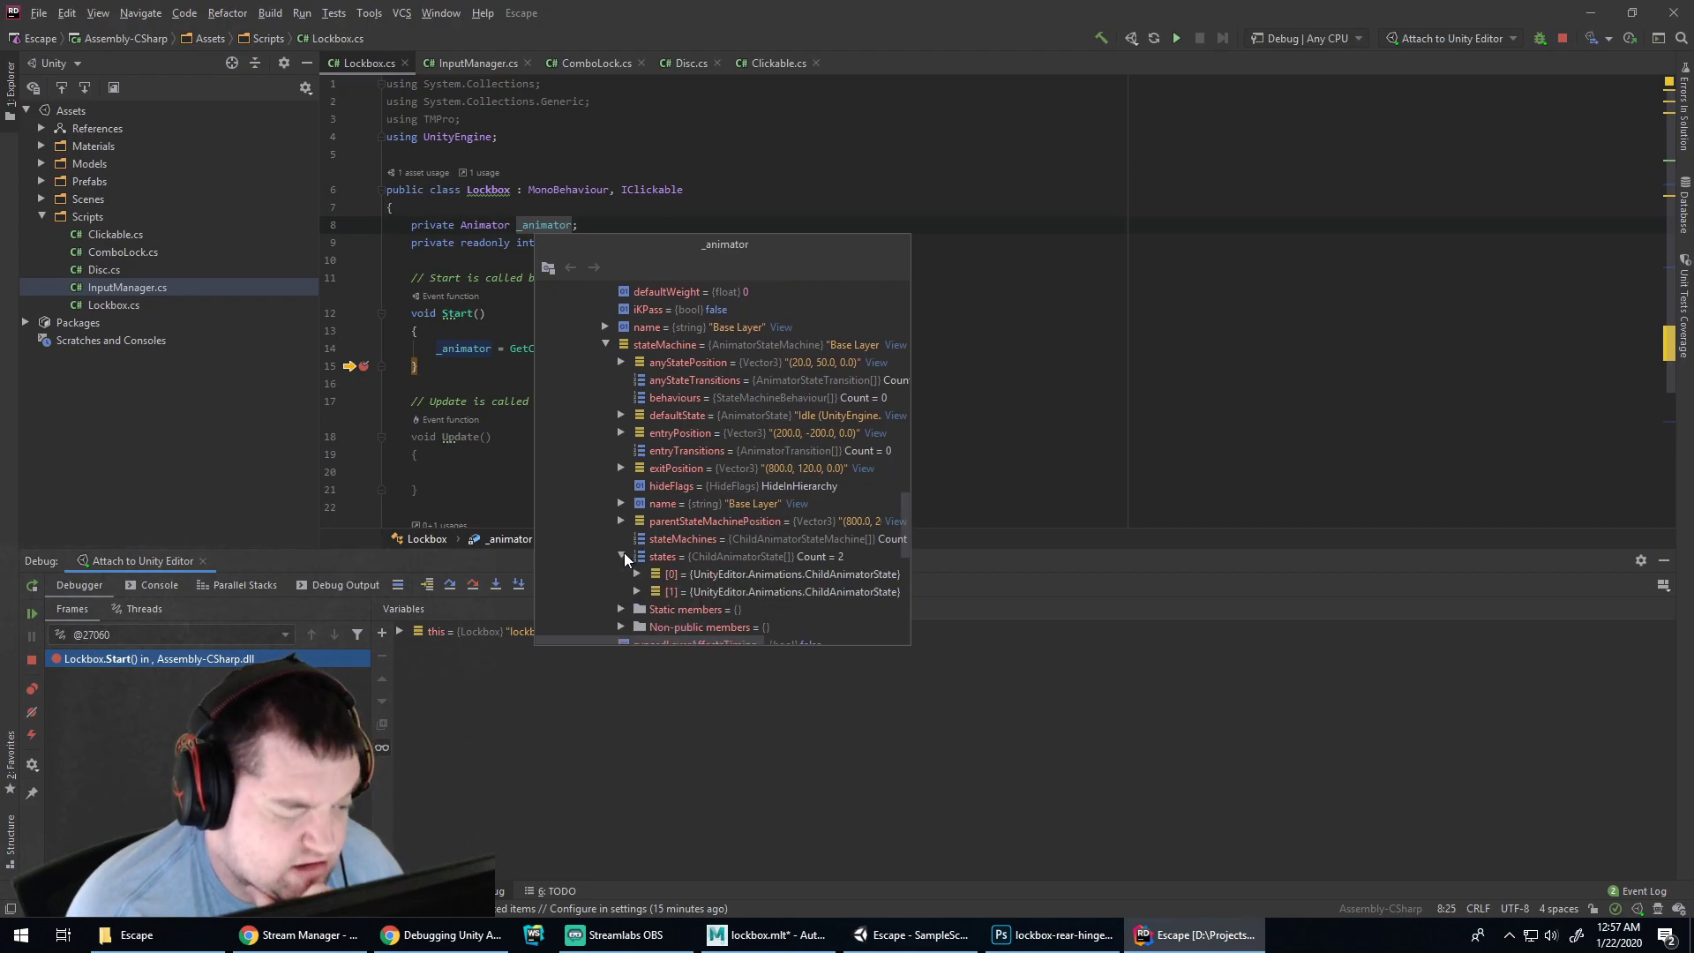
pyautogui.scroll(-1, 724, 549)
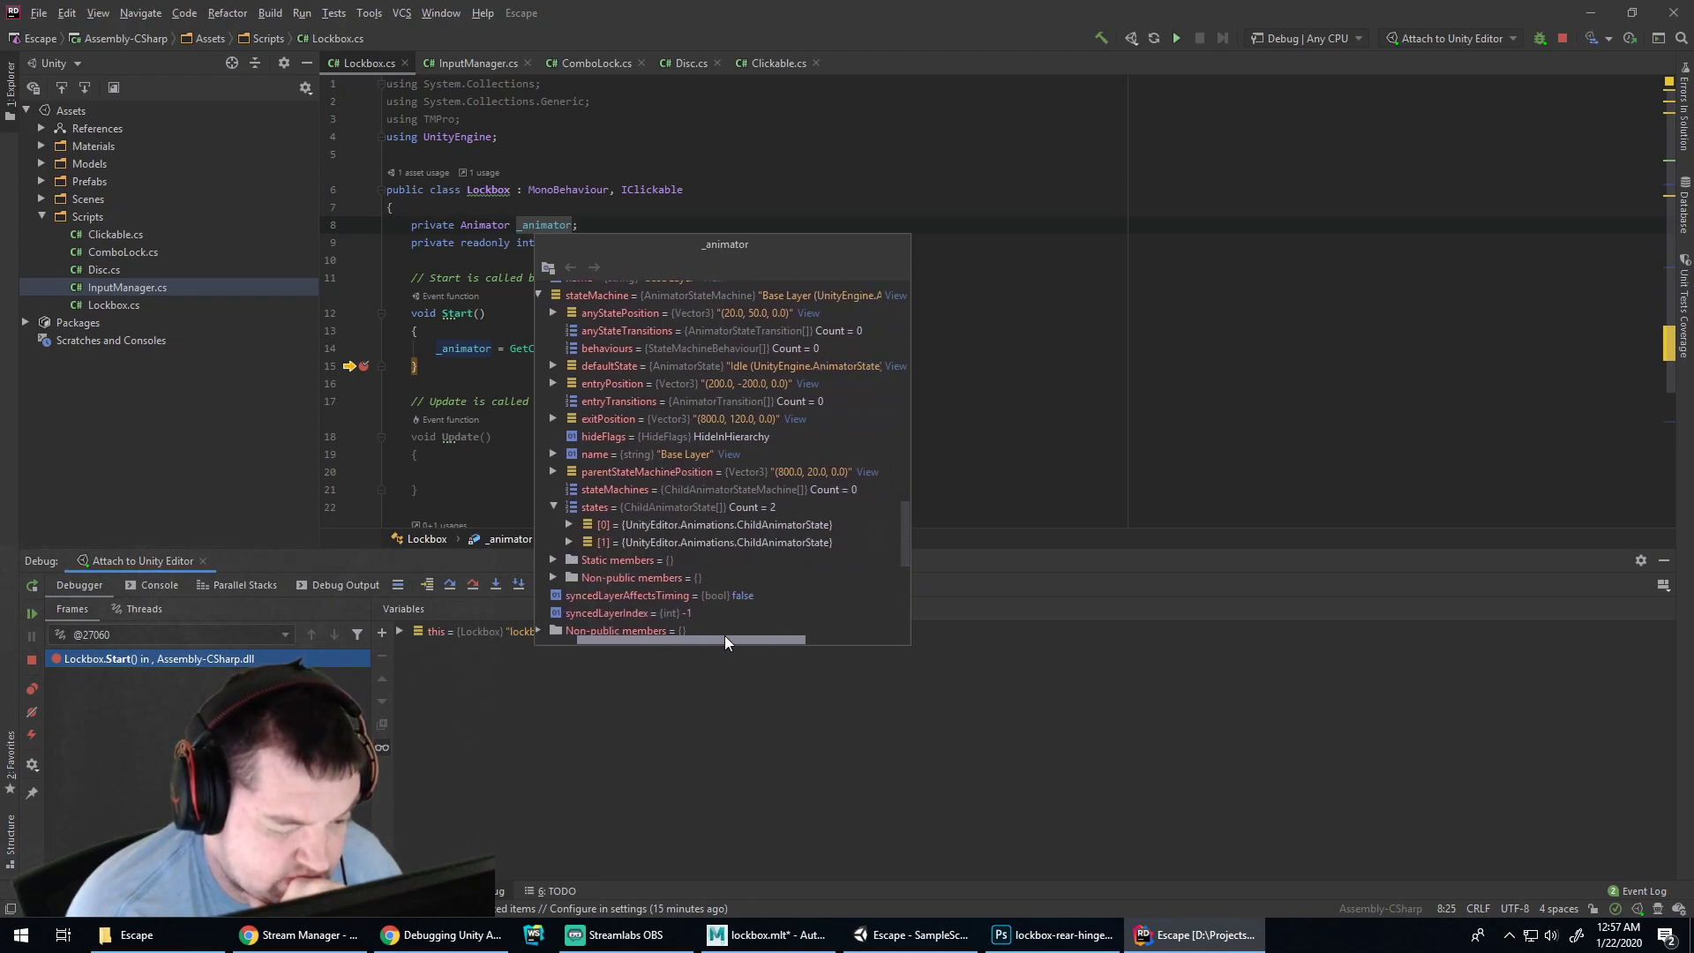
pyautogui.click(632, 542)
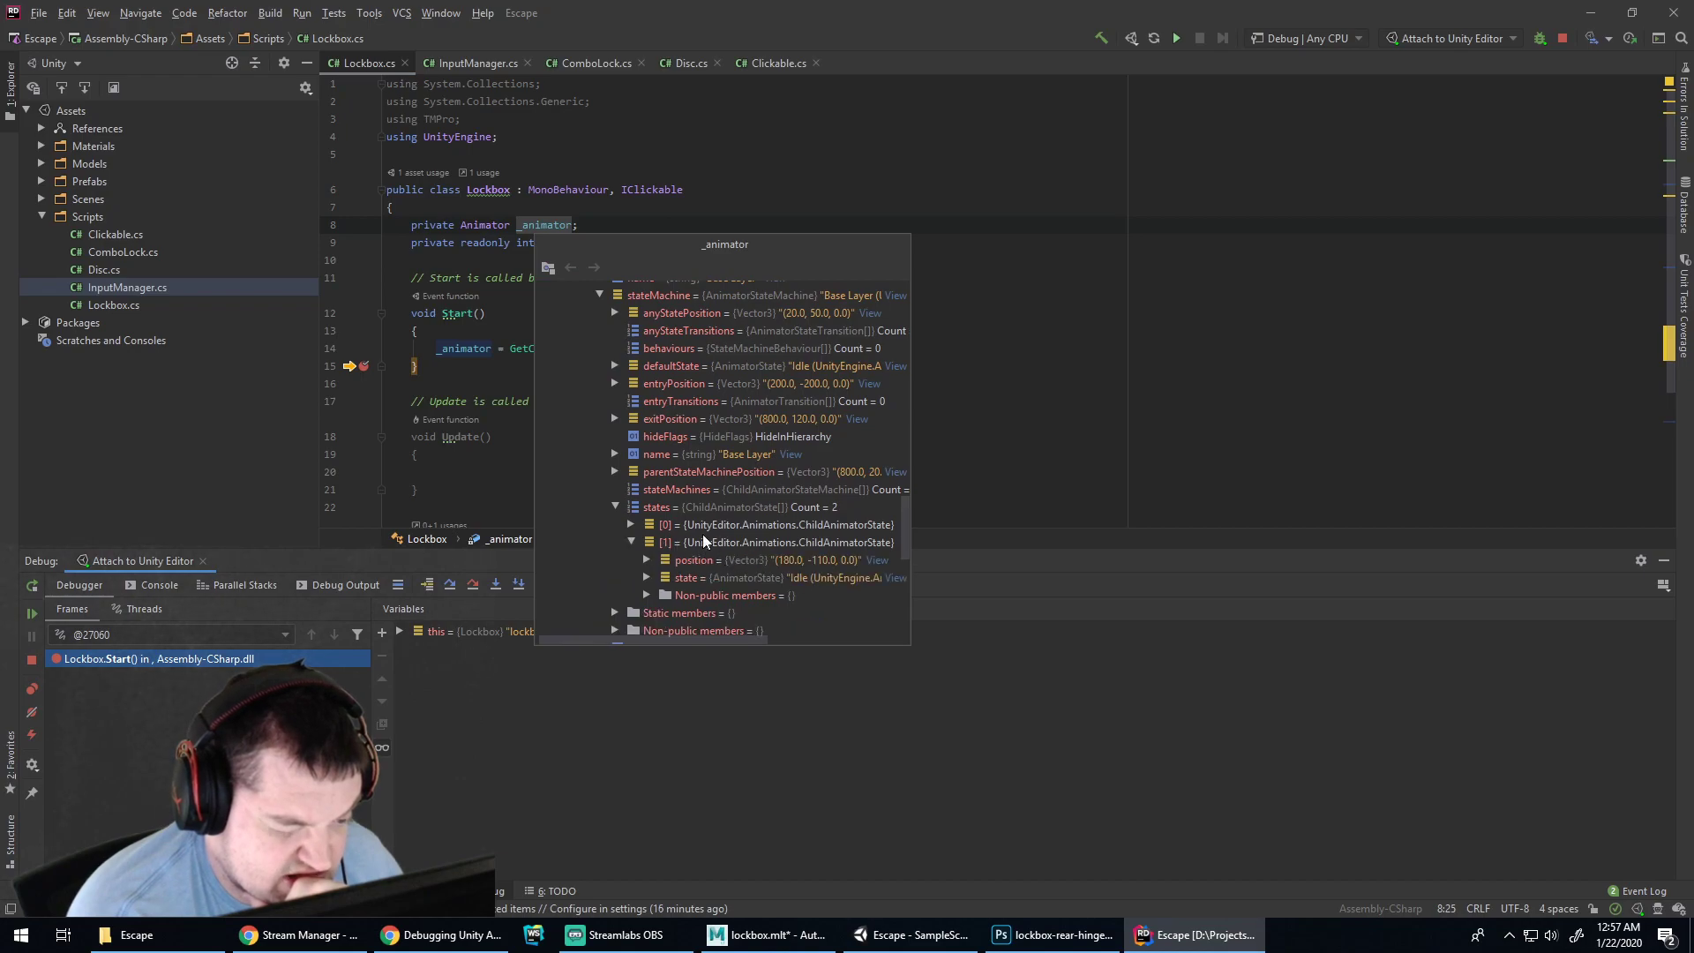
pyautogui.click(632, 525)
# Inspect the Open state's name and properties, then collapse the state list
pyautogui.click(775, 560)
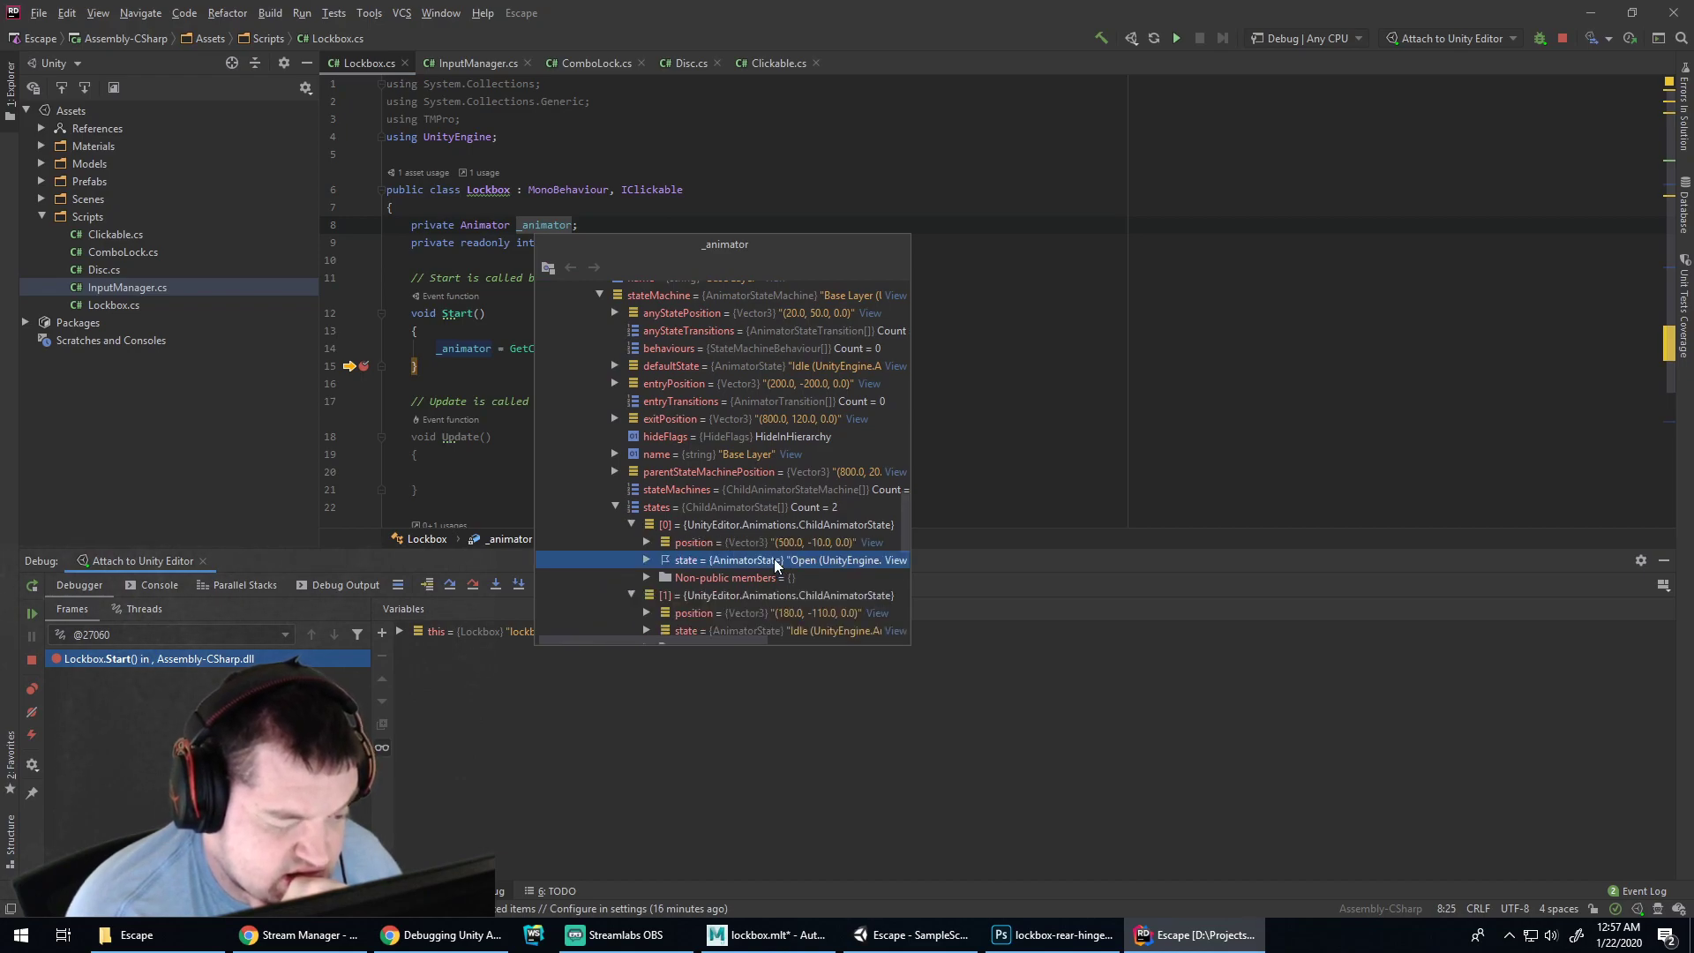
pyautogui.click(646, 559)
pyautogui.scroll(-2, 760, 505)
pyautogui.scroll(-3, 766, 499)
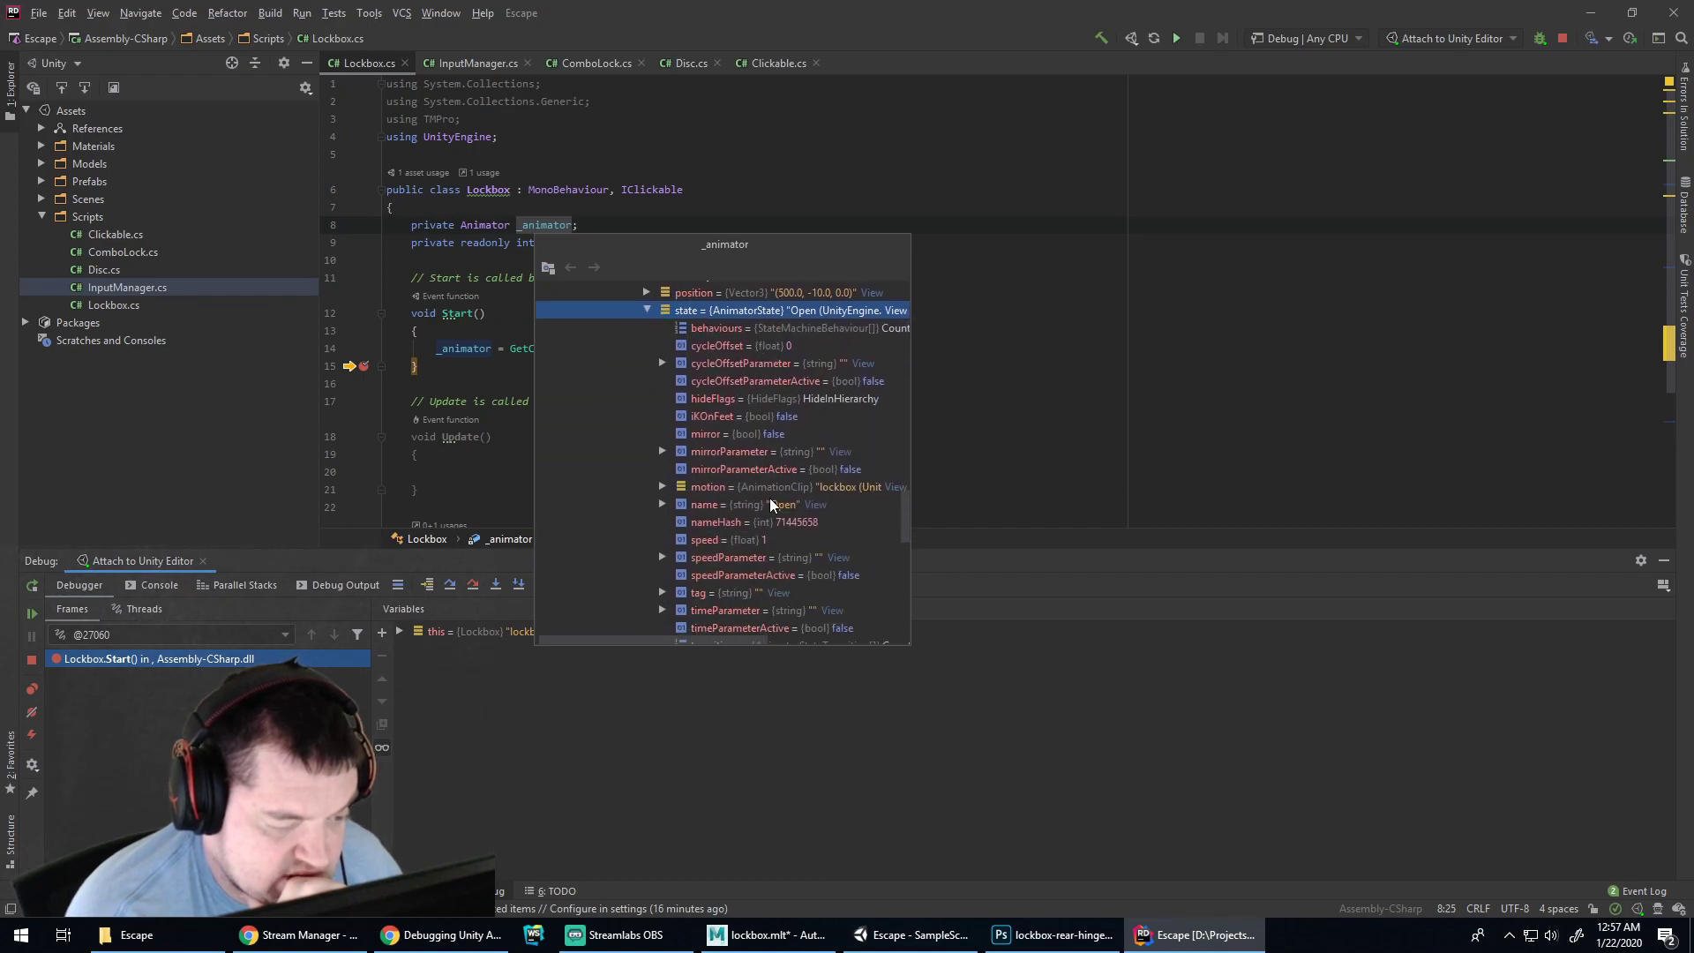
pyautogui.scroll(-2, 769, 496)
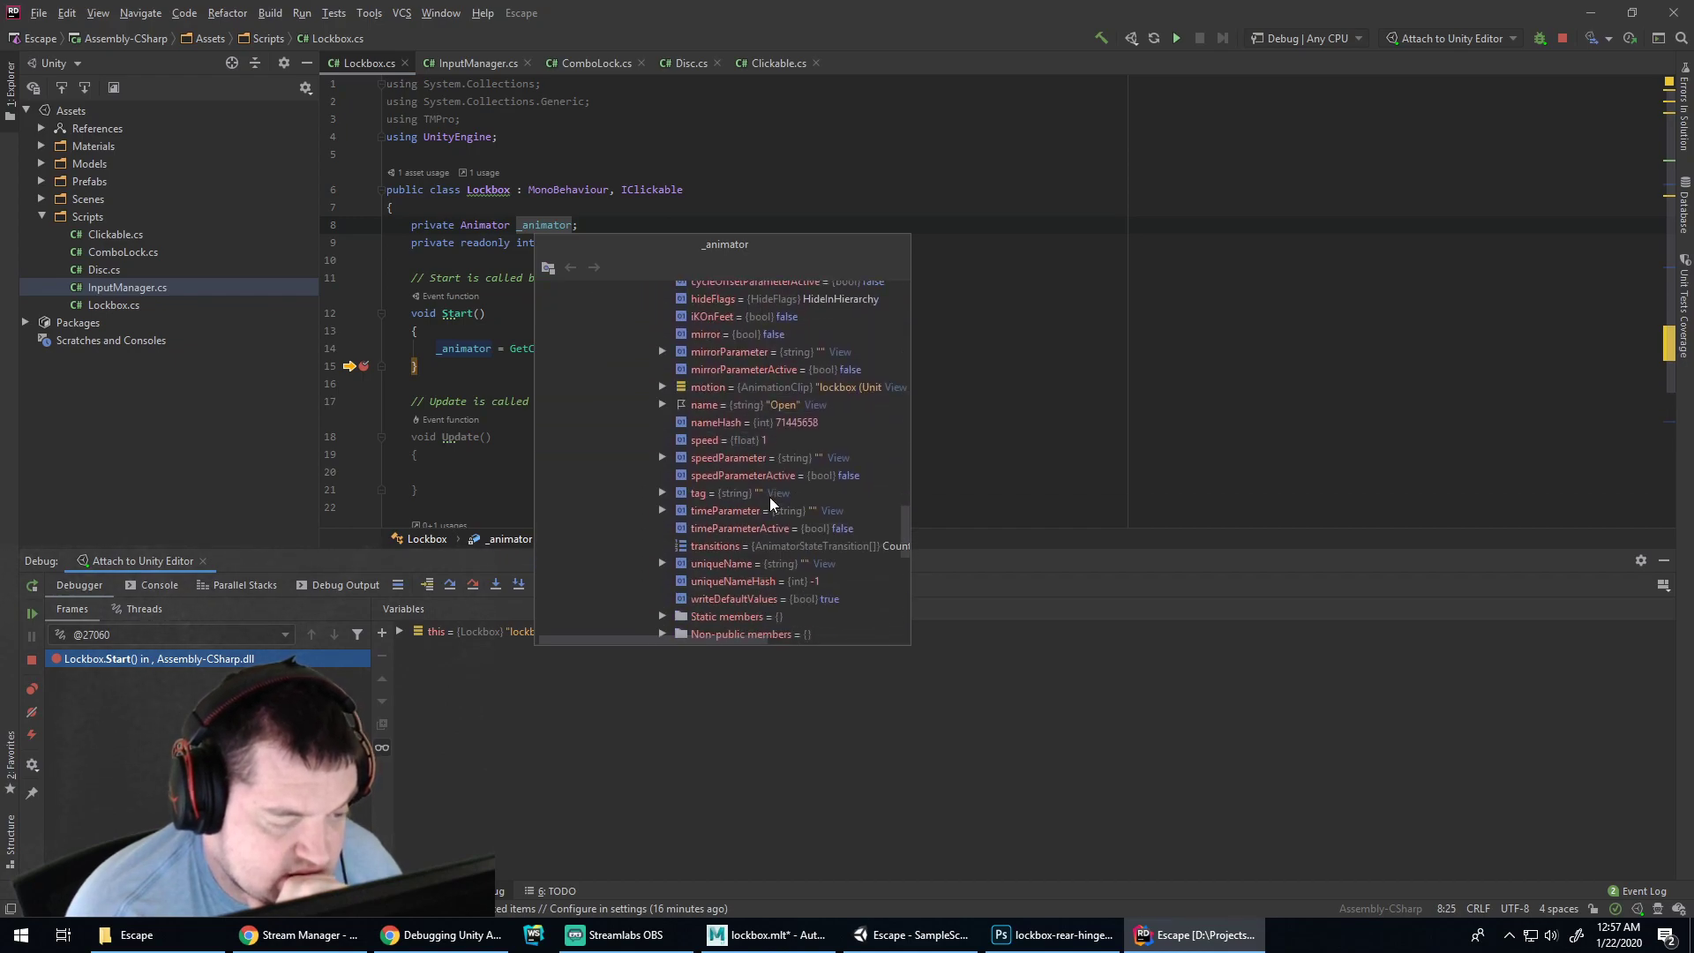
pyautogui.click(702, 404)
pyautogui.scroll(2, 755, 458)
pyautogui.scroll(4, 755, 458)
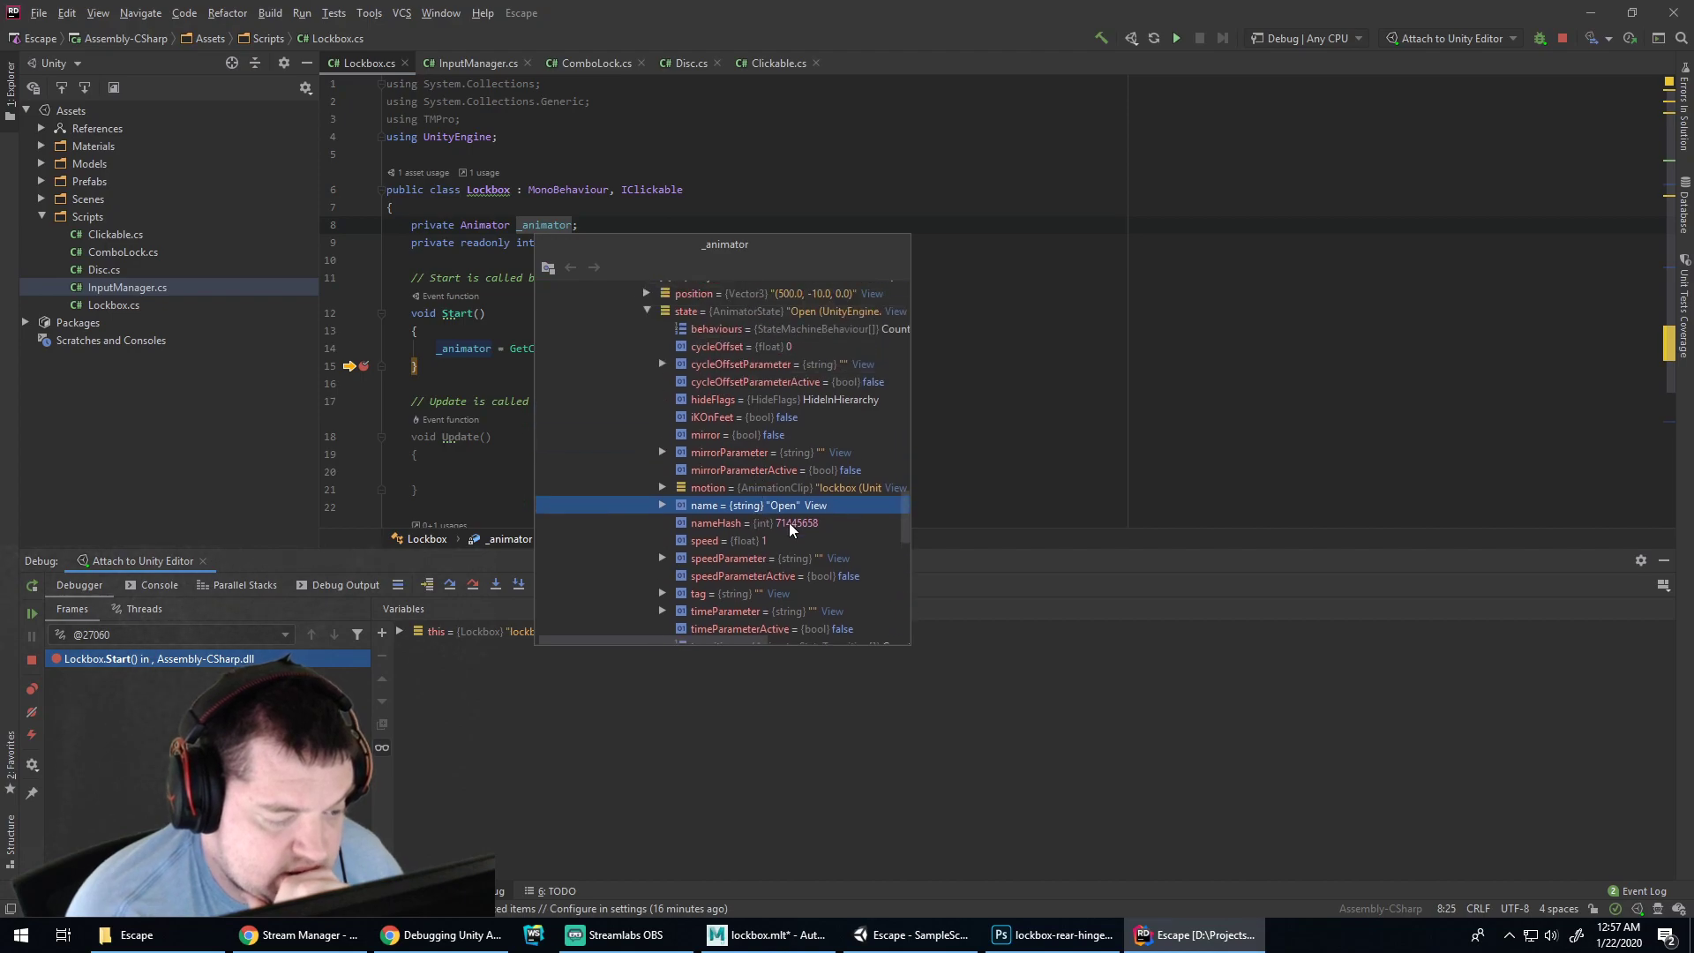
pyautogui.click(647, 411)
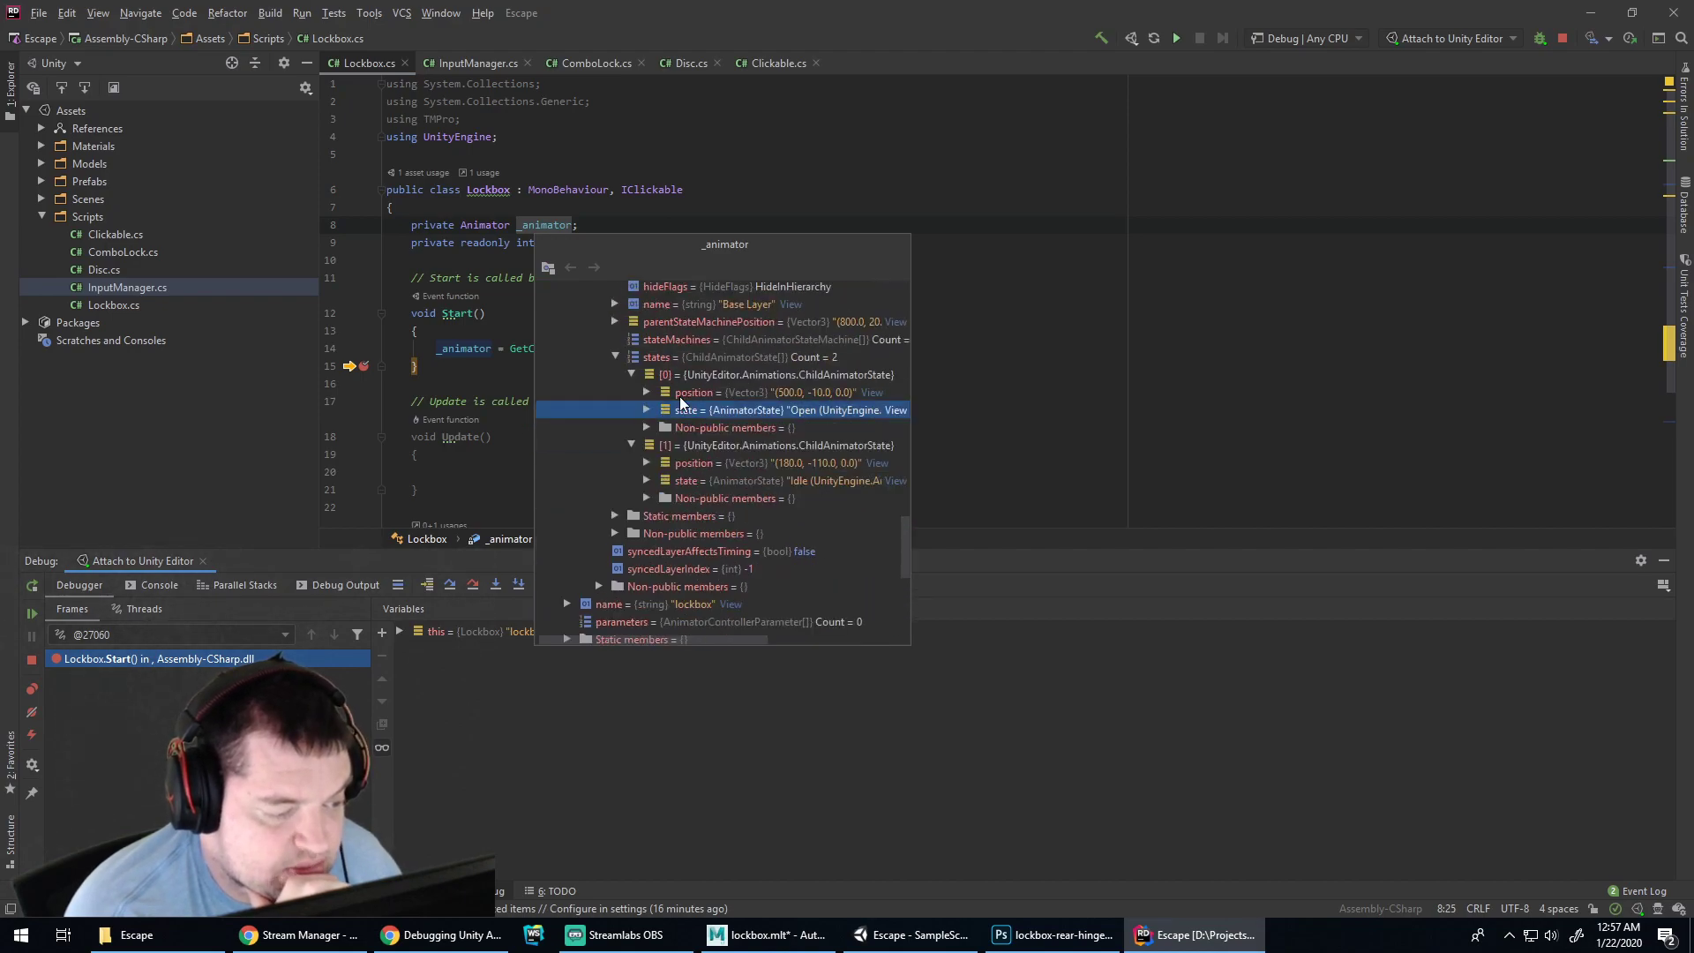
pyautogui.scroll(3, 750, 409)
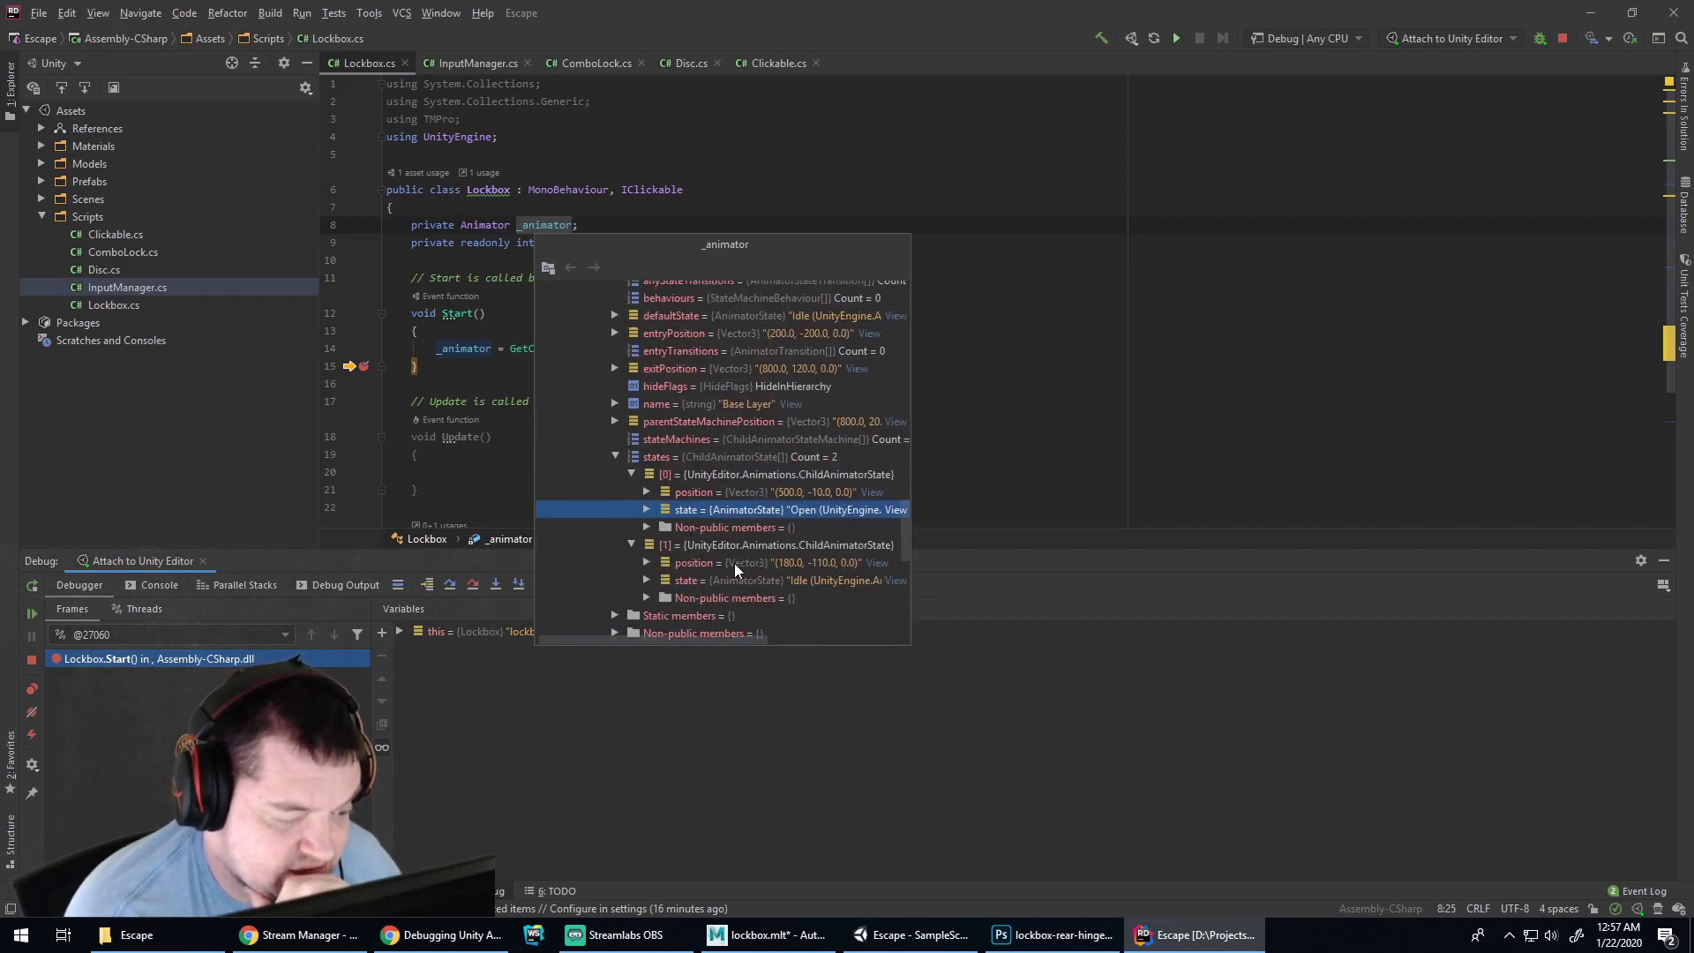
pyautogui.scroll(3, 685, 521)
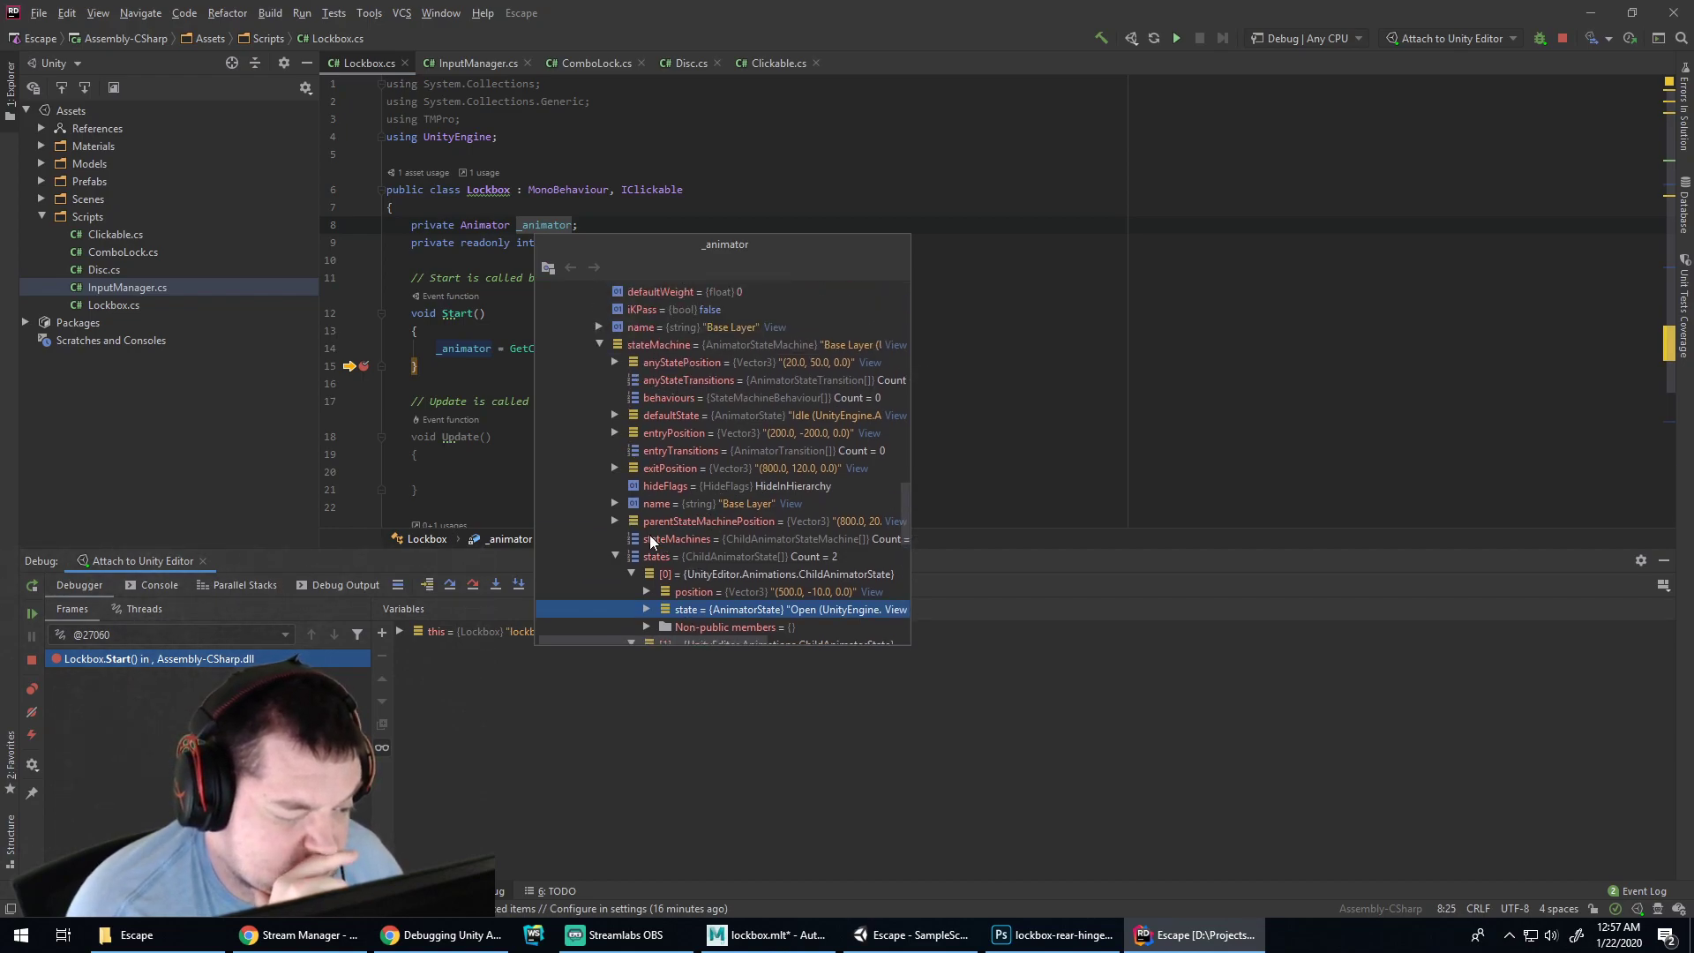
pyautogui.click(615, 557)
pyautogui.click(615, 592)
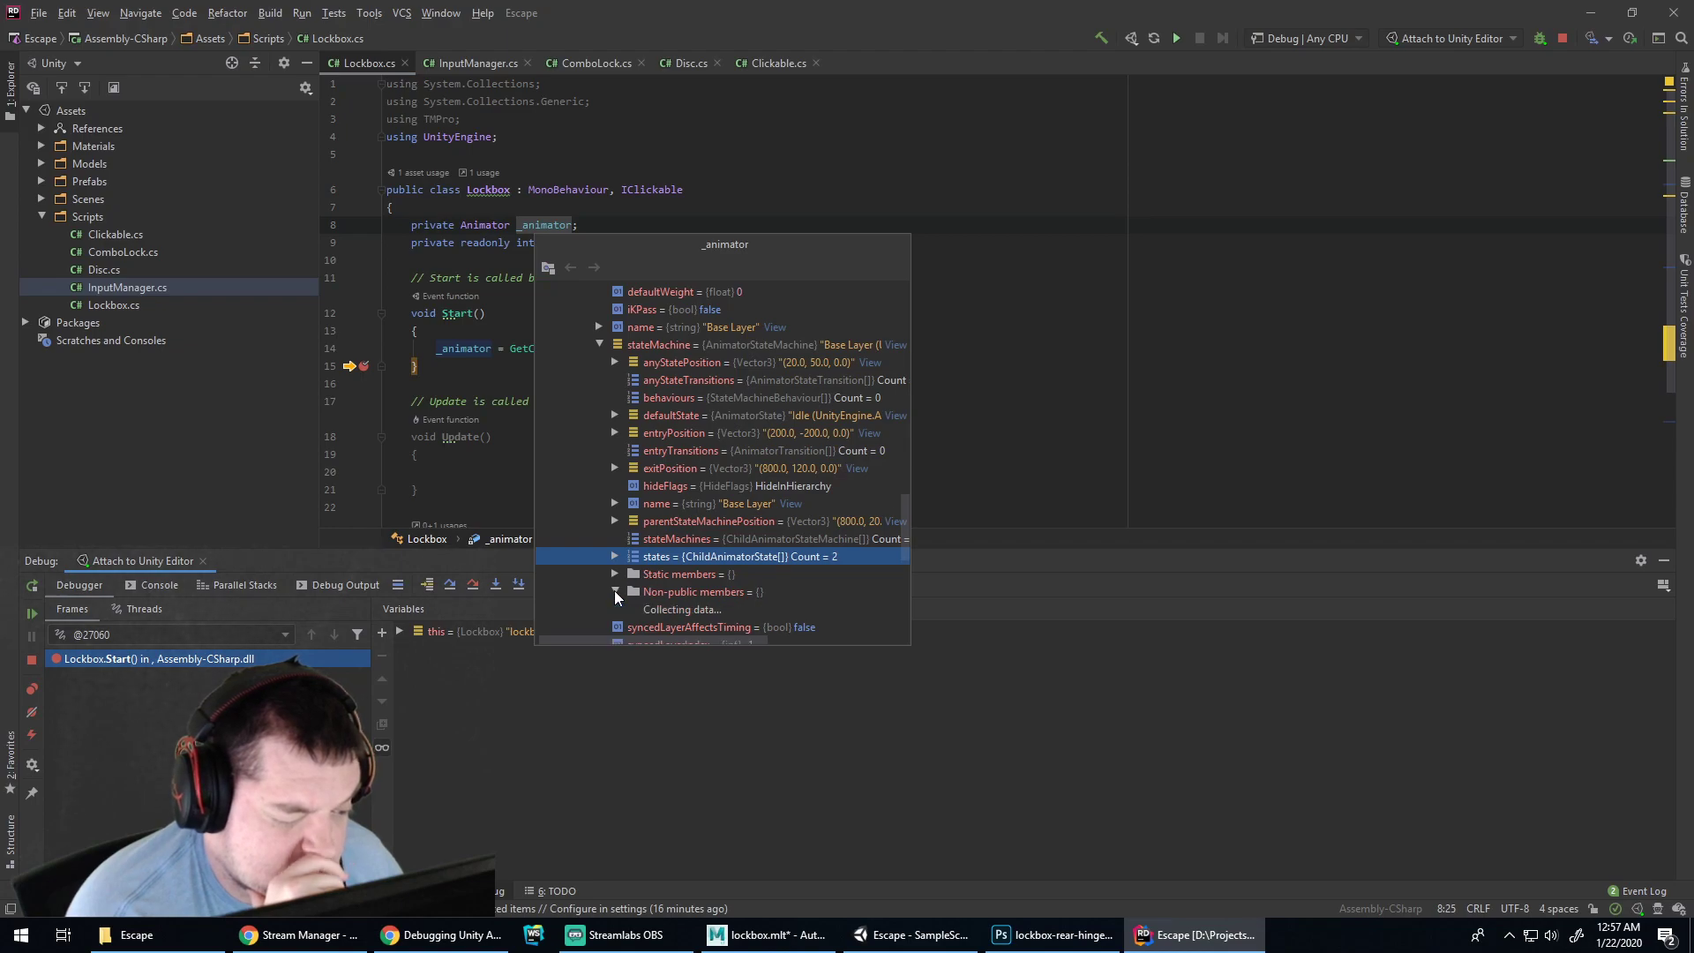
pyautogui.scroll(-4, 665, 580)
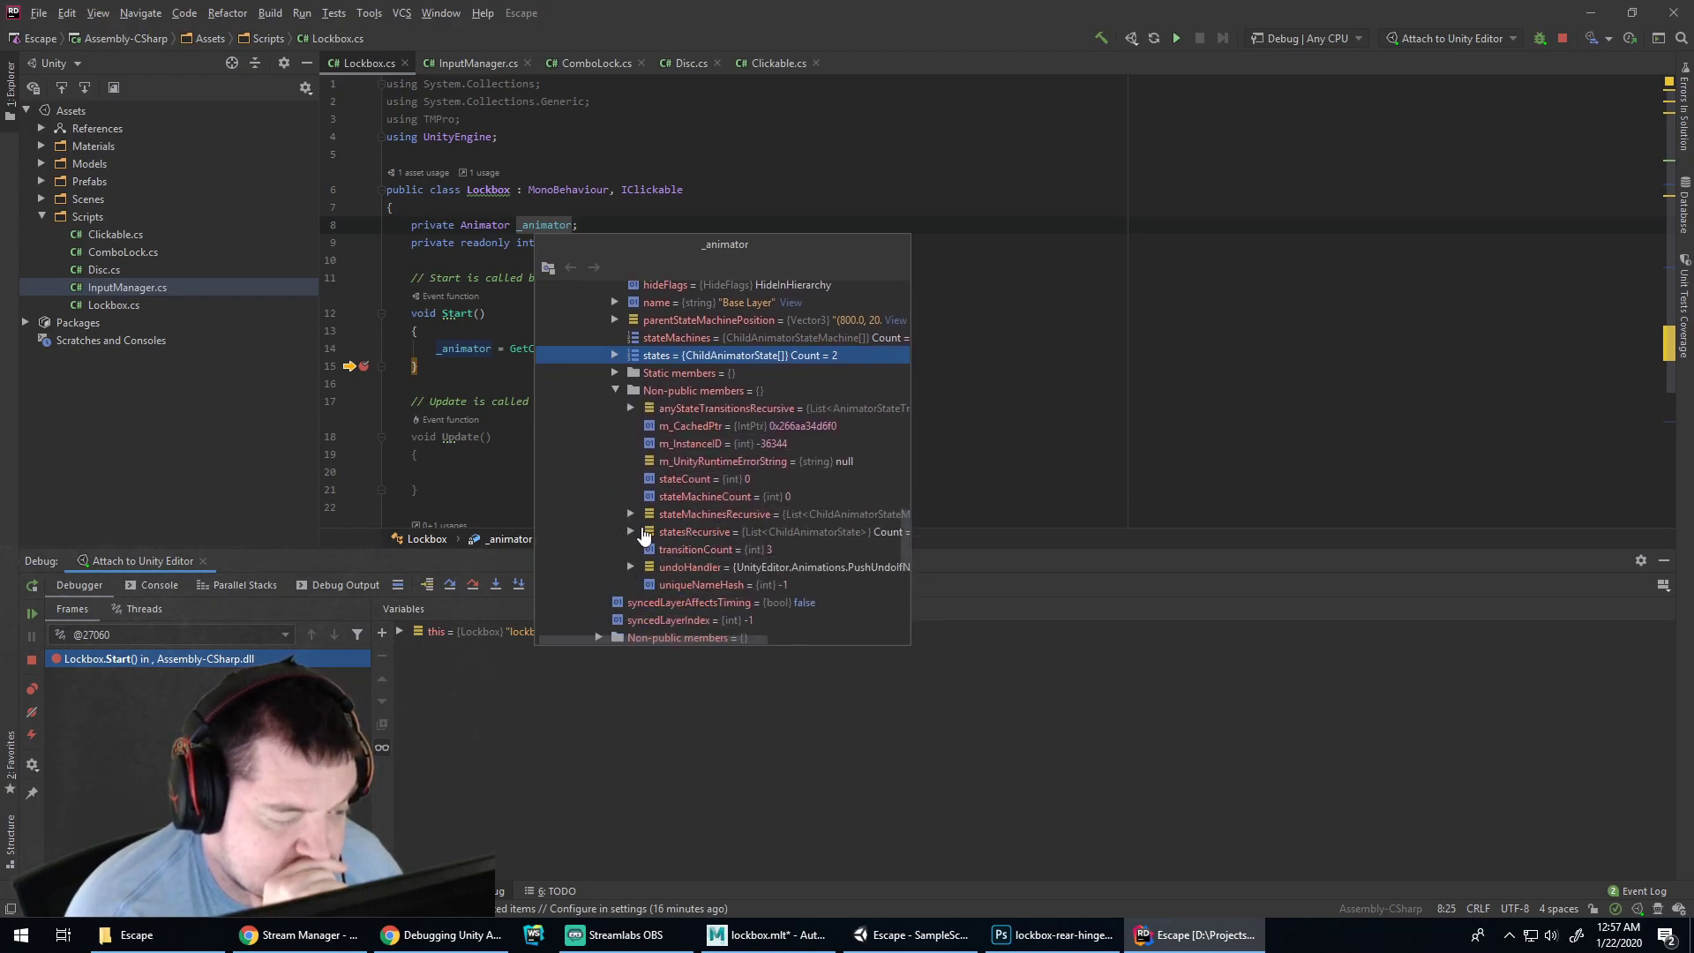
pyautogui.scroll(2, 639, 531)
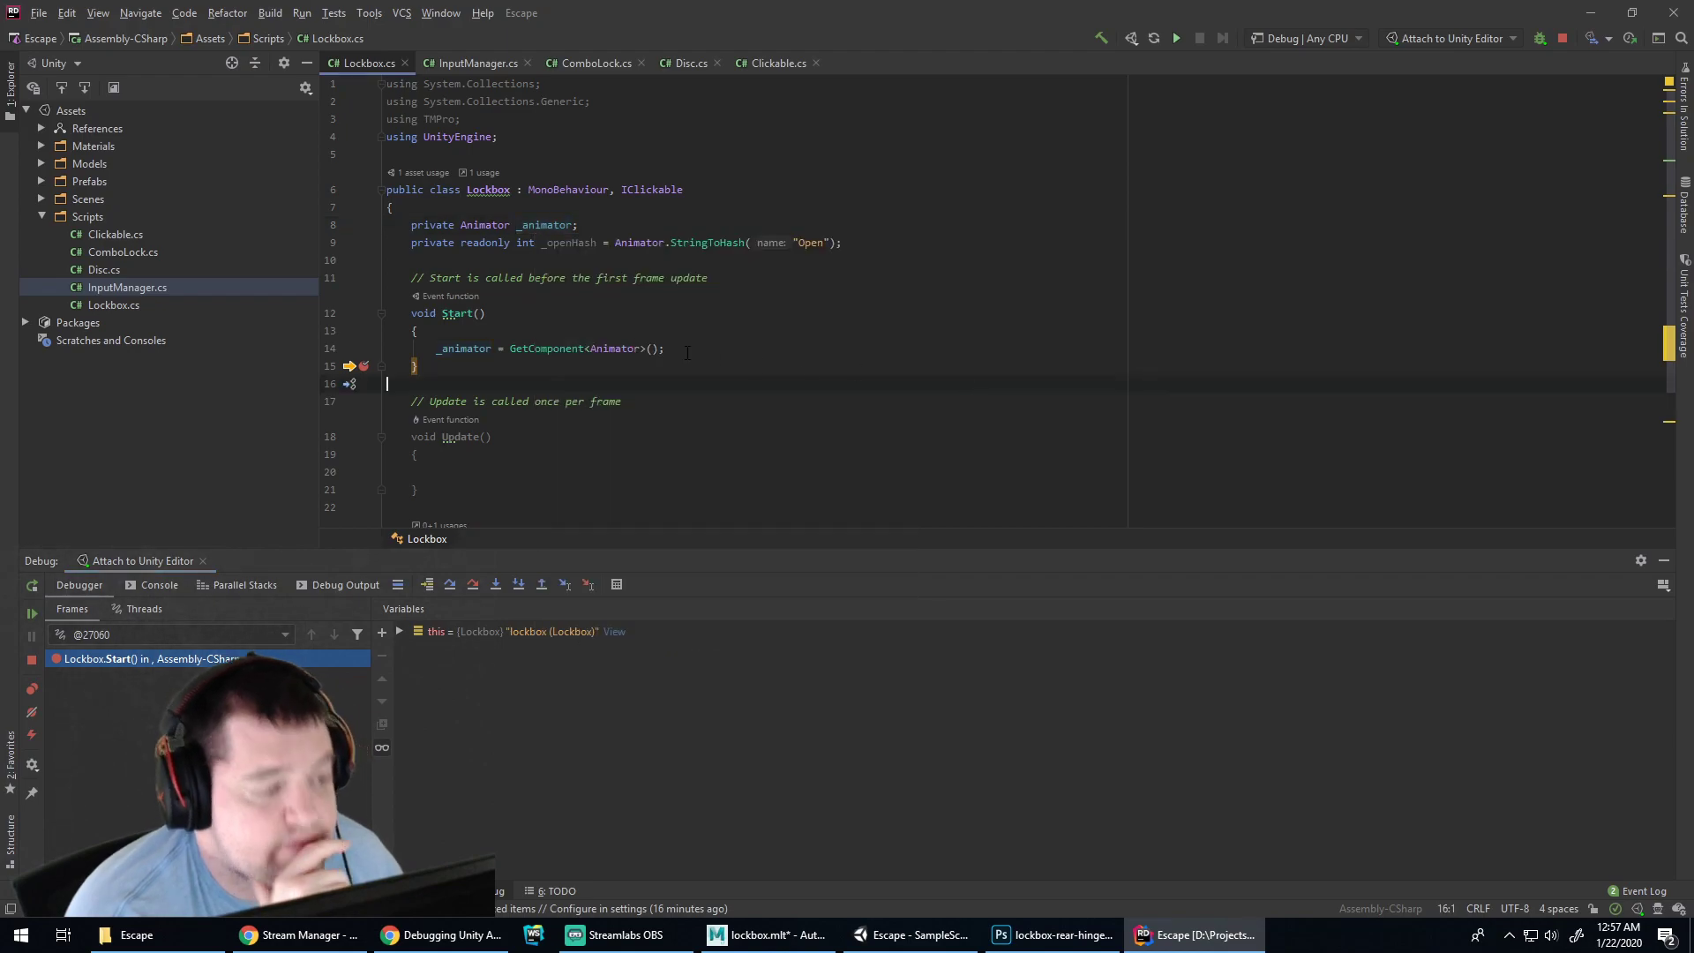
# Close the _animator popup, clear the line 15 breakpoint, and resume the debugged game
pyautogui.click(692, 349)
pyautogui.click(362, 369)
pyautogui.click(367, 383)
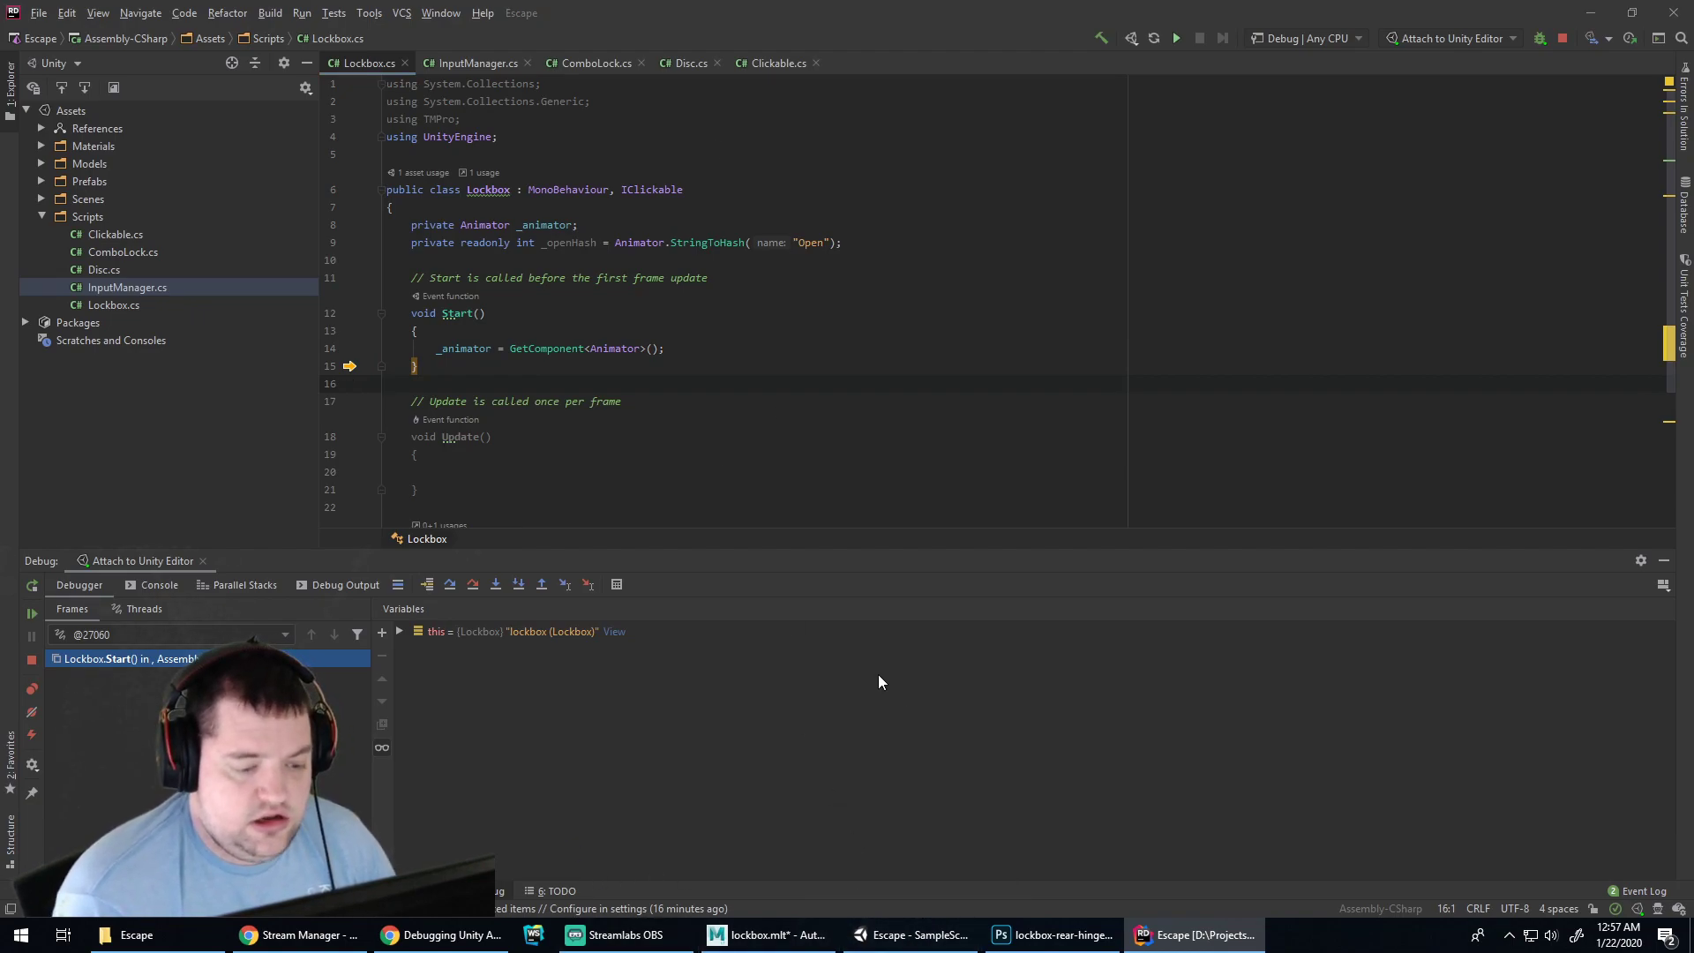
pyautogui.click(35, 617)
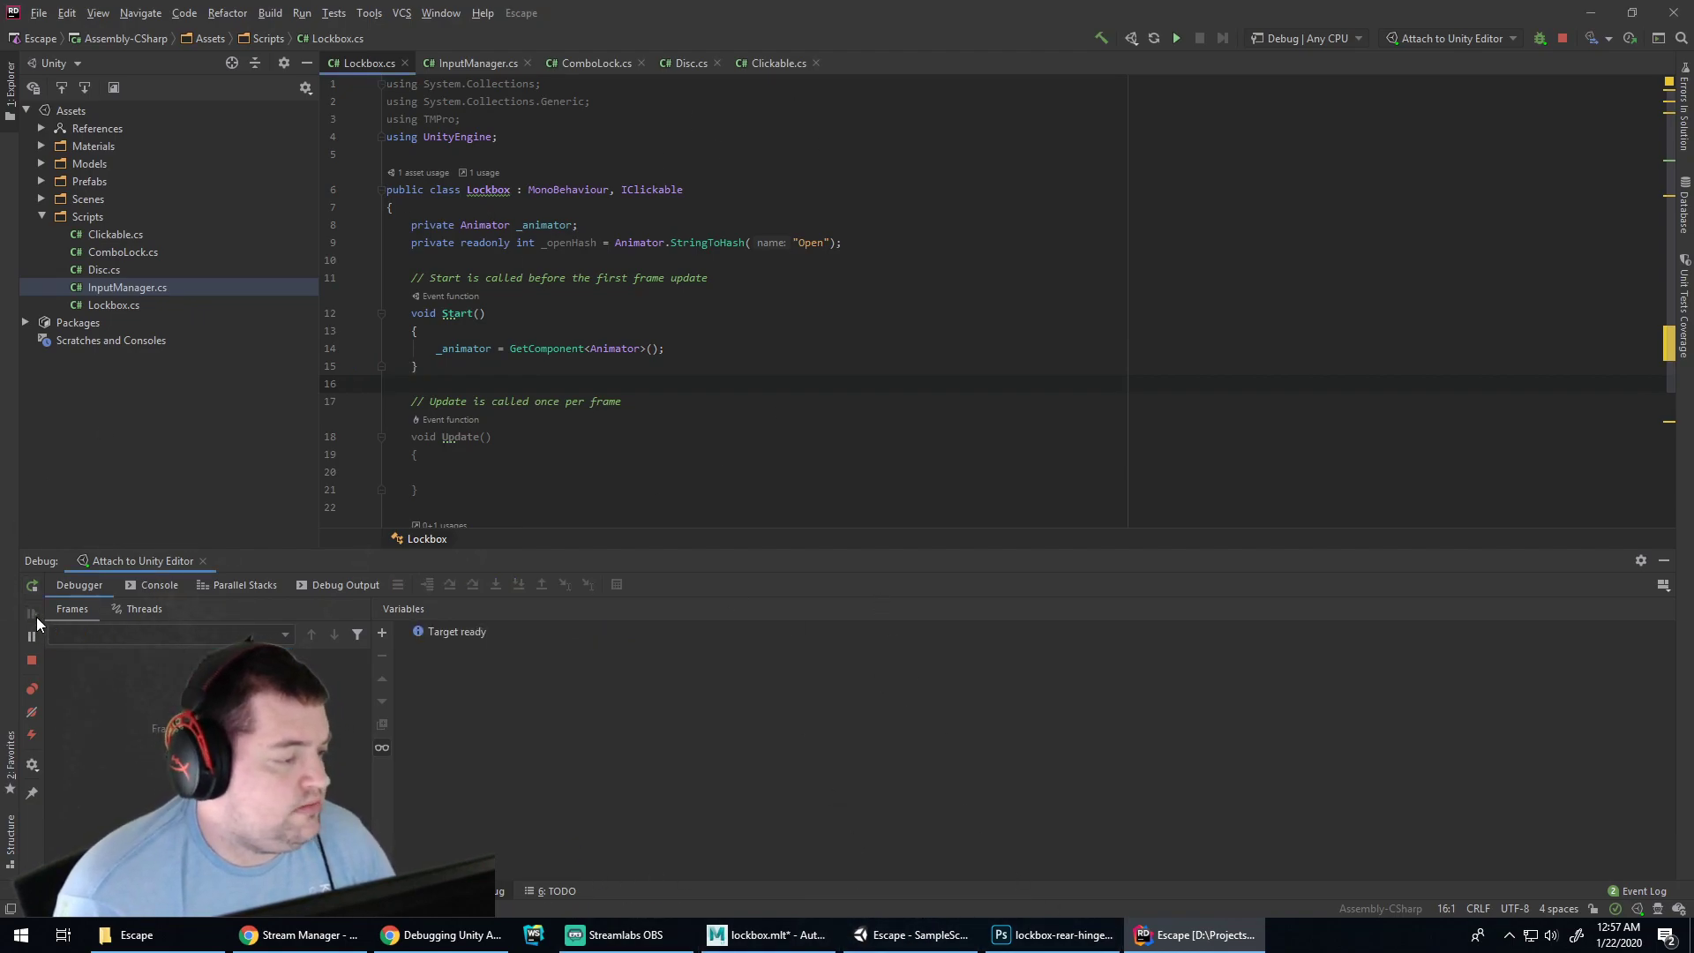
# Restart play mode in Unity, read the Console warning that parameter 'Open' does not exist, then go to Chrome
pyautogui.click(935, 928)
pyautogui.click(797, 53)
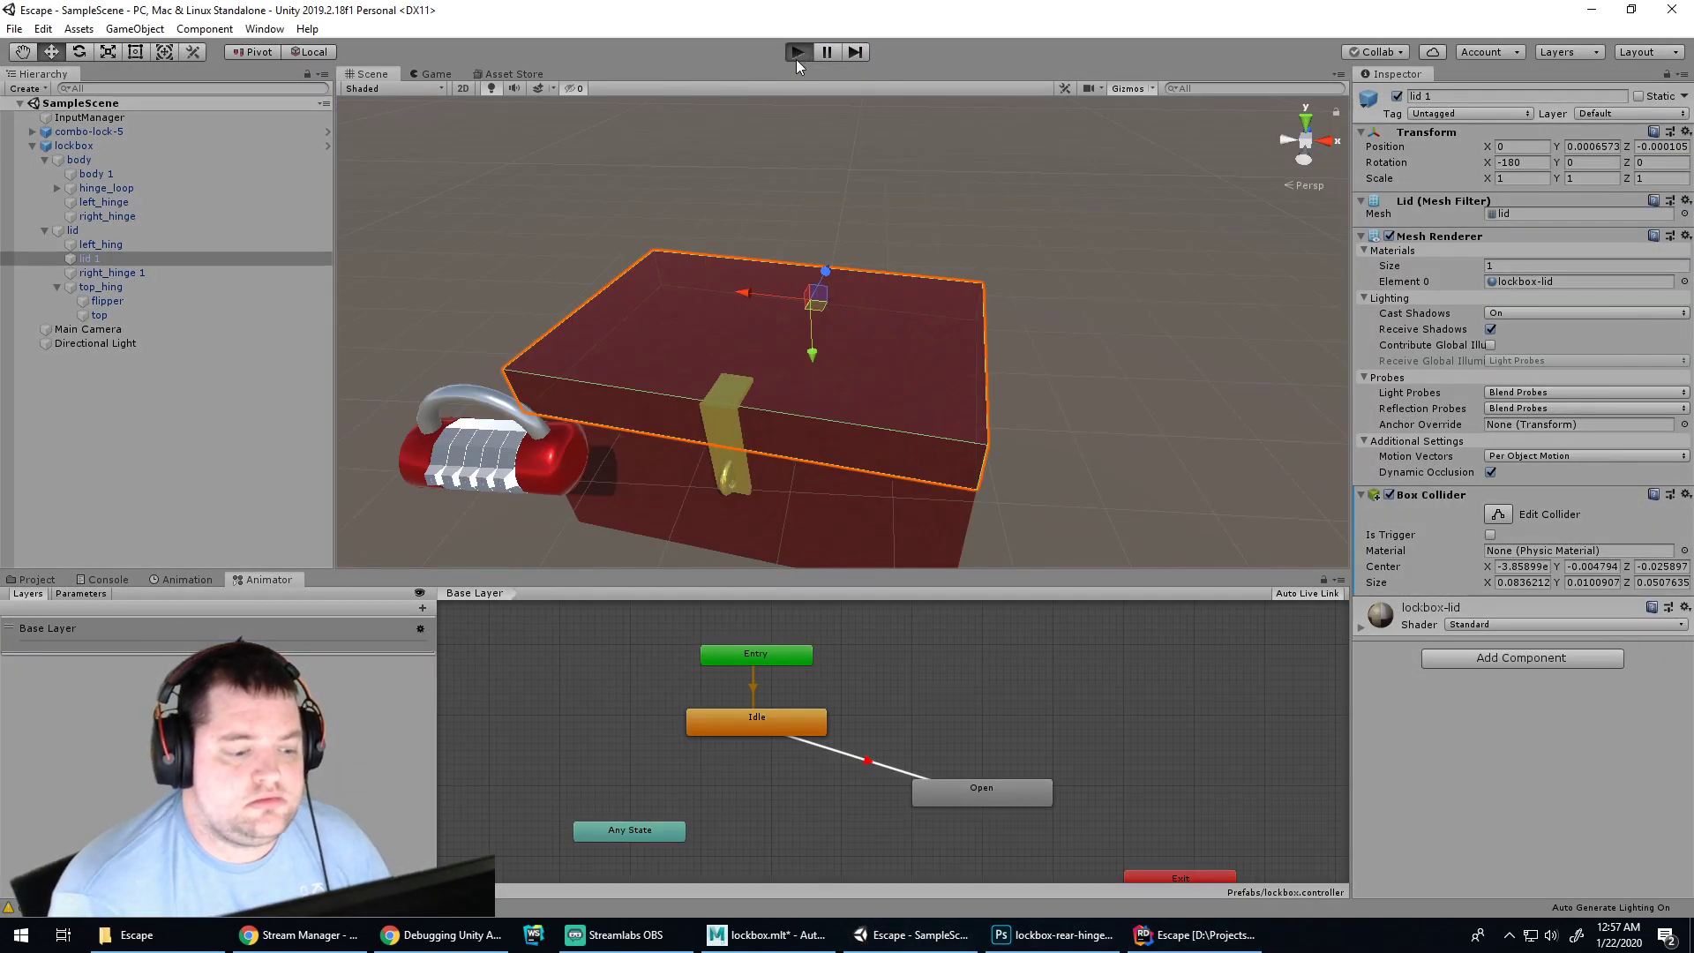
pyautogui.click(796, 55)
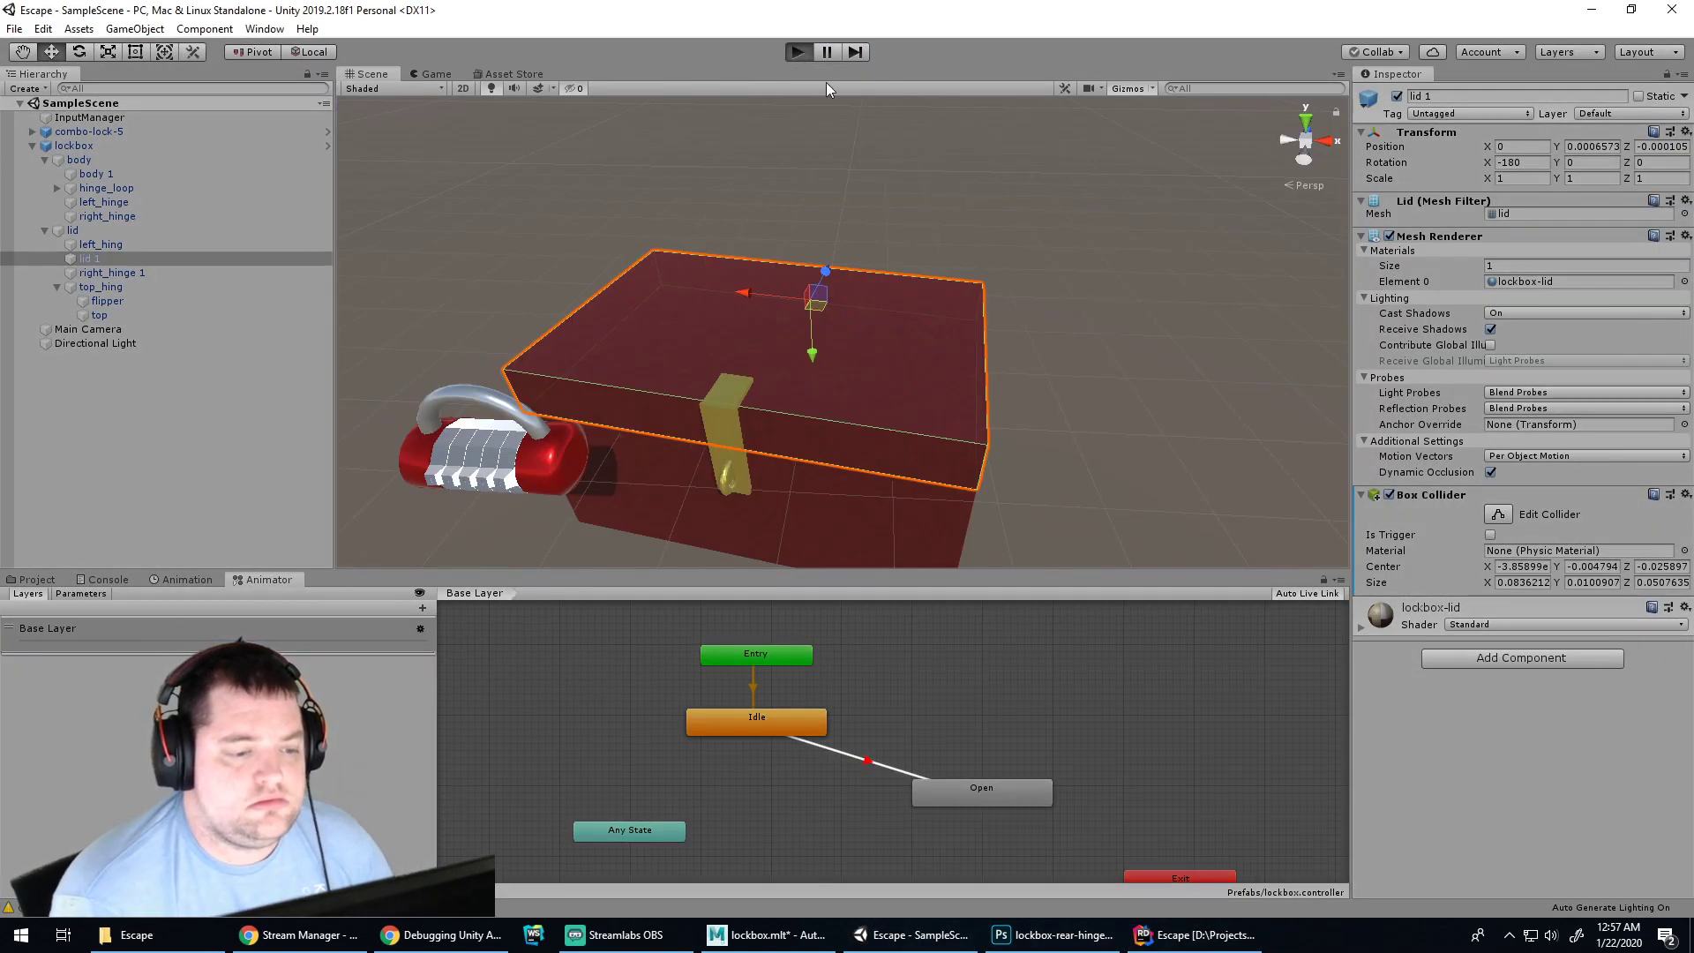
pyautogui.click(118, 581)
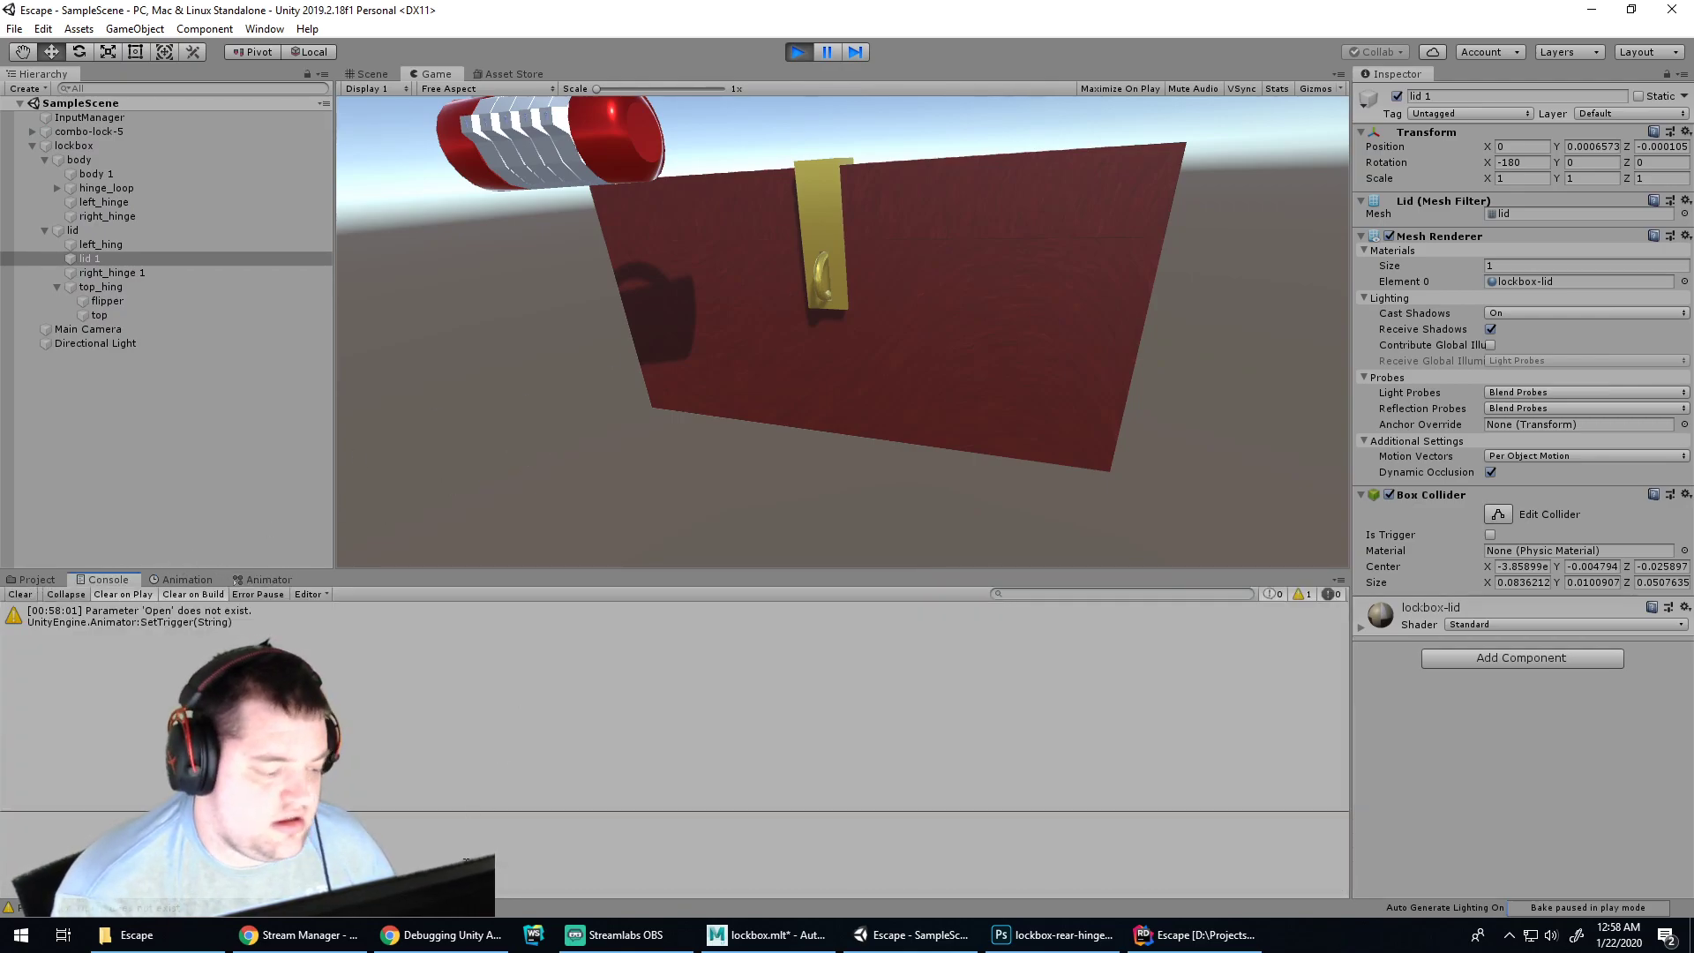
pyautogui.click(441, 934)
pyautogui.click(727, 11)
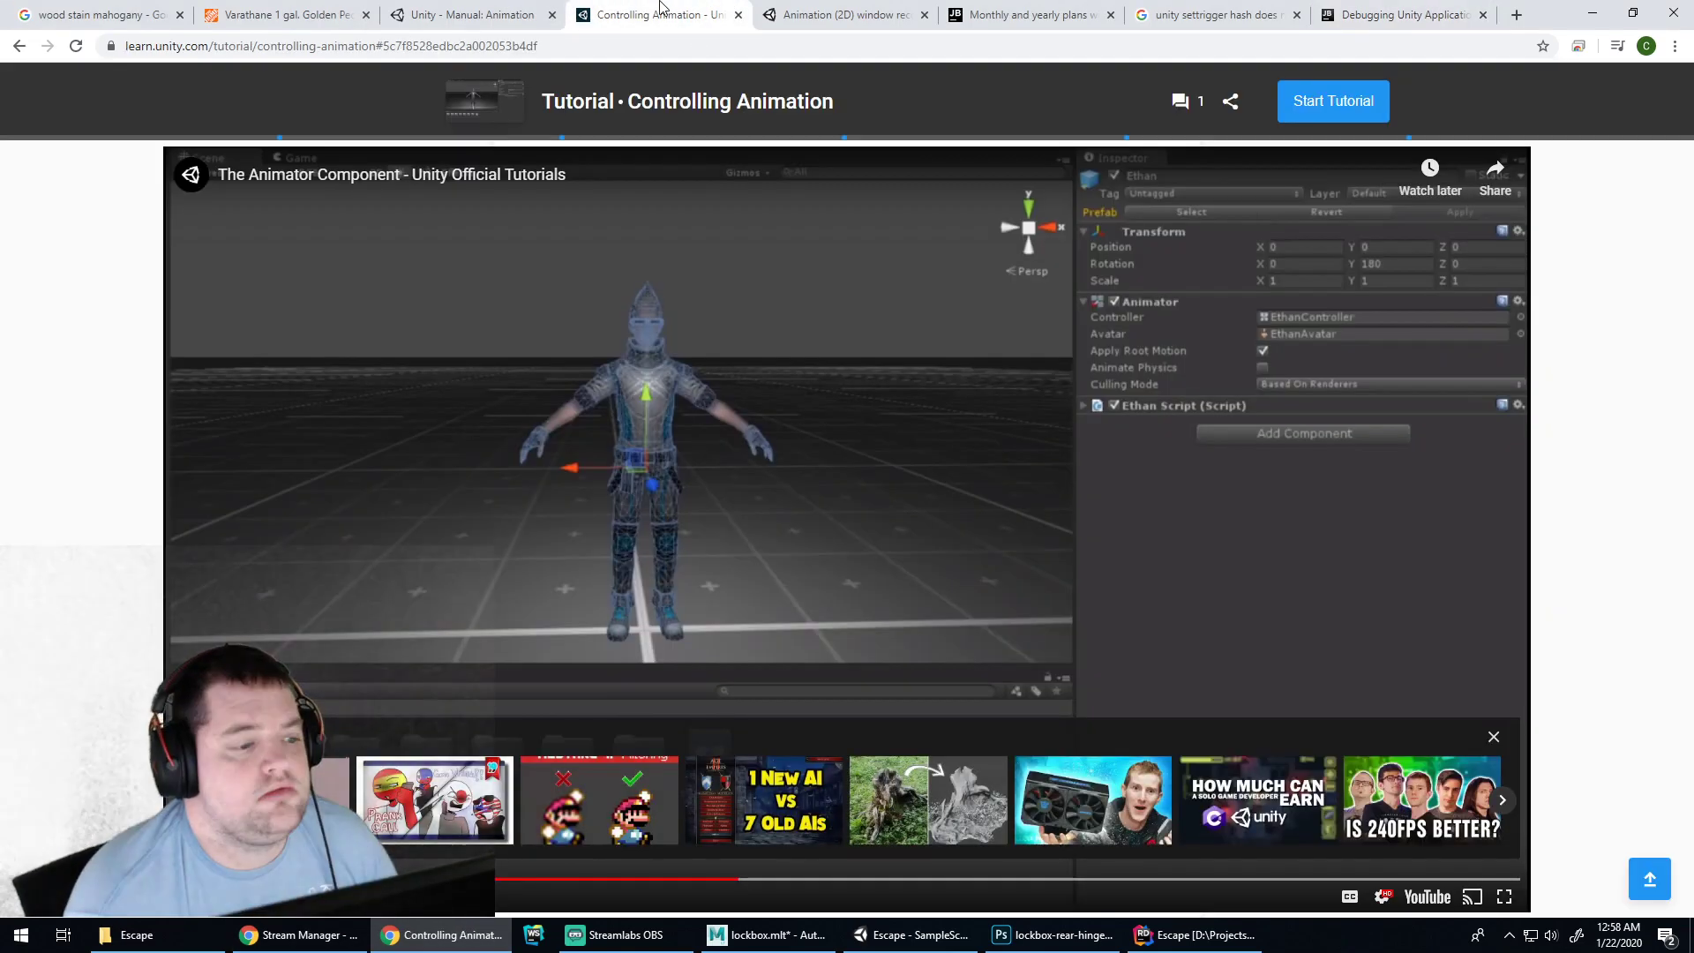
pyautogui.click(1028, 14)
pyautogui.click(678, 9)
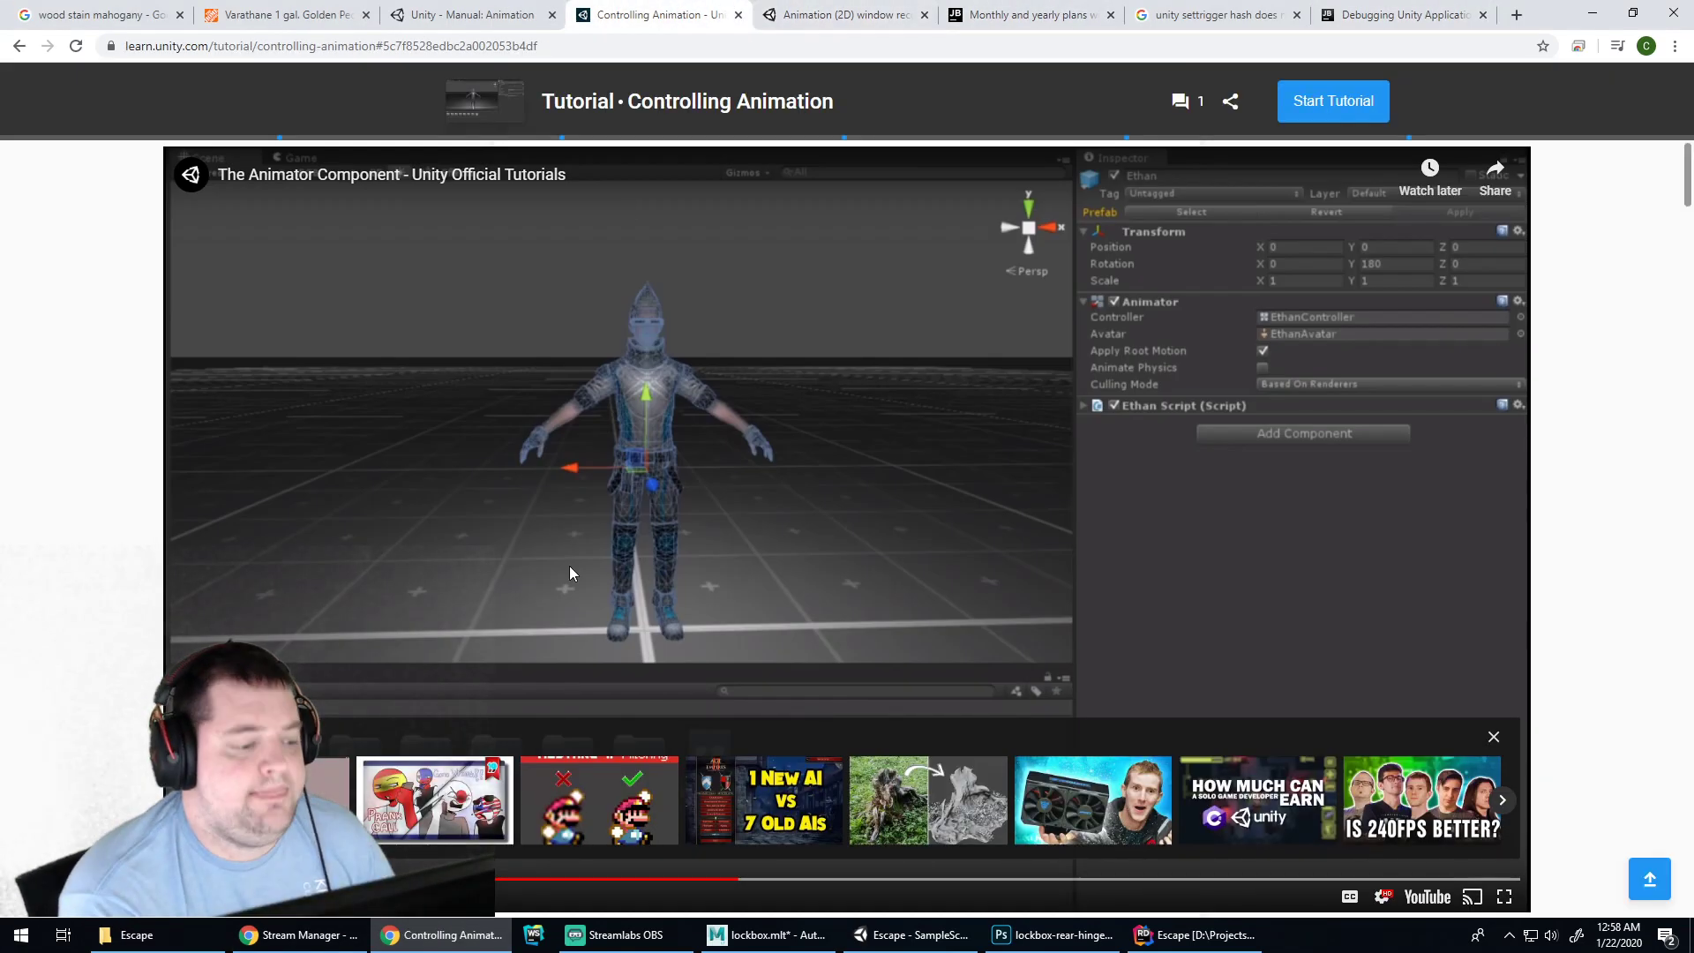
pyautogui.scroll(-6, 705, 537)
pyautogui.scroll(5, 765, 385)
pyautogui.click(765, 386)
pyautogui.scroll(-4, 824, 438)
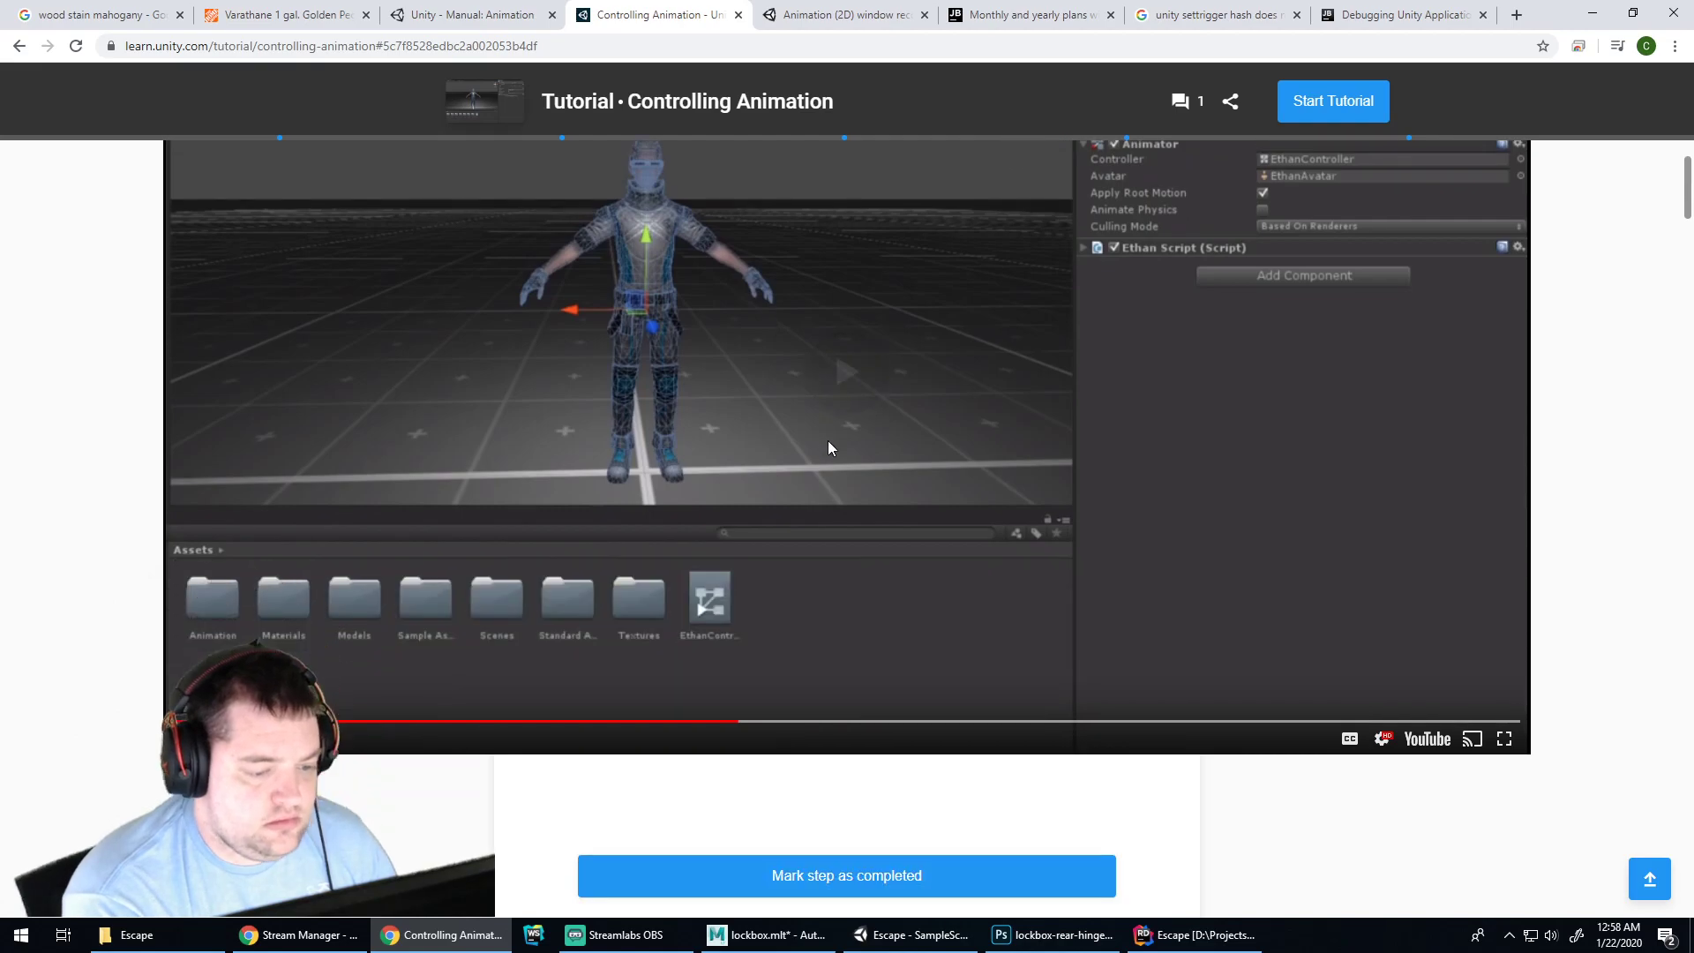
pyautogui.moveTo(832, 445); pyautogui.dragTo(1121, 450)
pyautogui.press('Right')
pyautogui.press('Right')
pyautogui.press('Right')
pyautogui.press('Right')
pyautogui.press('Right')
pyautogui.press('Right')
pyautogui.press('Right')
pyautogui.press('Right')
pyautogui.press('Right')
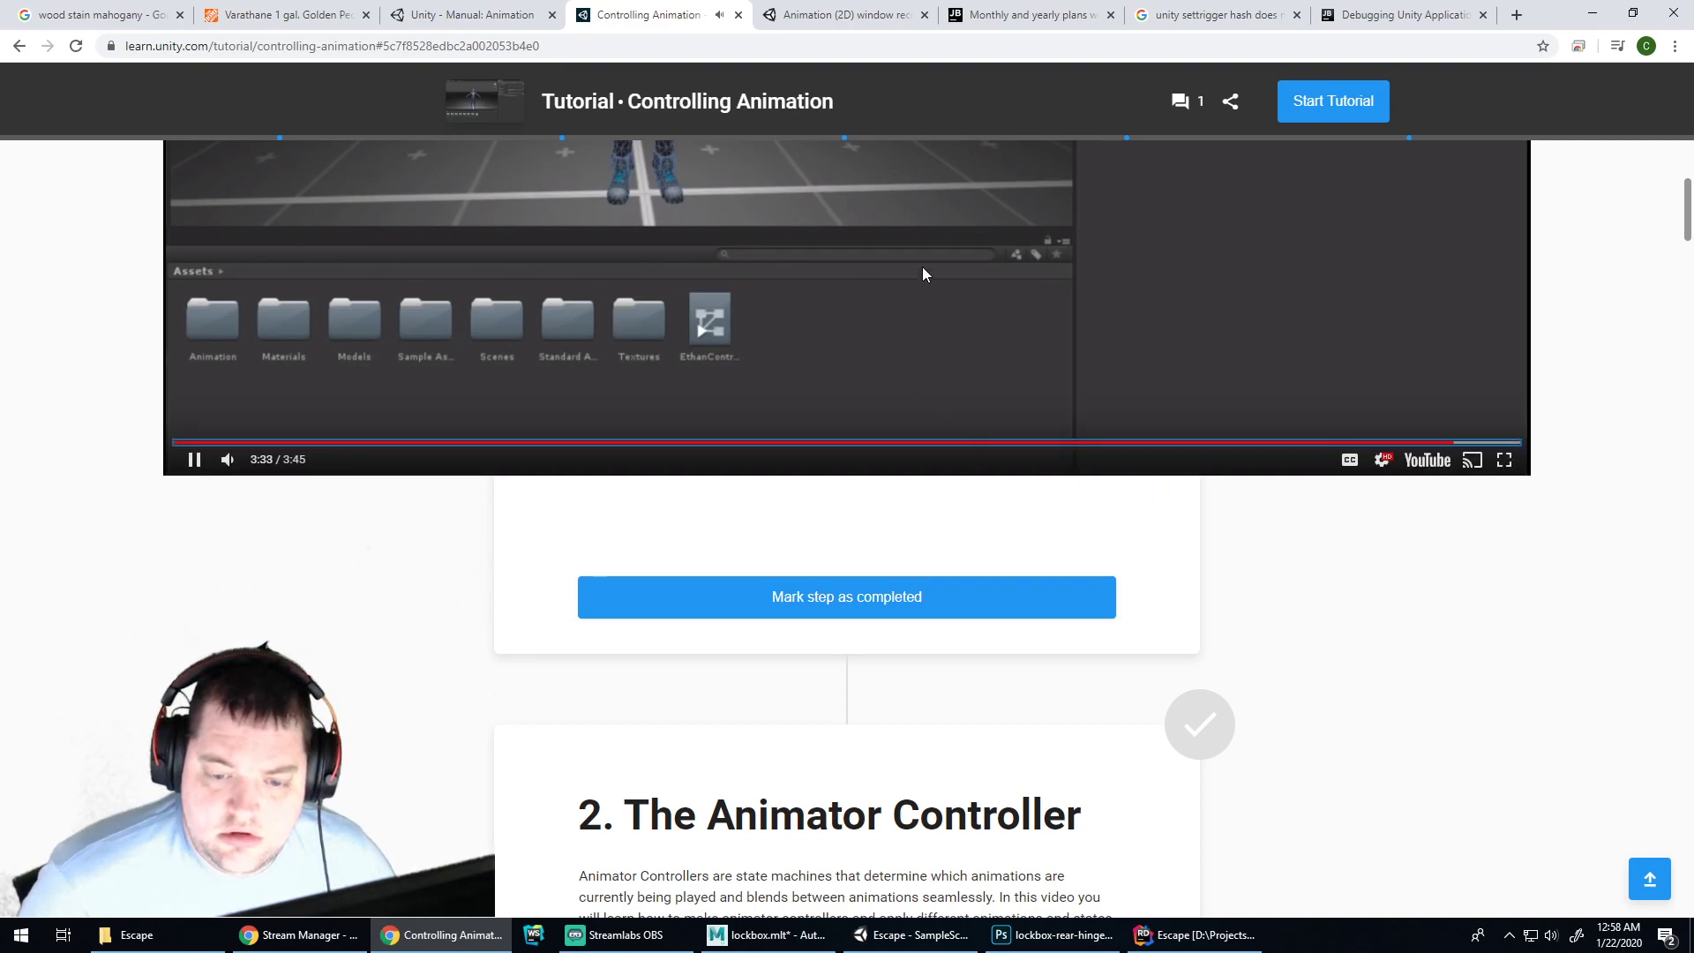
pyautogui.scroll(4, 923, 267)
pyautogui.scroll(-12, 923, 405)
pyautogui.scroll(-2, 915, 355)
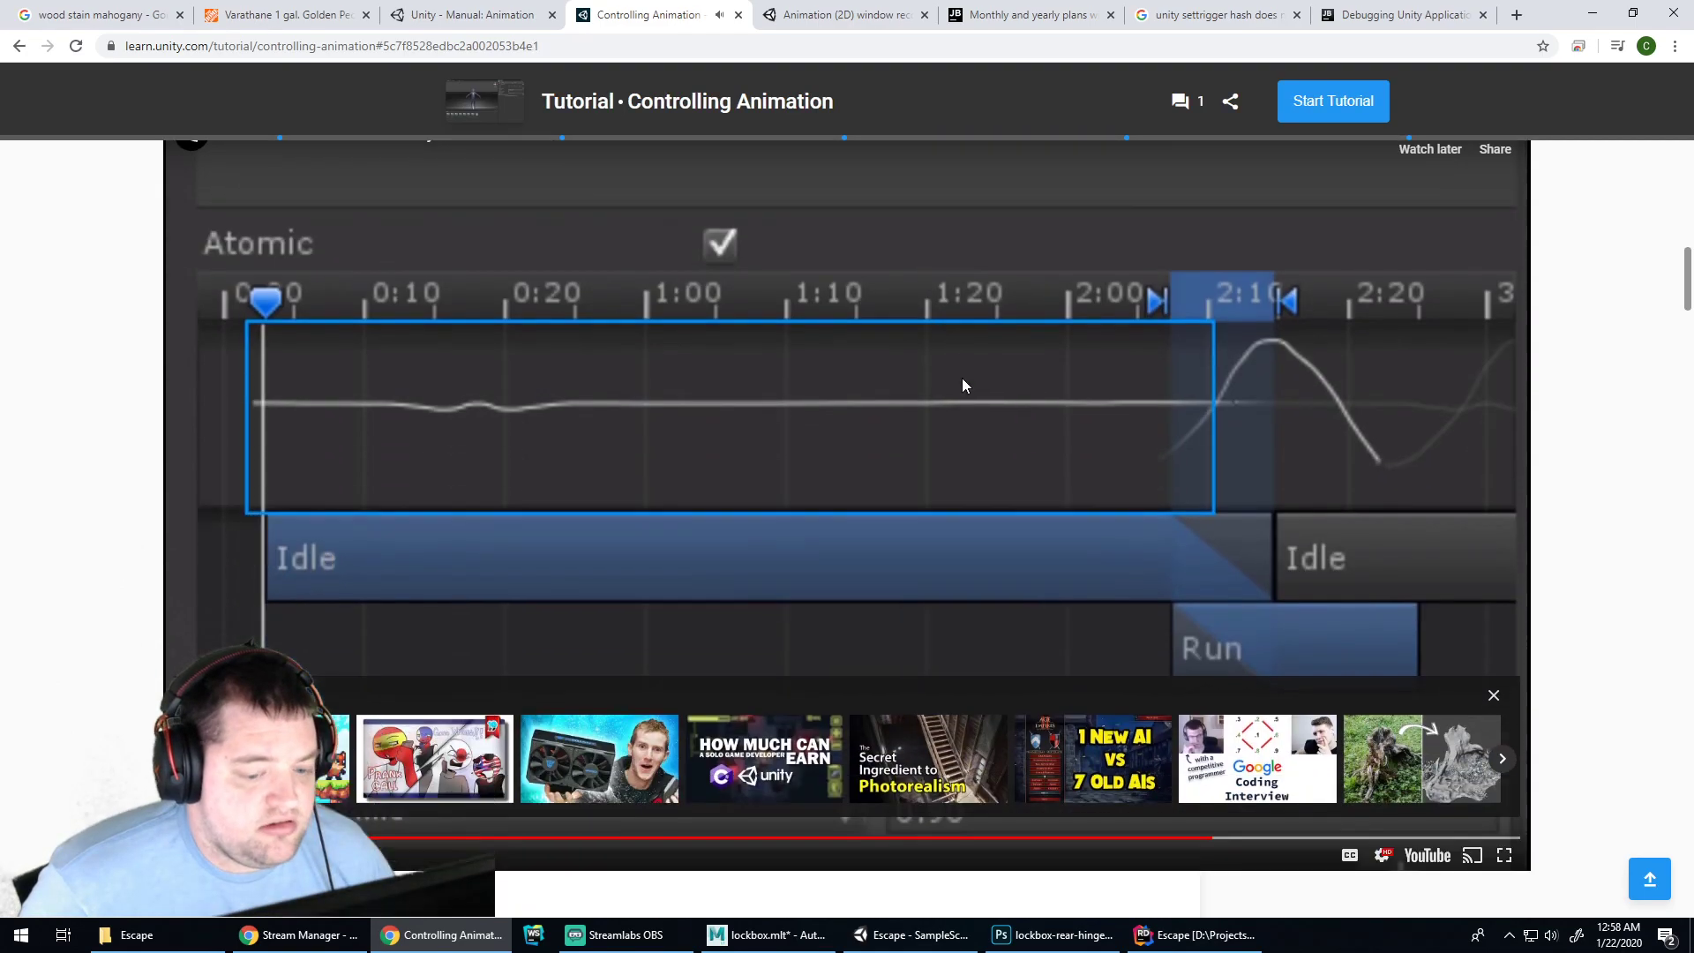
pyautogui.press('Right')
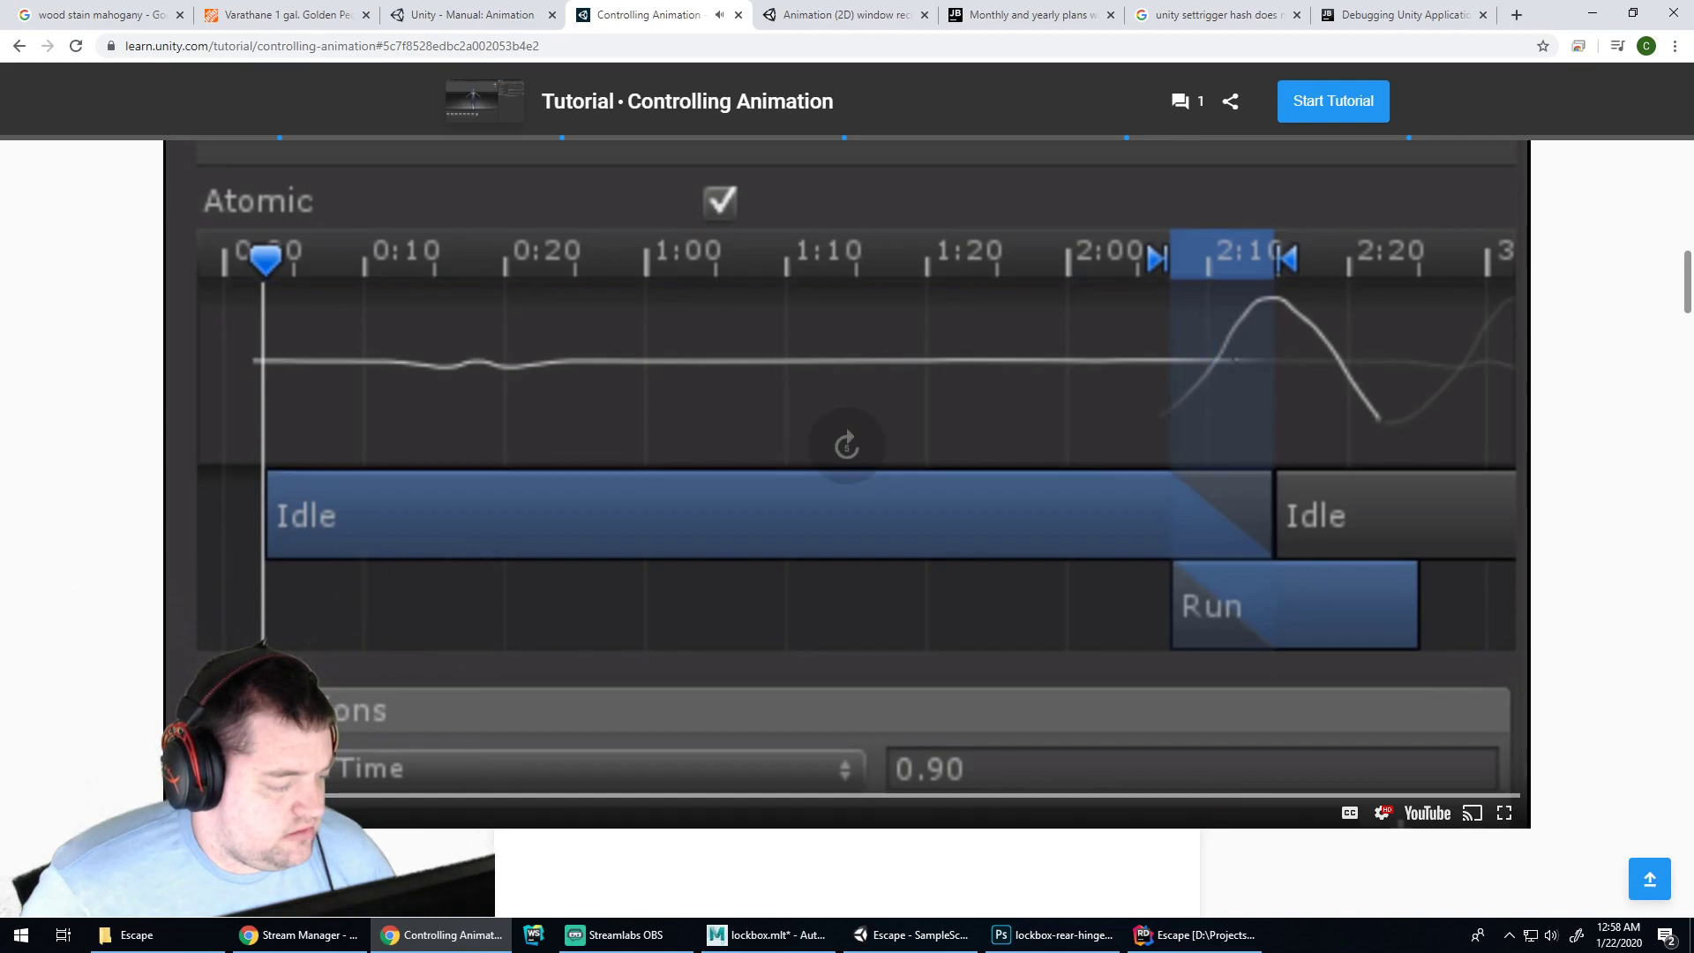
pyautogui.click(291, 796)
pyautogui.press('Right')
pyautogui.press('Right')
pyautogui.press('Right')
pyautogui.press('Right')
pyautogui.press('Right')
pyautogui.press('Right')
pyautogui.press('Right')
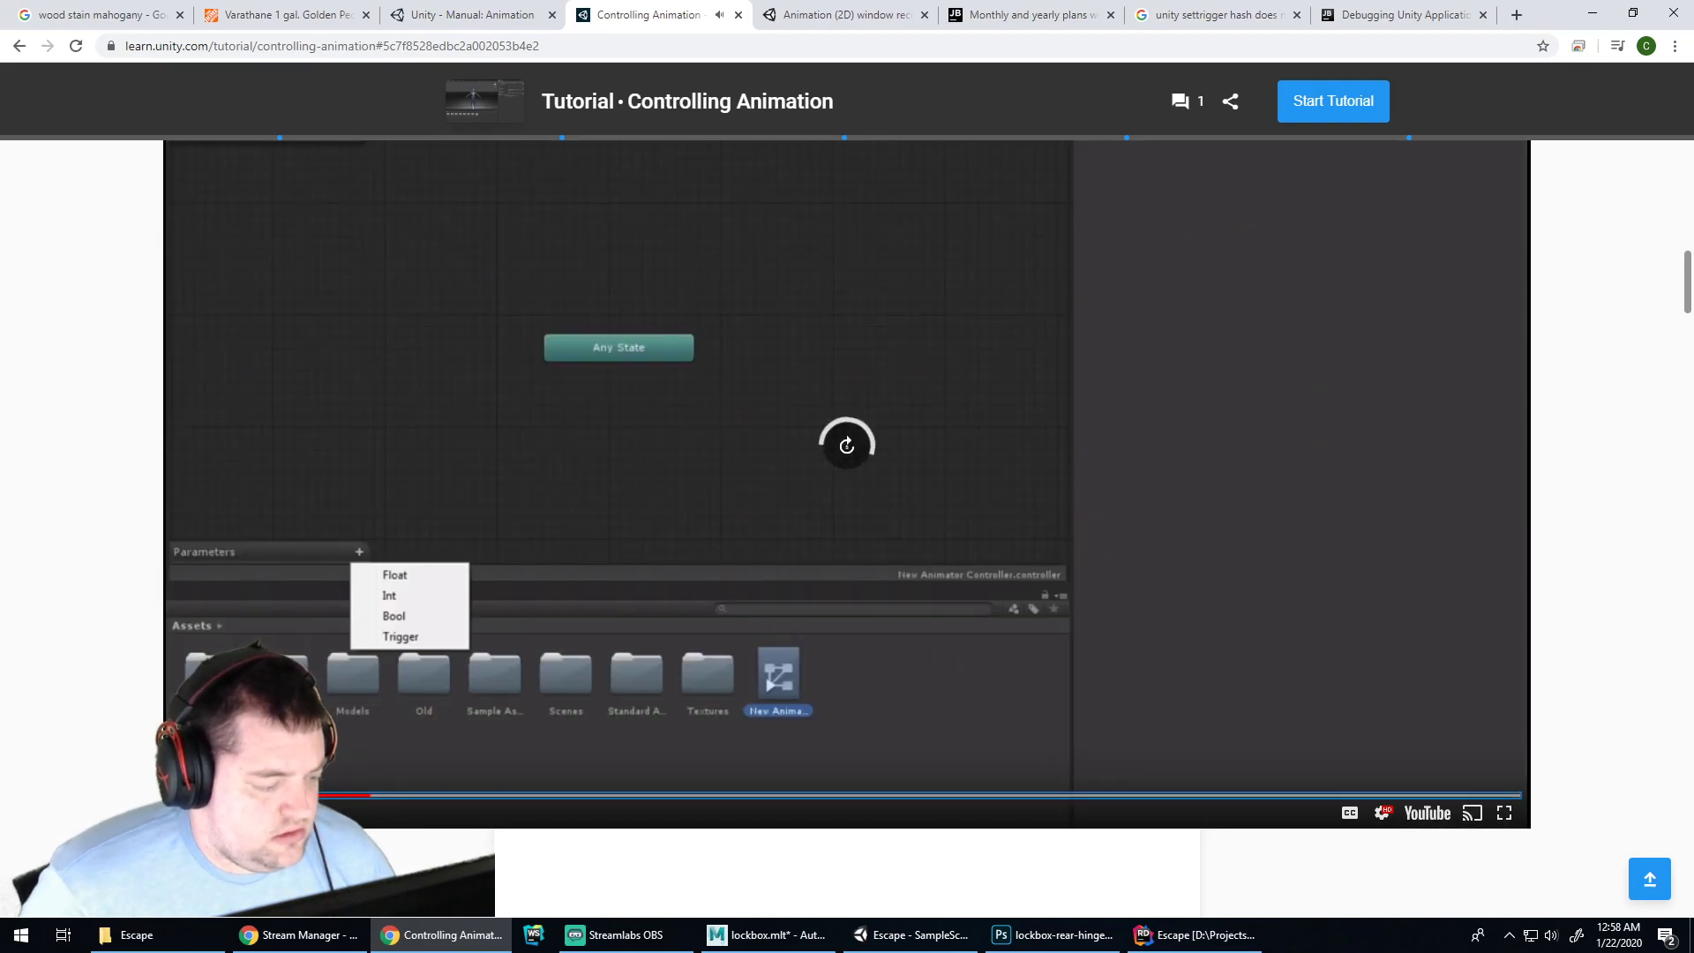
pyautogui.press('Right')
pyautogui.press('Right')
pyautogui.press('Right')
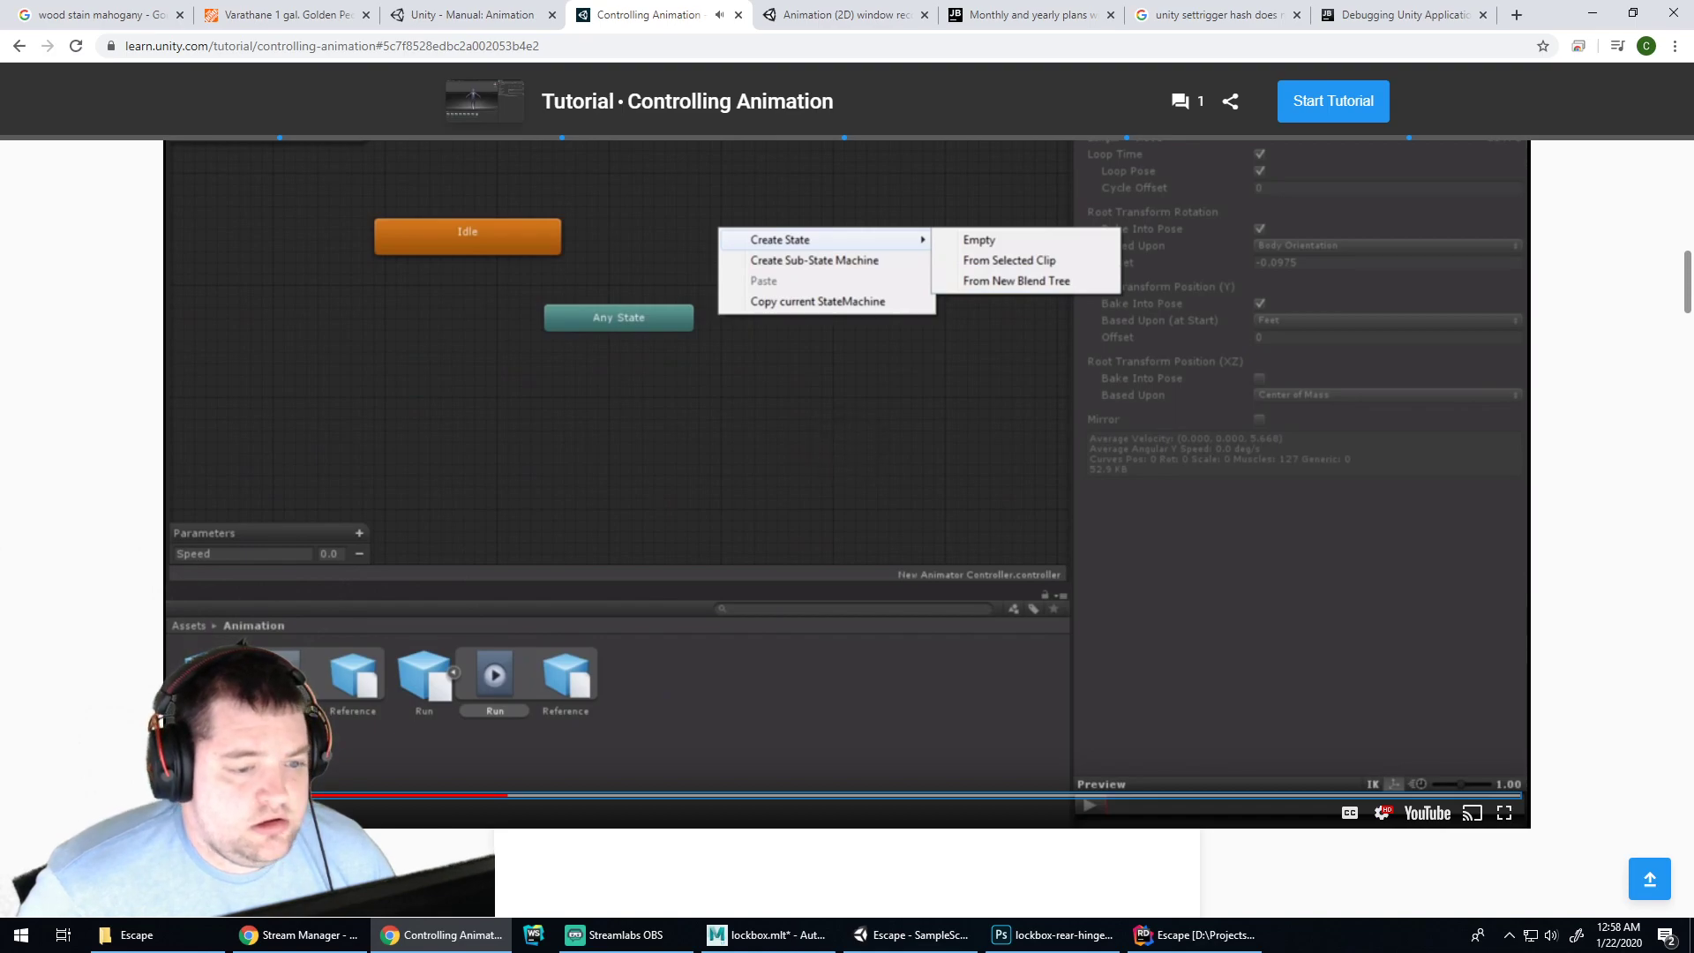
pyautogui.press('Right')
pyautogui.press('Right')
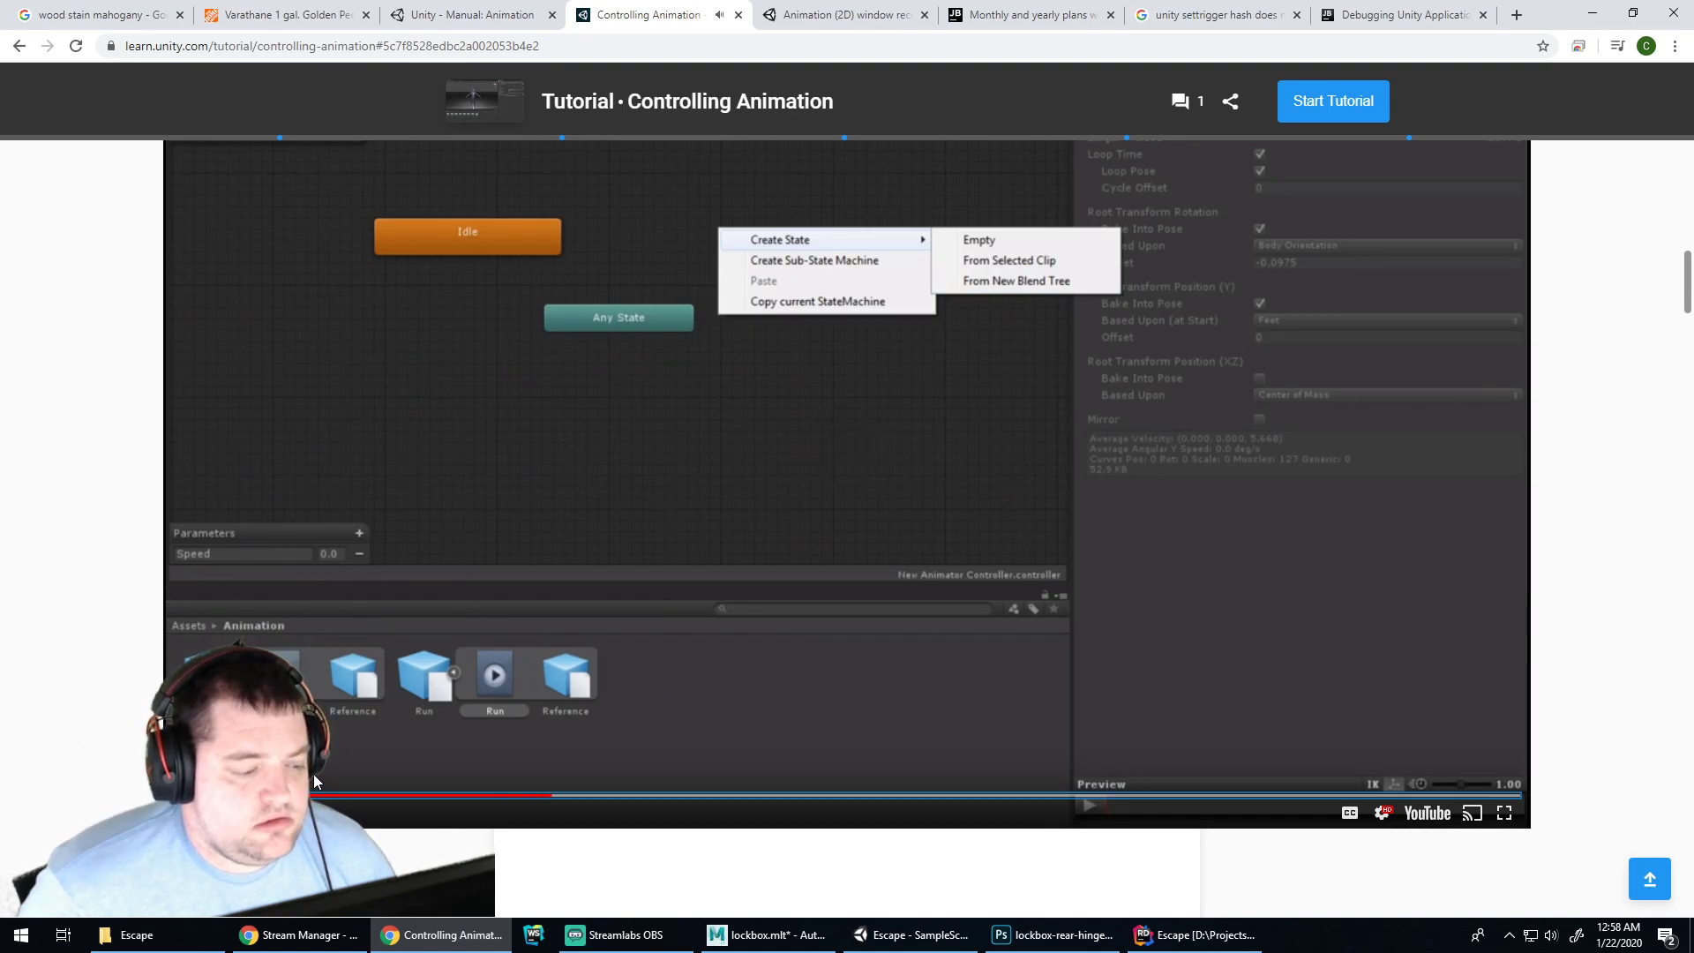
pyautogui.press('Right')
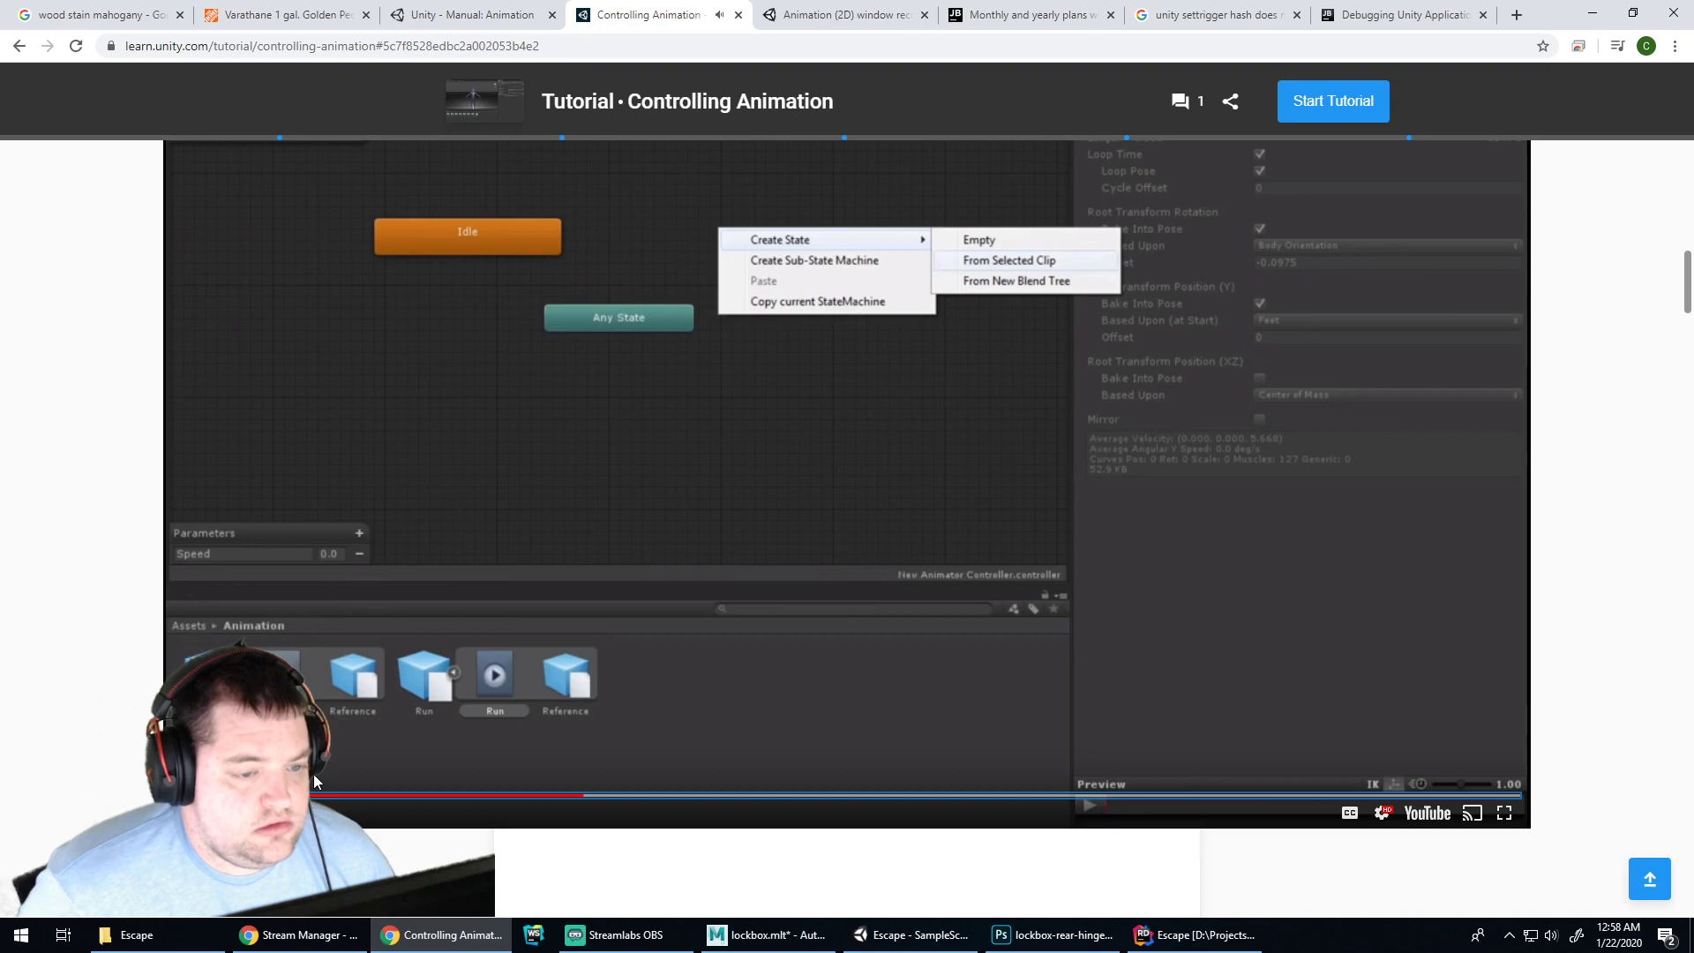
pyautogui.click(637, 796)
pyautogui.press('Right')
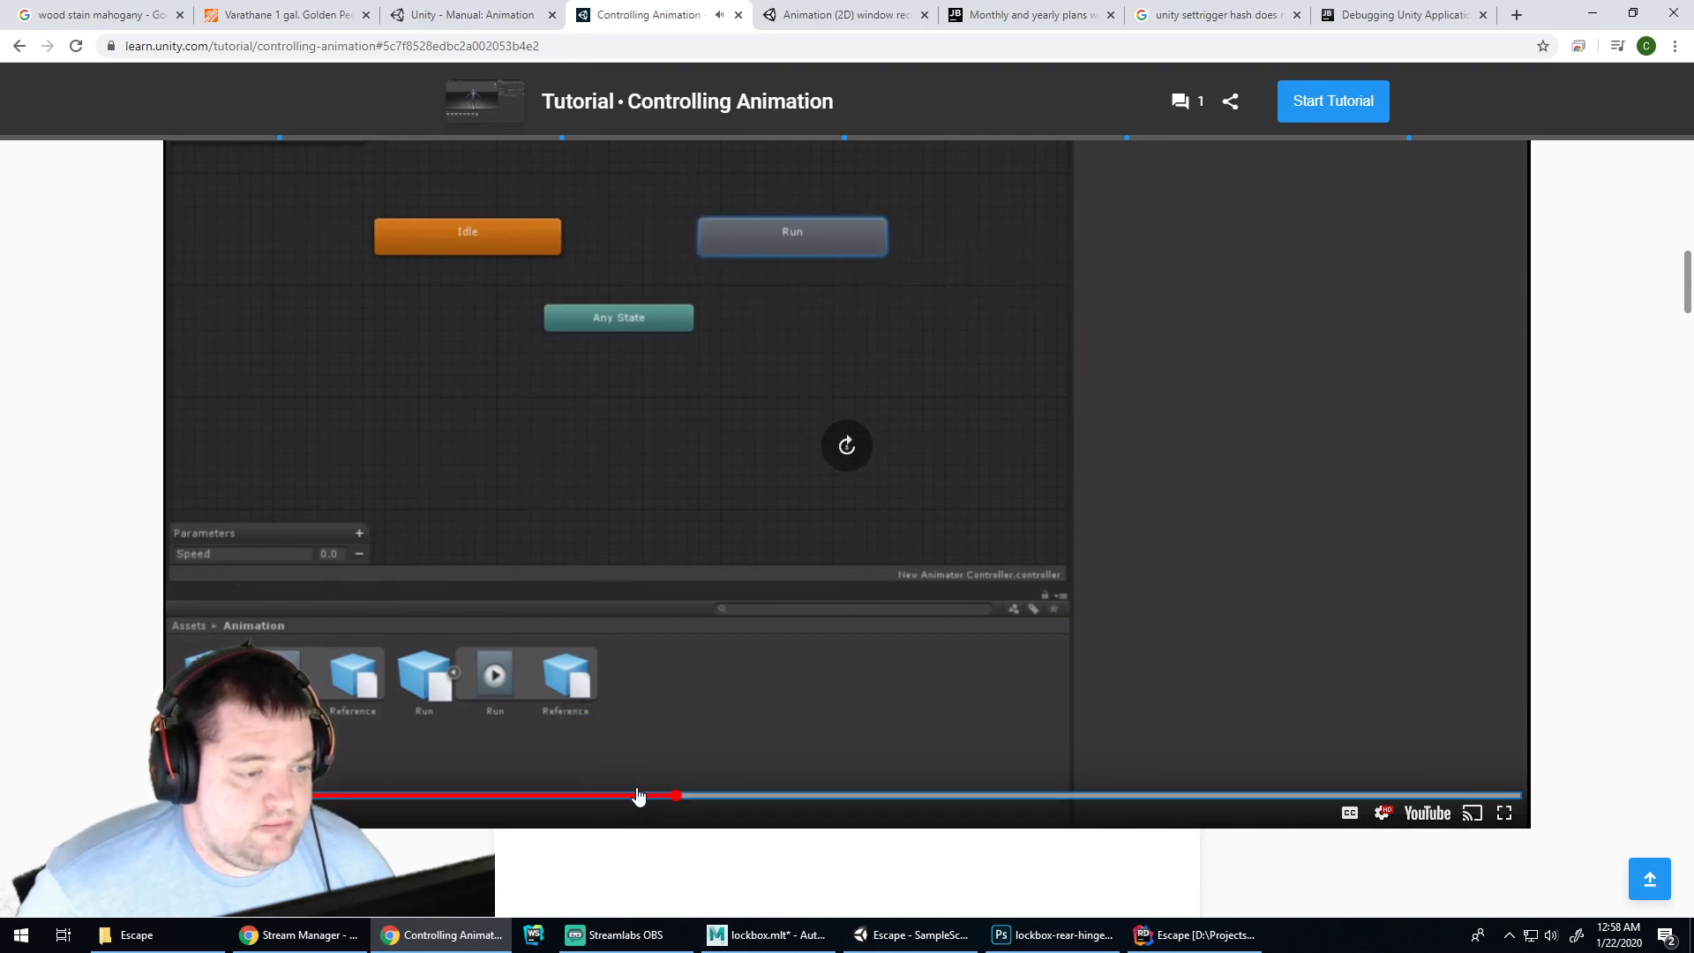
pyautogui.press('Right')
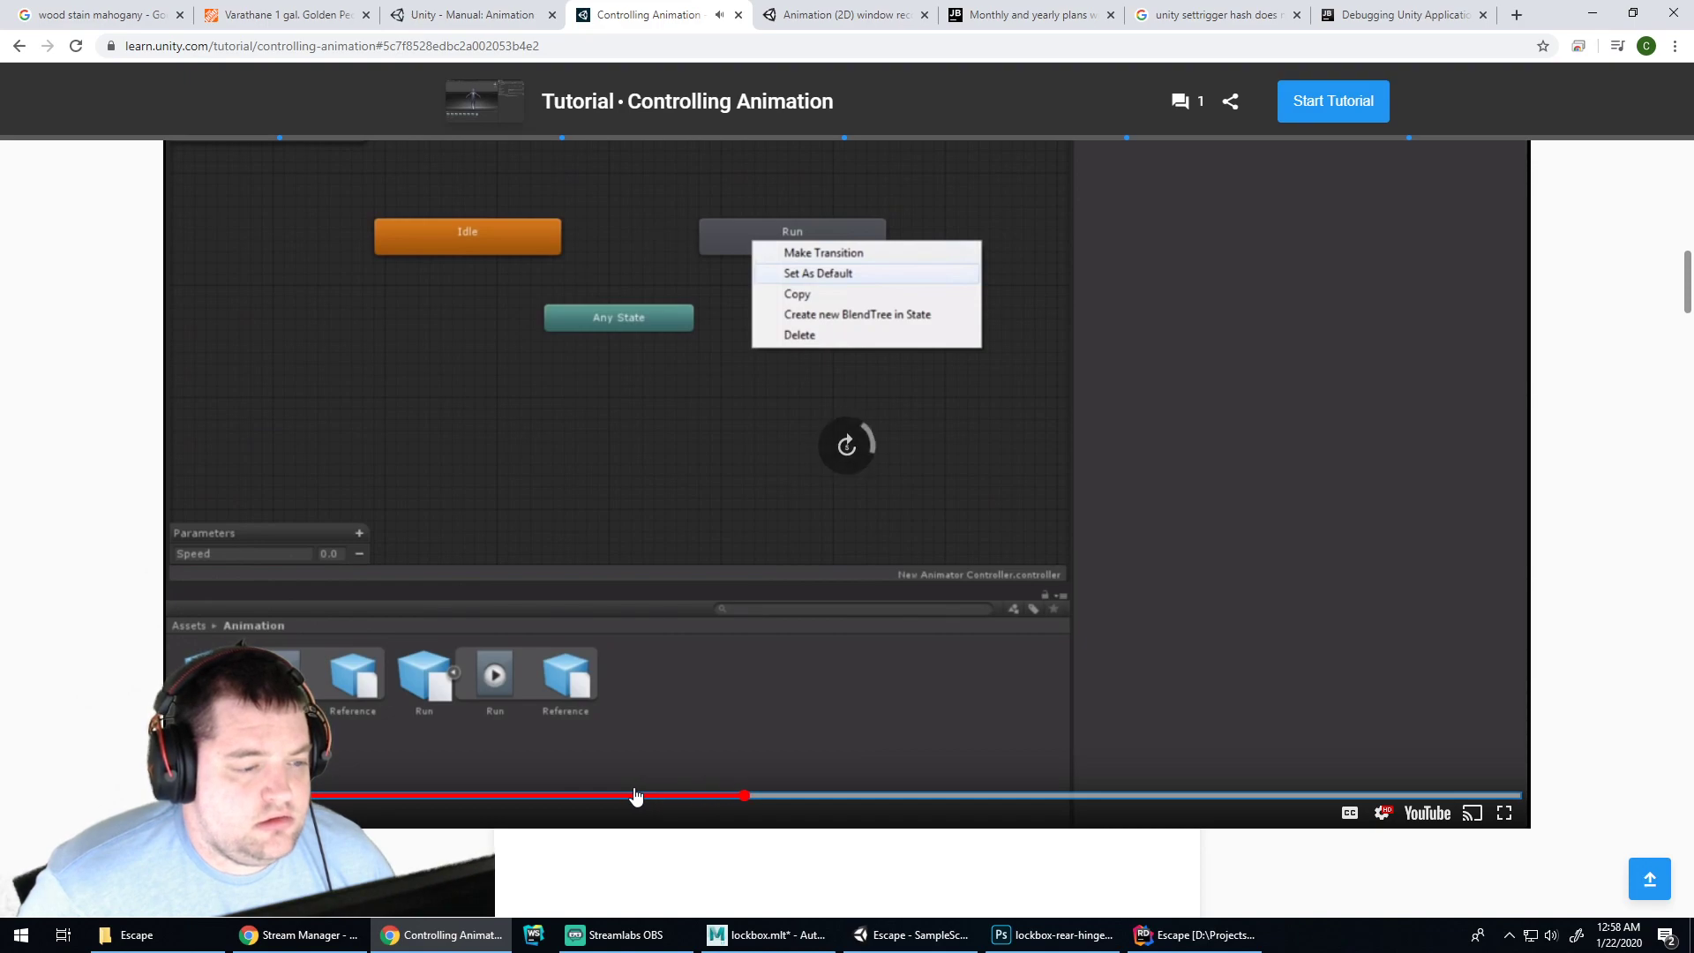
pyautogui.scroll(1, 846, 611)
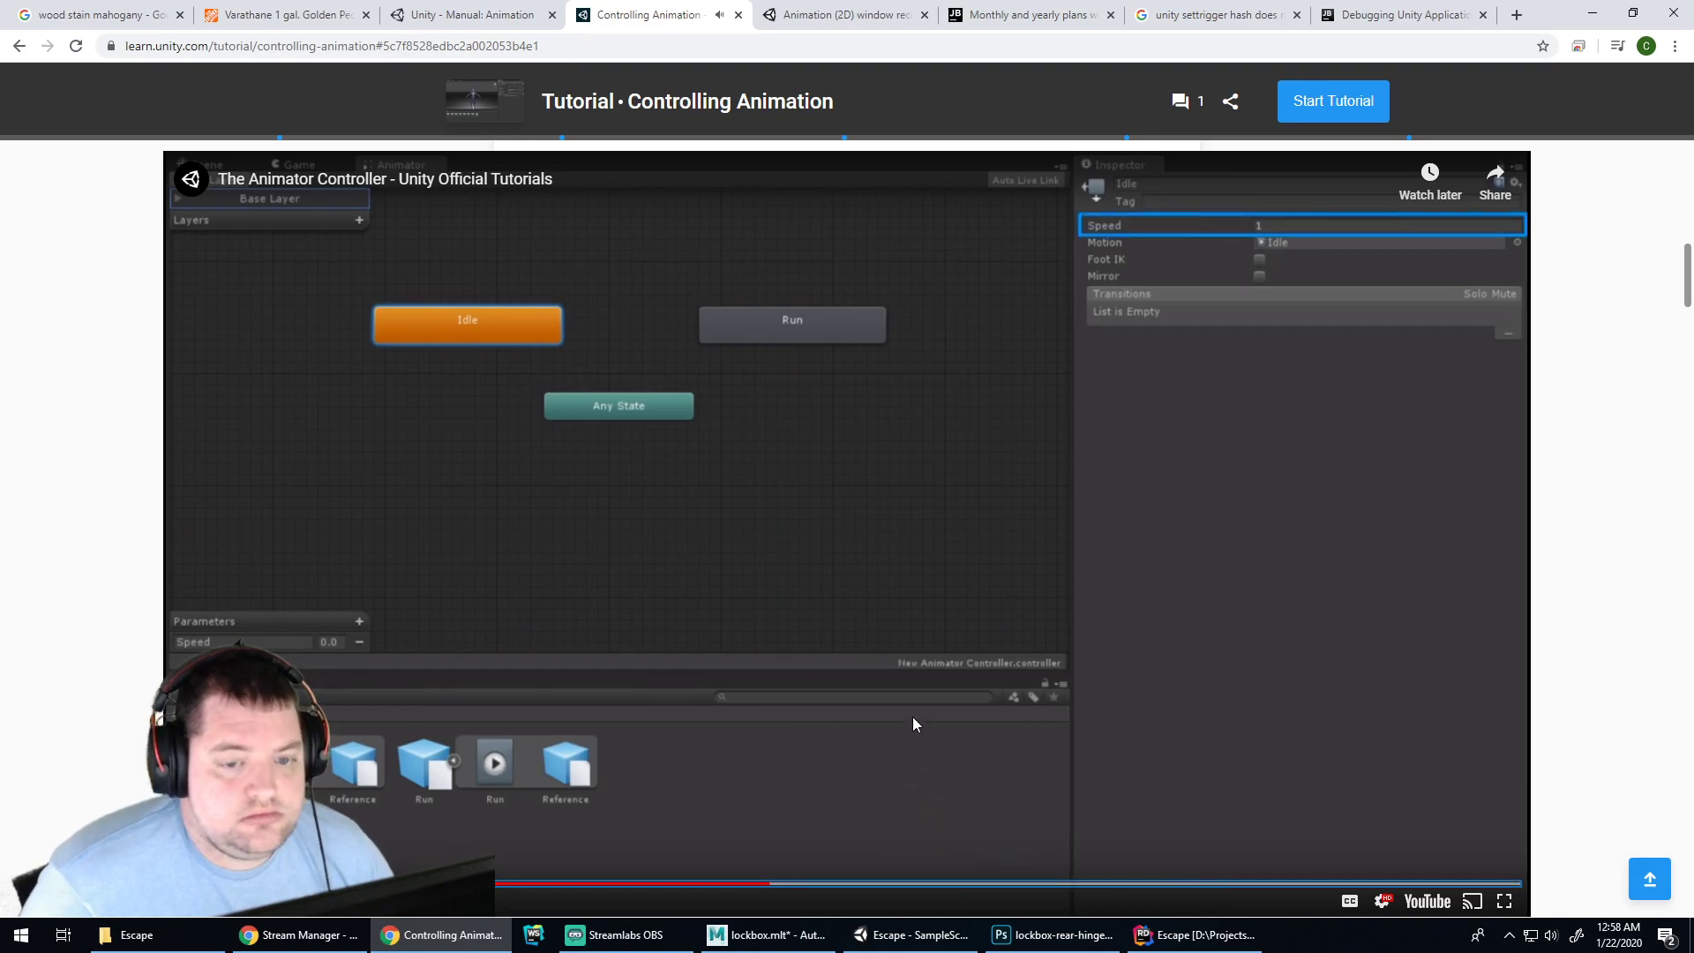
pyautogui.press('Right')
pyautogui.press('Right')
pyautogui.press('Right')
pyautogui.press('Right')
pyautogui.press('Right')
pyautogui.press('Right')
pyautogui.press('Right')
pyautogui.press('Right')
pyautogui.press('Right')
pyautogui.press('Right')
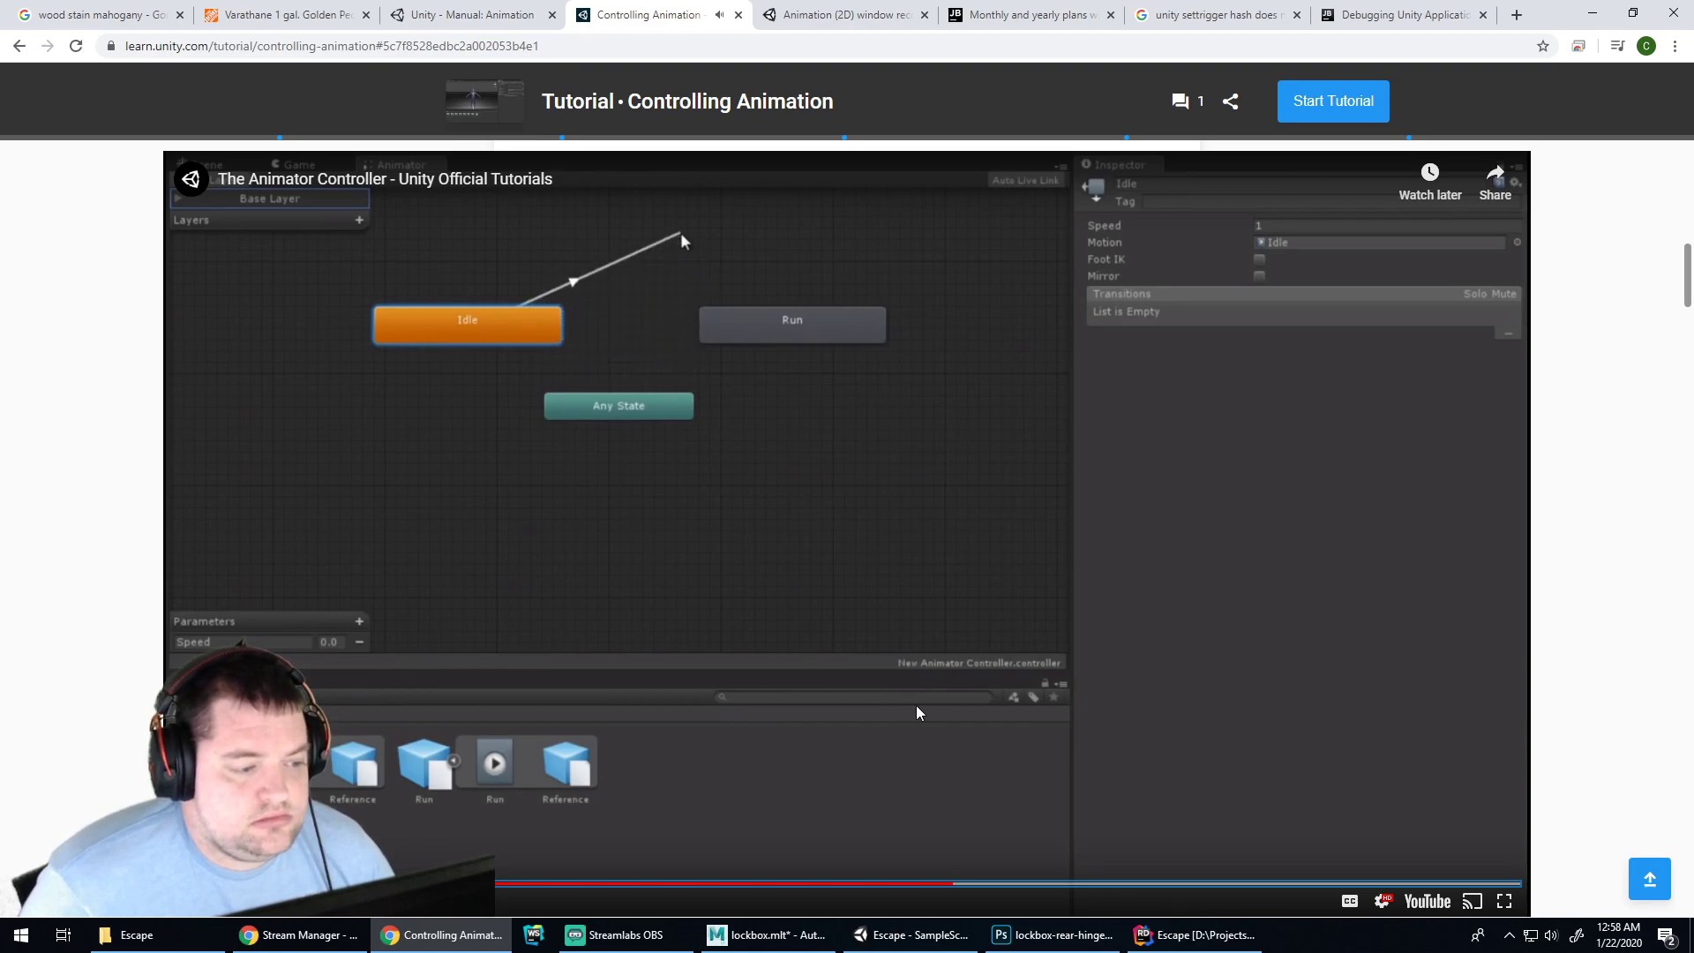
pyautogui.press('Right')
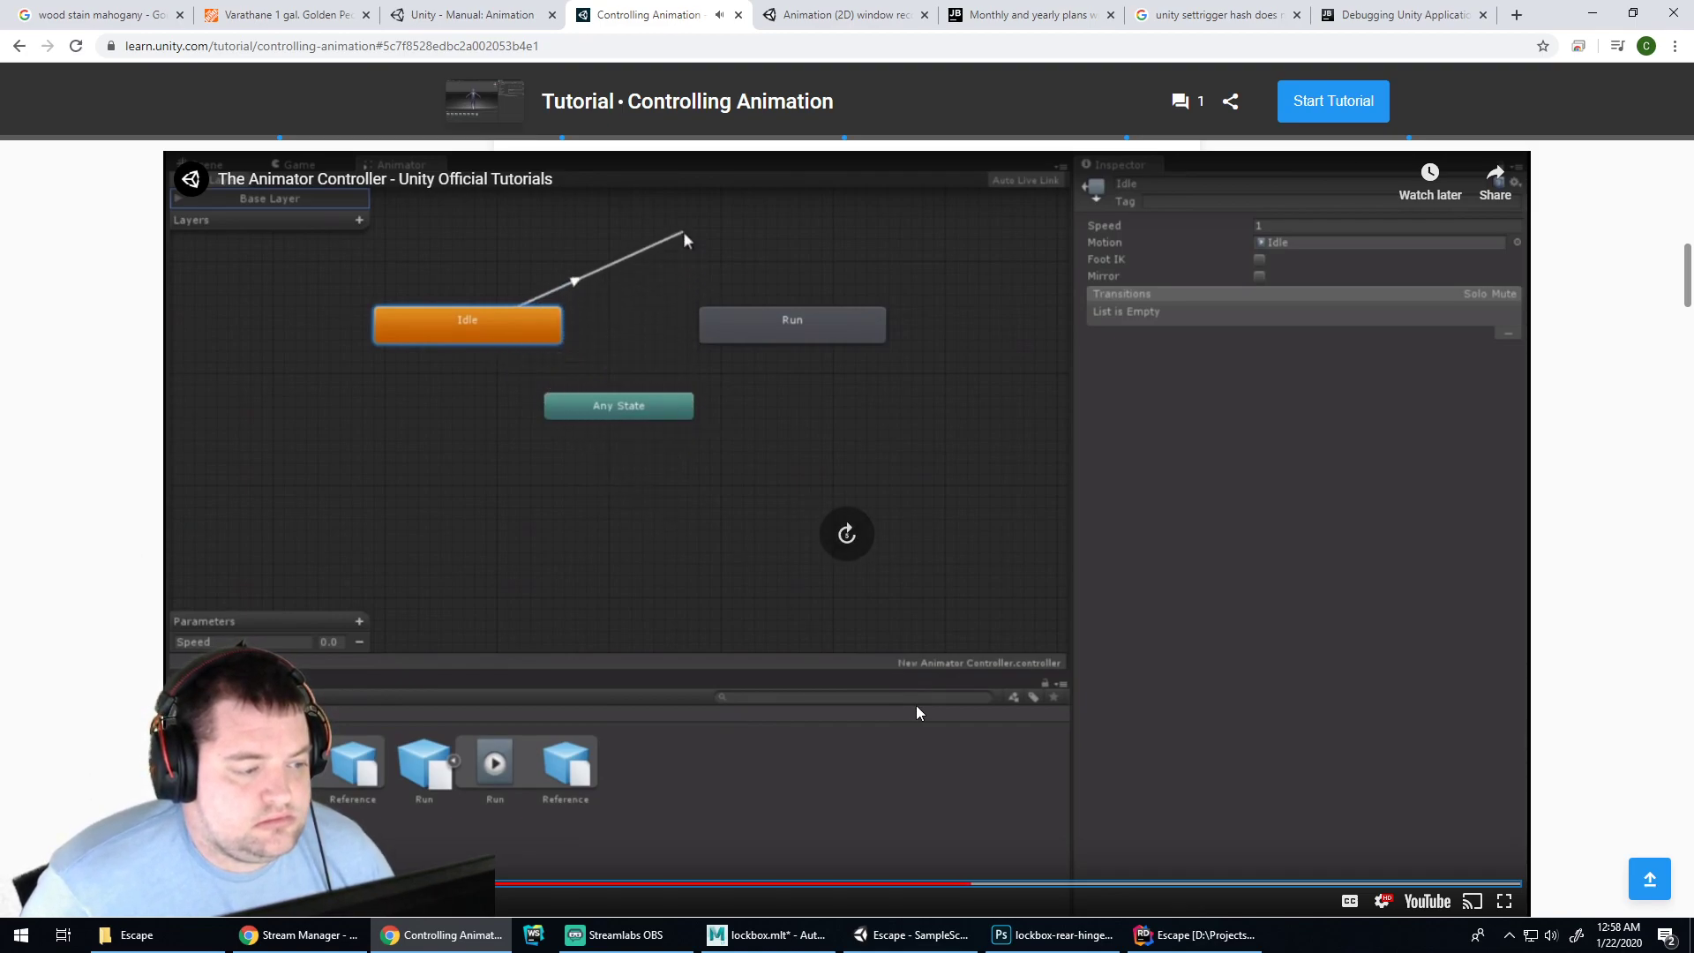
pyautogui.press('Right')
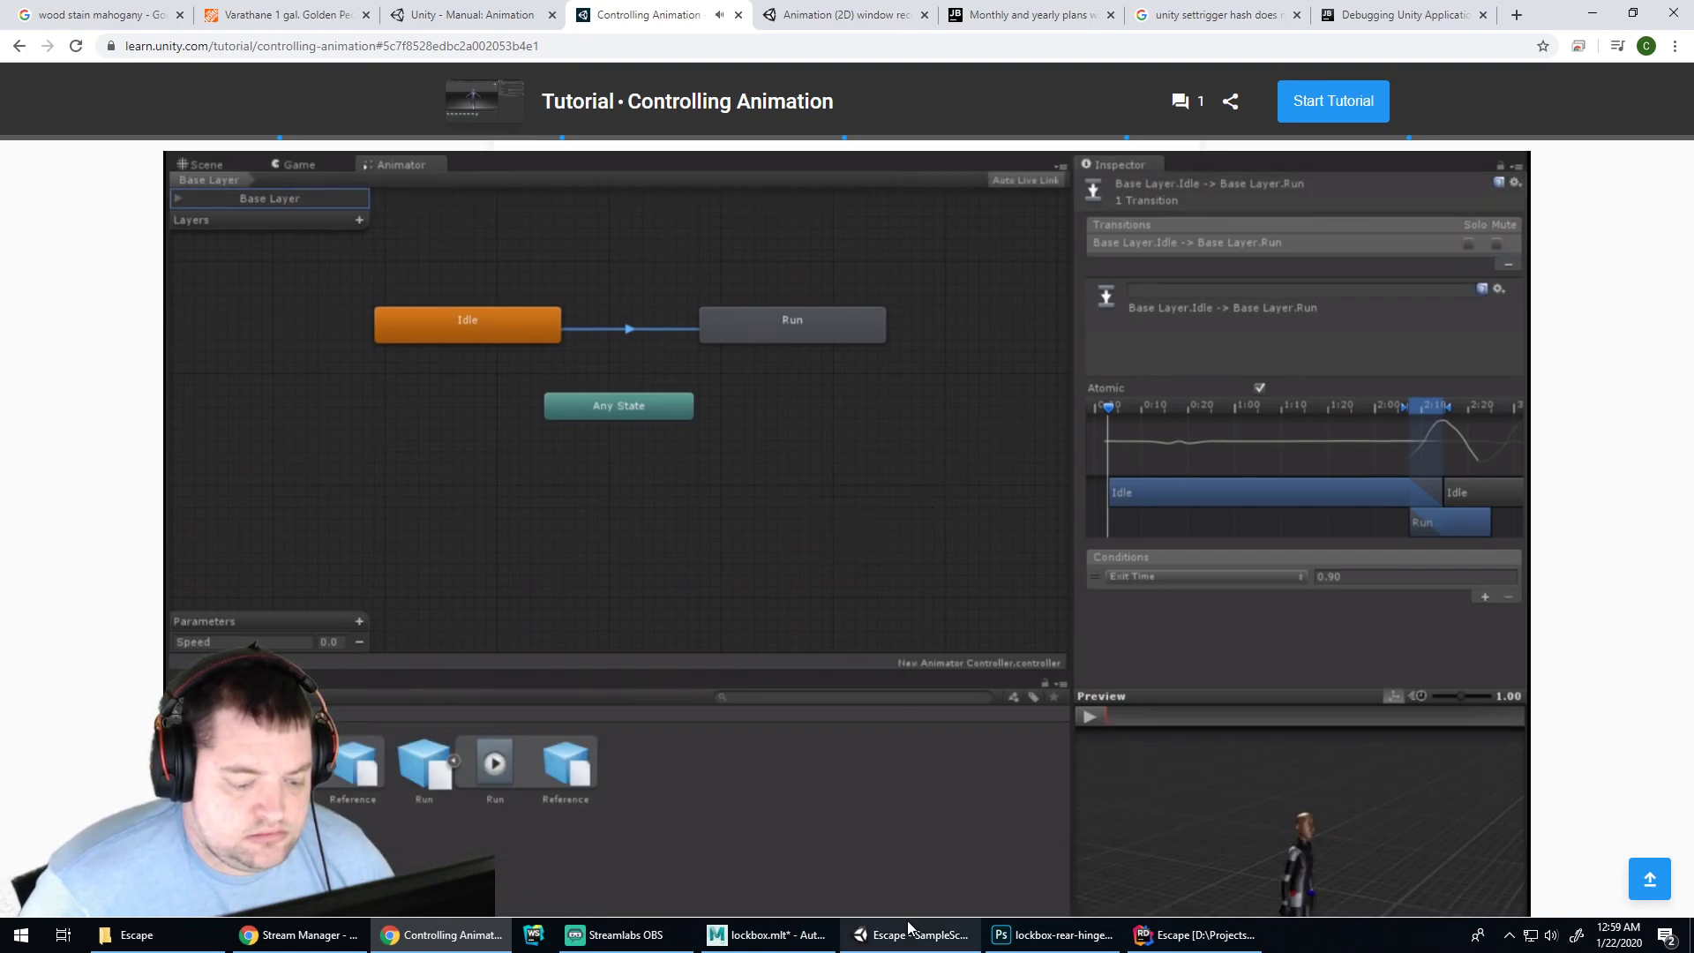
pyautogui.moveTo(907, 938)
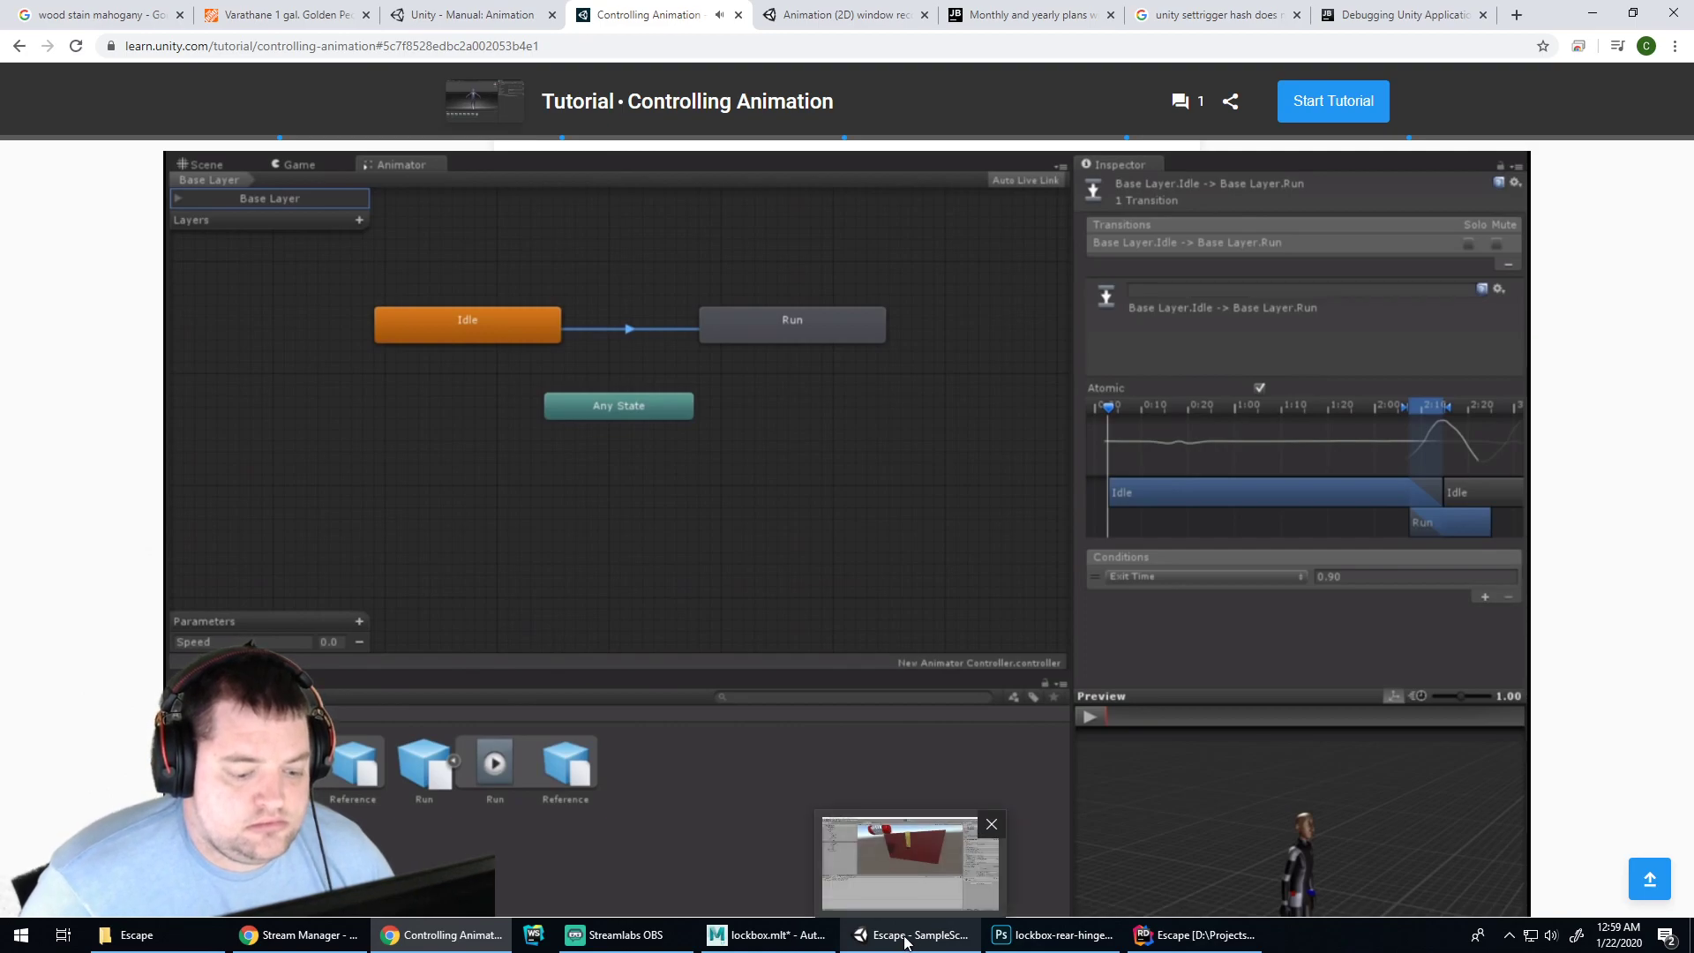
# Unmute the Idle to Open transition in the lockbox Animator and restart the game to test it
pyautogui.click(901, 937)
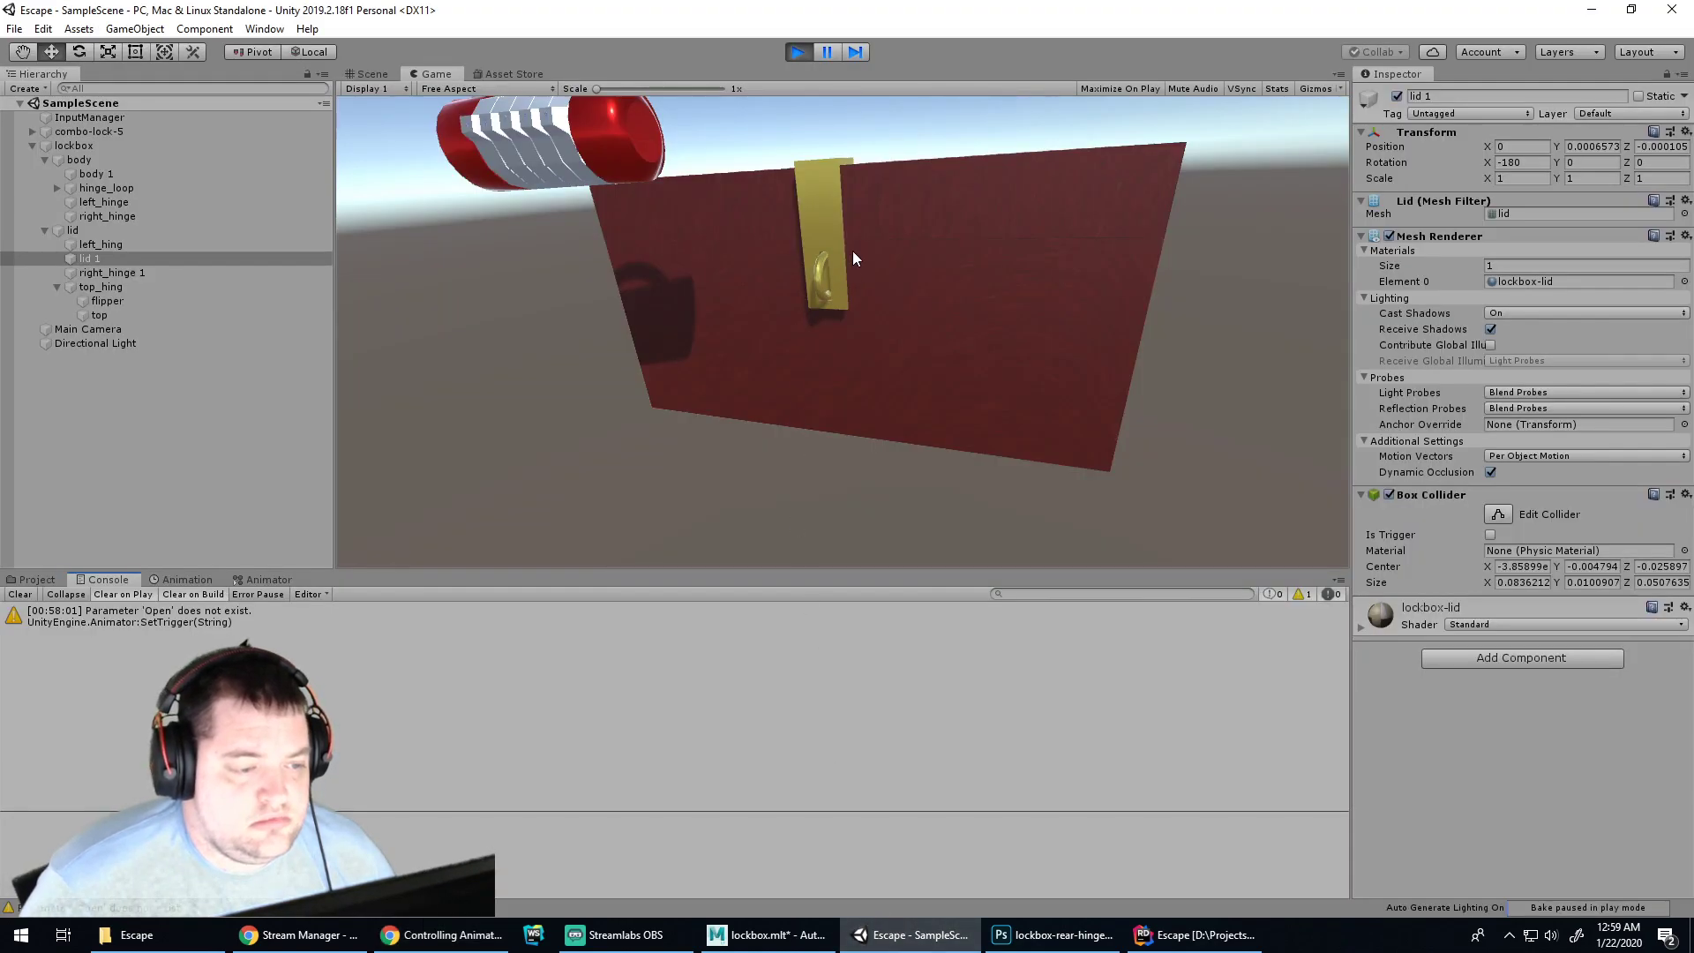
pyautogui.click(145, 247)
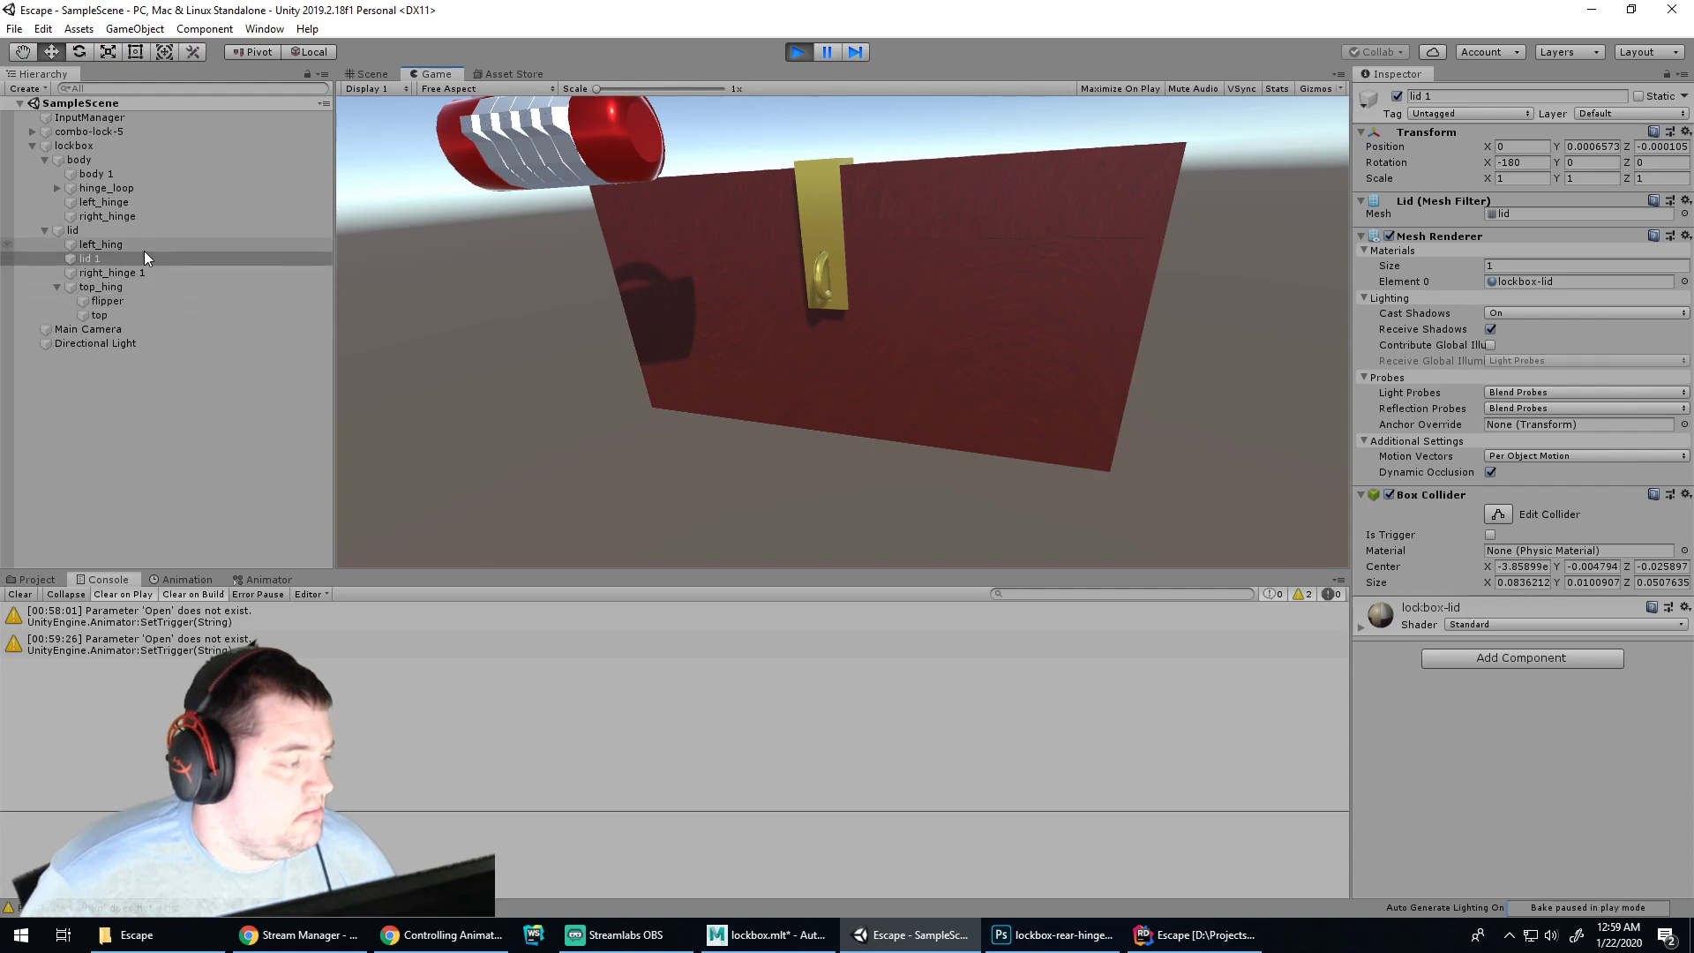
pyautogui.click(252, 580)
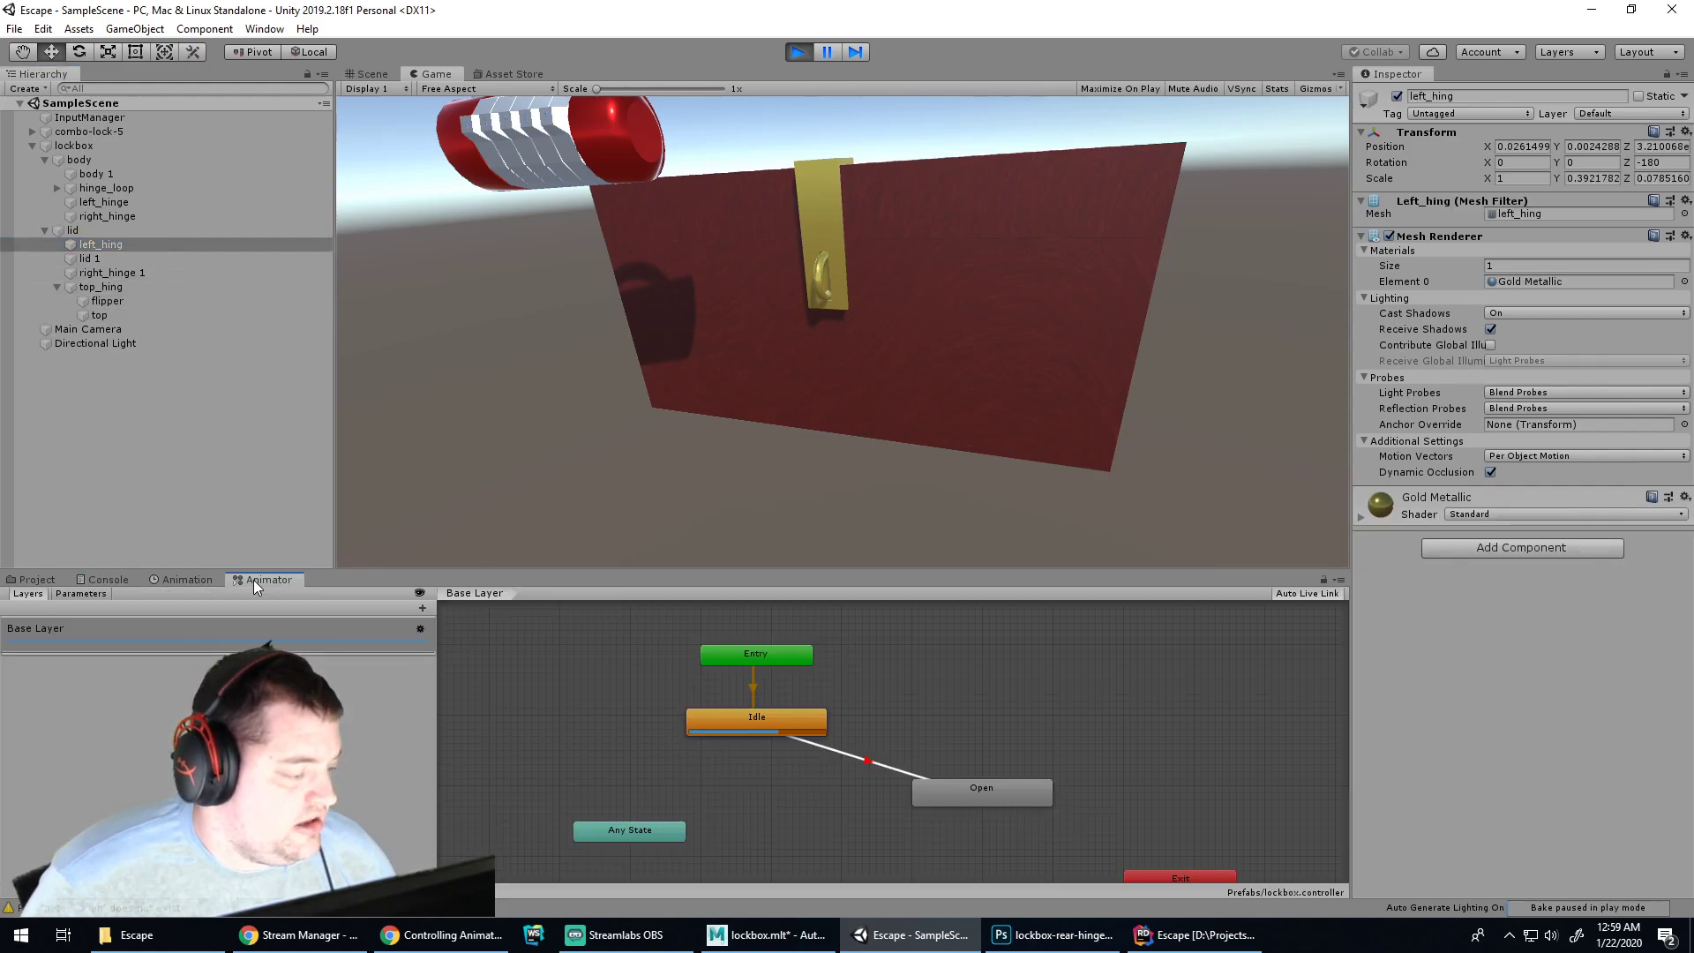
pyautogui.click(781, 723)
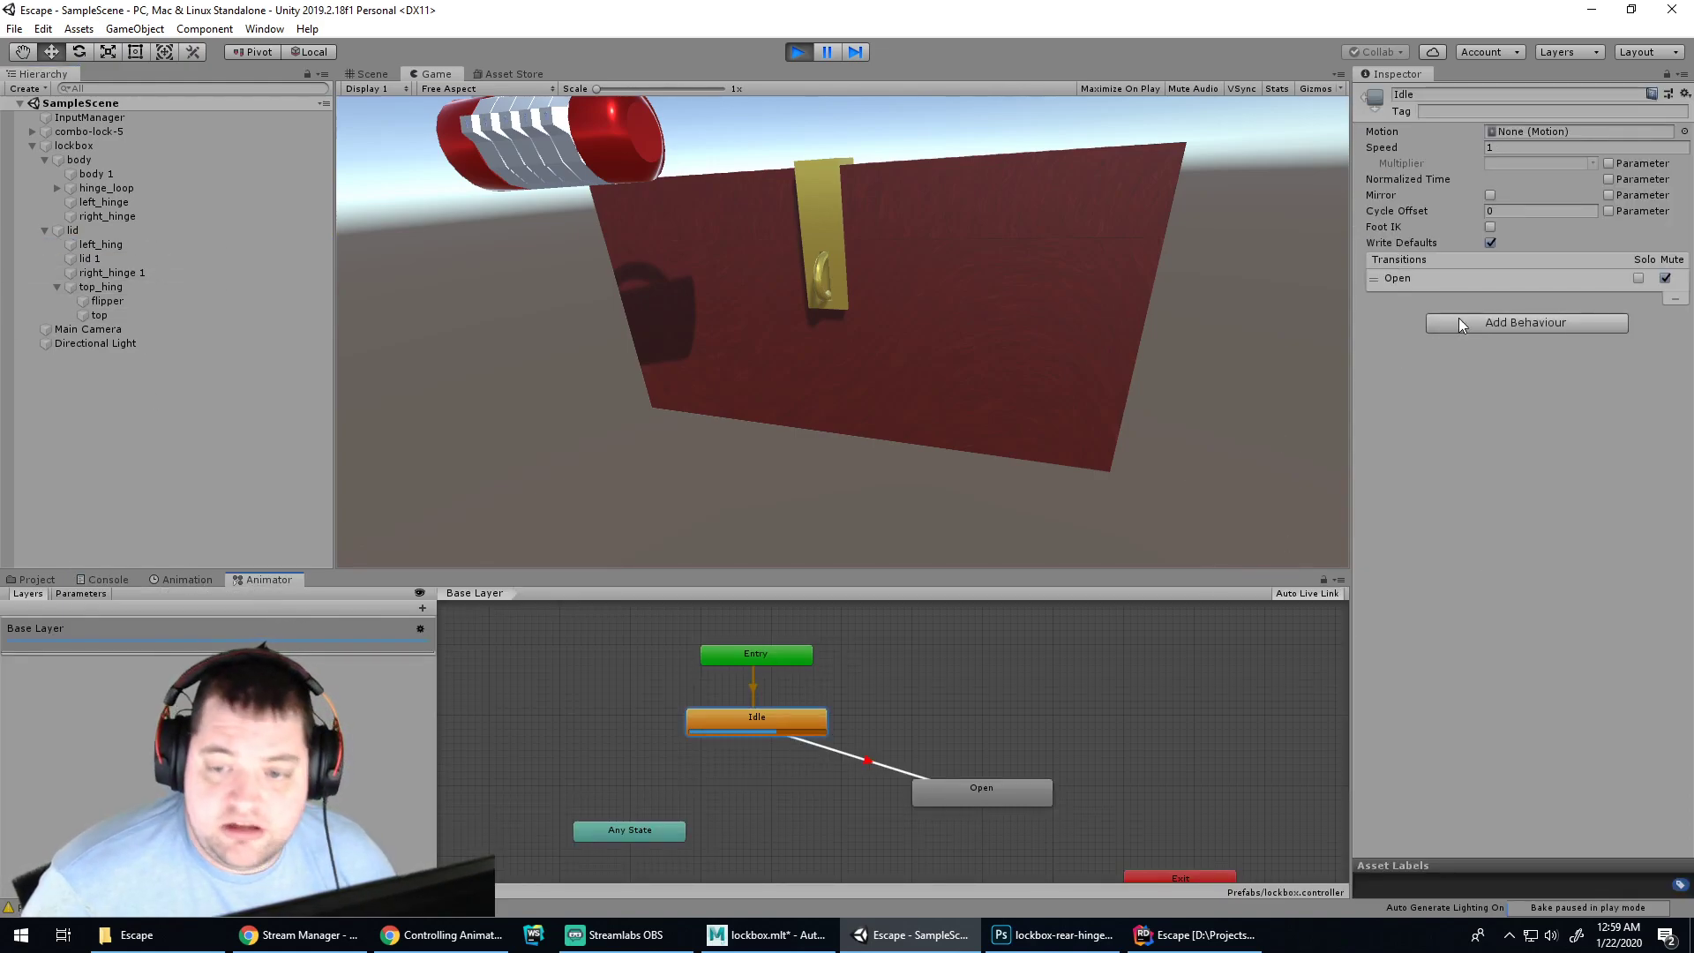
pyautogui.click(1665, 278)
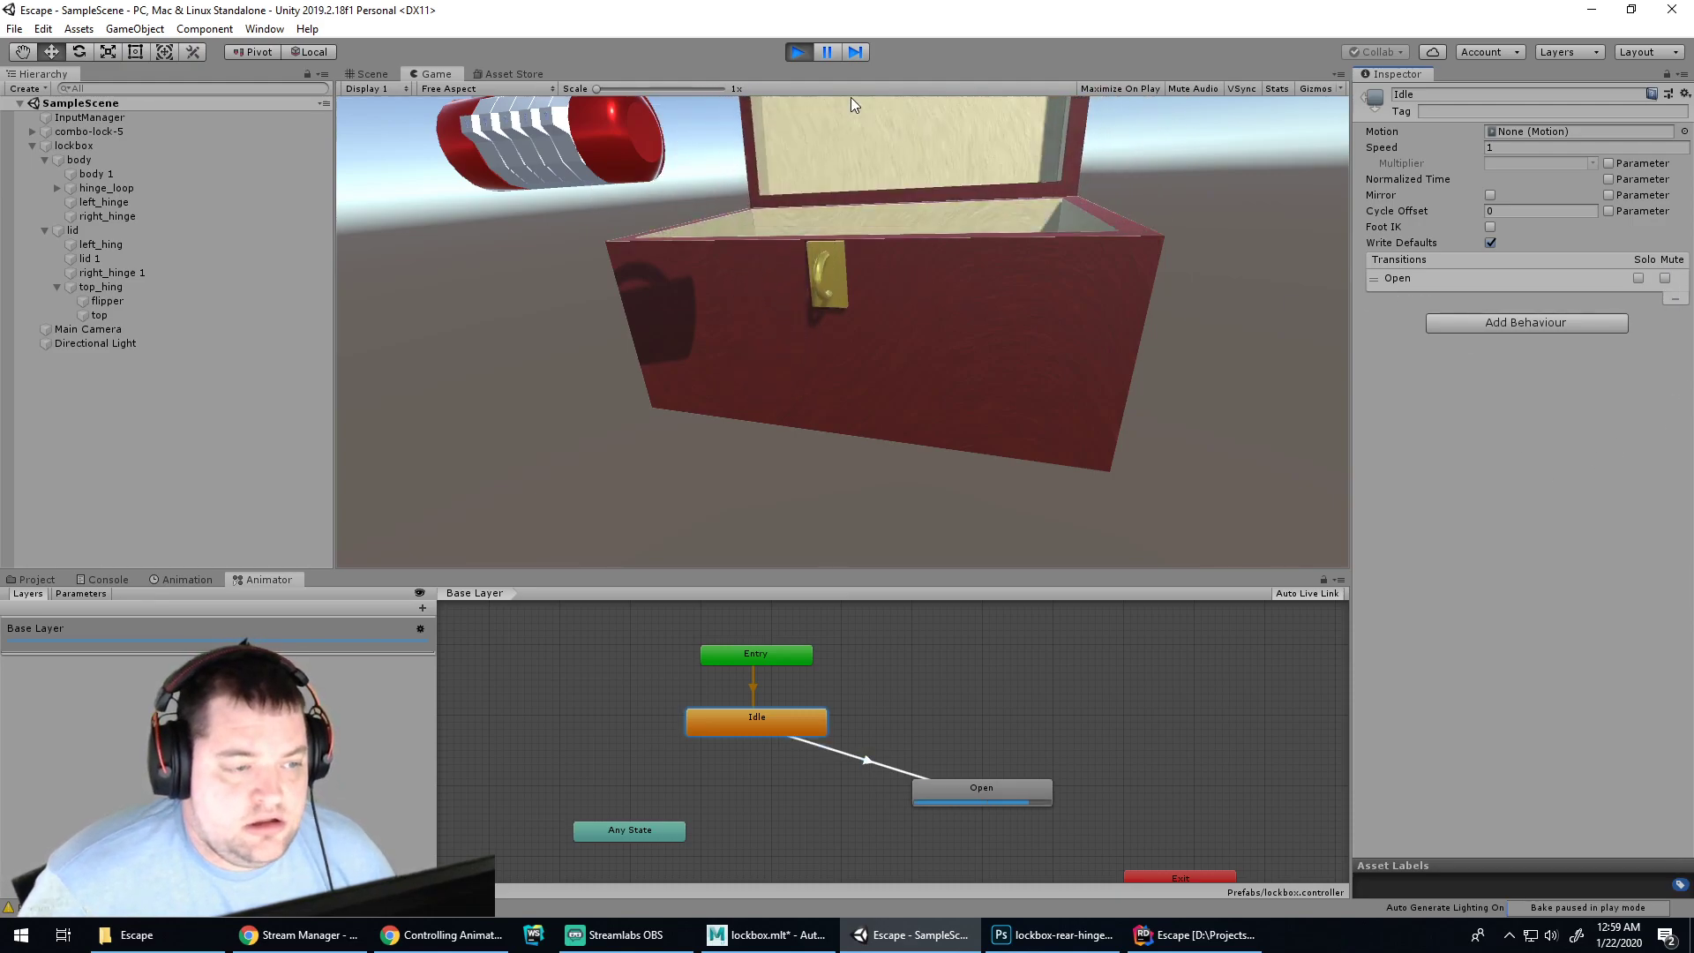
pyautogui.click(798, 51)
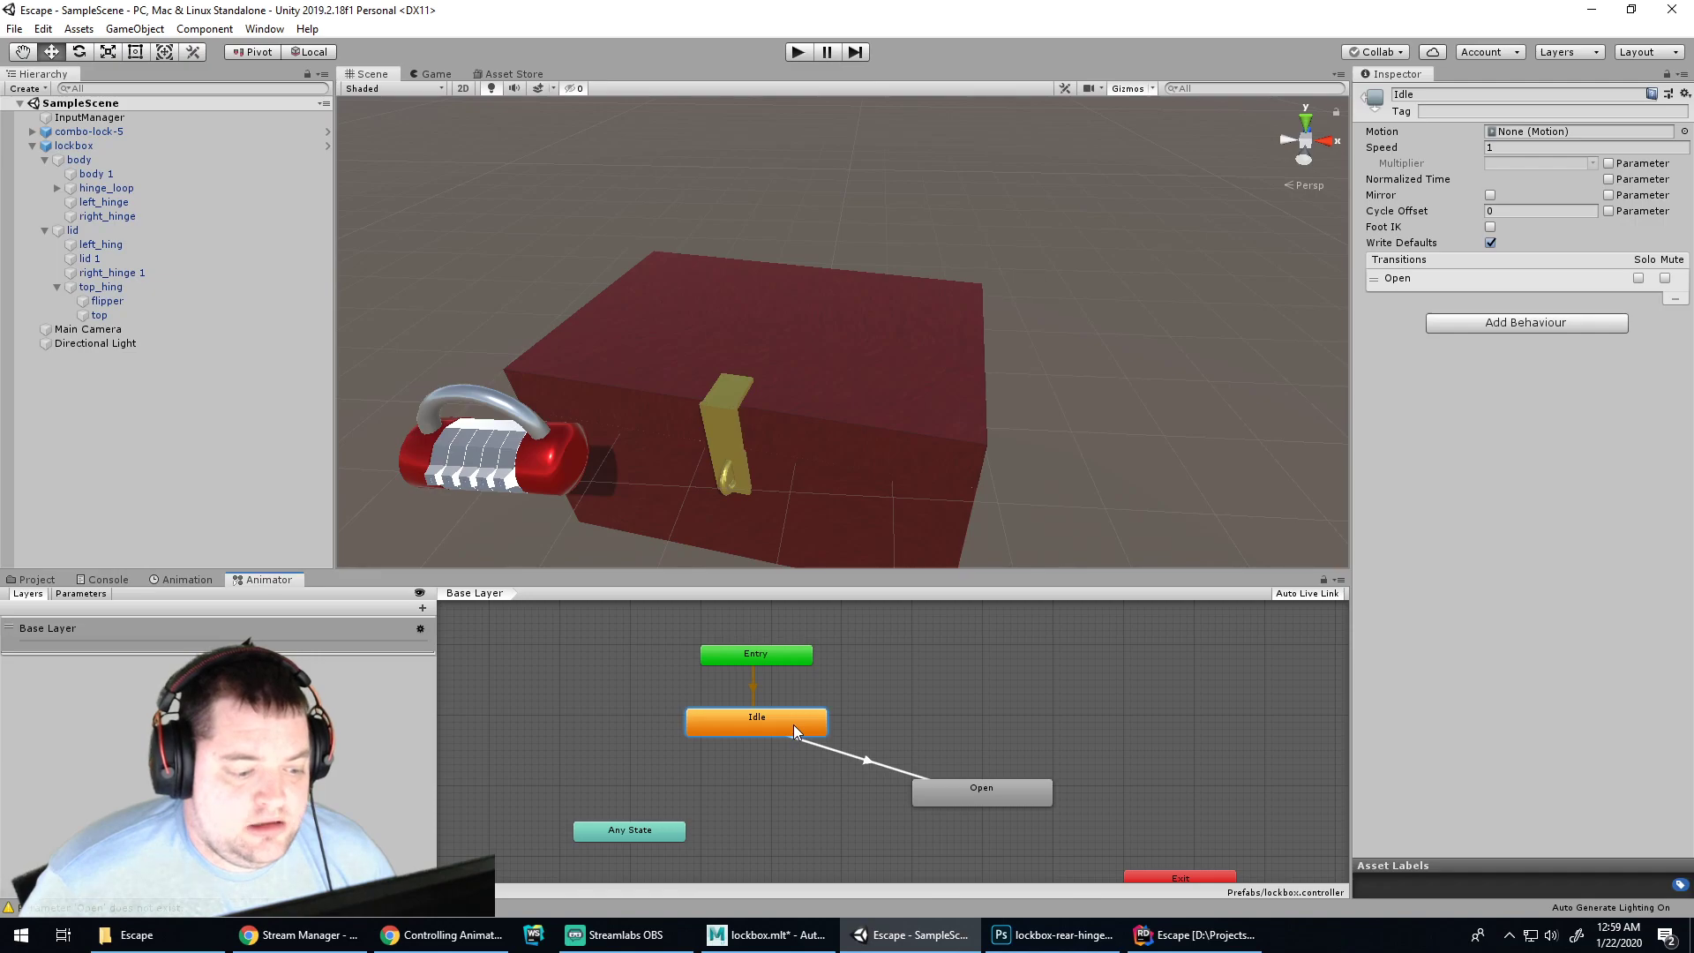
pyautogui.click(799, 52)
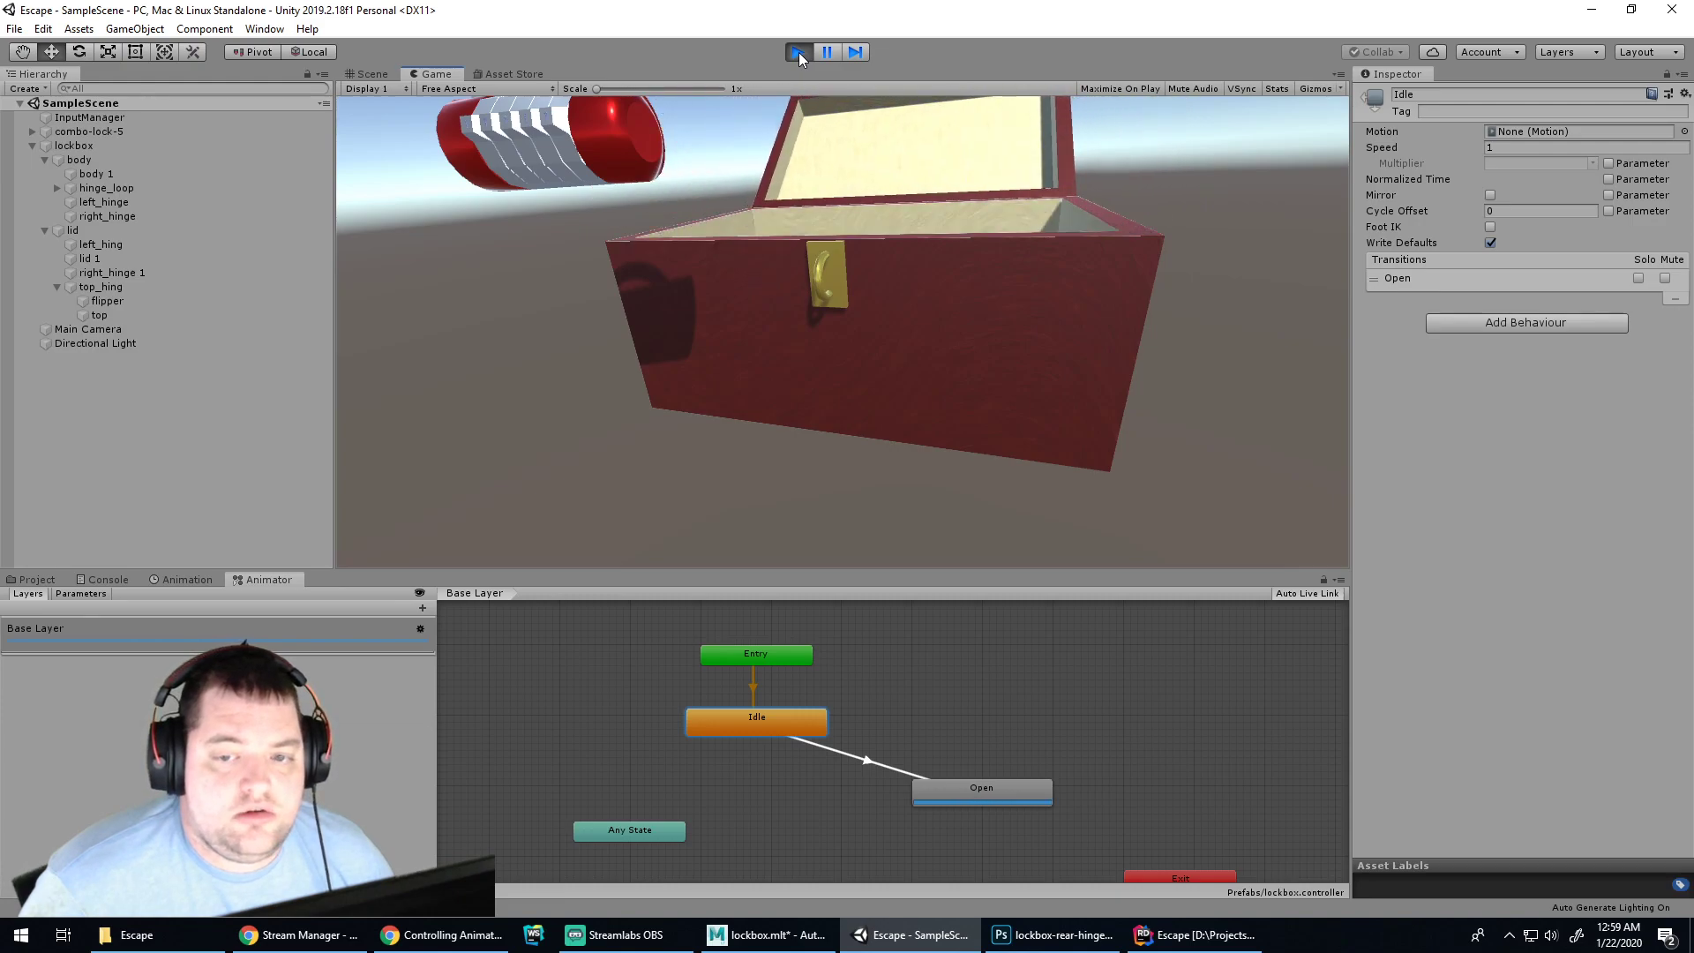
# Inspect the Entry to Idle transition, then show the Idle to Open exit time and duration settings
pyautogui.click(743, 662)
pyautogui.click(745, 717)
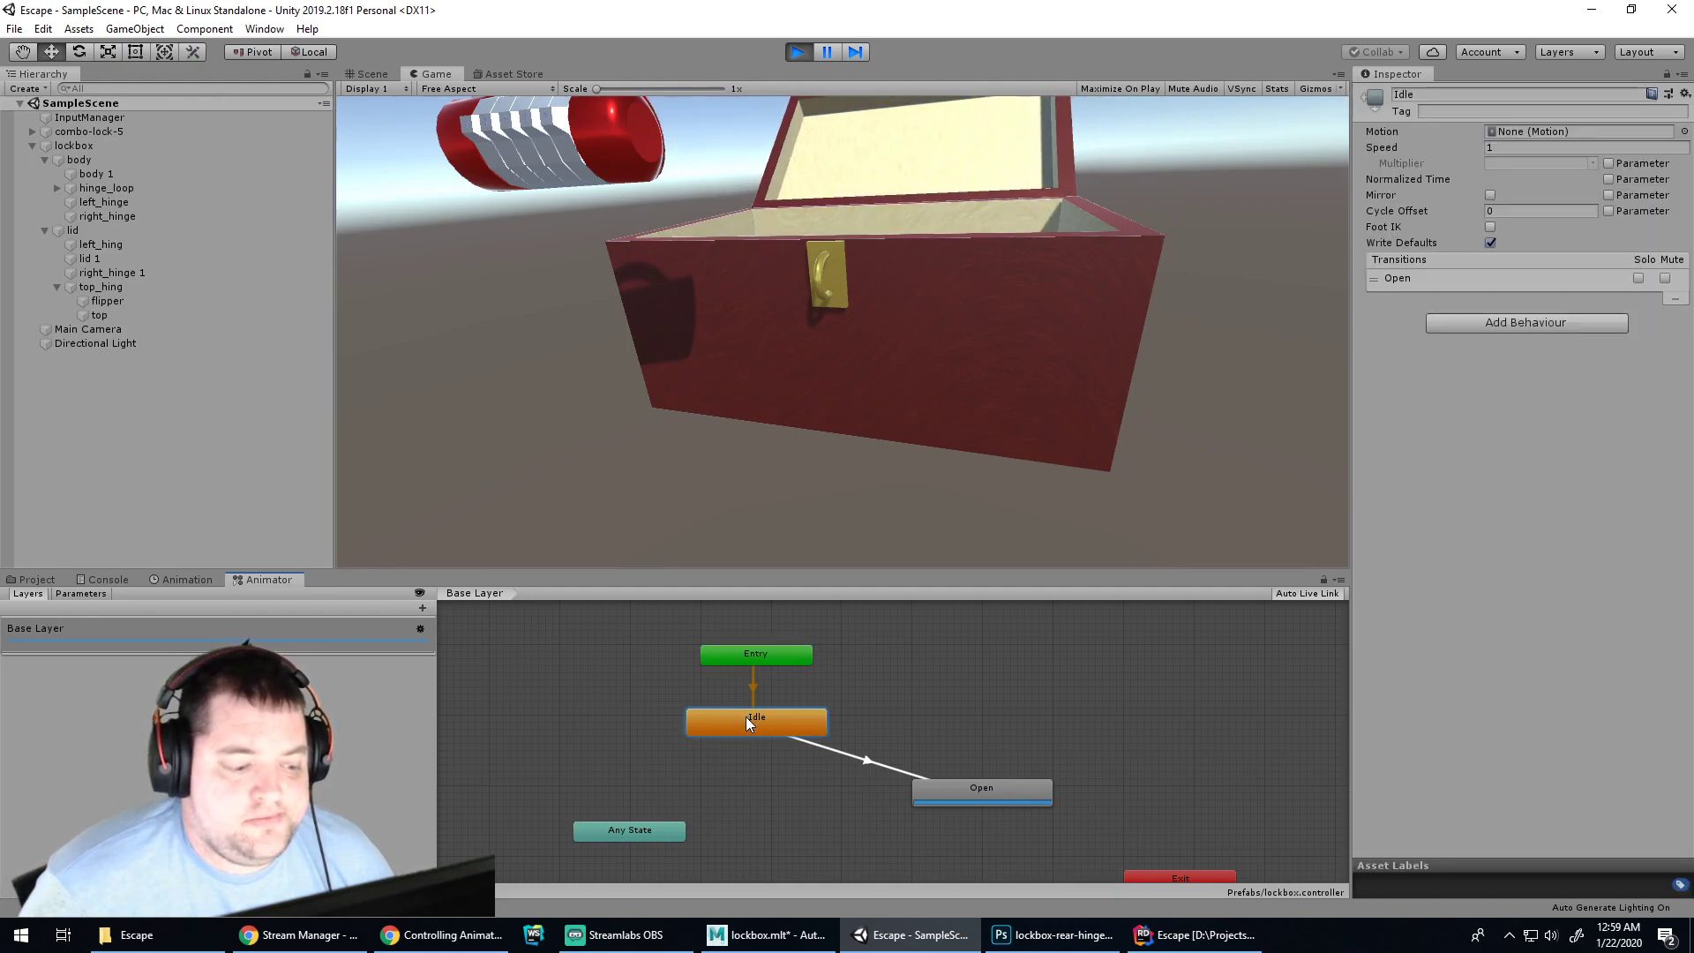
pyautogui.click(750, 688)
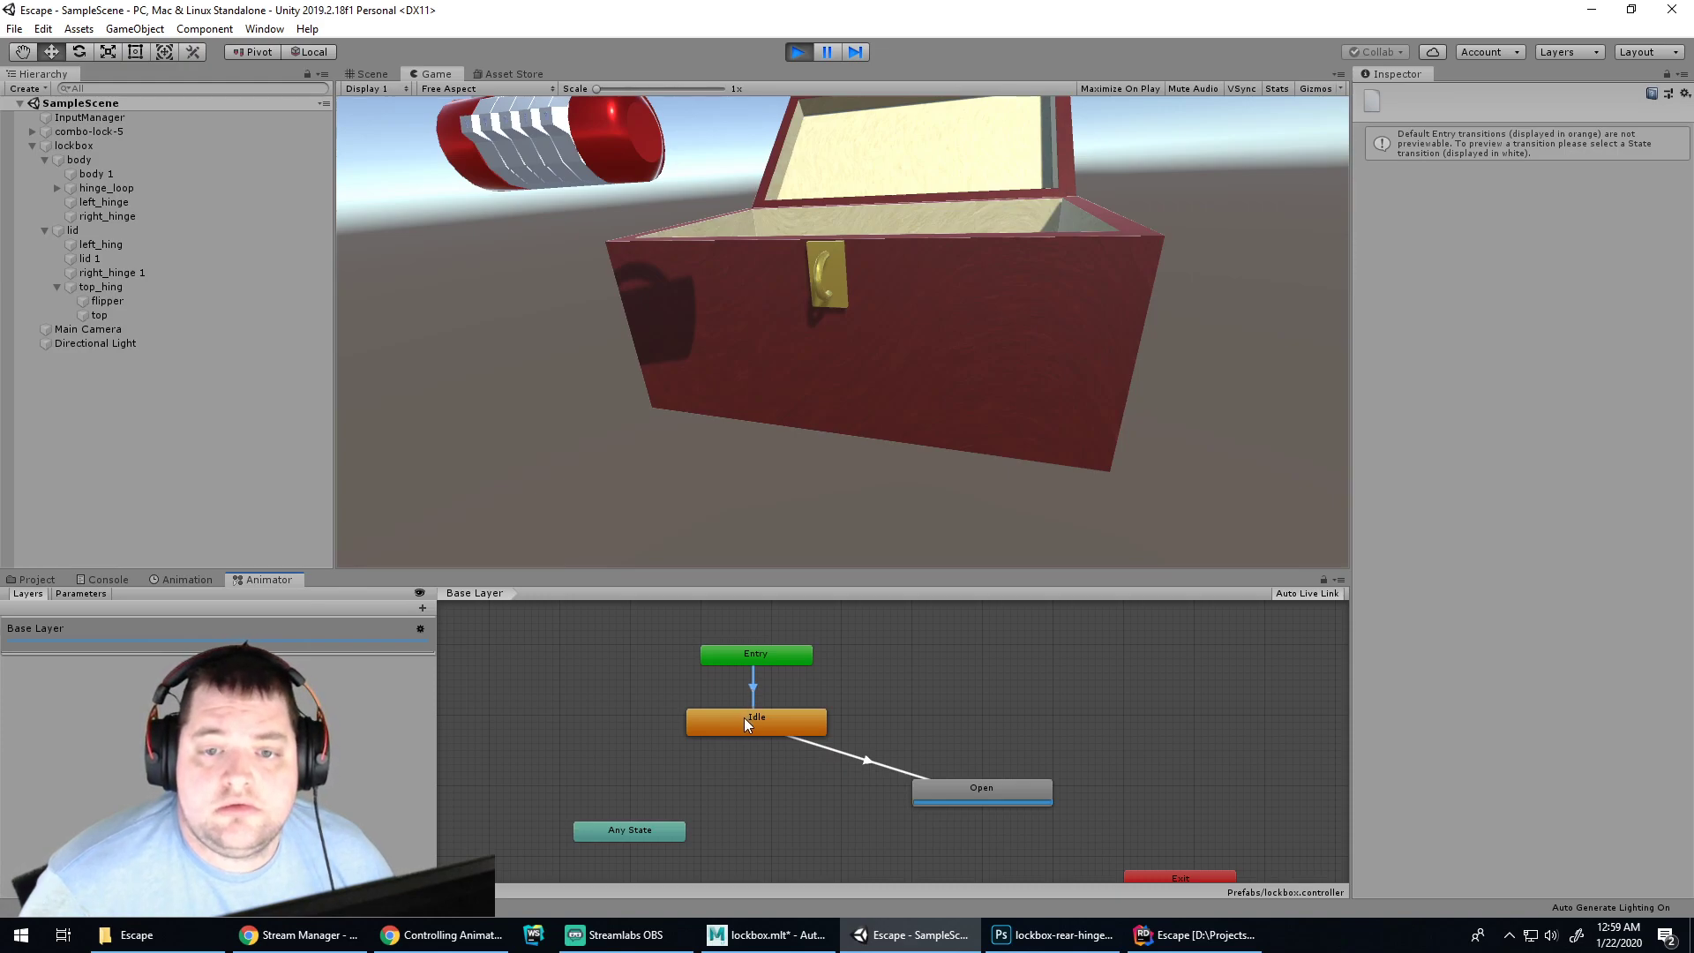
pyautogui.click(744, 724)
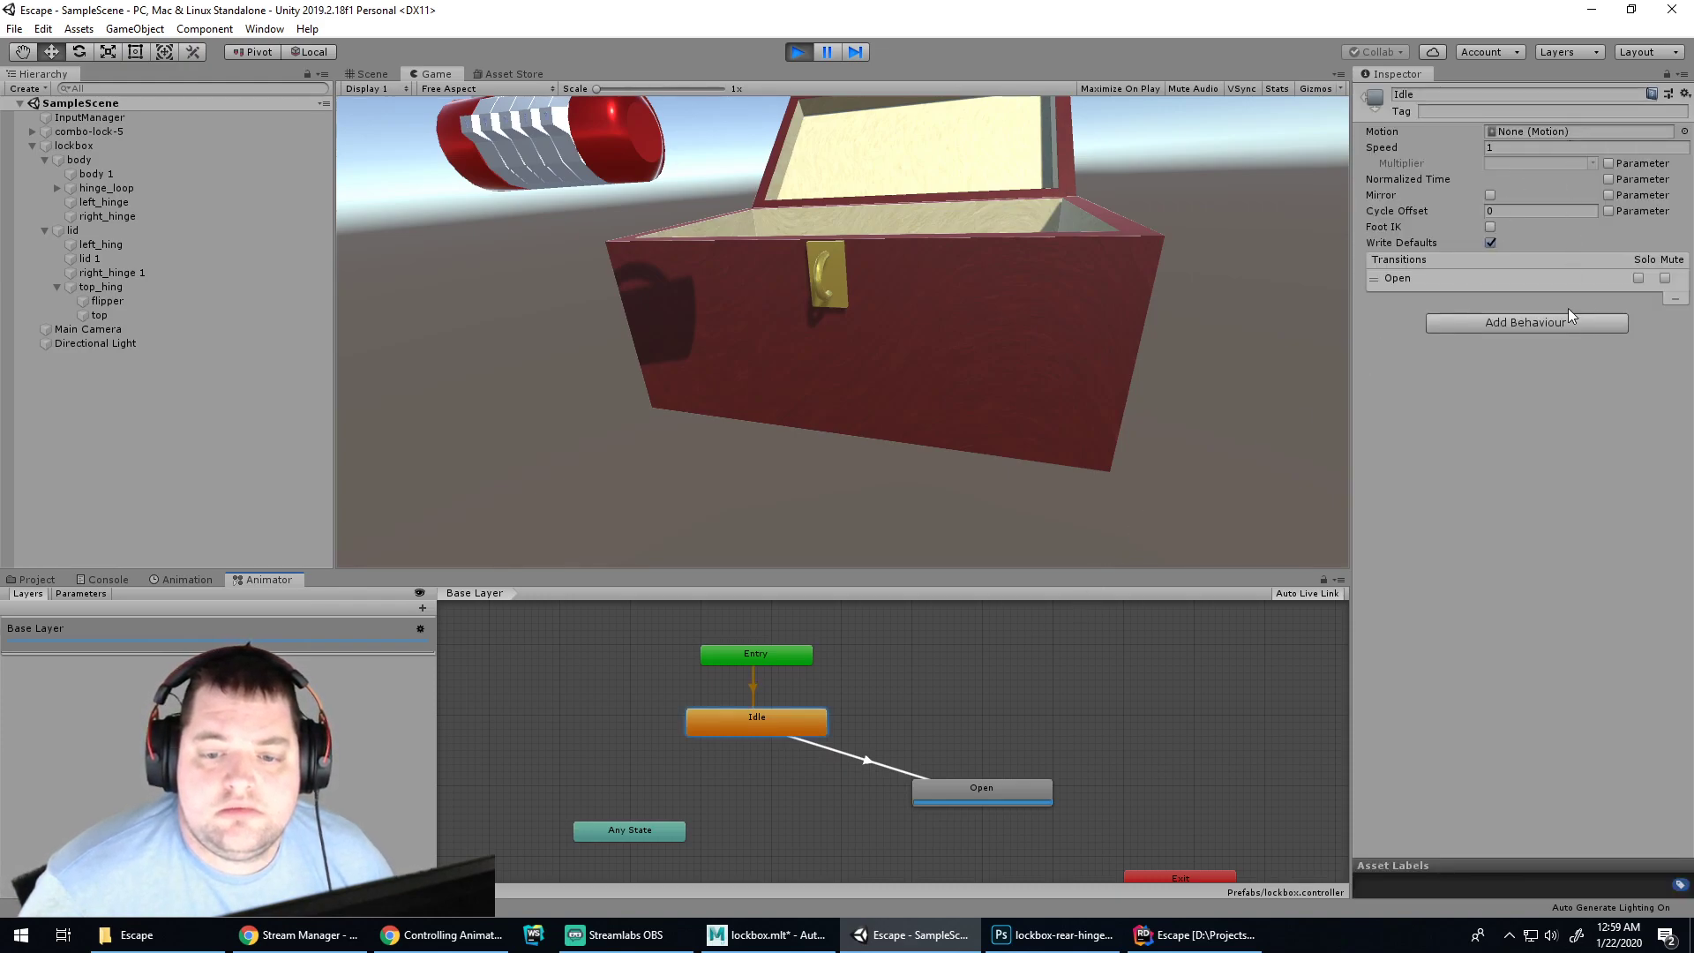
pyautogui.click(1442, 280)
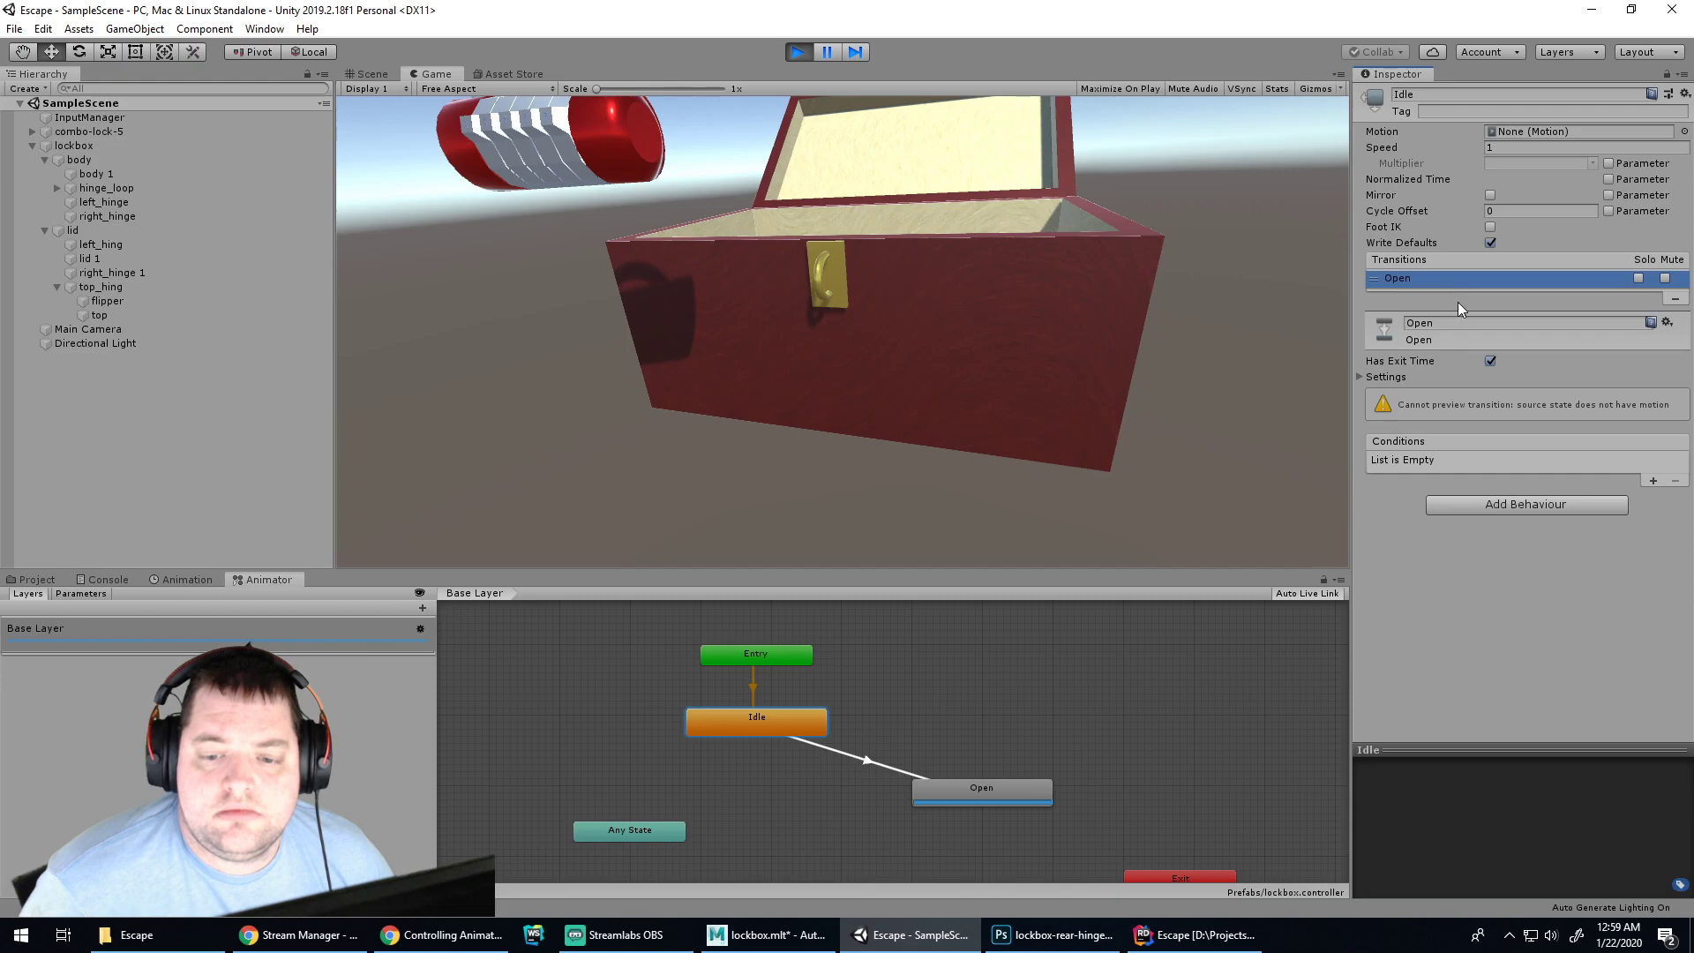
pyautogui.click(1364, 378)
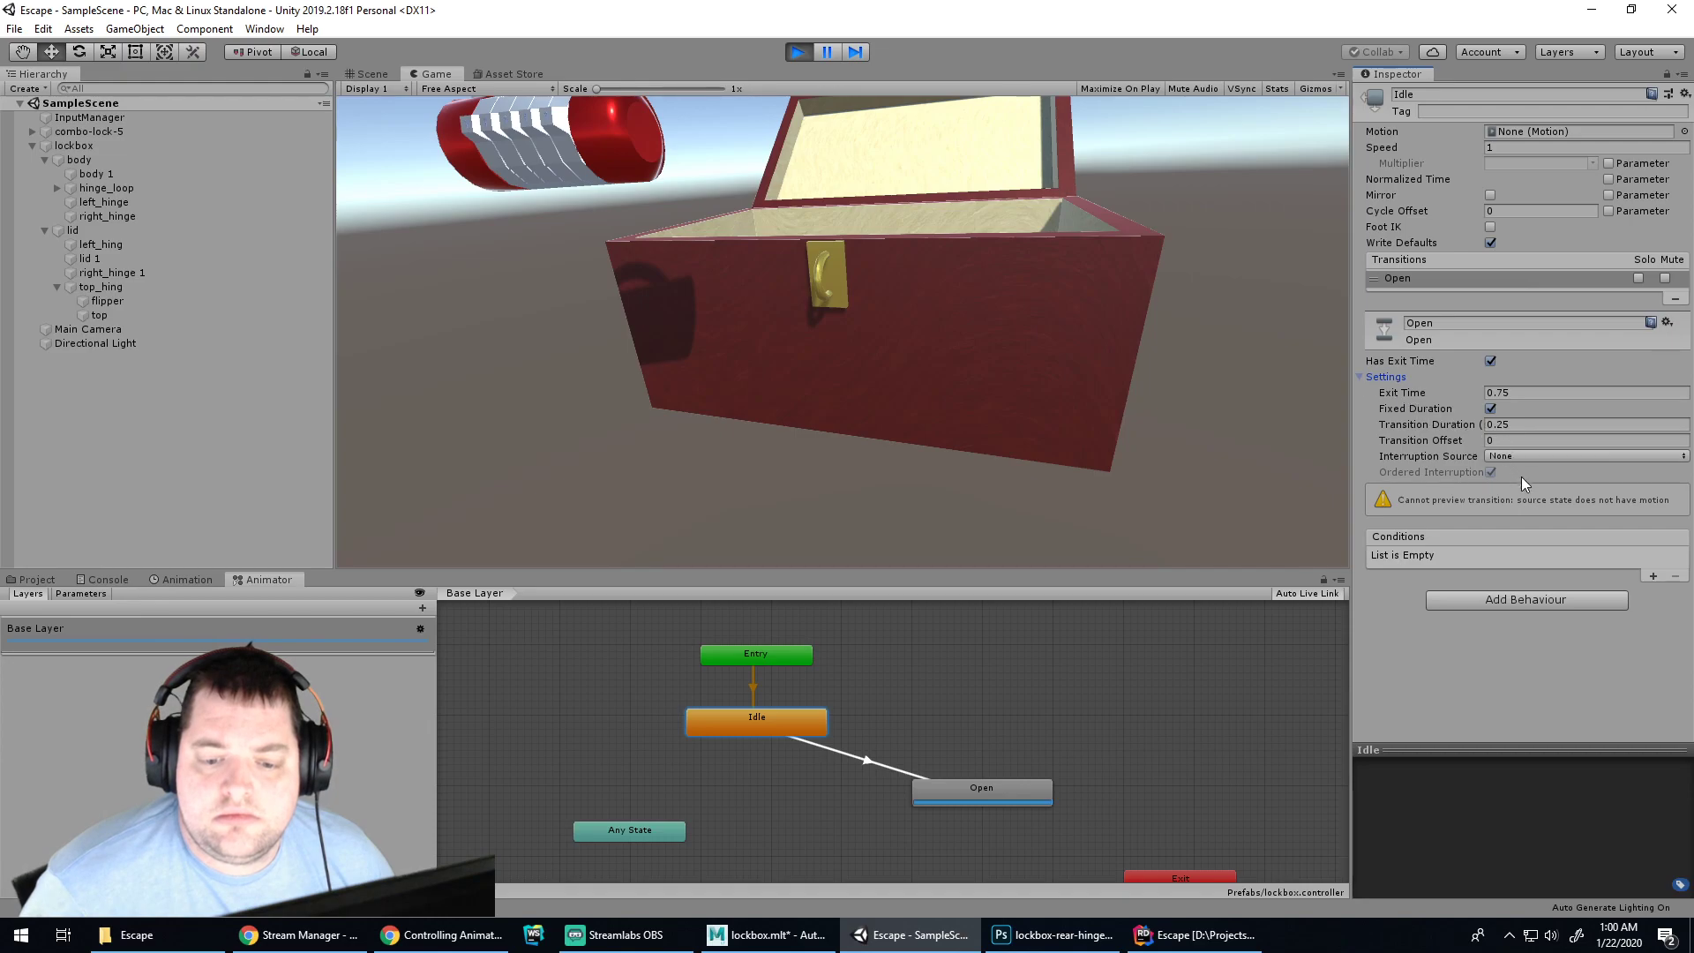
# Add a condition to Idle to Open, then remove the condition with the missing parameter
pyautogui.click(1653, 577)
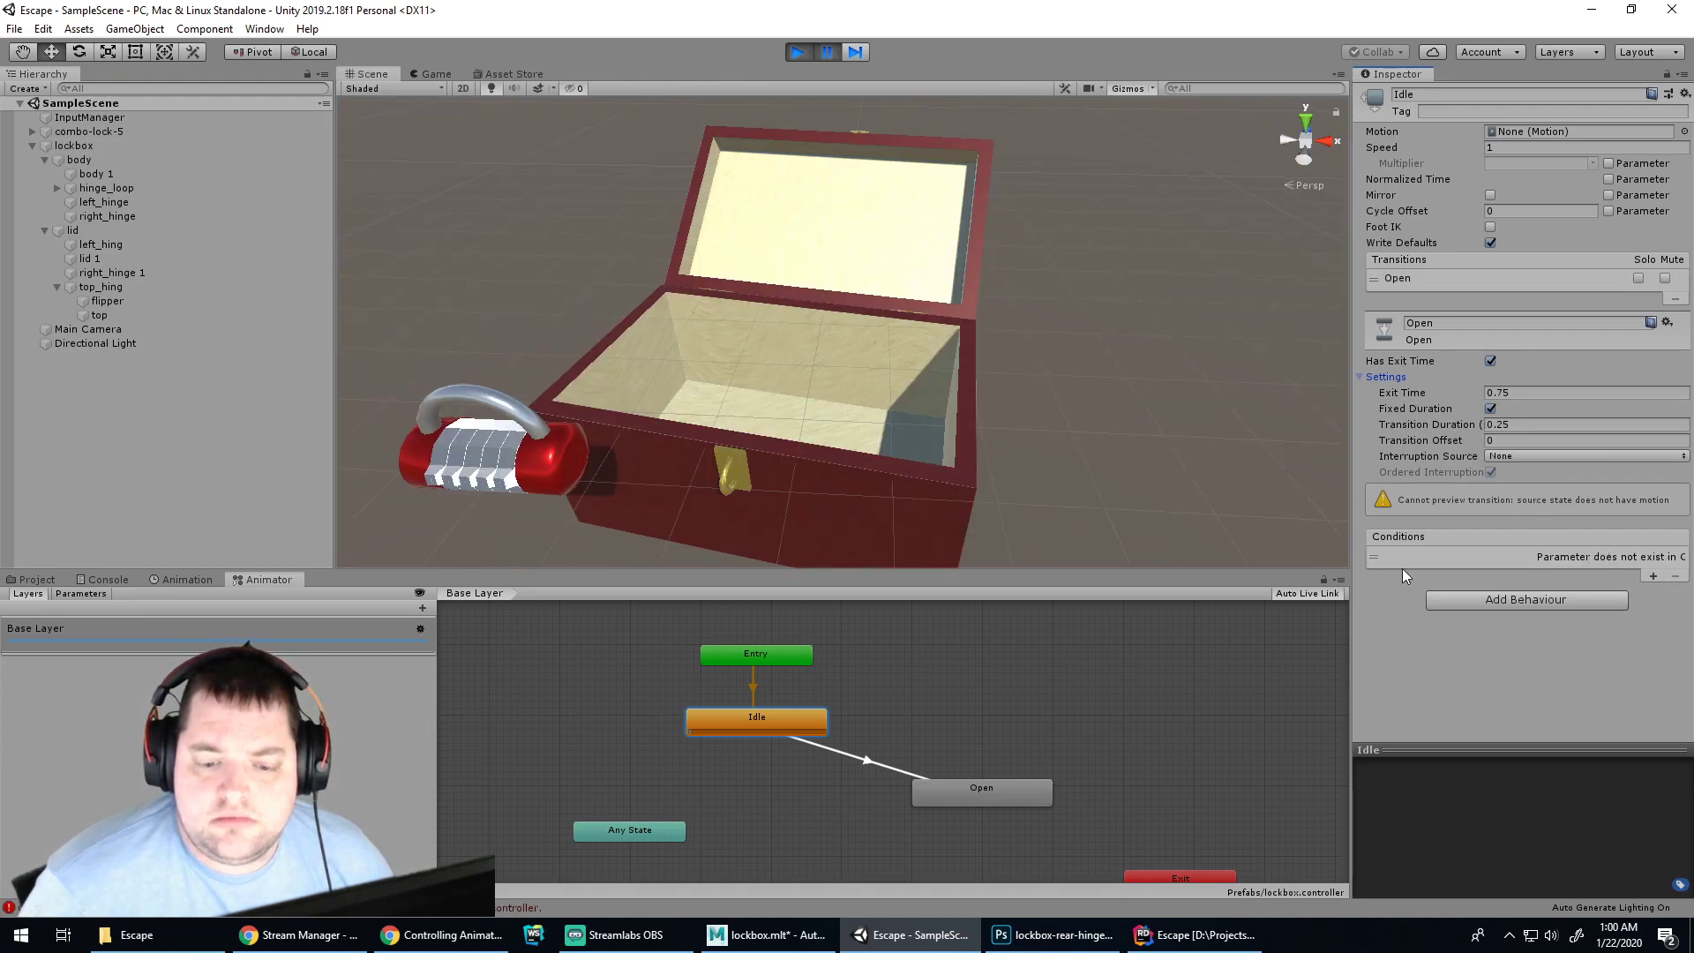
pyautogui.click(1629, 558)
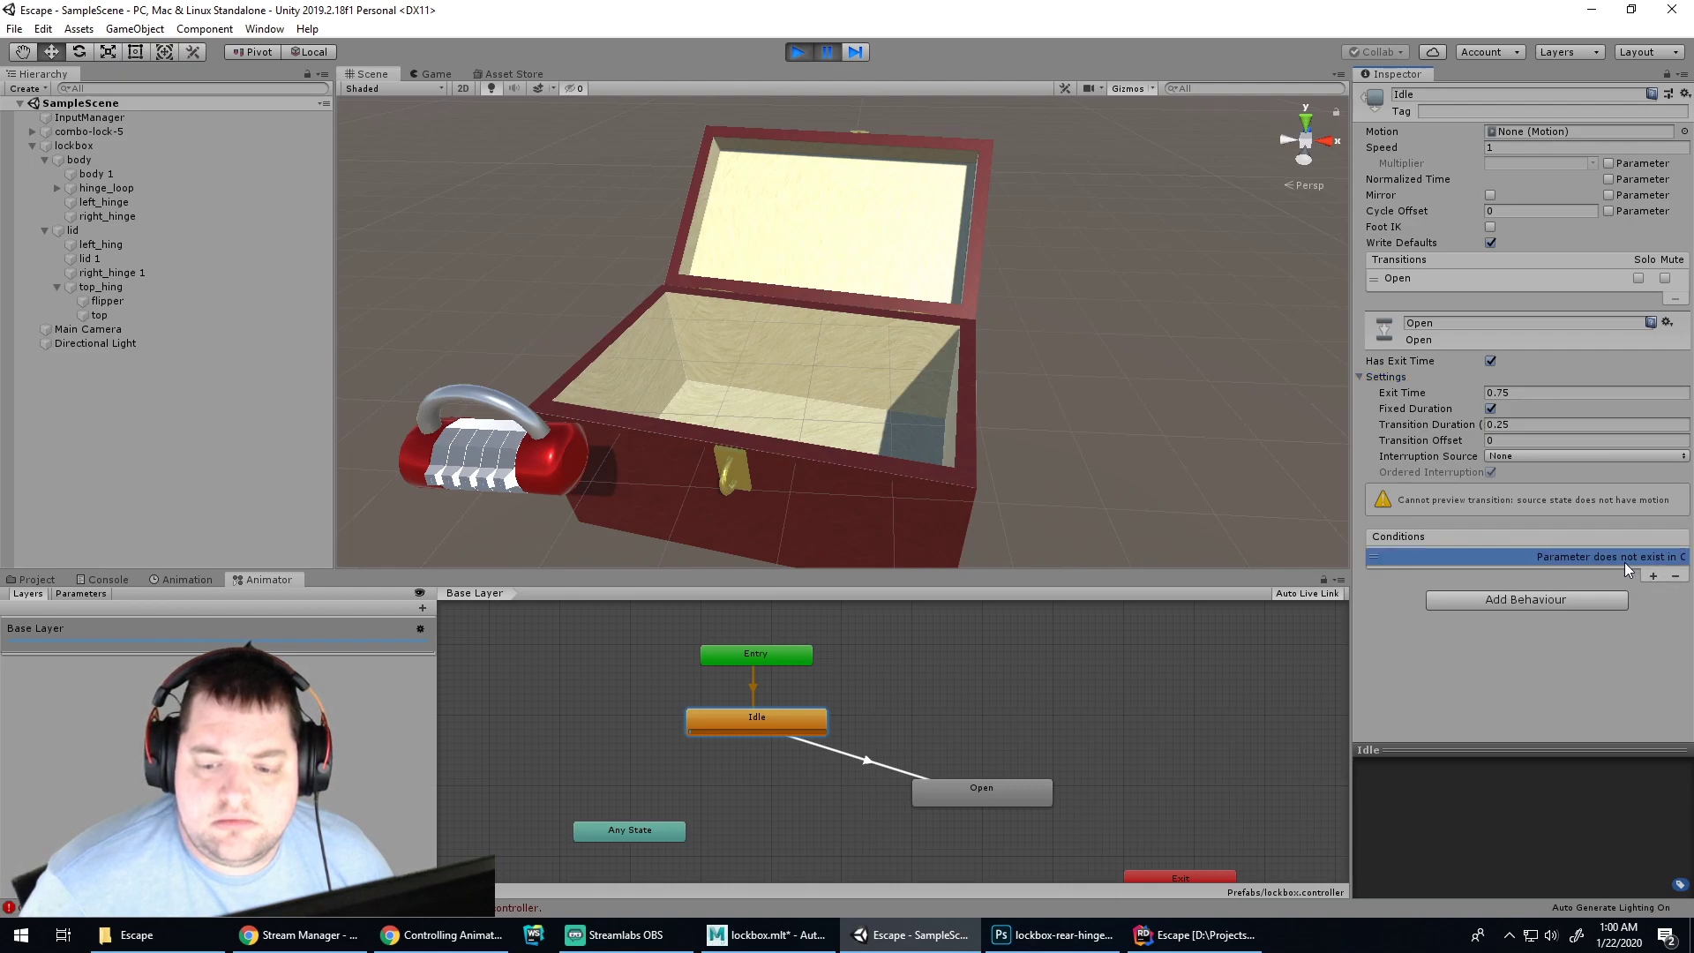
pyautogui.click(1675, 576)
pyautogui.click(807, 716)
pyautogui.click(934, 793)
pyautogui.click(775, 722)
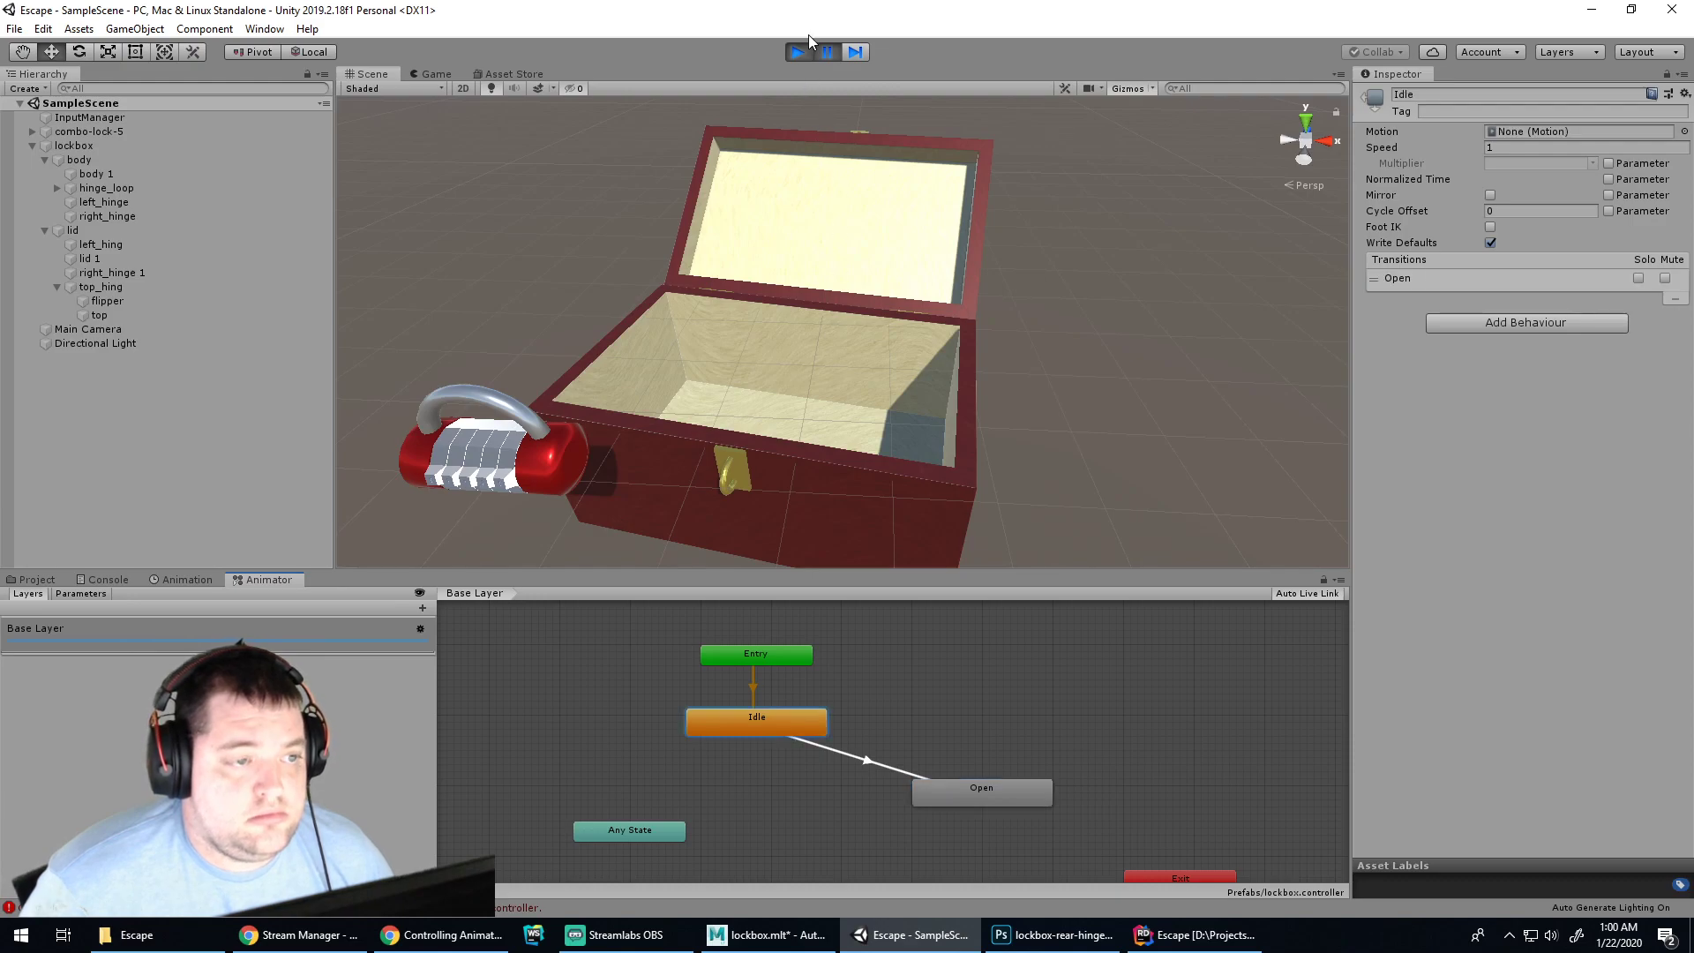
# Replay the scene to watch the lid open, then switch to the lockbox model in Maya
pyautogui.click(799, 53)
pyautogui.click(802, 55)
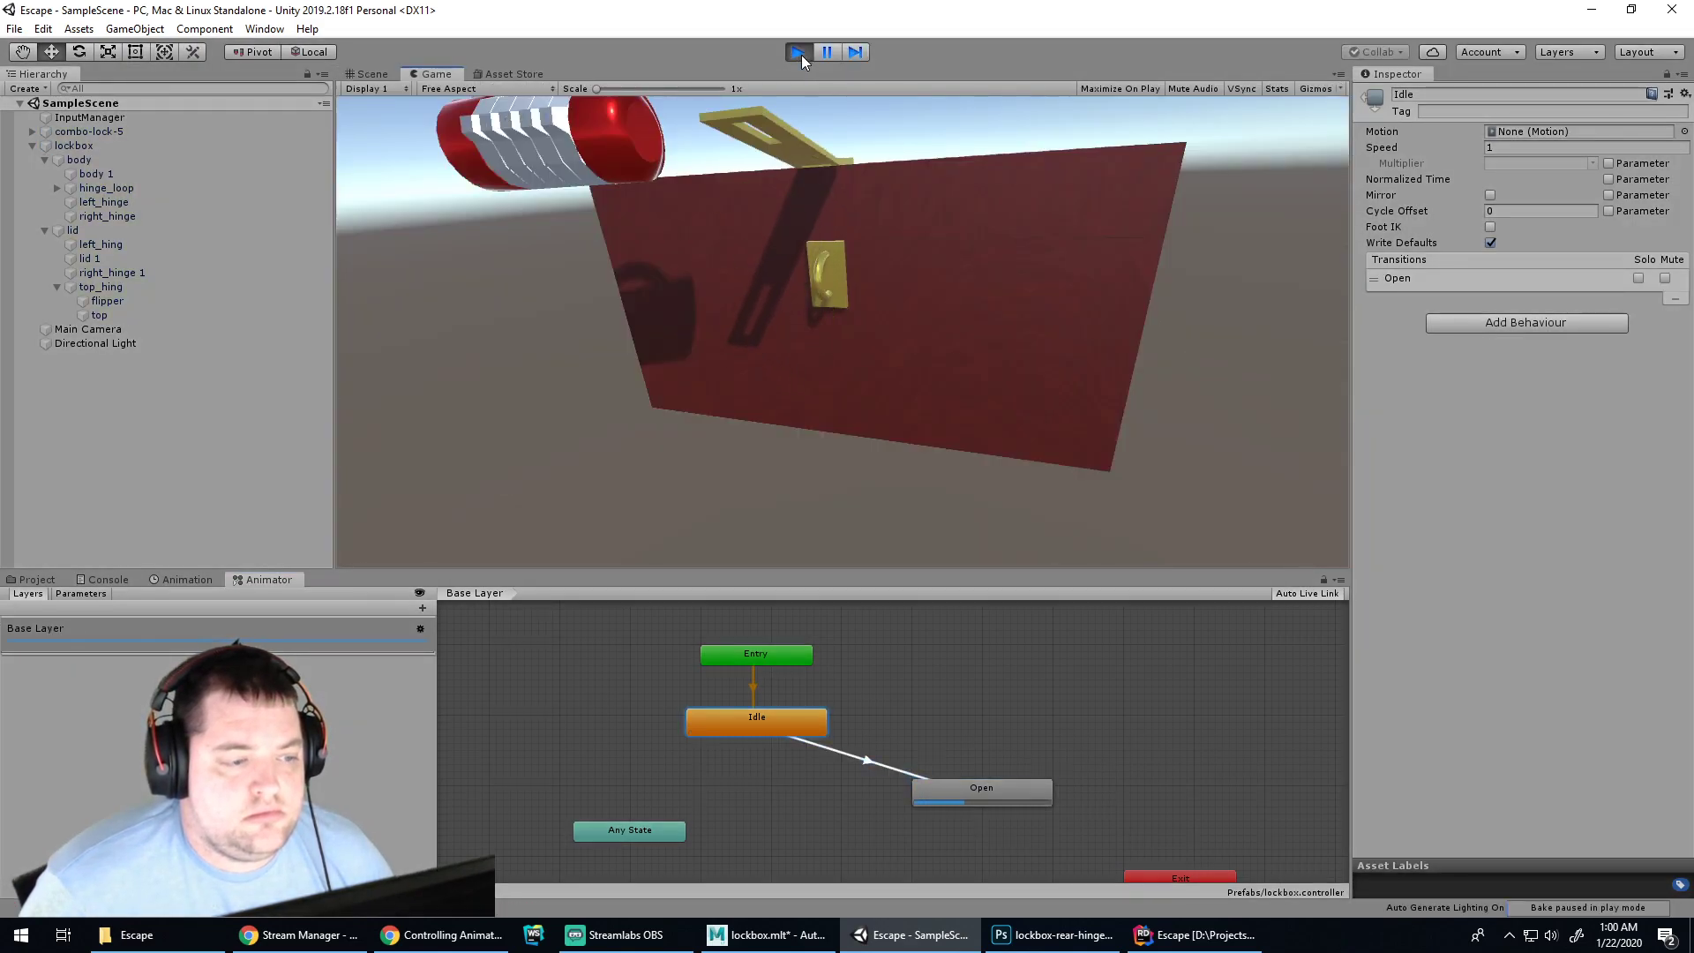
pyautogui.click(801, 54)
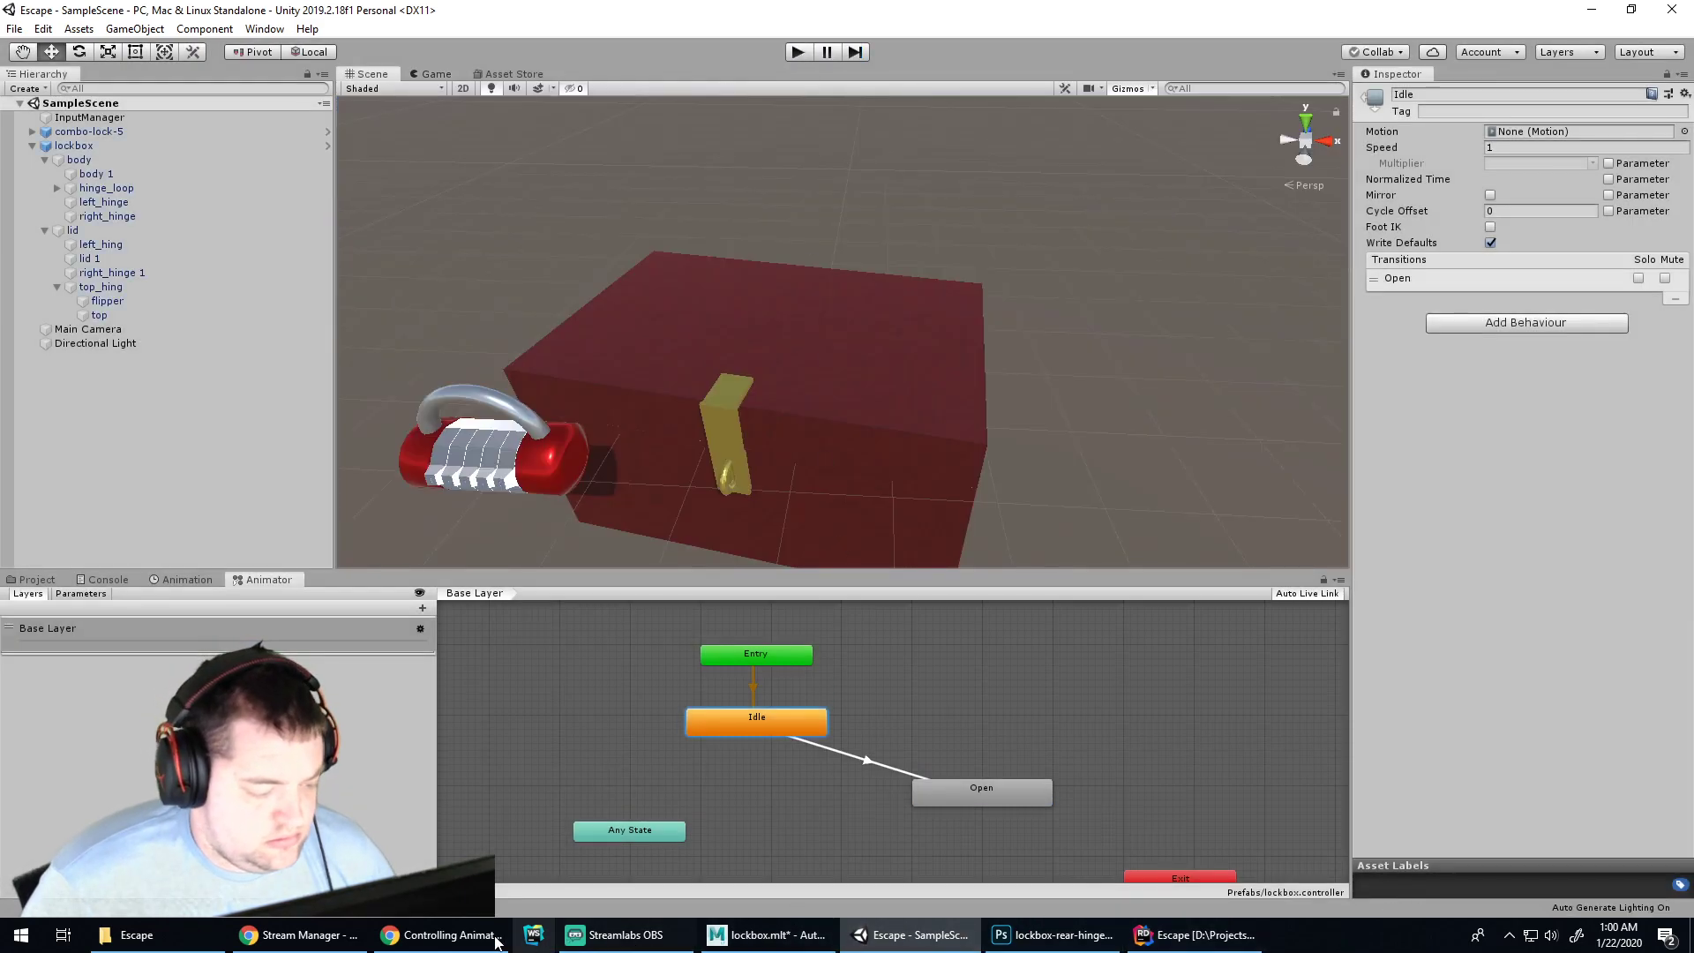
pyautogui.click(766, 934)
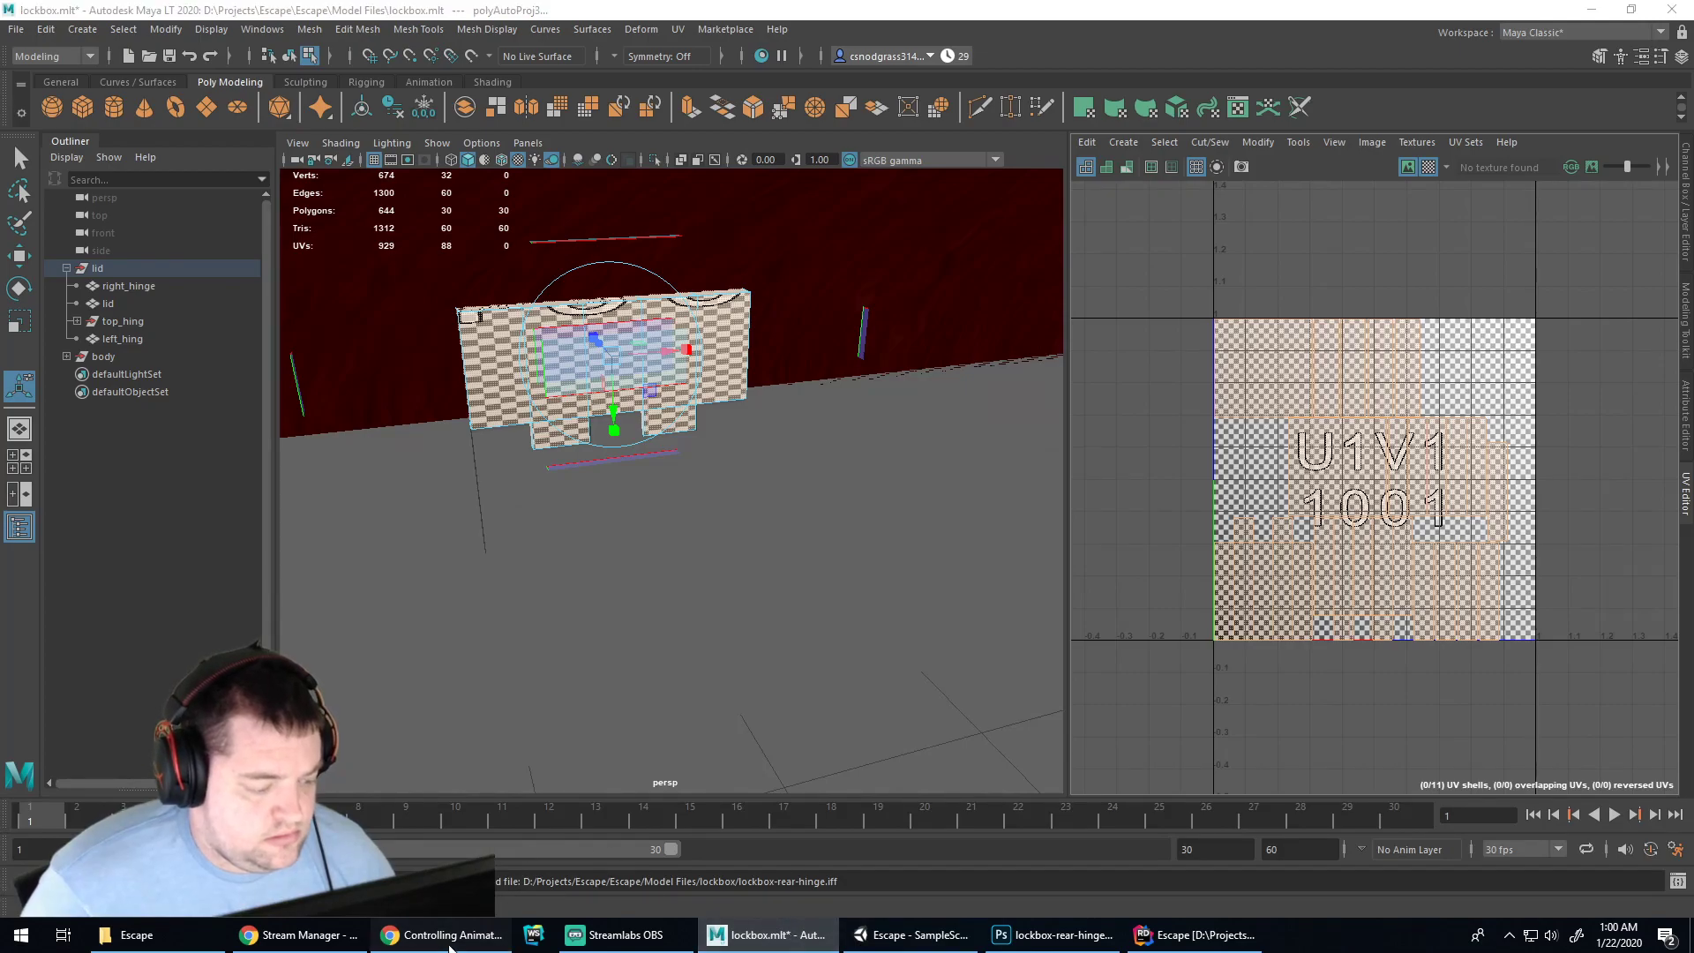
# Scrub the Controlling Animation video back to the Idle to Run transition settings, then return to Unity
pyautogui.click(449, 942)
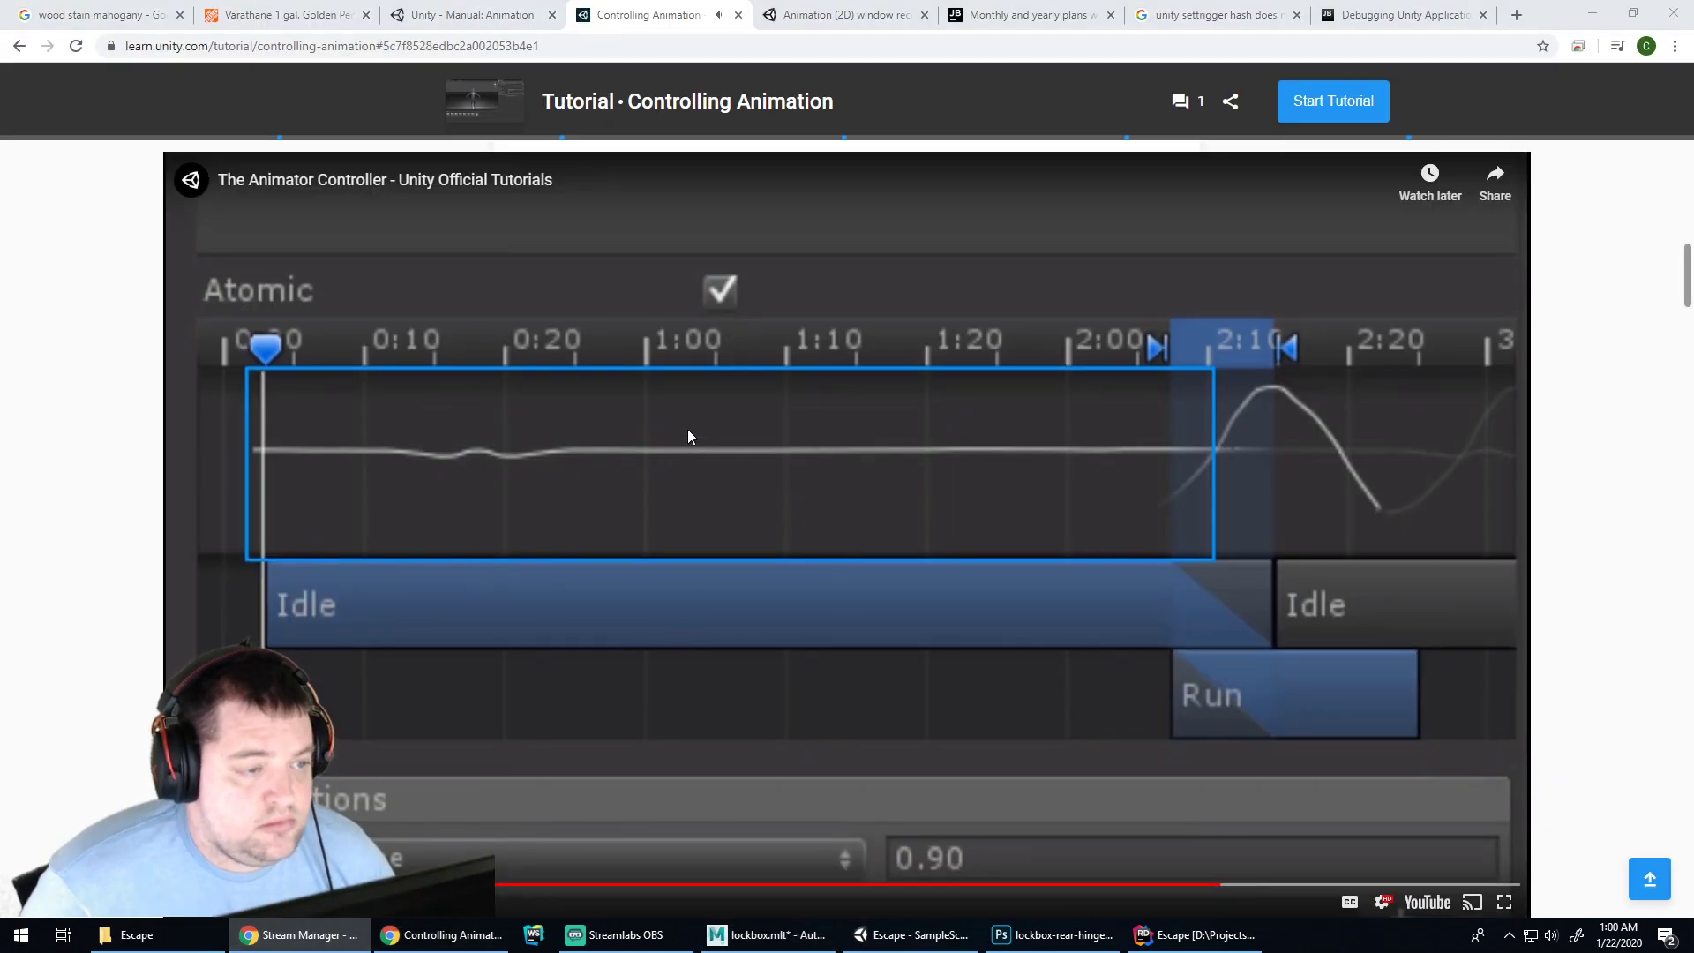
pyautogui.scroll(-1, 687, 439)
pyautogui.click(1147, 799)
pyautogui.moveTo(1148, 799); pyautogui.dragTo(1085, 802)
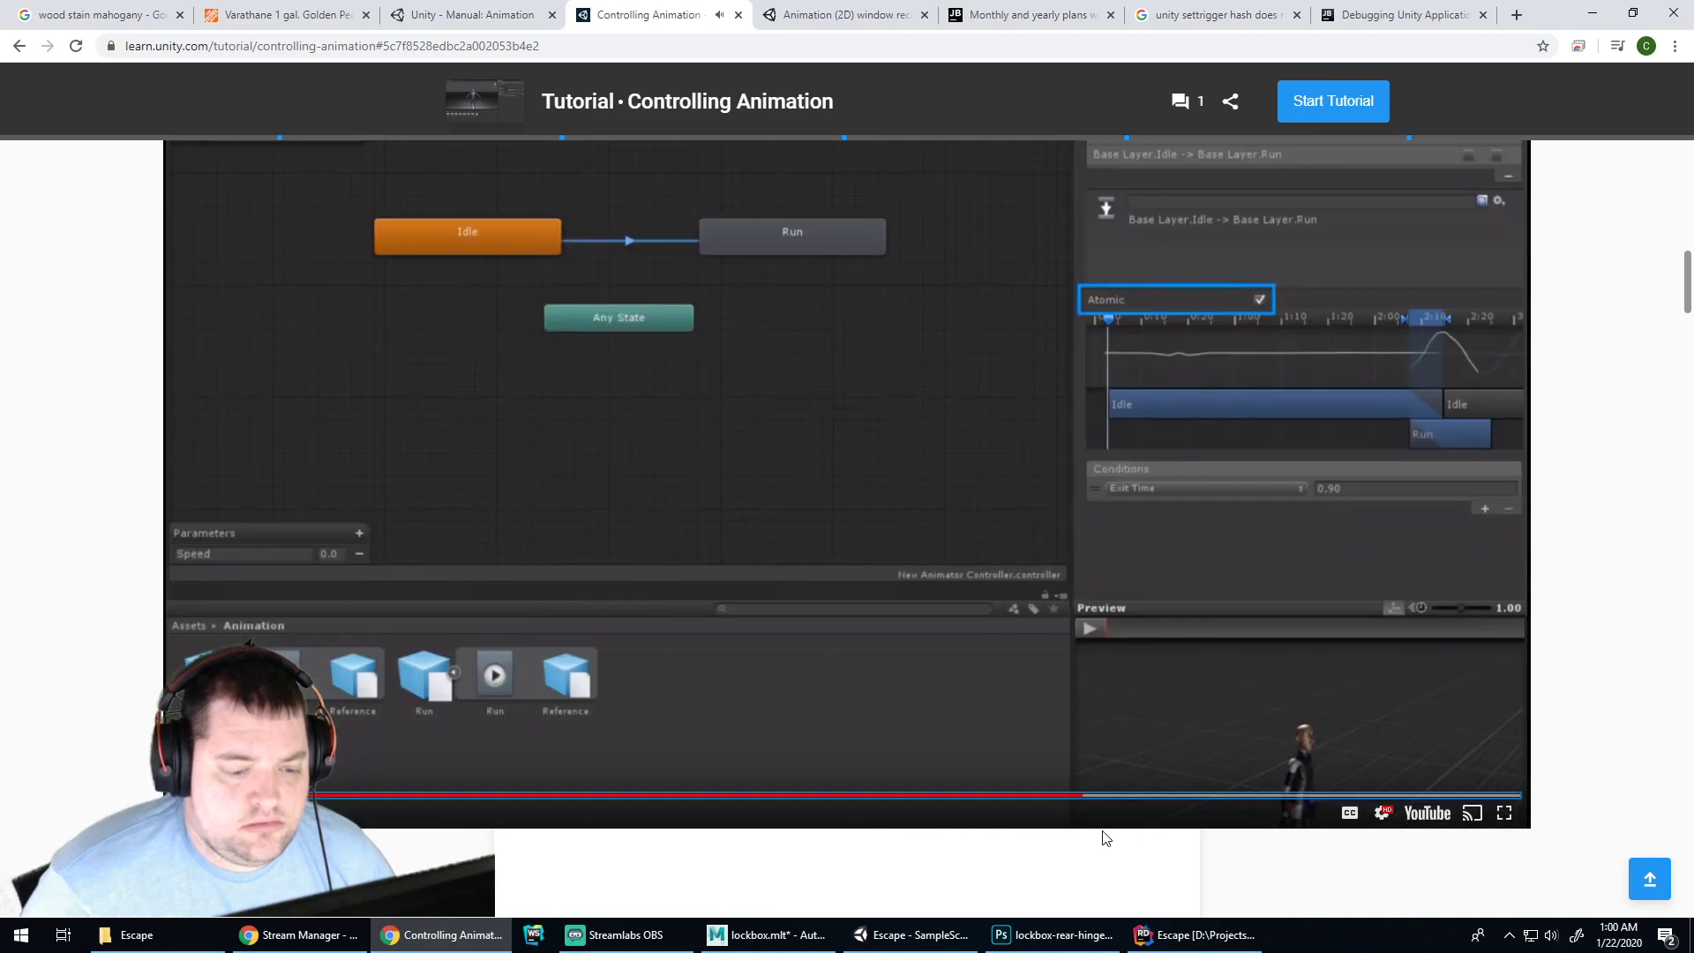
pyautogui.press('Left')
pyautogui.press('Left')
pyautogui.press('Left')
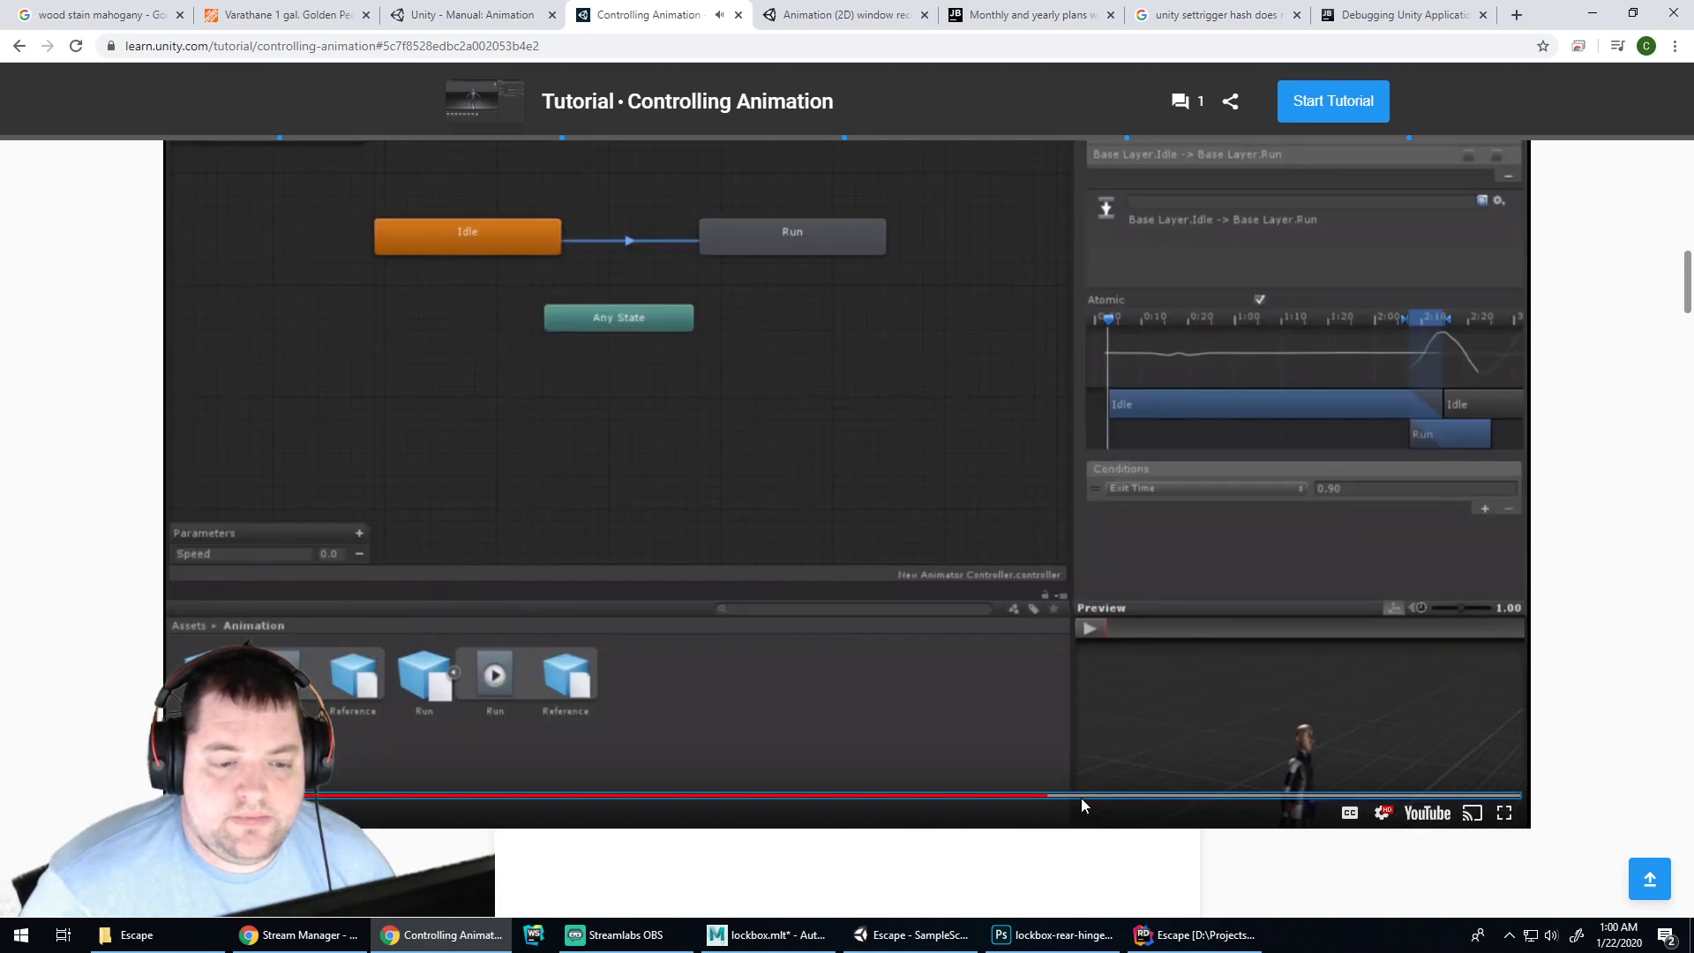
pyautogui.press('Left')
pyautogui.press('Left')
pyautogui.press('Left')
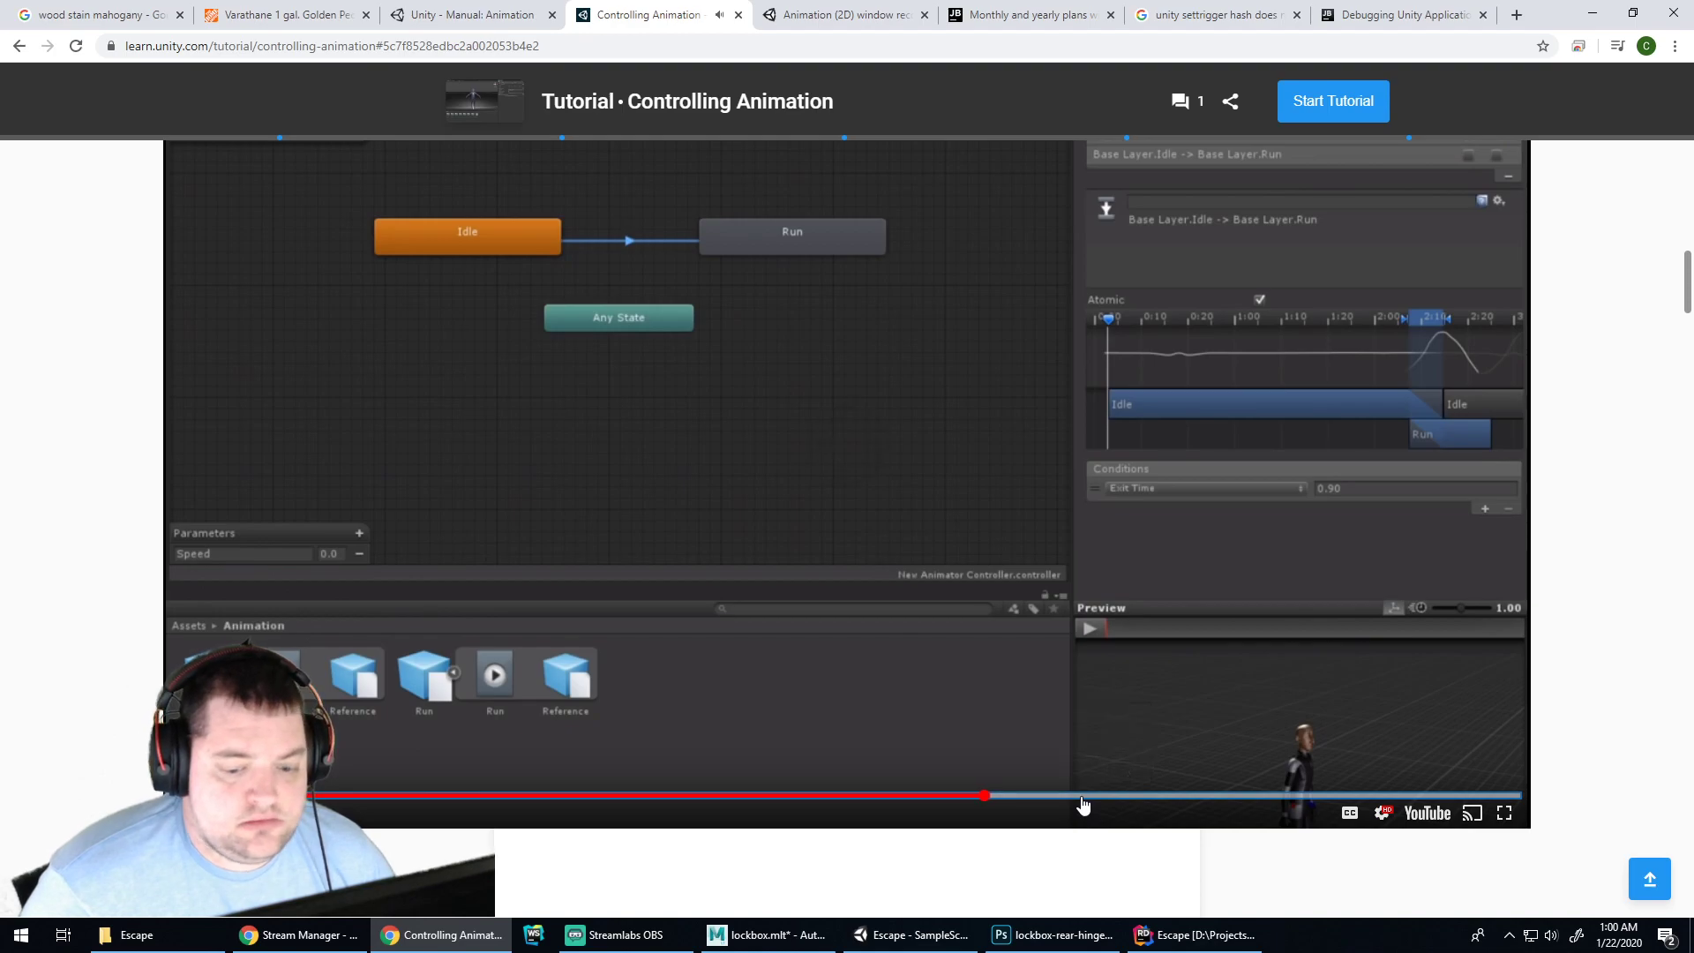
pyautogui.press('Right')
pyautogui.press('Right')
pyautogui.press('Right')
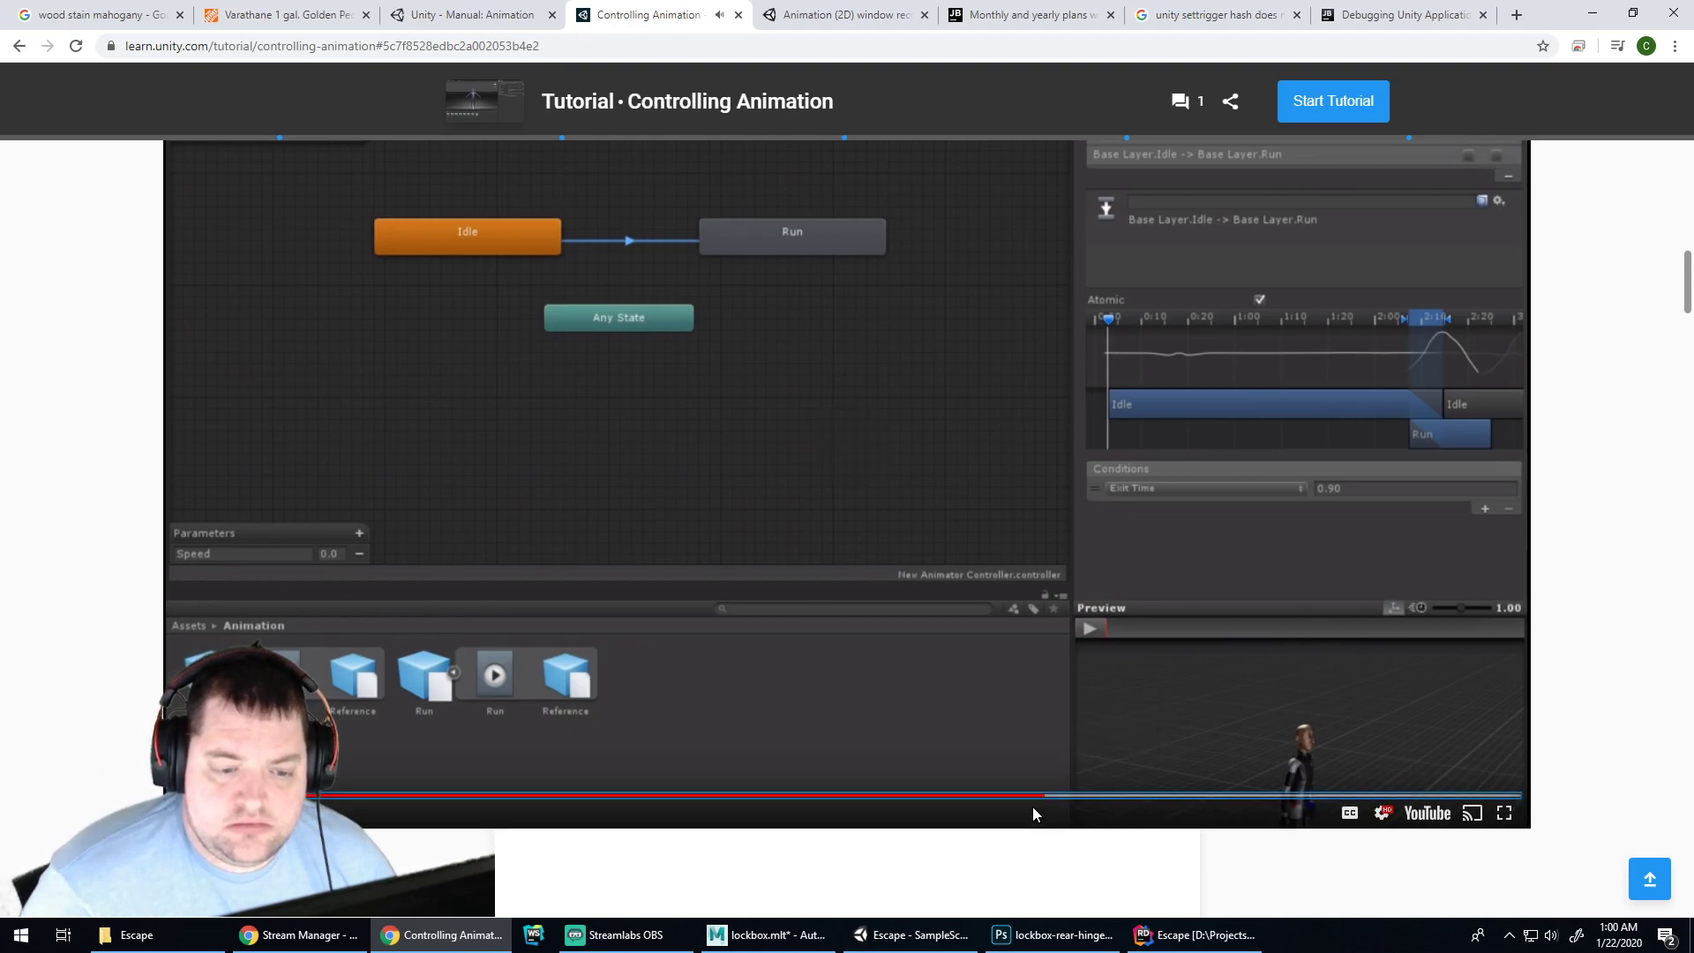
pyautogui.scroll(1, 1050, 600)
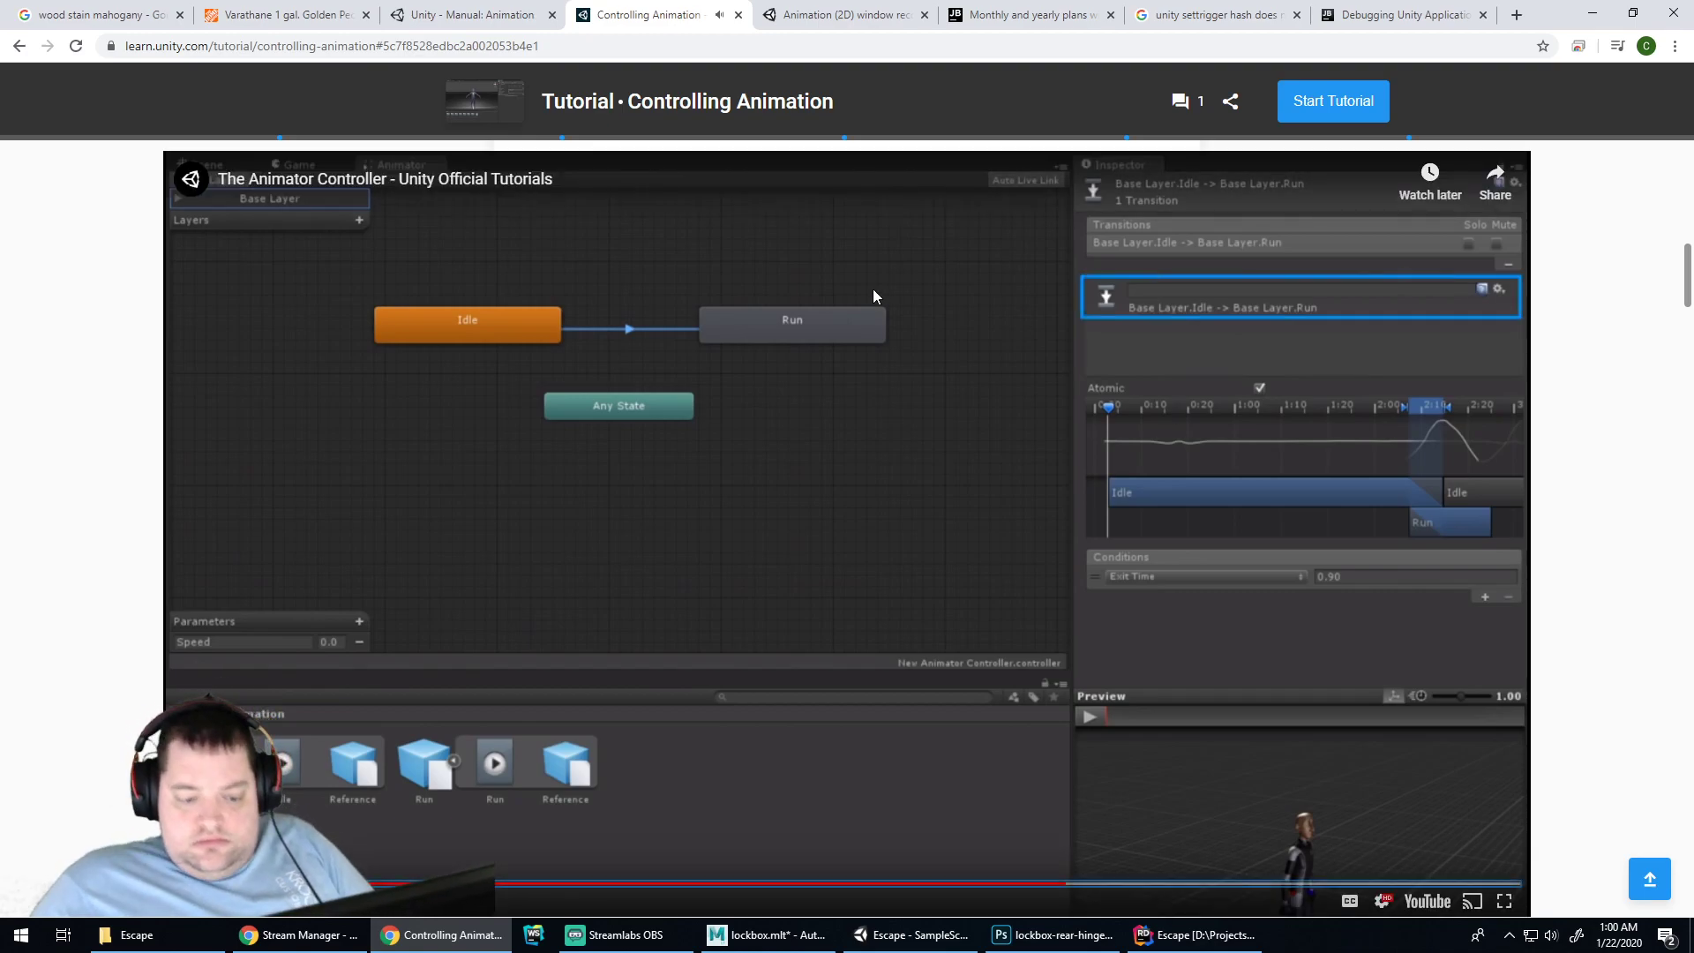
pyautogui.click(913, 935)
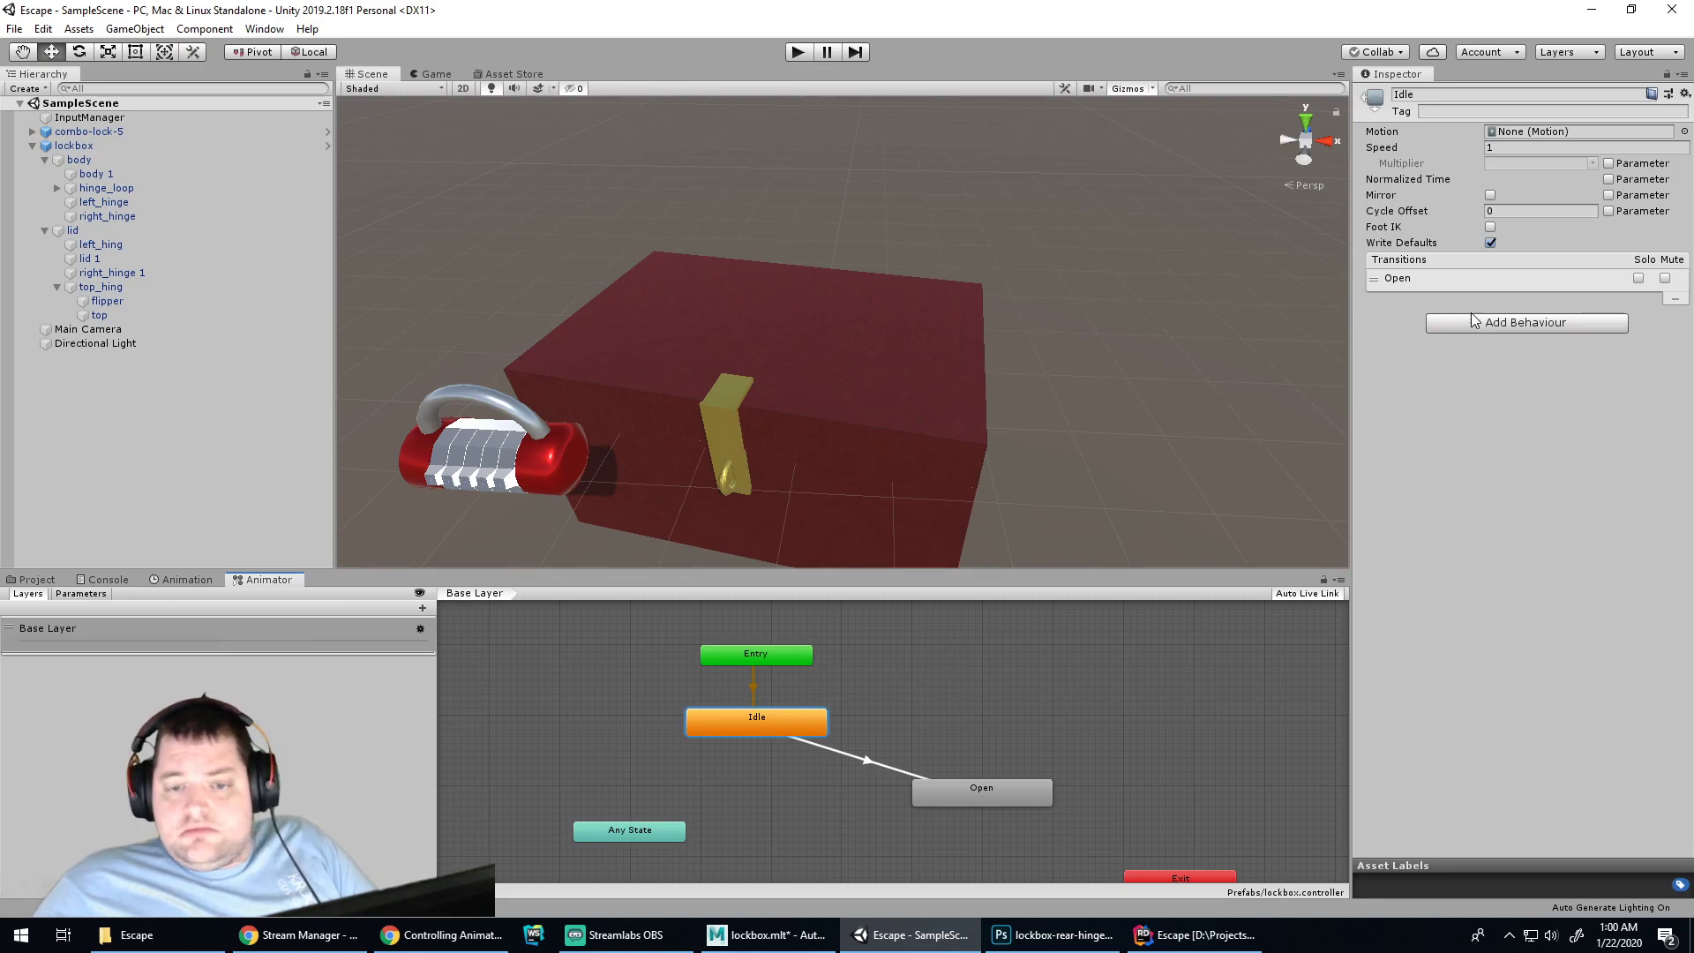
# Inspect the Idle to Open transition's settings and test-play the lockbox scene
pyautogui.click(853, 756)
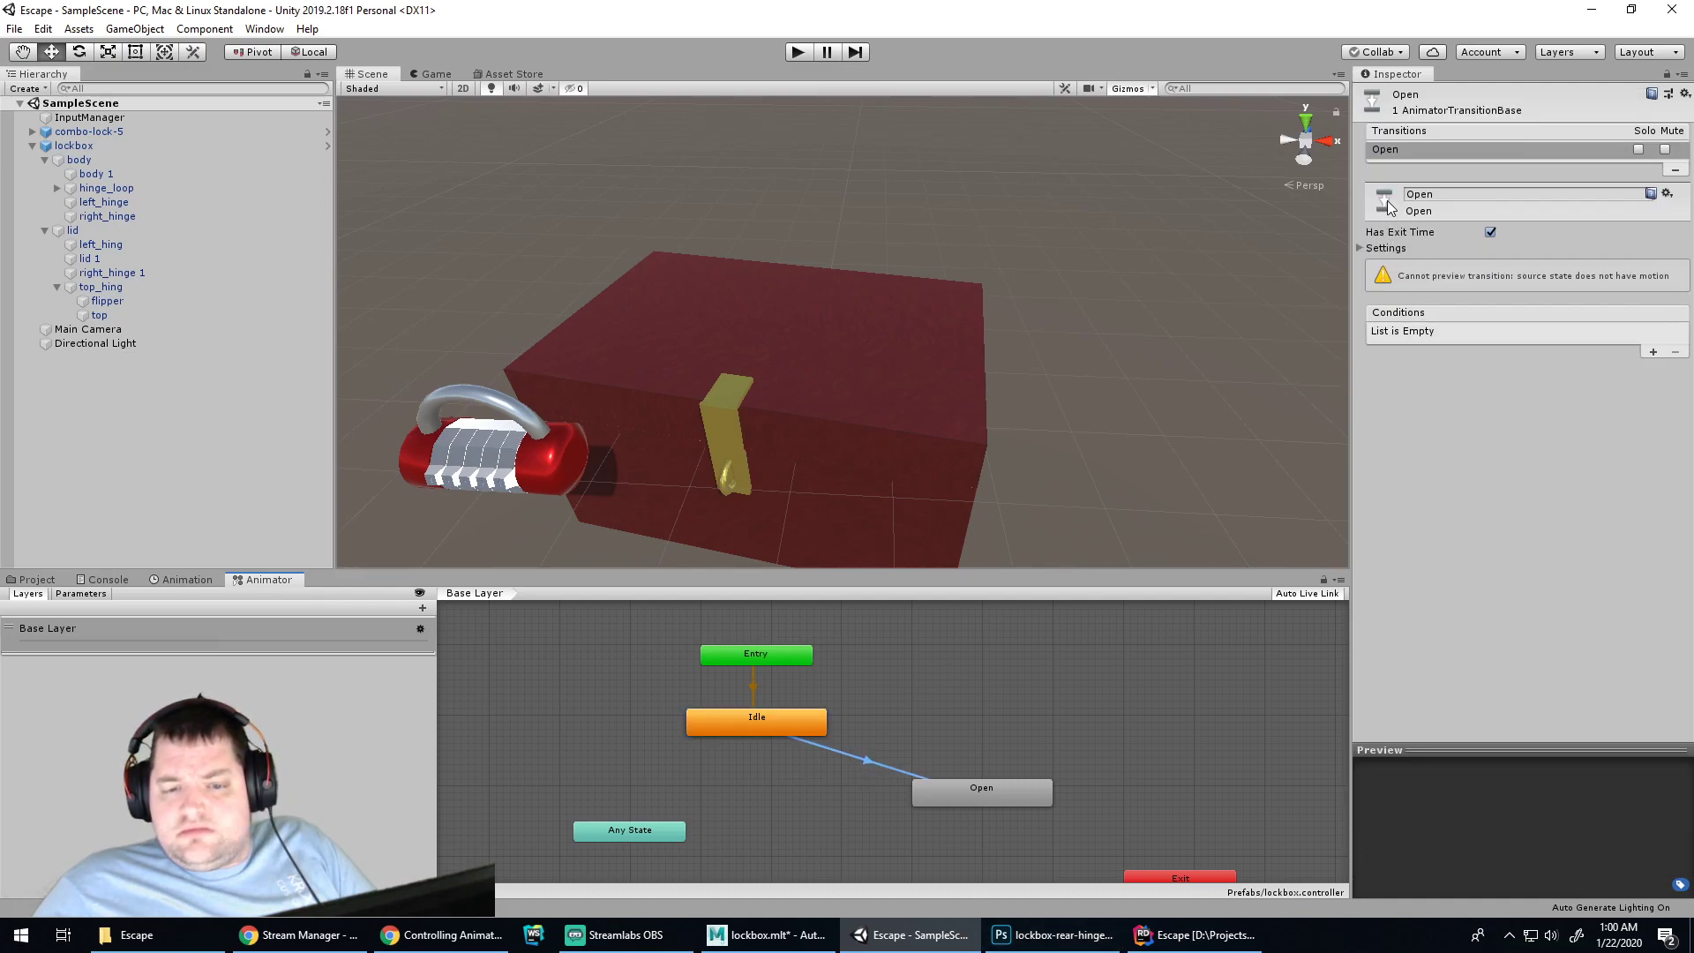
pyautogui.click(1451, 196)
pyautogui.click(1322, 258)
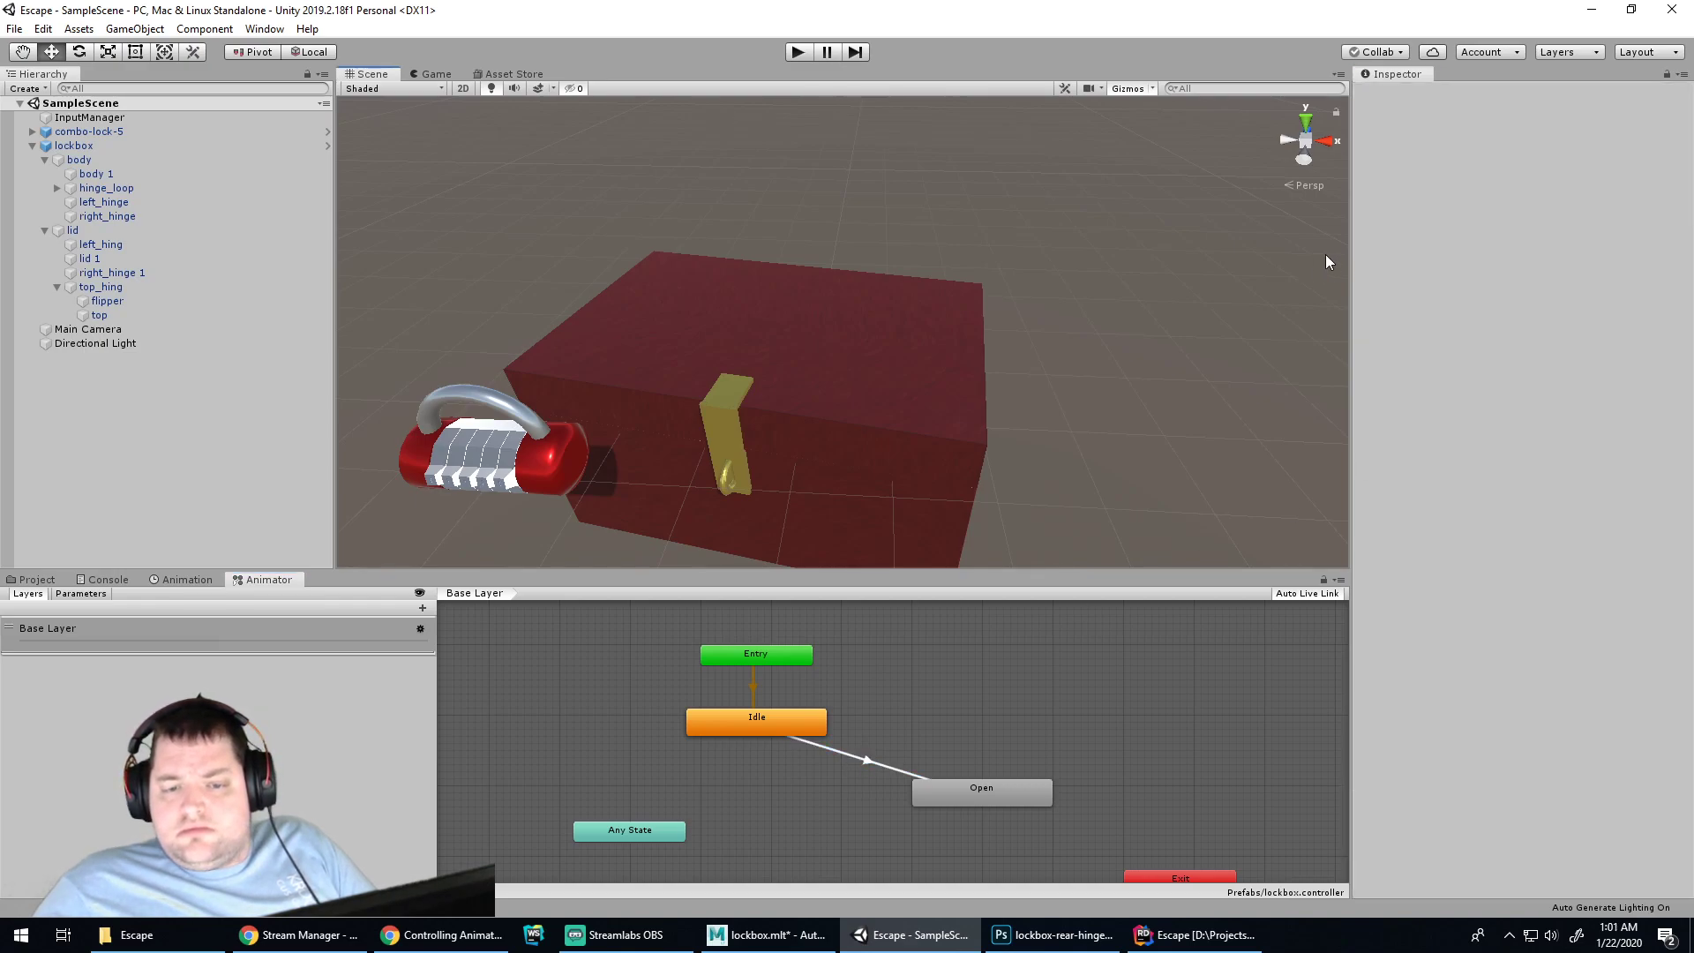
pyautogui.click(856, 759)
pyautogui.click(776, 726)
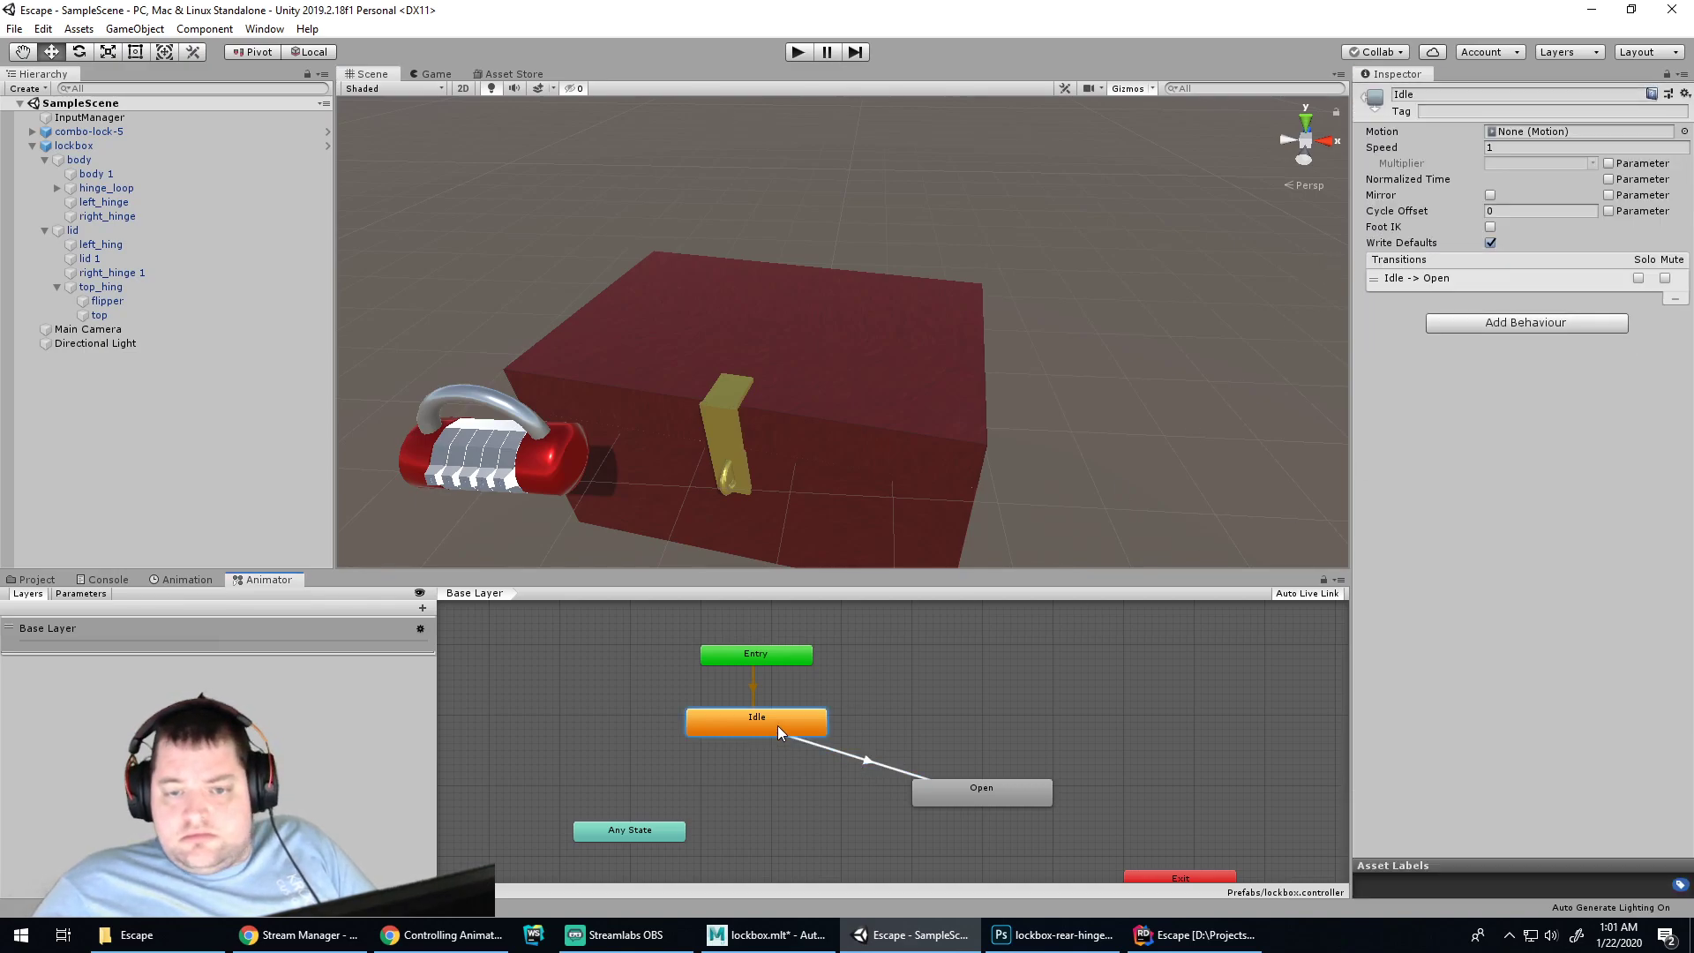
pyautogui.click(851, 754)
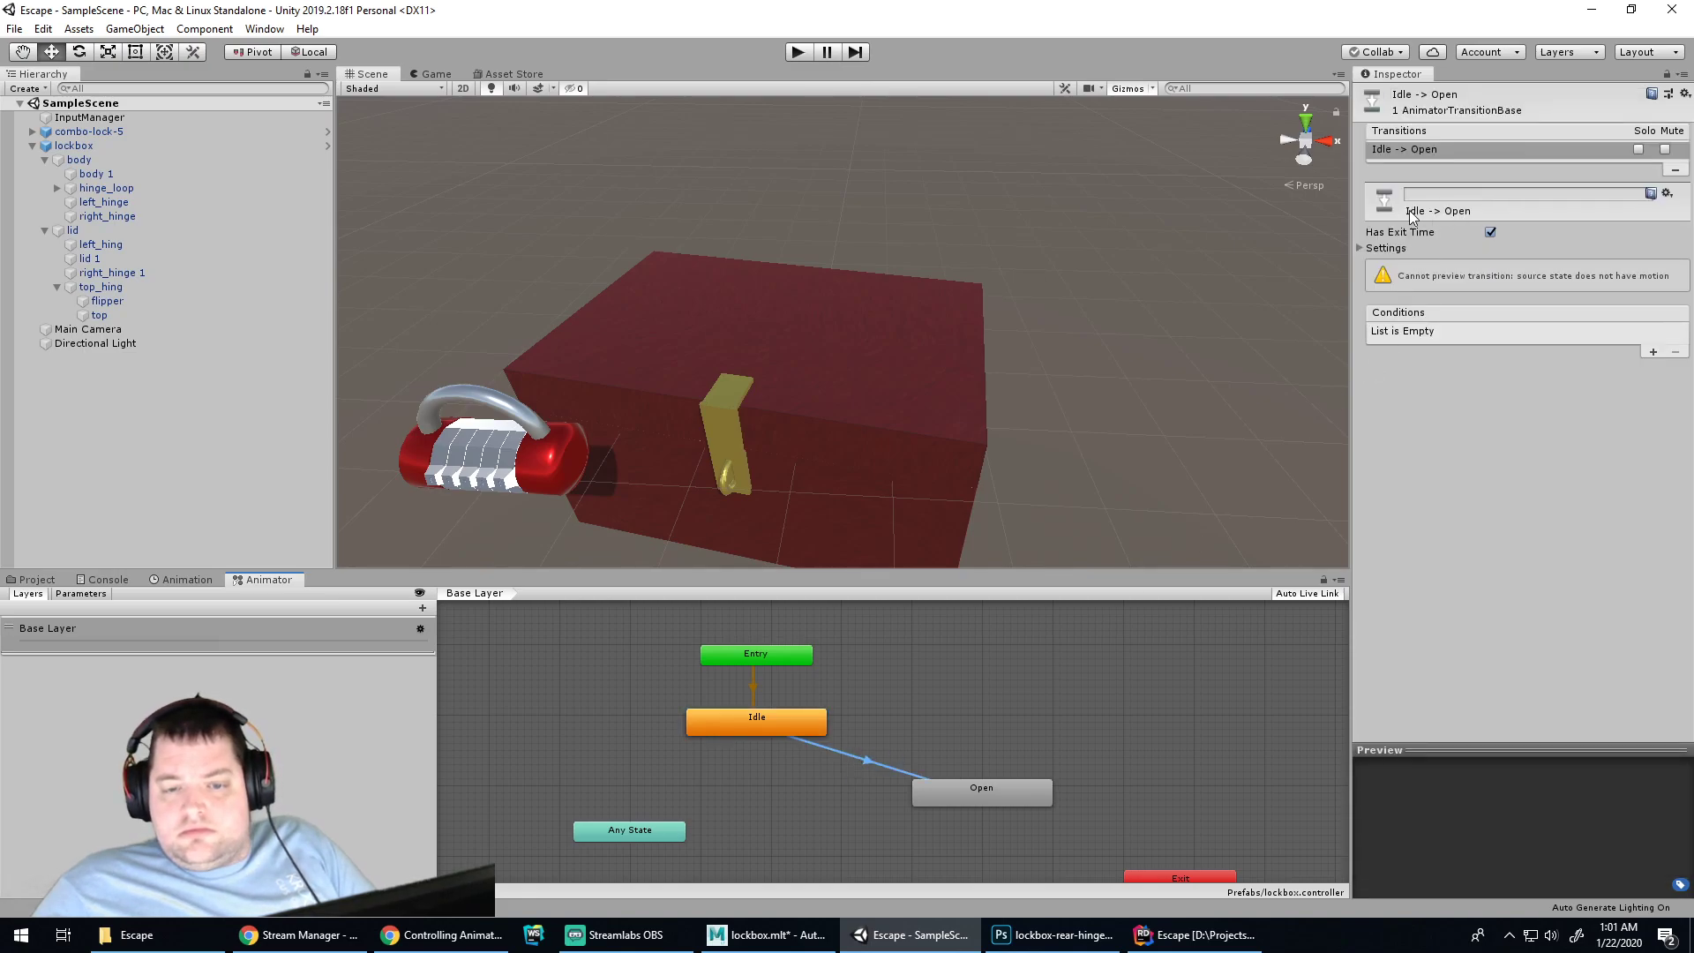
pyautogui.click(802, 58)
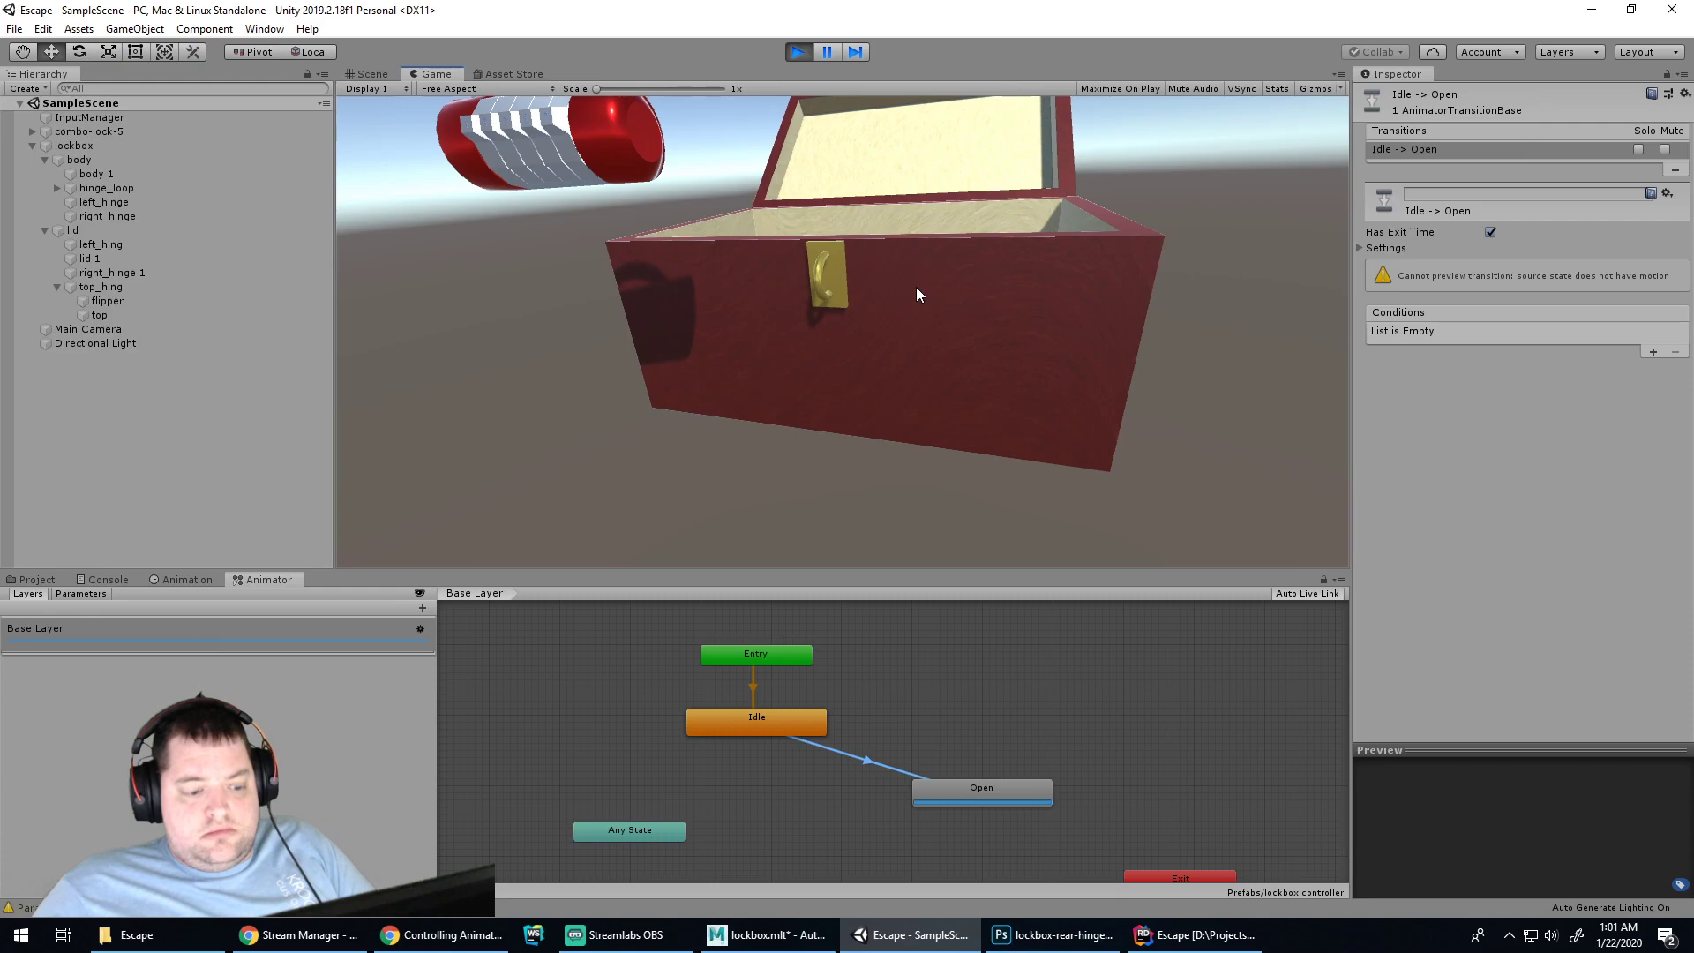
pyautogui.click(797, 53)
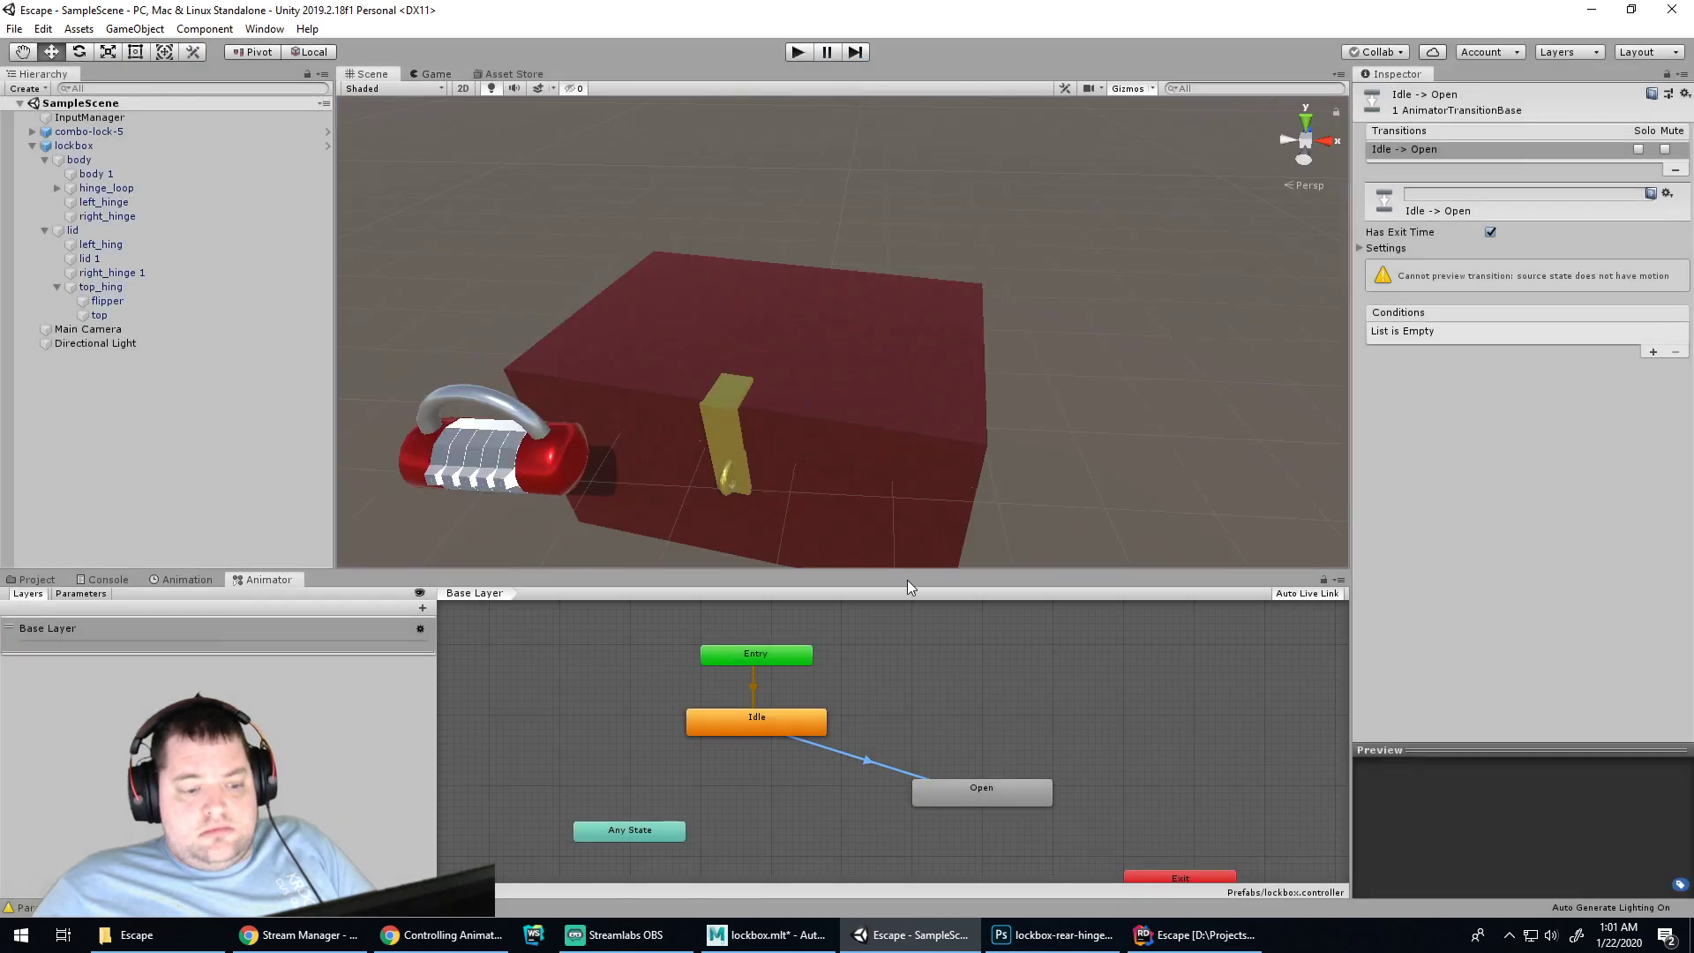
# Create an empty New State in the Base Layer graph and place it right of Idle
pyautogui.click(820, 798)
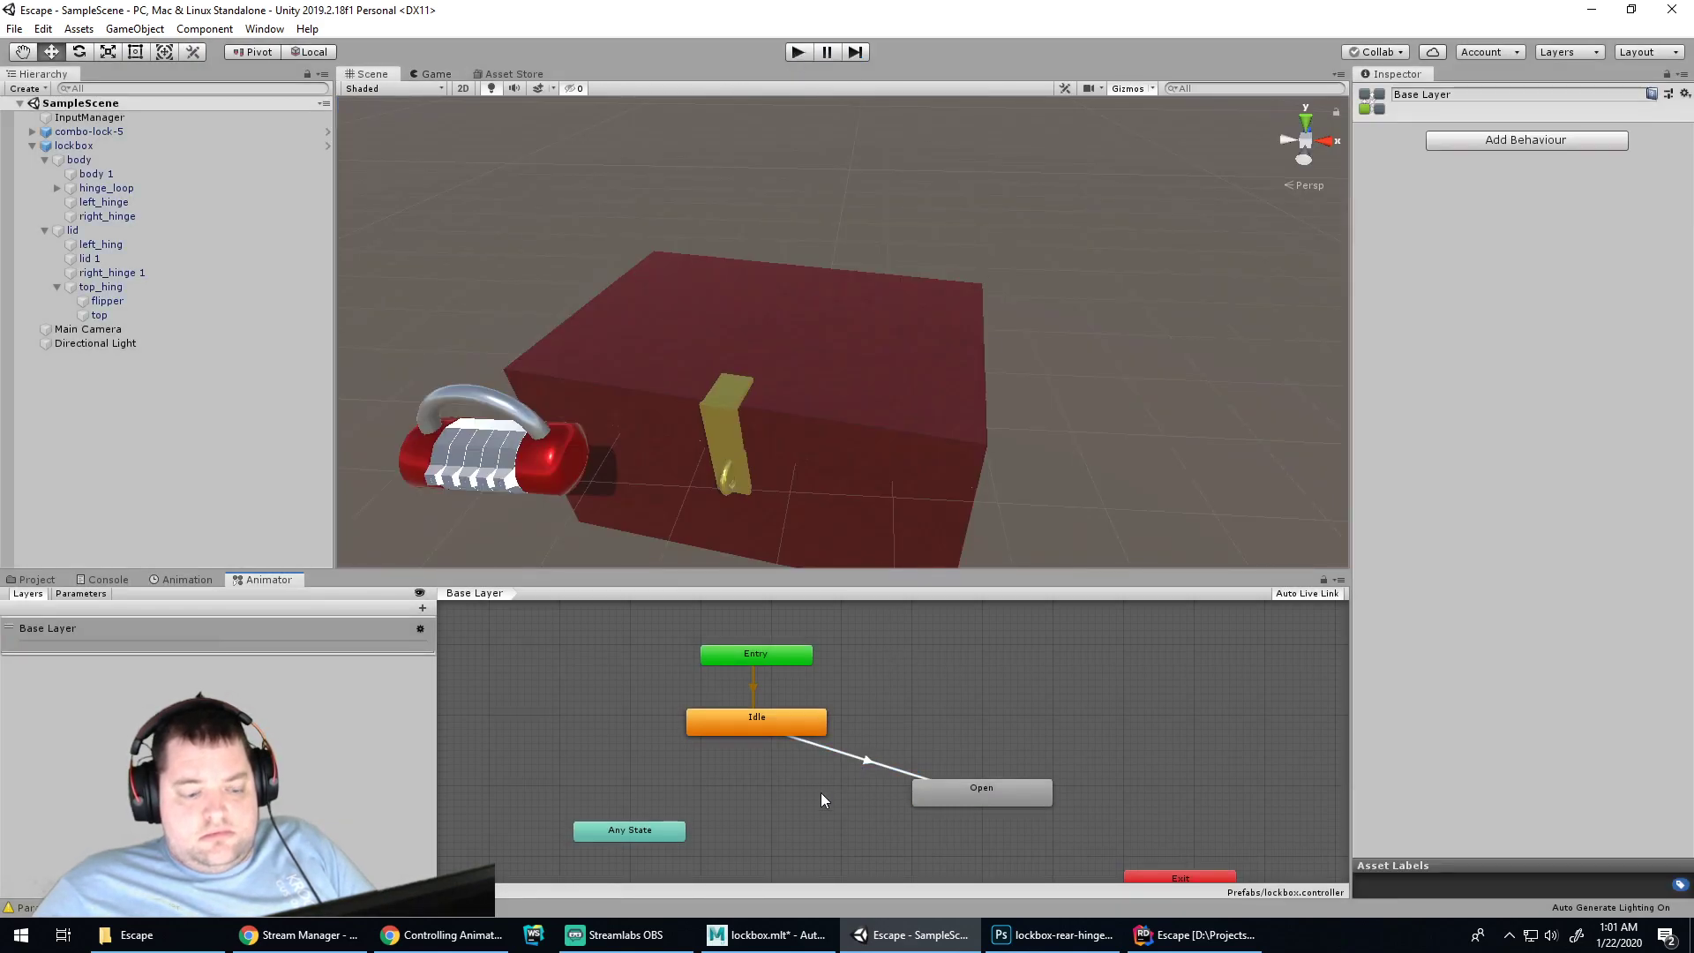
pyautogui.click(765, 727)
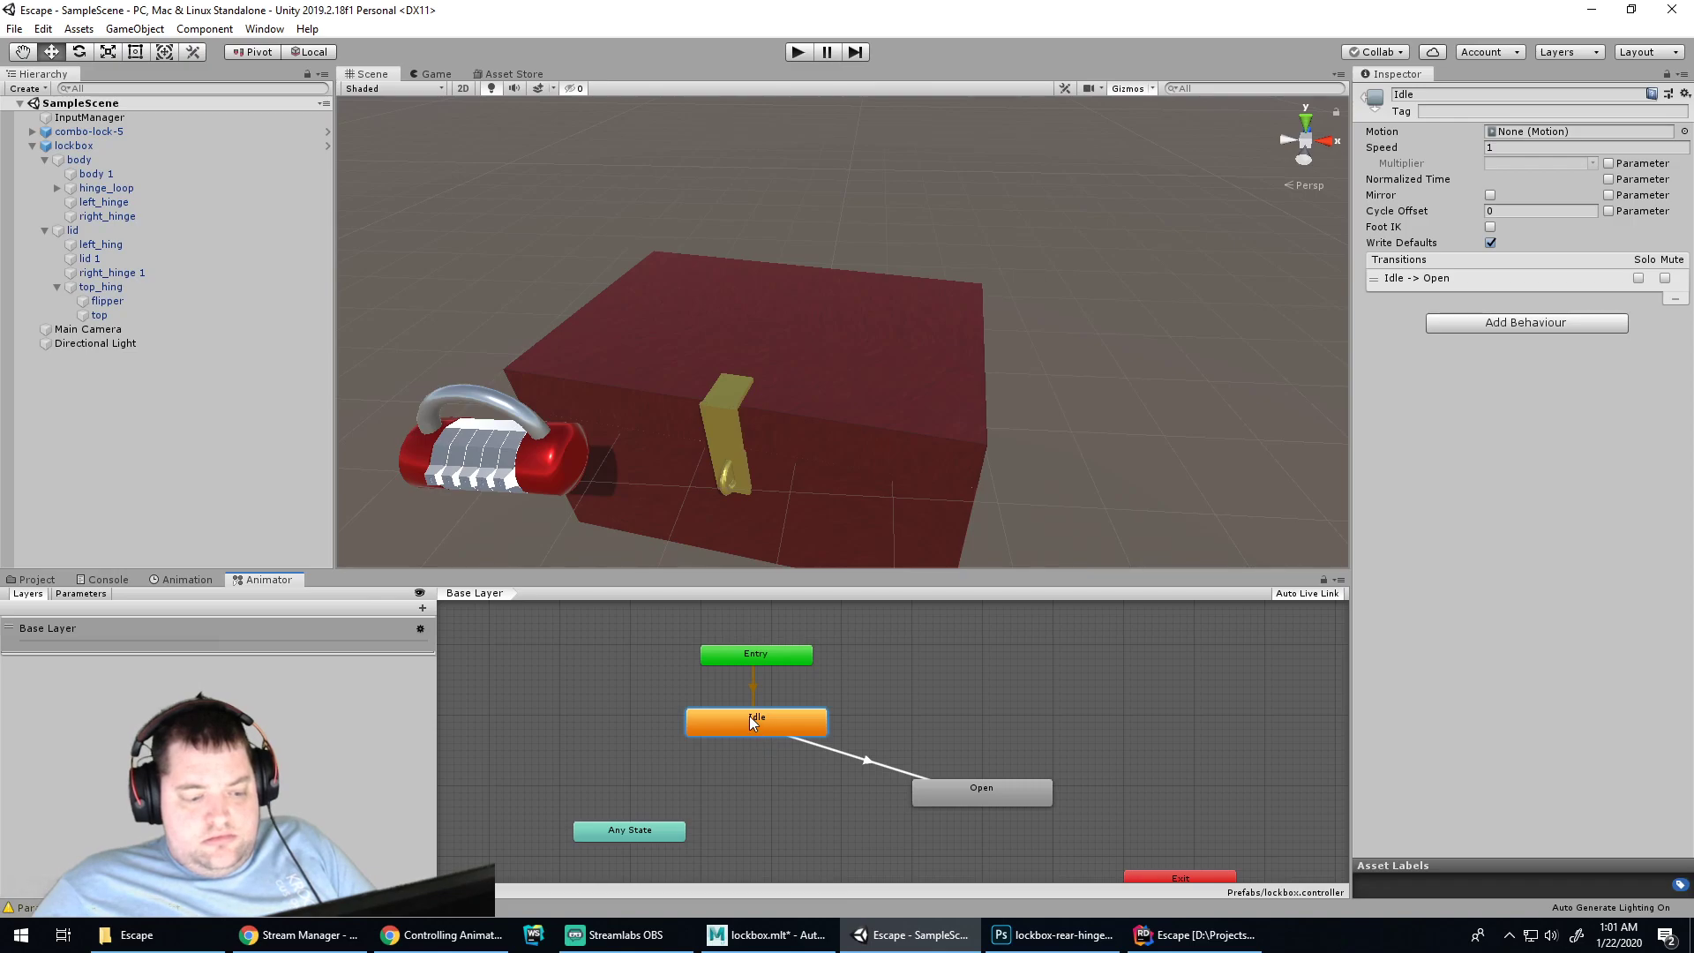
pyautogui.click(787, 776)
pyautogui.click(775, 722)
pyautogui.click(772, 796)
pyautogui.rightClick(924, 692)
pyautogui.moveTo(966, 703)
pyautogui.click(1178, 702)
pyautogui.moveTo(988, 711); pyautogui.dragTo(971, 720)
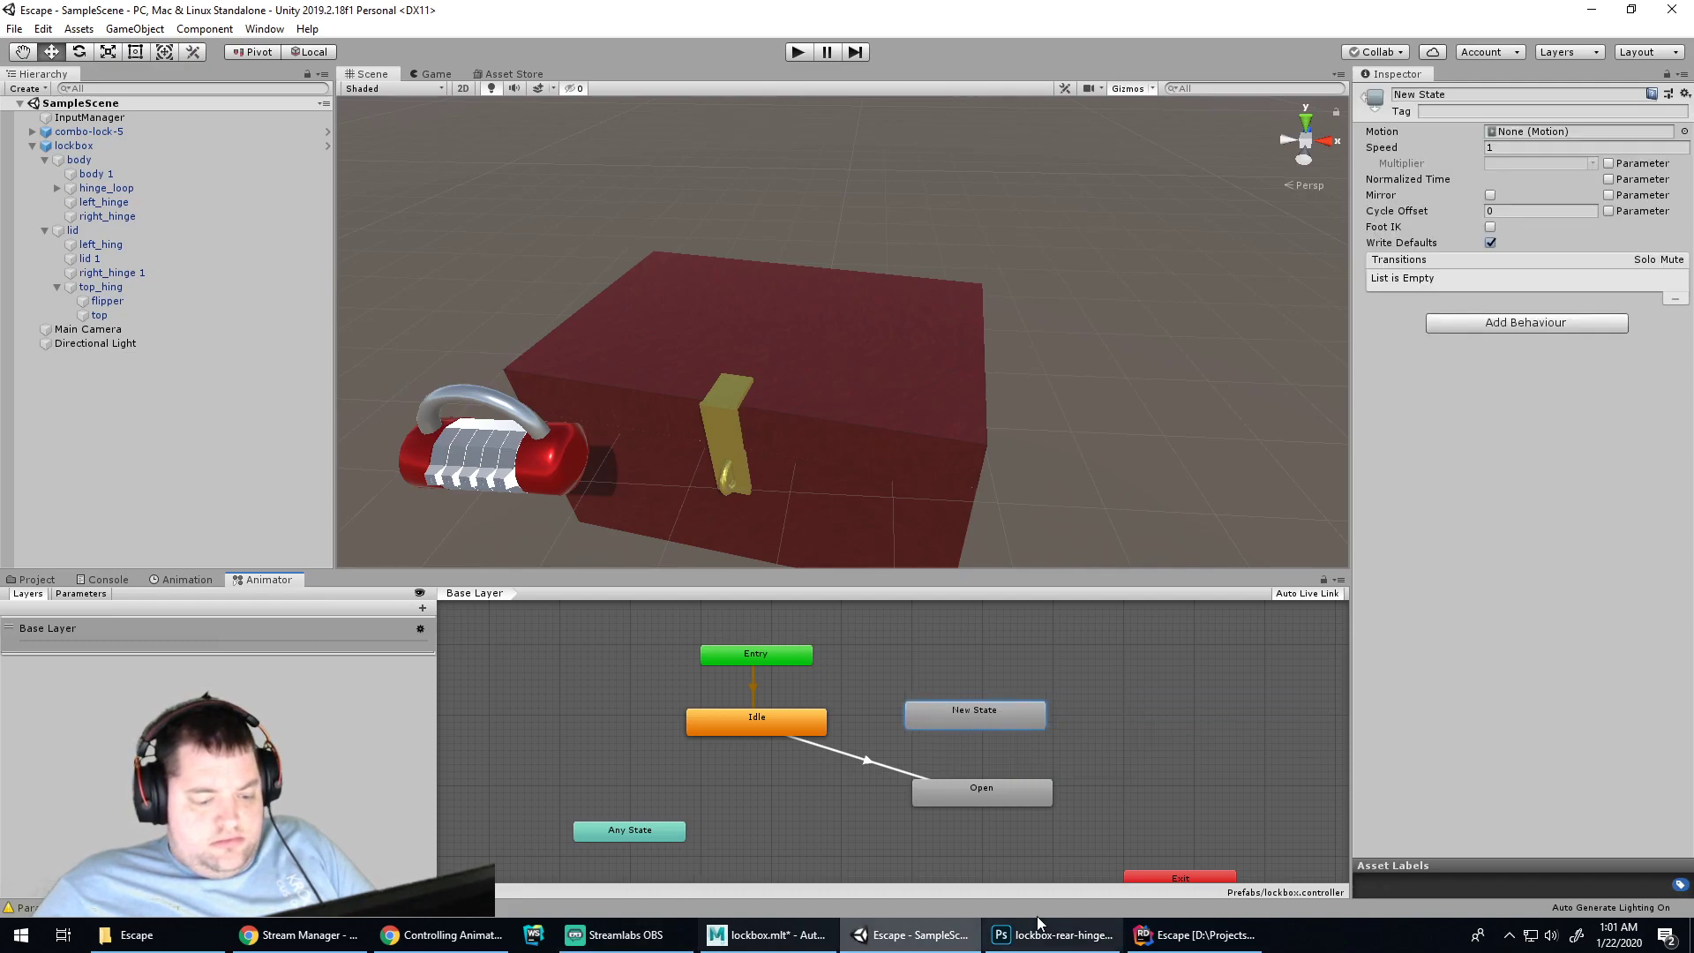
# Skip the tutorial video ahead to its Conditions section, pause it, and return to Unity
pyautogui.click(446, 937)
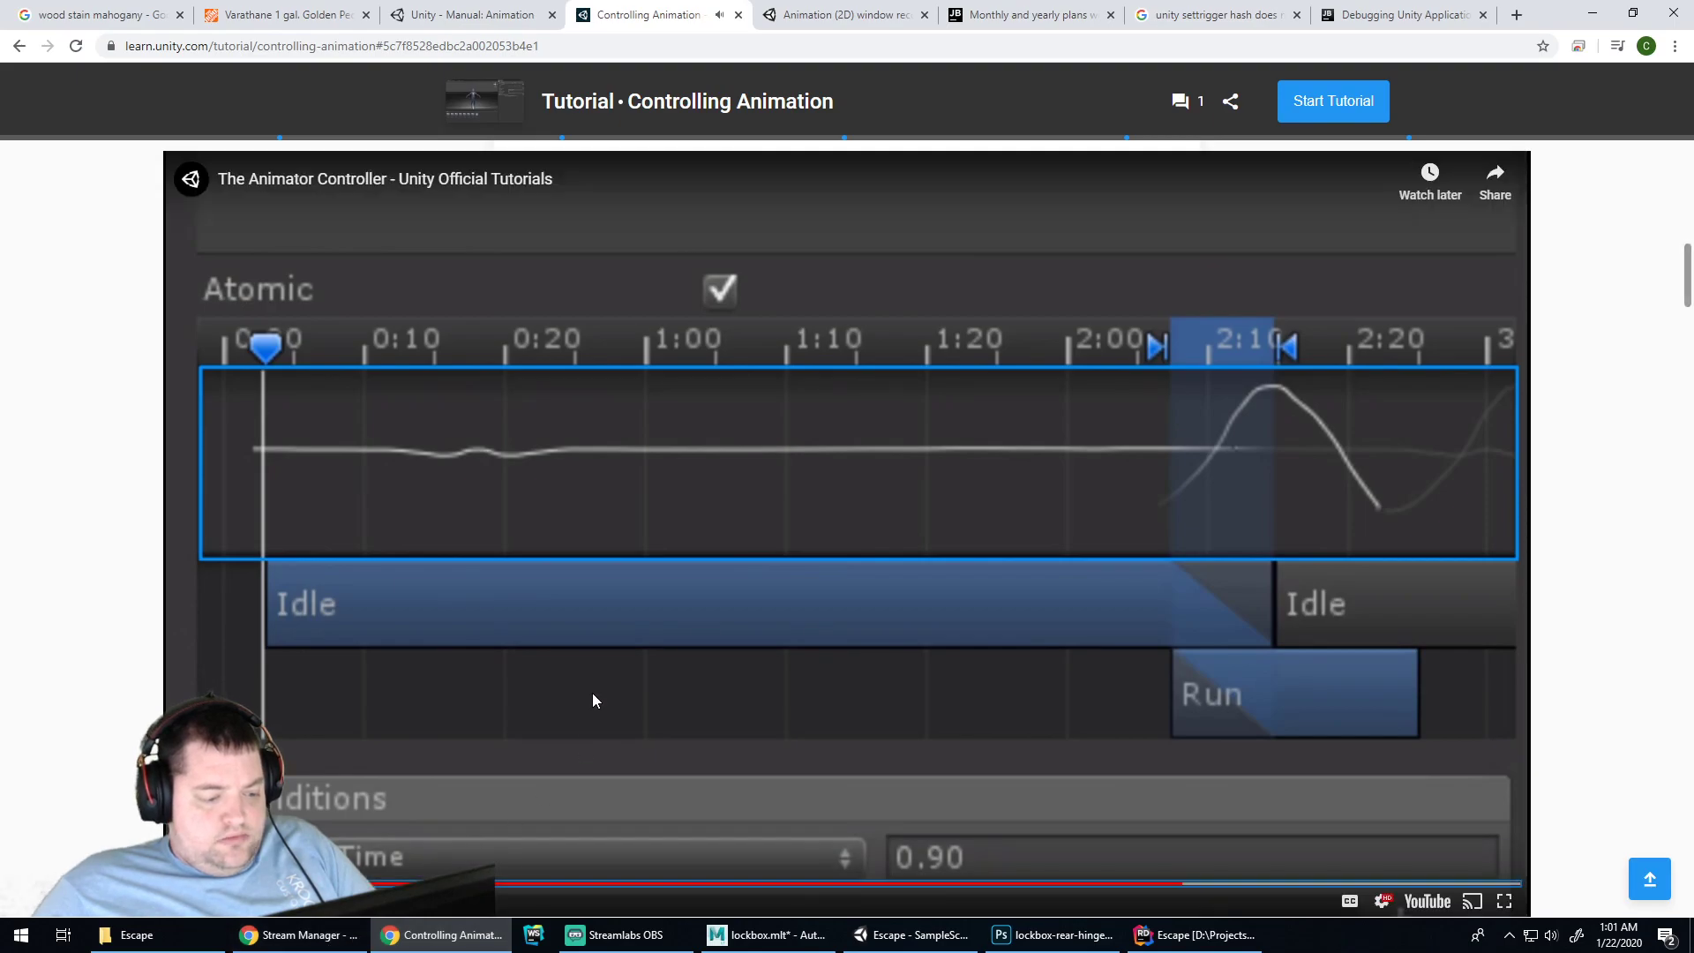
pyautogui.press('Left')
pyautogui.press('Left')
pyautogui.press('Right')
pyautogui.press('Right')
pyautogui.press('Right')
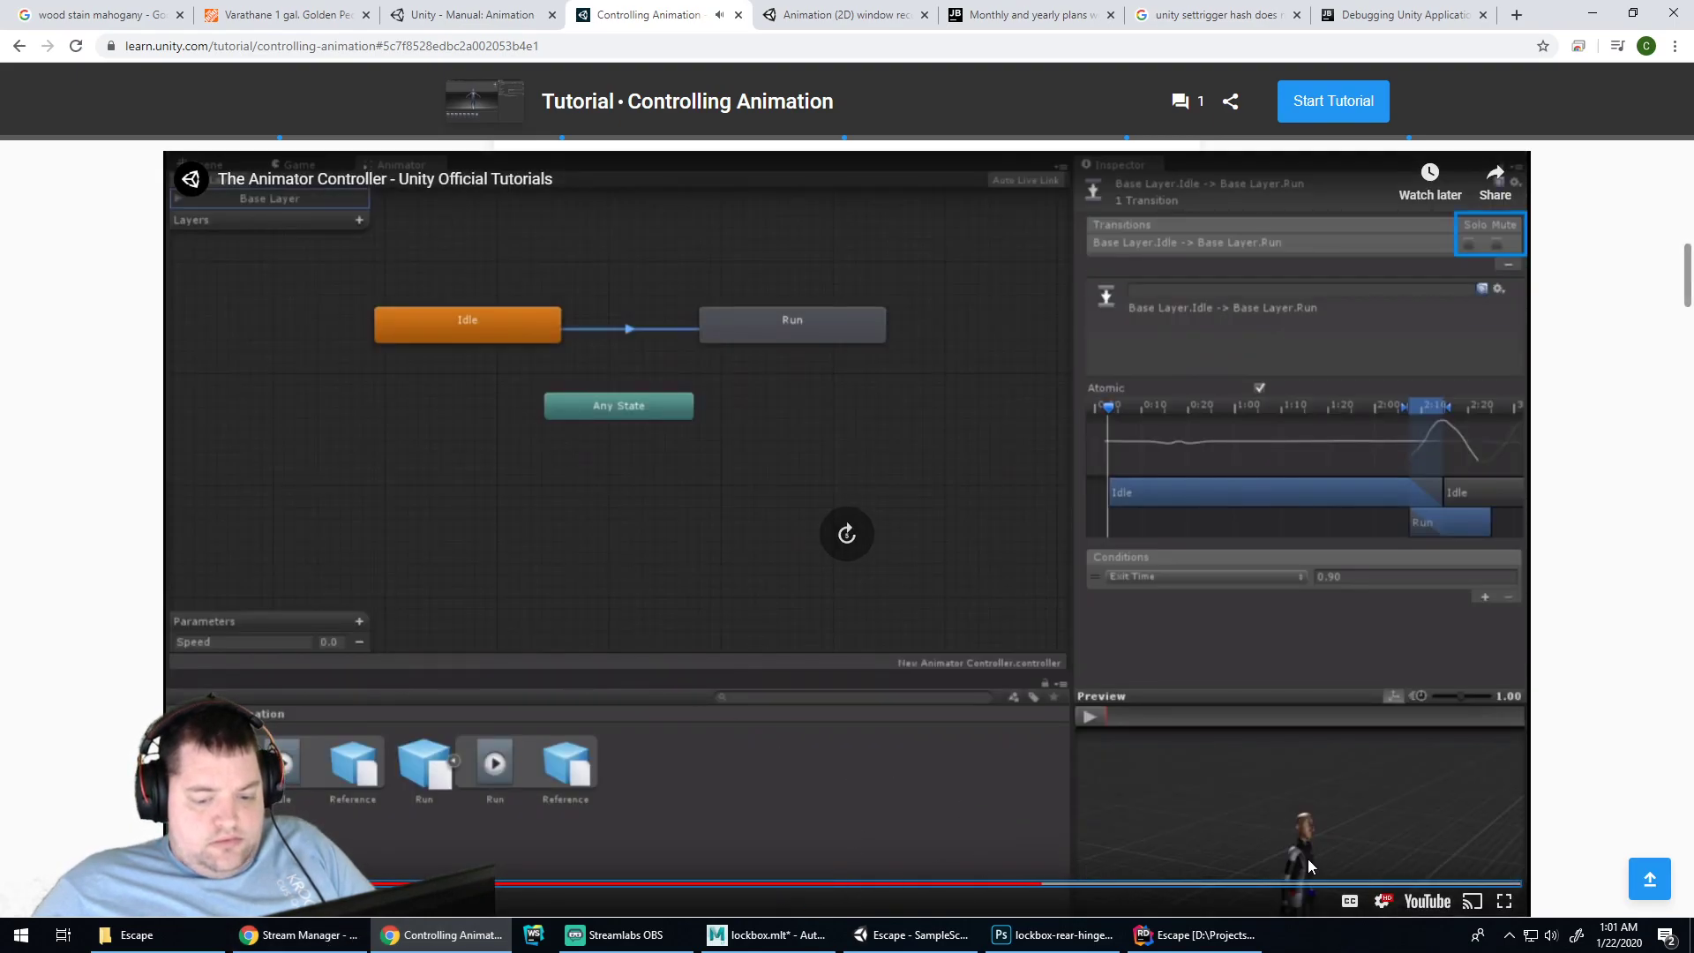
pyautogui.press('Right')
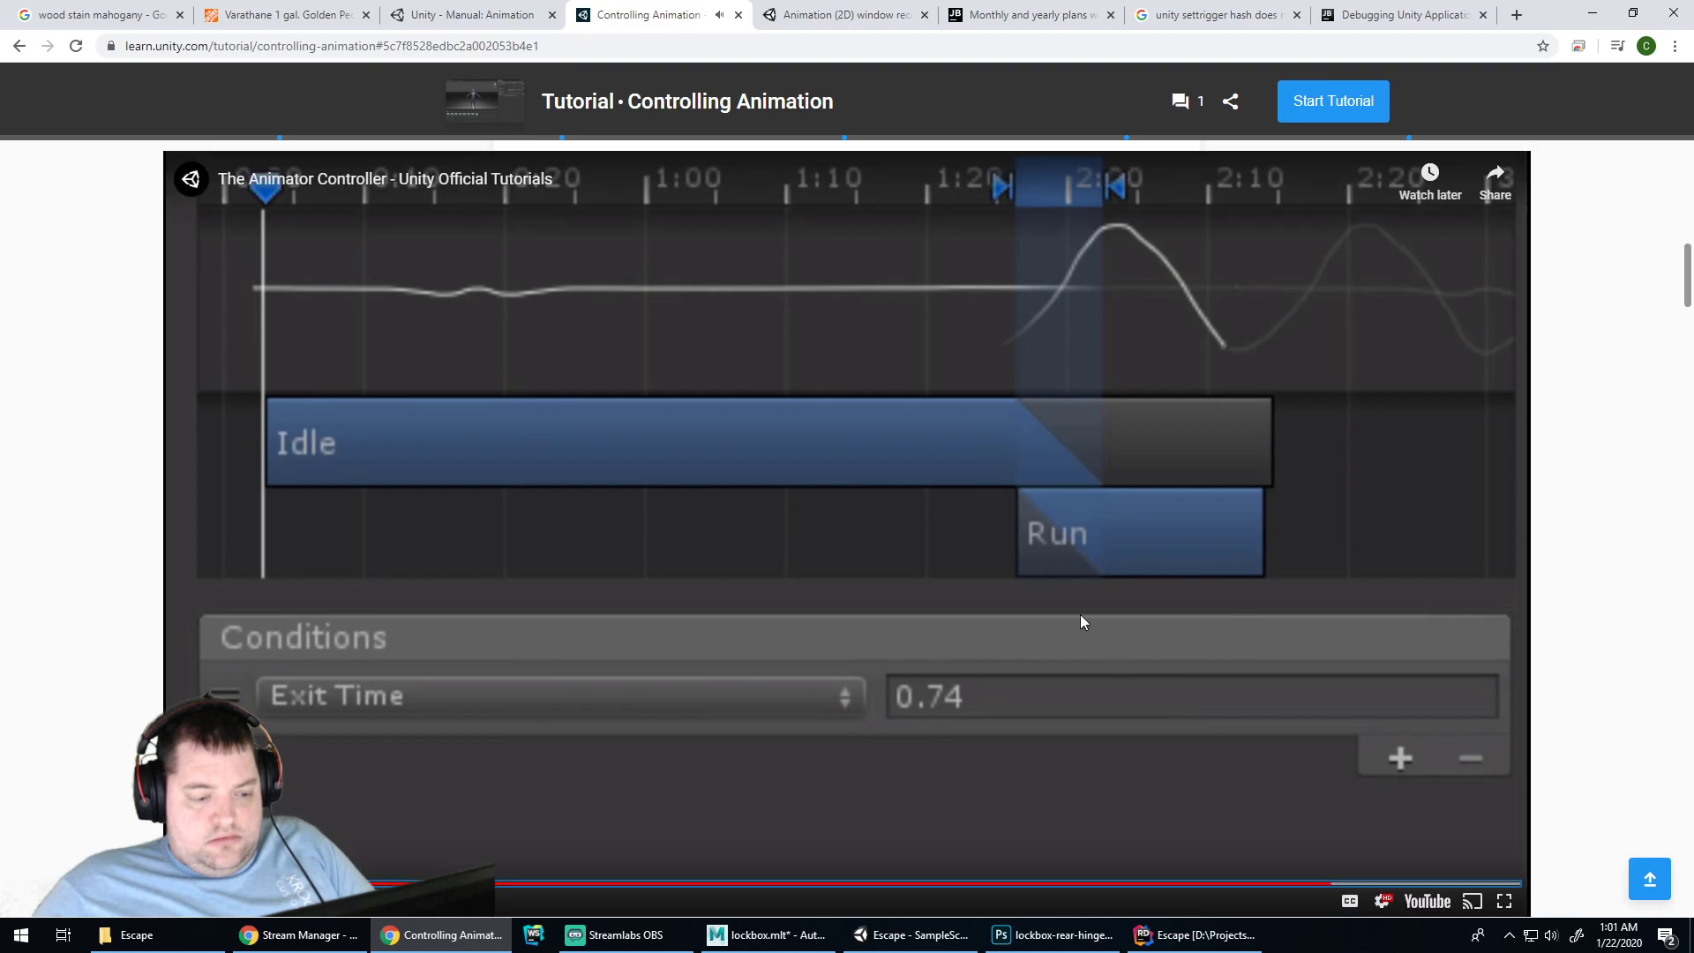
pyautogui.press('Right')
pyautogui.press('Right')
pyautogui.press('Right')
pyautogui.press('Right')
pyautogui.press('Right')
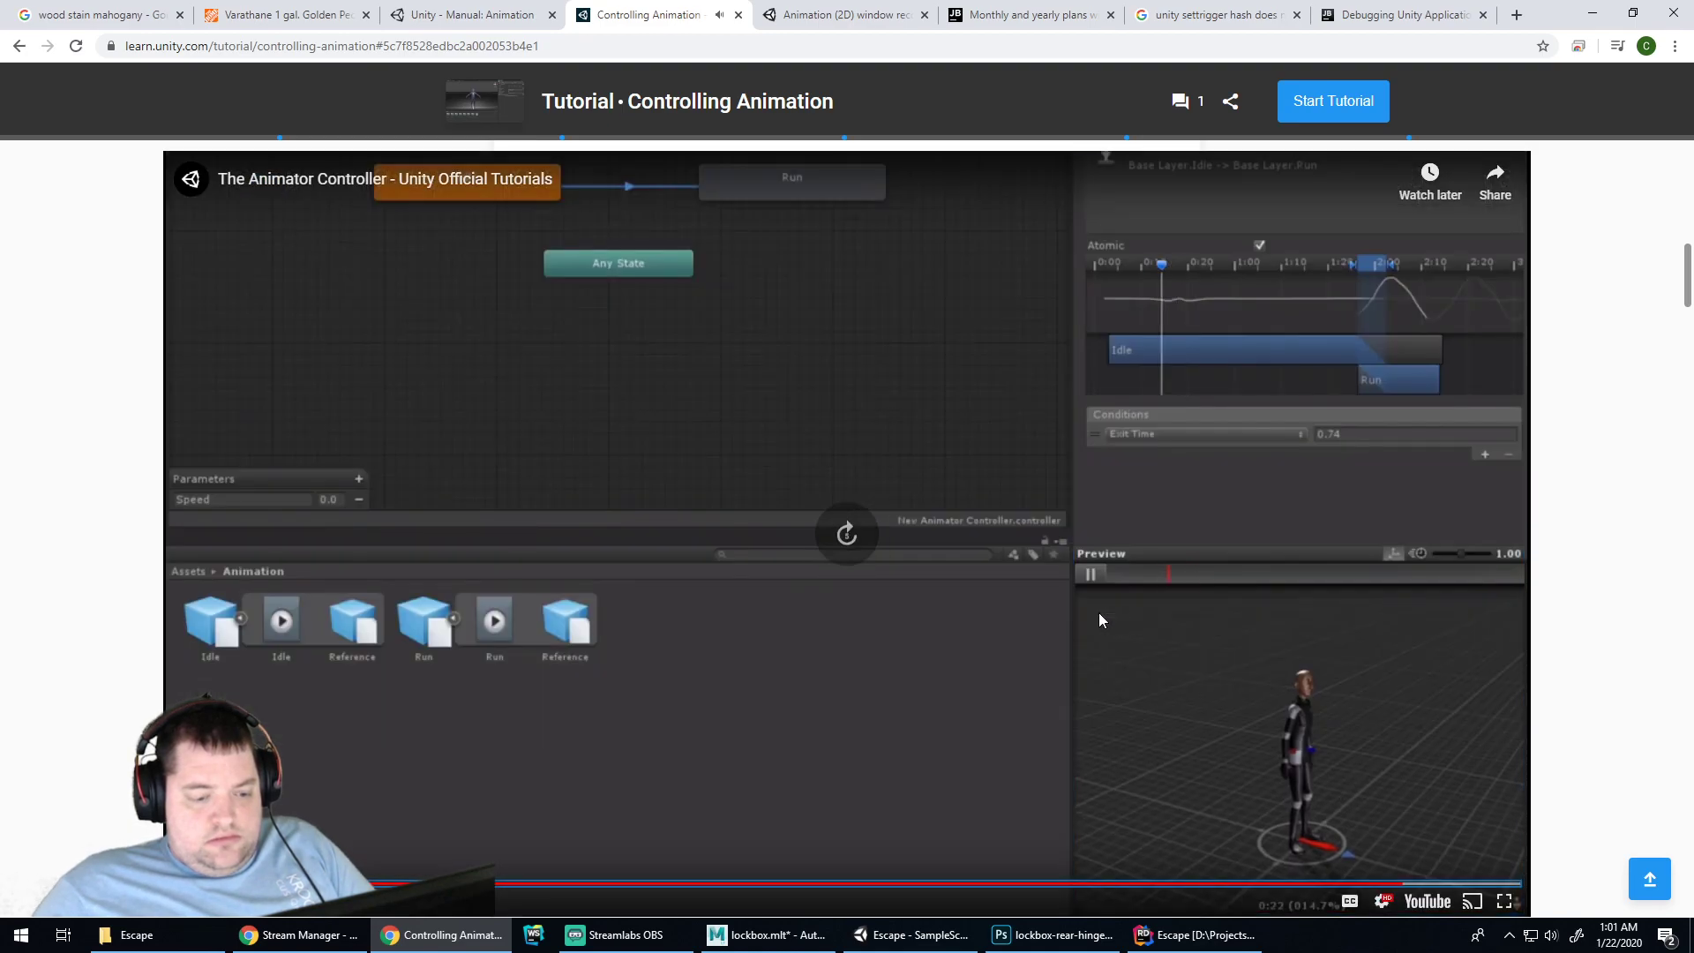
pyautogui.click(1099, 614)
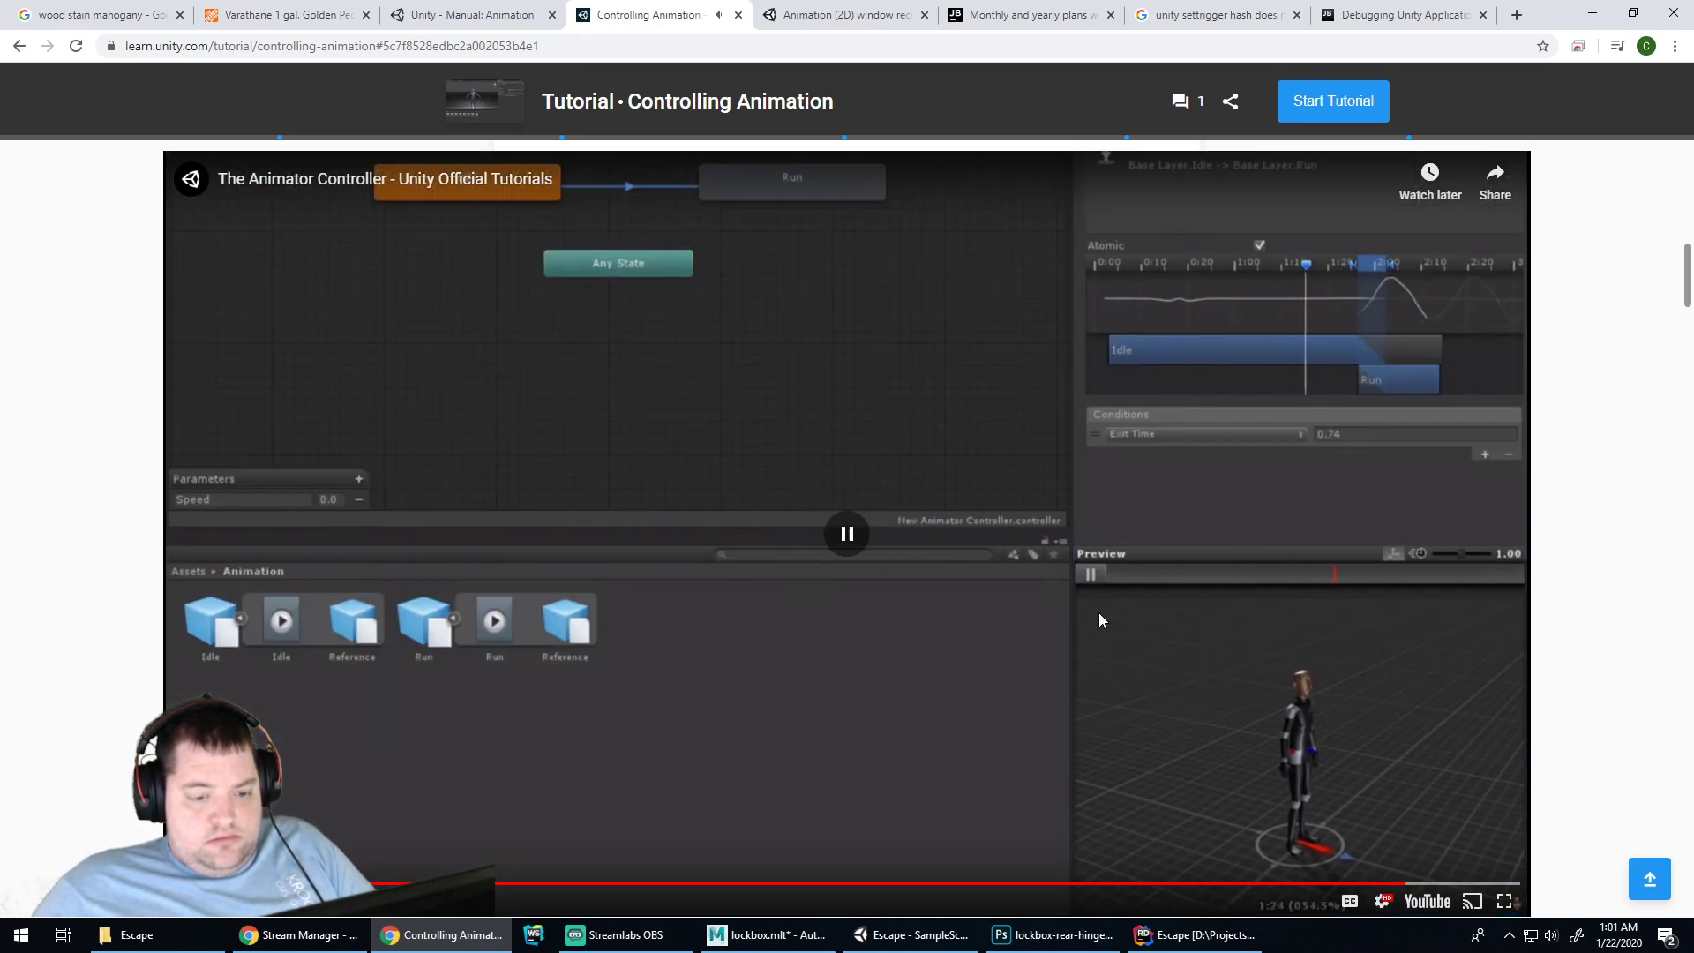
pyautogui.click(880, 937)
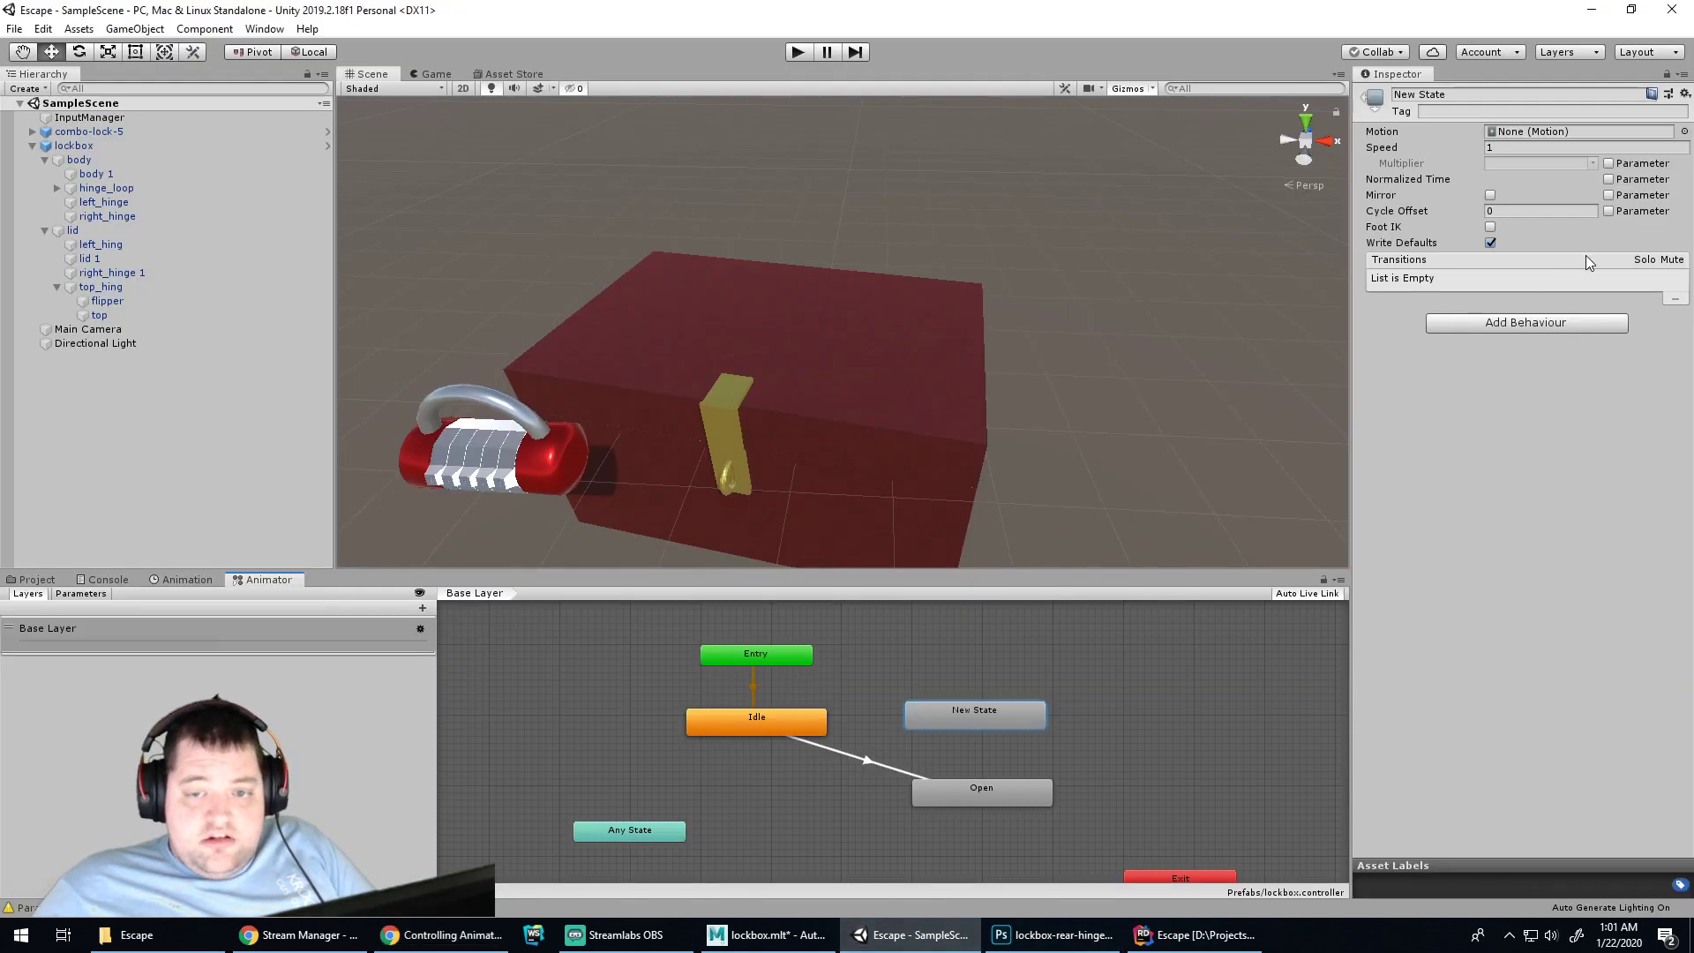
# Turn off Has Exit Time on Idle -> Open, then test-play and check the Console warnings
pyautogui.click(787, 728)
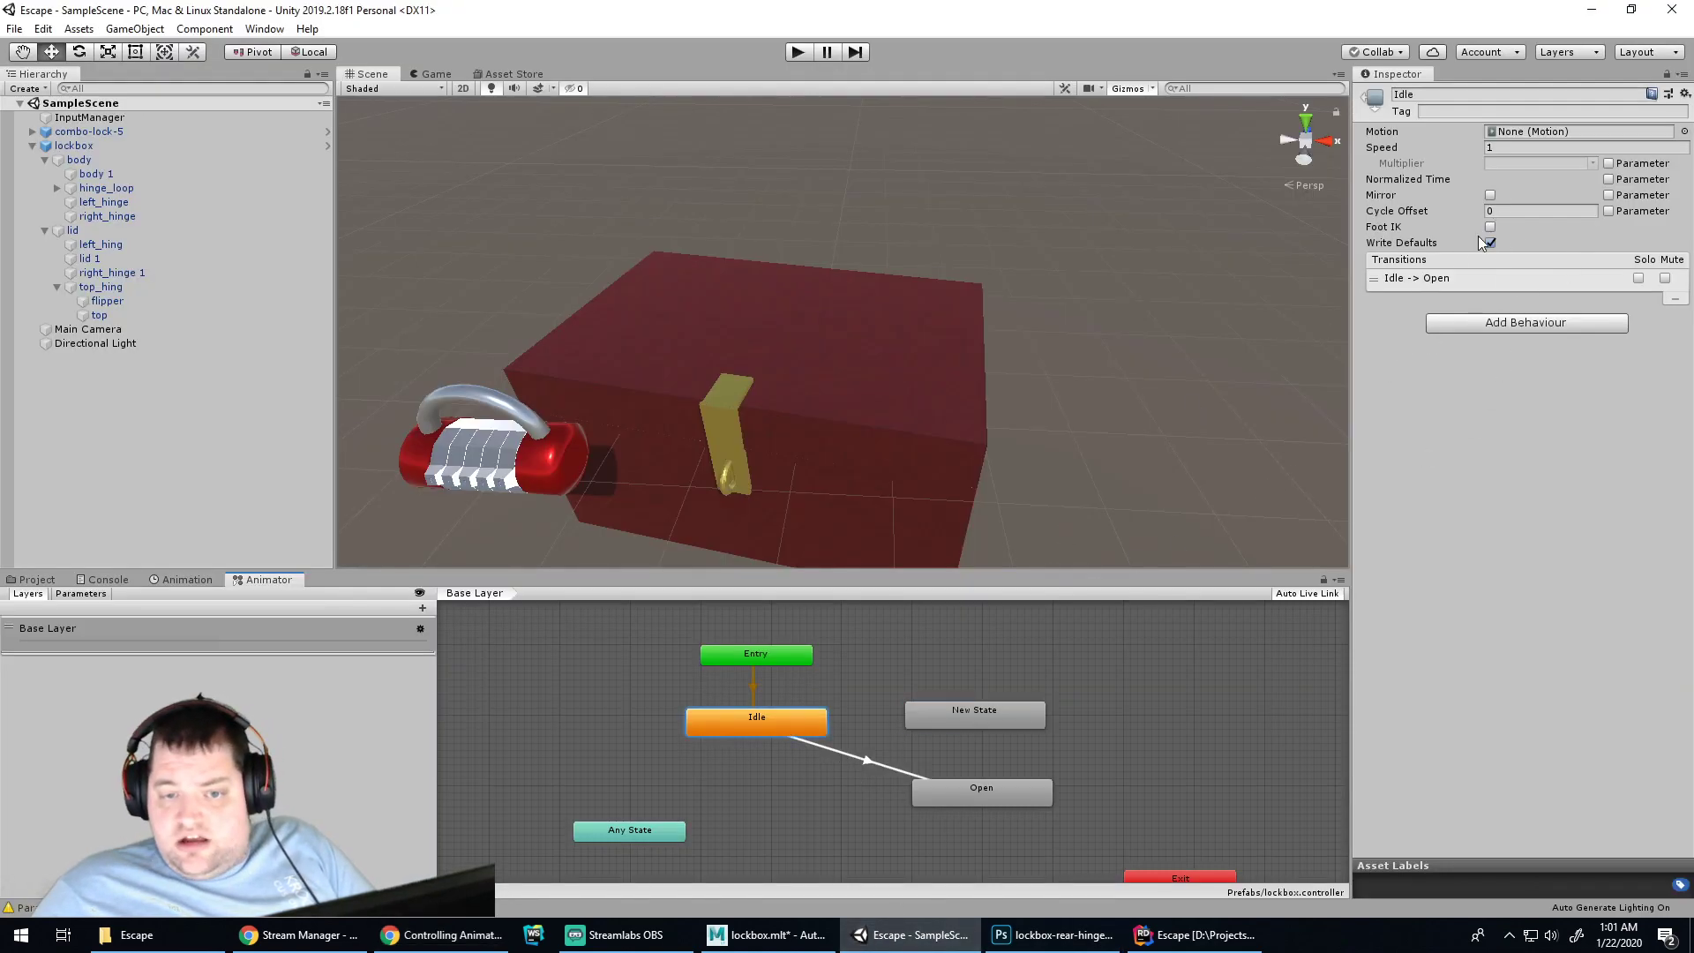
pyautogui.click(863, 759)
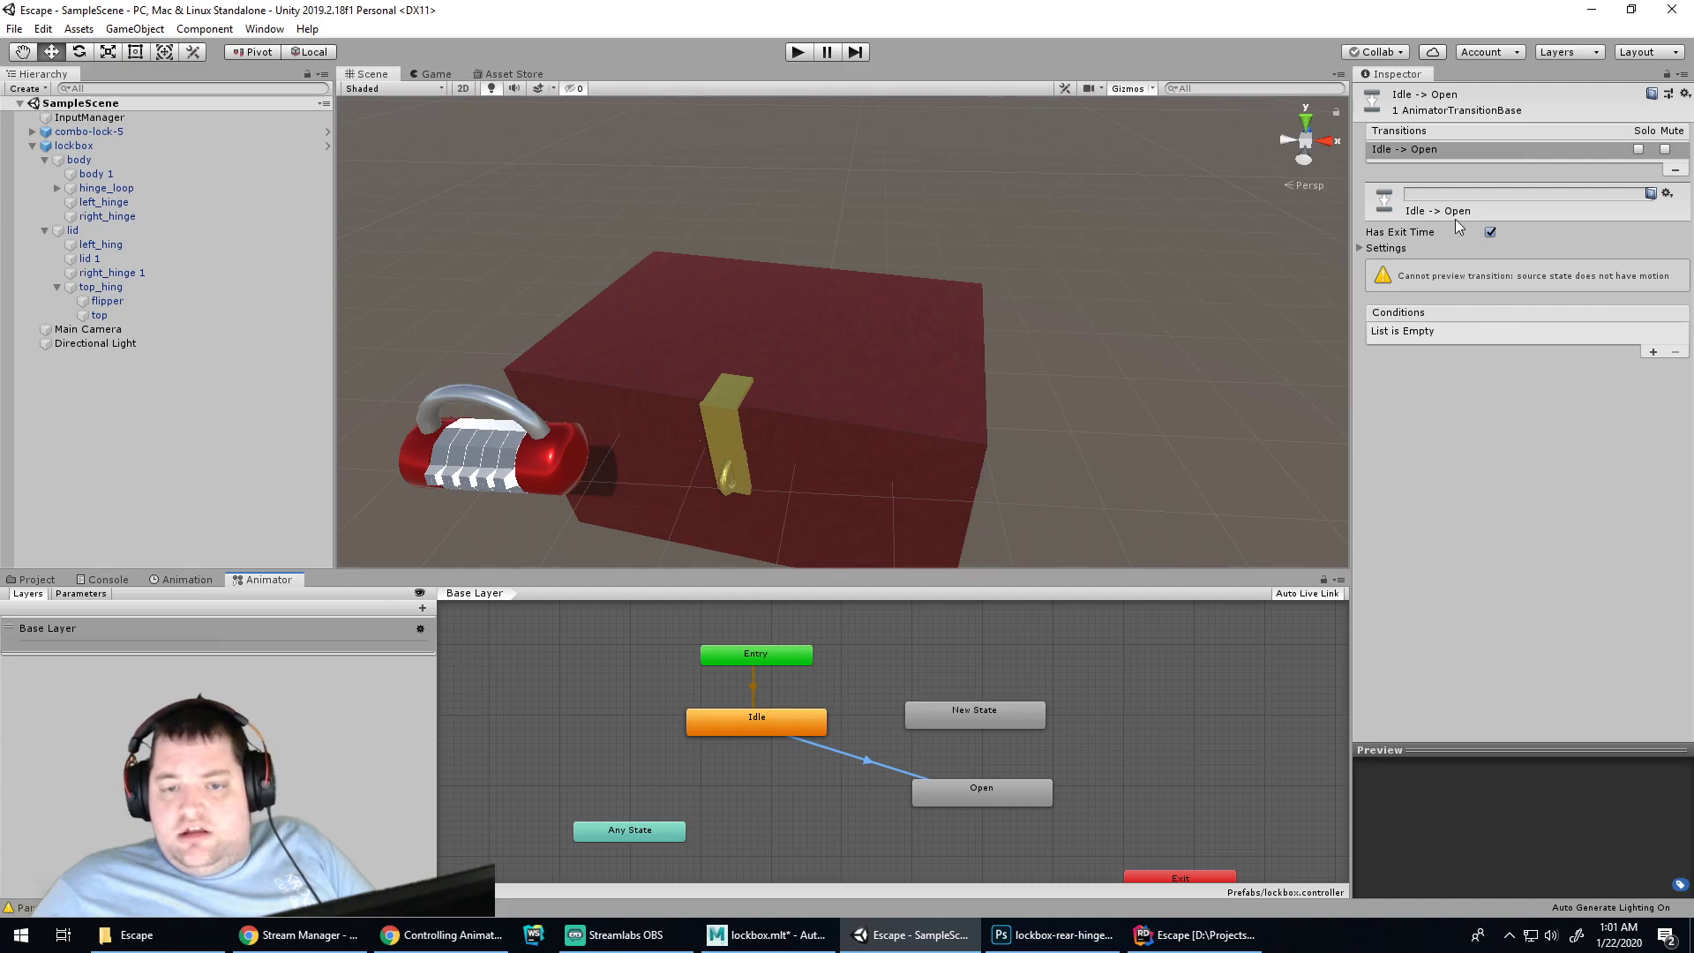
pyautogui.click(1491, 232)
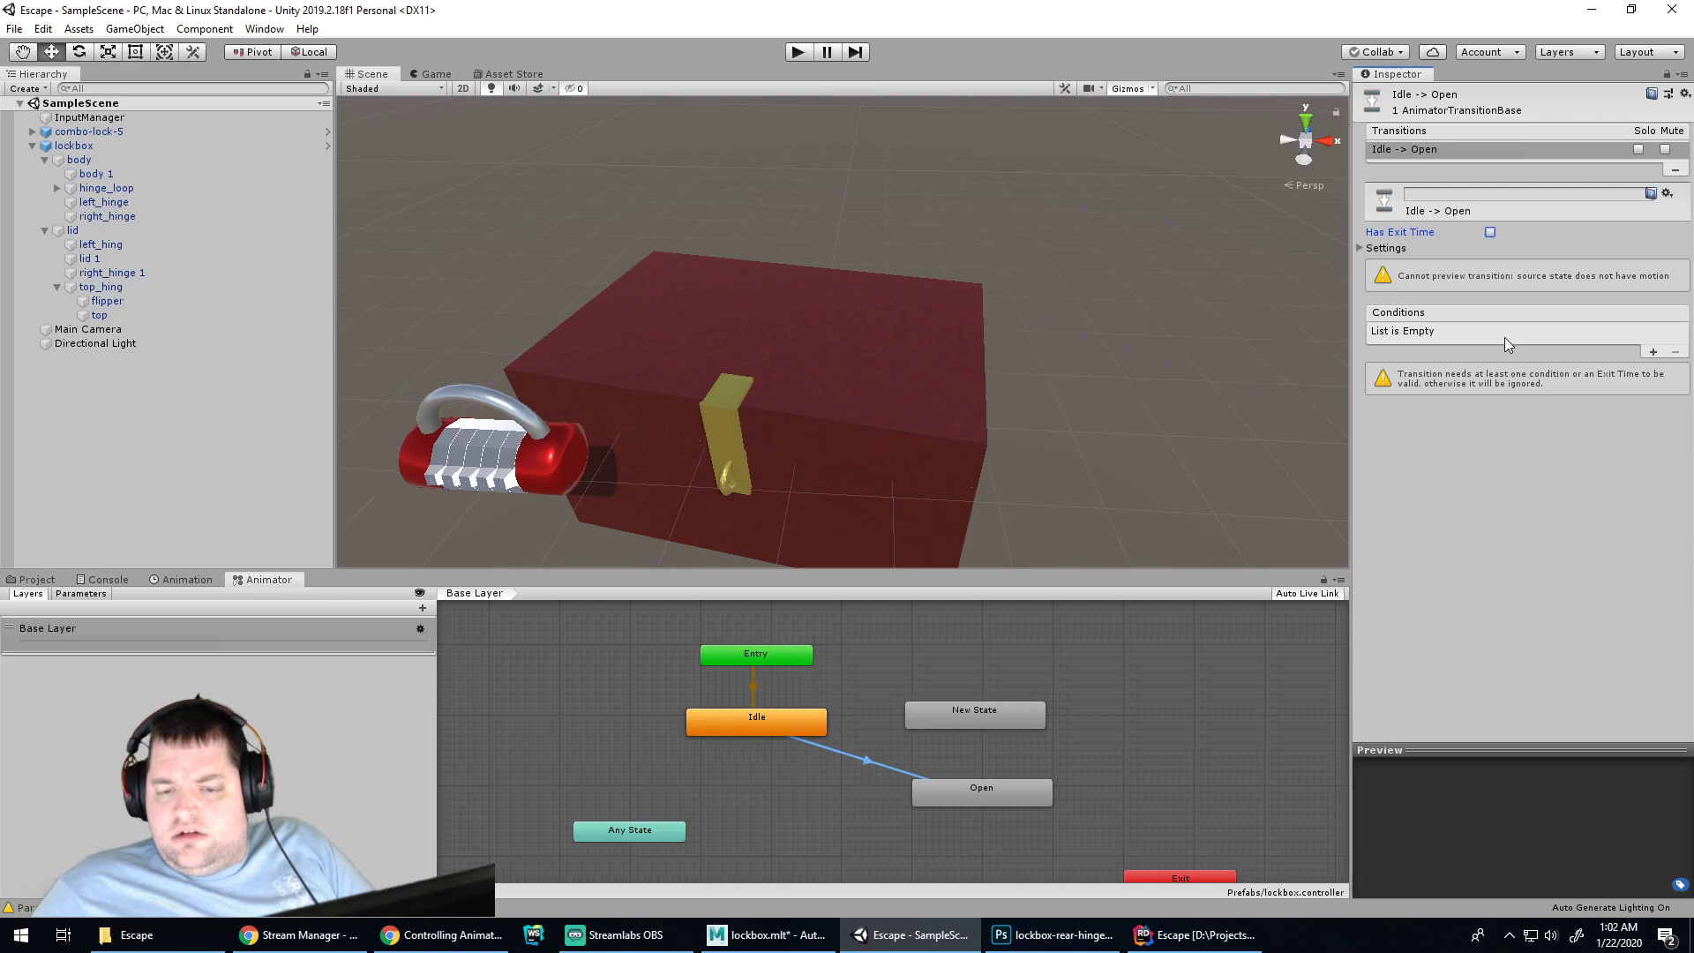
pyautogui.click(799, 52)
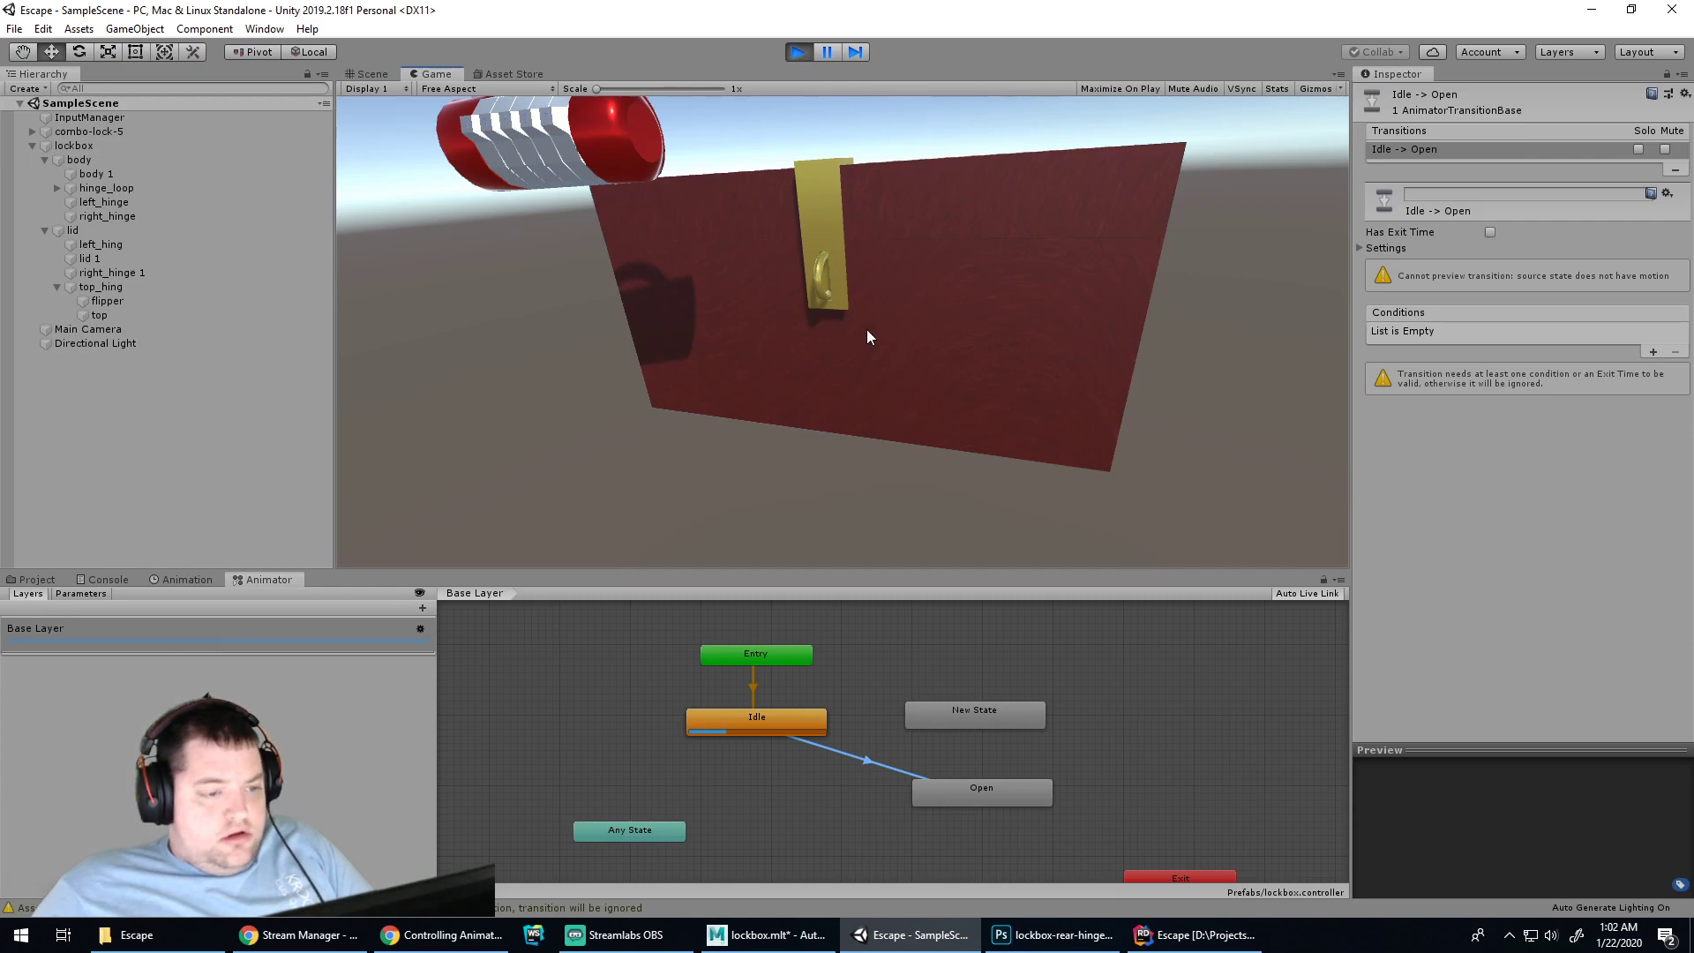
pyautogui.click(104, 580)
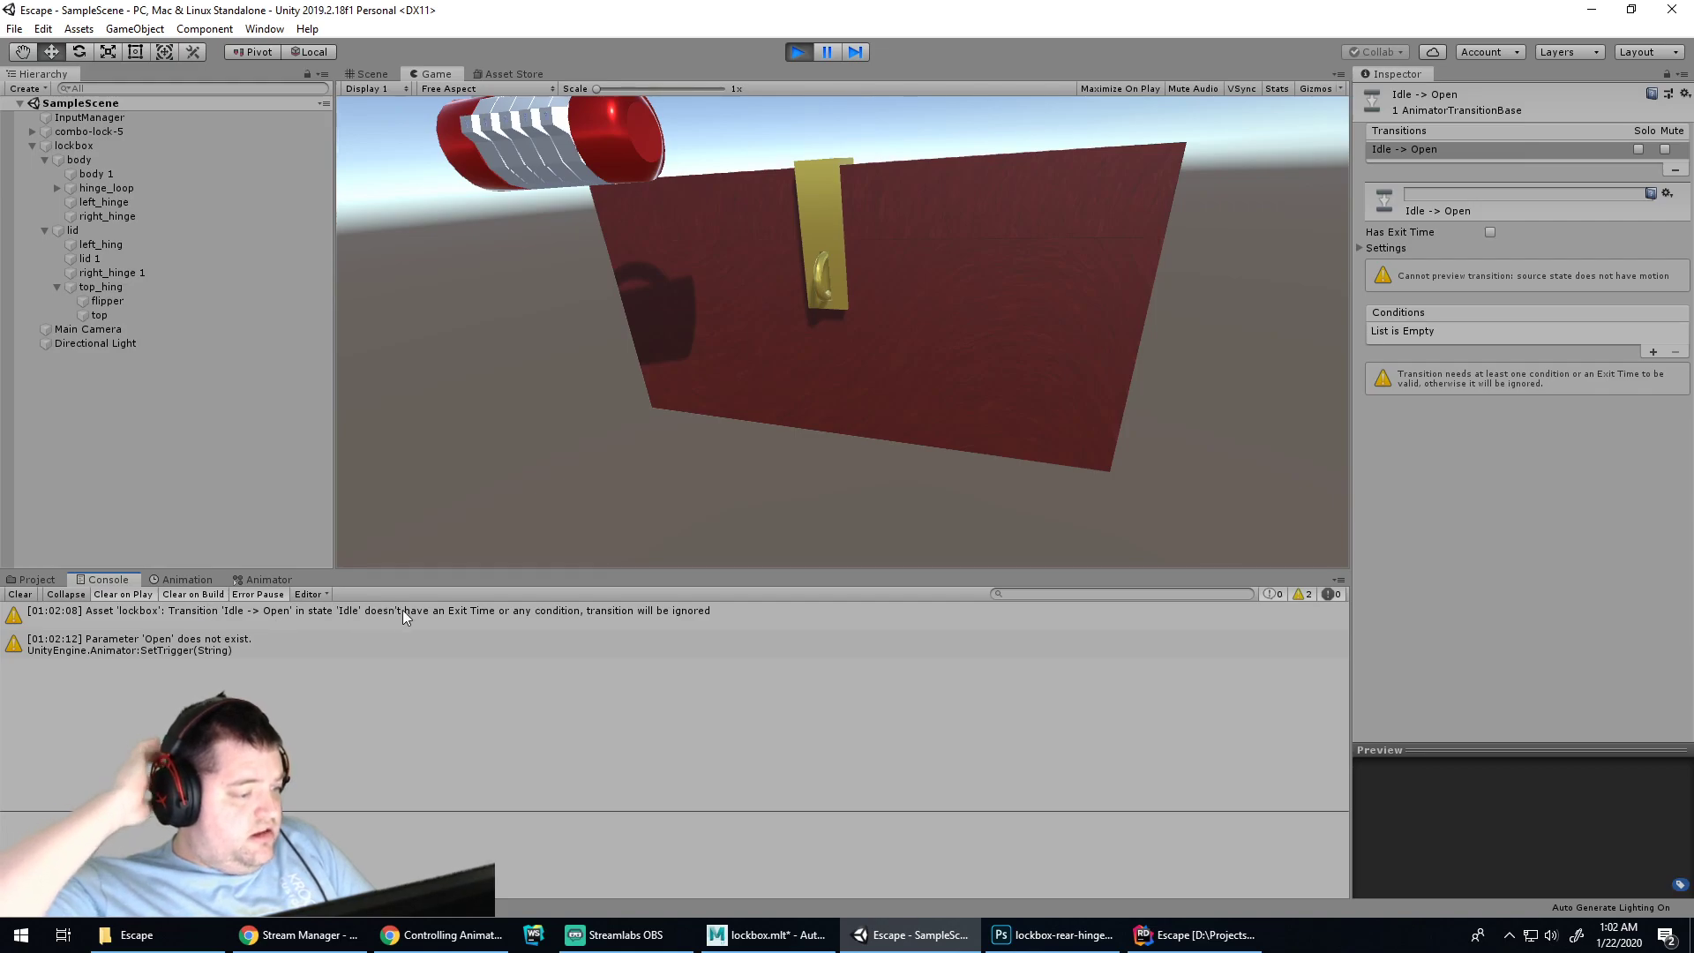
pyautogui.click(797, 51)
# Reselect Idle -> Open, keep exit time off, and add then remove a condition
pyautogui.click(924, 401)
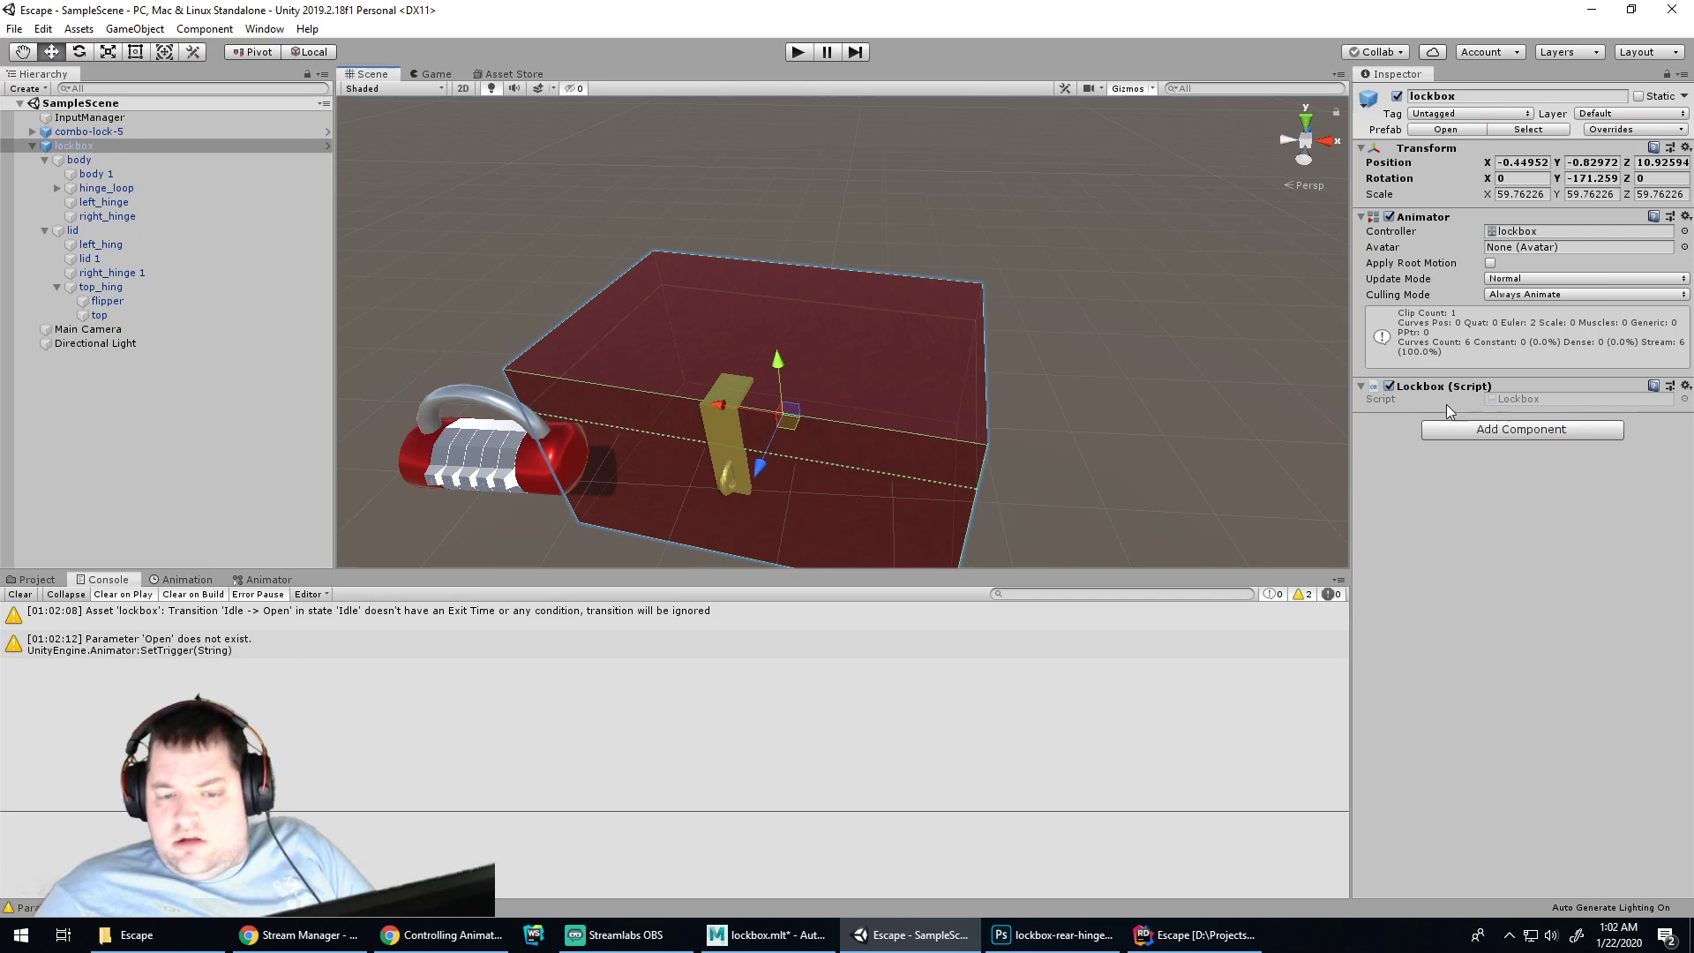
pyautogui.click(247, 580)
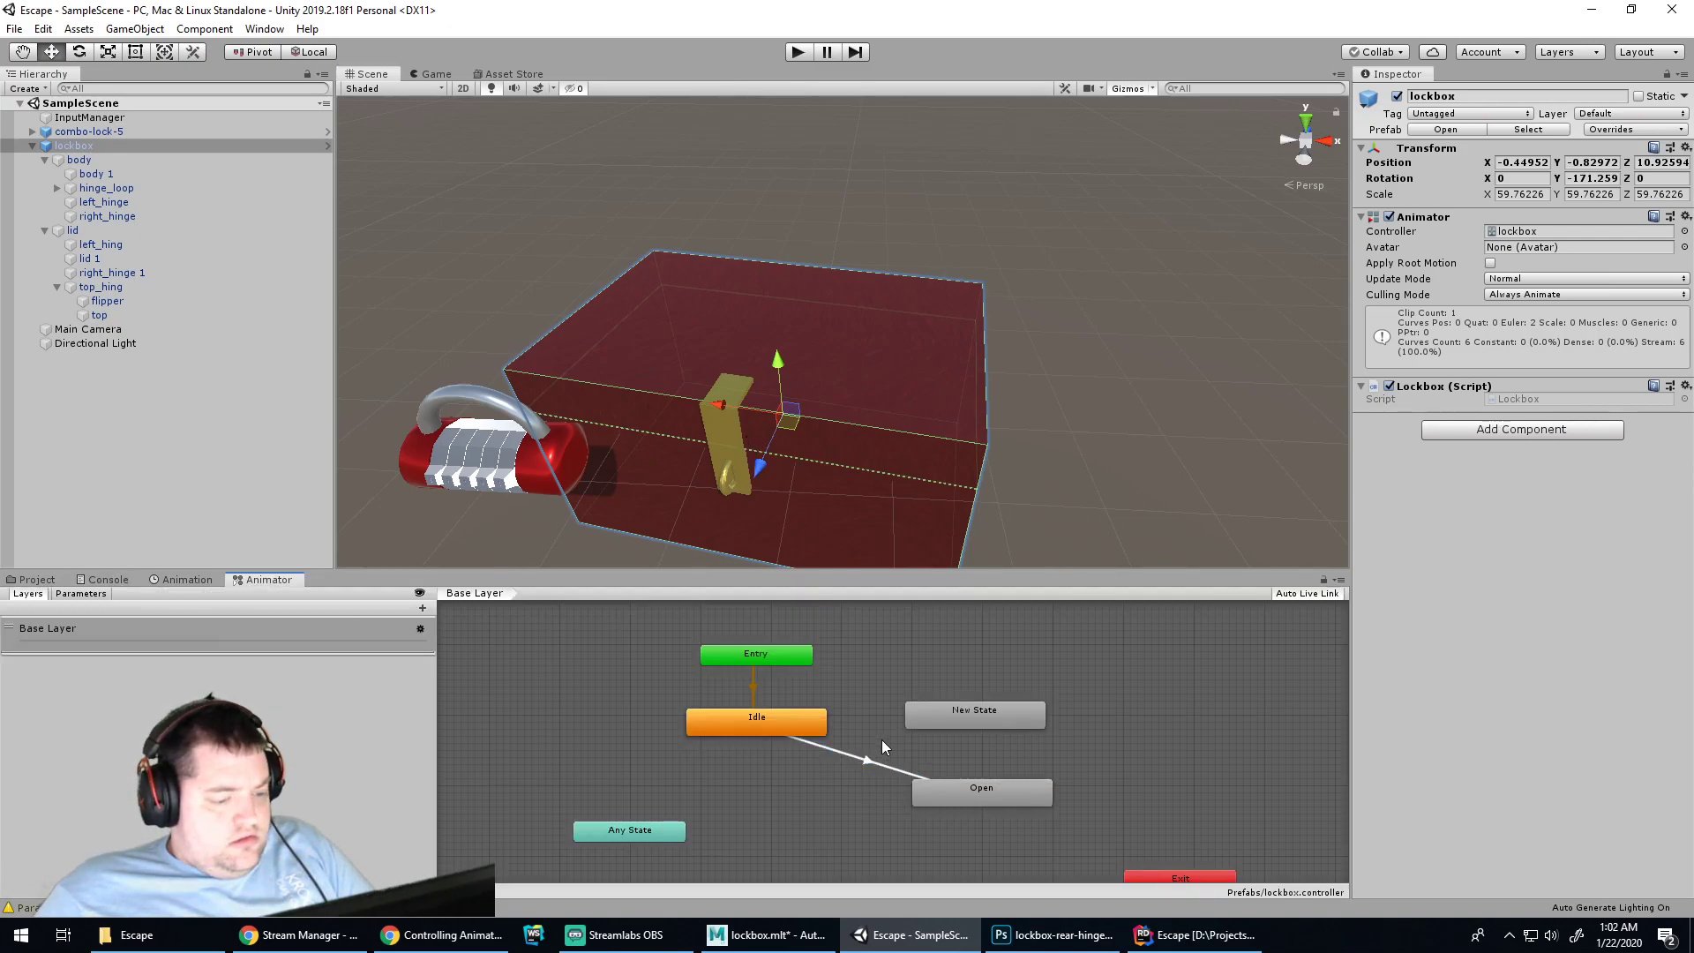
pyautogui.click(855, 757)
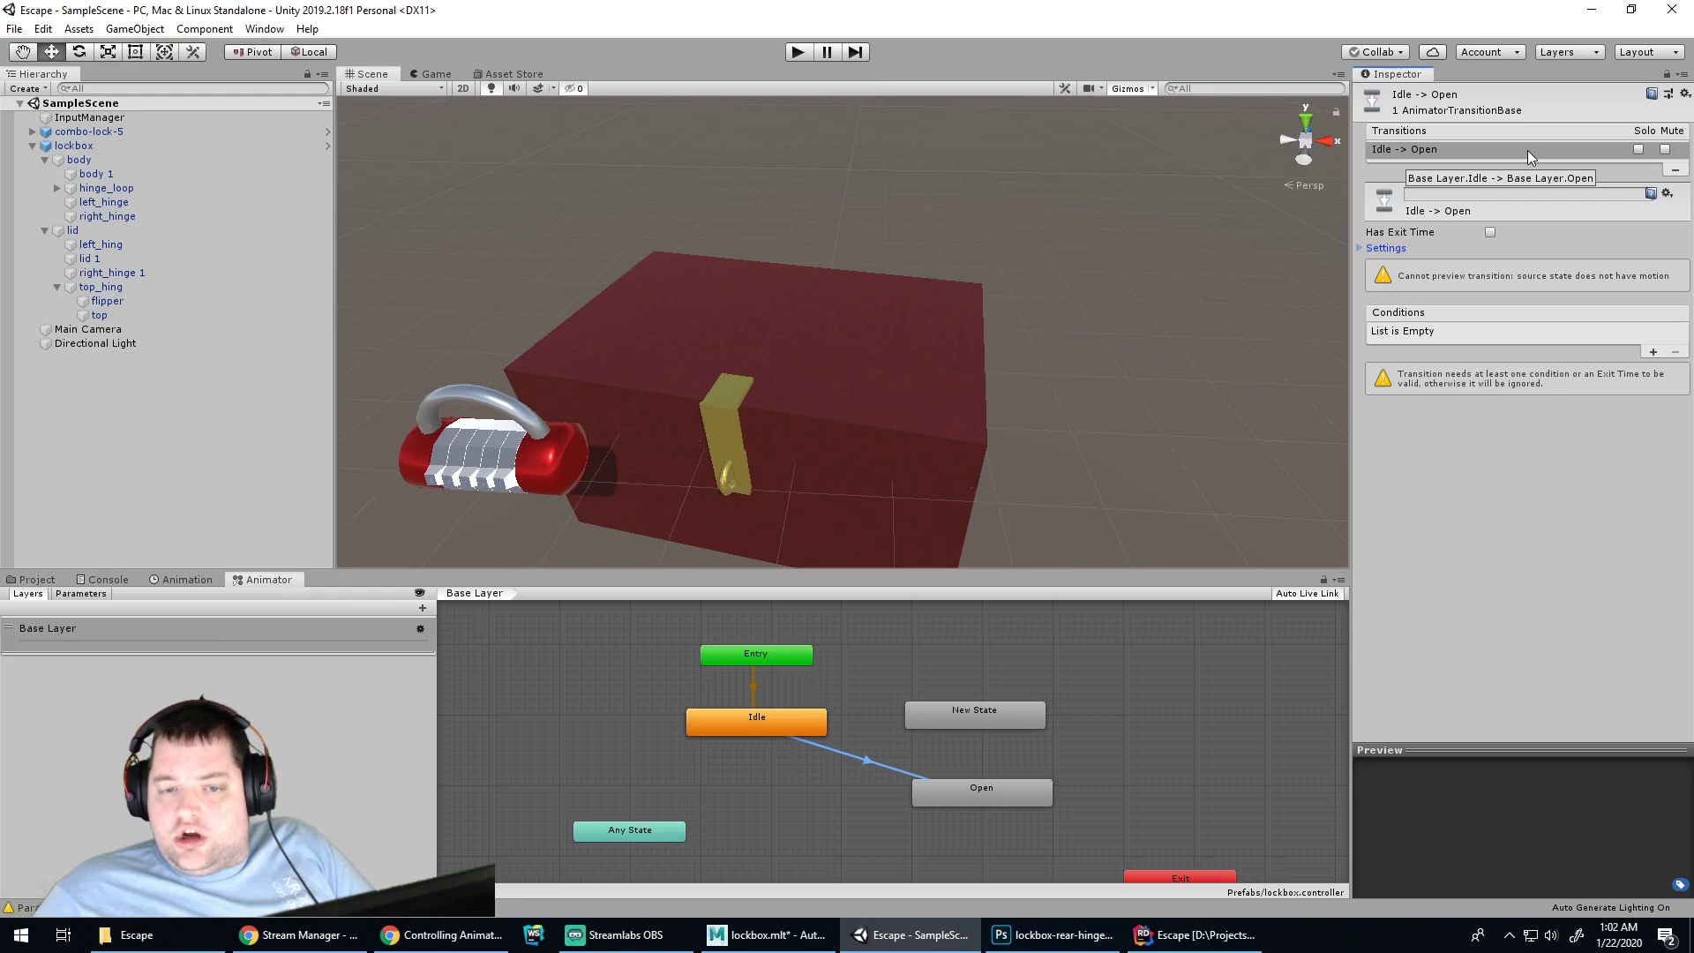
pyautogui.click(1564, 235)
pyautogui.click(1510, 229)
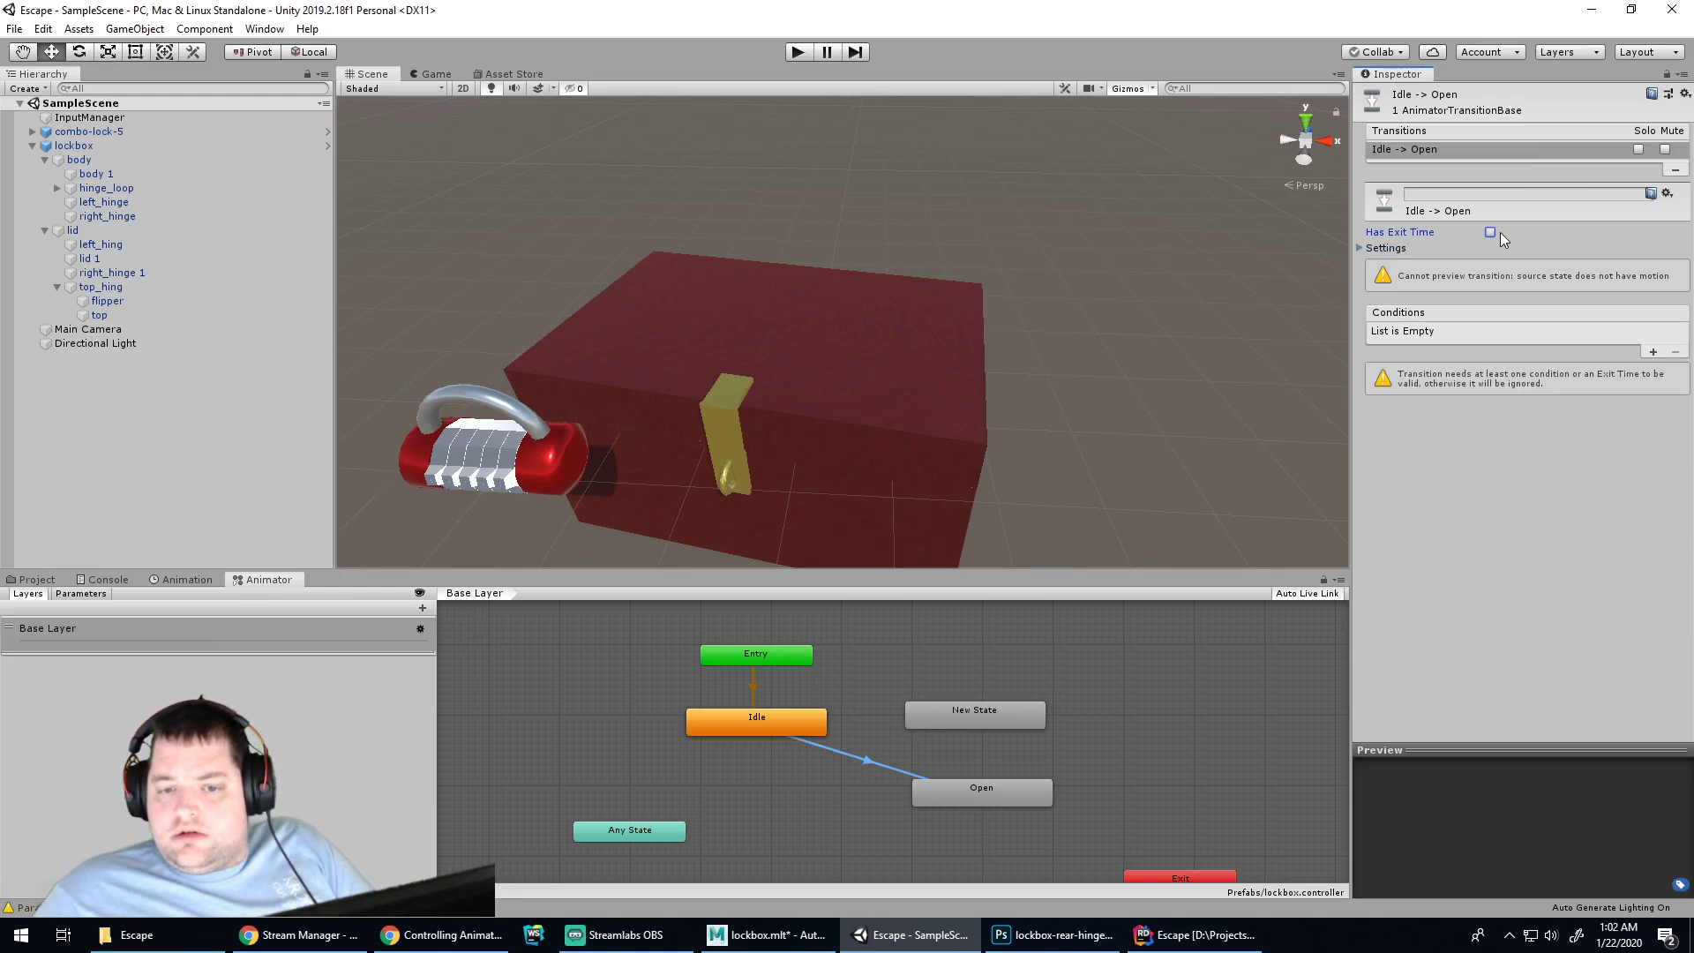
pyautogui.click(1654, 352)
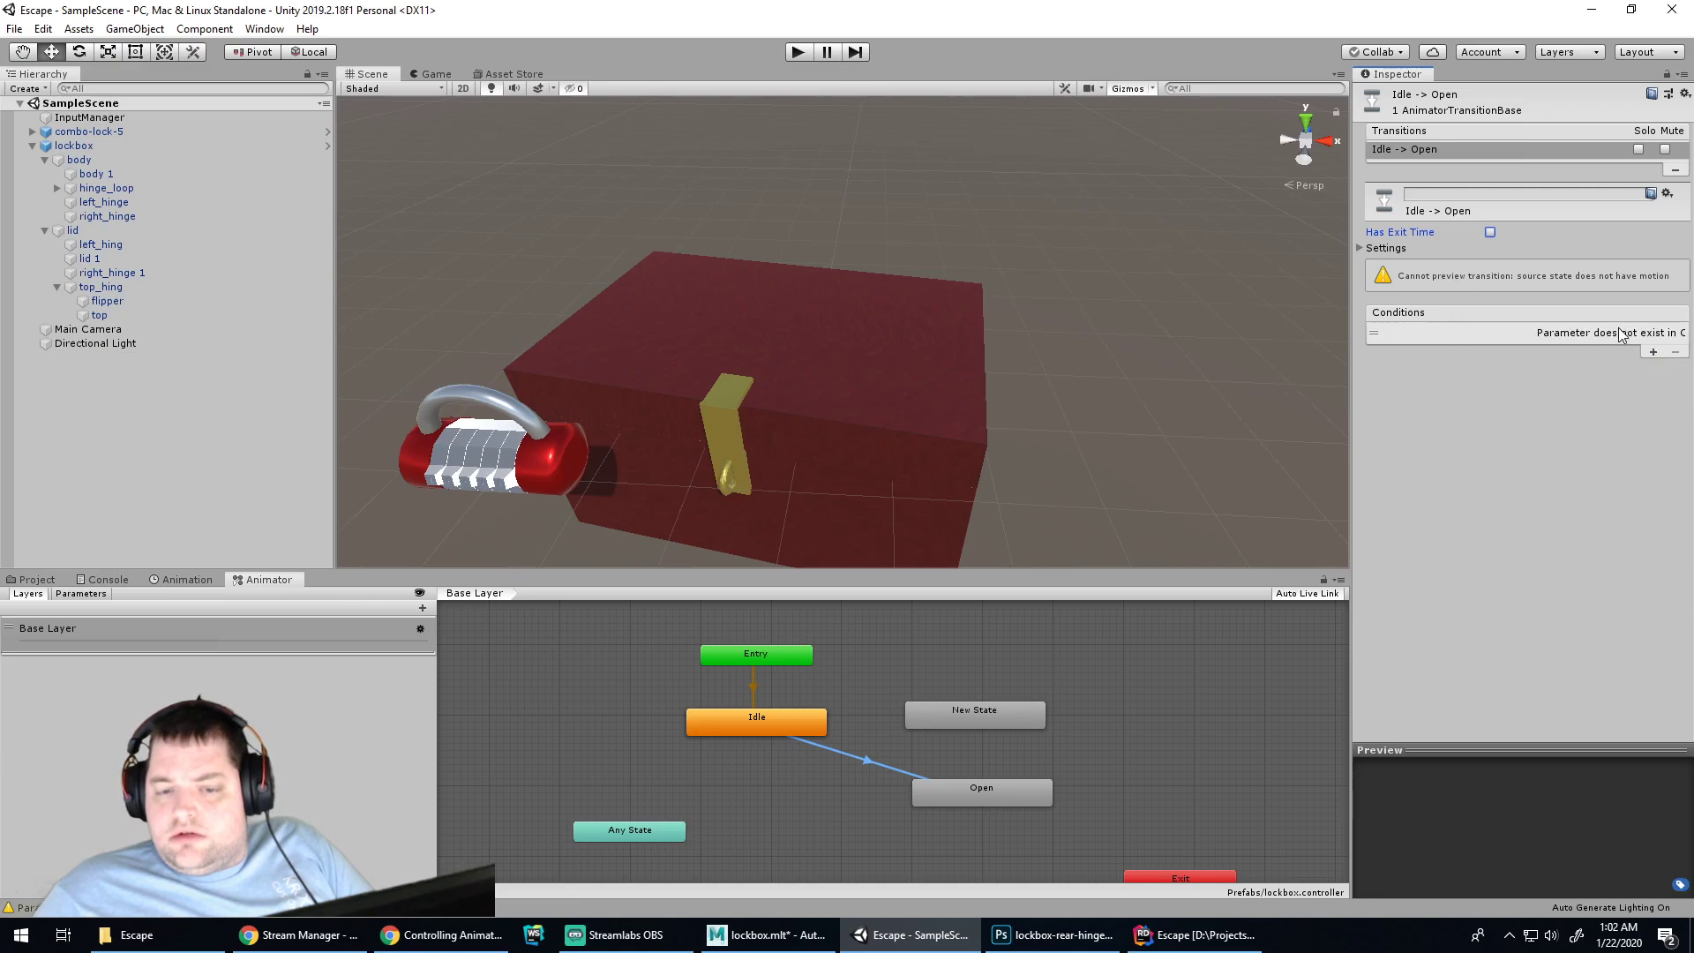
pyautogui.click(1617, 334)
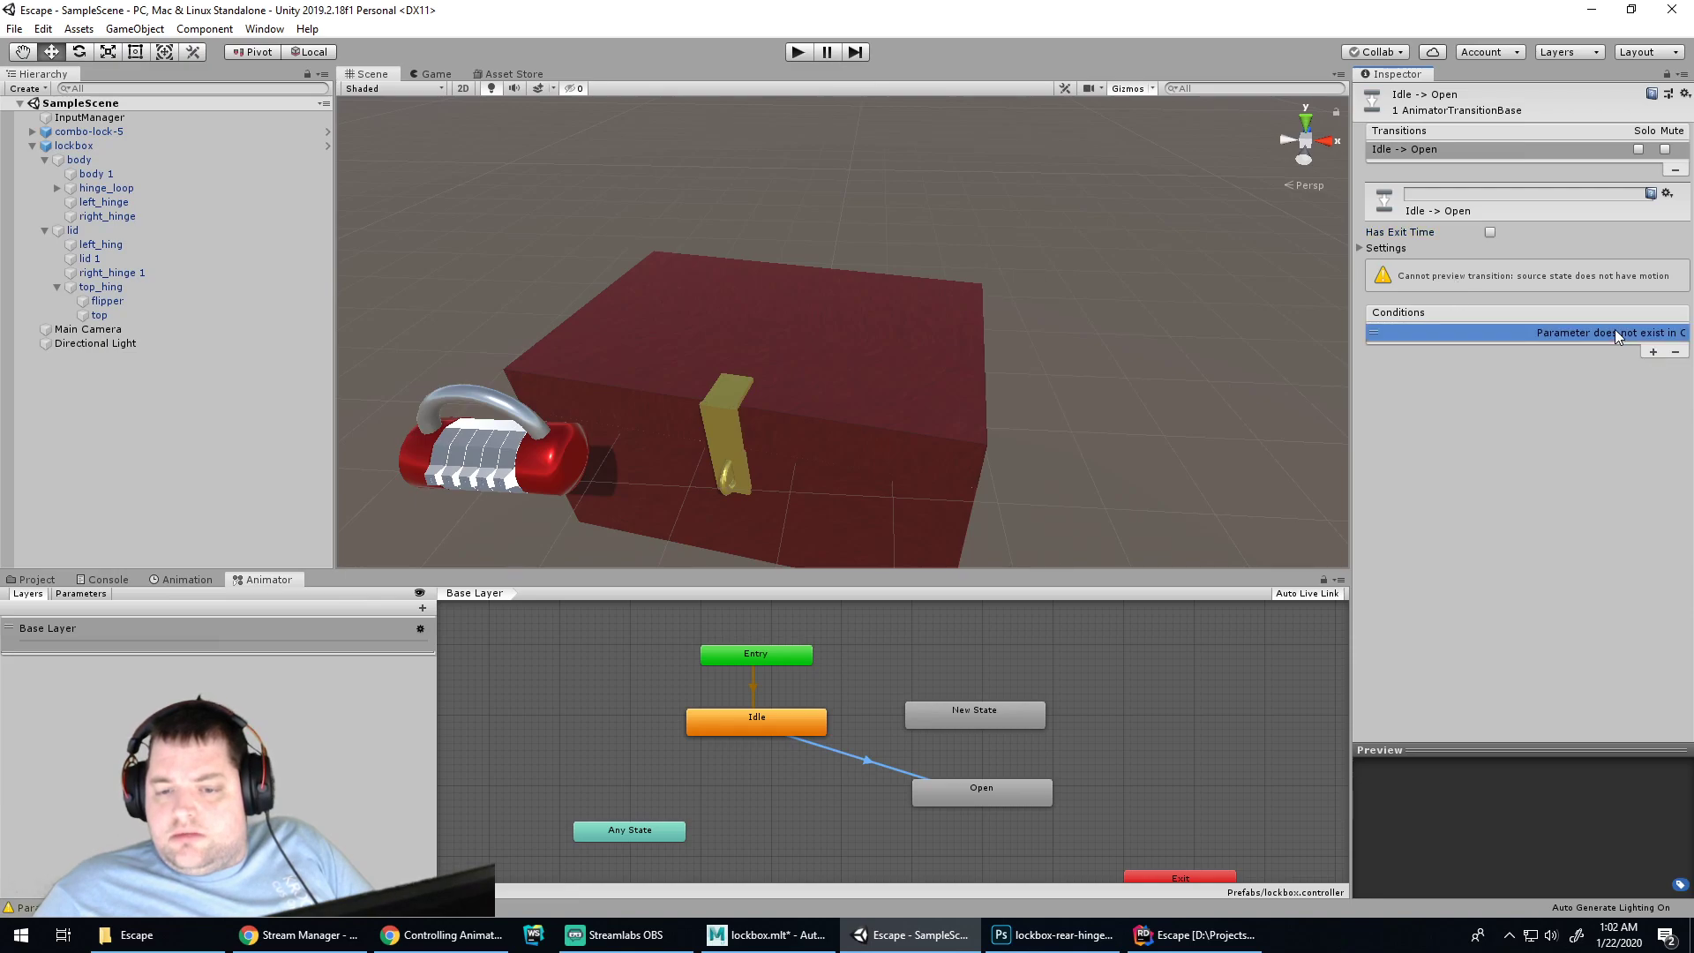
pyautogui.click(1672, 353)
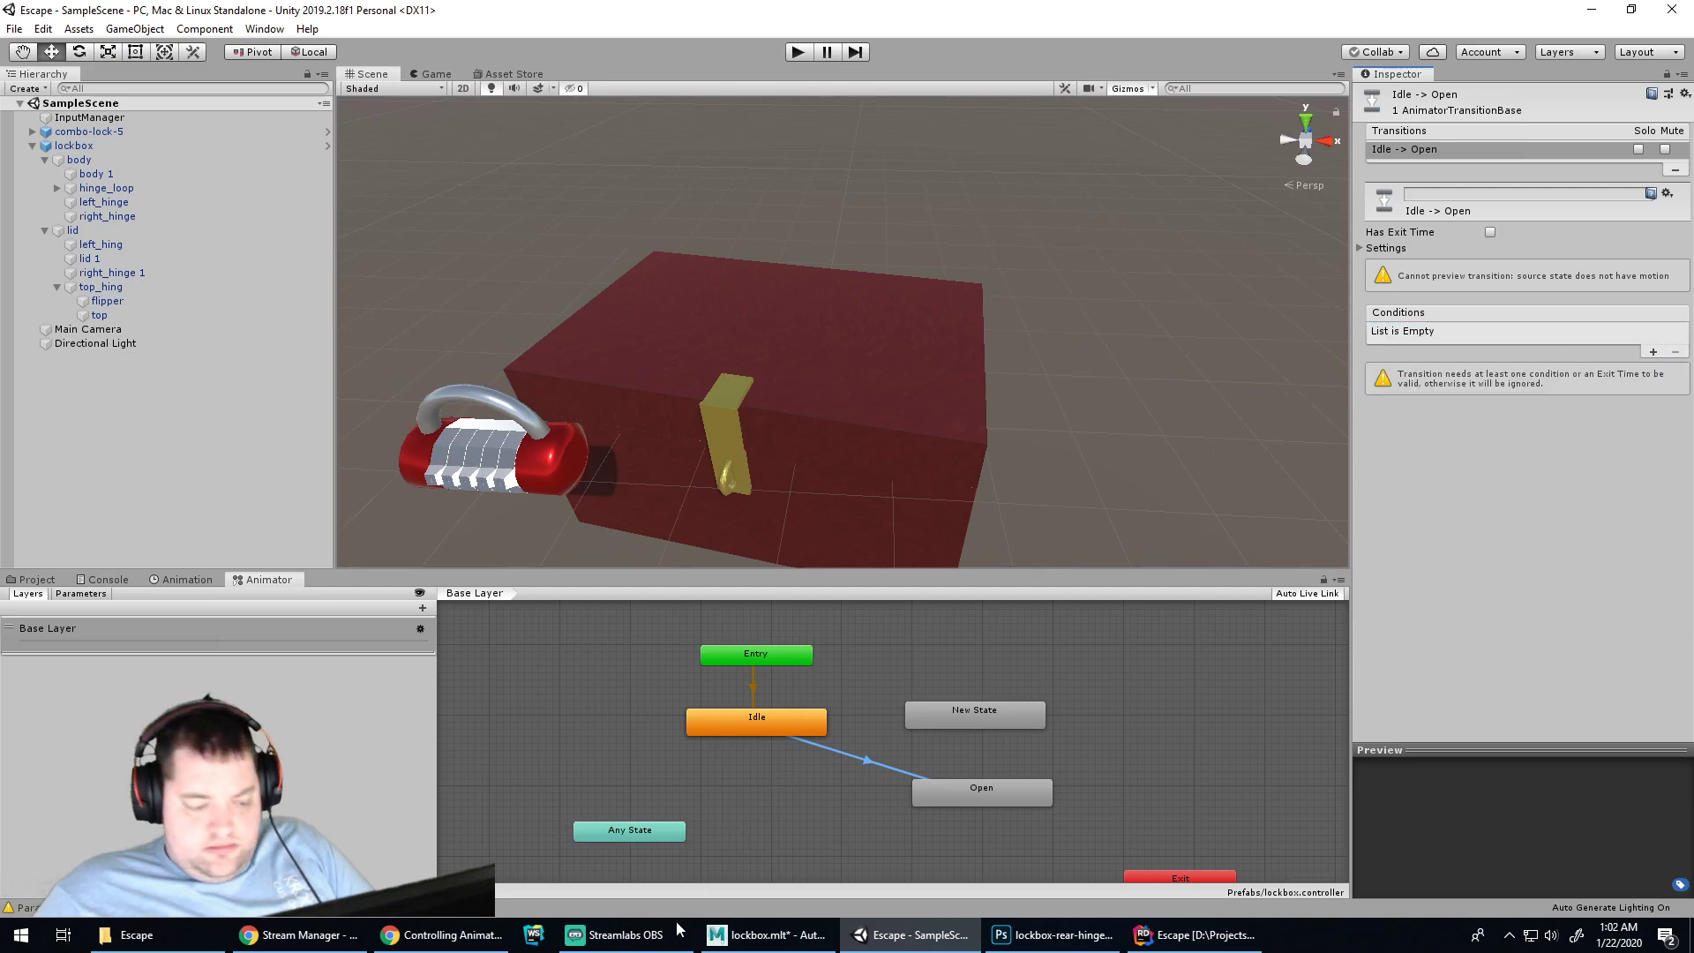
# Return to Chrome and resume the tutorial video at the Idle-to-Run transition part
pyautogui.click(403, 946)
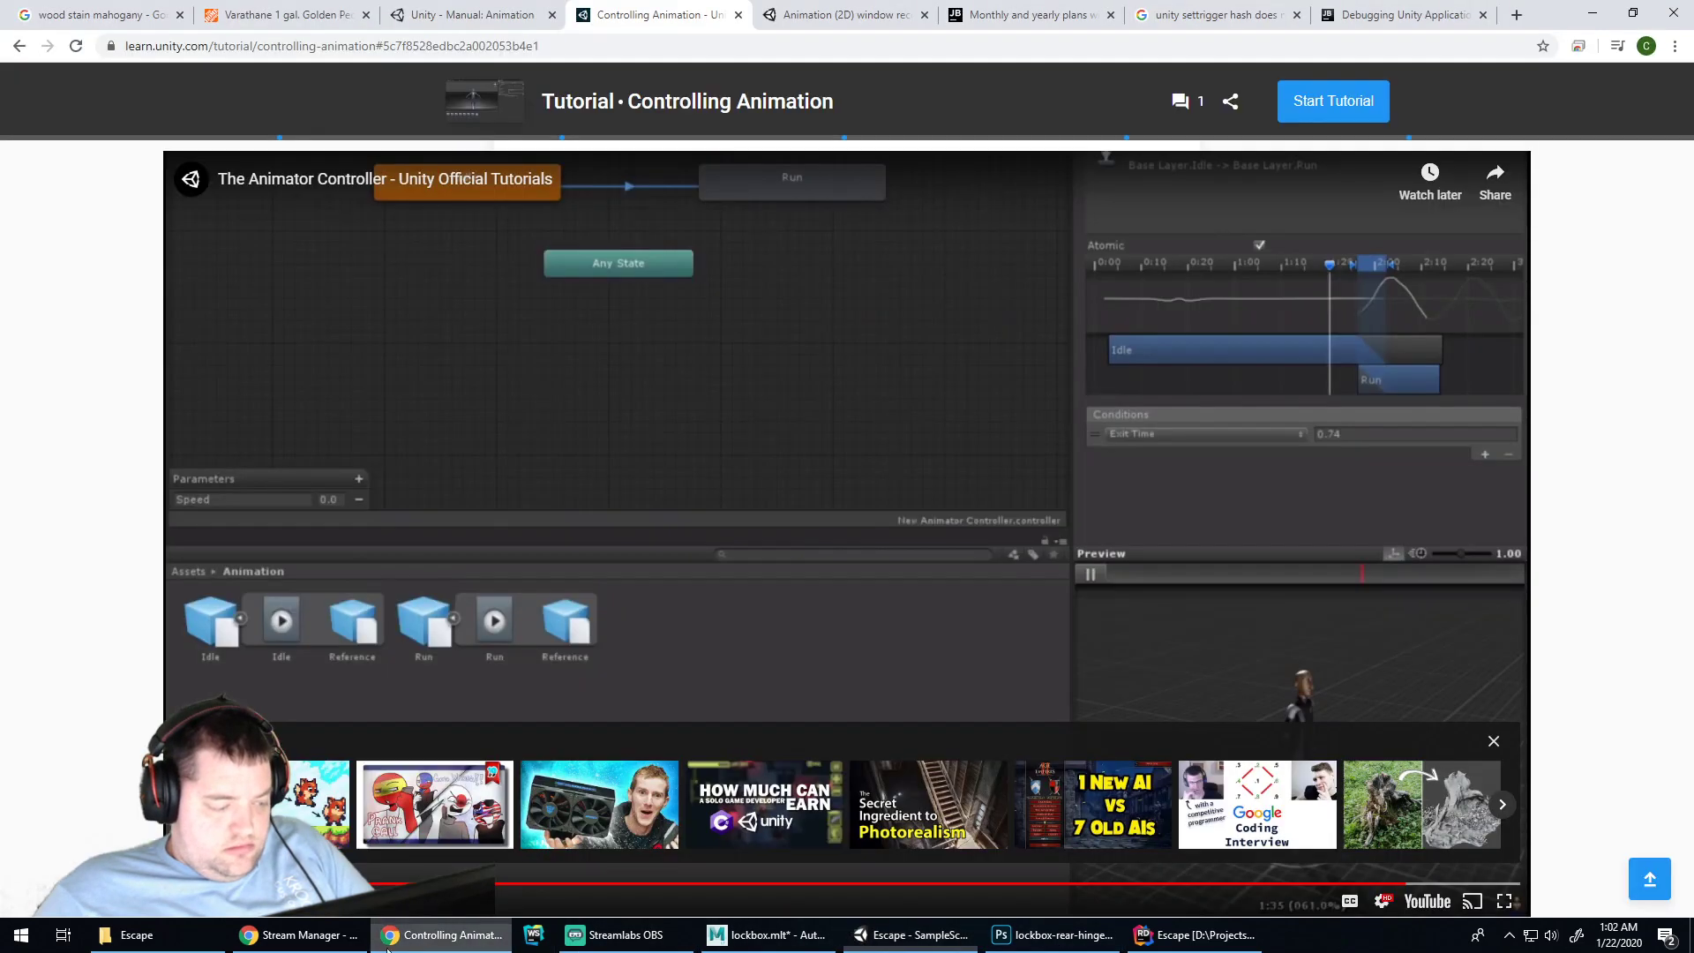
pyautogui.click(806, 589)
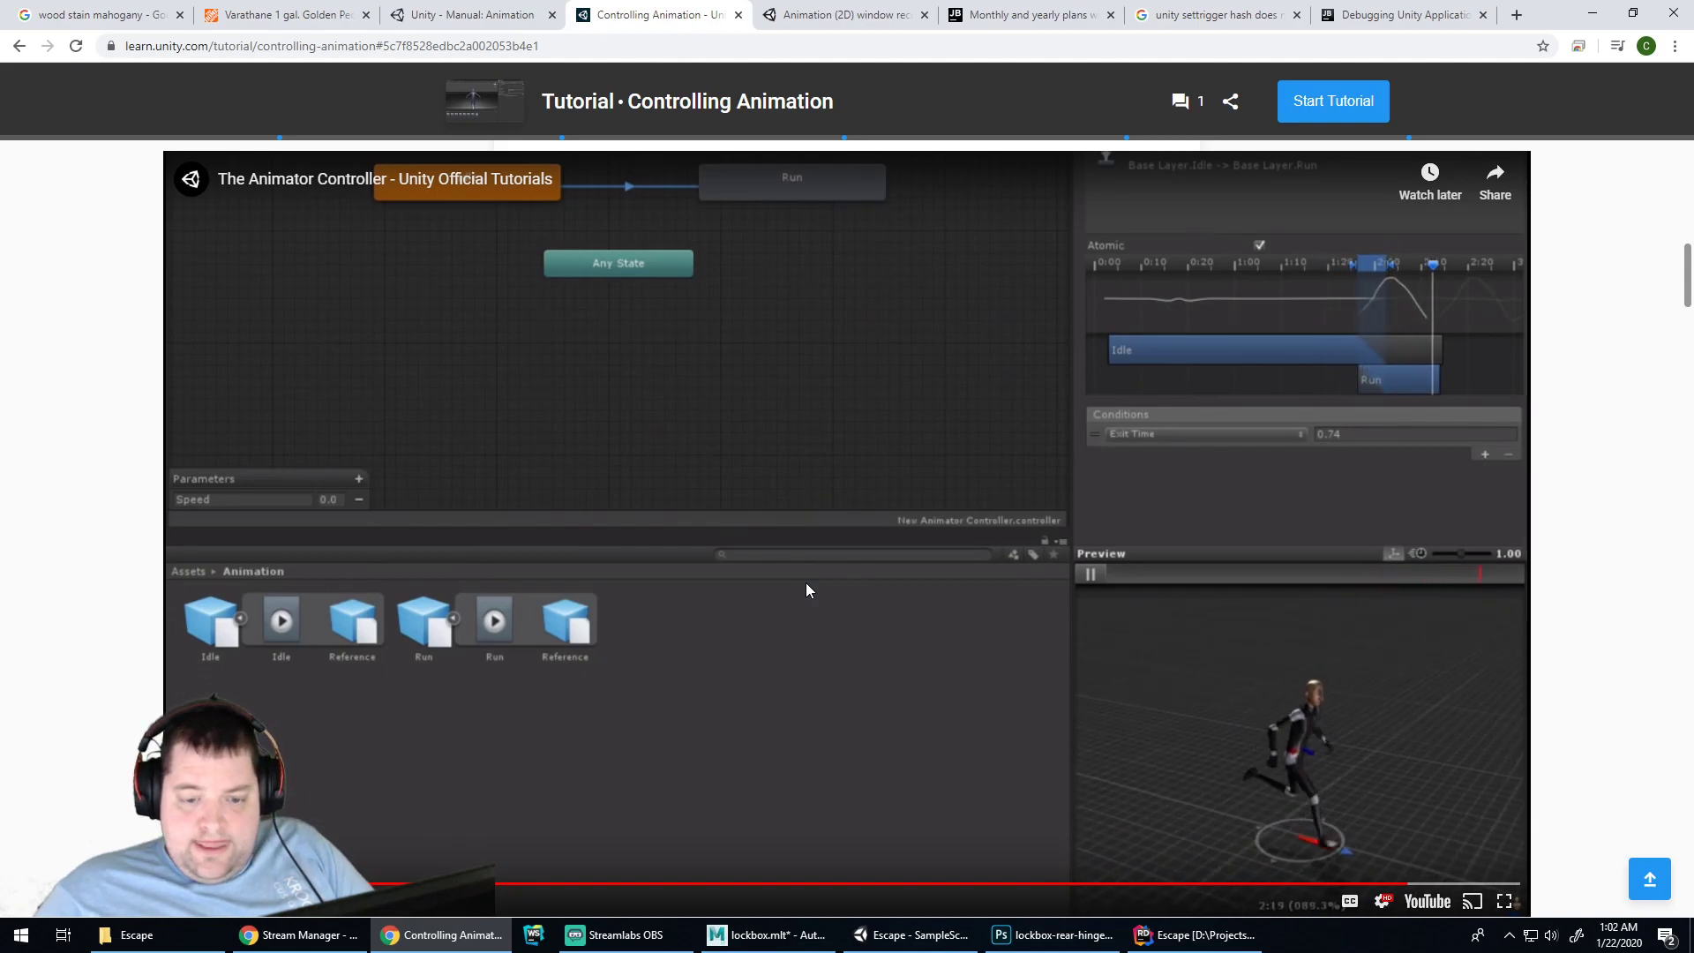
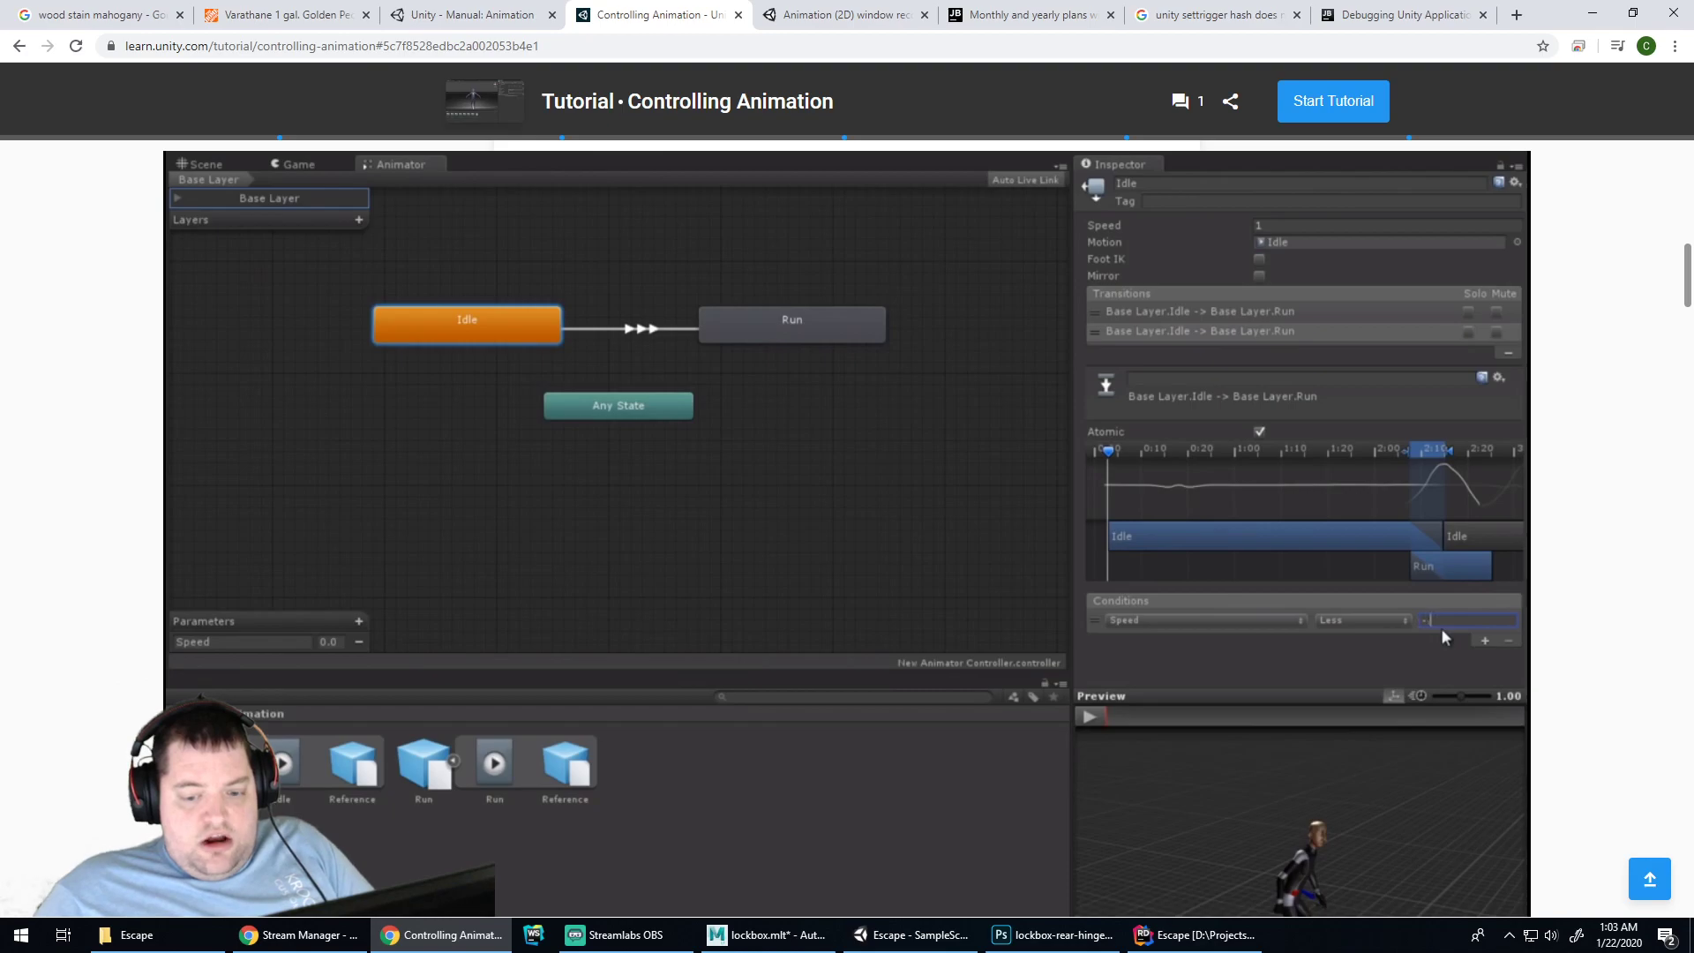
# Play the Animator Scripting tutorial video, skip ahead, then pause it
pyautogui.moveTo(1377, 732)
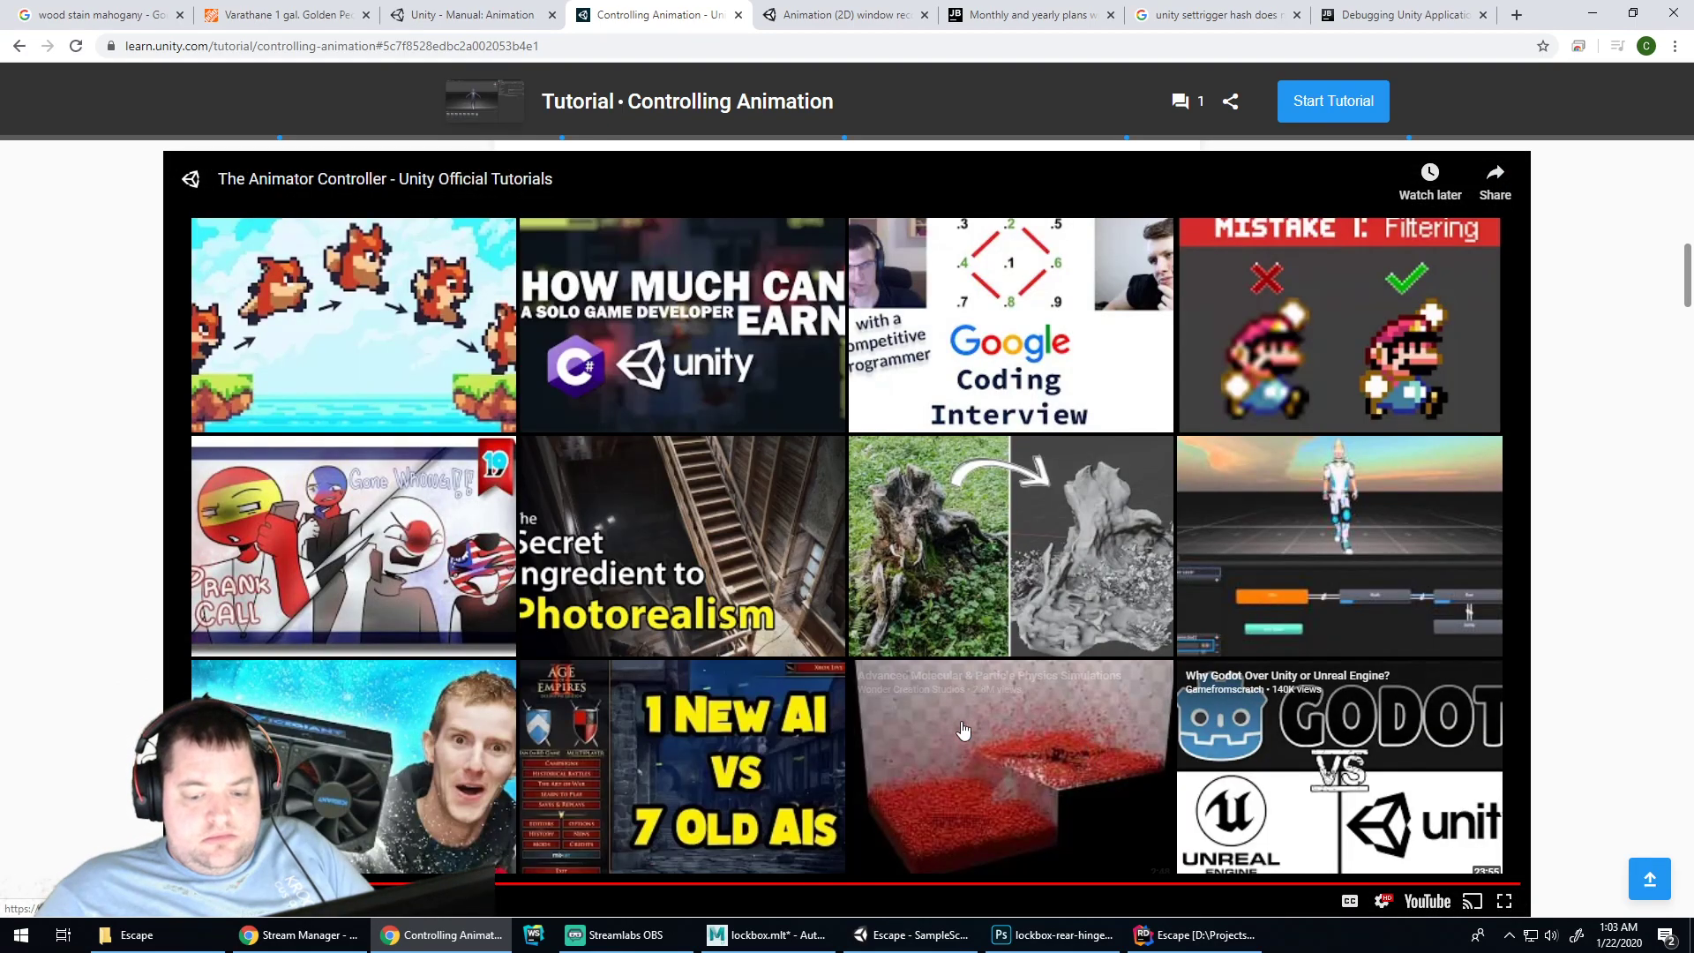
pyautogui.scroll(-20, 969, 731)
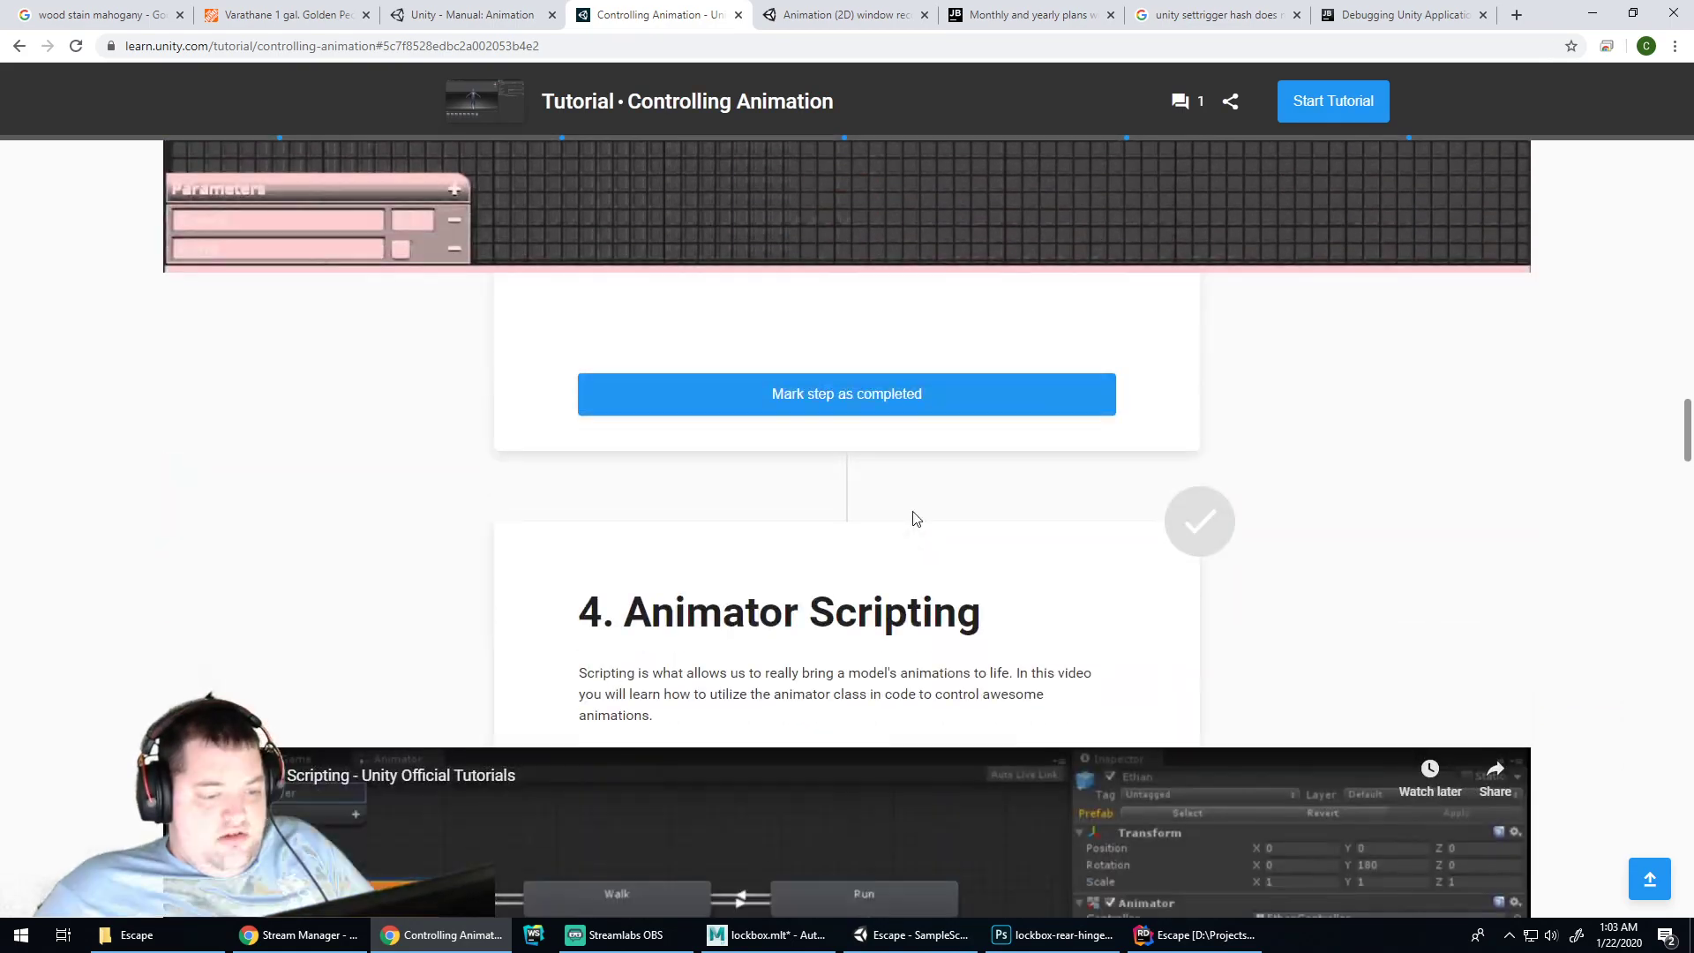
pyautogui.scroll(-7, 918, 503)
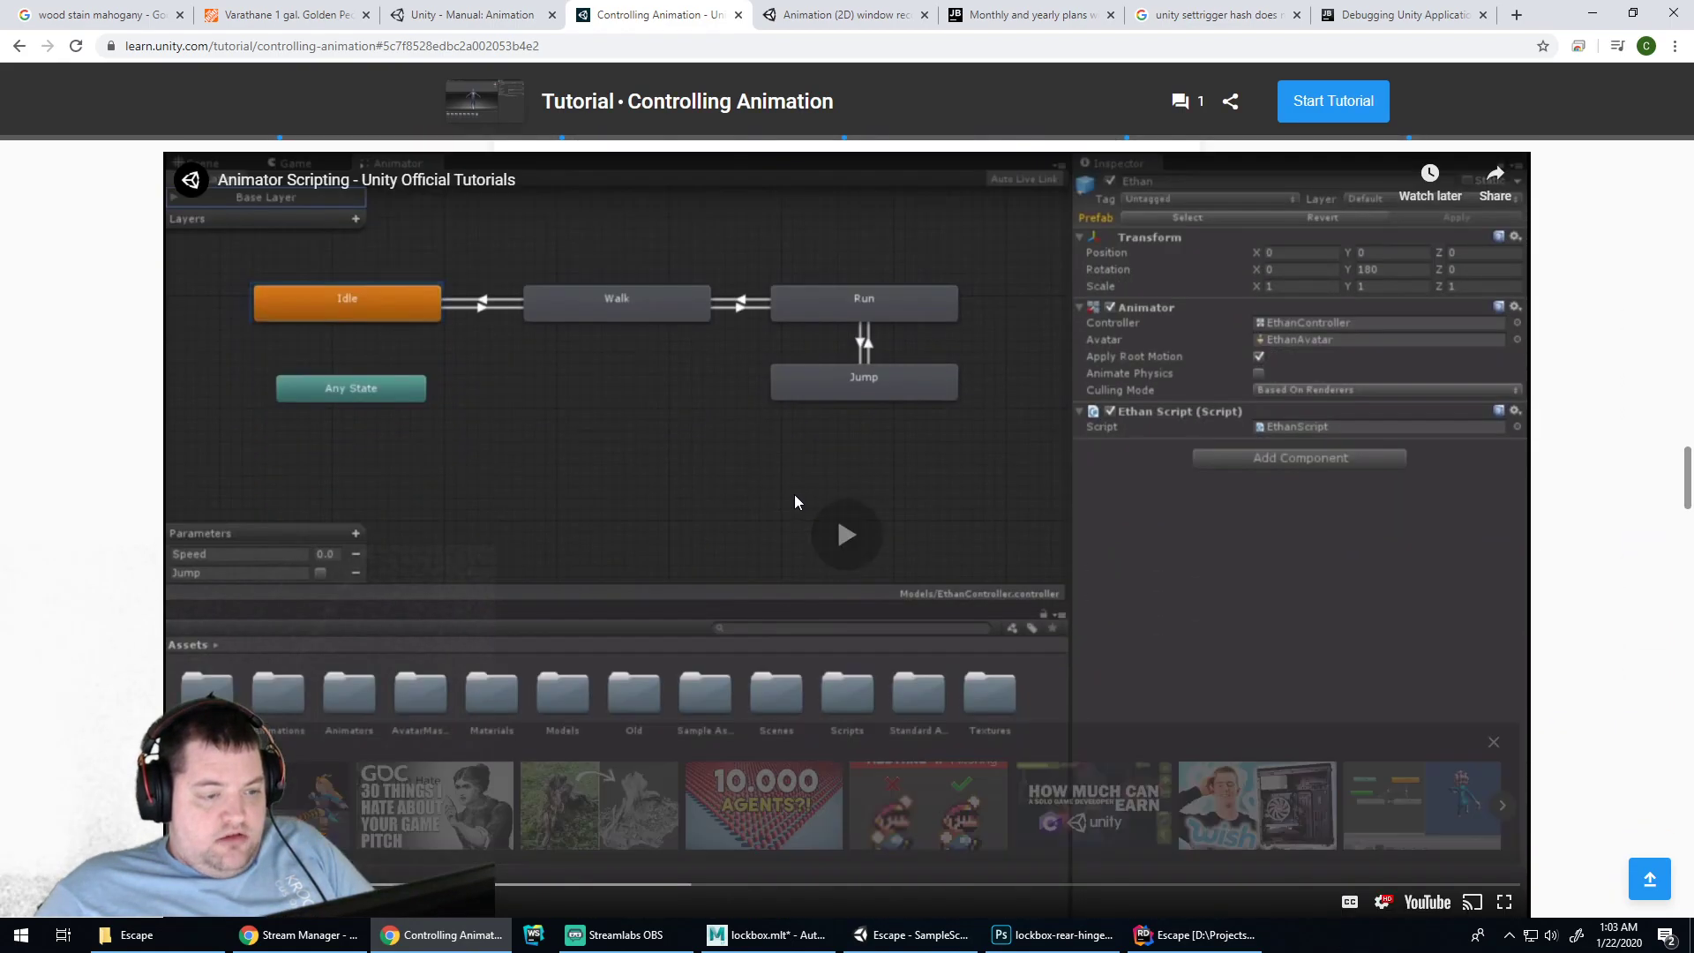
pyautogui.click(794, 494)
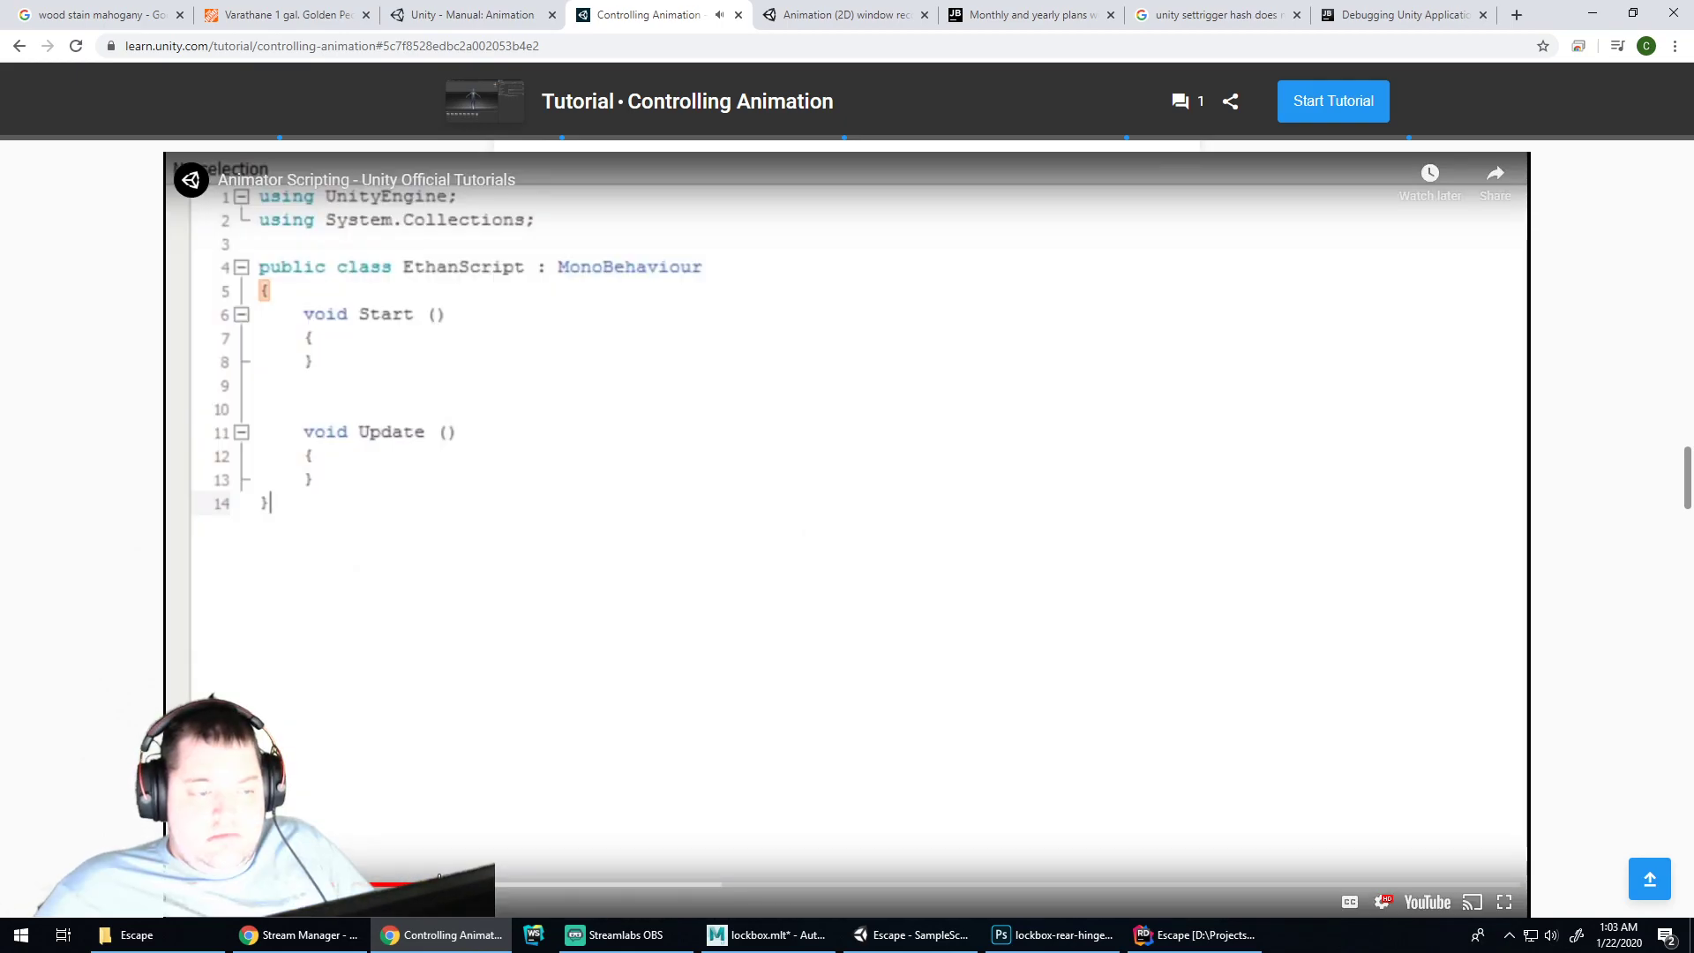
pyautogui.press('Right')
pyautogui.press('Right')
pyautogui.press('Right')
pyautogui.press('Right')
pyautogui.press('Right')
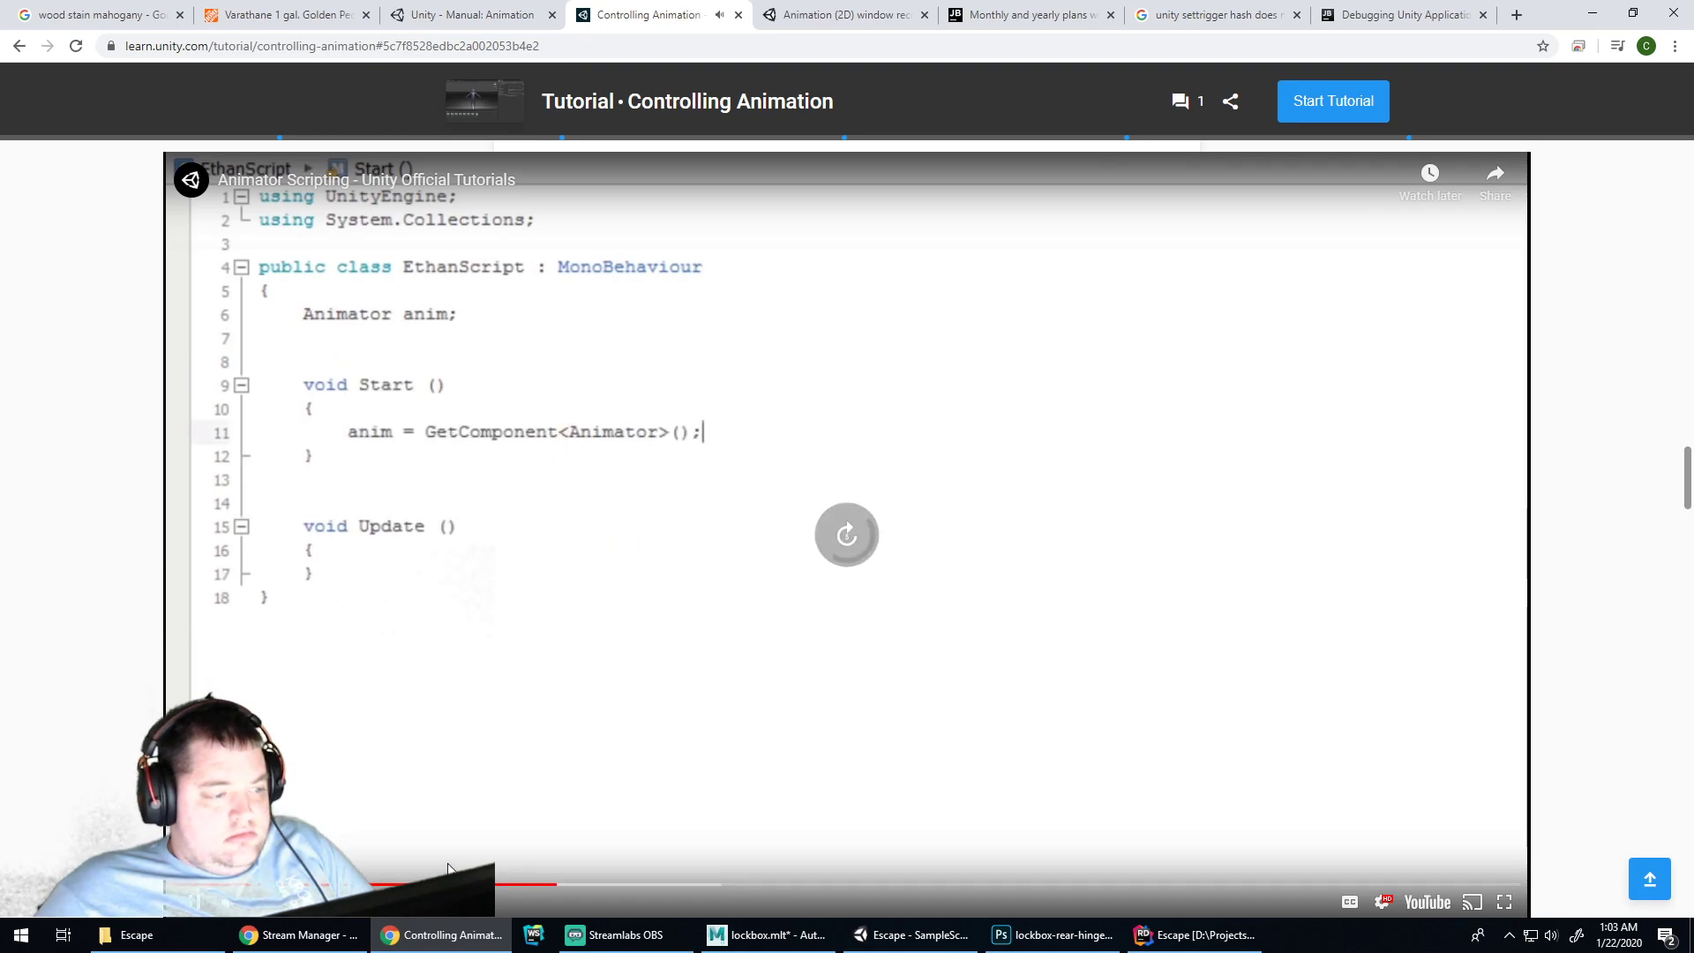
pyautogui.click(910, 465)
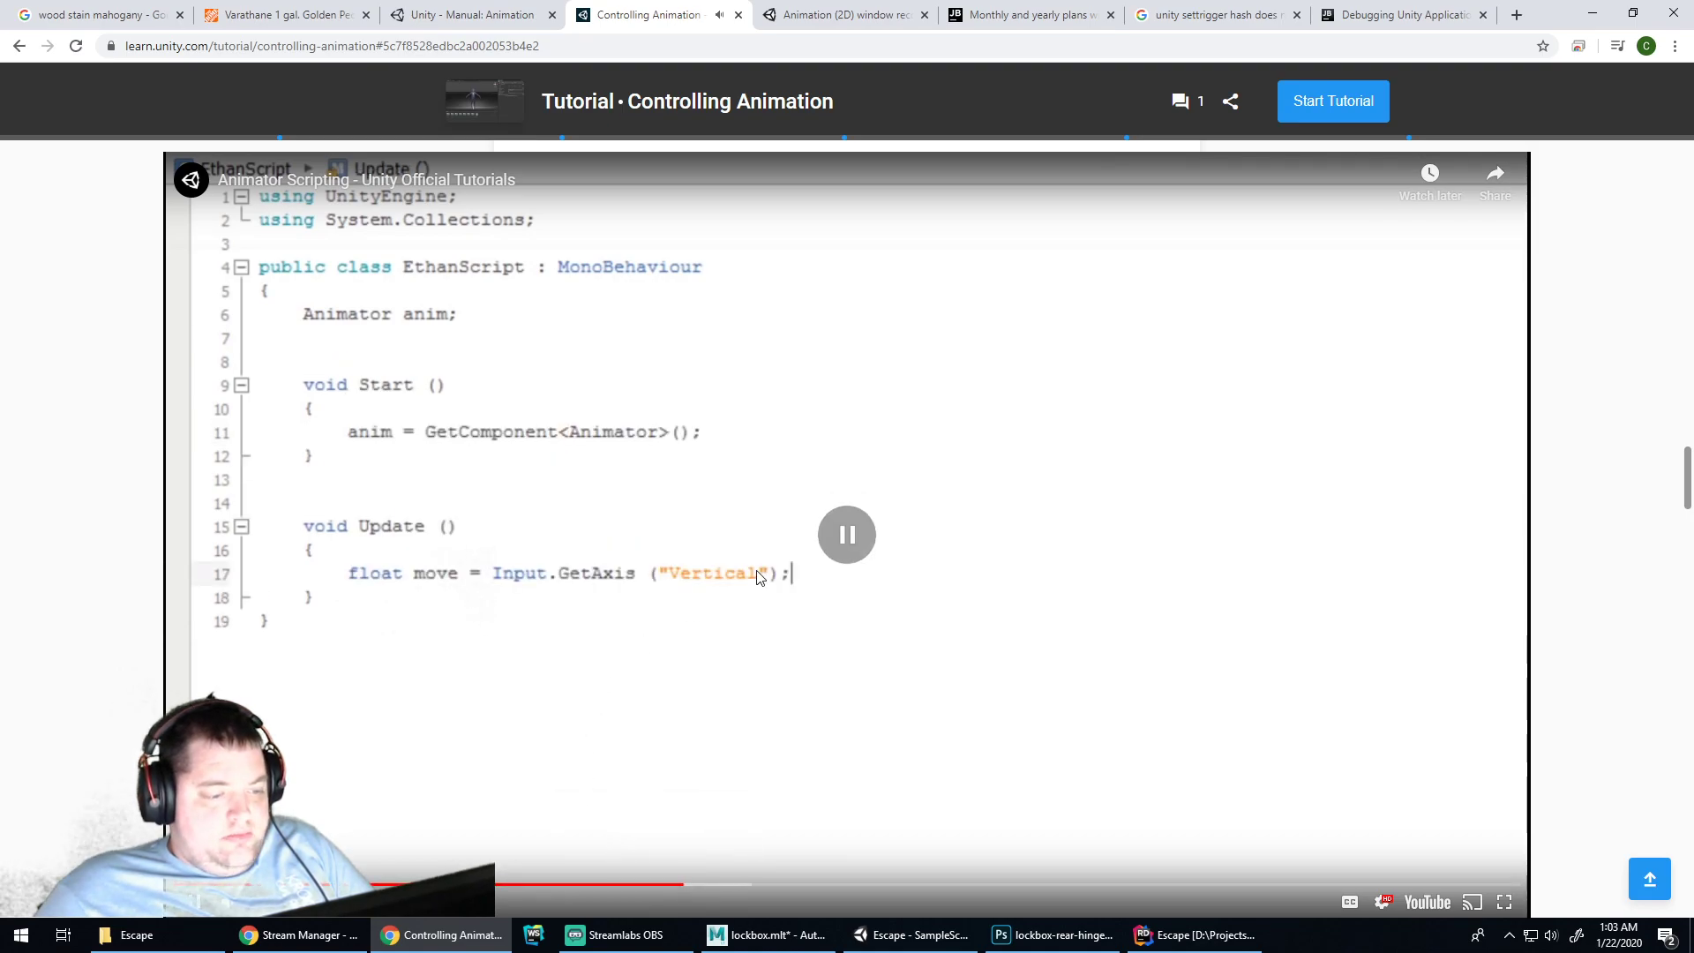
# Watch the Animator Controller Layers video from about 1:31, pause it, and browse the page
pyautogui.scroll(7, 910, 465)
pyautogui.scroll(9, 911, 465)
pyautogui.scroll(-1, 867, 521)
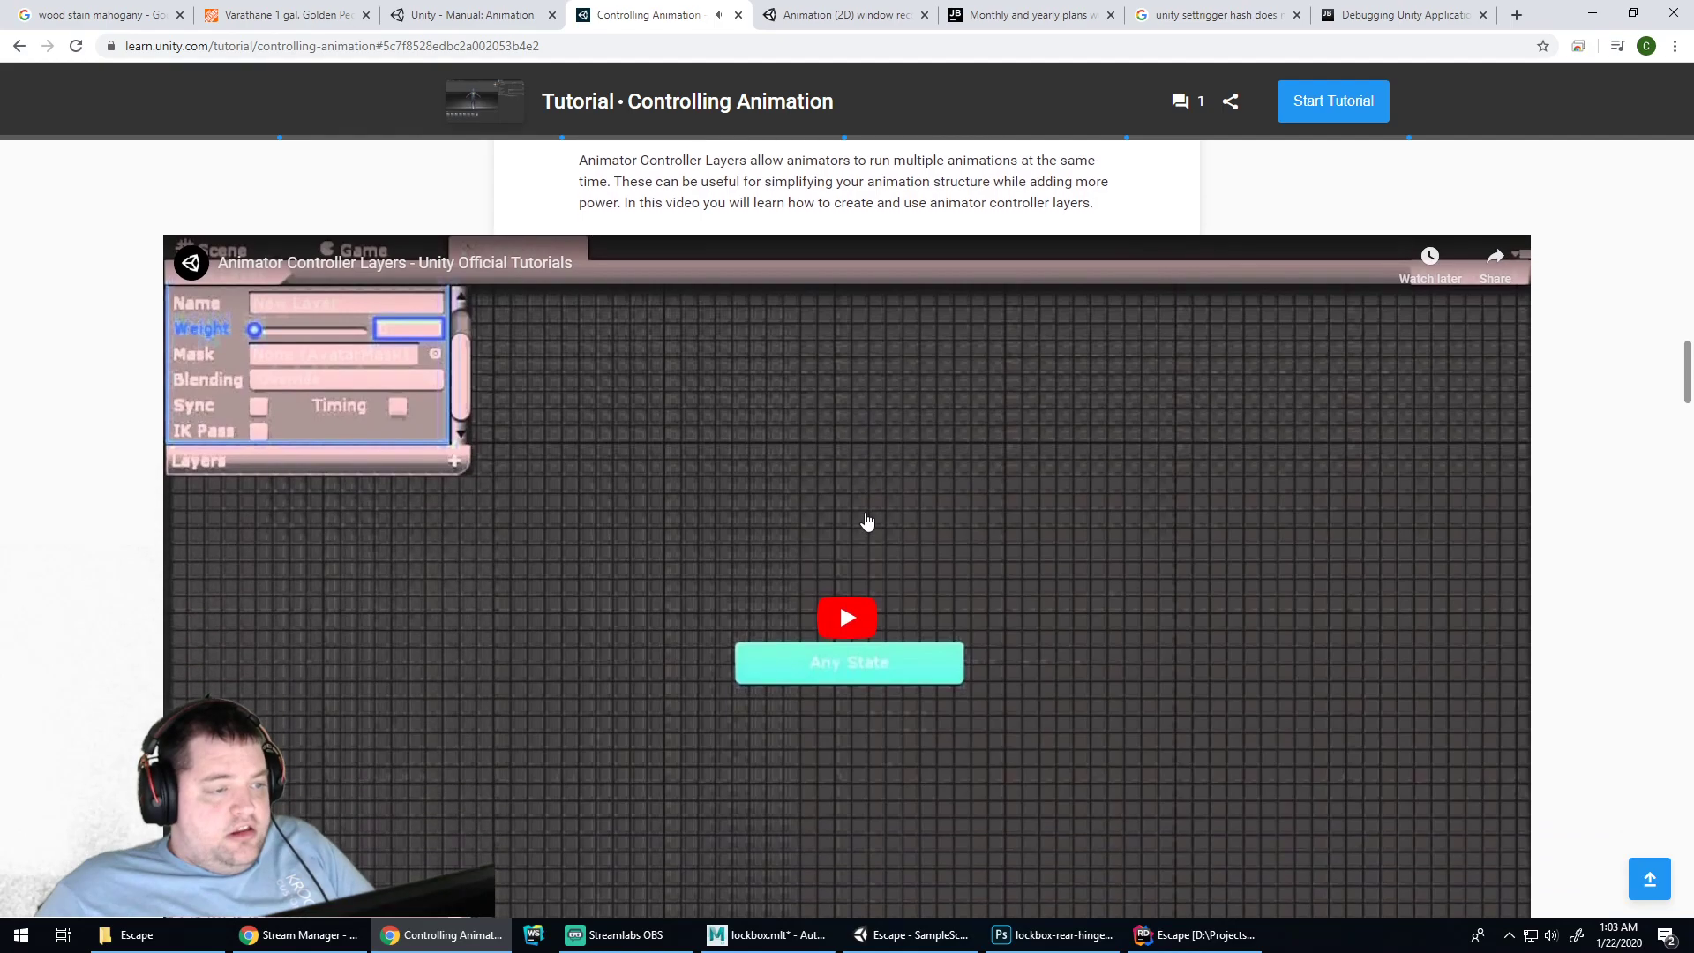
pyautogui.click(898, 572)
pyautogui.scroll(-1, 900, 579)
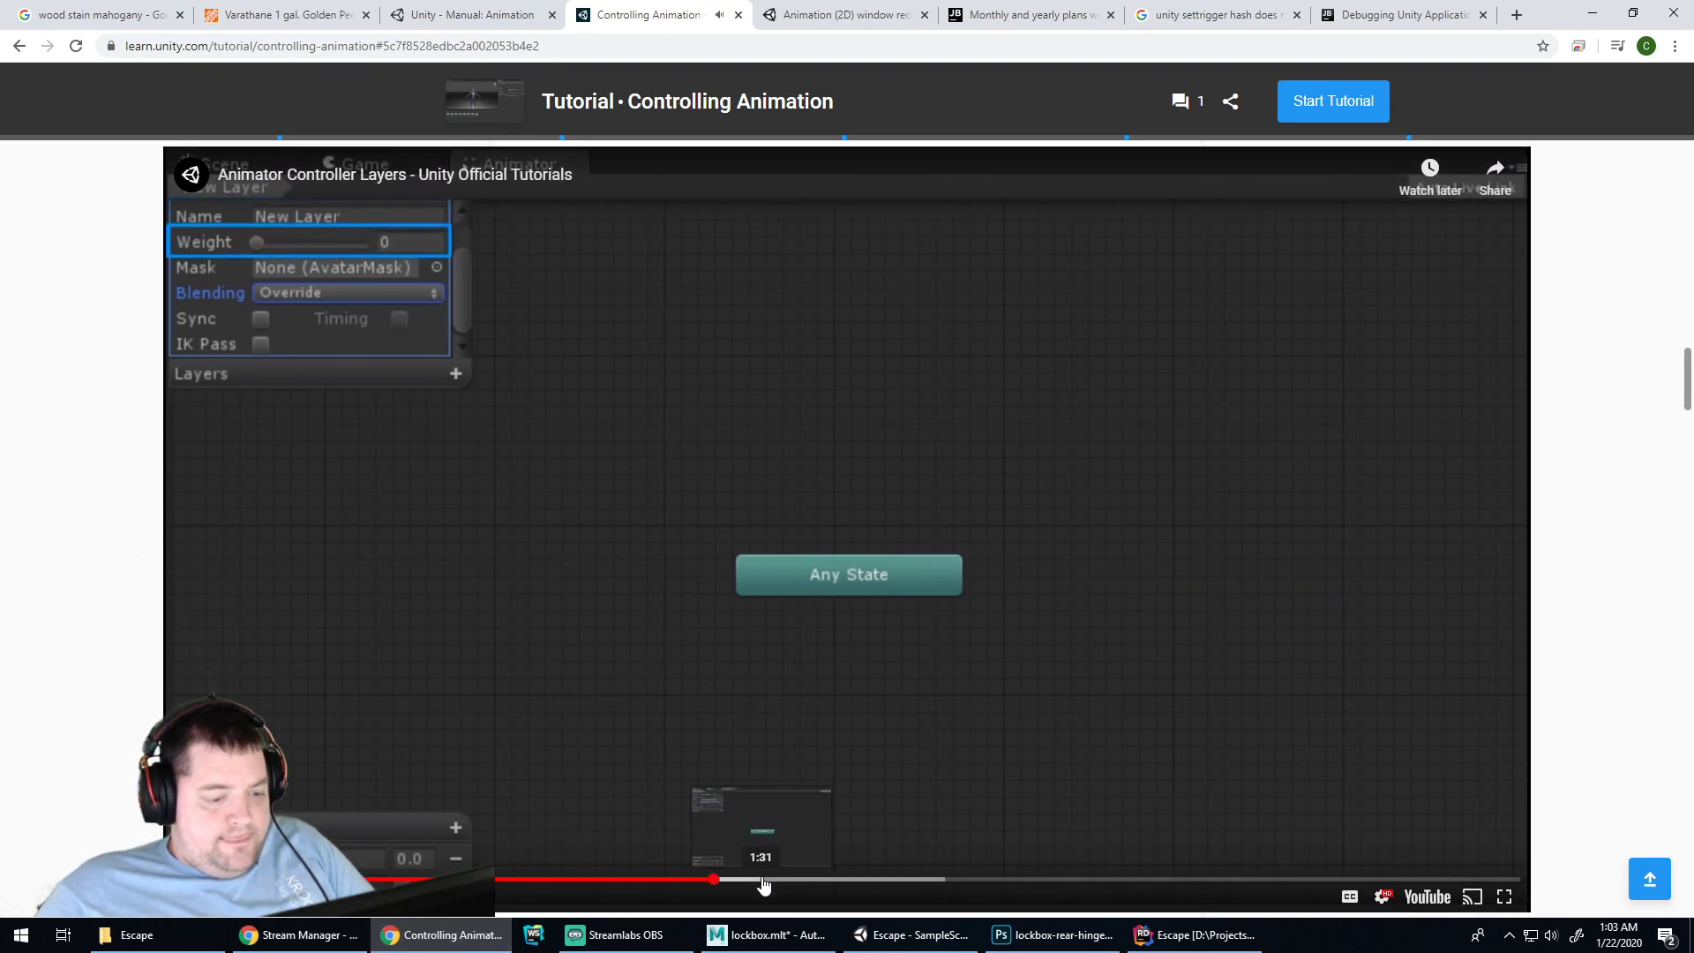
pyautogui.click(765, 880)
pyautogui.press('Right')
pyautogui.press('Right')
pyautogui.press('Right')
pyautogui.press('Right')
pyautogui.press('Right')
pyautogui.press('Right')
pyautogui.press('Right')
pyautogui.press('Right')
pyautogui.press('Right')
pyautogui.press('Right')
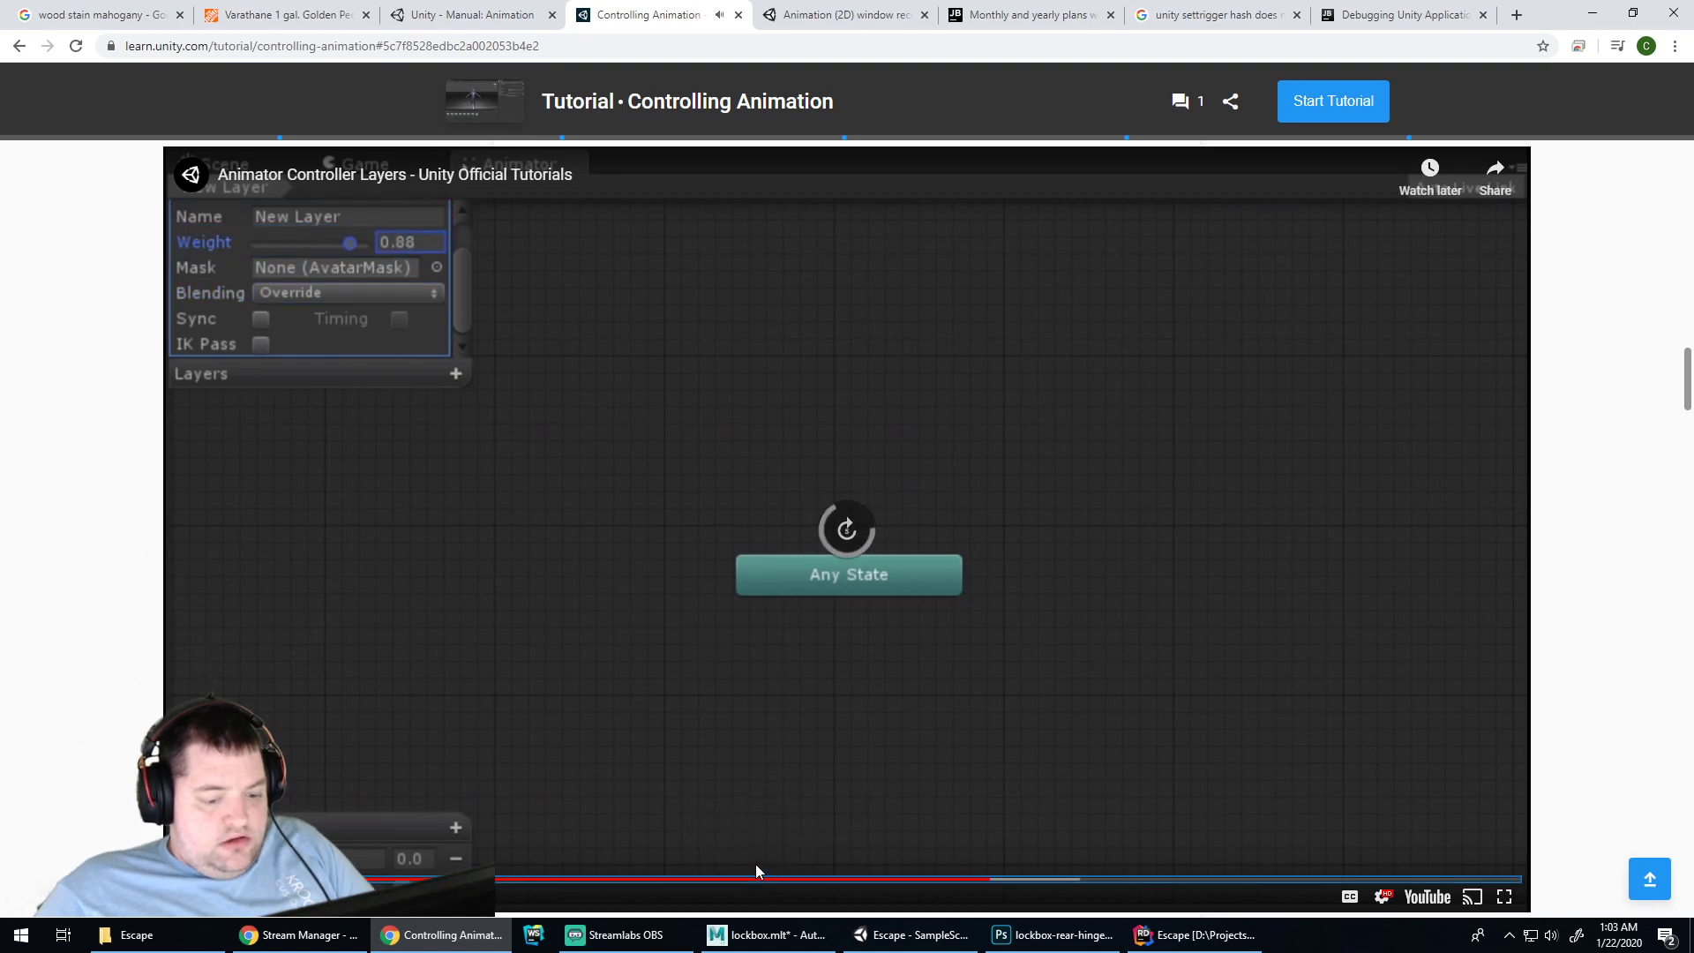
pyautogui.click(903, 558)
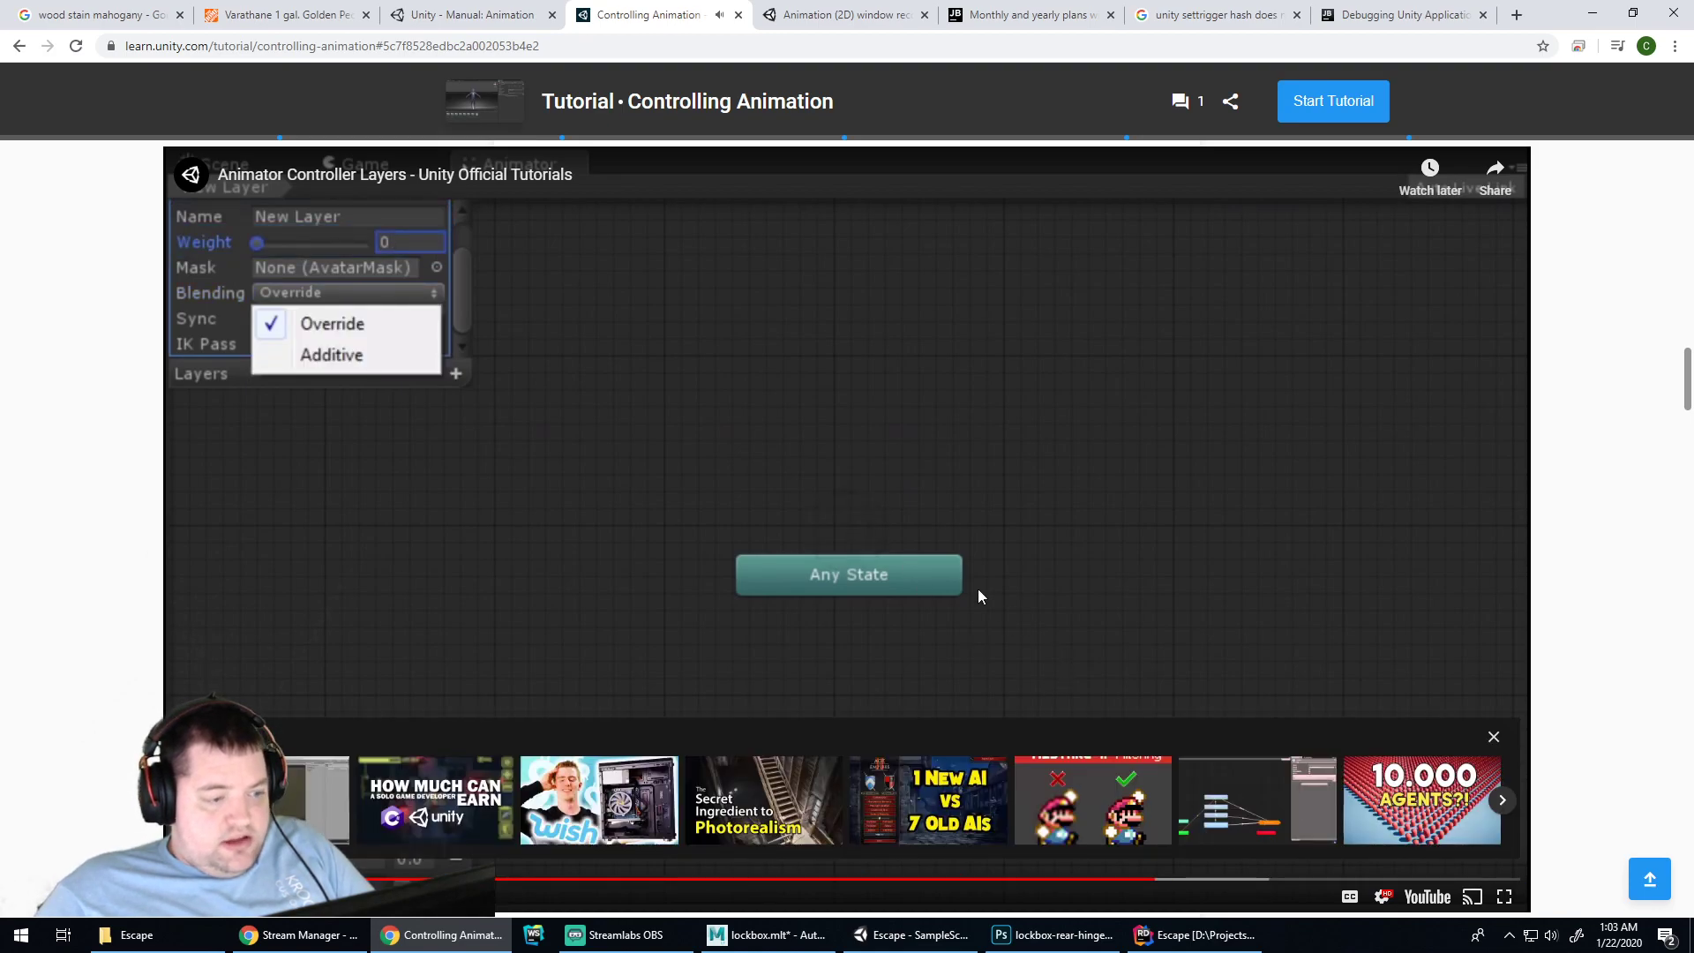
pyautogui.scroll(-20, 988, 597)
pyautogui.scroll(-12, 1020, 467)
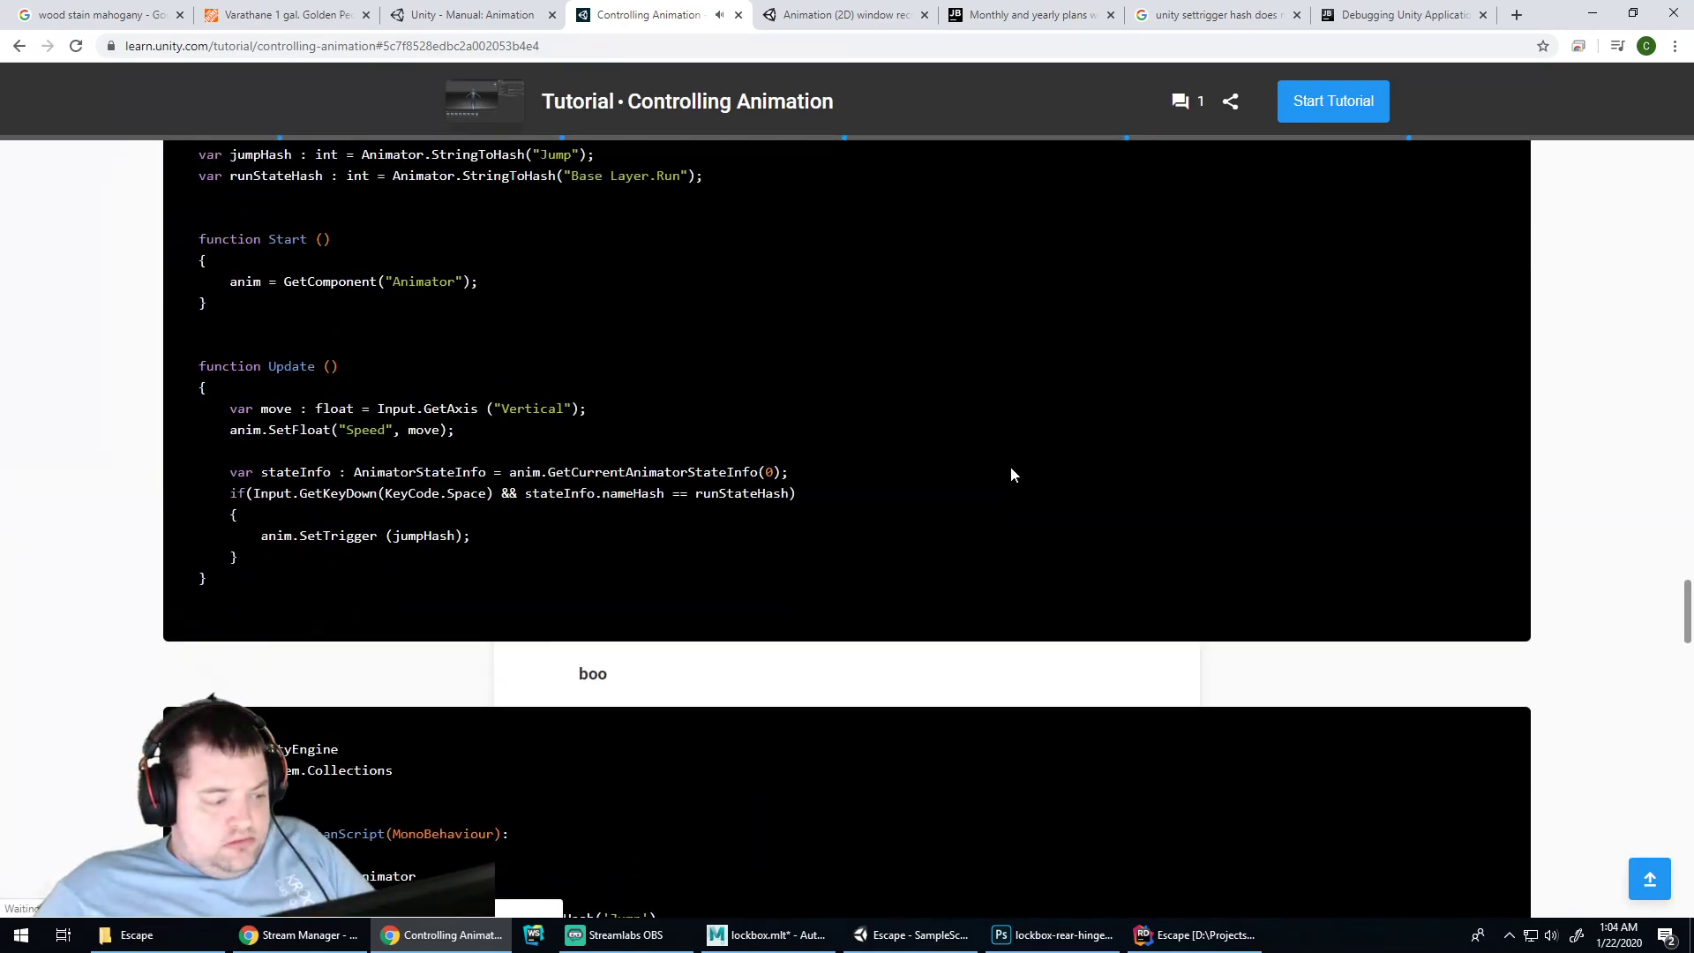
pyautogui.scroll(-11, 1087, 477)
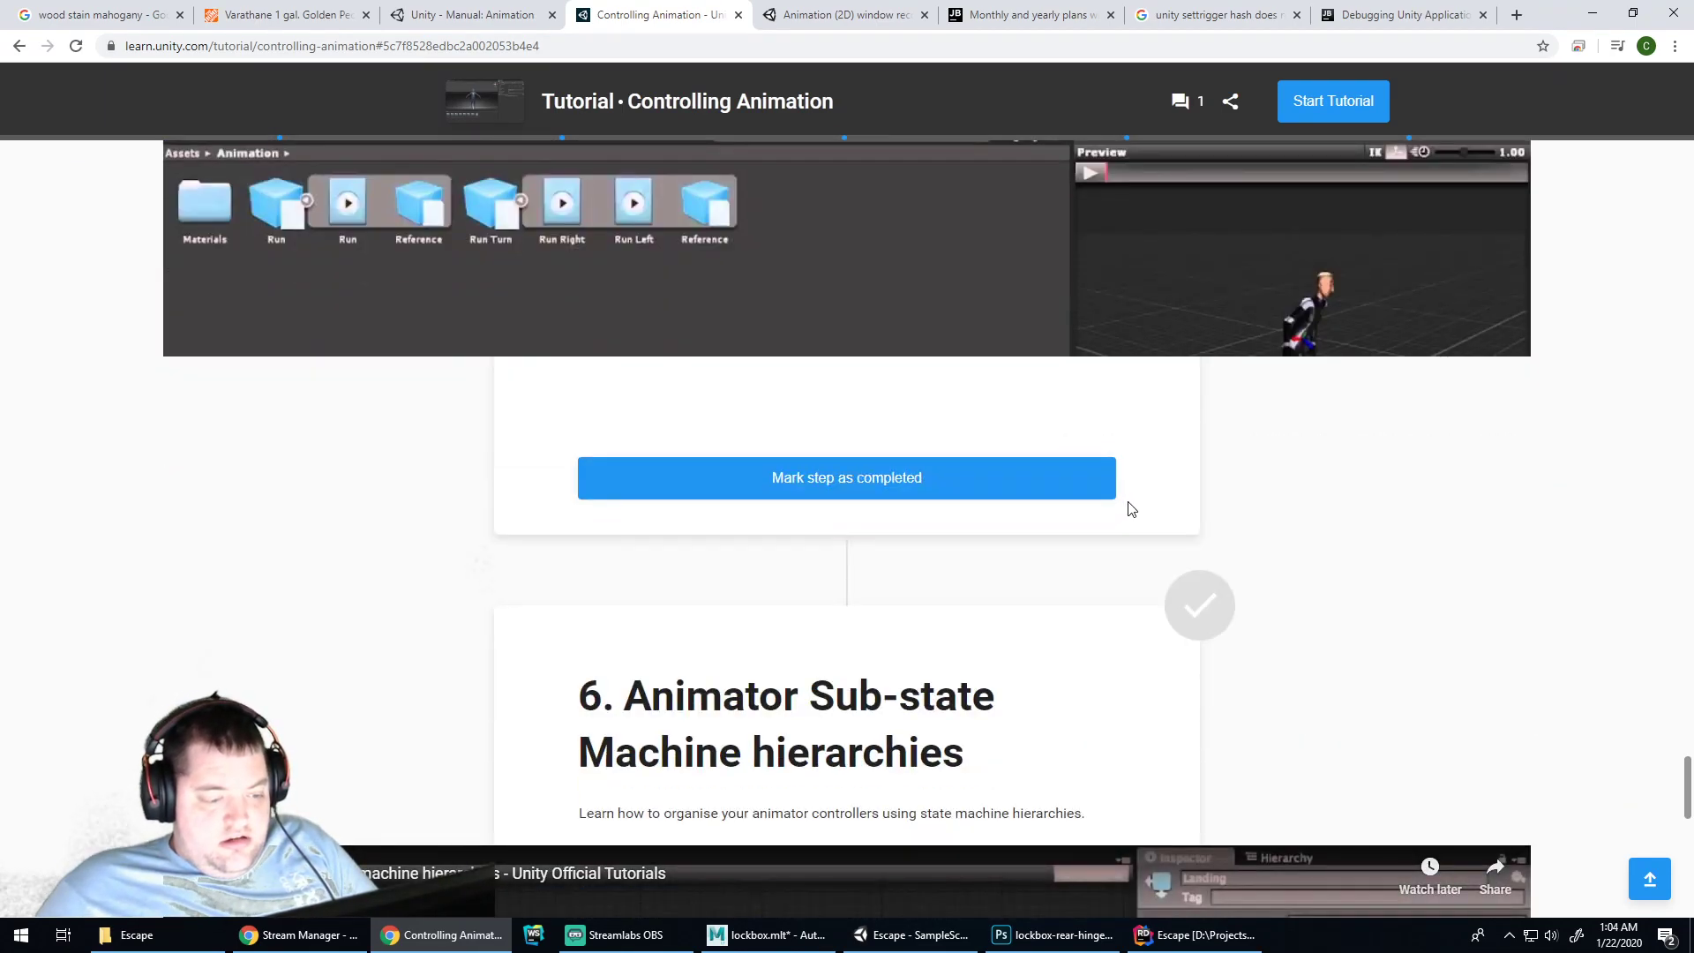
pyautogui.scroll(-8, 1132, 508)
pyautogui.scroll(20, 1133, 512)
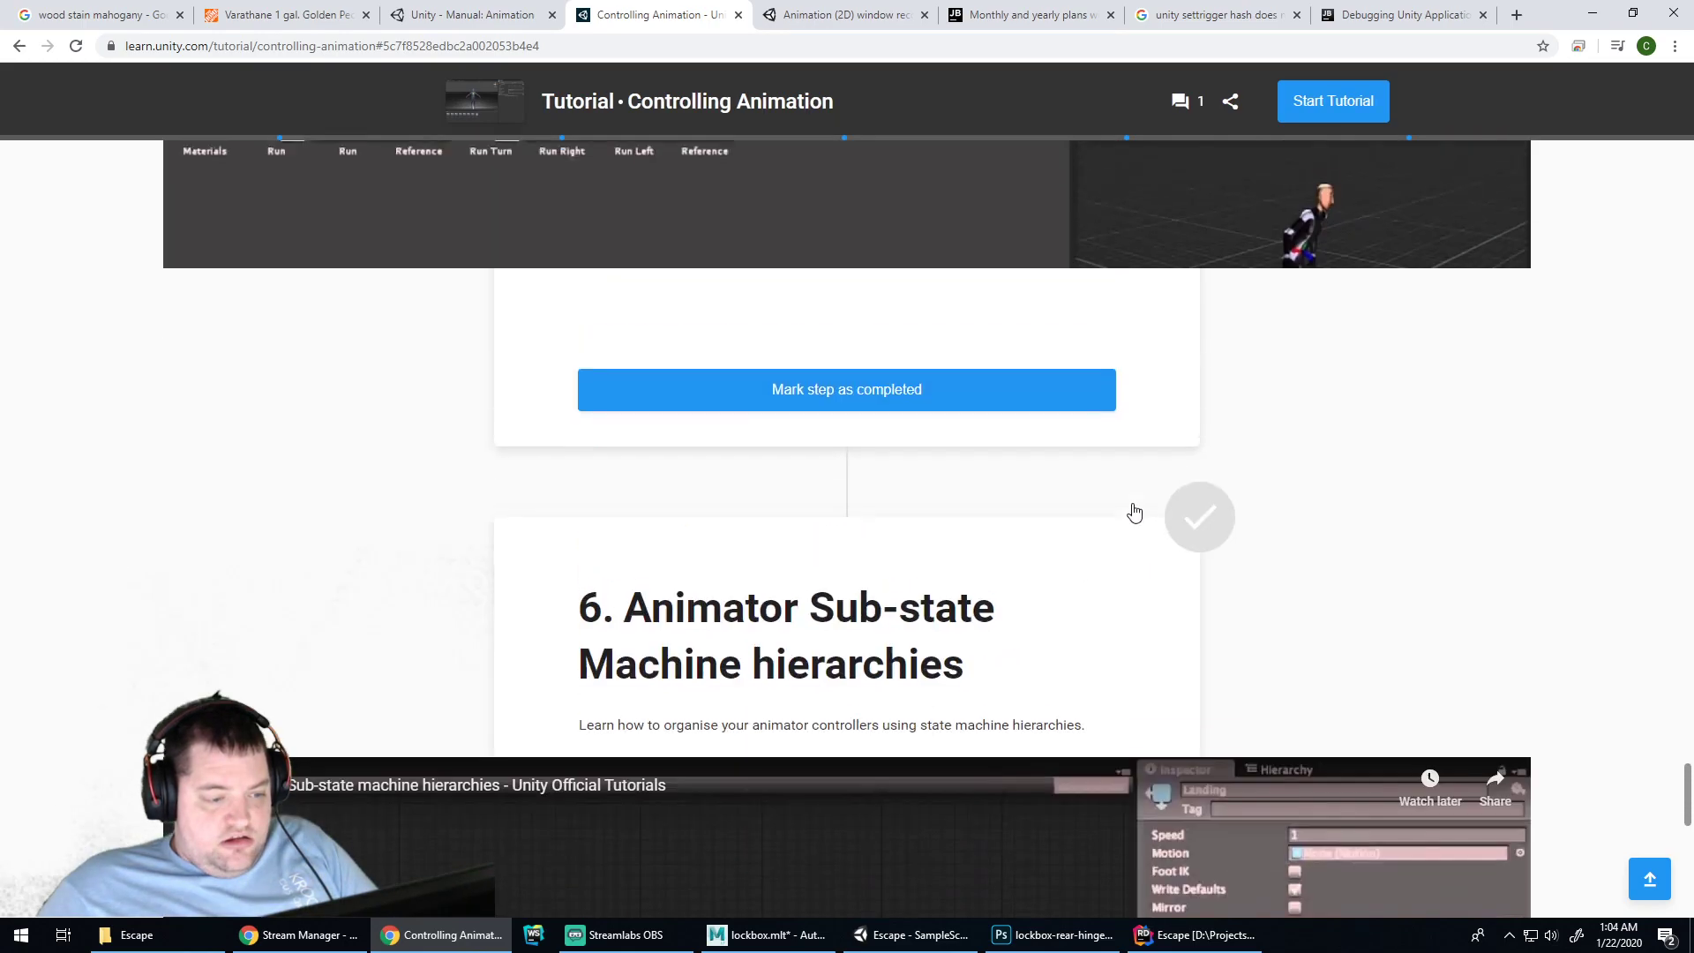
pyautogui.scroll(15, 1173, 442)
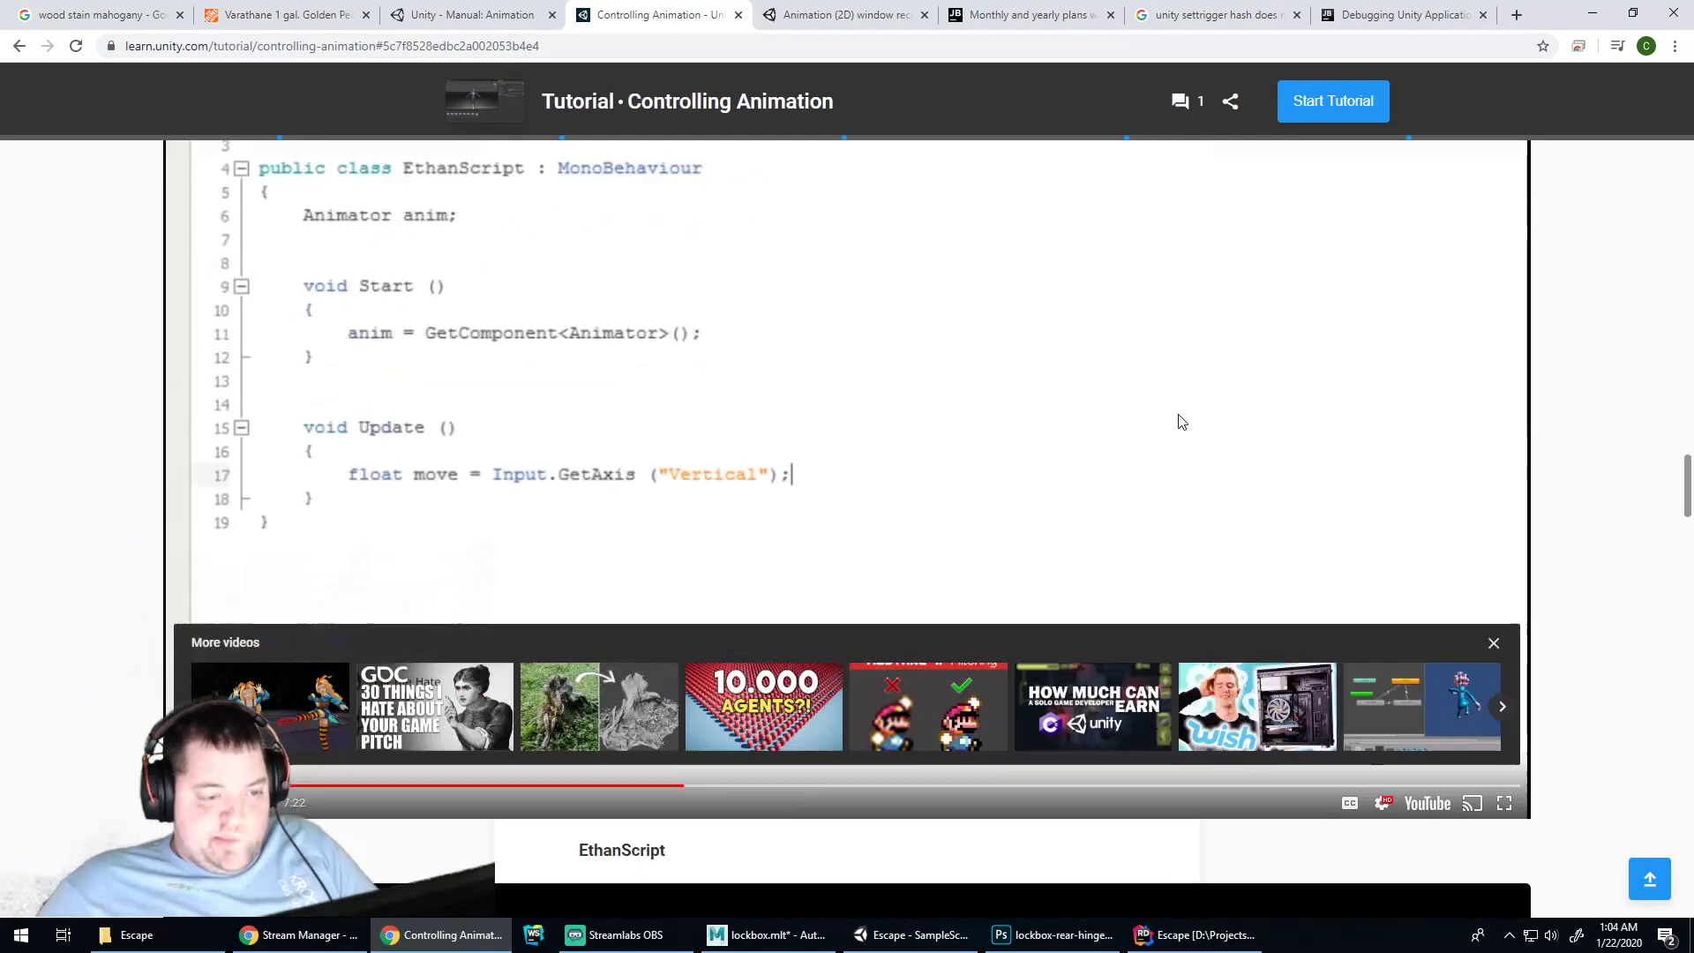
pyautogui.scroll(15, 1176, 468)
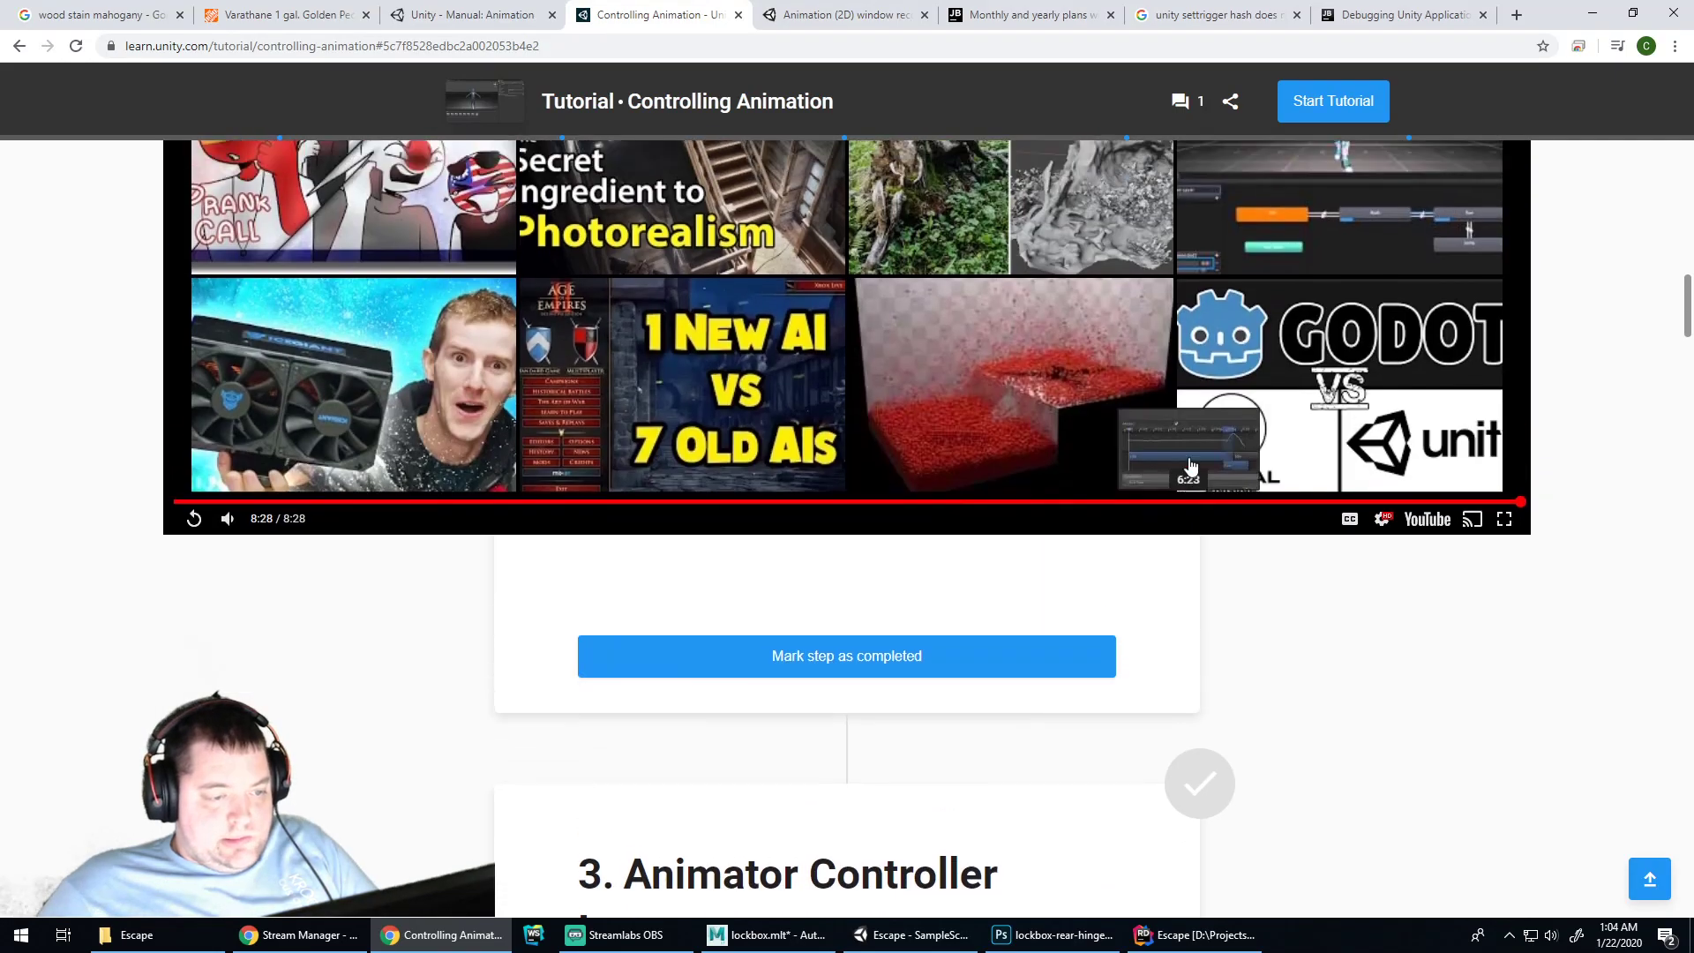
pyautogui.scroll(11, 1191, 466)
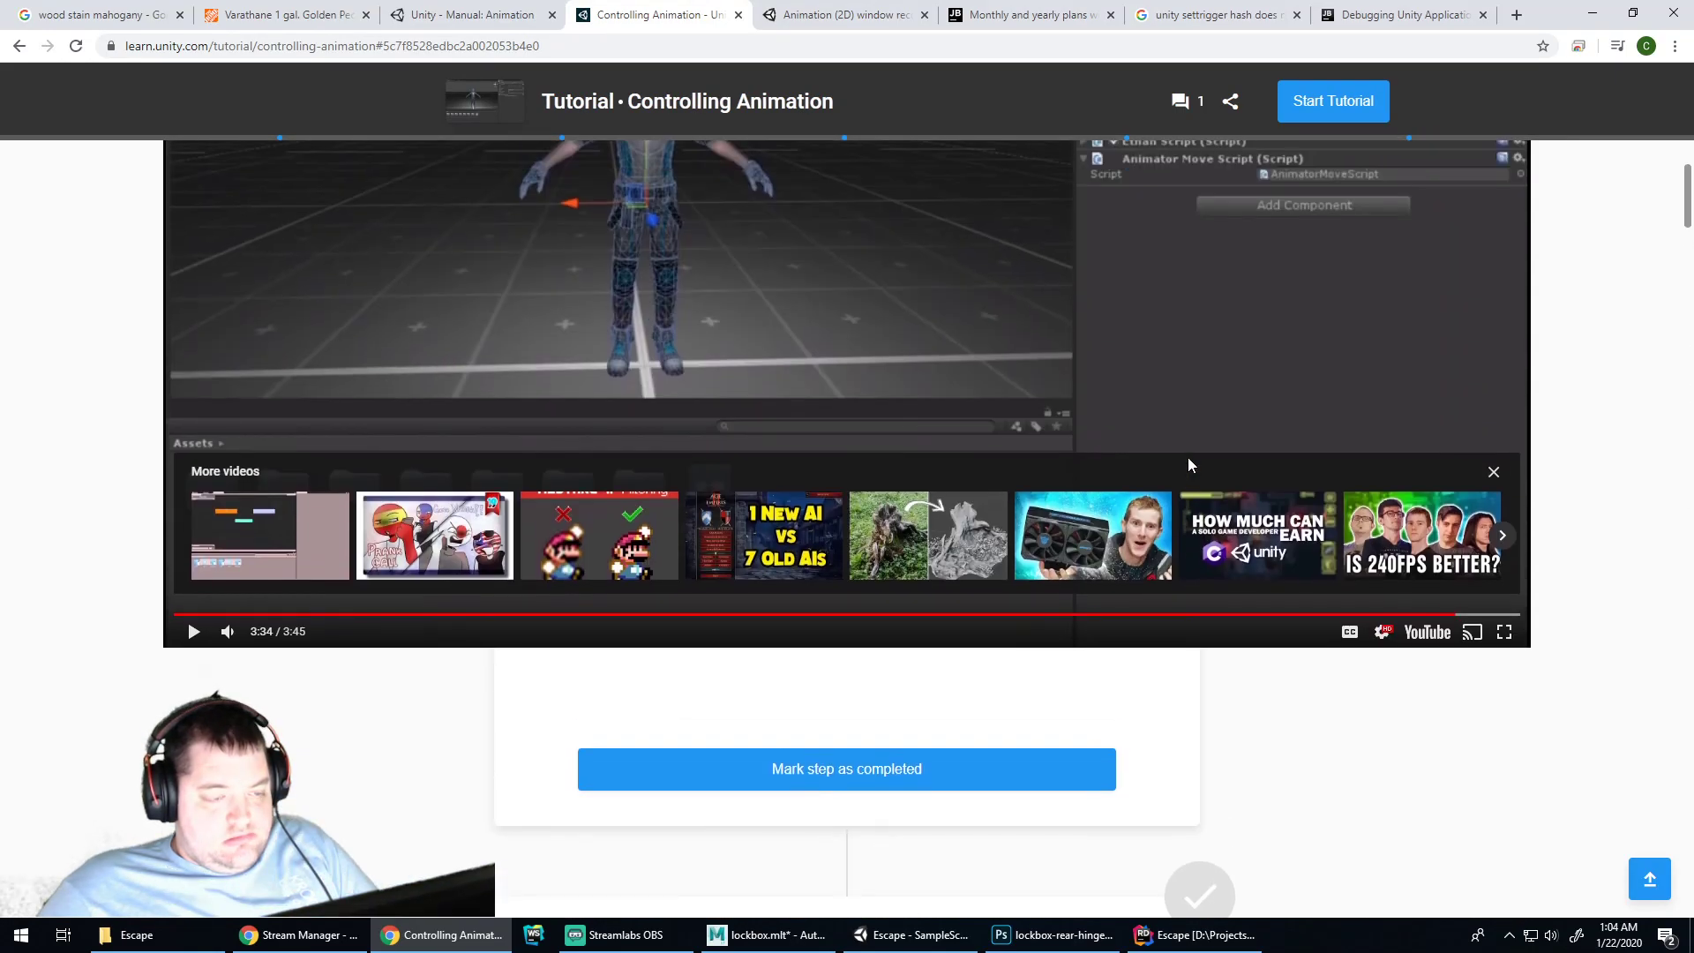
pyautogui.scroll(-3, 1188, 459)
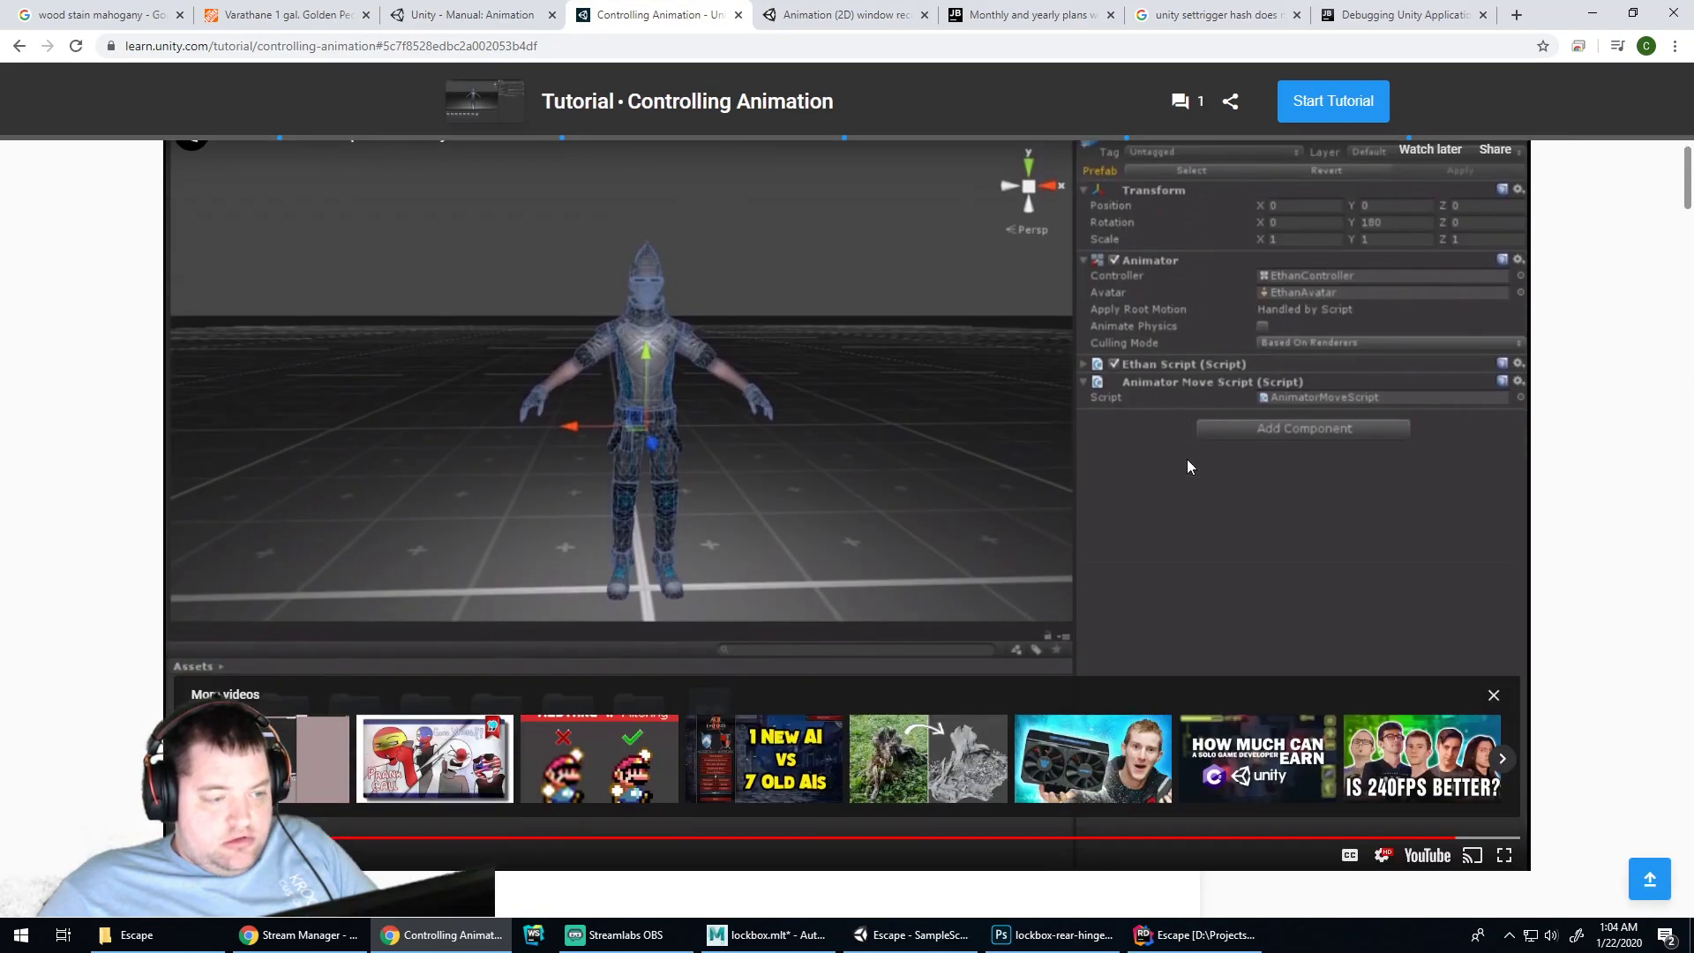
pyautogui.scroll(-4, 1188, 459)
# In Unity, delete the unused New State from the lockbox animator graph
pyautogui.click(941, 940)
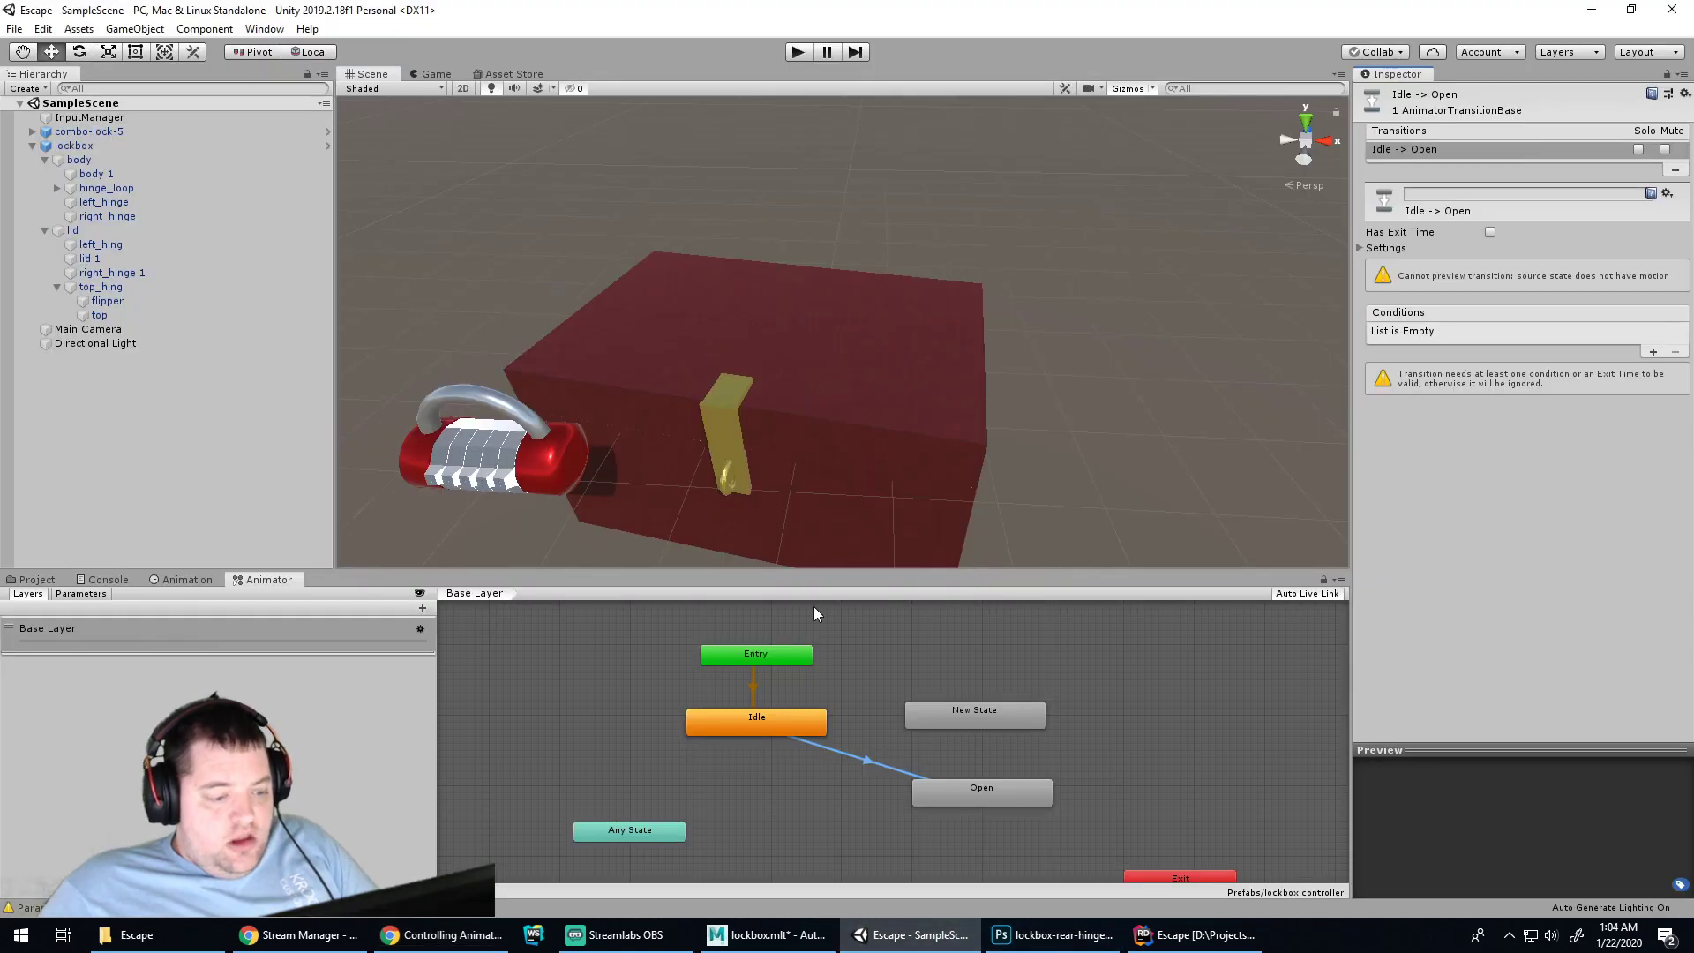
pyautogui.click(819, 782)
pyautogui.click(959, 718)
pyautogui.press('Delete')
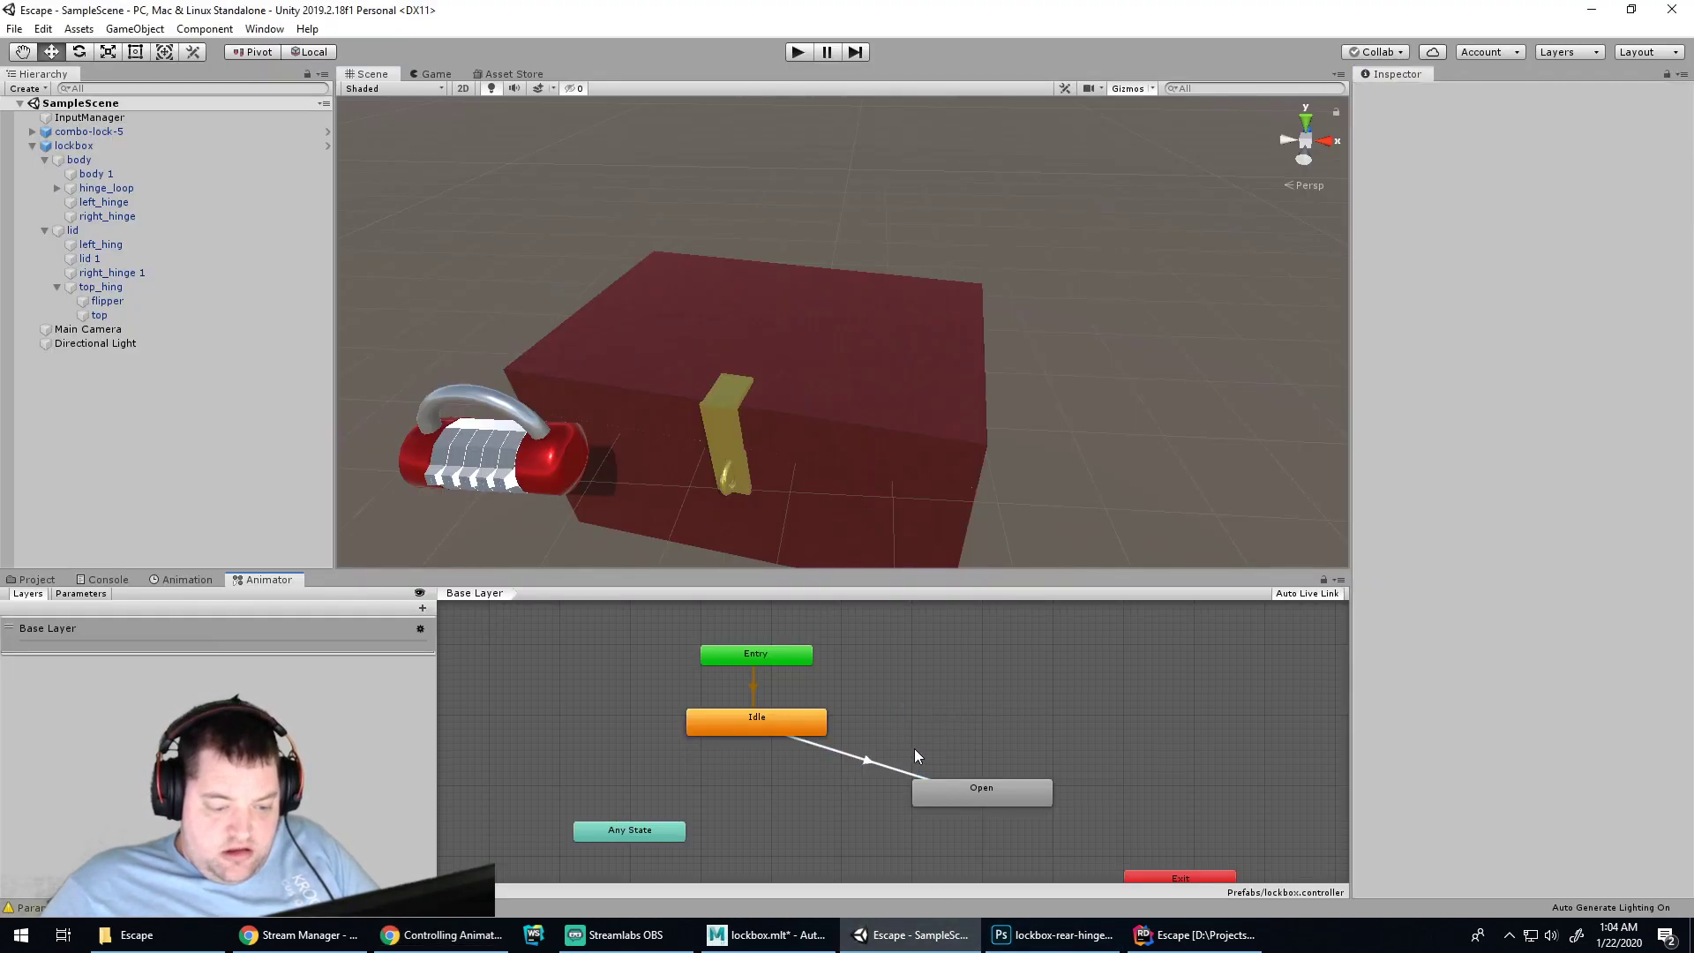
pyautogui.click(887, 766)
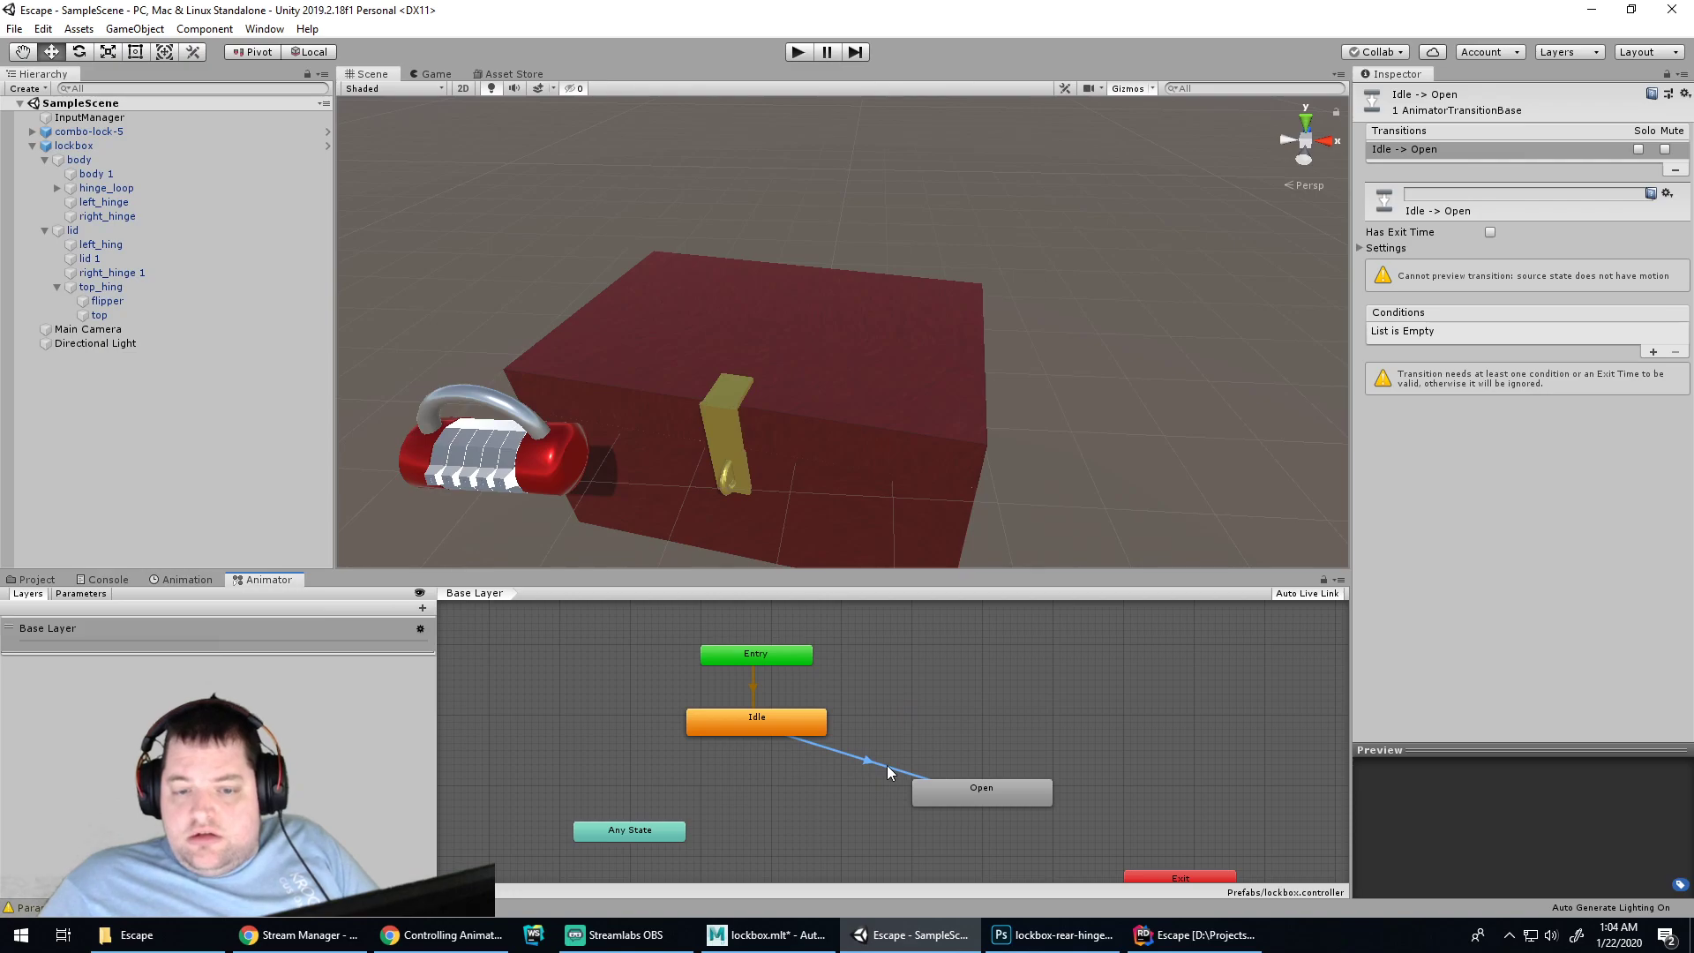
pyautogui.click(441, 935)
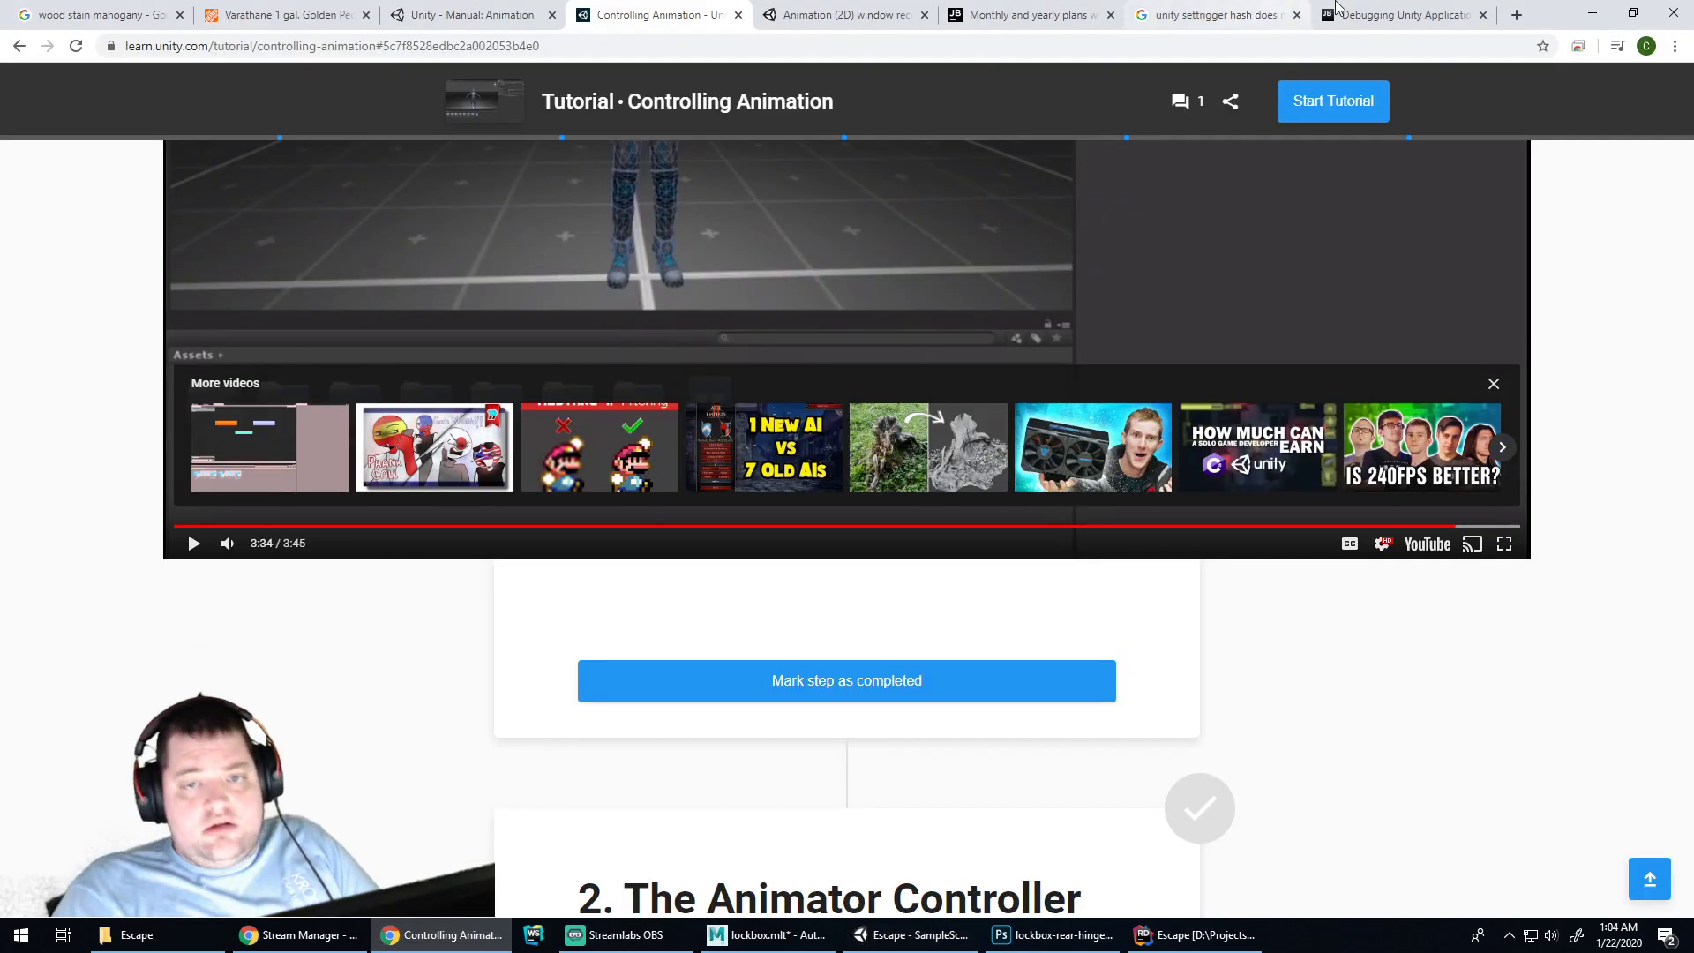
# Search Google for 'unity don't auto transition animation'
pyautogui.click(1341, 16)
pyautogui.click(1332, 44)
pyautogui.write('unity')
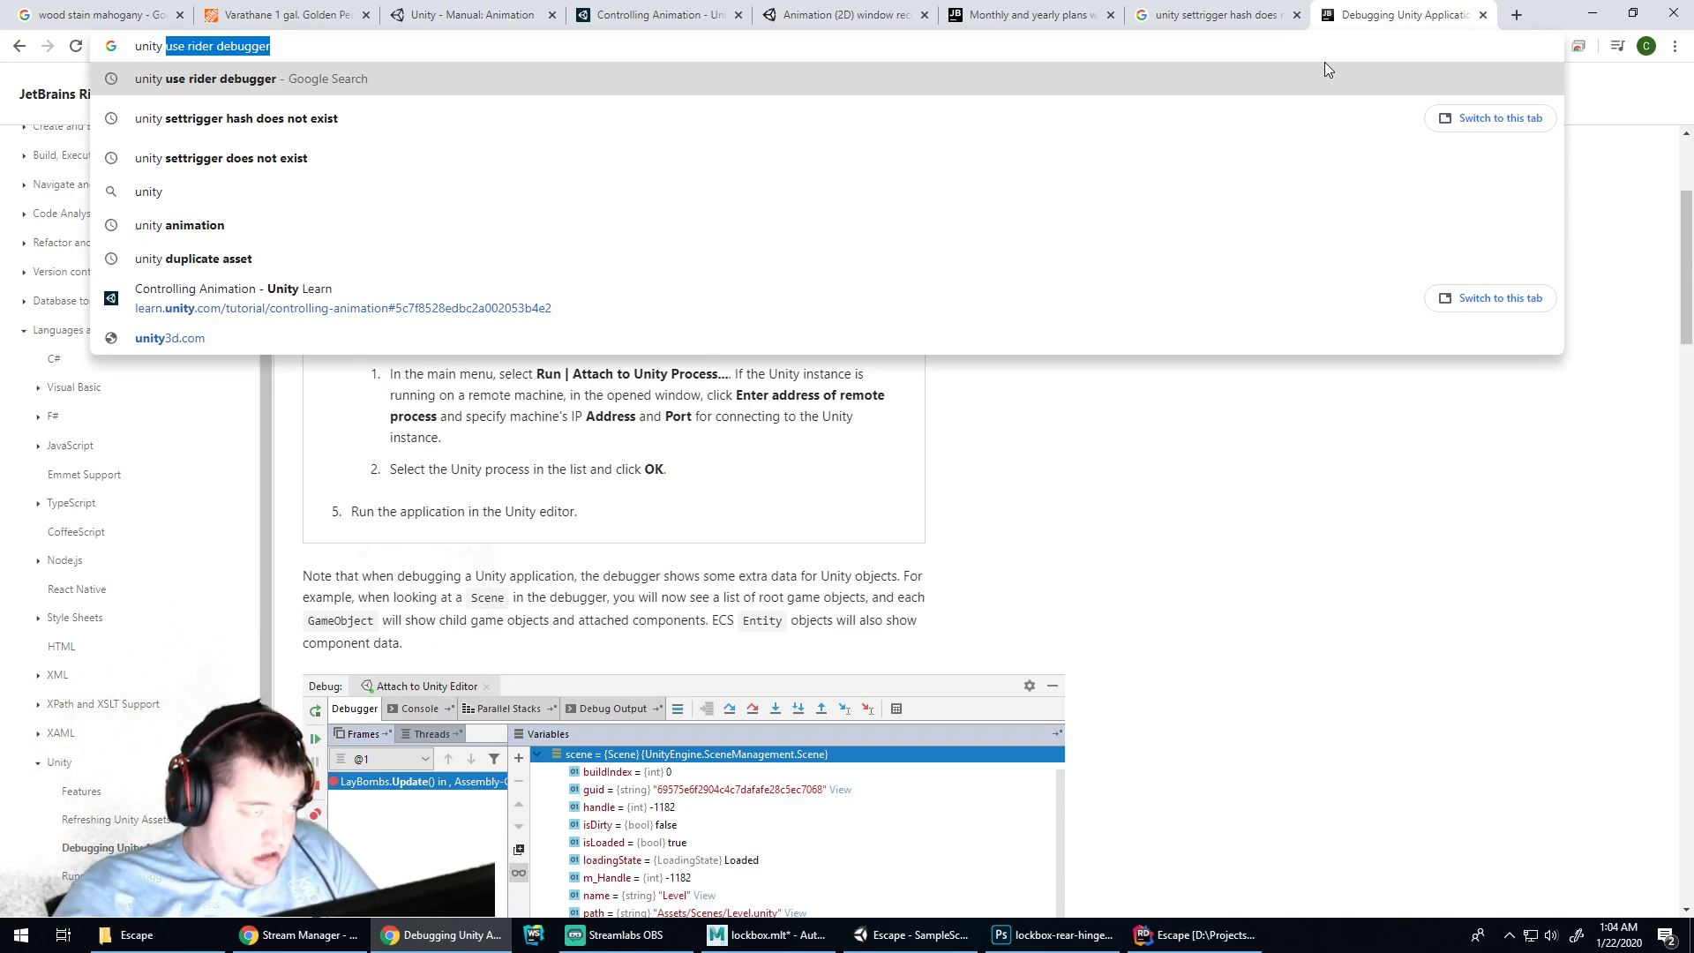
pyautogui.write(" don't")
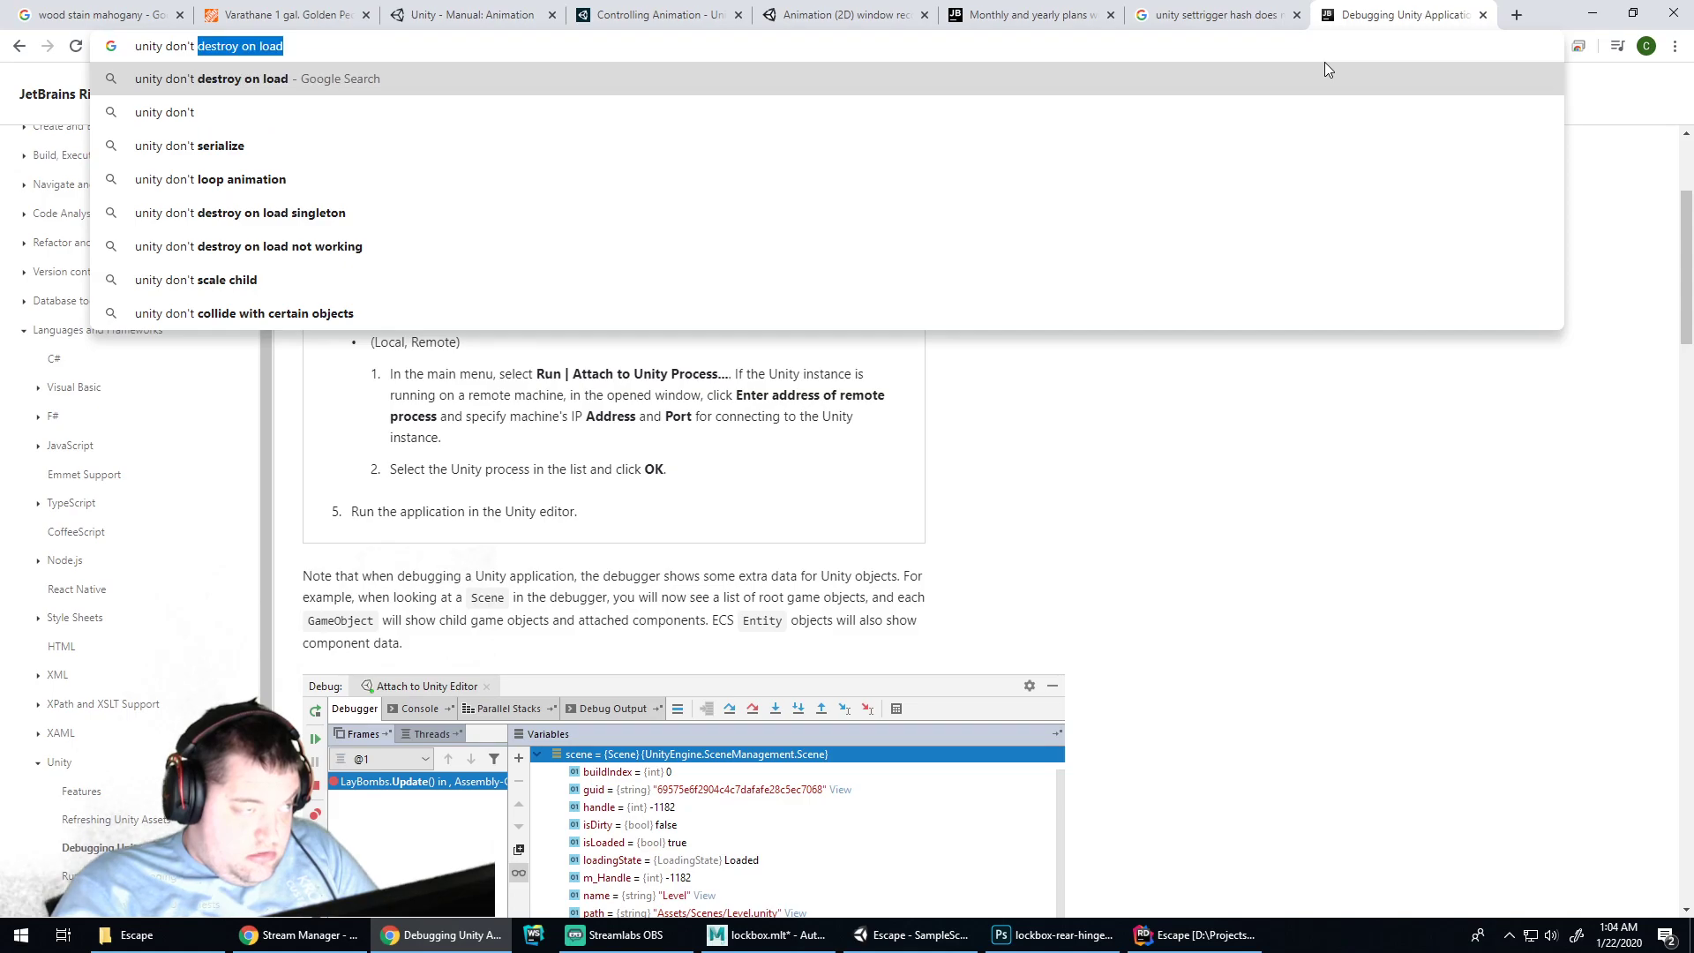
pyautogui.write(' auto transiti')
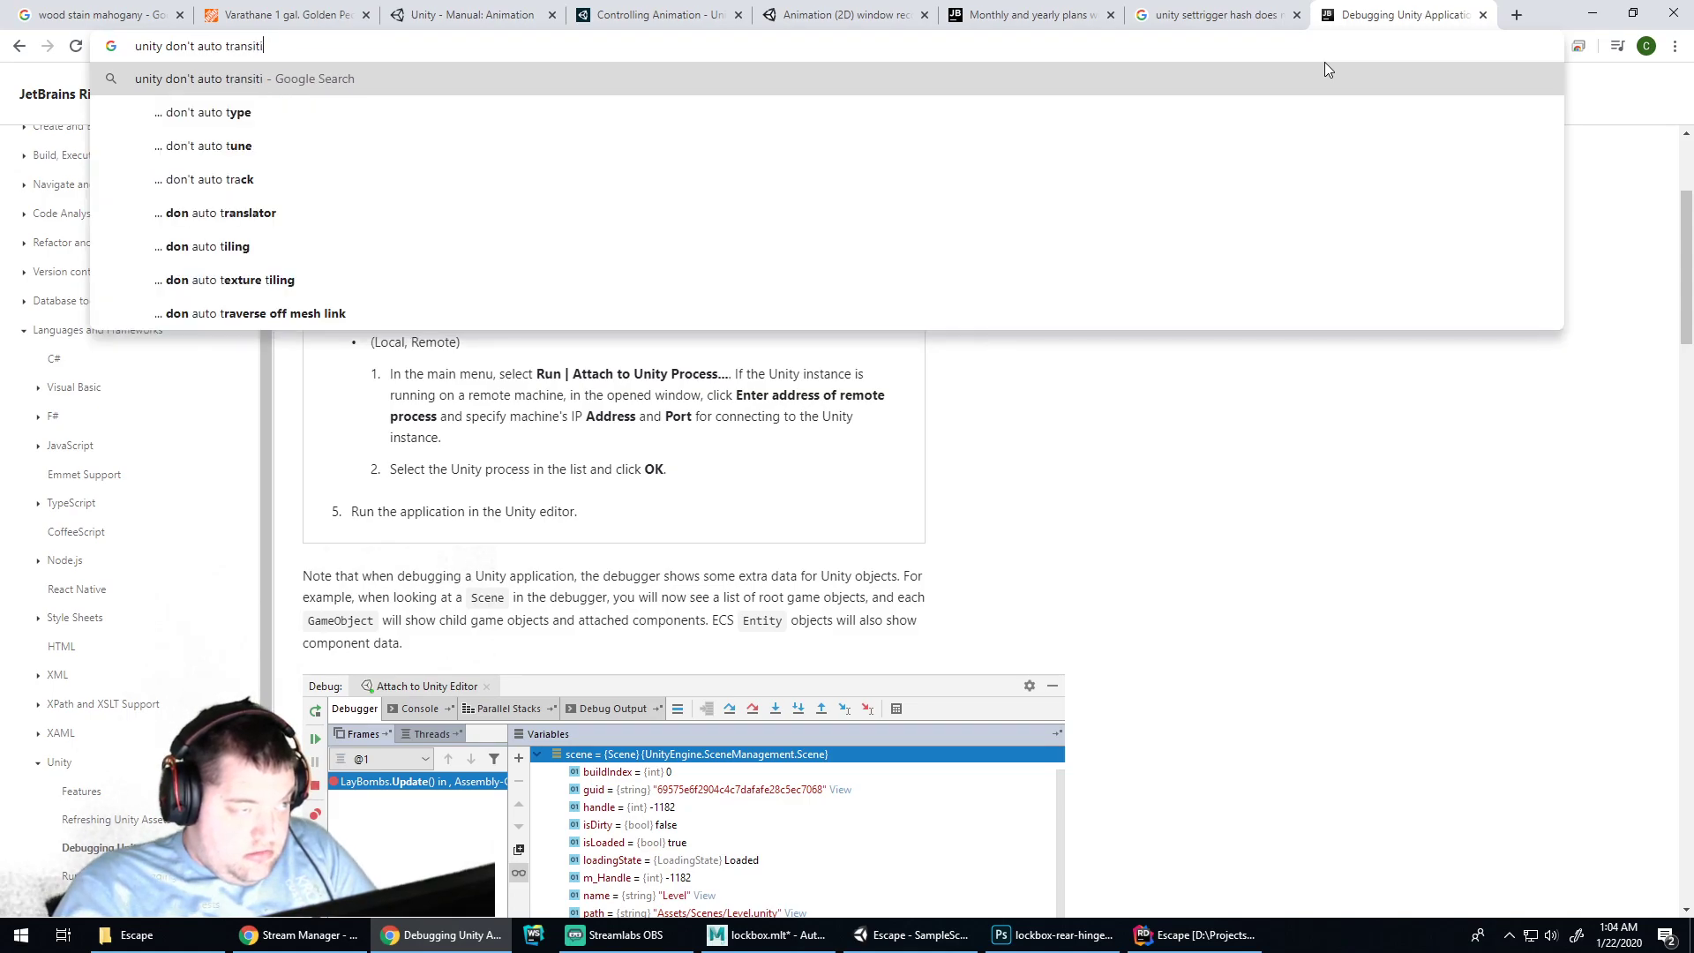
pyautogui.write('on animation')
pyautogui.press('Return')
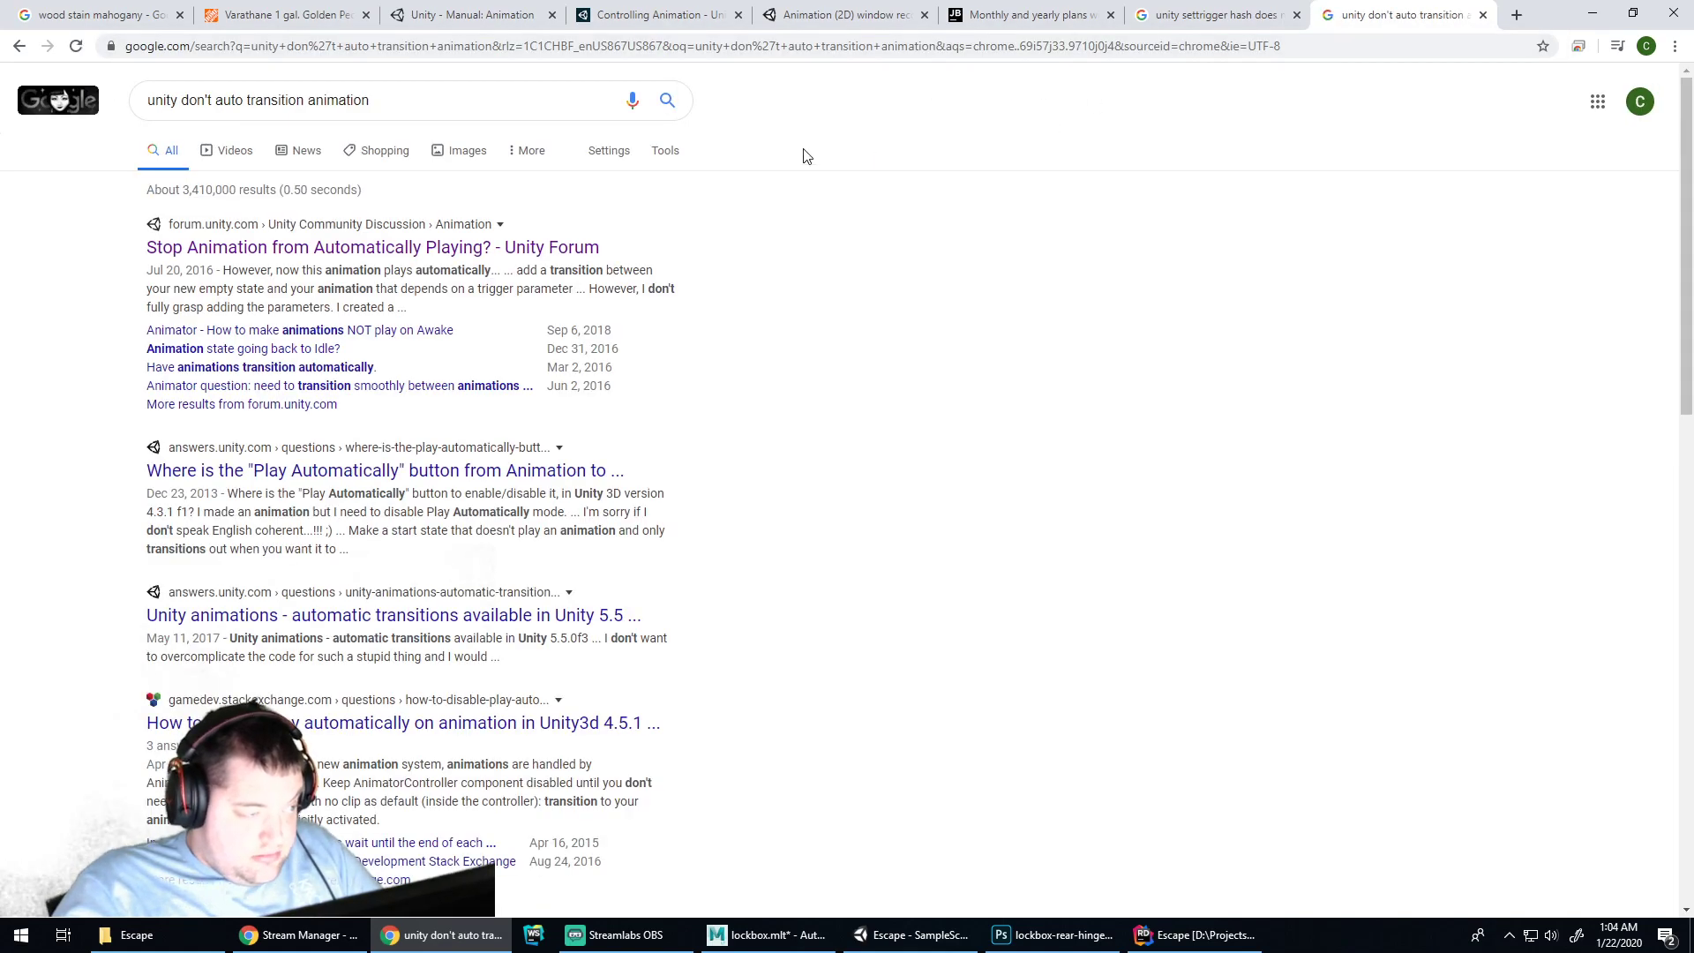
# Read the 'Stop Animation from Automatically Playing?' Unity Forum thread, then return to the results
pyautogui.click(358, 248)
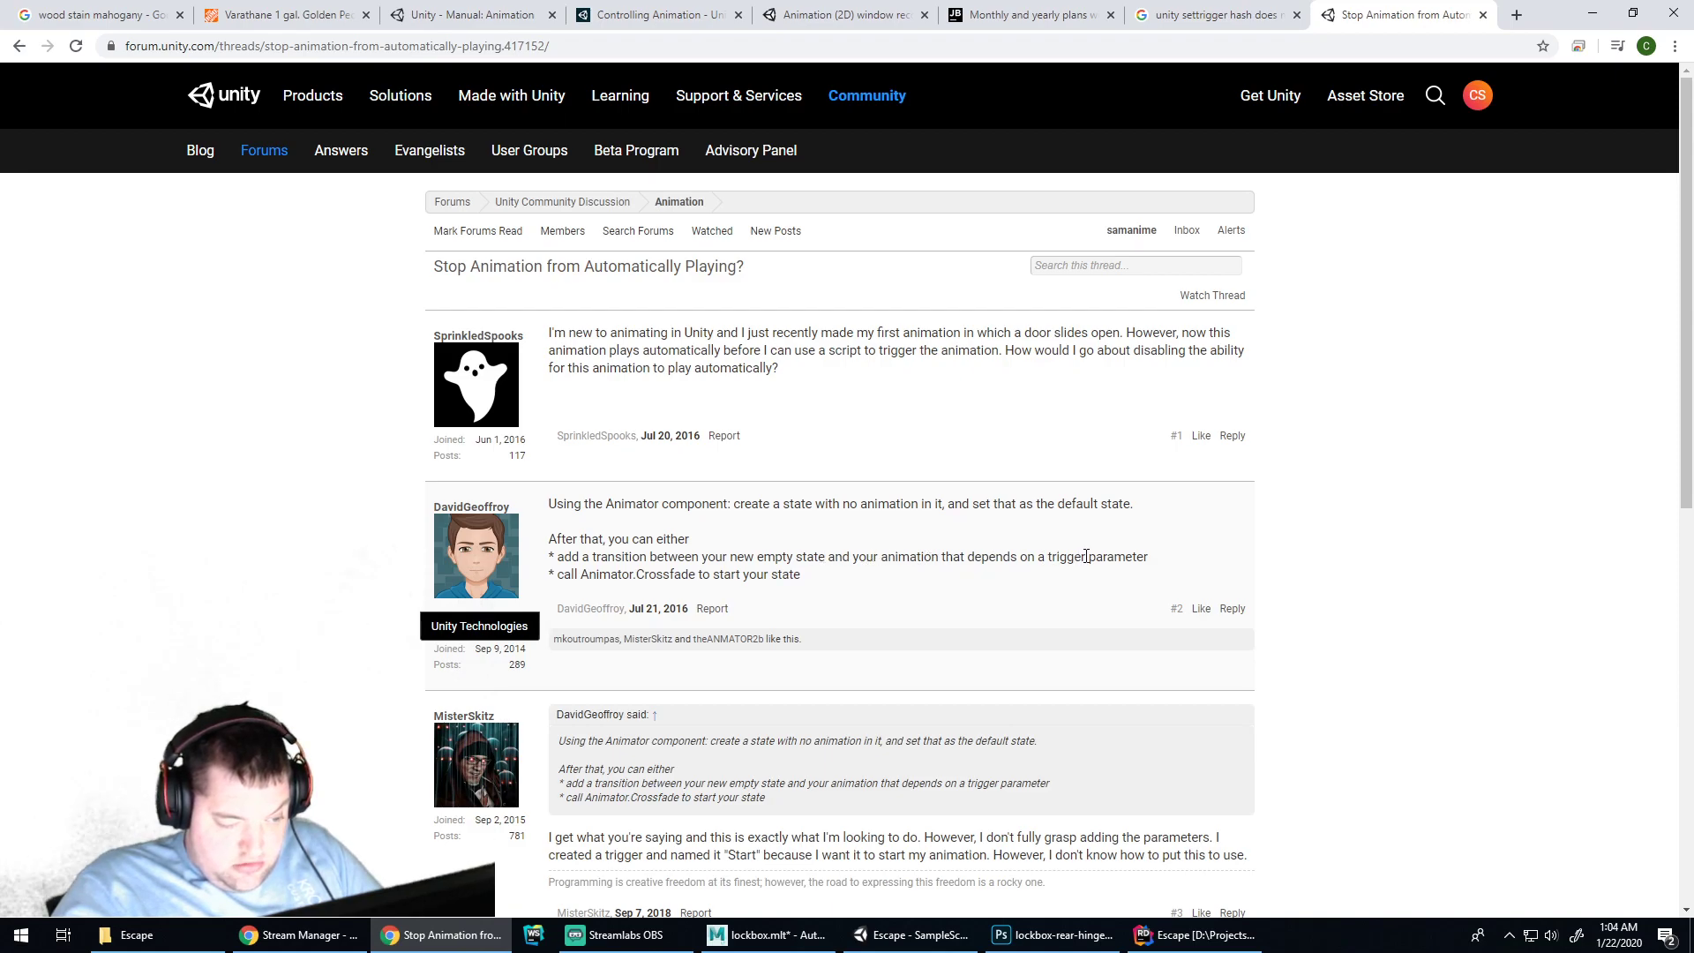
pyautogui.scroll(-4, 754, 582)
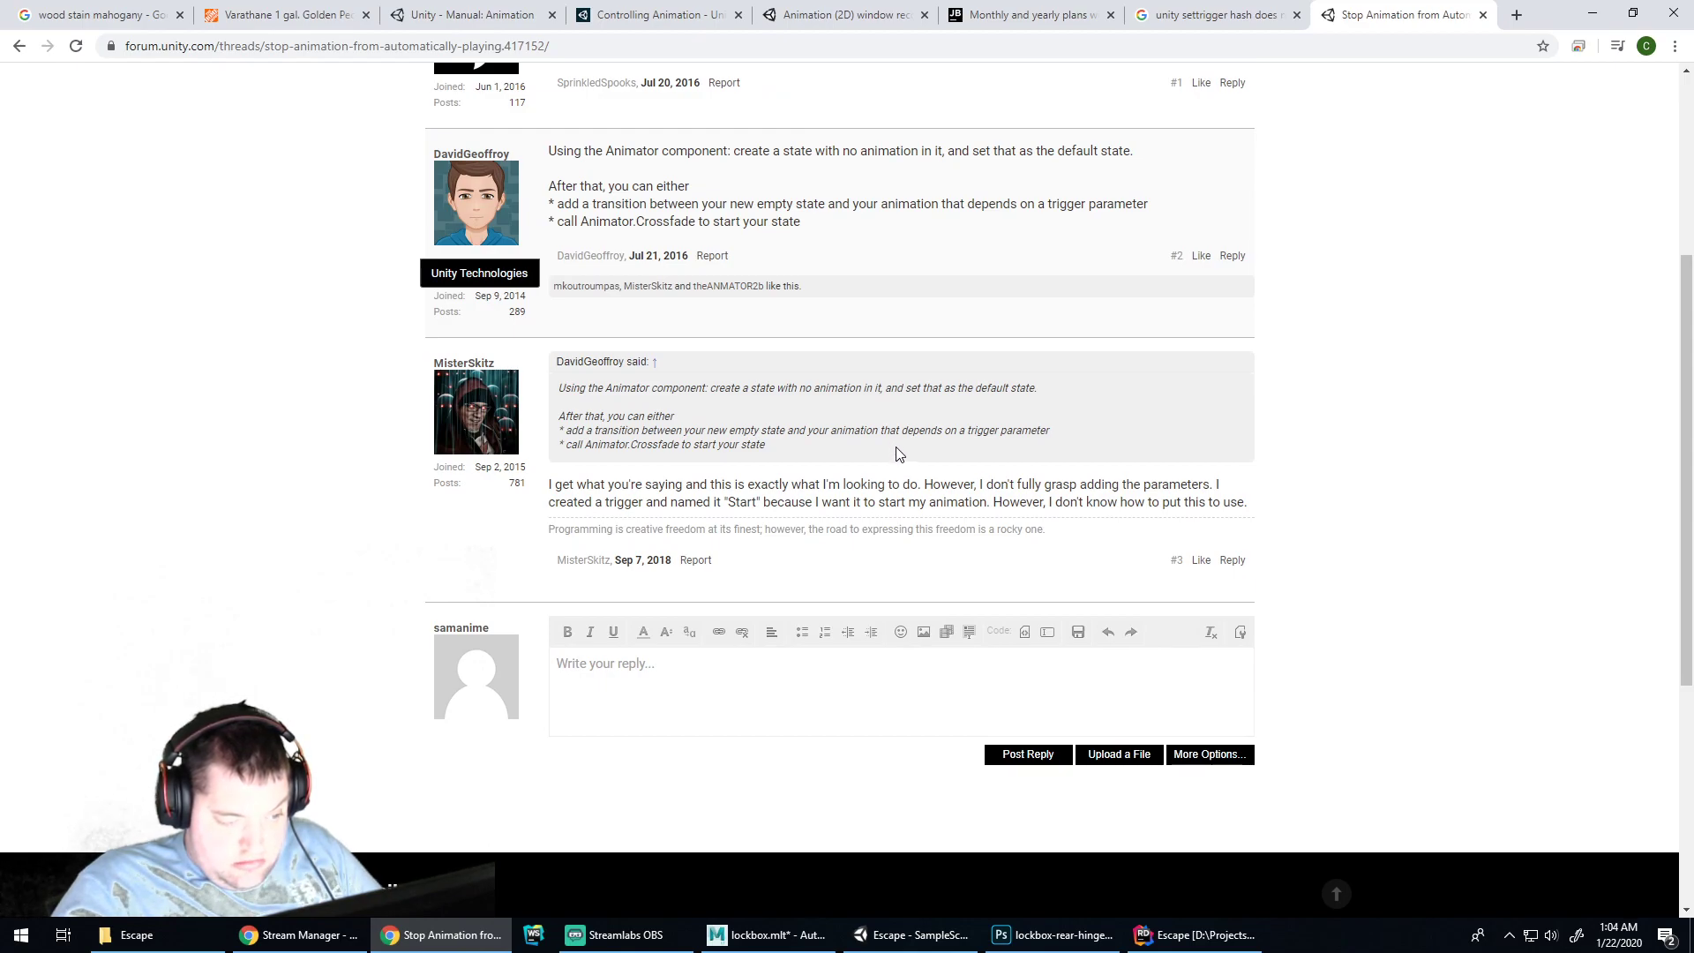
pyautogui.click(19, 47)
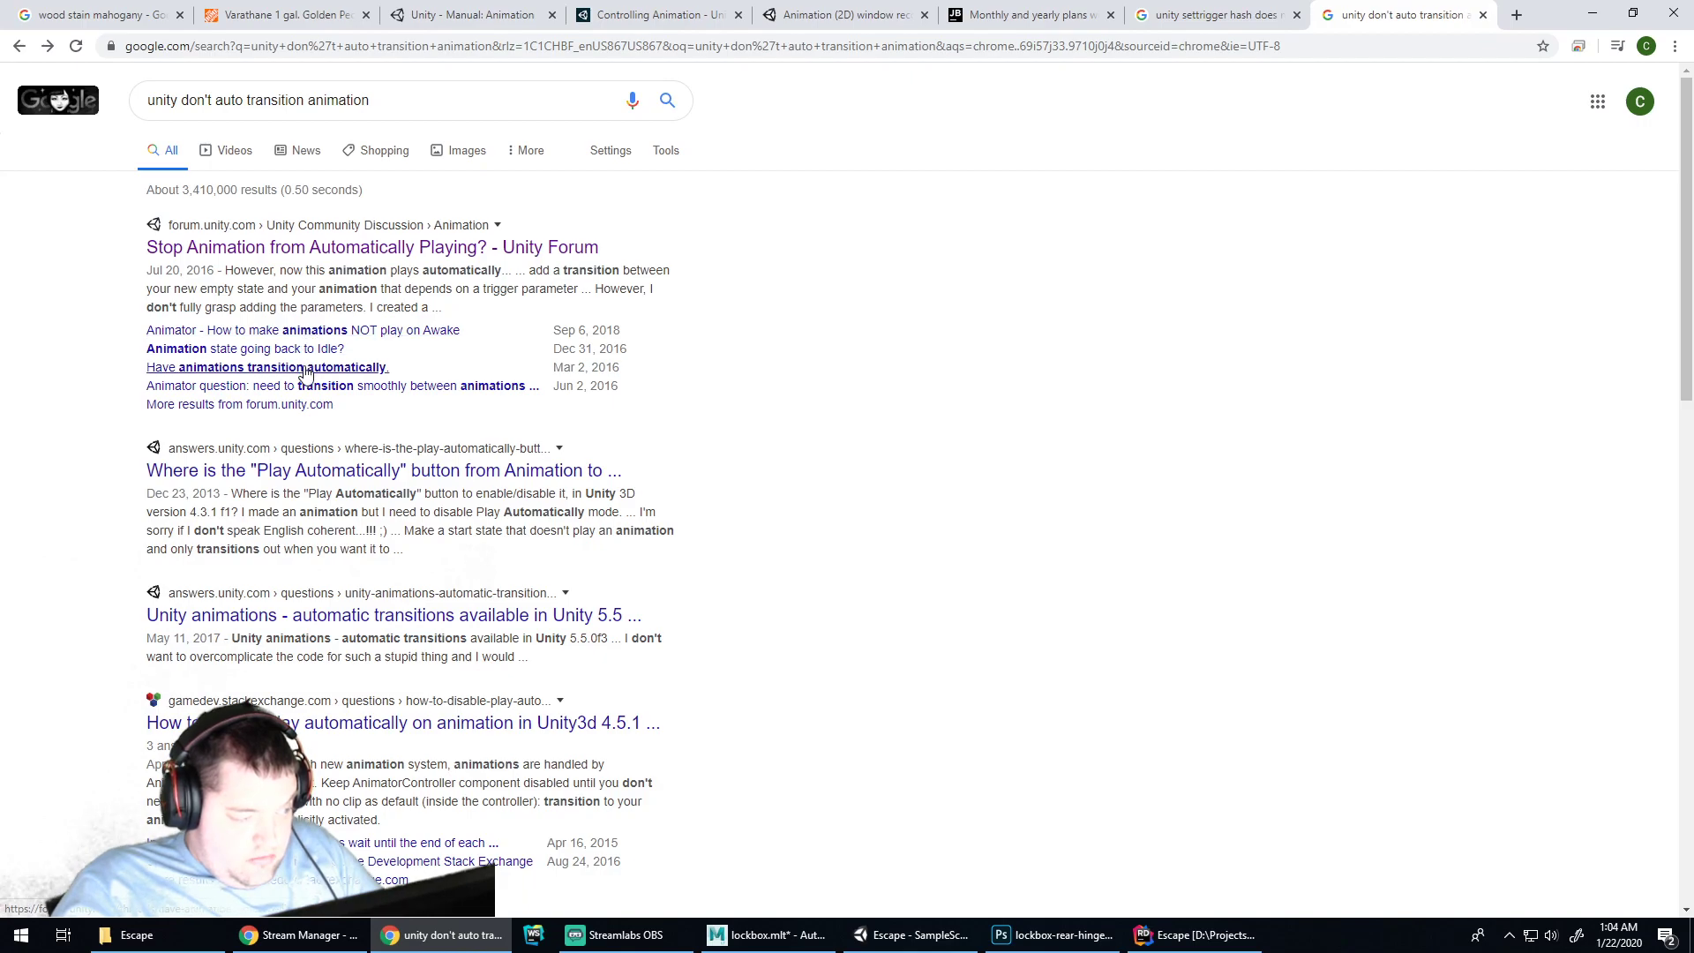
# Delete the Idle-to-Open transition in the lockbox Animator
pyautogui.click(1041, 935)
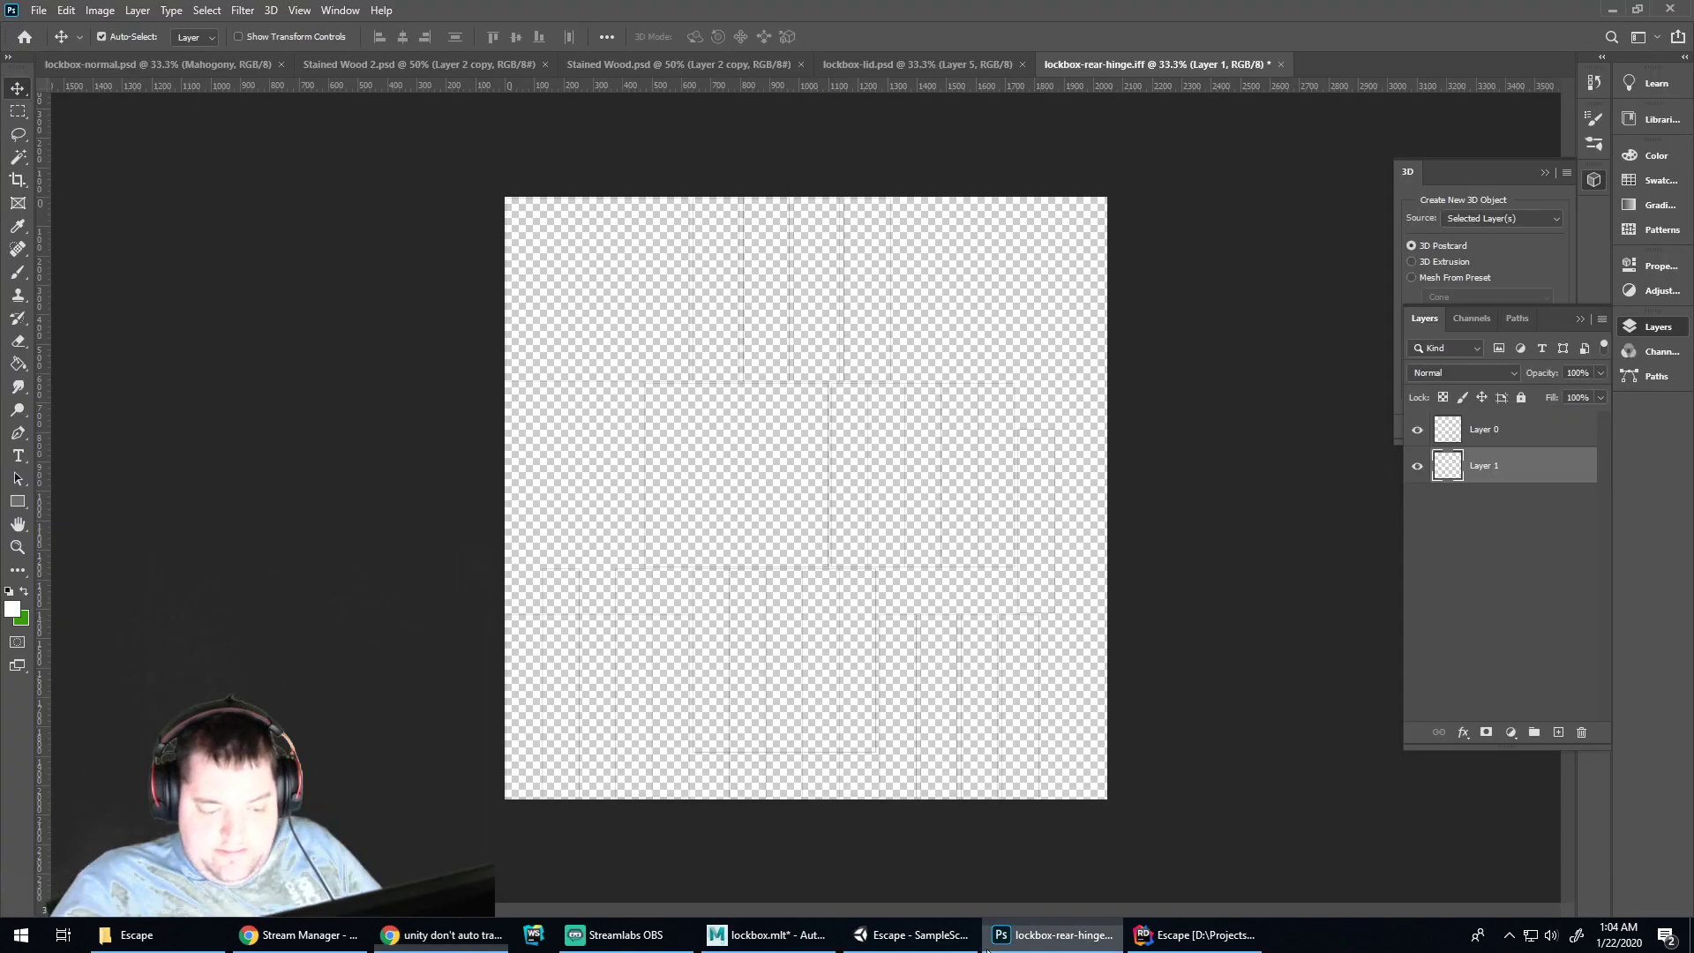
pyautogui.click(904, 936)
pyautogui.click(863, 748)
pyautogui.click(874, 759)
pyautogui.press('Delete')
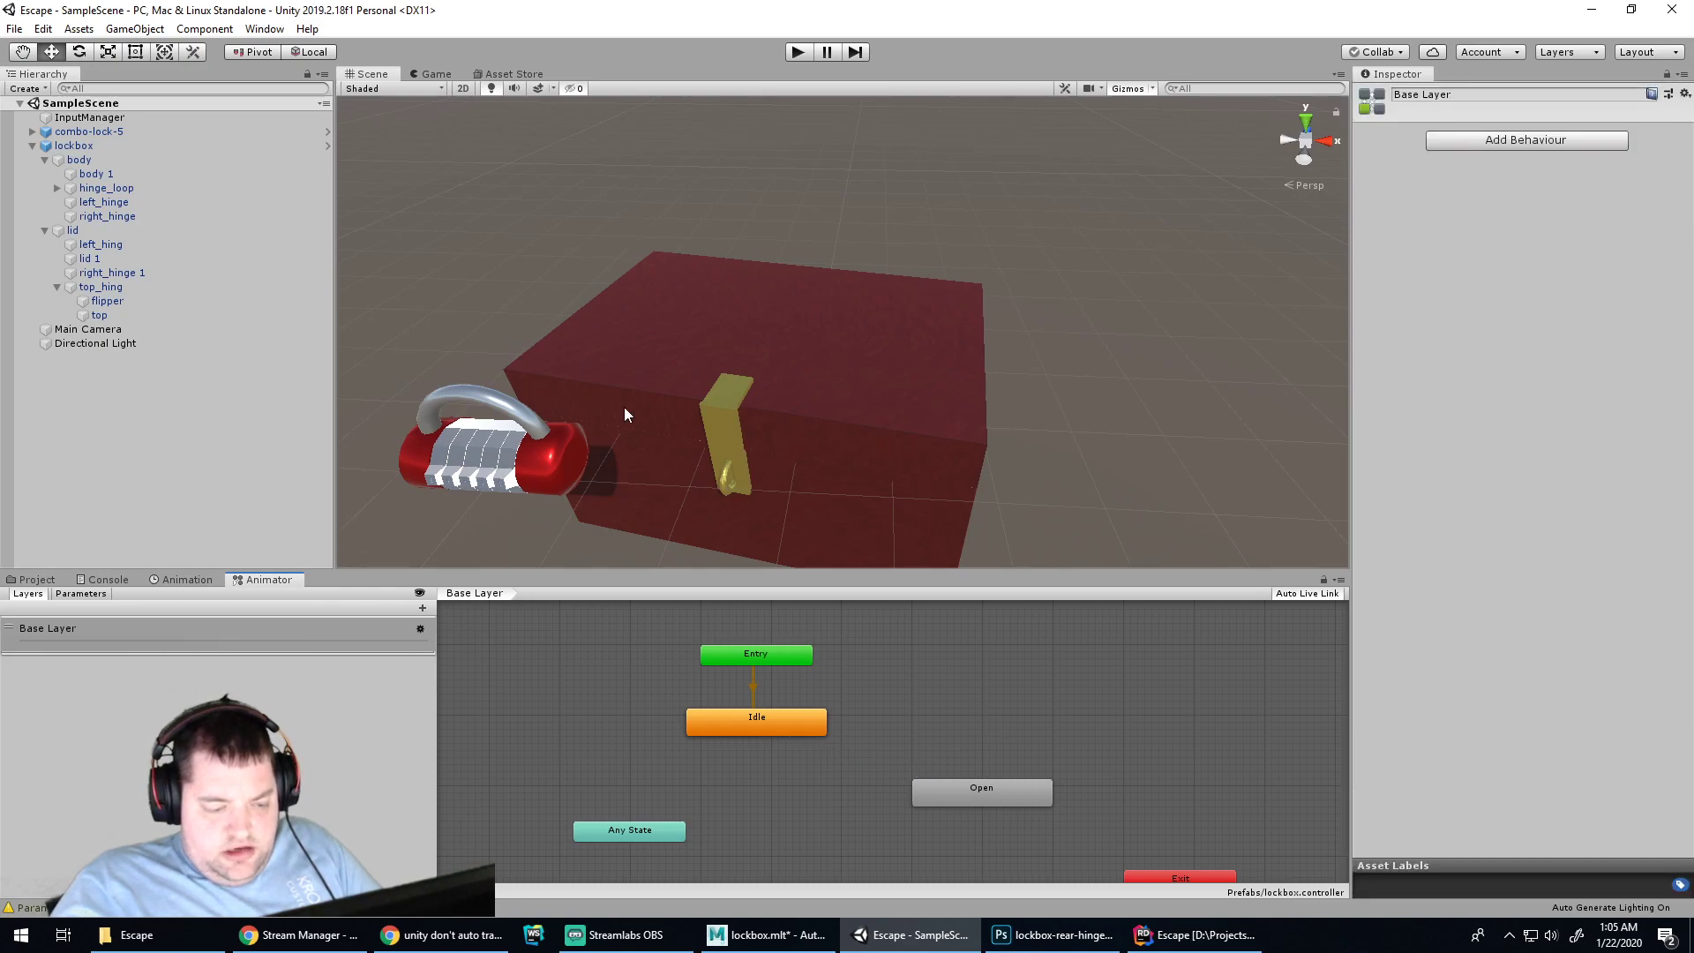
# Play-test the scene, review the Console, lockbox clip and Animator graph, and inspect the Open state
pyautogui.click(799, 52)
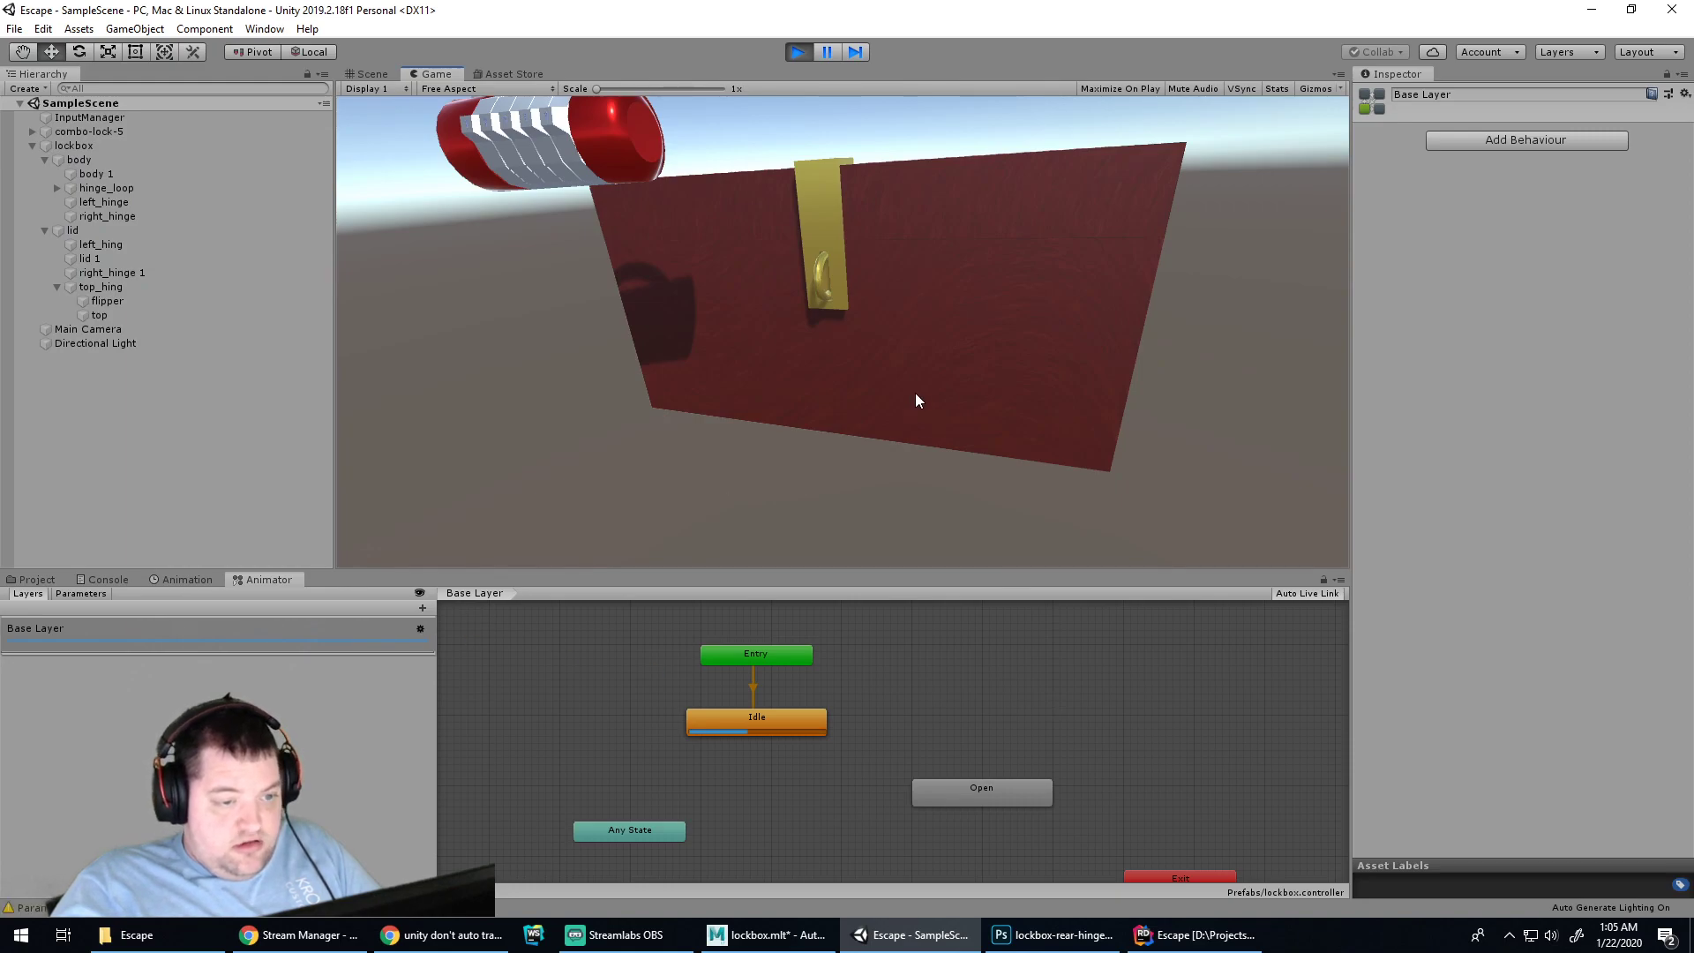
pyautogui.click(108, 580)
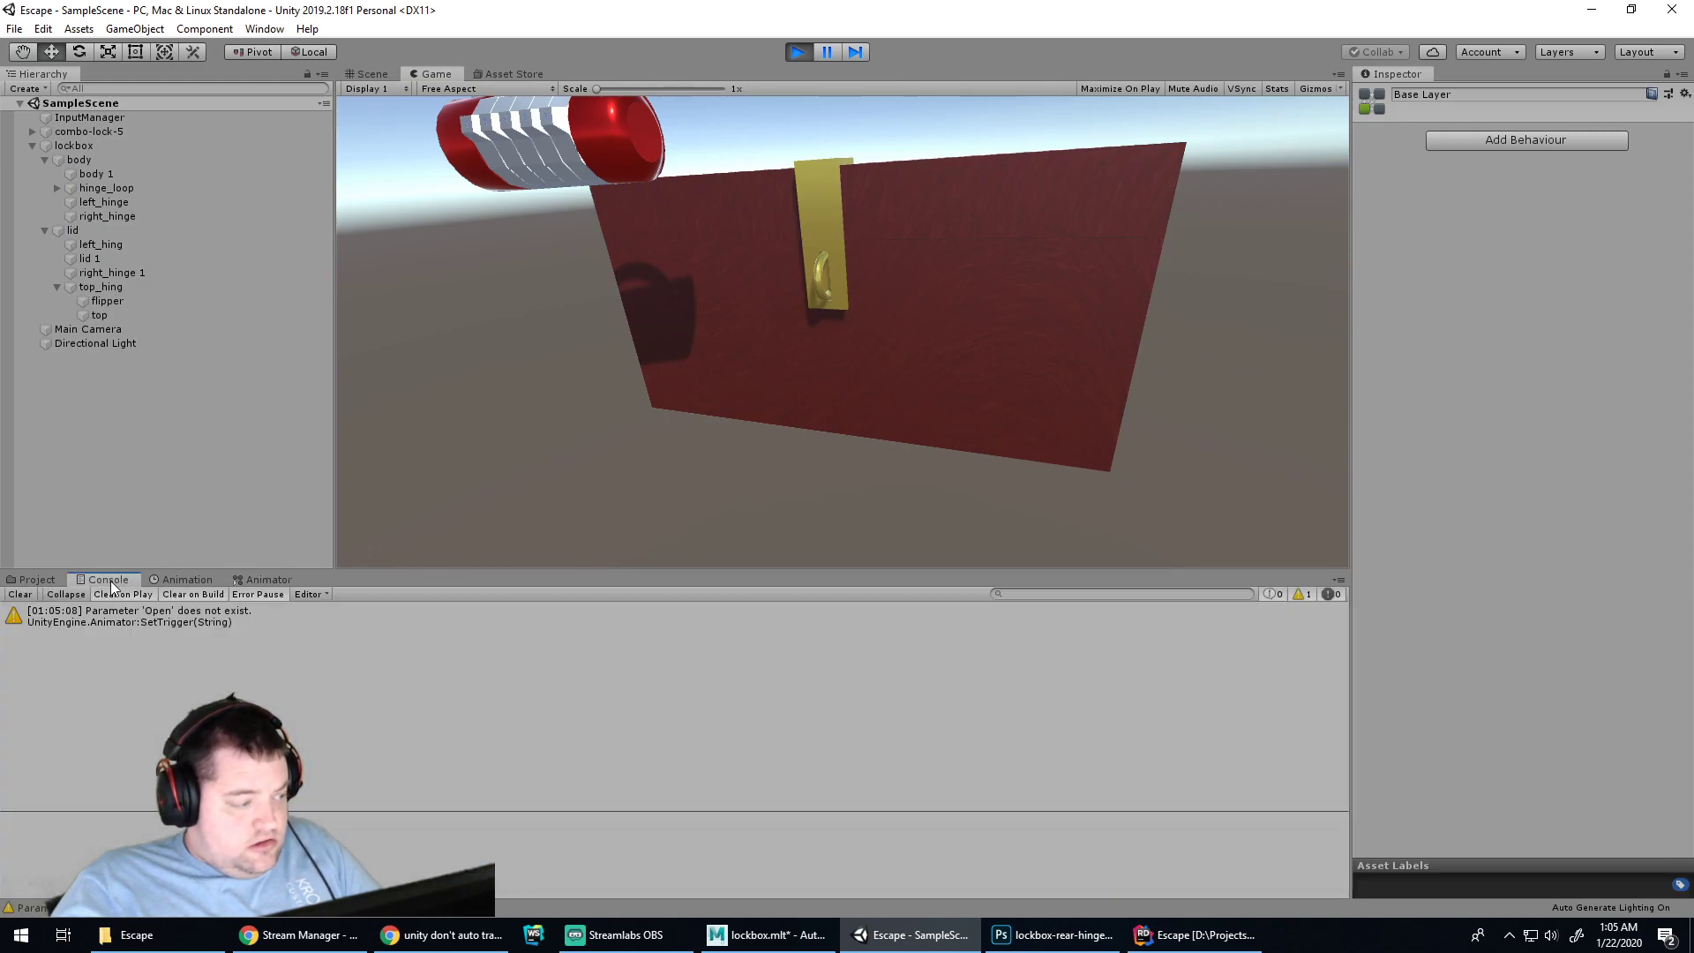
pyautogui.click(43, 580)
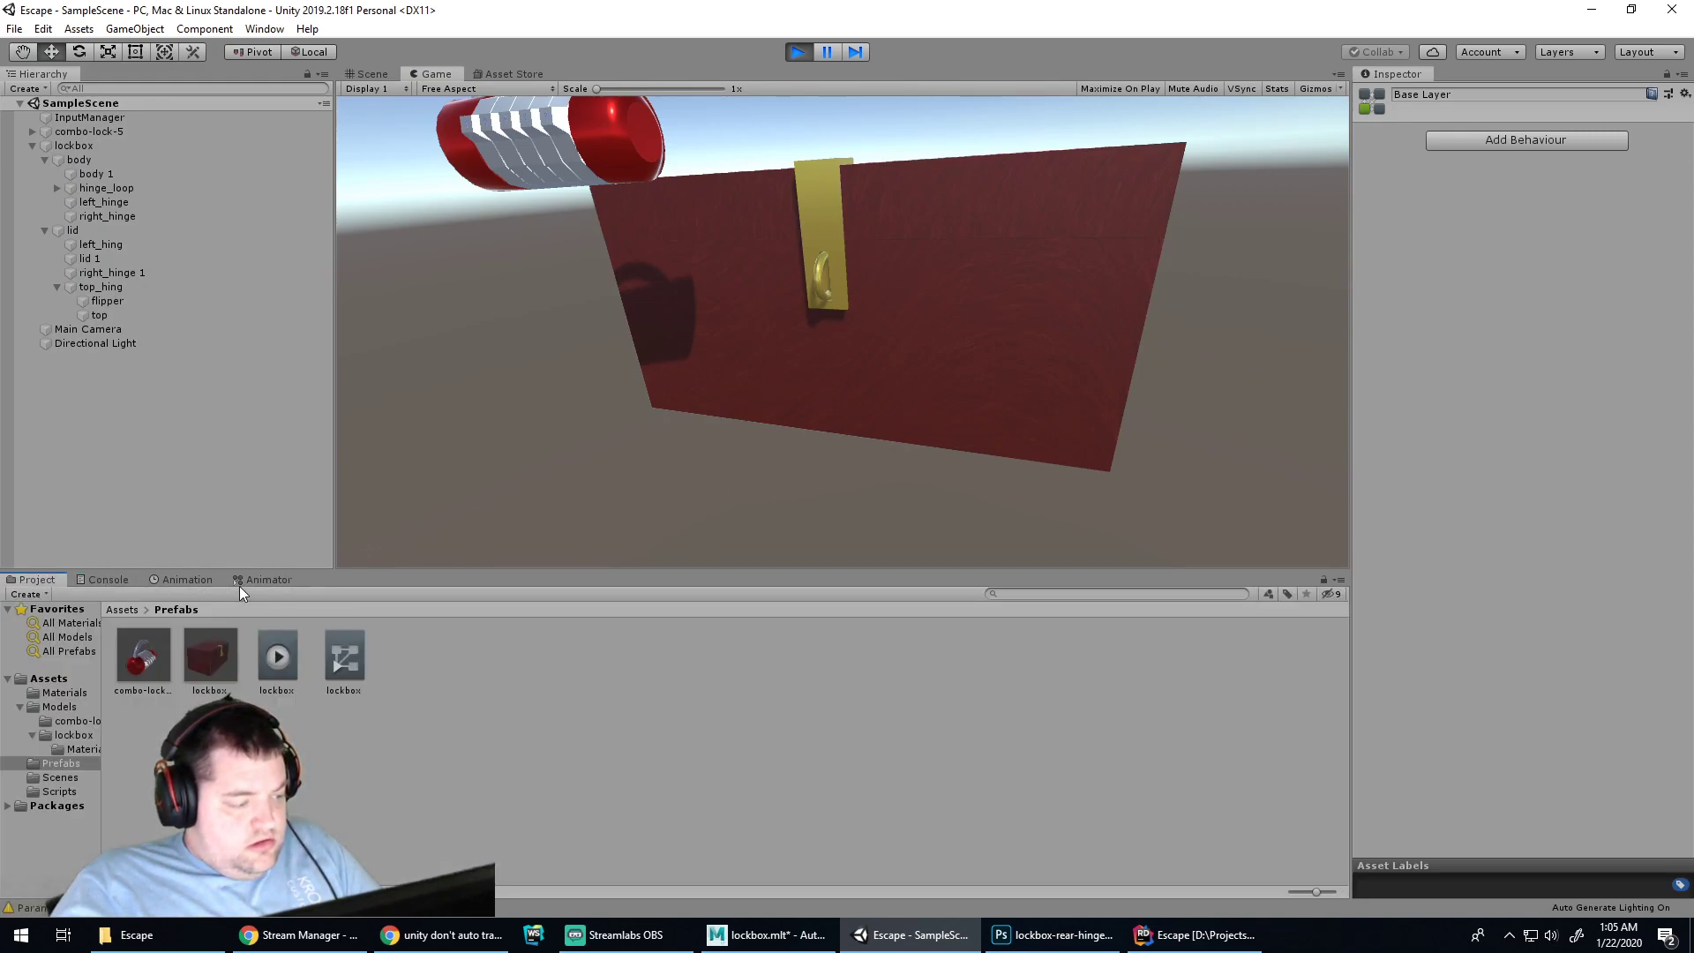
pyautogui.click(184, 580)
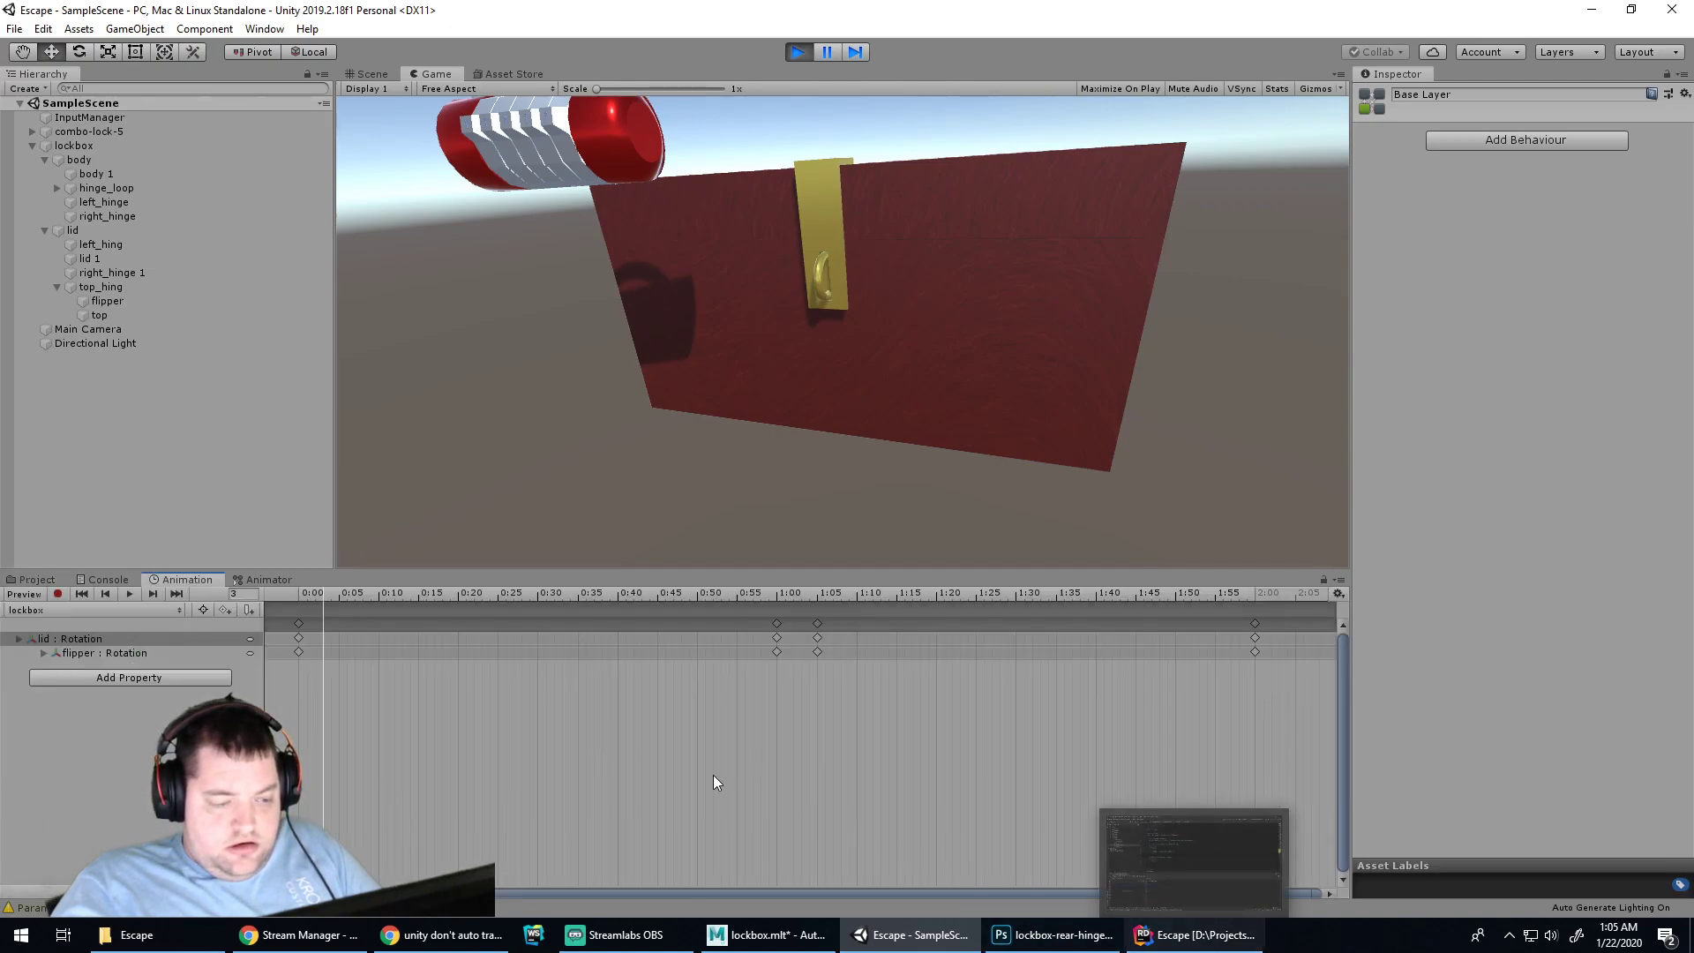
pyautogui.click(261, 579)
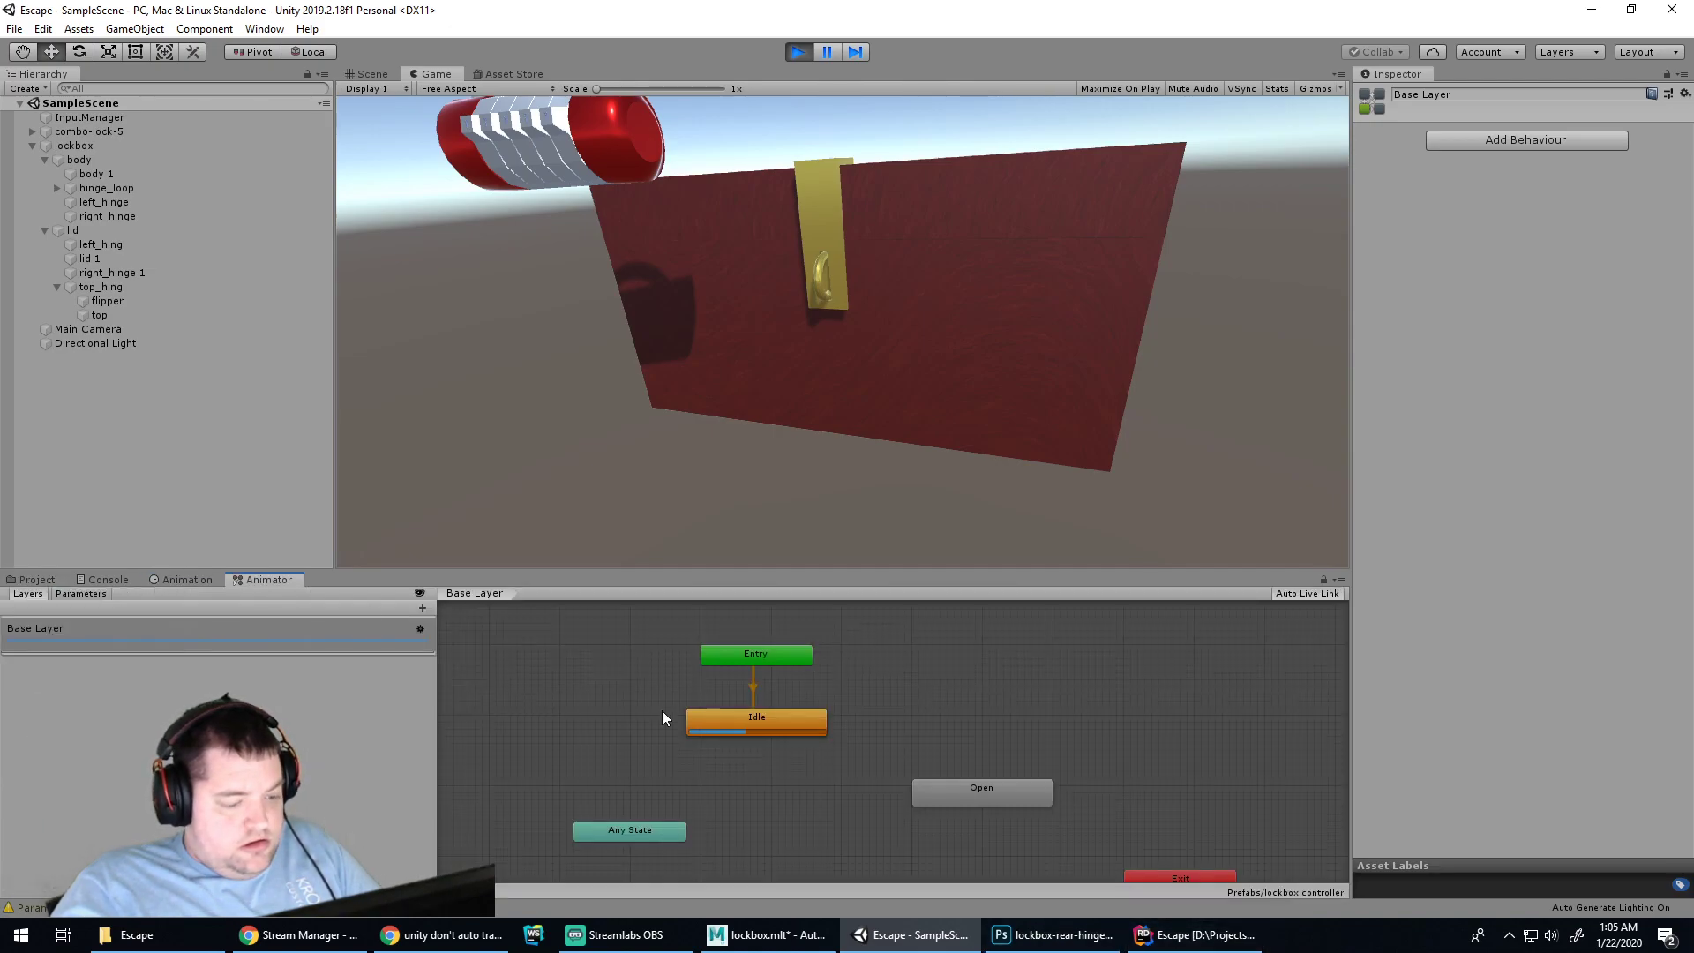
pyautogui.click(1003, 794)
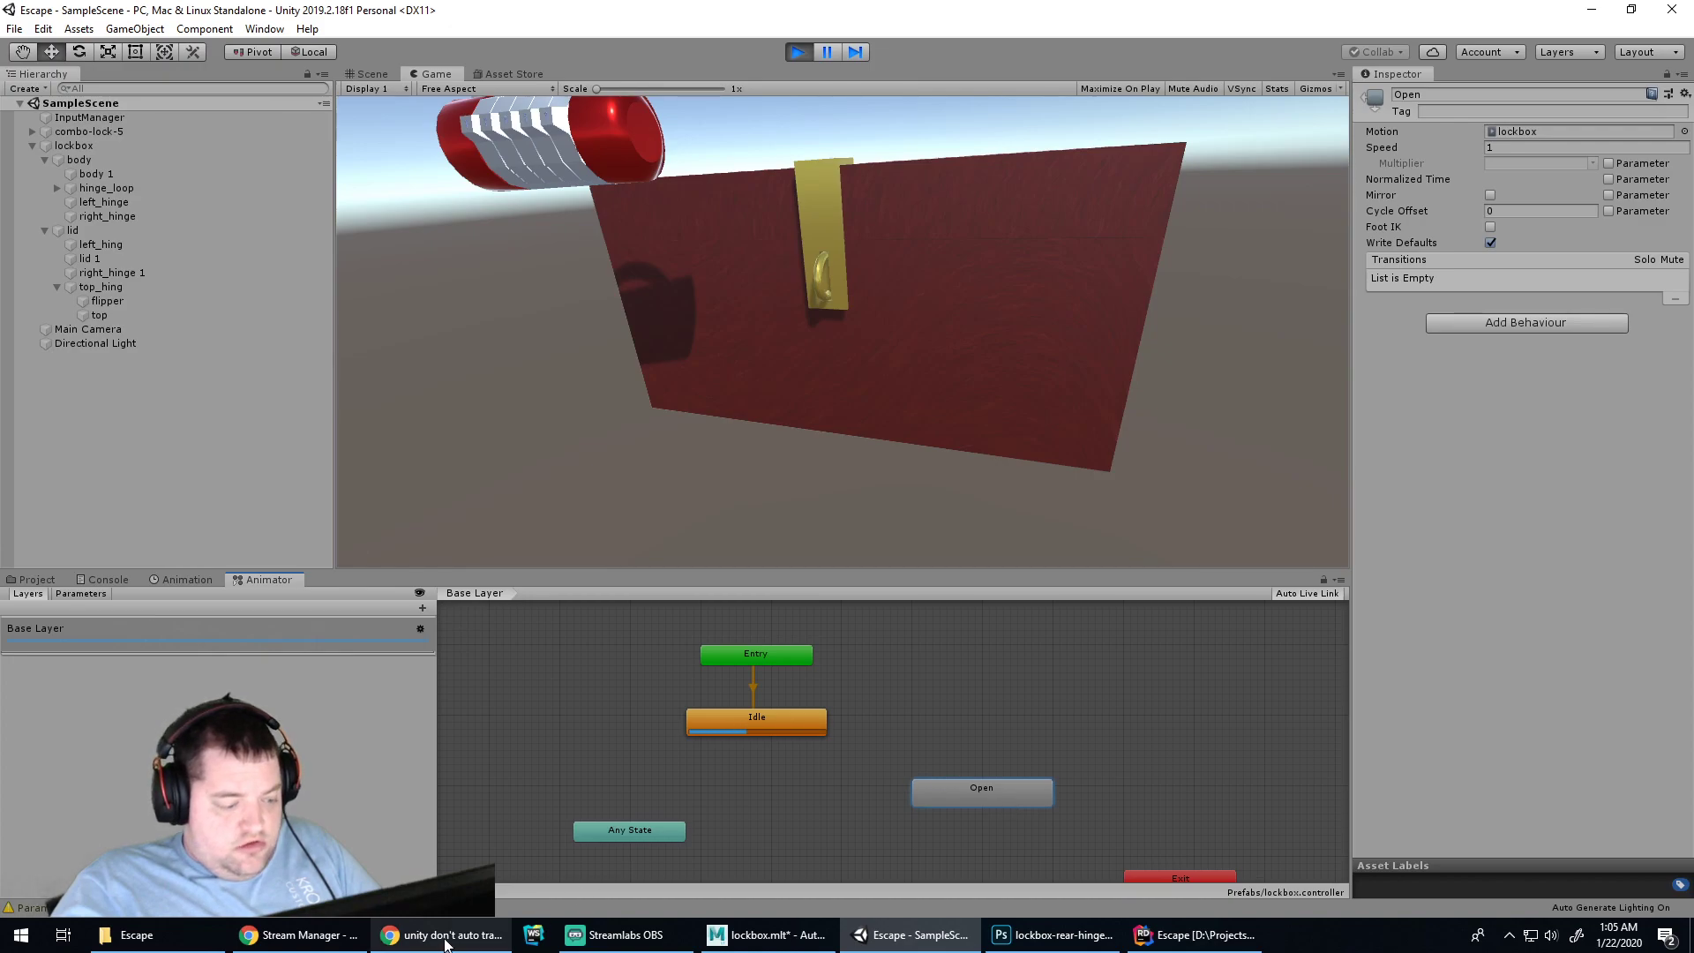
pyautogui.click(445, 946)
pyautogui.click(845, 12)
# Rewind the Animator Scripting video to about 0:49, the Idle-Walk transition part
pyautogui.click(997, 10)
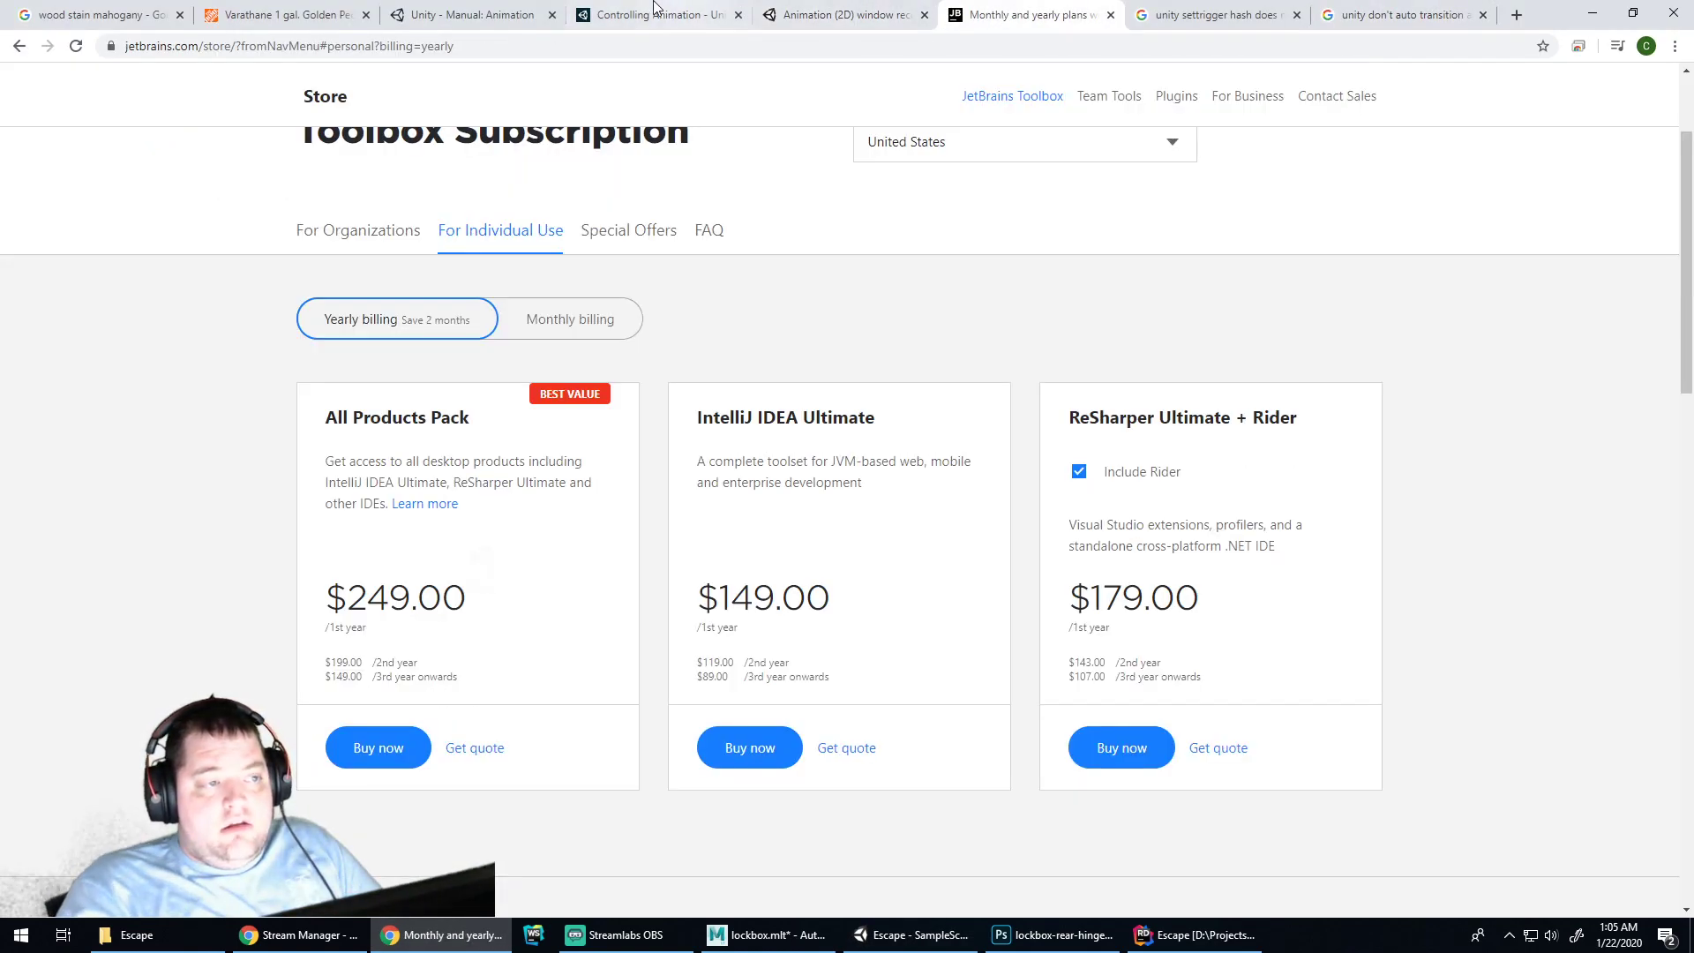
pyautogui.click(661, 7)
pyautogui.scroll(9, 884, 485)
pyautogui.scroll(-15, 1184, 482)
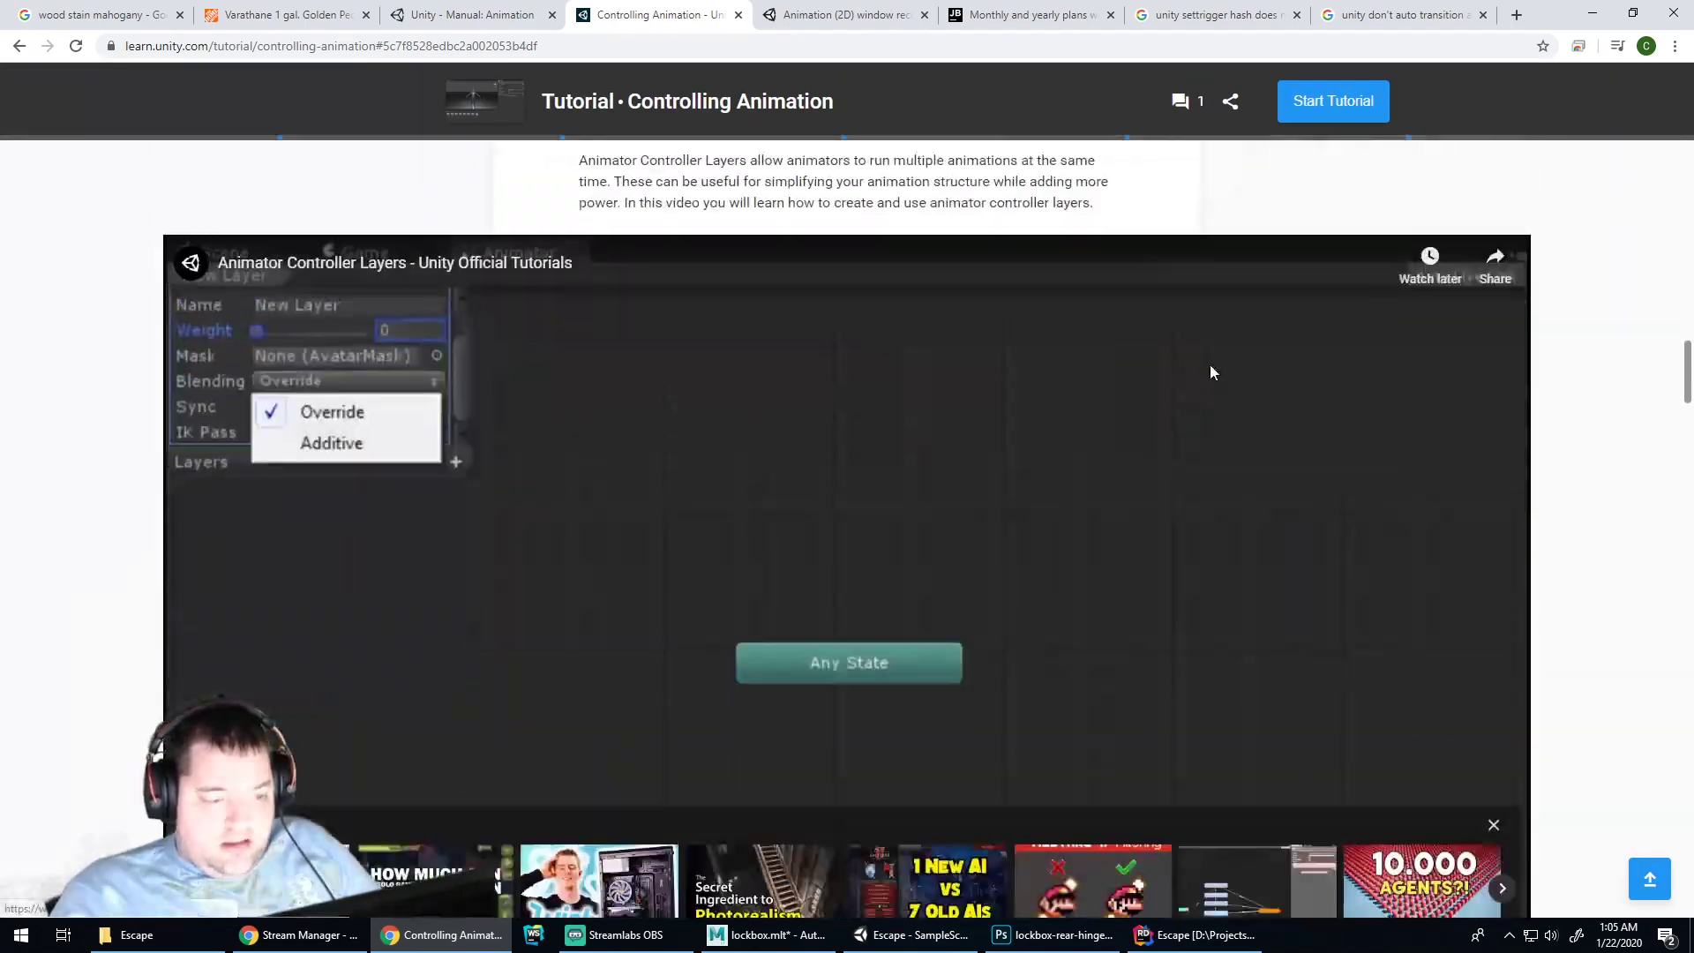
pyautogui.scroll(-20, 1210, 371)
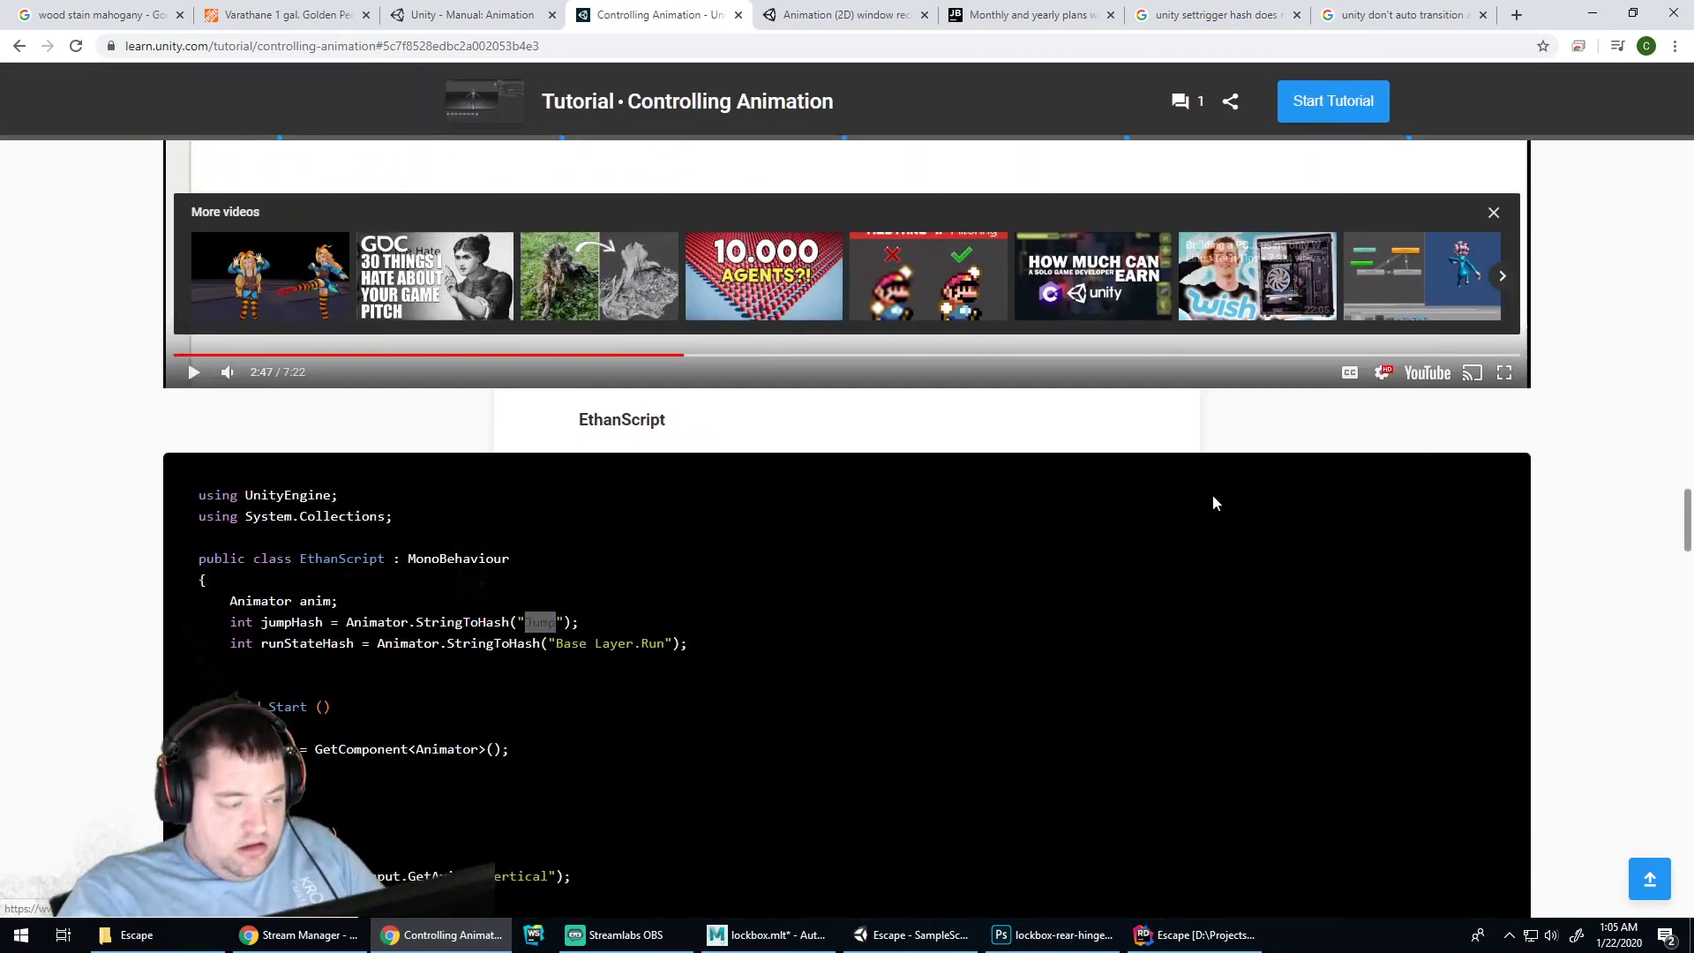
pyautogui.scroll(3, 1214, 503)
pyautogui.scroll(1, 1216, 481)
pyautogui.click(325, 621)
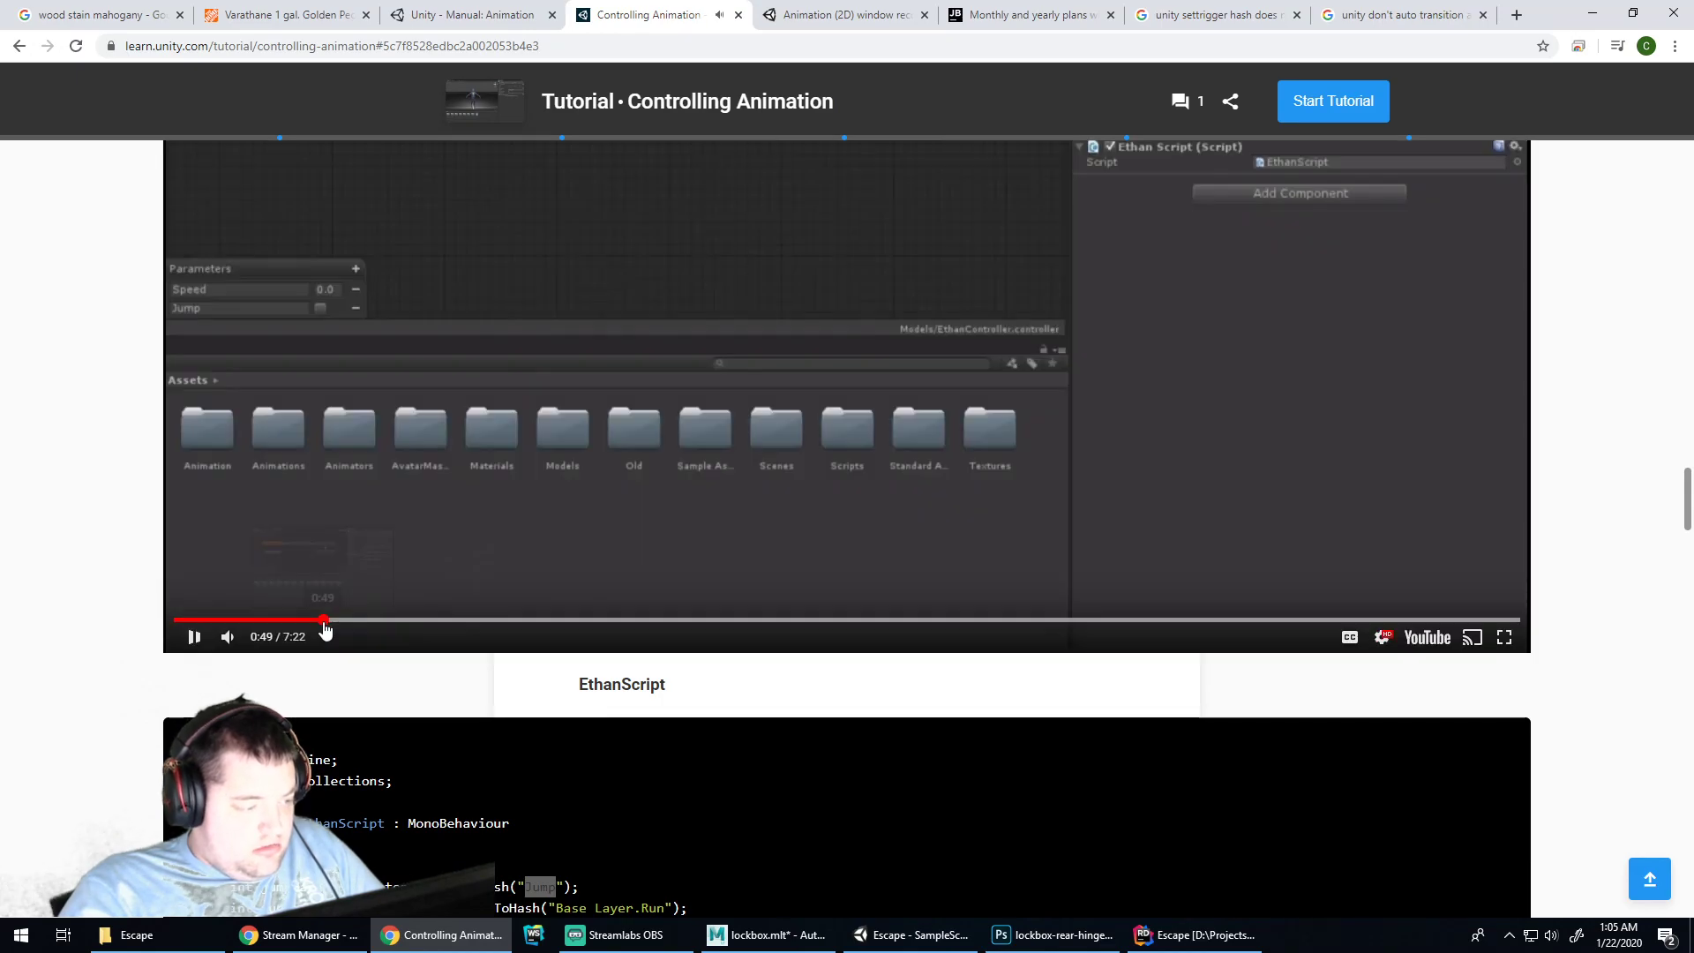
pyautogui.scroll(2, 529, 680)
pyautogui.press('Left')
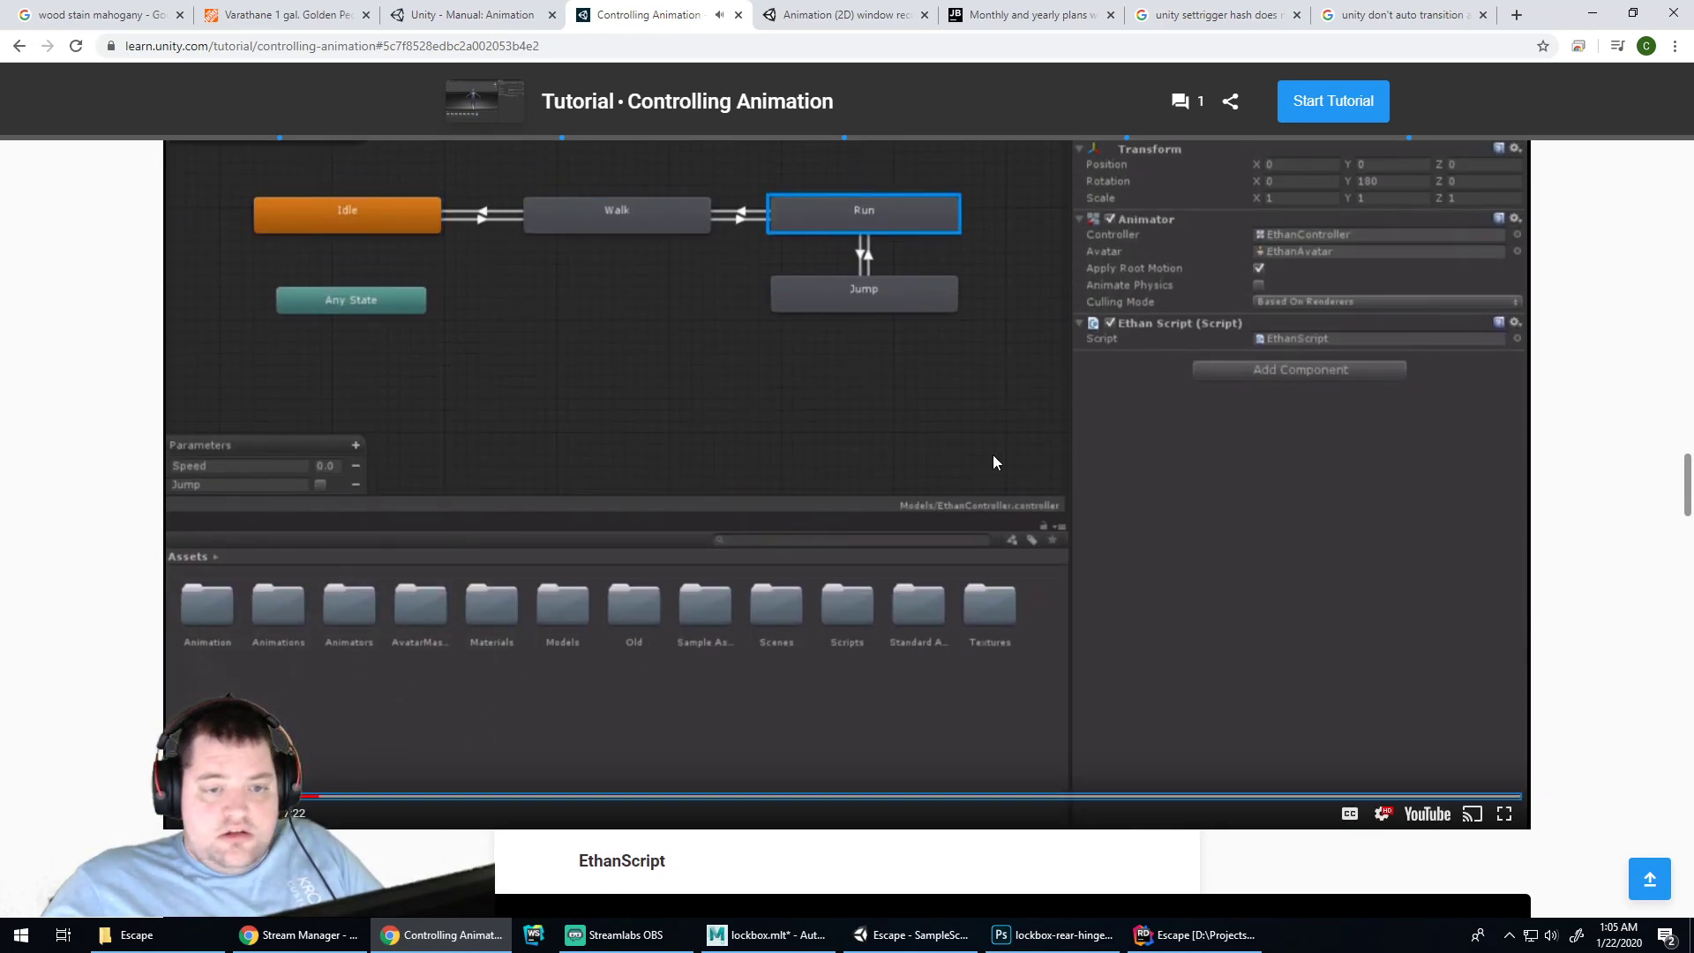
pyautogui.scroll(1, 1112, 447)
pyautogui.scroll(-1, 1112, 446)
pyautogui.scroll(1, 1108, 446)
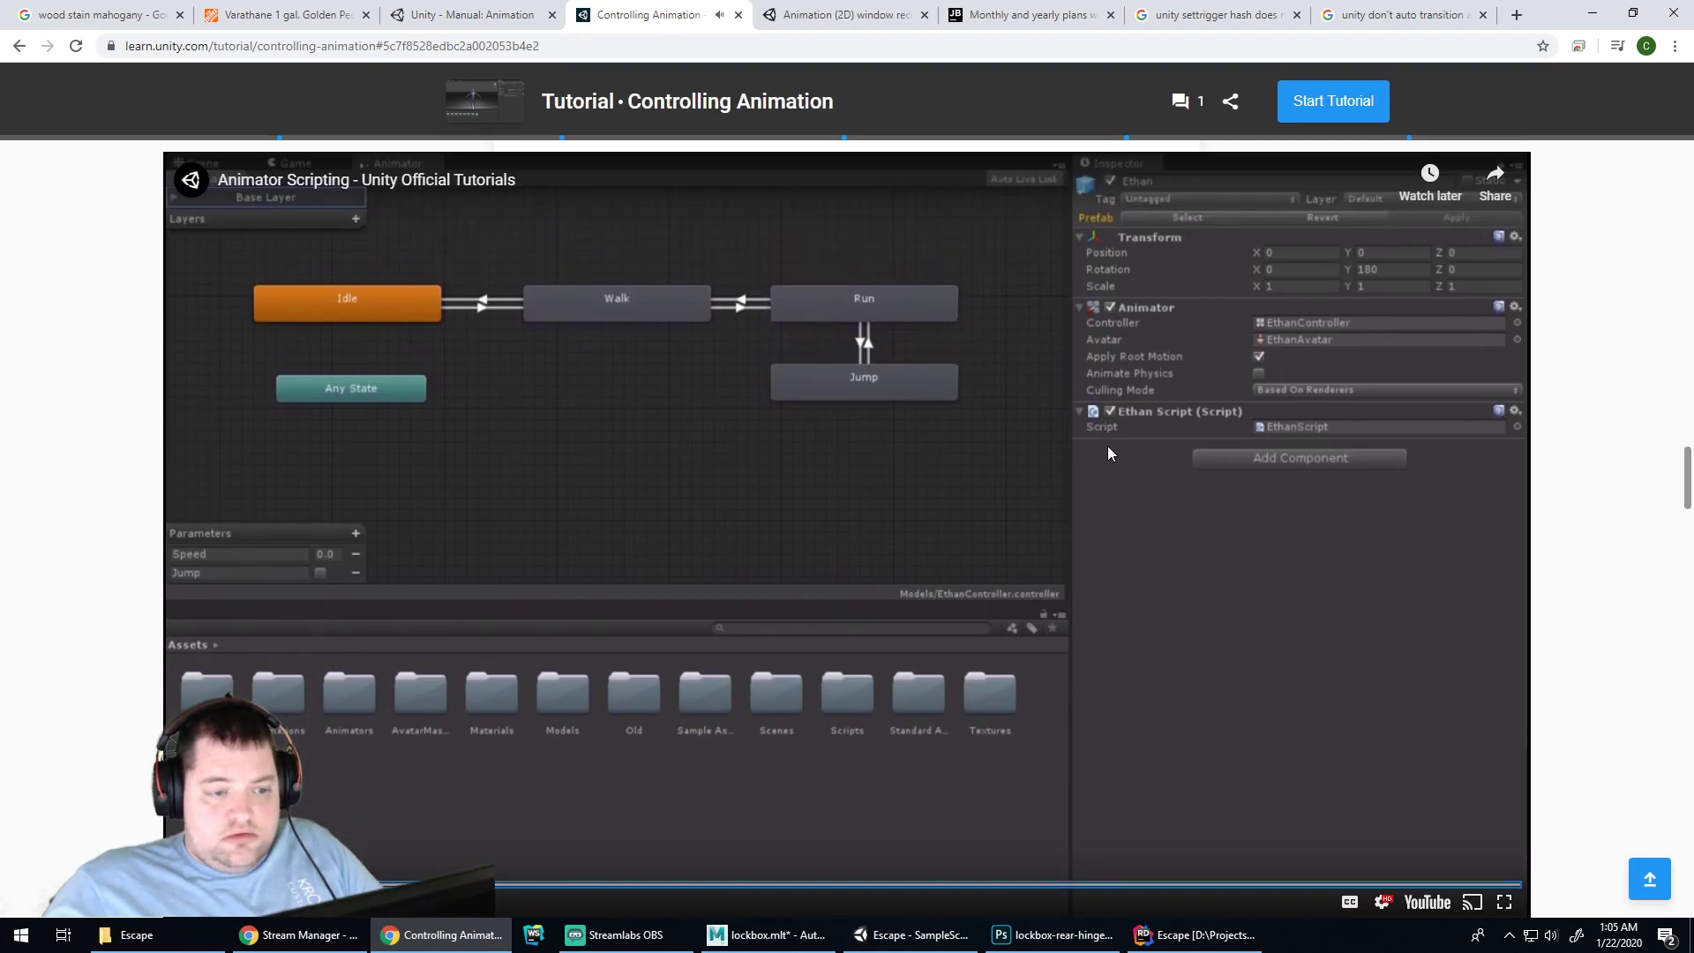
pyautogui.press('Left')
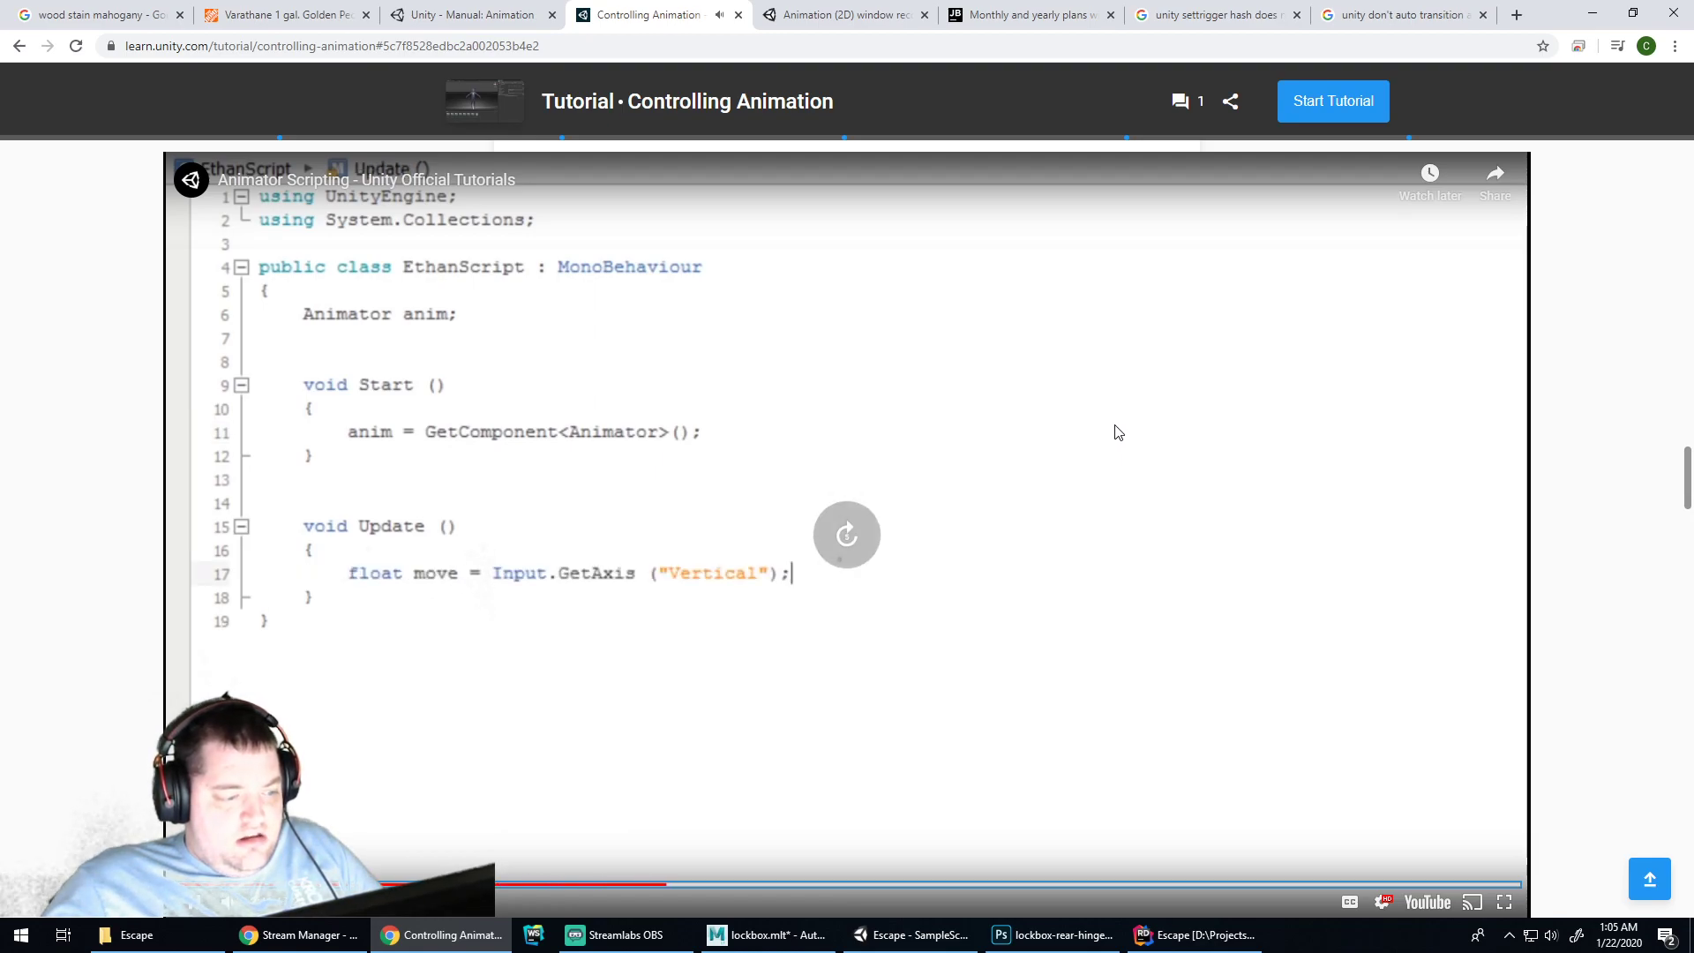
# Scrub the video through the StringToHash and SetTrigger code and pause on the code walkthrough
pyautogui.press('Right')
pyautogui.press('Right')
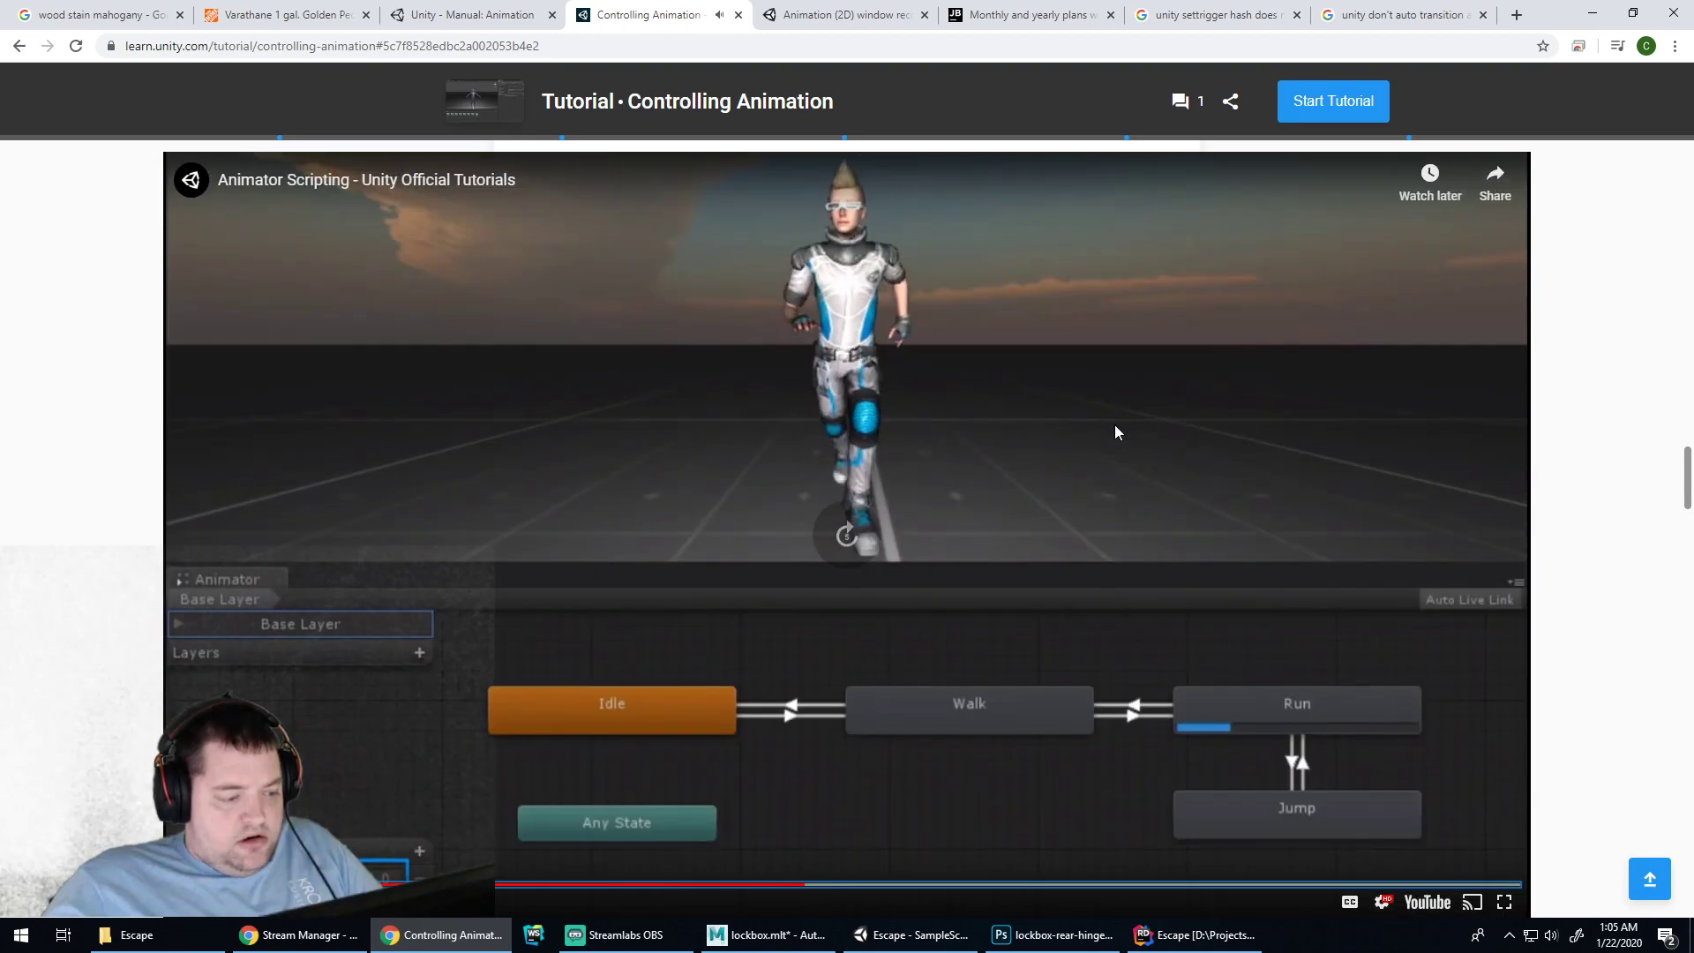
pyautogui.press('Left')
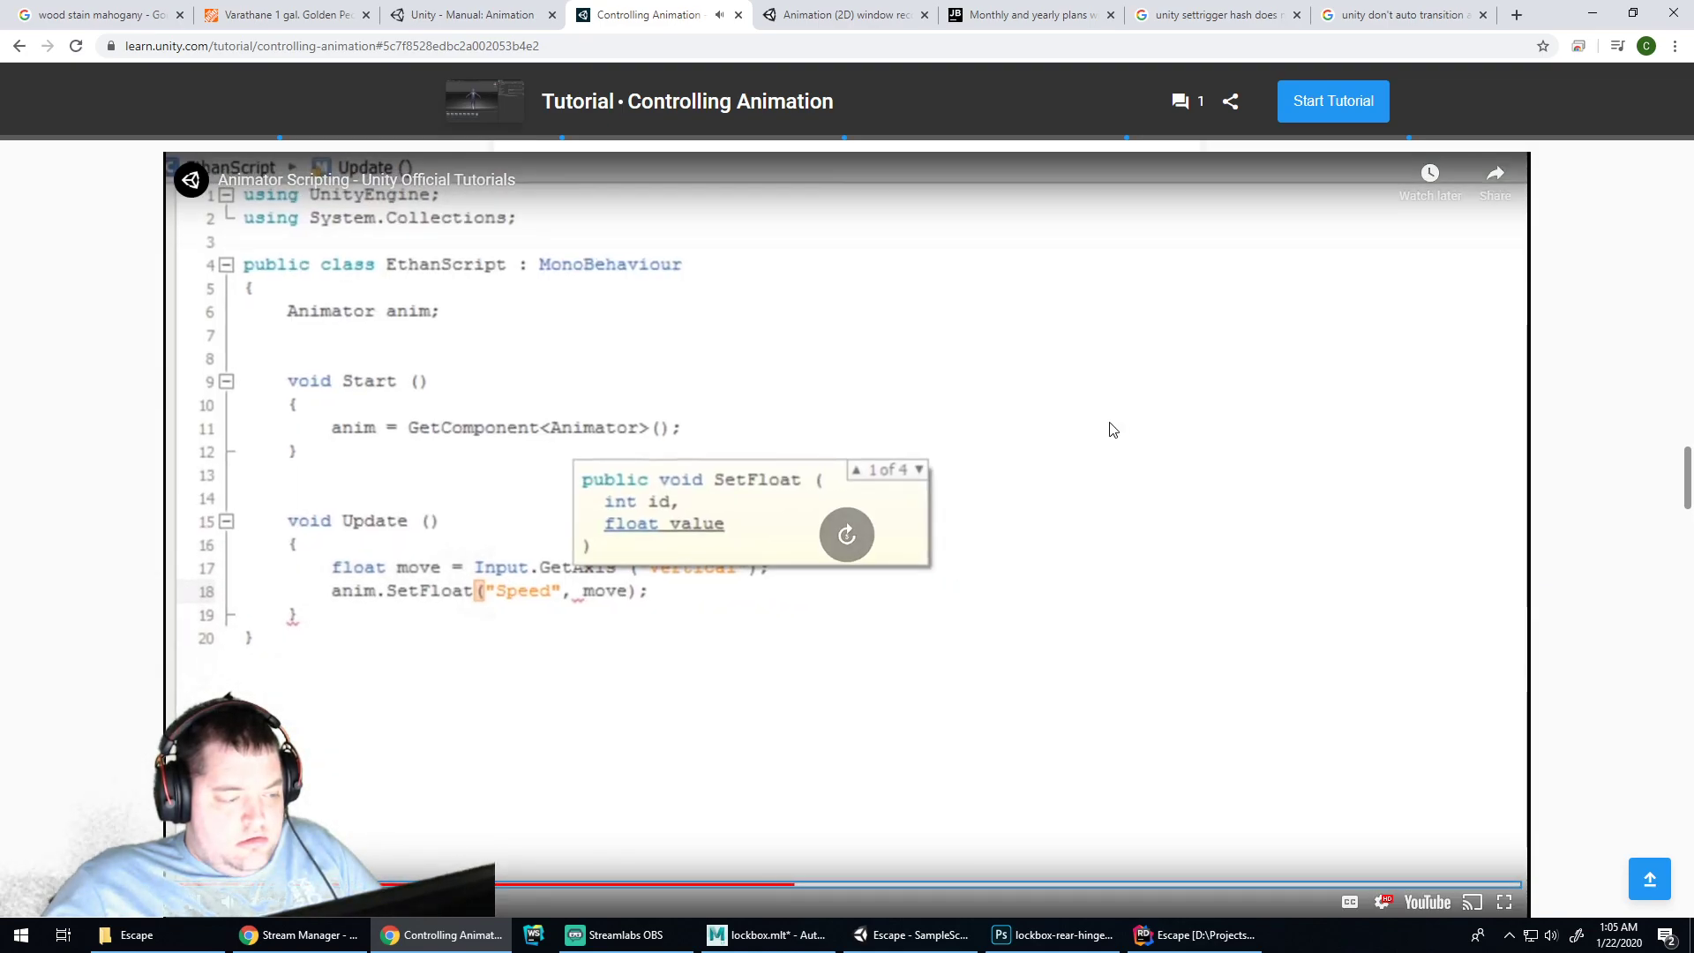
pyautogui.press('Right')
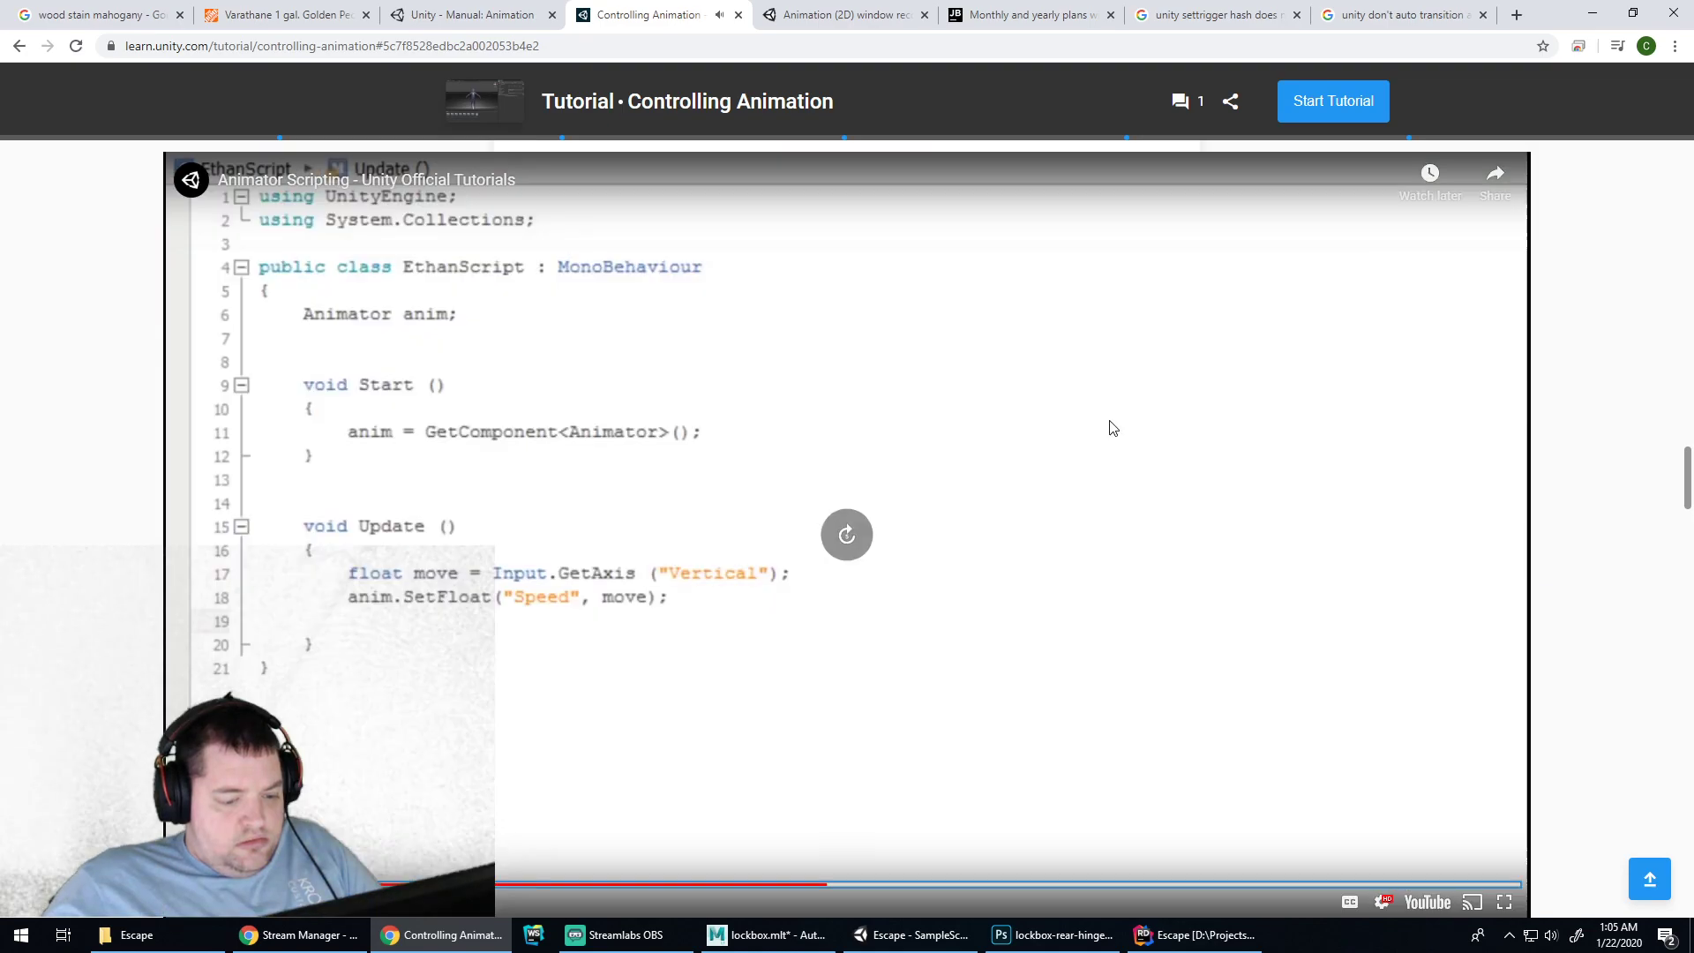
pyautogui.press('Right')
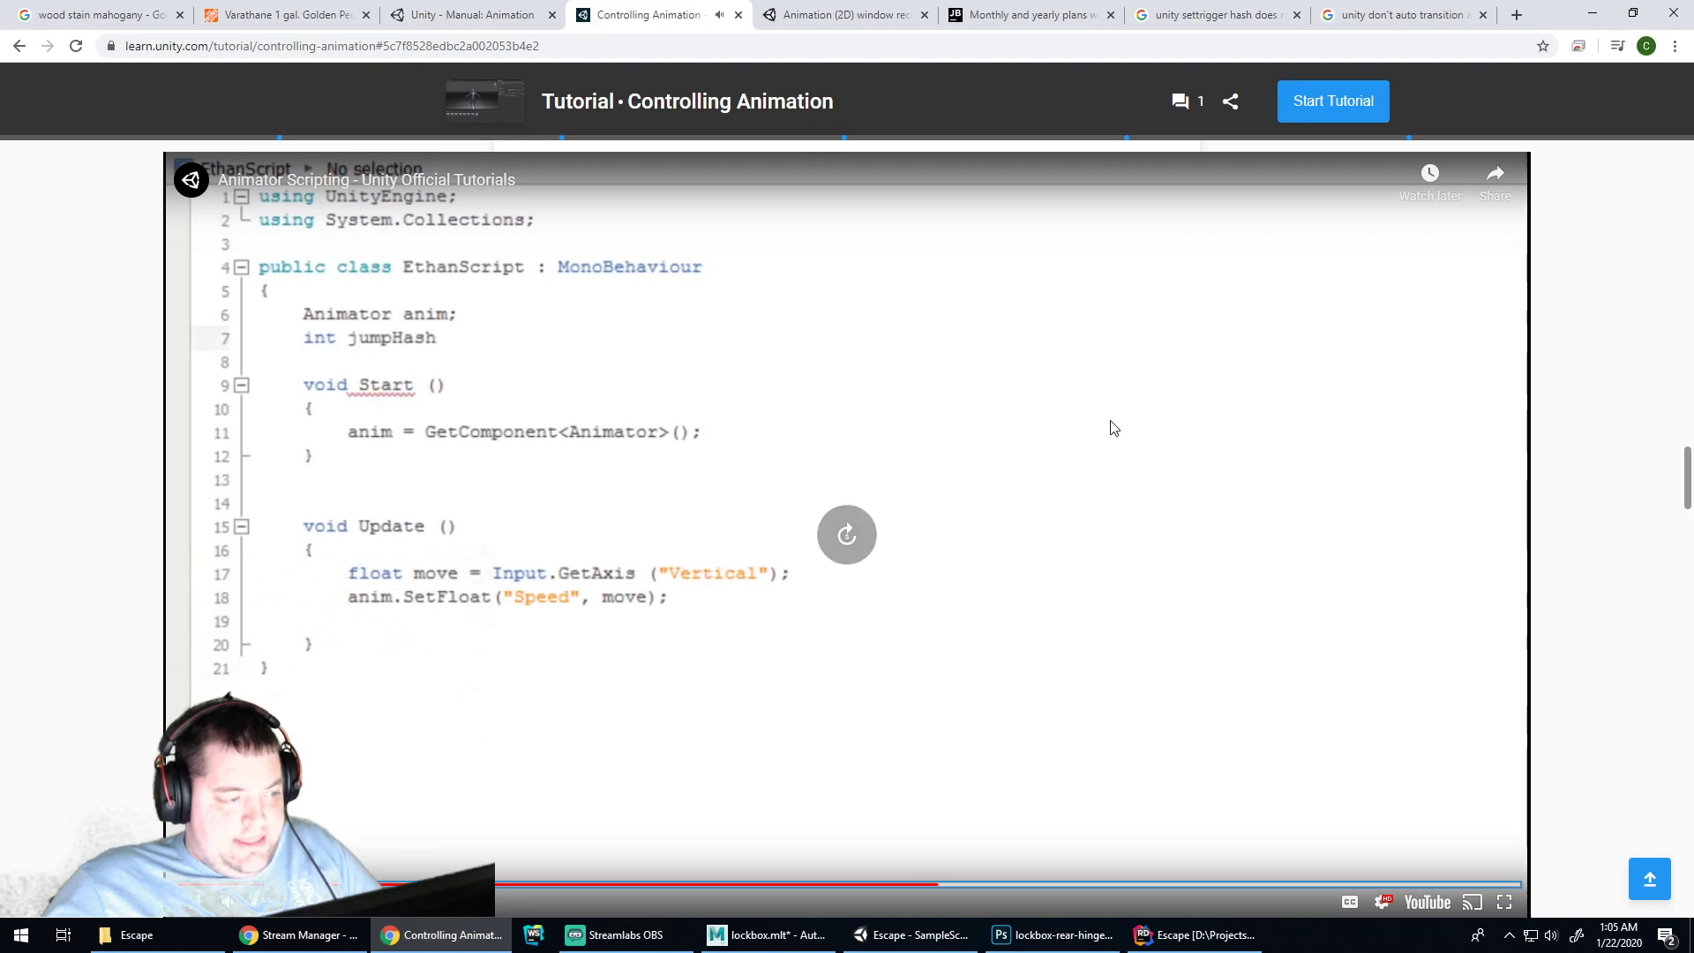
pyautogui.press('Right')
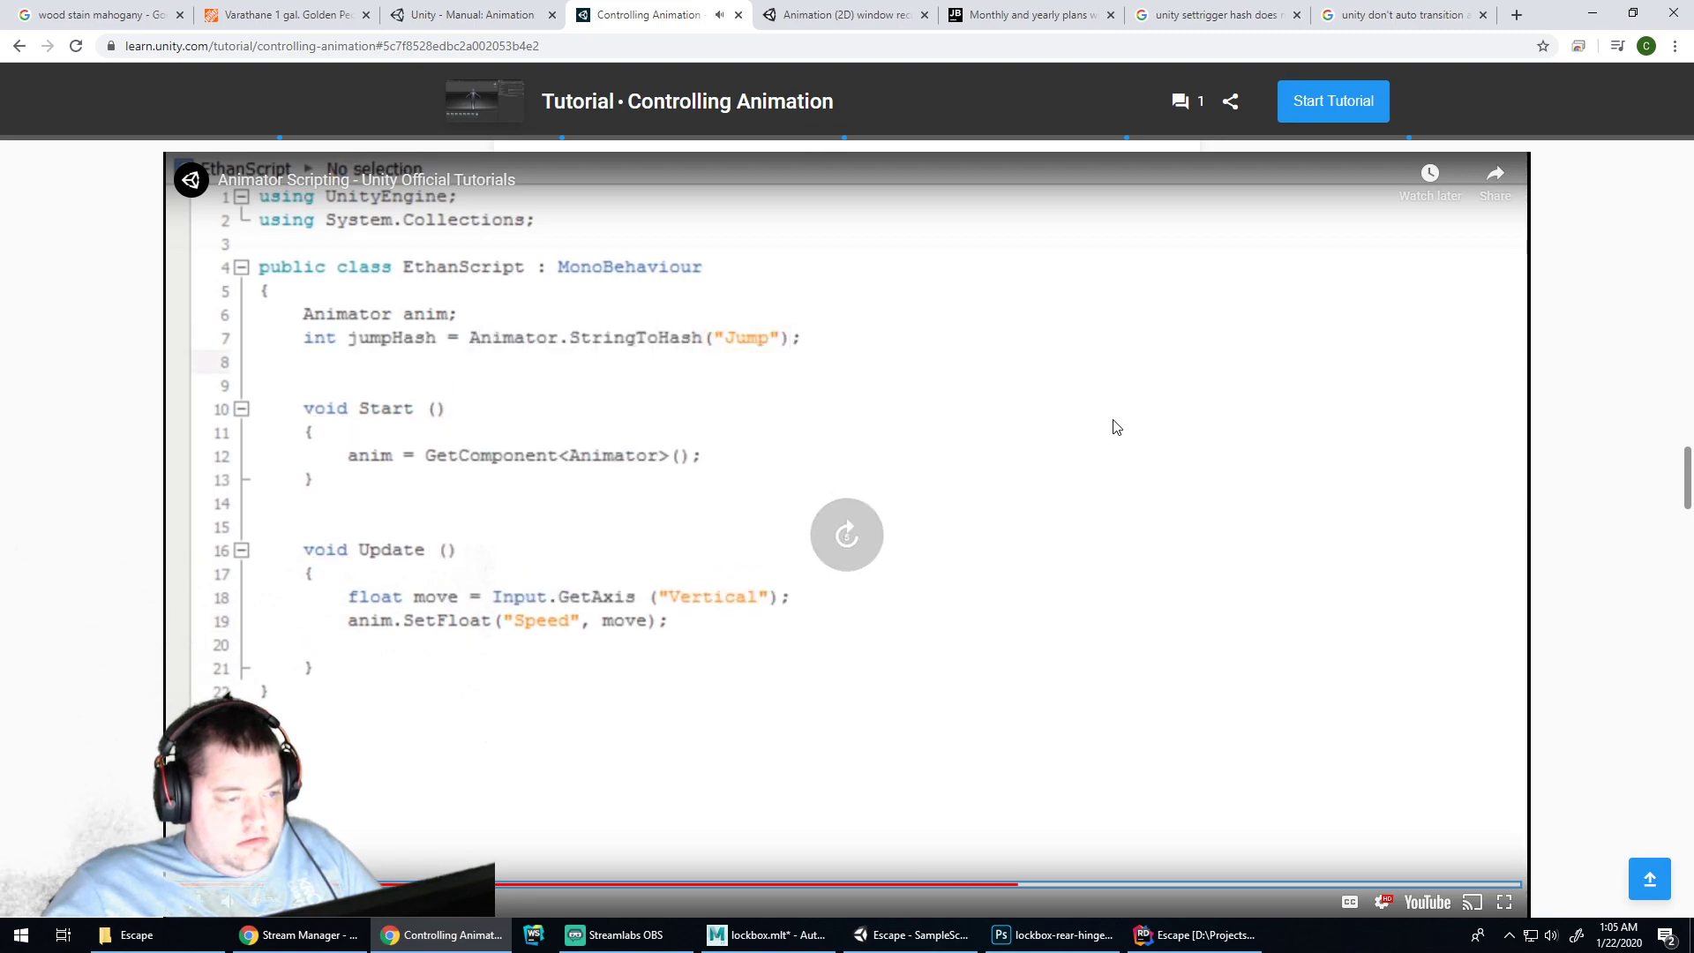
pyautogui.press('Right')
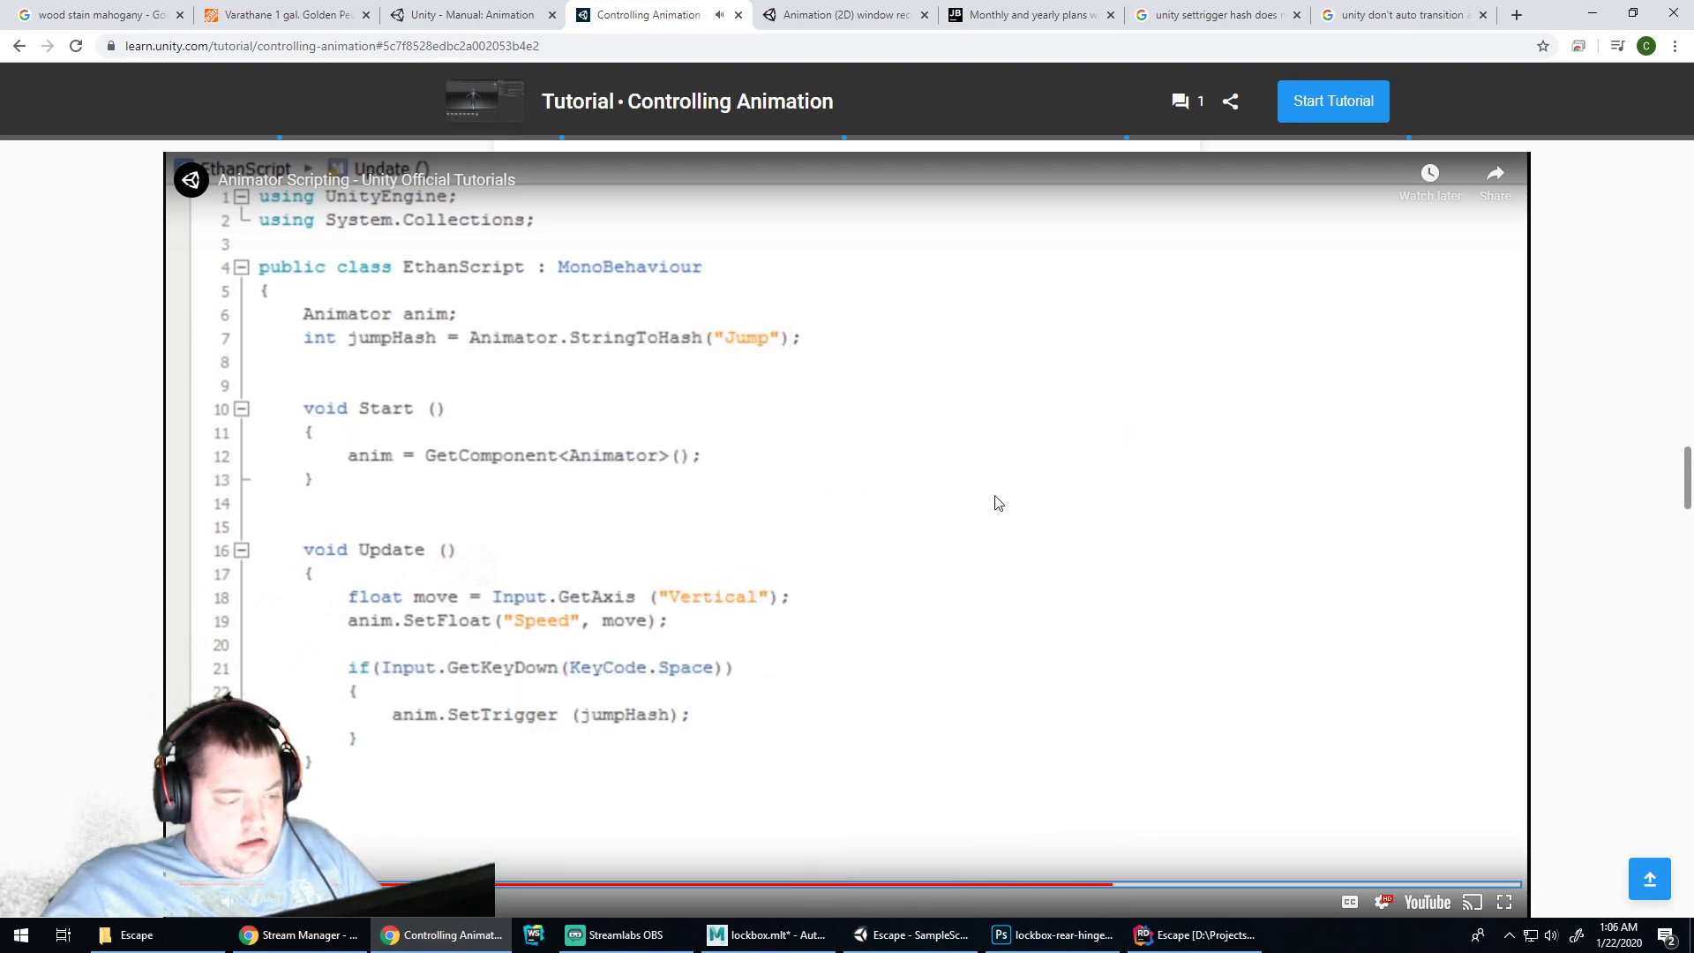
pyautogui.press('Left')
pyautogui.press('Left')
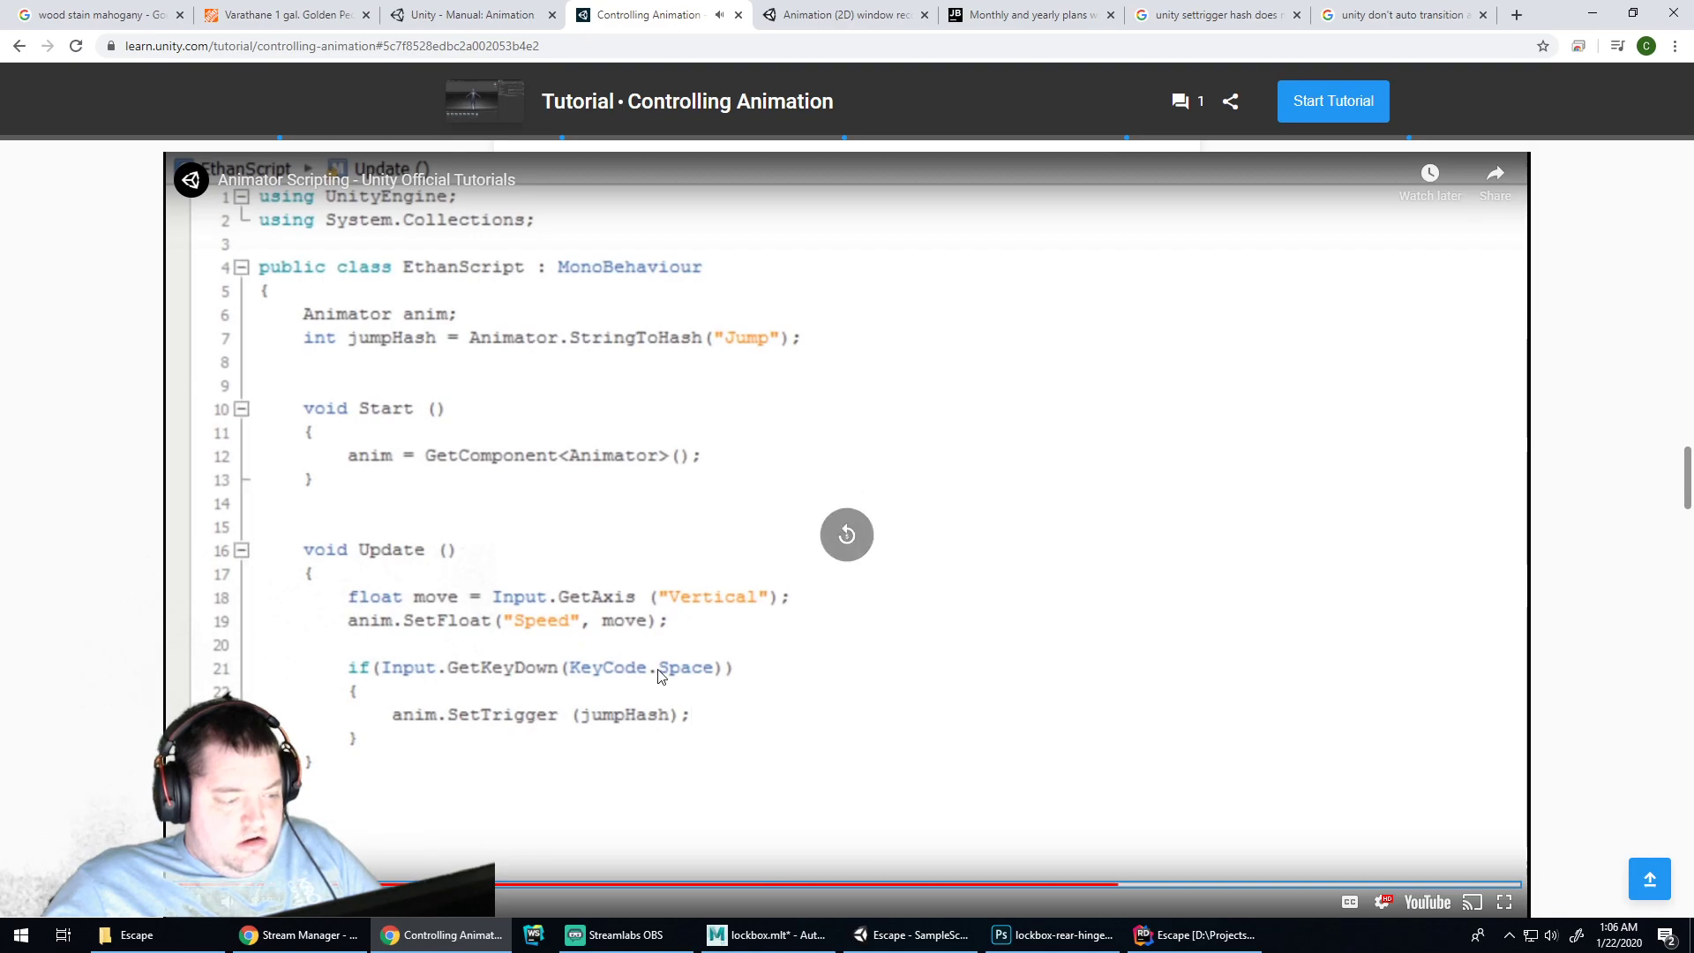
pyautogui.press('Left')
pyautogui.press('Left')
pyautogui.press('Left')
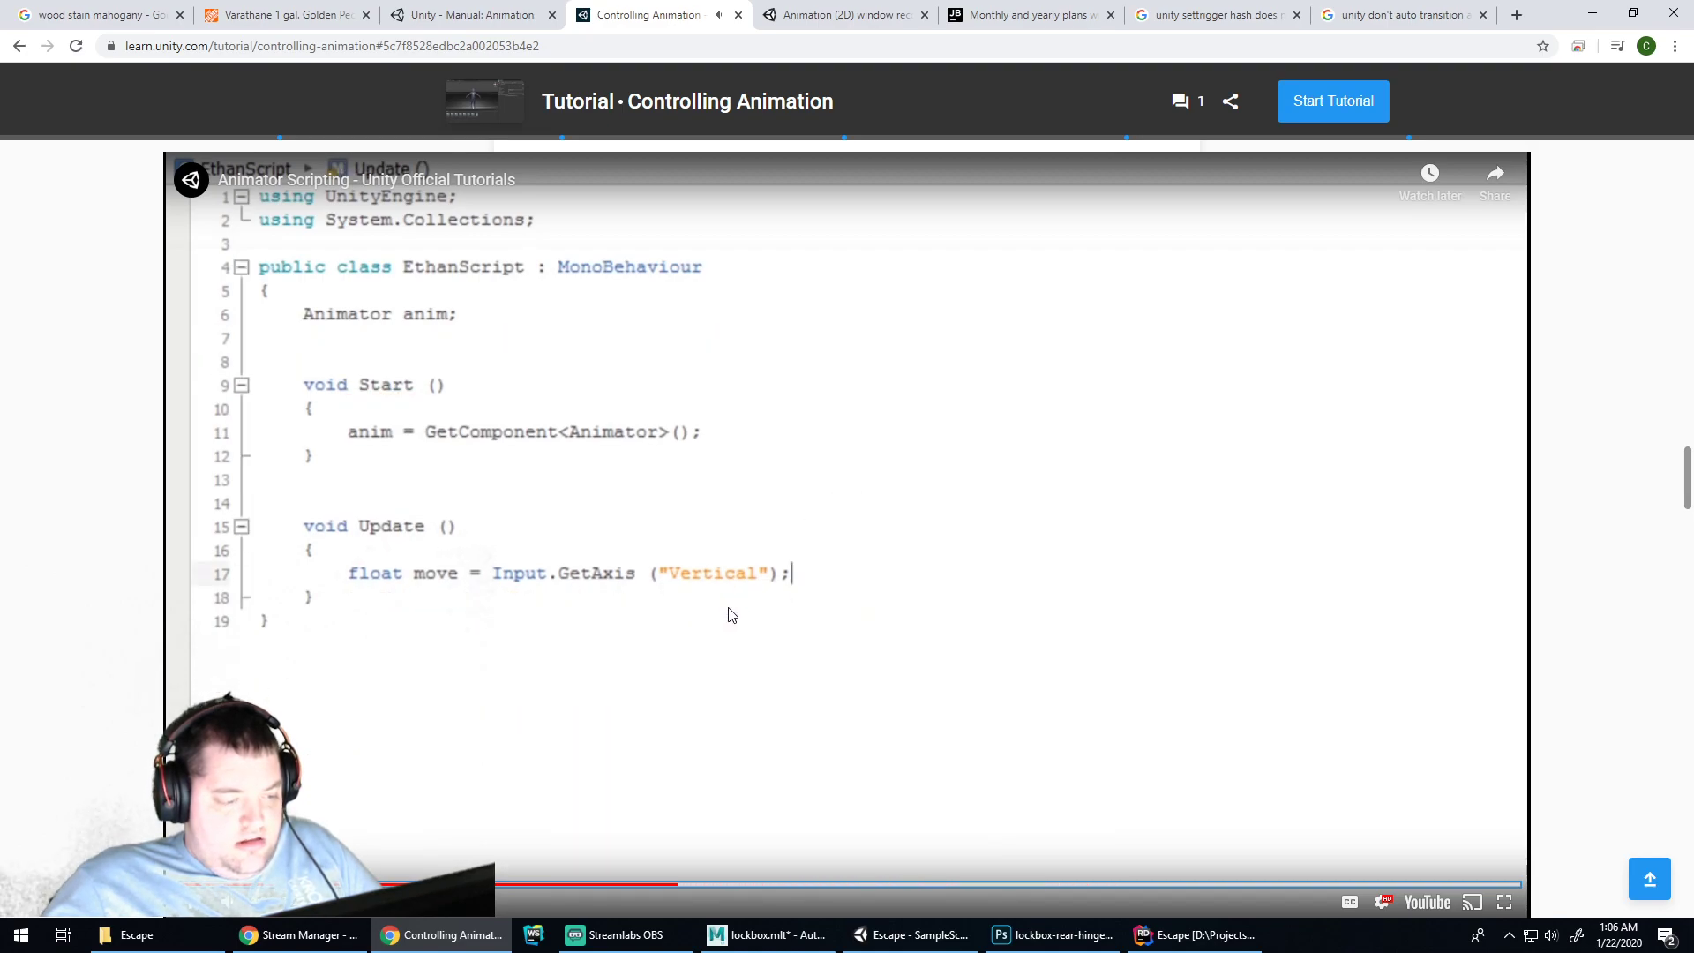
pyautogui.press('Left')
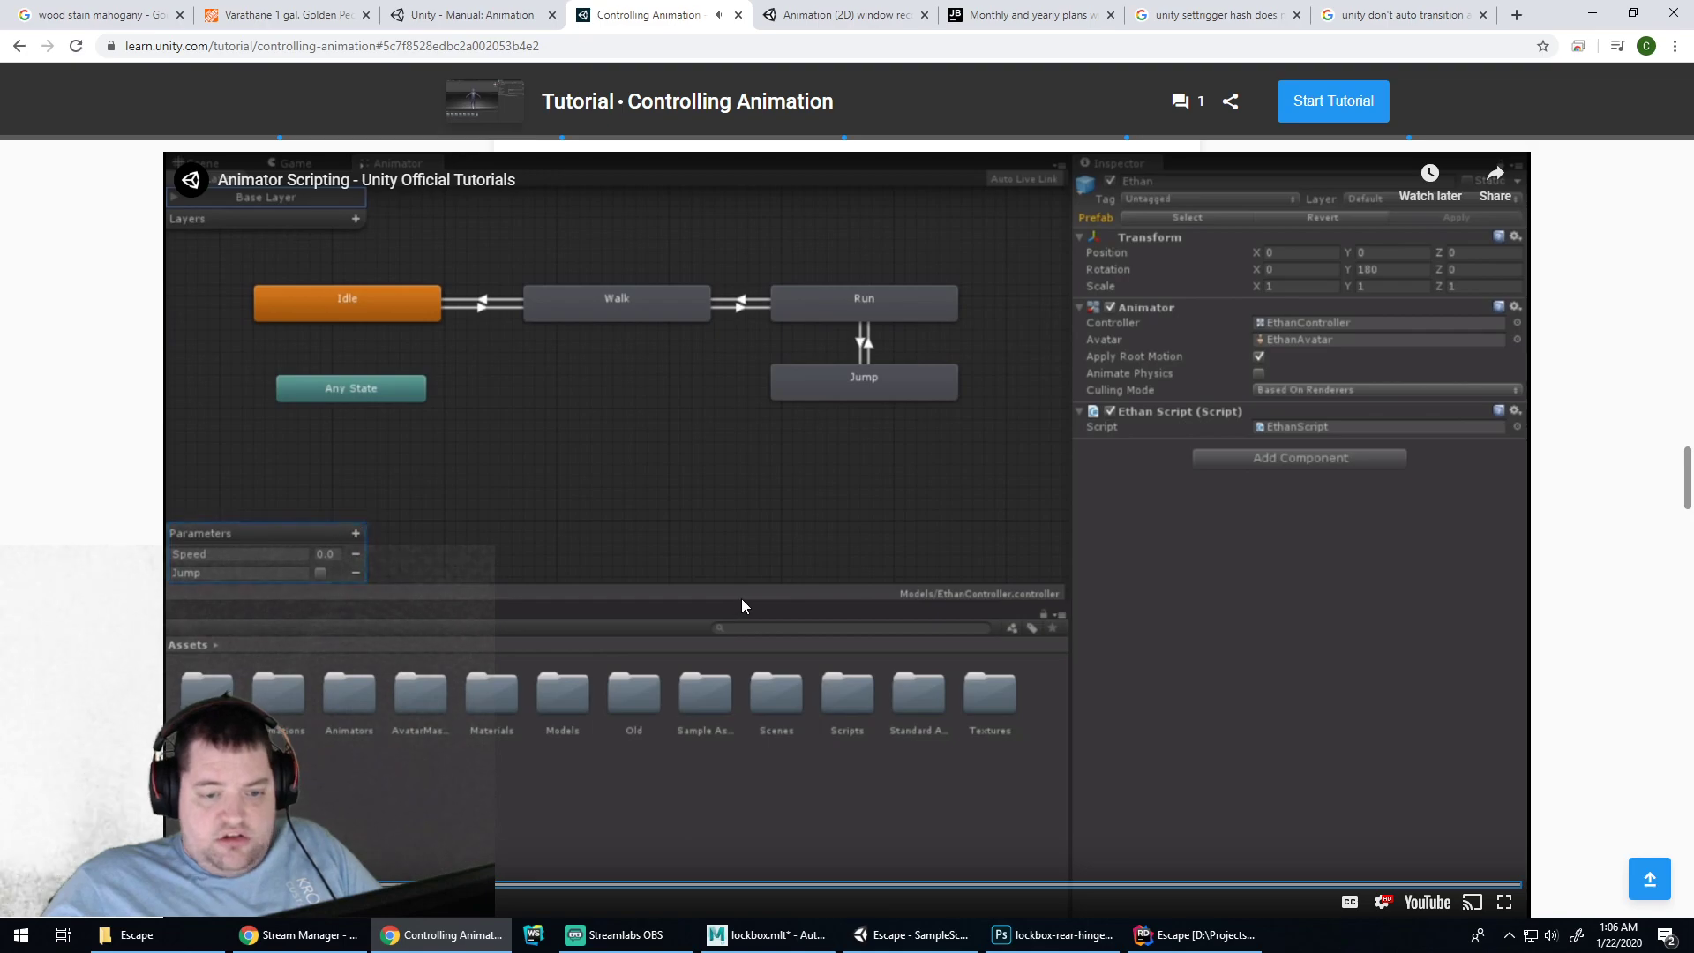
pyautogui.press('Right')
pyautogui.press('Right')
pyautogui.press('Right')
pyautogui.press('Right')
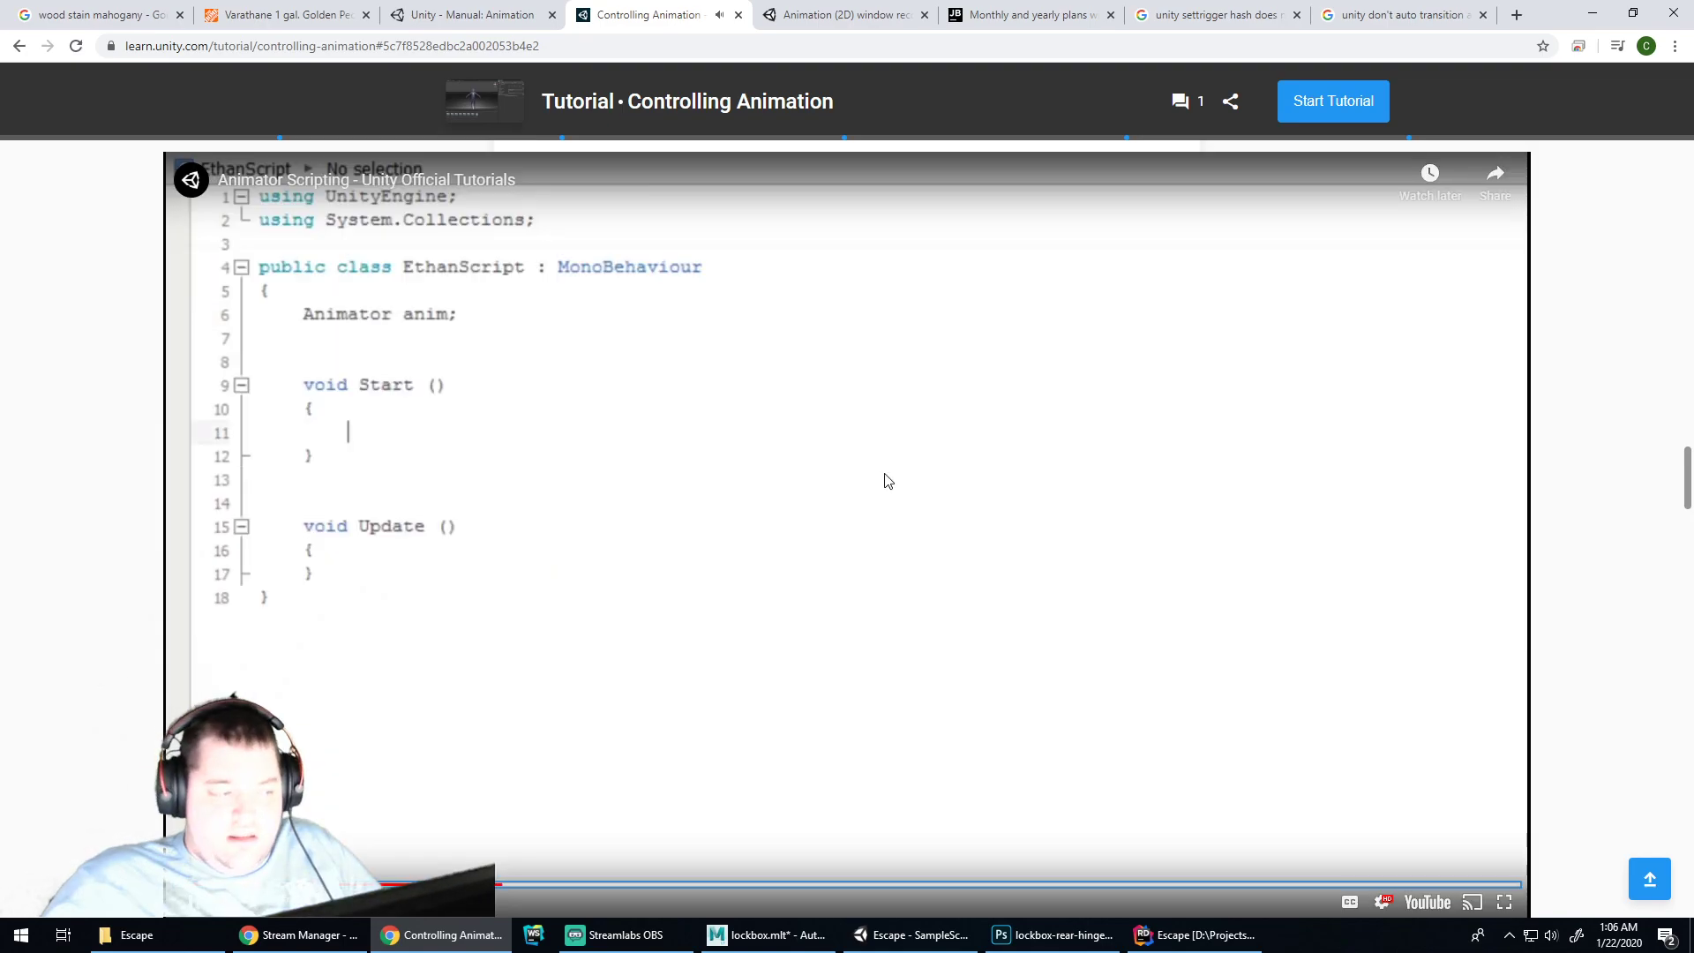
pyautogui.click(899, 470)
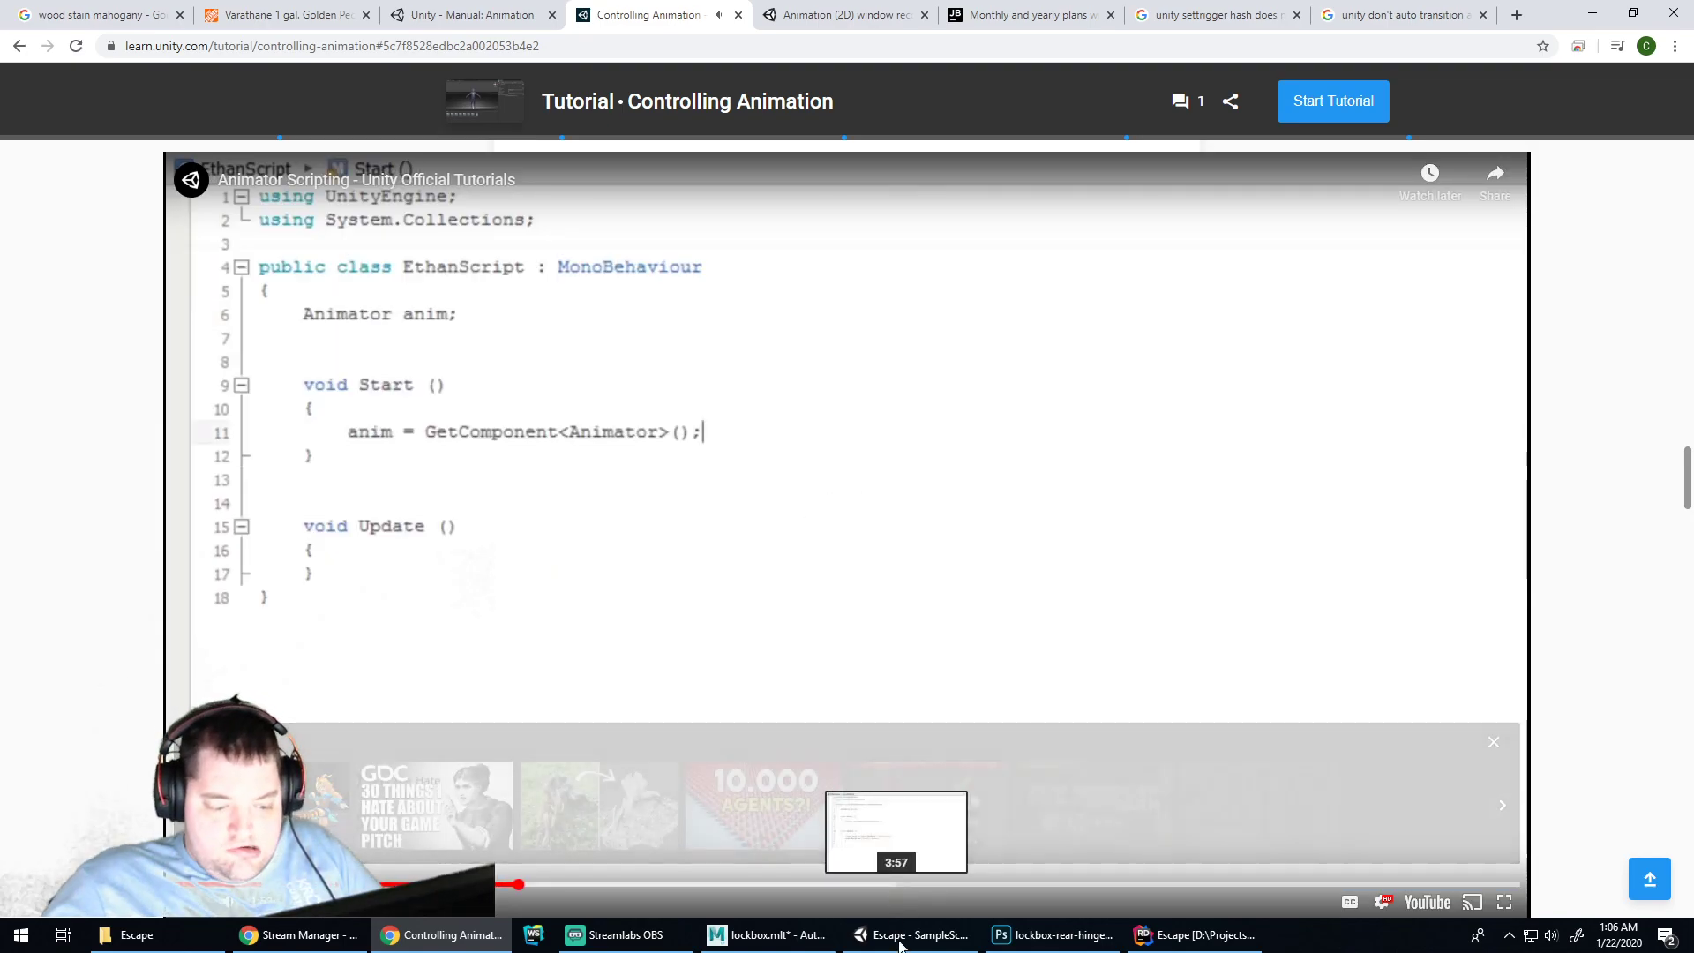
pyautogui.hotkey('alt', 'Tab')
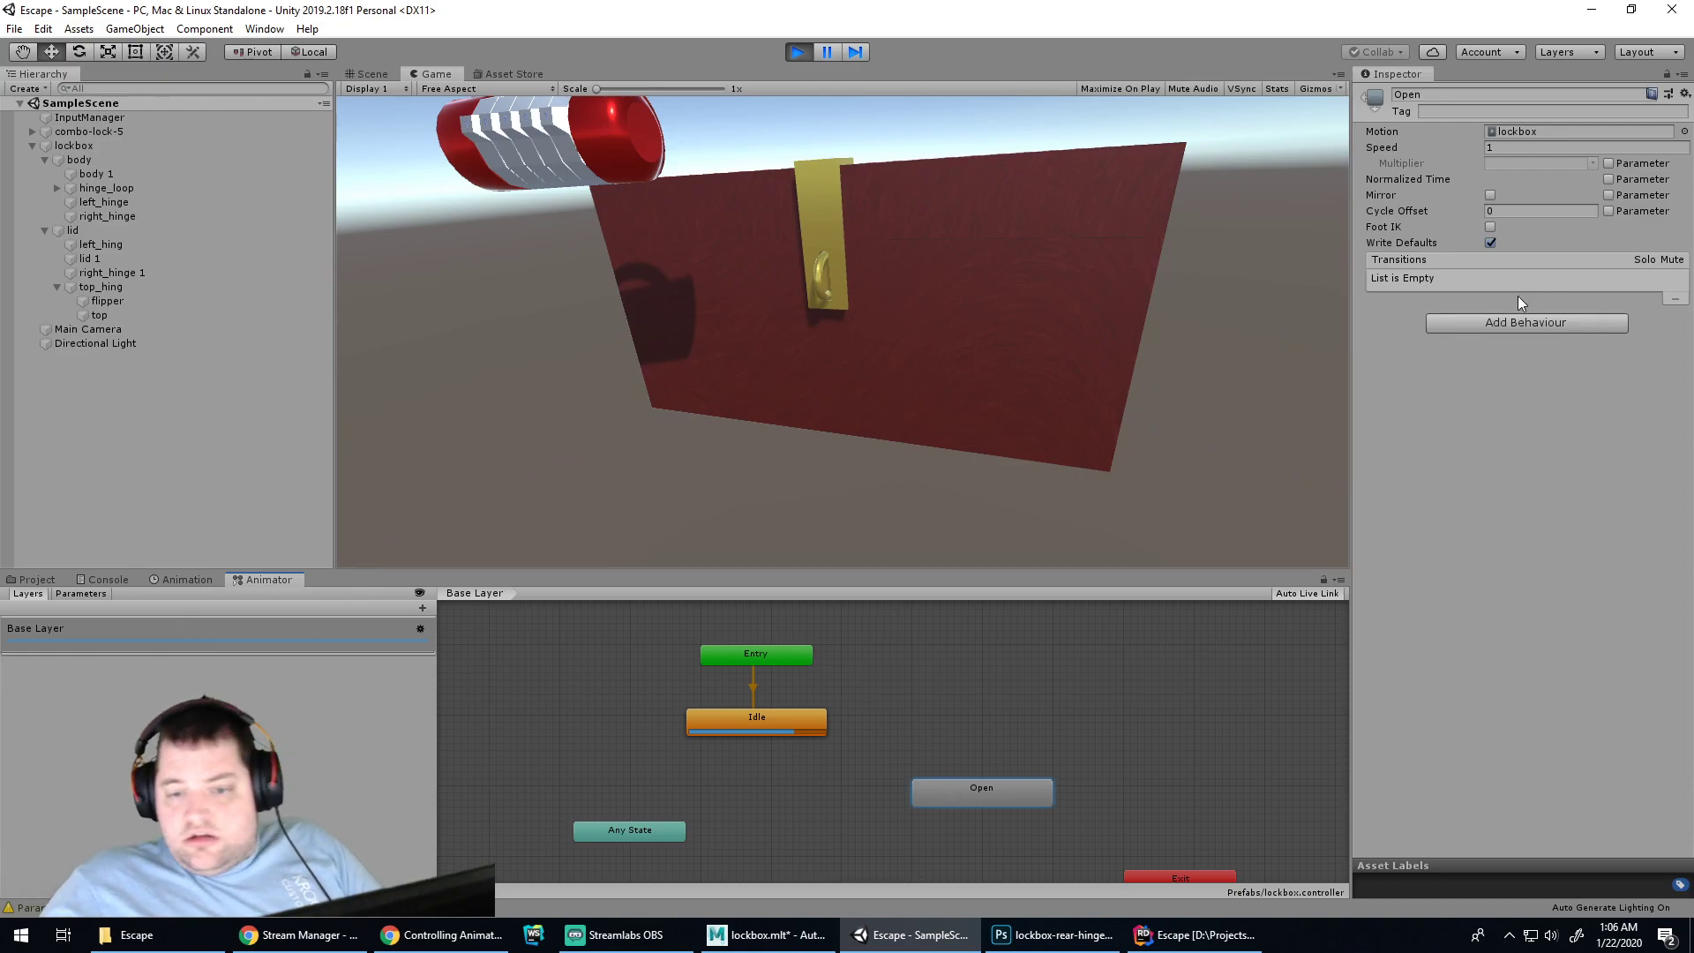
# Start a new behaviour script on the Open state, then dismiss the popup
pyautogui.click(1518, 323)
pyautogui.click(1468, 394)
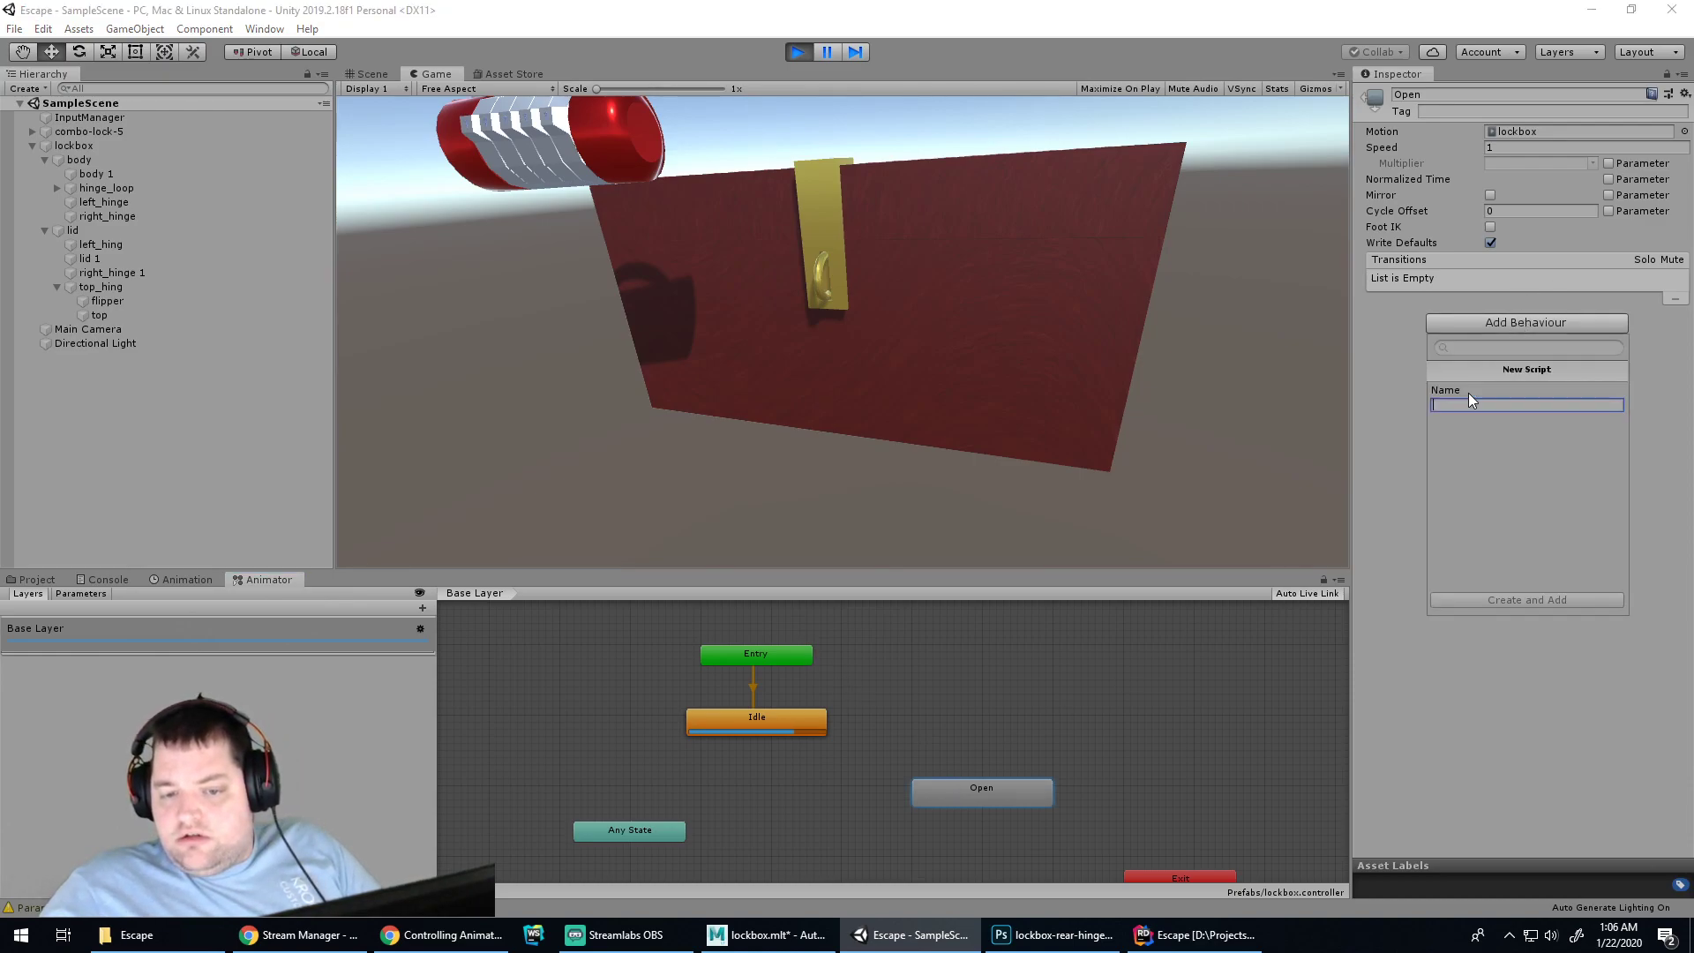
pyautogui.click(1401, 430)
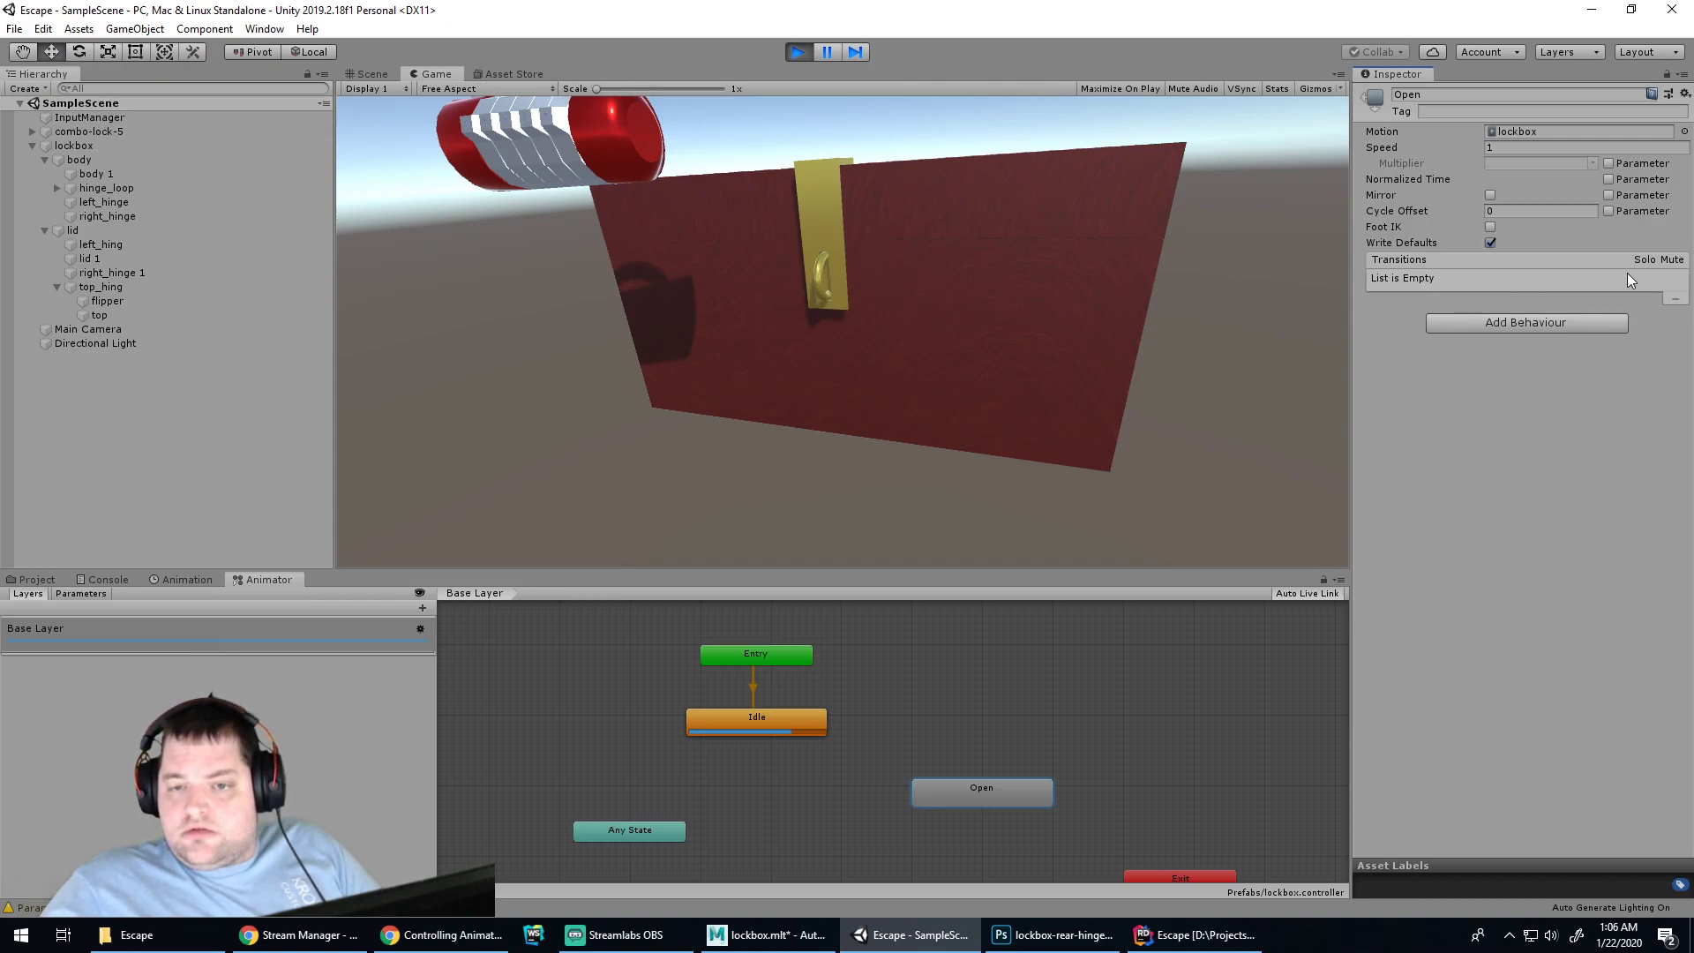
# Stop Play mode and make a transition from Idle to the Open state
pyautogui.rightClick(812, 716)
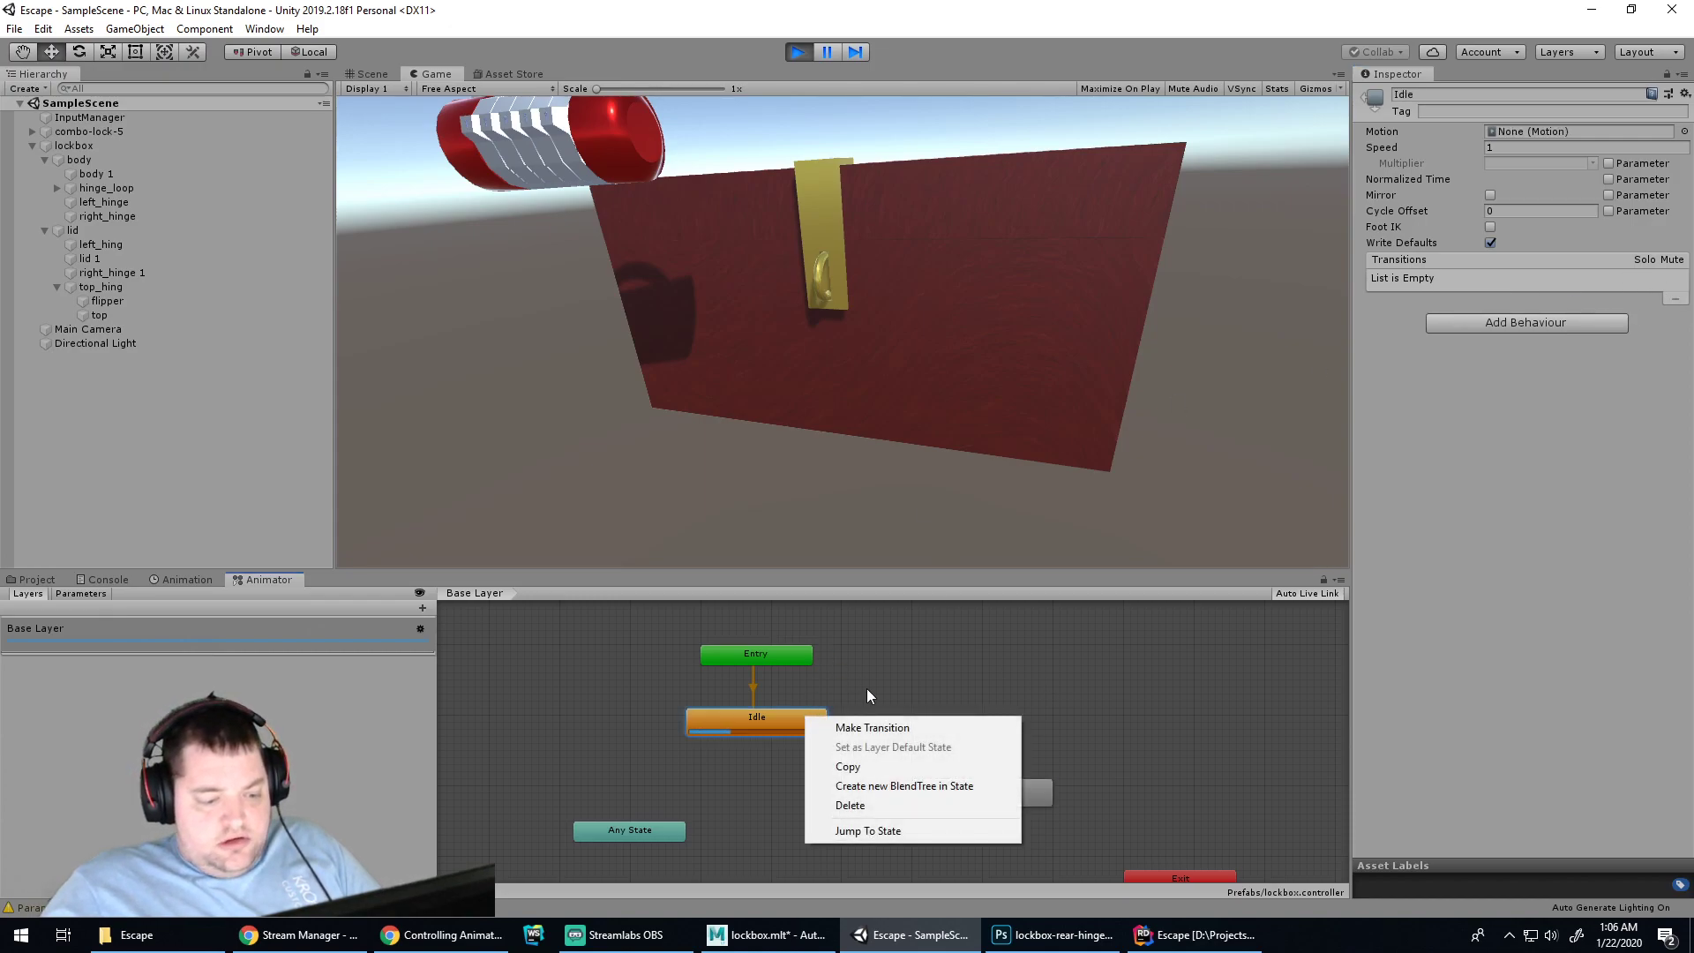
pyautogui.click(879, 724)
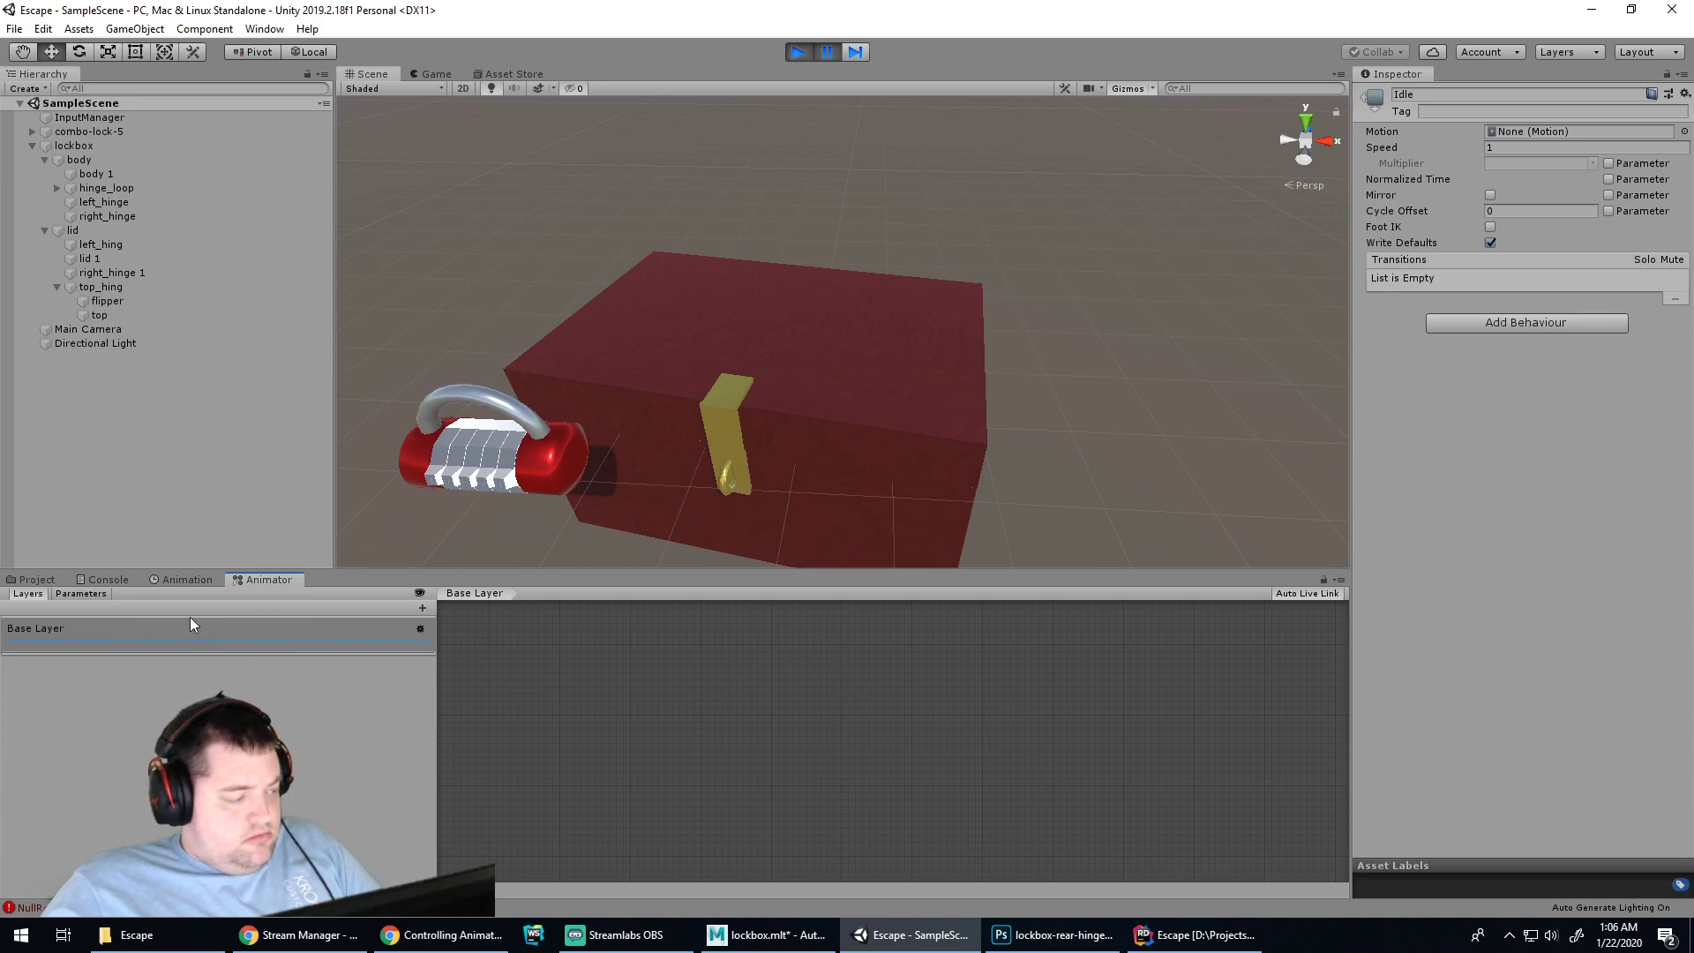
pyautogui.click(591, 655)
pyautogui.rightClick(734, 709)
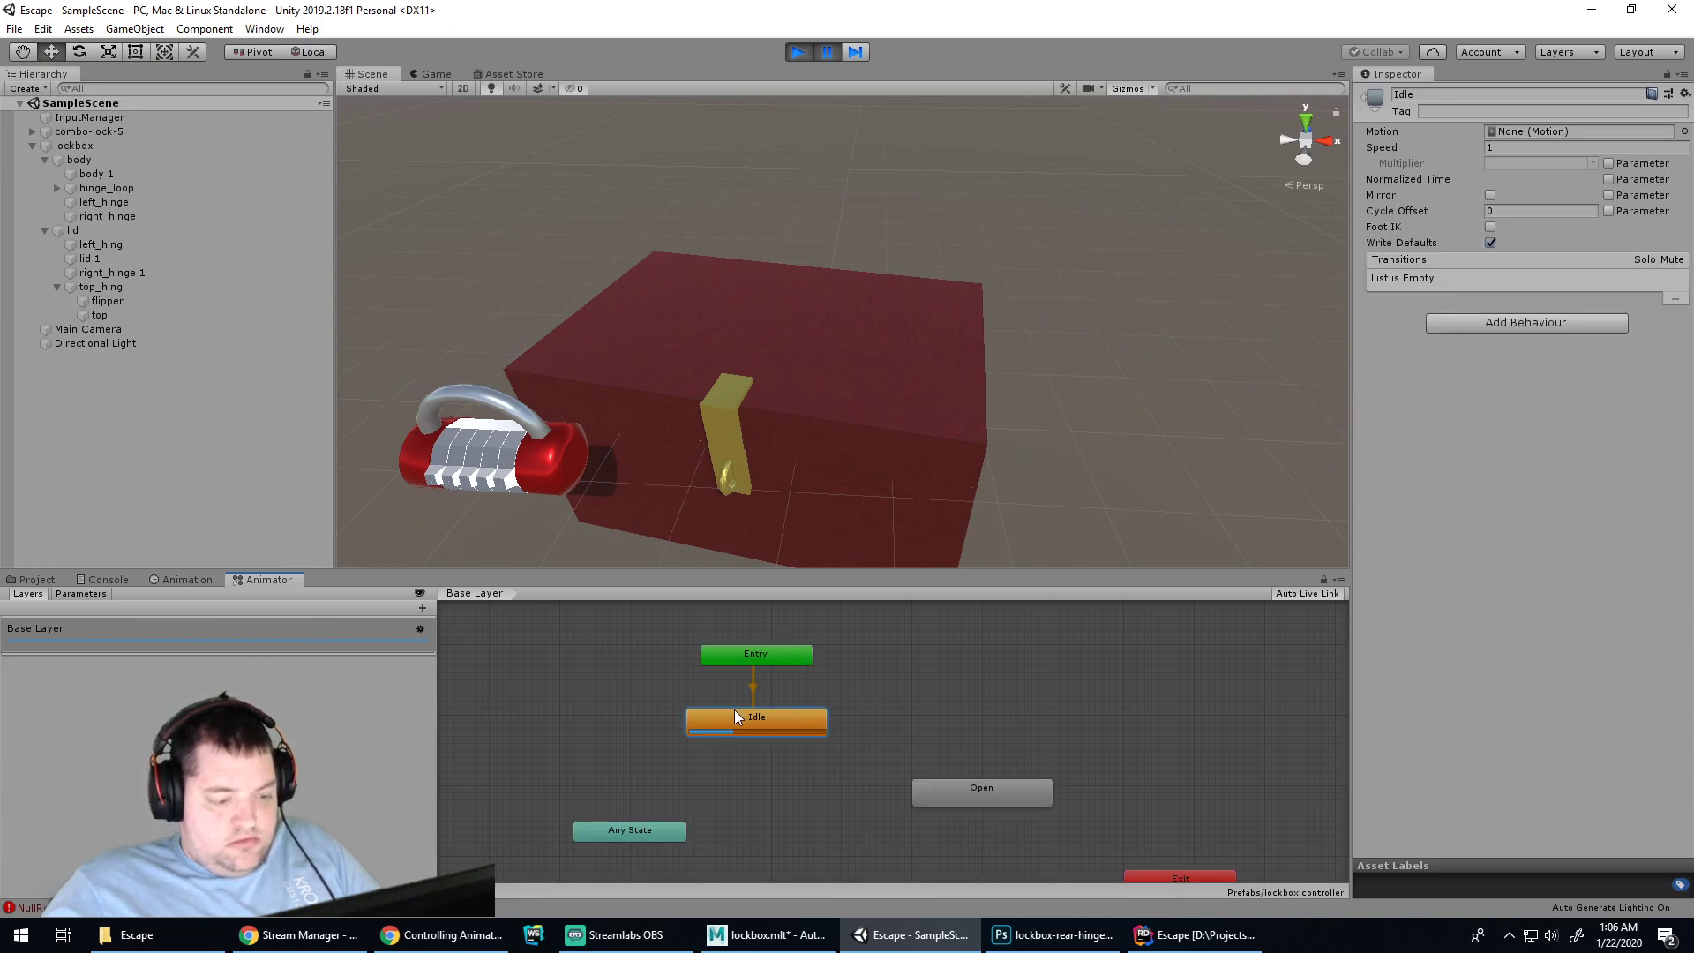
pyautogui.click(796, 58)
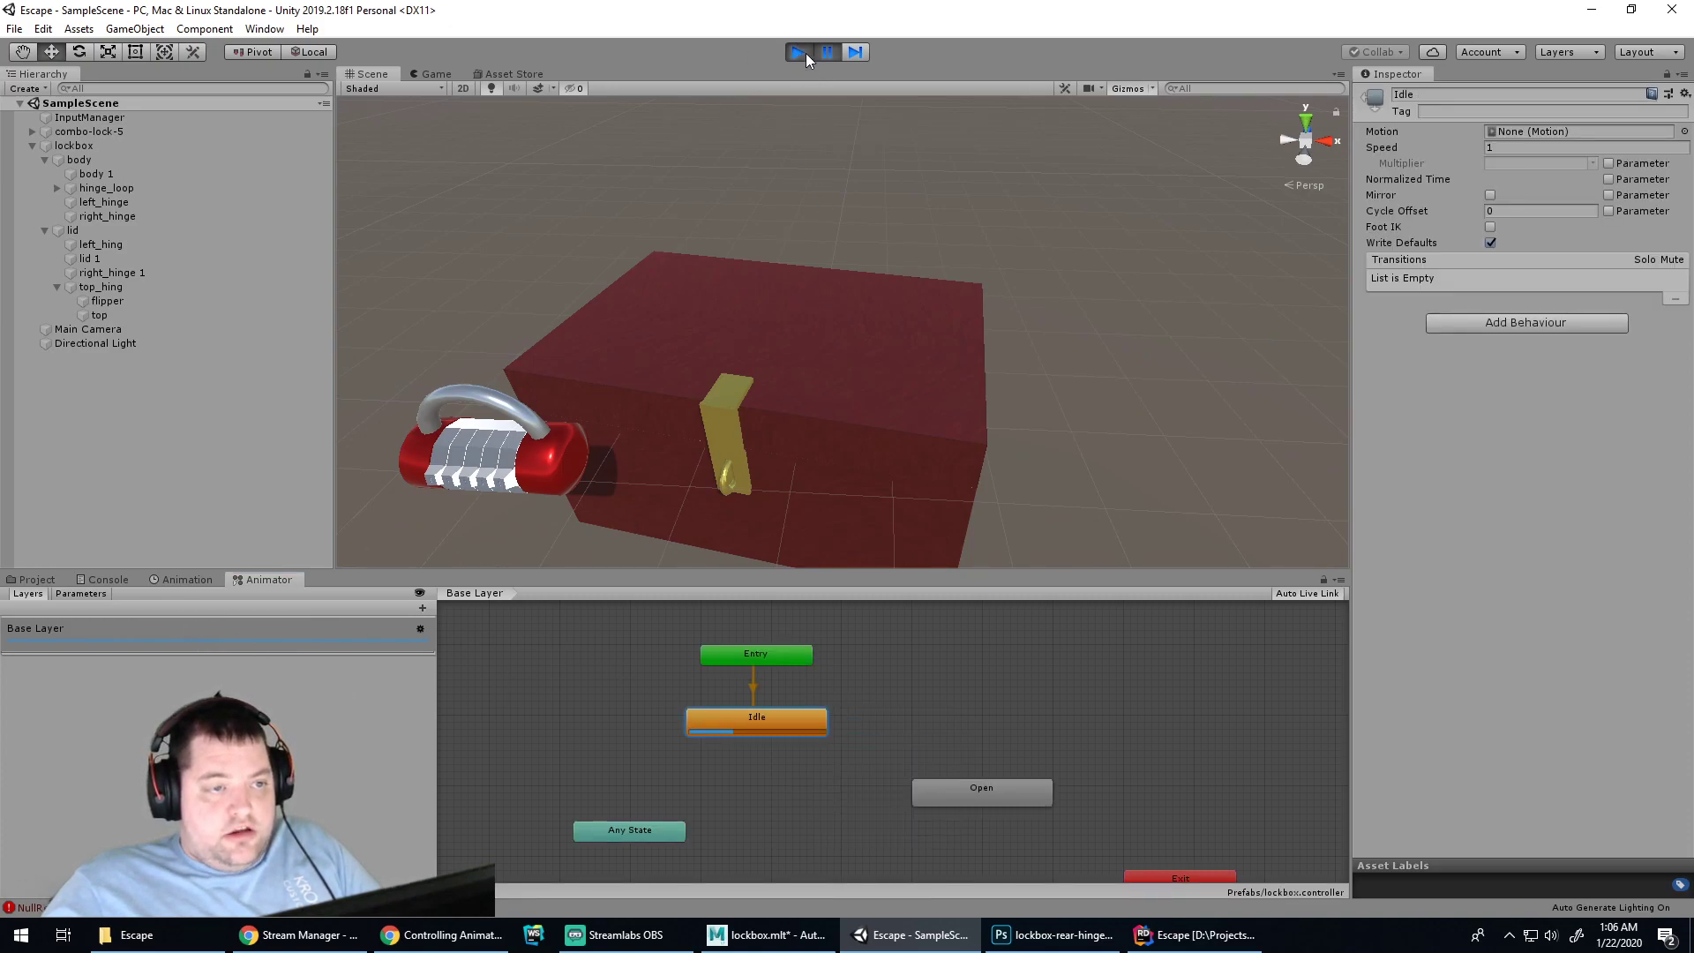
pyautogui.click(806, 53)
pyautogui.rightClick(768, 719)
pyautogui.click(842, 728)
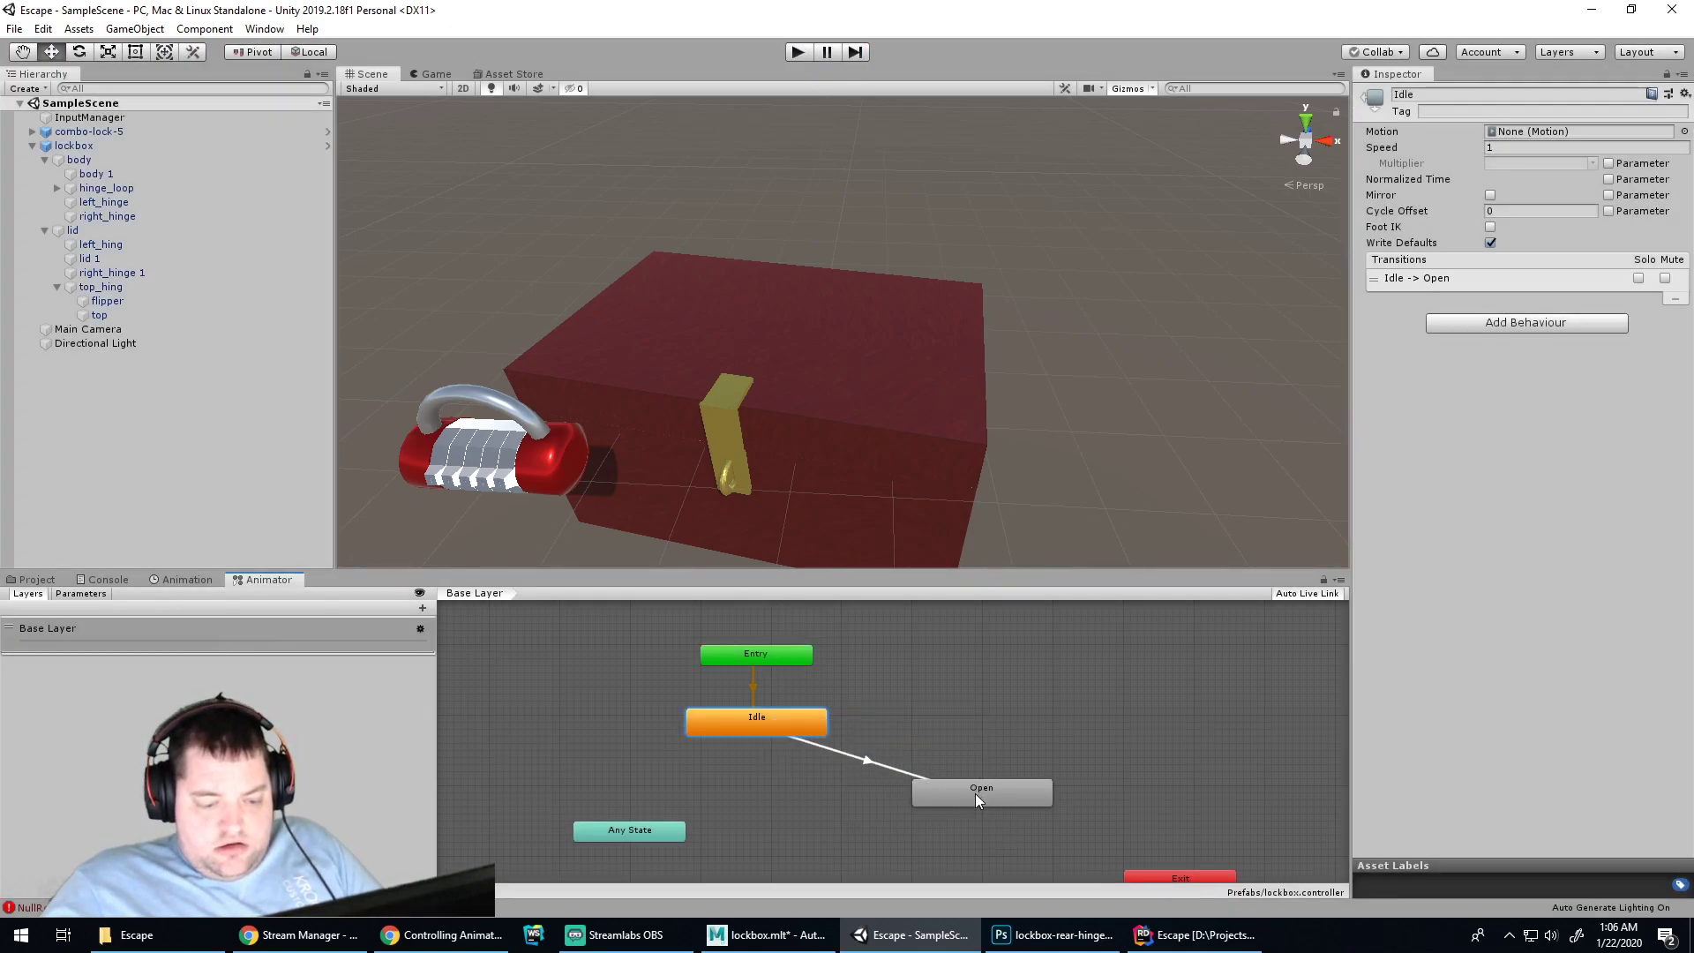
# Inspect the Open state, toggling its Normalized Time and Multiplier parameter options on and off
pyautogui.click(866, 761)
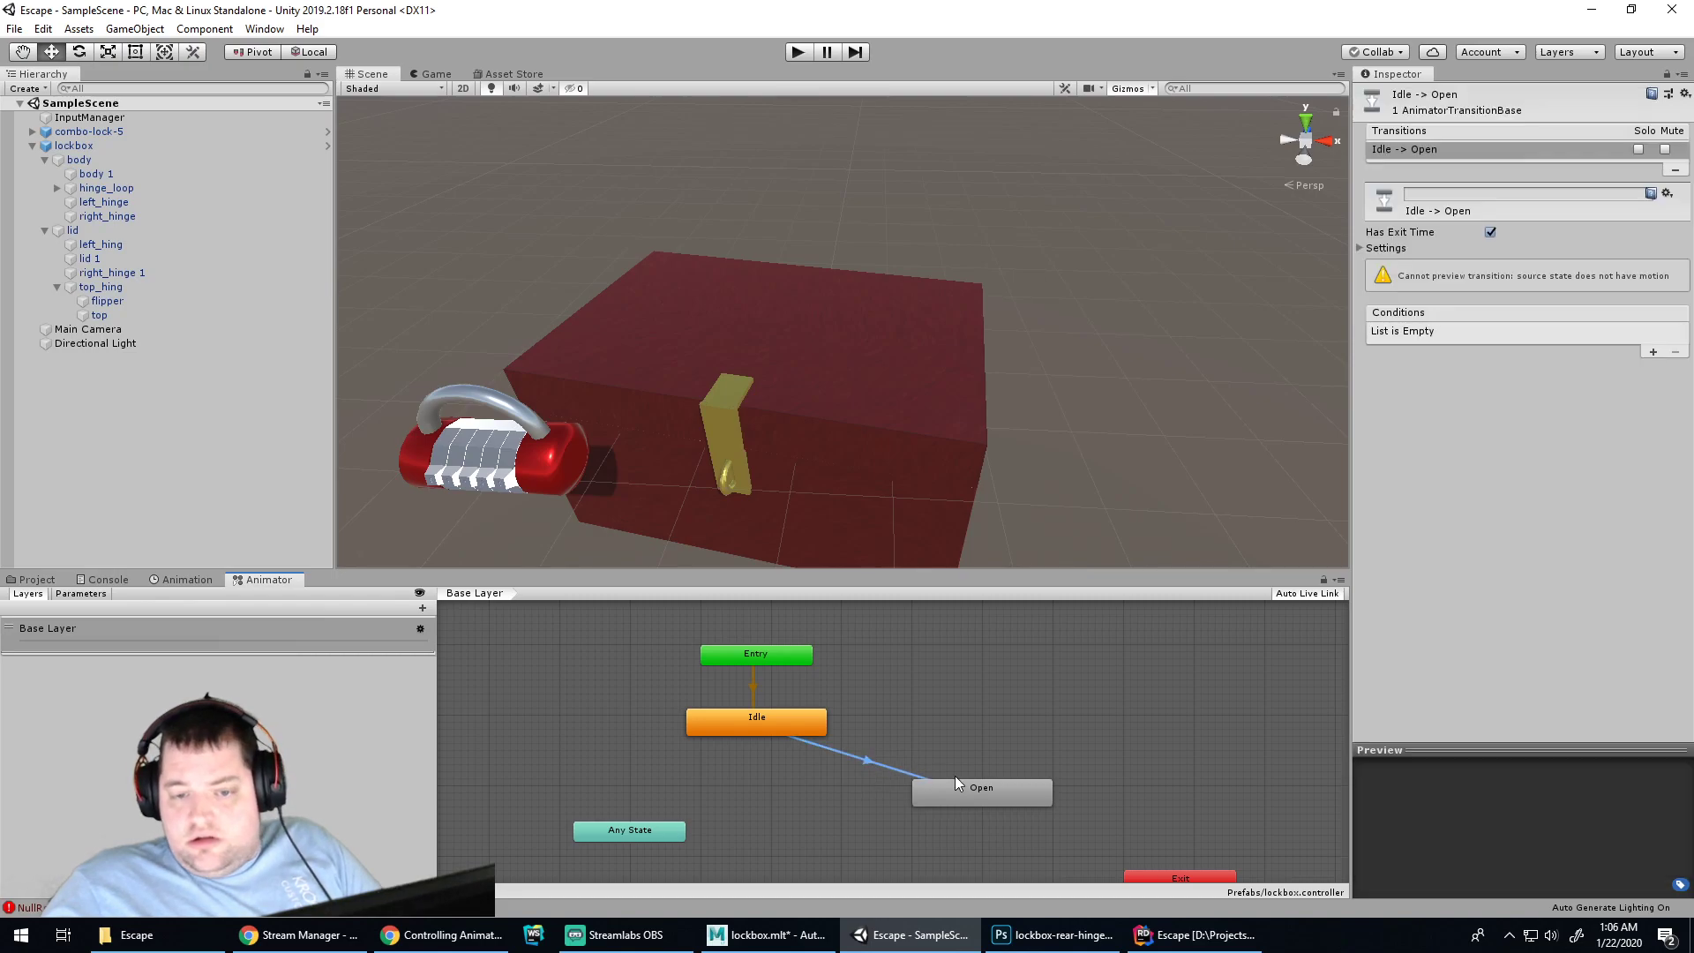
pyautogui.click(983, 787)
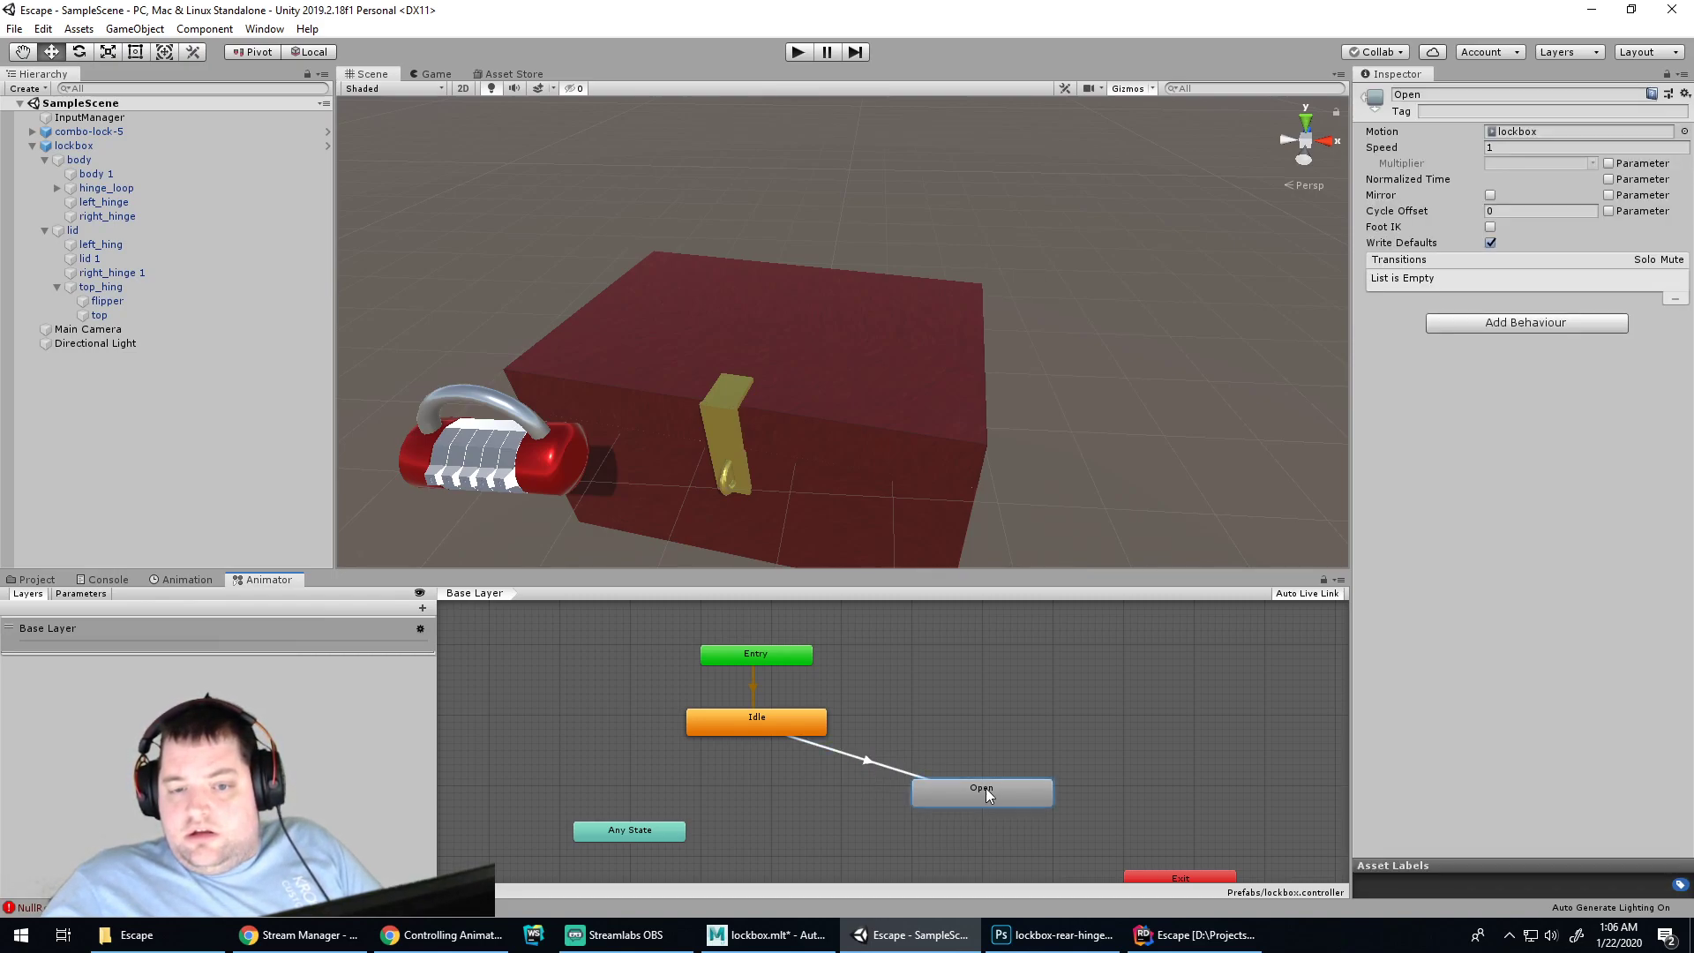
pyautogui.click(822, 747)
pyautogui.click(794, 729)
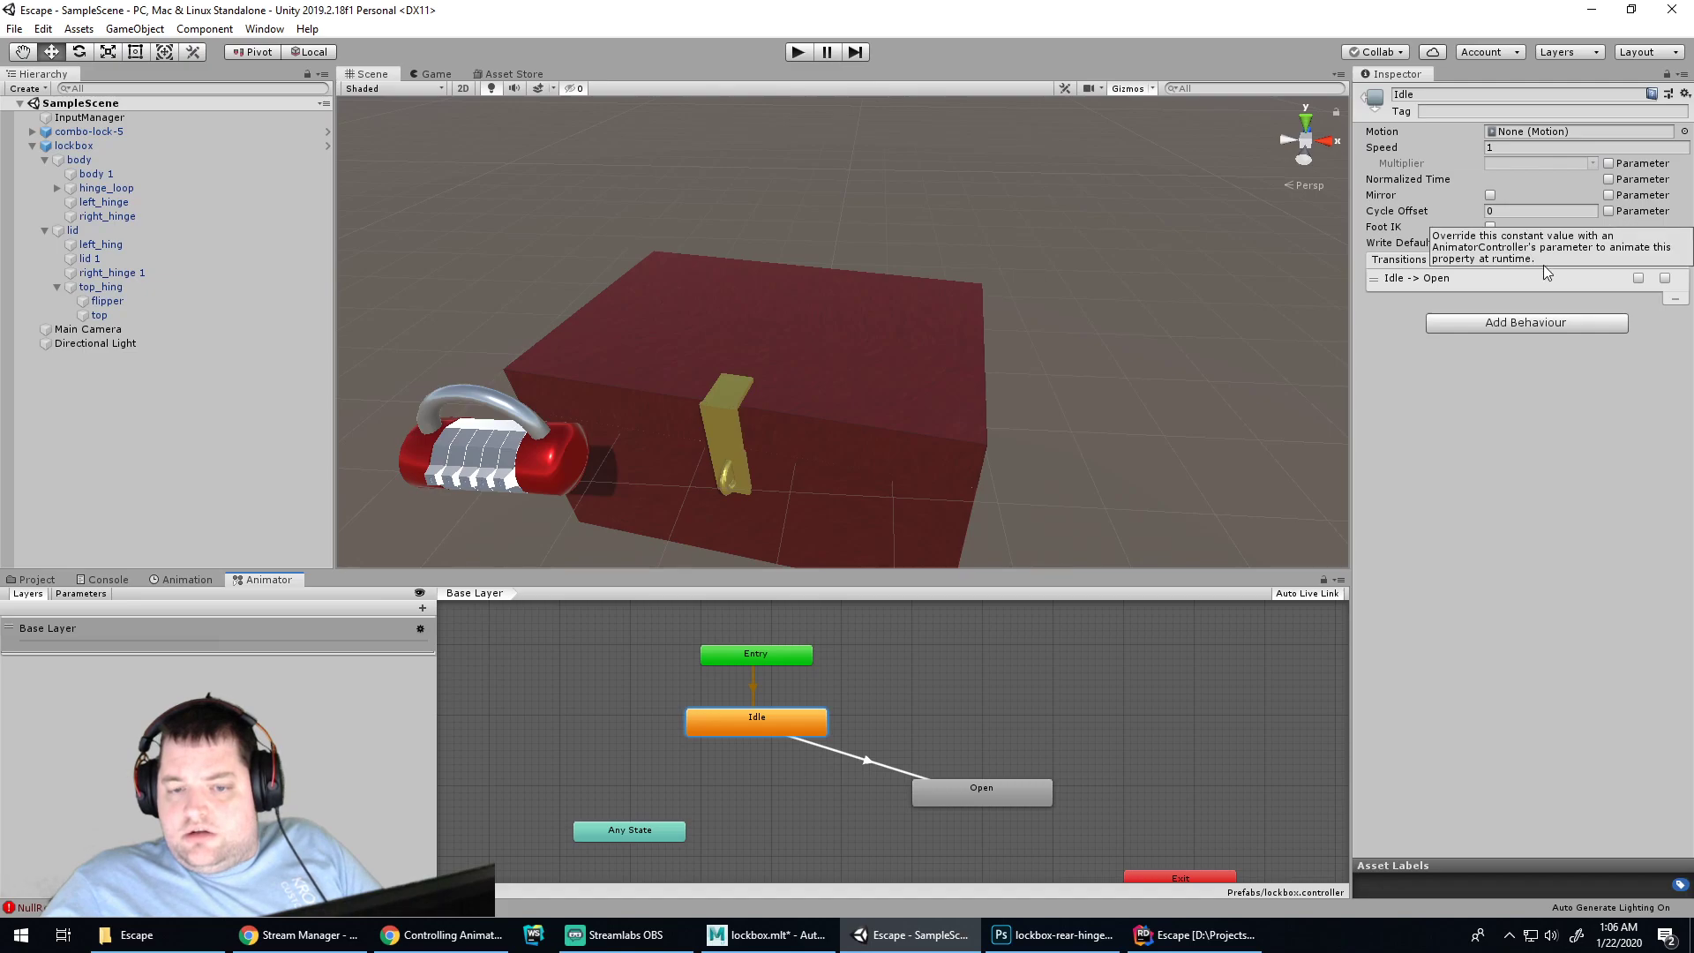
pyautogui.click(979, 791)
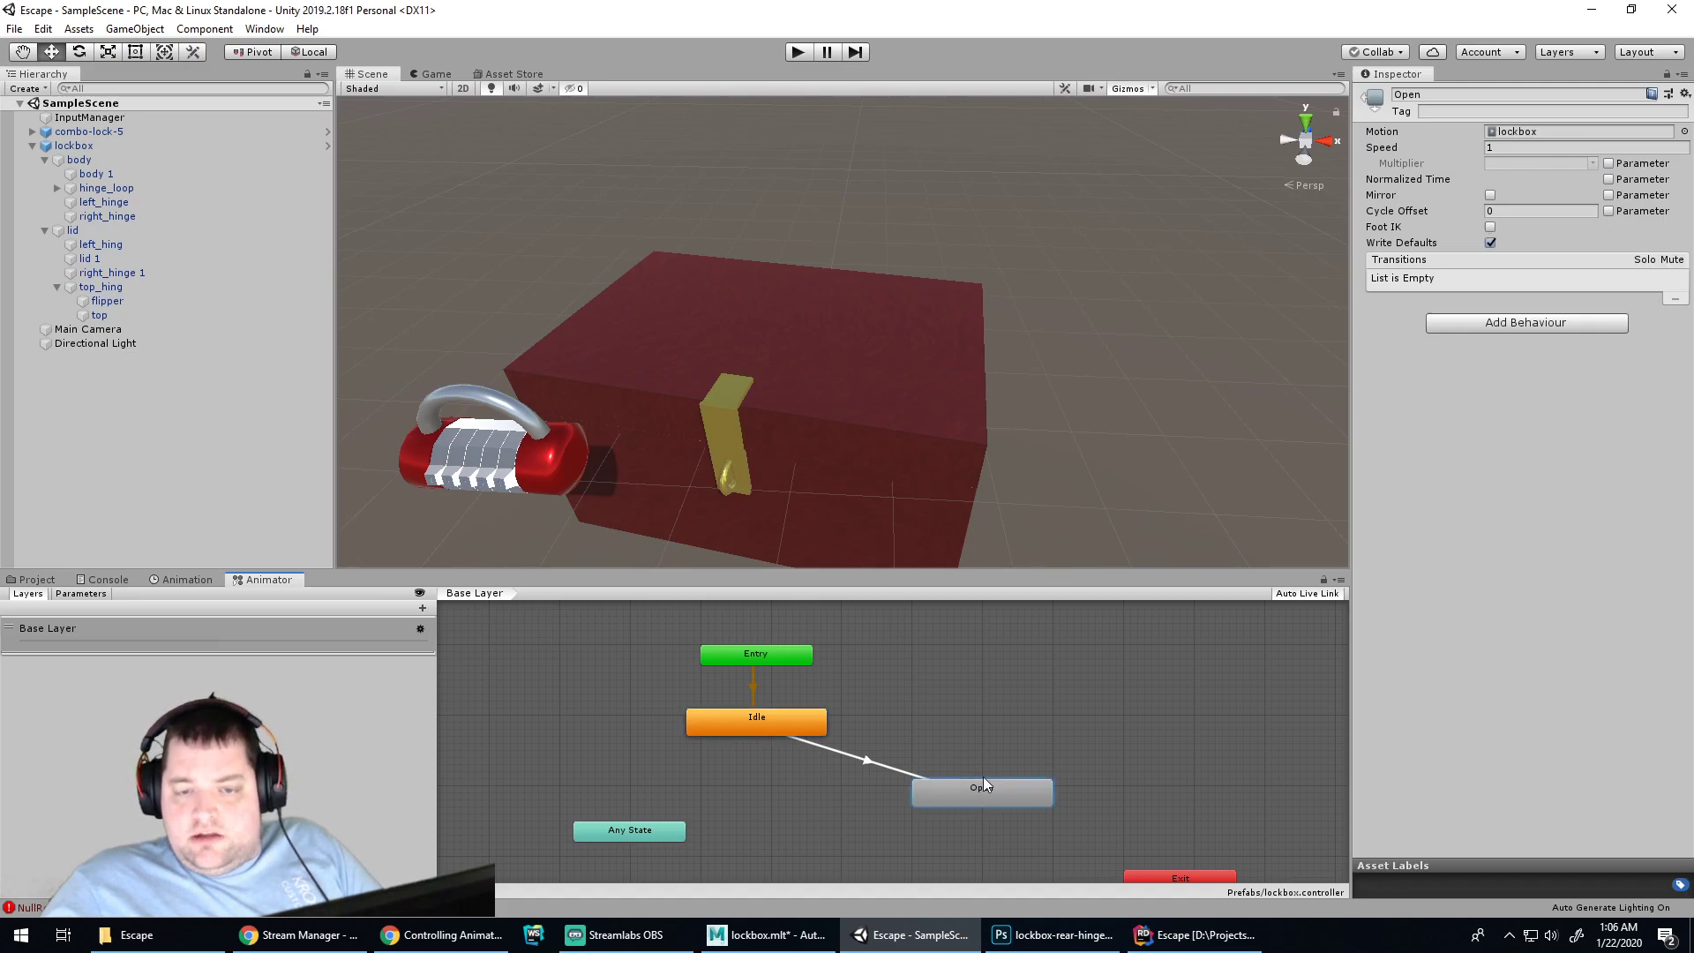
pyautogui.click(1608, 180)
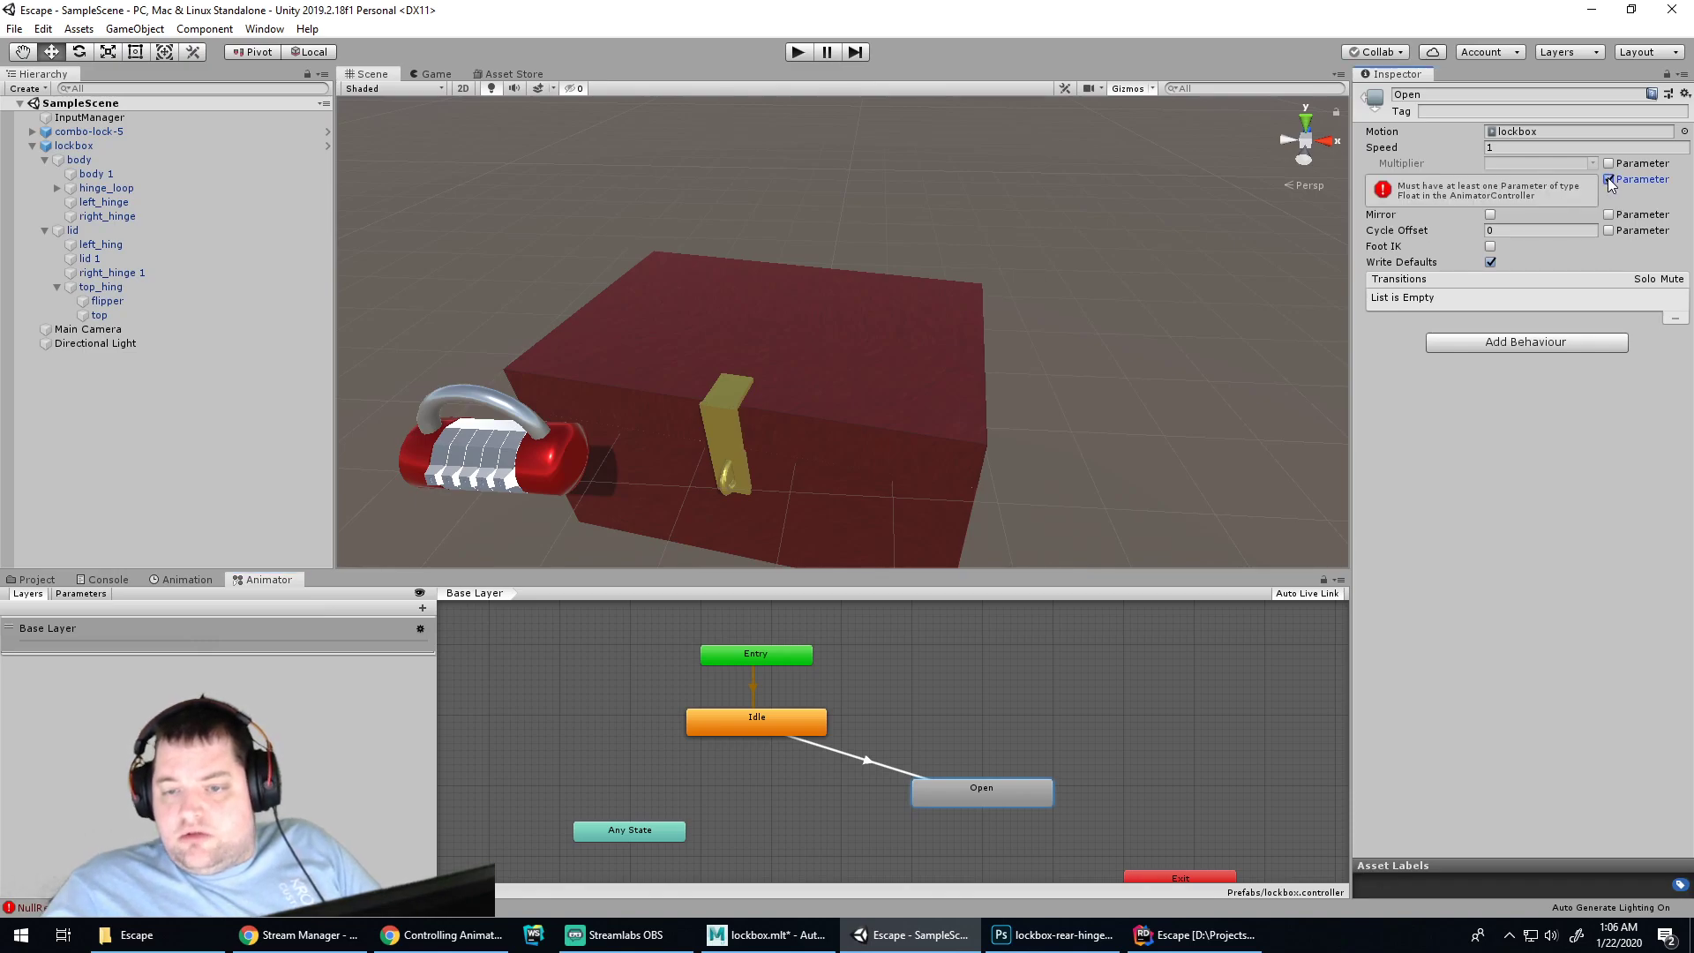
pyautogui.click(1608, 180)
pyautogui.click(1609, 163)
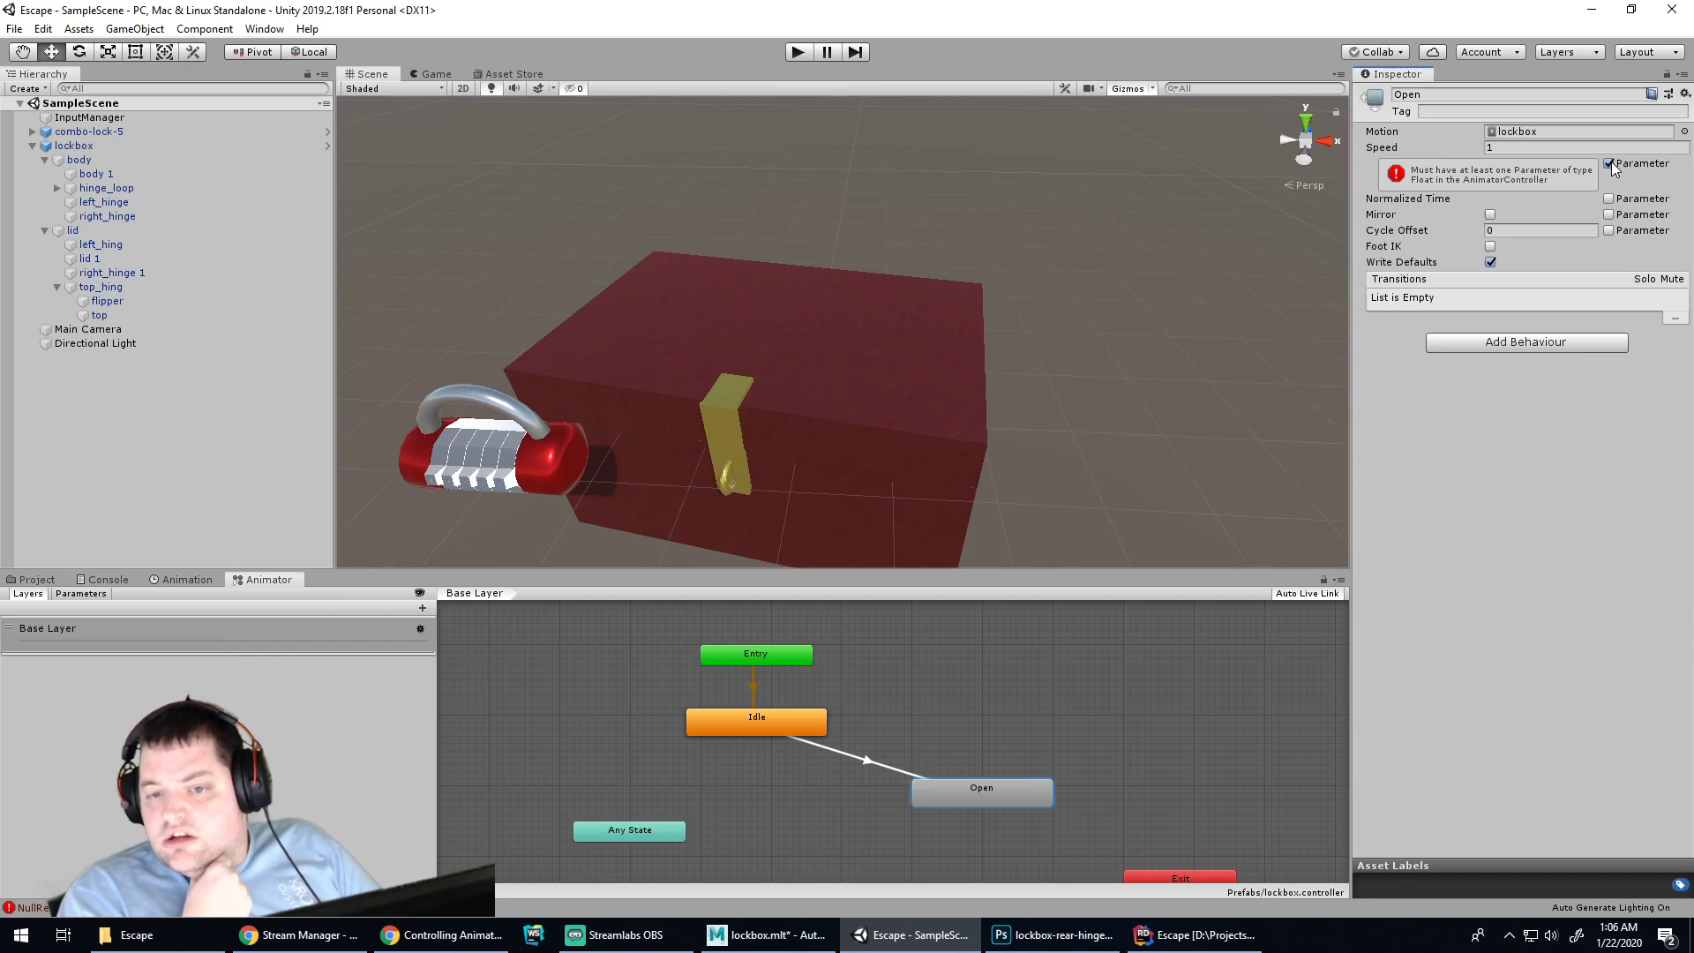
pyautogui.click(1609, 164)
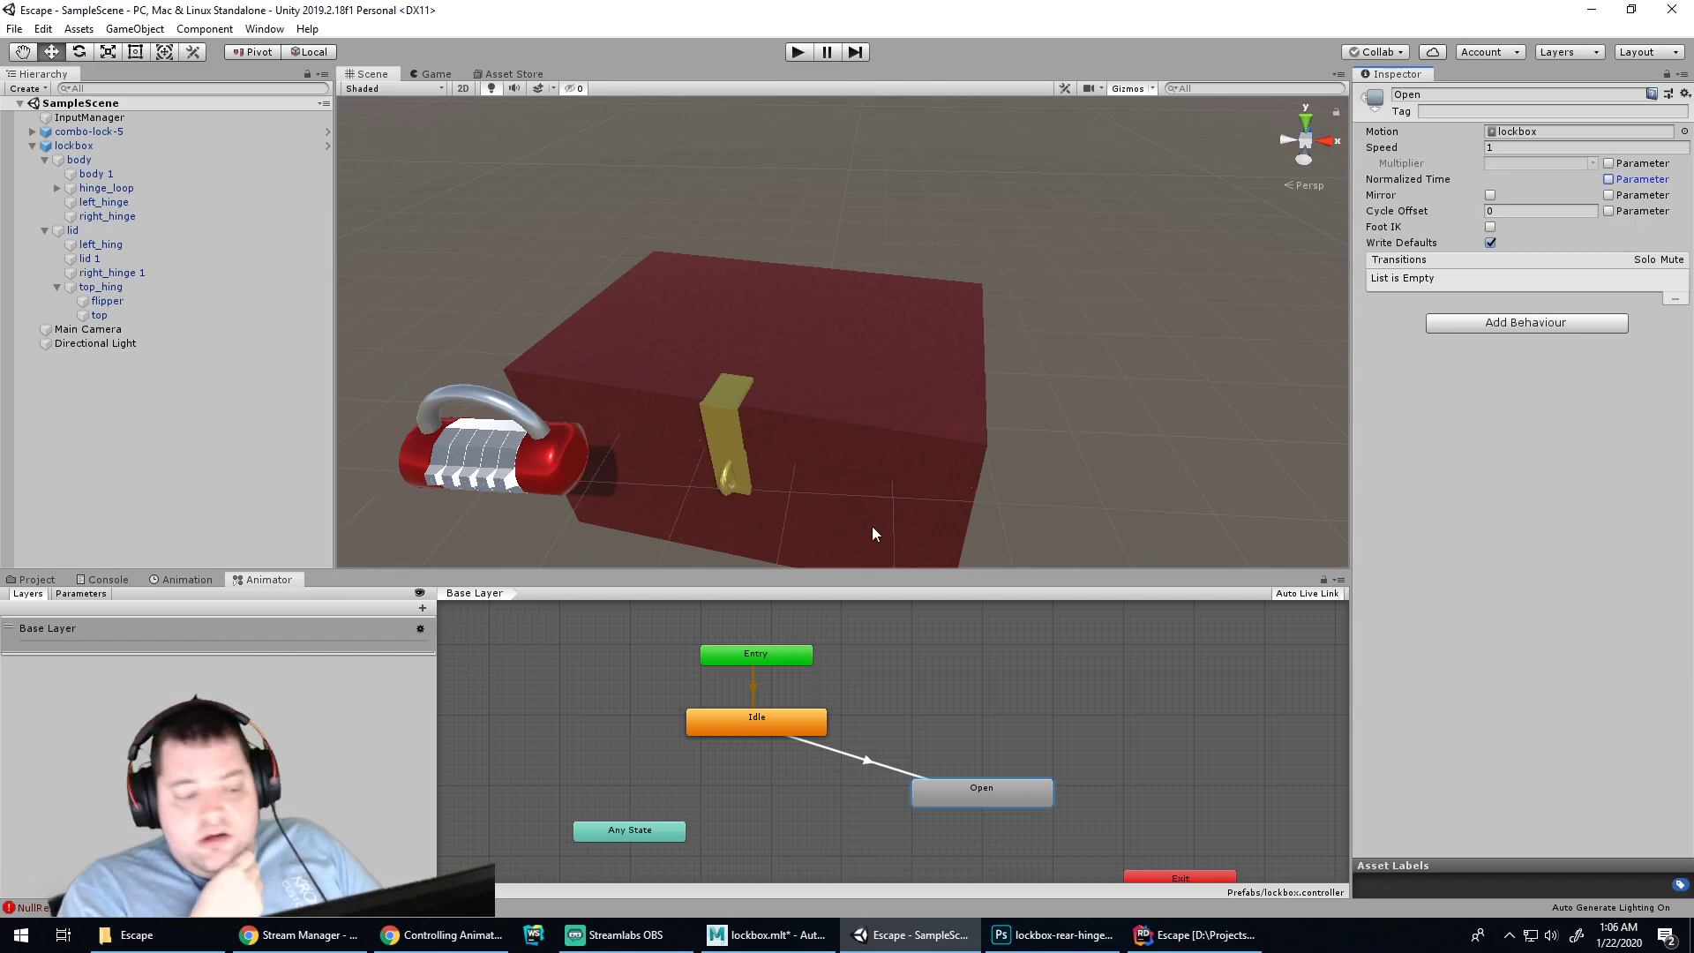
# Inspect the Idle state and Base Layer, dismissing the layer and graph context menus
pyautogui.click(766, 725)
pyautogui.click(499, 593)
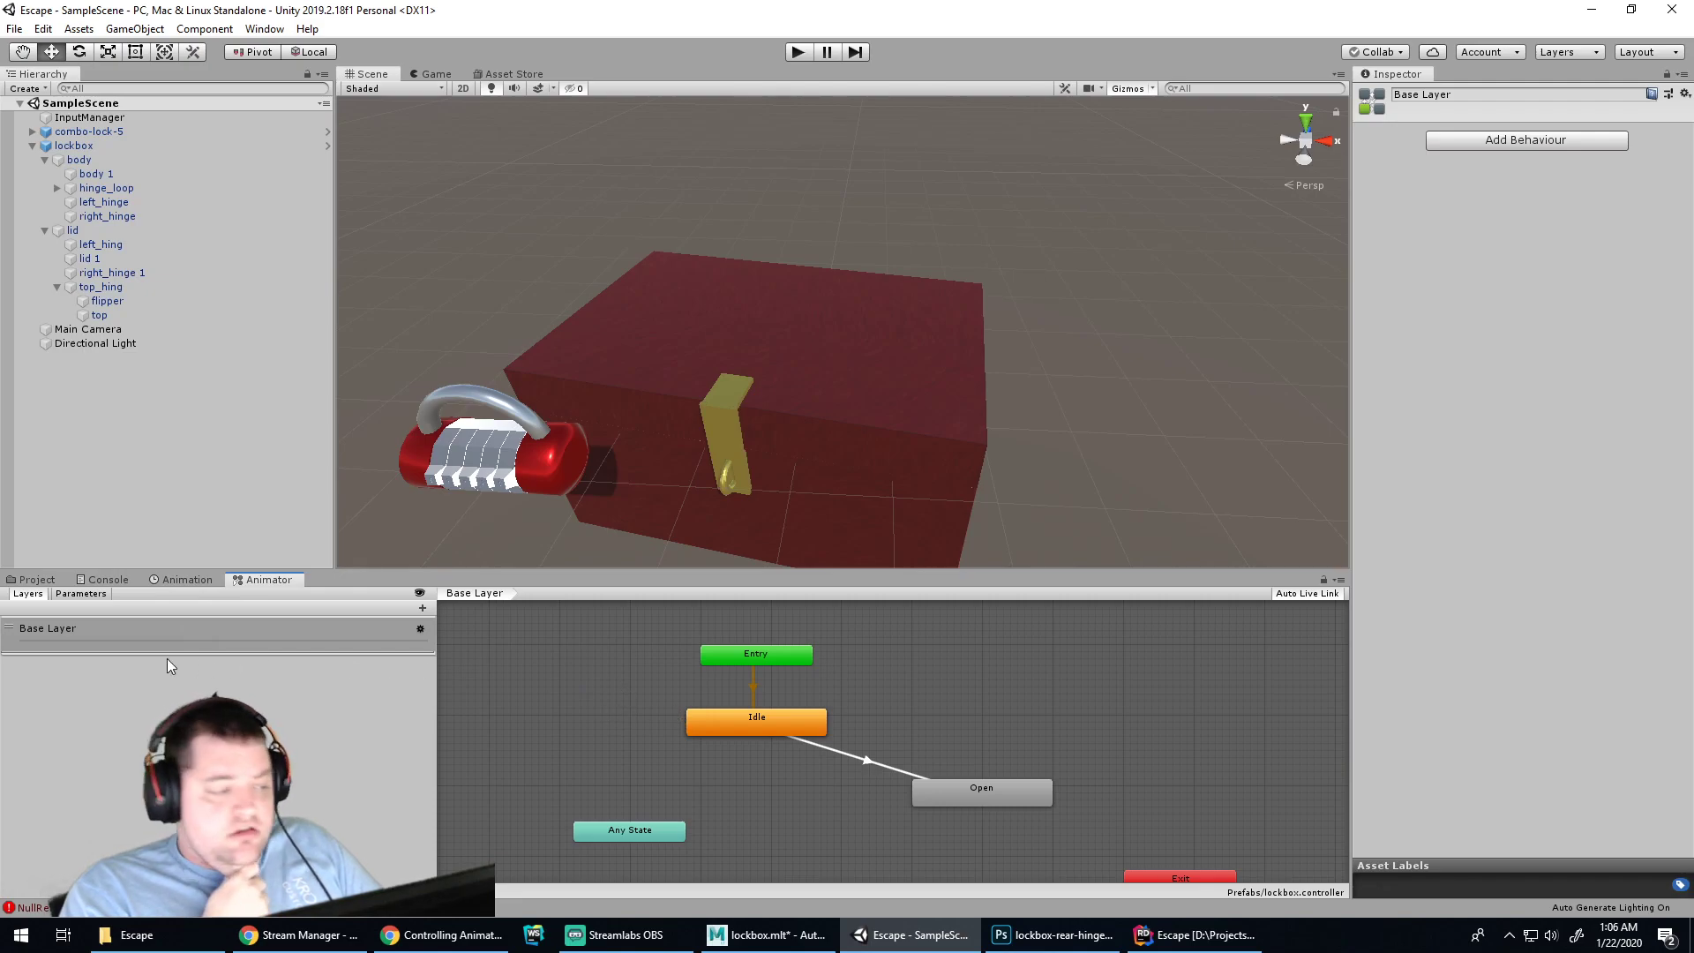
pyautogui.click(60, 639)
pyautogui.rightClick(88, 644)
pyautogui.click(559, 635)
pyautogui.rightClick(560, 636)
pyautogui.click(527, 651)
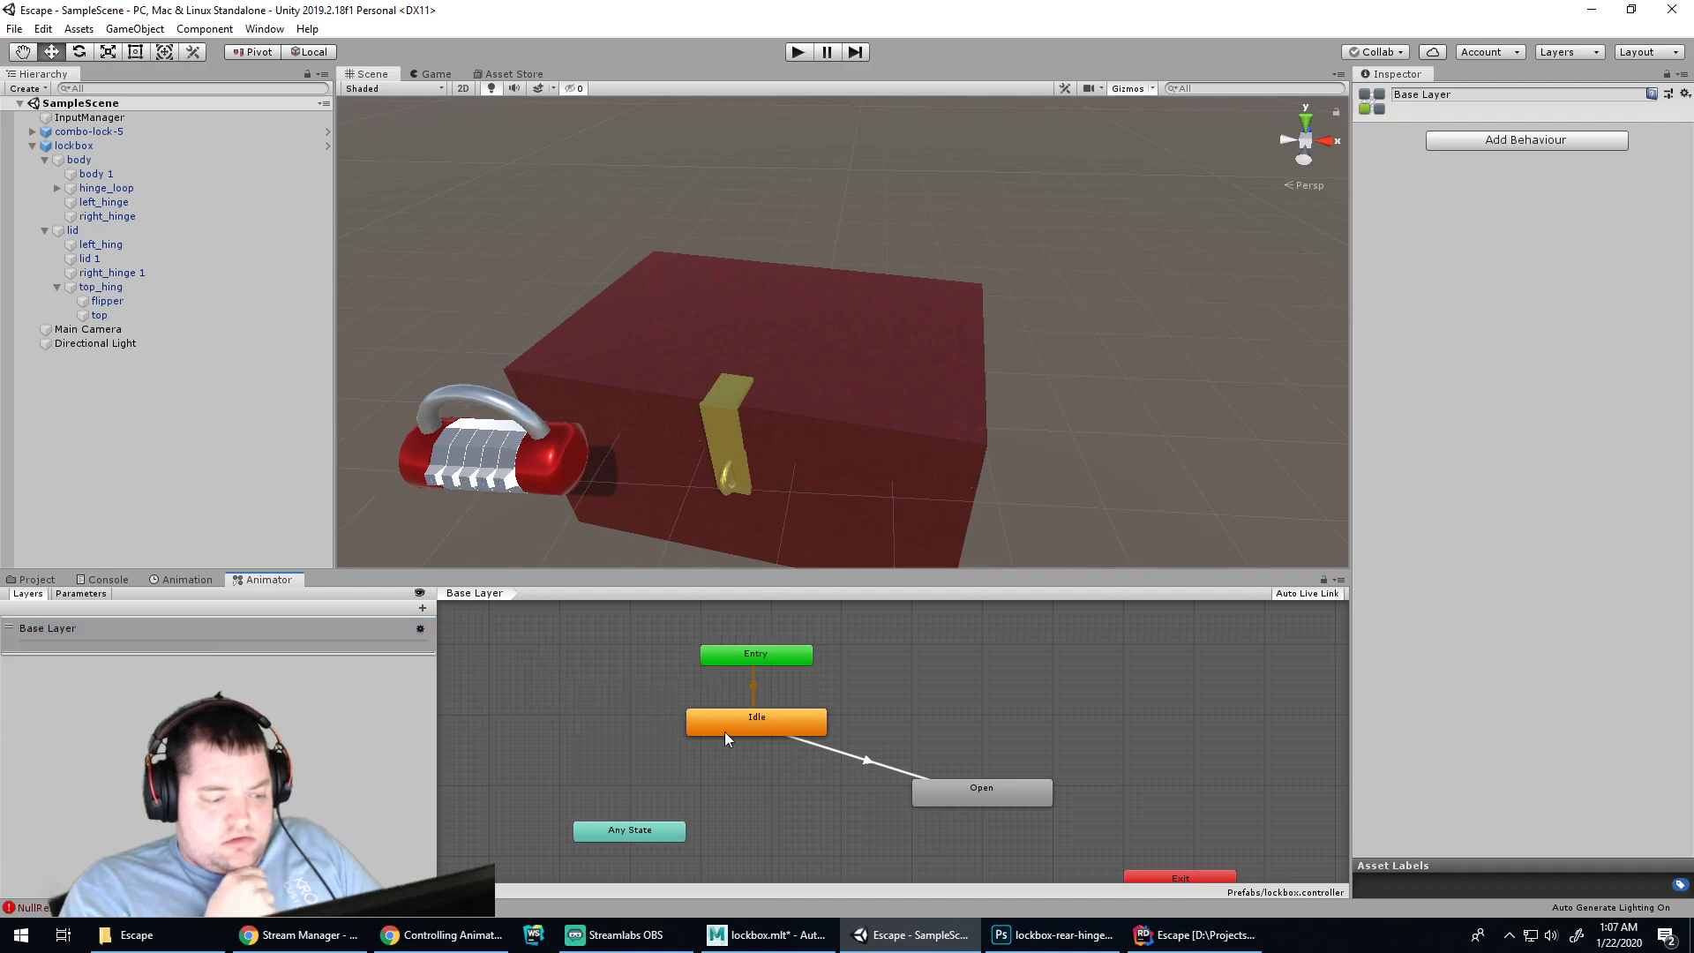
# Check the Entry and Idle nodes, cancel Add Behaviour, and select the Idle-to-Open transition
pyautogui.click(744, 659)
pyautogui.click(746, 720)
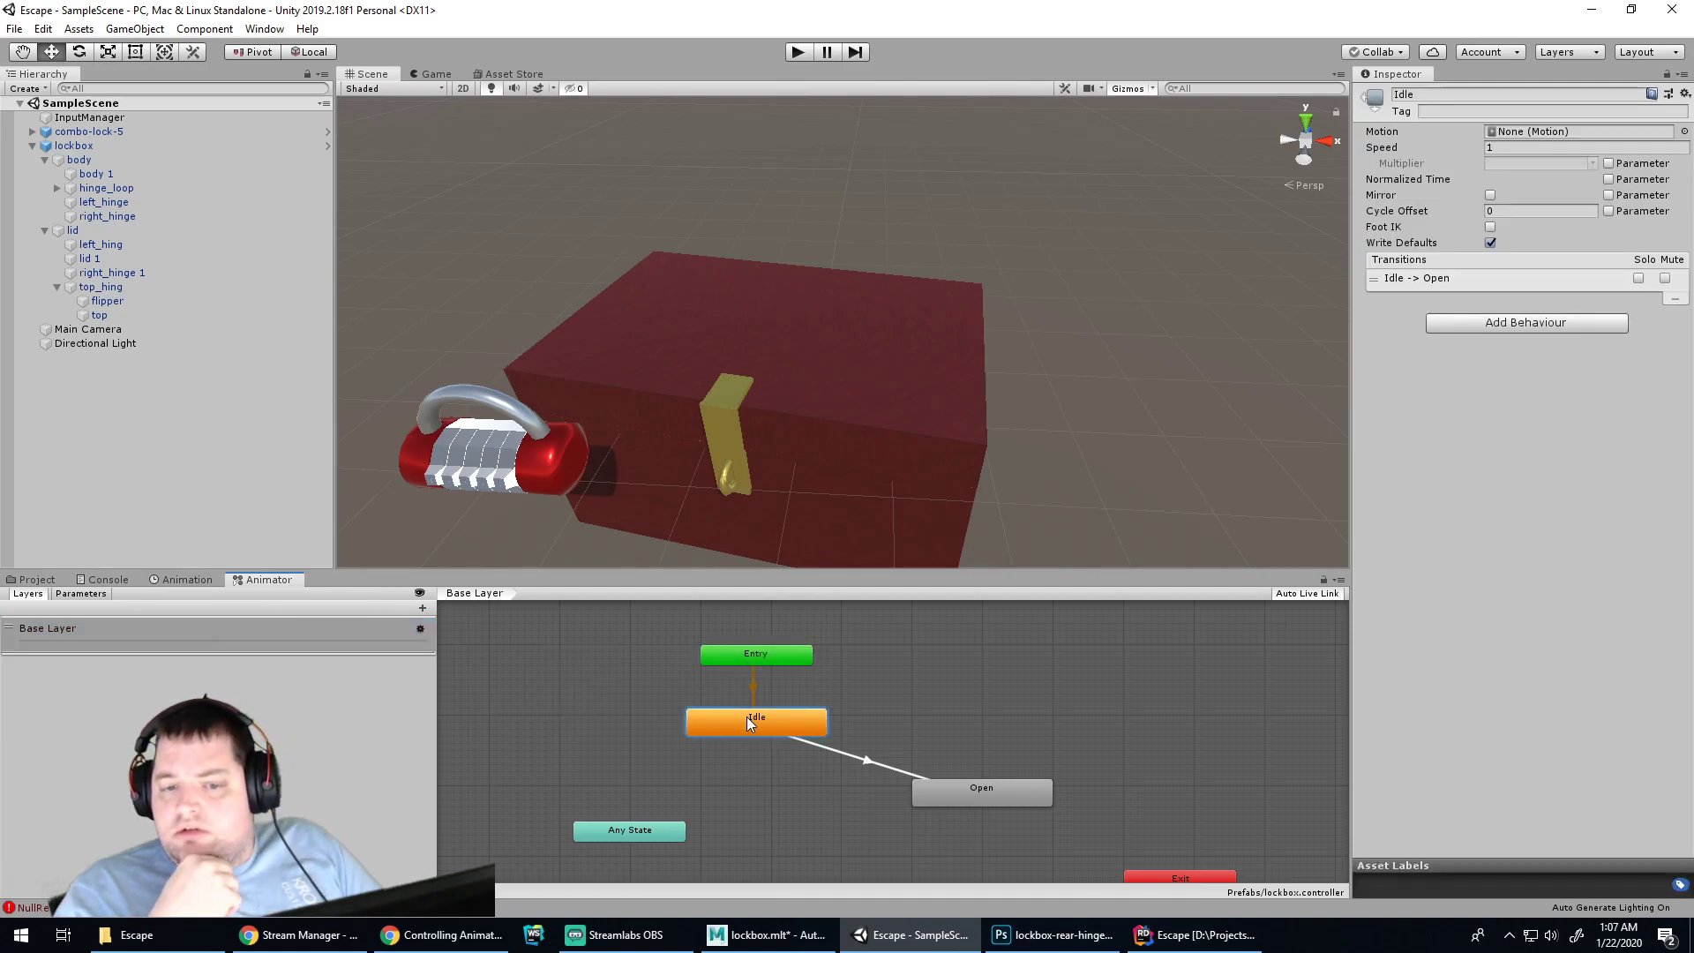
pyautogui.click(1093, 686)
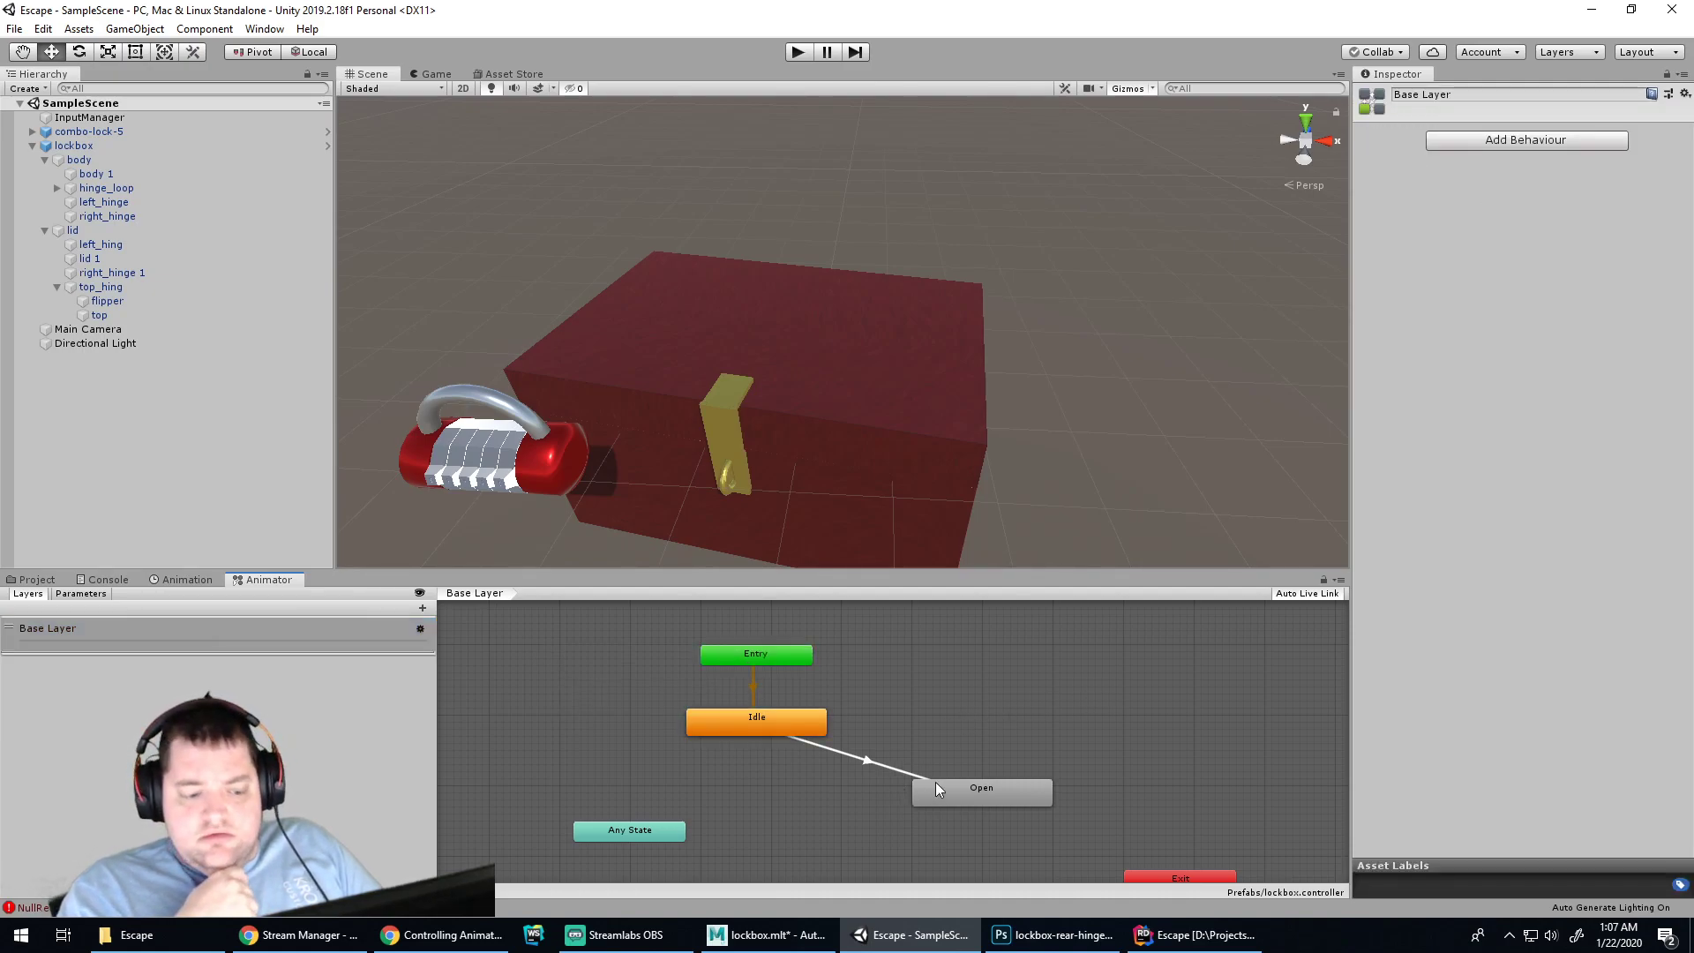
pyautogui.click(1546, 141)
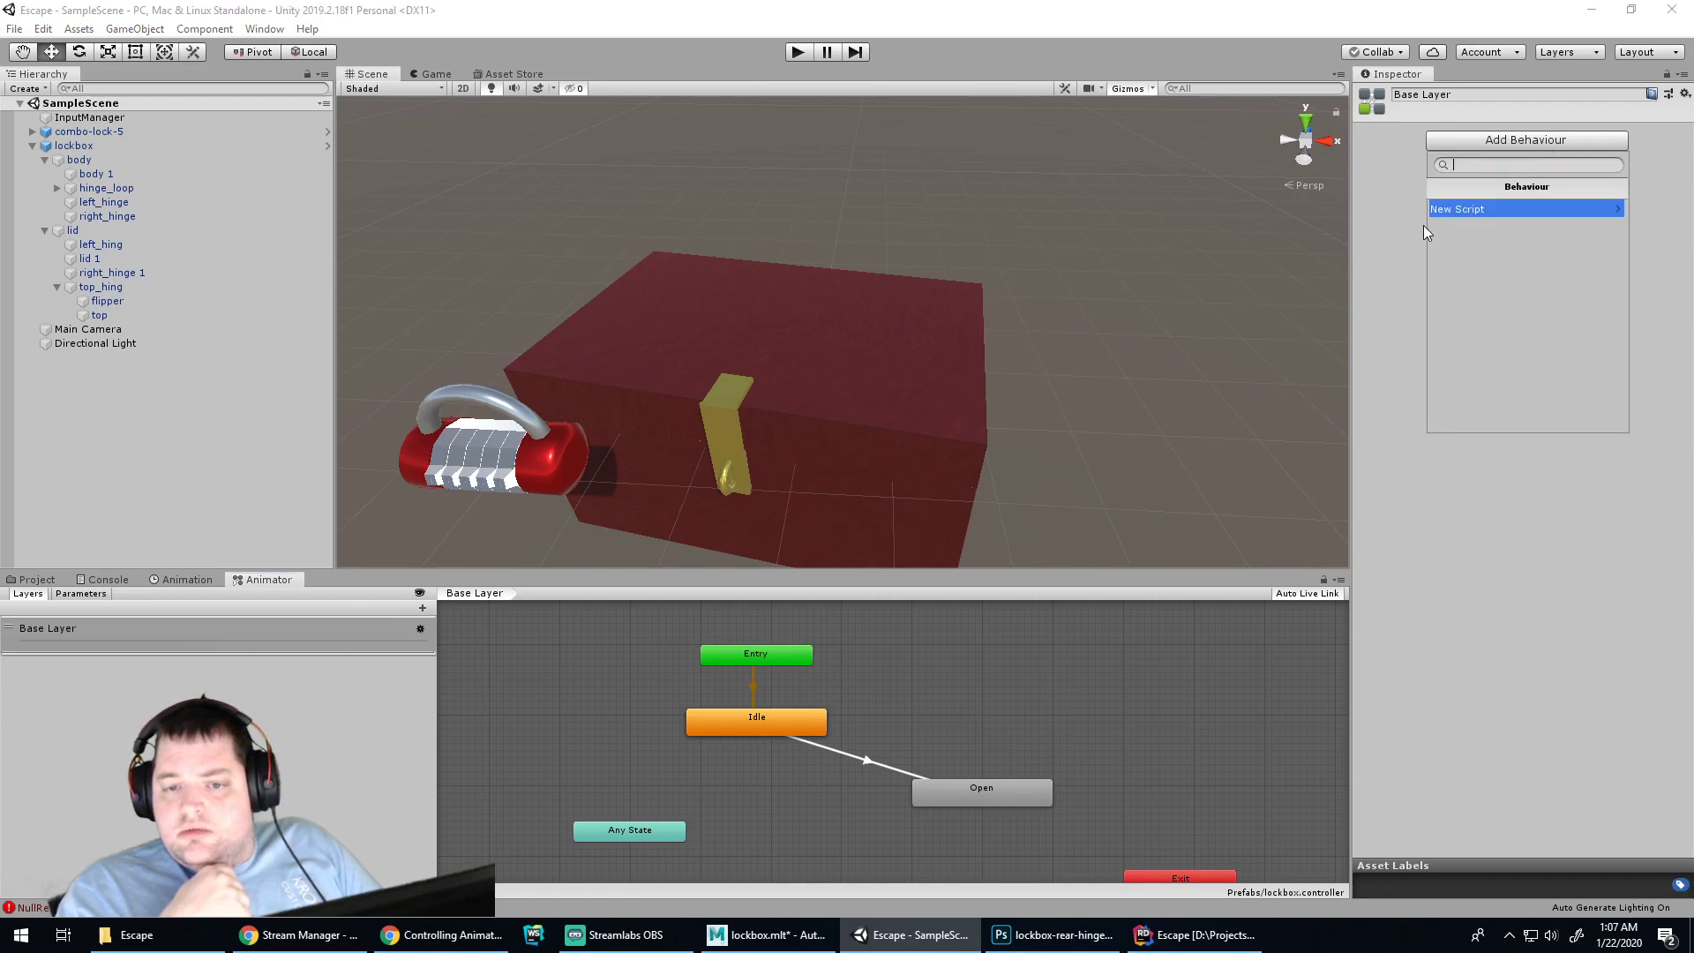
pyautogui.press('Escape')
pyautogui.click(982, 790)
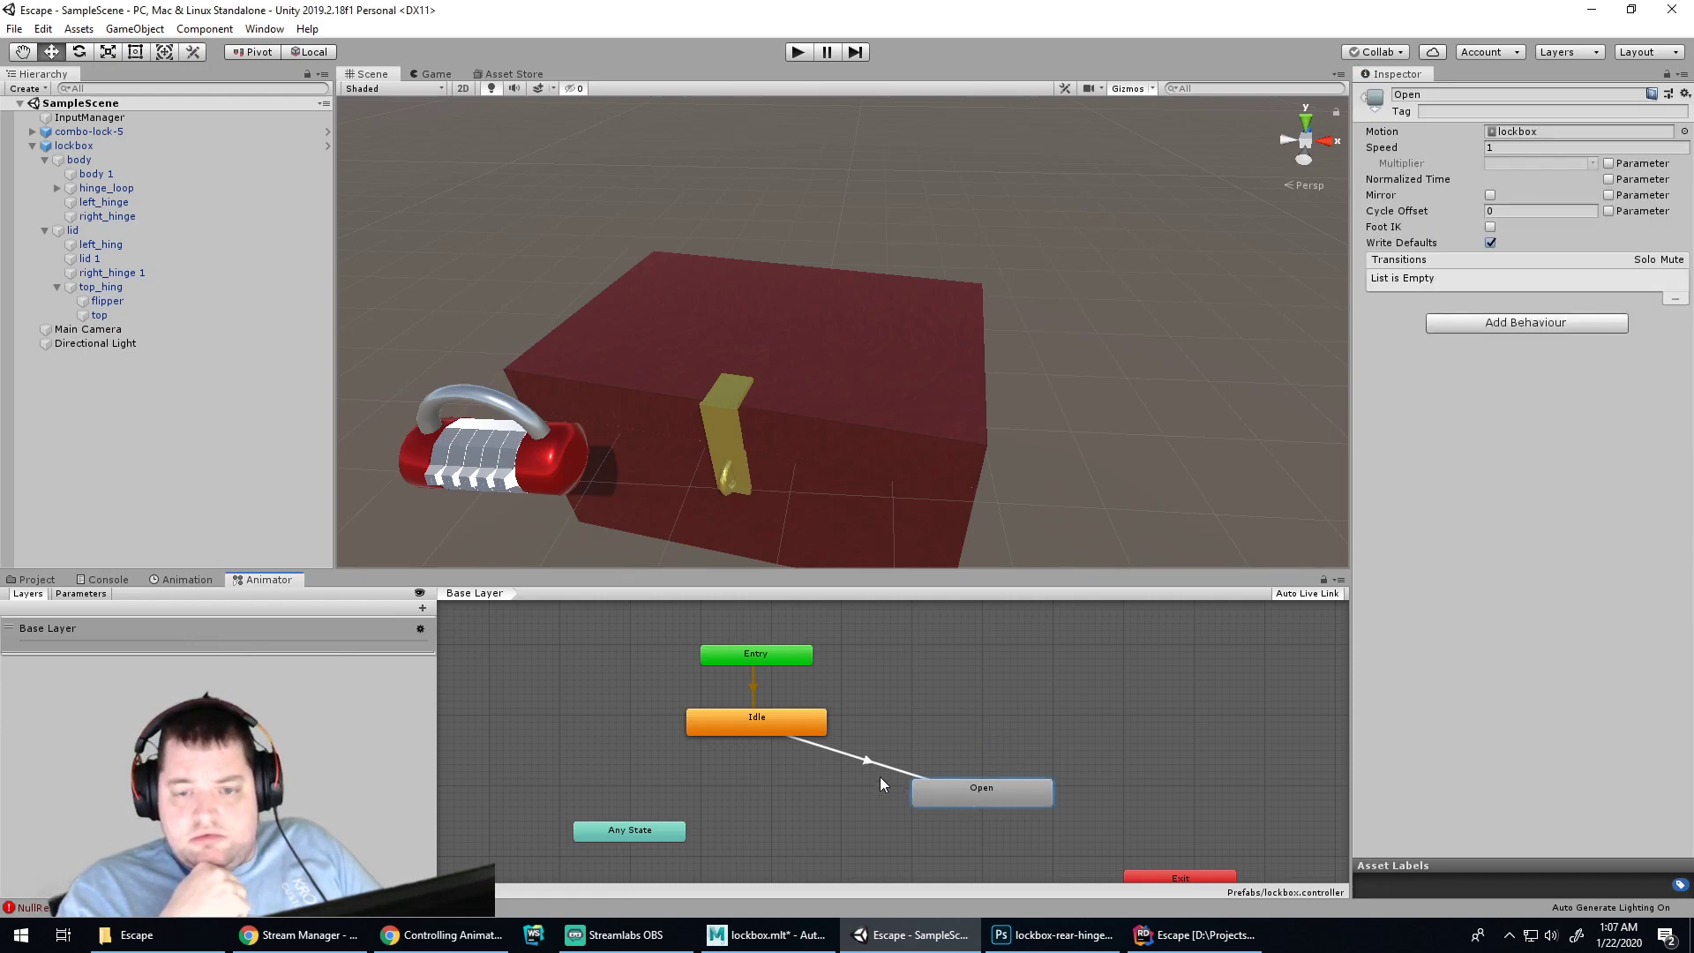
pyautogui.click(855, 759)
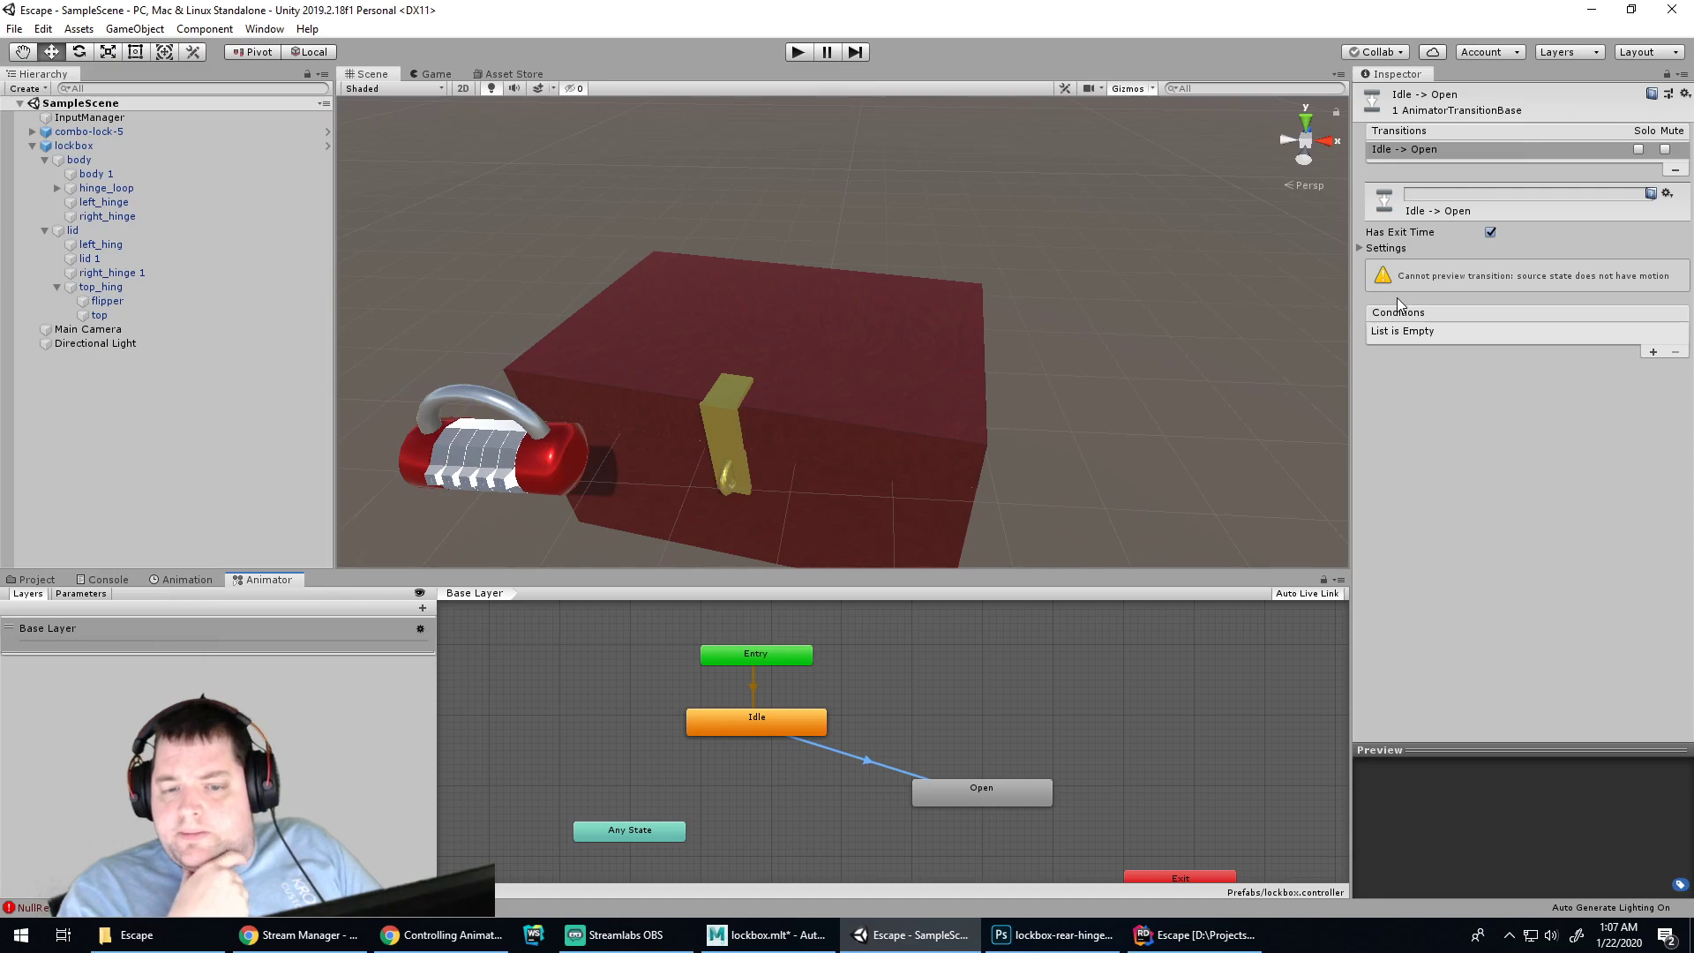
pyautogui.click(1359, 249)
pyautogui.click(1359, 249)
pyautogui.click(1361, 250)
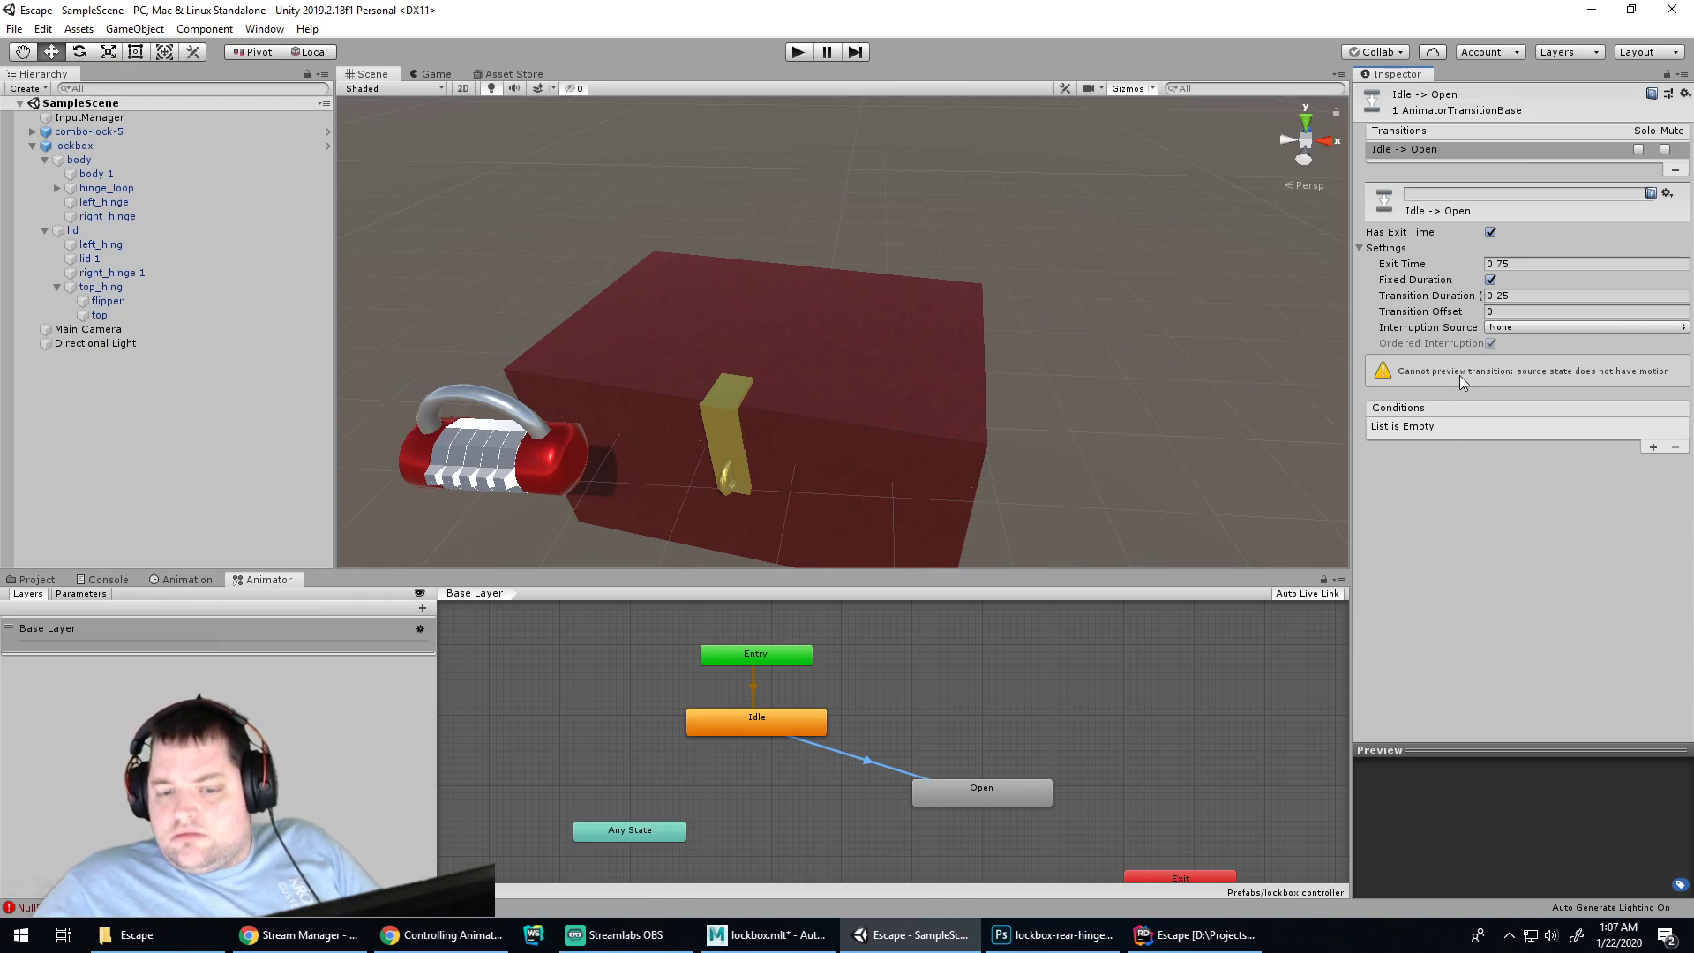
pyautogui.click(980, 788)
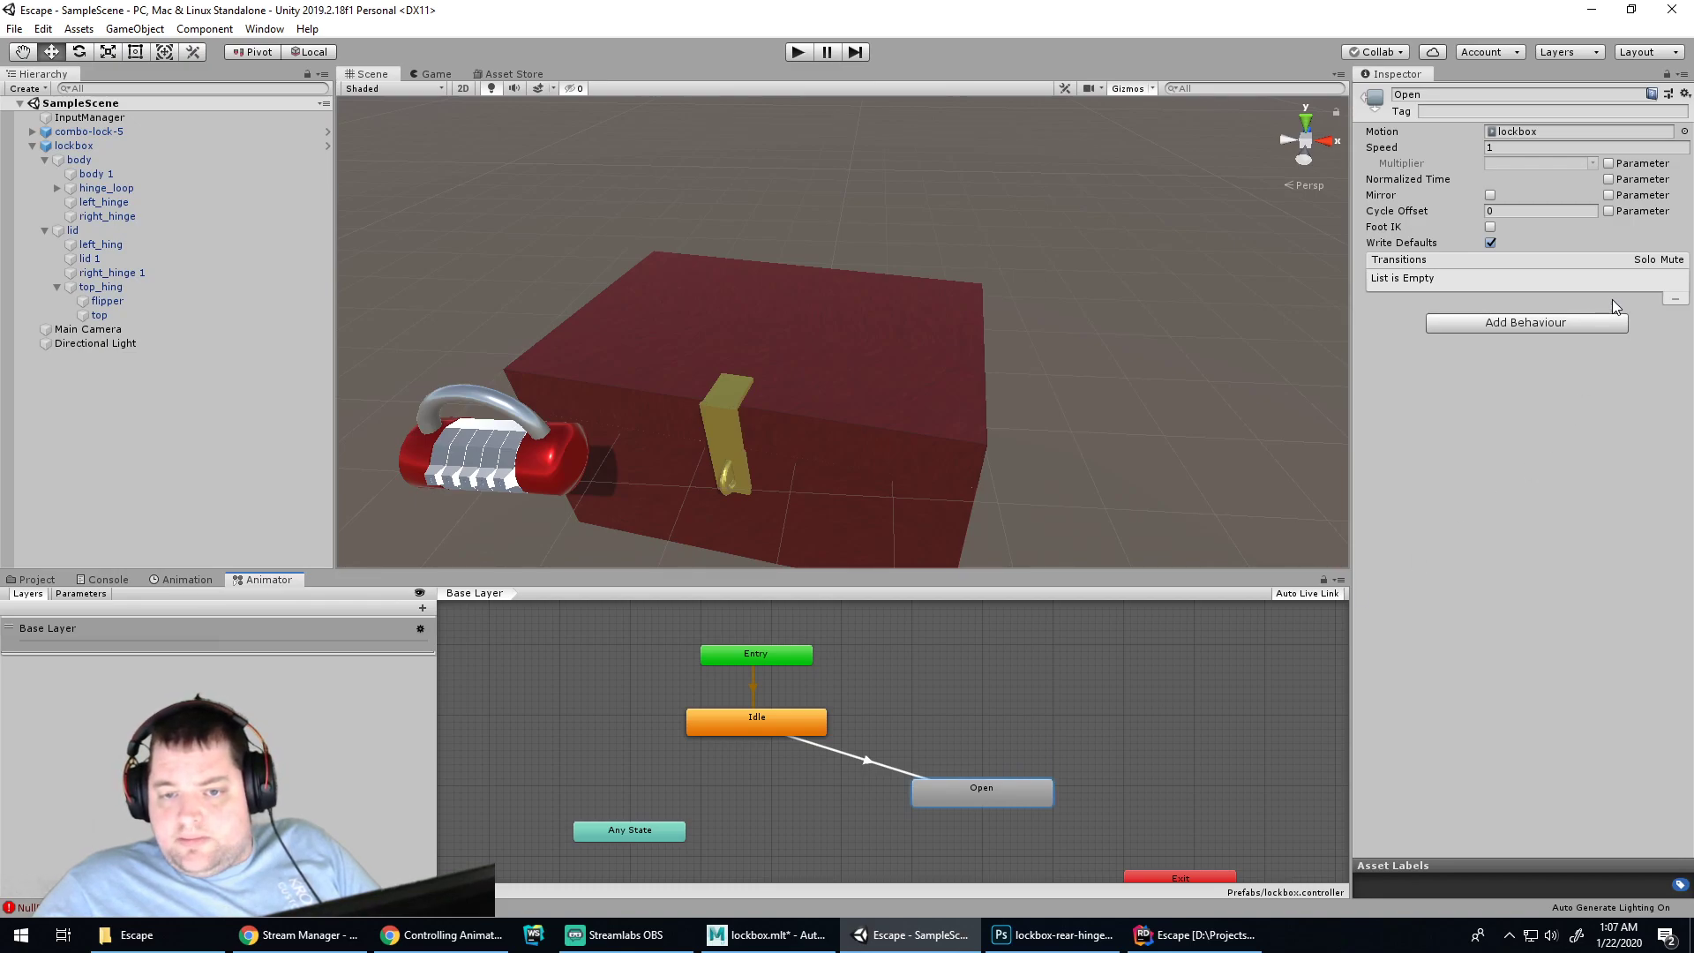
pyautogui.click(1609, 179)
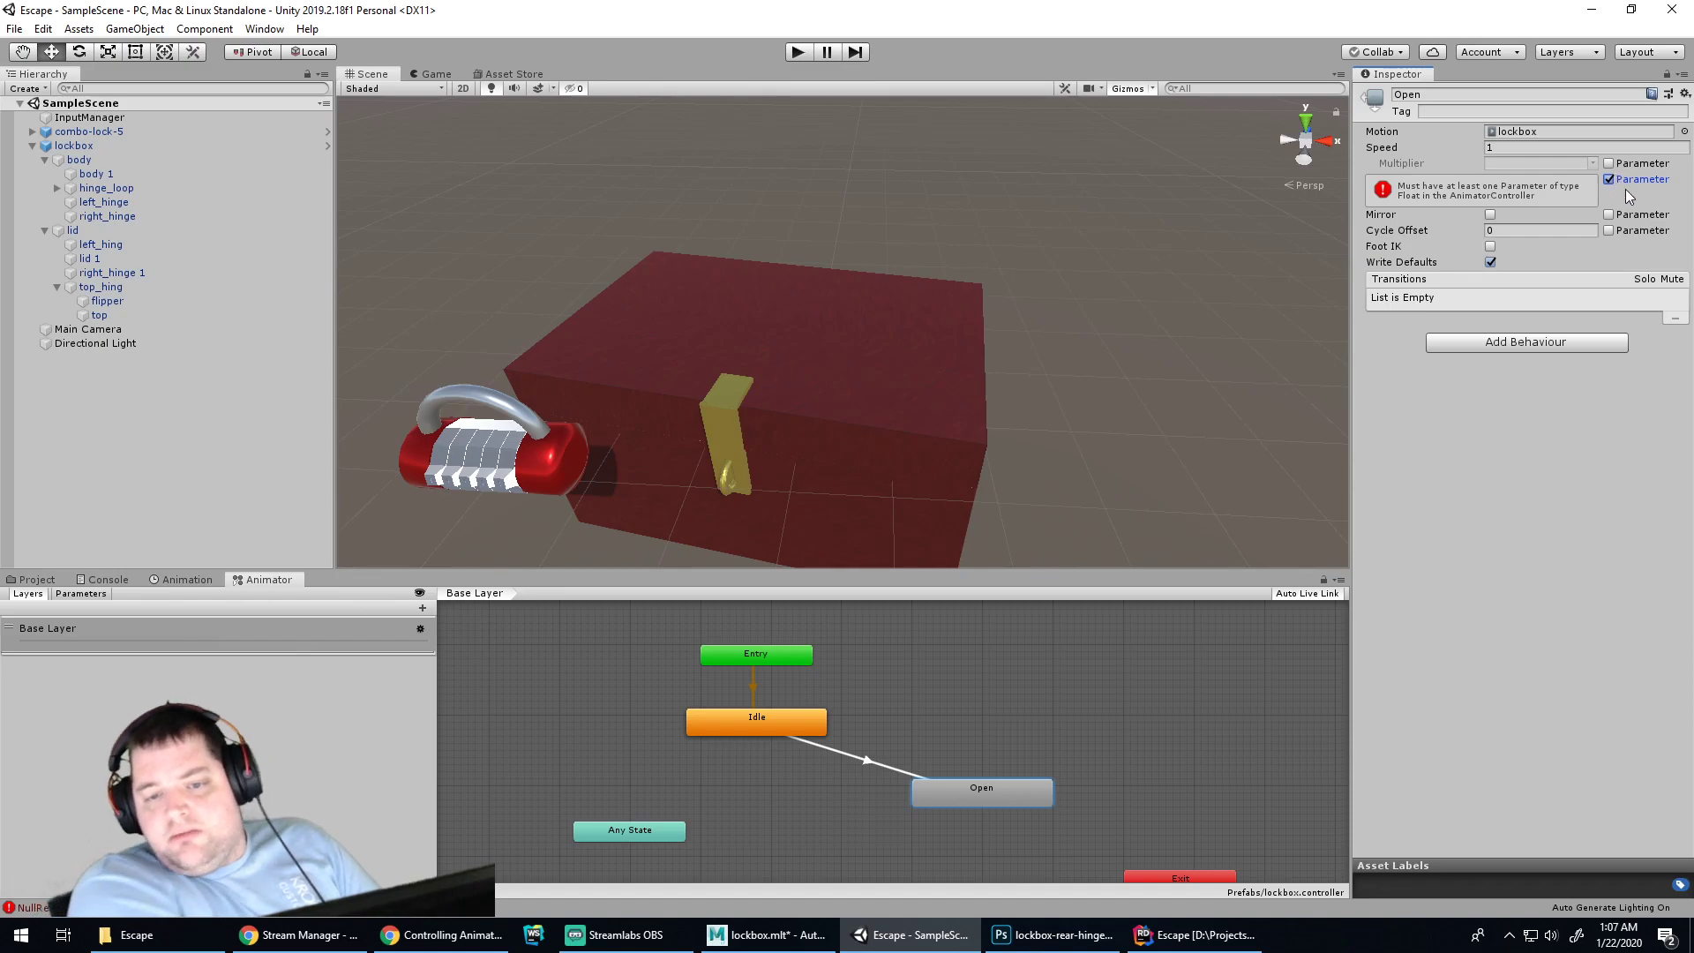
pyautogui.click(1609, 179)
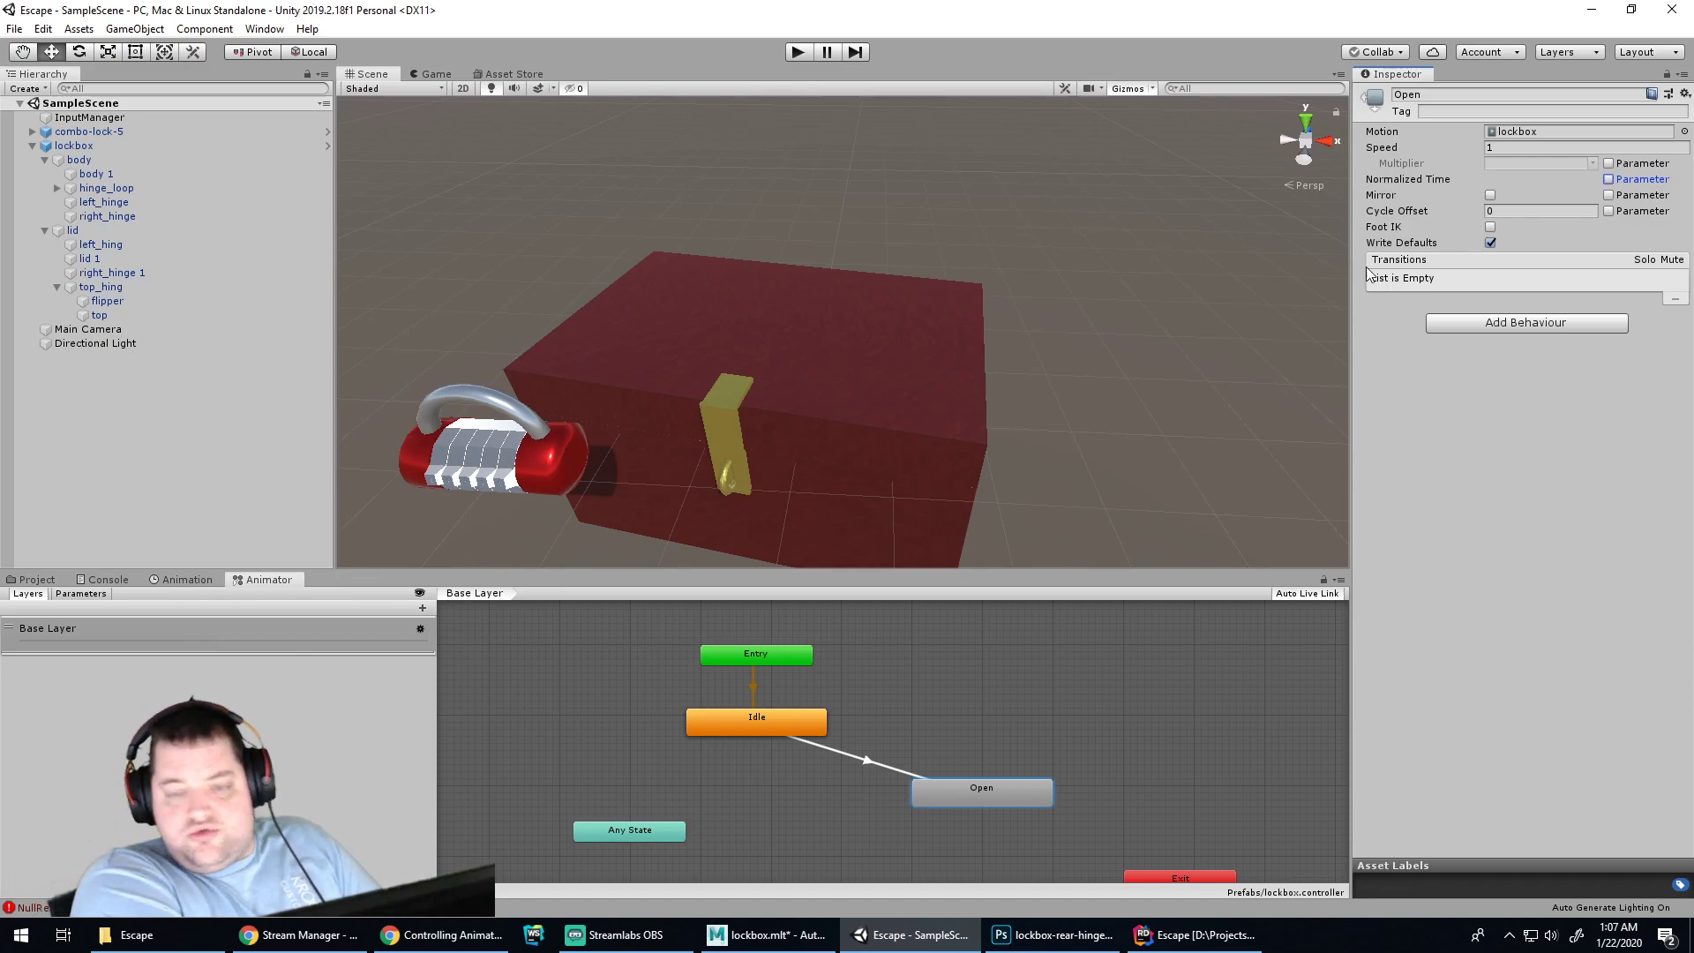
pyautogui.click(532, 692)
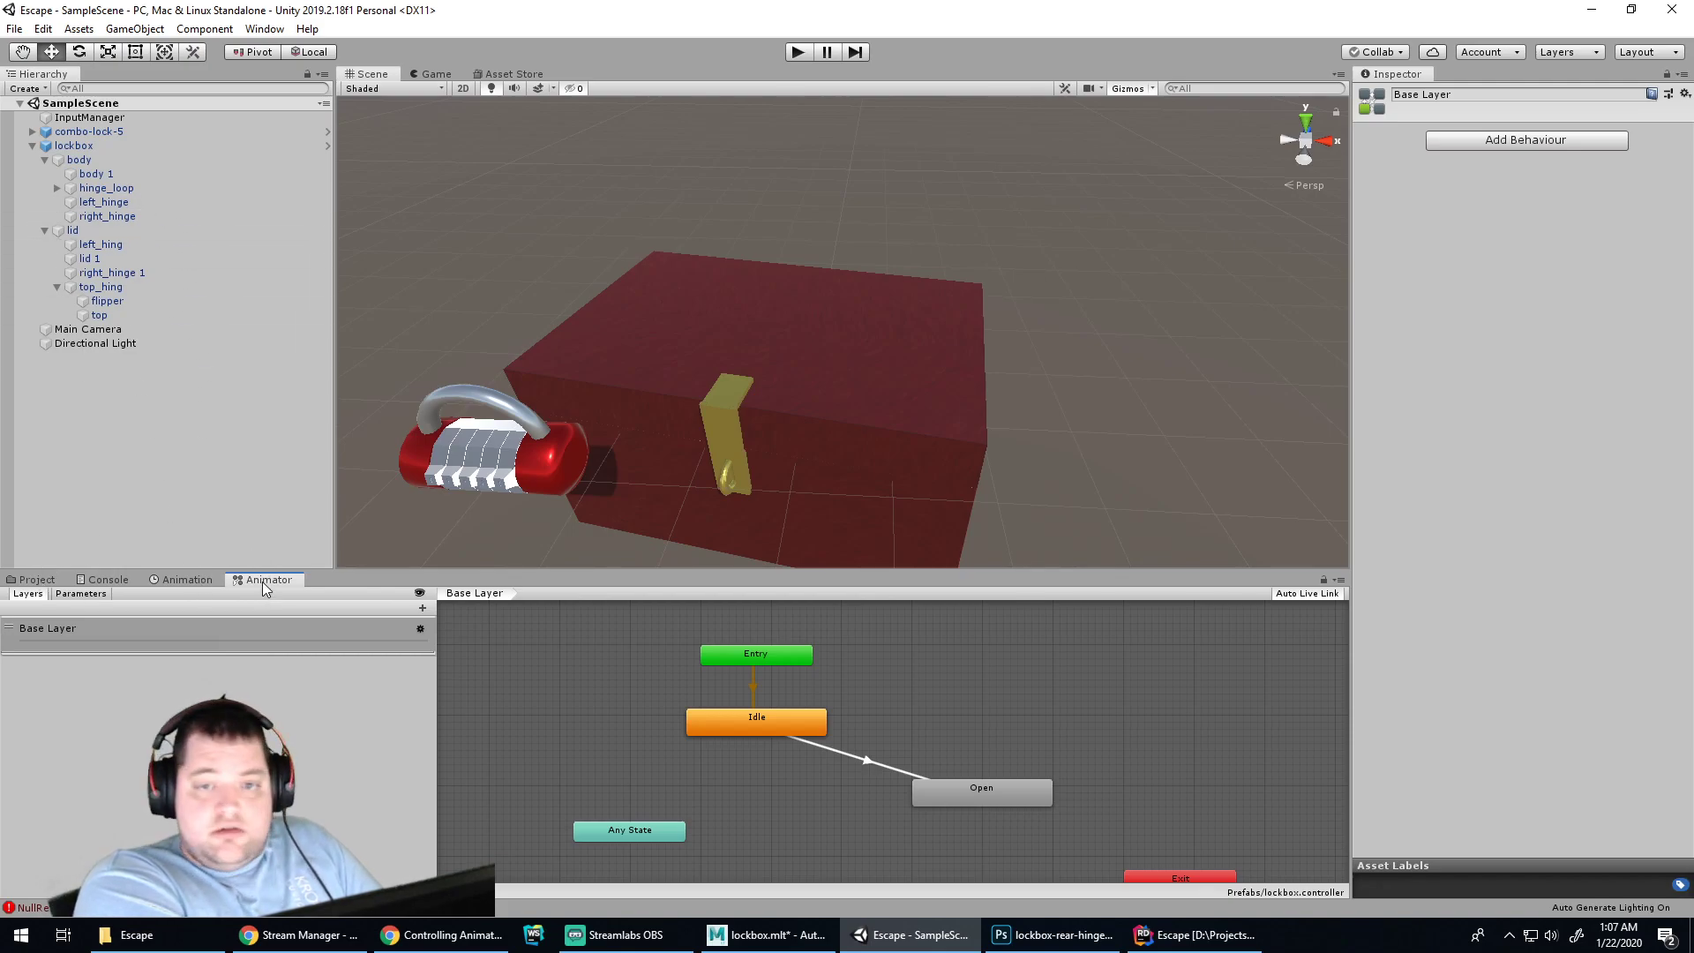
# Add a Trigger parameter named Open to the animator
pyautogui.click(85, 594)
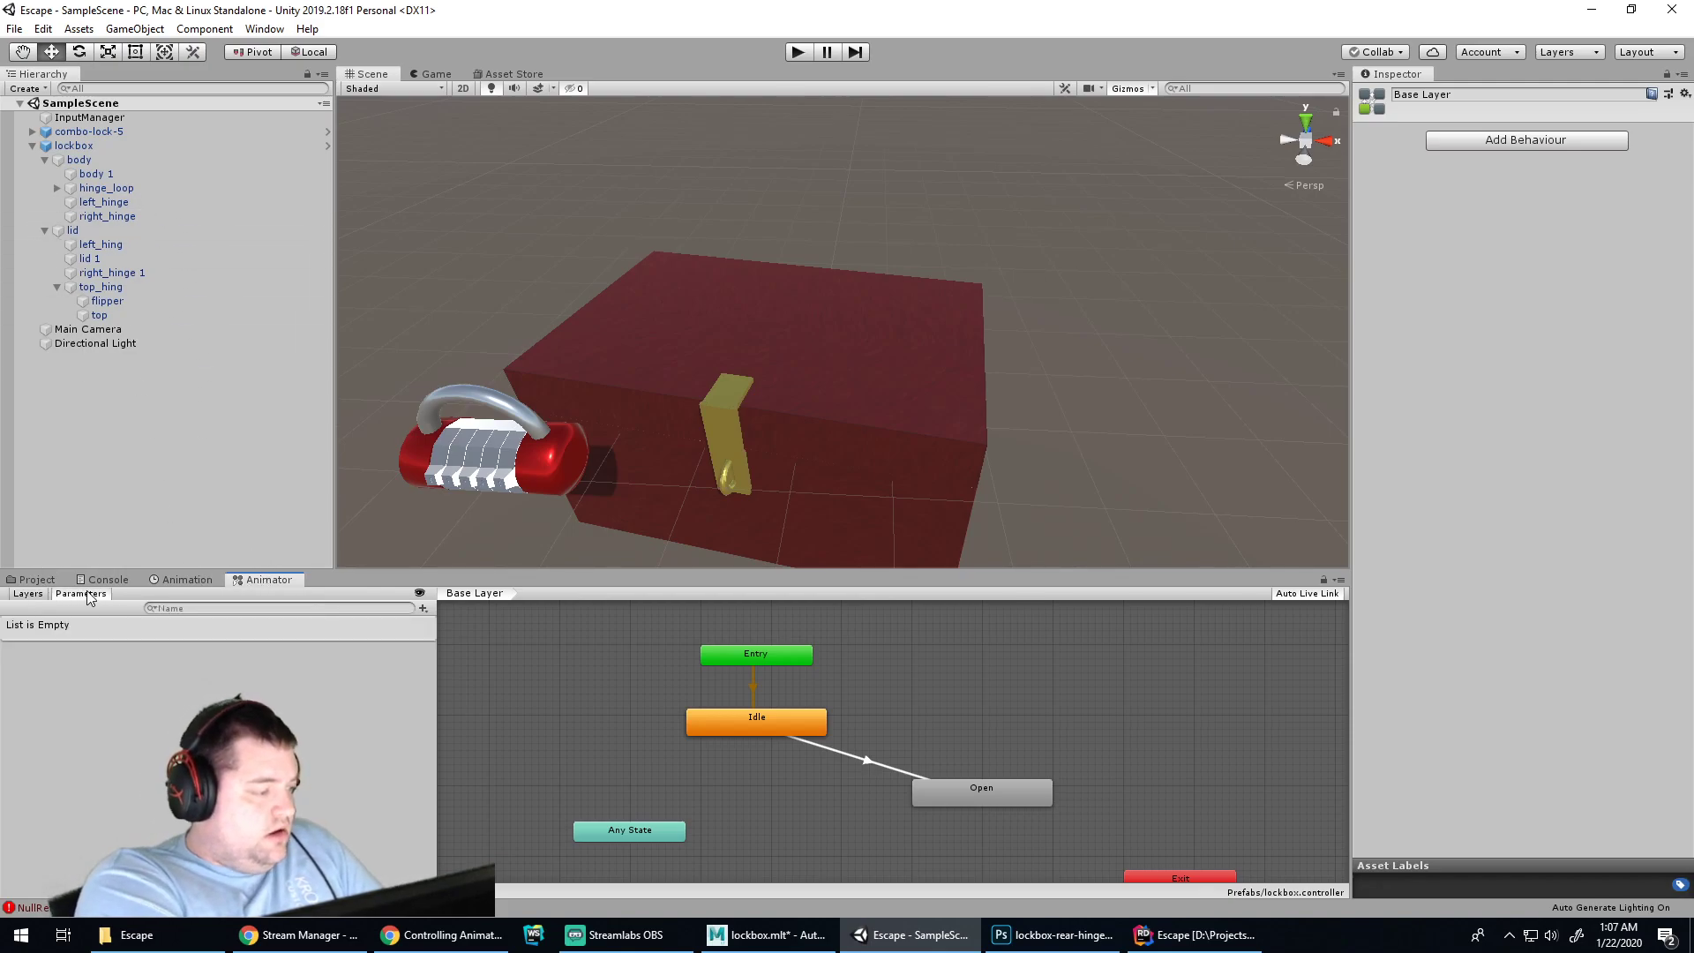
pyautogui.click(423, 608)
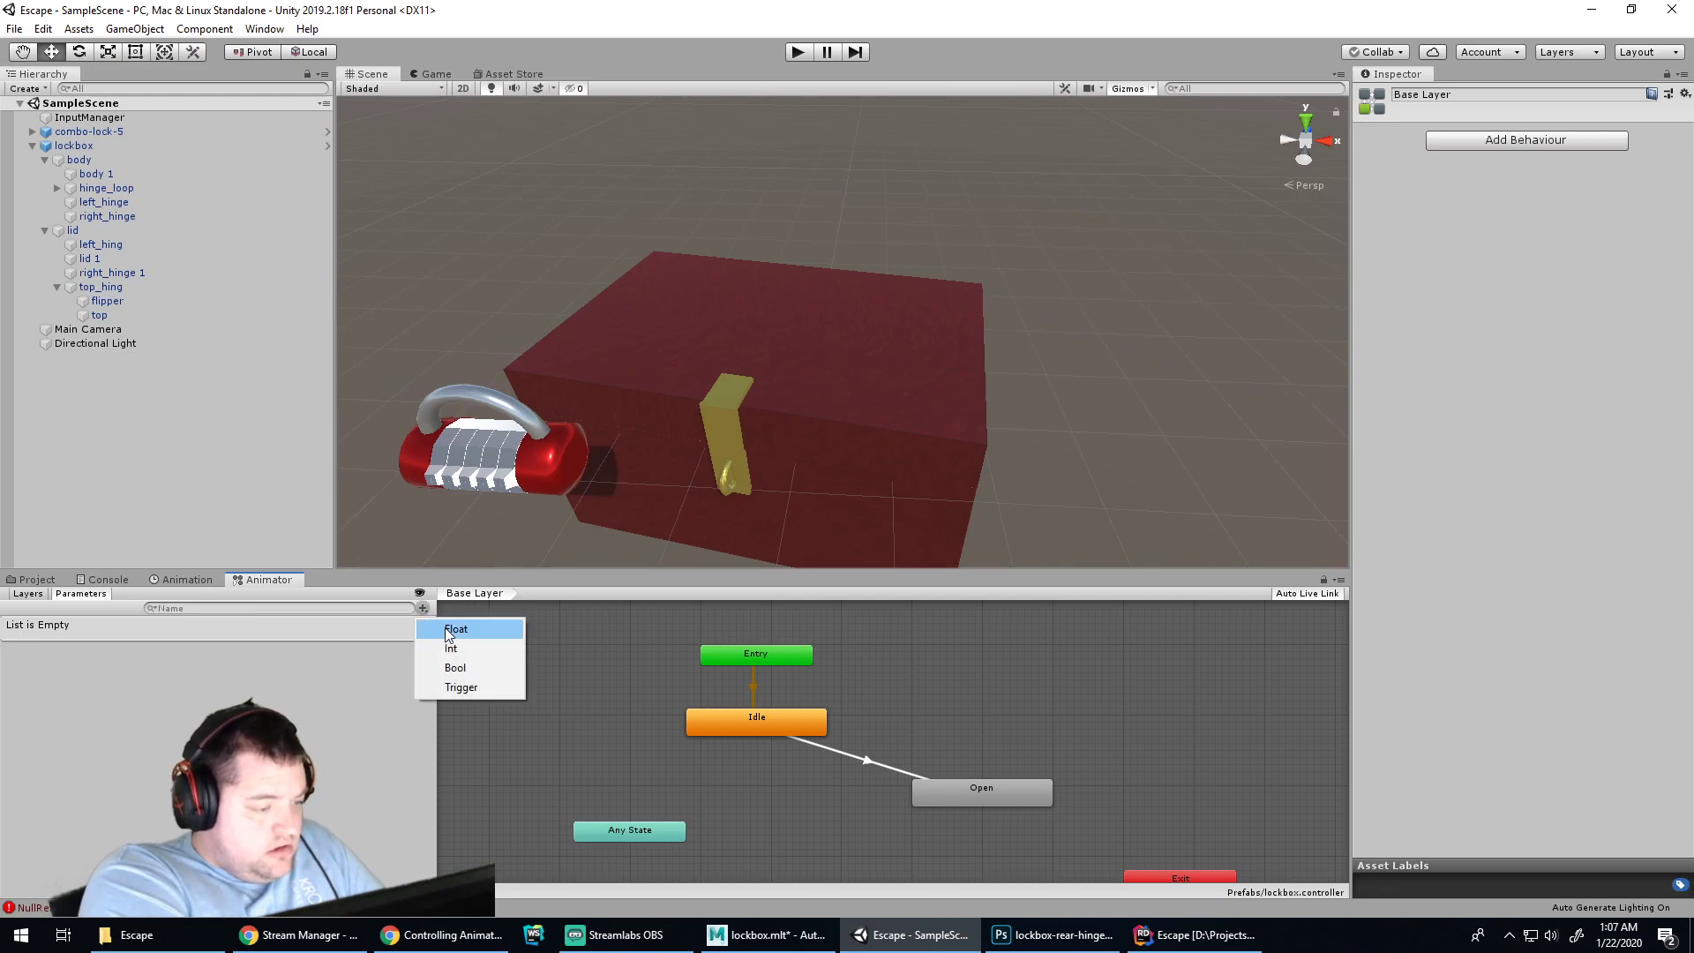
pyautogui.click(460, 687)
pyautogui.write('Open')
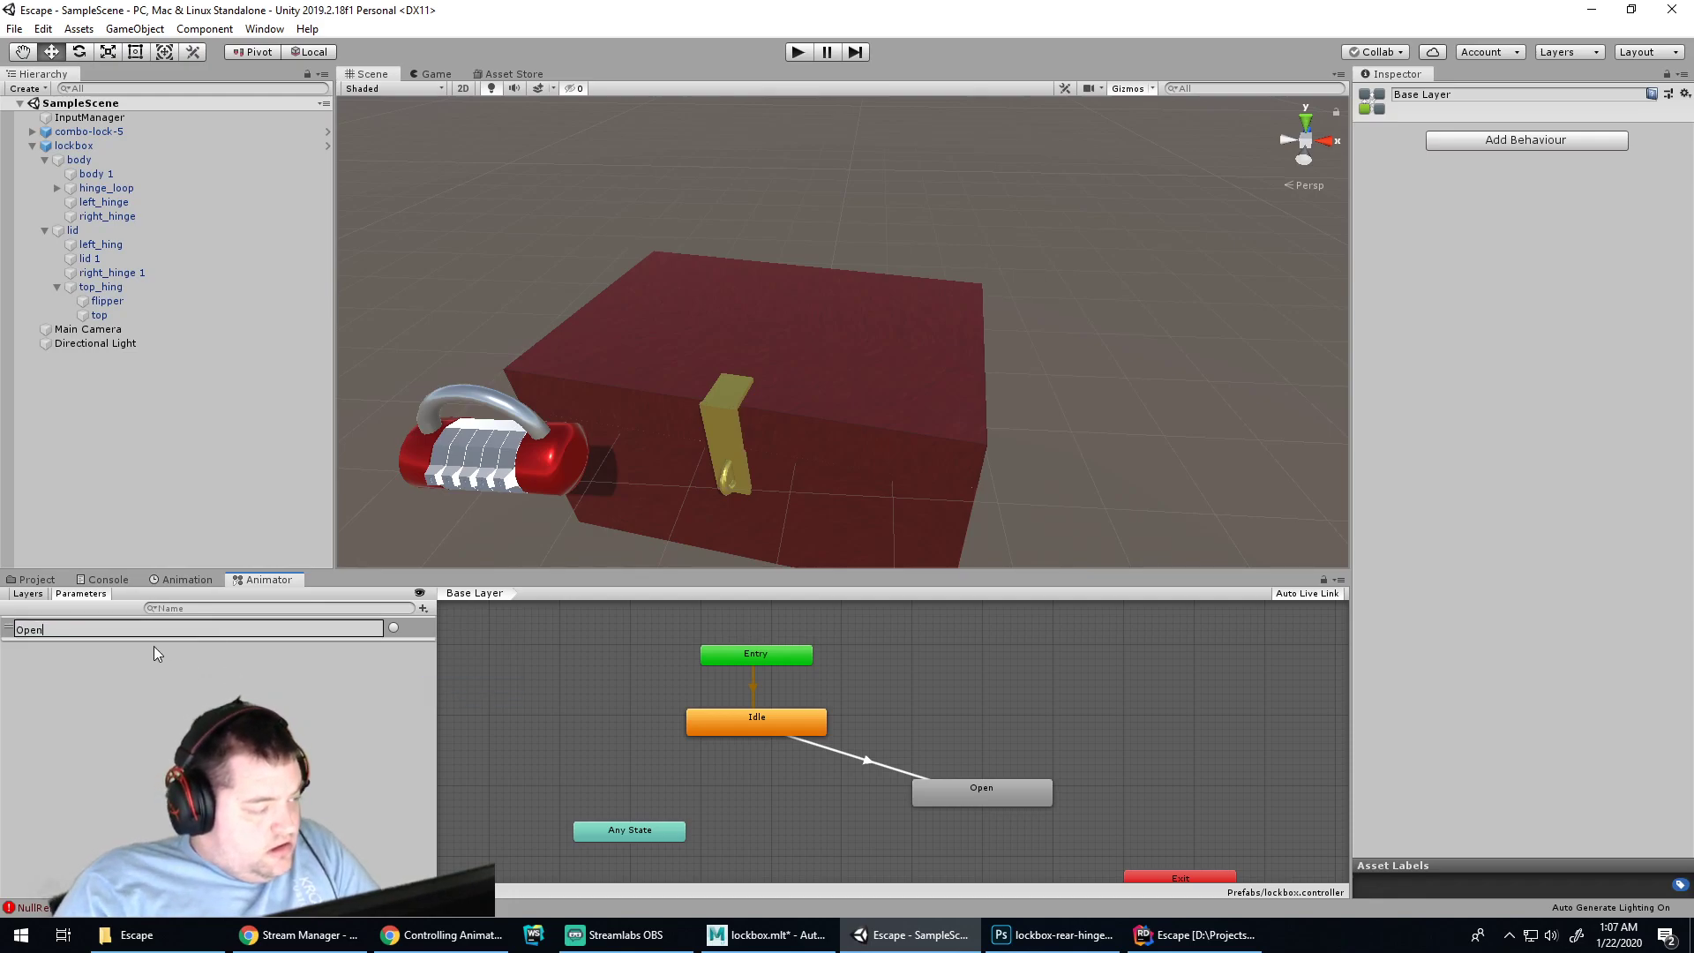
pyautogui.press('Return')
pyautogui.click(394, 628)
# Give the Idle-to-Open transition an Open trigger condition and play the scene
pyautogui.click(1015, 788)
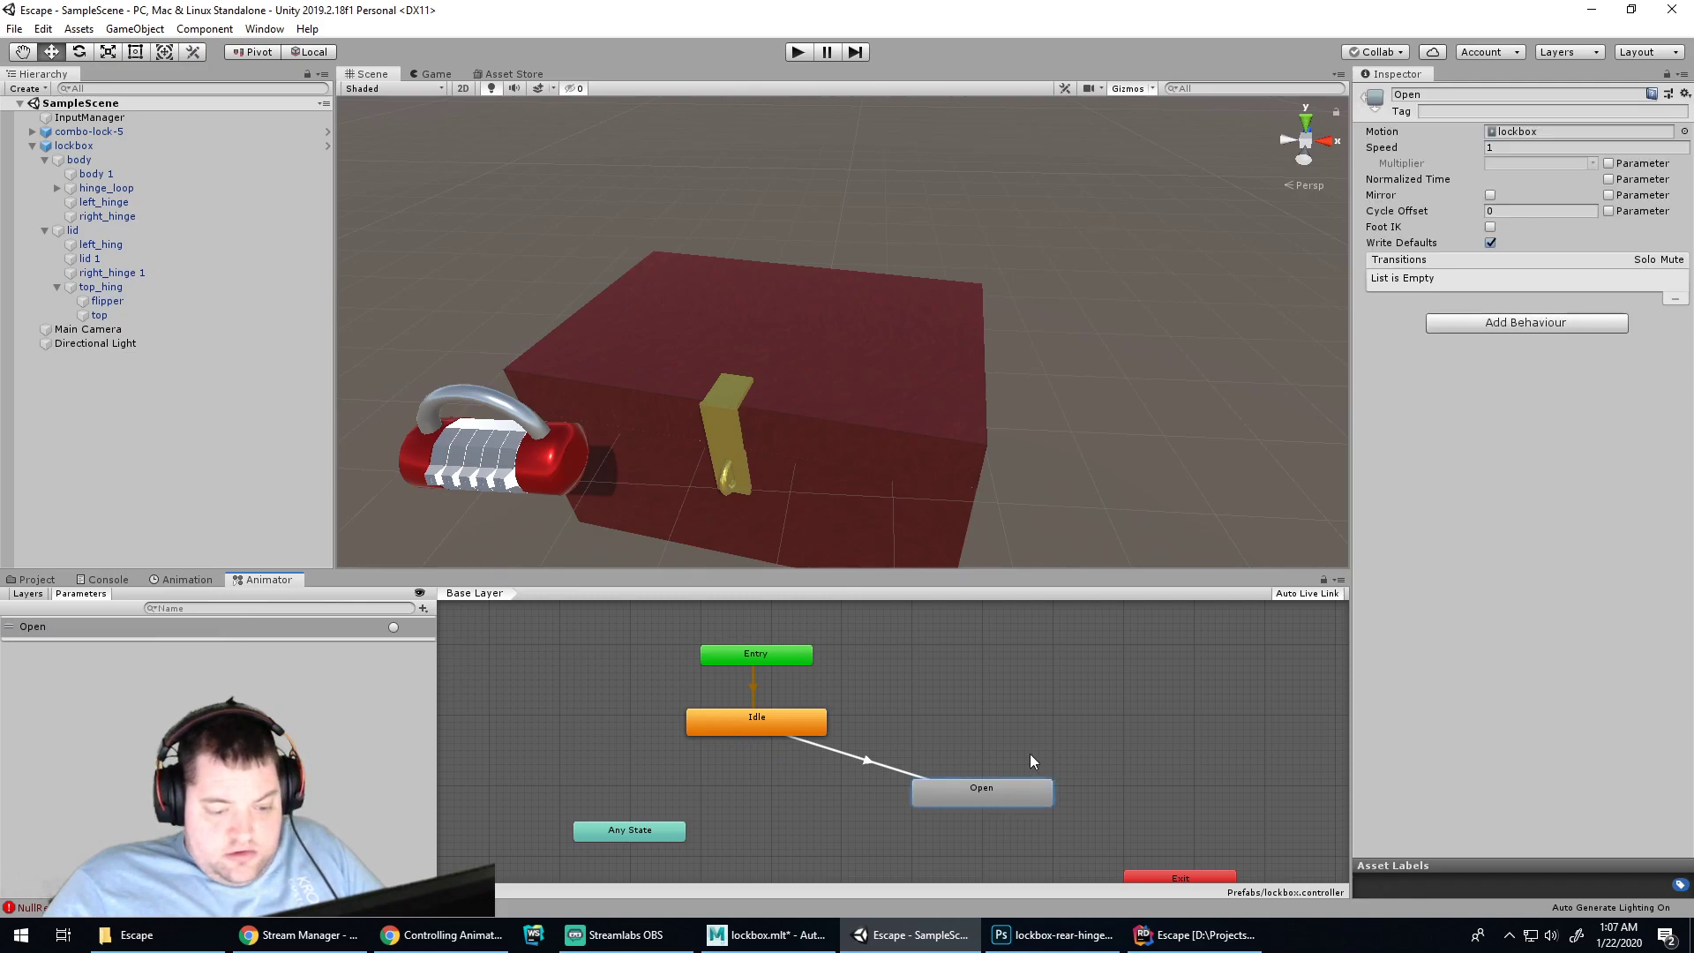
pyautogui.click(838, 752)
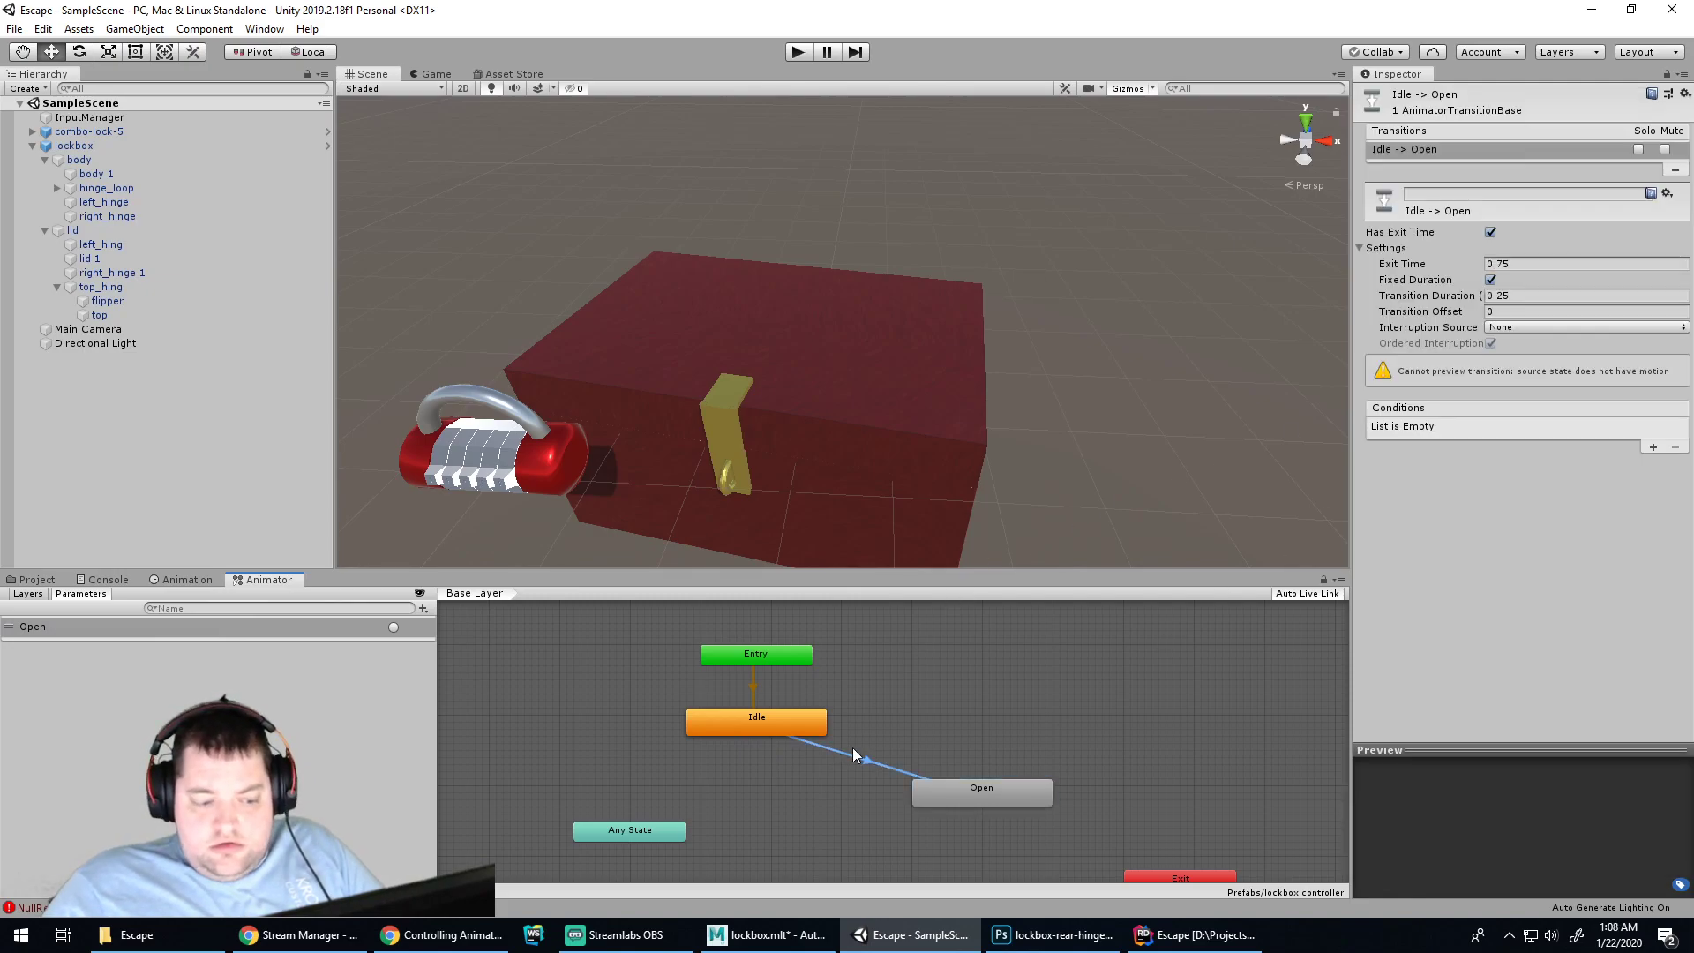
pyautogui.click(1651, 446)
pyautogui.click(1419, 427)
pyautogui.click(1537, 574)
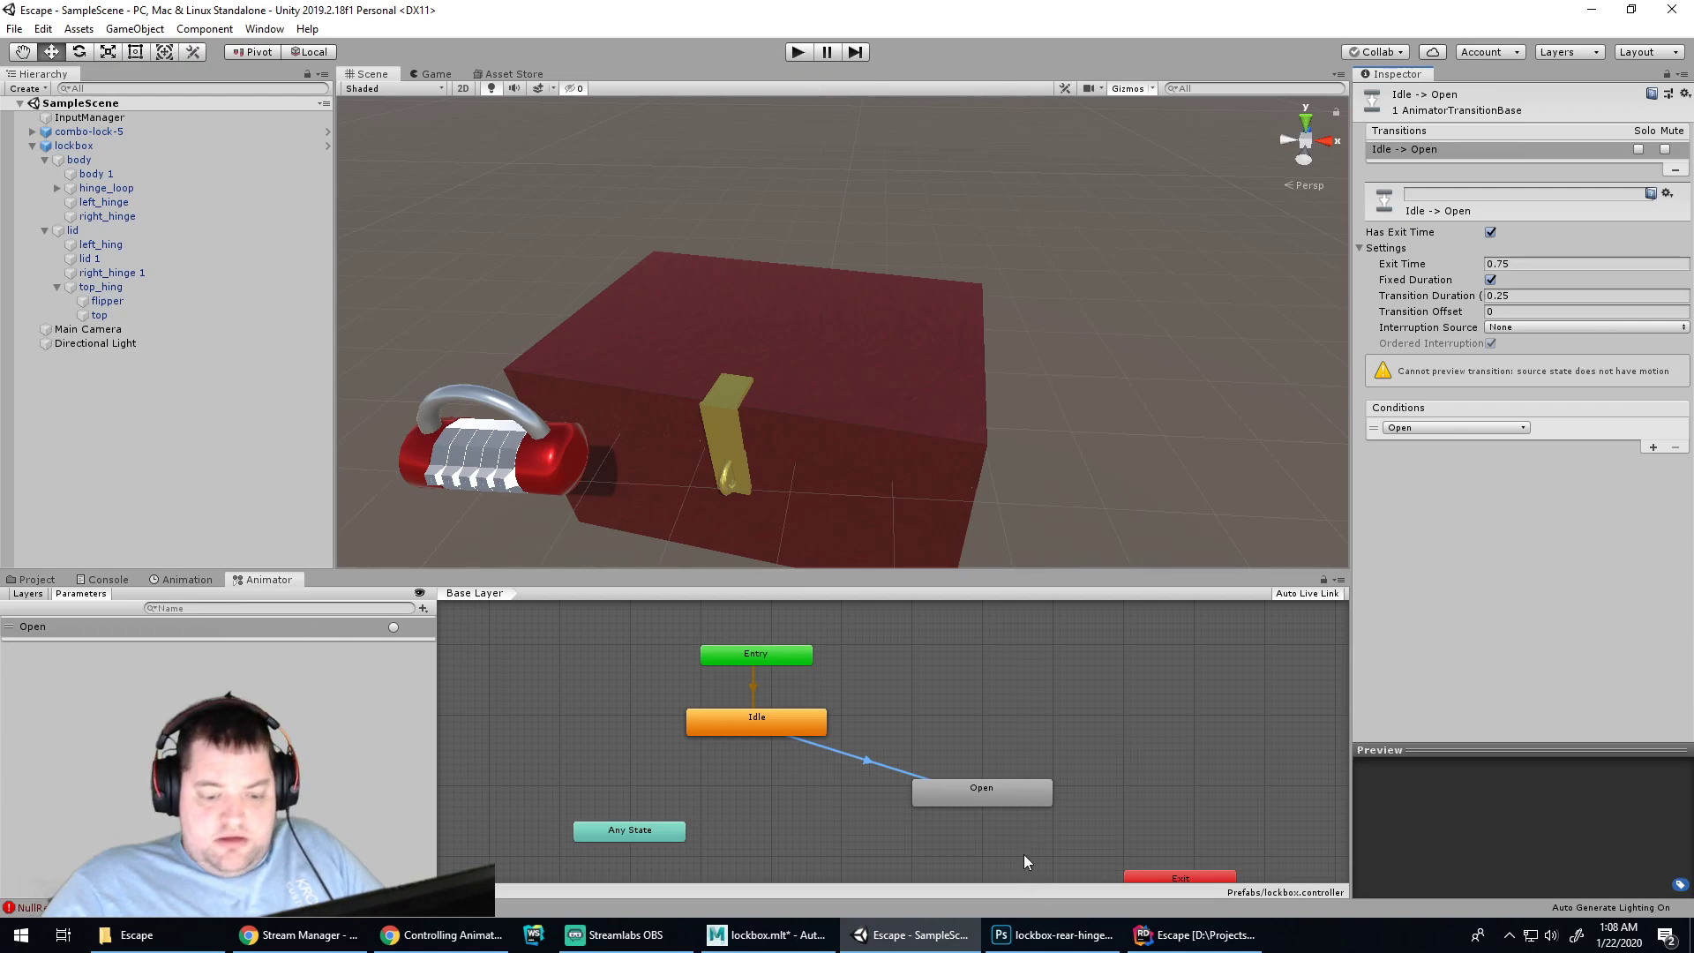
pyautogui.click(796, 53)
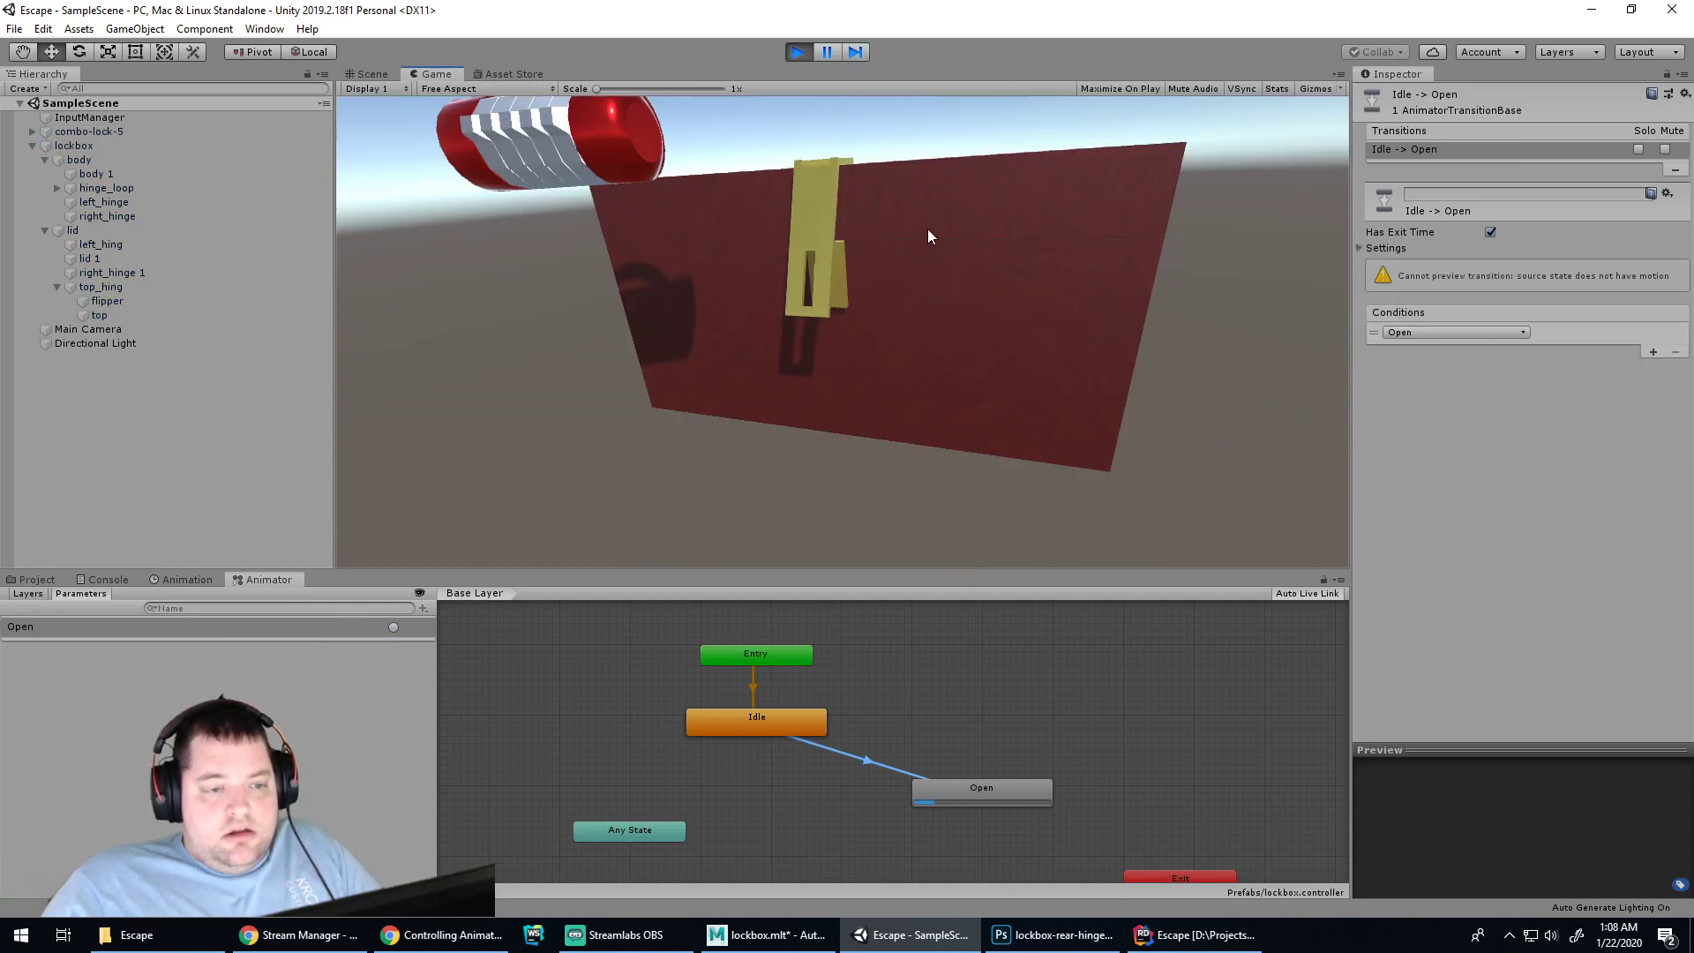
# Exit Play mode, recheck the Open state, Open trigger and transition, then switch to Lockbox.cs in Rider
pyautogui.click(796, 52)
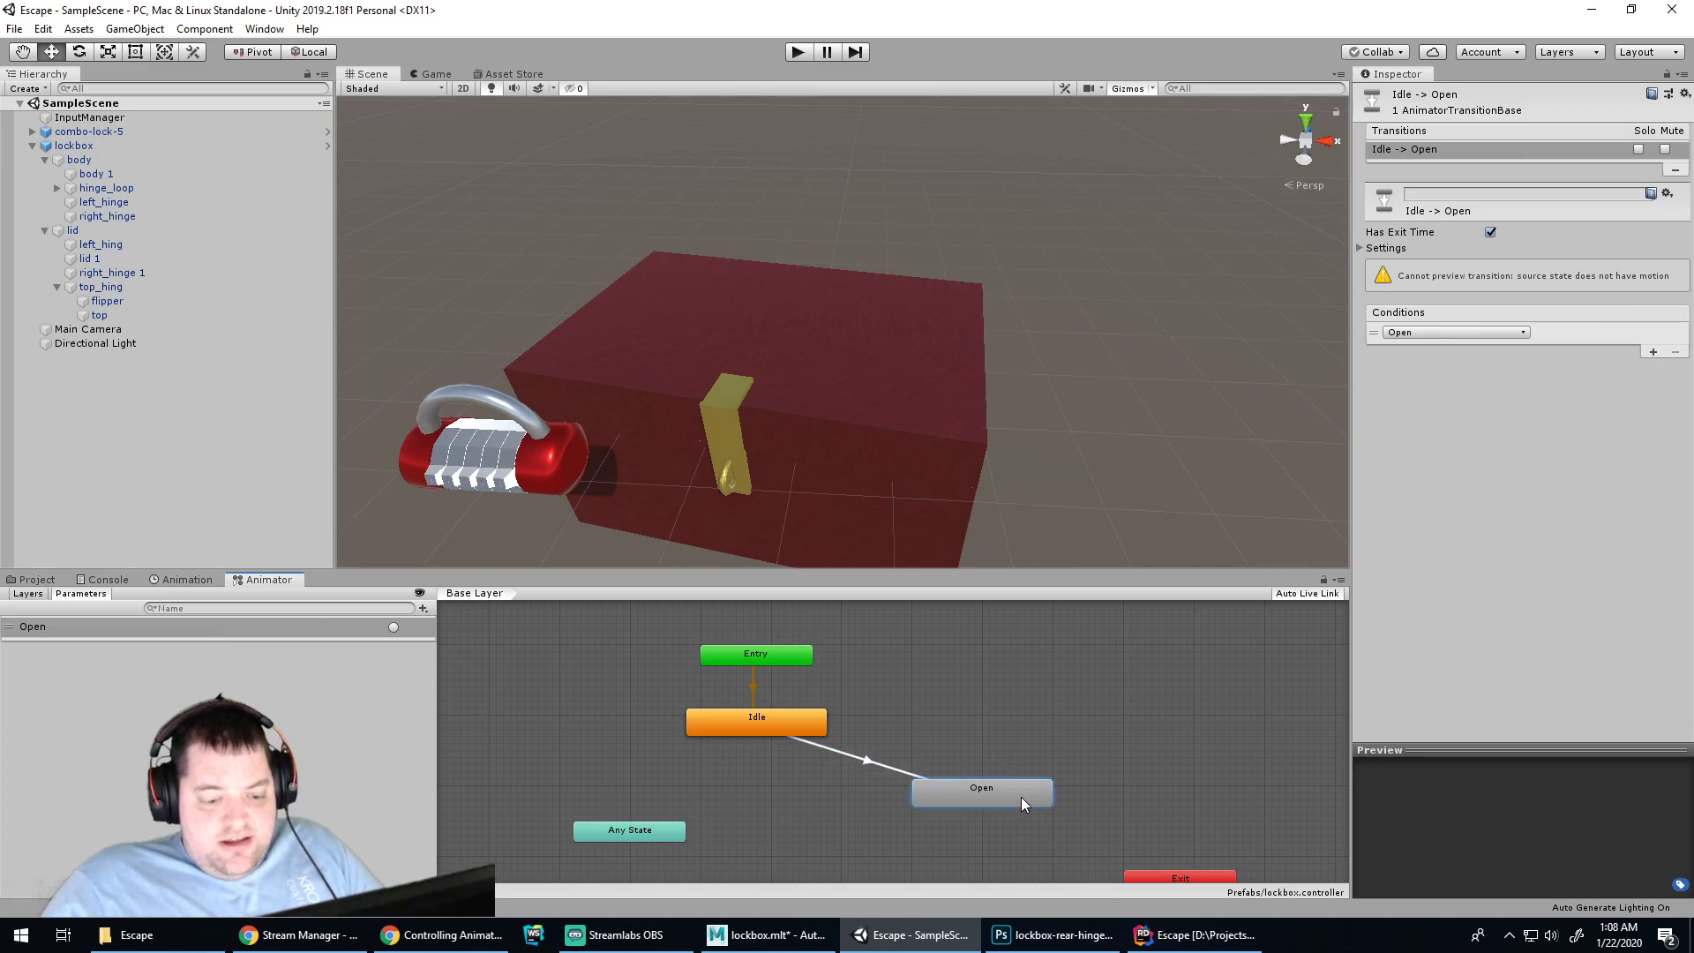
pyautogui.click(1020, 797)
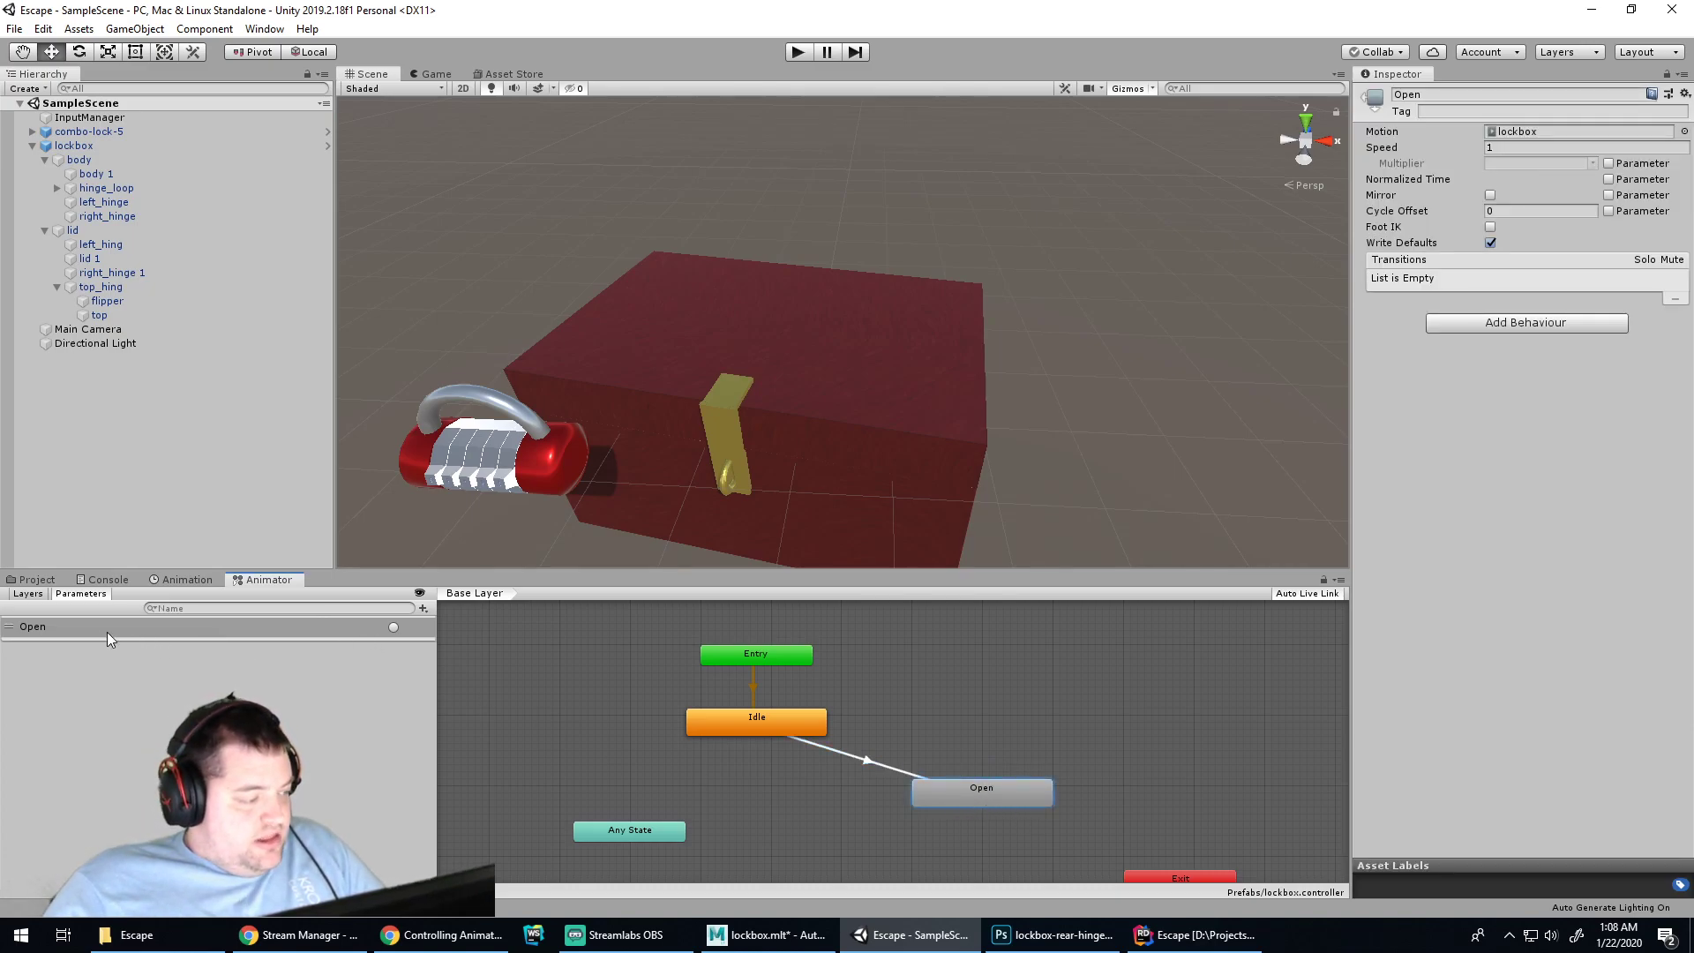
pyautogui.click(83, 624)
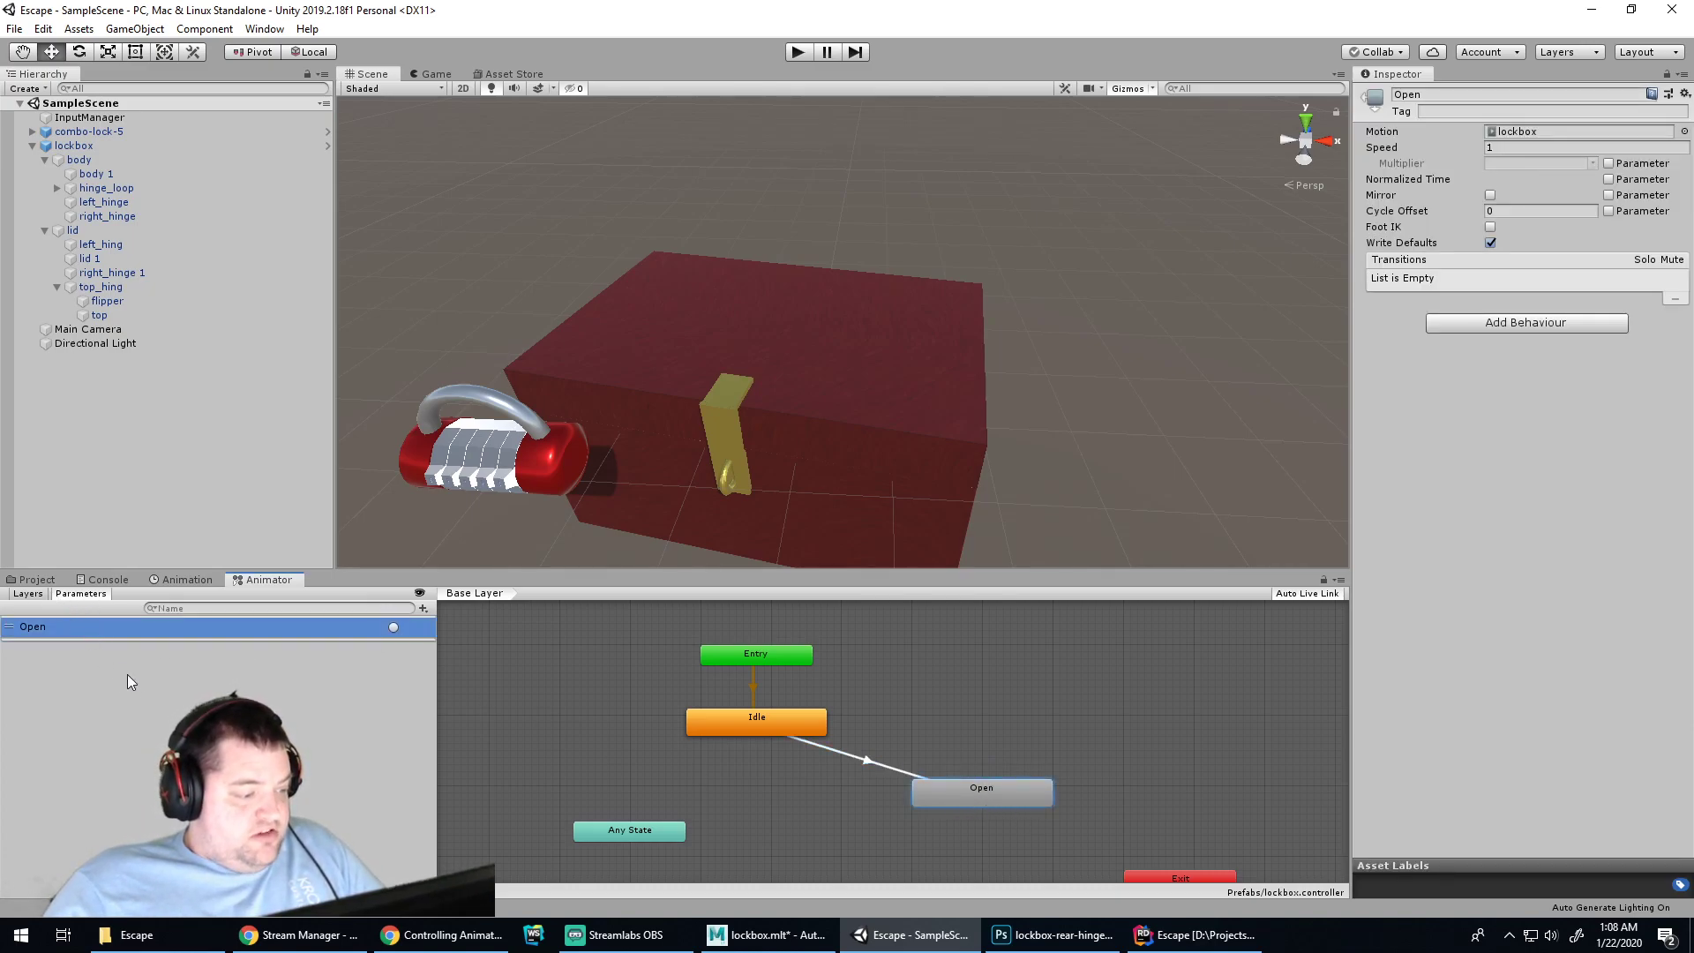
pyautogui.click(870, 754)
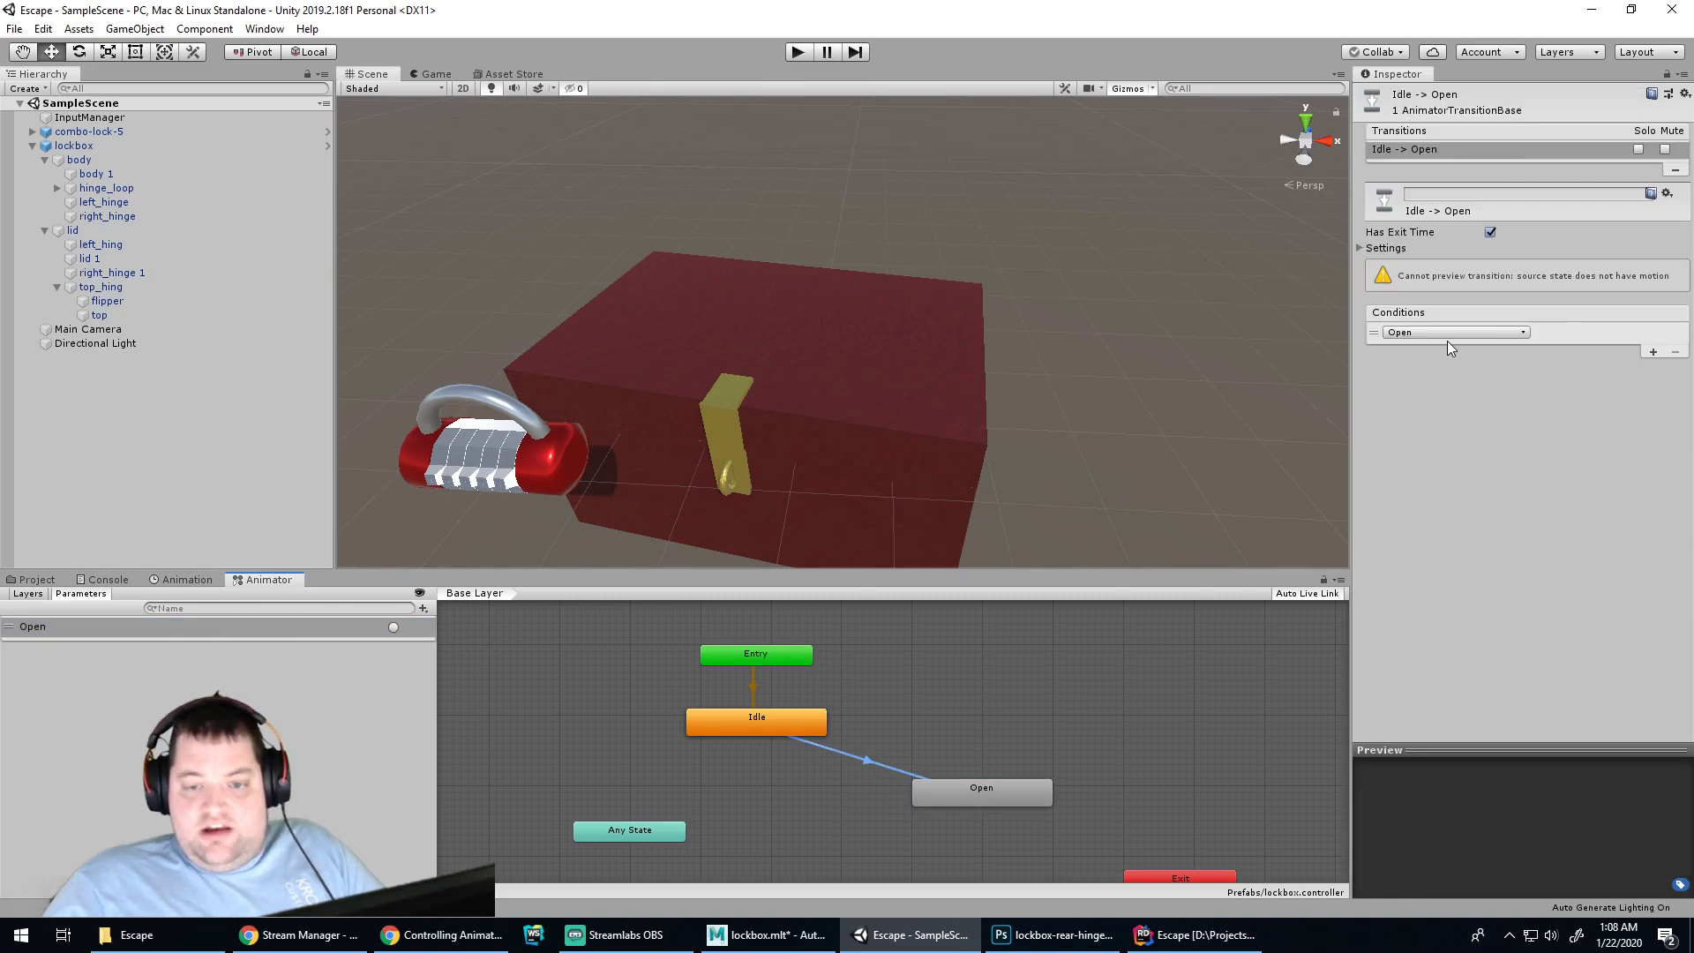
pyautogui.click(1200, 935)
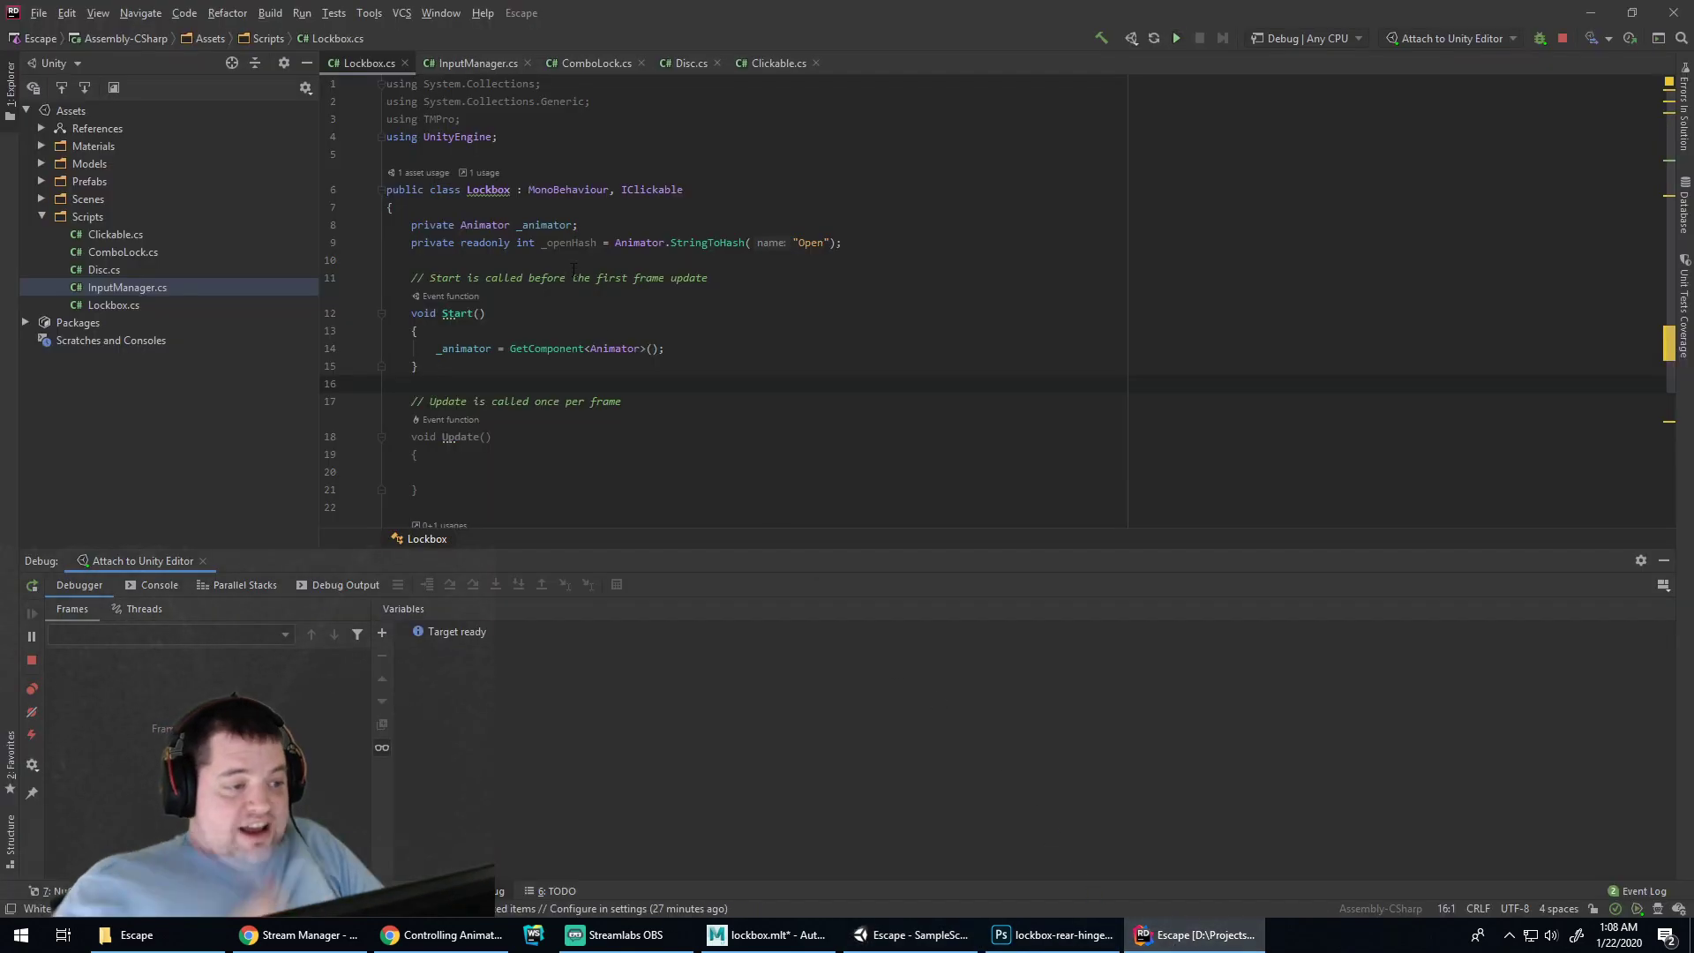
# Replace the "Open" string in OnClick's SetTrigger call with _openHash
pyautogui.scroll(-4, 575, 401)
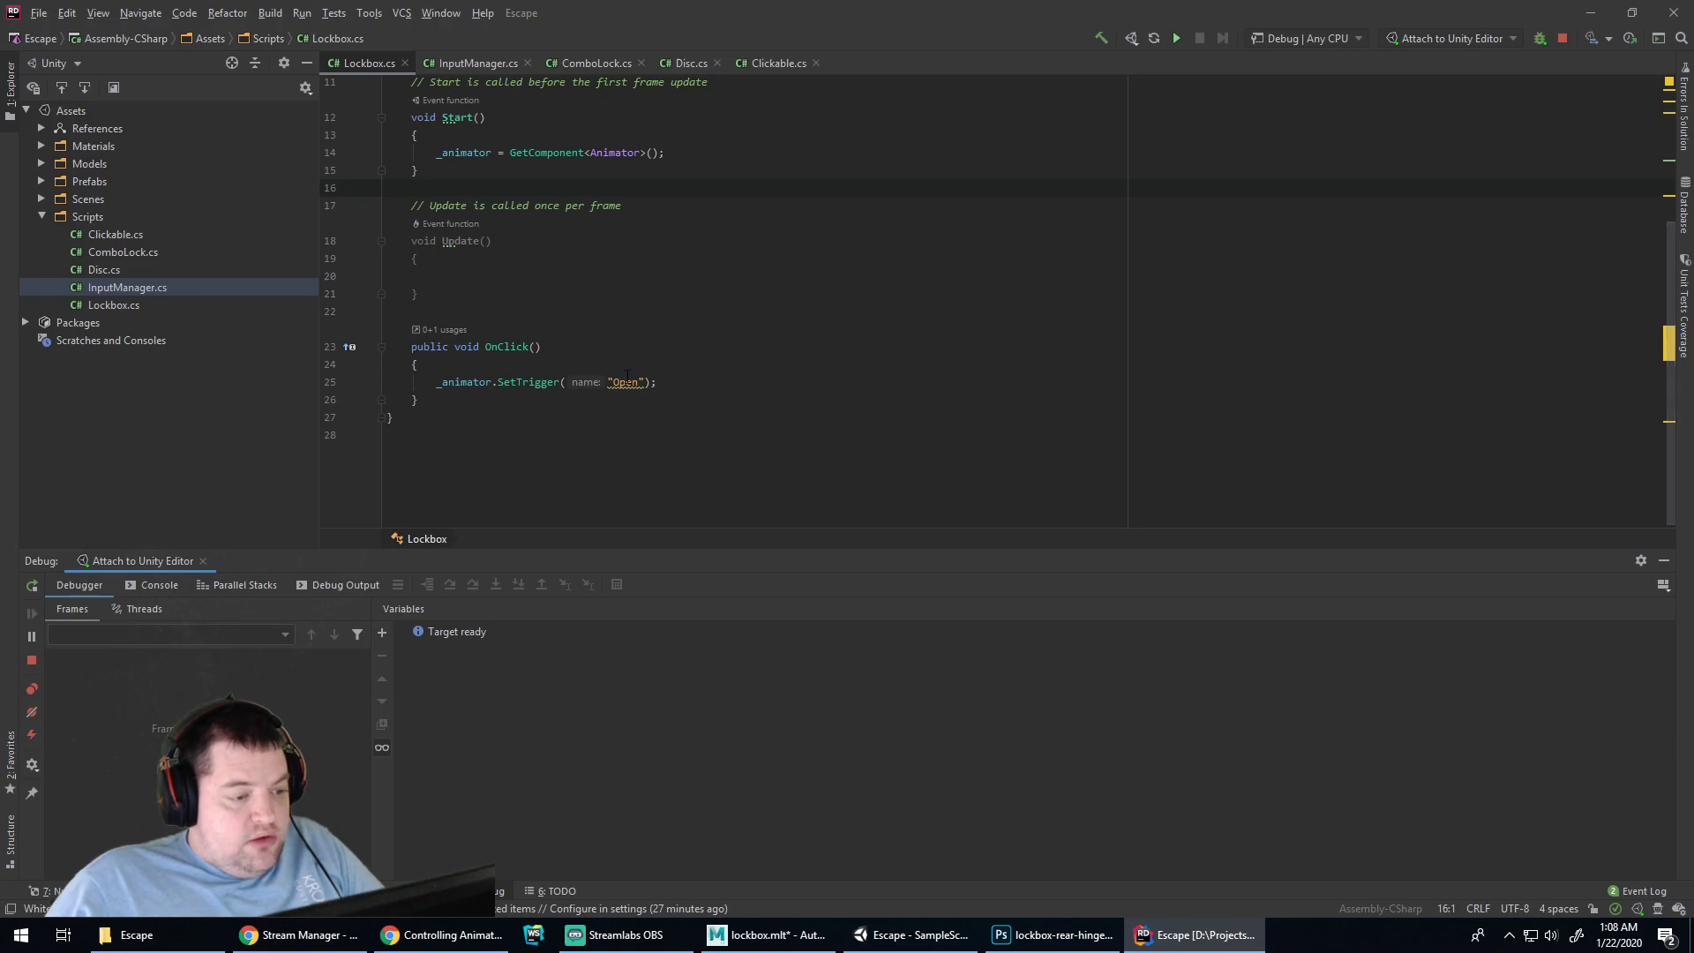
pyautogui.hotkey('ctrl', 'w')
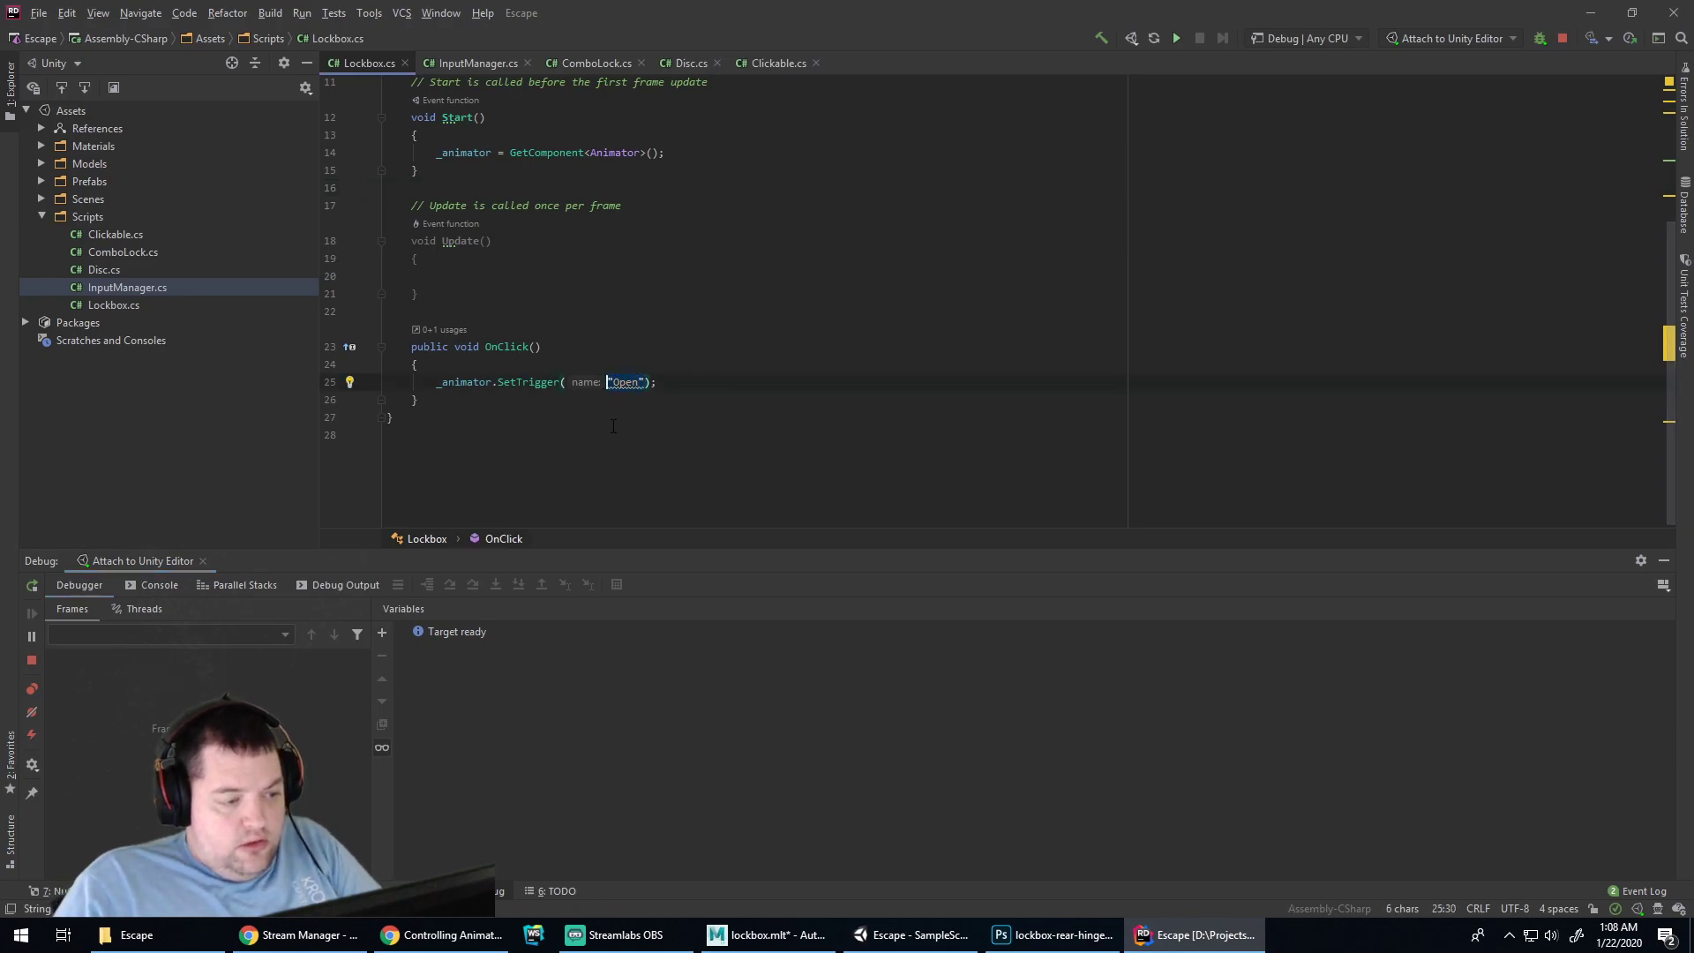
pyautogui.write('_openHash')
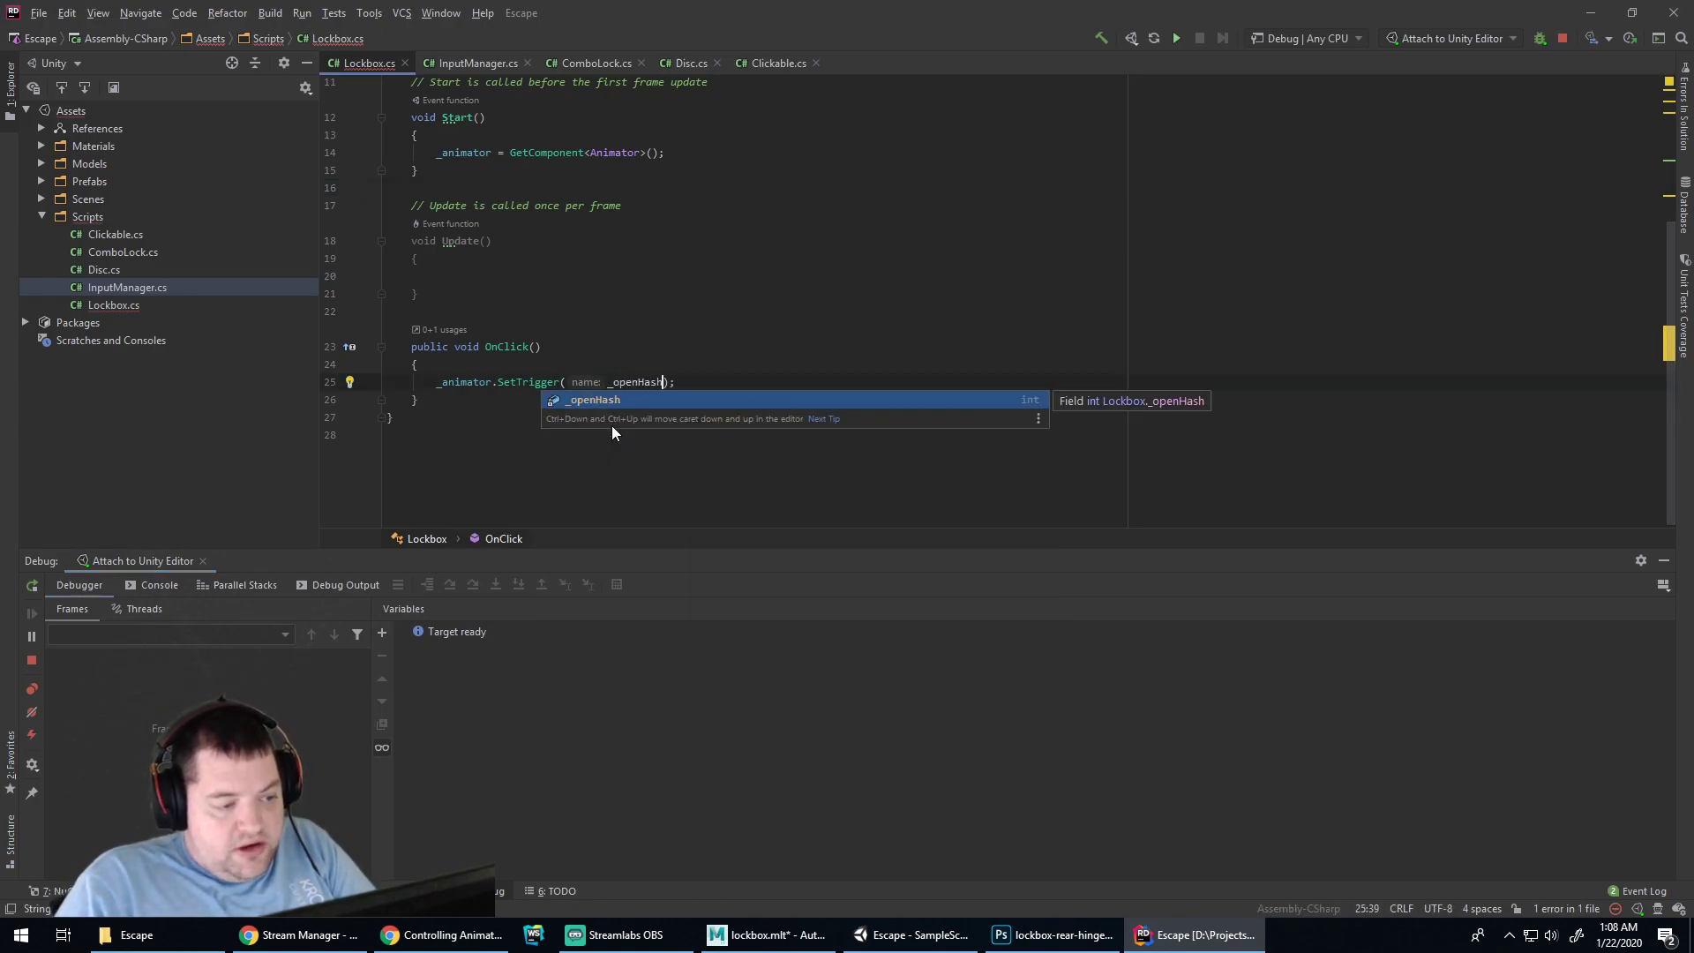
pyautogui.press('Return')
pyautogui.press('Up')
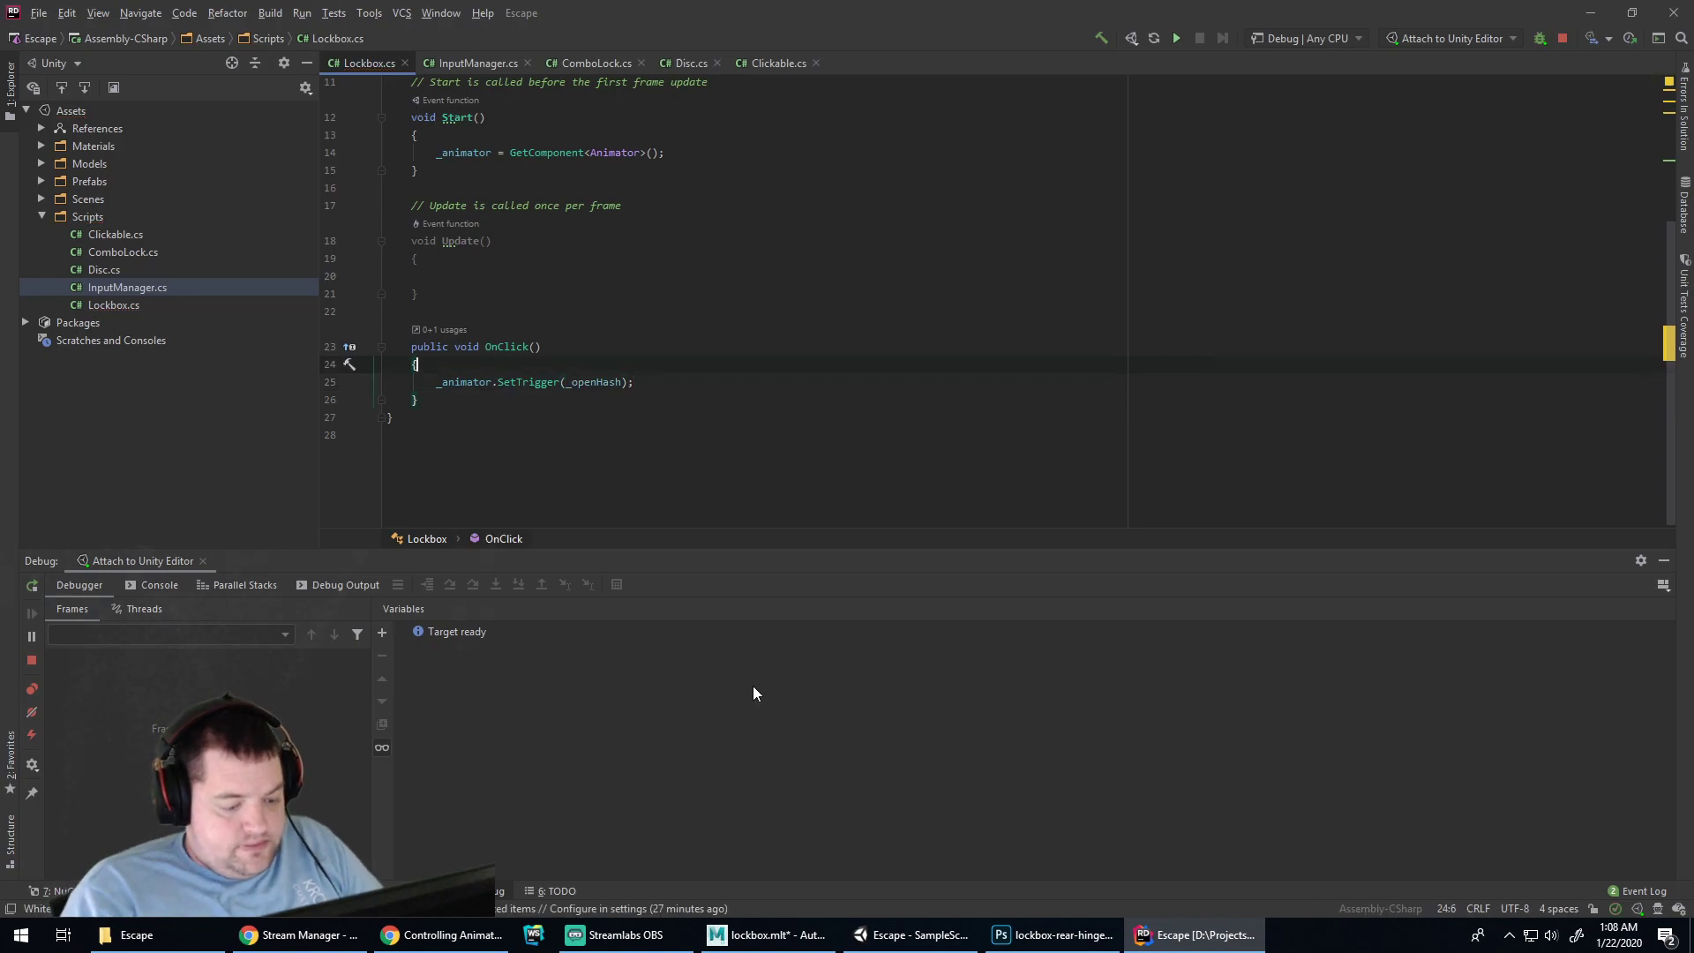
# Run the scene in play mode to test the lockbox, then stop it
pyautogui.click(913, 934)
pyautogui.click(799, 52)
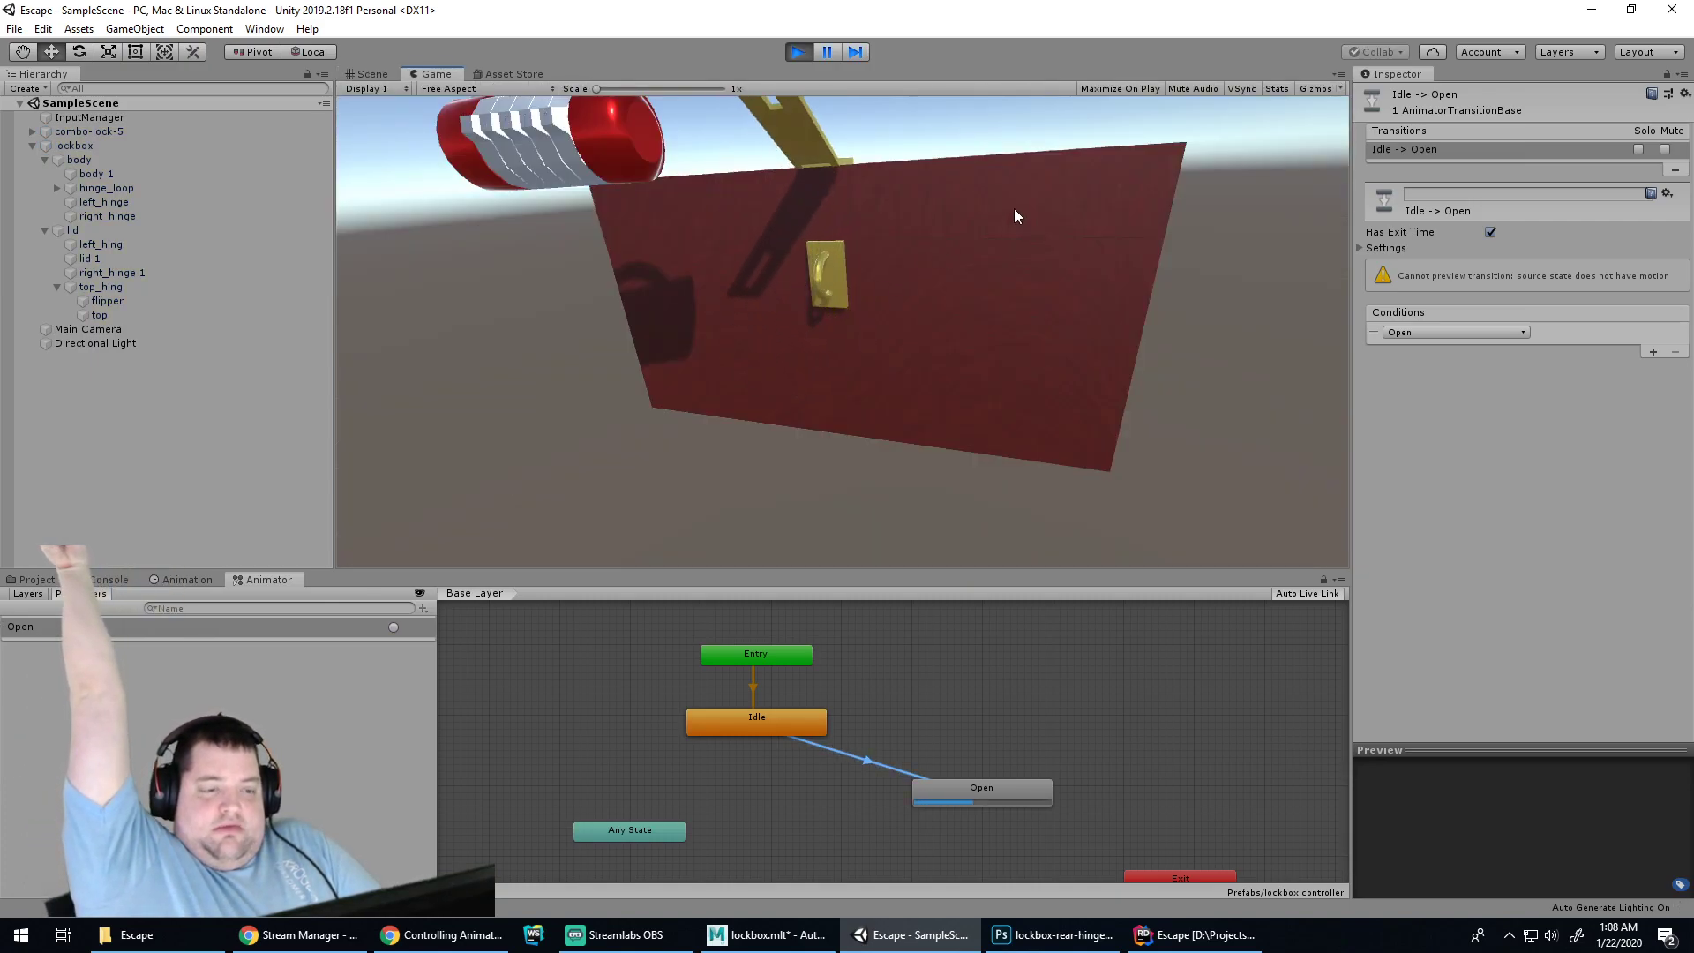
pyautogui.click(798, 51)
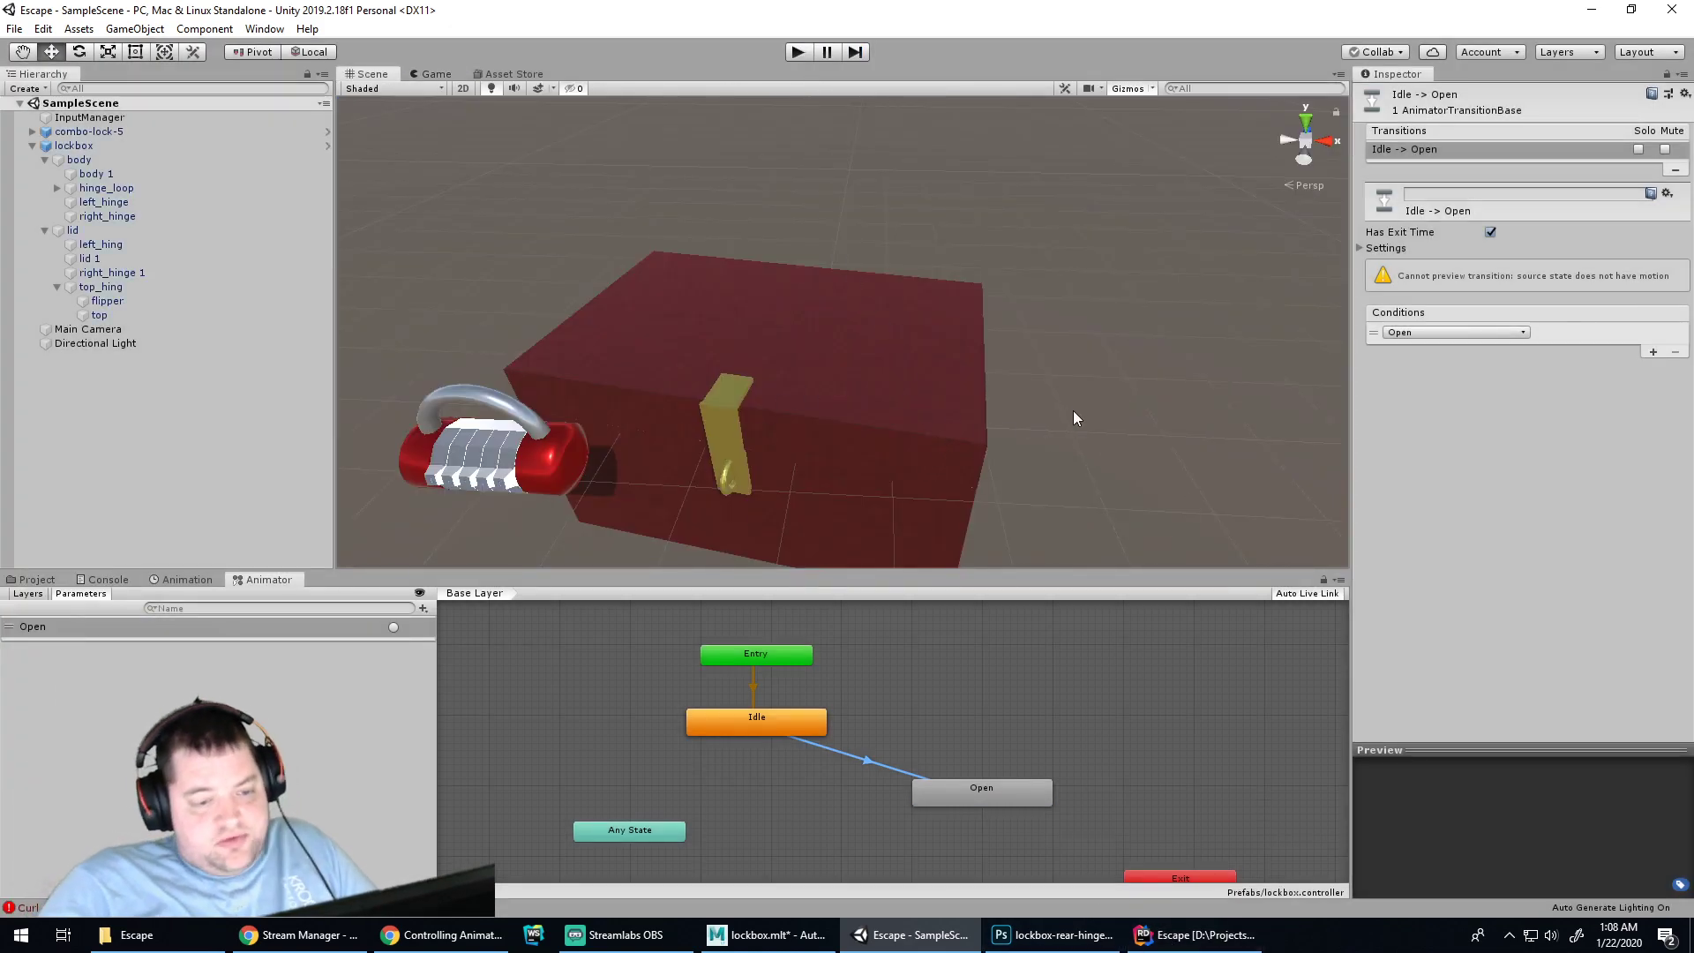
pyautogui.click(1066, 409)
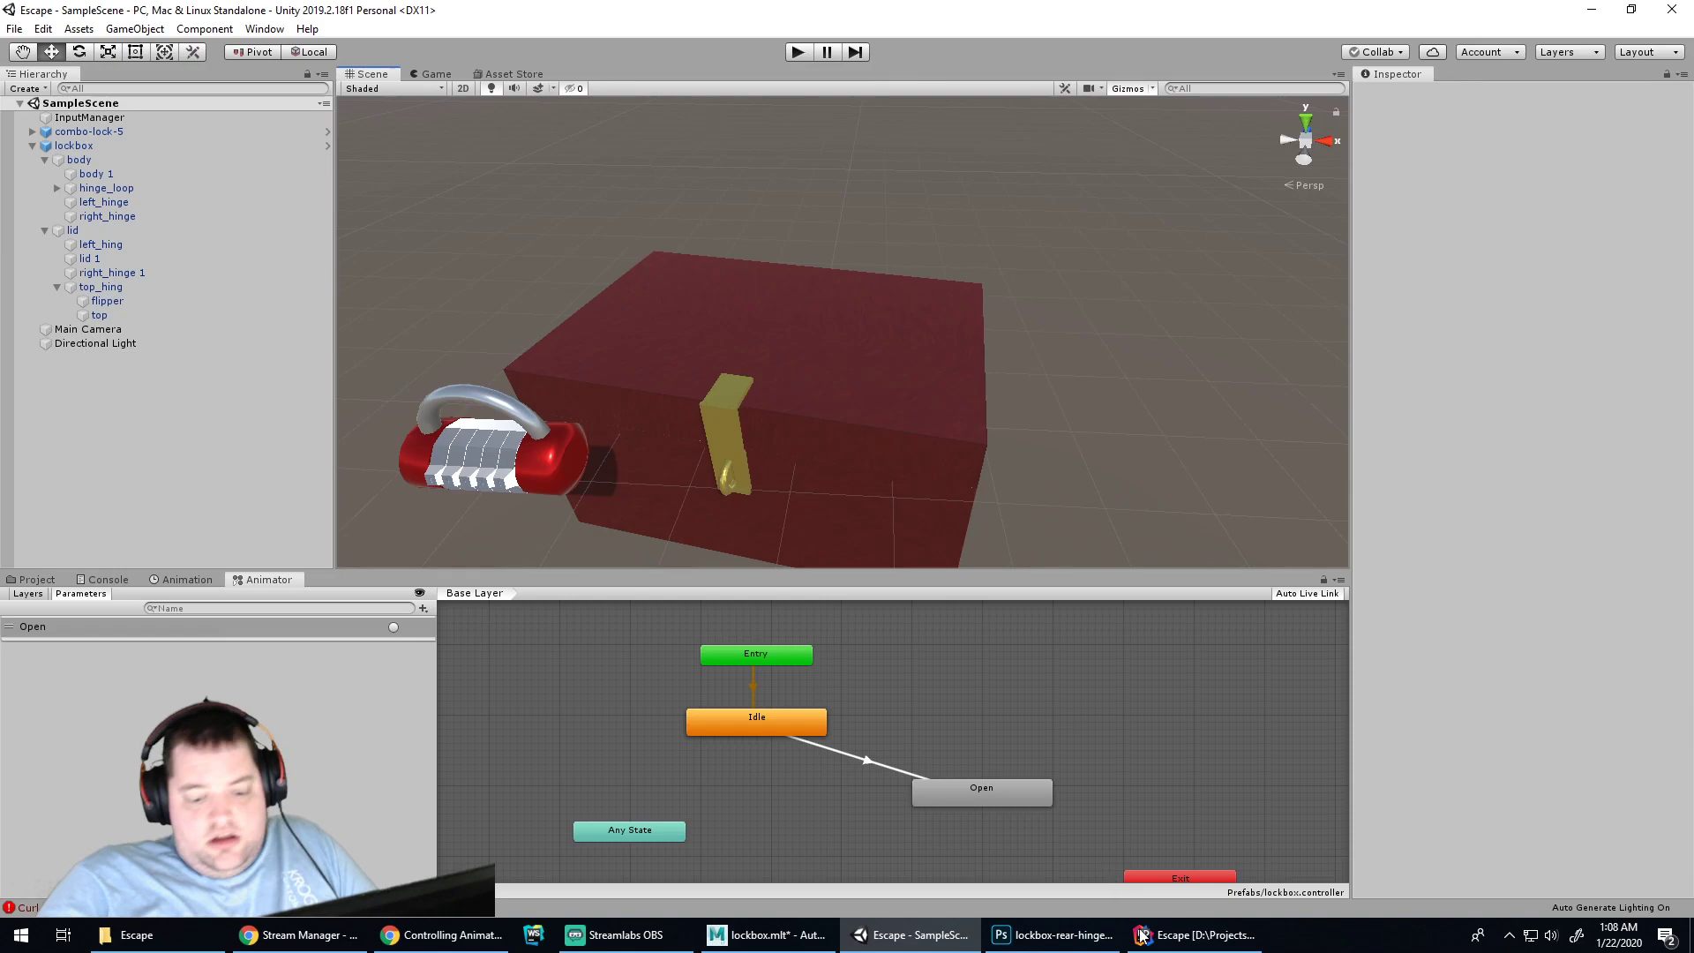
pyautogui.click(1195, 938)
pyautogui.hotkey('alt', 'Tab')
# Revert all prefab overrides on the lockbox
pyautogui.click(872, 399)
pyautogui.click(1032, 363)
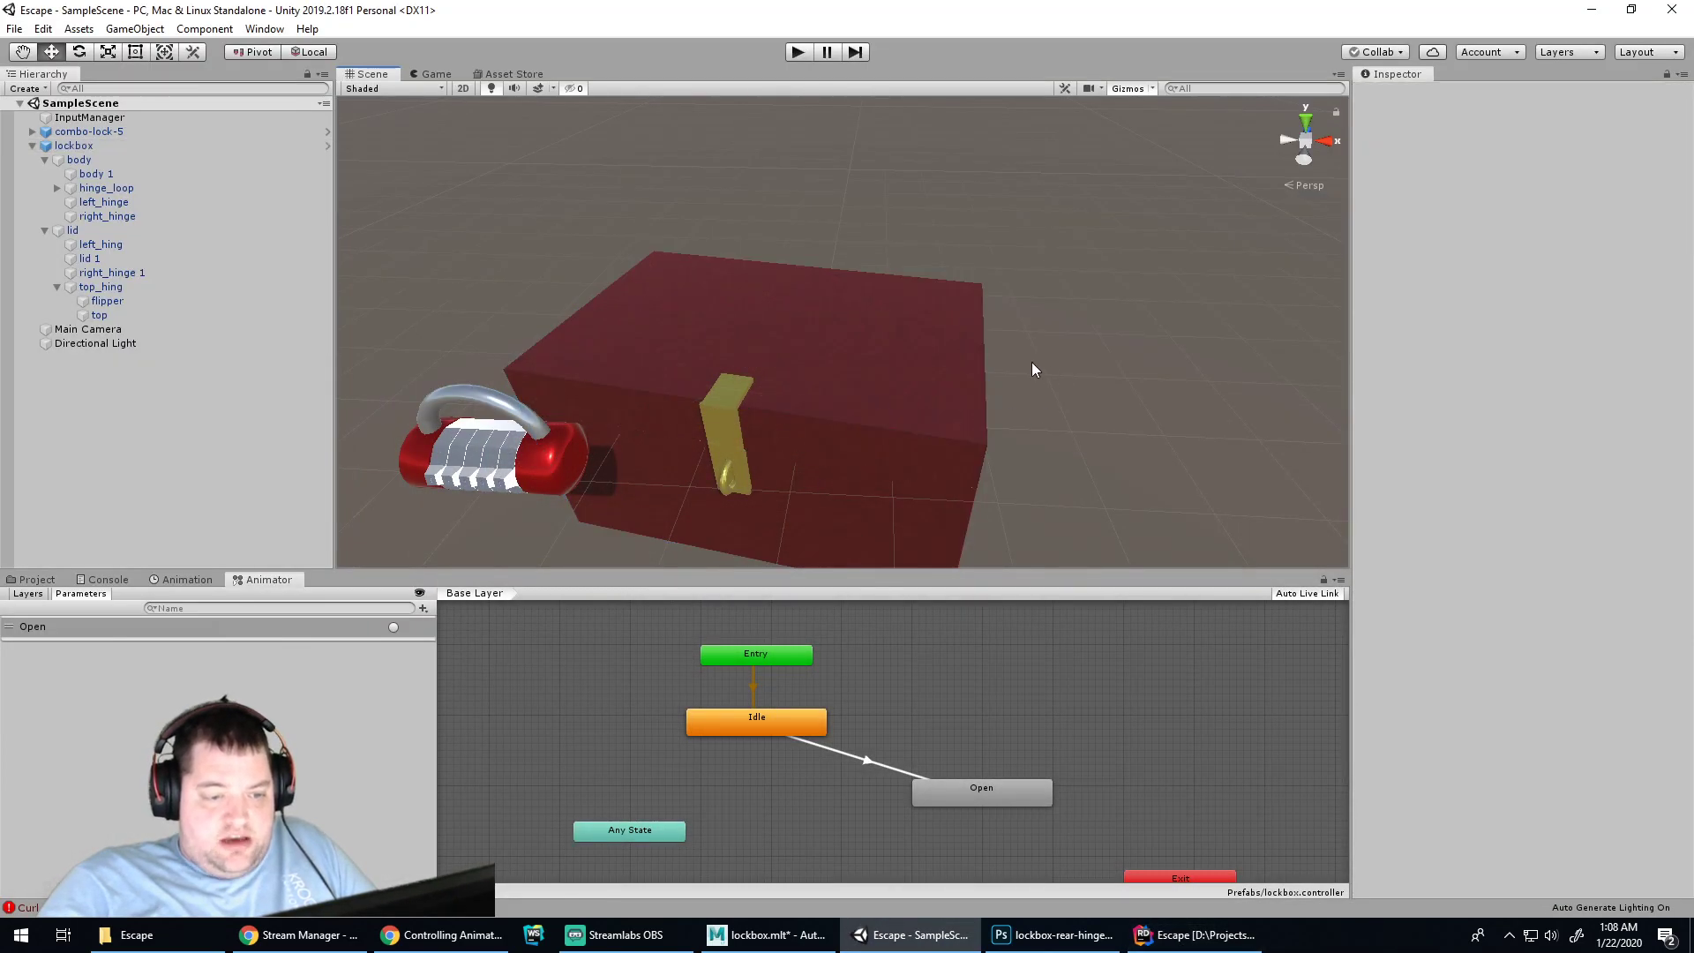
pyautogui.click(502, 403)
pyautogui.click(727, 378)
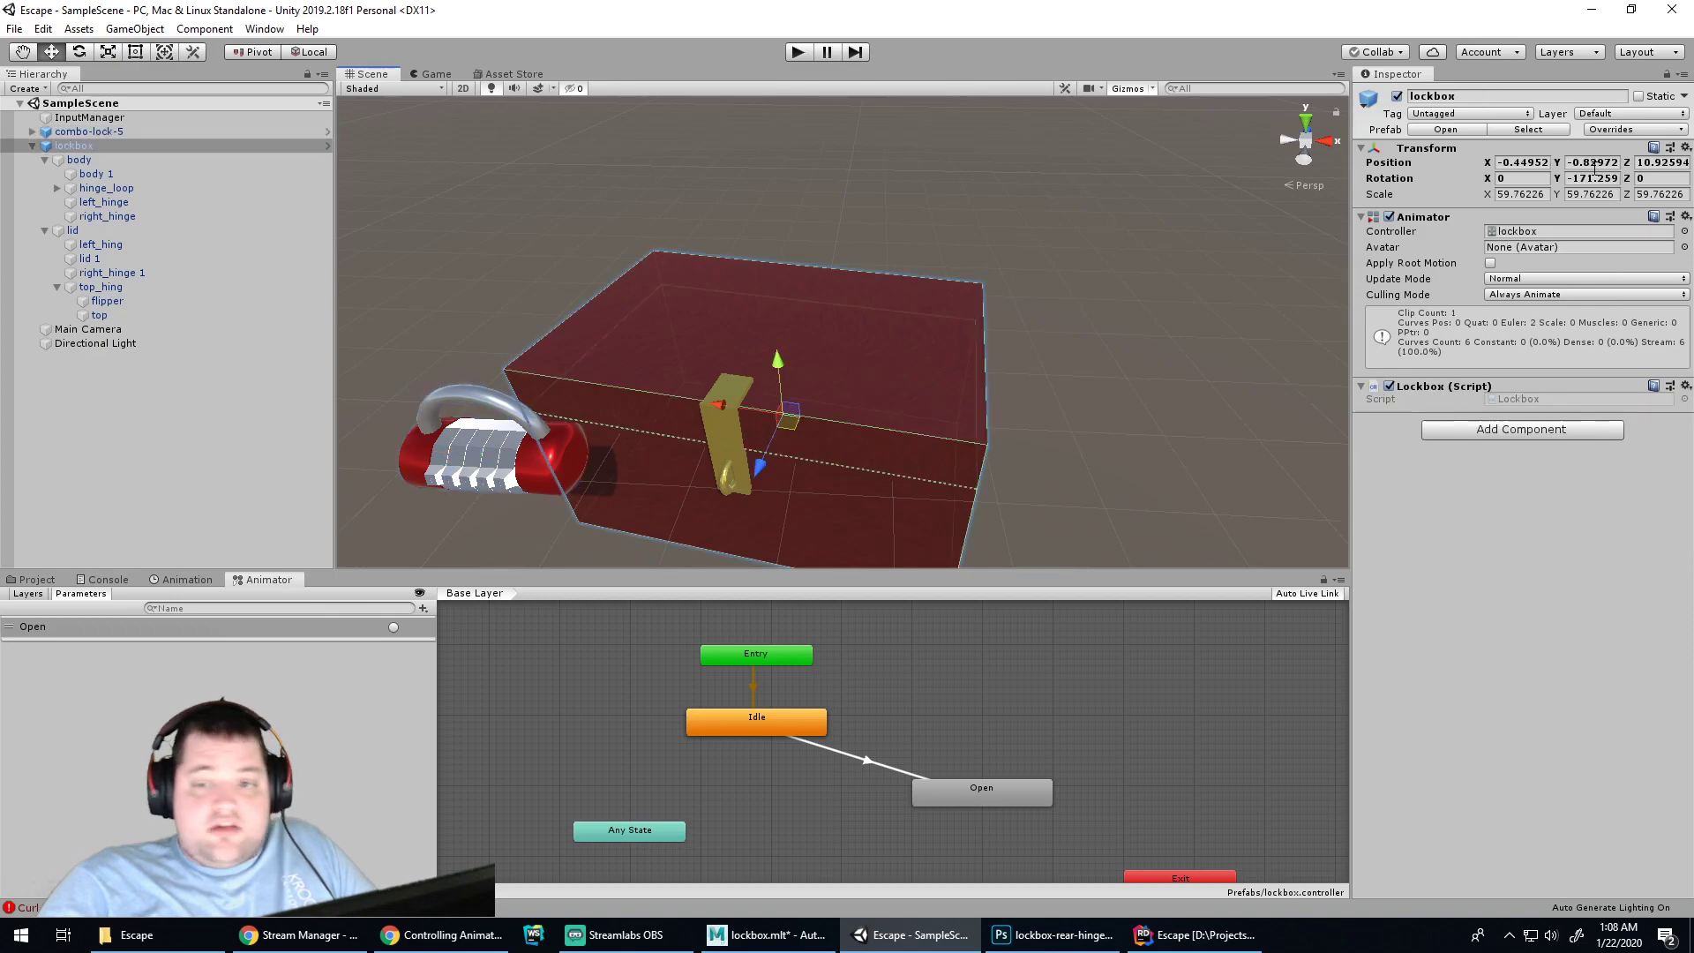
pyautogui.click(1635, 128)
pyautogui.click(1543, 341)
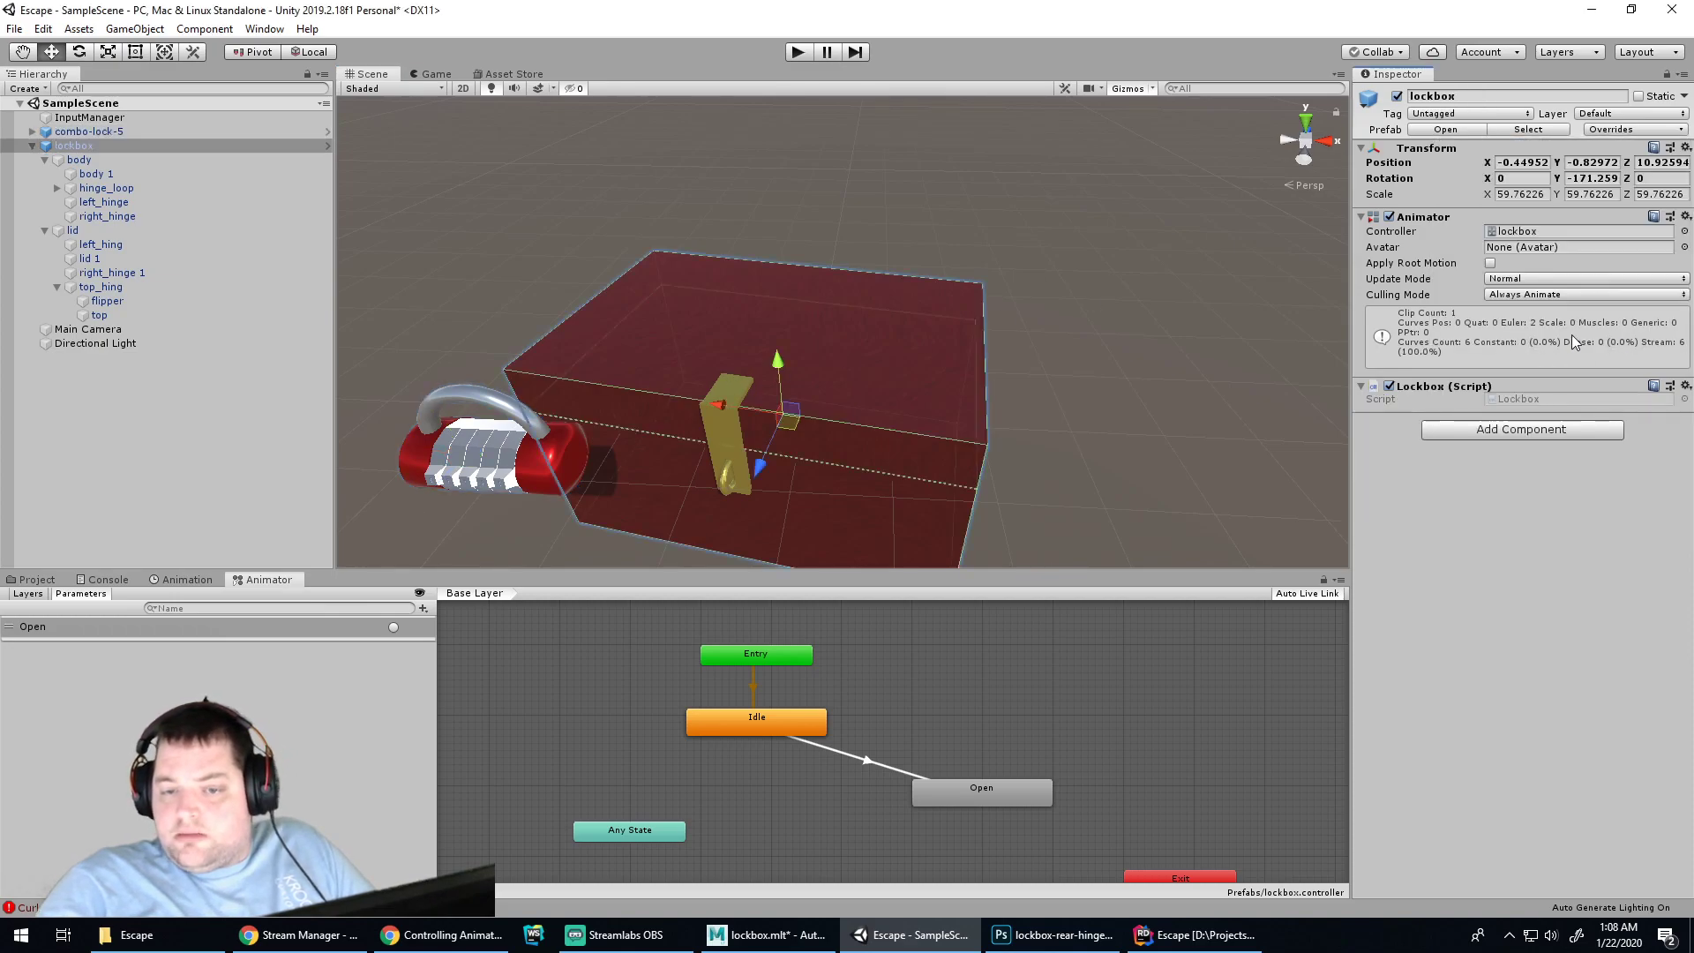
# Delete the lockbox from the scene
pyautogui.click(1151, 292)
pyautogui.click(794, 318)
pyautogui.press('Delete')
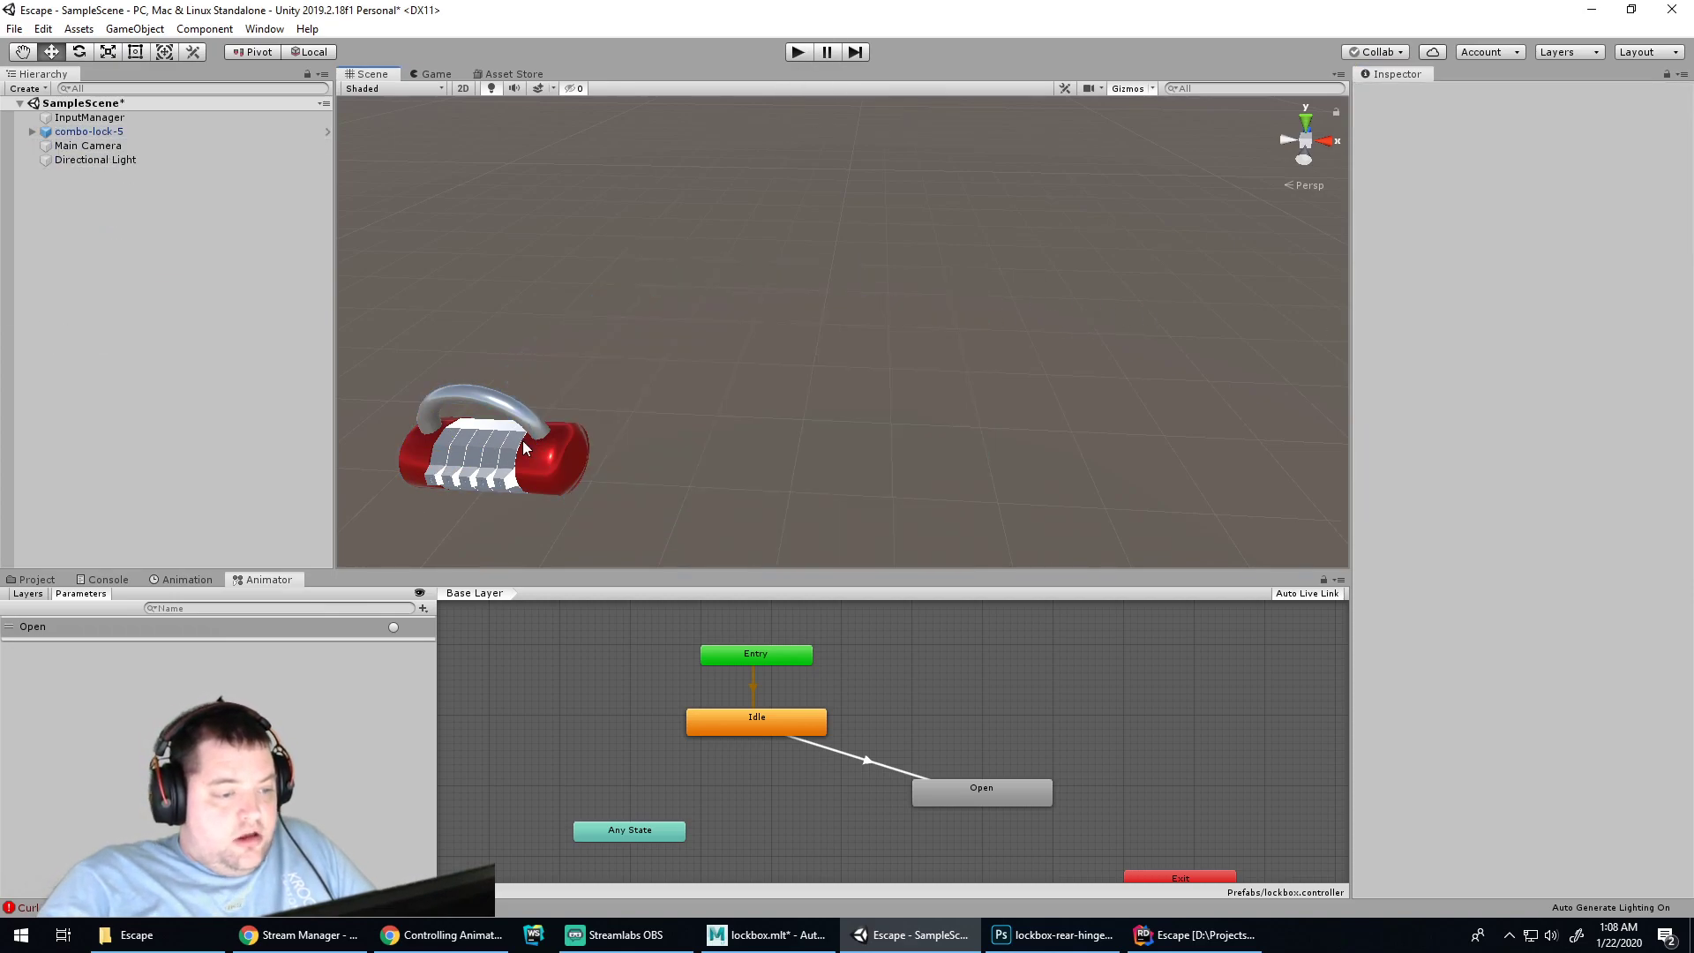
# Delete the combo lock and show the Prefabs folder's assets in the Project panel
pyautogui.click(502, 455)
pyautogui.press('Delete')
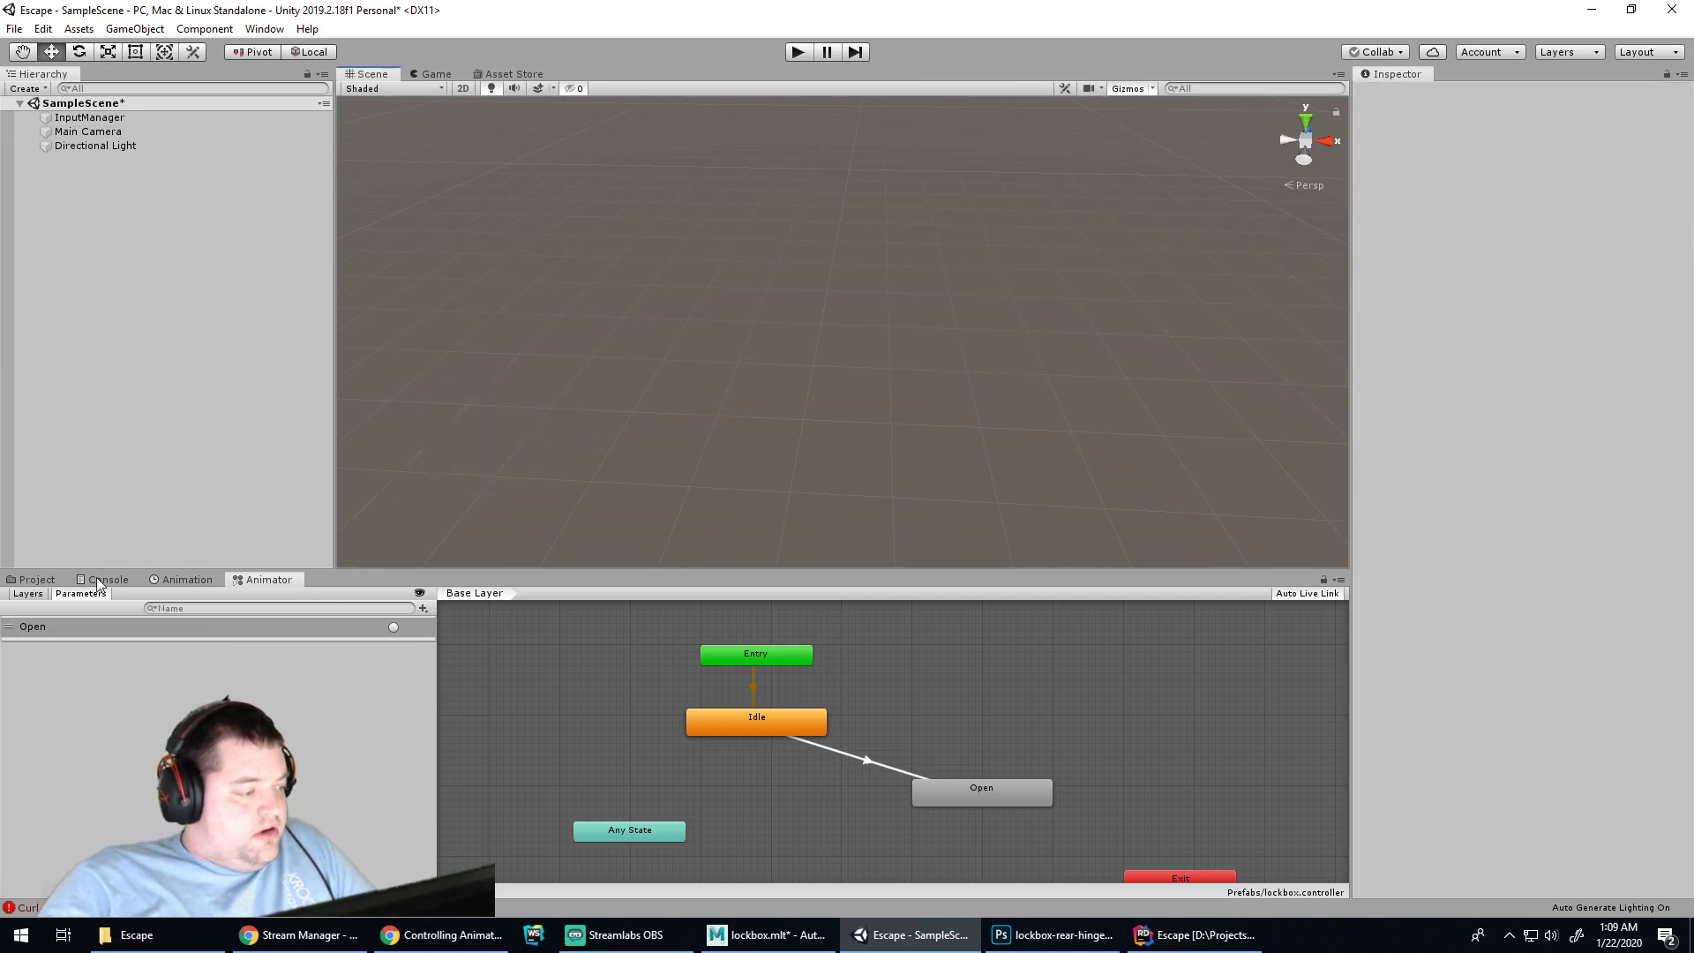
pyautogui.click(34, 579)
pyautogui.rightClick(275, 775)
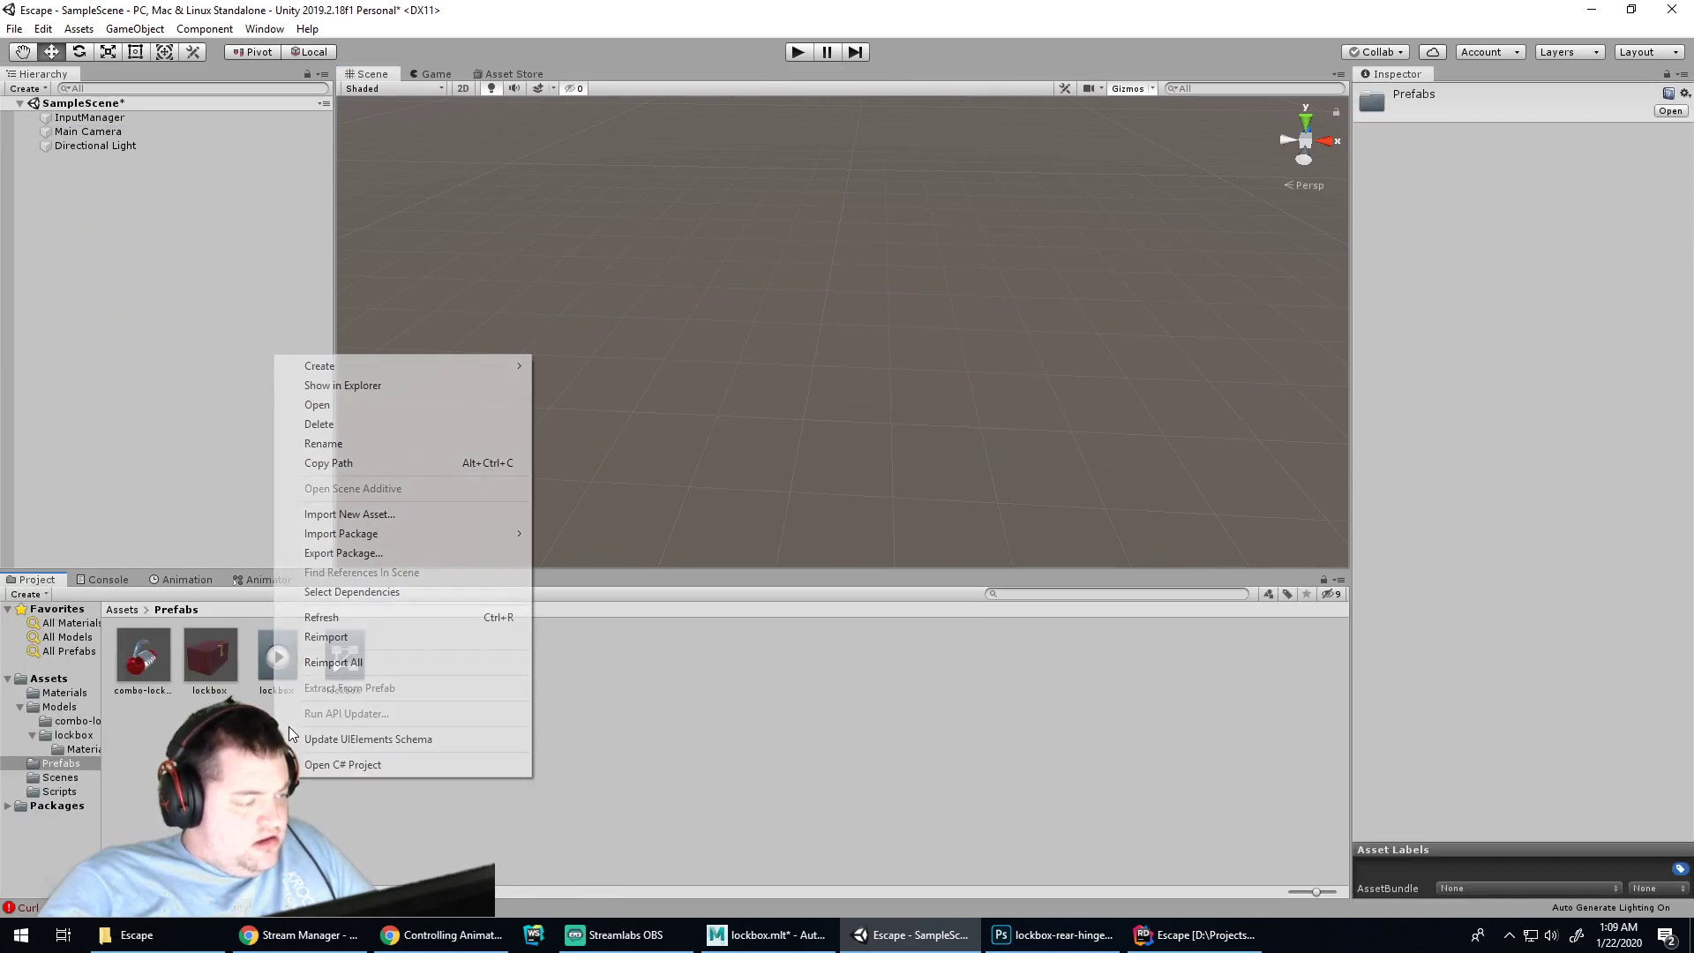
pyautogui.click(572, 765)
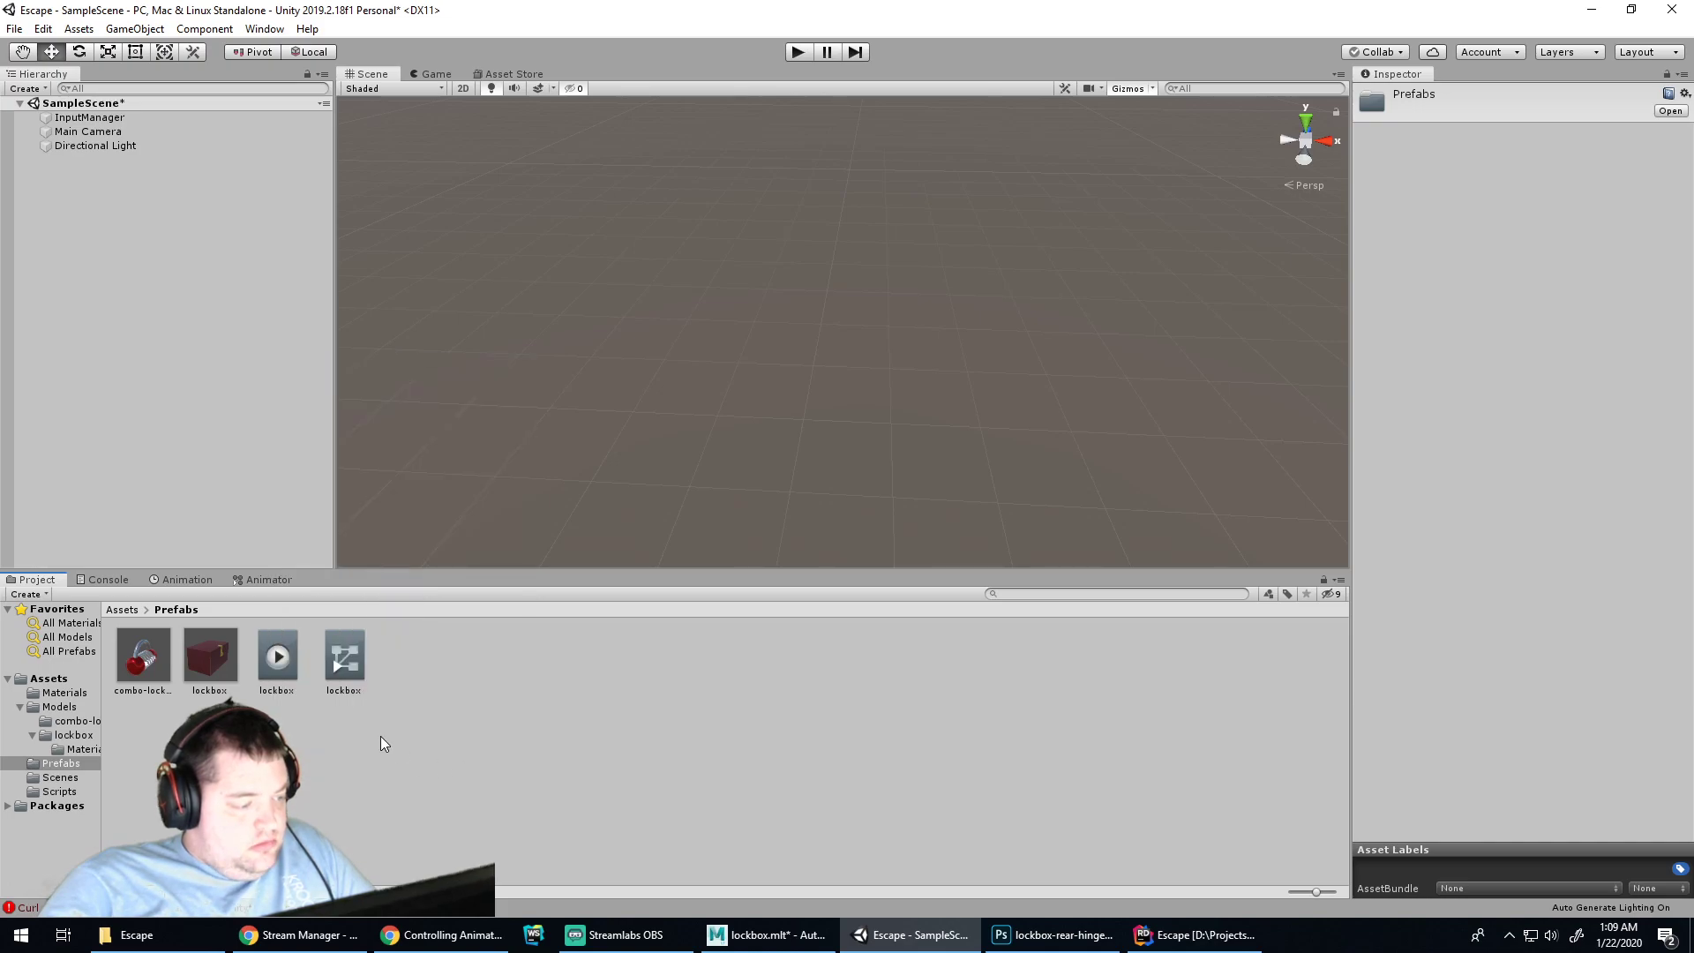
# Select the lockbox animation clip and animator controller and try dropping them onto the lockbox prefab
pyautogui.click(283, 663)
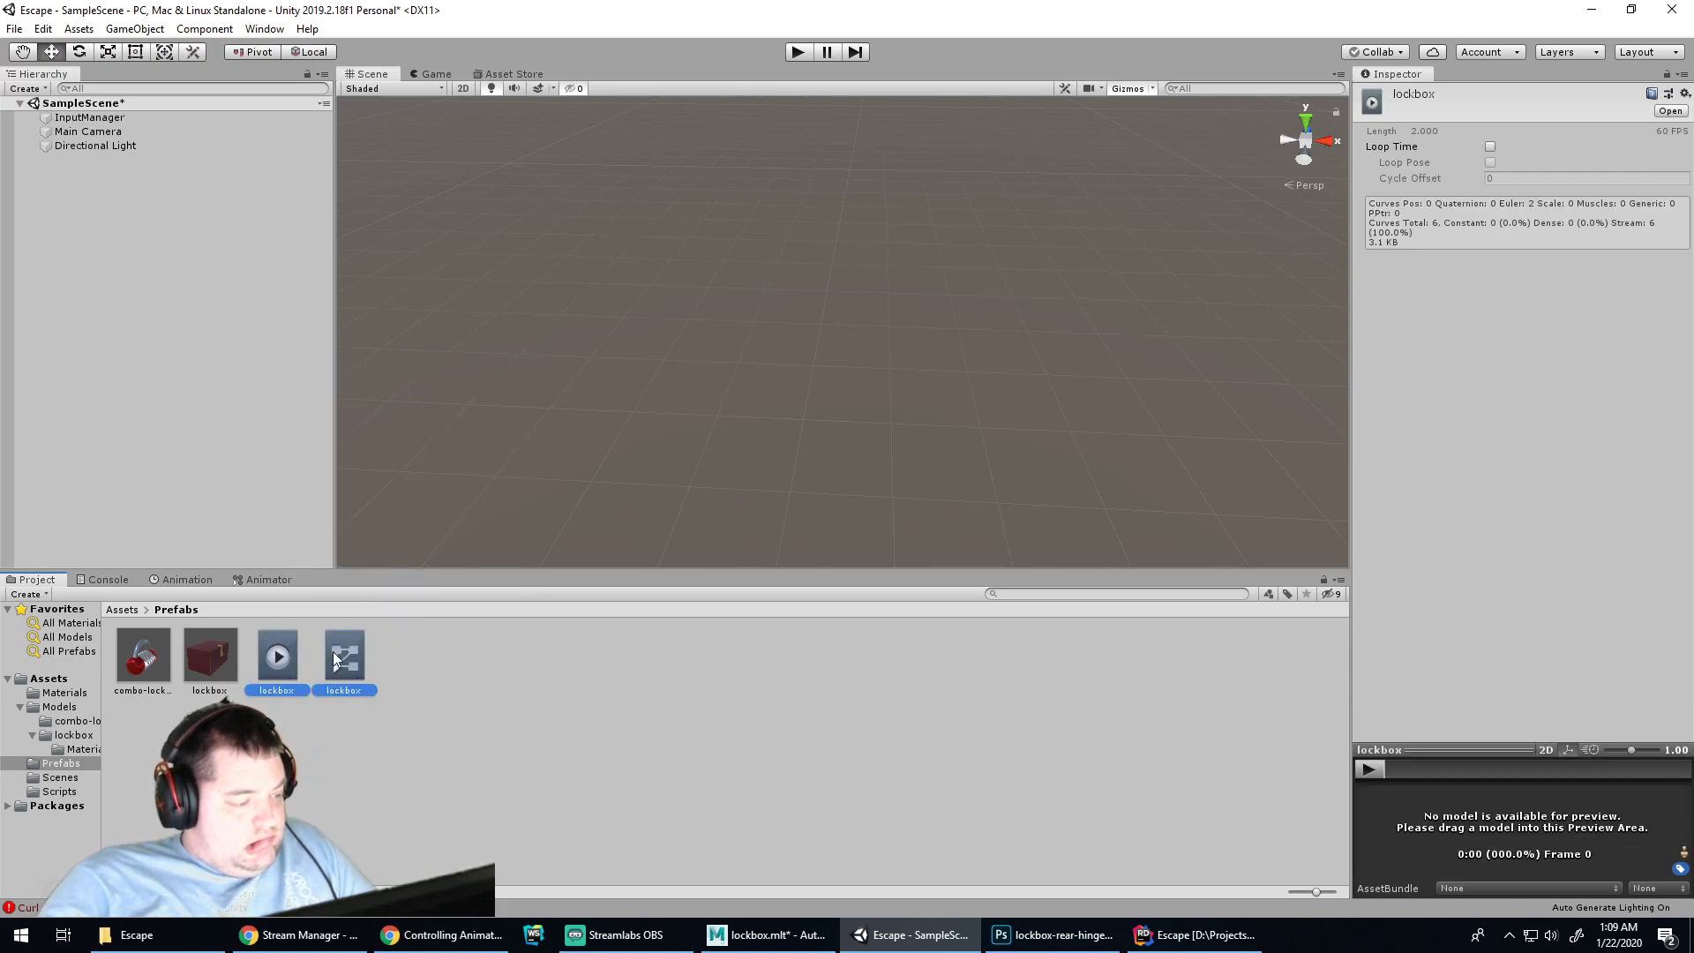
pyautogui.keyDown('ctrl'); pyautogui.click(348, 655); pyautogui.keyUp('ctrl')
pyautogui.moveTo(348, 655); pyautogui.dragTo(224, 660)
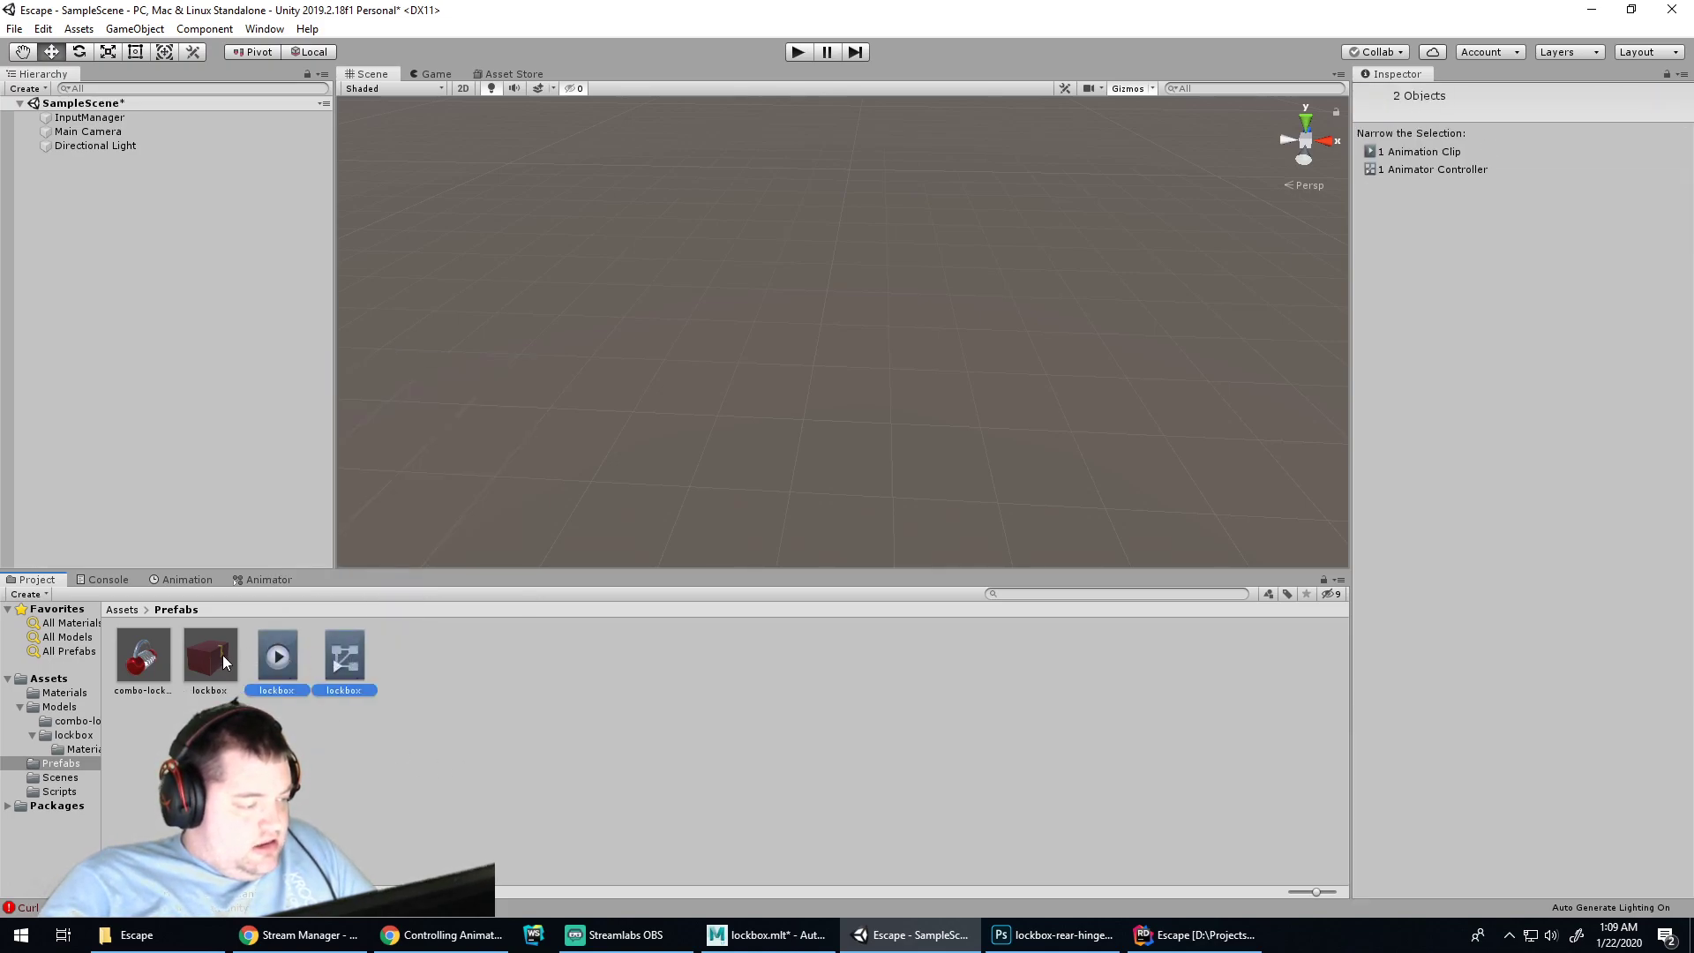
pyautogui.click(278, 664)
pyautogui.click(340, 666)
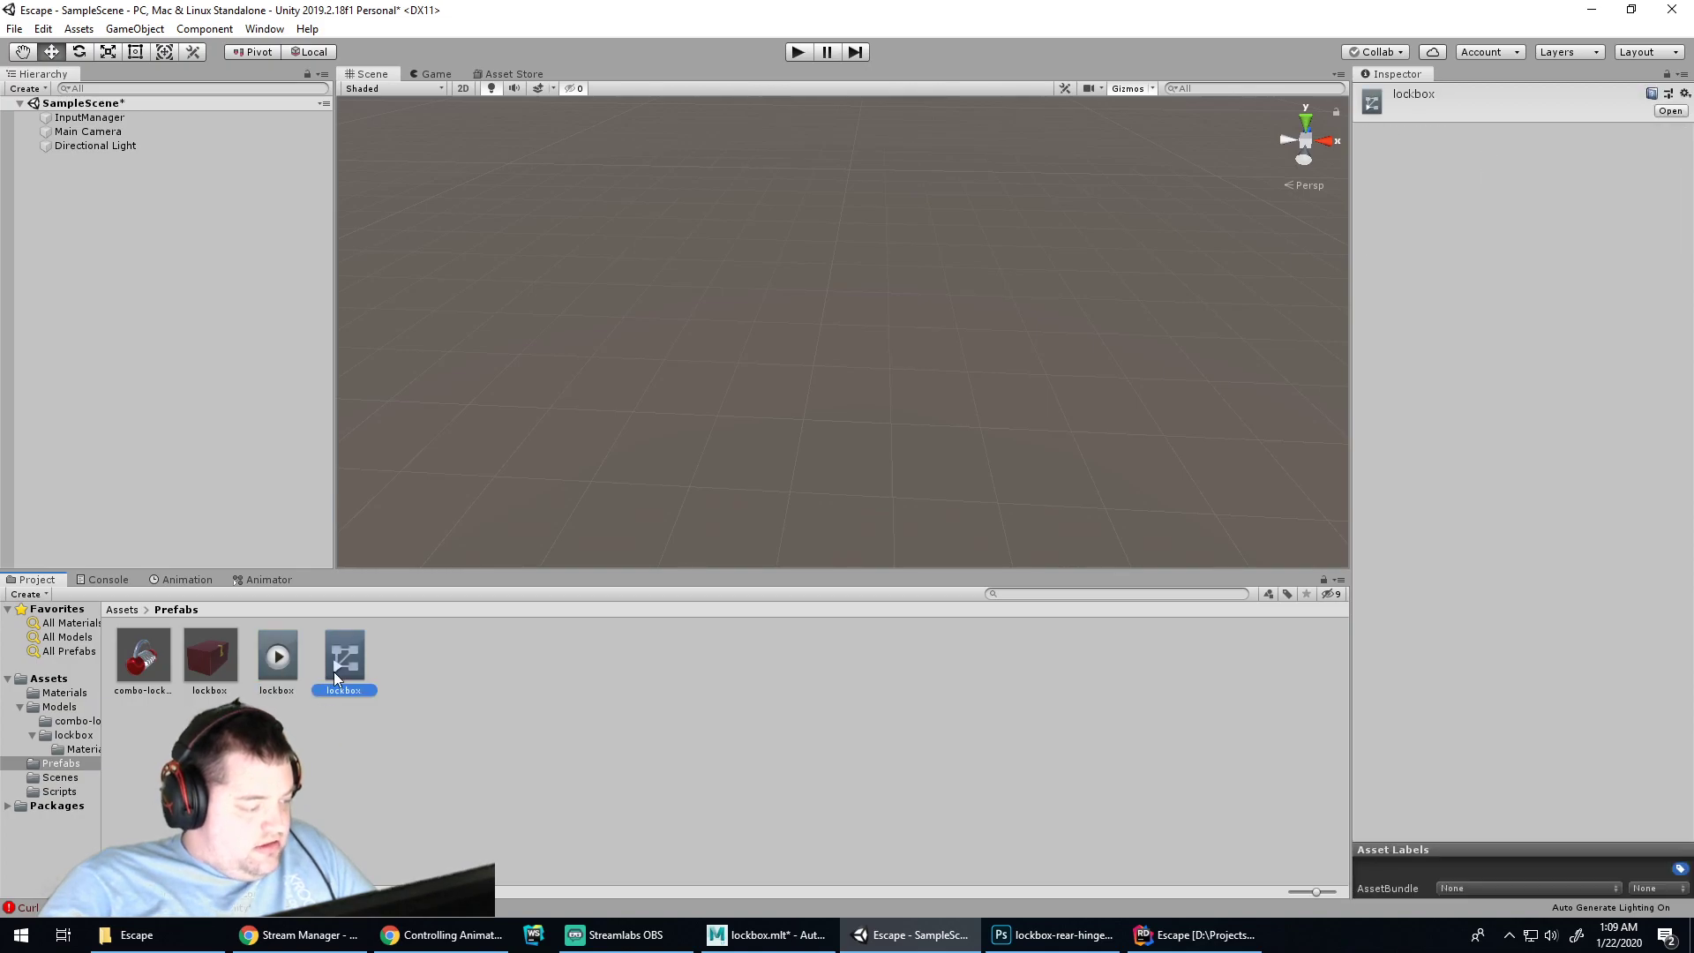
pyautogui.click(378, 748)
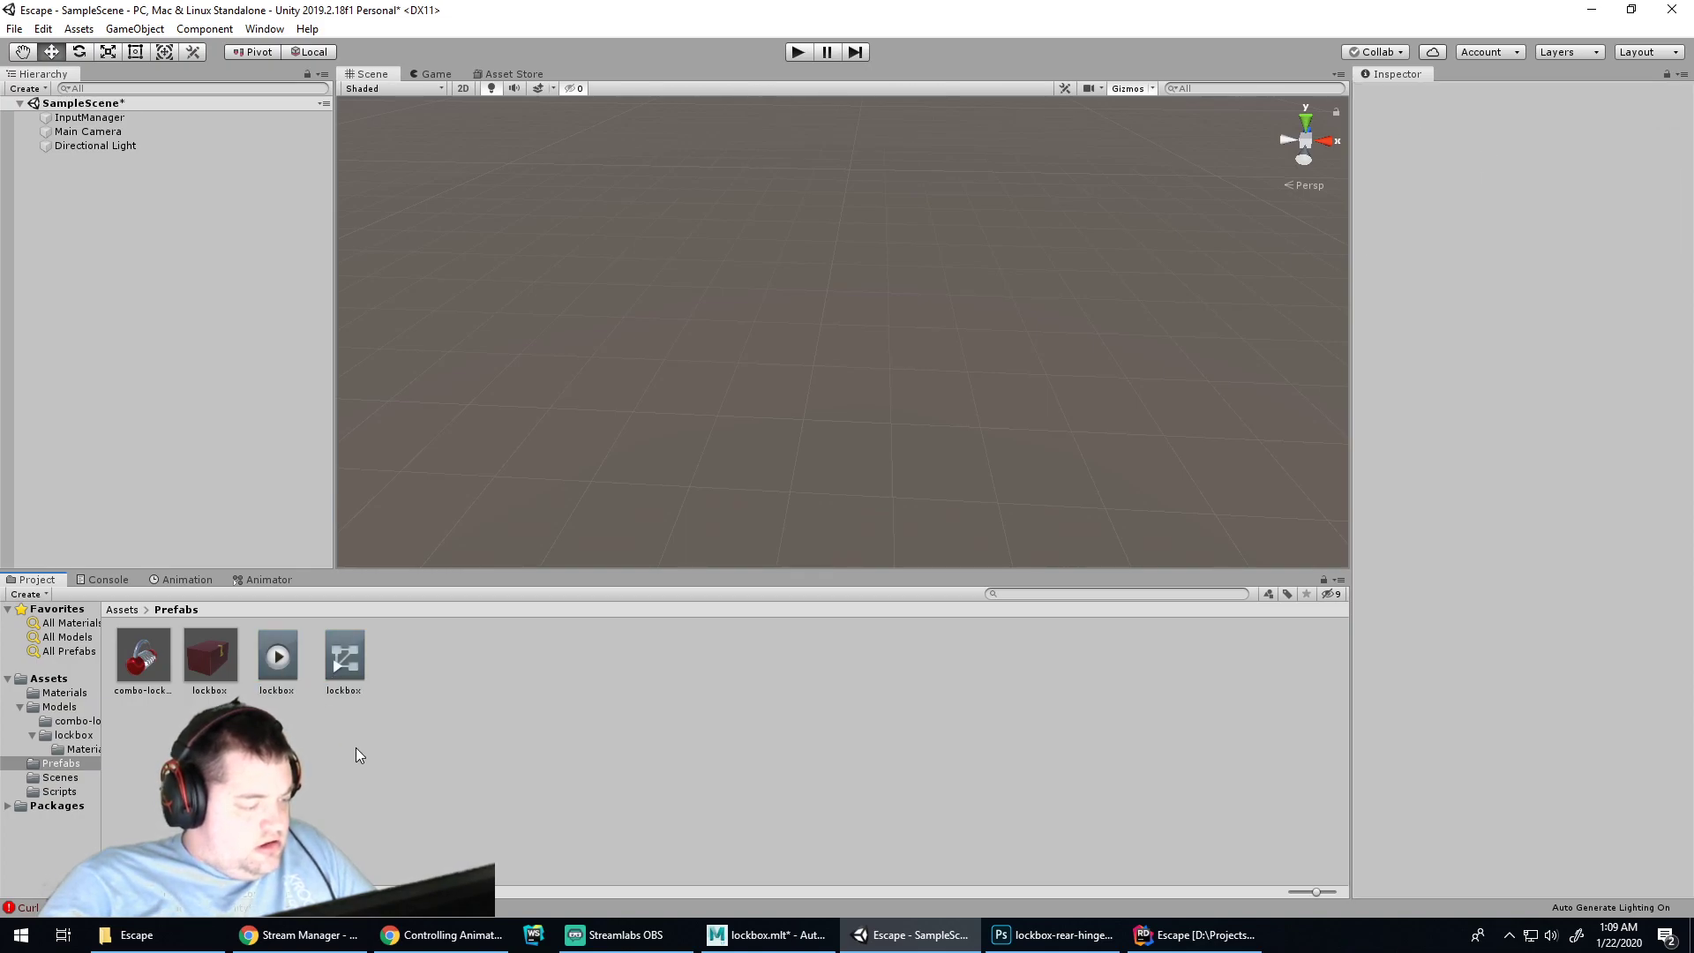
# Clear the Console messages and return to the Project assets
pyautogui.click(108, 580)
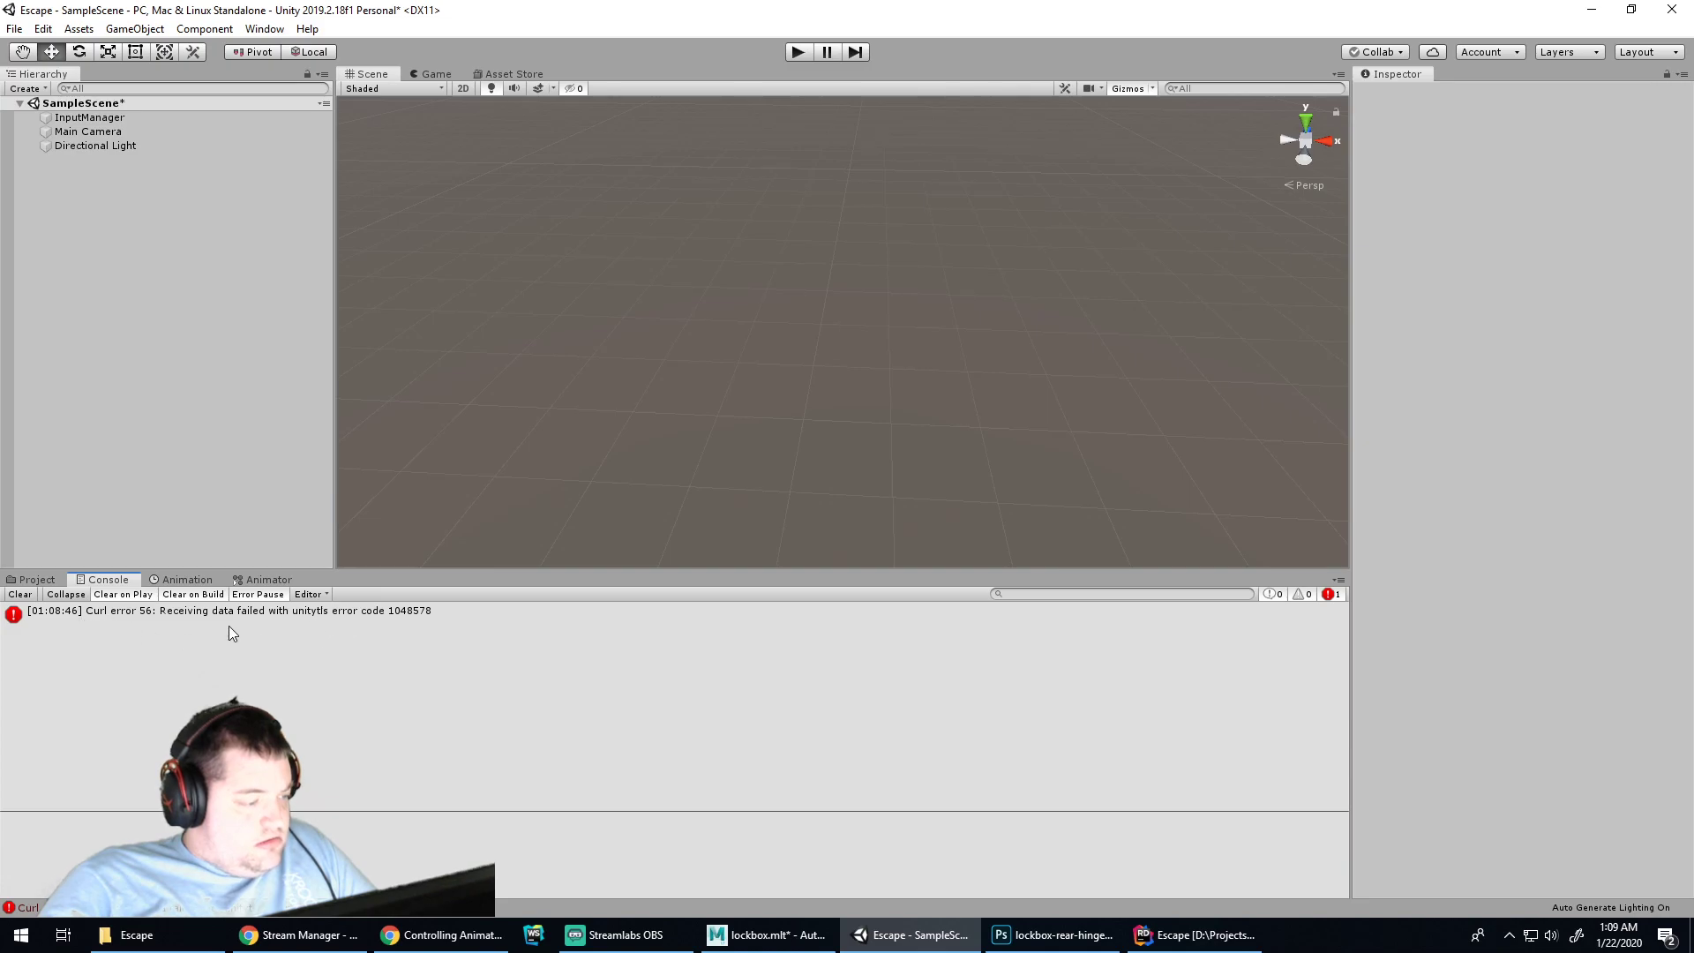
pyautogui.click(19, 594)
pyautogui.click(37, 580)
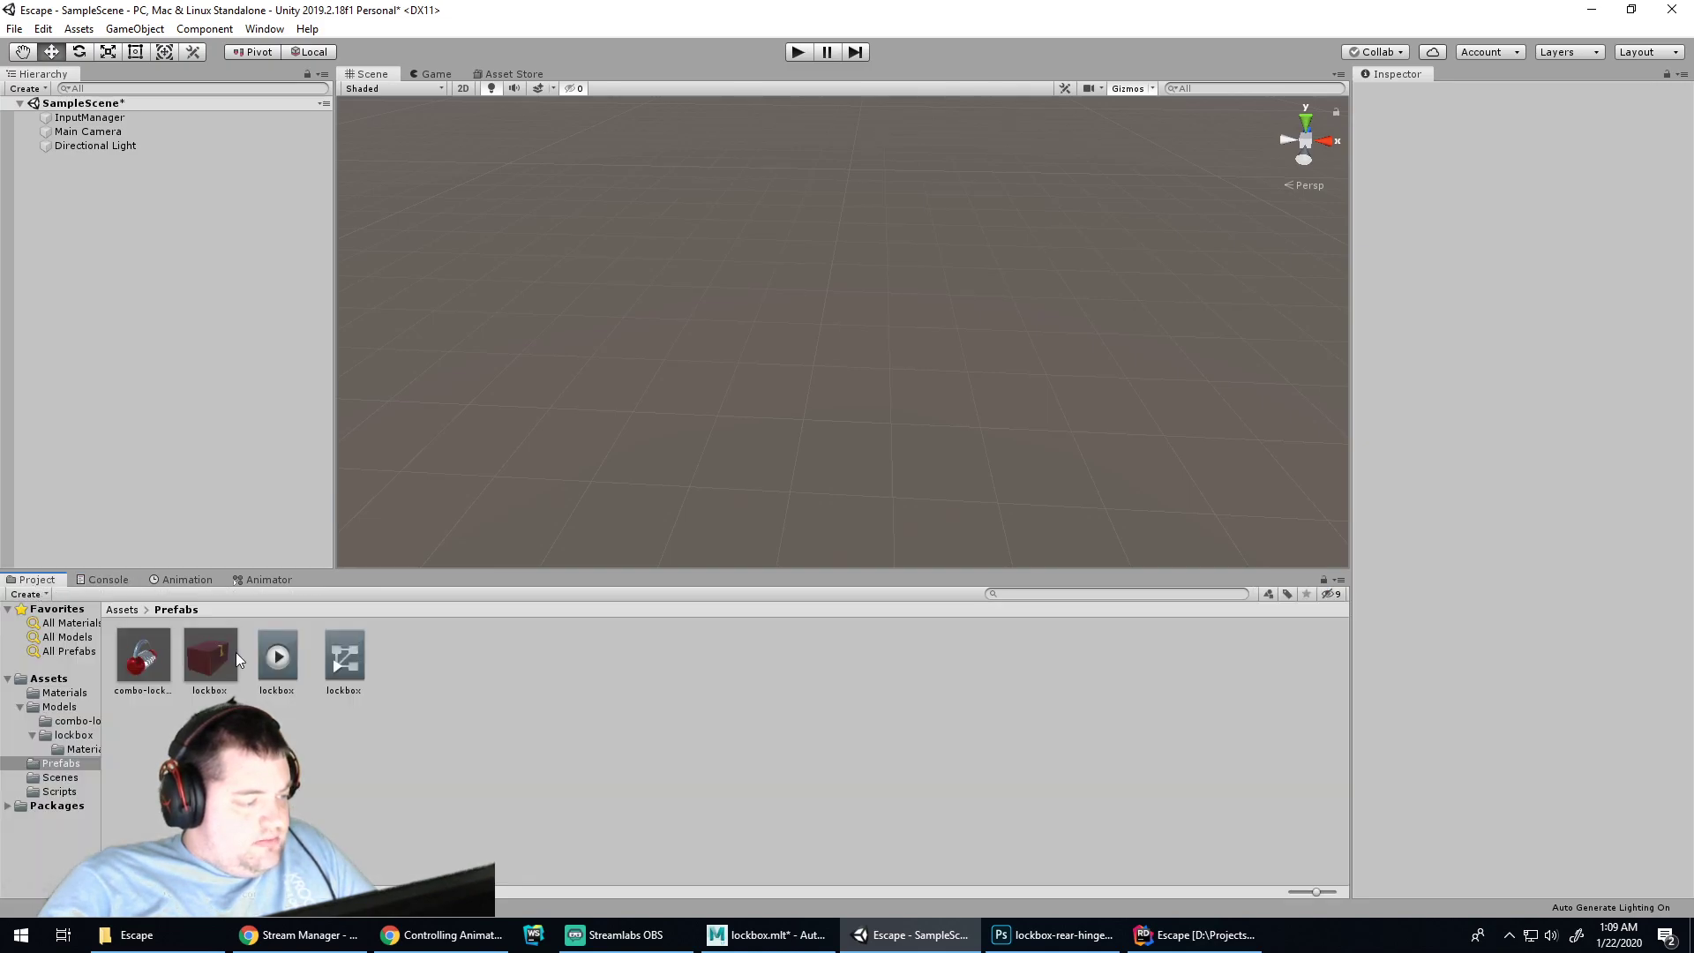
# Create a new Animations folder under Assets
pyautogui.rightClick(345, 732)
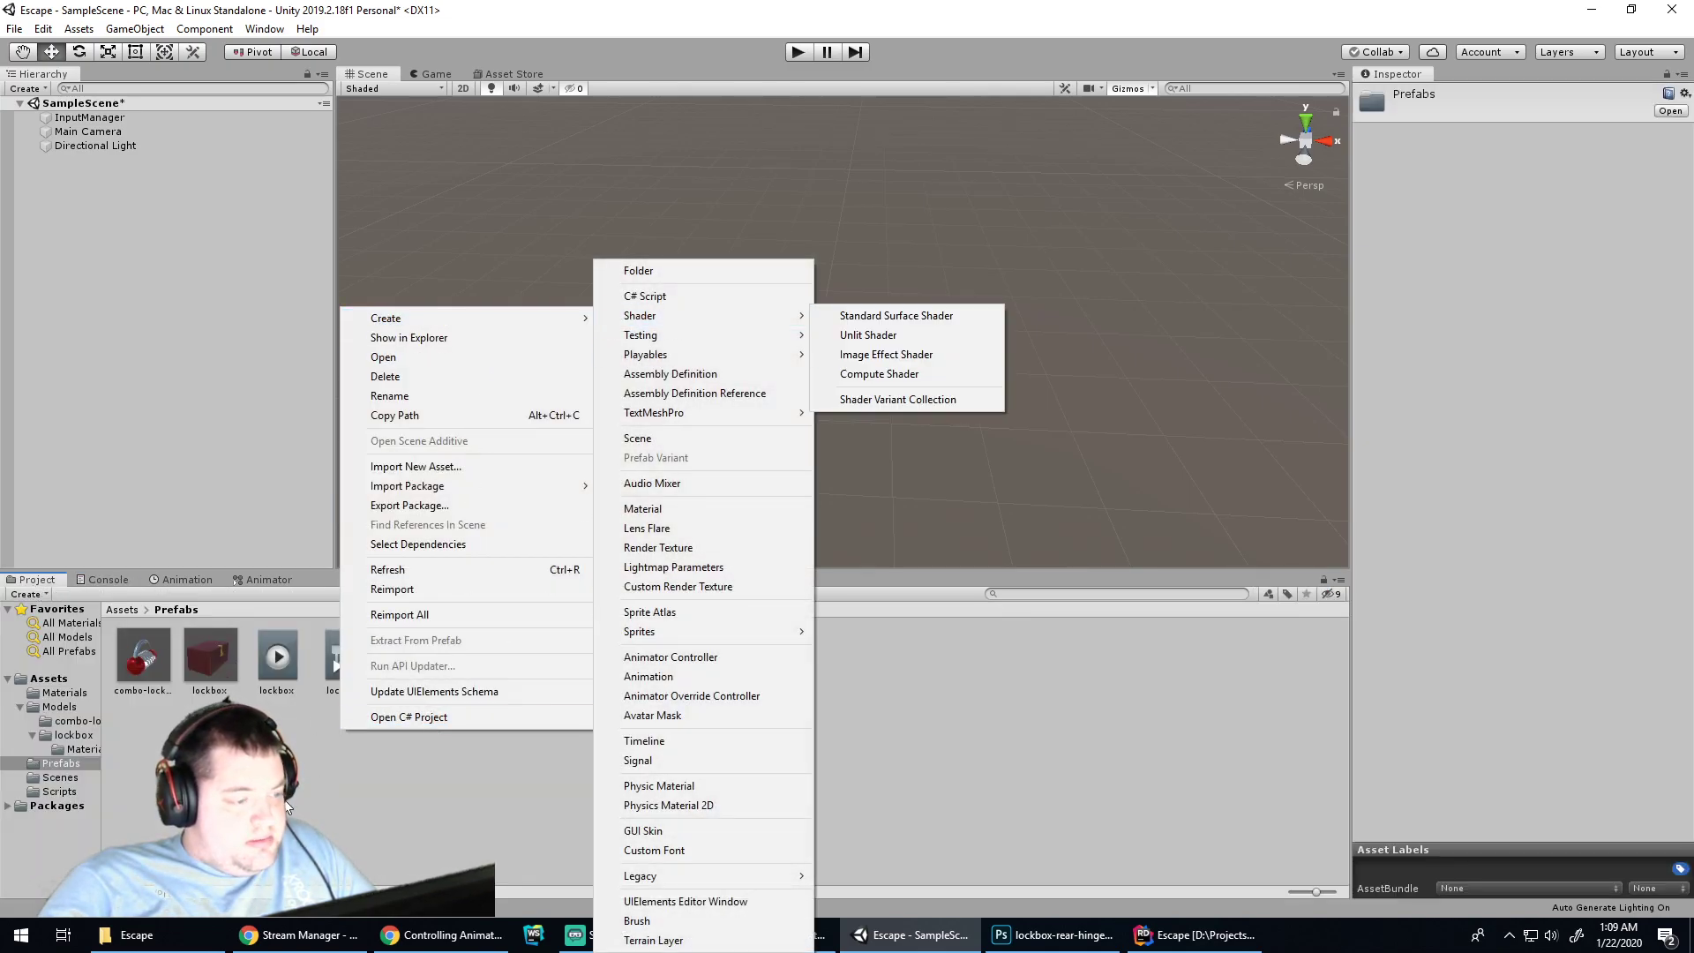
pyautogui.press('Escape')
pyautogui.rightClick(46, 678)
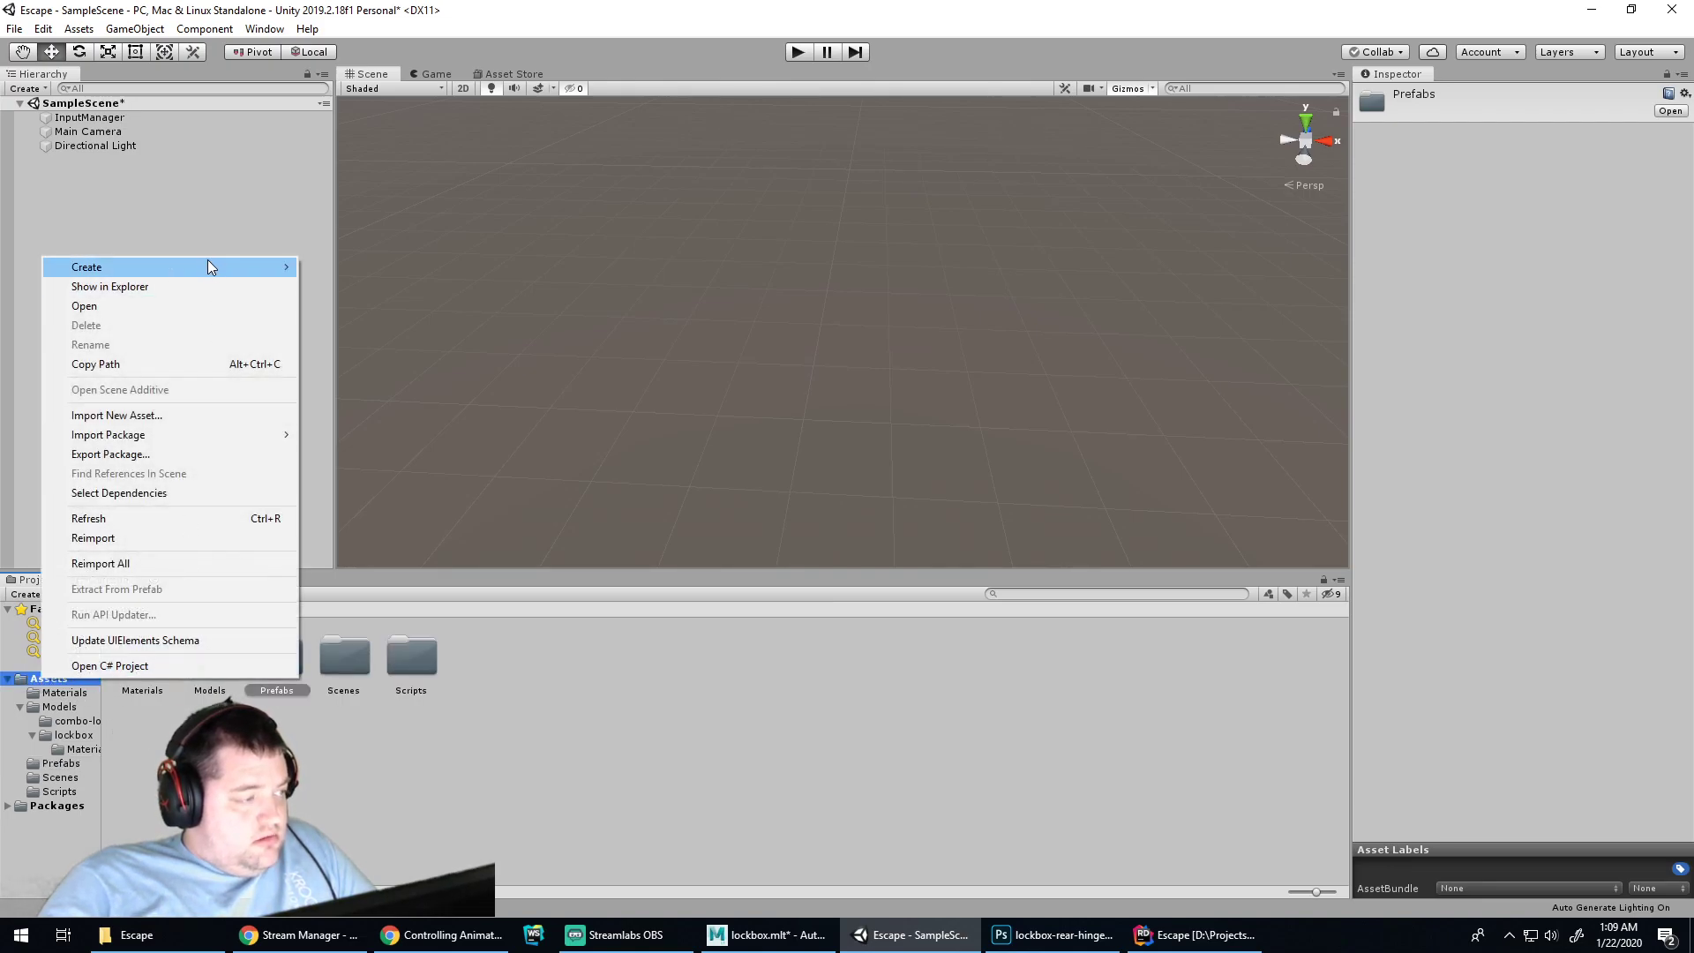
pyautogui.moveTo(215, 268)
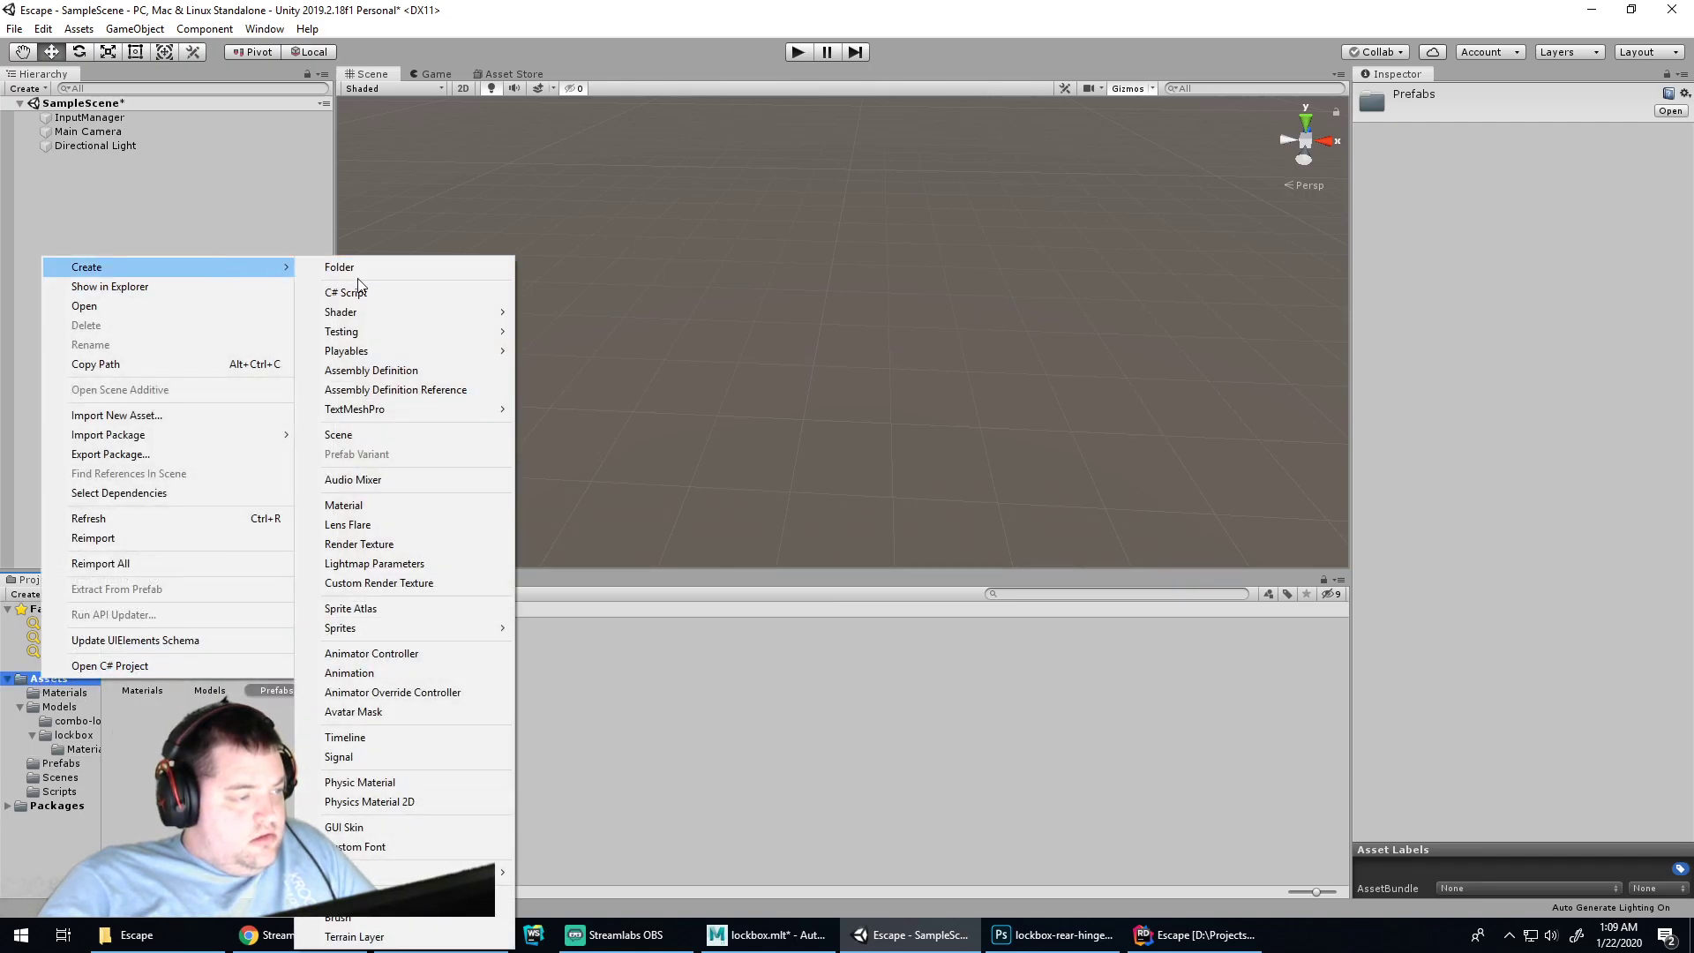
pyautogui.click(356, 274)
pyautogui.write('An')
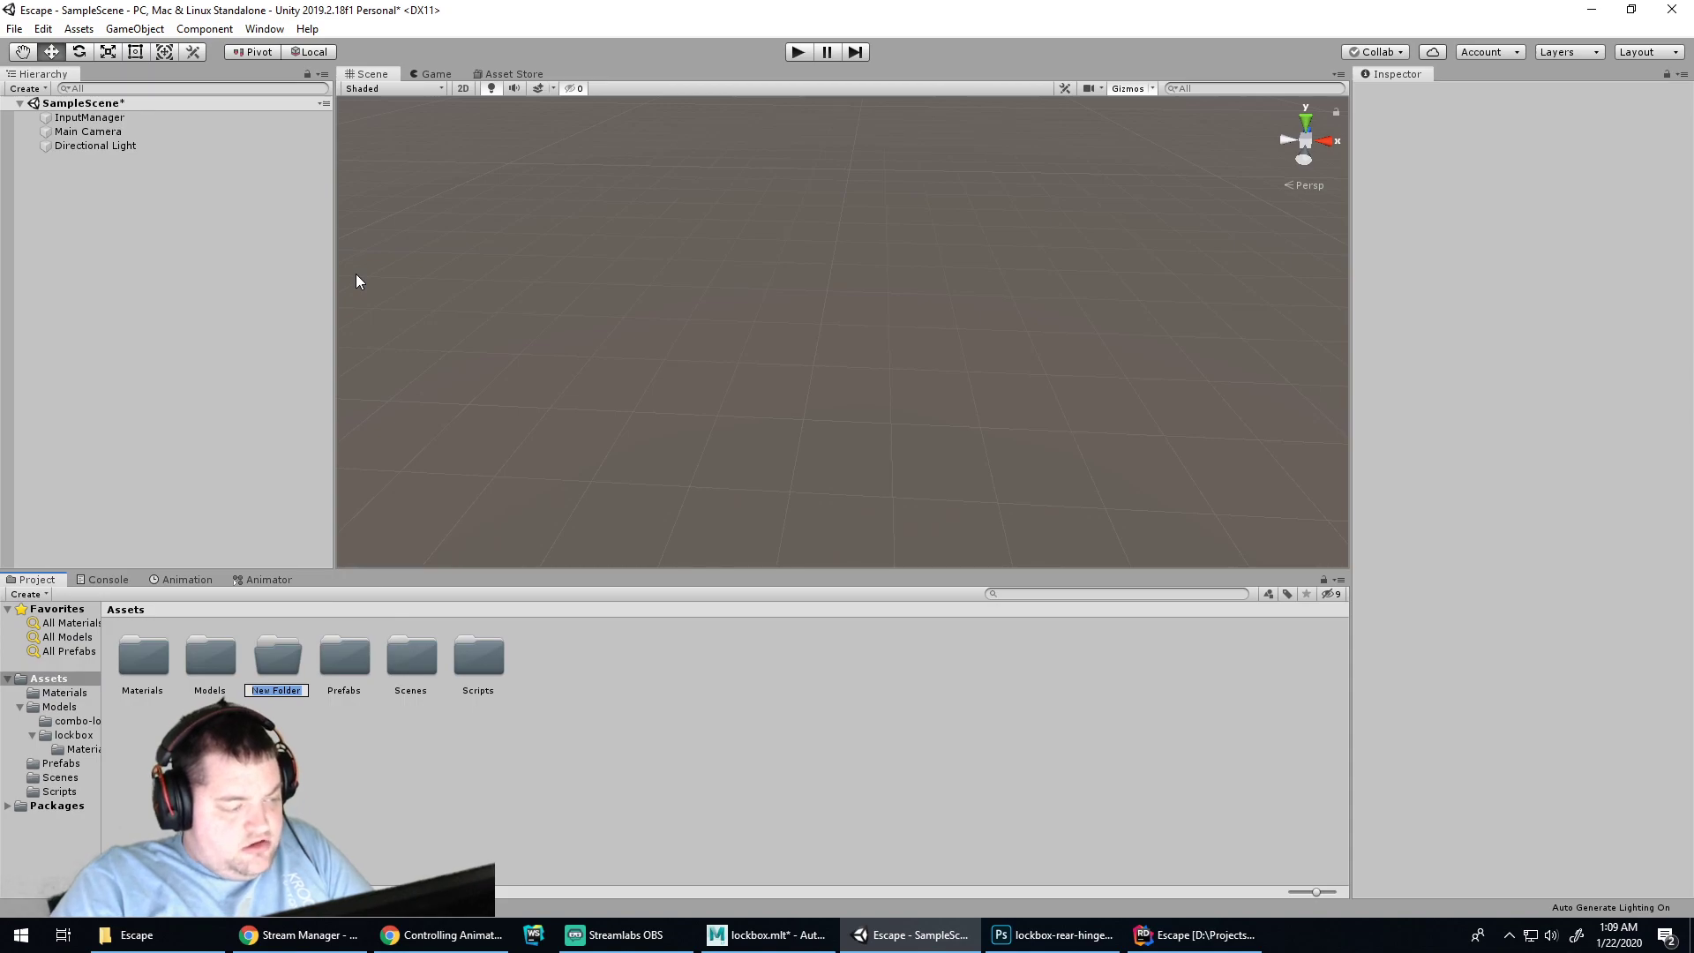
pyautogui.write('i')
pyautogui.write('ons')
pyautogui.press('Return')
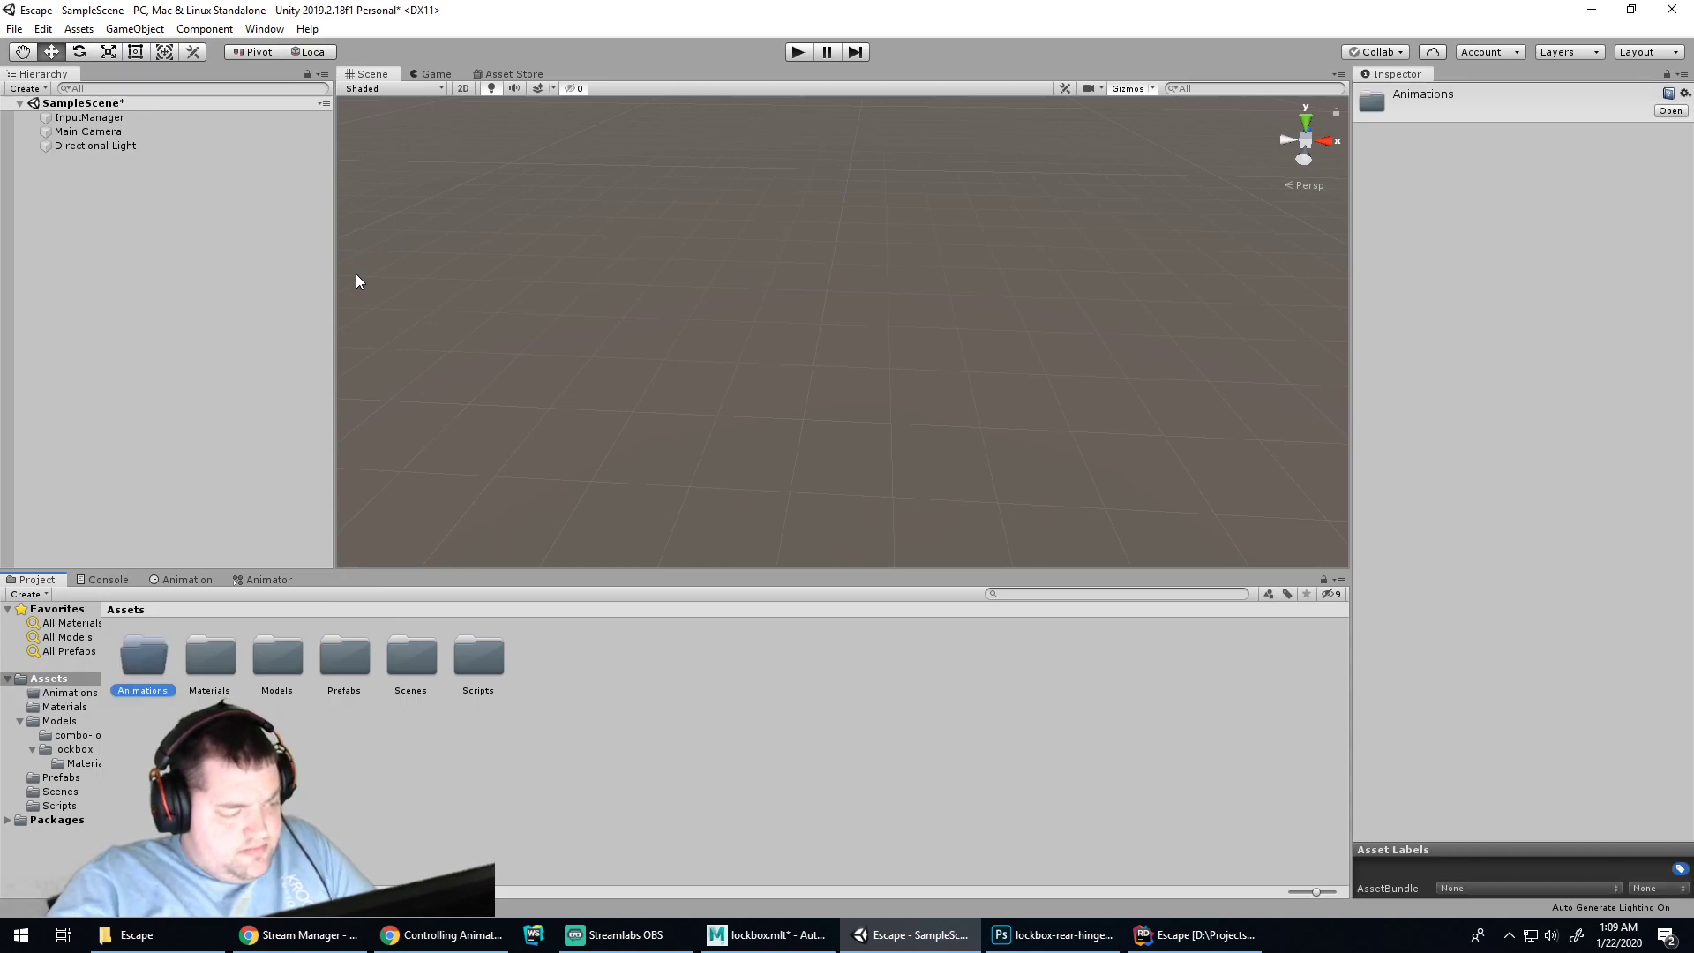
# Inspect the lockbox clip and animator controller in the Prefabs folder and check the Console
pyautogui.click(57, 780)
pyautogui.click(270, 659)
pyautogui.keyDown('ctrl'); pyautogui.click(346, 648); pyautogui.keyUp('ctrl')
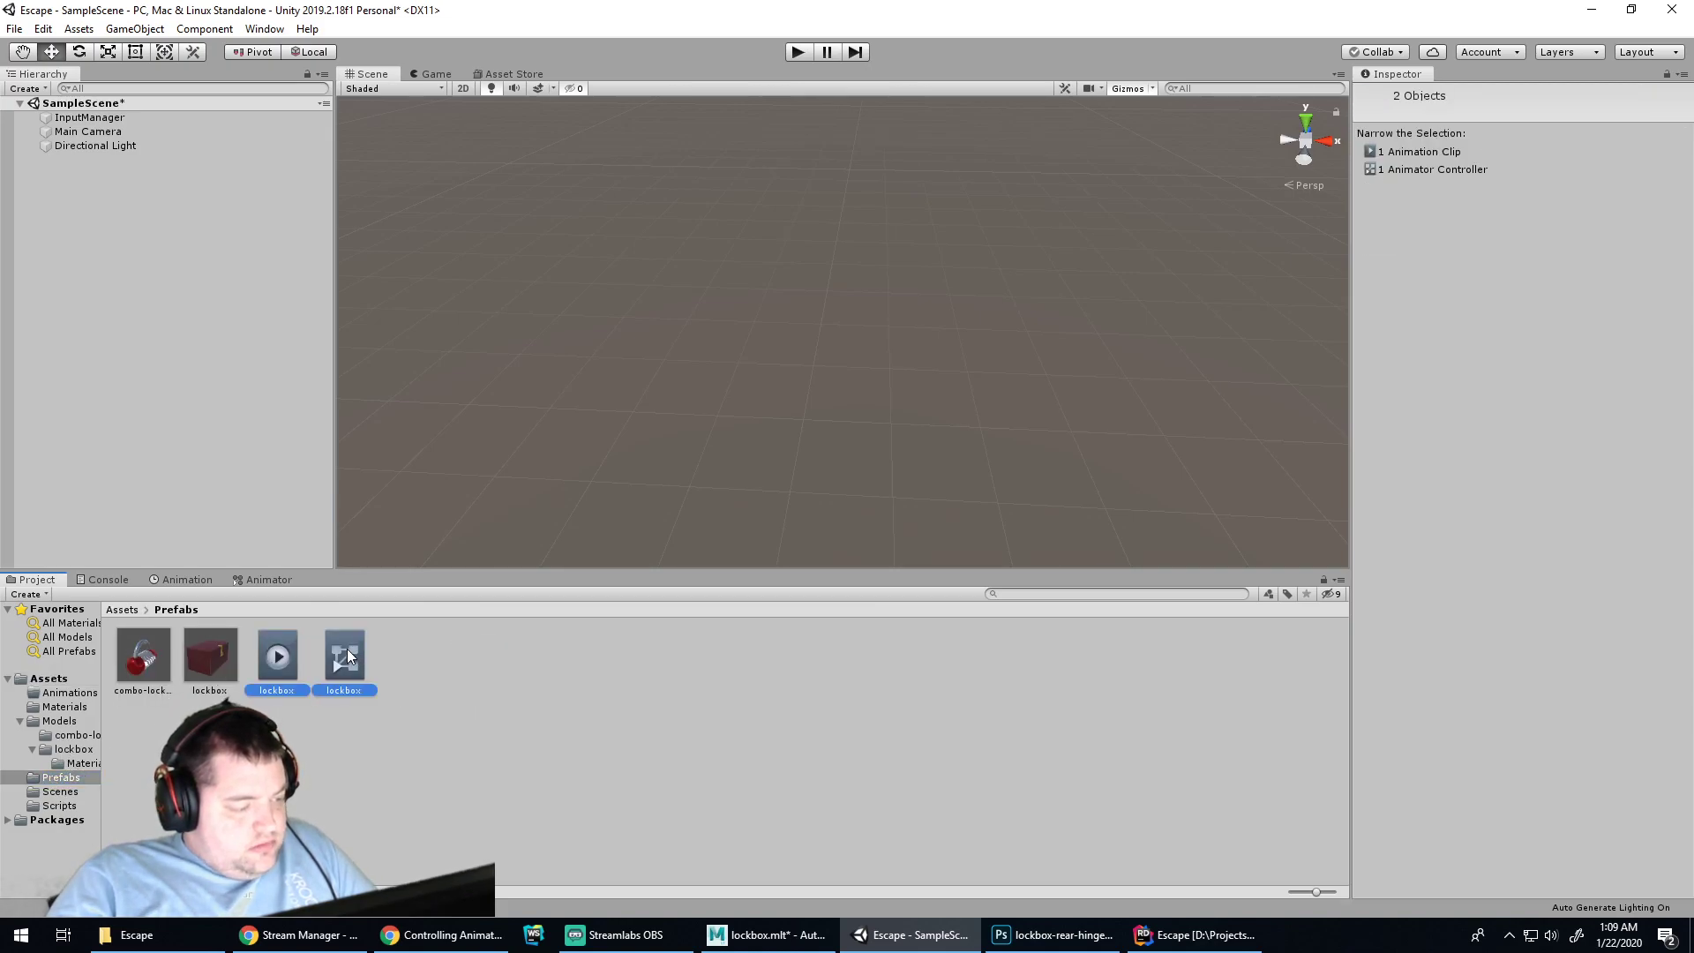
pyautogui.doubleClick(347, 648)
pyautogui.click(97, 580)
pyautogui.click(26, 581)
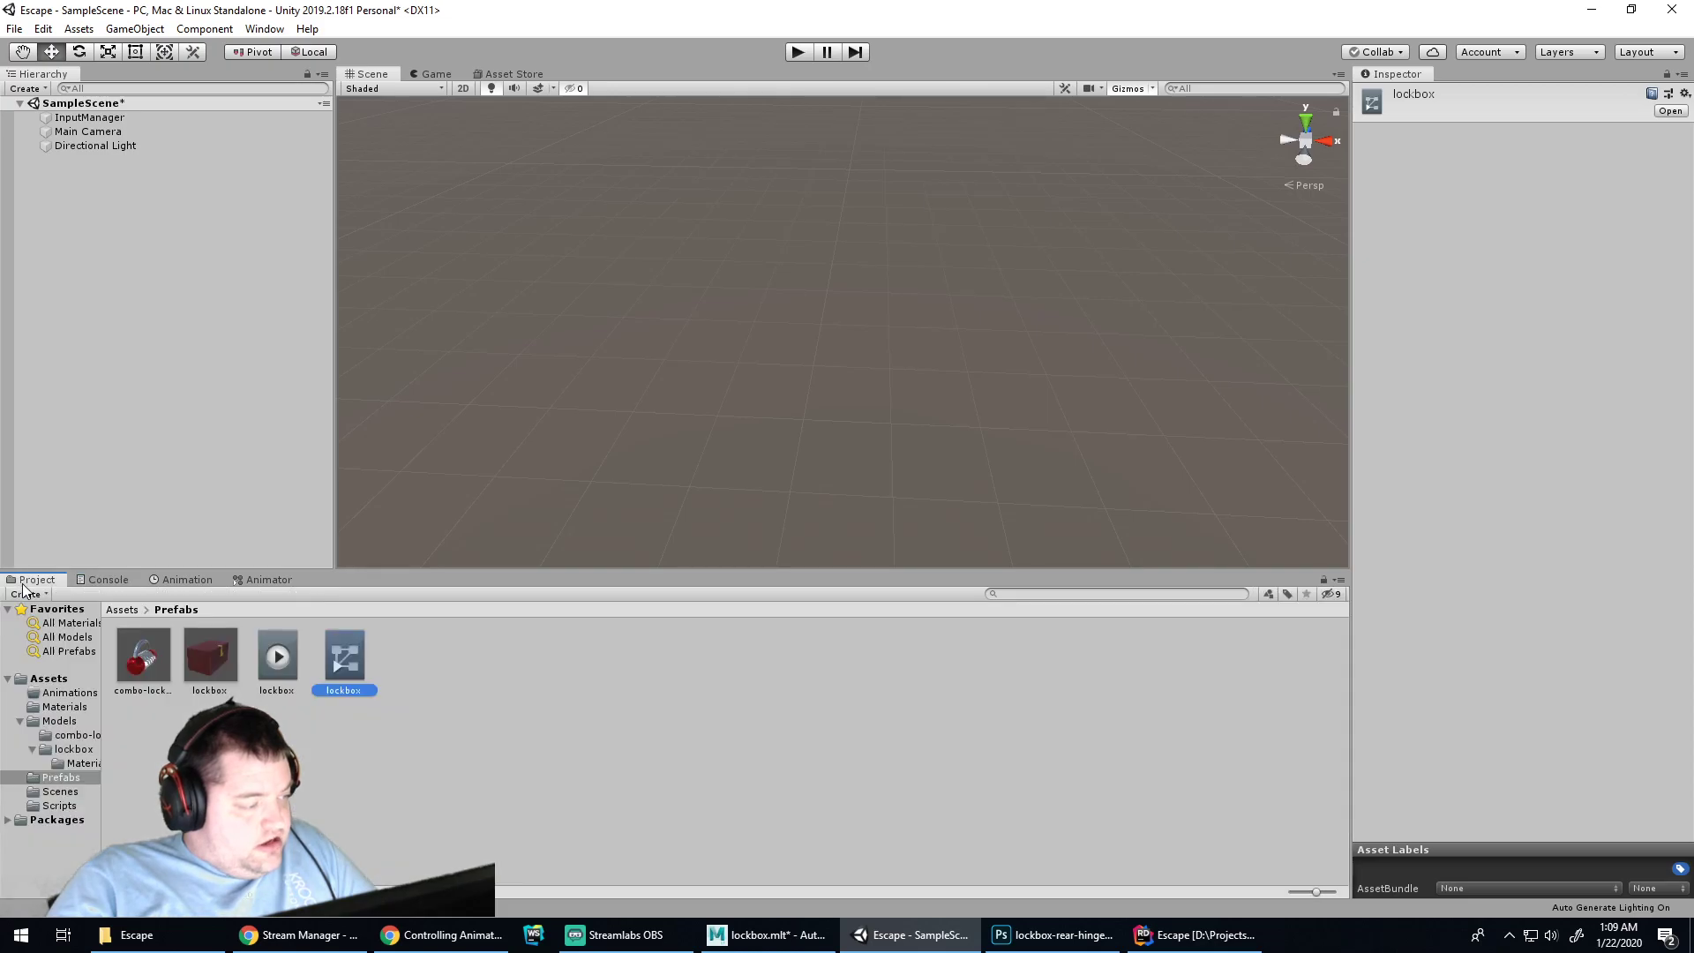
# Move the lockbox animation clip and animator controller into the Animations folder
pyautogui.click(276, 657)
pyautogui.keyDown('ctrl'); pyautogui.click(342, 653); pyautogui.keyUp('ctrl')
pyautogui.moveTo(339, 644); pyautogui.dragTo(73, 695)
pyautogui.click(74, 693)
pyautogui.click(71, 705)
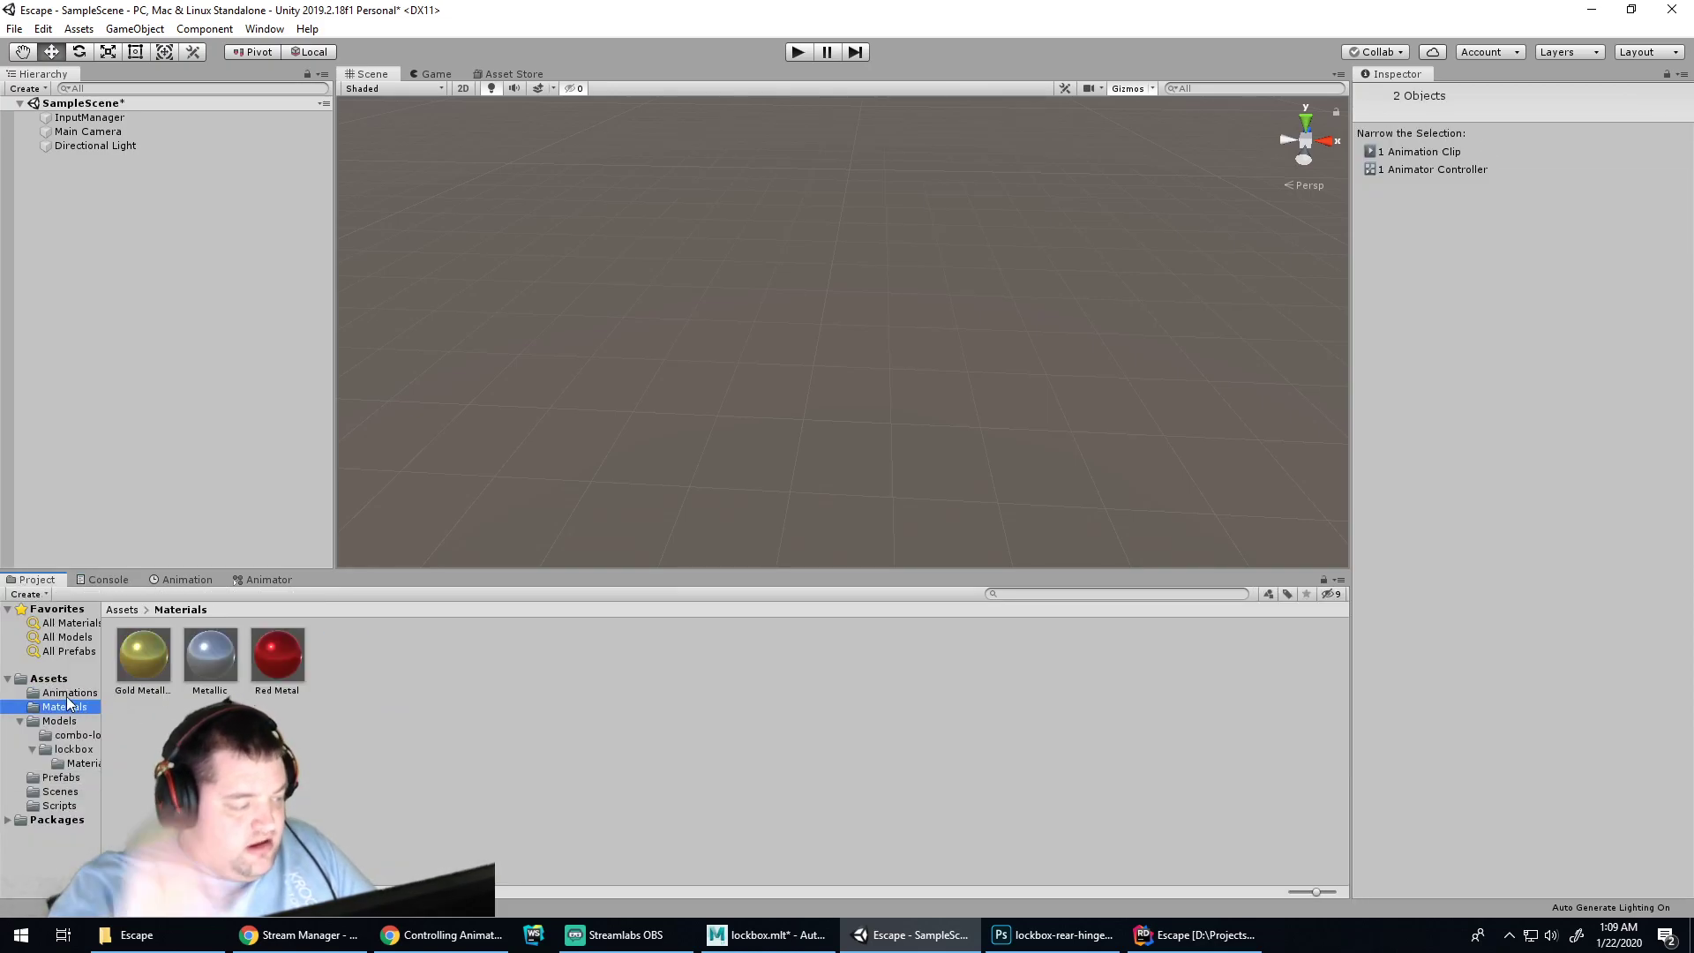
pyautogui.click(69, 693)
pyautogui.click(67, 705)
pyautogui.click(68, 693)
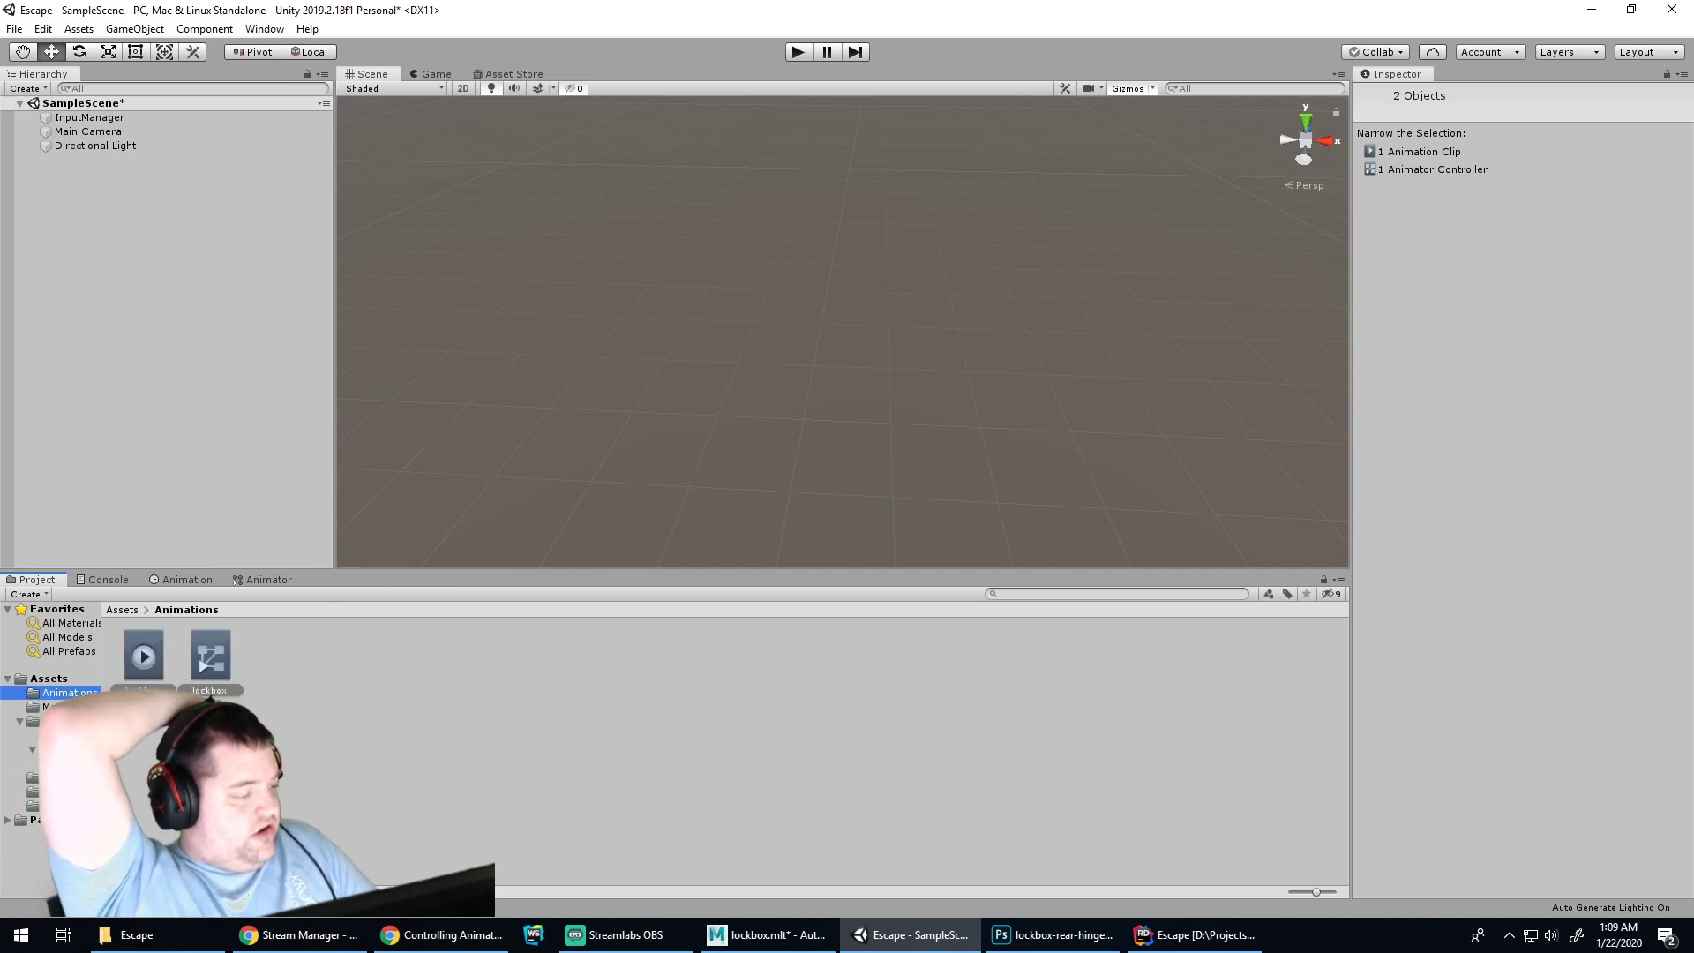
pyautogui.click(211, 759)
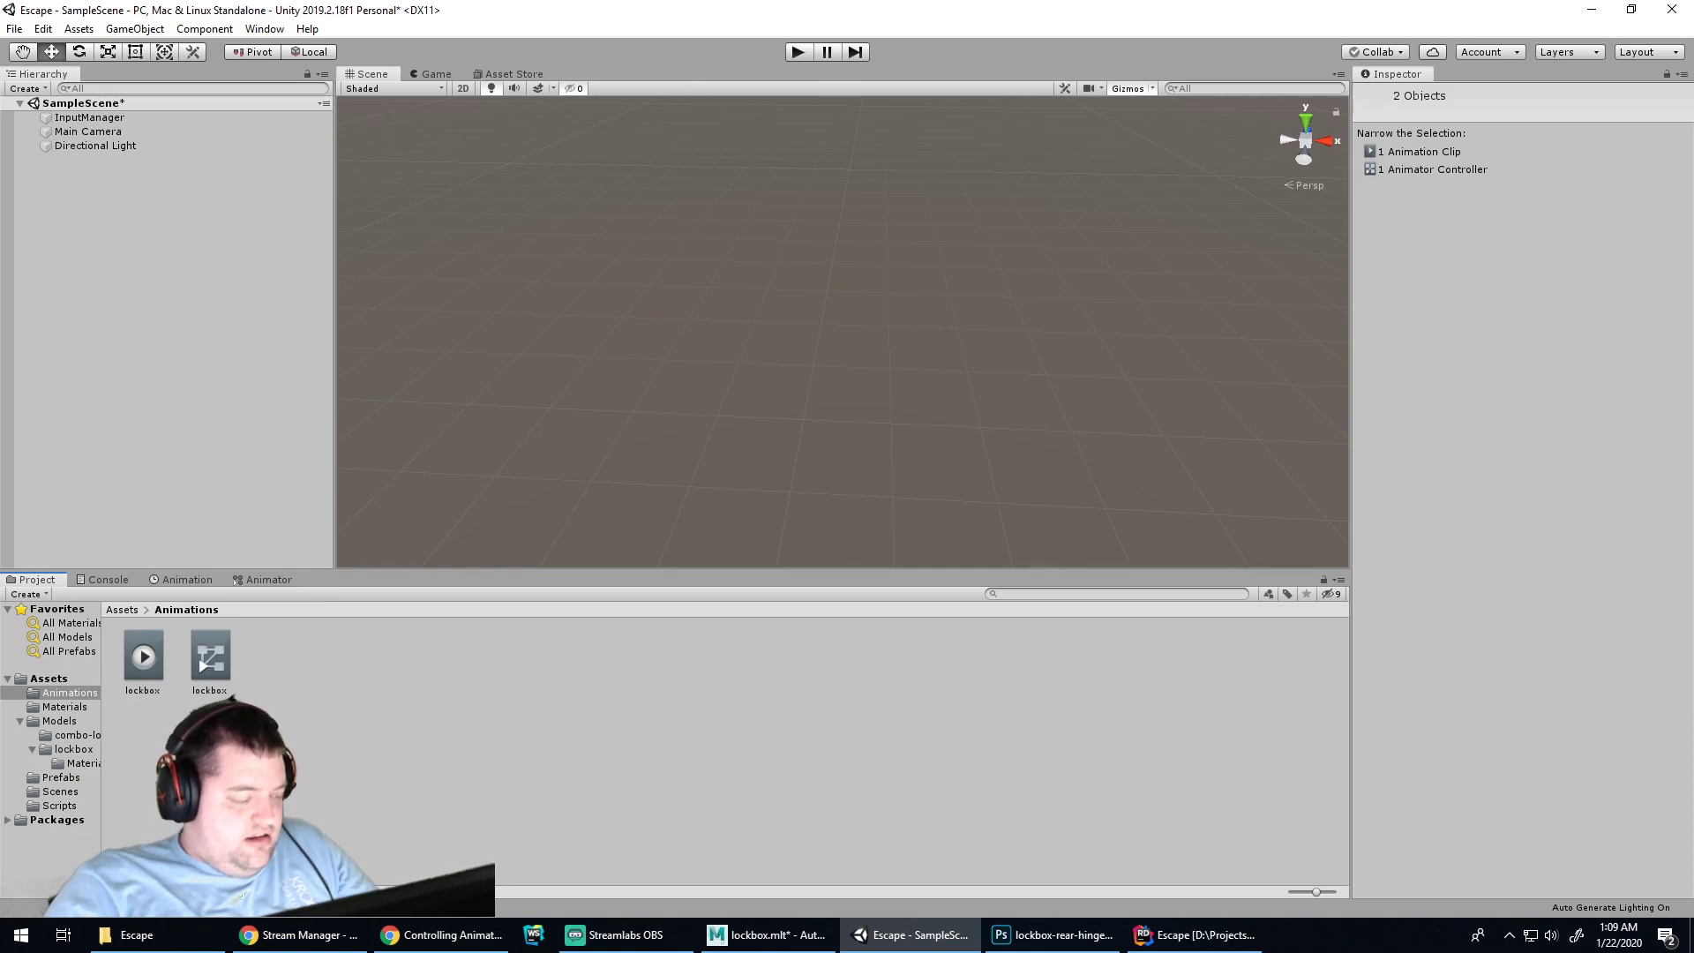
# Collapse the lockbox model and Models folders, zoom the Scene view out, and save SampleScene
pyautogui.click(53, 763)
pyautogui.click(70, 749)
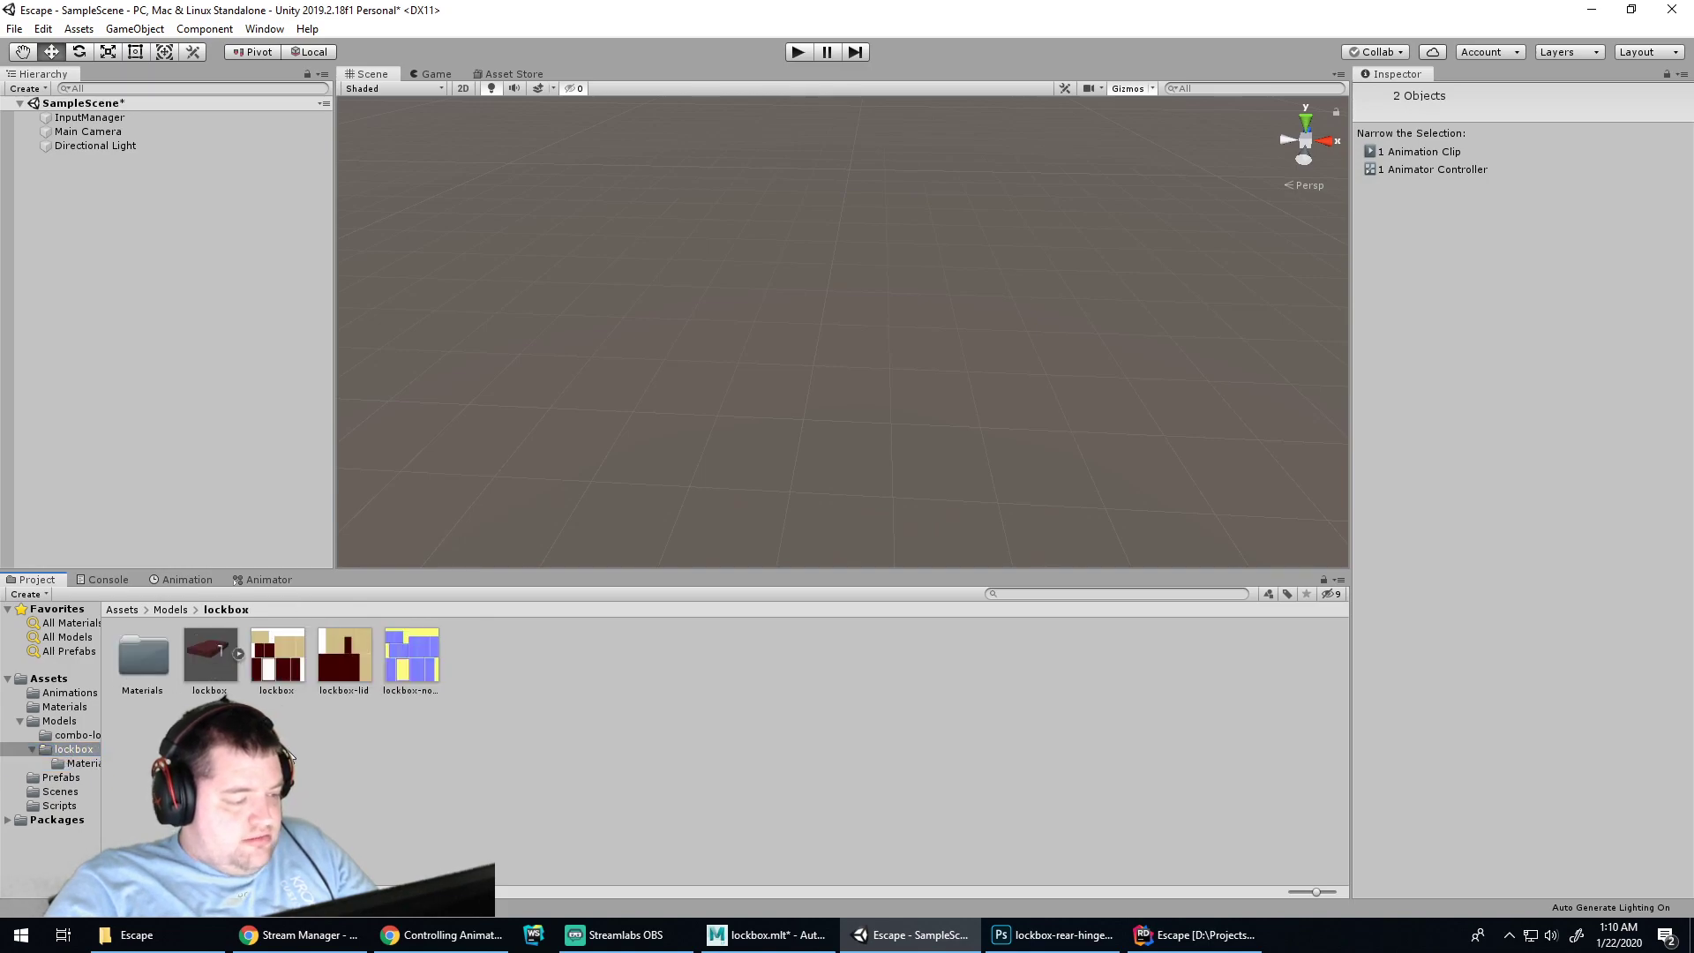
pyautogui.click(33, 748)
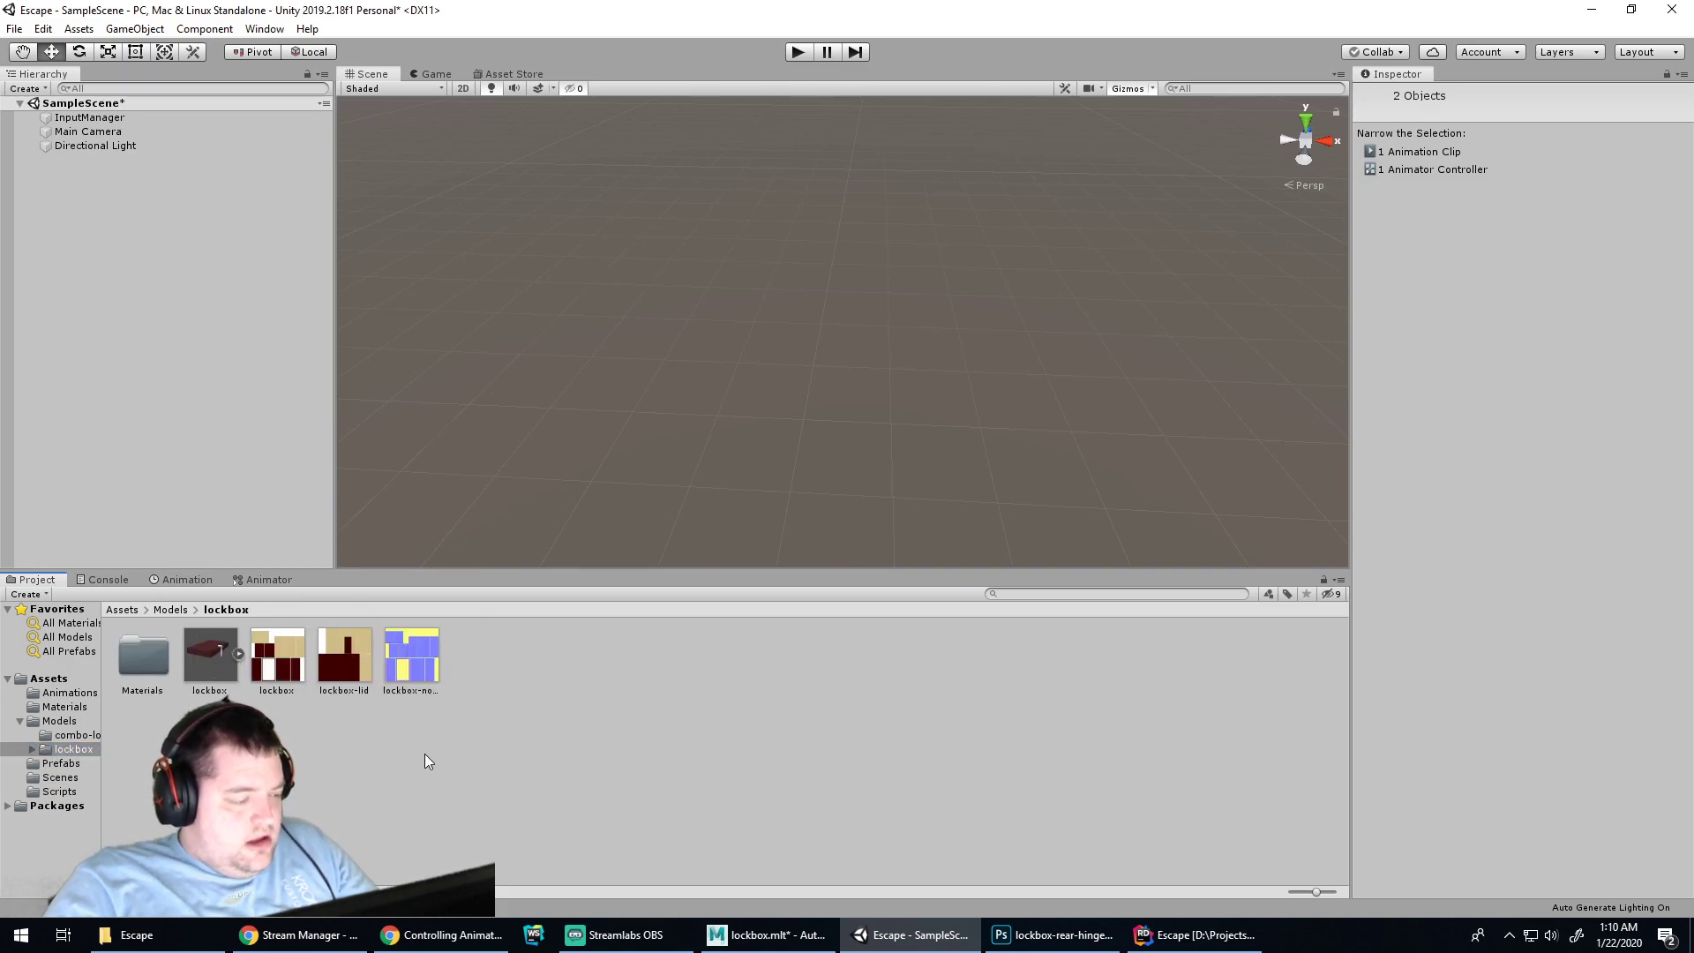
pyautogui.click(21, 722)
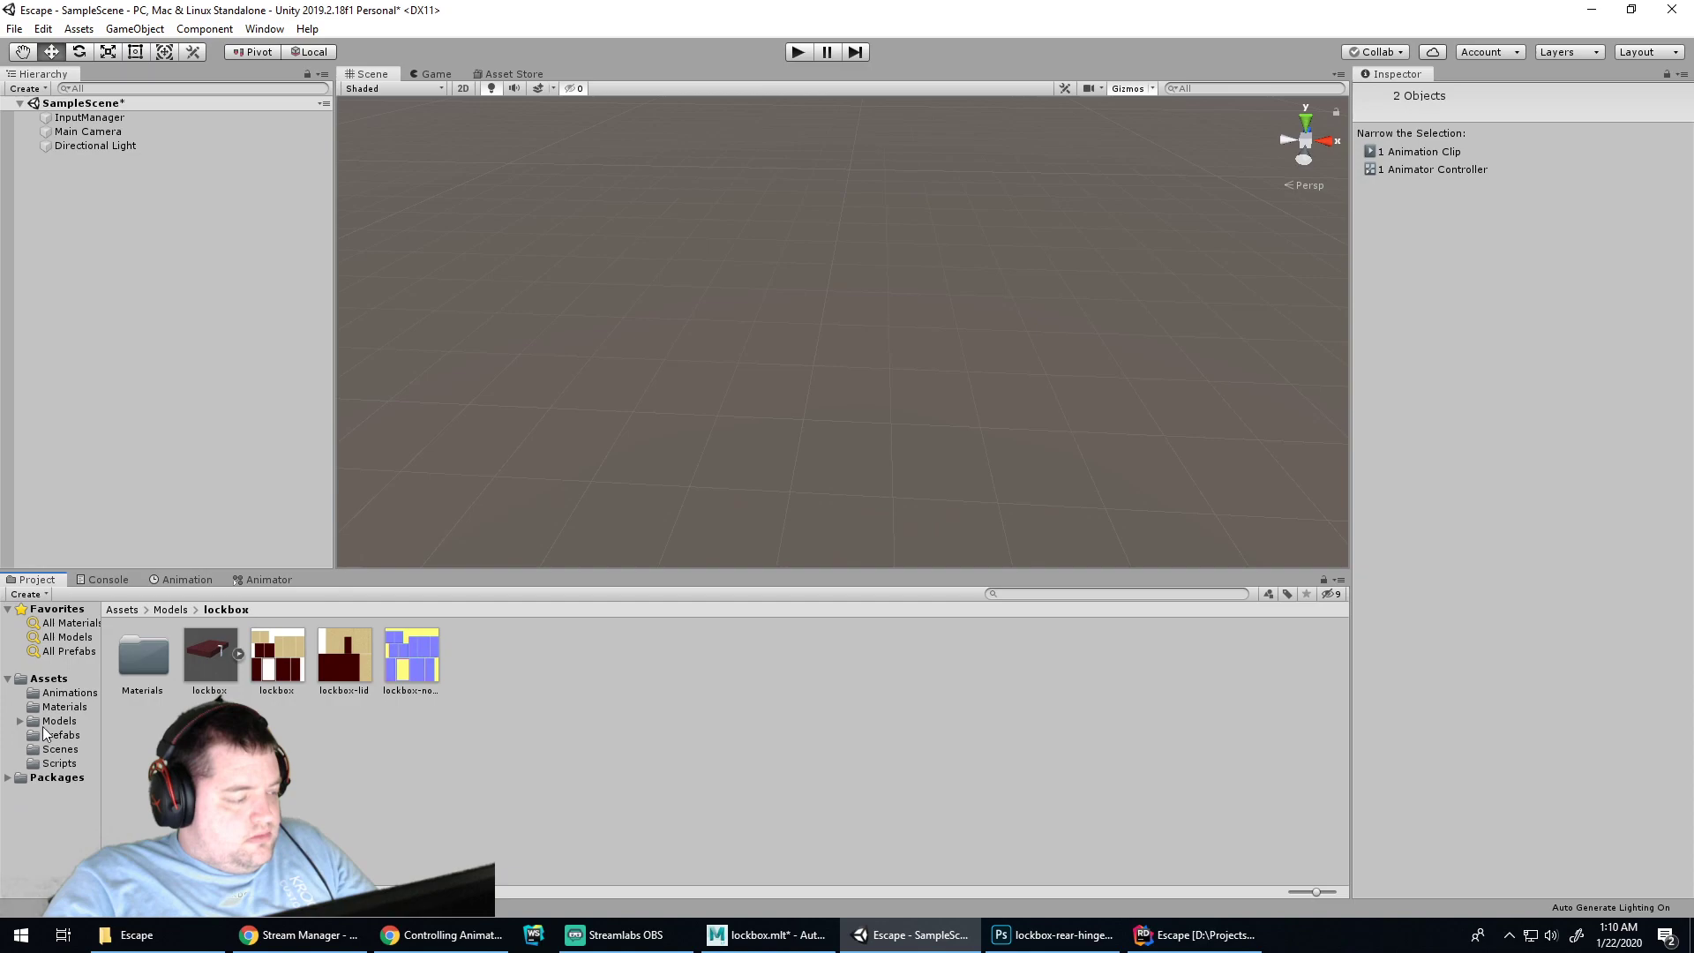
pyautogui.scroll(-2, 1008, 293)
pyautogui.scroll(-3, 1027, 277)
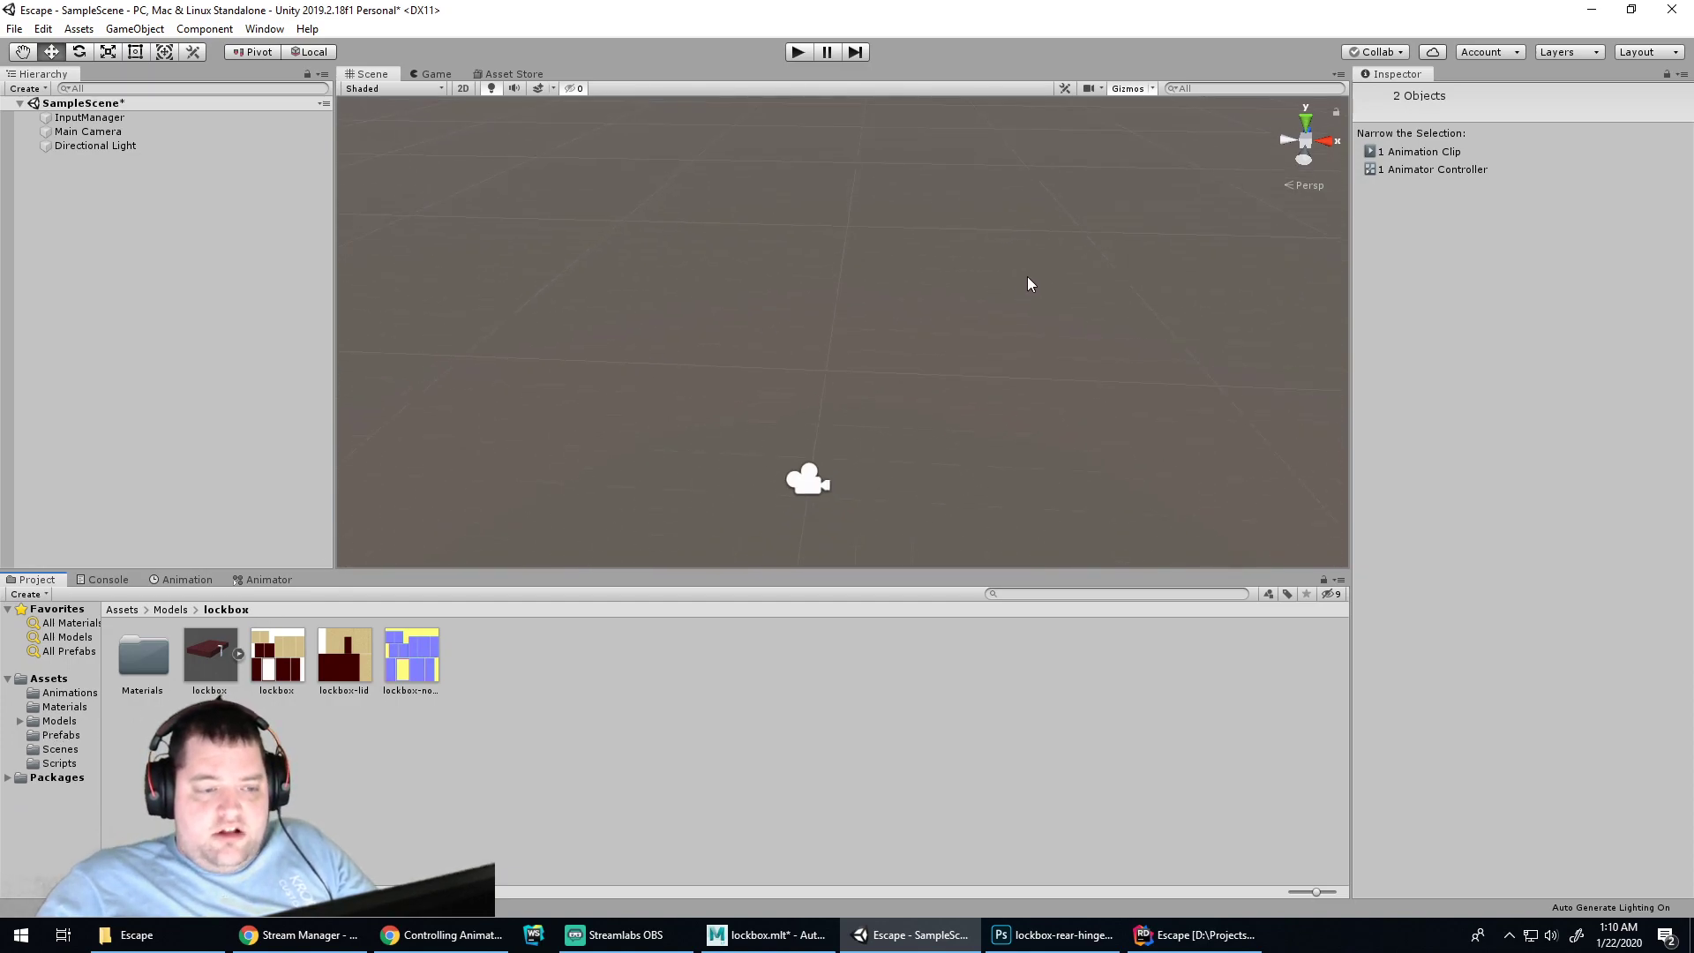
pyautogui.moveTo(956, 325); pyautogui.dragTo(1032, 290)
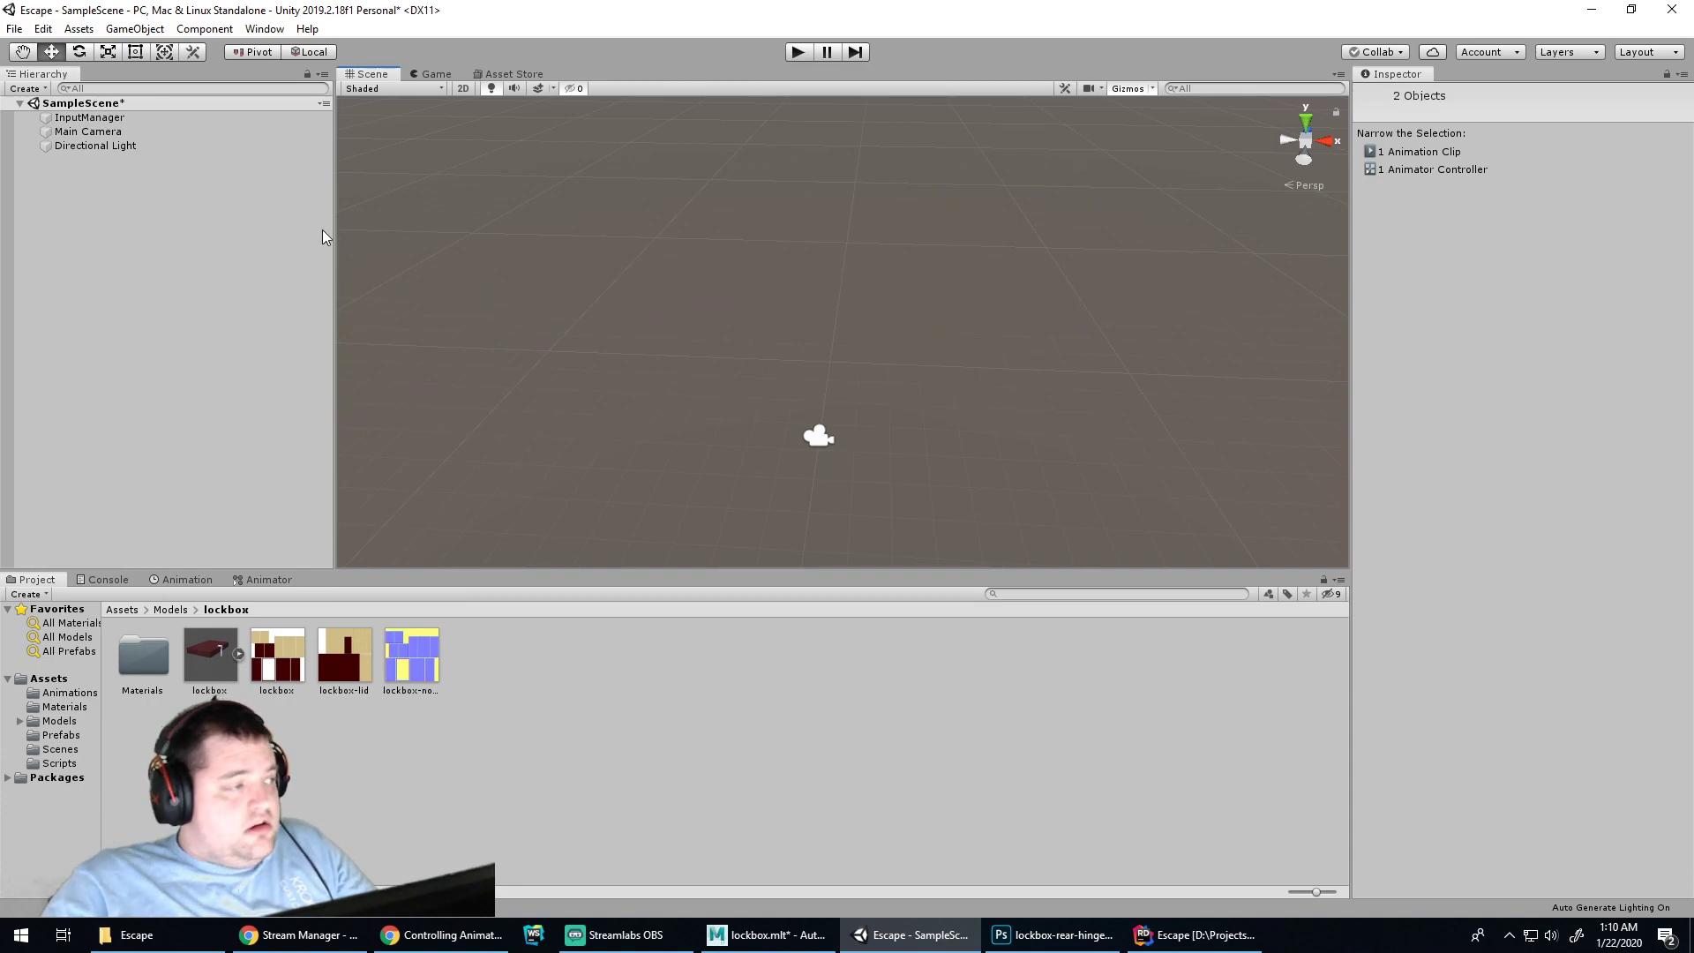
pyautogui.hotkey('ctrl', 's')
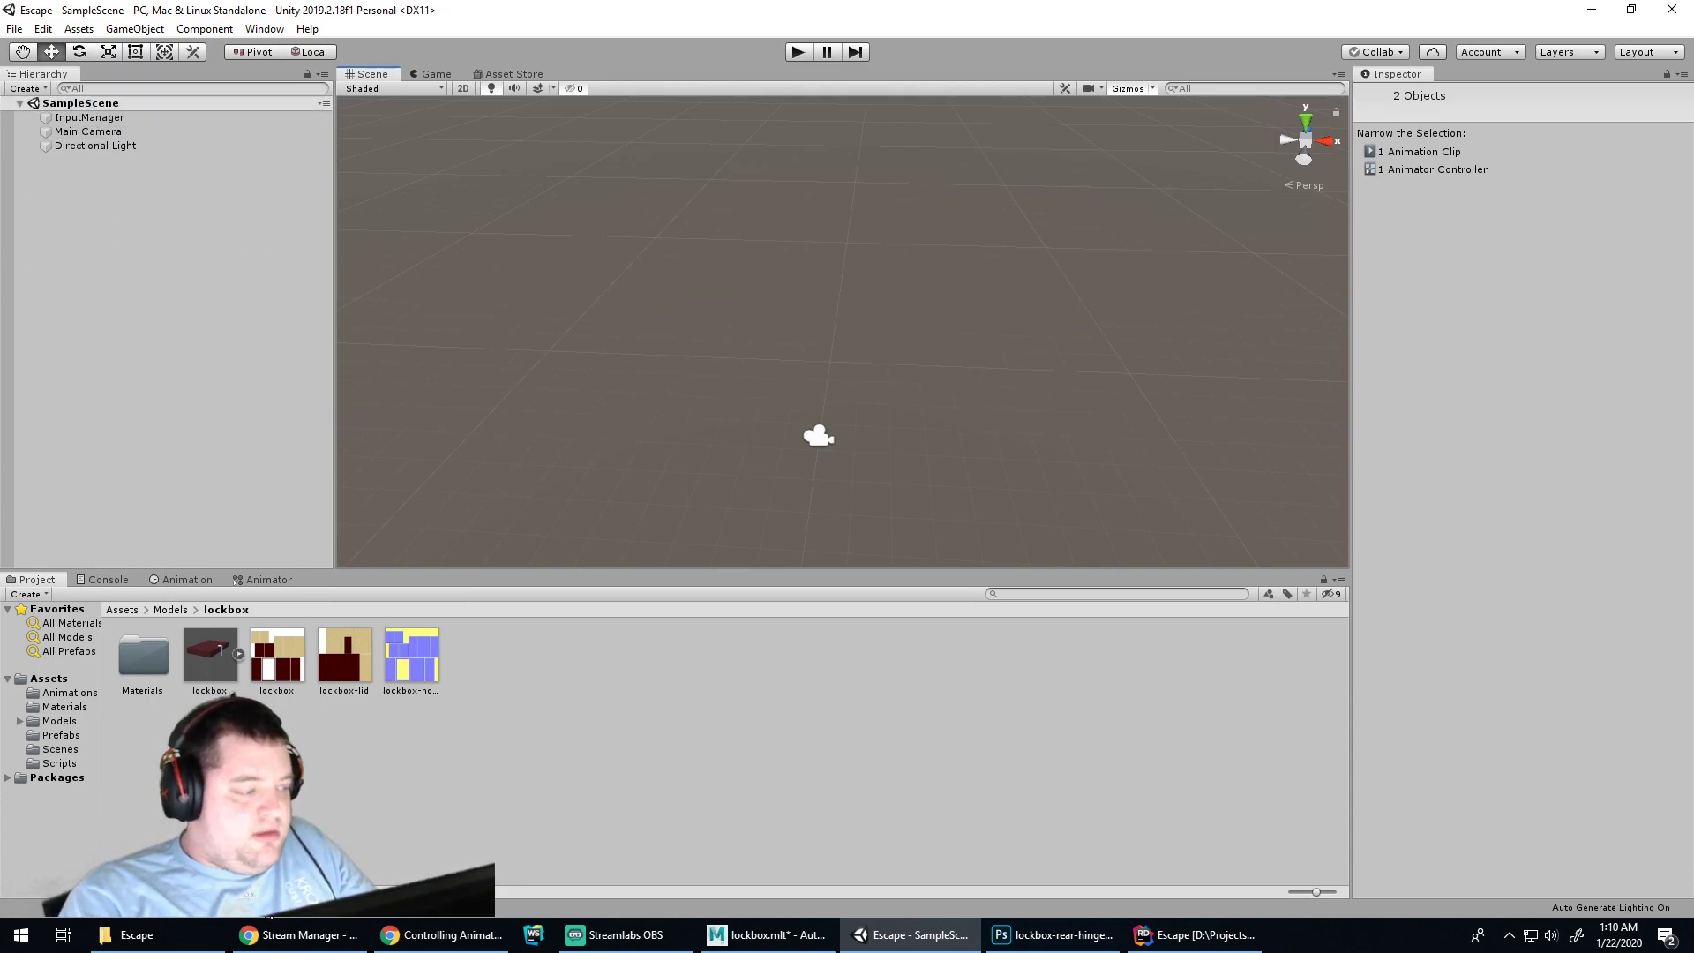
# Create a new scene named GameScene in the Scenes folder
pyautogui.click(51, 755)
pyautogui.rightClick(332, 705)
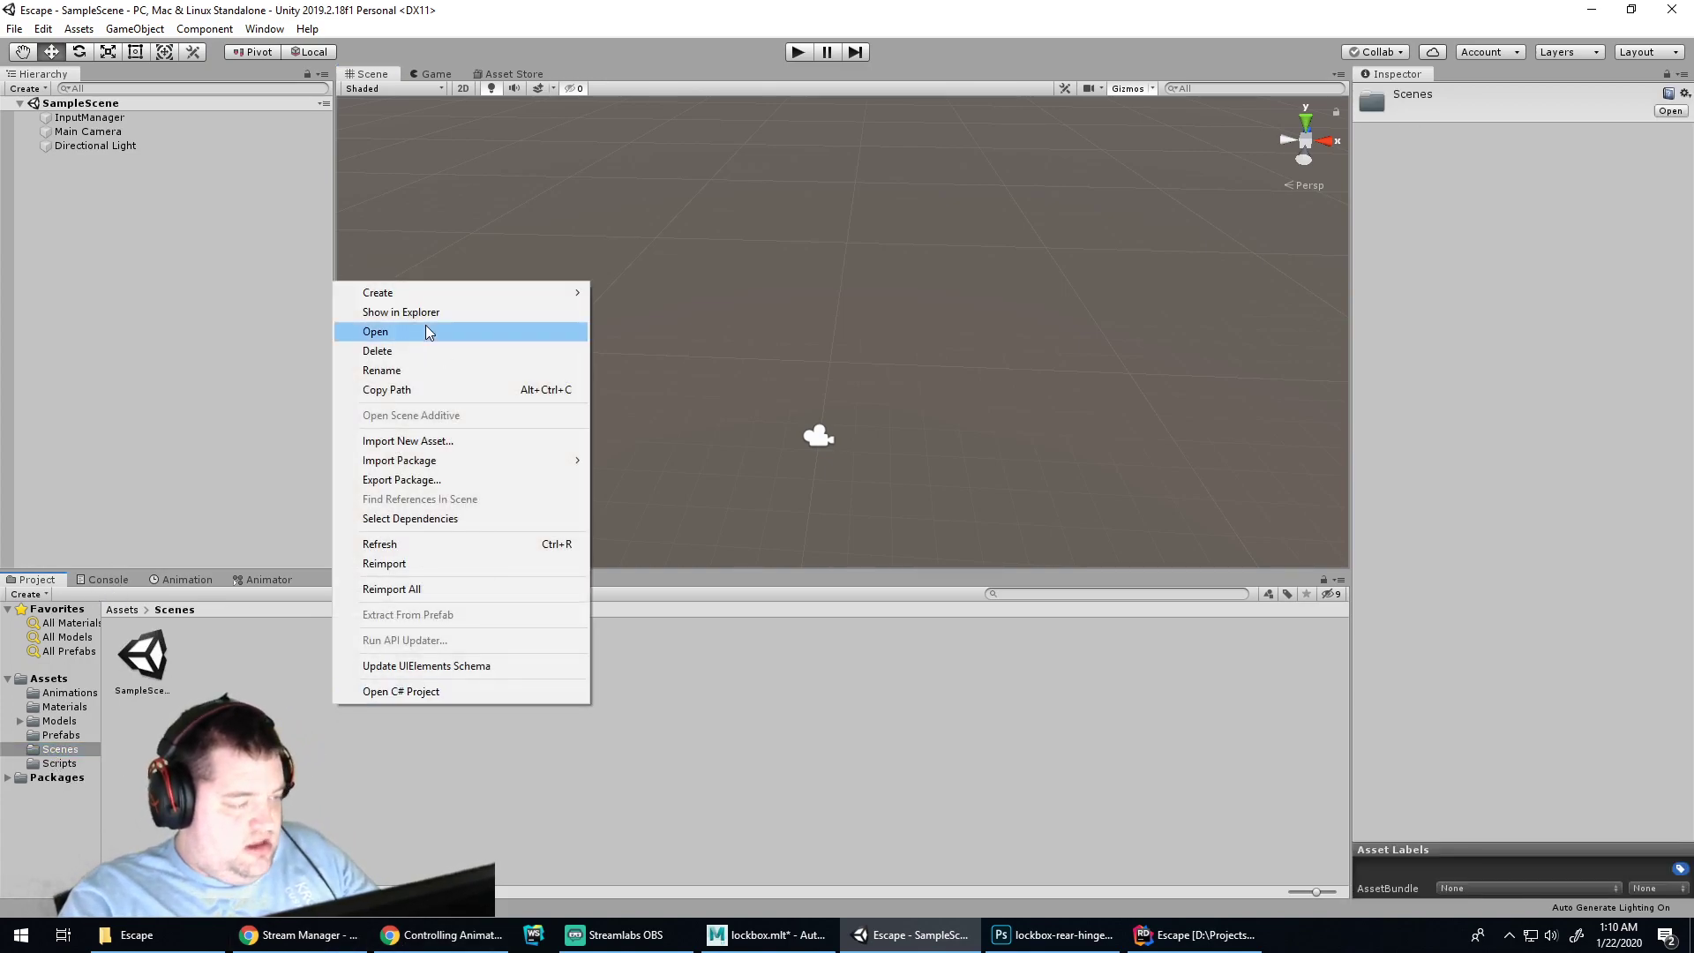
pyautogui.moveTo(586, 292)
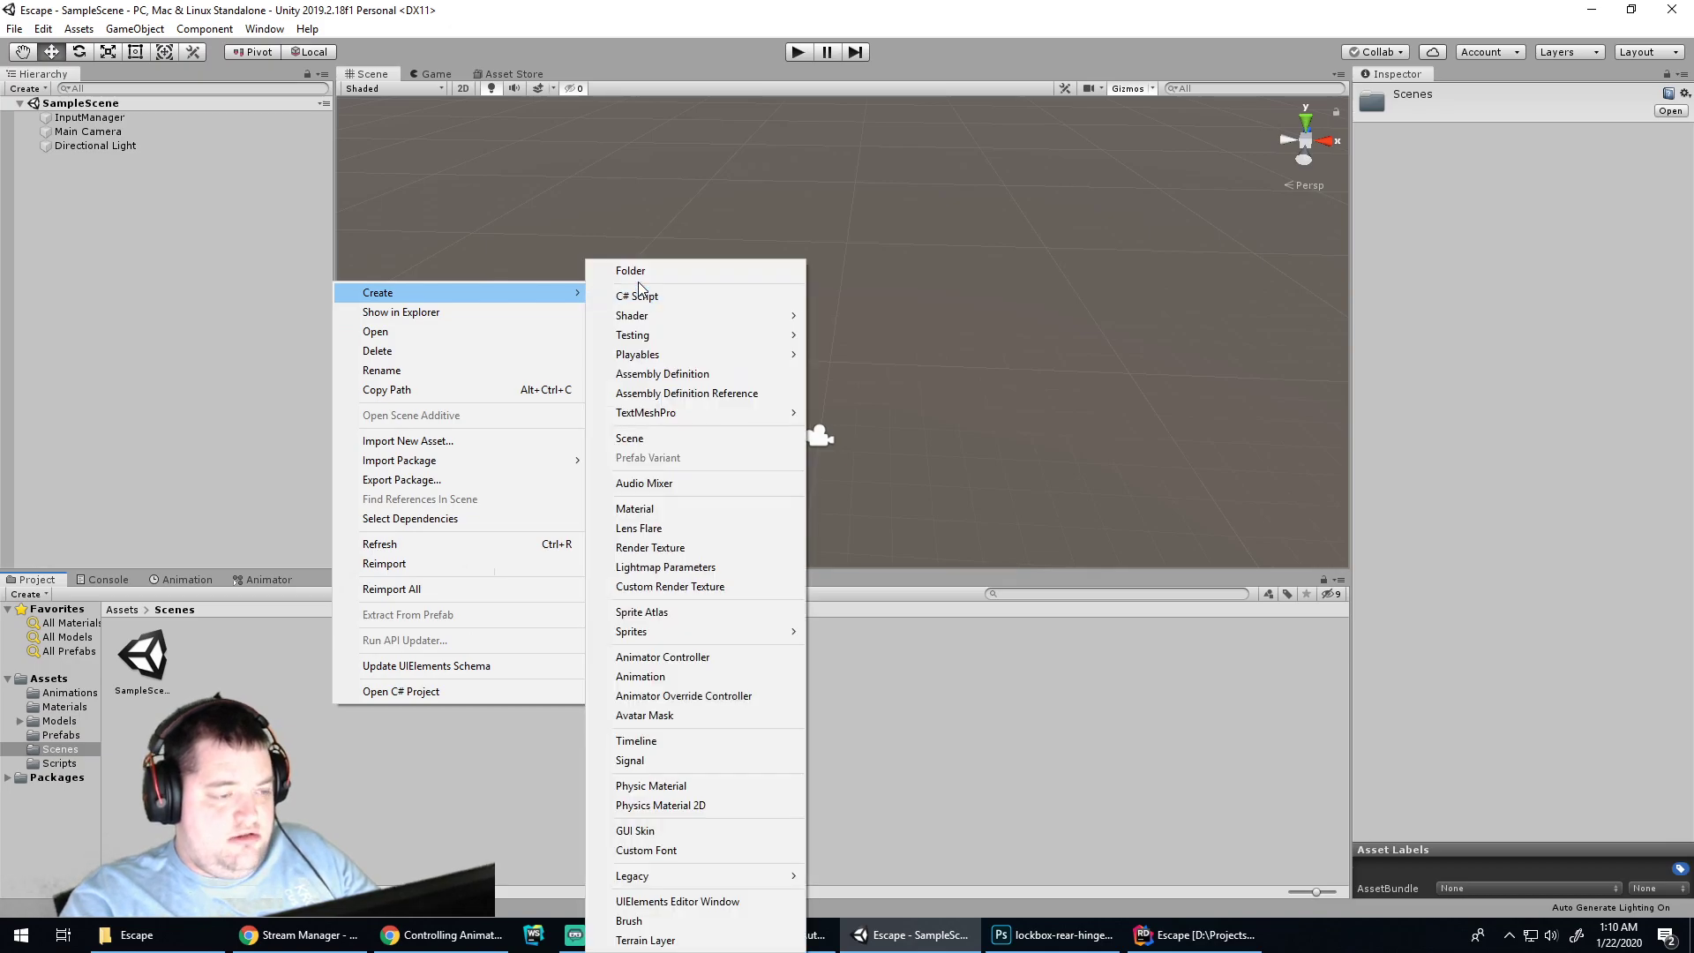
pyautogui.click(658, 437)
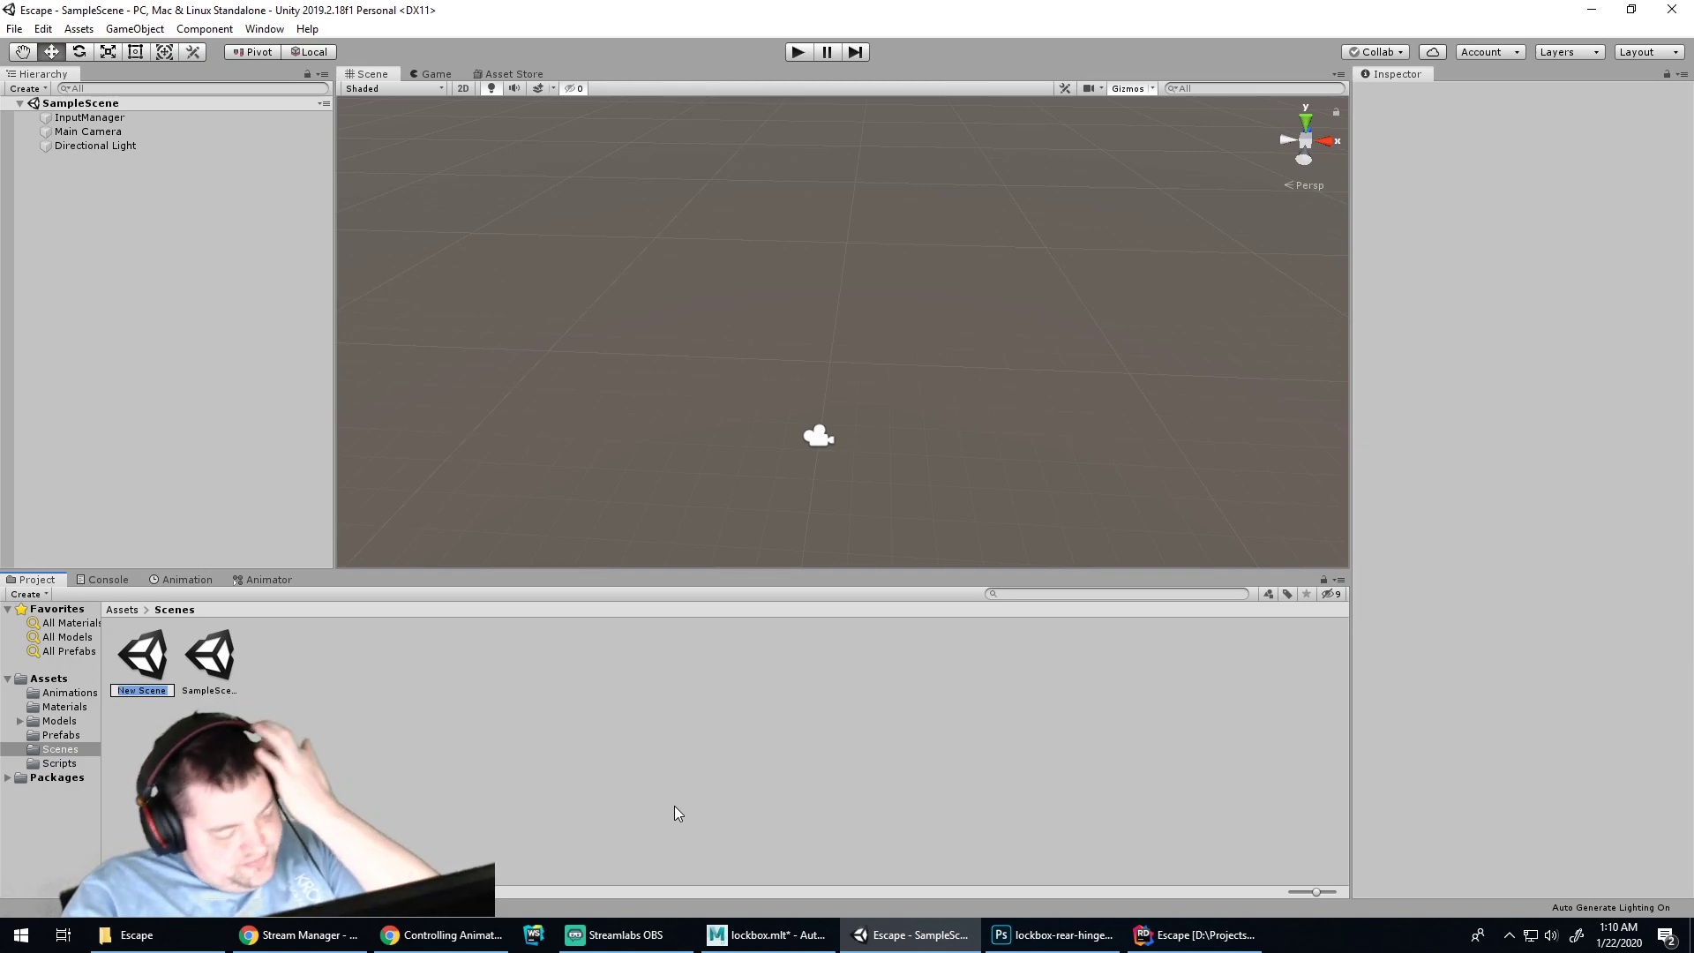
pyautogui.write('GameScene')
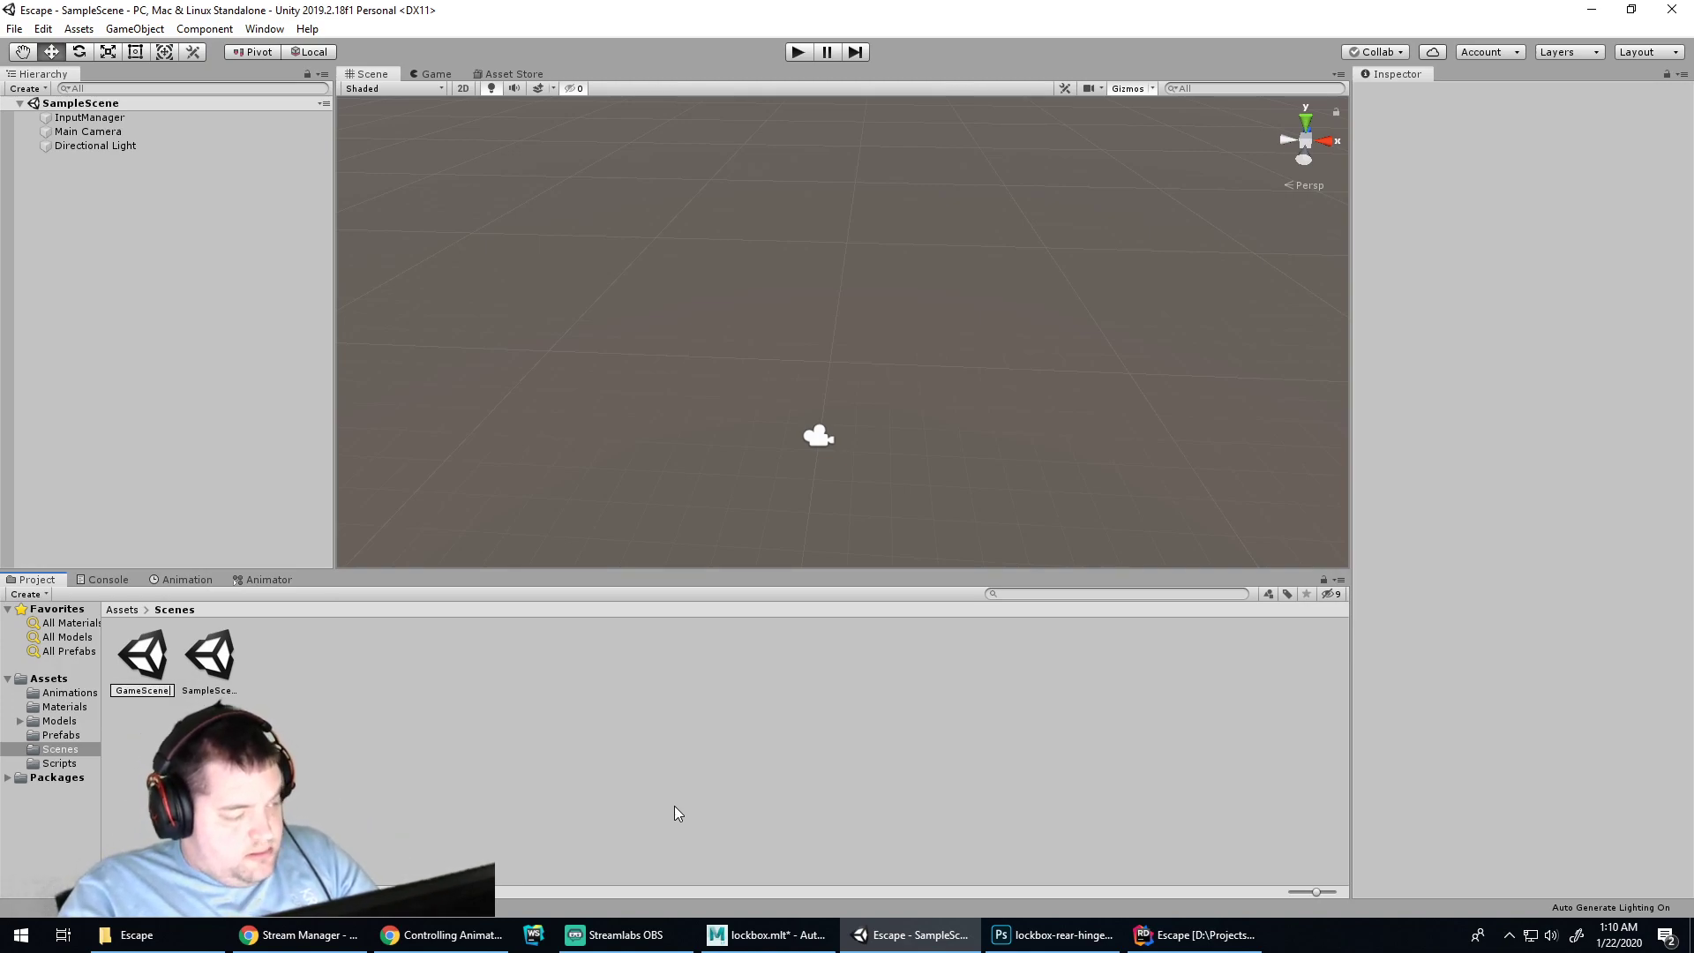
pyautogui.press('Return')
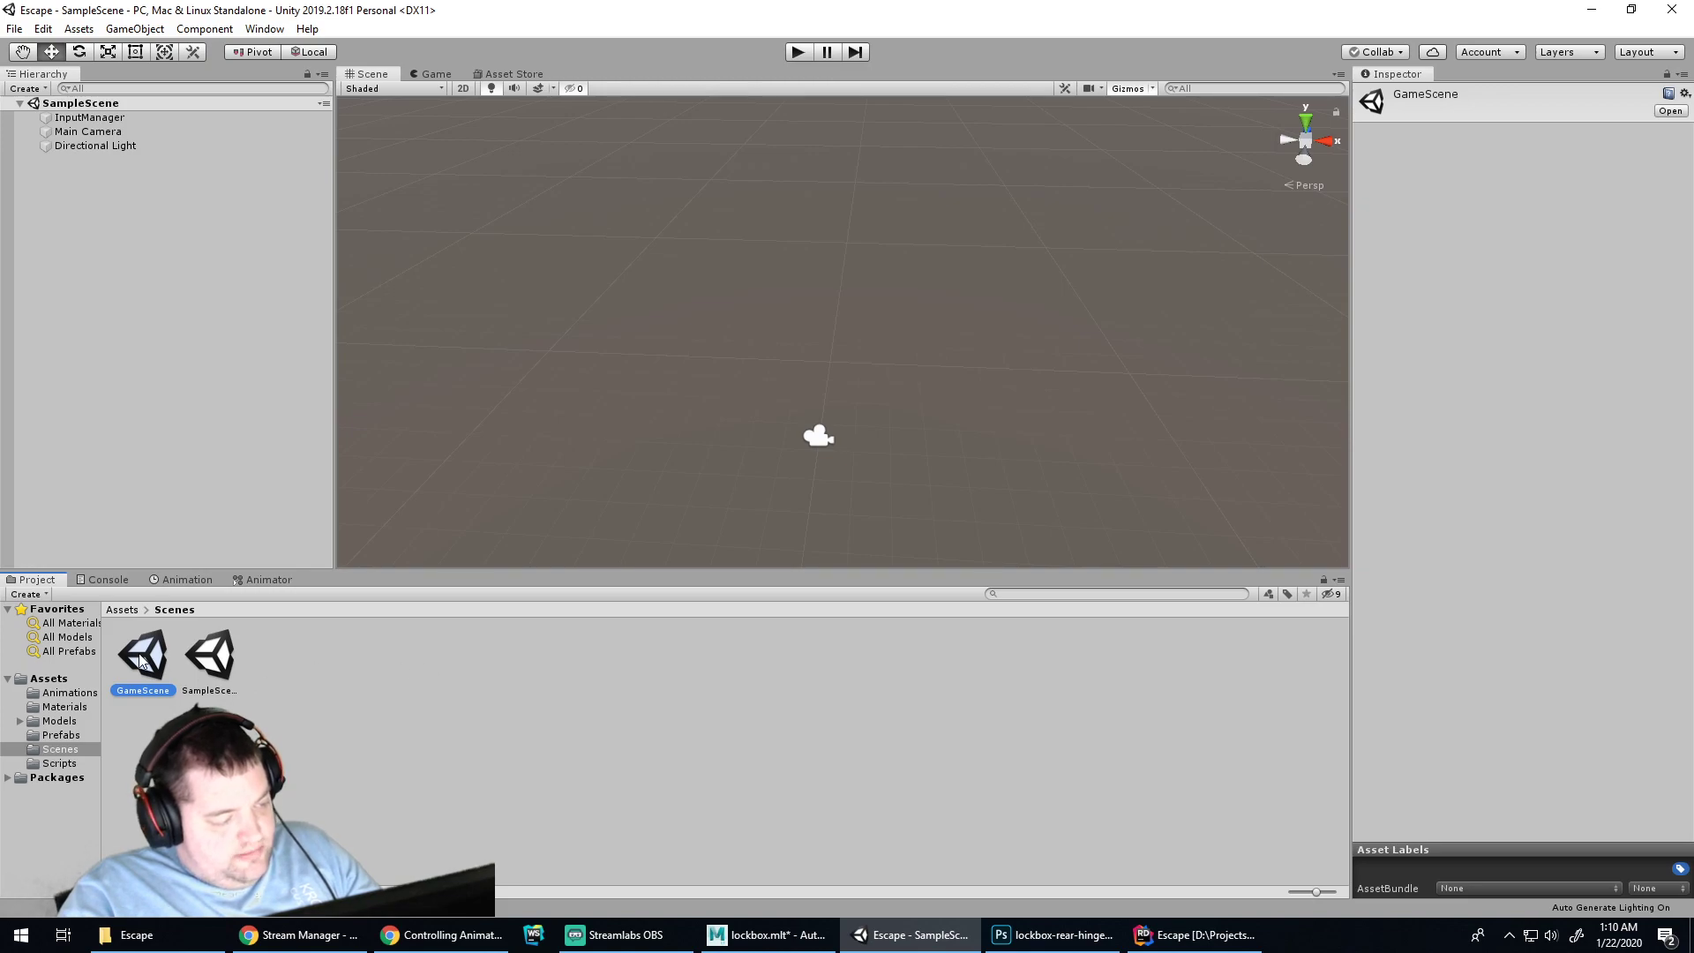
# Open the new scene, rename it to Room1, and reload it
pyautogui.rightClick(141, 661)
pyautogui.click(165, 721)
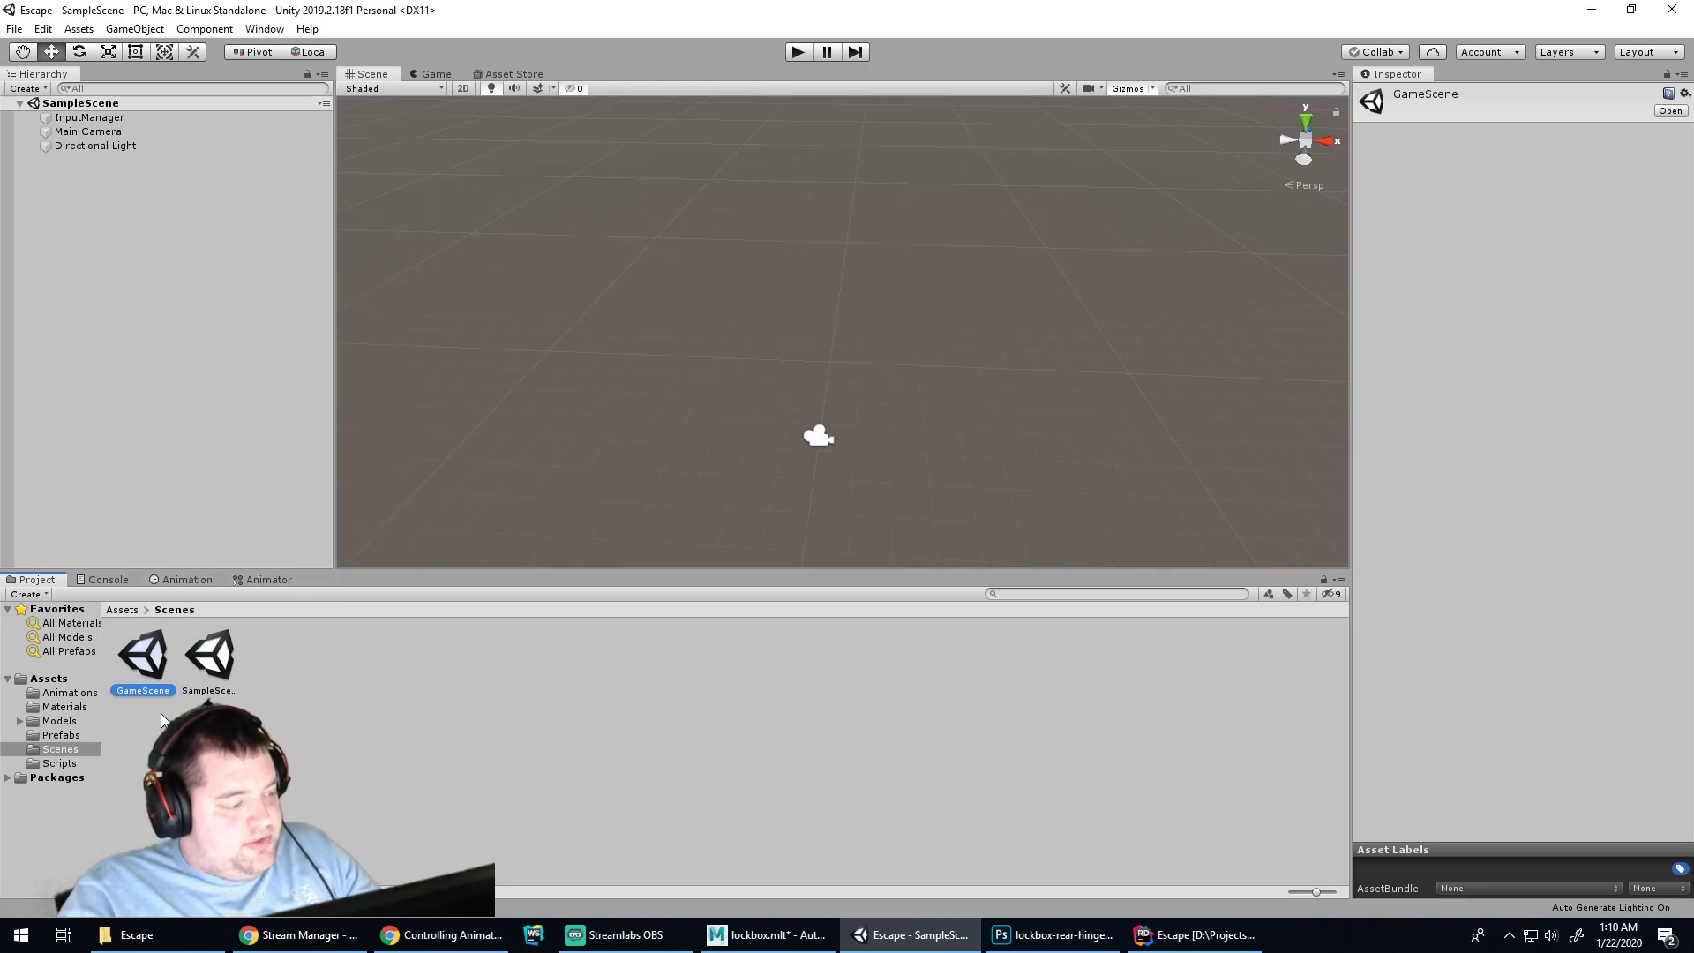
pyautogui.click(146, 690)
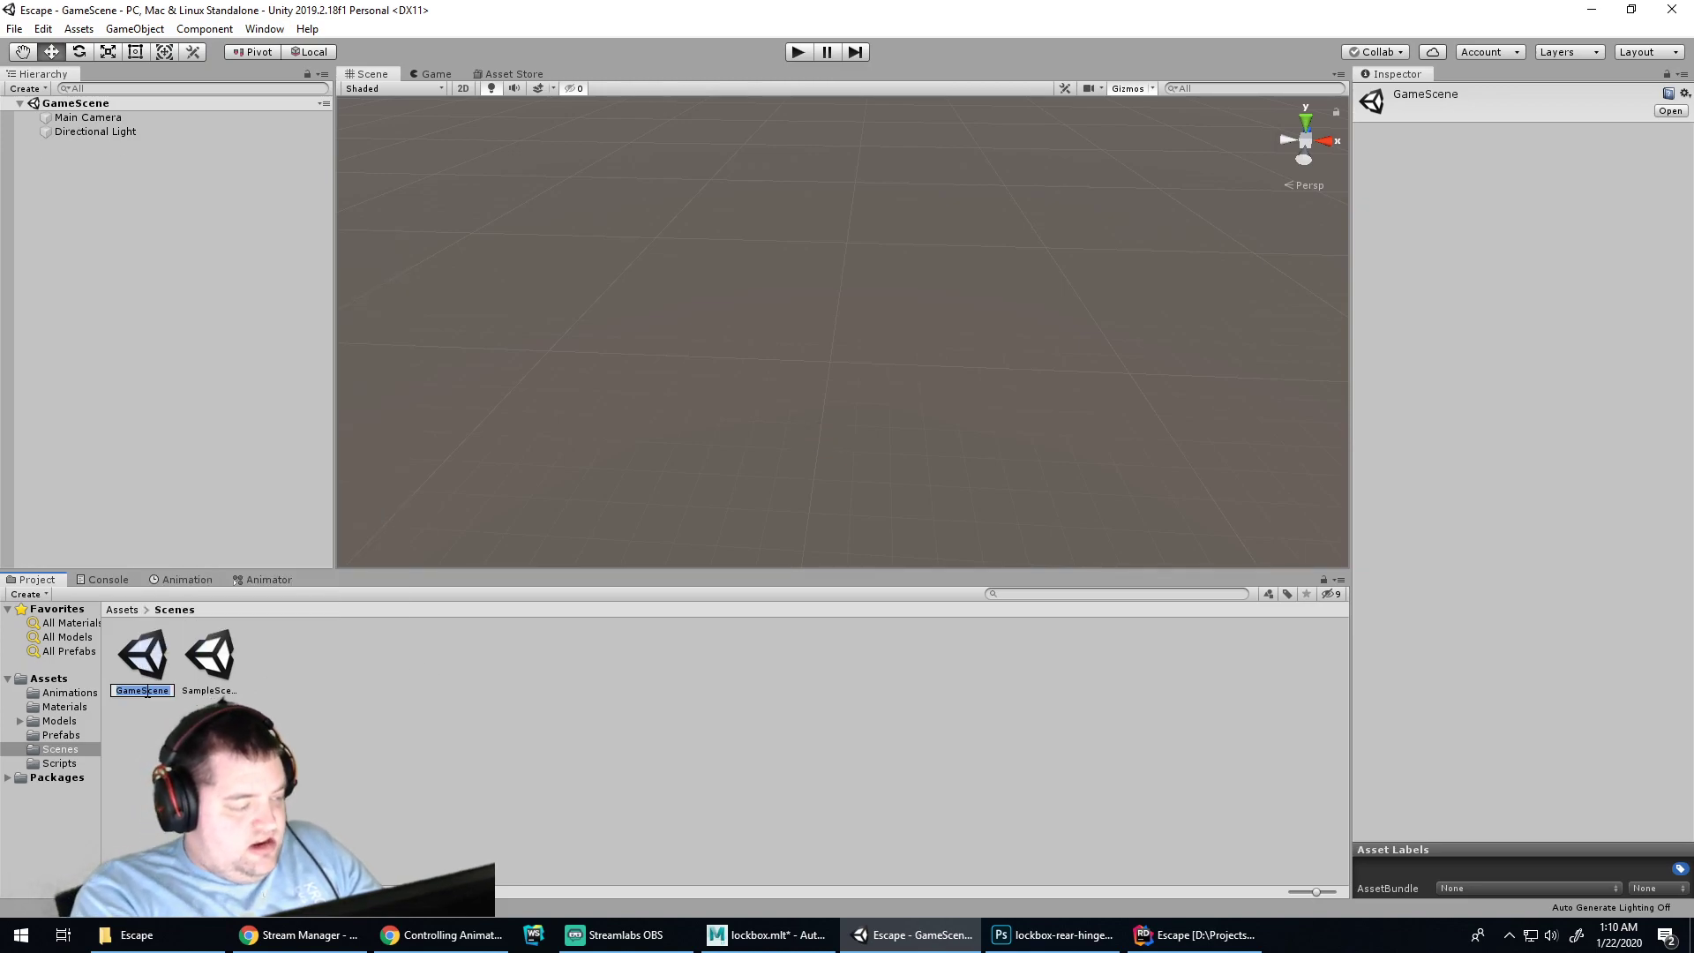
pyautogui.press('BackSpace')
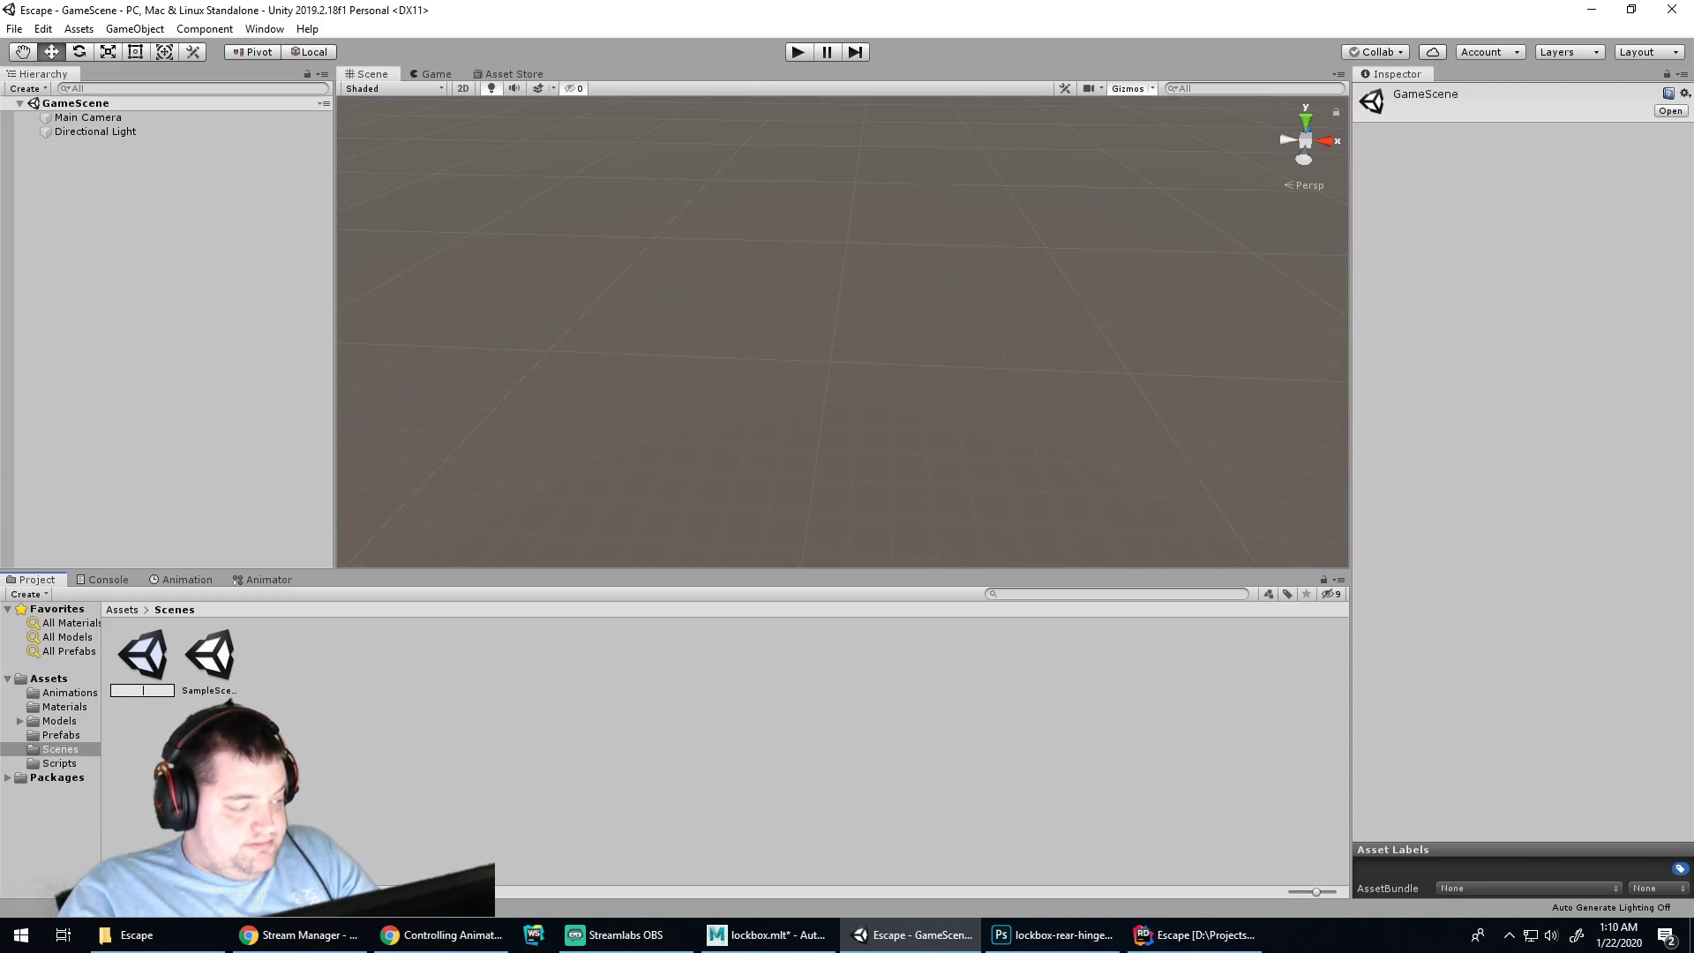
pyautogui.press('Return')
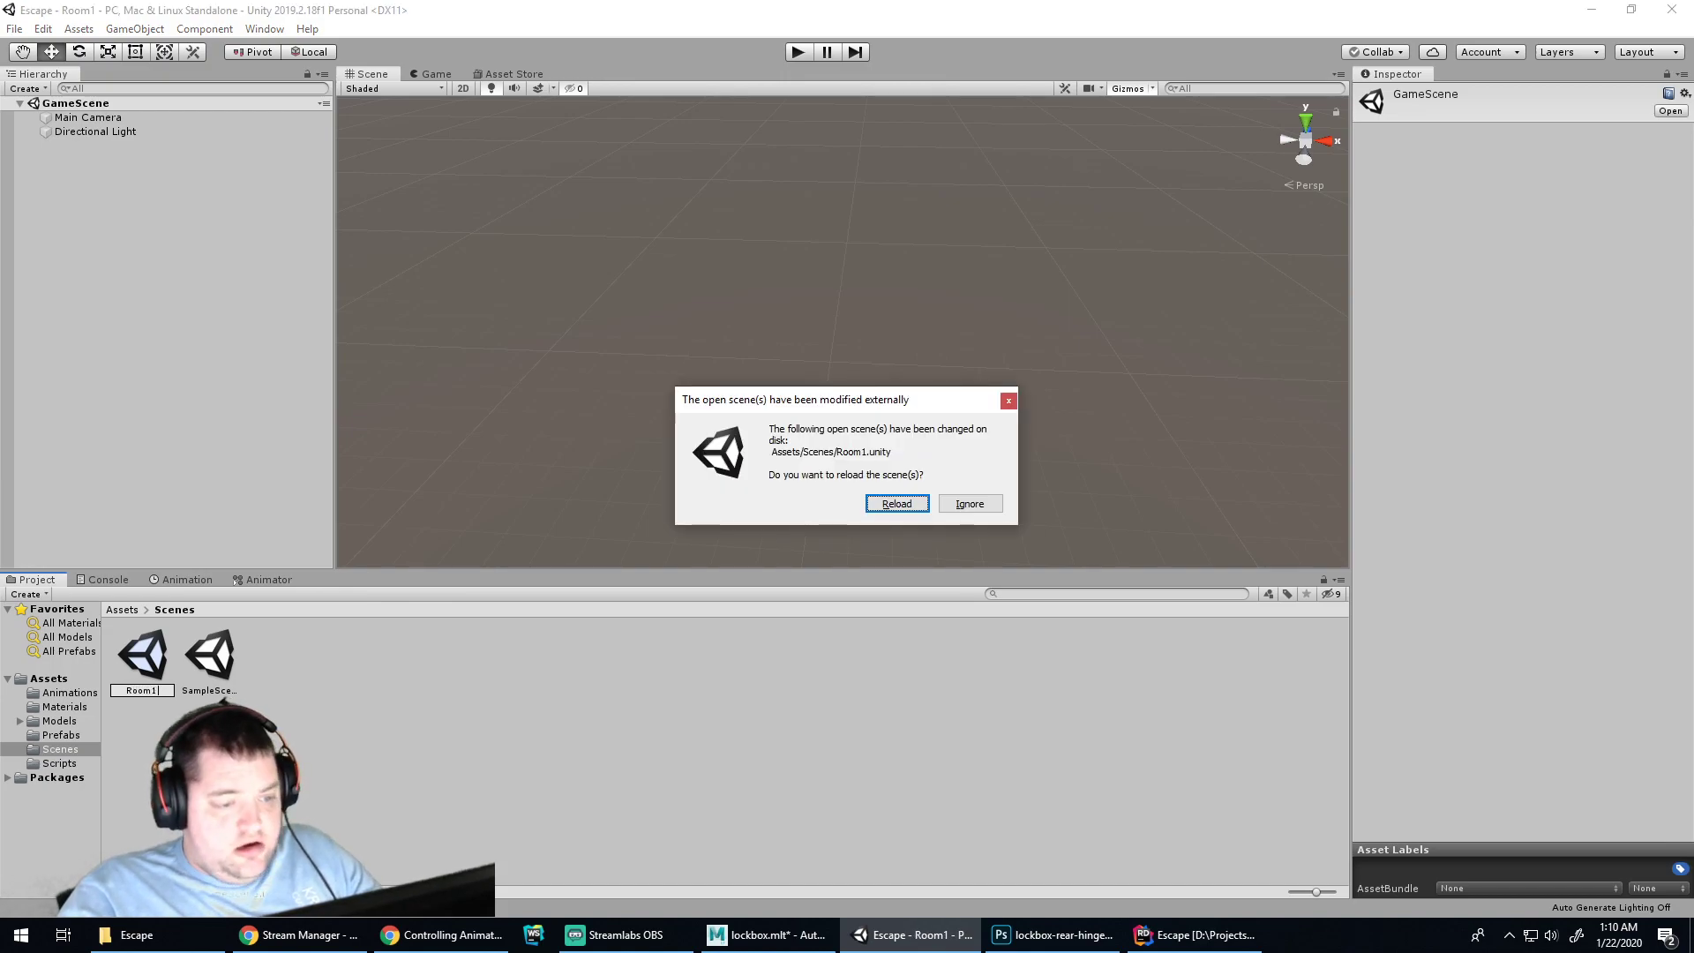
pyautogui.press('Return')
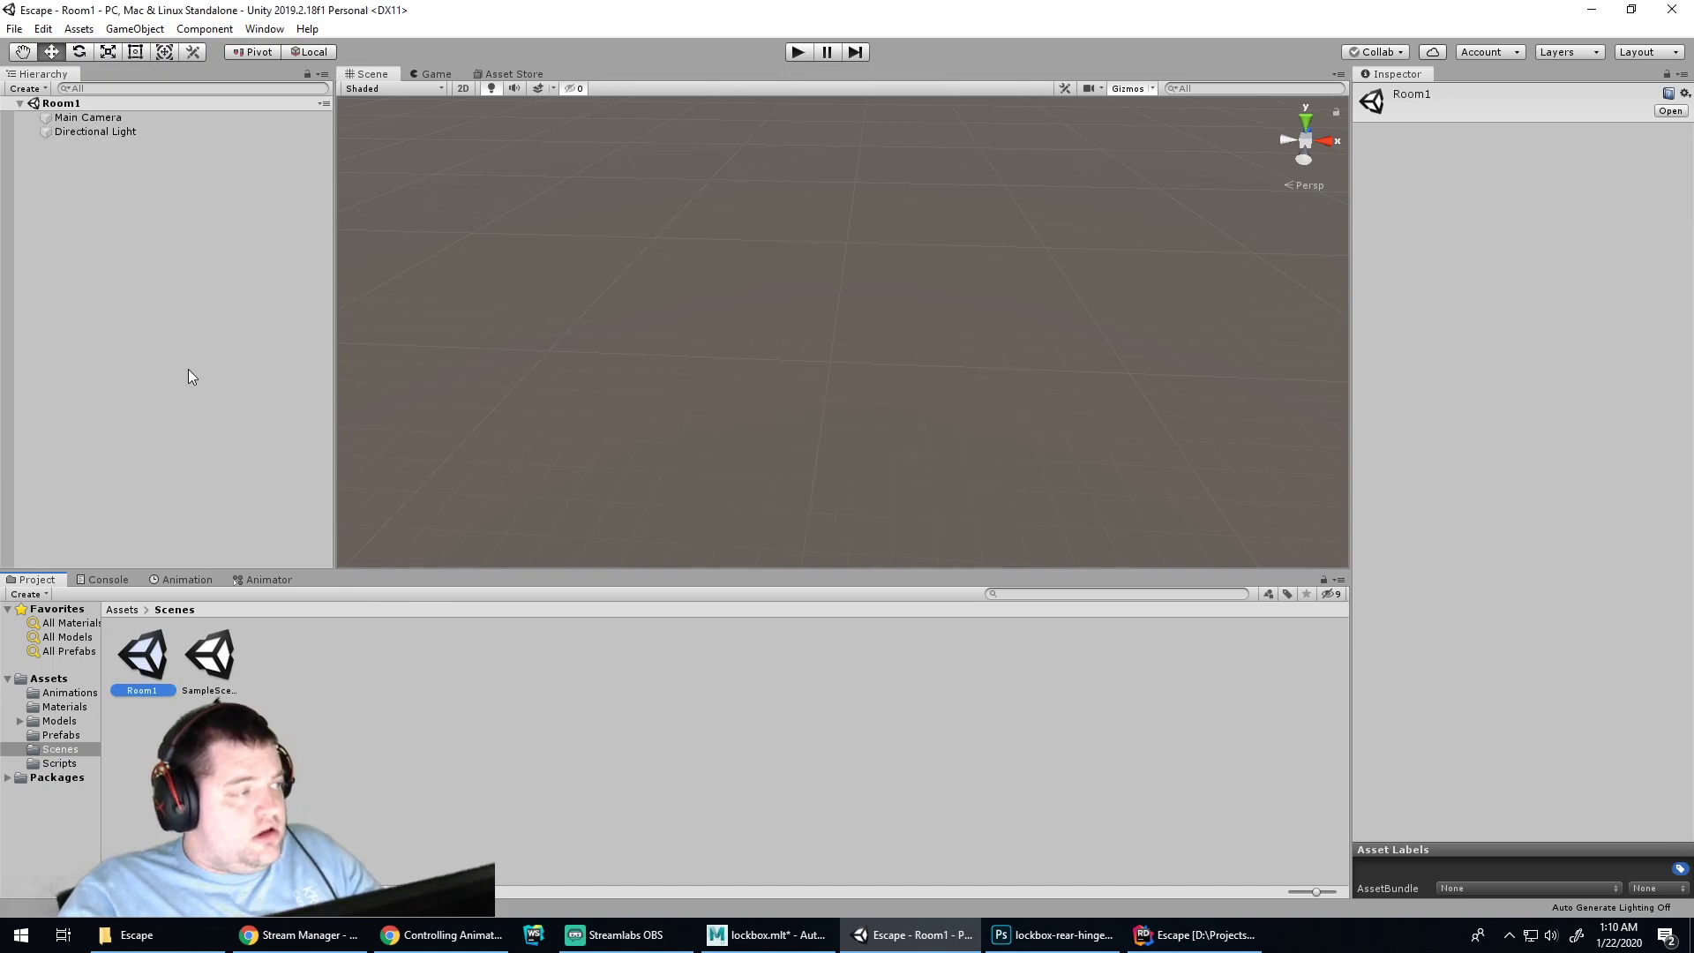
pyautogui.scroll(-3, 877, 363)
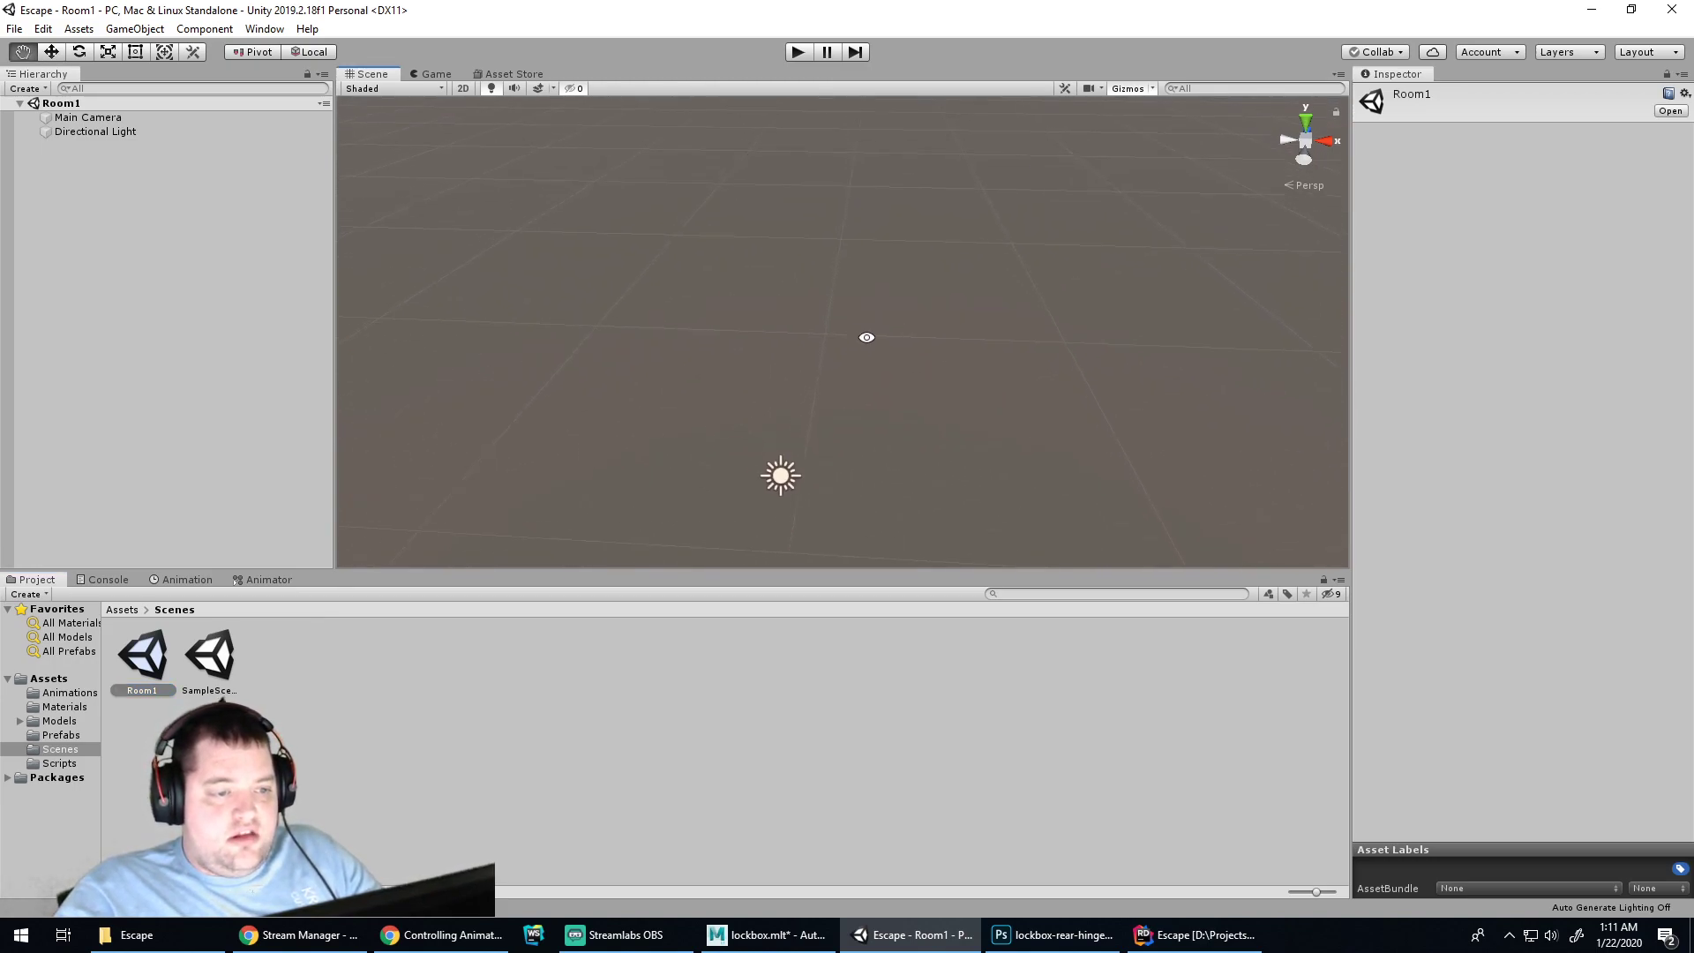
pyautogui.click(102, 121)
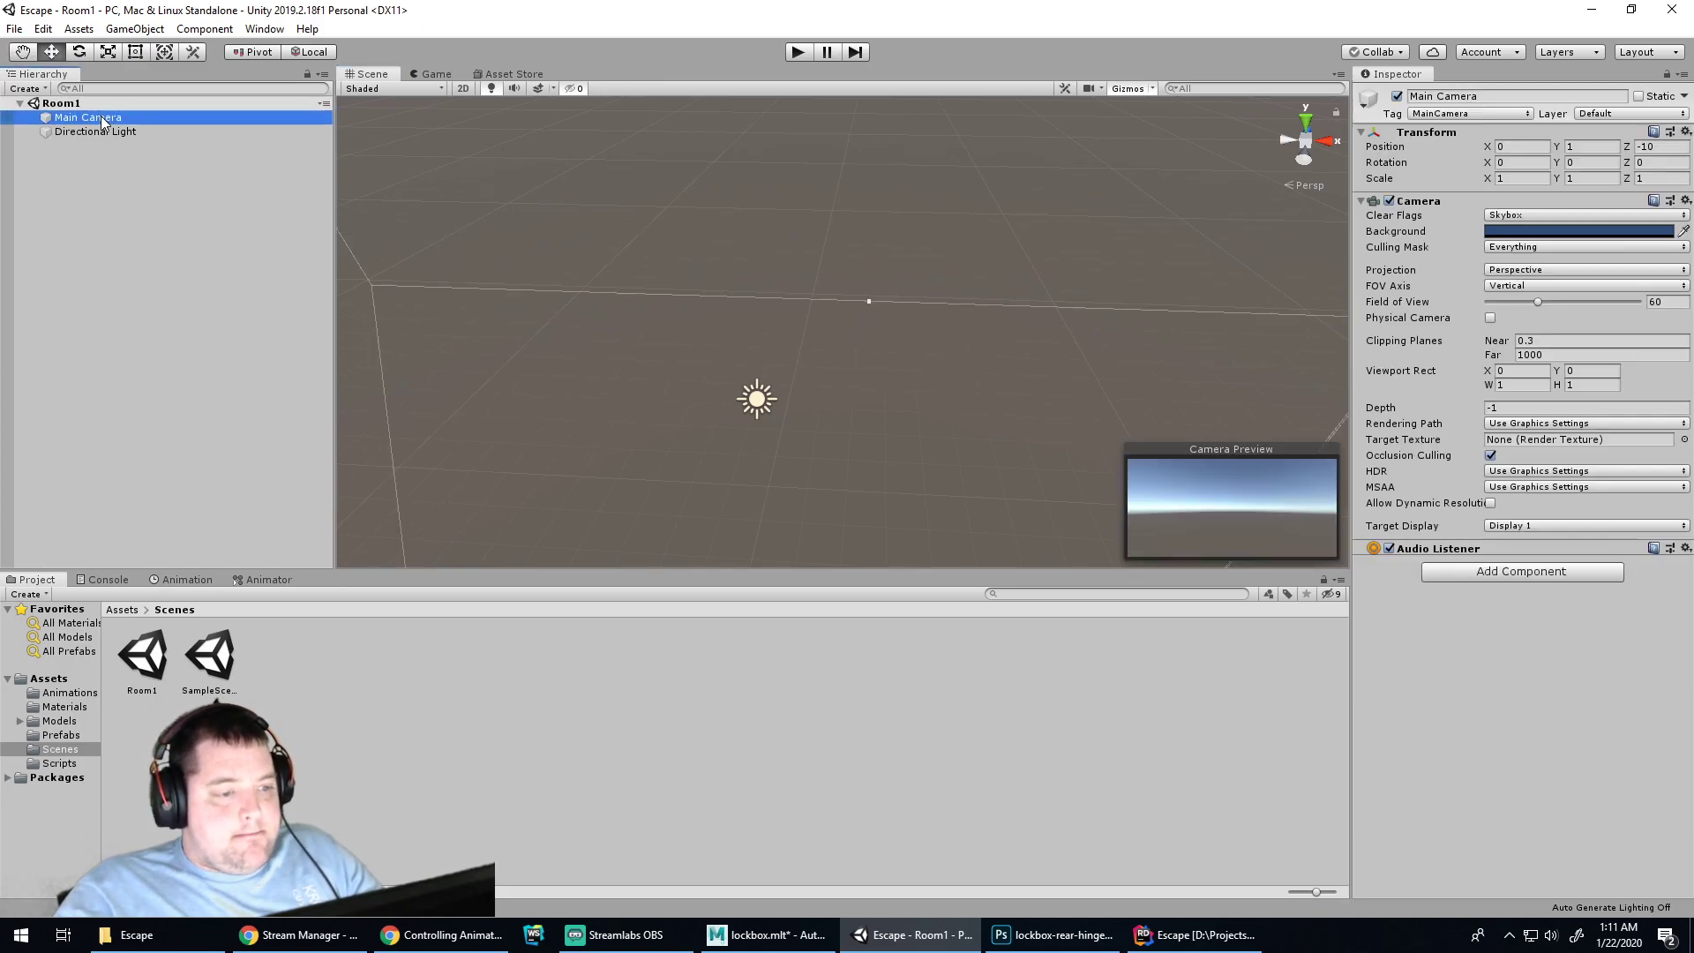
# Select the Main Camera and review its settings in the Inspector
pyautogui.click(105, 215)
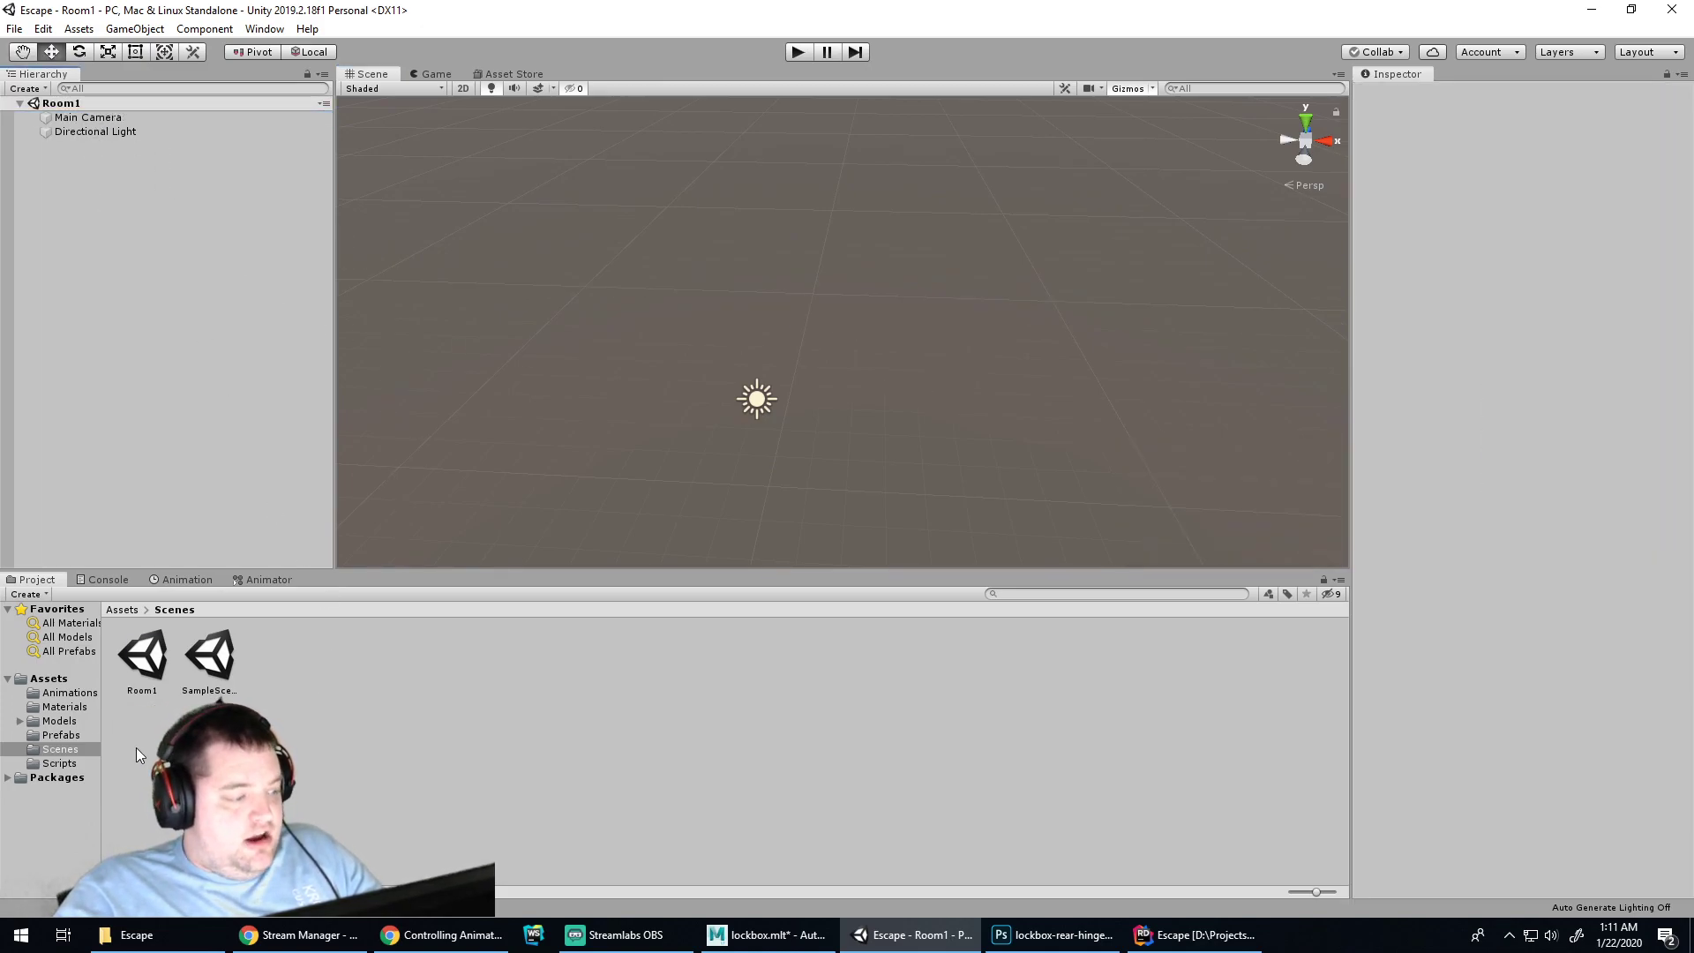
pyautogui.click(87, 118)
pyautogui.click(1223, 449)
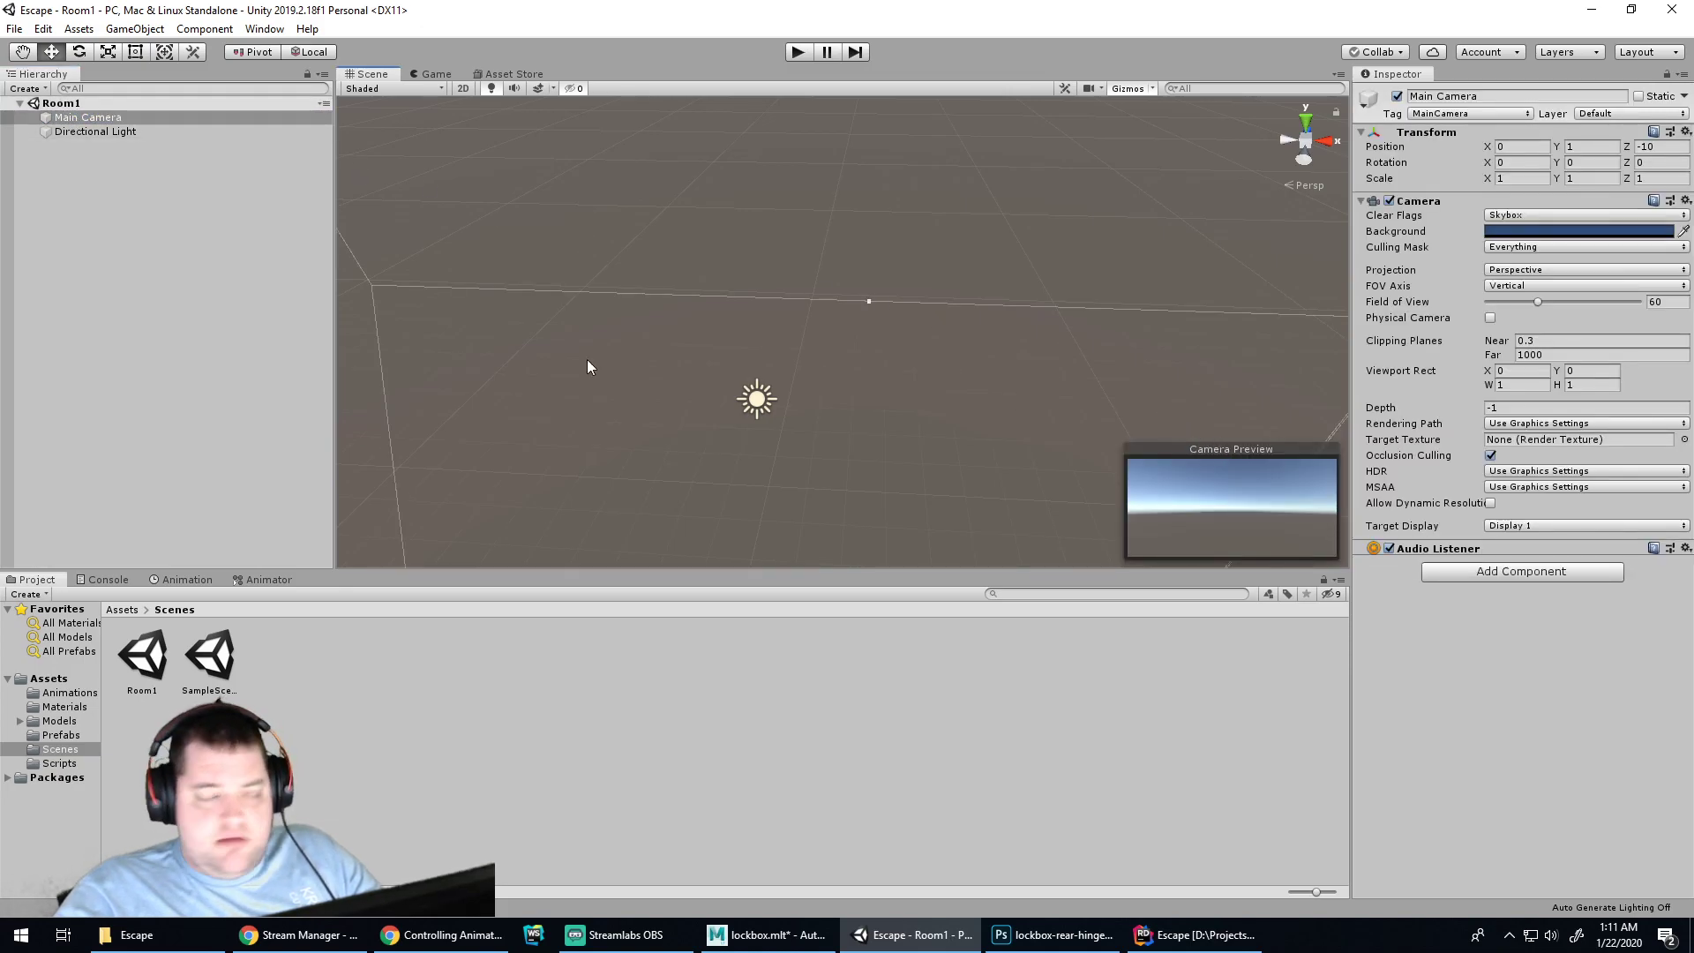
pyautogui.click(76, 120)
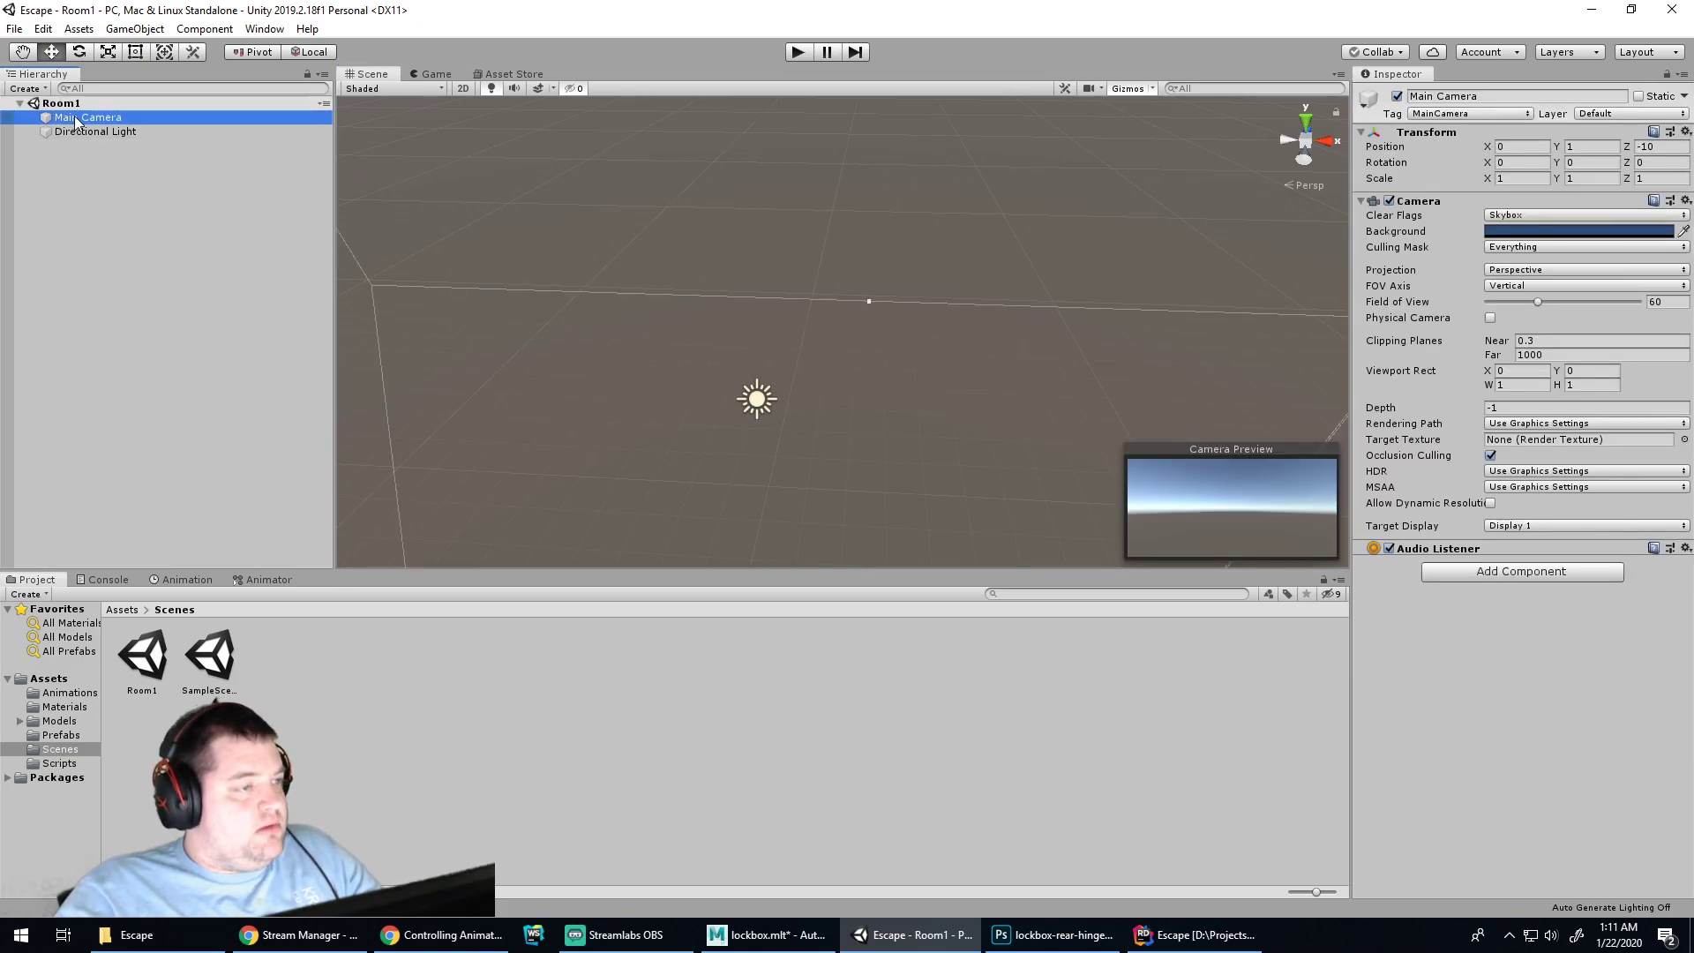
# Browse the Window menu's Rendering windows without opening any, then switch to Chrome
pyautogui.click(264, 29)
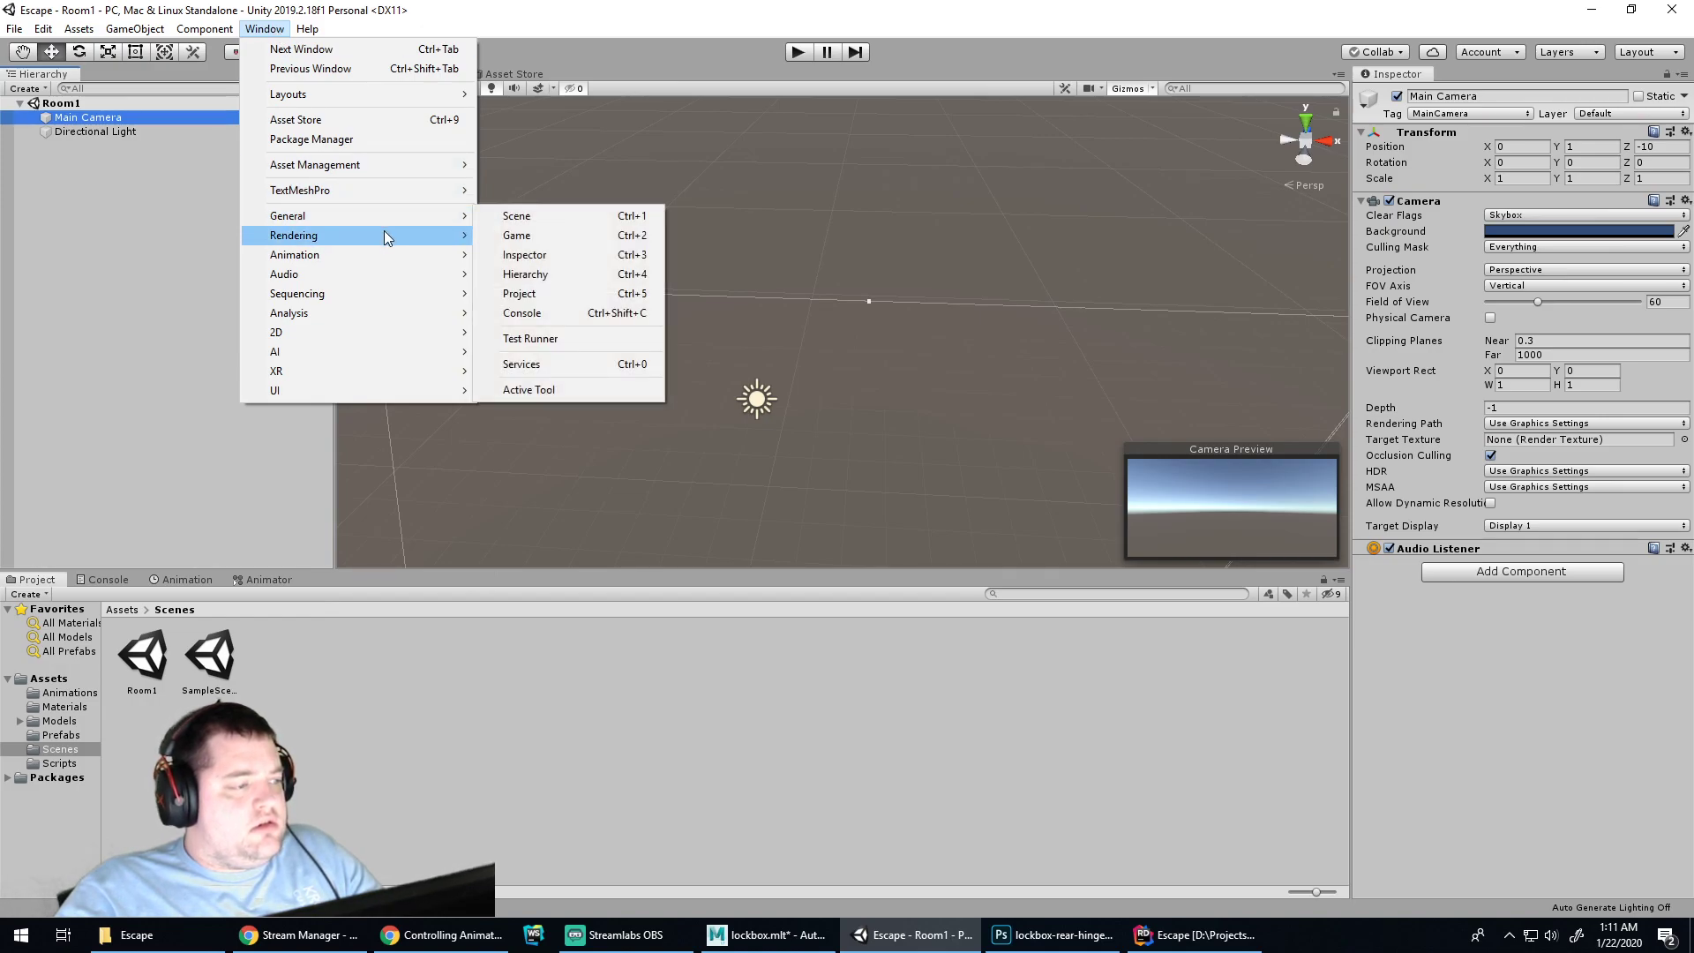
pyautogui.moveTo(386, 236)
pyautogui.click(287, 481)
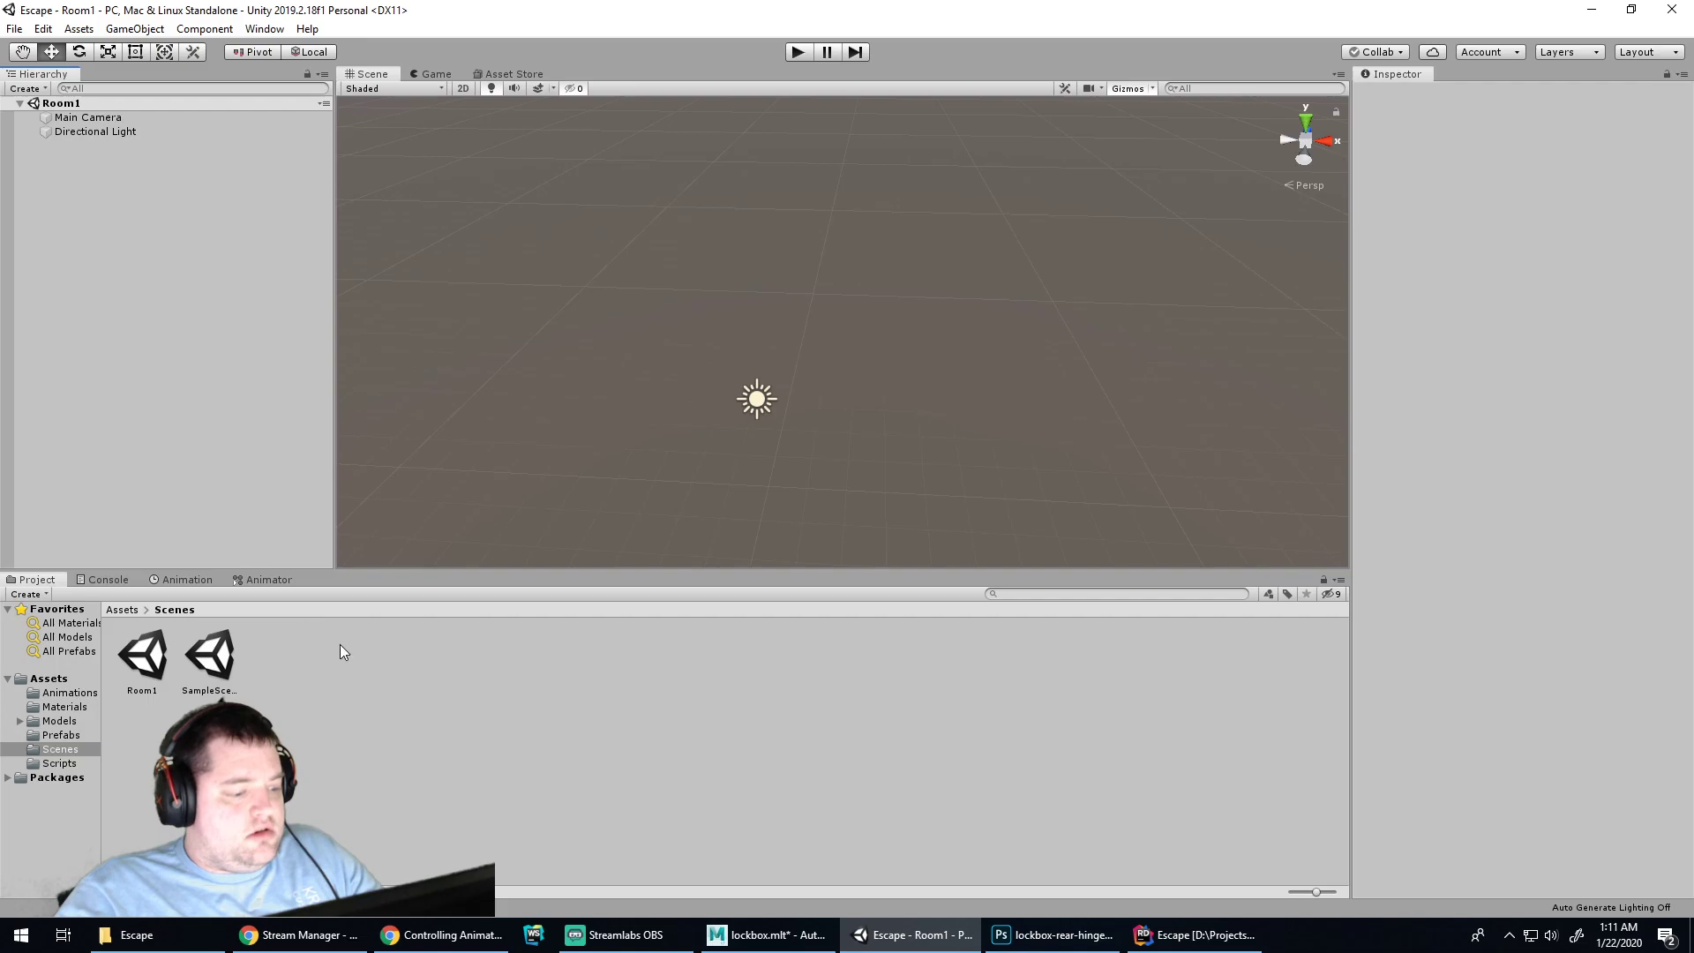
pyautogui.click(304, 949)
# Search Google in a new tab for 'unity pin camer', then return to Unity
pyautogui.click(441, 936)
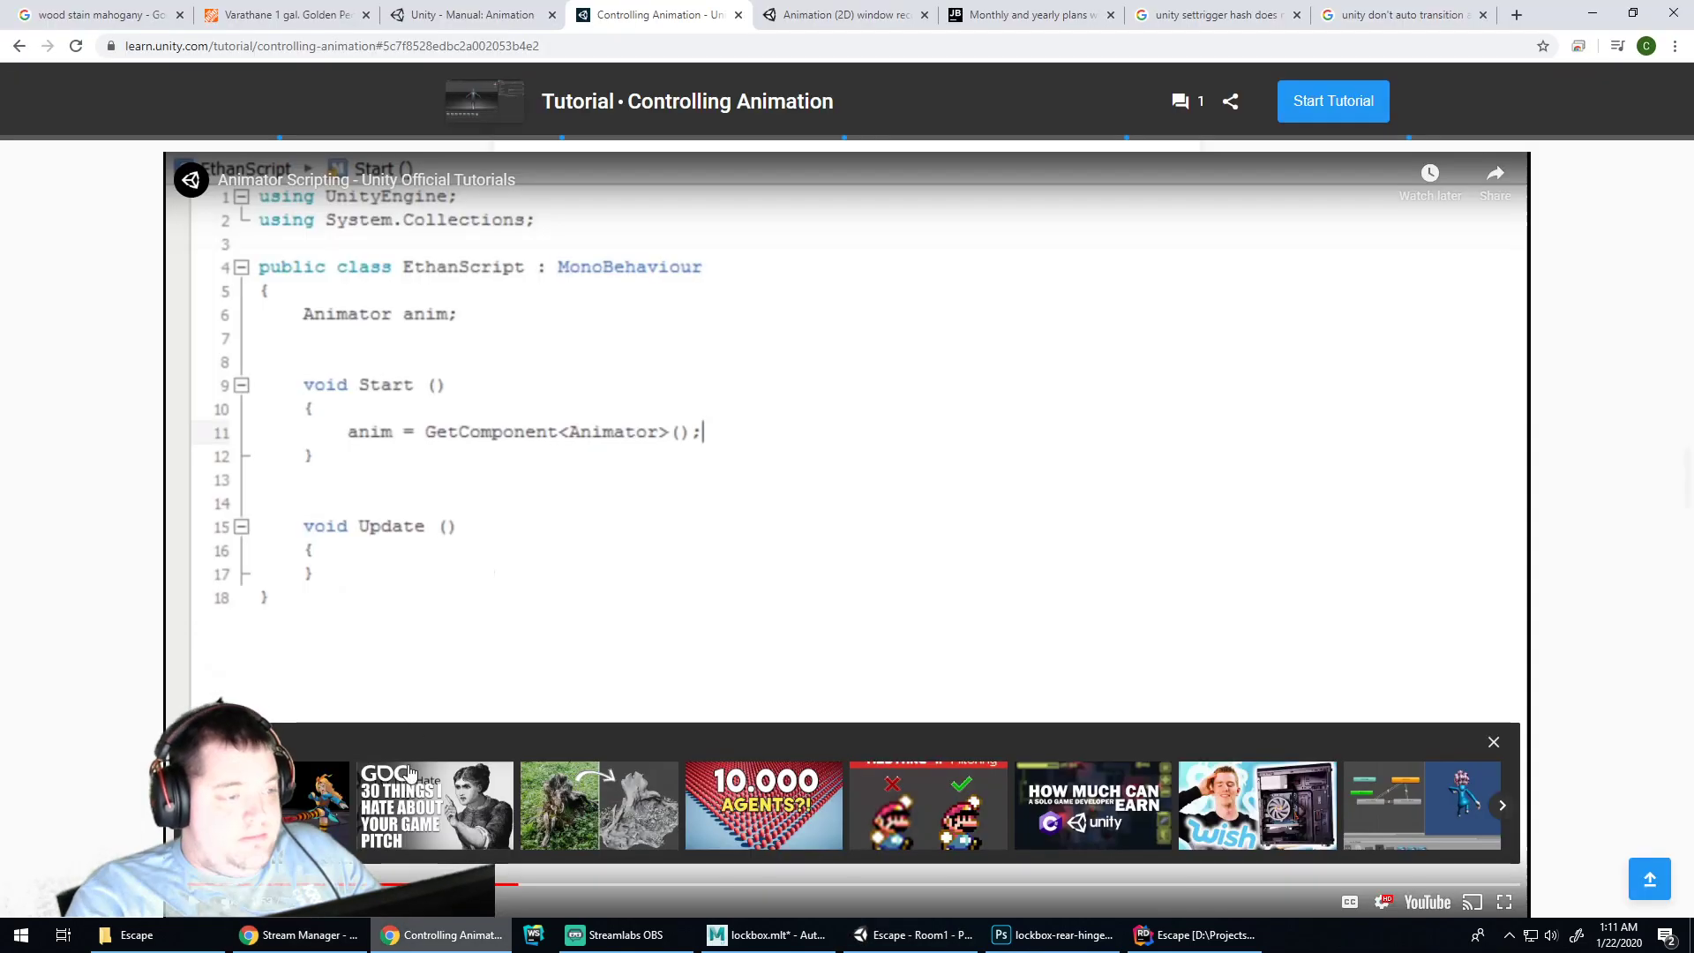
pyautogui.hotkey('ctrl', 't')
pyautogui.write('unit')
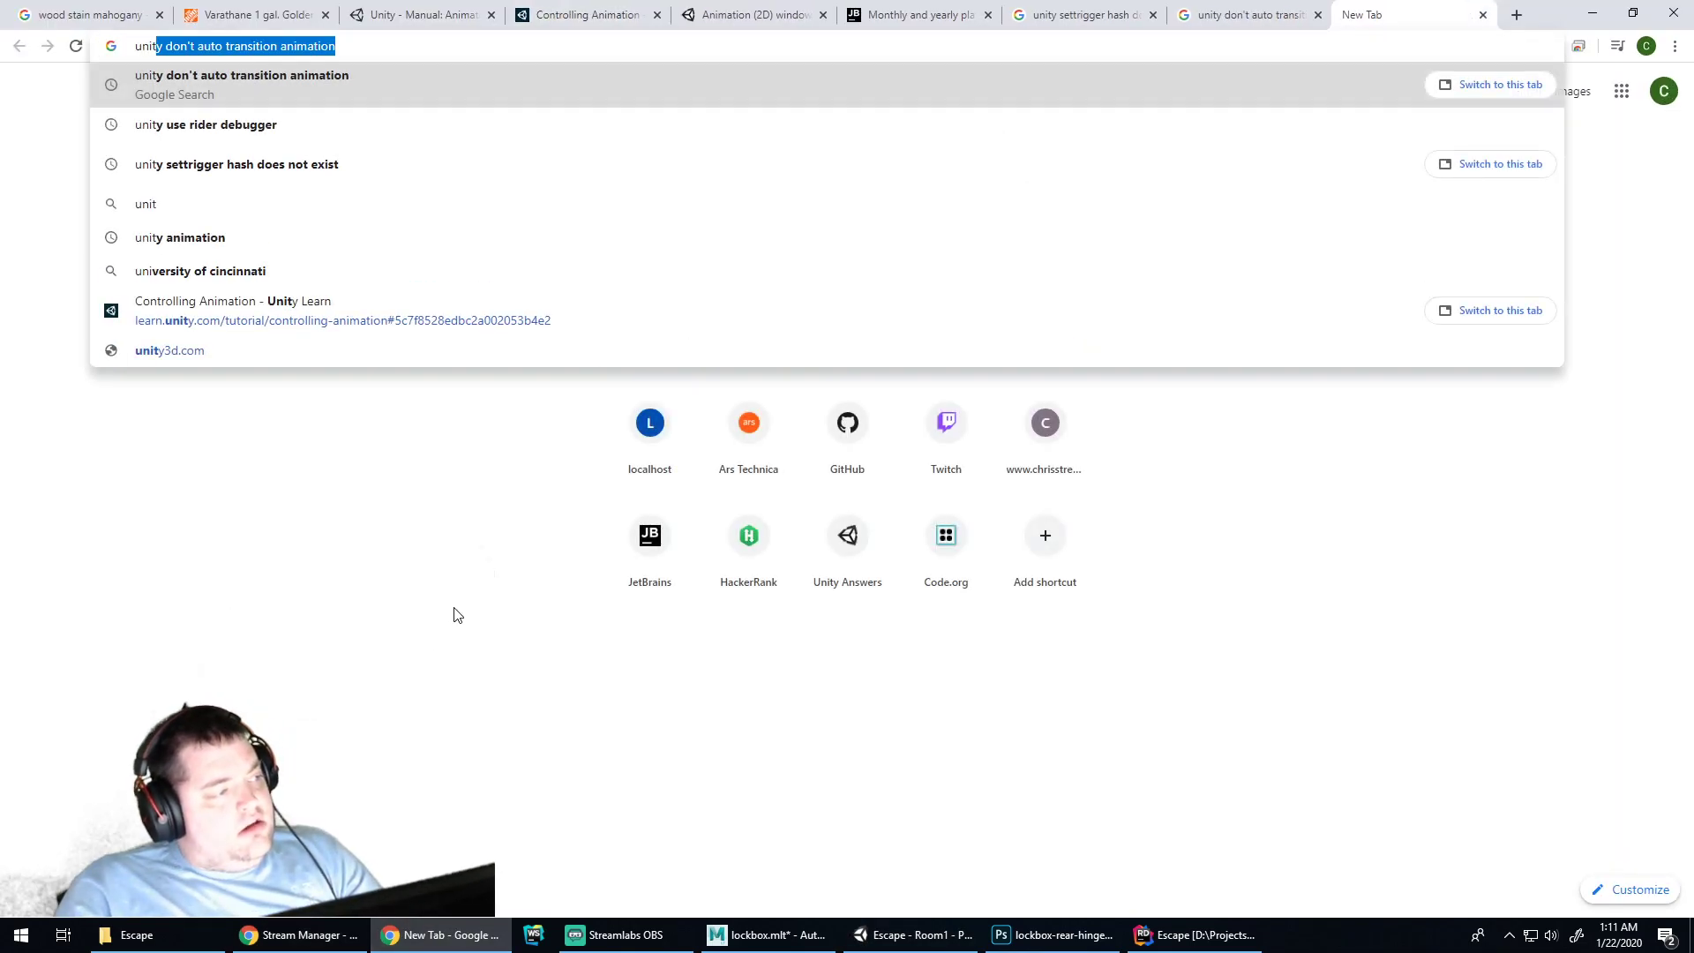
pyautogui.write('y pin camer')
pyautogui.press('Return')
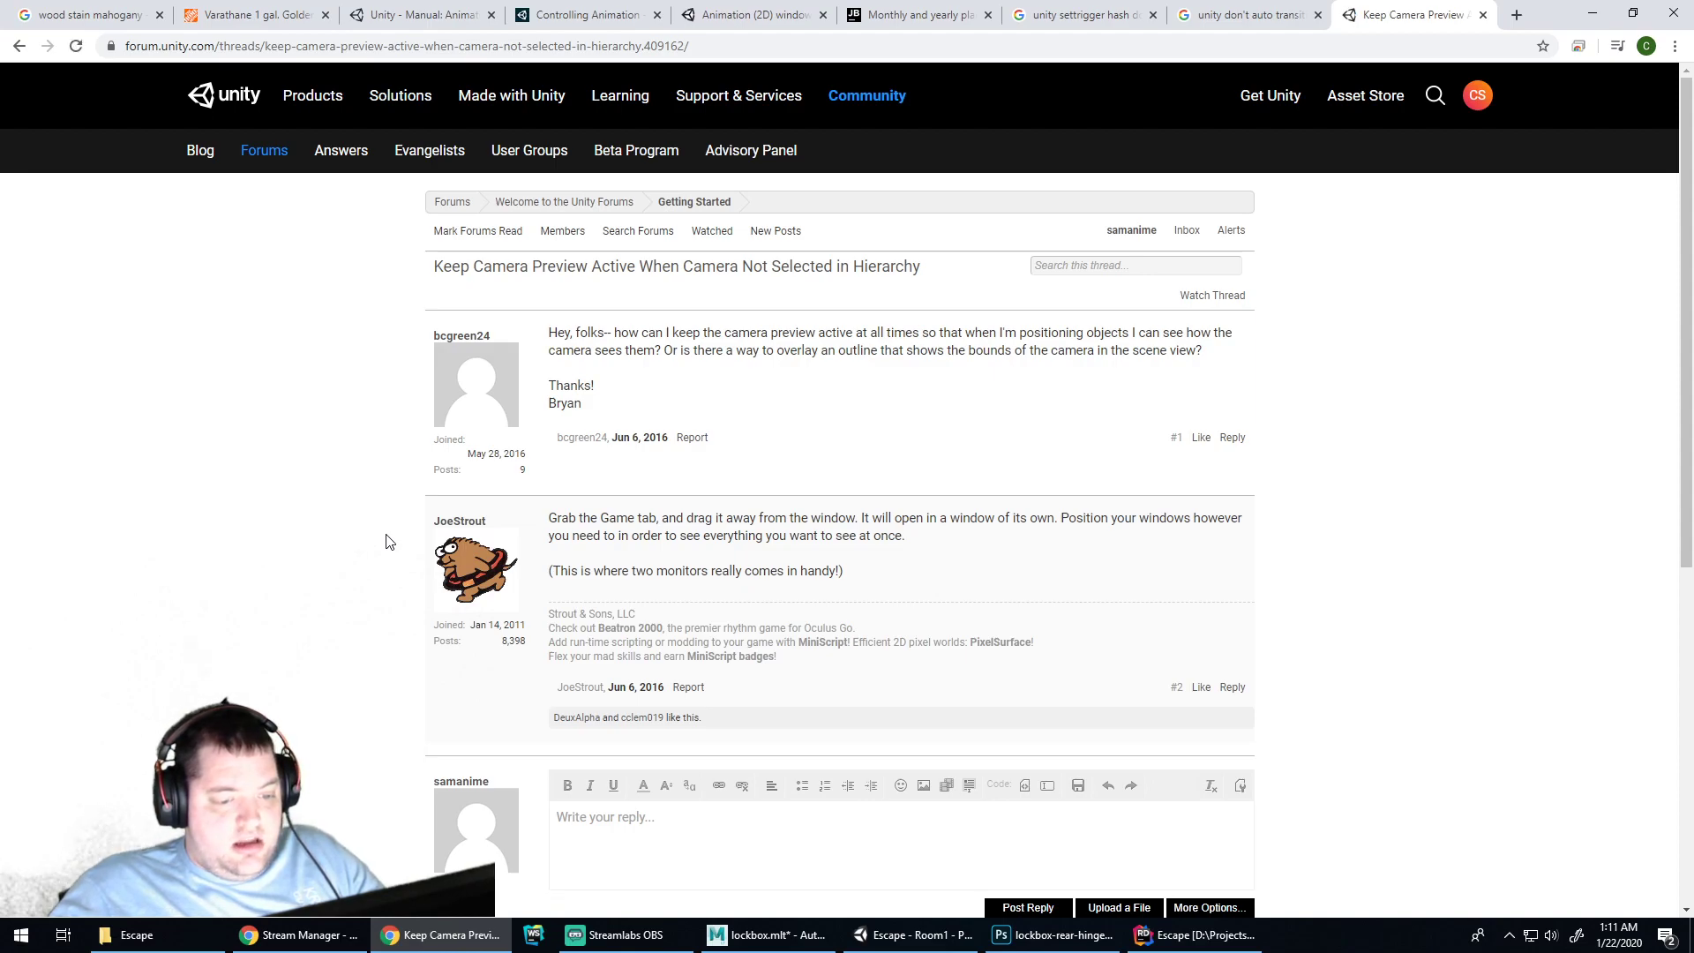
pyautogui.click(909, 934)
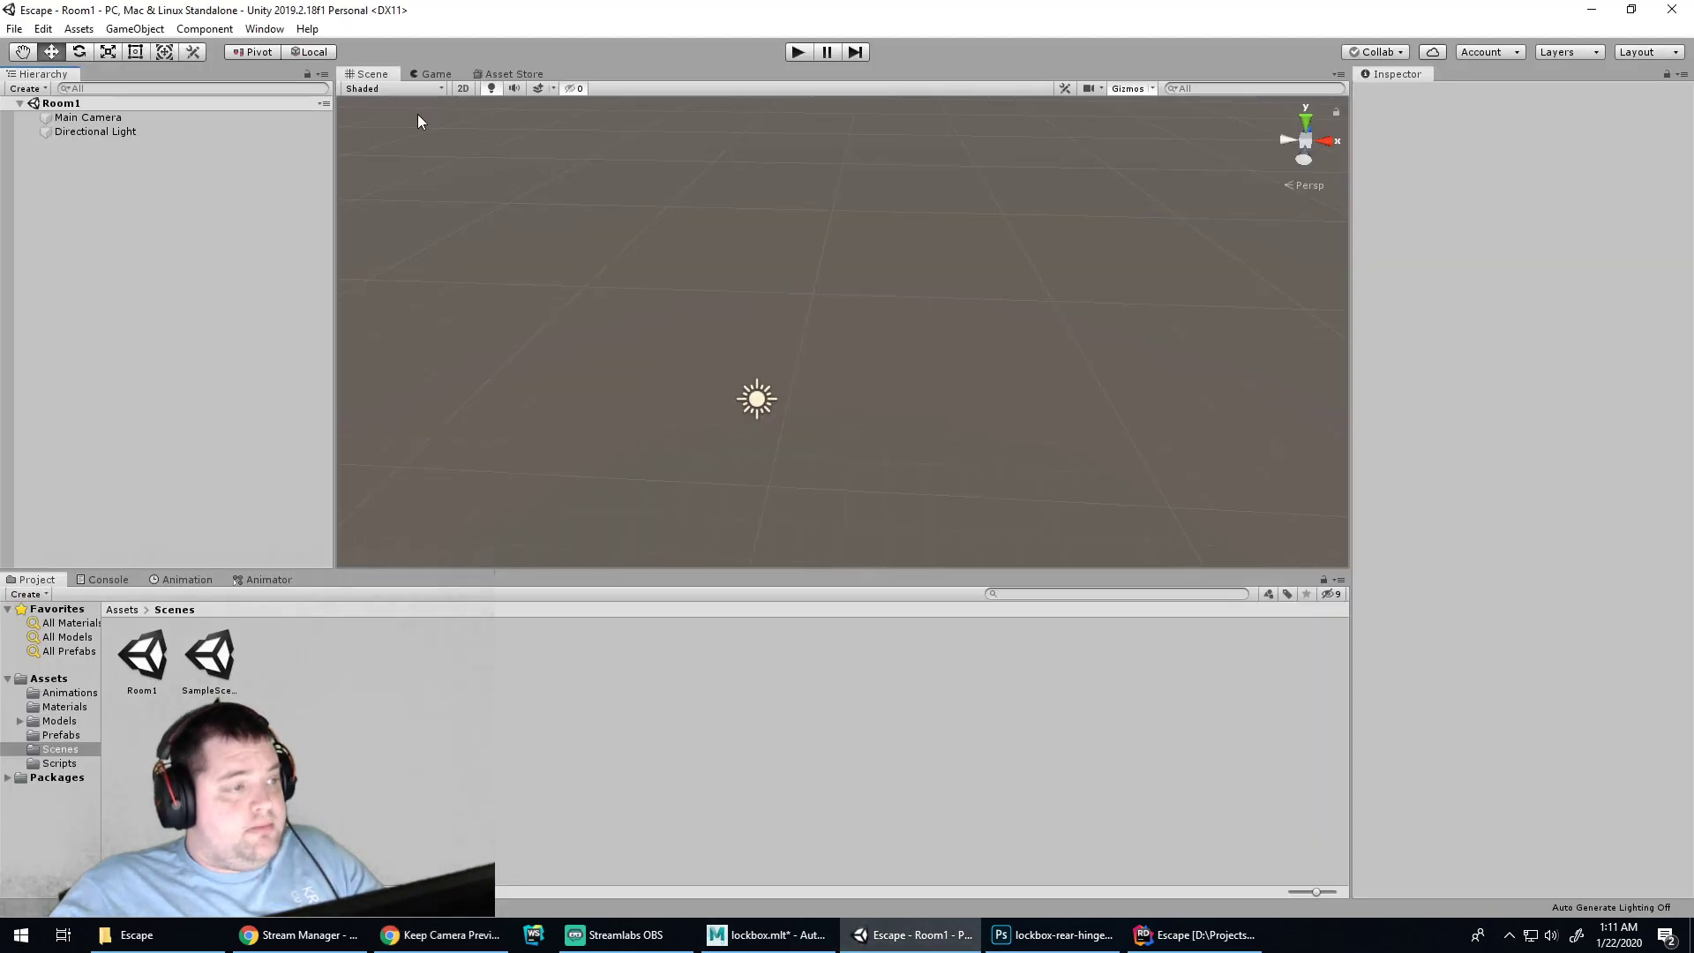
# Dock the Game view as a wider panel beside the Scene view, then orbit the scene slightly
pyautogui.moveTo(432, 74); pyautogui.dragTo(1253, 278)
pyautogui.moveTo(1011, 284); pyautogui.dragTo(869, 284)
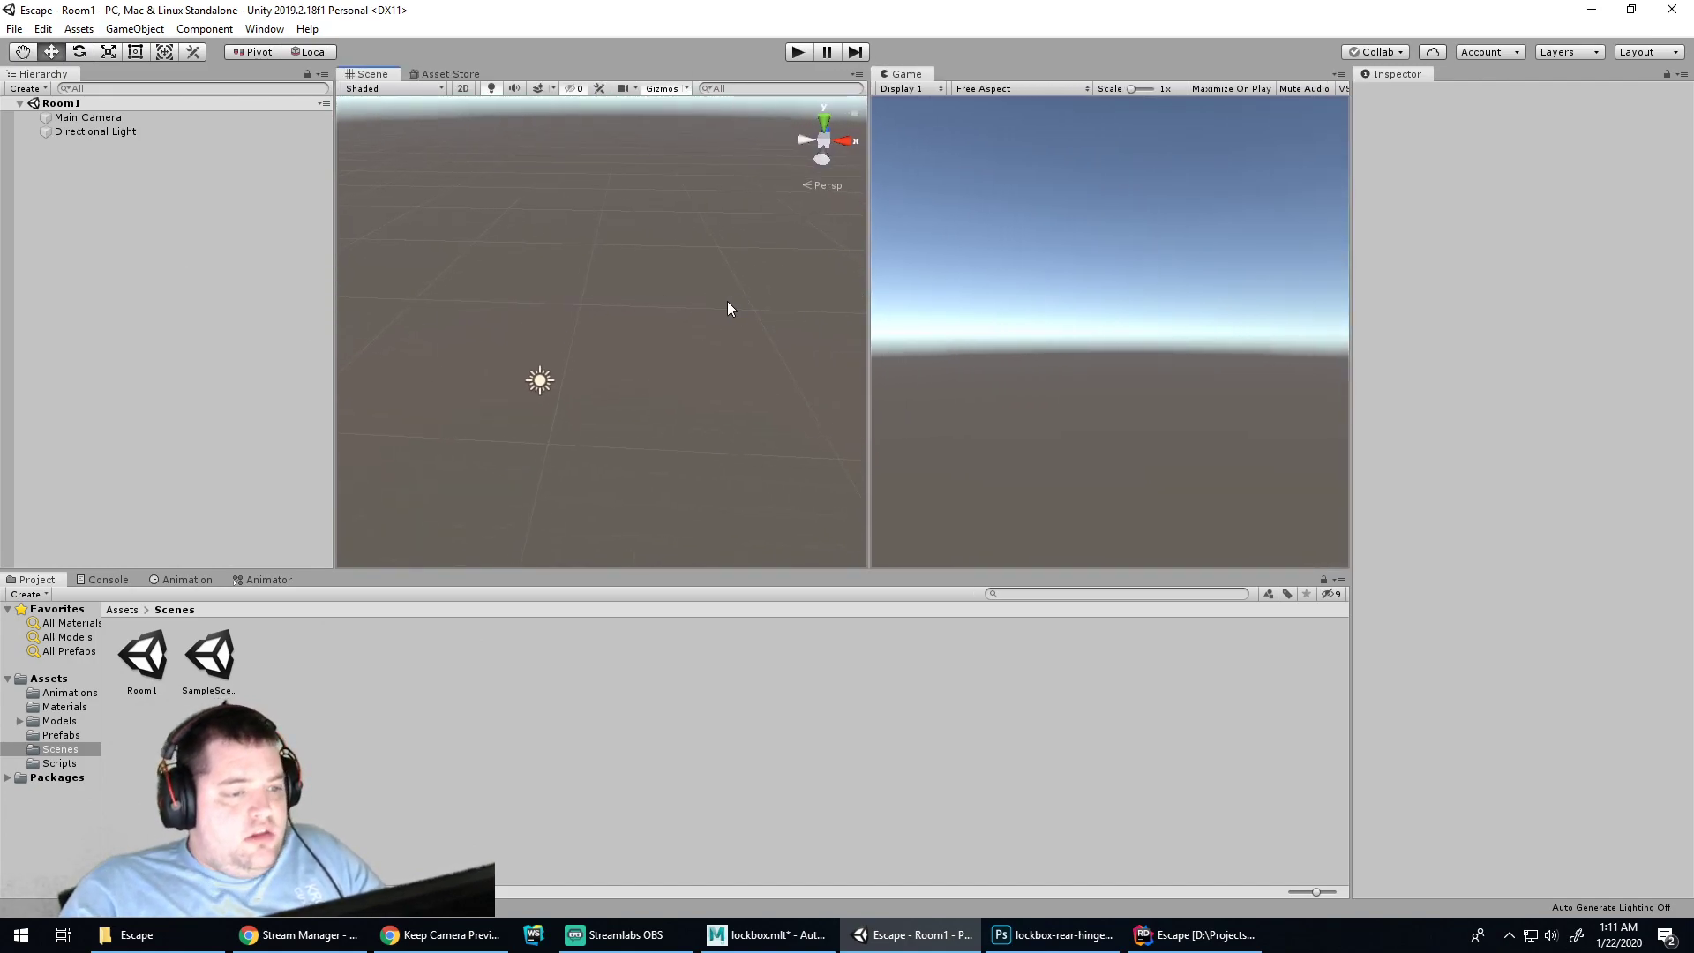
pyautogui.moveTo(675, 308); pyautogui.dragTo(688, 312, button='right')
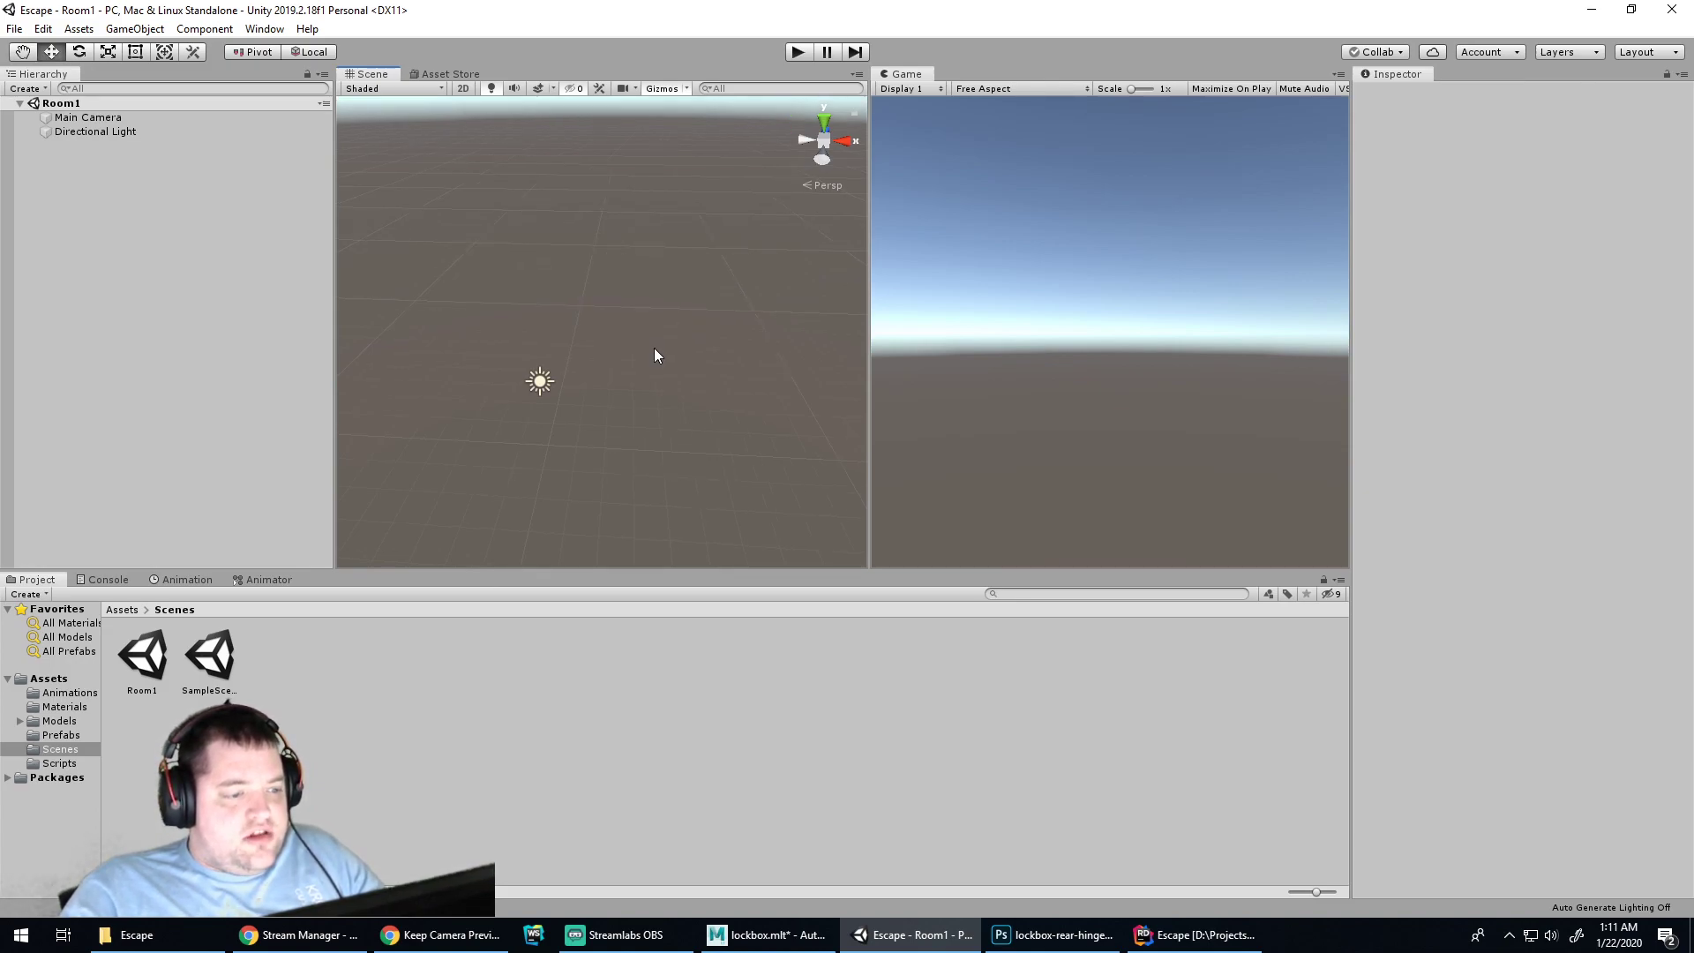
# Add a cube to Room1 and switch to the Scale tool
pyautogui.rightClick(108, 237)
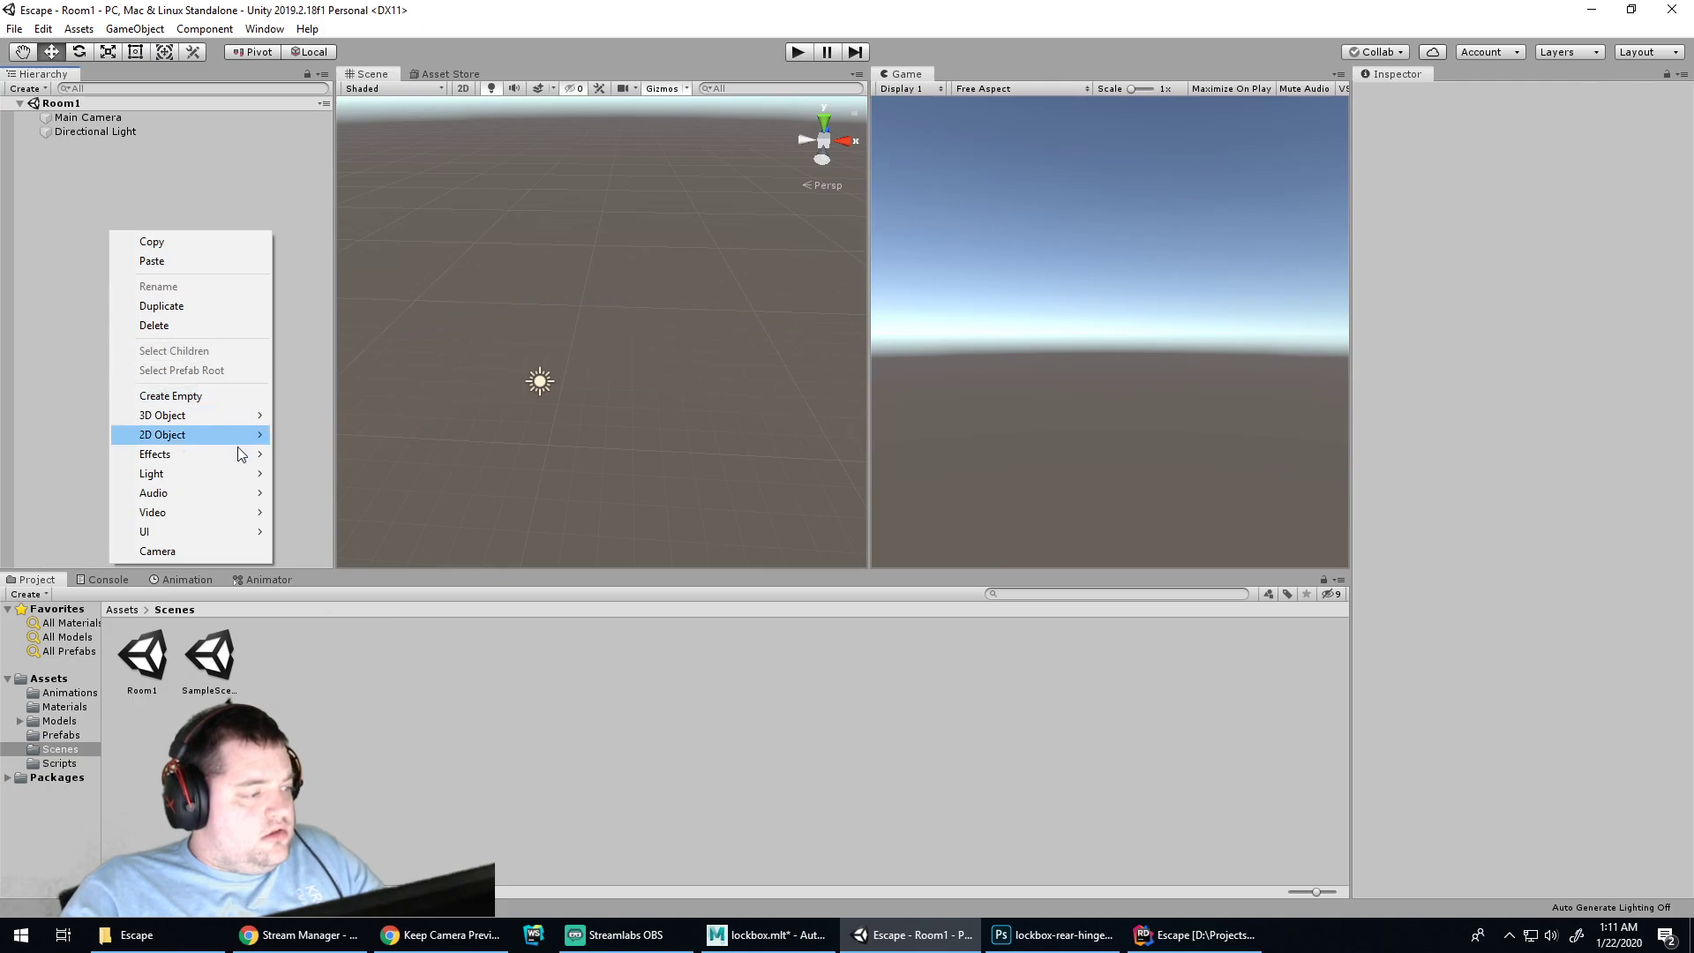
pyautogui.moveTo(223, 420)
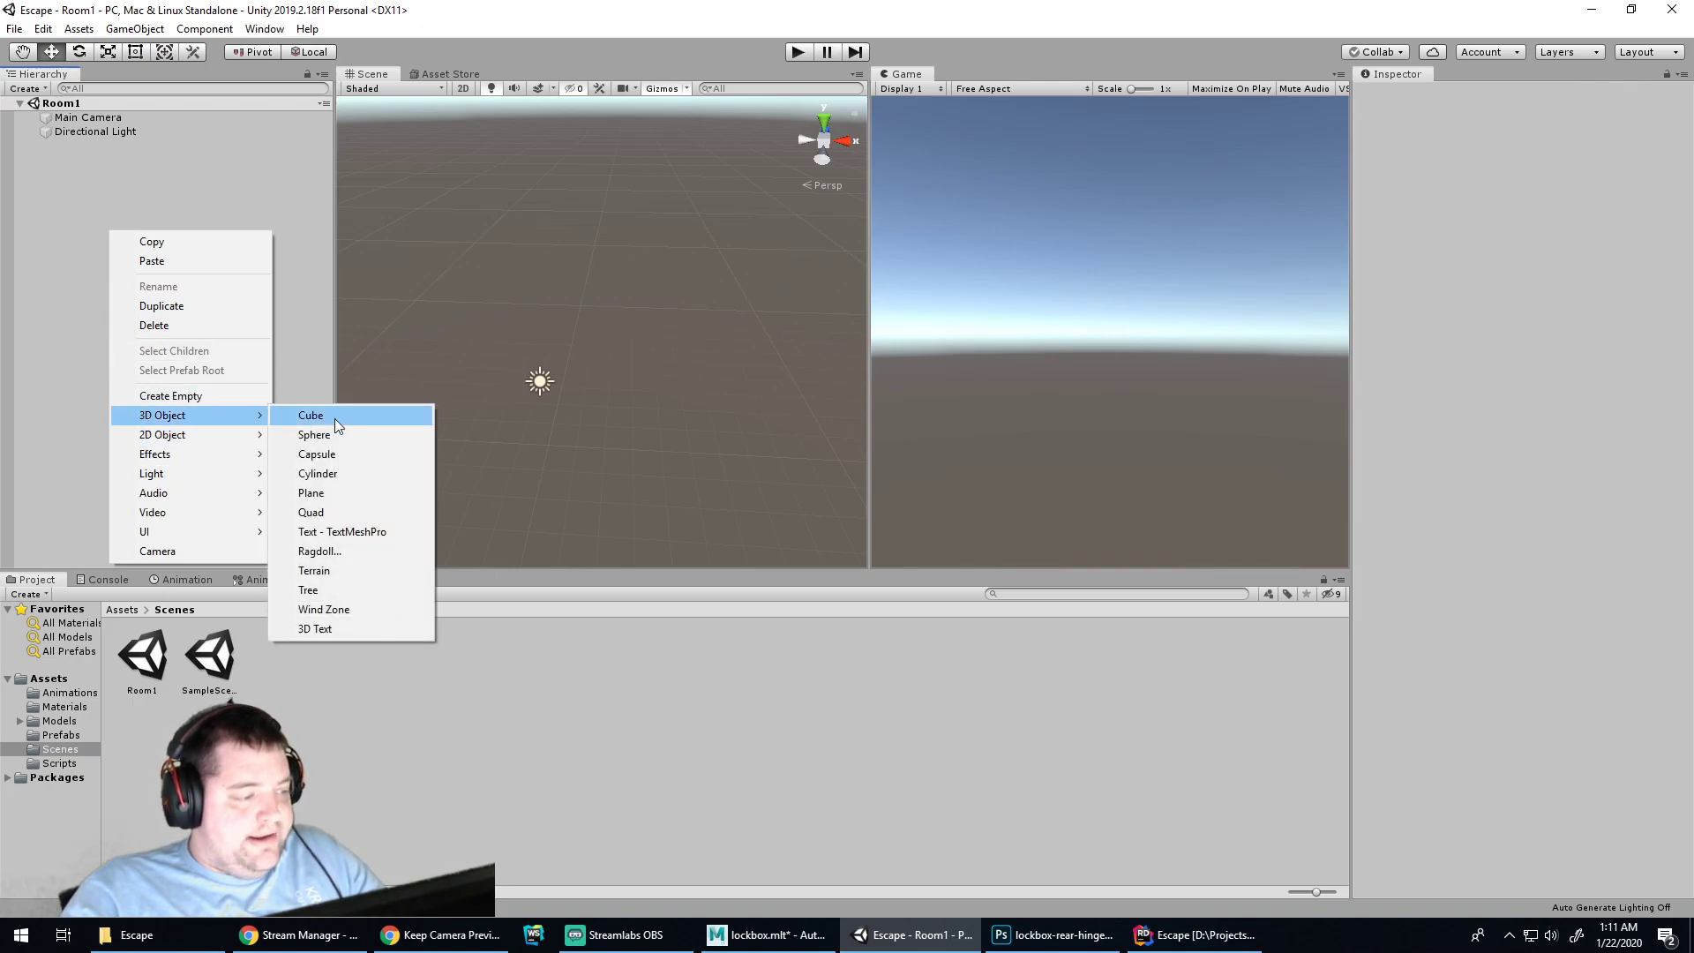
pyautogui.click(335, 418)
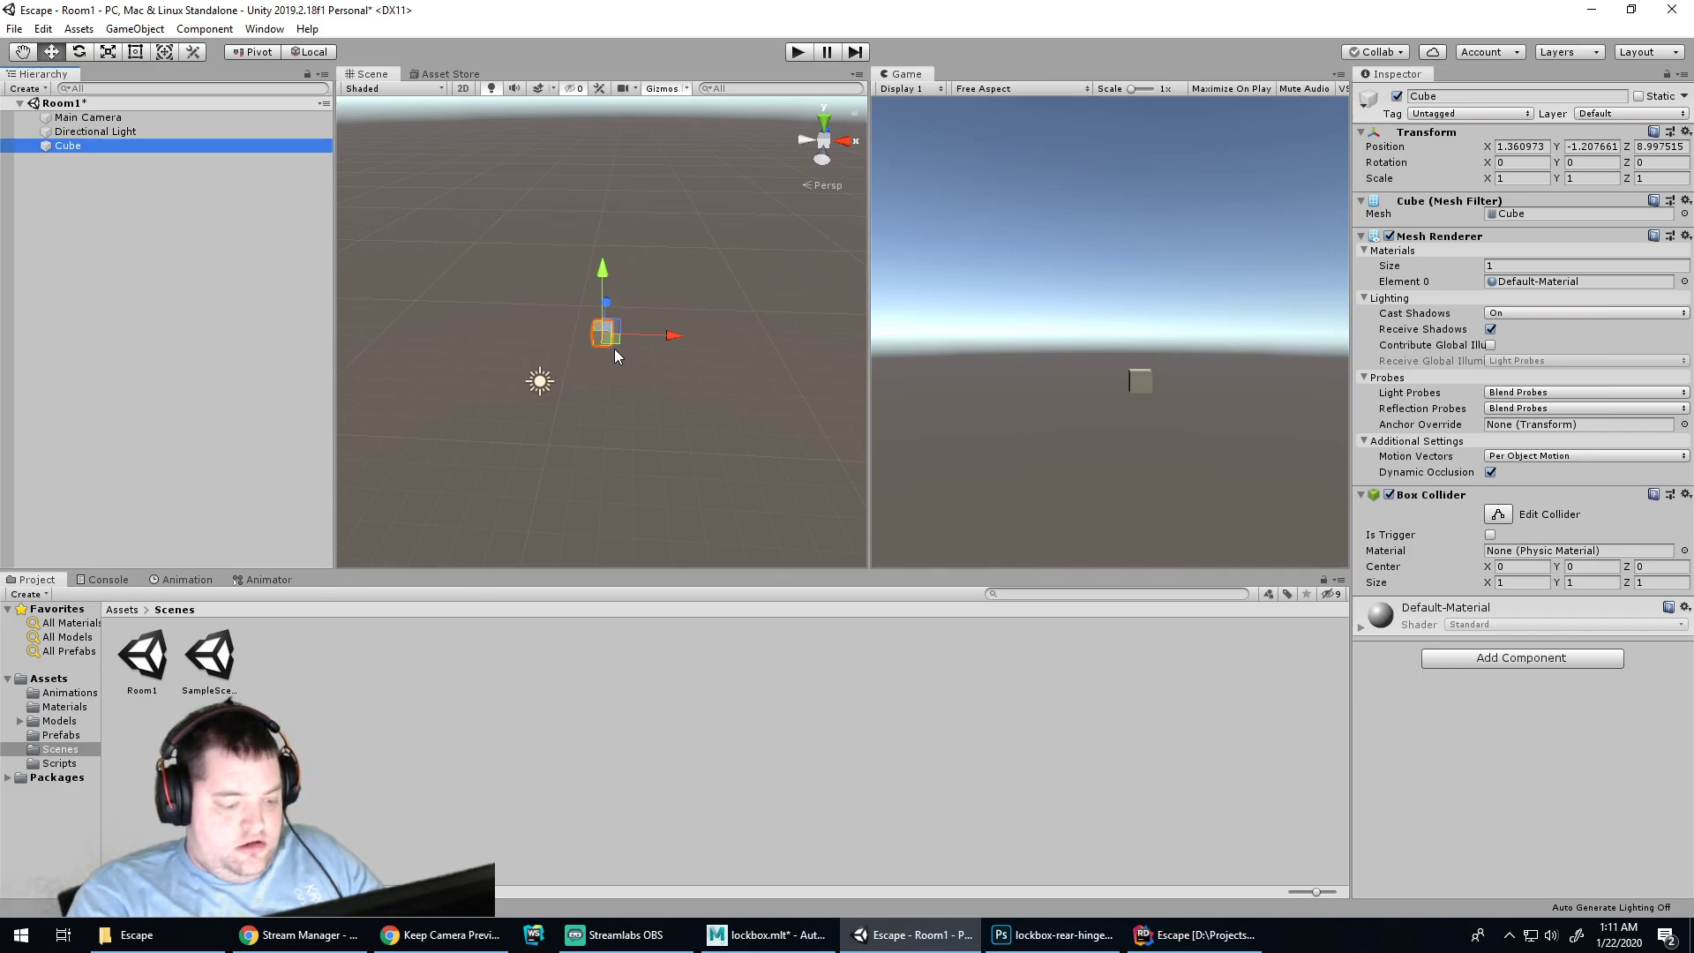
pyautogui.press('e')
pyautogui.press('r')
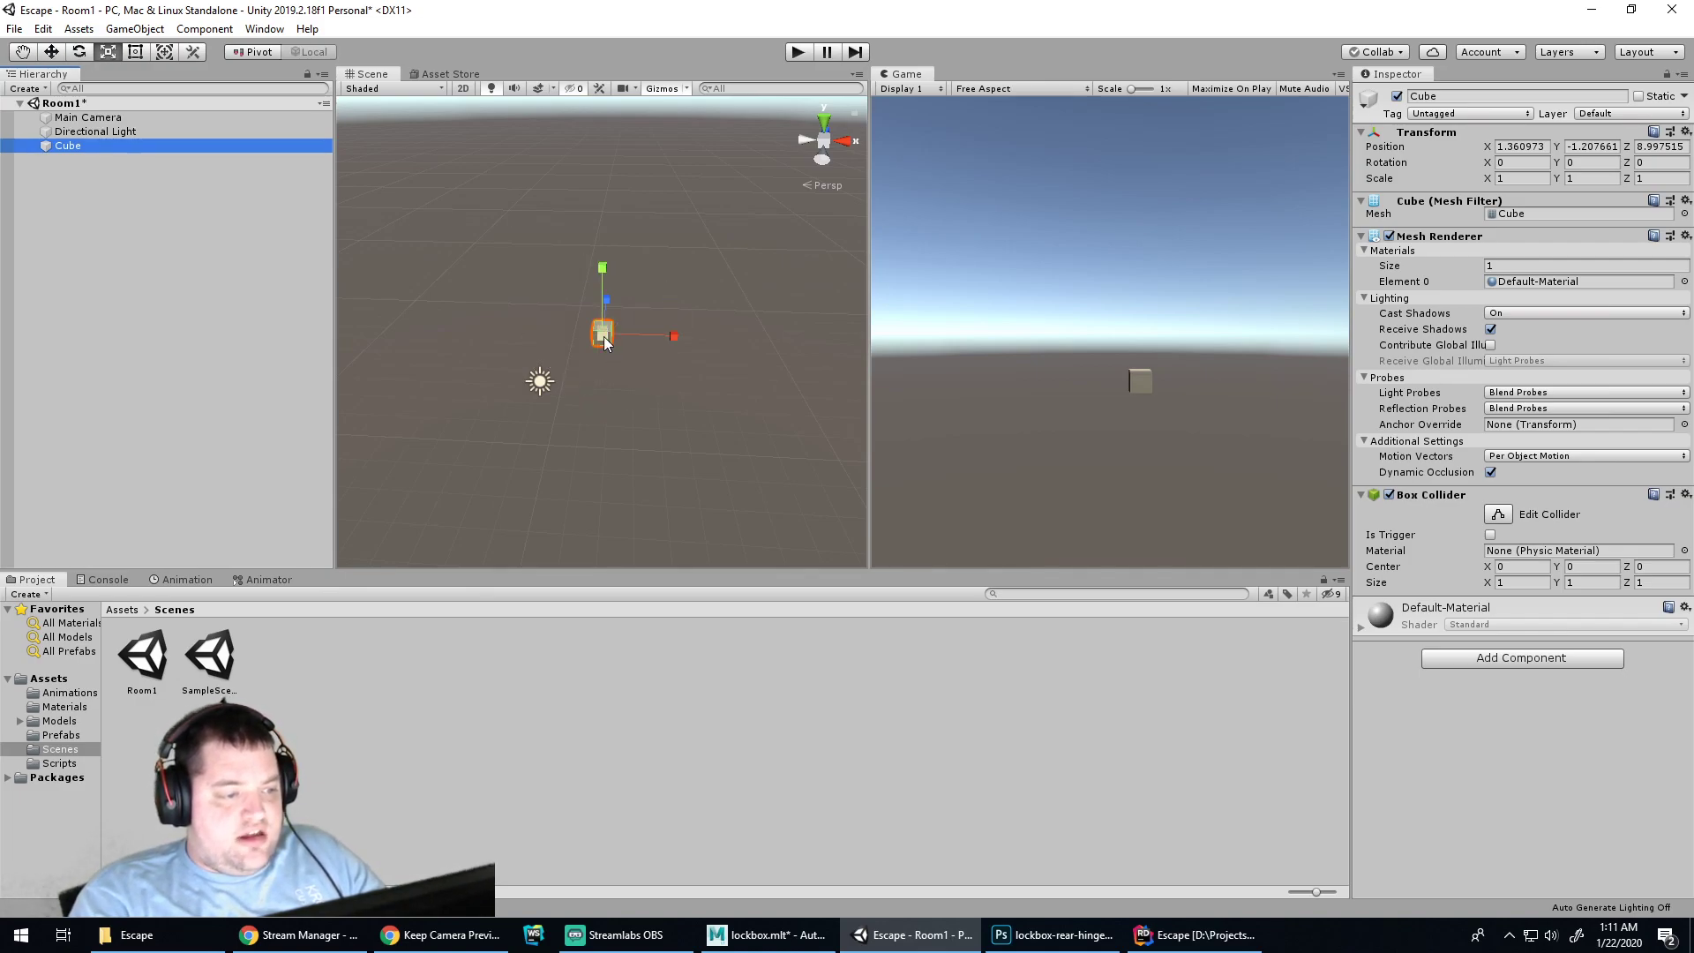
# Stretch the cube to about 47.48 × 1 × 40.92 as a flat floor slab
pyautogui.moveTo(670, 334); pyautogui.dragTo(142, 263)
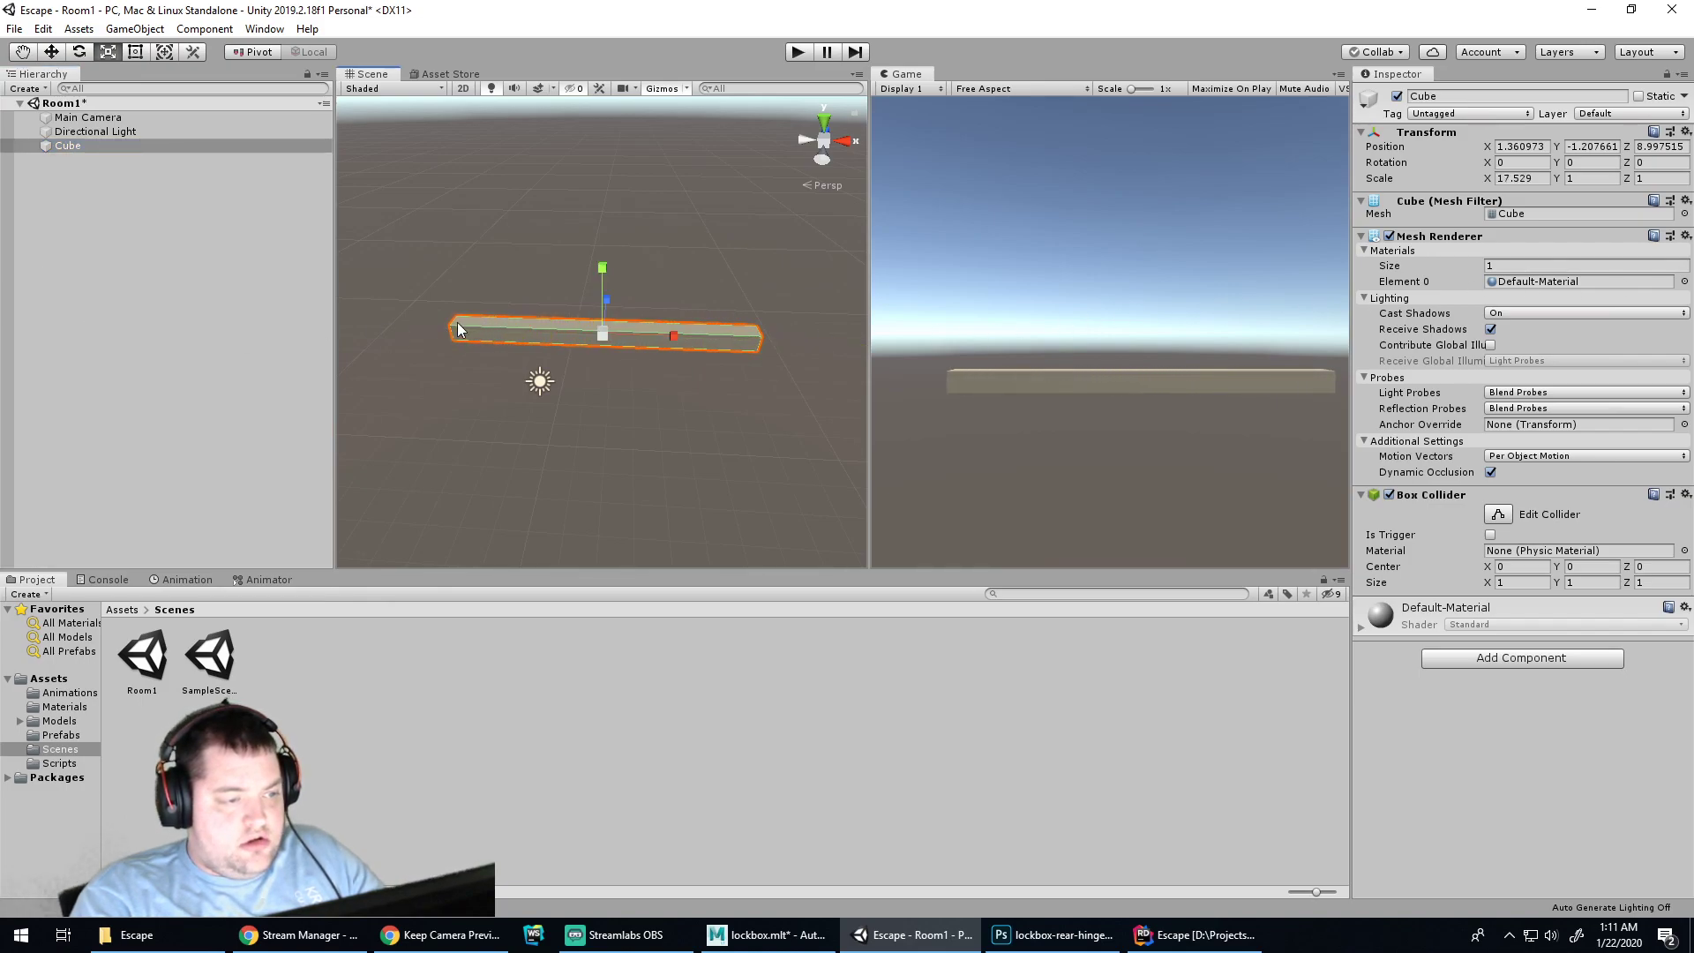
pyautogui.moveTo(618, 307); pyautogui.dragTo(566, 394)
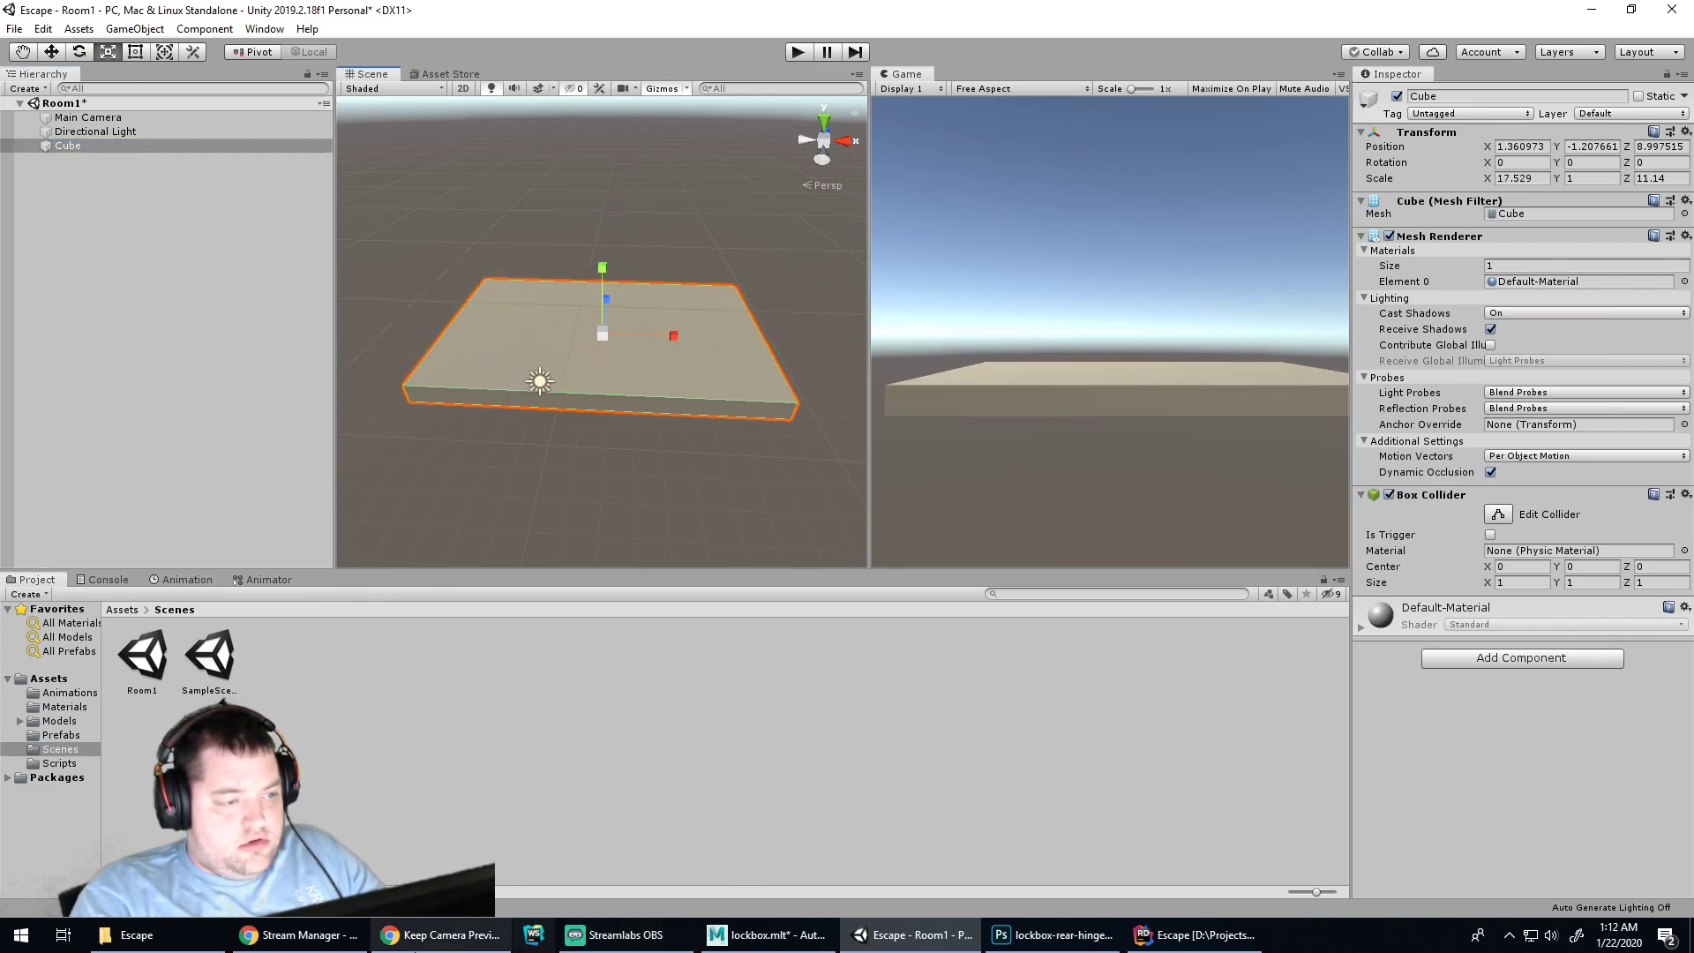
pyautogui.moveTo(605, 303); pyautogui.dragTo(723, 289)
pyautogui.moveTo(674, 341); pyautogui.dragTo(709, 342)
pyautogui.moveTo(611, 298)
pyautogui.mouseDown()
pyautogui.moveTo(693, 333)
pyautogui.moveTo(622, 272)
pyautogui.mouseUp()
pyautogui.moveTo(673, 335); pyautogui.dragTo(701, 332)
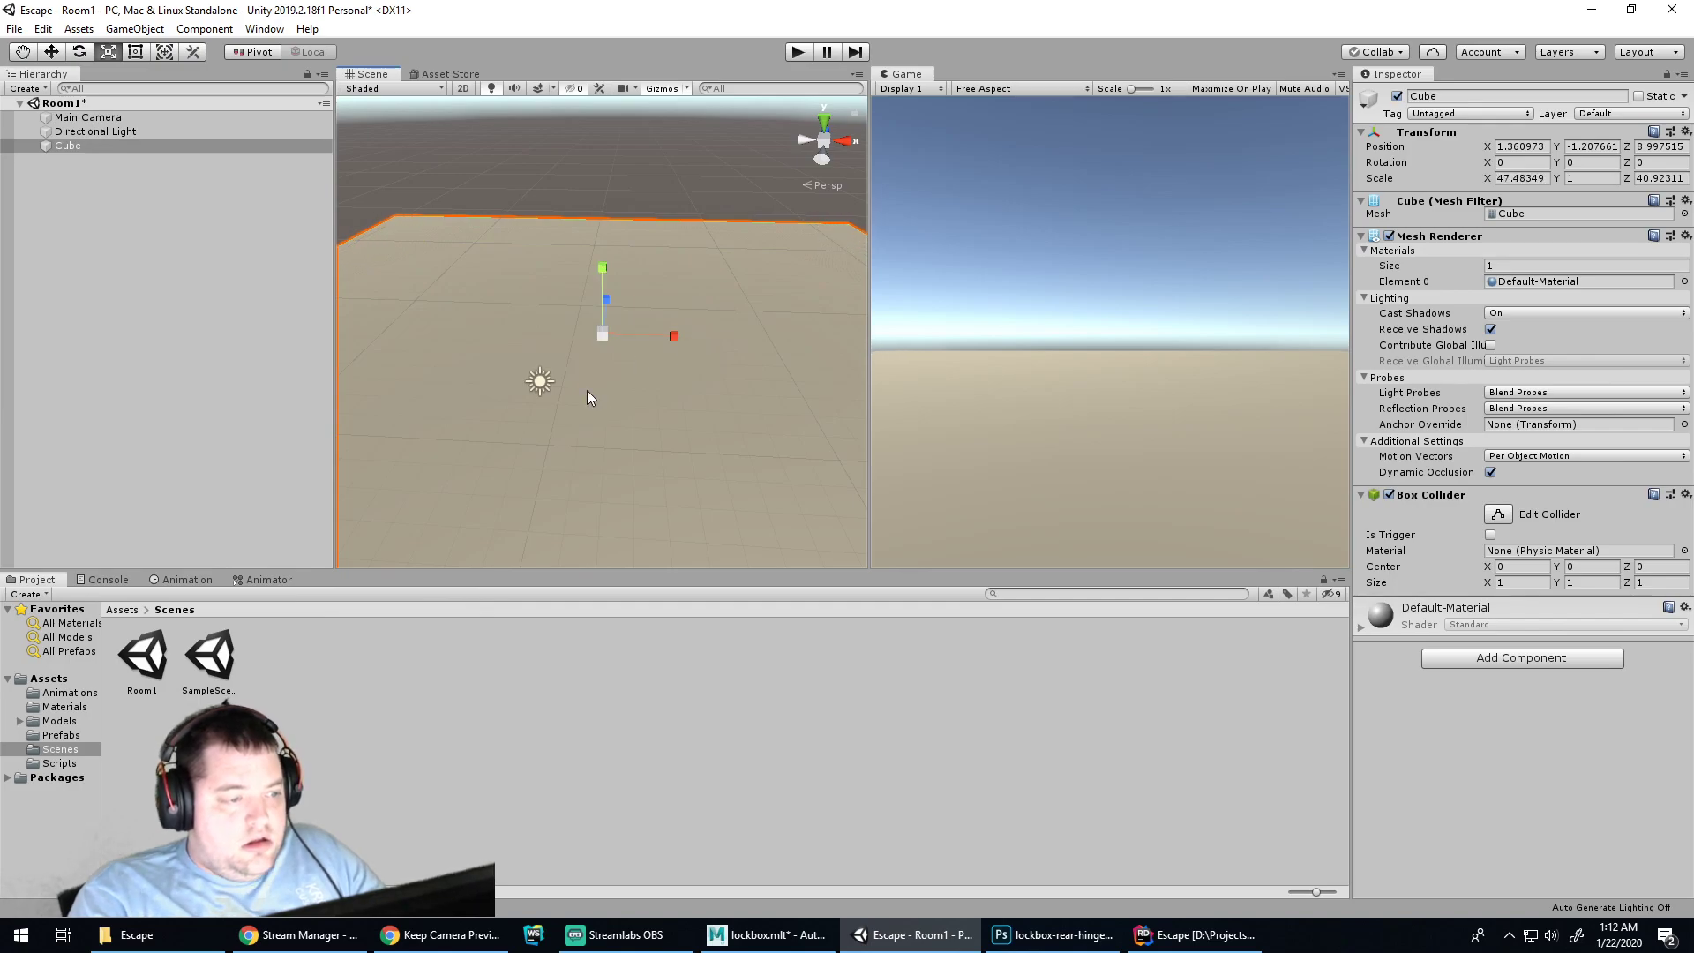
# Move the Main Camera forward and up to position 0, 4.24, 5.48
pyautogui.click(62, 118)
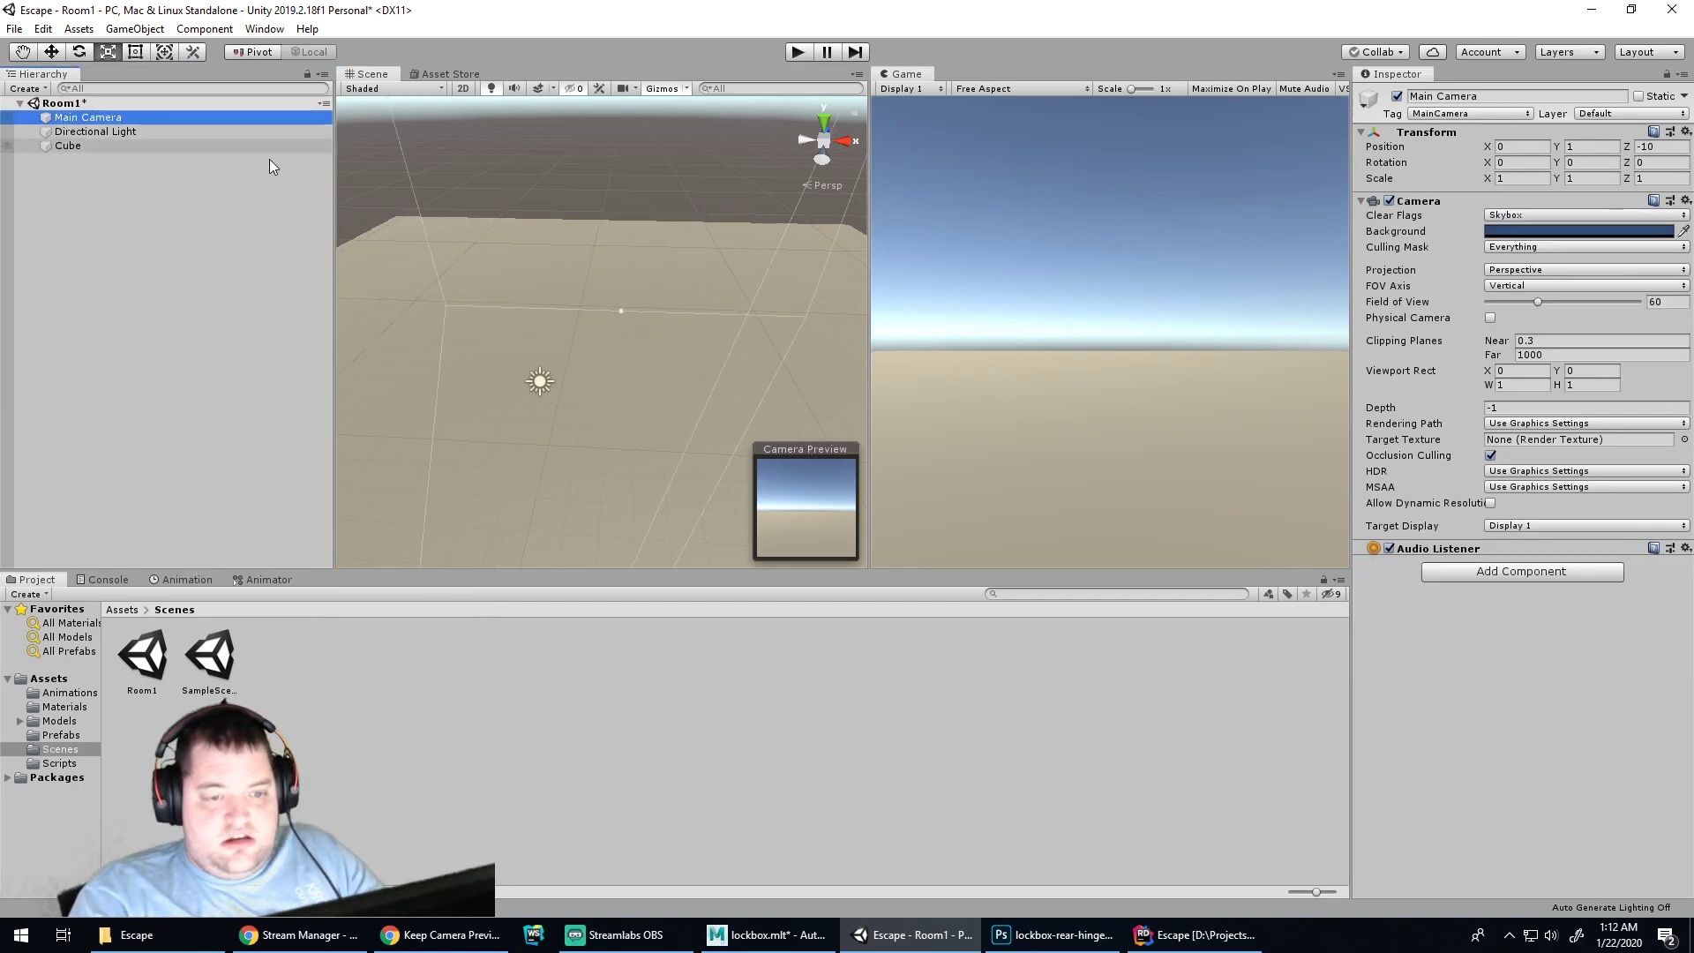
pyautogui.scroll(-5, 659, 401)
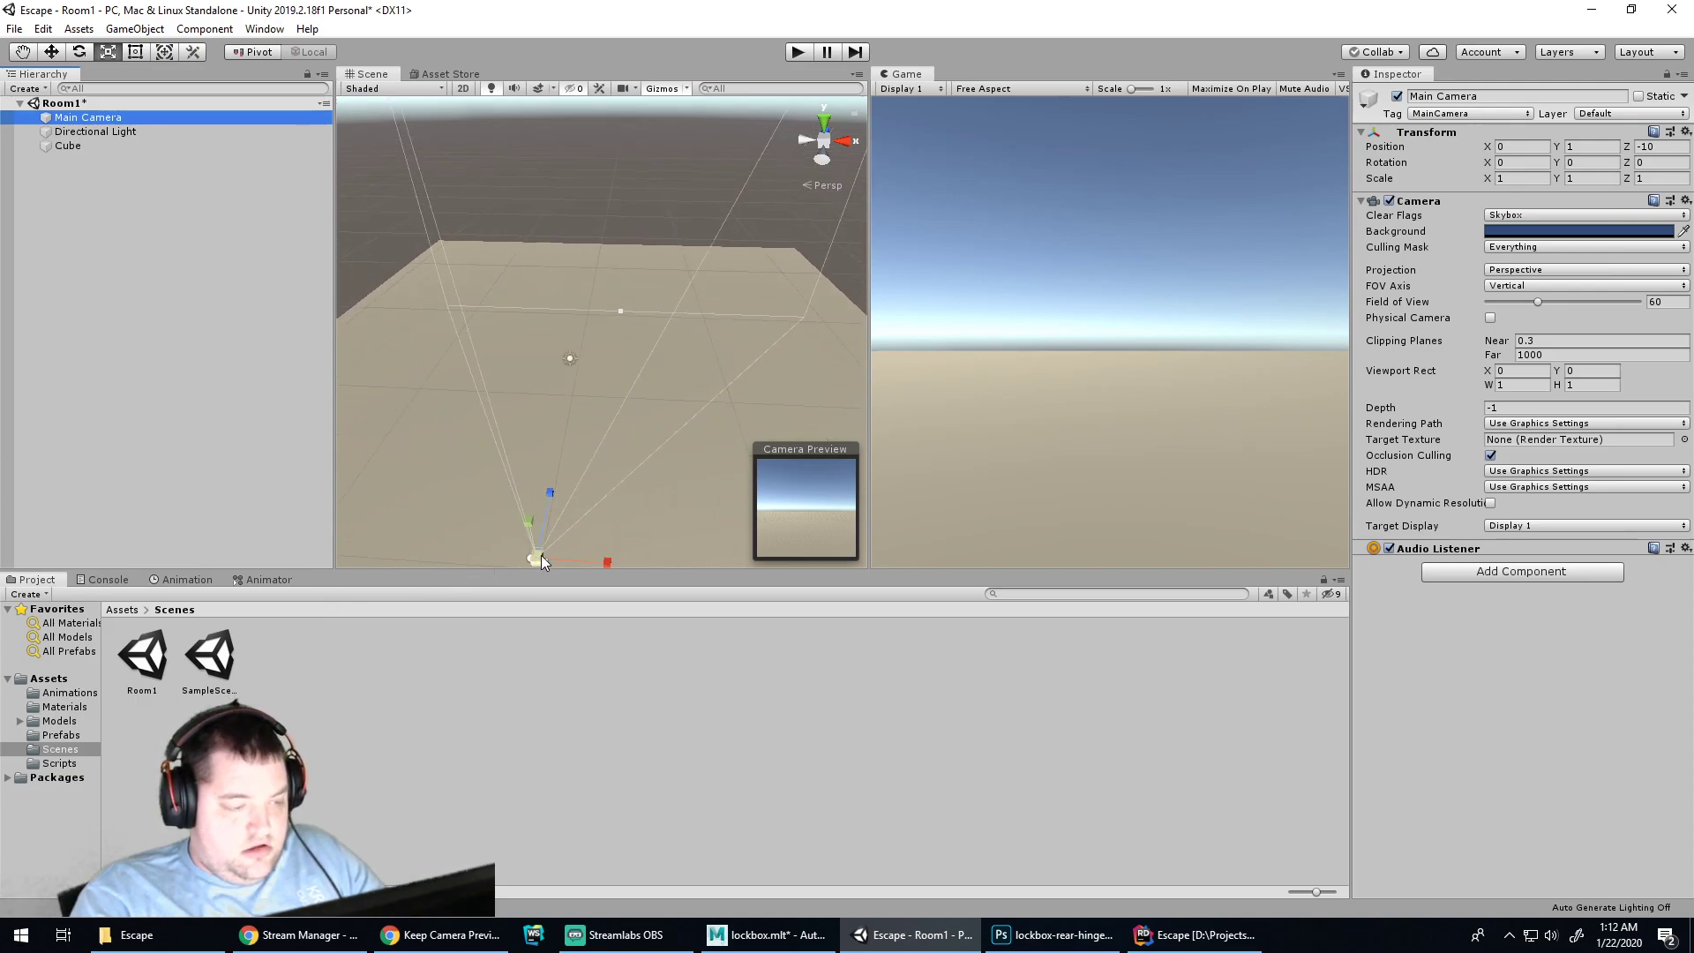
pyautogui.moveTo(554, 489); pyautogui.dragTo(701, 99)
pyautogui.moveTo(592, 283); pyautogui.dragTo(583, 229)
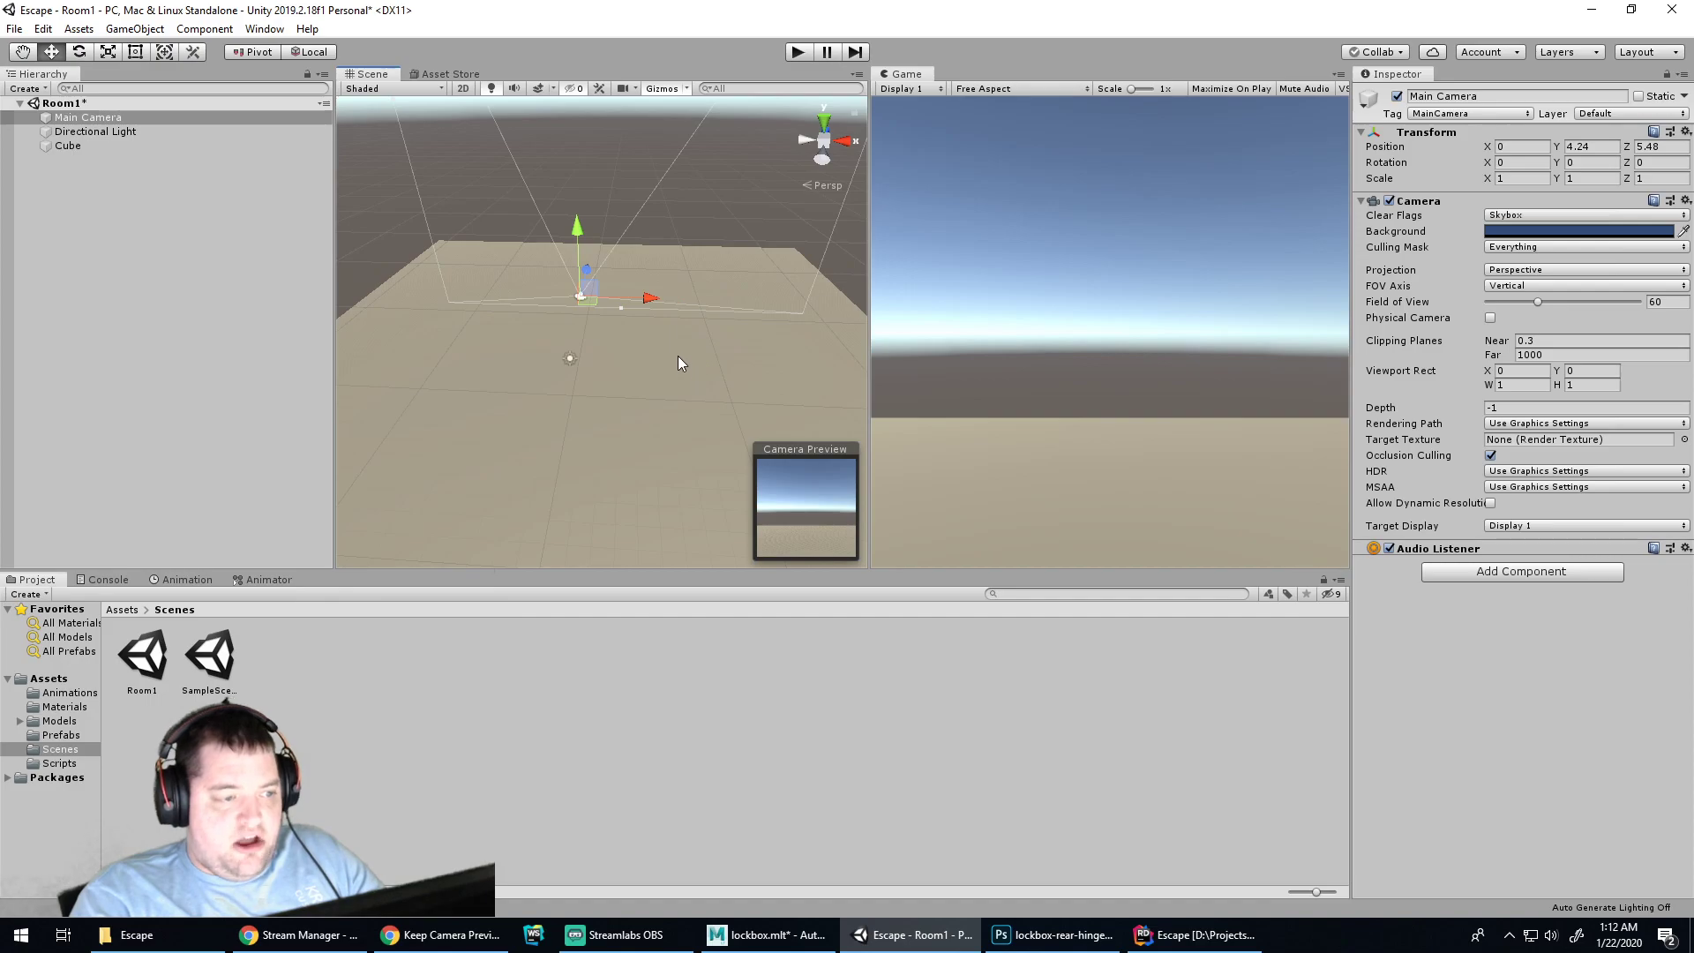
# Select the floor cube and Directional Light and orbit the view around the scene
pyautogui.click(734, 200)
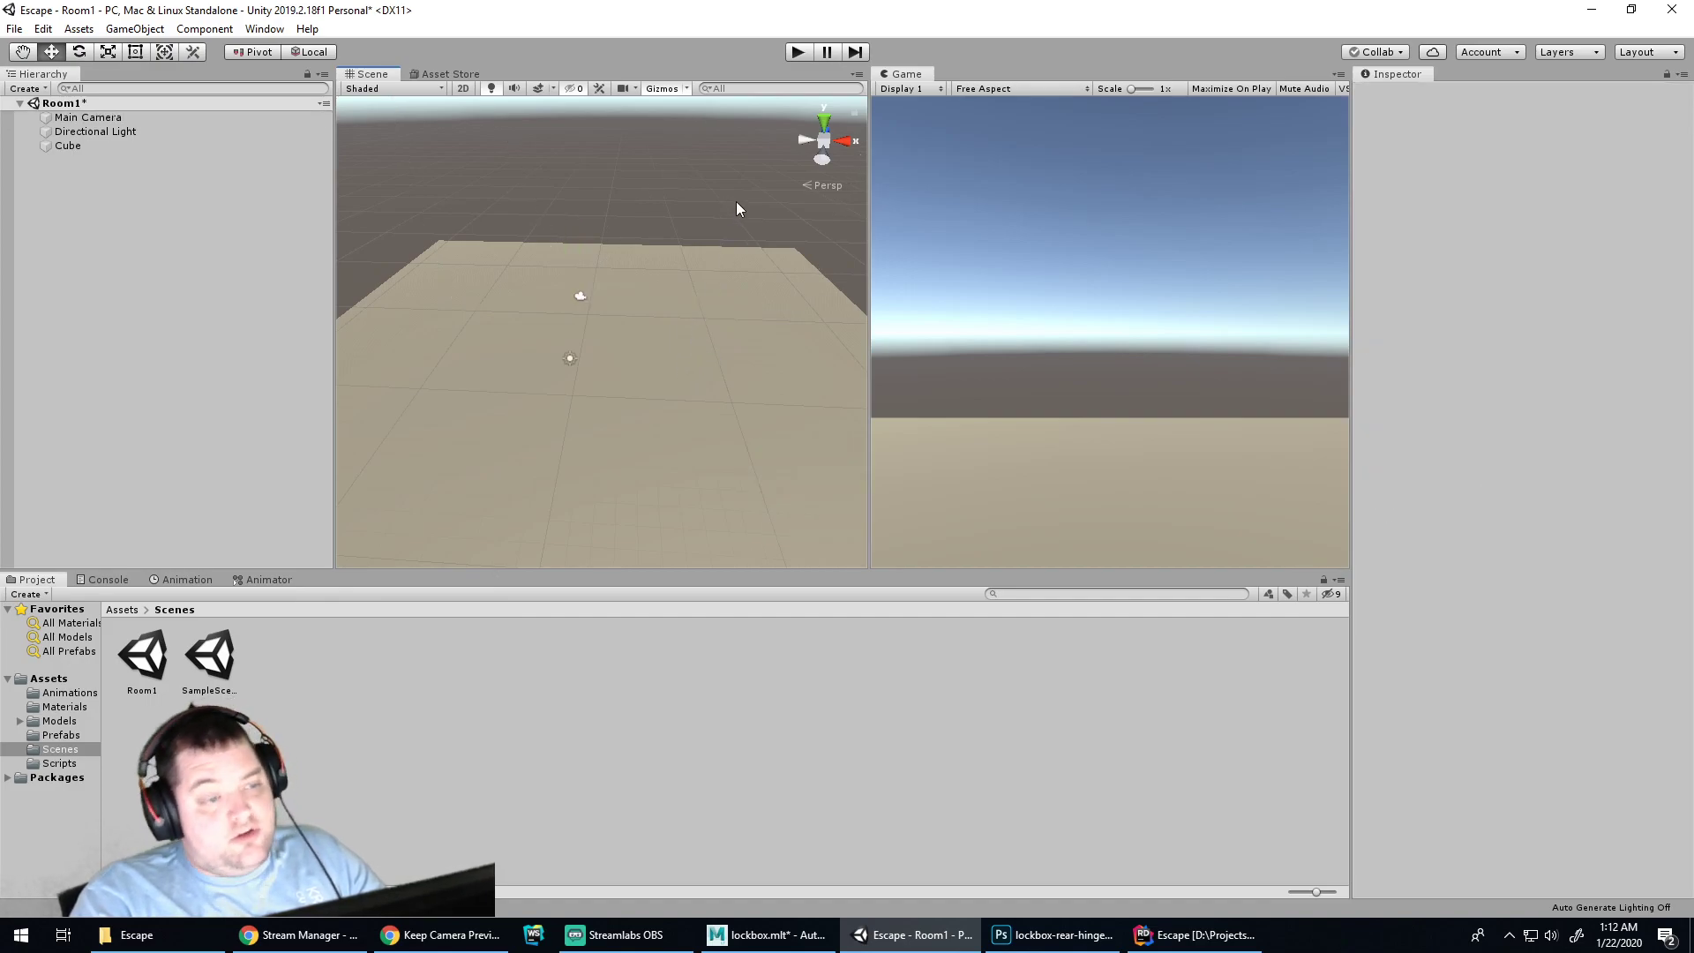
pyautogui.click(660, 363)
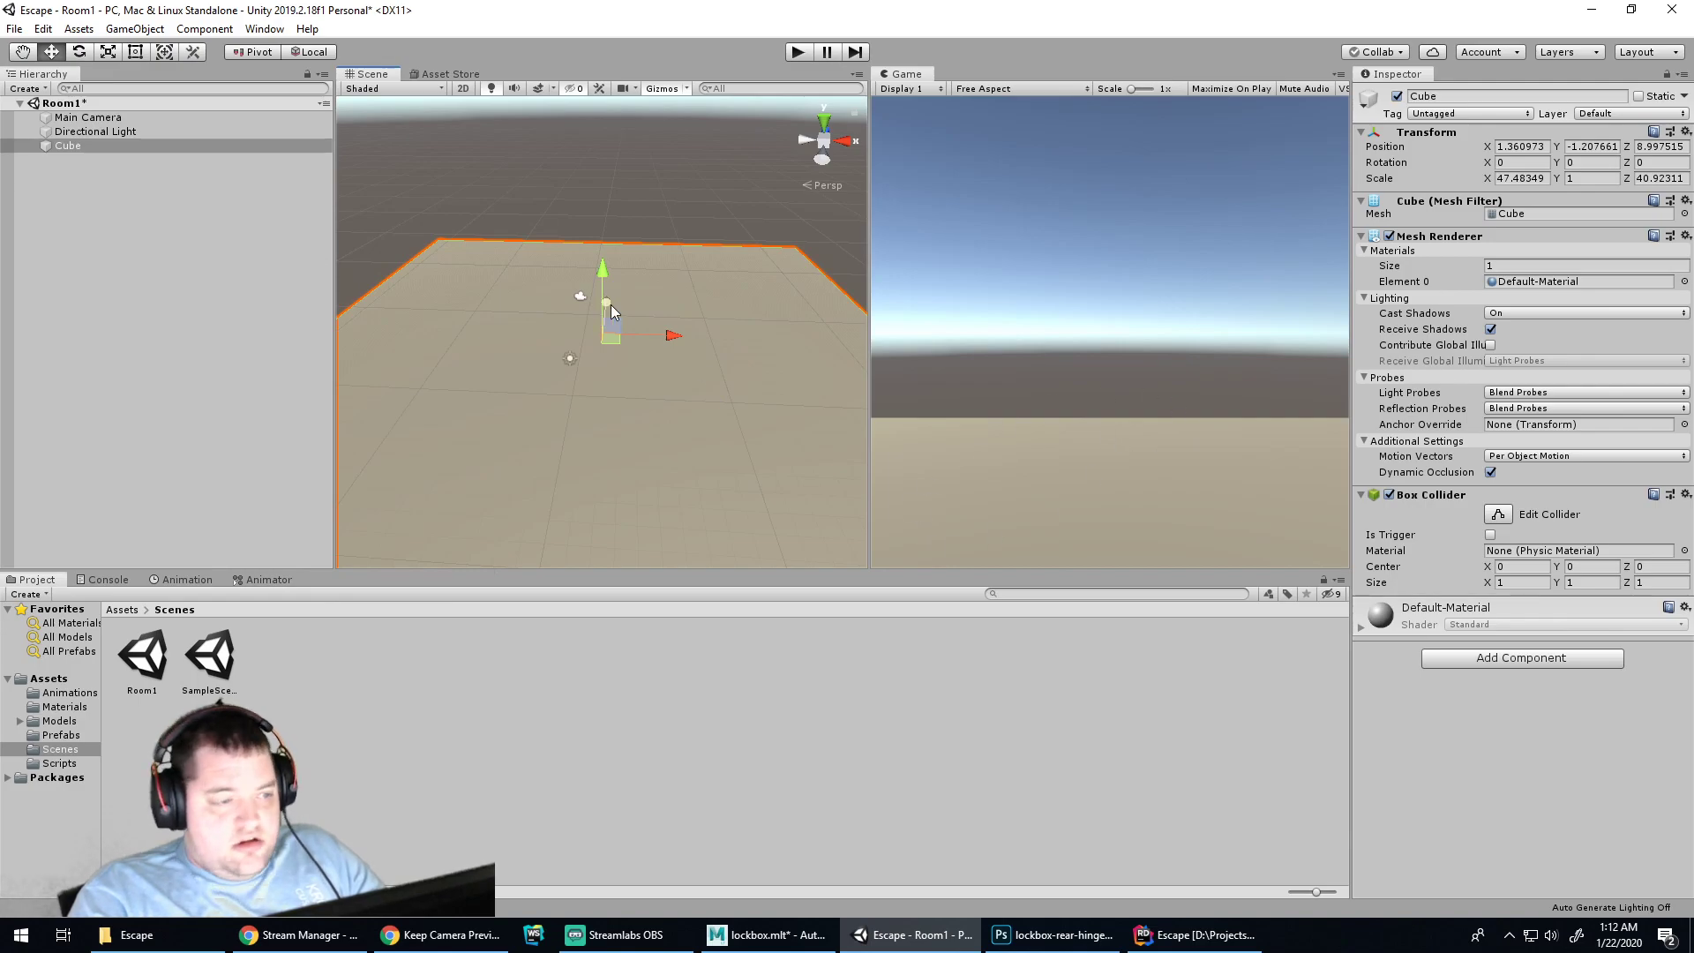
pyautogui.click(569, 364)
pyautogui.keyDown('alt'); pyautogui.moveTo(755, 444); pyautogui.dragTo(563, 362); pyautogui.keyUp('alt')
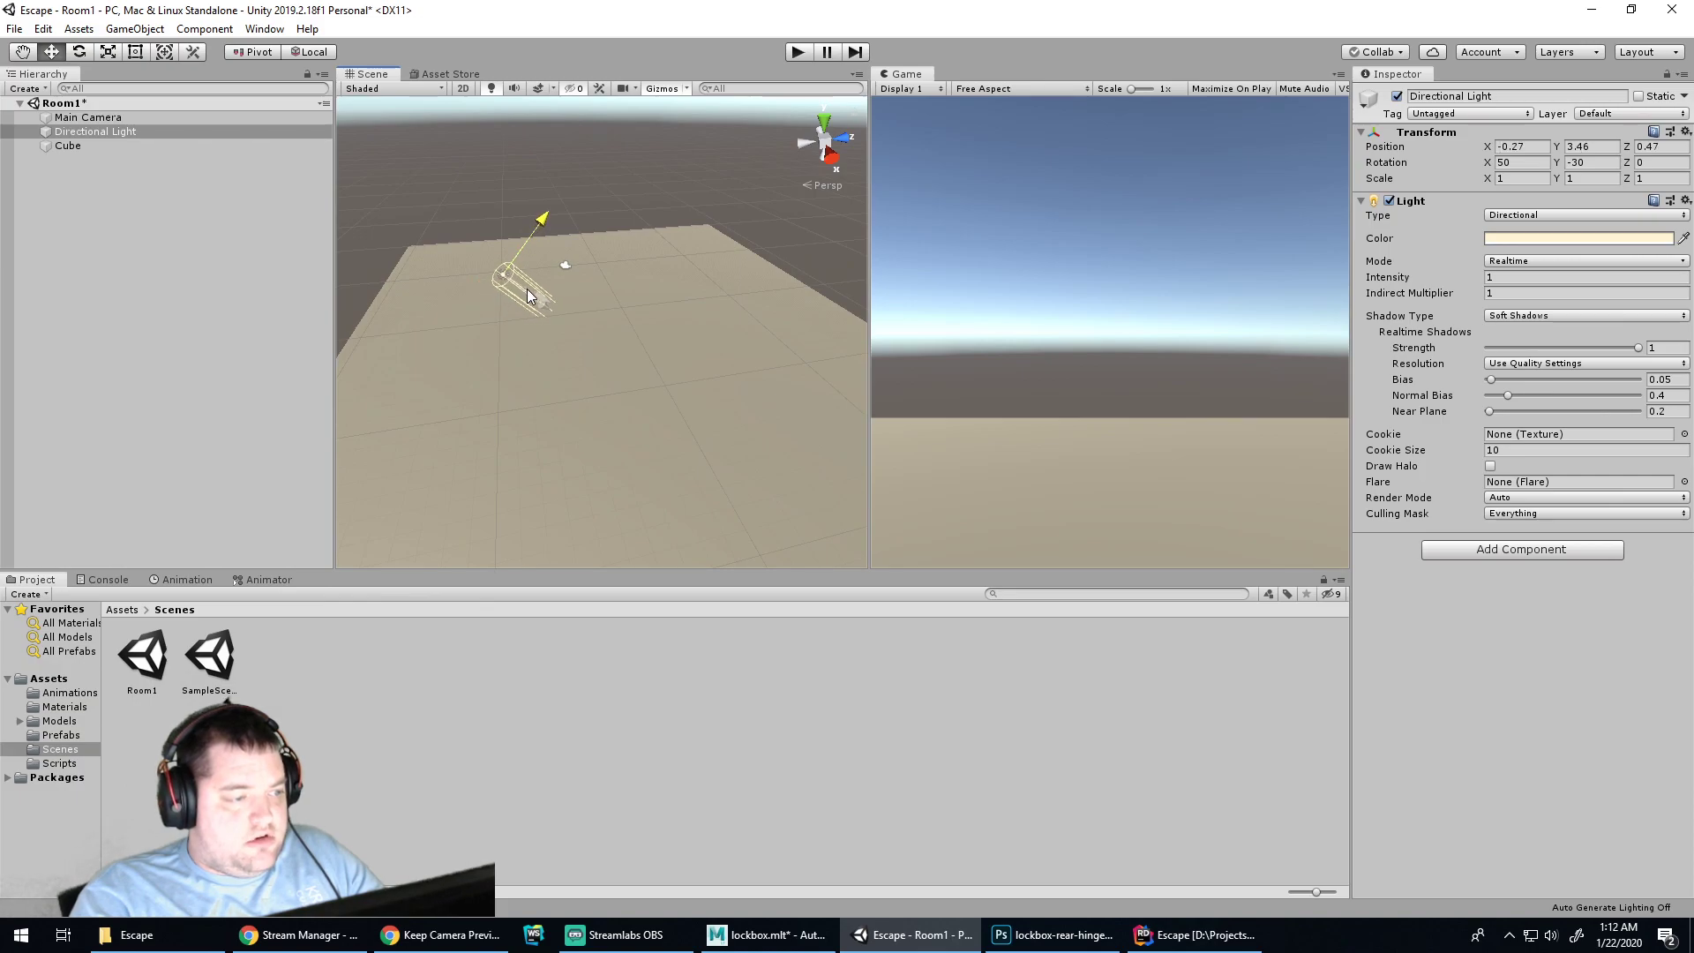
pyautogui.click(526, 215)
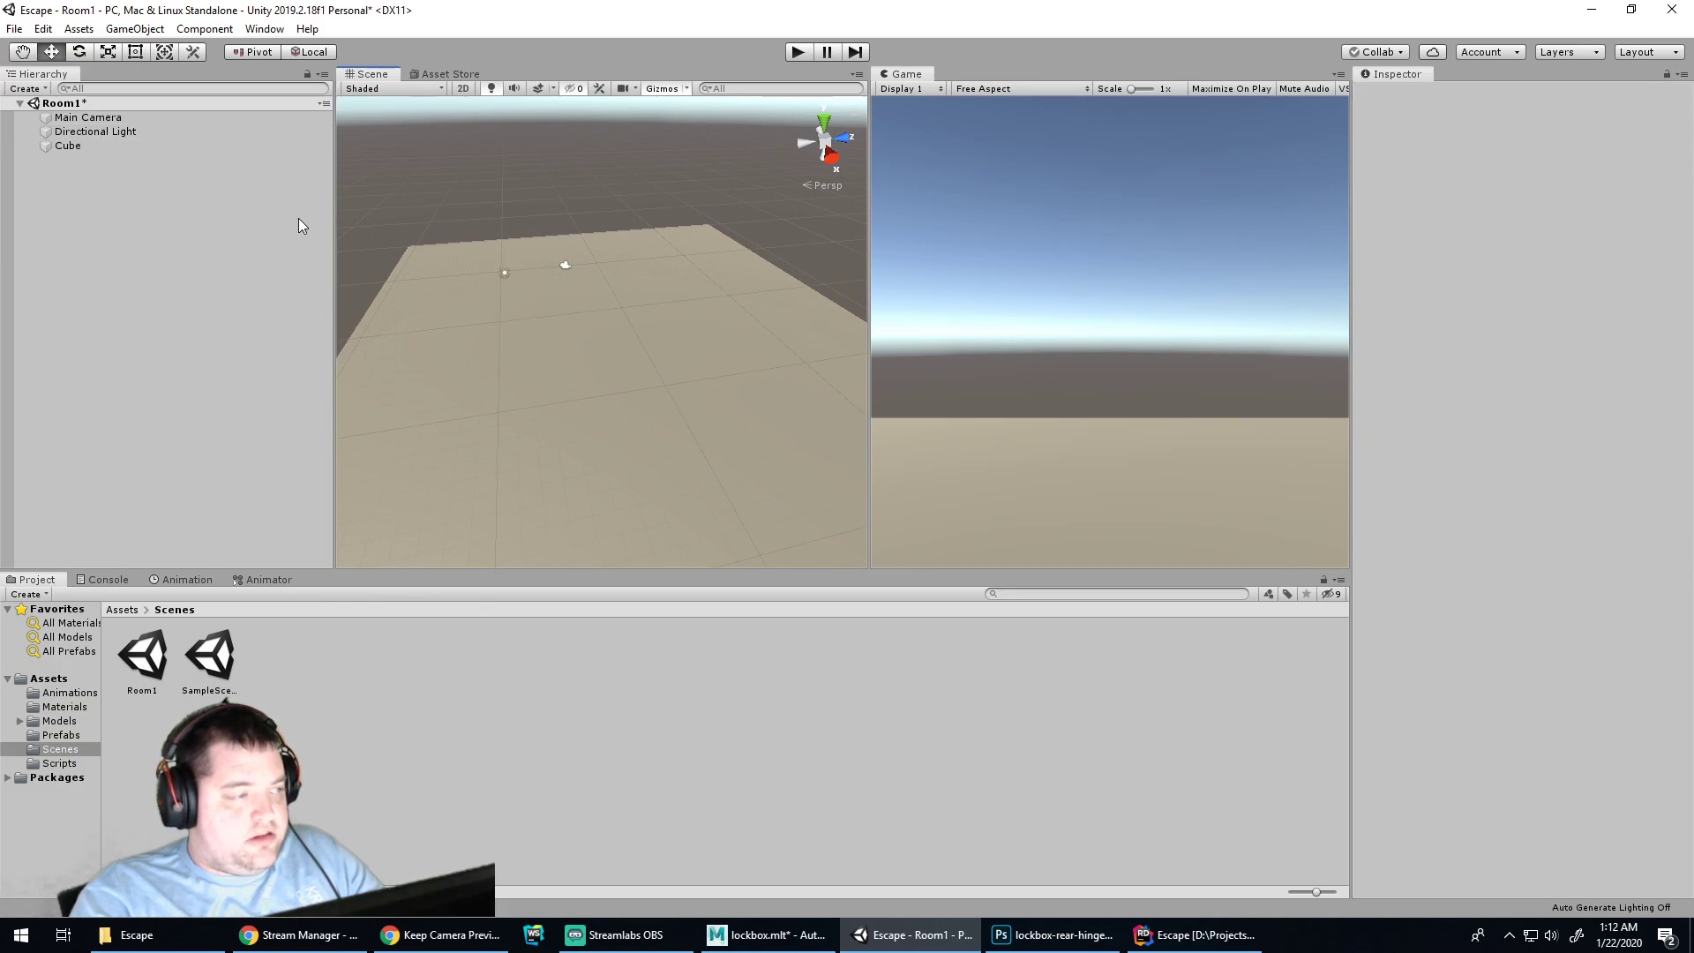
# Duplicate the floor cube and rotate the copy 90° on Z into an upright wall
pyautogui.rightClick(78, 210)
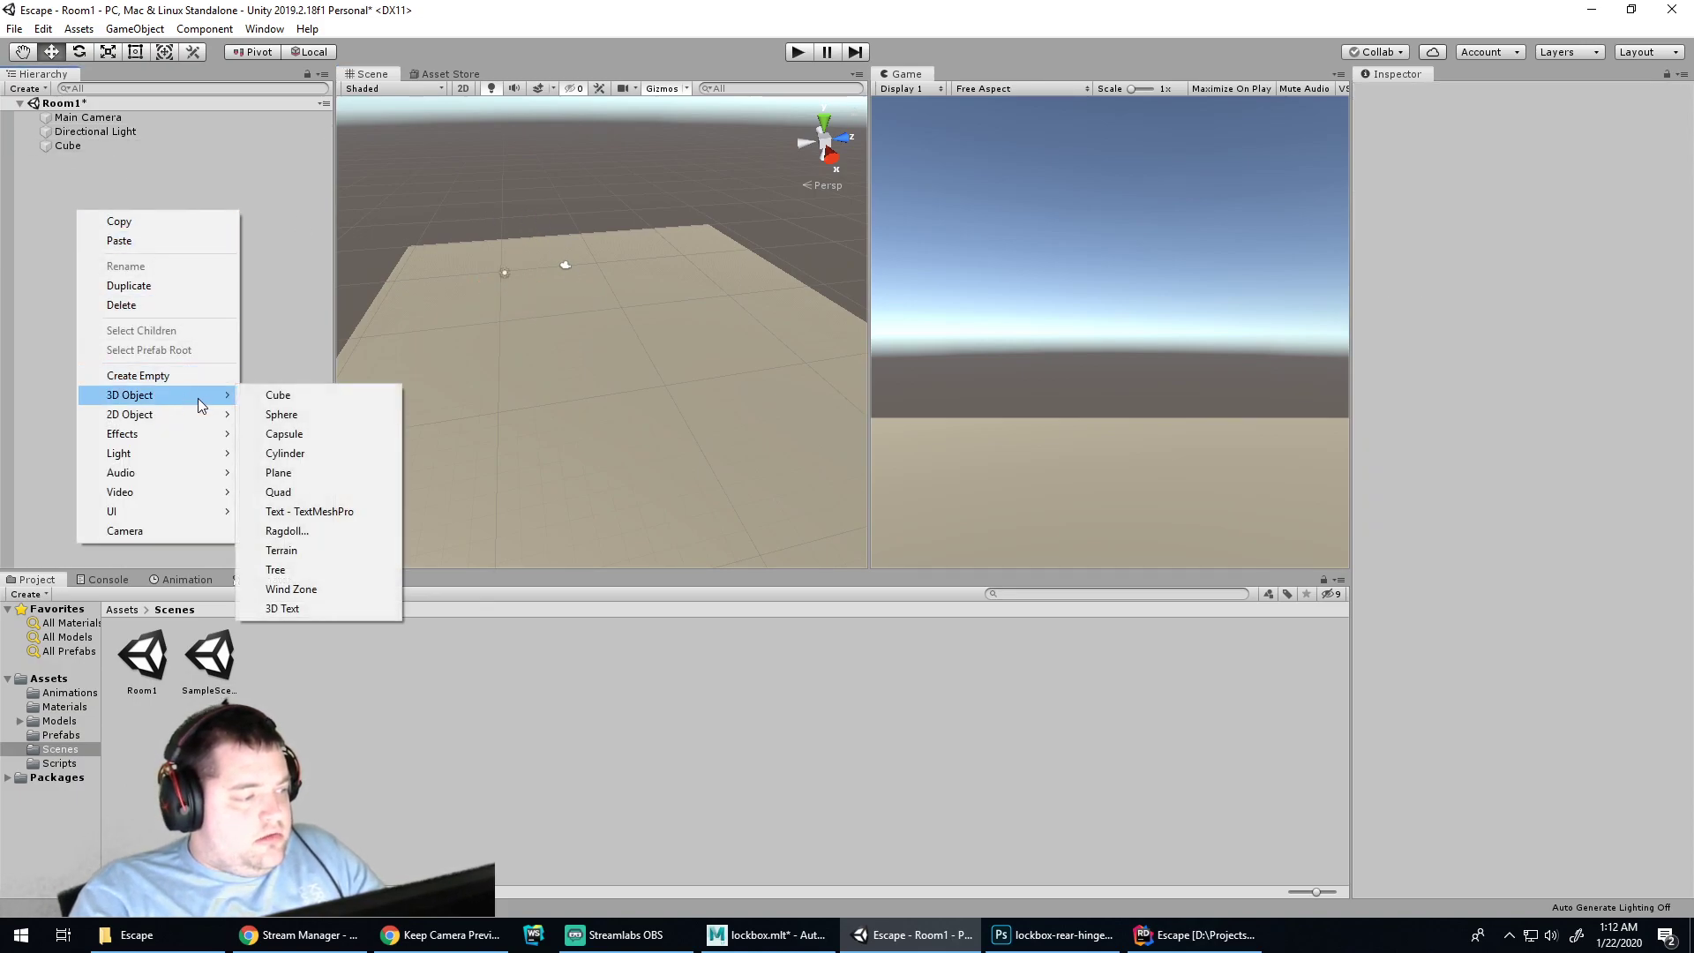
pyautogui.click(589, 386)
pyautogui.click(674, 404)
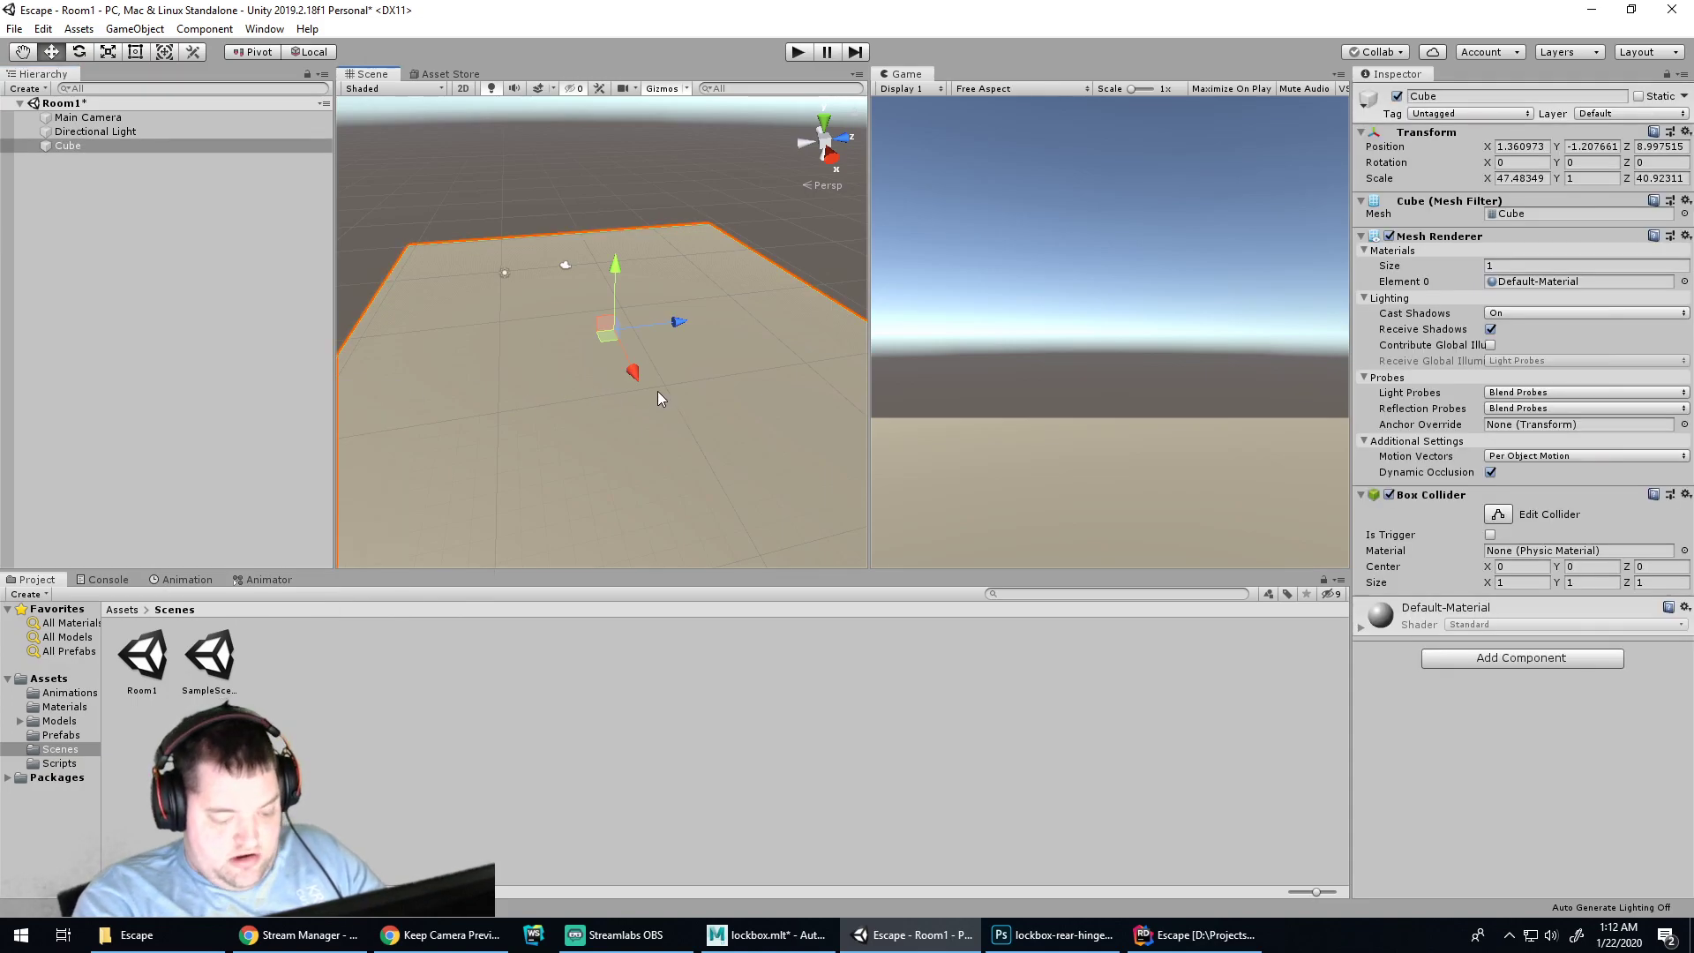
pyautogui.hotkey('ctrl', 'd')
pyautogui.press('r')
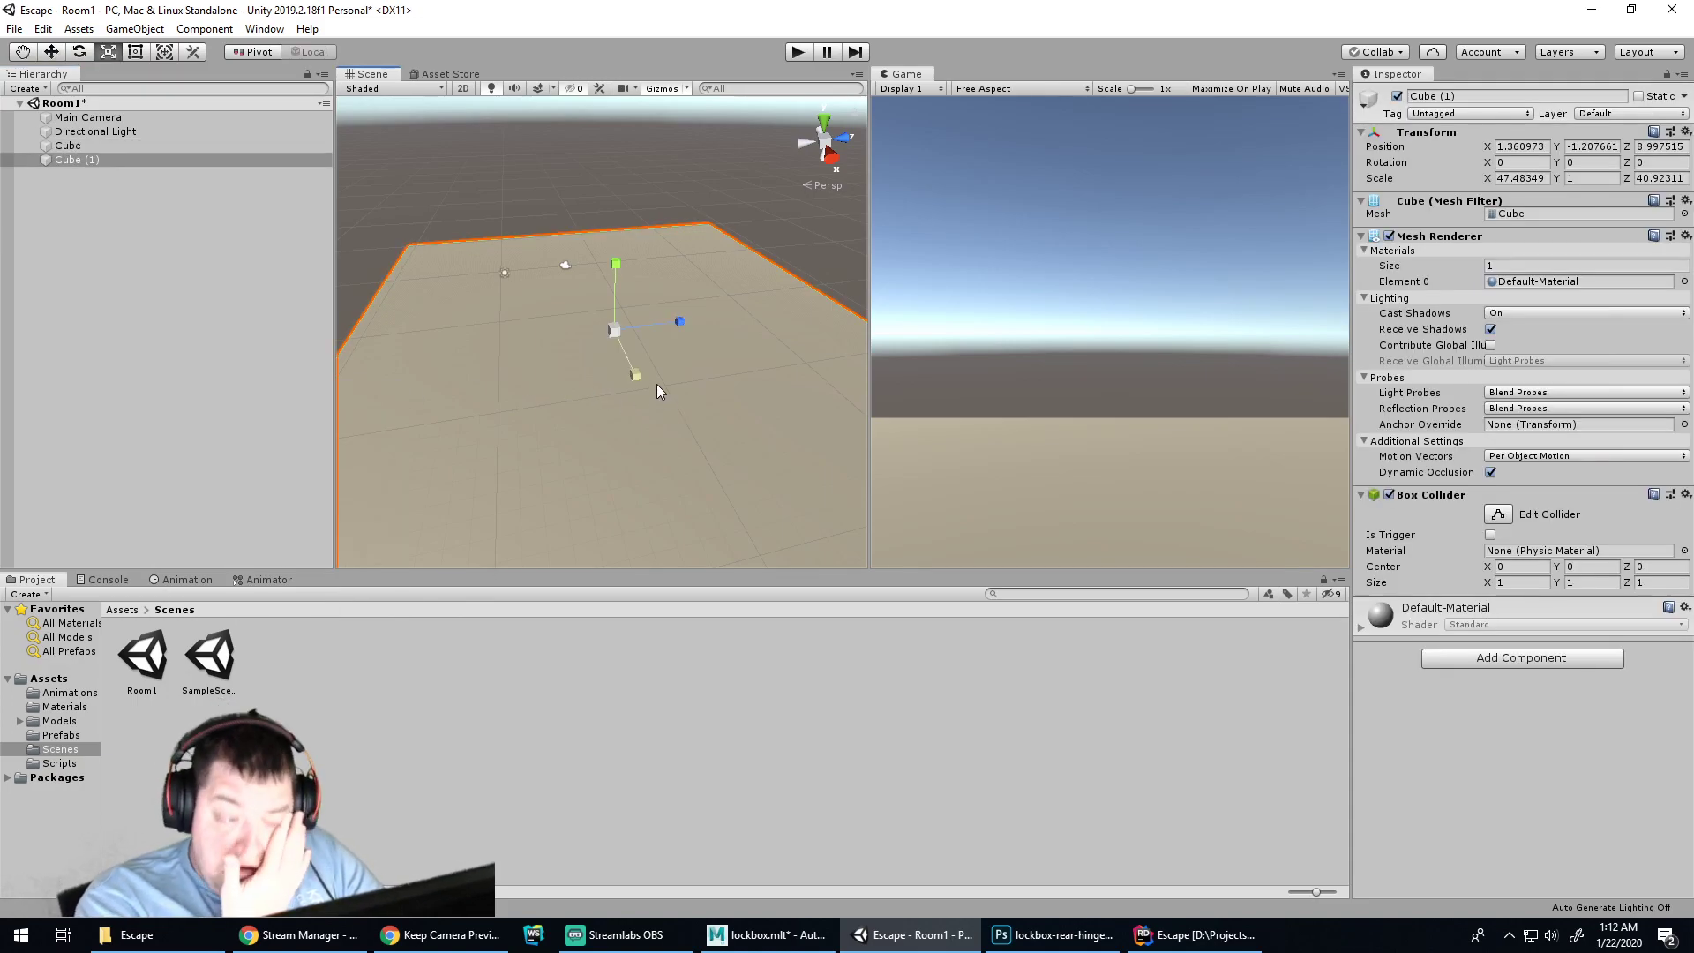
pyautogui.press('e')
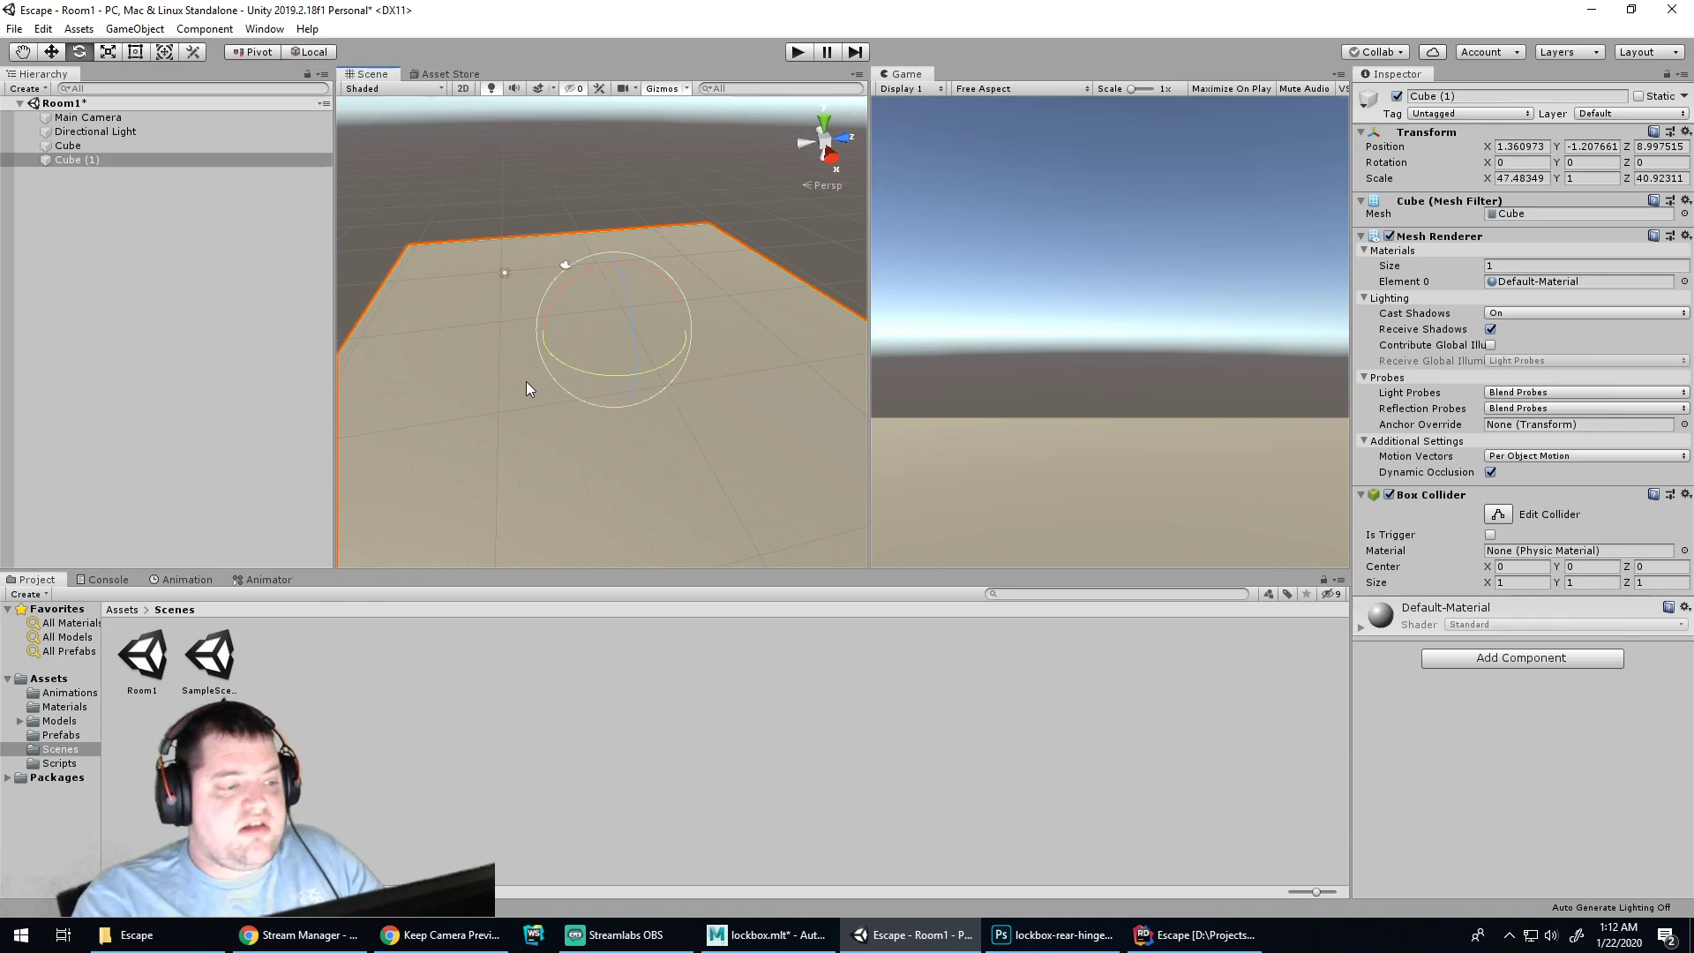
pyautogui.moveTo(633, 336); pyautogui.dragTo(550, 94)
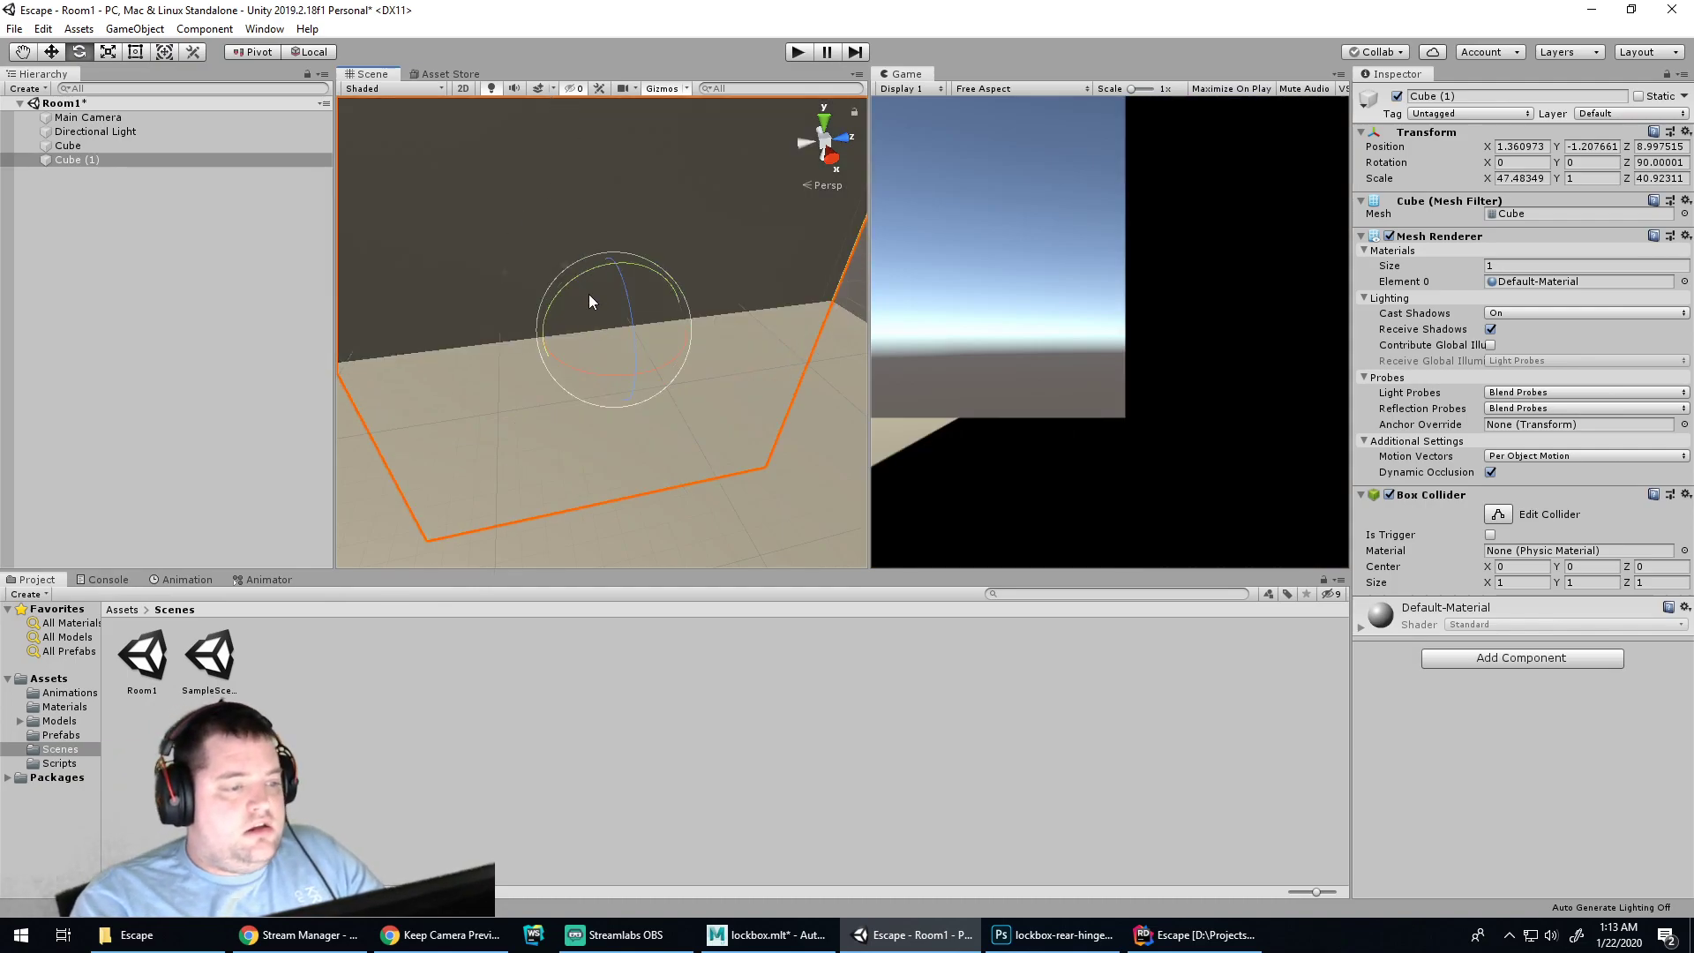
# Move the wall to X 17.8, then duplicate it onto the floor's opposite side
pyautogui.press('w')
pyautogui.moveTo(597, 298); pyautogui.dragTo(637, 441)
pyautogui.keyDown('alt'); pyautogui.moveTo(594, 389); pyautogui.dragTo(974, 350); pyautogui.keyUp('alt')
pyautogui.keyDown('alt'); pyautogui.moveTo(718, 348); pyautogui.dragTo(680, 349); pyautogui.keyUp('alt')
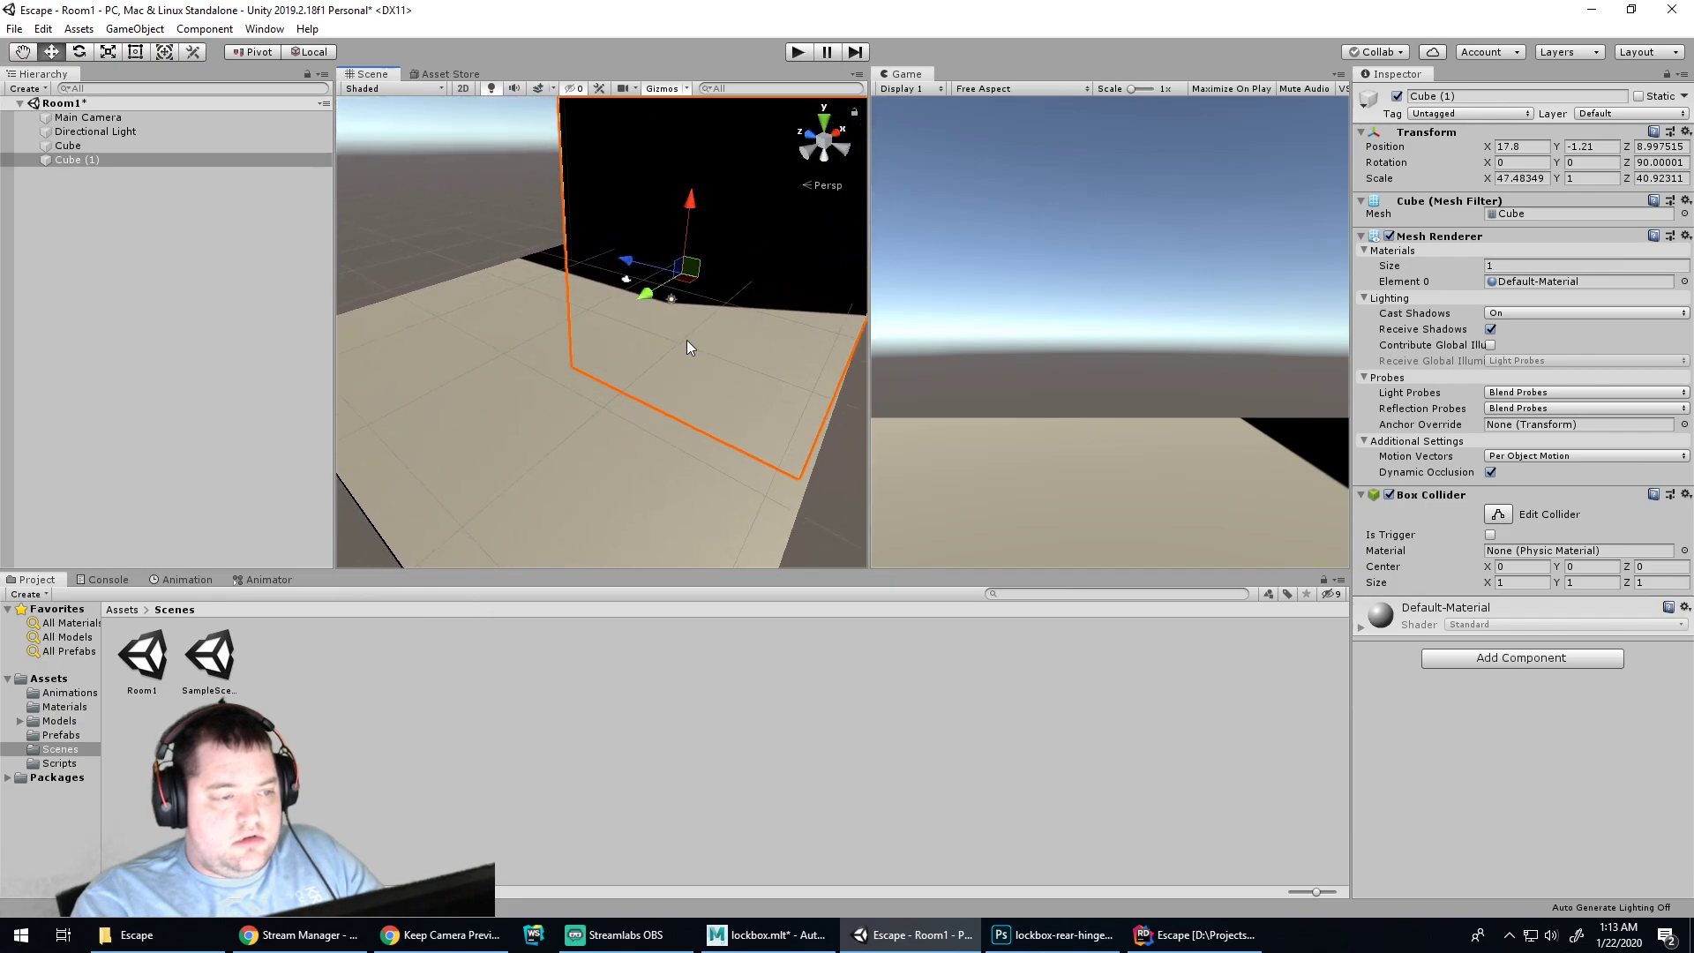
pyautogui.hotkey('ctrl', 'd')
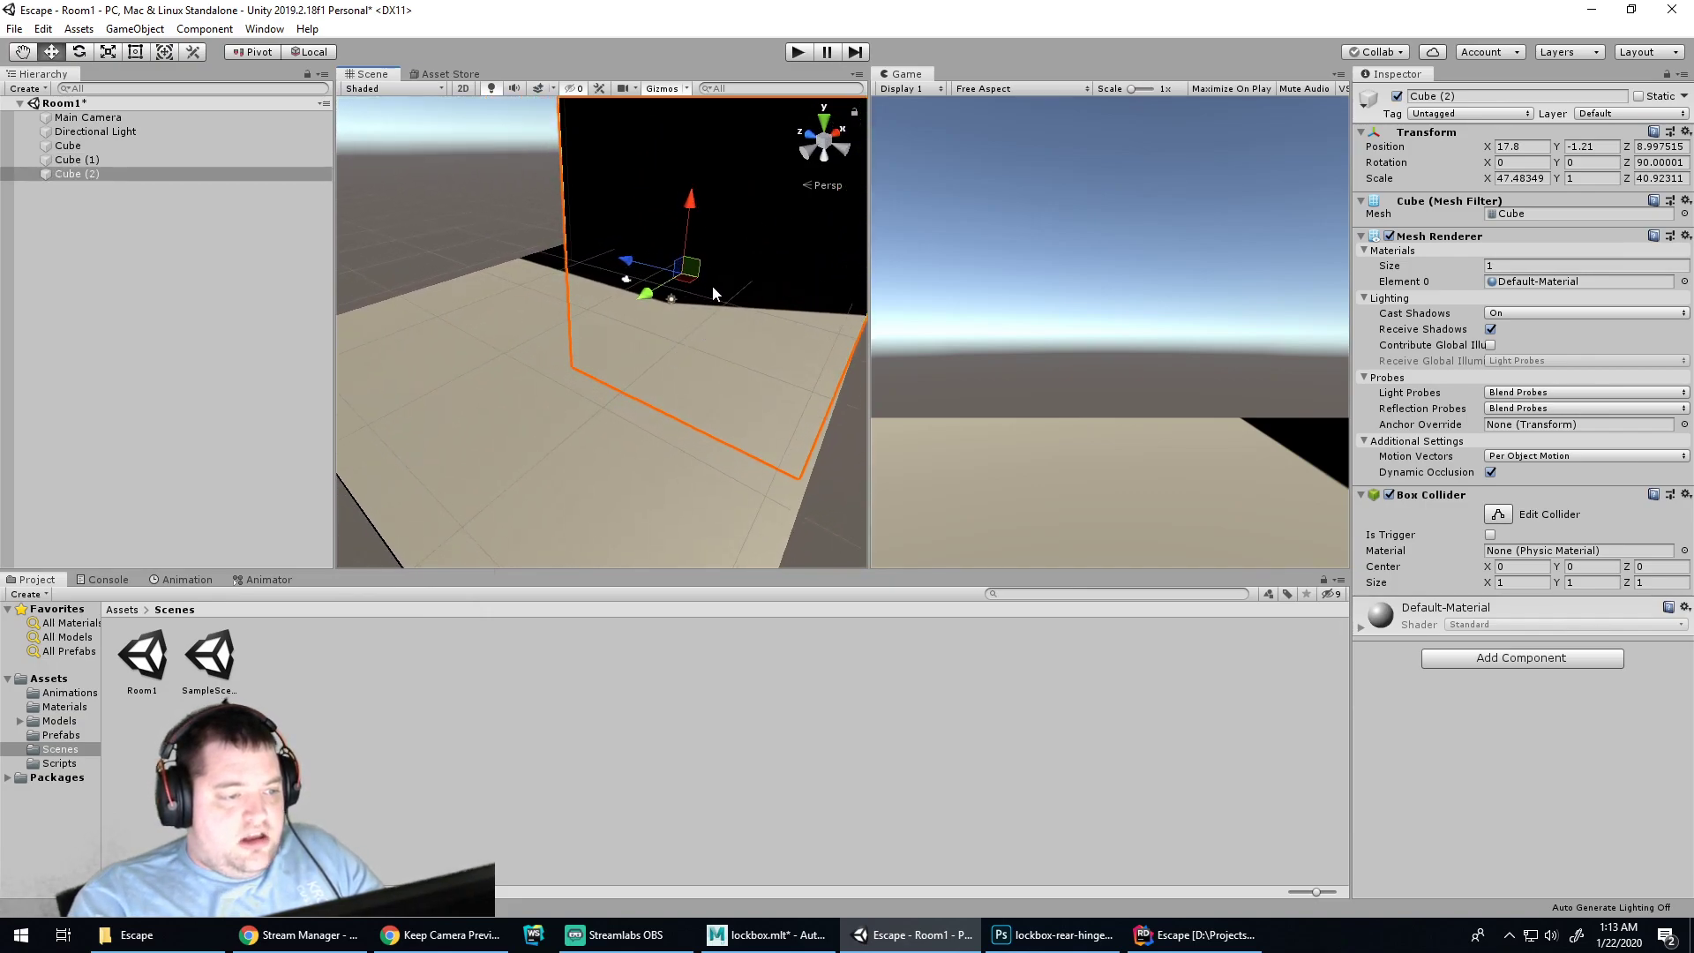
pyautogui.moveTo(649, 294); pyautogui.dragTo(607, 442)
pyautogui.moveTo(606, 441); pyautogui.dragTo(565, 418, button='right')
# Duplicate the floor cube, rotate it 90° on X, and place copies as the far and near walls
pyautogui.click(509, 326)
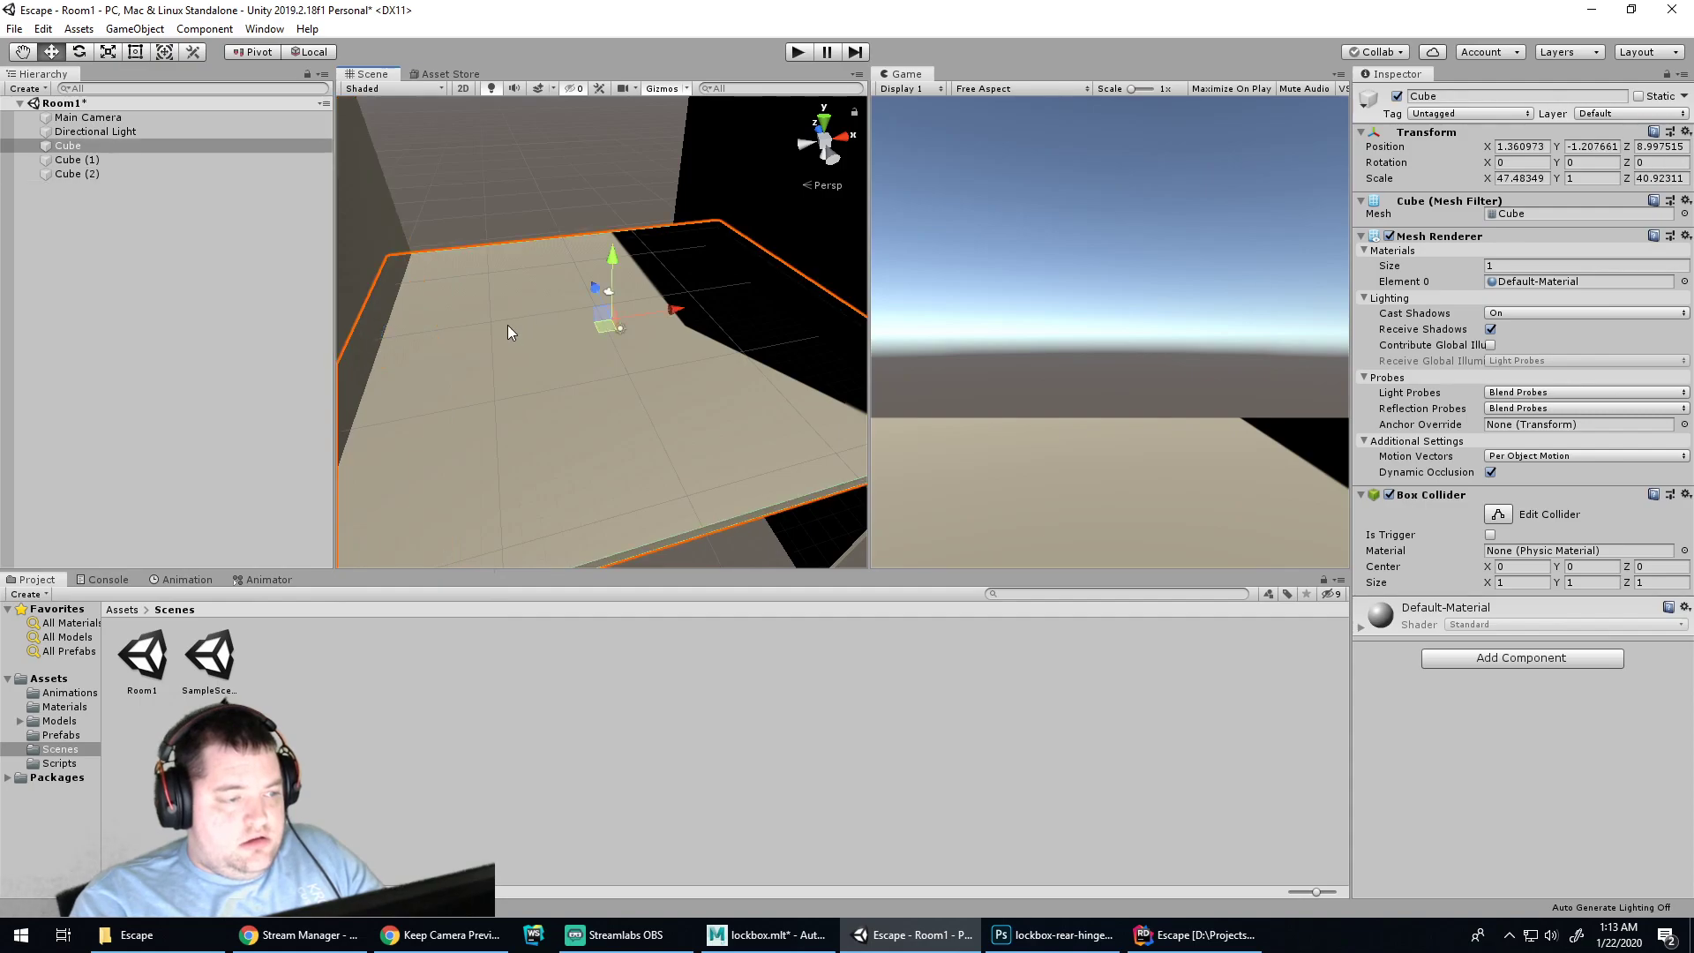
pyautogui.hotkey('ctrl', 'd')
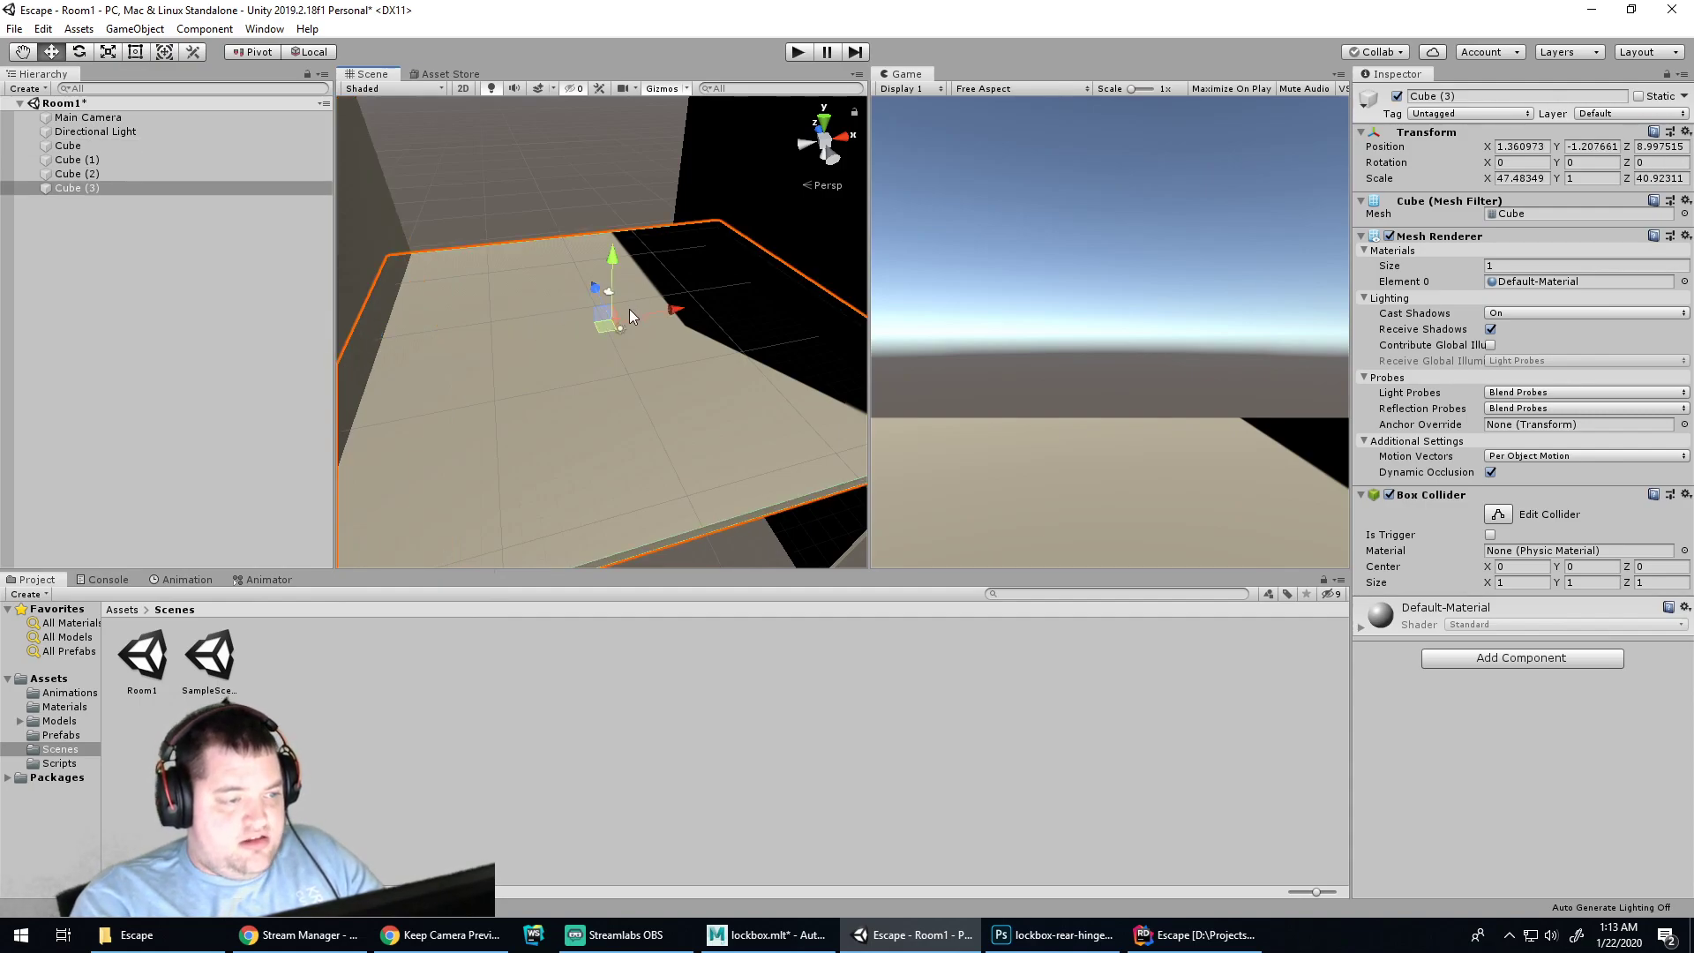
pyautogui.press('e')
pyautogui.moveTo(632, 323); pyautogui.dragTo(493, 97)
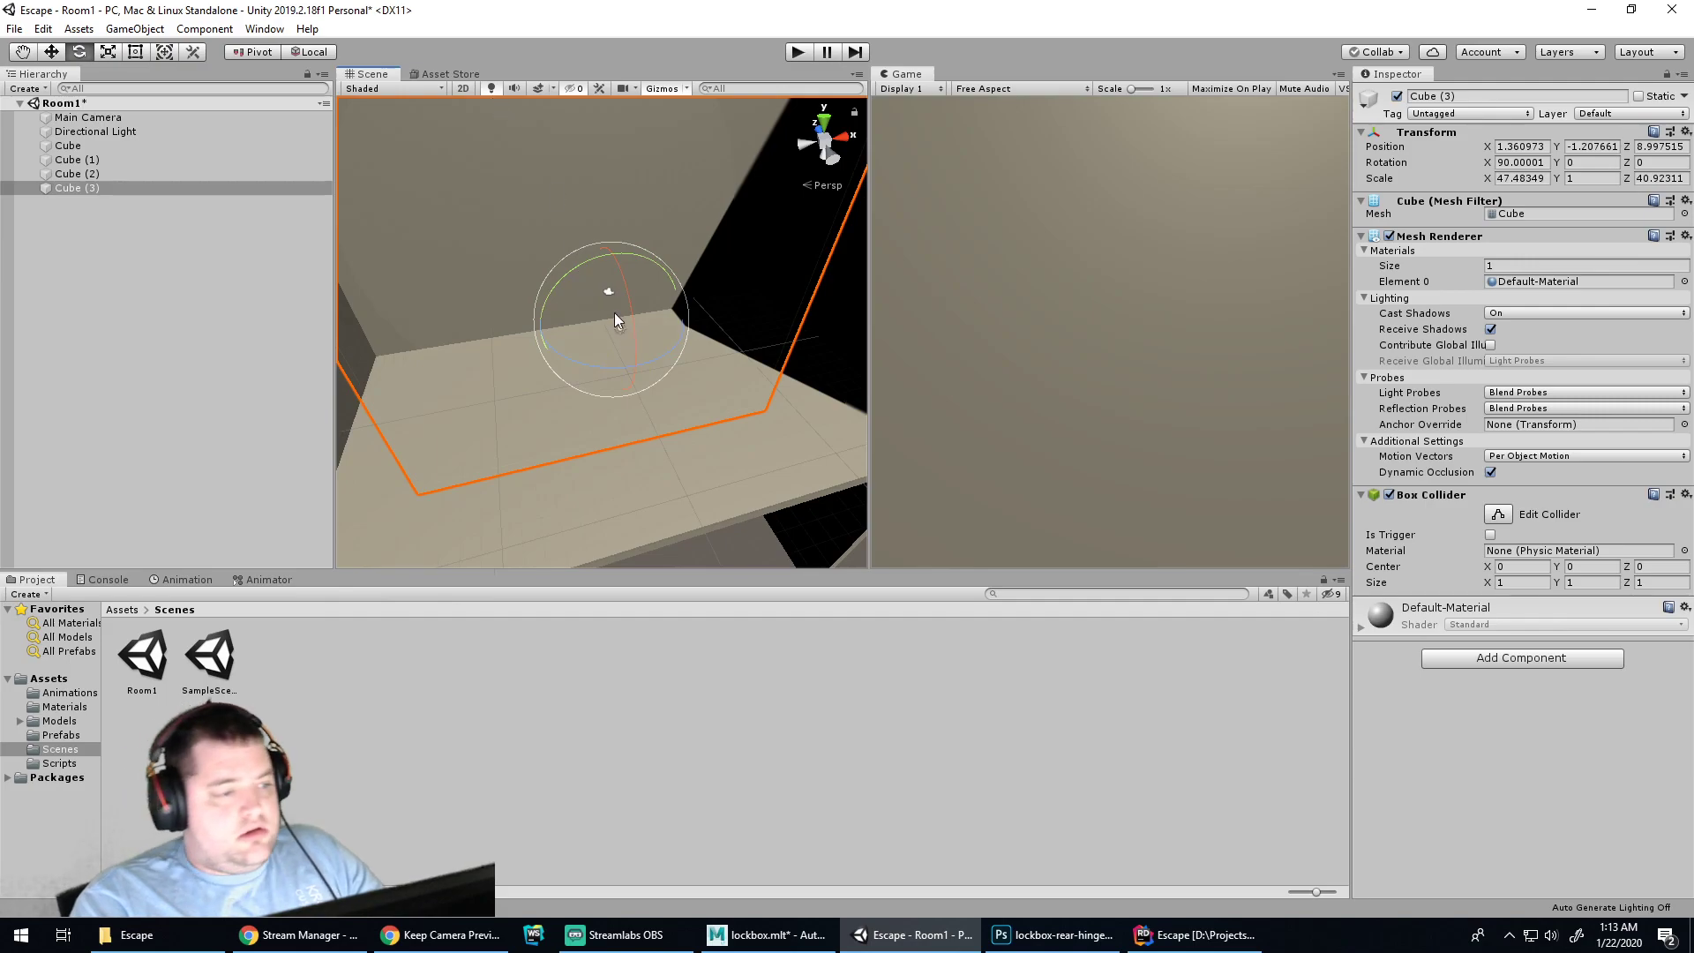
pyautogui.press('w')
pyautogui.moveTo(596, 303); pyautogui.dragTo(617, 331)
pyautogui.hotkey('ctrl', 'd')
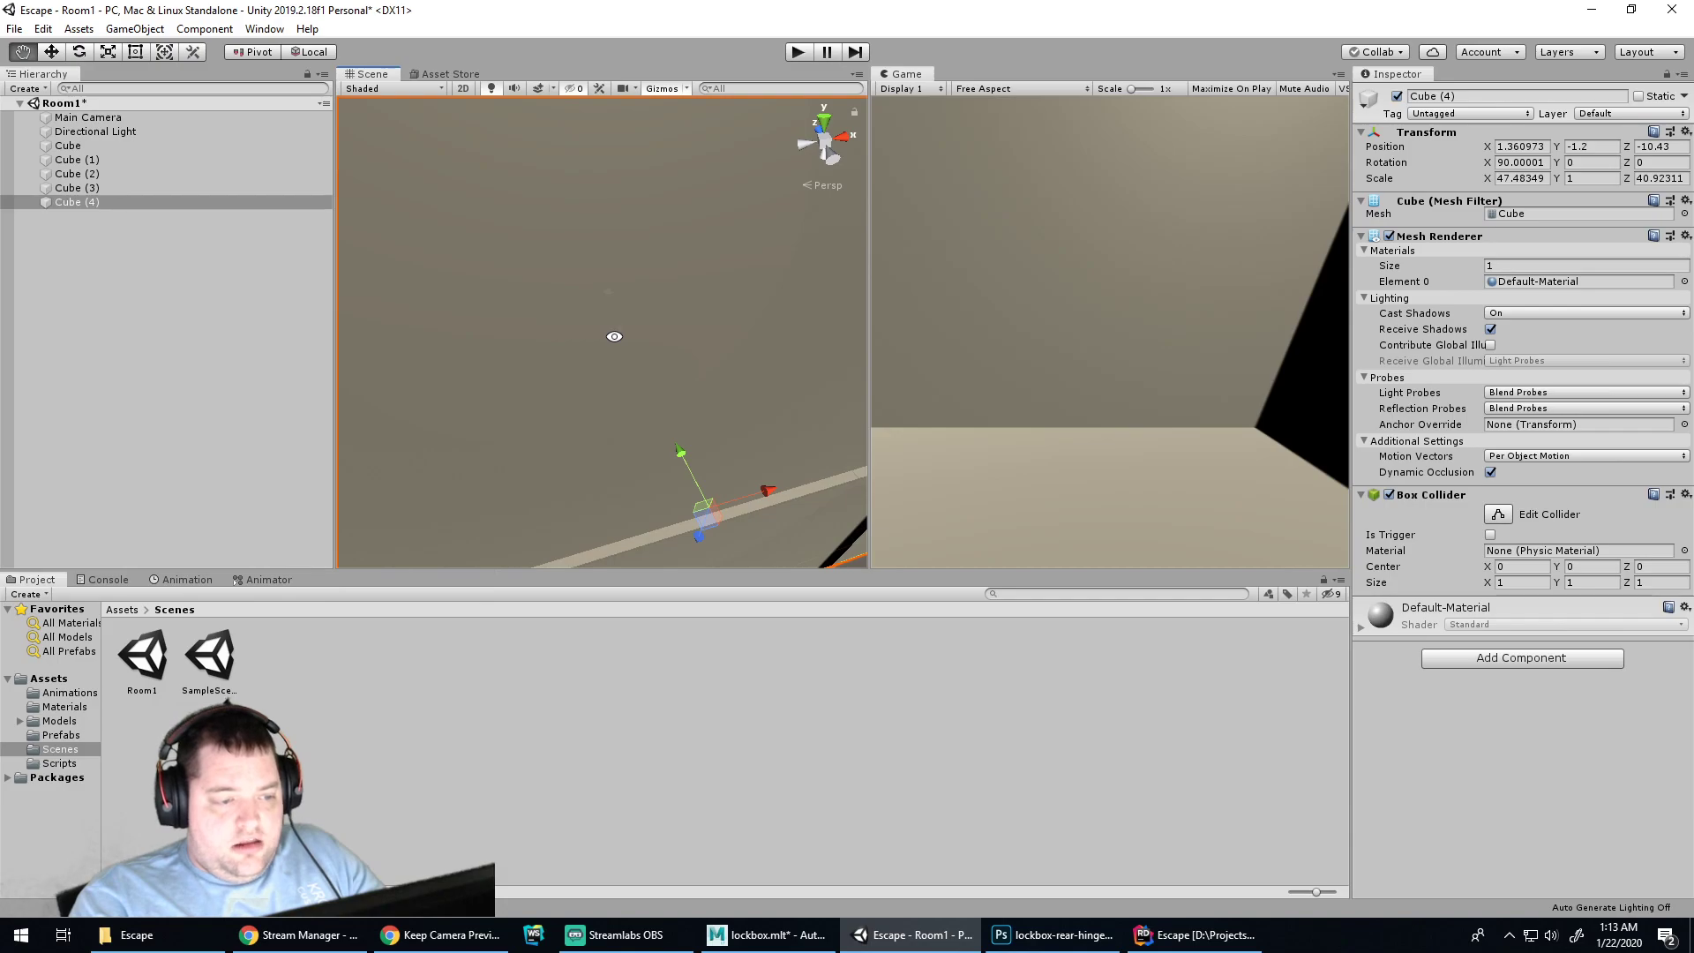
# Duplicate the floor again and raise the copy to Y 20.65 as the ceiling
pyautogui.scroll(-6, 607, 314)
pyautogui.keyDown('alt'); pyautogui.moveTo(607, 298); pyautogui.dragTo(564, 356); pyautogui.keyUp('alt')
pyautogui.click(571, 320)
pyautogui.hotkey('ctrl', 'd')
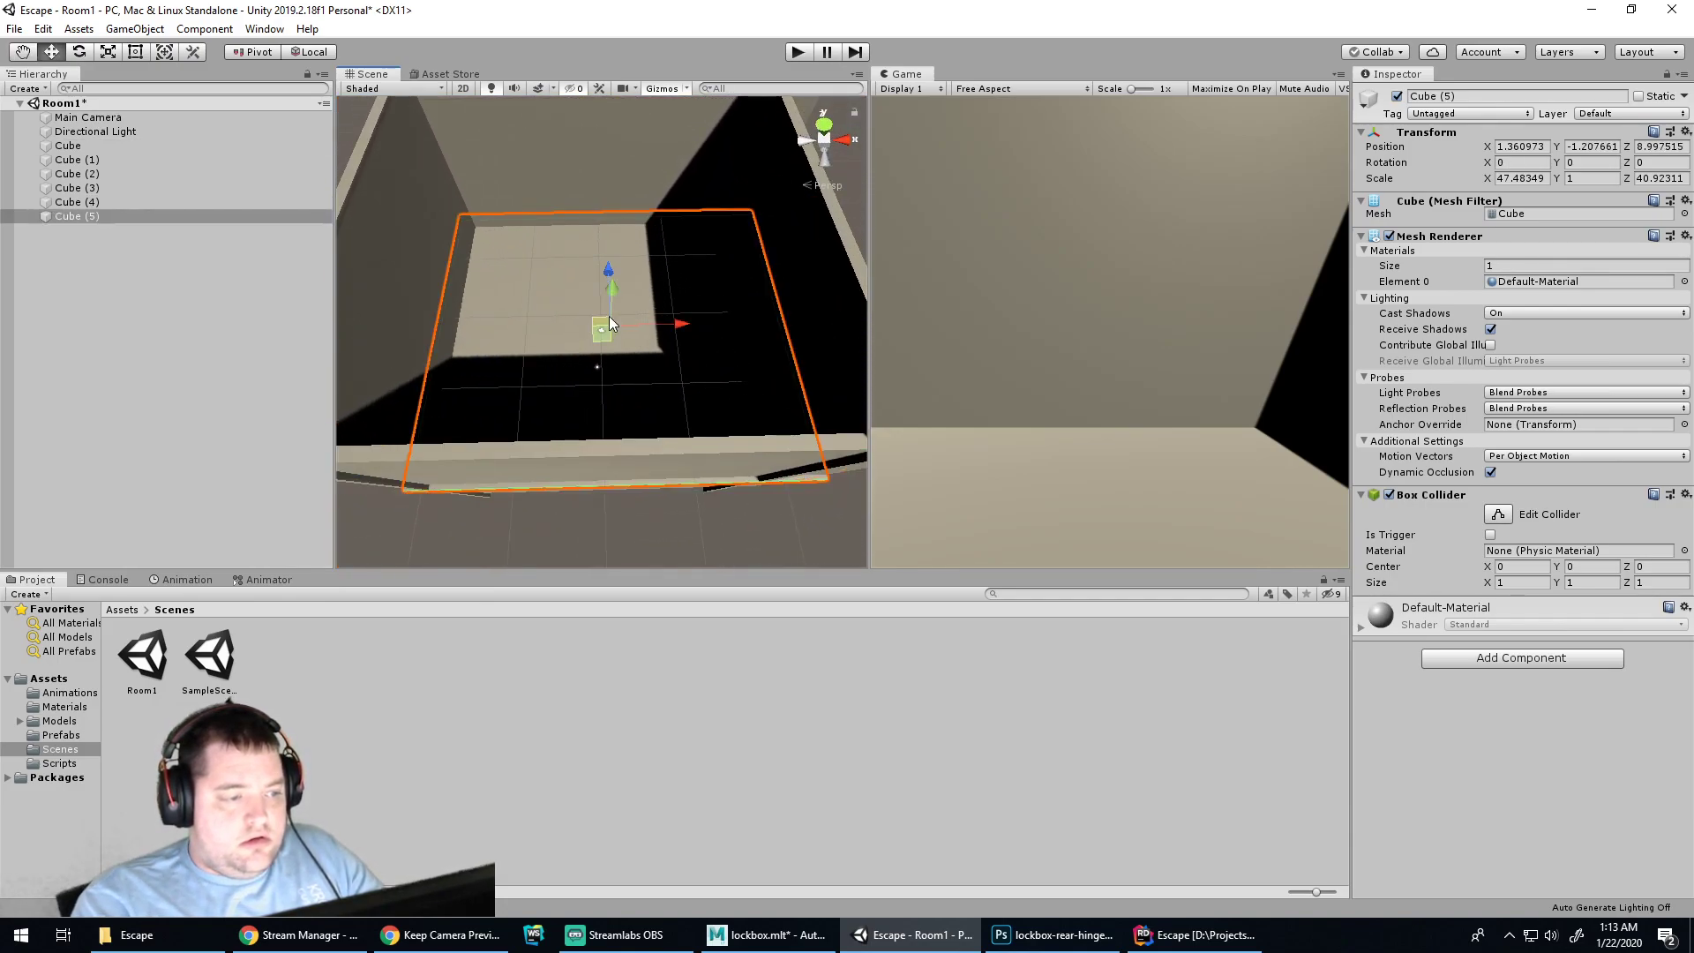
pyautogui.moveTo(617, 298); pyautogui.dragTo(633, 220)
pyautogui.keyDown('alt'); pyautogui.moveTo(671, 343); pyautogui.dragTo(700, 378); pyautogui.keyUp('alt')
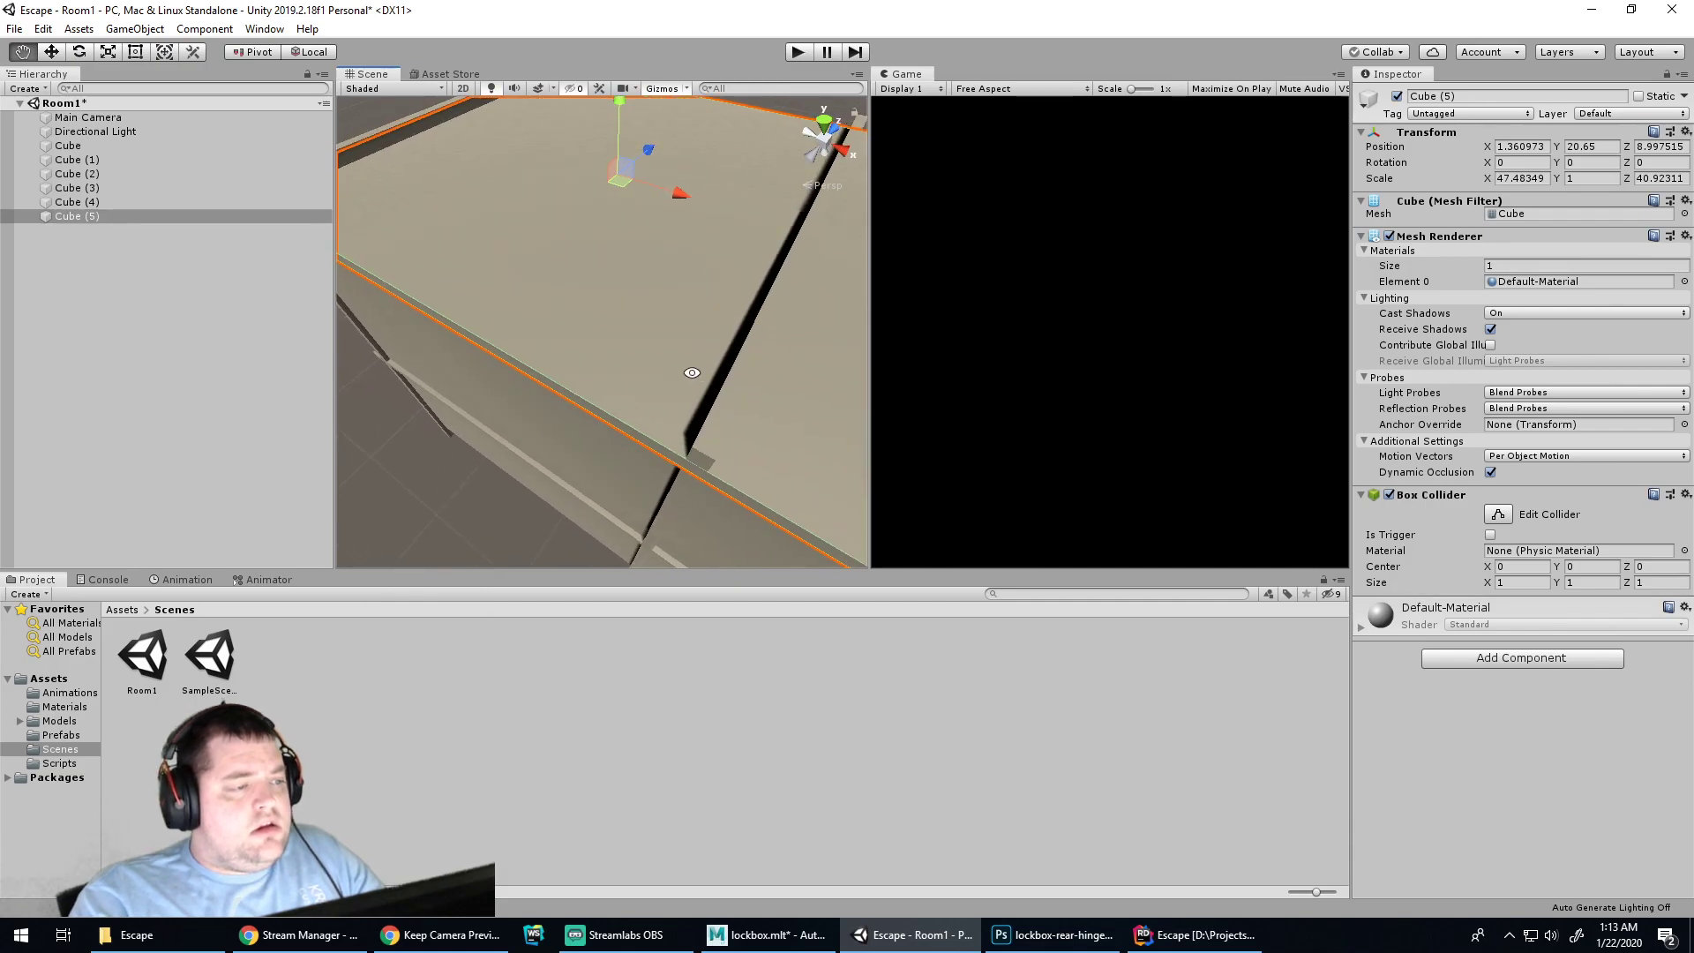
# Toggle the Scene view shading to Wireframe and back to Shaded, then orbit around the floor
pyautogui.click(554, 89)
pyautogui.click(553, 90)
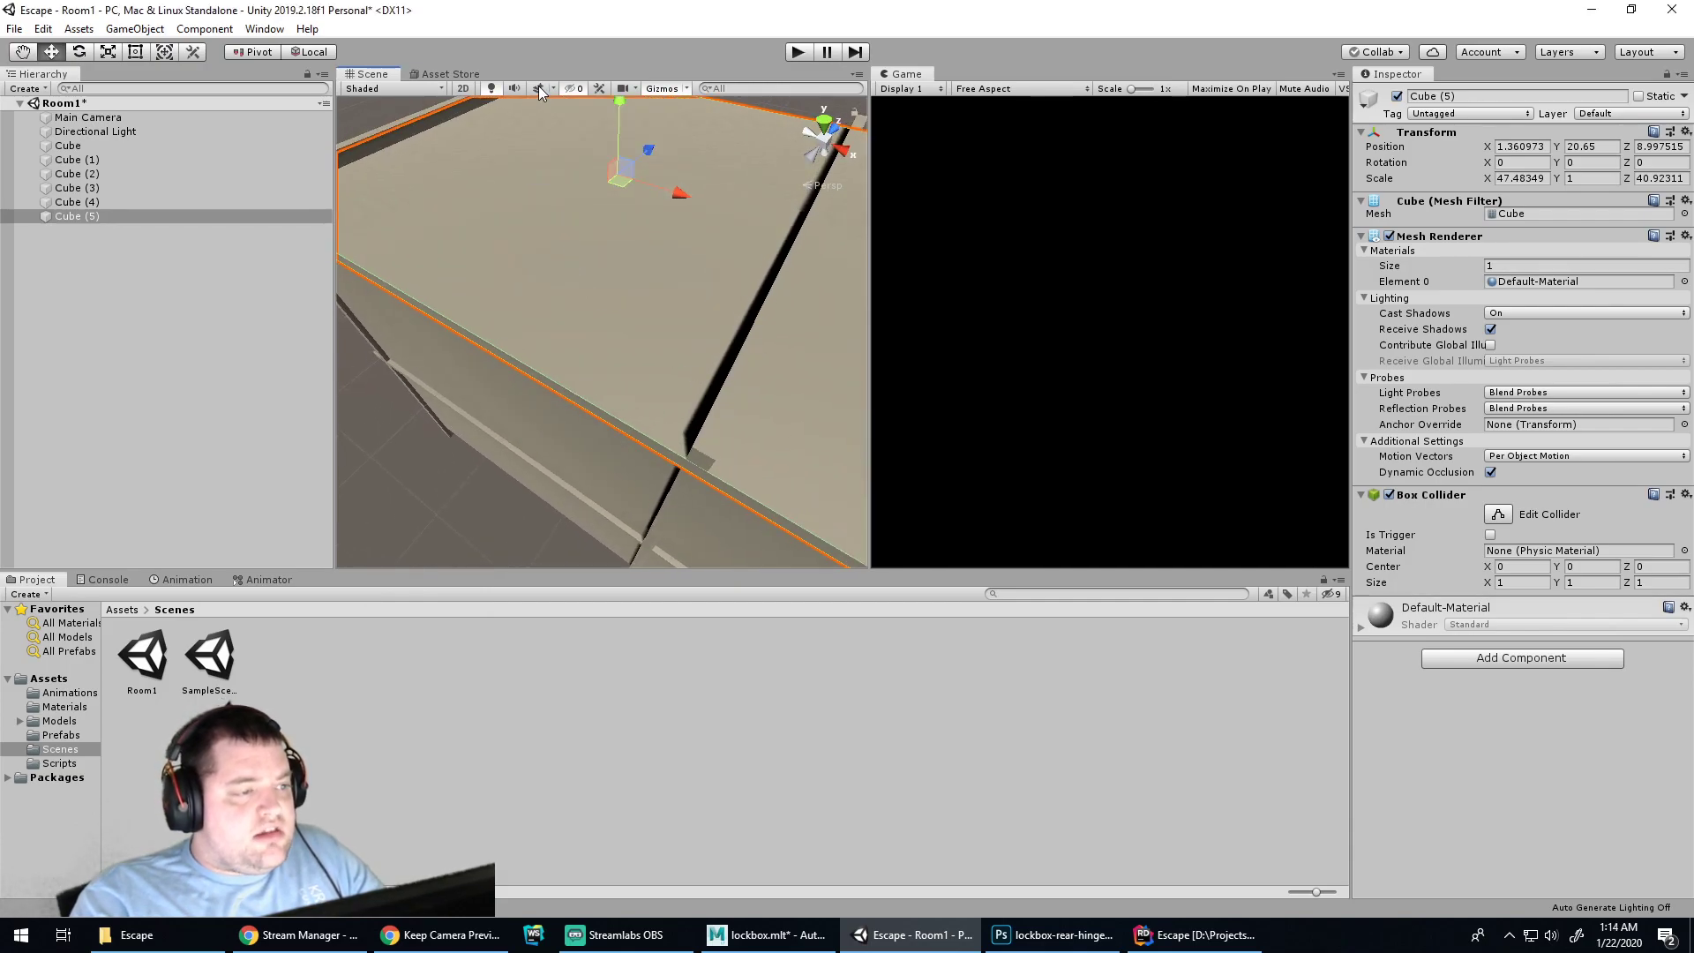
pyautogui.click(441, 91)
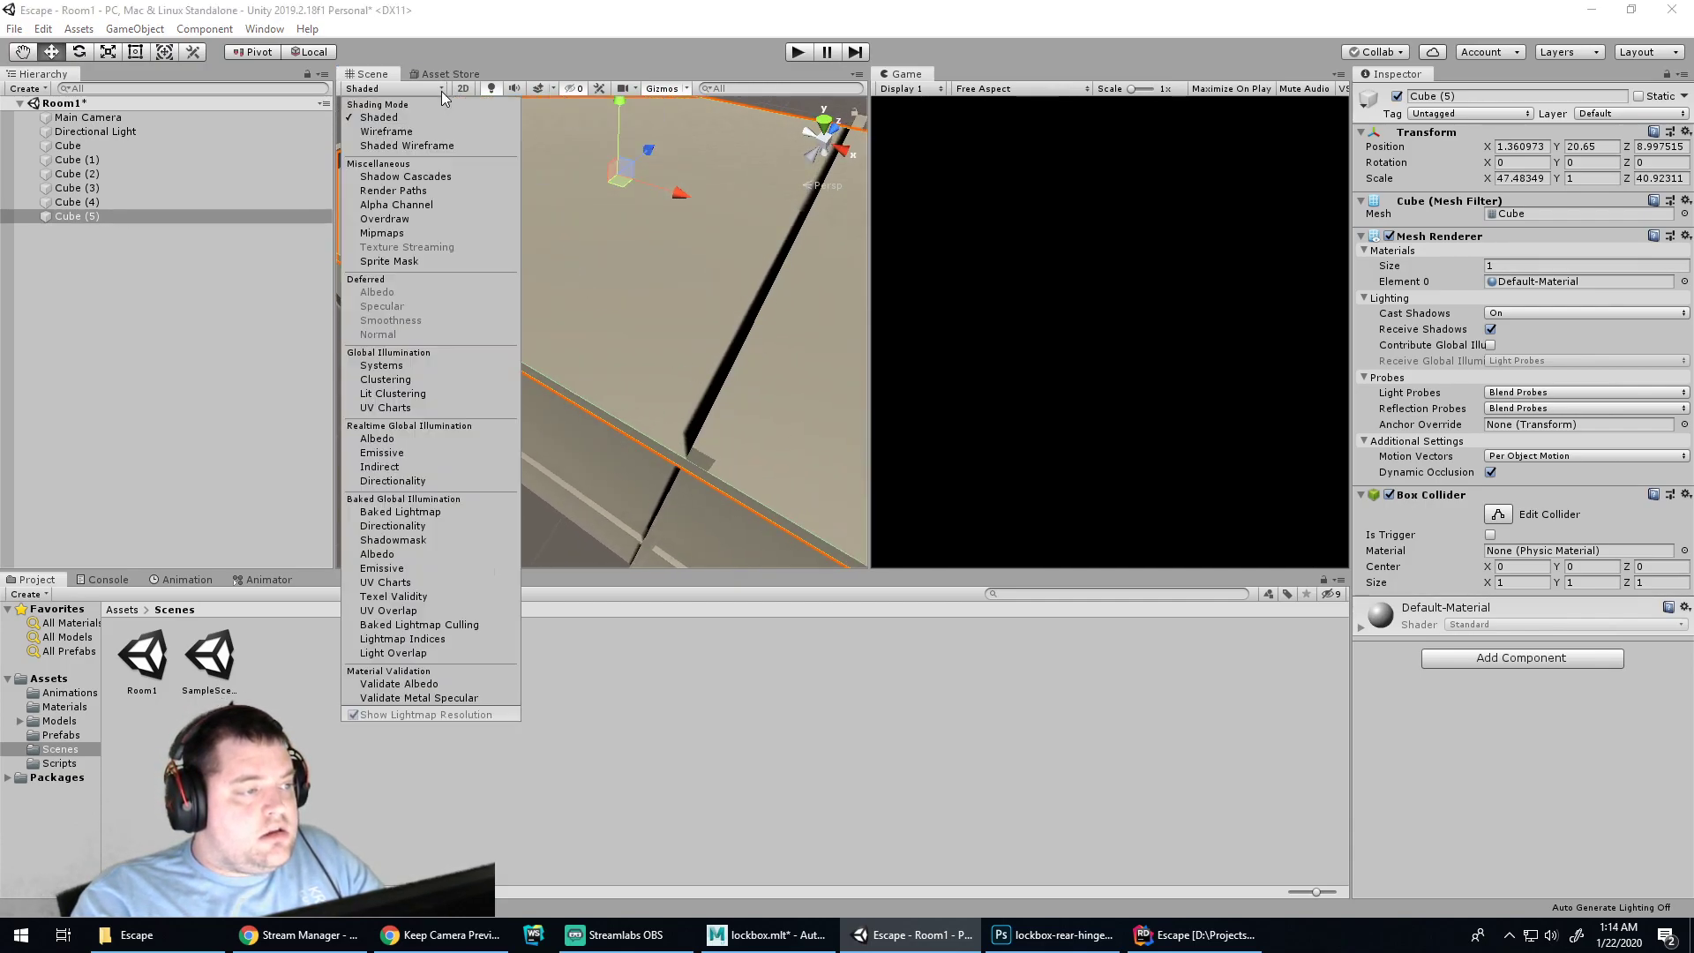
pyautogui.click(423, 132)
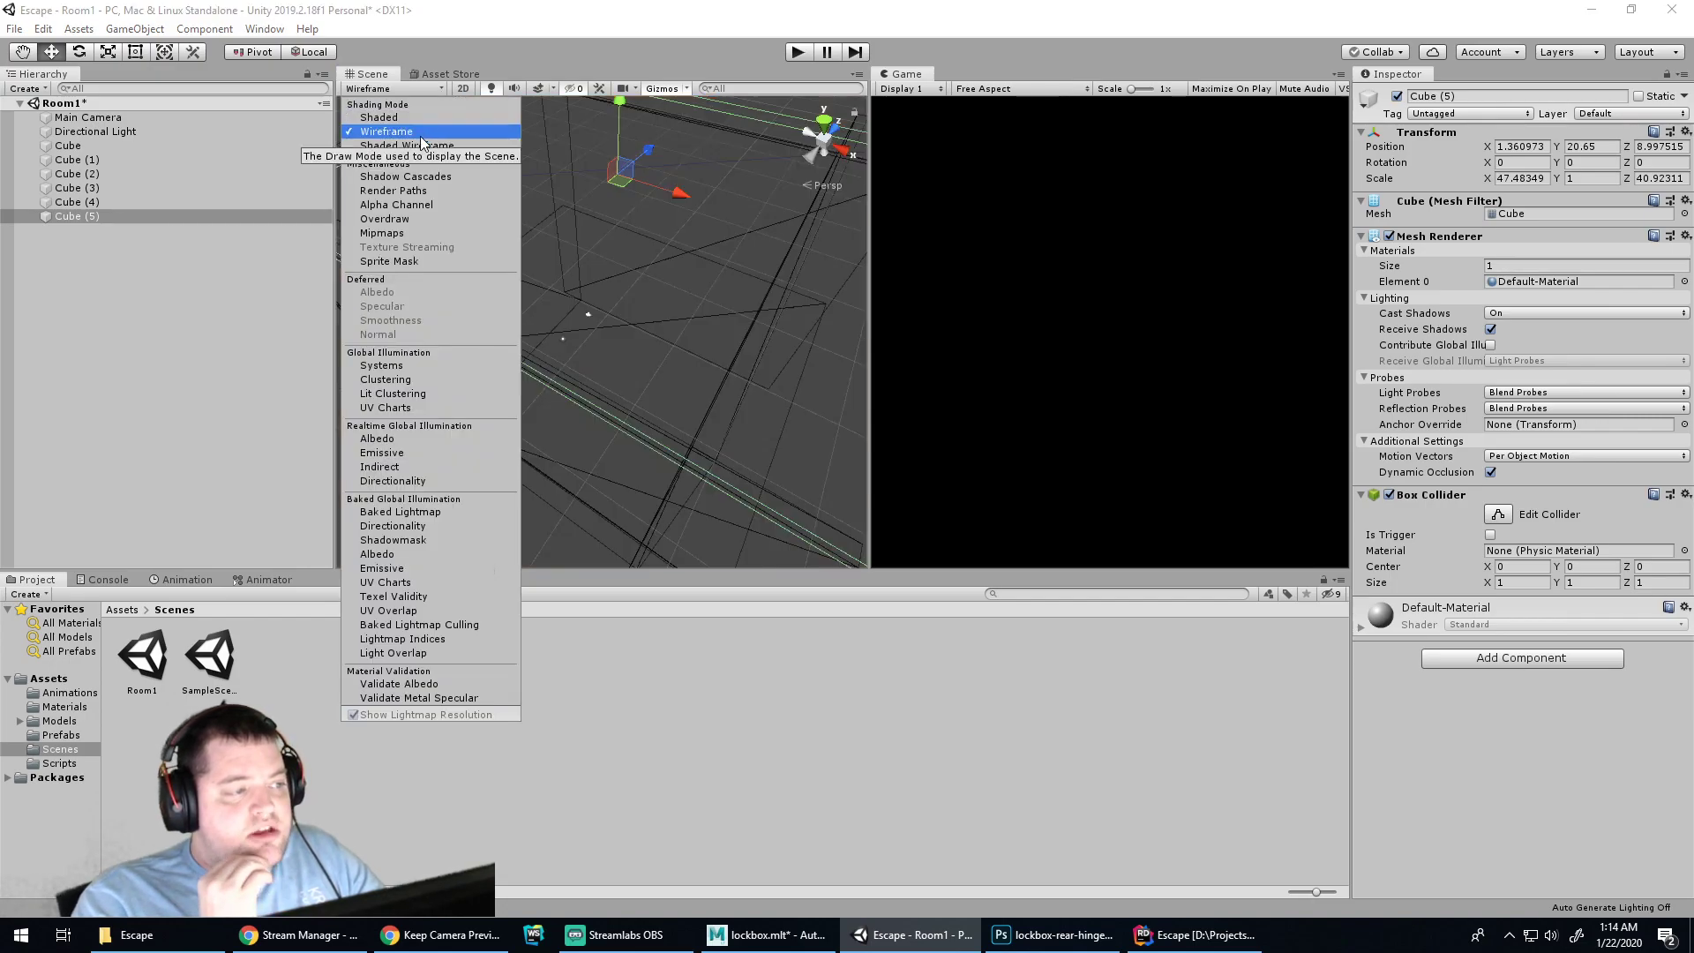
pyautogui.click(412, 122)
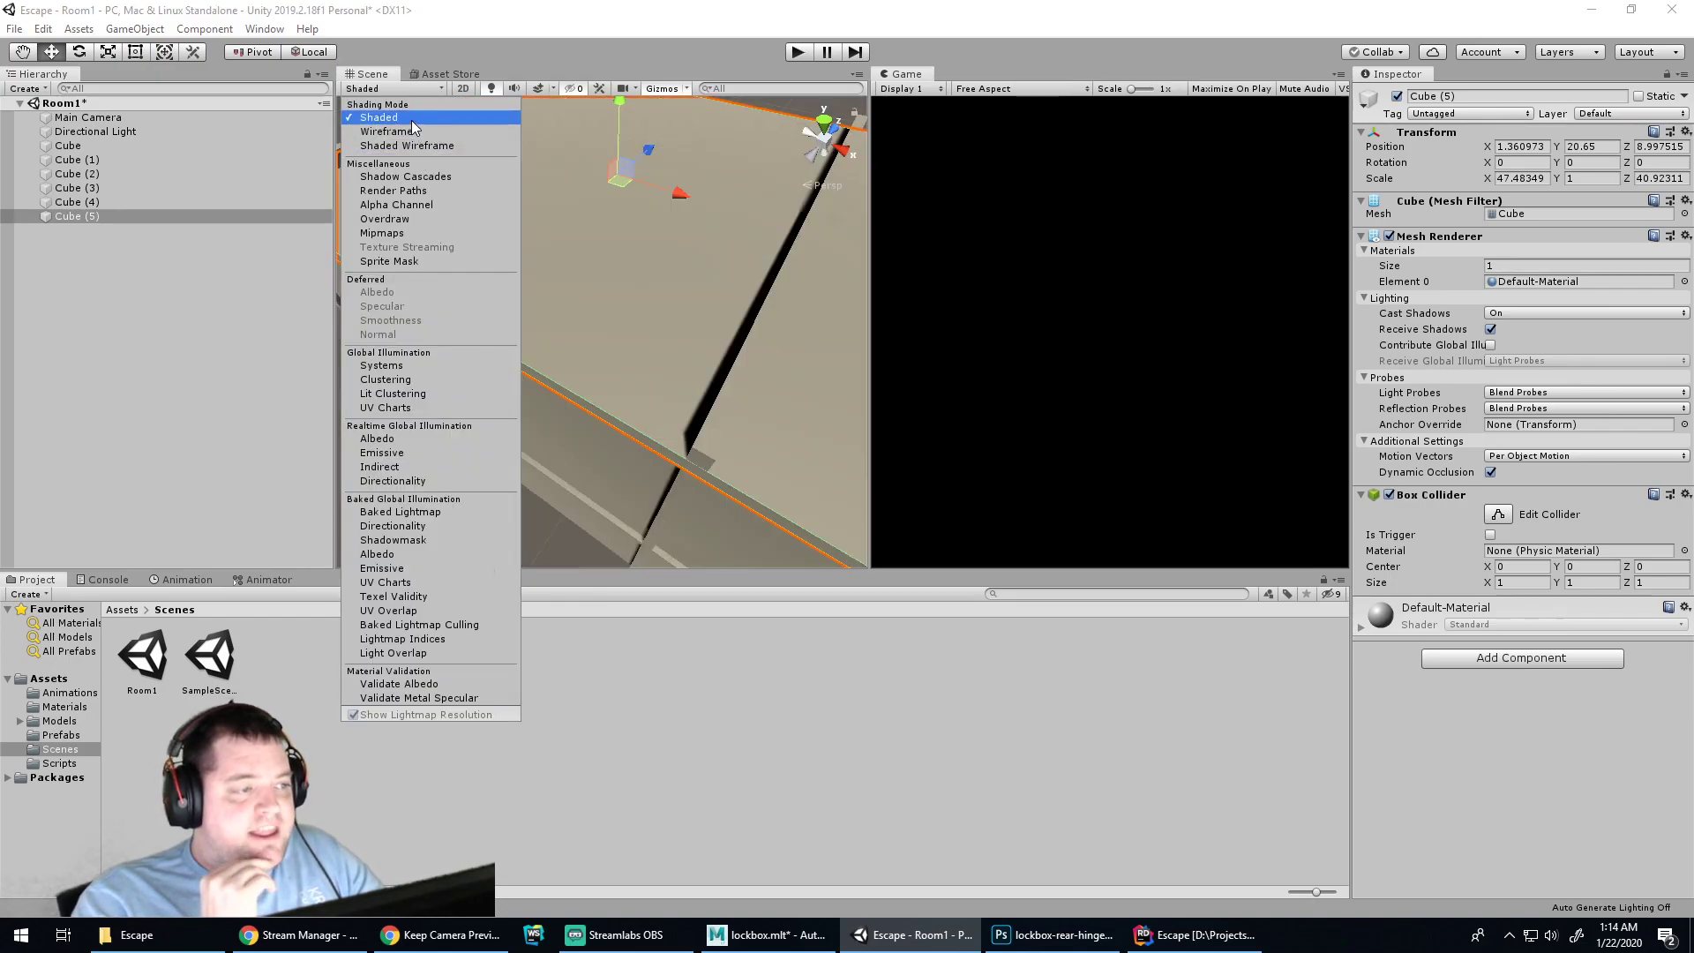
pyautogui.scroll(3, 591, 271)
pyautogui.scroll(3, 607, 247)
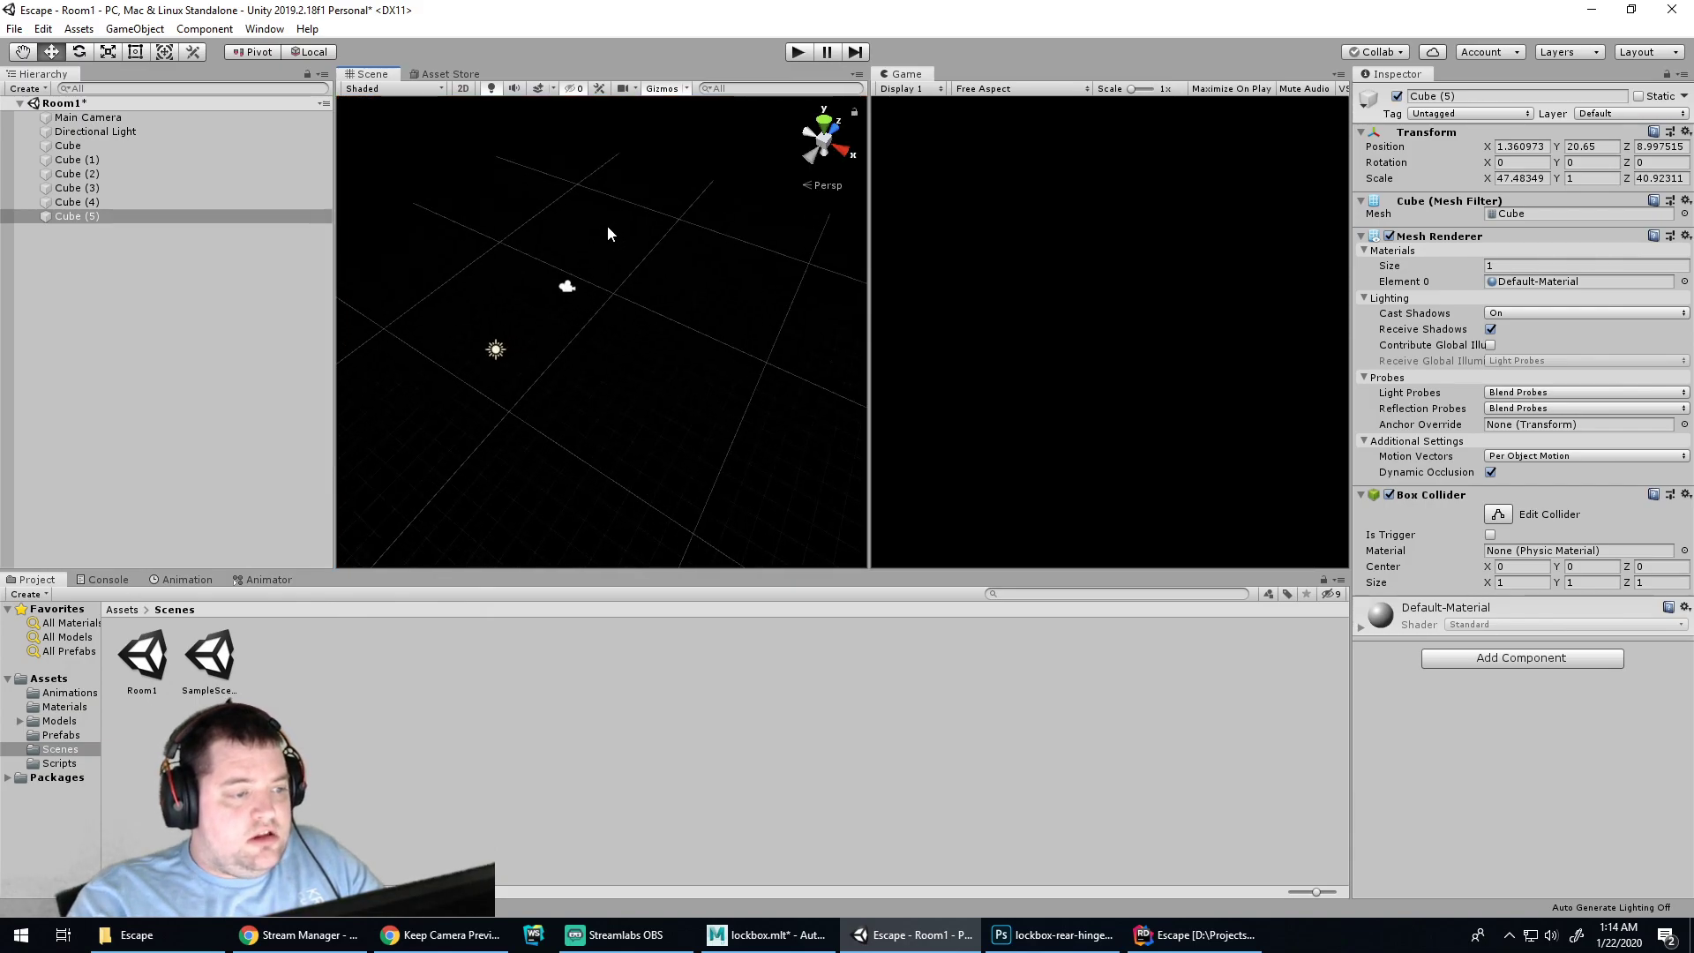
pyautogui.click(651, 312)
pyautogui.keyDown('alt'); pyautogui.moveTo(650, 312); pyautogui.dragTo(613, 262); pyautogui.keyUp('alt')
pyautogui.click(697, 181)
# Play-test the dark room, then raise the Directional Light to about (1.35, 5.86, 4.72)
pyautogui.click(797, 53)
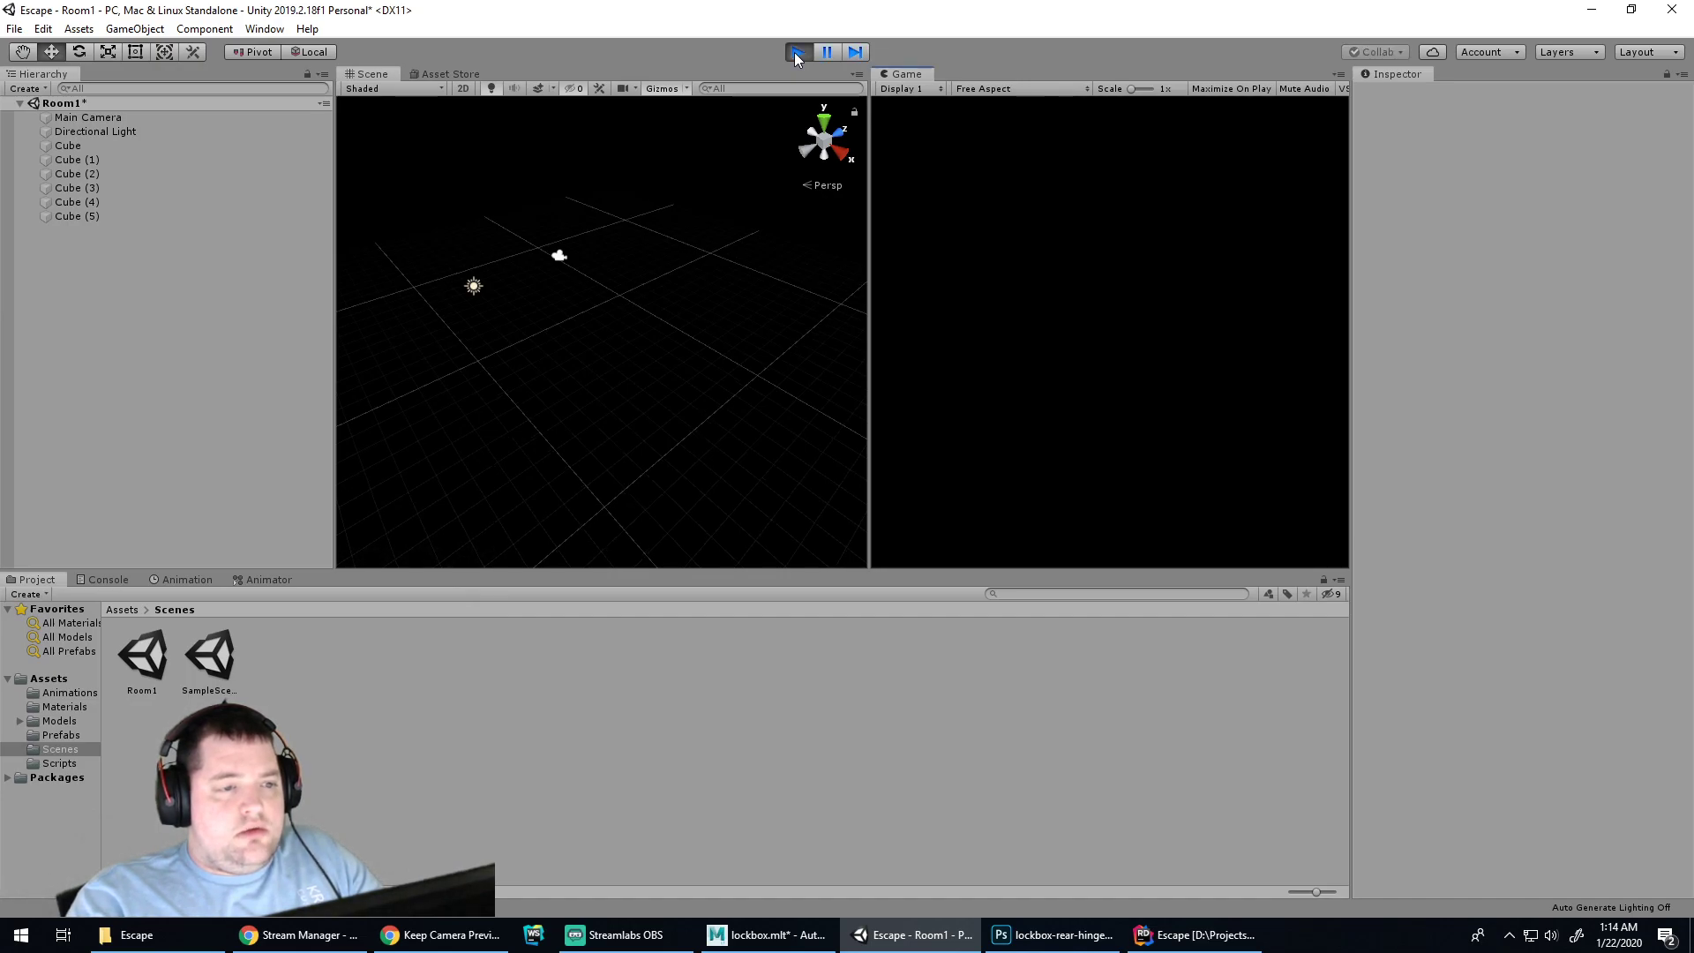
pyautogui.click(796, 53)
pyautogui.click(477, 288)
pyautogui.click(477, 288)
pyautogui.keyDown('alt'); pyautogui.moveTo(477, 287); pyautogui.dragTo(530, 335); pyautogui.keyUp('alt')
pyautogui.press('w')
pyautogui.moveTo(501, 231); pyautogui.dragTo(575, 250)
pyautogui.keyDown('alt'); pyautogui.moveTo(671, 301); pyautogui.dragTo(1180, 295); pyautogui.keyUp('alt')
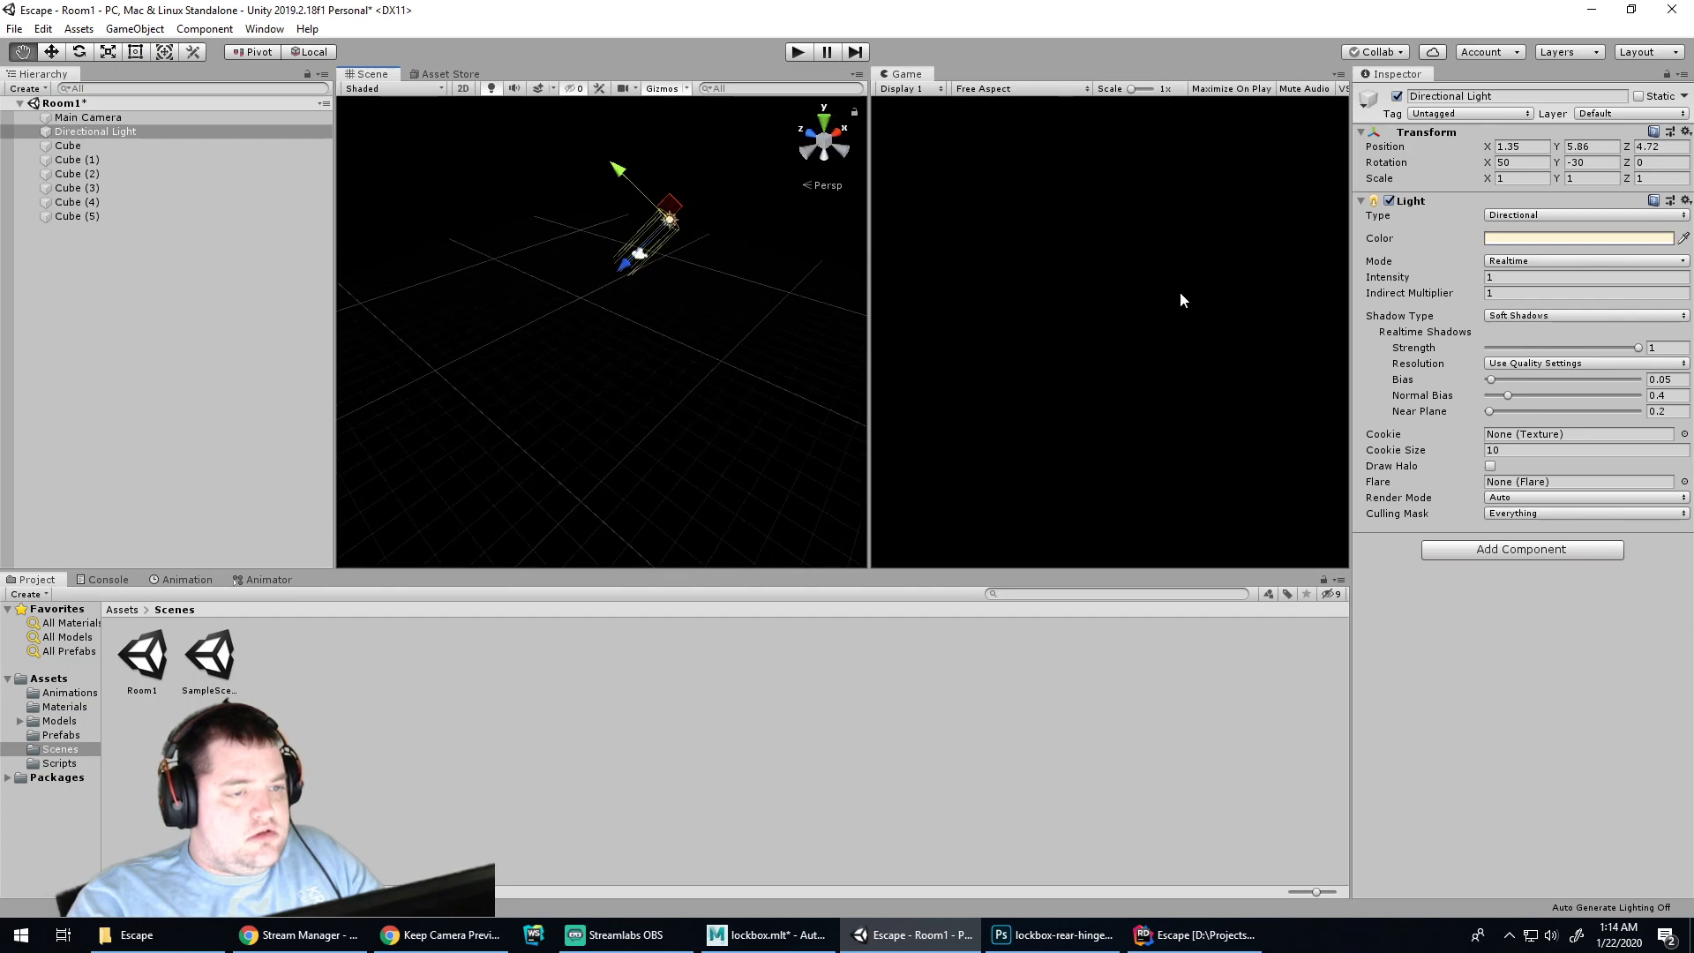
pyautogui.rightClick(83, 282)
pyautogui.moveTo(209, 531)
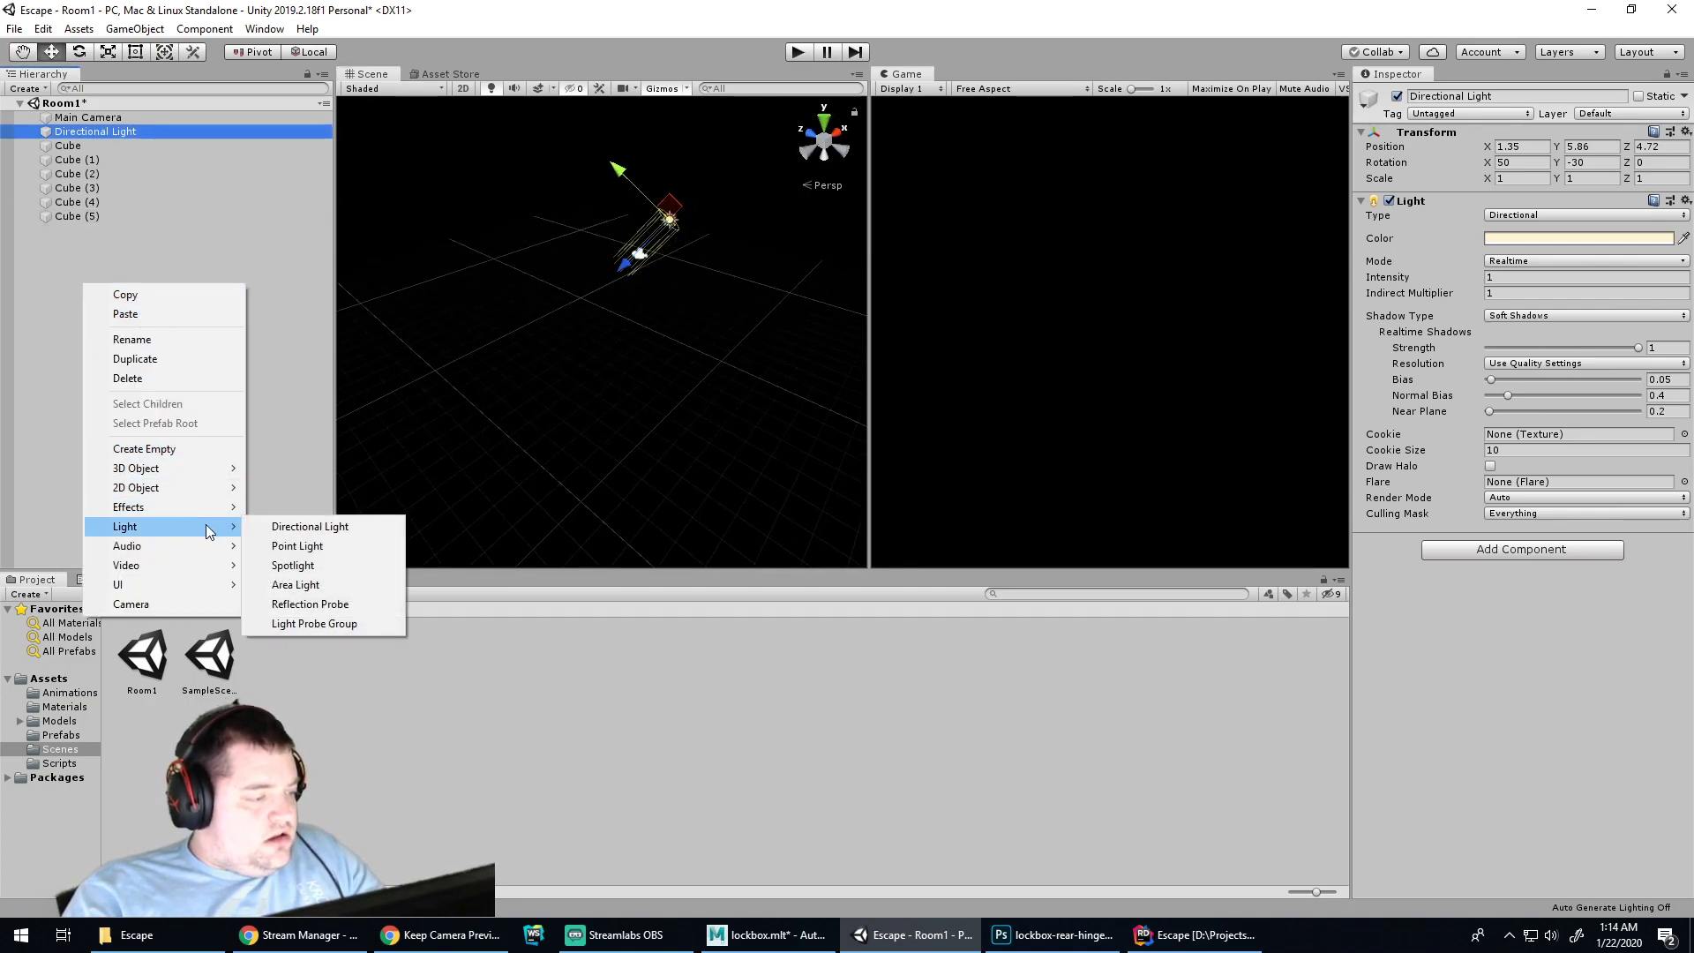
pyautogui.click(295, 584)
pyautogui.moveTo(604, 383); pyautogui.dragTo(612, 273)
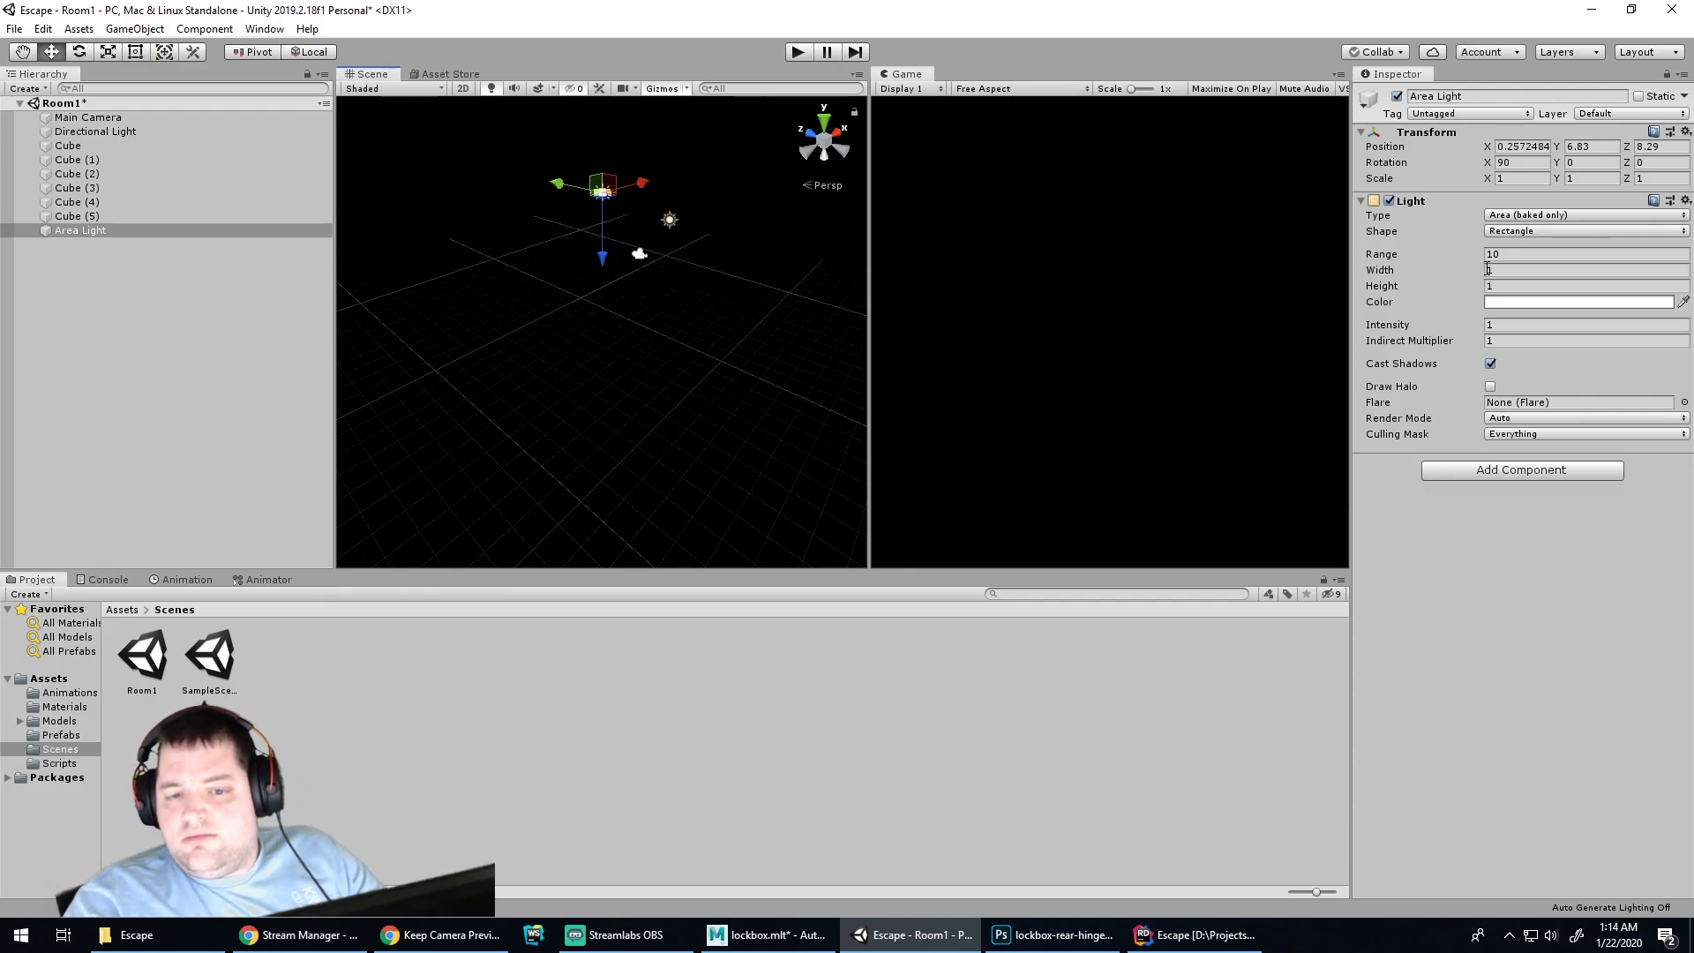
pyautogui.click(1532, 215)
pyautogui.click(1532, 215)
pyautogui.click(799, 54)
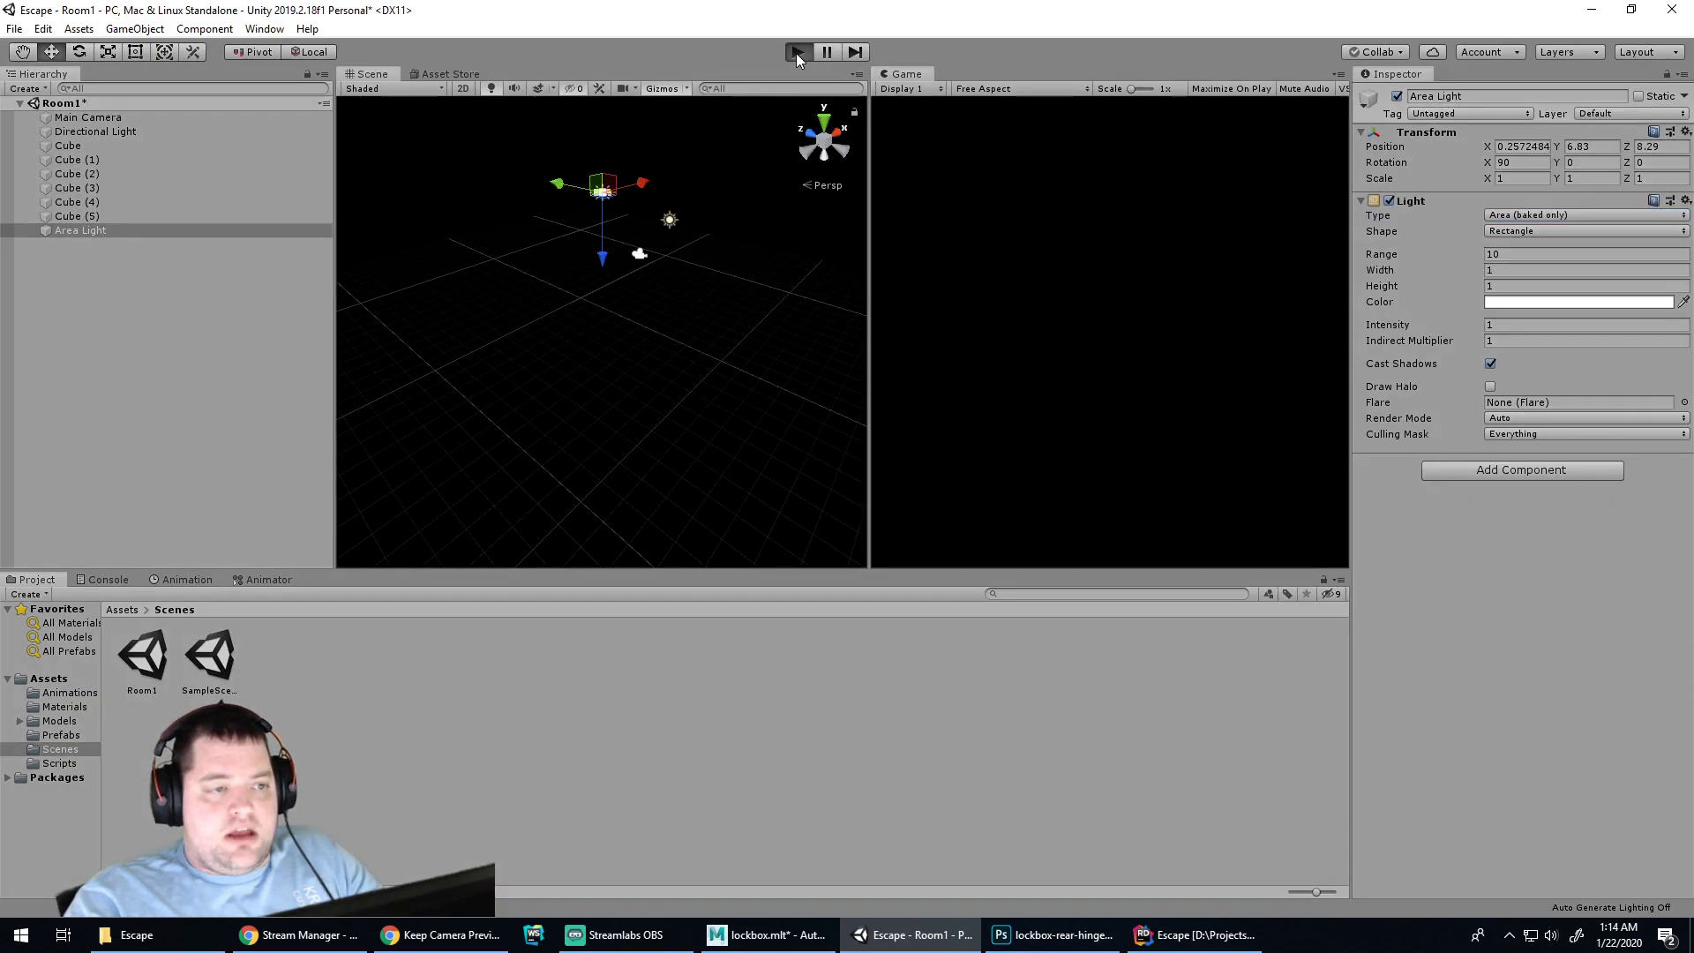
pyautogui.click(799, 54)
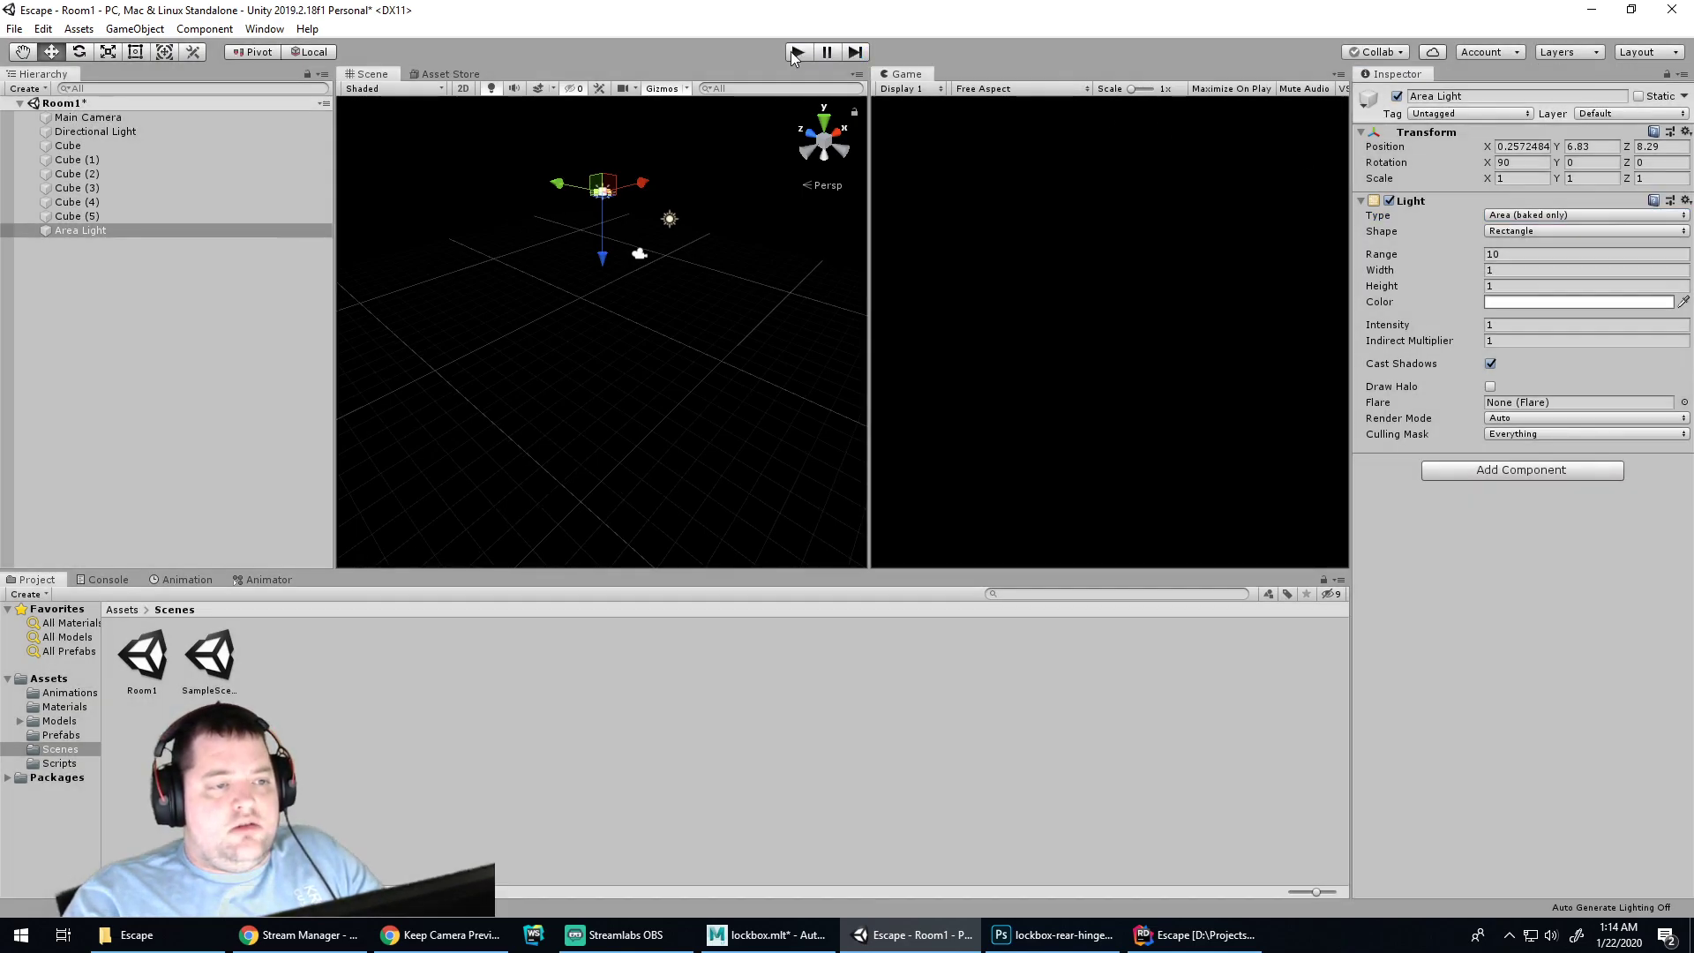
pyautogui.click(44, 28)
pyautogui.click(53, 28)
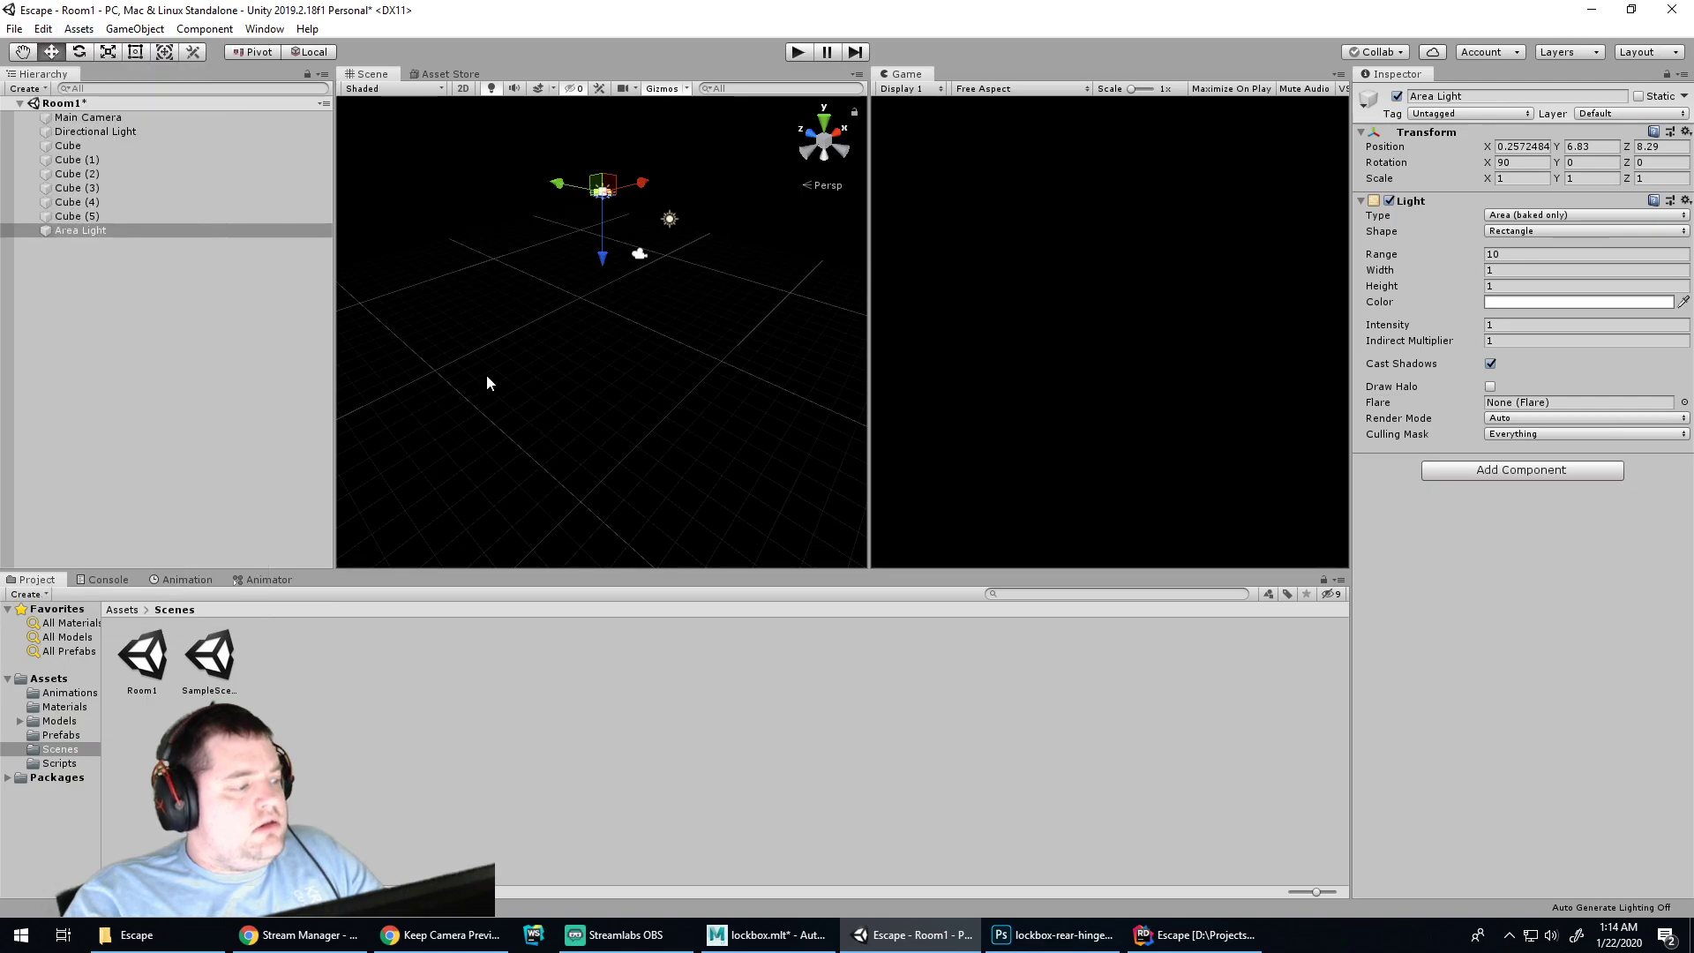
pyautogui.click(349, 935)
# In Chrome, search Google for 'unity light not visible in box'
pyautogui.click(439, 936)
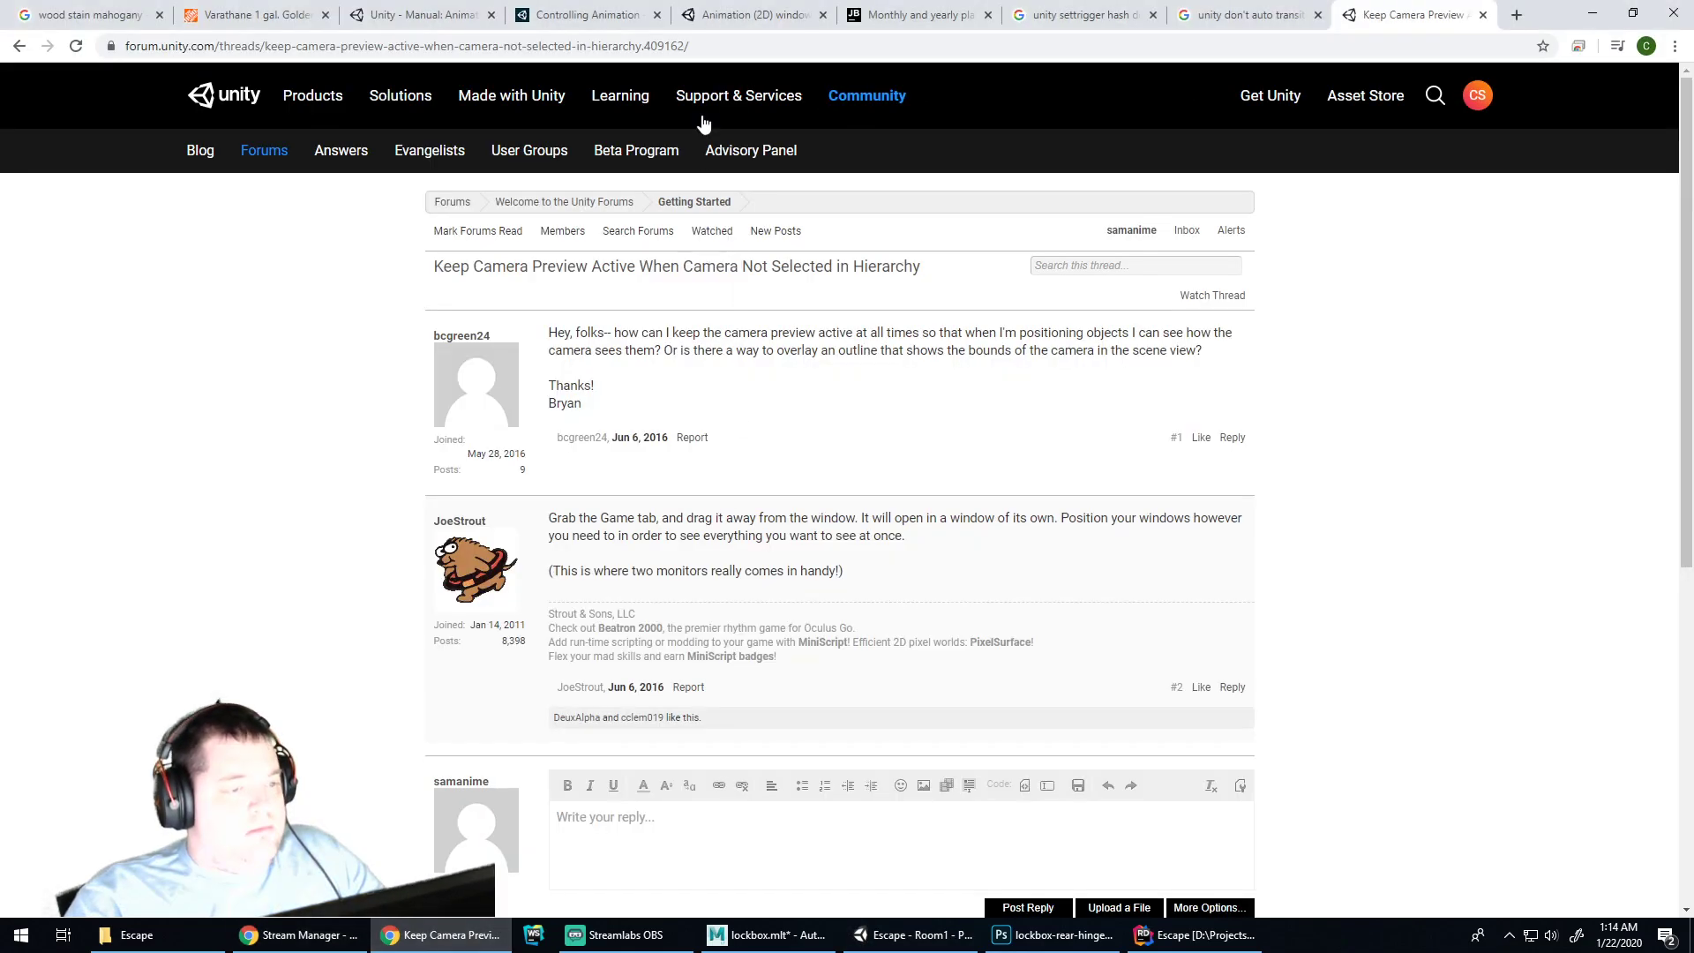
pyautogui.click(763, 46)
pyautogui.write('unity ')
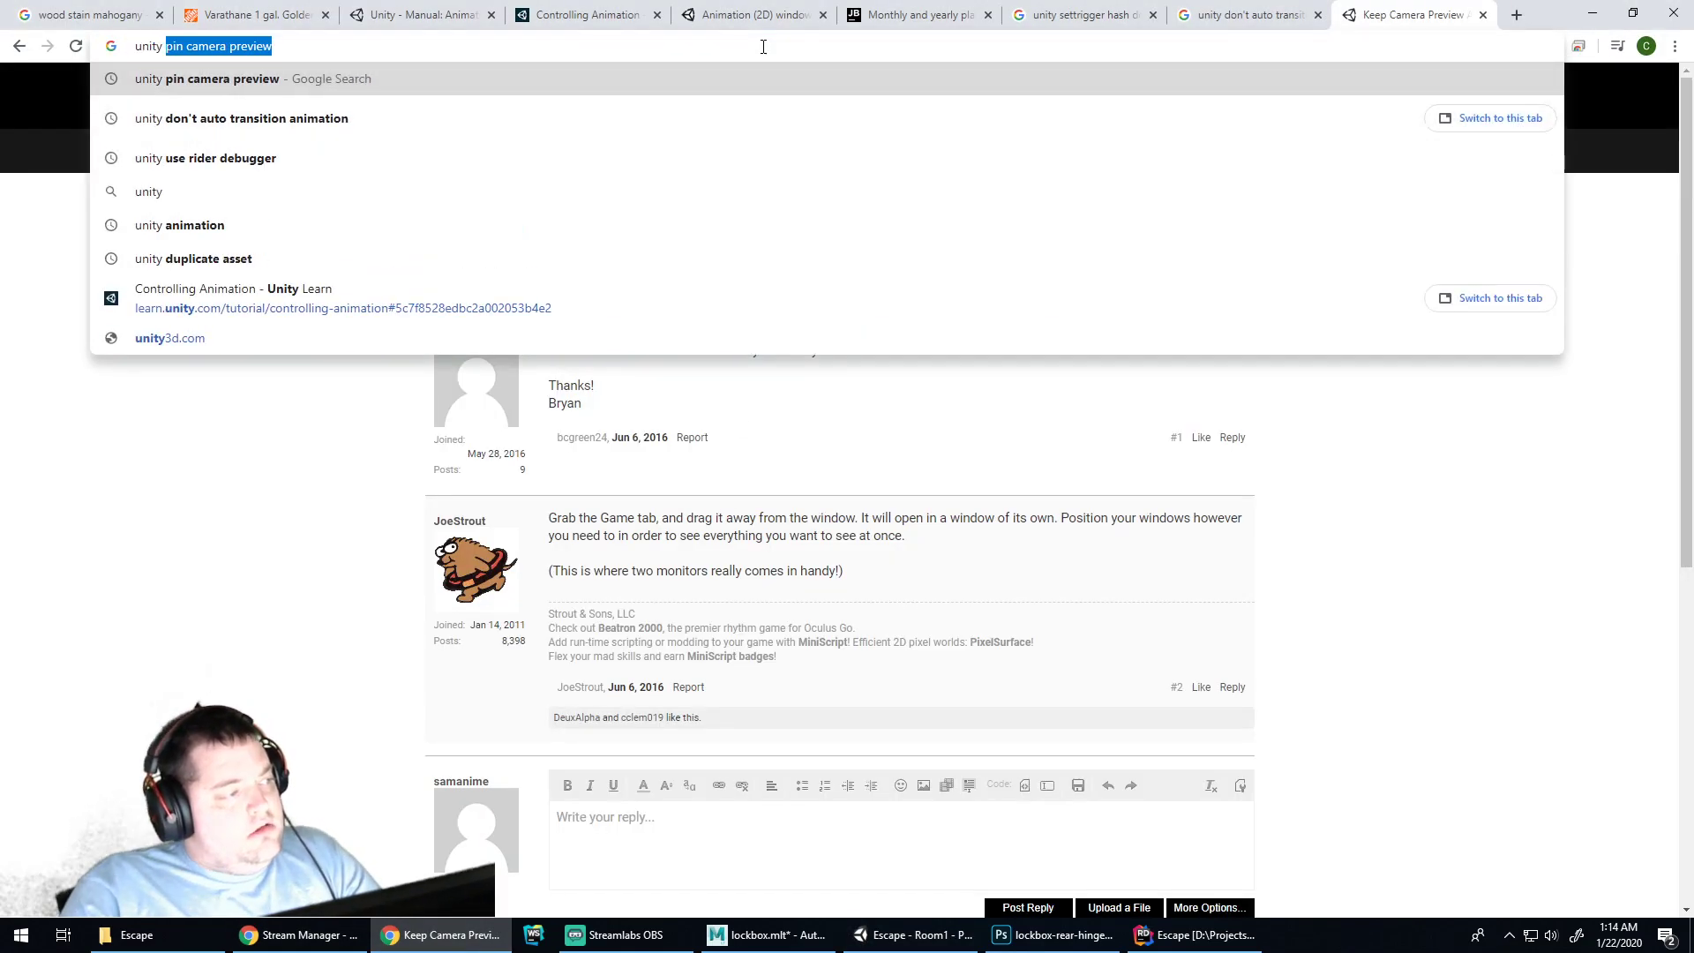
pyautogui.write('light')
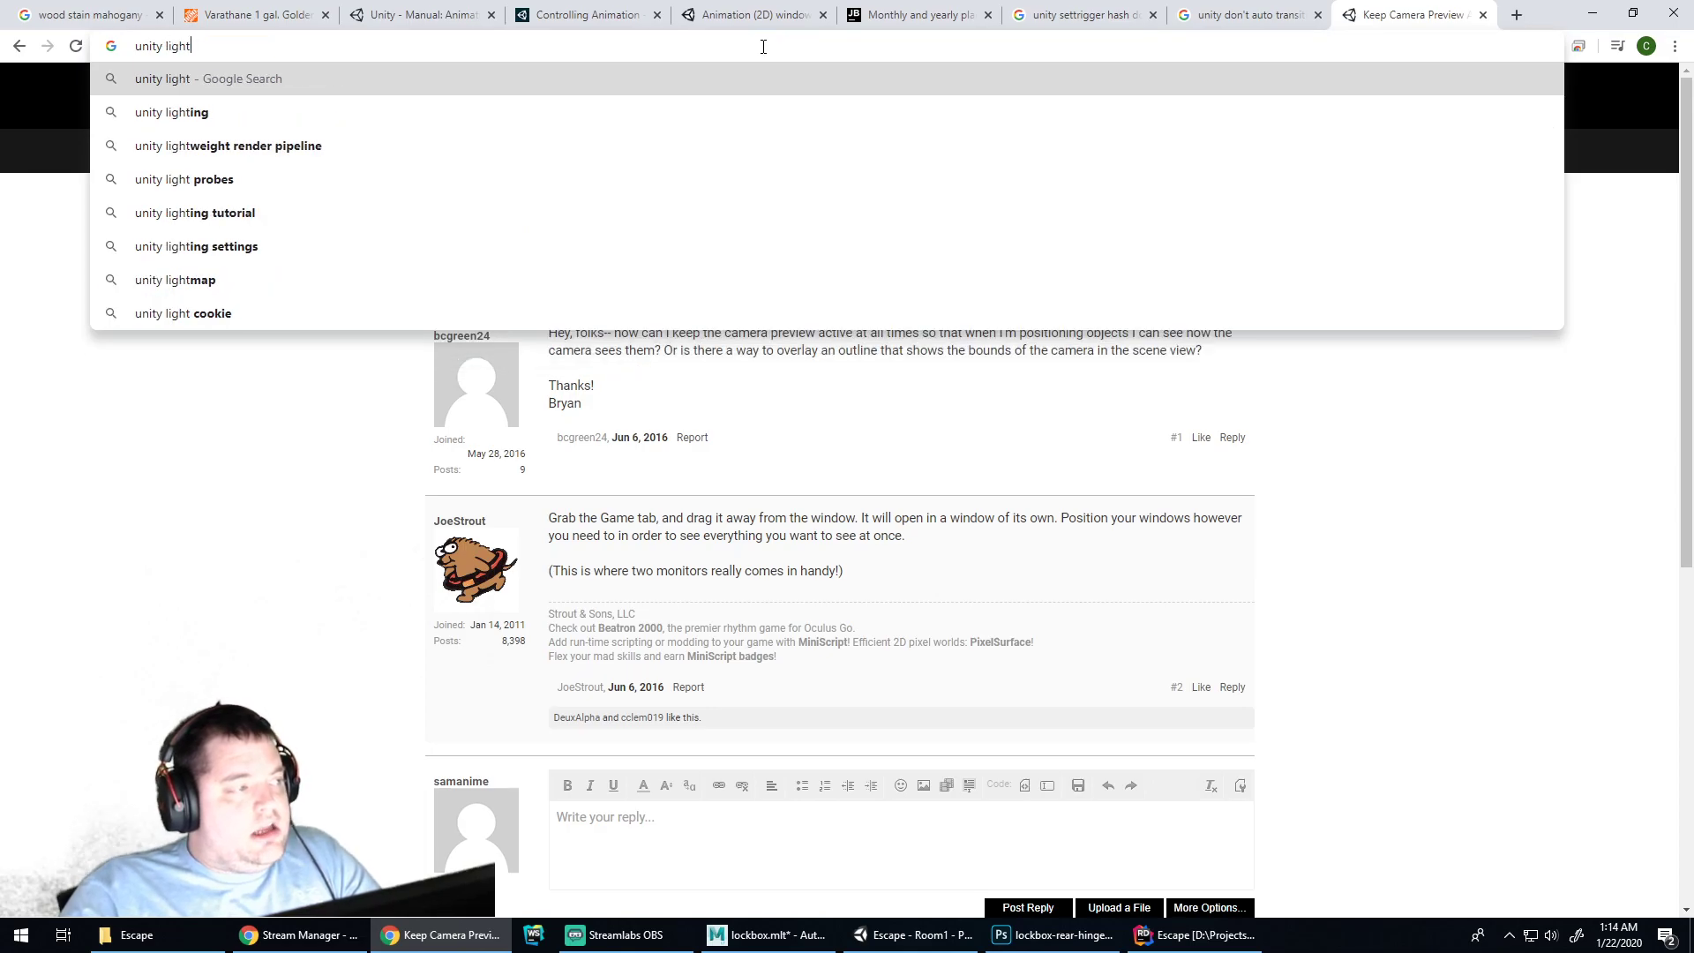
pyautogui.write(' not visible i')
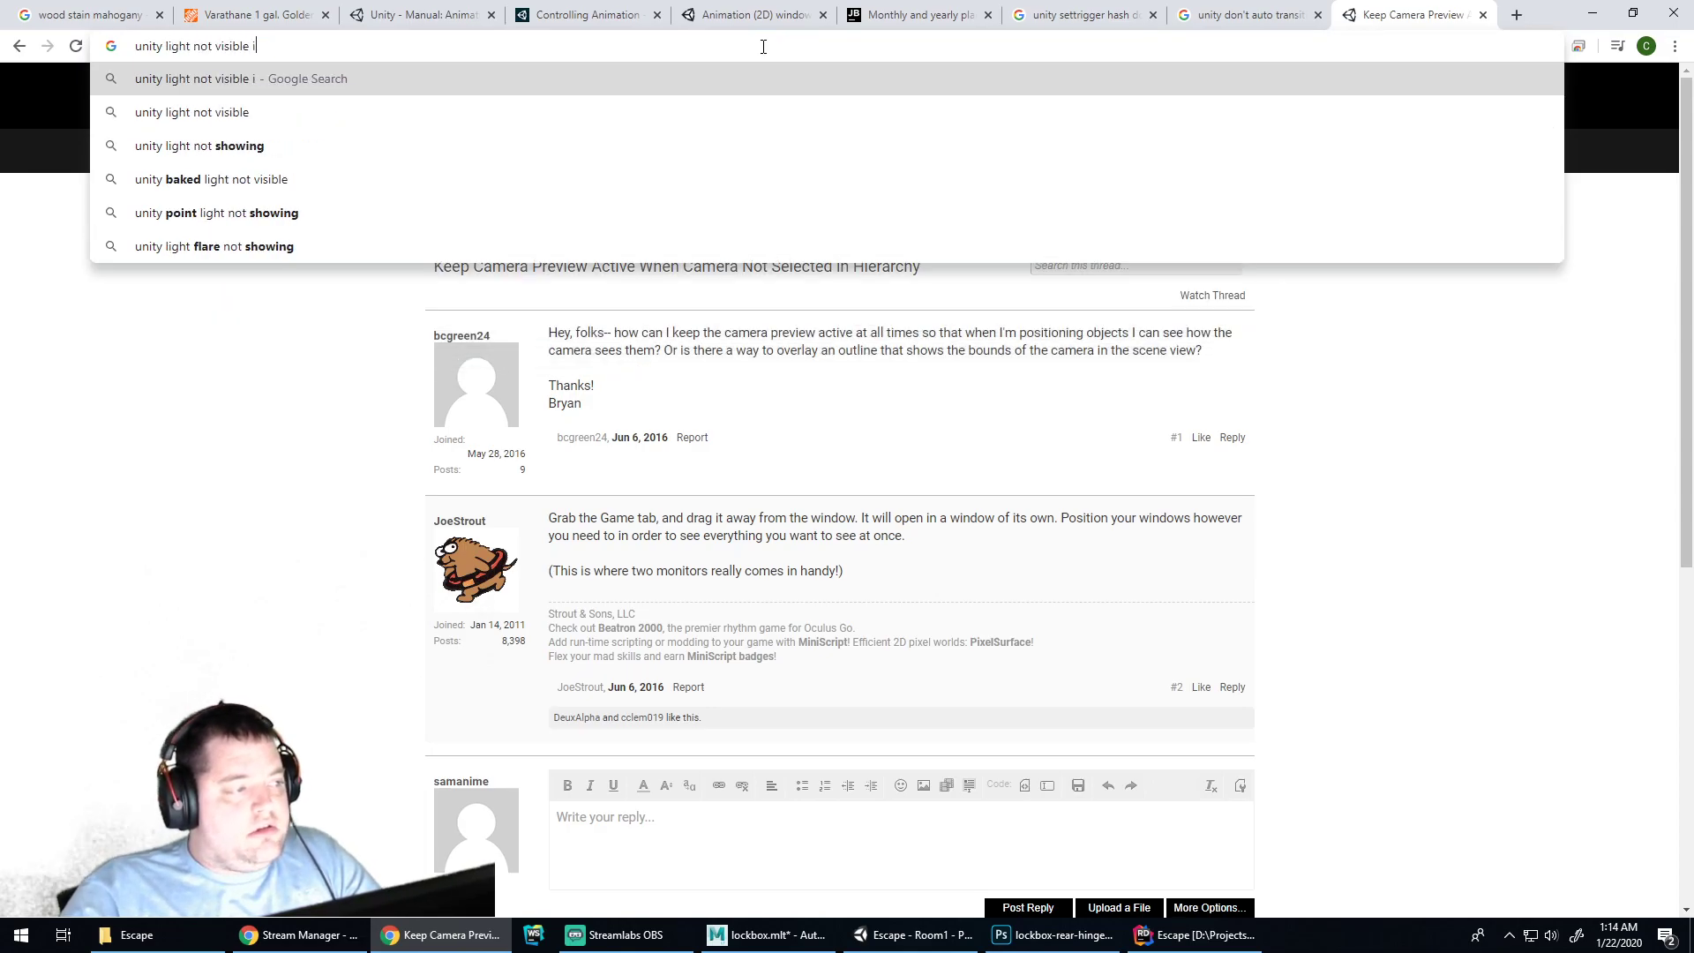
pyautogui.write('n box')
pyautogui.press('Return')
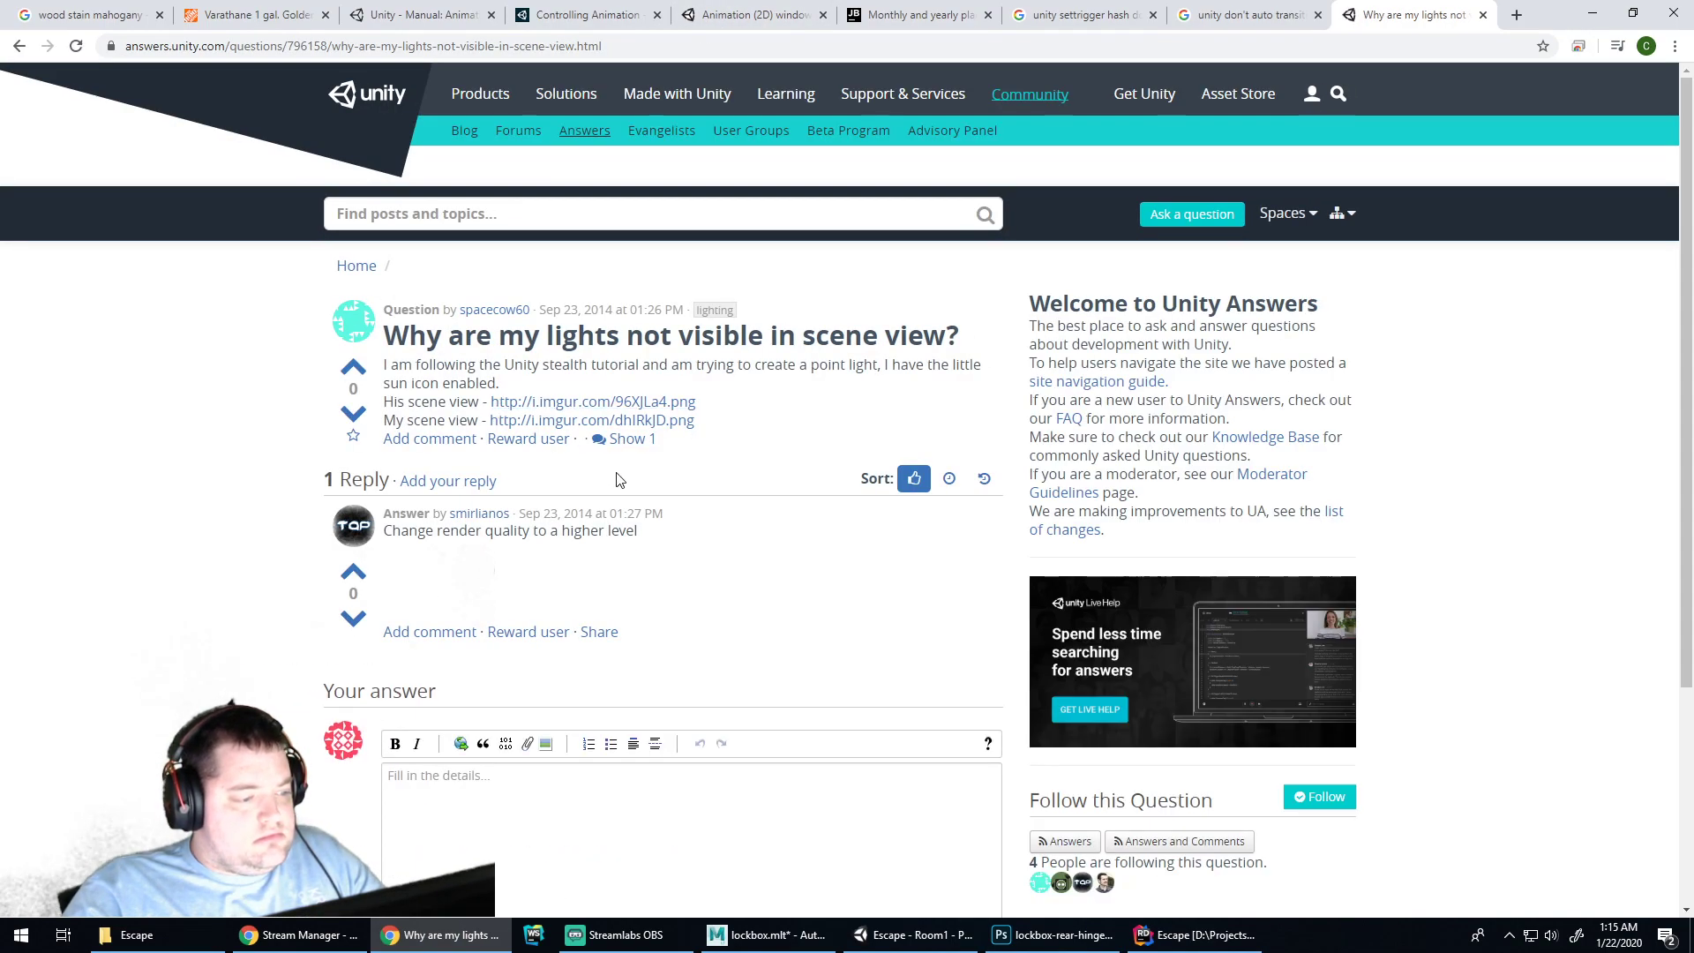
# Switch the Scene view to Baked Lightmap draw mode and run a quick play test
pyautogui.click(909, 935)
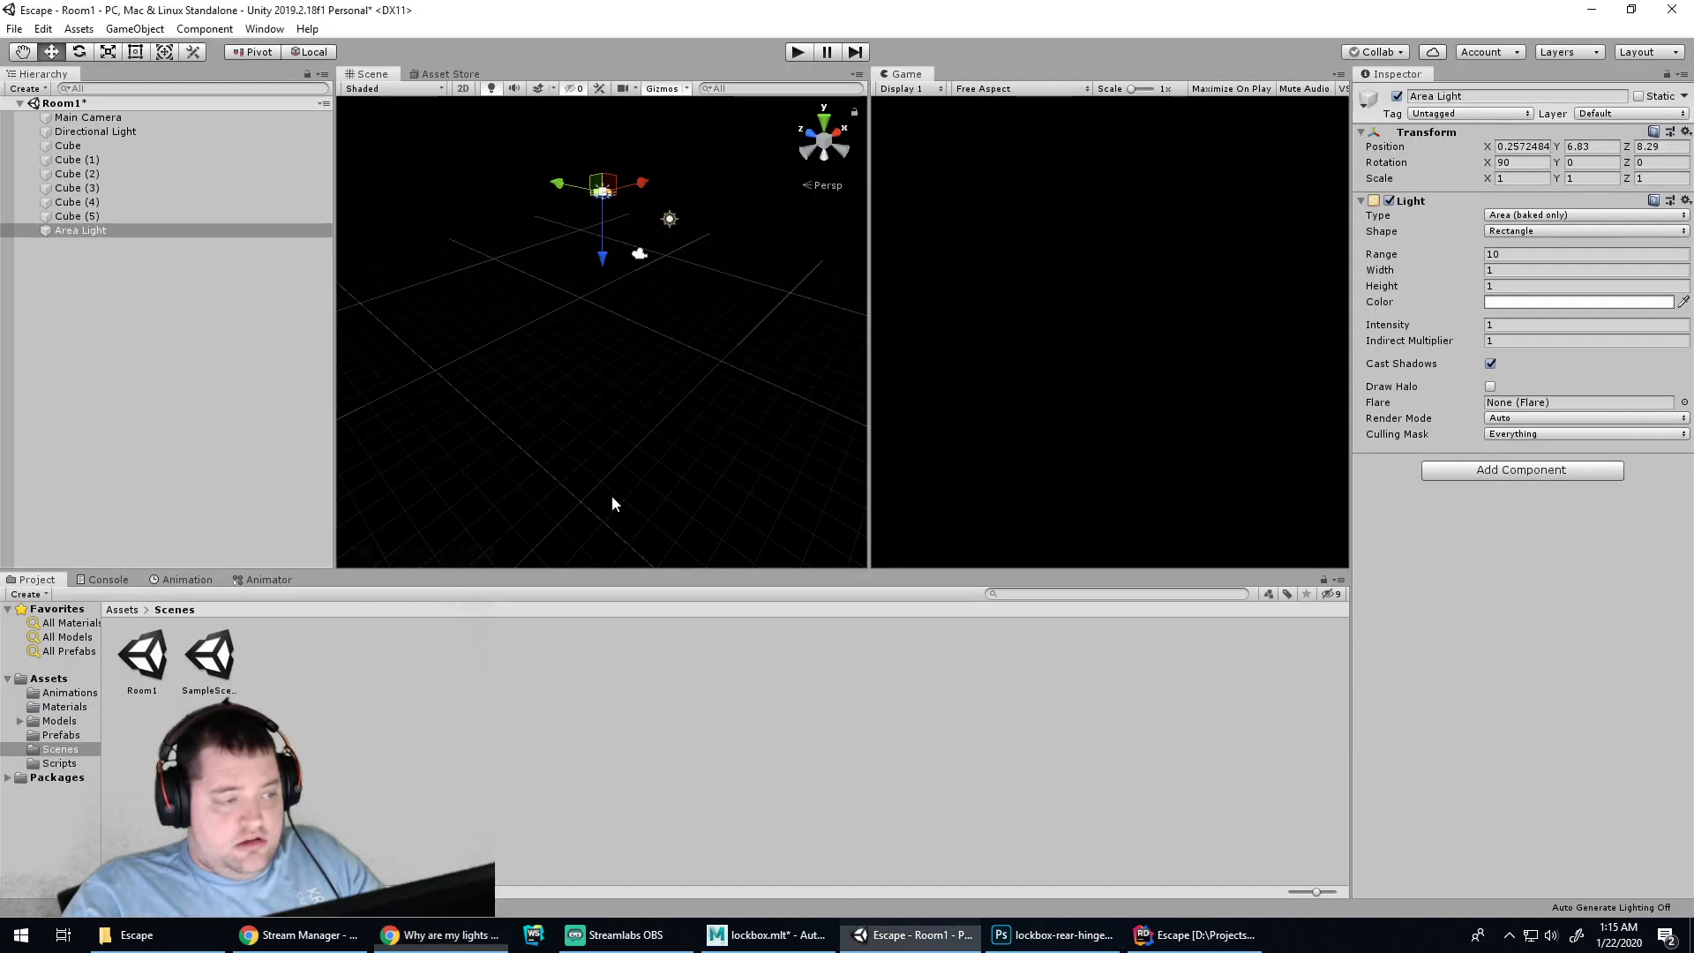
pyautogui.click(435, 91)
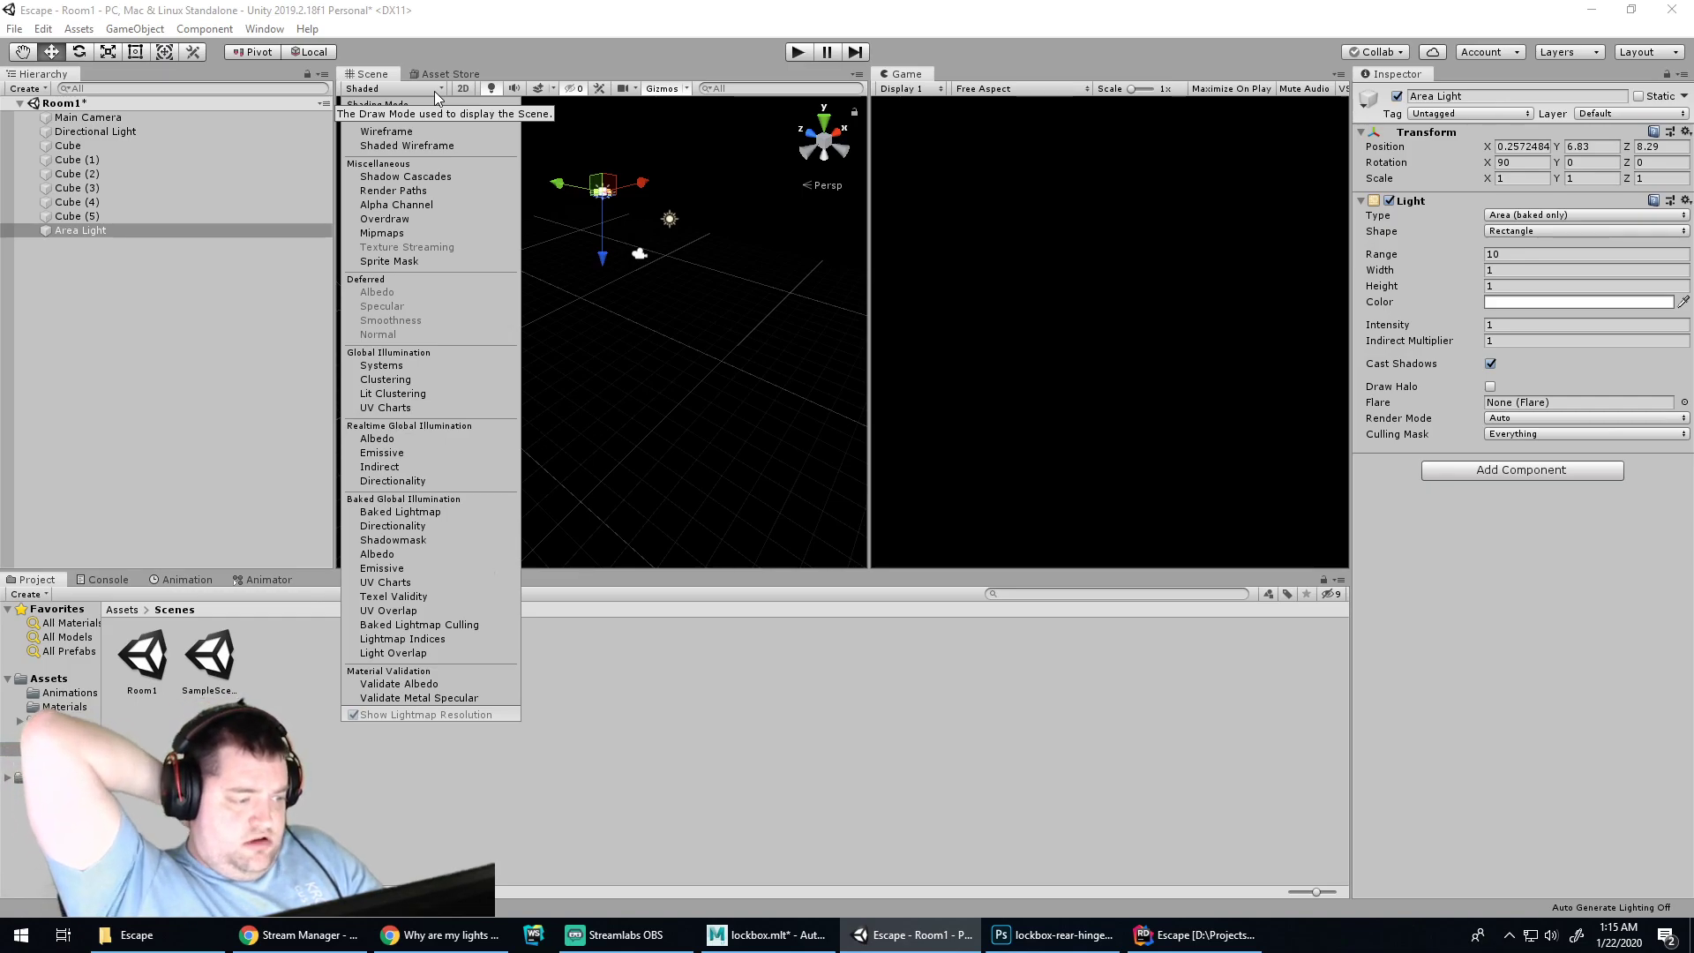
pyautogui.click(402, 513)
pyautogui.click(591, 373)
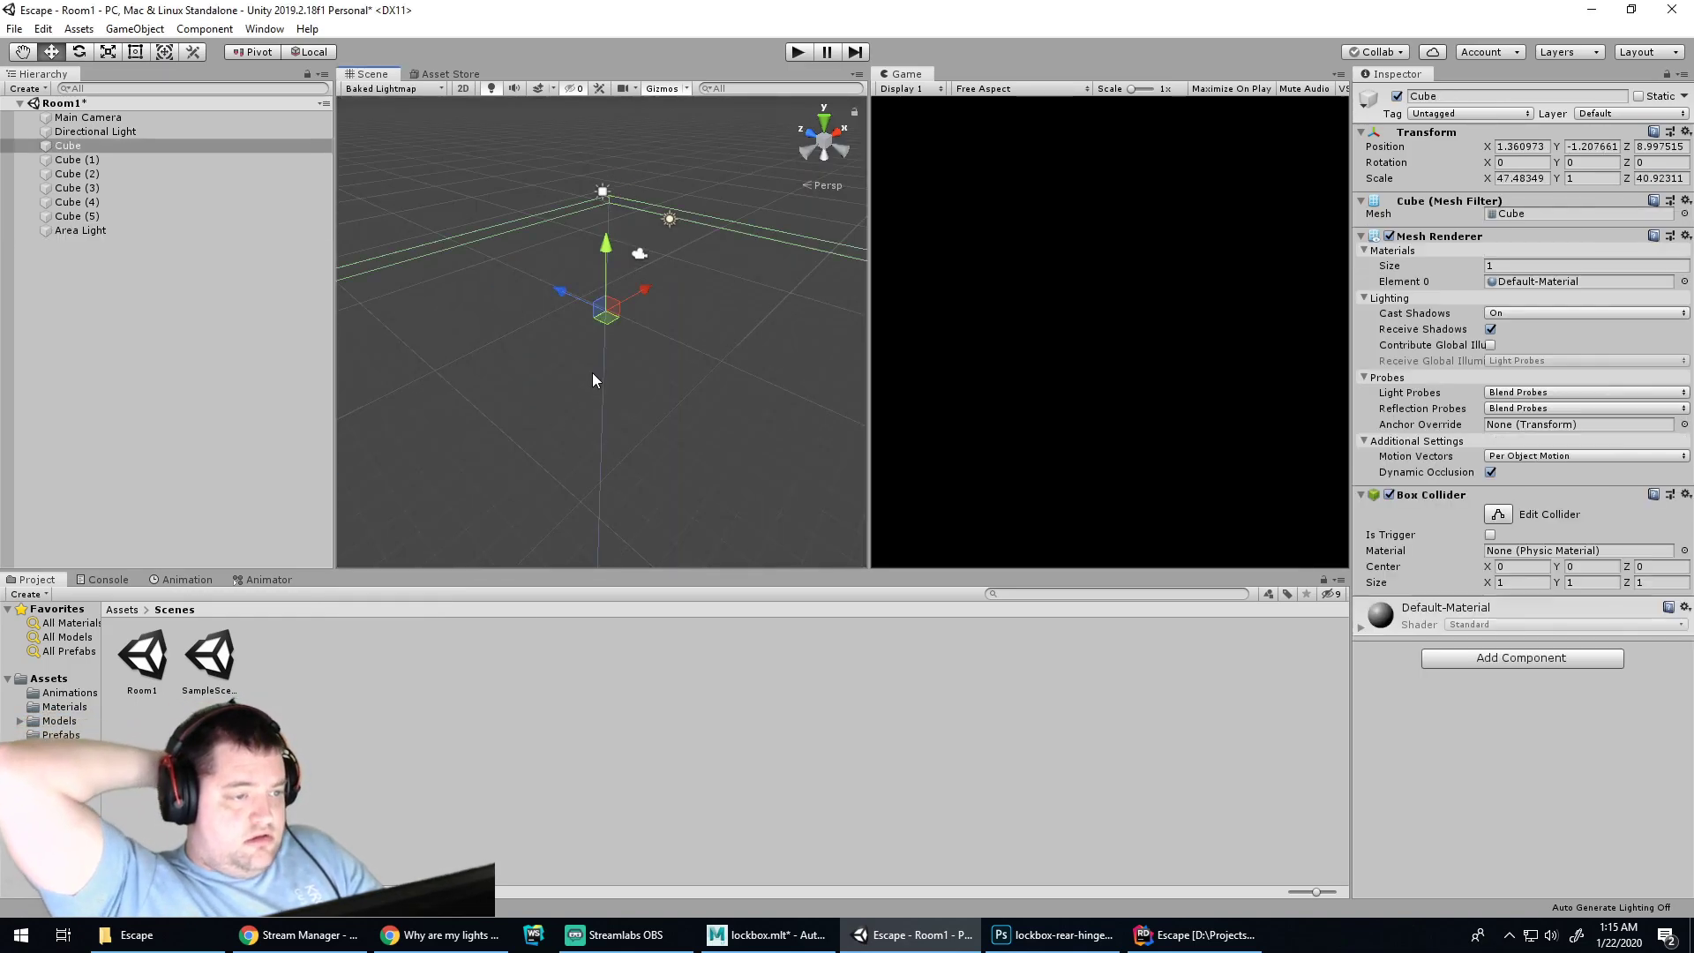
pyautogui.click(799, 52)
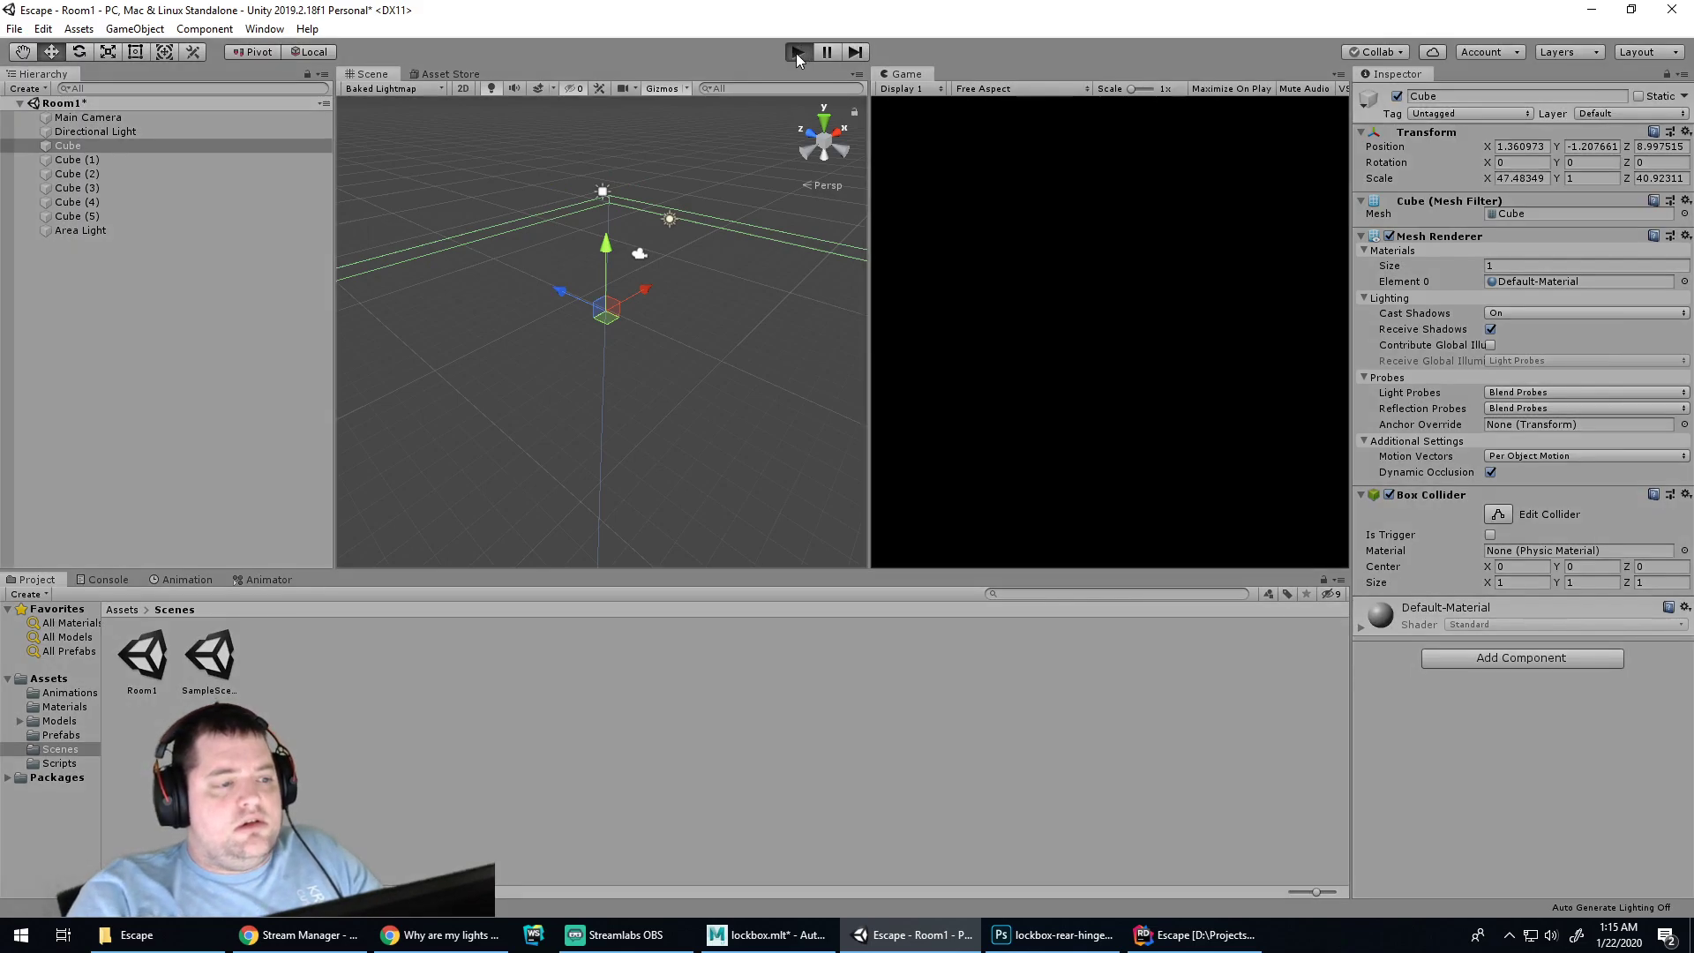
pyautogui.click(798, 53)
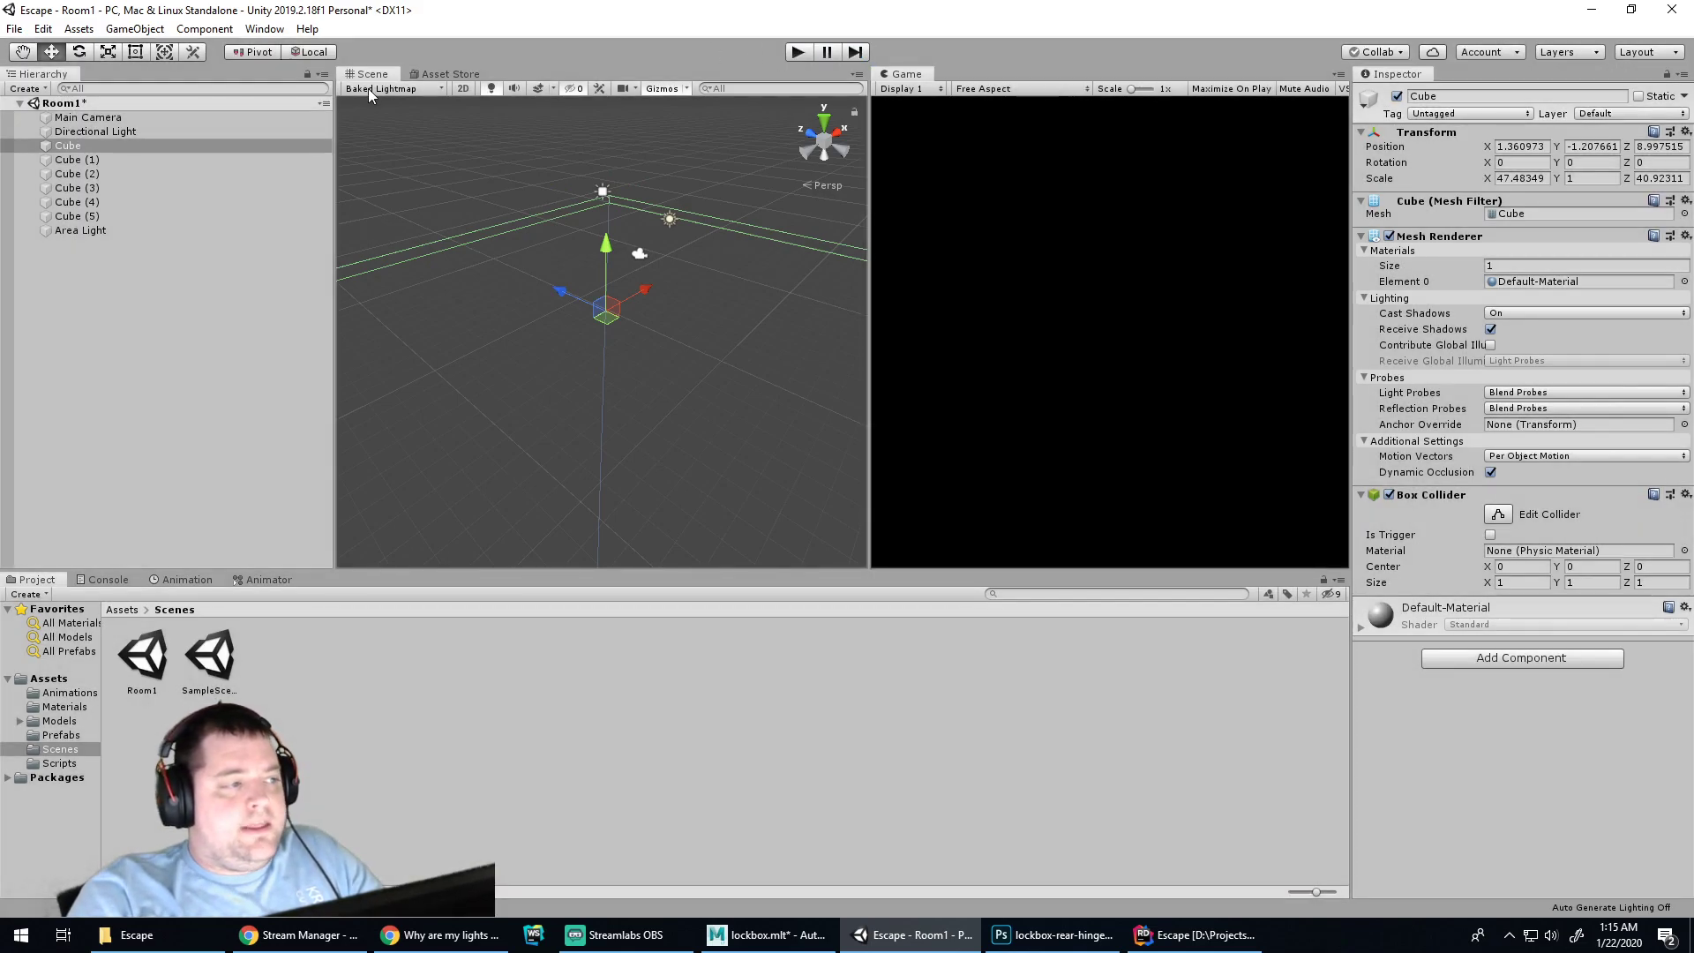
# Return the Scene view to Shaded draw mode and select the Area Light
pyautogui.click(375, 89)
pyautogui.click(379, 117)
pyautogui.click(375, 89)
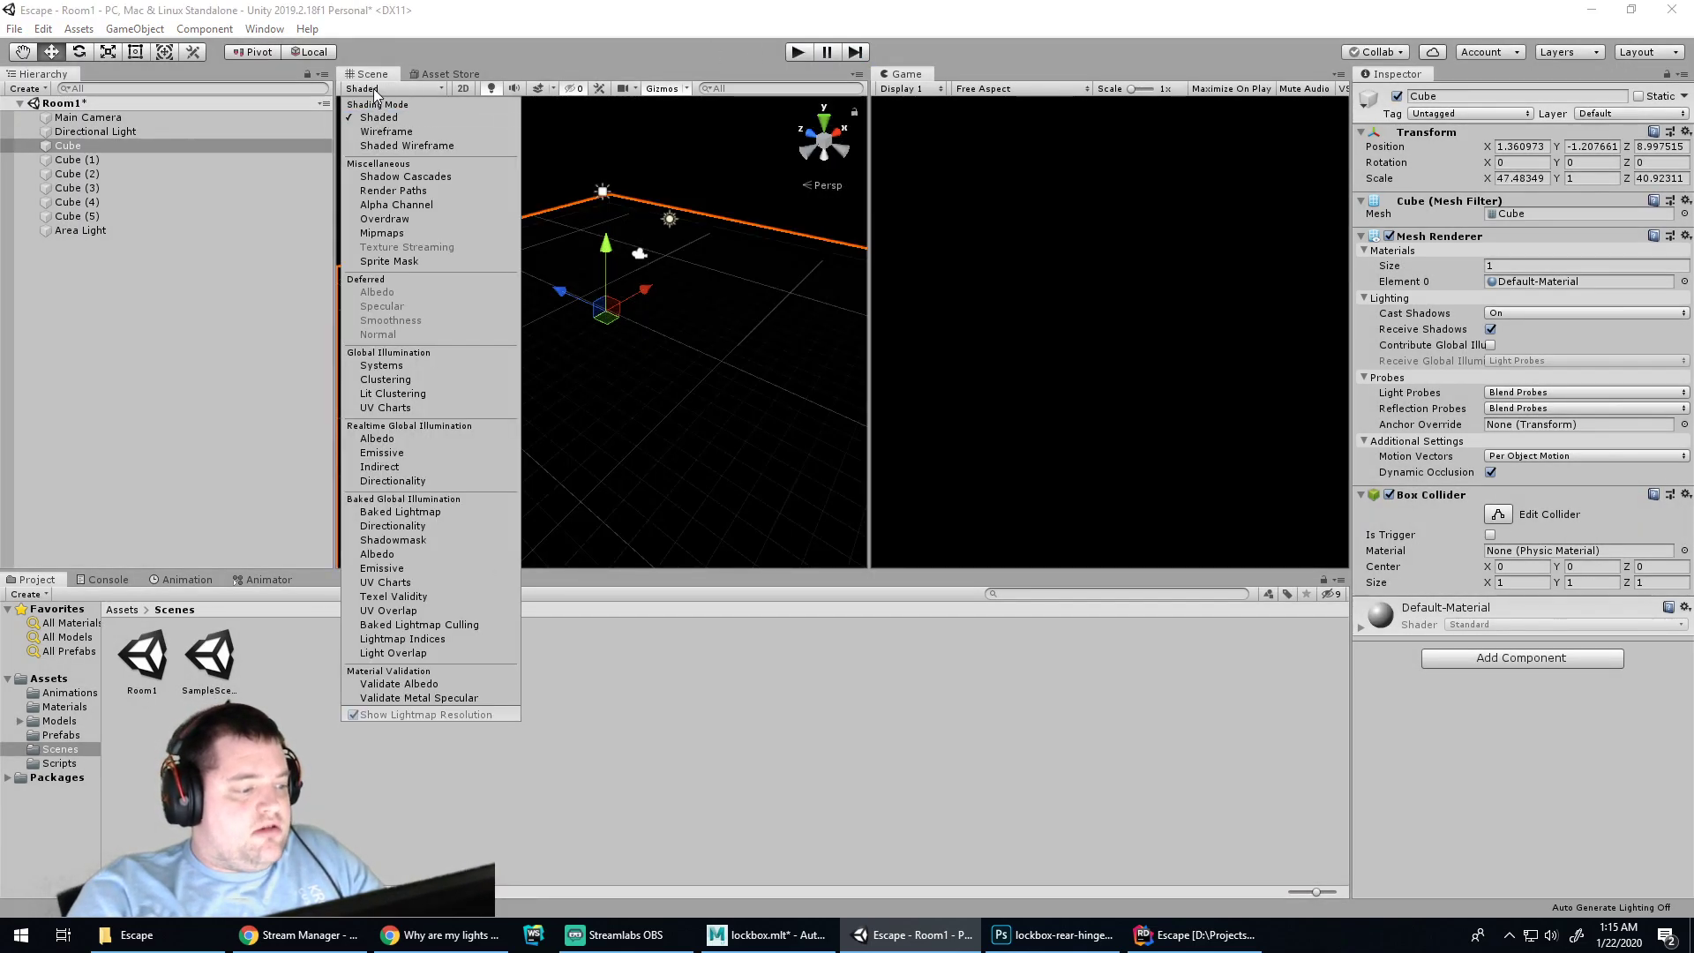
pyautogui.click(375, 90)
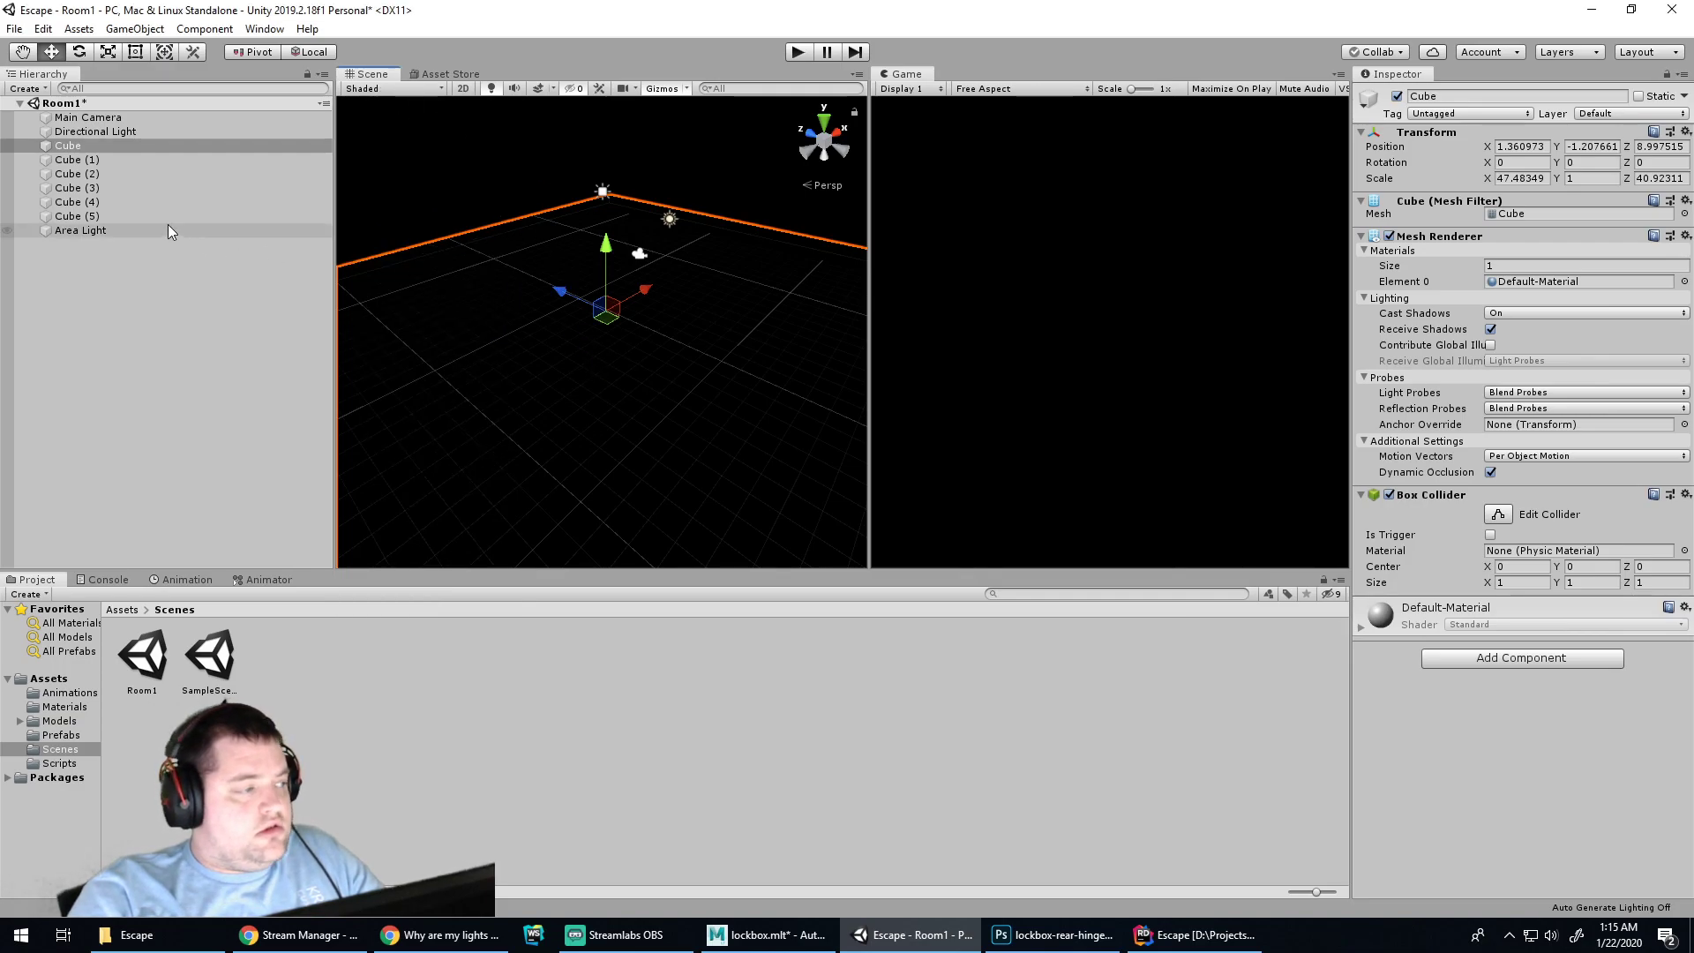
pyautogui.click(140, 231)
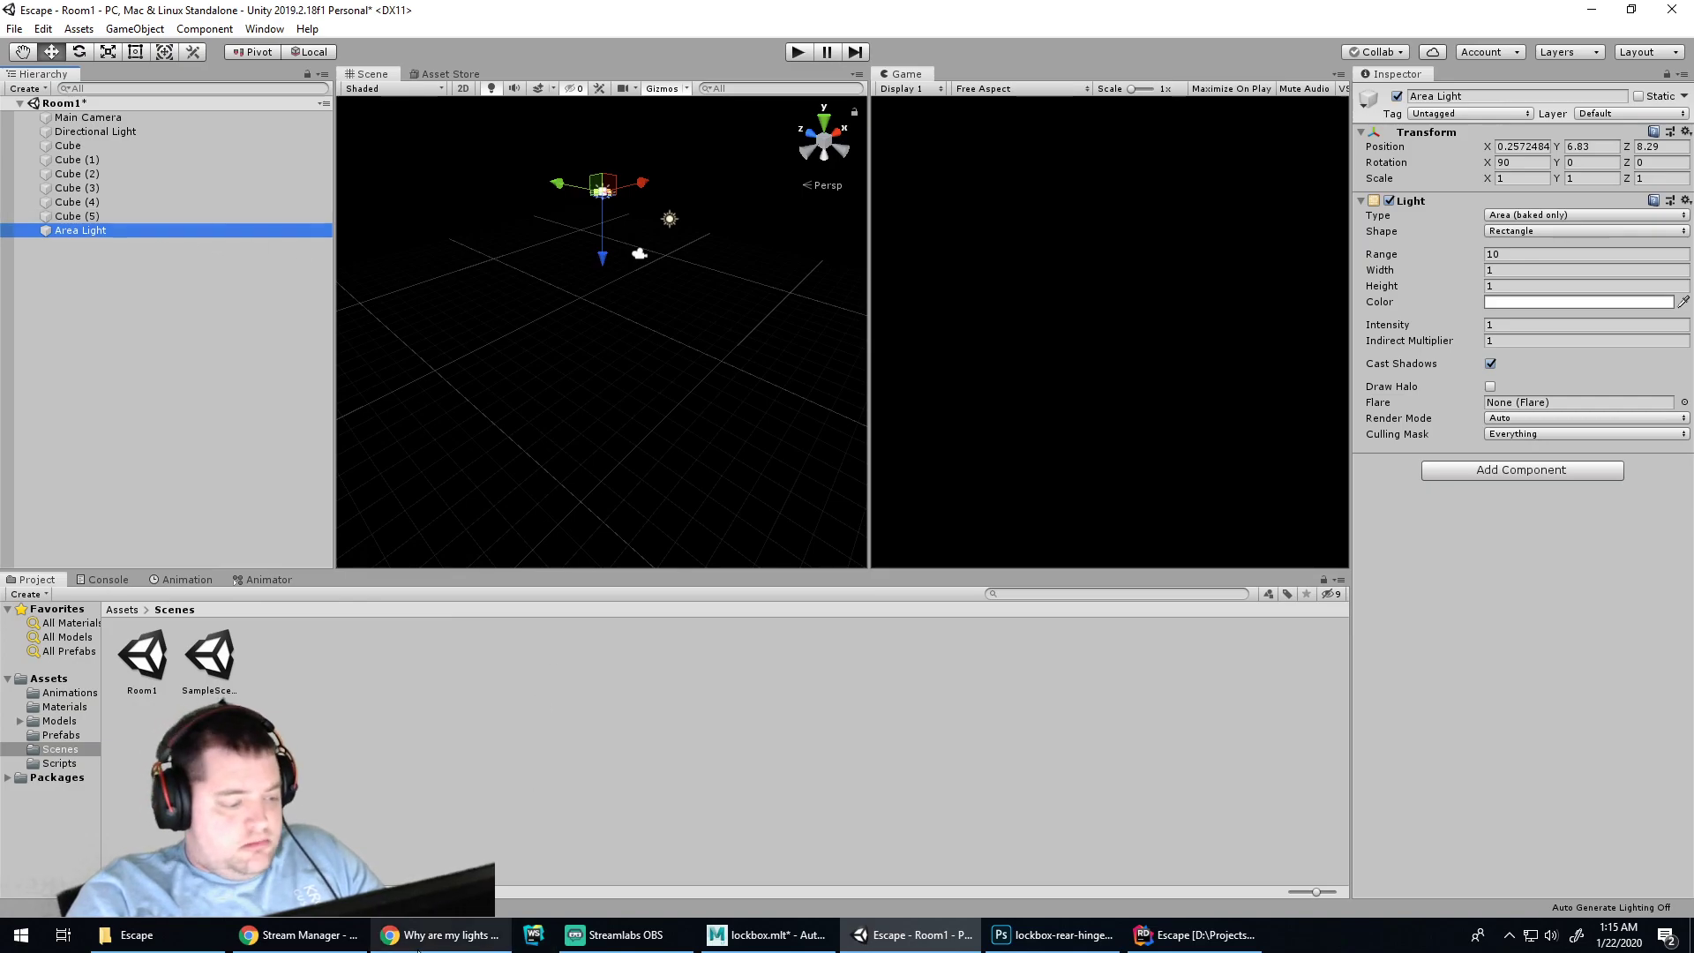
# Back in Chrome, type a new search for 'unity bake lighting'
pyautogui.click(441, 935)
pyautogui.click(593, 46)
pyautogui.write('unity')
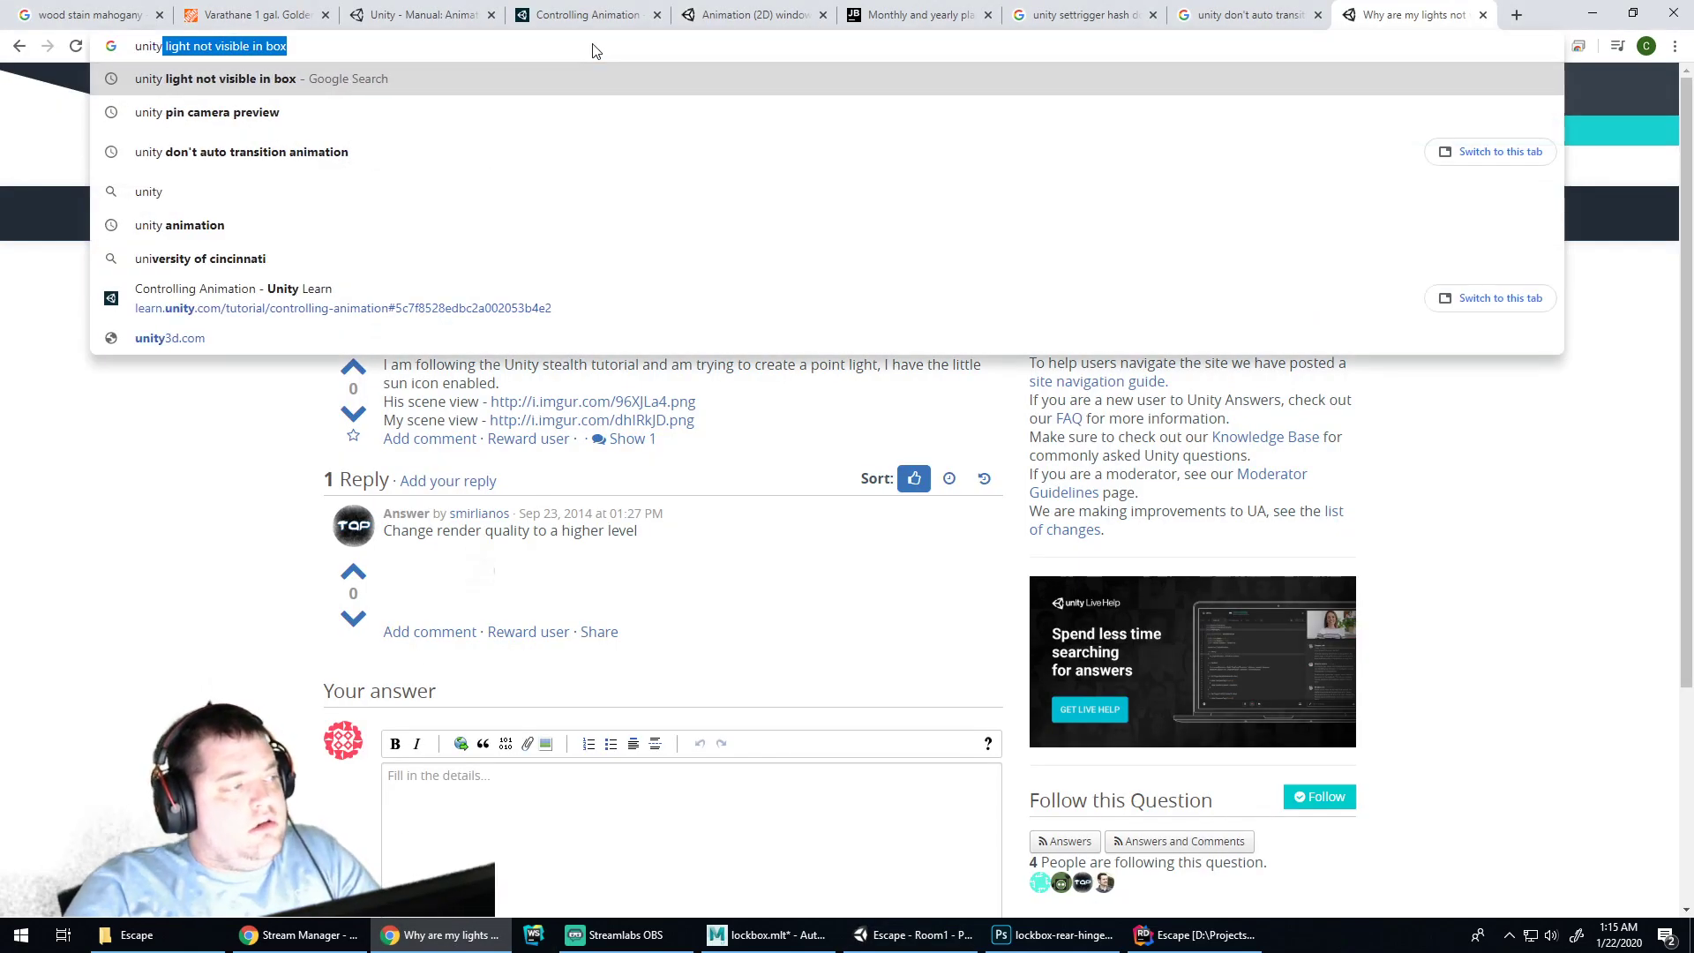
pyautogui.write(' bake lighting')
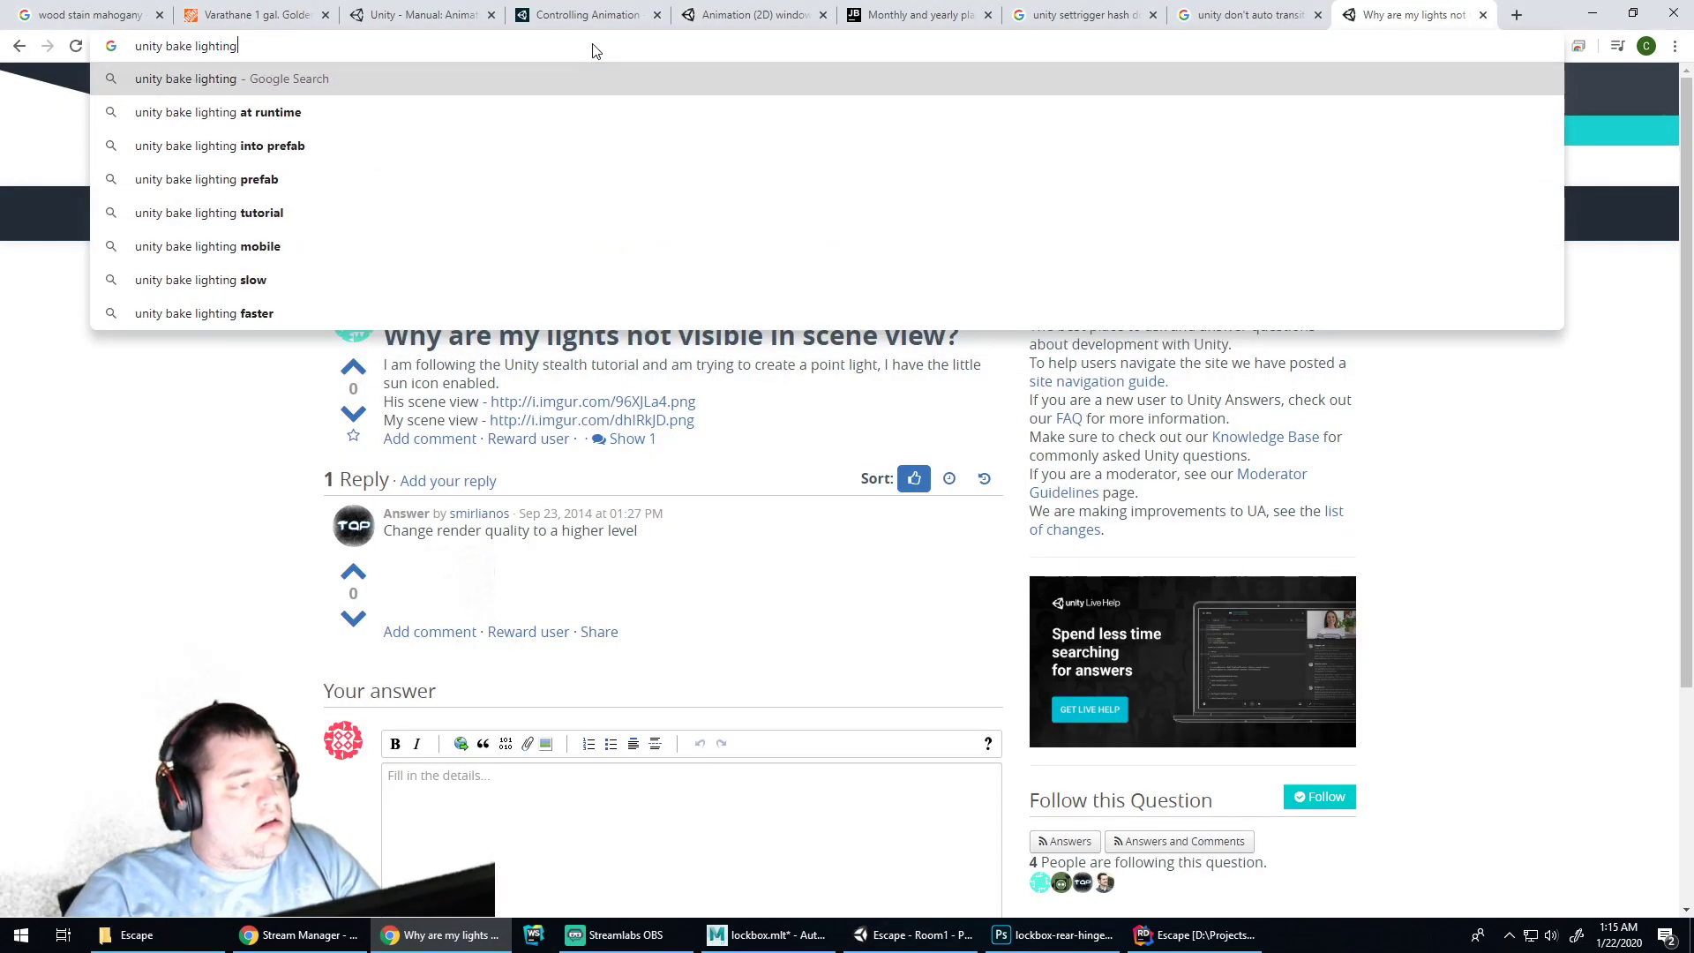
# Run the 'unity bake lighting' search and open the Unity Manual's 'Lightmapping: Getting started' page
pyautogui.press('Return')
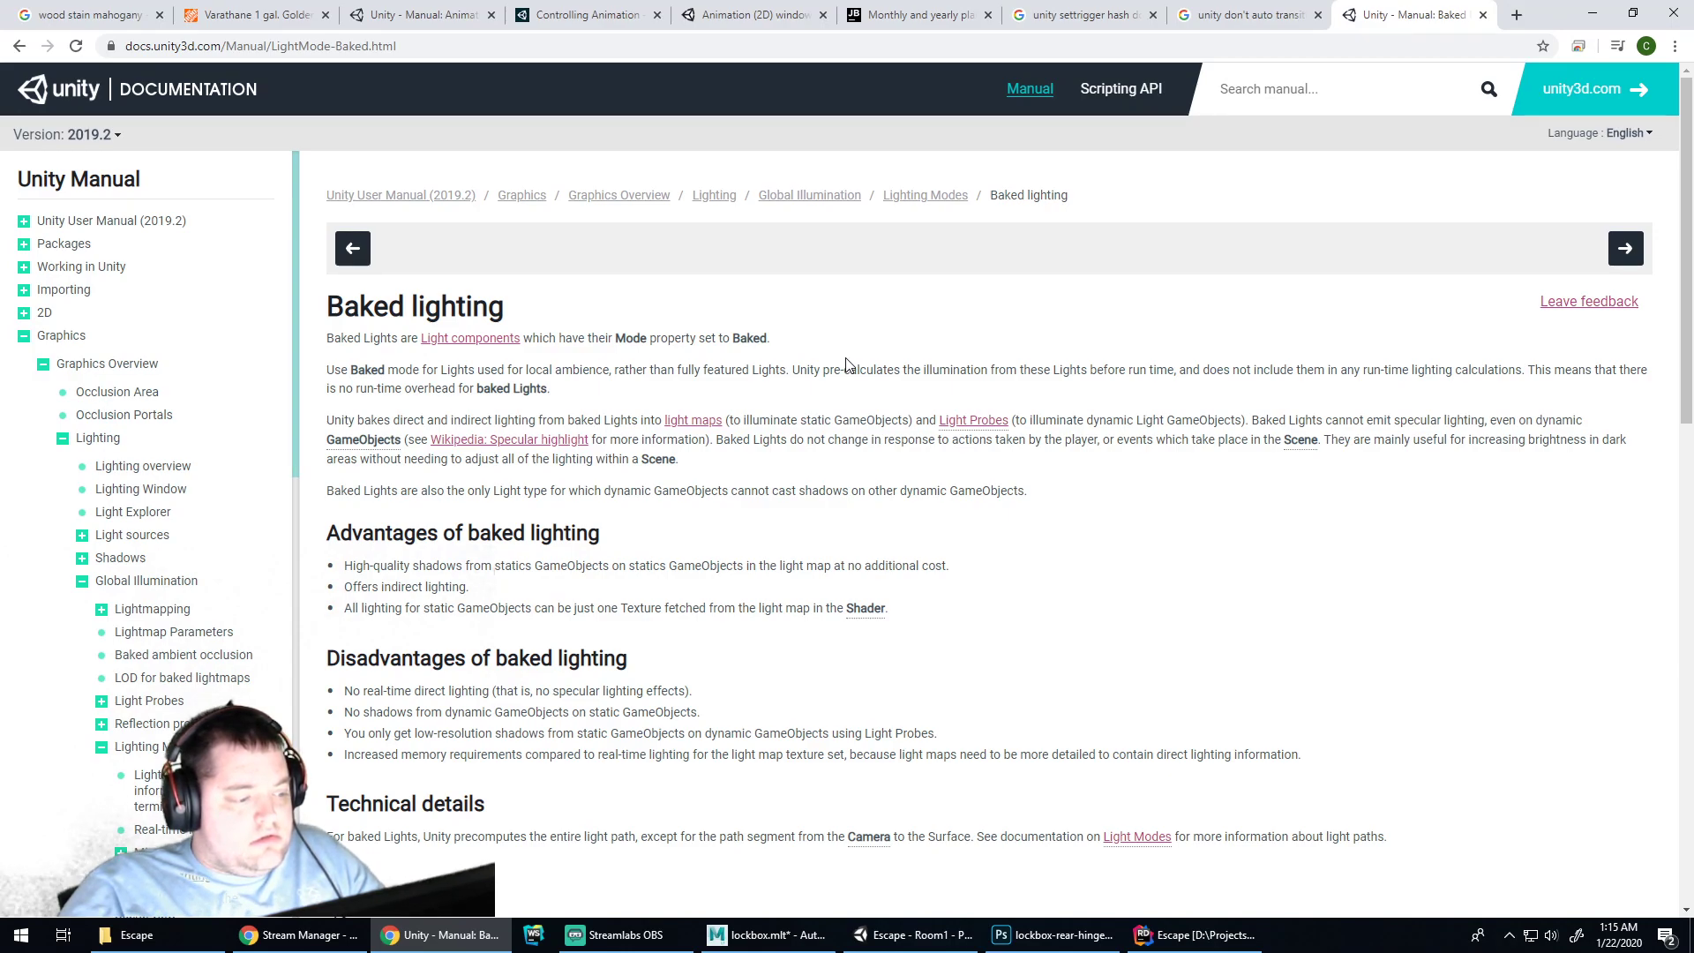
pyautogui.scroll(-3, 846, 357)
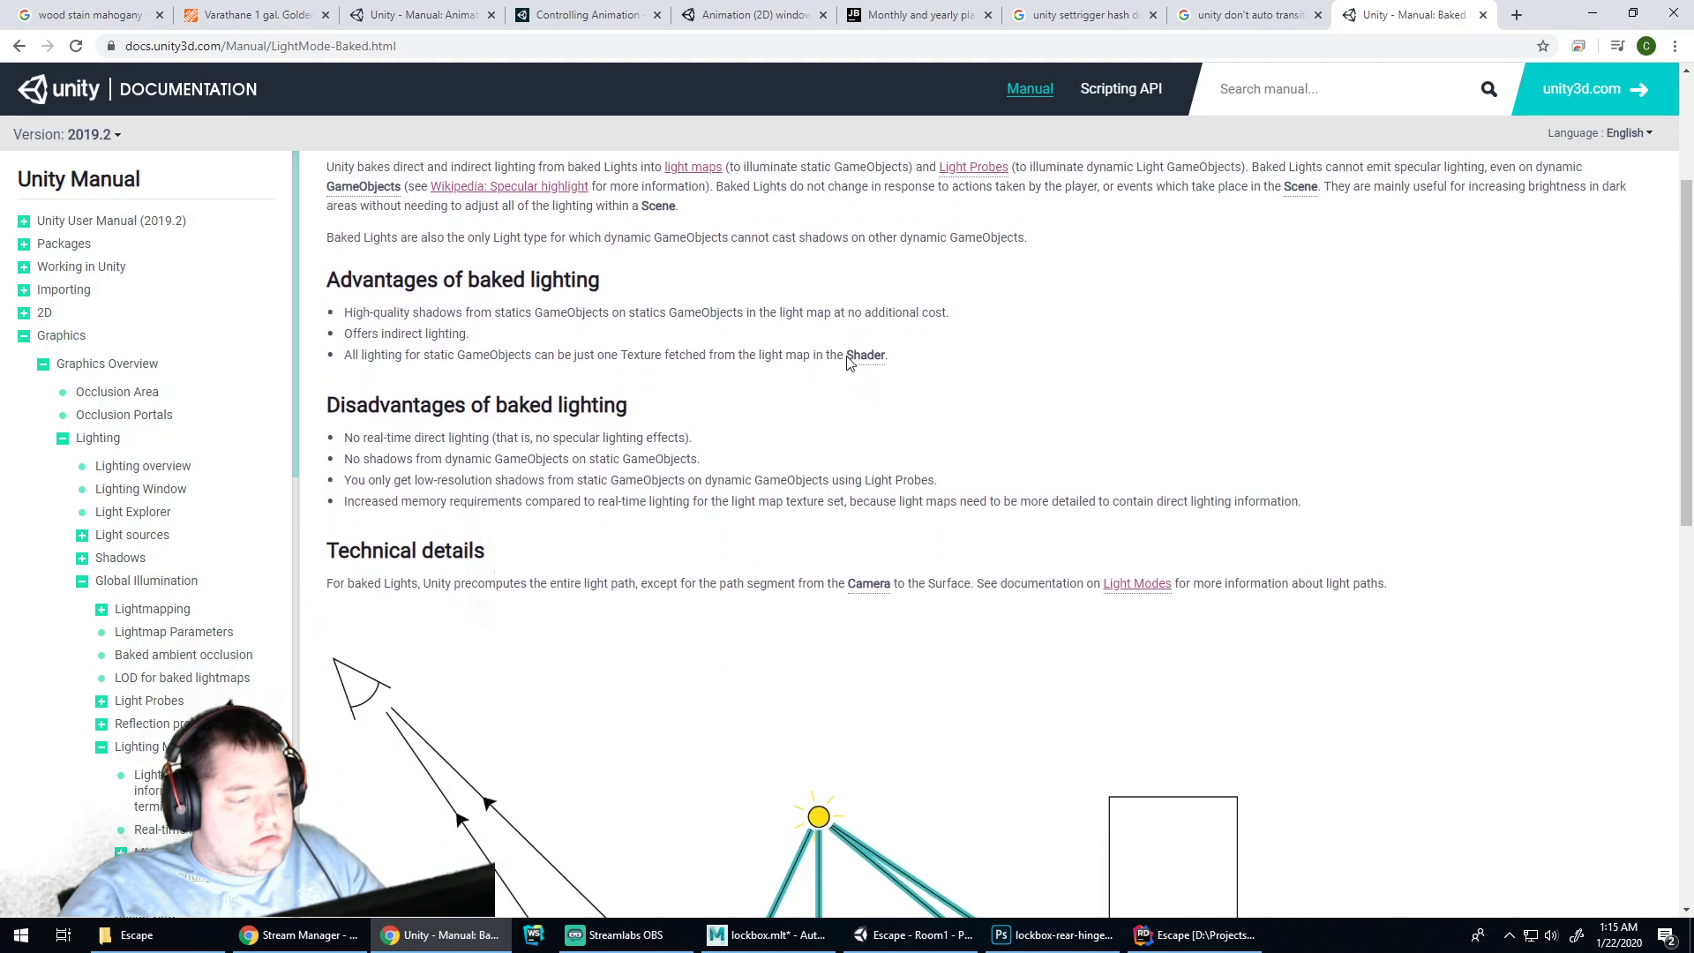
pyautogui.scroll(3, 847, 359)
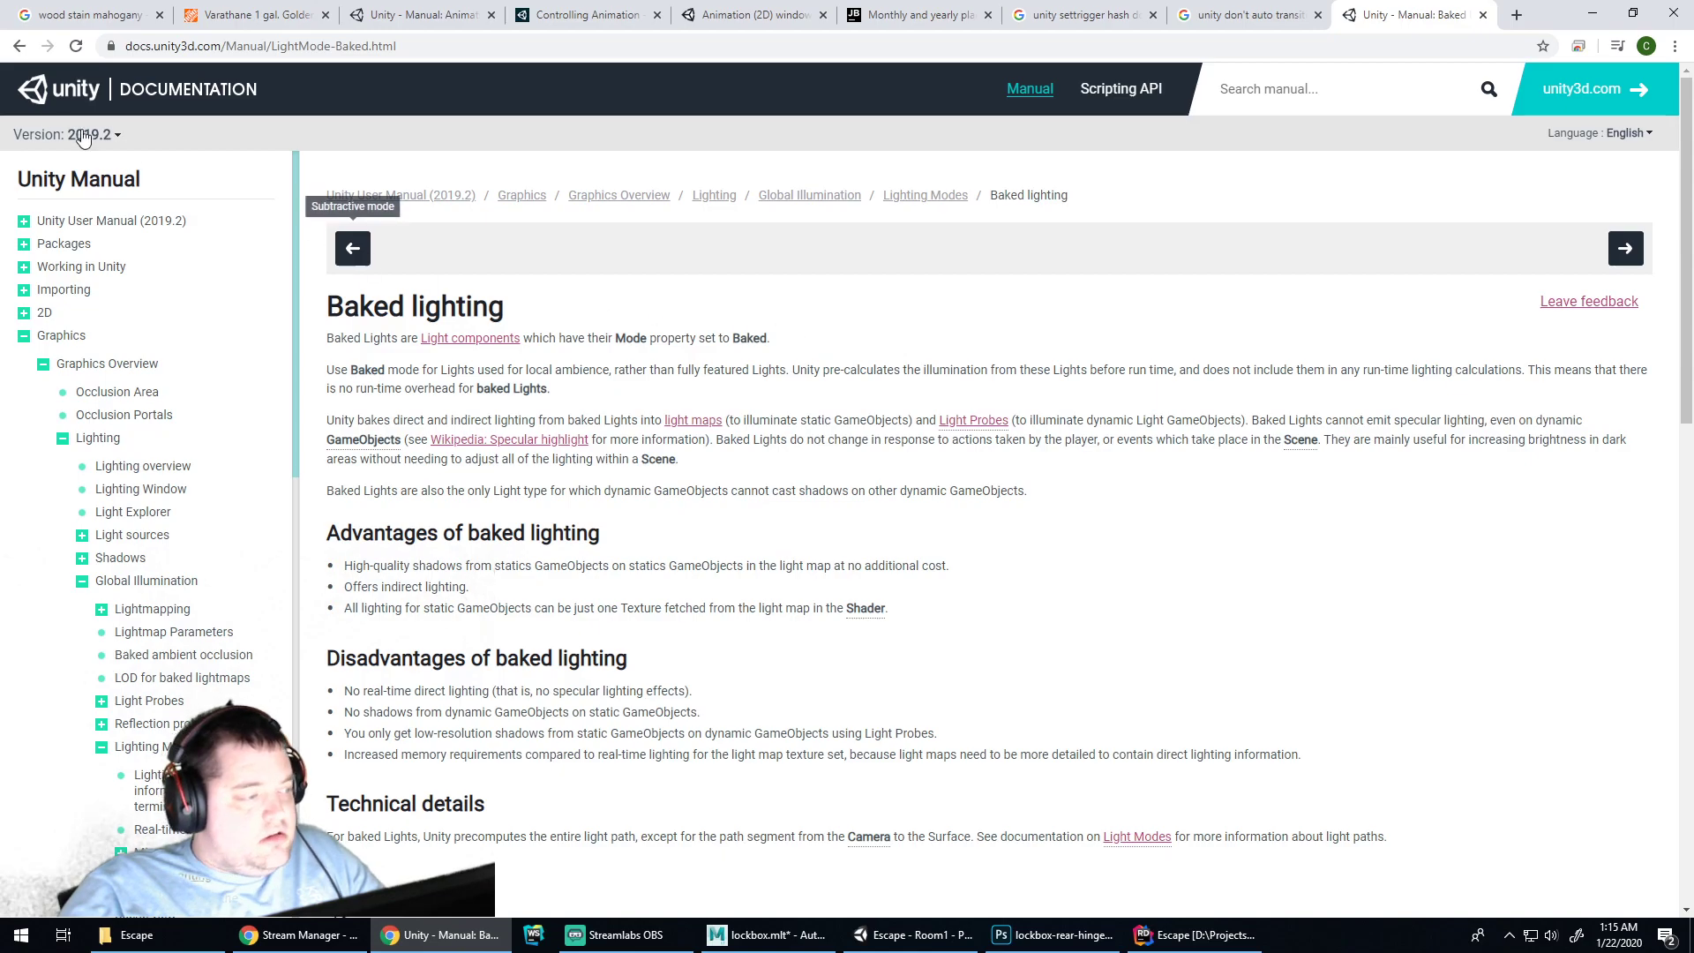
pyautogui.click(19, 46)
pyautogui.scroll(-4, 388, 414)
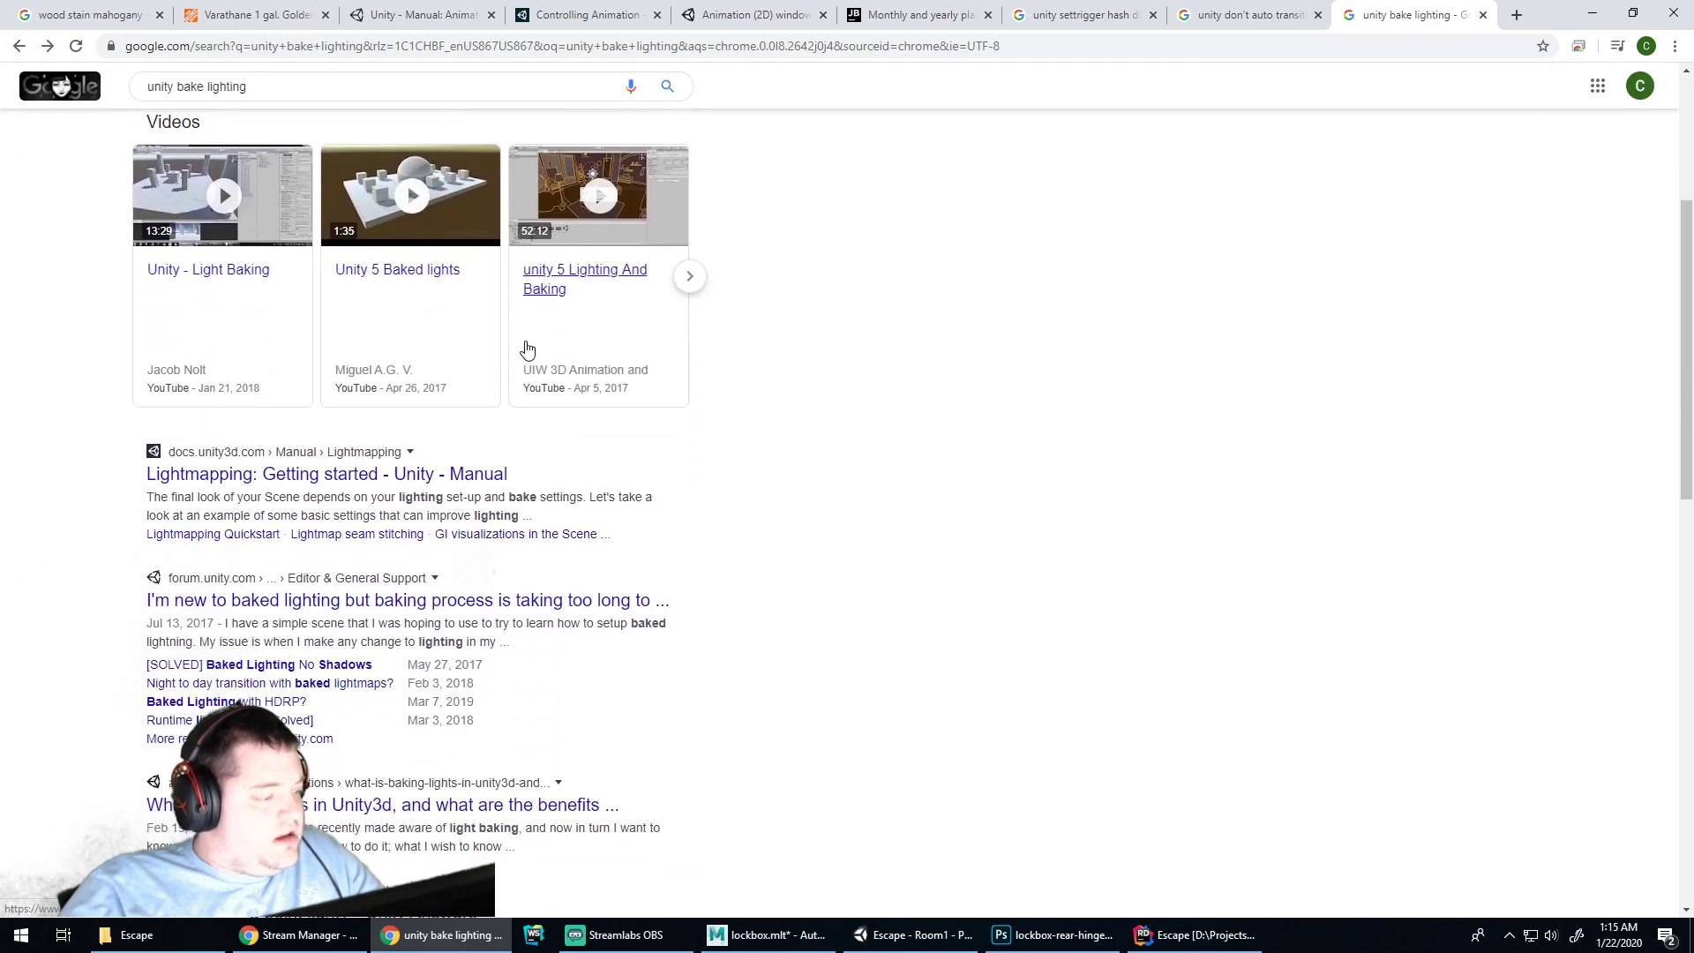
pyautogui.click(422, 476)
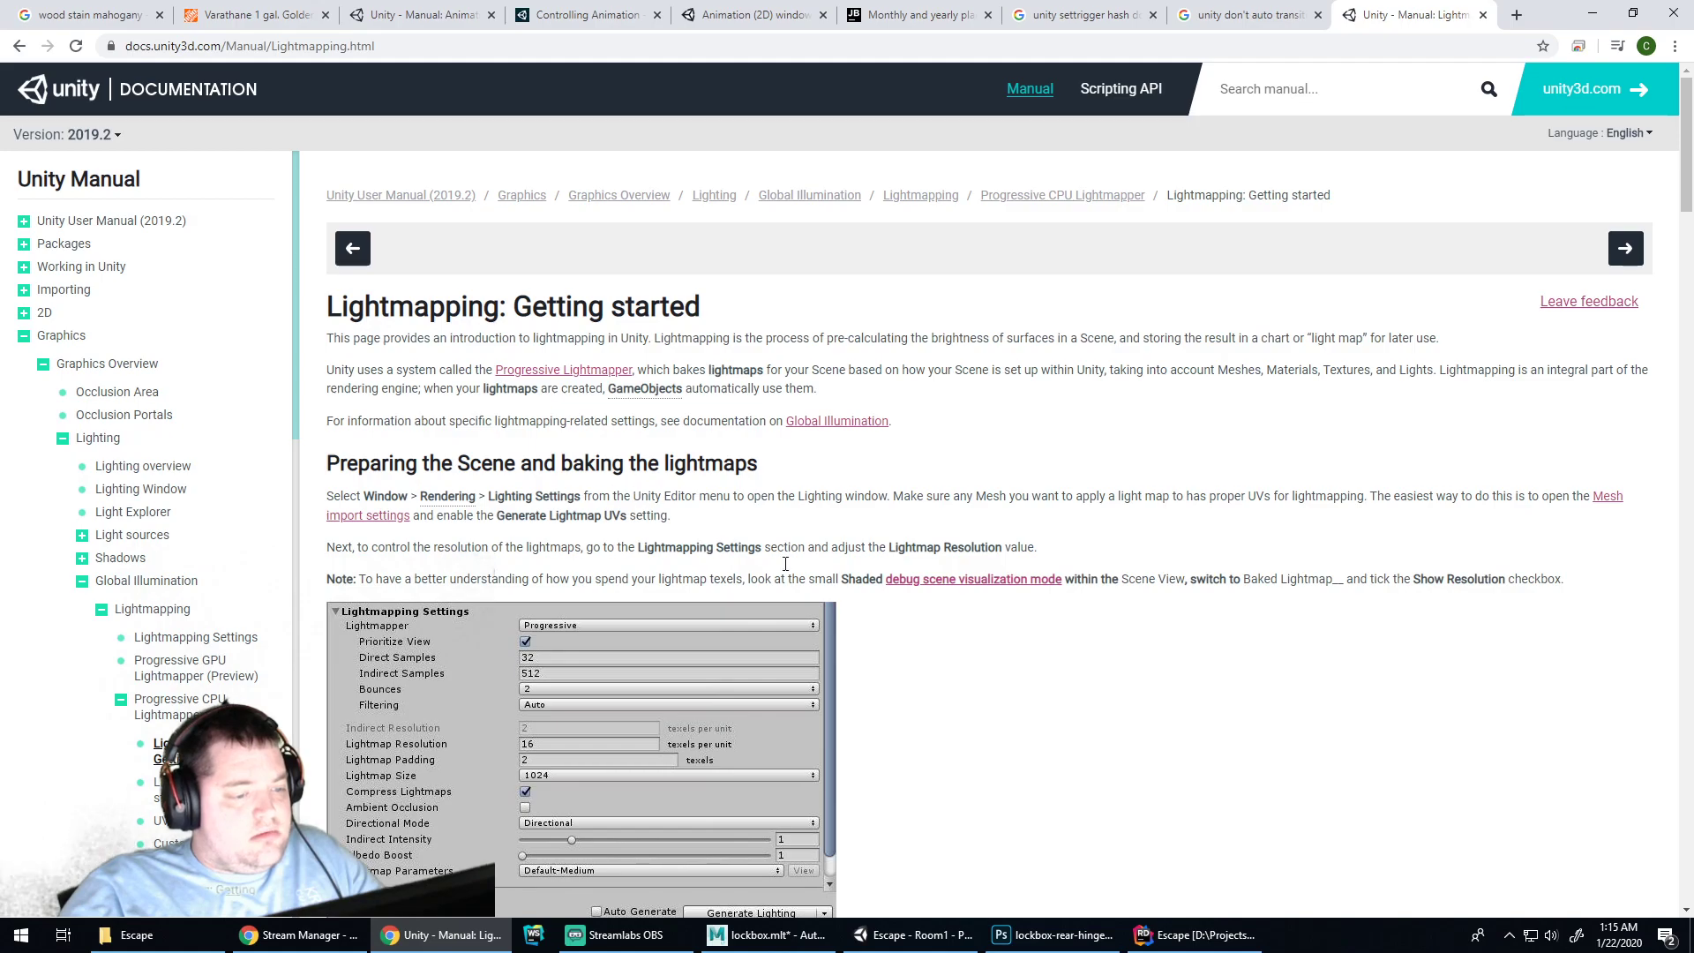
# Open the Lighting settings window, generate the lighting, and play-test the scene
pyautogui.click(913, 935)
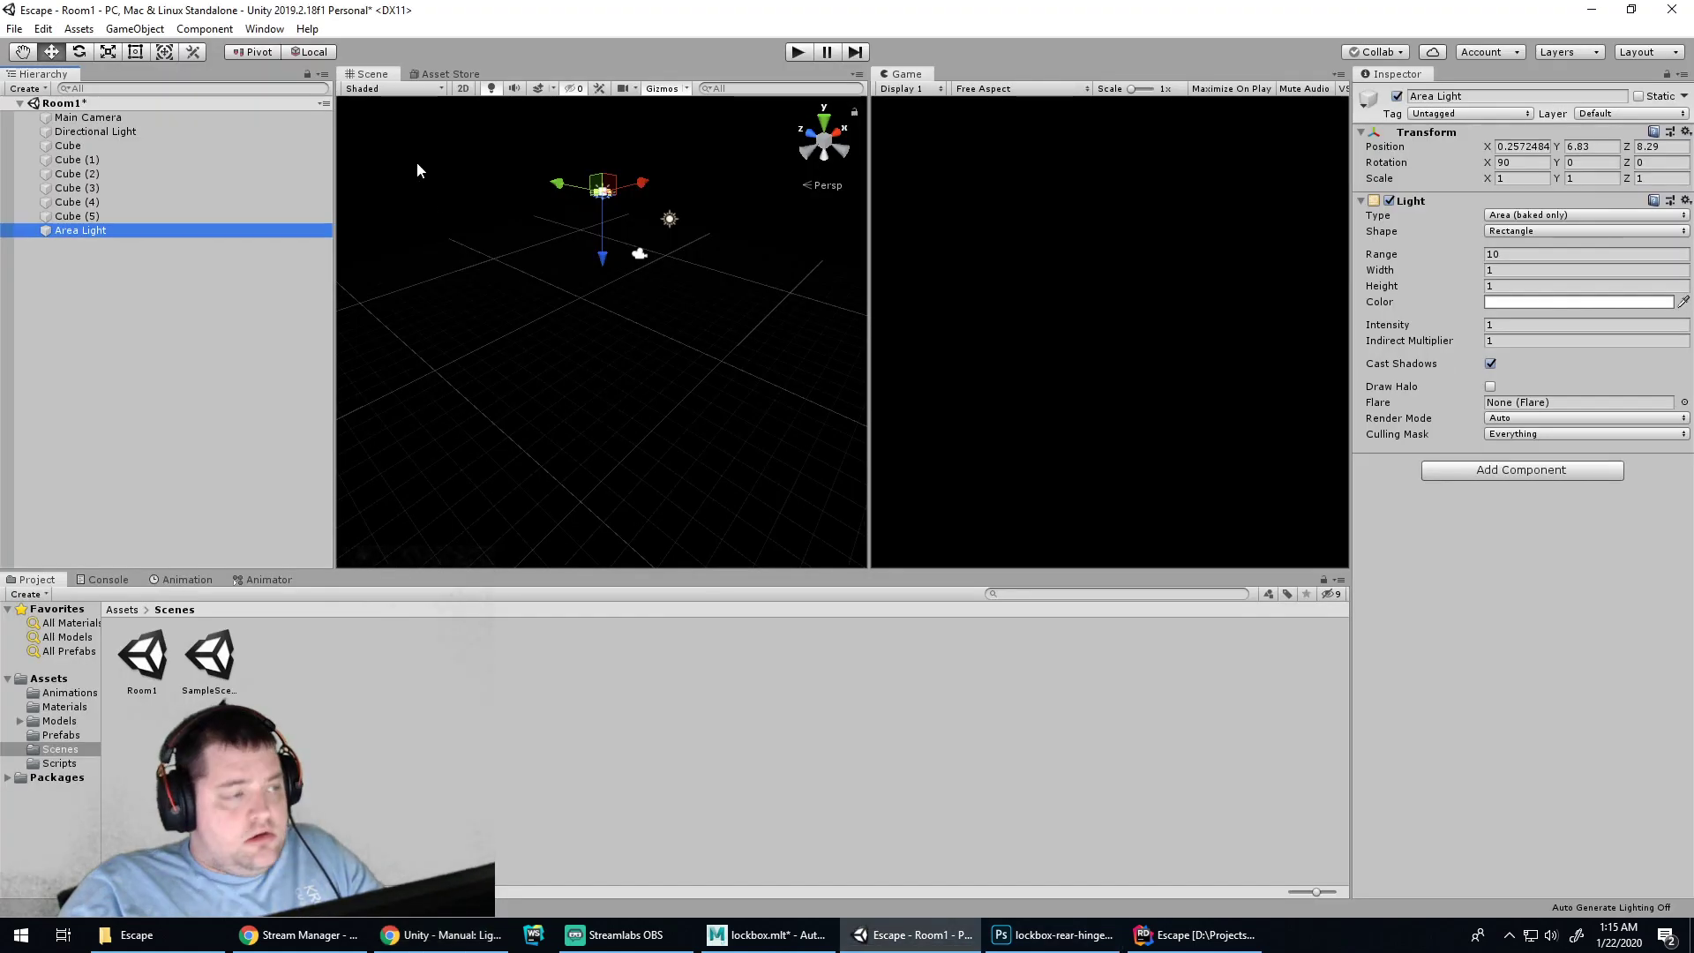
pyautogui.click(264, 29)
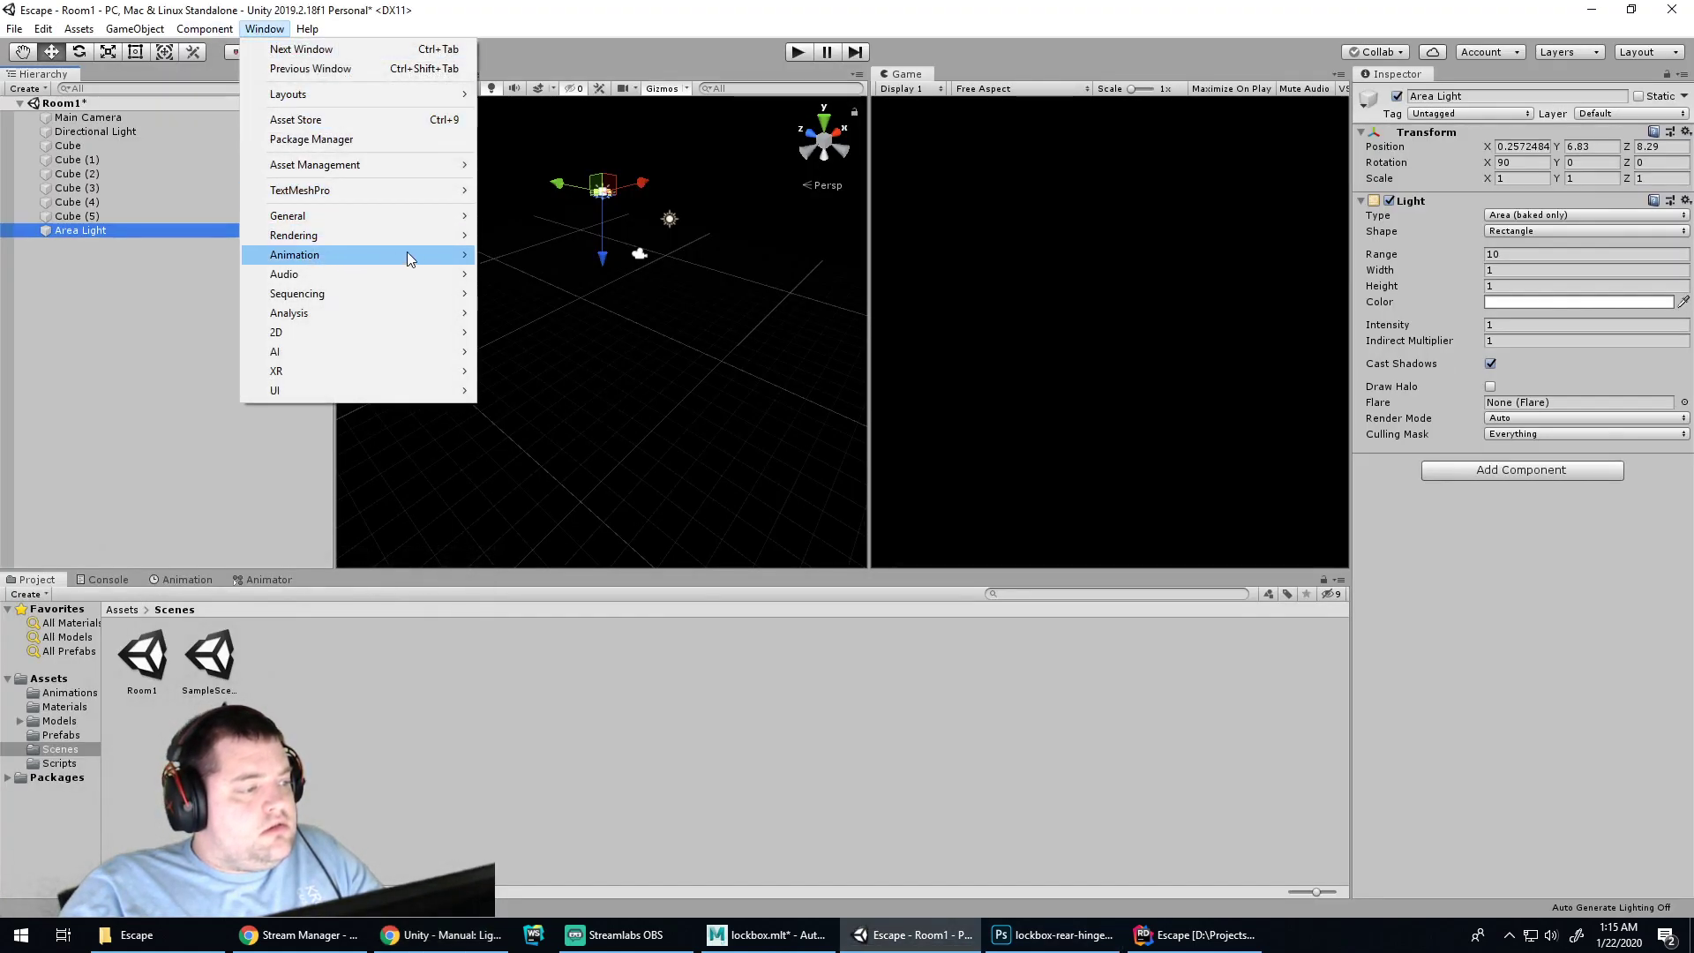
pyautogui.moveTo(437, 239)
pyautogui.click(530, 235)
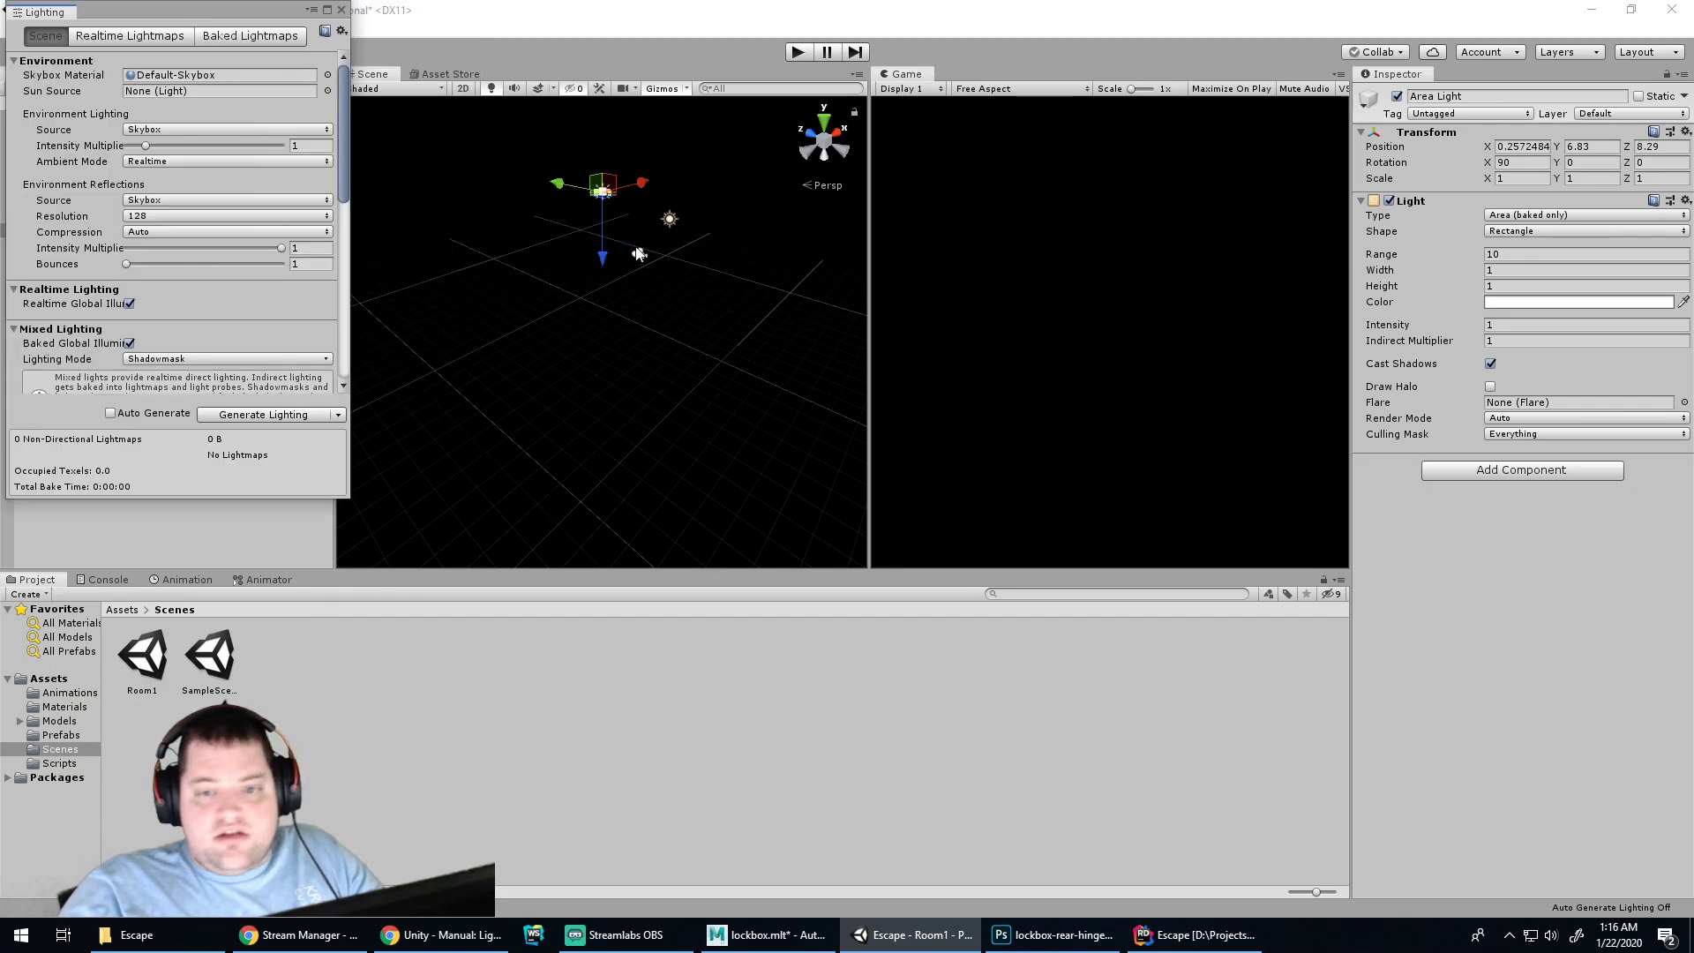
pyautogui.click(207, 35)
pyautogui.click(242, 59)
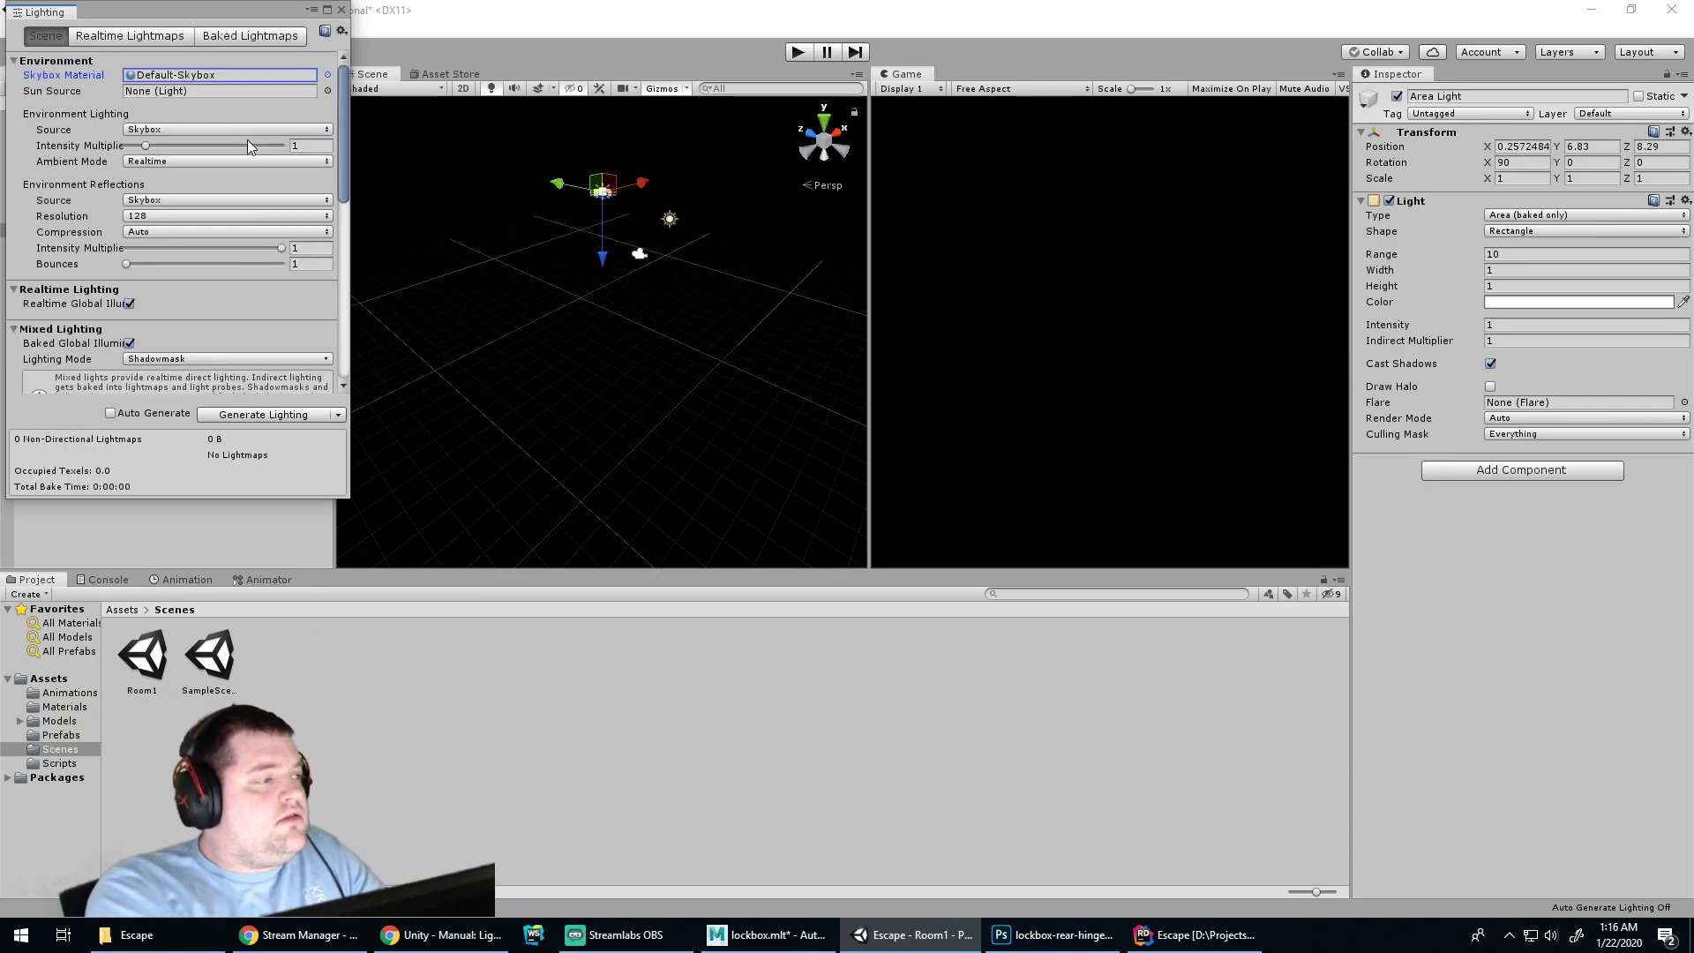
pyautogui.click(244, 415)
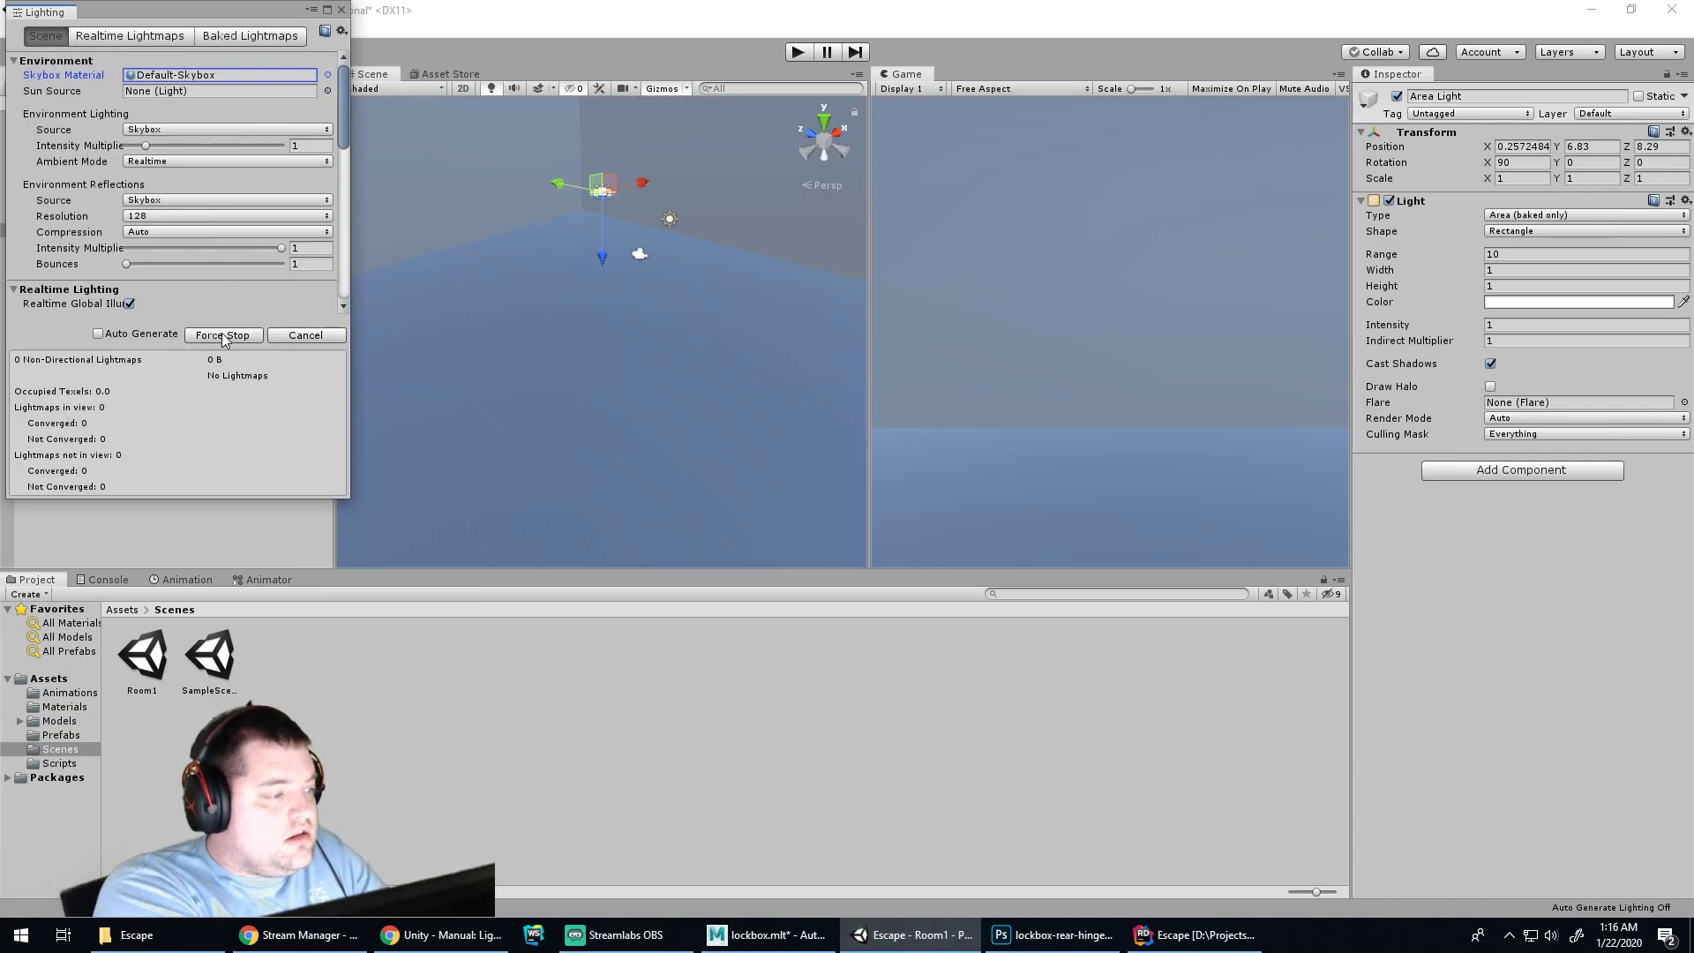
pyautogui.click(797, 53)
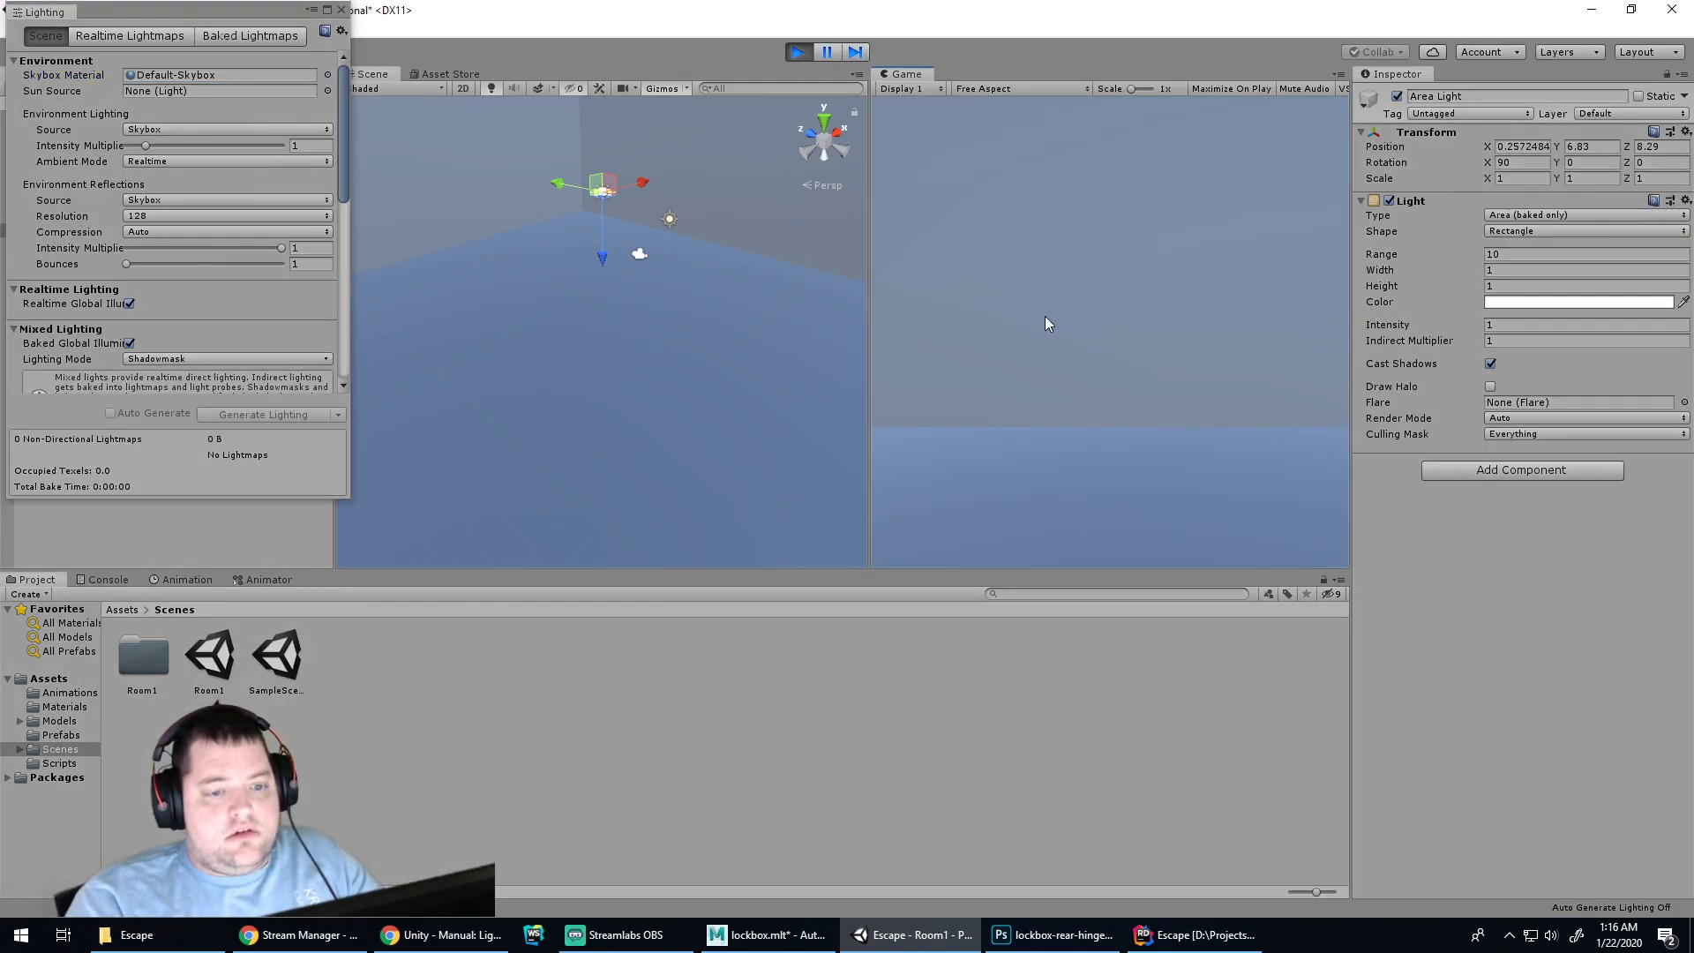
pyautogui.click(797, 58)
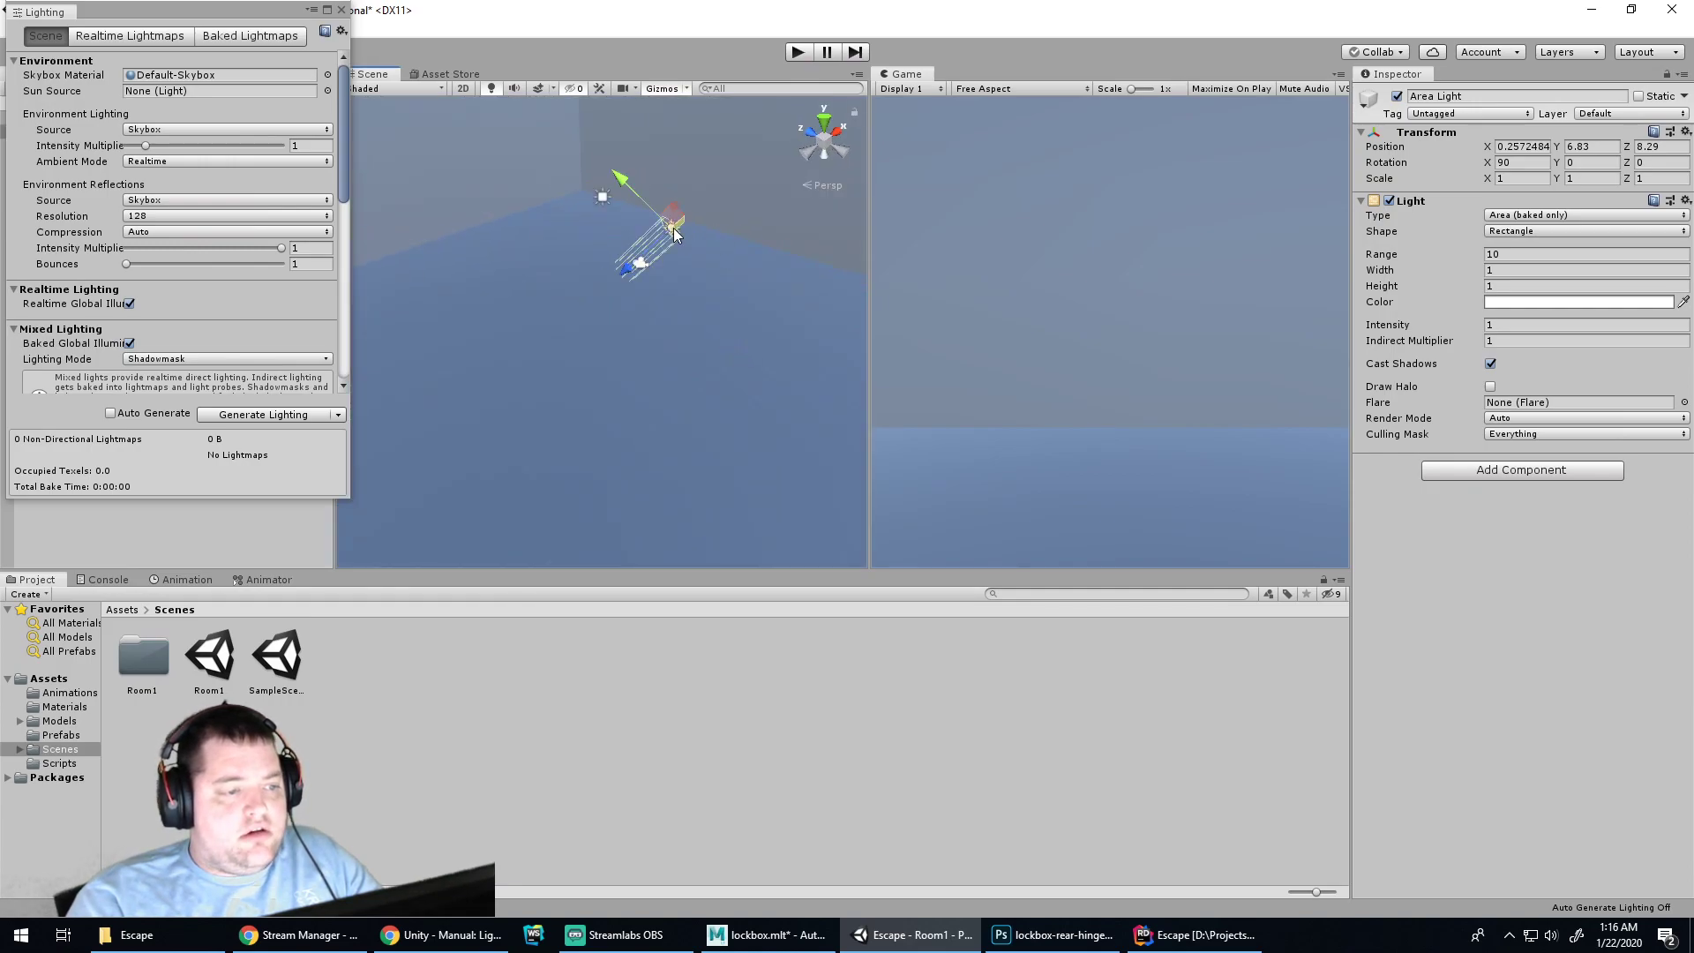
# Make the Area Light pure red, regenerate the lighting, and play-test again
pyautogui.click(673, 228)
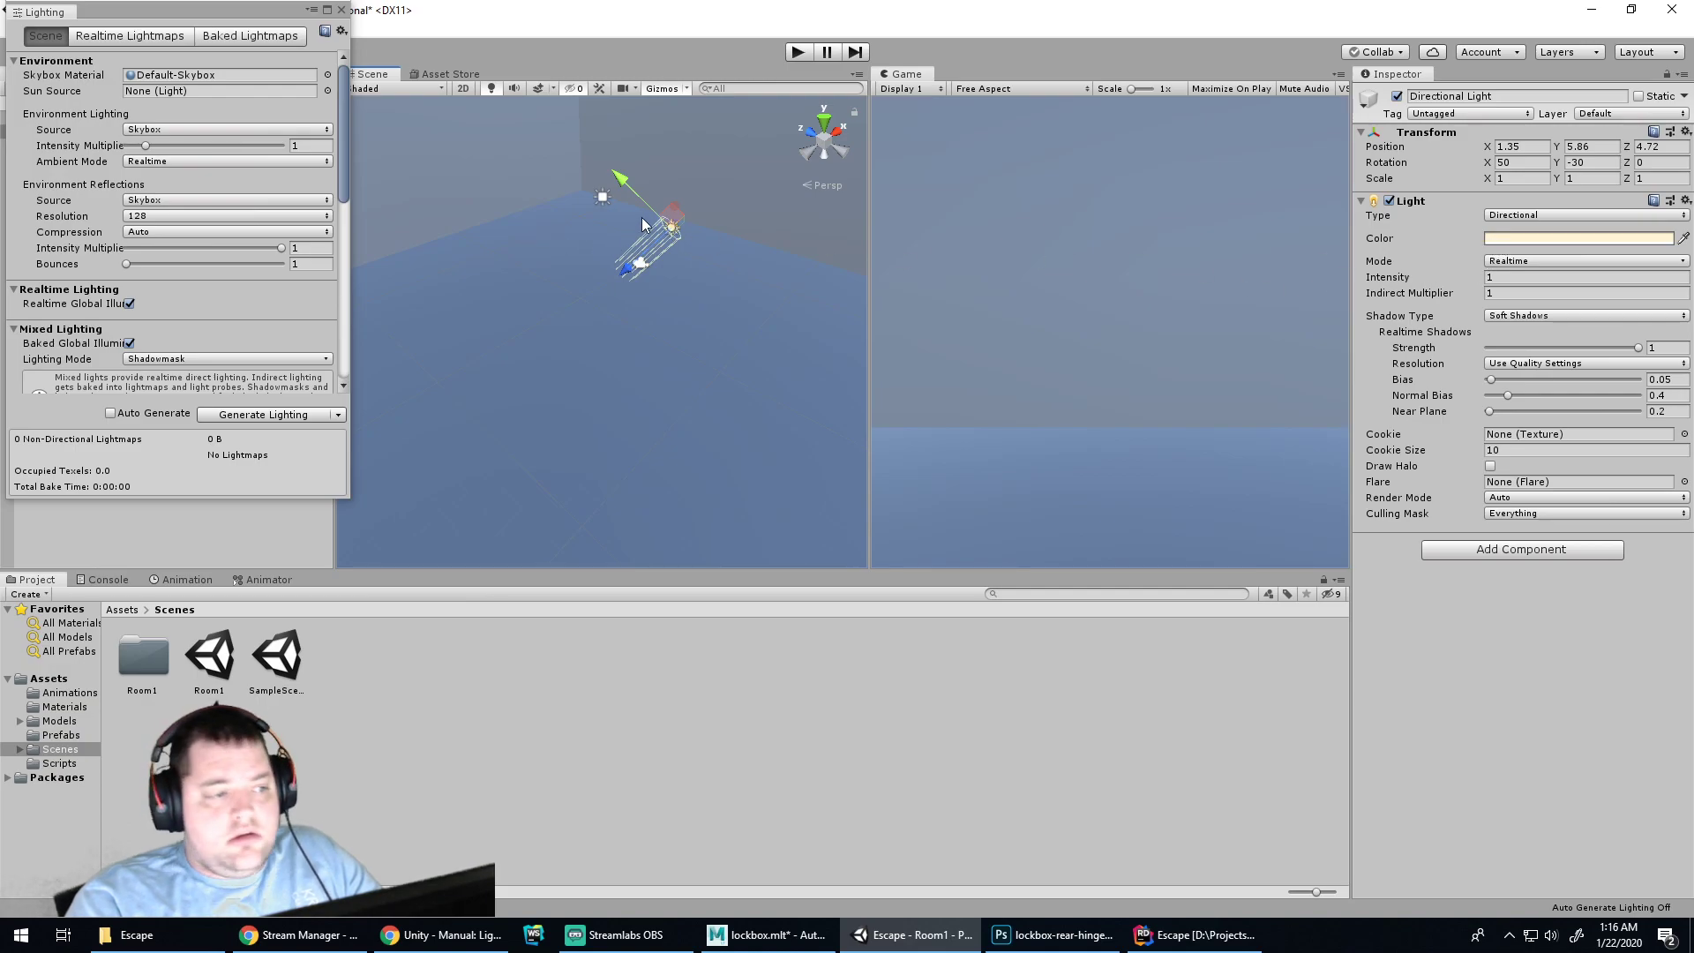
pyautogui.click(601, 200)
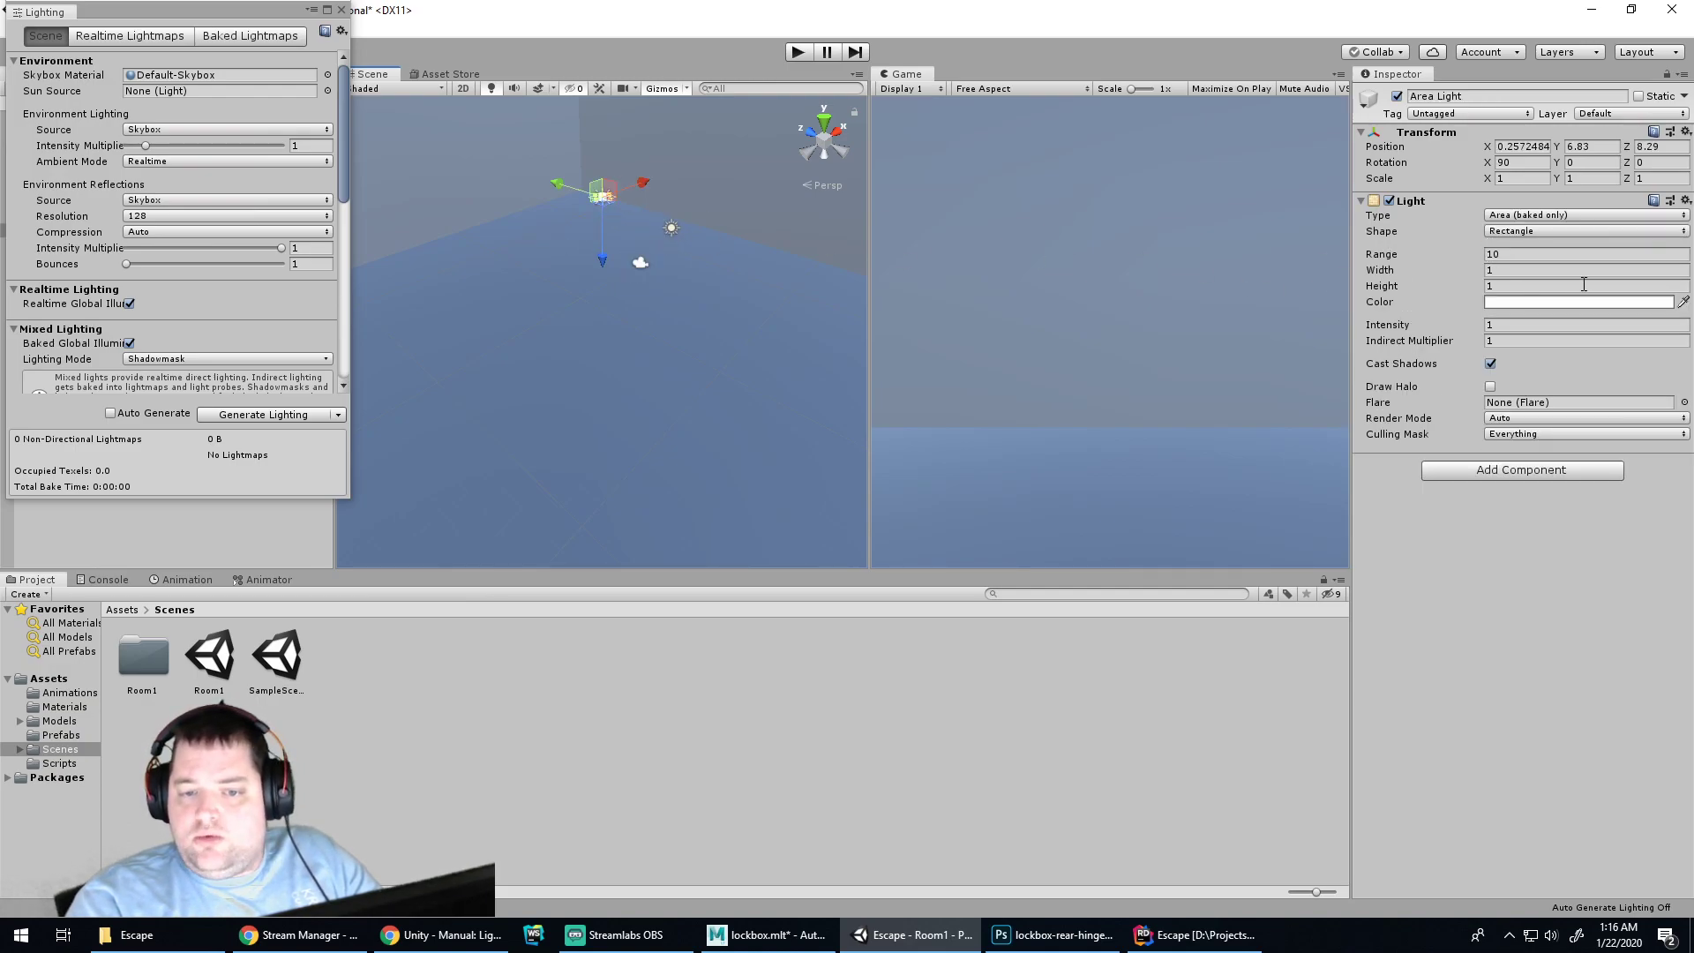
pyautogui.click(1518, 301)
pyautogui.moveTo(146, 138); pyautogui.dragTo(165, 123)
pyautogui.click(203, 14)
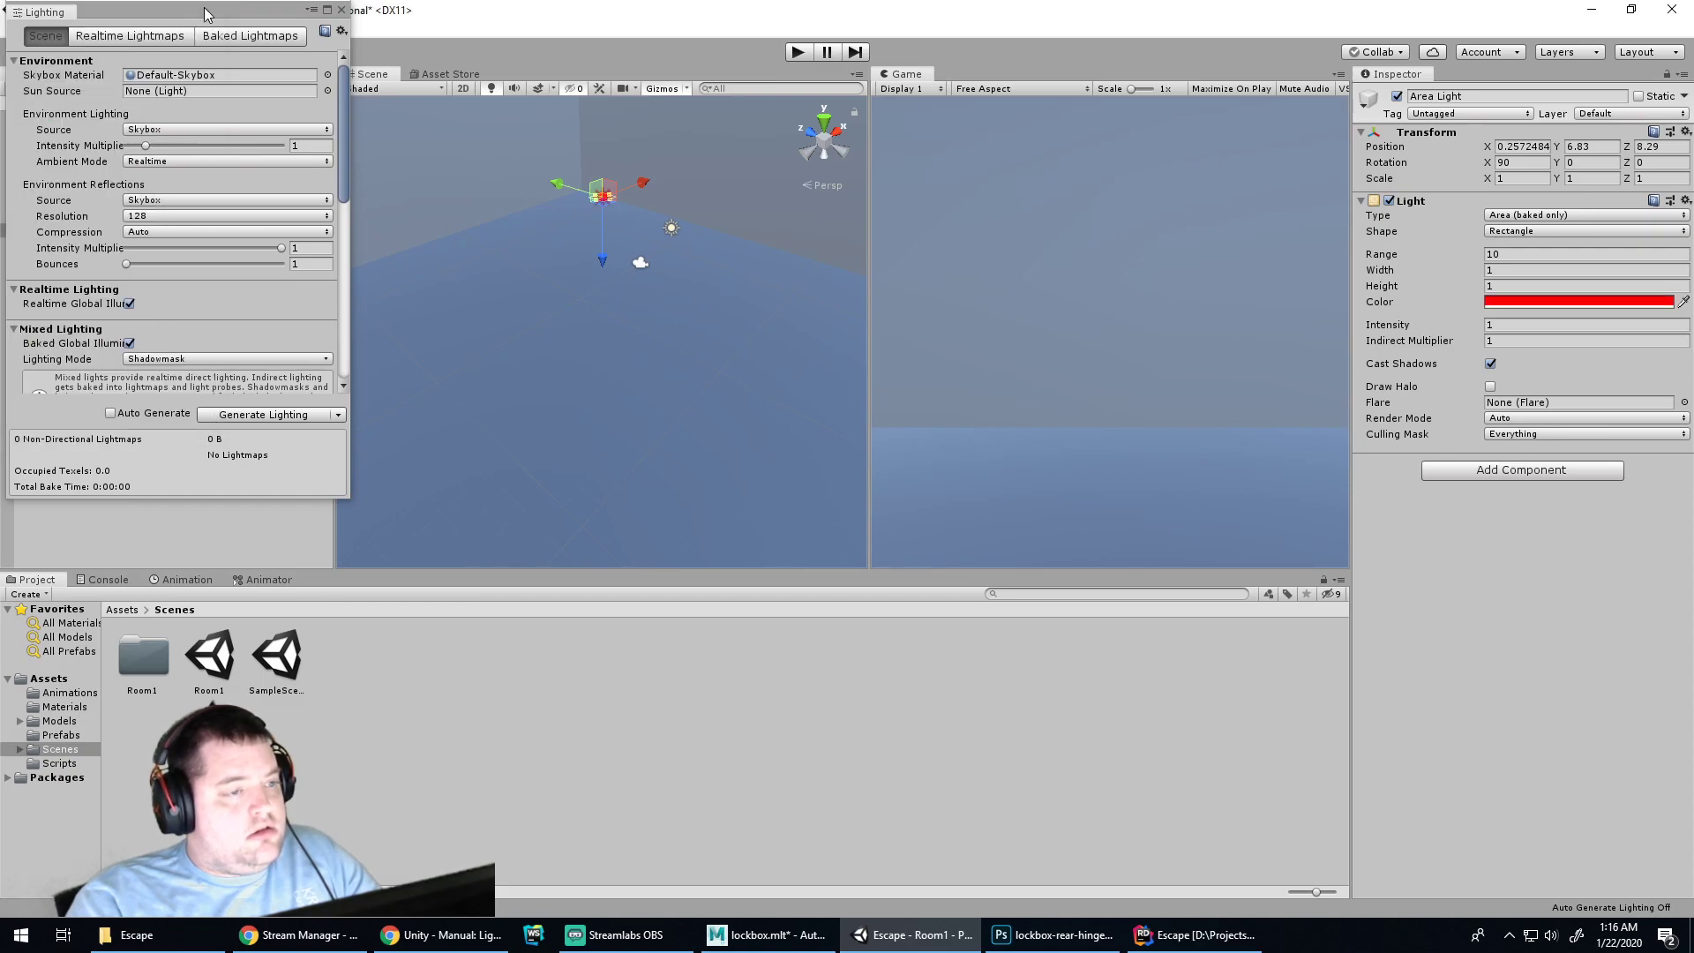
pyautogui.click(258, 413)
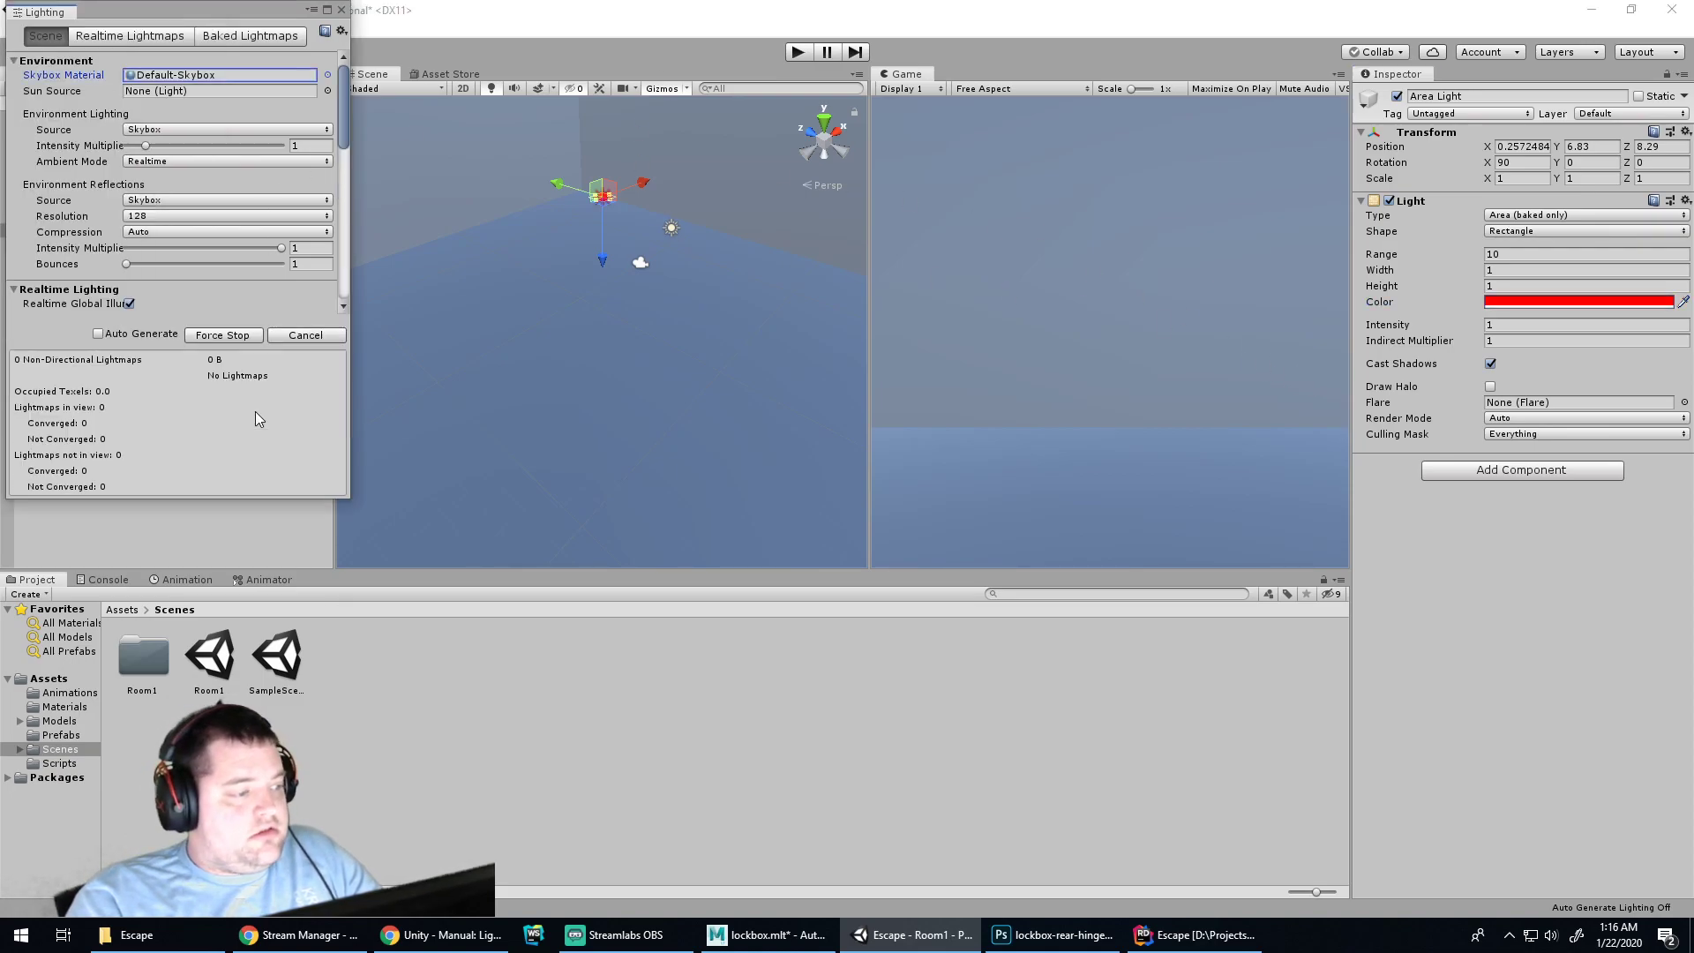
pyautogui.click(797, 55)
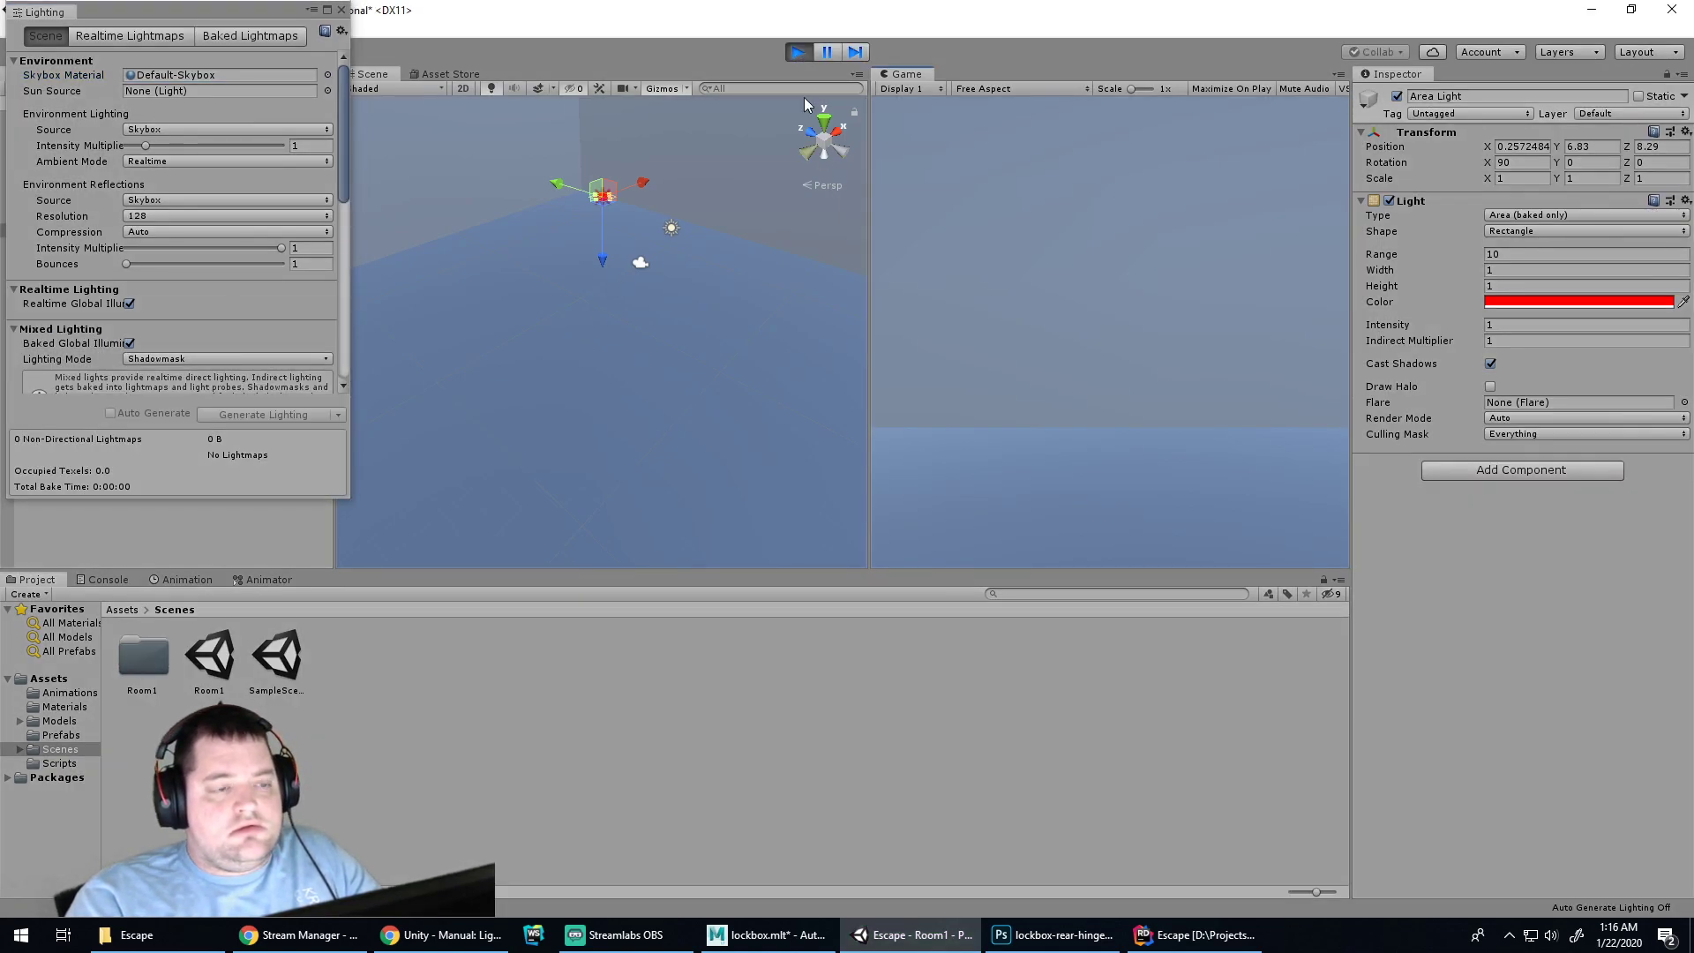
pyautogui.click(797, 53)
# Reset the Area Light colour to white (FFFFFF), review the Lighting tabs, and close the window
pyautogui.click(1519, 301)
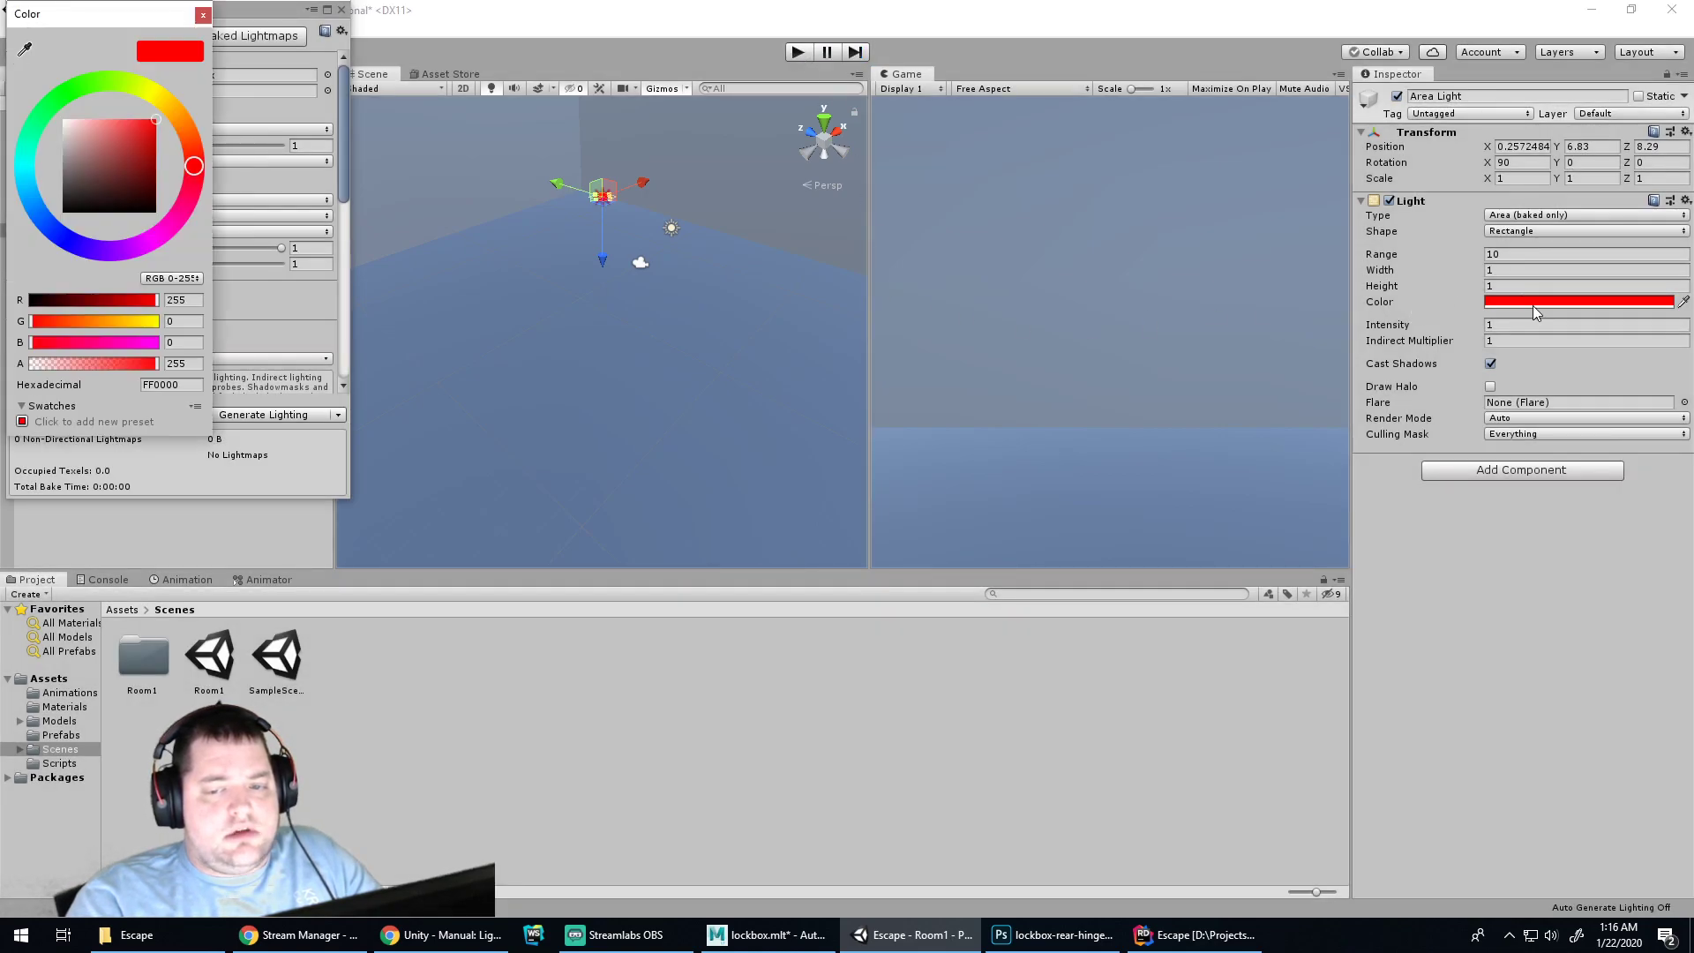
pyautogui.click(203, 15)
pyautogui.click(150, 39)
pyautogui.click(259, 35)
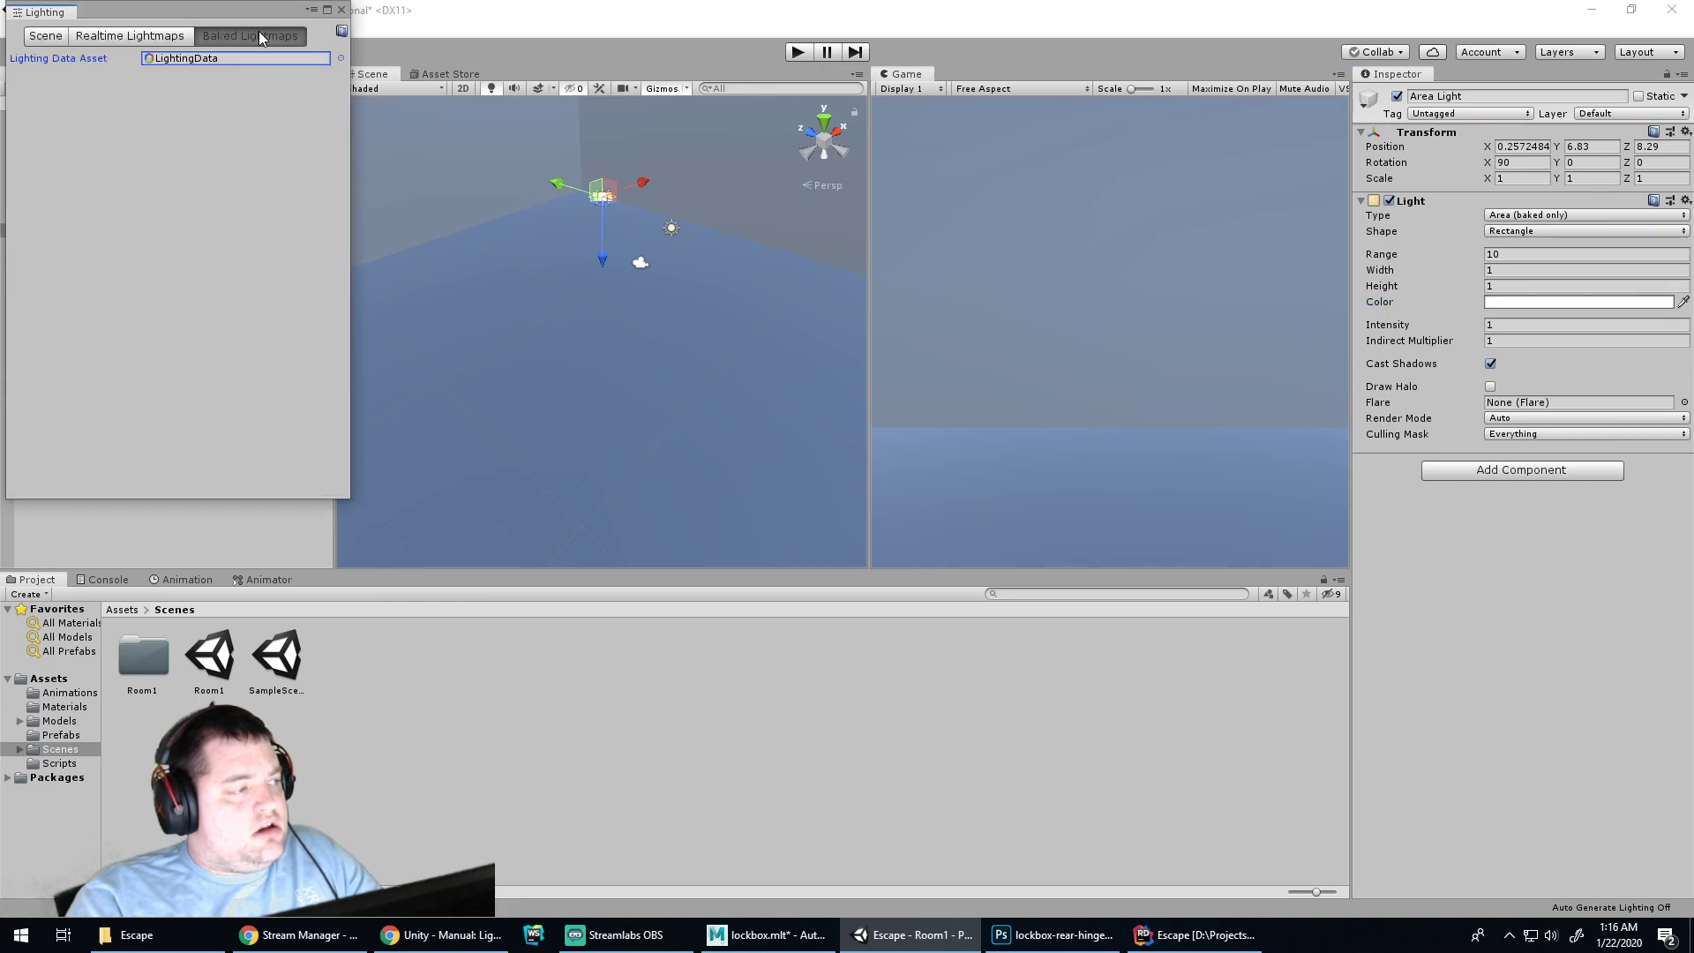
pyautogui.click(46, 35)
pyautogui.click(340, 9)
pyautogui.keyDown('alt'); pyautogui.moveTo(684, 329); pyautogui.dragTo(669, 214); pyautogui.keyUp('alt')
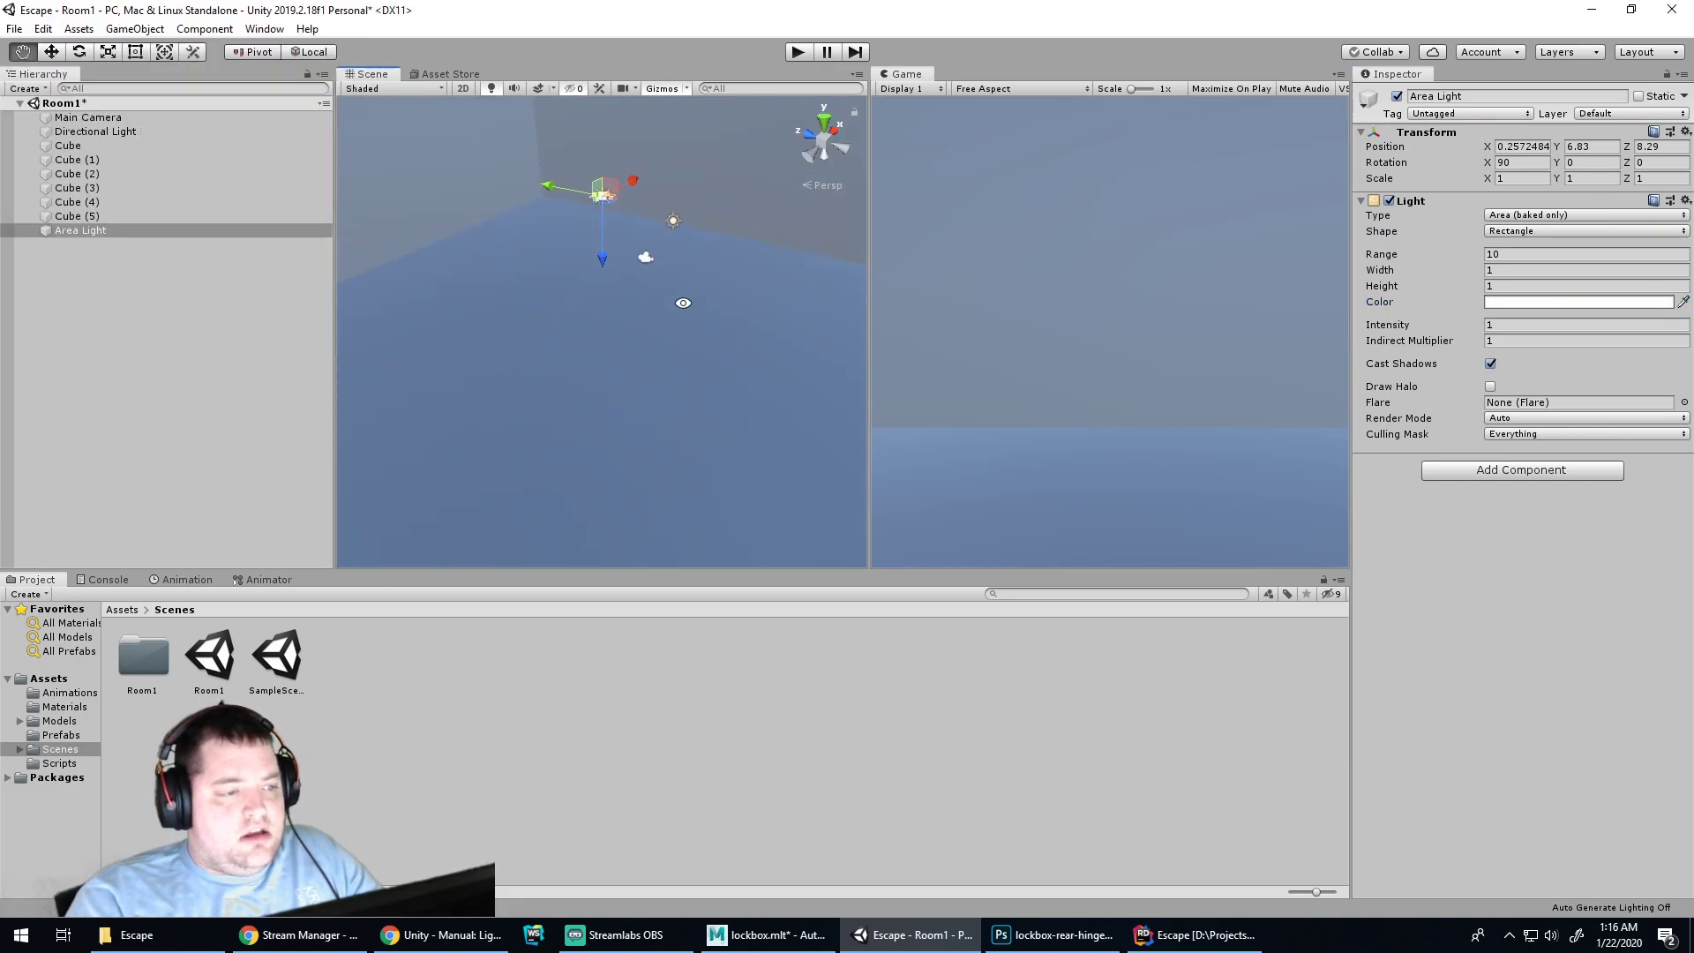
# Drag the Directional Light's Intensity up from 1 to 298.55
pyautogui.click(670, 226)
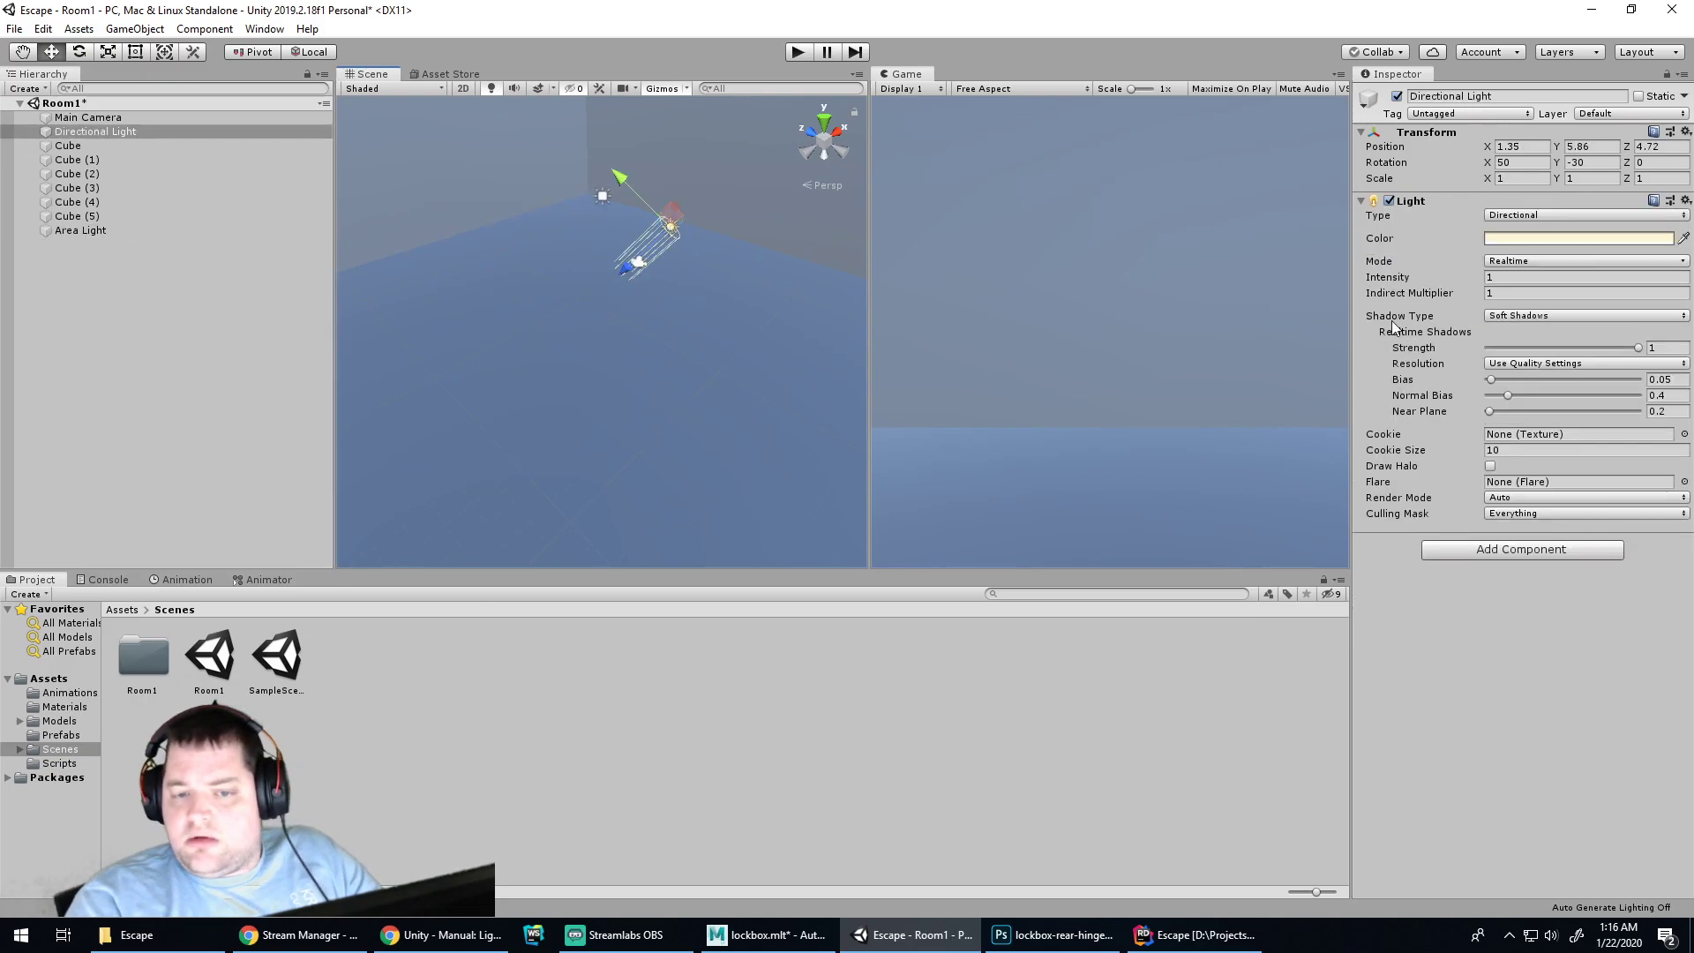
pyautogui.moveTo(1472, 281); pyautogui.dragTo(1589, 281)
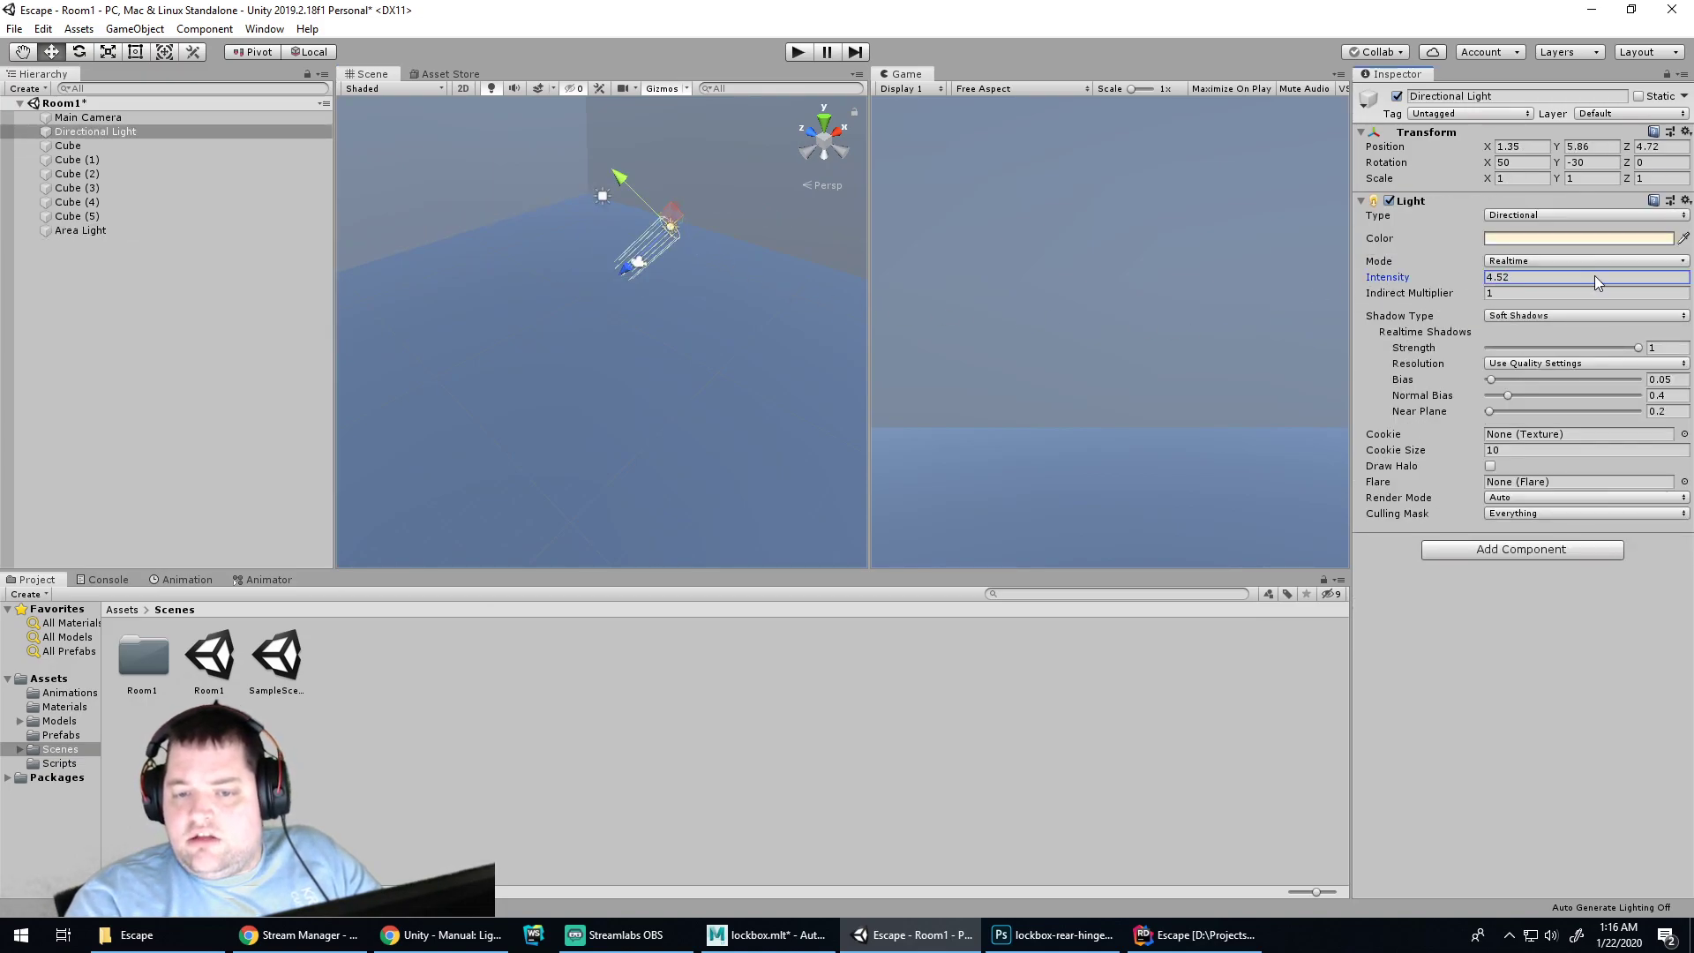
pyautogui.moveTo(310, 259); pyautogui.dragTo(1399, 211)
pyautogui.moveTo(994, 151); pyautogui.dragTo(97, 242)
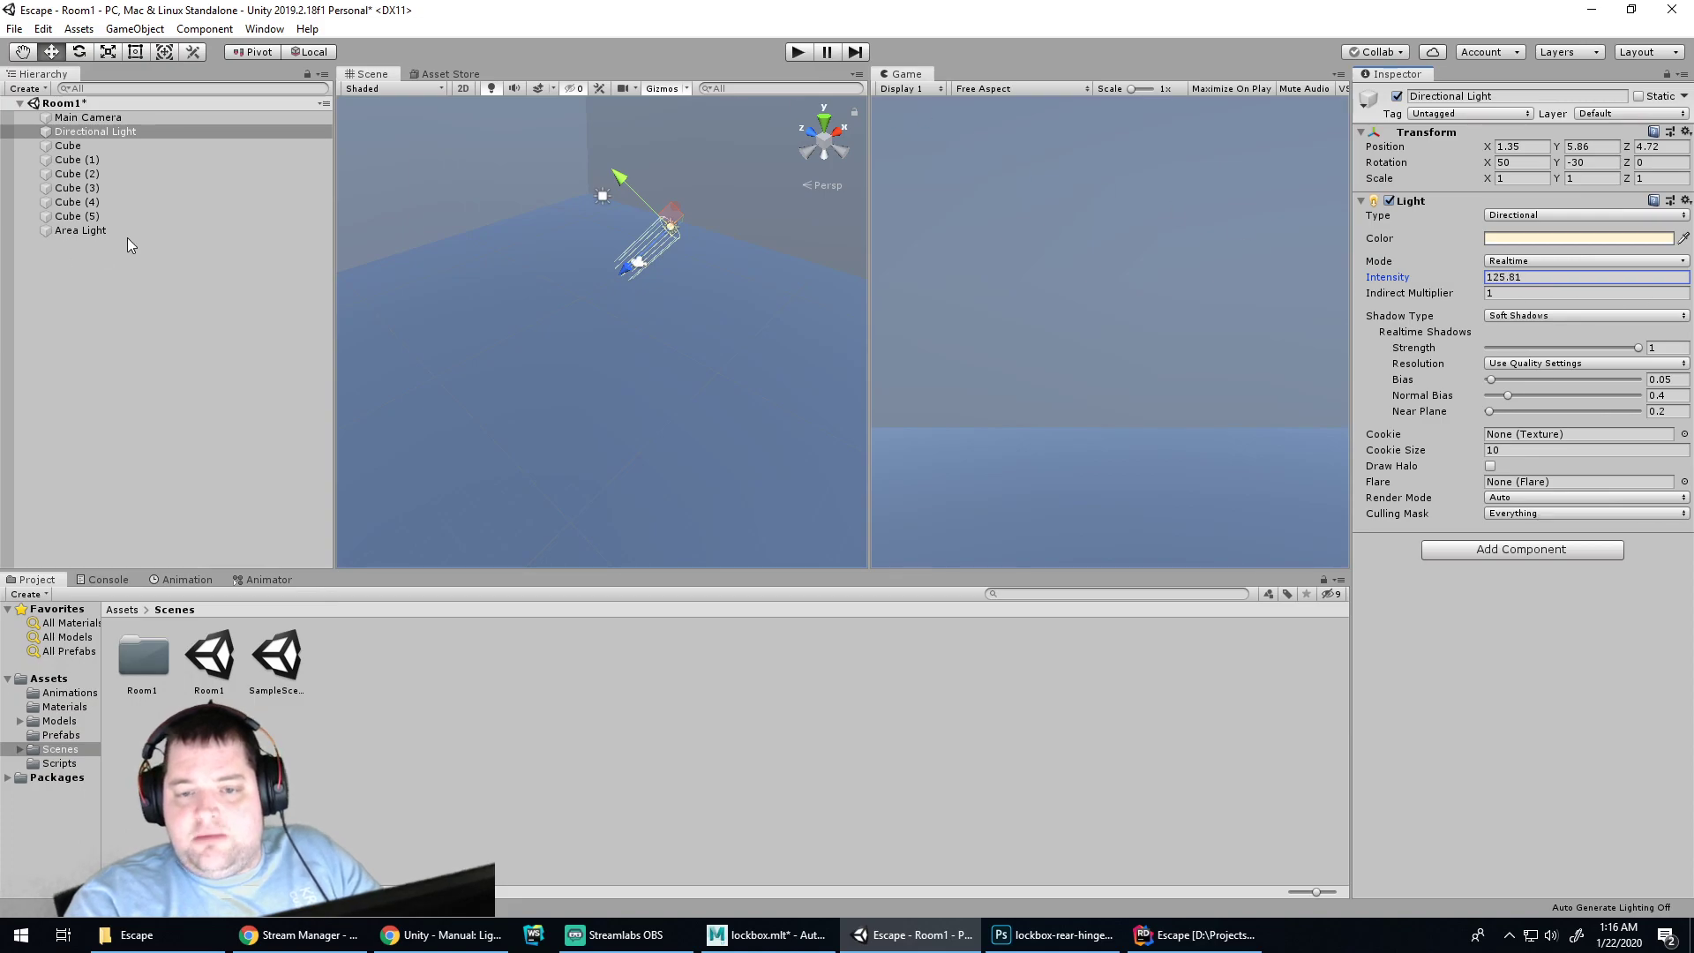
pyautogui.moveTo(1499, 182); pyautogui.dragTo(13, 186)
pyautogui.moveTo(1475, 183); pyautogui.dragTo(919, 190)
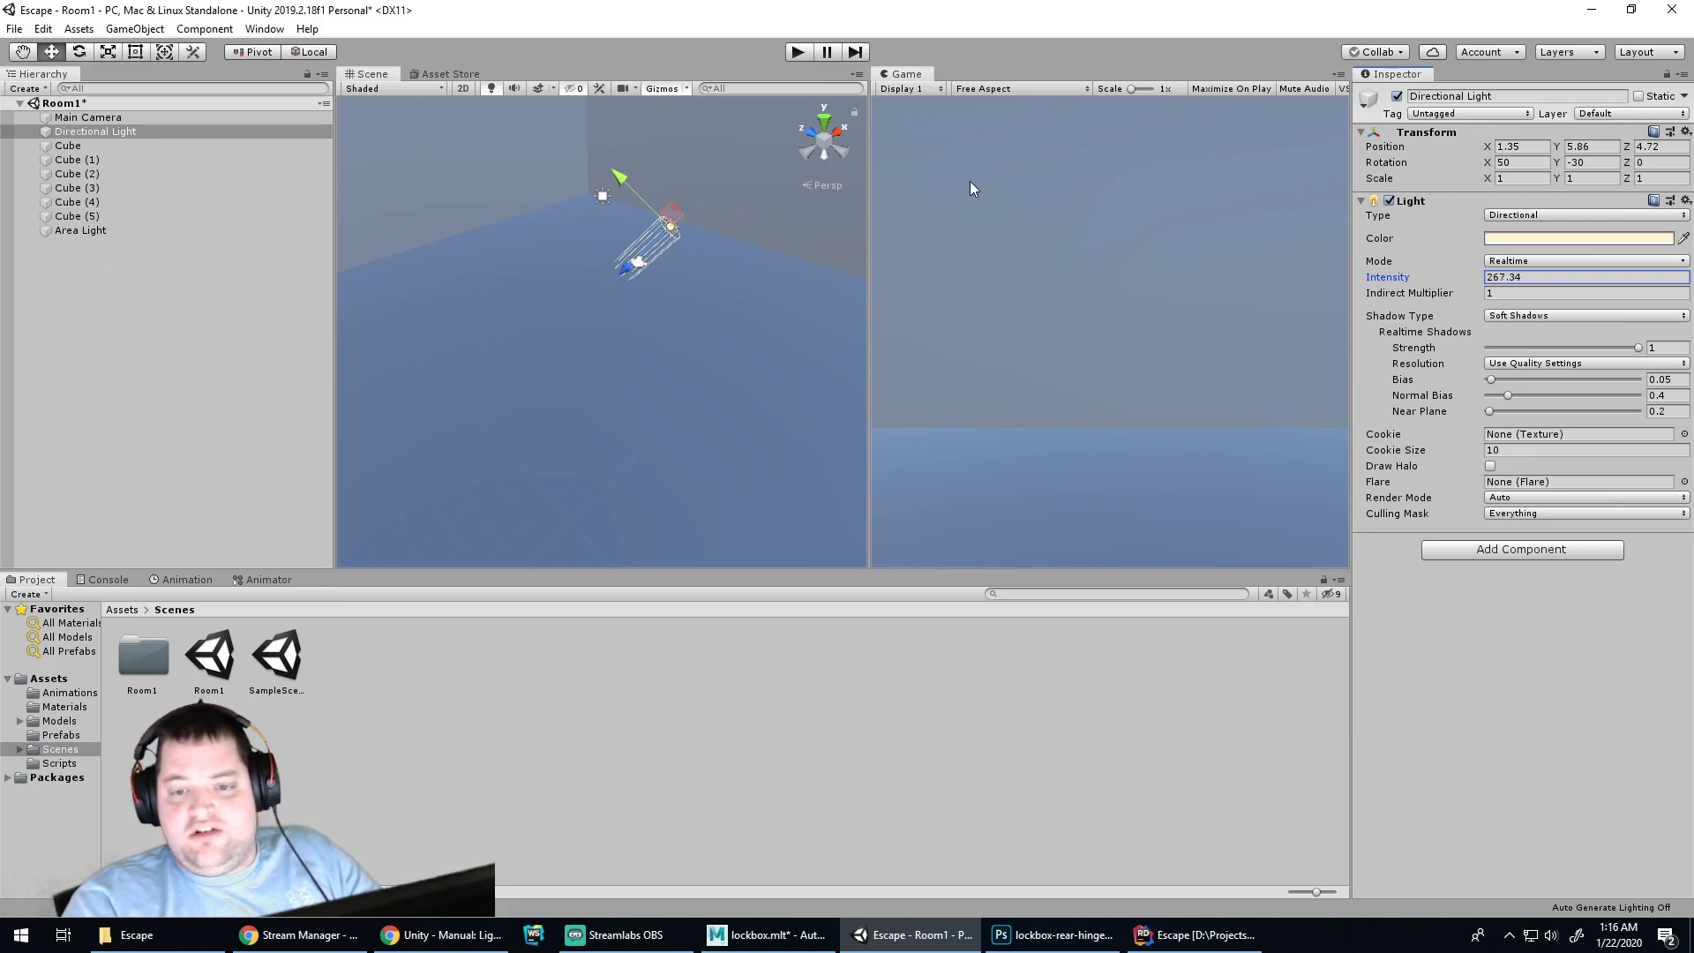
# Run and stop a play test, then orbit the Scene view to a new angle
pyautogui.click(797, 53)
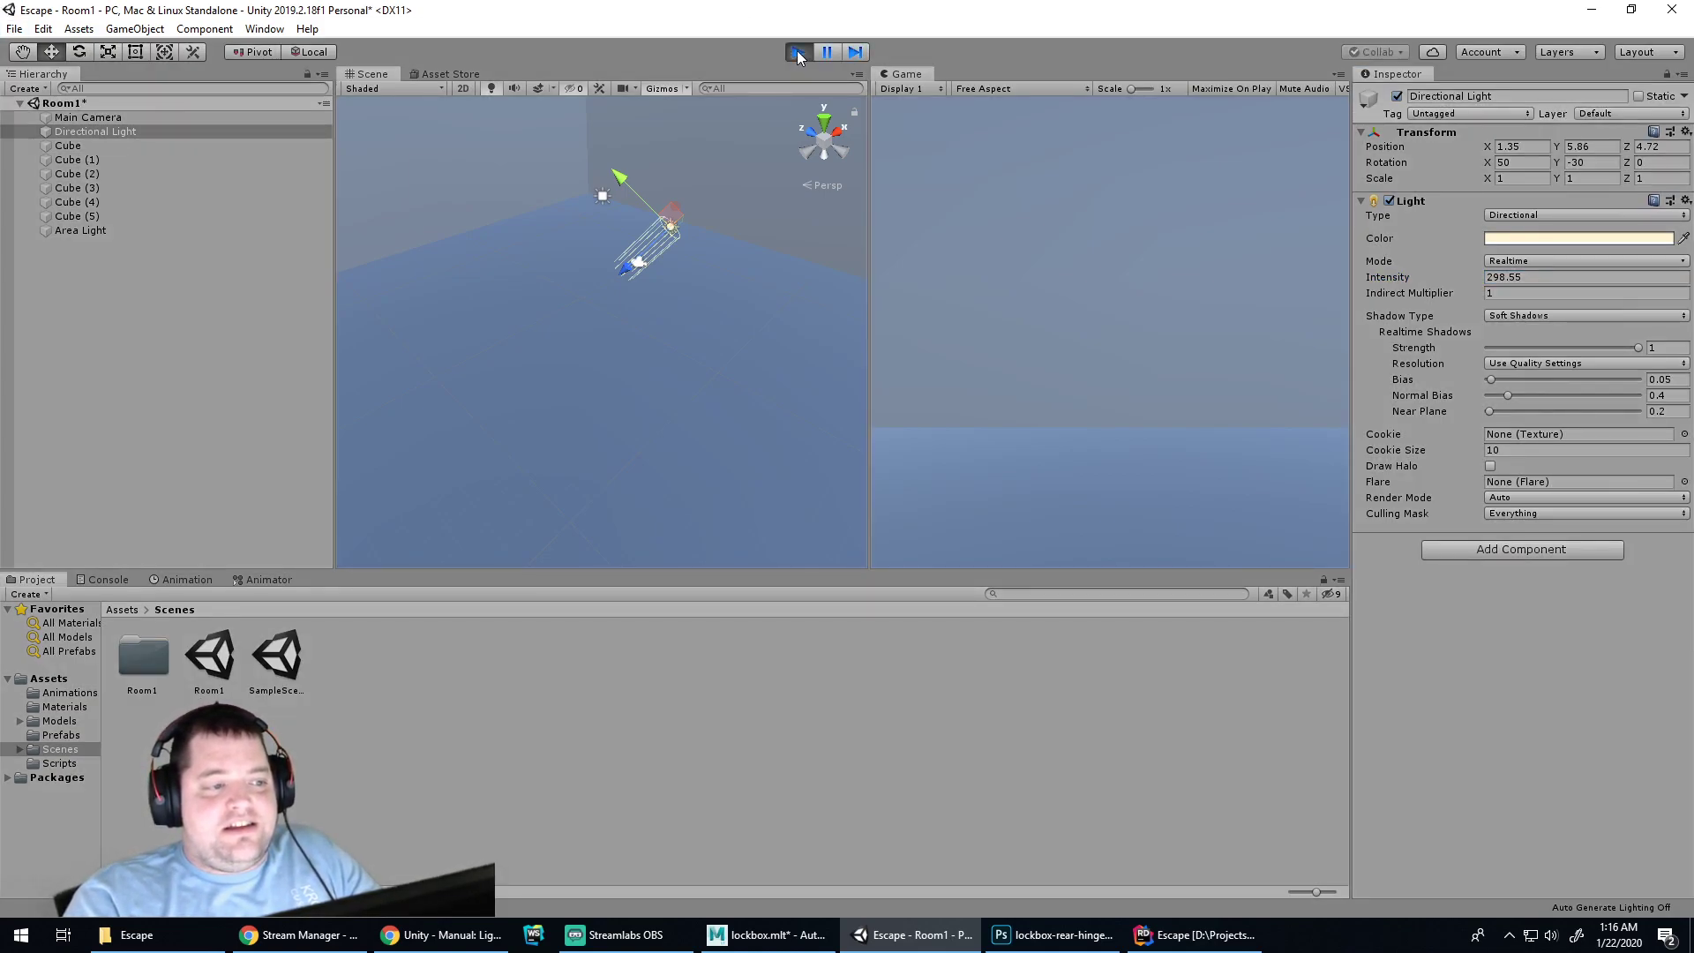
pyautogui.click(795, 56)
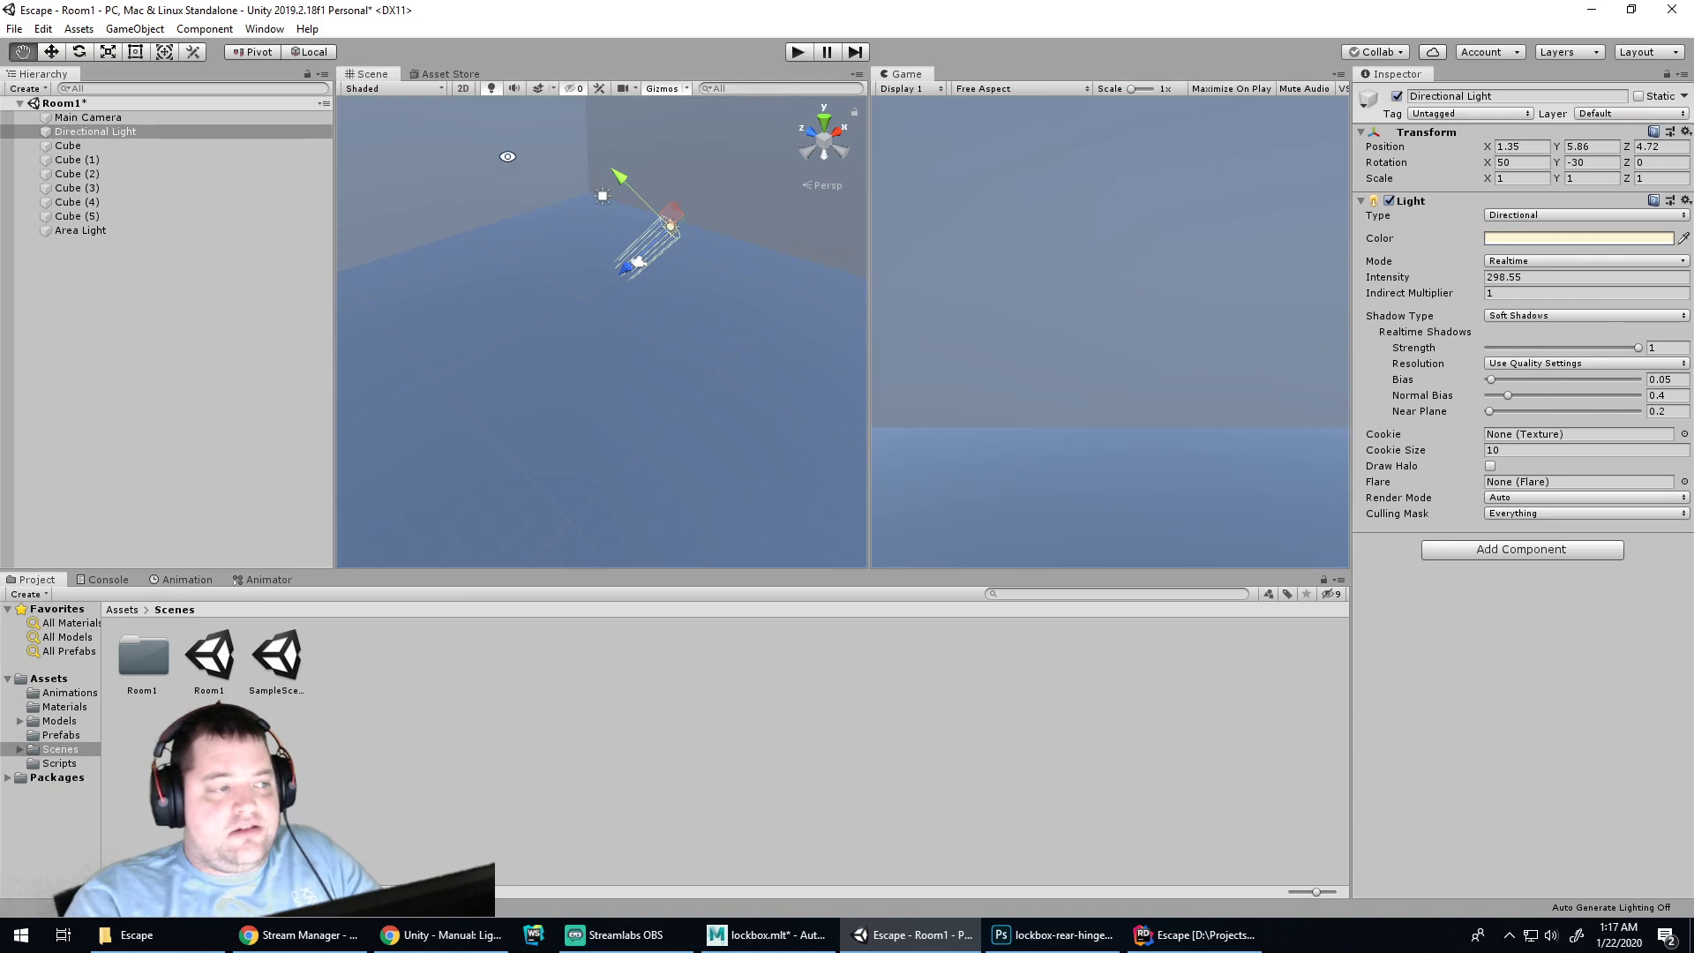
pyautogui.keyDown('alt'); pyautogui.moveTo(673, 246); pyautogui.dragTo(945, 256); pyautogui.keyUp('alt')
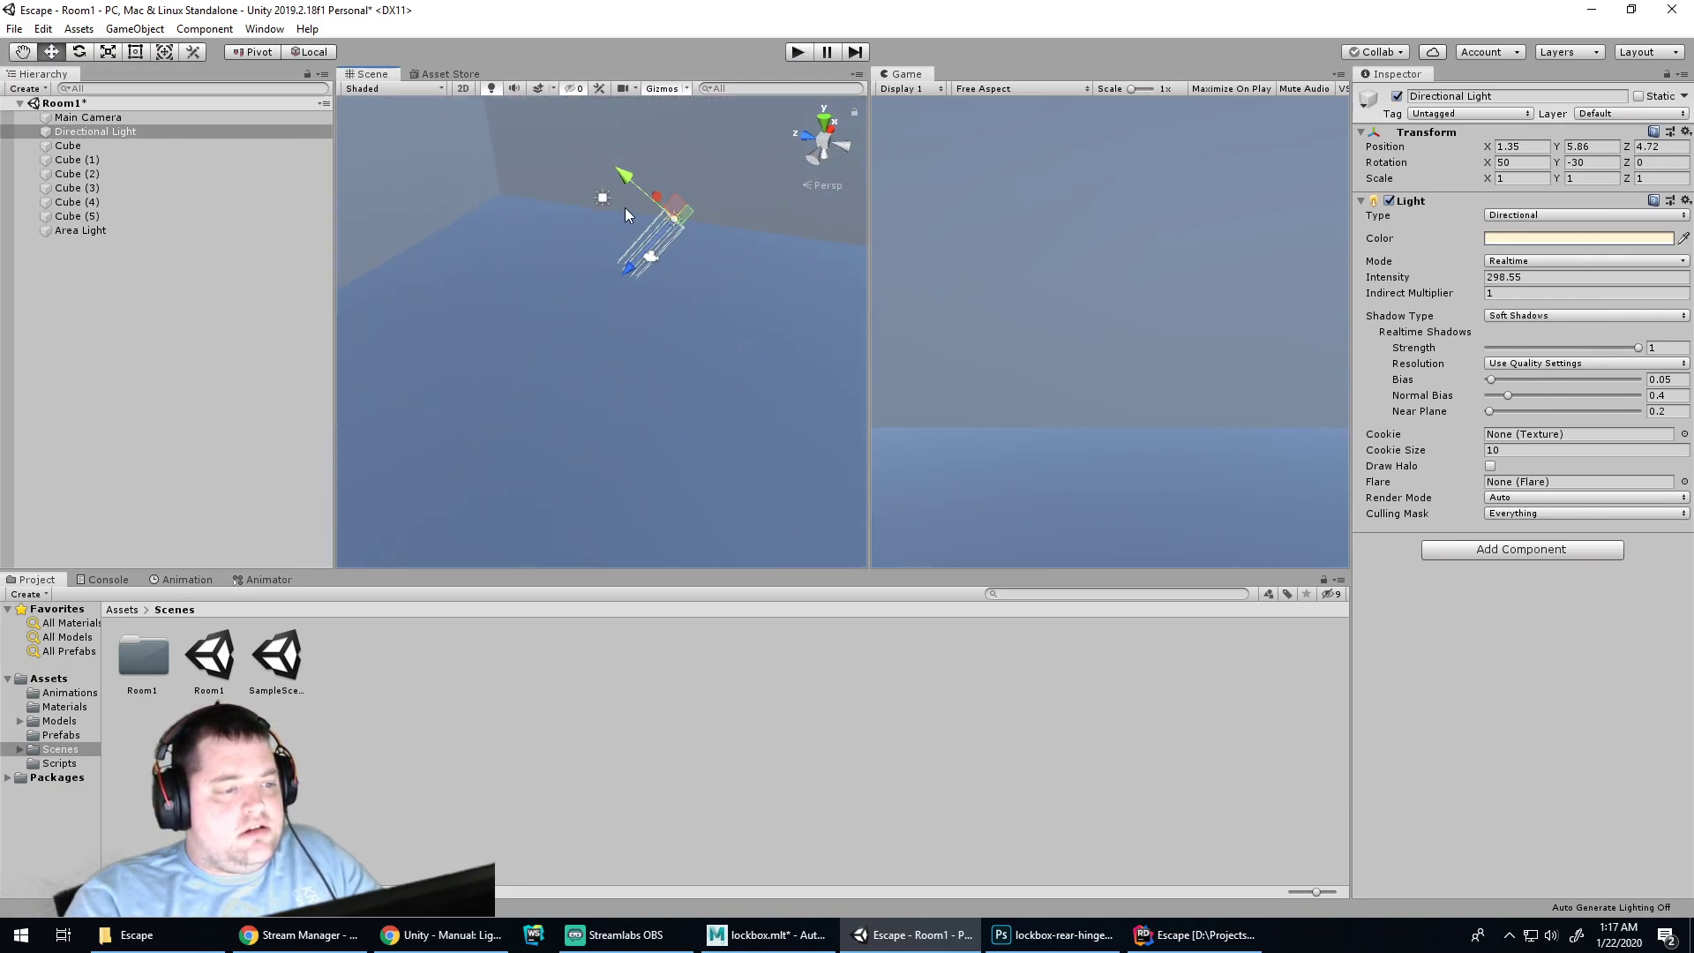
# Add a Point Light and lift it to about (0.26, 1.52, 17.44) above the floor
pyautogui.rightClick(105, 279)
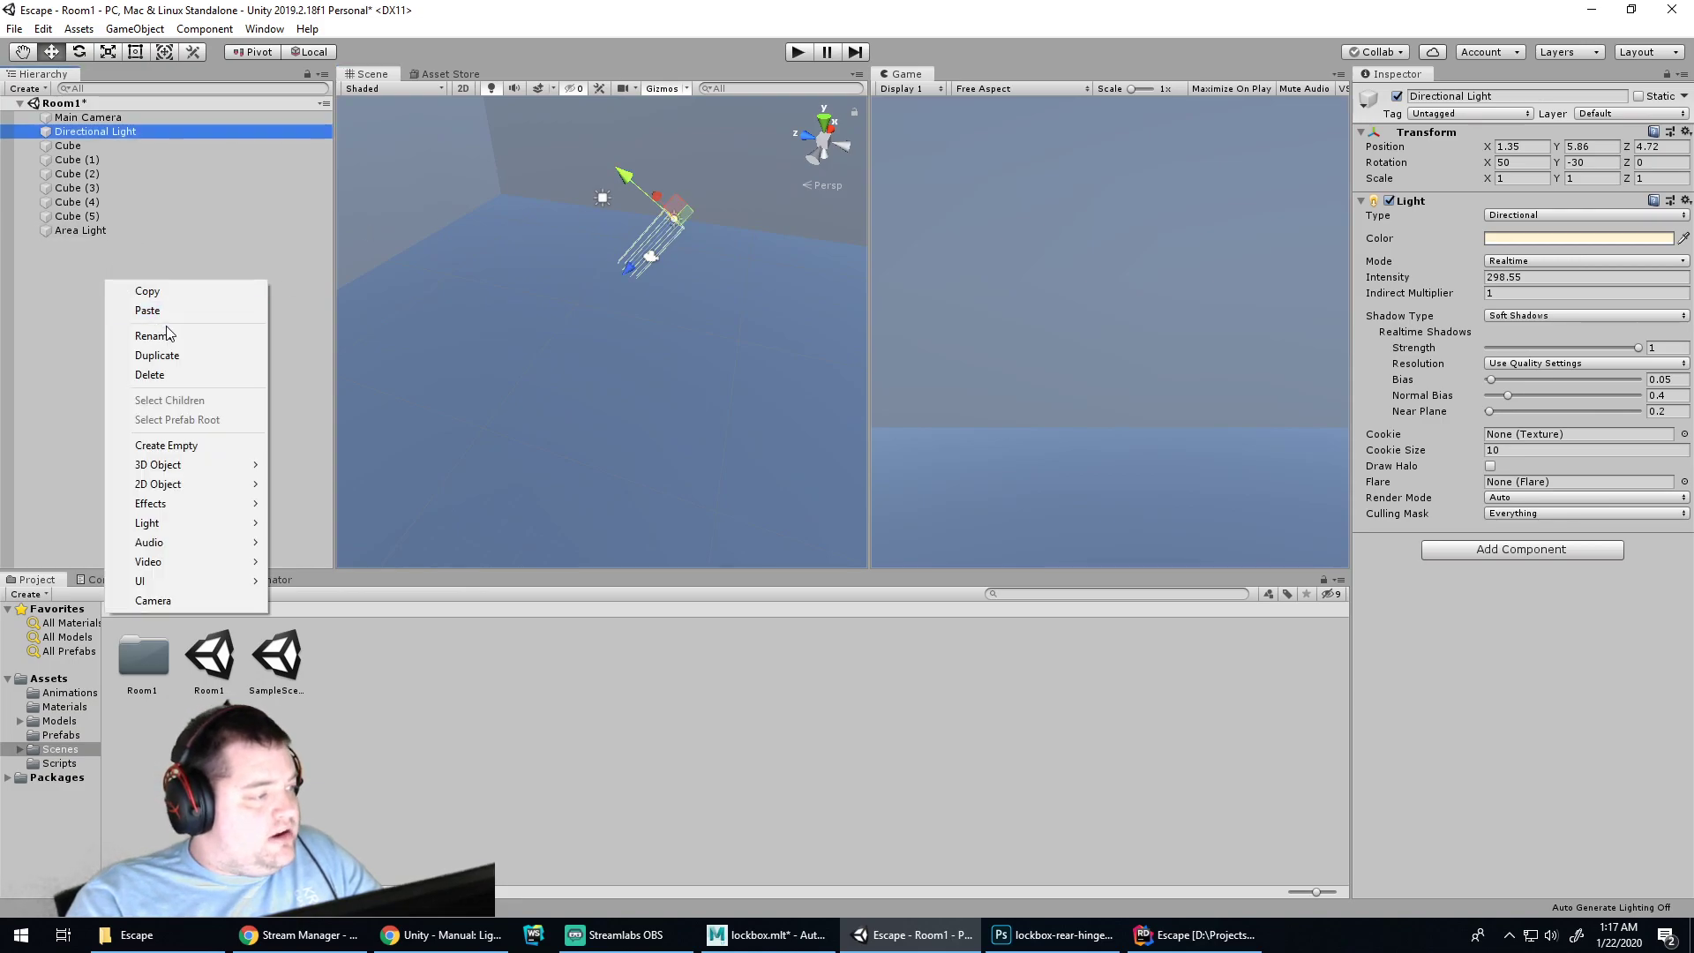
pyautogui.moveTo(247, 522)
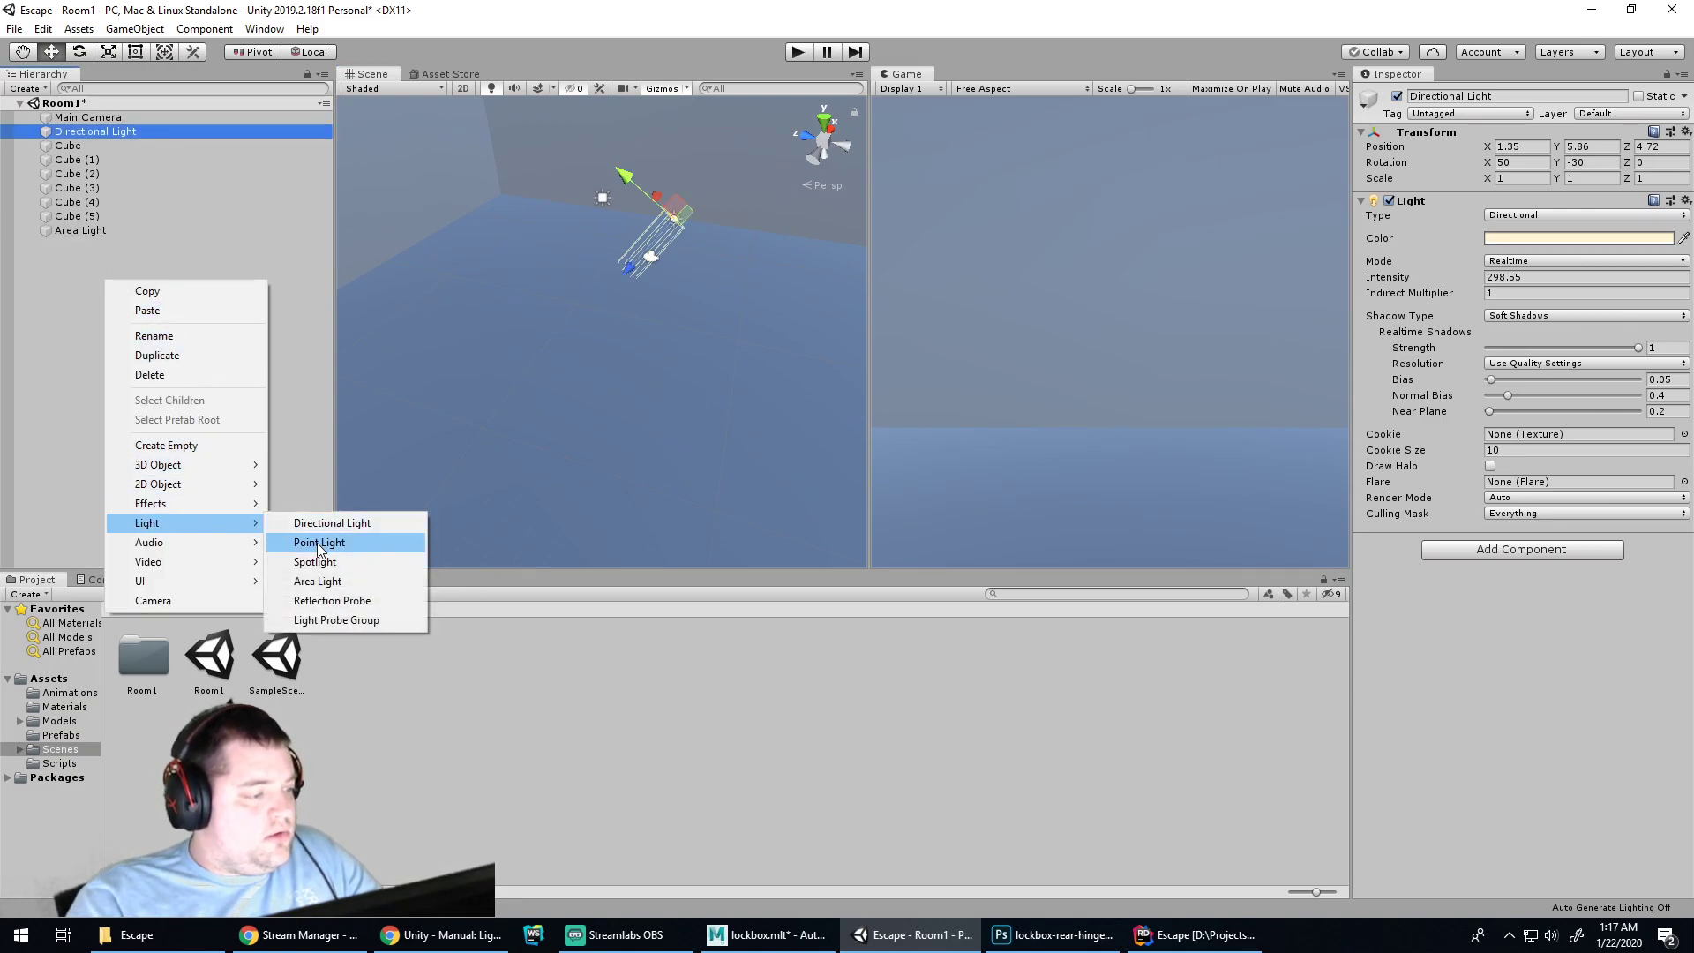
pyautogui.click(304, 542)
pyautogui.moveTo(604, 307); pyautogui.dragTo(413, 251)
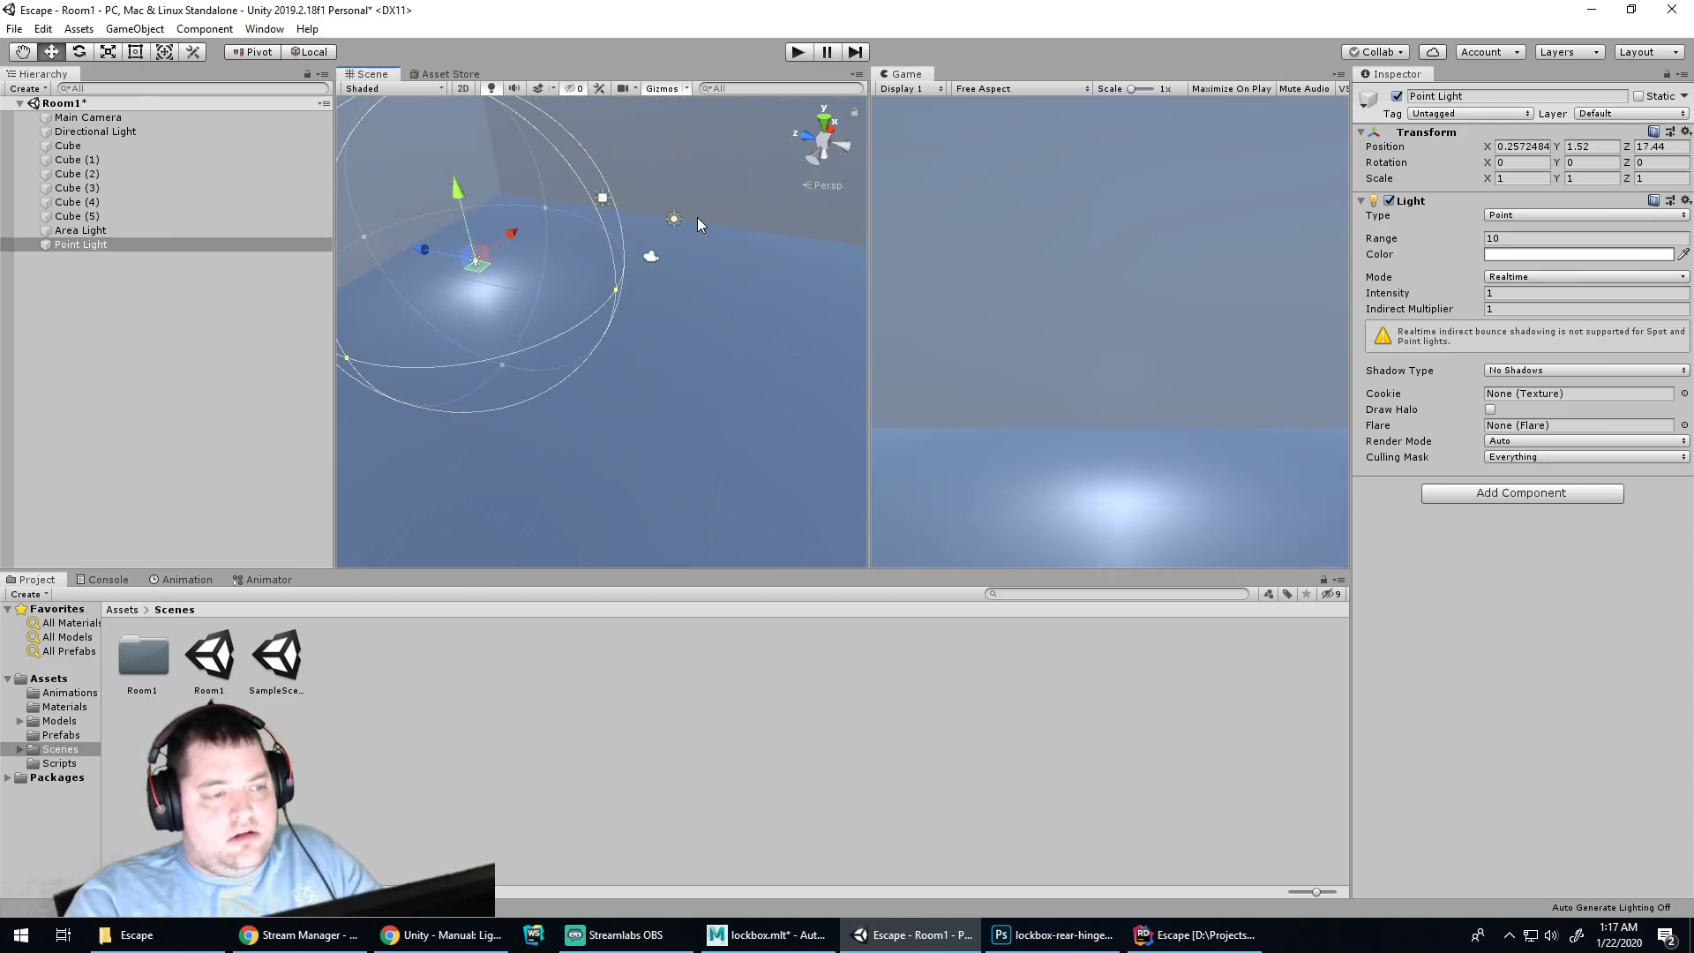
pyautogui.click(673, 222)
pyautogui.keyDown('alt'); pyautogui.moveTo(737, 309); pyautogui.dragTo(625, 547); pyautogui.keyUp('alt')
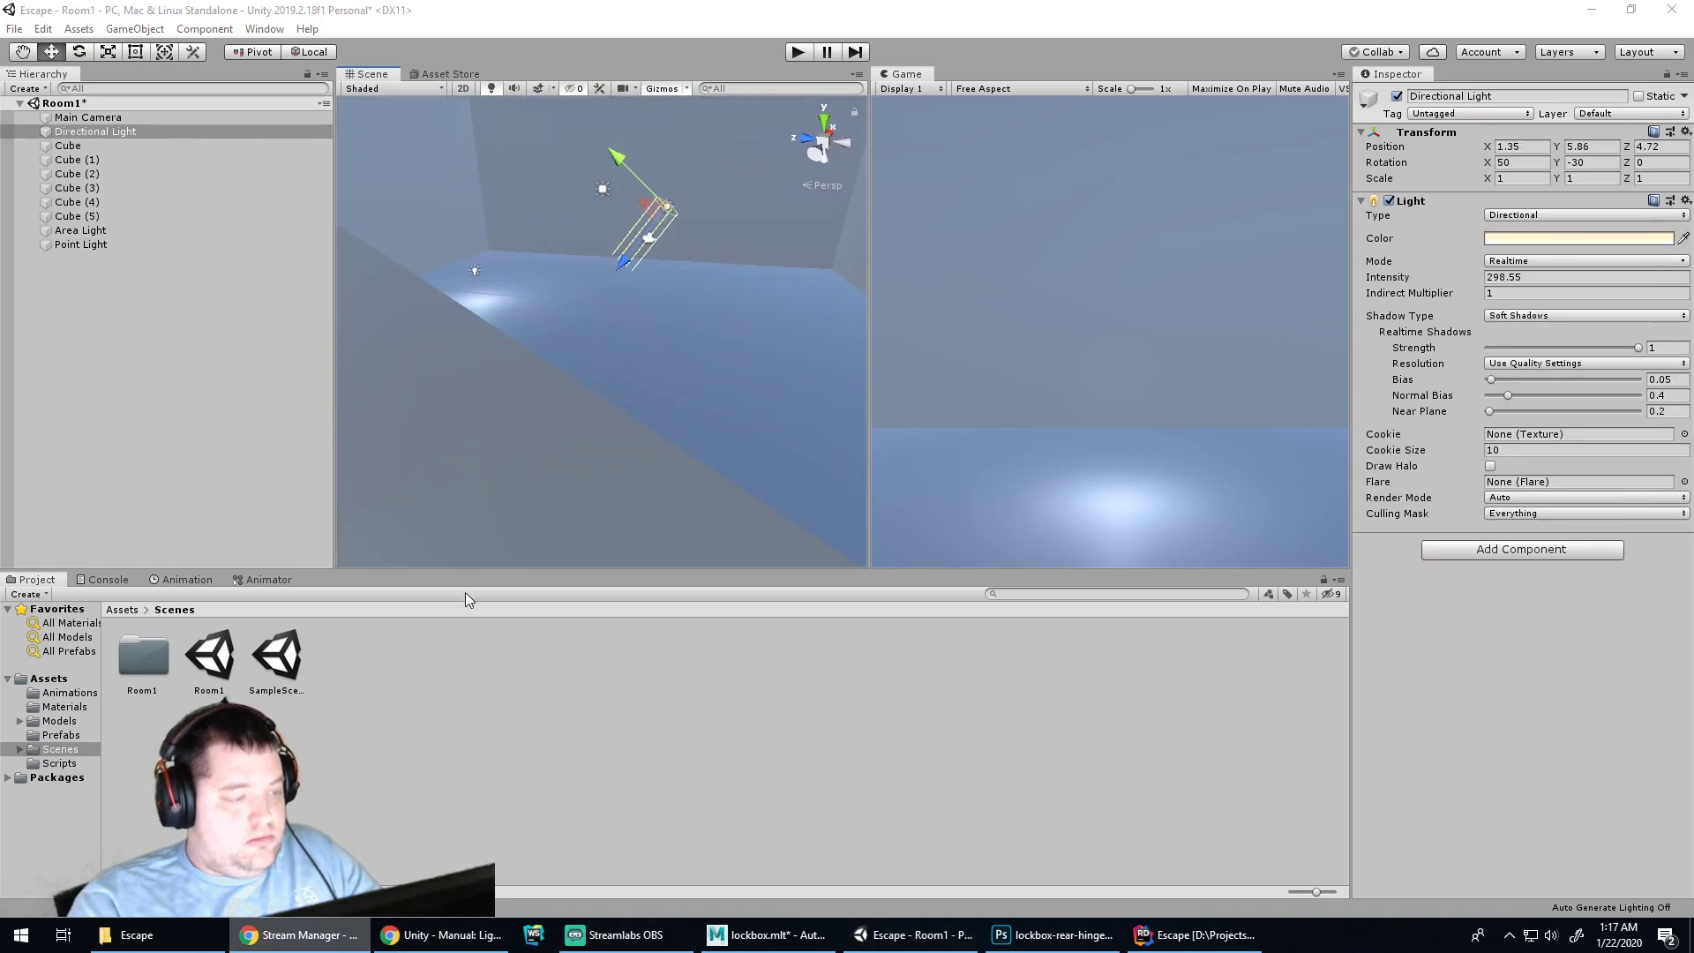
# Search Google for 'unity directional light not working in room'
pyautogui.click(441, 935)
pyautogui.click(629, 49)
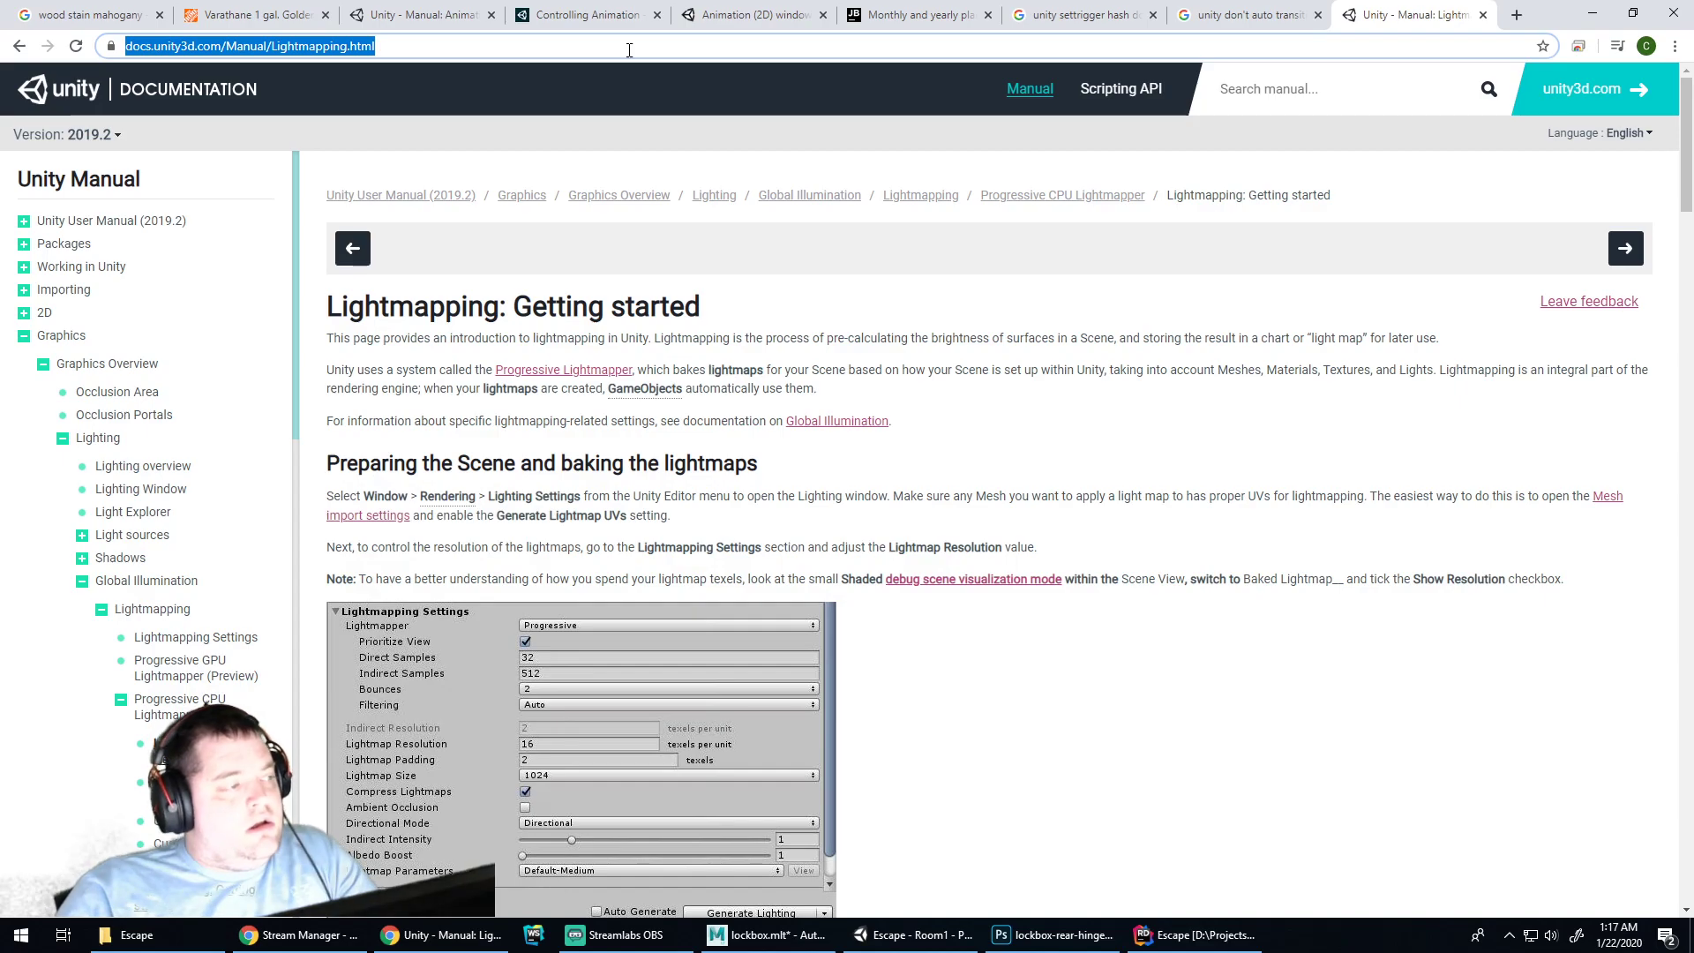
pyautogui.write('unity direction')
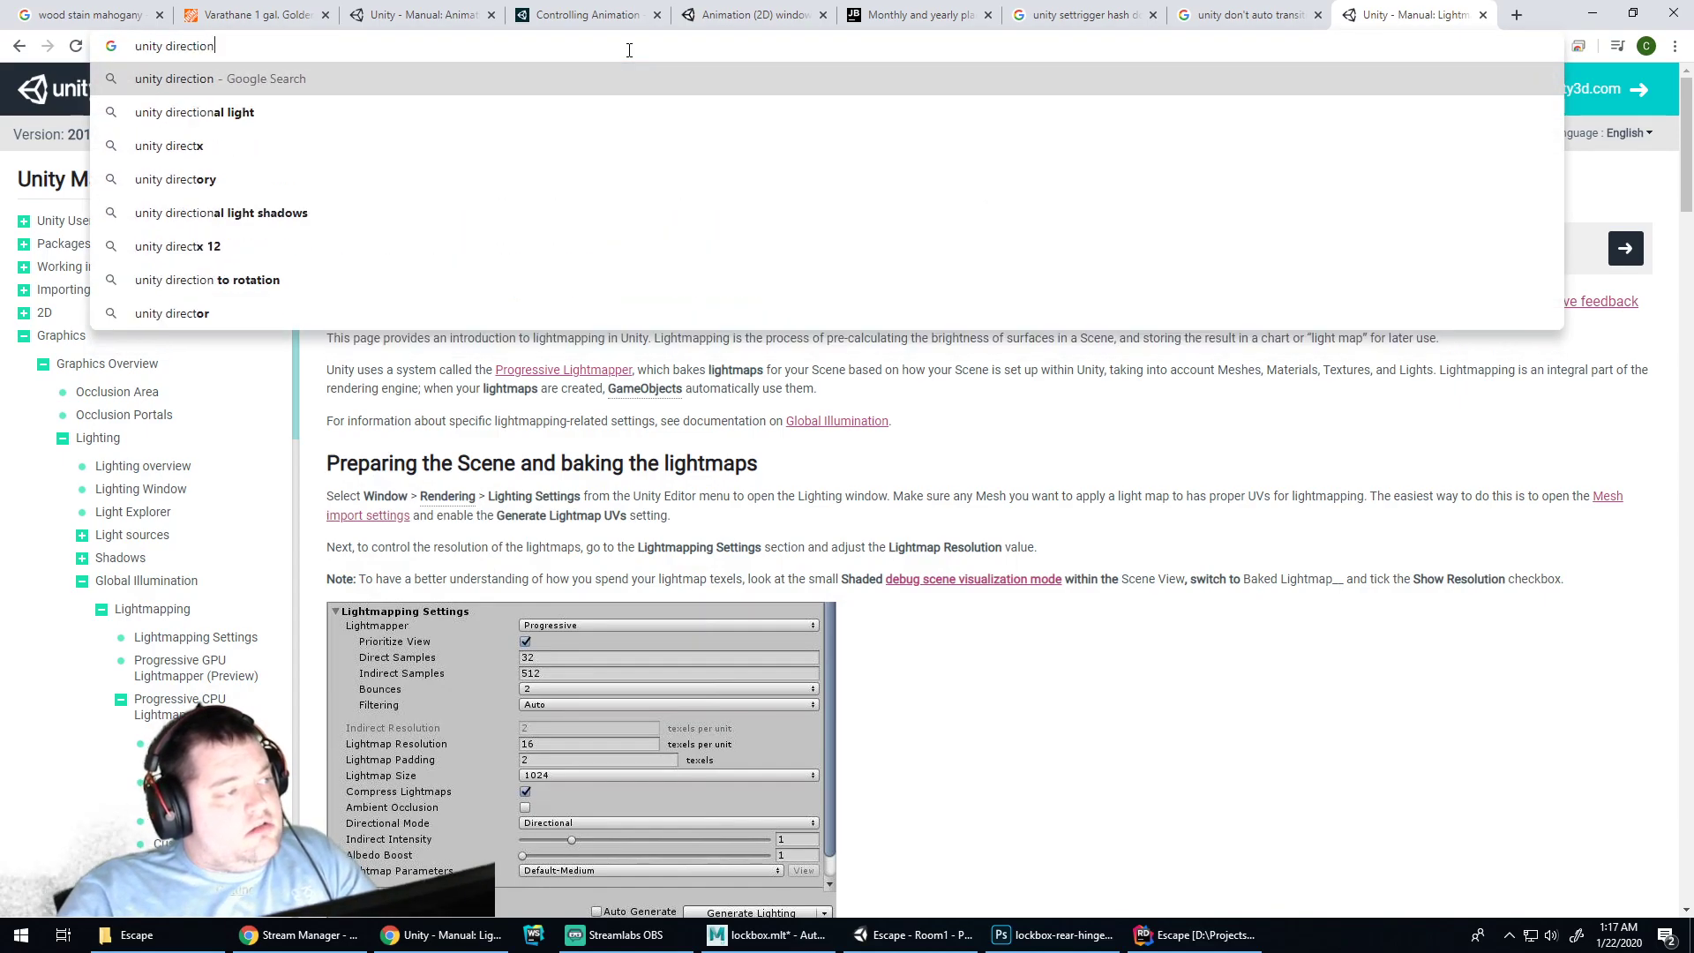
pyautogui.write('alo')
pyautogui.press('BackSpace')
pyautogui.press('BackSpace')
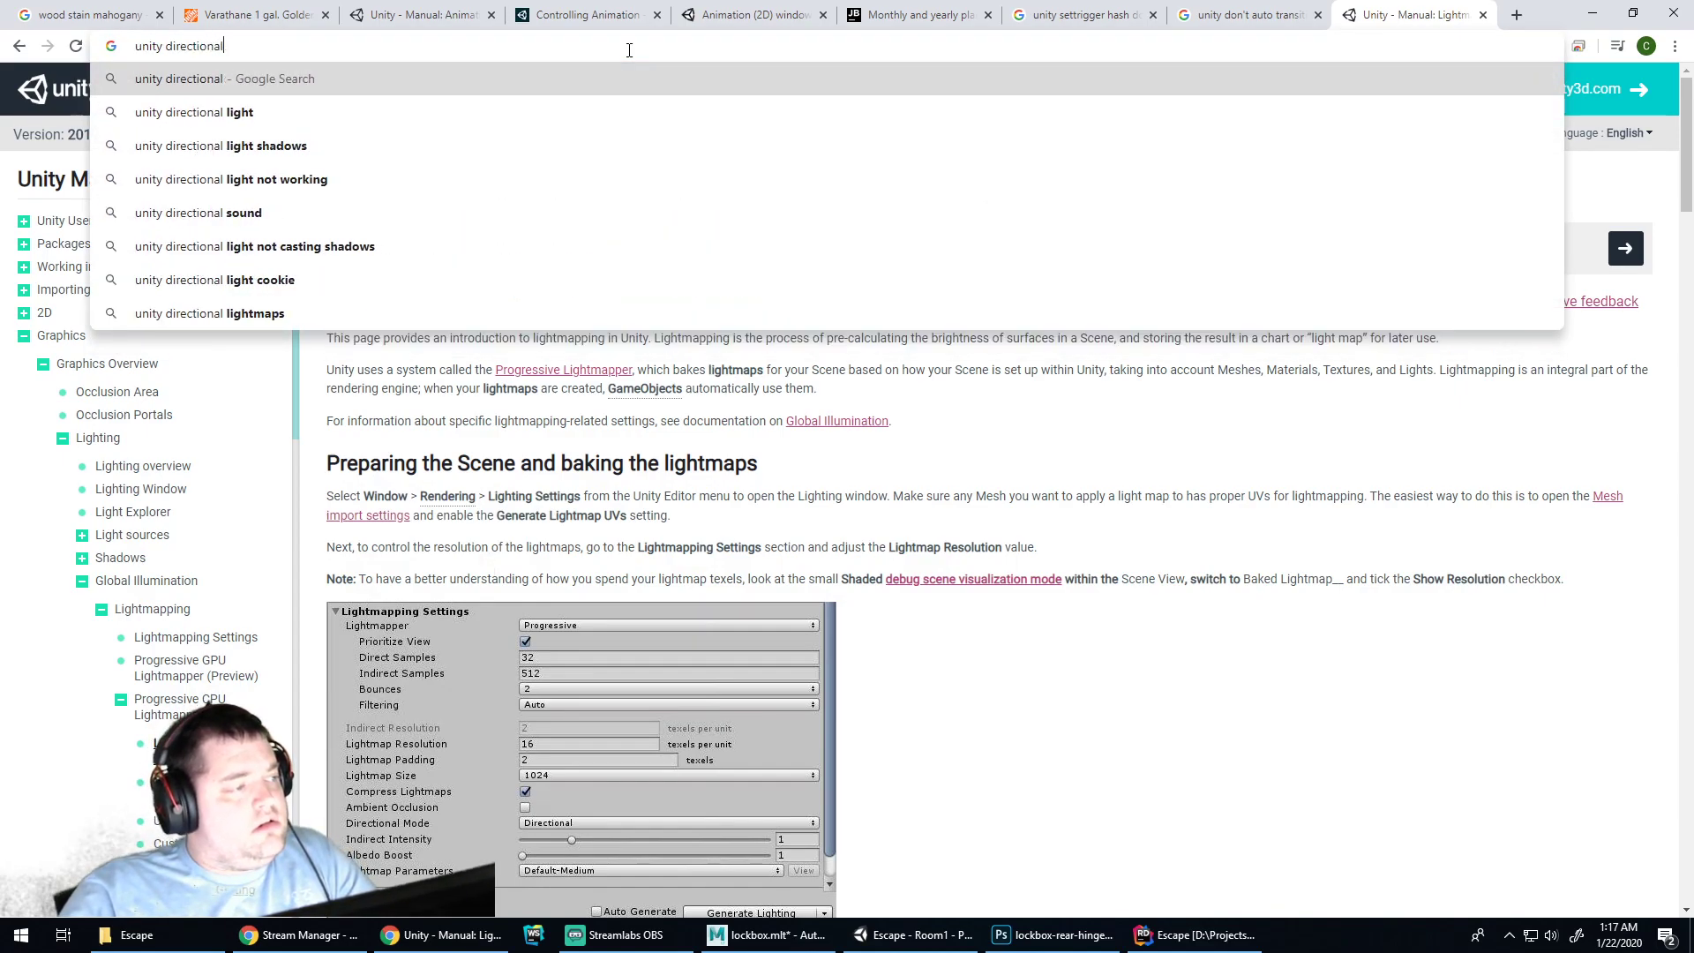
pyautogui.write('light not working in room')
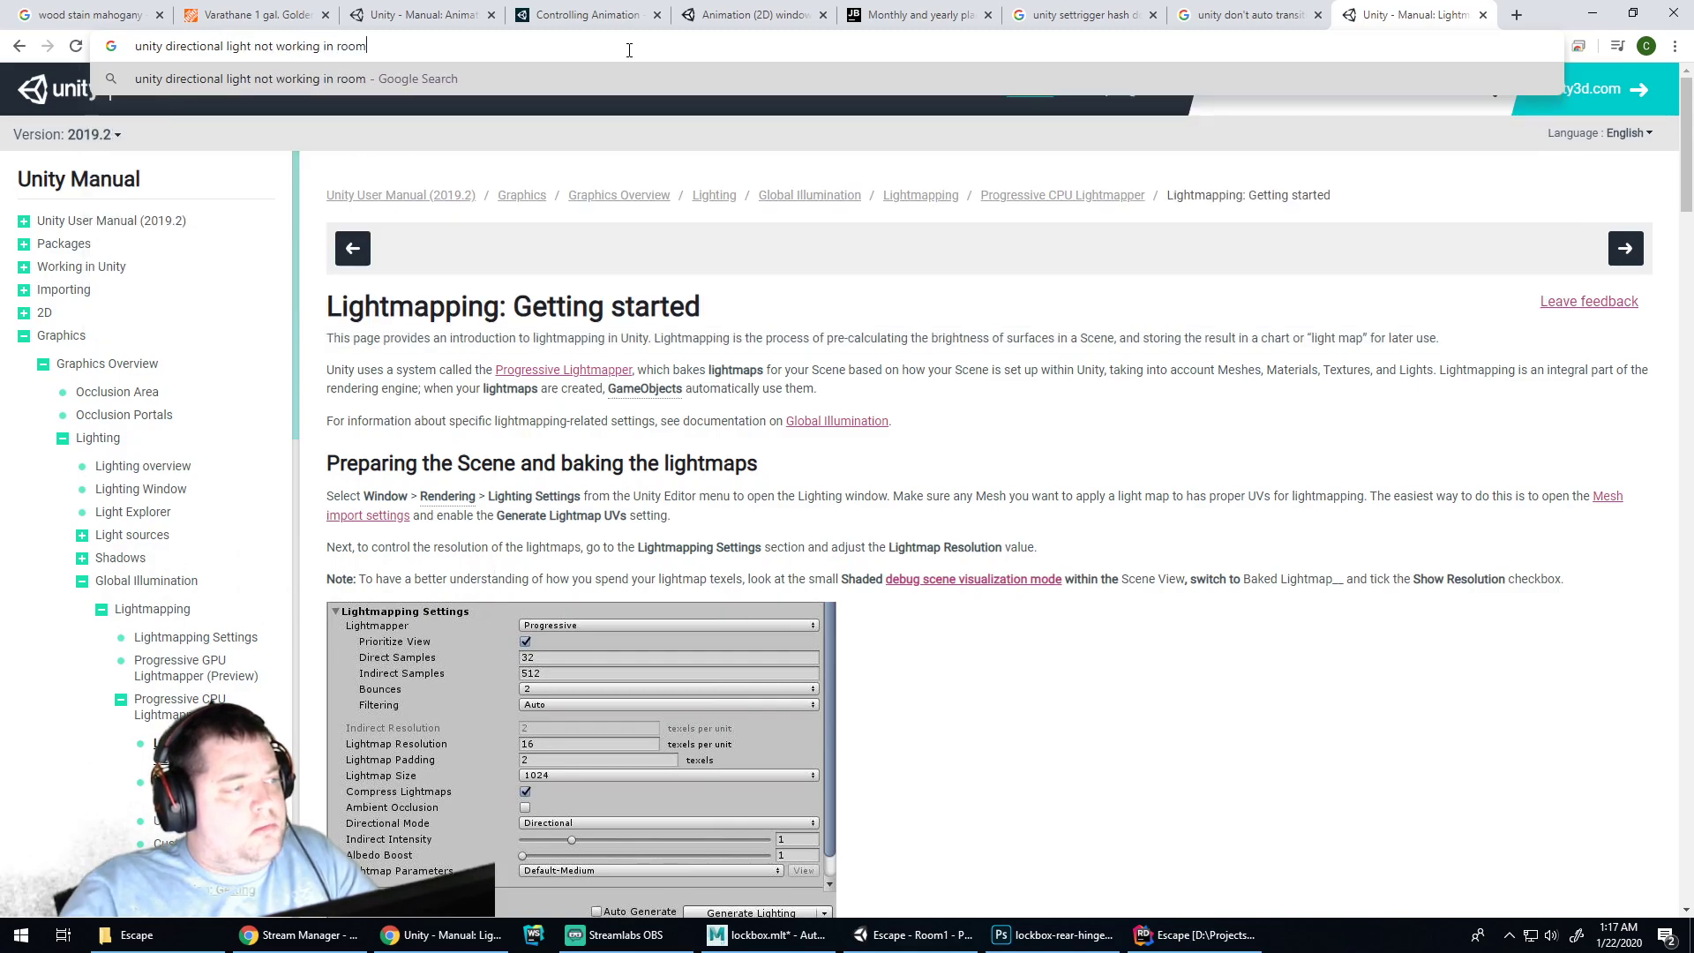
pyautogui.press('Return')
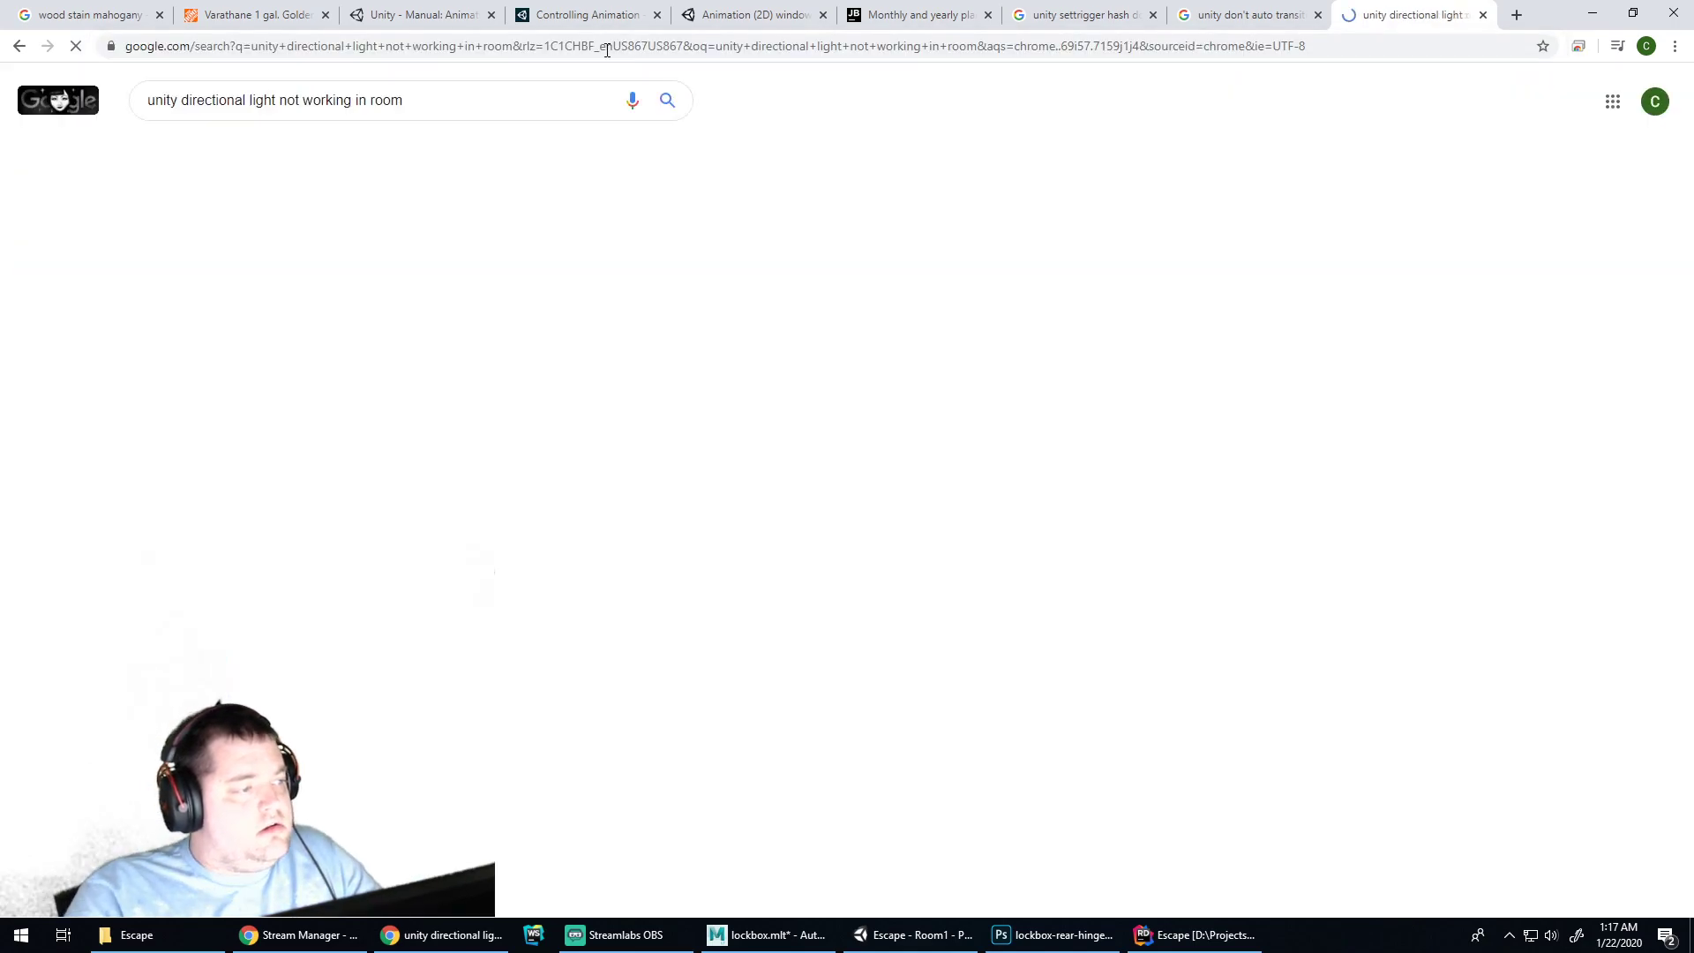
# Read the Unity Answers thread 'Why doesn't the light fill up the room?', then return to Unity
pyautogui.click(538, 248)
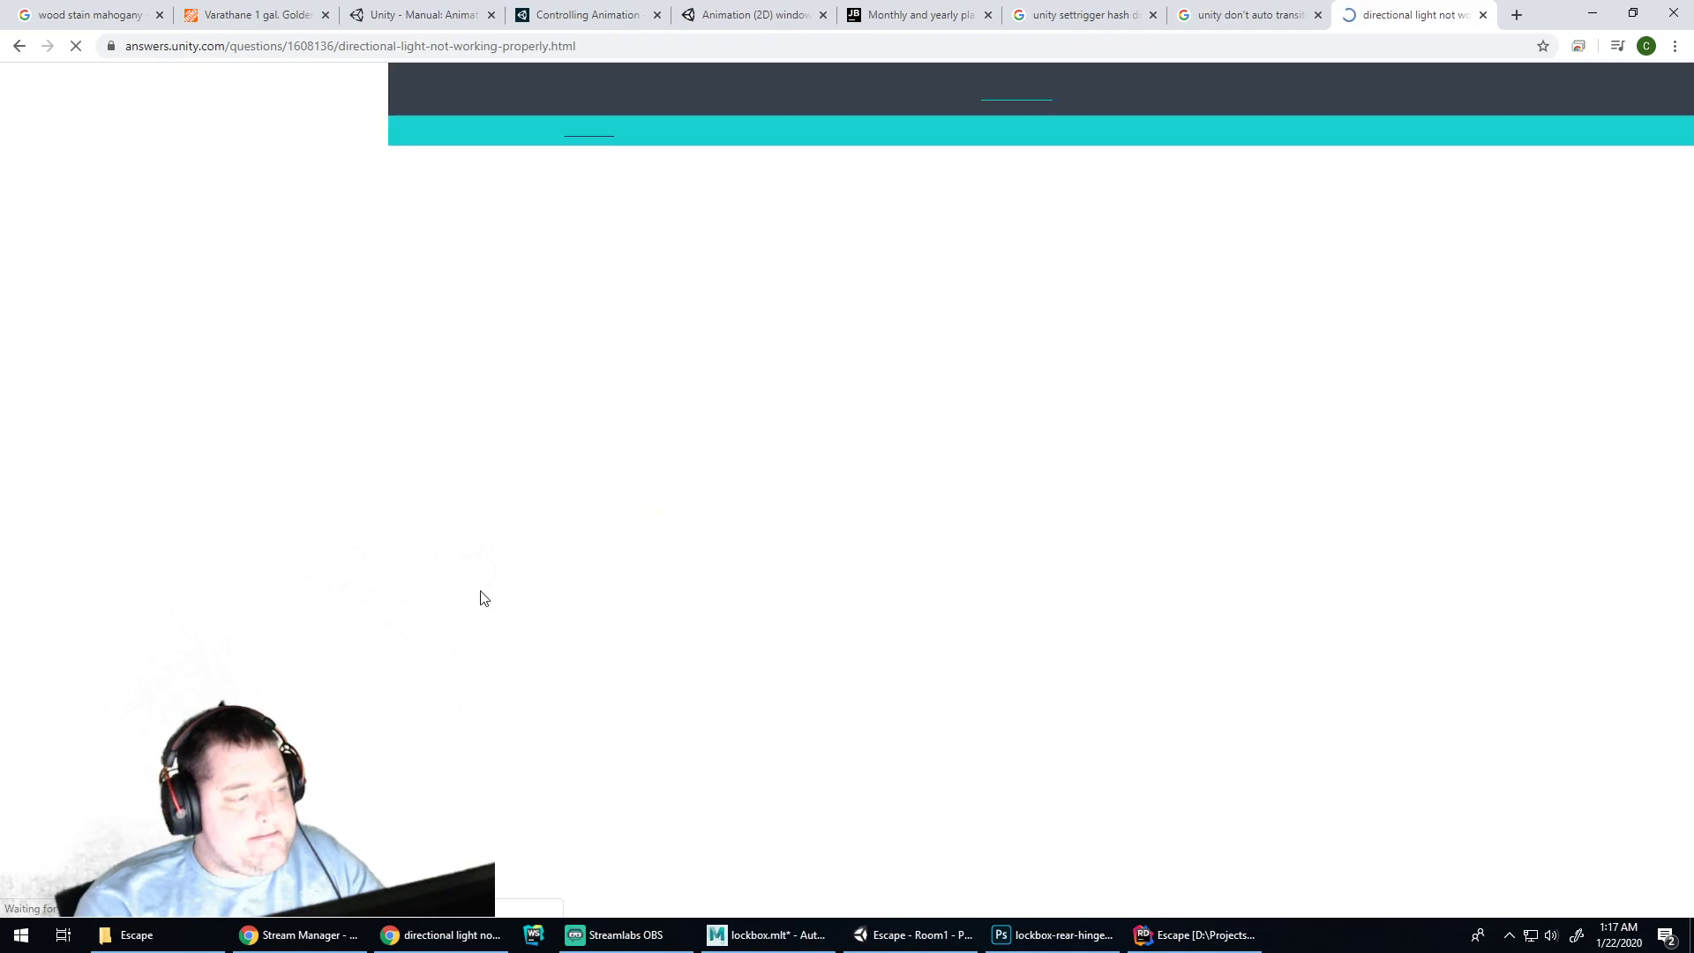
pyautogui.scroll(-5, 706, 547)
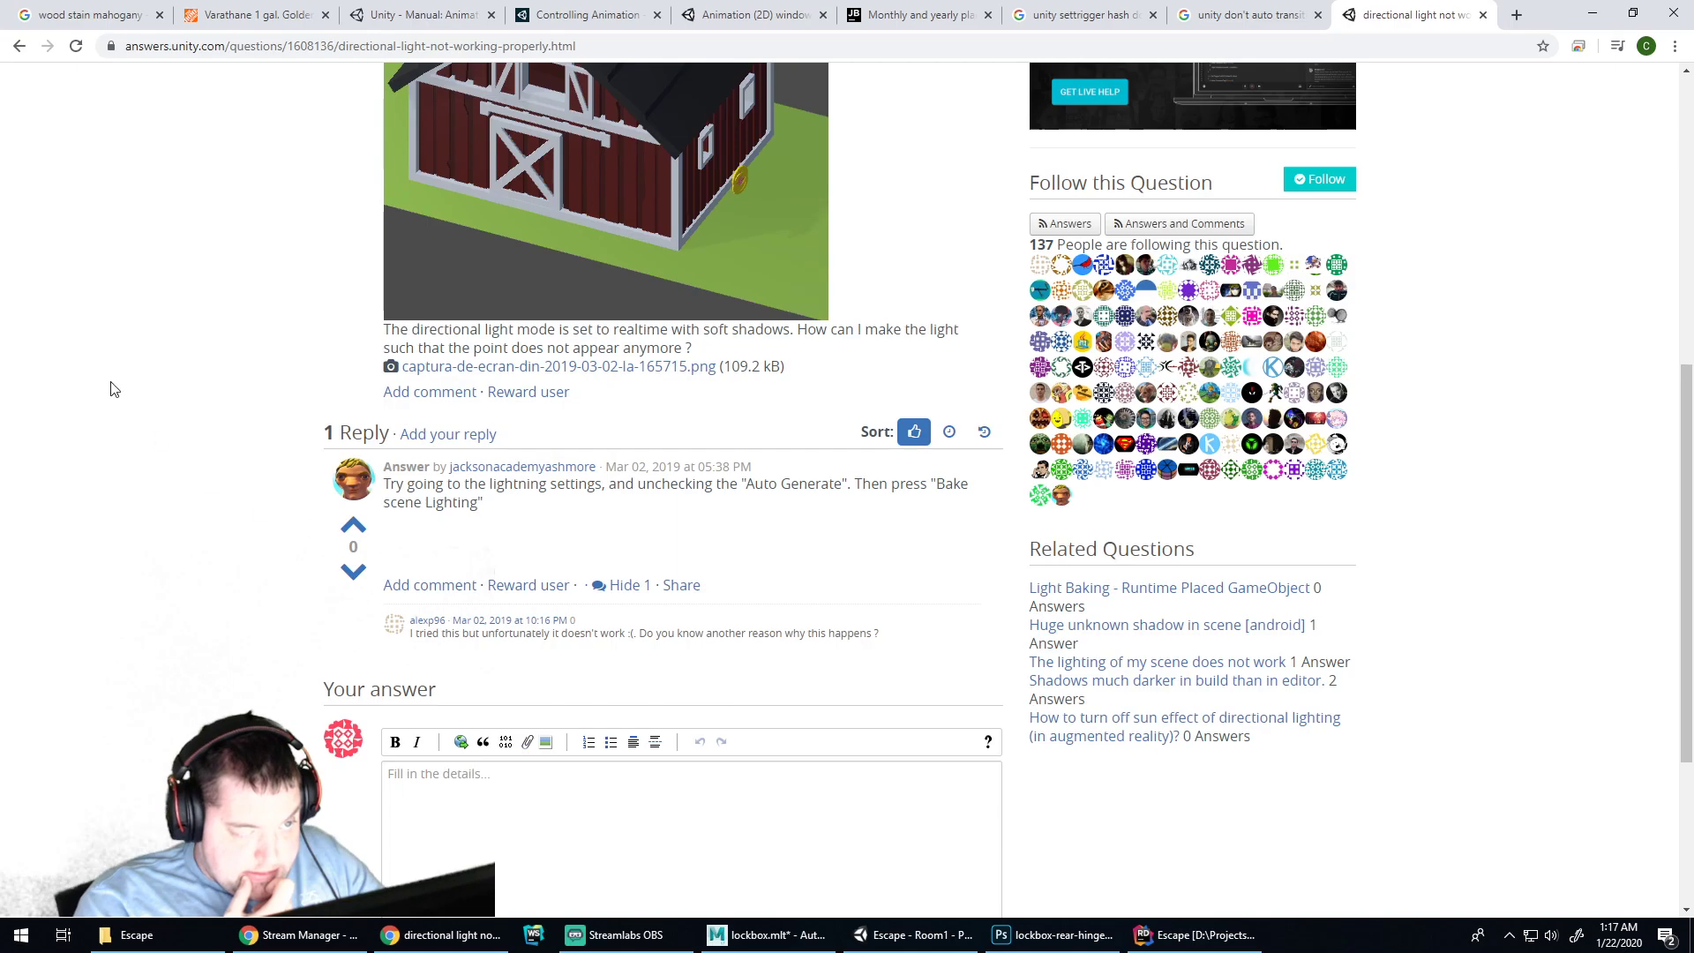
pyautogui.click(19, 46)
pyautogui.click(269, 468)
pyautogui.click(19, 46)
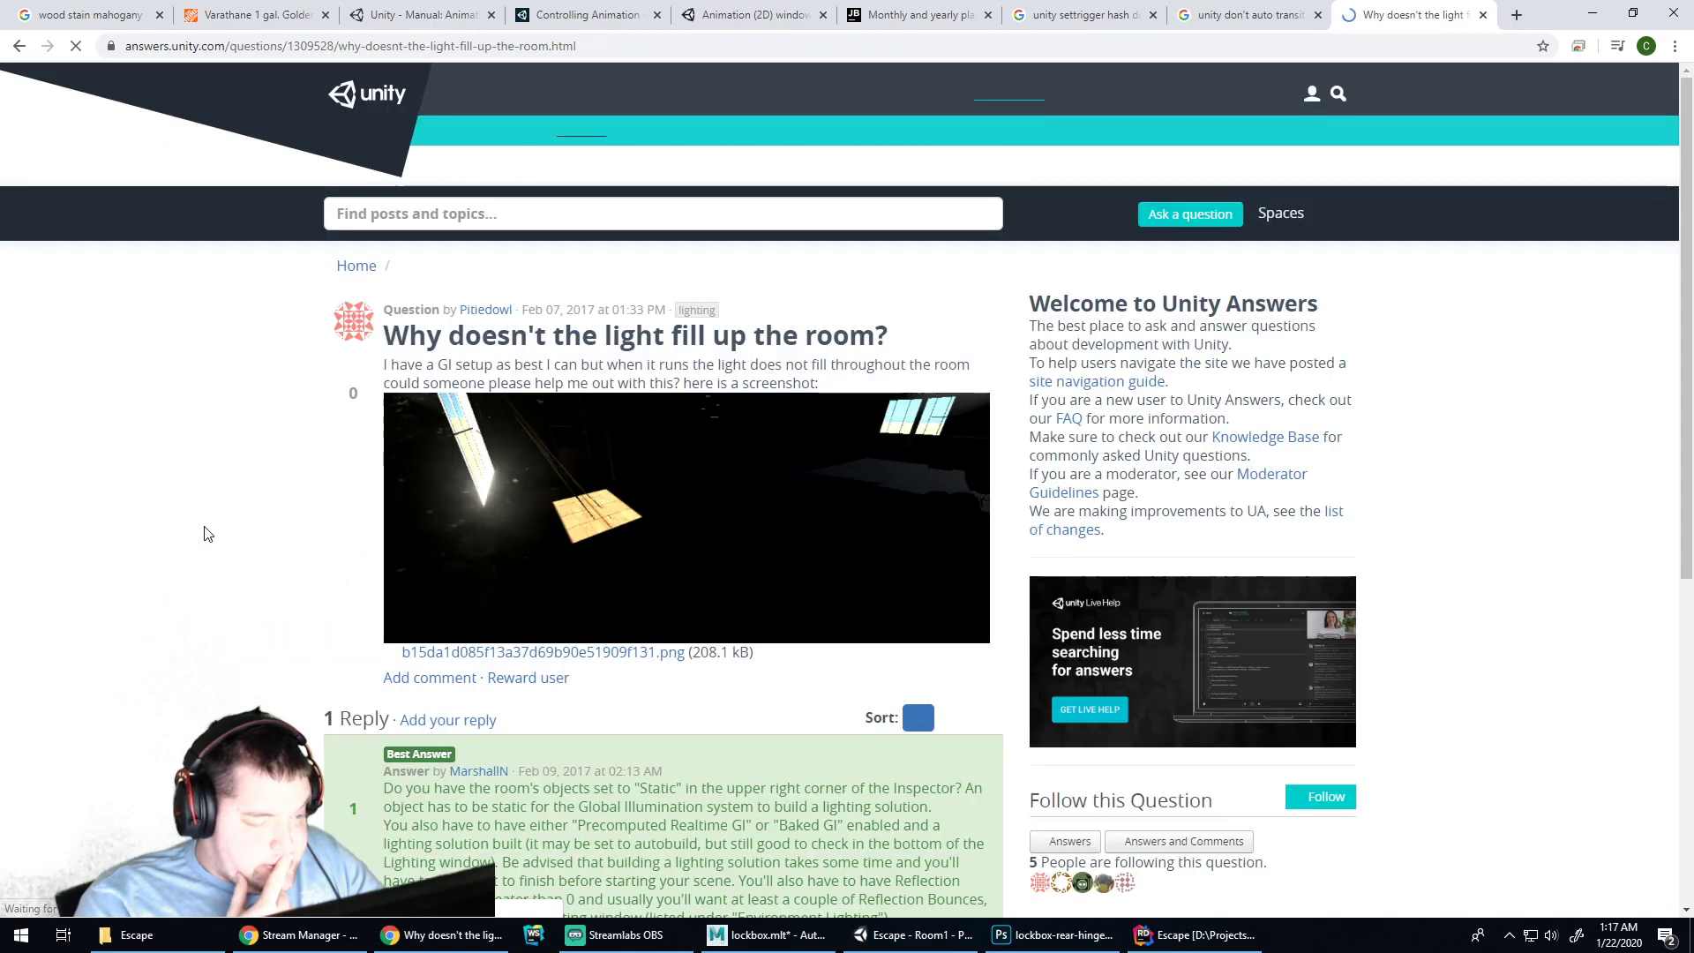
pyautogui.scroll(-1, 309, 534)
pyautogui.scroll(-5, 305, 536)
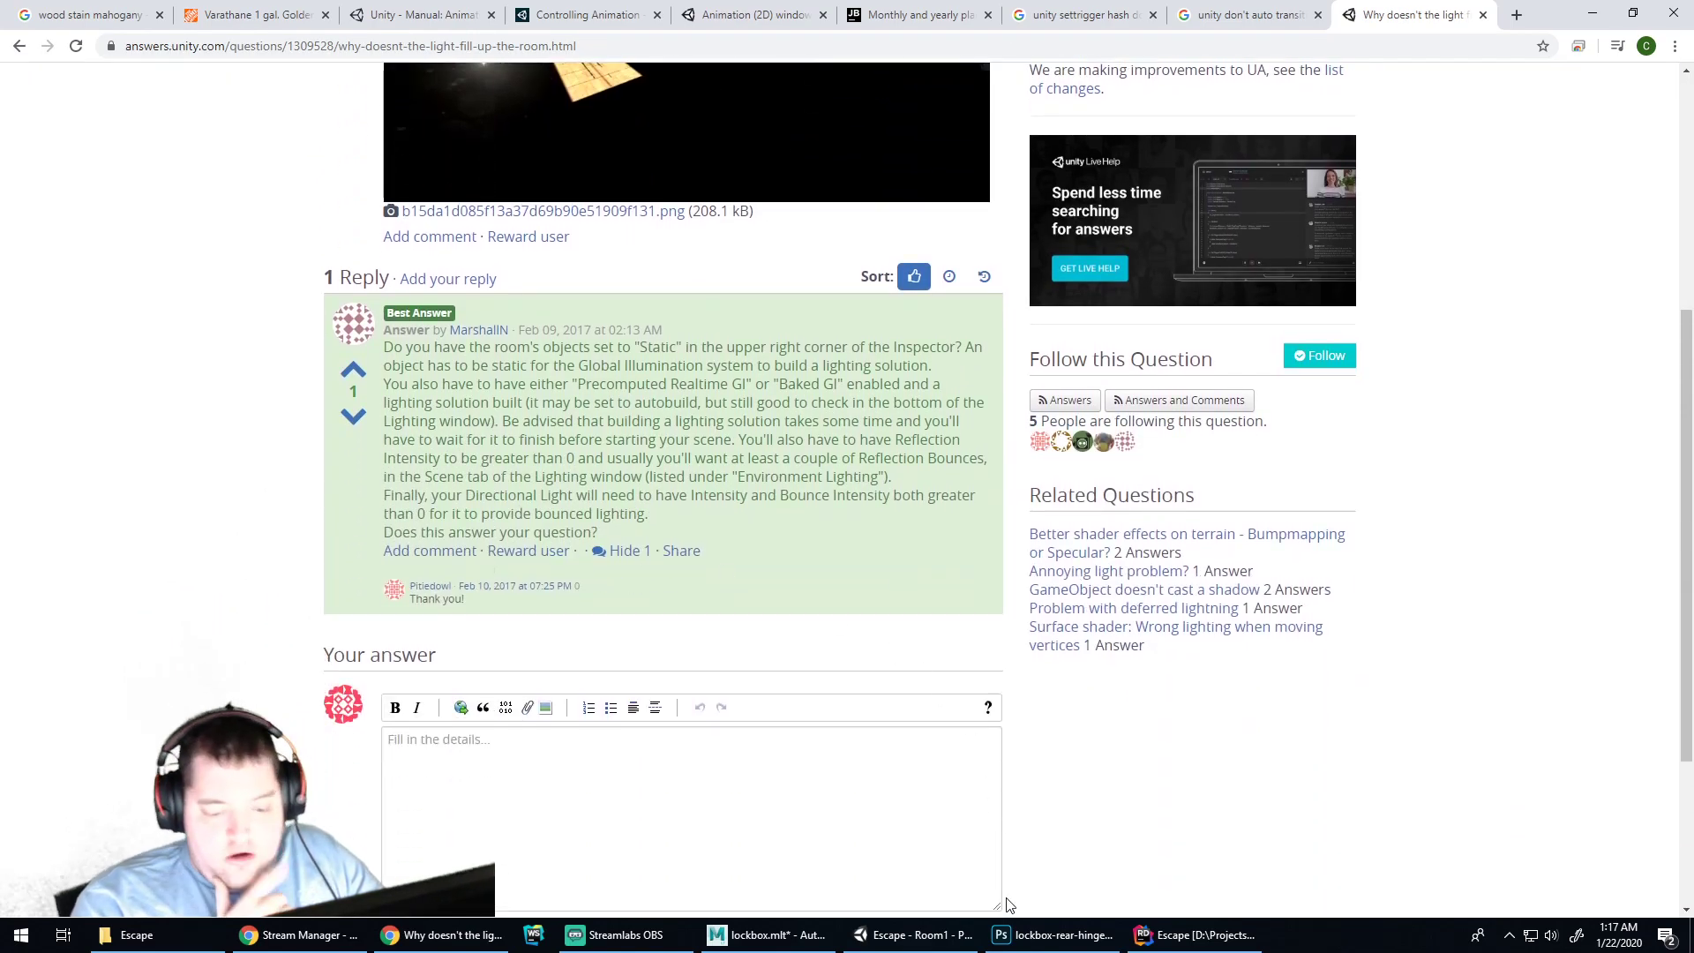
pyautogui.click(913, 935)
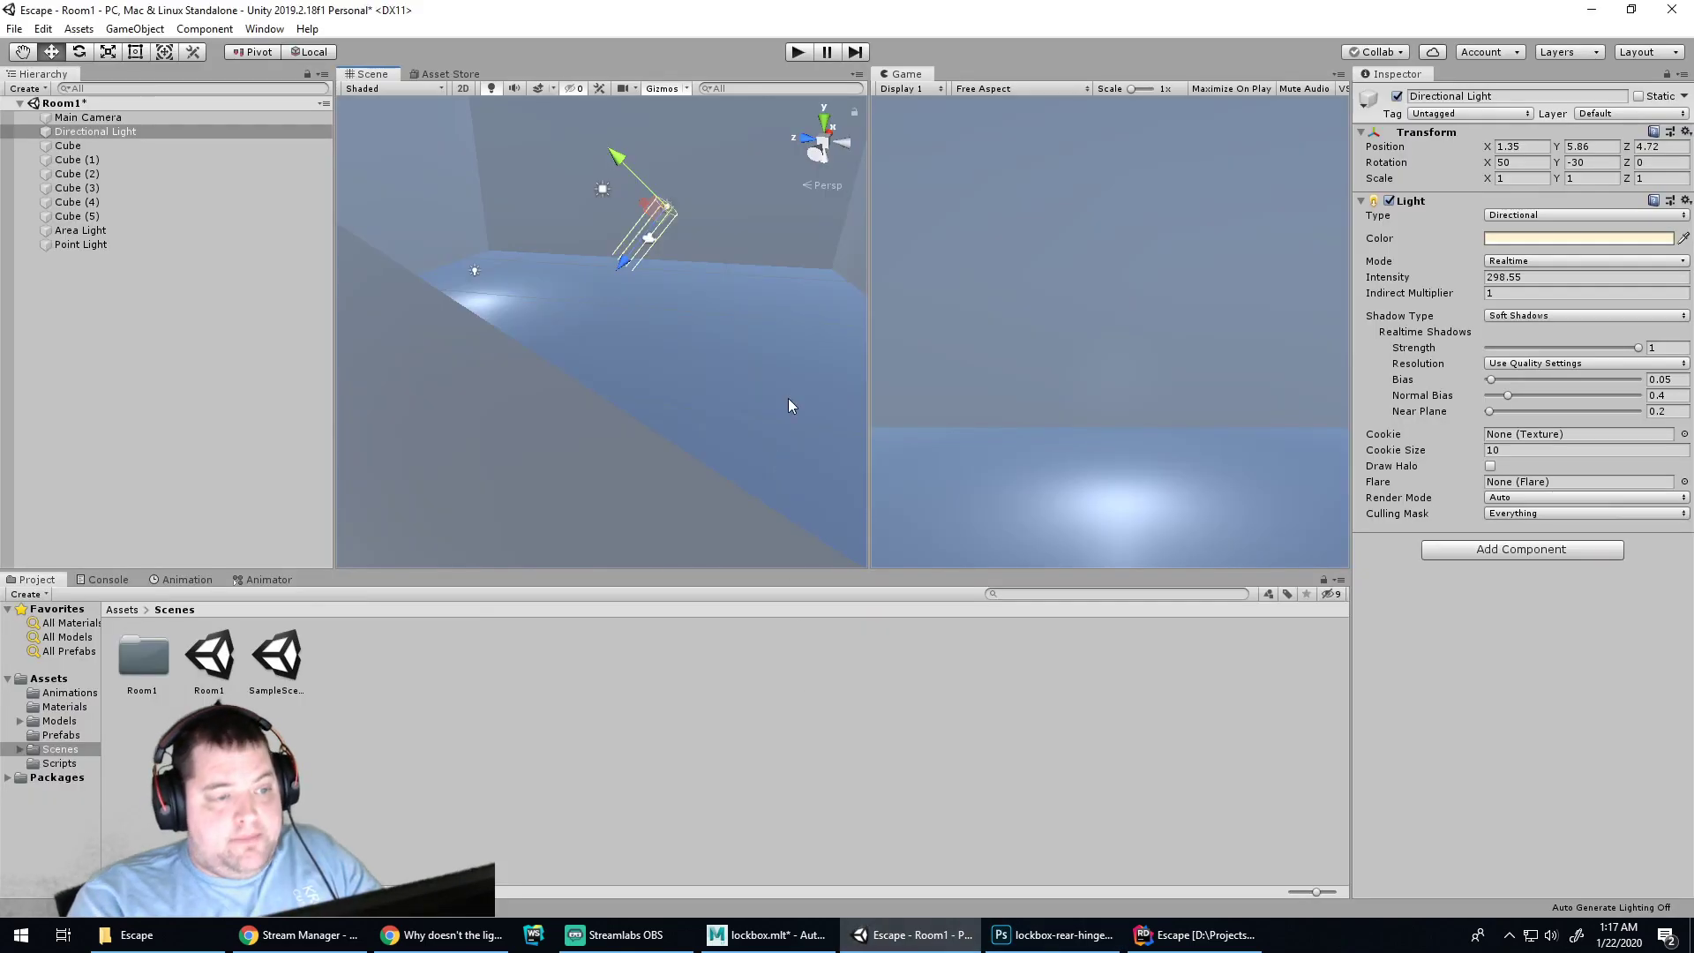
# Select all six cubes, mark them Static, and play-test the lighting
pyautogui.click(87, 147)
pyautogui.keyDown('shift'); pyautogui.click(79, 216); pyautogui.keyUp('shift')
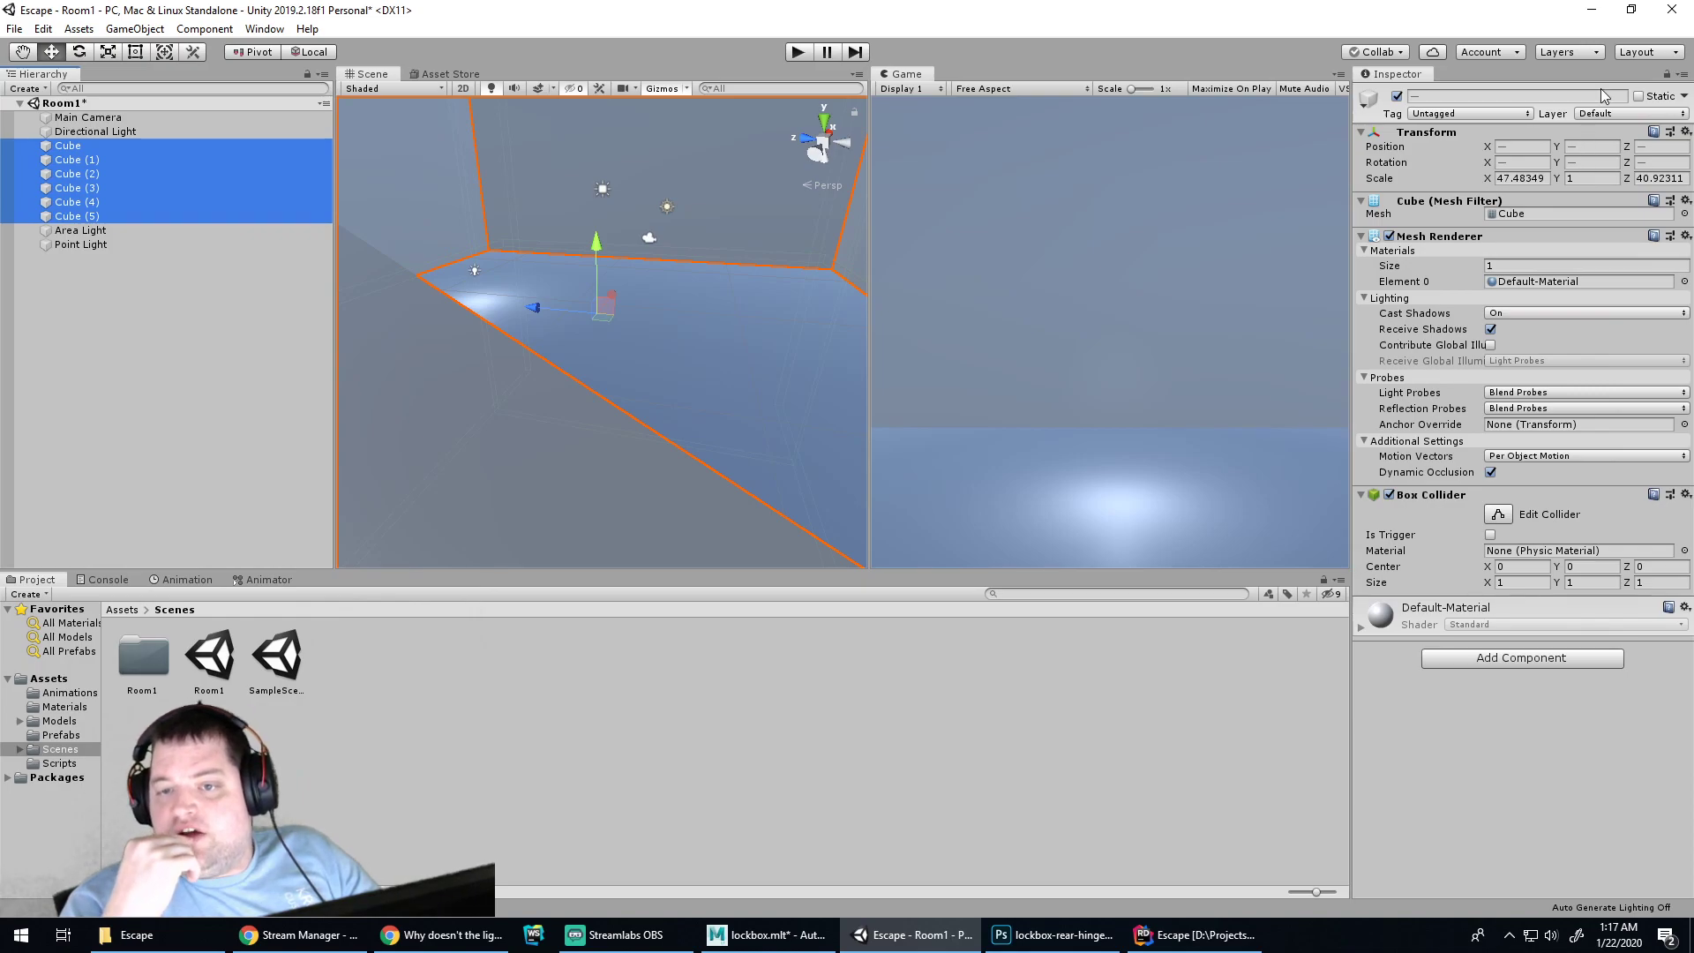
pyautogui.click(1639, 96)
pyautogui.click(795, 53)
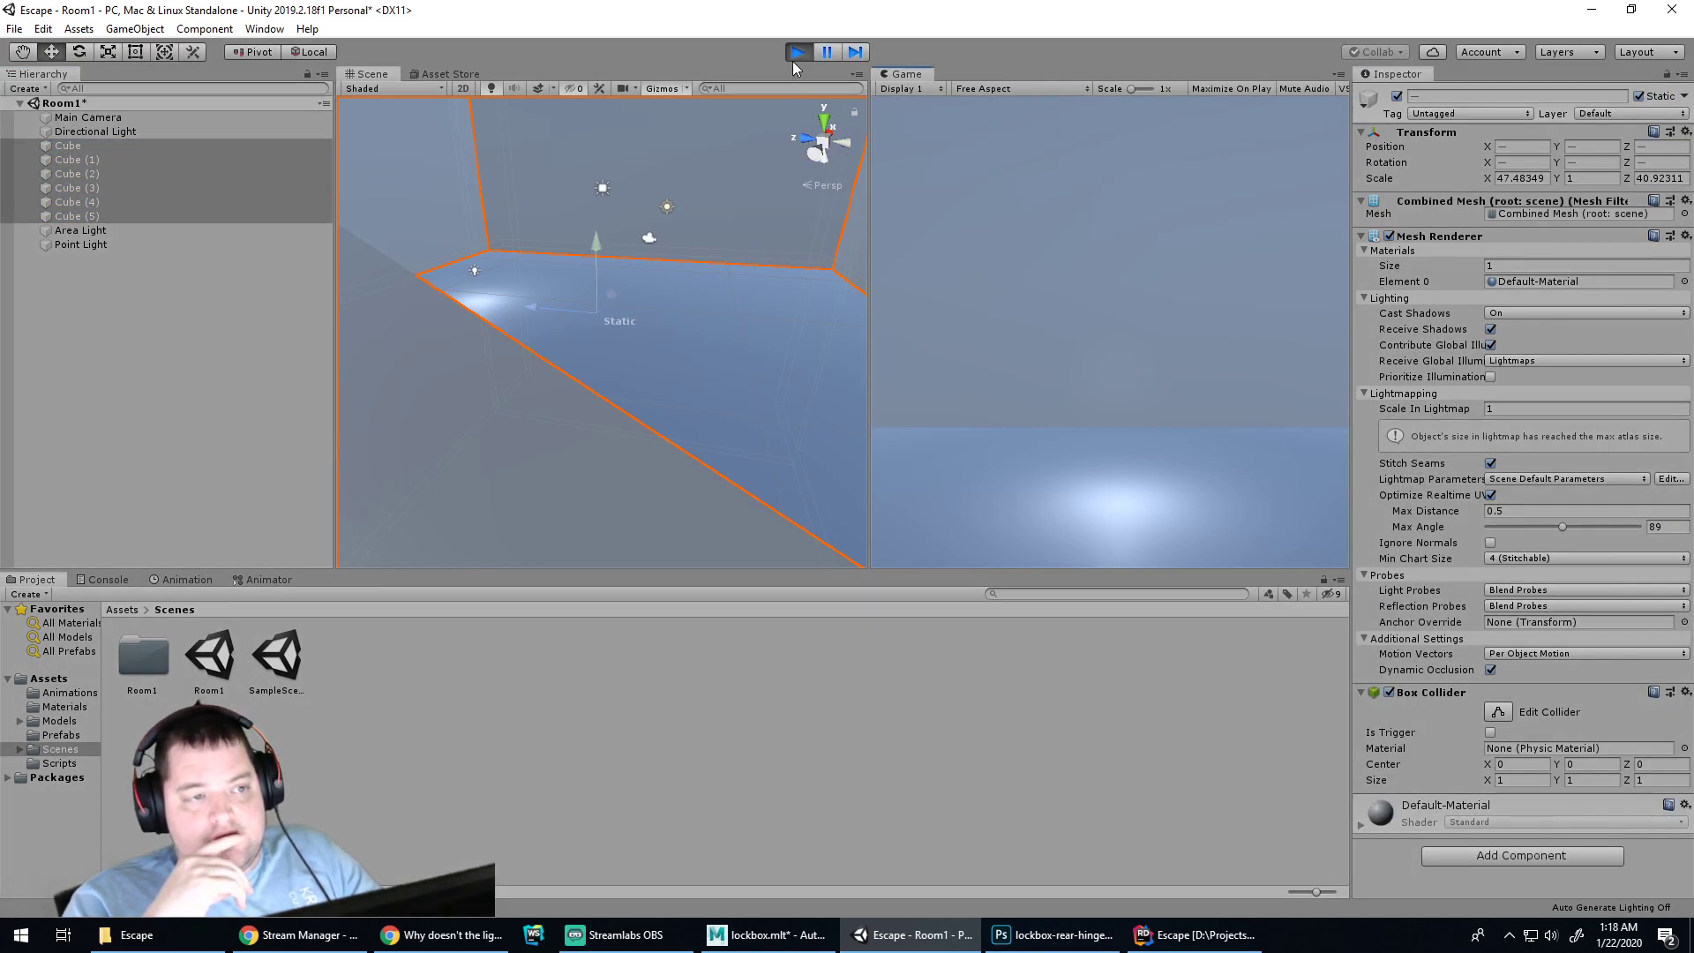
pyautogui.click(795, 53)
# Switch off the Point Light and delete the Area Light from Room1
pyautogui.click(475, 272)
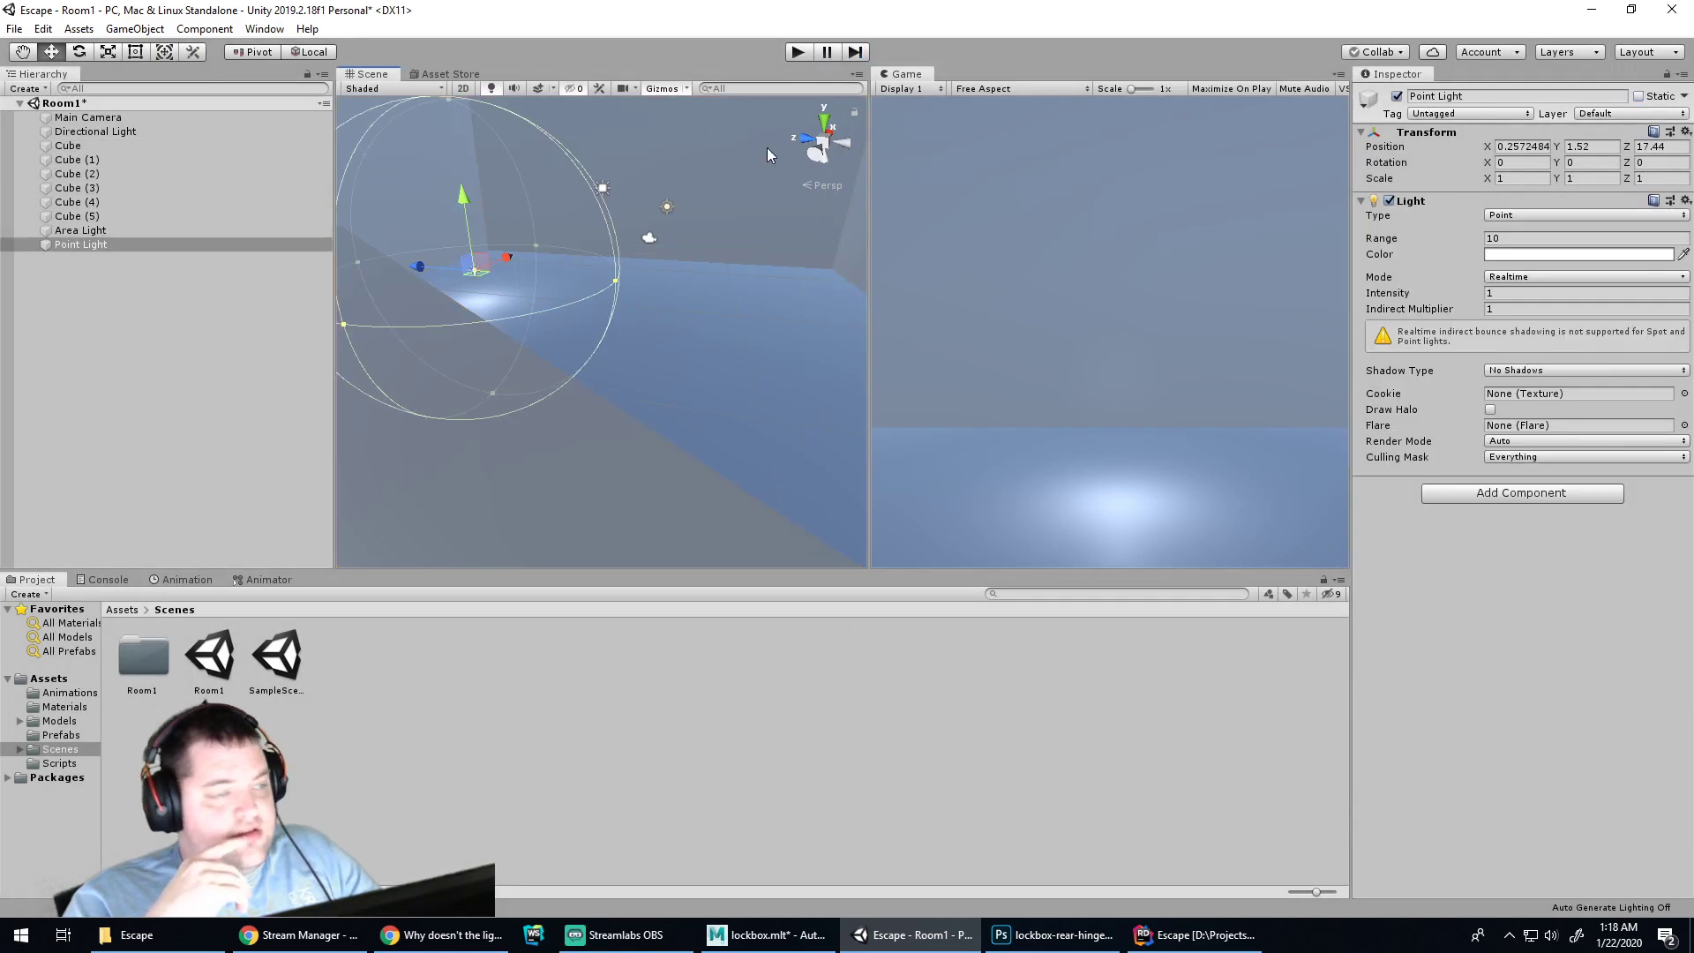
pyautogui.click(1397, 96)
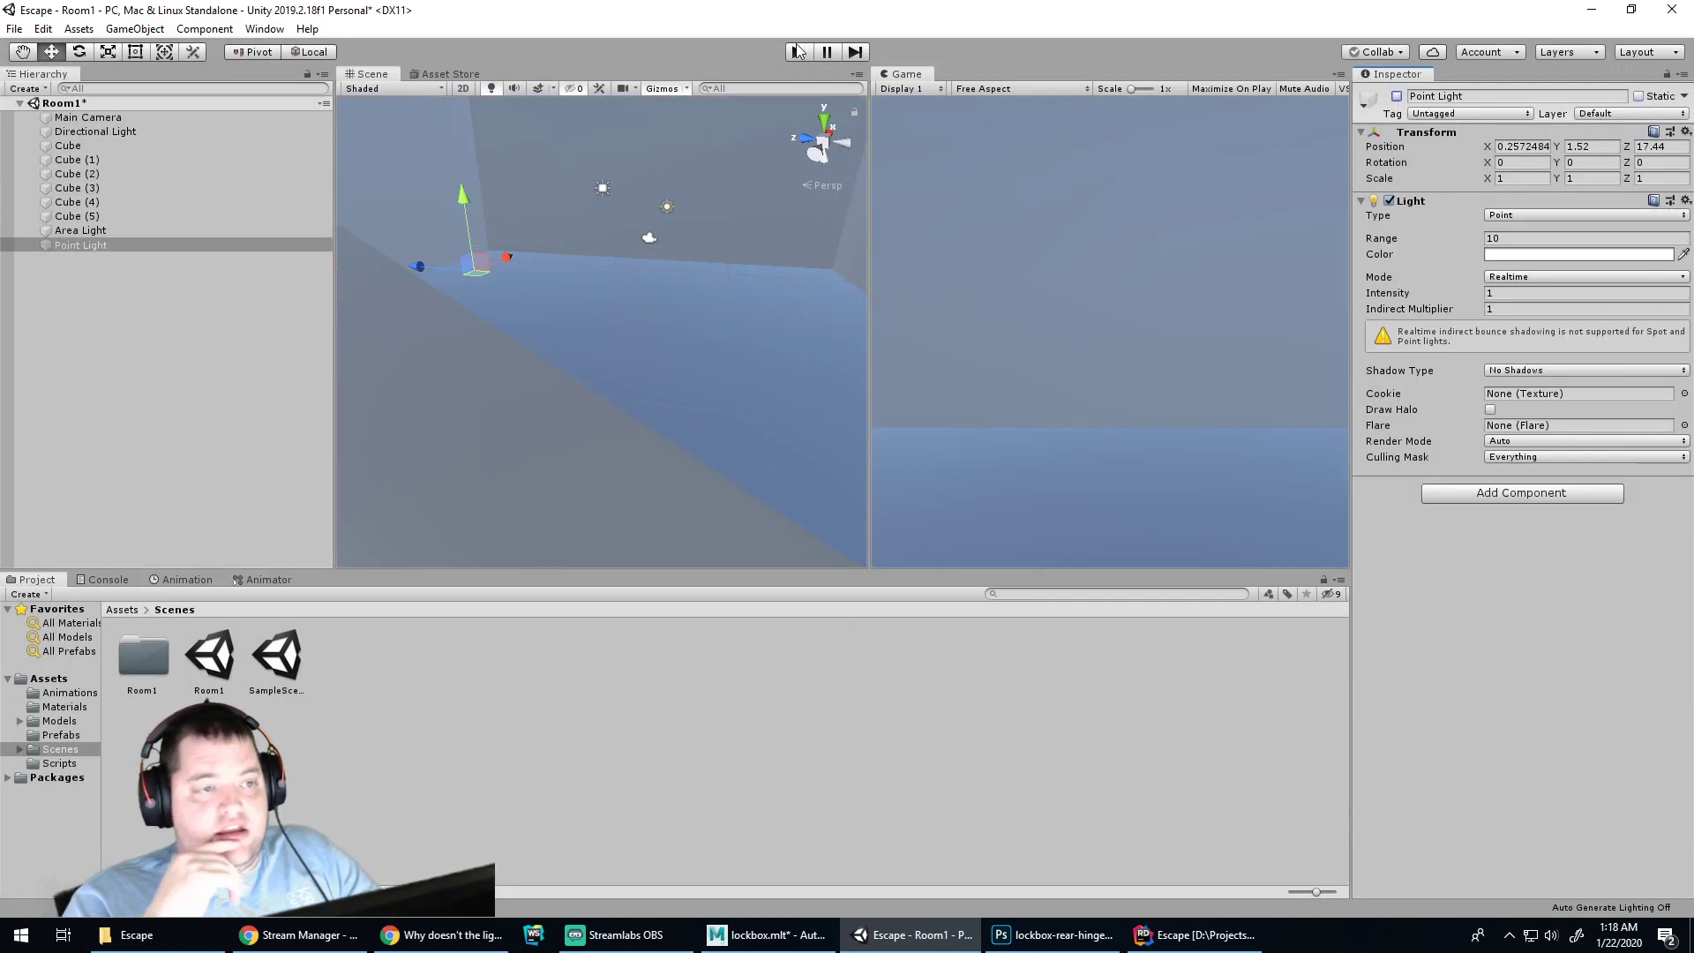
pyautogui.click(114, 233)
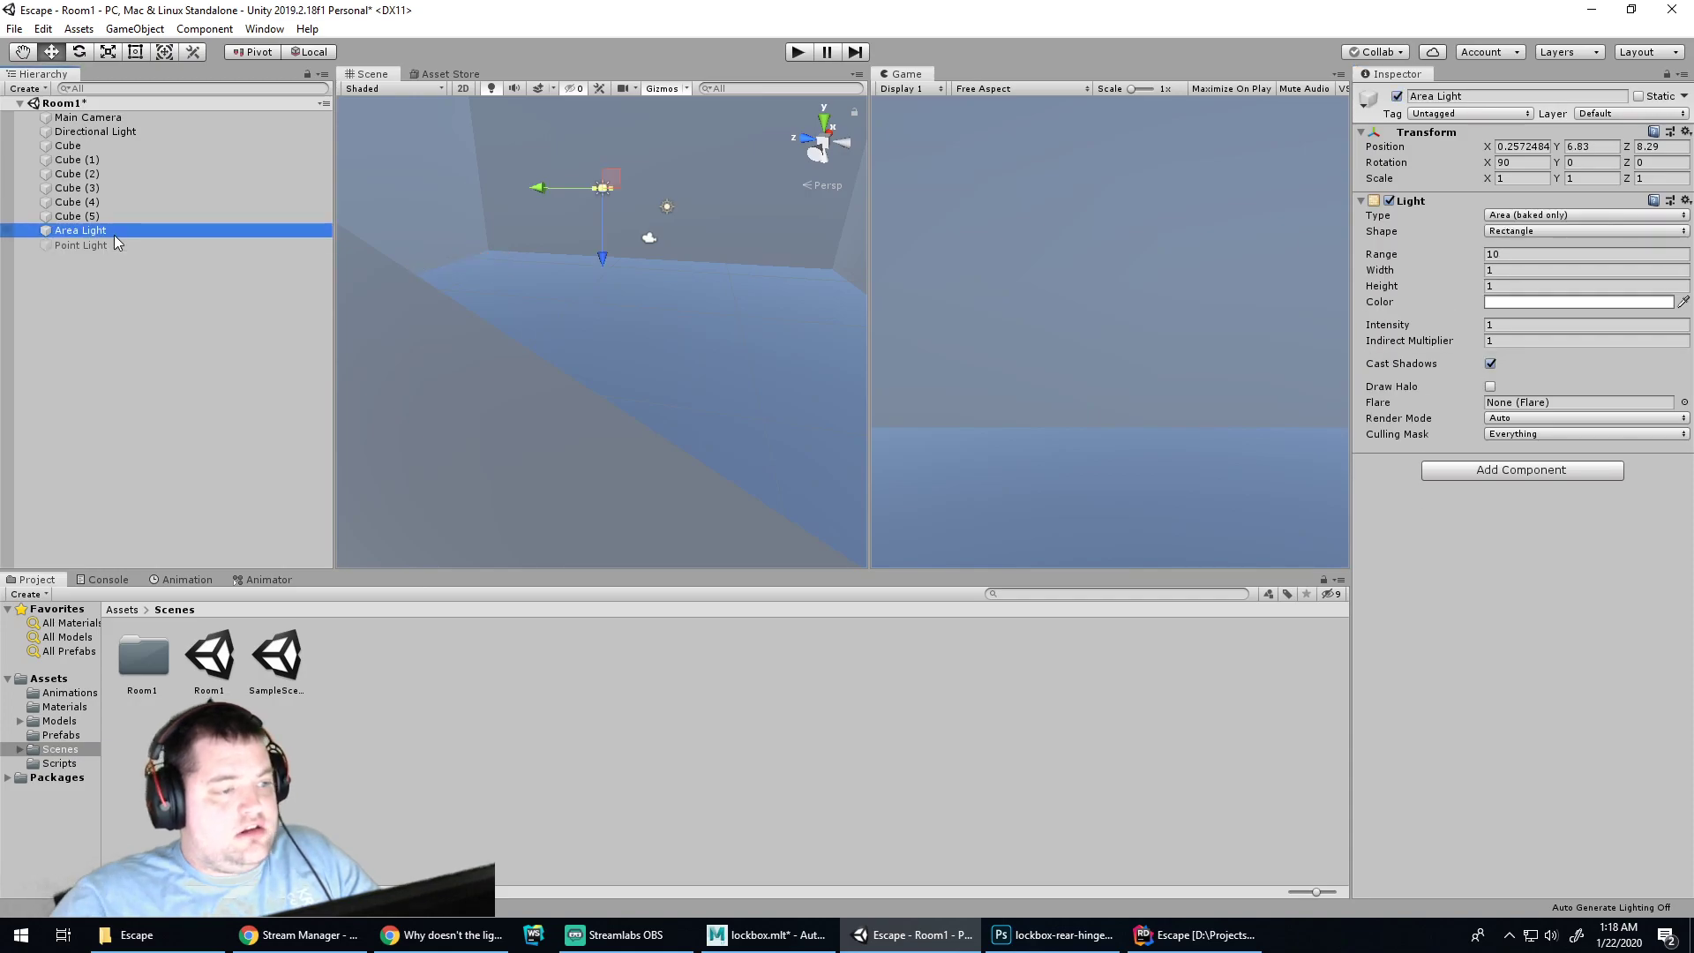
pyautogui.press('Delete')
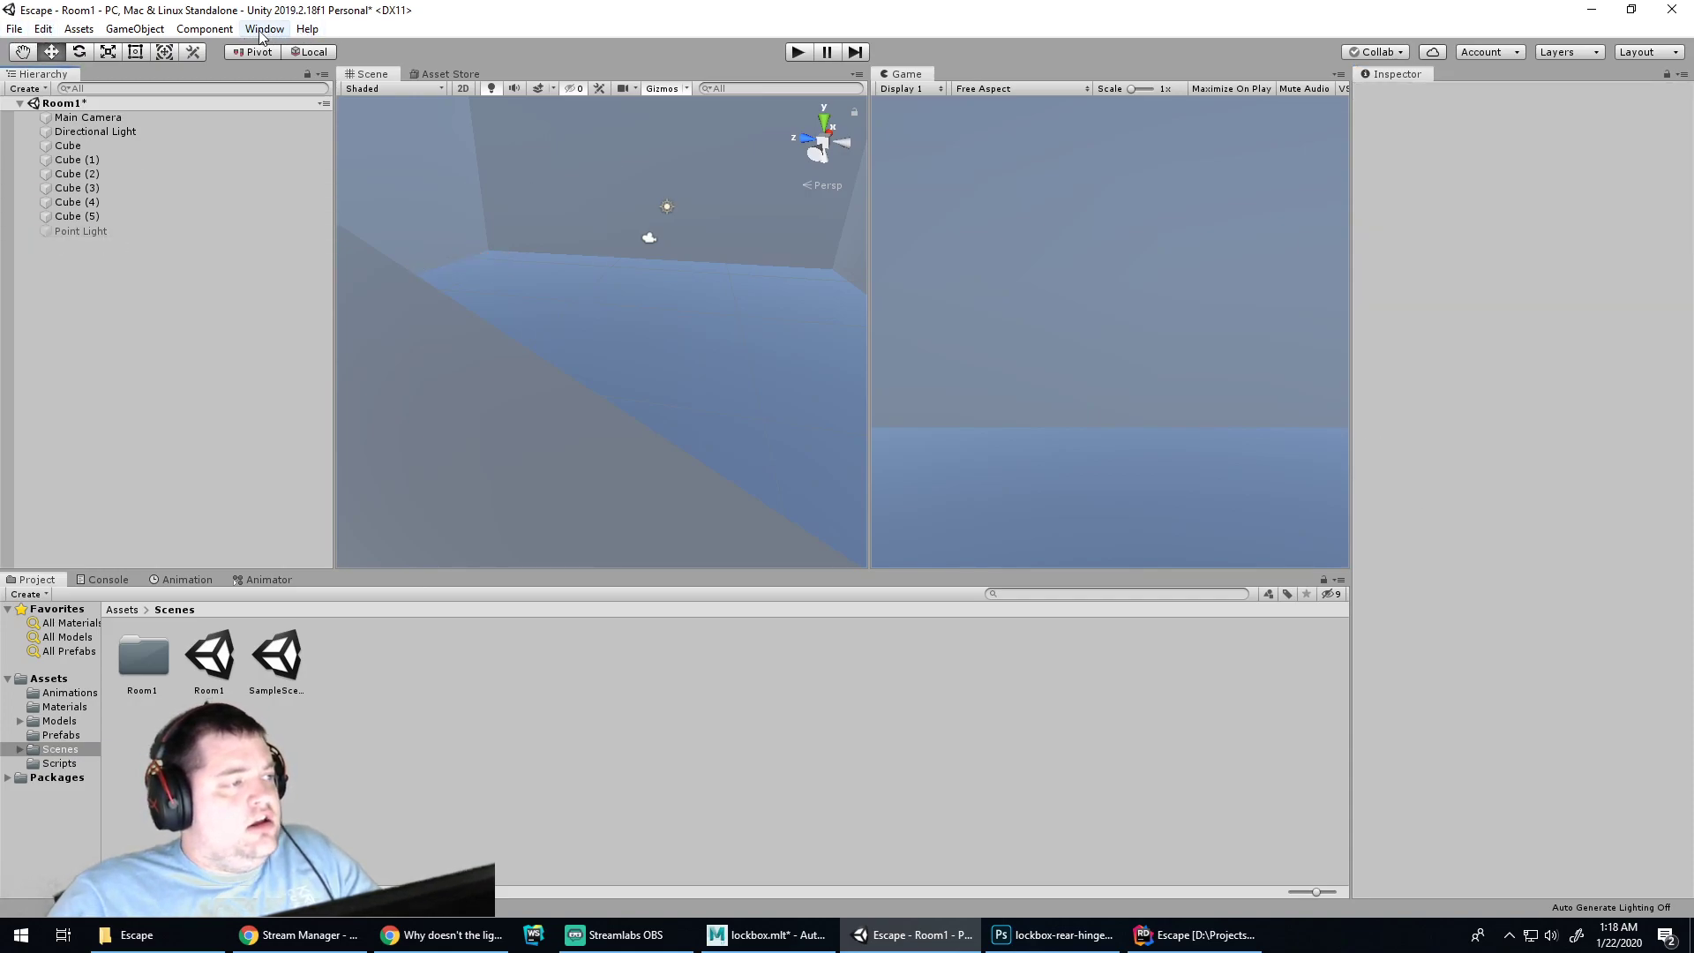
pyautogui.click(262, 29)
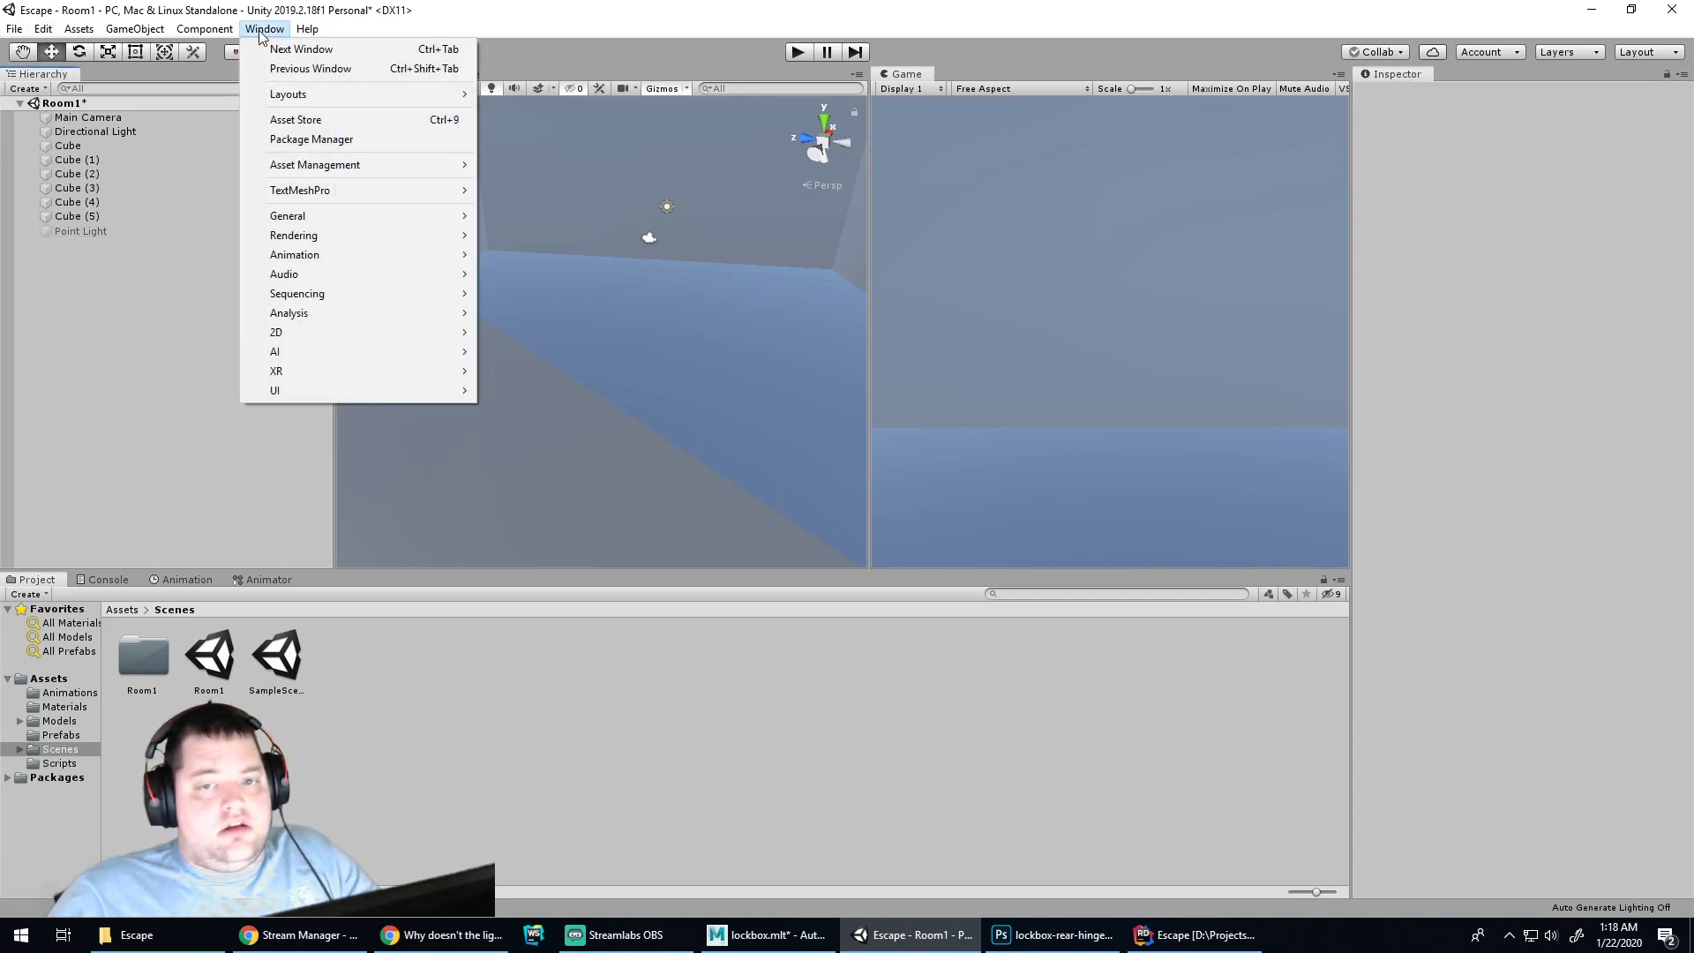
# Dock Lighting Settings beside the Inspector, generate the lighting, and play-test the scene
pyautogui.moveTo(406, 238)
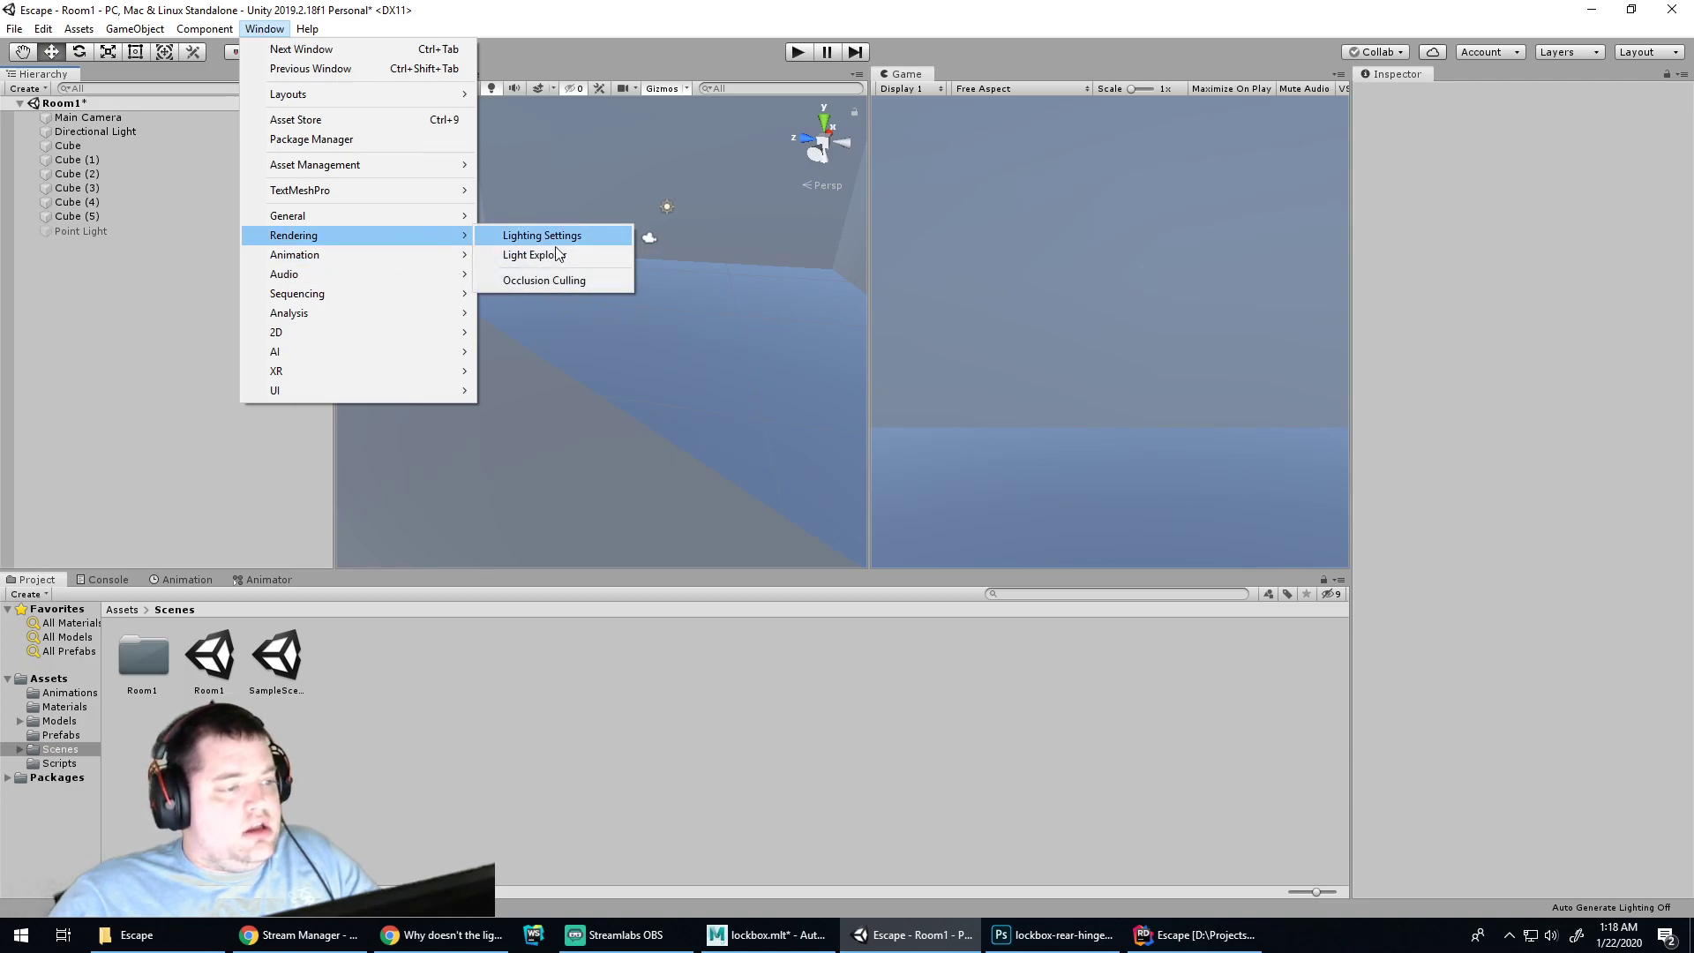
pyautogui.click(542, 235)
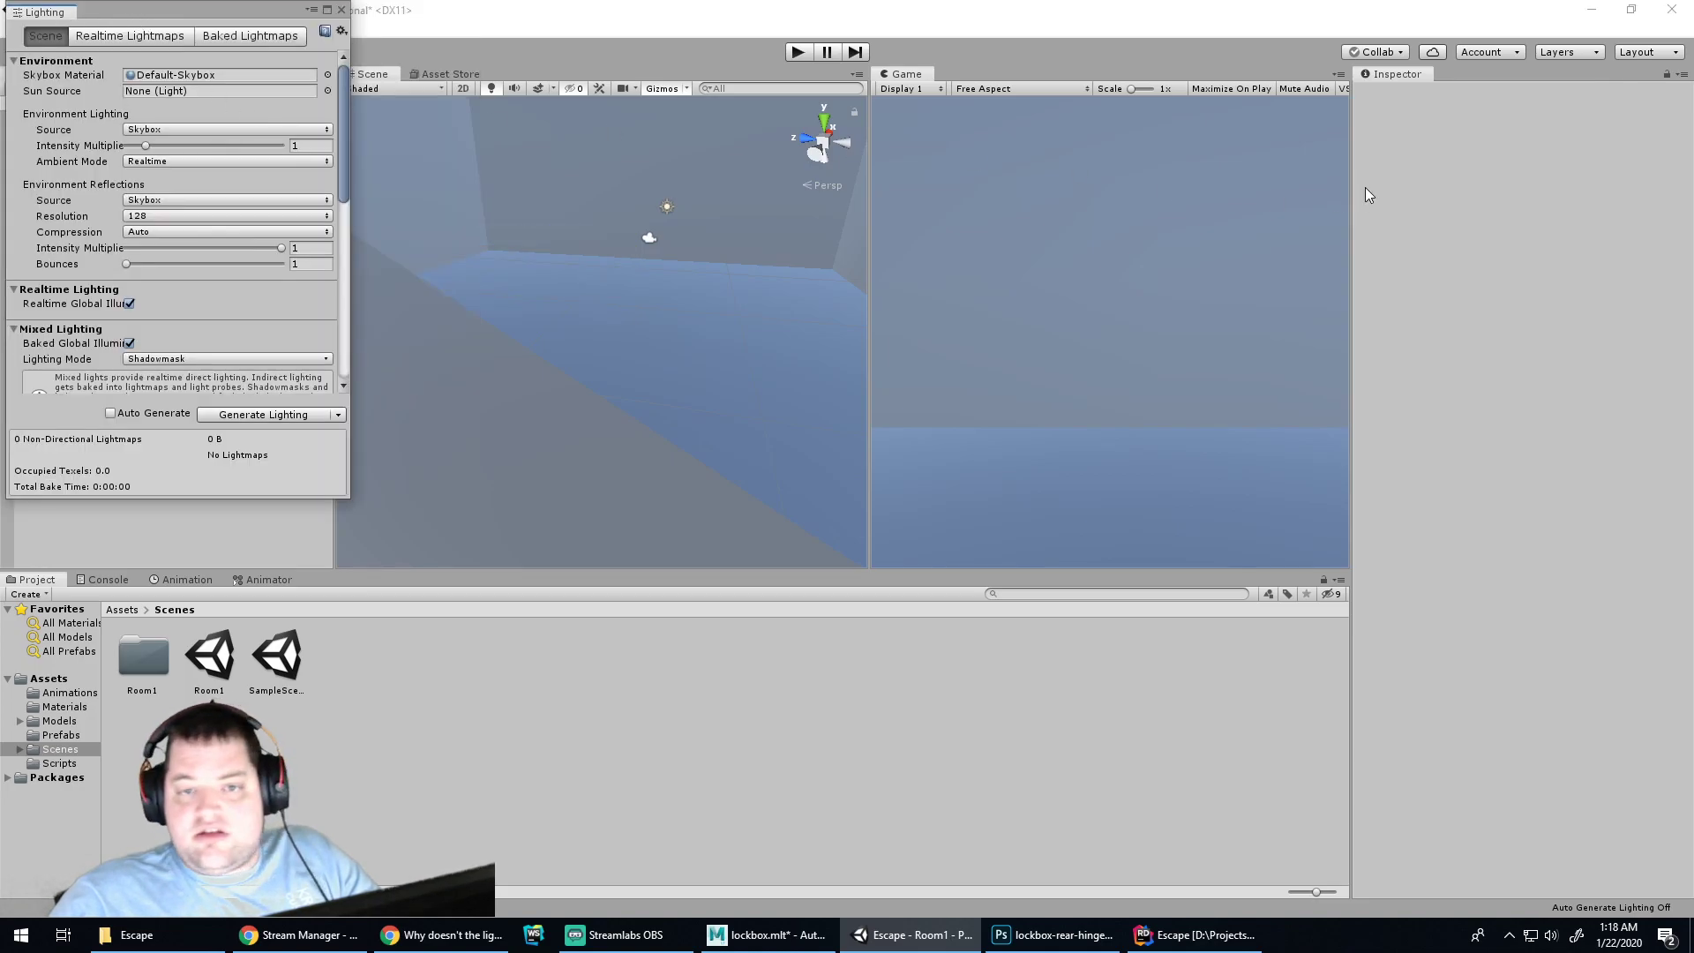
pyautogui.moveTo(36, 14); pyautogui.dragTo(1465, 73)
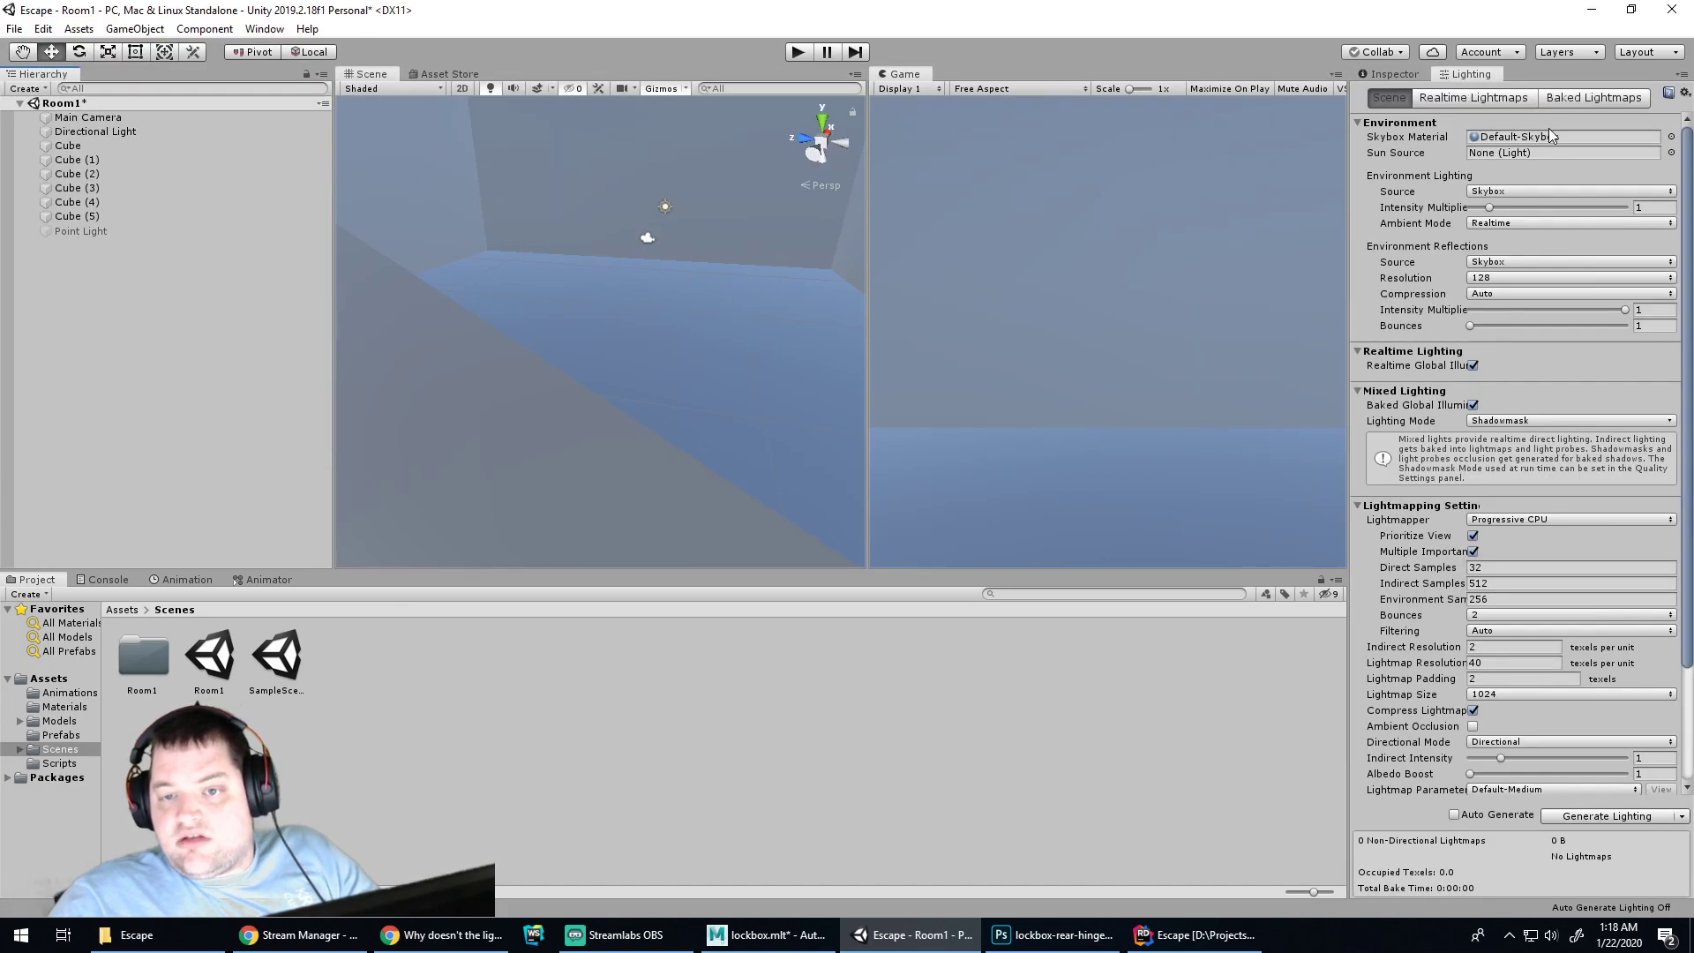
pyautogui.click(1597, 814)
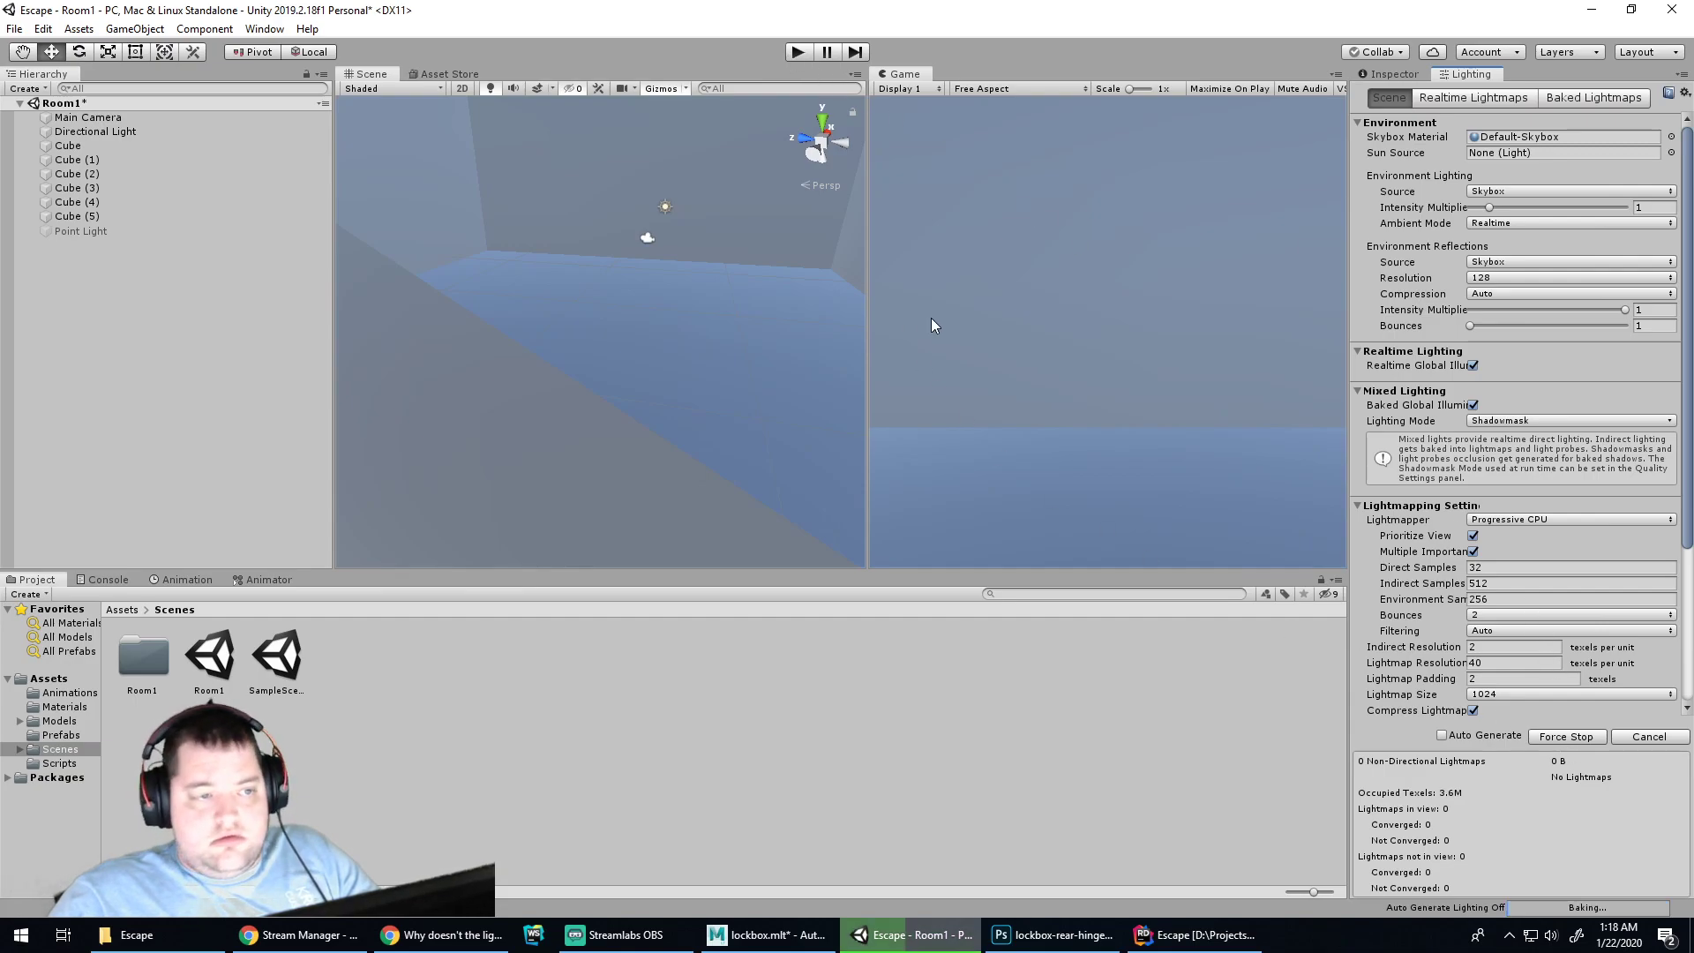
pyautogui.click(789, 54)
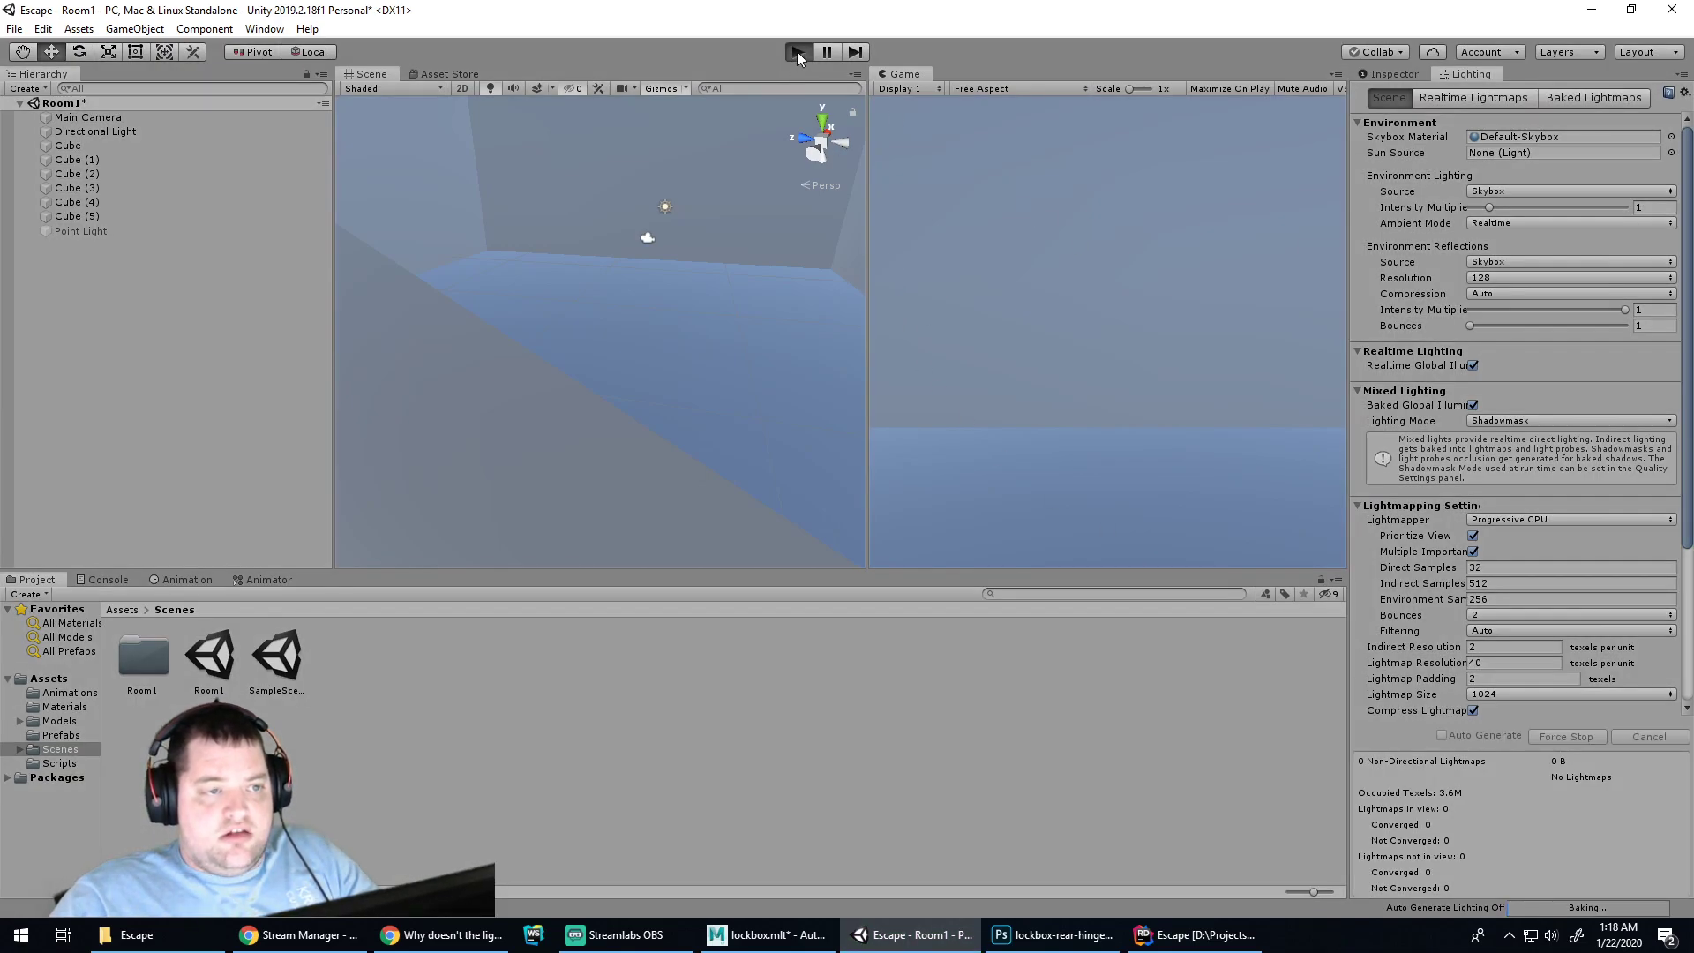
pyautogui.click(801, 51)
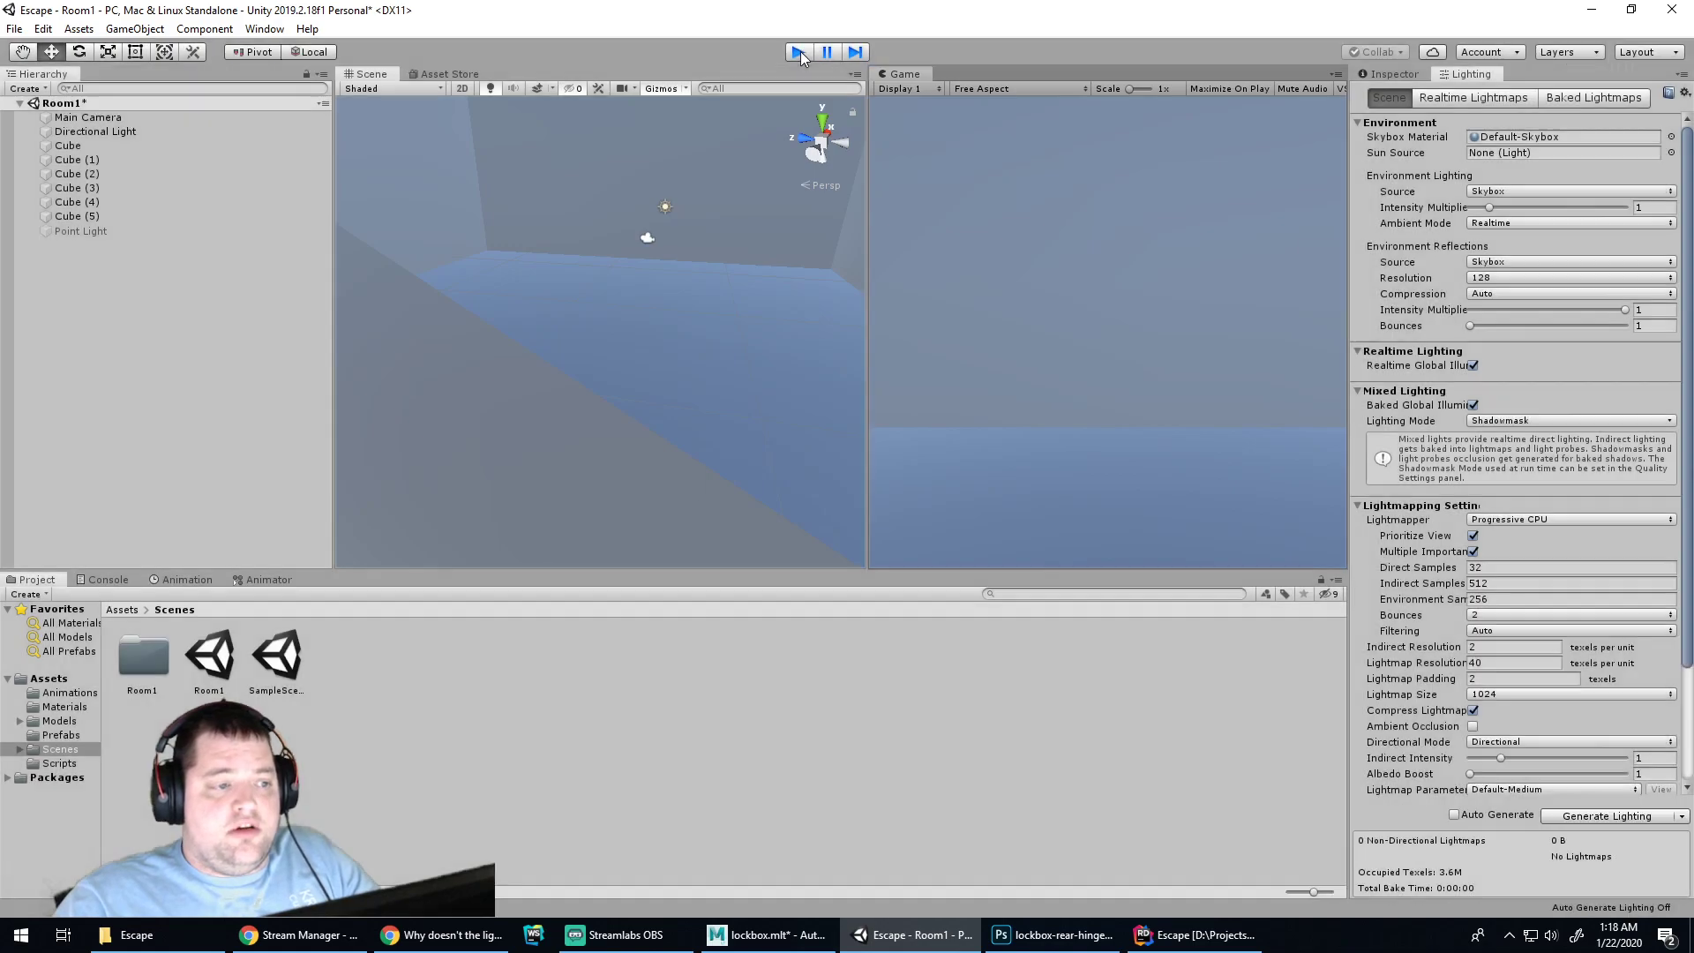
pyautogui.keyDown('alt'); pyautogui.moveTo(757, 295); pyautogui.dragTo(578, 353); pyautogui.keyUp('alt')
# Select the floor Cube, locate the scene's LightingData asset in the lightmap settings, and clear it
pyautogui.click(52, 53)
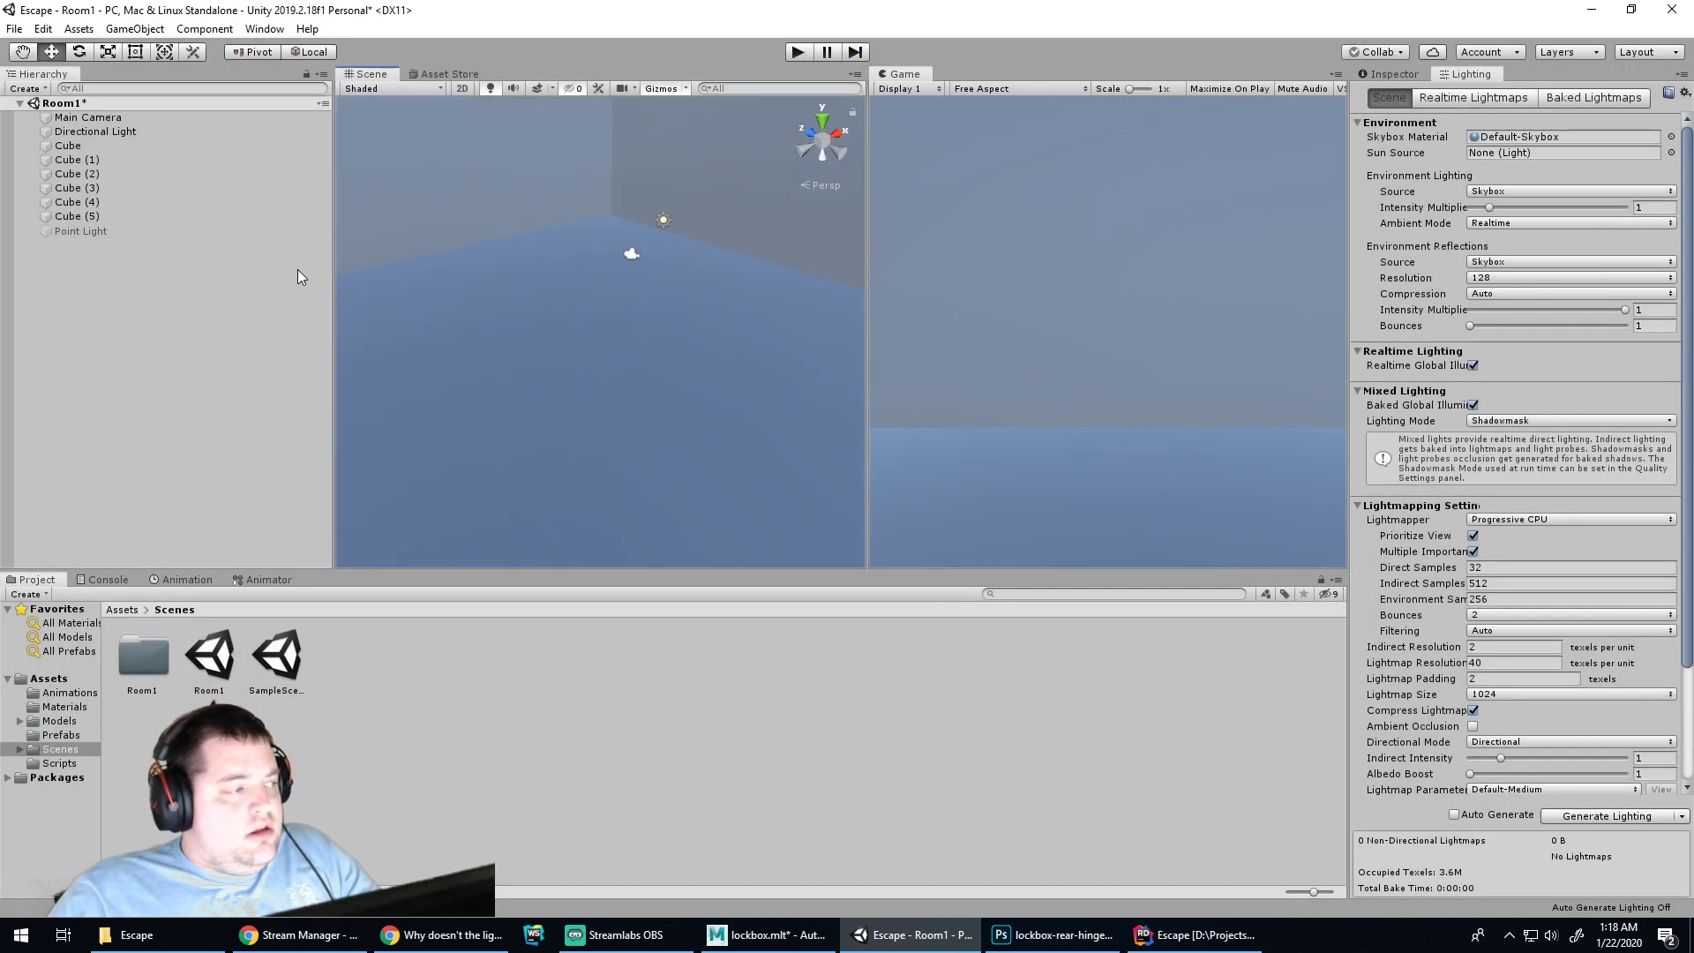
pyautogui.click(552, 310)
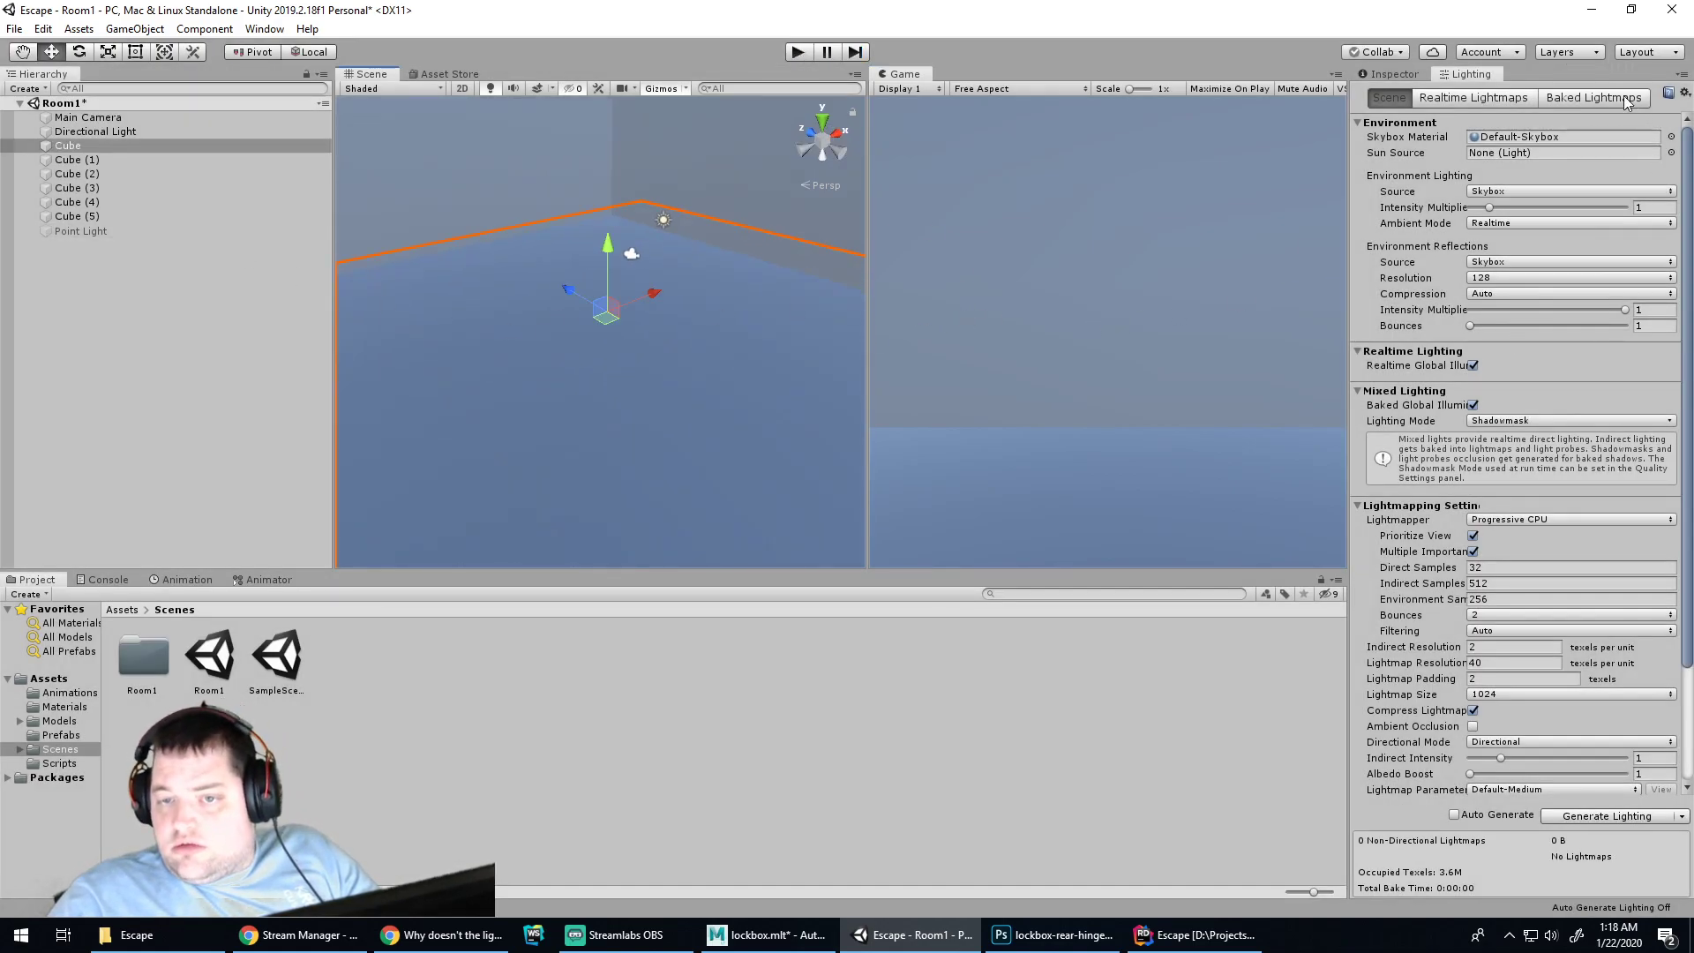
pyautogui.click(1585, 98)
pyautogui.click(1555, 122)
pyautogui.press('Delete')
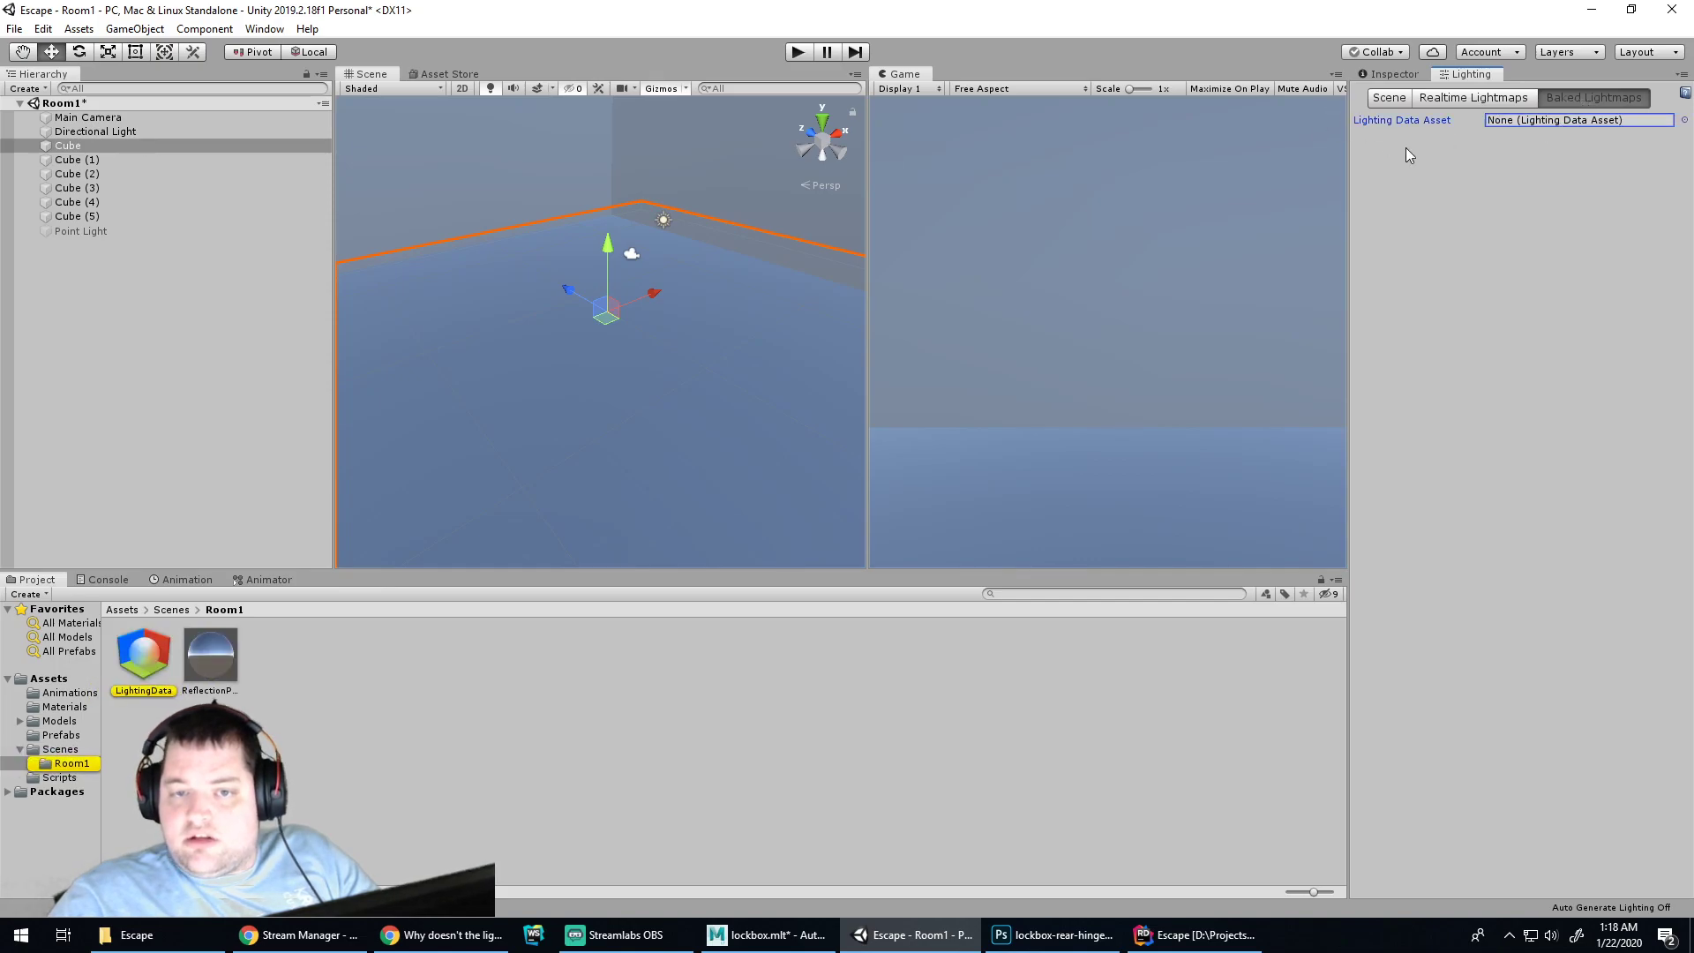
# Delete the LightingData and reflection probe assets from the Scenes/Room1 folder
pyautogui.click(131, 664)
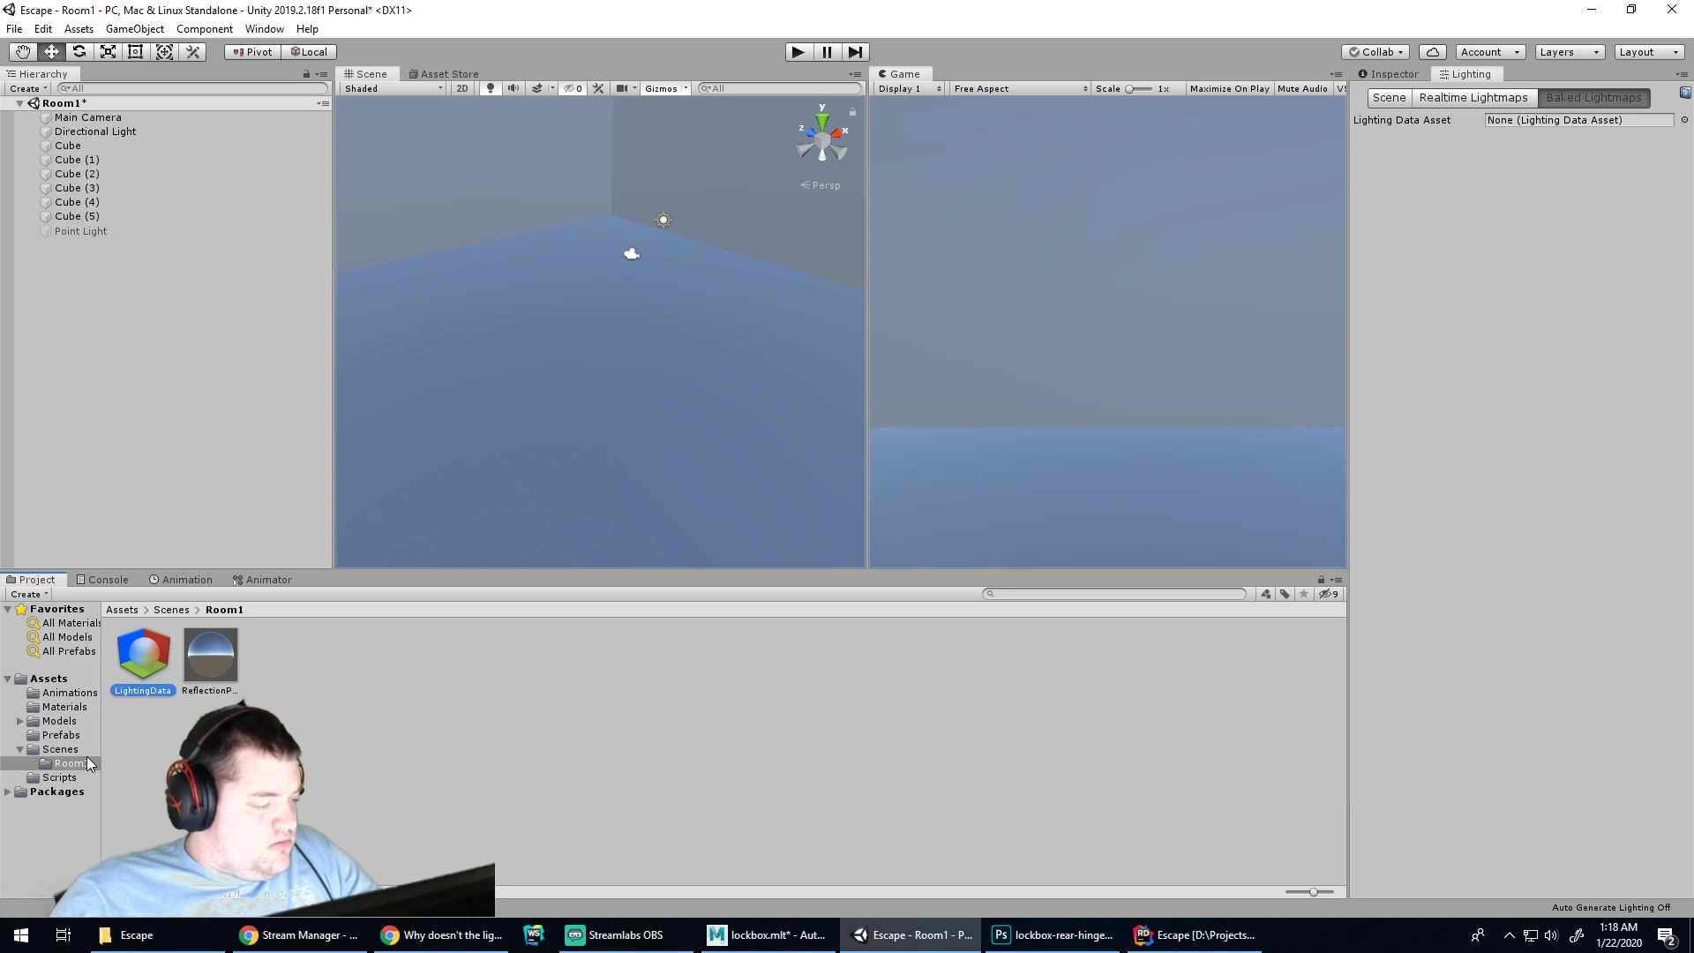
pyautogui.click(171, 616)
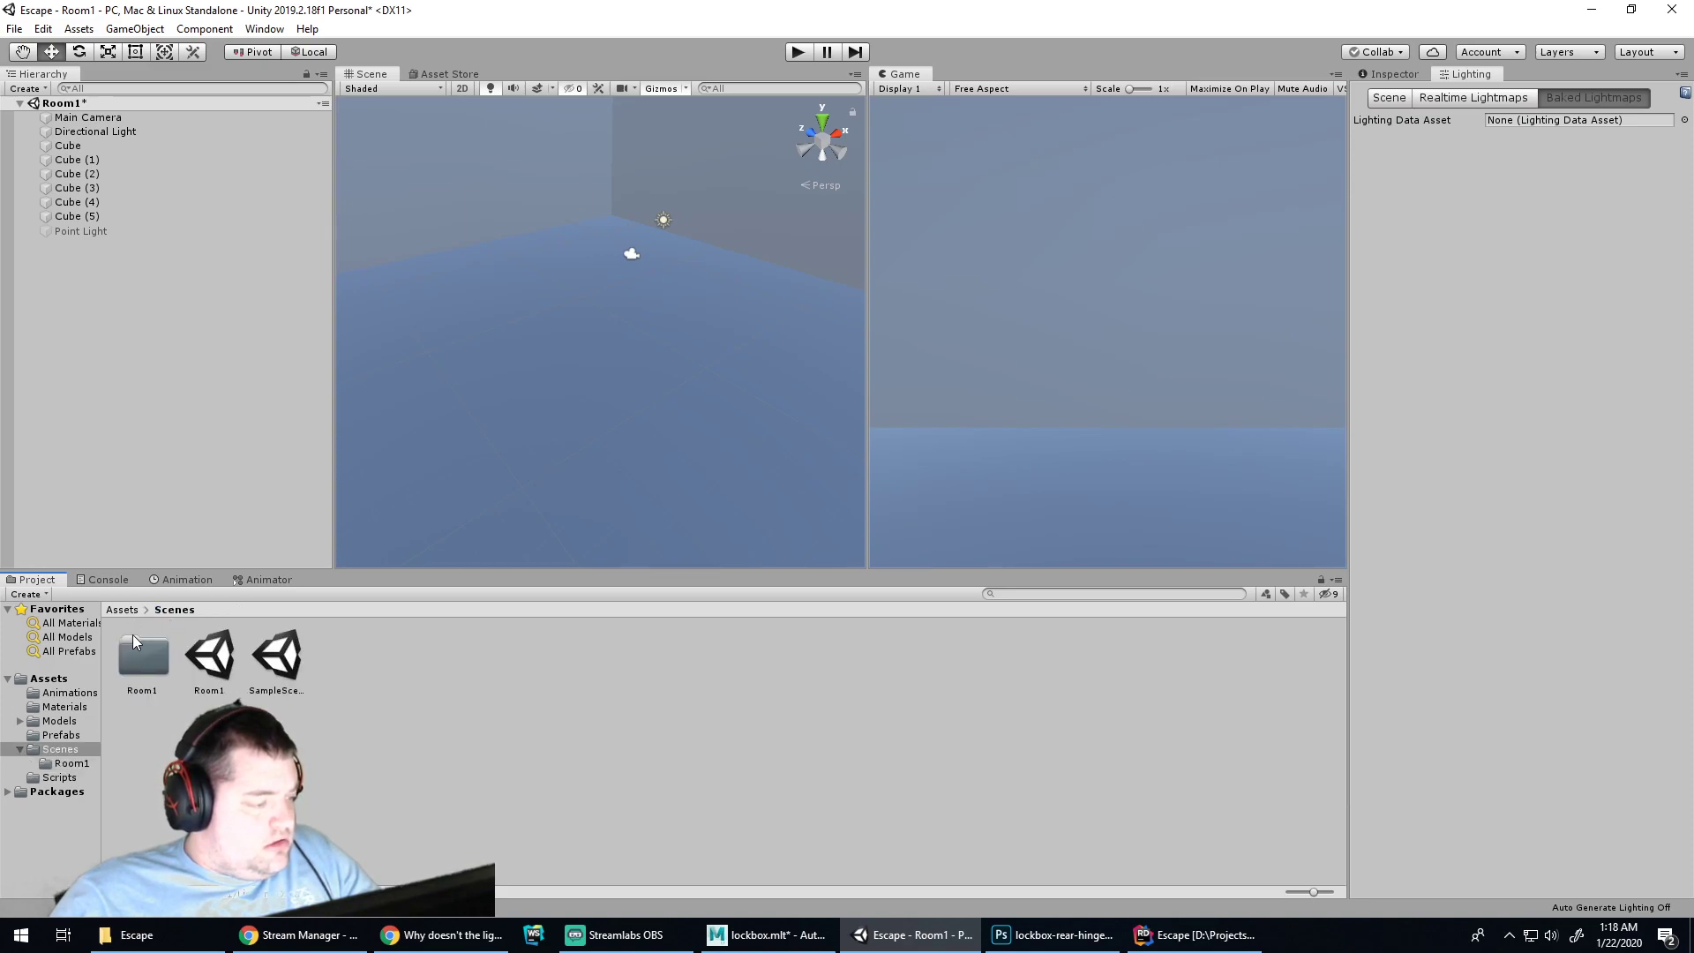
pyautogui.doubleClick(140, 648)
pyautogui.click(200, 653)
pyautogui.keyDown('shift'); pyautogui.click(152, 662); pyautogui.keyUp('shift')
pyautogui.press('Delete')
pyautogui.press('Return')
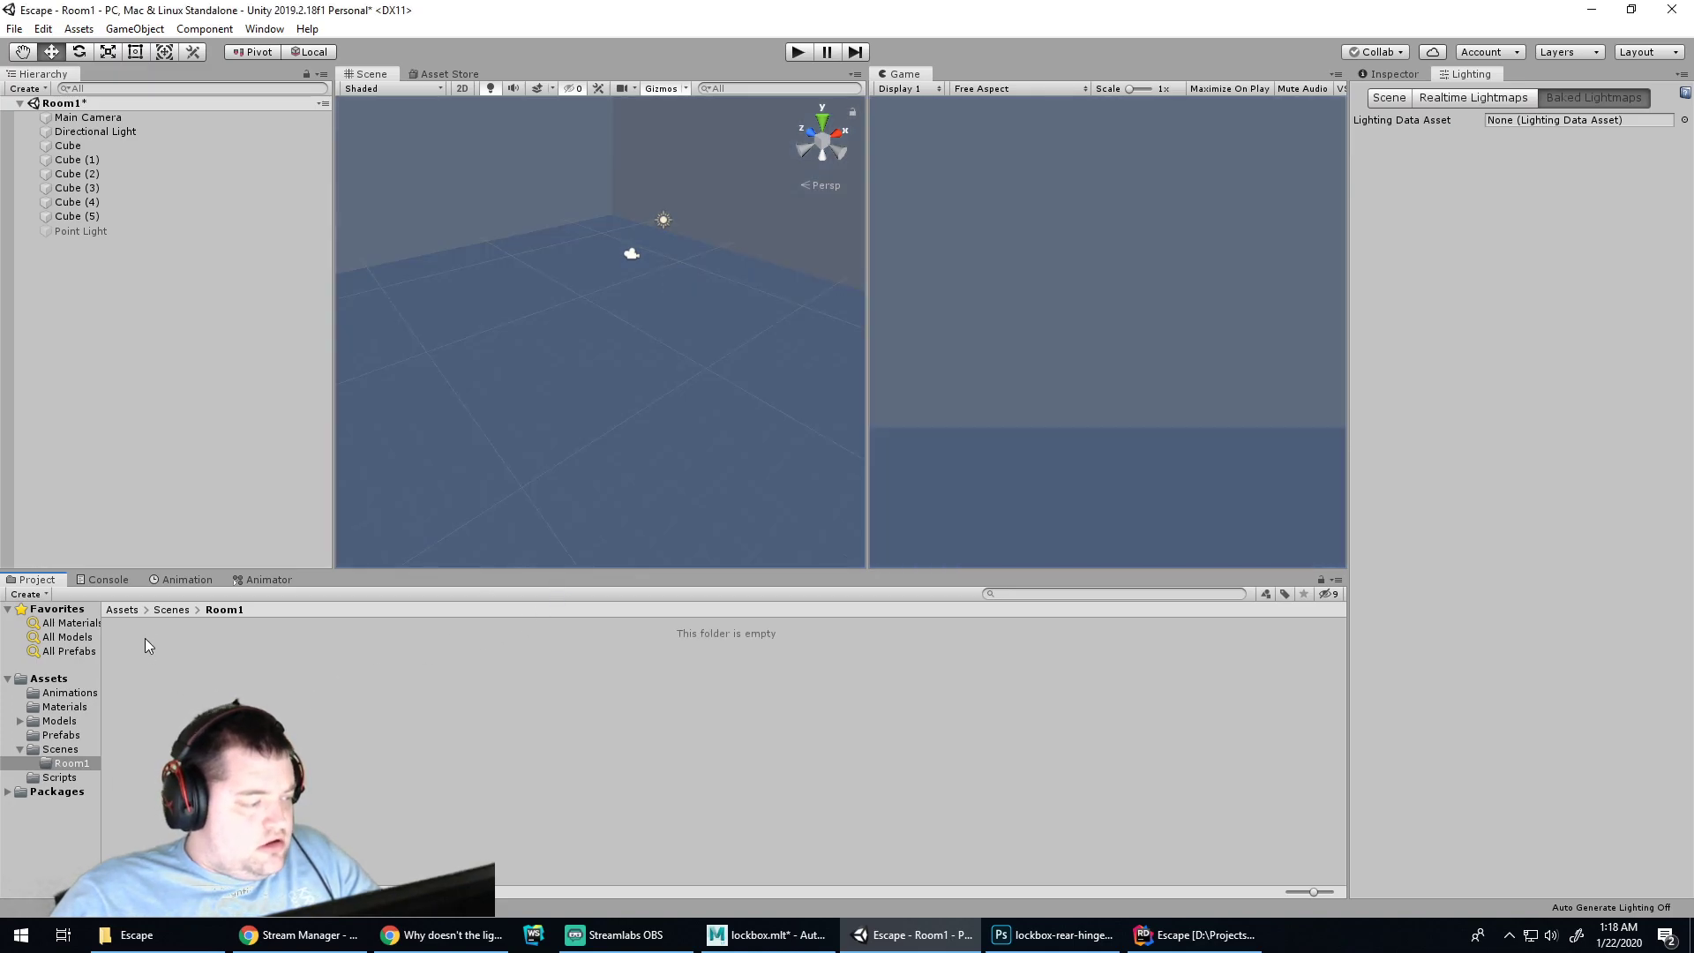
# Re-enable the Directional Light and play-test the scene's lighting
pyautogui.click(663, 220)
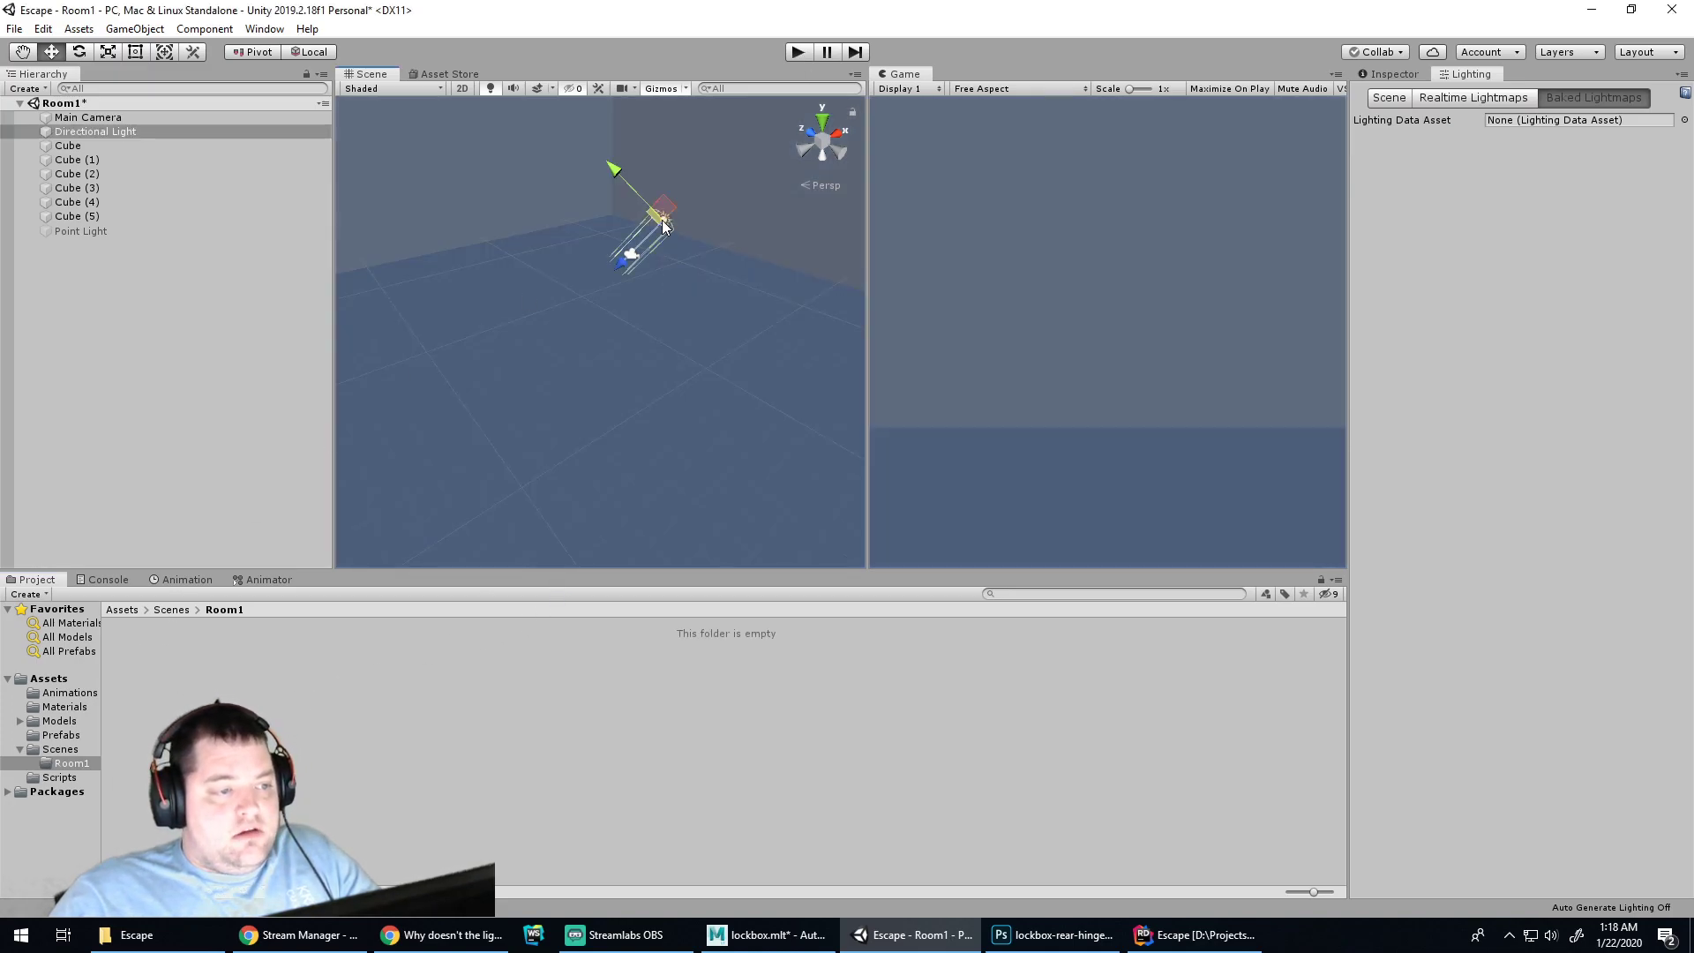
pyautogui.click(1393, 74)
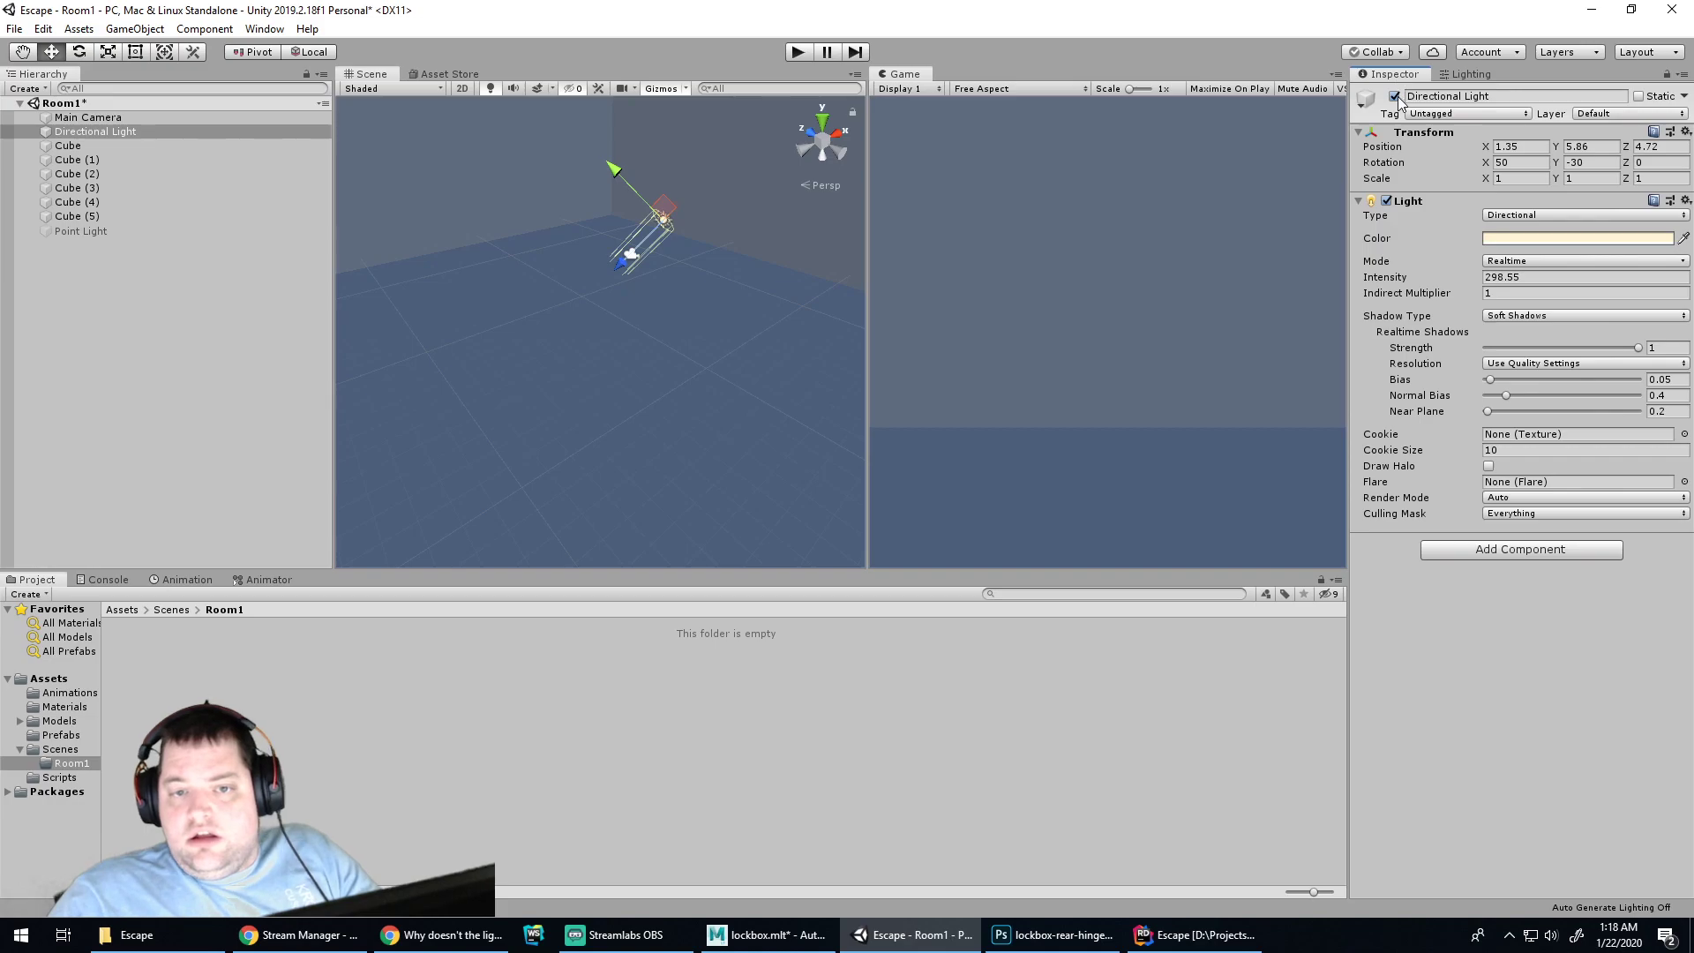
pyautogui.click(799, 52)
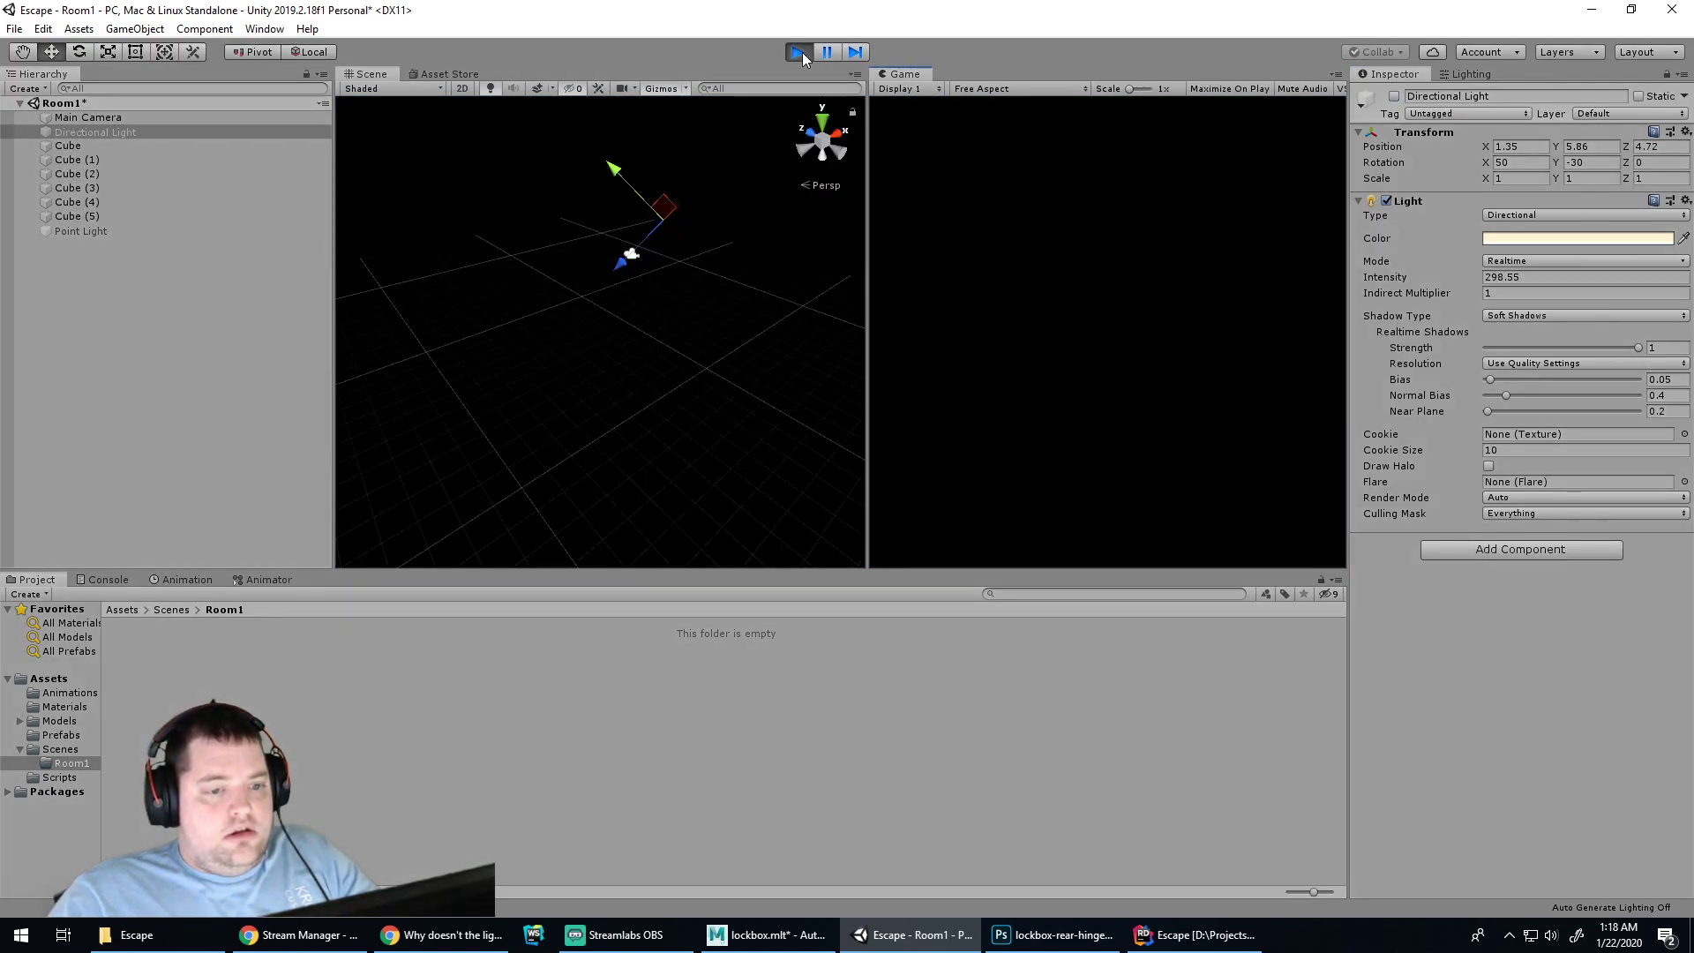
pyautogui.click(798, 52)
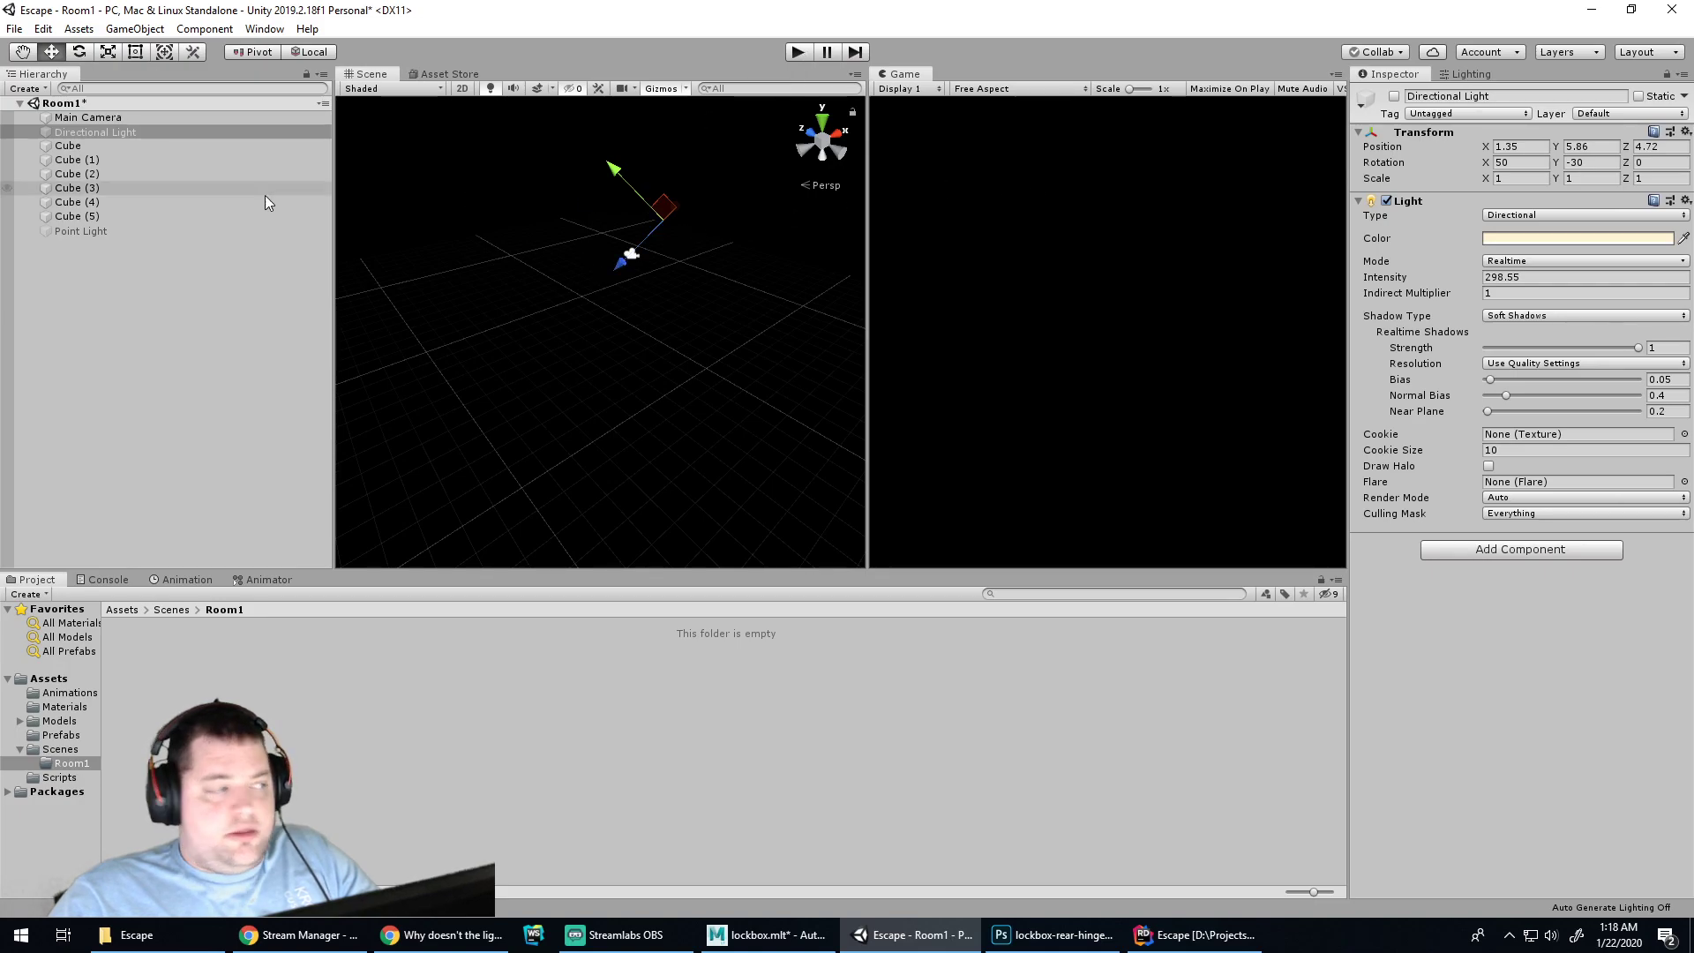
pyautogui.click(98, 133)
pyautogui.click(1395, 96)
pyautogui.click(797, 55)
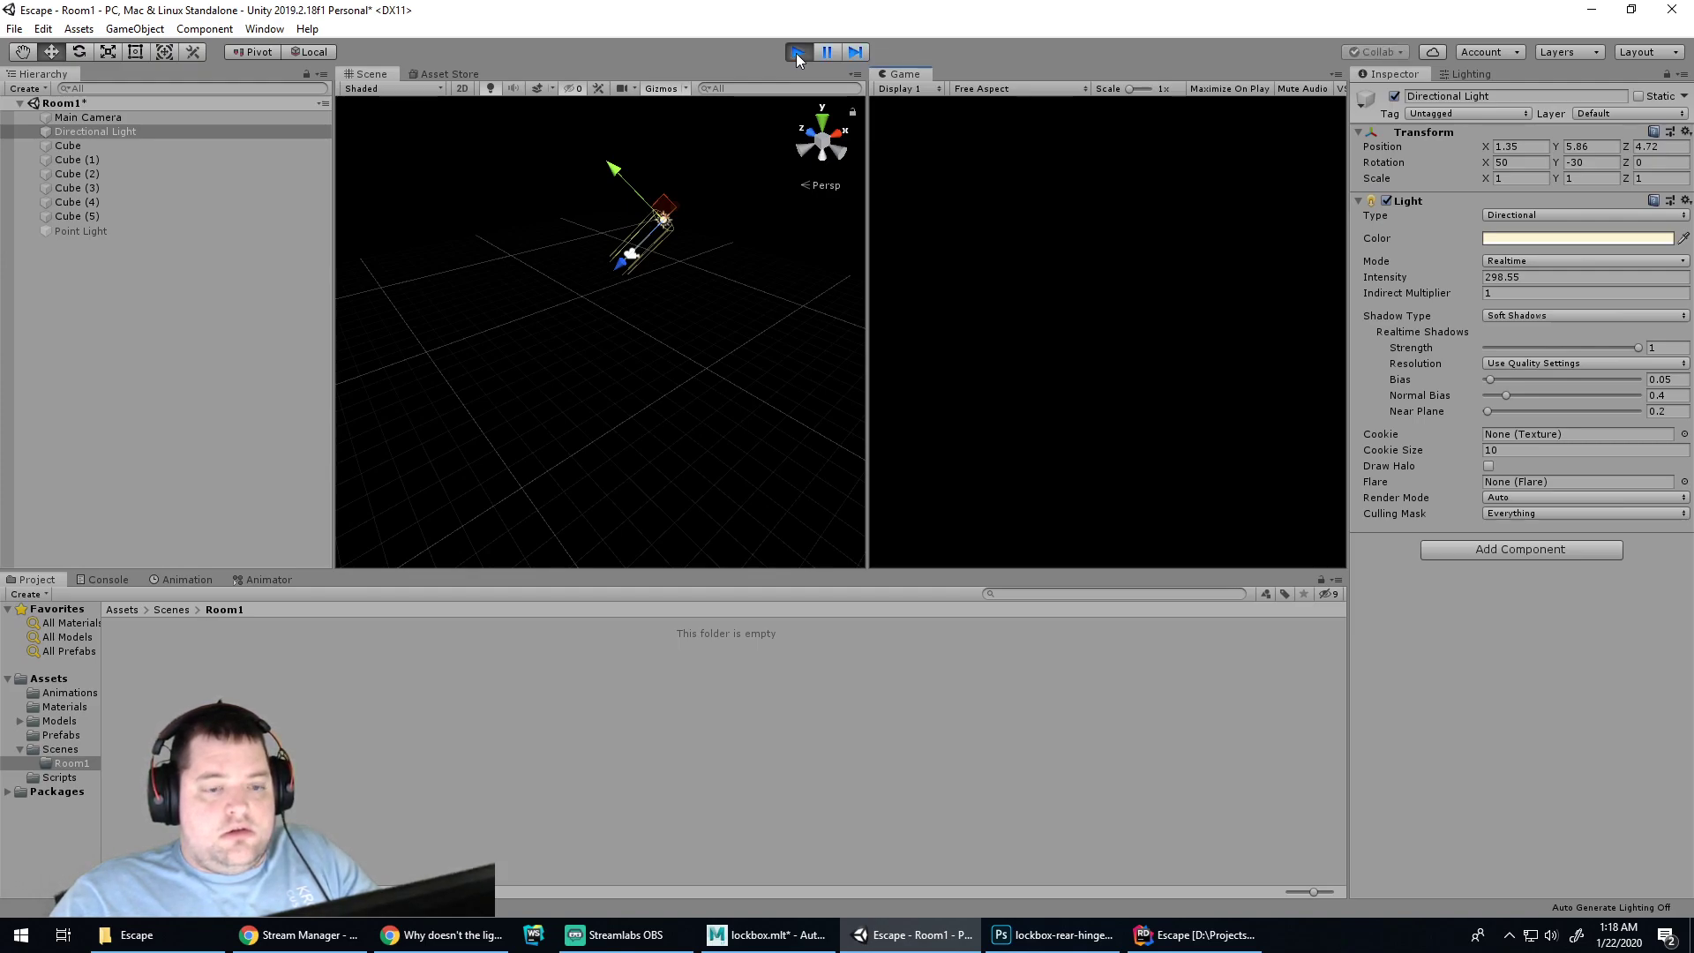
pyautogui.click(798, 53)
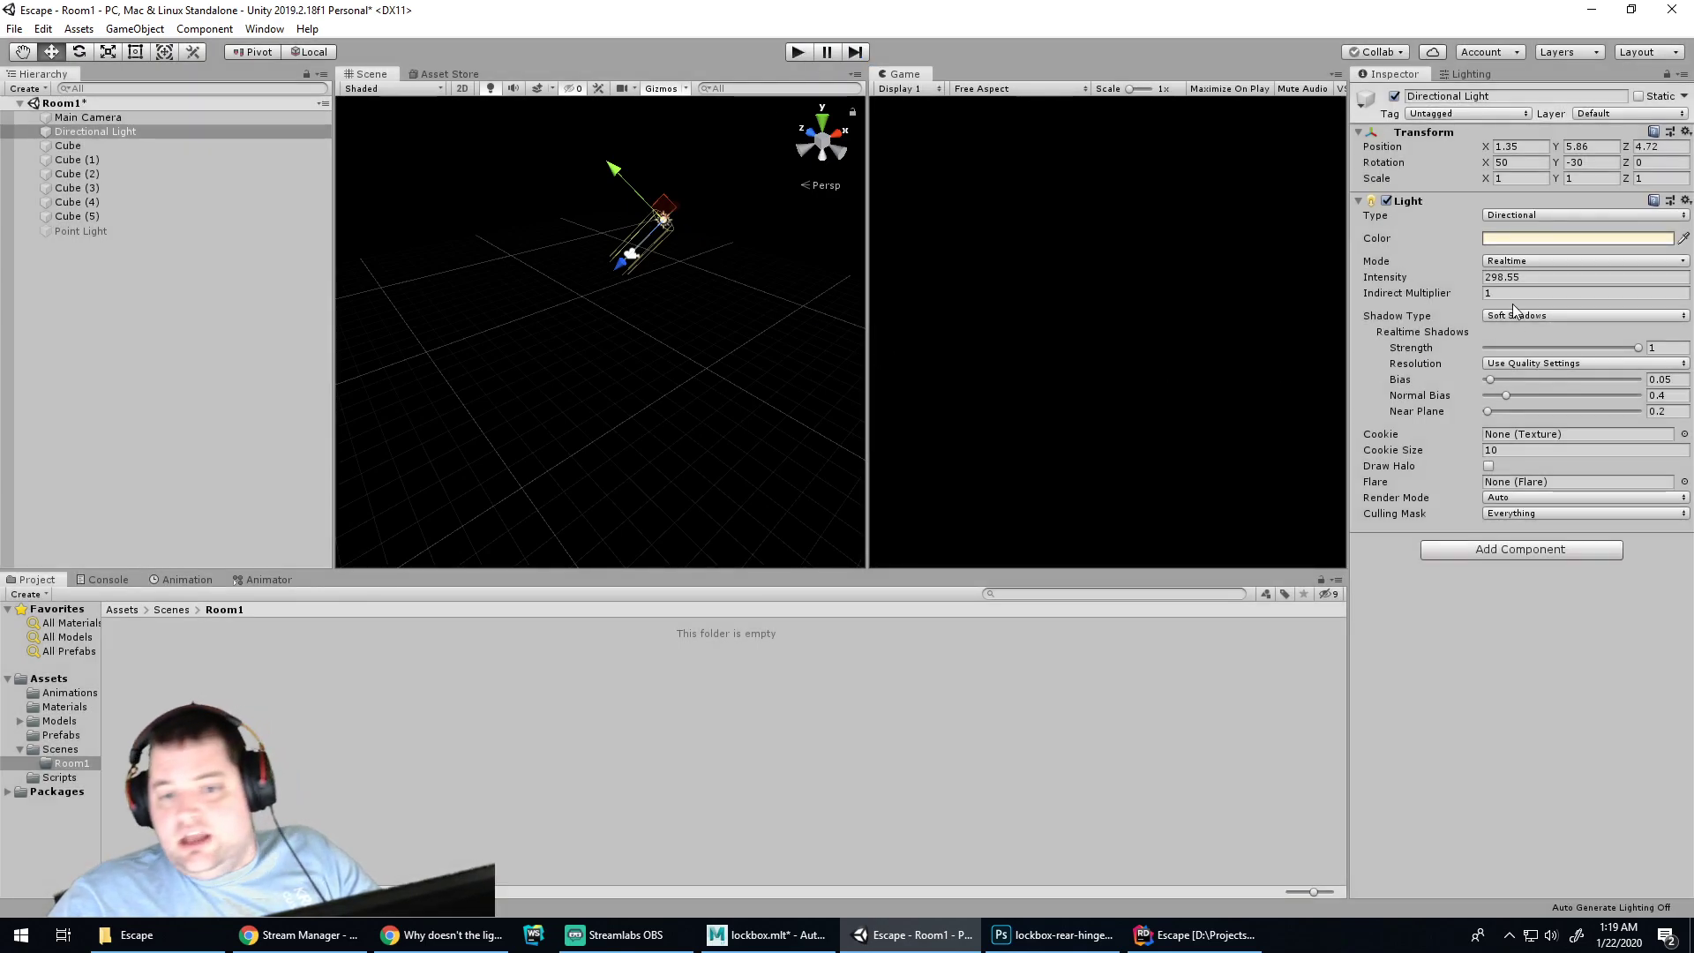
# Set the Directional Light colour to crimson, then switch to the Unity Answers thread in Chrome
pyautogui.click(1529, 239)
pyautogui.moveTo(194, 131)
pyautogui.mouseDown()
pyautogui.moveTo(170, 225)
pyautogui.moveTo(189, 195)
pyautogui.mouseUp()
pyautogui.click(137, 136)
pyautogui.click(200, 277)
pyautogui.click(985, 183)
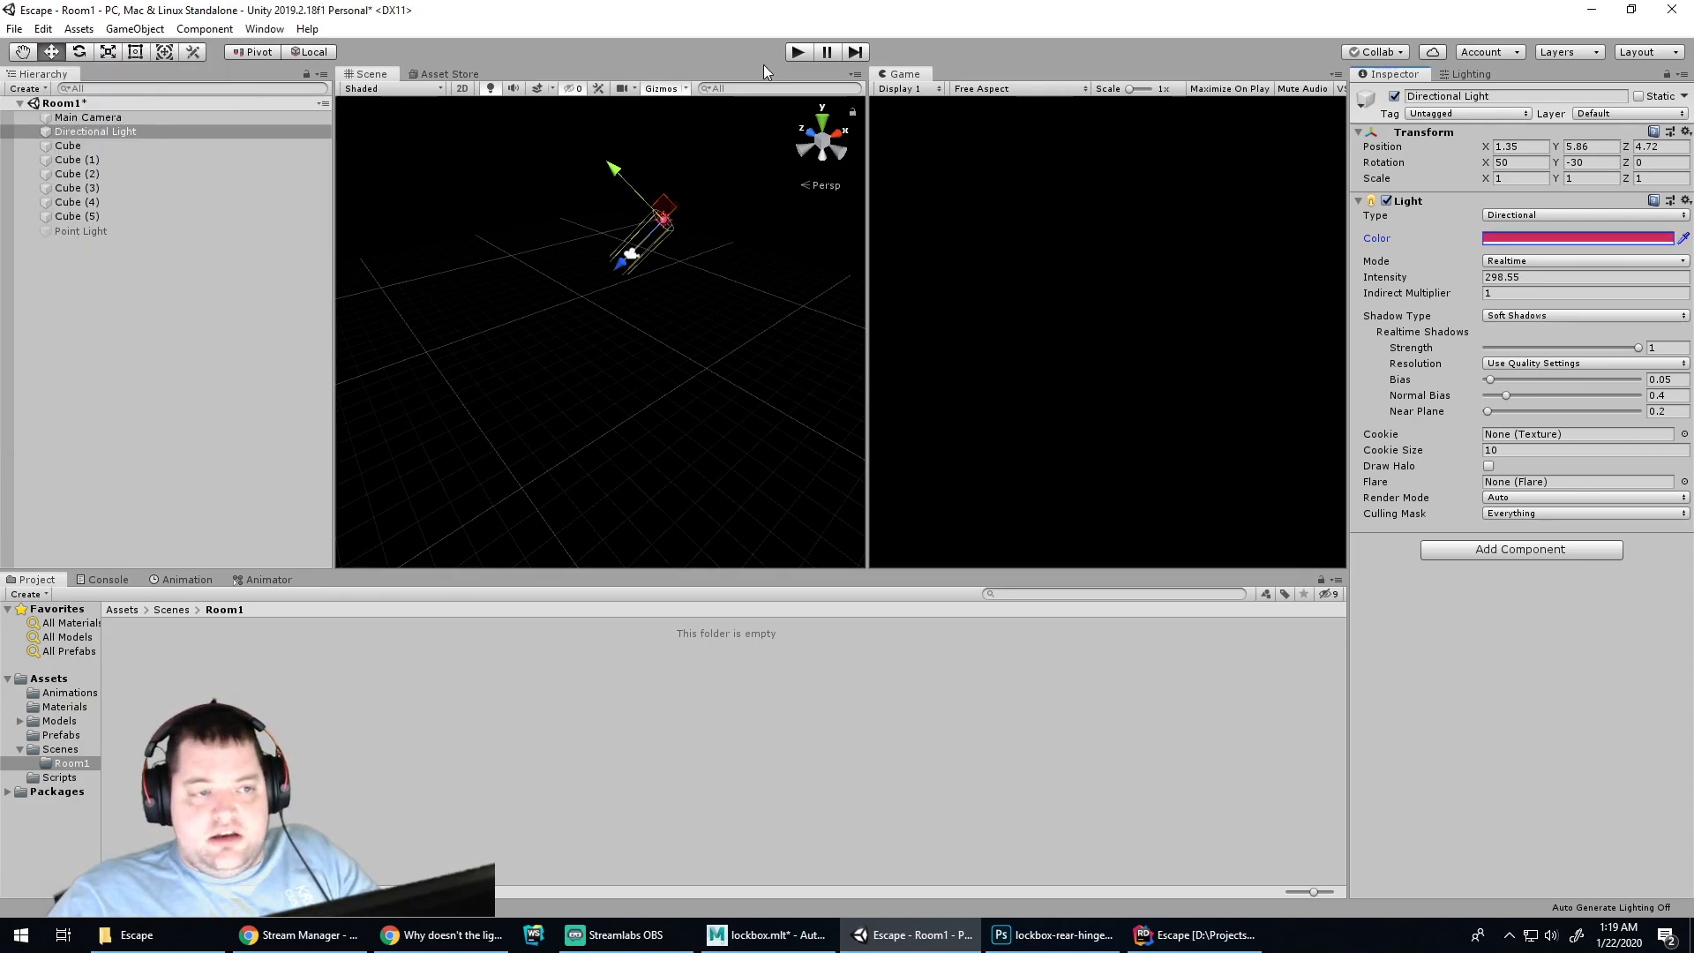
pyautogui.click(446, 934)
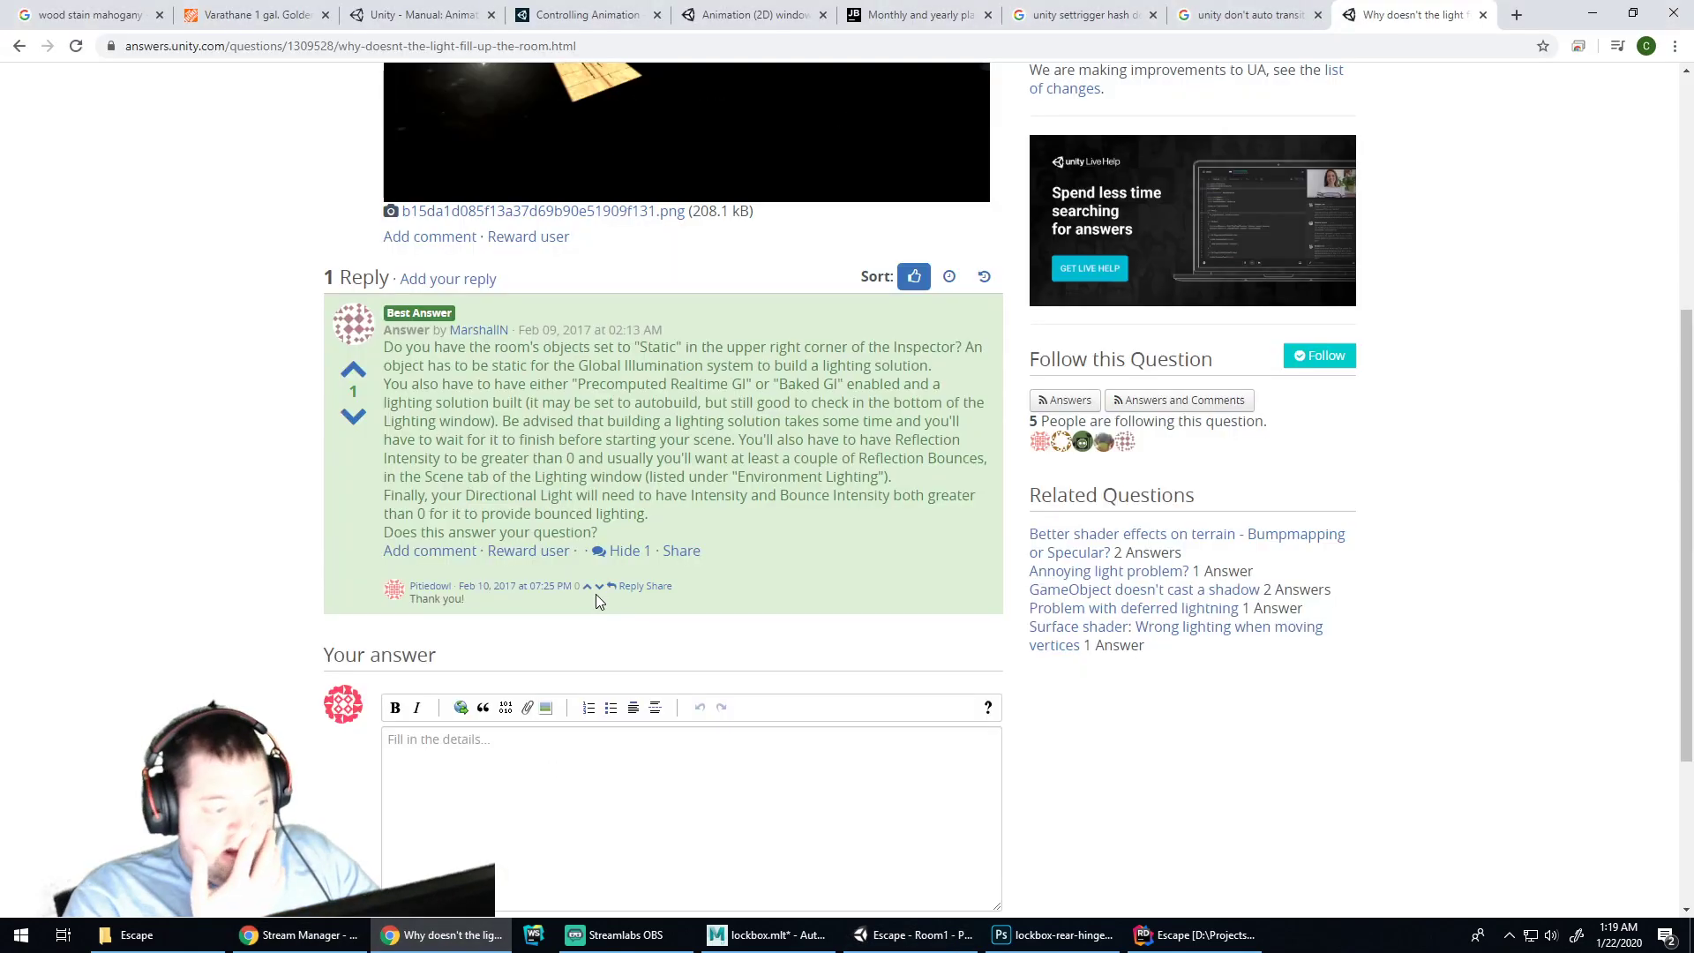
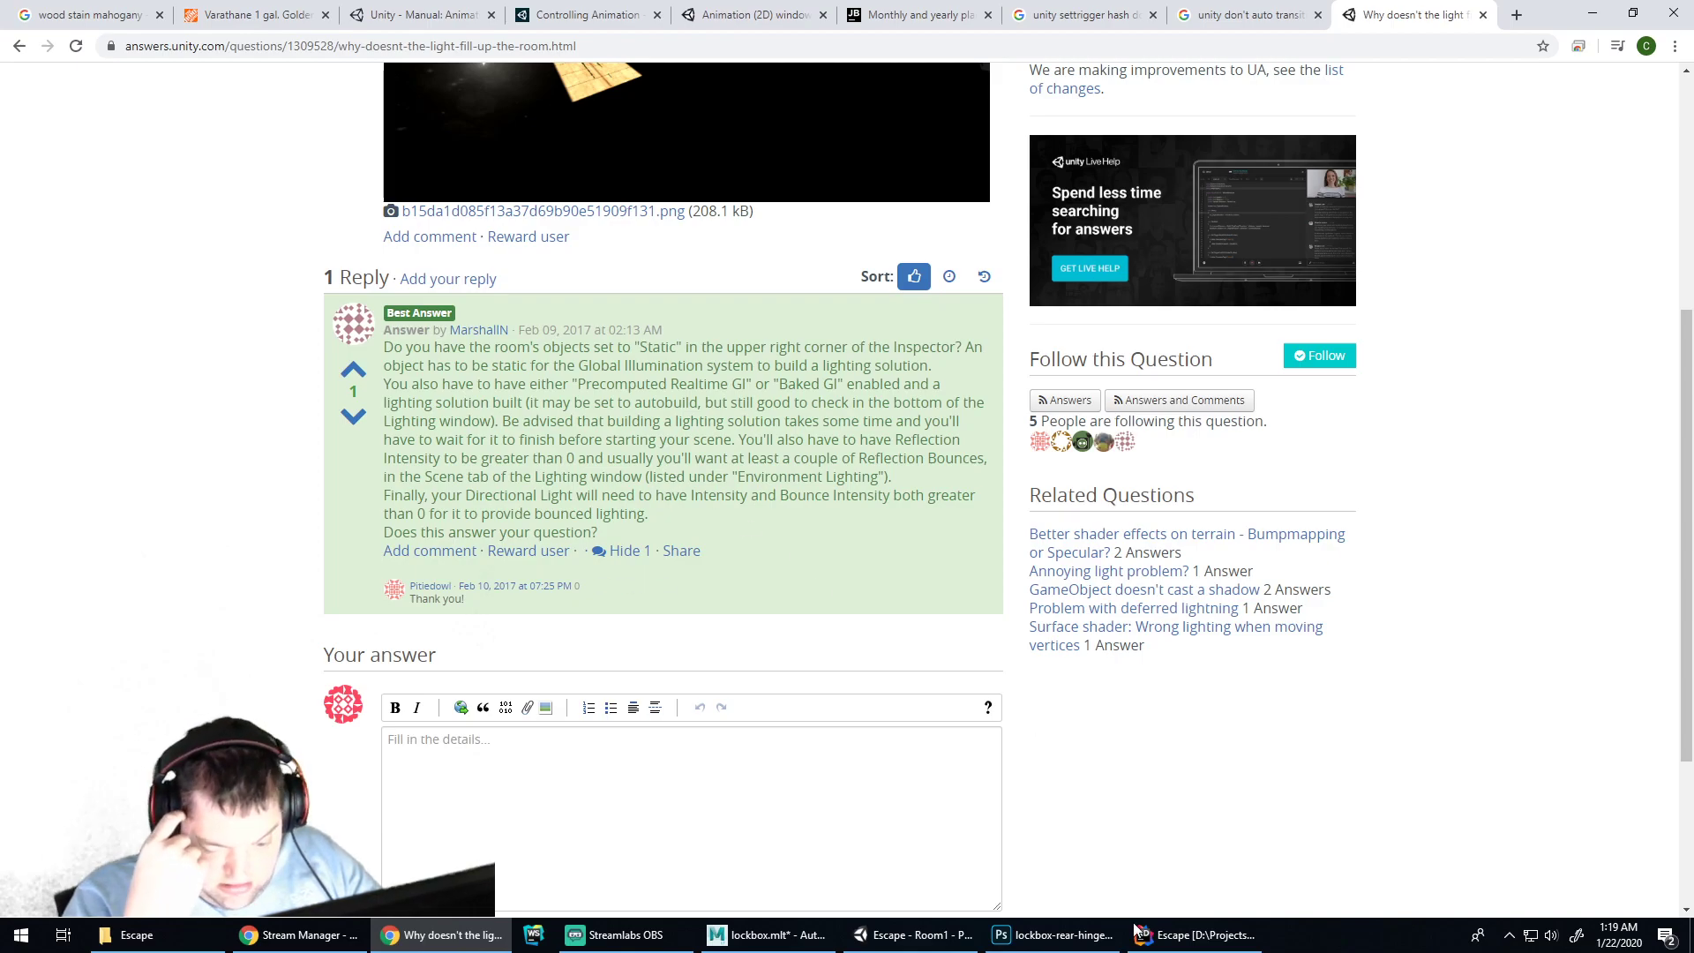
# Leave the Chrome Unity Answers page and return to the 'Escape - Room1' Unity editor
pyautogui.click(914, 935)
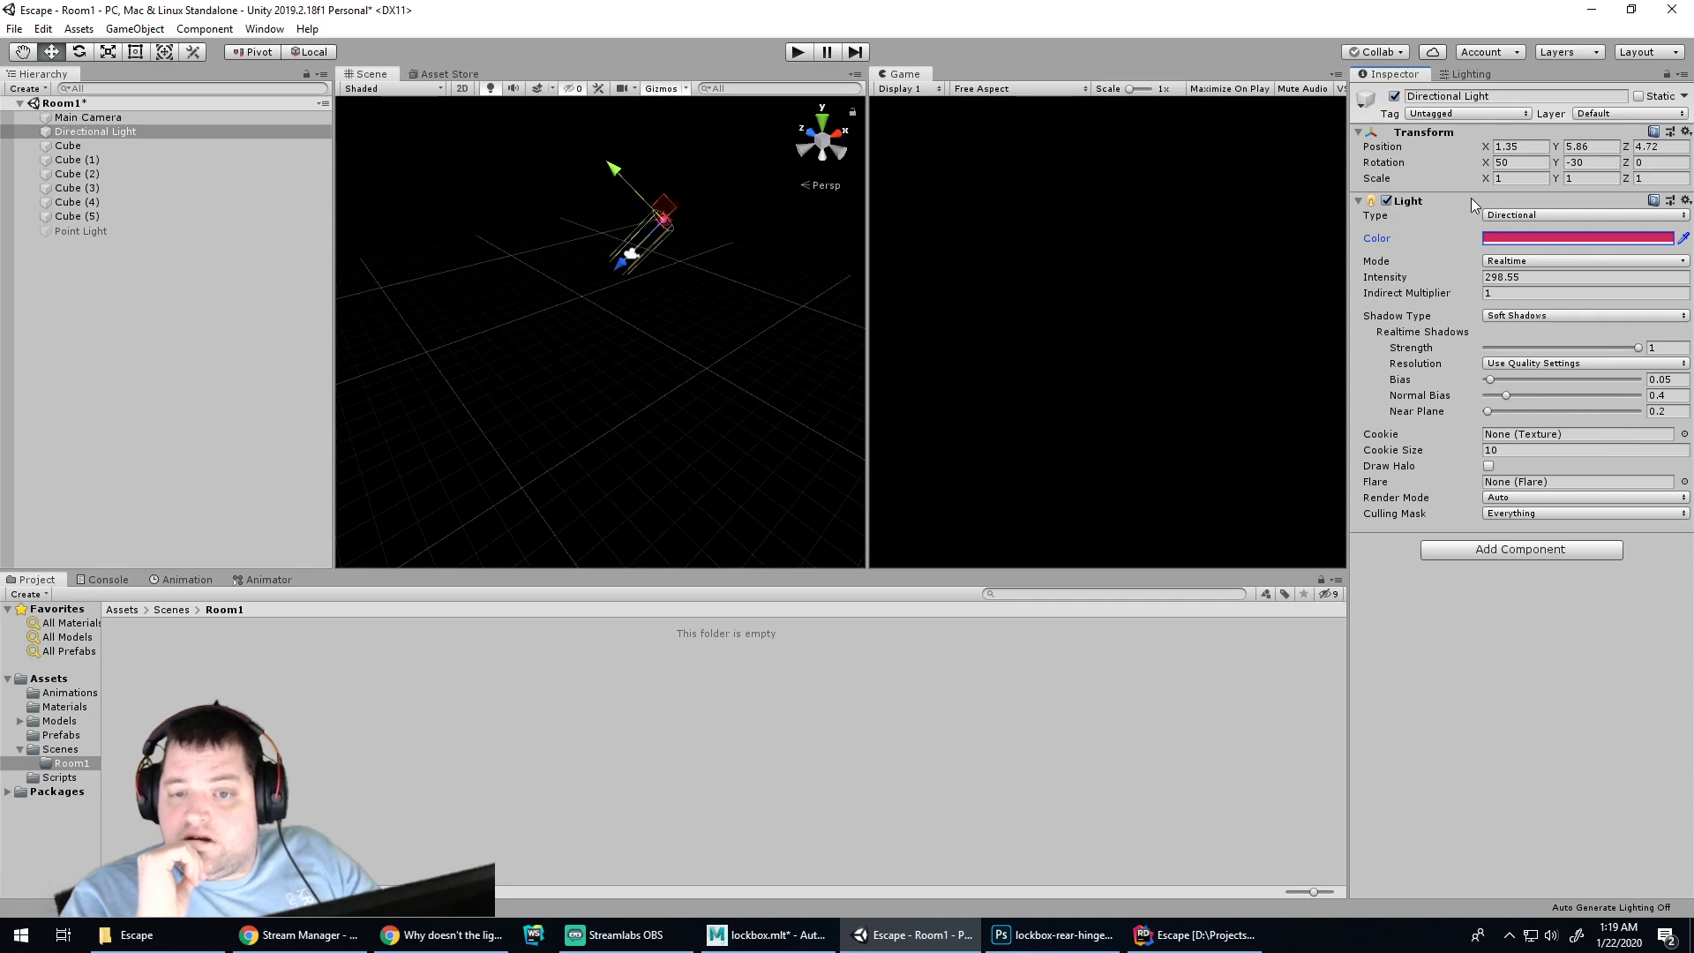
# Generate the scene lighting from the Lighting window and play-test the result
pyautogui.click(1527, 217)
pyautogui.click(1459, 230)
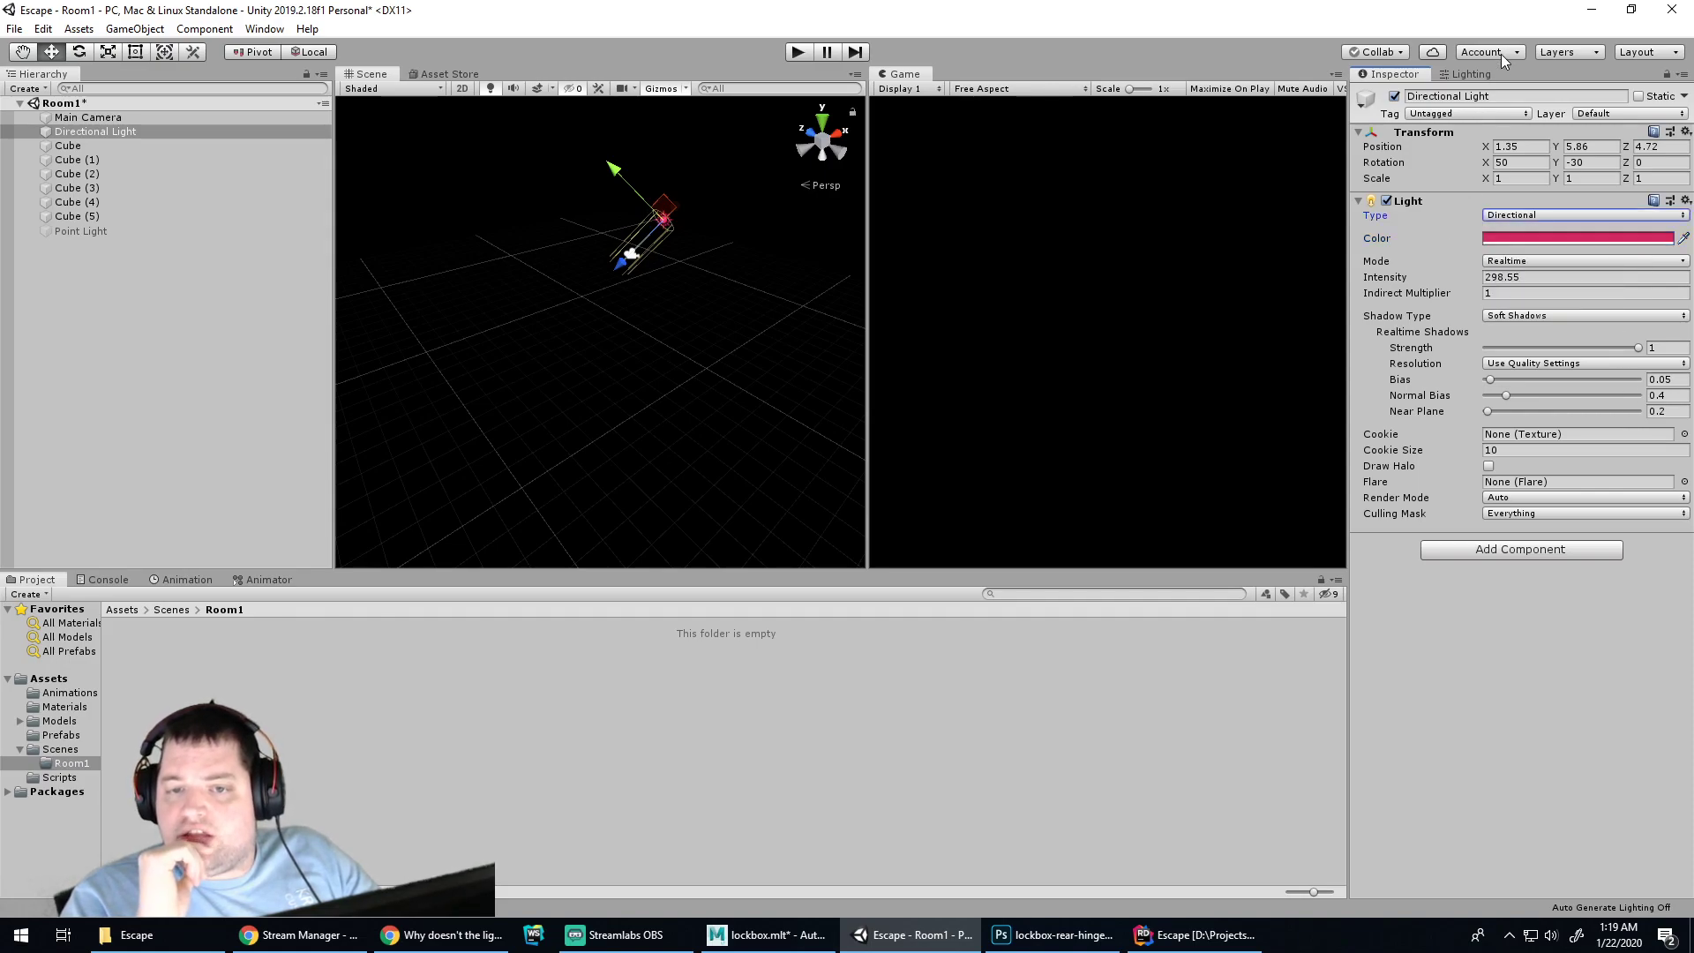
pyautogui.click(1469, 75)
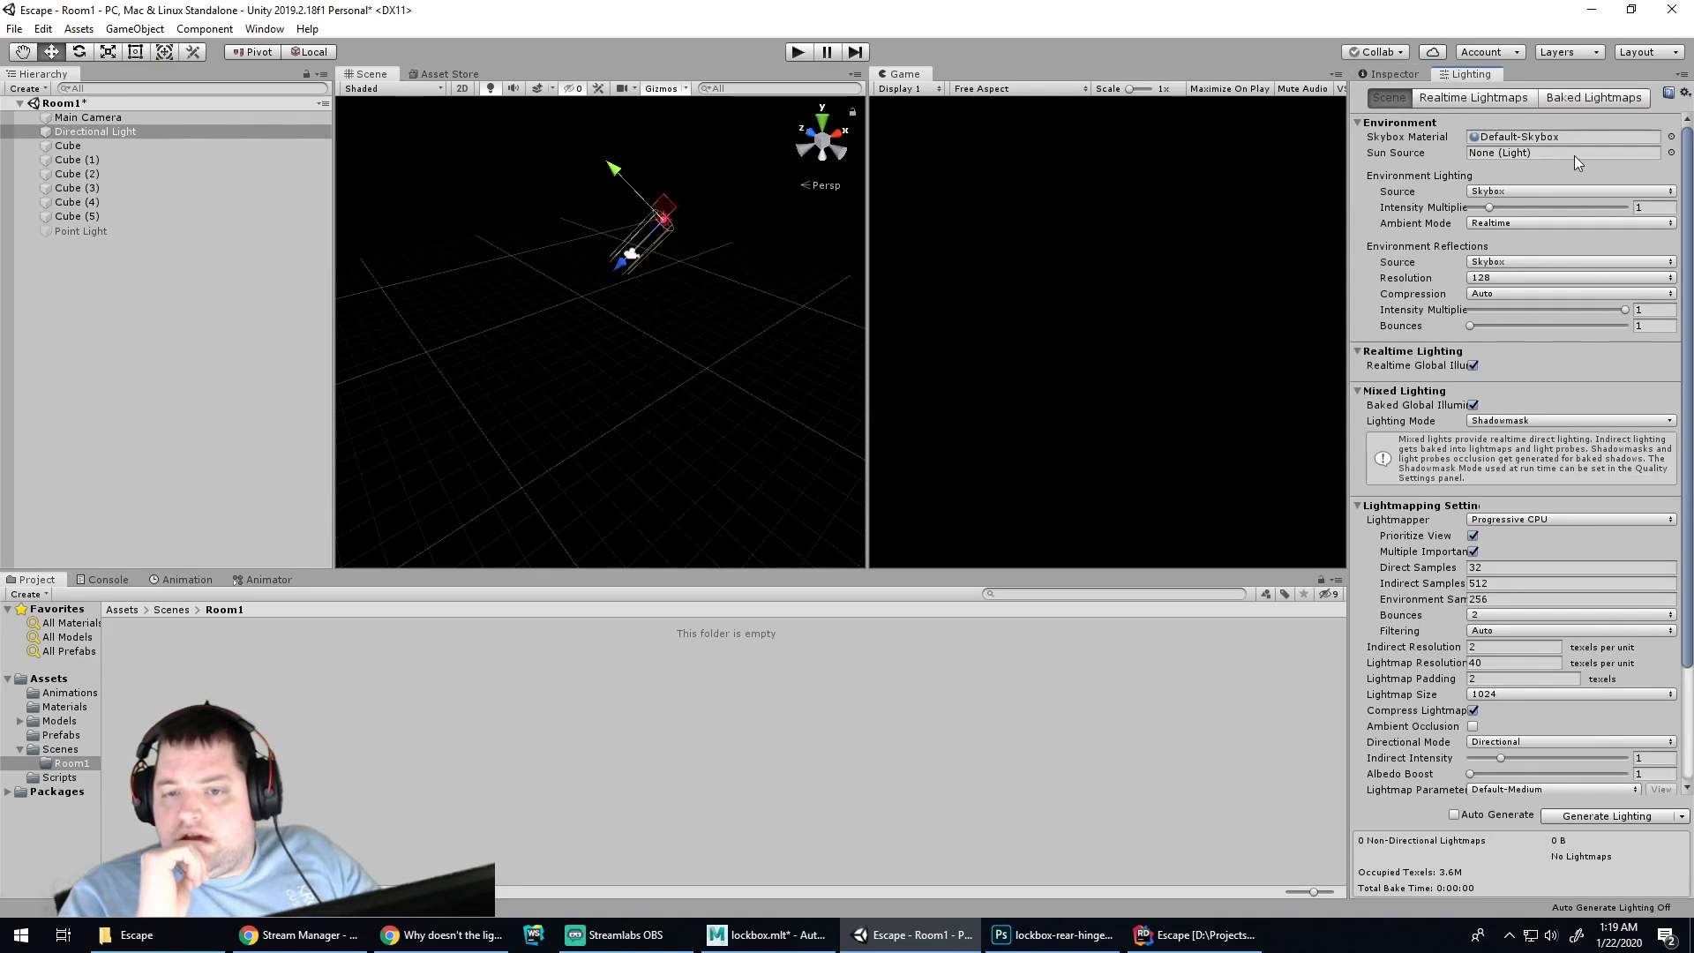
pyautogui.click(1579, 818)
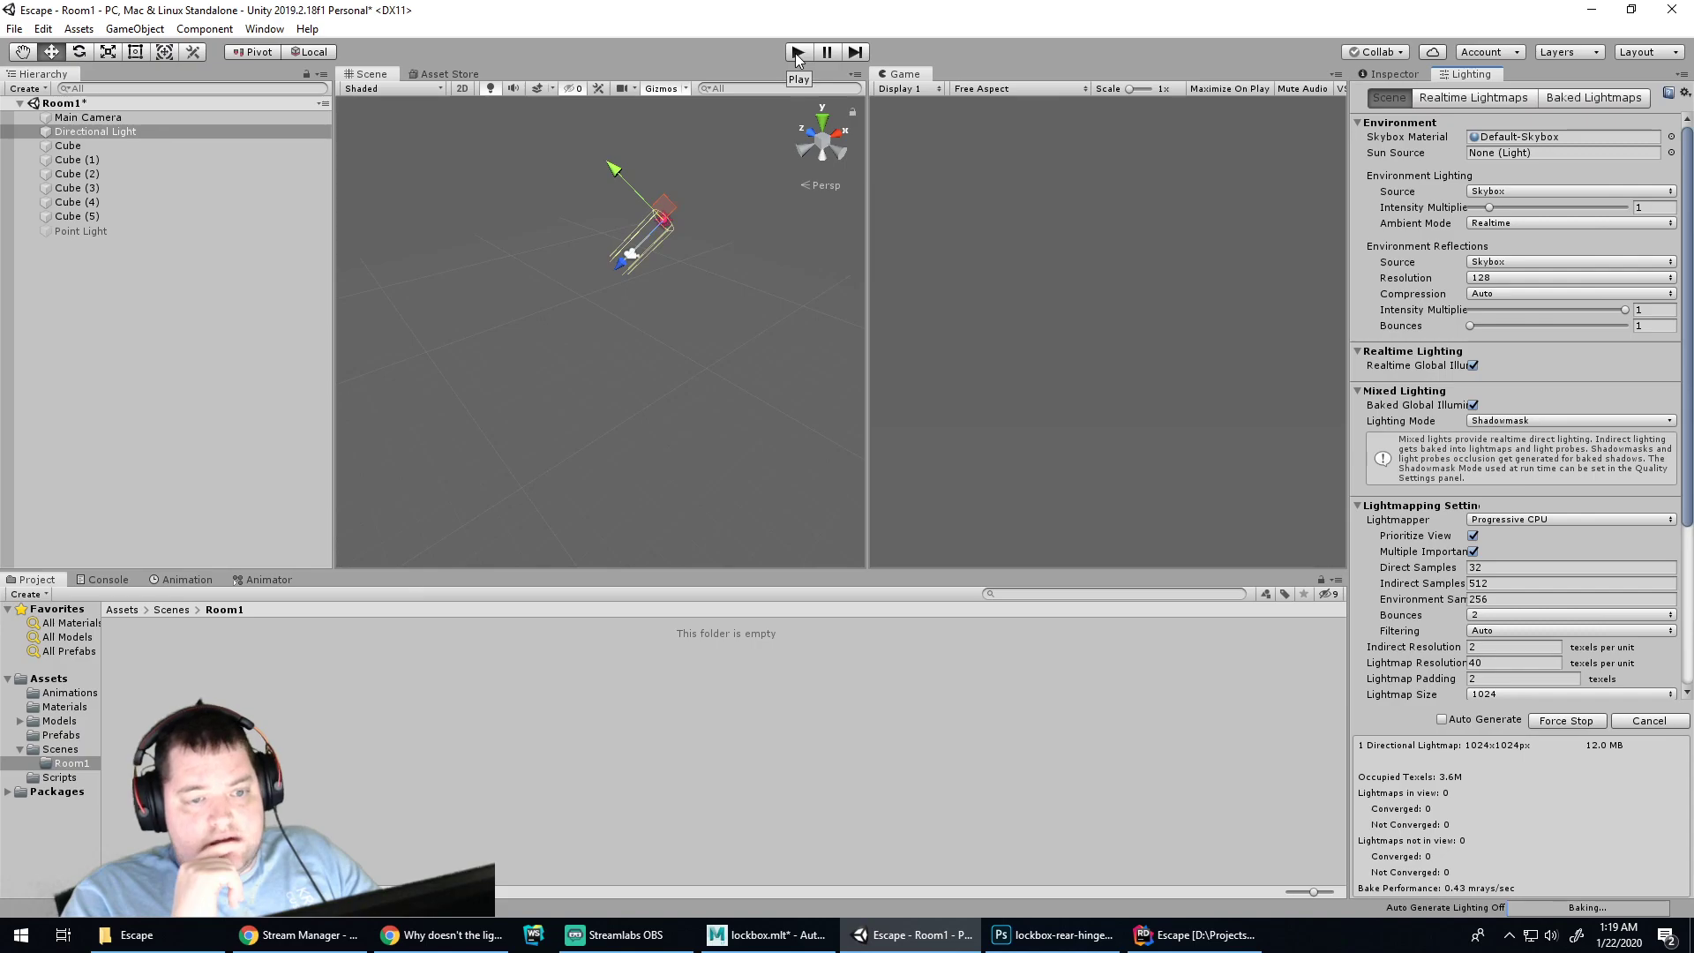
pyautogui.click(797, 53)
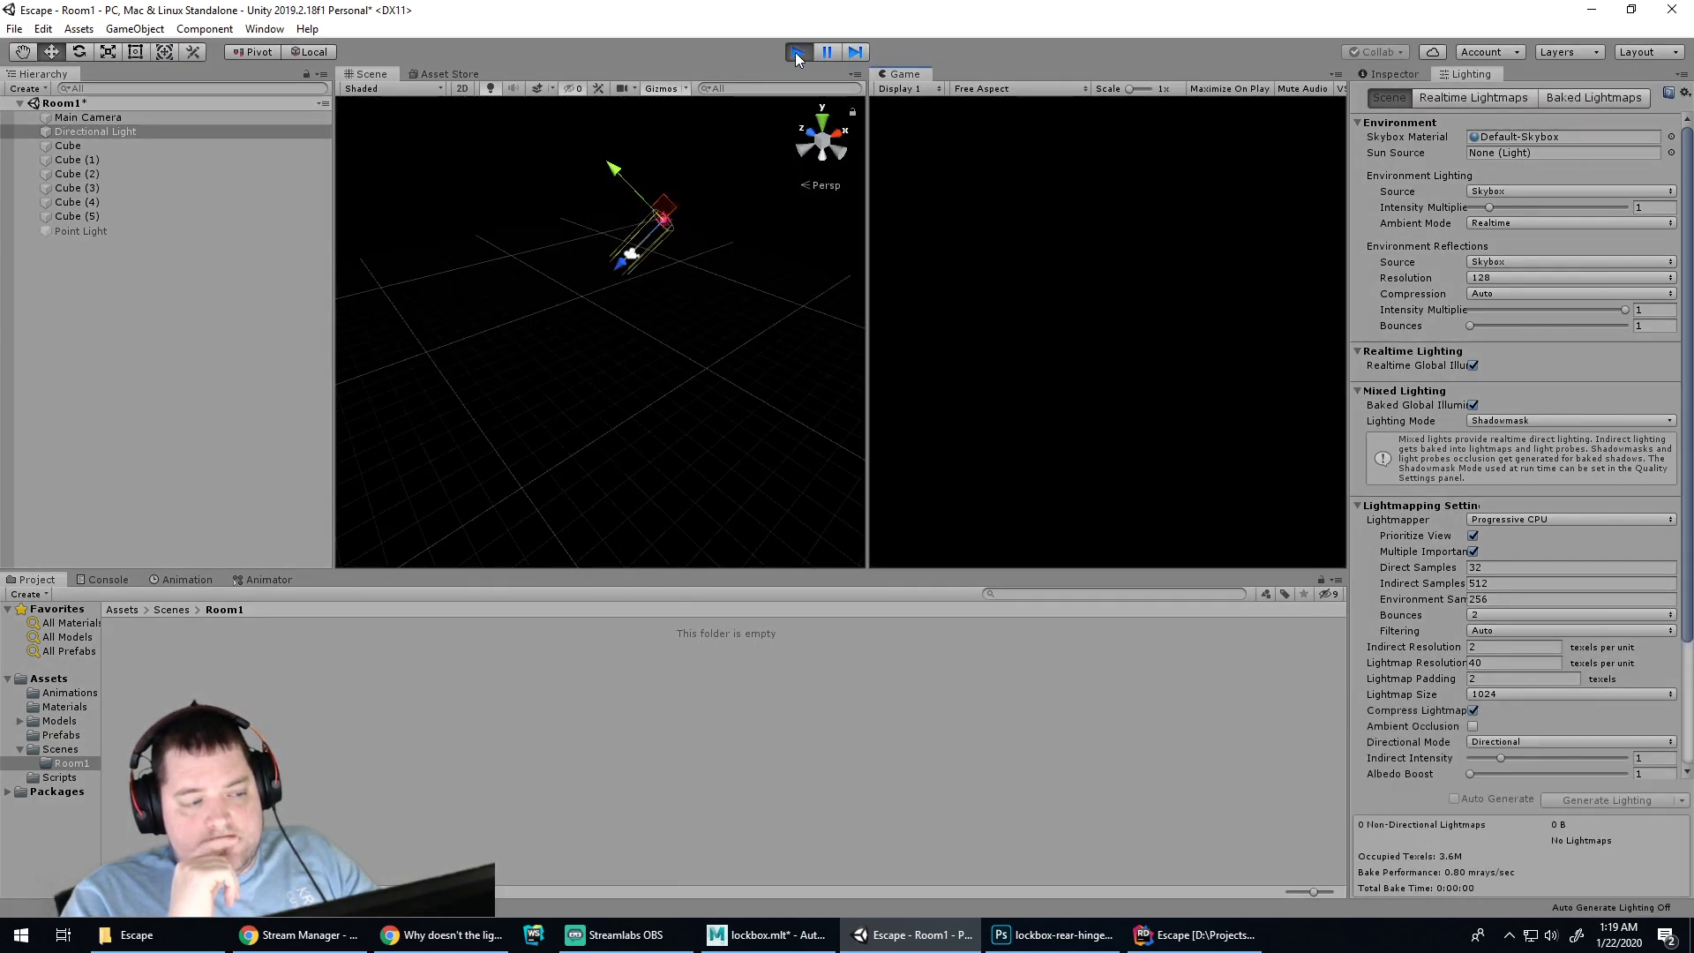
pyautogui.click(797, 53)
# Enable the Point Light and play the scene to check its glow on the floor
pyautogui.click(68, 132)
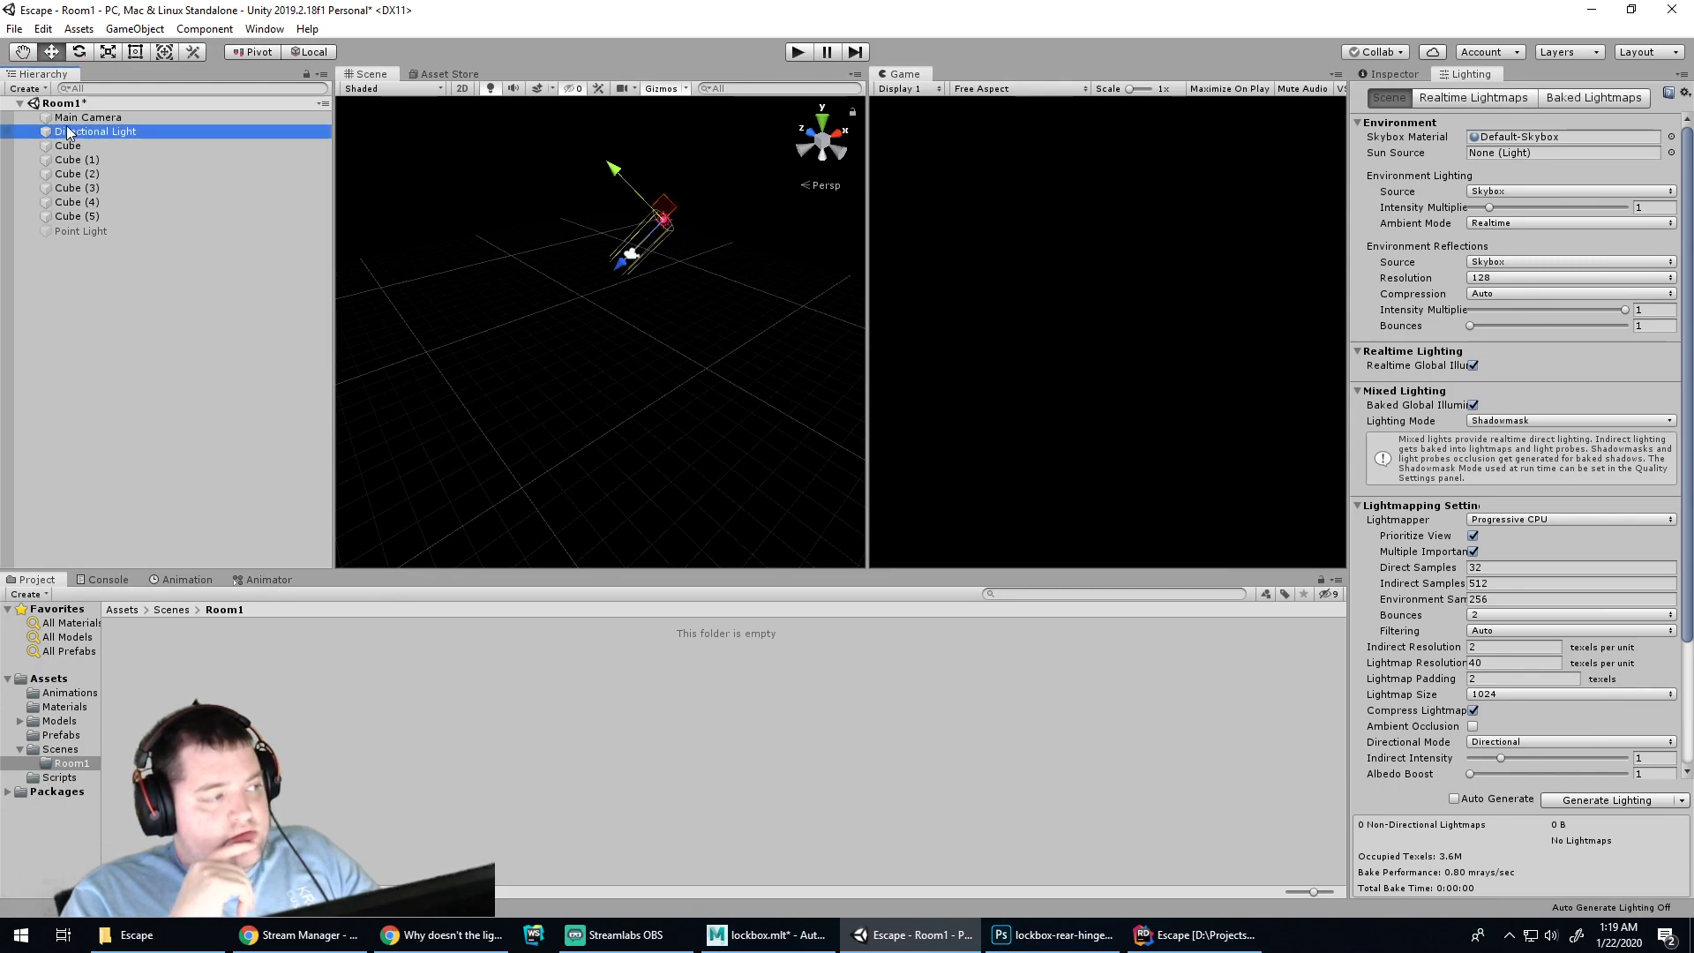
pyautogui.click(56, 231)
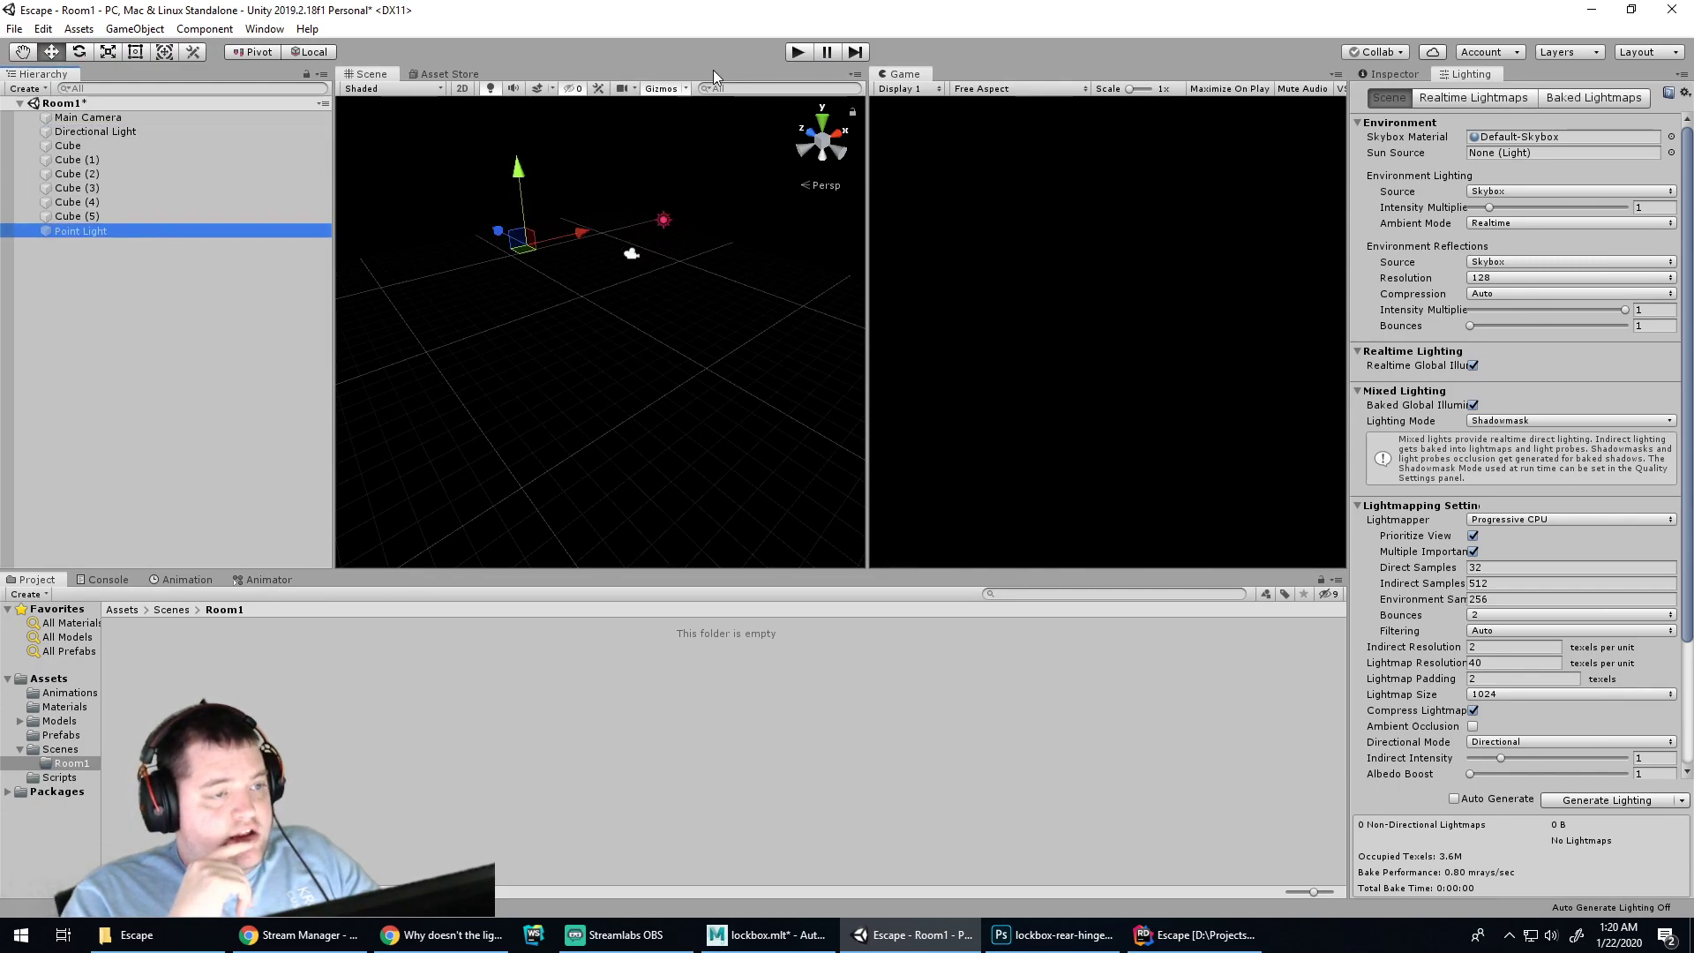
pyautogui.click(1393, 74)
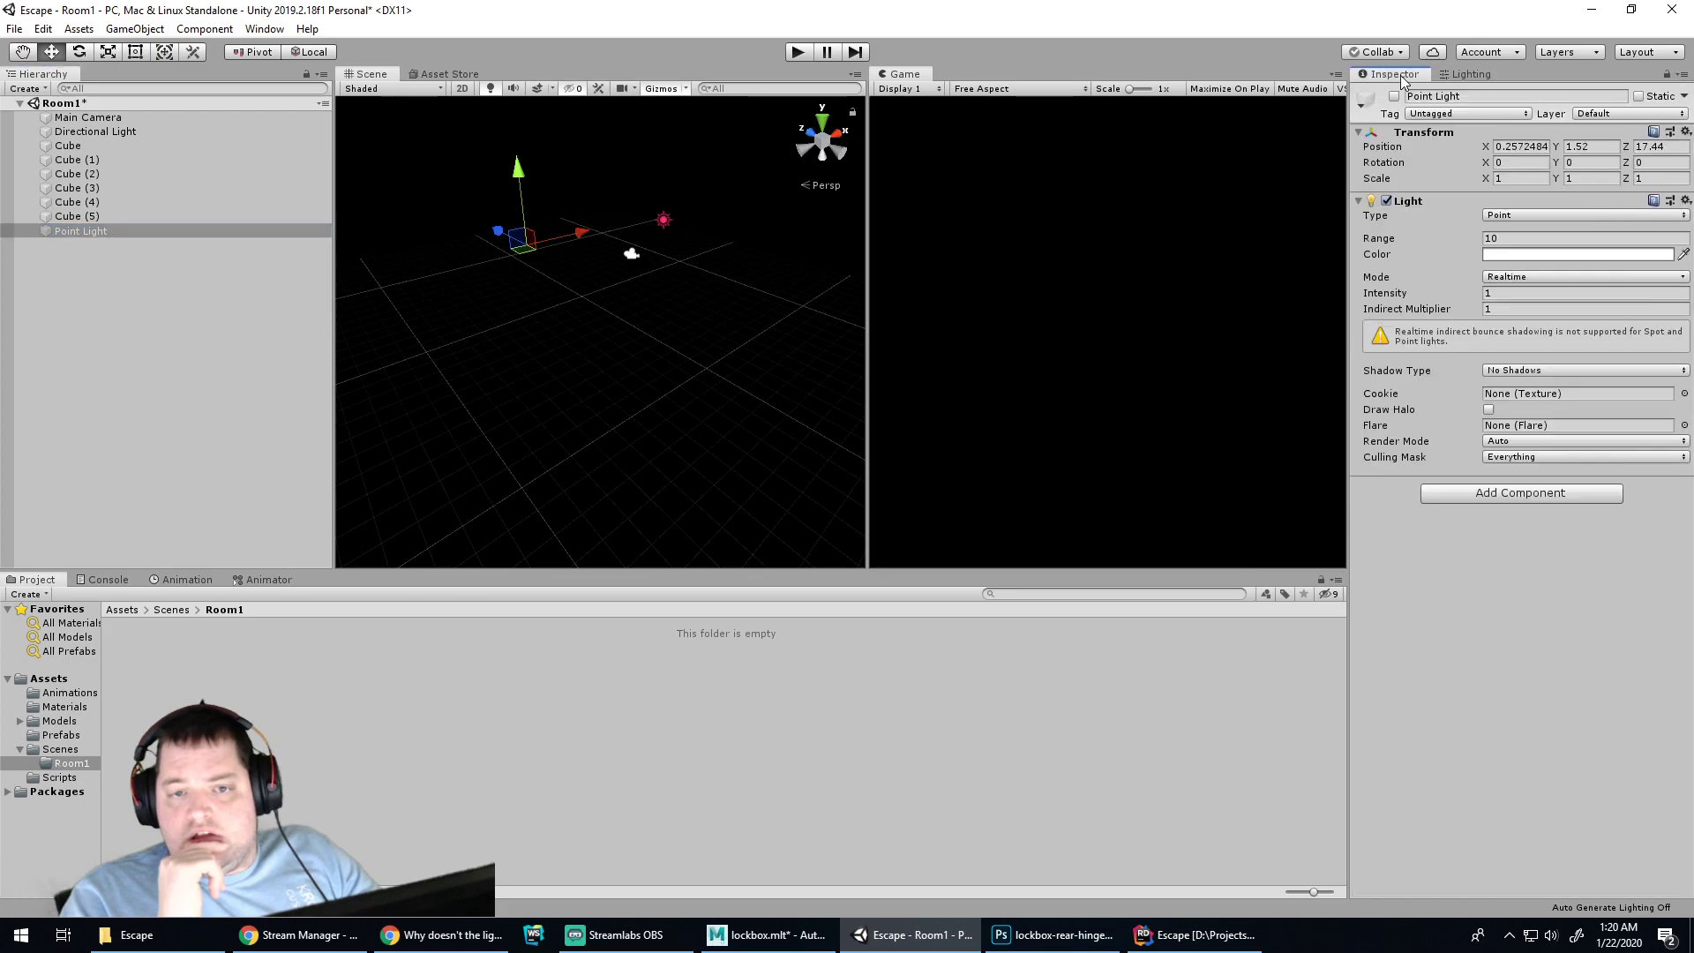
pyautogui.click(1394, 96)
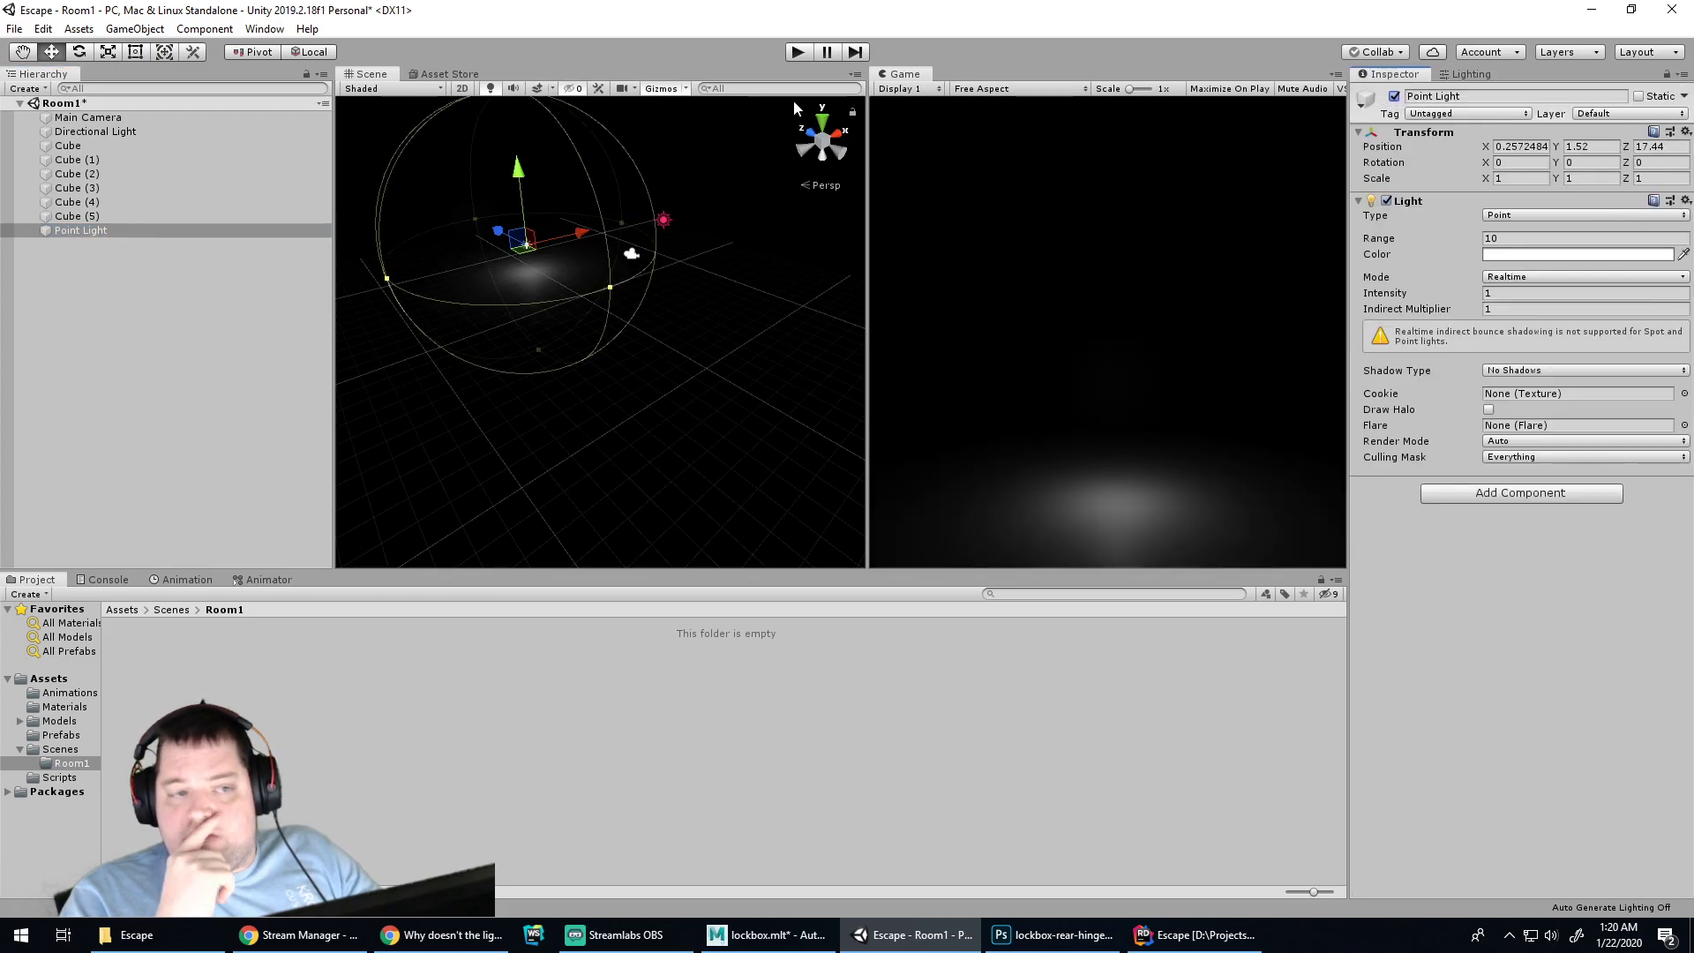
pyautogui.click(794, 53)
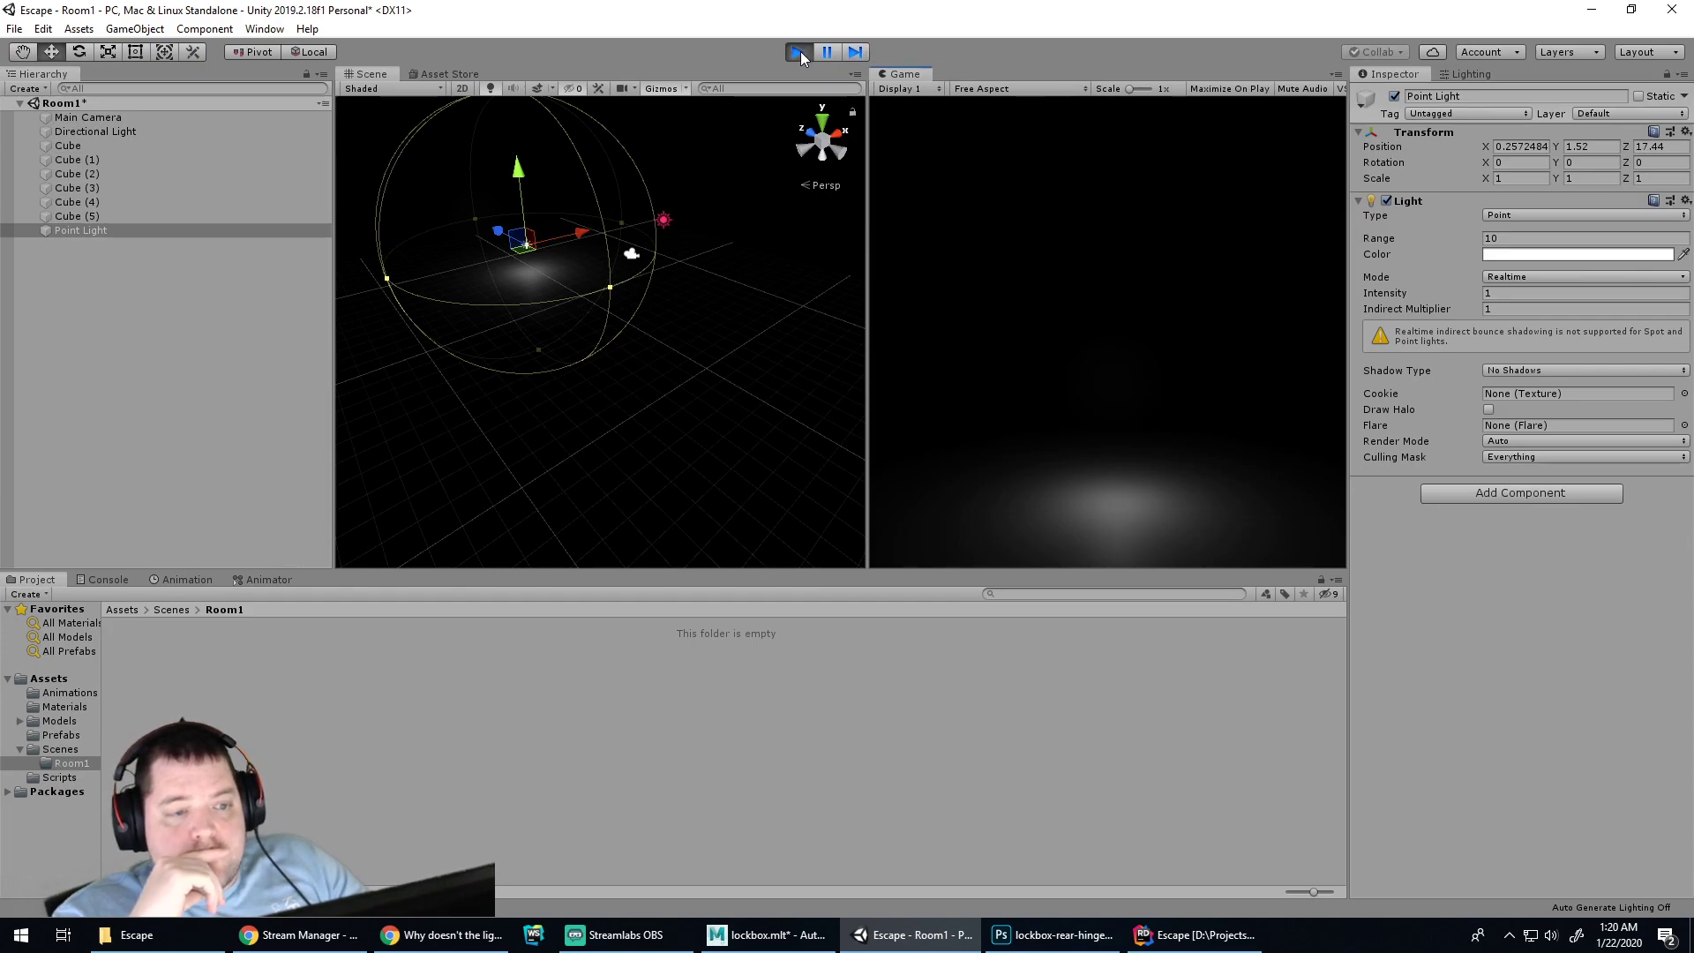
pyautogui.click(800, 53)
pyautogui.click(667, 221)
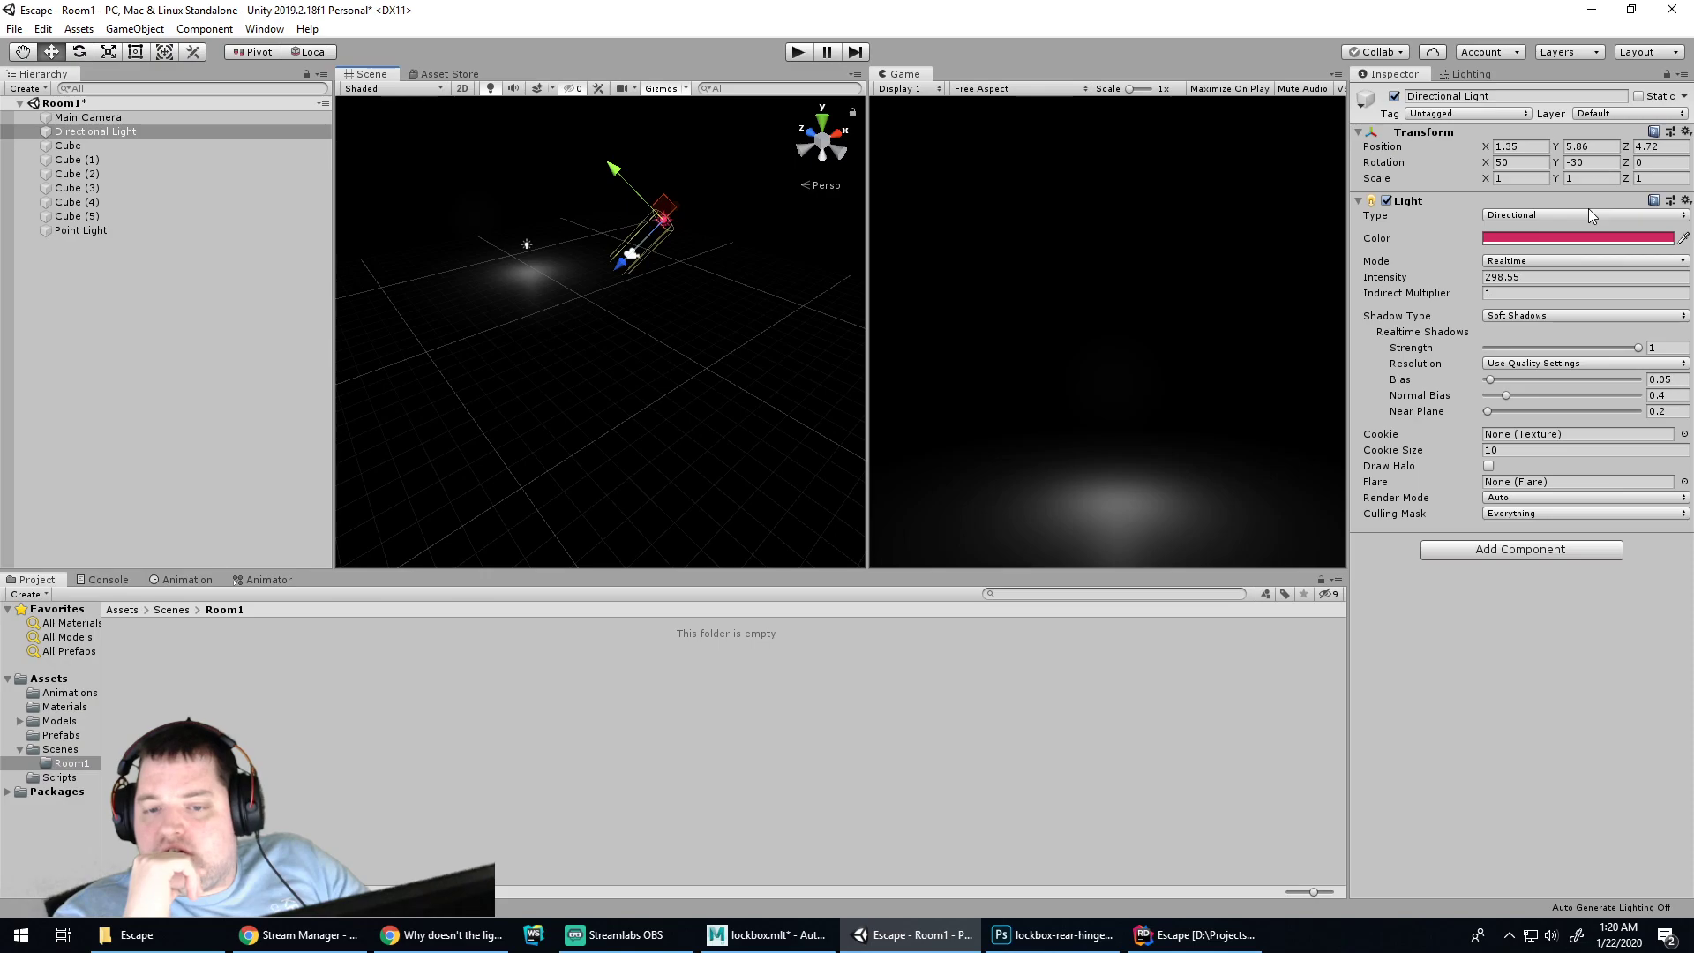
# Set the Directional Light mode to Mixed with a 9.4 baked shadow angle
pyautogui.click(1543, 260)
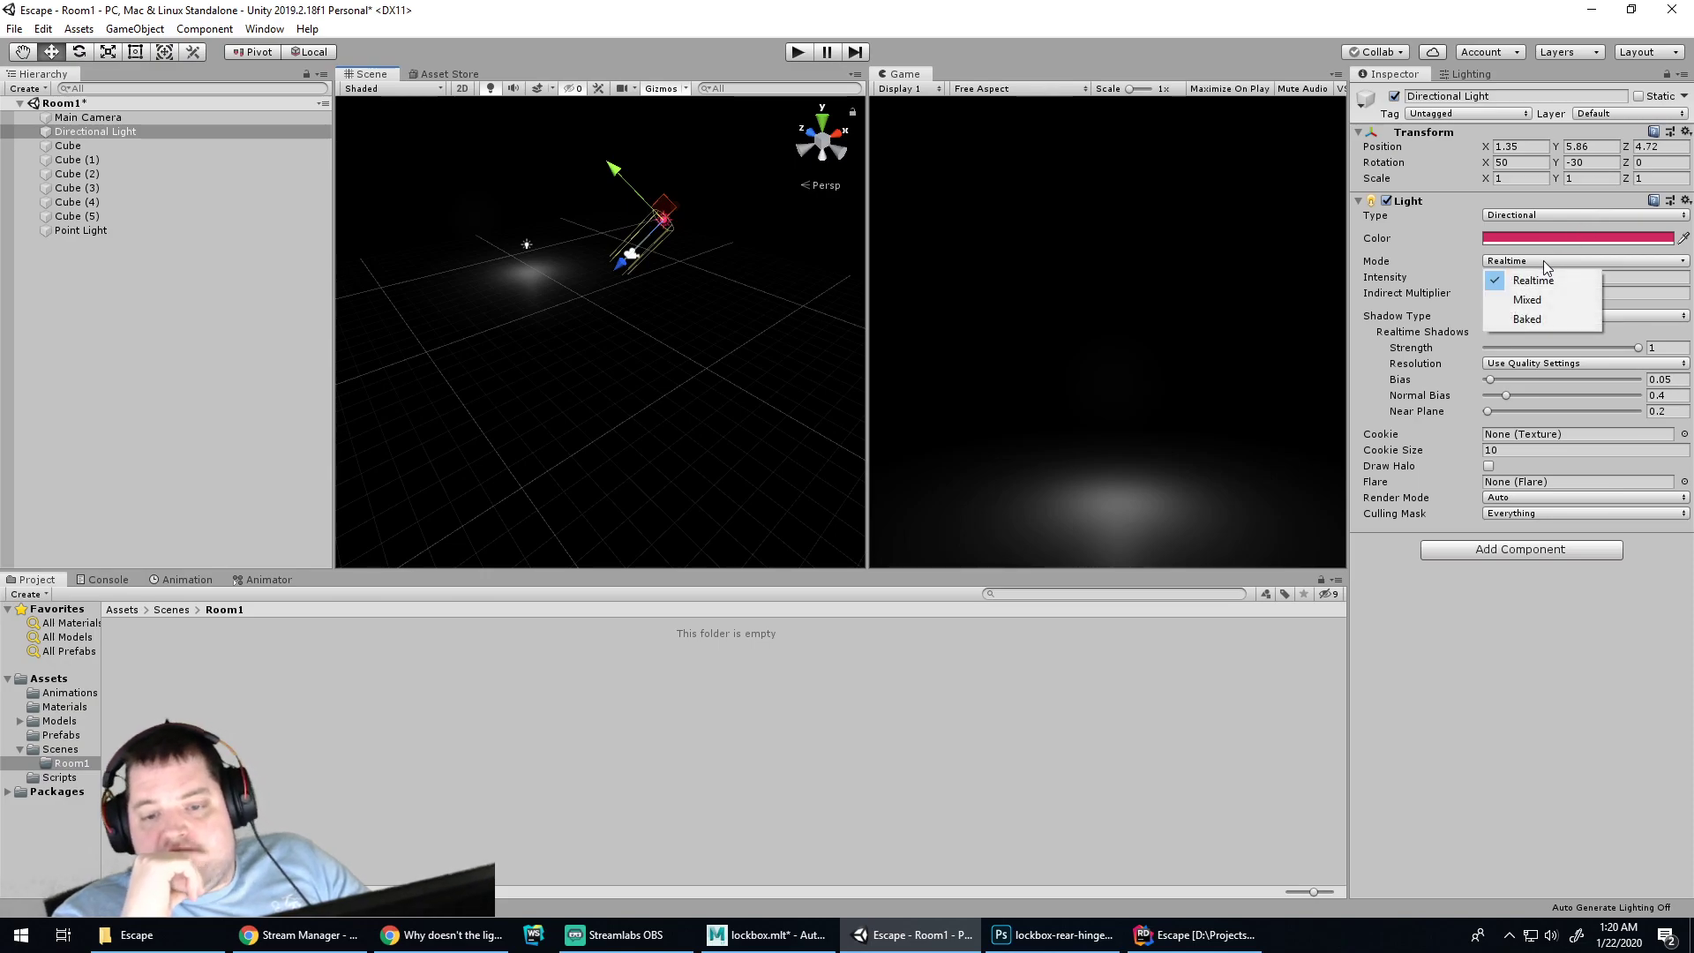
pyautogui.click(1544, 262)
pyautogui.click(1543, 257)
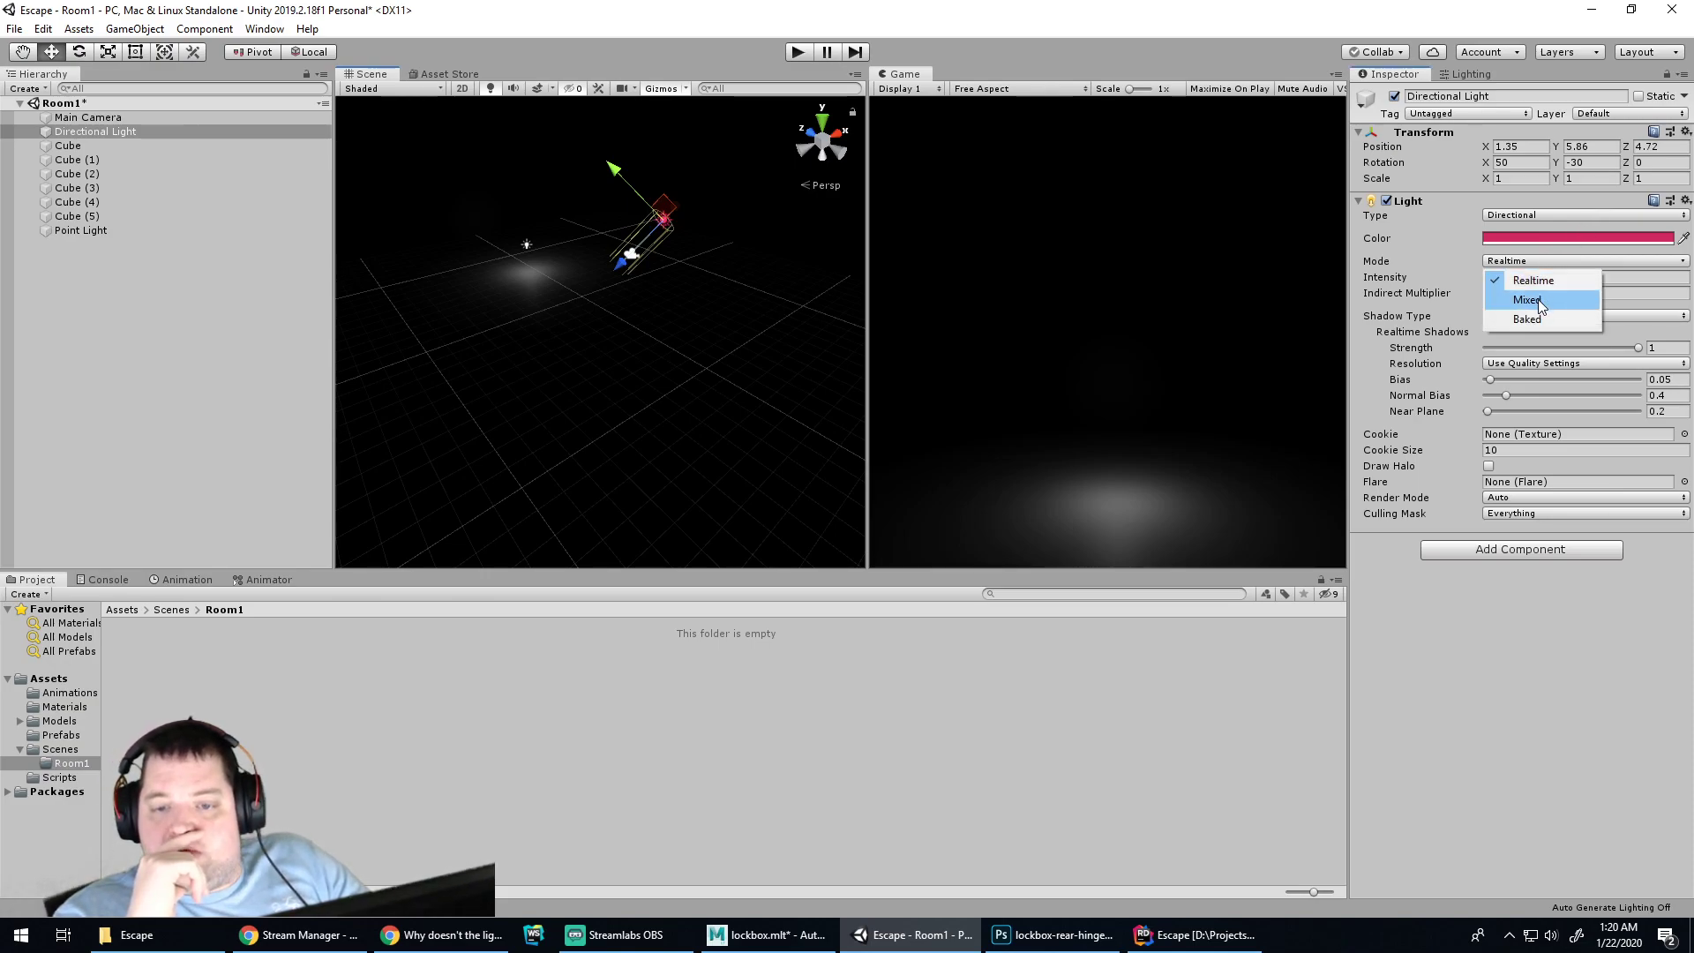
pyautogui.click(1580, 296)
pyautogui.moveTo(1491, 333); pyautogui.dragTo(1501, 333)
# Regenerate the scene lighting and play-test it twice
pyautogui.click(1469, 75)
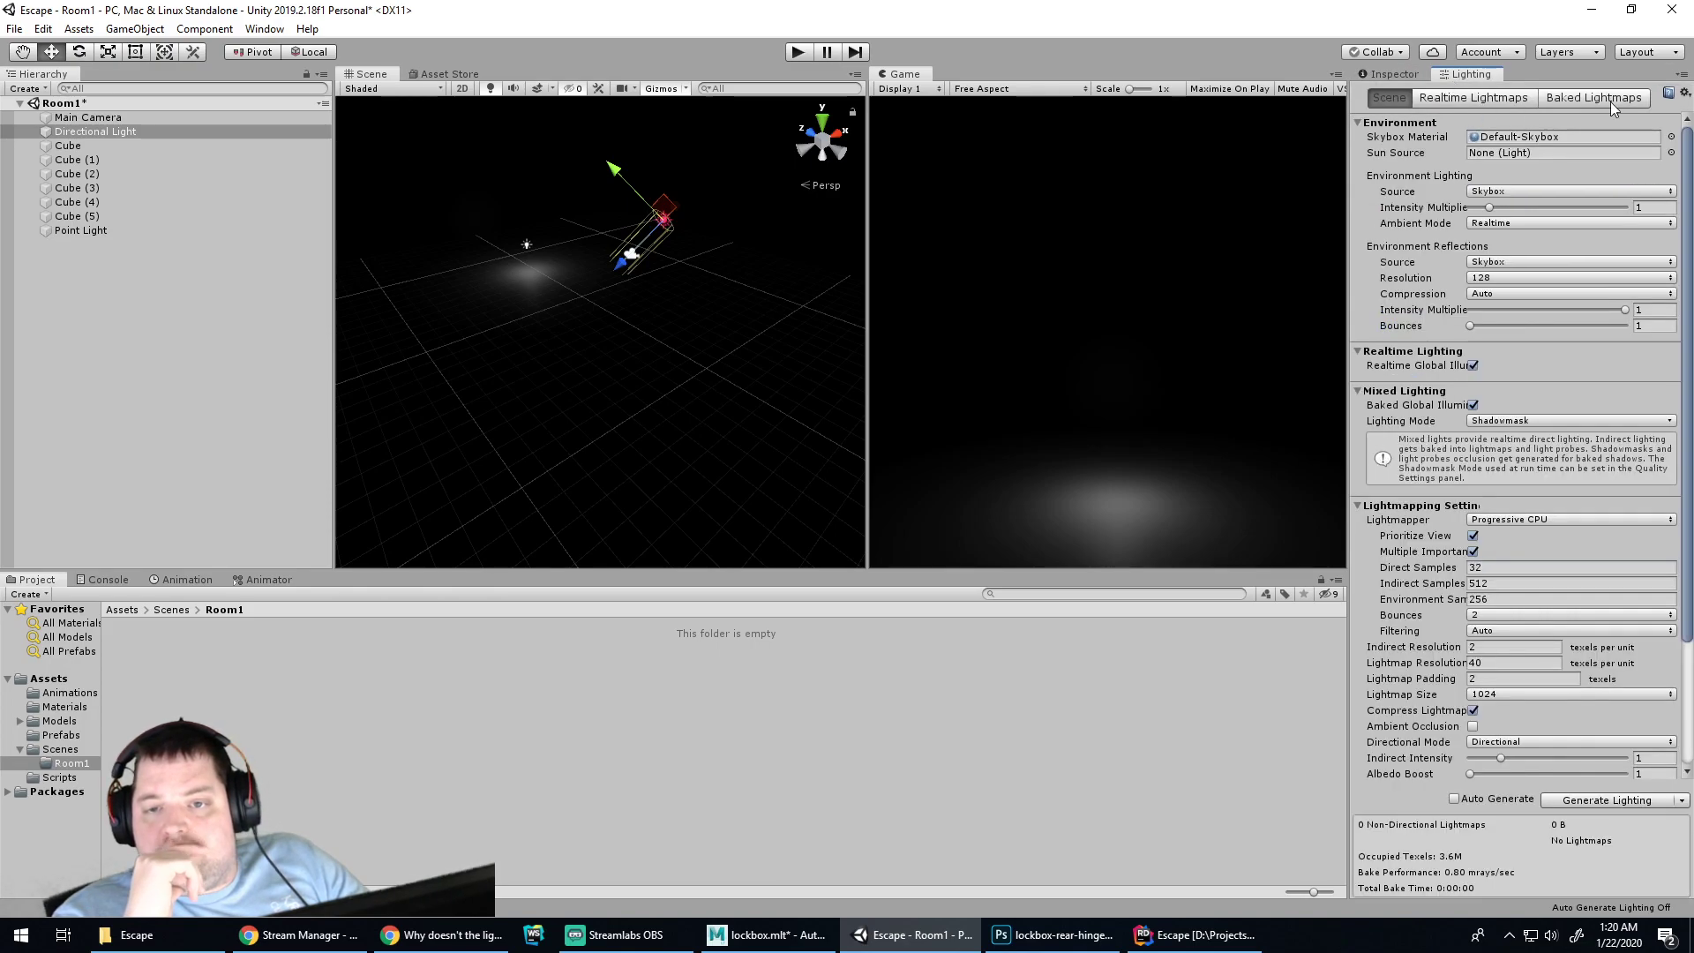
pyautogui.click(1588, 802)
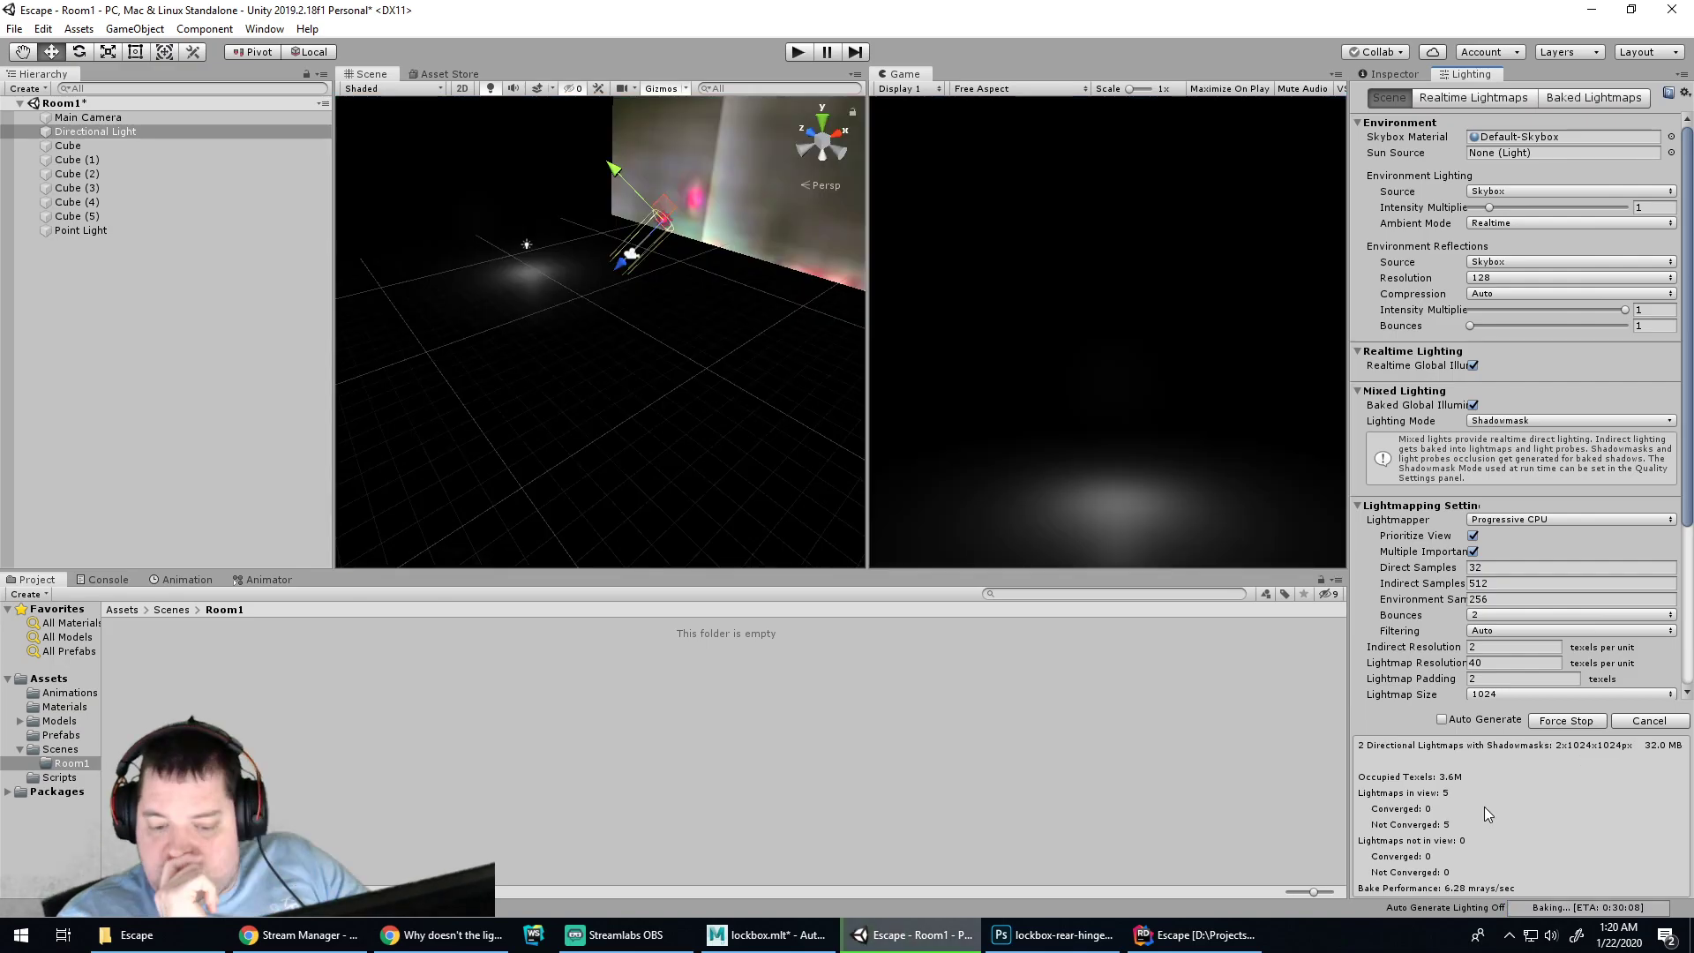
pyautogui.click(800, 53)
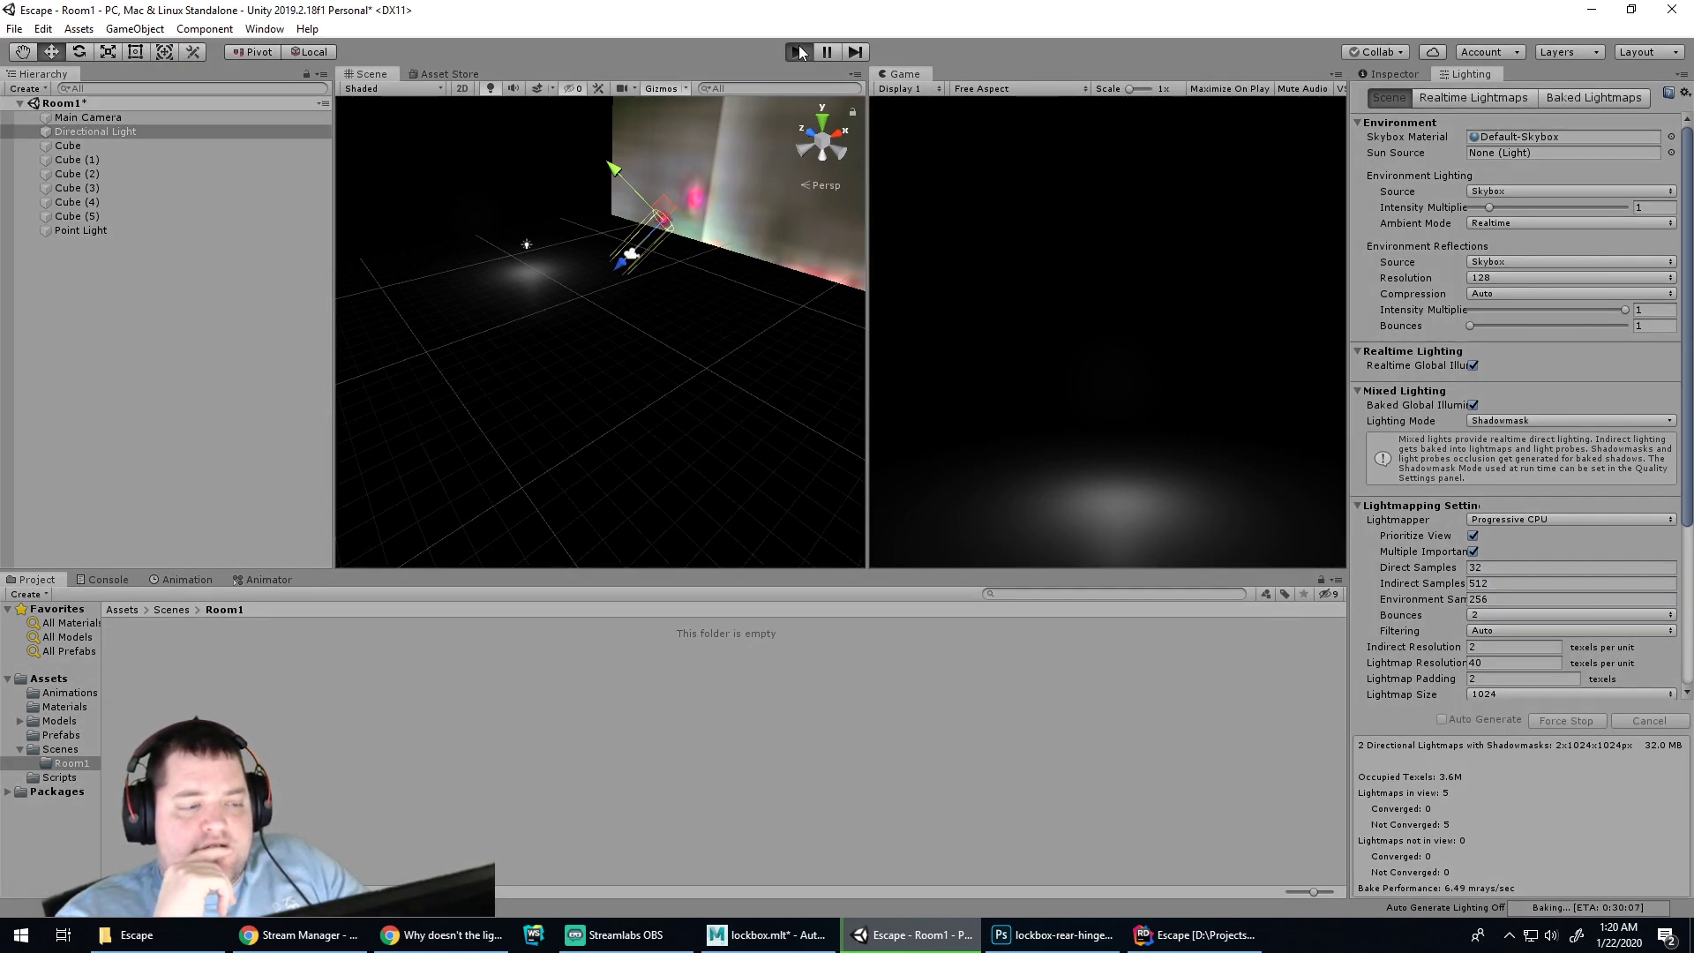
pyautogui.click(798, 52)
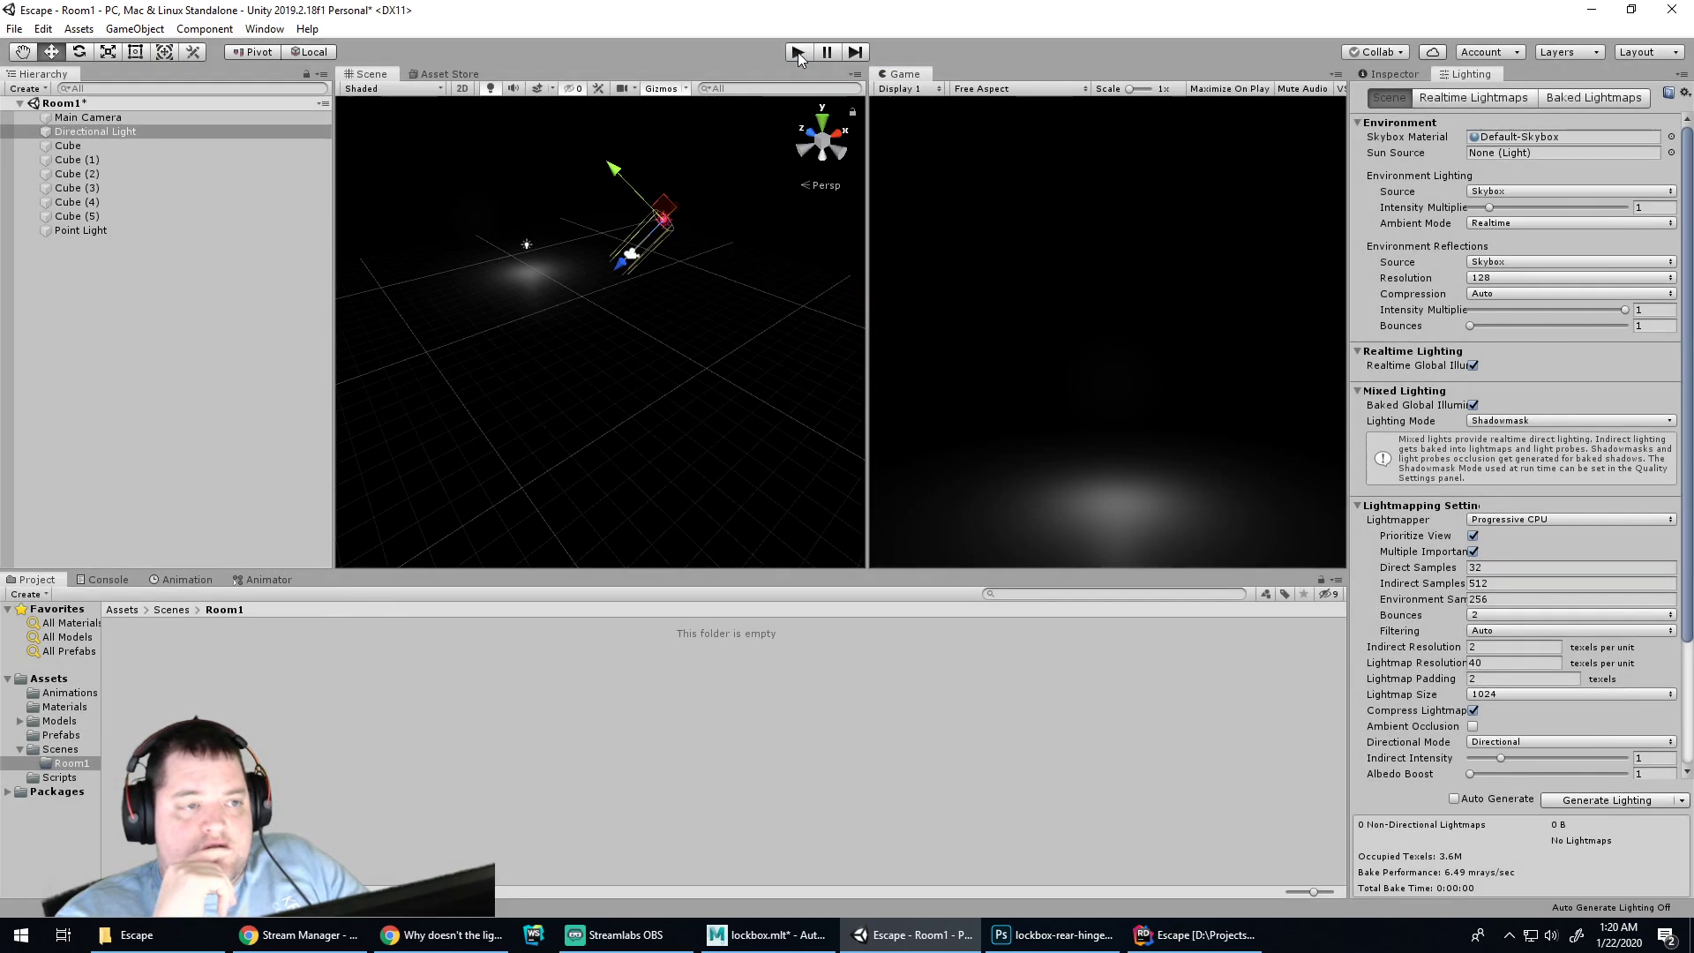
pyautogui.click(798, 51)
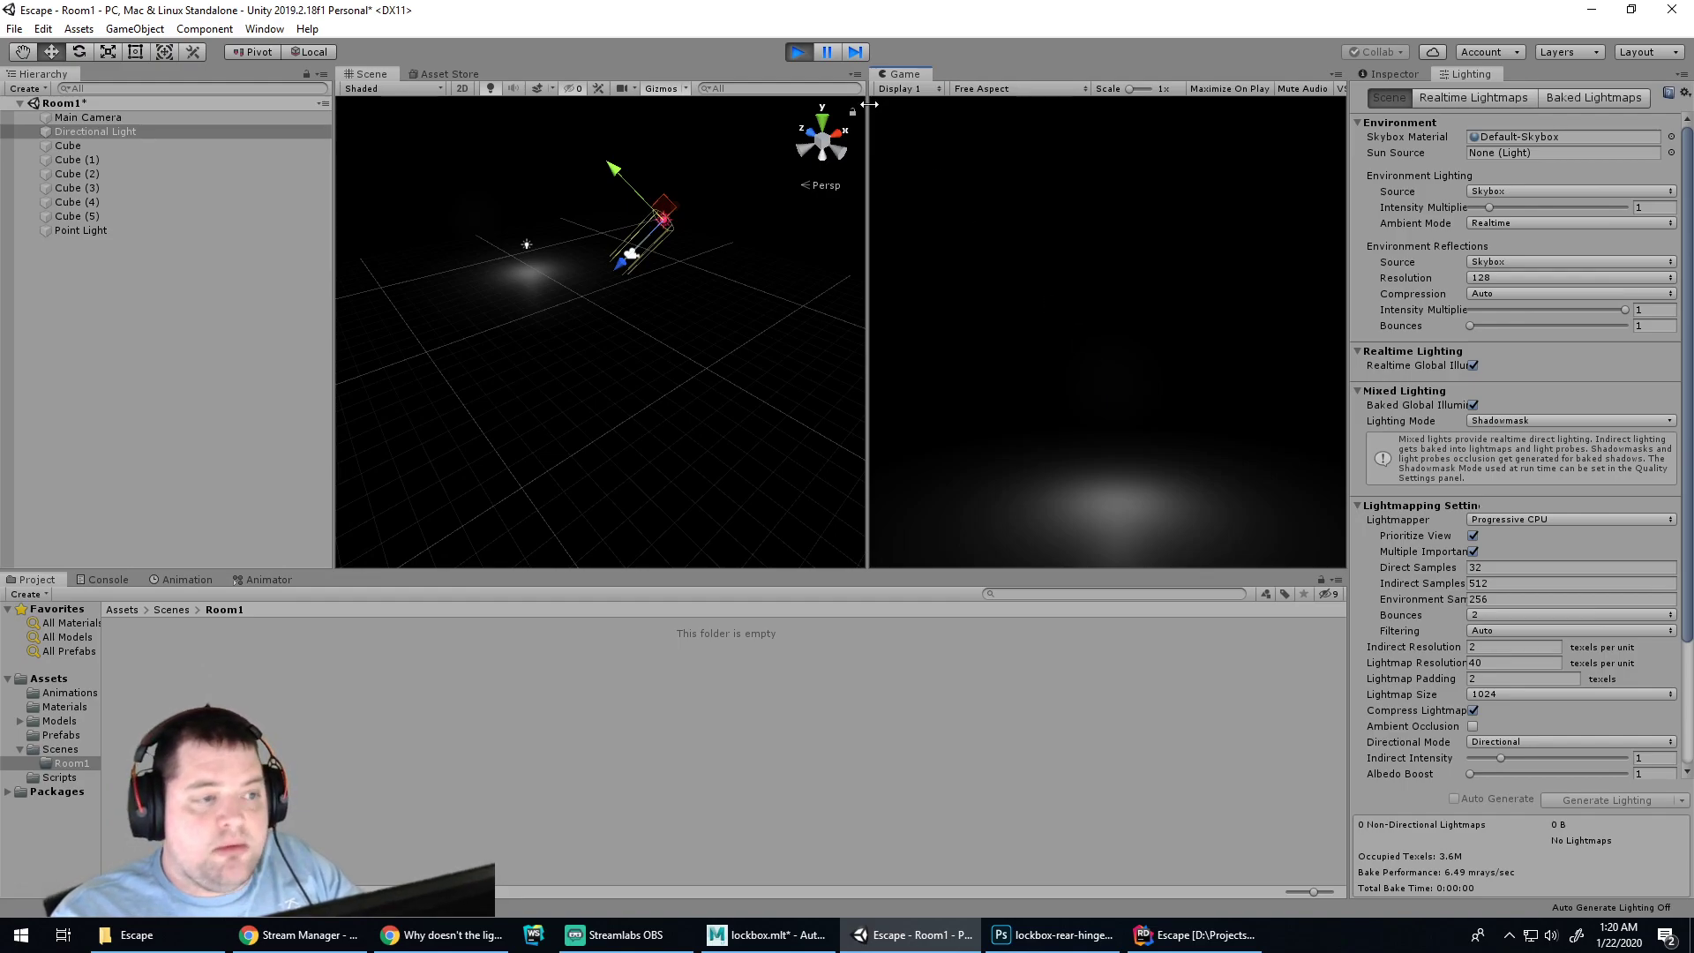
pyautogui.click(797, 52)
# Nudge the Point Light, then drag the Directional Light lower in the scene
pyautogui.click(527, 247)
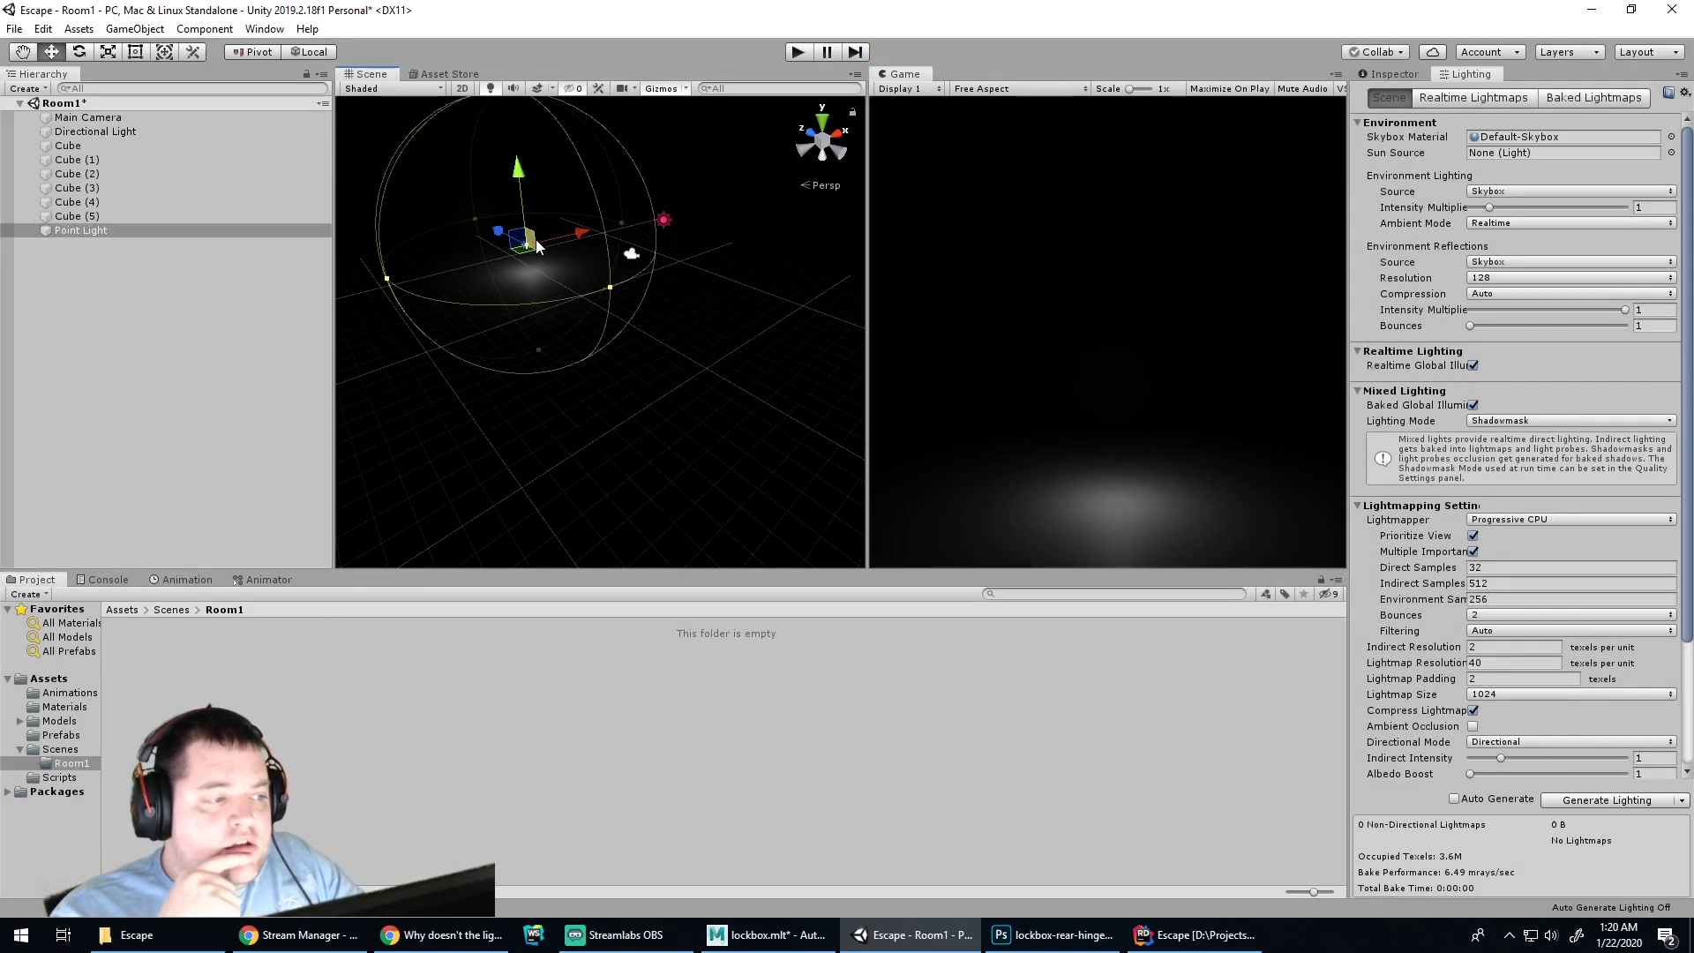
pyautogui.moveTo(565, 238); pyautogui.dragTo(517, 299)
pyautogui.click(664, 221)
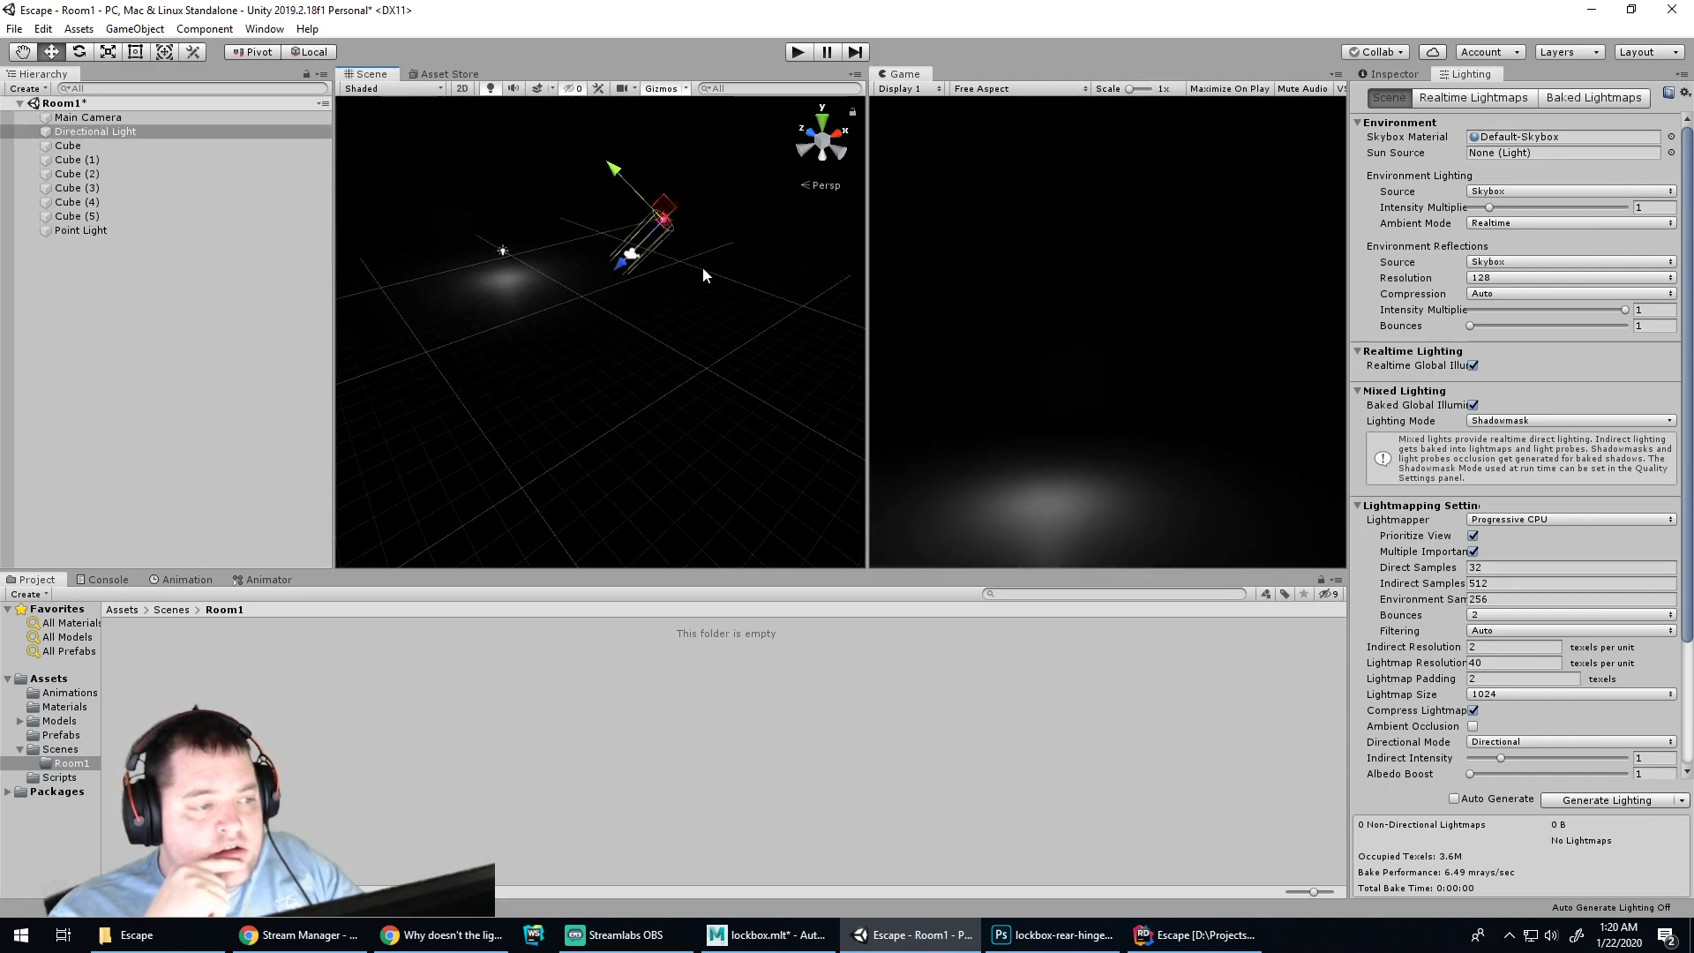
pyautogui.moveTo(632, 183); pyautogui.dragTo(480, 346)
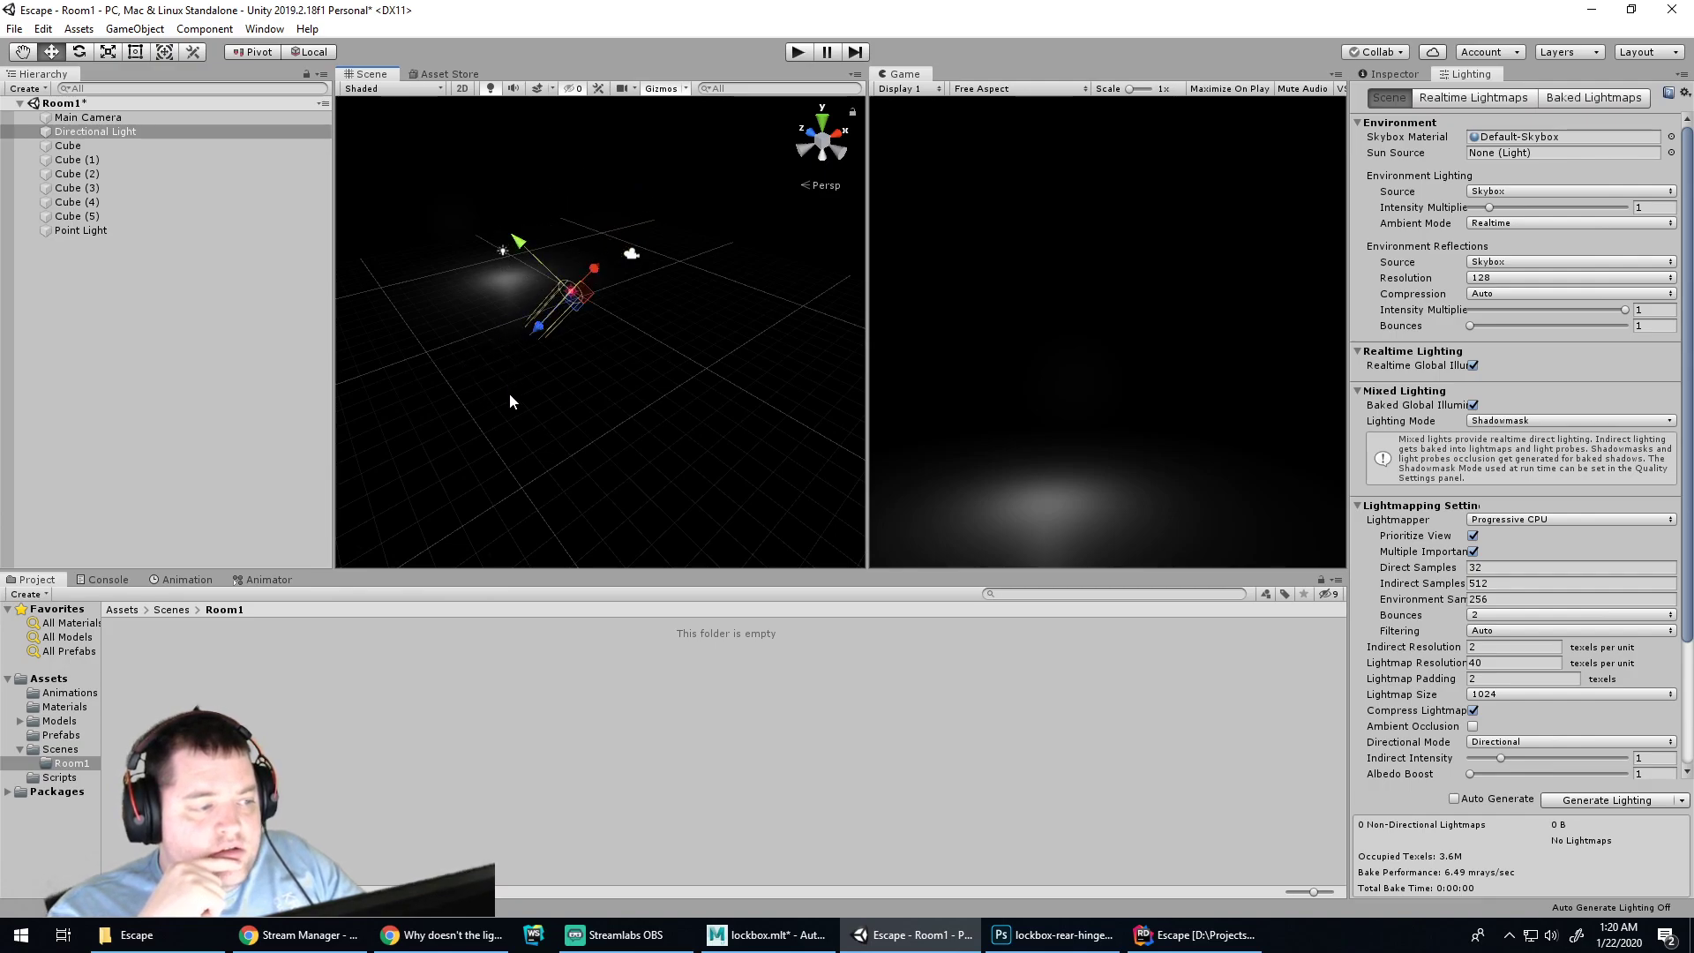
pyautogui.moveTo(511, 394); pyautogui.dragTo(557, 347, button='middle')
pyautogui.keyDown('alt'); pyautogui.moveTo(557, 347); pyautogui.dragTo(586, 522); pyautogui.keyUp('alt')
# Raise the wall panels Cube (3) and Cube (1) upward
pyautogui.click(586, 522)
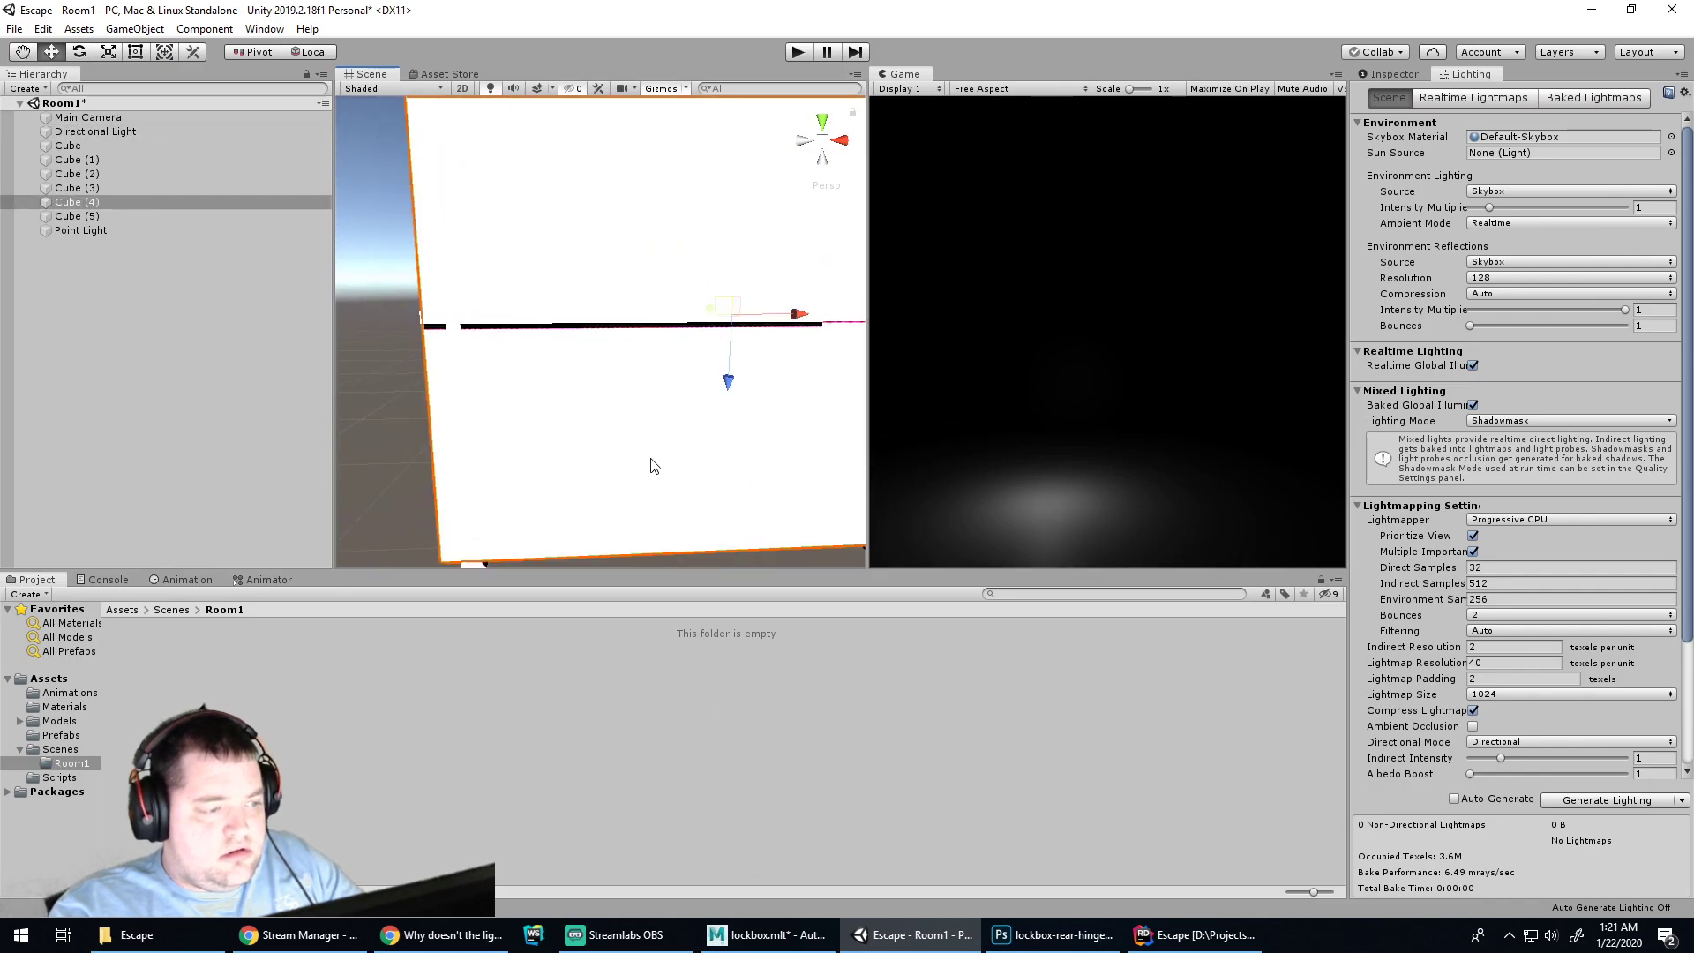
pyautogui.keyDown('alt'); pyautogui.moveTo(649, 455); pyautogui.dragTo(767, 126); pyautogui.keyUp('alt')
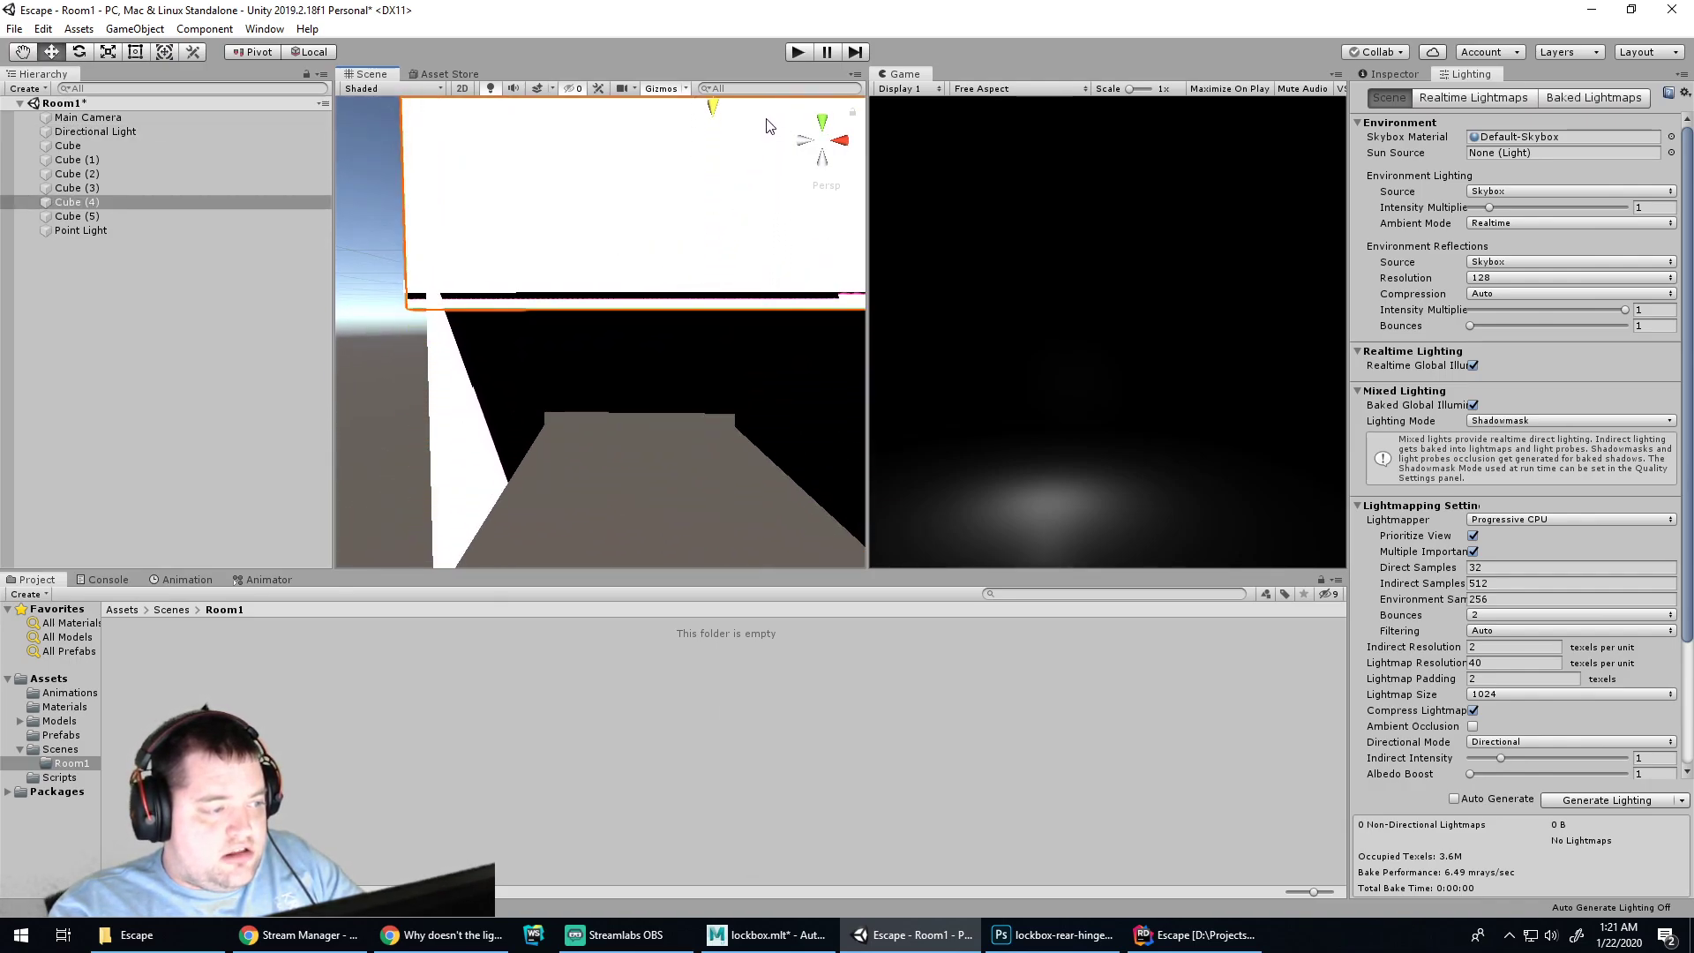
pyautogui.click(463, 416)
pyautogui.keyDown('alt'); pyautogui.moveTo(372, 400); pyautogui.dragTo(683, 33); pyautogui.keyUp('alt')
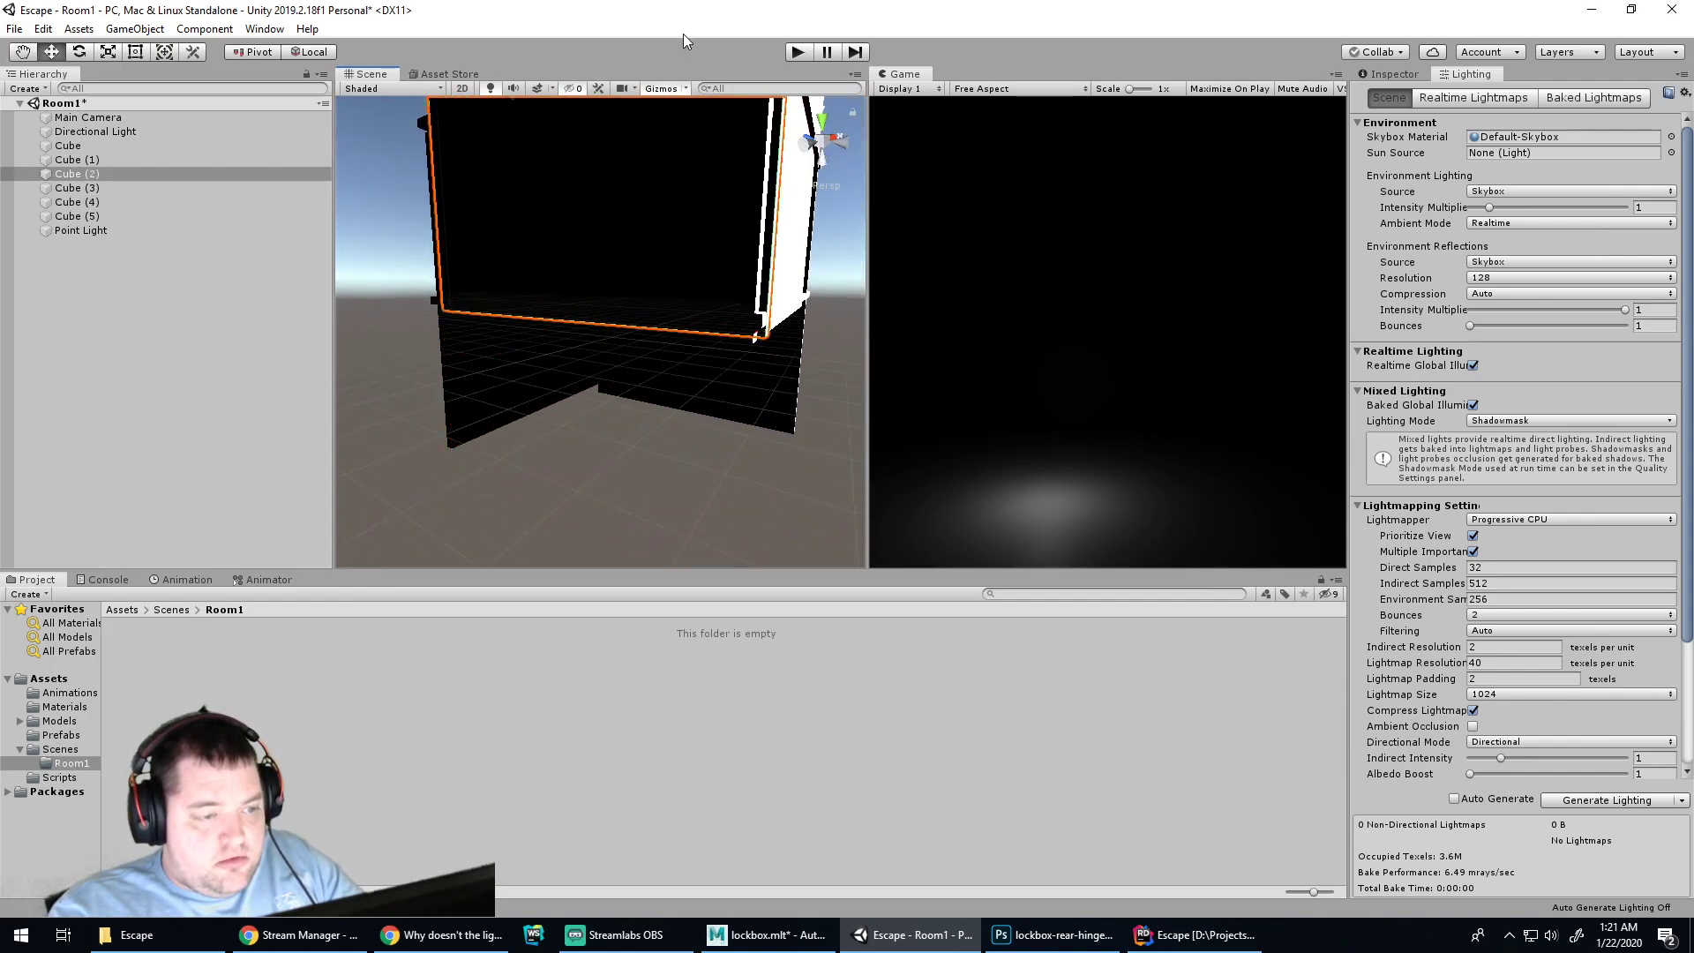
pyautogui.keyDown('alt'); pyautogui.moveTo(562, 377); pyautogui.dragTo(1068, 369); pyautogui.keyUp('alt')
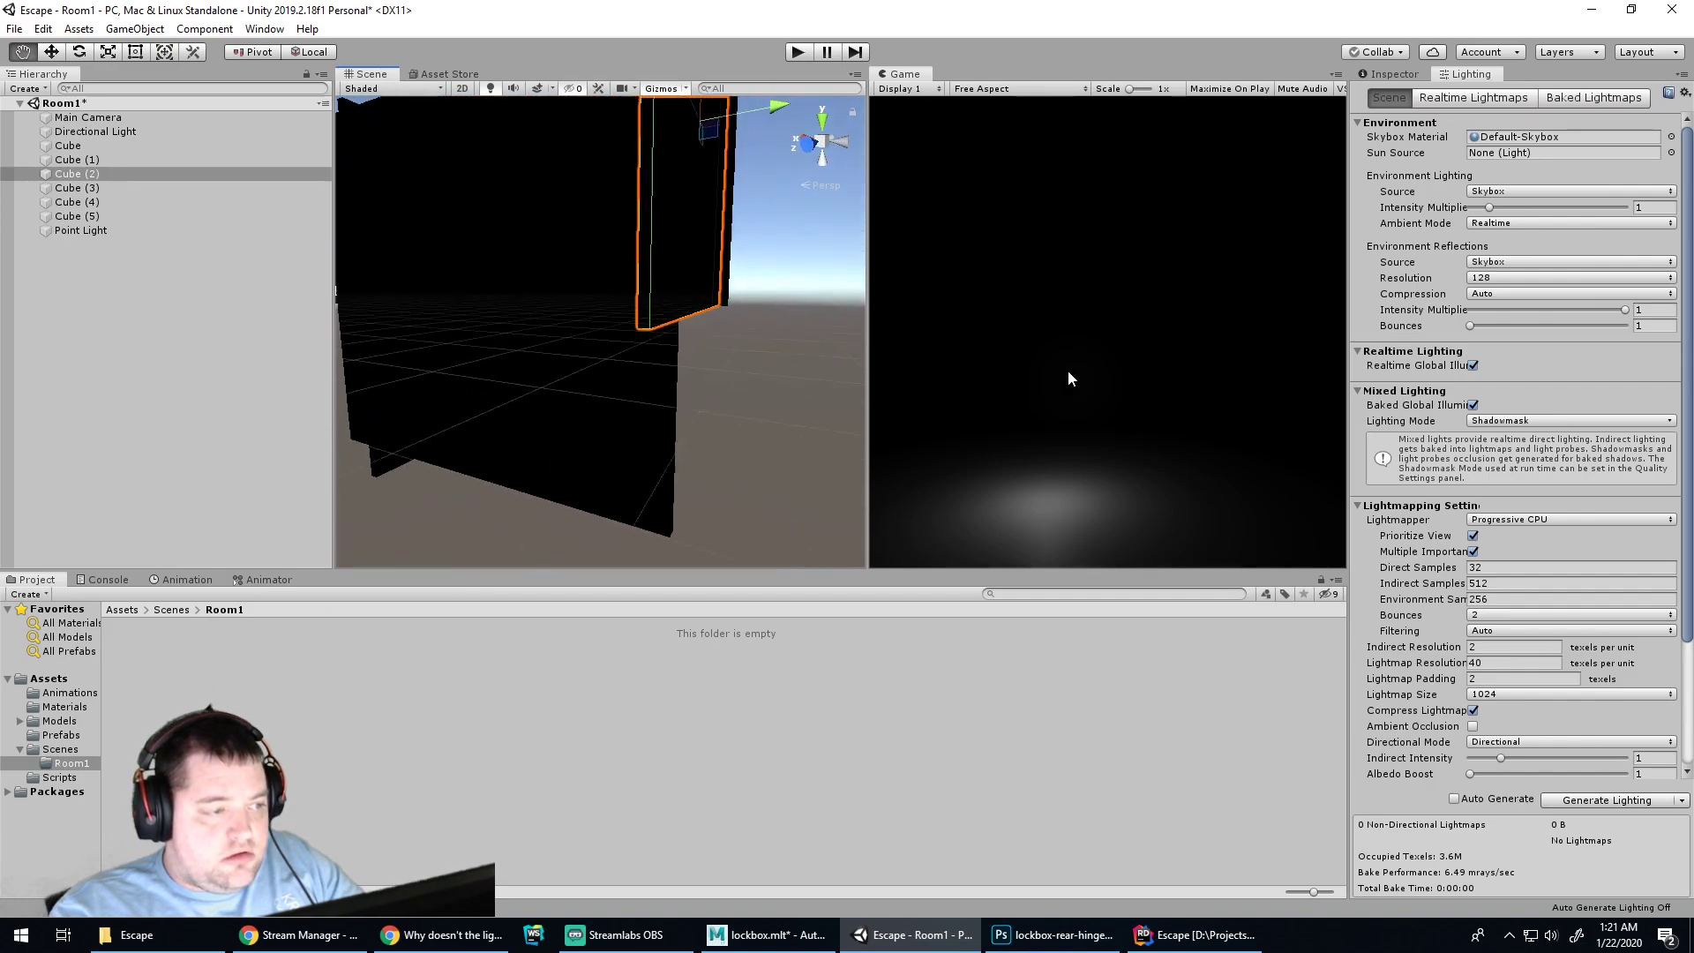
pyautogui.click(593, 409)
pyautogui.moveTo(471, 370); pyautogui.dragTo(505, 197)
pyautogui.keyDown('alt'); pyautogui.moveTo(530, 378); pyautogui.dragTo(654, 485); pyautogui.keyUp('alt')
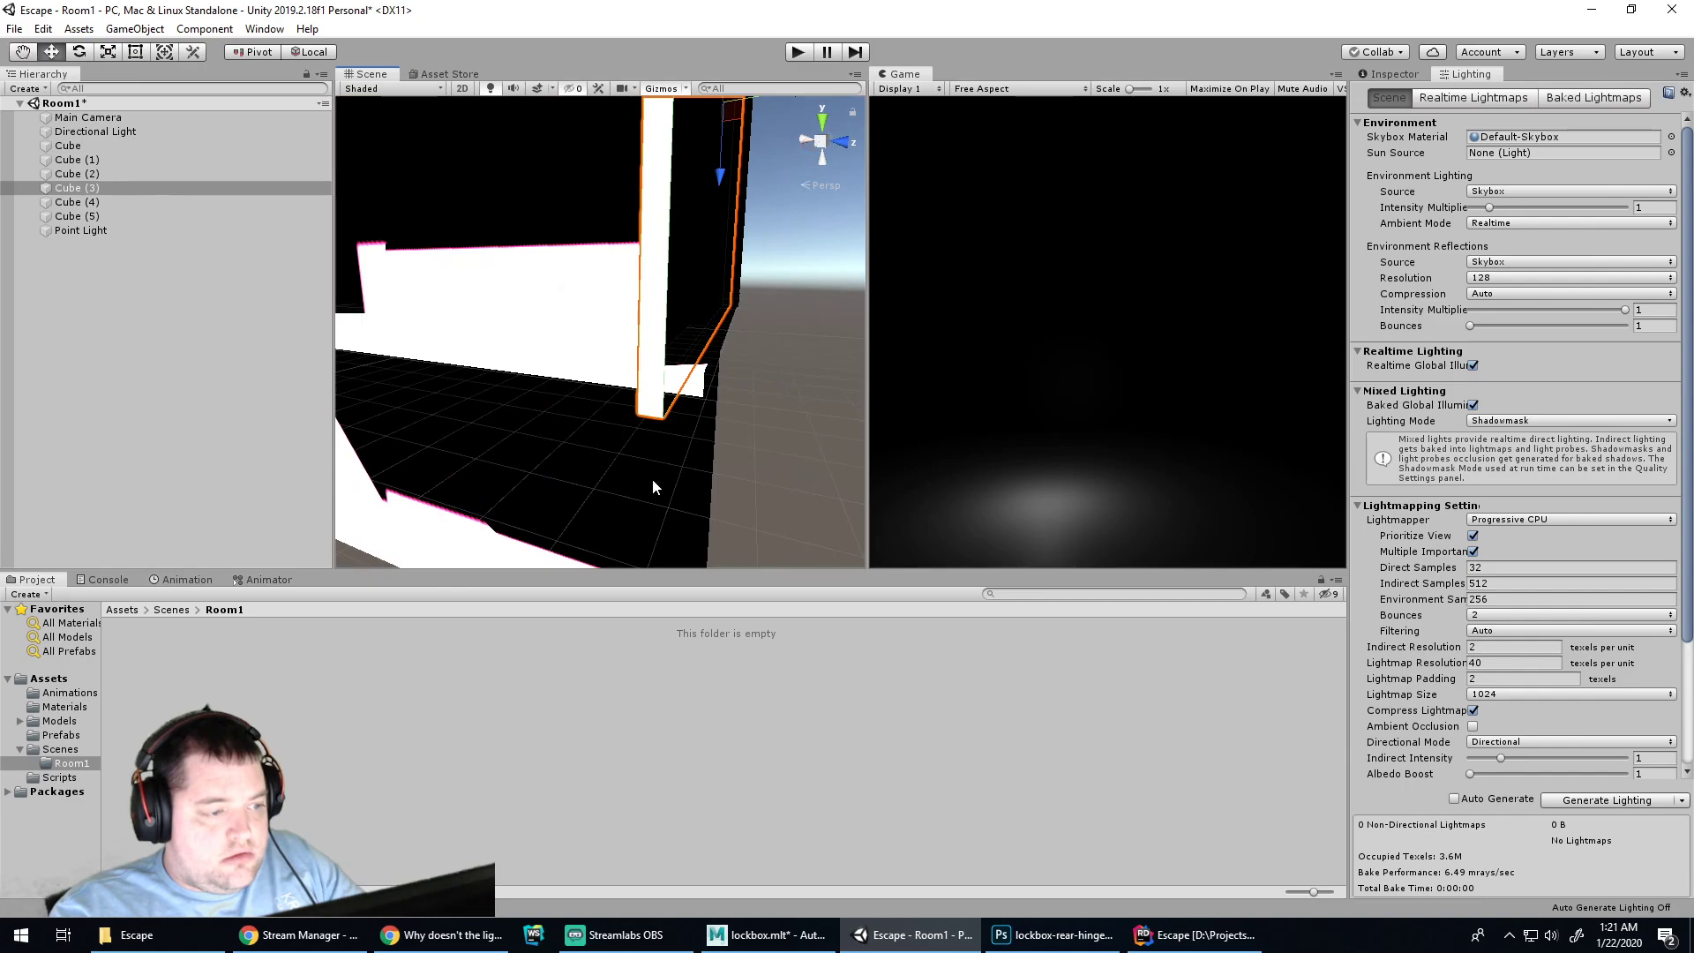
pyautogui.click(479, 403)
pyautogui.moveTo(444, 281); pyautogui.dragTo(563, 938)
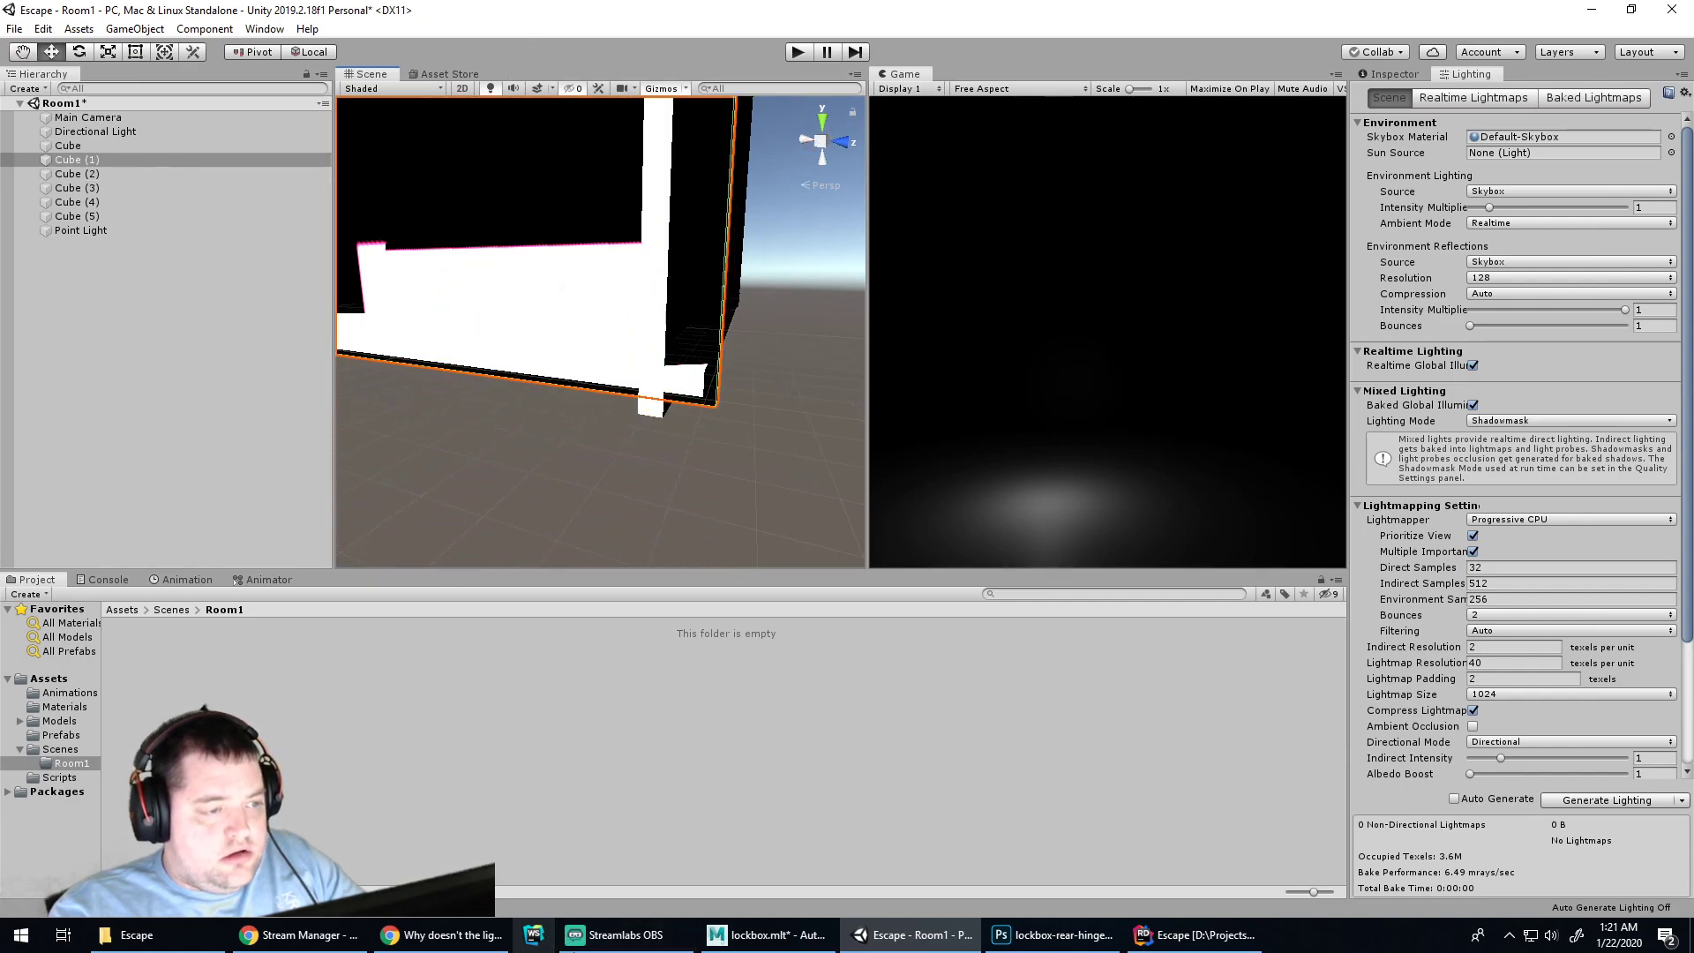
# Rescale the height of panel Cube (1)
pyautogui.scroll(-5, 624, 235)
pyautogui.press('f')
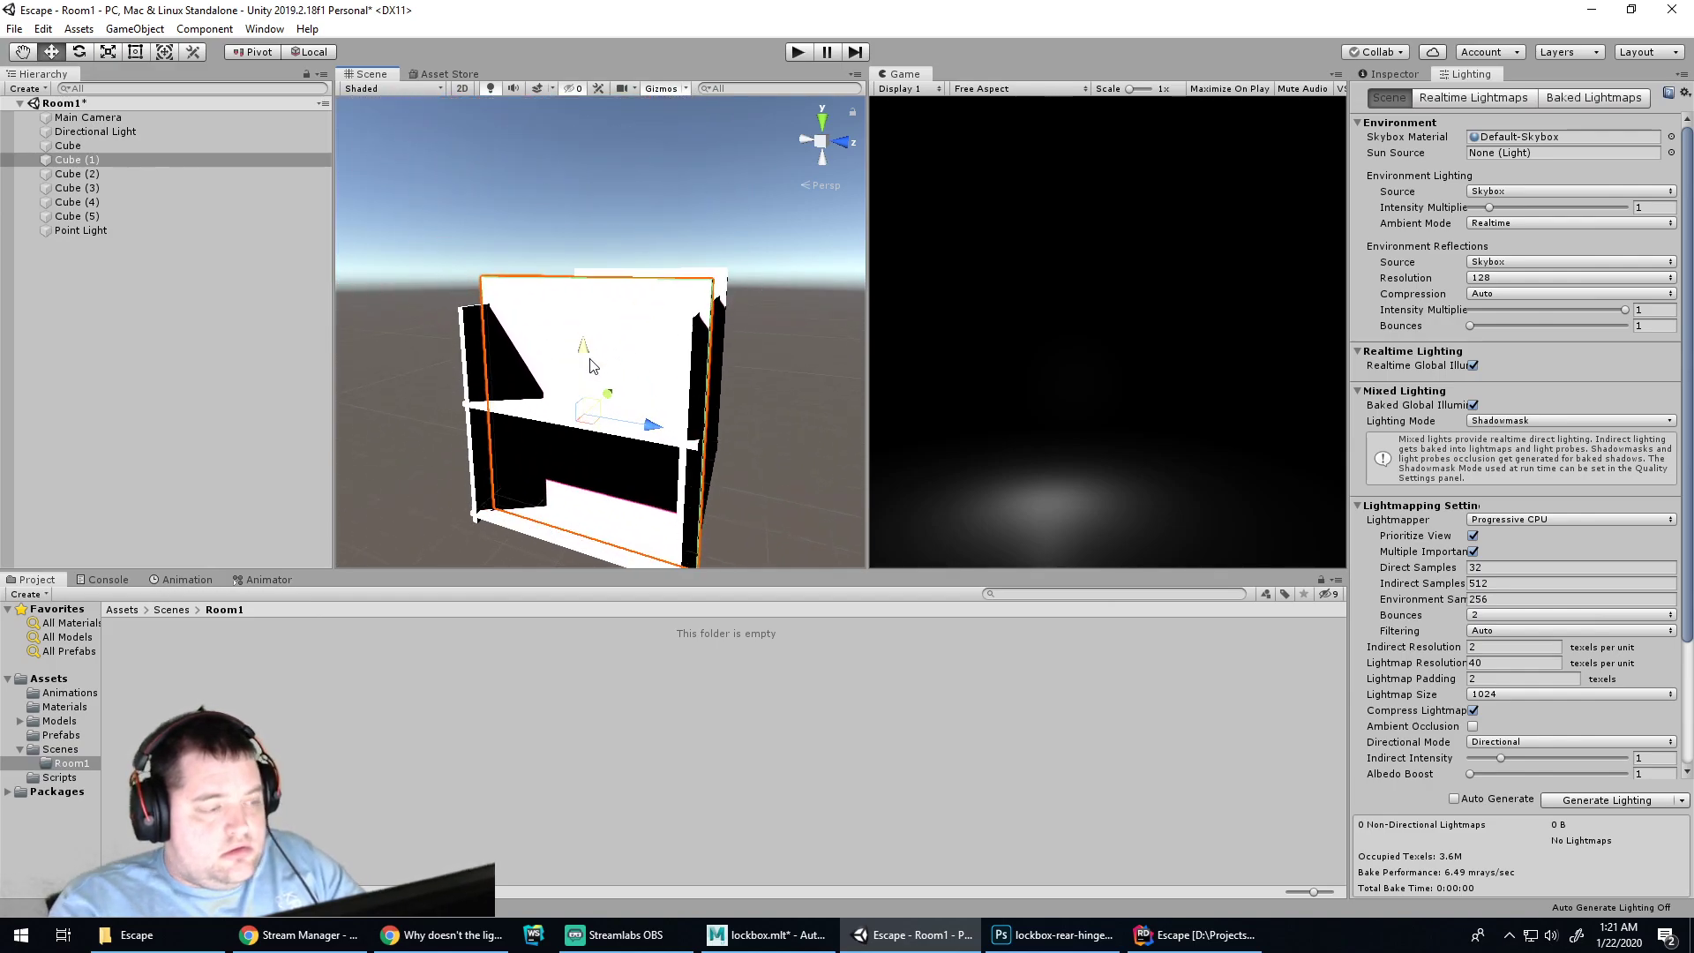
pyautogui.press('r')
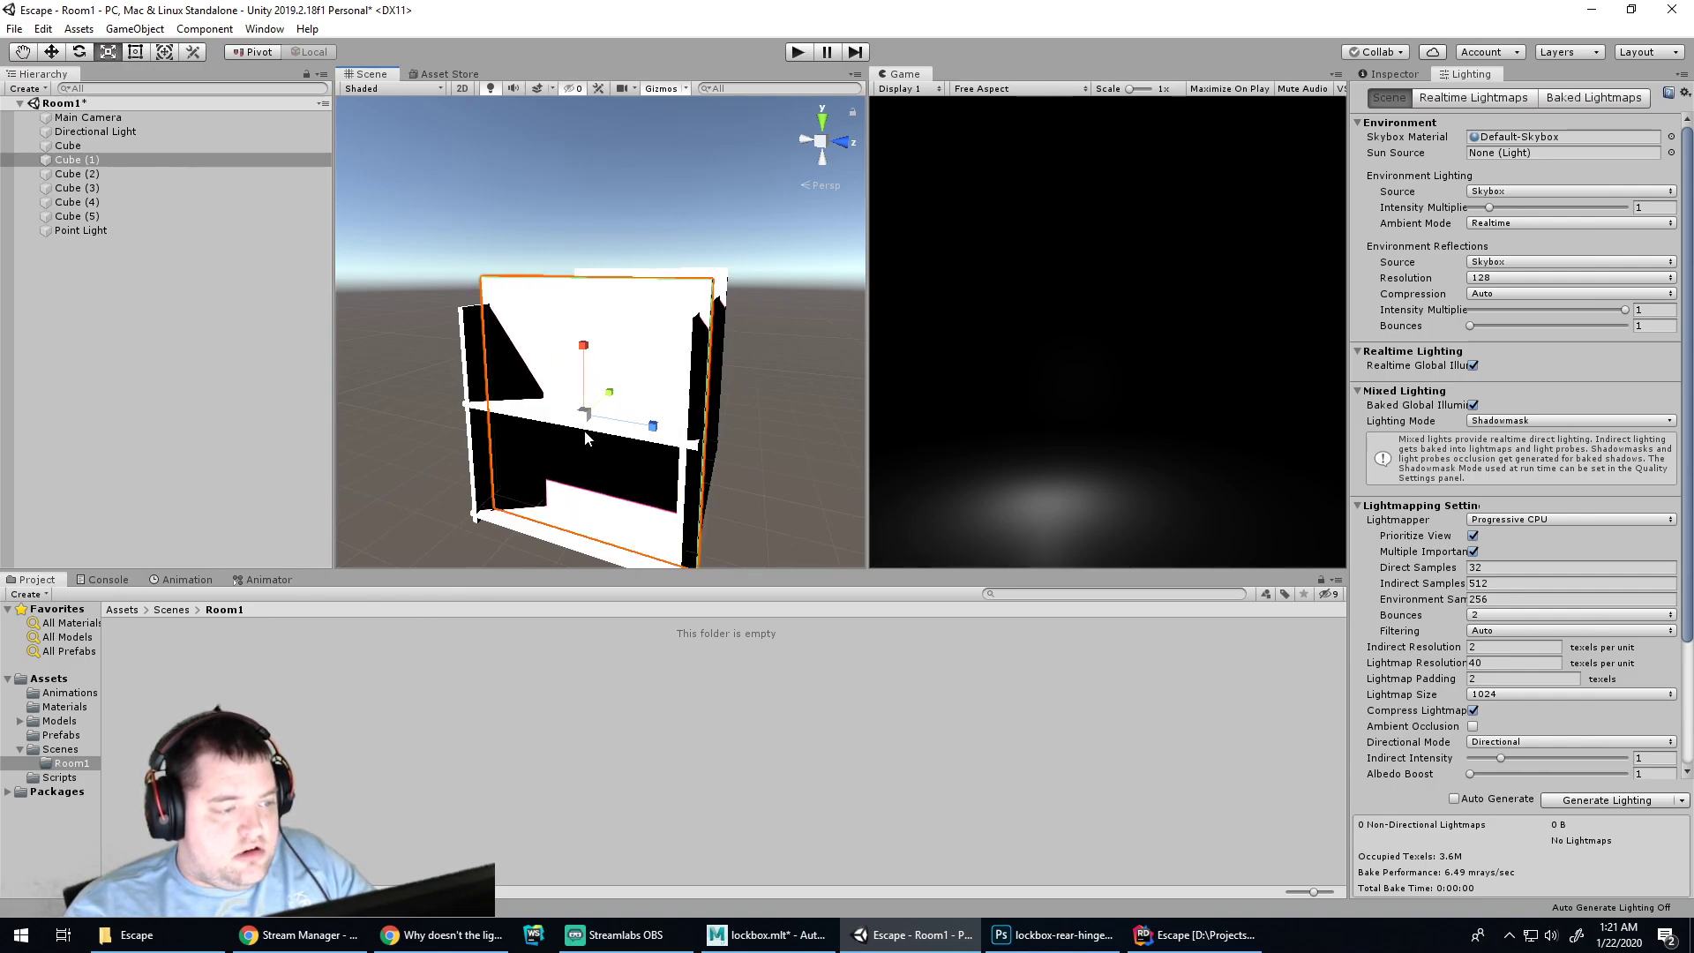
pyautogui.keyDown('shift'); pyautogui.click(586, 529); pyautogui.keyUp('shift')
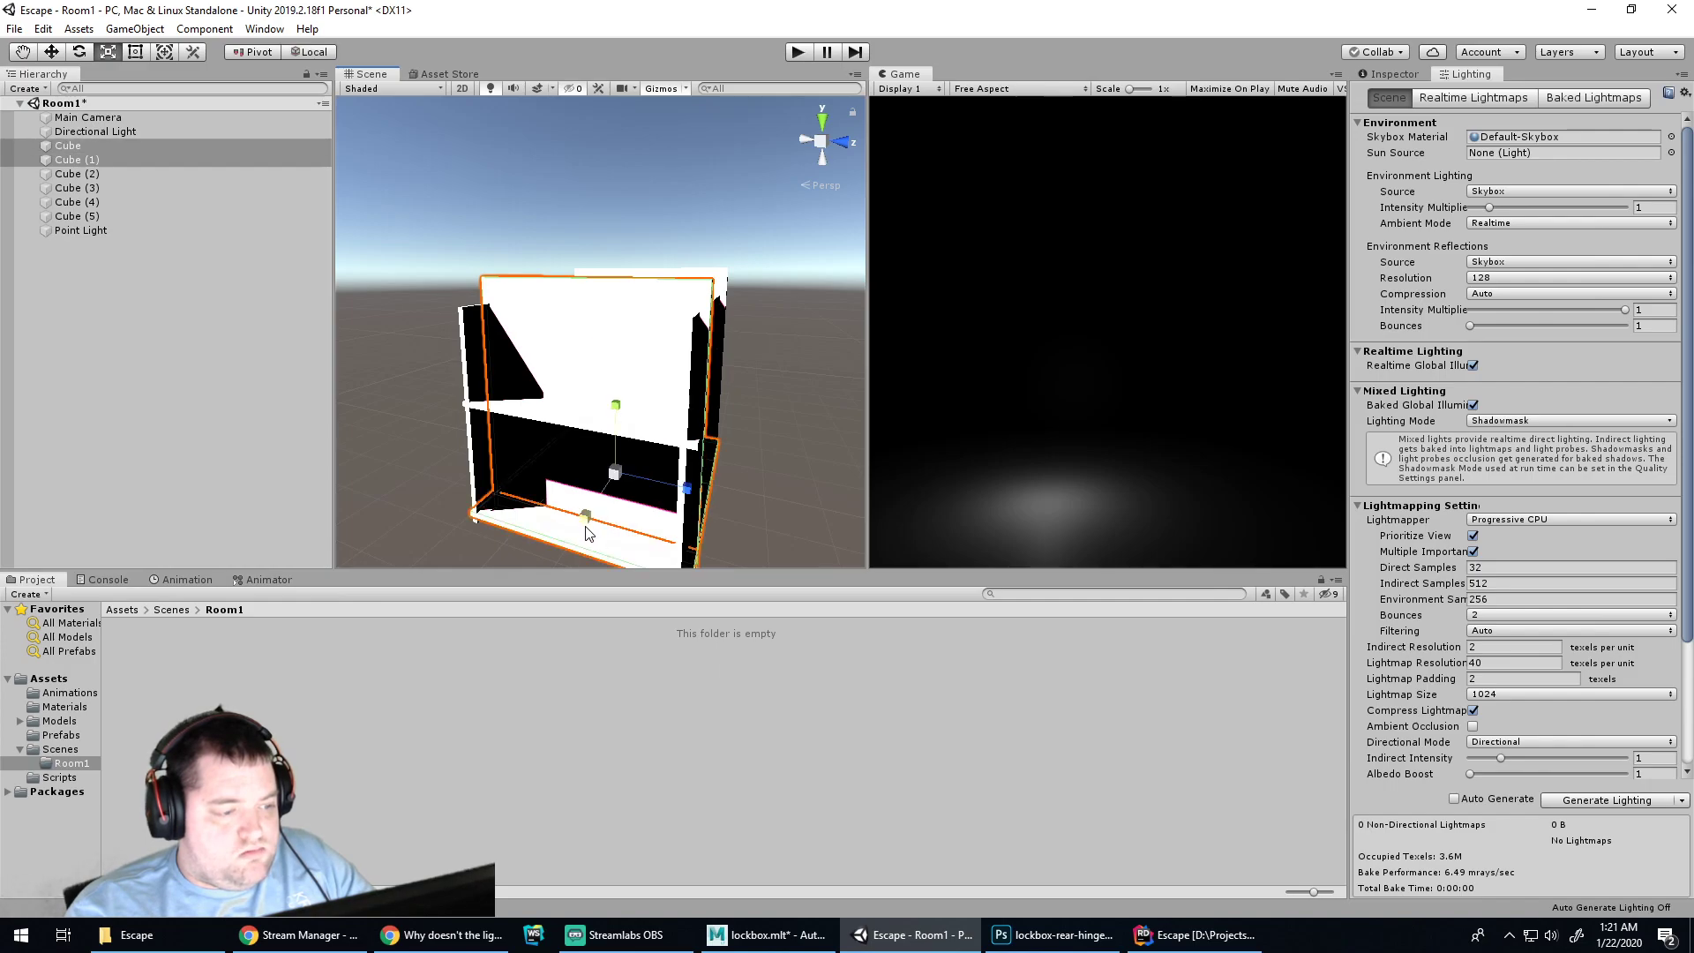
pyautogui.click(605, 376)
pyautogui.click(656, 311)
pyautogui.click(594, 356)
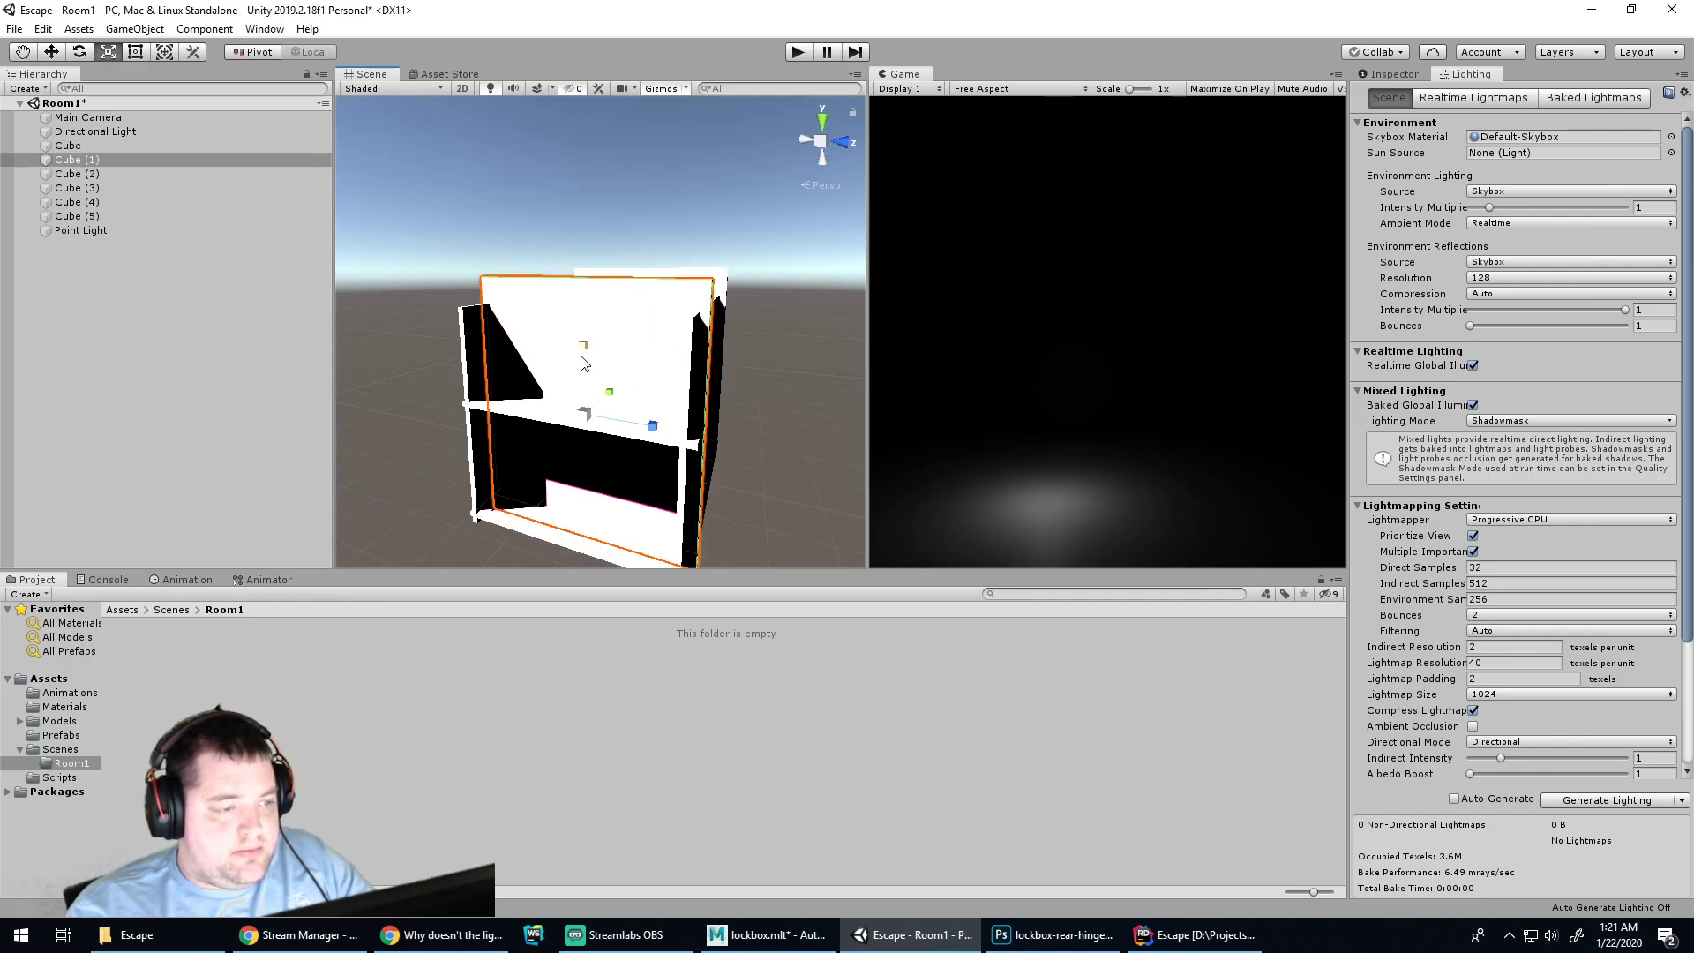
pyautogui.moveTo(585, 346); pyautogui.dragTo(585, 426)
# Lower the upper panel Cube (4) slightly
pyautogui.press('w')
pyautogui.click(517, 331)
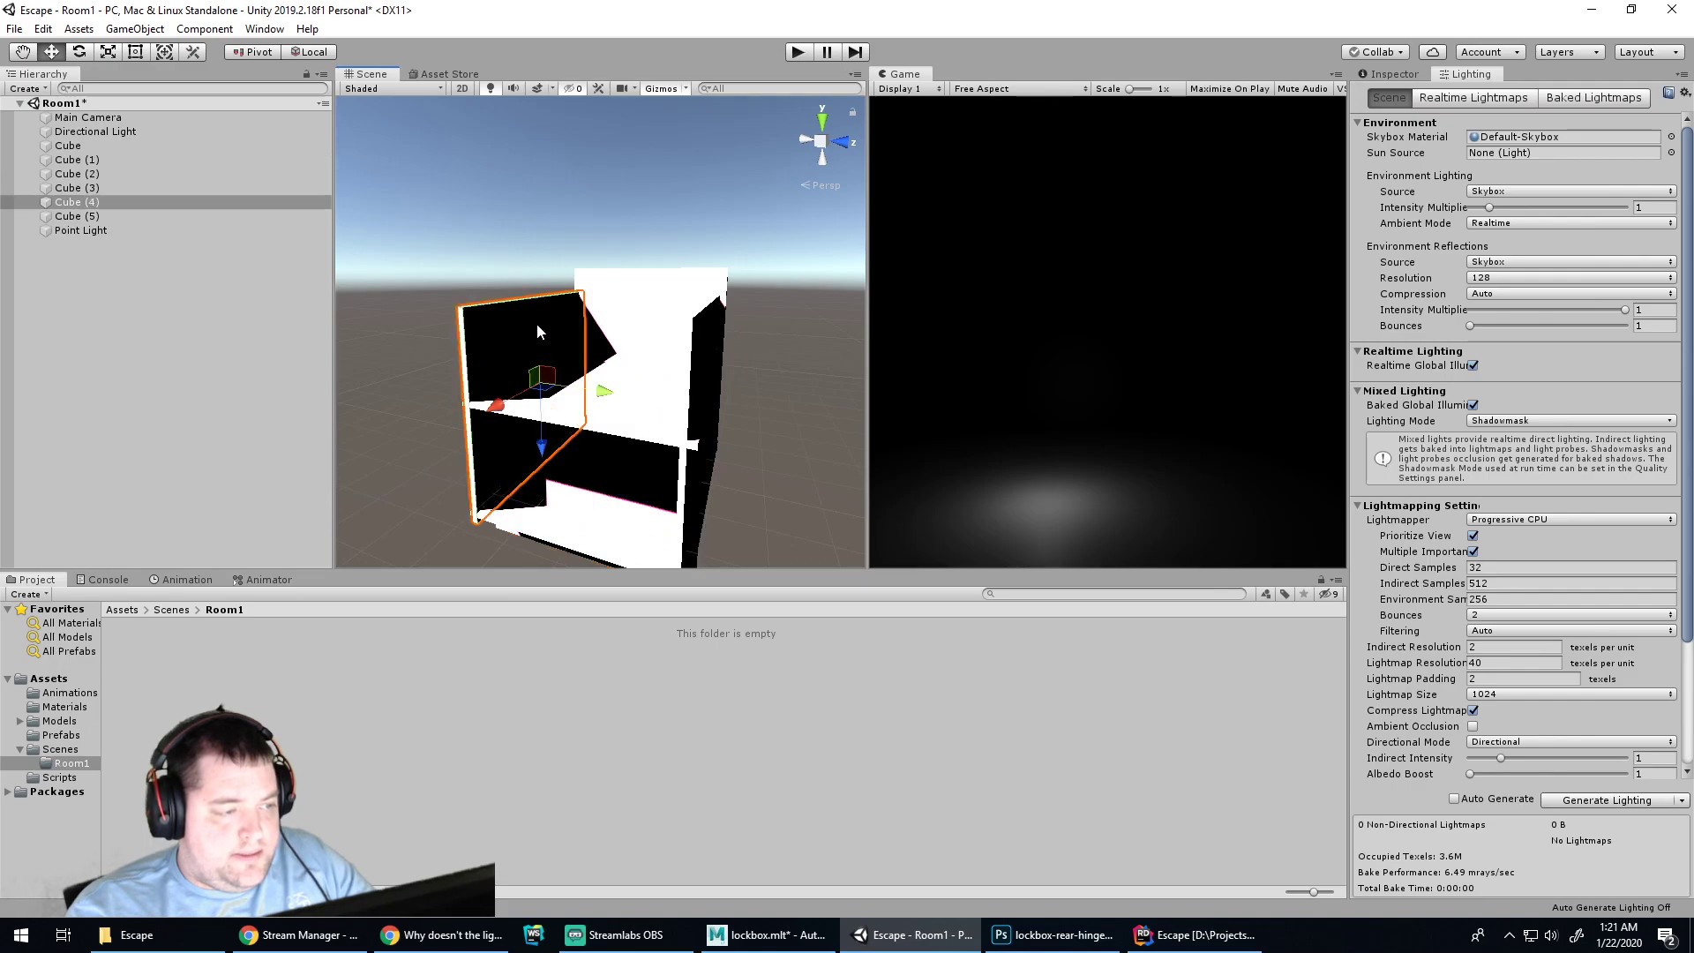
pyautogui.moveTo(541, 428); pyautogui.dragTo(544, 473)
pyautogui.press('q')
pyautogui.press('w')
pyautogui.press('r')
pyautogui.moveTo(769, 459); pyautogui.dragTo(669, 490)
pyautogui.press('super')
pyautogui.click(786, 294)
# Move the back panel Cube (3) lower
pyautogui.click(645, 449)
pyautogui.click(665, 436)
pyautogui.press('q')
pyautogui.press('w')
pyautogui.keyDown('alt'); pyautogui.moveTo(818, 443); pyautogui.dragTo(290, 447); pyautogui.keyUp('alt')
# Shorten the large panel Cube (2) vertically
pyautogui.click(556, 338)
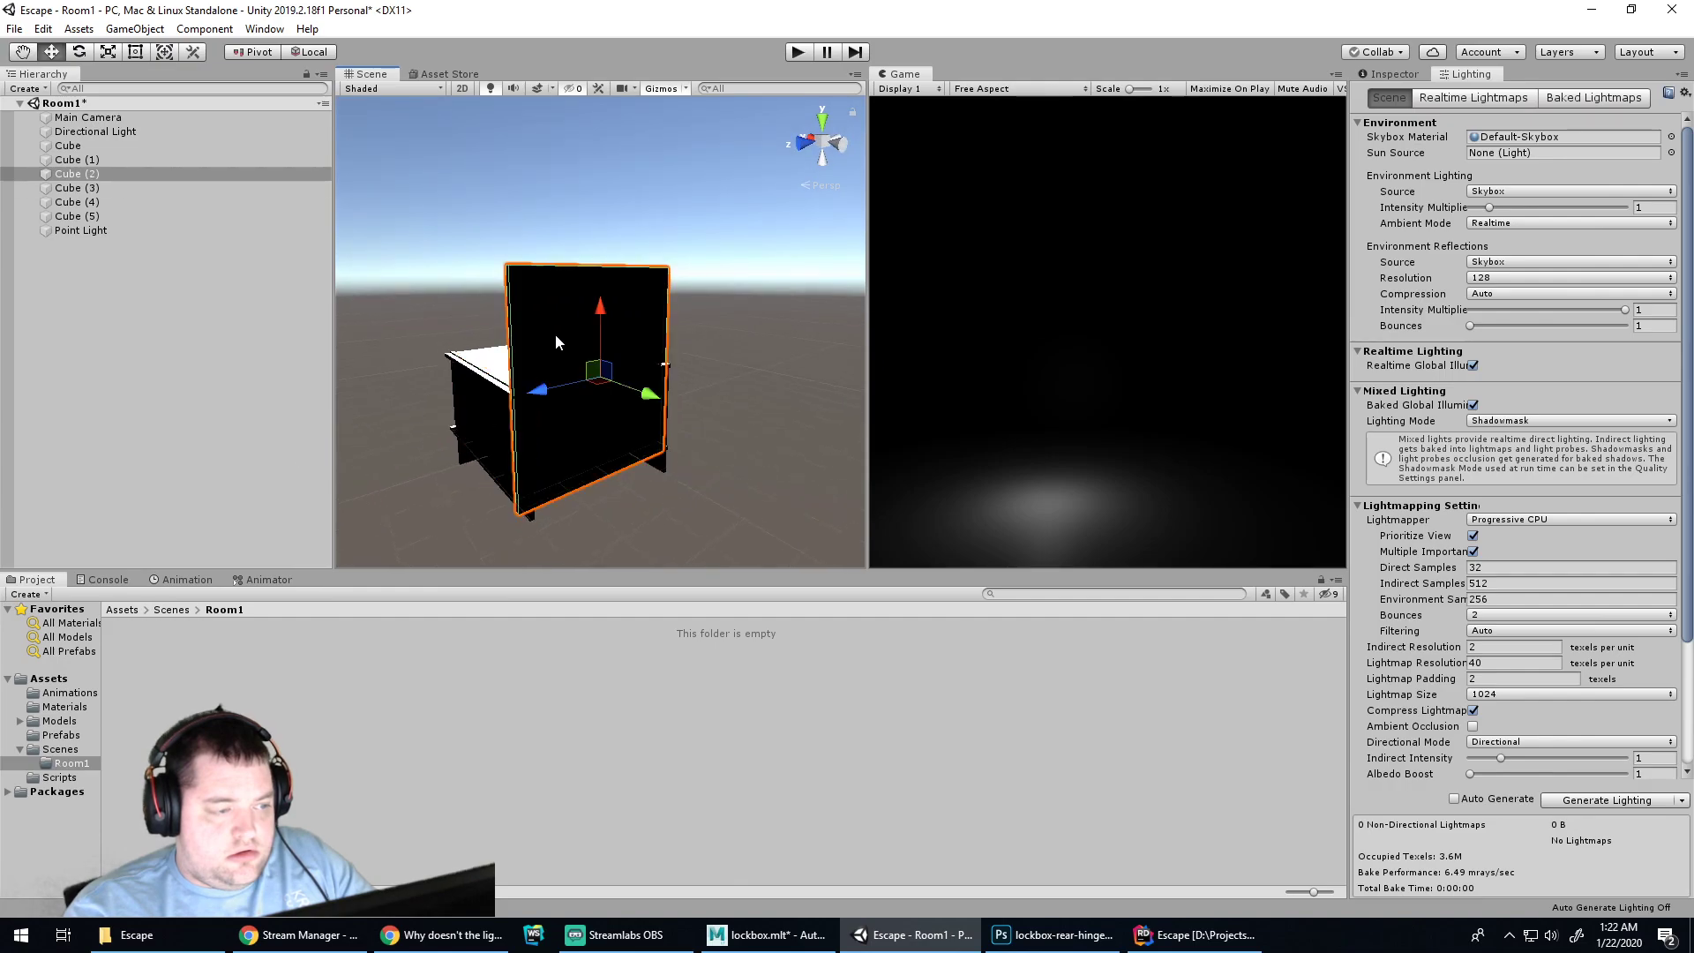
pyautogui.press('q')
pyautogui.press('e')
pyautogui.press('r')
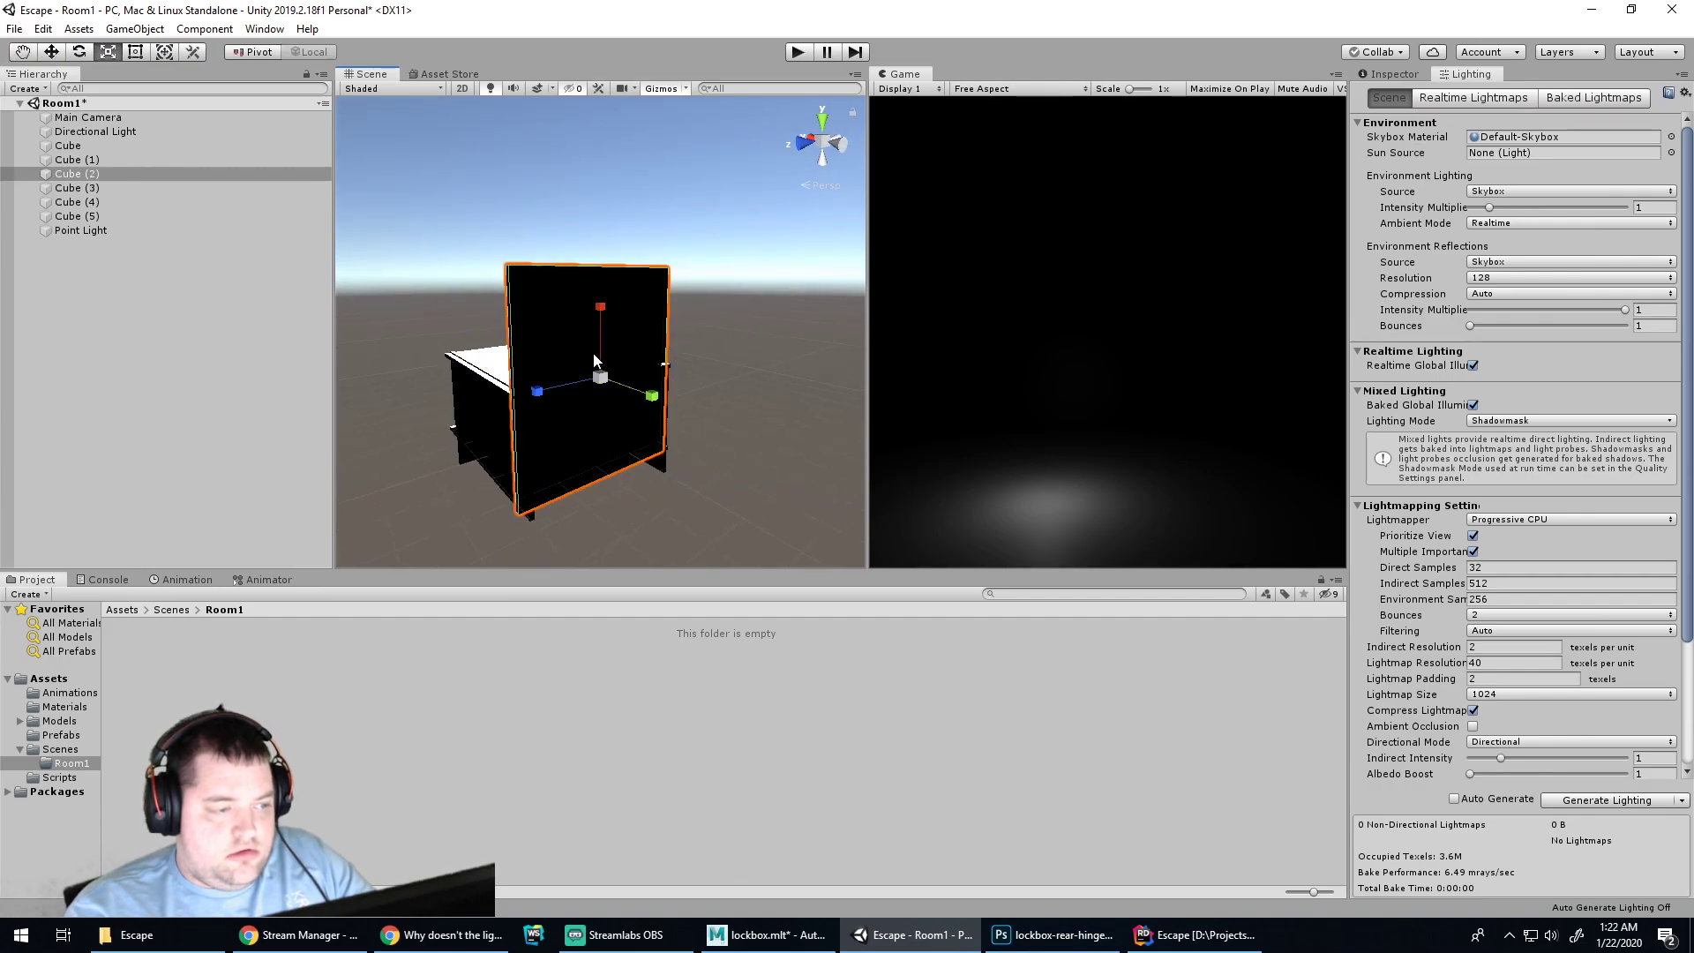
pyautogui.moveTo(601, 313); pyautogui.dragTo(603, 351)
pyautogui.press('w')
pyautogui.press('e')
pyautogui.press('r')
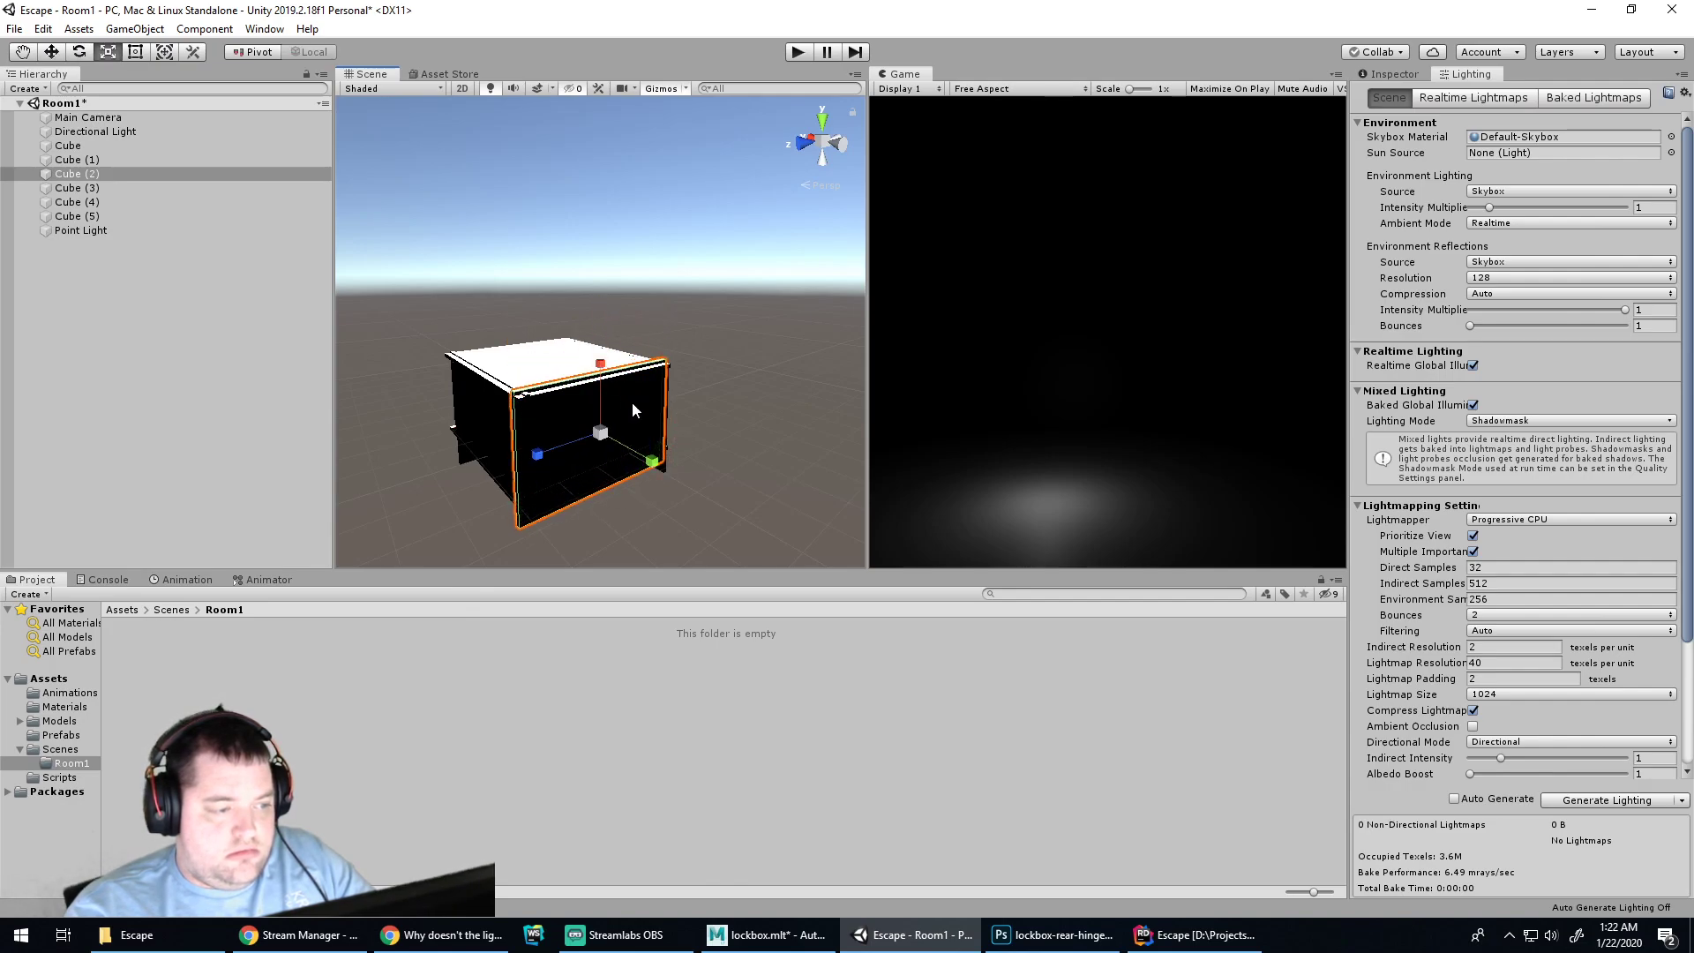
pyautogui.click(743, 471)
# Shrink the front panel Cube (4) vertically to close the cabinet
pyautogui.keyDown('alt'); pyautogui.moveTo(715, 385); pyautogui.dragTo(669, 486); pyautogui.keyUp('alt')
pyautogui.click(653, 484)
pyautogui.press('w')
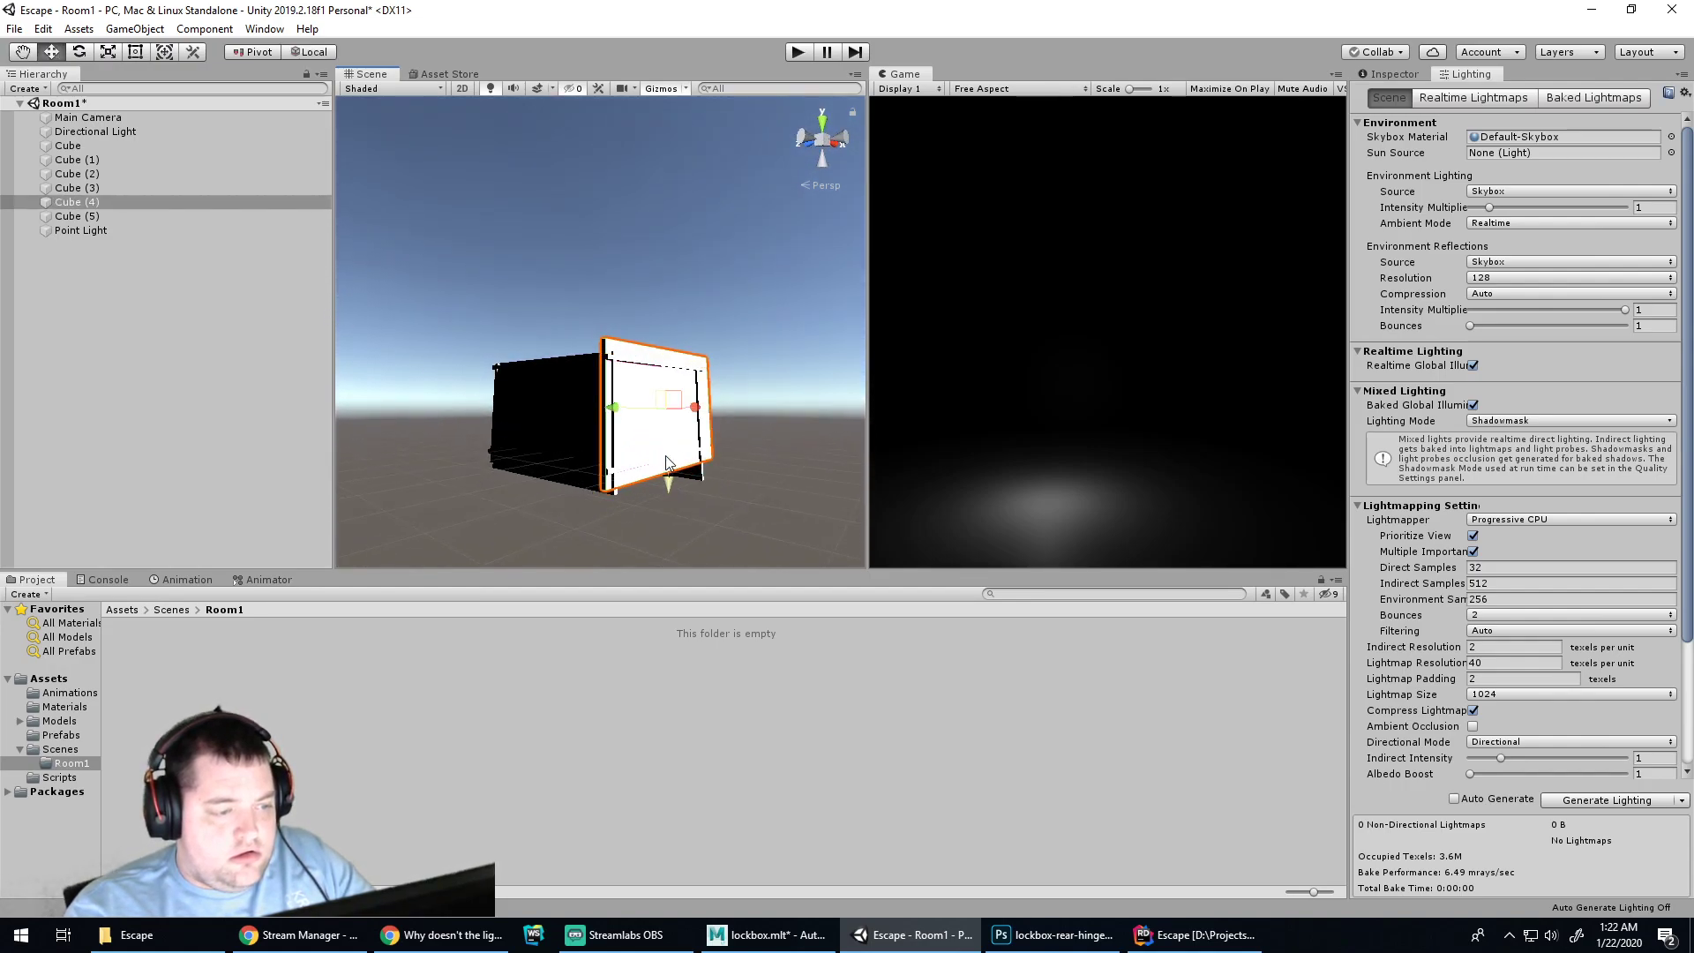
pyautogui.press('r')
pyautogui.moveTo(665, 483); pyautogui.dragTo(512, 392)
pyautogui.click(675, 522)
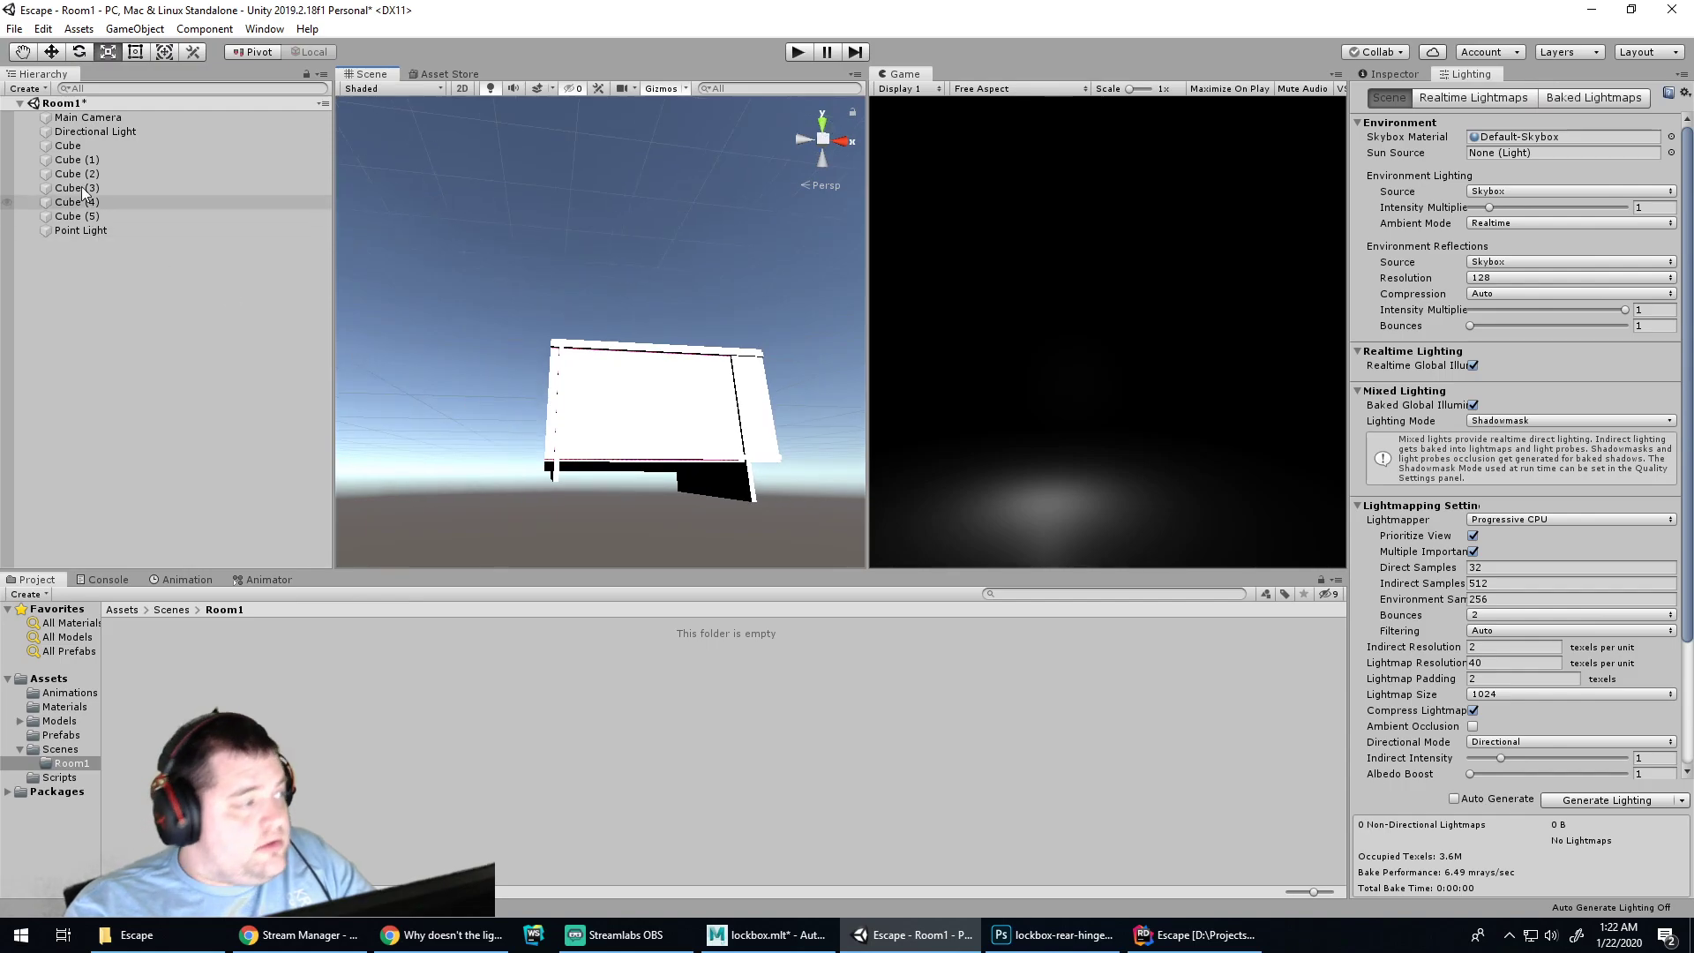
# Raise the Directional Light using world-aligned move axes
pyautogui.click(95, 131)
pyautogui.press('f')
pyautogui.keyDown('alt'); pyautogui.moveTo(645, 491); pyautogui.dragTo(631, 481); pyautogui.keyUp('alt')
pyautogui.press('w')
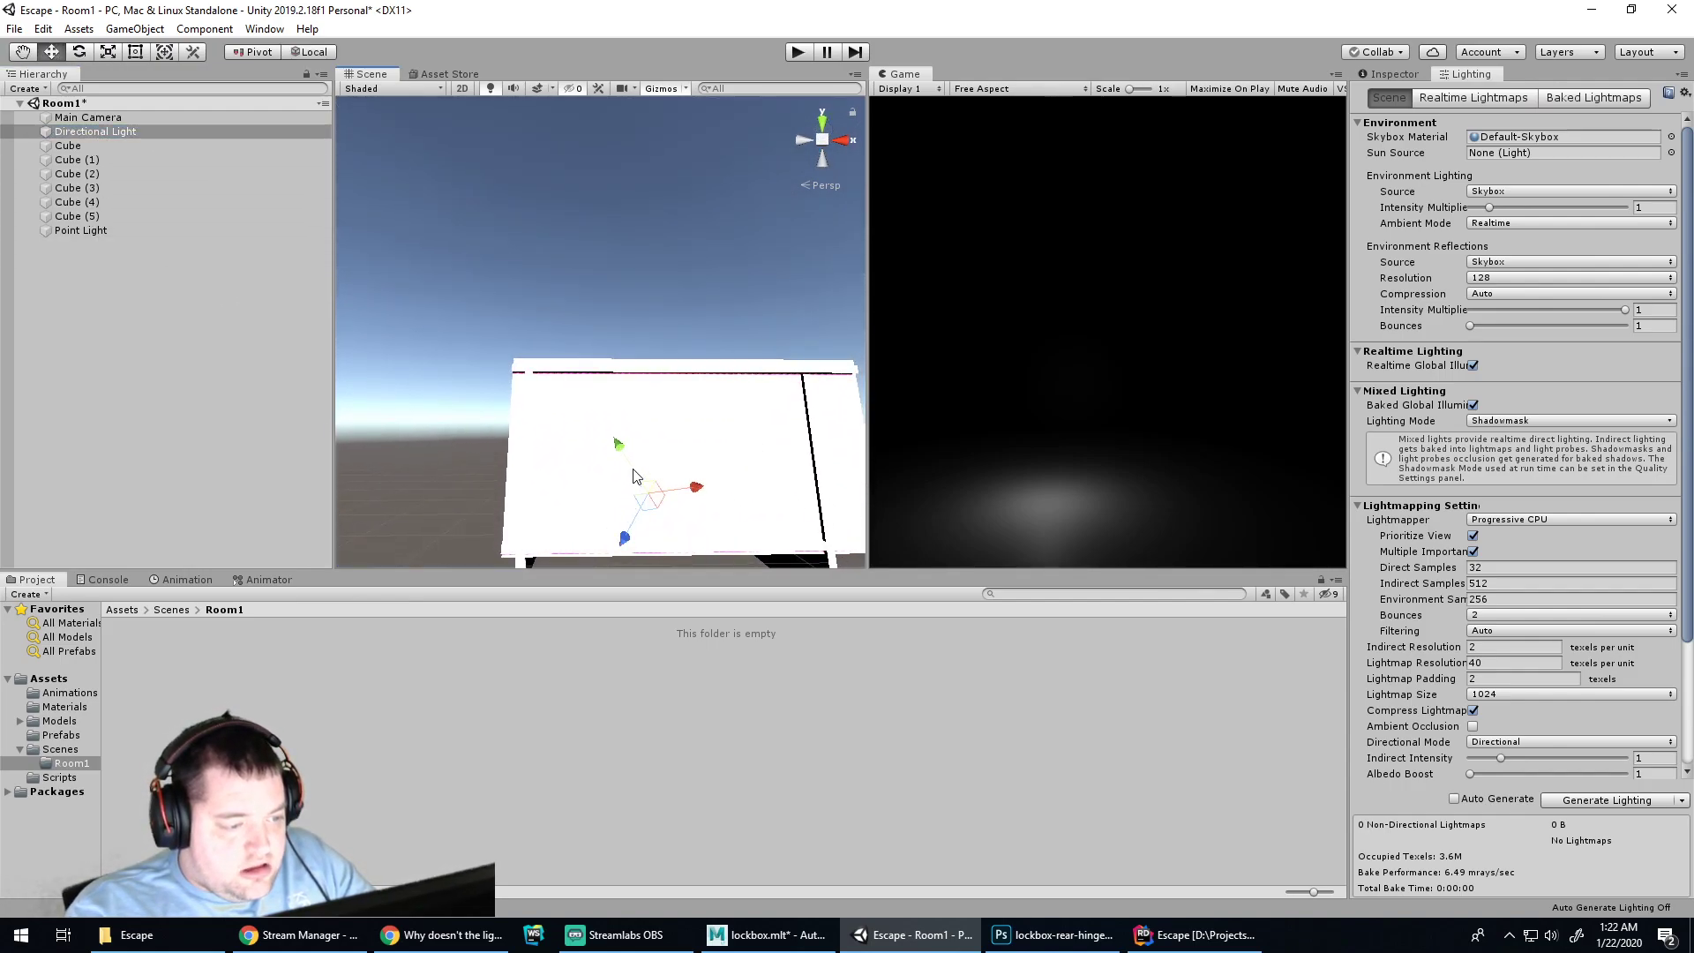
pyautogui.click(307, 52)
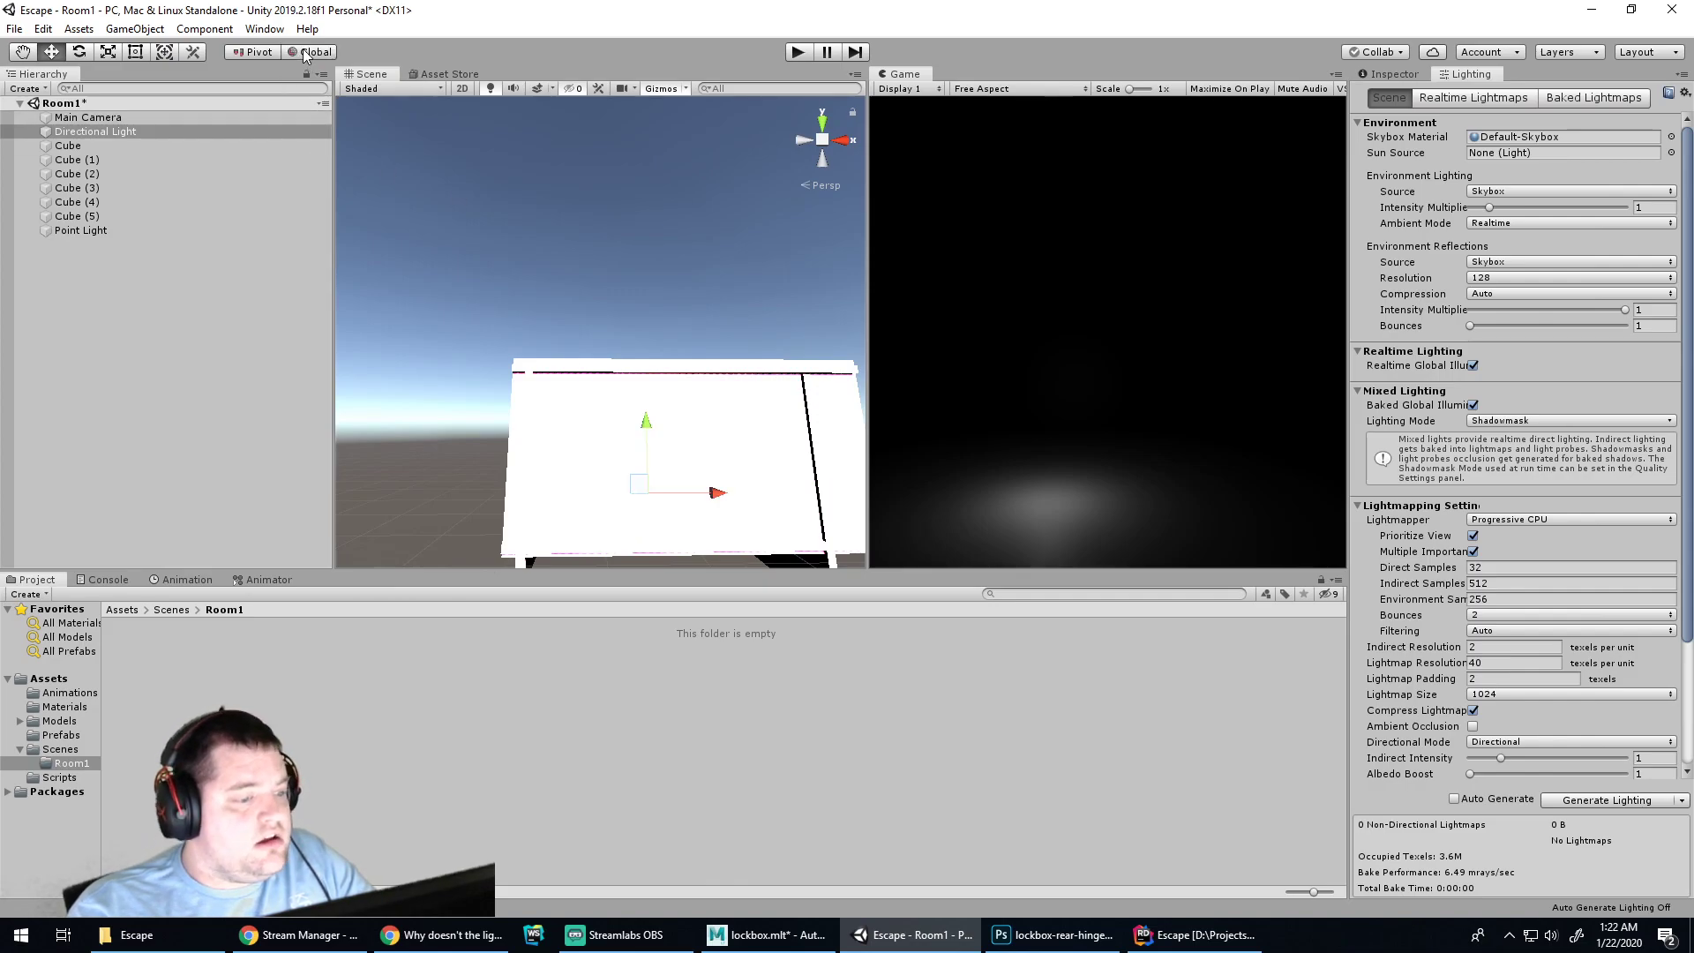
pyautogui.moveTo(646, 419); pyautogui.dragTo(647, 390)
pyautogui.scroll(5, 659, 467)
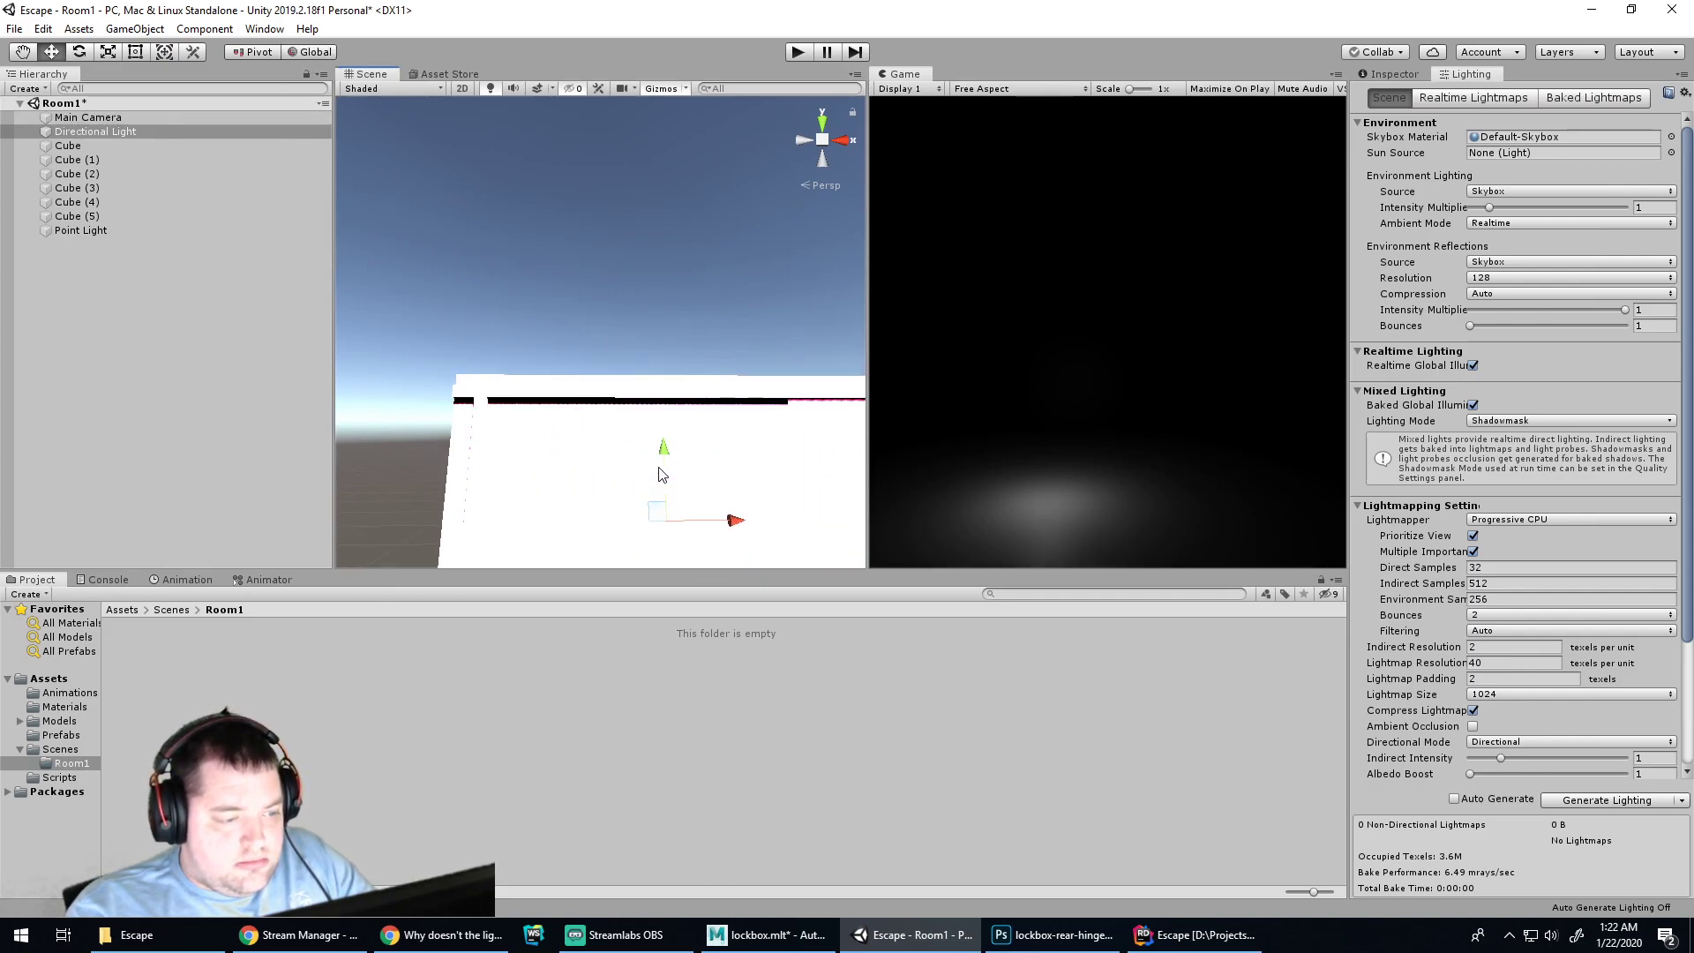
pyautogui.keyDown('alt'); pyautogui.moveTo(655, 473); pyautogui.dragTo(586, 462); pyautogui.keyUp('alt')
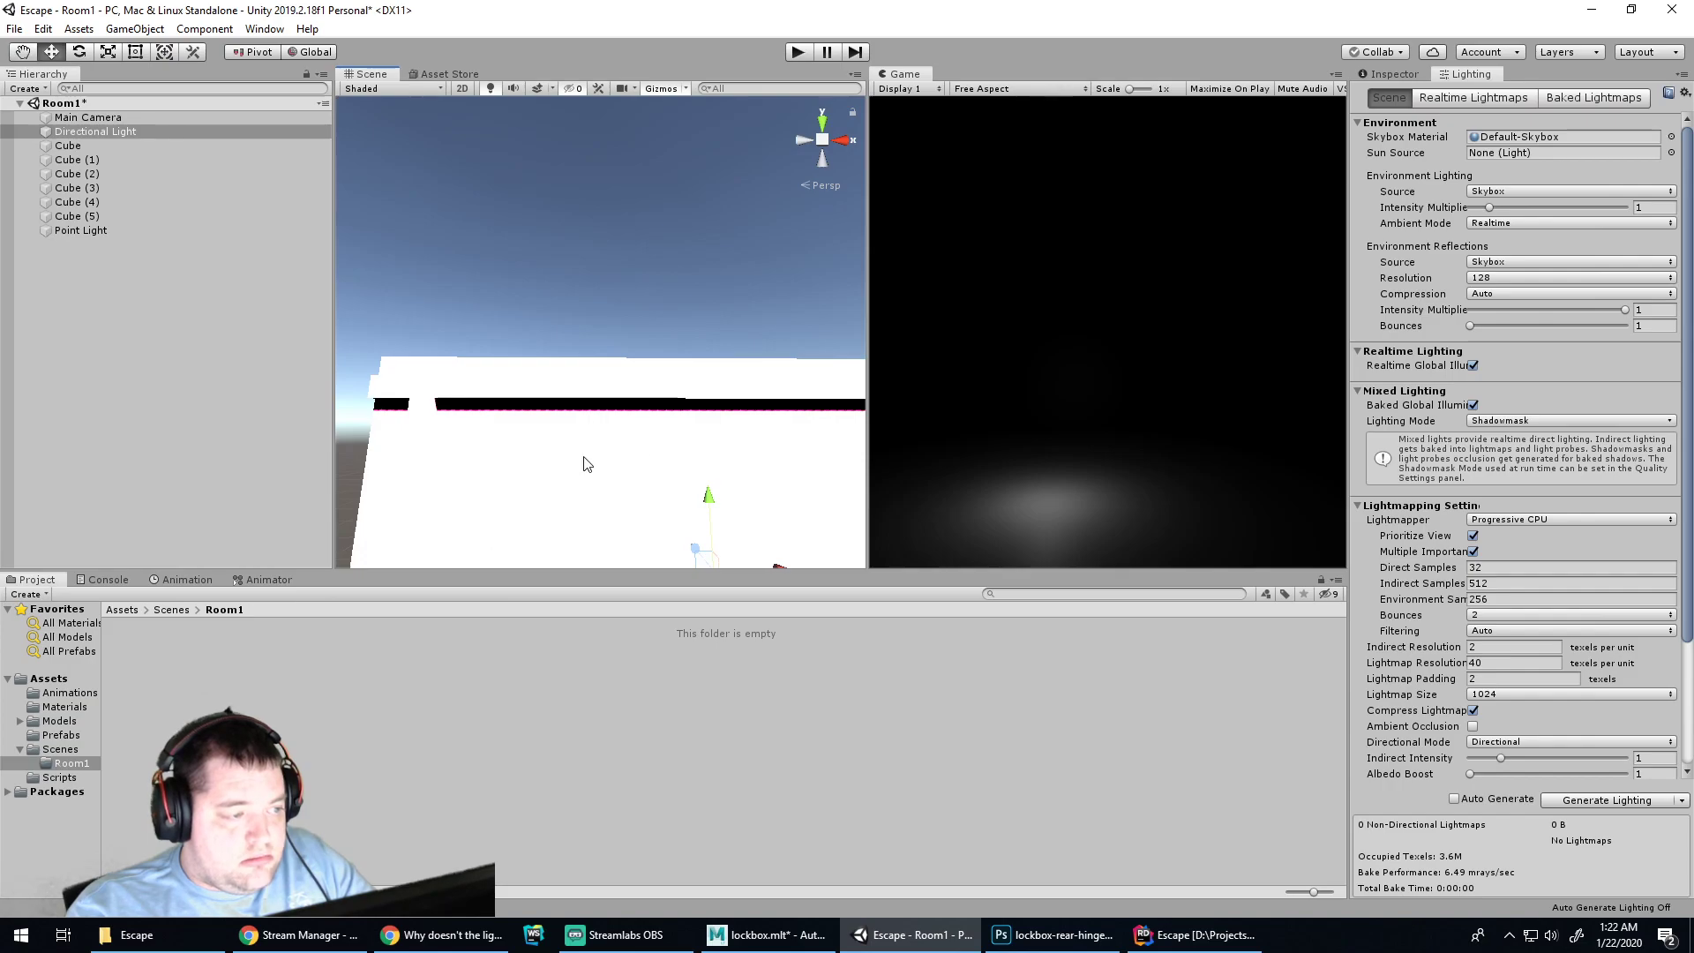
# Raise the thin bar Cube (5) and inspect it from below
pyautogui.click(623, 389)
pyautogui.click(615, 389)
pyautogui.moveTo(727, 343); pyautogui.dragTo(723, 328)
pyautogui.keyDown('alt'); pyautogui.moveTo(635, 455); pyautogui.dragTo(680, 495); pyautogui.keyUp('alt')
pyautogui.keyDown('alt'); pyautogui.moveTo(676, 488); pyautogui.dragTo(677, 193, button='middle'); pyautogui.keyUp('alt')
pyautogui.keyDown('alt'); pyautogui.moveTo(657, 384); pyautogui.dragTo(553, 313, button='middle'); pyautogui.keyUp('alt')
pyautogui.scroll(8, 656, 403)
pyautogui.scroll(1, 671, 363)
pyautogui.keyDown('alt'); pyautogui.moveTo(700, 321); pyautogui.dragTo(601, 391, button='middle'); pyautogui.keyUp('alt')
pyautogui.keyDown('alt'); pyautogui.moveTo(574, 429); pyautogui.dragTo(834, 452); pyautogui.keyUp('alt')
pyautogui.moveTo(572, 372); pyautogui.dragTo(928, 329, button='middle')
# Move the Directional Light to the right and play-test the lighting
pyautogui.click(731, 405)
pyautogui.click(670, 379)
pyautogui.keyDown('alt'); pyautogui.moveTo(671, 382); pyautogui.dragTo(305, 569); pyautogui.keyUp('alt')
pyautogui.moveTo(654, 427); pyautogui.dragTo(861, 422)
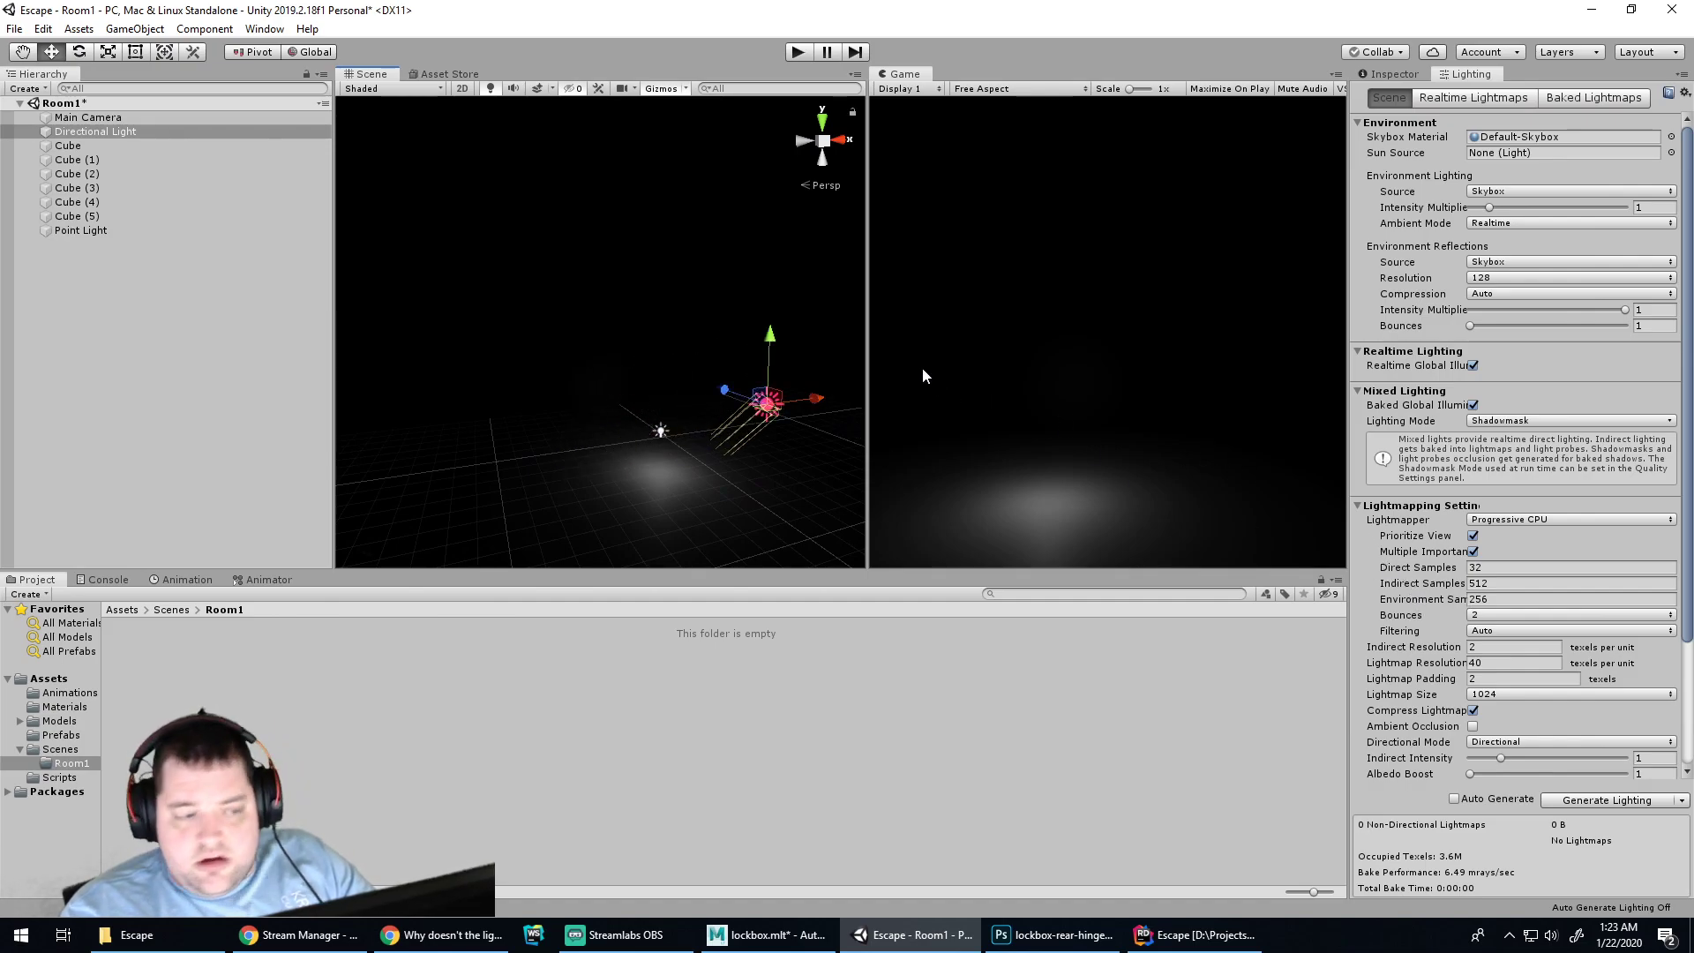
pyautogui.click(799, 53)
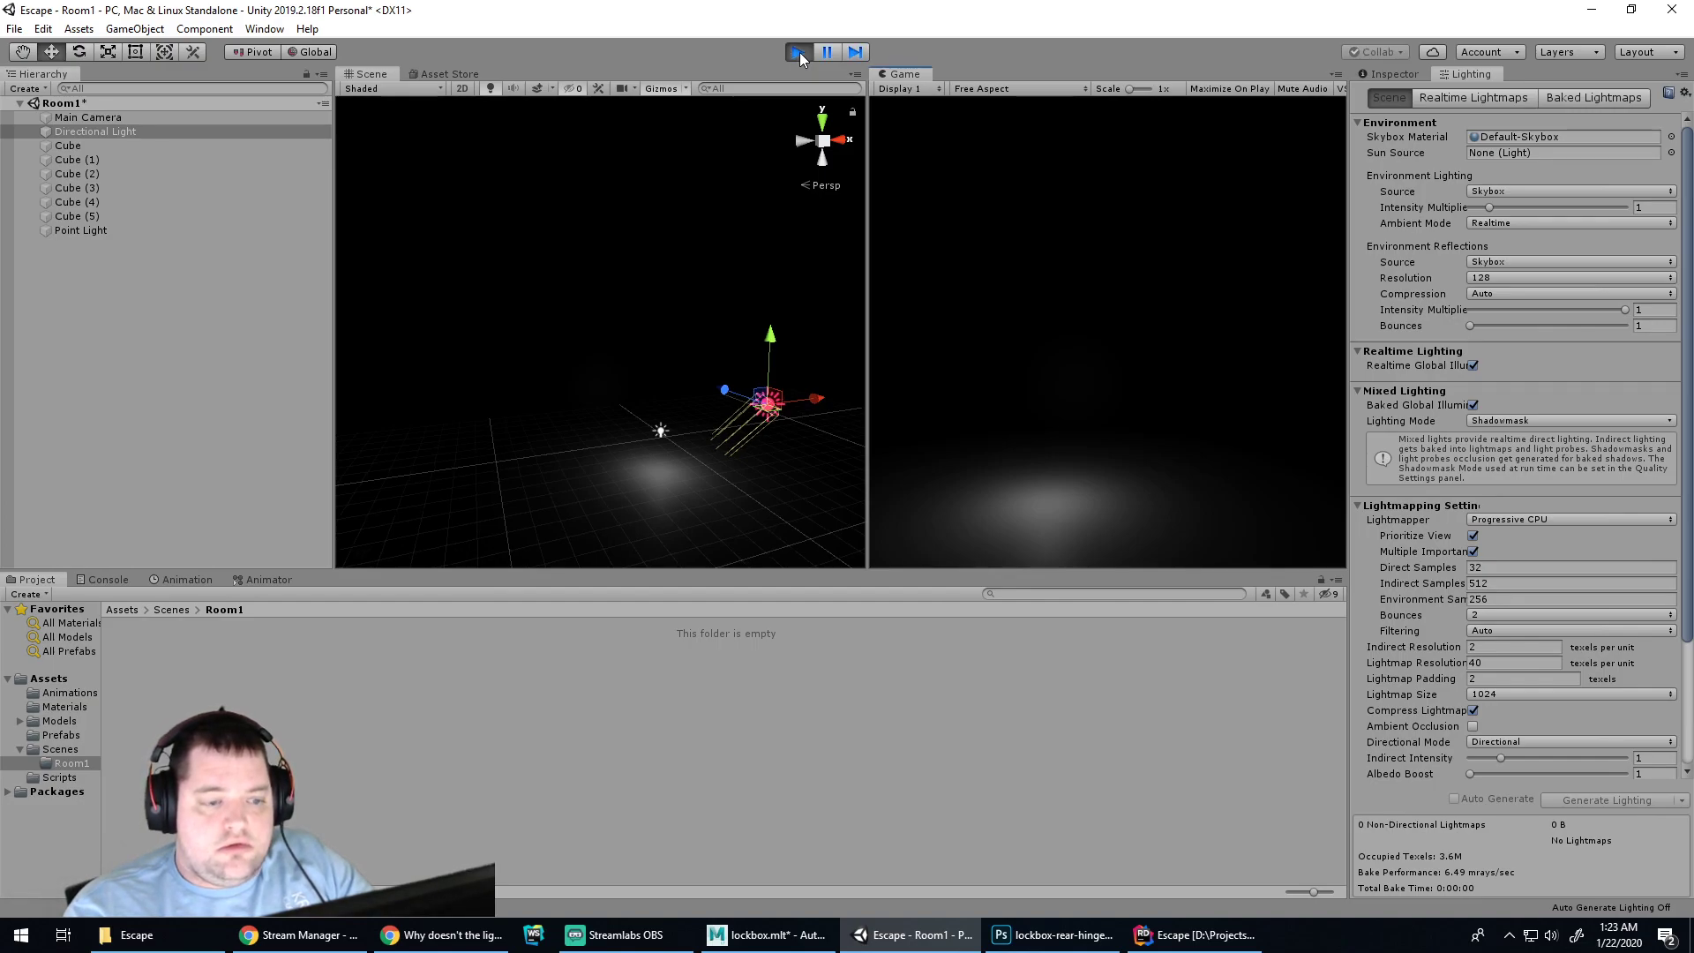
pyautogui.click(799, 52)
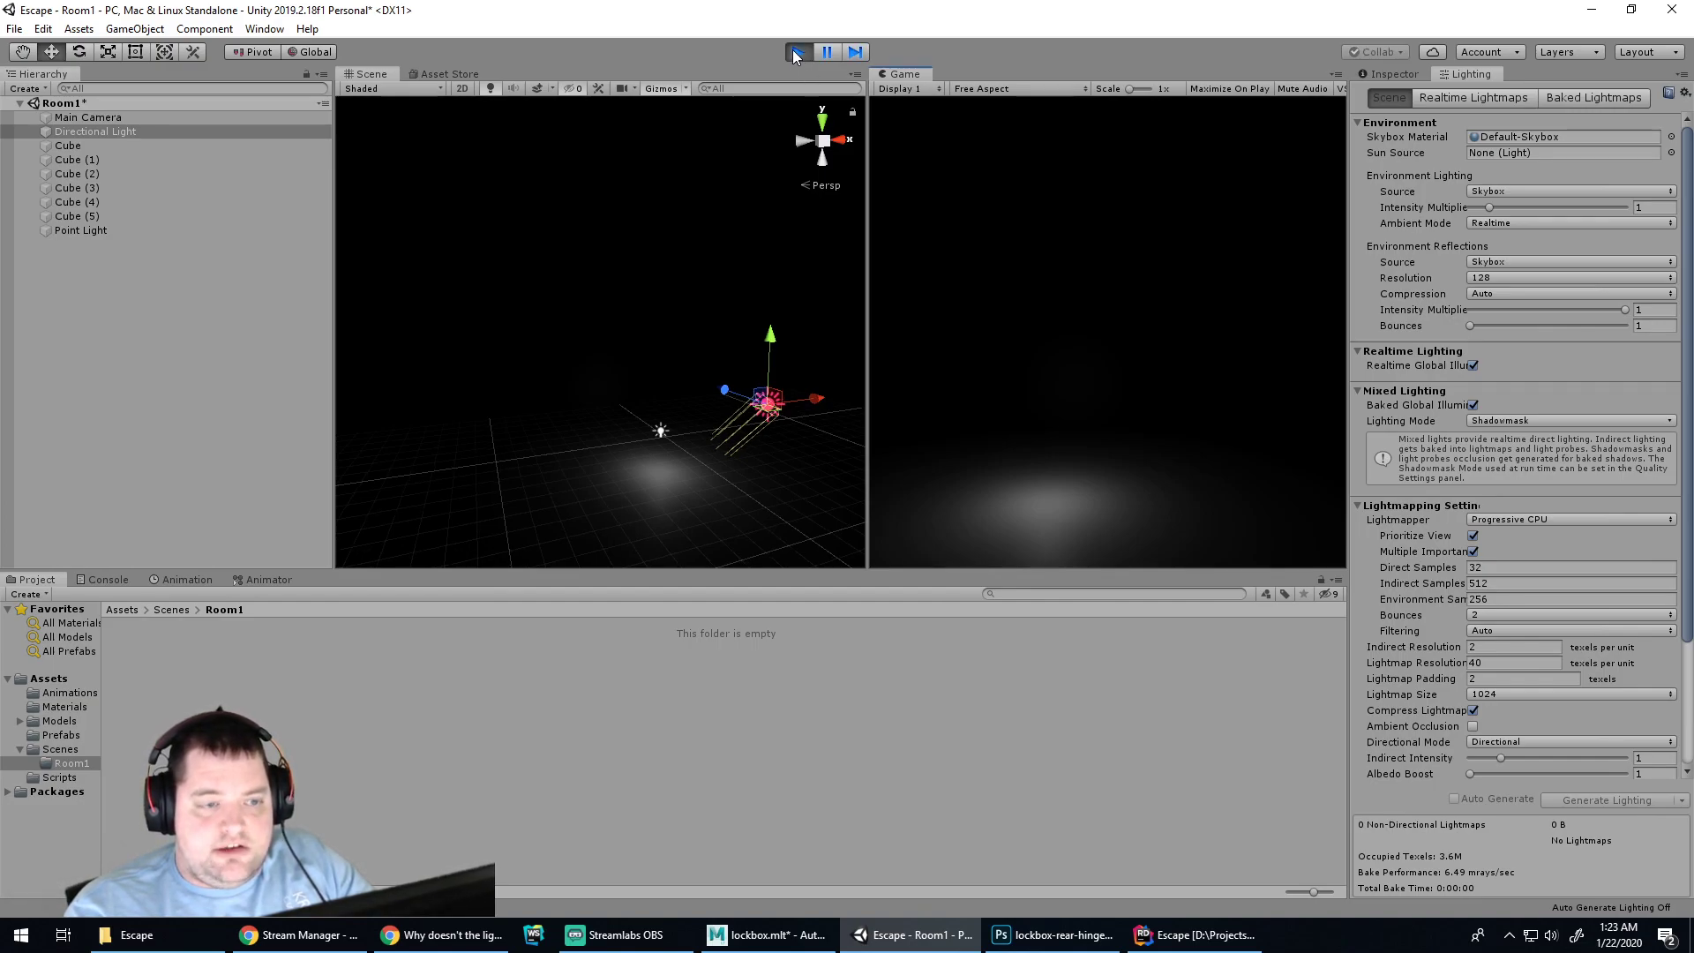
pyautogui.click(1391, 74)
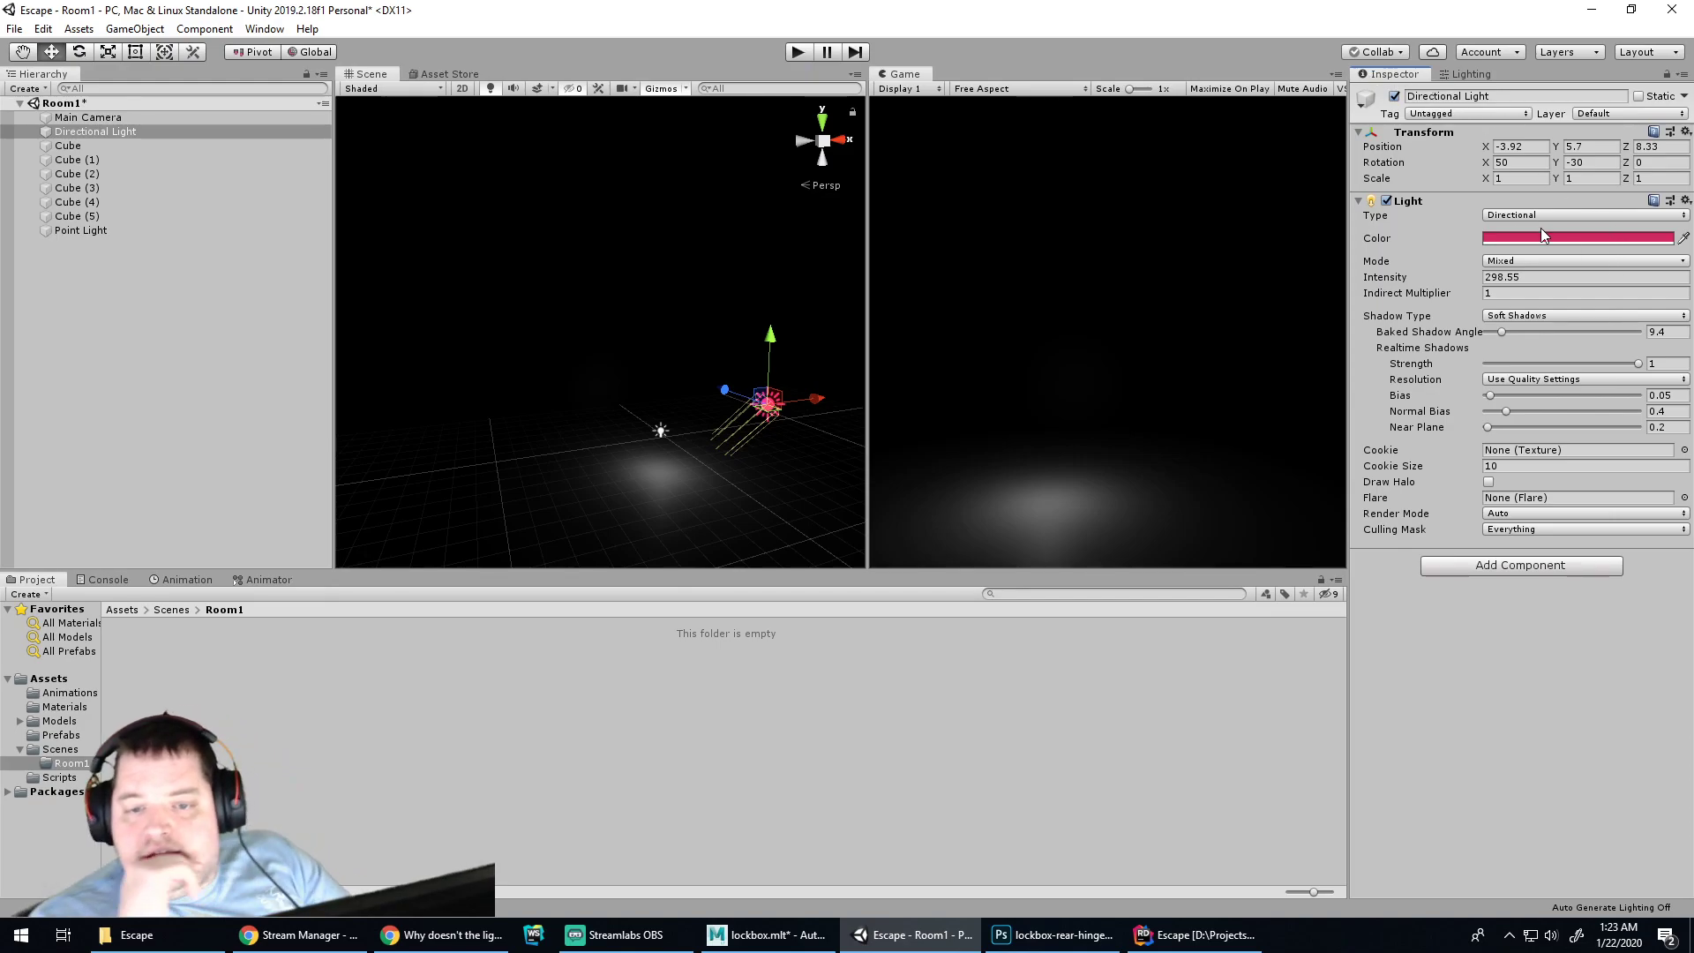
pyautogui.click(1500, 262)
# Set the Directional Light to Realtime mode with Hard Shadows
pyautogui.click(1511, 319)
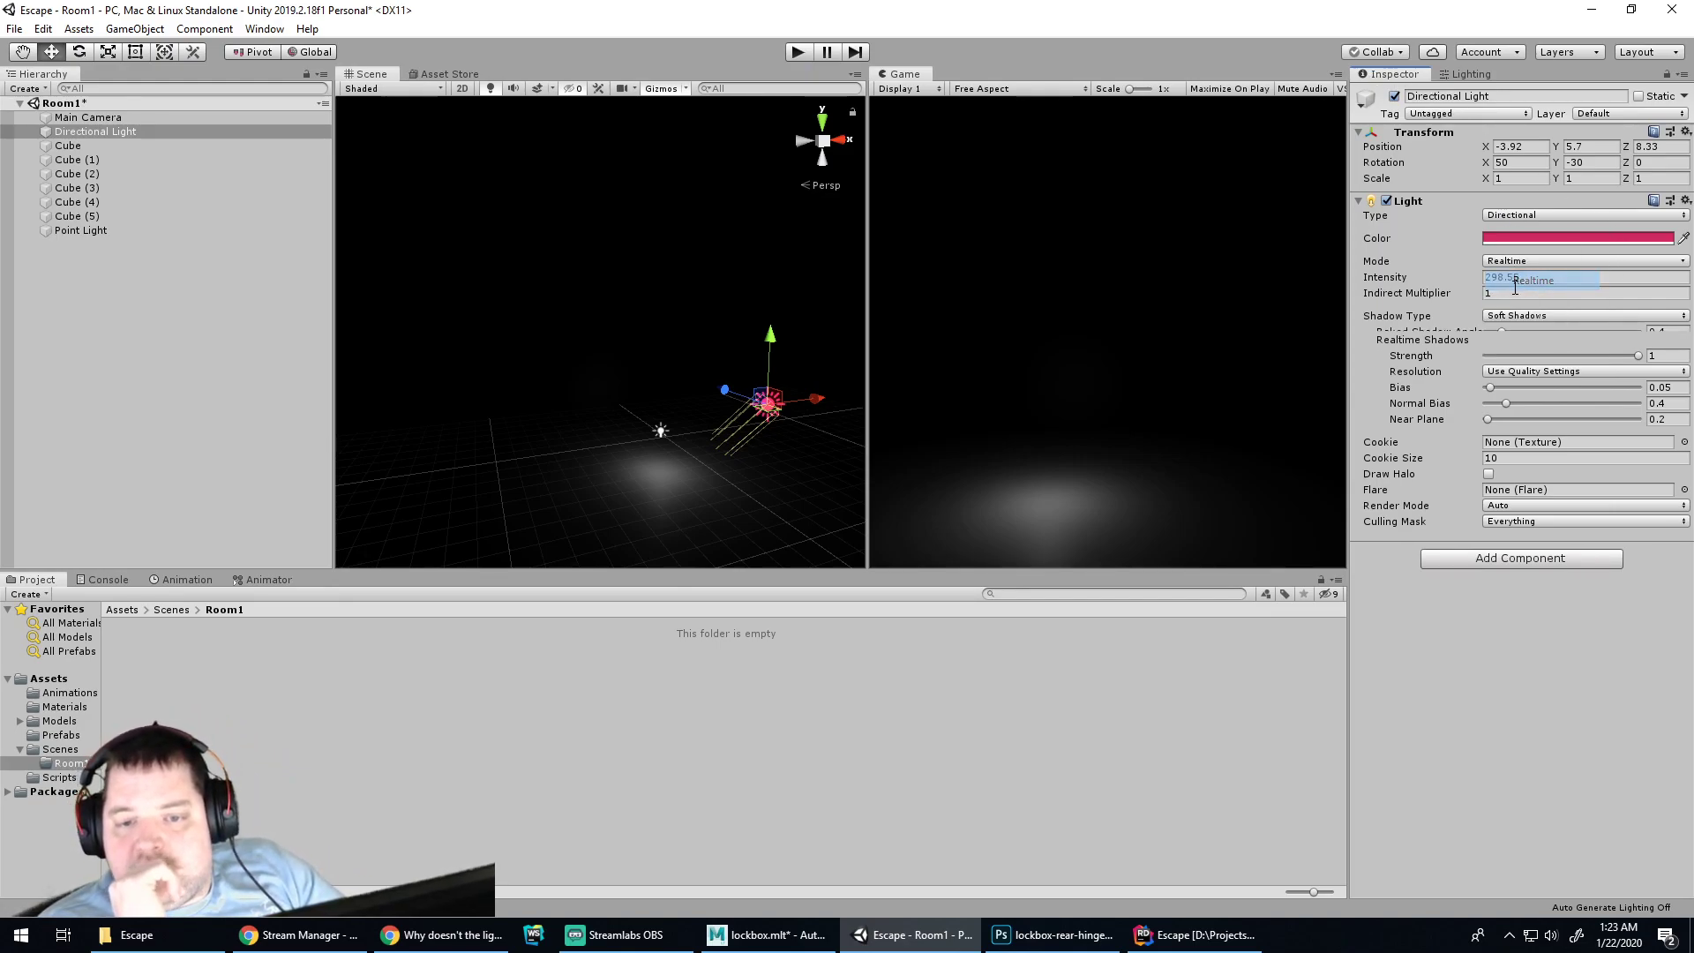
pyautogui.click(1500, 315)
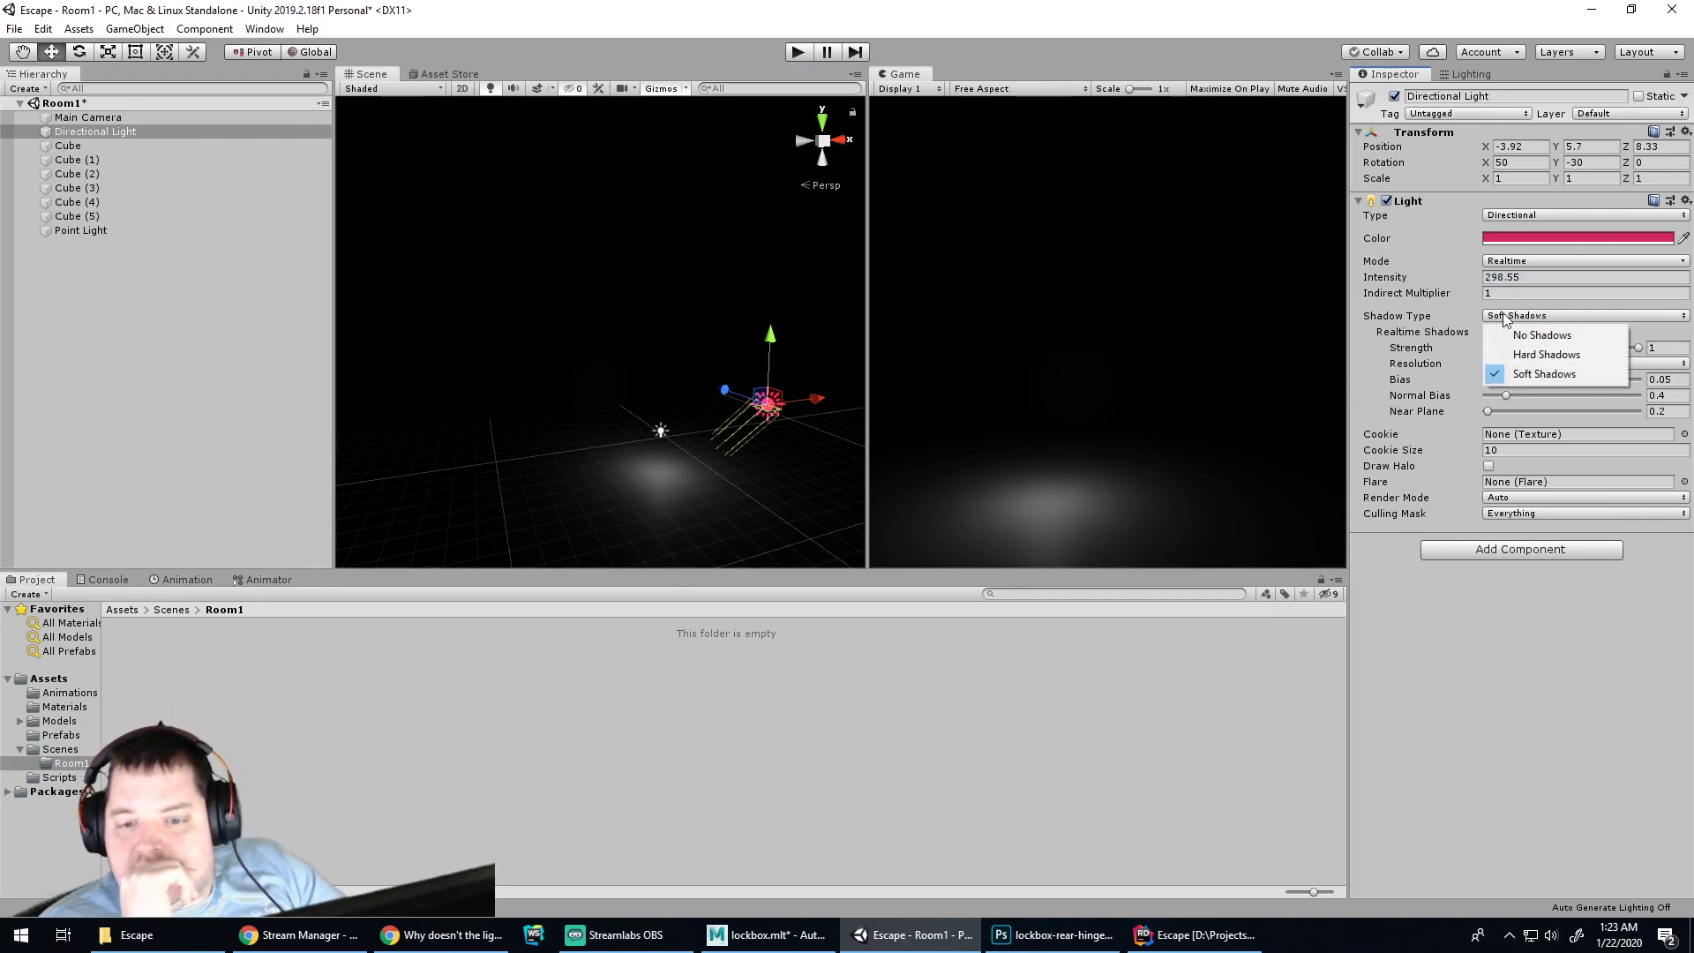
pyautogui.click(1535, 353)
pyautogui.click(1520, 316)
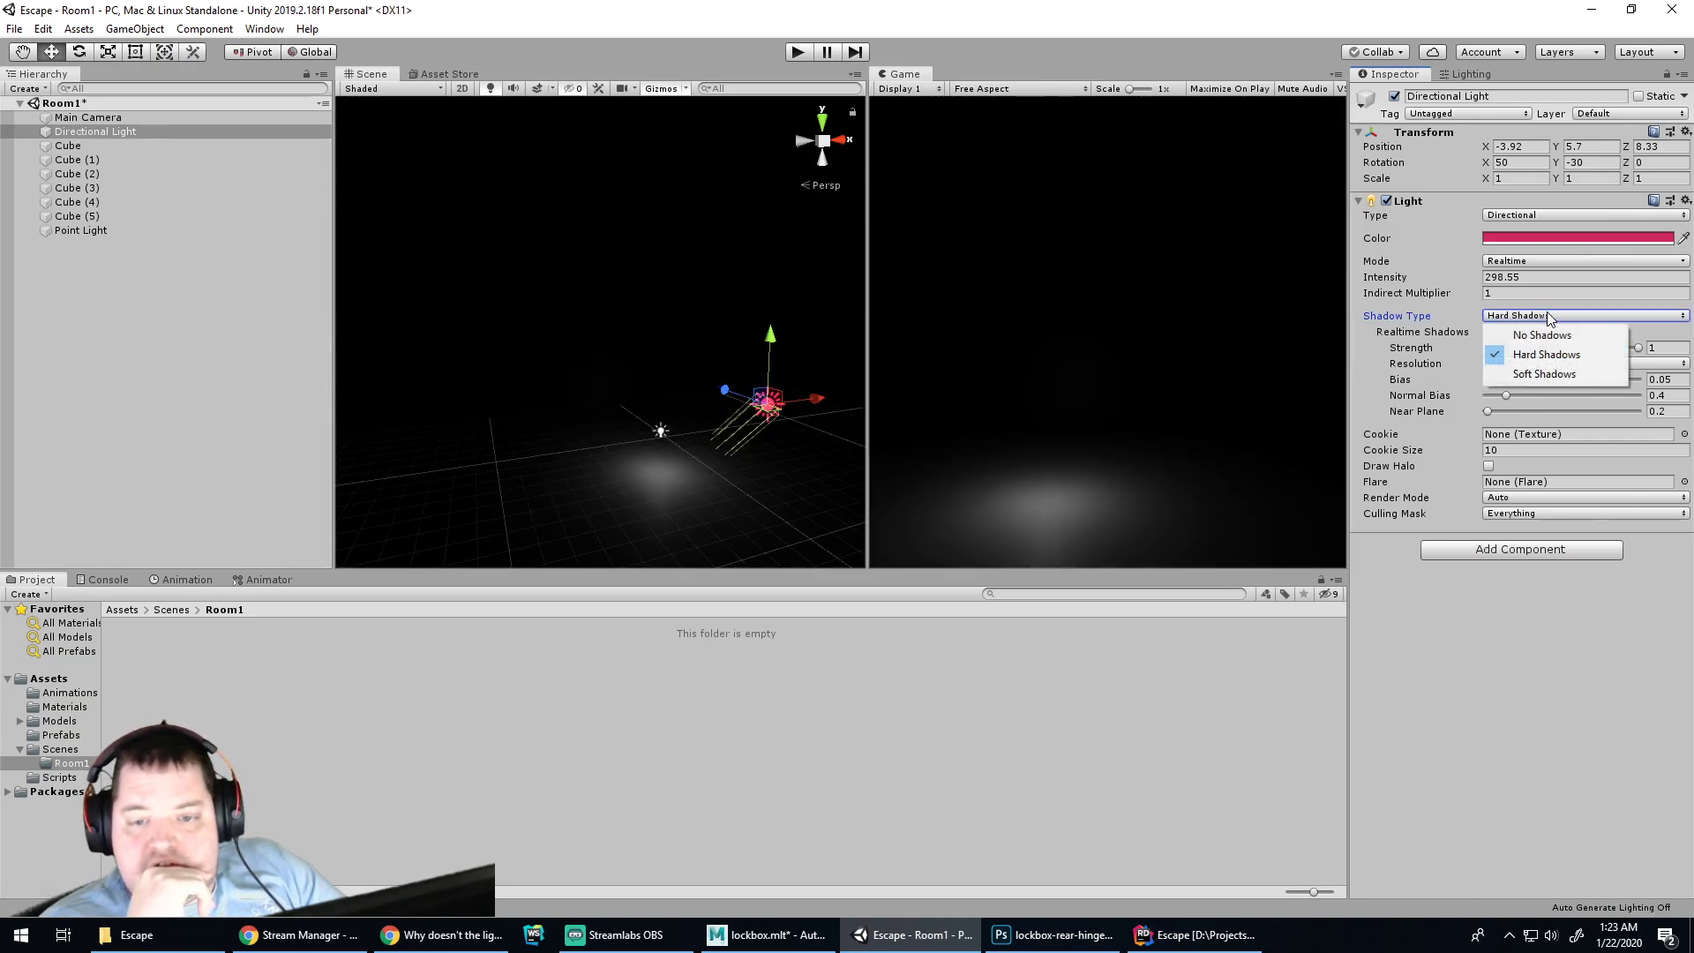
pyautogui.click(1518, 336)
pyautogui.click(1518, 316)
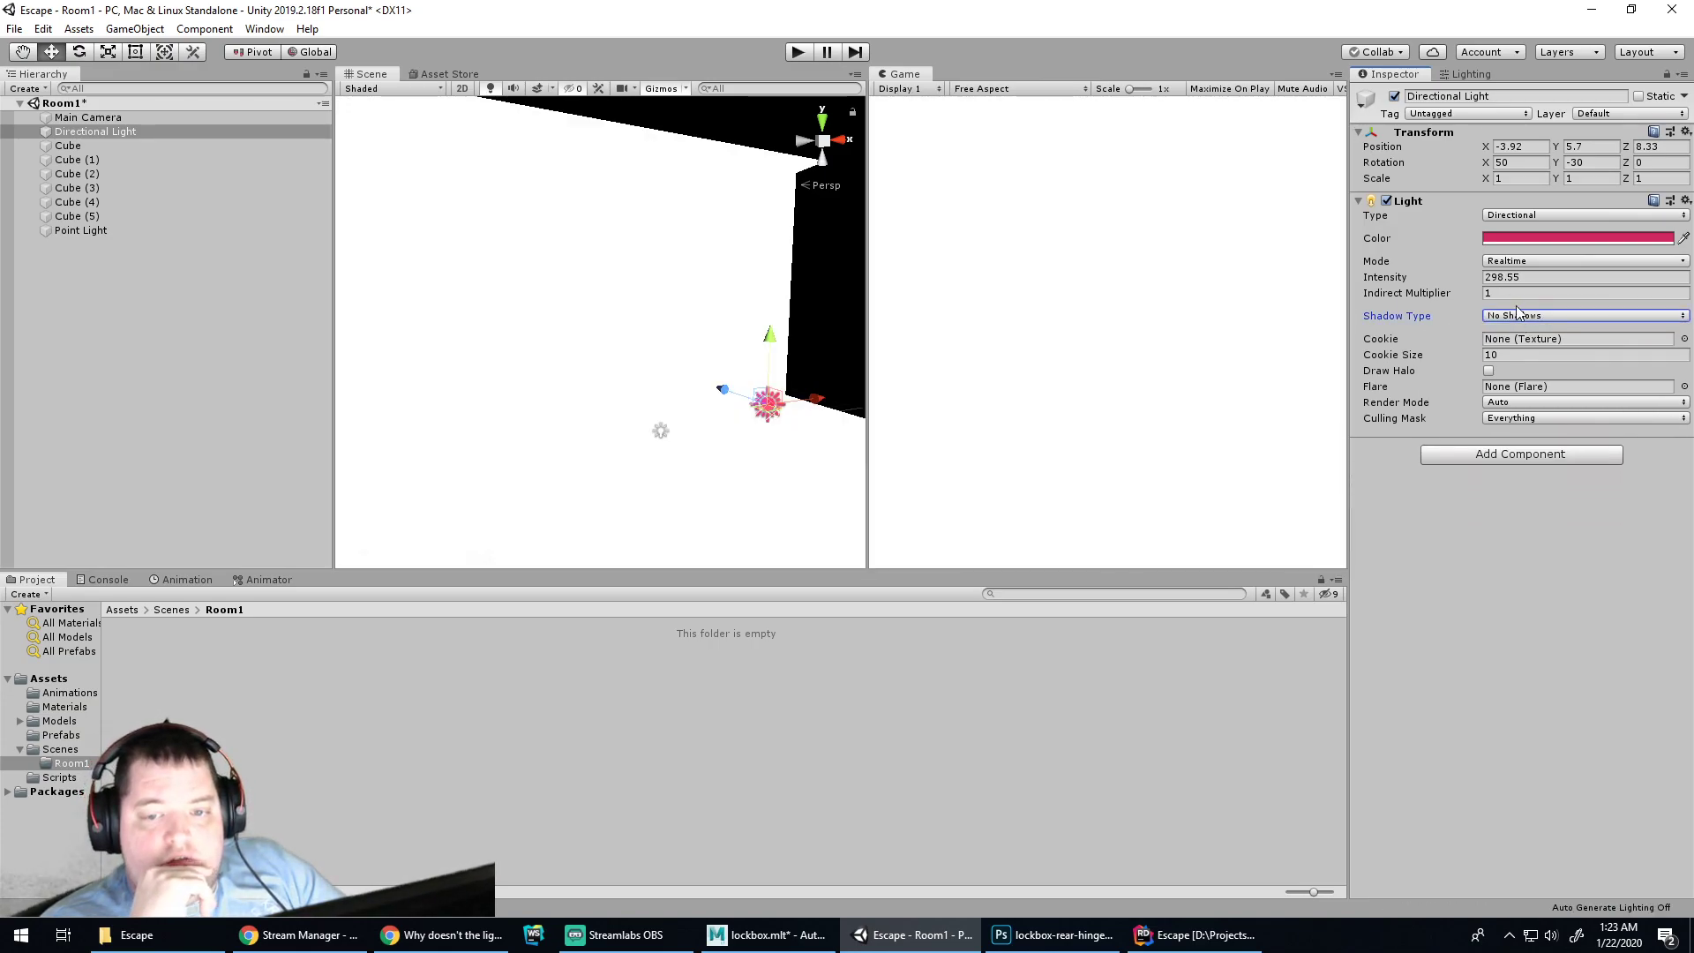
pyautogui.click(1532, 354)
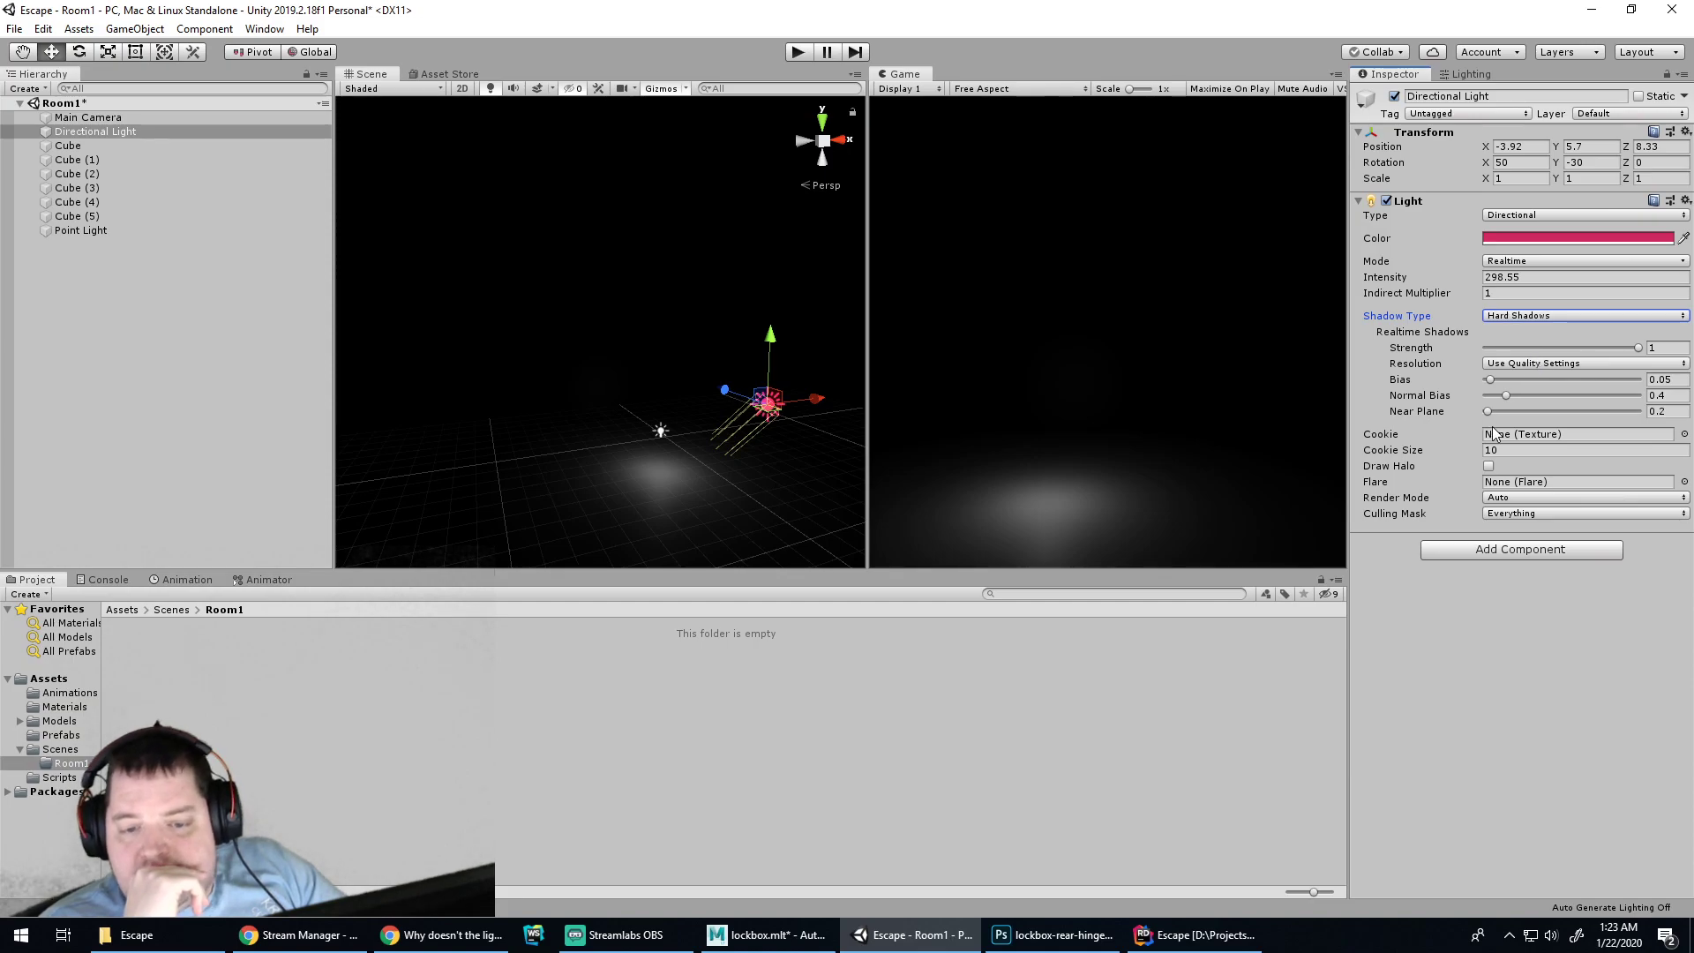
# Set shadow near plane 1.92 and Very High Resolution, and enable Draw Halo
pyautogui.moveTo(1491, 411); pyautogui.dragTo(1533, 381)
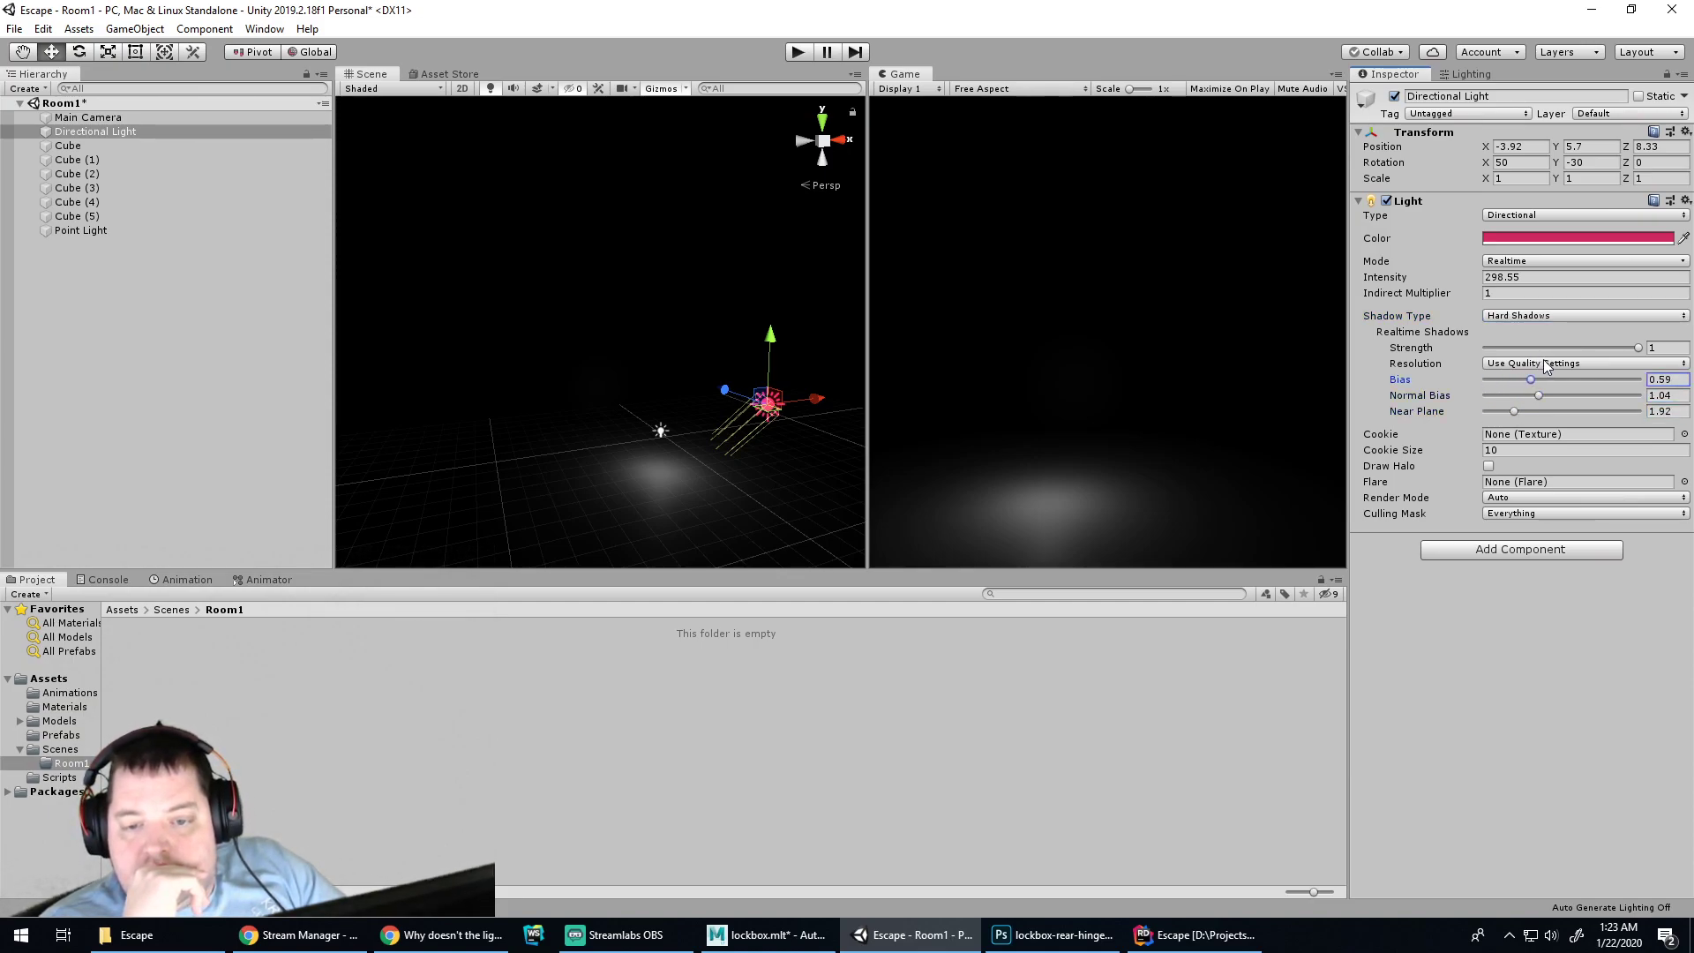
pyautogui.click(1544, 363)
pyautogui.click(1542, 460)
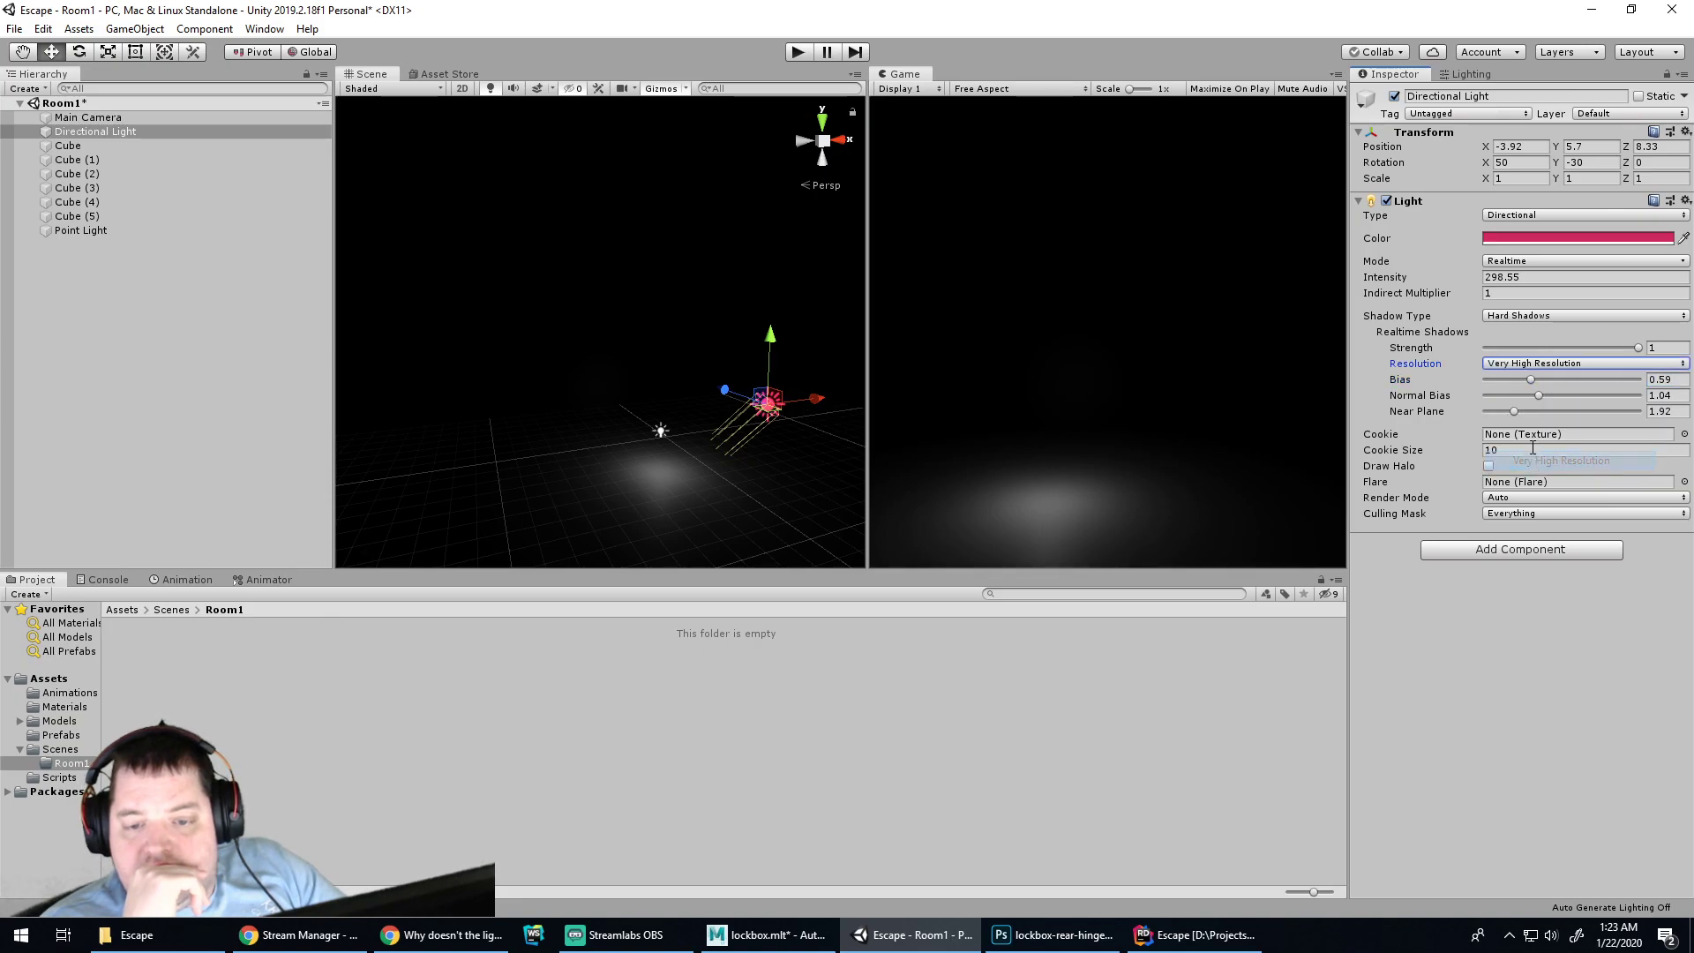
pyautogui.click(1490, 467)
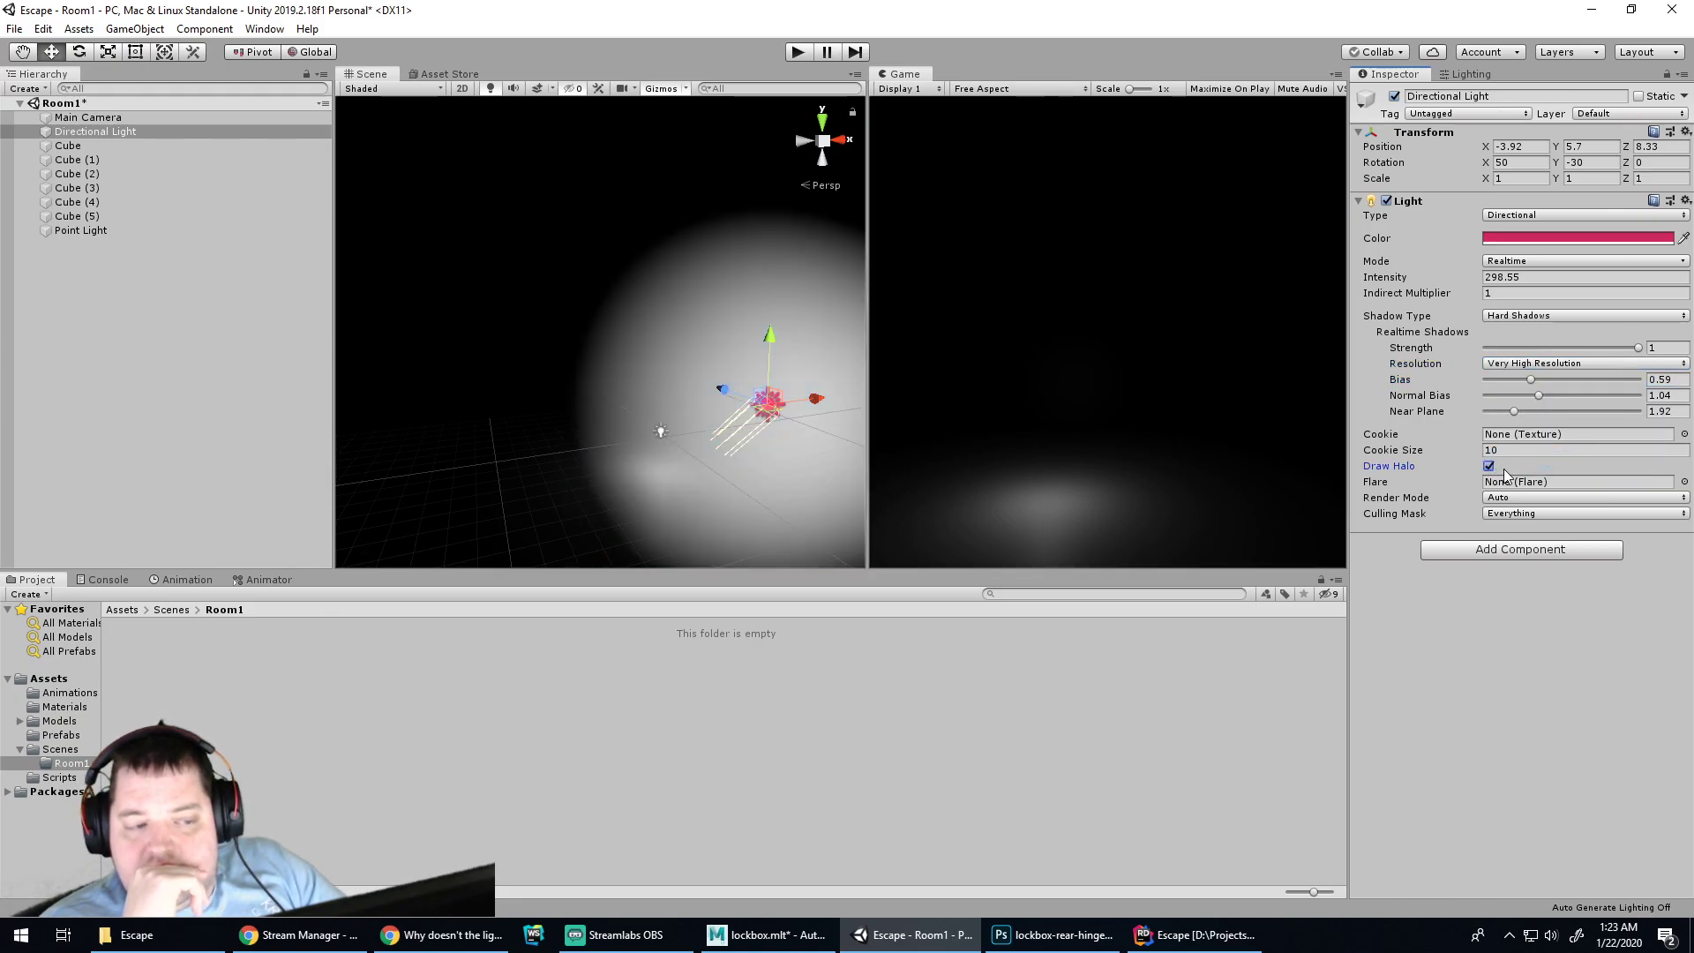
# Move the Directional Light to Z 15.47 with the halo on, then play the scene
pyautogui.moveTo(733, 388); pyautogui.dragTo(552, 289)
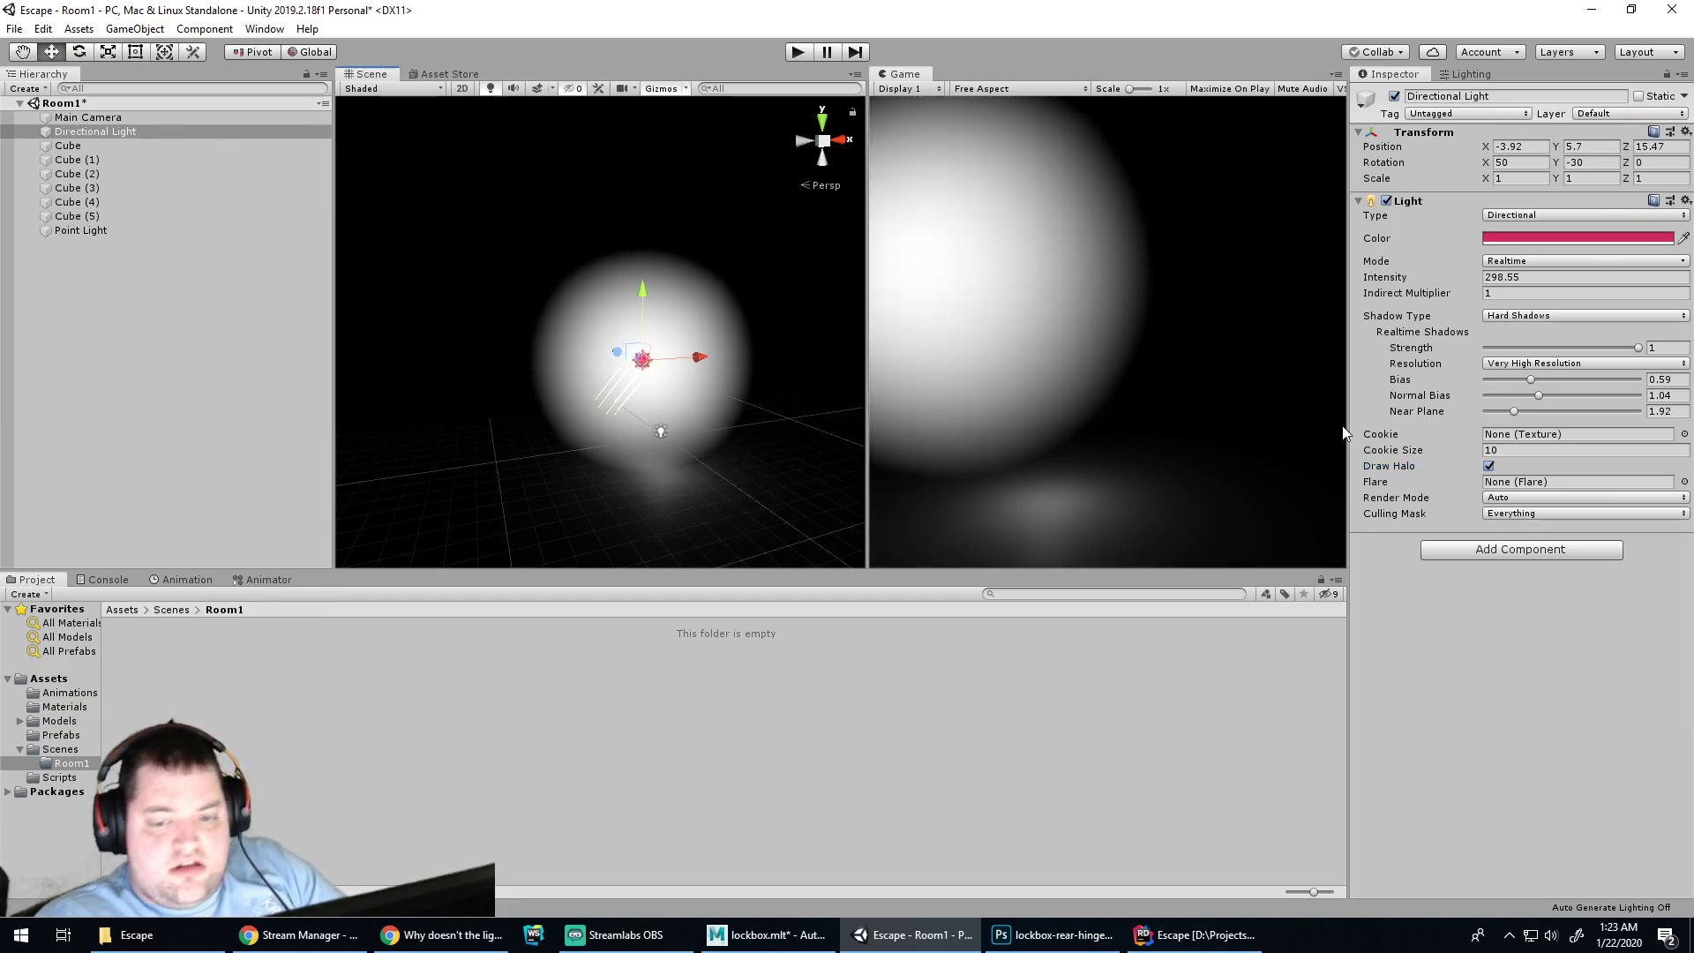
pyautogui.click(1489, 467)
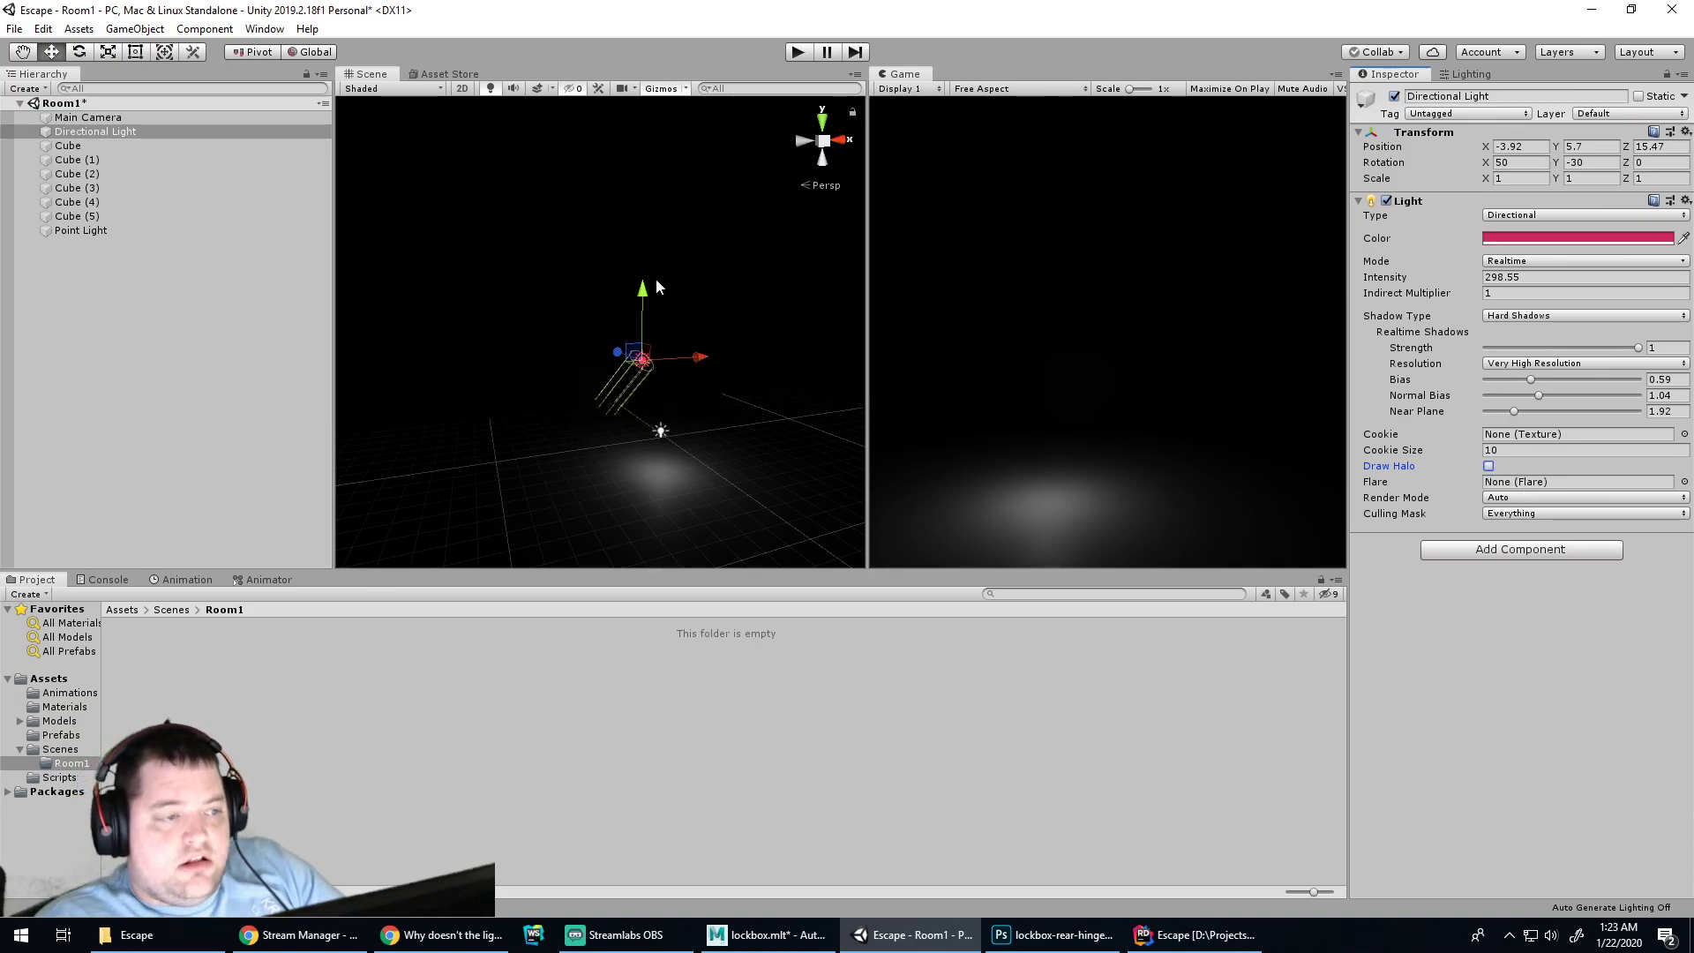
pyautogui.click(1490, 467)
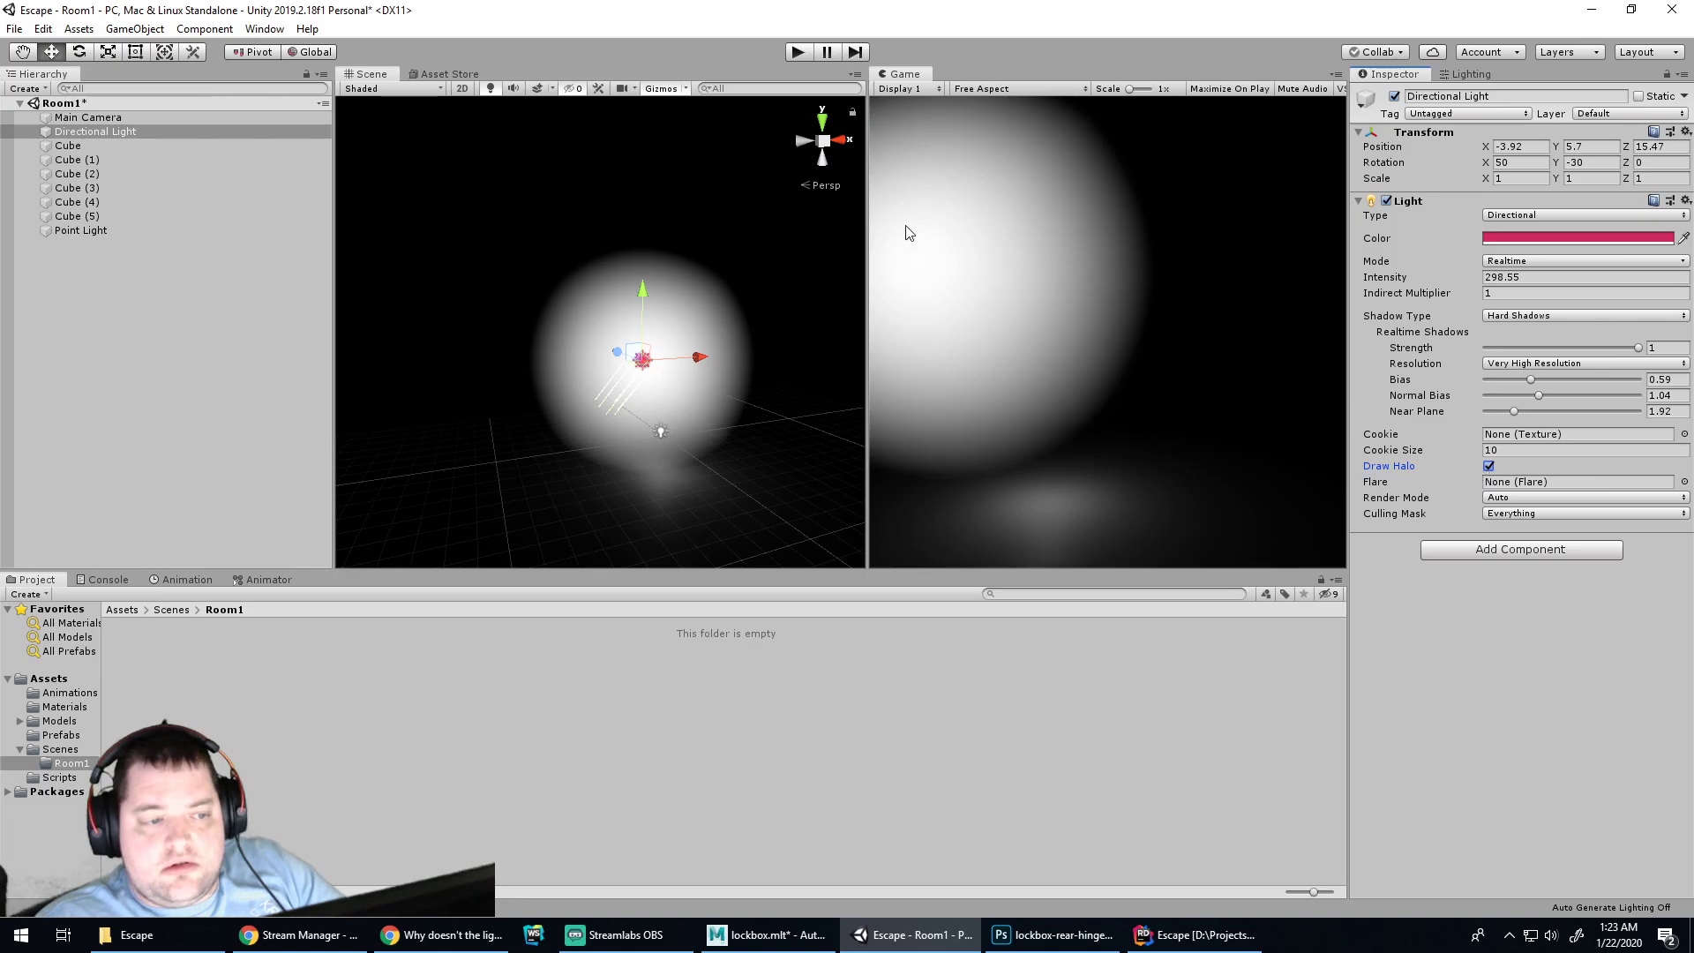
pyautogui.click(797, 53)
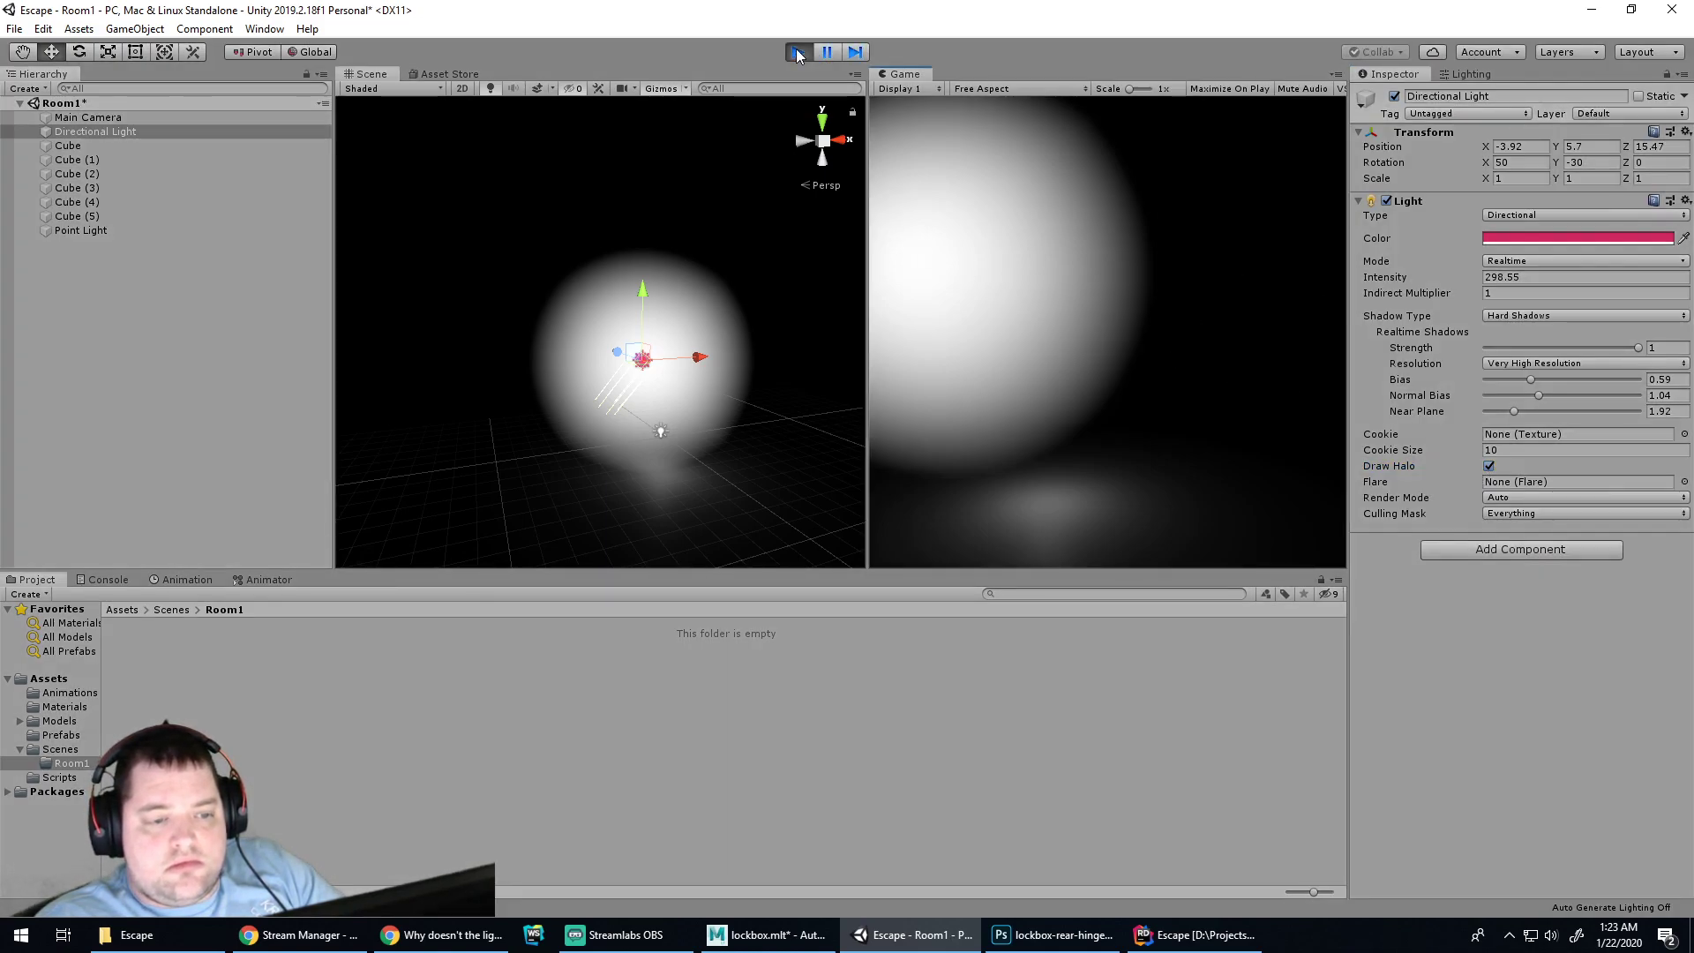
# Turn off the halo, lower near plane to 0.14, and reset resolution to Use Quality Settings
pyautogui.click(797, 53)
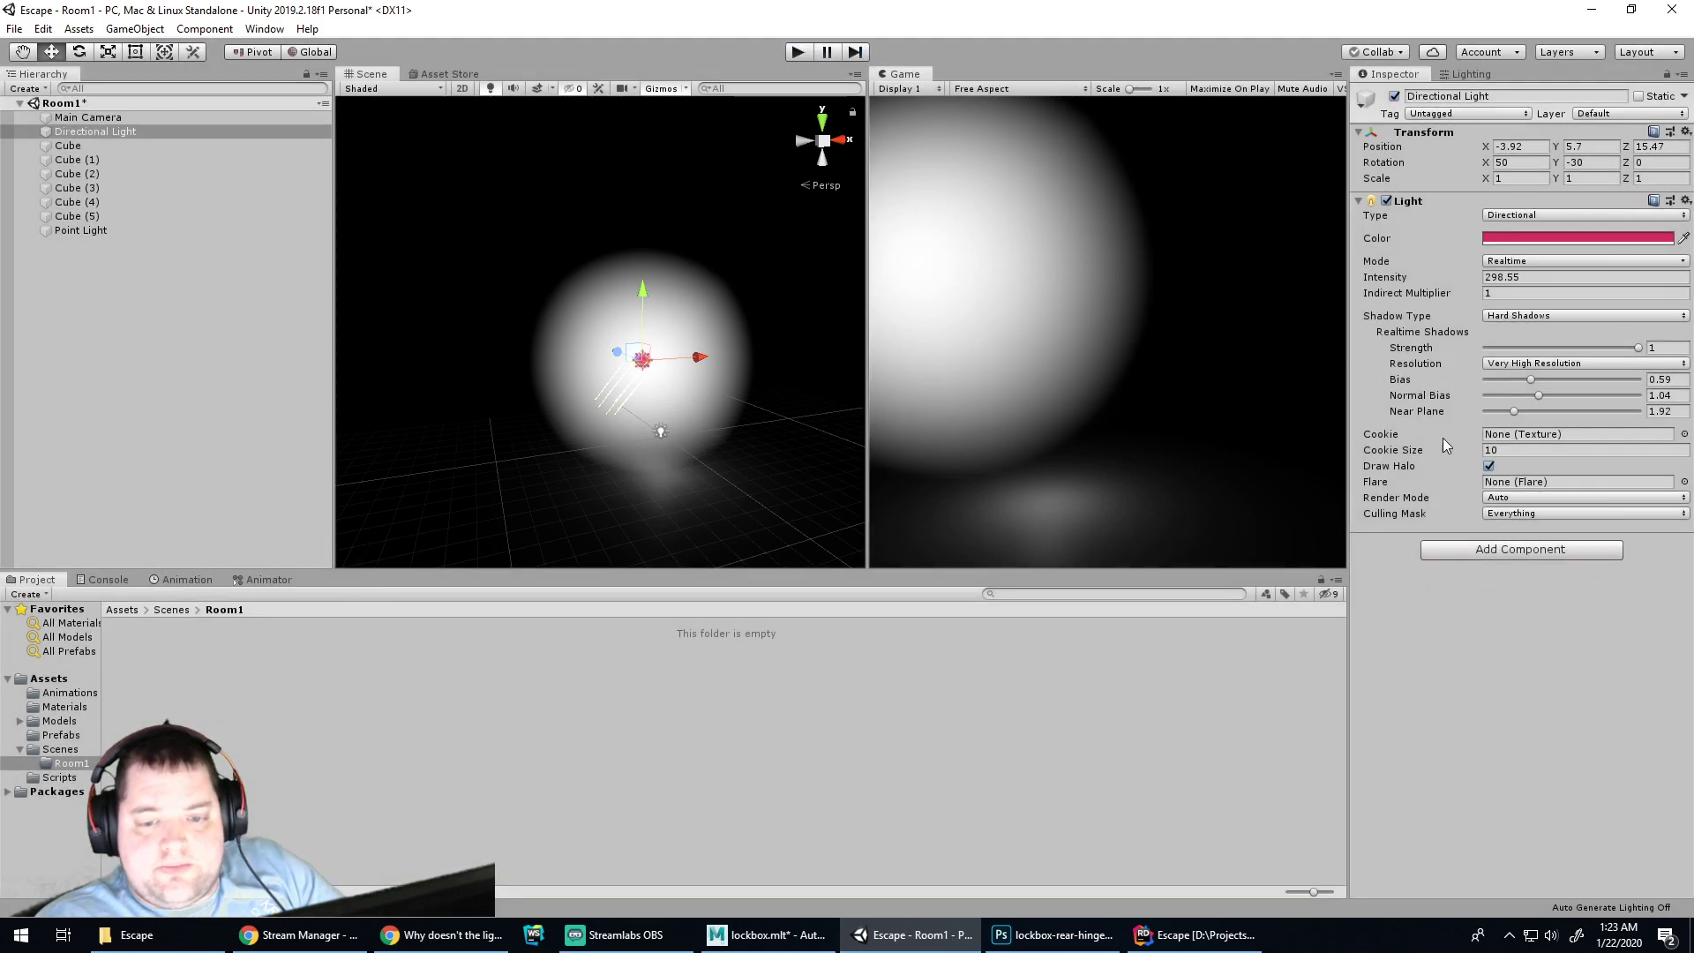
pyautogui.click(1489, 467)
pyautogui.click(1505, 450)
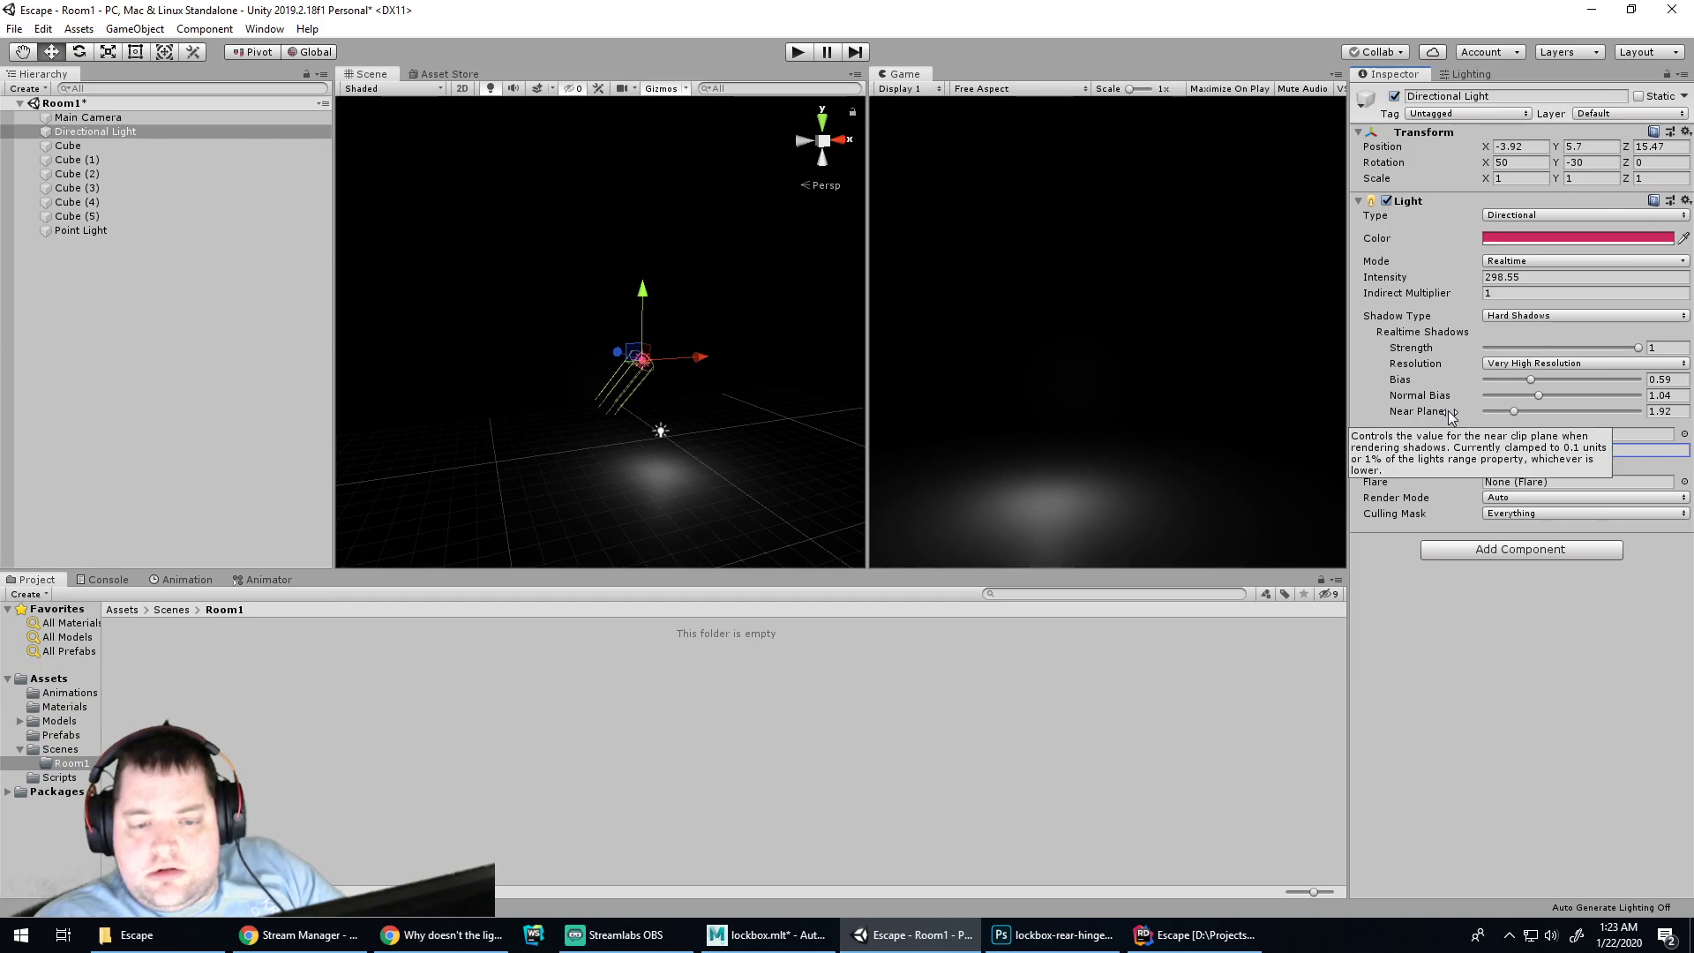
pyautogui.moveTo(1452, 415); pyautogui.dragTo(1393, 418)
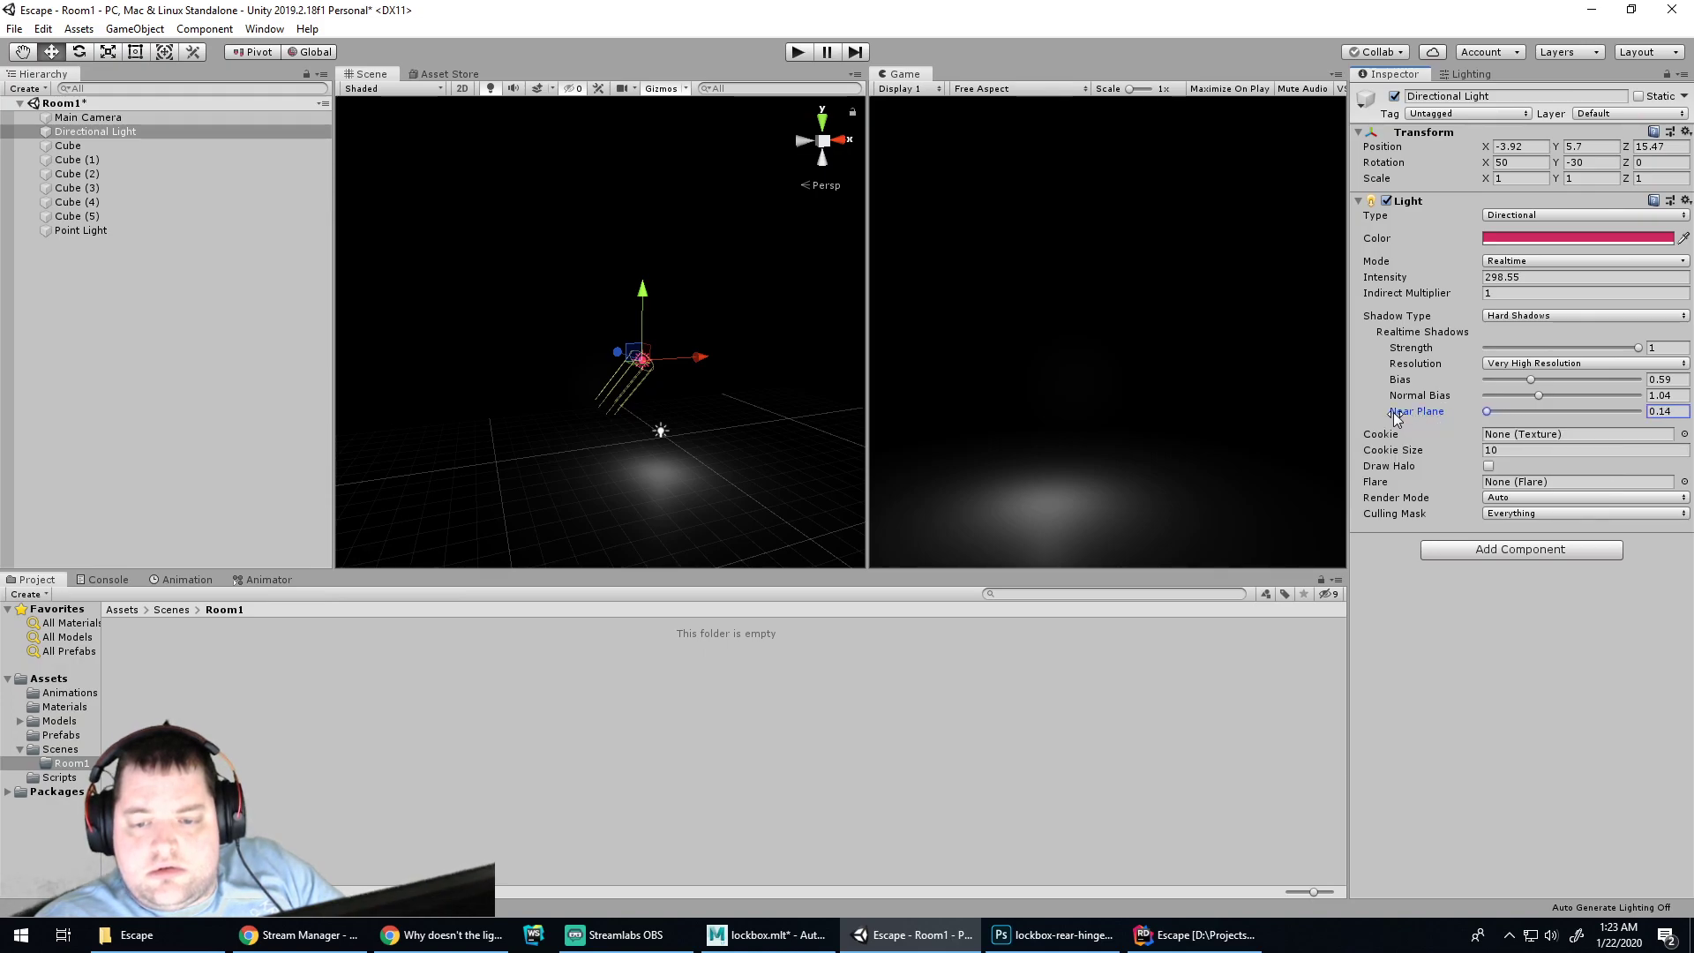
pyautogui.click(1538, 362)
pyautogui.click(1533, 383)
# Play-test reduced shadow strength, then raise Realtime Shadows Strength to 1
pyautogui.moveTo(1639, 348); pyautogui.dragTo(1555, 349)
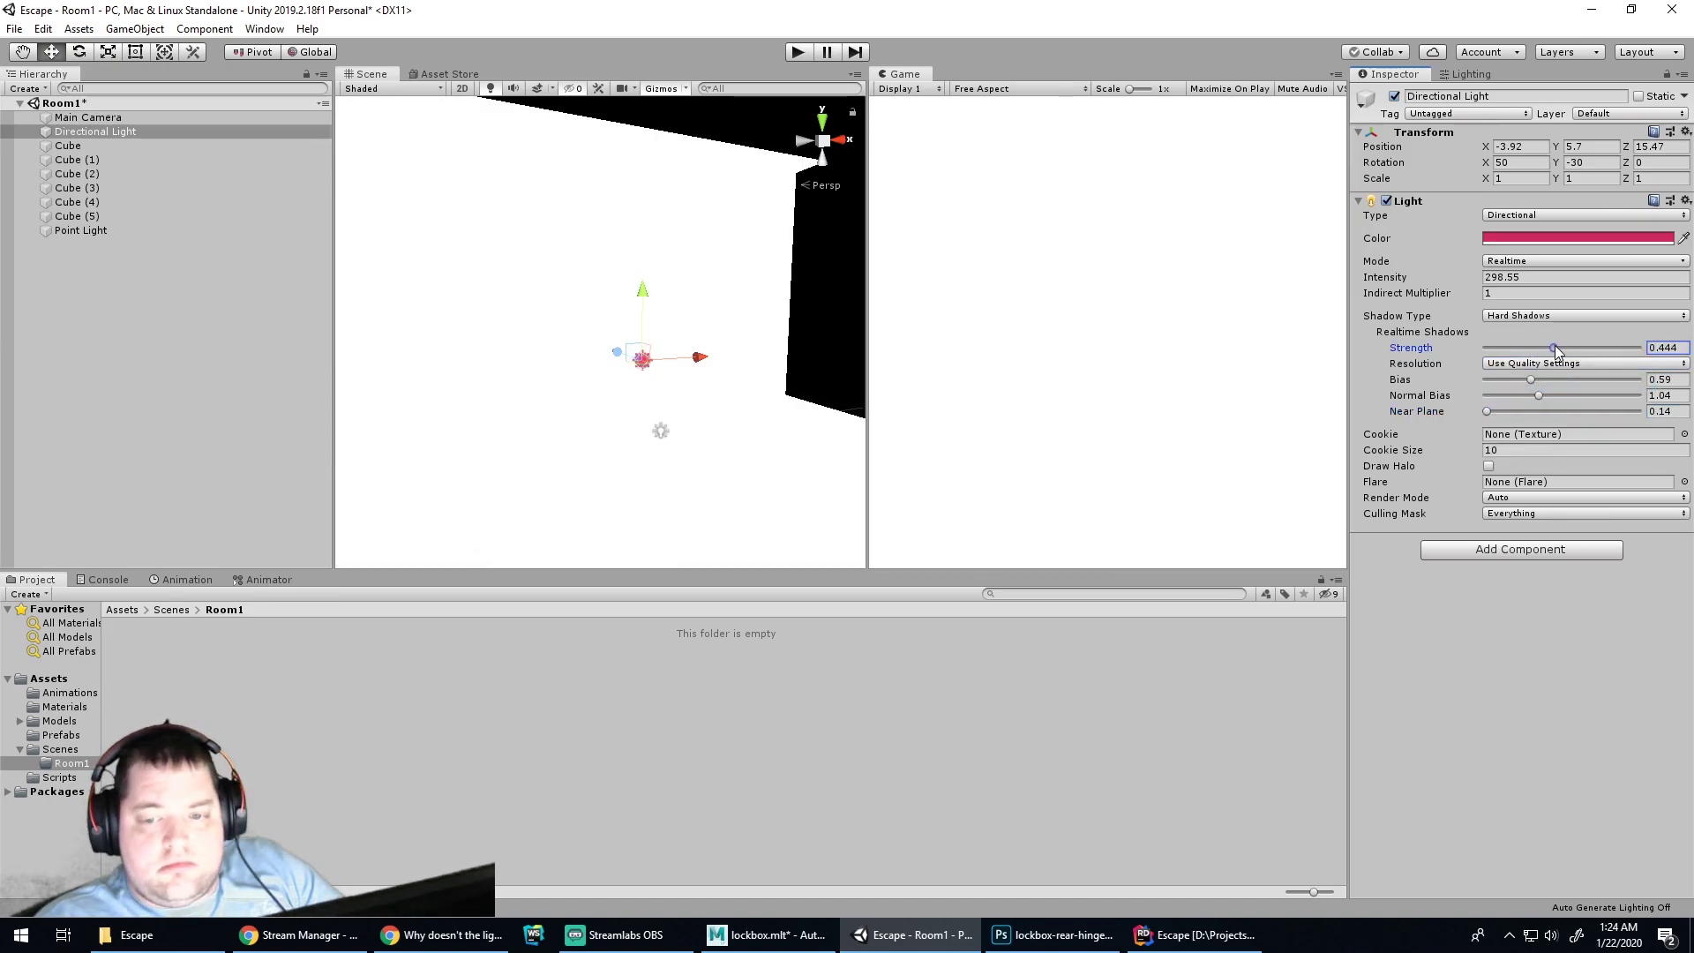
pyautogui.click(798, 53)
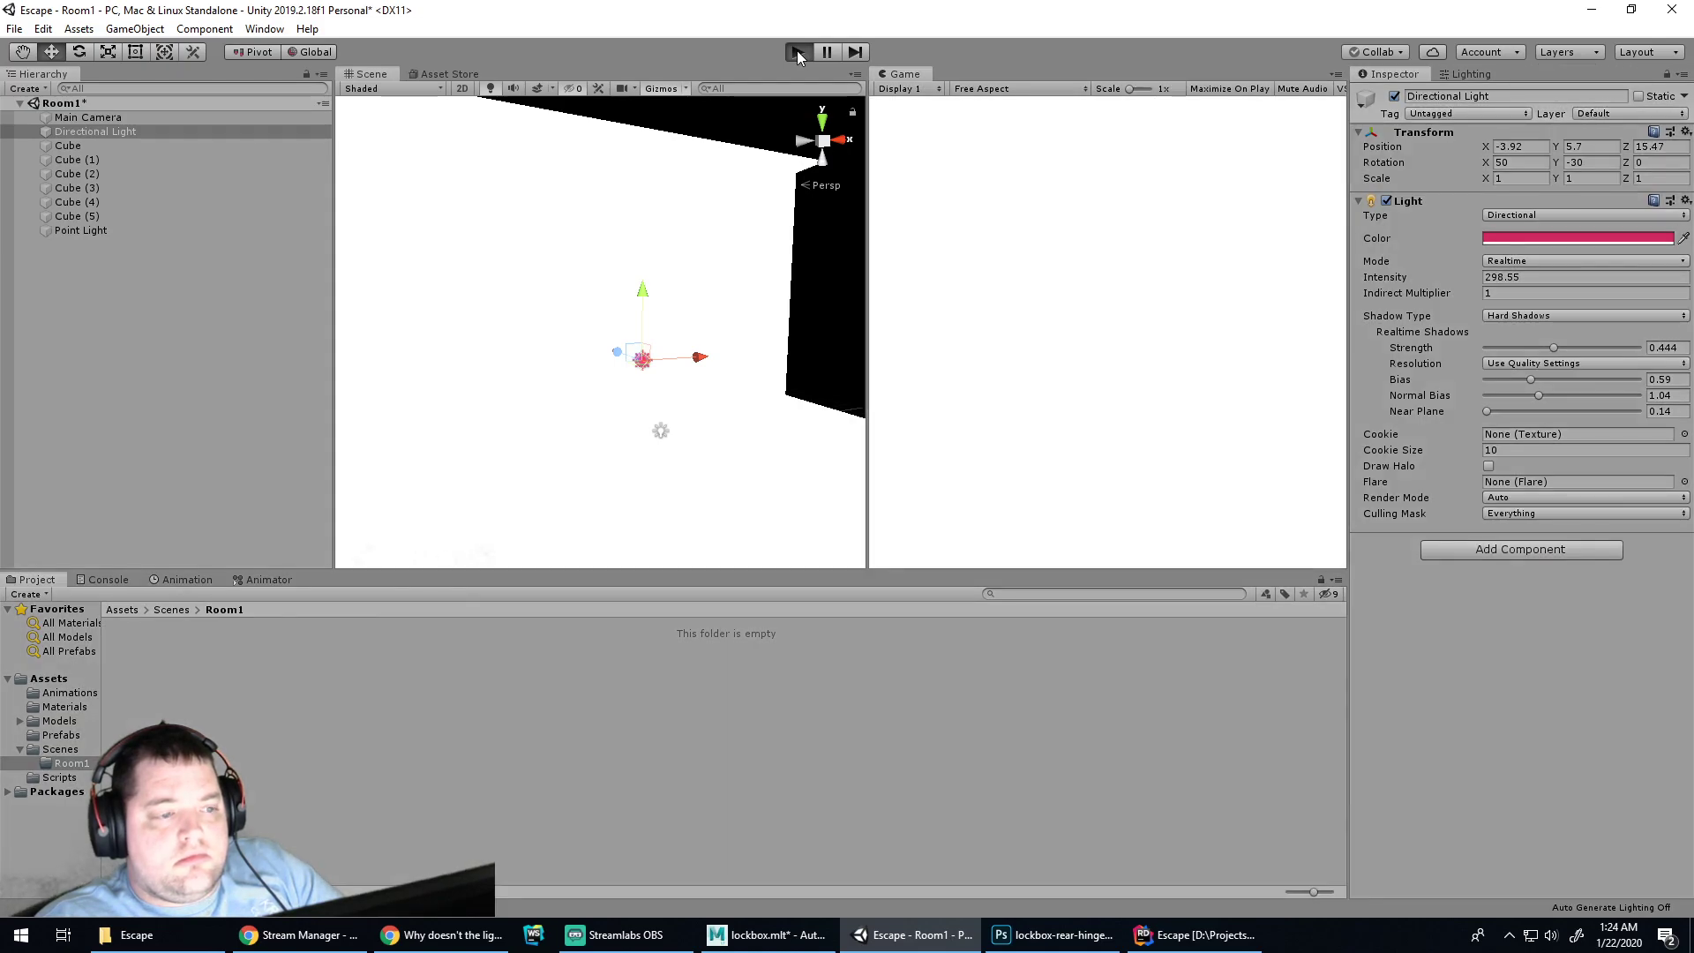
pyautogui.click(798, 53)
pyautogui.moveTo(1551, 347); pyautogui.dragTo(1643, 356)
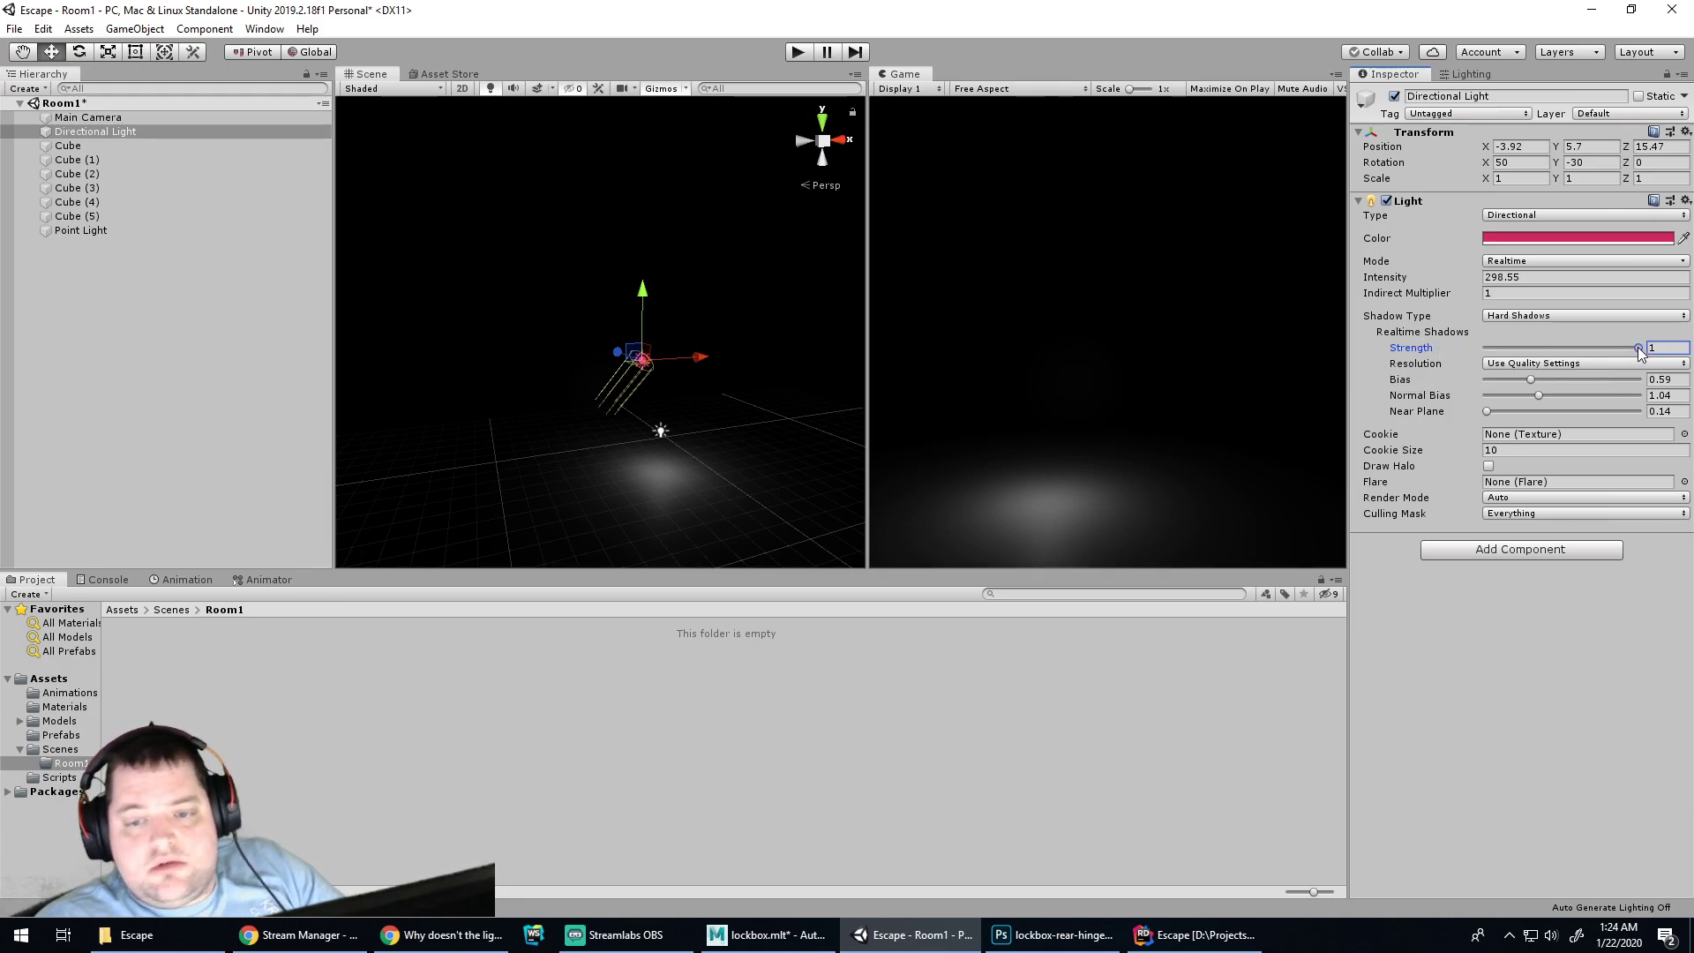
# Set shadow strength to 0.983 and try intensity values 10, 50 and 100 on the light
pyautogui.moveTo(1639, 349); pyautogui.dragTo(1639, 350)
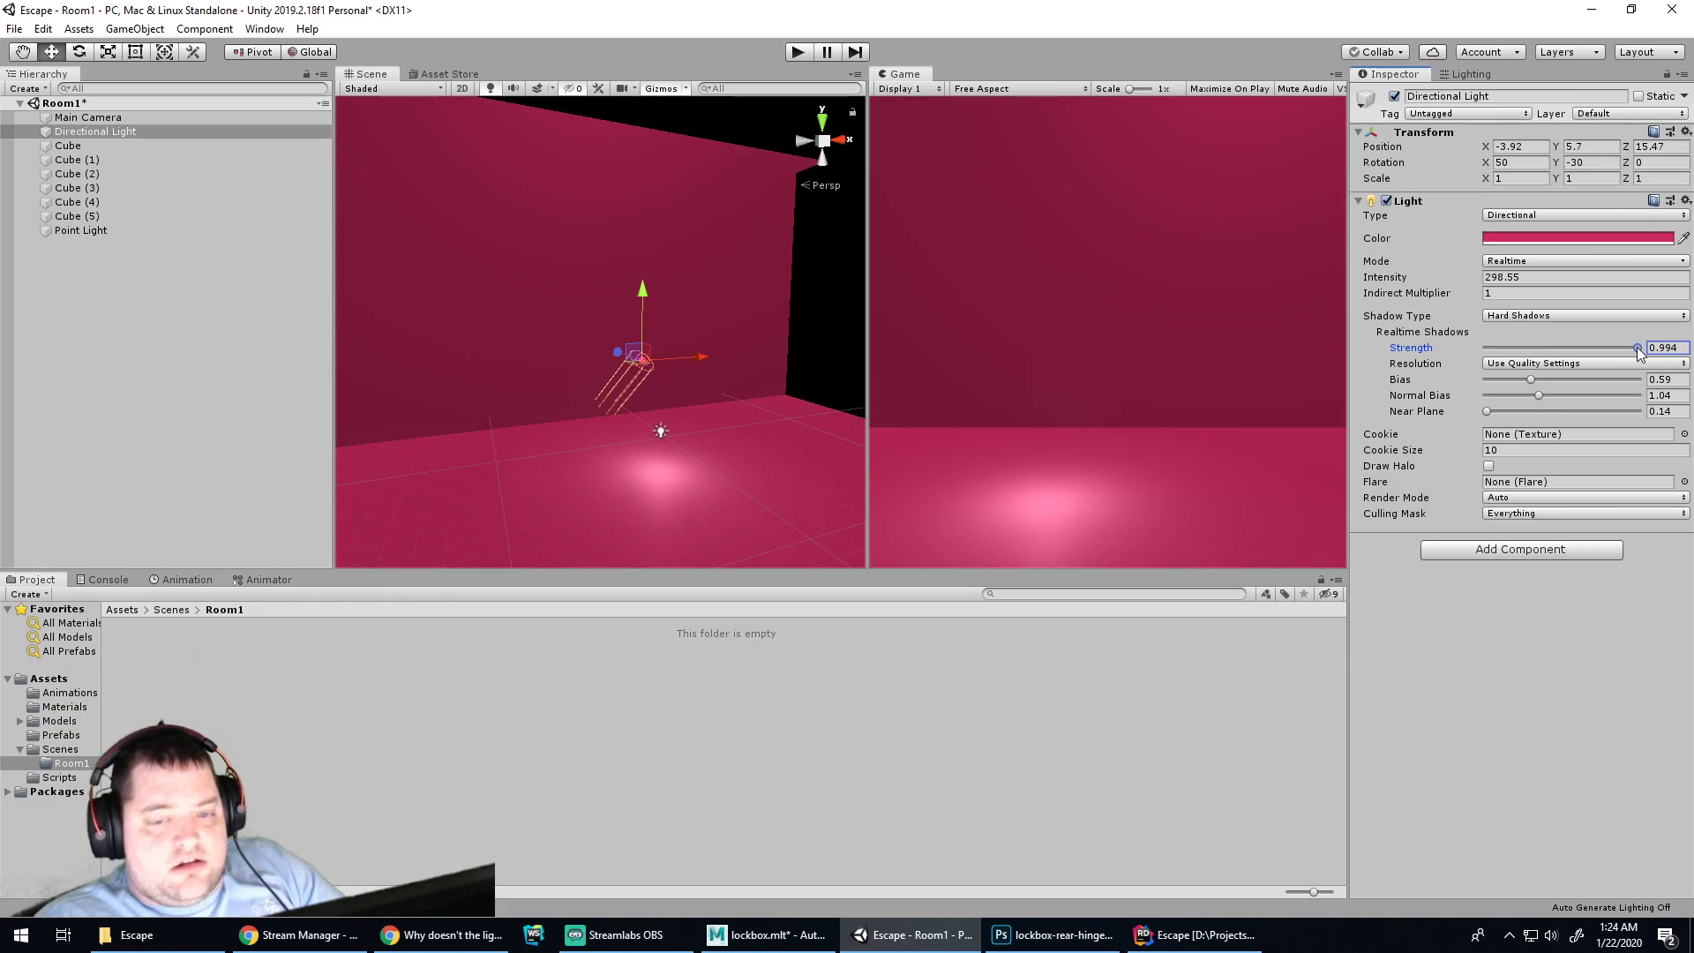
pyautogui.moveTo(1639, 350); pyautogui.dragTo(1639, 353)
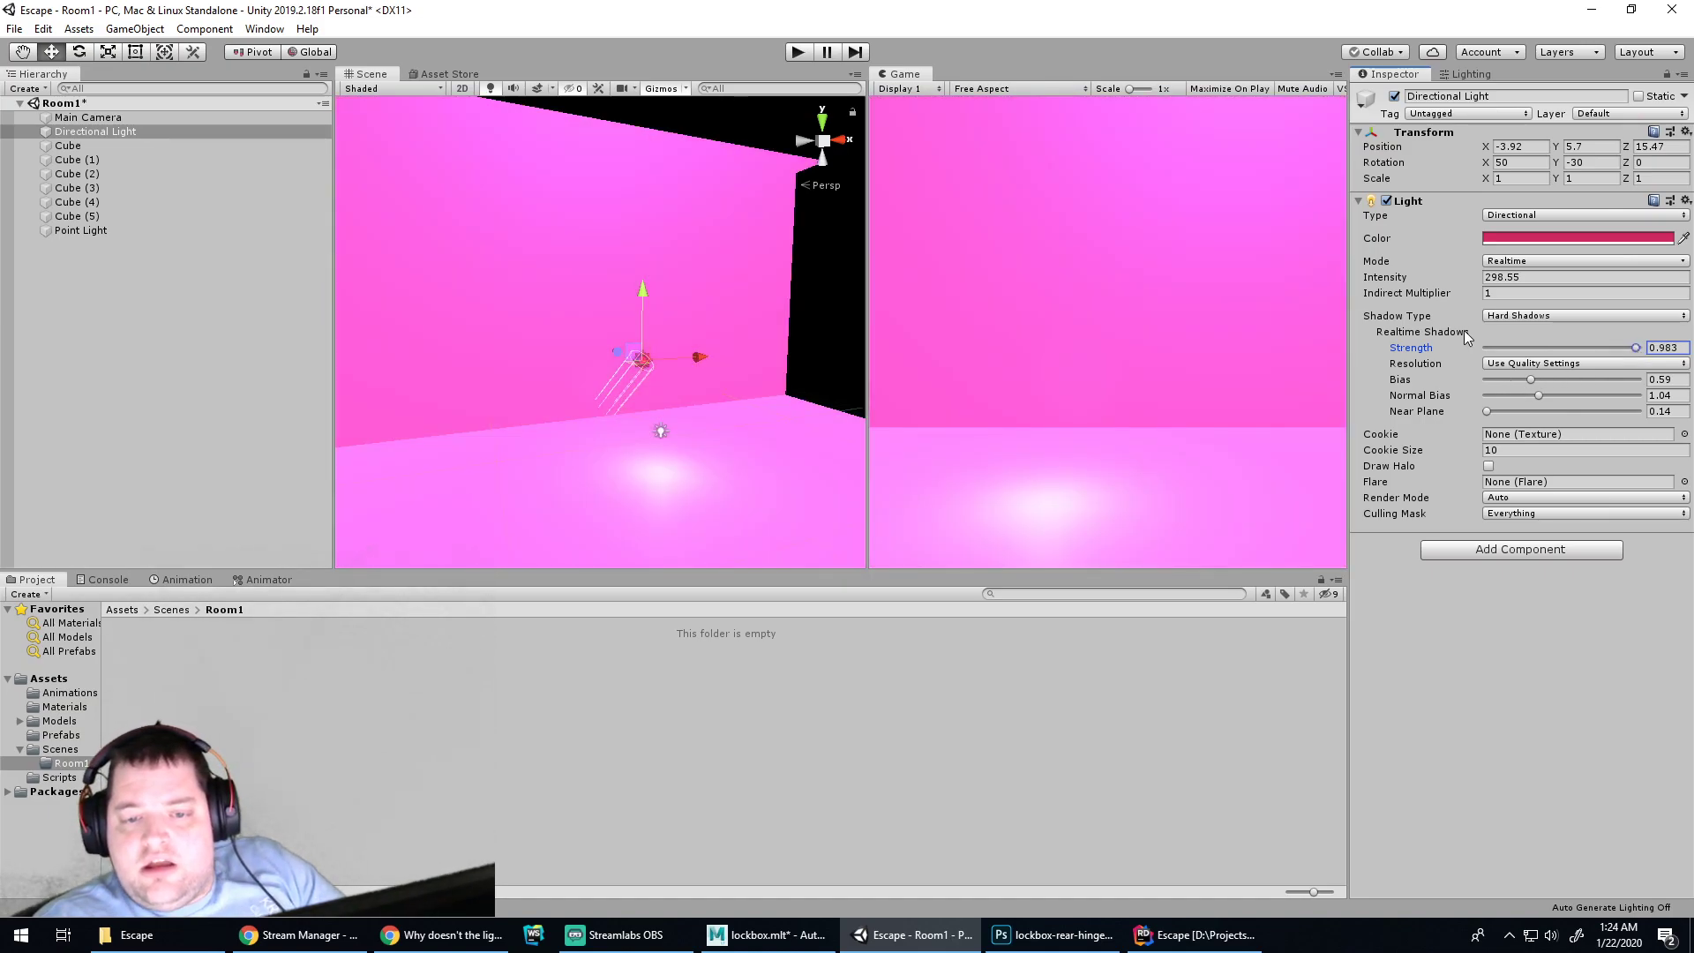
pyautogui.click(1538, 293)
pyautogui.click(1509, 280)
pyautogui.moveTo(1446, 278); pyautogui.dragTo(907, 289)
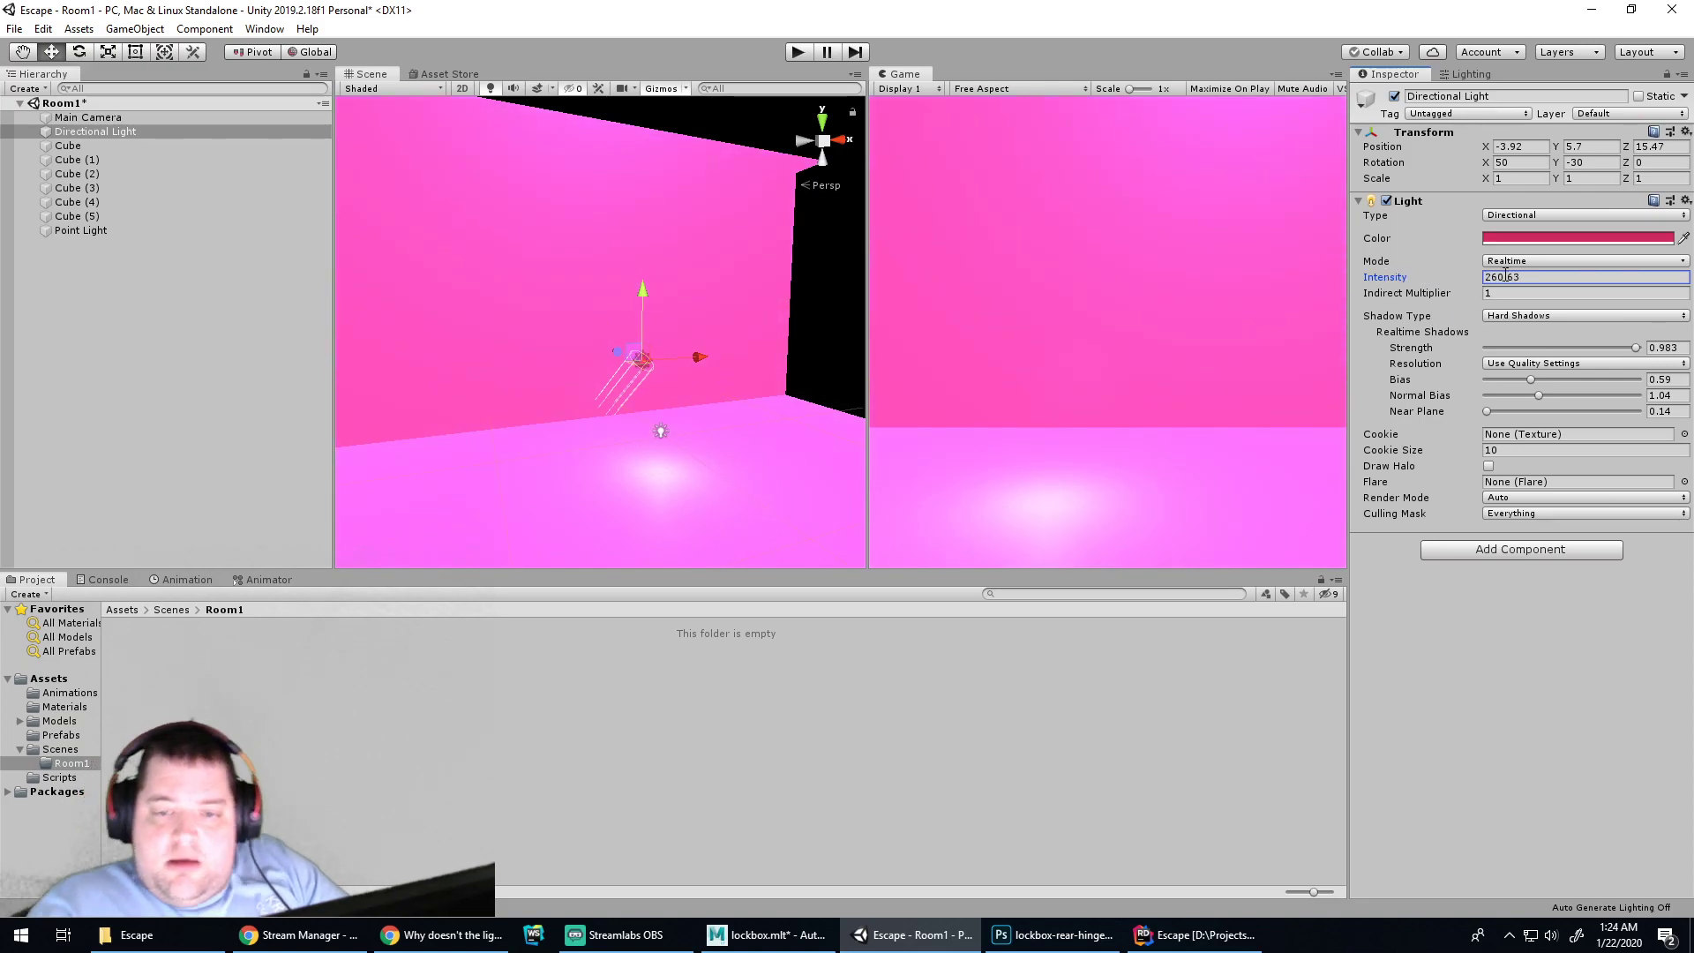
pyautogui.doubleClick(1532, 278)
pyautogui.write('10')
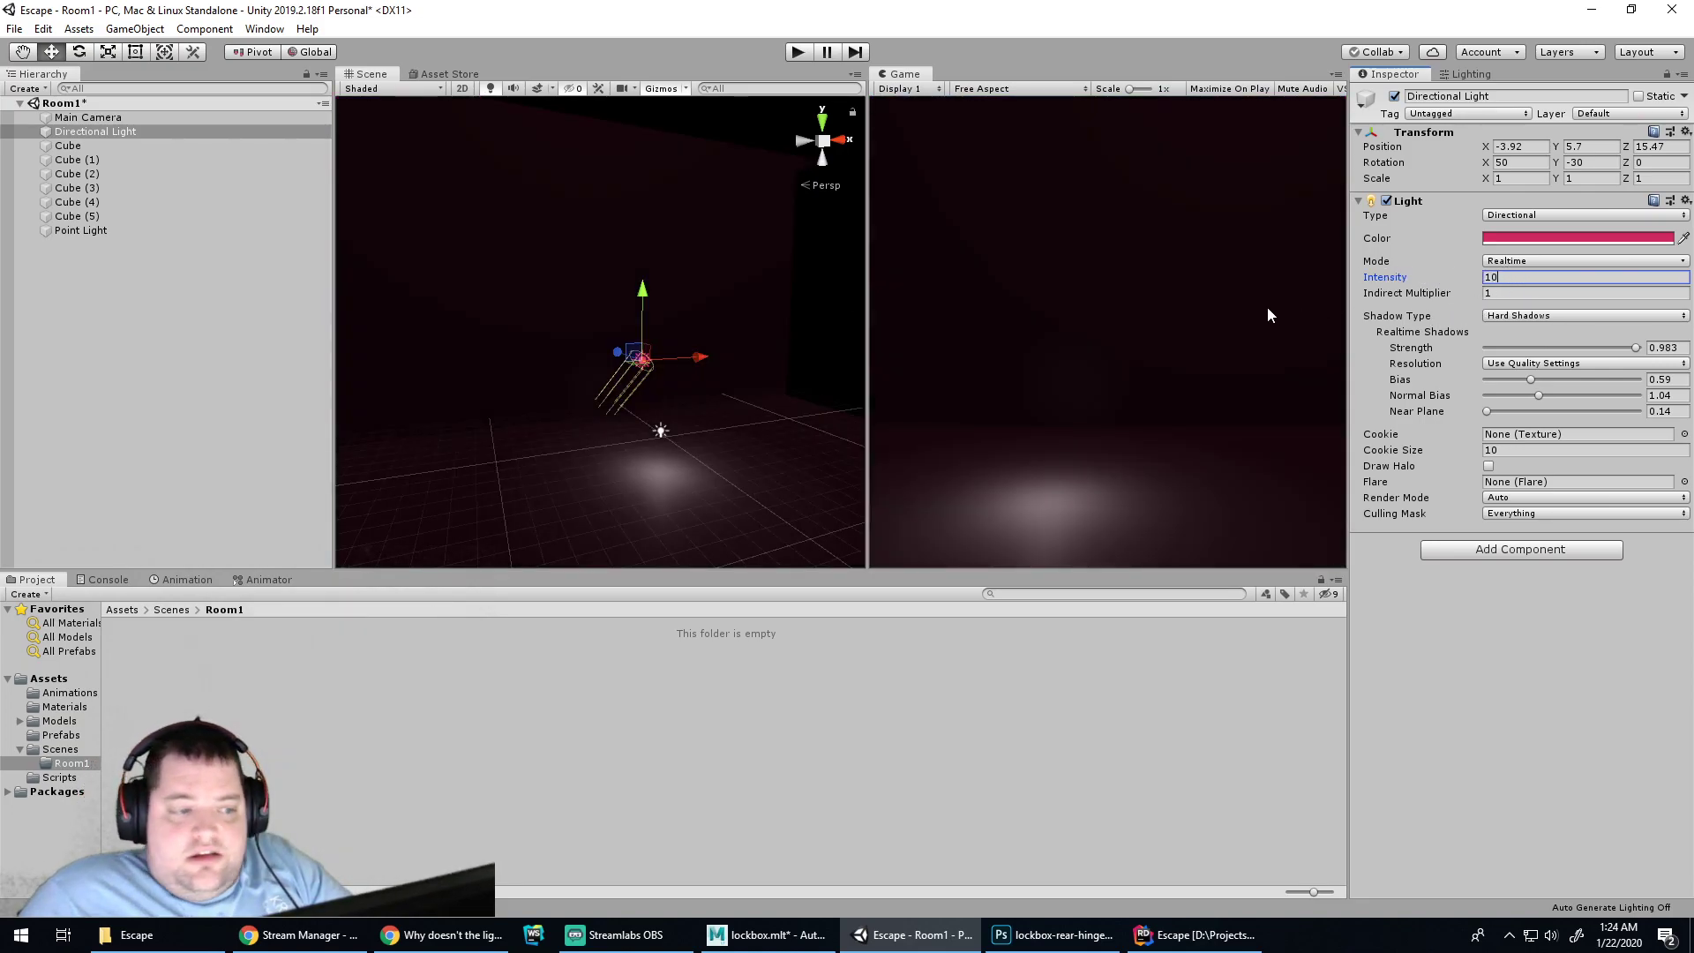
pyautogui.press('BackSpace')
pyautogui.press('BackSpace')
pyautogui.write('50')
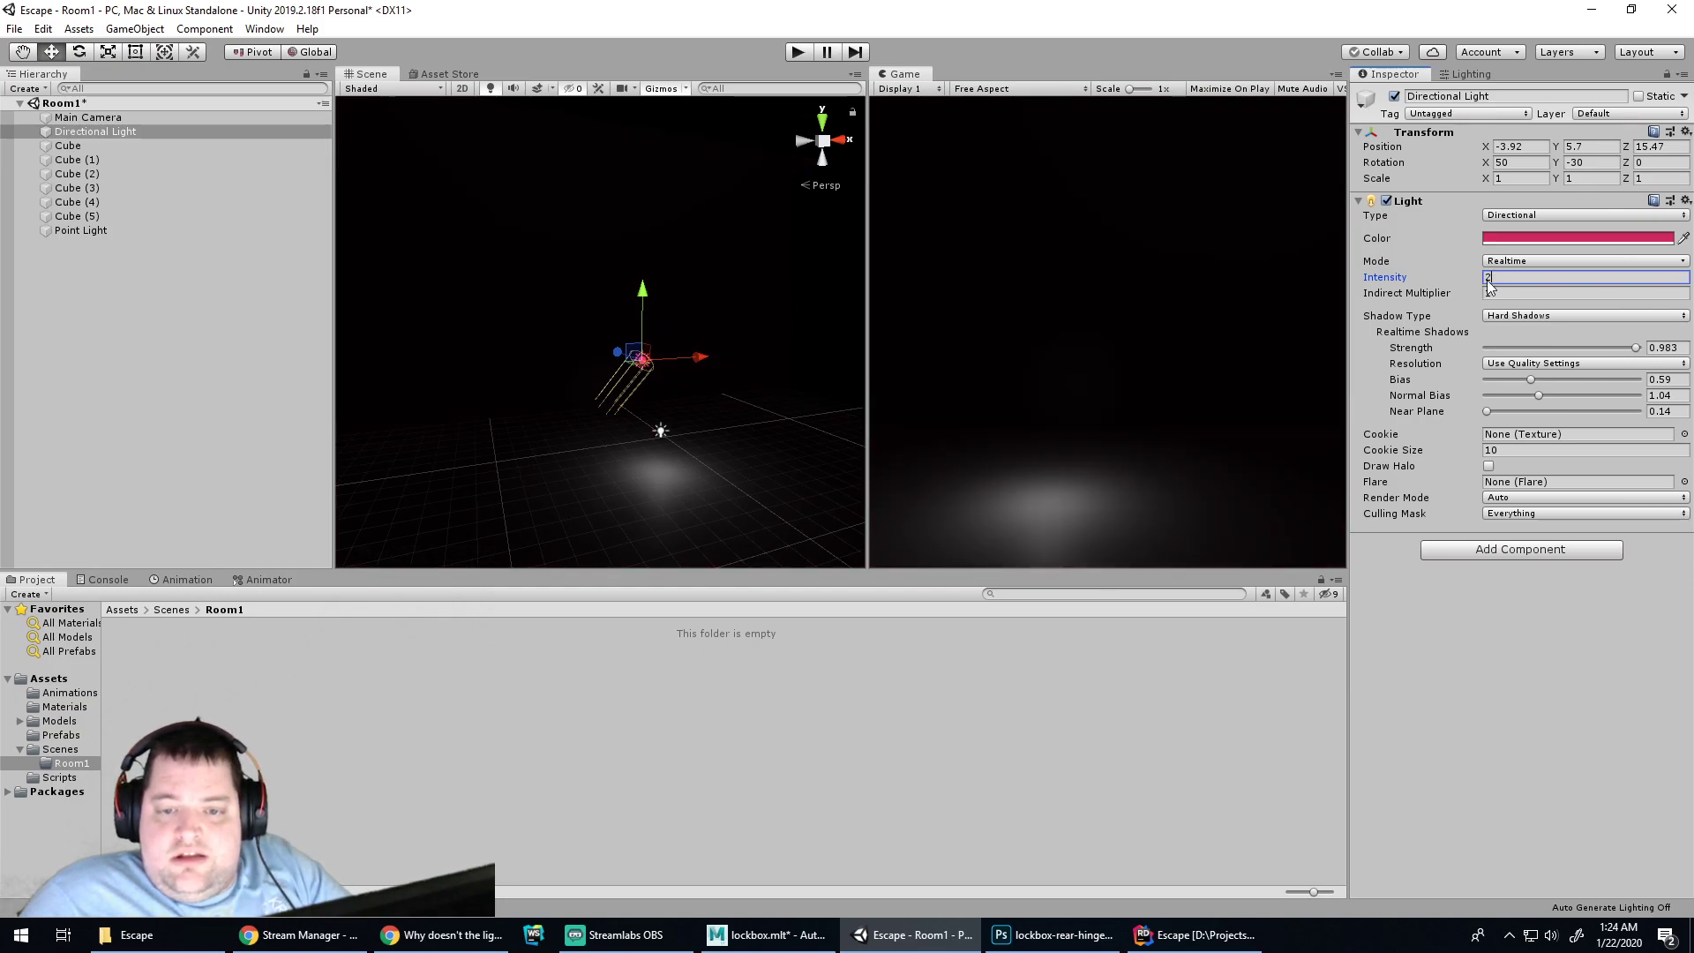
pyautogui.press('BackSpace')
pyautogui.press('BackSpace')
pyautogui.write('100')
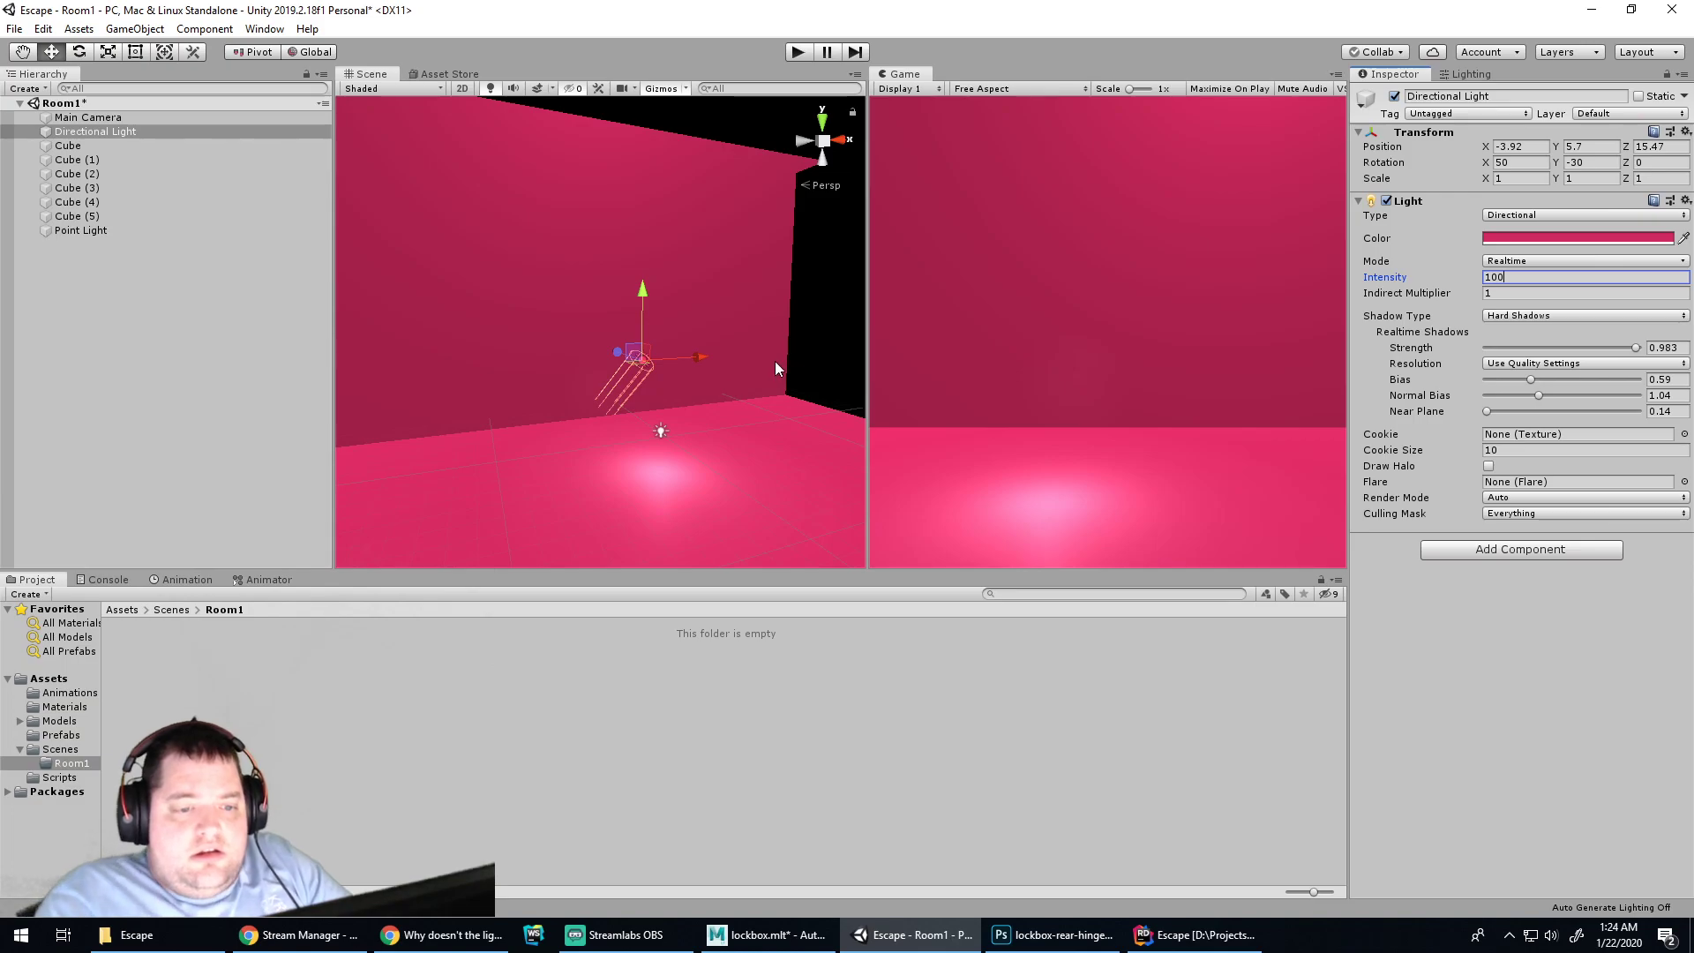
pyautogui.write('e')
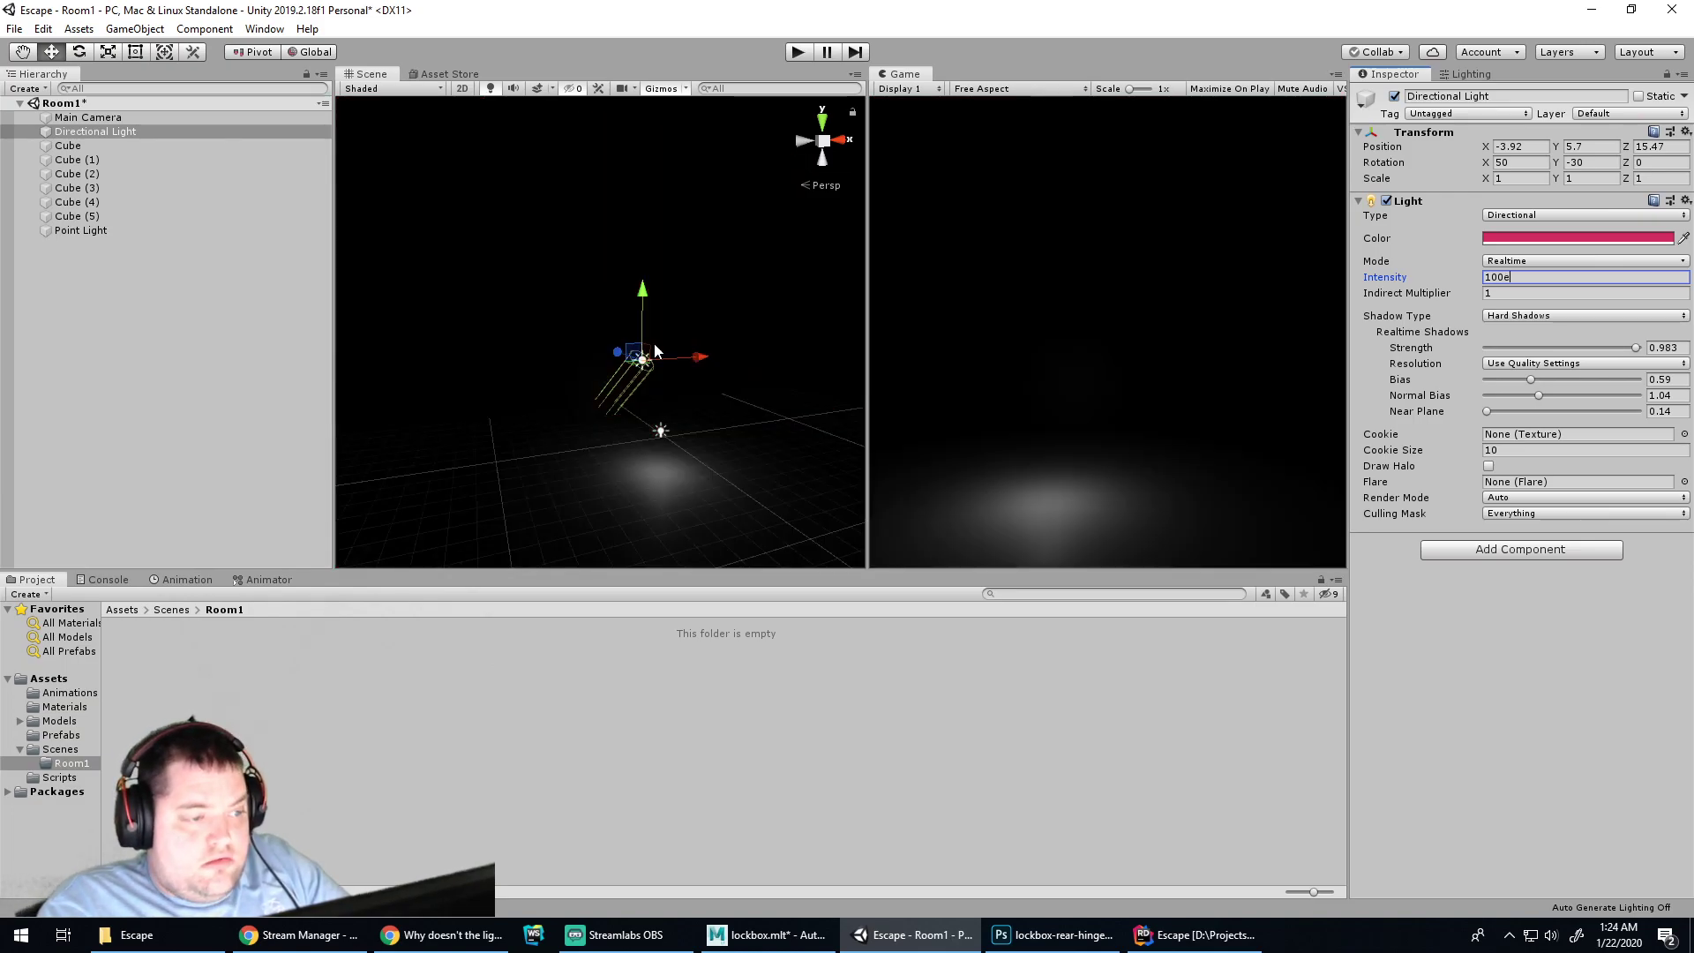
# Rotate the Directional Light to Y 66.5 and raise its intensity to 90.6
pyautogui.click(645, 362)
pyautogui.press('e')
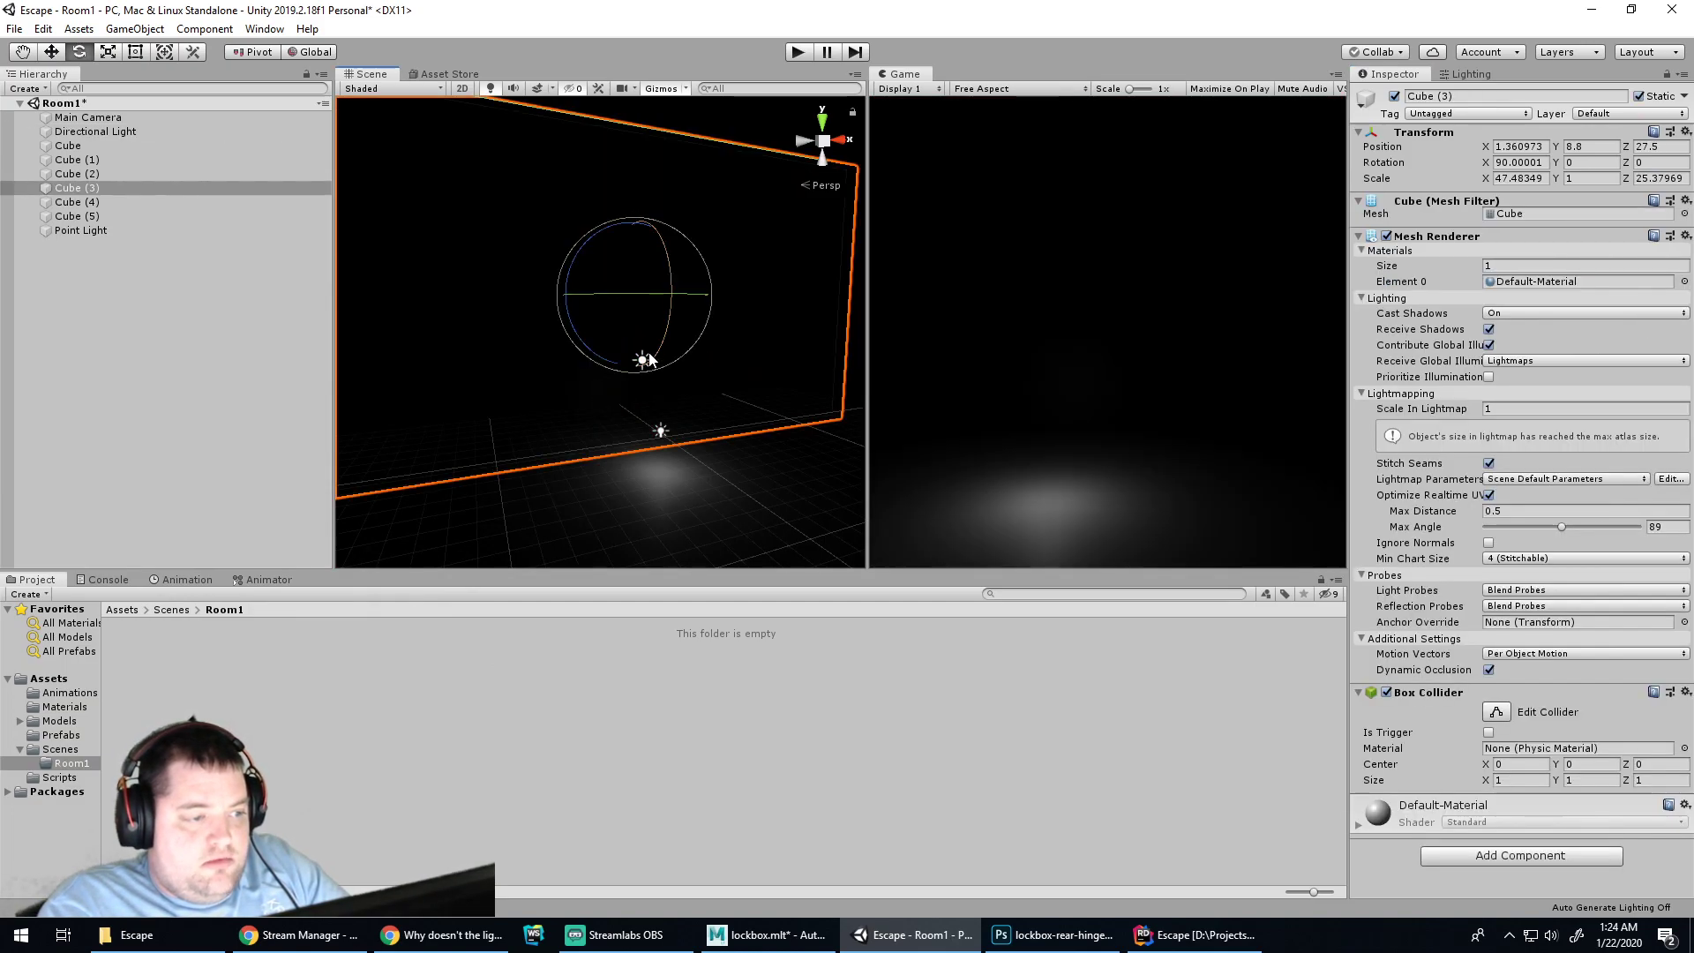
pyautogui.click(198, 243)
pyautogui.click(93, 132)
pyautogui.moveTo(659, 368); pyautogui.dragTo(385, 367)
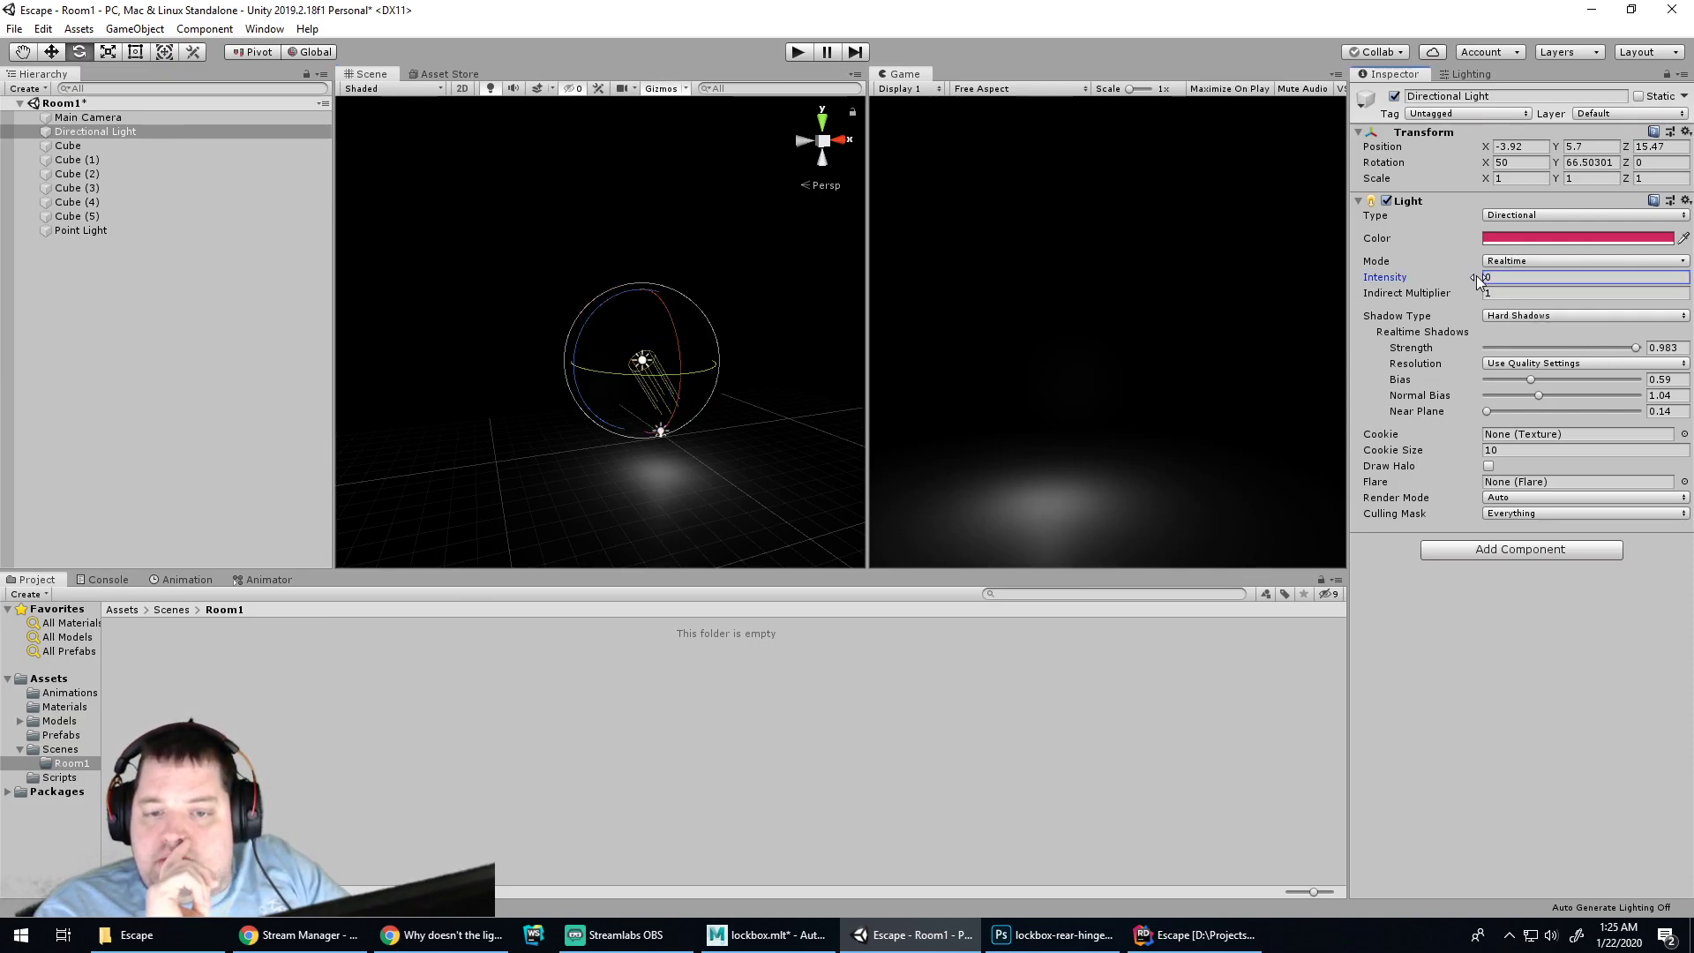
pyautogui.moveTo(1490, 275); pyautogui.dragTo(1619, 283)
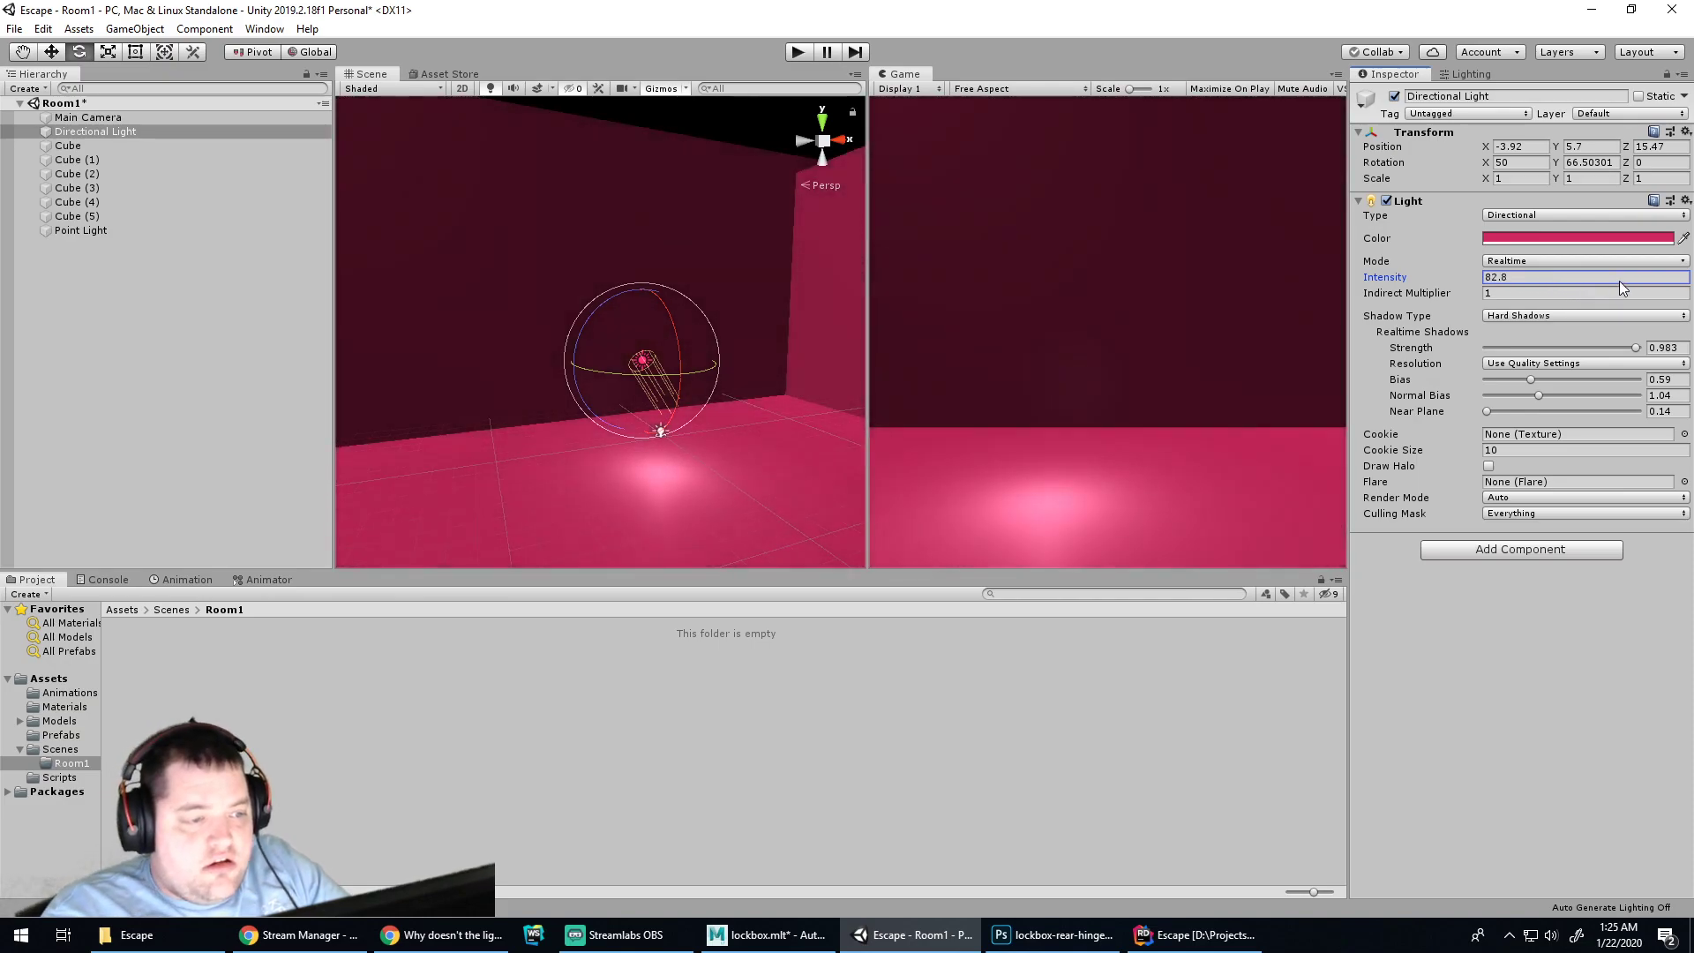
pyautogui.press('alt')
pyautogui.keyDown('alt'); pyautogui.moveTo(814, 346); pyautogui.dragTo(746, 450); pyautogui.keyUp('alt')
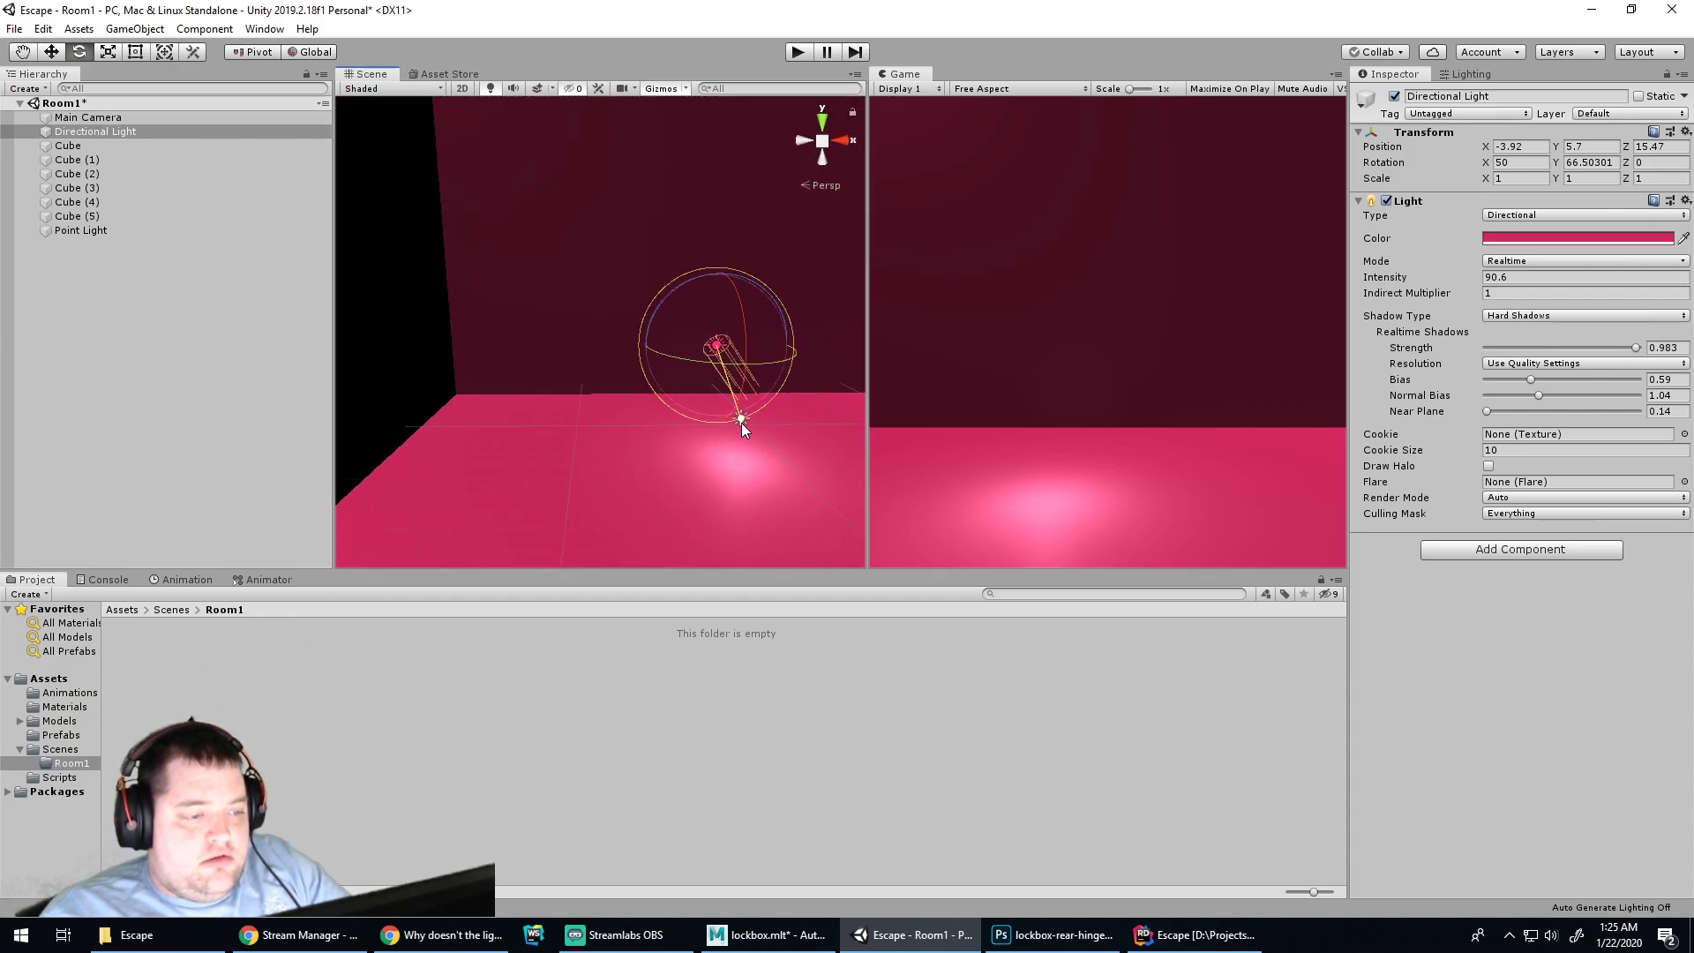
# Add an Area Light from the Hierarchy and make its colour orange
pyautogui.rightClick(48, 256)
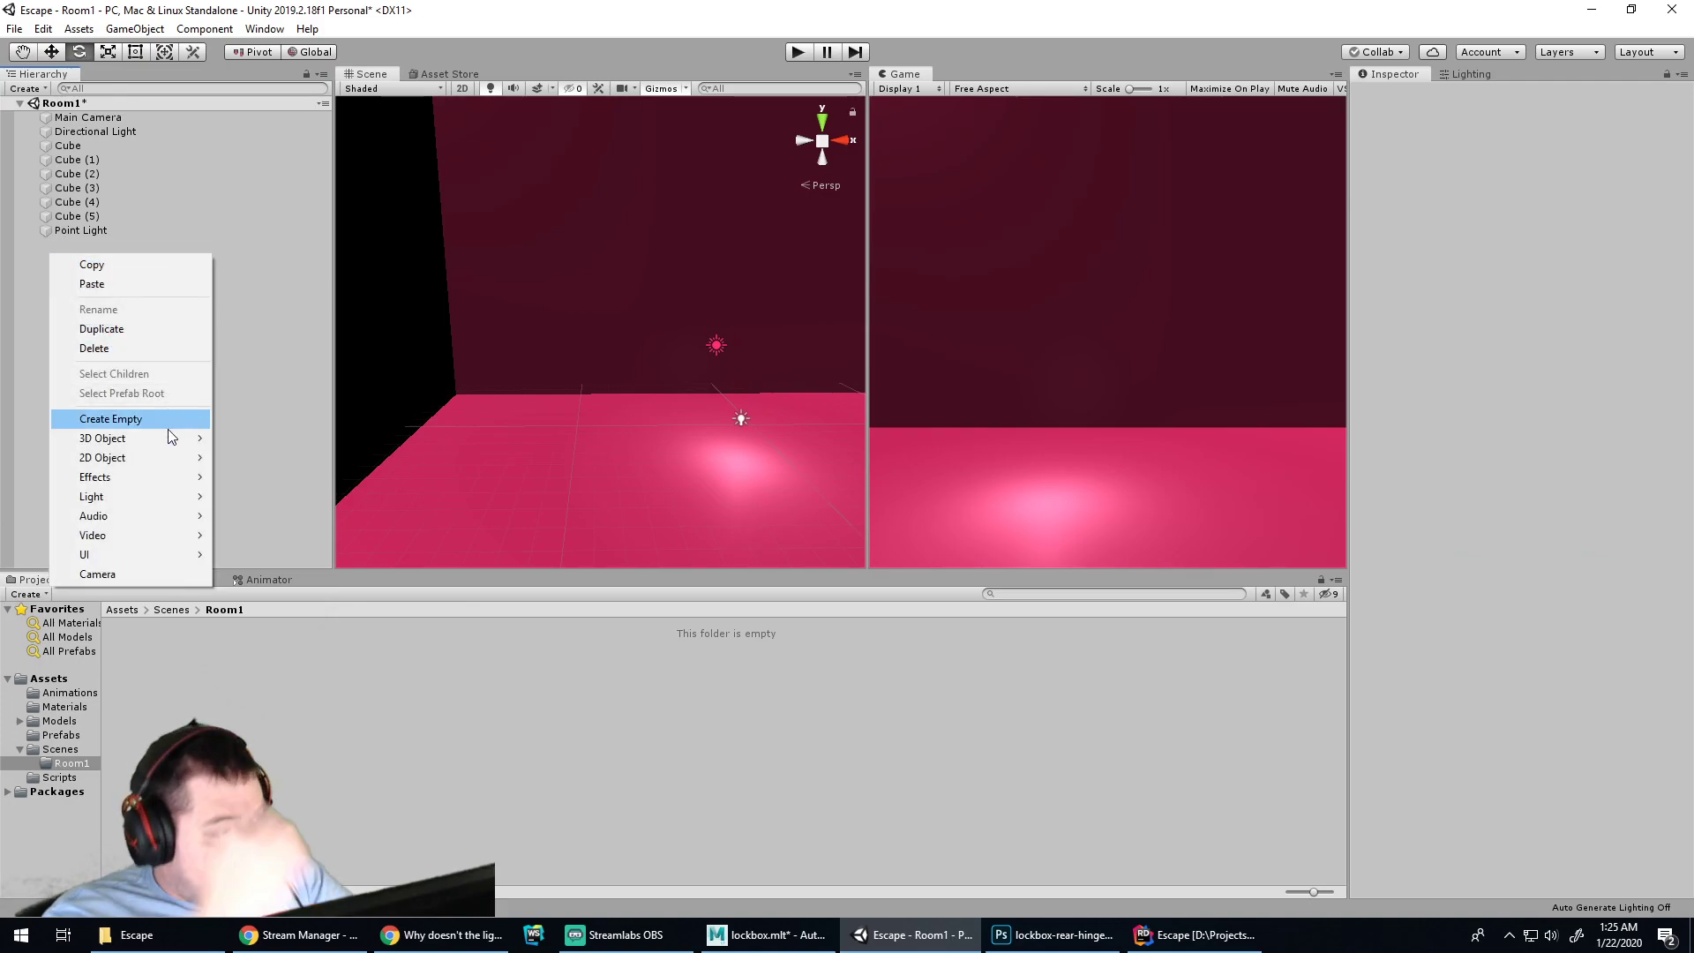
pyautogui.moveTo(151, 496)
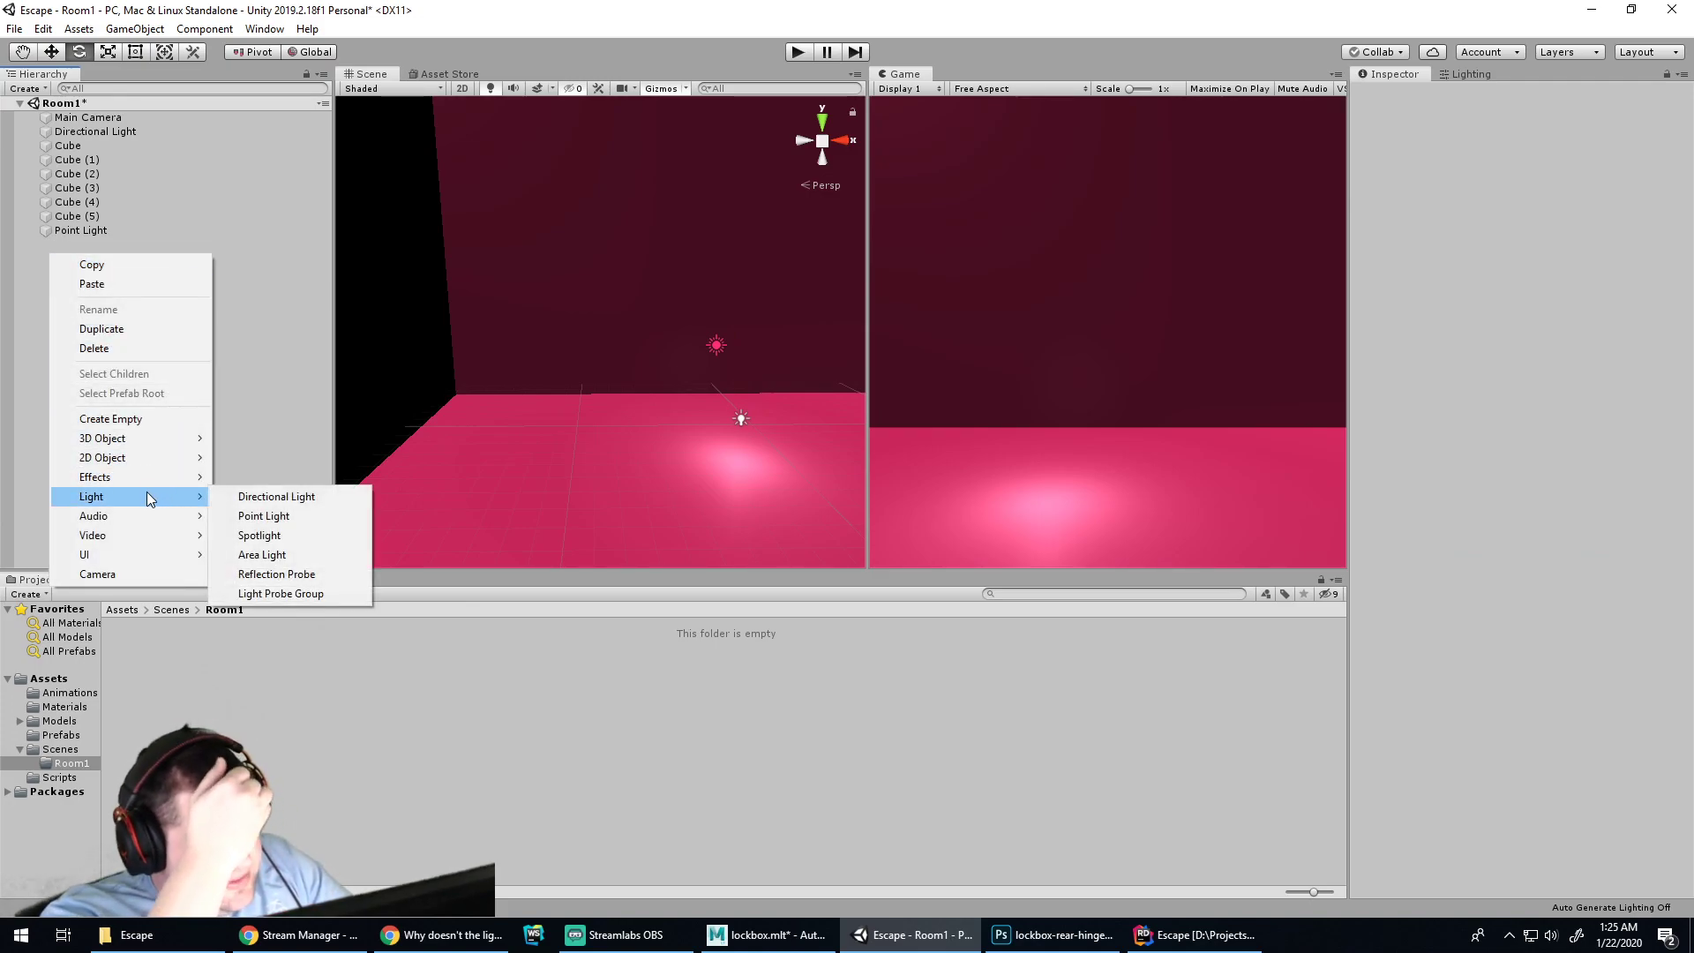
pyautogui.click(270, 556)
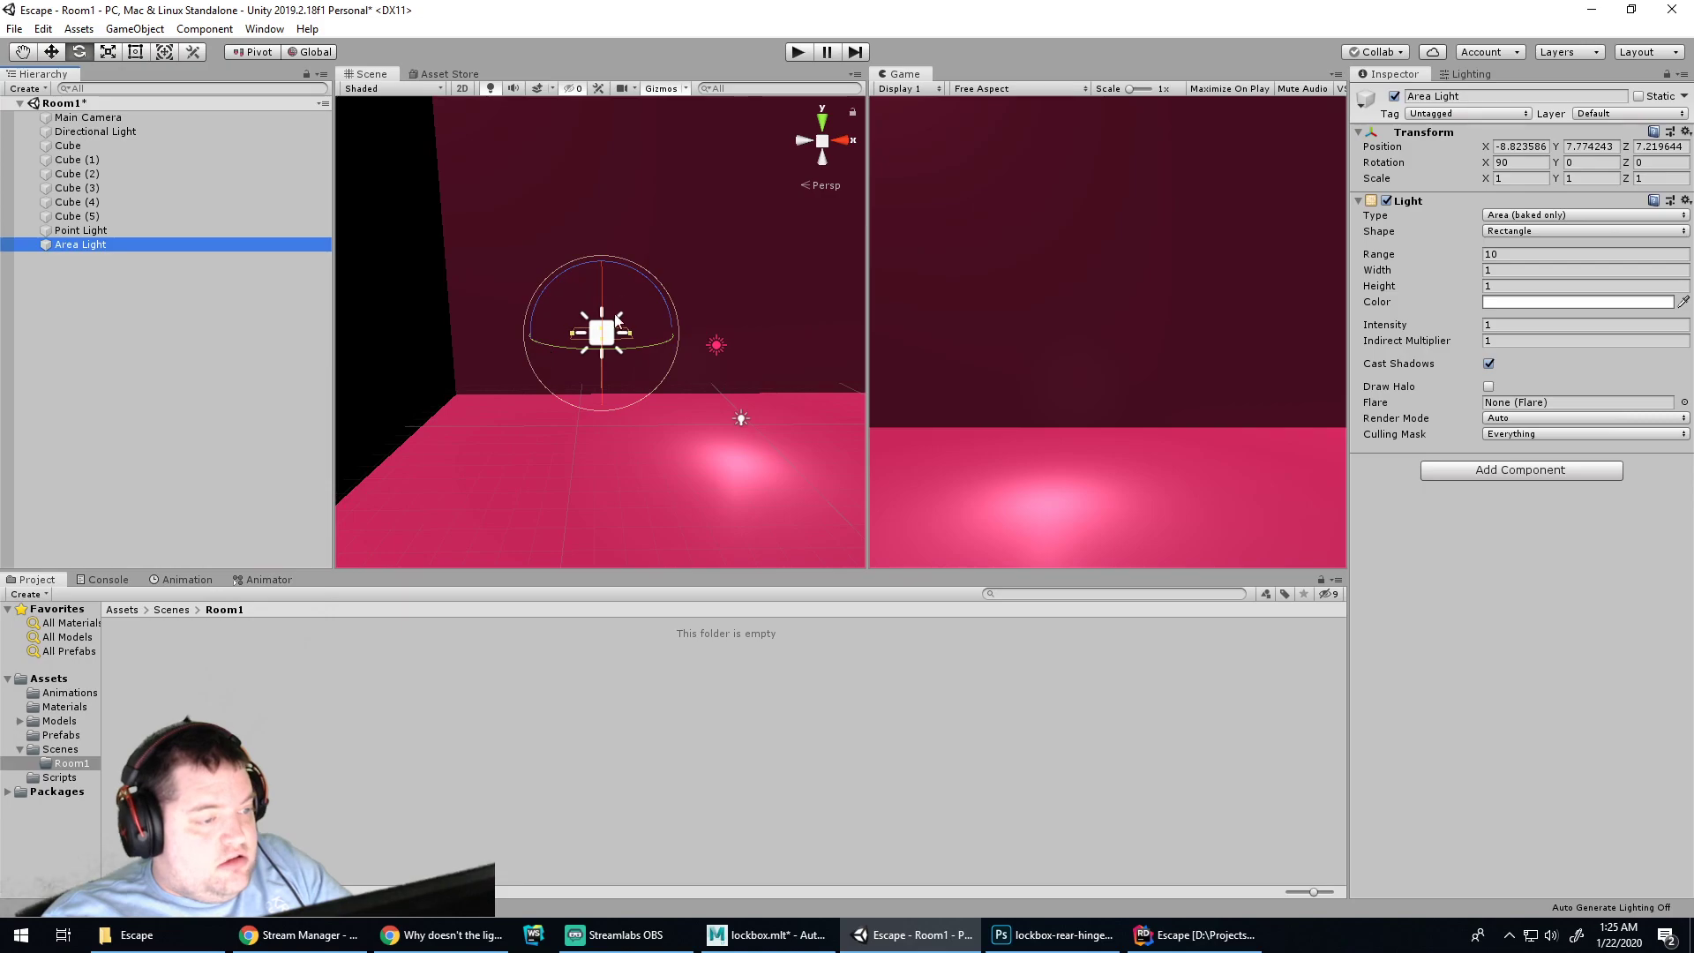
pyautogui.scroll(-5, 727, 353)
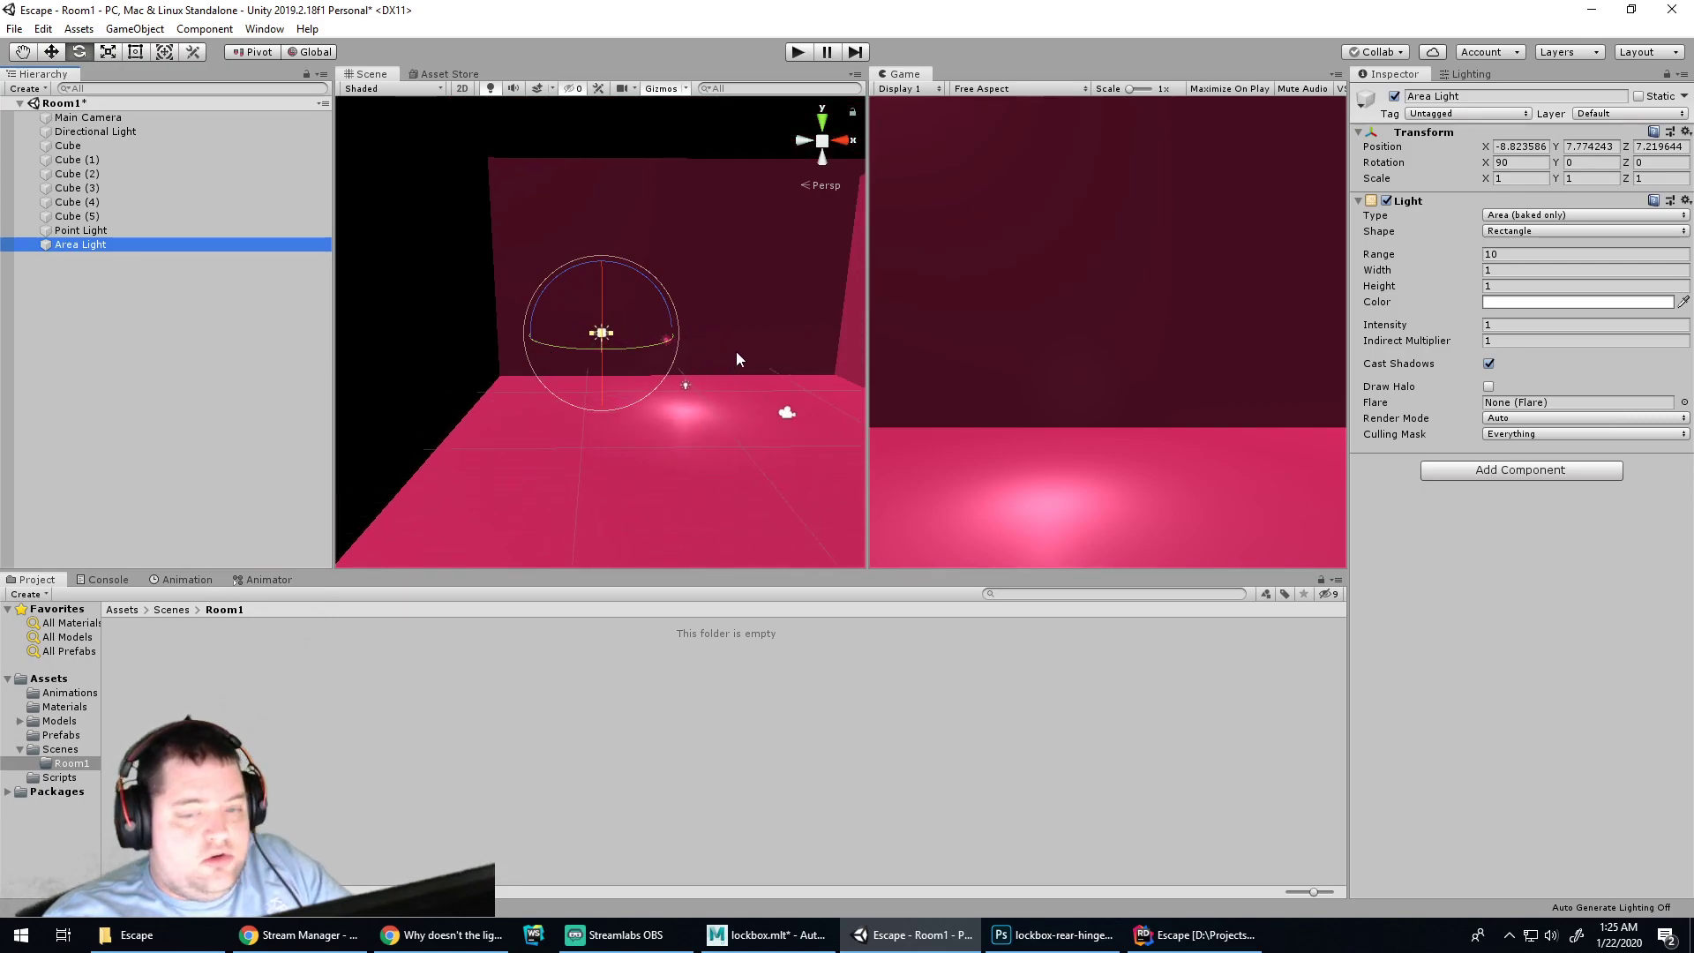
pyautogui.click(1535, 303)
pyautogui.moveTo(185, 119); pyautogui.dragTo(137, 119)
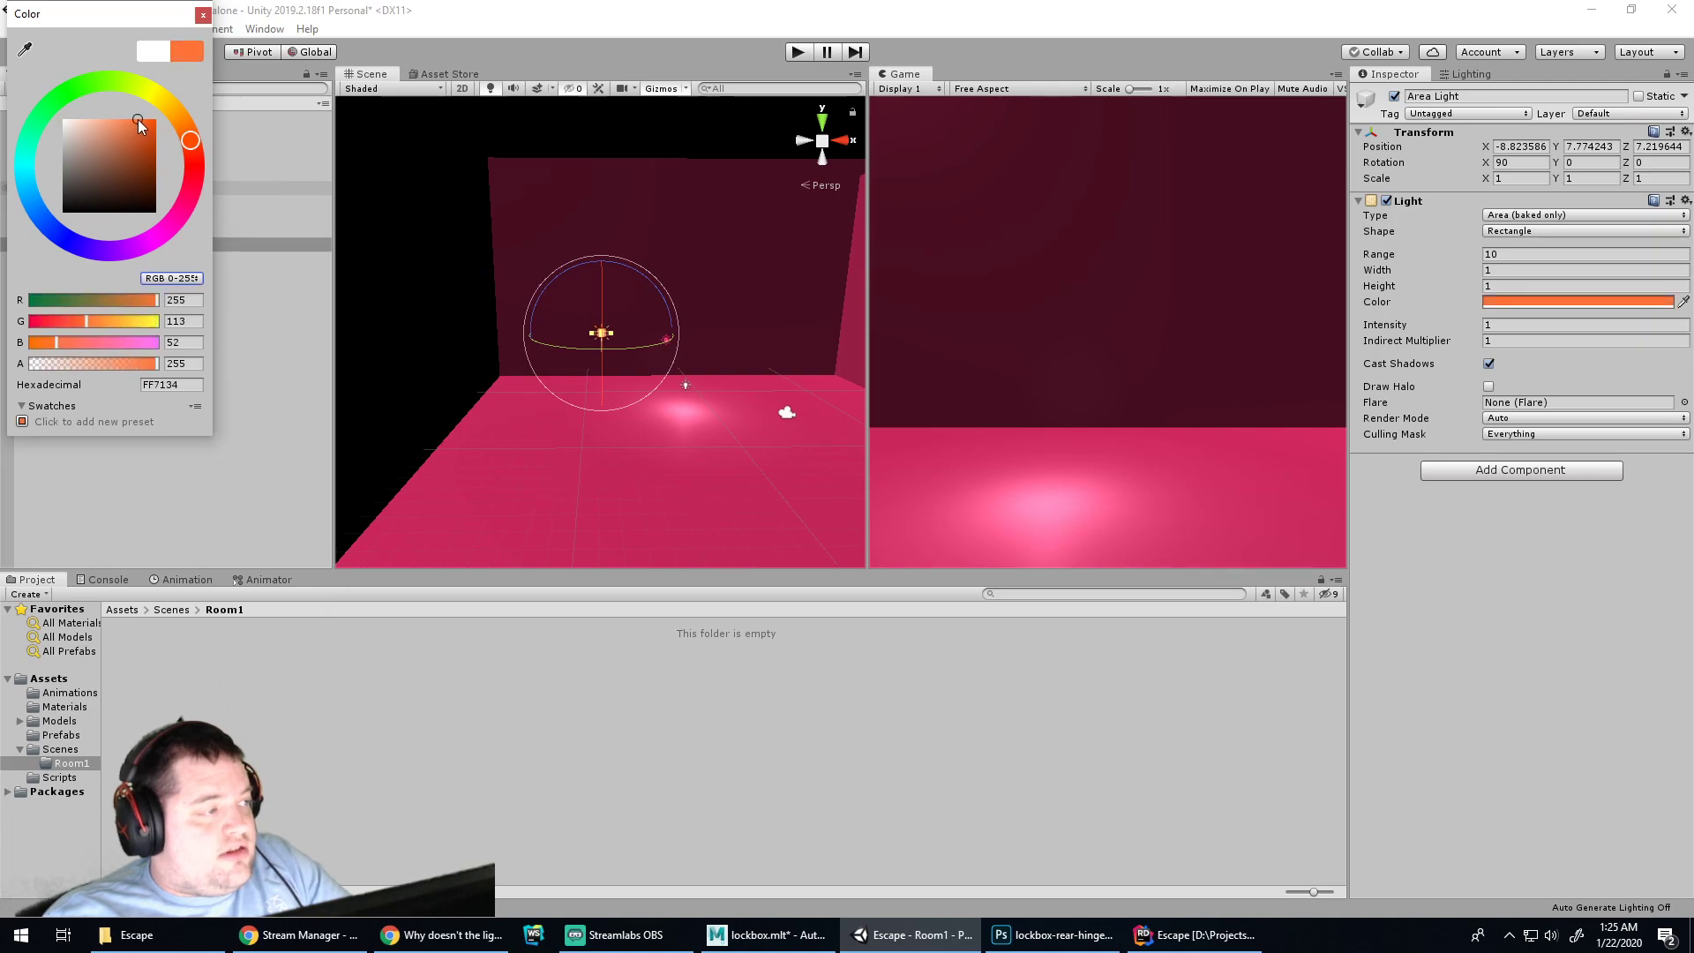
pyautogui.click(203, 15)
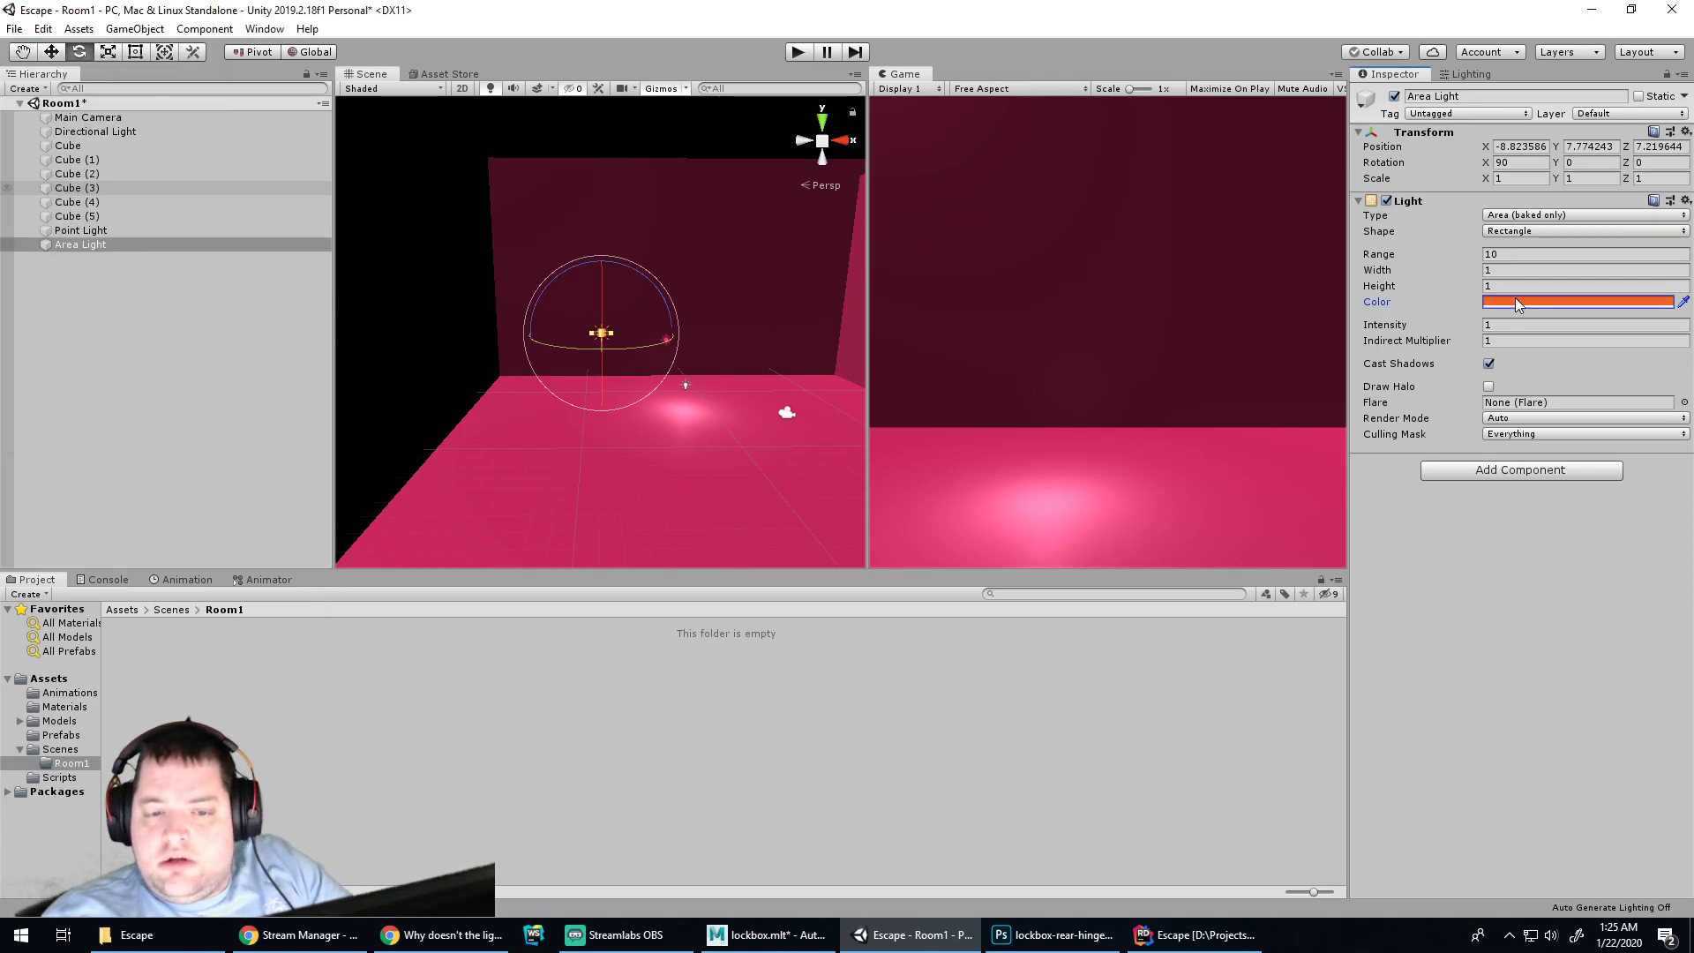
# Give the Area Light range 44.58, width 27.5, height 27.84 and Draw Halo, then show Lighting settings
pyautogui.moveTo(1395, 251)
pyautogui.mouseDown()
pyautogui.moveTo(1440, 251)
pyautogui.moveTo(1417, 251)
pyautogui.mouseUp()
pyautogui.click(1489, 386)
pyautogui.moveTo(1394, 258); pyautogui.dragTo(1612, 293)
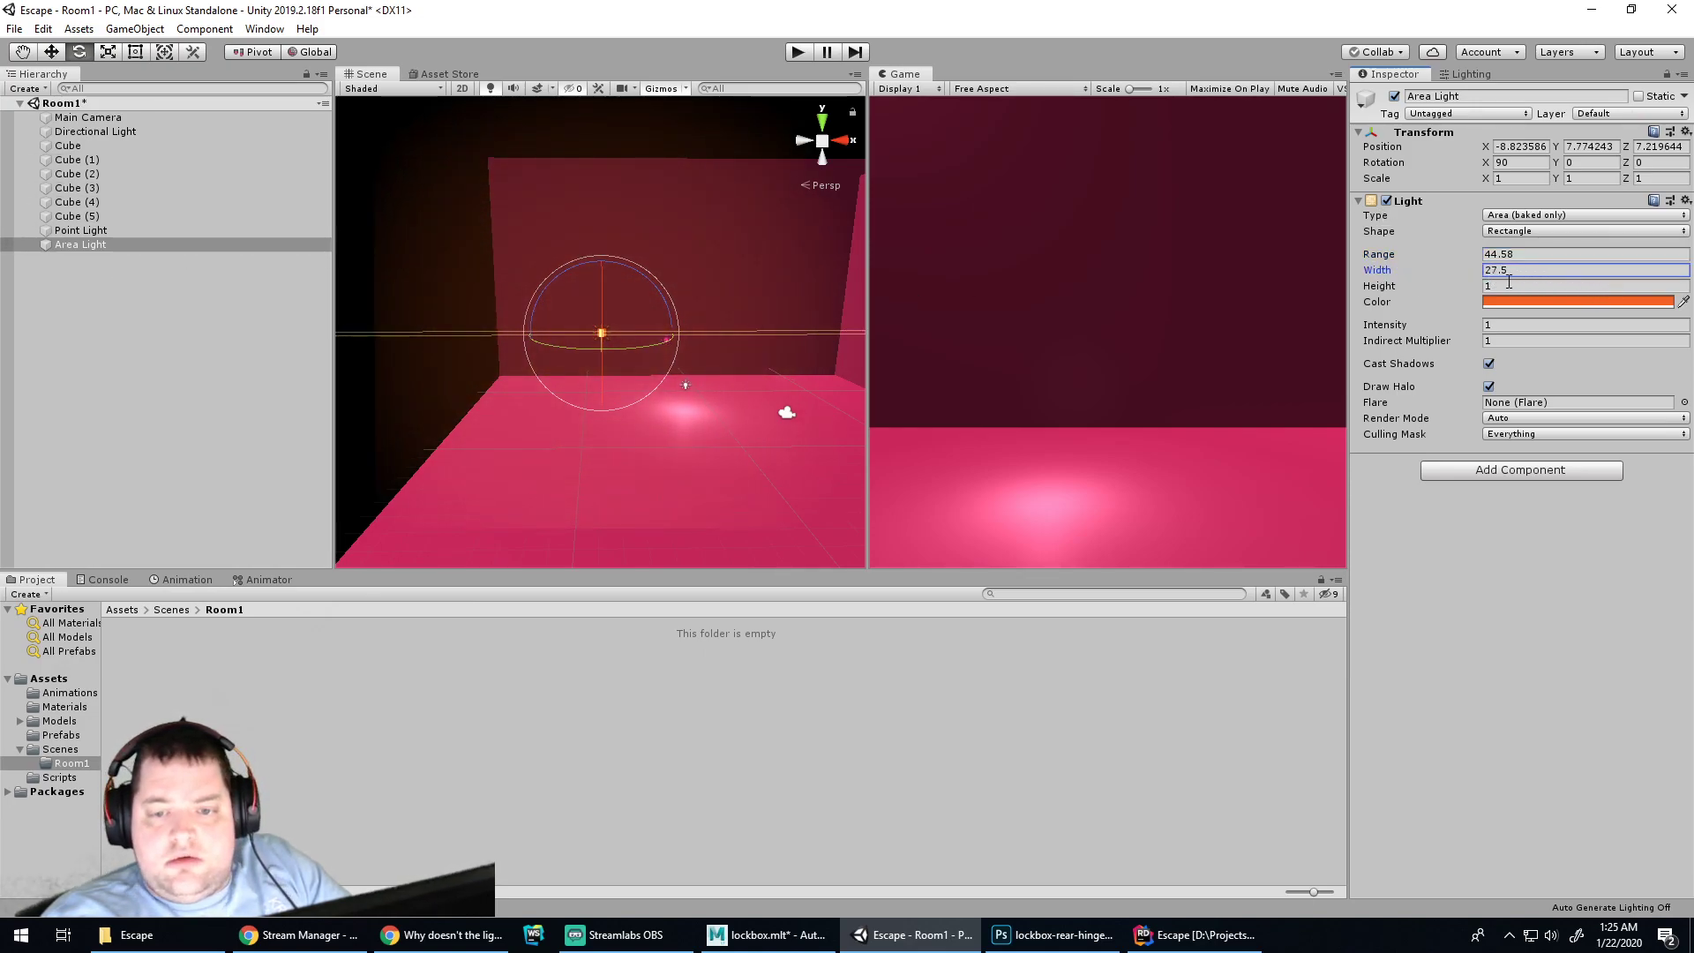
pyautogui.click(1489, 387)
pyautogui.click(1490, 386)
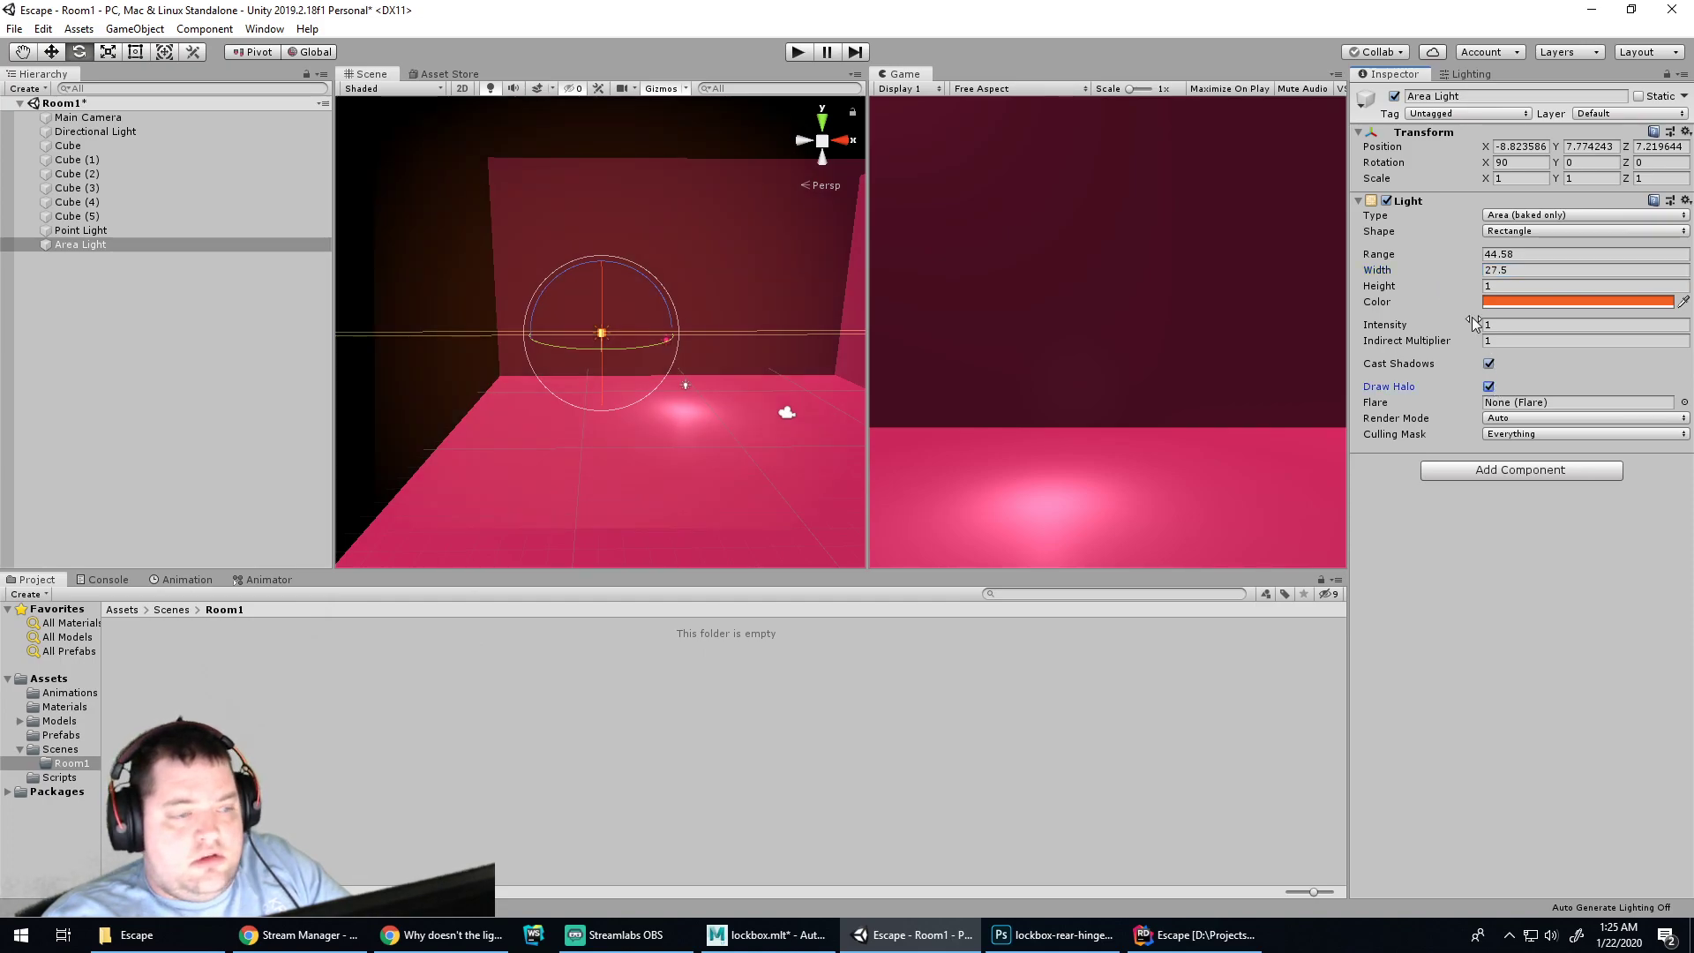
pyautogui.moveTo(1393, 292); pyautogui.dragTo(463, 324)
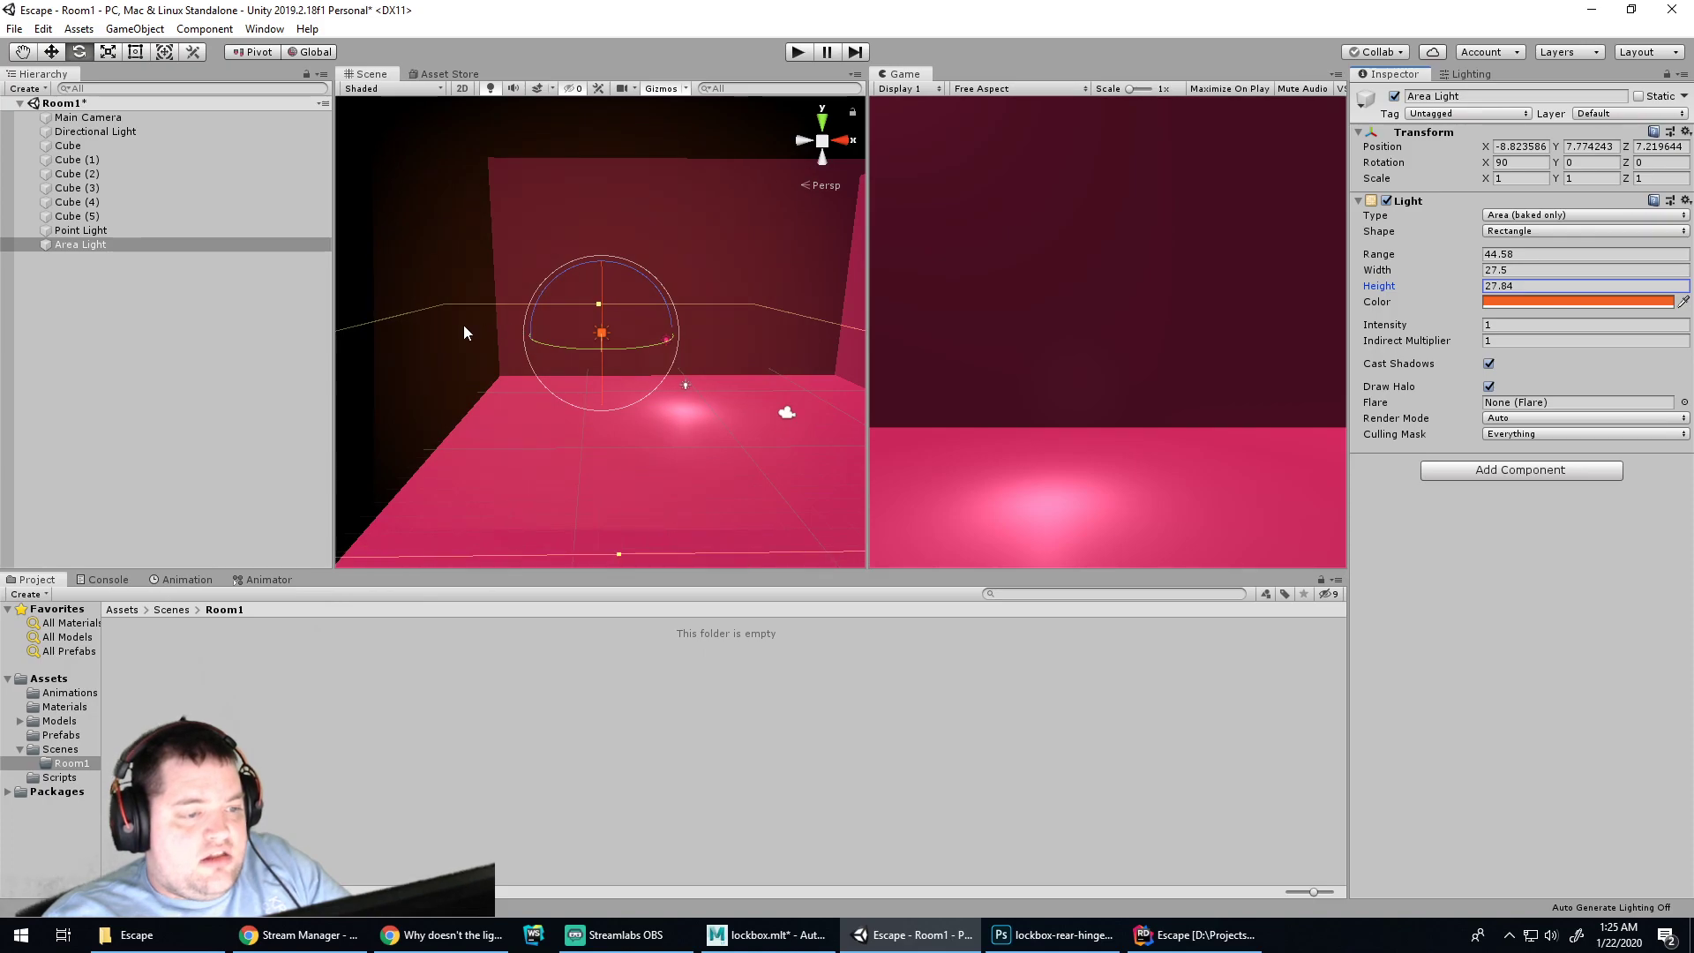
pyautogui.moveTo(1382, 272); pyautogui.dragTo(1396, 270)
pyautogui.click(1465, 74)
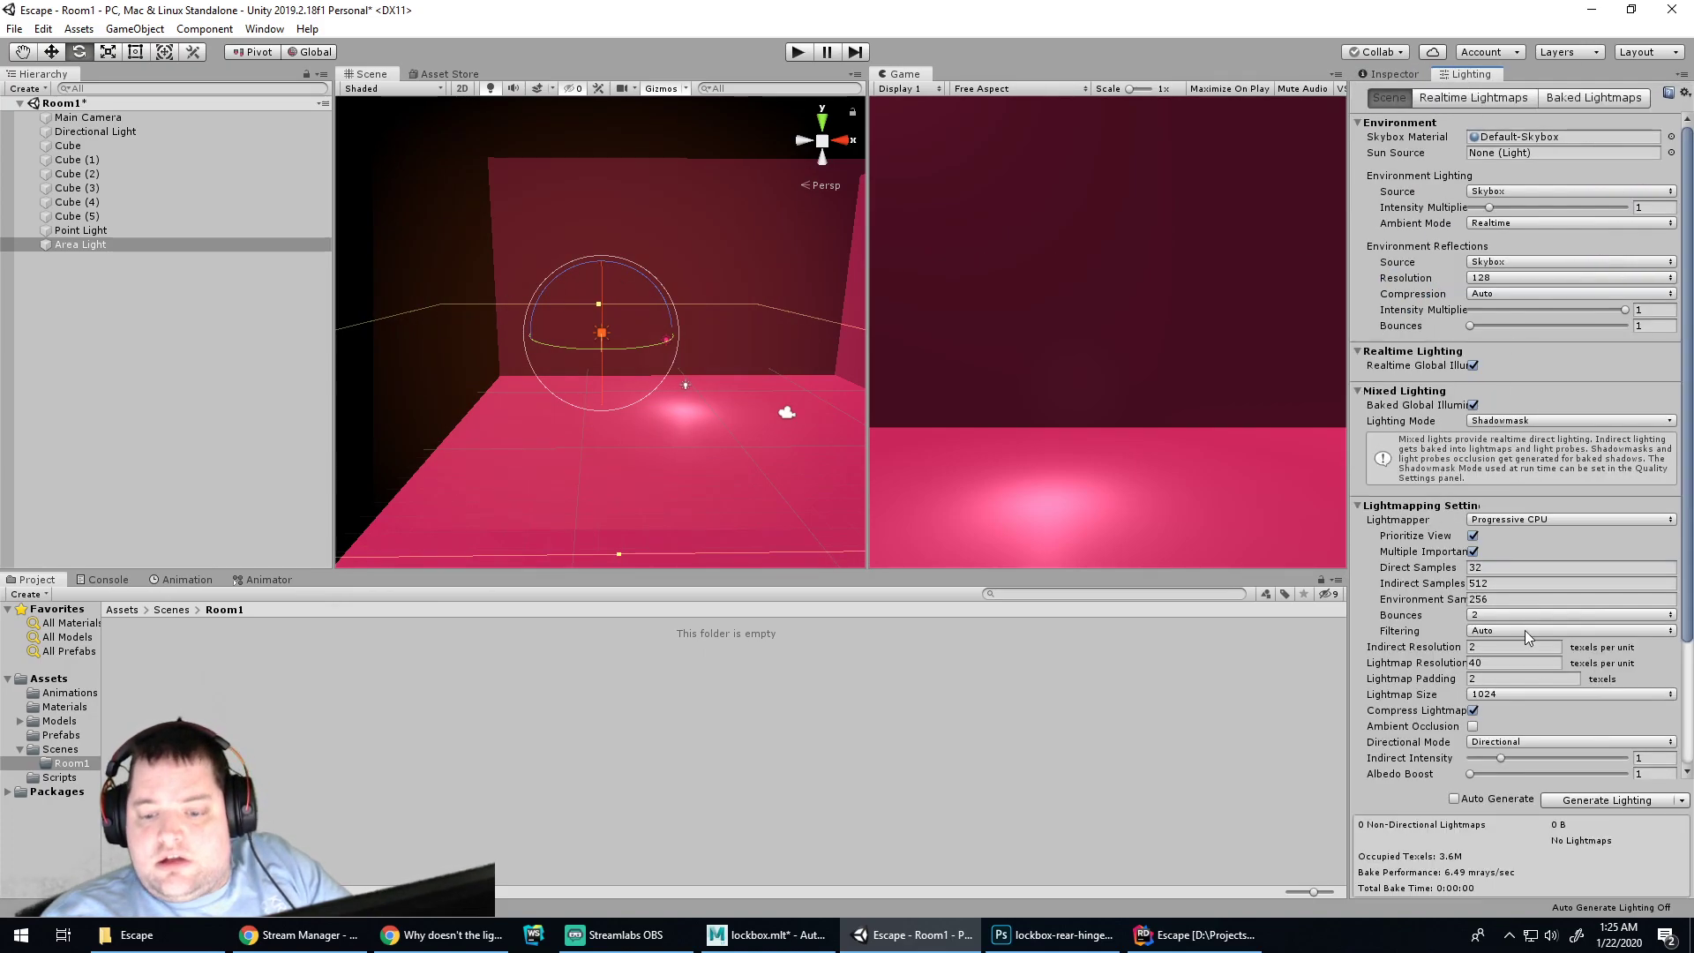
# Generate Lighting to bake the Room1 lightmaps
pyautogui.click(1588, 800)
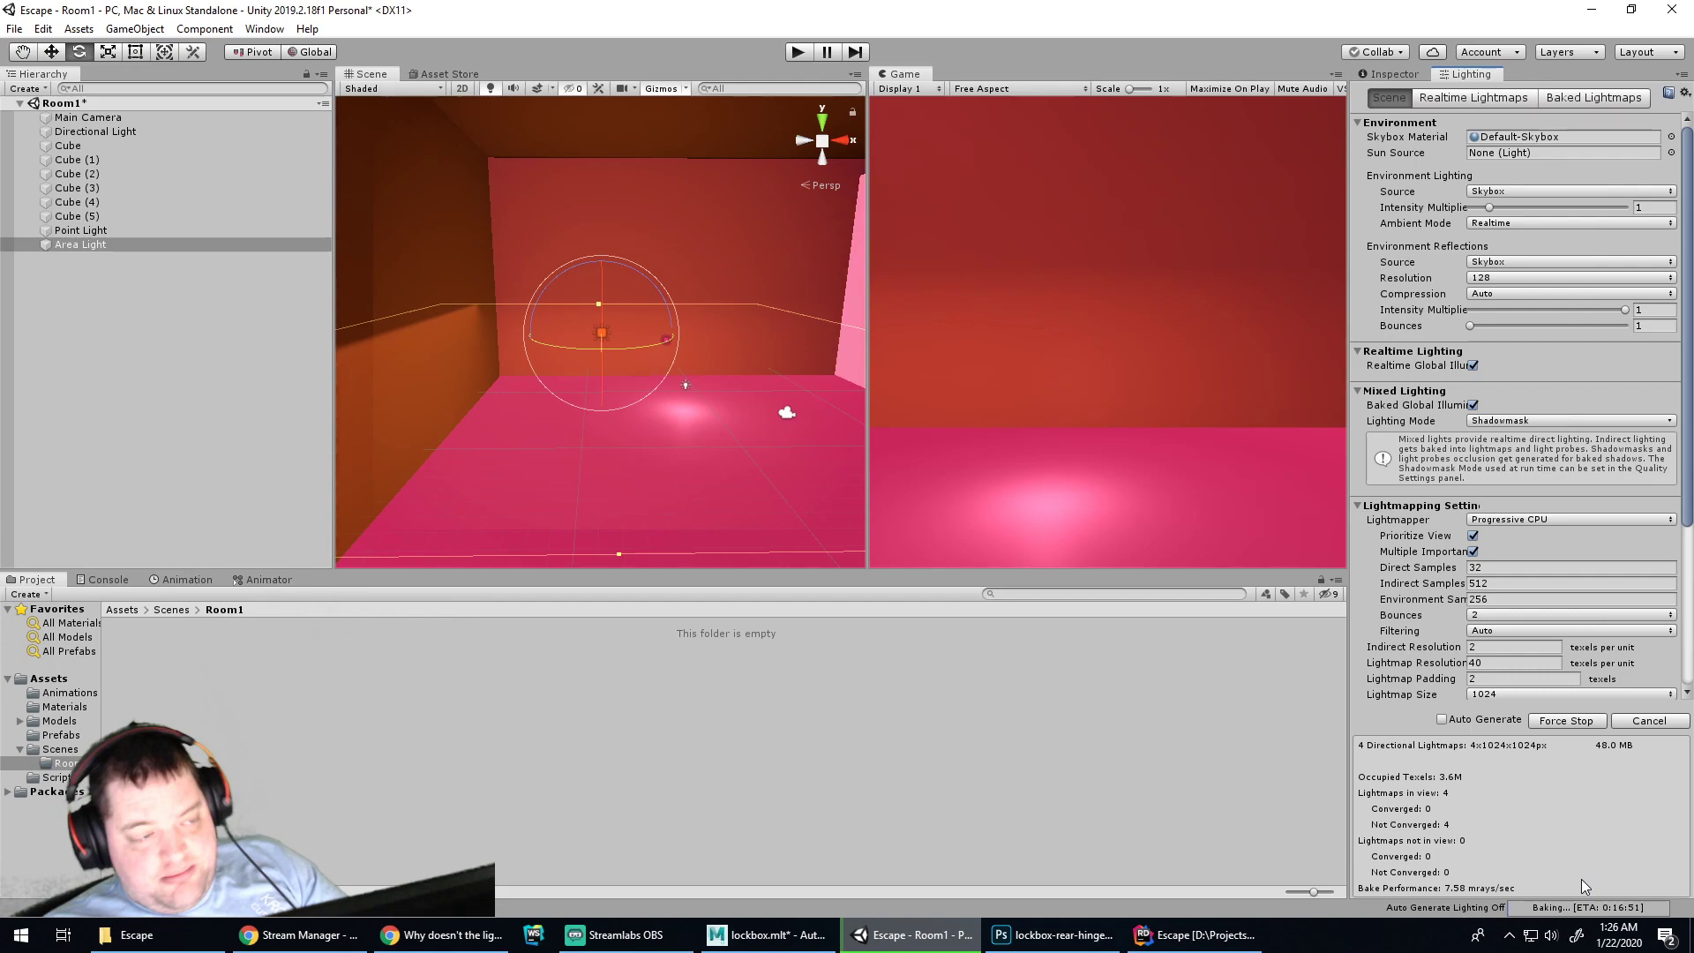
# Search 'unity cloud rendering', then 'bake lighting in cloud', and open the Cloud Build Lightmap Baking article
pyautogui.hotkey('alt', 'Tab')
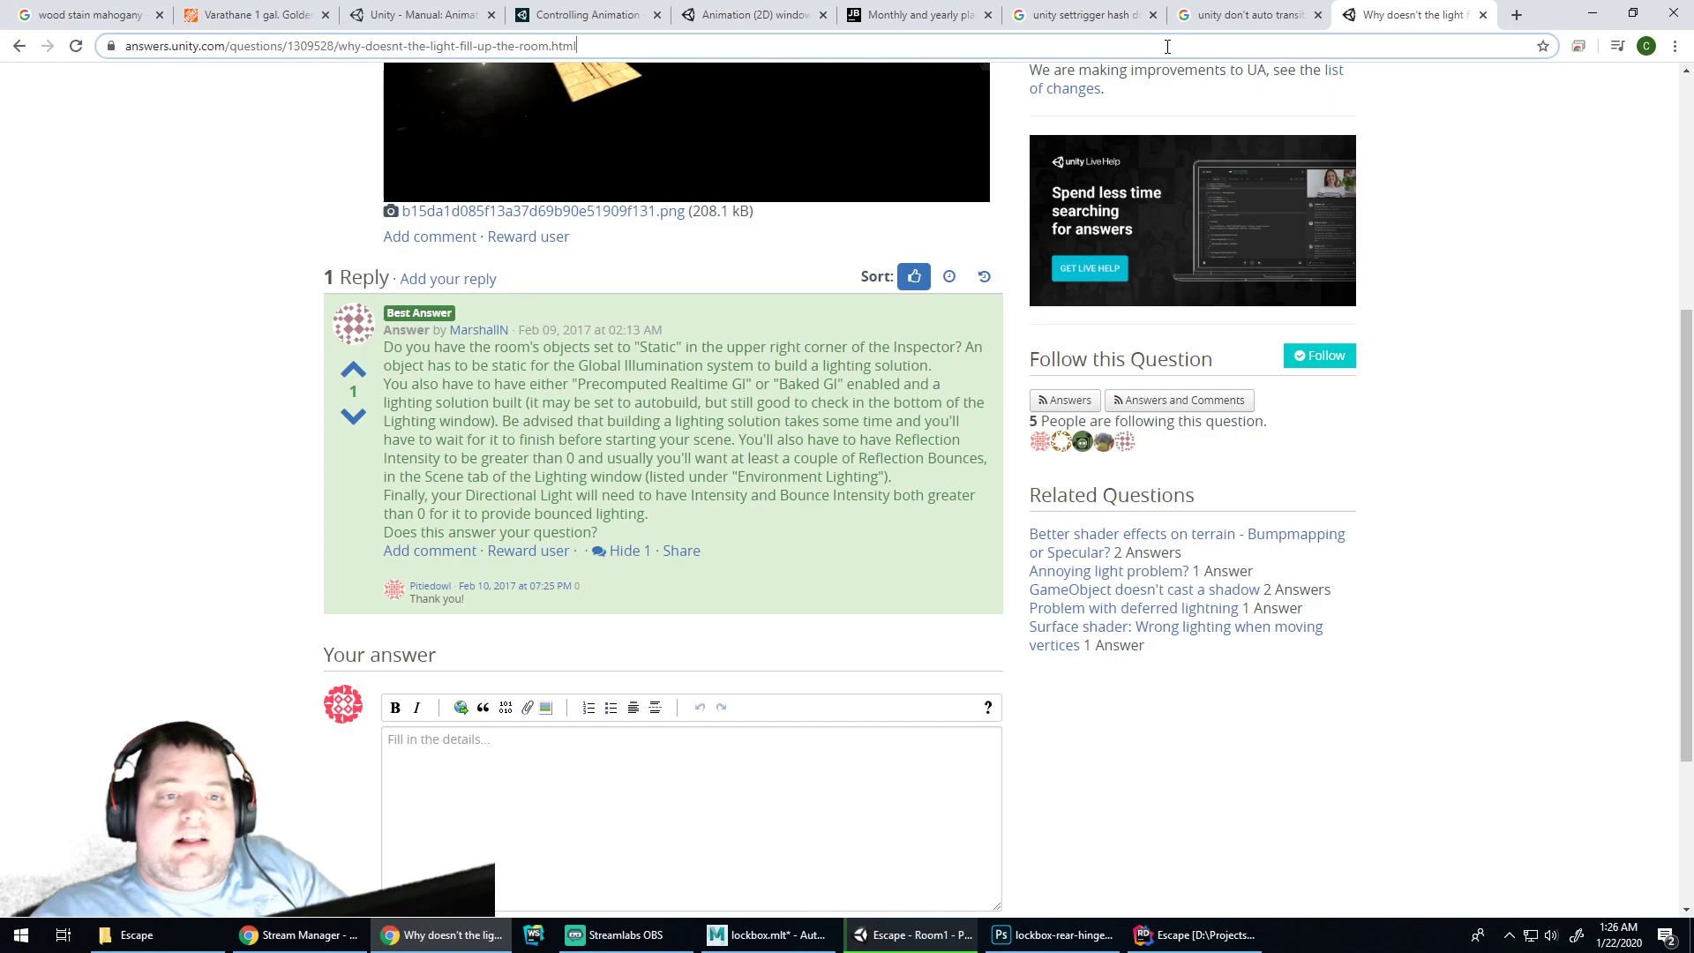
pyautogui.click(1168, 45)
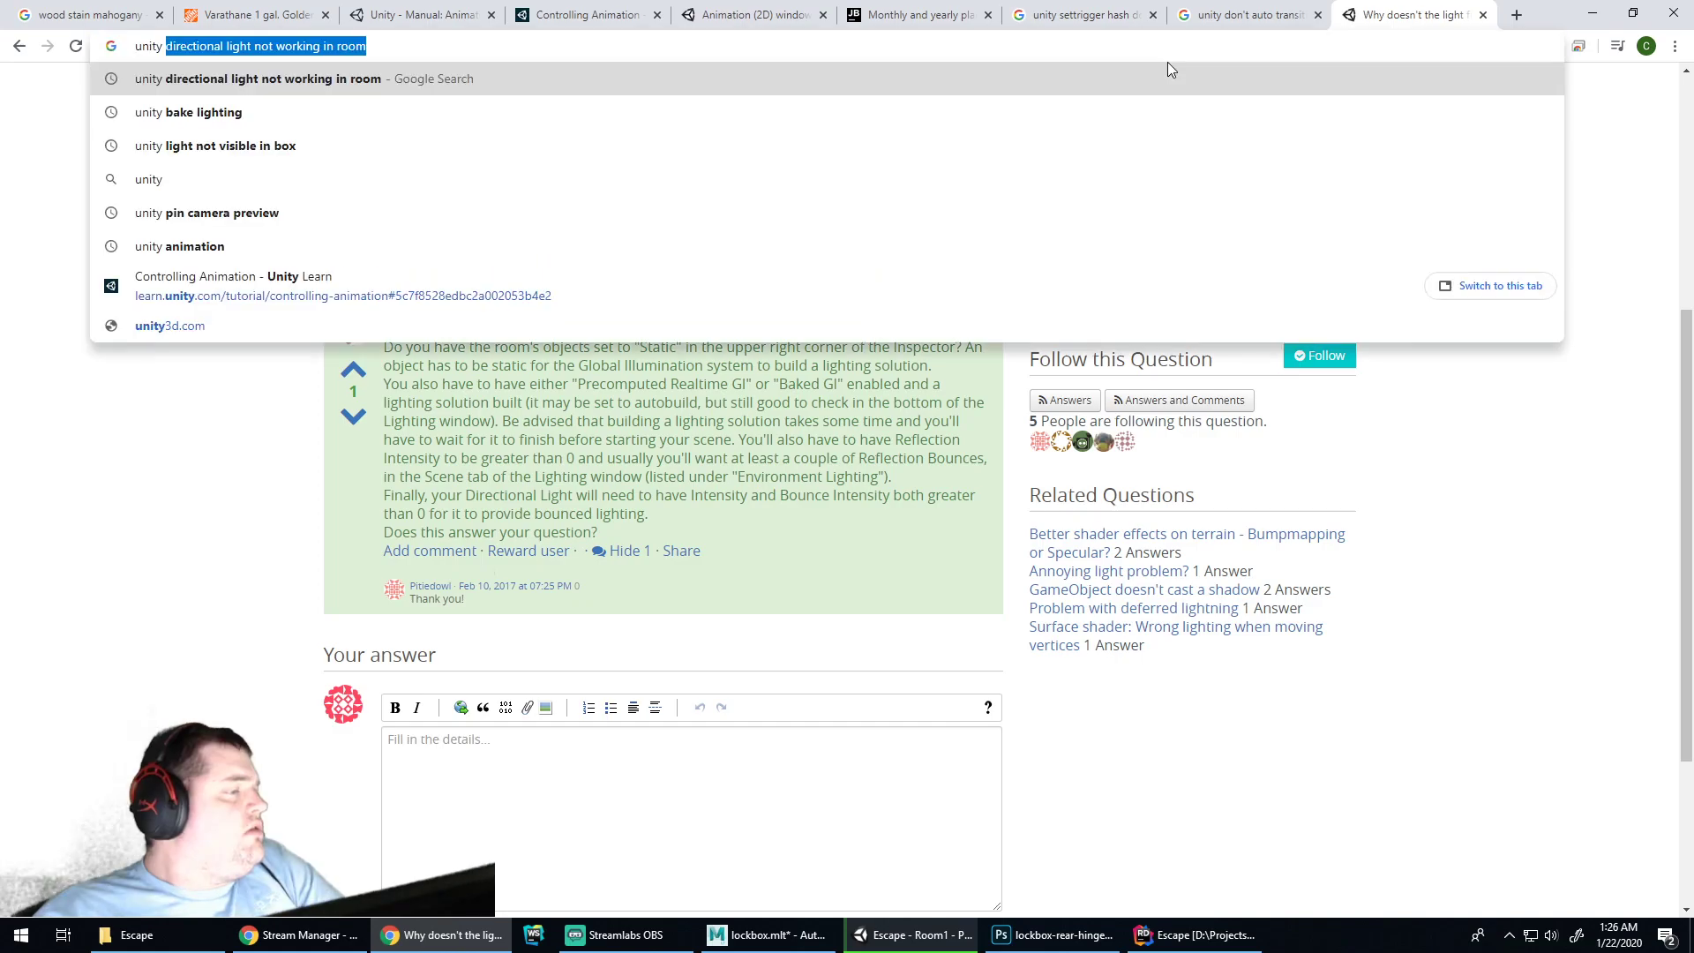
pyautogui.write('unity cloud rendering')
pyautogui.press('Return')
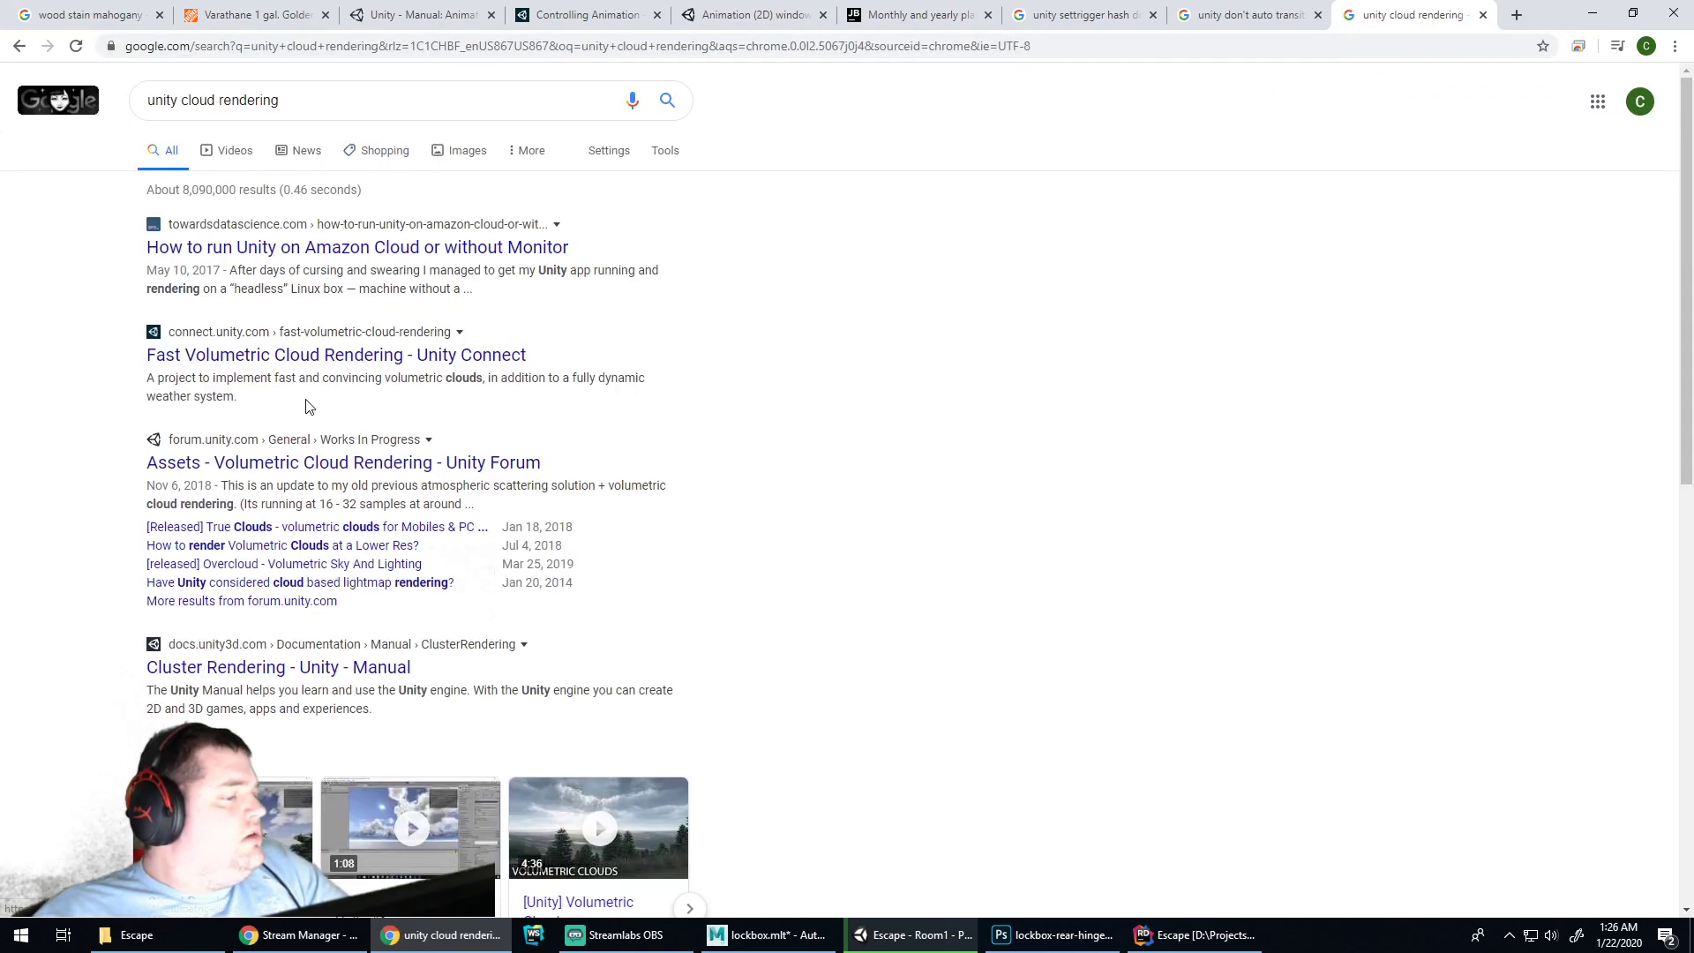
pyautogui.click(336, 99)
pyautogui.hotkey('ctrl', 'BackSpace')
pyautogui.hotkey('ctrl', 'BackSpace')
pyautogui.write('bake lighting in cloud')
pyautogui.press('Return')
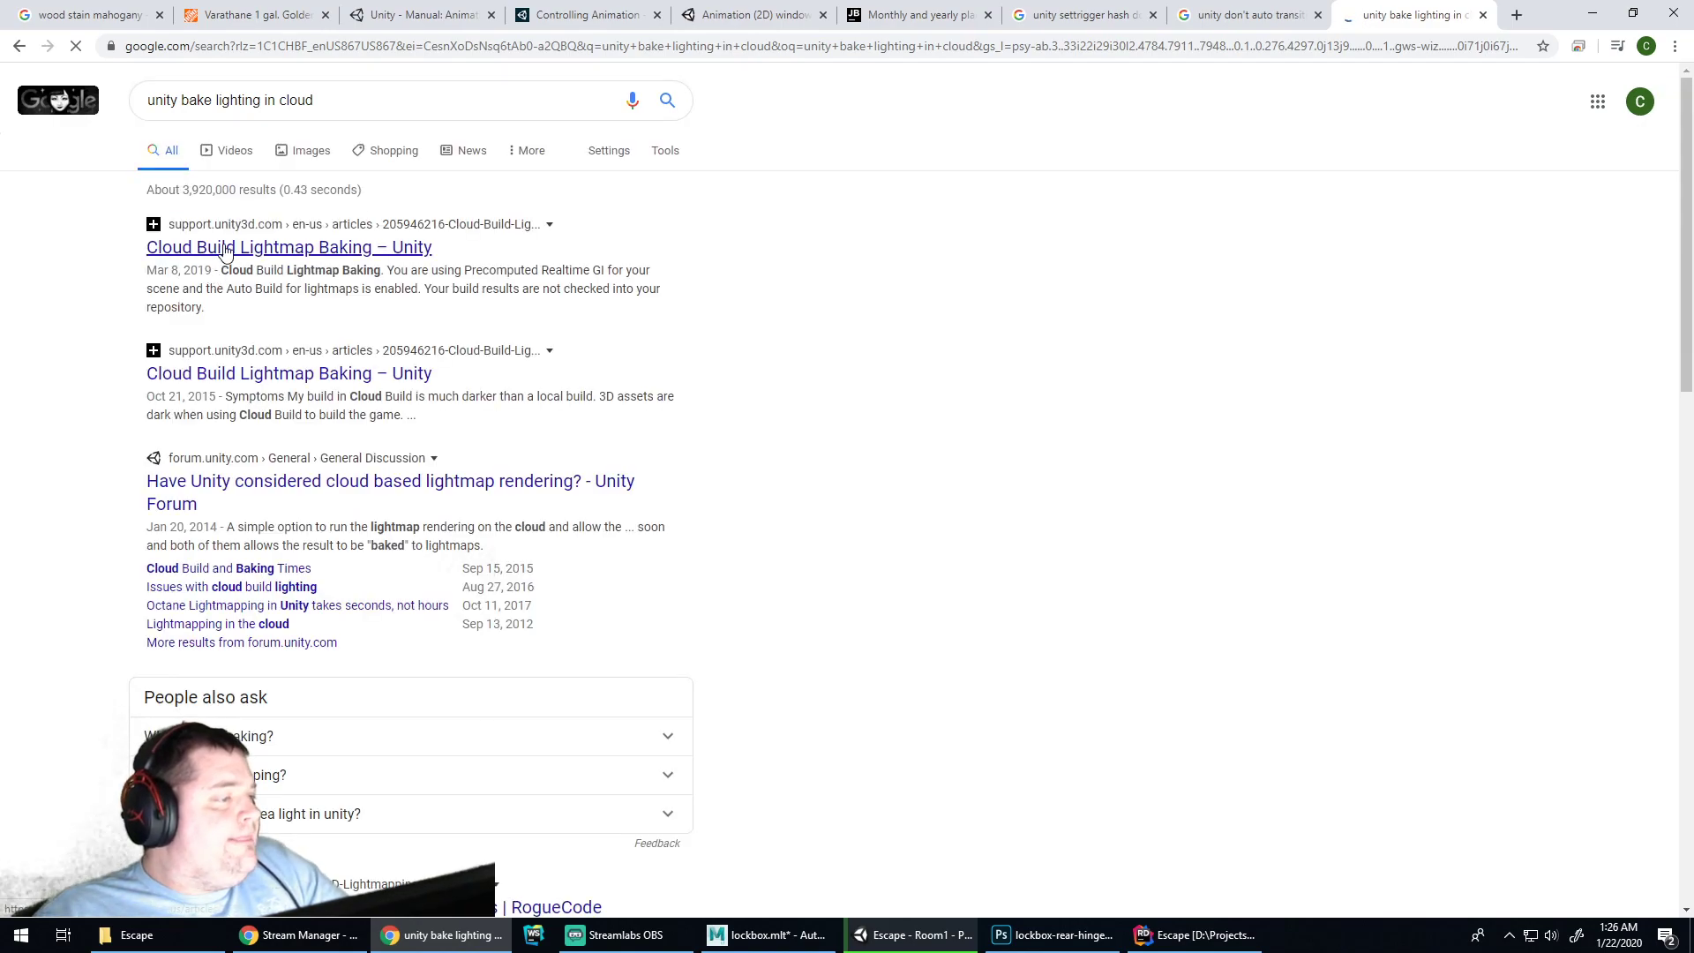
pyautogui.click(226, 252)
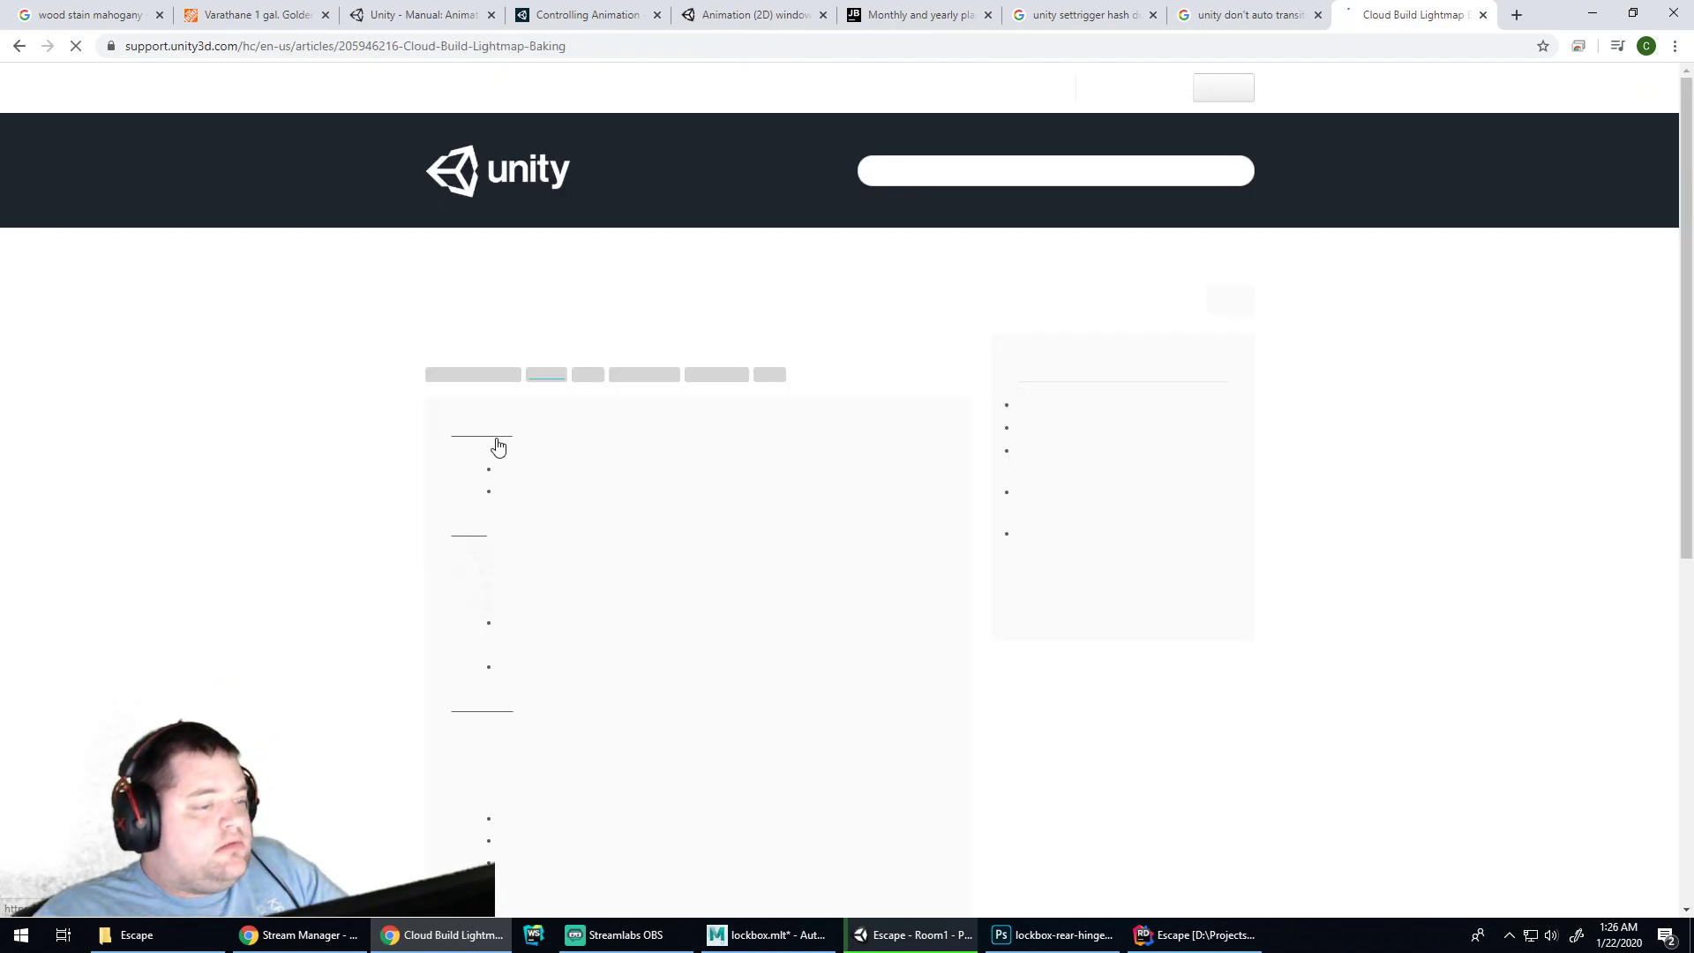
pyautogui.scroll(-3, 683, 441)
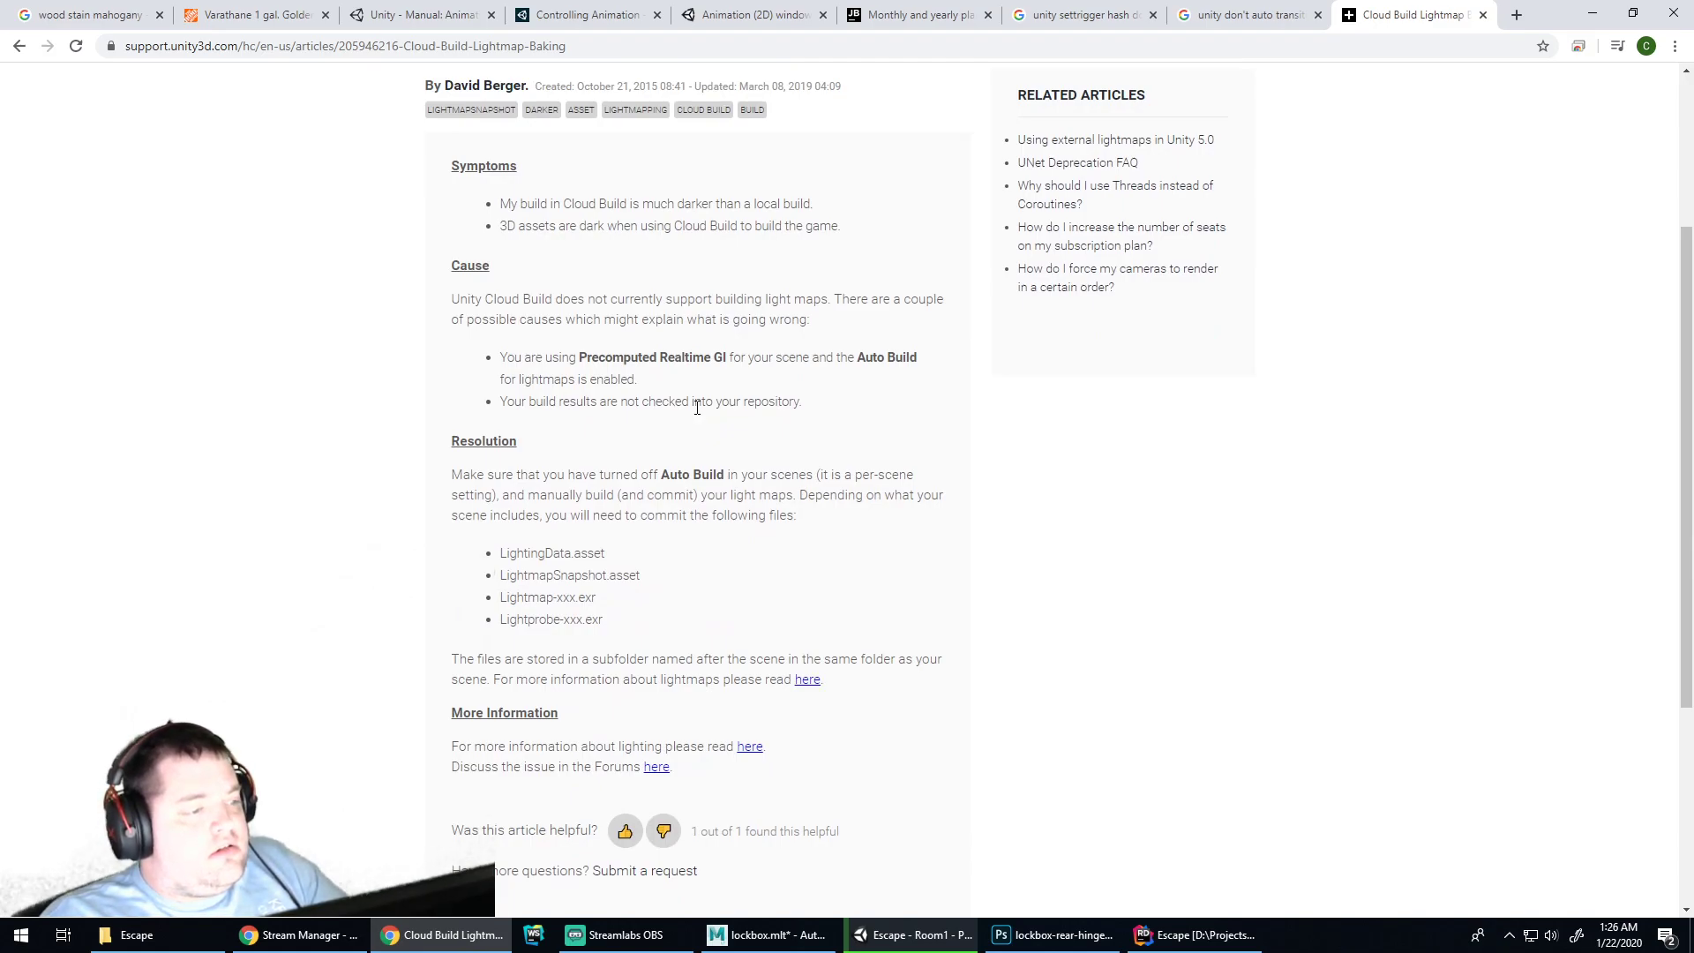
pyautogui.scroll(-3, 696, 407)
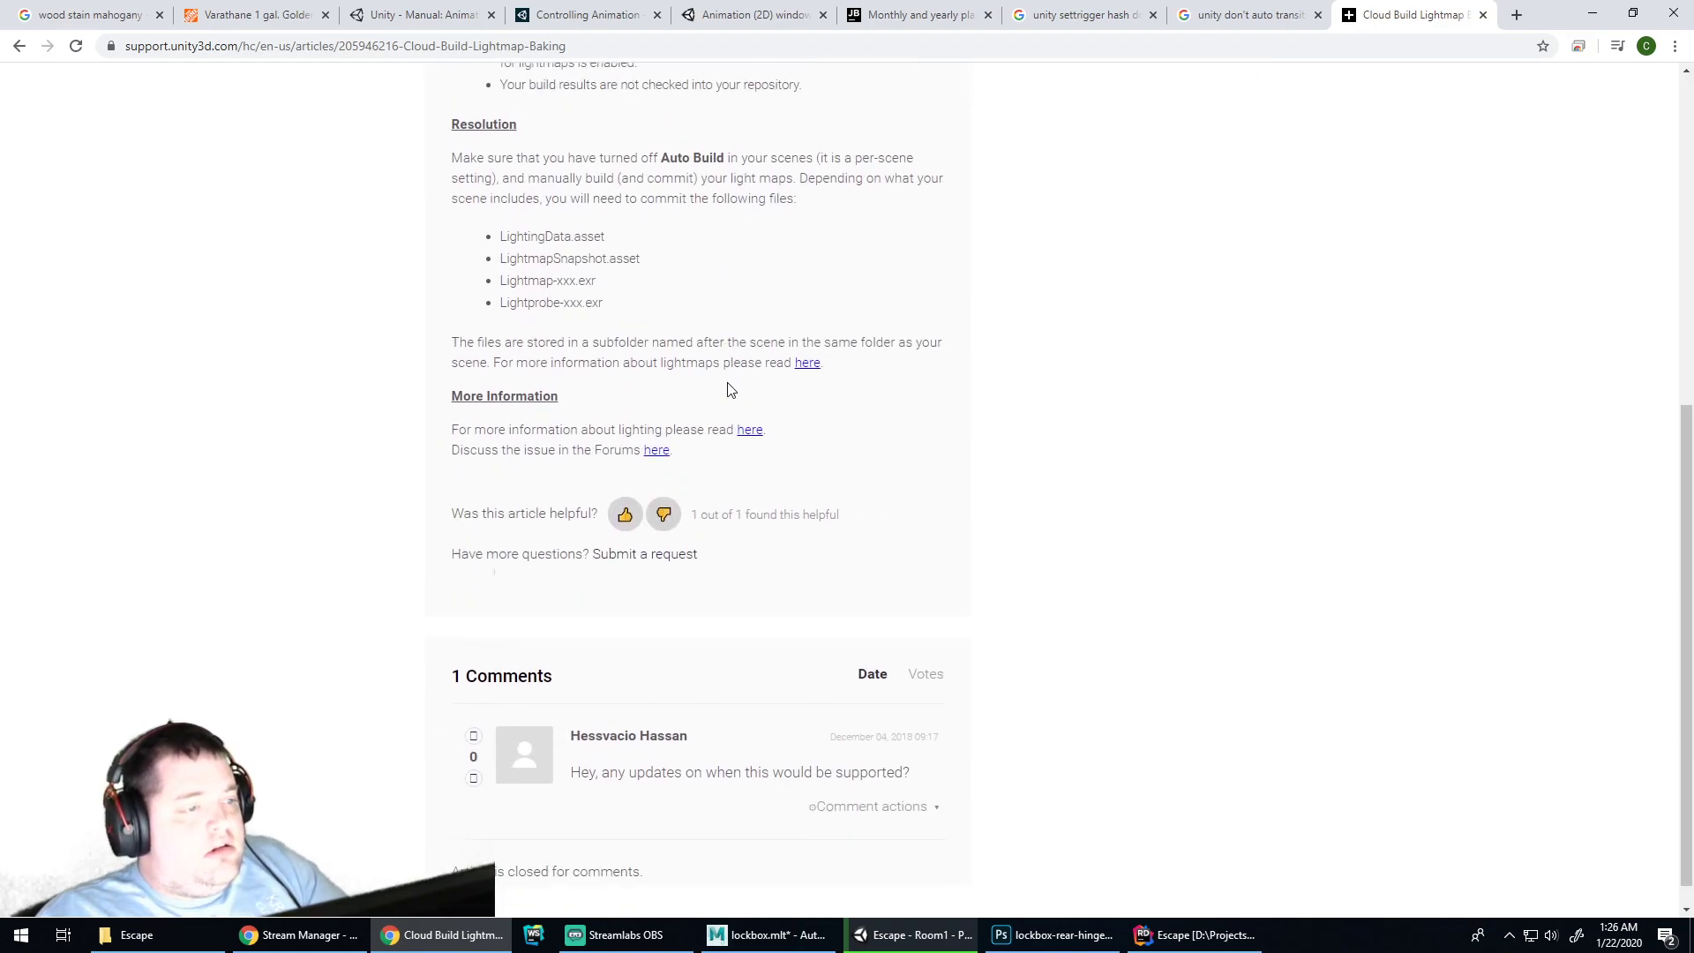
pyautogui.scroll(5, 727, 383)
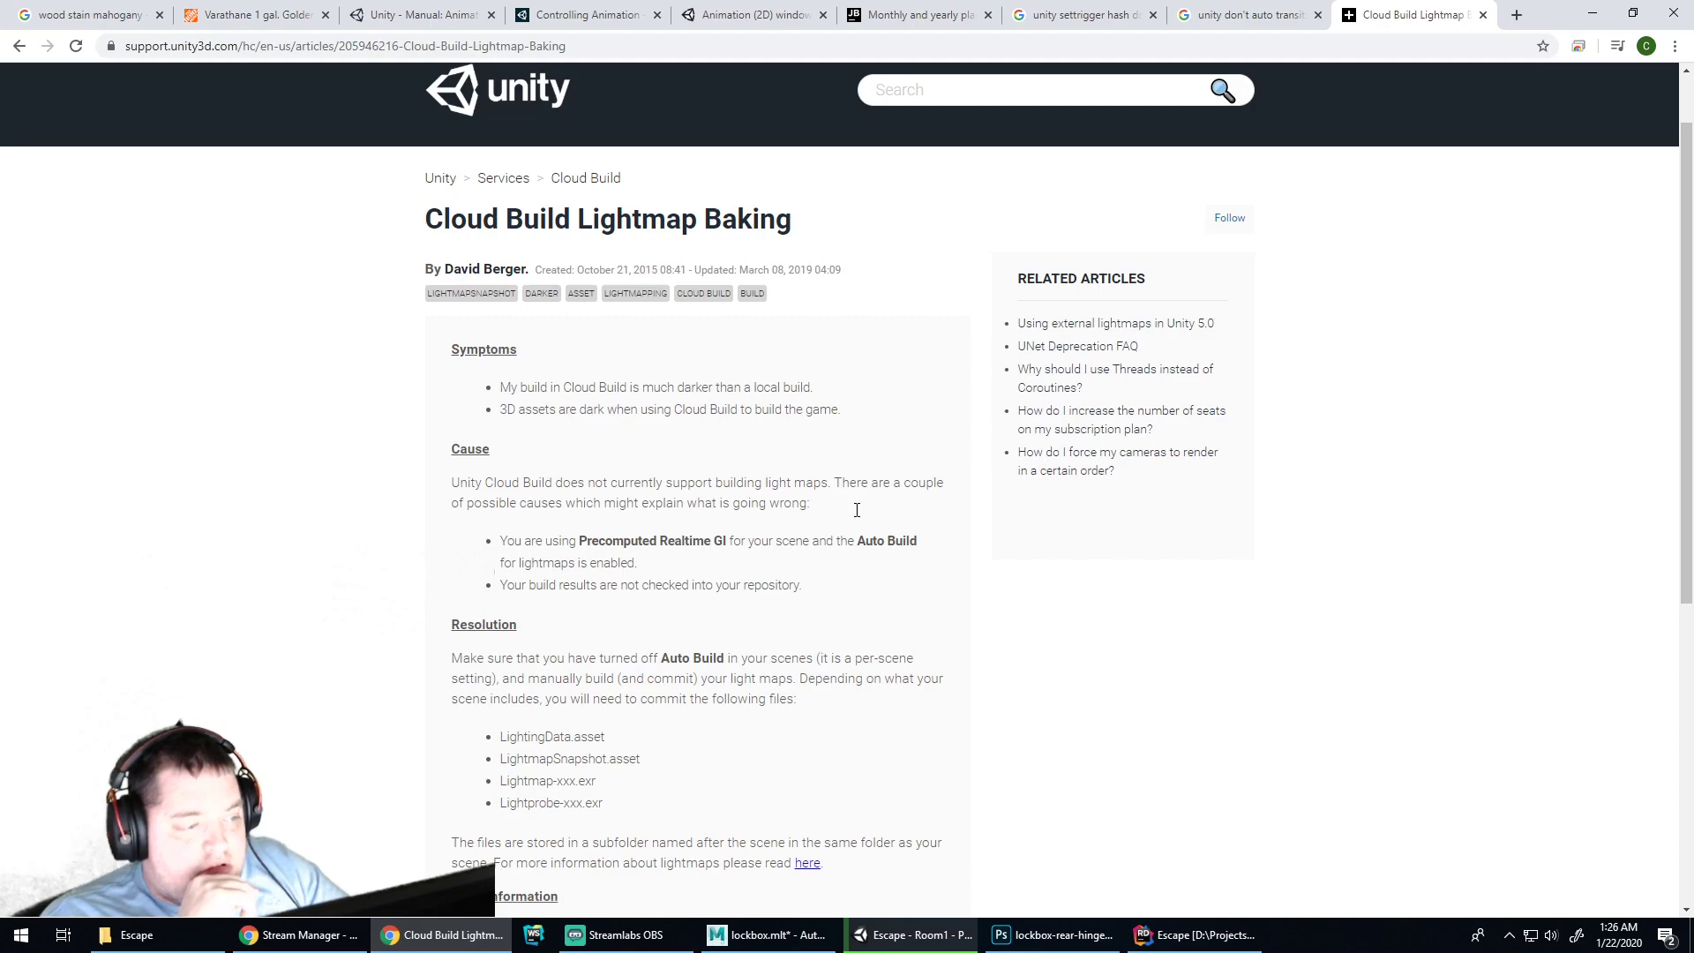
# Back in Unity, select the floor and Cube (3), then enter play mode
pyautogui.click(909, 935)
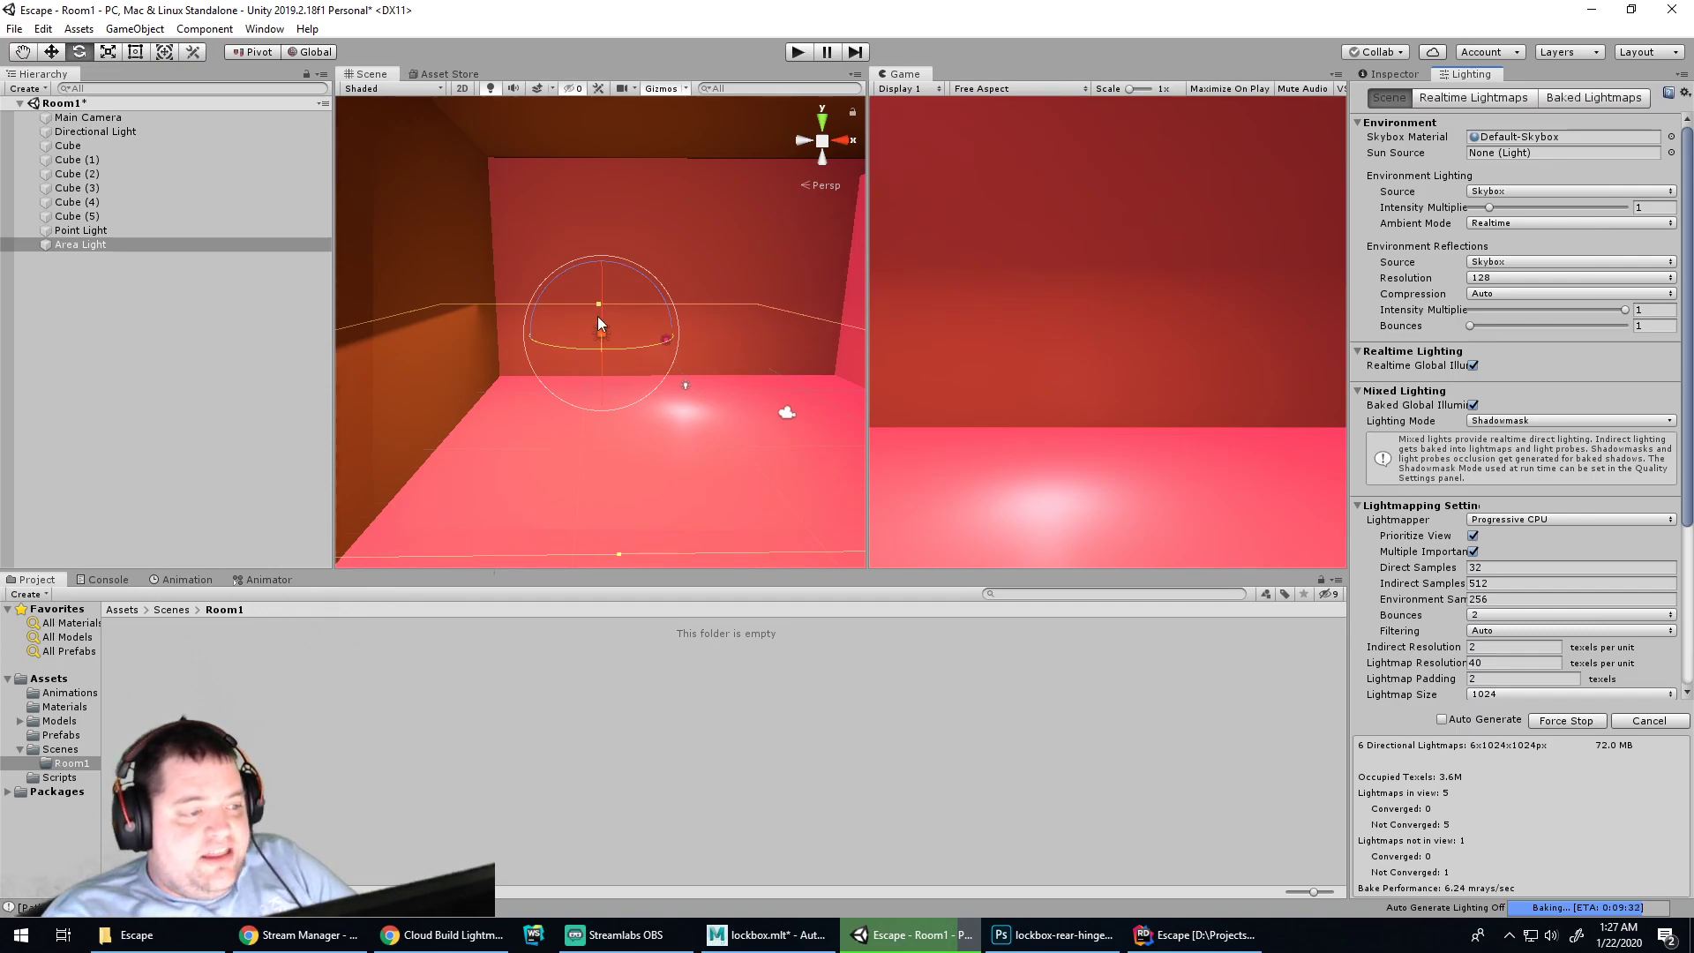
pyautogui.click(643, 429)
pyautogui.click(759, 251)
pyautogui.click(799, 53)
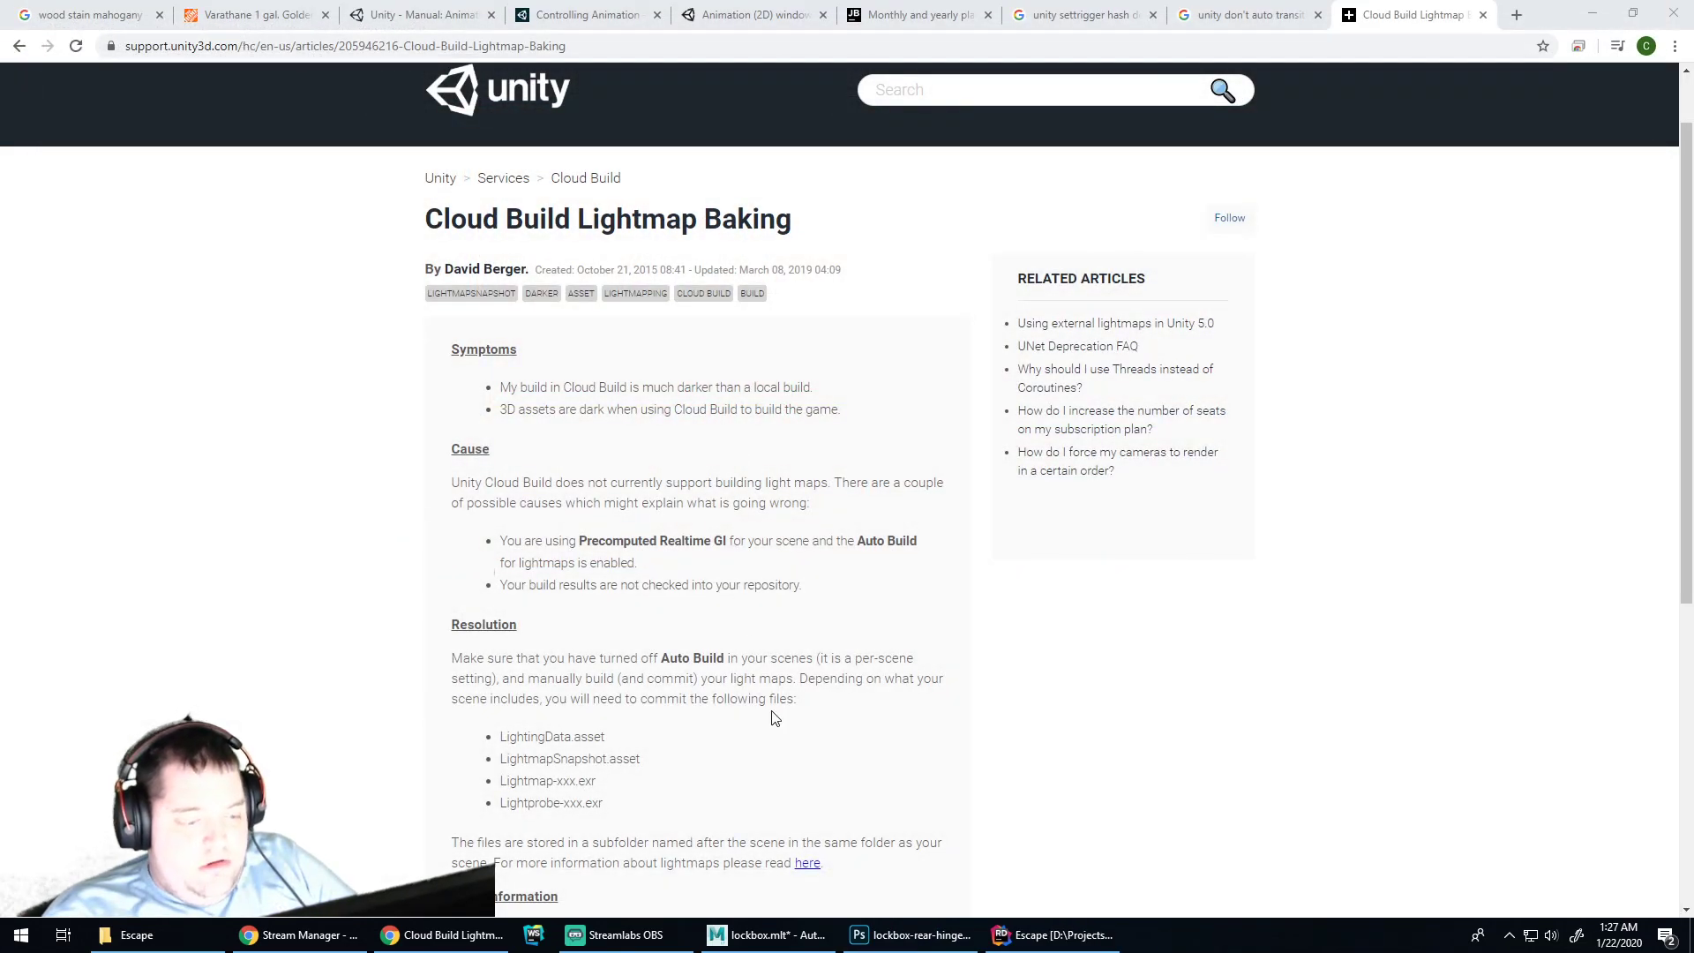
# Launch Unity Hub from the Windows search and open the Escape project
pyautogui.press('super')
pyautogui.write('unity')
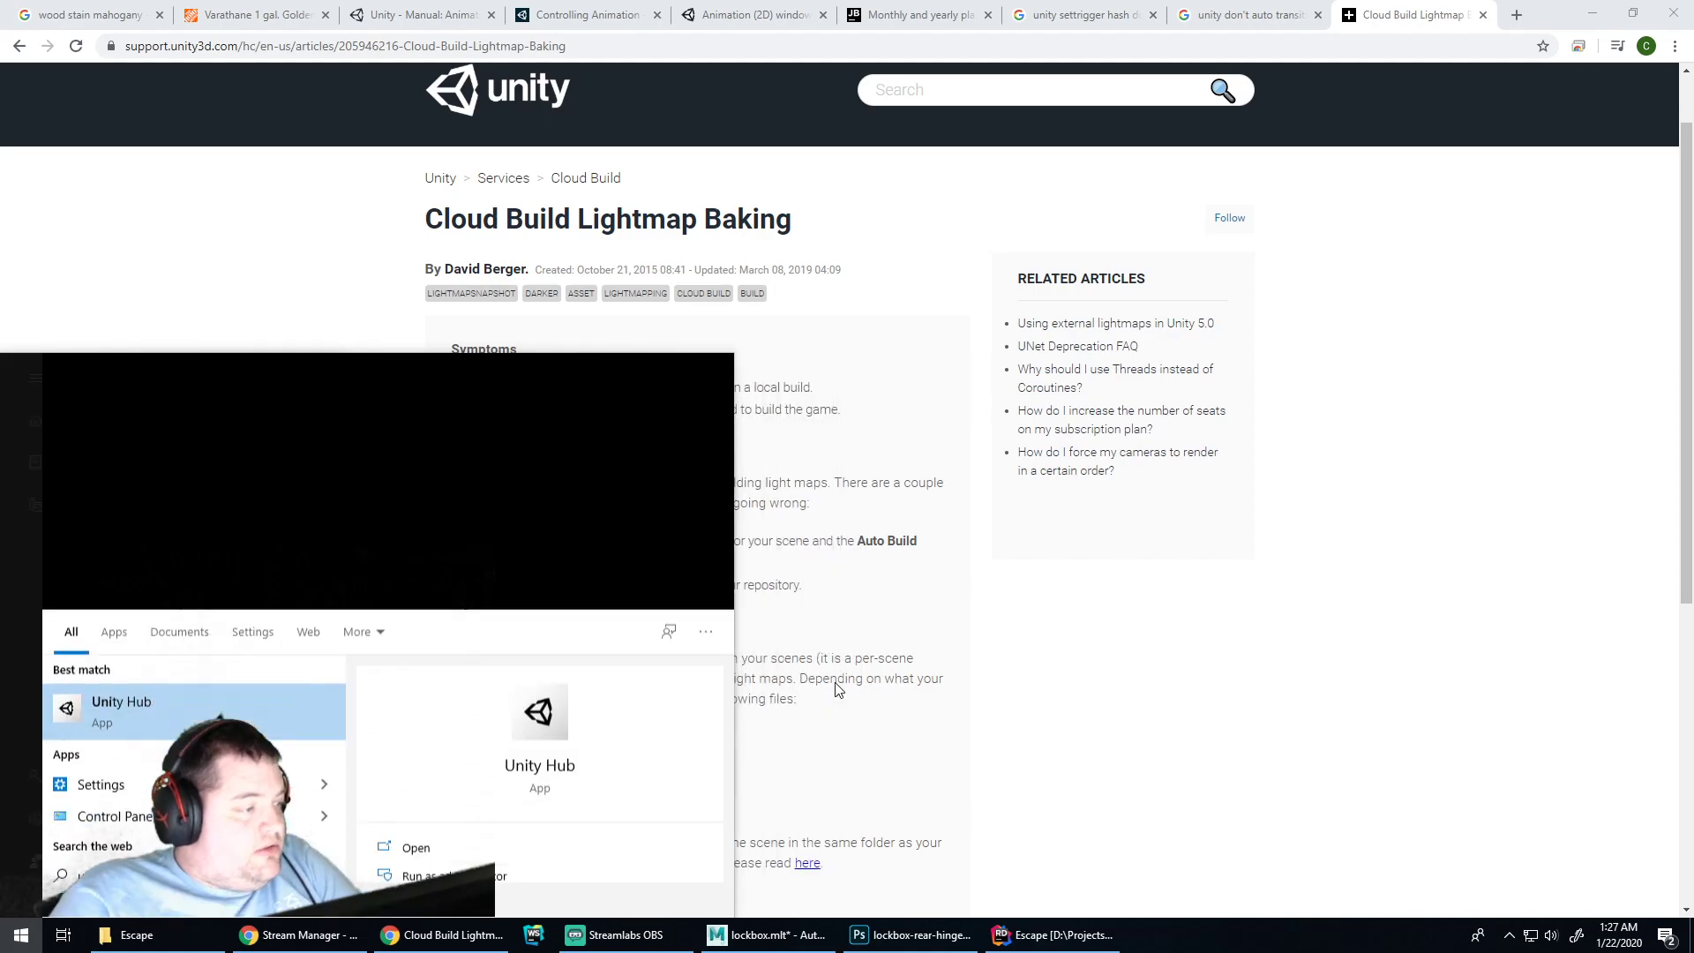
pyautogui.press('Return')
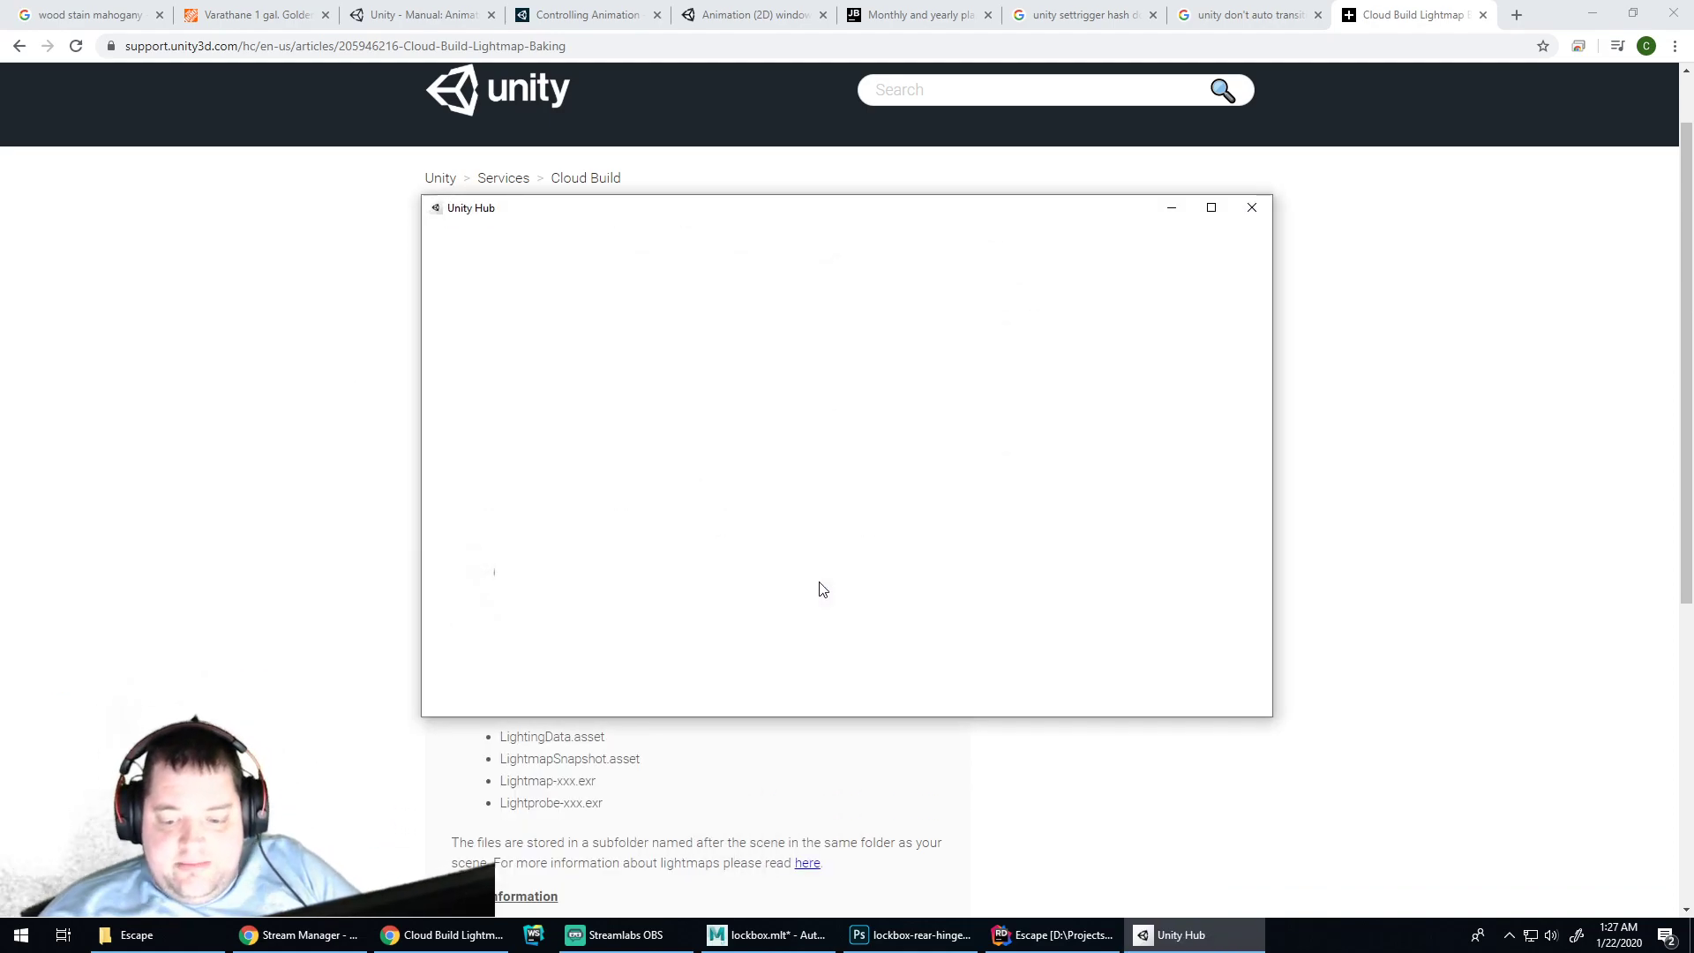
pyautogui.click(643, 425)
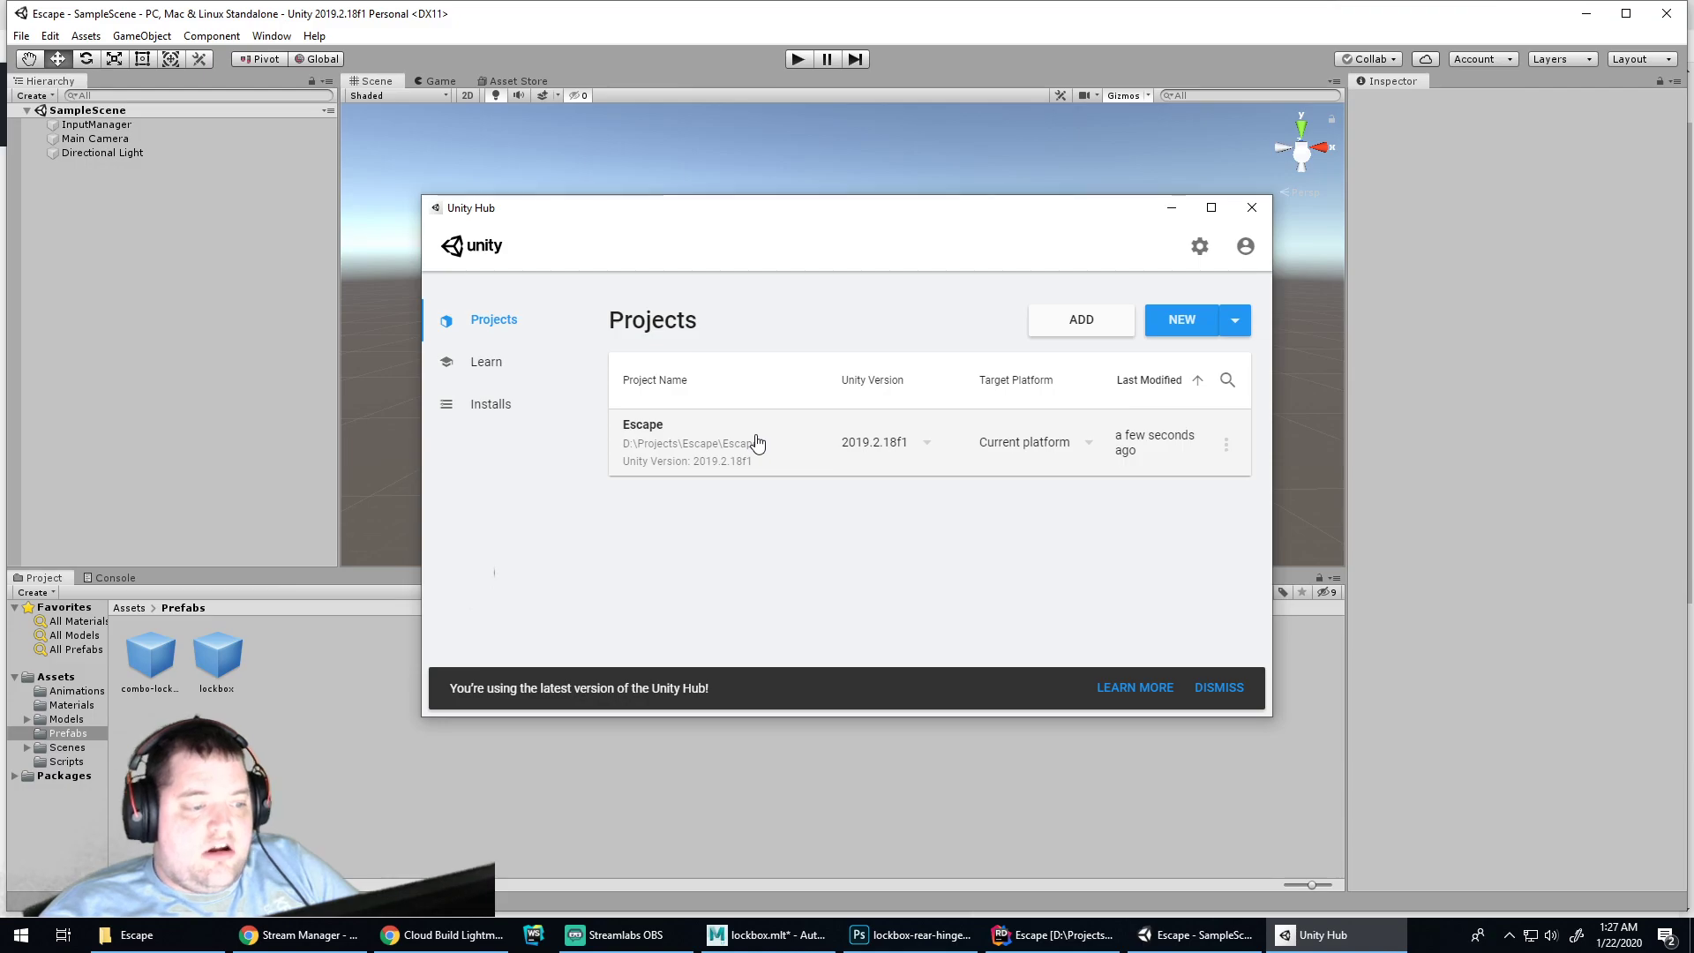
# Close Unity Hub, open Room1 from Assets > Scenes, maximize the editor, then return to Chrome
pyautogui.click(1251, 208)
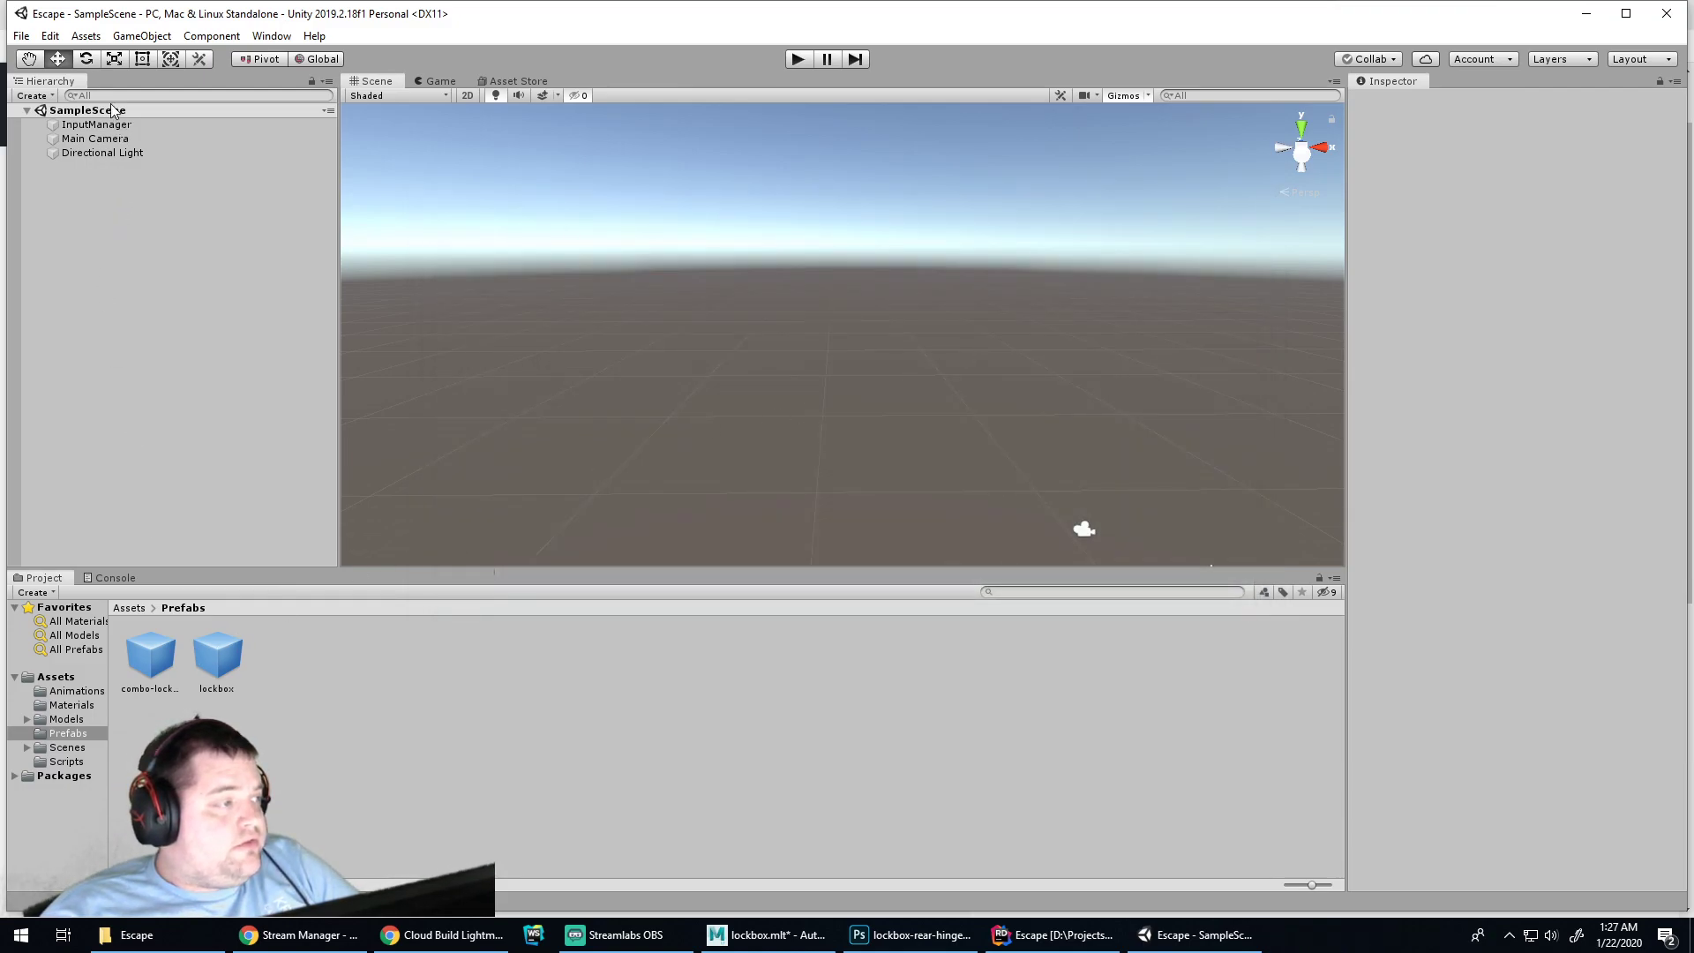
pyautogui.click(62, 748)
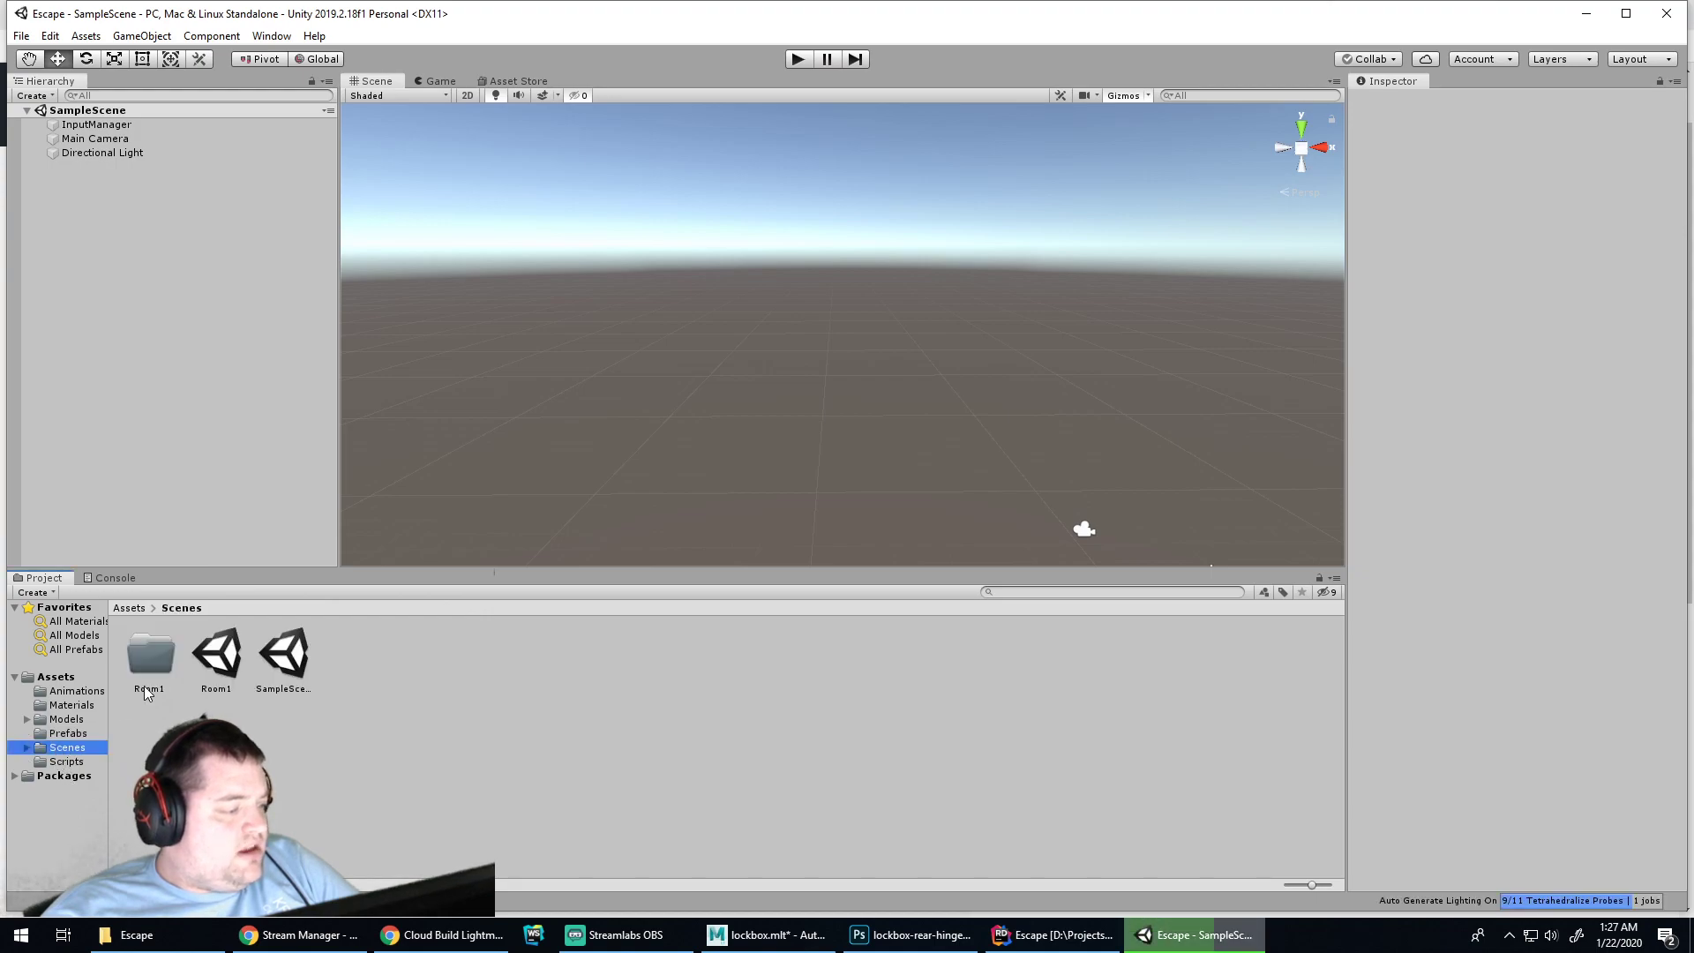
pyautogui.doubleClick(217, 657)
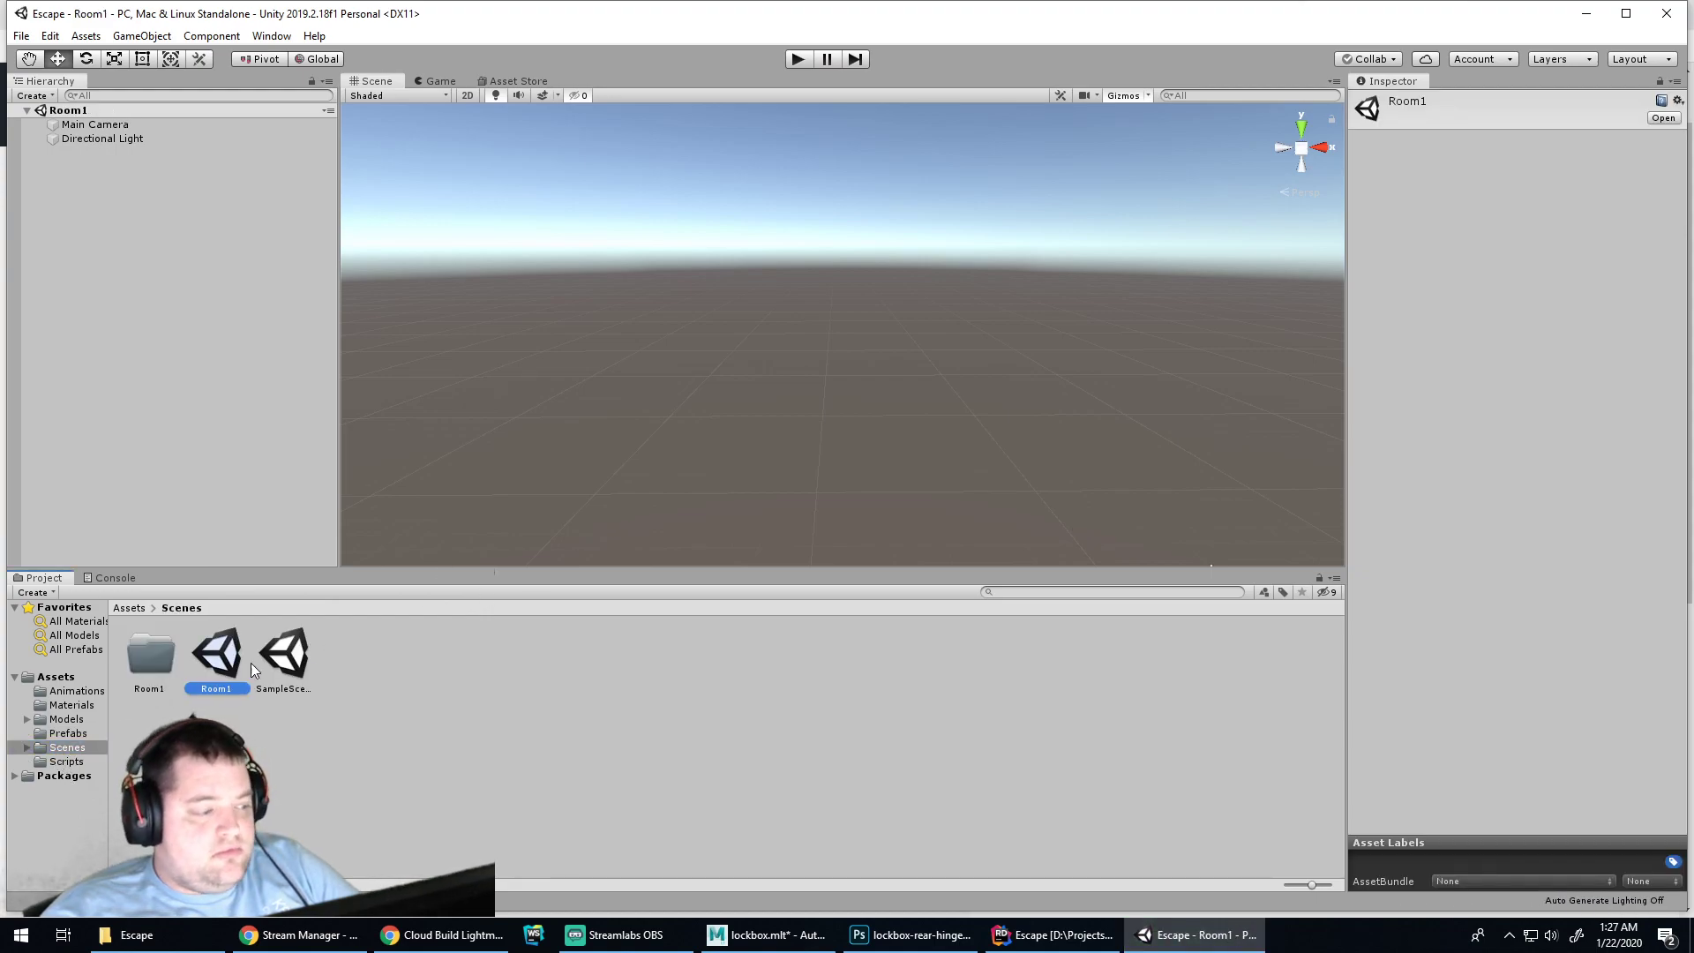
pyautogui.click(156, 225)
pyautogui.keyDown('alt'); pyautogui.moveTo(794, 257); pyautogui.dragTo(810, 306); pyautogui.keyUp('alt')
pyautogui.click(22, 37)
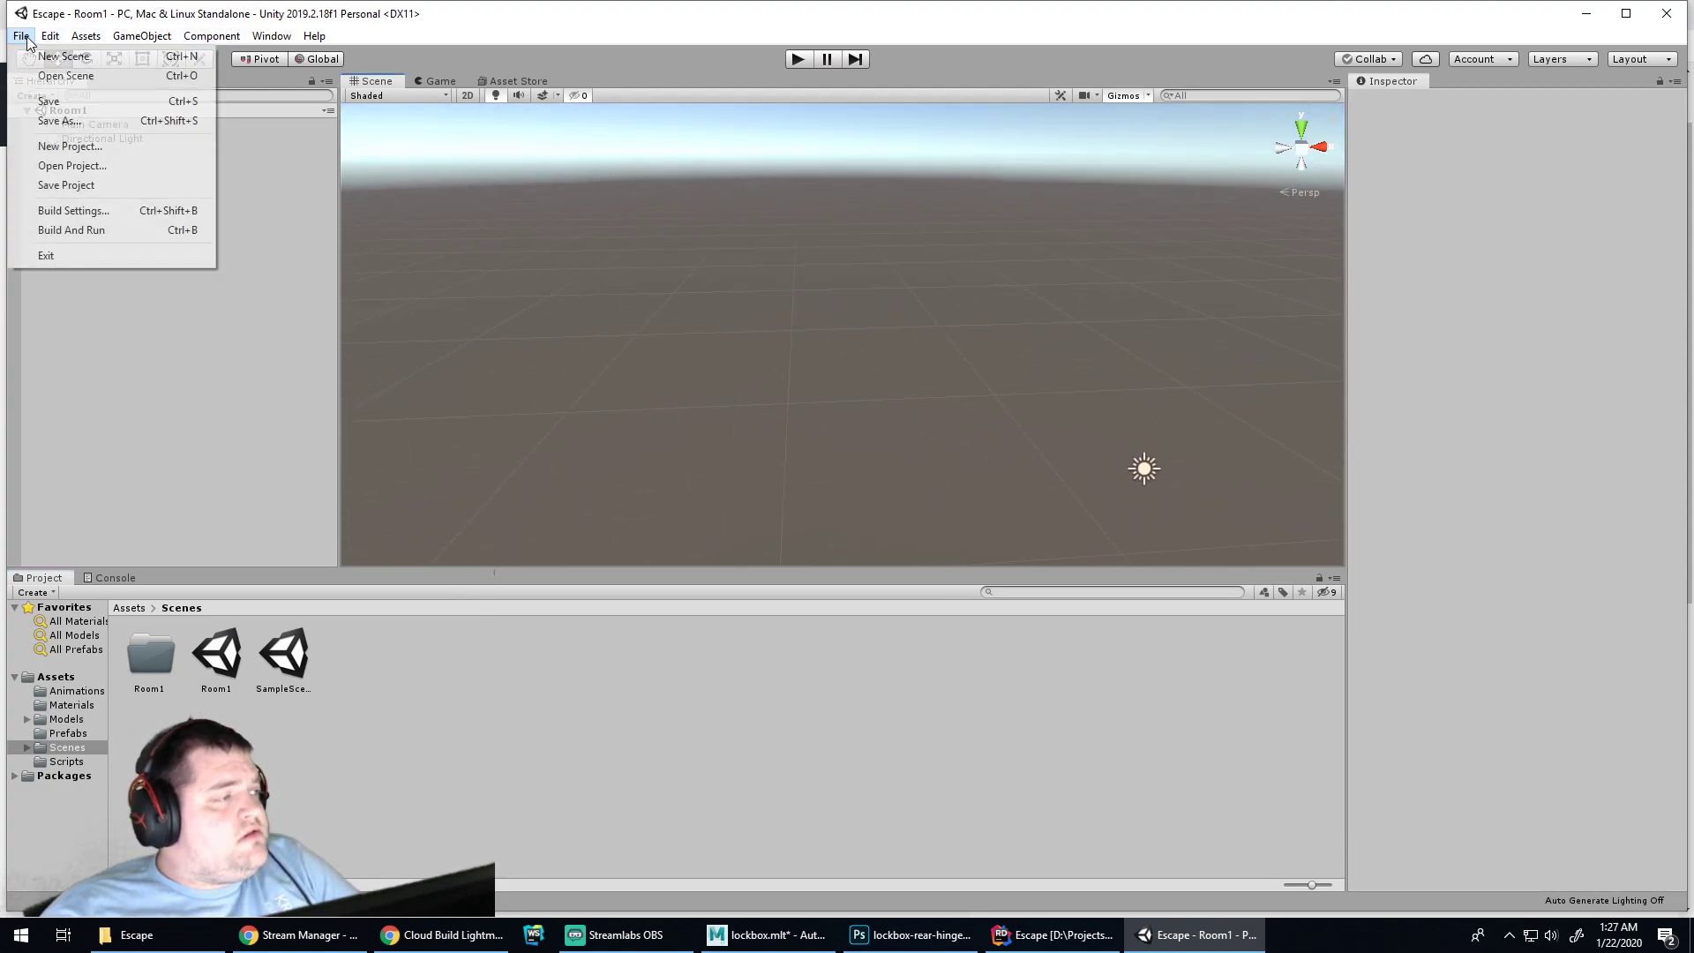
pyautogui.click(1629, 15)
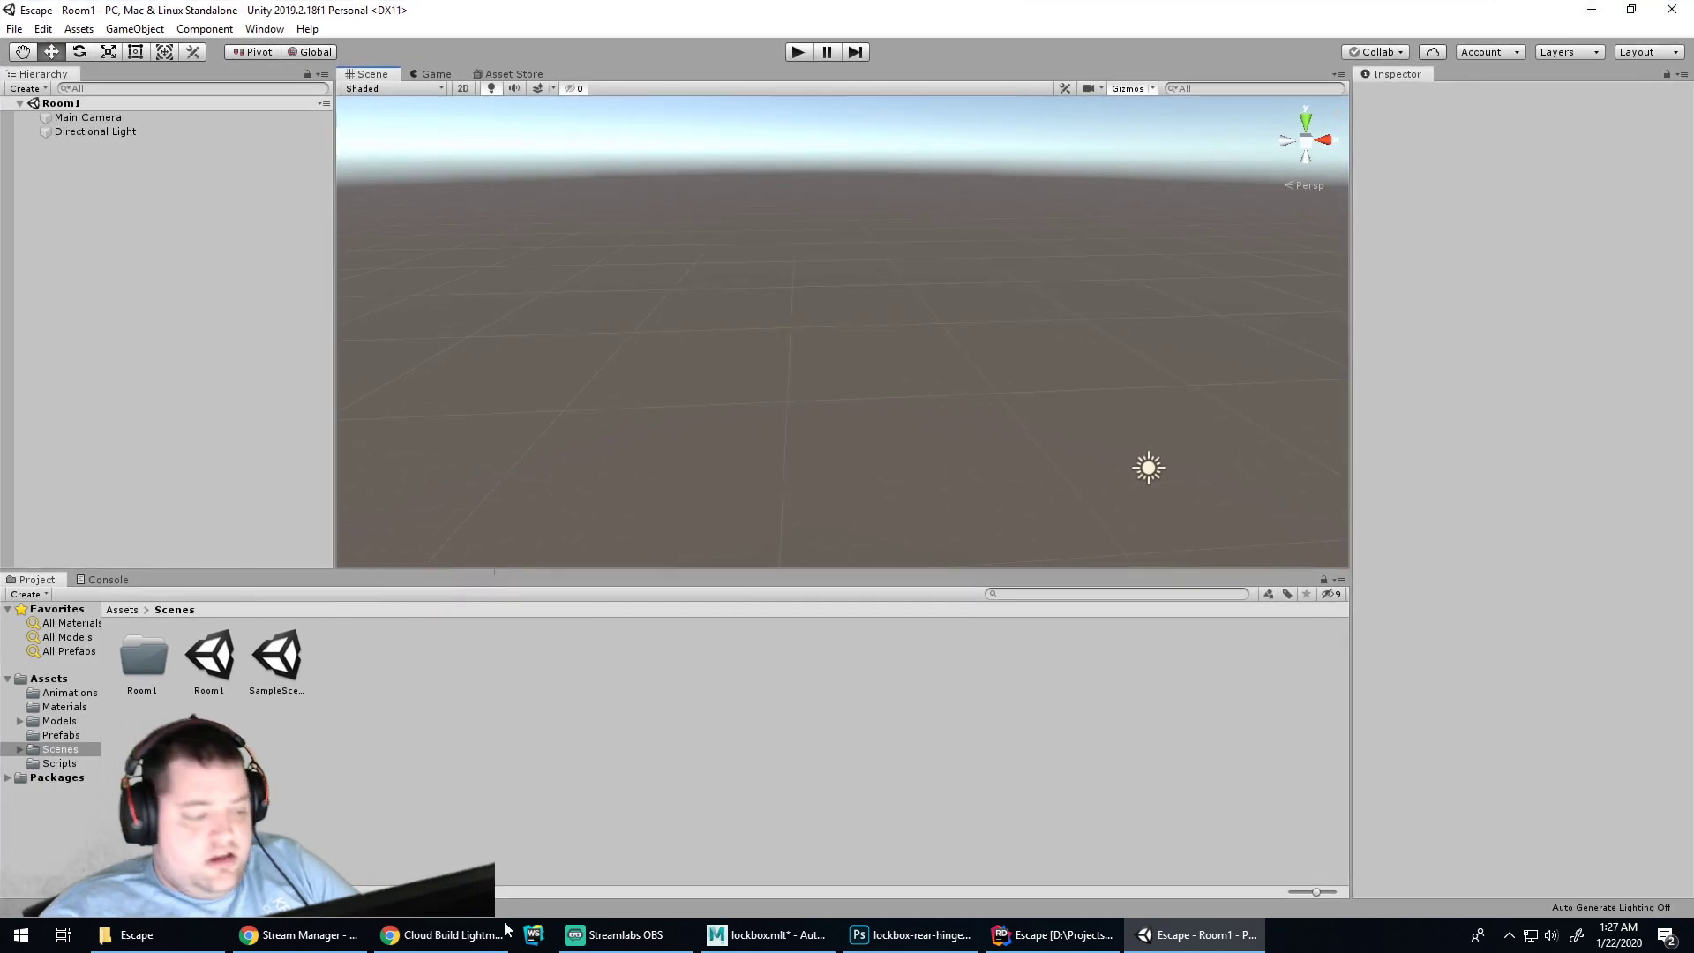
pyautogui.click(441, 935)
pyautogui.click(774, 39)
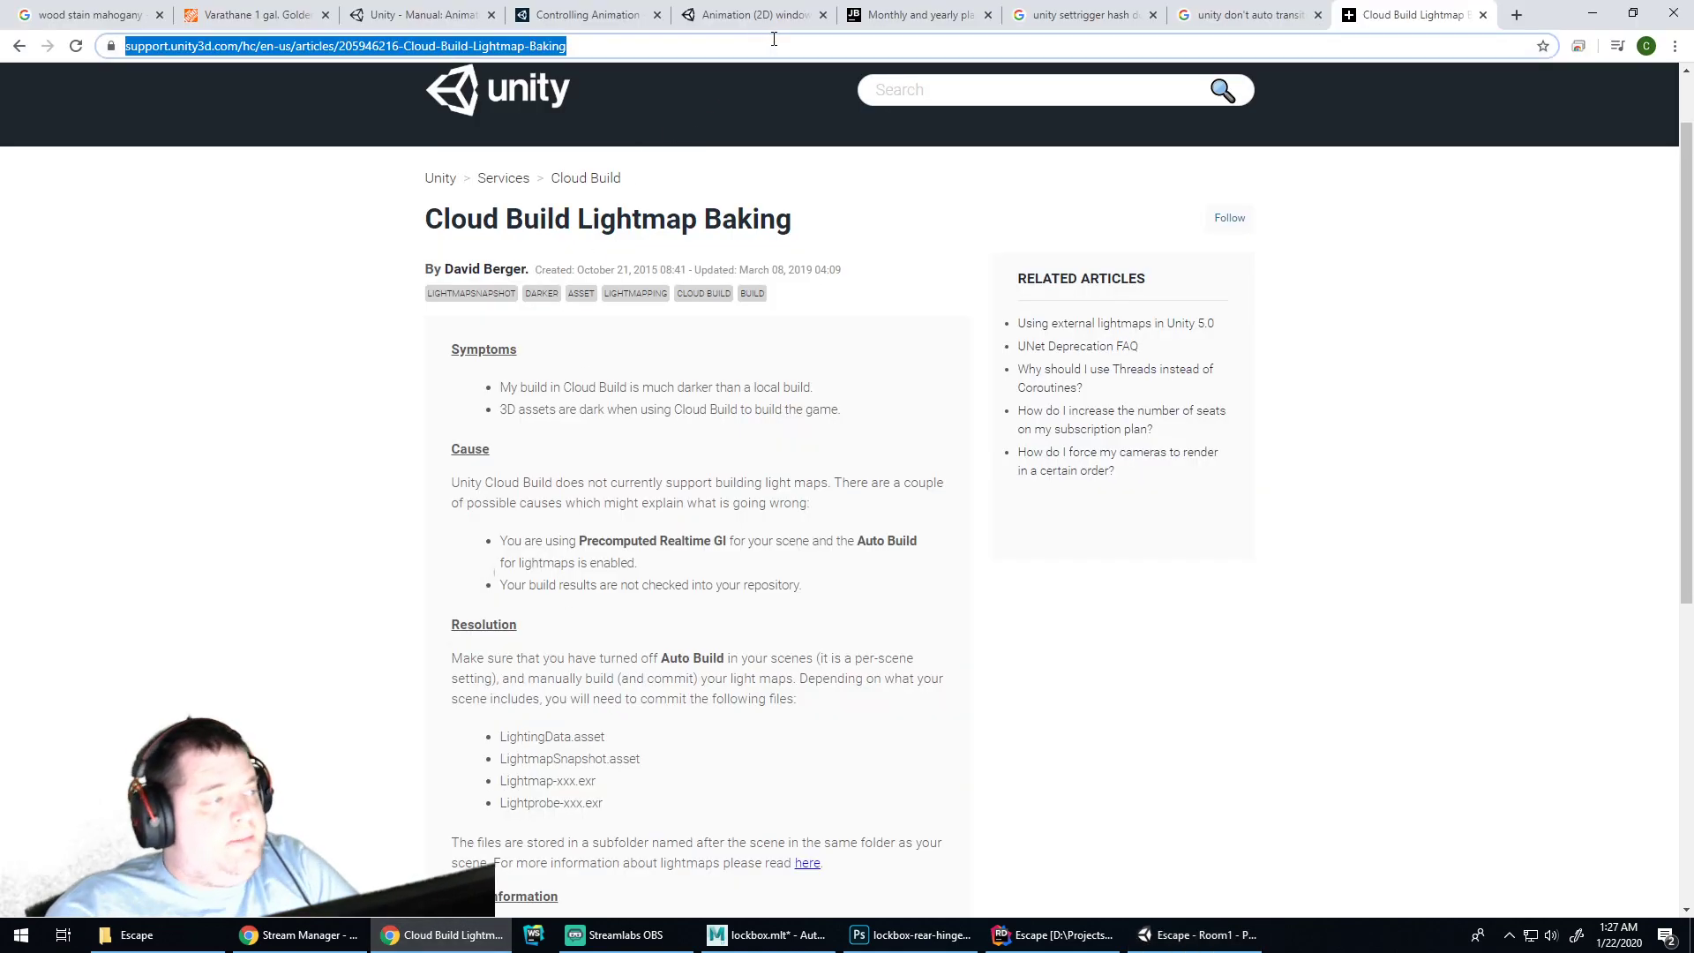
# Search 'unity recover scene after crash' and open the Knights of Unity article's restoring section
pyautogui.write('unity recover')
pyautogui.press('Down')
pyautogui.press('Down')
pyautogui.press('Return')
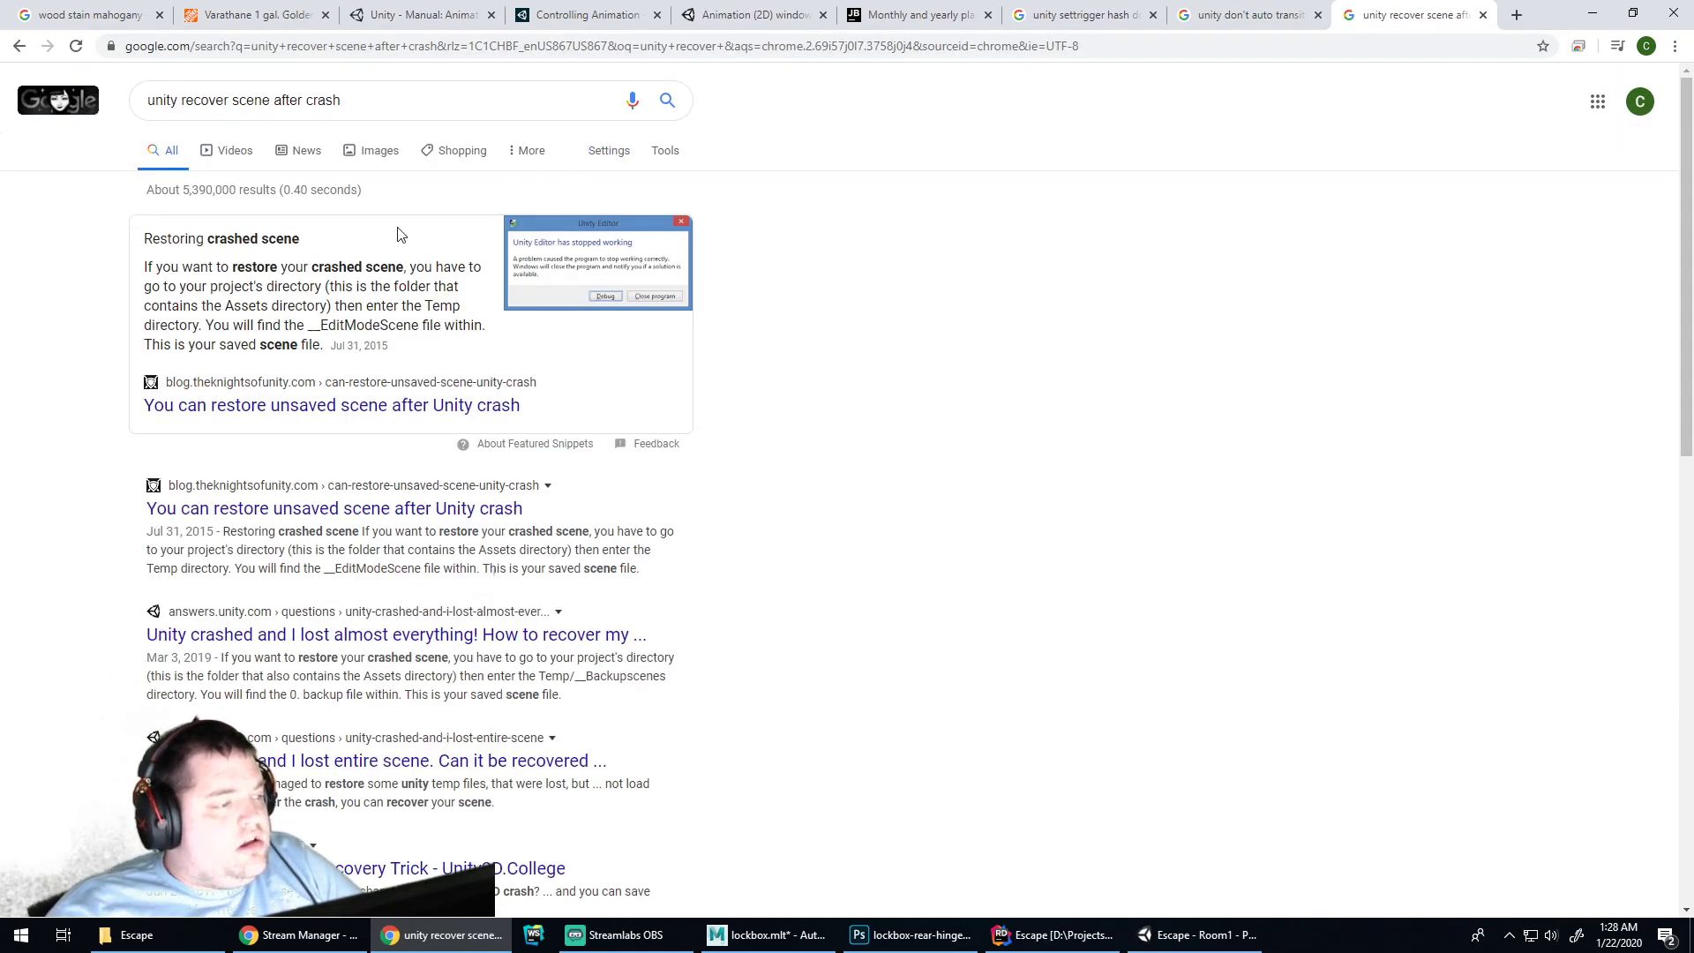
pyautogui.click(312, 415)
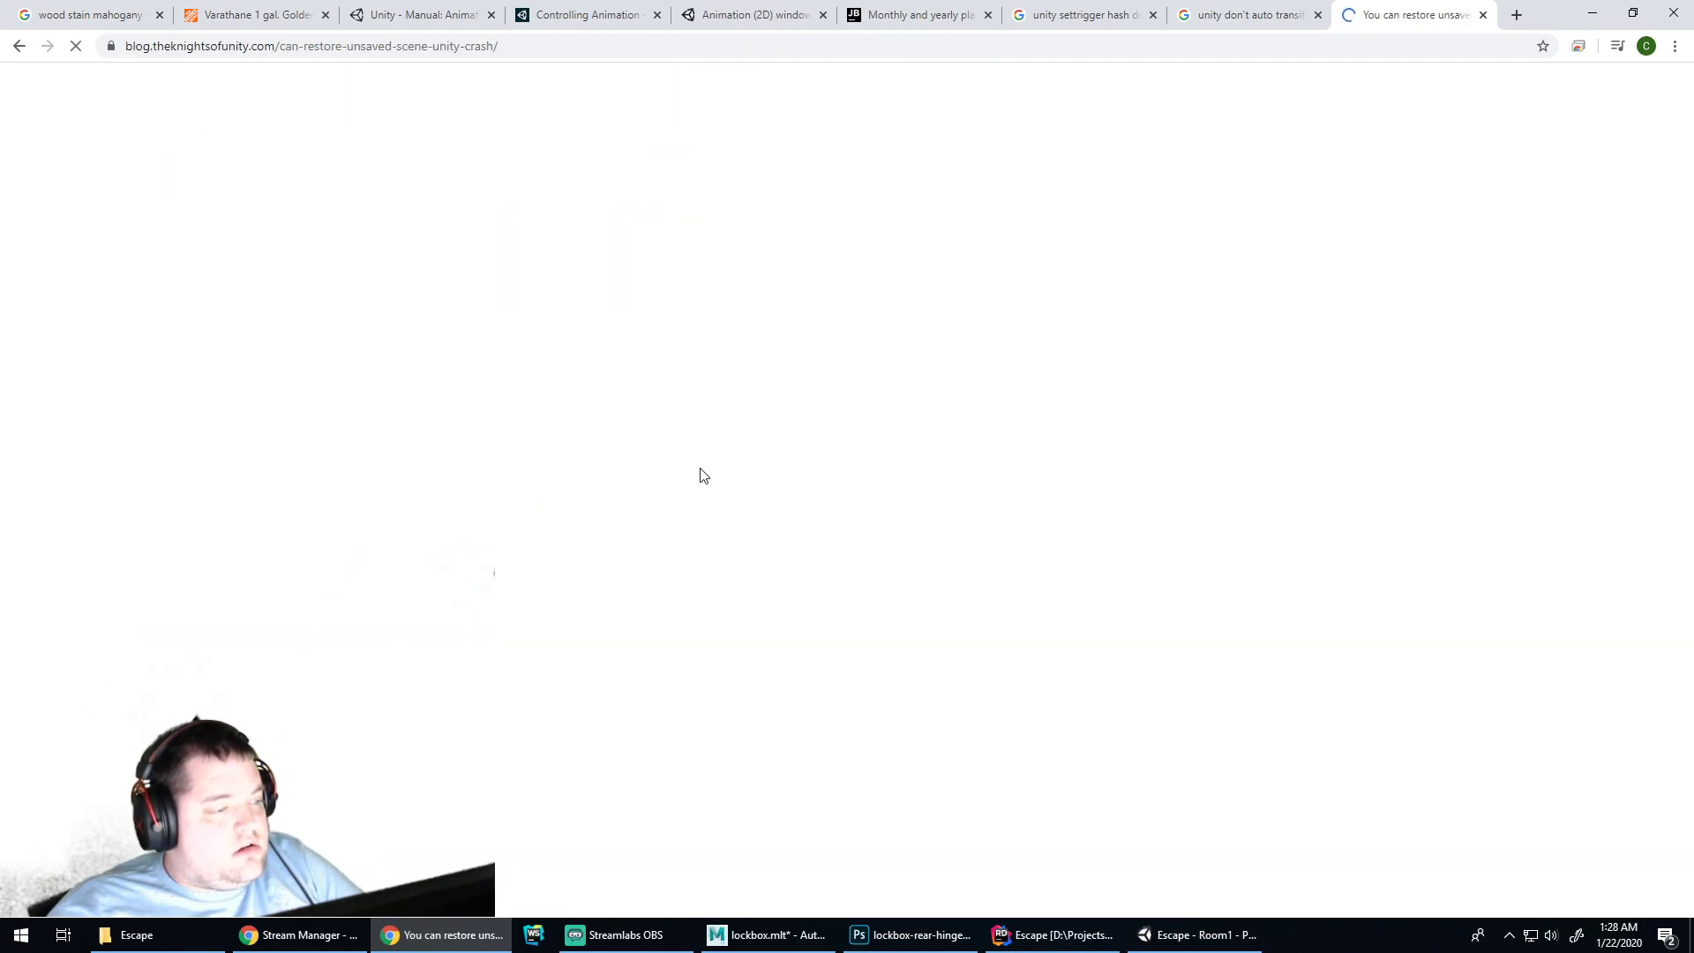
pyautogui.scroll(-4, 721, 471)
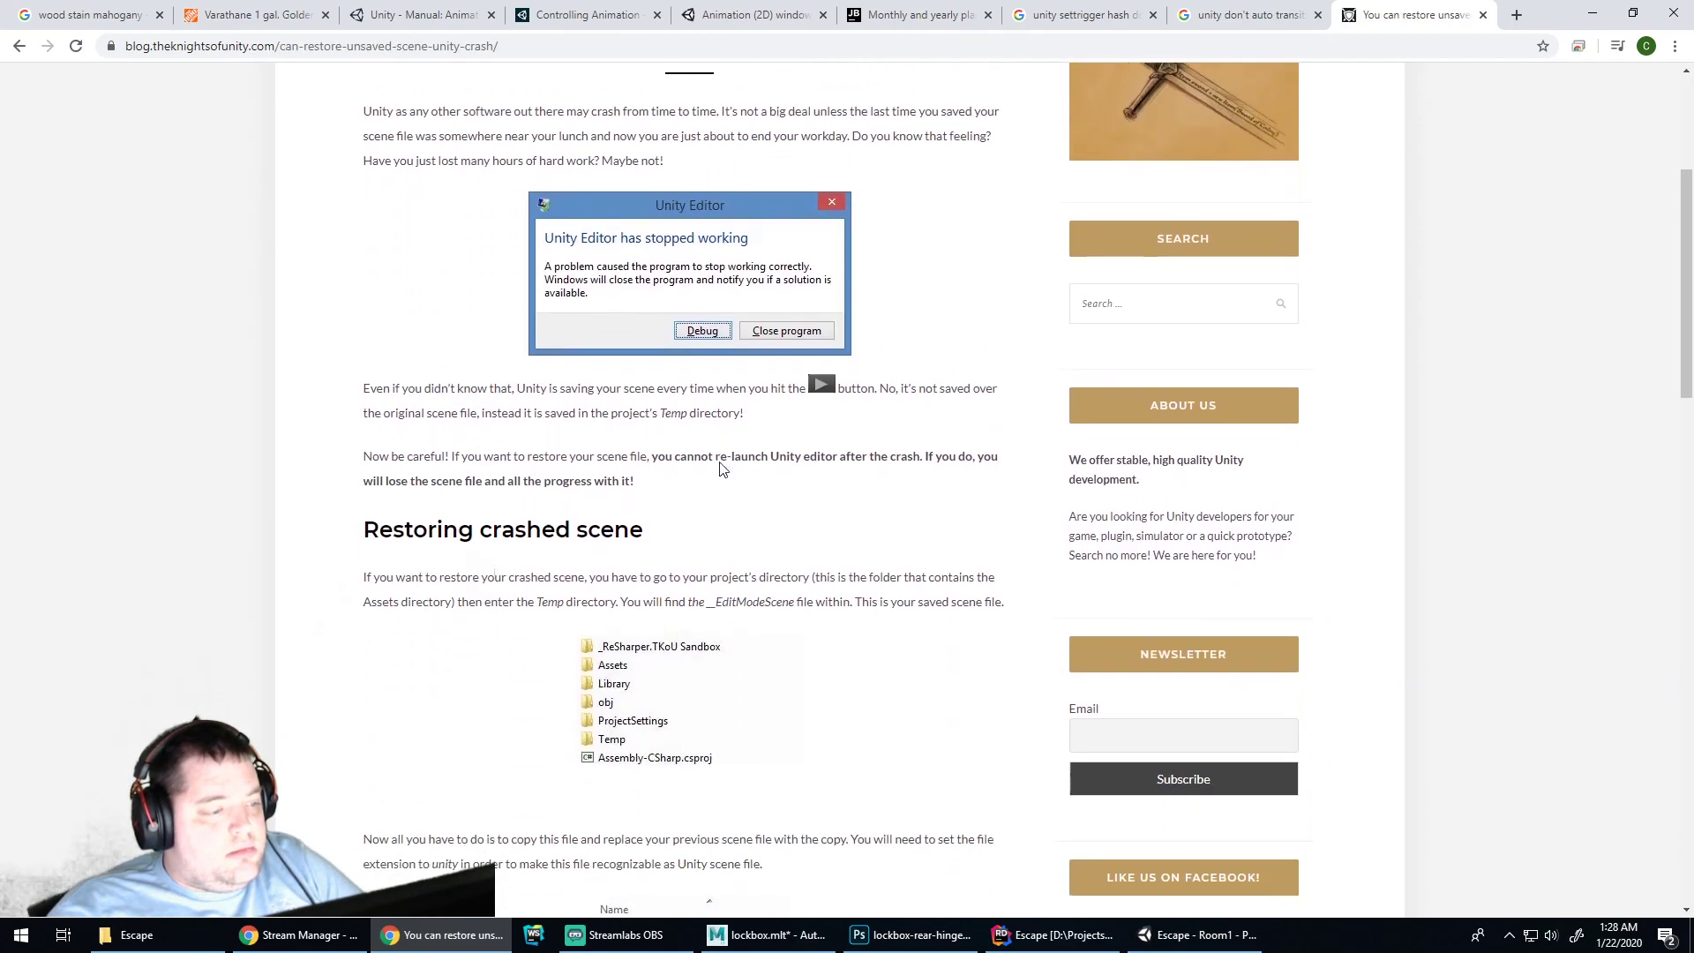
pyautogui.scroll(-4, 720, 468)
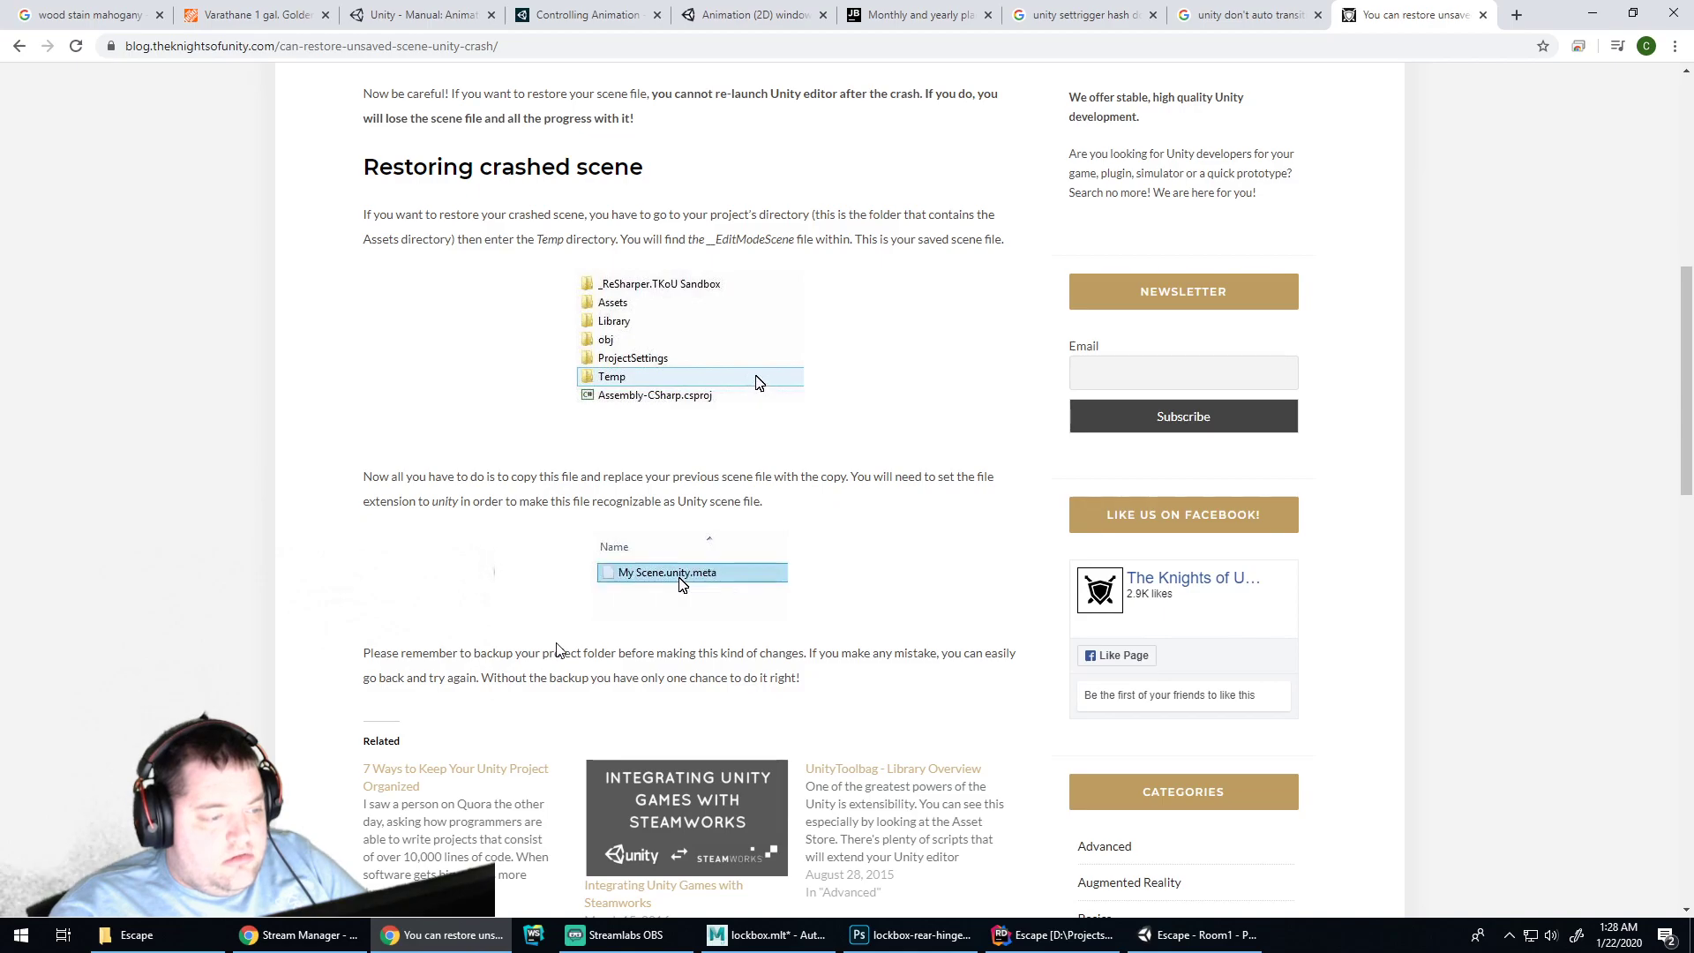
# Reopen SampleScene in Unity, then check Escape\Temp and ProcessJobs in Explorer before going back
pyautogui.click(1161, 946)
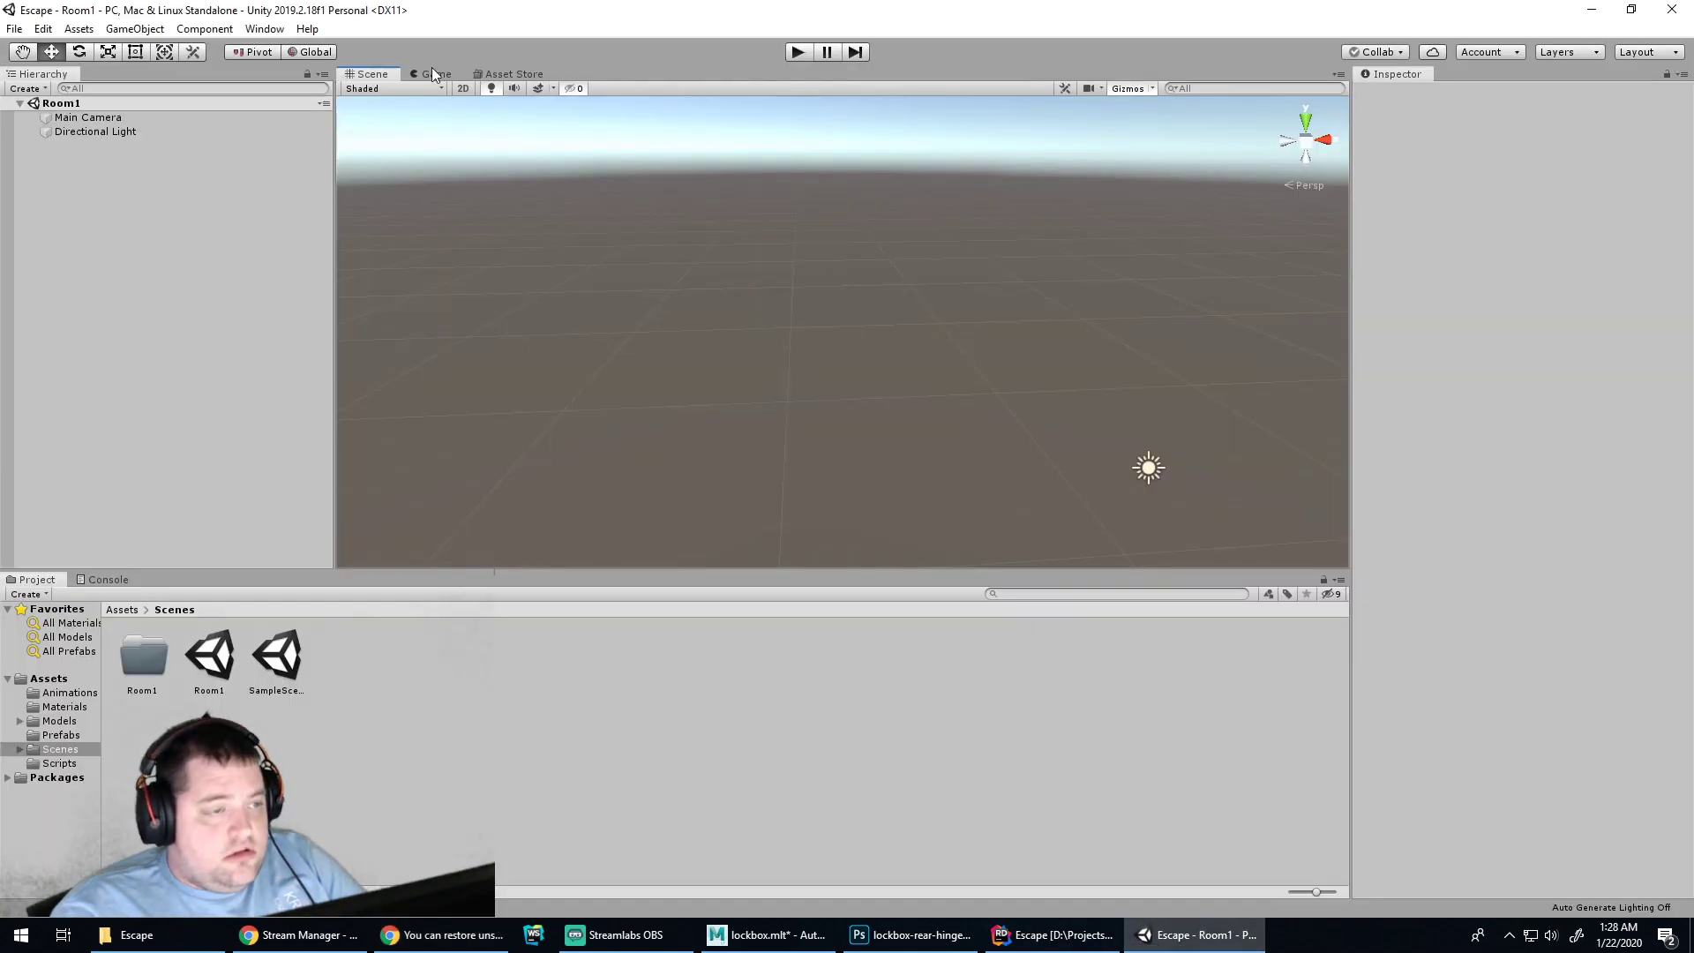
pyautogui.click(294, 675)
pyautogui.doubleClick(294, 675)
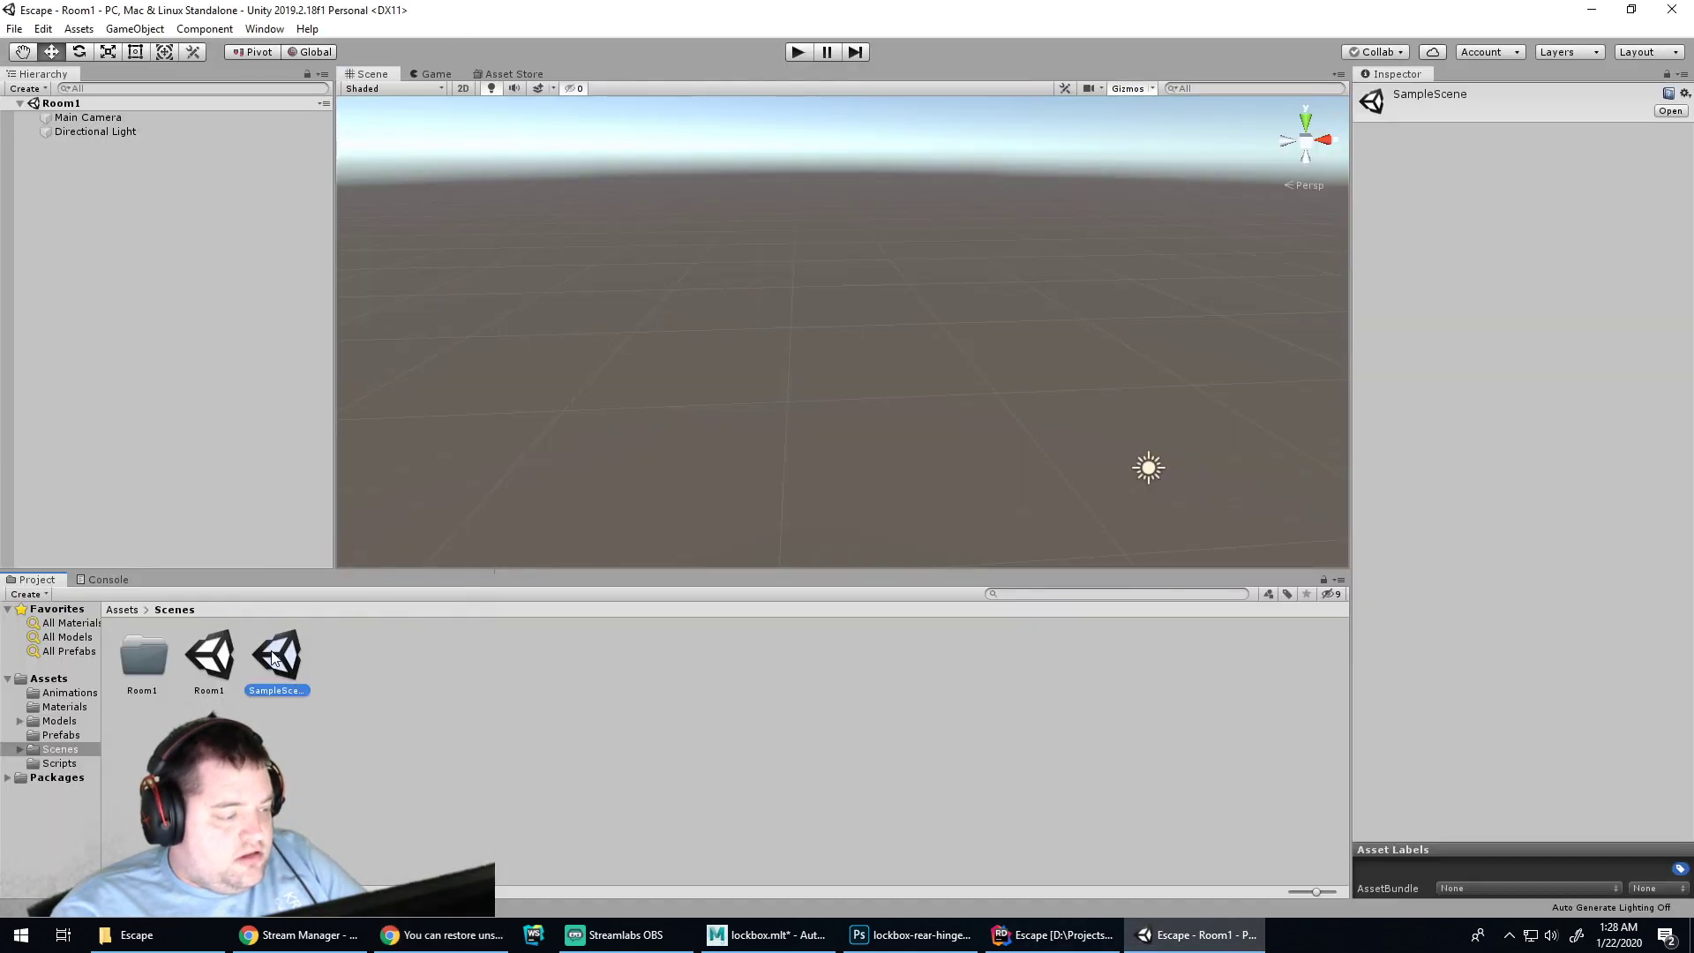
pyautogui.click(137, 935)
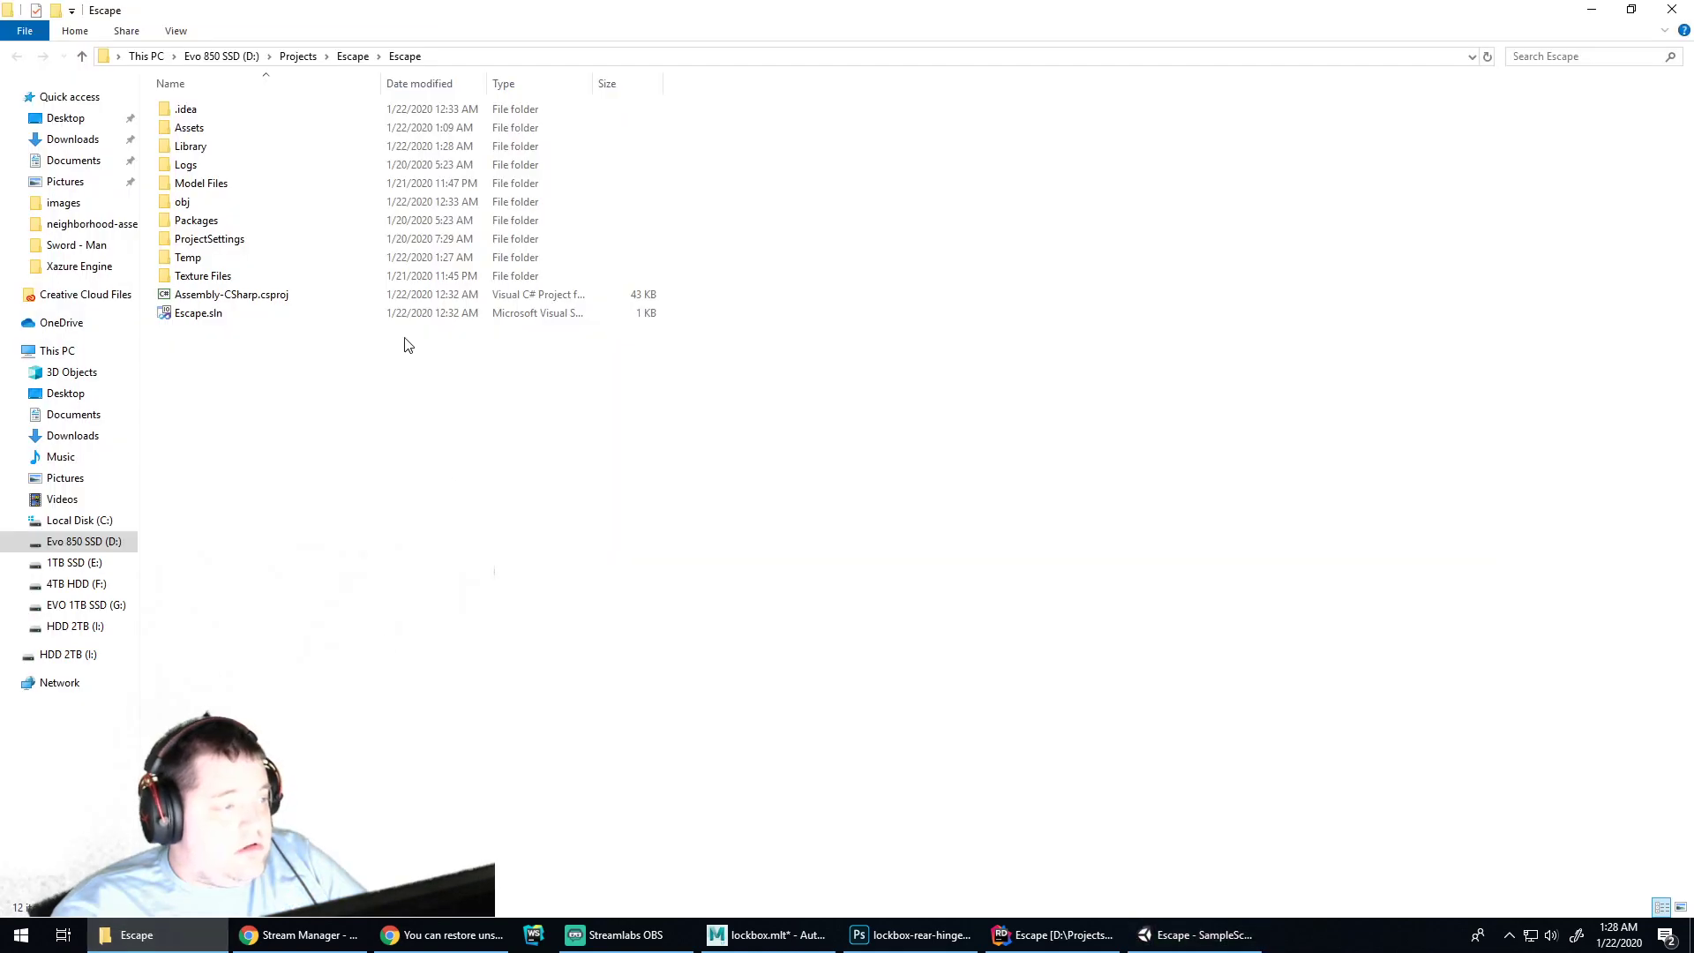
pyautogui.doubleClick(257, 257)
pyautogui.doubleClick(222, 113)
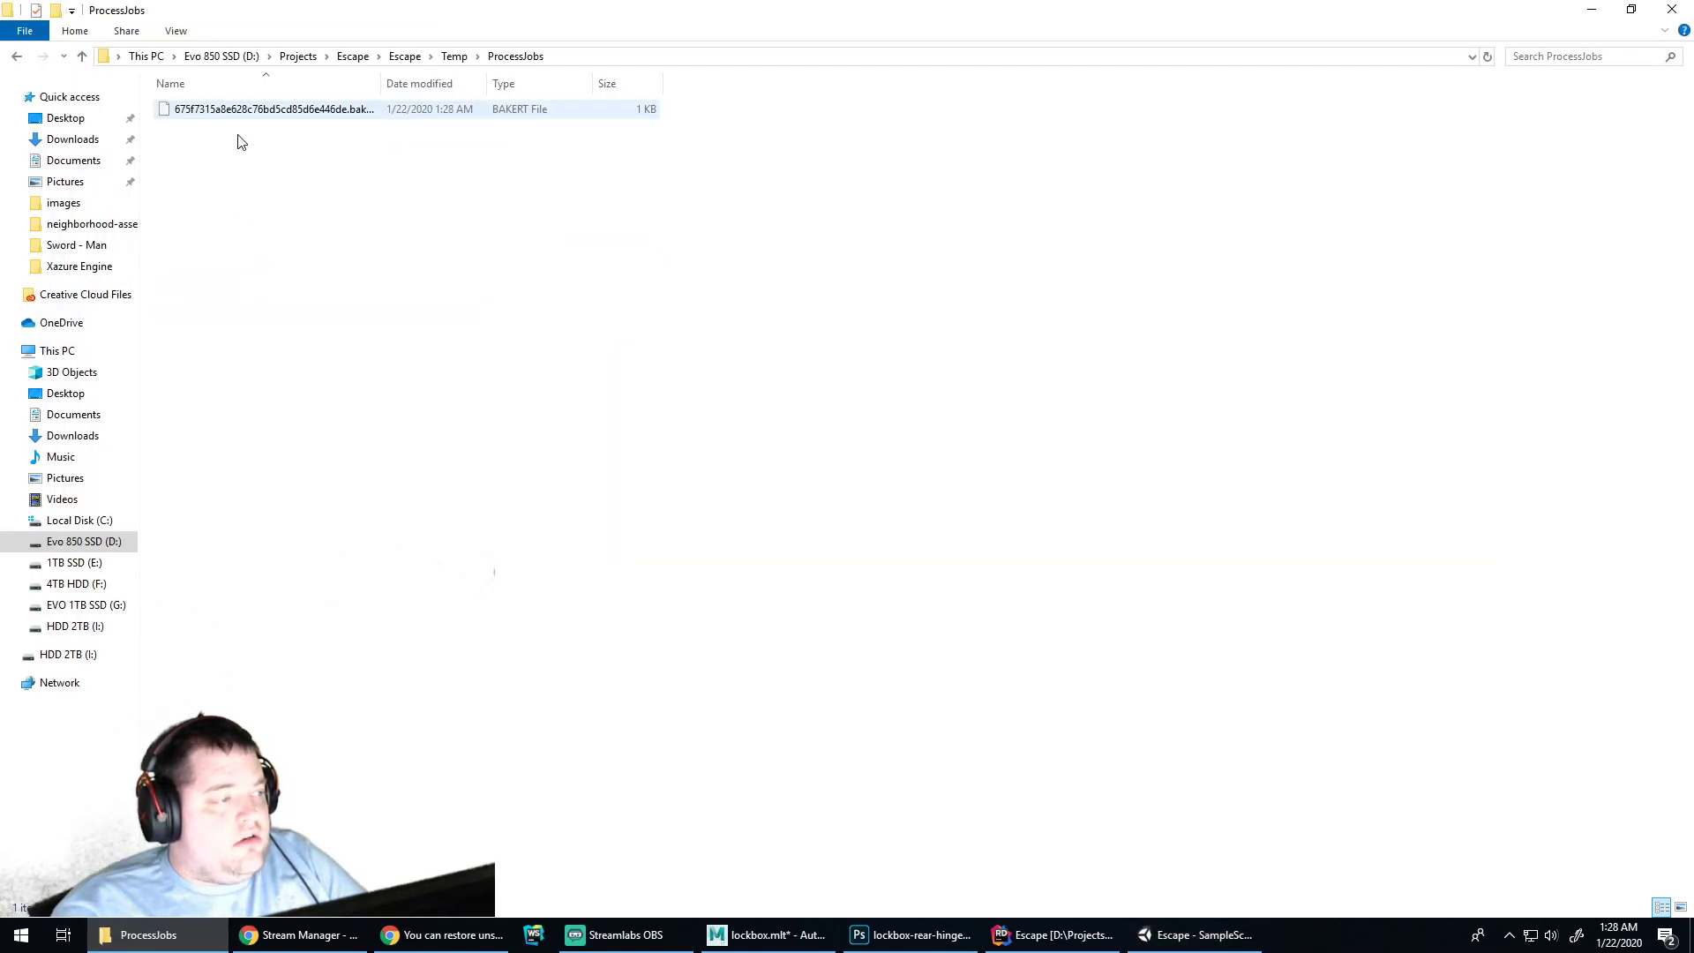
pyautogui.press('BackSpace')
pyautogui.press('BackSpace')
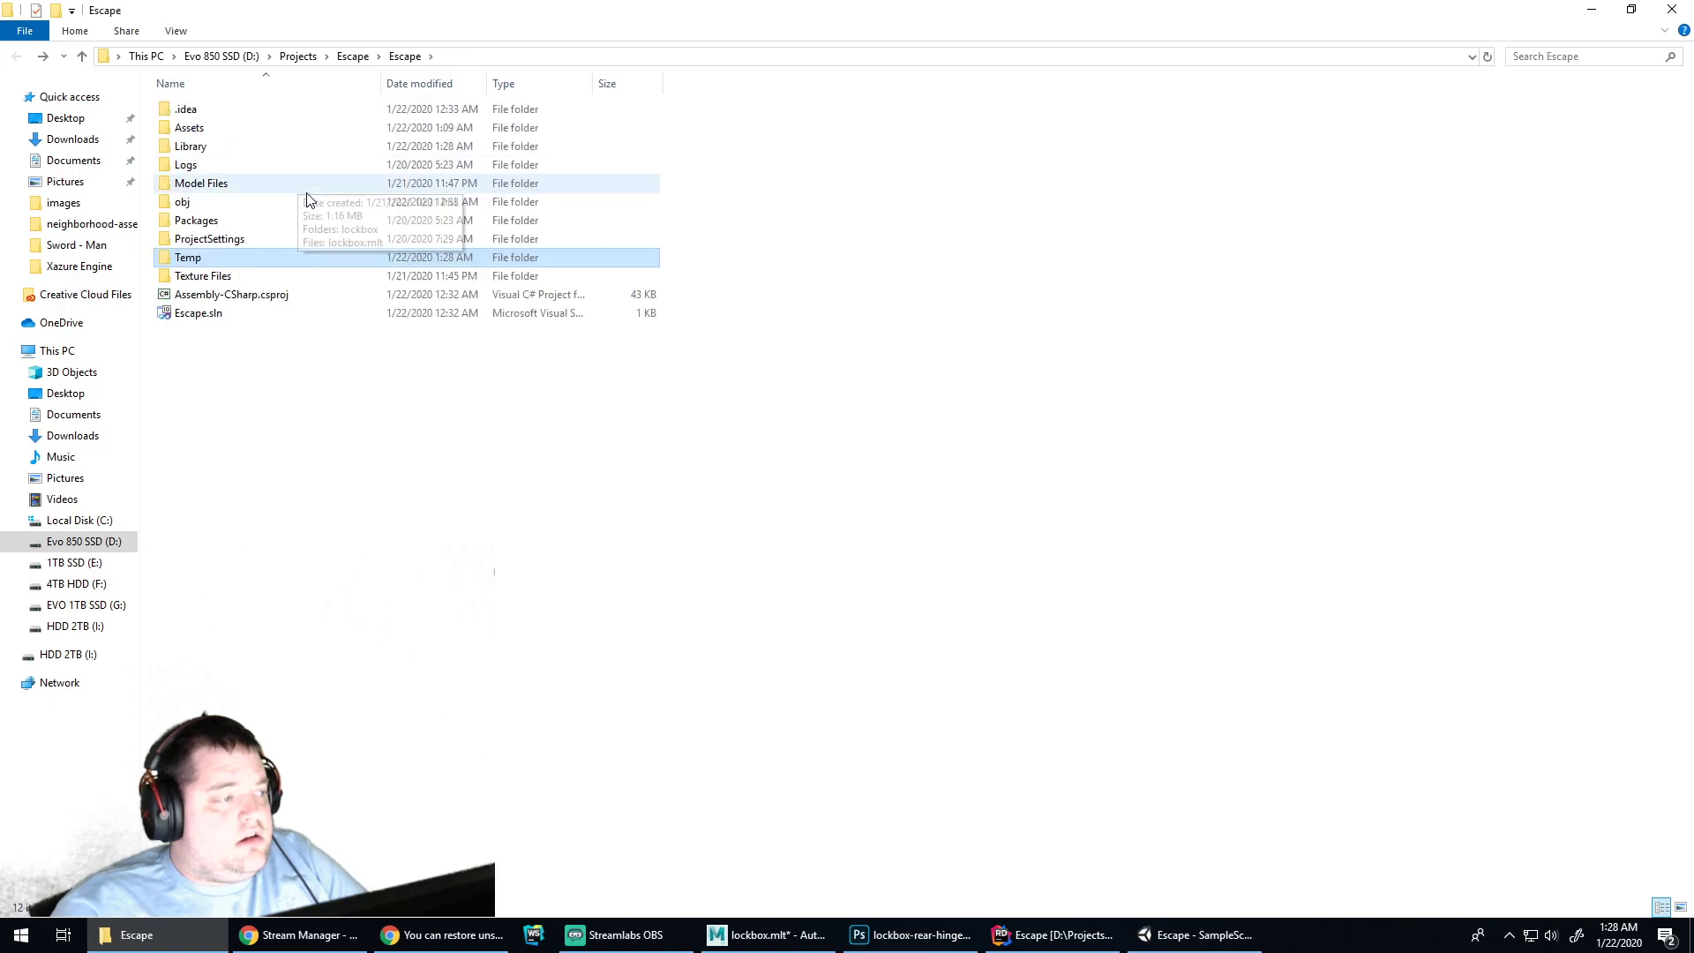
# Add a cube to SampleScene and scale it up into a room-sized block
pyautogui.click(1196, 934)
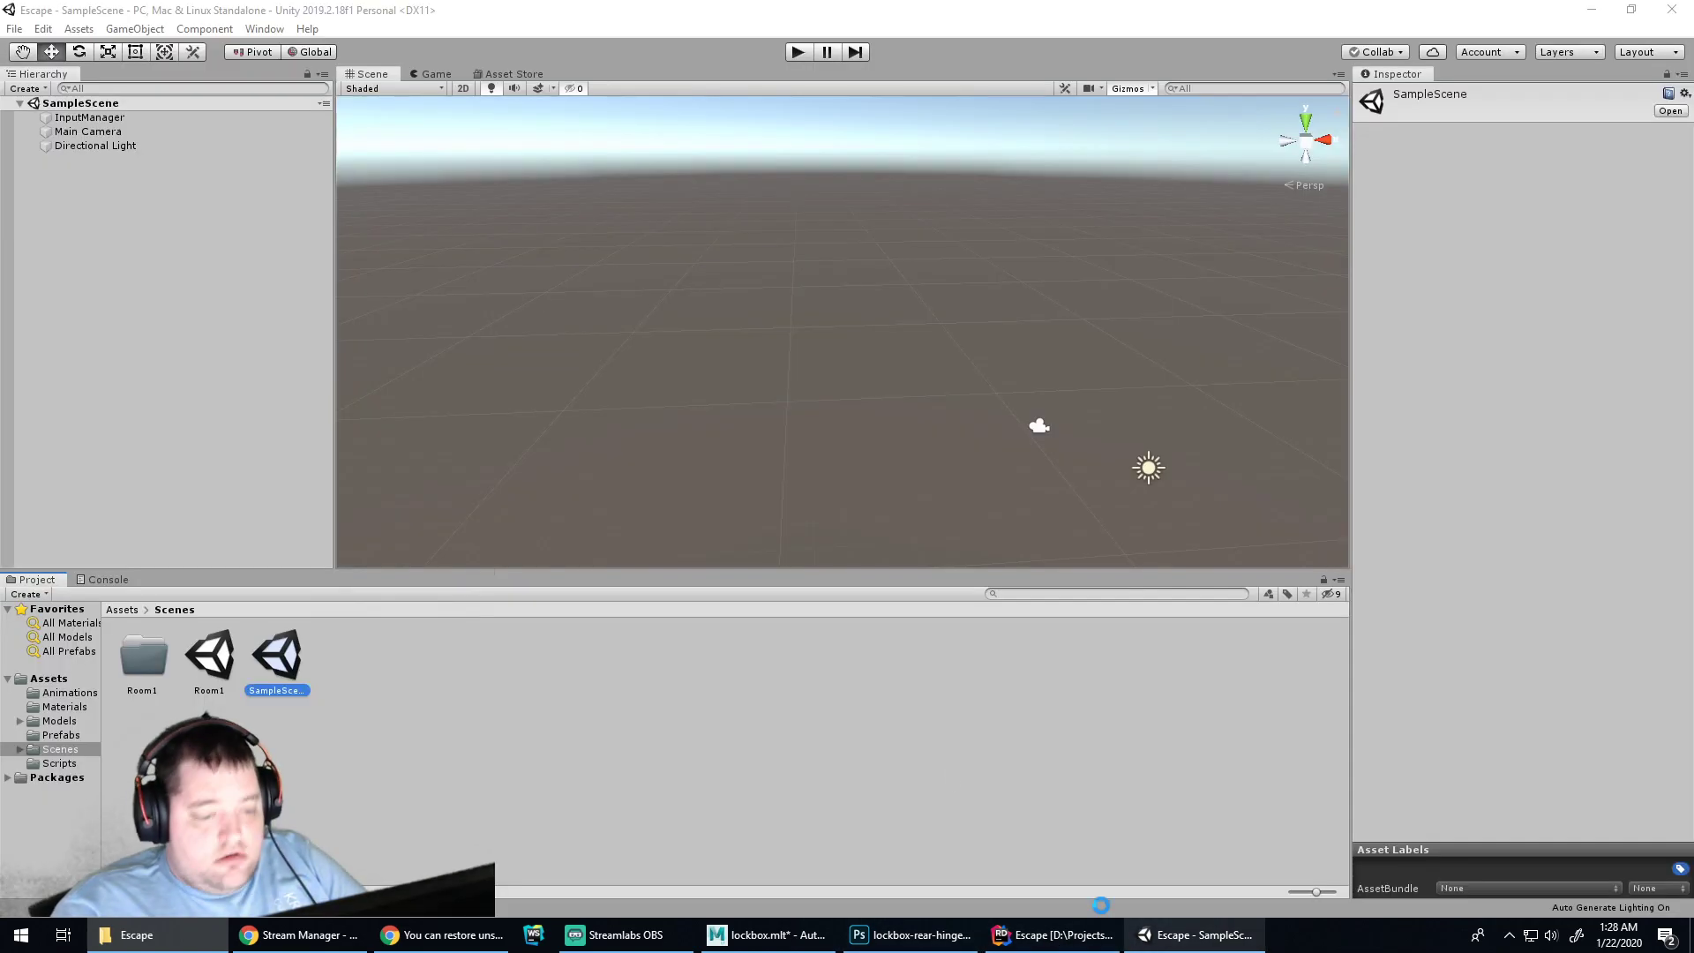
pyautogui.click(204, 29)
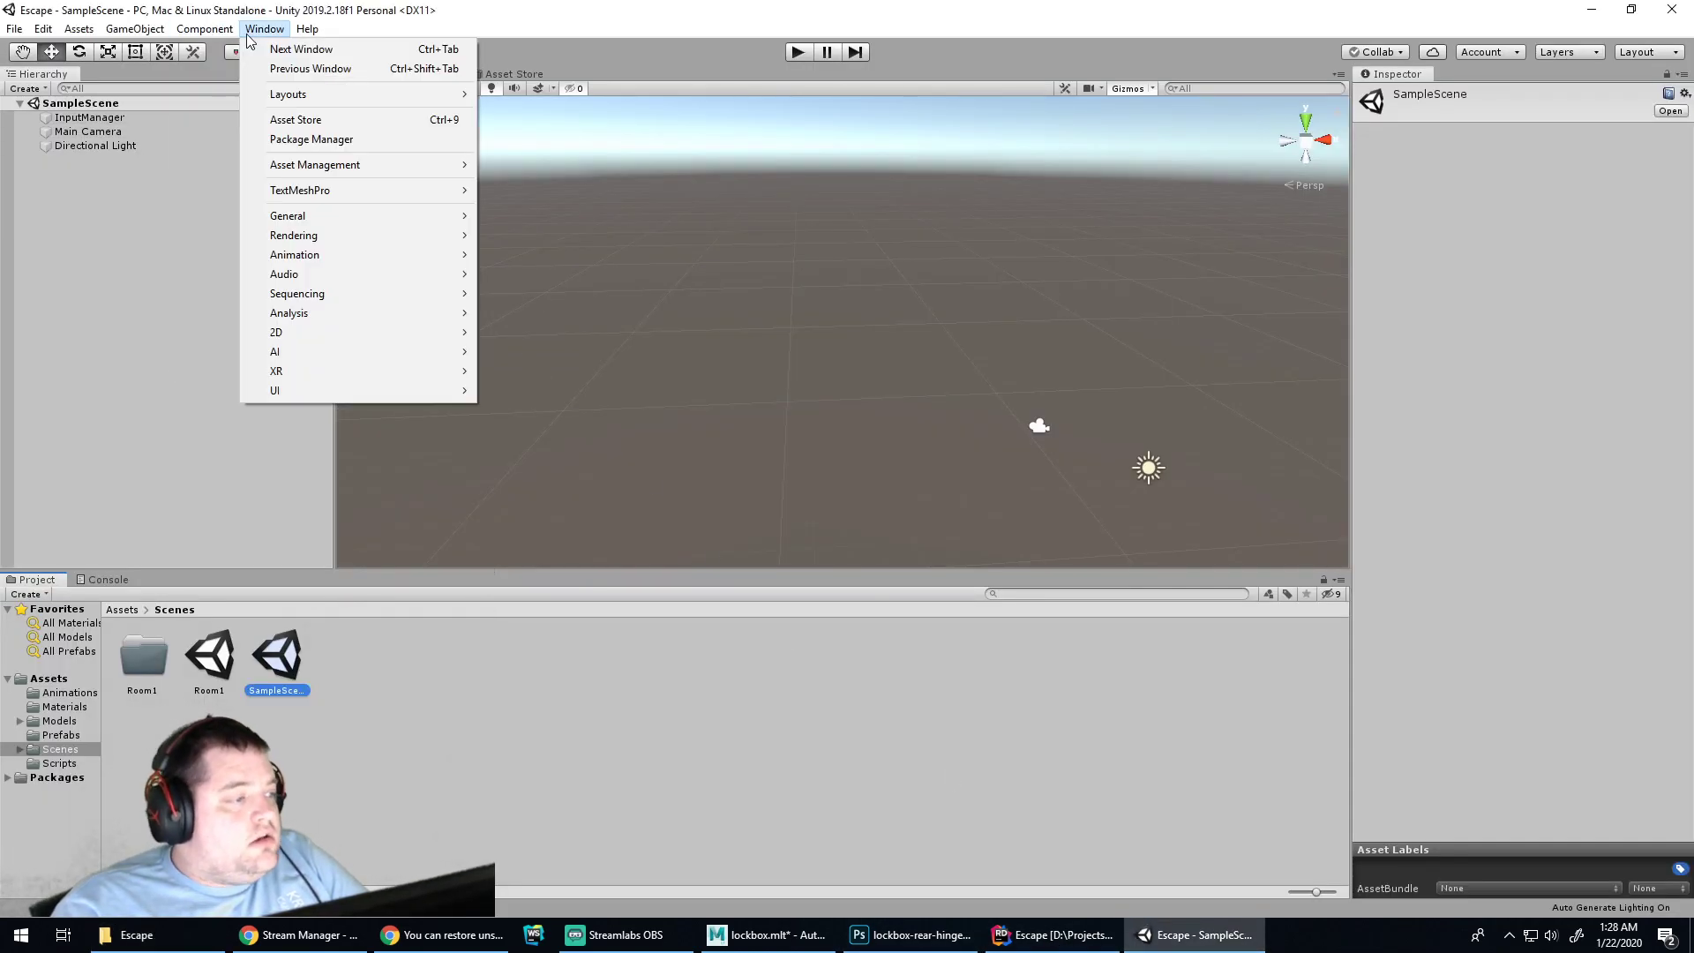
pyautogui.click(13, 32)
pyautogui.moveTo(803, 399); pyautogui.dragTo(607, 337, button='middle')
pyautogui.moveTo(839, 349)
pyautogui.keyDown('alt'); pyautogui.mouseDown()
pyautogui.moveTo(1032, 416)
pyautogui.moveTo(836, 366)
pyautogui.mouseUp(); pyautogui.keyUp('alt')
pyautogui.click(127, 226)
pyautogui.rightClick(141, 199)
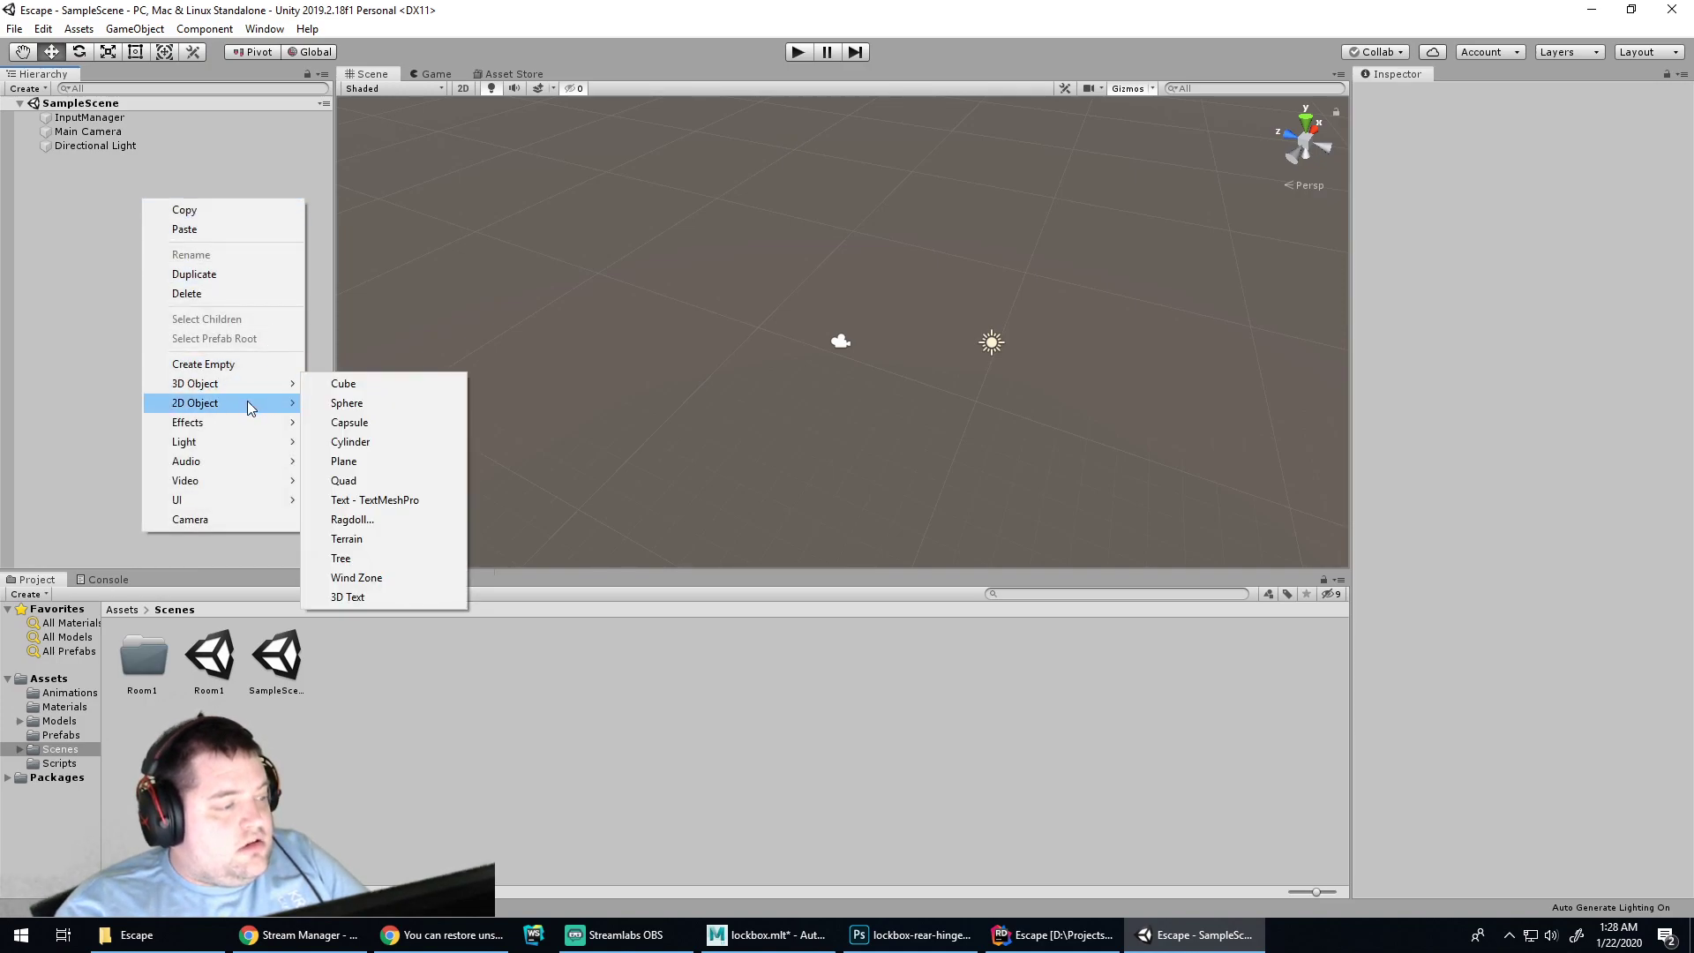
pyautogui.moveTo(262, 389)
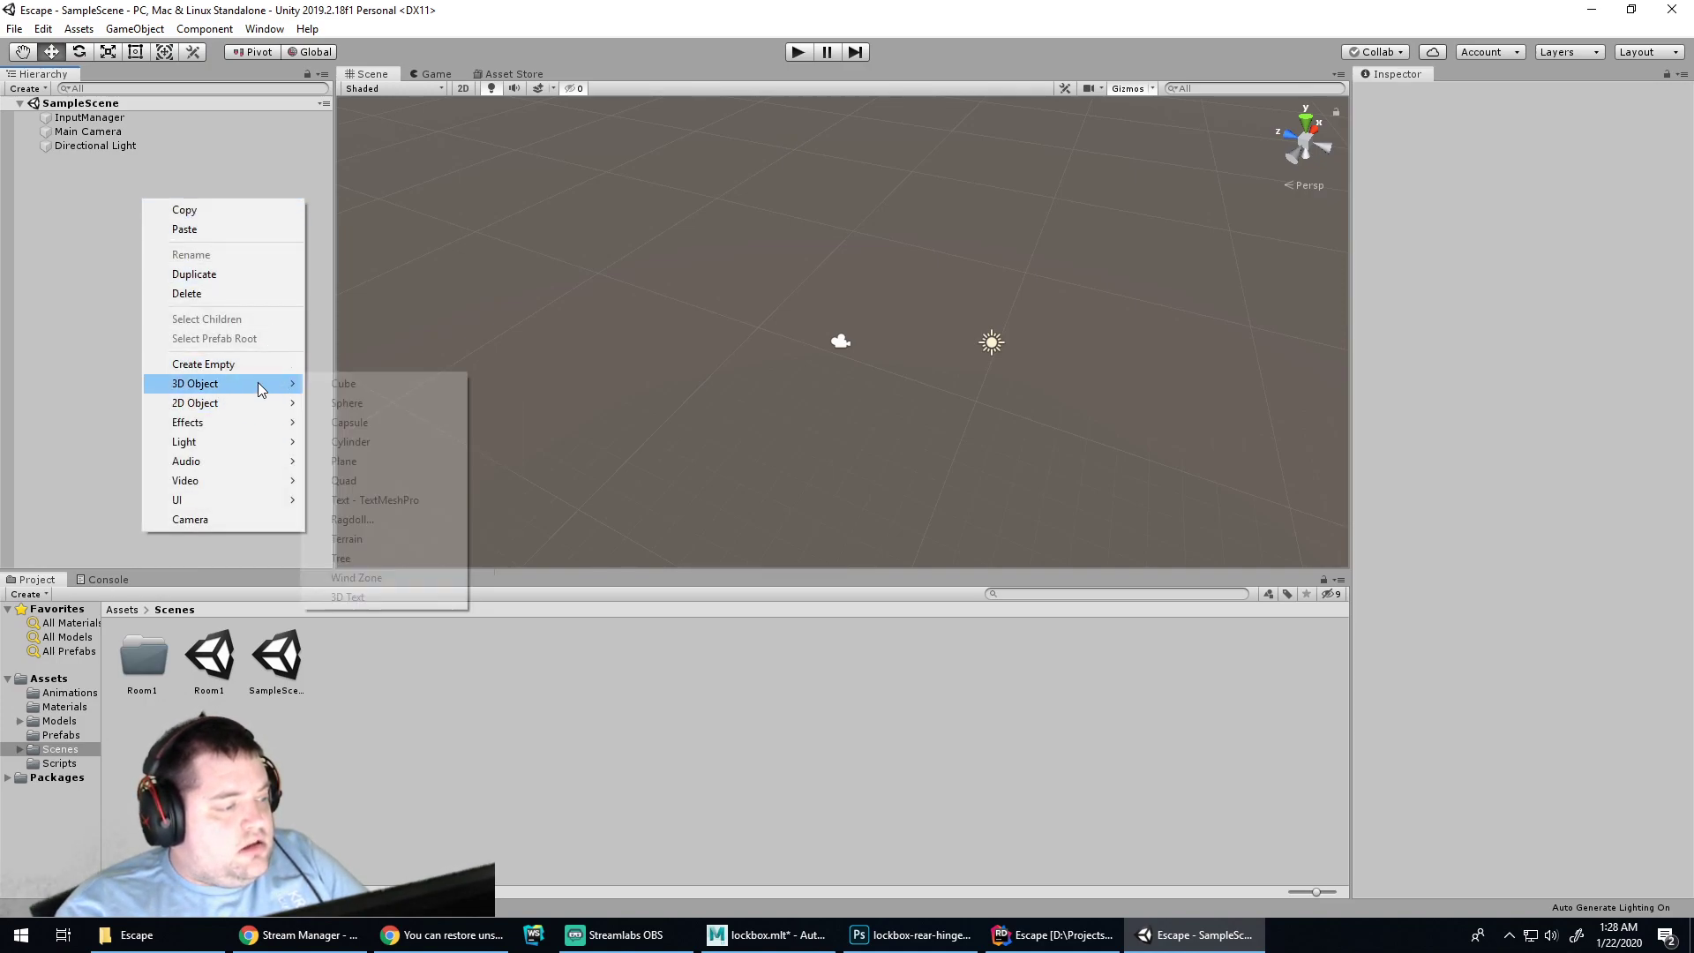
pyautogui.click(342, 384)
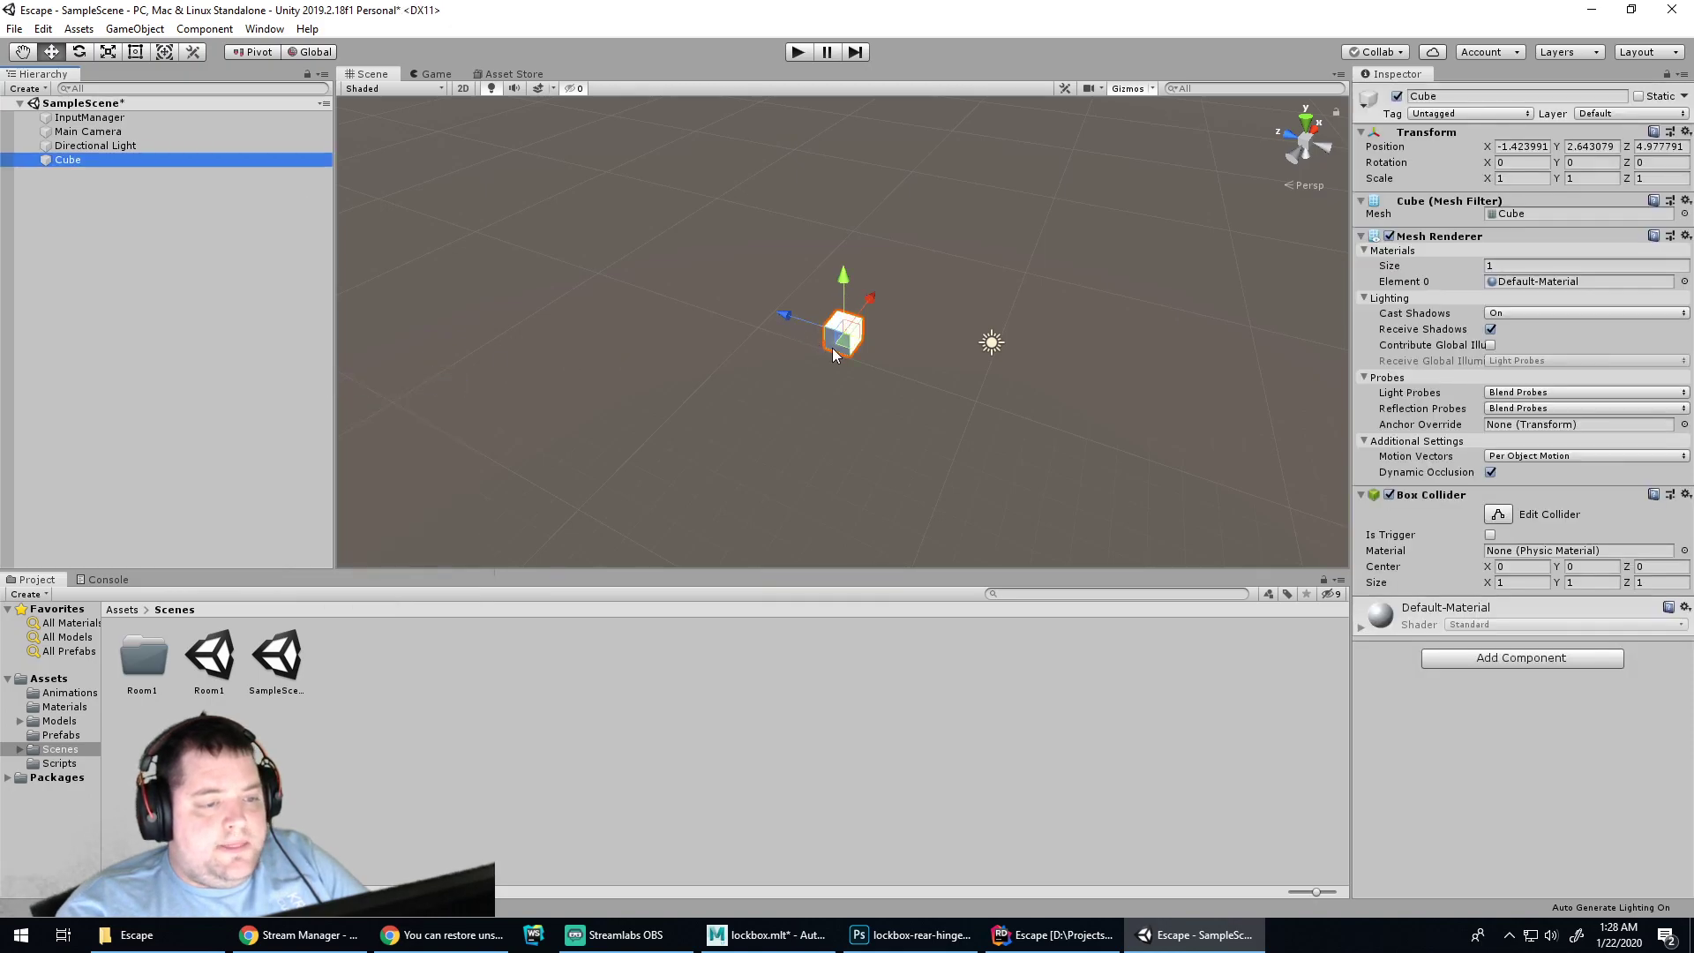
pyautogui.press('q')
pyautogui.press('r')
pyautogui.moveTo(848, 347); pyautogui.dragTo(3, 485)
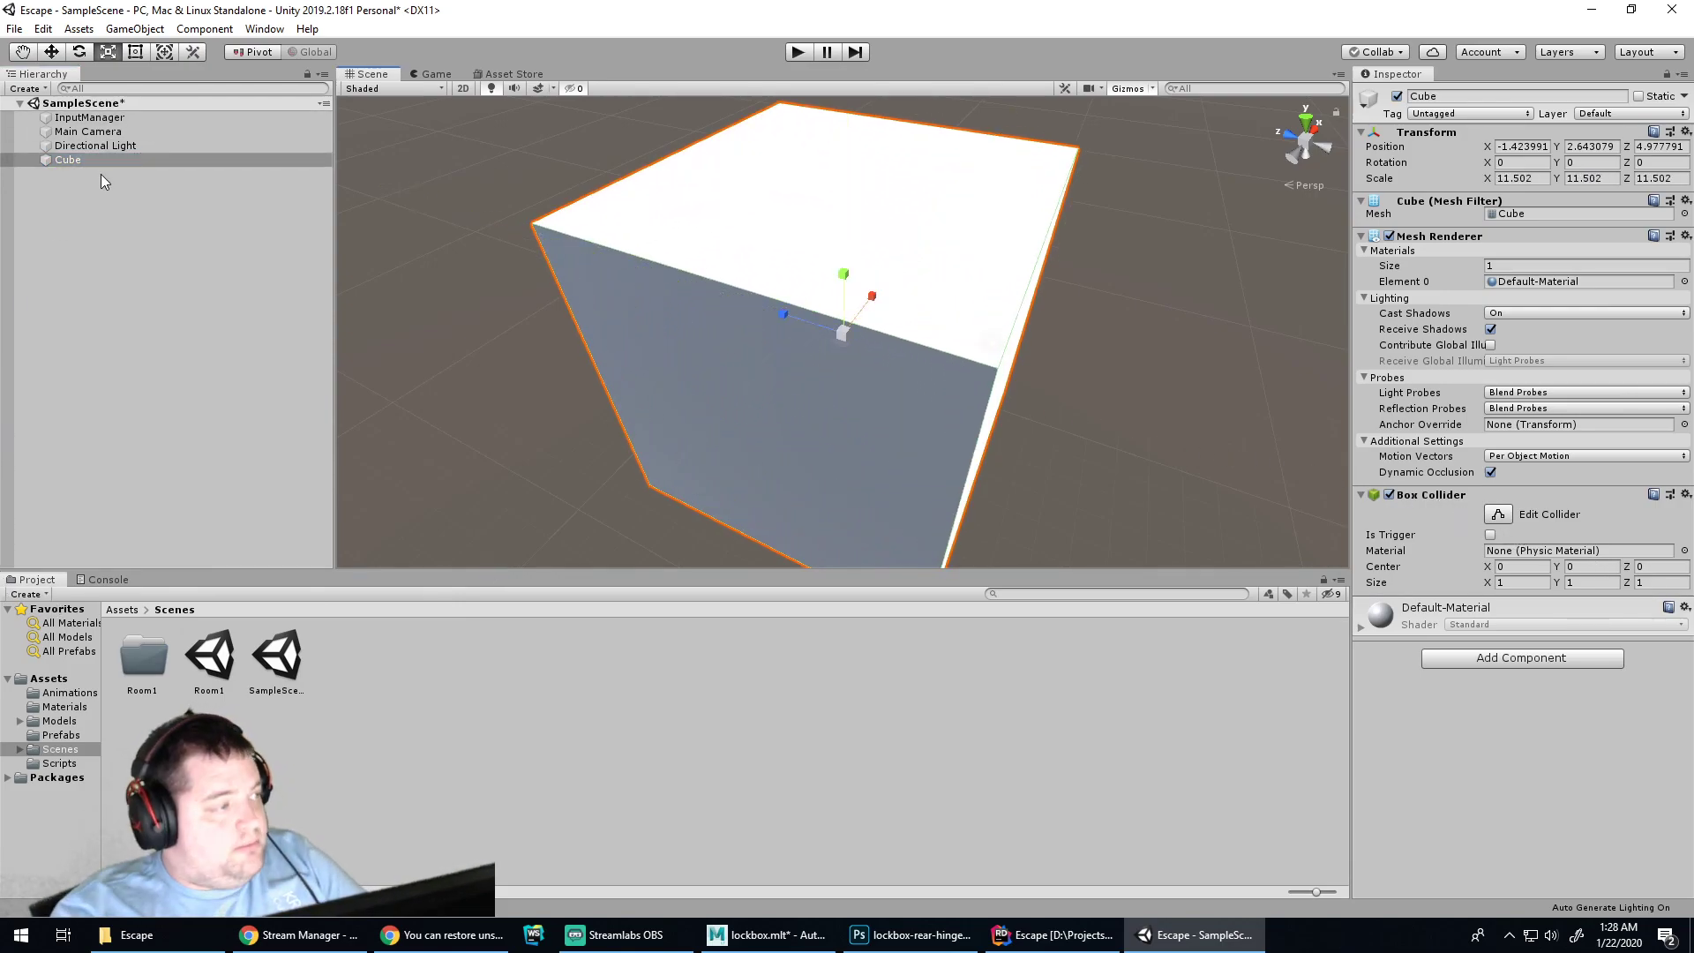
# Add Cube (1) scaled just inside the first cube, select both, and return to the article
pyautogui.rightClick(111, 223)
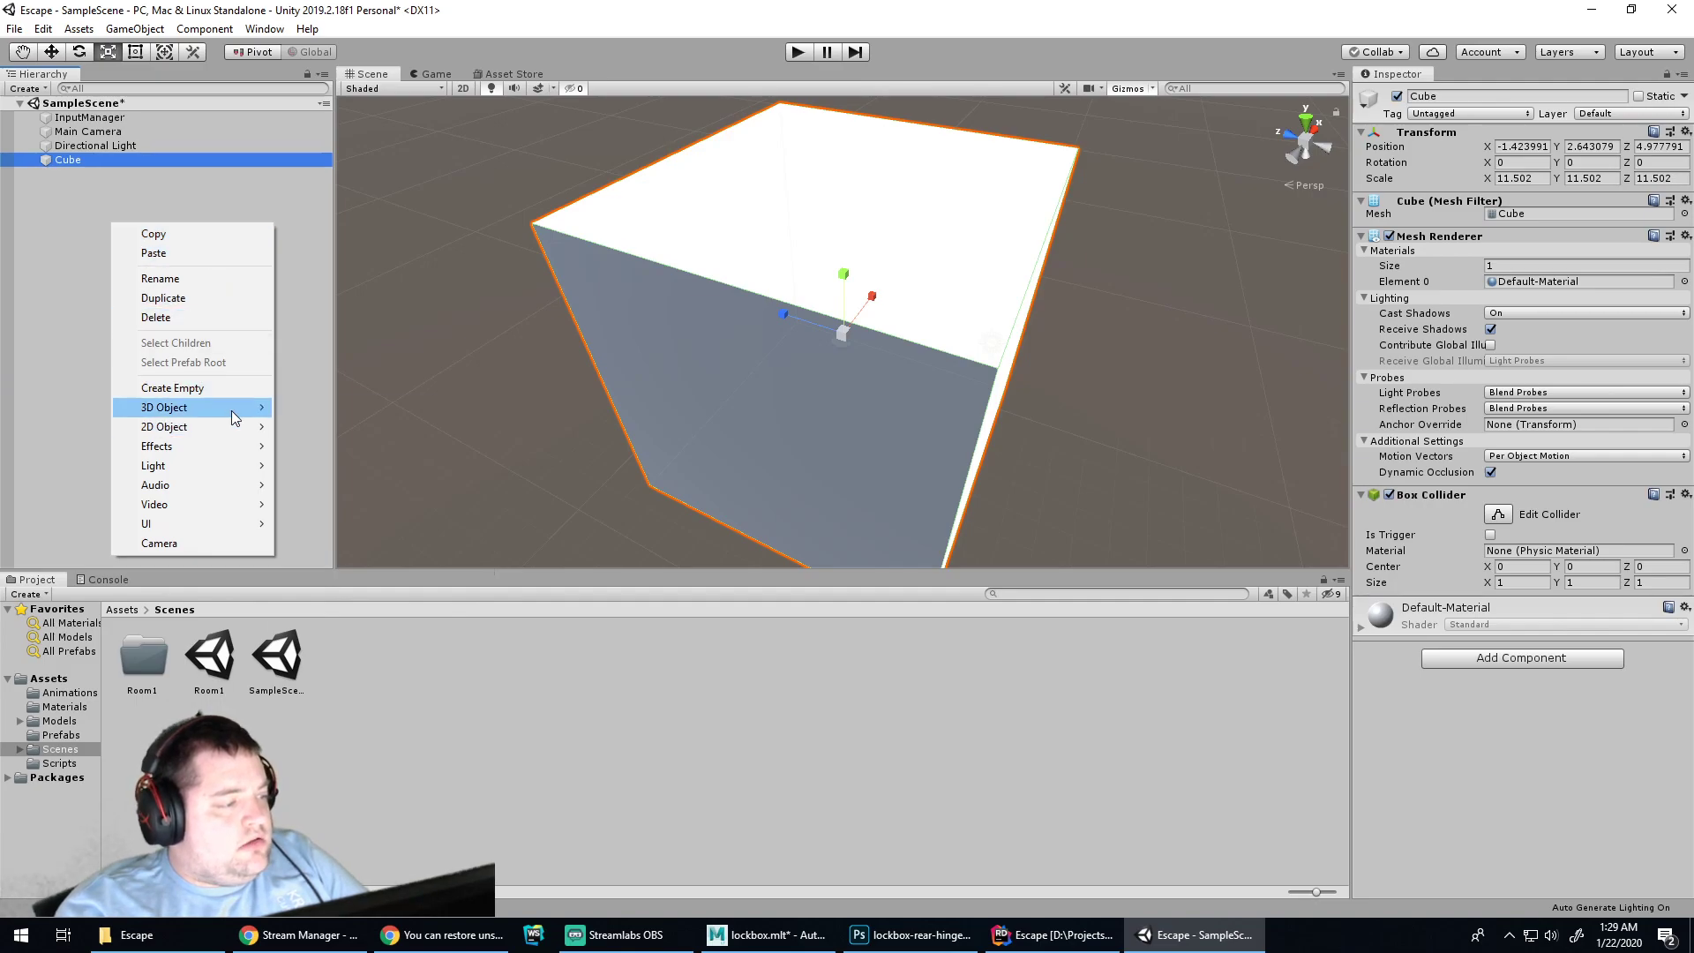
pyautogui.moveTo(252, 407)
pyautogui.click(308, 408)
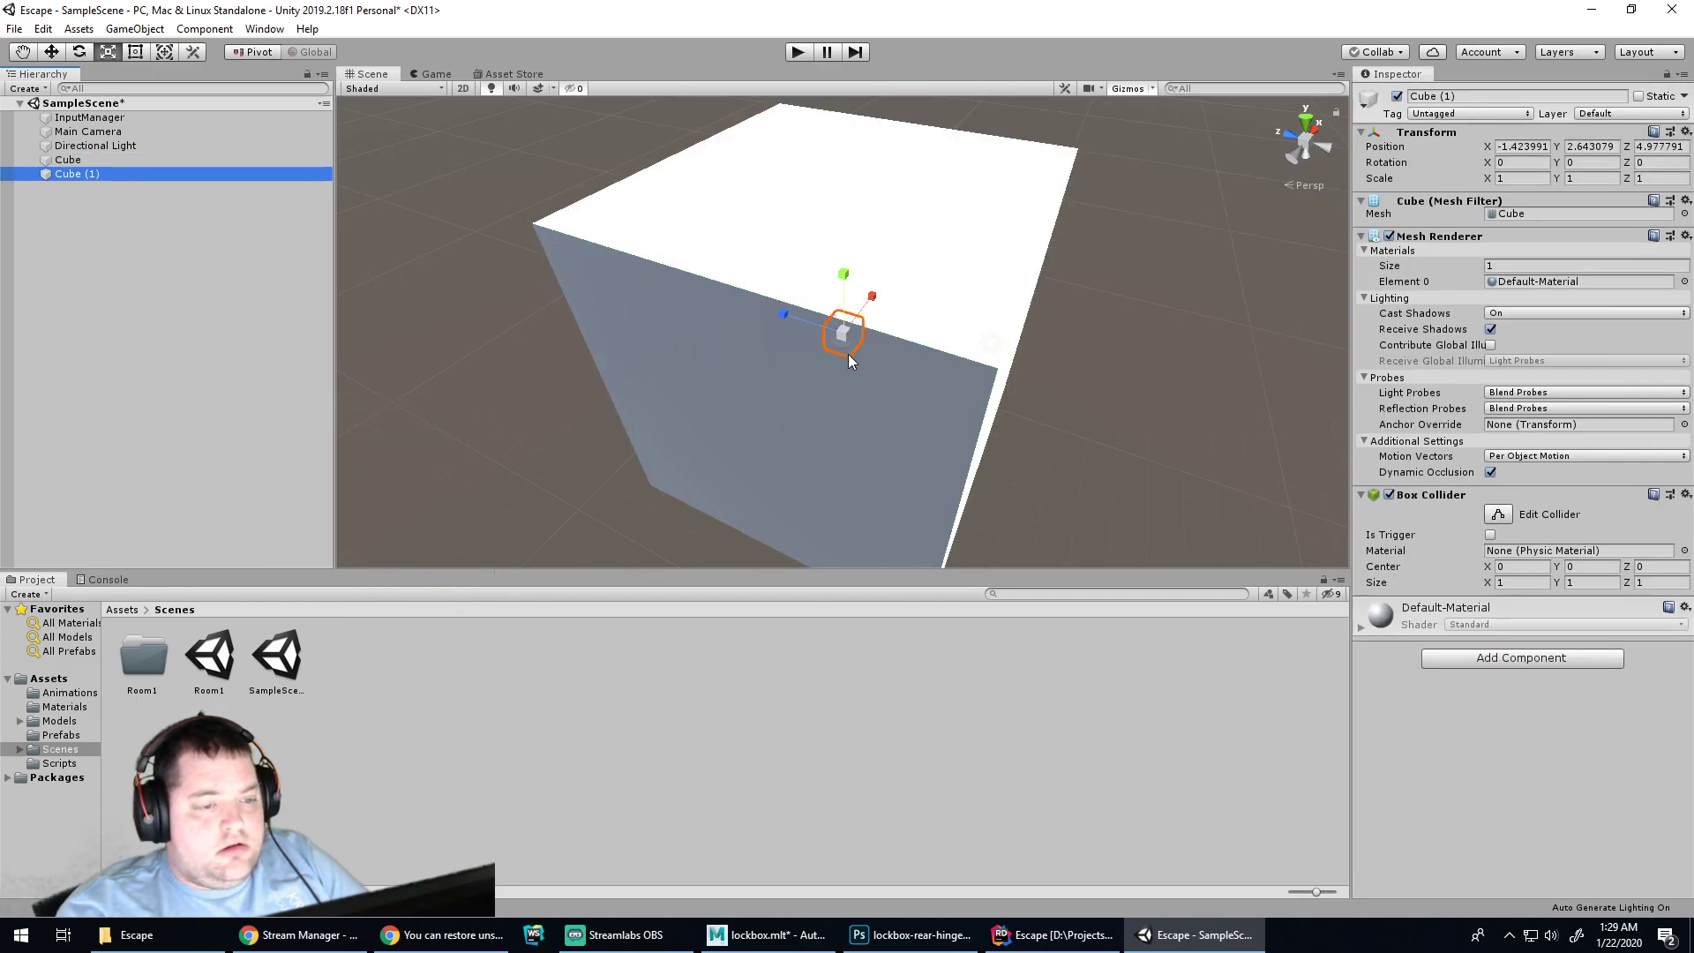
pyautogui.moveTo(847, 345); pyautogui.dragTo(104, 482)
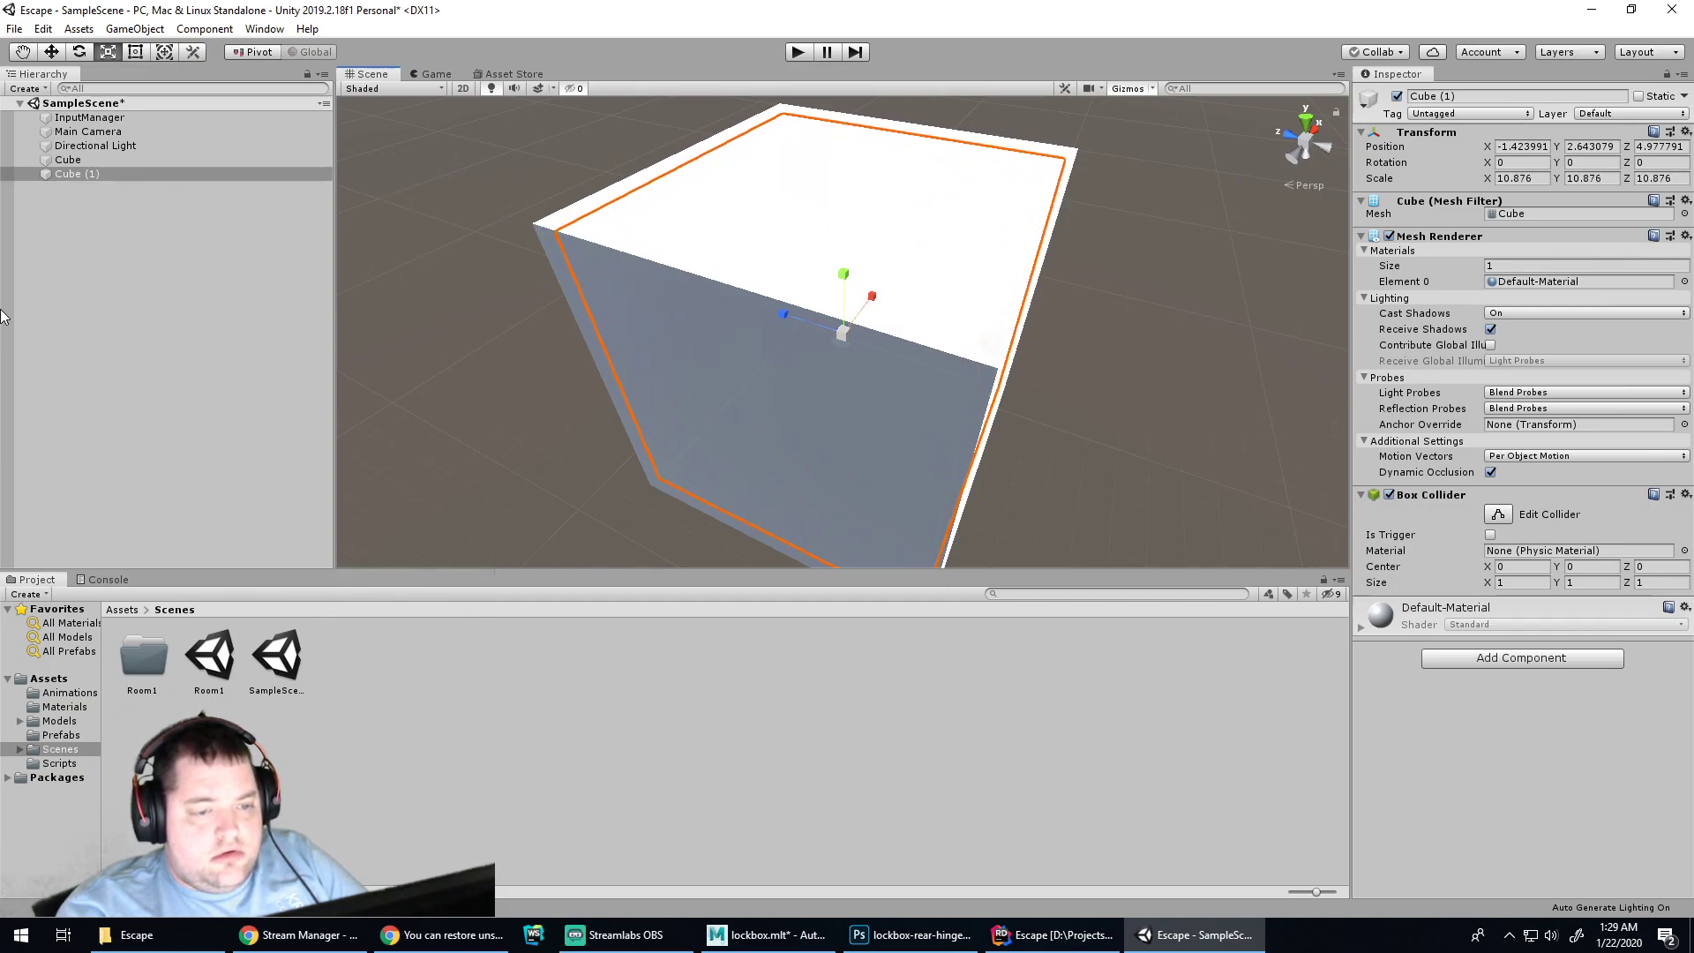
pyautogui.keyDown('ctrl'); pyautogui.click(75, 163); pyautogui.keyUp('ctrl')
pyautogui.rightClick(73, 163)
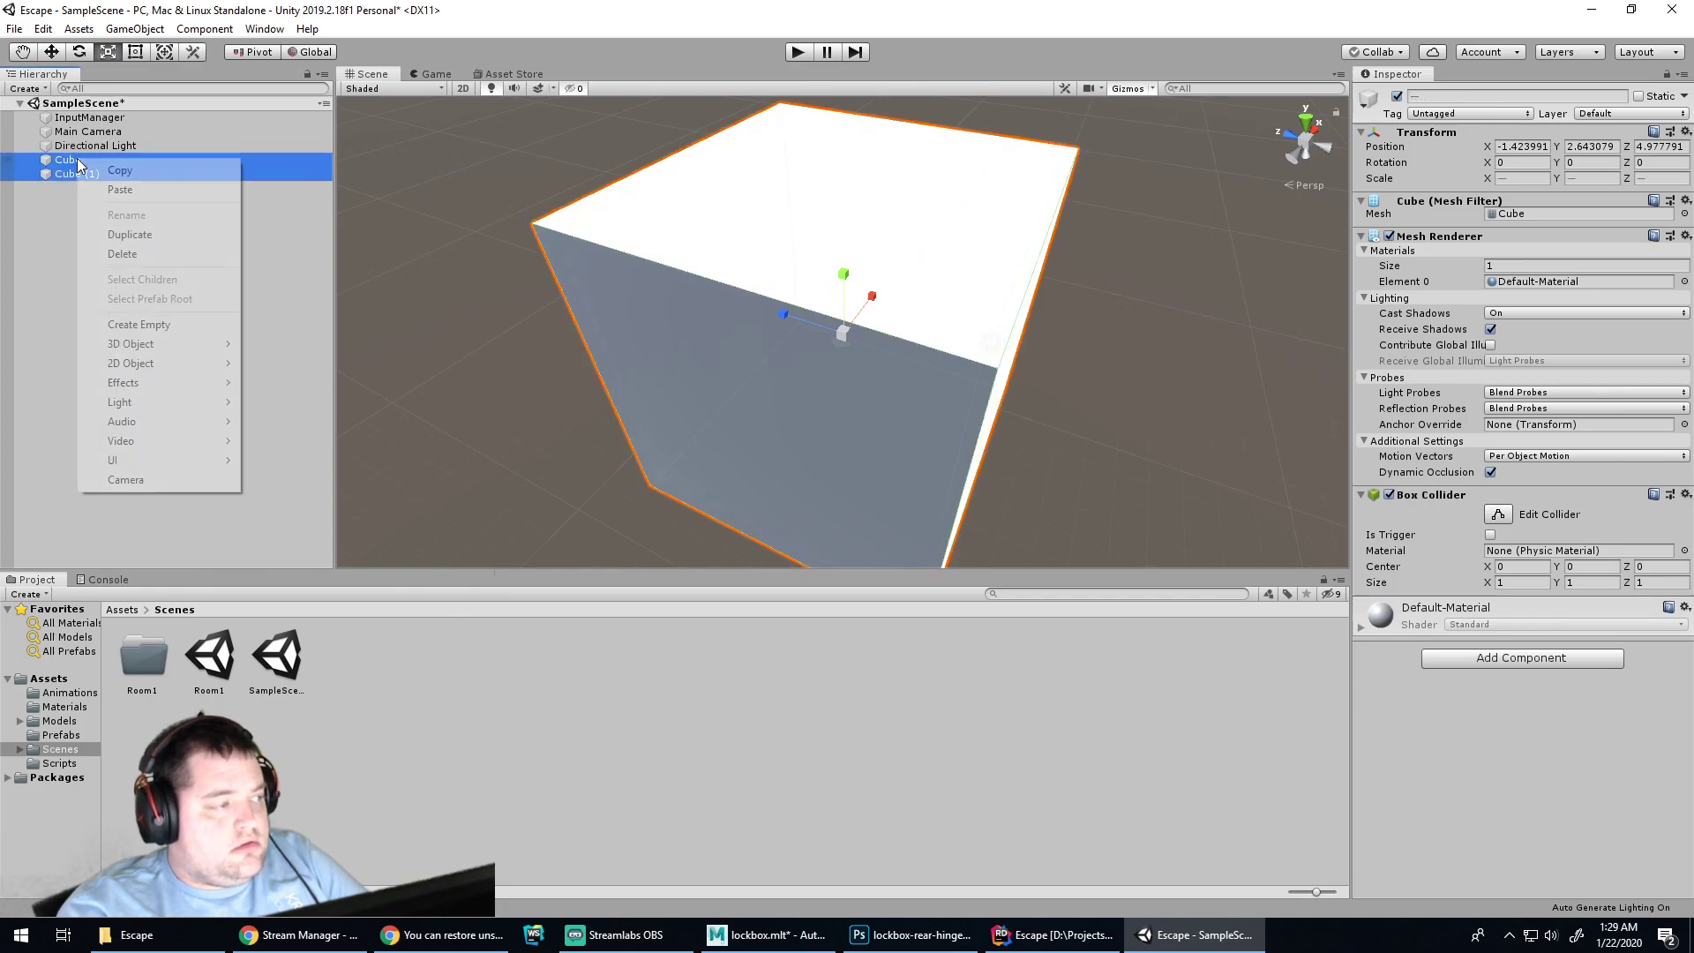
pyautogui.click(650, 4)
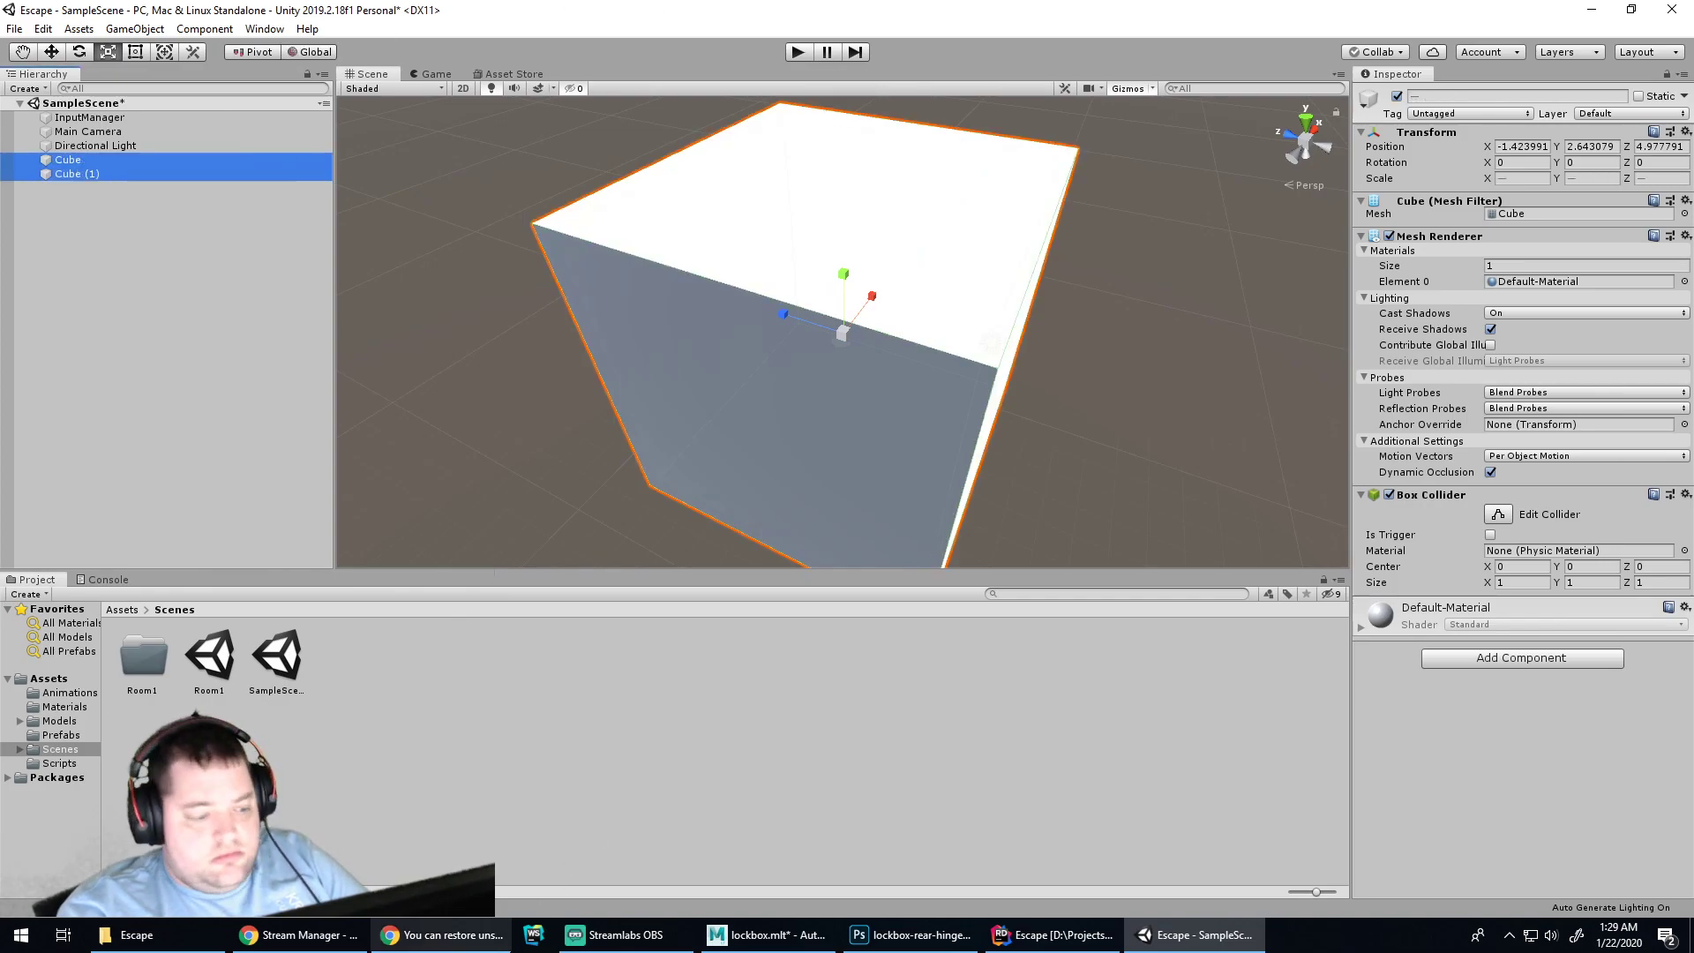
pyautogui.click(336, 940)
pyautogui.click(442, 935)
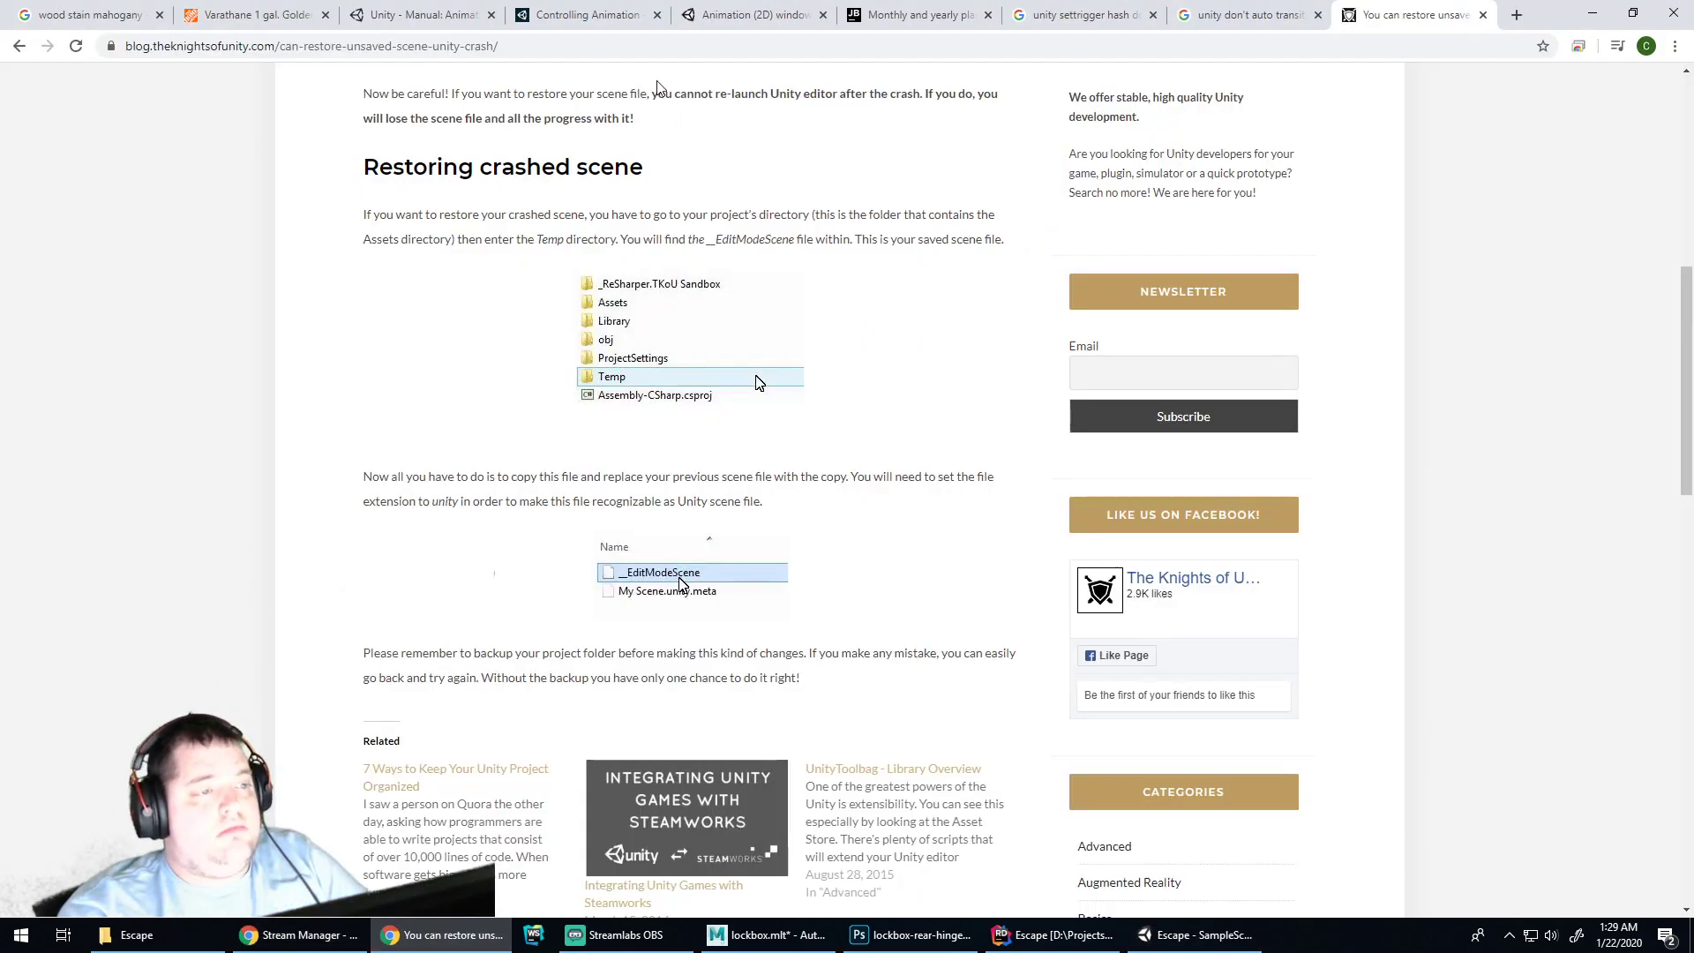
# Search 'unity boolean operation on mesh' and skim the forum thread on mesh subtraction
pyautogui.click(650, 46)
pyautogui.write('unity')
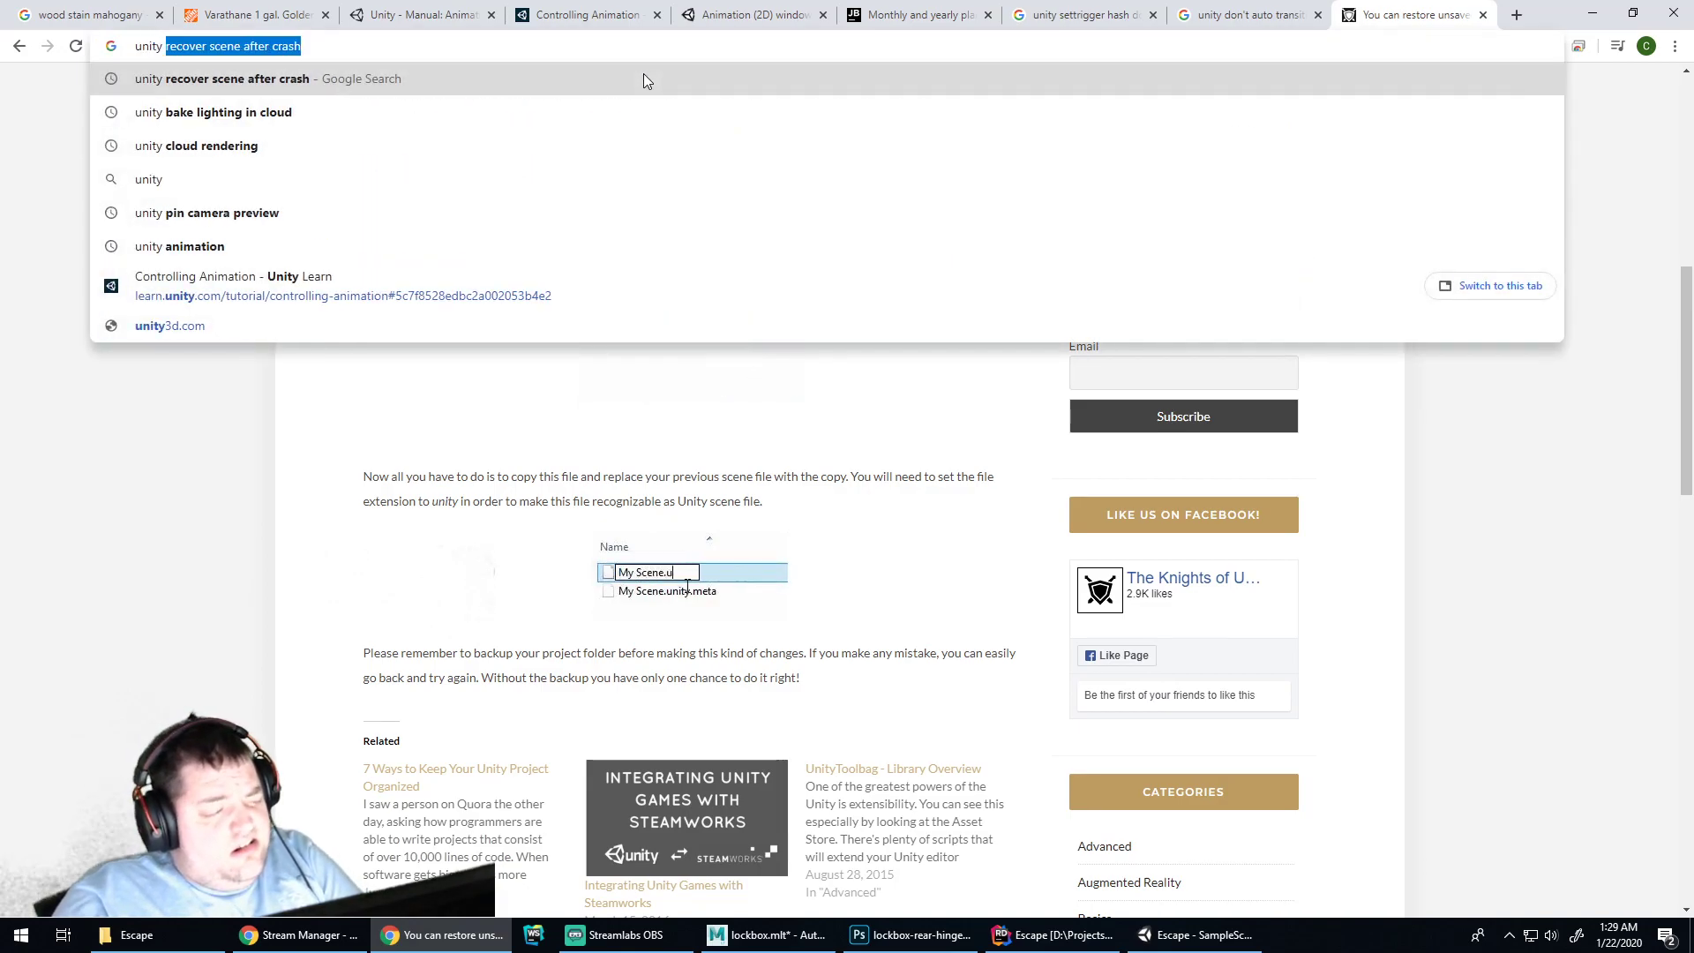
pyautogui.write(' boo')
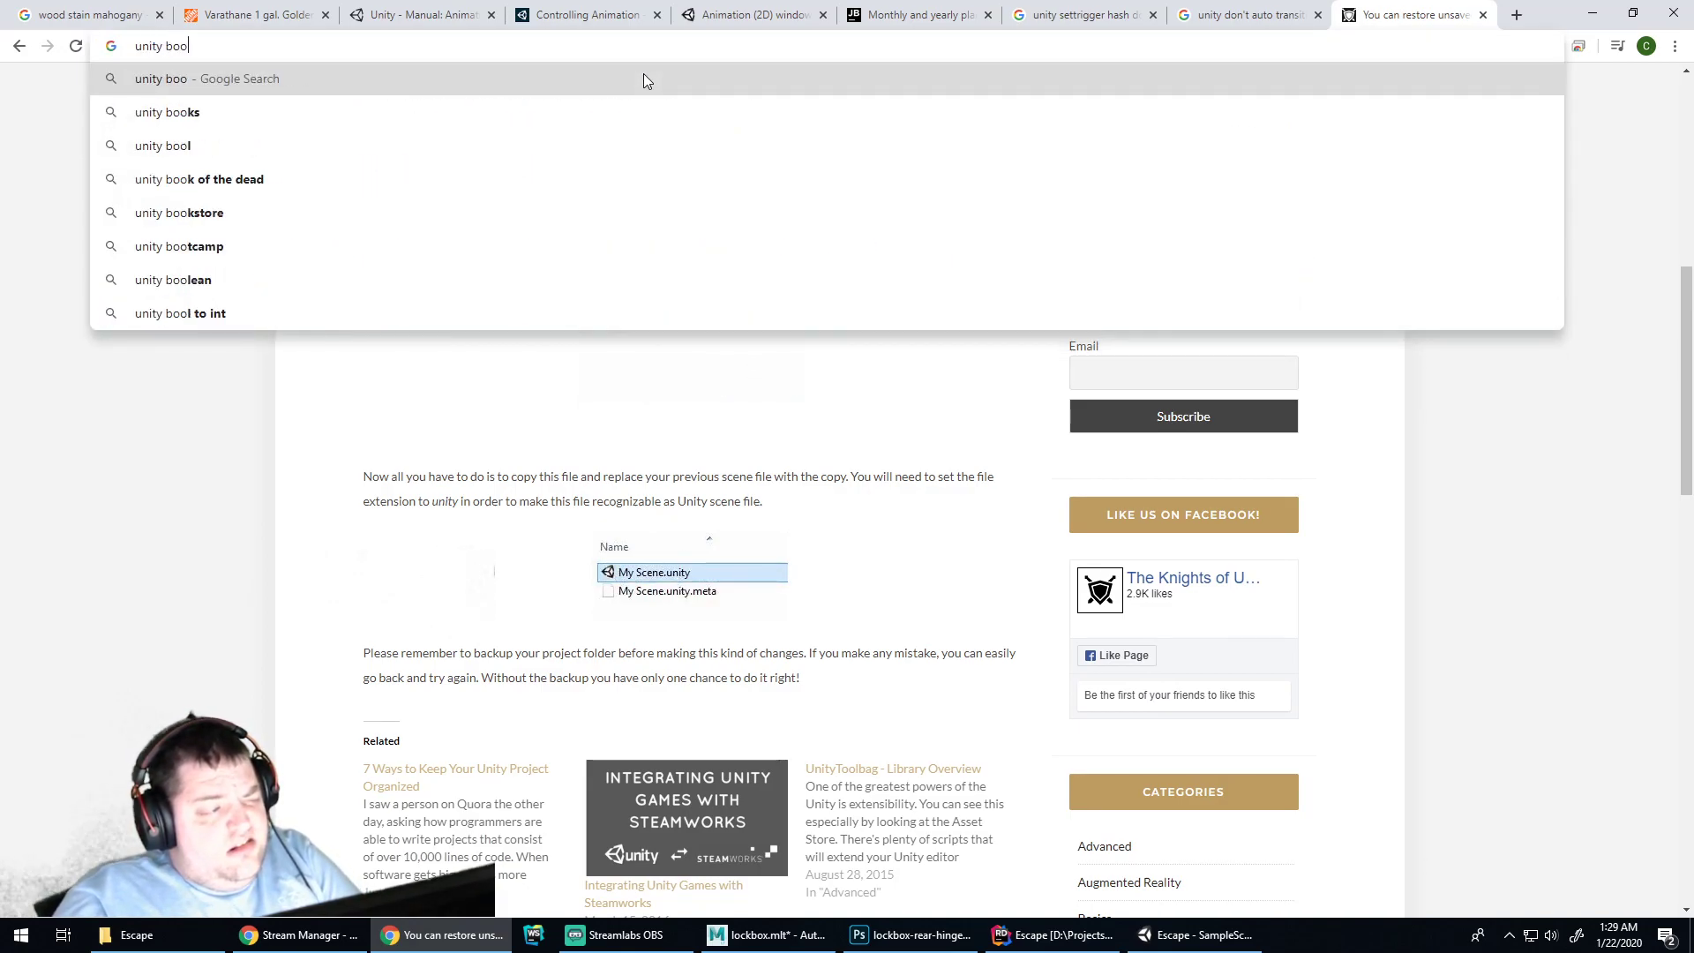
pyautogui.write('lean operation on mesh')
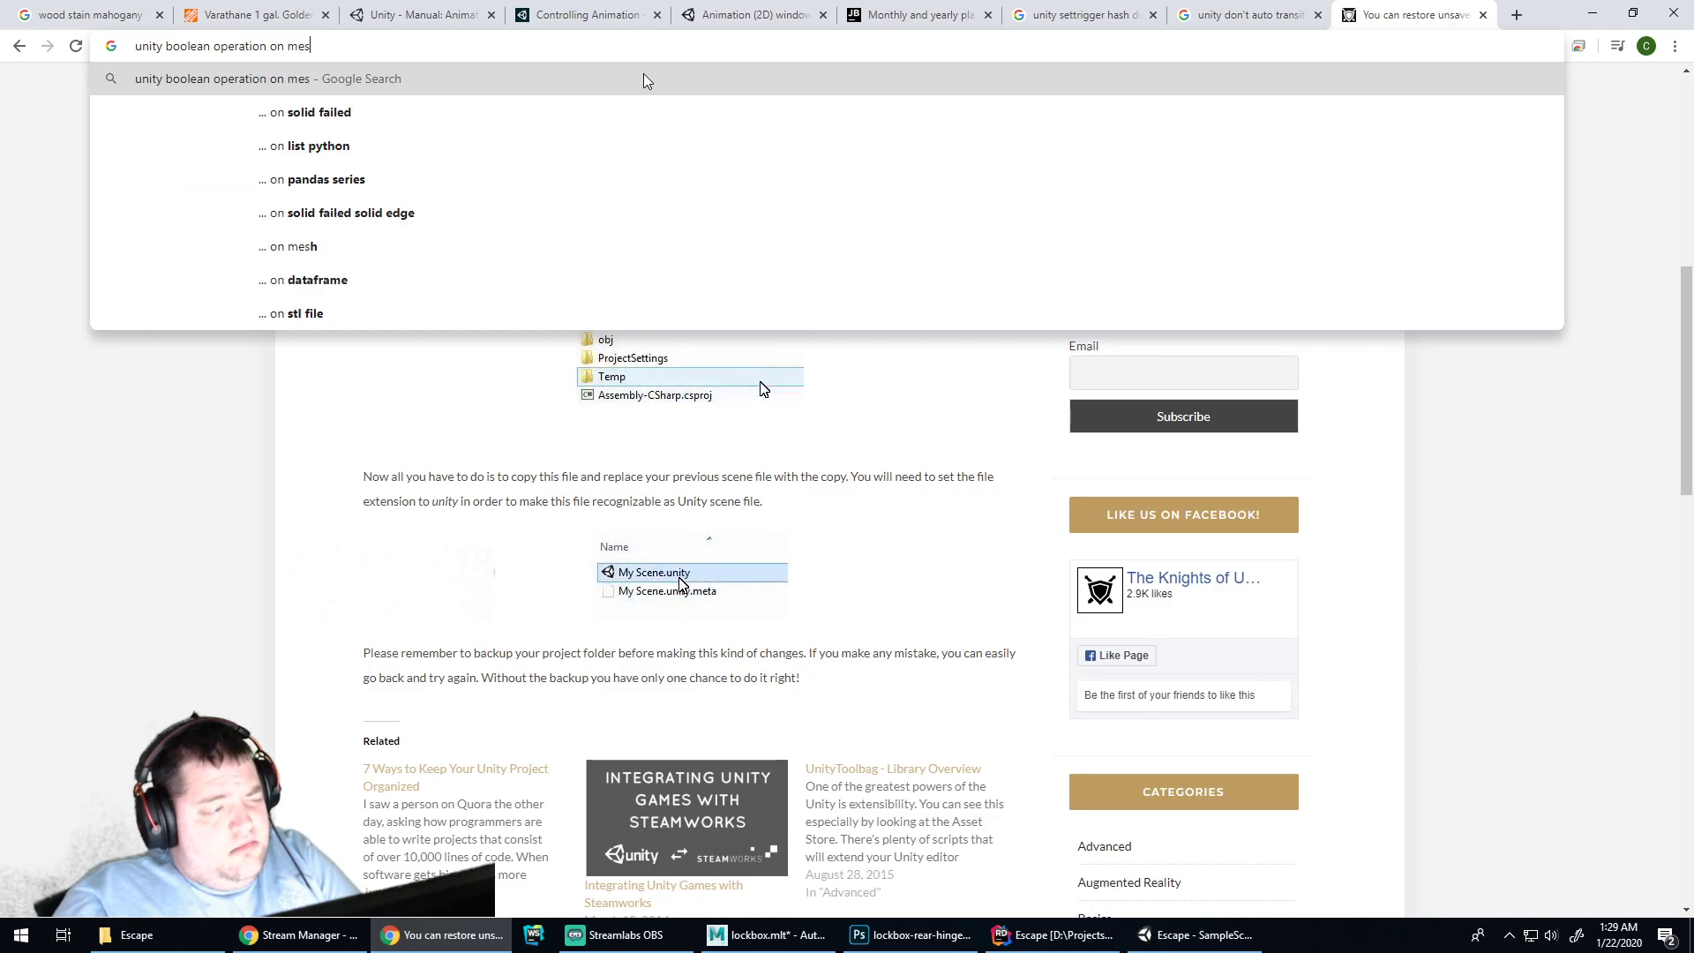
pyautogui.press('Return')
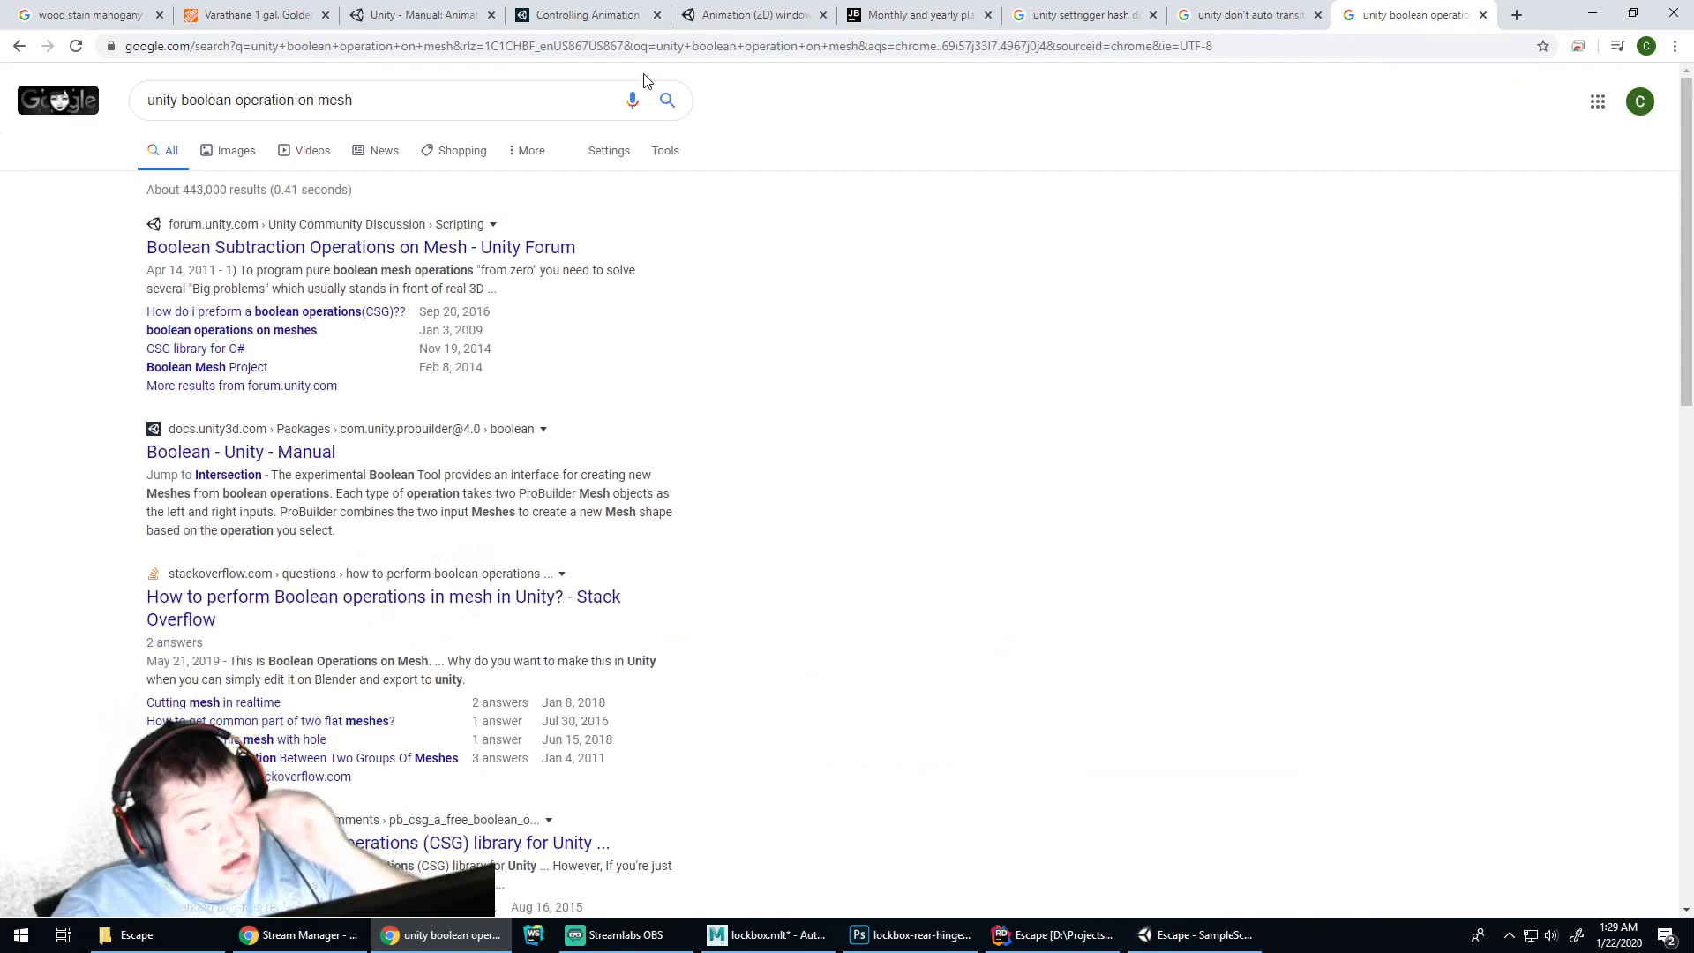
pyautogui.click(328, 247)
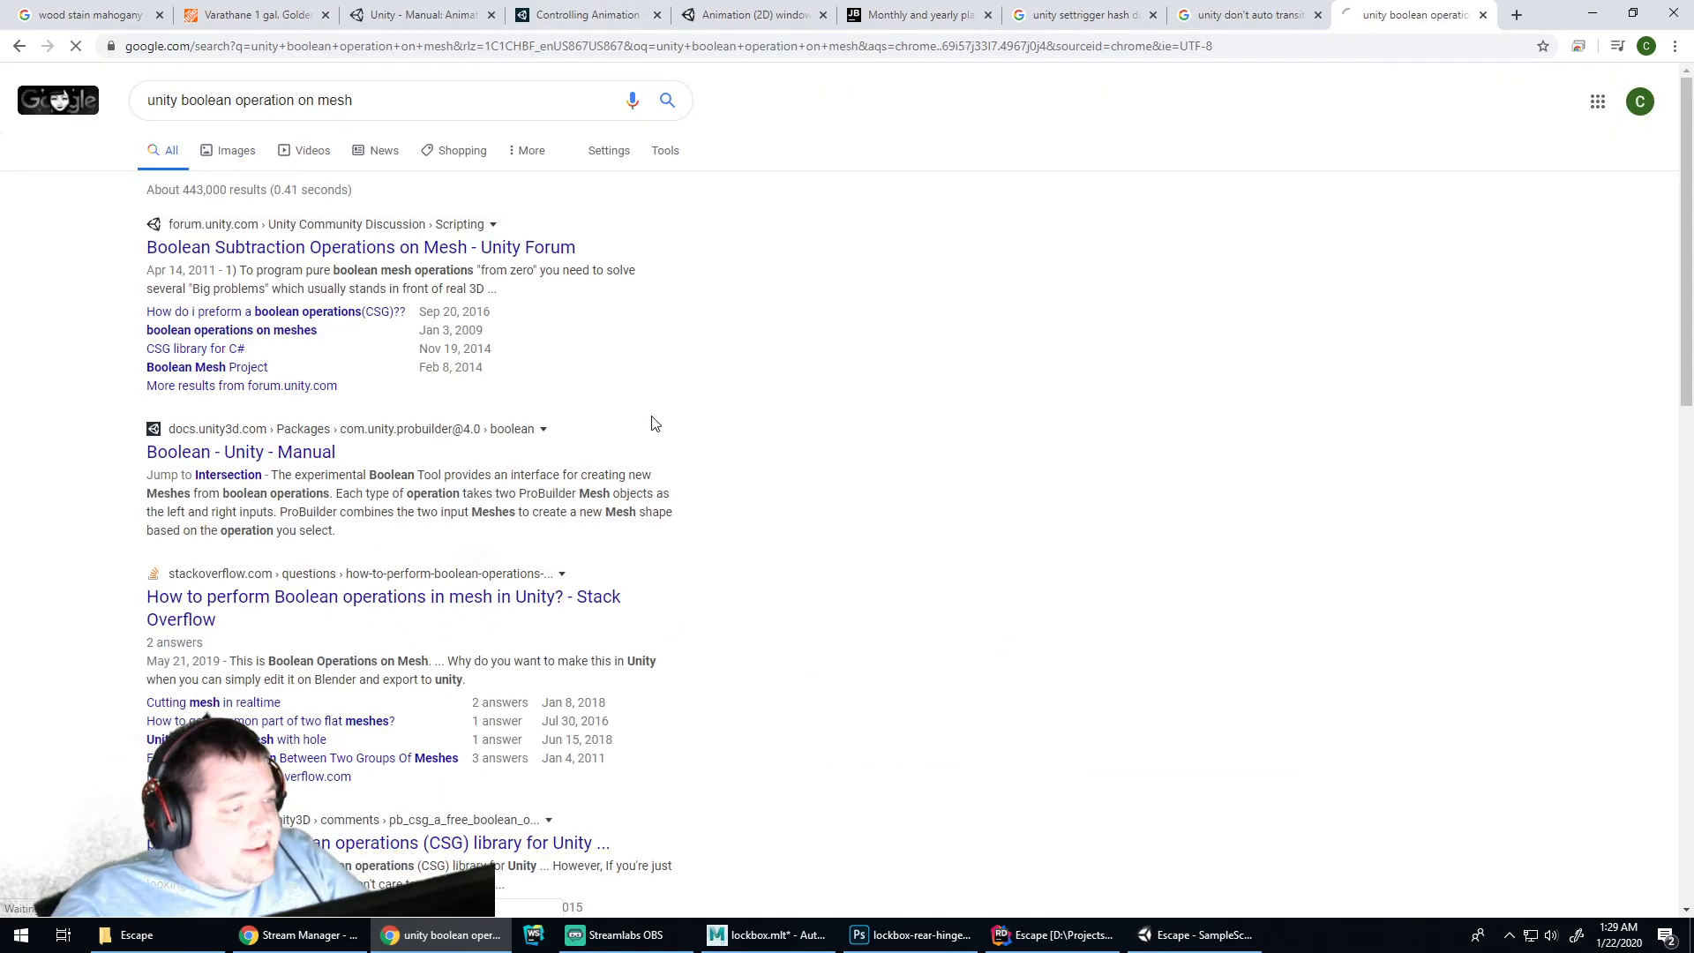
pyautogui.scroll(-1, 728, 597)
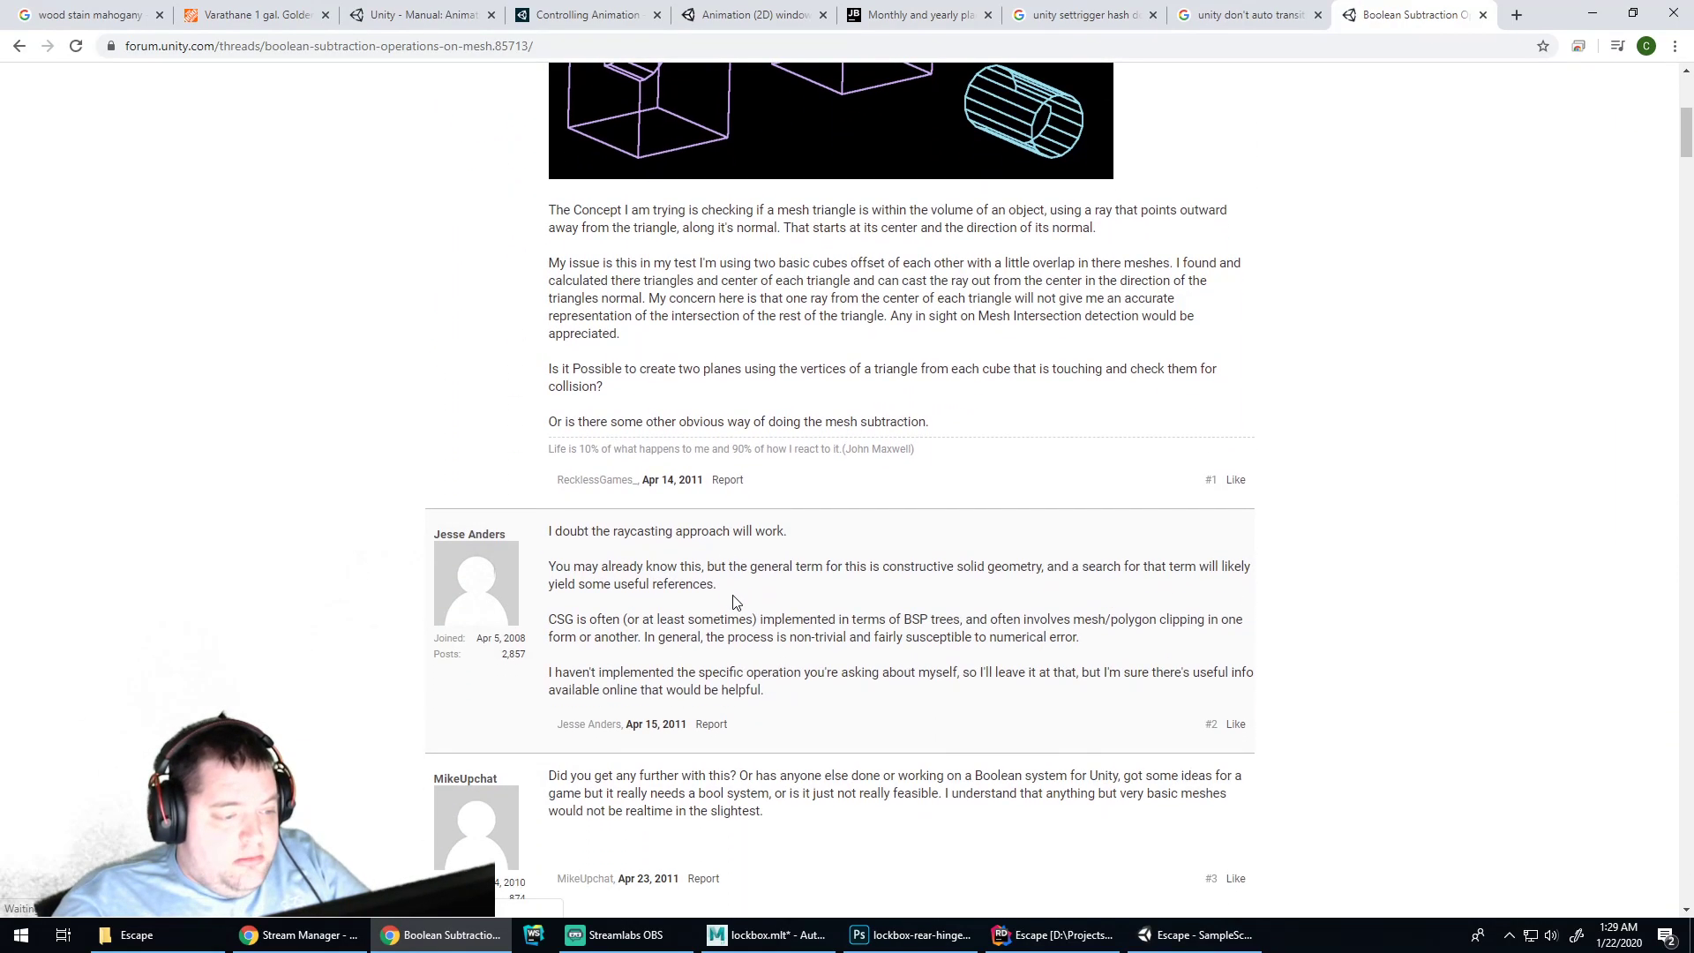
pyautogui.scroll(-3, 737, 606)
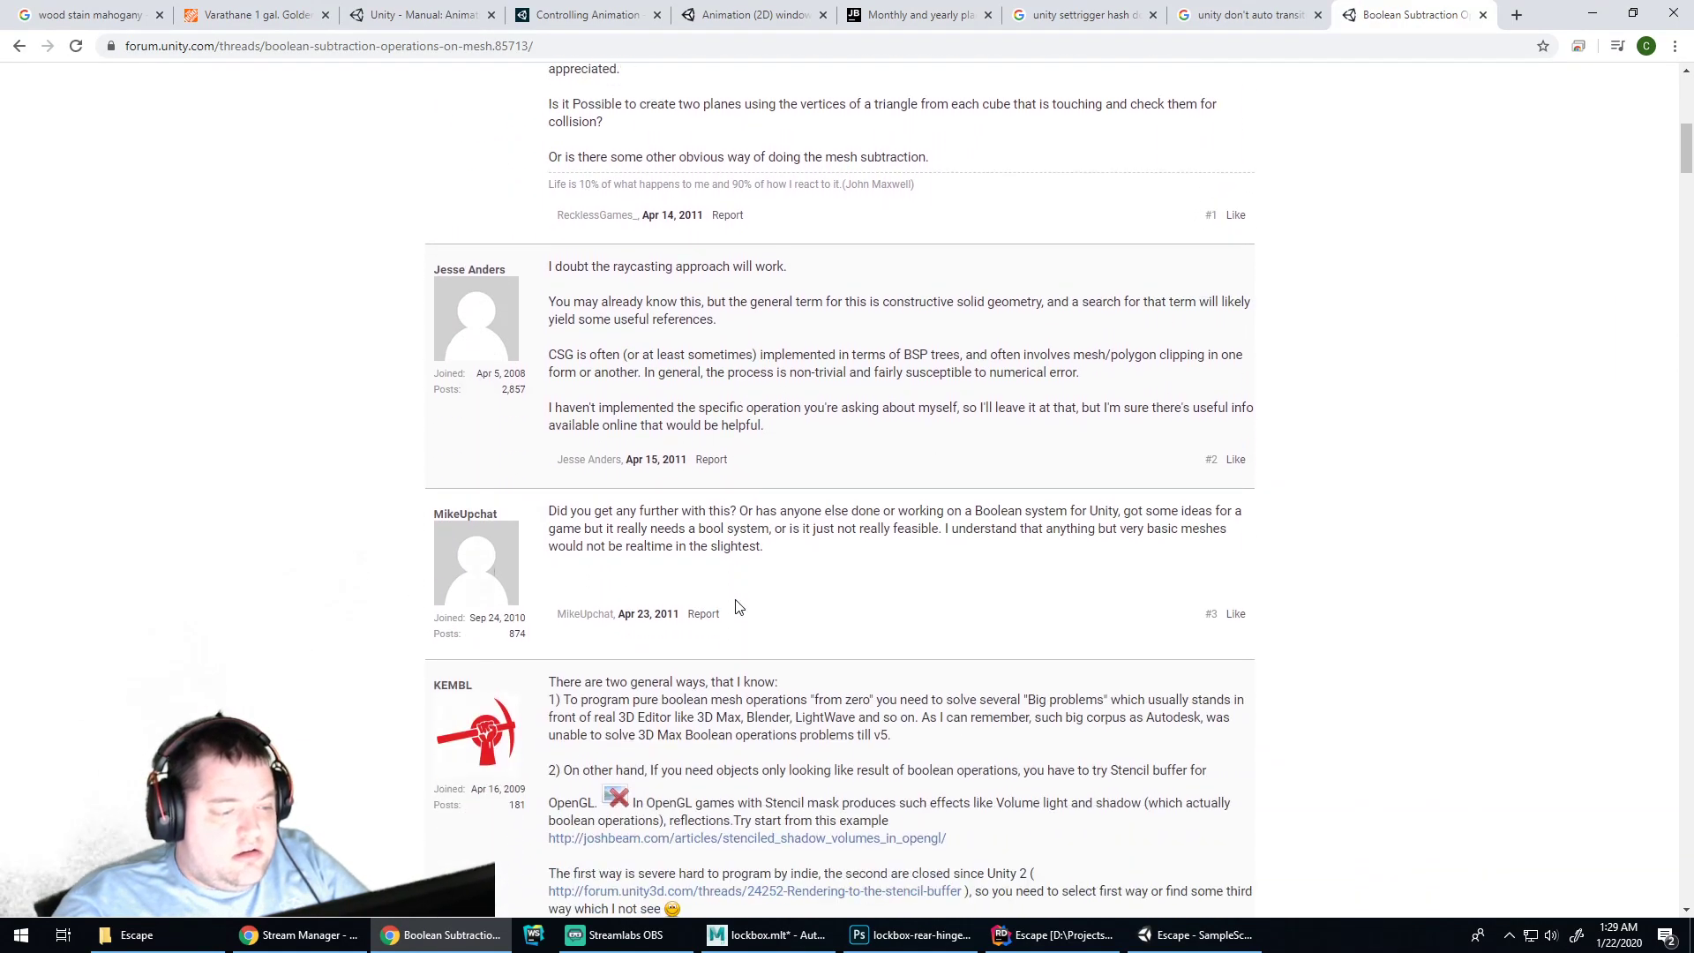
pyautogui.click(19, 46)
# Read the ProBuilder Boolean (Experimental) window manual page, briefly checking back in Unity
pyautogui.click(236, 476)
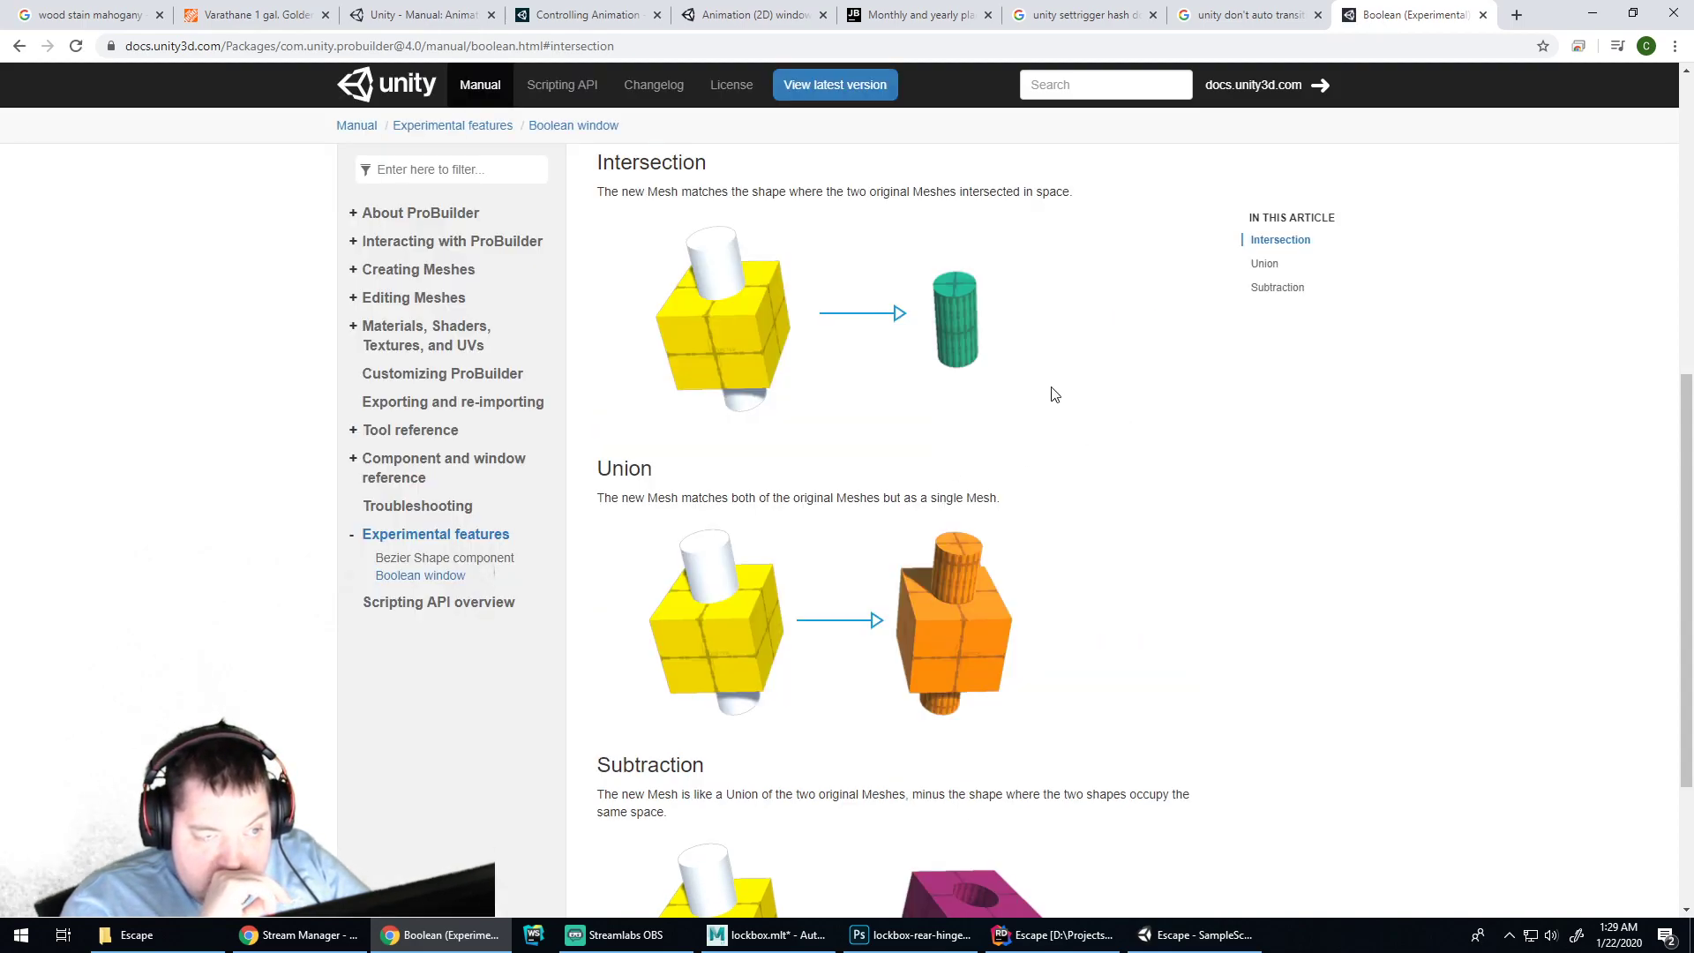
pyautogui.scroll(1, 1053, 394)
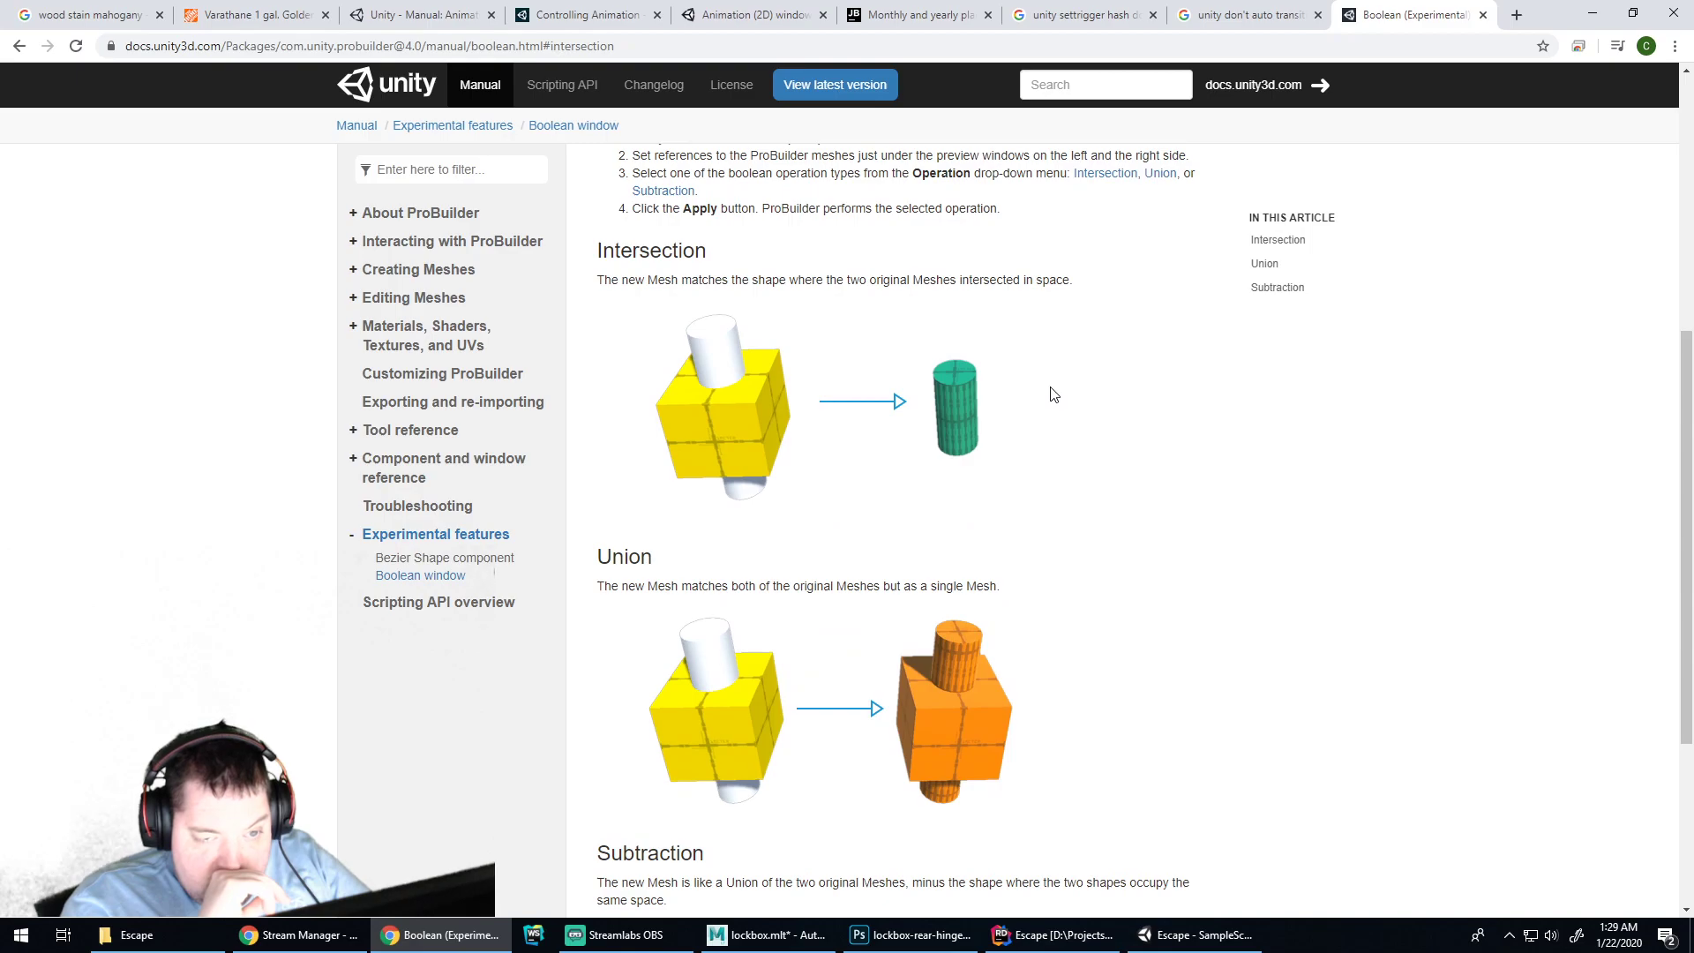
pyautogui.scroll(-3, 1055, 393)
pyautogui.scroll(9, 1055, 393)
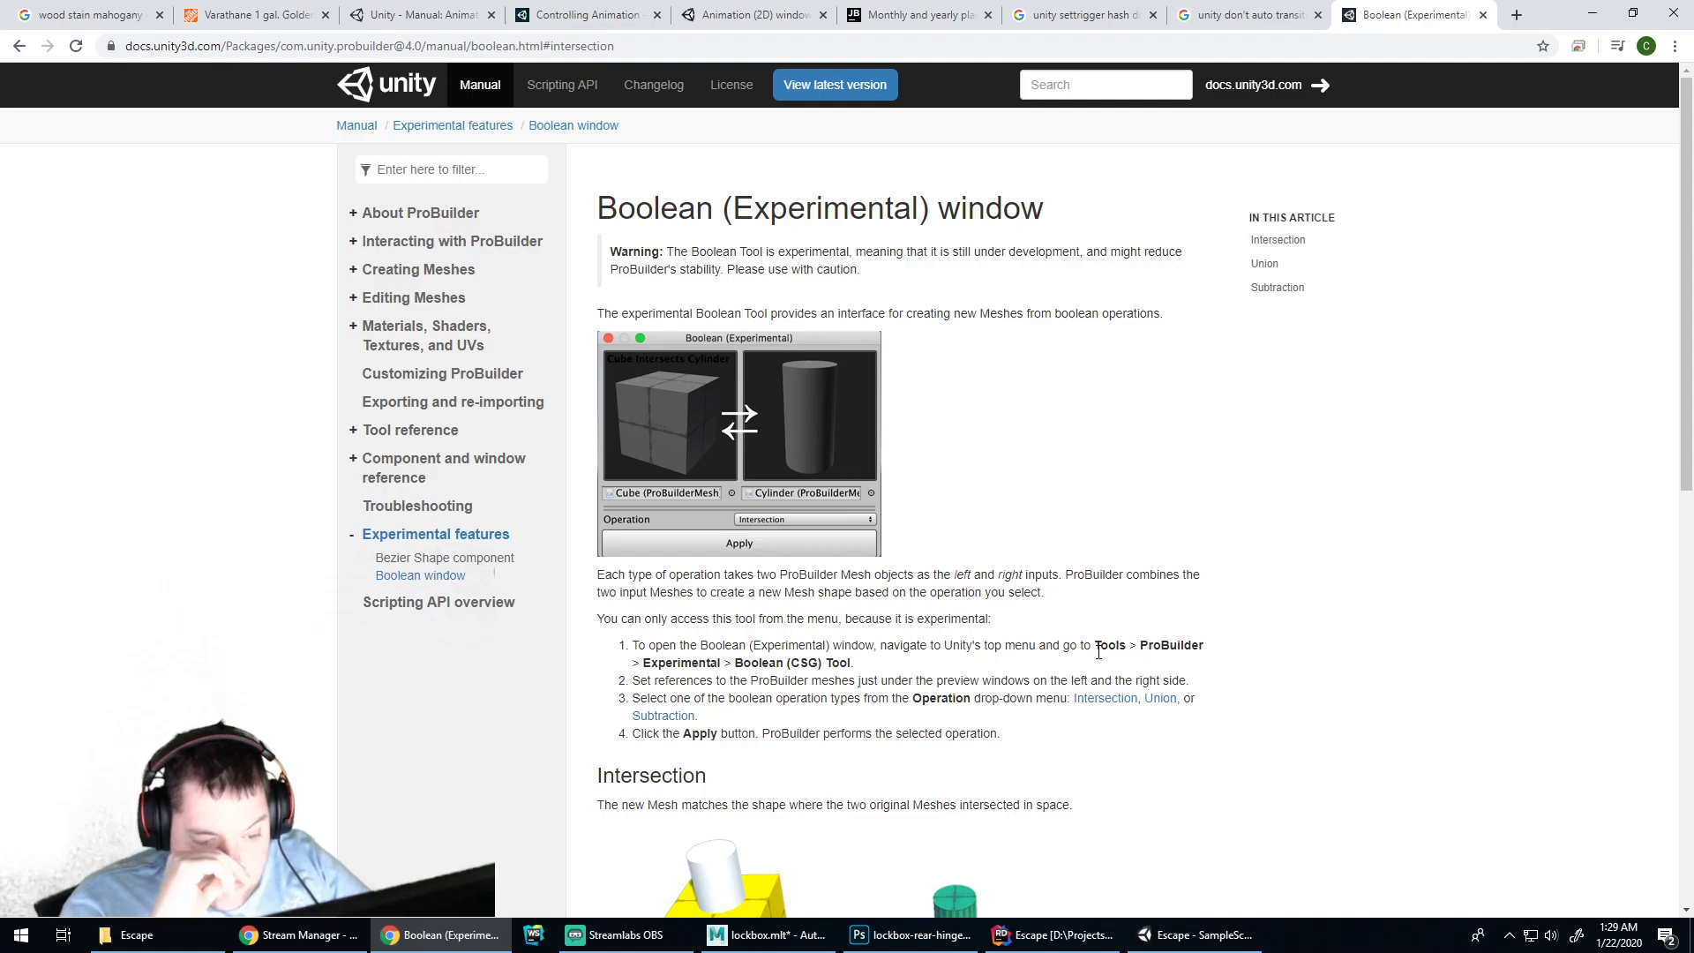
pyautogui.click(1196, 935)
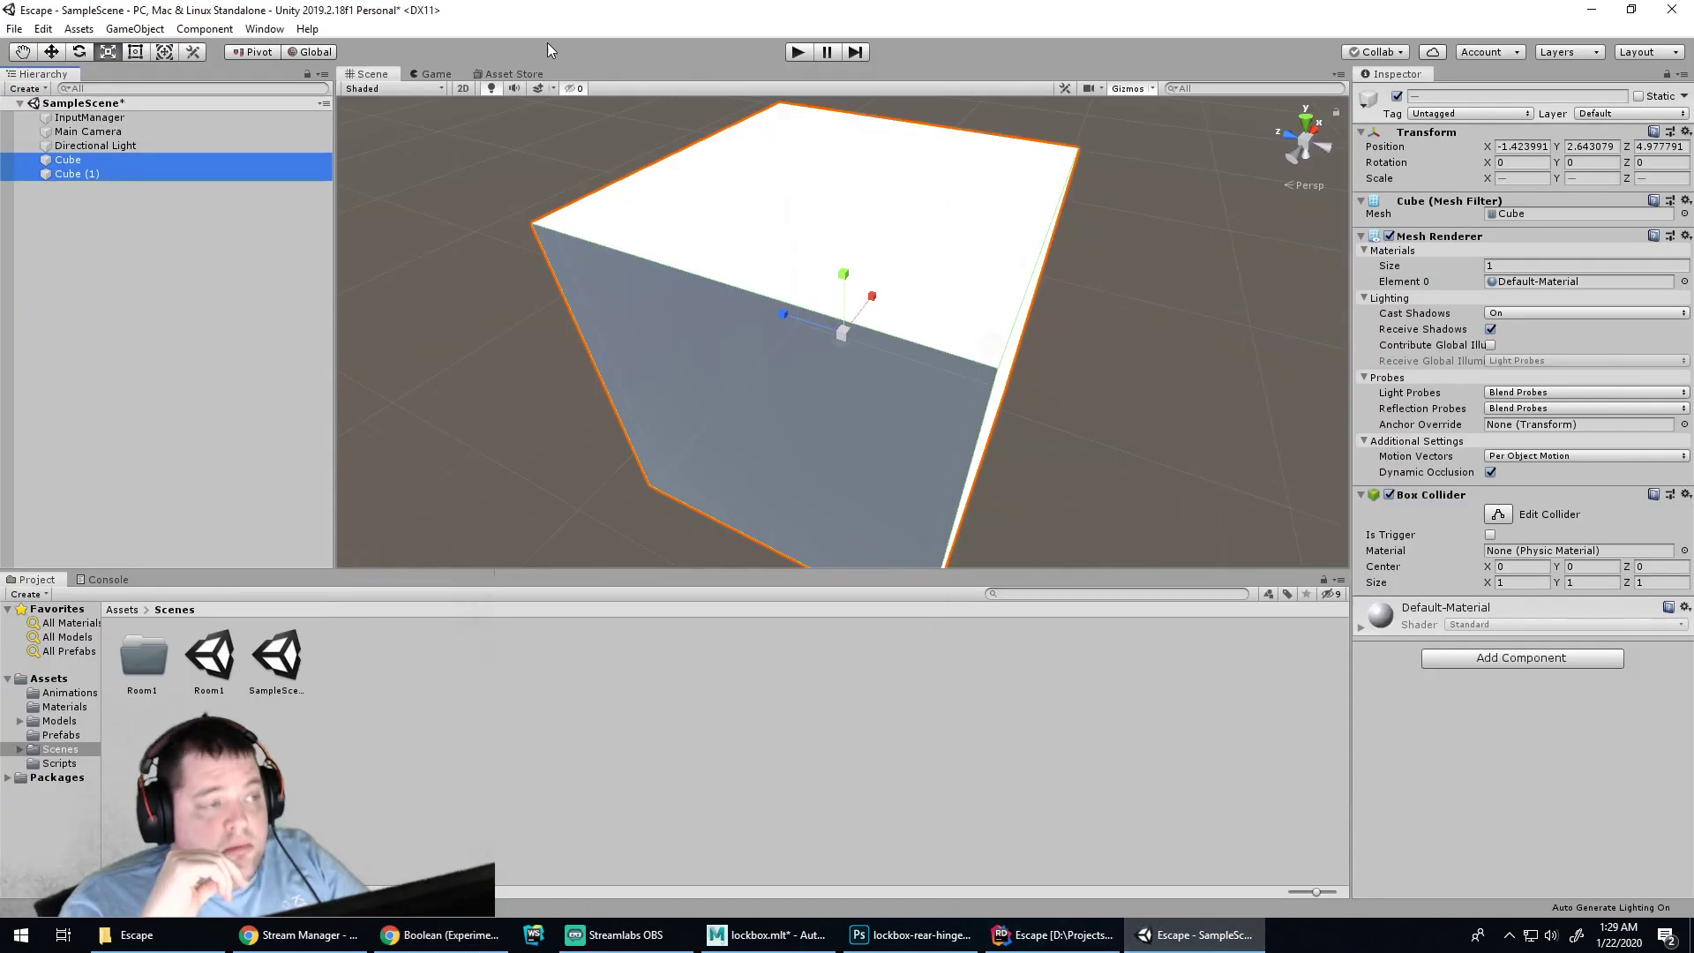
pyautogui.click(263, 29)
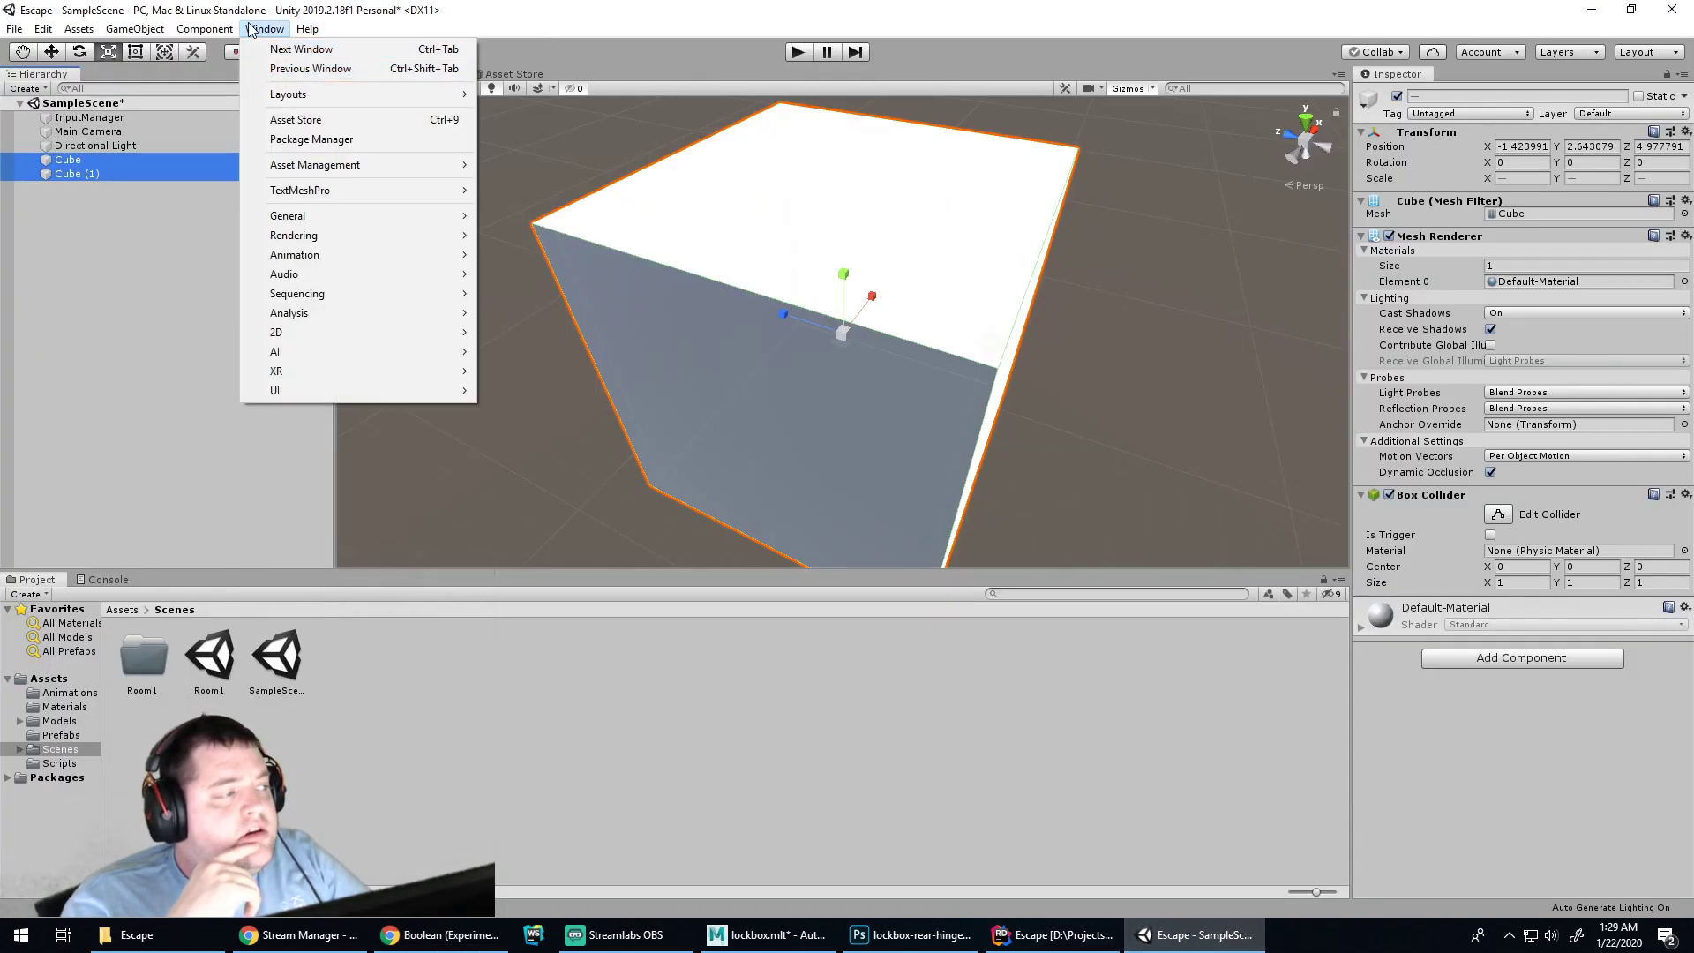
pyautogui.click(256, 29)
pyautogui.click(417, 940)
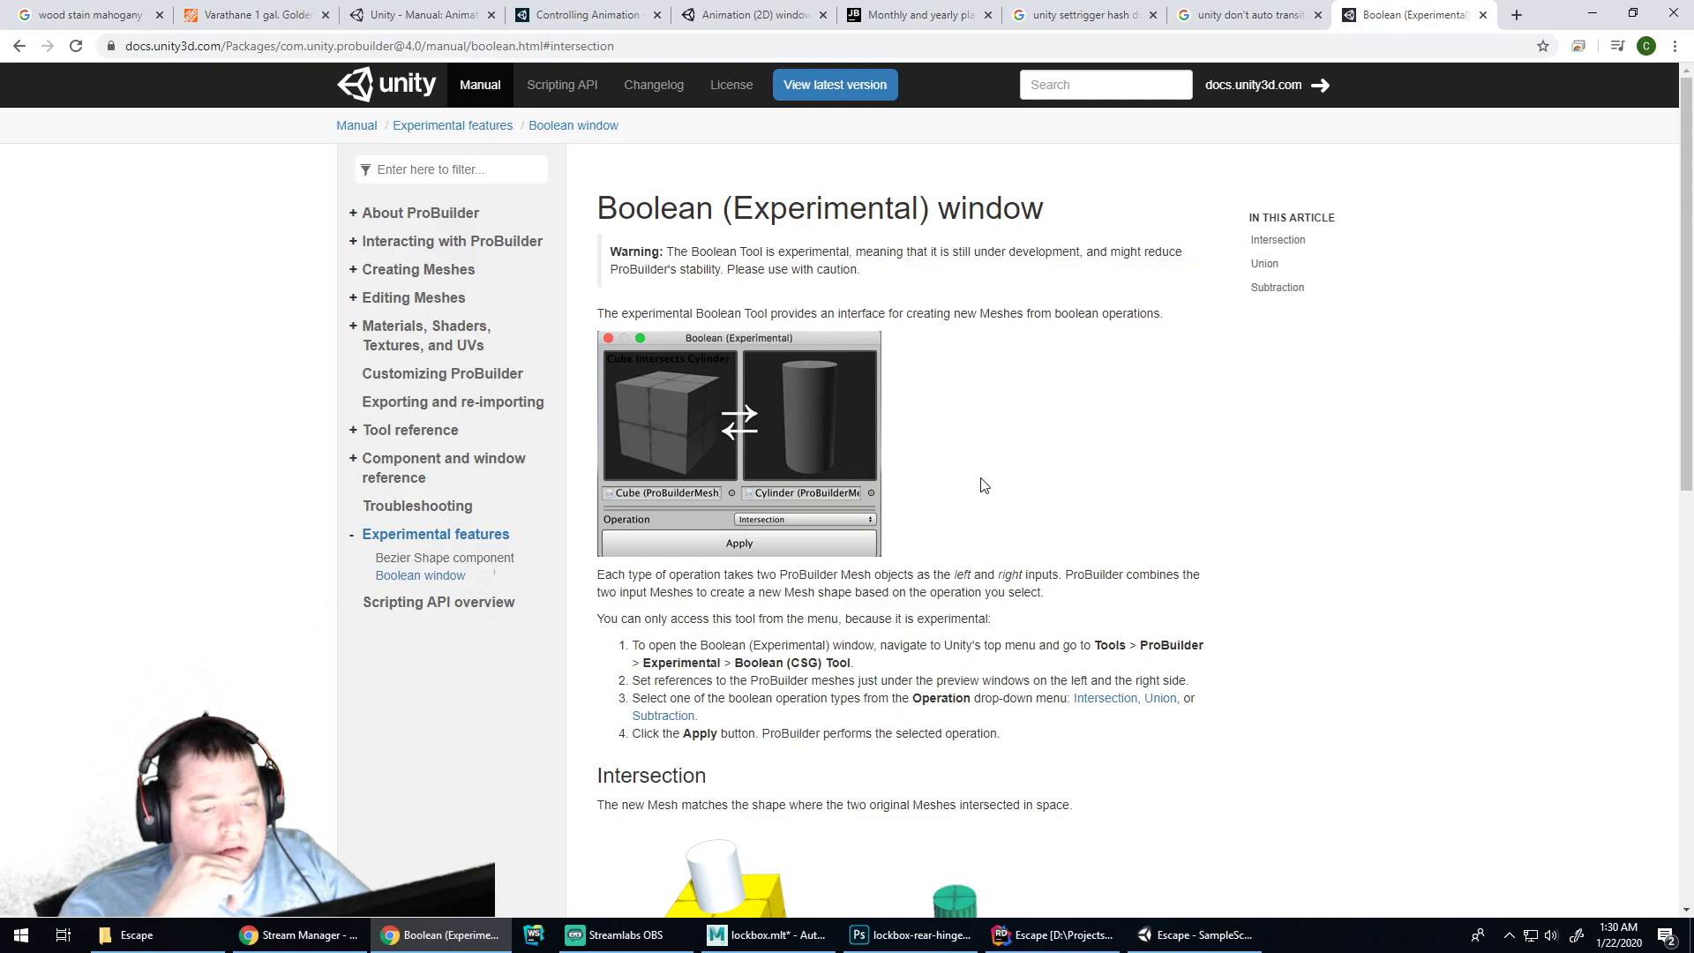
# Switch back to the Unity editor and open the Window menu's General list
pyautogui.click(1197, 936)
pyautogui.click(265, 29)
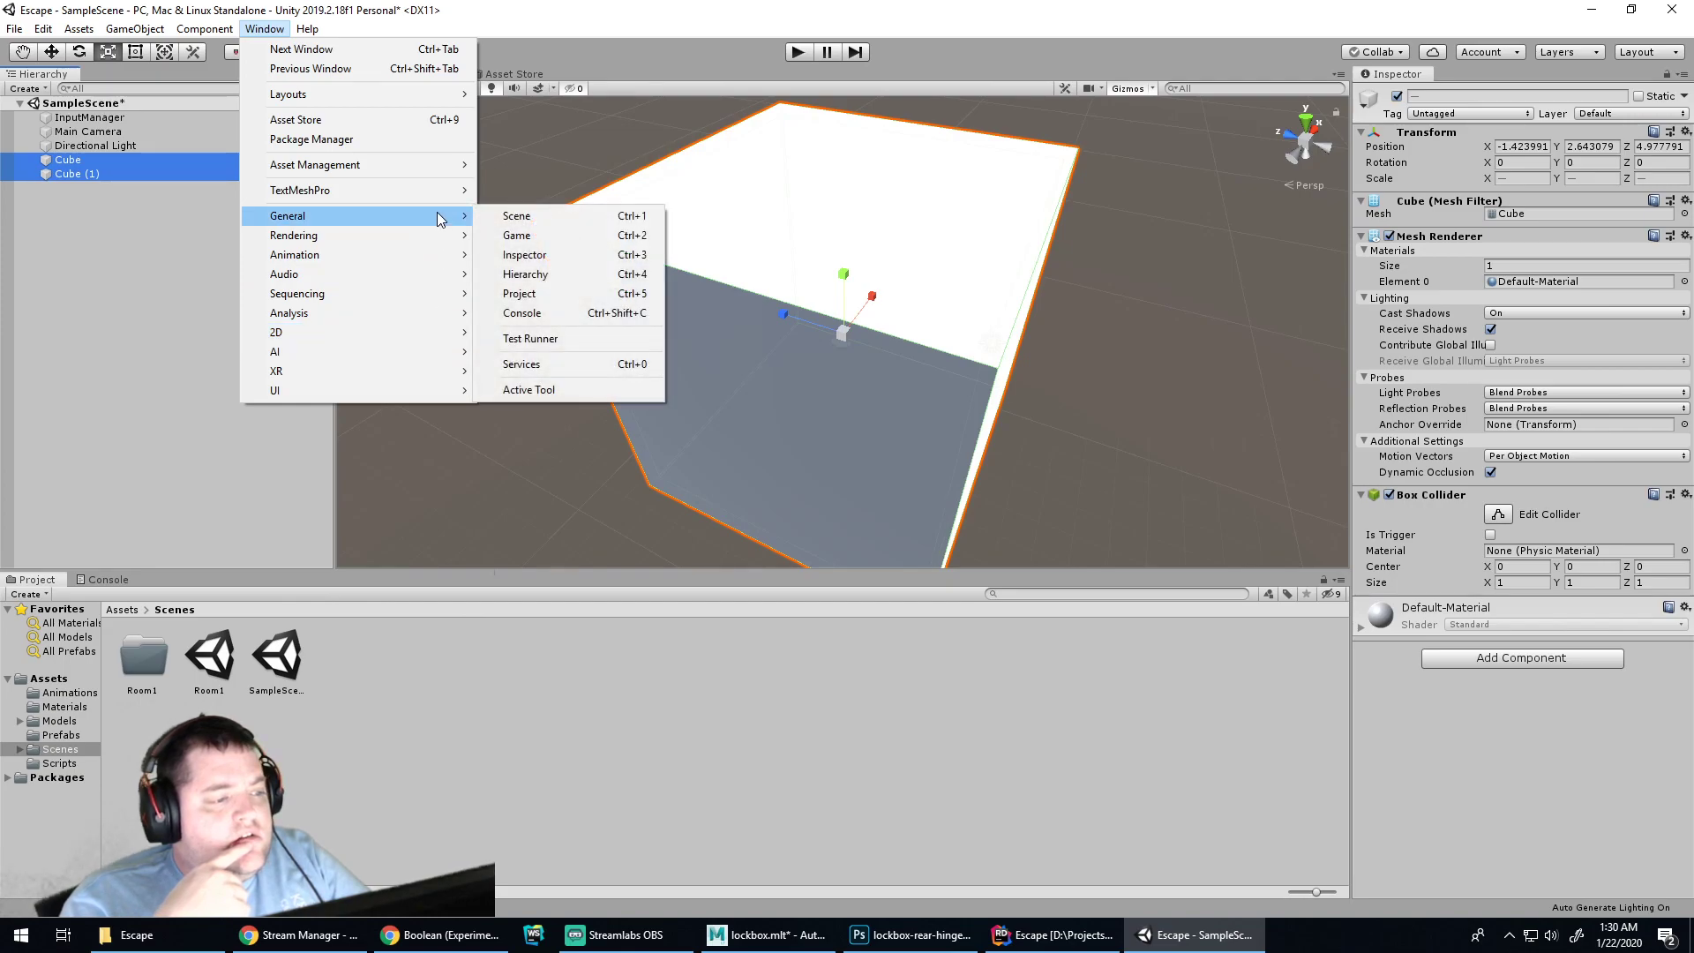
# Remove the two existing cubes, Cube and Cube (1), from the scene
pyautogui.click(680, 8)
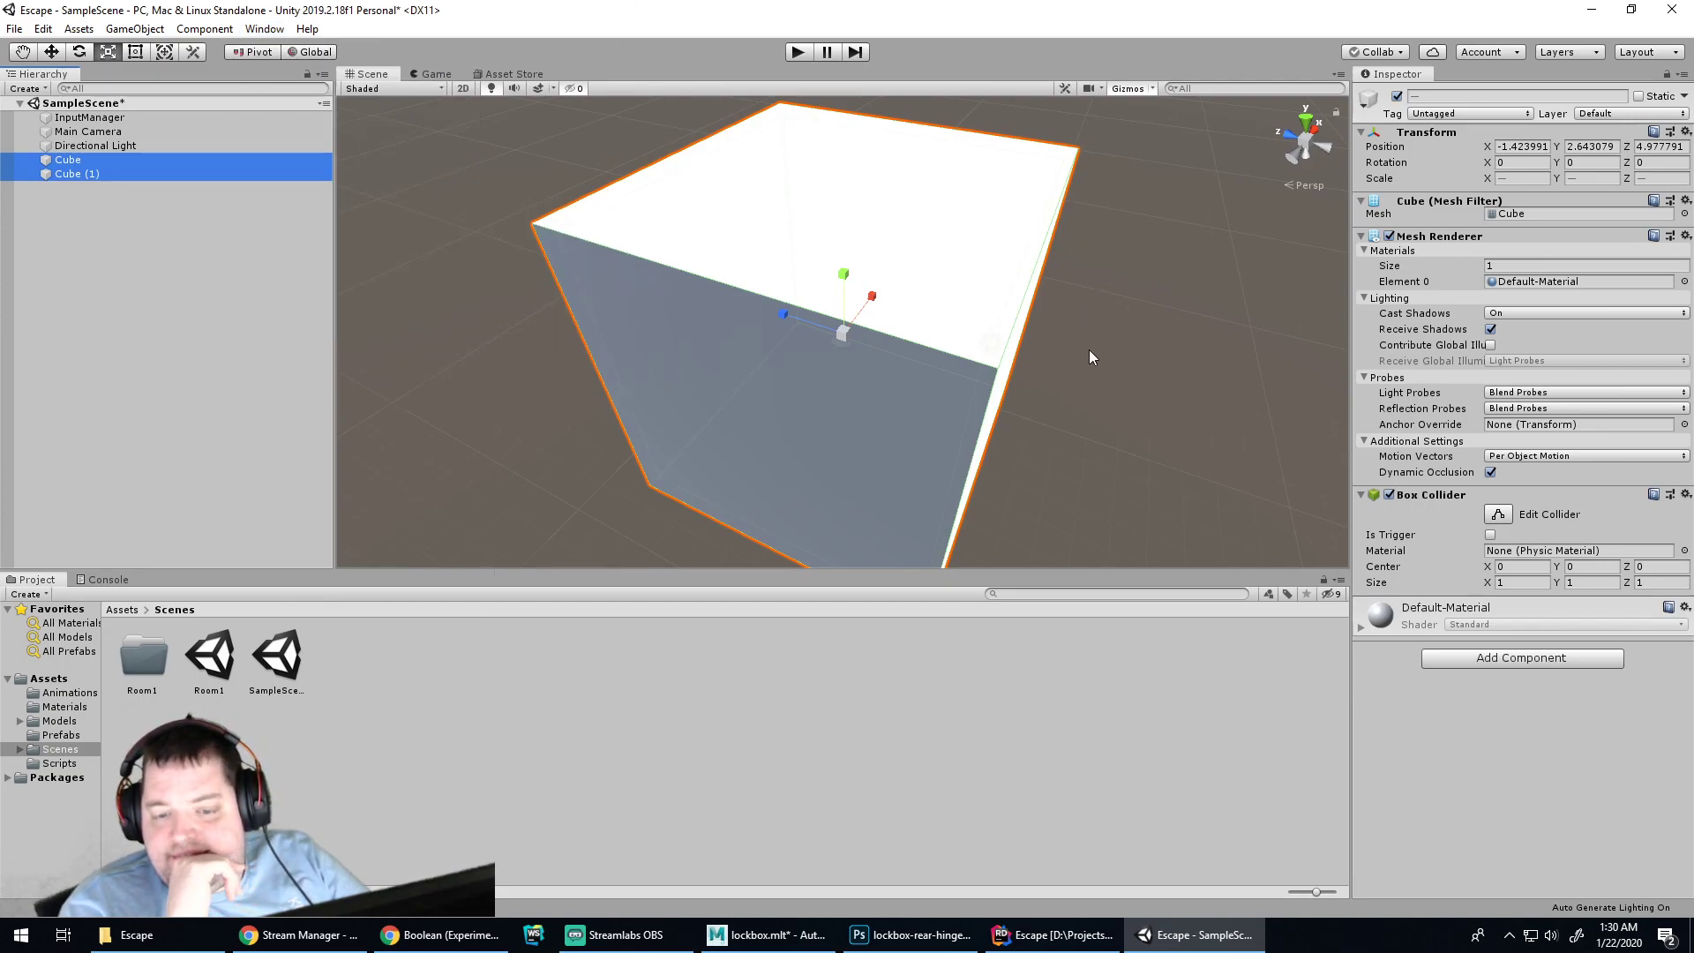
pyautogui.click(1119, 349)
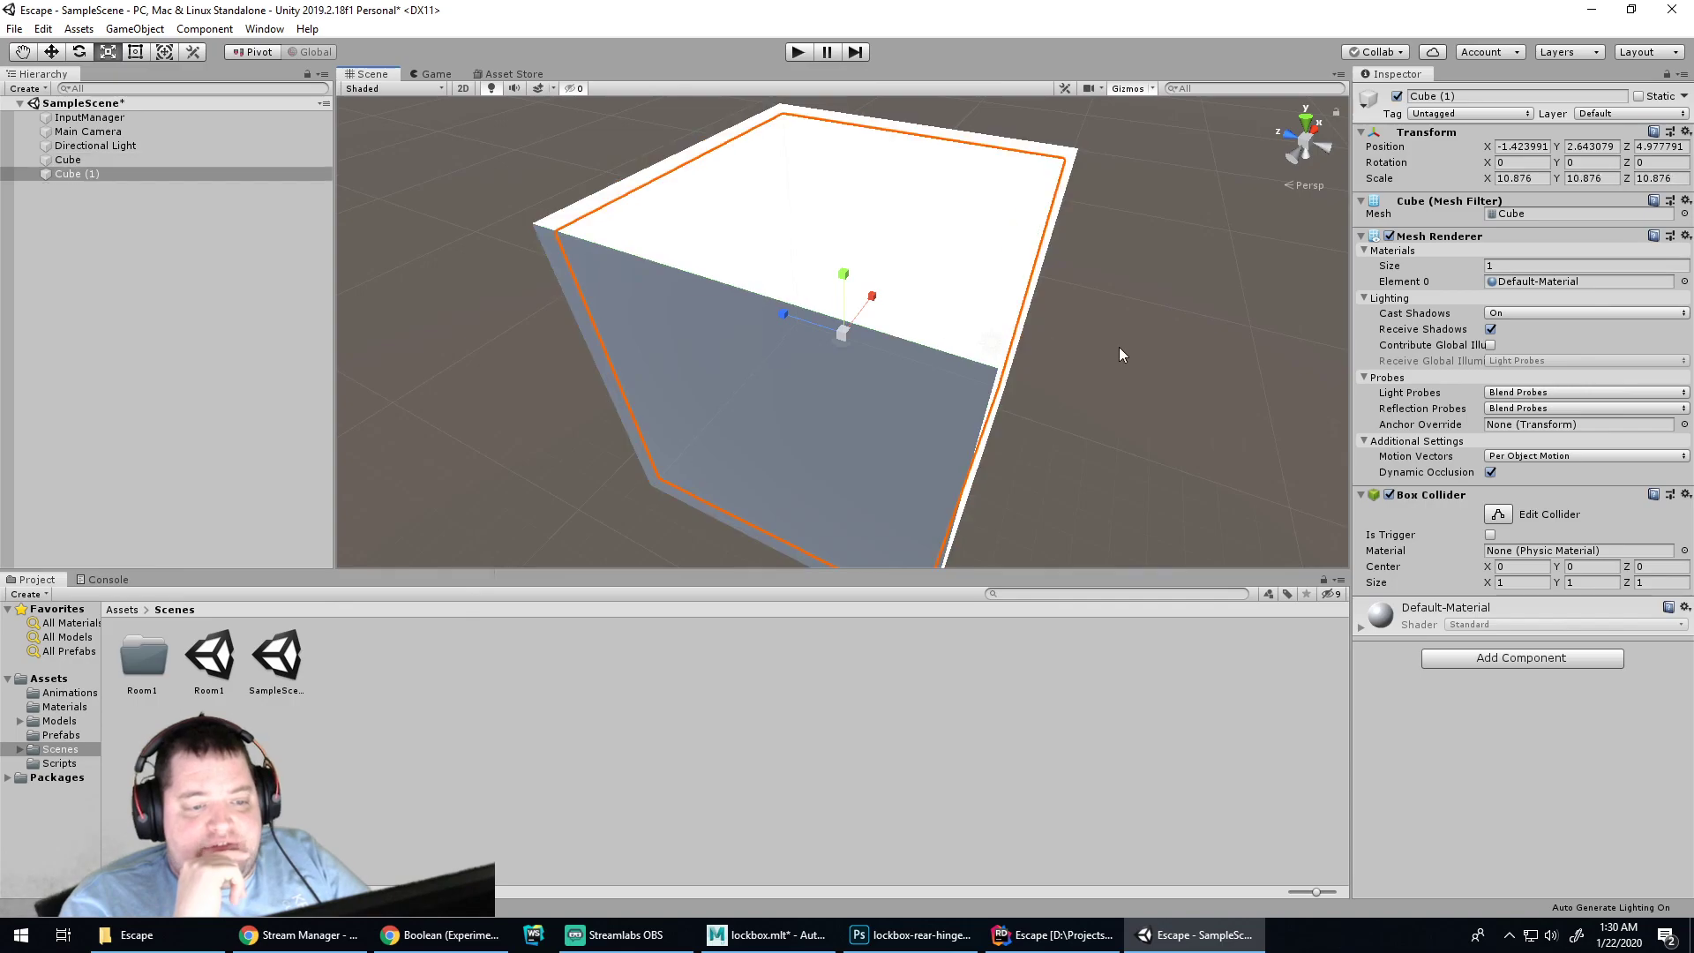
pyautogui.click(967, 317)
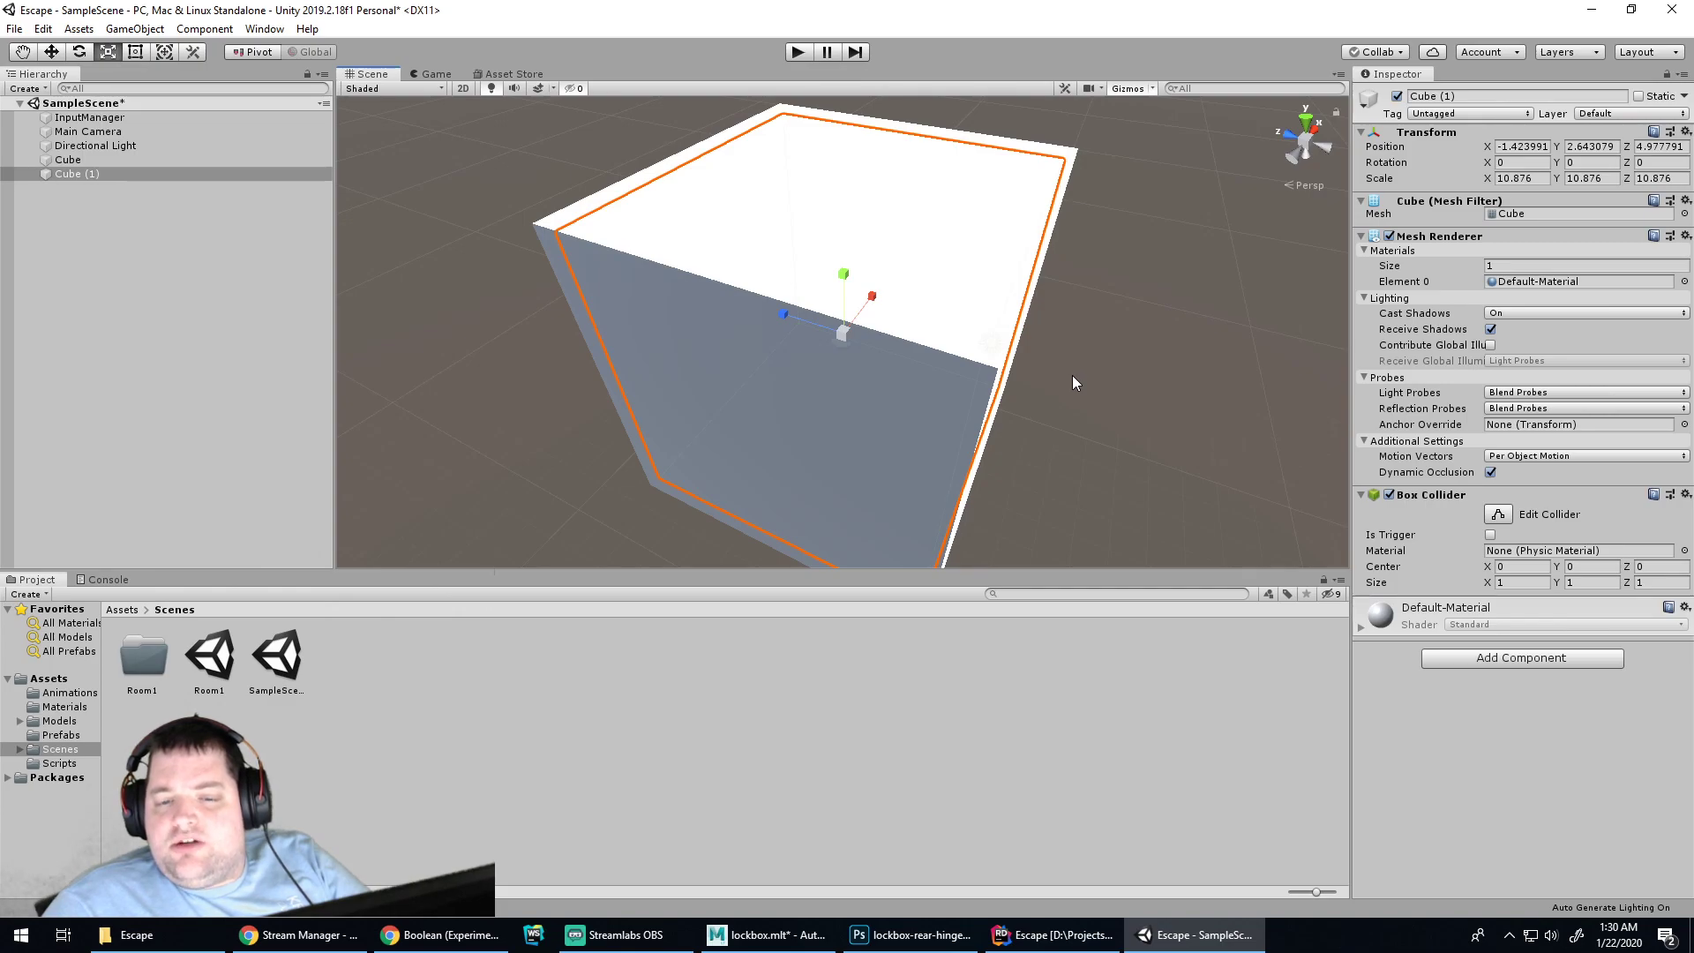
pyautogui.press('alt')
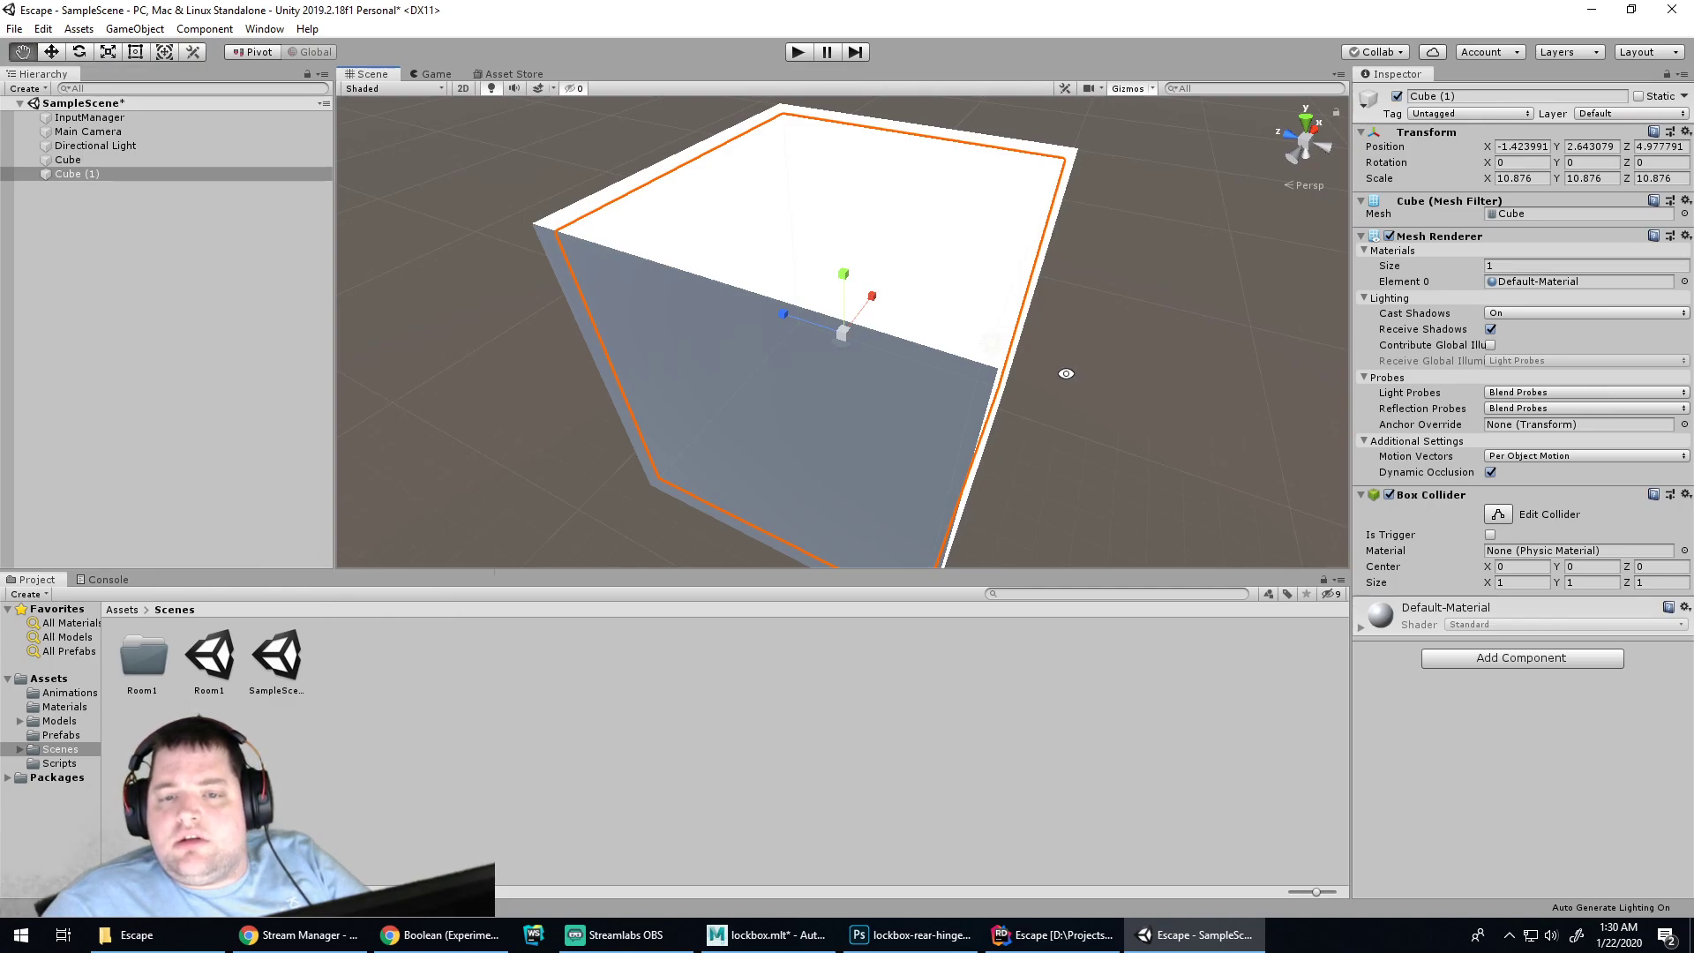
pyautogui.hotkey('ctrl', 'z')
pyautogui.hotkey('ctrl', 'z')
pyautogui.hotkey('ctrl', 'z')
pyautogui.hotkey('ctrl', 'z')
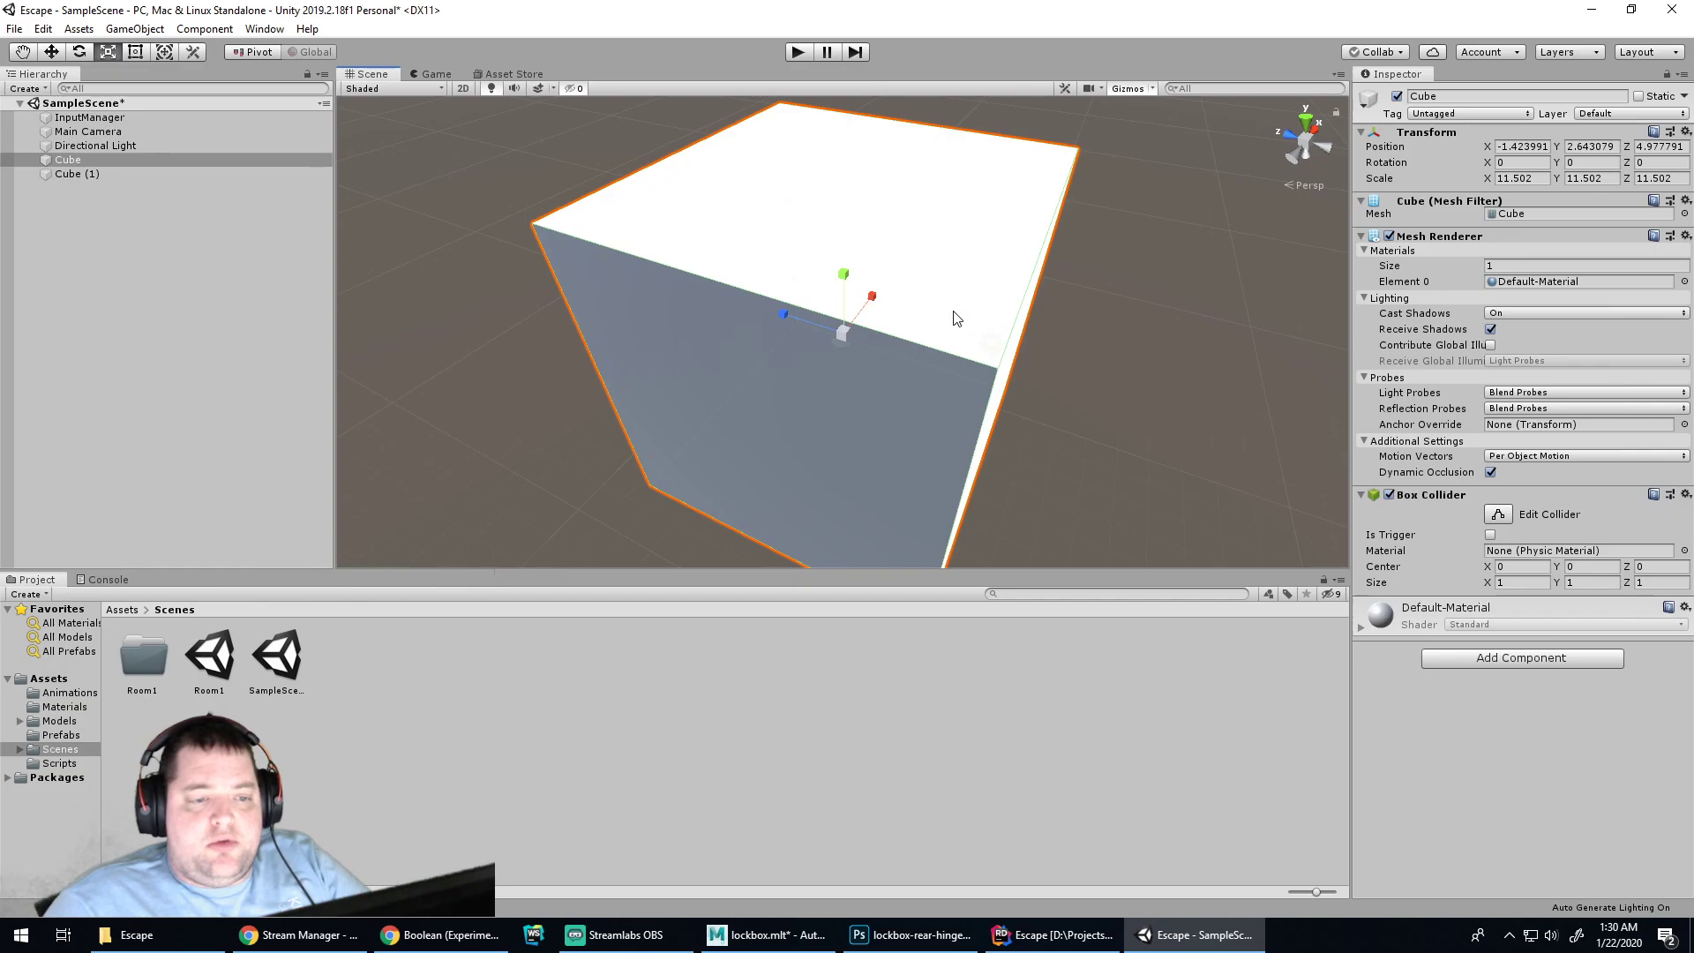
# Add a new cube and scale it into a 17.54 x 1 x 17.34 floor slab
pyautogui.rightClick(124, 209)
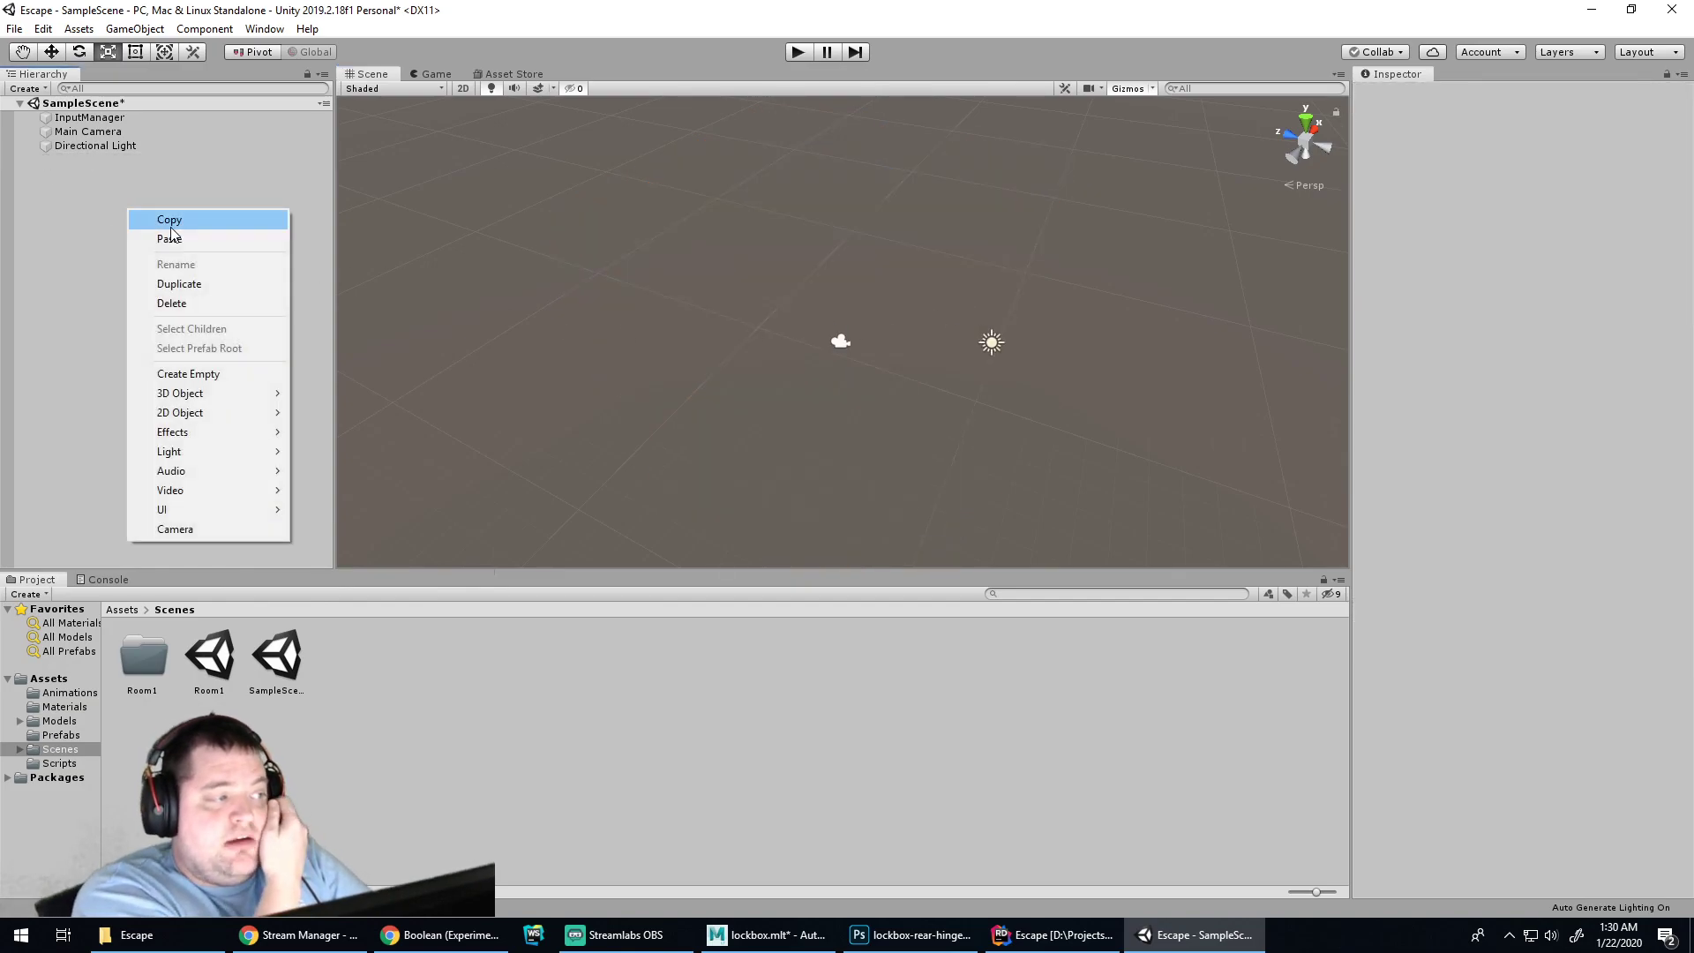
pyautogui.moveTo(236, 394)
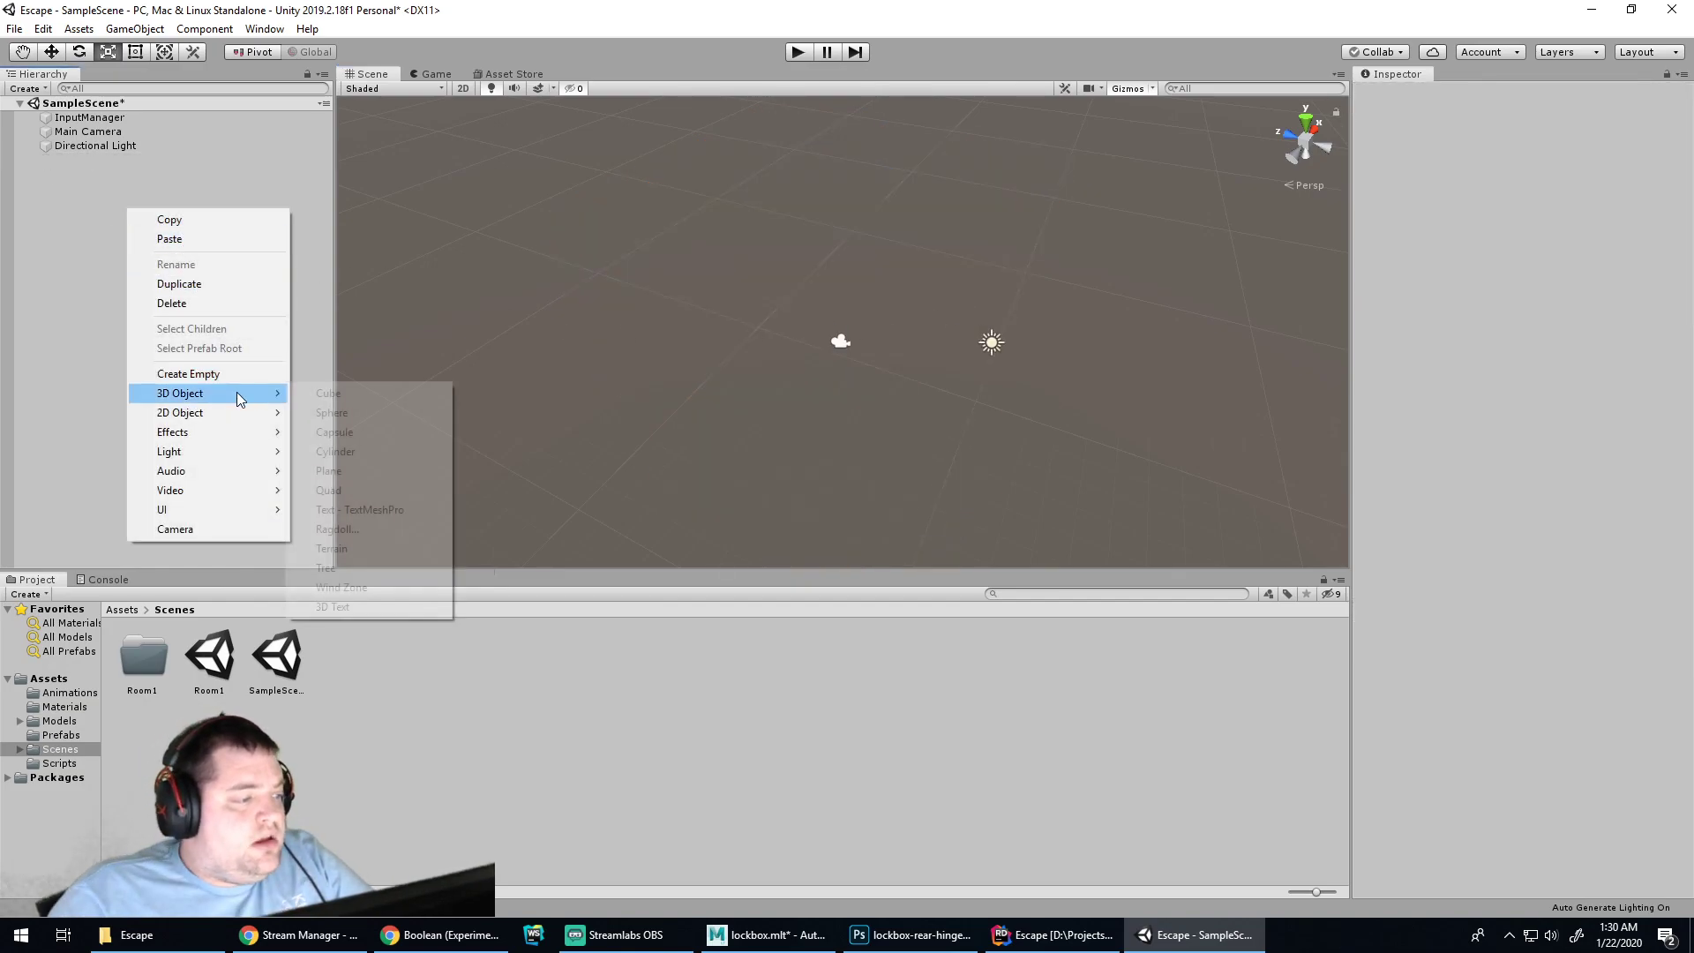
pyautogui.click(309, 397)
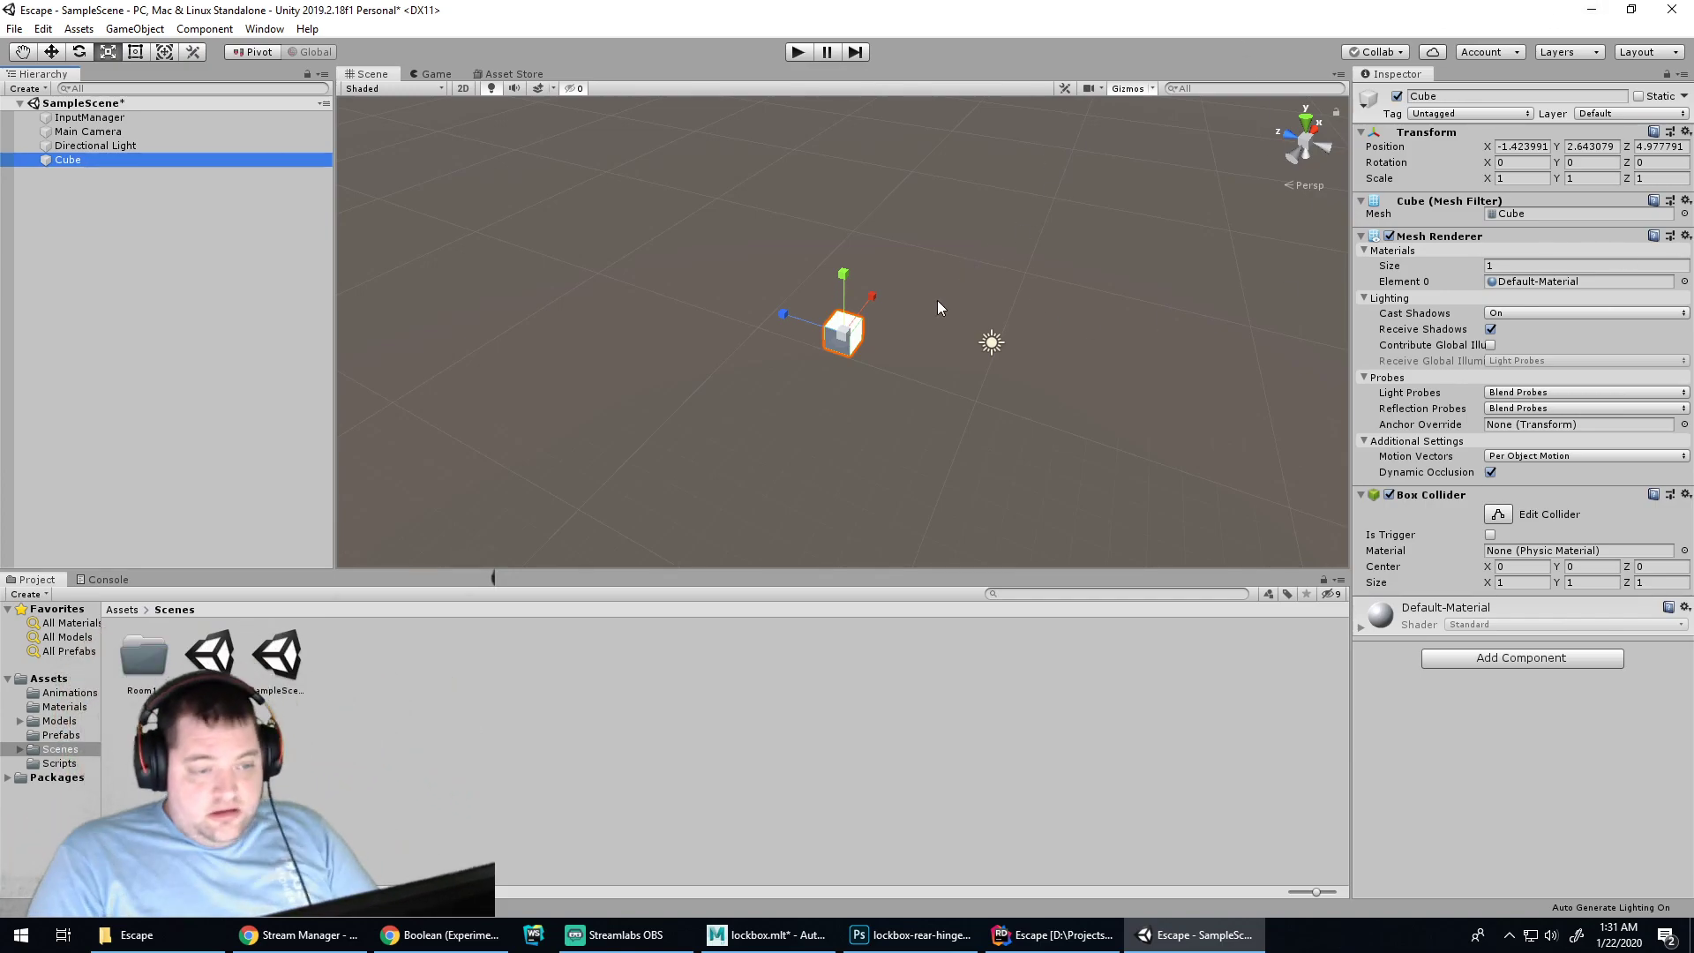
pyautogui.moveTo(784, 314); pyautogui.dragTo(380, 186)
pyautogui.moveTo(874, 298); pyautogui.dragTo(1059, 97)
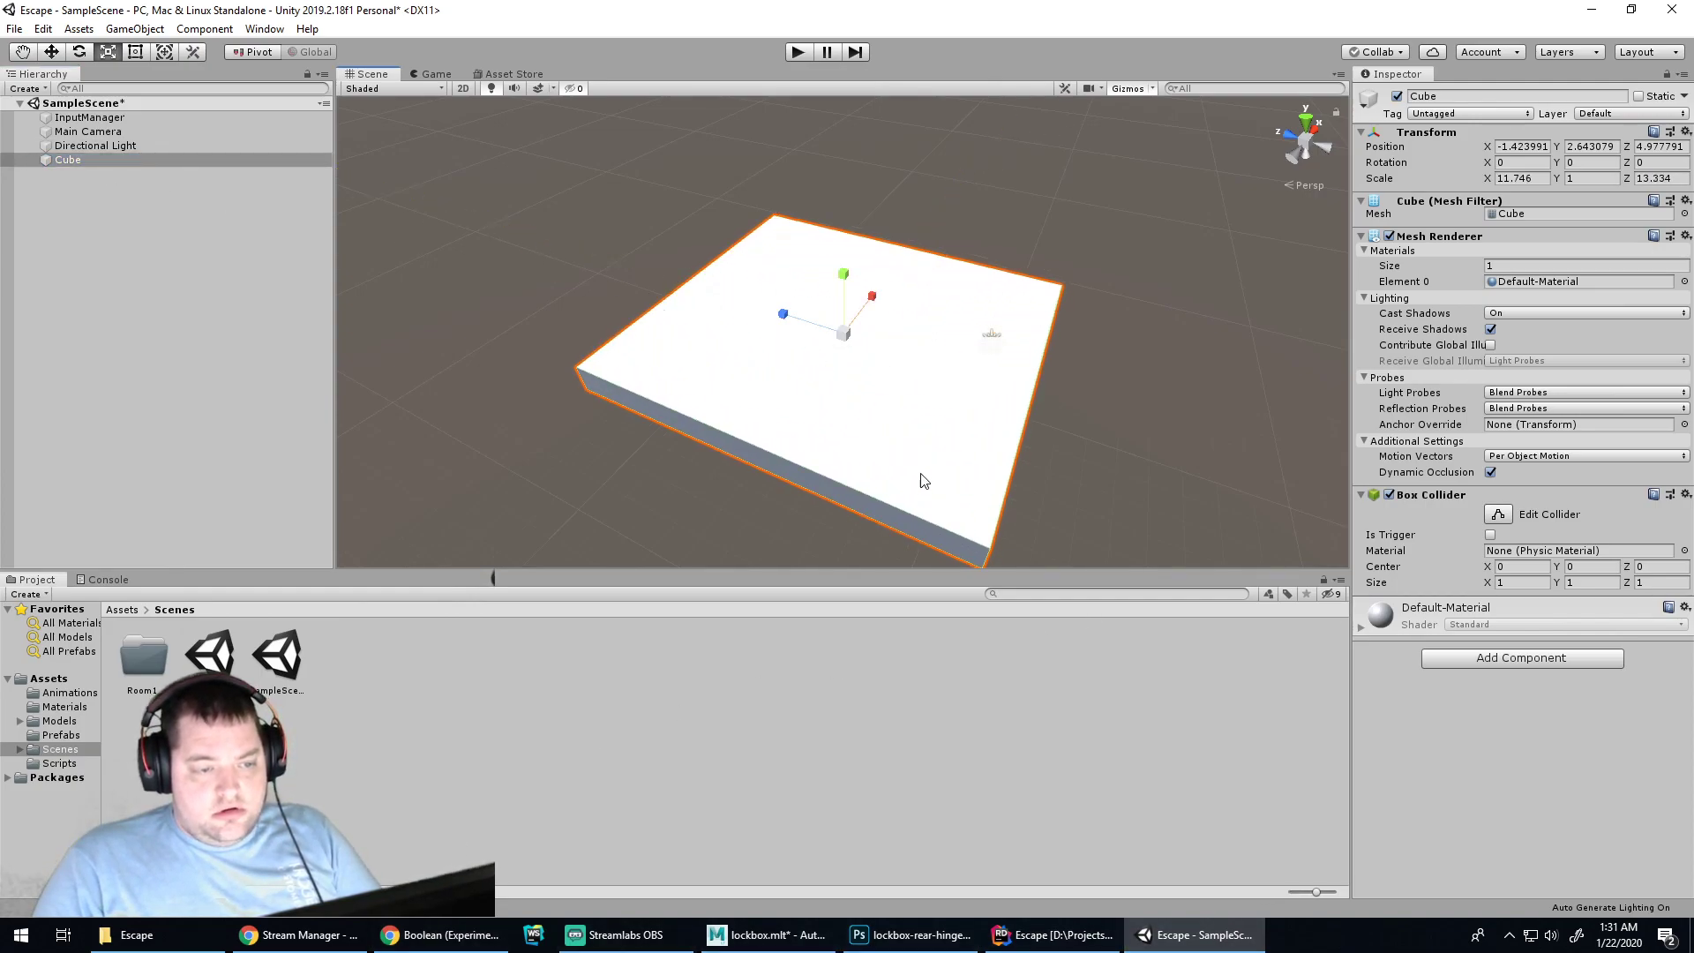
pyautogui.moveTo(883, 309)
pyautogui.mouseDown()
pyautogui.moveTo(891, 280)
pyautogui.moveTo(879, 293)
pyautogui.mouseUp()
pyautogui.moveTo(783, 314); pyautogui.dragTo(766, 309)
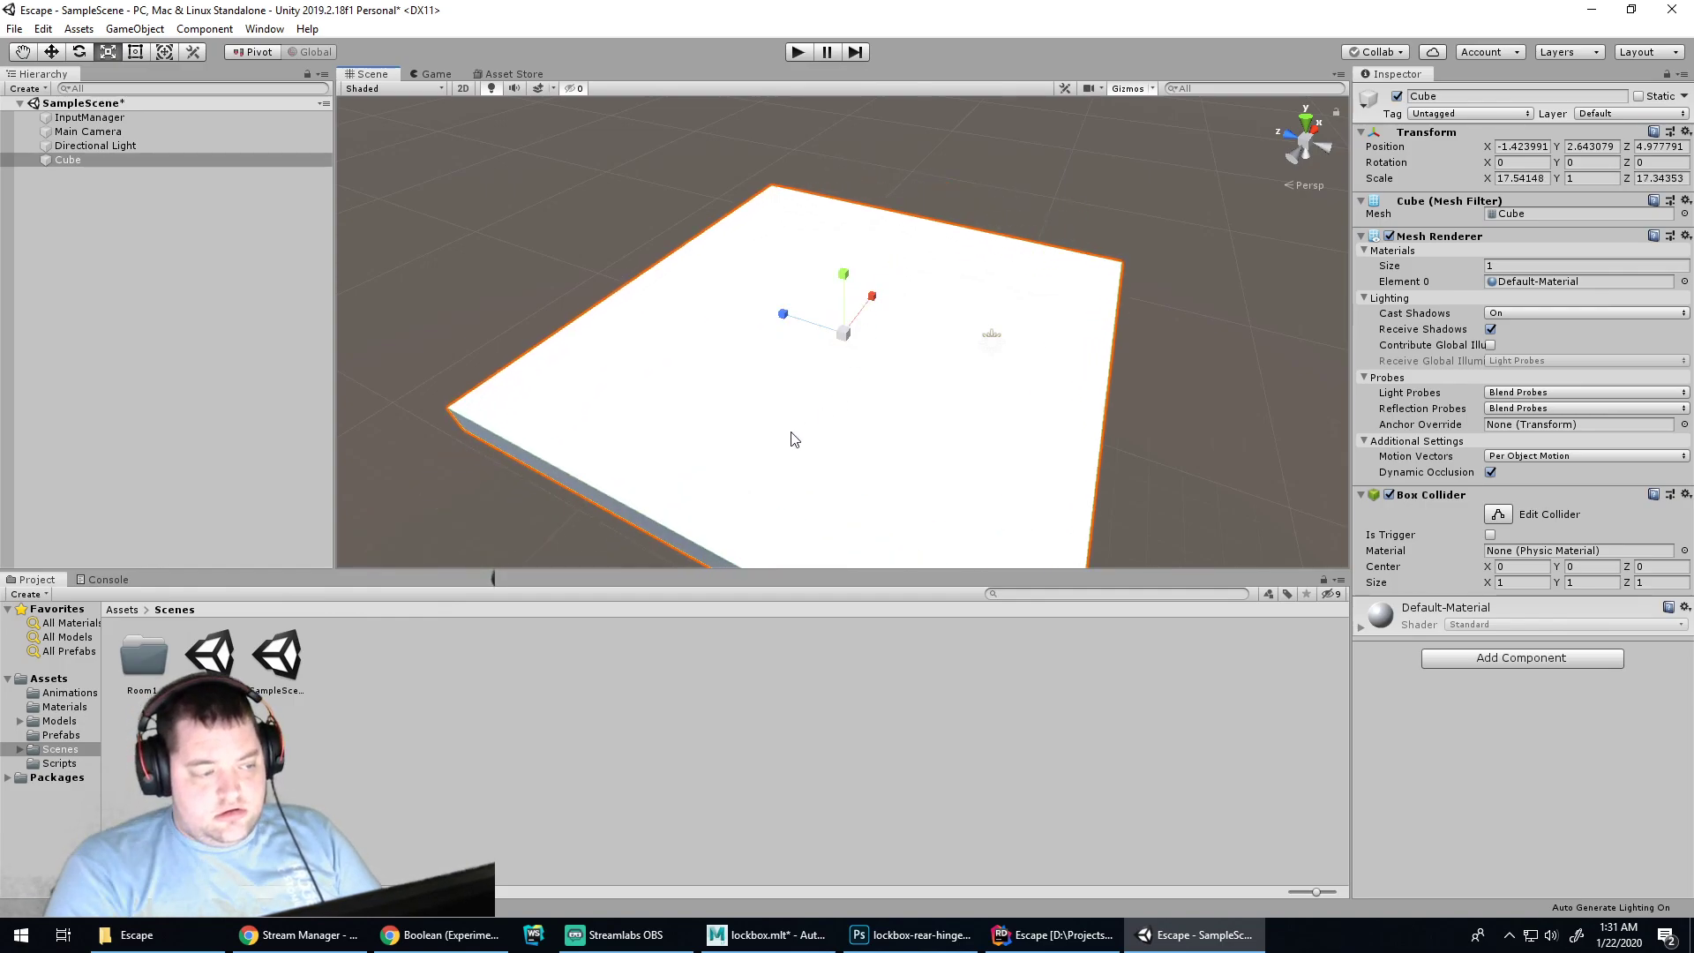
pyautogui.scroll(-2, 822, 412)
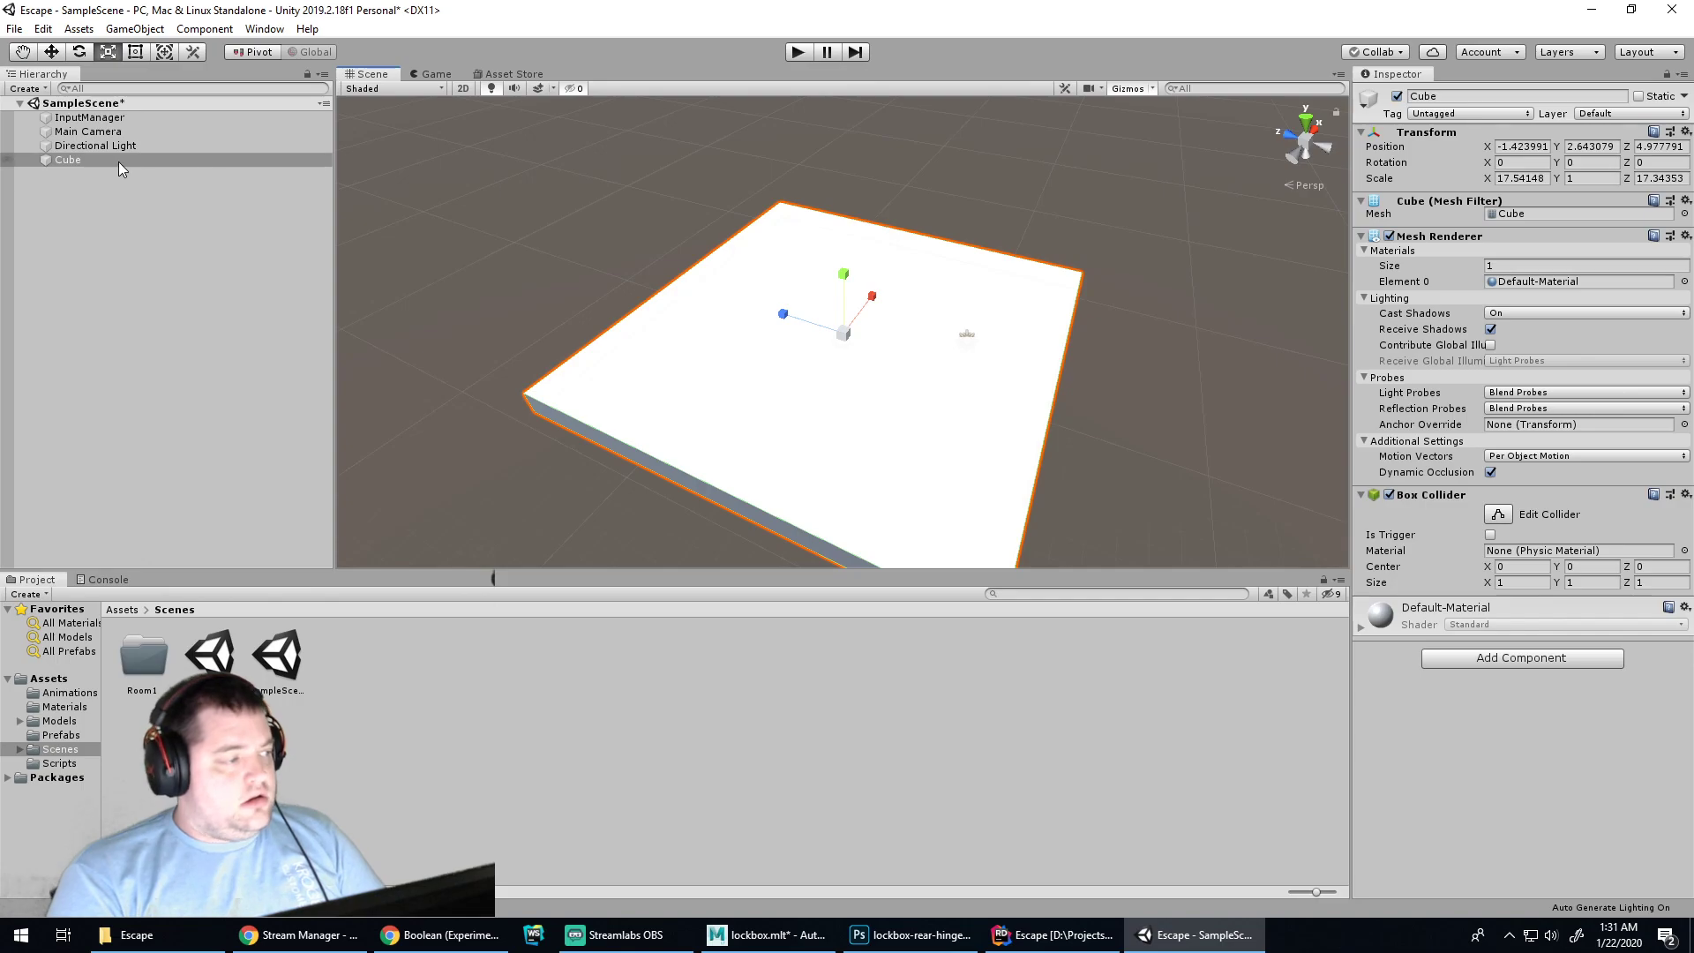
# Add a second cube, Cube (1), and move it toward the slab's edge
pyautogui.rightClick(97, 182)
pyautogui.moveTo(220, 371)
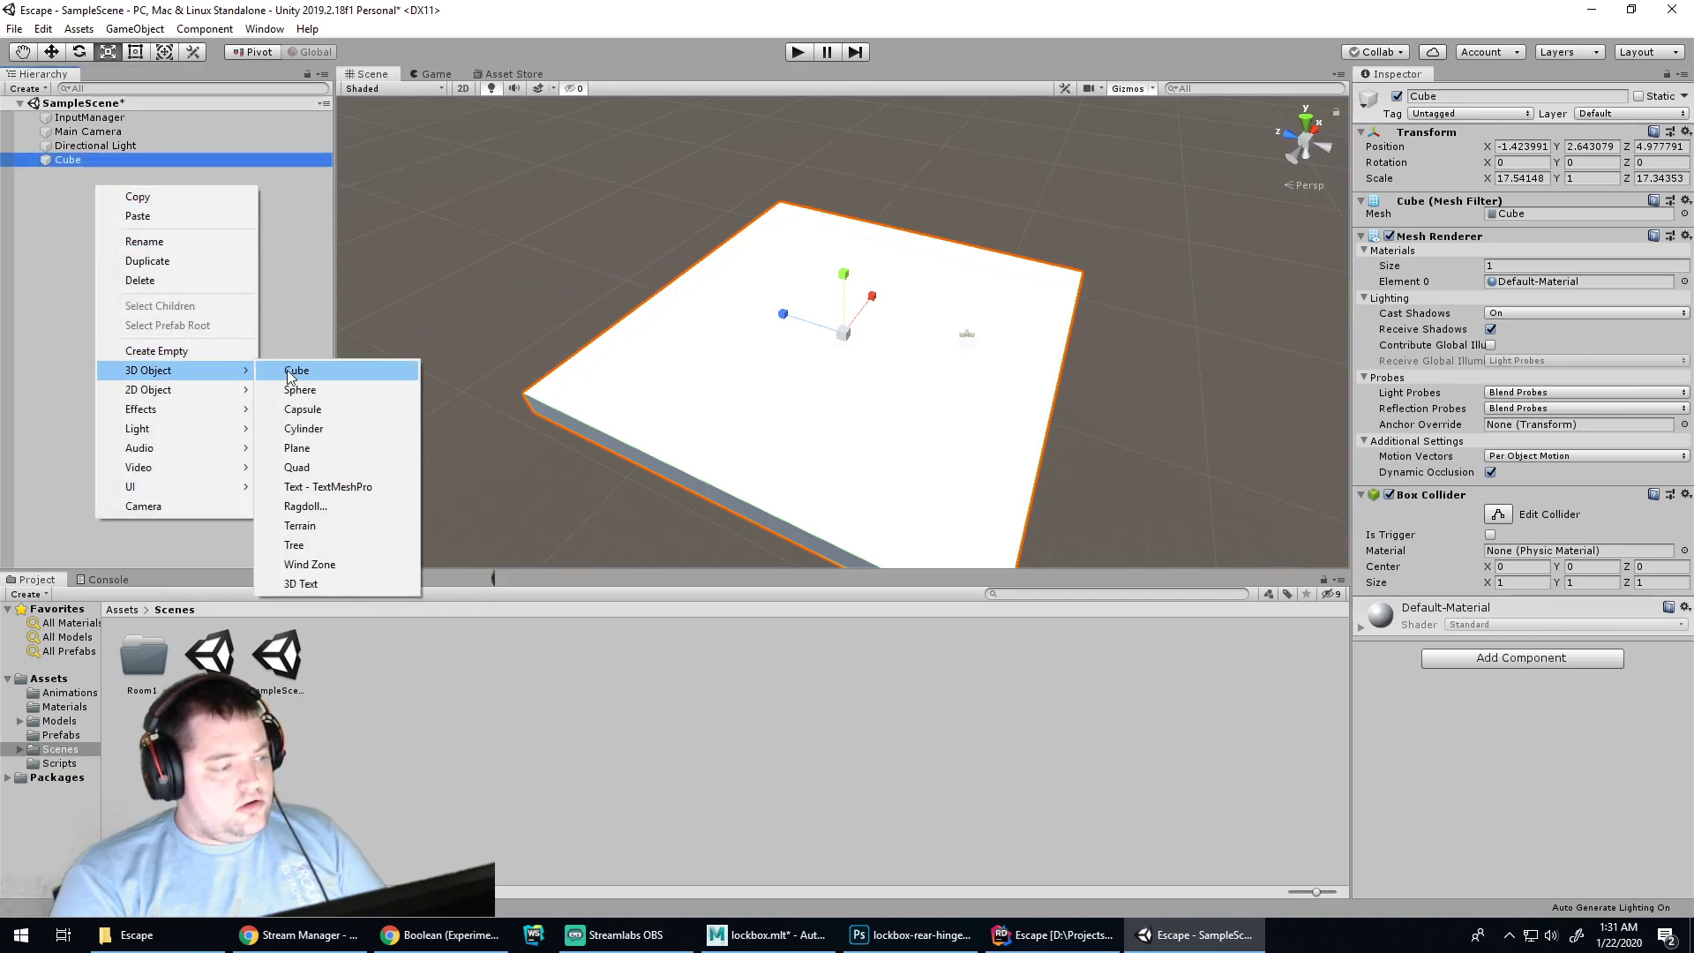
pyautogui.click(291, 375)
pyautogui.press('w')
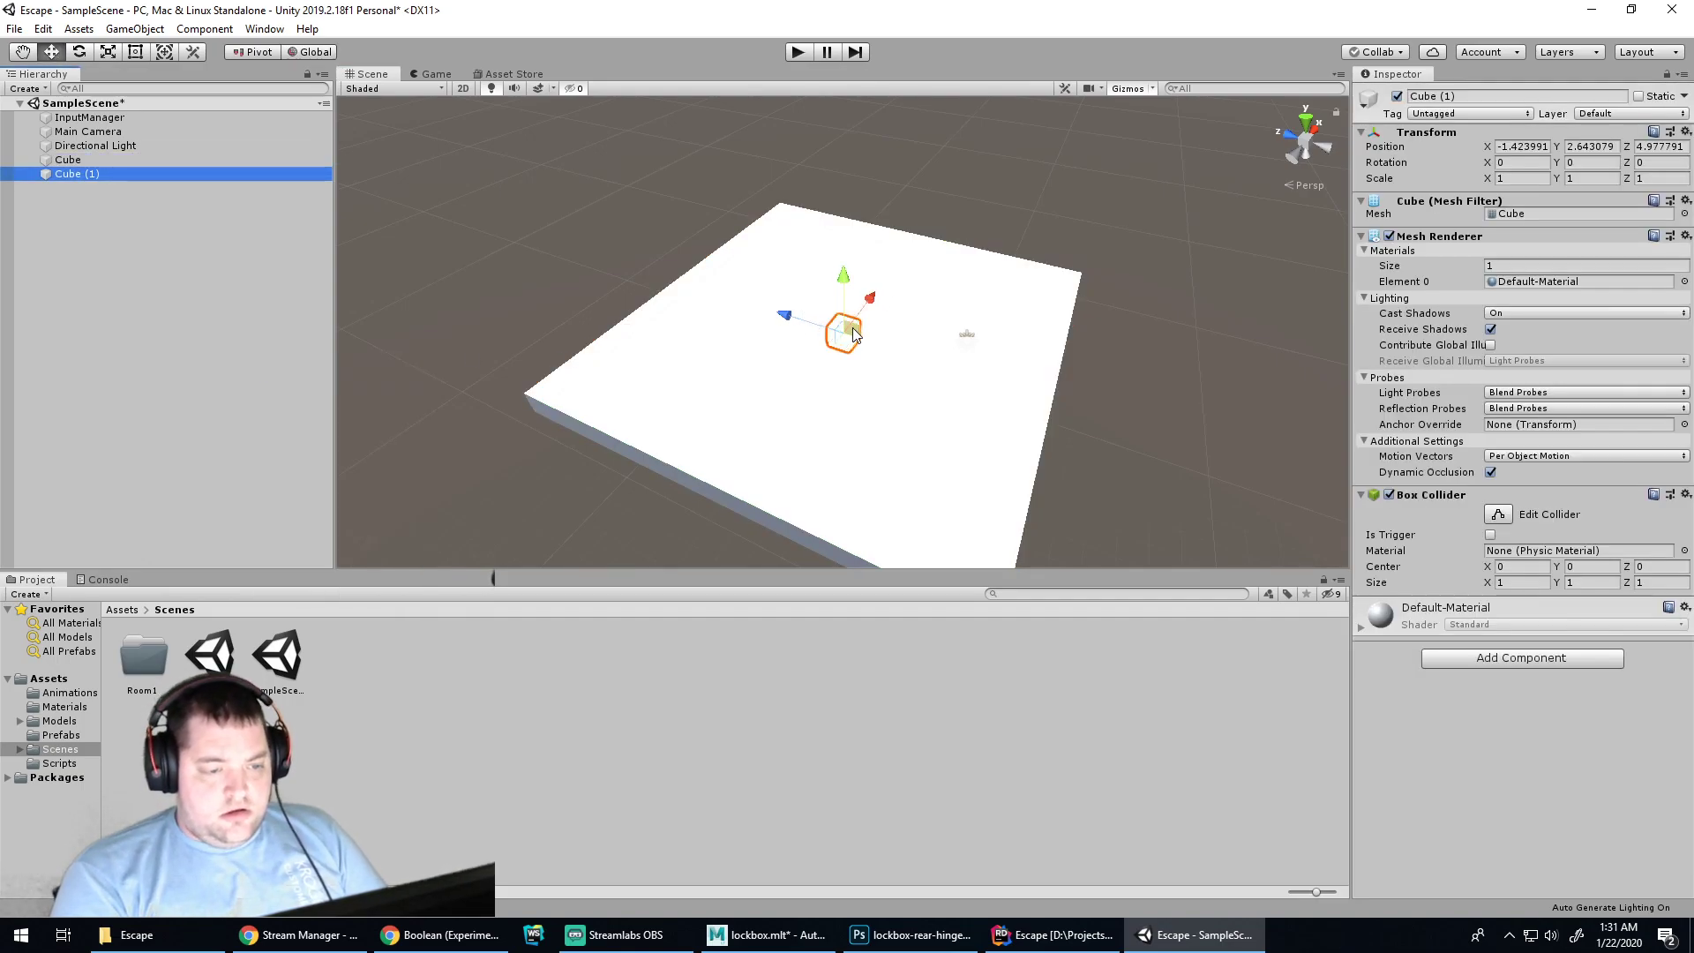
pyautogui.moveTo(796, 319); pyautogui.dragTo(879, 263)
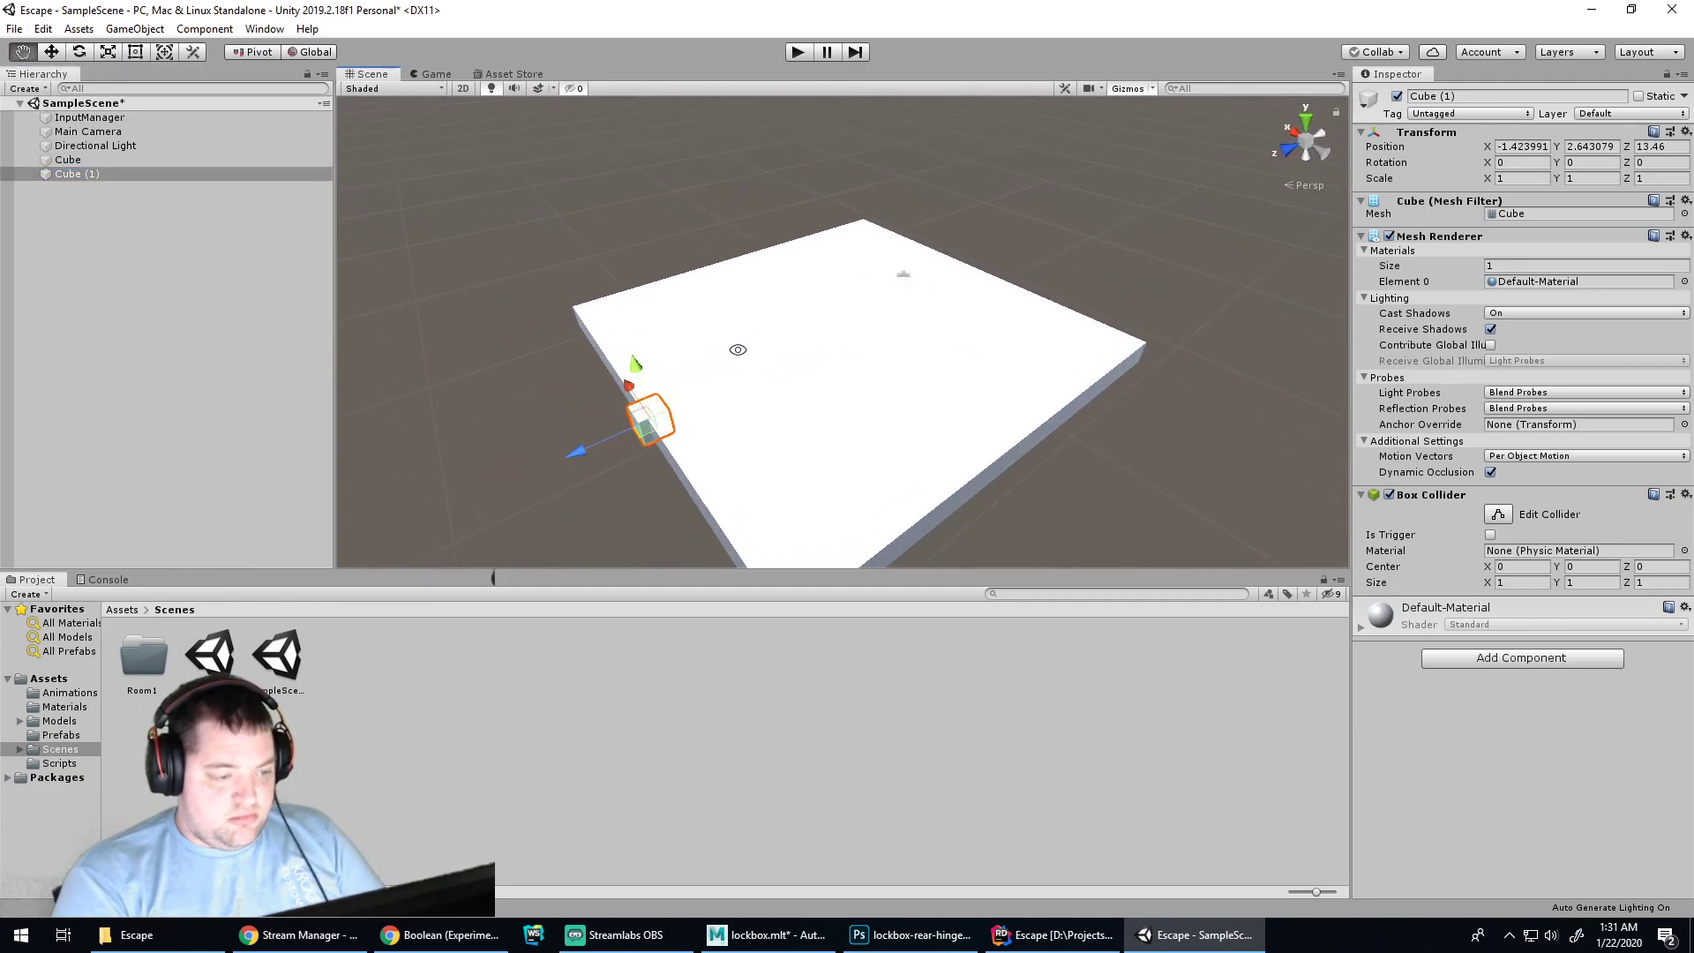
pyautogui.keyDown('alt'); pyautogui.moveTo(608, 404); pyautogui.dragTo(756, 421); pyautogui.keyUp('alt')
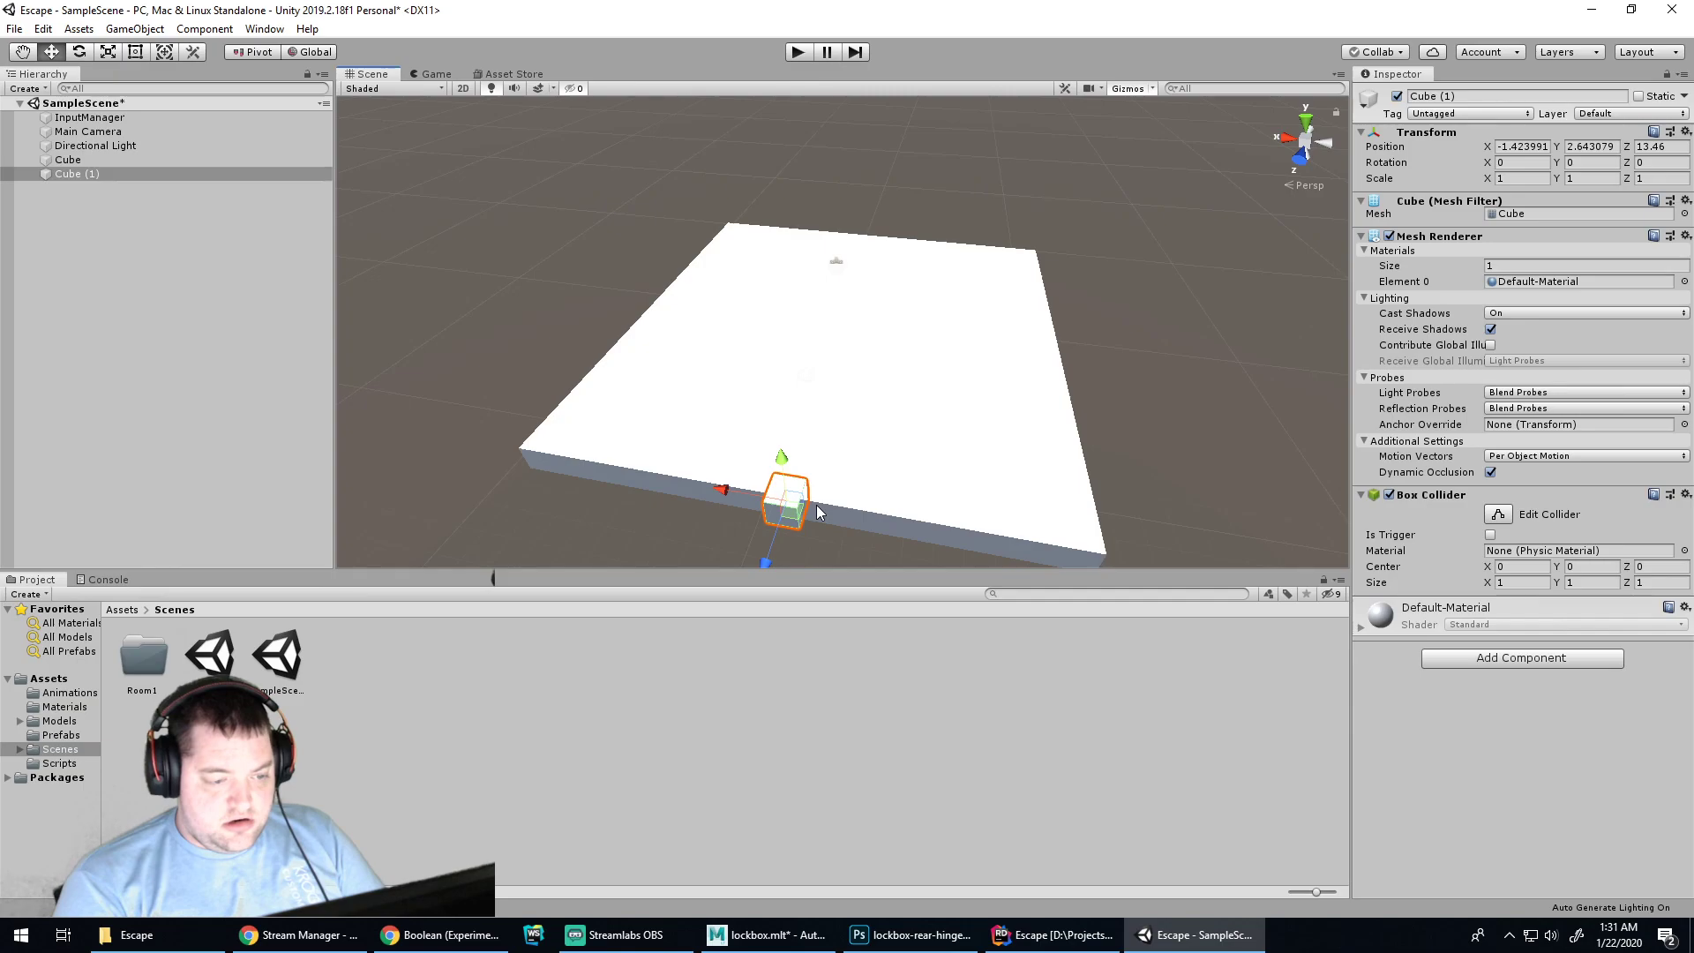
# Scale Cube (1) along X to 18.23 so it spans the floor's full width
pyautogui.press('q')
pyautogui.press('r')
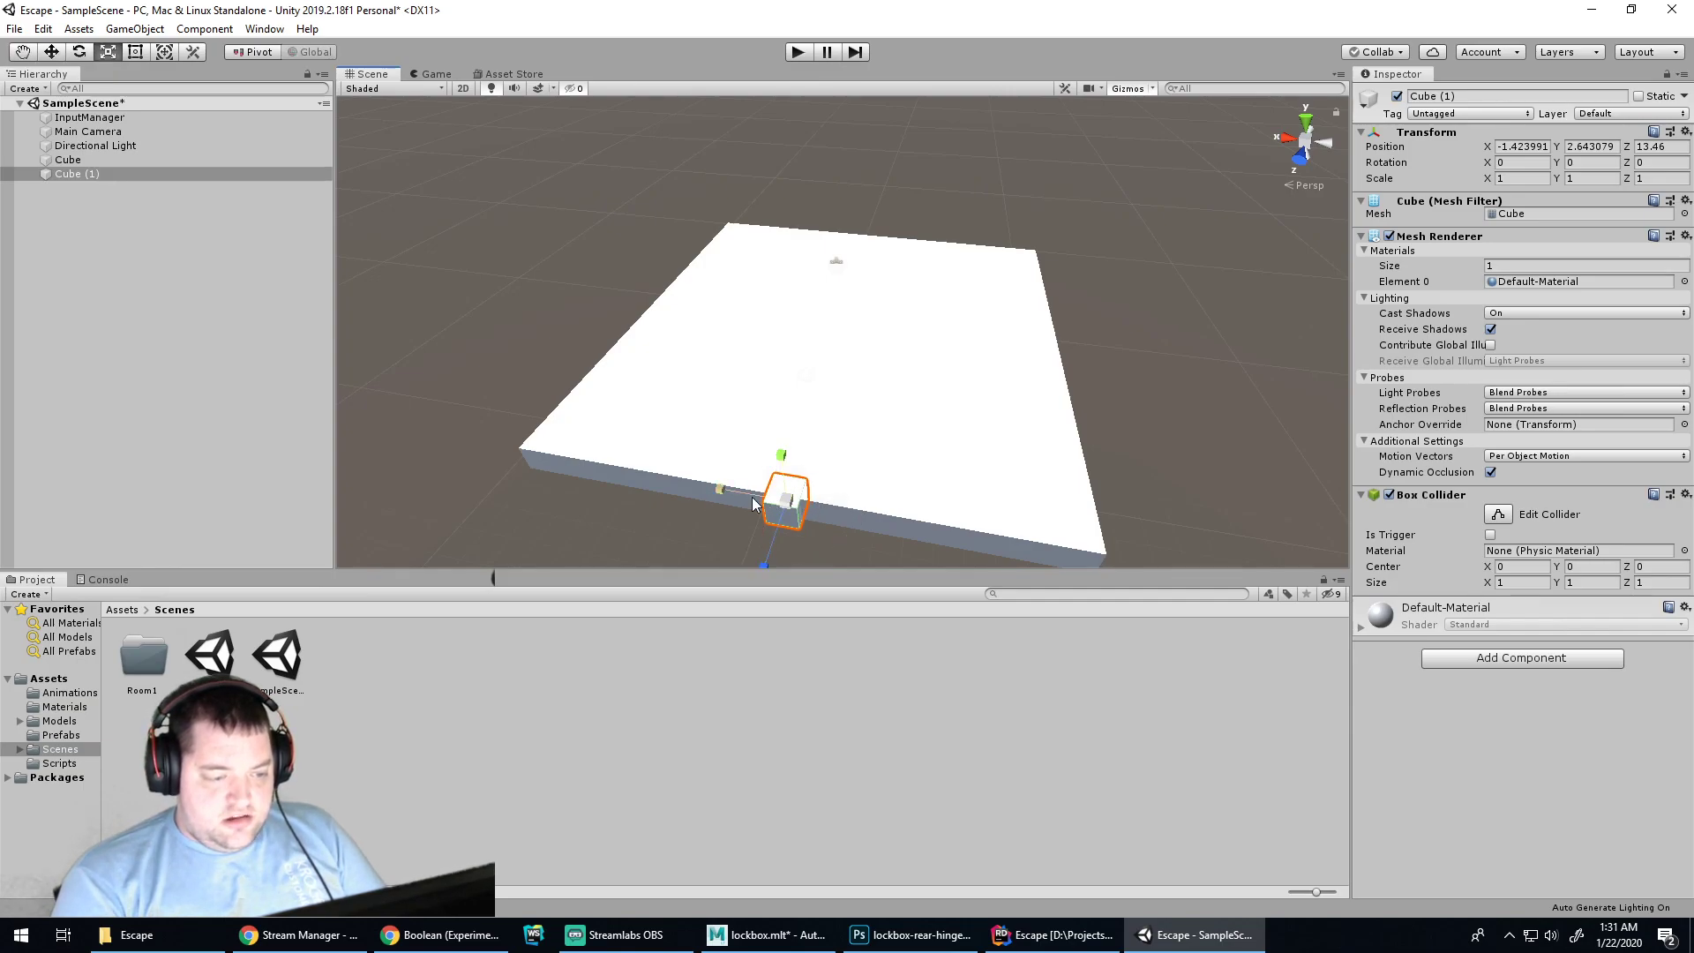
pyautogui.moveTo(720, 486); pyautogui.dragTo(463, 423)
pyautogui.moveTo(701, 484); pyautogui.dragTo(875, 437)
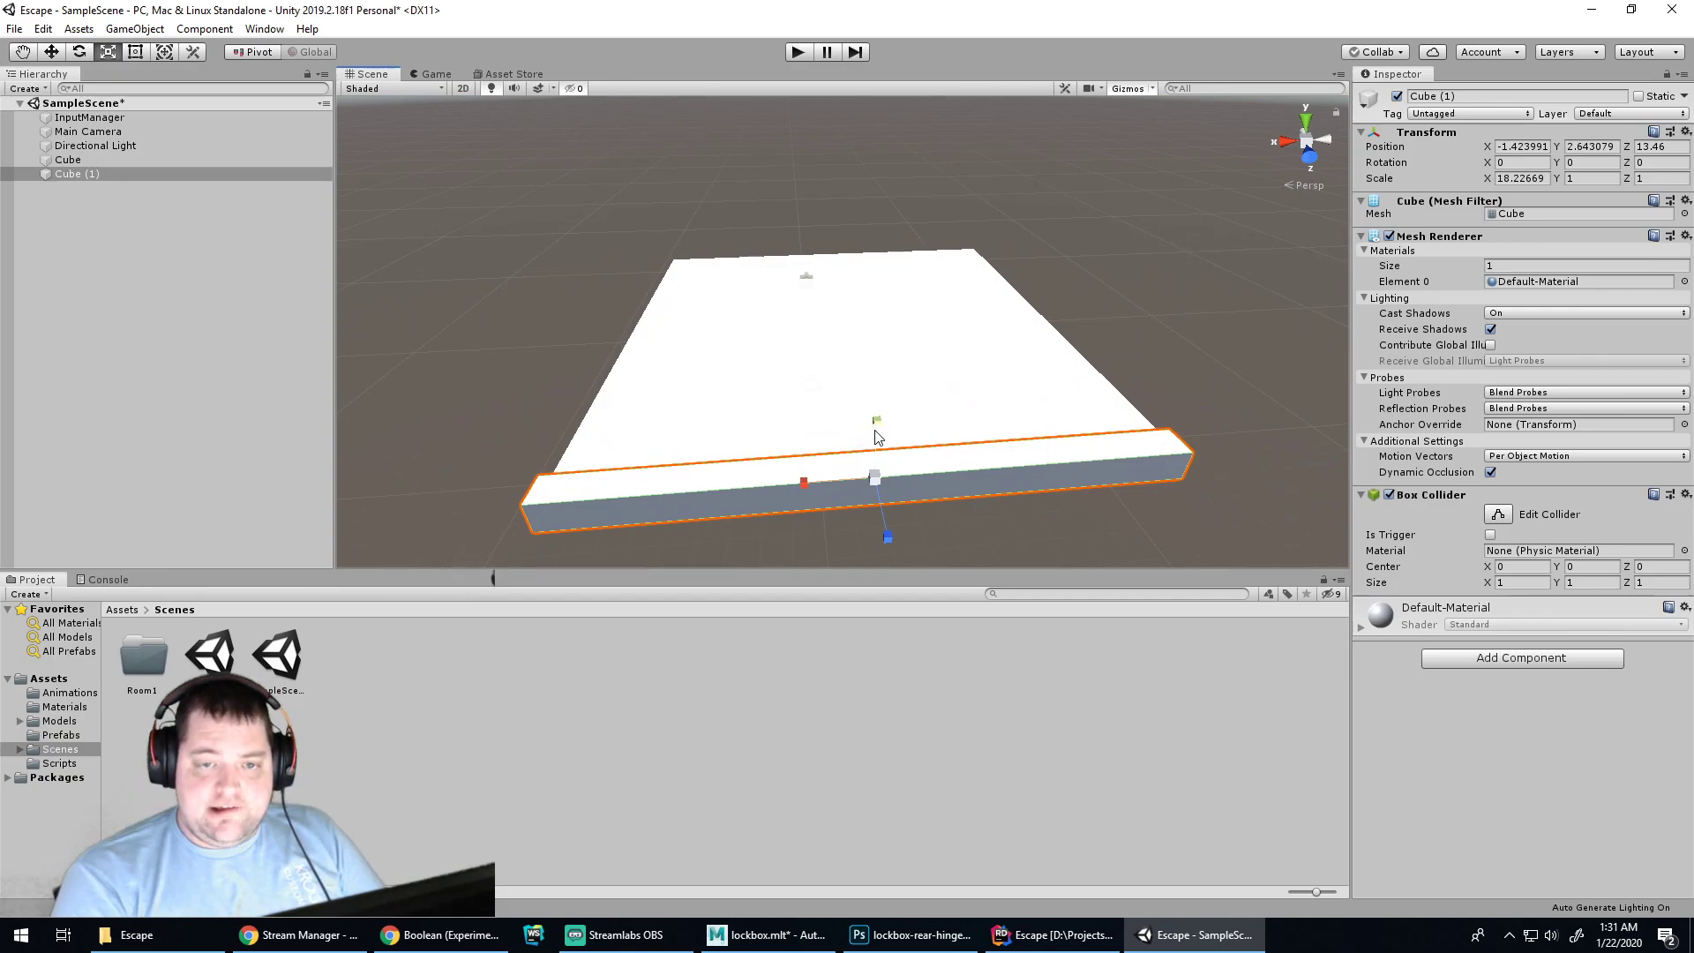
pyautogui.moveTo(876, 427); pyautogui.dragTo(989, 146)
pyautogui.hotkey('ctrl', 'z')
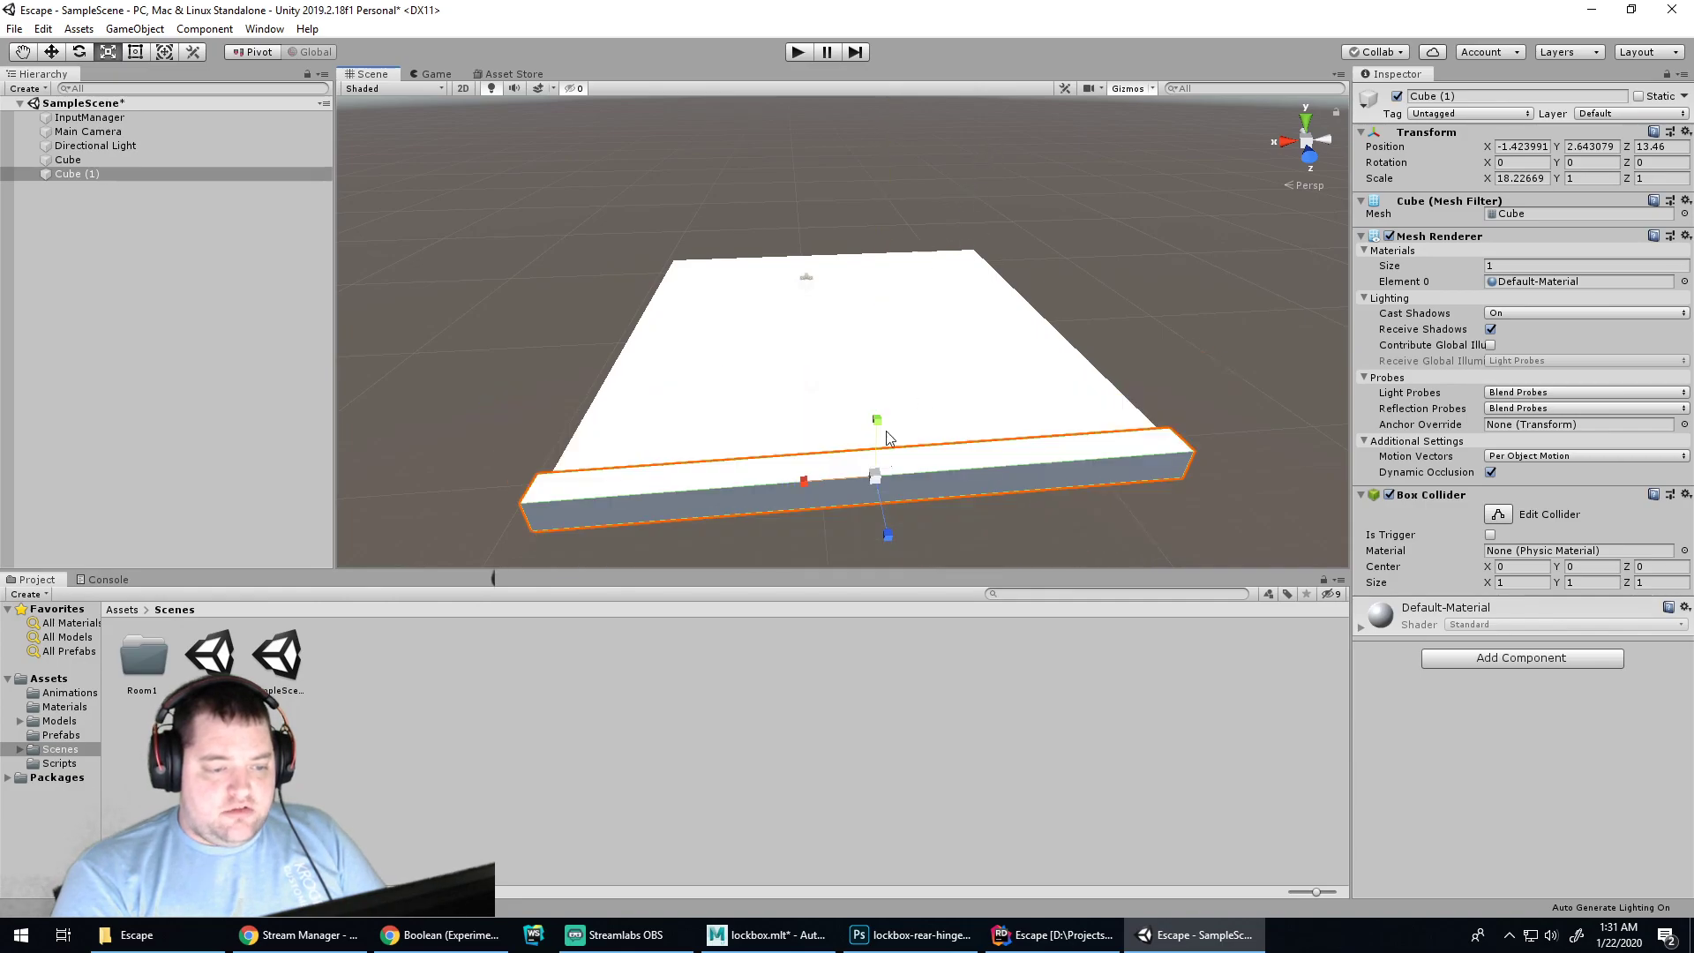
pyautogui.click(305, 936)
# Search 'unity scale change pivot' and open the 'Scaling an object from a different center' answer
pyautogui.click(441, 935)
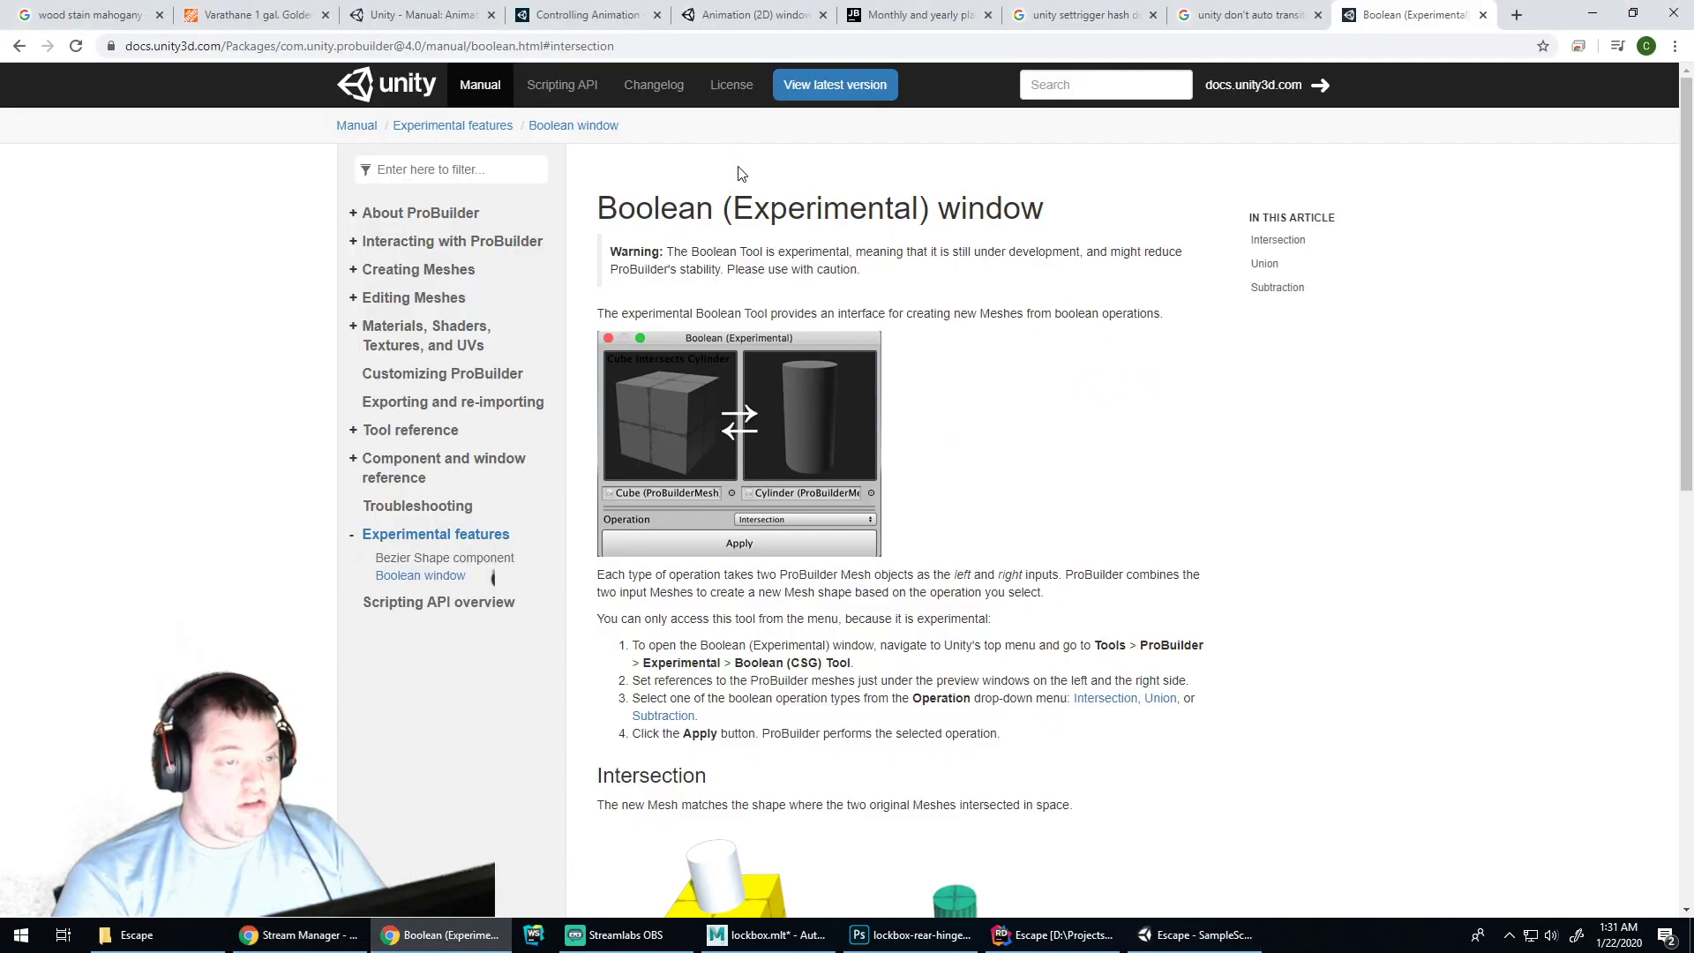
pyautogui.click(1173, 48)
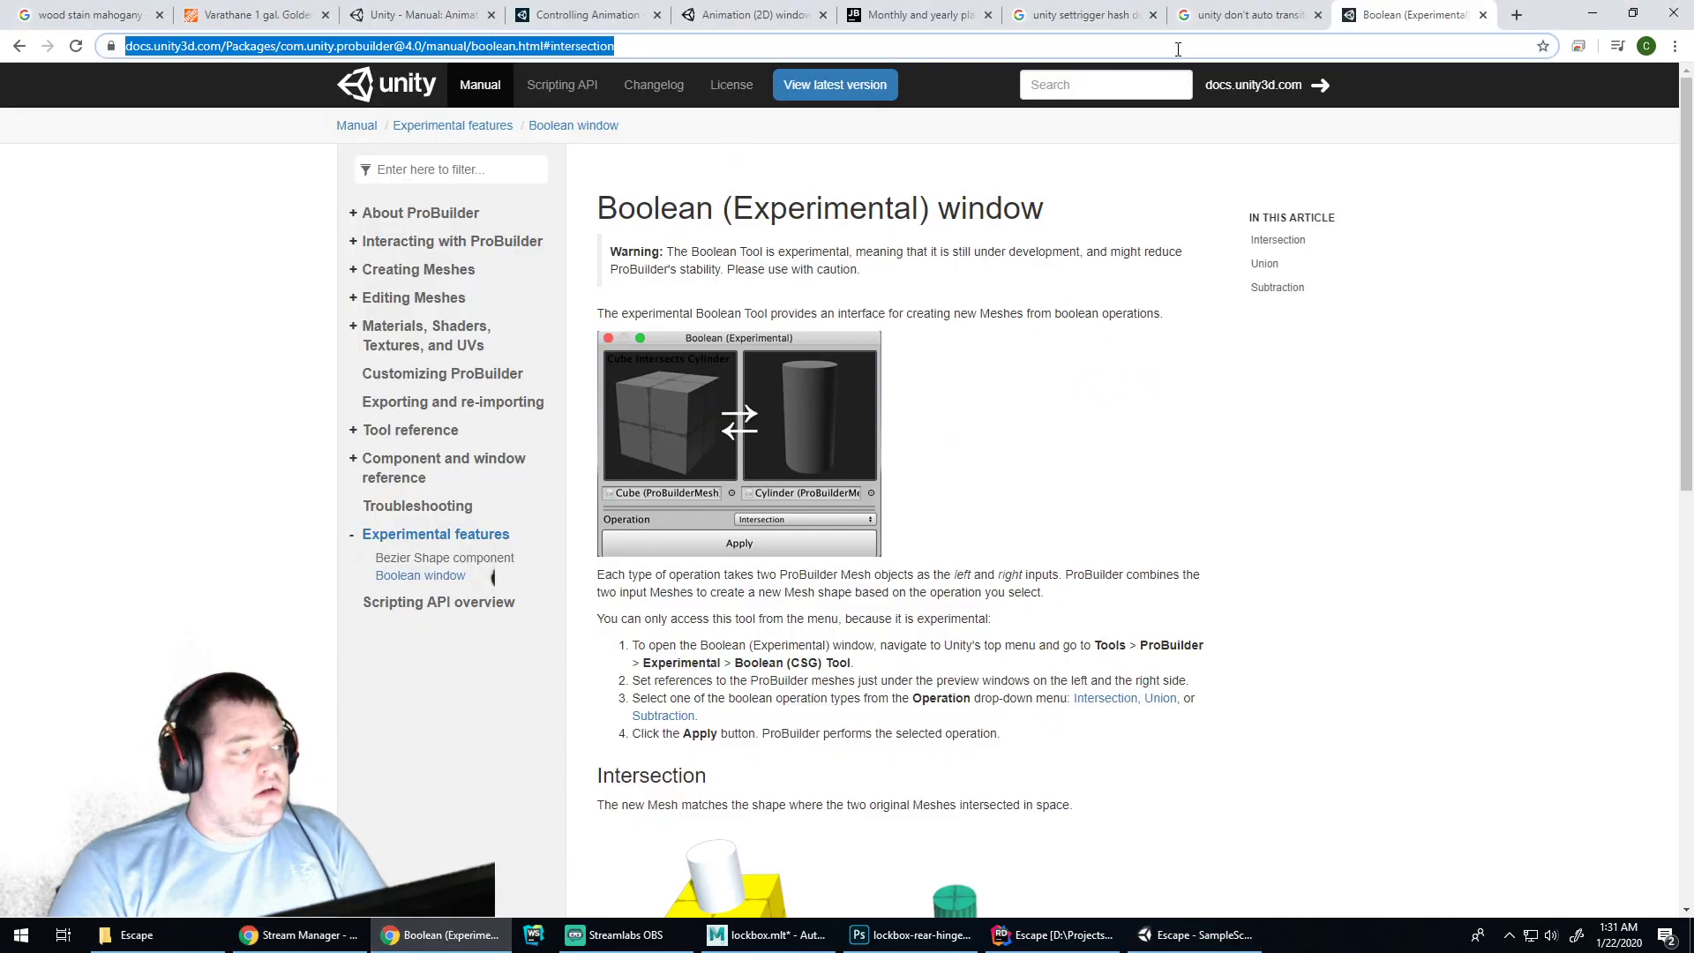
pyautogui.write('unity scale change pivot')
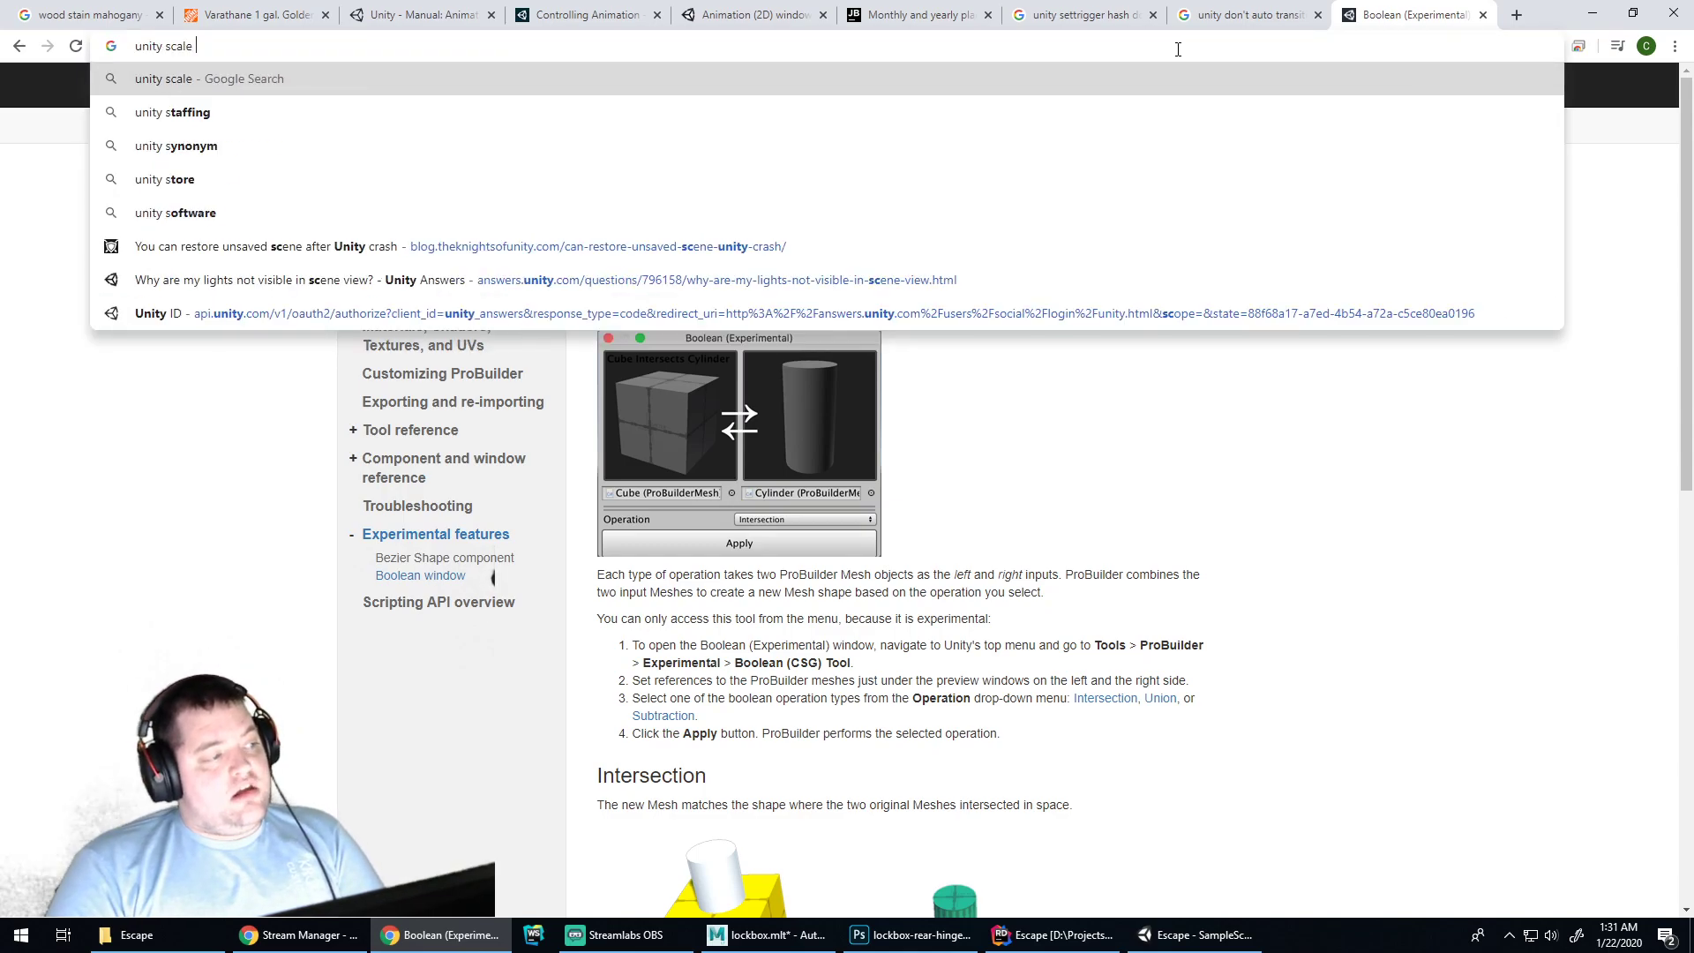
pyautogui.press('Return')
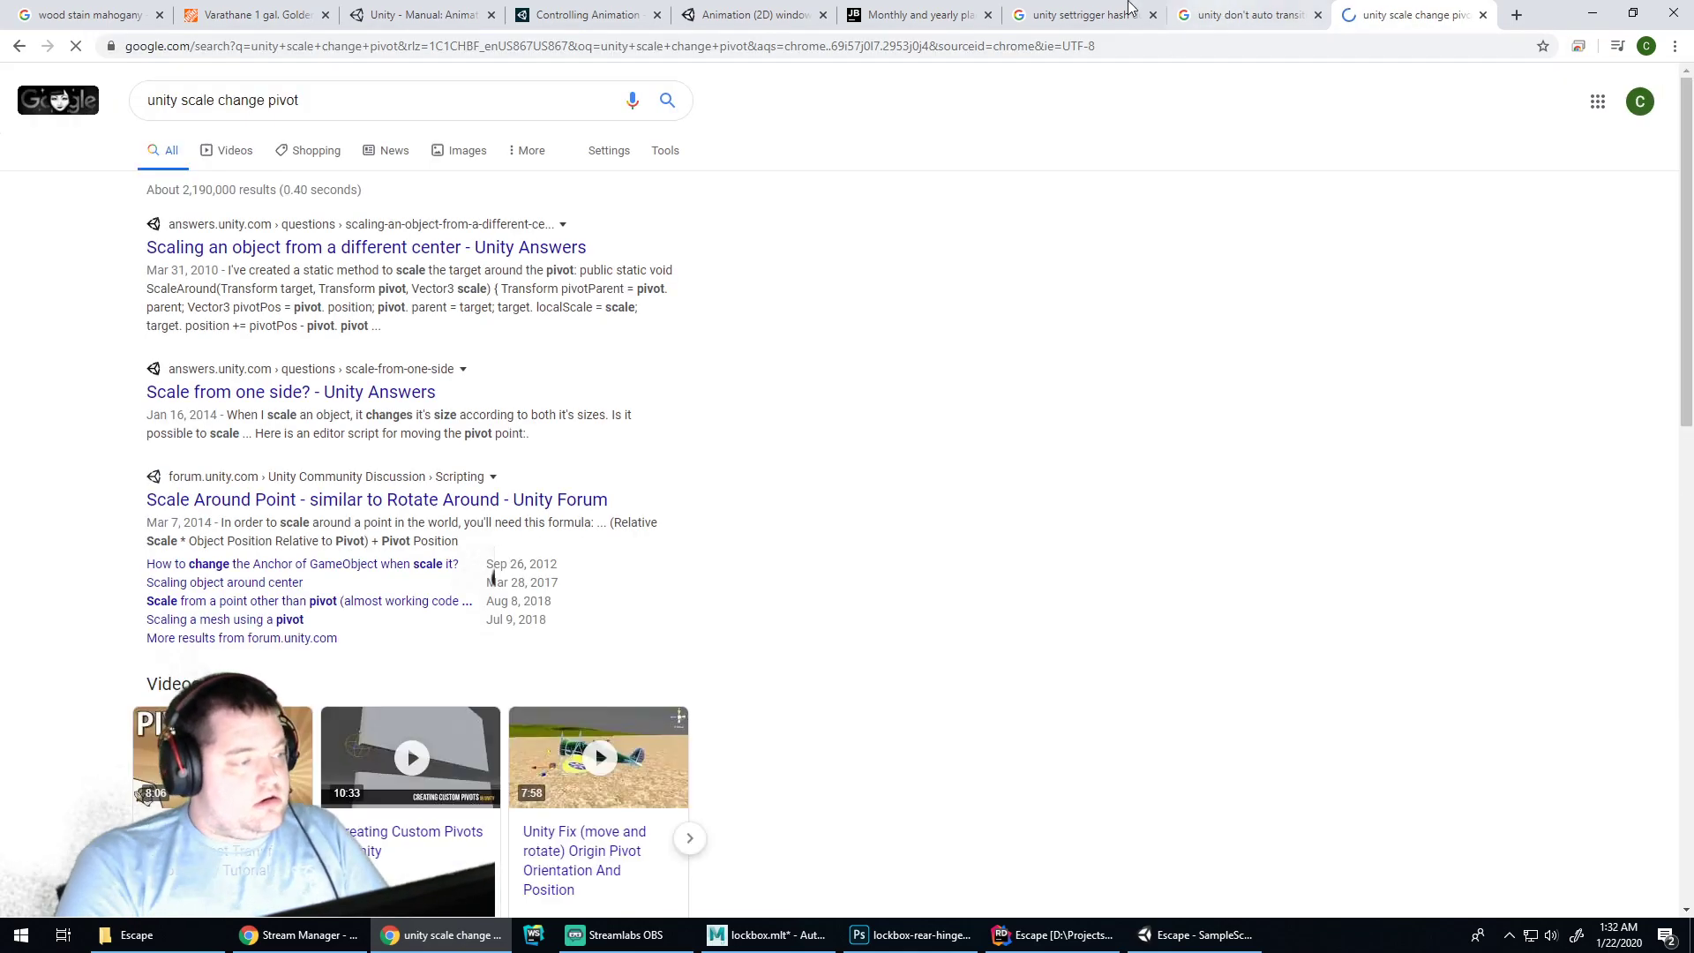
pyautogui.click(519, 257)
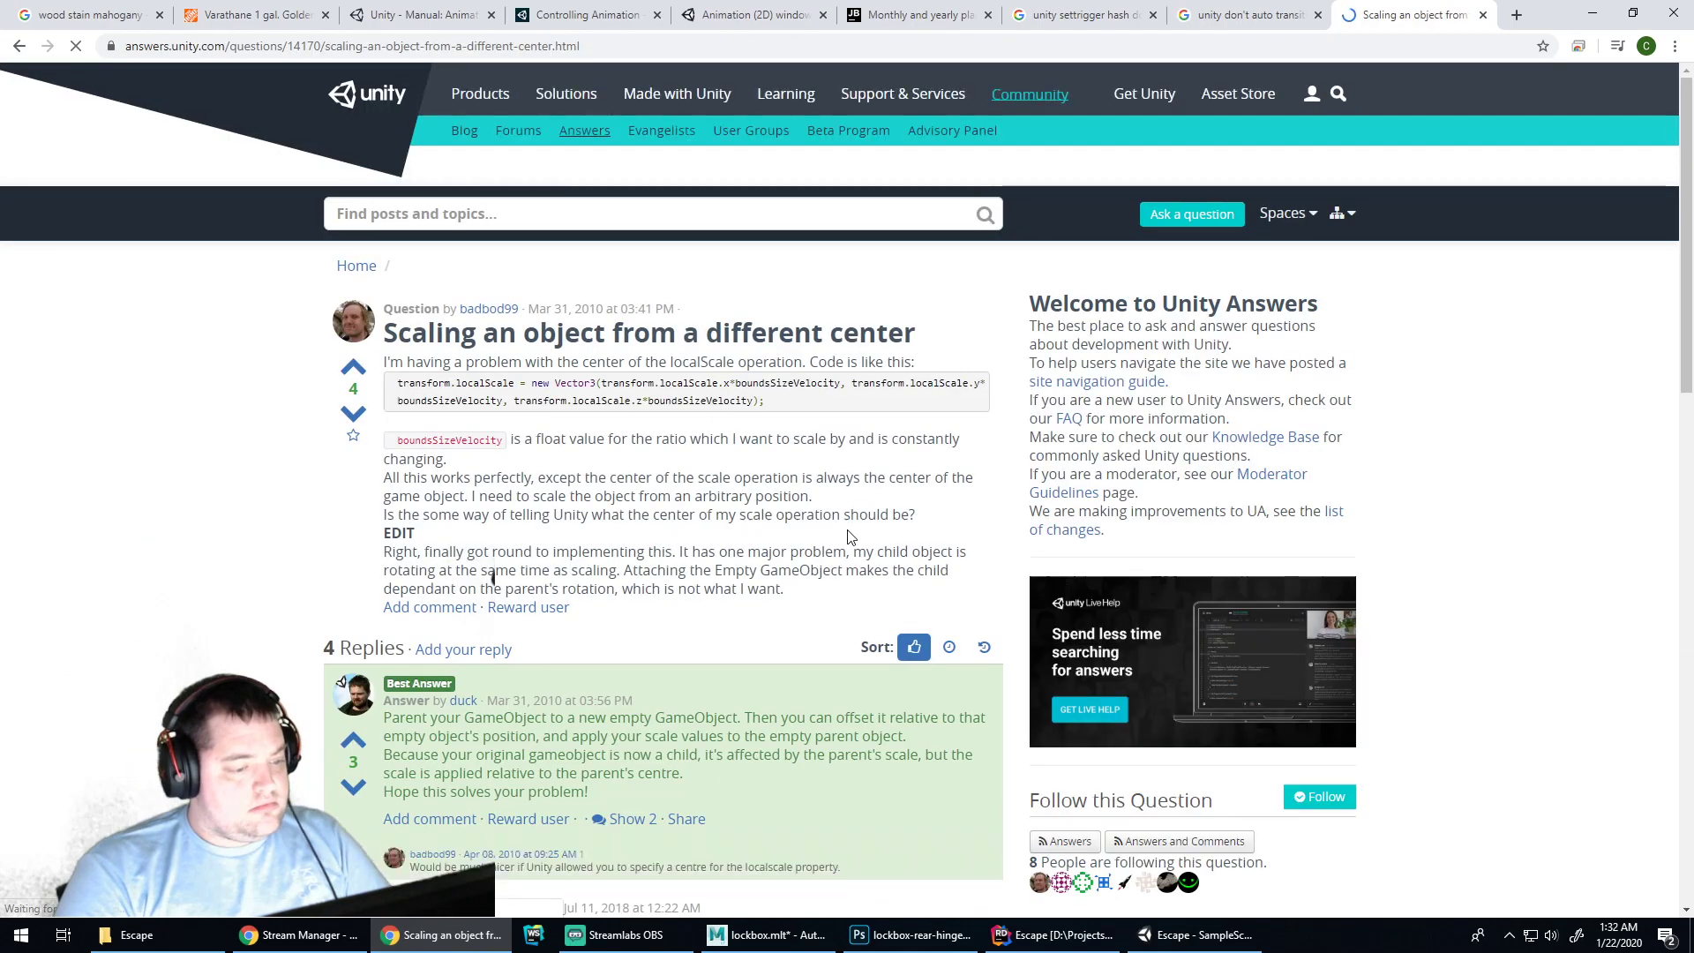
pyautogui.scroll(-2, 861, 529)
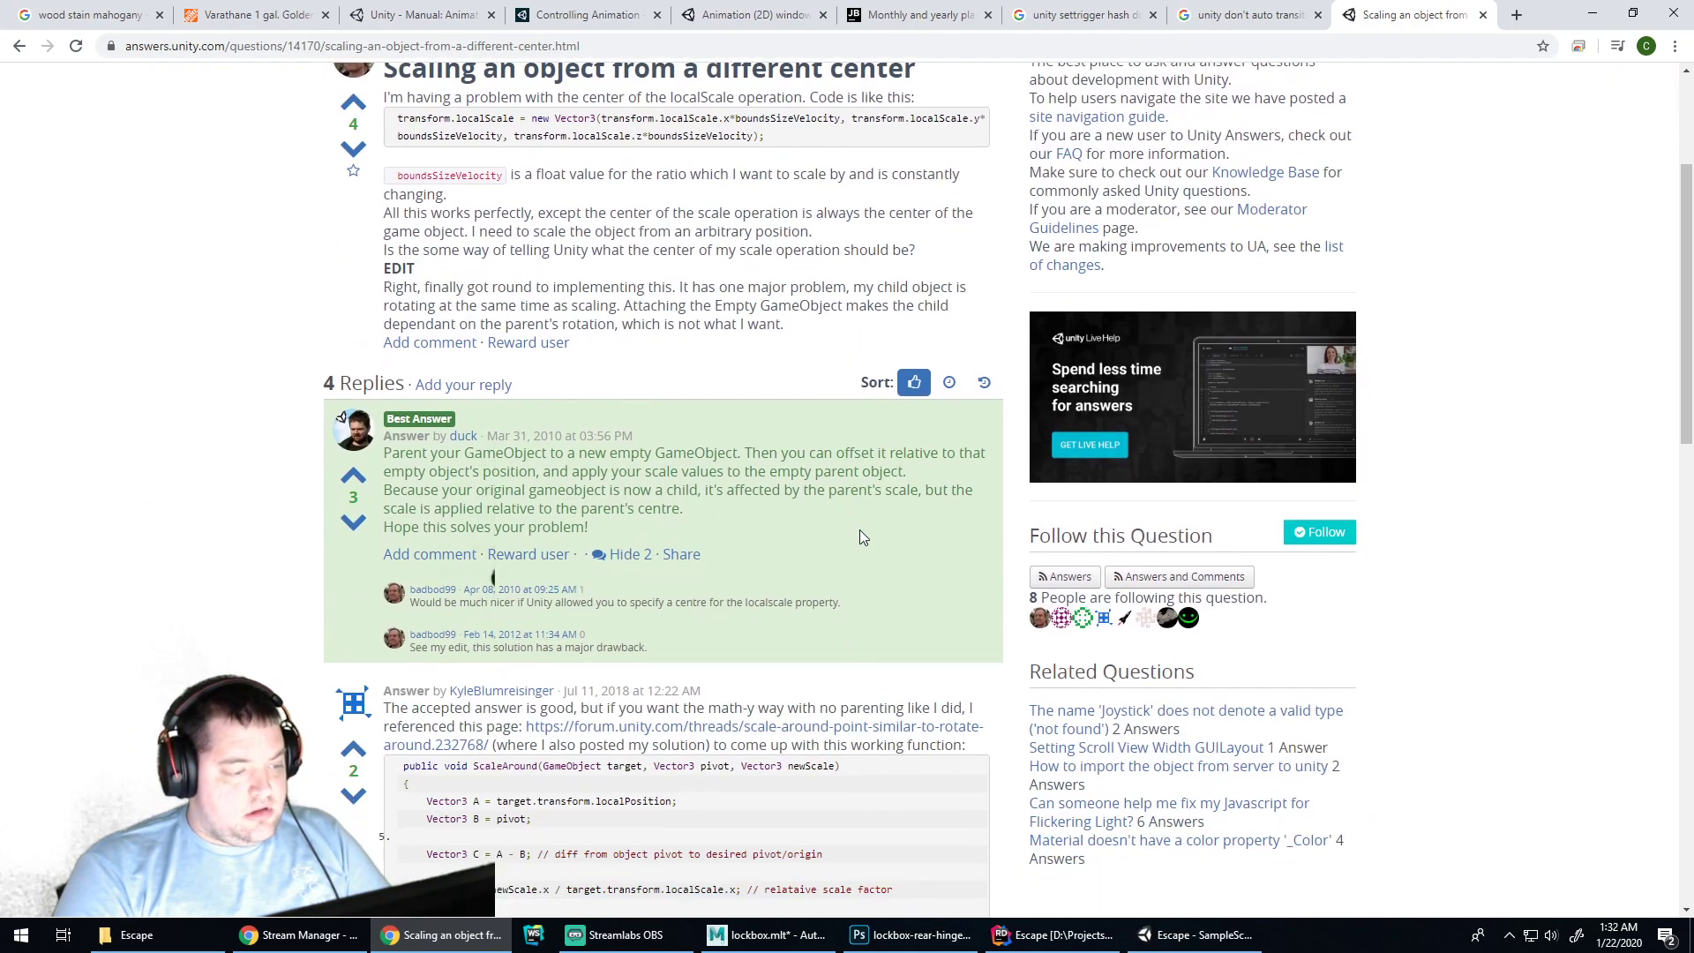
pyautogui.click(1183, 934)
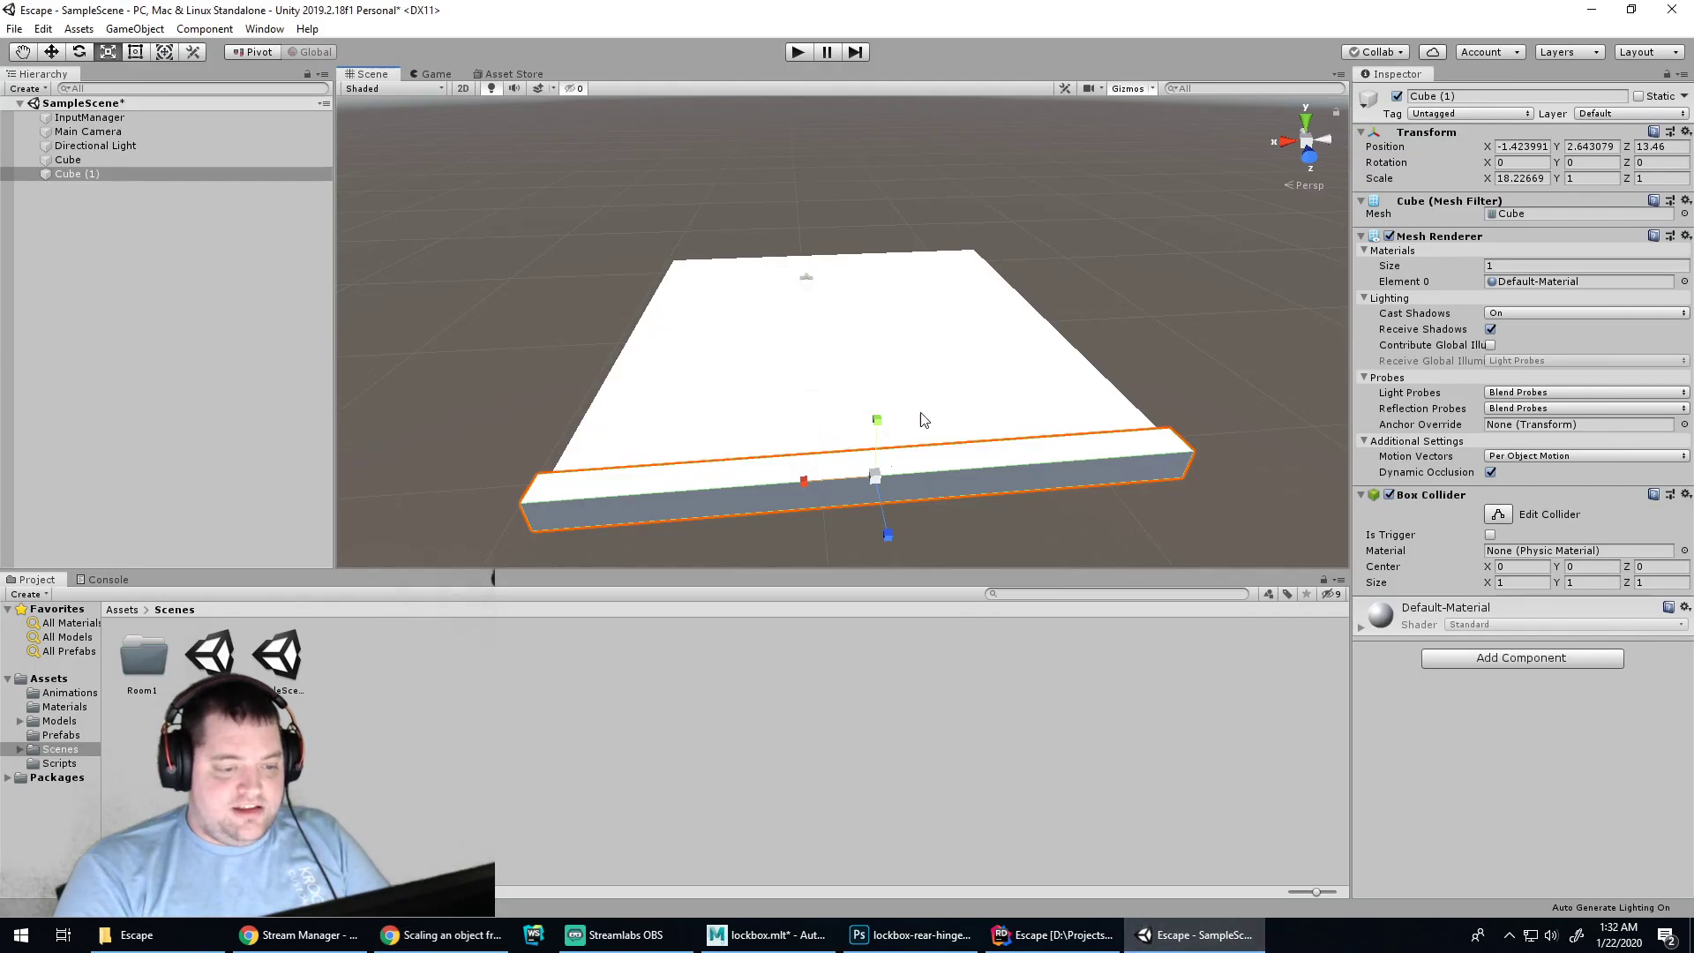
# Scale Cube (1) up to 10.87 tall, checking it from the side and rereading the ScaleAround answer
pyautogui.moveTo(878, 421)
pyautogui.mouseDown()
pyautogui.moveTo(998, 109)
pyautogui.moveTo(863, 403)
pyautogui.mouseUp()
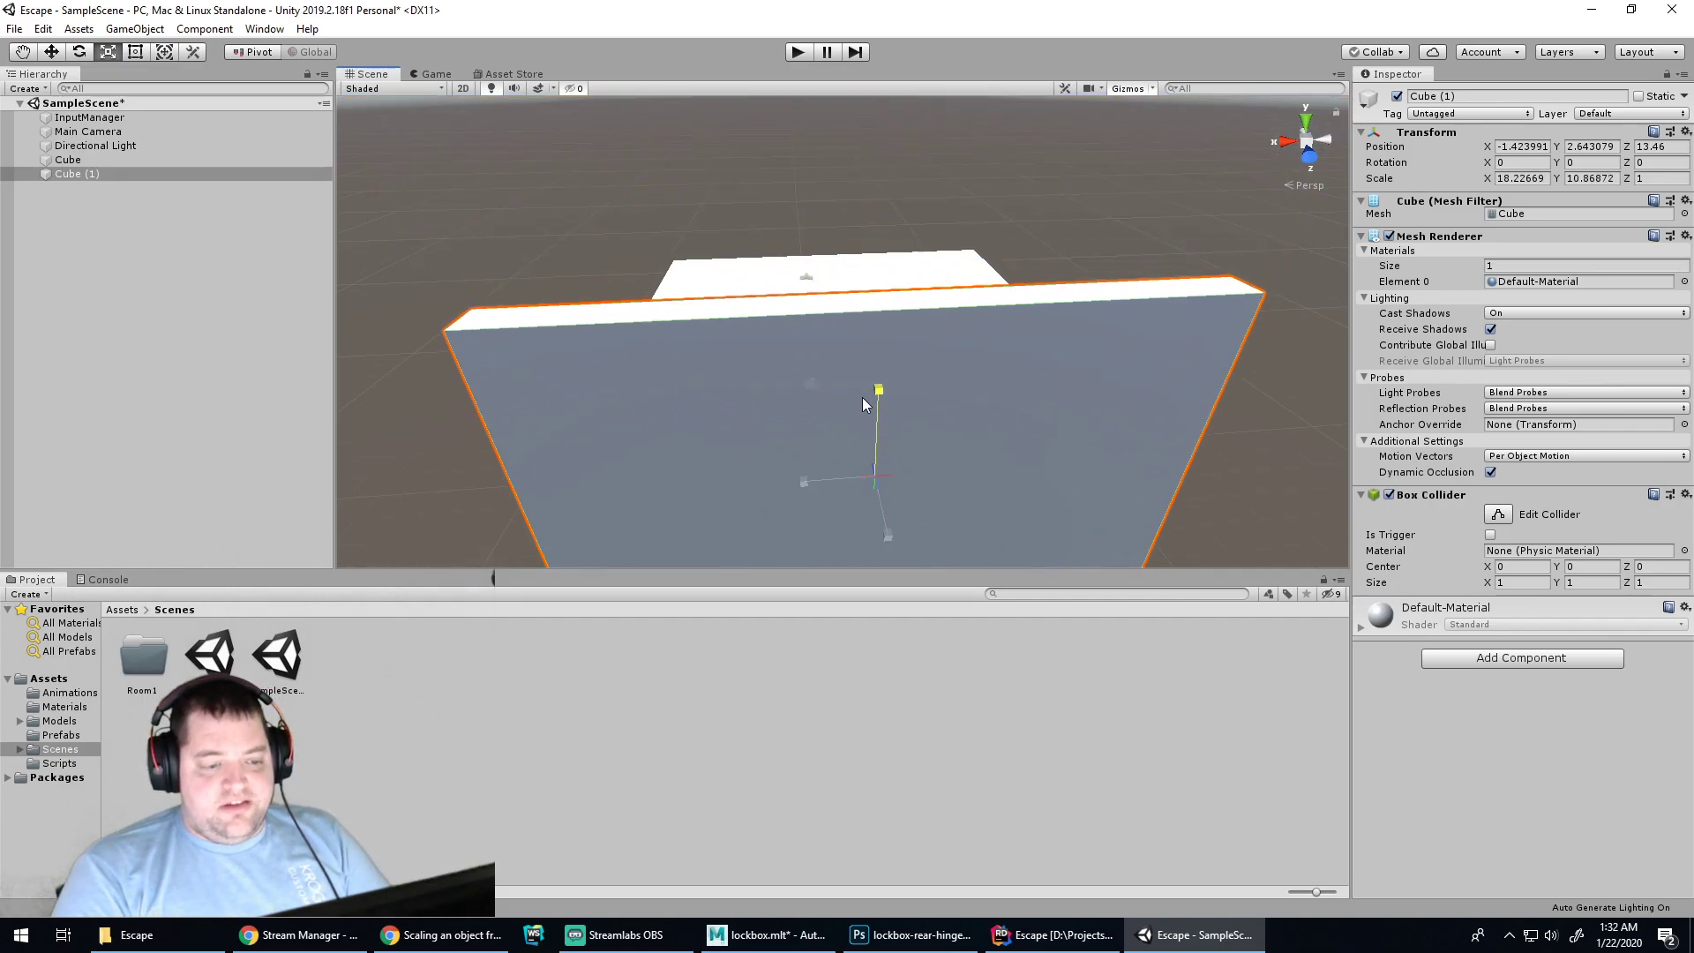
pyautogui.keyDown('alt'); pyautogui.moveTo(476, 475); pyautogui.dragTo(500, 860); pyautogui.keyUp('alt')
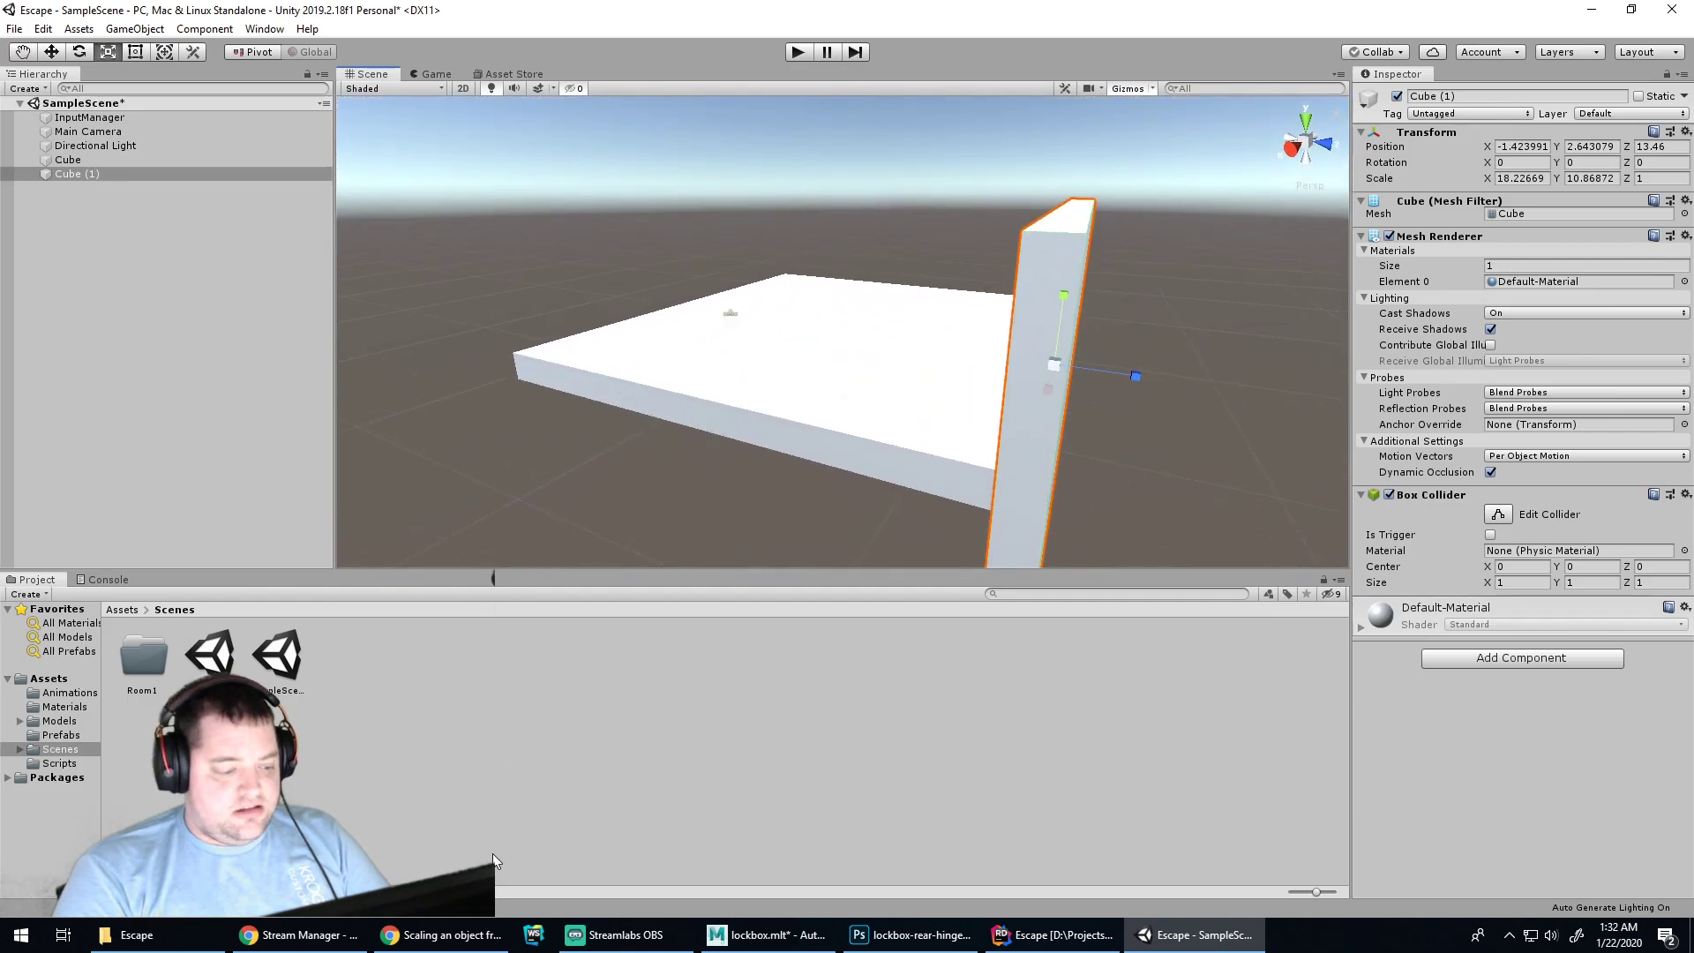
pyautogui.click(441, 934)
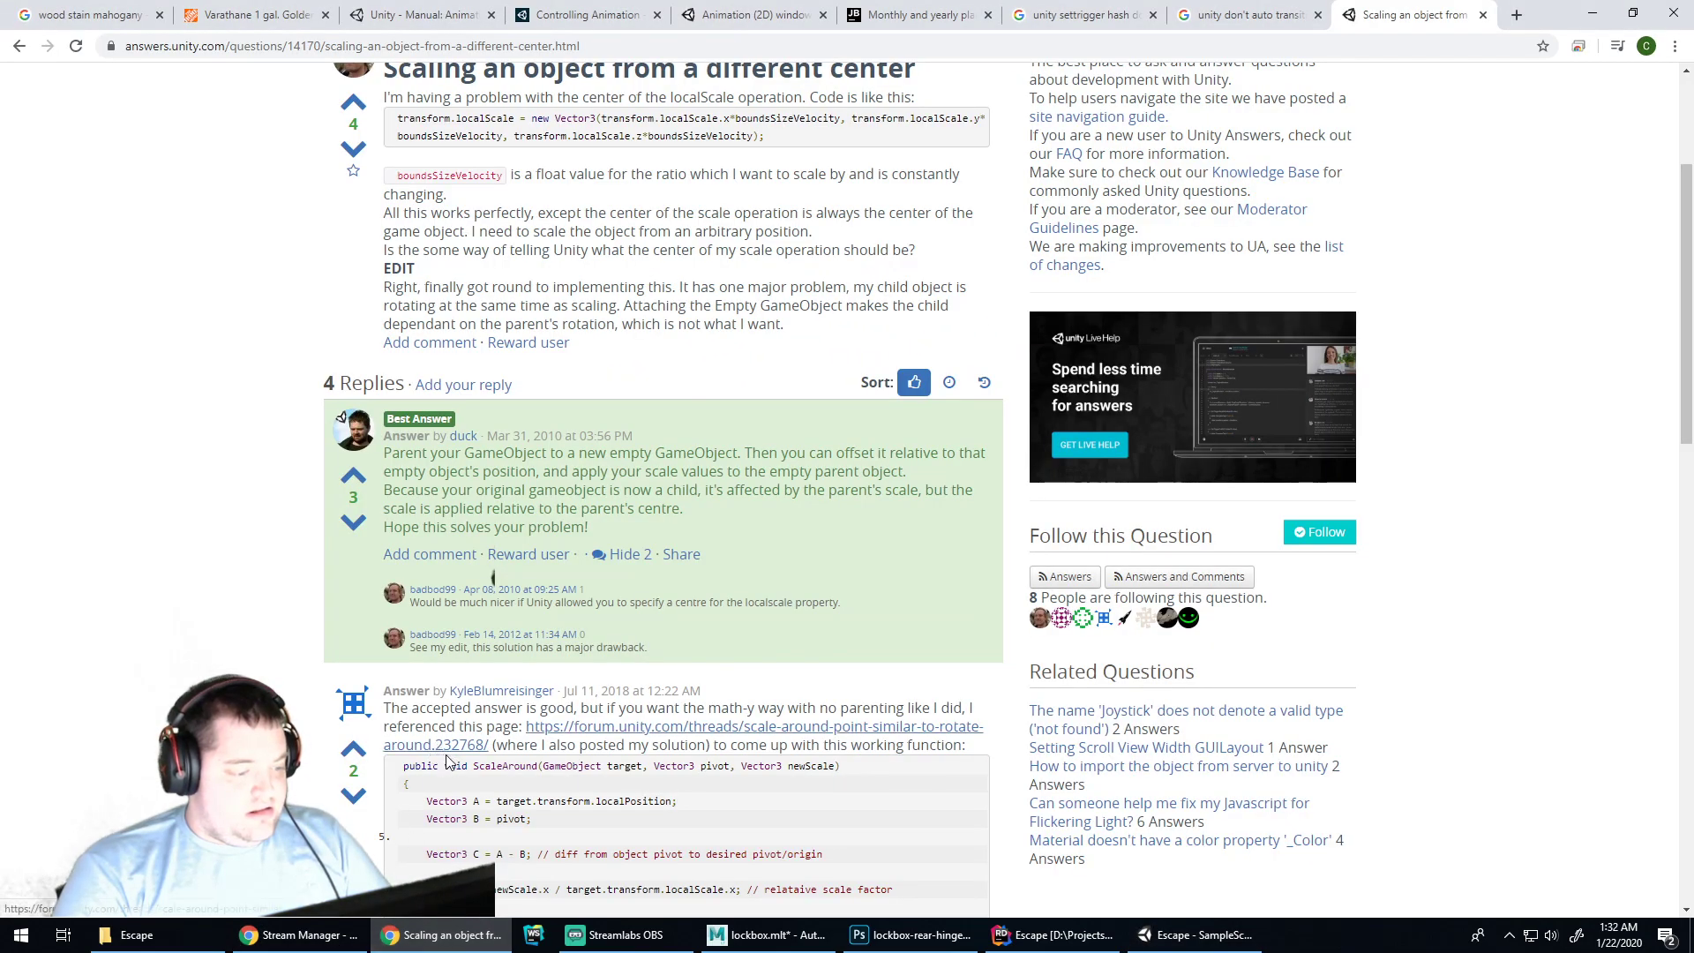
pyautogui.scroll(-2, 477, 765)
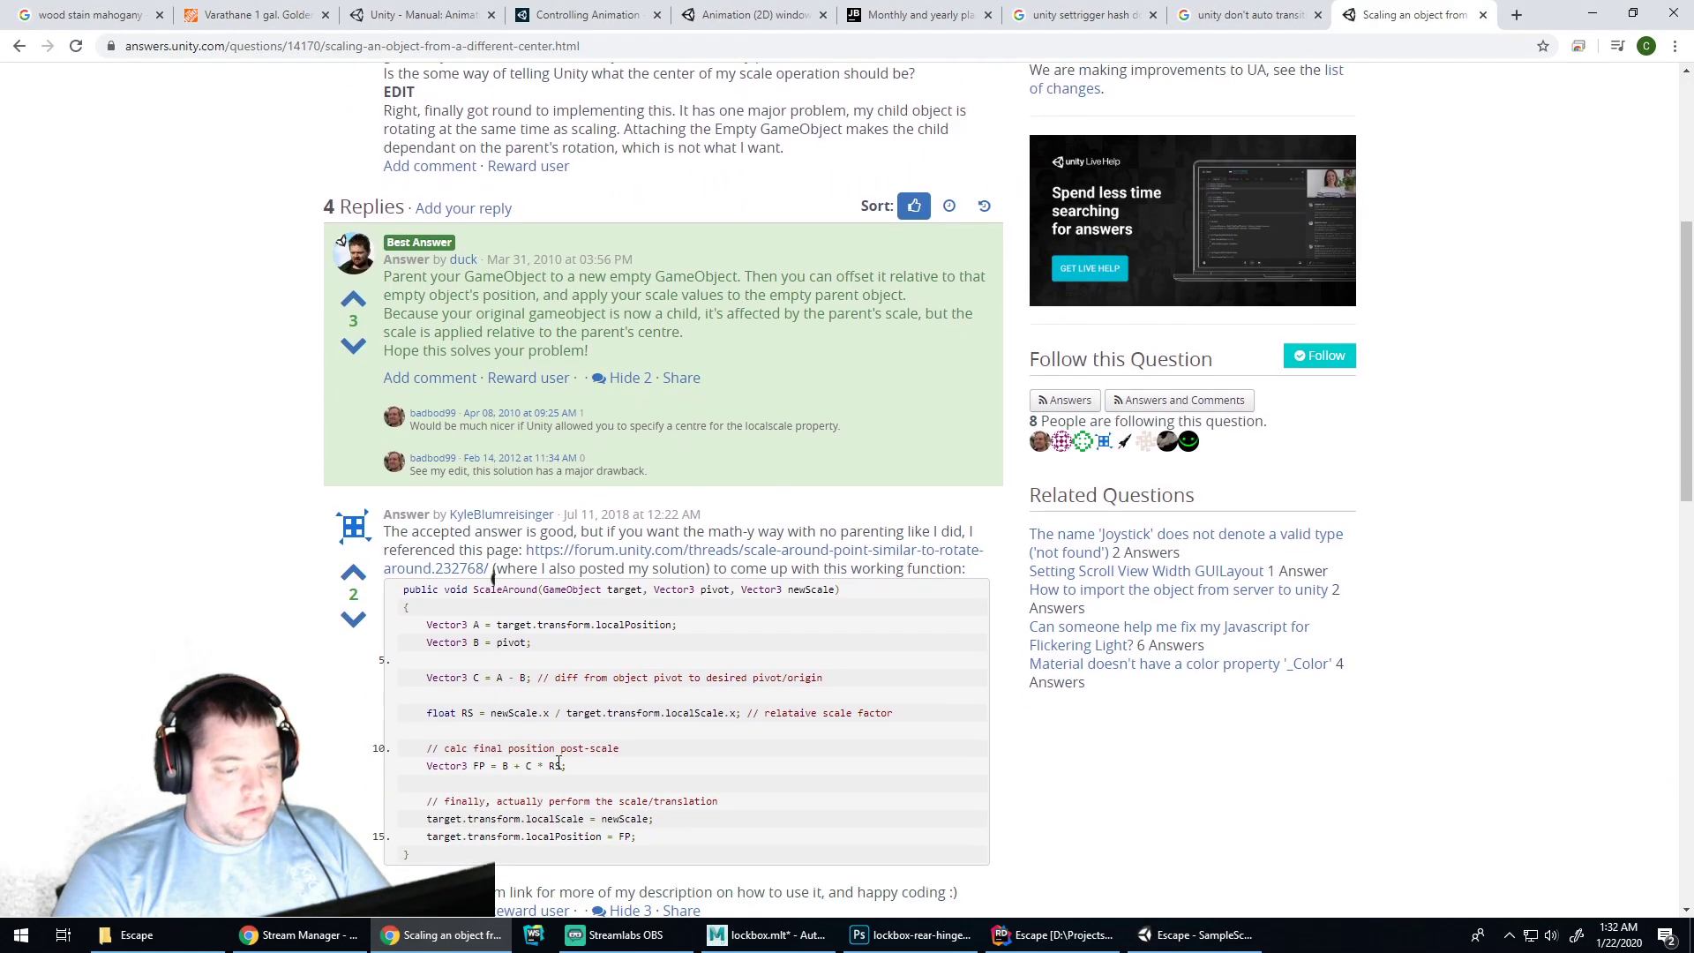
pyautogui.click(1197, 934)
pyautogui.click(1179, 453)
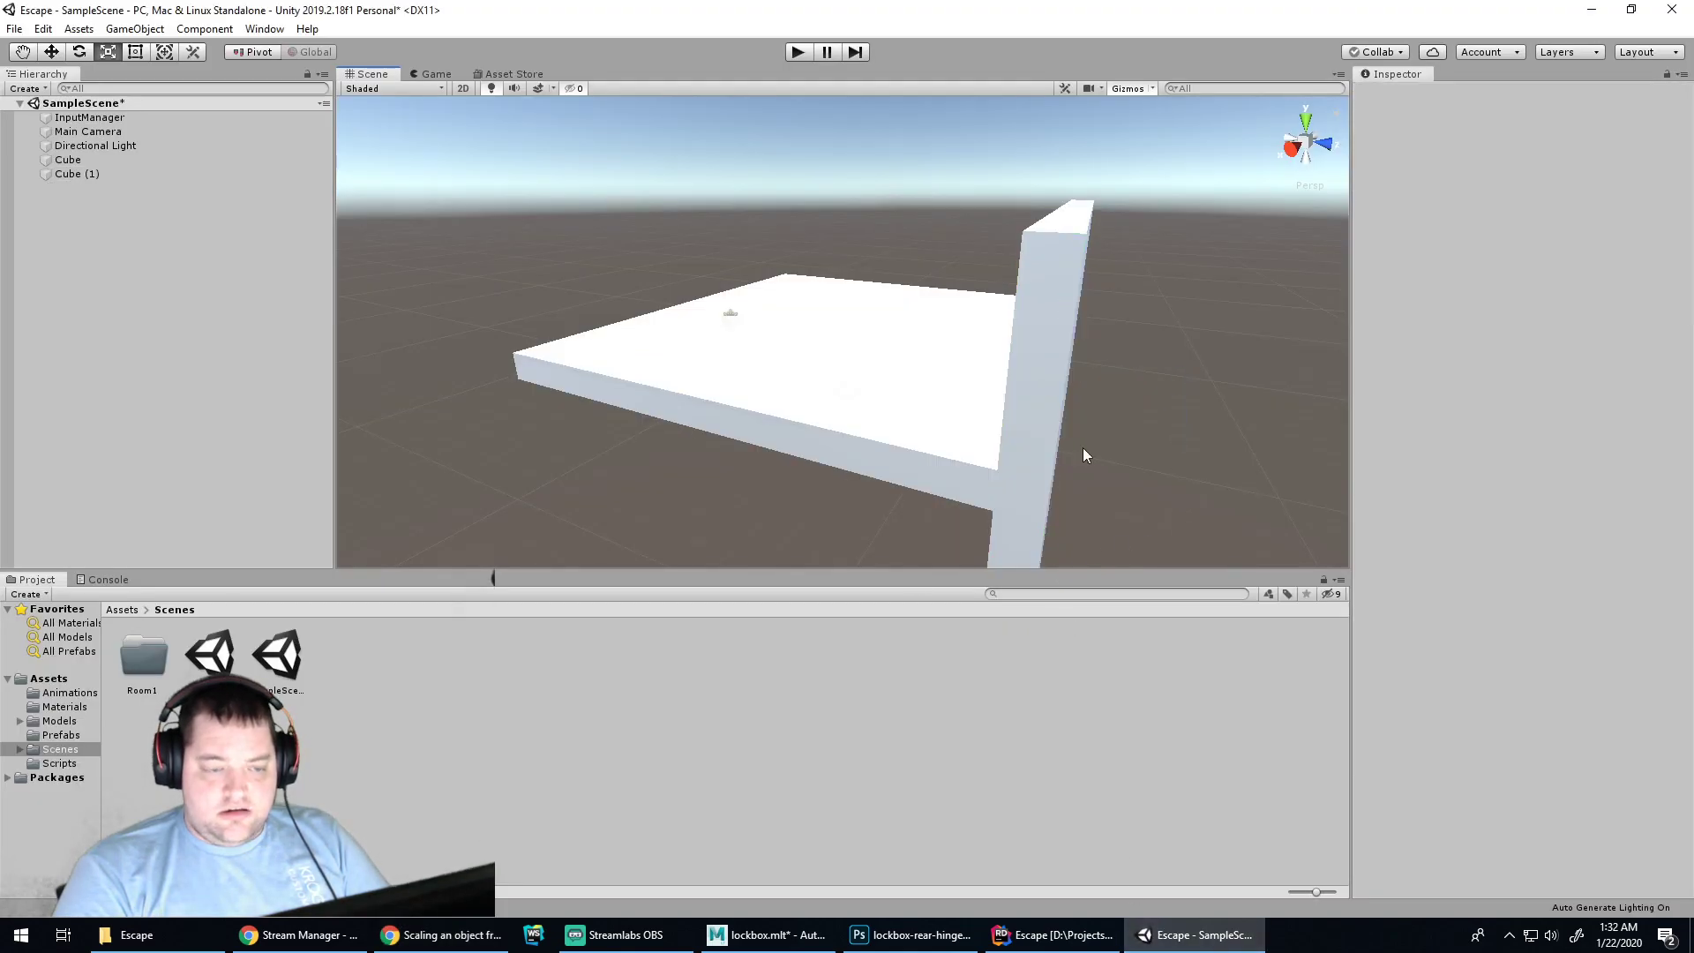
pyautogui.click(441, 934)
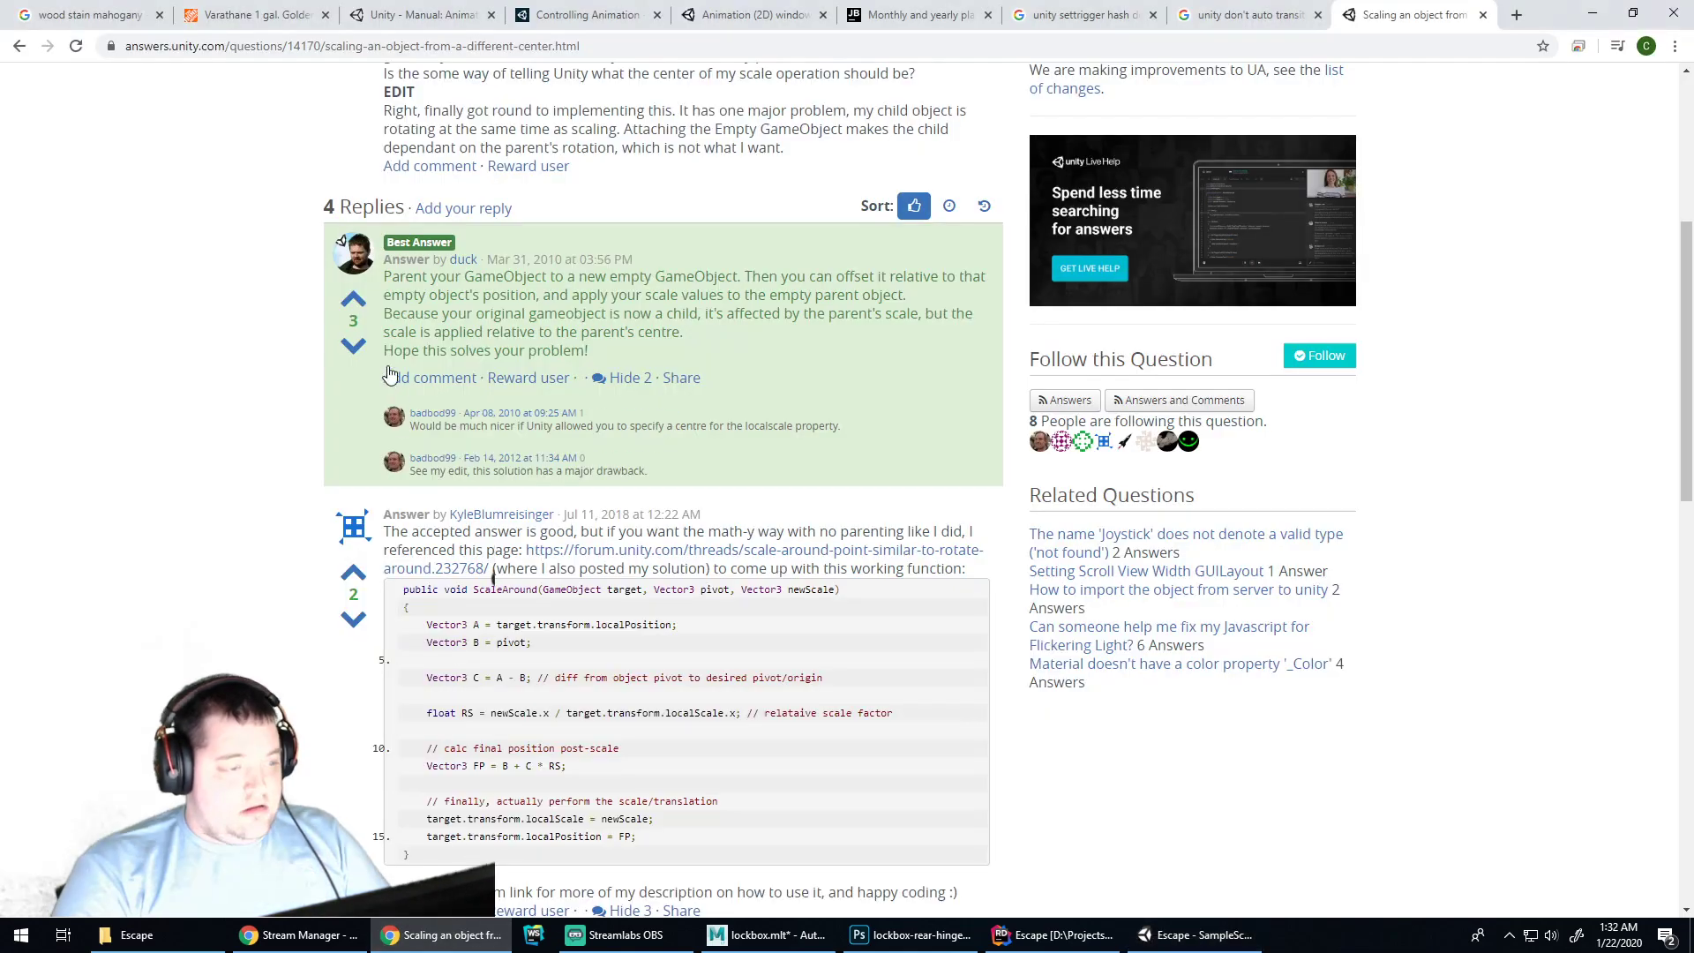
# Re-search Google for 'unity editor change pivot' and open the 'Change pivot point of gameobject' thread
pyautogui.click(19, 45)
pyautogui.click(183, 99)
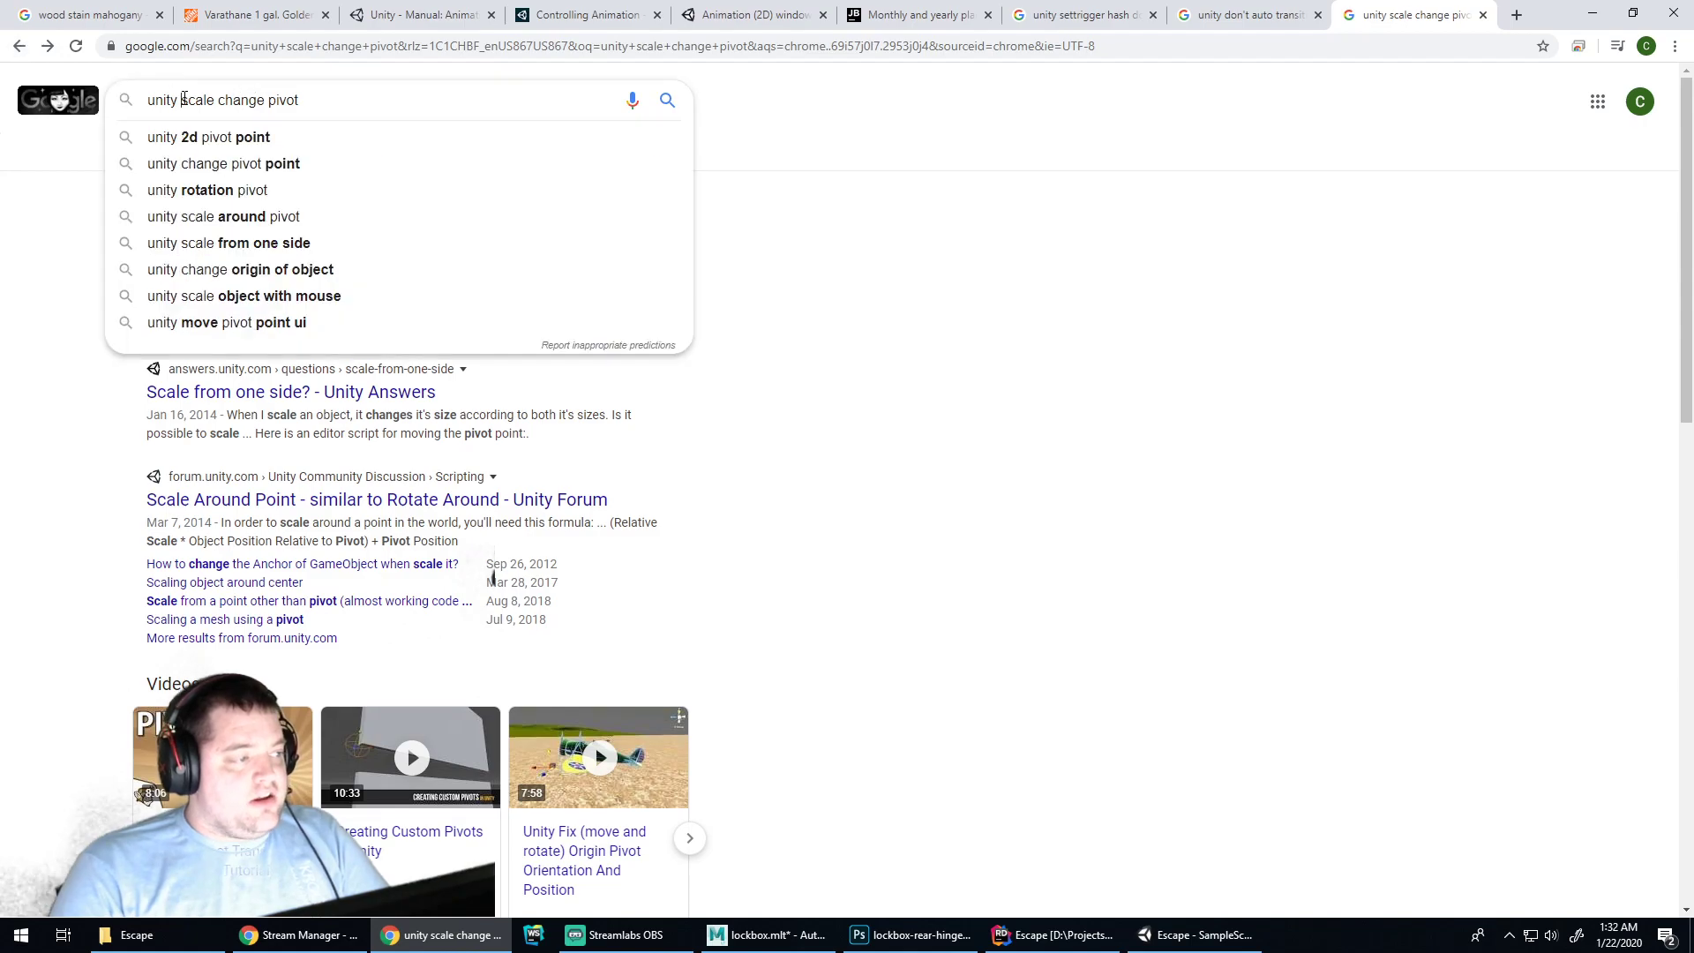
pyautogui.moveTo(184, 99); pyautogui.dragTo(716, 142)
pyautogui.write('editor')
pyautogui.write(' s')
pyautogui.press('BackSpace')
pyautogui.write('change pivot')
pyautogui.press('Return')
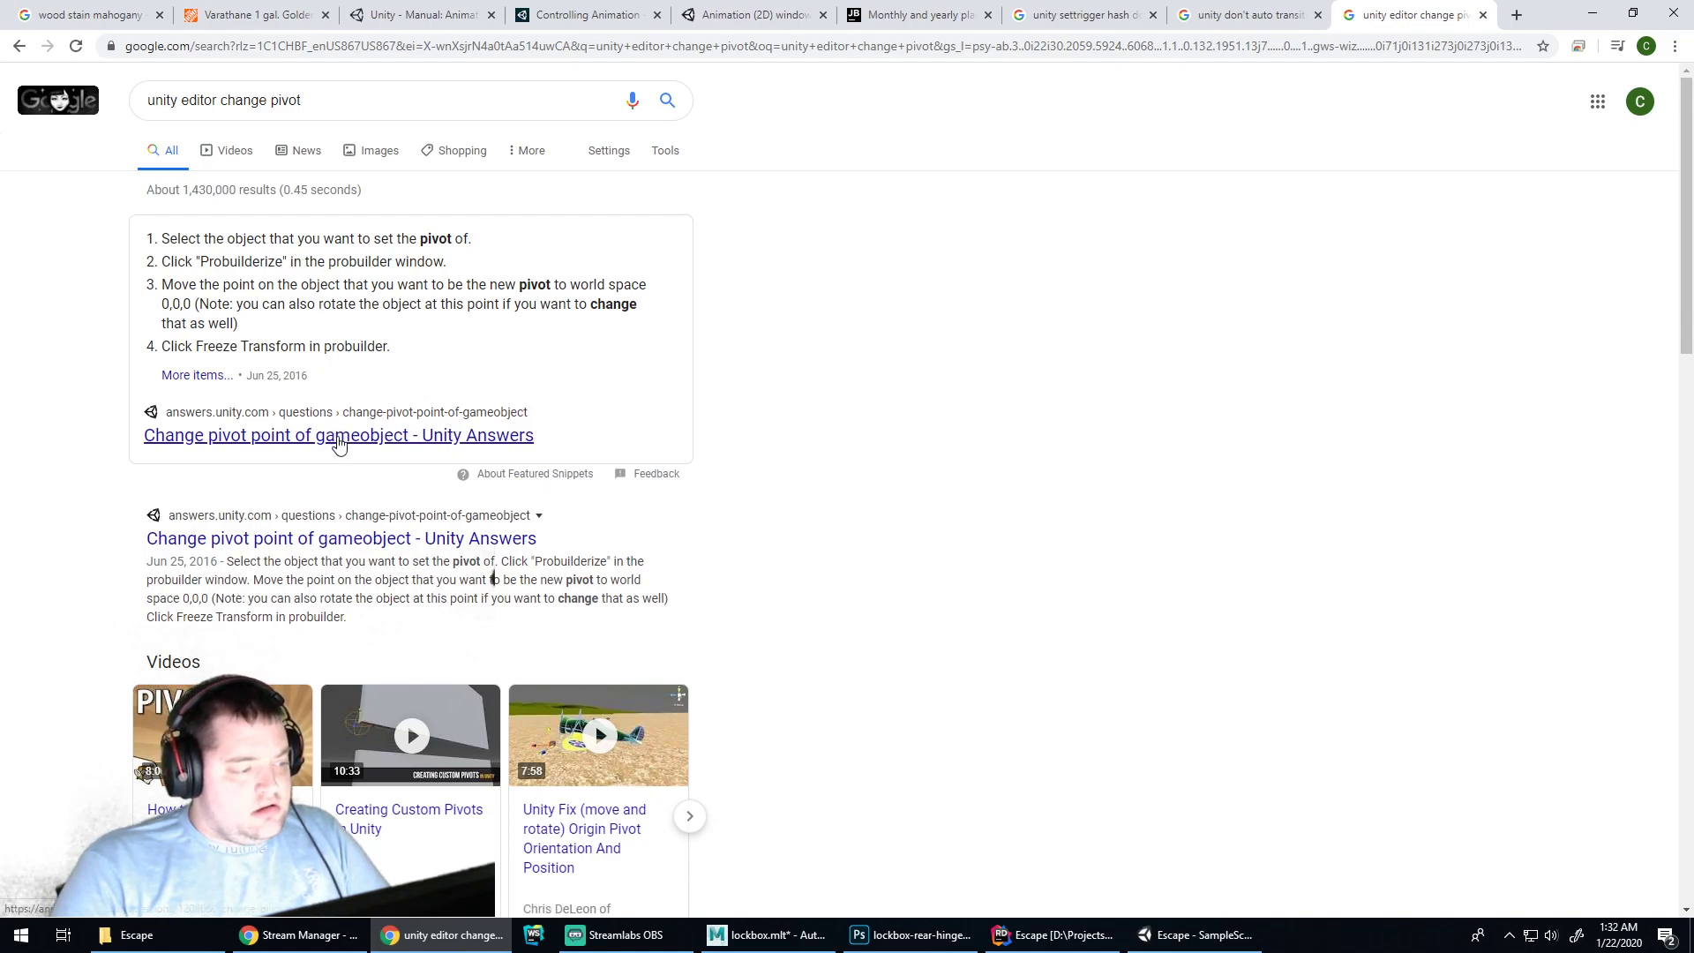
pyautogui.click(355, 537)
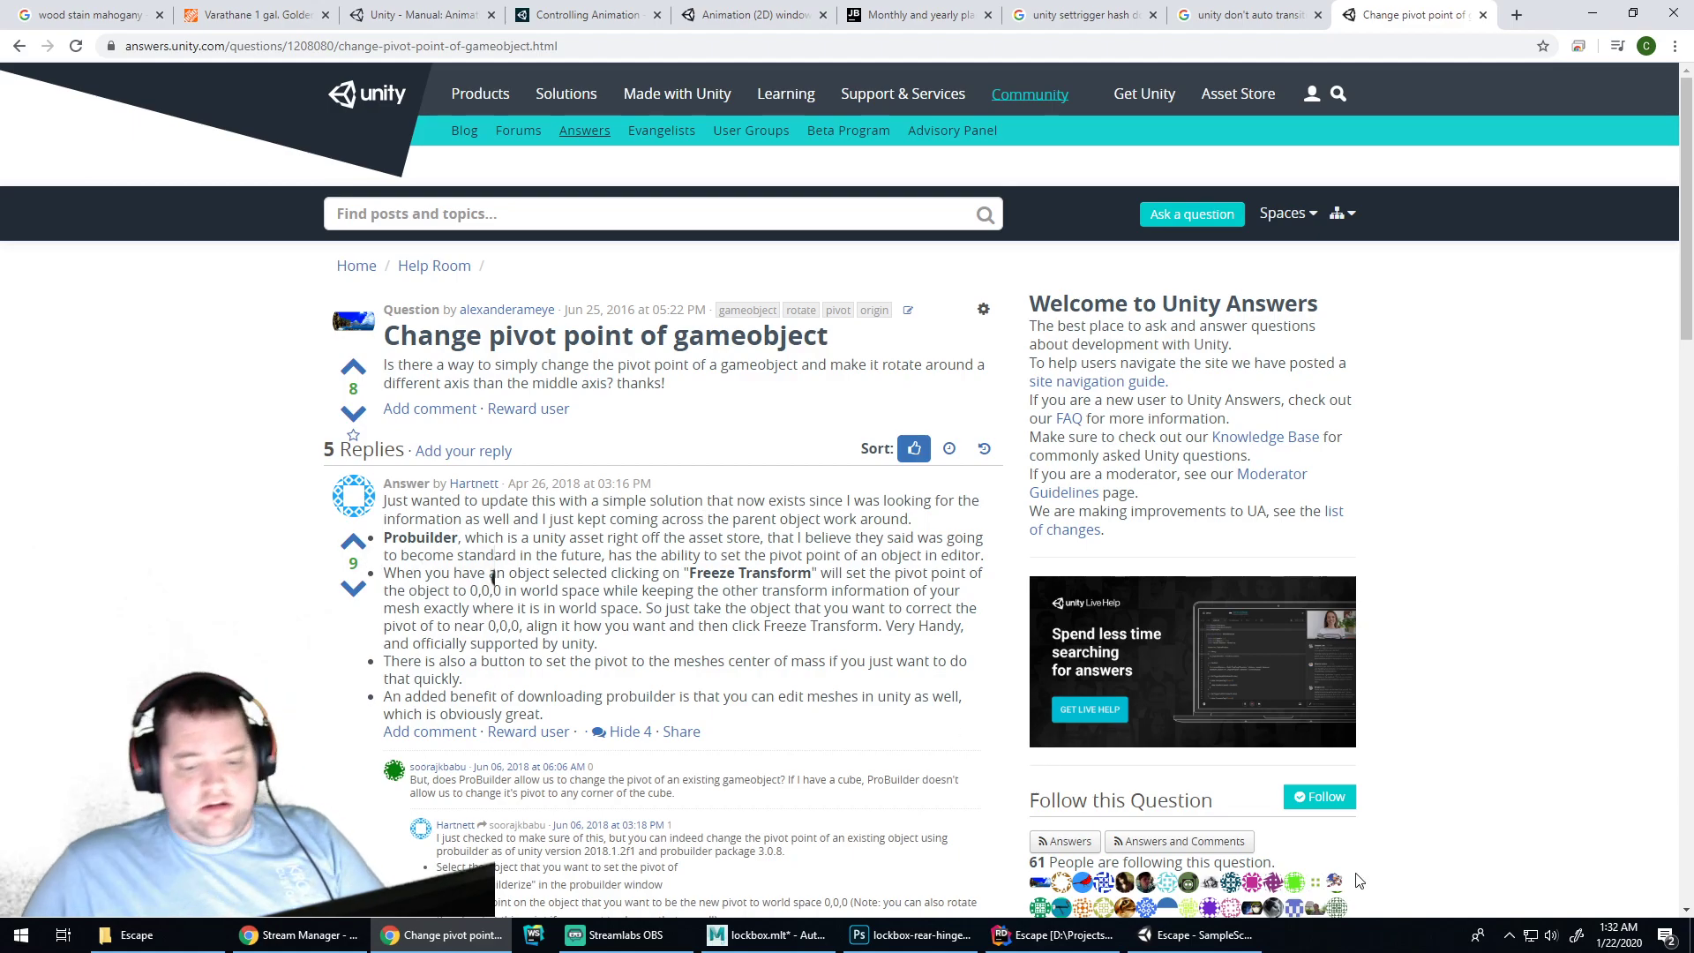
pyautogui.click(1200, 936)
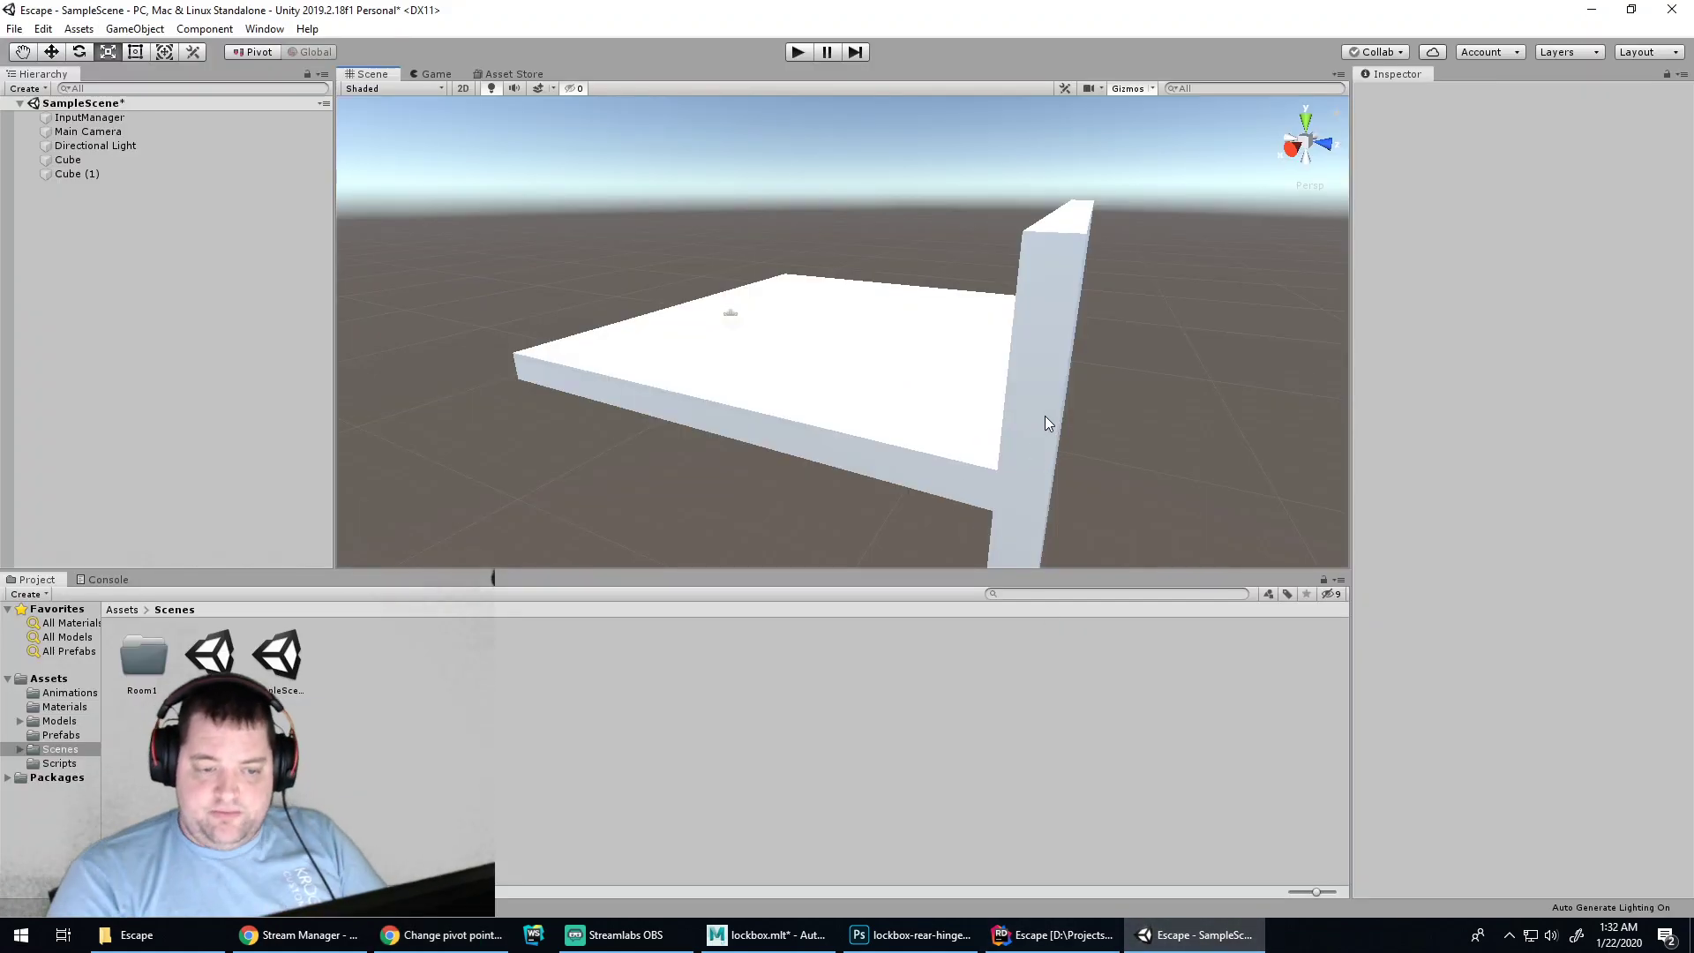
# Raise wall Cube (1) to Y 7.7 so it sits on the floor
pyautogui.click(1047, 418)
pyautogui.press('w')
pyautogui.moveTo(1061, 307); pyautogui.dragTo(968, 380)
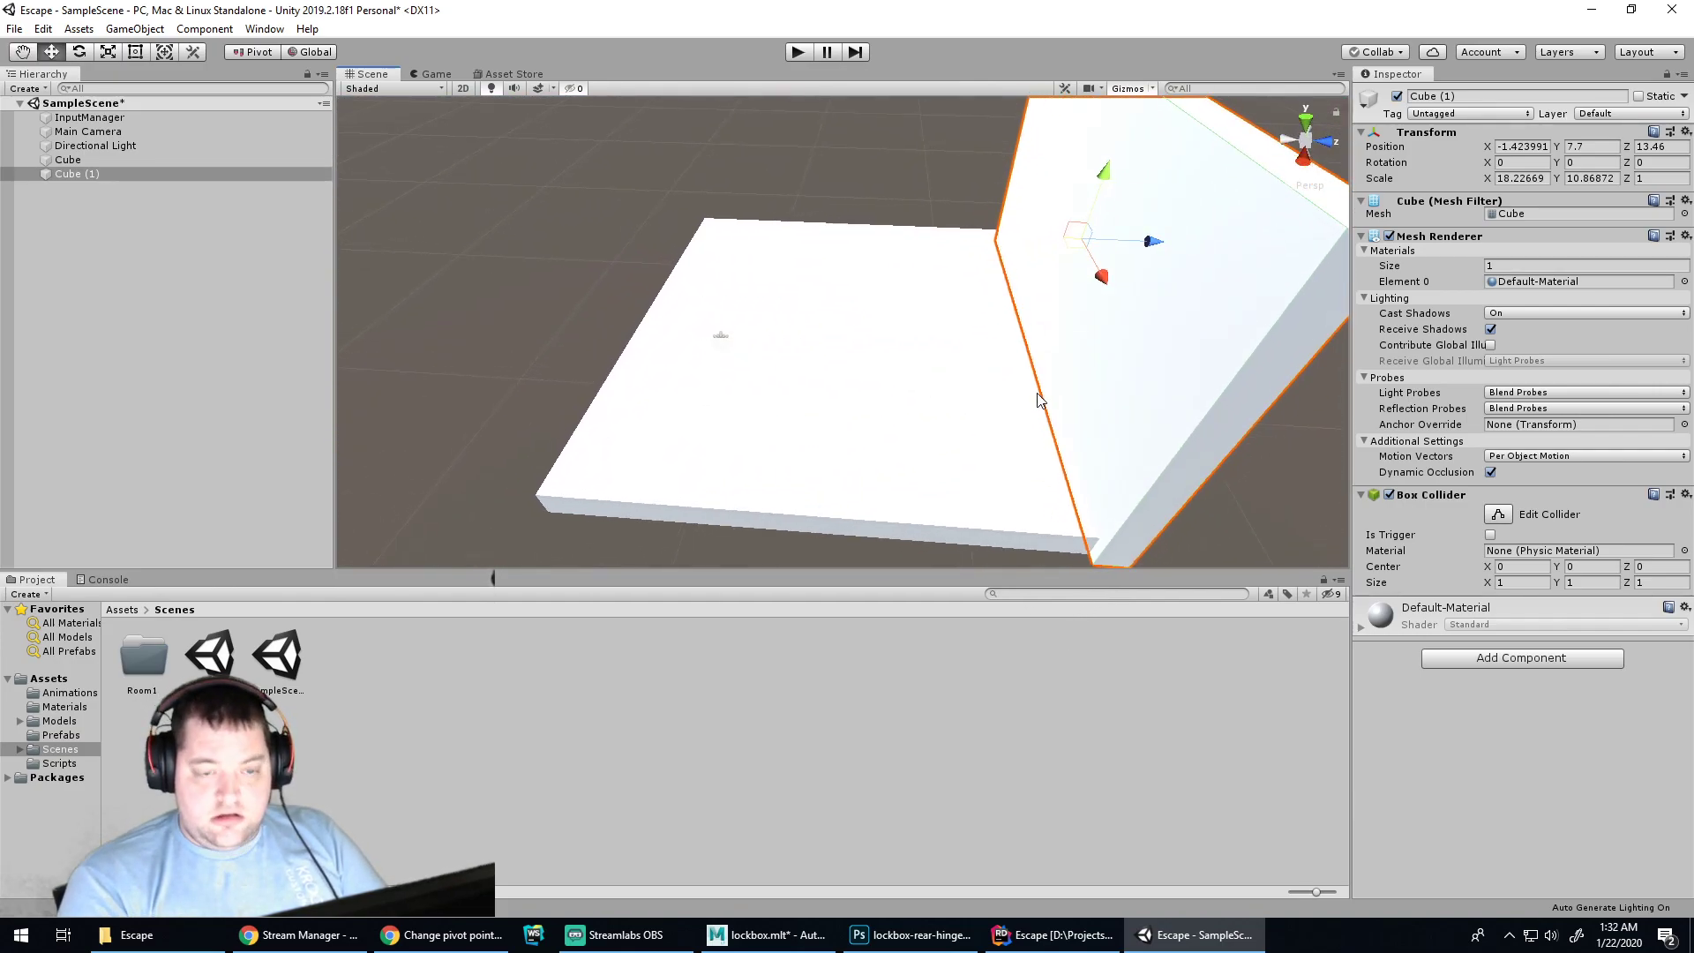
# Duplicate the wall as Cube (2) and move it to Z -3.43 on the opposite edge
pyautogui.hotkey('ctrl', 'd')
pyautogui.moveTo(1152, 241); pyautogui.dragTo(850, 340)
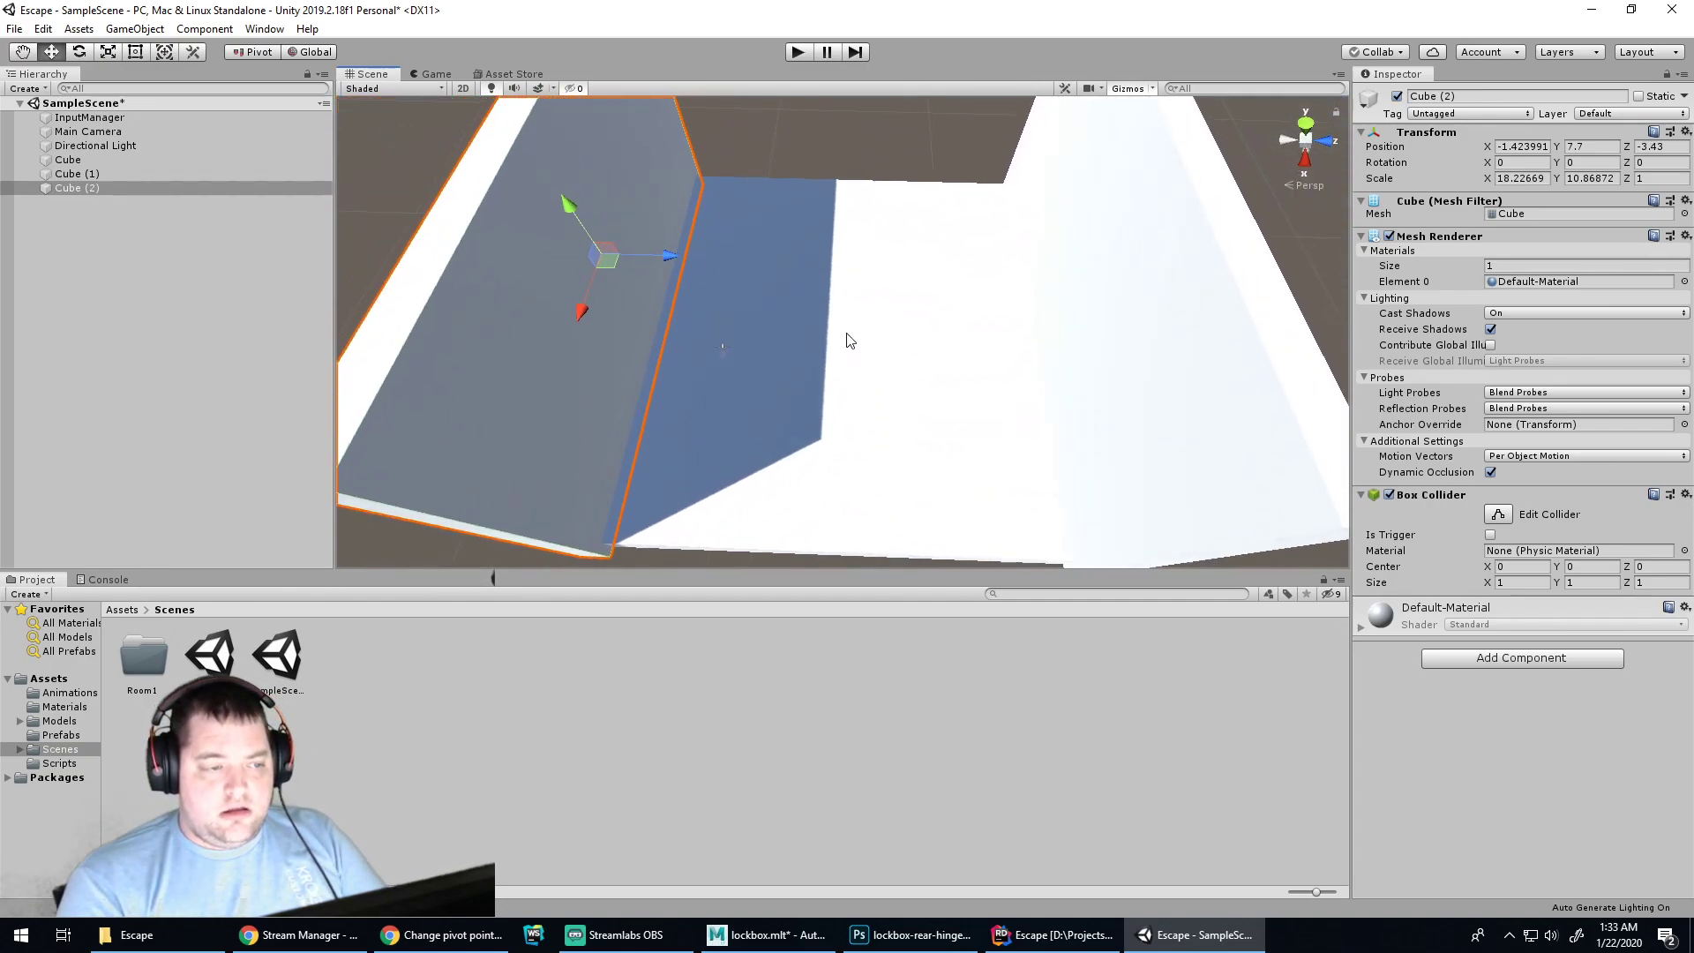
pyautogui.click(852, 338)
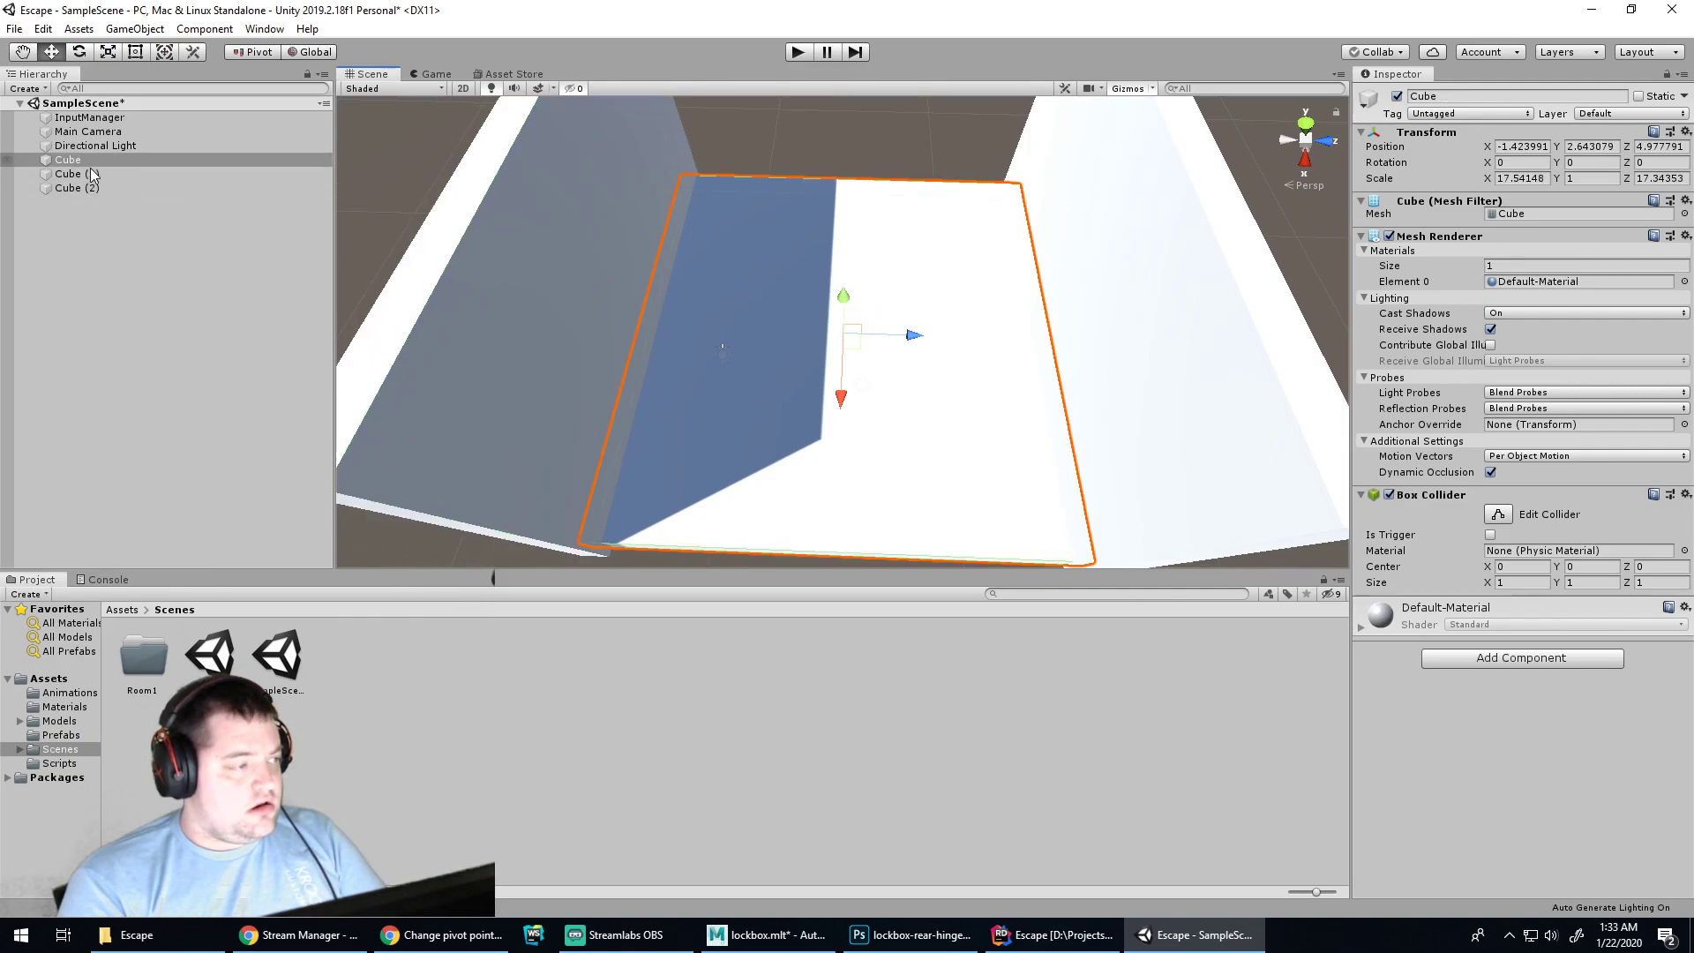
pyautogui.rightClick(81, 219)
# Add a new cube, Cube (3), after discarding an accidental empty GameObject
pyautogui.click(188, 386)
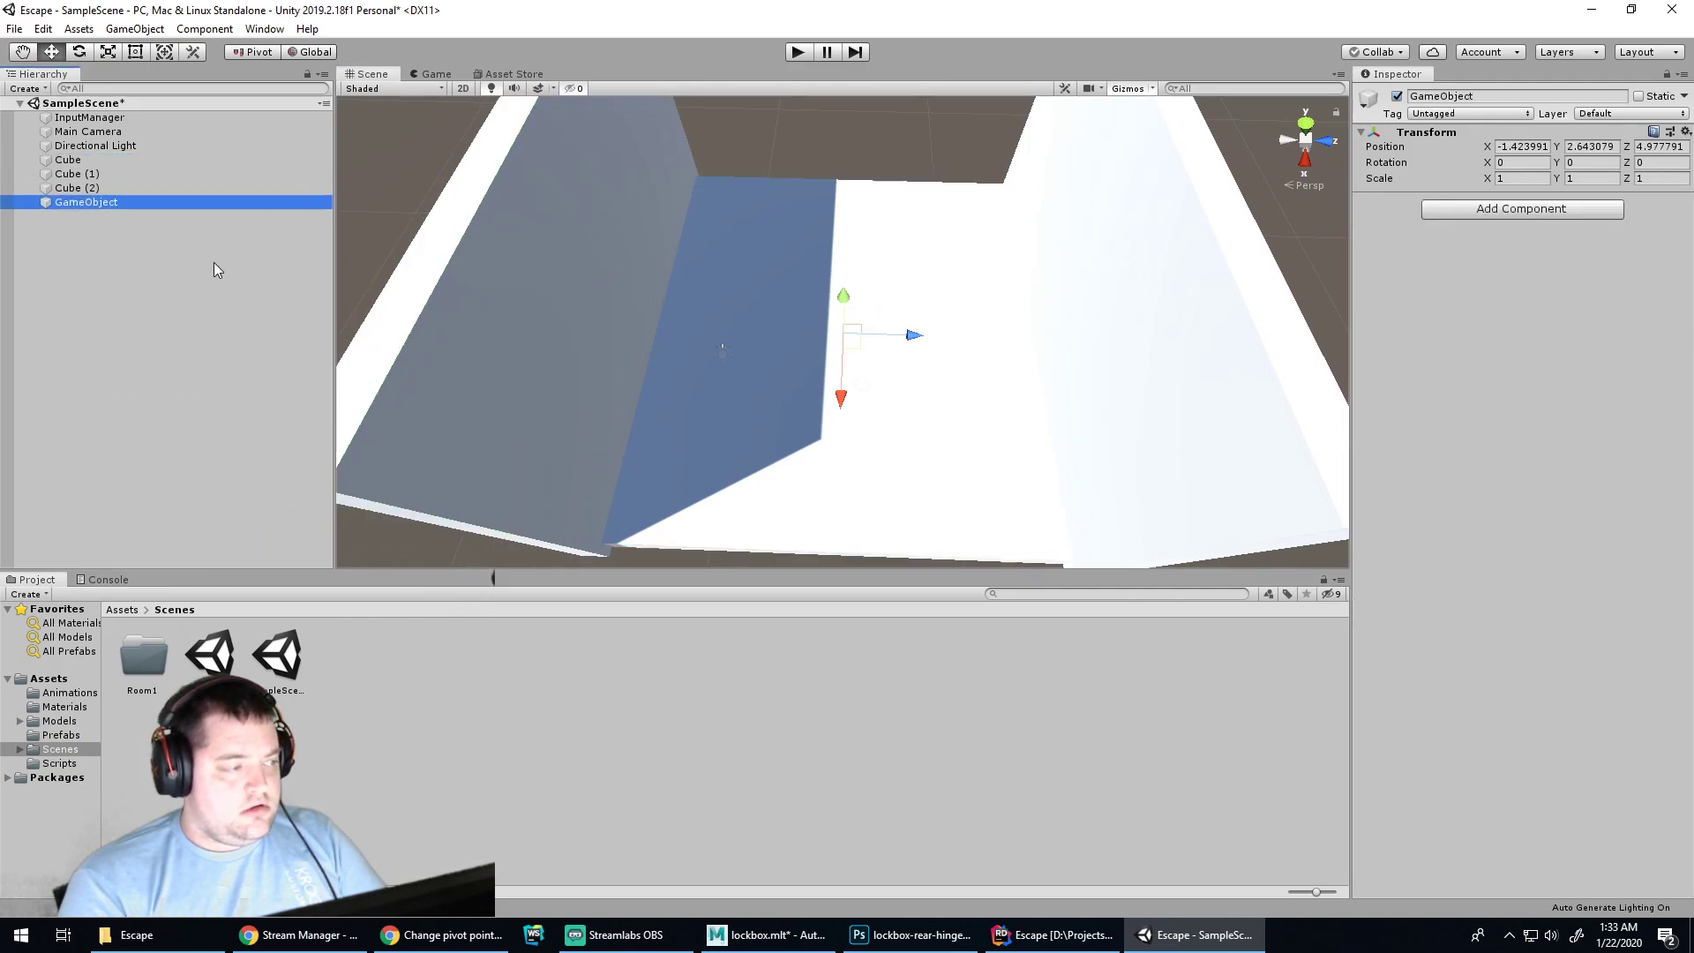
pyautogui.press('Delete')
pyautogui.rightClick(97, 231)
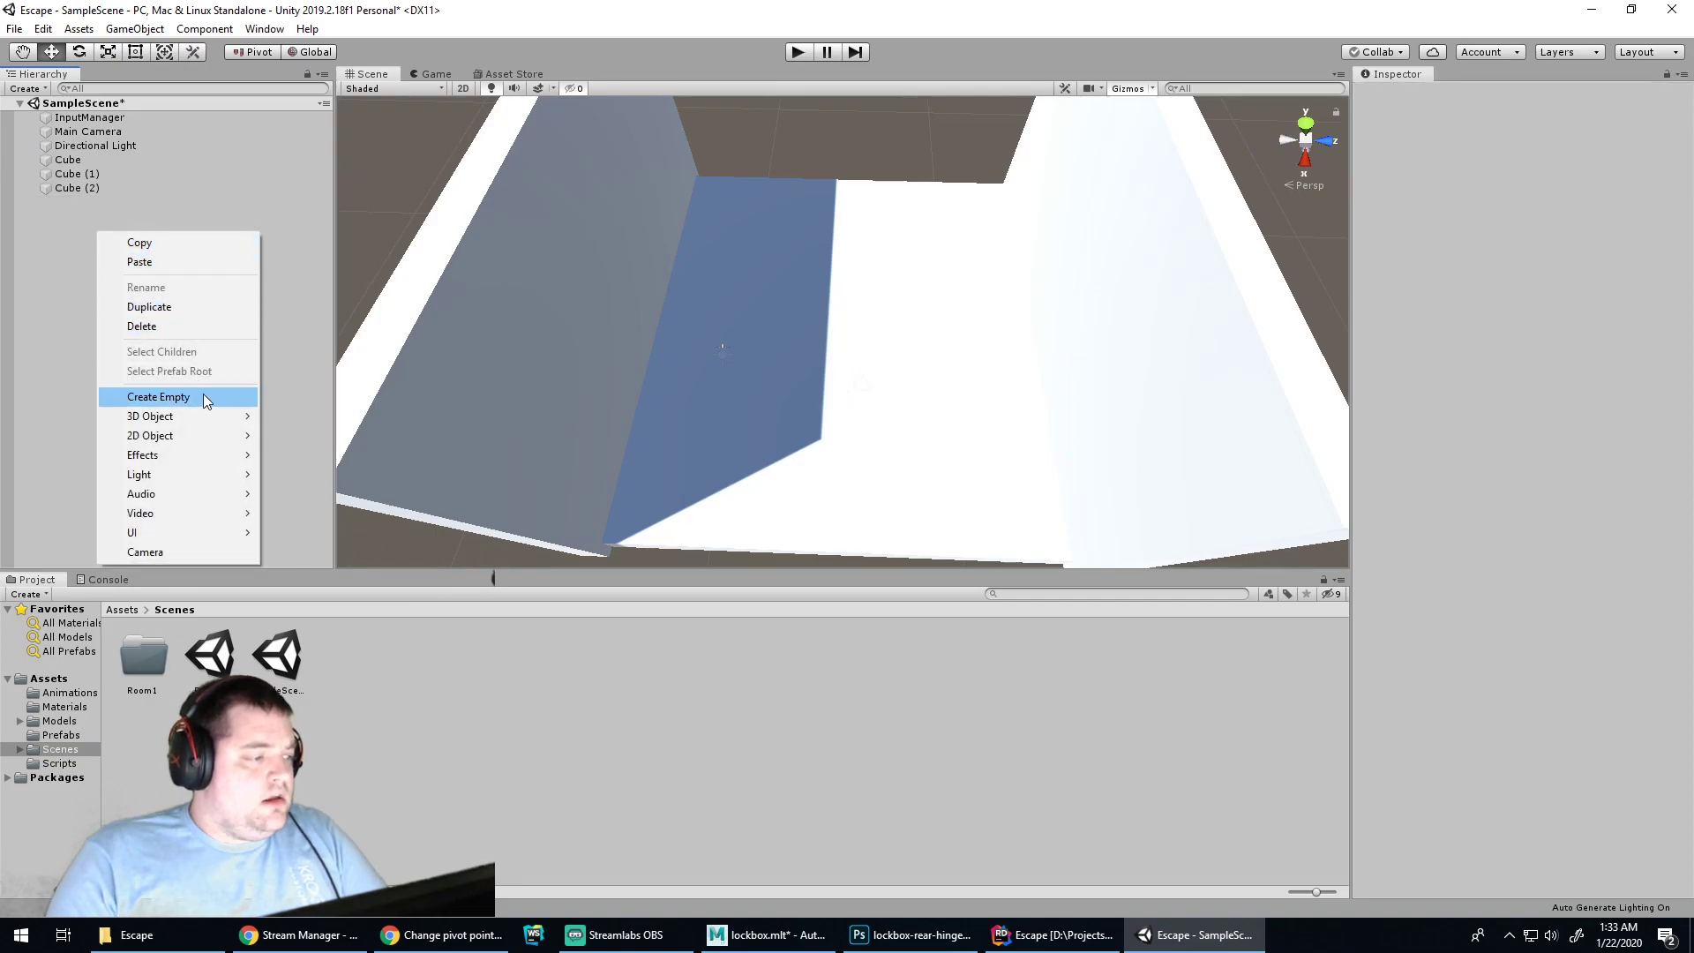
pyautogui.moveTo(236, 422)
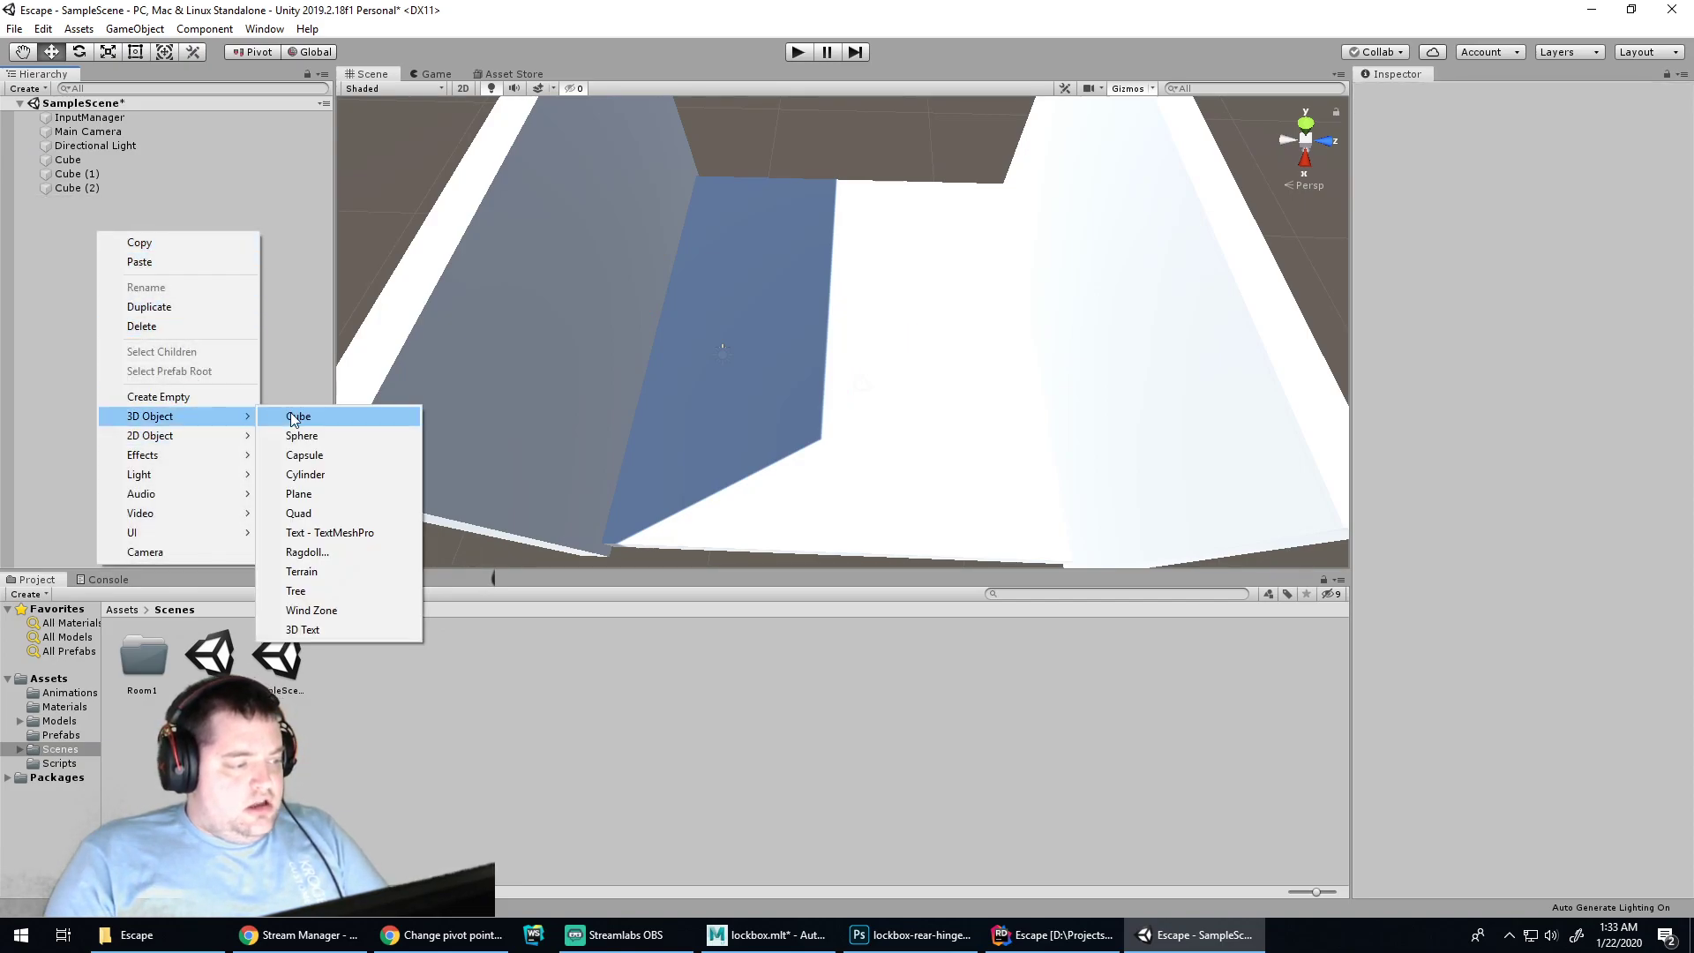
pyautogui.click(291, 415)
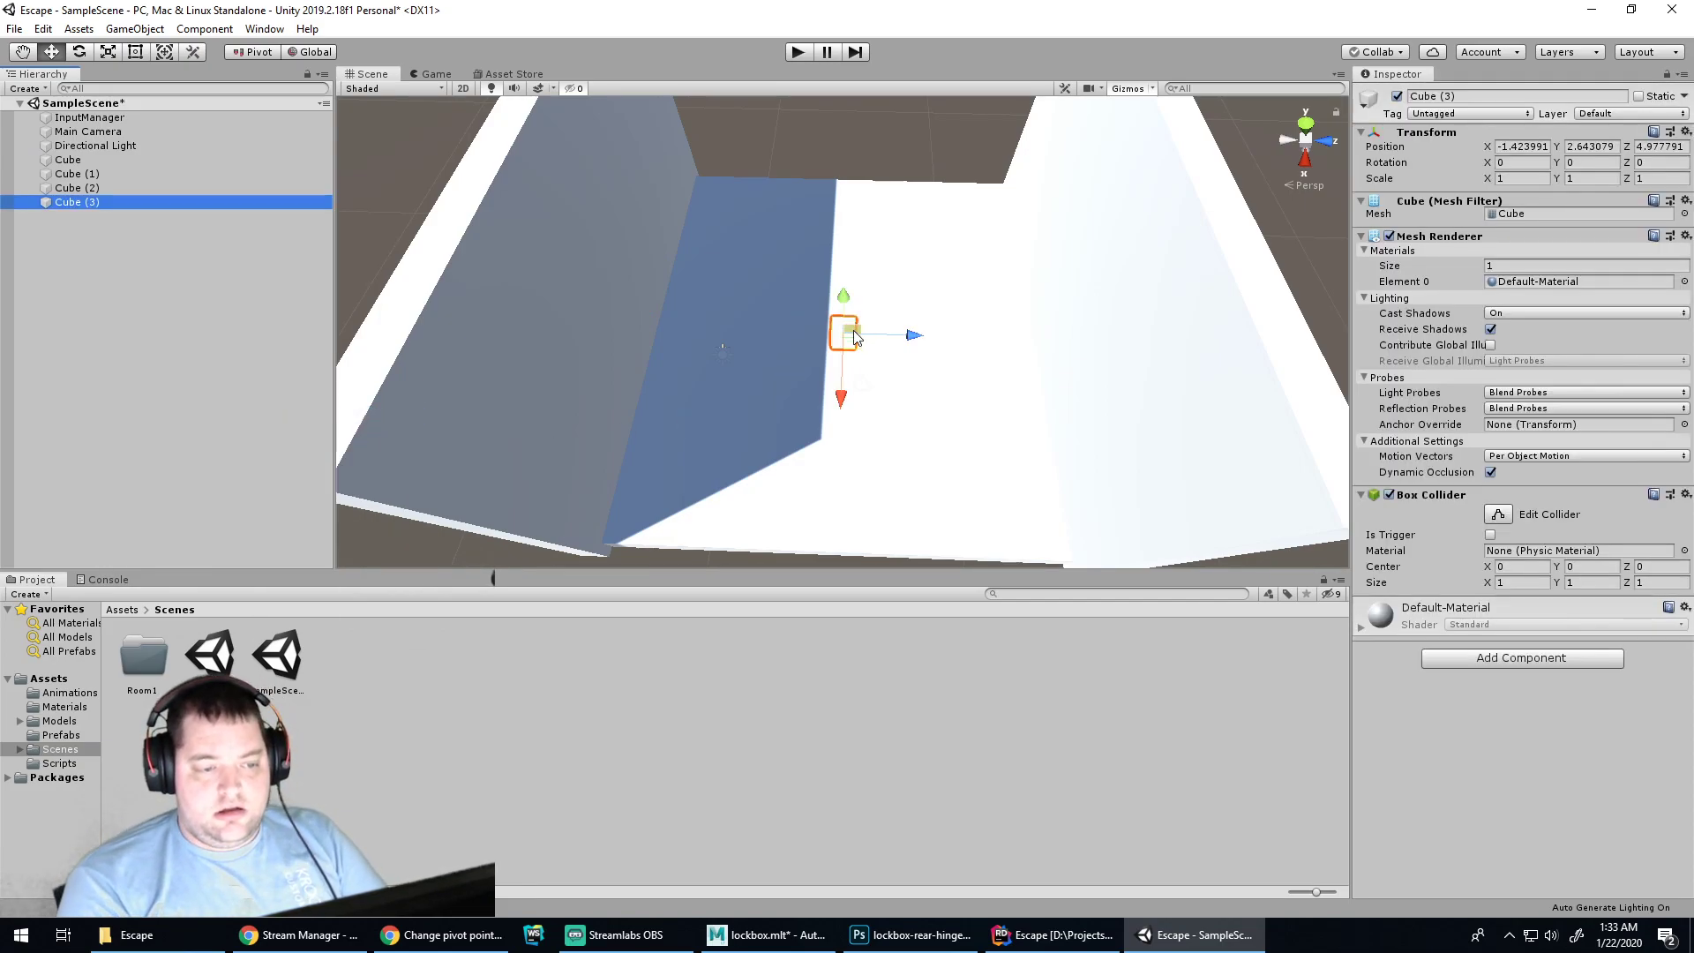
# Stretch Cube (3) along Z to the floor's full depth and move it to the side edge
pyautogui.press('r')
pyautogui.moveTo(914, 337); pyautogui.dragTo(1343, 389)
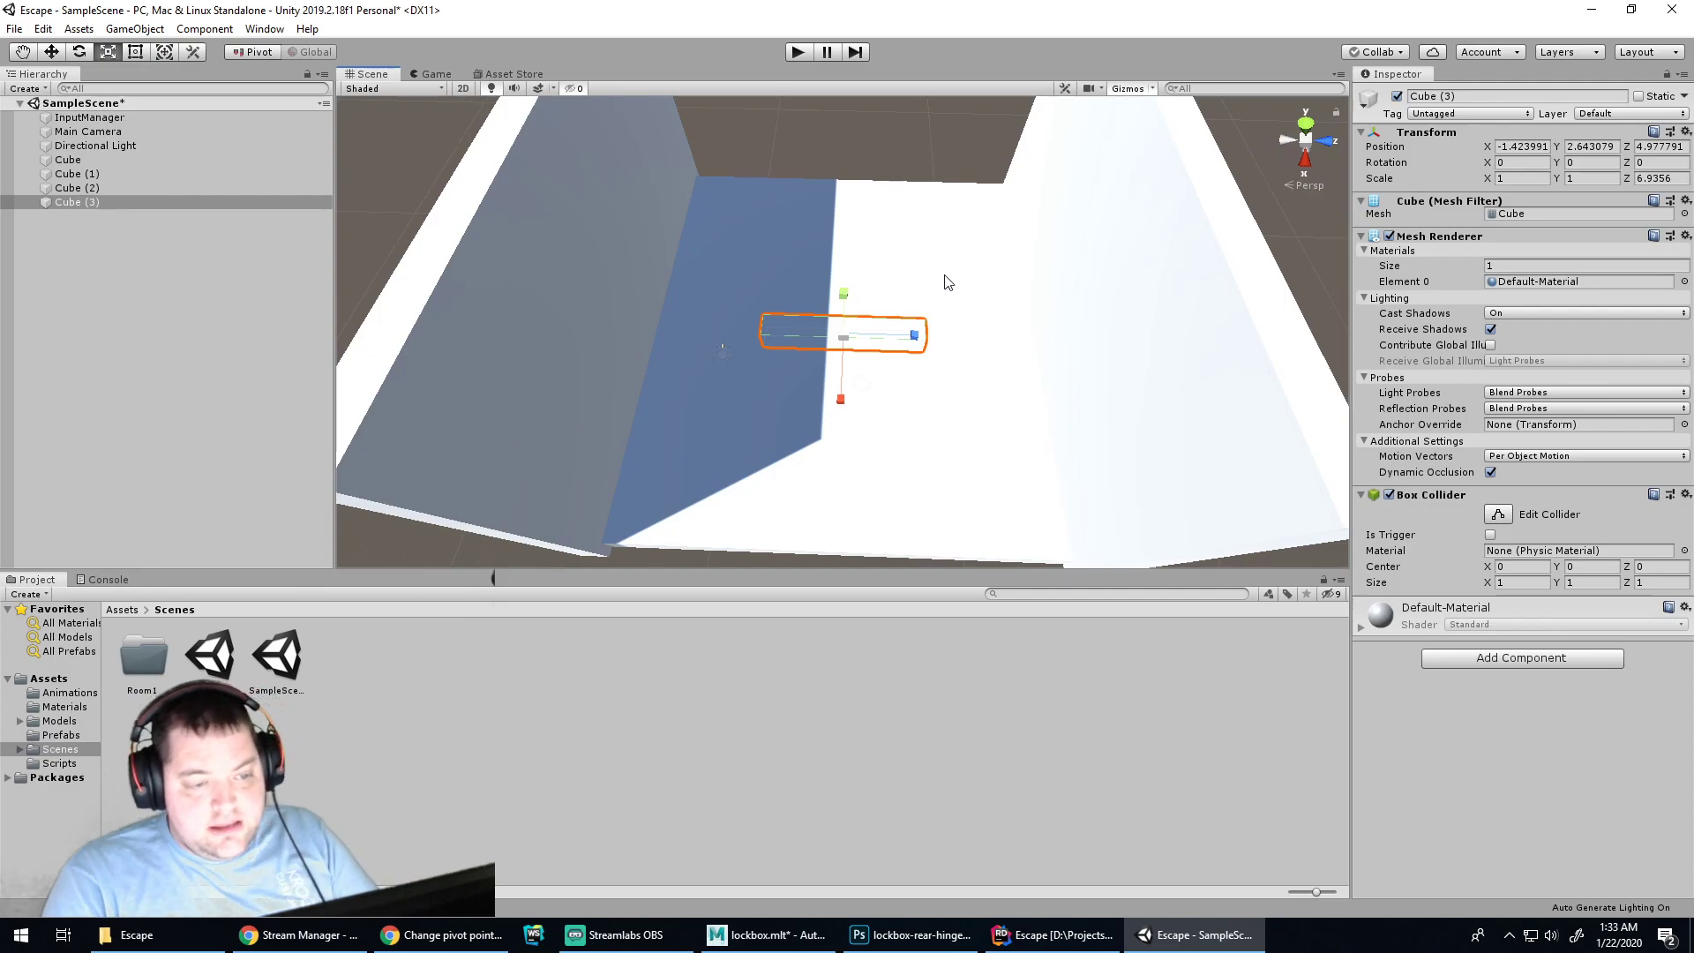
pyautogui.moveTo(918, 341); pyautogui.dragTo(1068, 342)
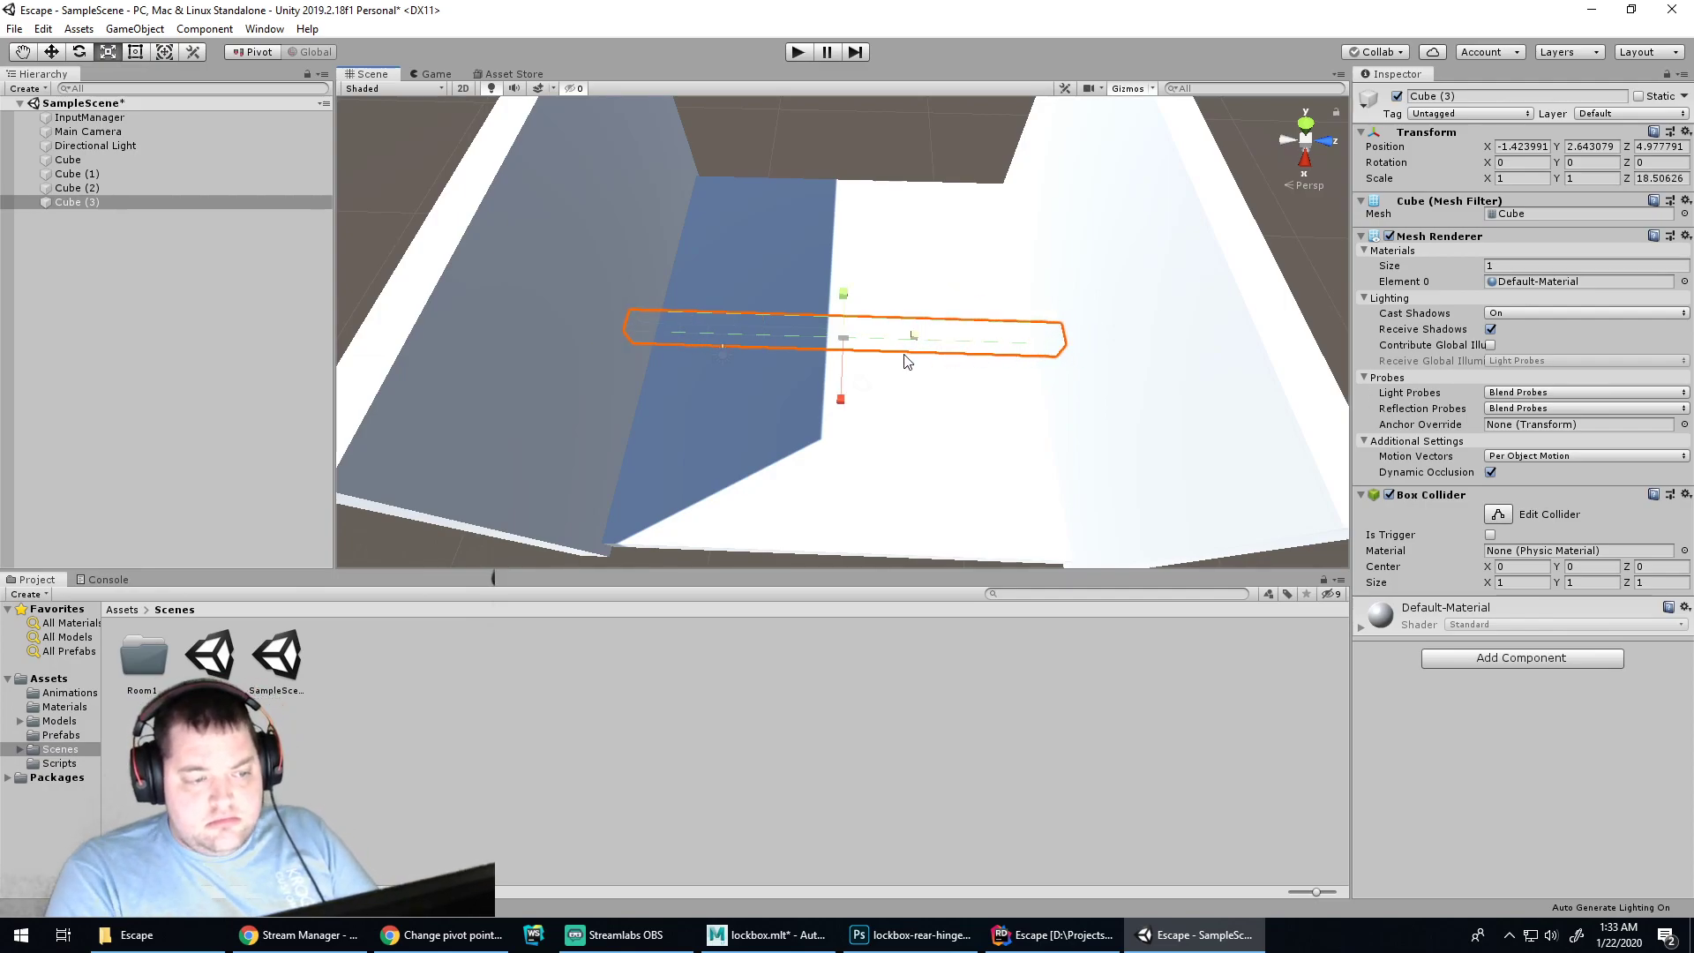
pyautogui.moveTo(841, 408); pyautogui.dragTo(843, 410)
pyautogui.hotkey('ctrl', 'z')
pyautogui.press('w')
pyautogui.moveTo(843, 379); pyautogui.dragTo(849, 205)
# Orbit around Cube (3) and trim its Z length slightly
pyautogui.keyDown('alt'); pyautogui.moveTo(1144, 230); pyautogui.dragTo(657, 145); pyautogui.keyUp('alt')
pyautogui.keyDown('alt'); pyautogui.moveTo(1095, 283); pyautogui.dragTo(623, 309); pyautogui.keyUp('alt')
pyautogui.press('r')
pyautogui.moveTo(782, 504); pyautogui.dragTo(775, 504)
pyautogui.press('w')
pyautogui.press('e')
pyautogui.press('r')
pyautogui.press('q')
pyautogui.press('e')
pyautogui.press('w')
pyautogui.press('r')
pyautogui.press('q')
pyautogui.press('r')
# Scale Cube (3) up into a tall wall and nudge it to X -10.55 against the floor edge
pyautogui.moveTo(846, 454); pyautogui.dragTo(962, 151)
pyautogui.keyDown('alt'); pyautogui.moveTo(955, 387); pyautogui.dragTo(804, 373); pyautogui.keyUp('alt')
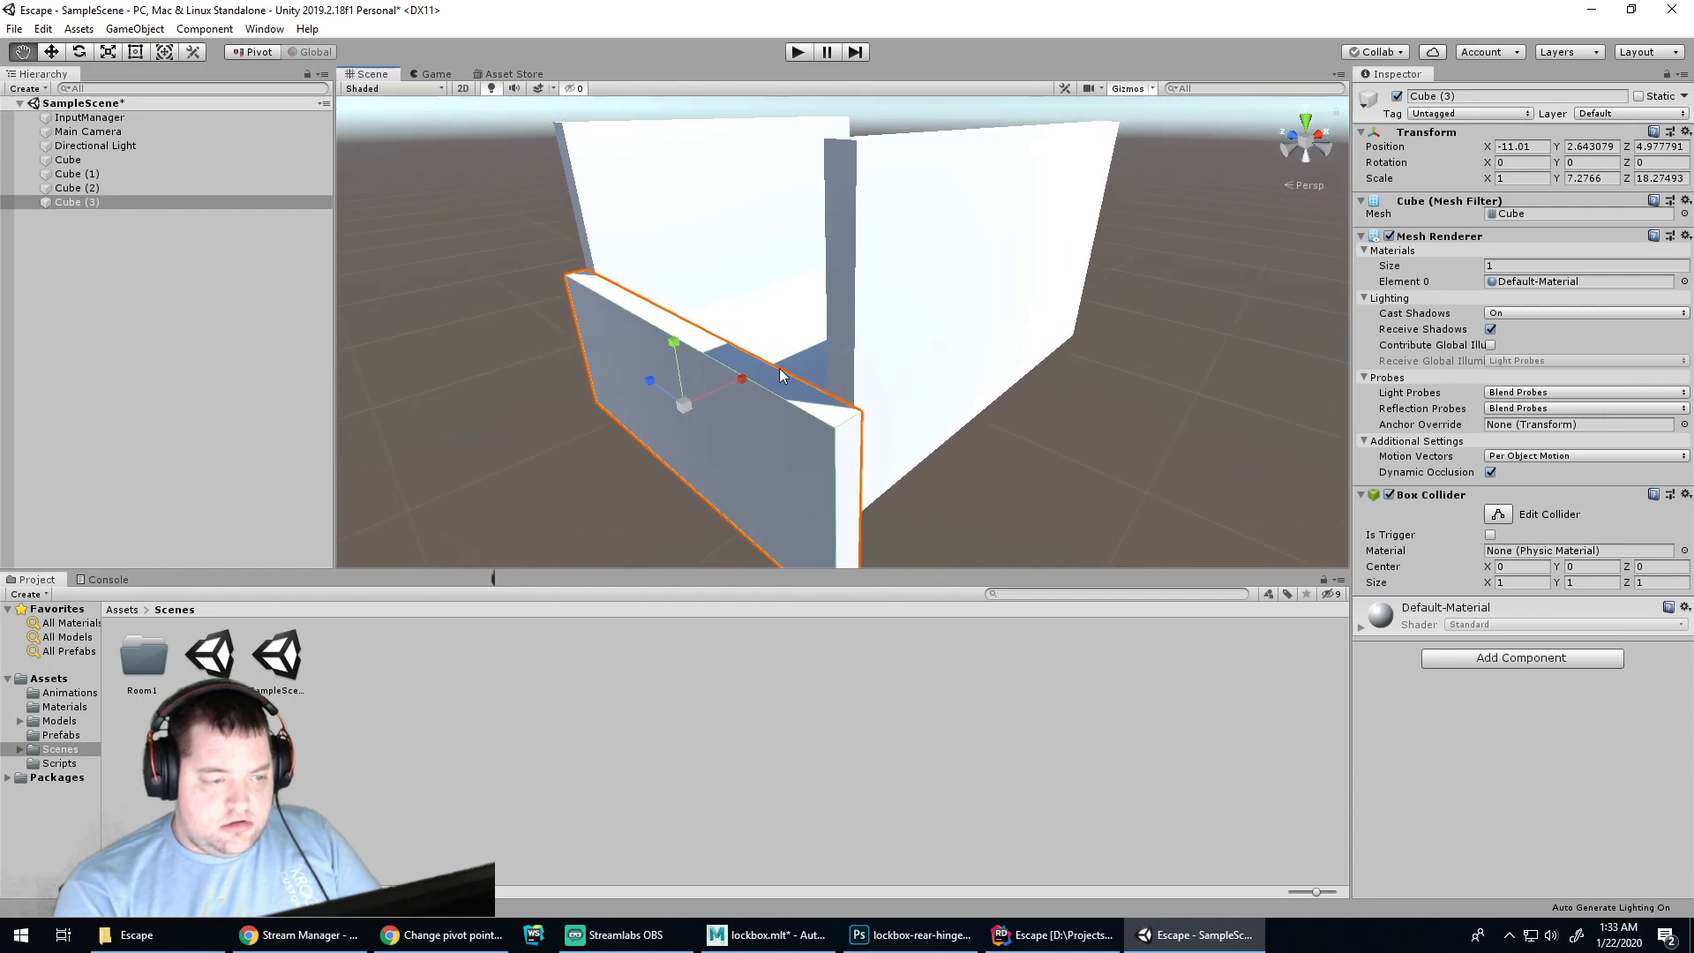
pyautogui.moveTo(680, 347); pyautogui.dragTo(651, 210)
pyautogui.press('w')
pyautogui.press('e')
pyautogui.press('r')
pyautogui.keyDown('alt'); pyautogui.moveTo(863, 355); pyautogui.dragTo(872, 288); pyautogui.keyUp('alt')
pyautogui.press('w')
pyautogui.moveTo(733, 242); pyautogui.dragTo(746, 243)
# Duplicate the side wall as Cube (4) and place it on the opposite side at X 8.33
pyautogui.keyDown('alt'); pyautogui.moveTo(887, 328); pyautogui.dragTo(804, 496); pyautogui.keyUp('alt')
pyautogui.keyDown('alt'); pyautogui.moveTo(933, 314); pyautogui.dragTo(580, 245); pyautogui.keyUp('alt')
pyautogui.scroll(-1, 816, 265)
pyautogui.moveTo(877, 264); pyautogui.dragTo(839, 351, button='middle')
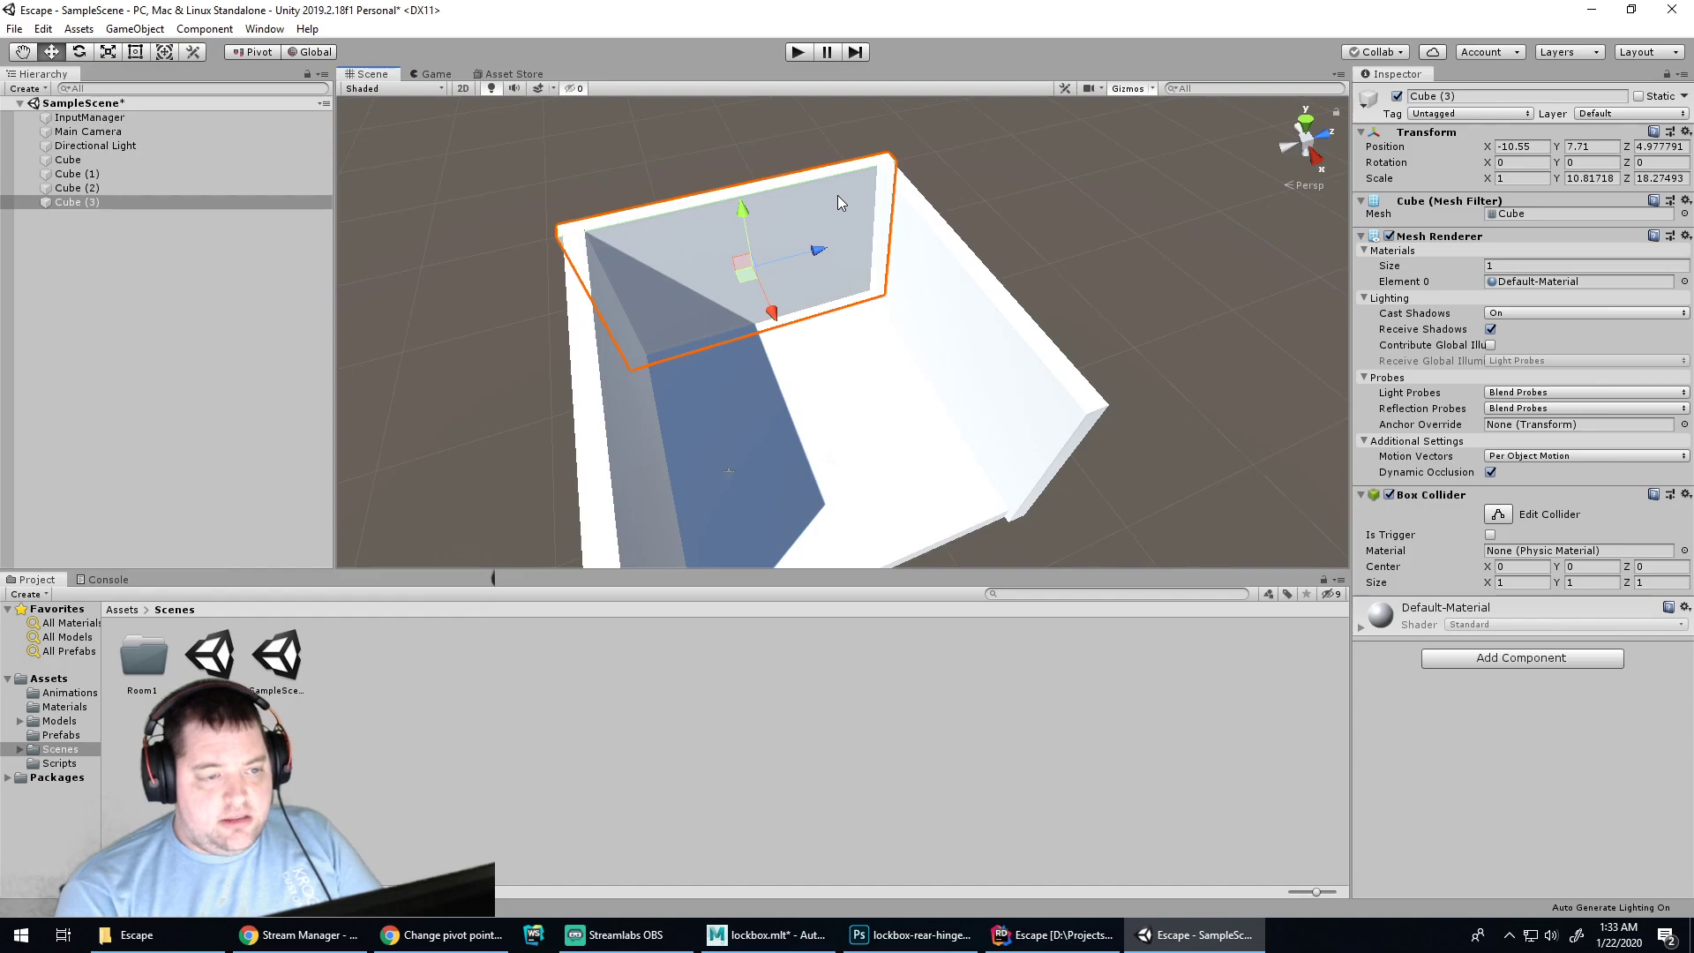
pyautogui.hotkey('ctrl', 'd')
pyautogui.moveTo(772, 313); pyautogui.dragTo(870, 489)
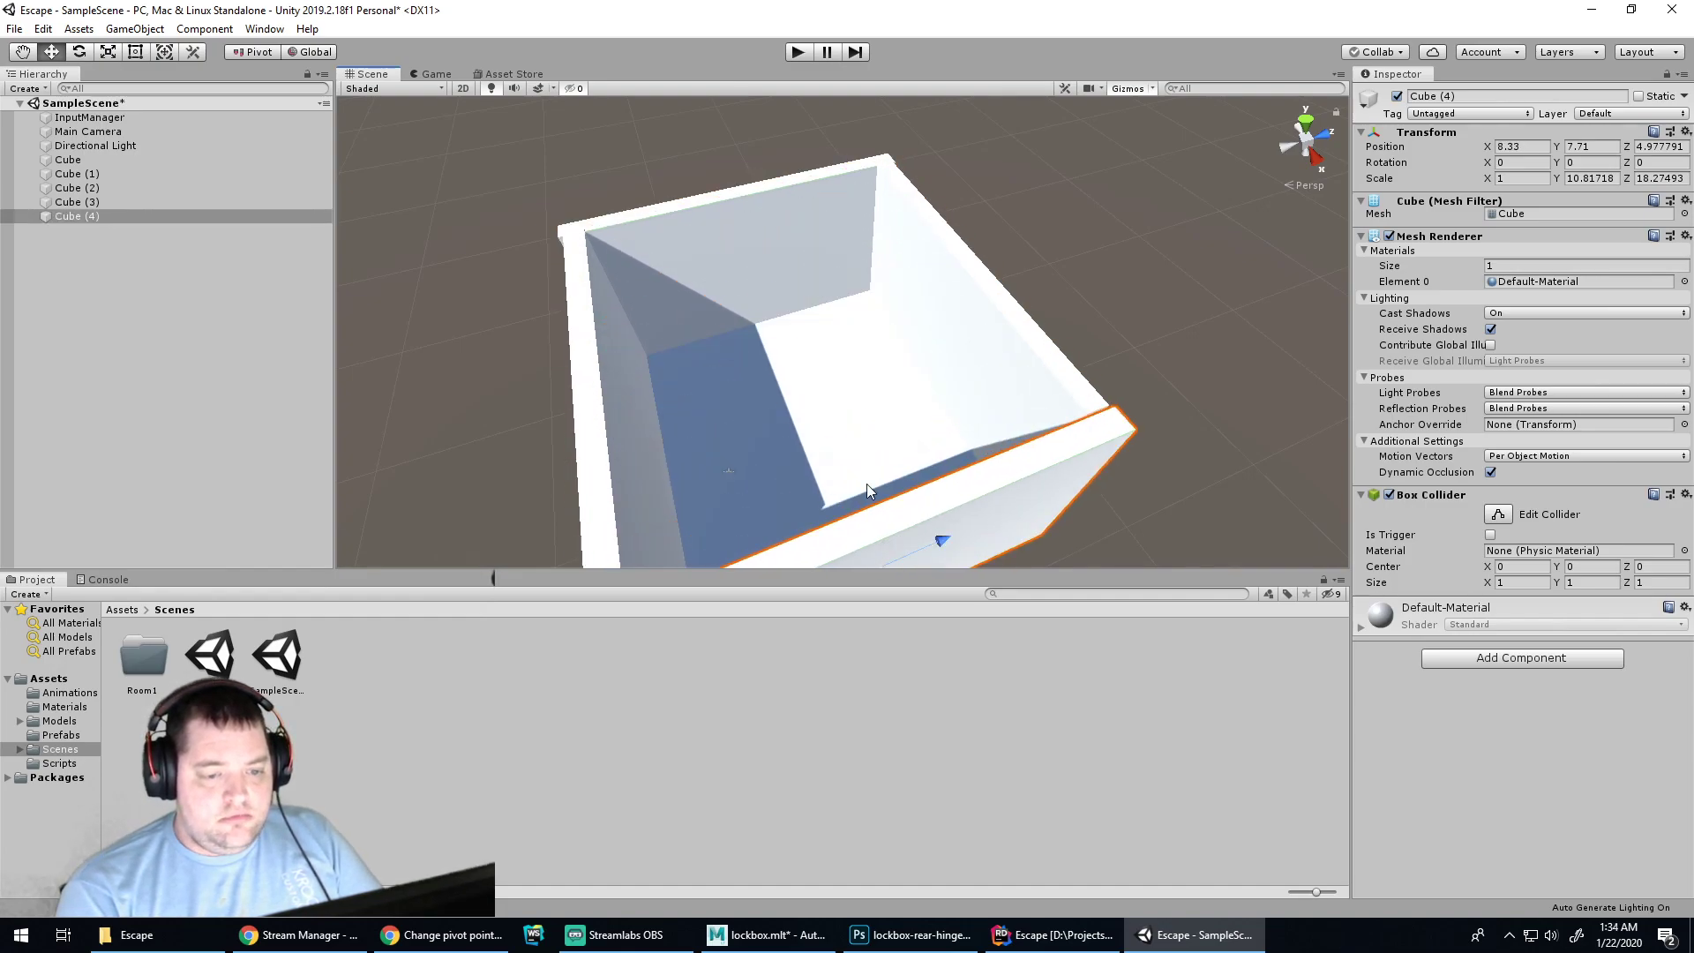
pyautogui.keyDown('alt'); pyautogui.moveTo(786, 412); pyautogui.dragTo(892, 410); pyautogui.keyUp('alt')
# Slide the right wall Cube (4) slightly inward along X
pyautogui.click(953, 408)
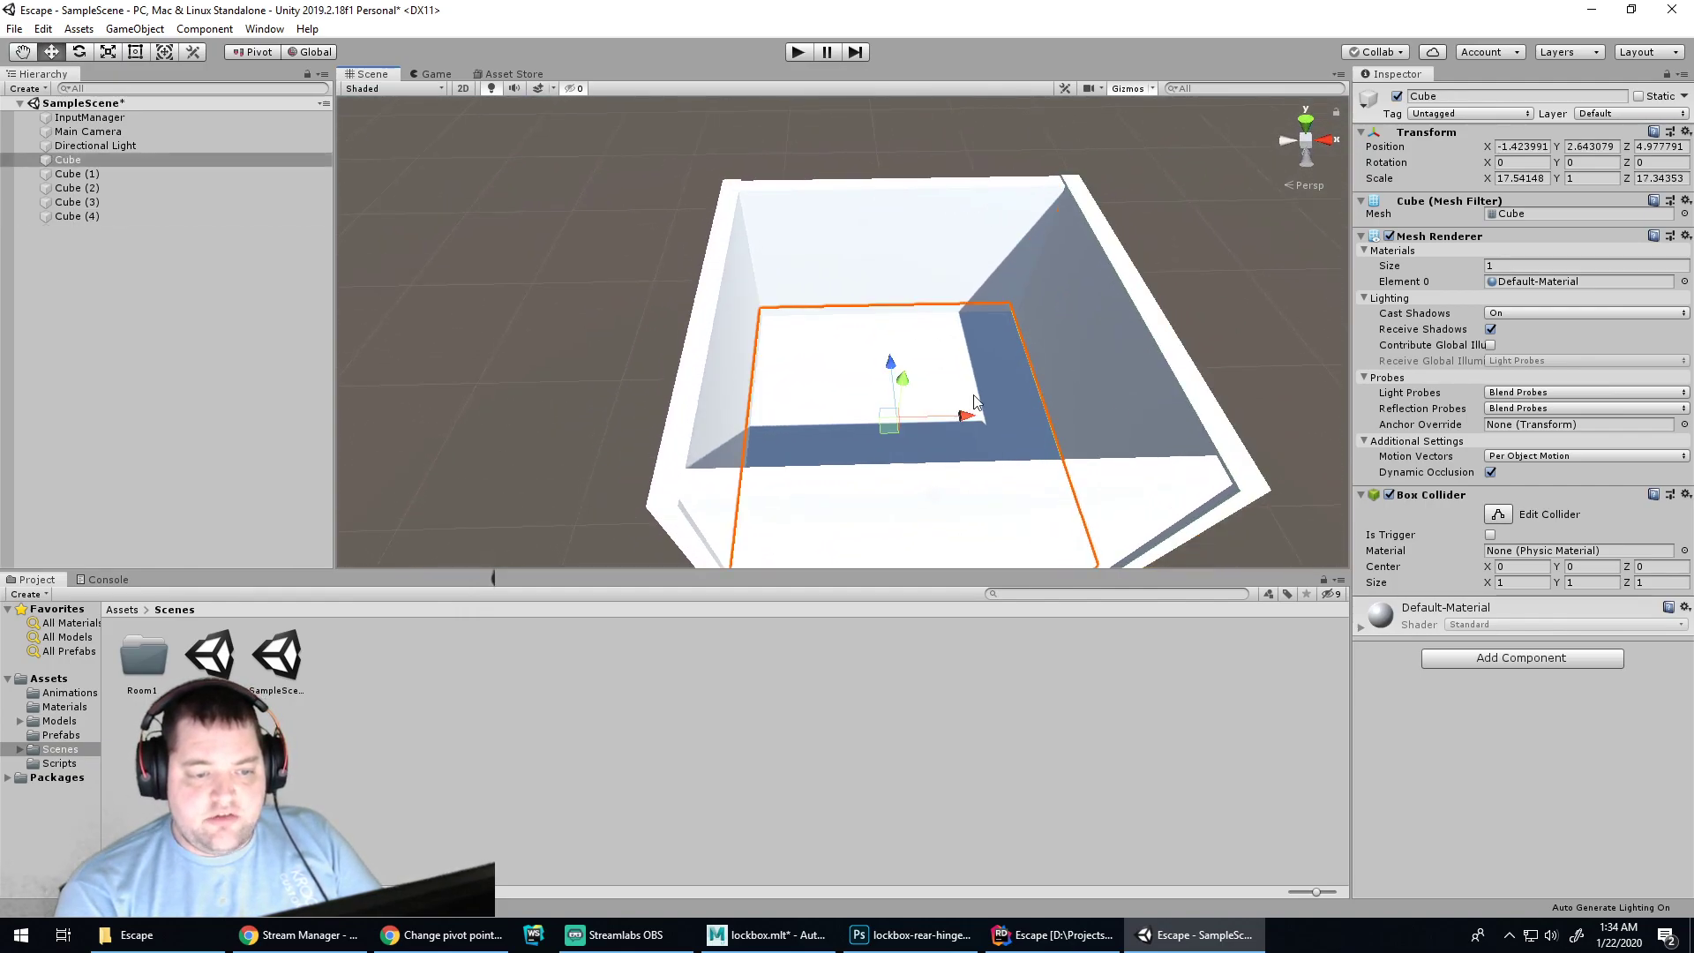
pyautogui.click(1198, 307)
pyautogui.click(1145, 368)
pyautogui.moveTo(1150, 363); pyautogui.dragTo(1144, 363)
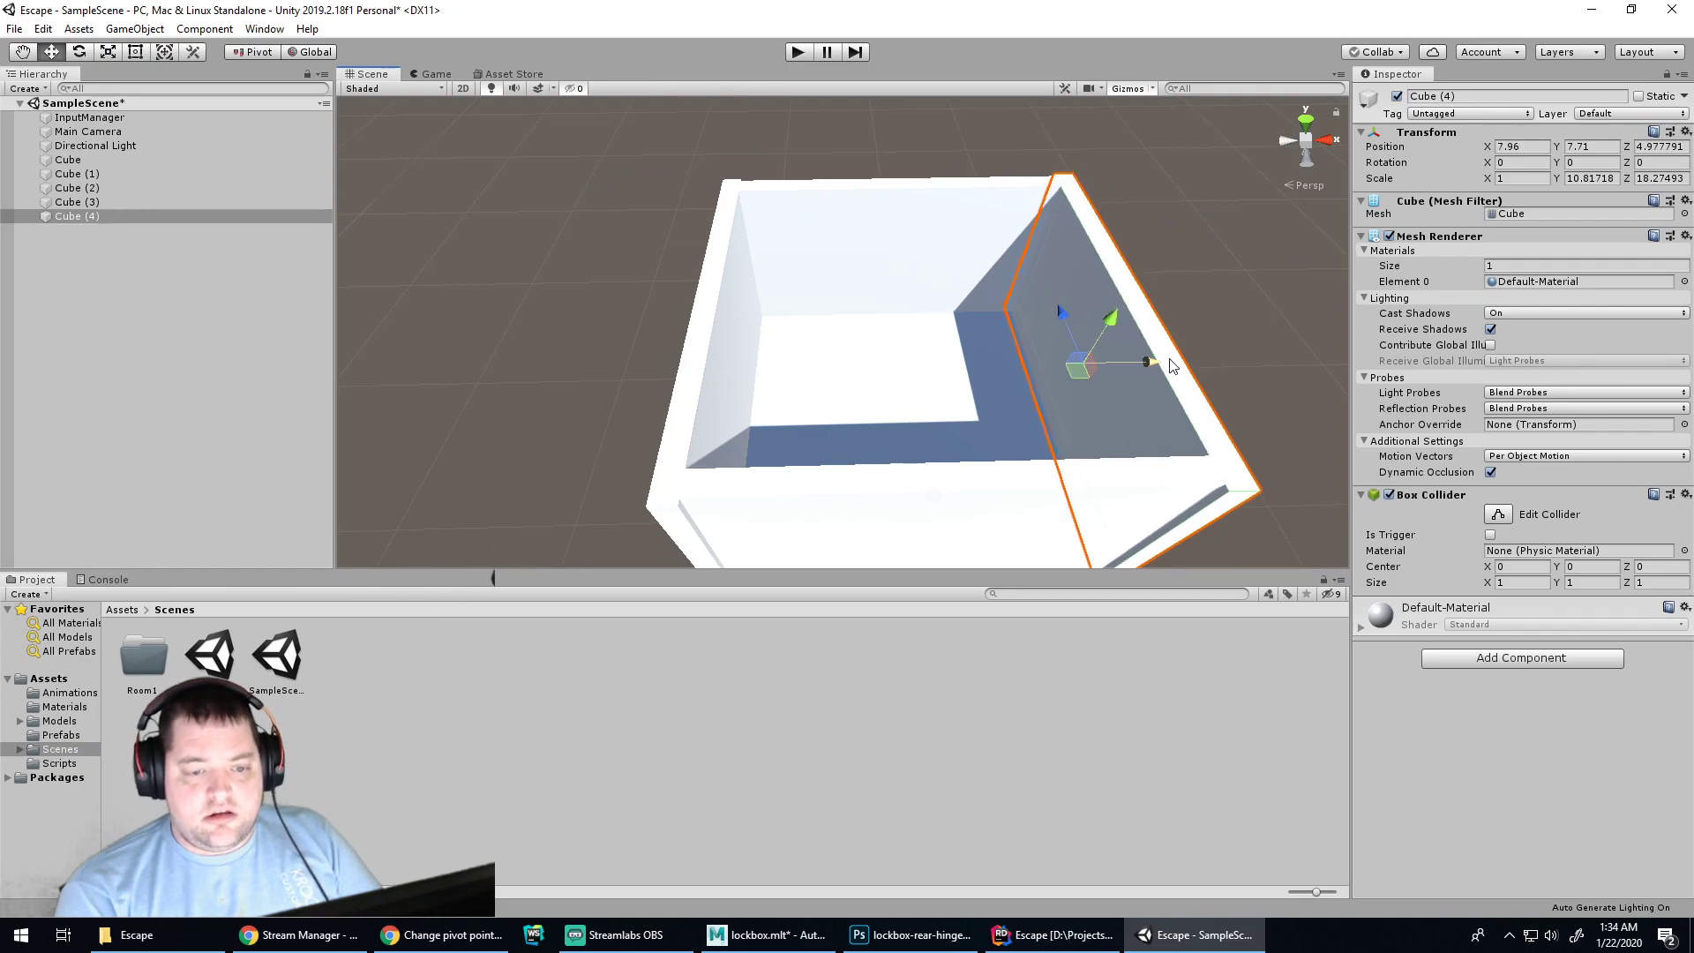
# Copy the floor as Cube (5) and raise it to Y 12.43 as the ceiling
pyautogui.click(1117, 388)
pyautogui.hotkey('ctrl', 'v')
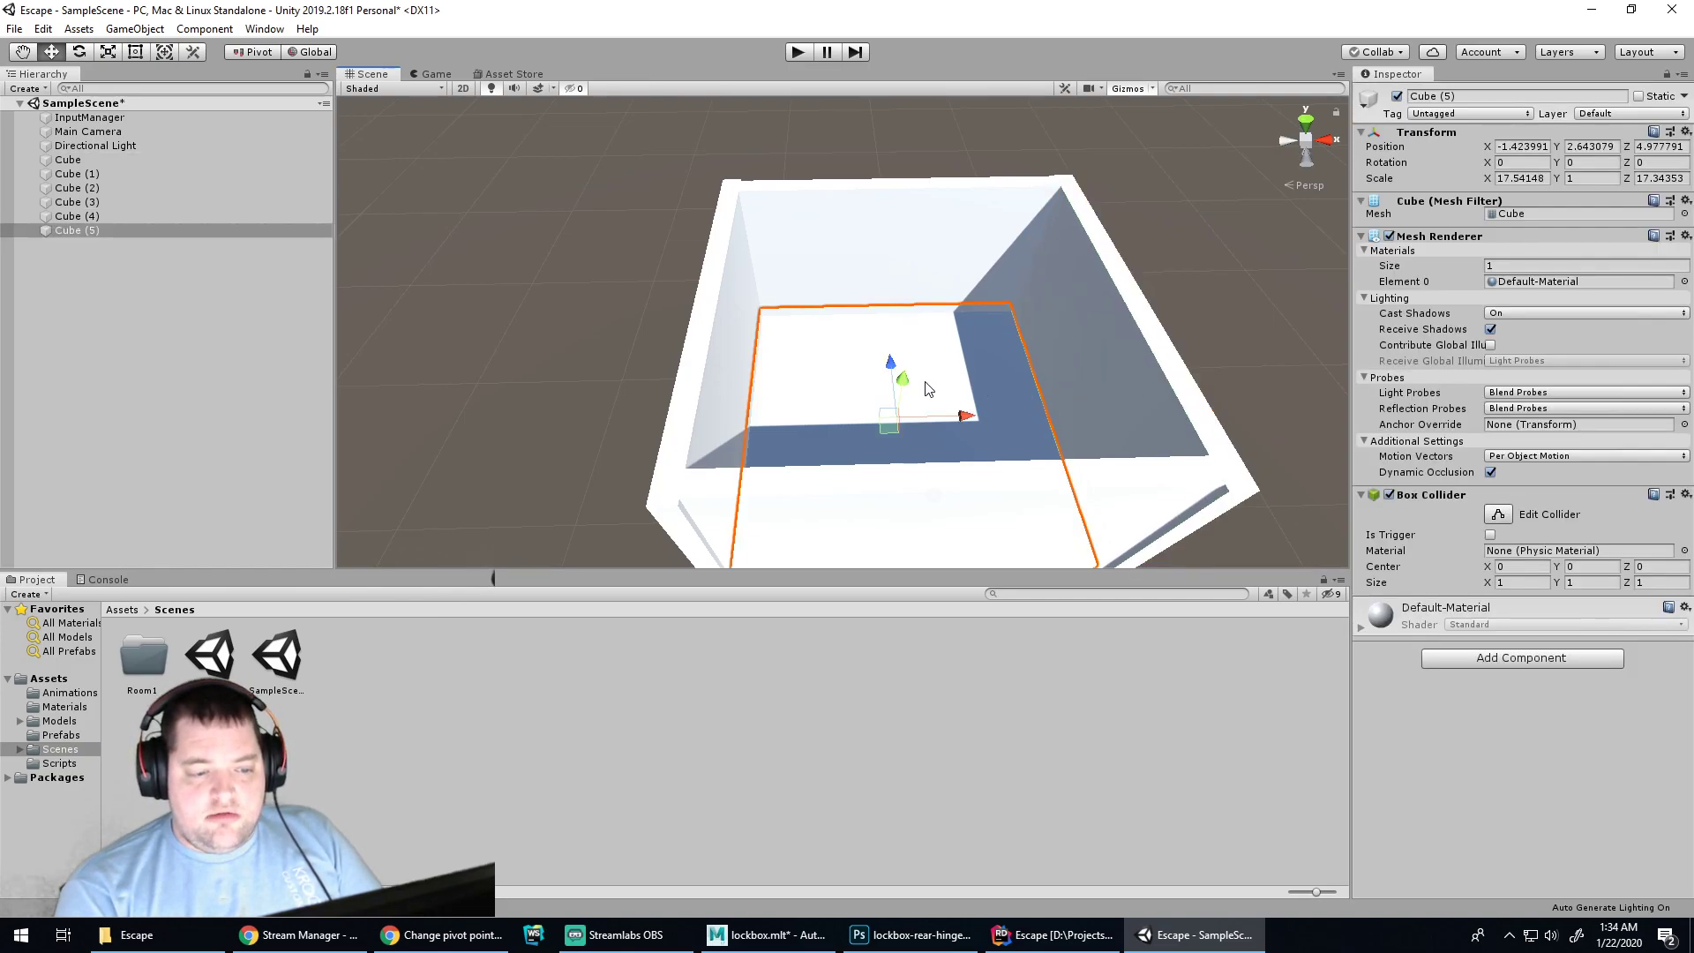
pyautogui.moveTo(909, 393); pyautogui.dragTo(921, 310)
pyautogui.keyDown('alt'); pyautogui.moveTo(1233, 341); pyautogui.dragTo(1029, 401); pyautogui.keyUp('alt')
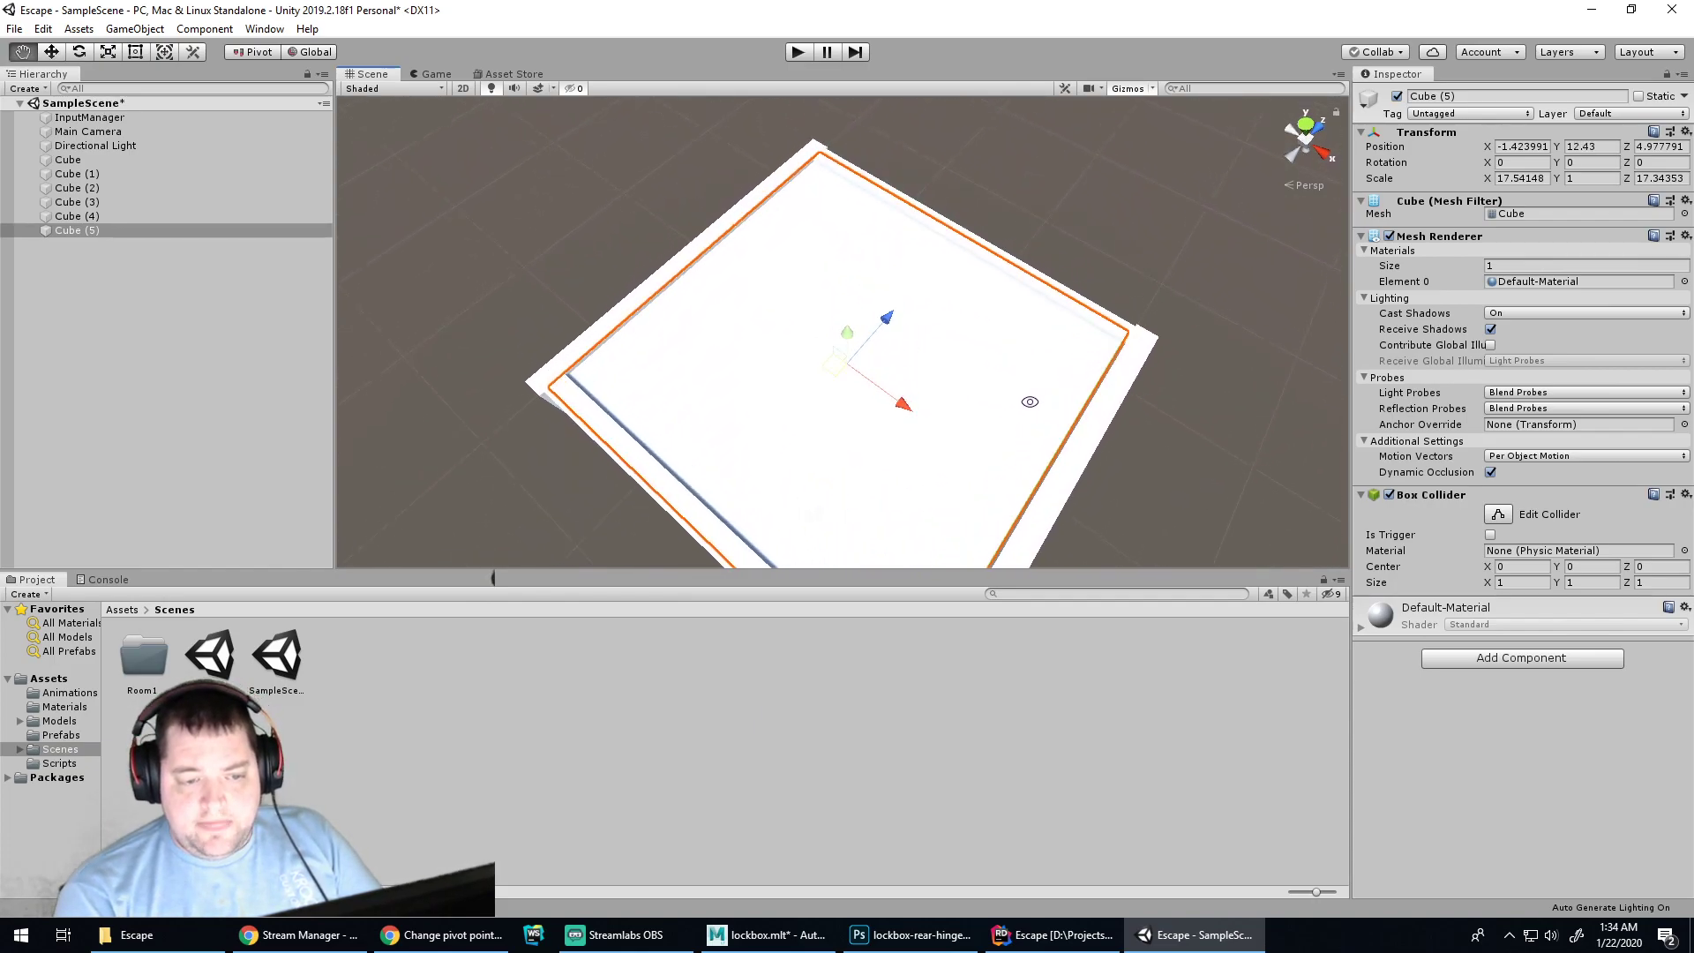
# Nudge Cube (4) further inward and reselect the ceiling to view inside the room
pyautogui.click(1091, 451)
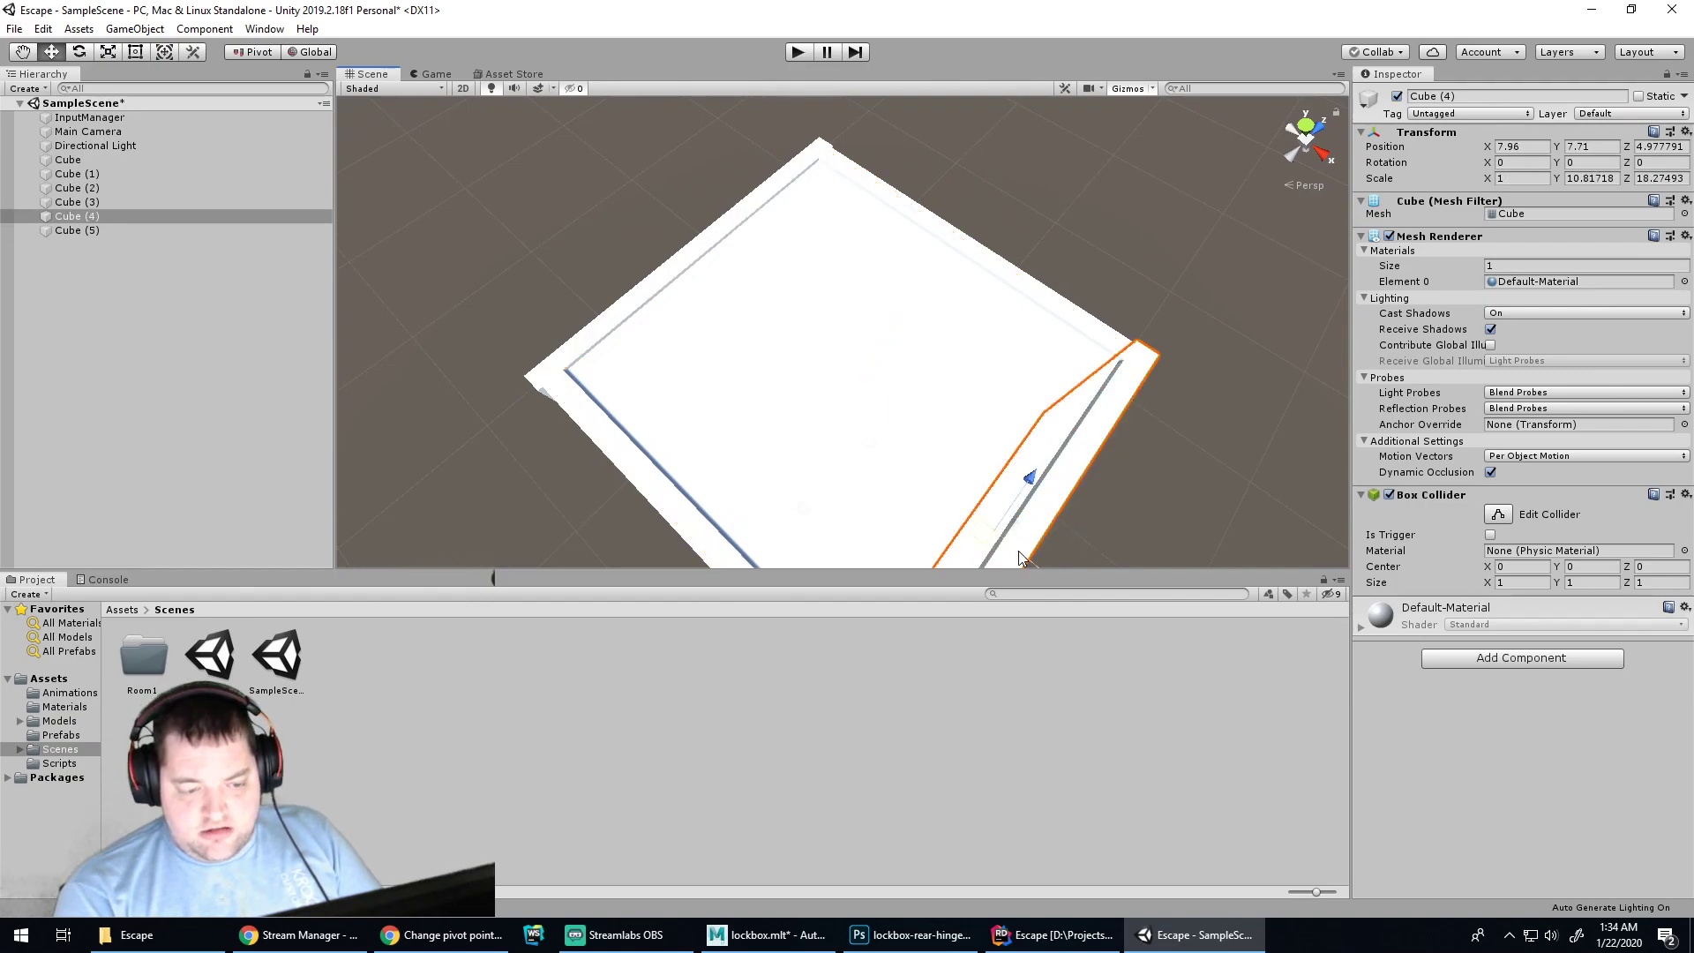
pyautogui.moveTo(1021, 558); pyautogui.dragTo(1203, 416)
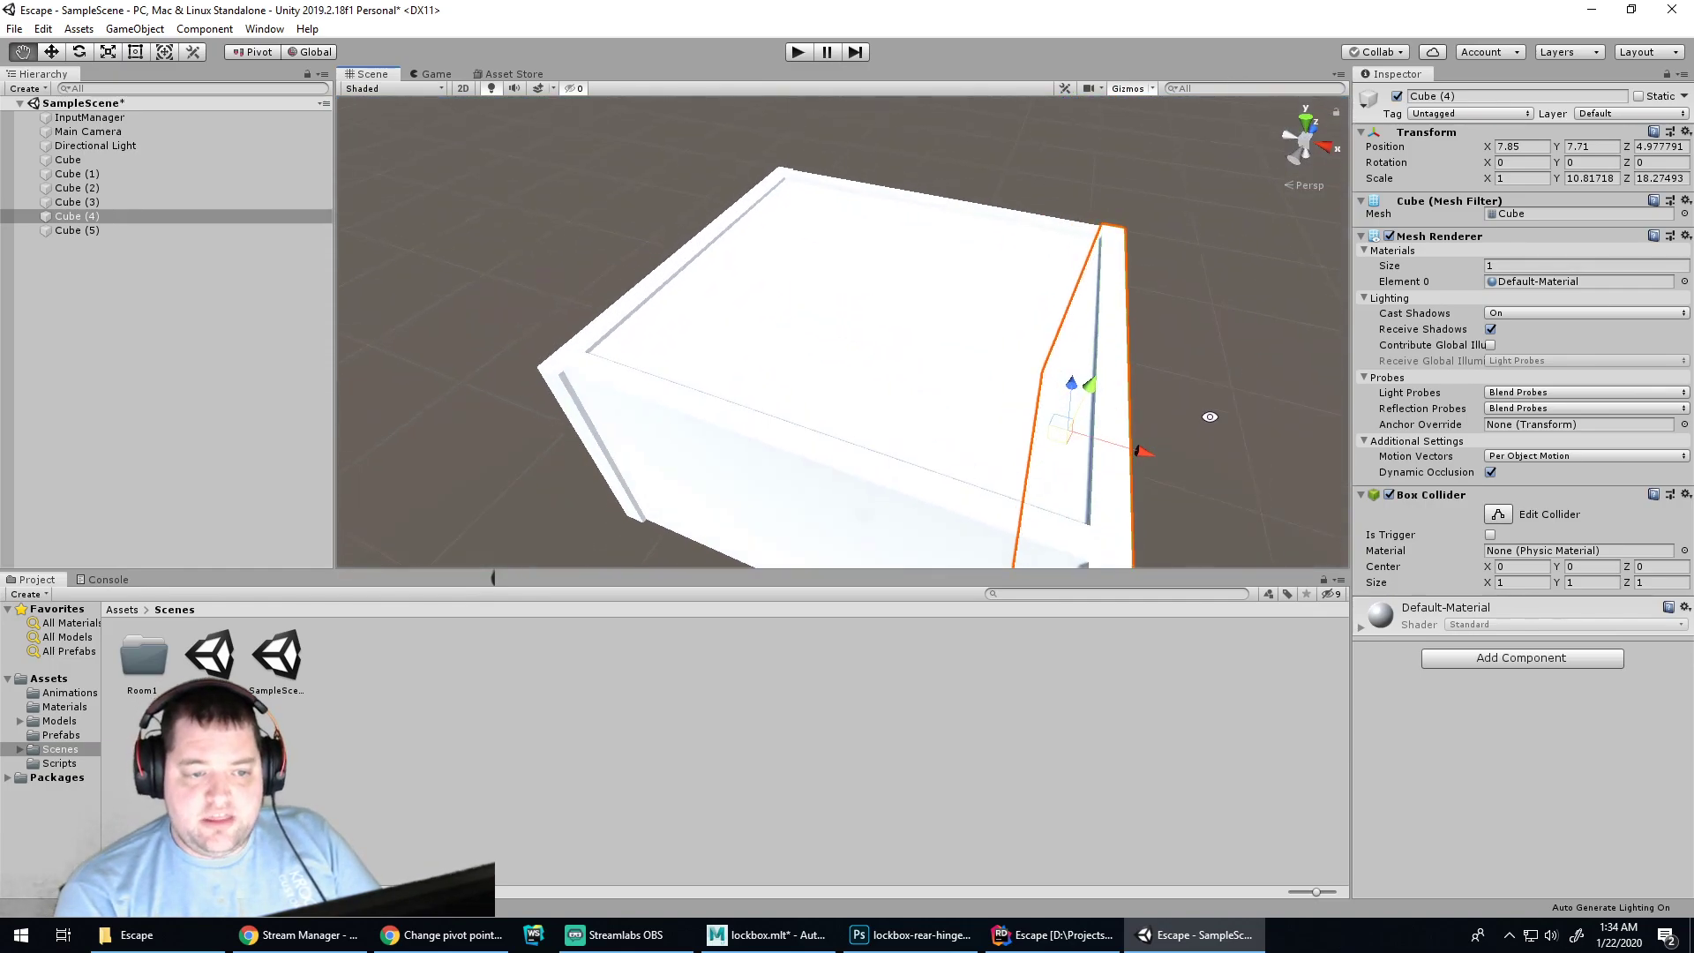
pyautogui.click(920, 329)
pyautogui.click(1163, 389)
pyautogui.click(952, 393)
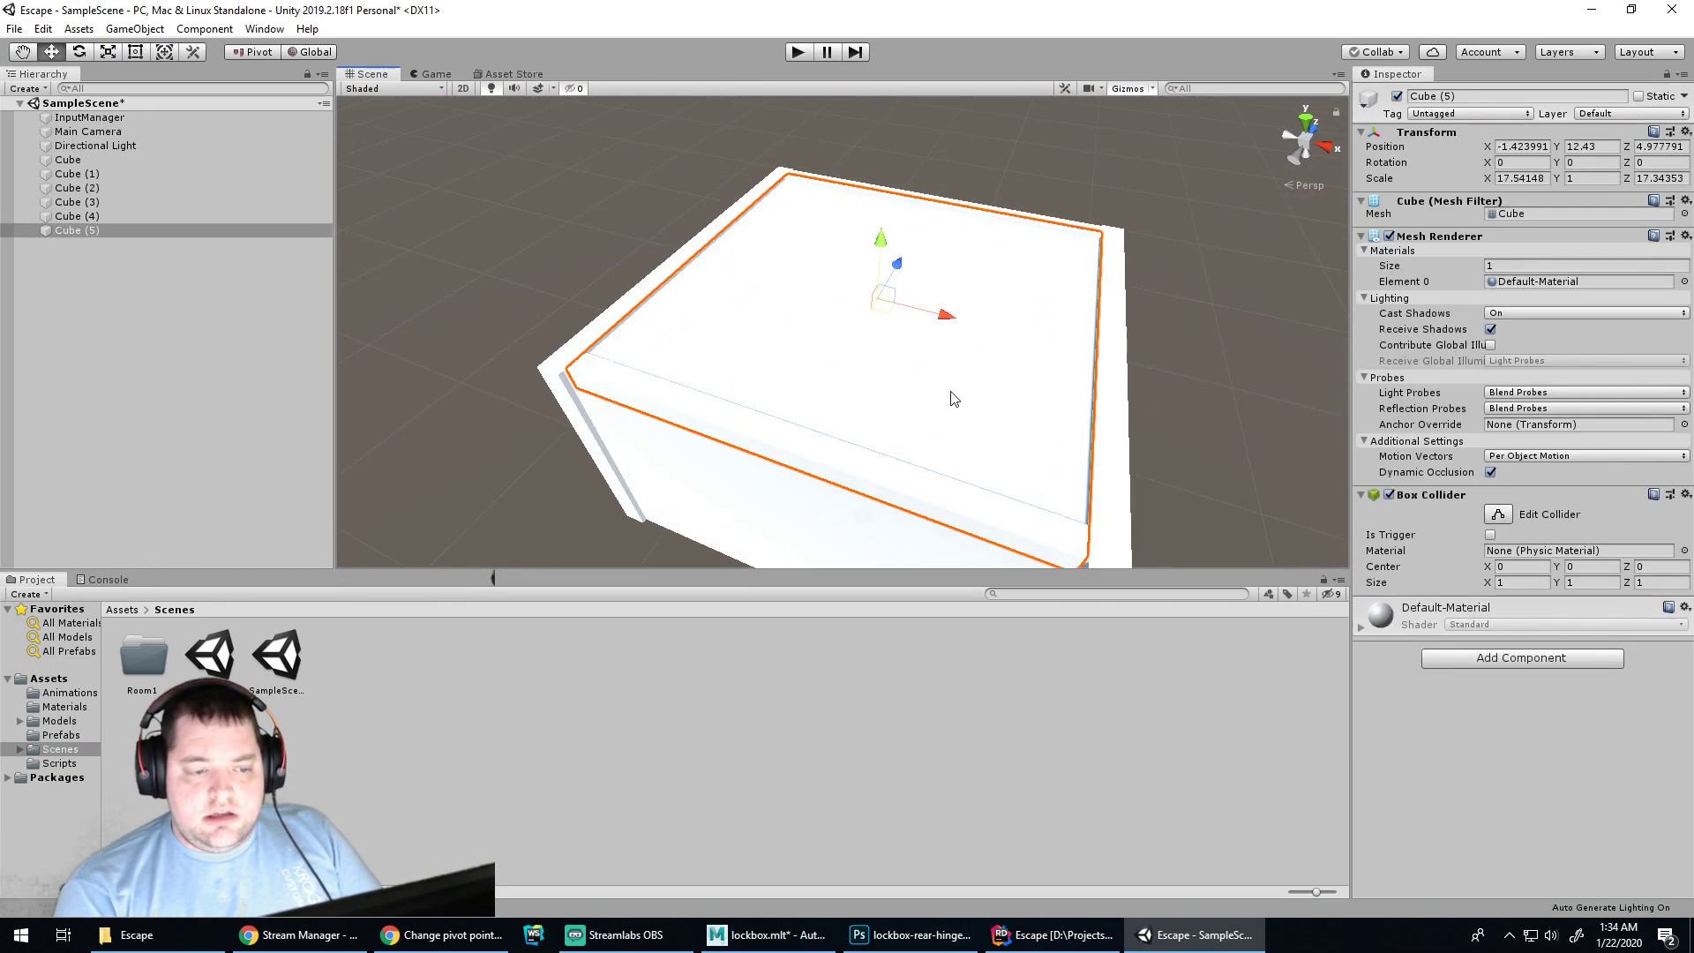
pyautogui.scroll(3, 881, 439)
pyautogui.scroll(6, 881, 406)
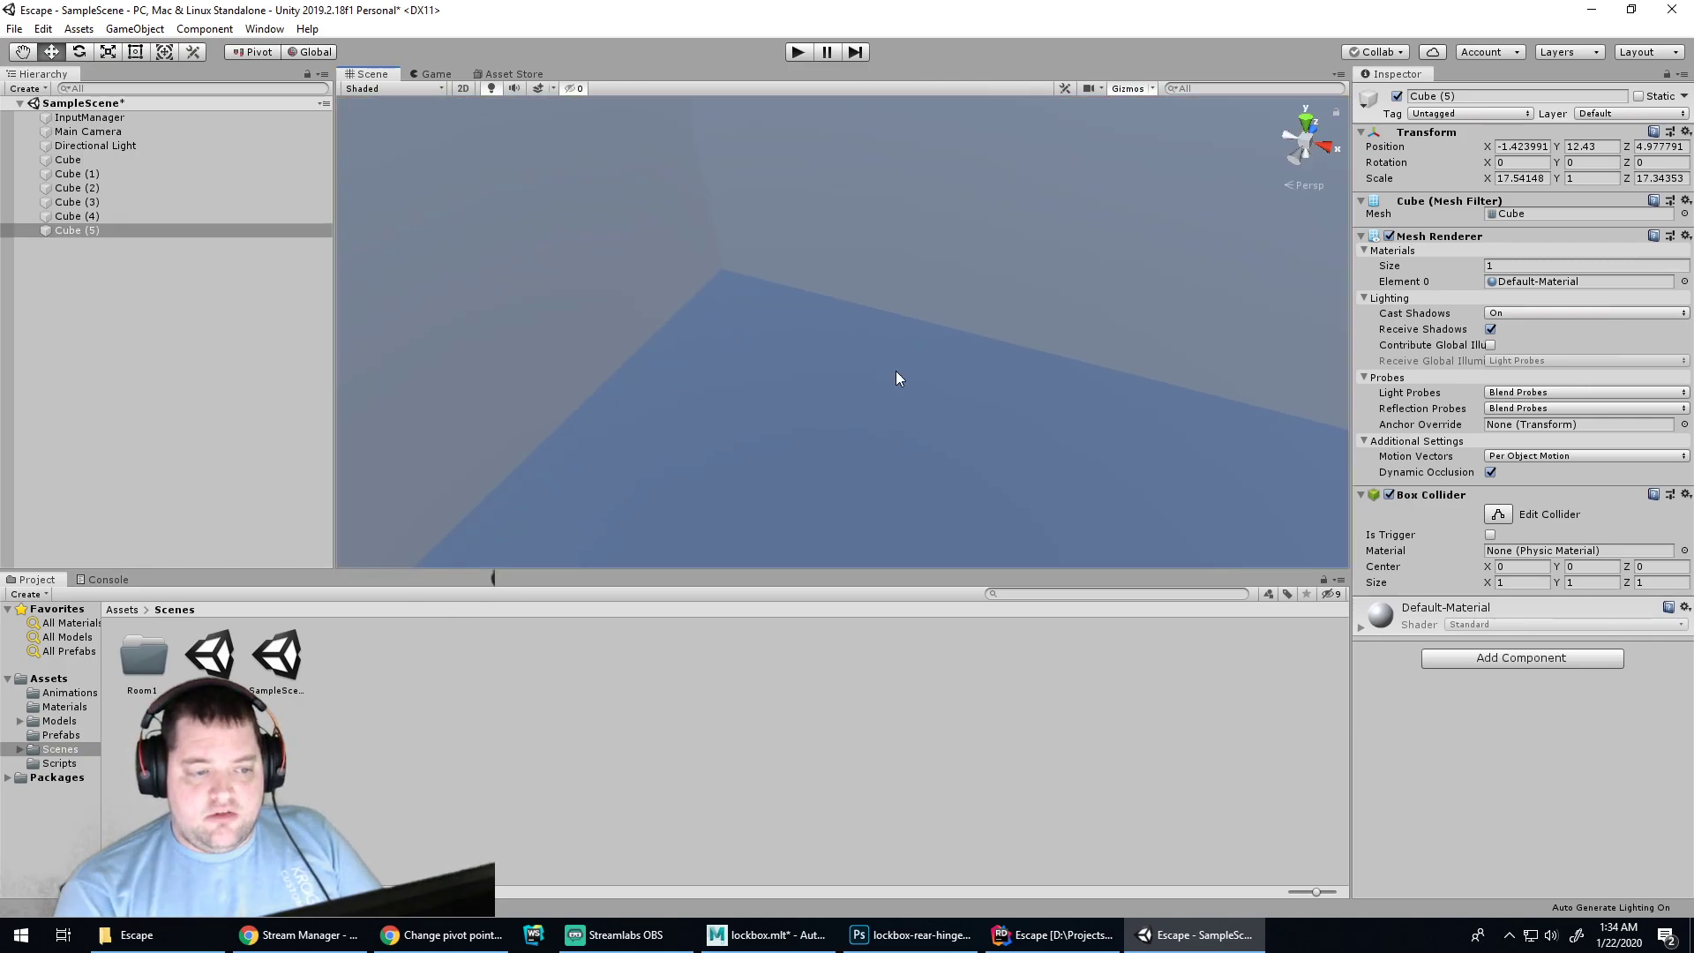
pyautogui.moveTo(897, 378); pyautogui.dragTo(938, 257, button='middle')
pyautogui.scroll(-4, 939, 277)
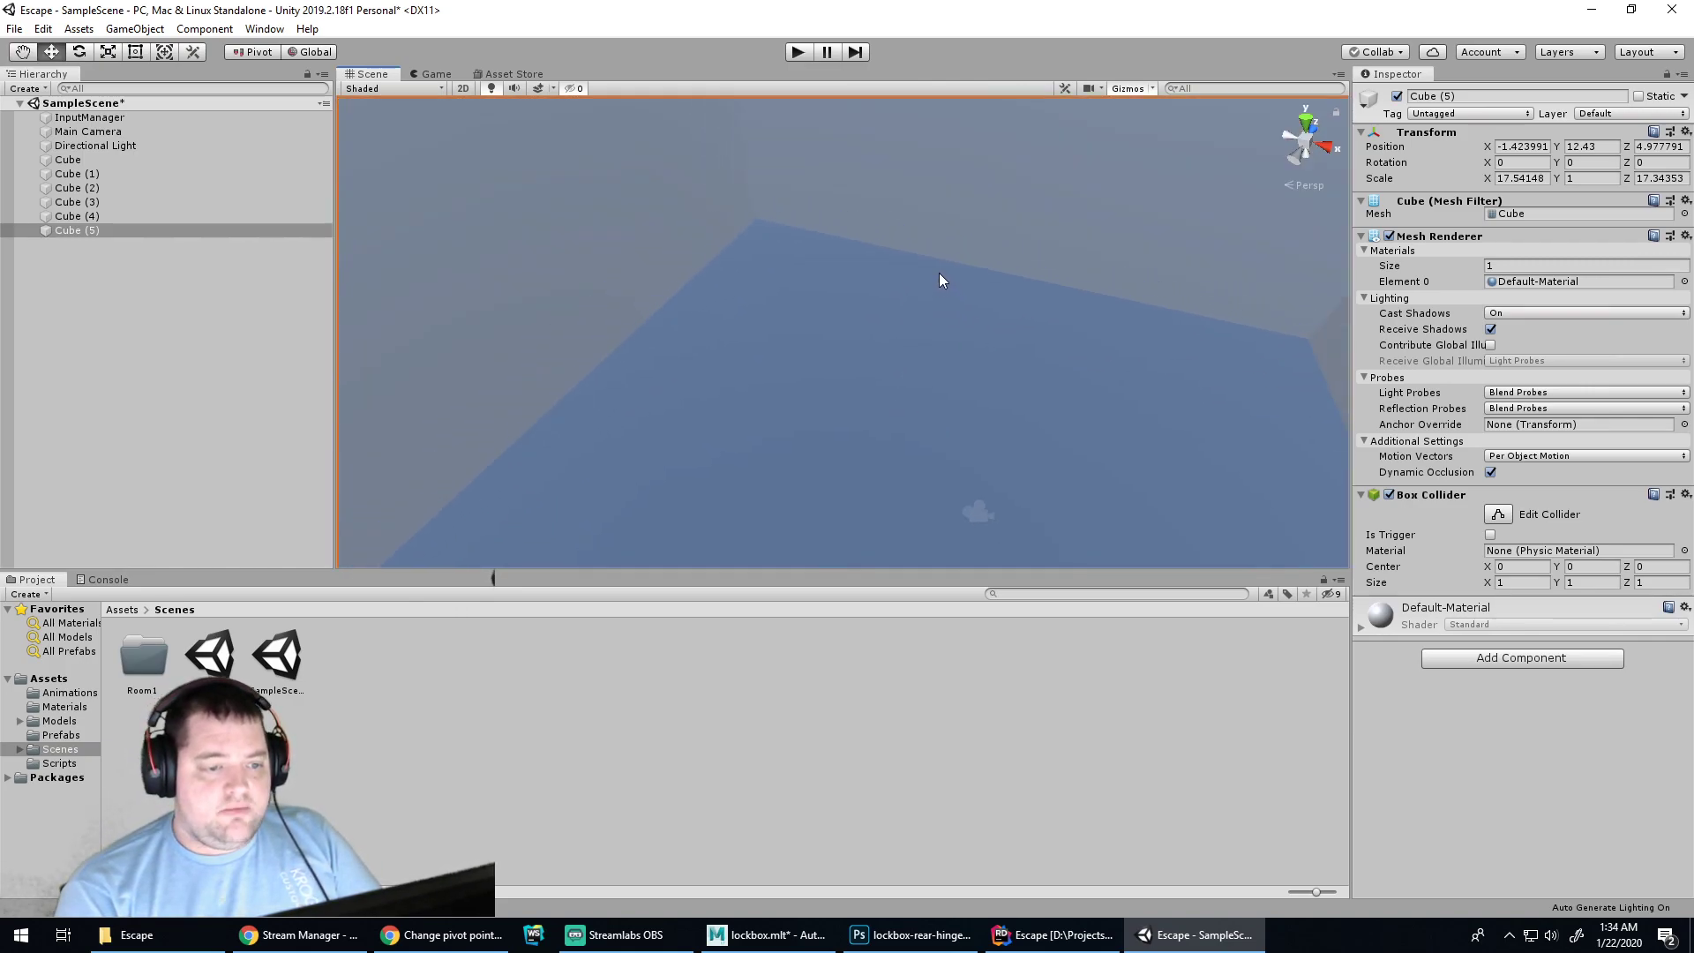
# Dock the Game view beside Scene, raise the Main Camera inside the room, and test-play
pyautogui.scroll(-3, 992, 334)
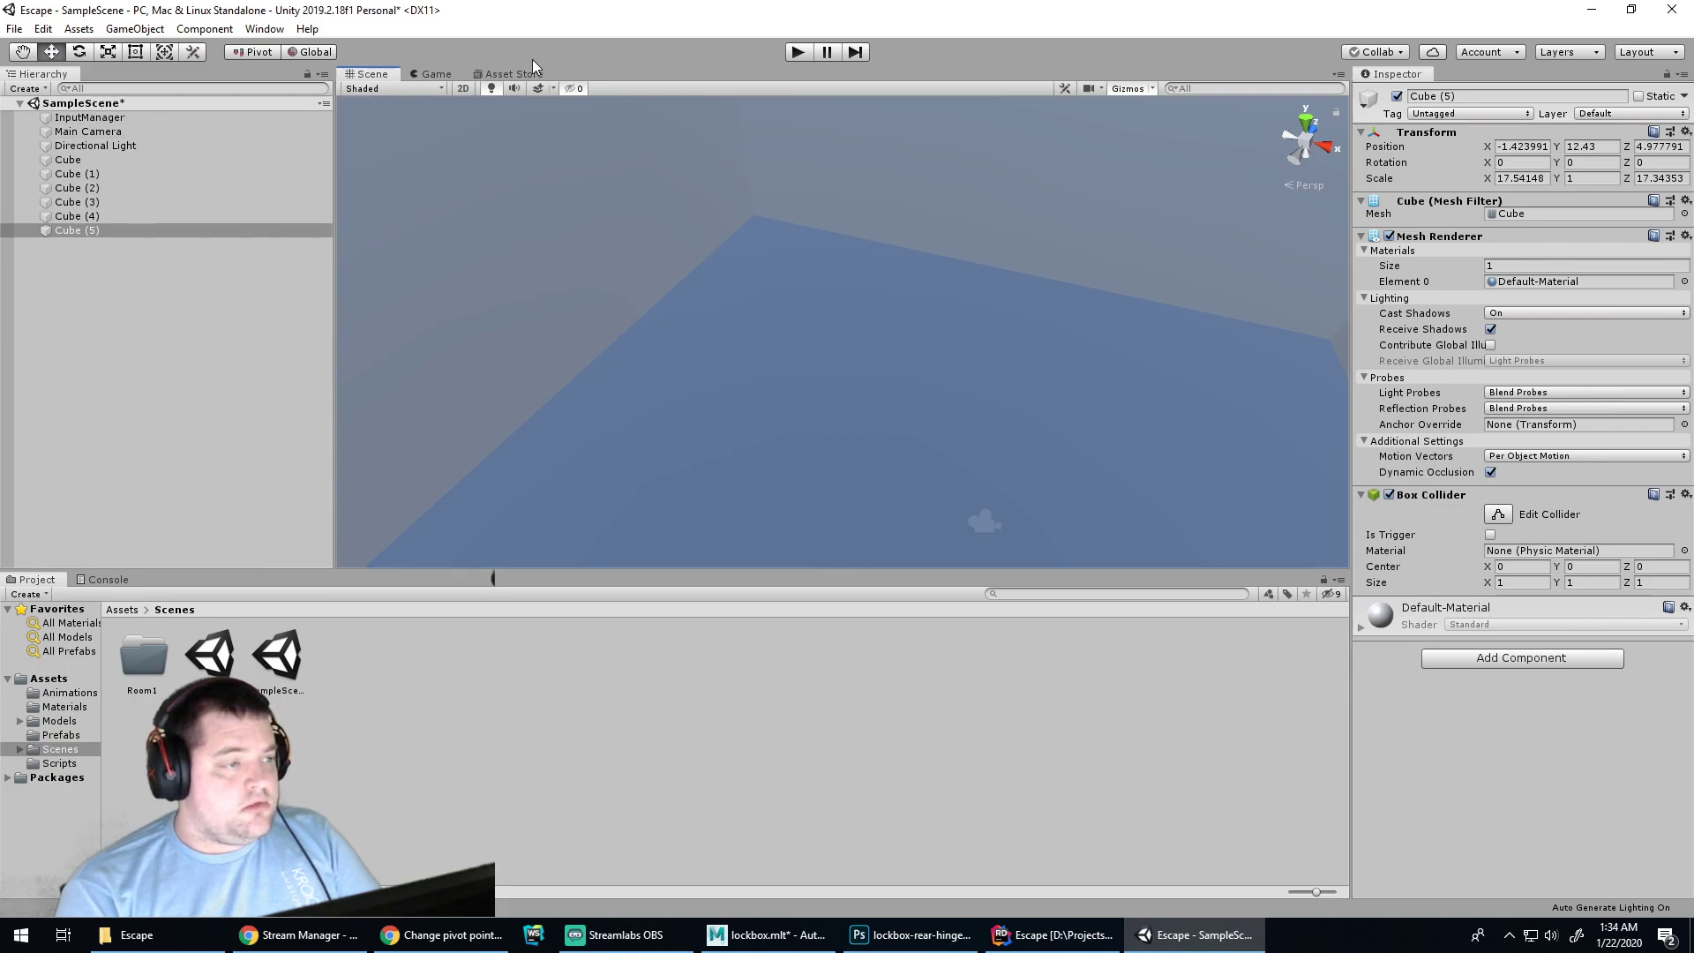
pyautogui.moveTo(429, 75); pyautogui.dragTo(1131, 169)
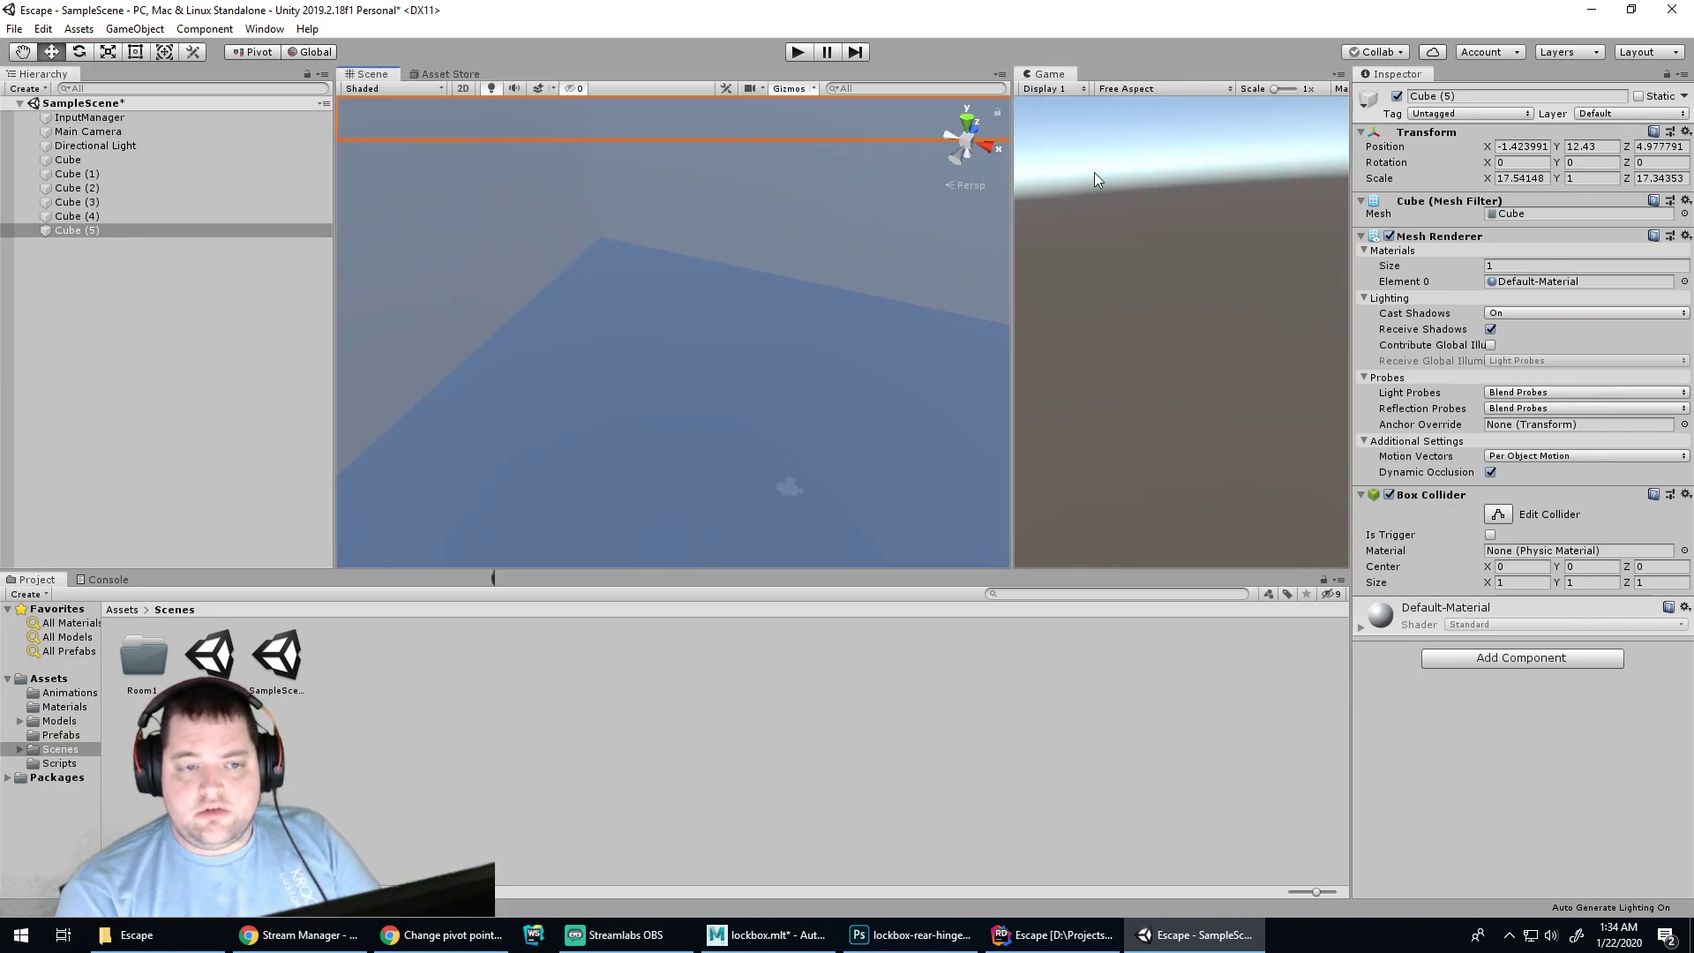
pyautogui.click(89, 132)
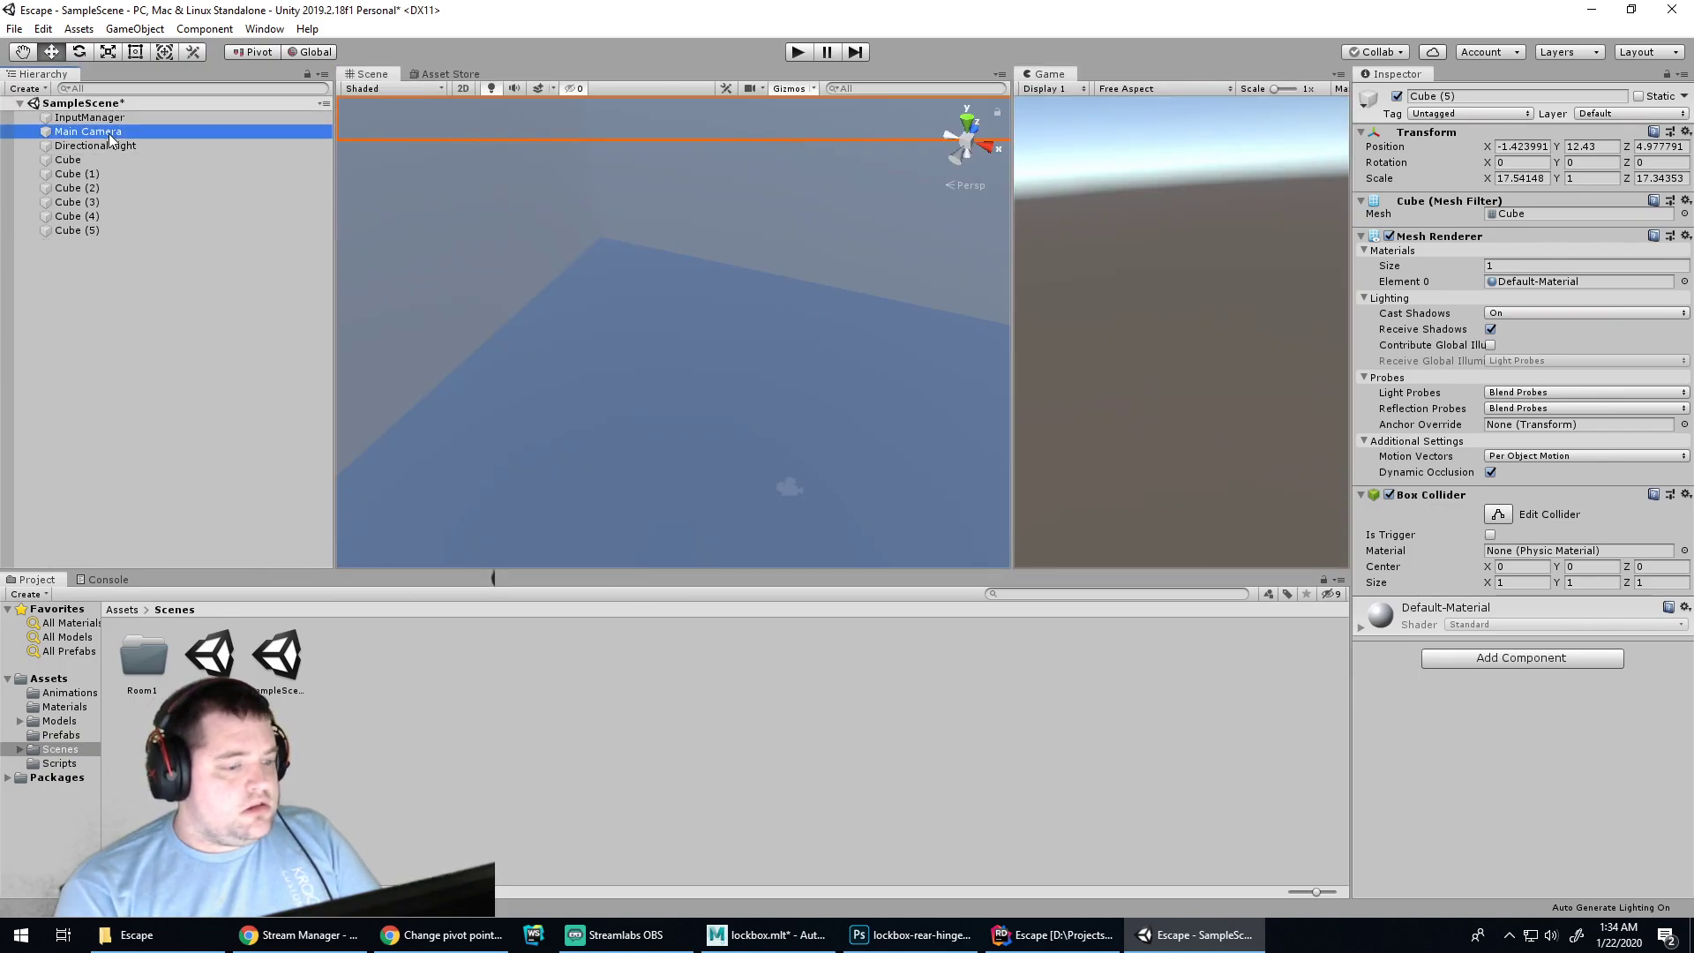
pyautogui.moveTo(807, 451); pyautogui.dragTo(838, 324)
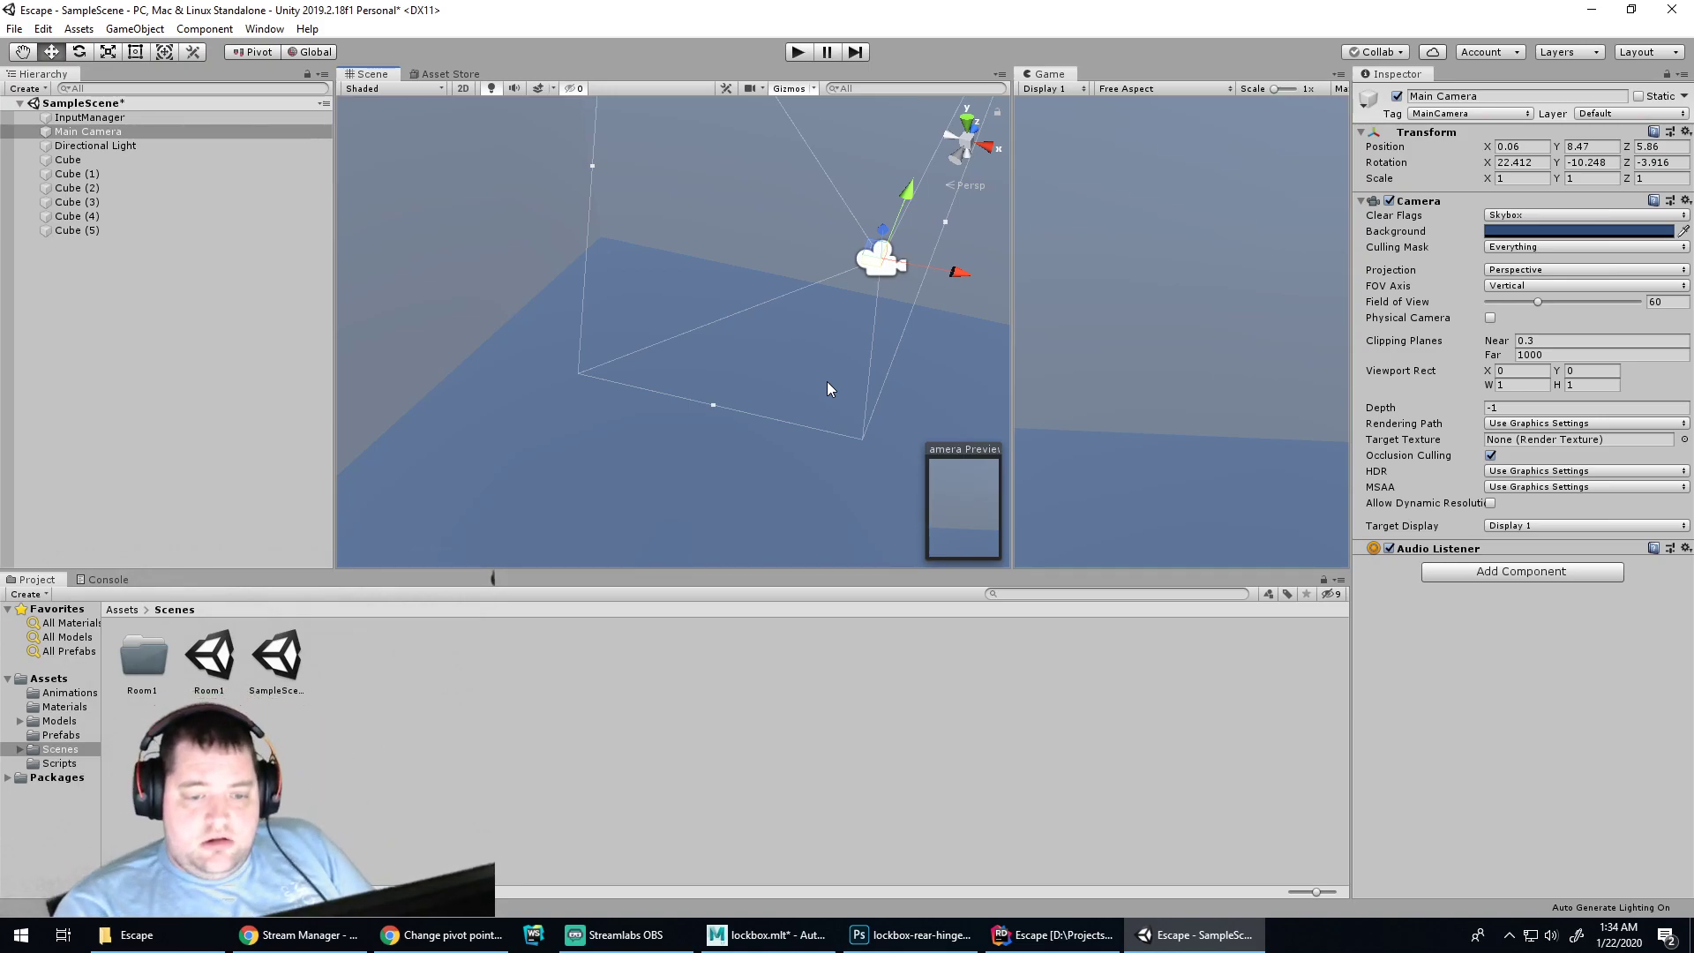
pyautogui.click(794, 52)
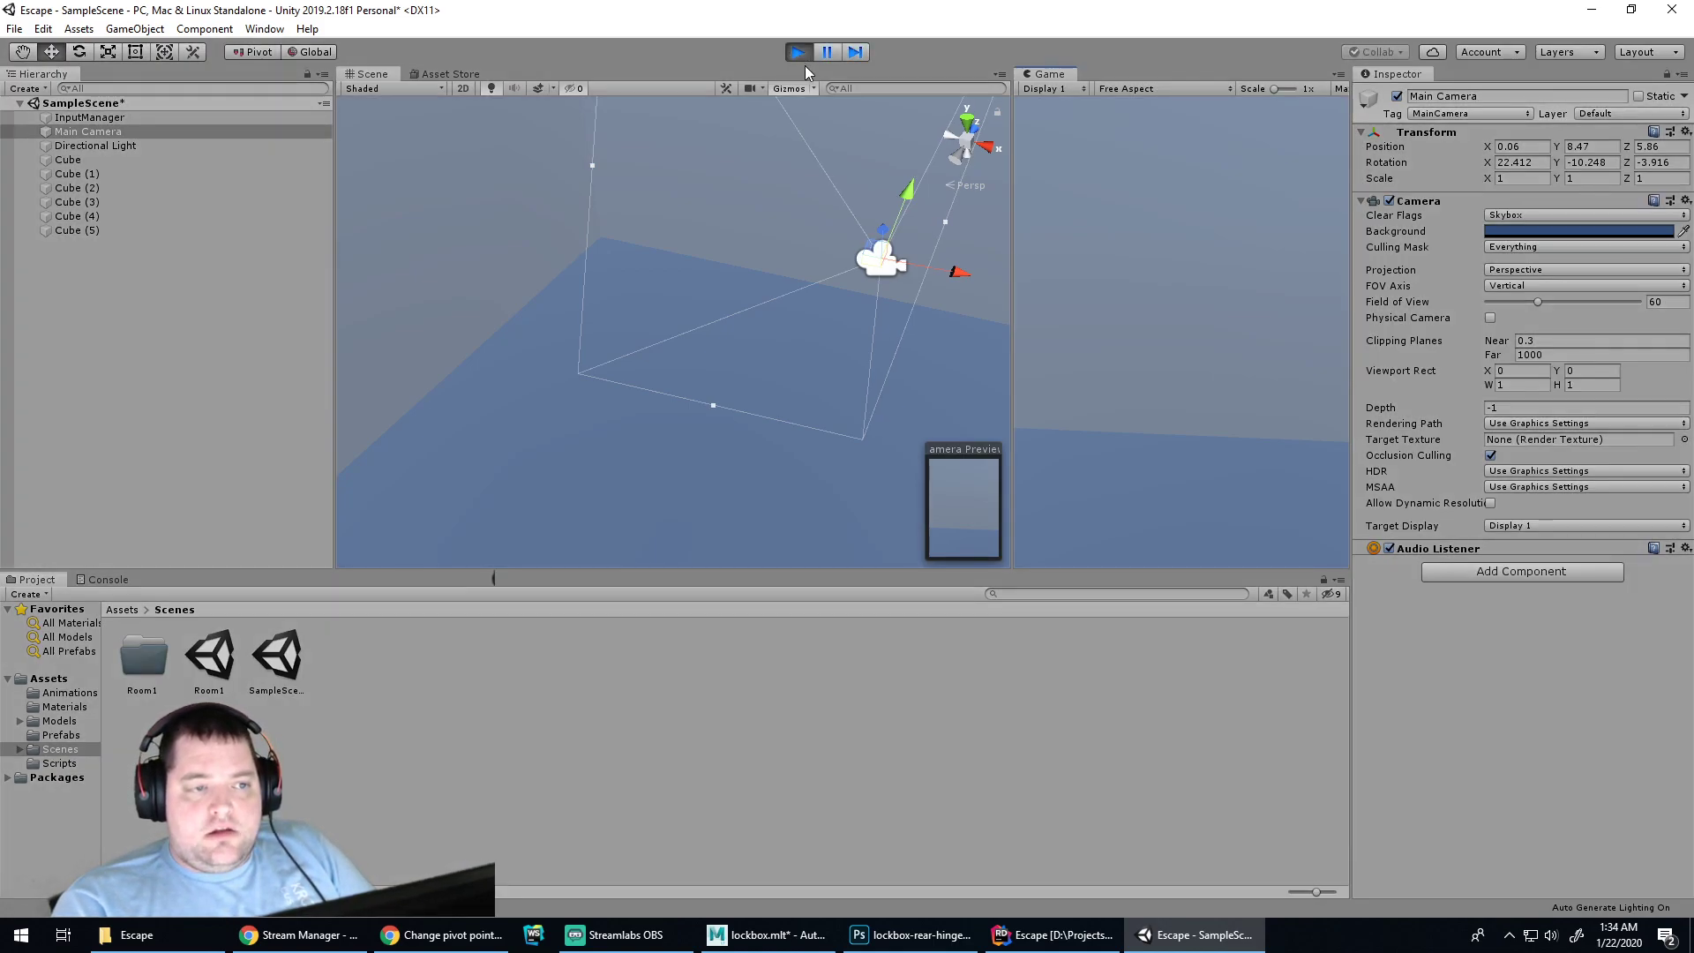
pyautogui.click(798, 52)
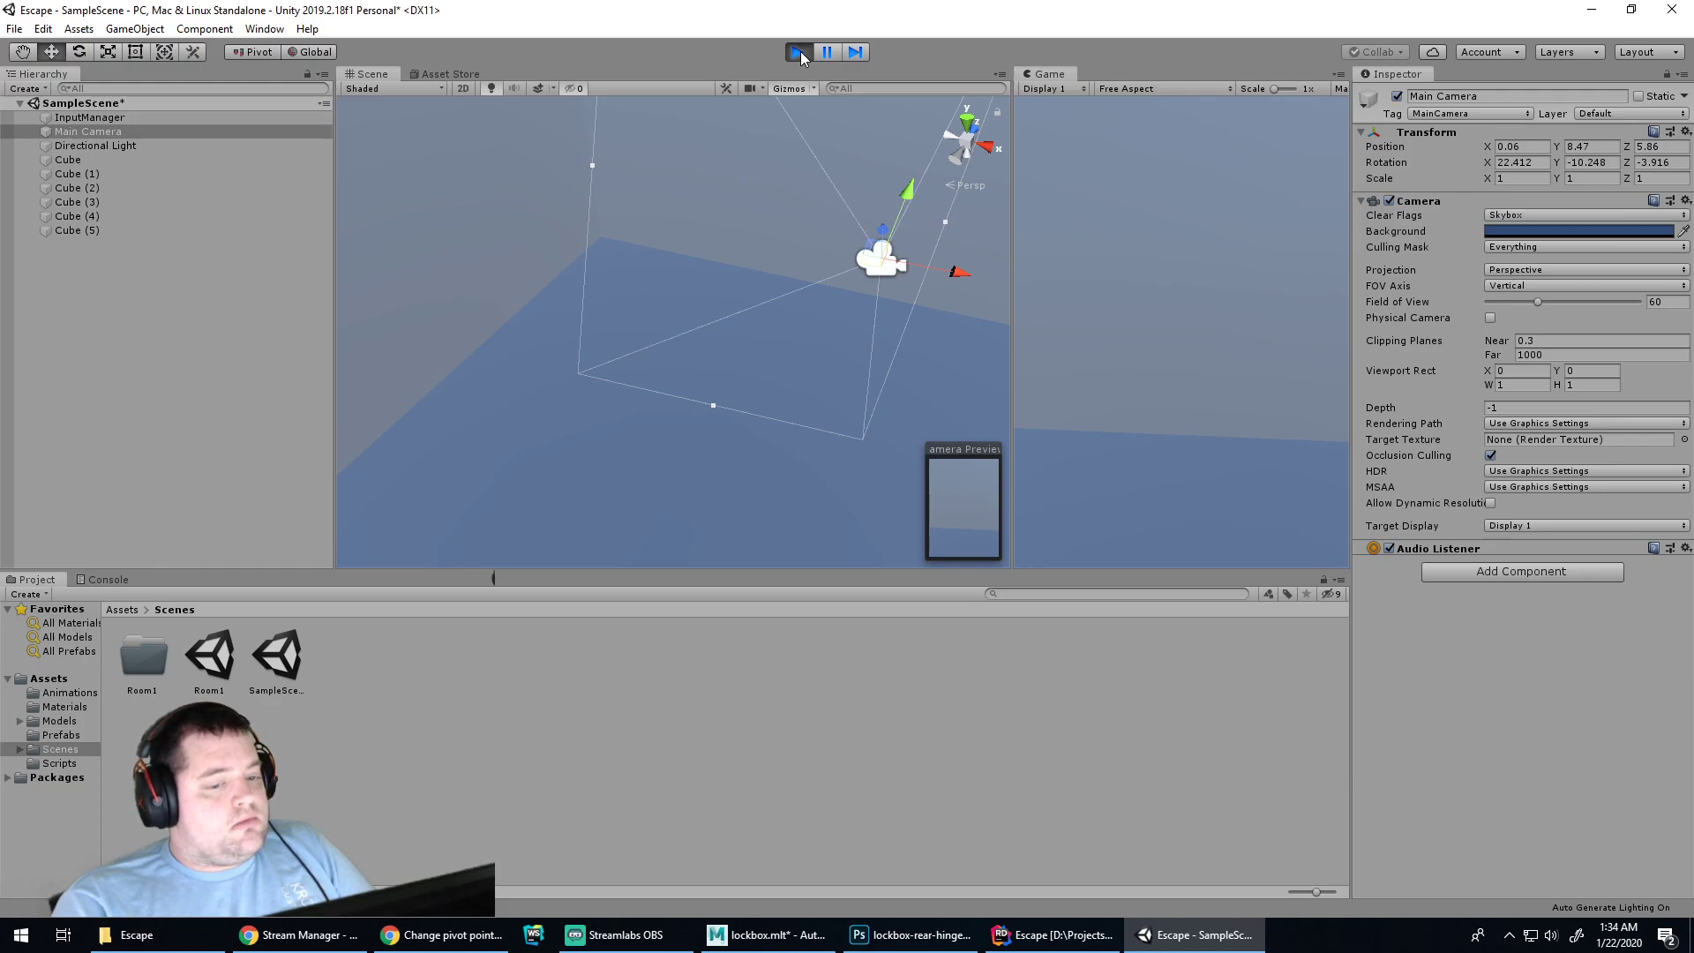
# Frame the Directional Light, now at Y 9.36, and inspect the lit room interior
pyautogui.click(182, 146)
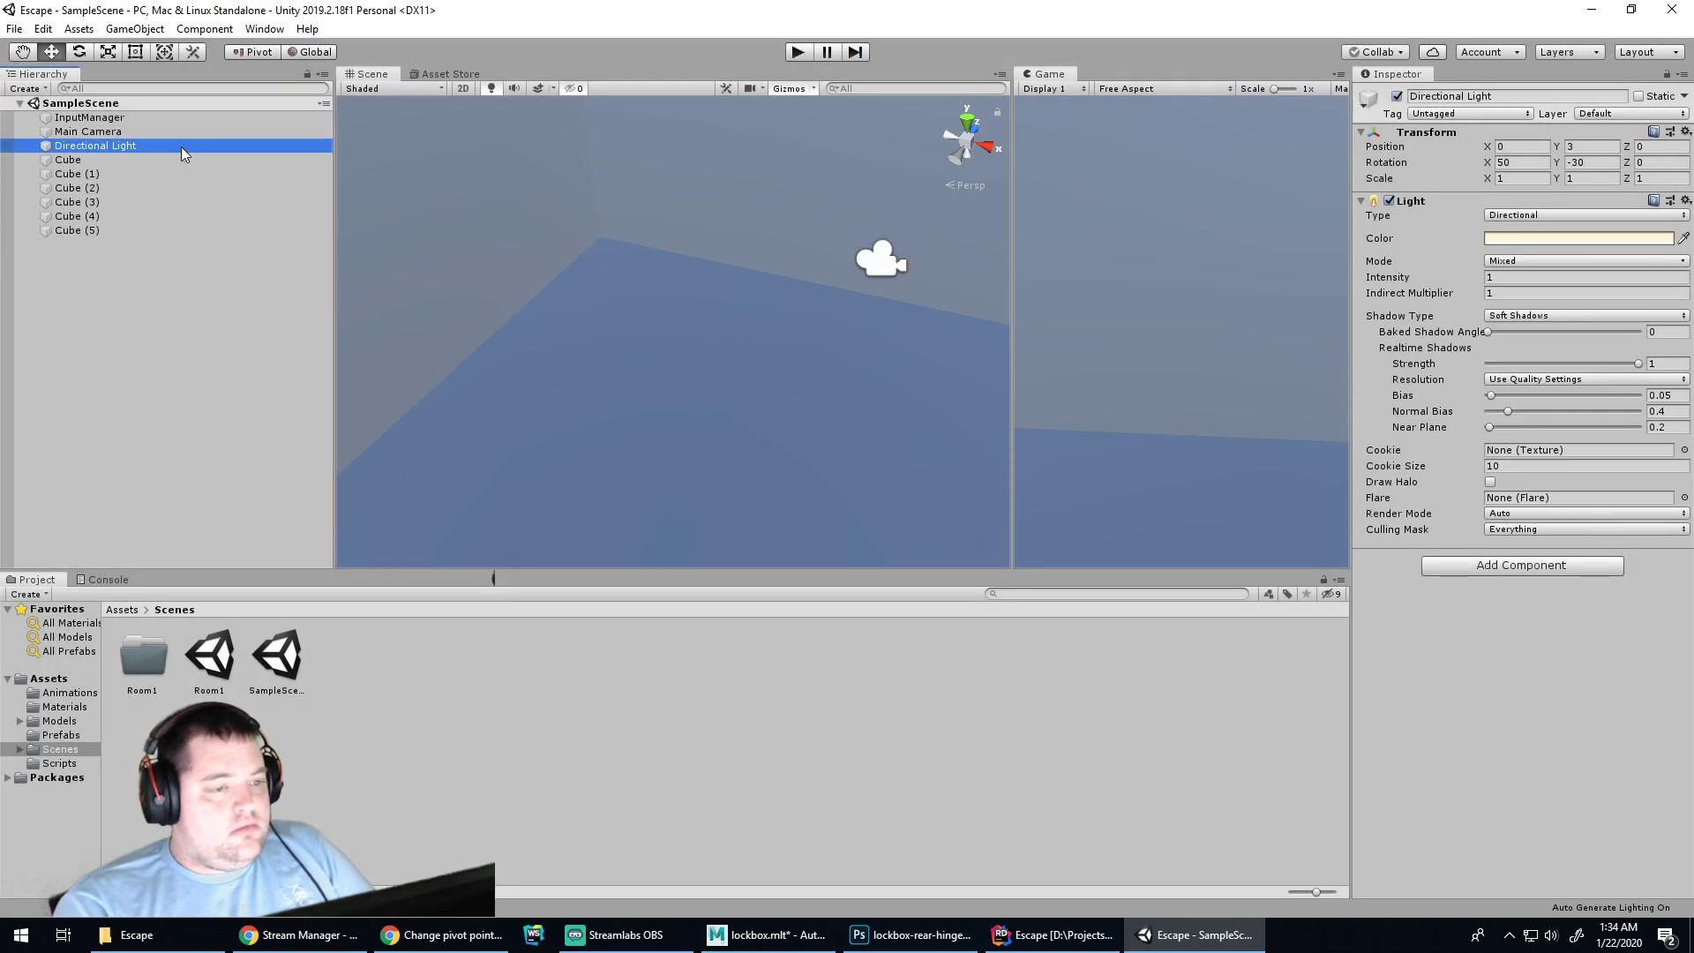
pyautogui.press('f')
pyautogui.keyDown('alt'); pyautogui.moveTo(775, 356); pyautogui.dragTo(742, 275); pyautogui.keyUp('alt')
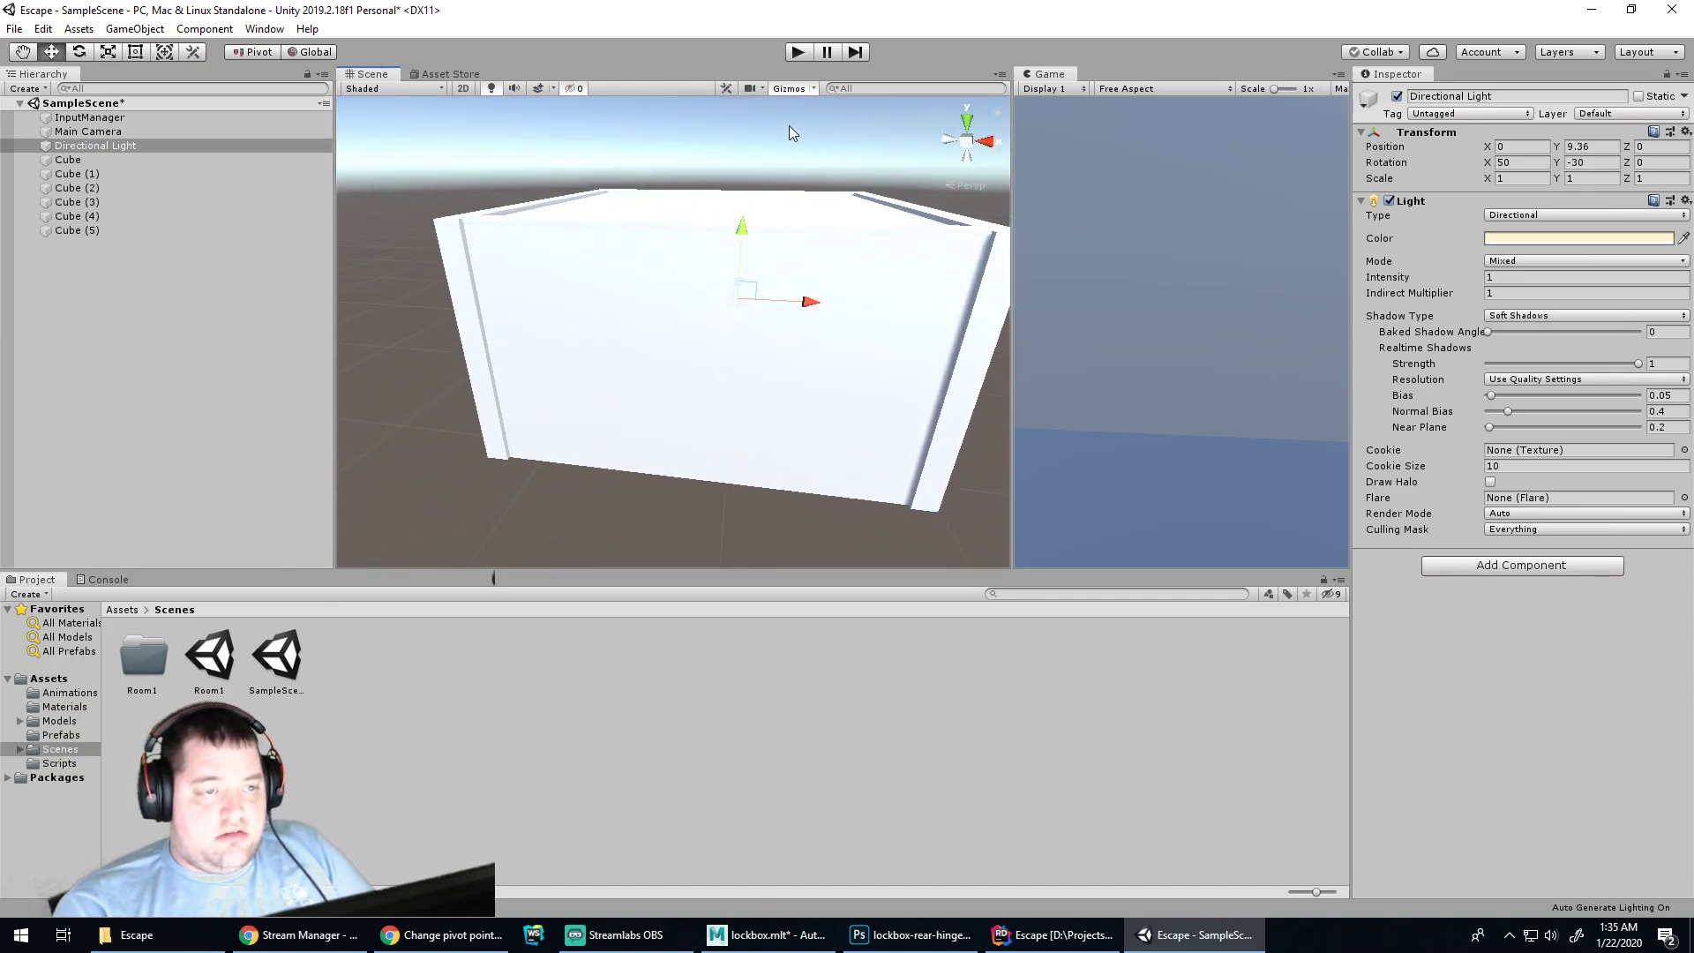
pyautogui.scroll(8, 741, 234)
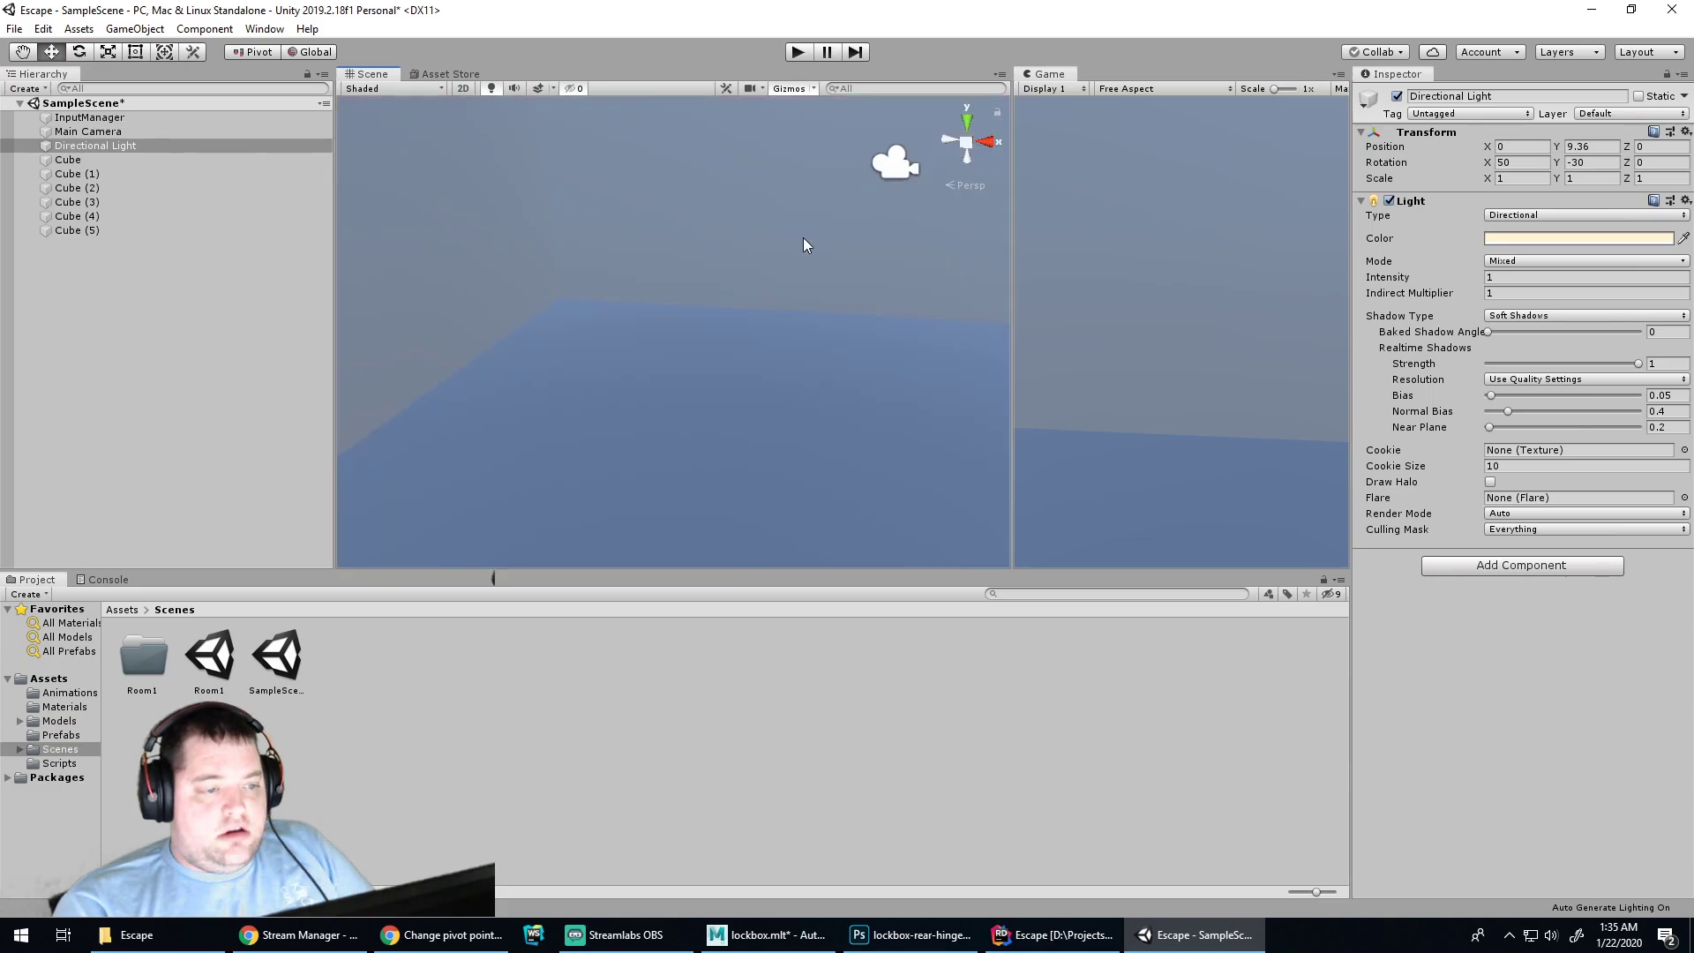
pyautogui.keyDown('alt'); pyautogui.moveTo(803, 237); pyautogui.dragTo(736, 339); pyautogui.keyUp('alt')
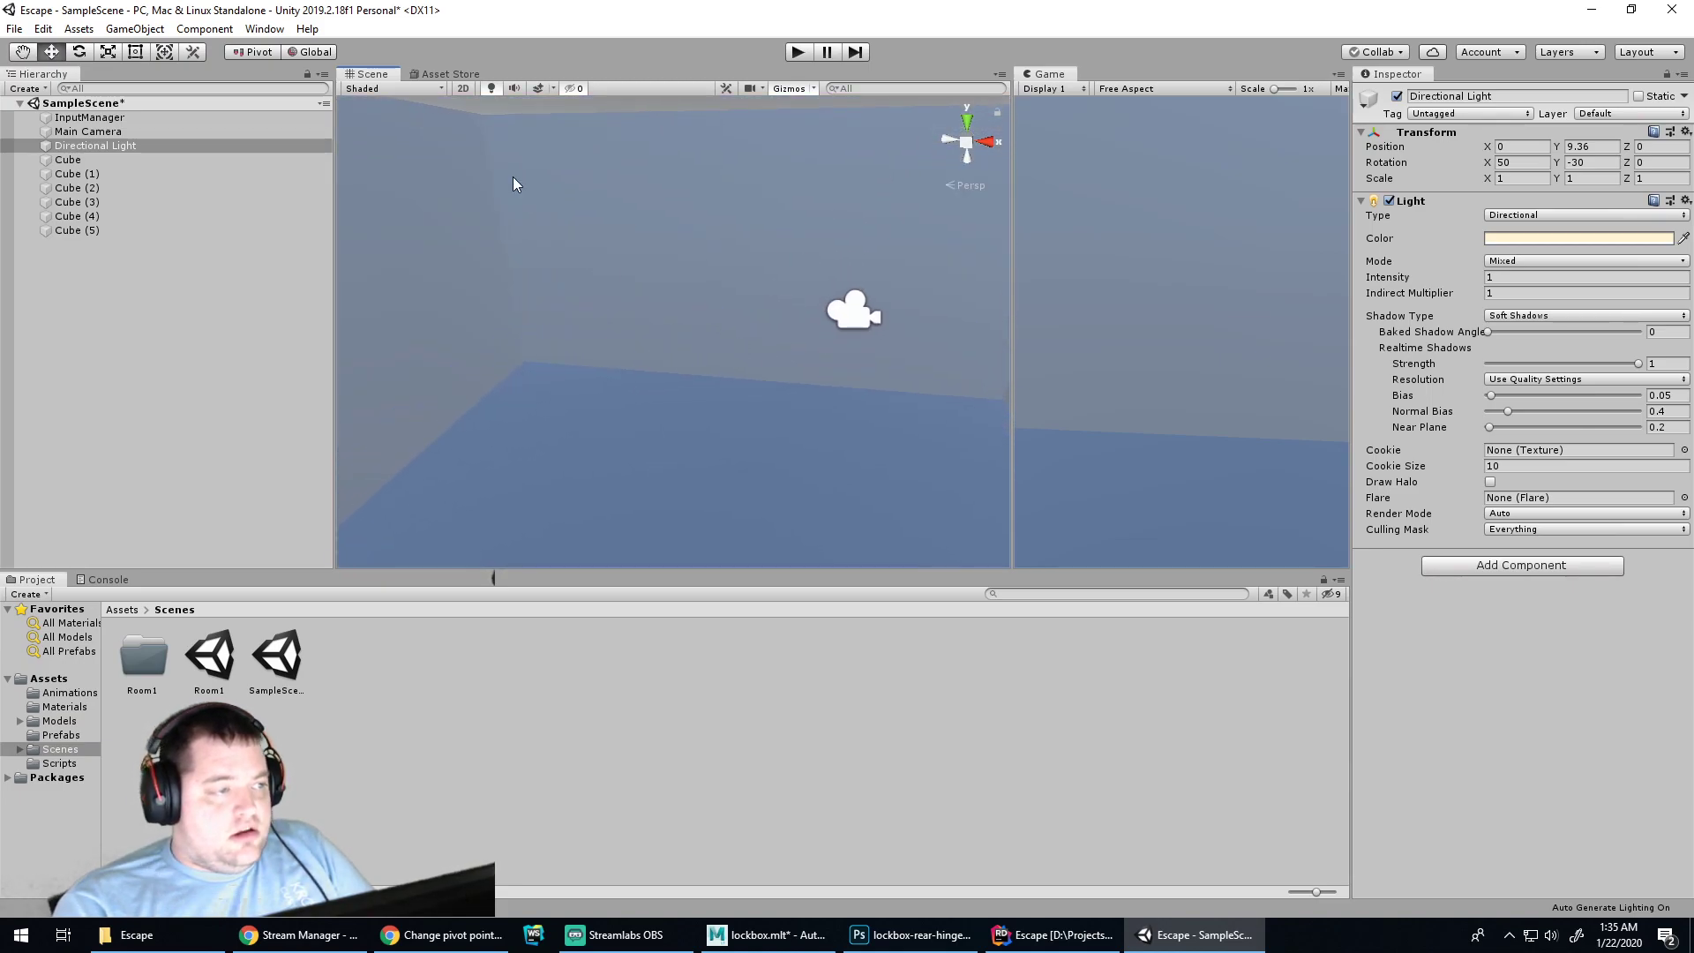
pyautogui.click(91, 161)
pyautogui.click(88, 246)
# Create a new empty object in the Hierarchy and name it Room
pyautogui.rightClick(101, 241)
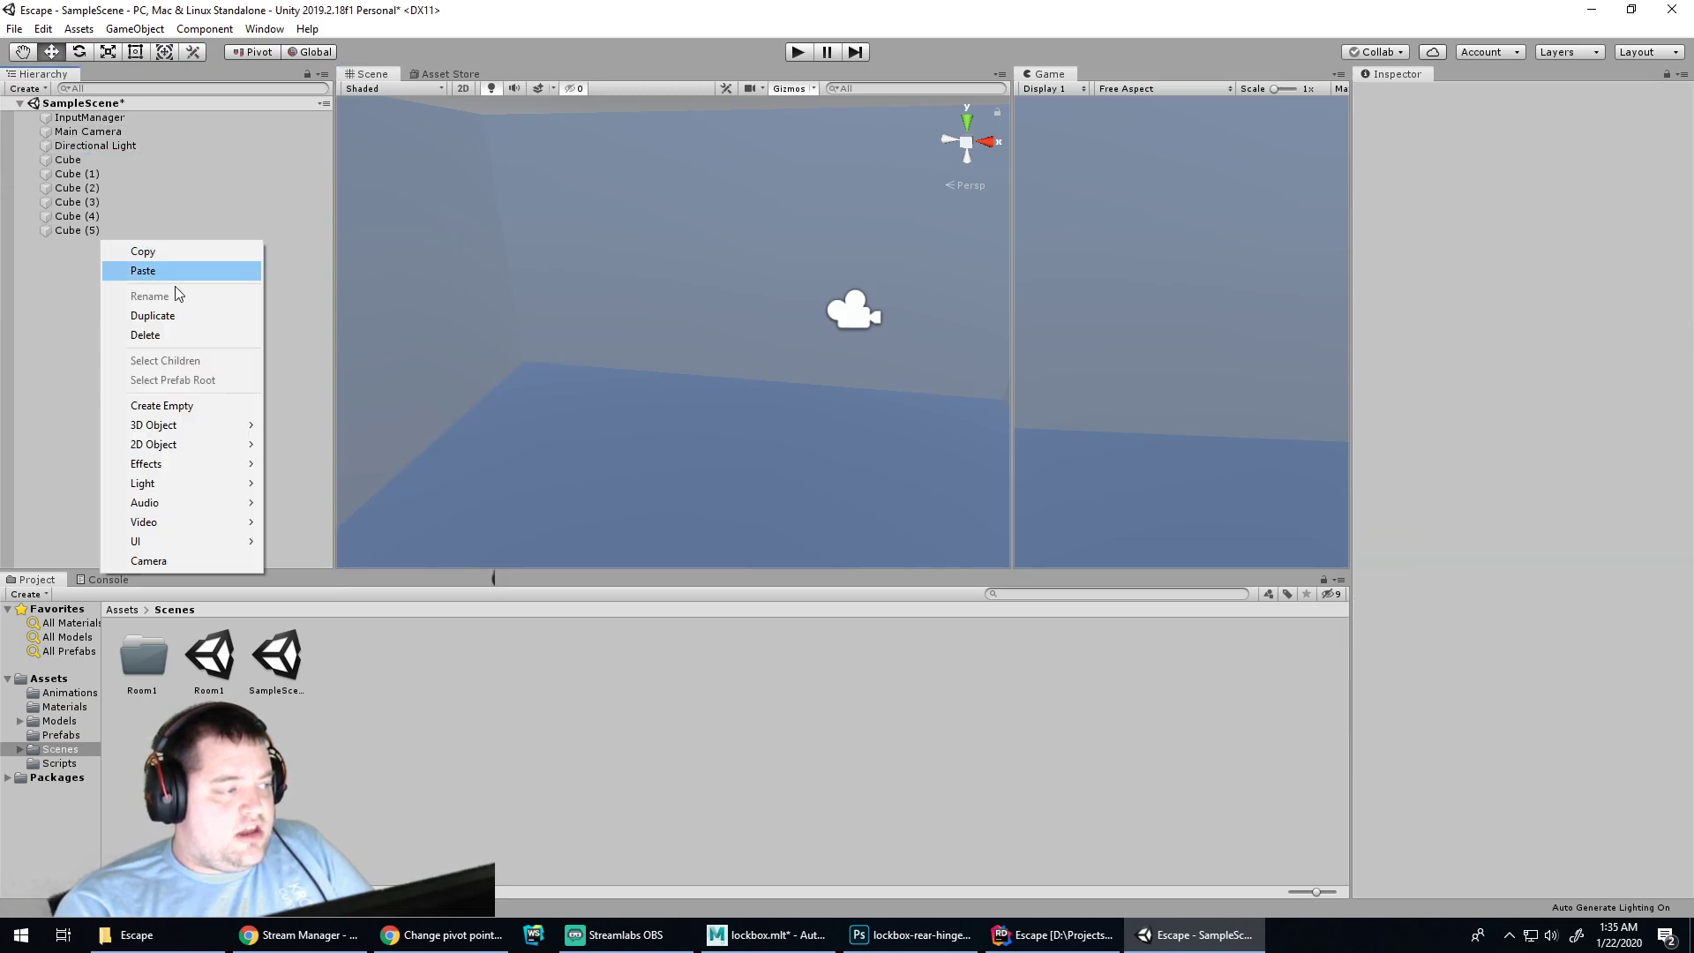
pyautogui.click(223, 407)
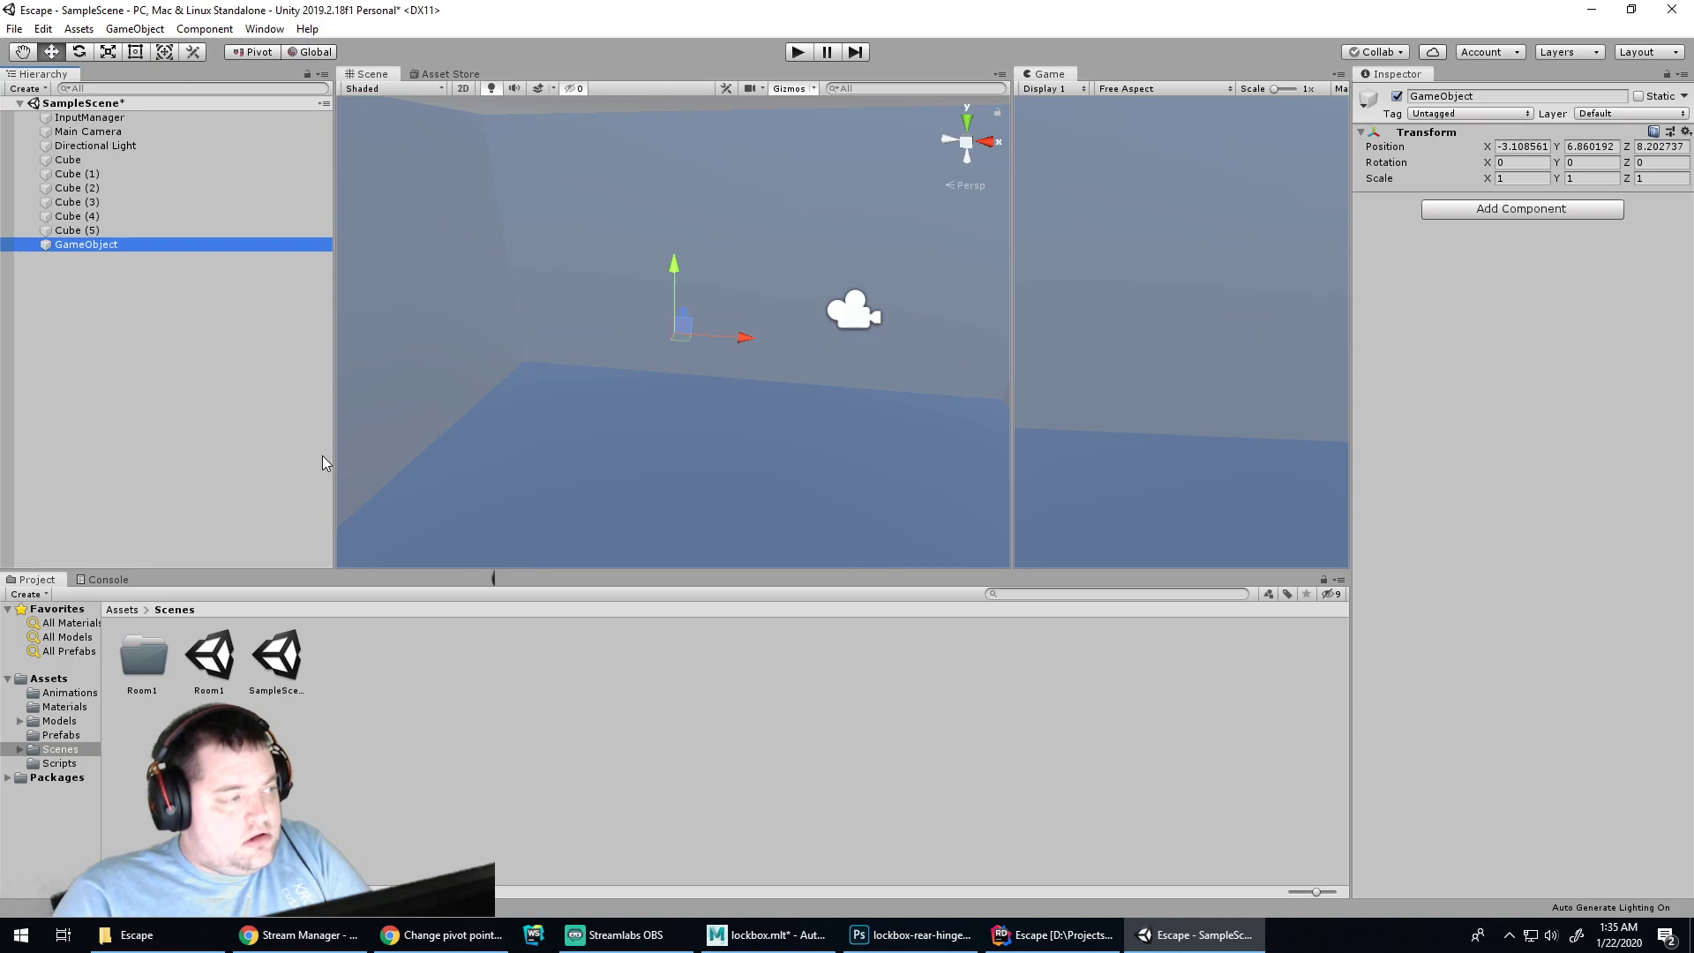
pyautogui.press('F2')
pyautogui.write('Room')
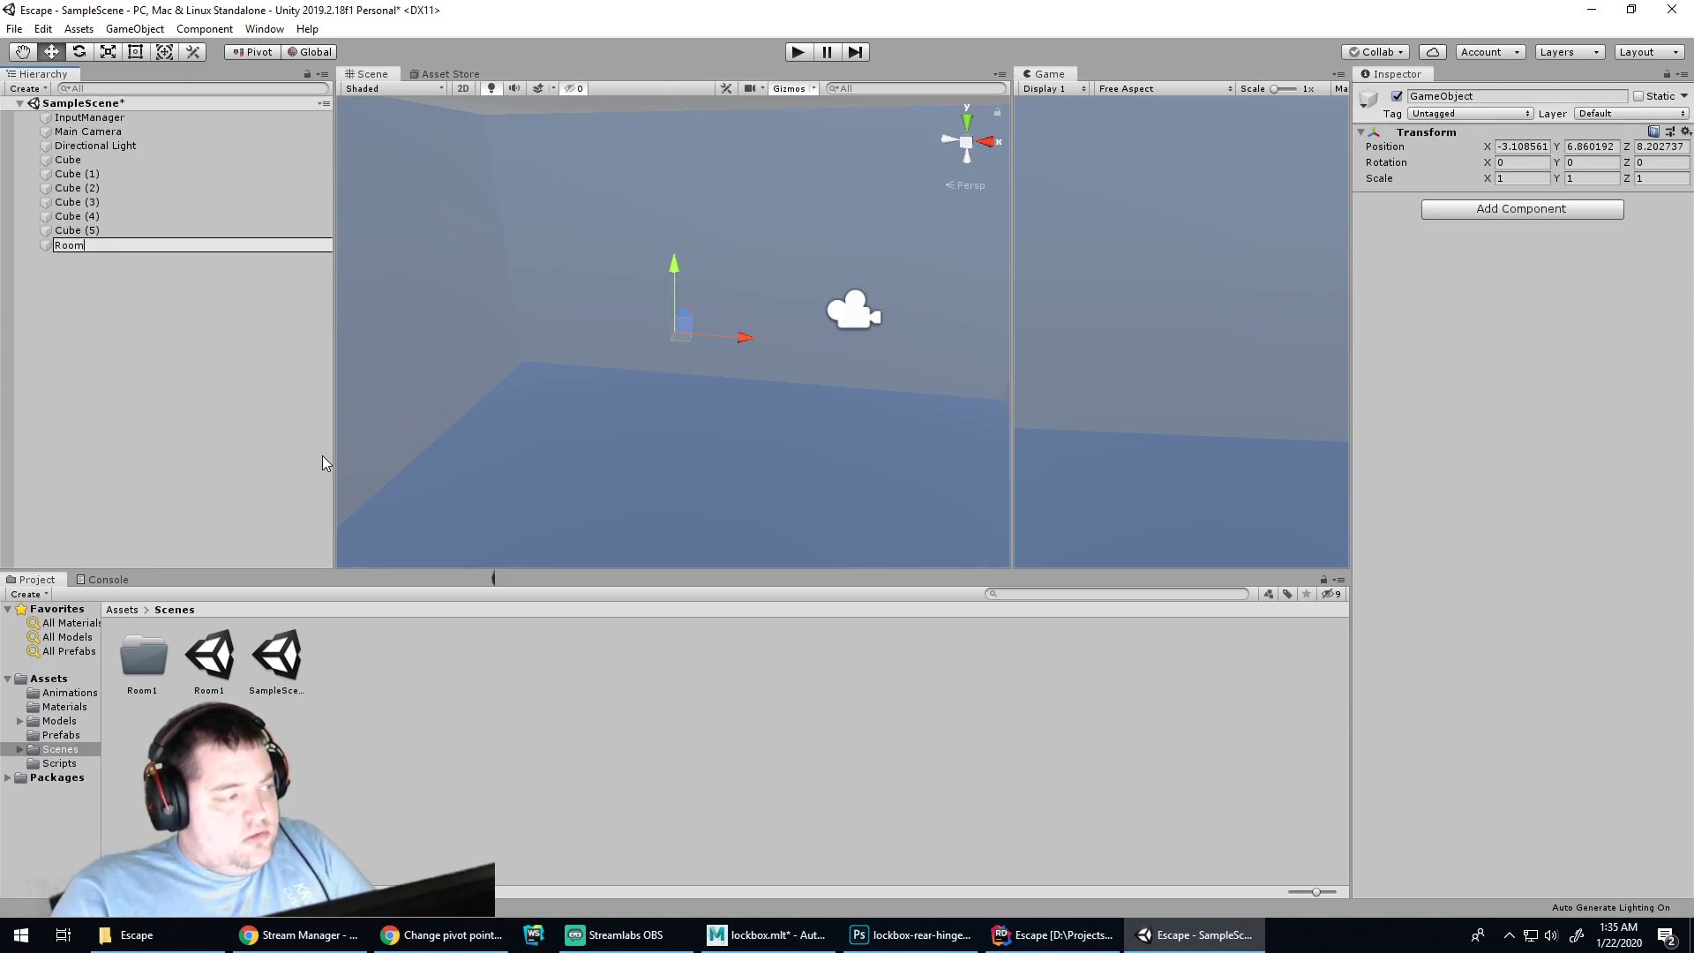
pyautogui.press('Return')
# Parent Cube through Cube (5) under Room and mark Room and its children static
pyautogui.click(72, 233)
pyautogui.keyDown('shift'); pyautogui.click(62, 161); pyautogui.keyUp('shift')
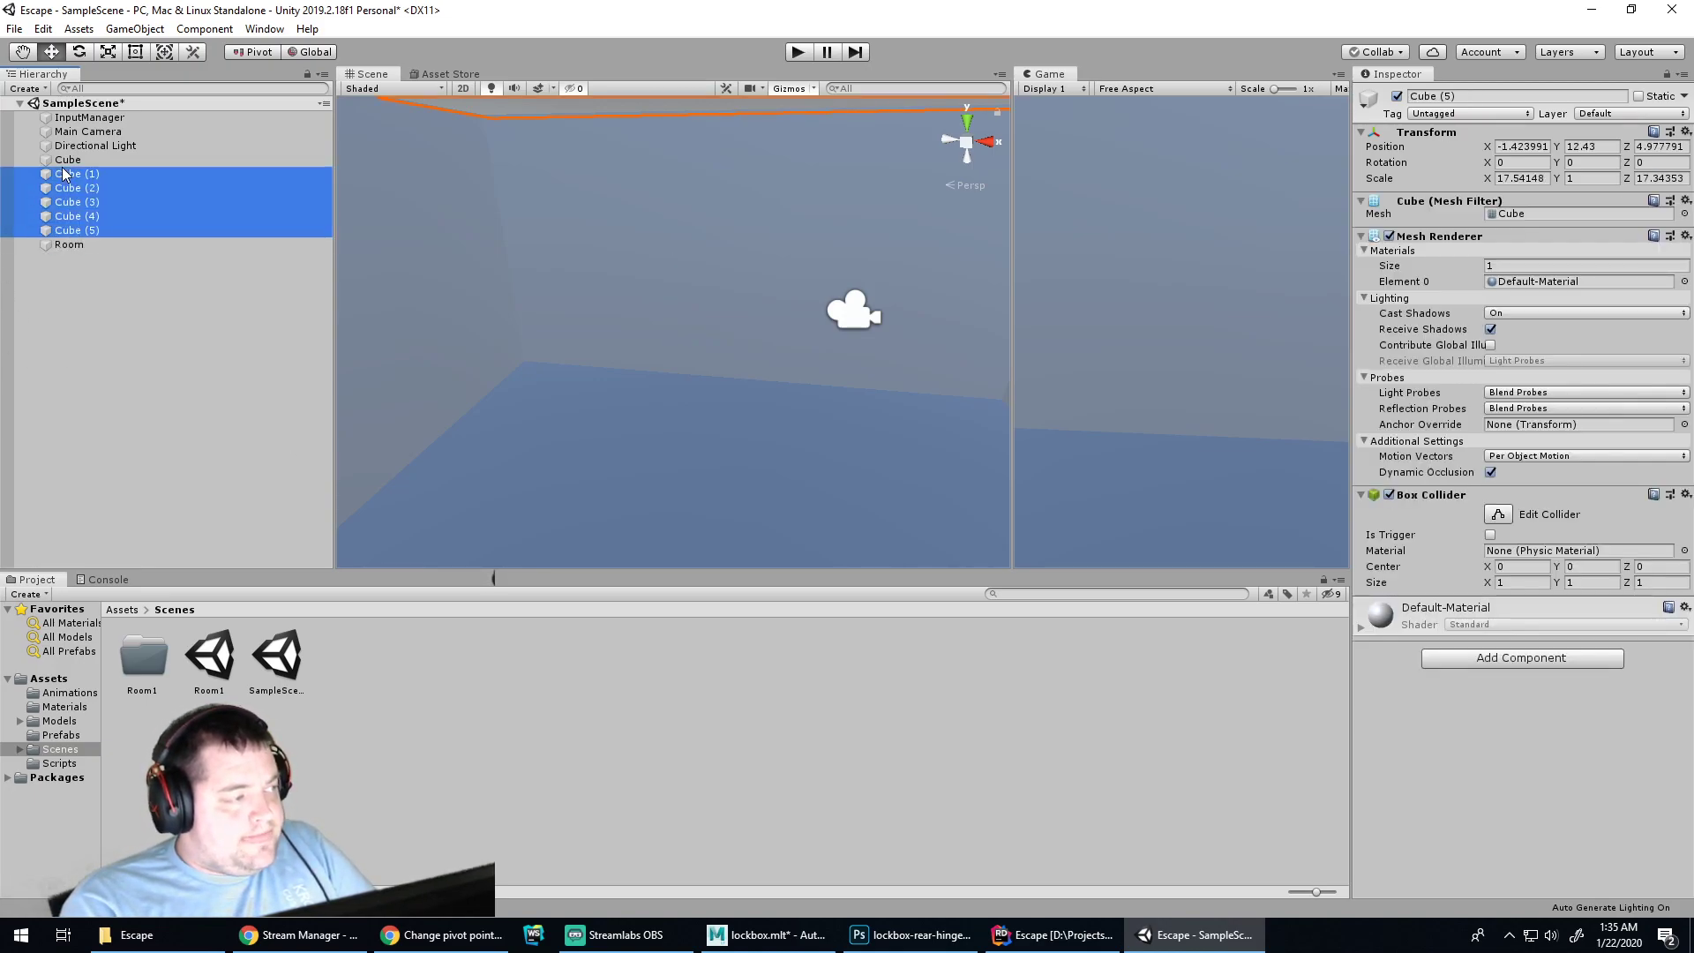
pyautogui.moveTo(60, 161); pyautogui.dragTo(65, 245)
pyautogui.click(31, 159)
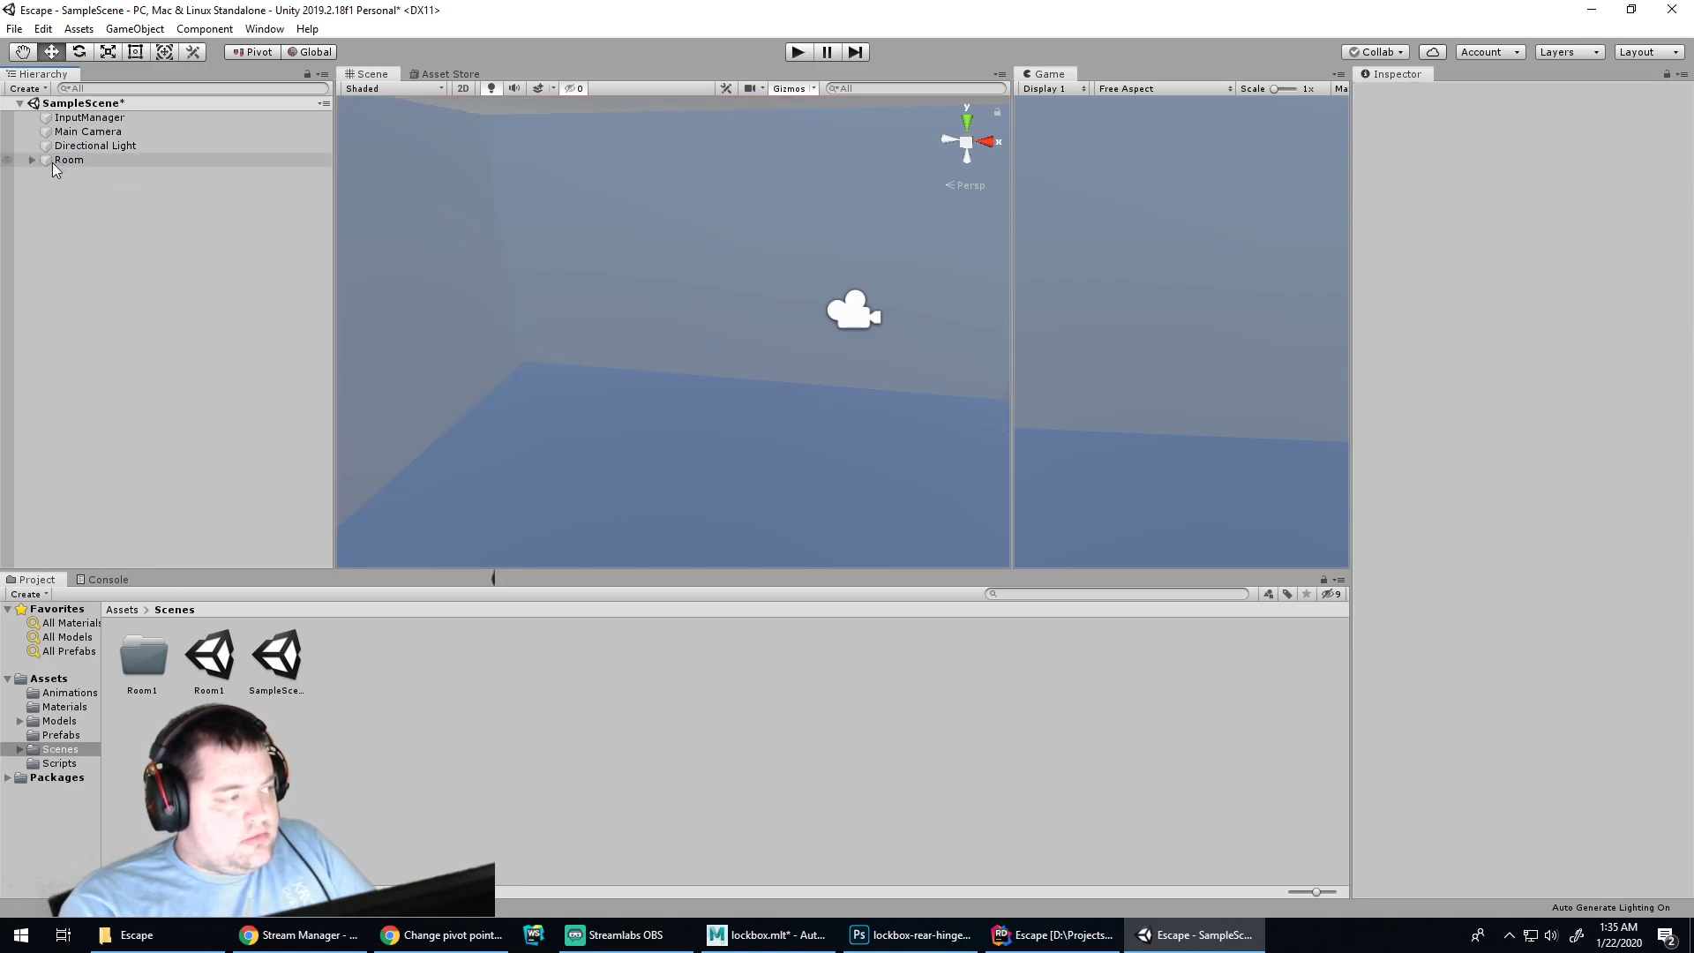
pyautogui.click(62, 160)
pyautogui.click(1639, 96)
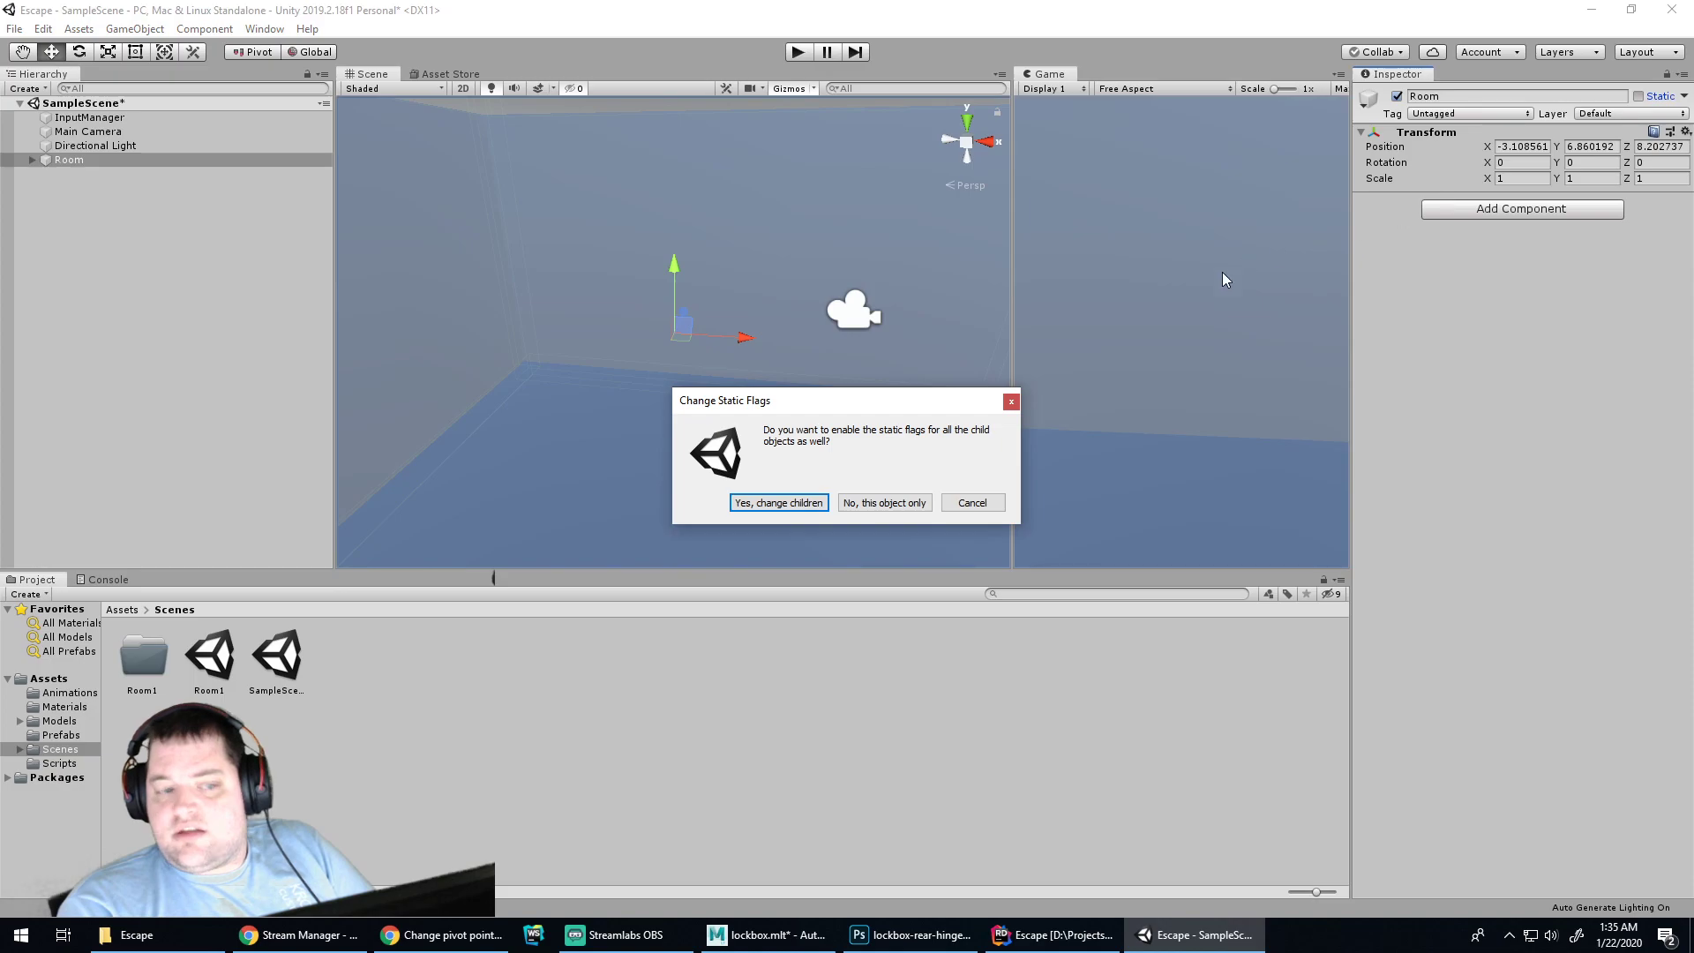
pyautogui.click(788, 508)
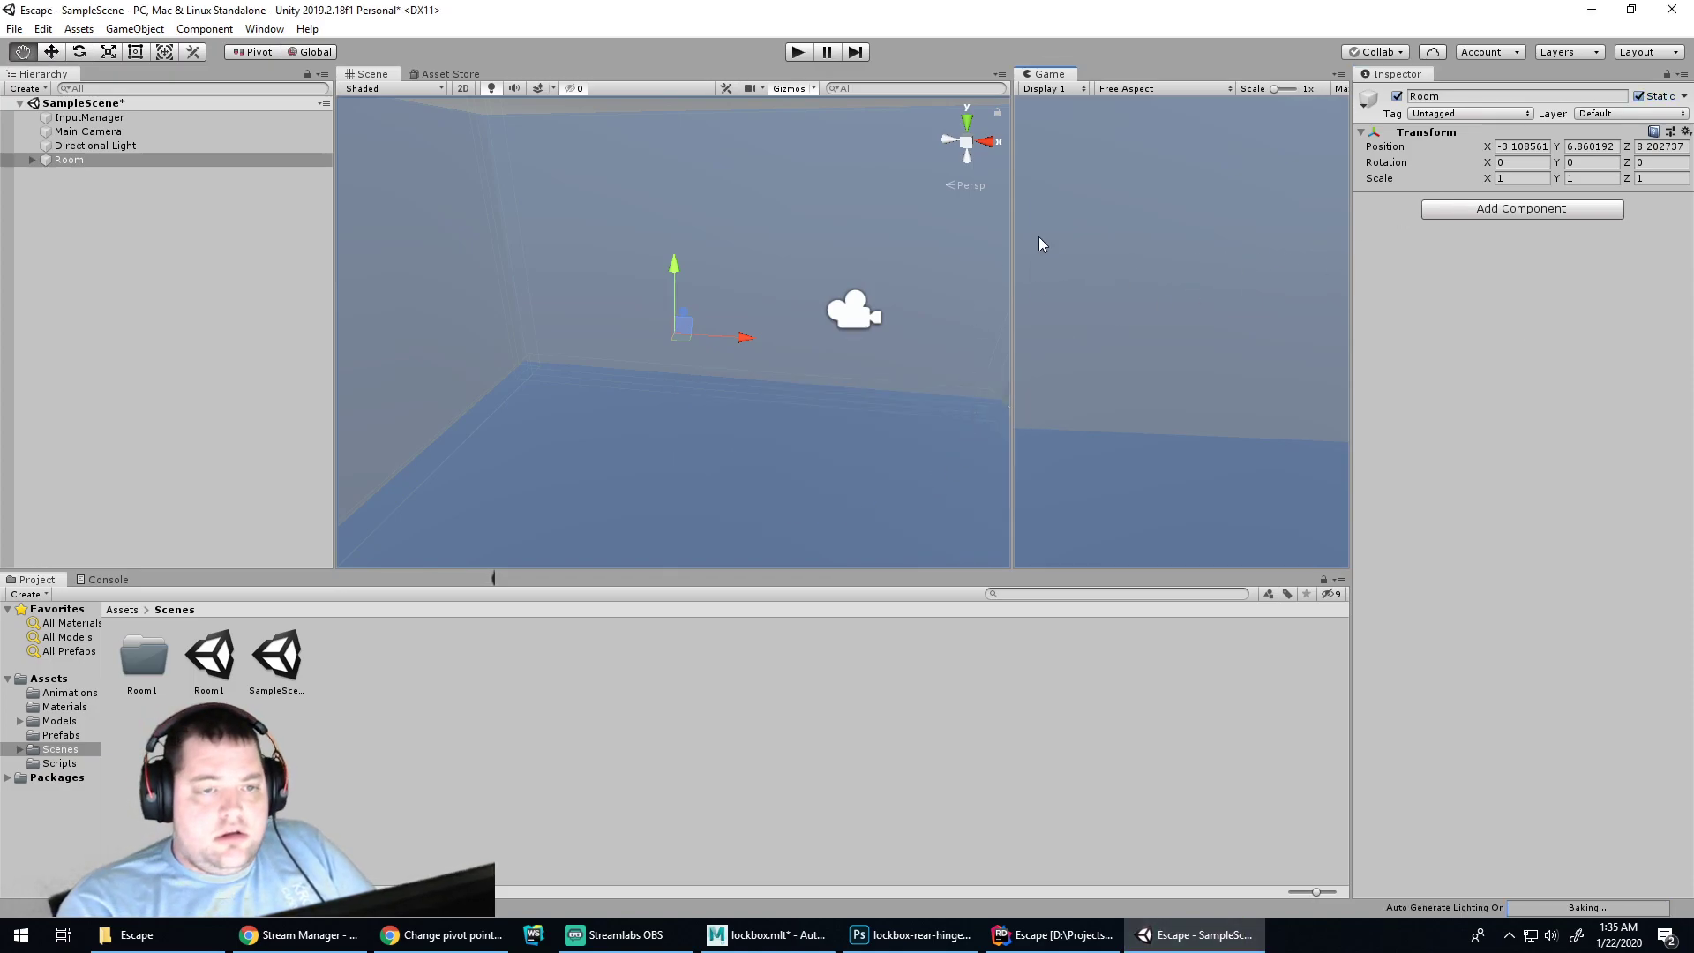
# Select the Directional Light, slide it along Z into the room, and slightly lower its shadow strength
pyautogui.click(607, 394)
pyautogui.click(635, 417)
pyautogui.click(637, 417)
pyautogui.scroll(-5, 759, 428)
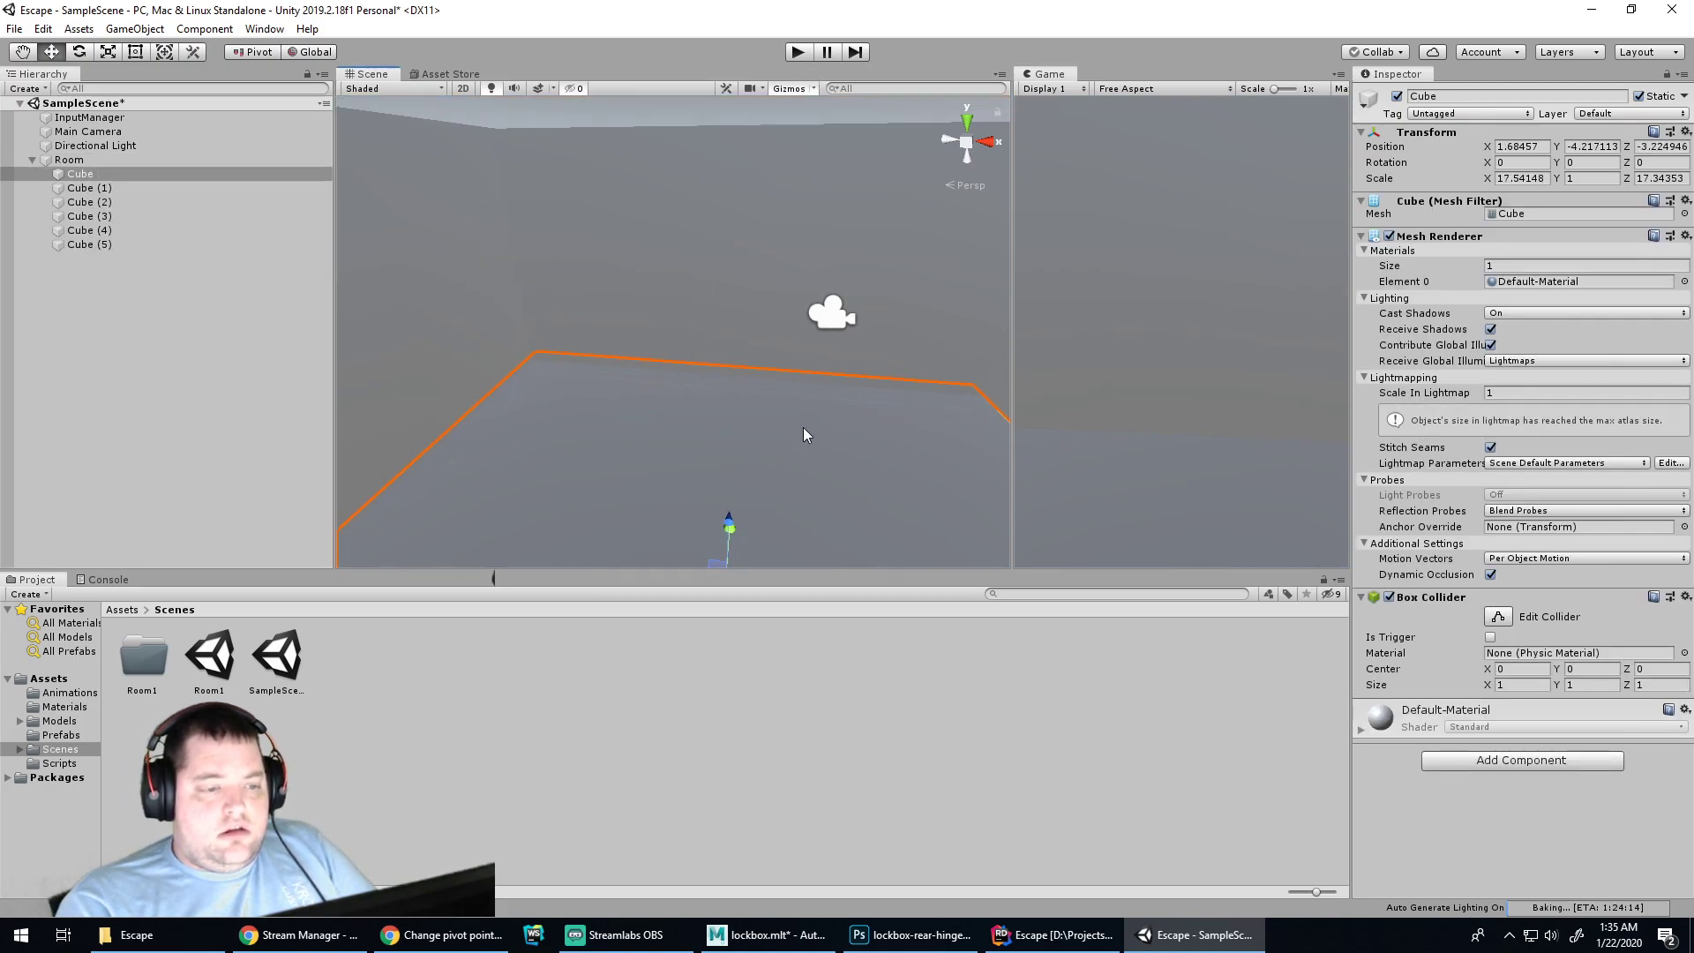
pyautogui.click(872, 431)
pyautogui.scroll(2, 872, 430)
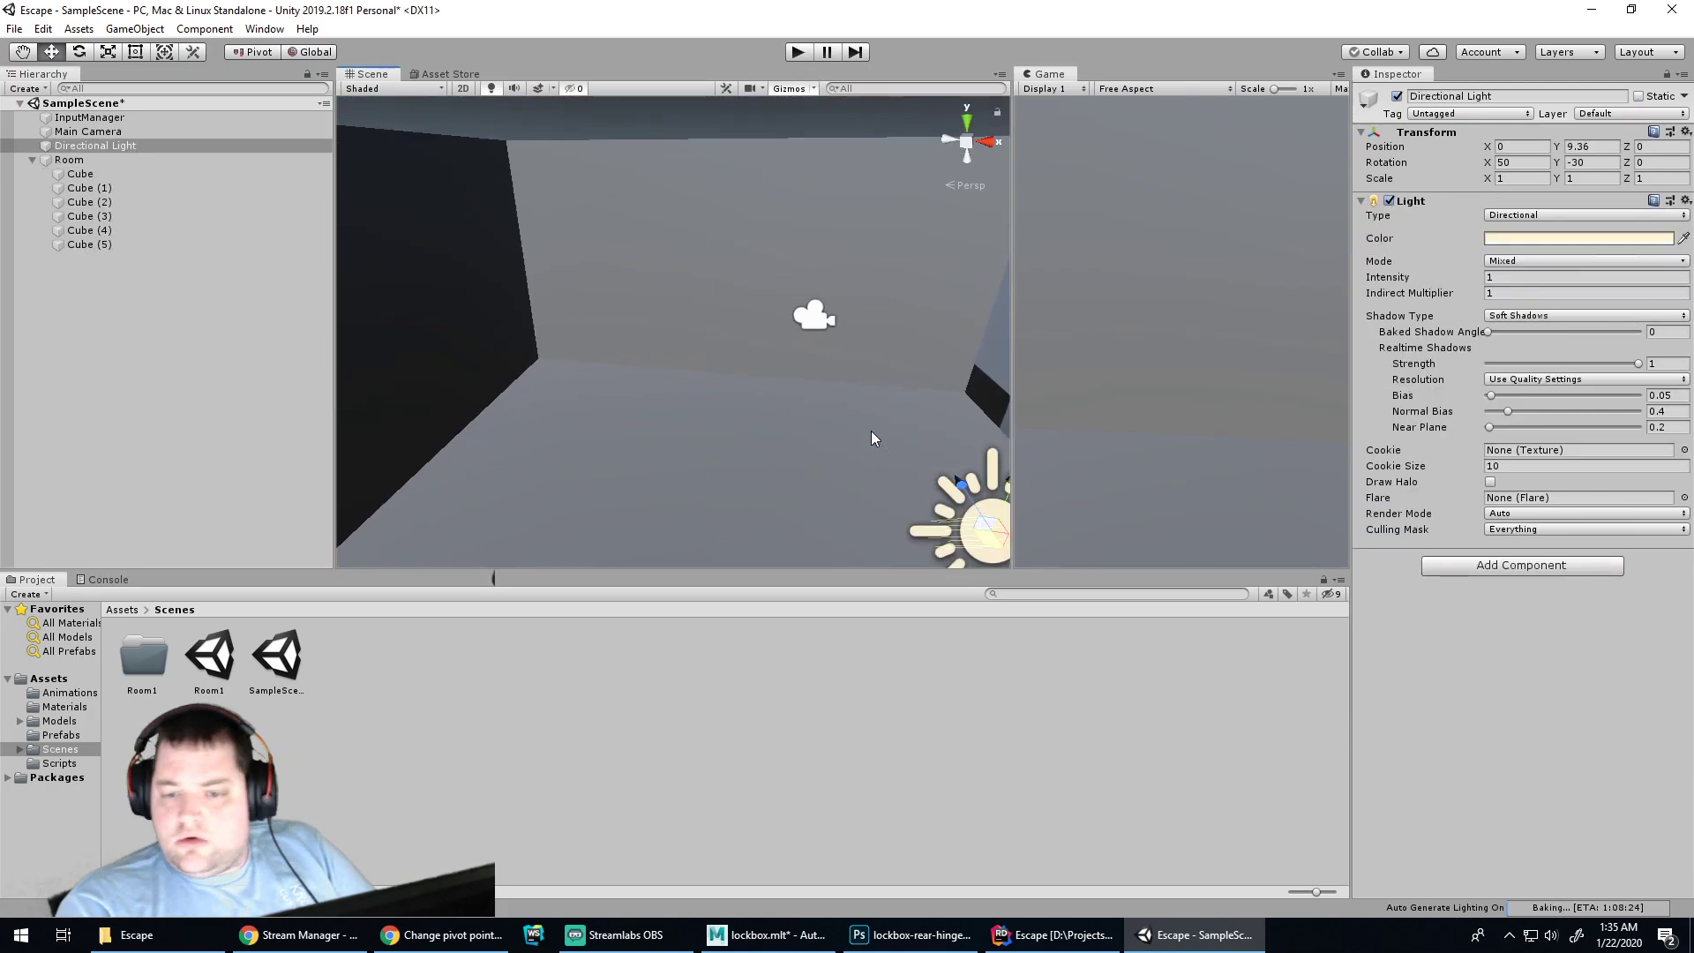
pyautogui.moveTo(966, 494); pyautogui.dragTo(898, 378)
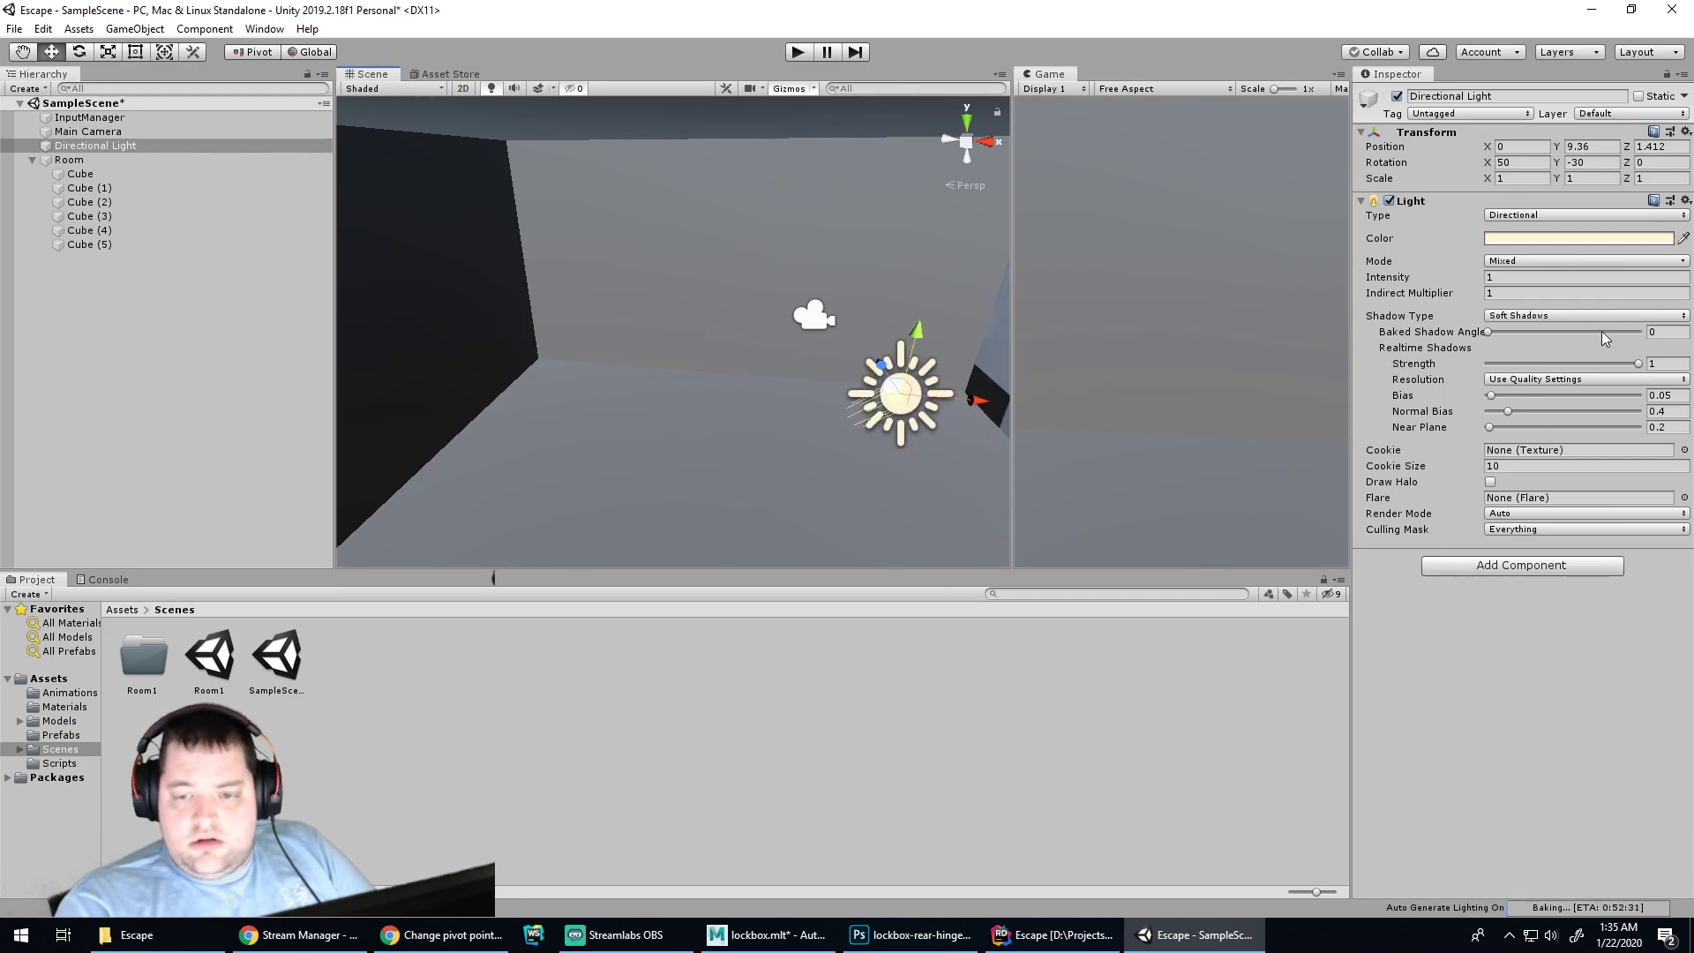
pyautogui.moveTo(1640, 368); pyautogui.dragTo(1638, 368)
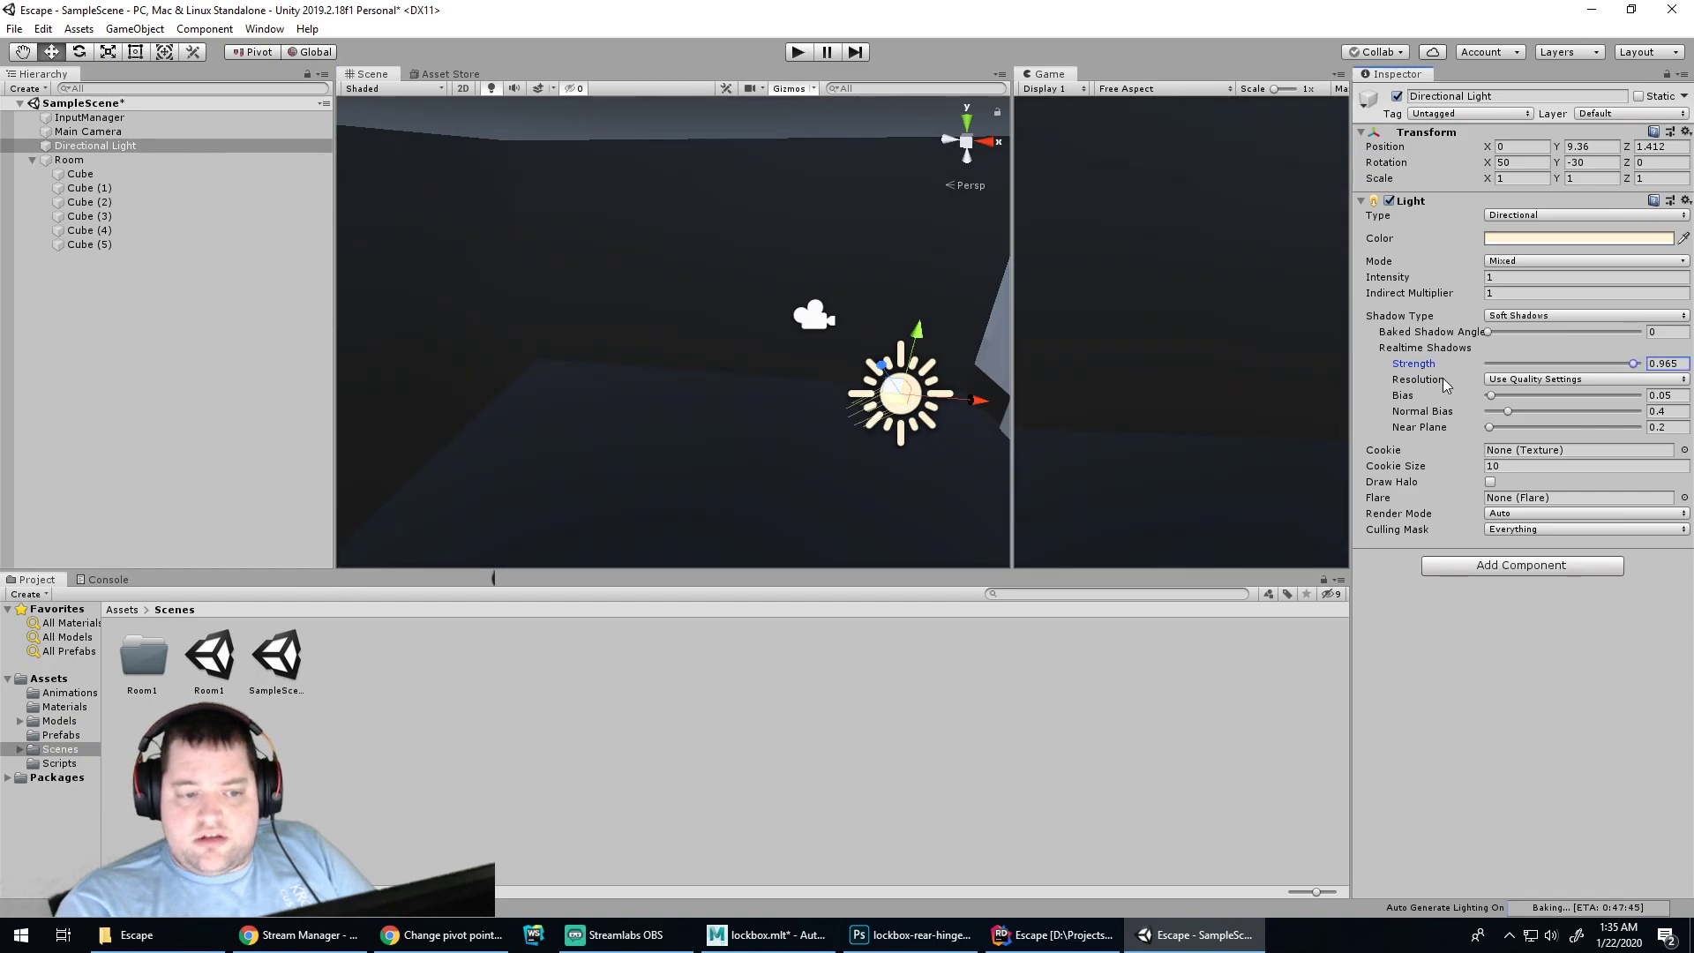
pyautogui.moveTo(909, 369); pyautogui.dragTo(863, 302)
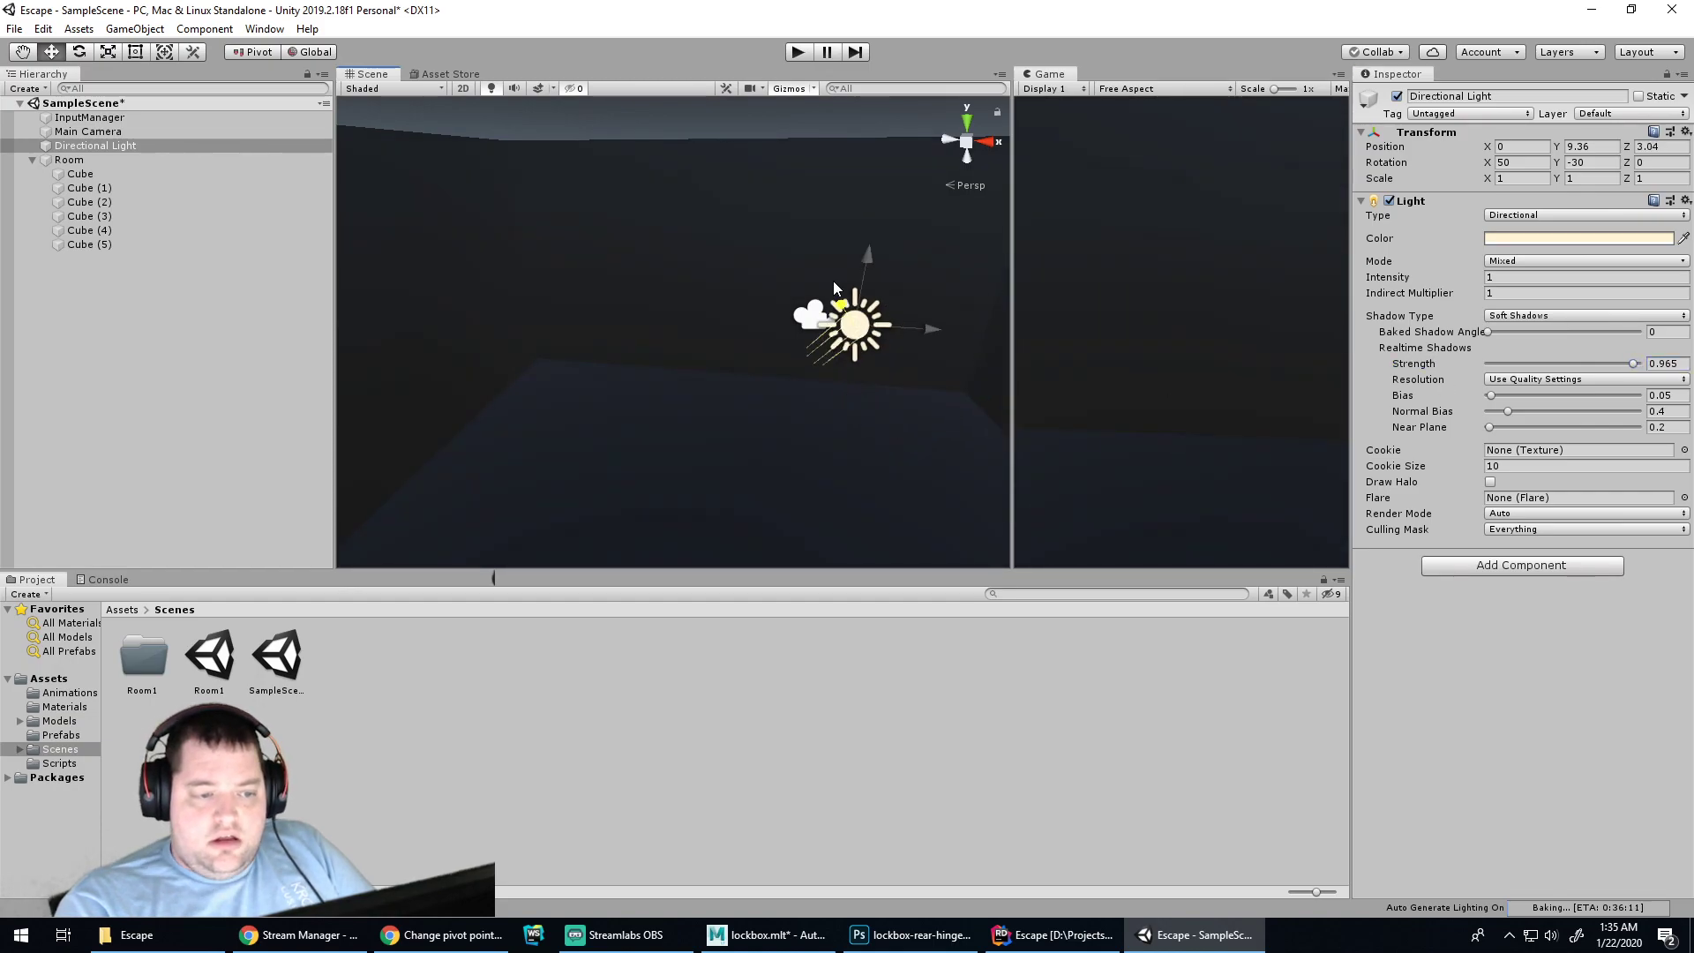
# Test the lighting in Play mode, then bring the light back over the room with X at 0
pyautogui.click(800, 54)
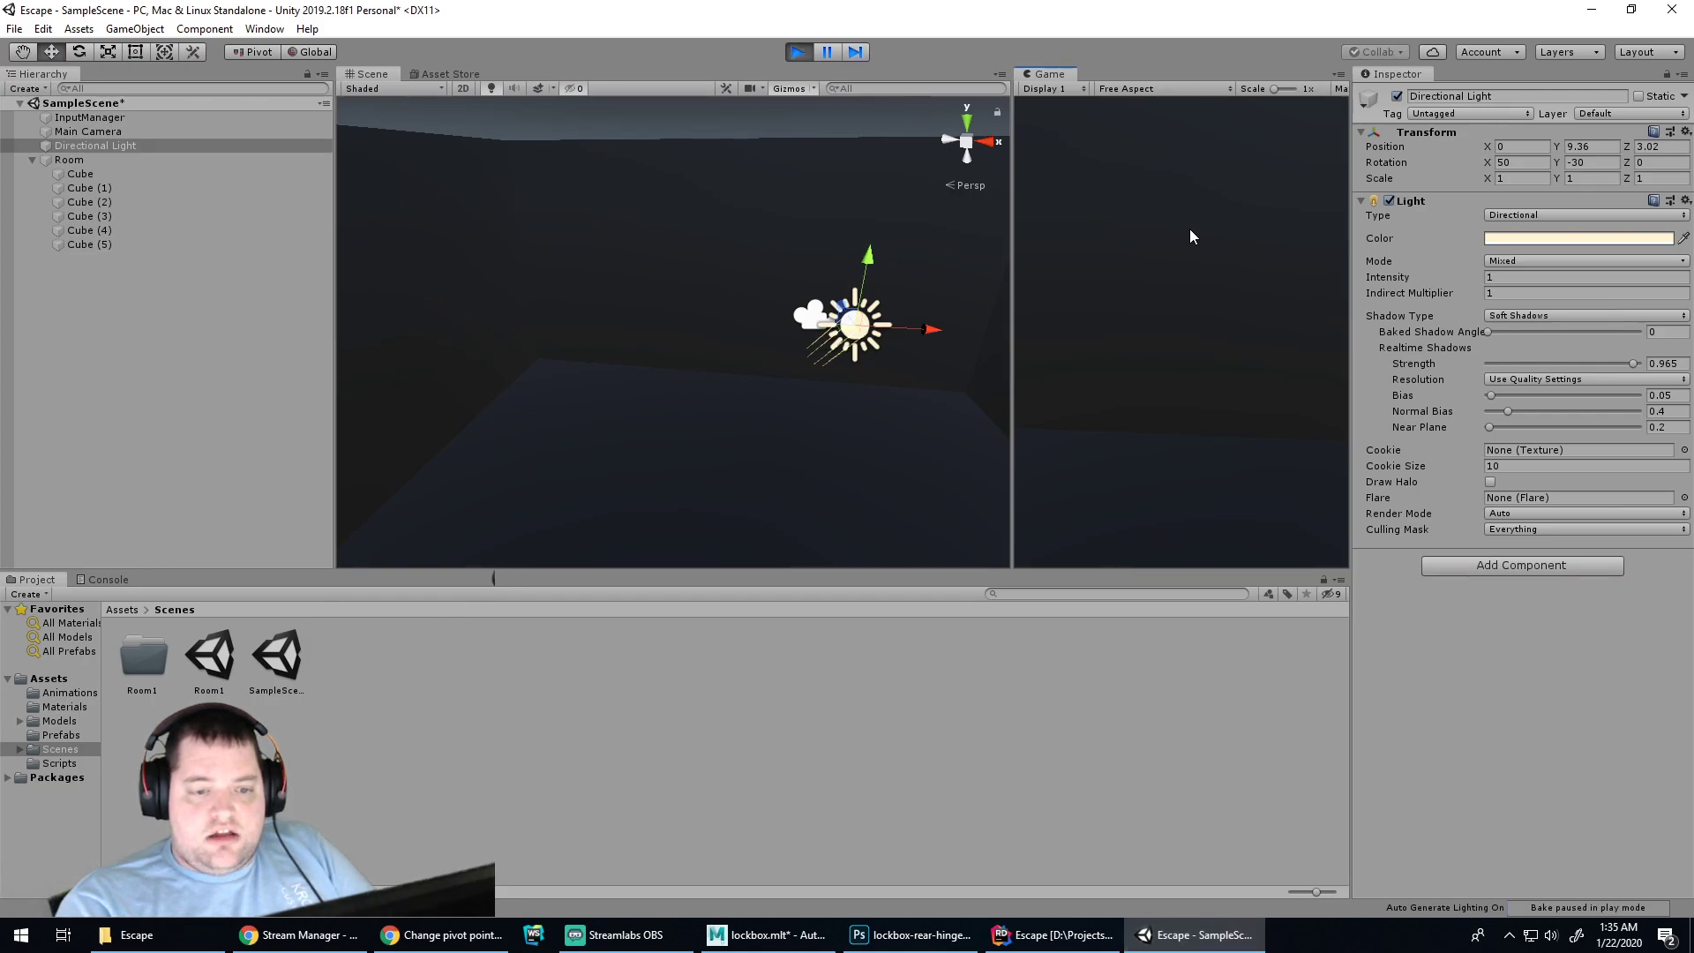
pyautogui.click(797, 53)
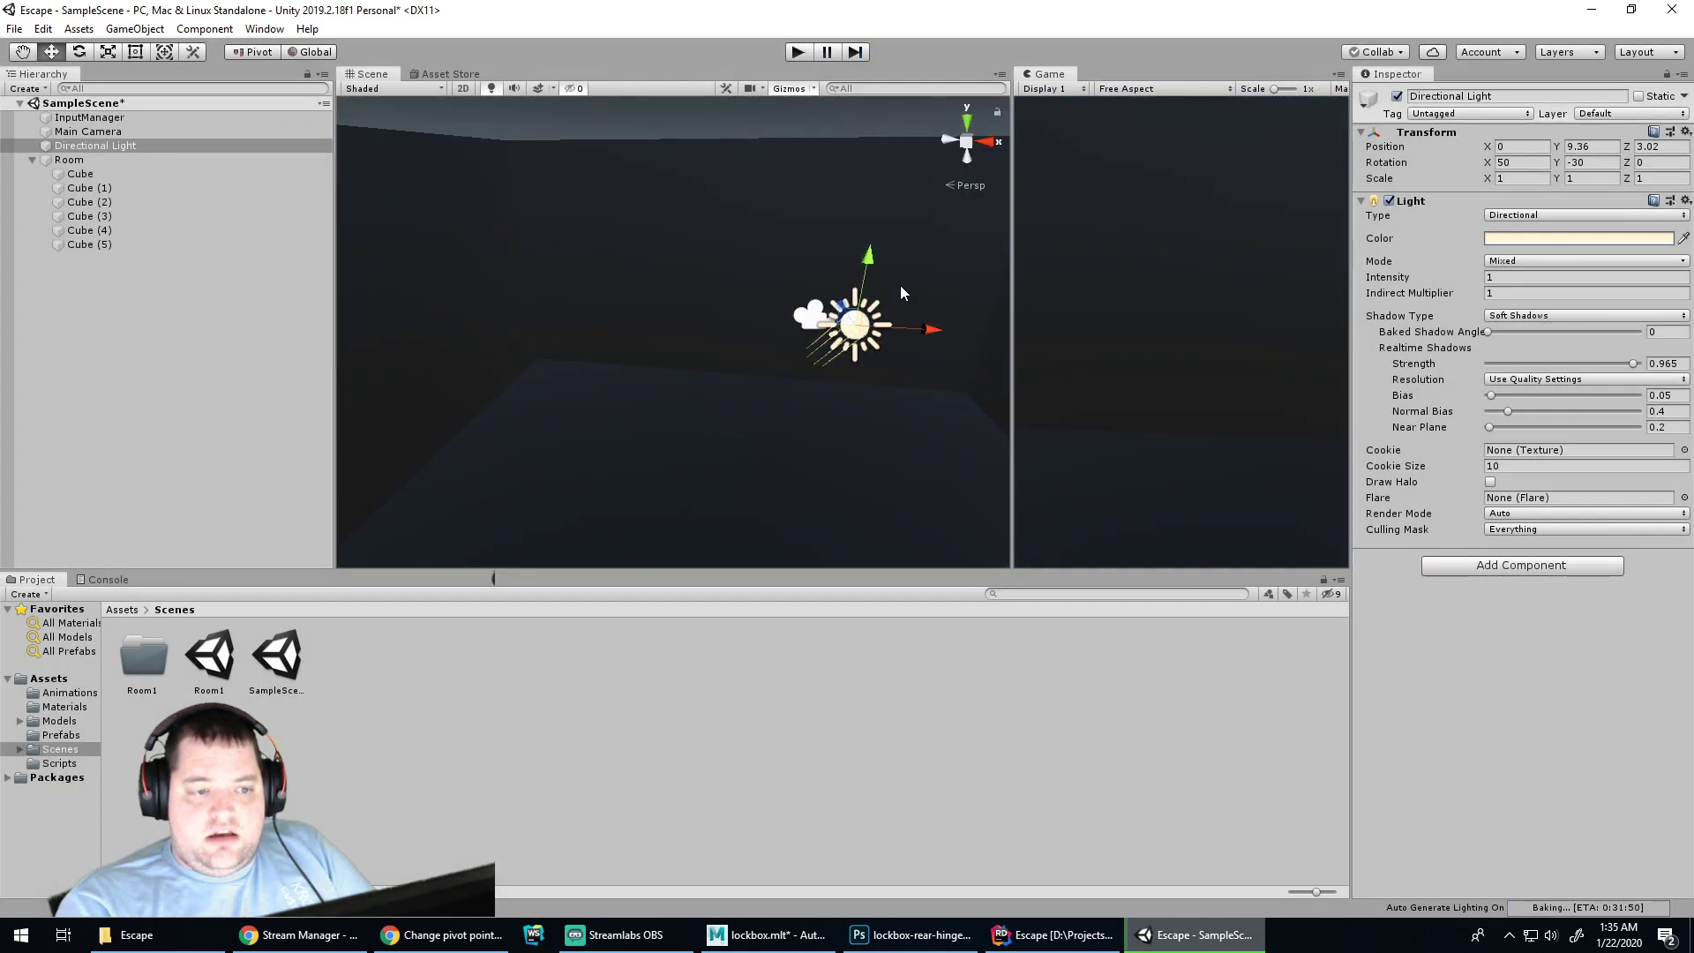
pyautogui.moveTo(849, 318); pyautogui.dragTo(1090, 677)
pyautogui.moveTo(1278, 836); pyautogui.dragTo(1077, 427)
pyautogui.scroll(-7, 833, 388)
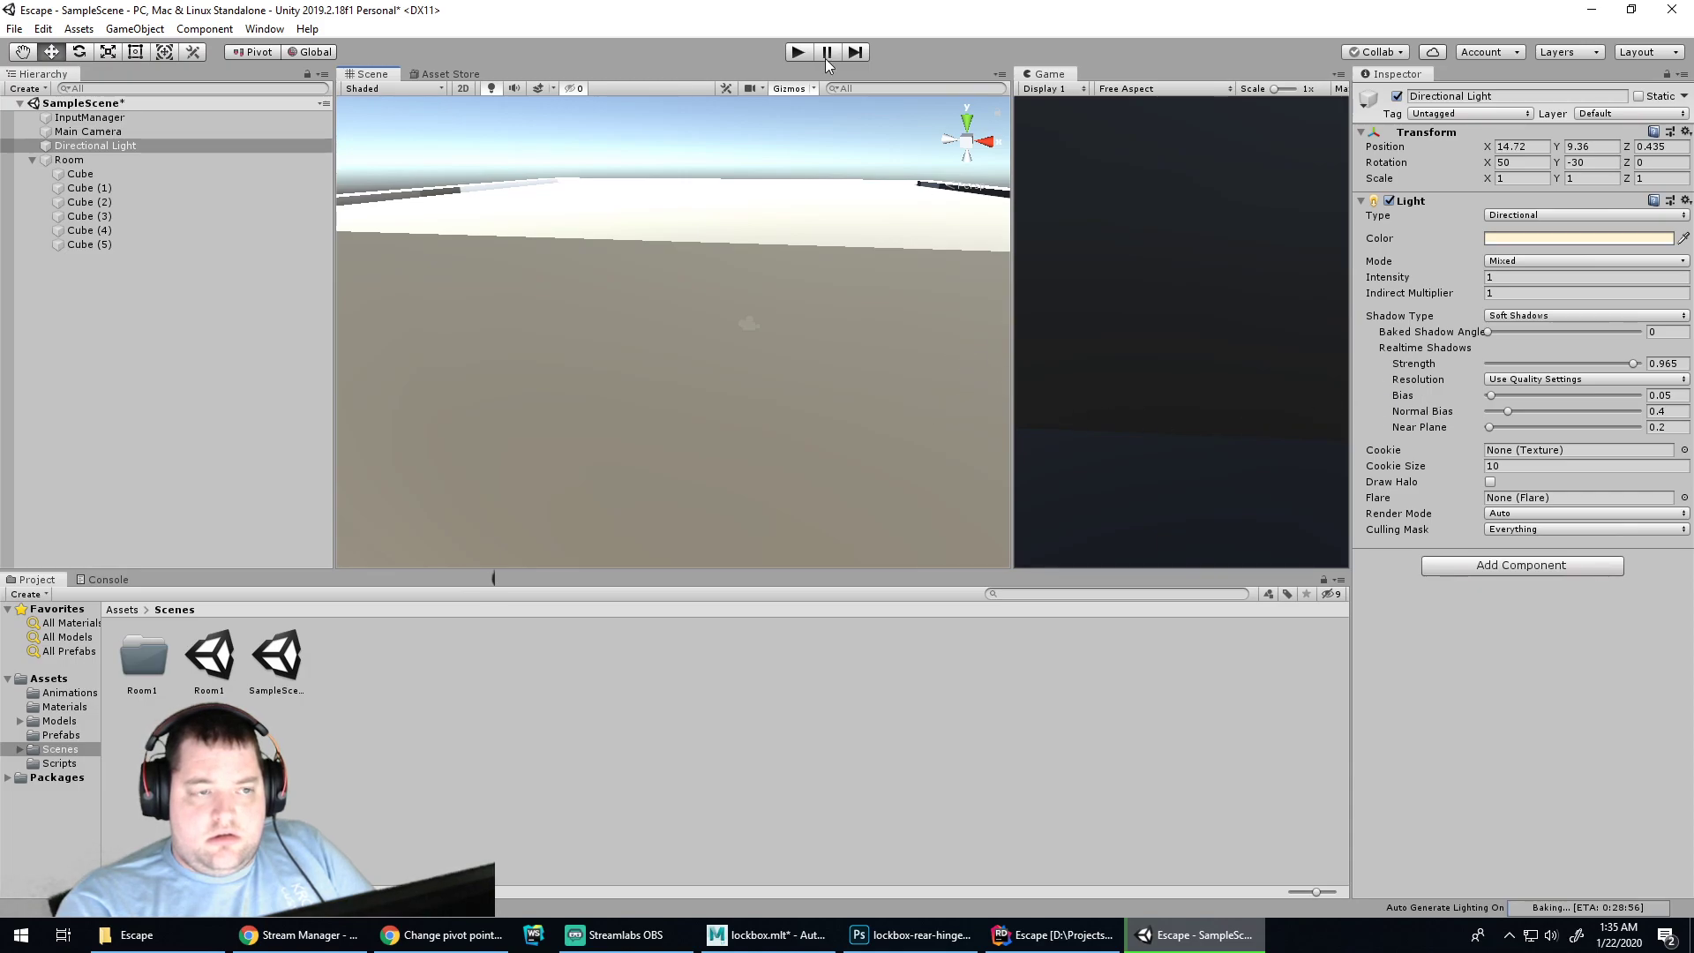
pyautogui.hotkey('ctrl', 'z')
pyautogui.scroll(7, 807, 353)
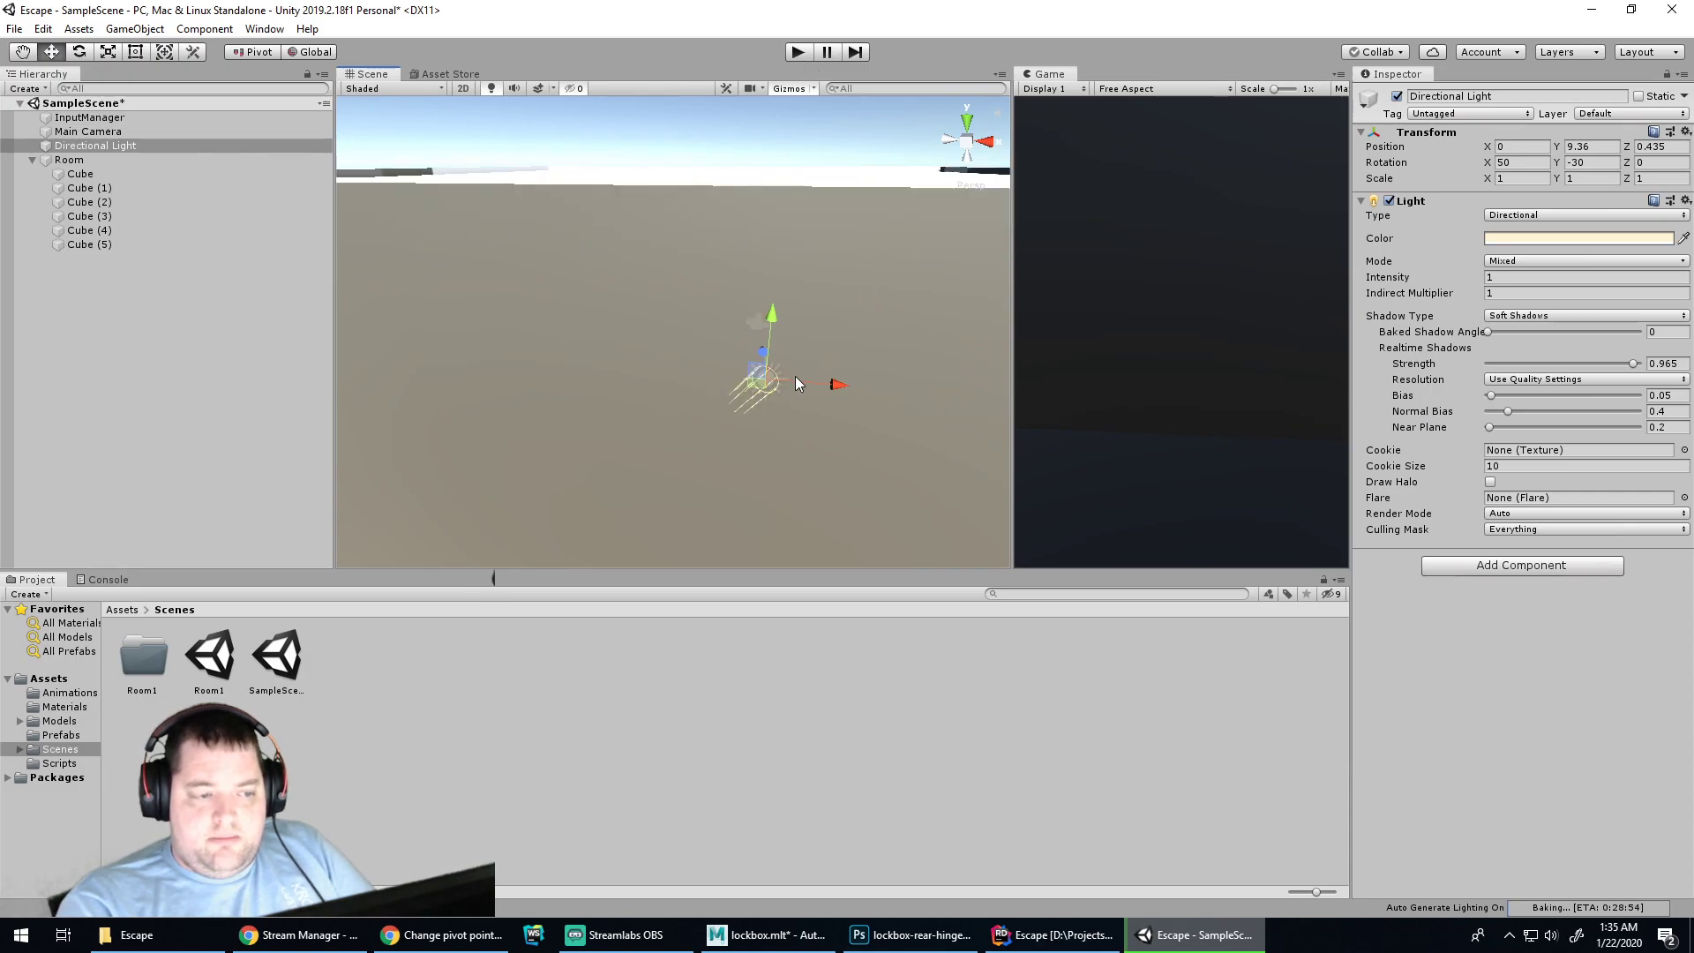
pyautogui.scroll(1, 788, 370)
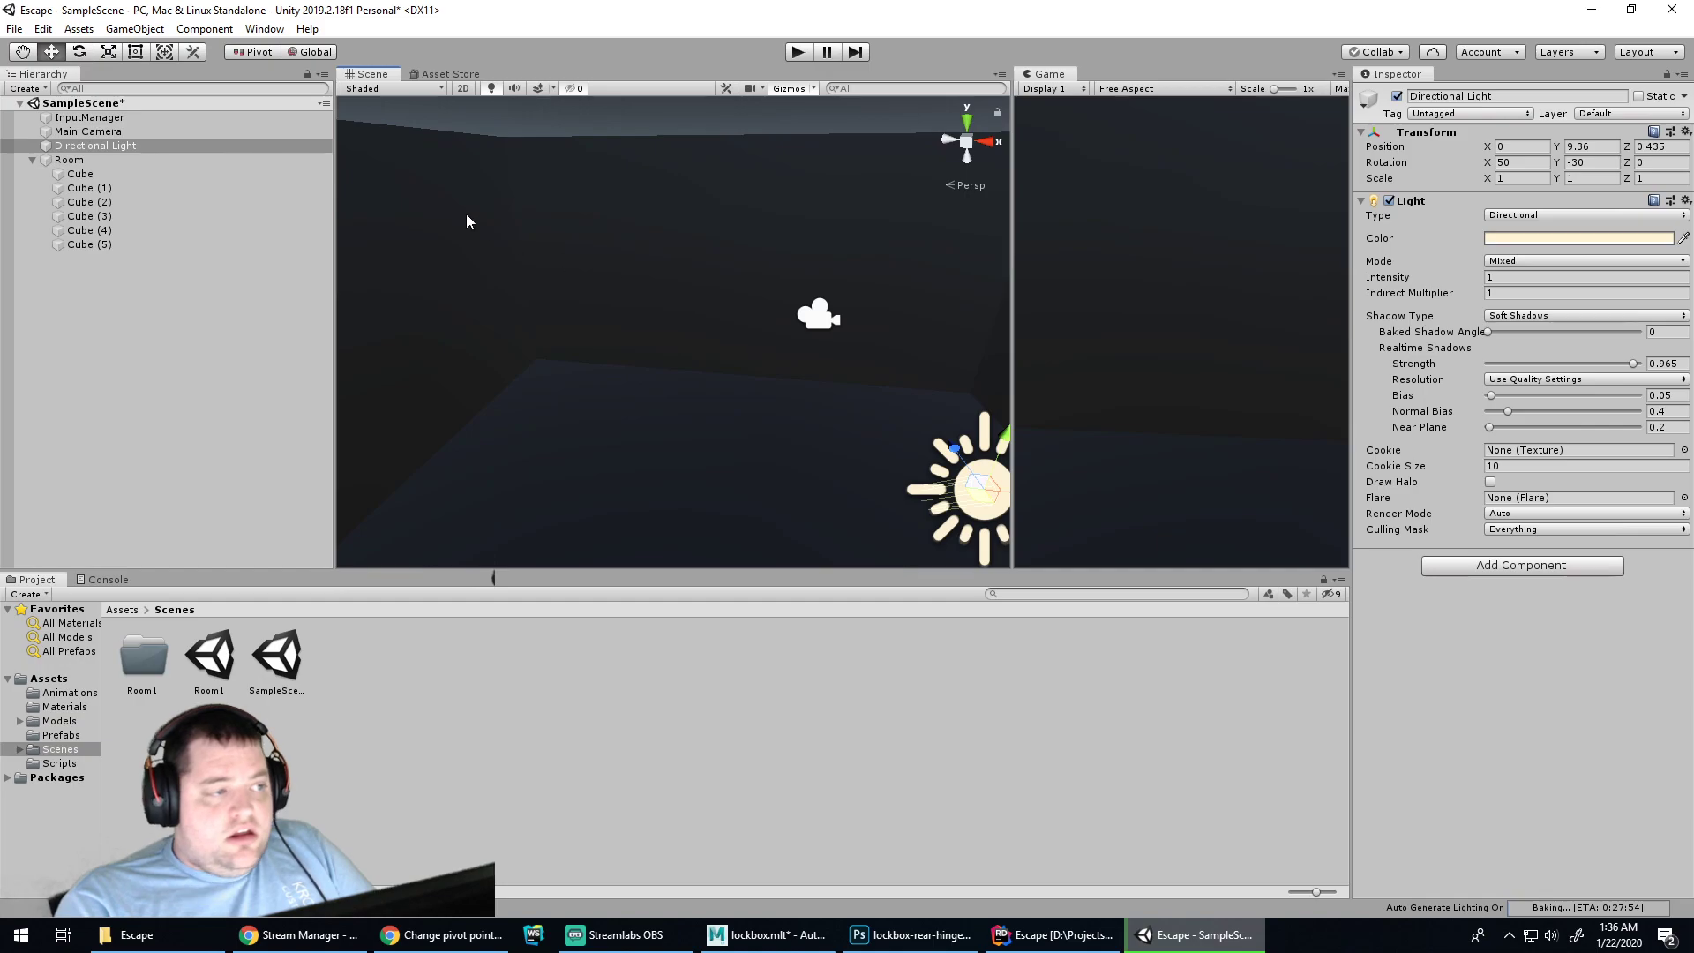
# Reselect the Directional Light and slide it to Z 1.148
pyautogui.click(411, 89)
pyautogui.click(412, 92)
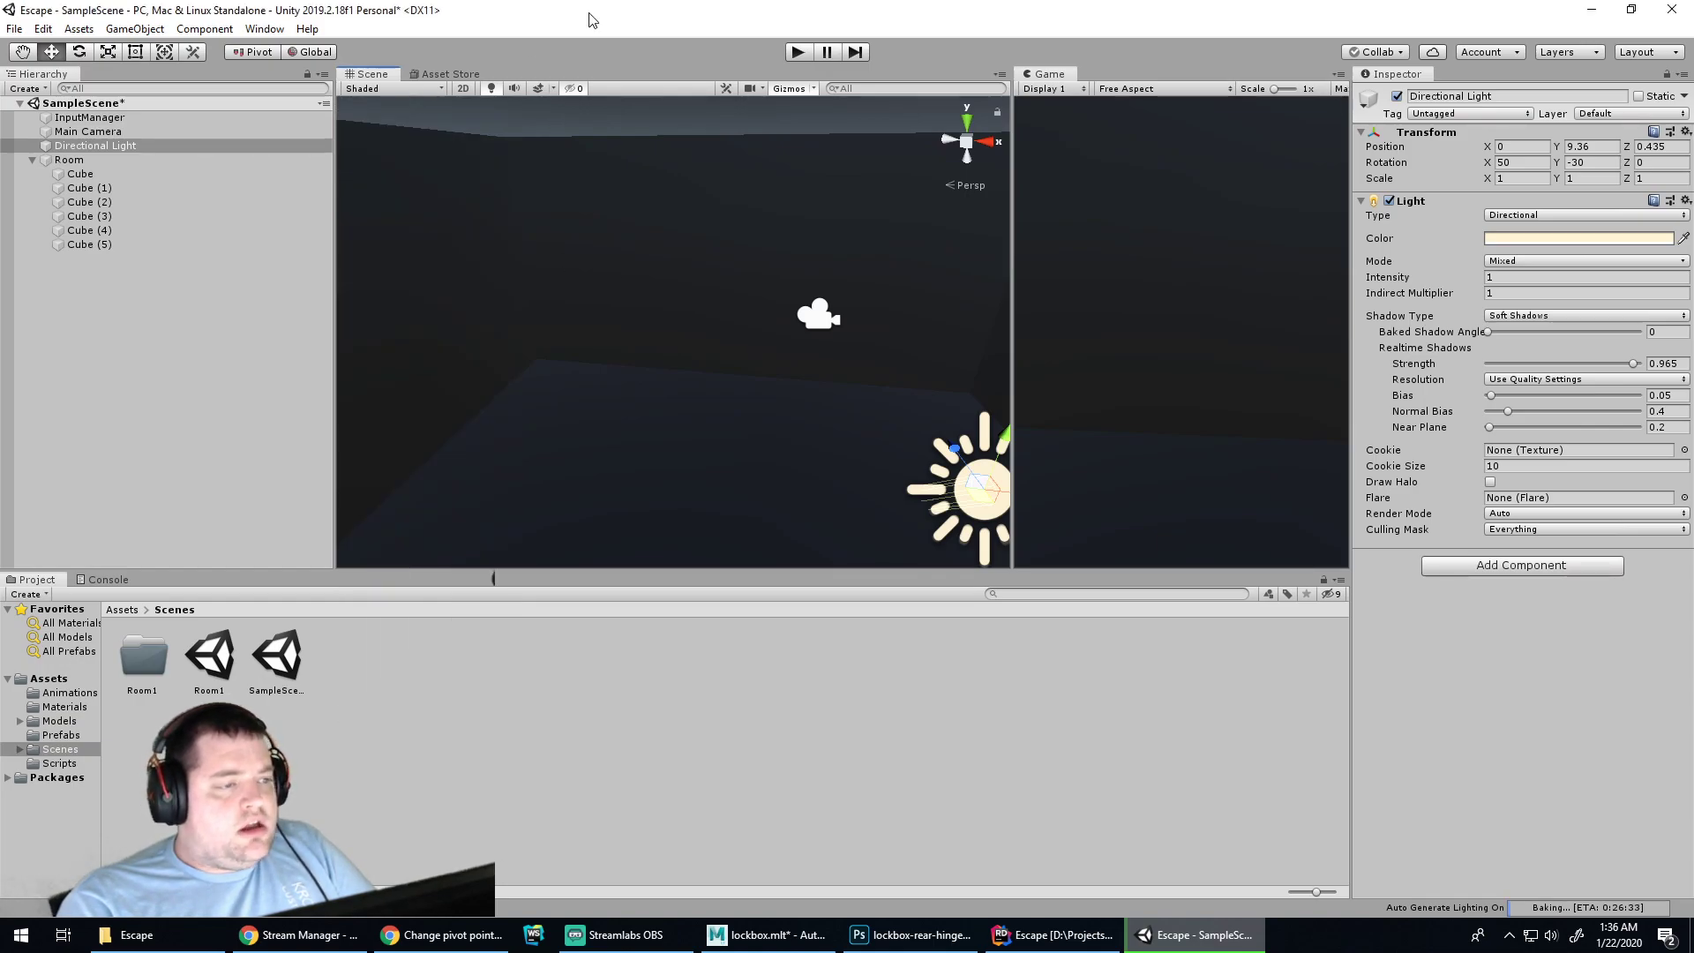
pyautogui.click(826, 327)
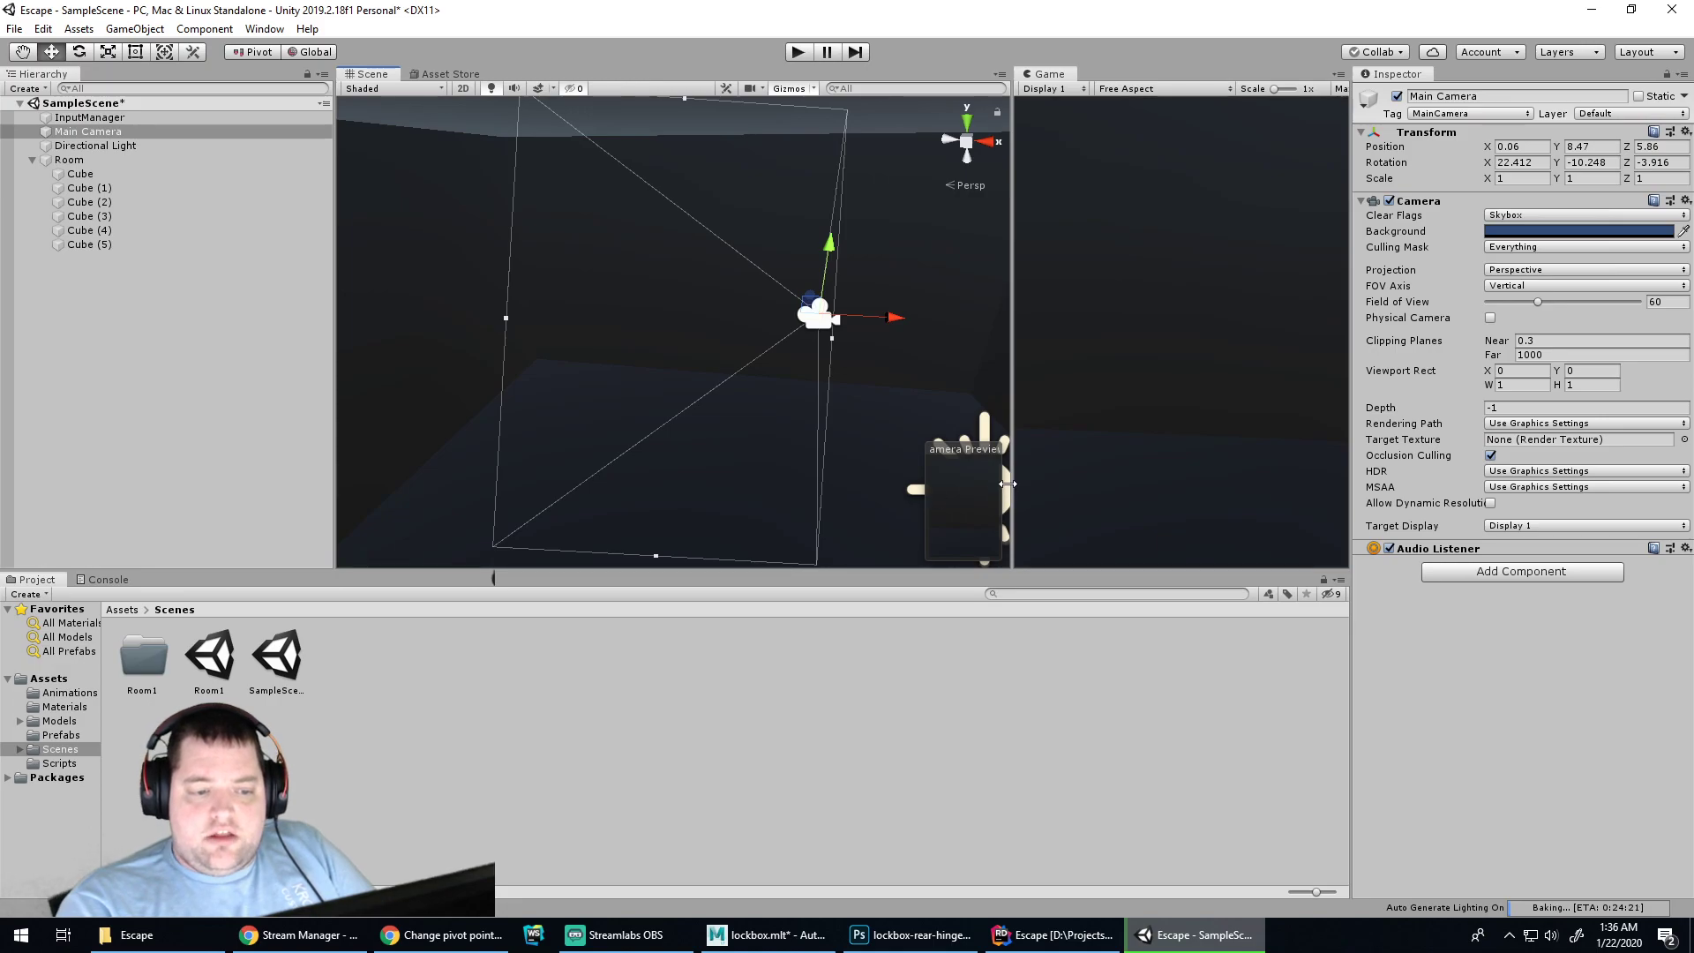
pyautogui.click(976, 426)
pyautogui.click(80, 160)
pyautogui.click(83, 145)
pyautogui.moveTo(955, 449); pyautogui.dragTo(910, 386)
# Add a Point Light to the scene from the Hierarchy's Light menu
pyautogui.rightClick(179, 277)
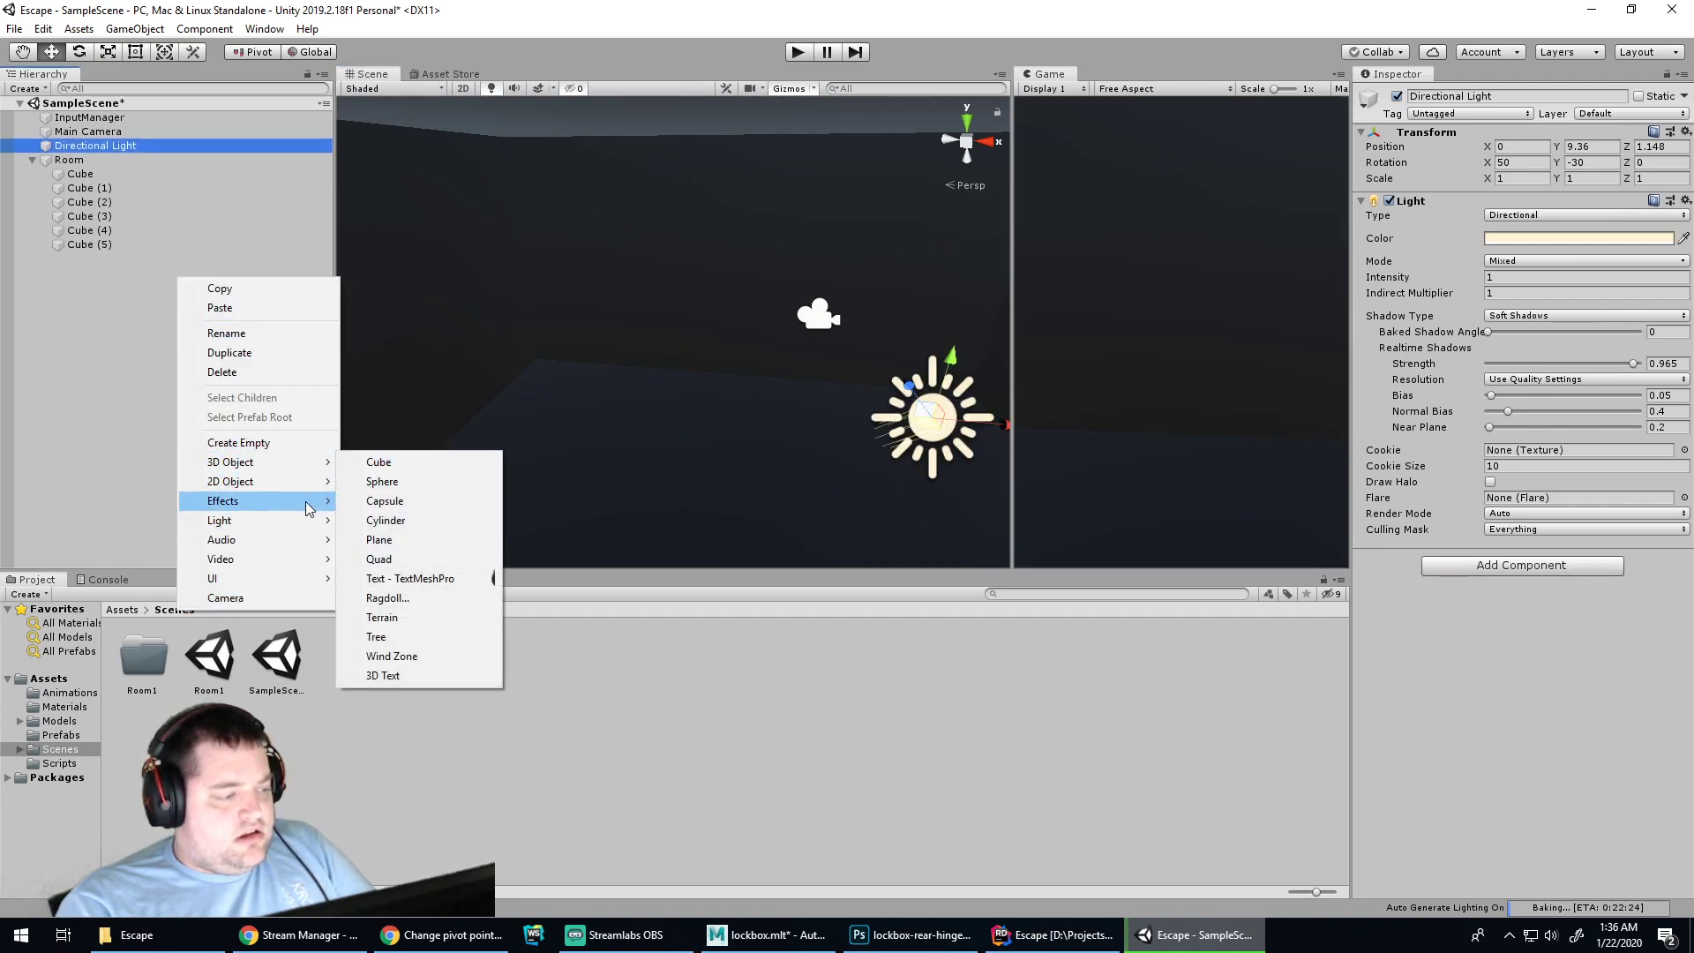
pyautogui.moveTo(310, 522)
pyautogui.click(495, 540)
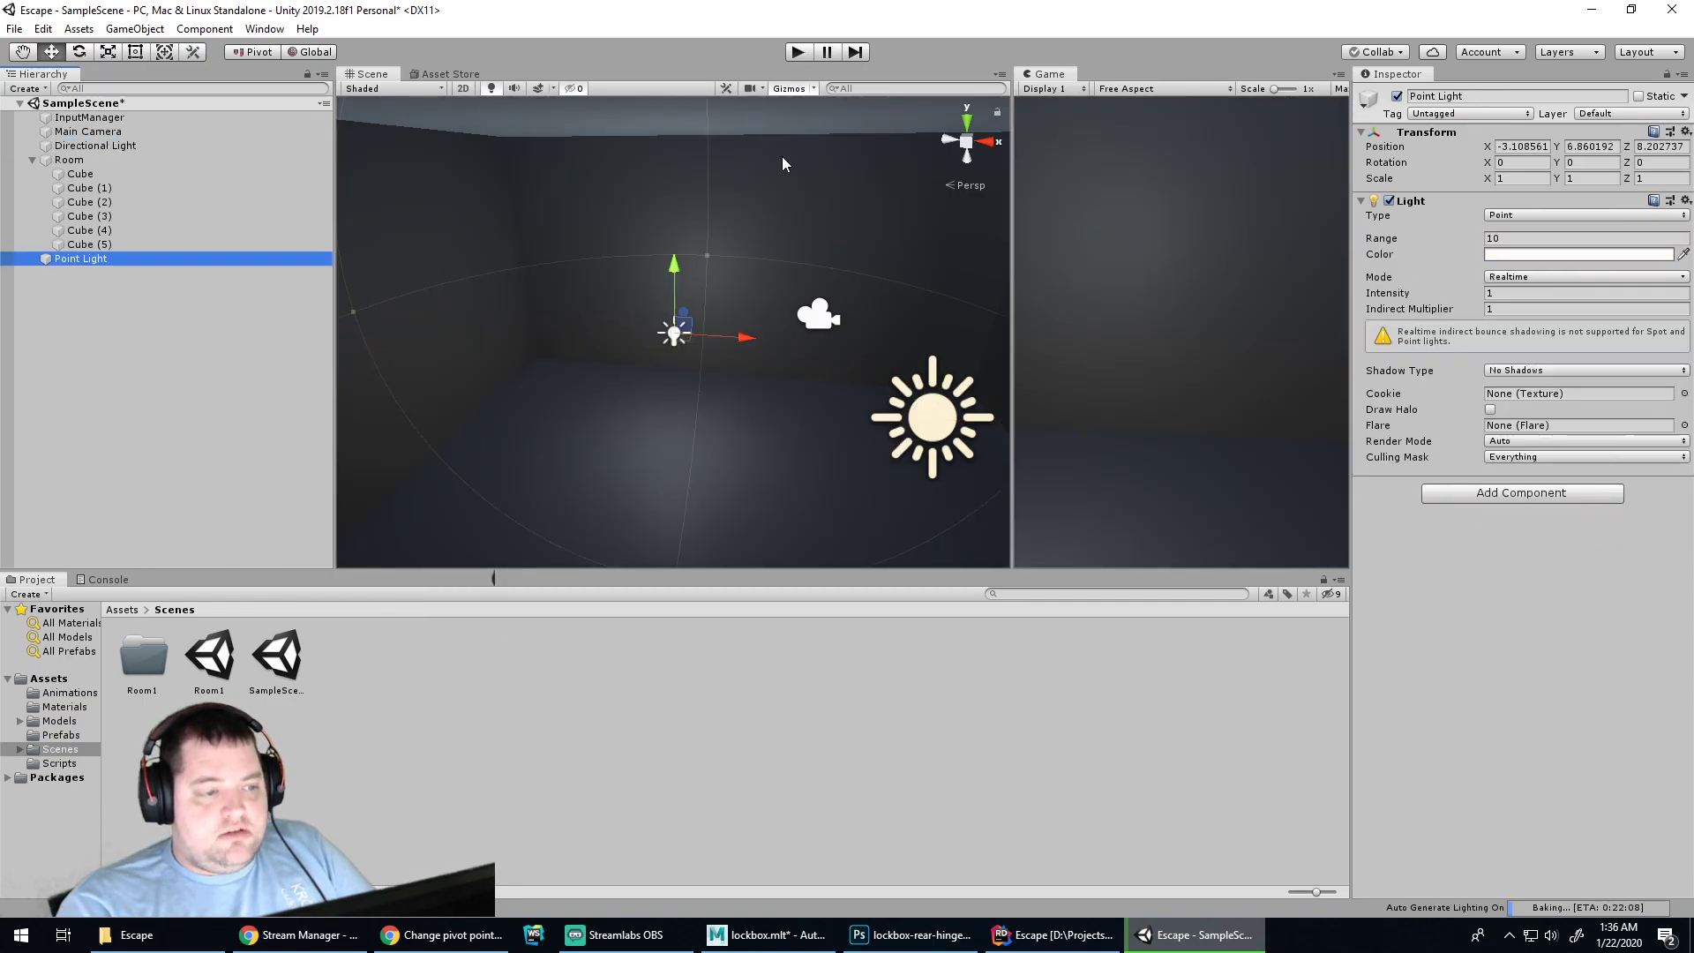
# Preview the lighting in Play mode, stop, and save the SampleScene
pyautogui.click(798, 51)
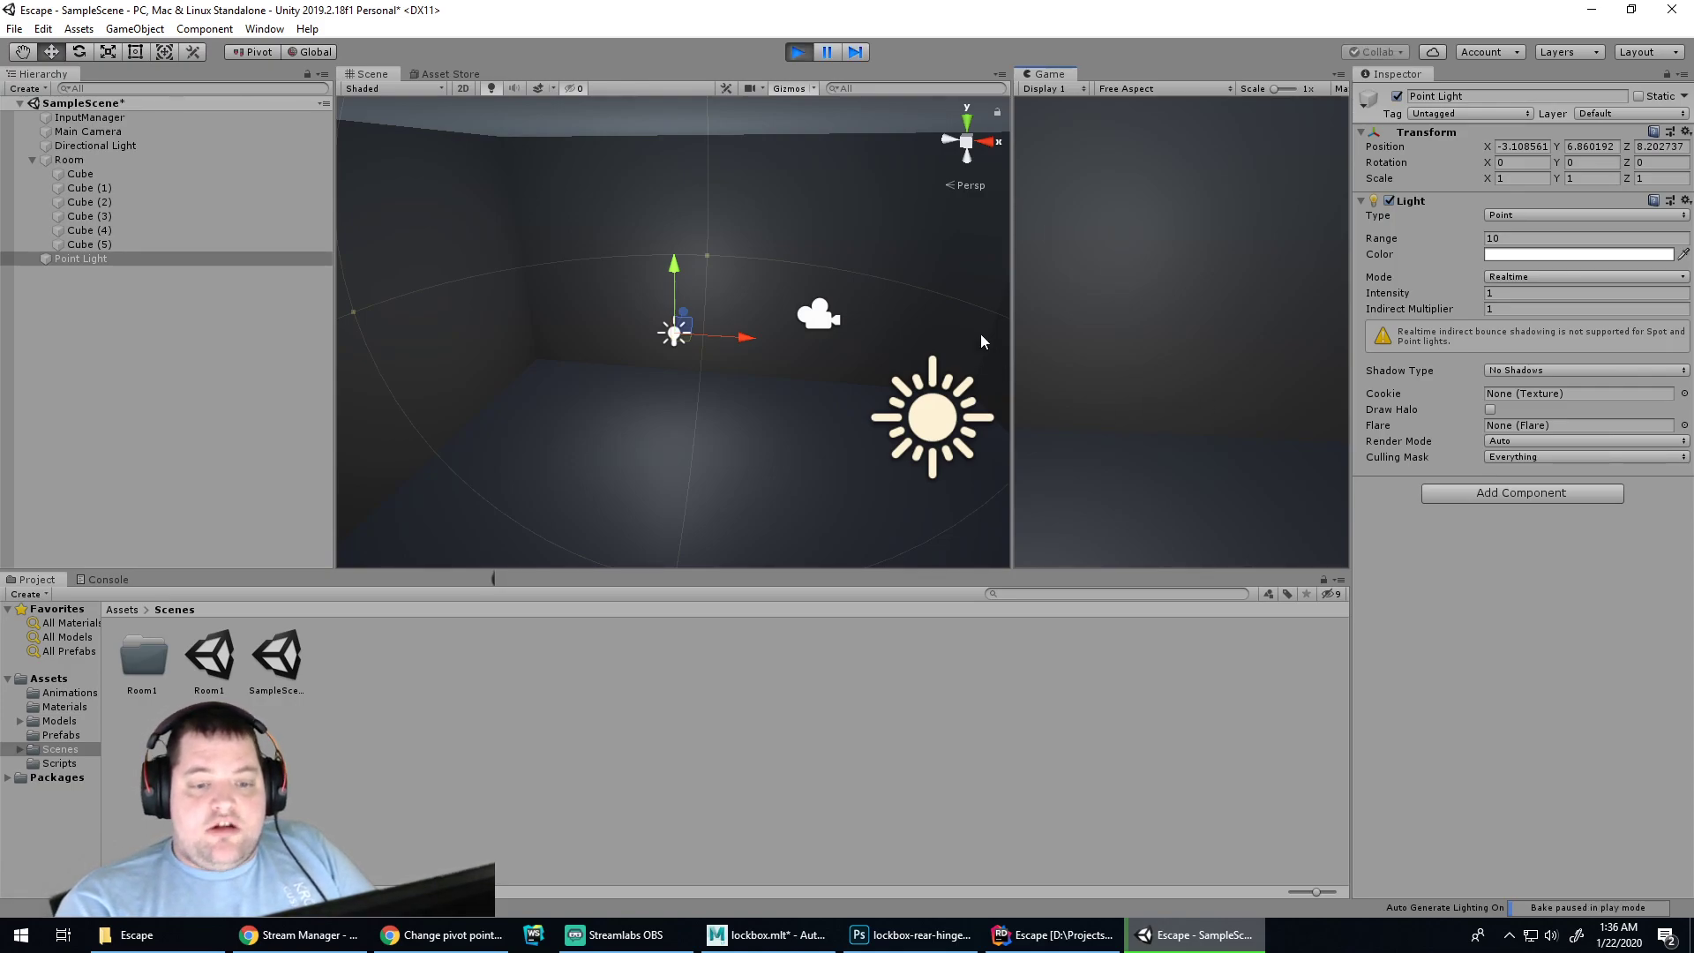
pyautogui.moveTo(1012, 325)
pyautogui.mouseDown()
pyautogui.moveTo(920, 315)
pyautogui.moveTo(992, 320)
pyautogui.mouseUp()
pyautogui.hotkey('ctrl', 's')
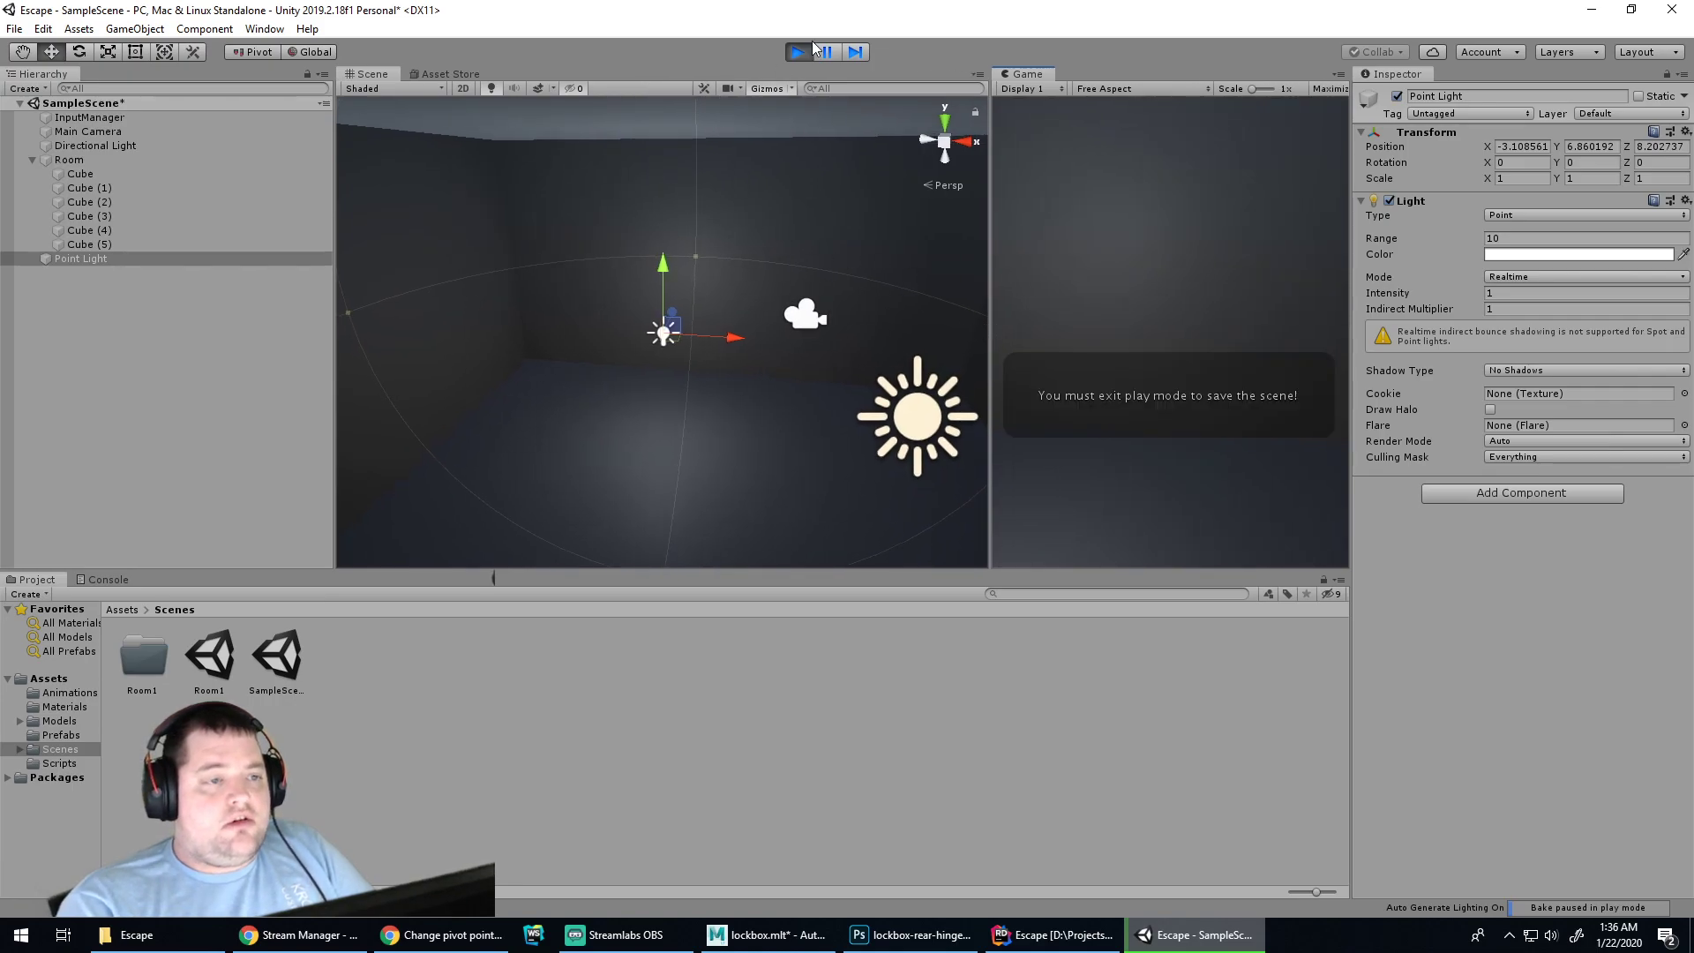
pyautogui.click(813, 51)
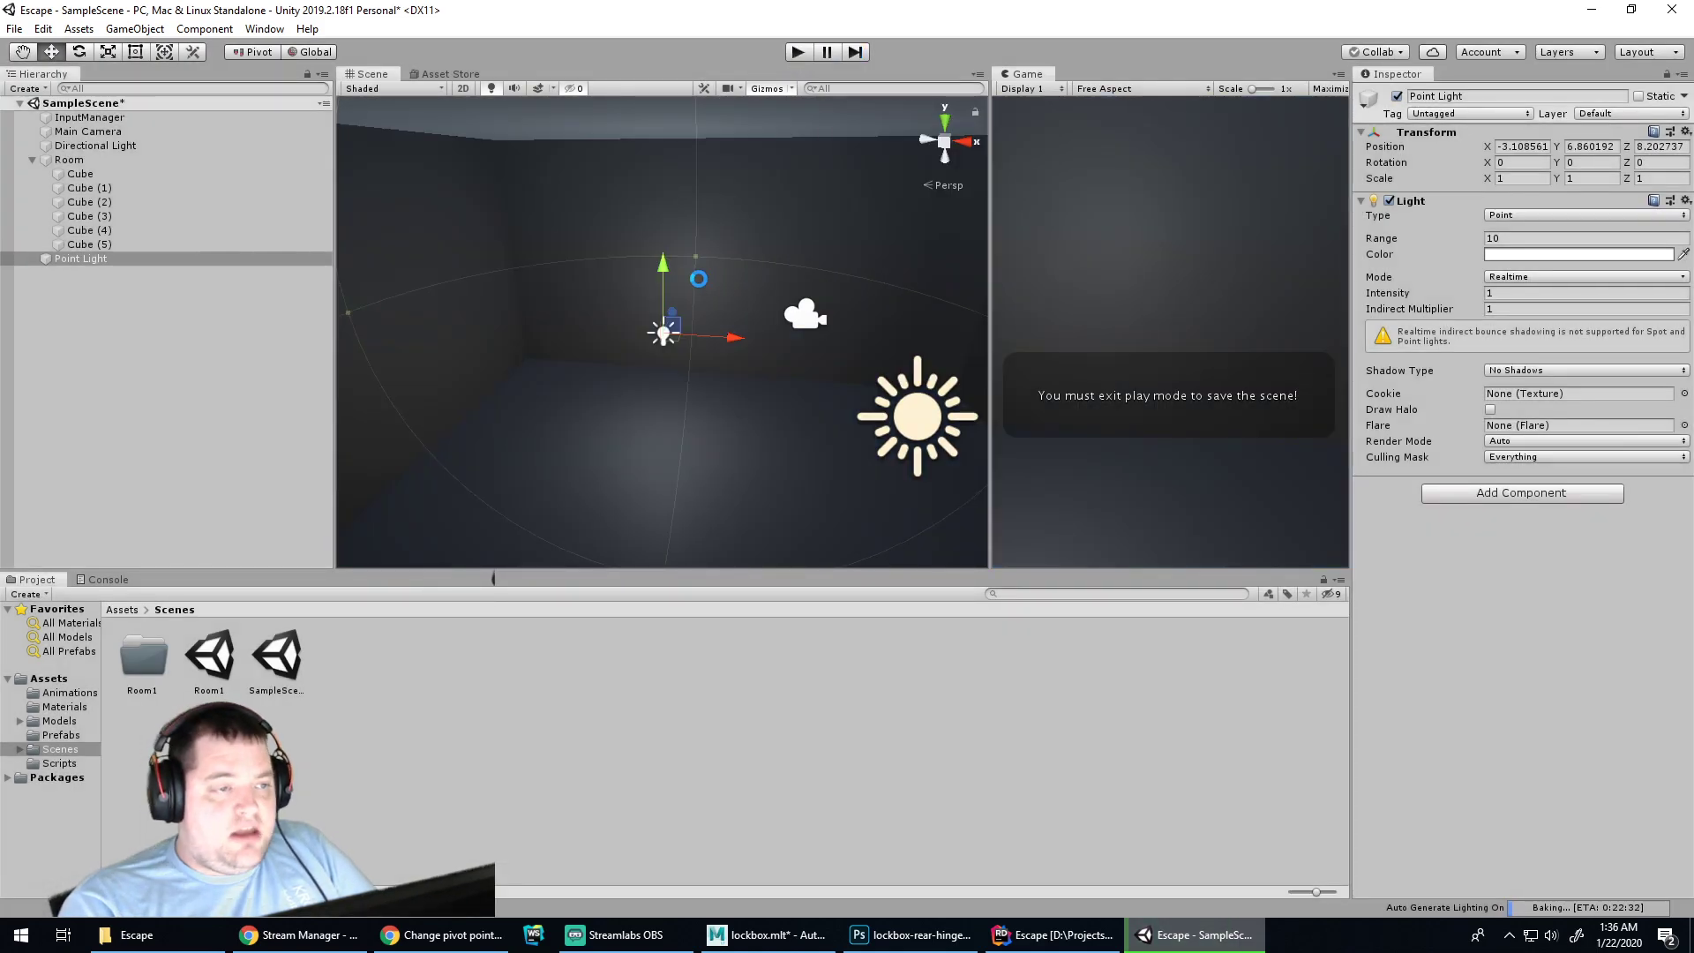
pyautogui.hotkey('ctrl', 's')
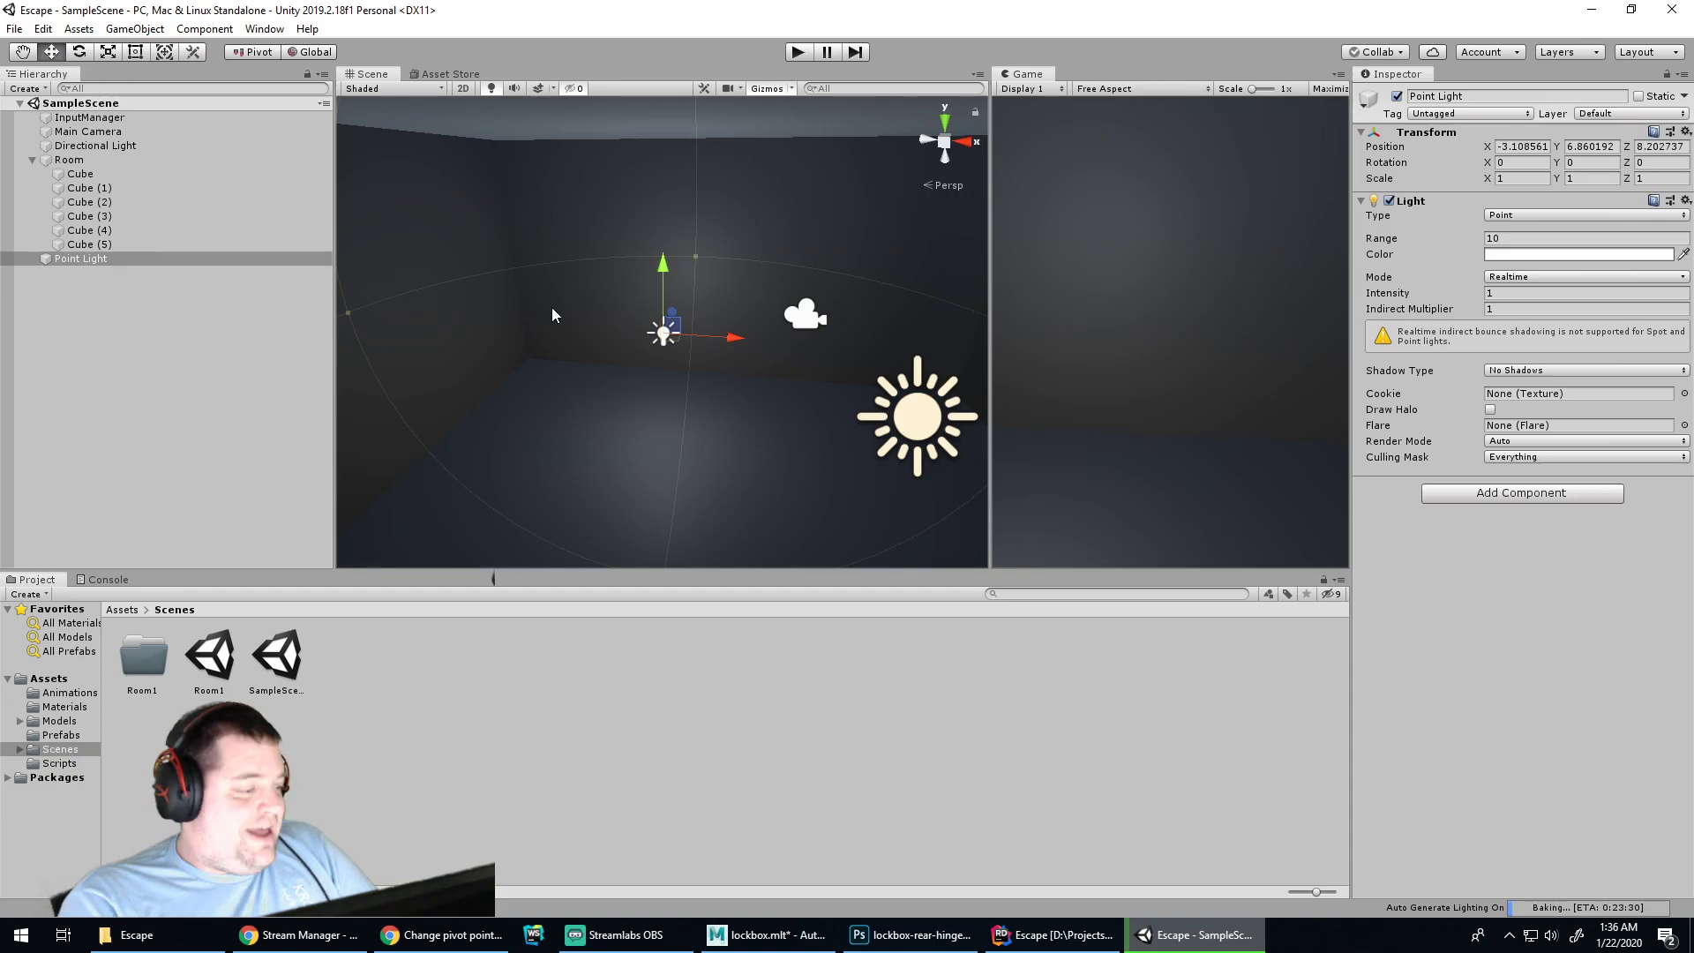
pyautogui.click(384, 618)
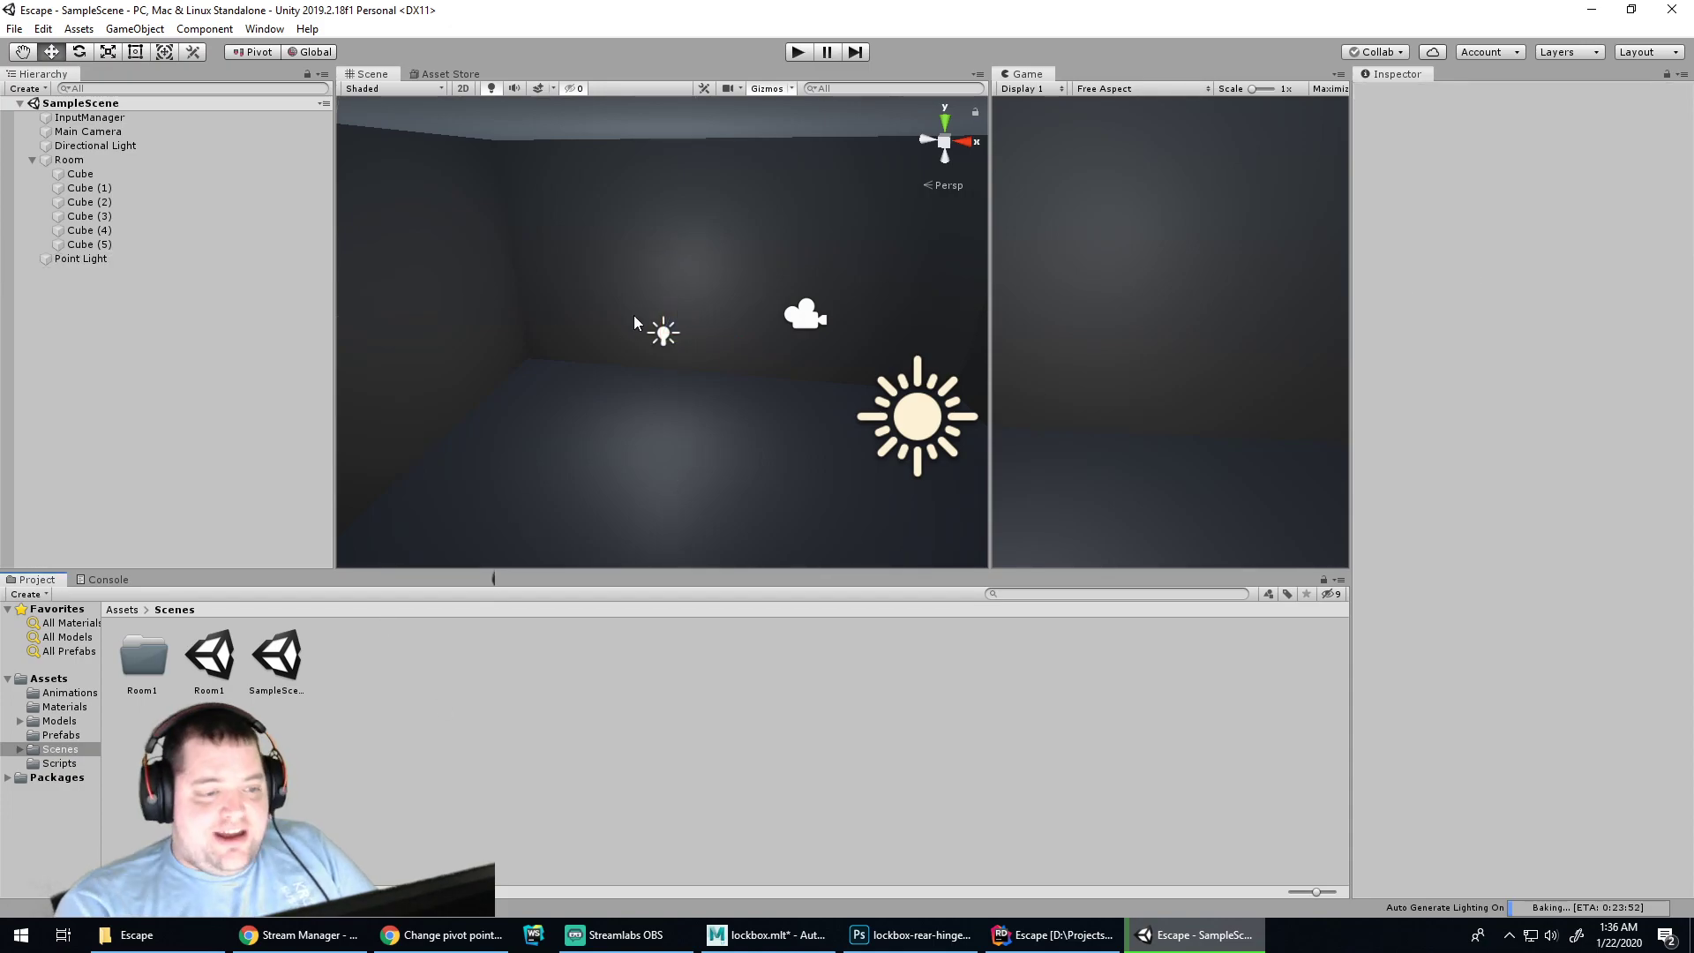
# Drag the combo-lock prefab from the project folder into the room
pyautogui.doubleClick(155, 666)
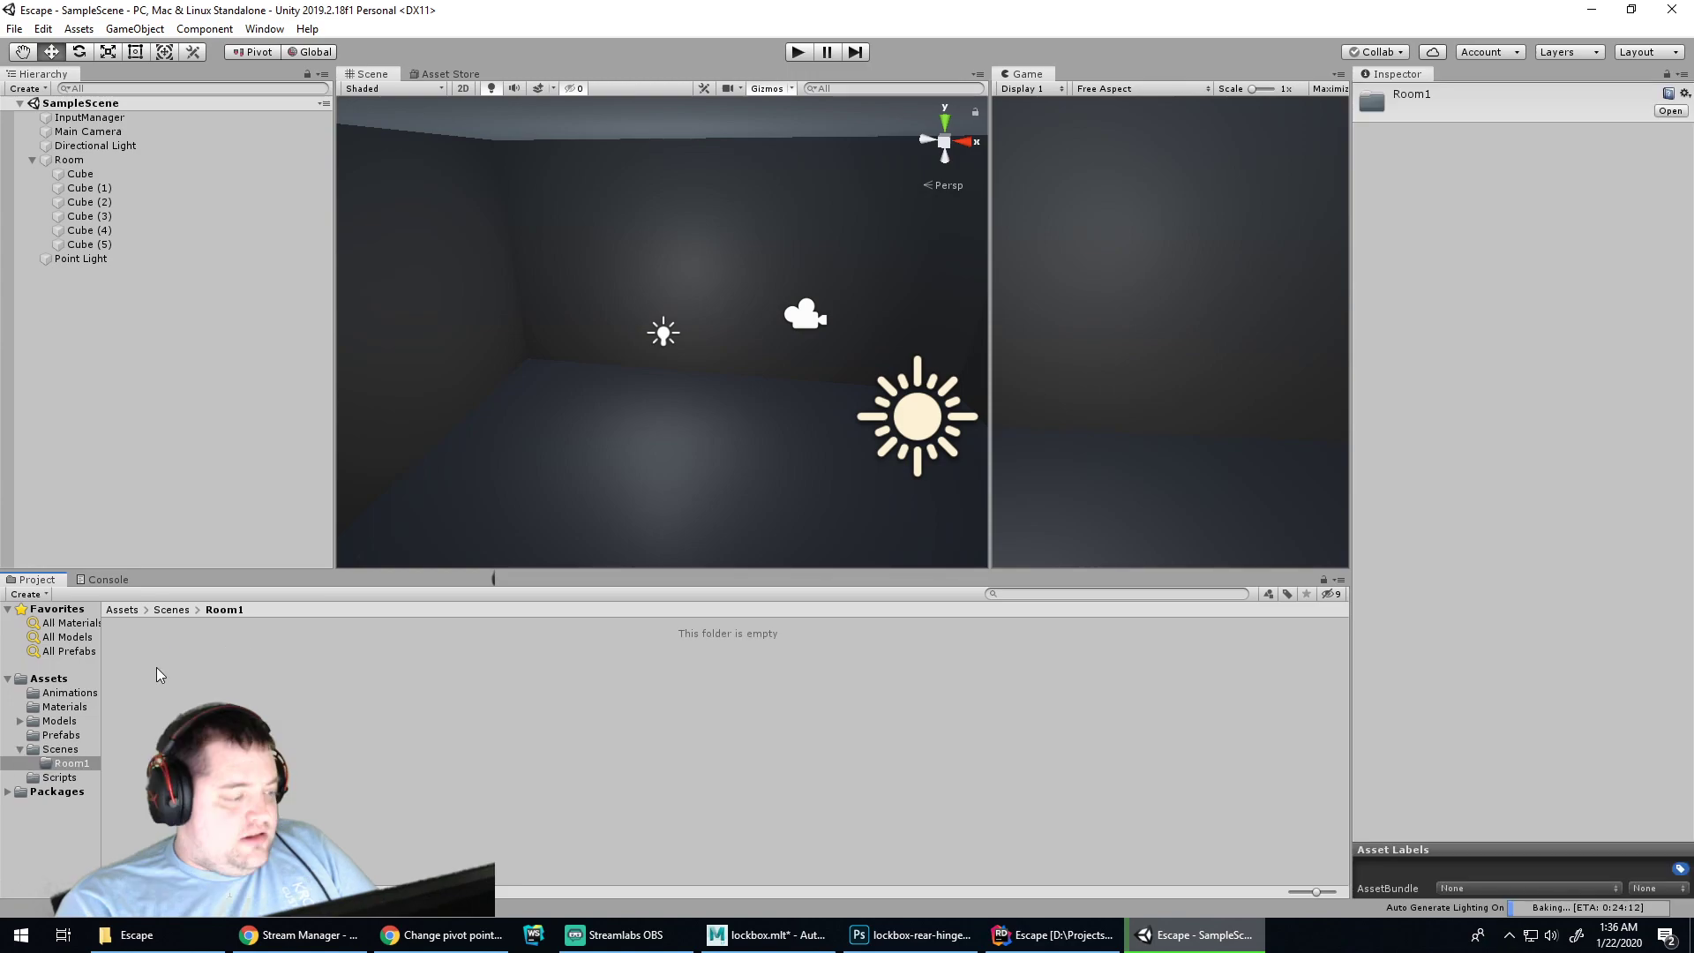
pyautogui.click(167, 610)
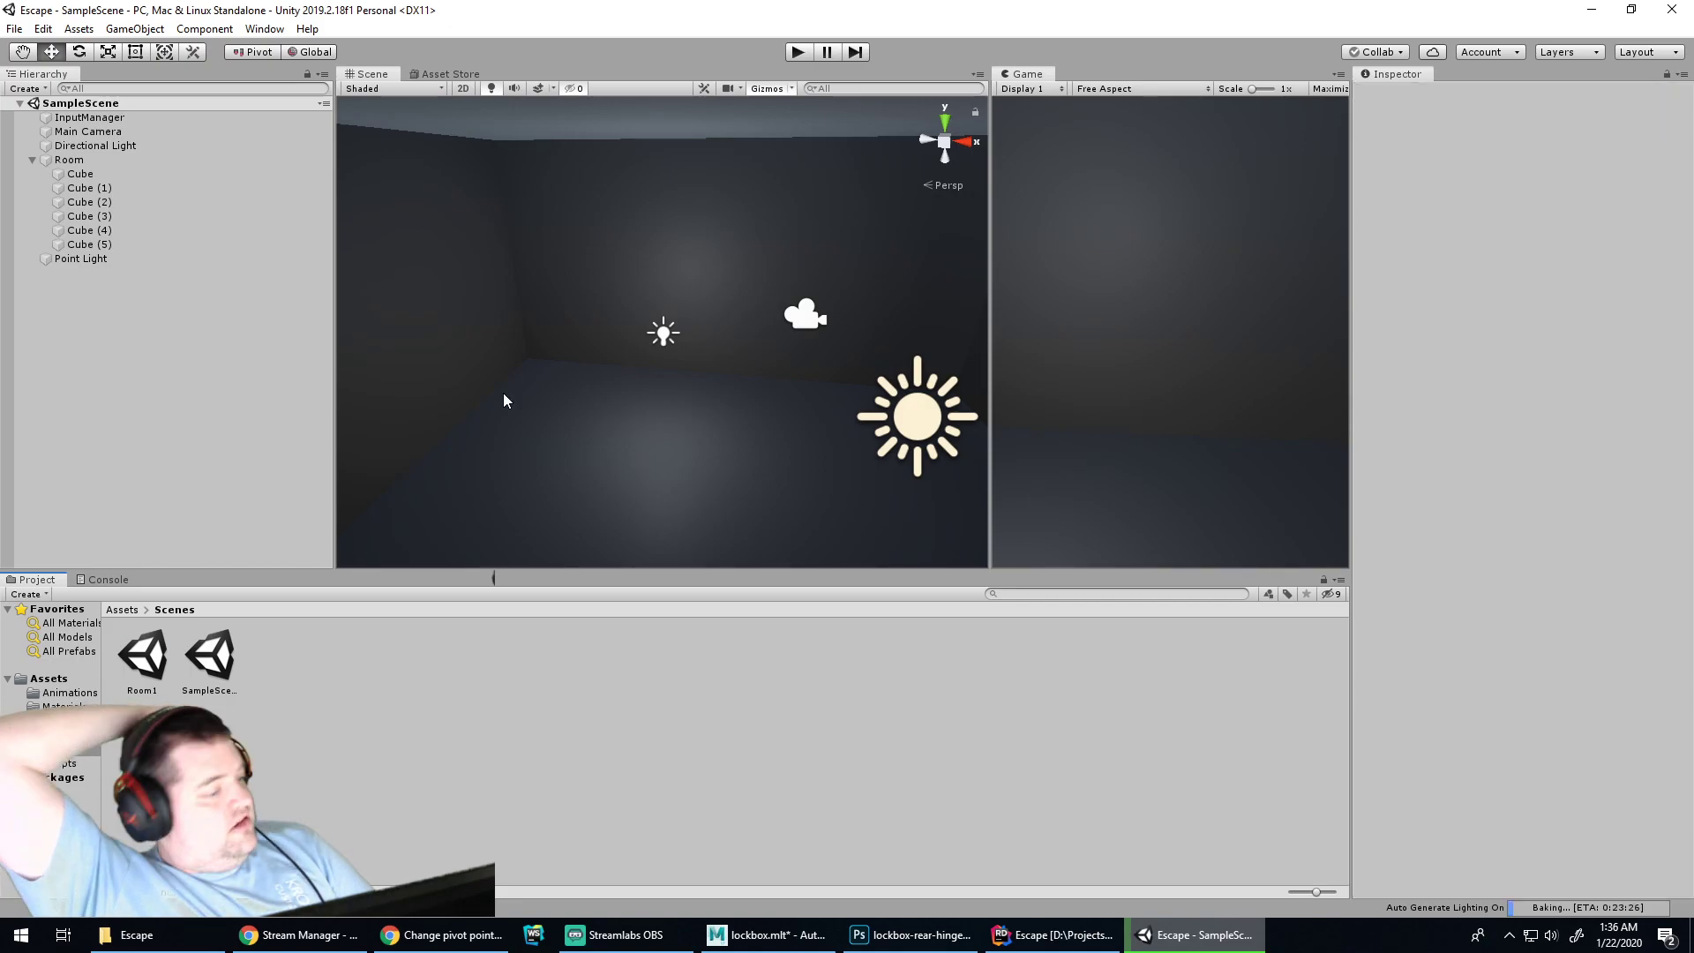
pyautogui.moveTo(143, 655); pyautogui.dragTo(524, 422)
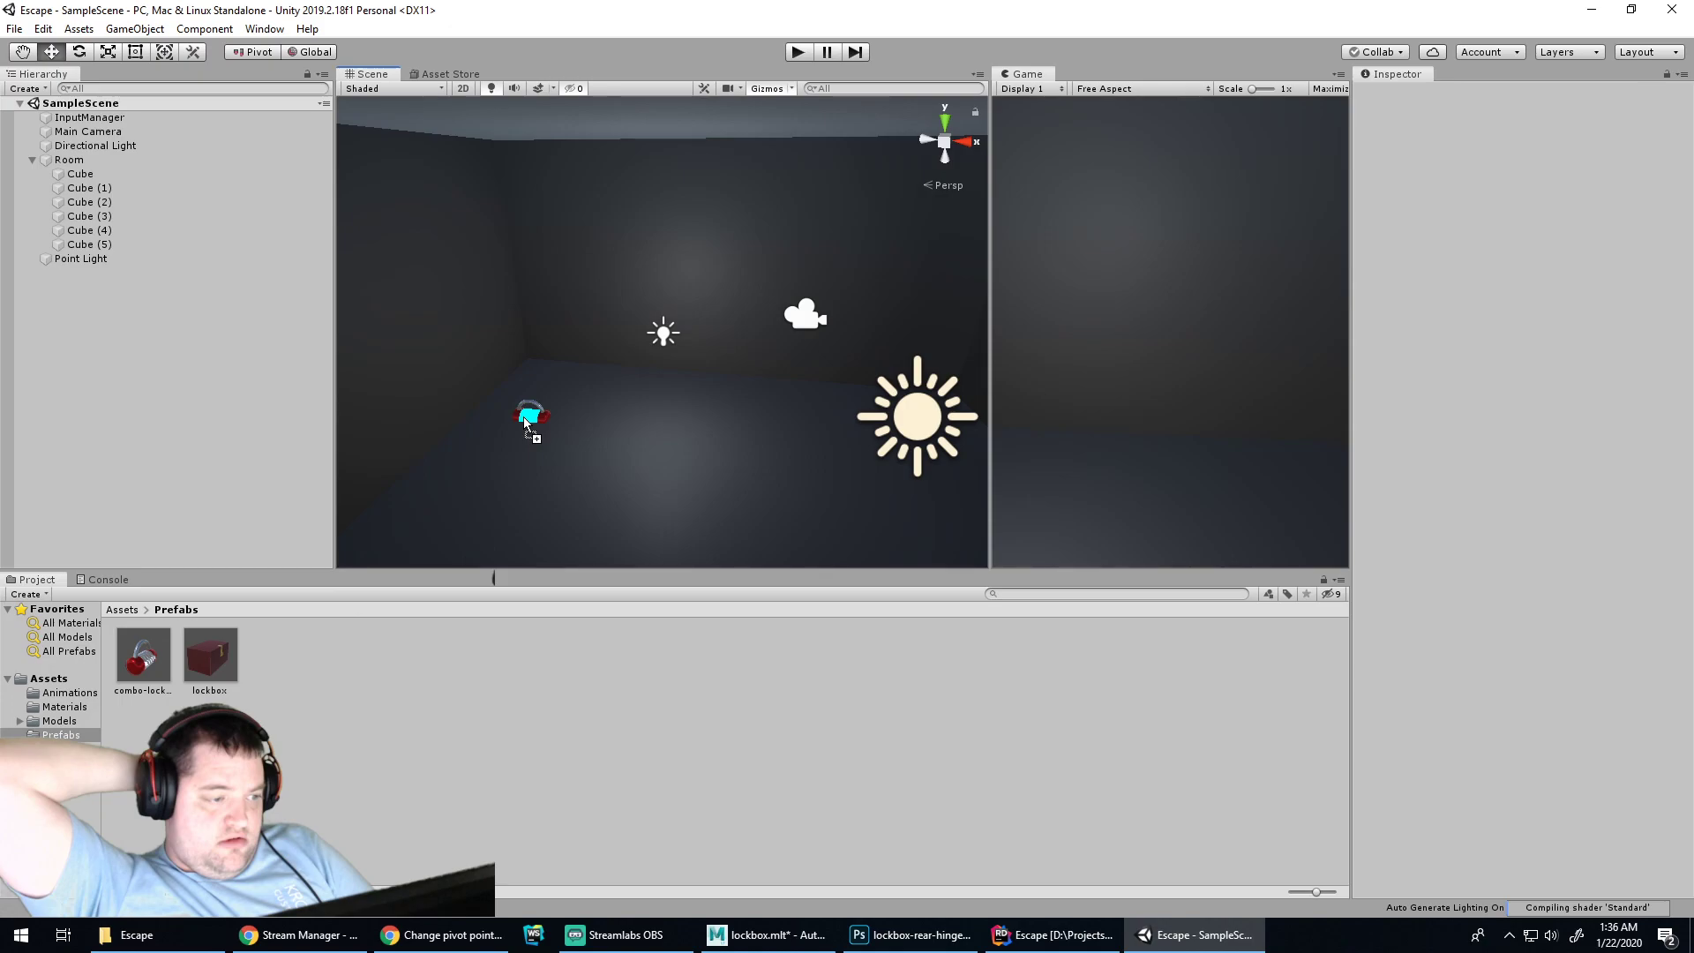
# Drag in the lockbox prefab, then raise it and move it right to X 3.33, Y 6.07
pyautogui.moveTo(210, 655); pyautogui.dragTo(566, 455)
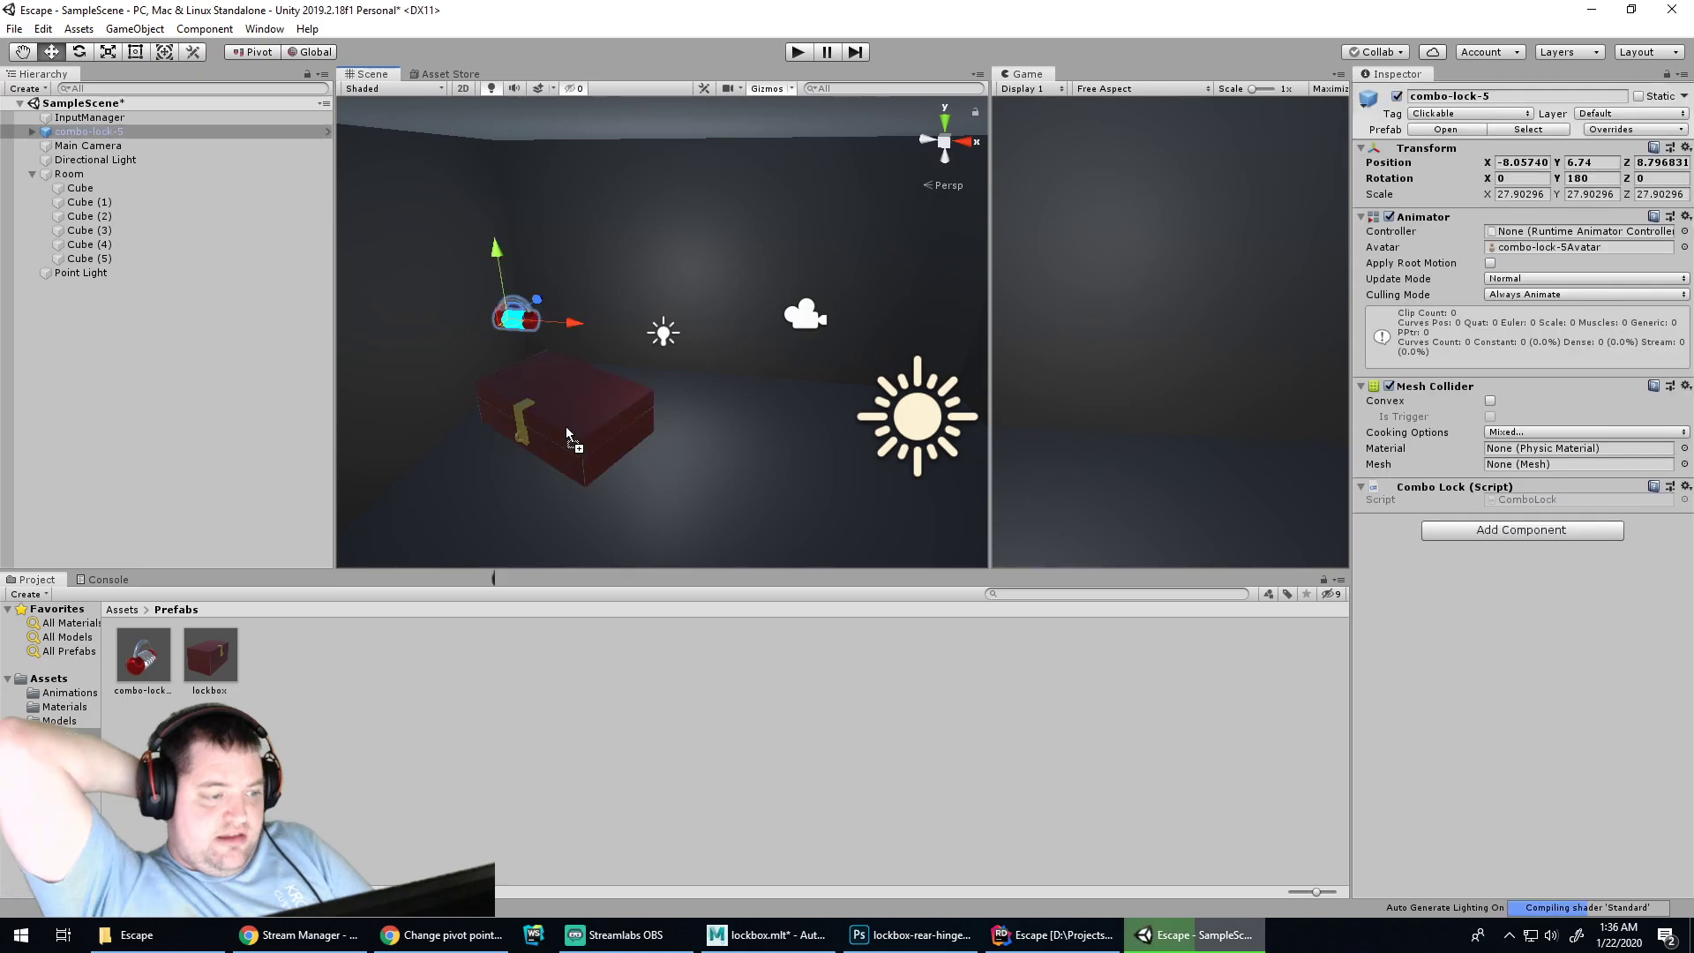
pyautogui.moveTo(563, 371); pyautogui.dragTo(617, 292)
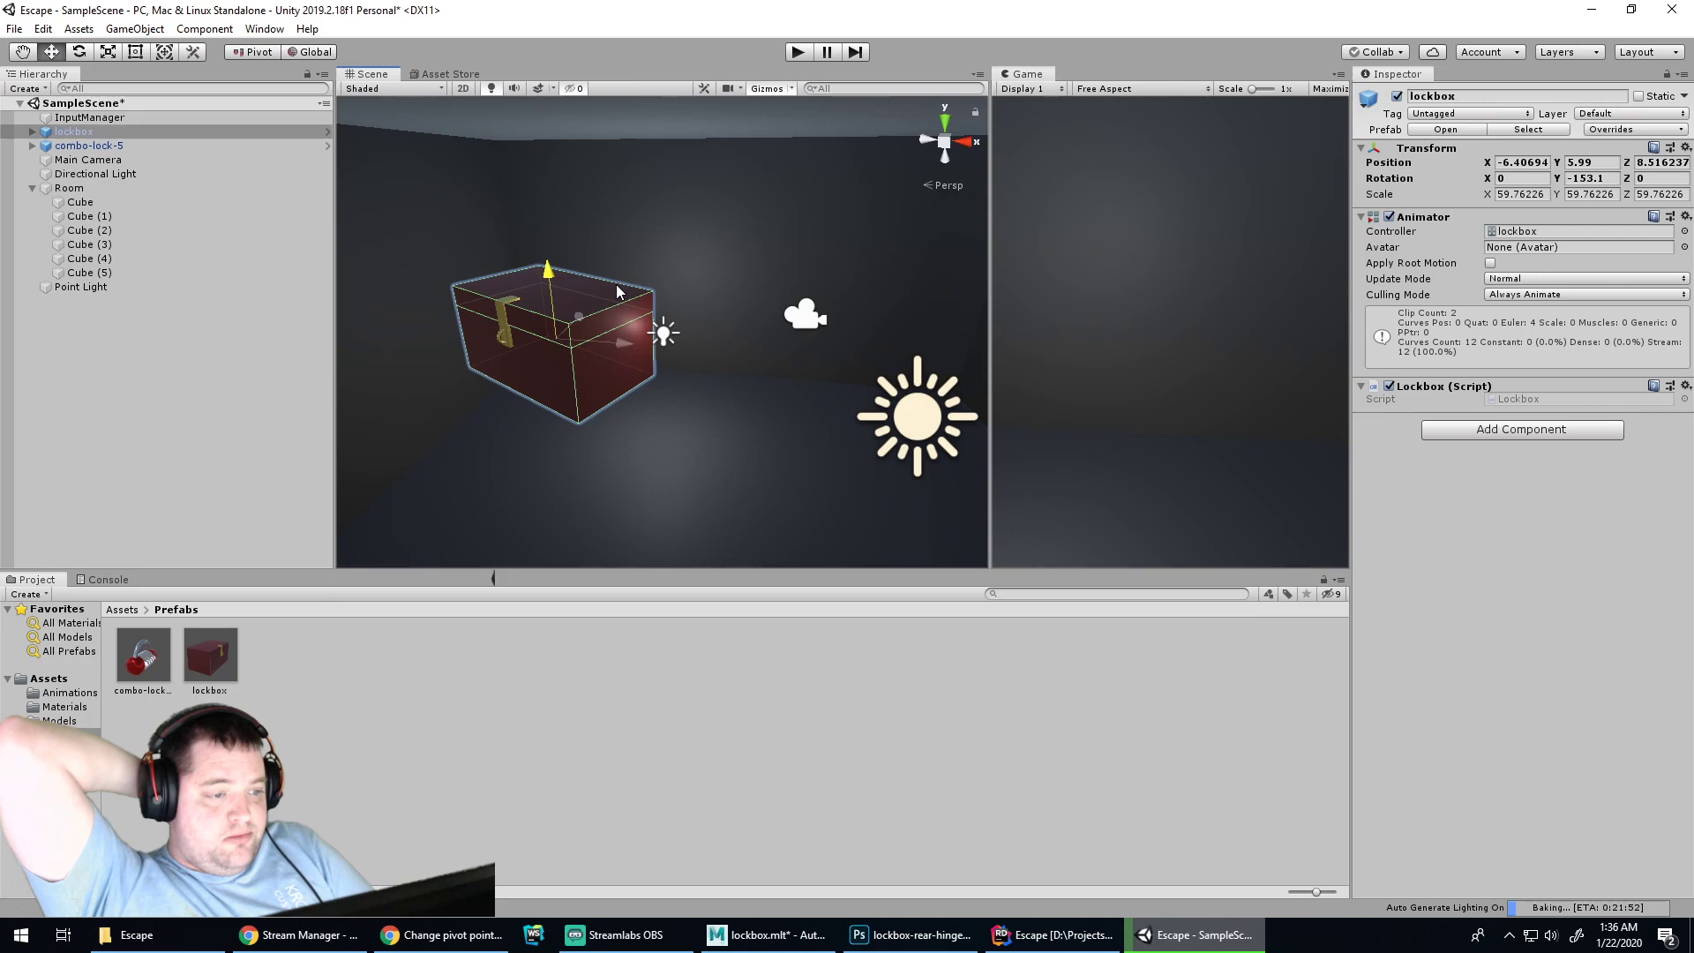
pyautogui.moveTo(623, 343); pyautogui.dragTo(982, 377)
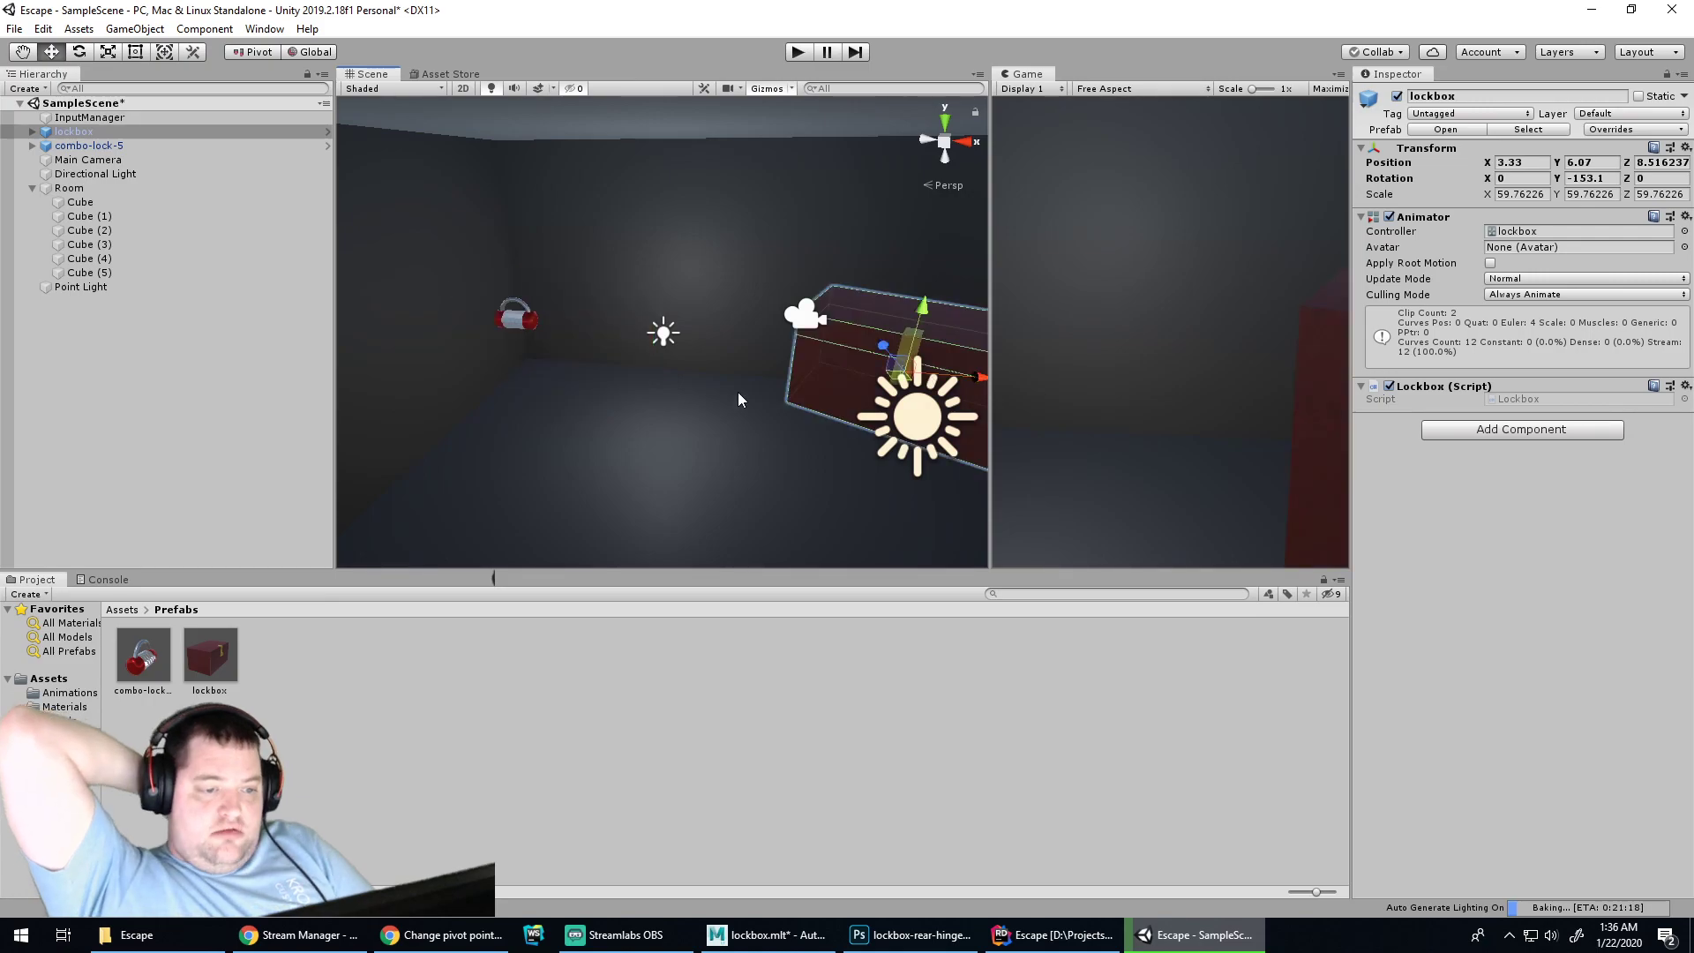
pyautogui.click(805, 316)
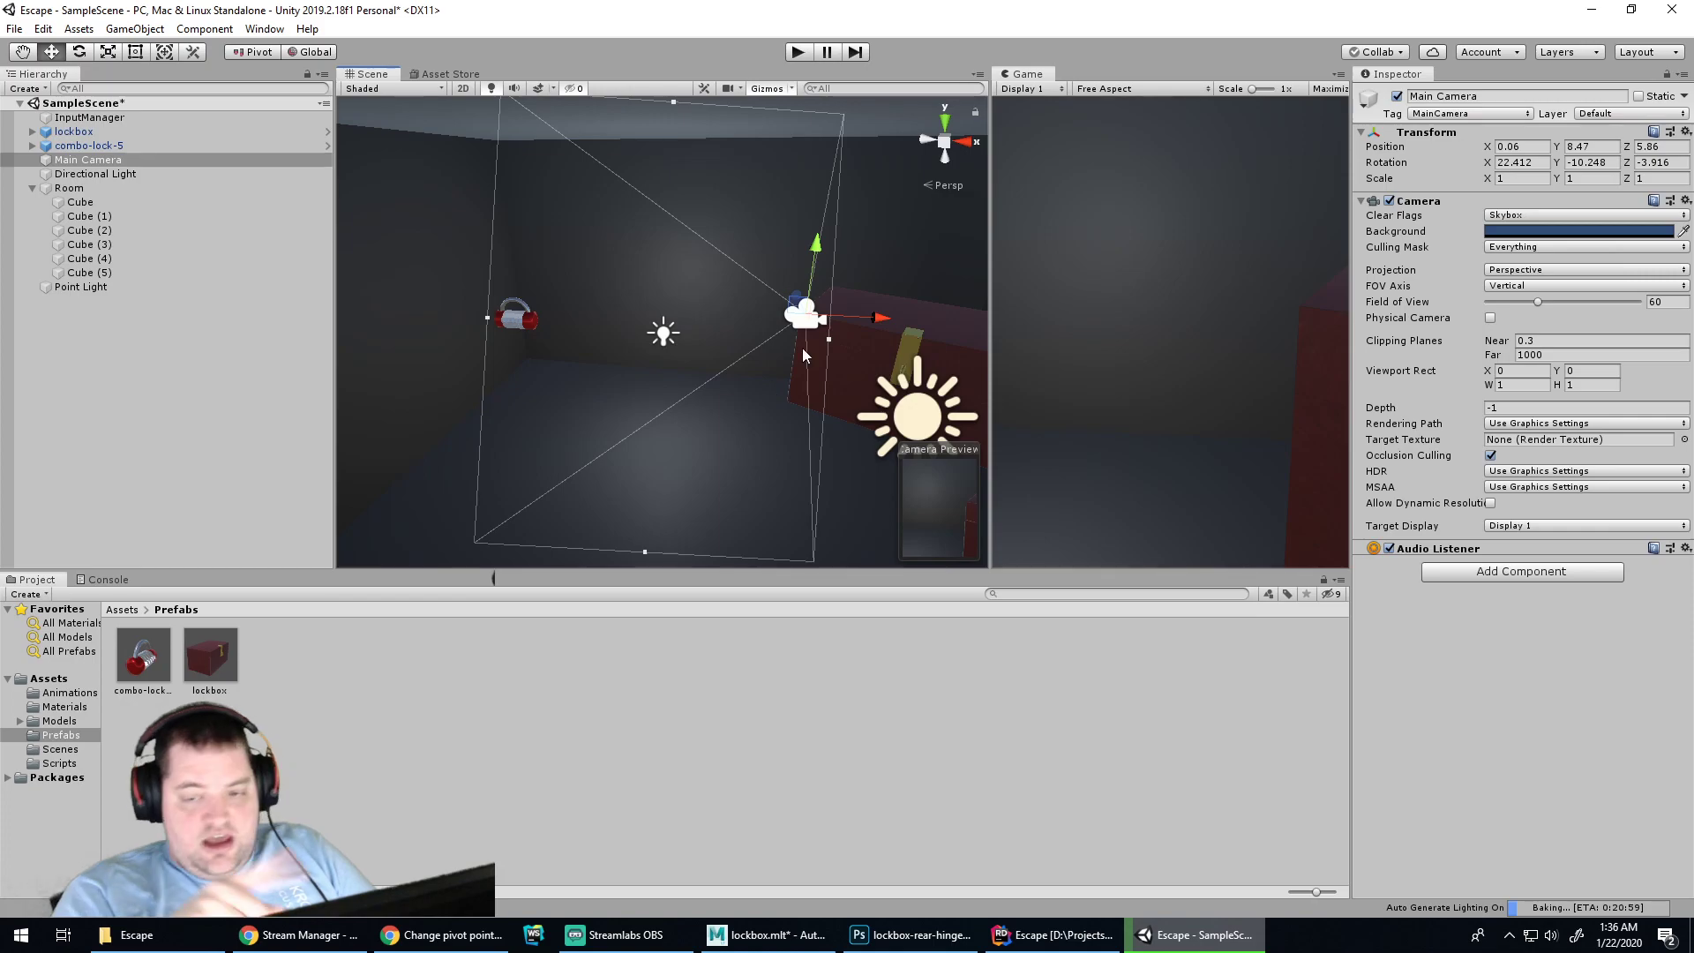
pyautogui.click(141, 364)
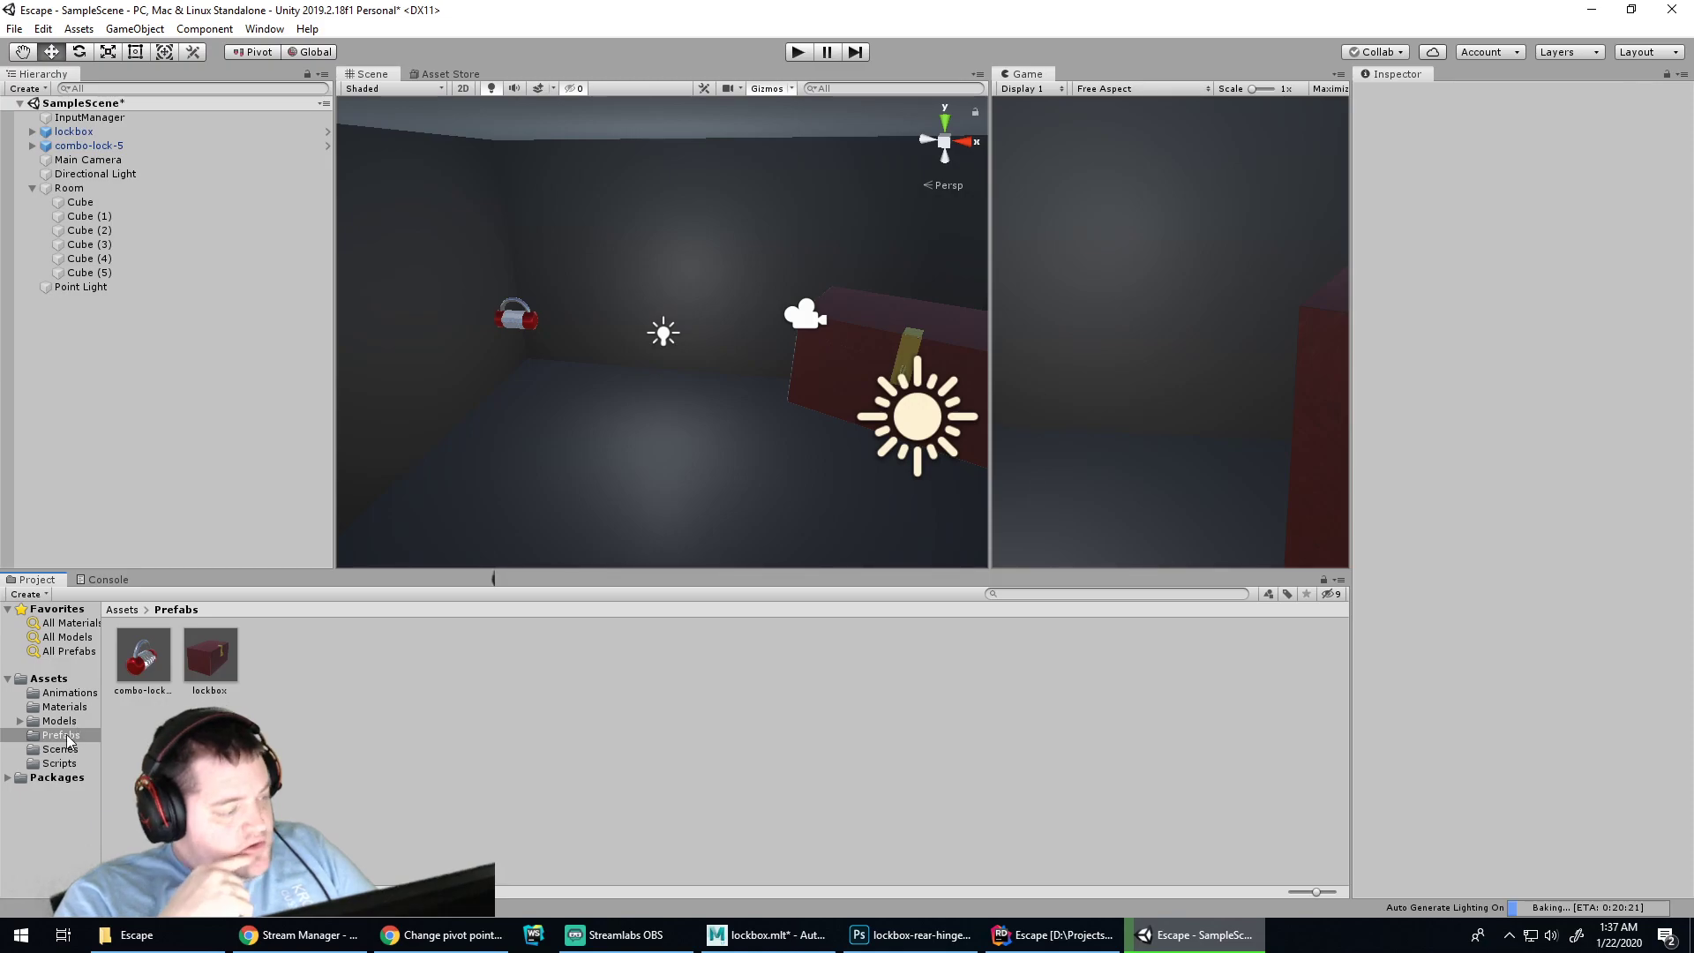
# Create an empty game object and name it InputManager
pyautogui.rightClick(83, 442)
pyautogui.click(145, 601)
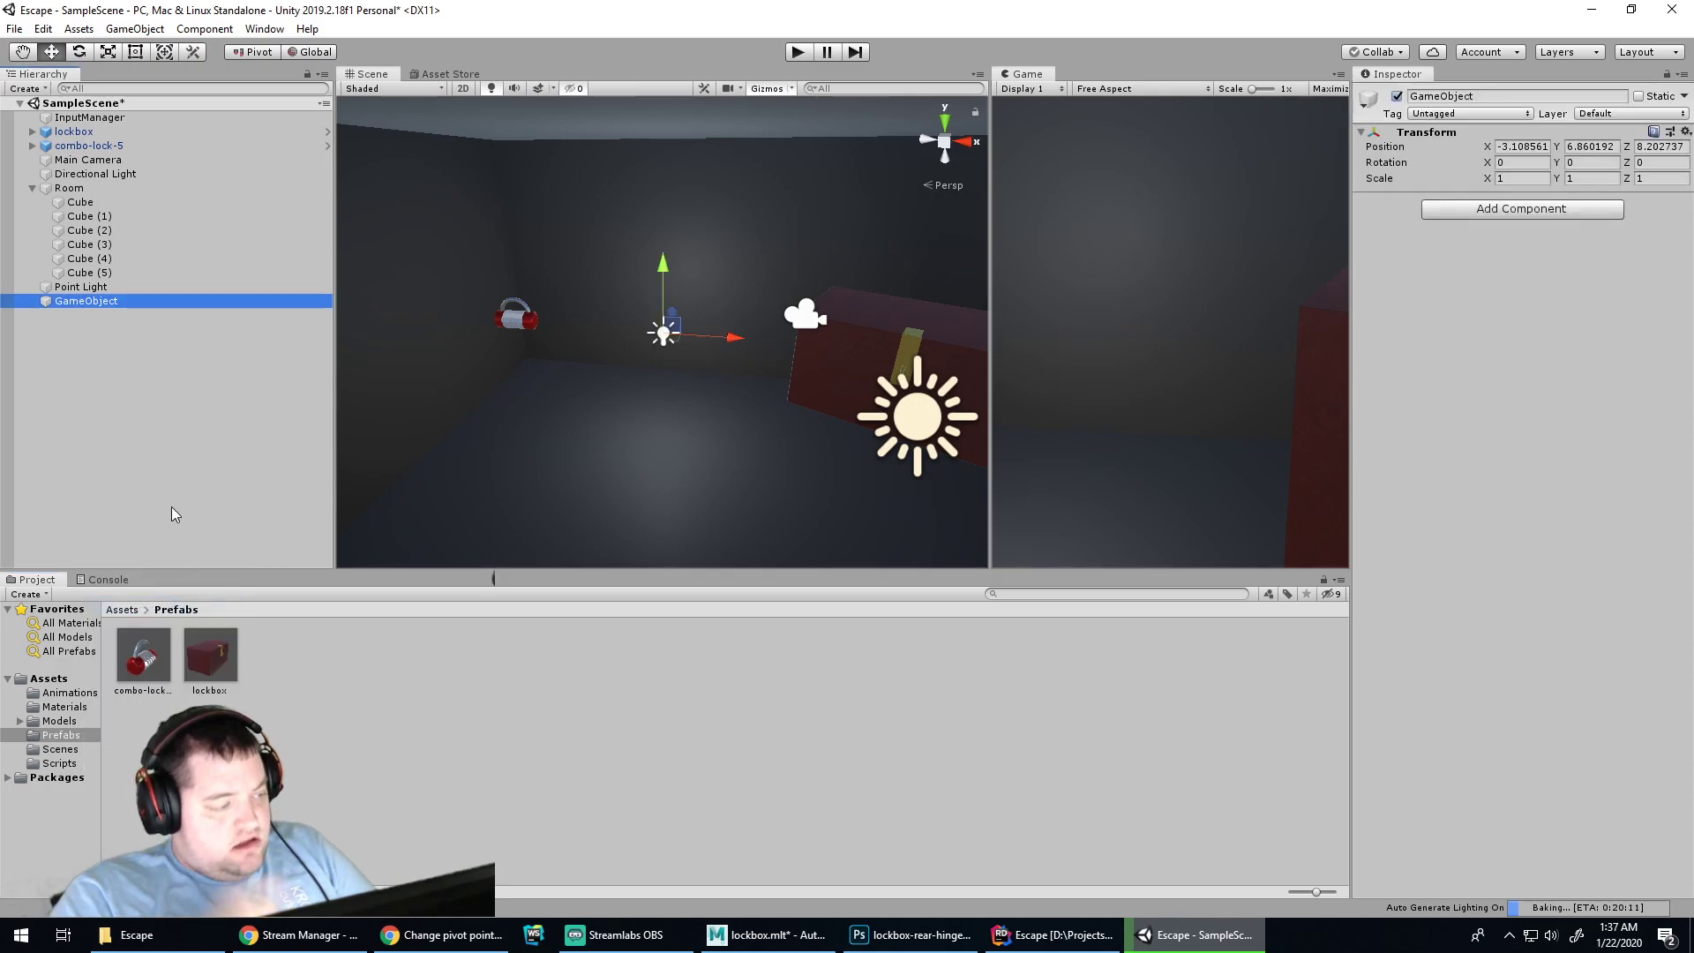
pyautogui.doubleClick(97, 300)
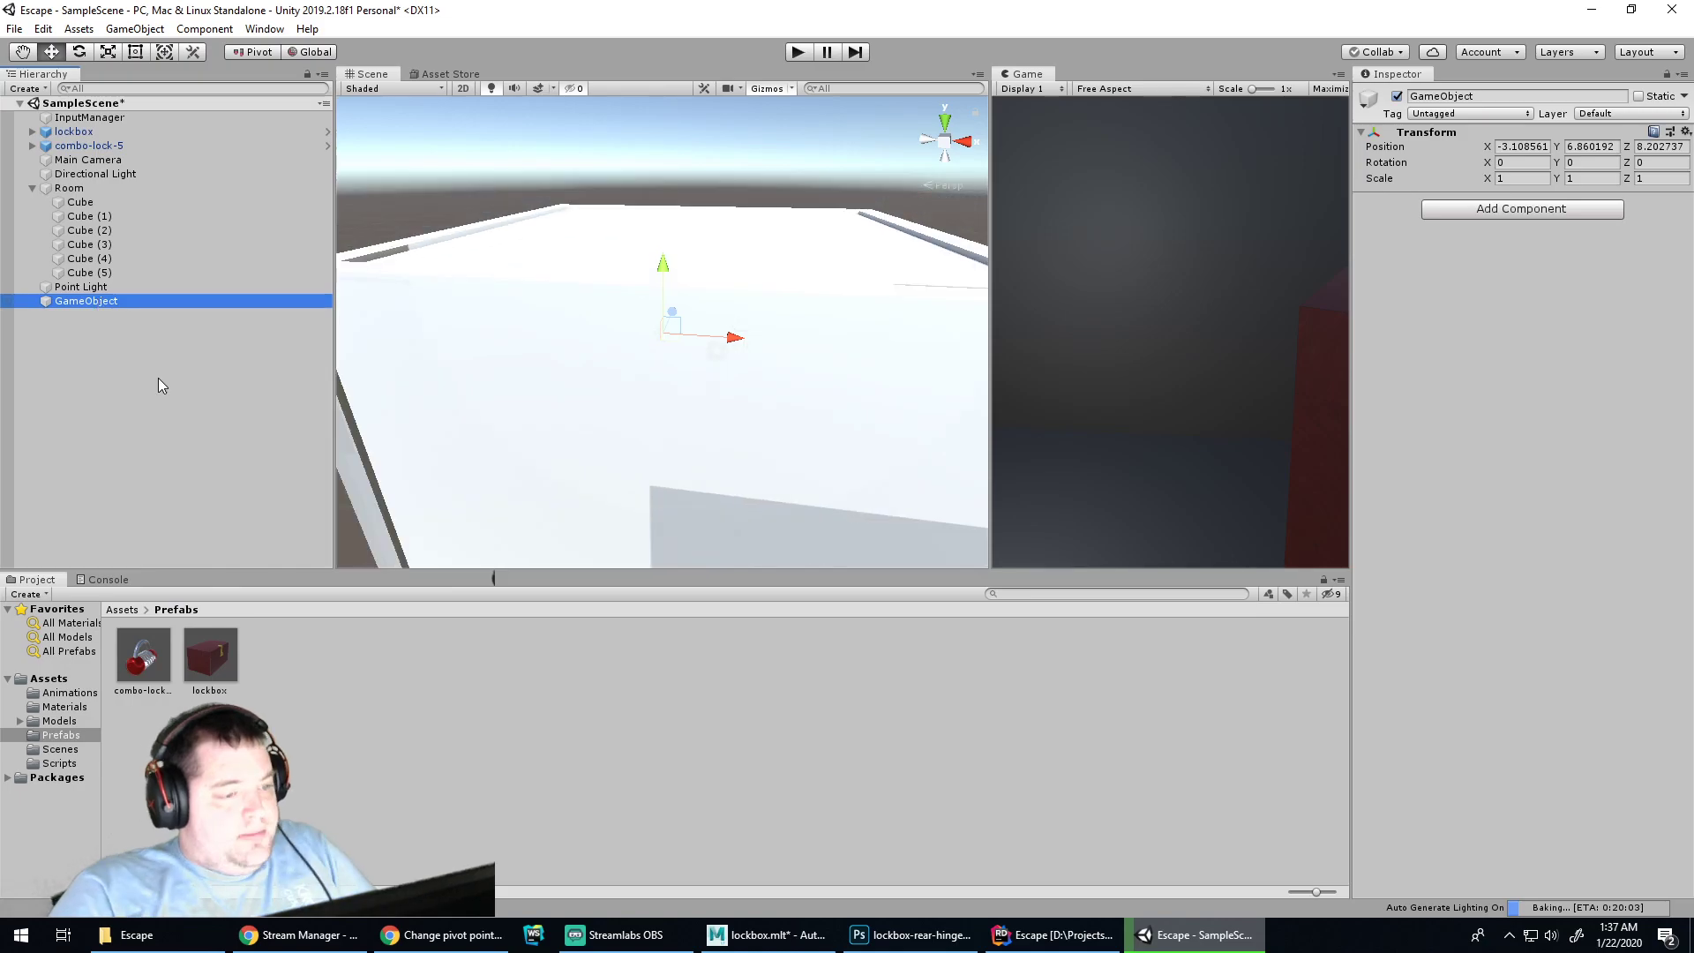
pyautogui.click(98, 302)
pyautogui.write('Input')
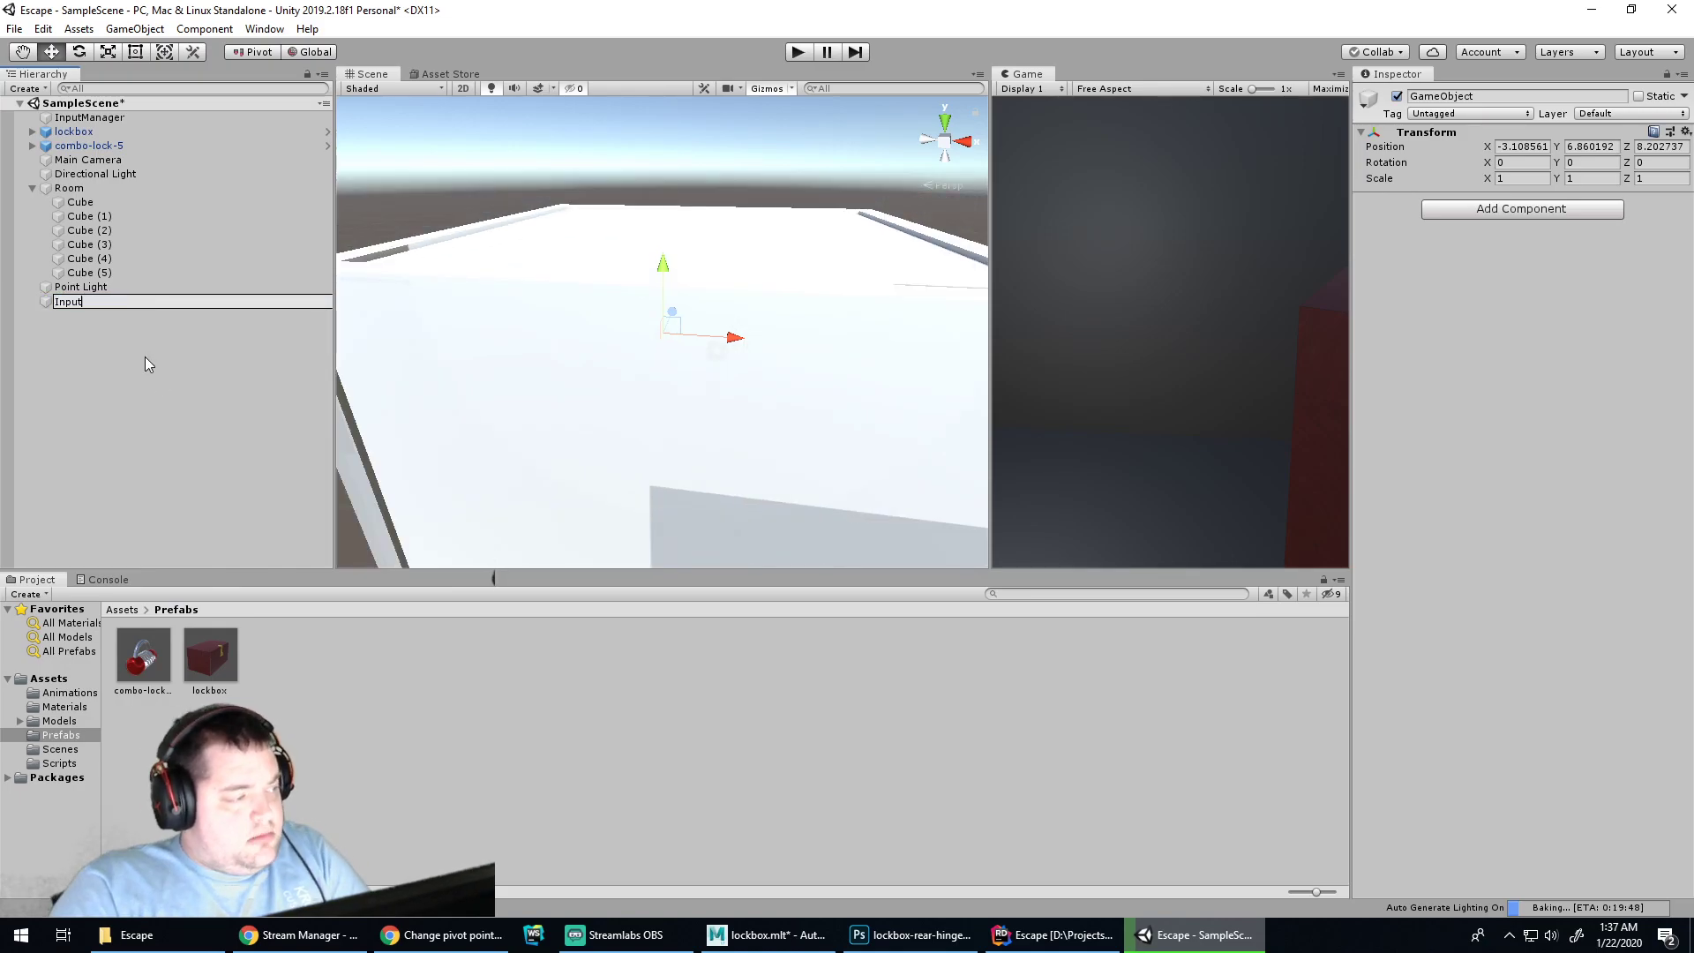
pyautogui.write('Manager')
pyautogui.press('Return')
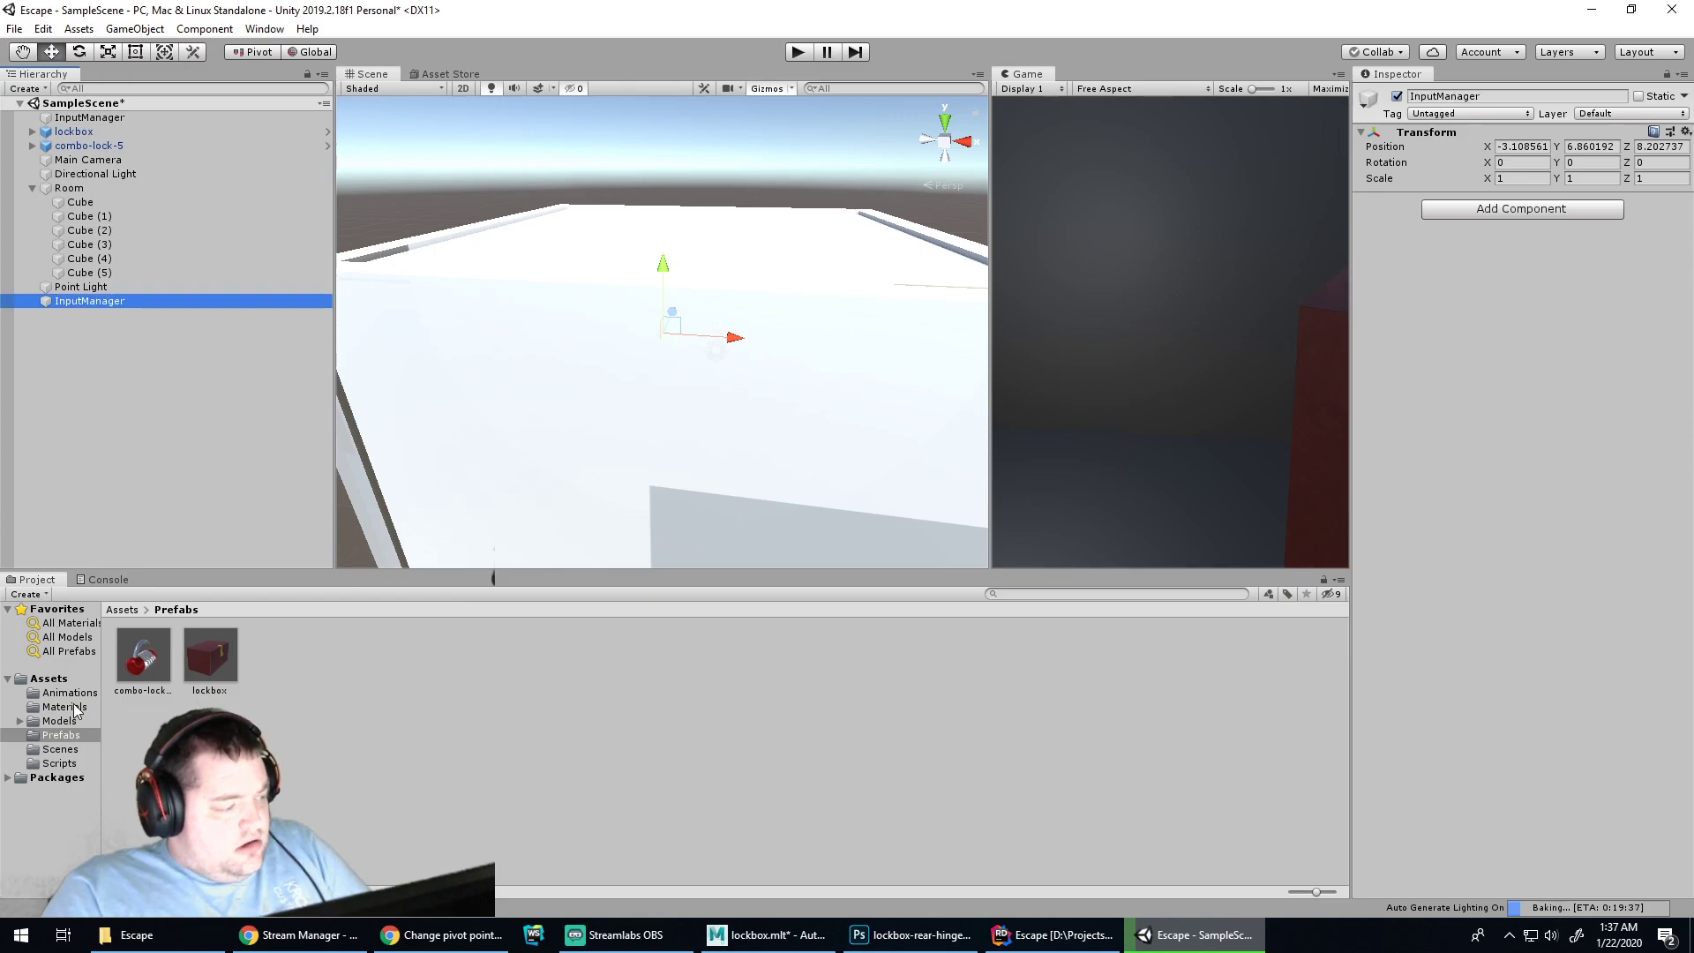
# Attach the InputManager.cs script from the Scripts folder to the InputManager object
pyautogui.click(62, 764)
pyautogui.click(349, 664)
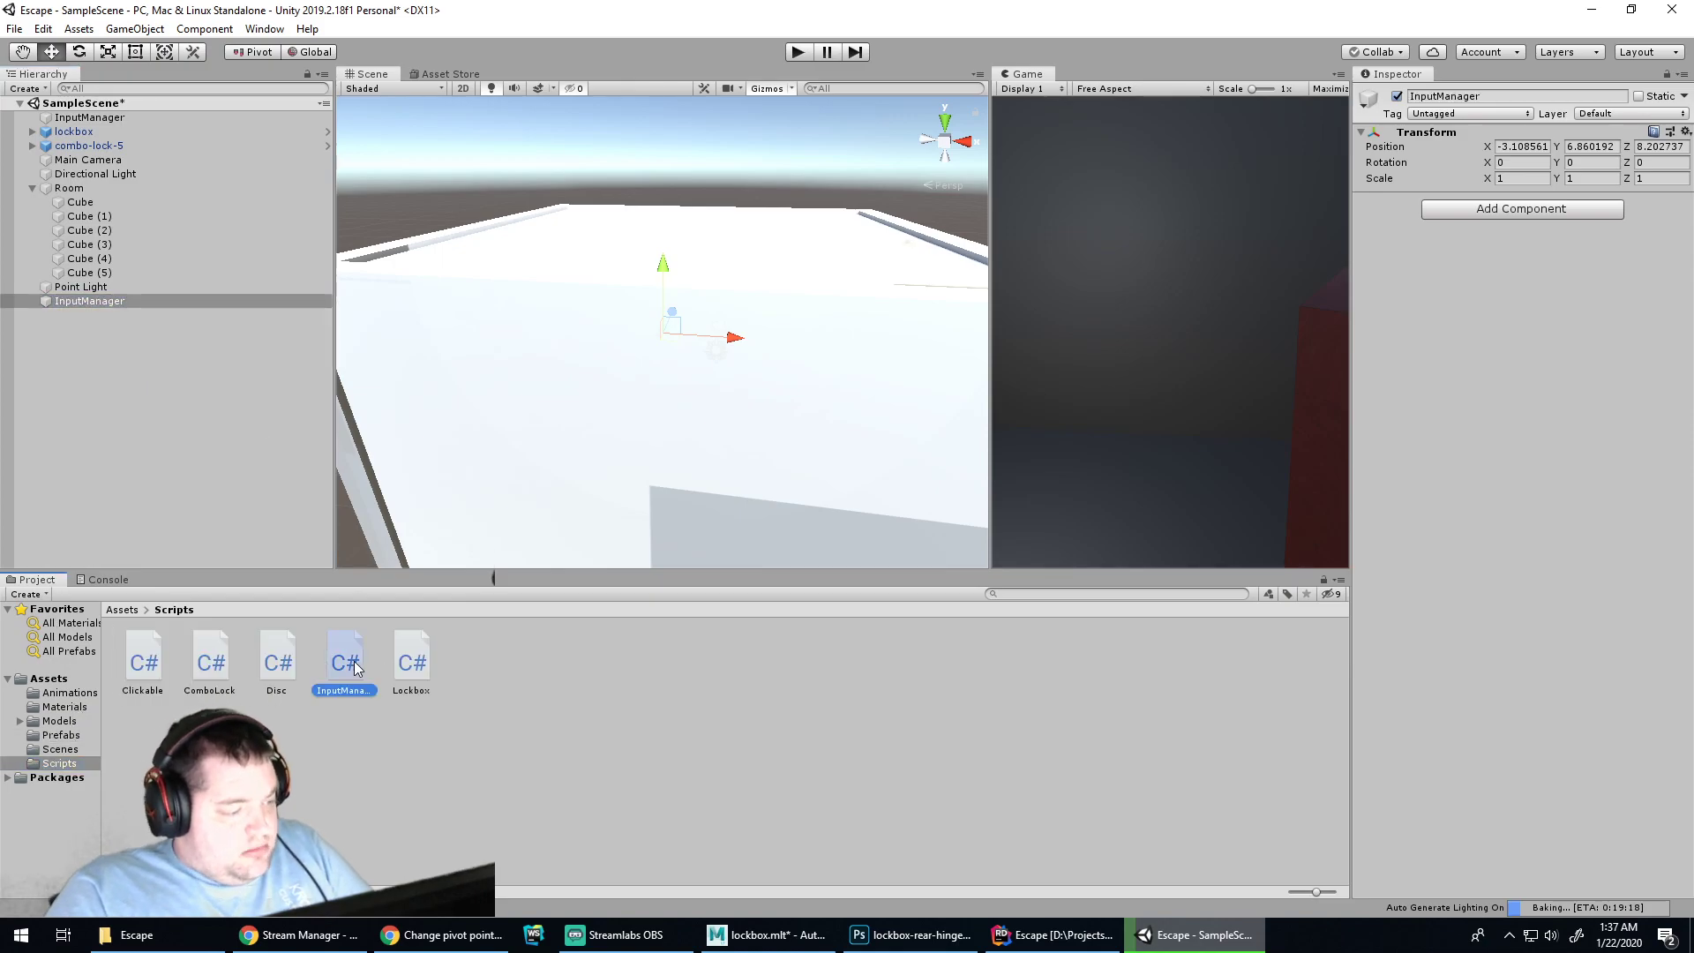
pyautogui.moveTo(355, 668); pyautogui.dragTo(86, 306)
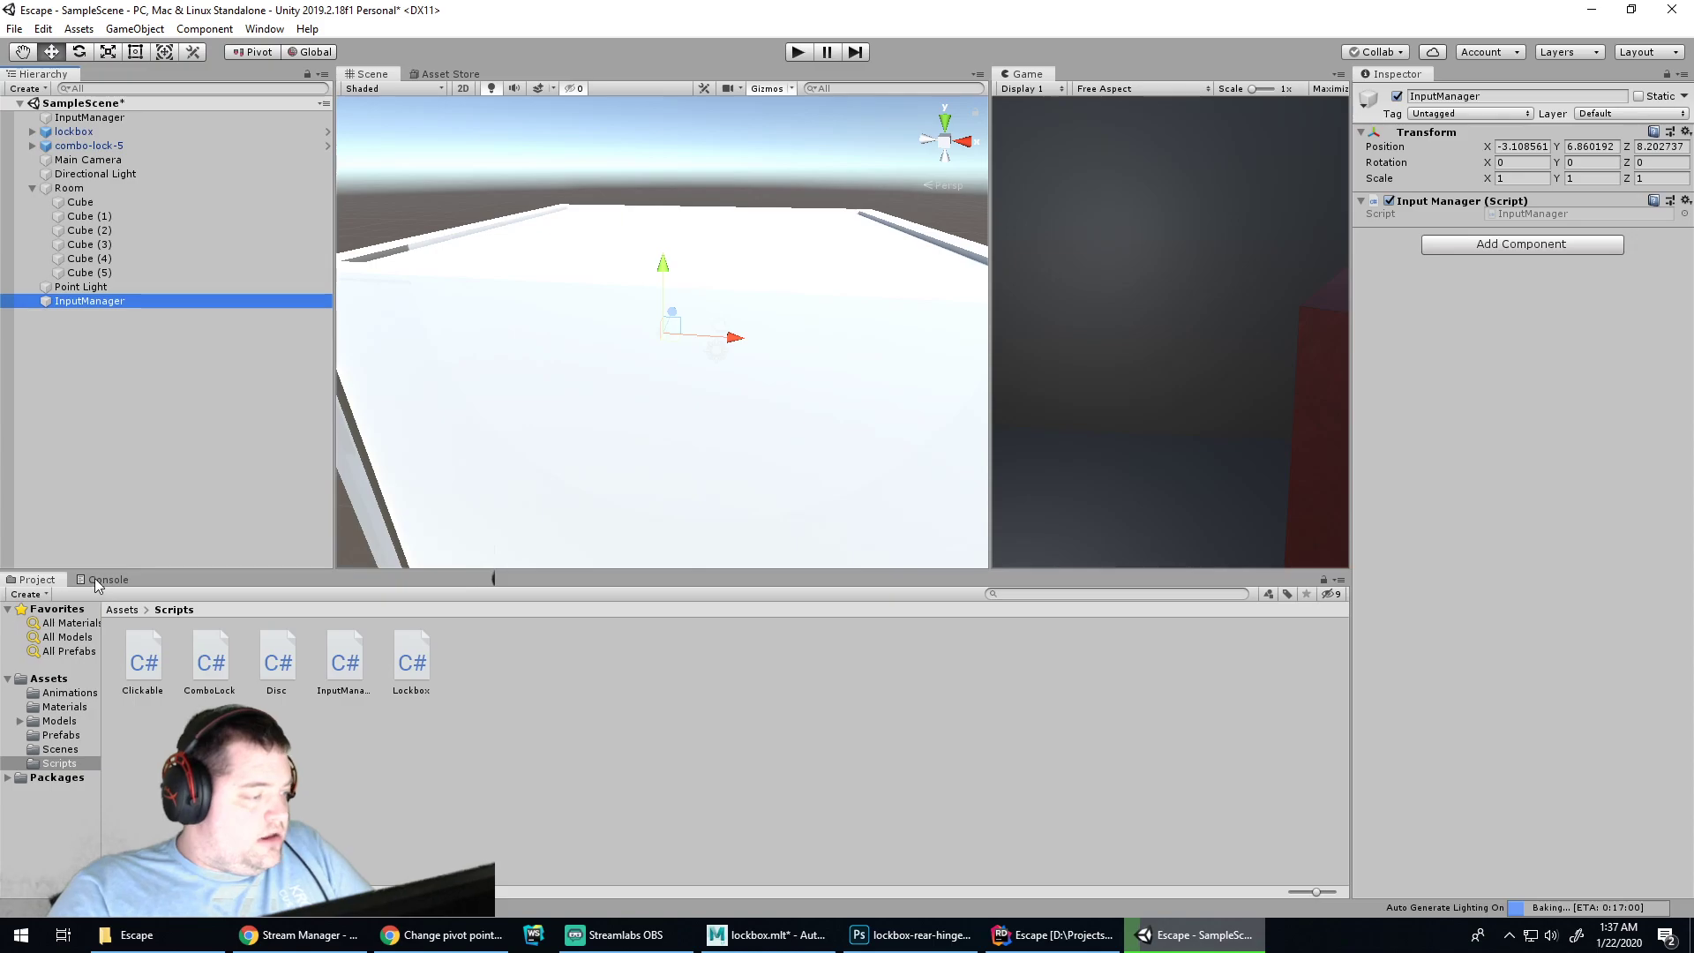
# Save the scene, then delete the old Room1 scene asset from the Scenes folder
pyautogui.click(31, 581)
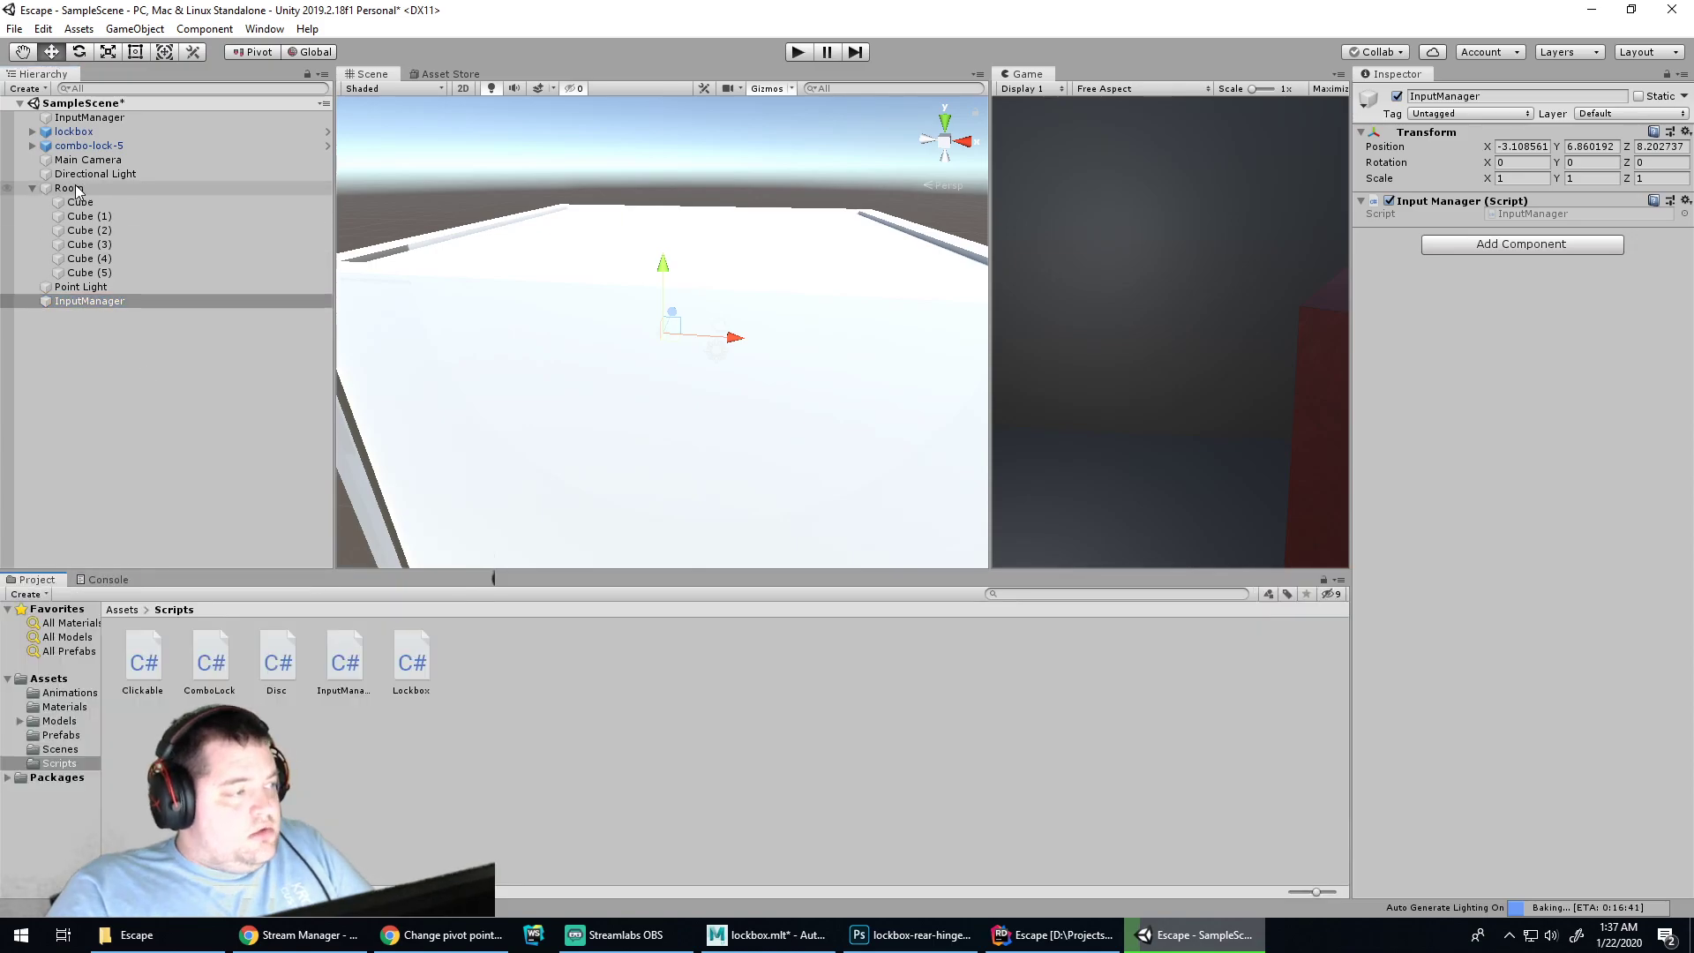
pyautogui.click(187, 432)
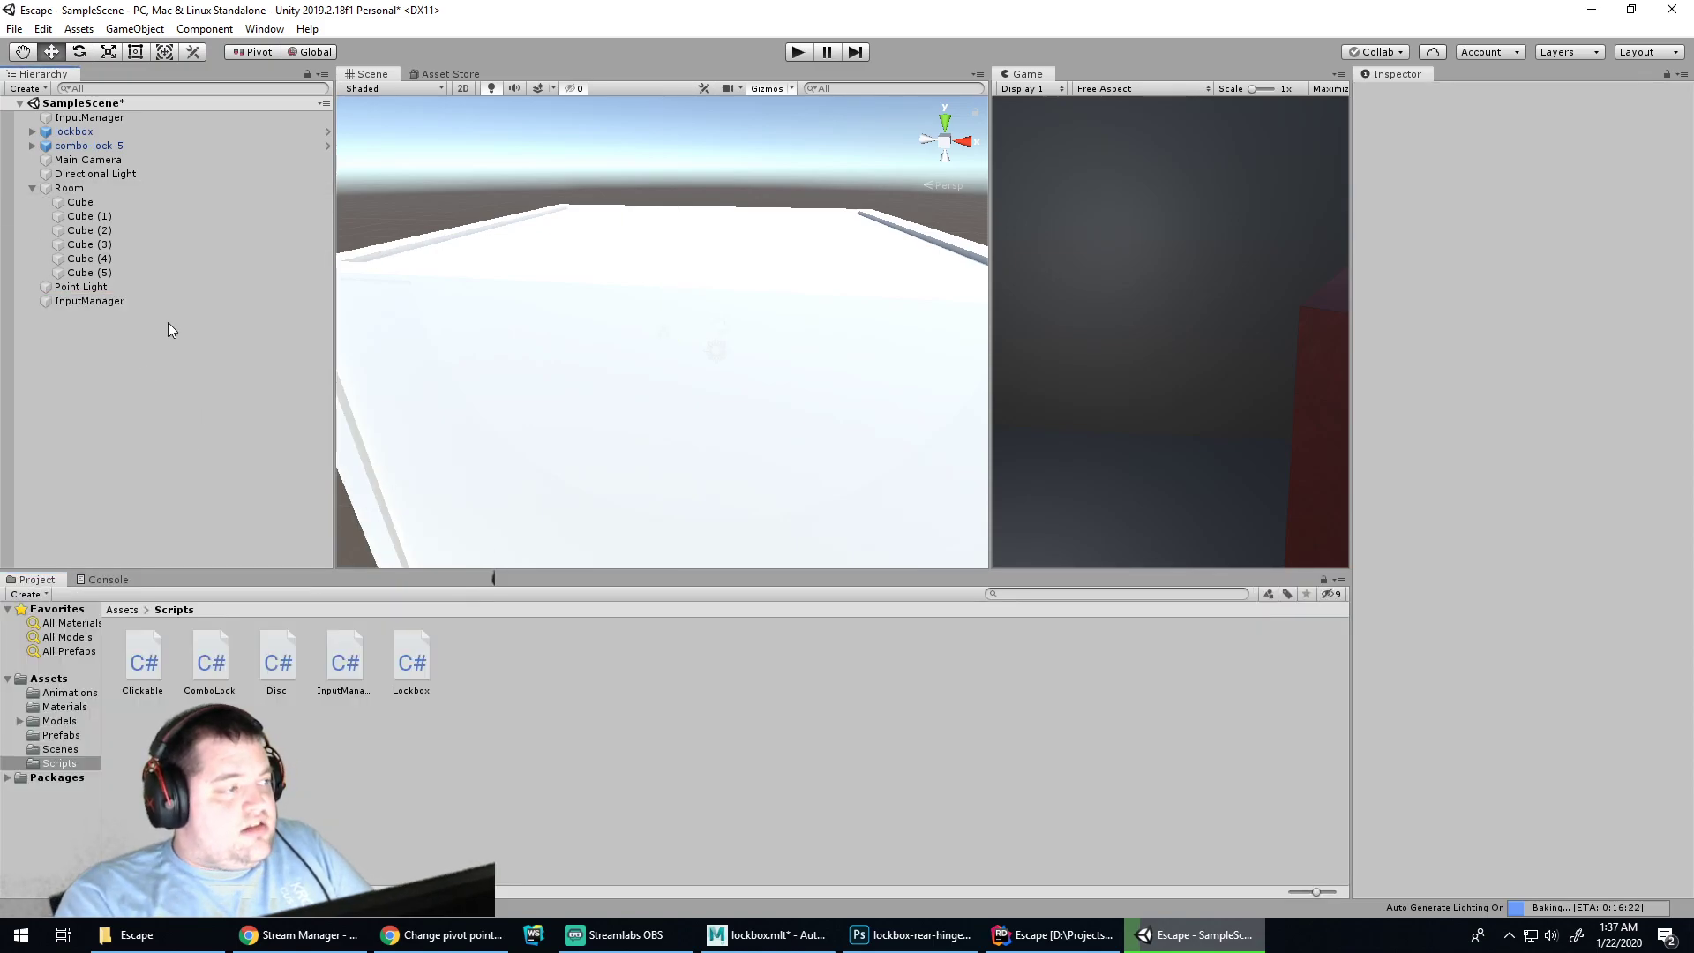
pyautogui.hotkey('ctrl', 's')
pyautogui.click(106, 580)
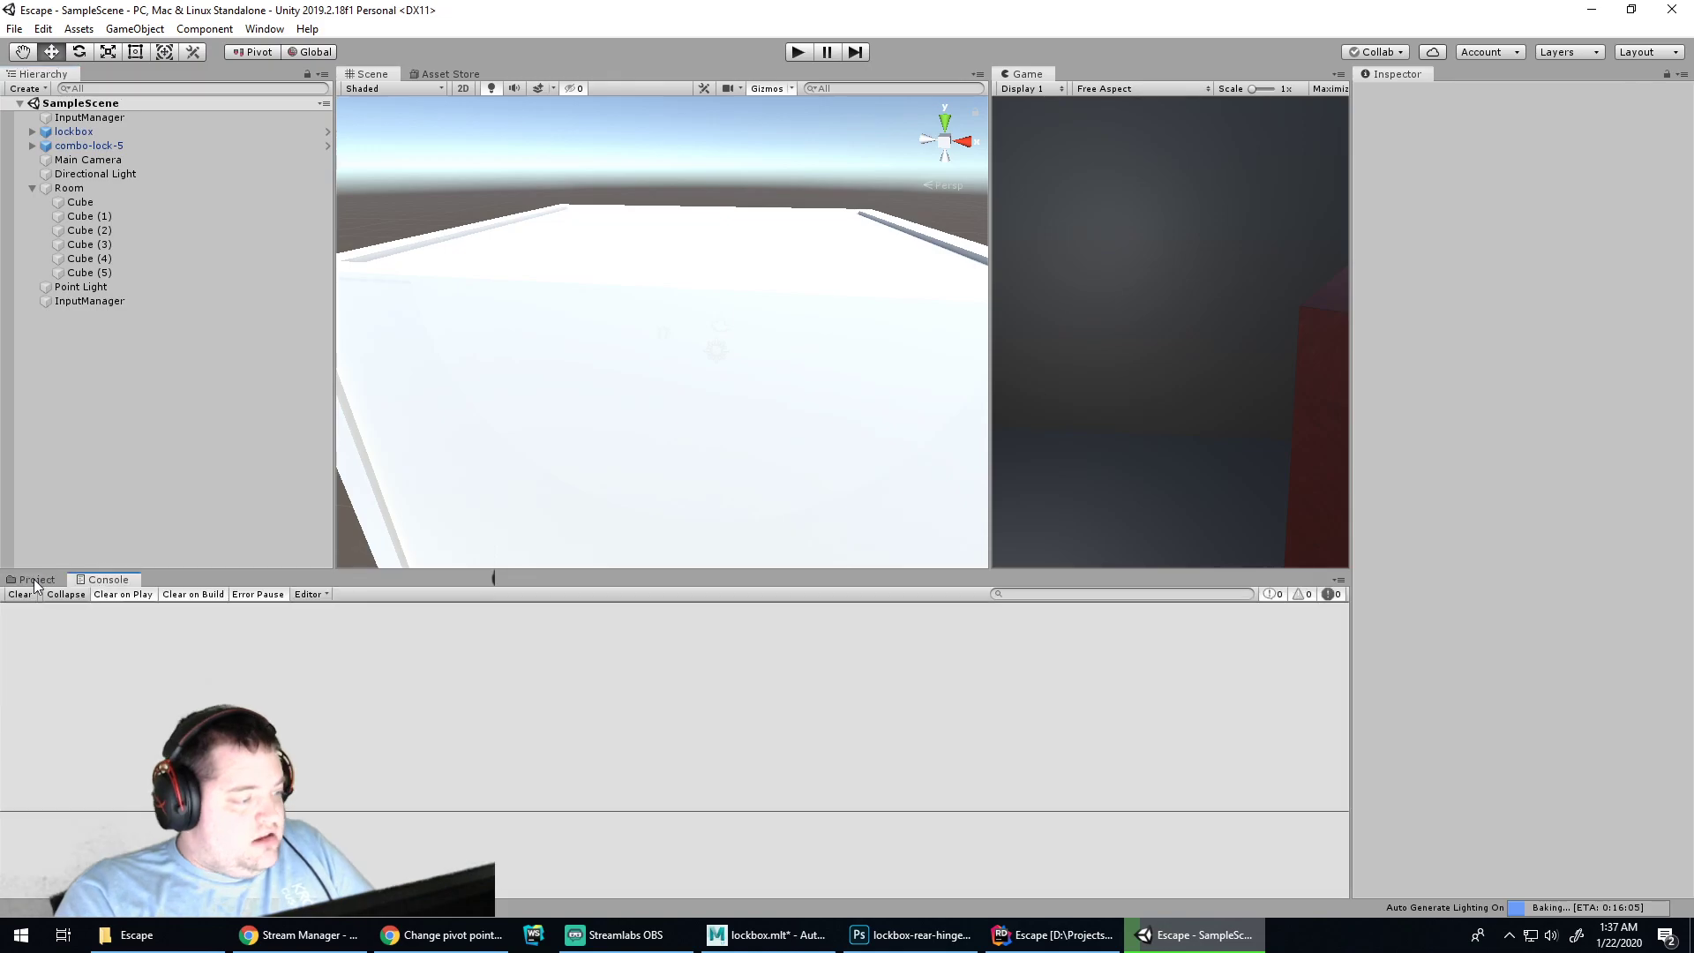
pyautogui.click(34, 579)
pyautogui.click(59, 750)
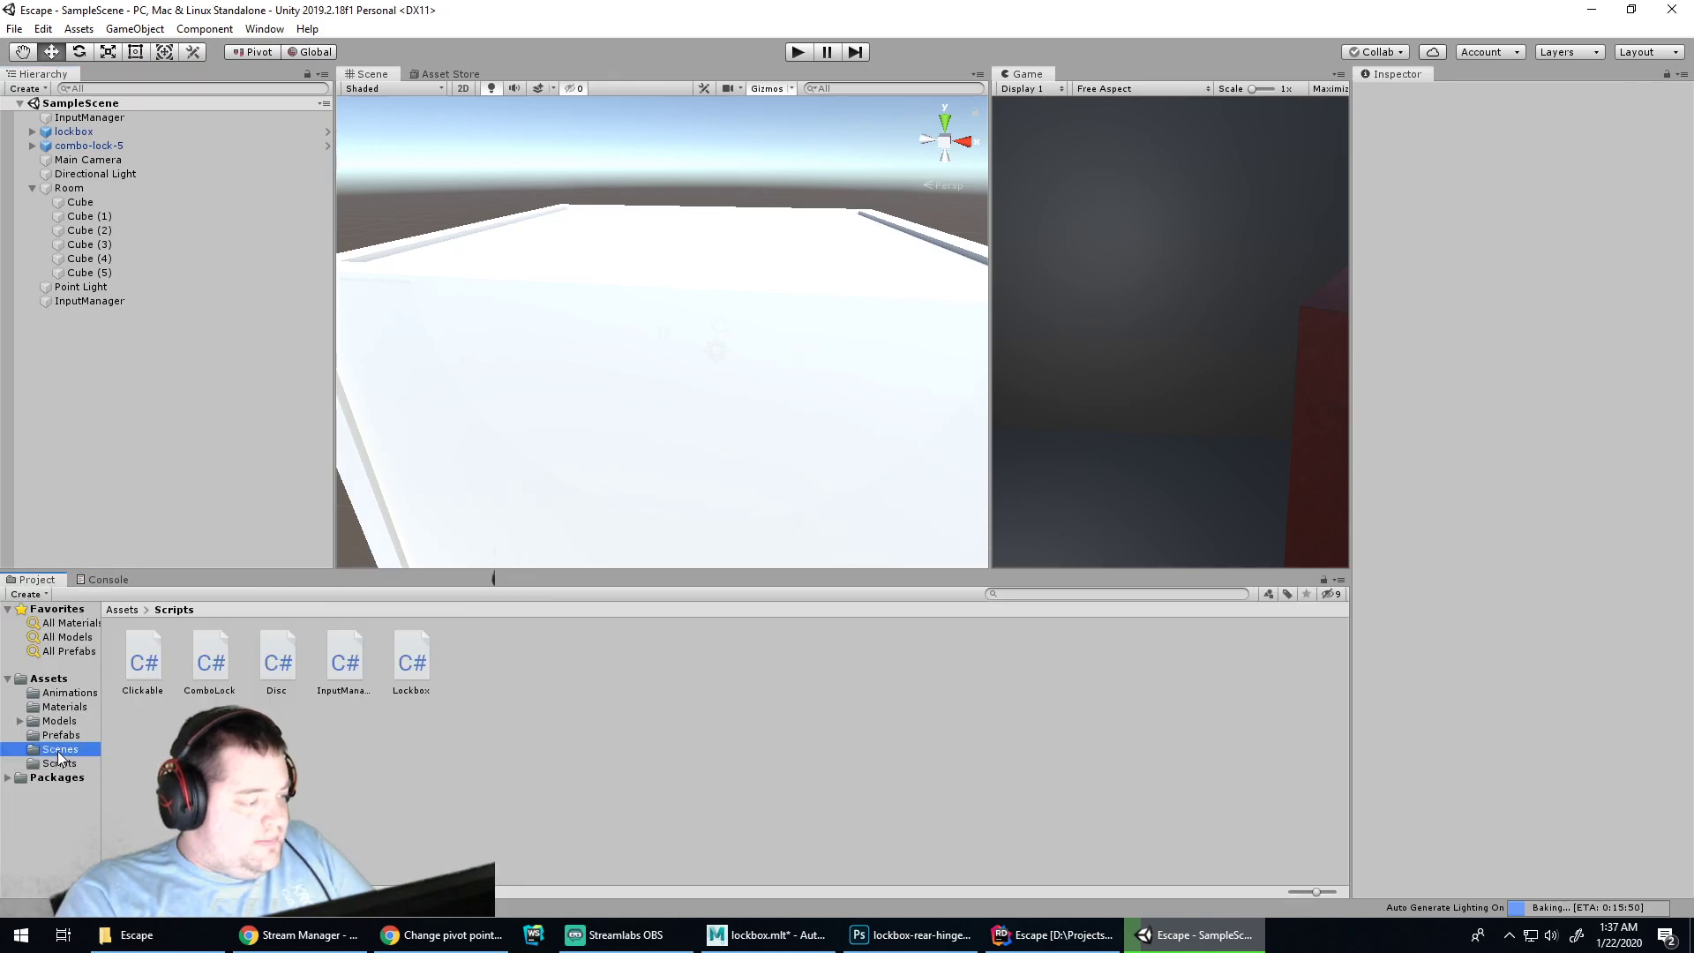
pyautogui.click(146, 660)
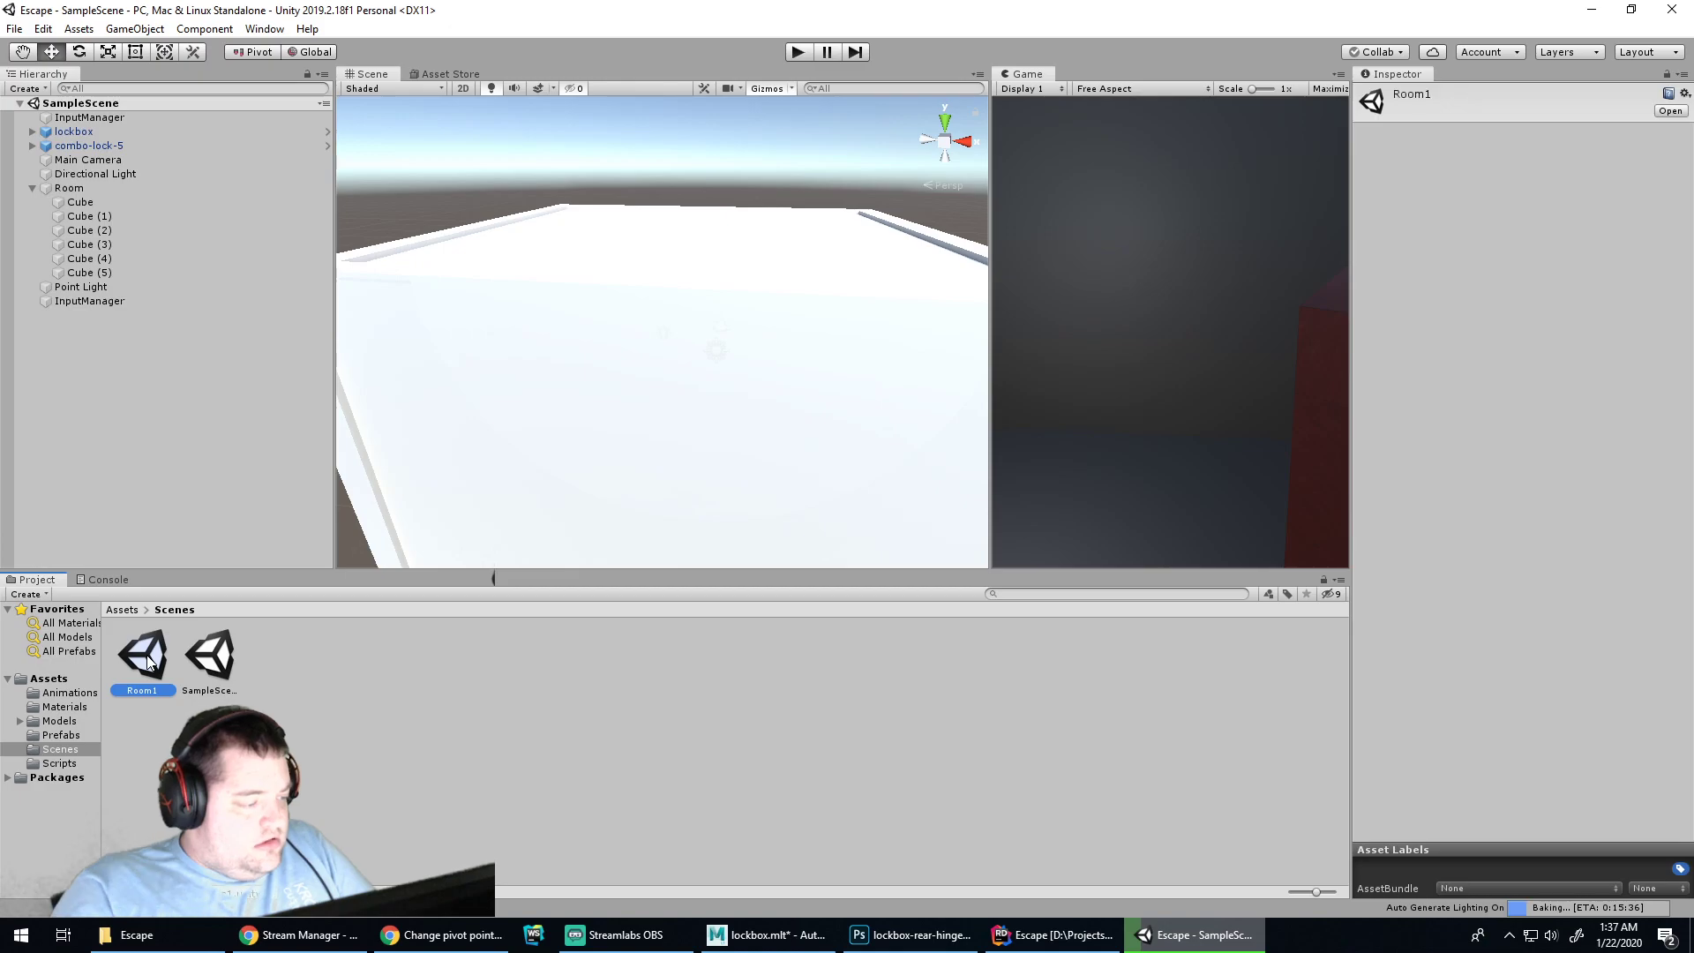
pyautogui.press('Delete')
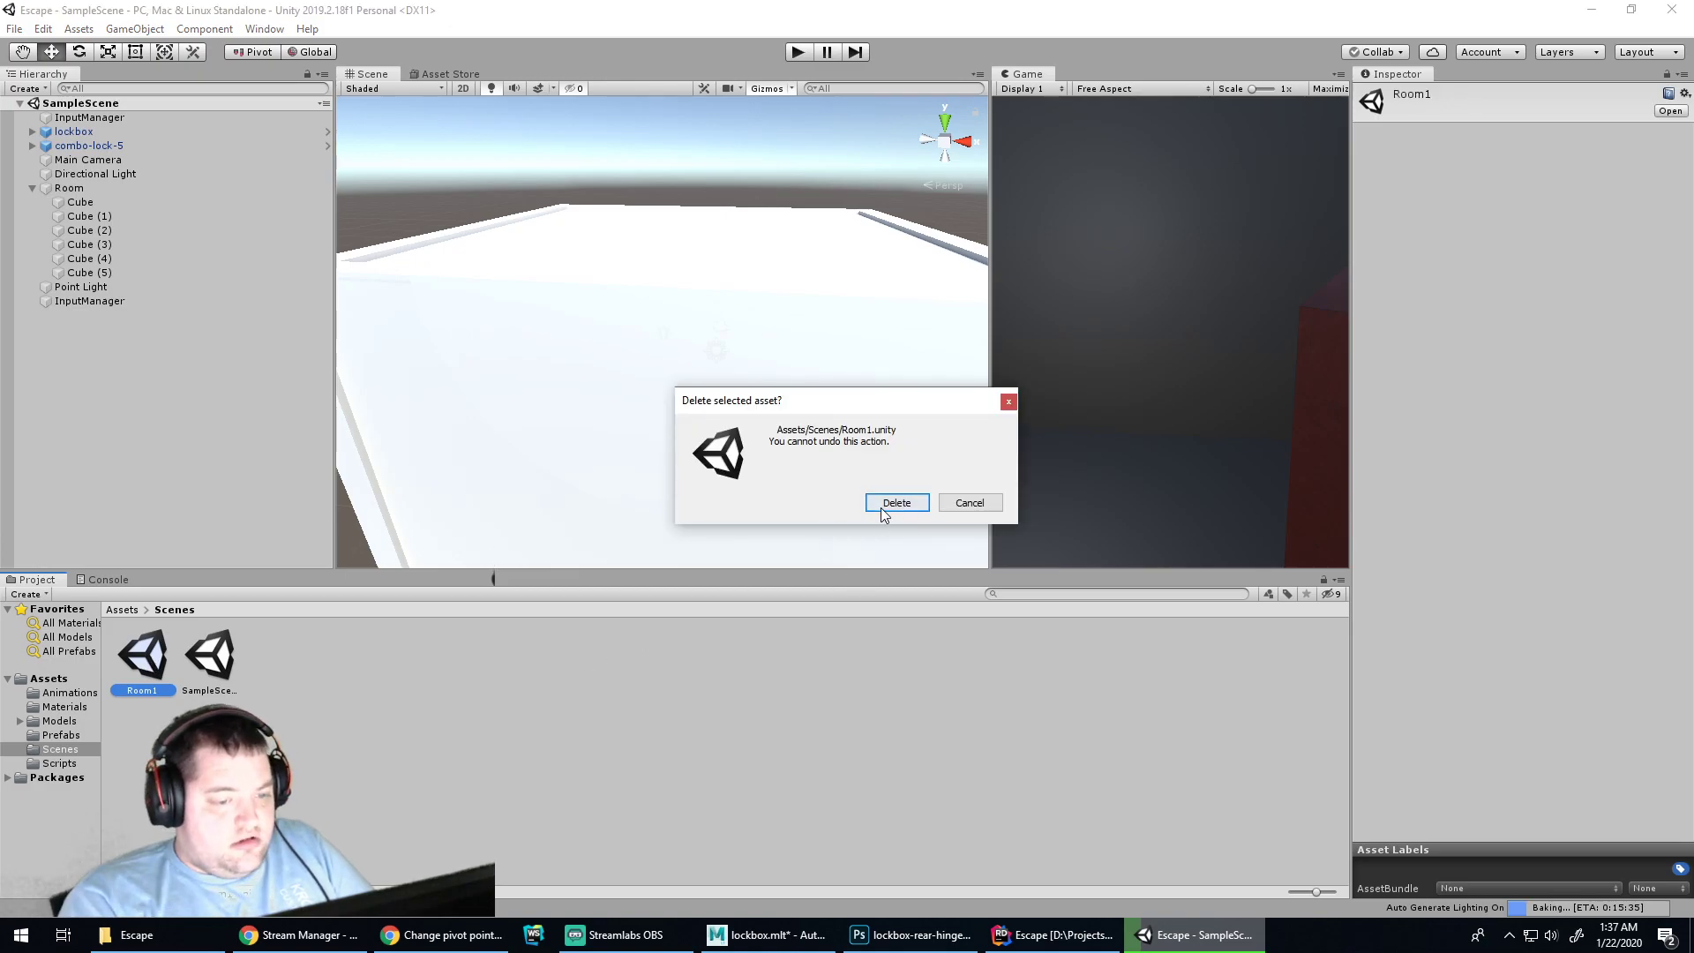
pyautogui.click(897, 502)
# Duplicate the SampleScene asset and rename the copy to 'Room 1'
pyautogui.click(144, 660)
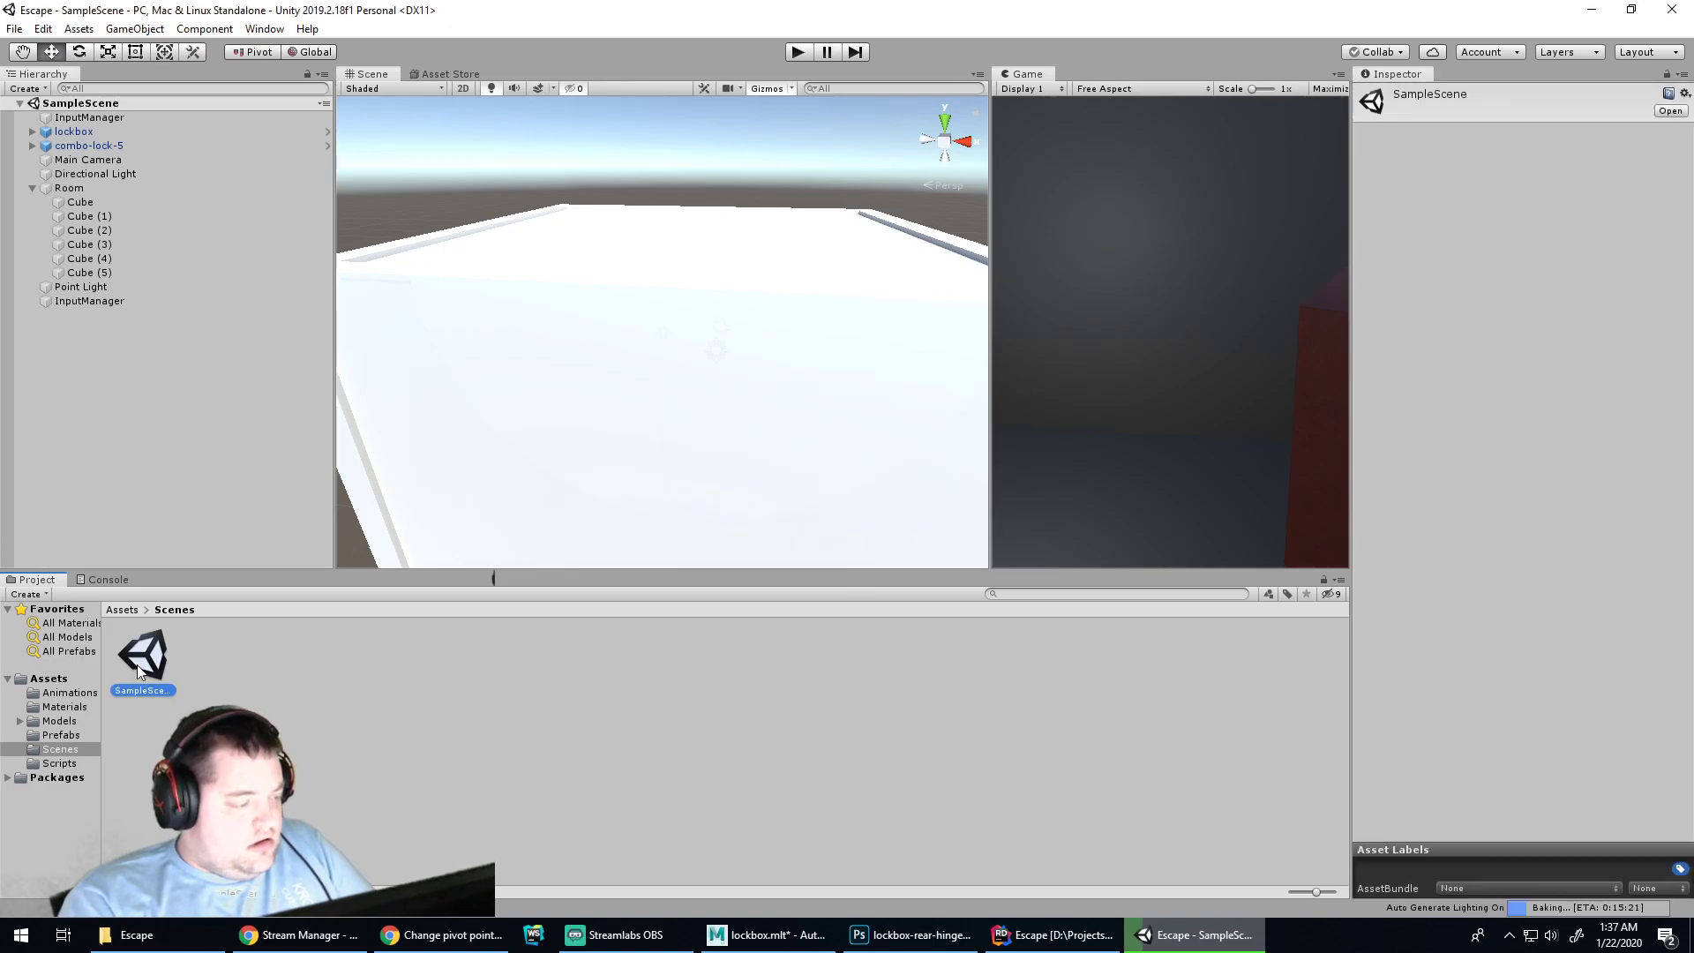
pyautogui.rightClick(141, 660)
pyautogui.press('Escape')
pyautogui.hotkey('ctrl', 'd')
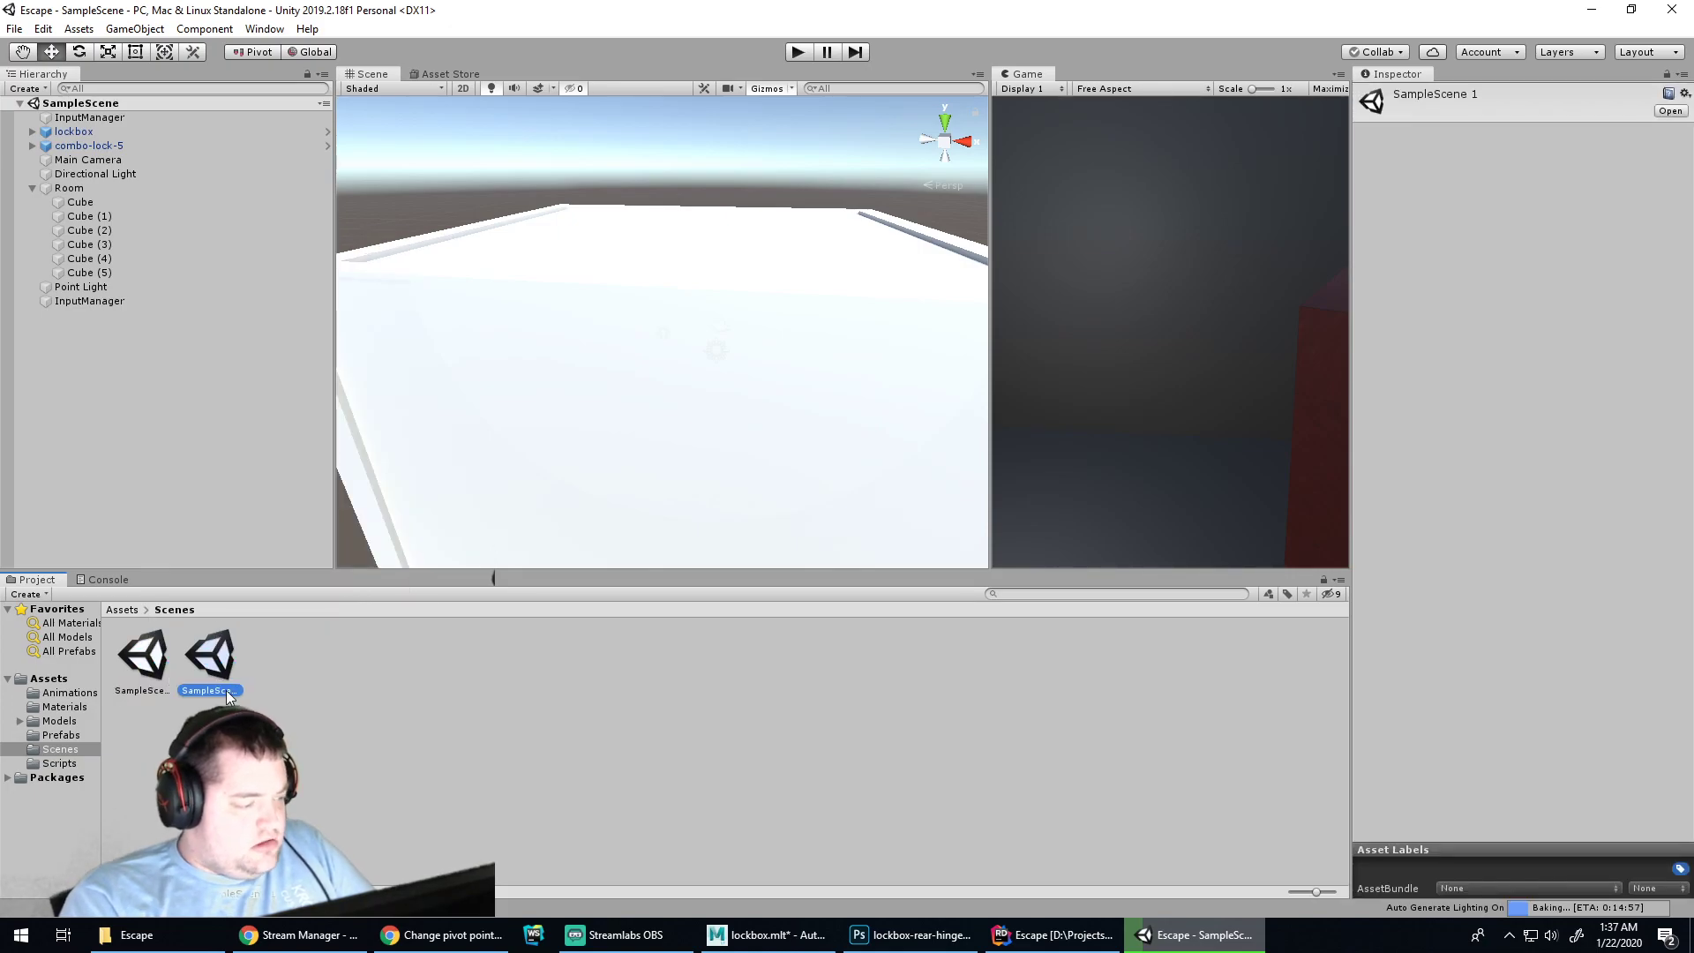
pyautogui.press('F2')
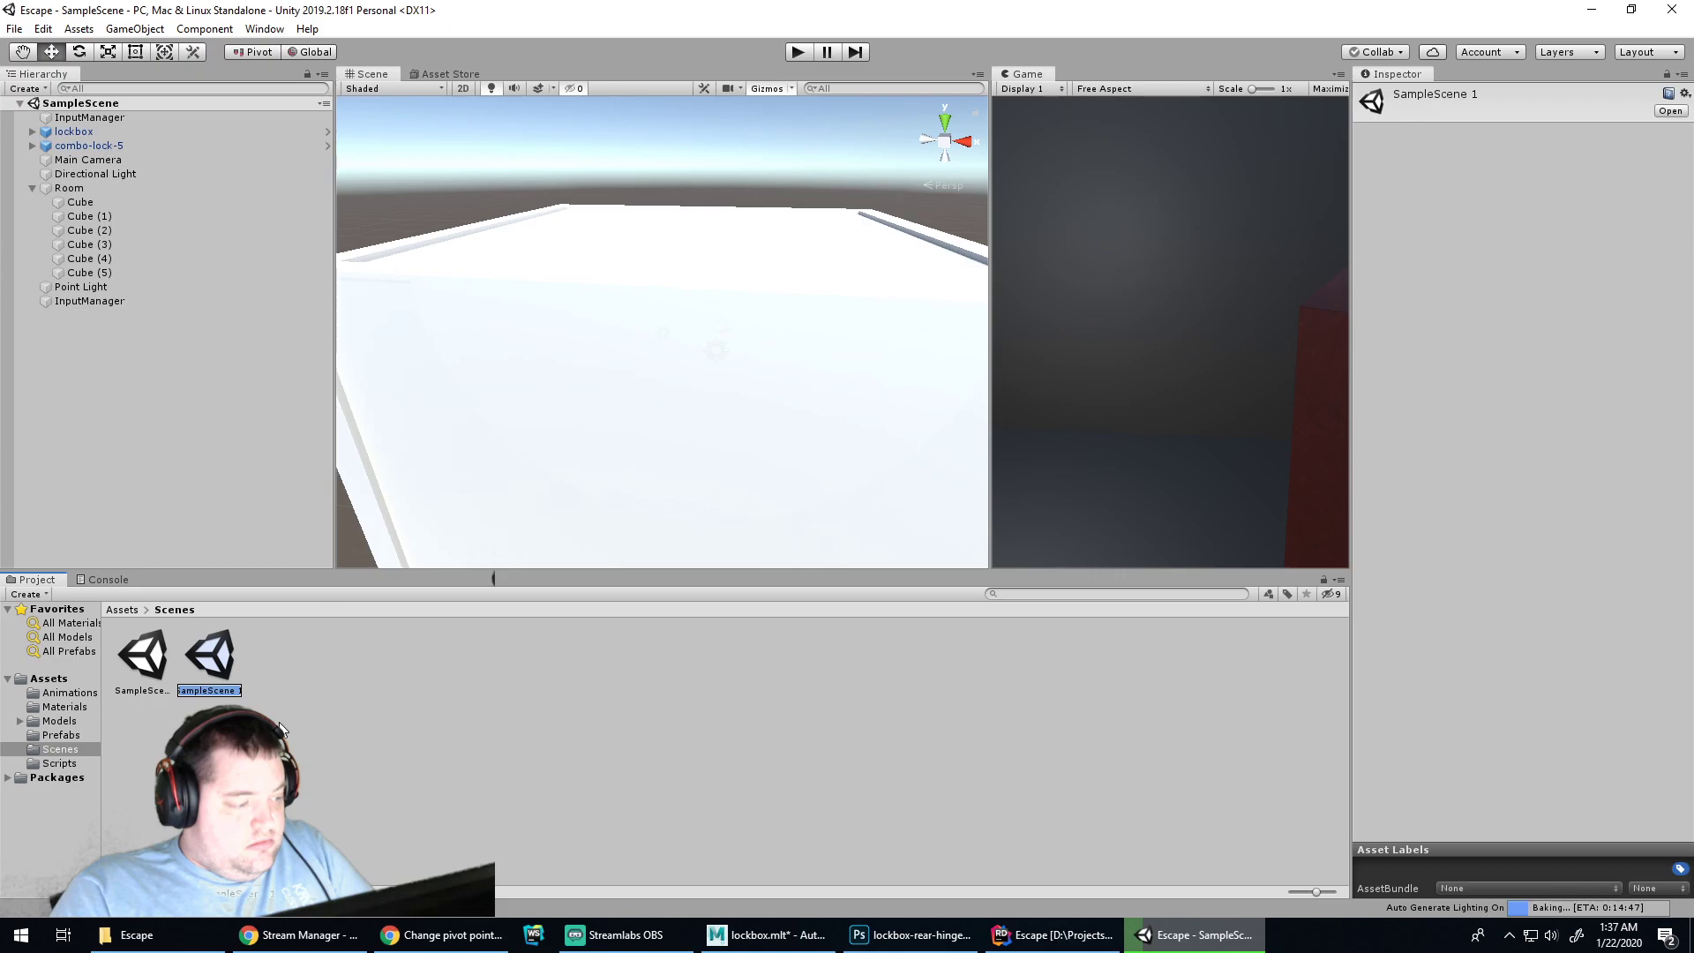
pyautogui.write('Room 1')
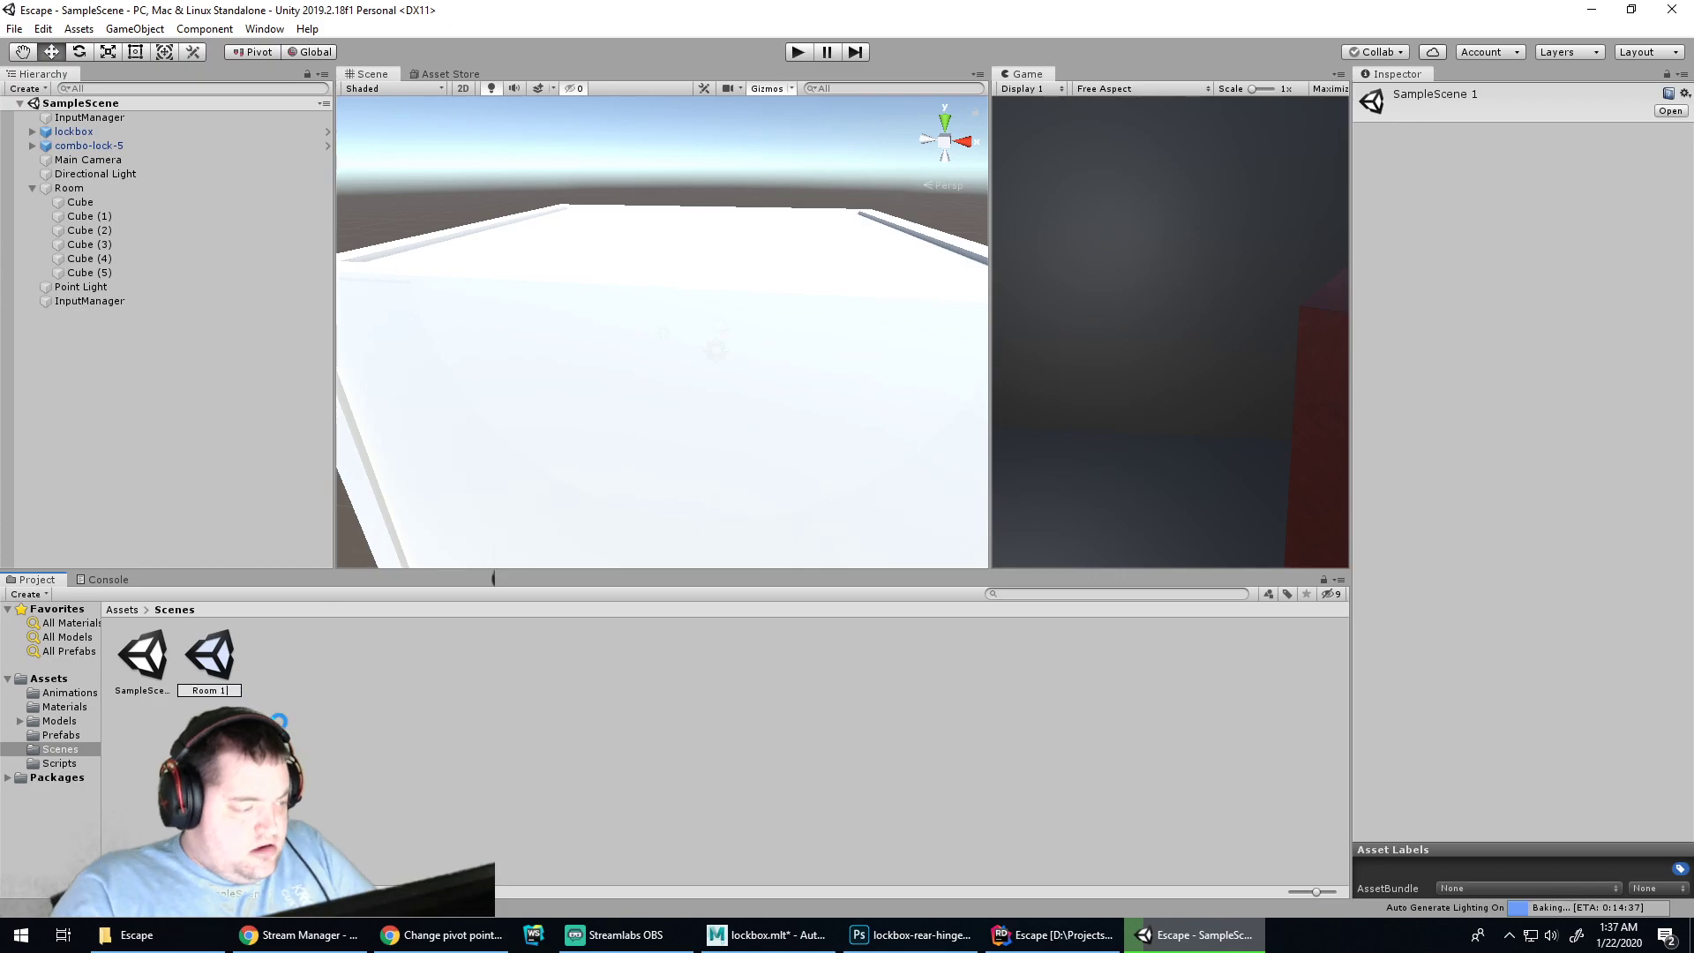
pyautogui.press('Return')
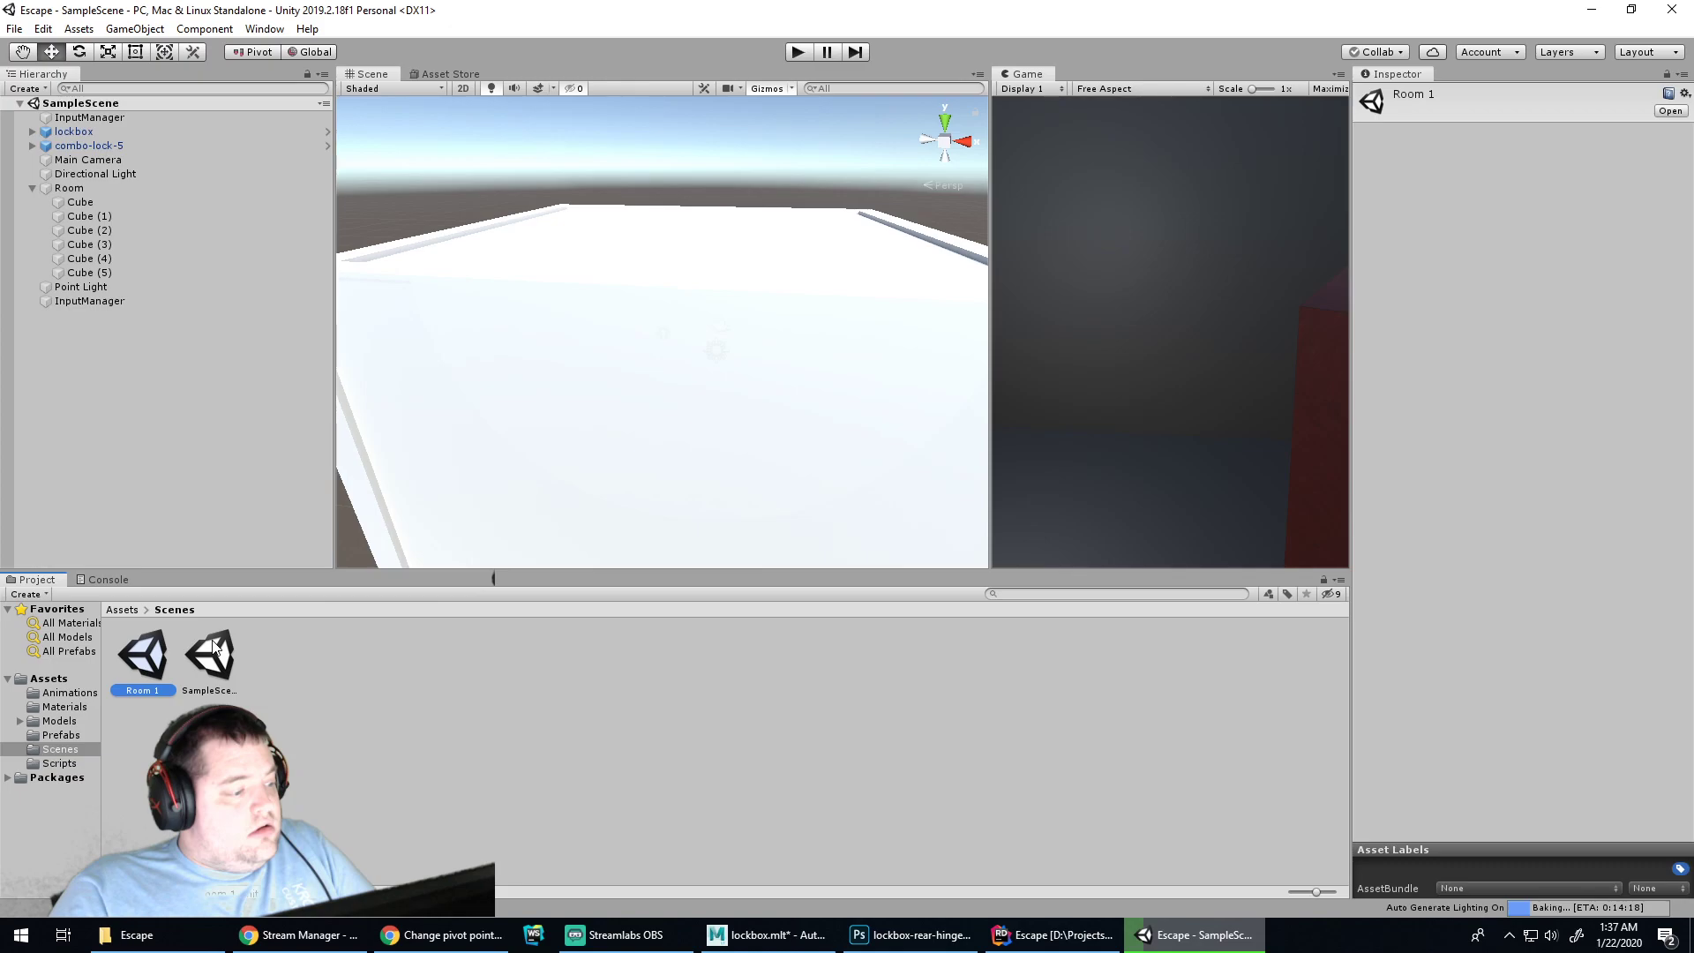
# Delete Room, Point Light, lockbox, combo-lock-5 and InputManager from SampleScene
pyautogui.click(70, 189)
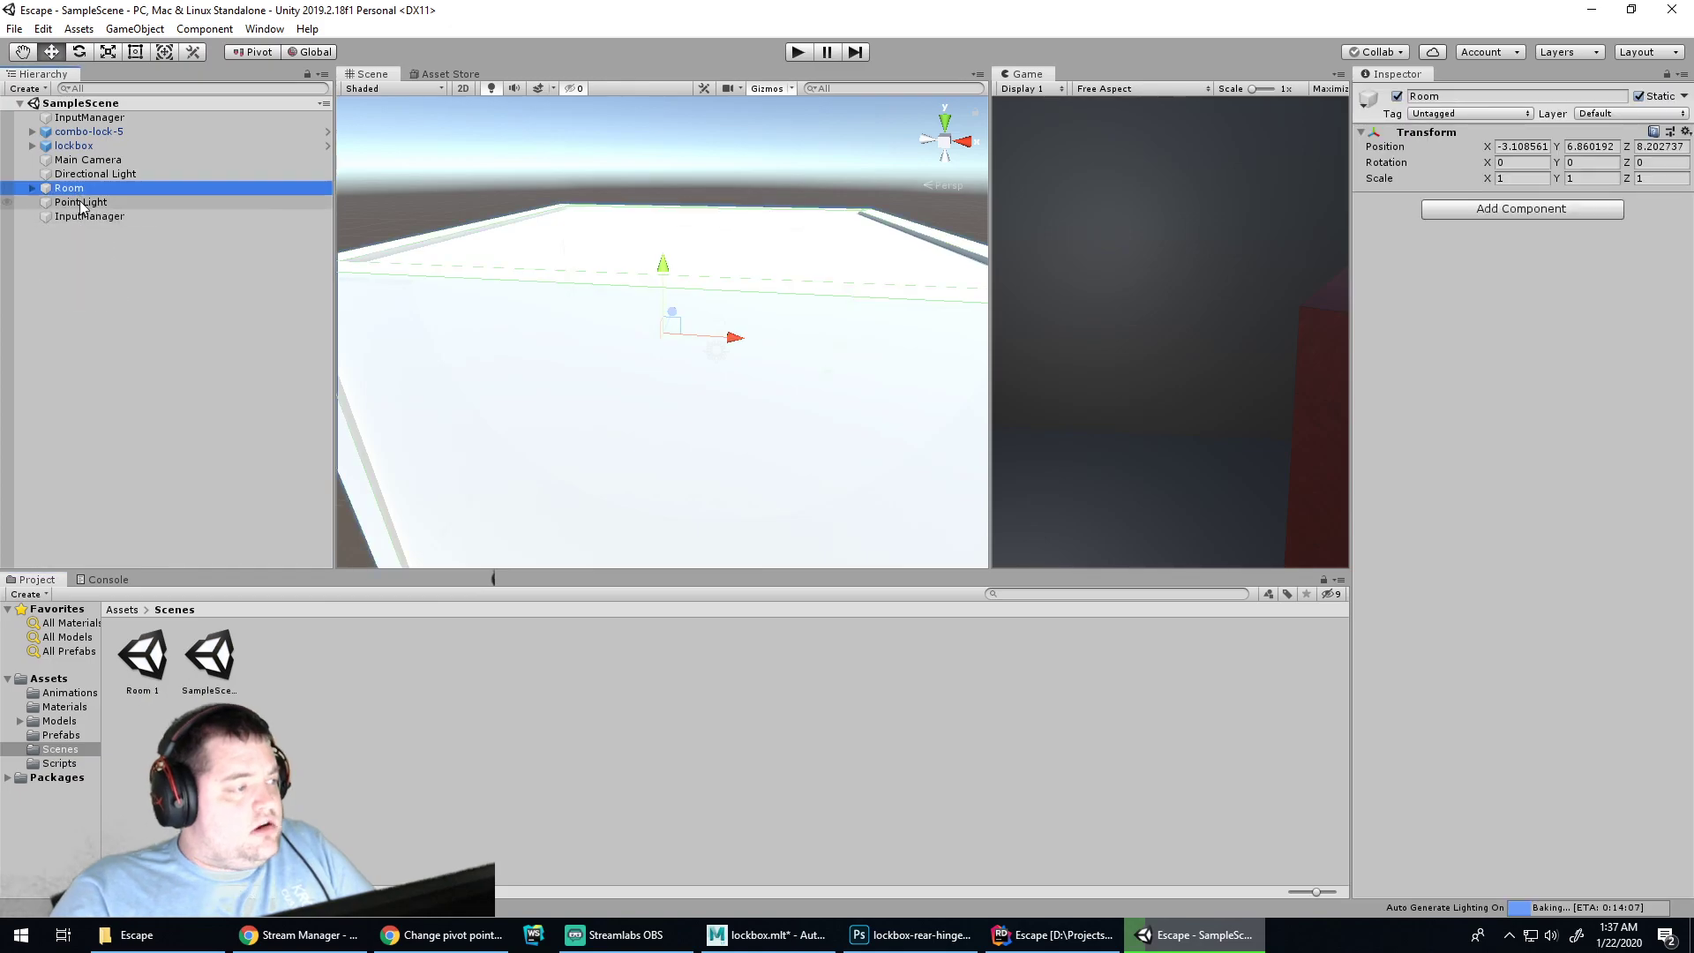
pyautogui.keyDown('shift'); pyautogui.click(84, 216); pyautogui.keyUp('shift')
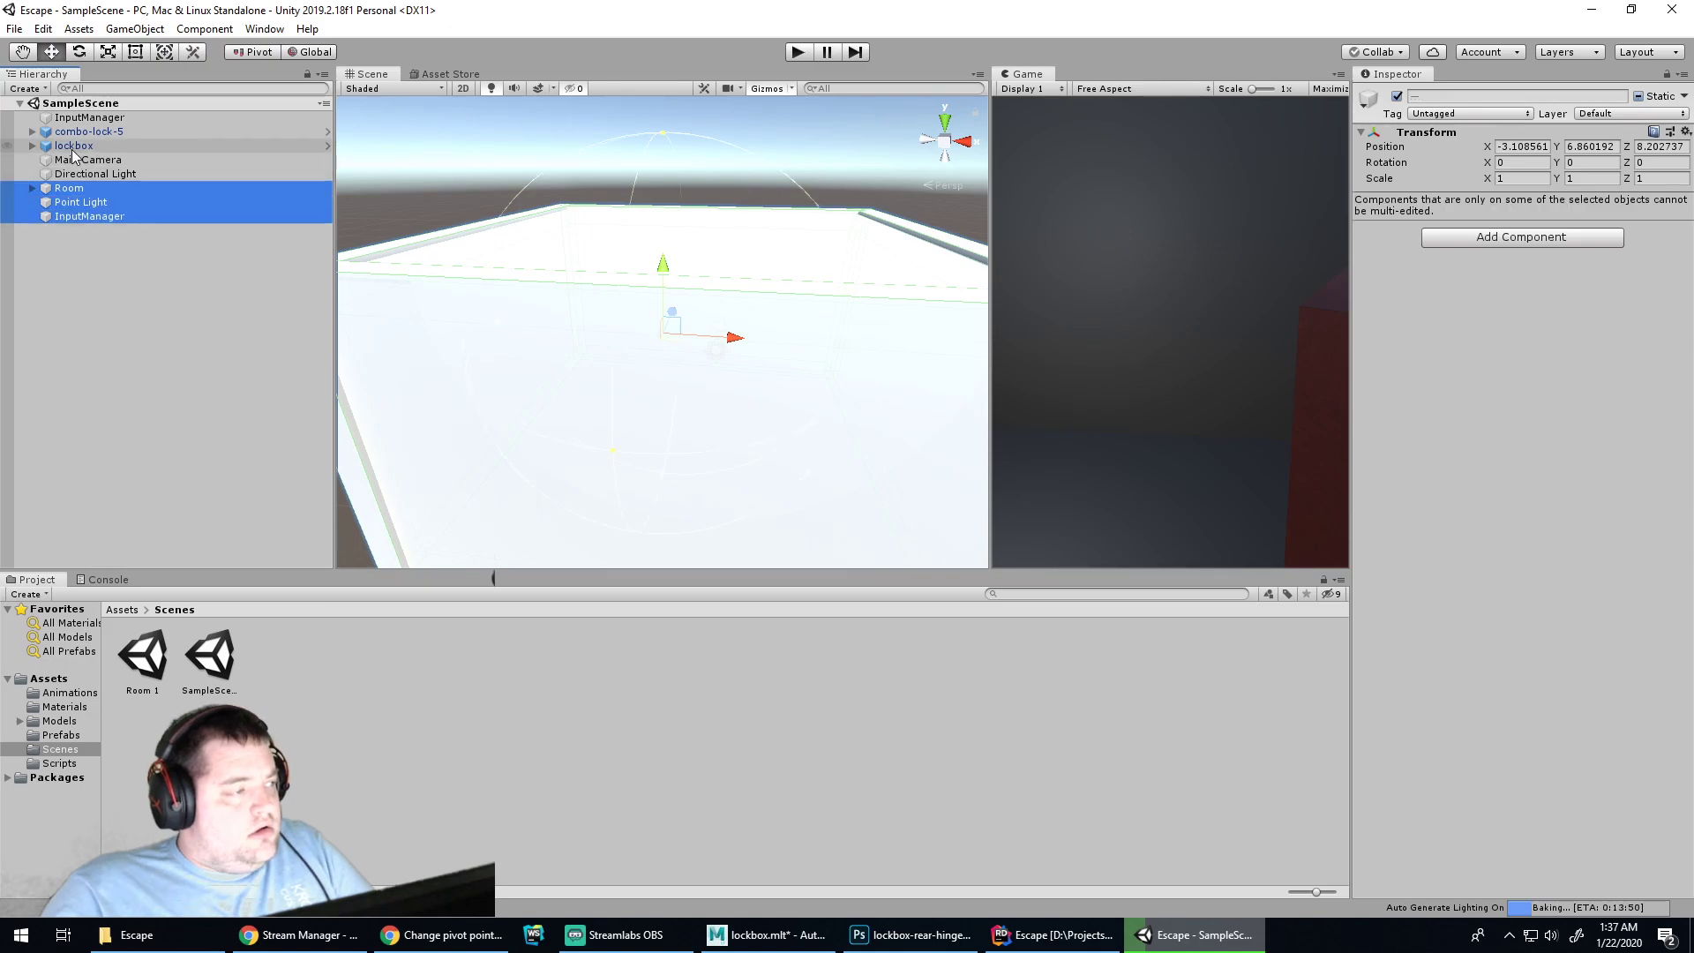
pyautogui.keyDown('ctrl'); pyautogui.click(73, 148); pyautogui.keyUp('ctrl')
pyautogui.keyDown('ctrl'); pyautogui.click(86, 132); pyautogui.keyUp('ctrl')
pyautogui.press('Delete')
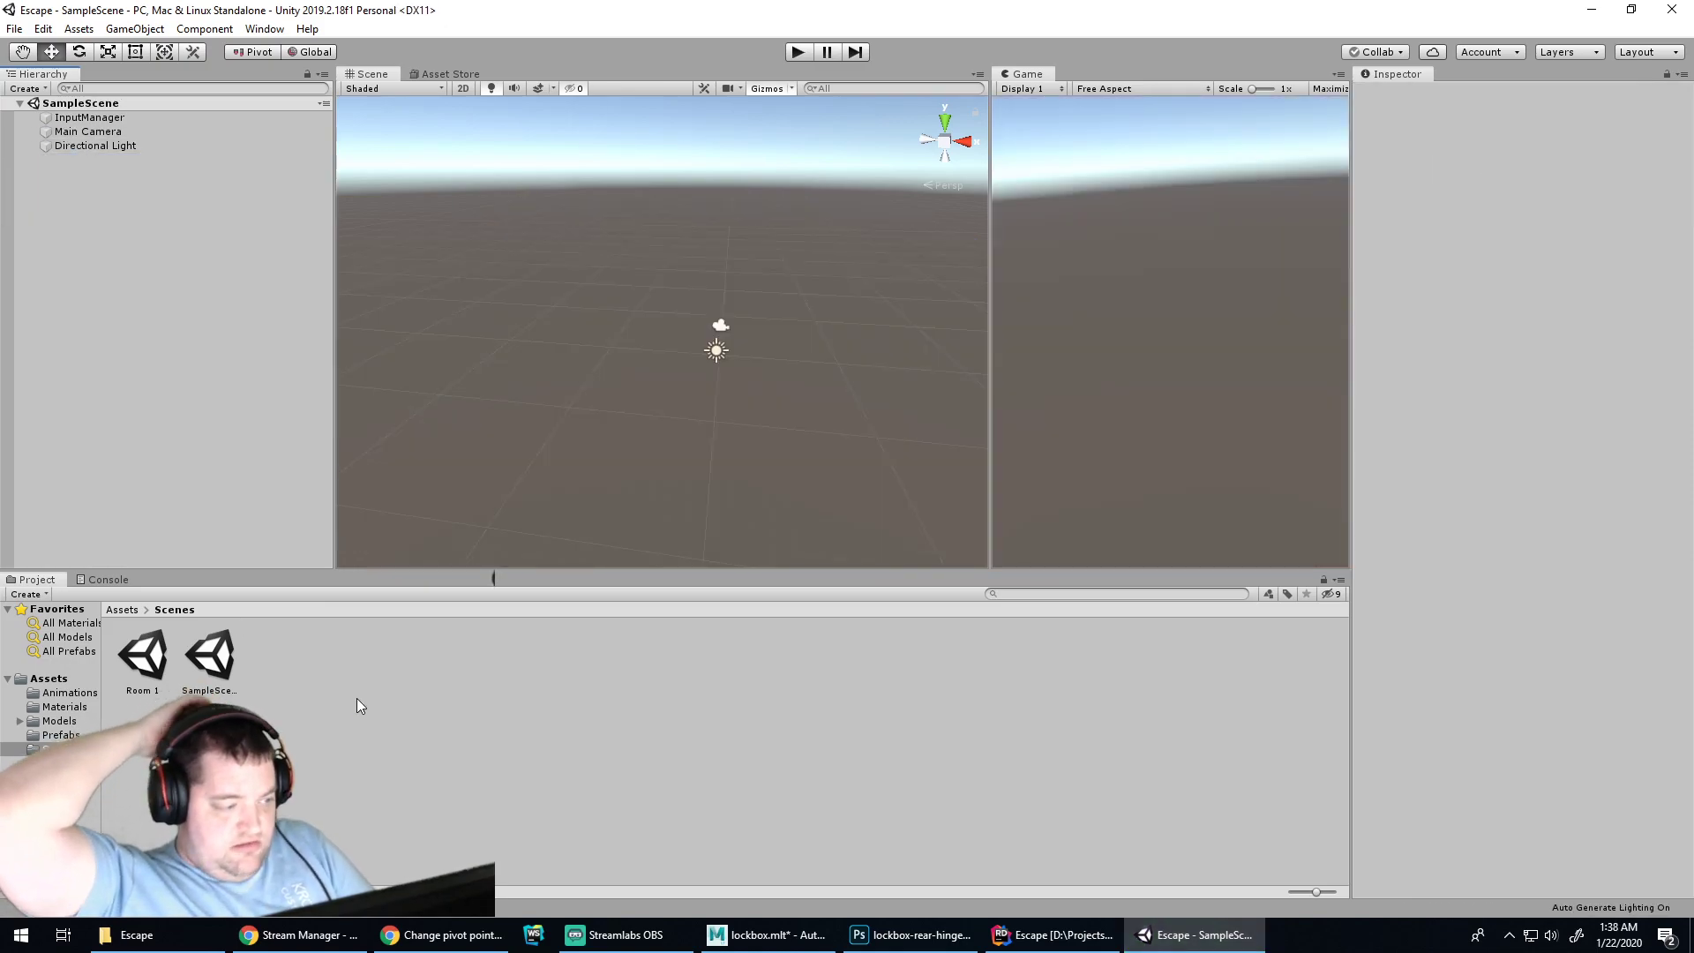
# Open the Room 1 scene, run it briefly in Play mode, and inspect the InputManager object
pyautogui.doubleClick(142, 657)
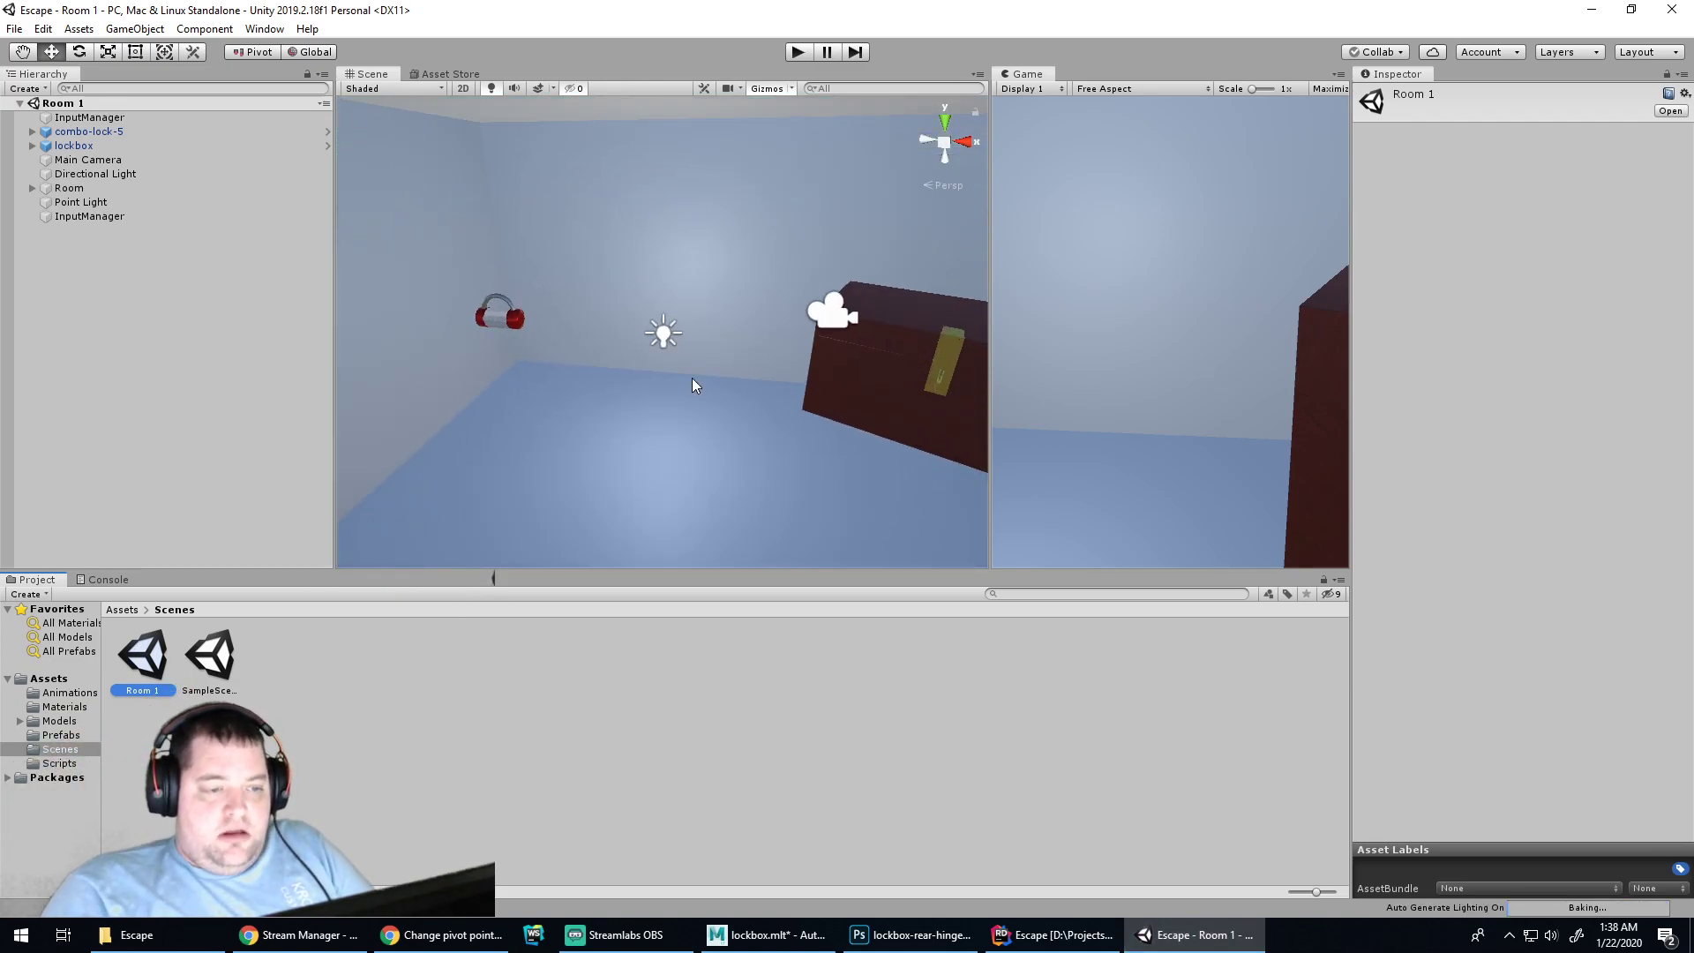
pyautogui.moveTo(723, 285); pyautogui.dragTo(764, 277, button='right')
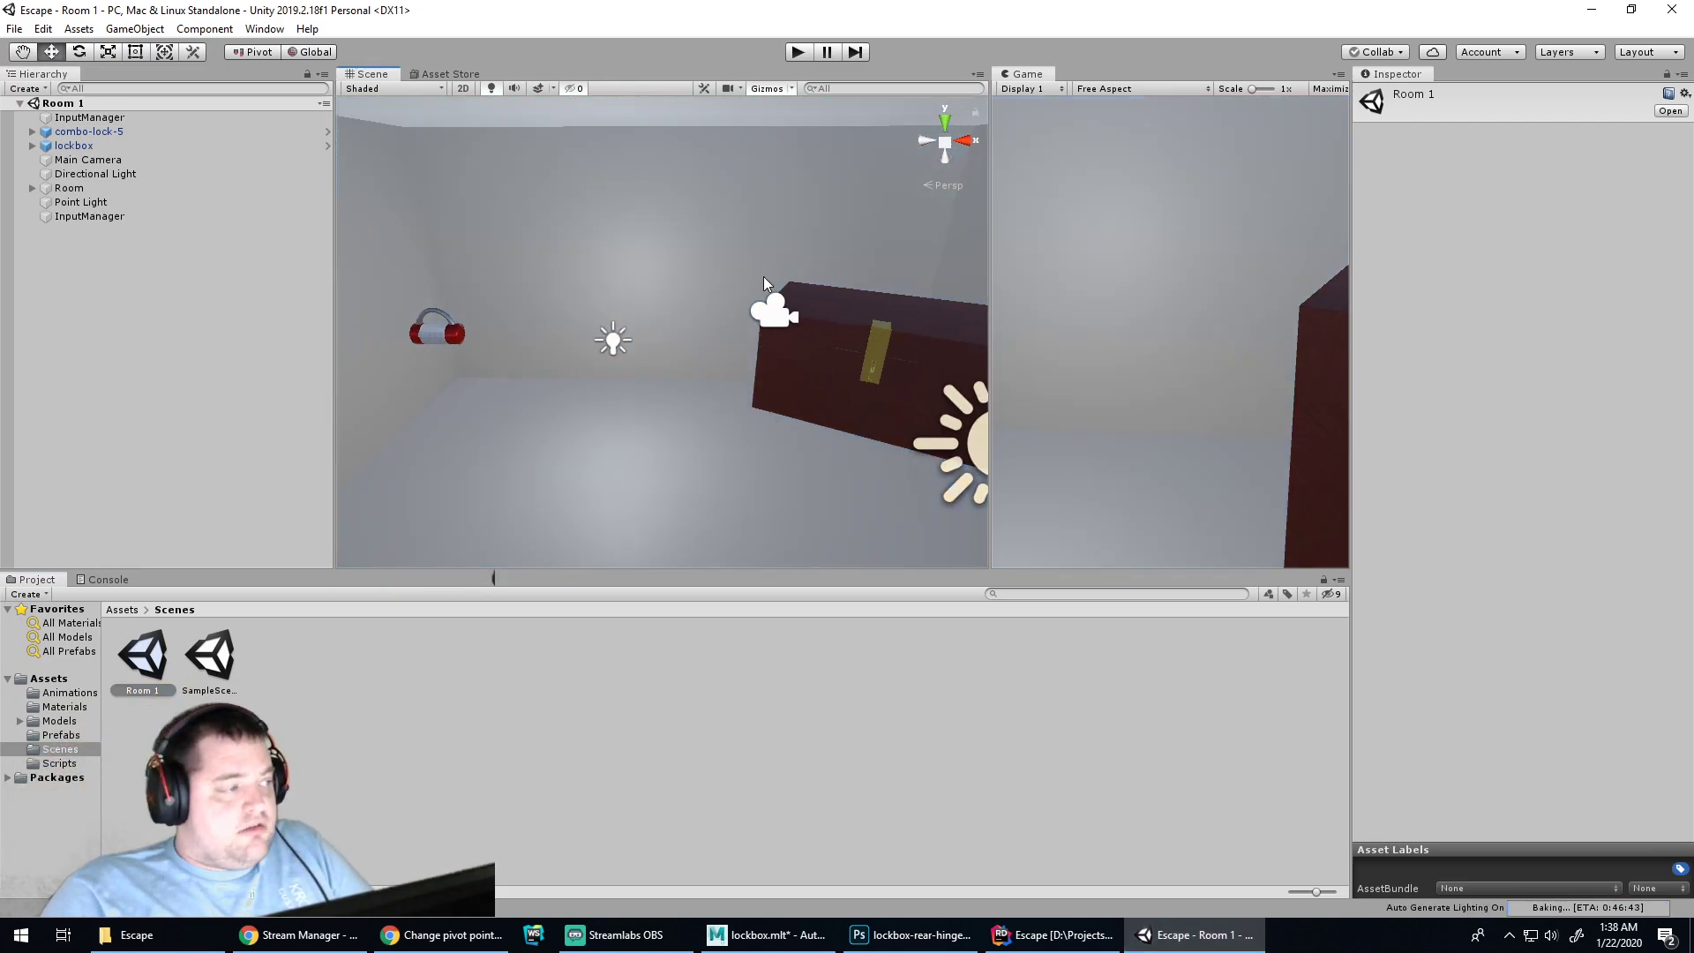
pyautogui.click(120, 547)
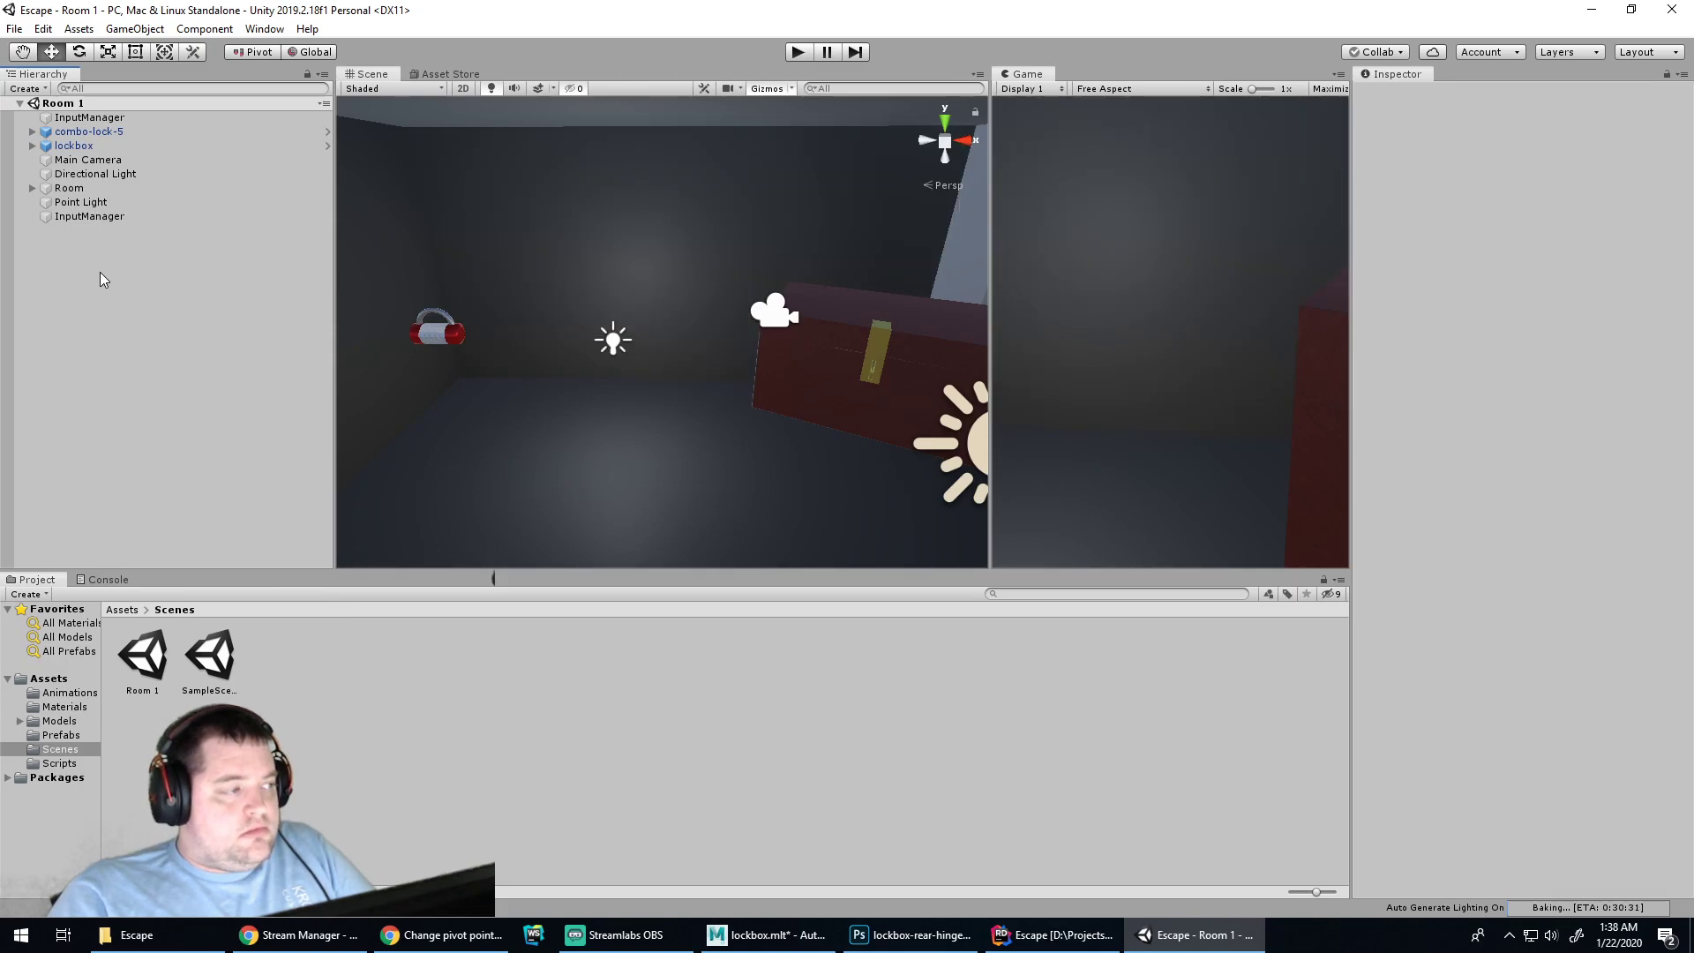
pyautogui.click(794, 53)
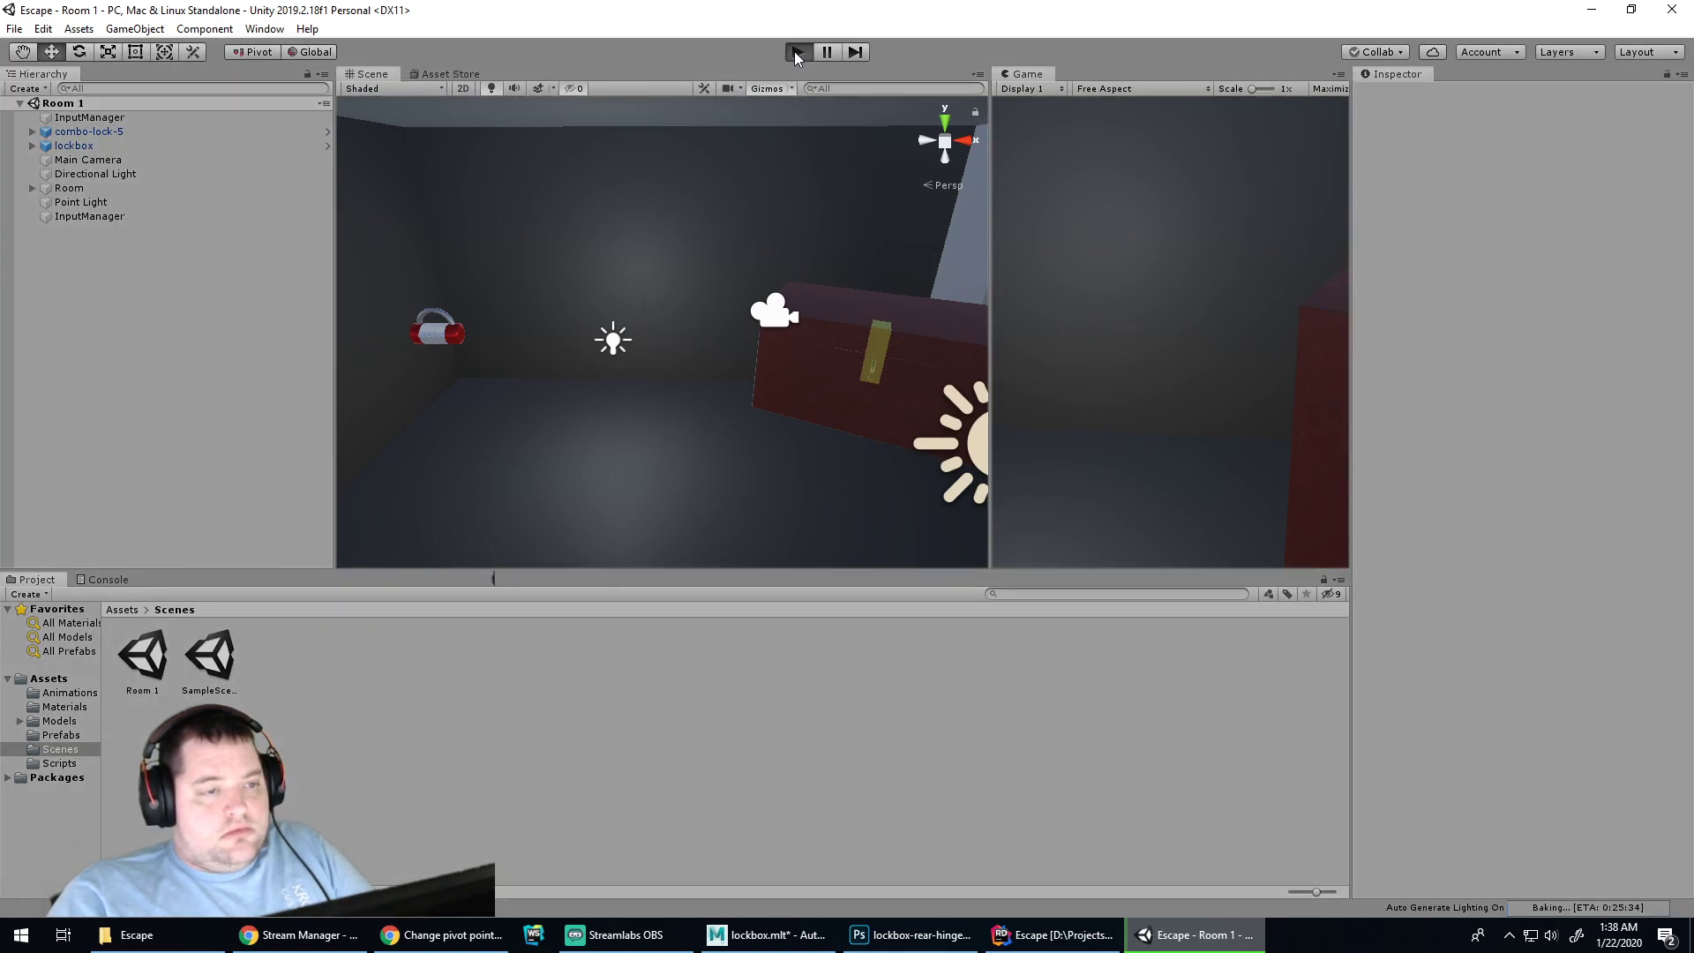
pyautogui.click(796, 55)
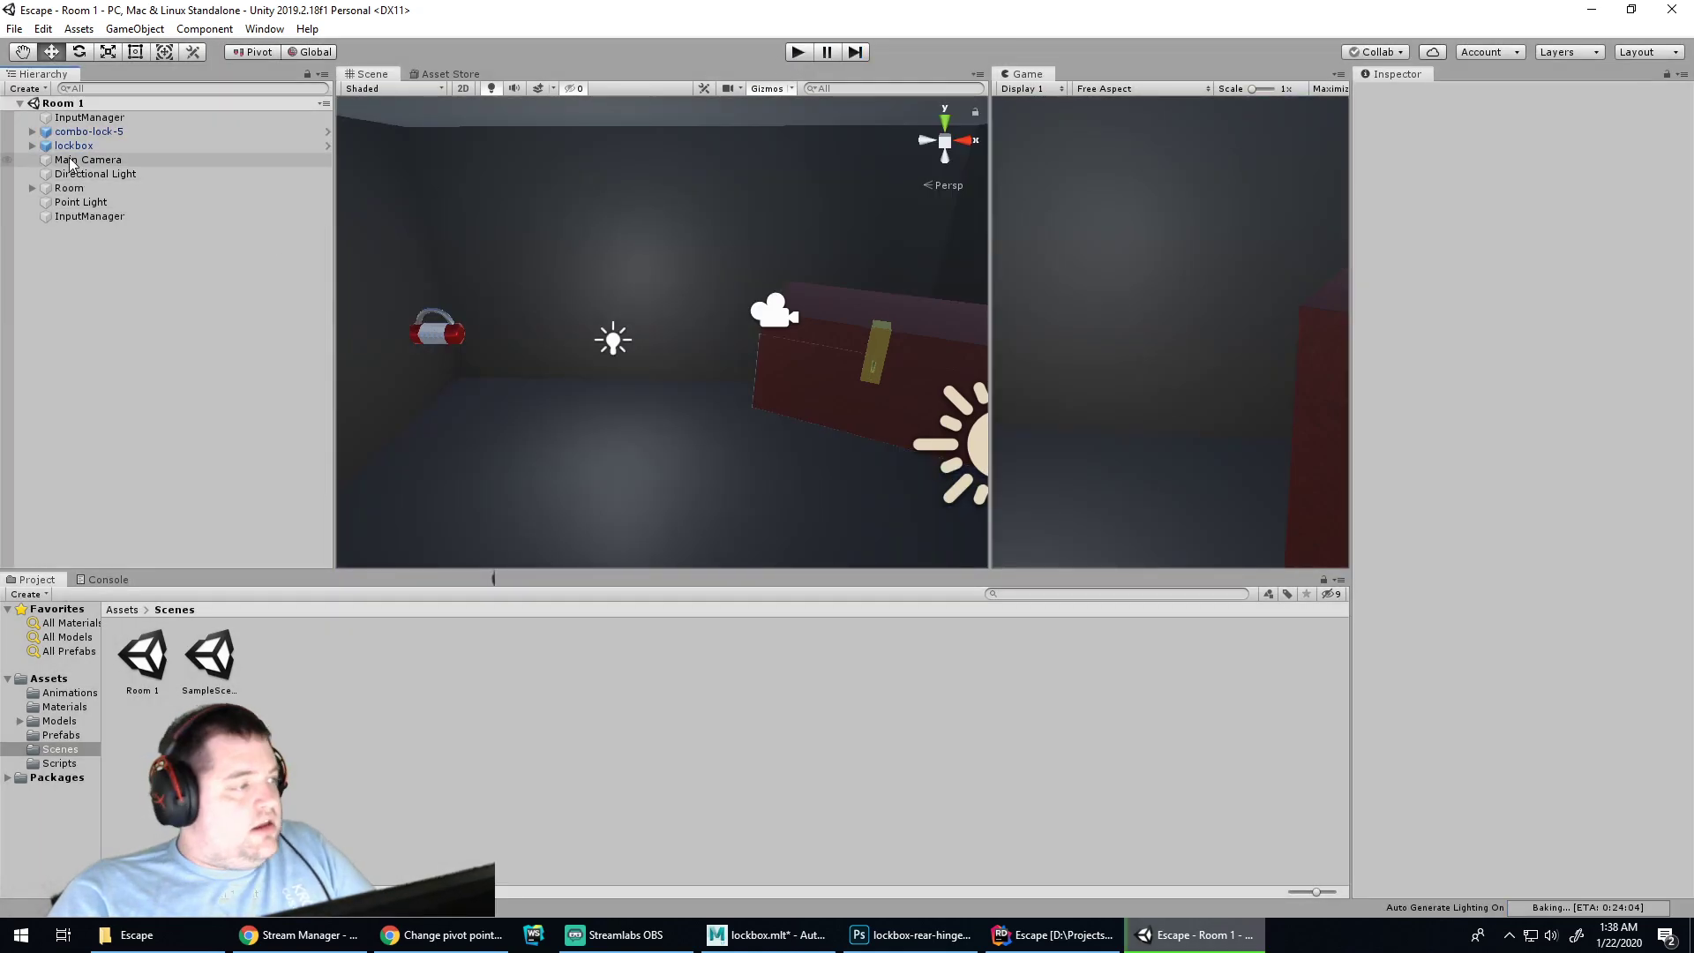
pyautogui.click(81, 118)
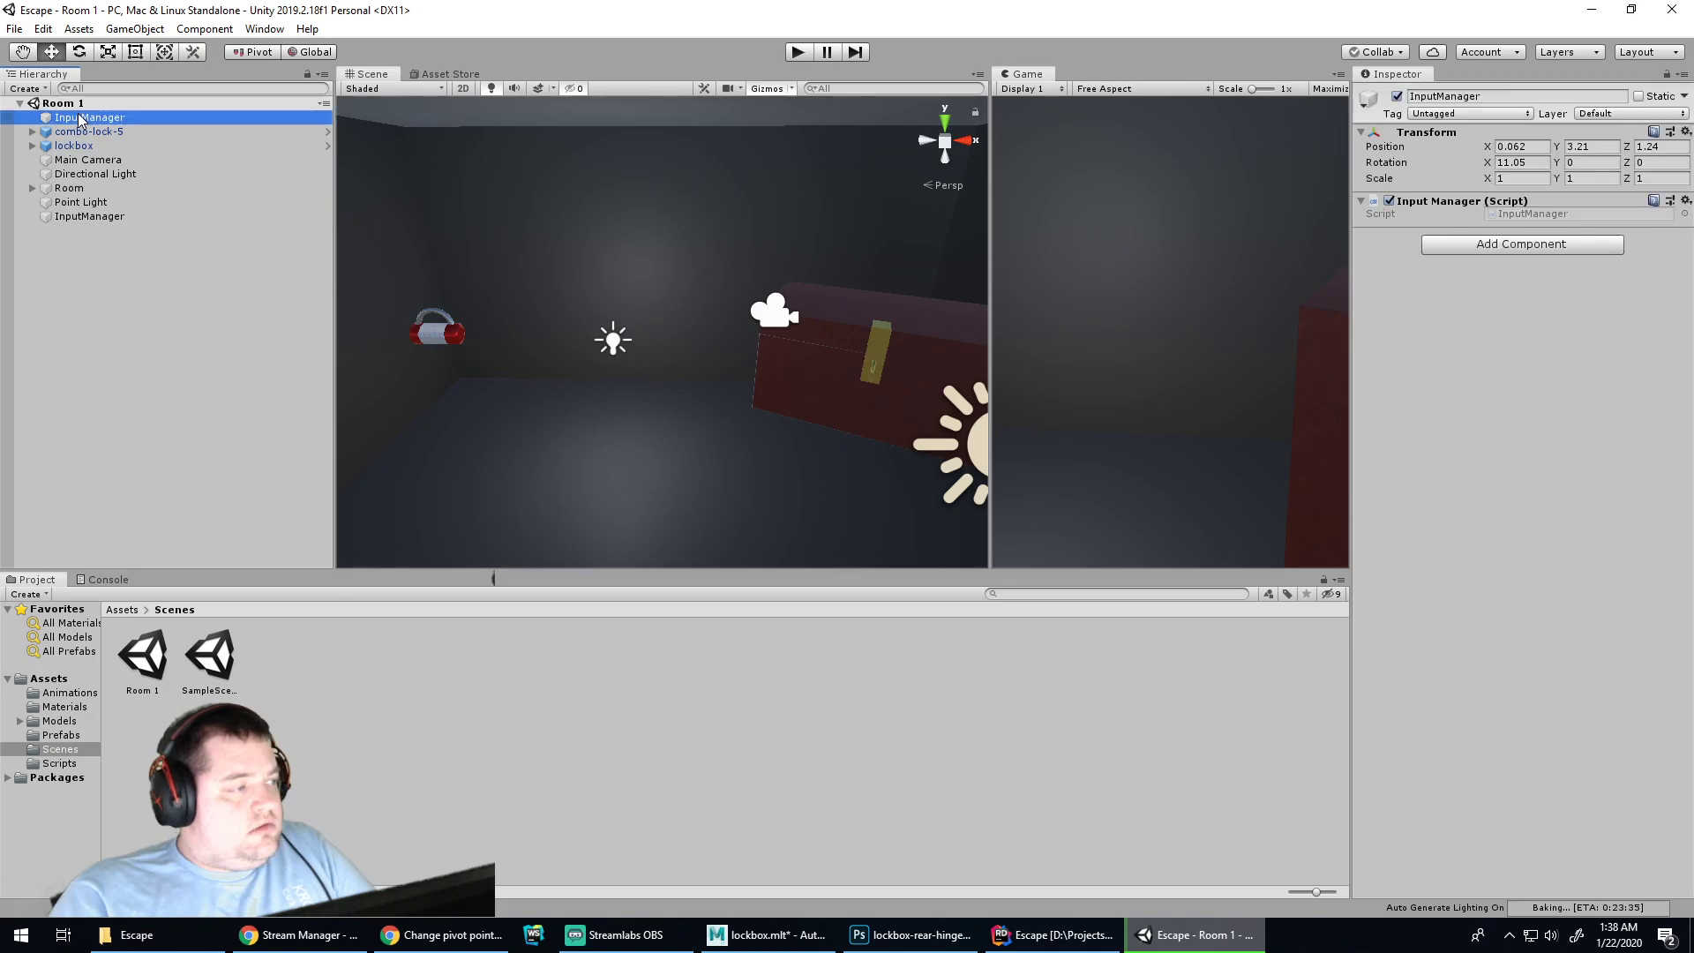
pyautogui.click(324, 696)
# Open InputManager.cs in Rider and look over its Update method's raycast click handling
pyautogui.hotkey('alt', 'Tab')
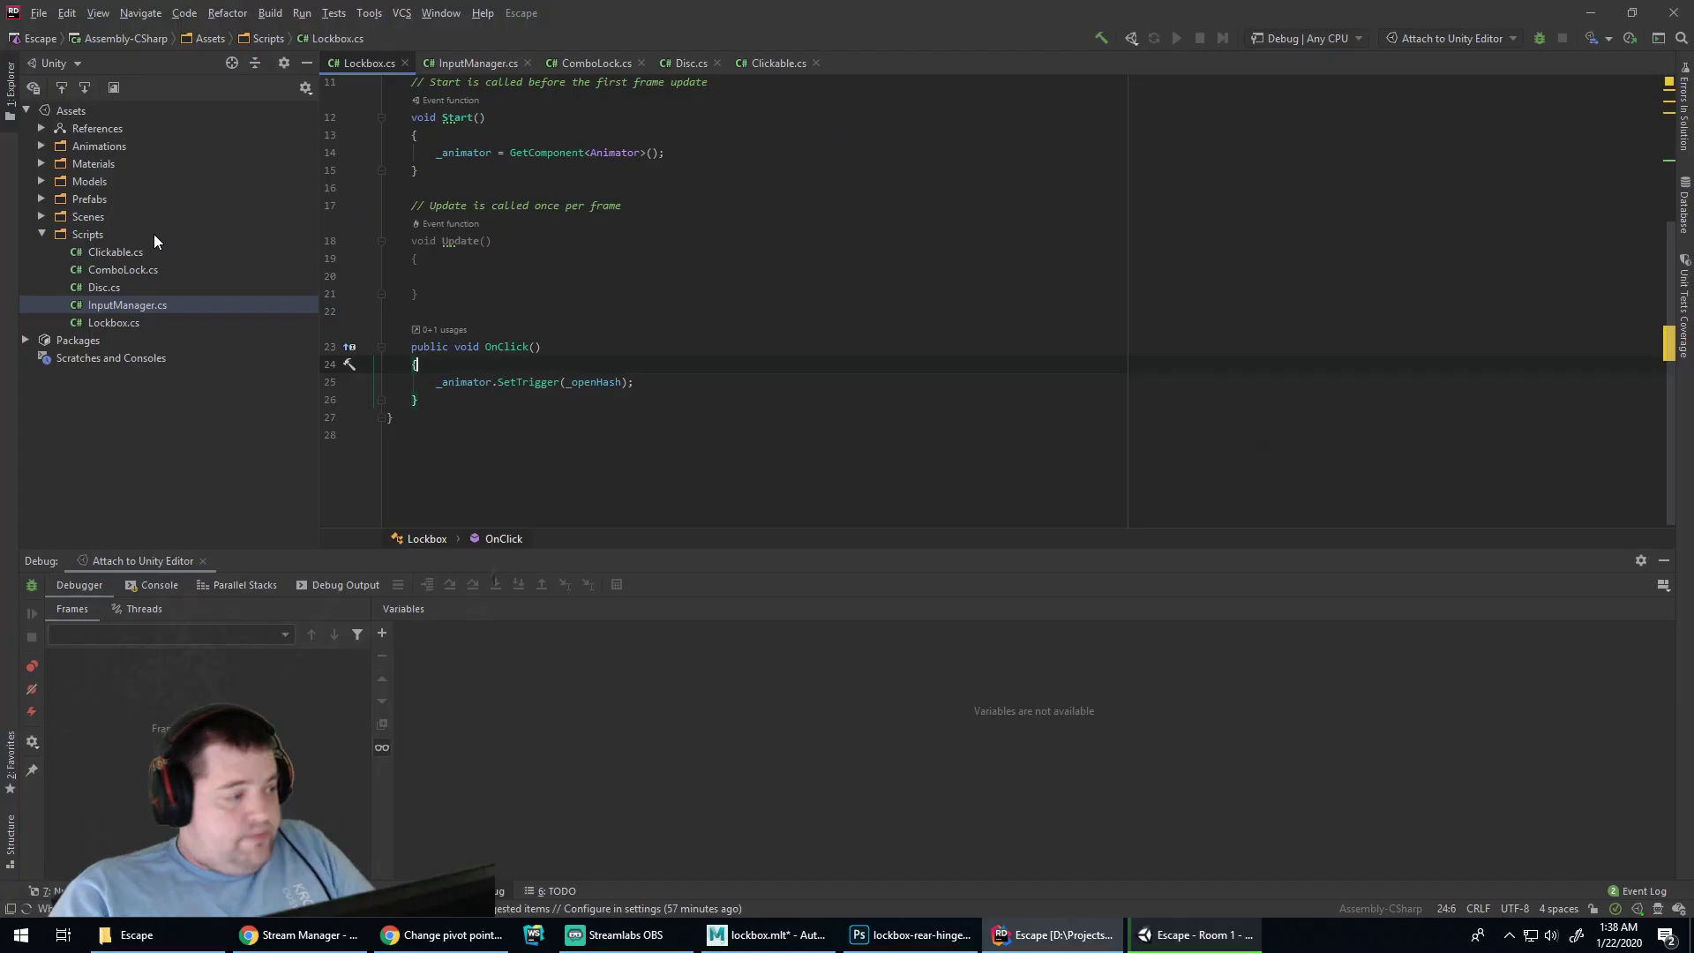
pyautogui.doubleClick(125, 303)
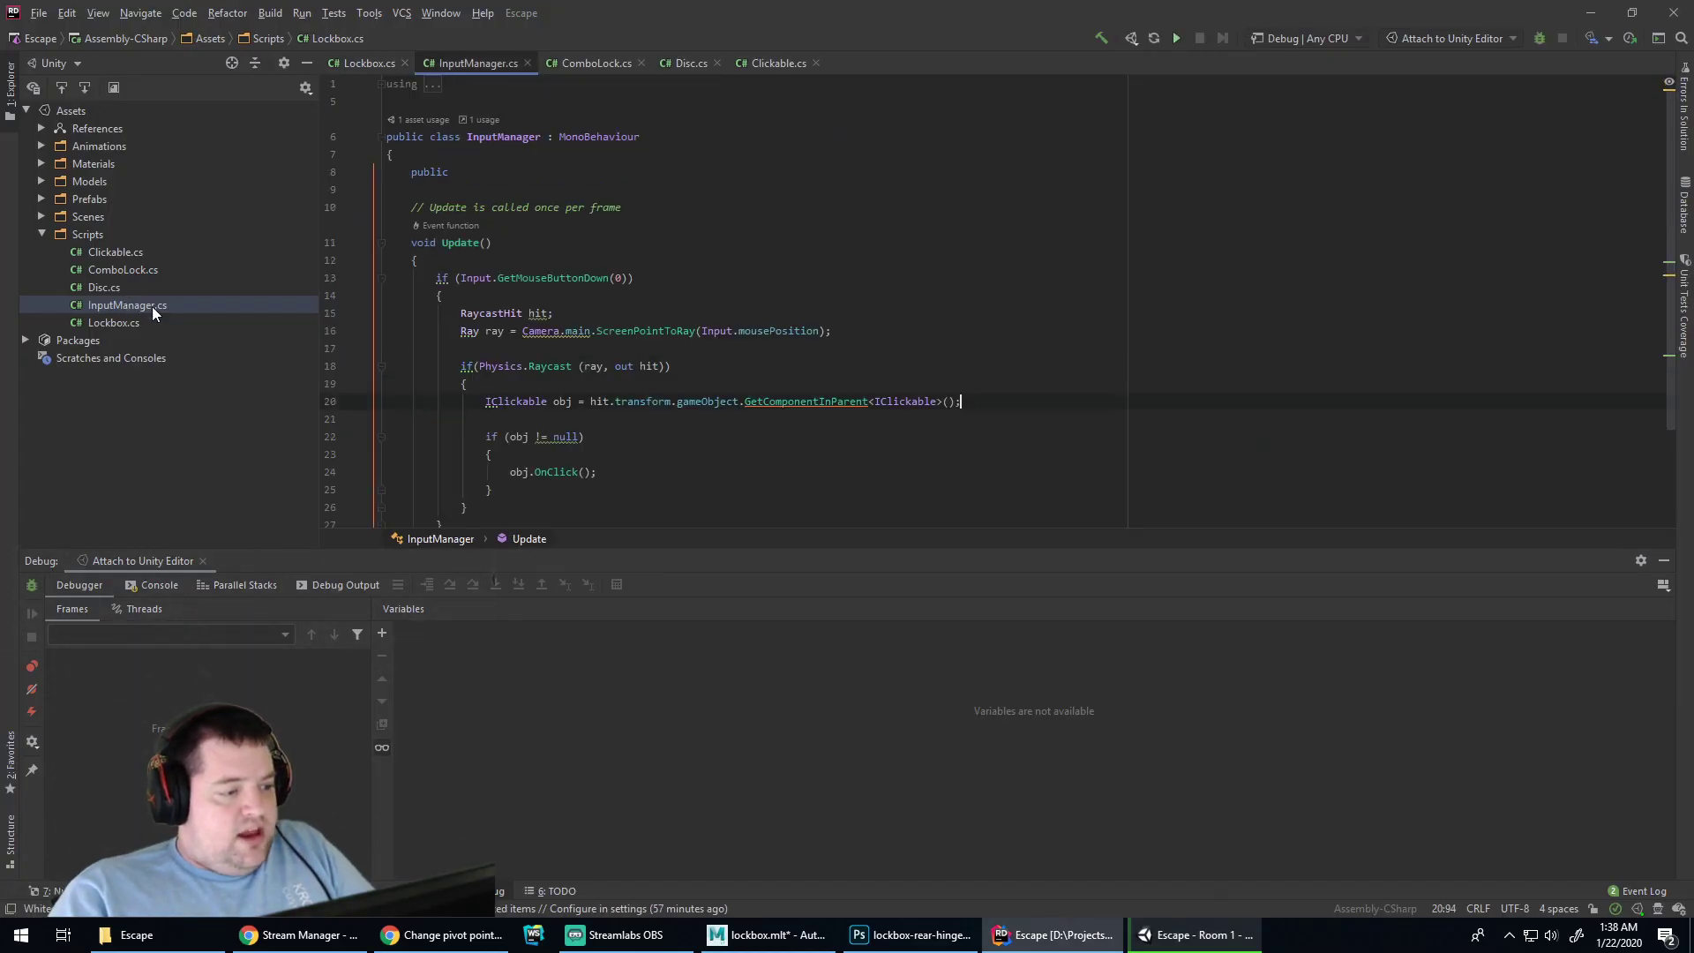
pyautogui.press('Down')
pyautogui.press('Down')
pyautogui.press('Down')
pyautogui.press('Down')
pyautogui.press('Down')
pyautogui.press('Down')
pyautogui.press('Down')
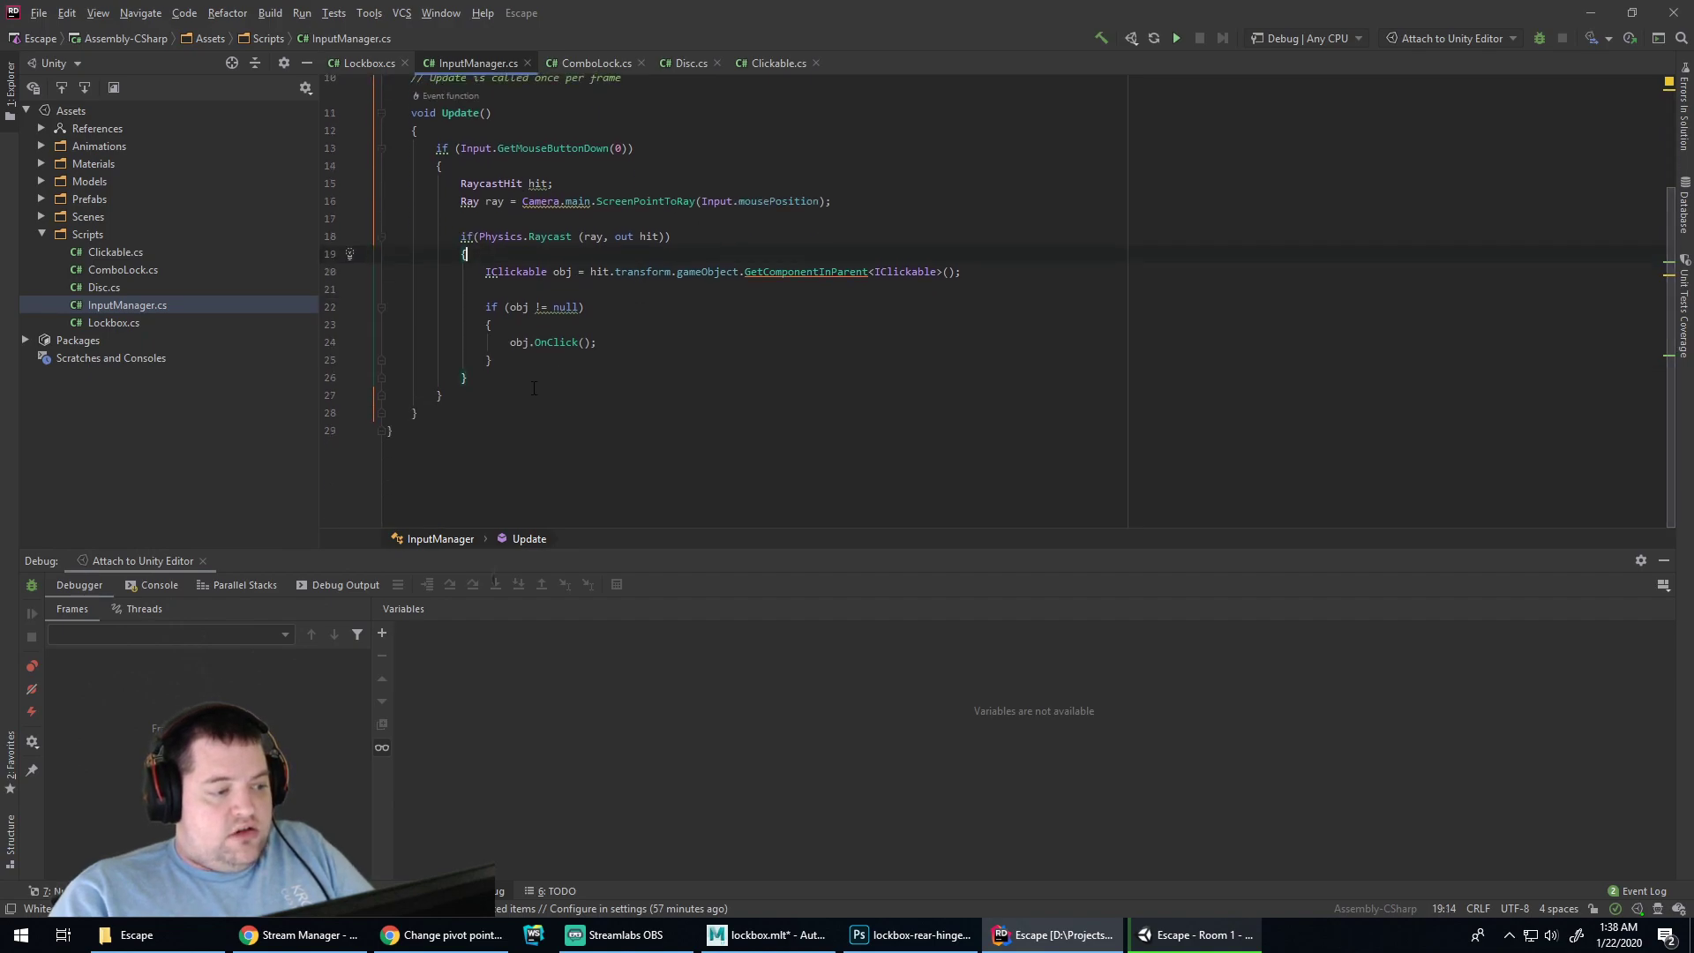
pyautogui.click(536, 376)
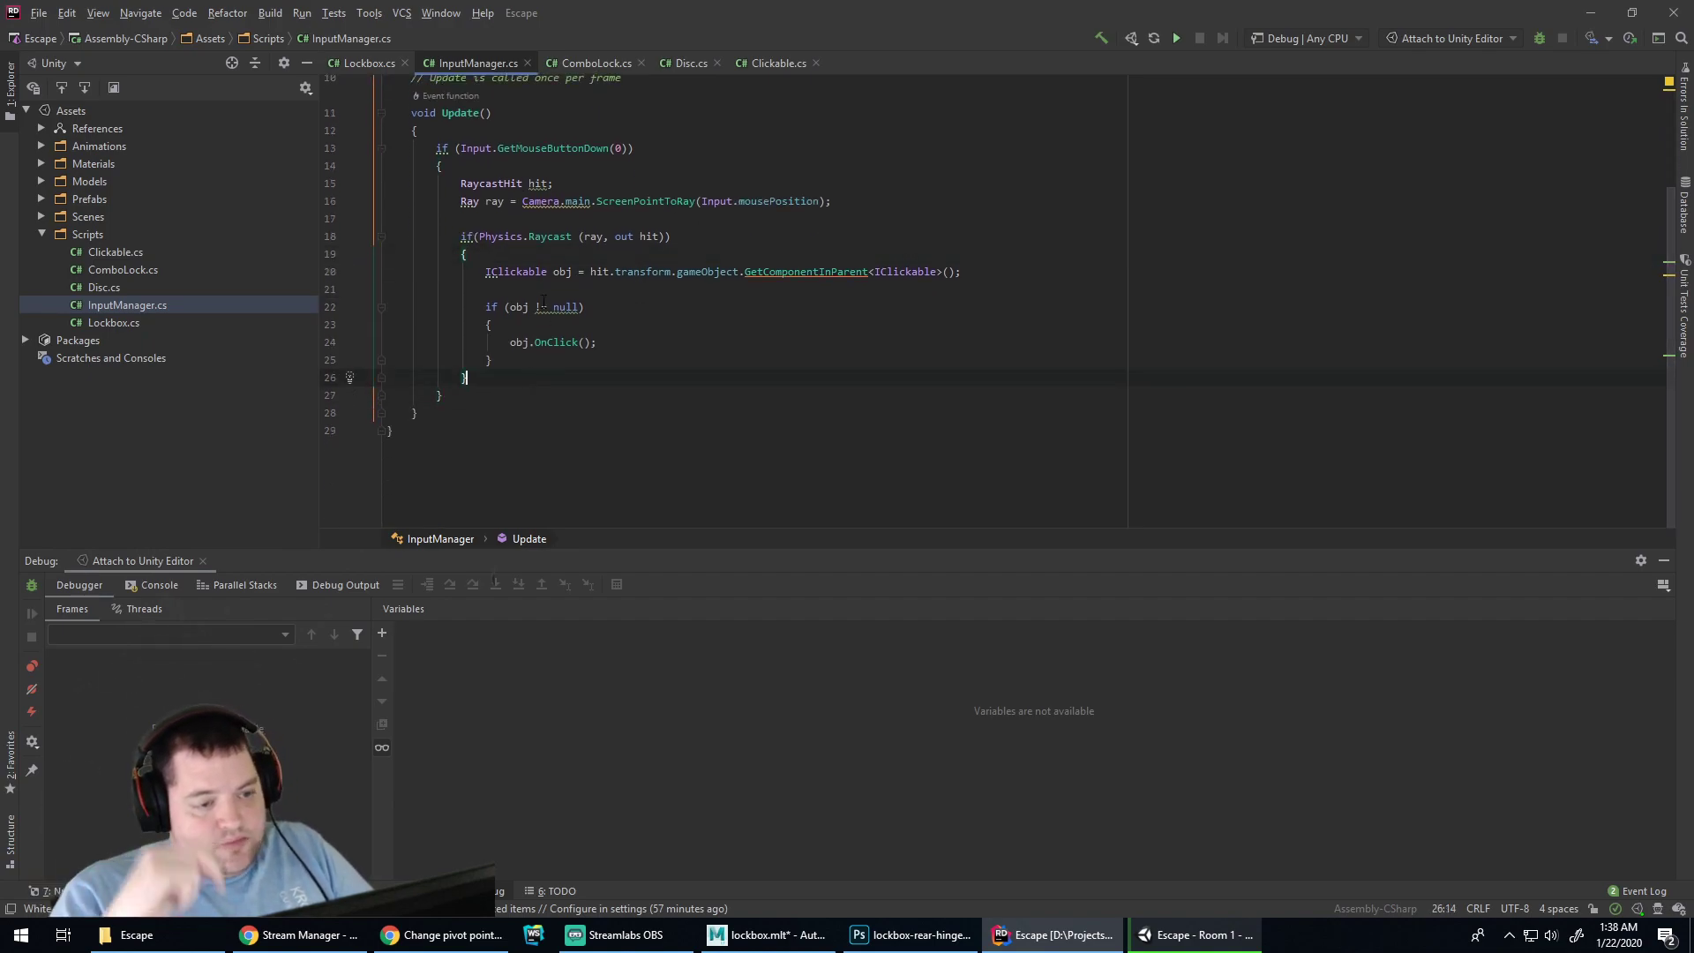
pyautogui.scroll(1, 530, 423)
# Select the Main Camera and shift it slightly left along X
pyautogui.click(1196, 935)
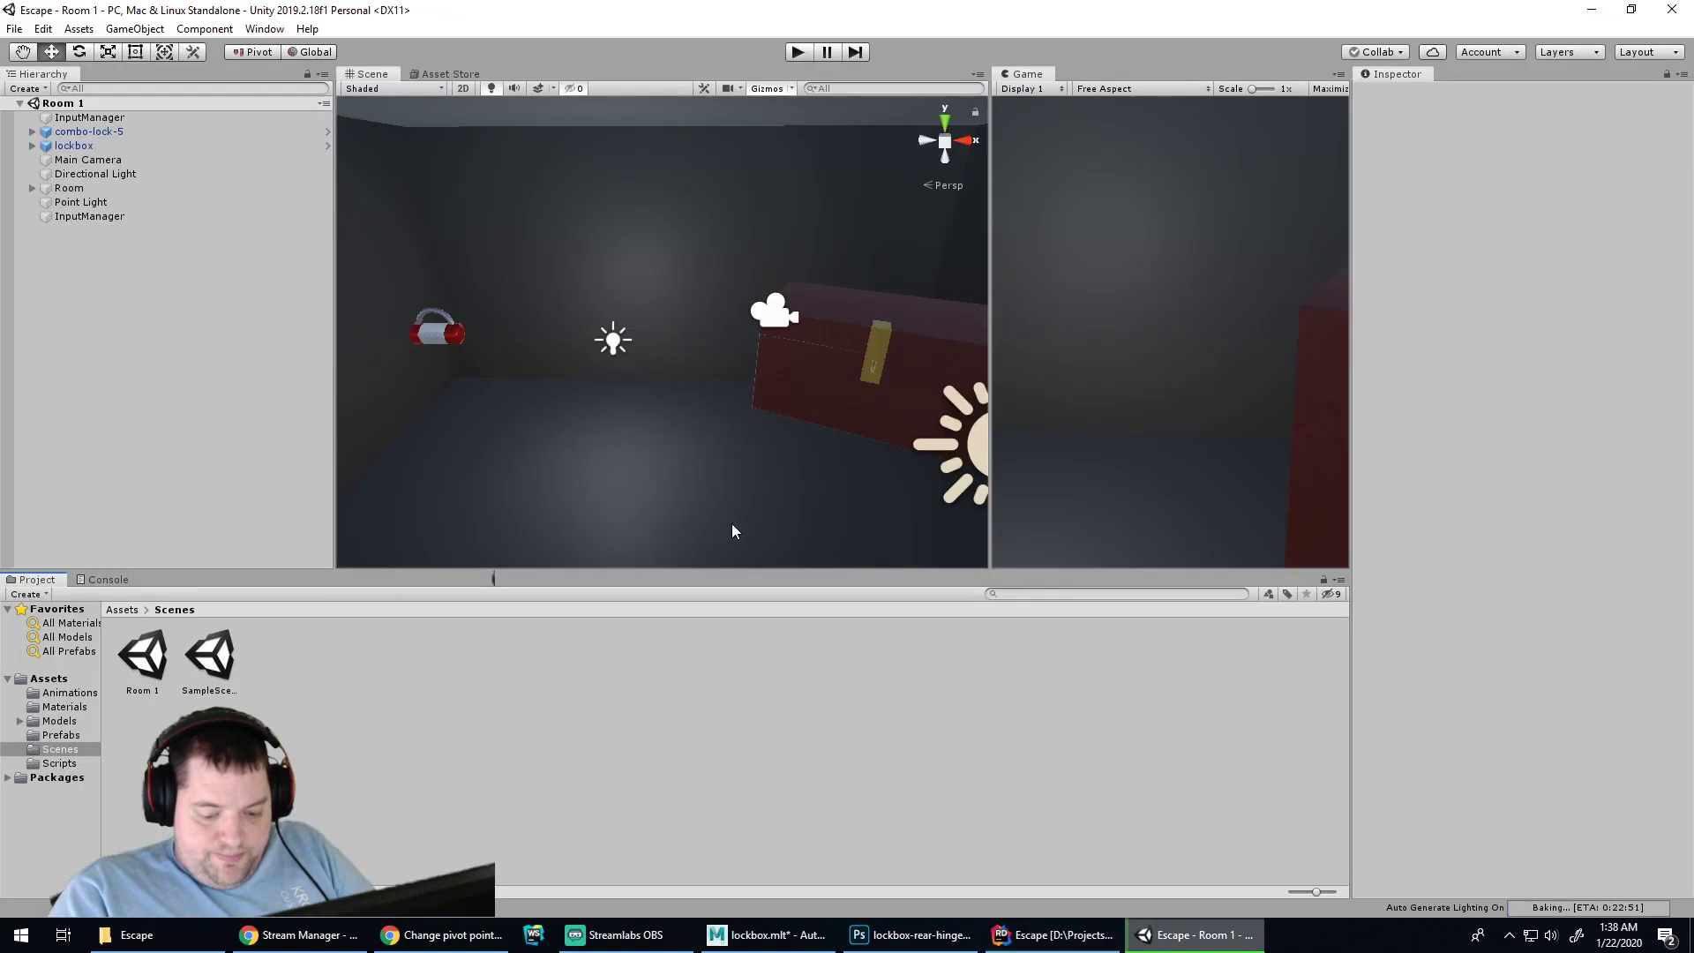
pyautogui.click(773, 327)
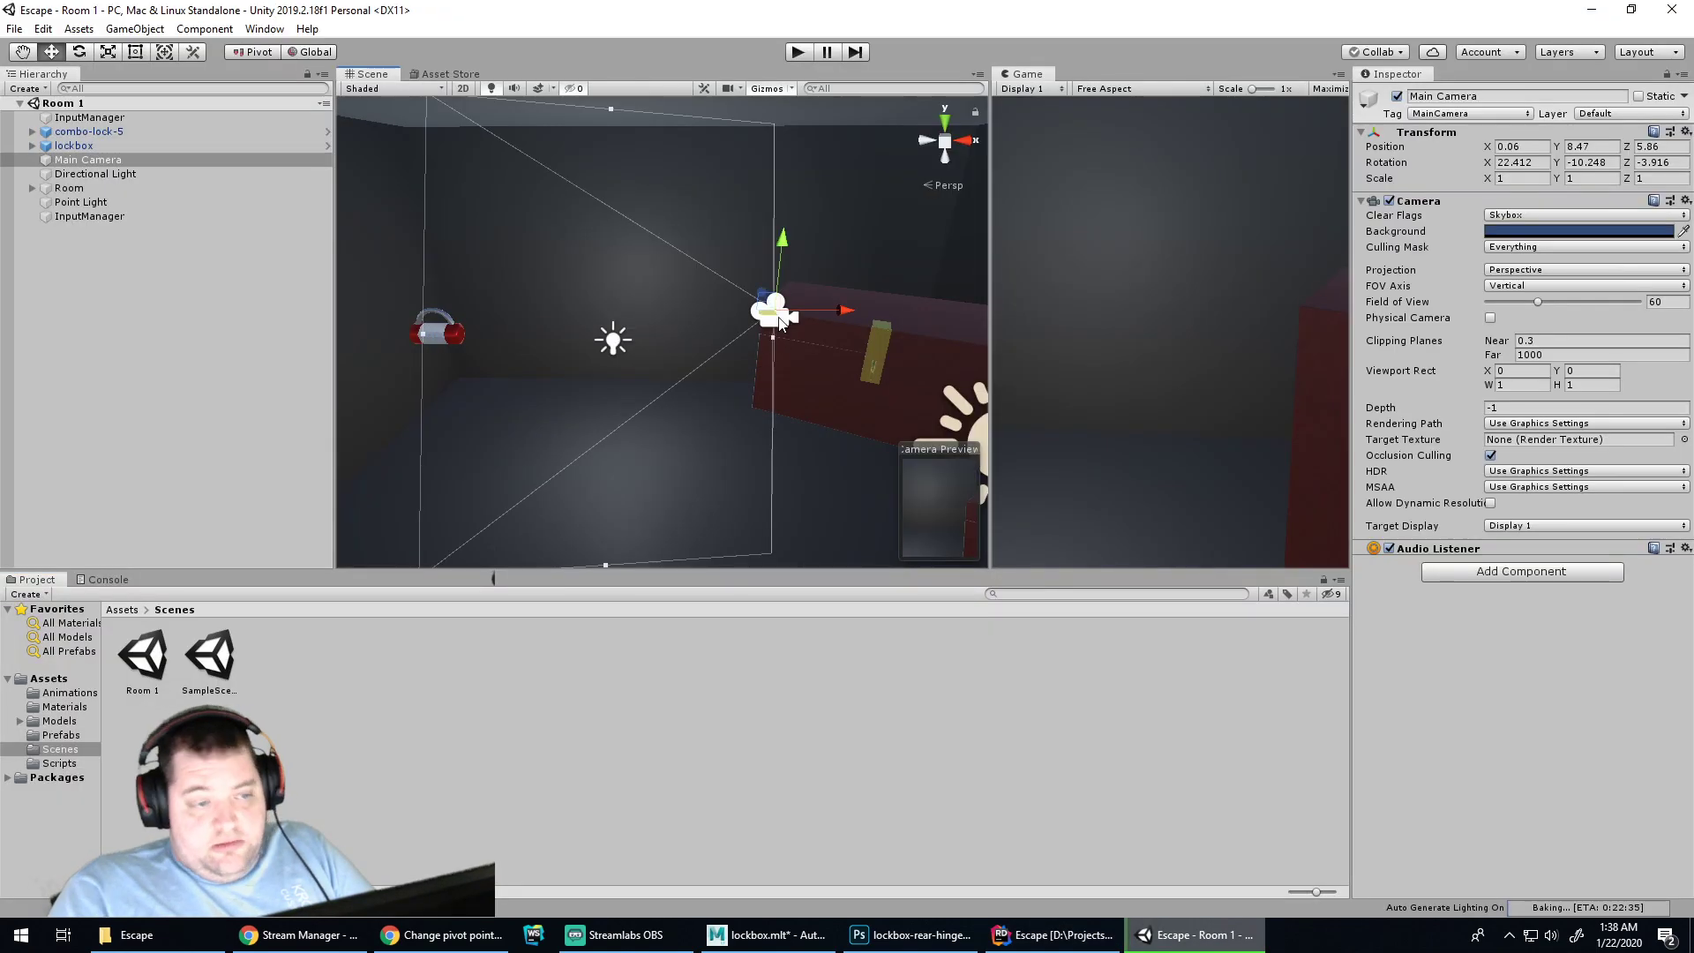
pyautogui.hotkey('ctrl', 'z')
pyautogui.click(770, 326)
pyautogui.moveTo(847, 316); pyautogui.dragTo(802, 330)
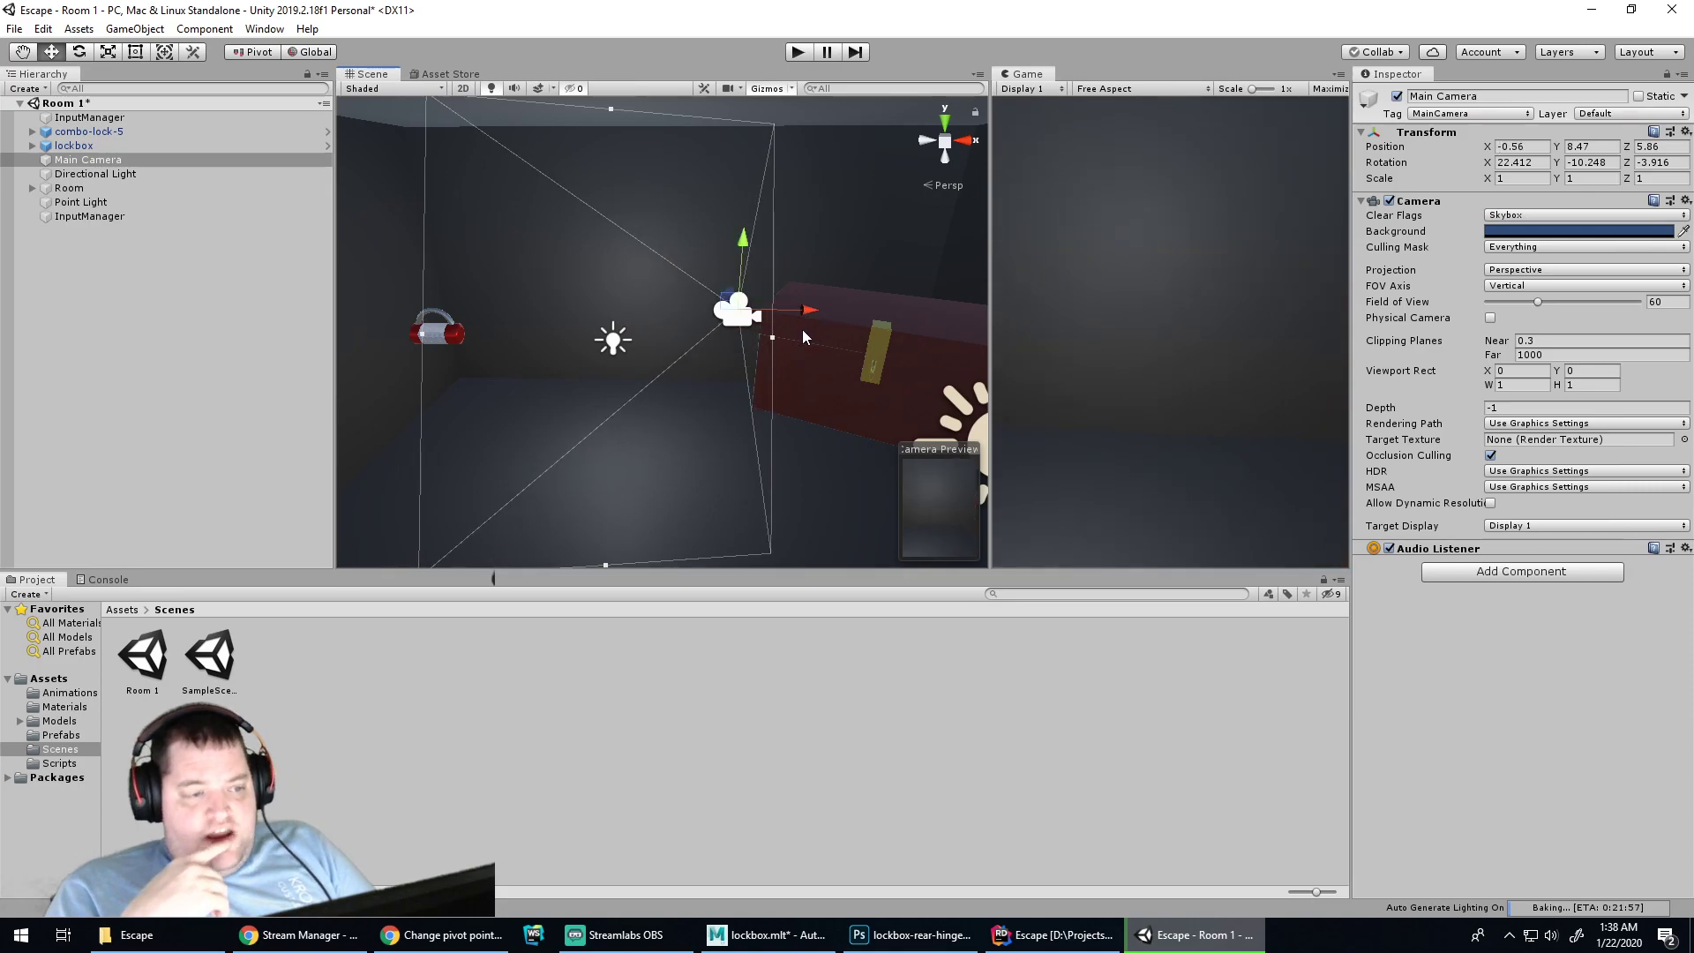
pyautogui.scroll(-6, 790, 422)
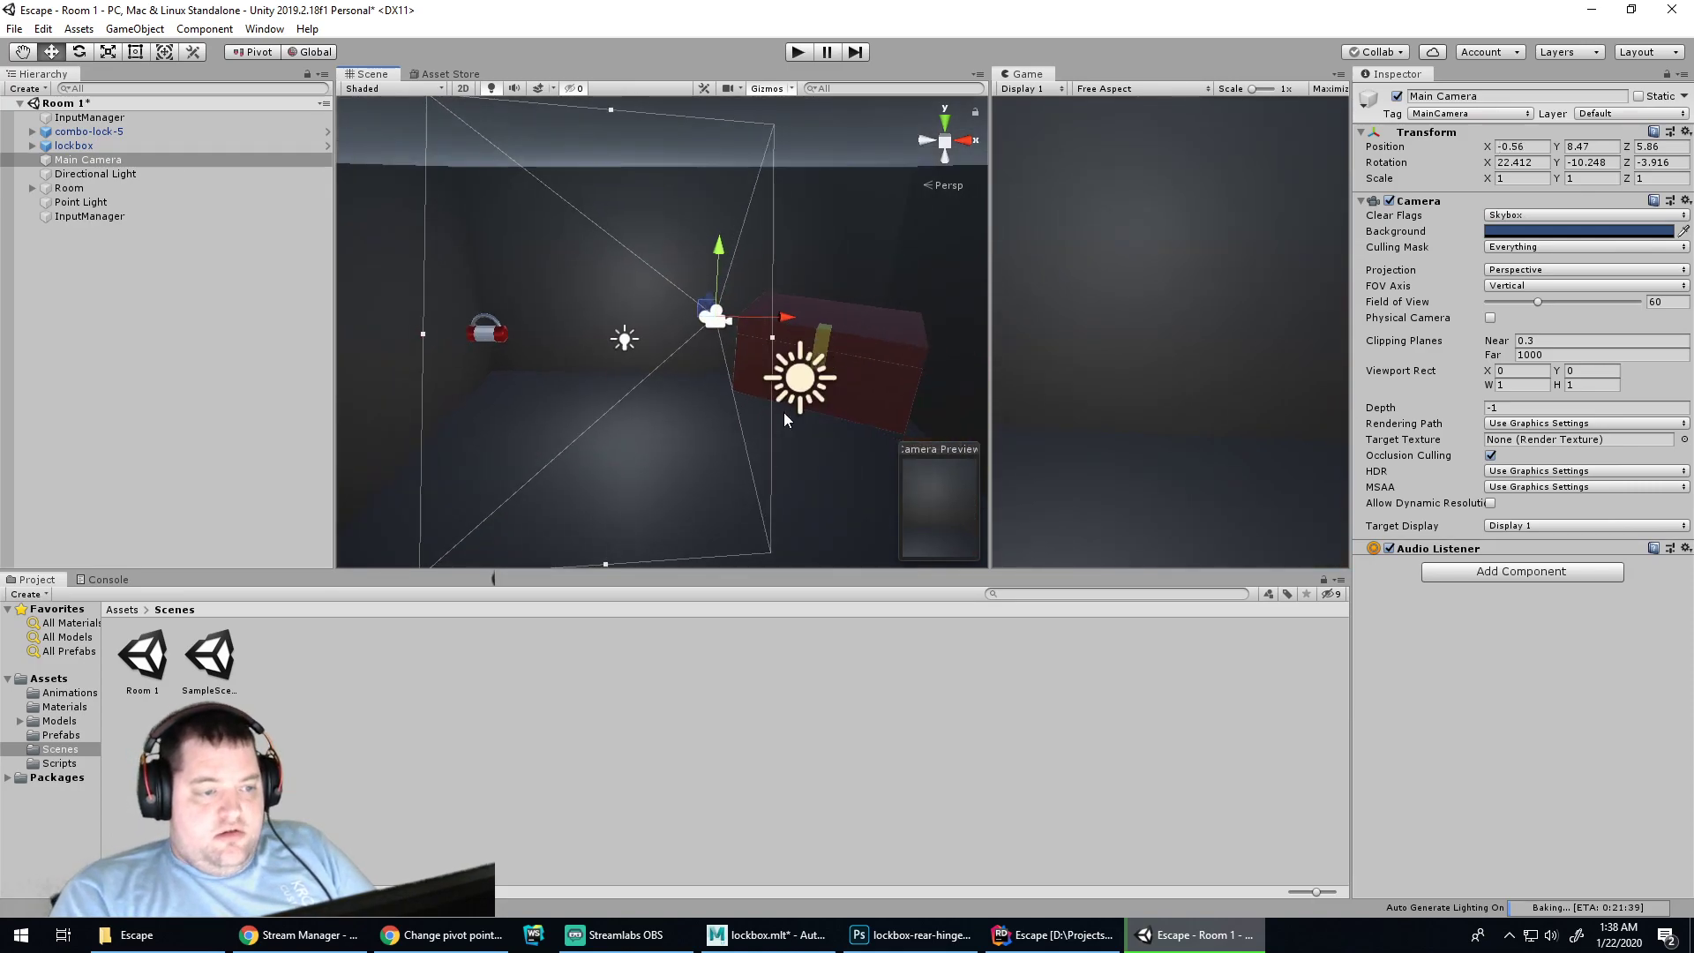
pyautogui.scroll(5, 781, 411)
pyautogui.click(156, 230)
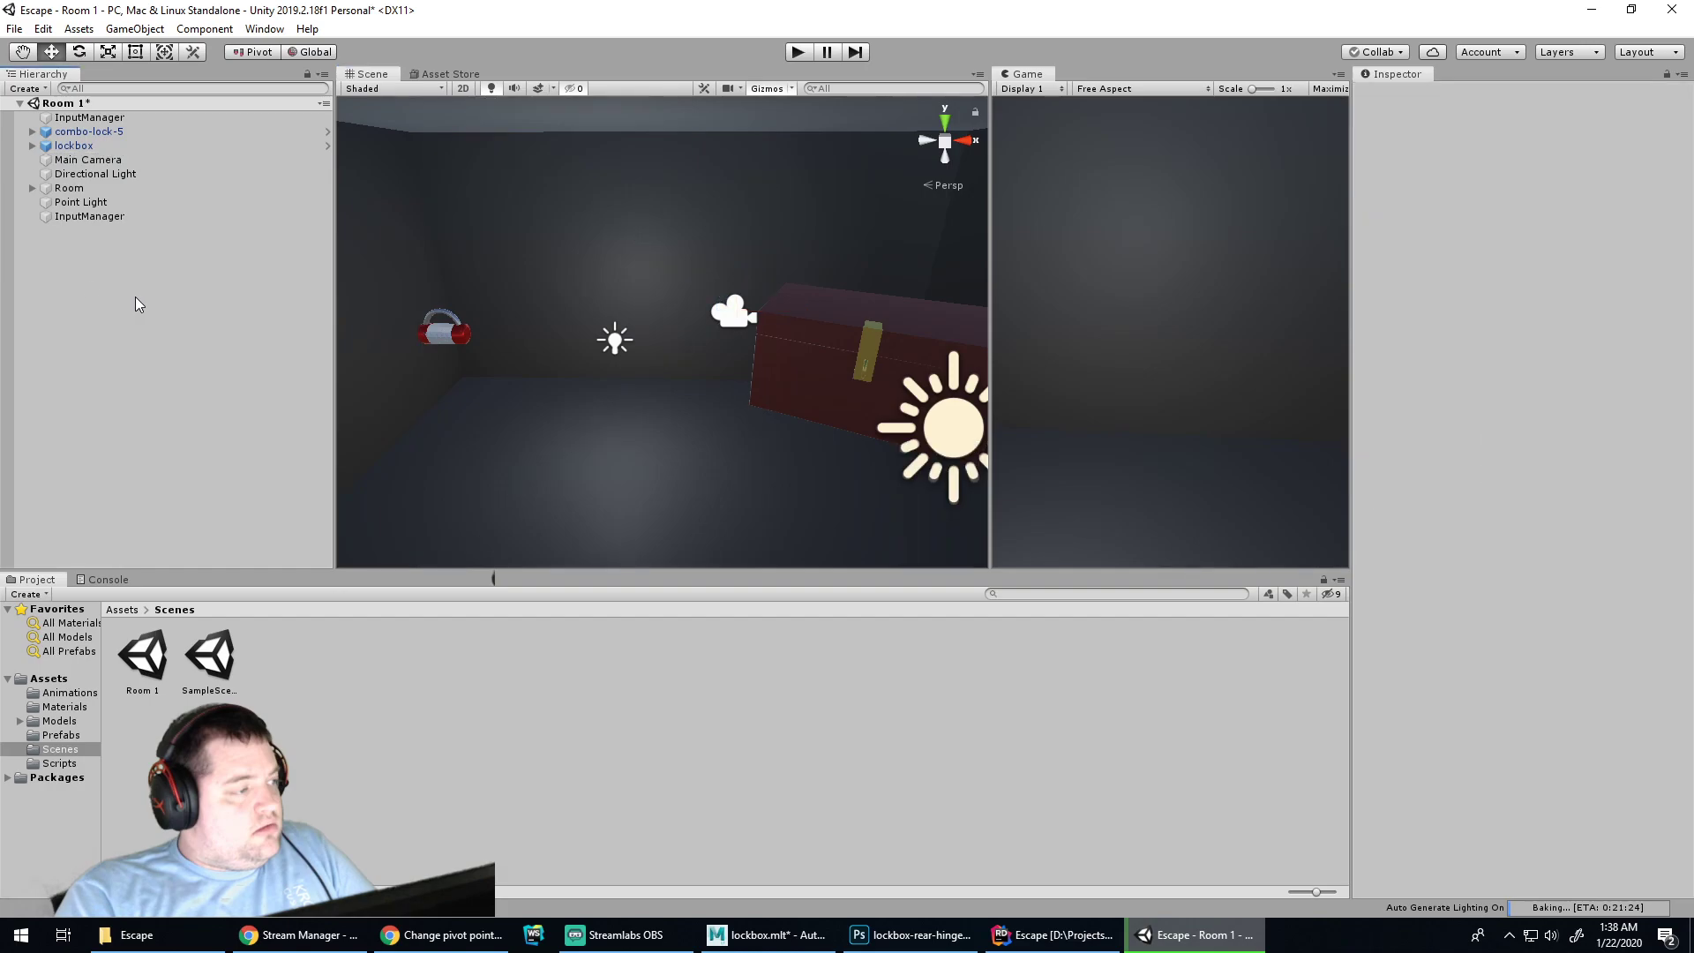
# Add a new 3D Cube to the Room 1 scene
pyautogui.rightClick(87, 283)
pyautogui.moveTo(144, 470)
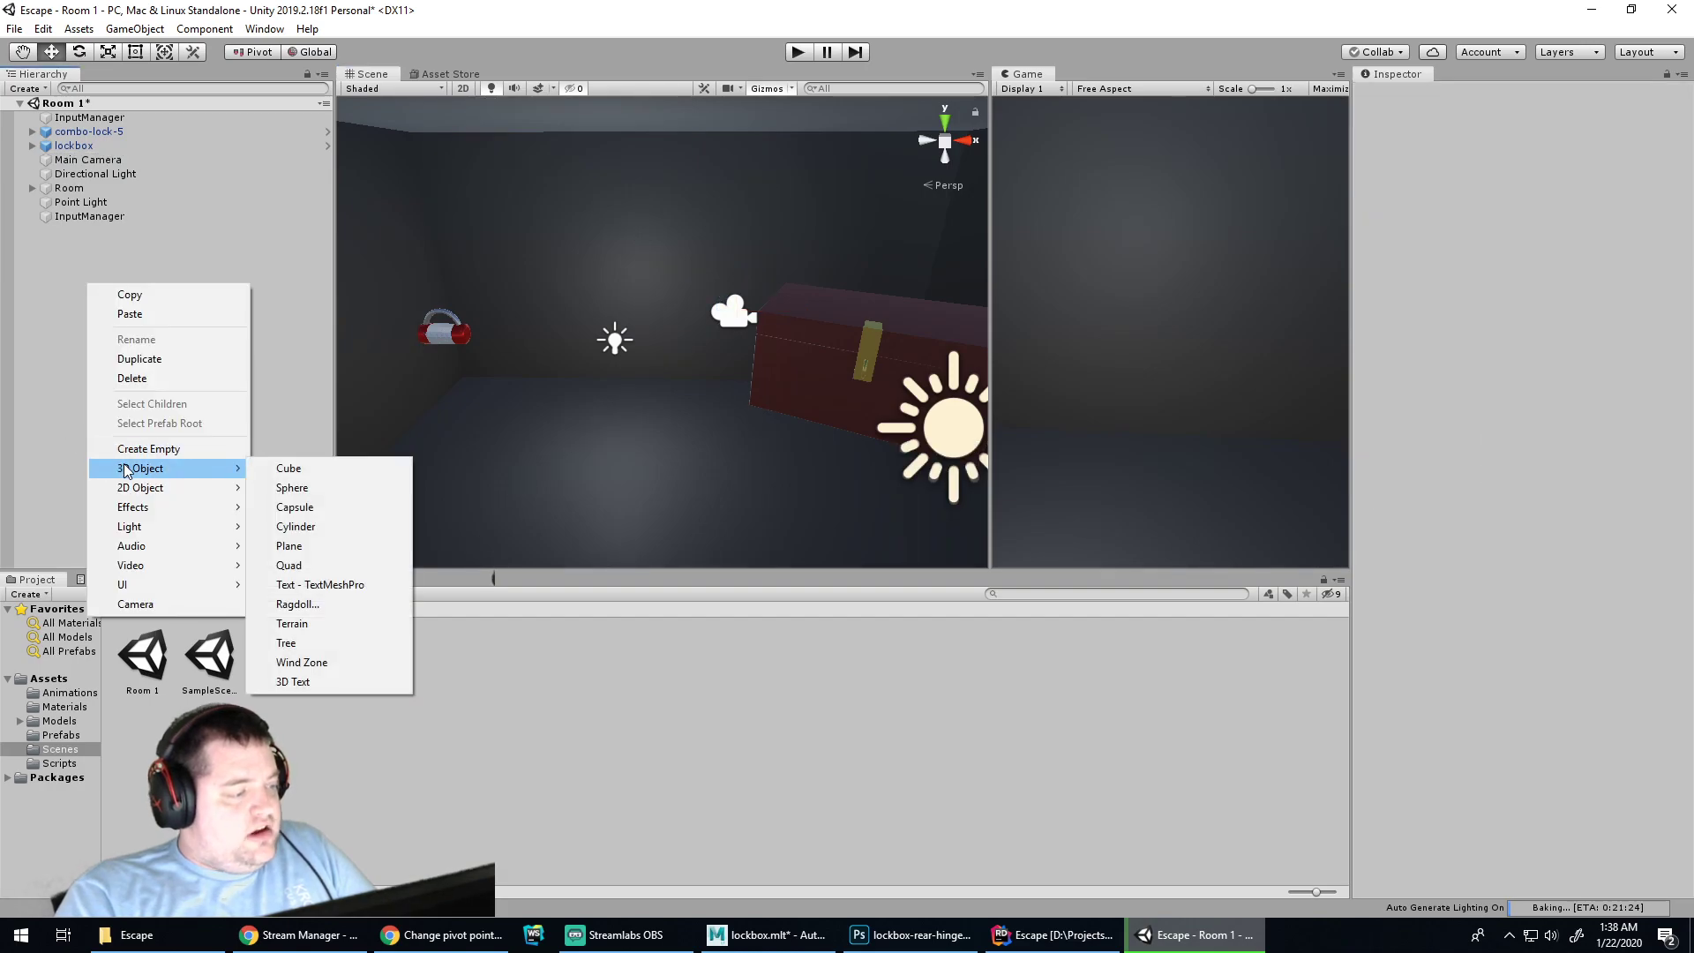
pyautogui.click(288, 467)
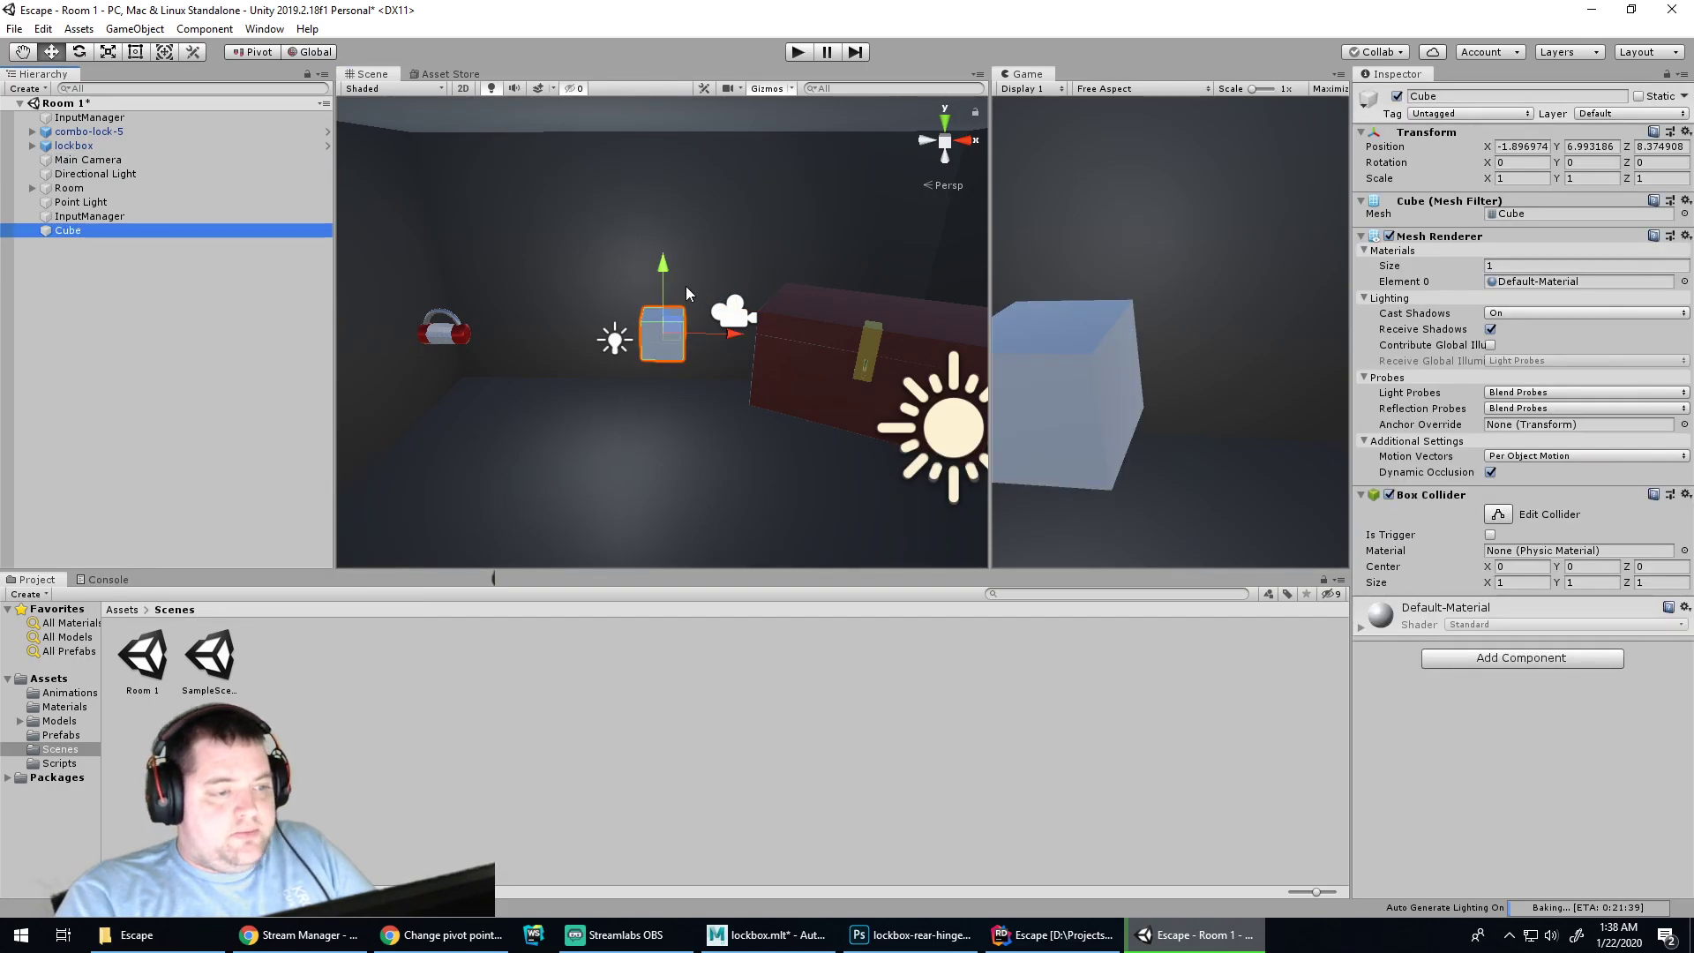
pyautogui.keyDown('alt'); pyautogui.moveTo(762, 391); pyautogui.dragTo(664, 413); pyautogui.keyUp('alt')
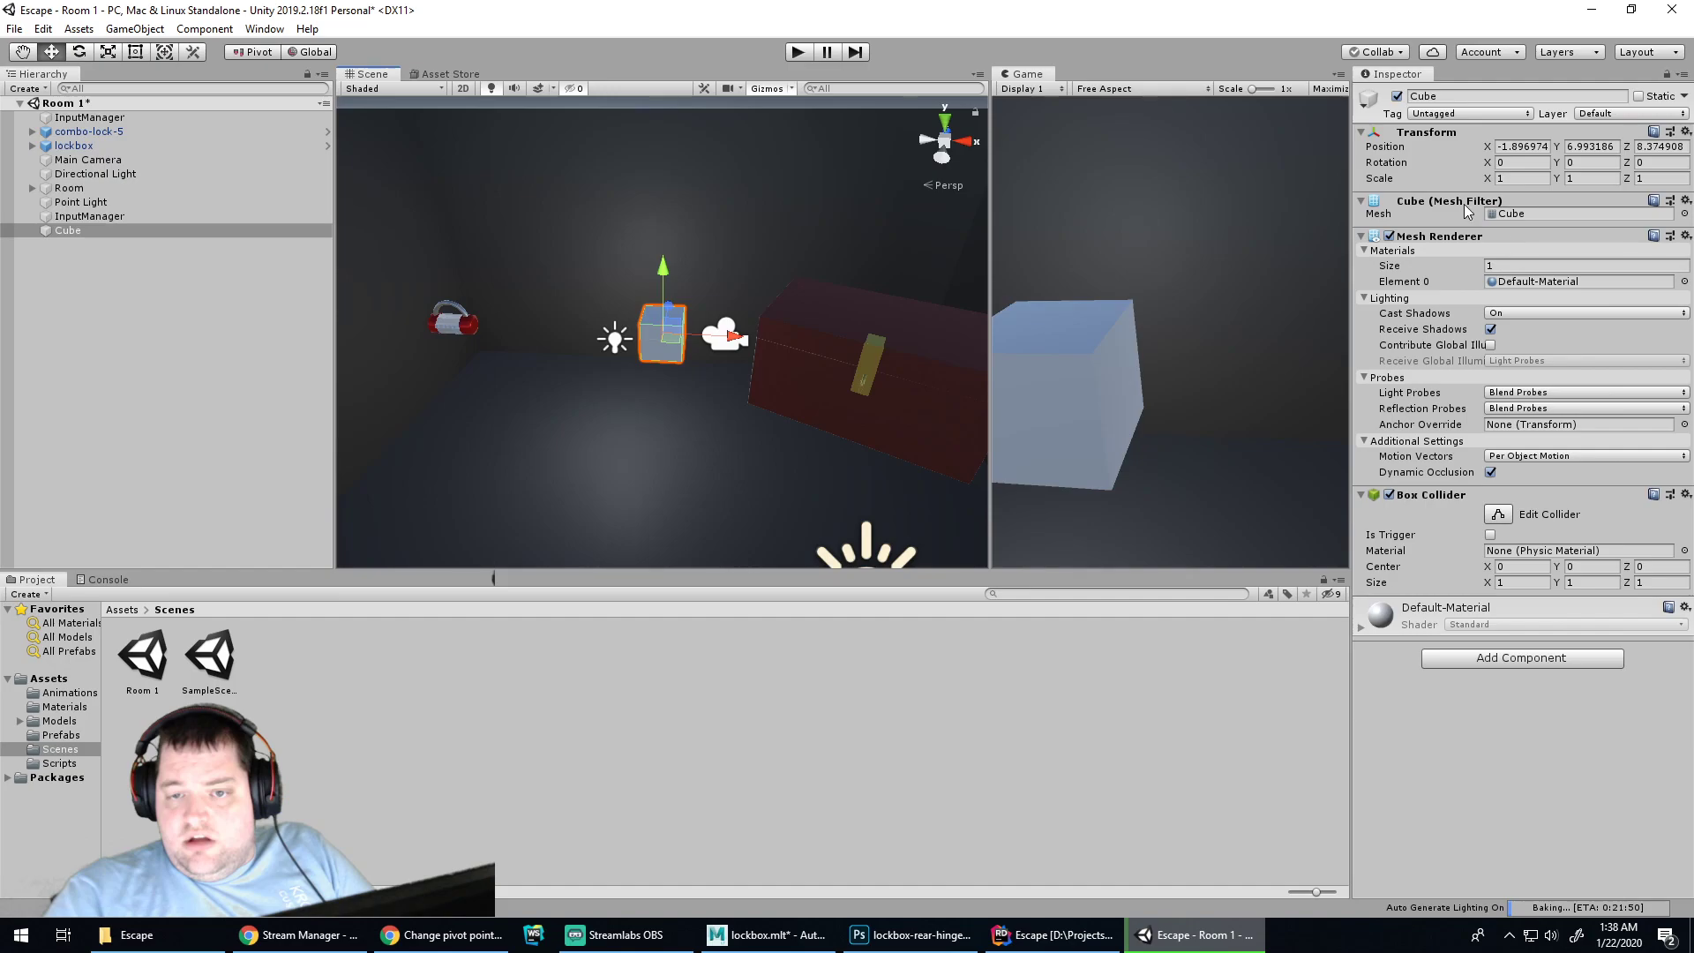
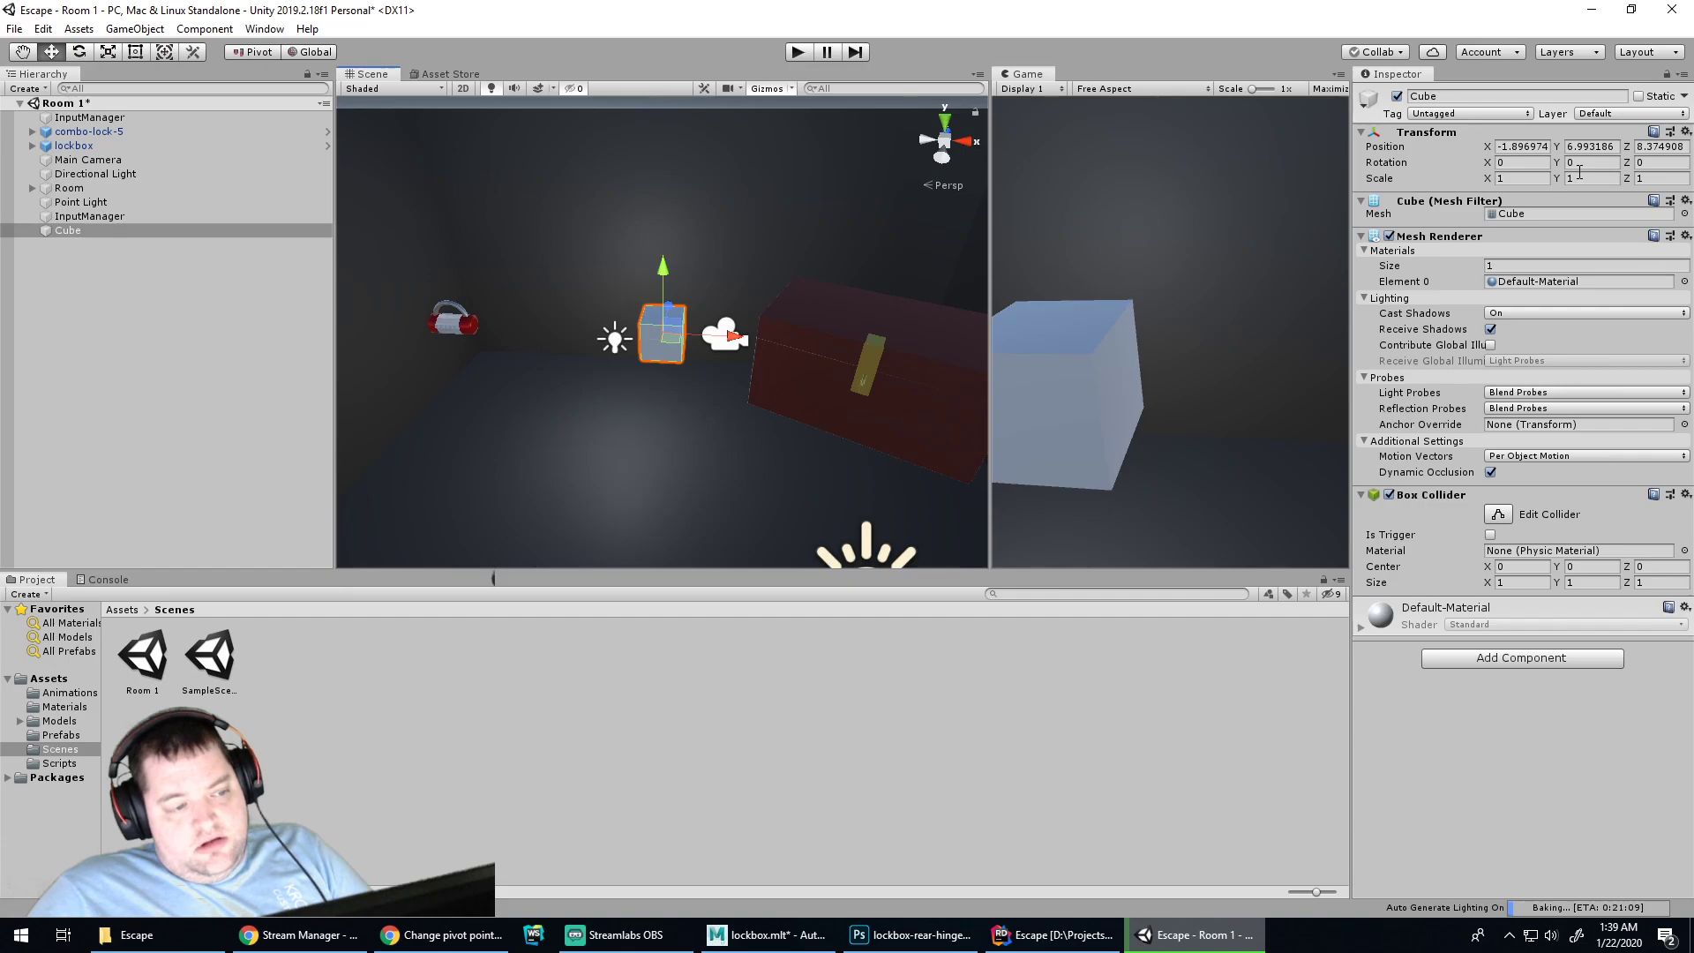
# Search Google for 6' to metric to bring up the unit converter
pyautogui.click(441, 935)
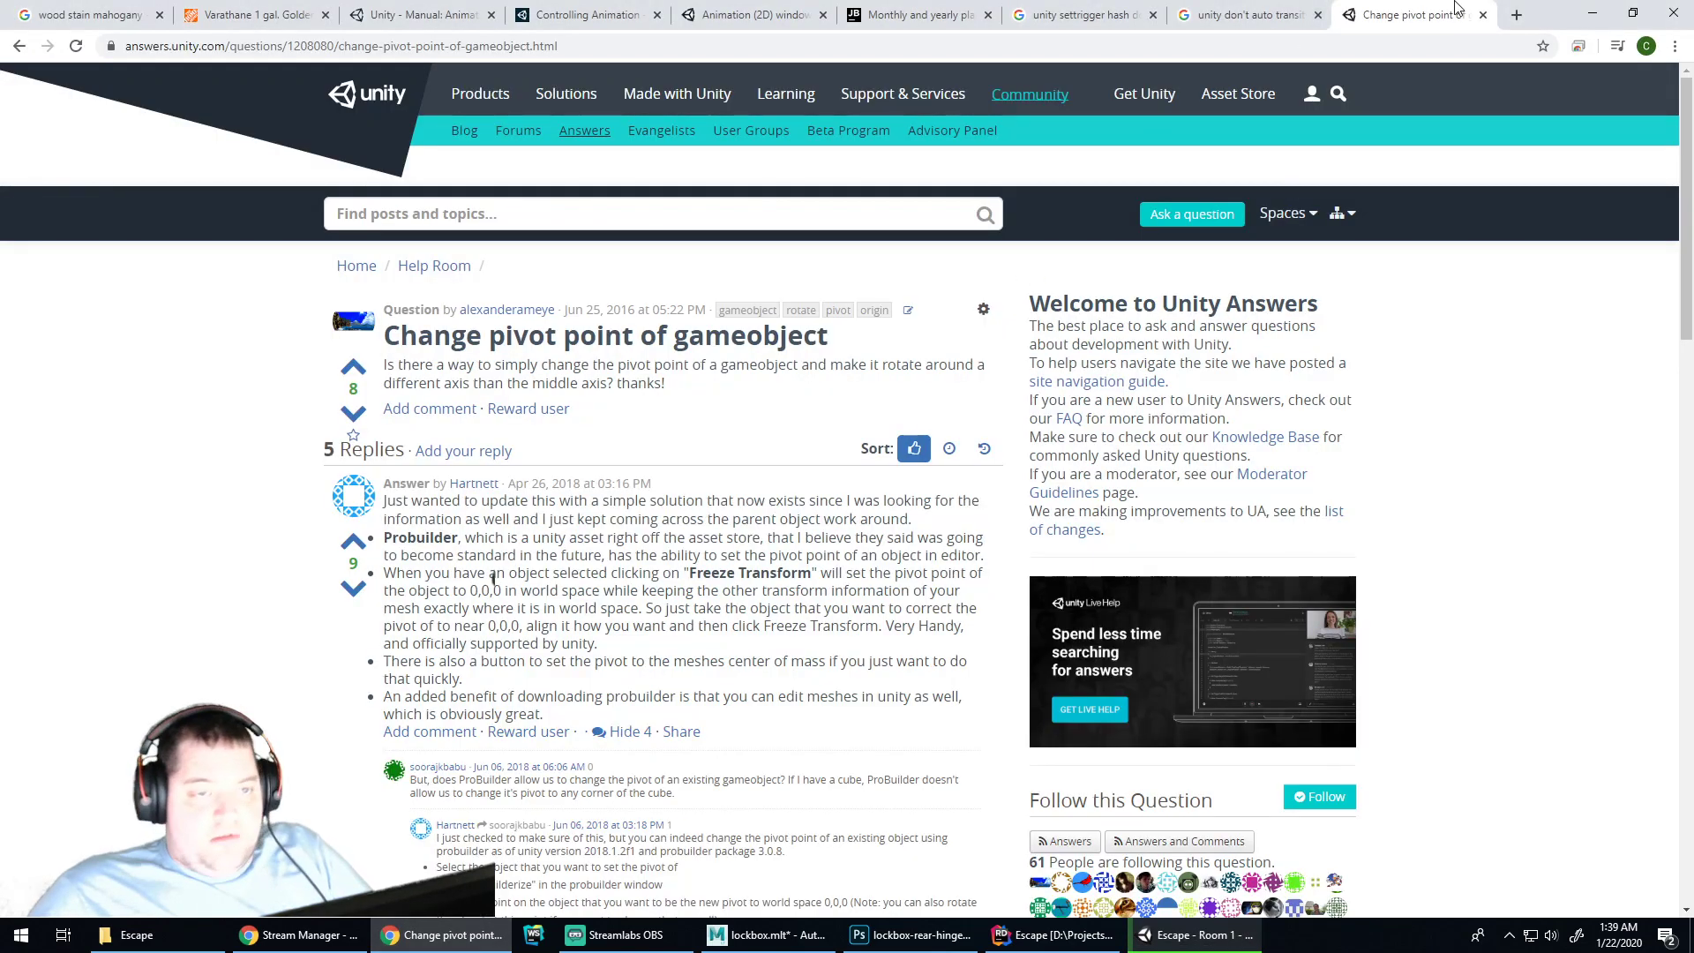
pyautogui.click(1386, 41)
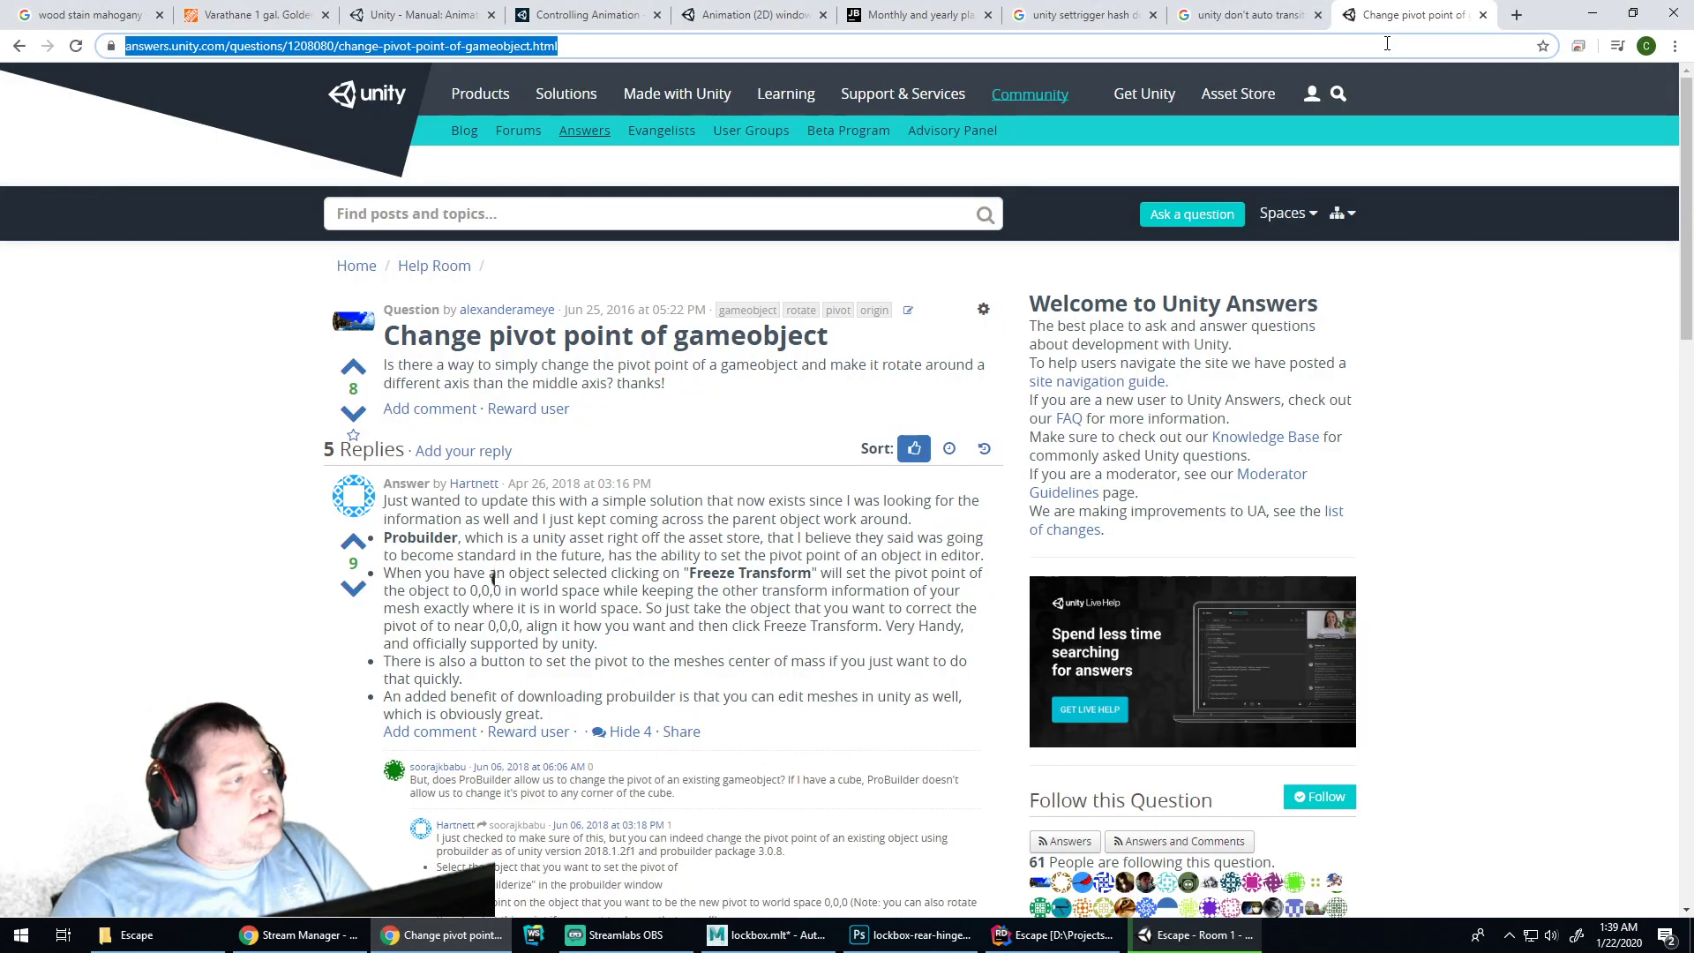
pyautogui.write('6"')
pyautogui.press('BackSpace')
pyautogui.write("' to metric")
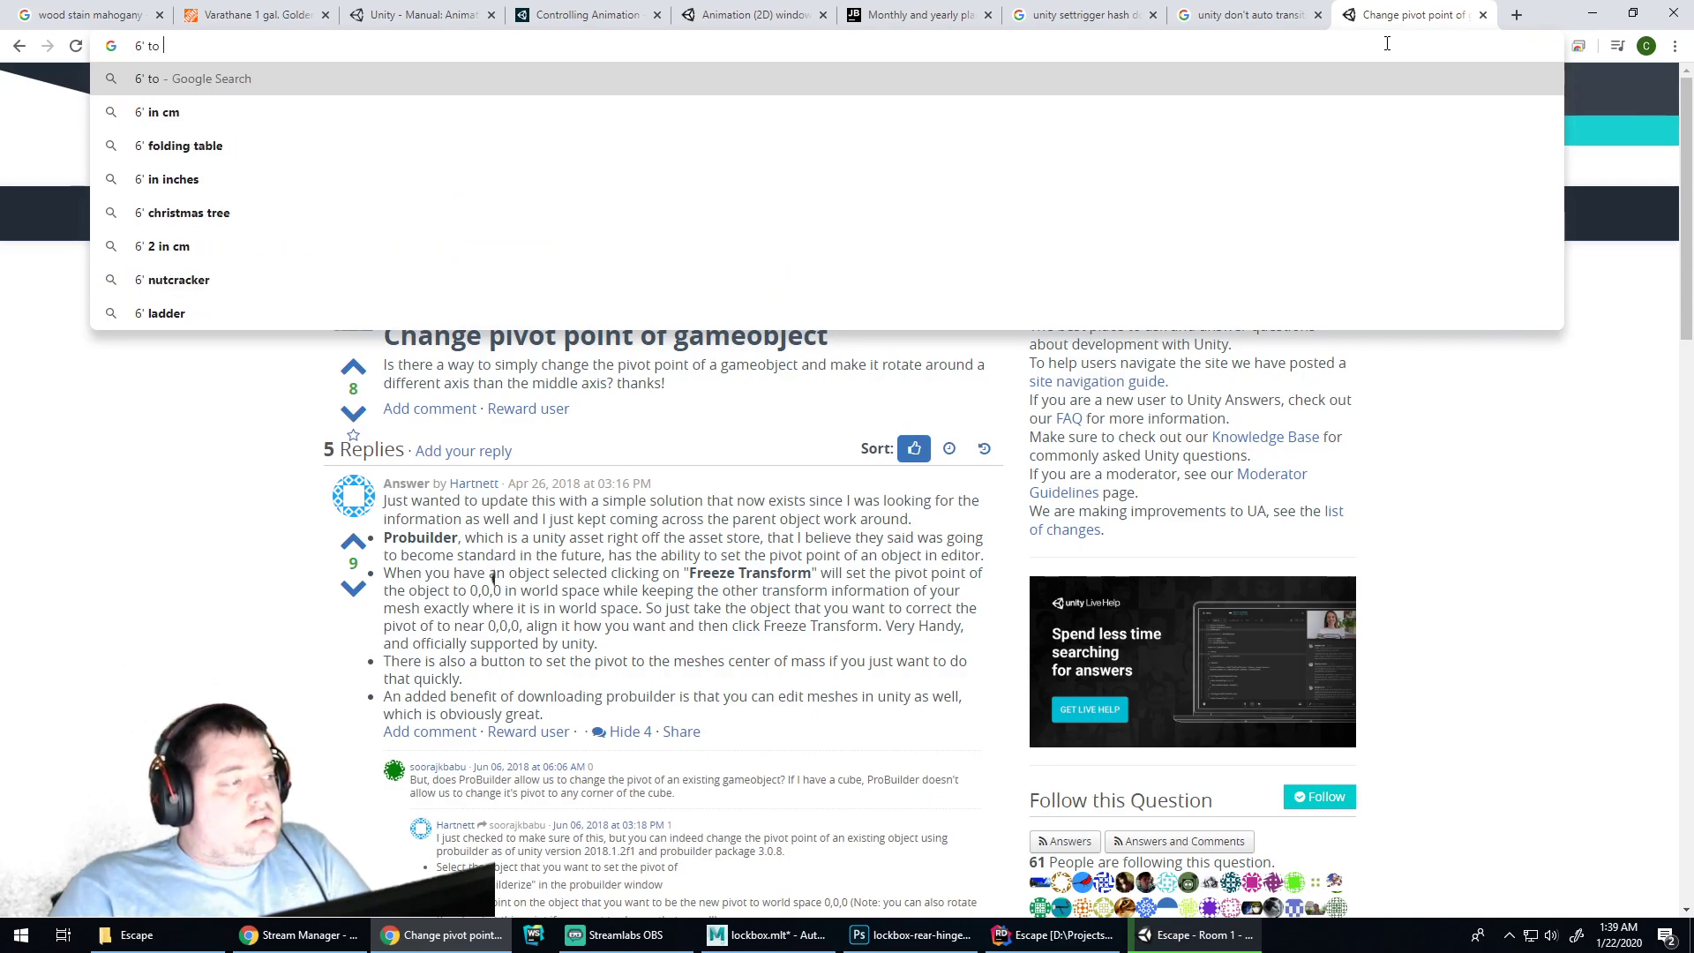
pyautogui.press('Return')
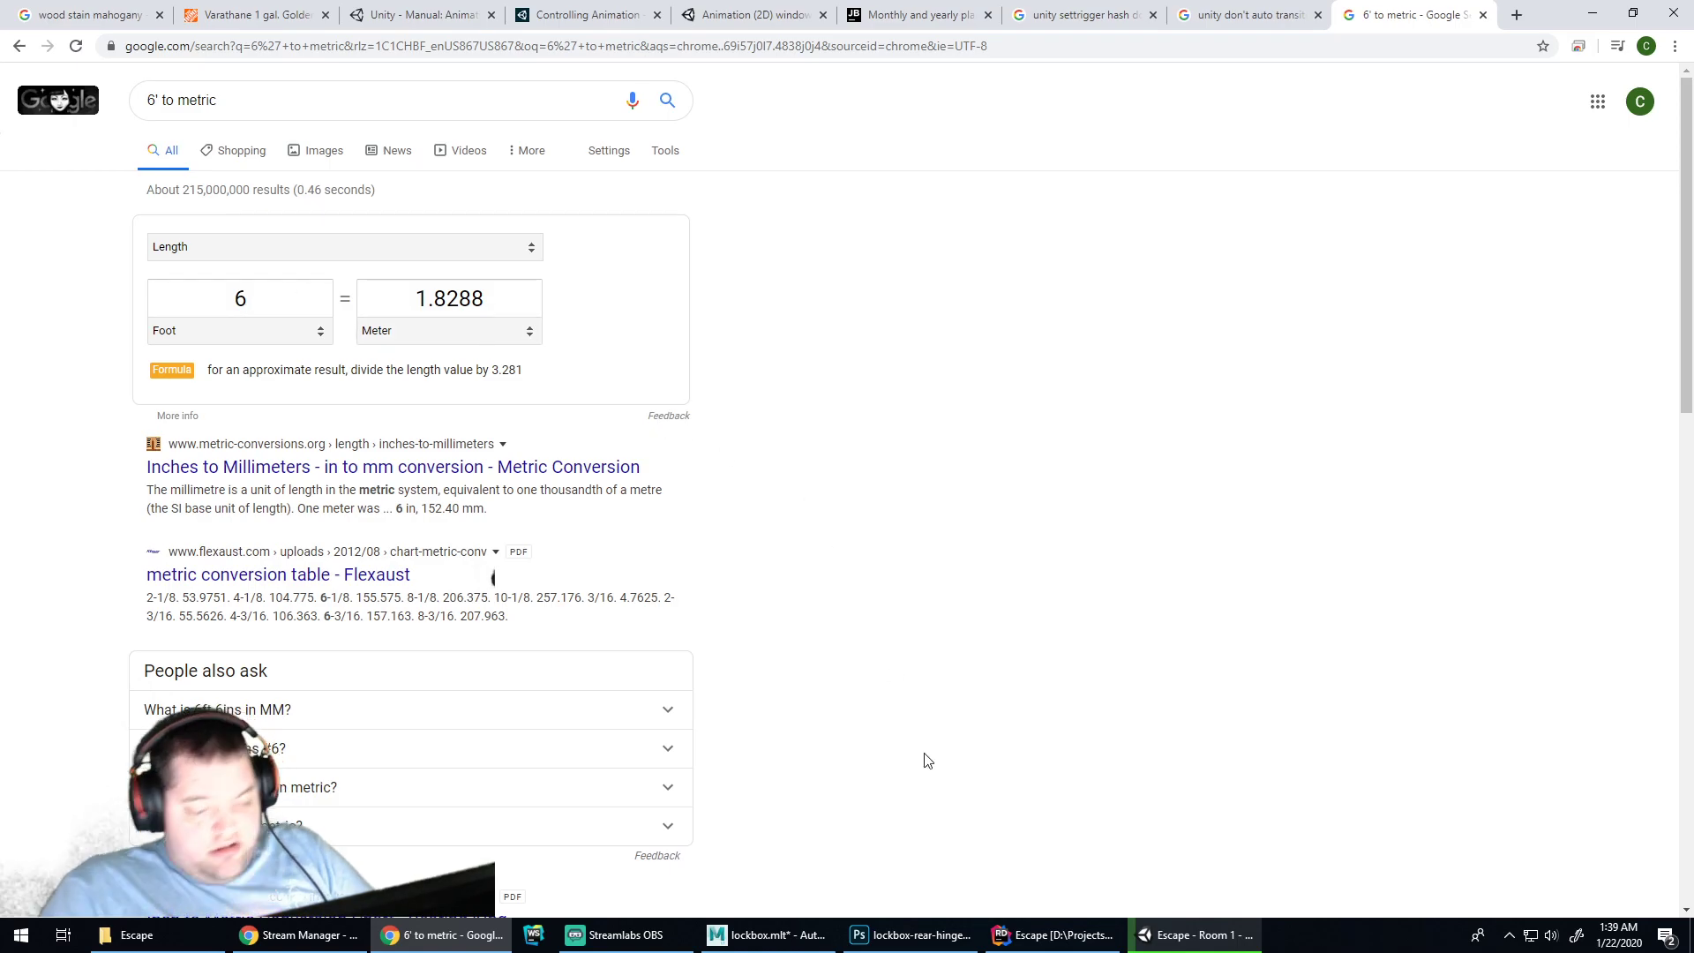
# Convert 5.8 feet in the converter, giving 1.76784 metres
pyautogui.click(259, 308)
pyautogui.write('5.8')
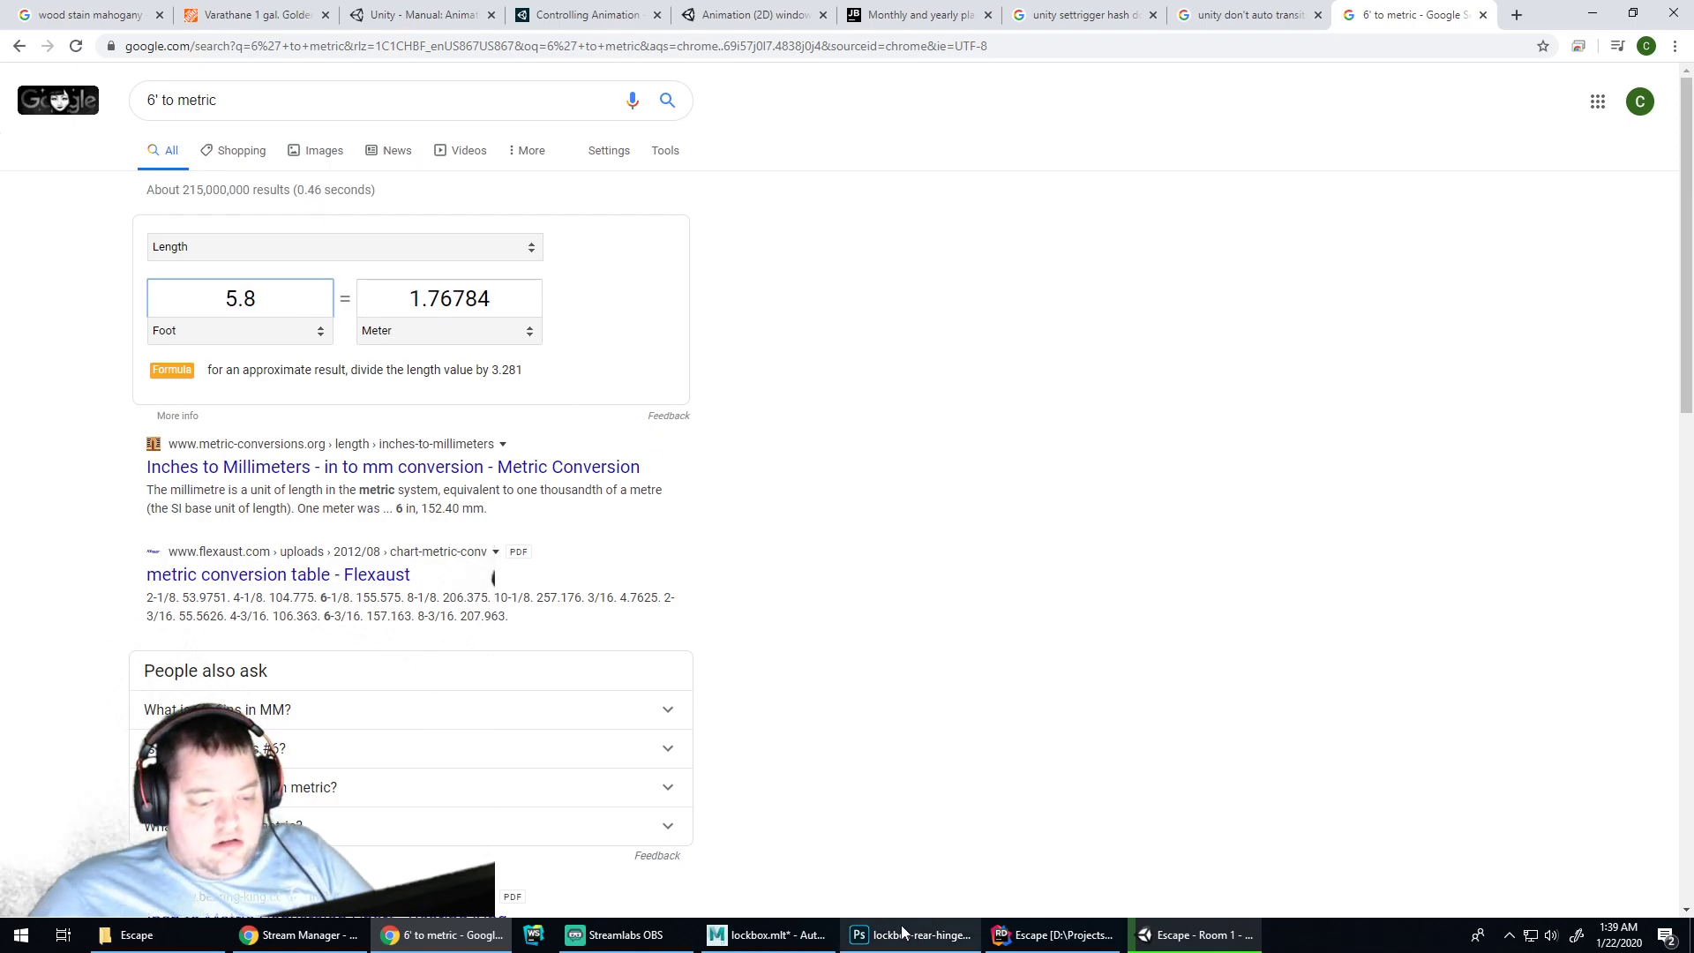
pyautogui.click(792, 933)
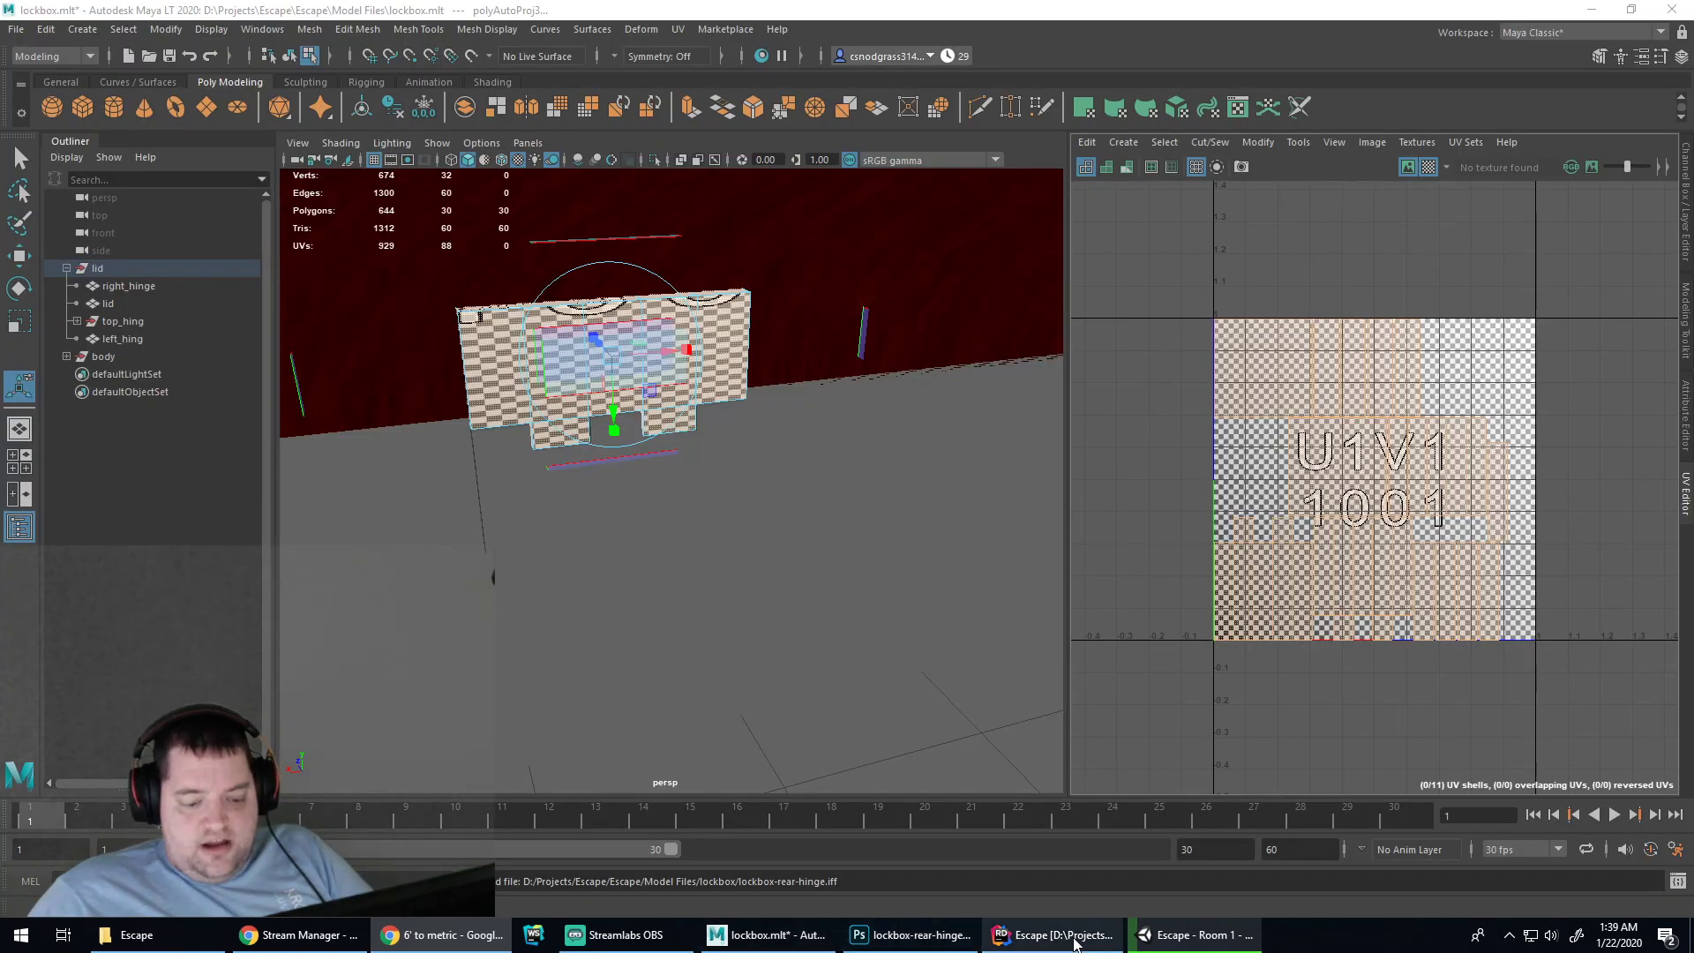
# Set the Cube's scale to X 1, Y 1.75
pyautogui.click(1195, 935)
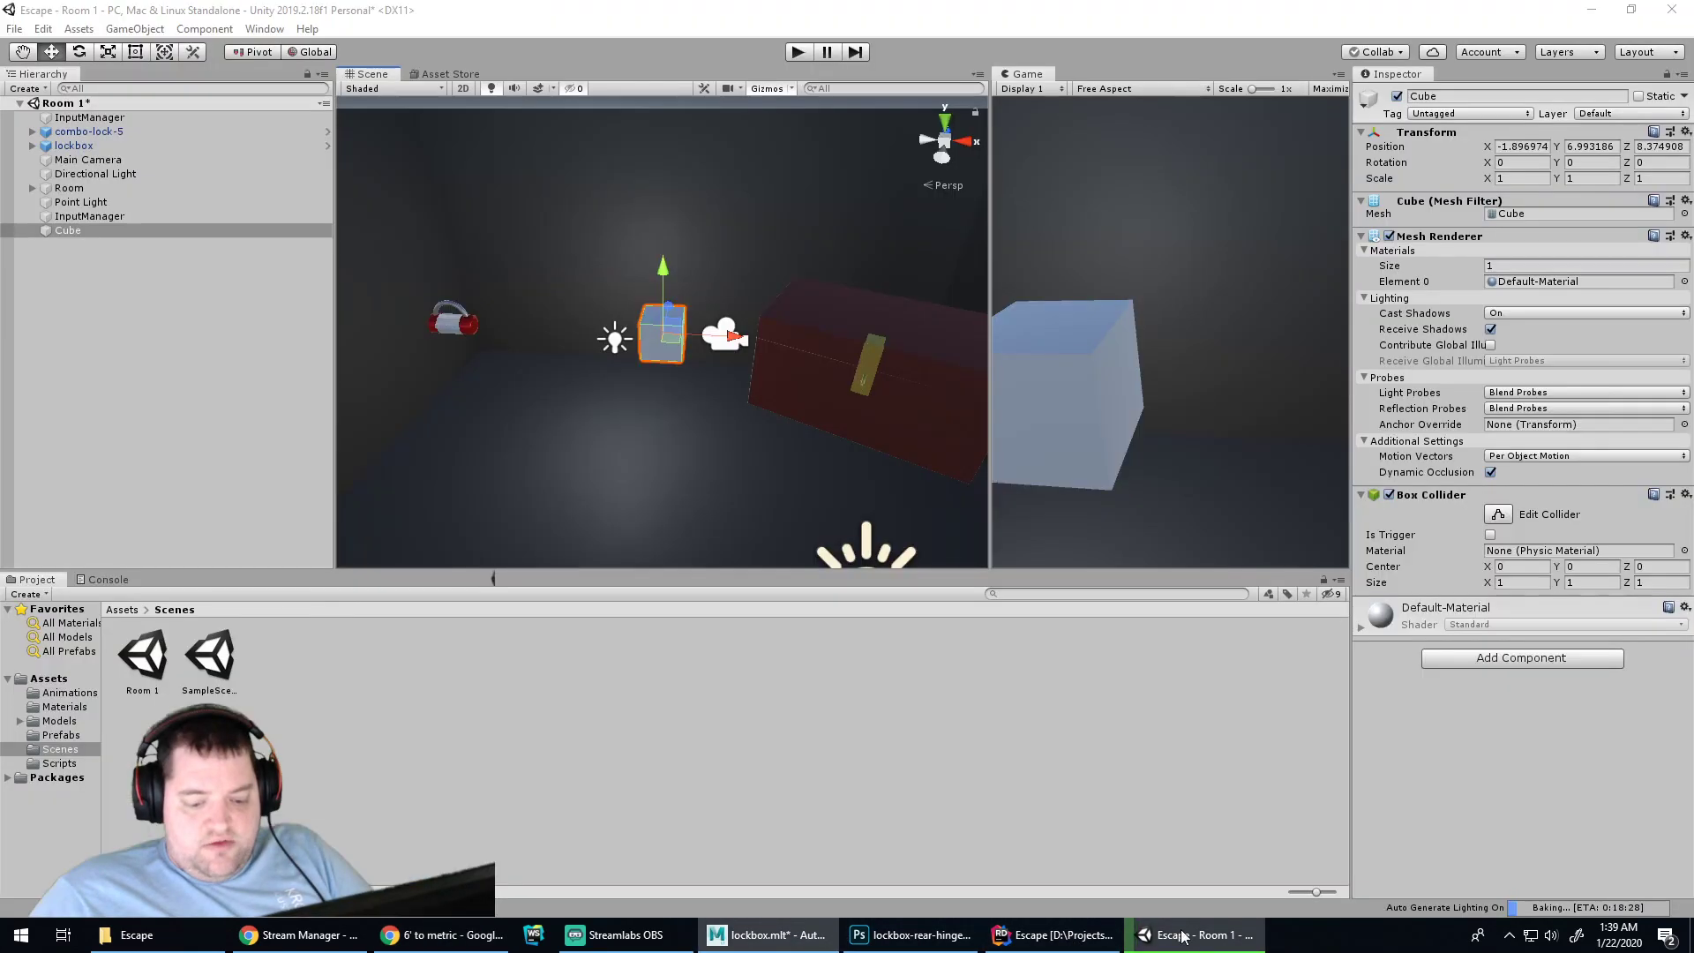
pyautogui.click(1525, 178)
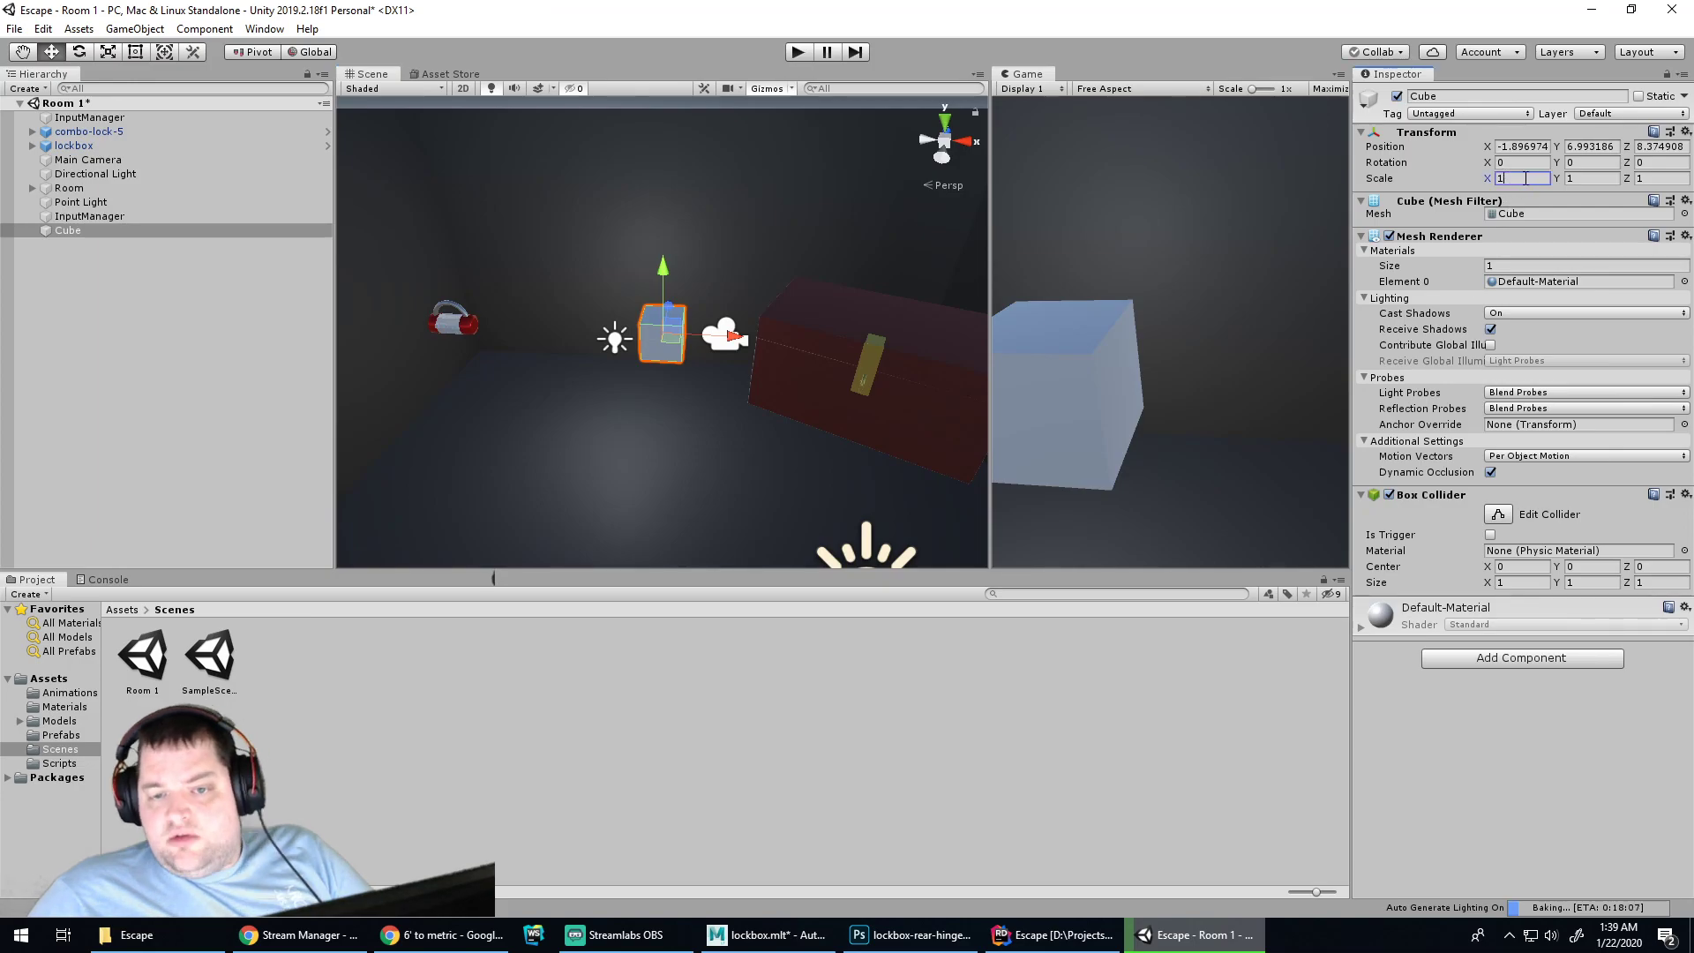
pyautogui.write('.')
pyautogui.press('BackSpace')
pyautogui.press('BackSpace')
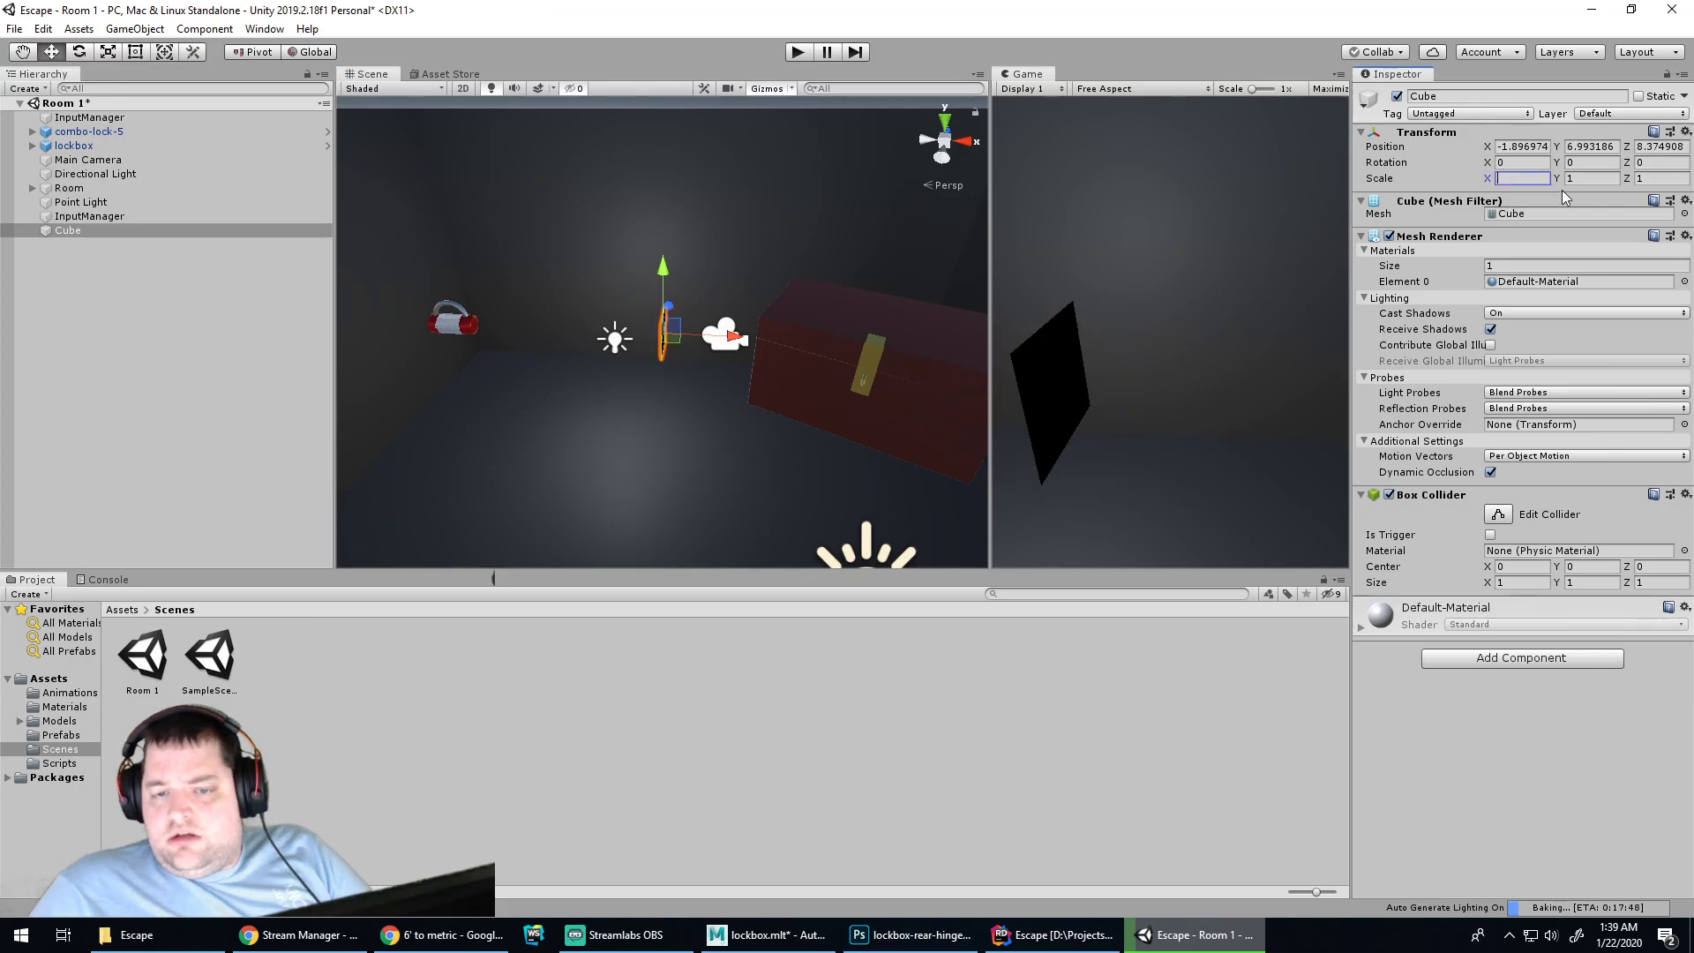
pyautogui.write('1')
pyautogui.press('Tab')
pyautogui.write('.')
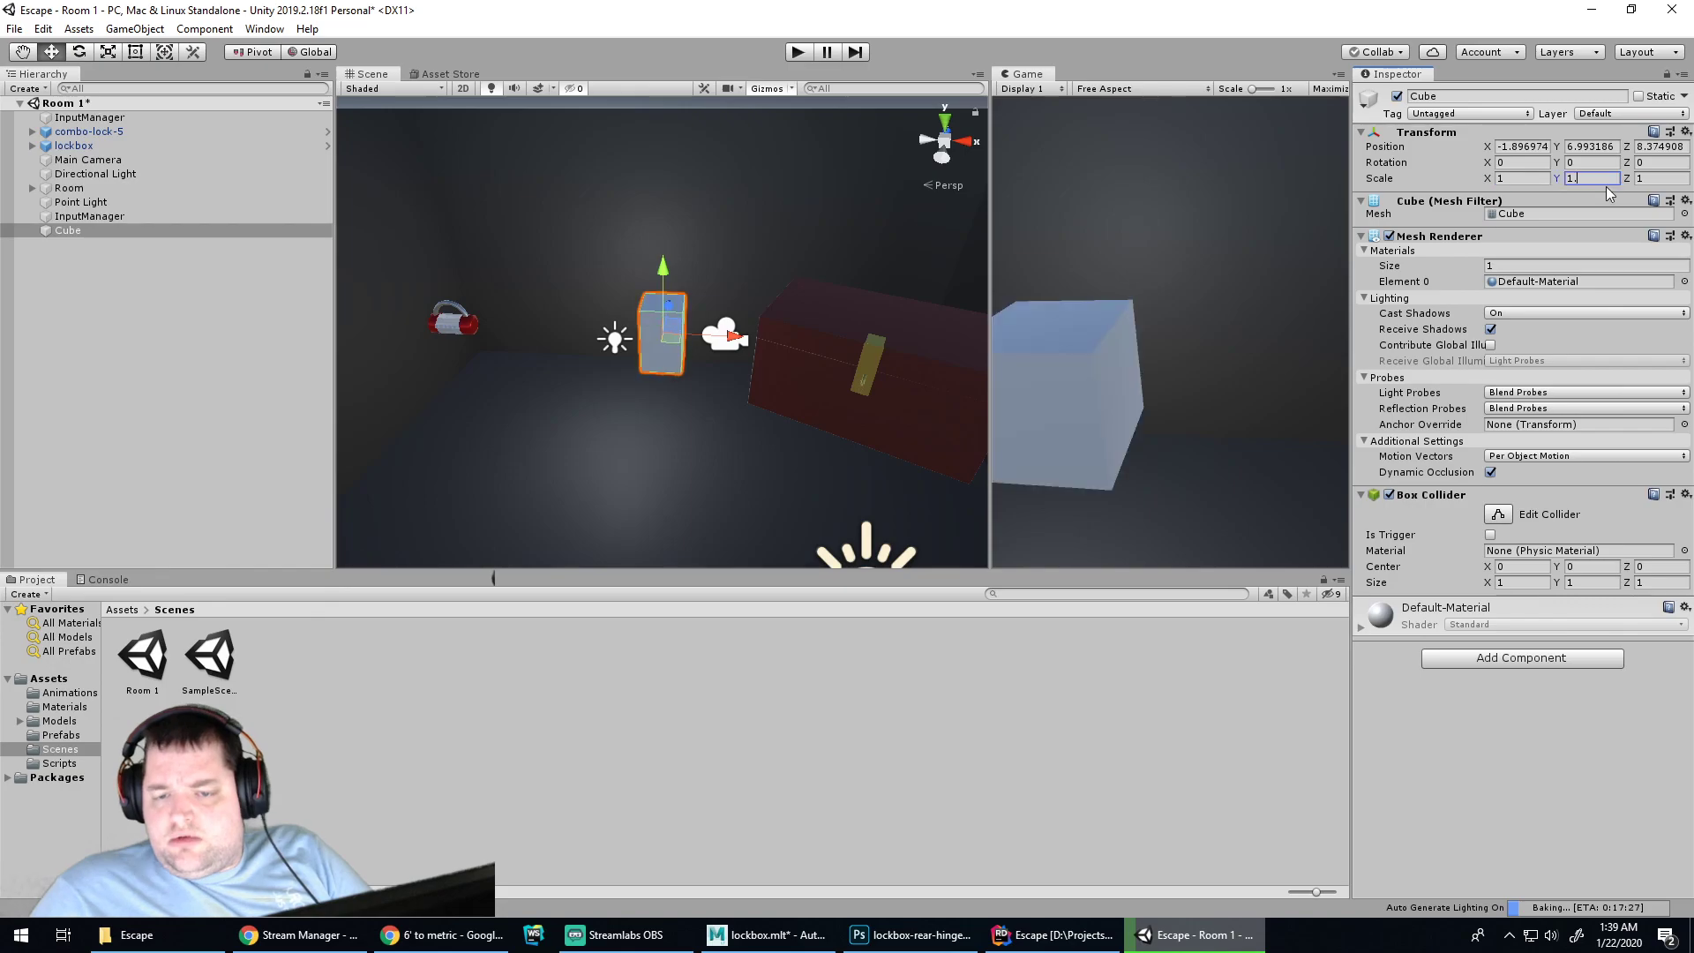
pyautogui.write('75')
pyautogui.press('Return')
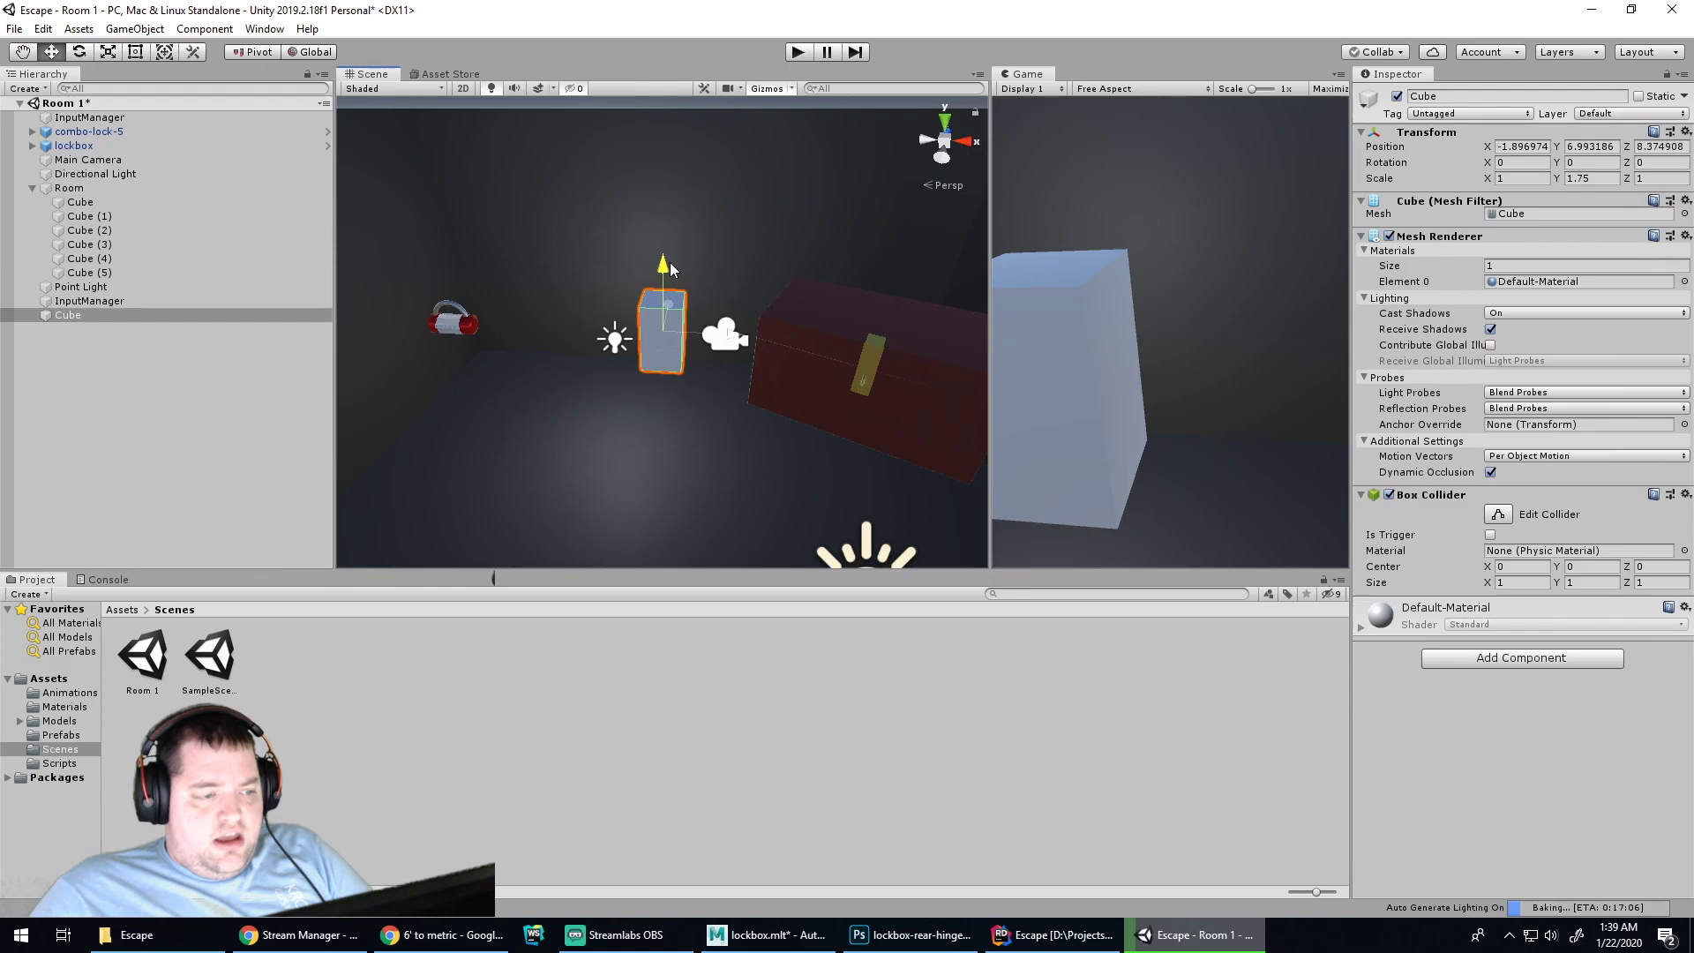
# Drag the cube down onto the room floor, around Y 4.03, Z 5.84
pyautogui.moveTo(671, 269); pyautogui.dragTo(677, 201)
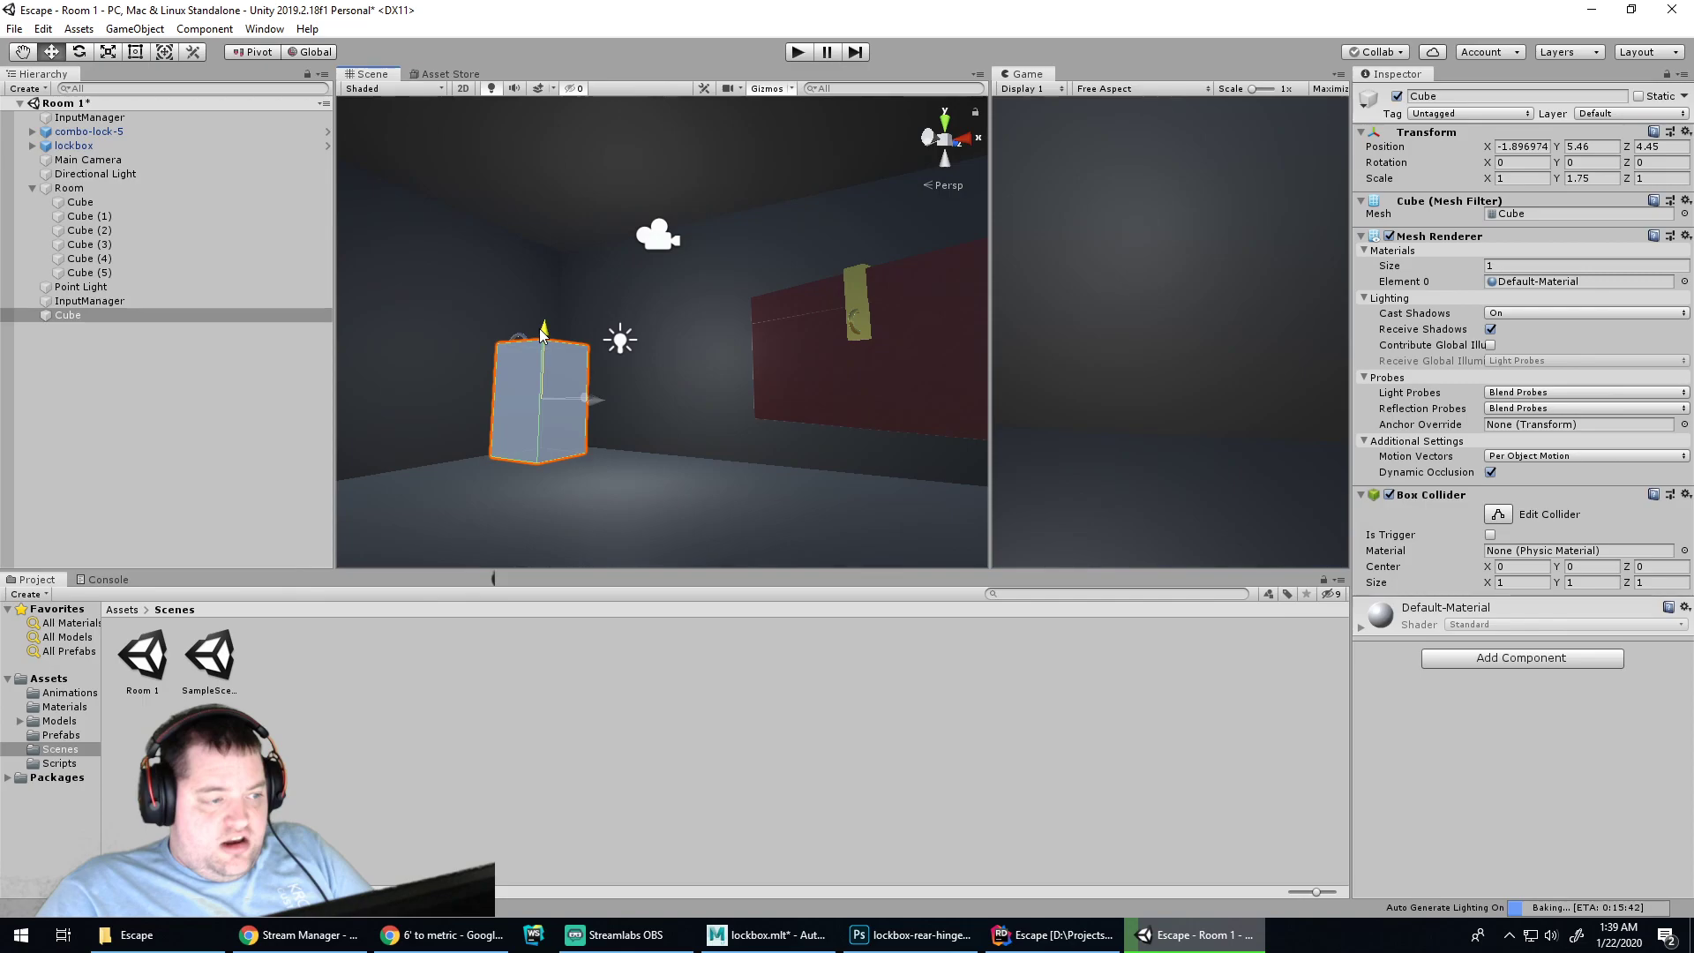
pyautogui.moveTo(543, 333); pyautogui.dragTo(590, 408)
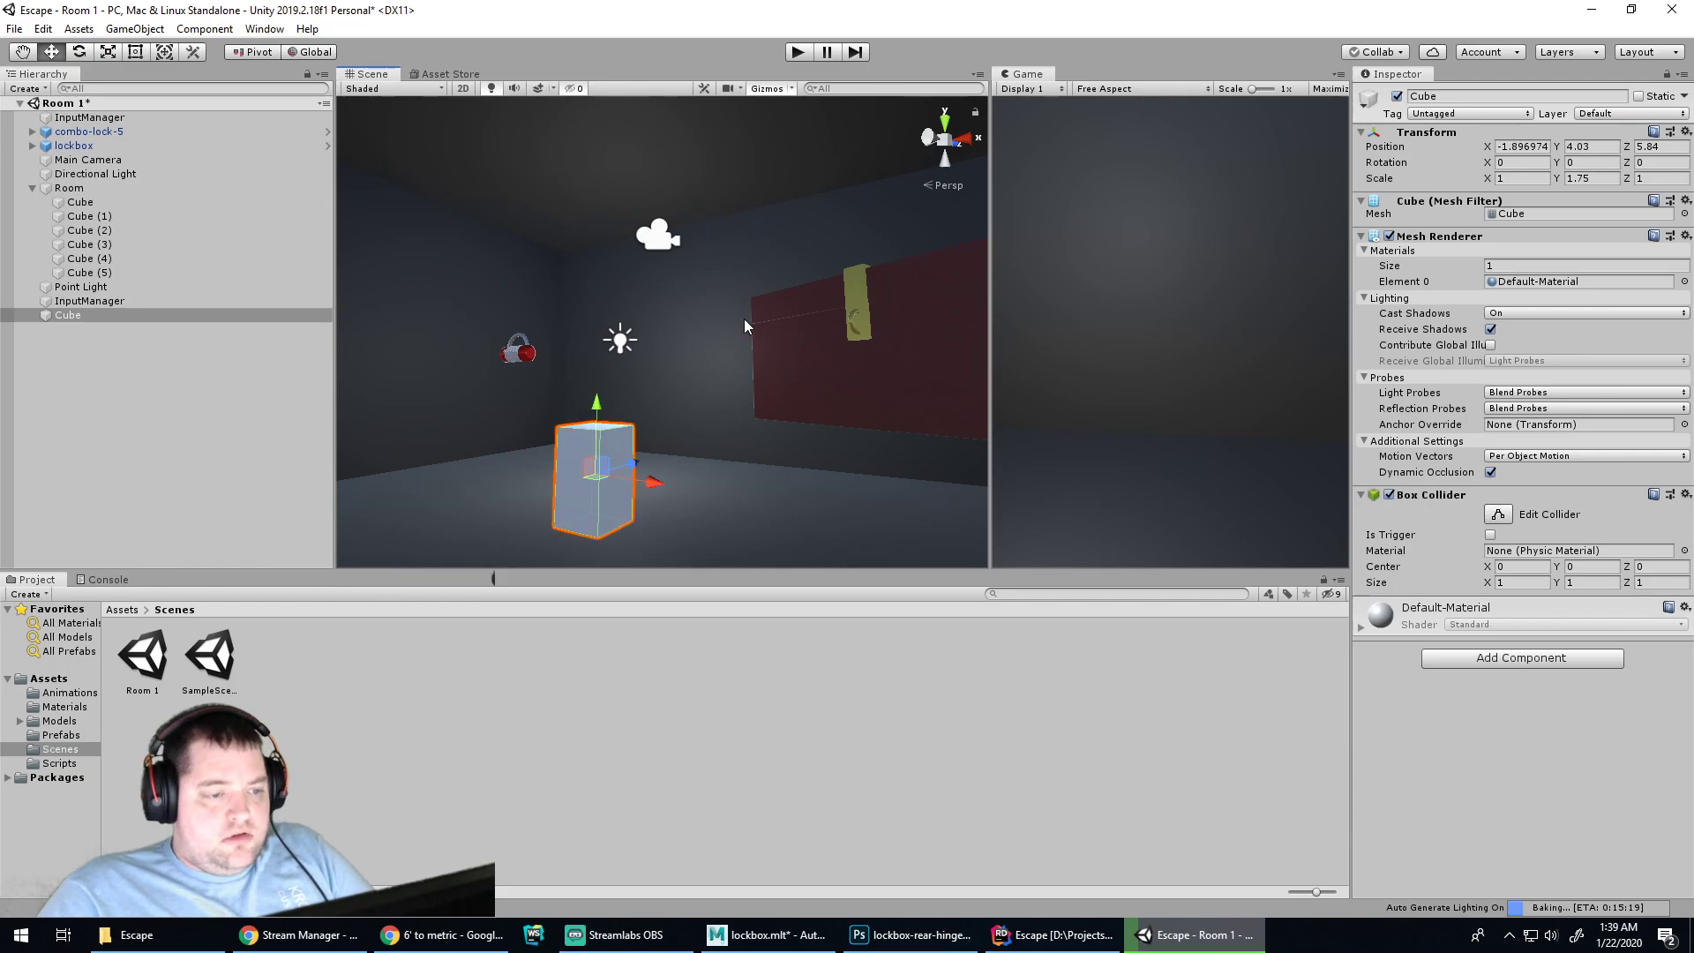
pyautogui.scroll(-3, 743, 319)
# Select walls Cube (1) through Cube (5) and shift them downward
pyautogui.click(125, 202)
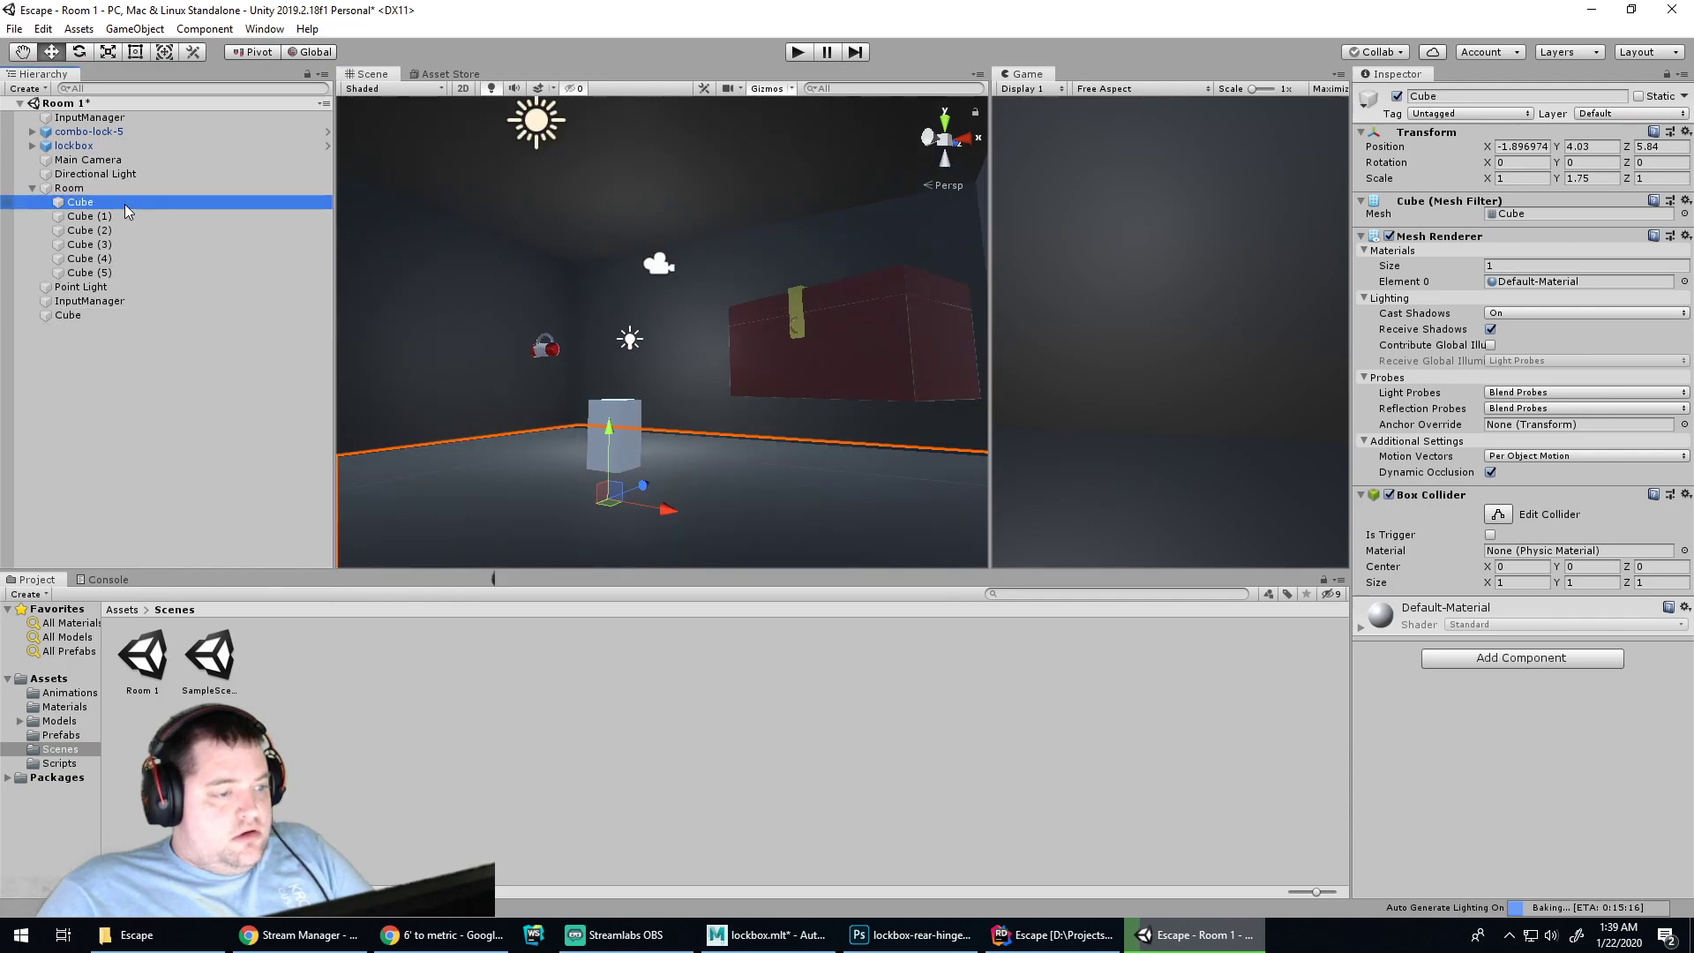
pyautogui.click(121, 218)
pyautogui.keyDown('shift'); pyautogui.click(123, 273); pyautogui.keyUp('shift')
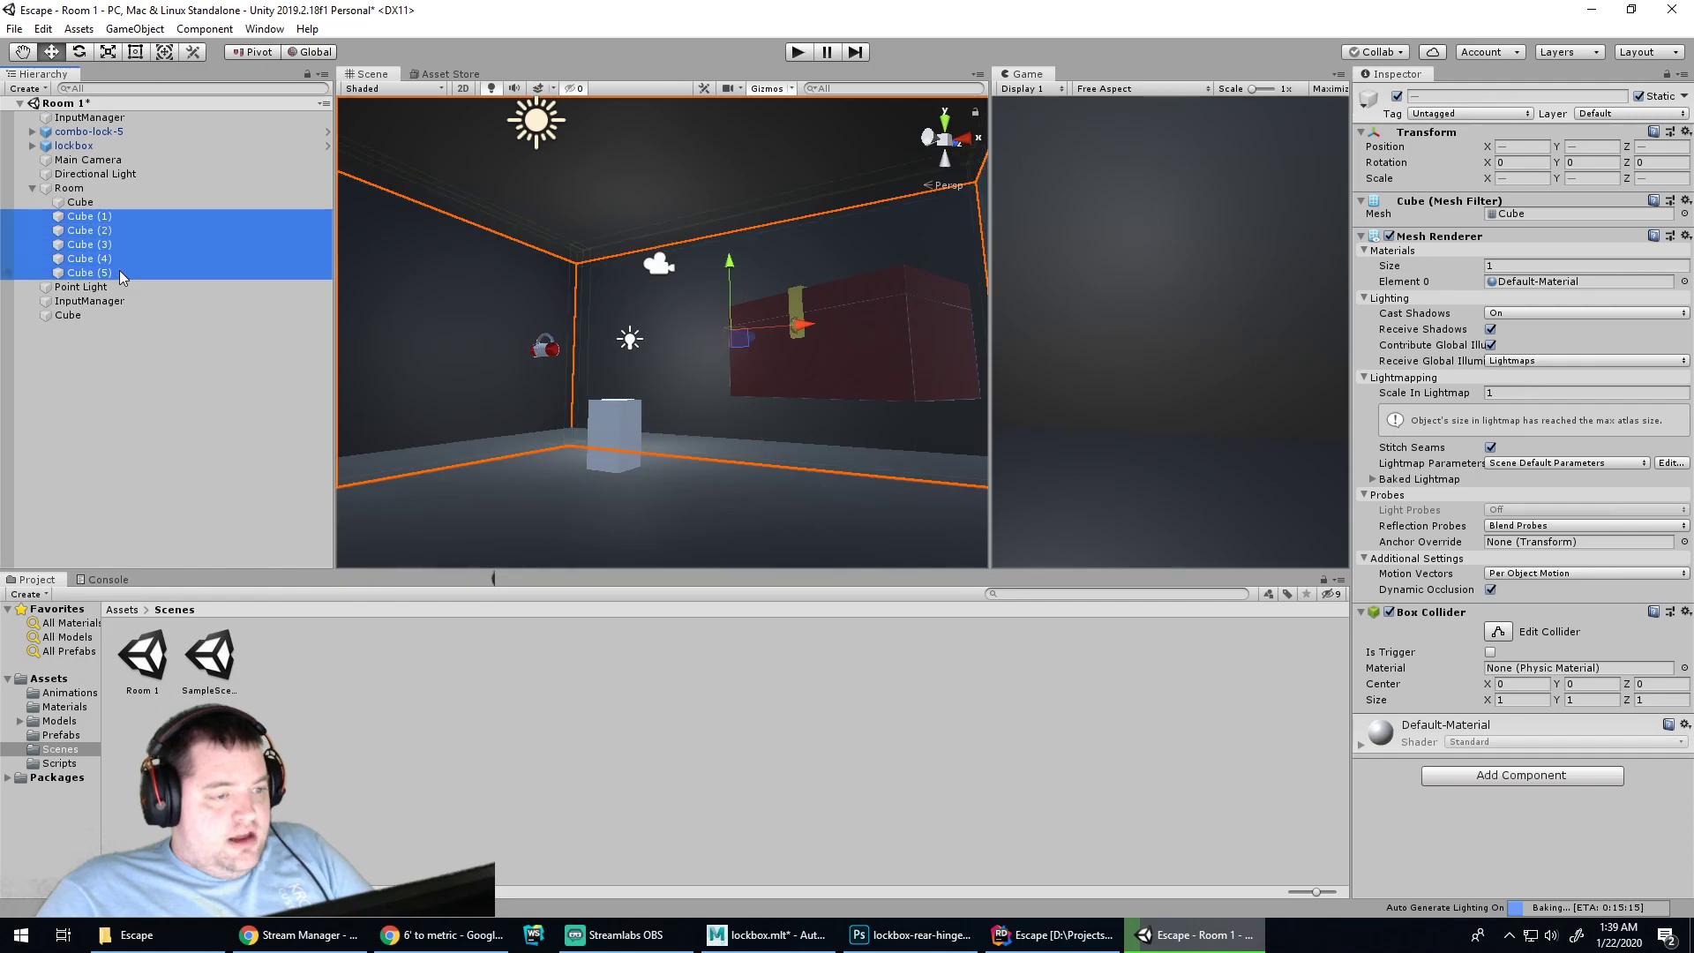
pyautogui.moveTo(728, 261); pyautogui.dragTo(707, 283)
# Move the Main Camera to about -2.02, 4.66, 5.86, just above the tall cube
pyautogui.click(595, 490)
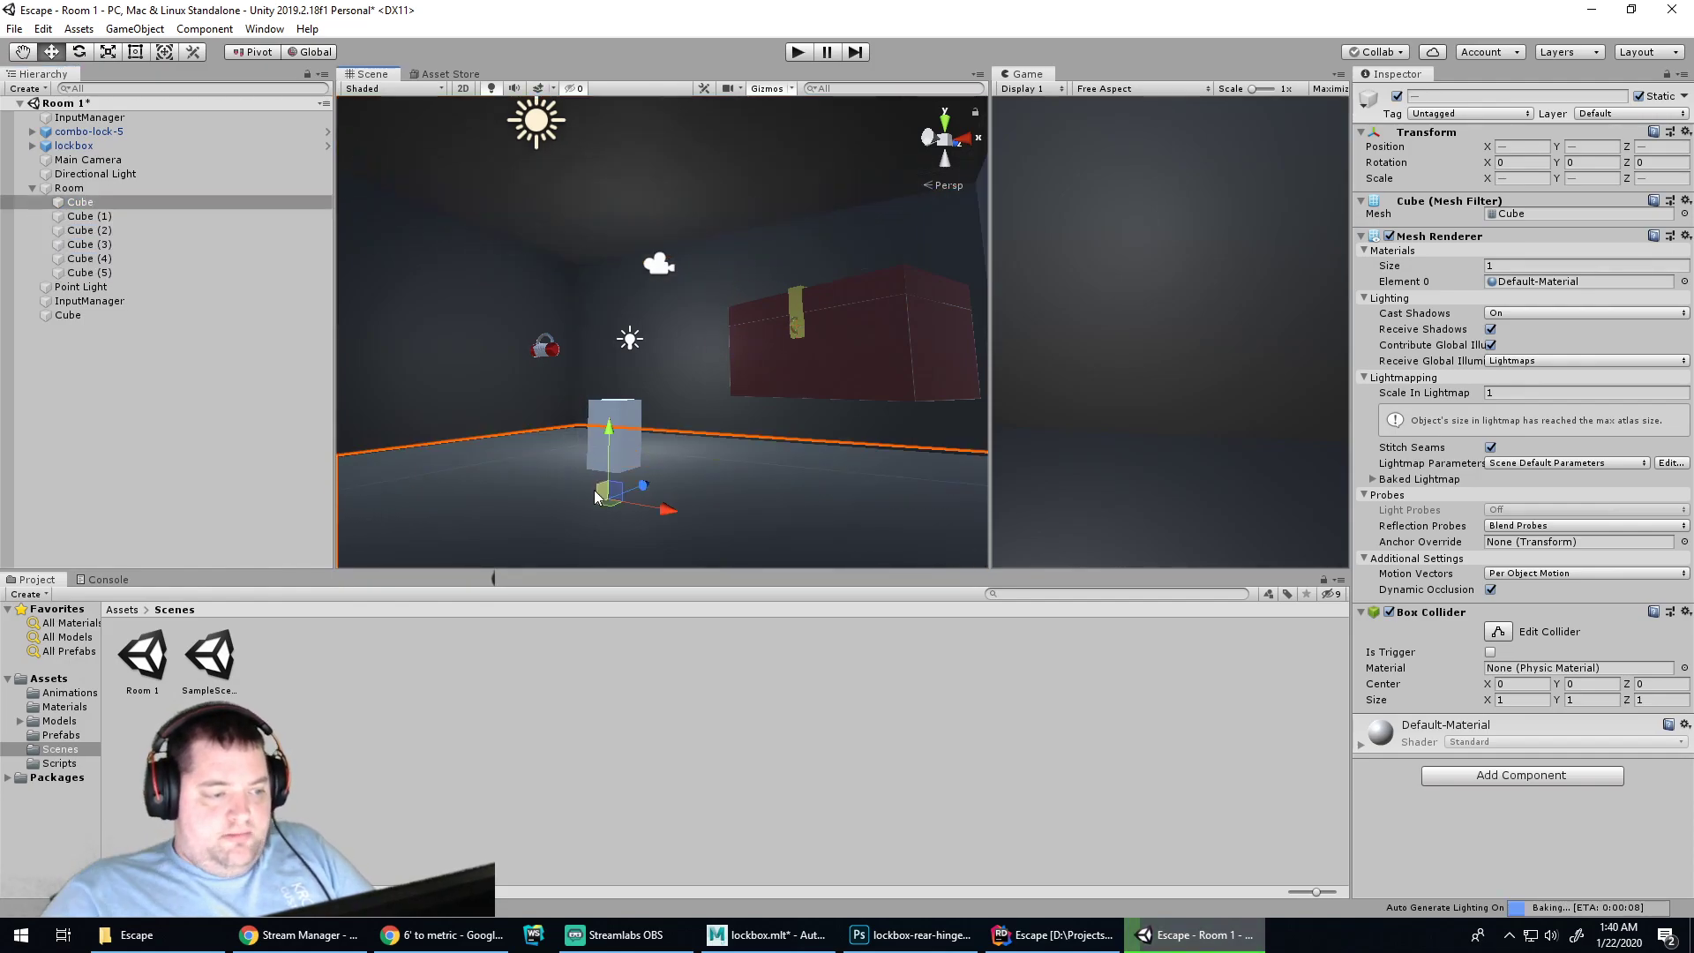
pyautogui.click(613, 423)
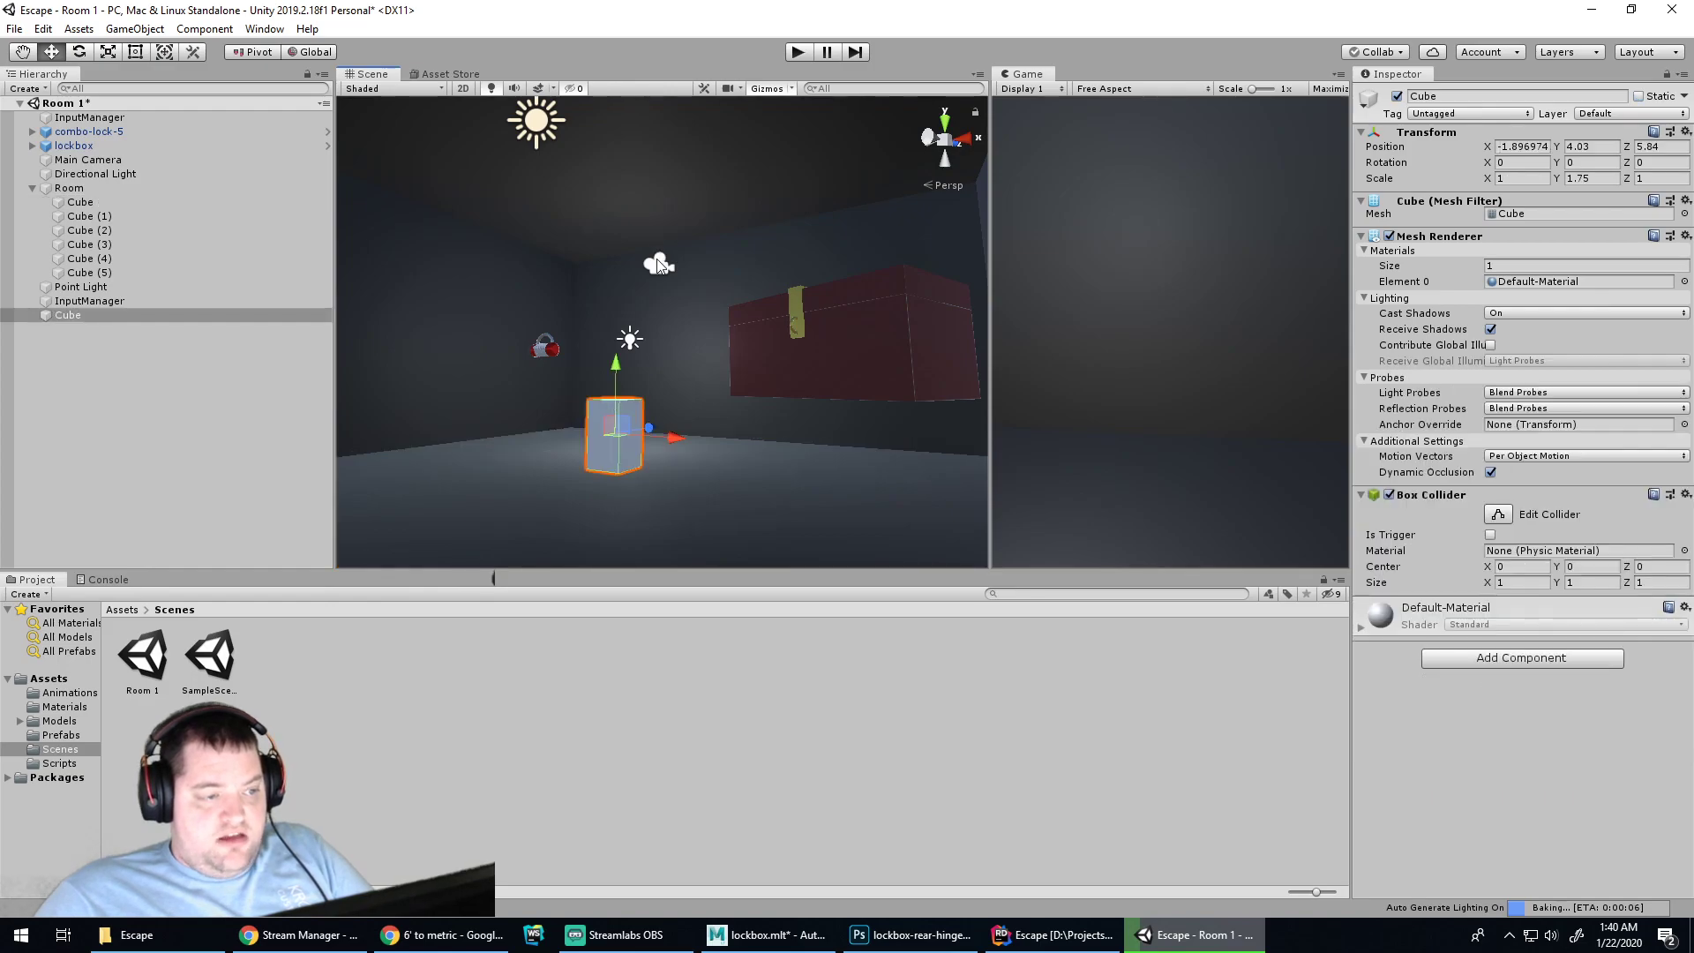
pyautogui.click(660, 264)
pyautogui.moveTo(720, 247); pyautogui.dragTo(664, 298)
pyautogui.moveTo(613, 235); pyautogui.dragTo(643, 351)
pyautogui.moveTo(668, 416); pyautogui.dragTo(668, 421)
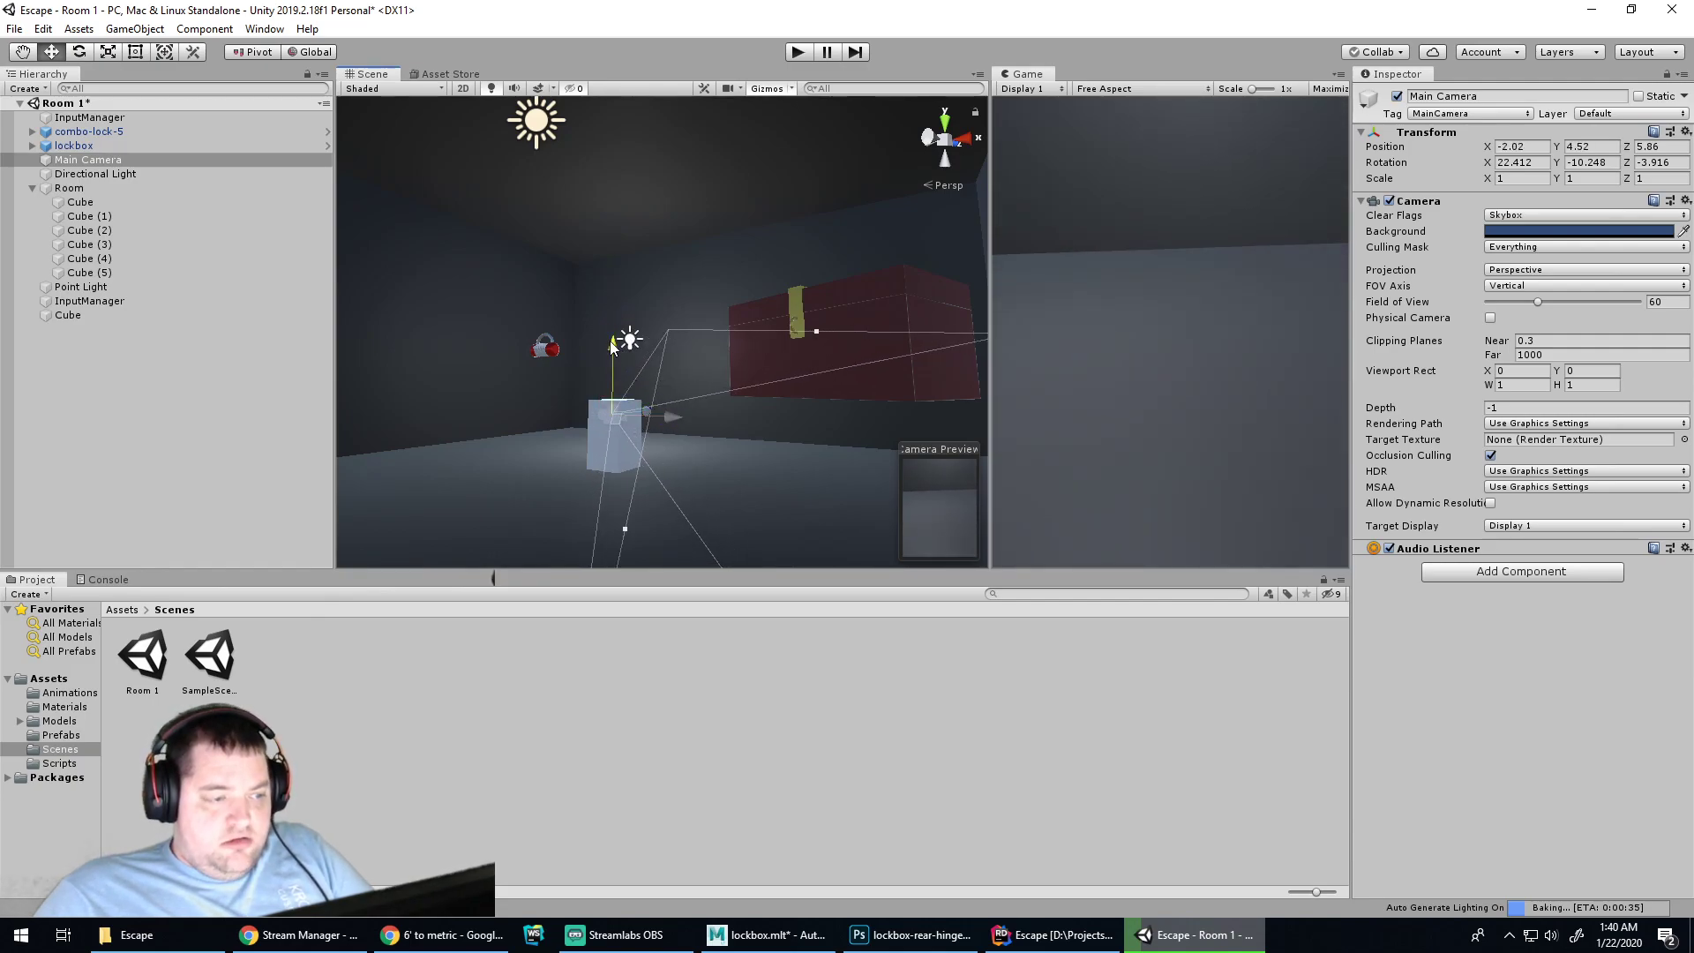
pyautogui.moveTo(610, 345); pyautogui.dragTo(611, 338)
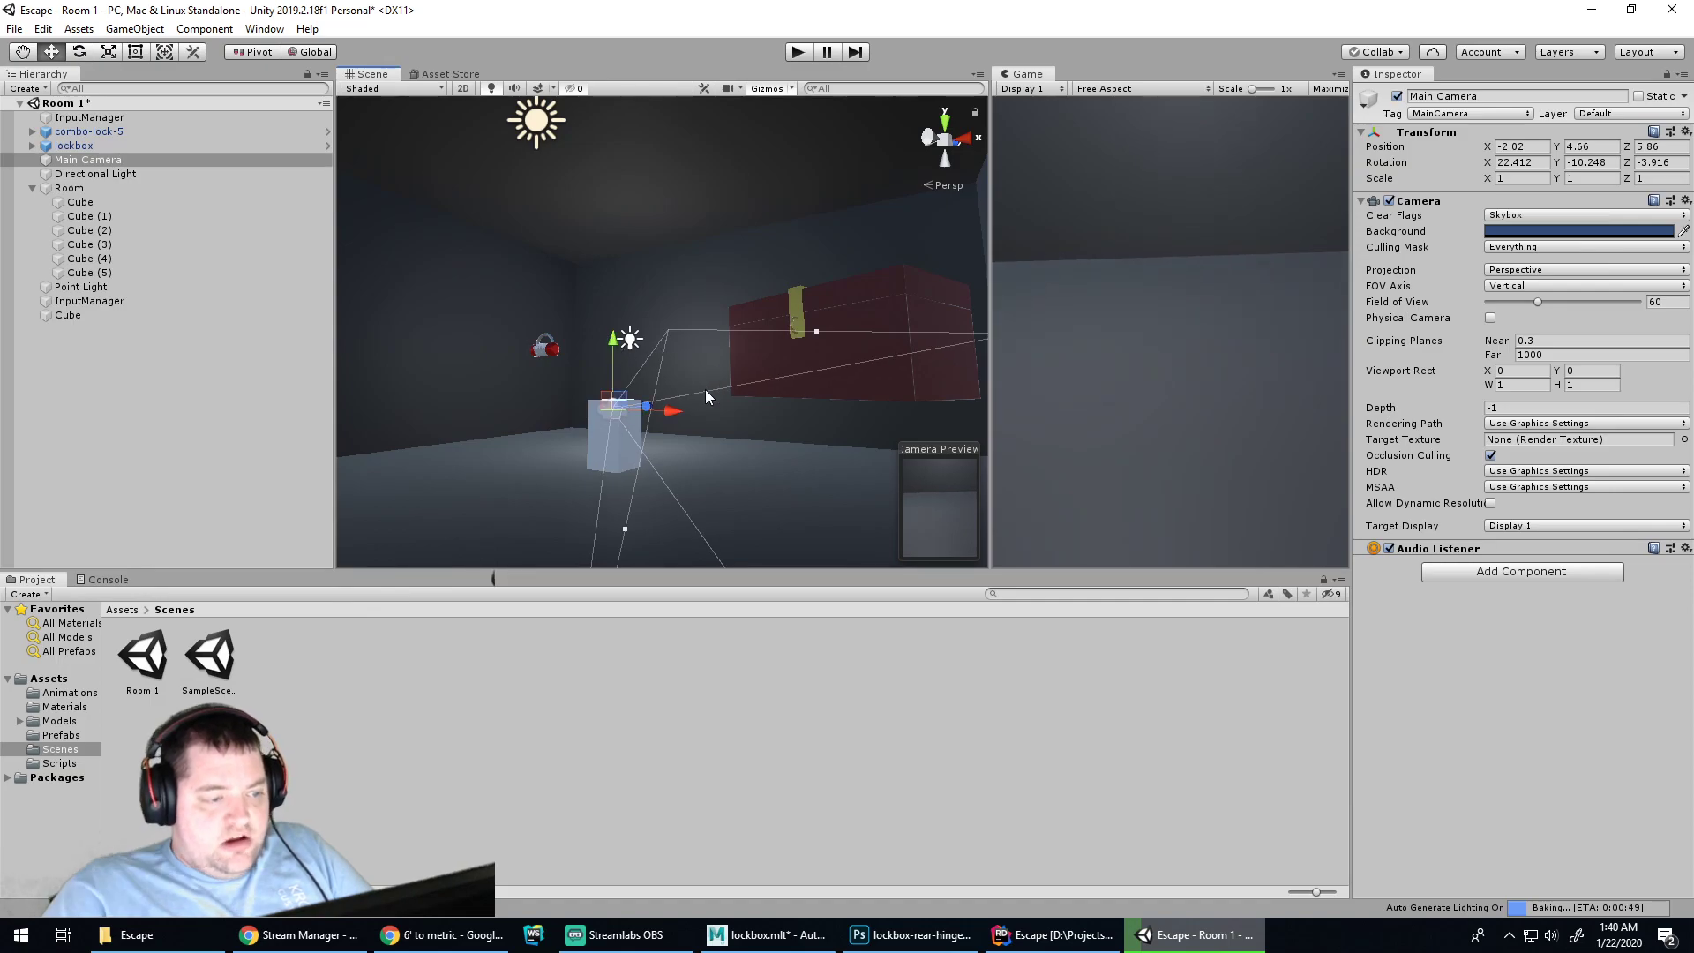
pyautogui.keyDown('alt'); pyautogui.moveTo(713, 373); pyautogui.dragTo(600, 457); pyautogui.keyUp('alt')
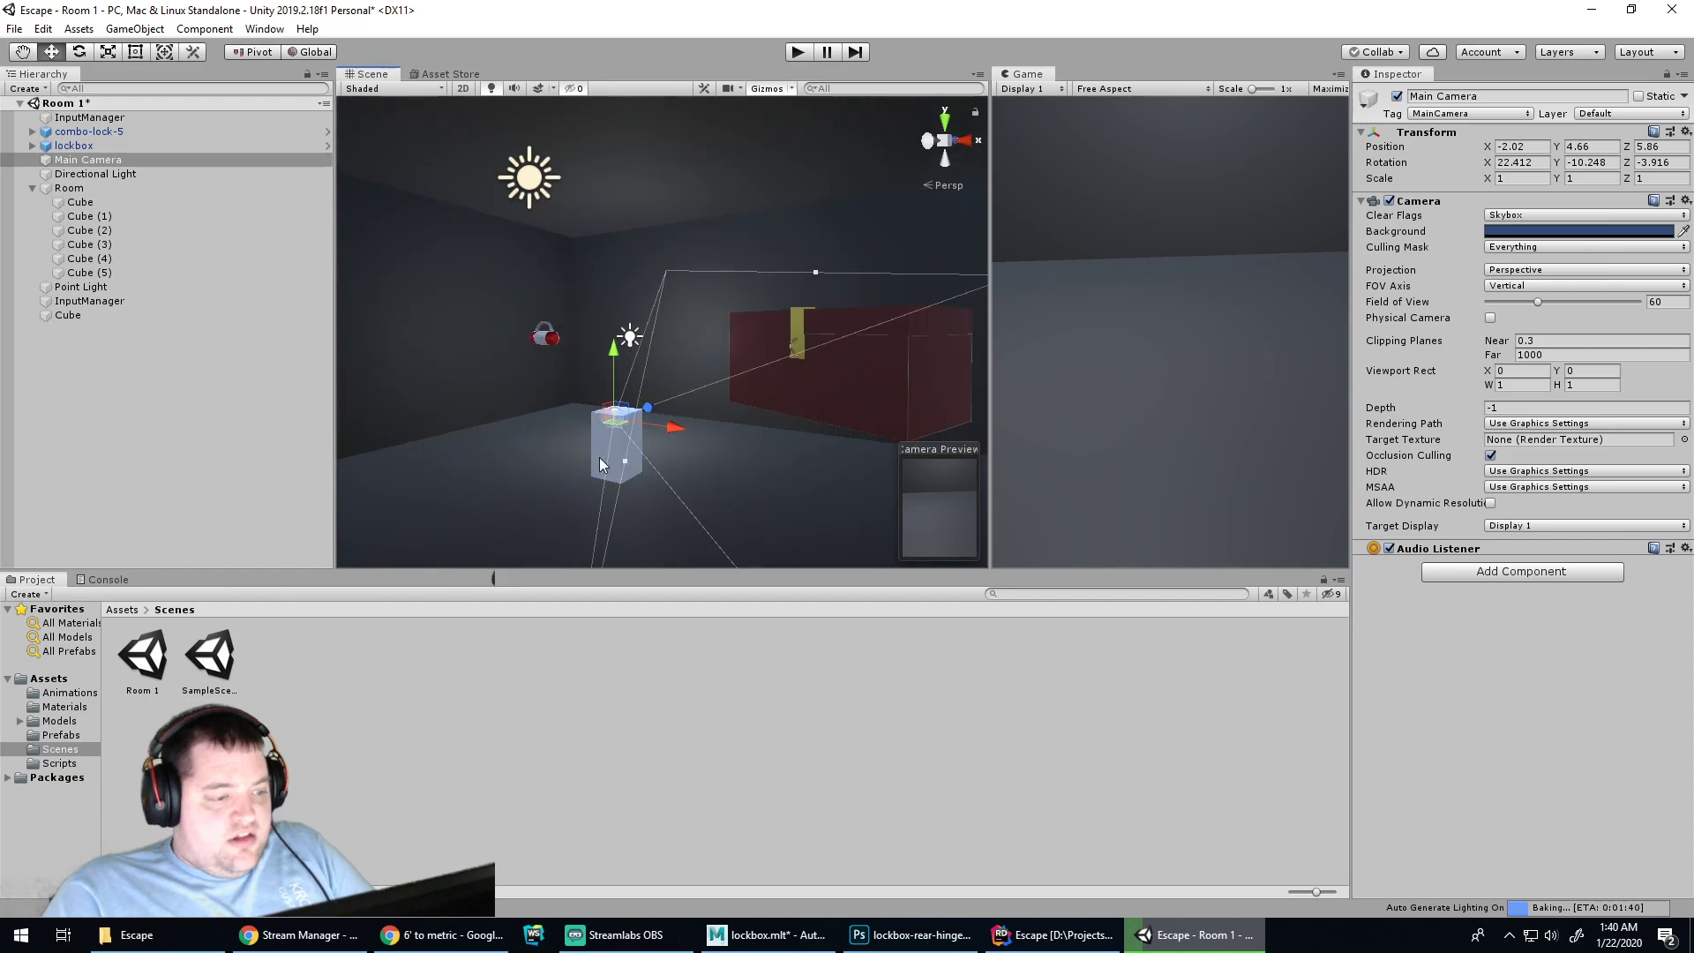
# Create an empty GameObject named Scale Helpers
pyautogui.rightClick(64, 322)
pyautogui.click(93, 504)
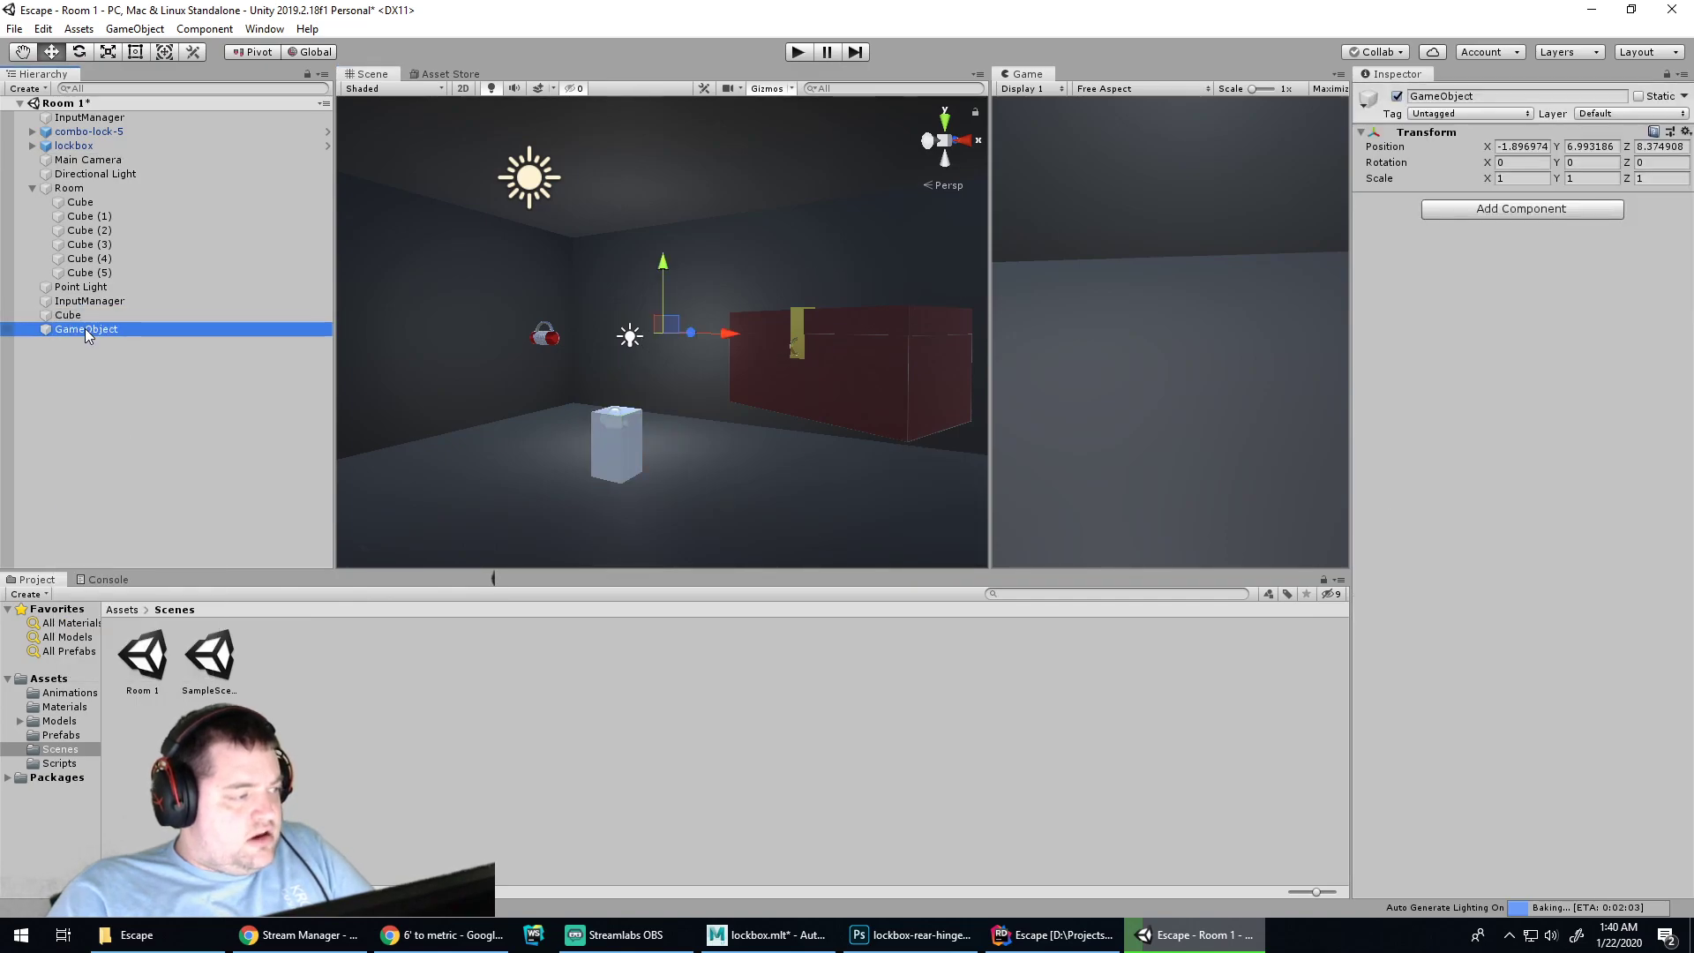
pyautogui.doubleClick(85, 328)
pyautogui.press('F2')
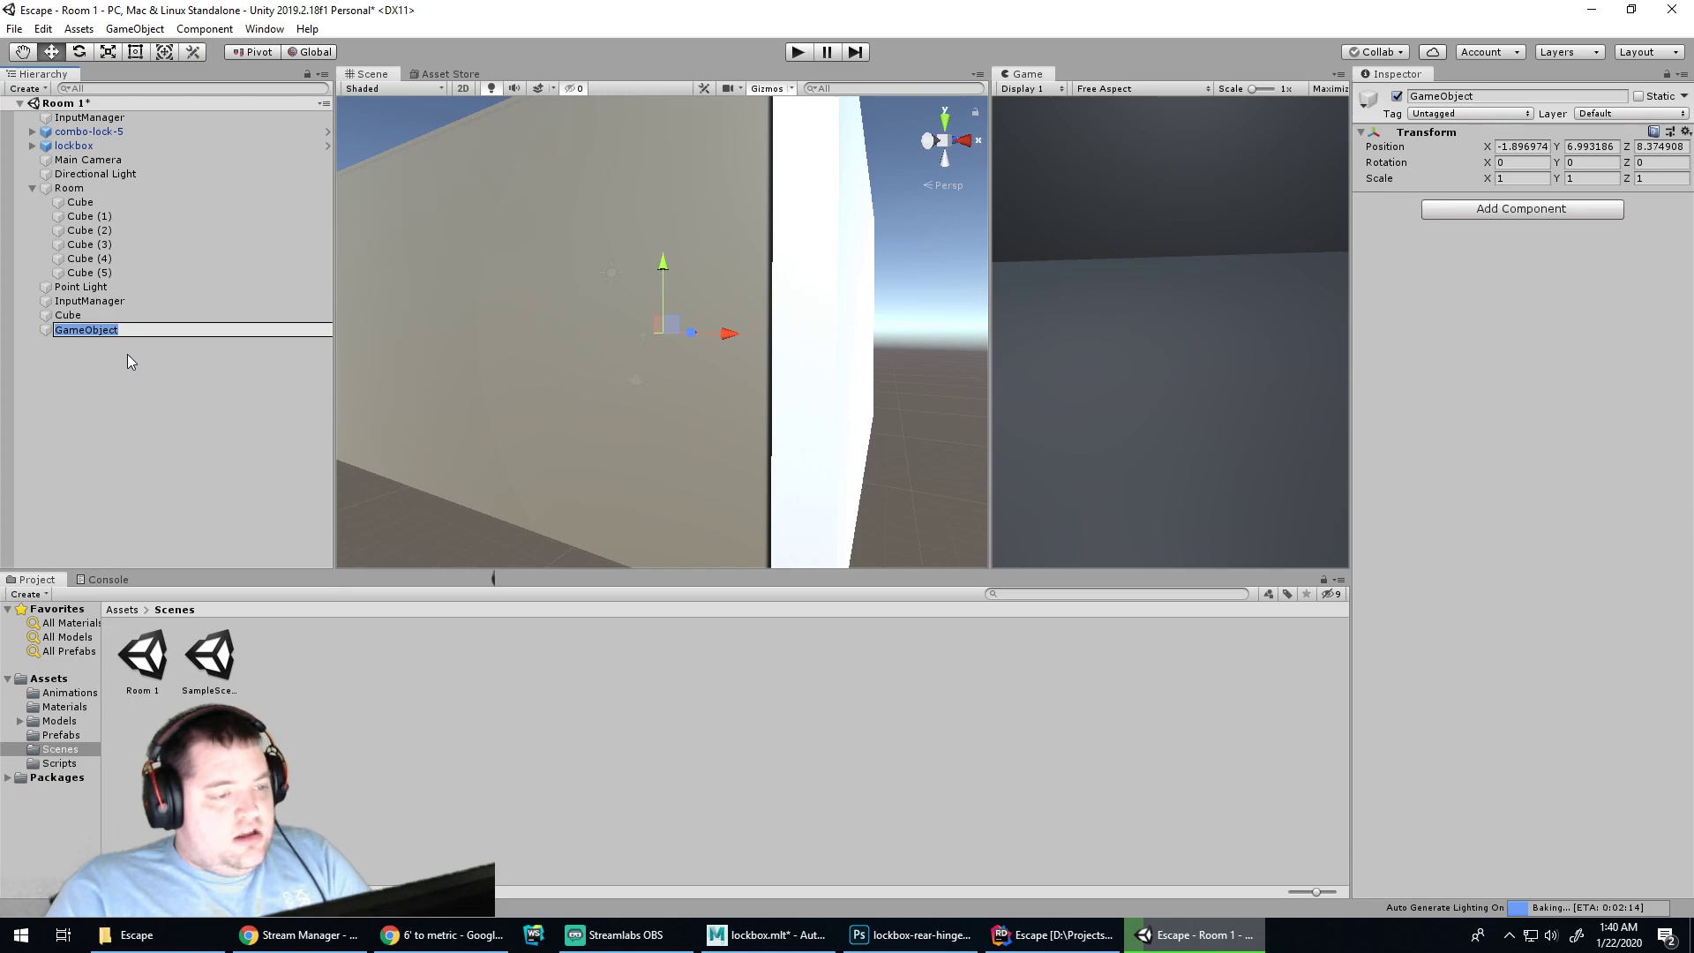
pyautogui.write('S')
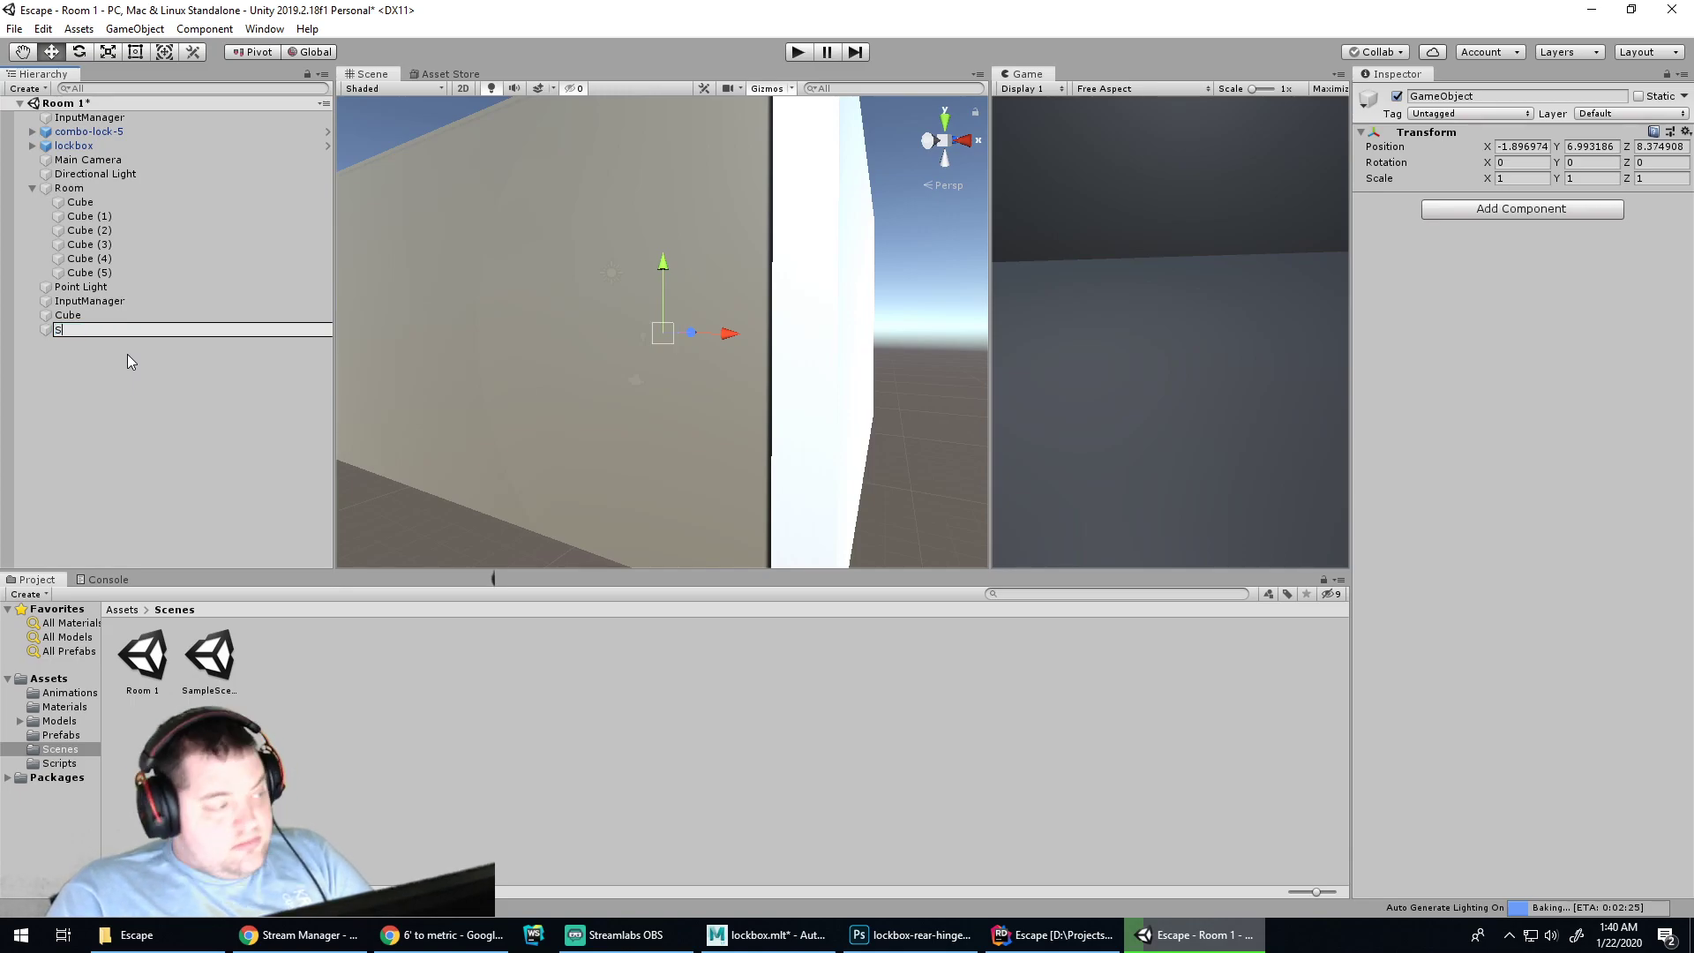
pyautogui.write('cale Helpers')
pyautogui.press('Return')
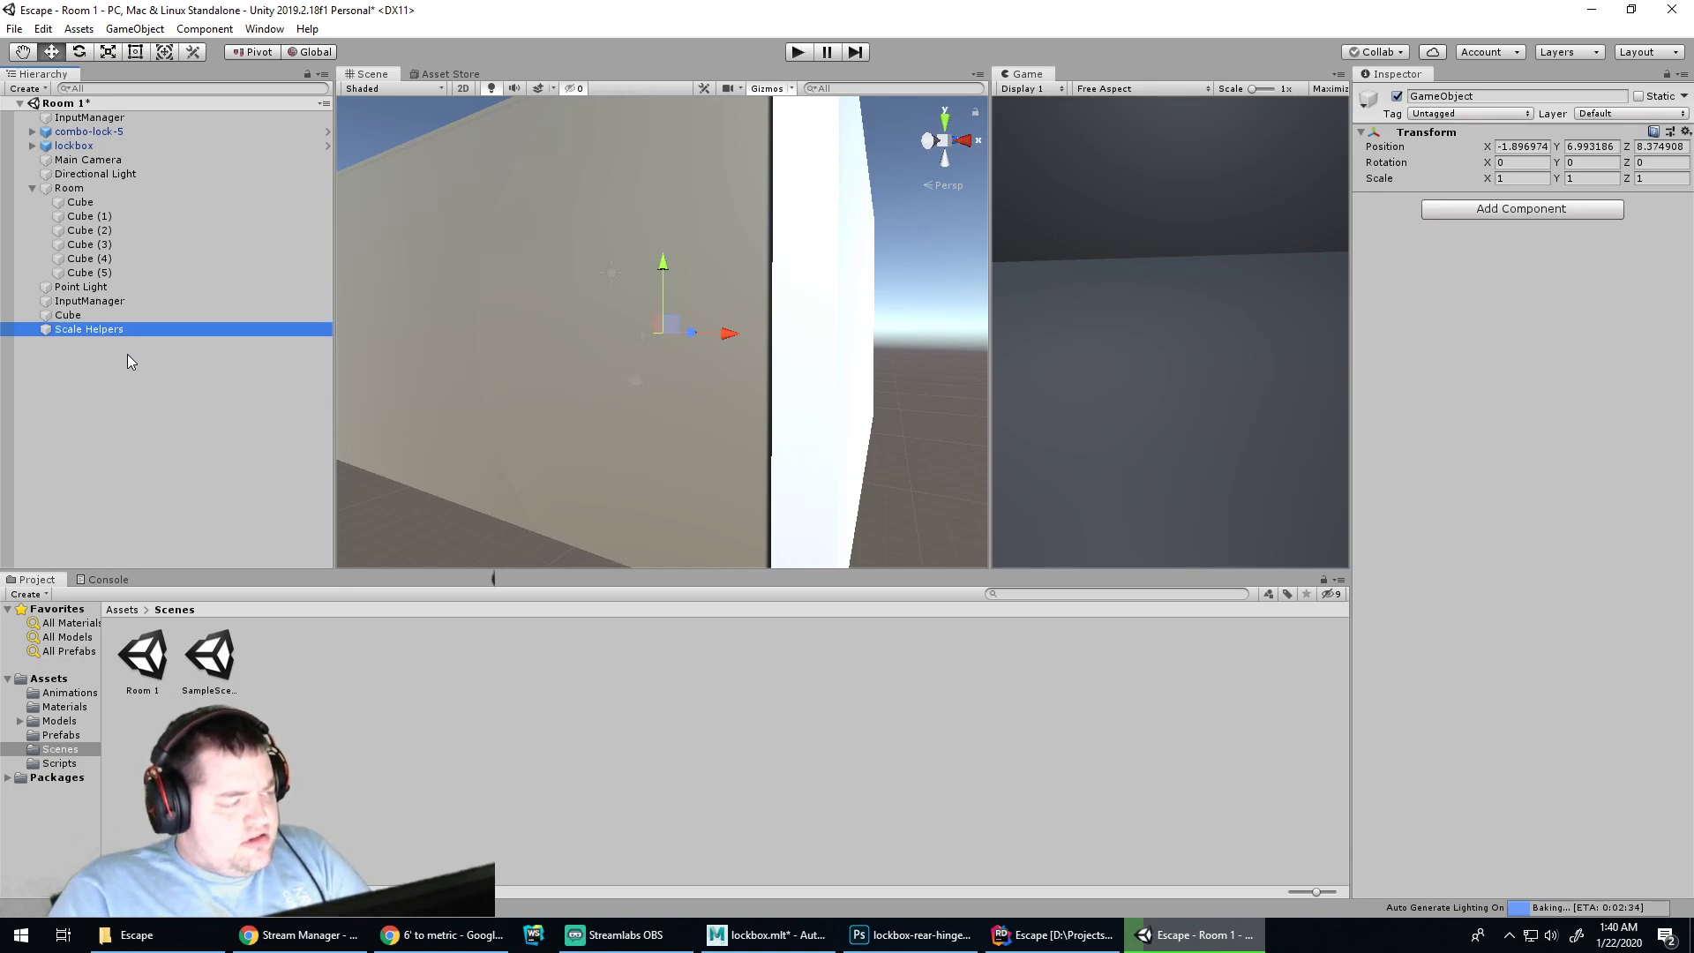
pyautogui.scroll(-5, 663, 358)
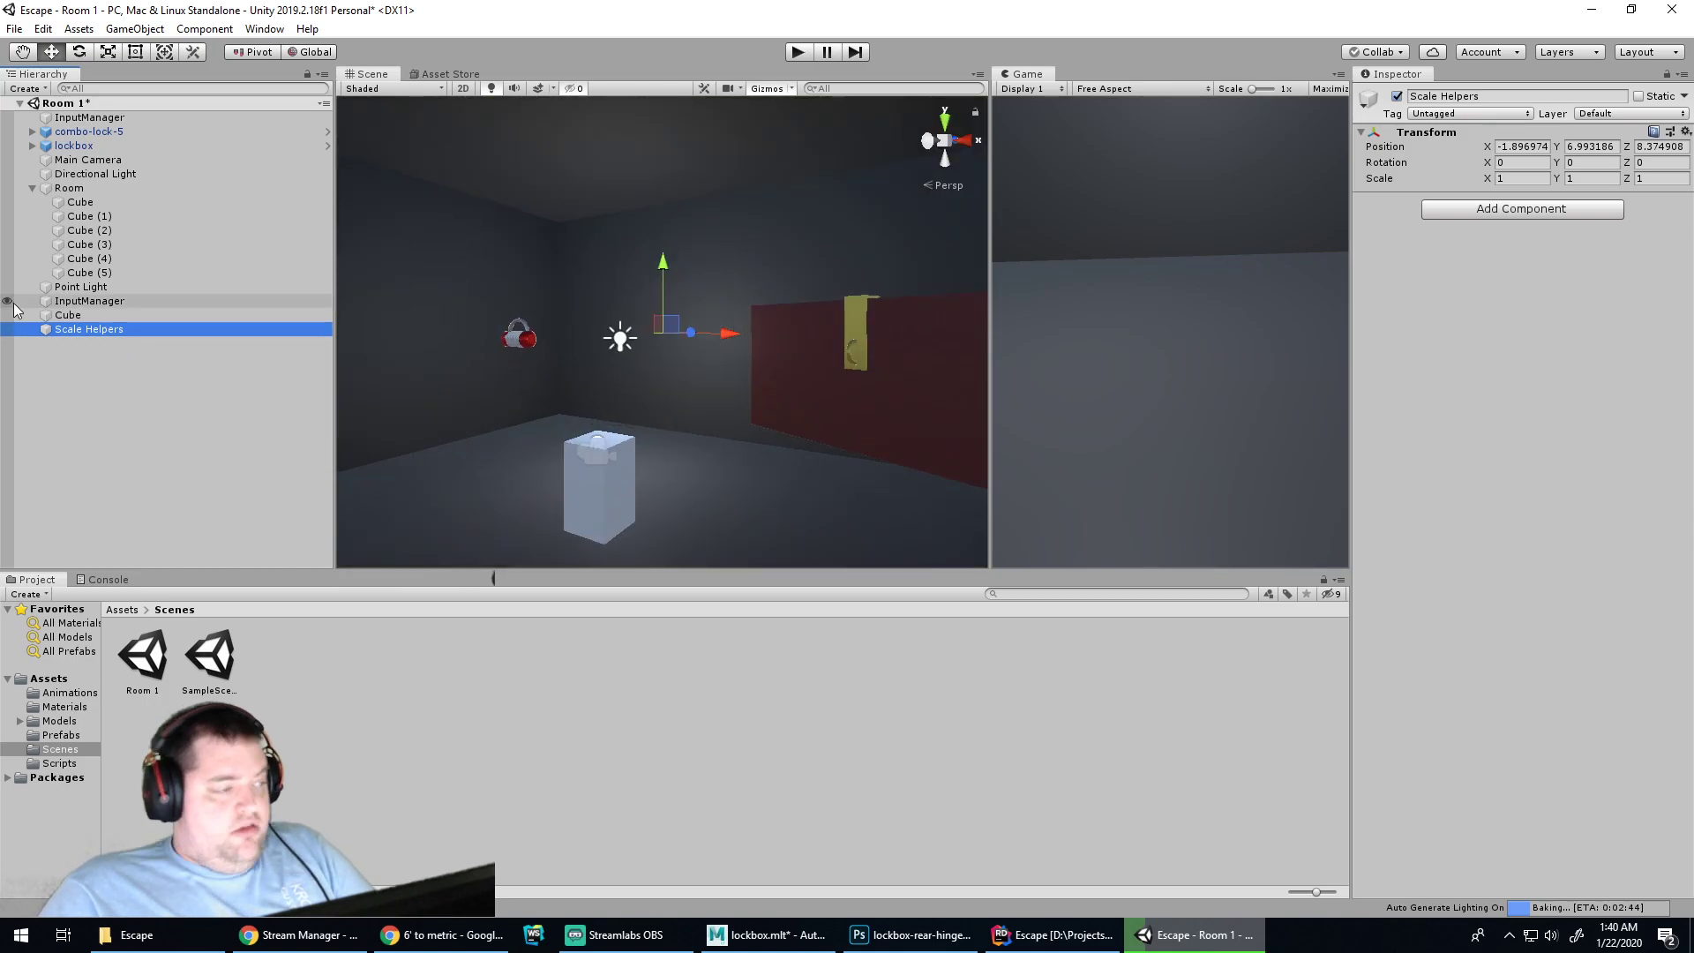
# Nest the tall cube under Scale Helpers and rename it Person
pyautogui.click(68, 318)
pyautogui.moveTo(69, 323); pyautogui.dragTo(74, 328)
pyautogui.press('f')
pyautogui.click(83, 330)
pyautogui.write('Person')
pyautogui.press('Return')
pyautogui.scroll(-3, 542, 356)
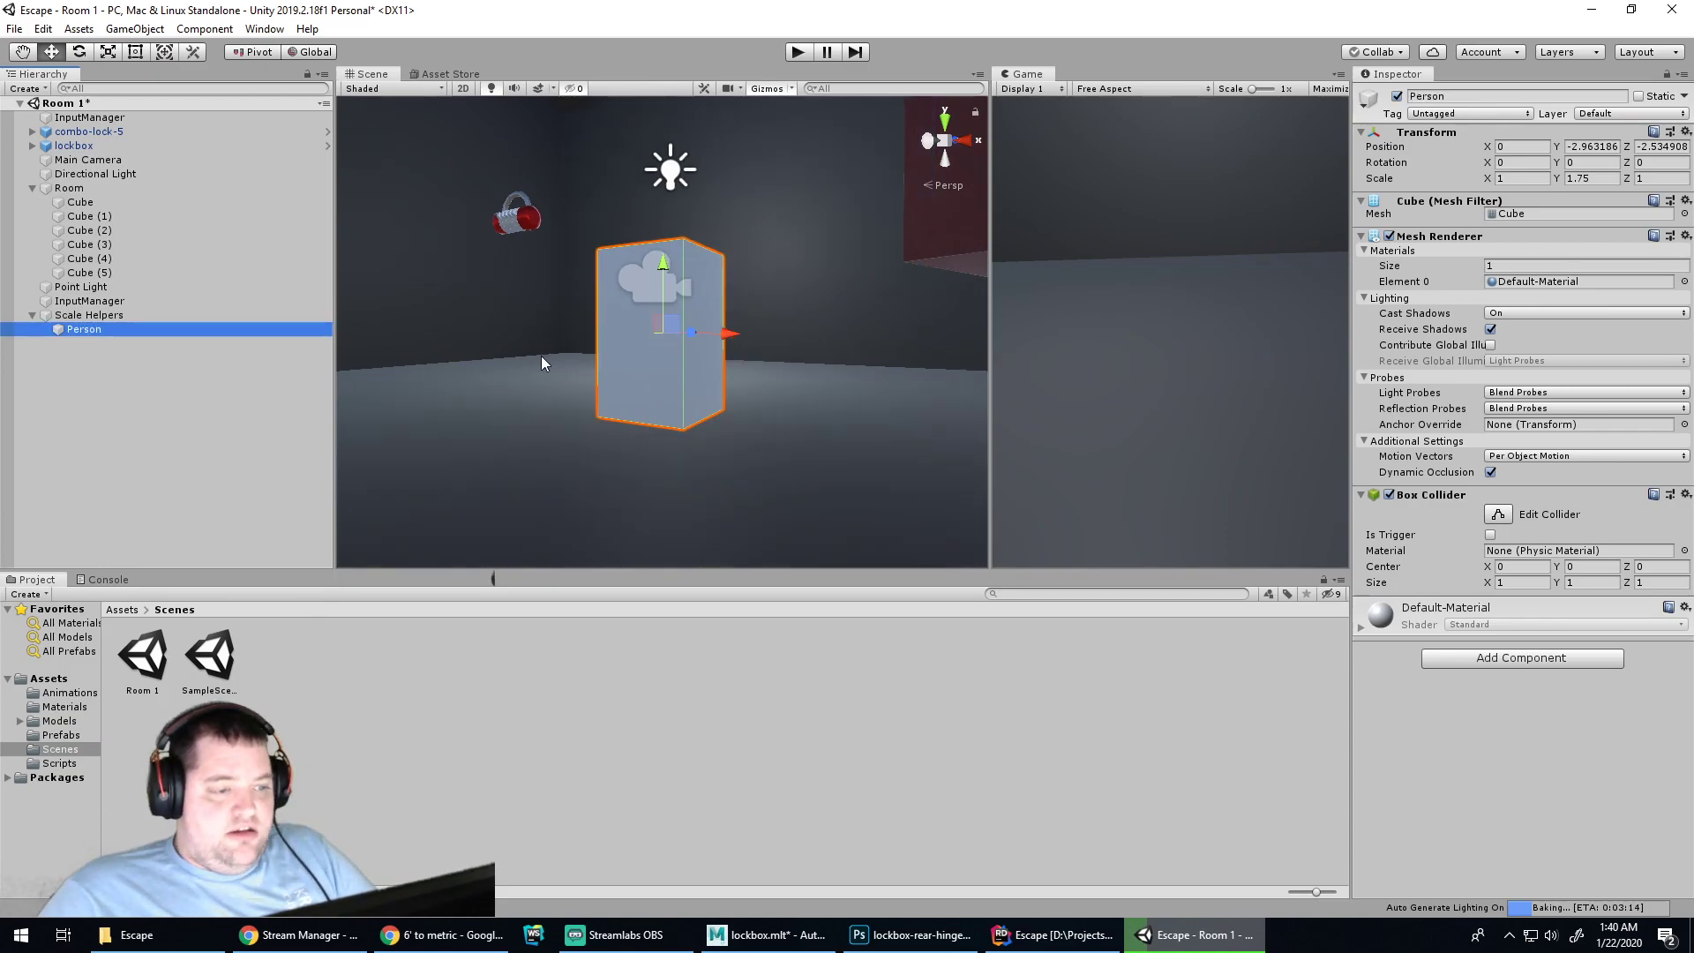
pyautogui.moveTo(754, 290)
pyautogui.keyDown('alt'); pyautogui.mouseDown()
pyautogui.moveTo(765, 276)
pyautogui.moveTo(764, 303)
pyautogui.mouseUp(); pyautogui.keyUp('alt')
pyautogui.scroll(-2, 687, 365)
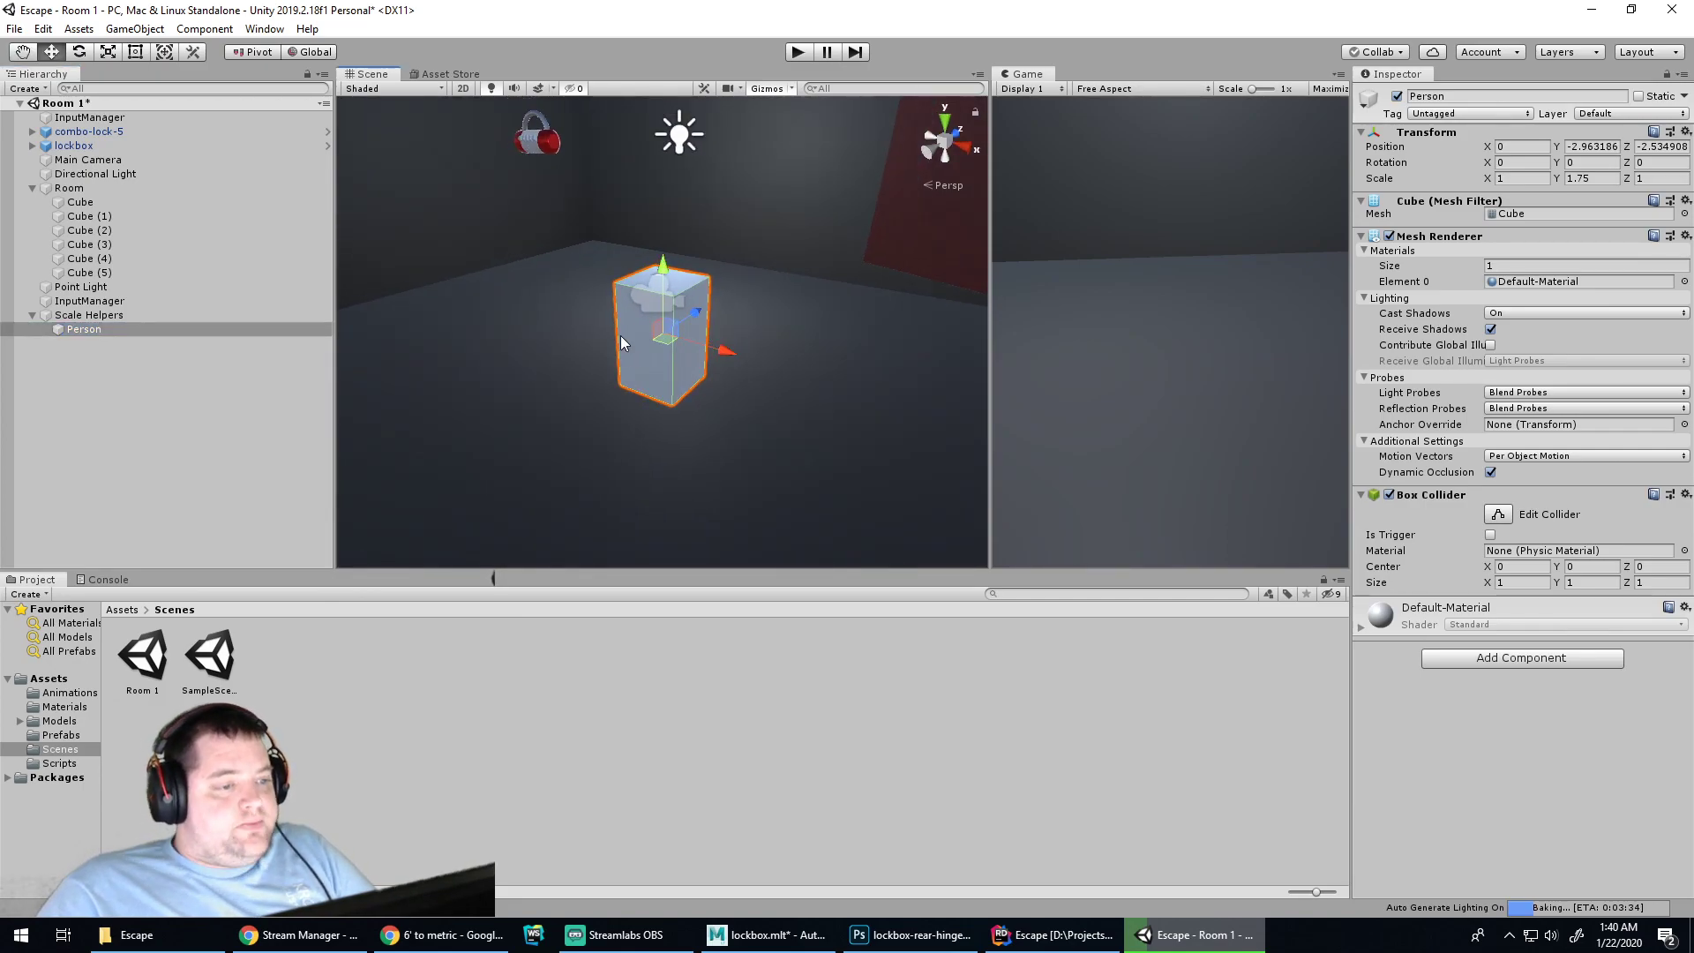
pyautogui.click(93, 318)
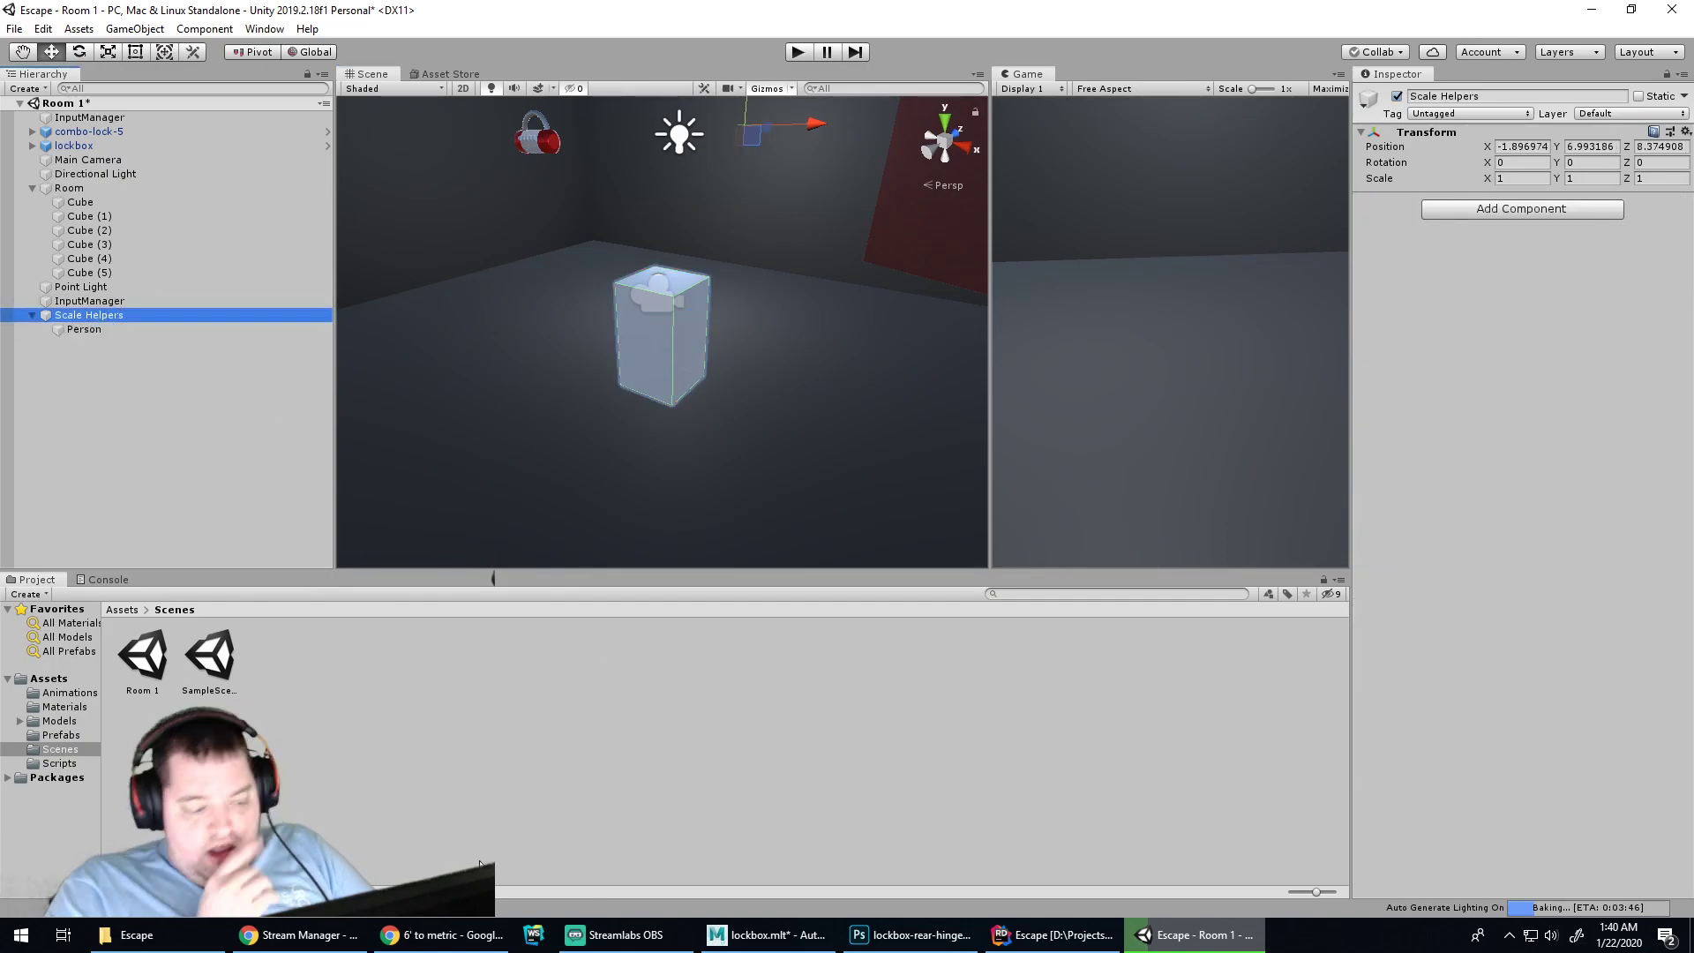
pyautogui.click(404, 942)
# Replace the 5.8 feet value in the converter with 15
pyautogui.click(841, 468)
pyautogui.click(256, 300)
pyautogui.moveTo(256, 300); pyautogui.dragTo(188, 299)
pyautogui.write('15')
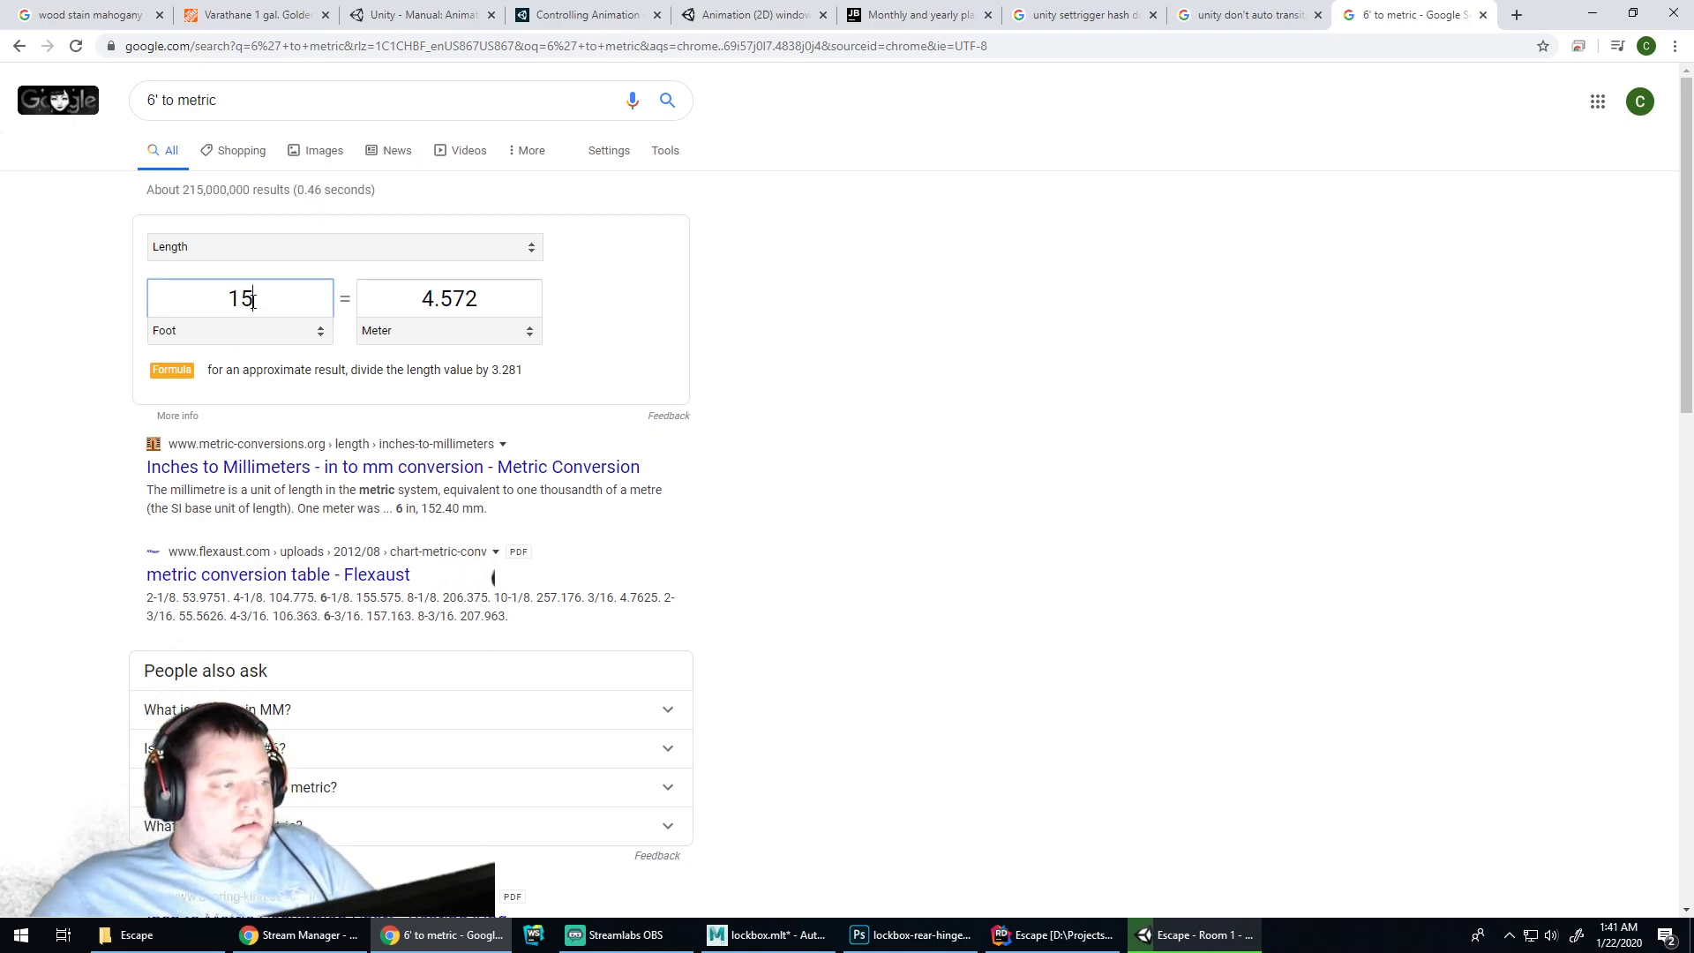
pyautogui.doubleClick(244, 304)
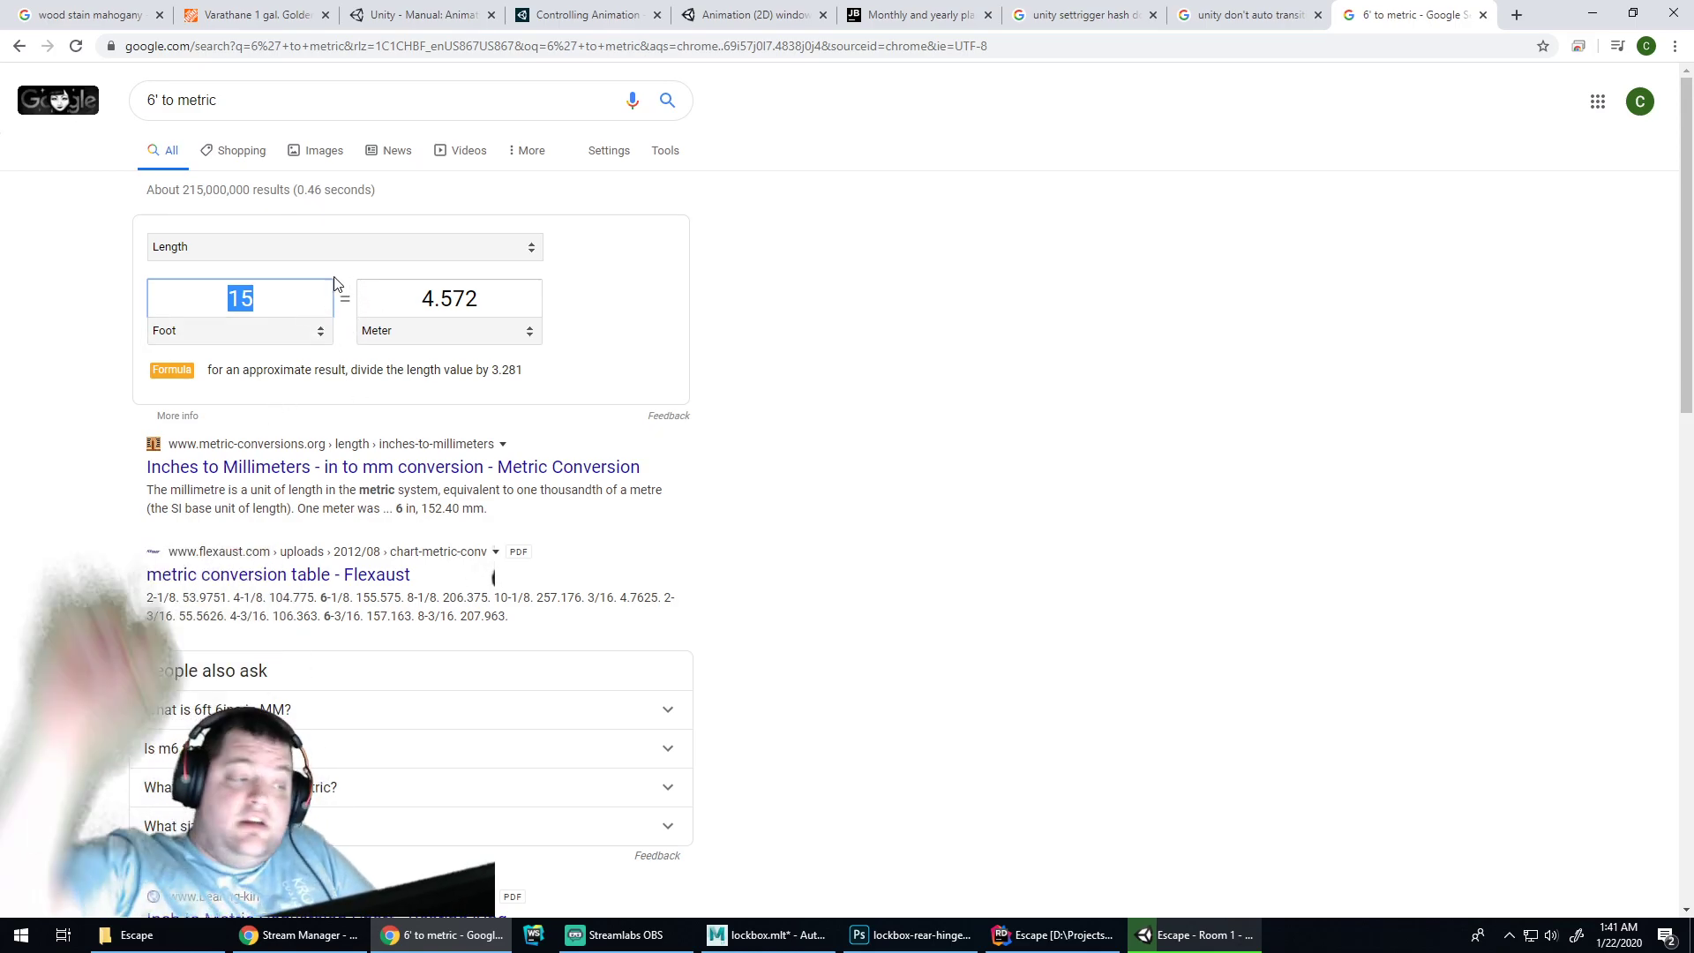
# Change the feet value to 12 and select the 3.6576 metre result
pyautogui.click(278, 302)
pyautogui.doubleClick(278, 303)
pyautogui.write('12')
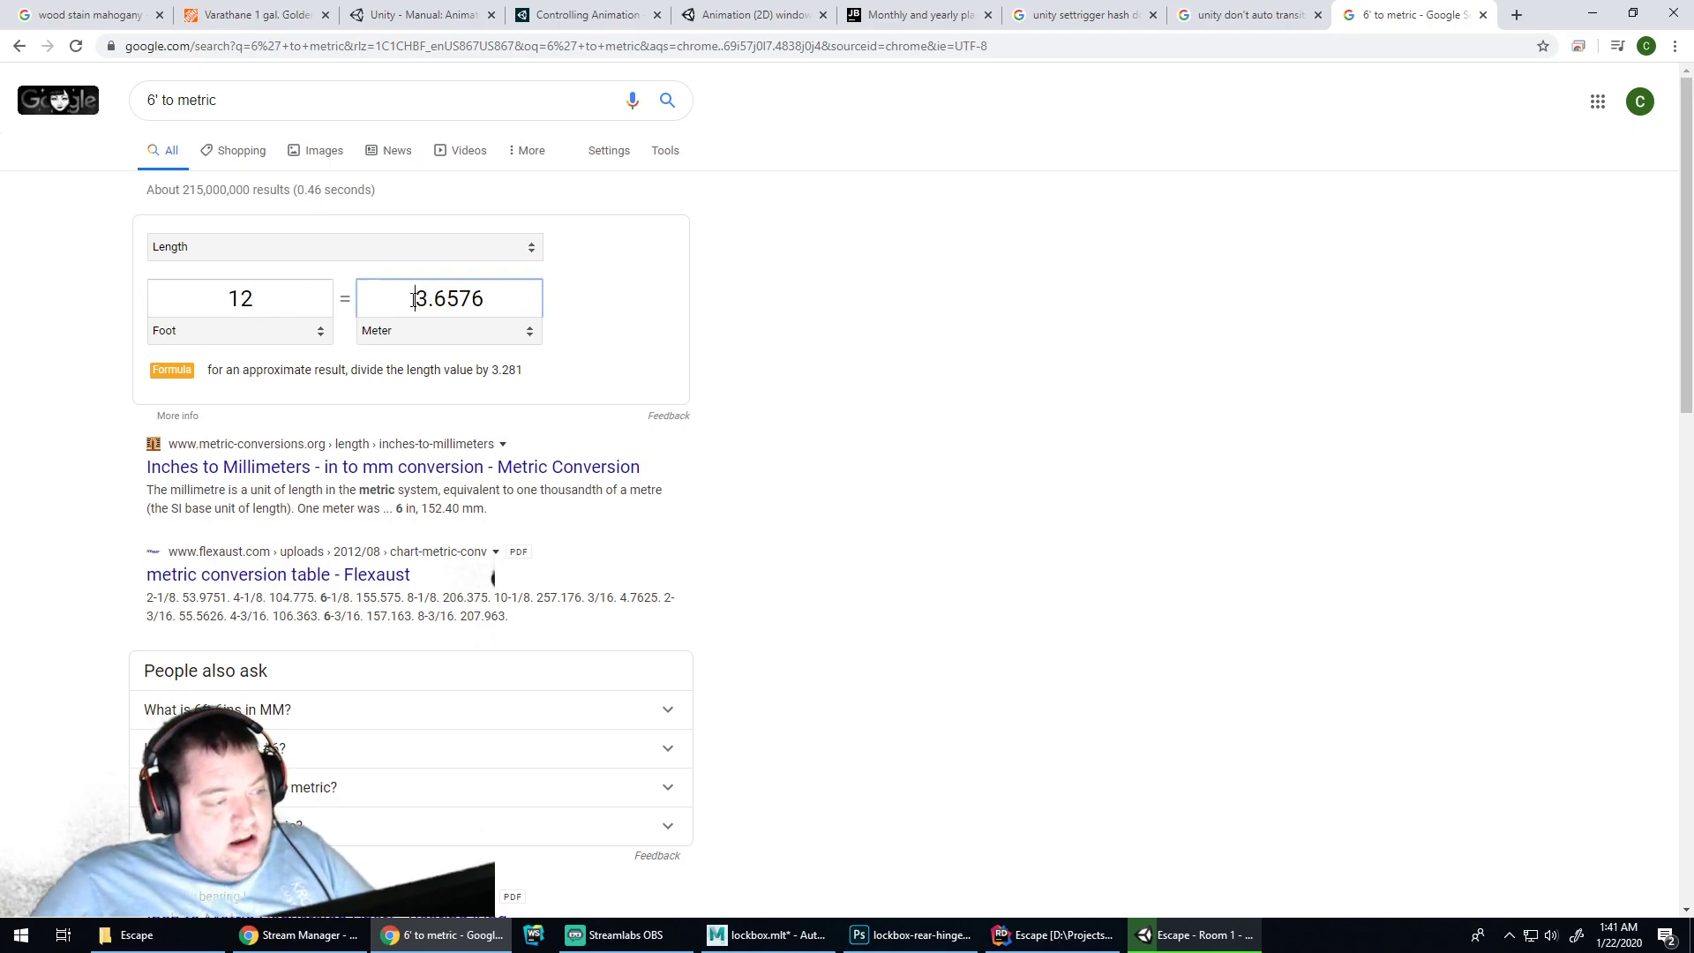
pyautogui.click(414, 300)
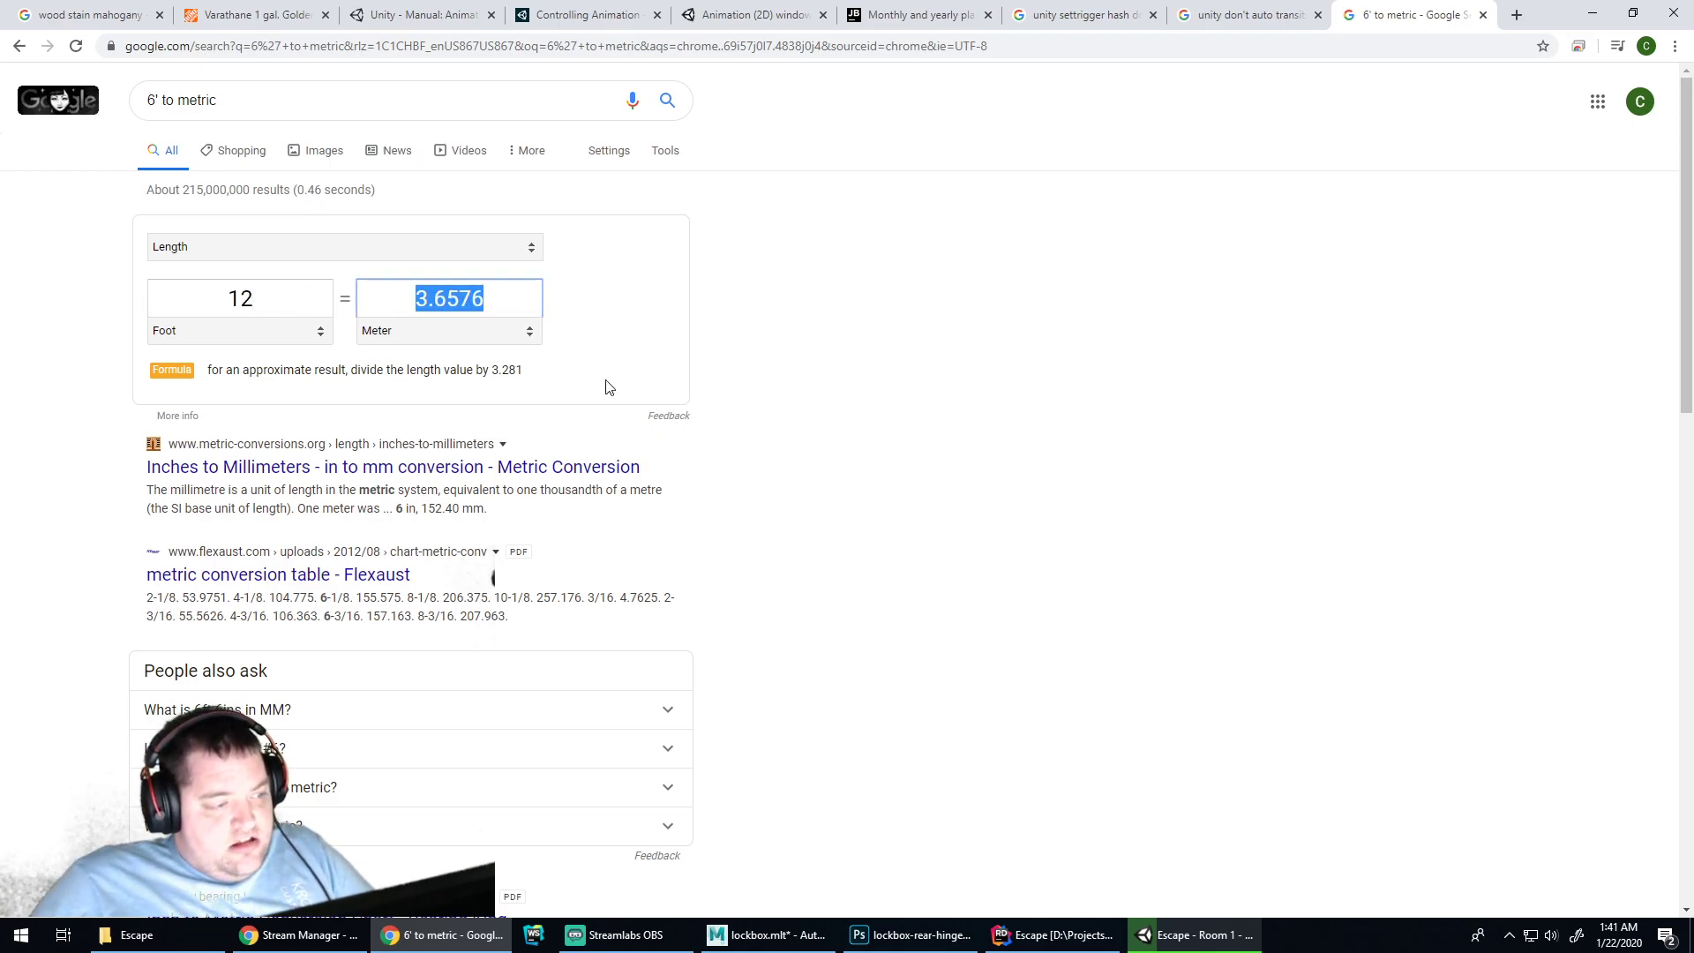
pyautogui.click(1005, 939)
# Create a new 3D Cube from the Person object's context menu
pyautogui.click(766, 935)
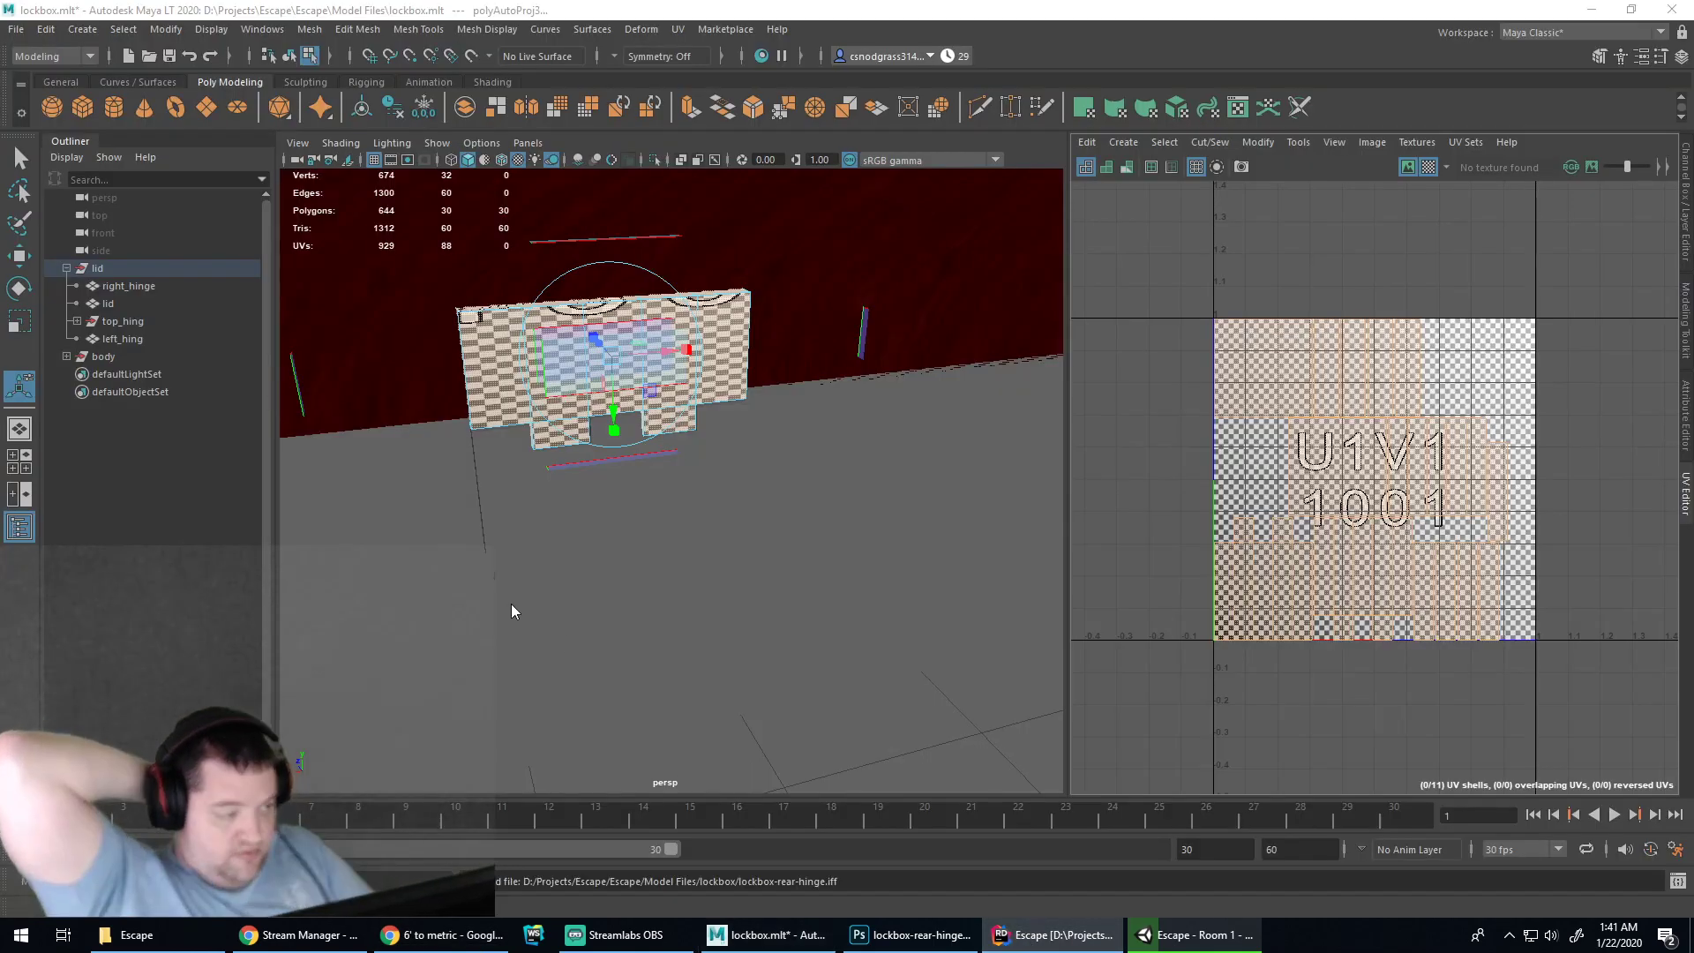
pyautogui.click(910, 935)
pyautogui.click(1183, 935)
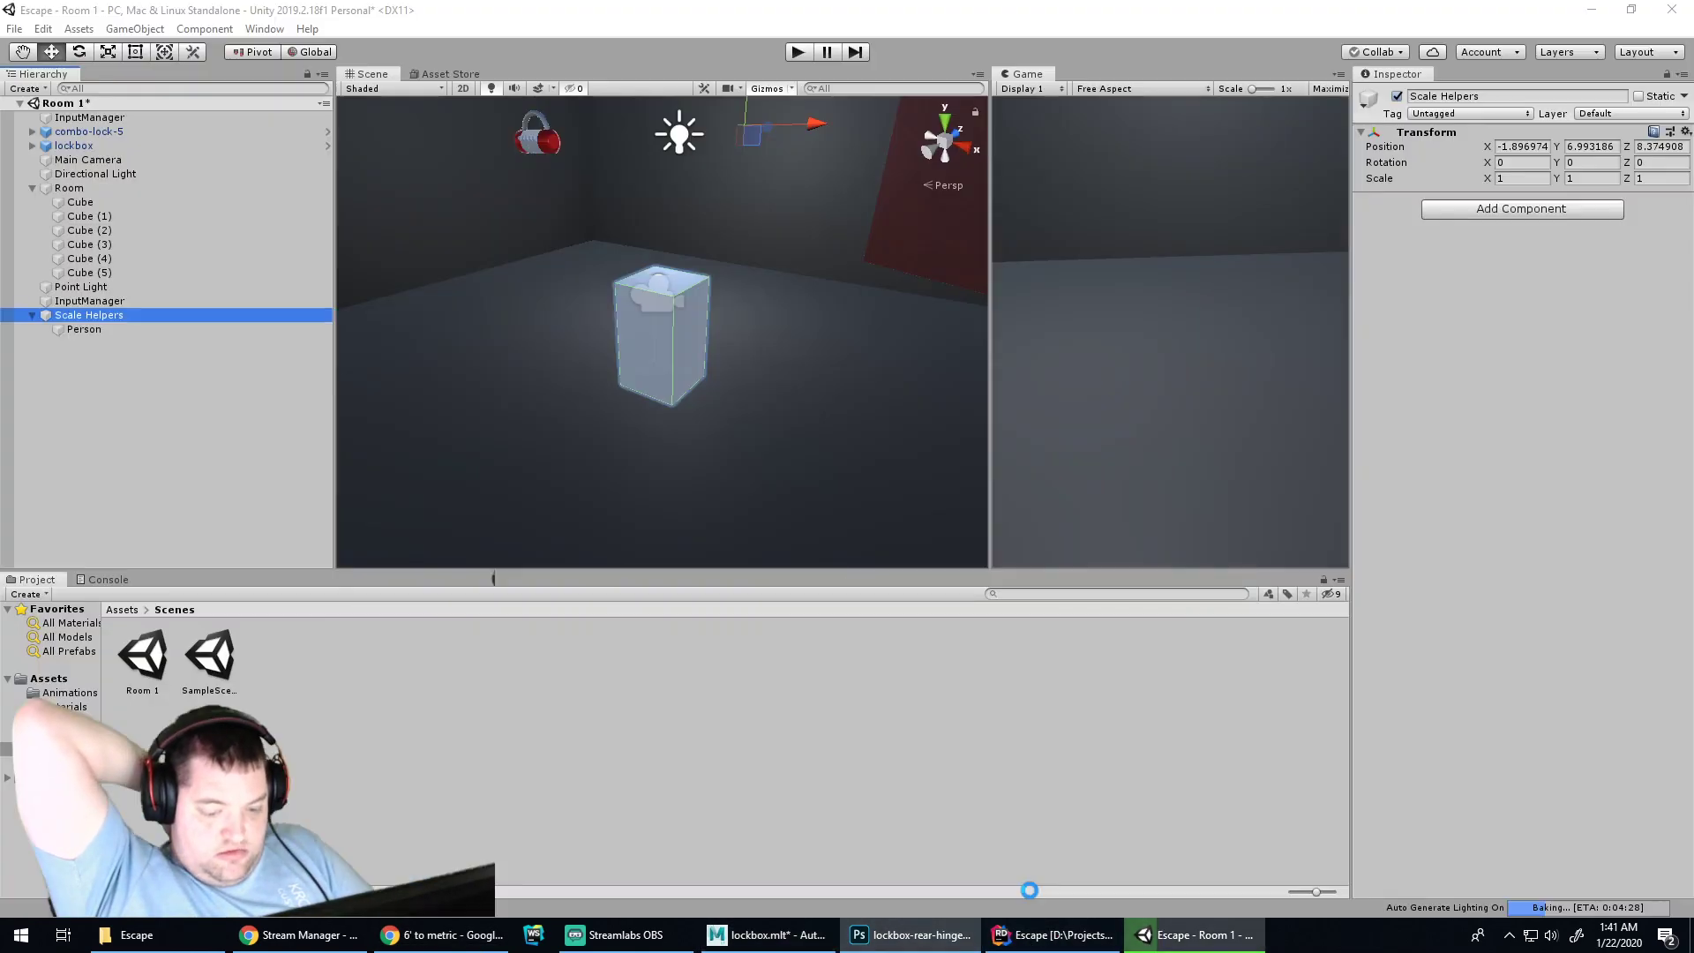
pyautogui.click(84, 330)
pyautogui.rightClick(84, 330)
pyautogui.rightClick(85, 330)
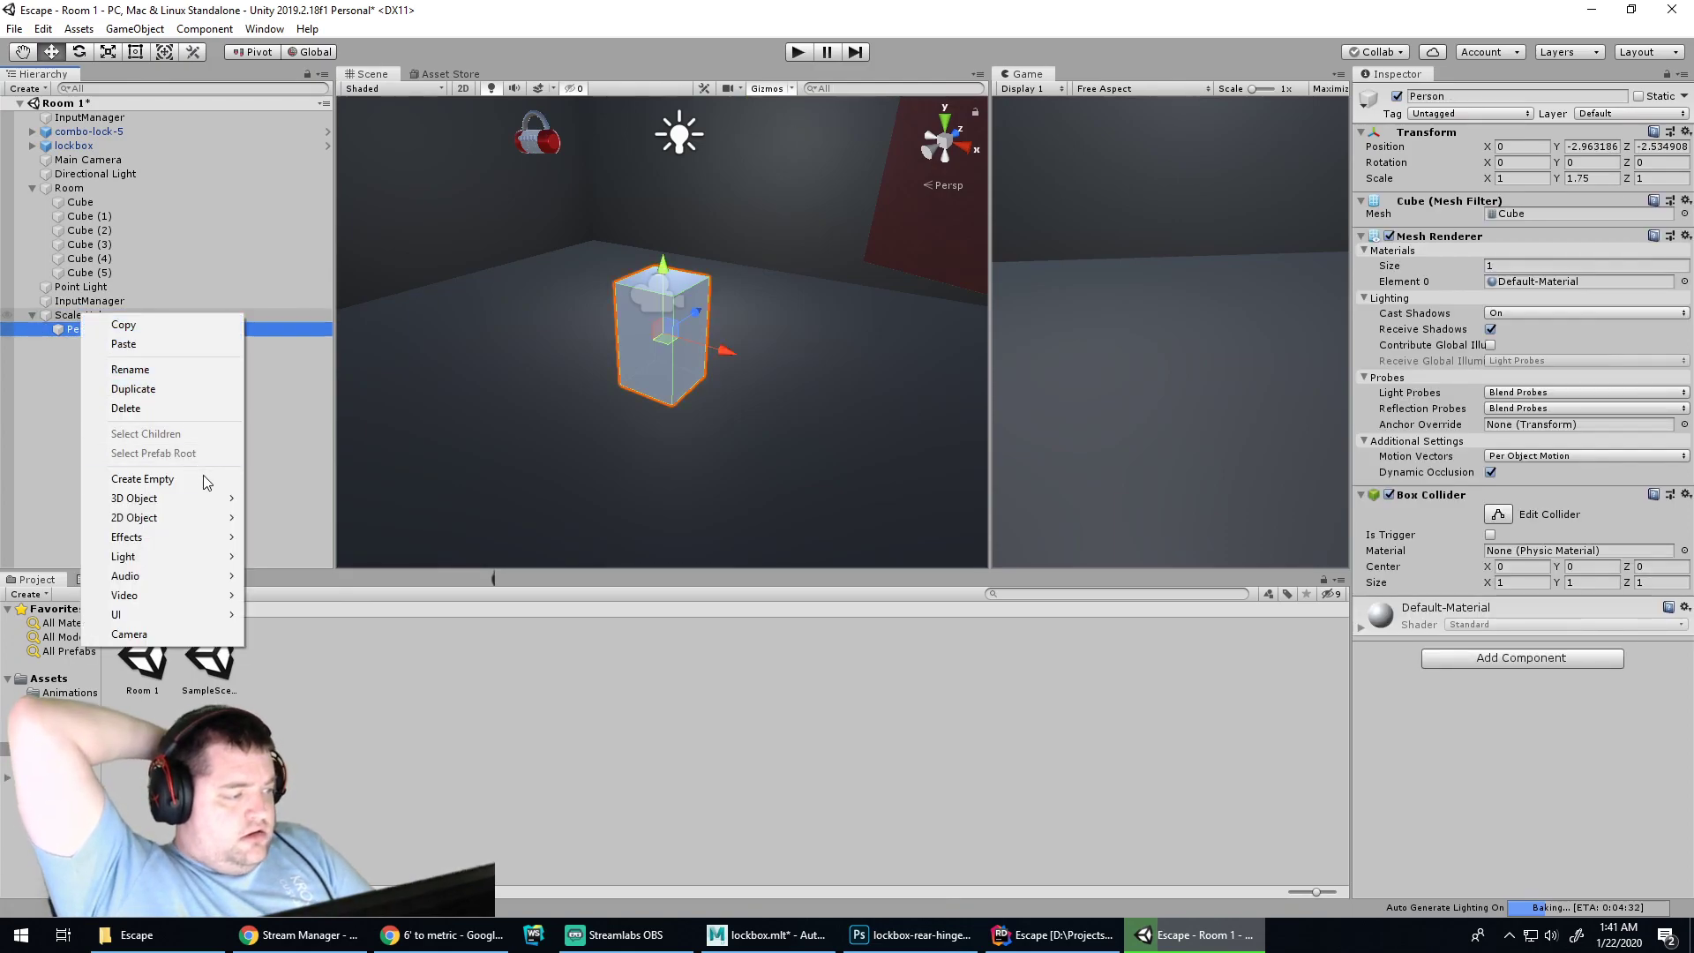
pyautogui.moveTo(203, 499)
pyautogui.click(293, 495)
# Move the new cube under Scale Helpers and rename it 12-Foot Room
pyautogui.moveTo(88, 342); pyautogui.dragTo(93, 316)
pyautogui.doubleClick(81, 344)
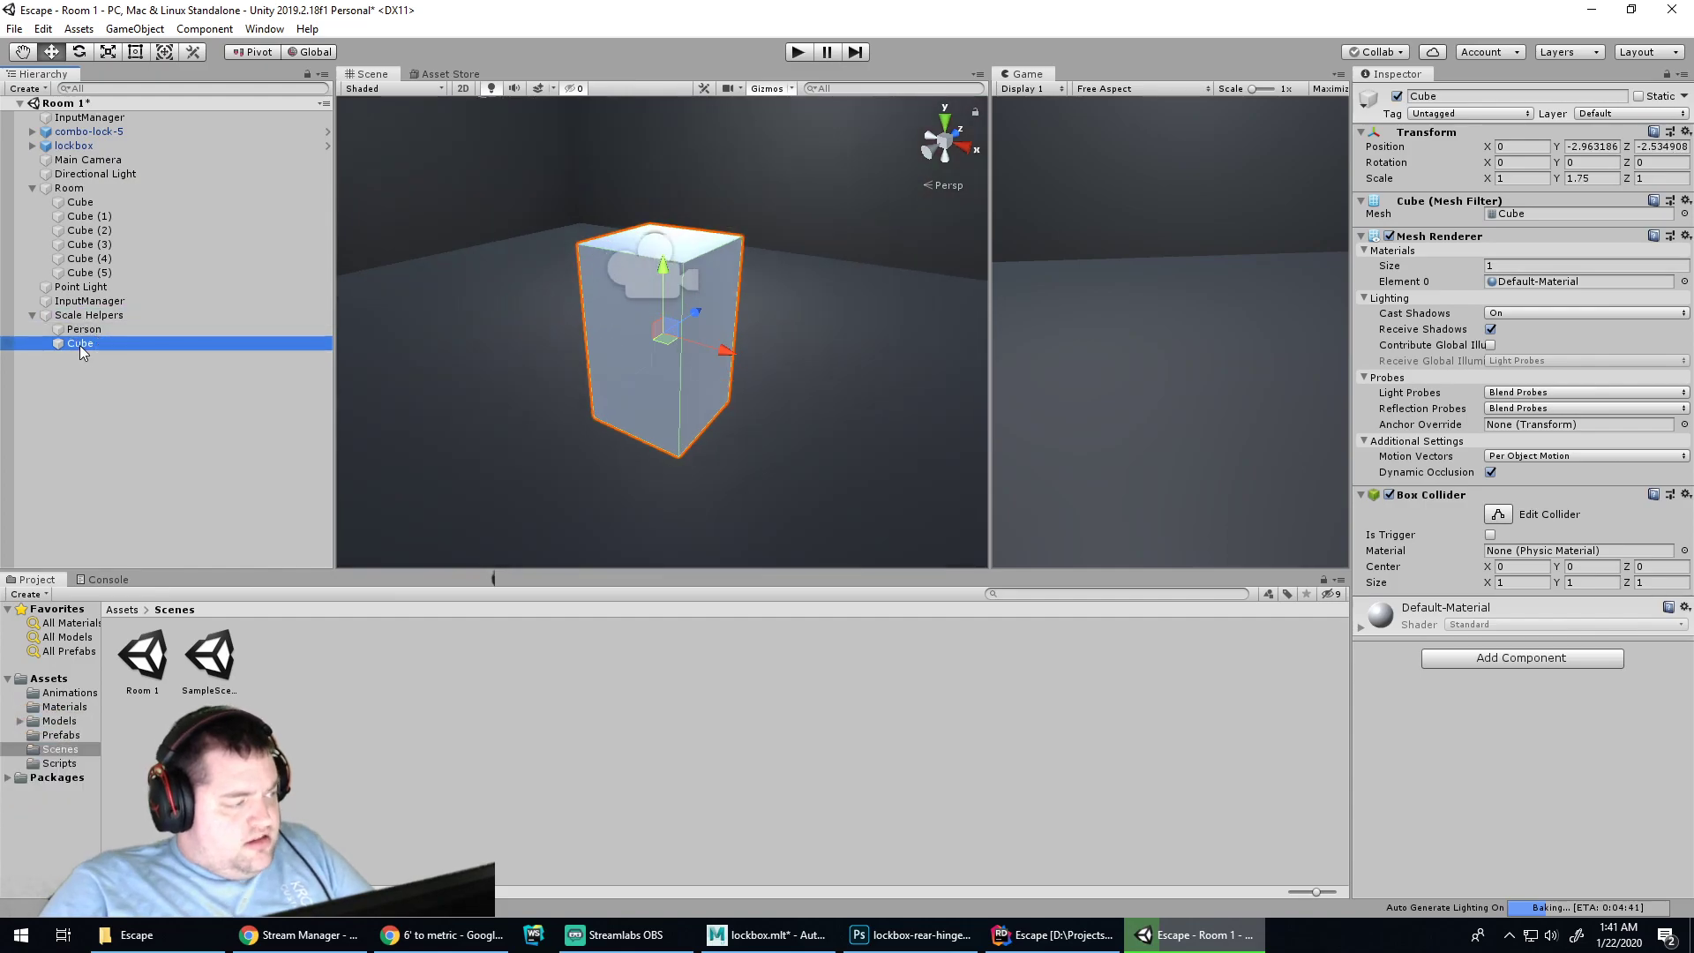
pyautogui.press('F2')
pyautogui.write('12-F')
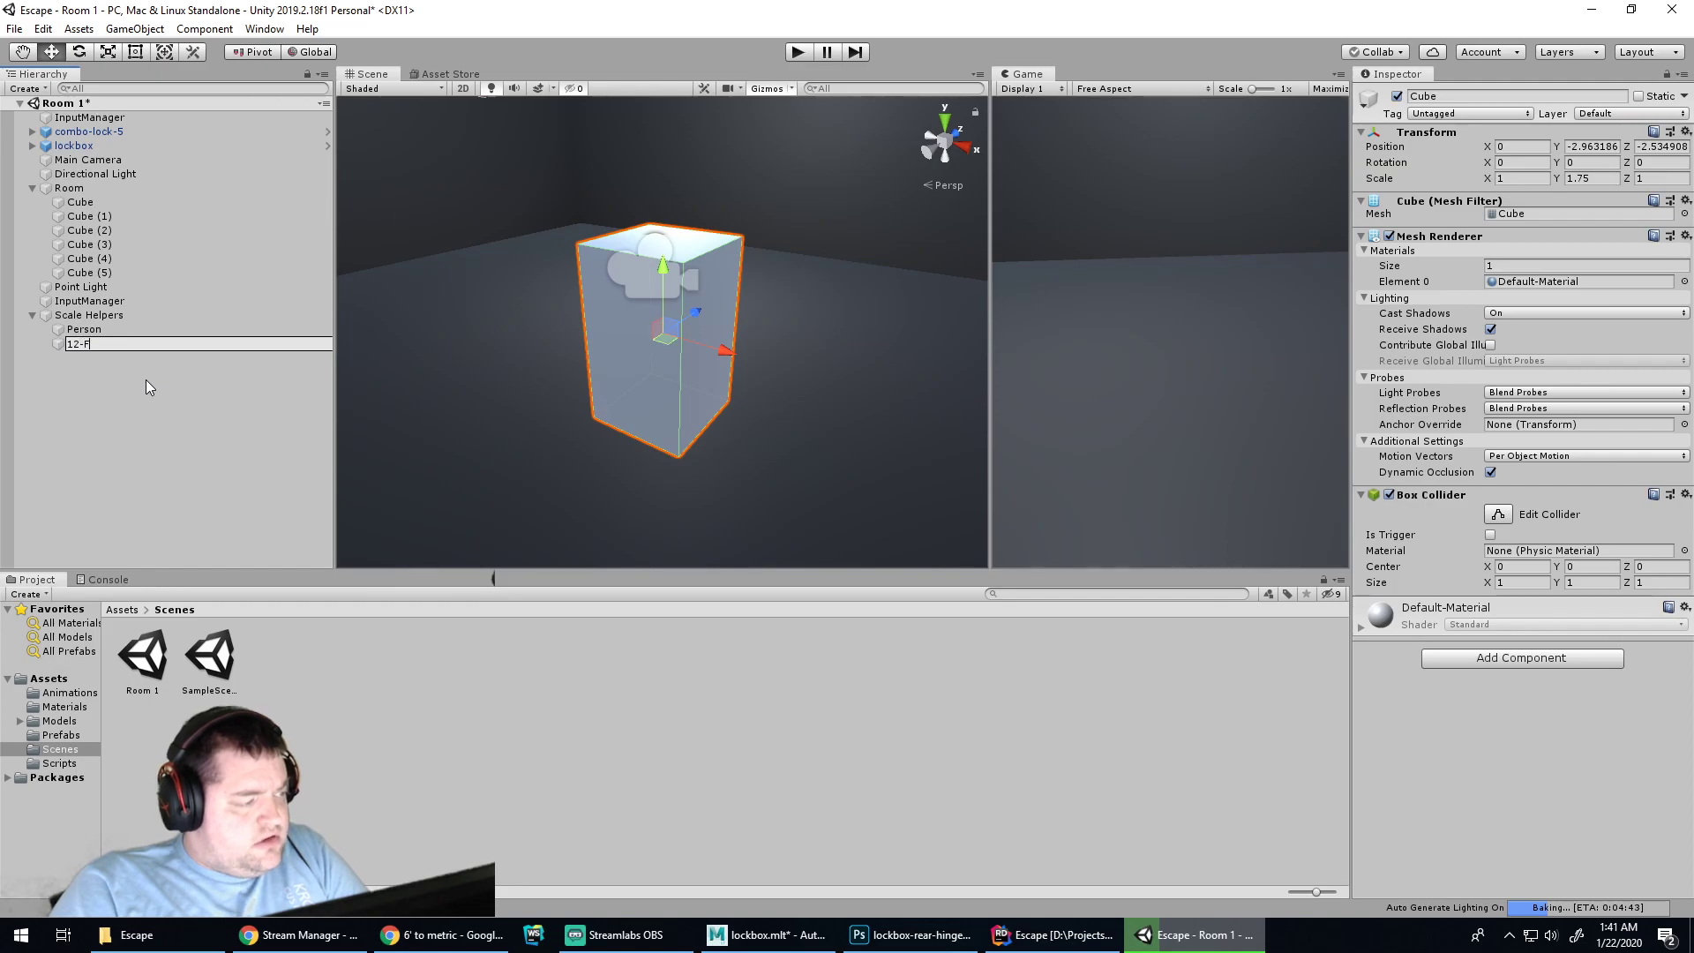
pyautogui.write('oot Room')
pyautogui.press('Return')
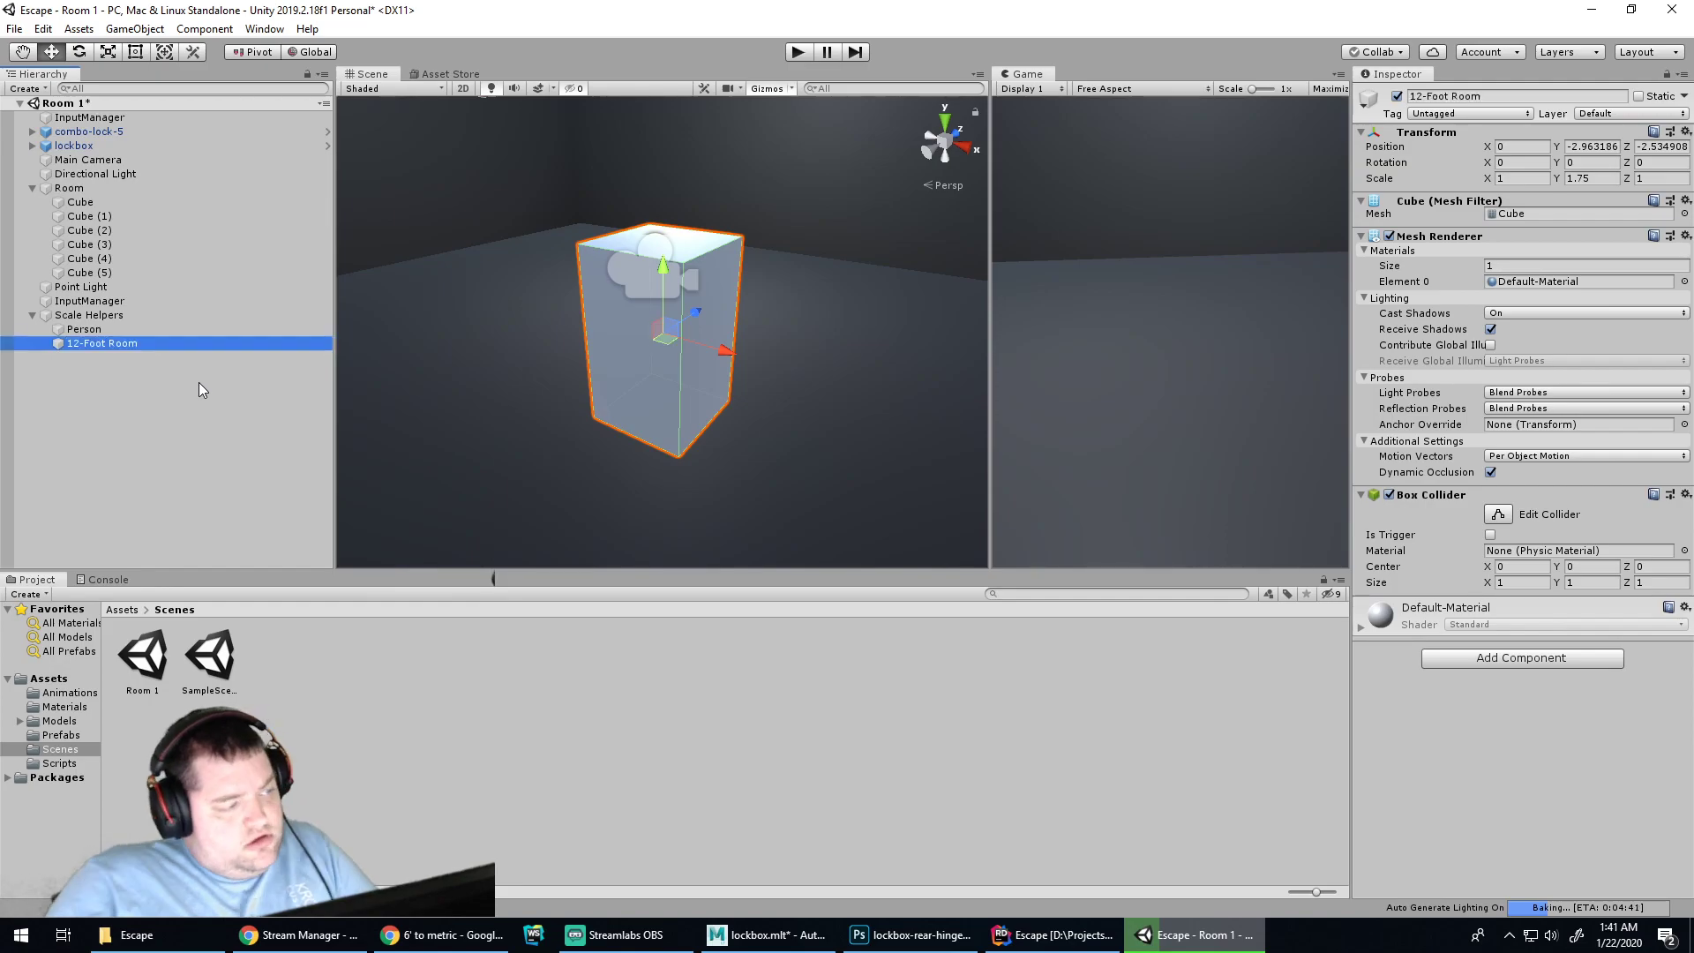
pyautogui.scroll(-1, 554, 383)
pyautogui.scroll(-1, 554, 383)
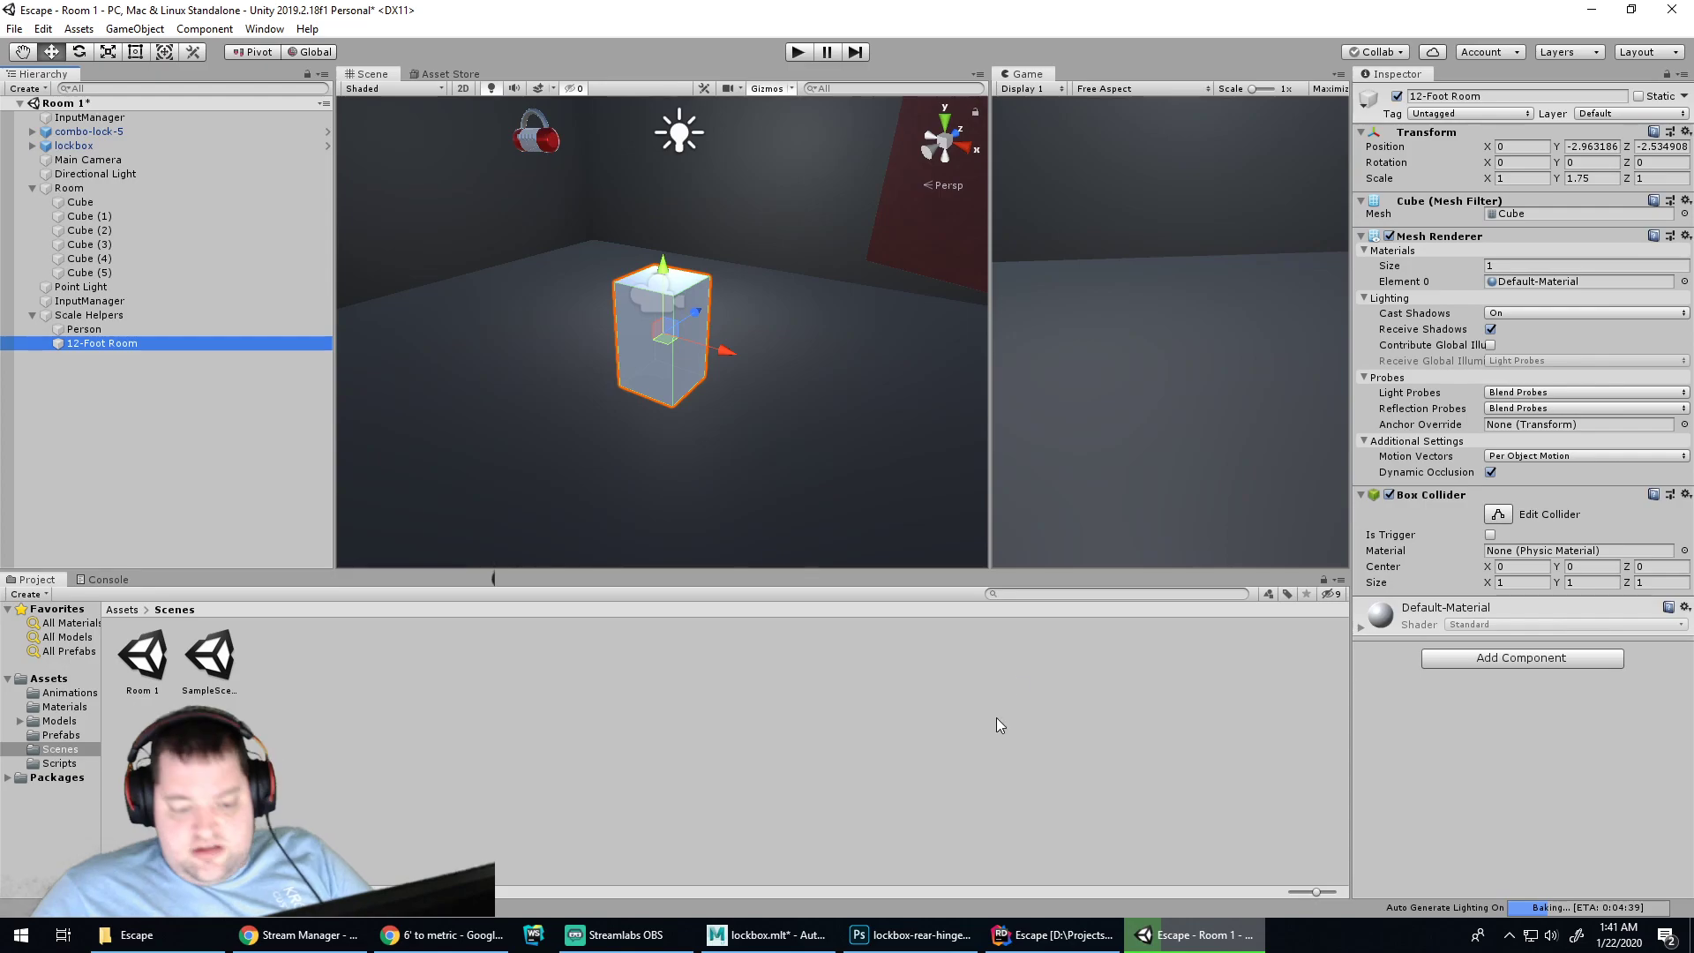
# Slide the 12-Foot Room cube beside Person and set its Y scale to 3.65
pyautogui.click(441, 934)
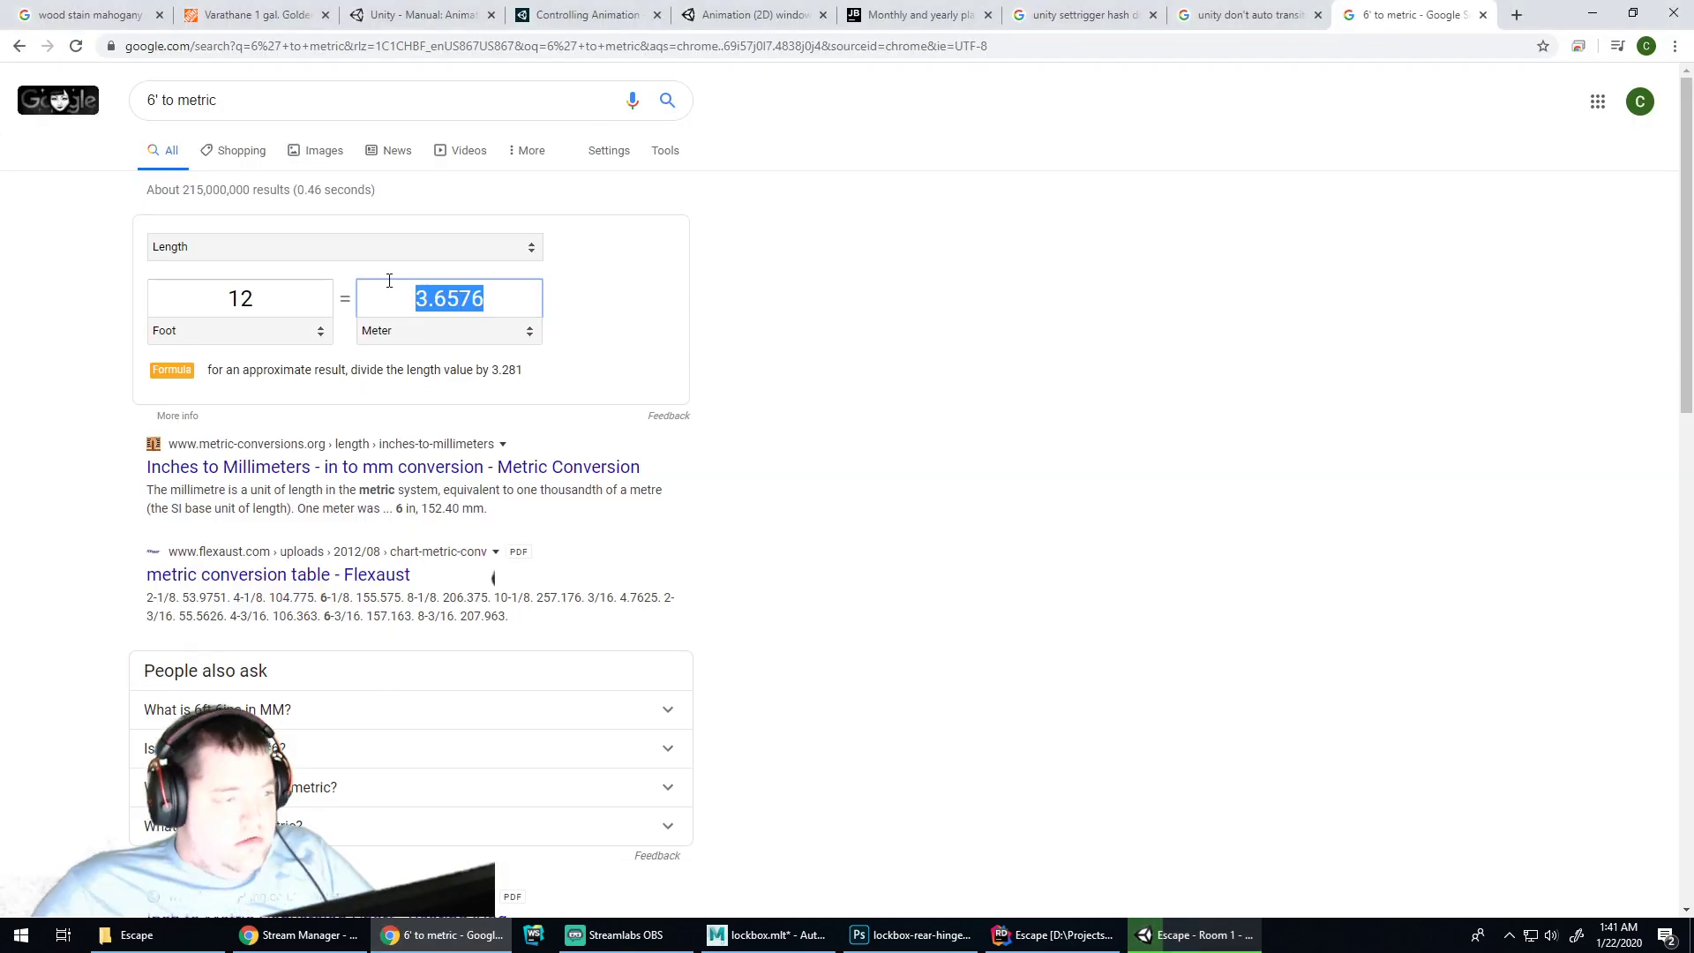
pyautogui.click(1193, 934)
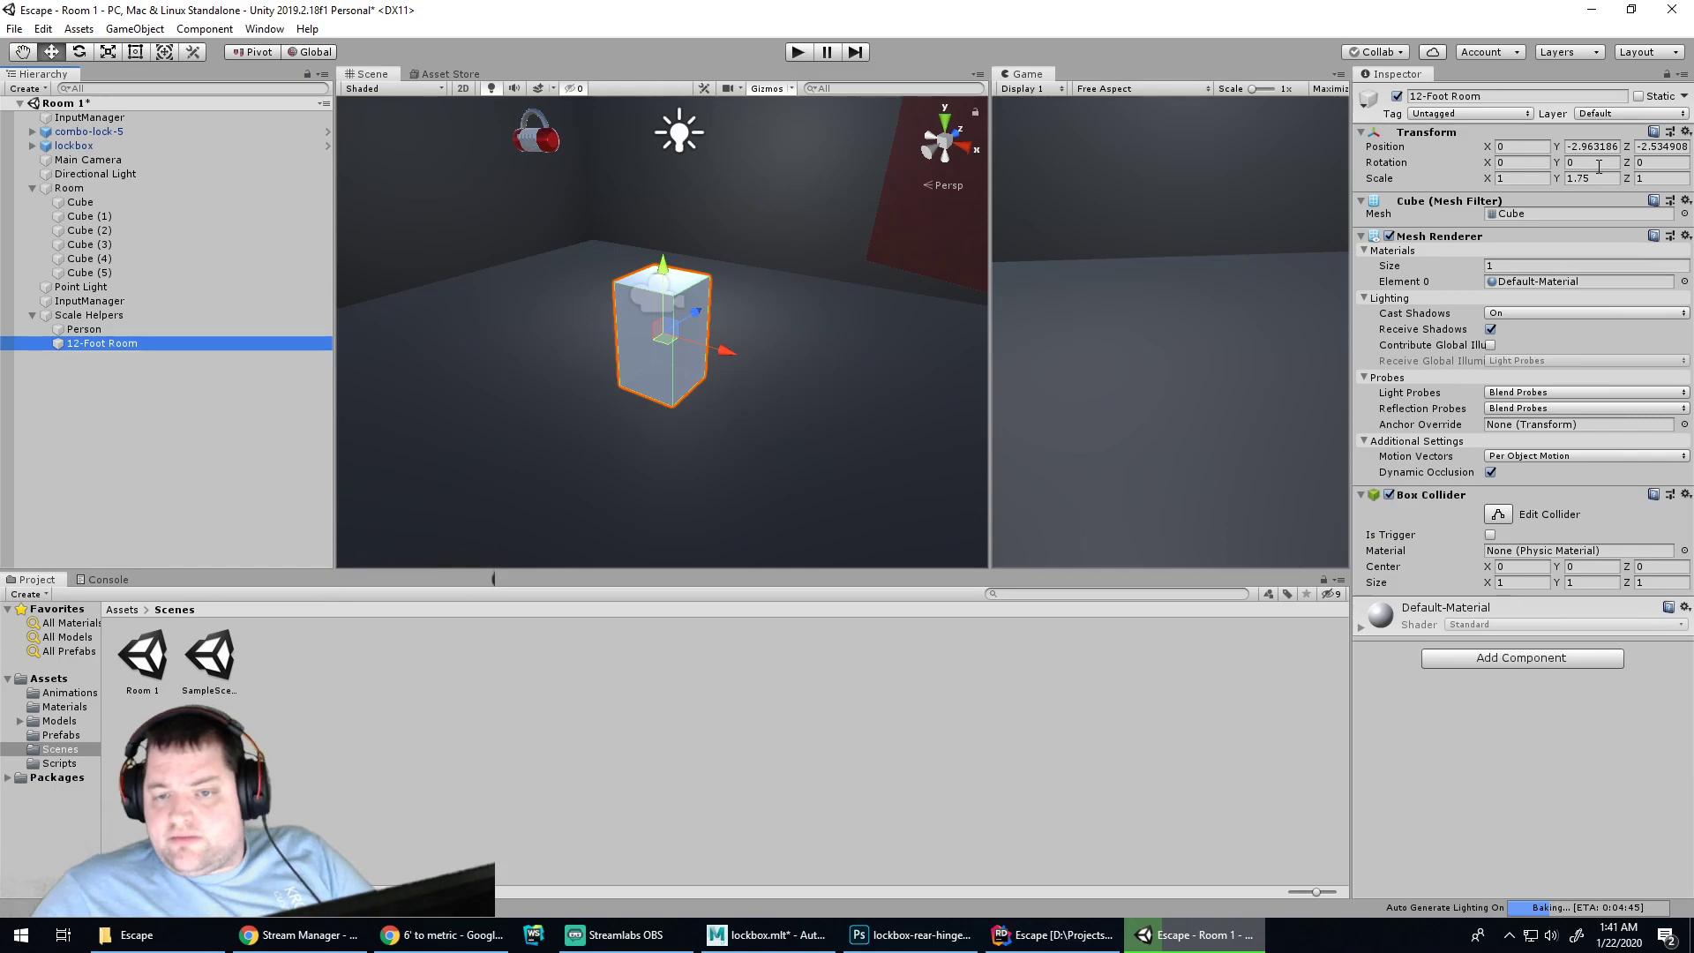
pyautogui.moveTo(727, 351); pyautogui.dragTo(630, 340)
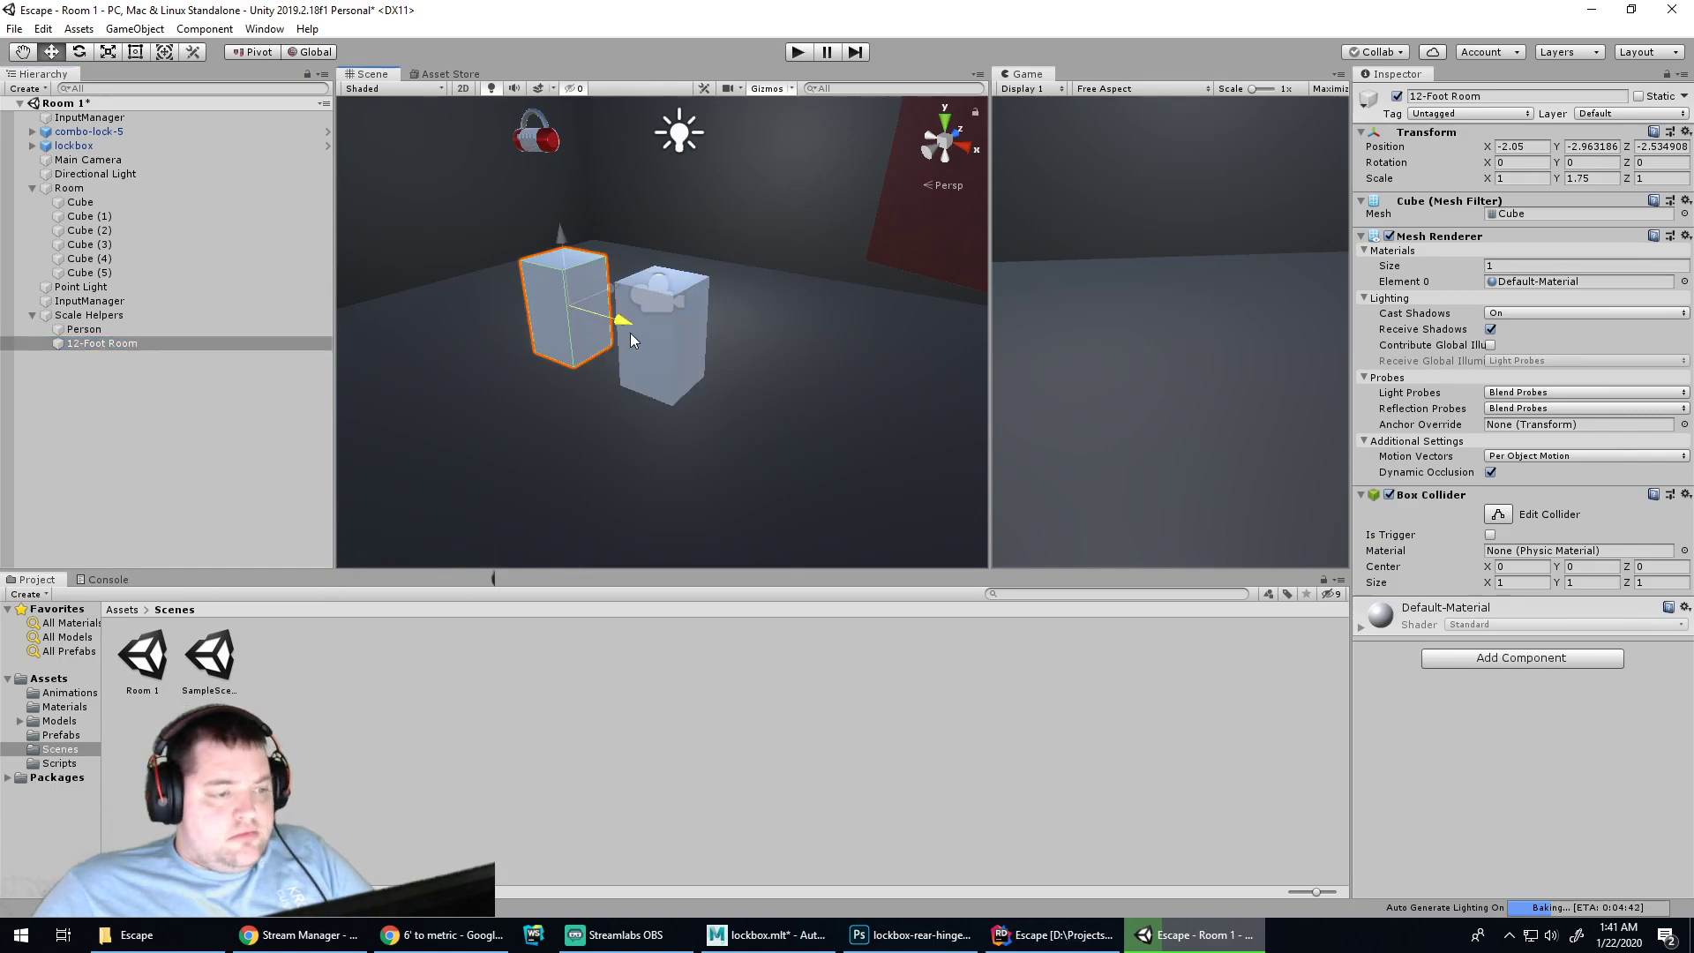
pyautogui.click(1584, 179)
pyautogui.write('3.65')
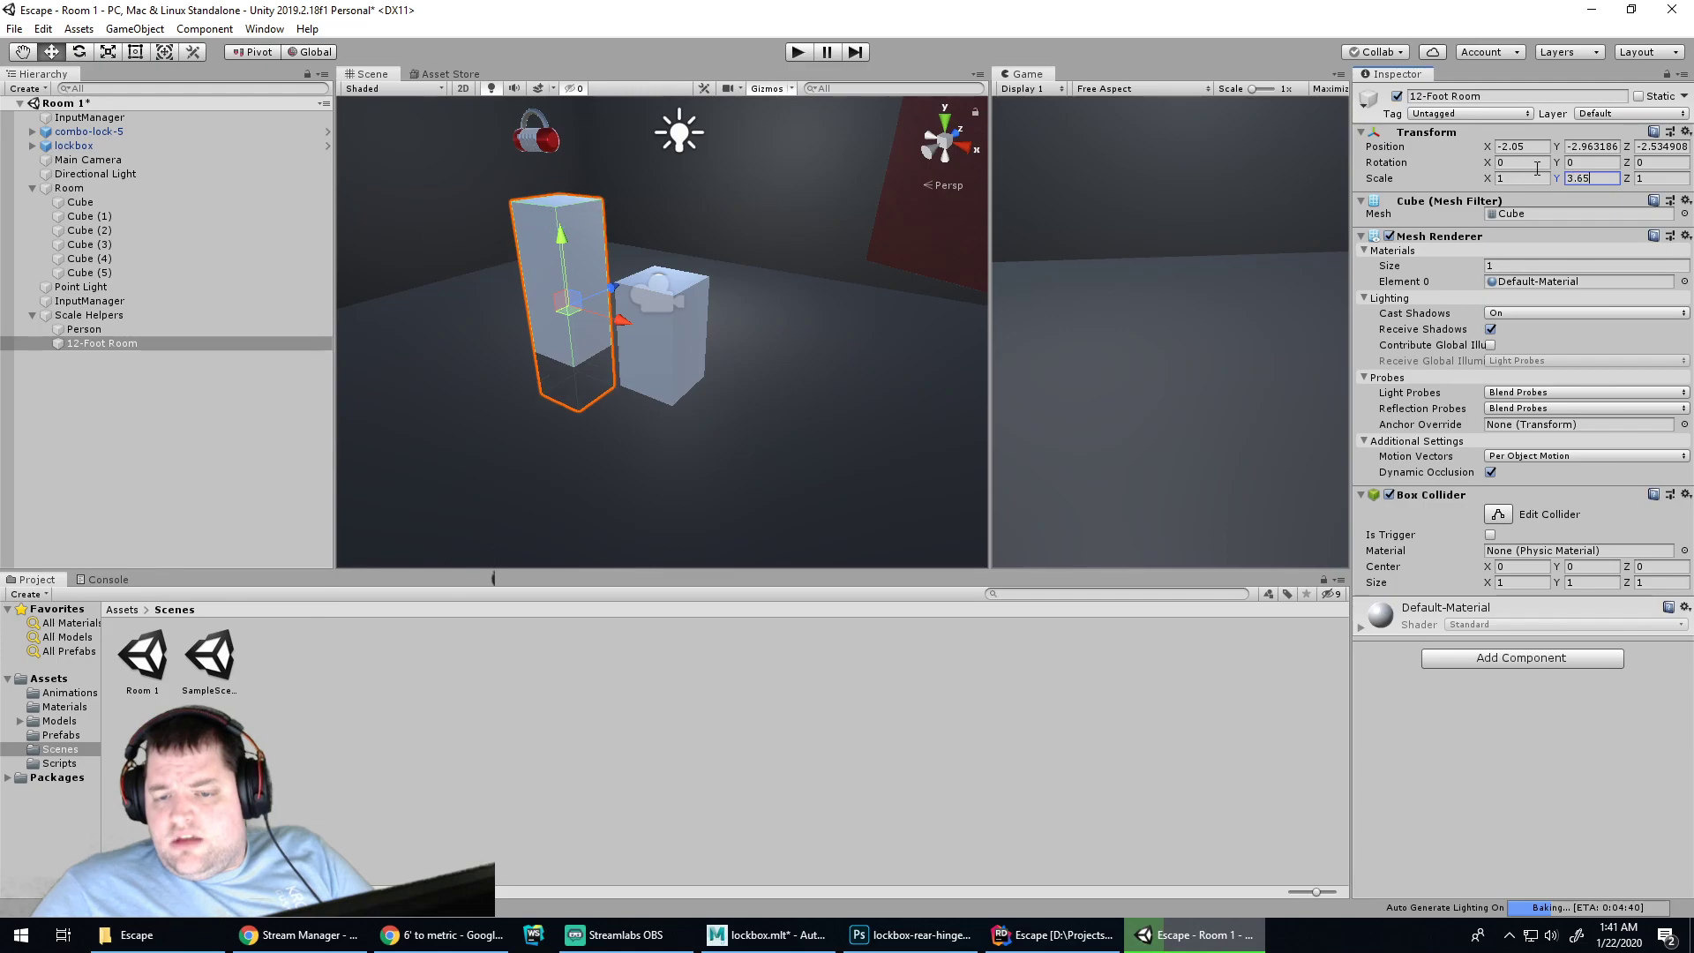
pyautogui.press('Return')
# Raise the 12-Foot Room cube up toward floor level
pyautogui.moveTo(563, 238); pyautogui.dragTo(557, 194)
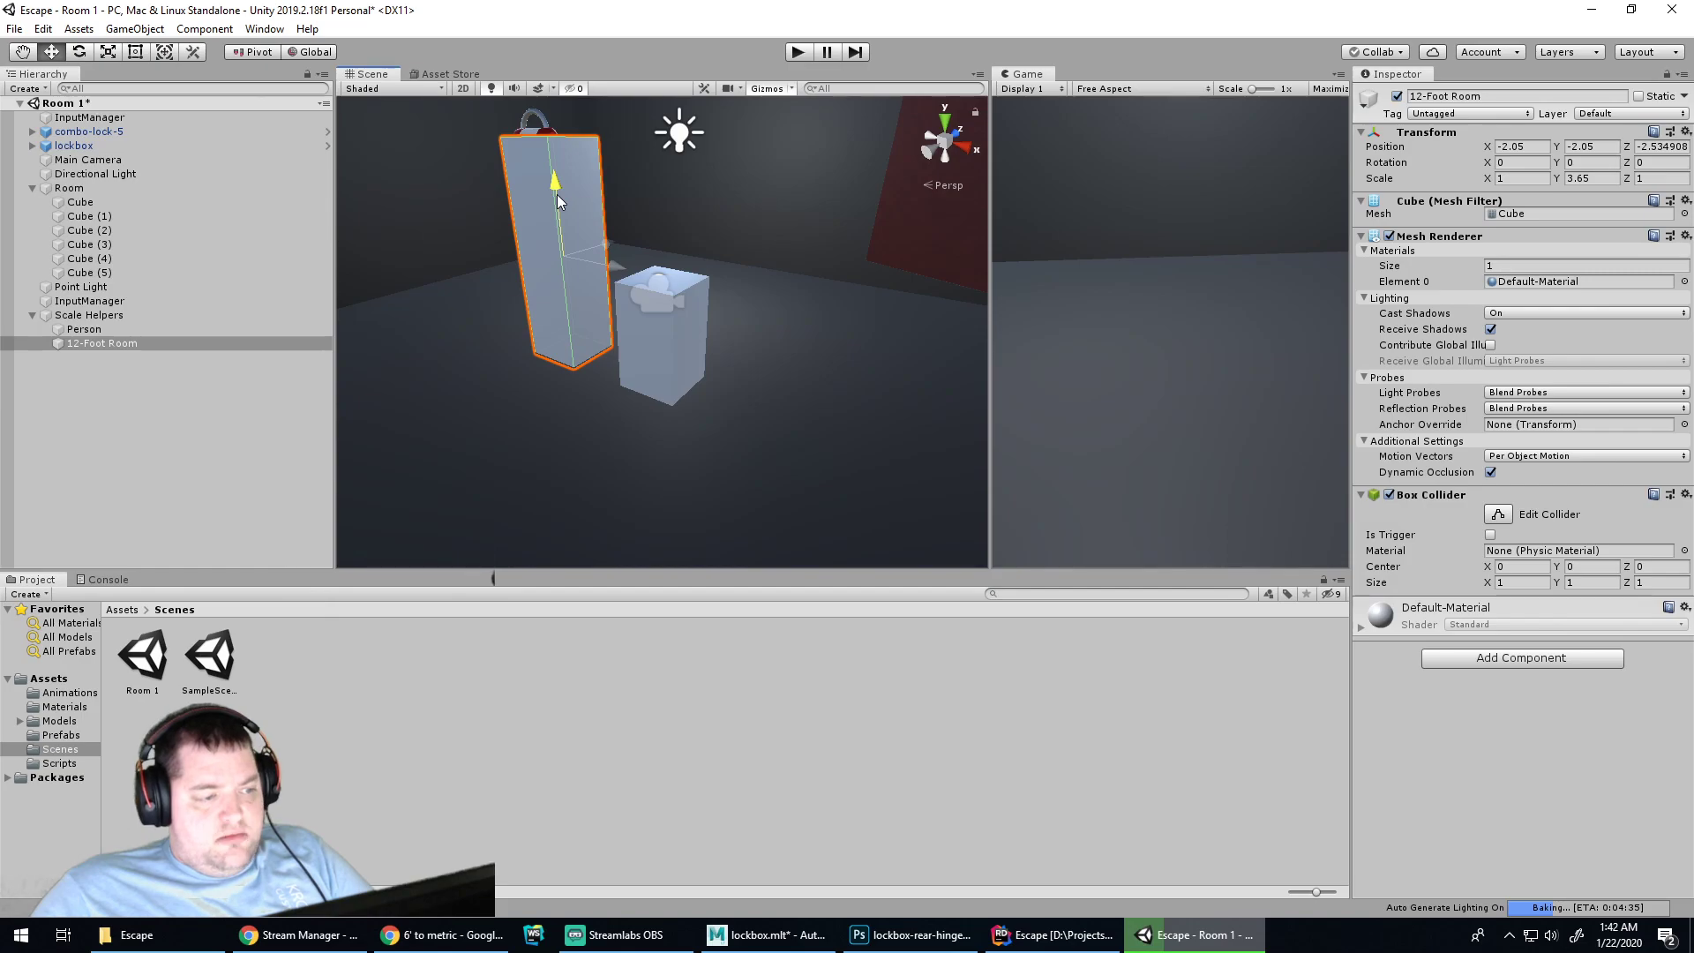
pyautogui.moveTo(558, 194); pyautogui.dragTo(549, 194)
pyautogui.scroll(-2, 728, 234)
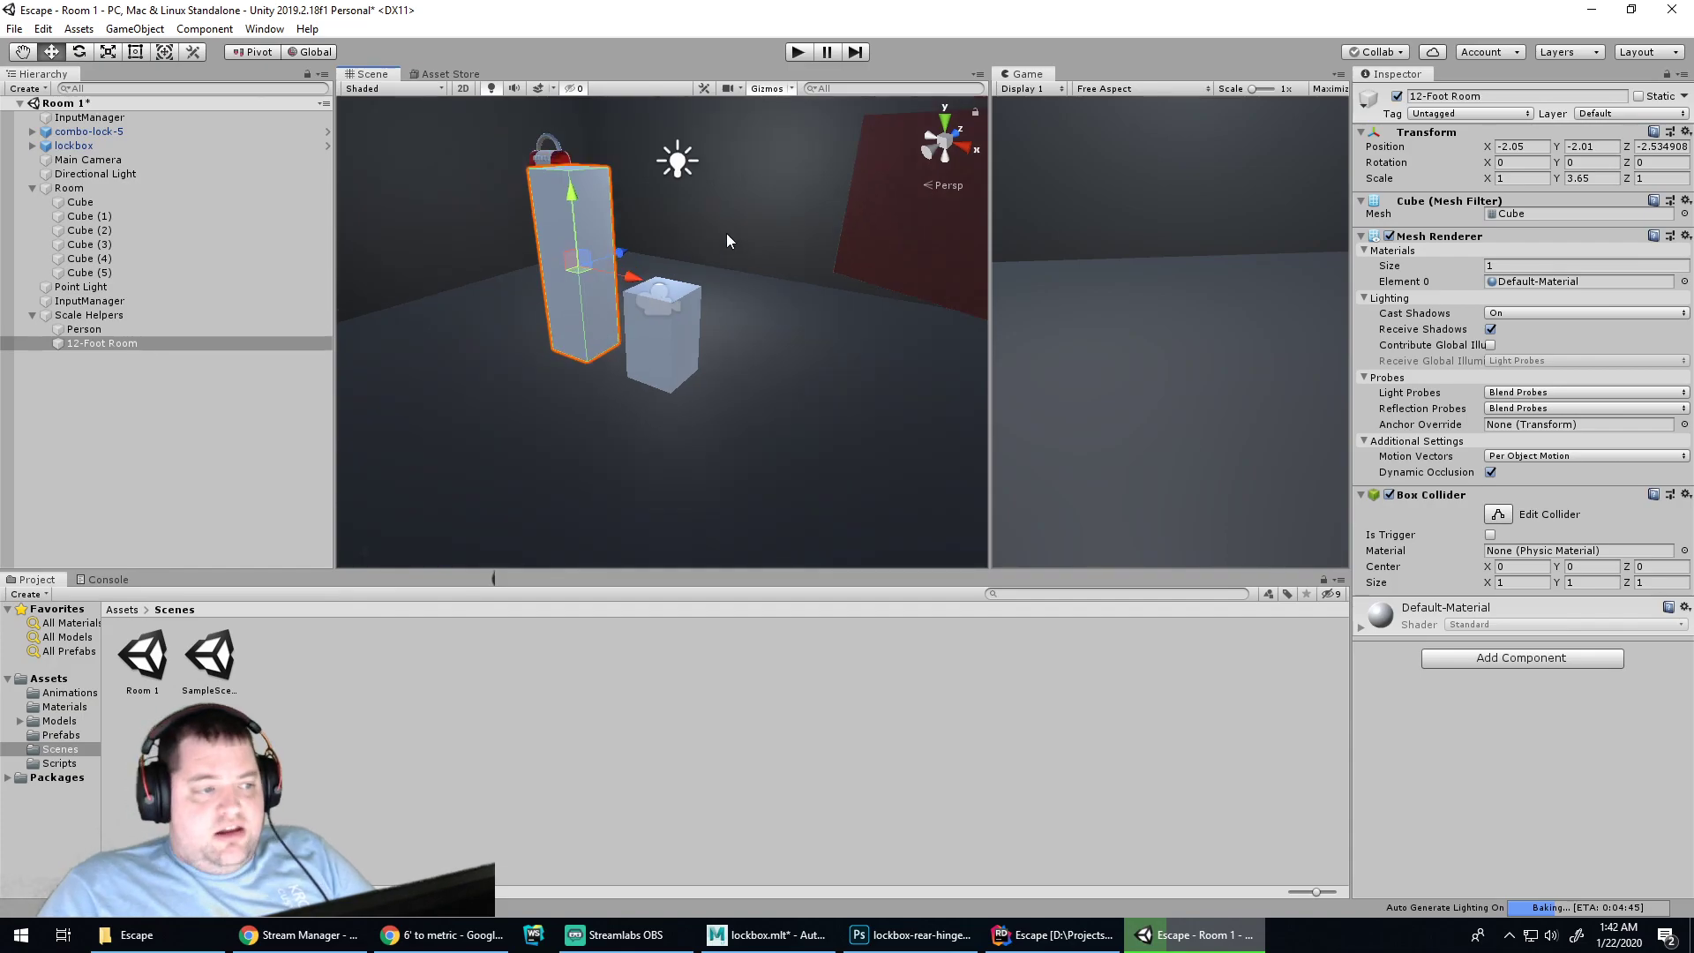
pyautogui.scroll(-2, 719, 231)
pyautogui.scroll(2, 708, 229)
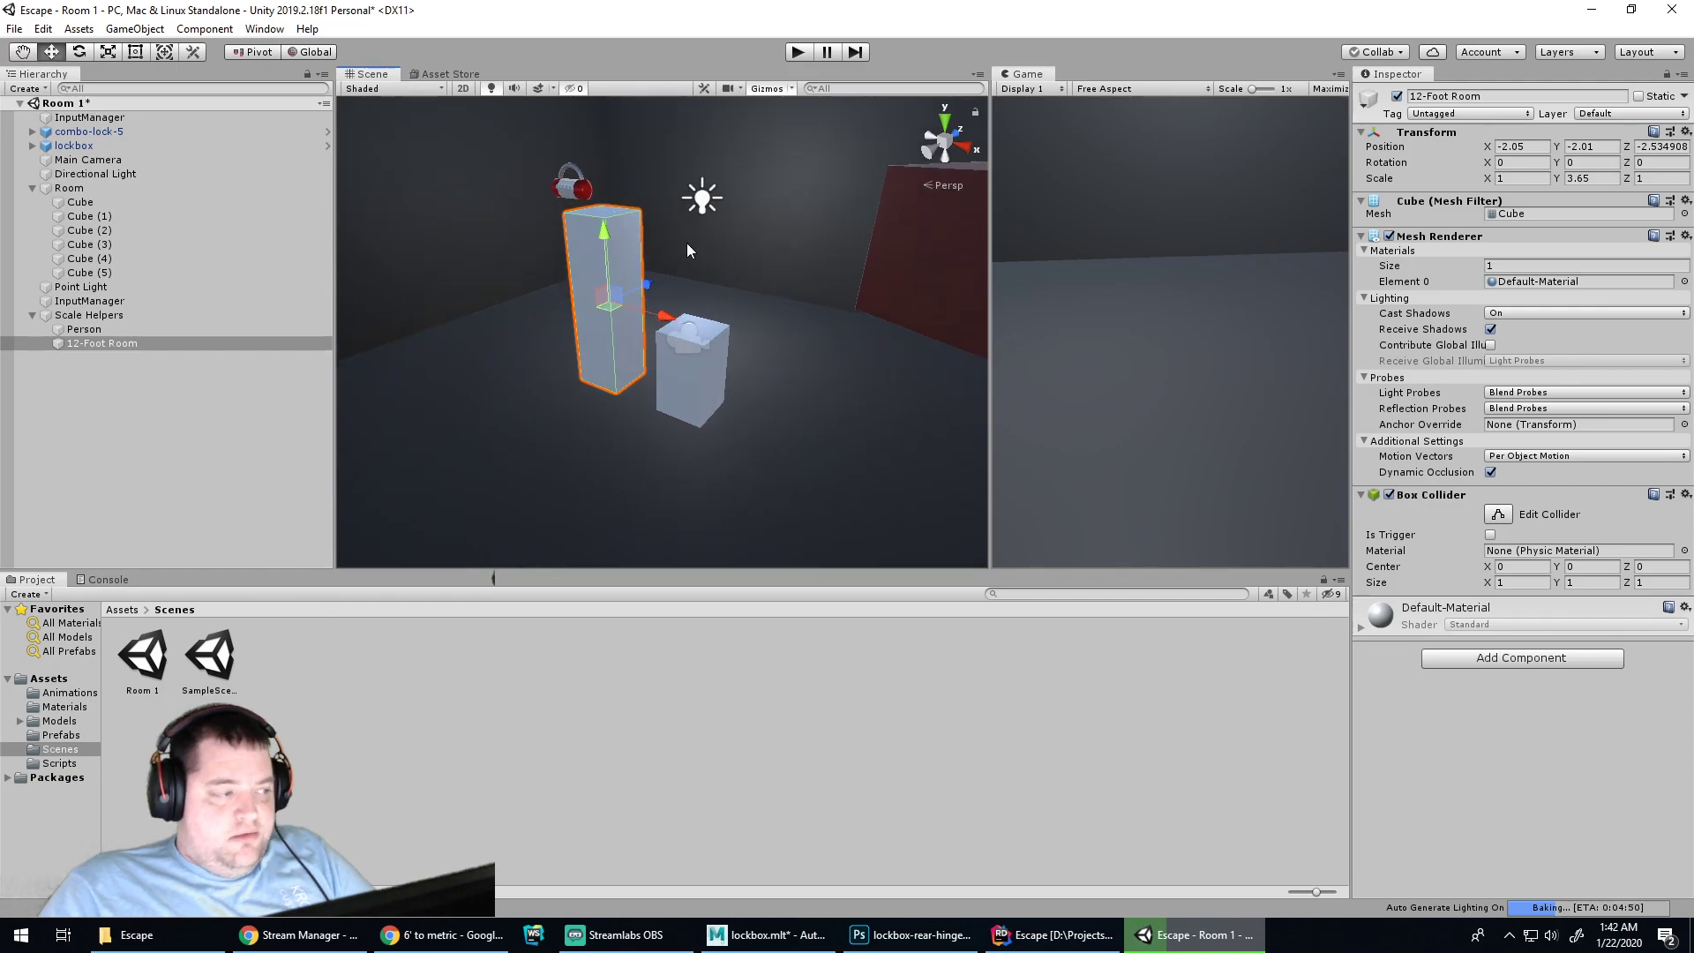
pyautogui.scroll(-3, 797, 226)
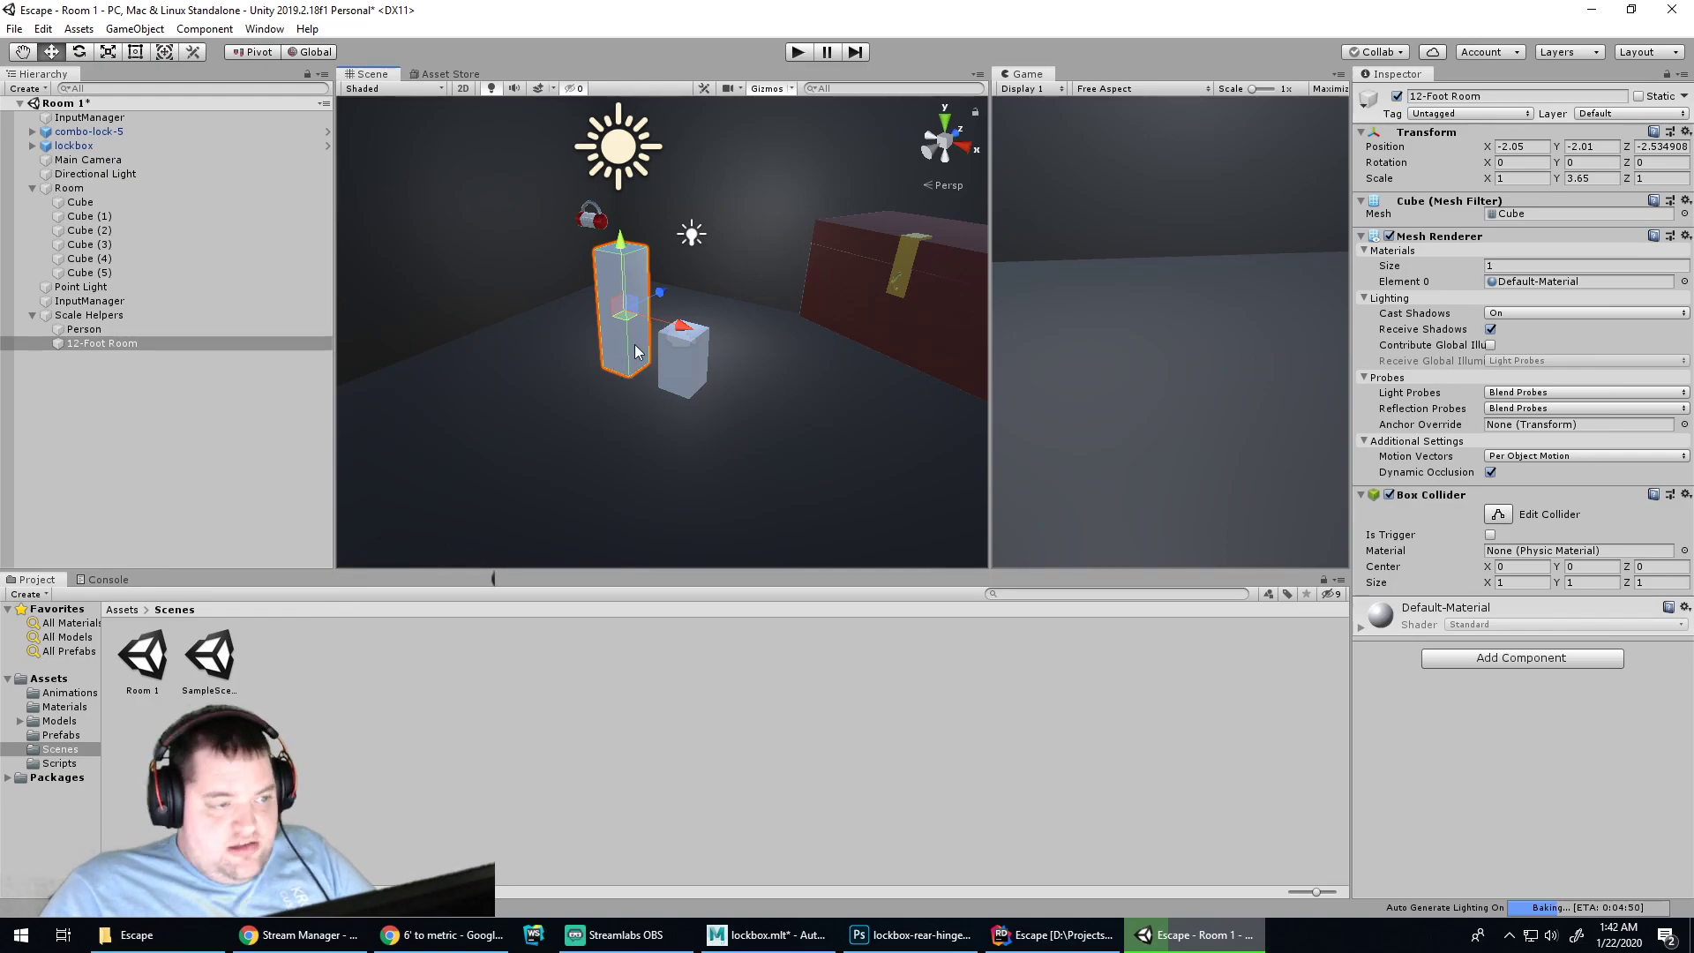
pyautogui.scroll(-12, 766, 219)
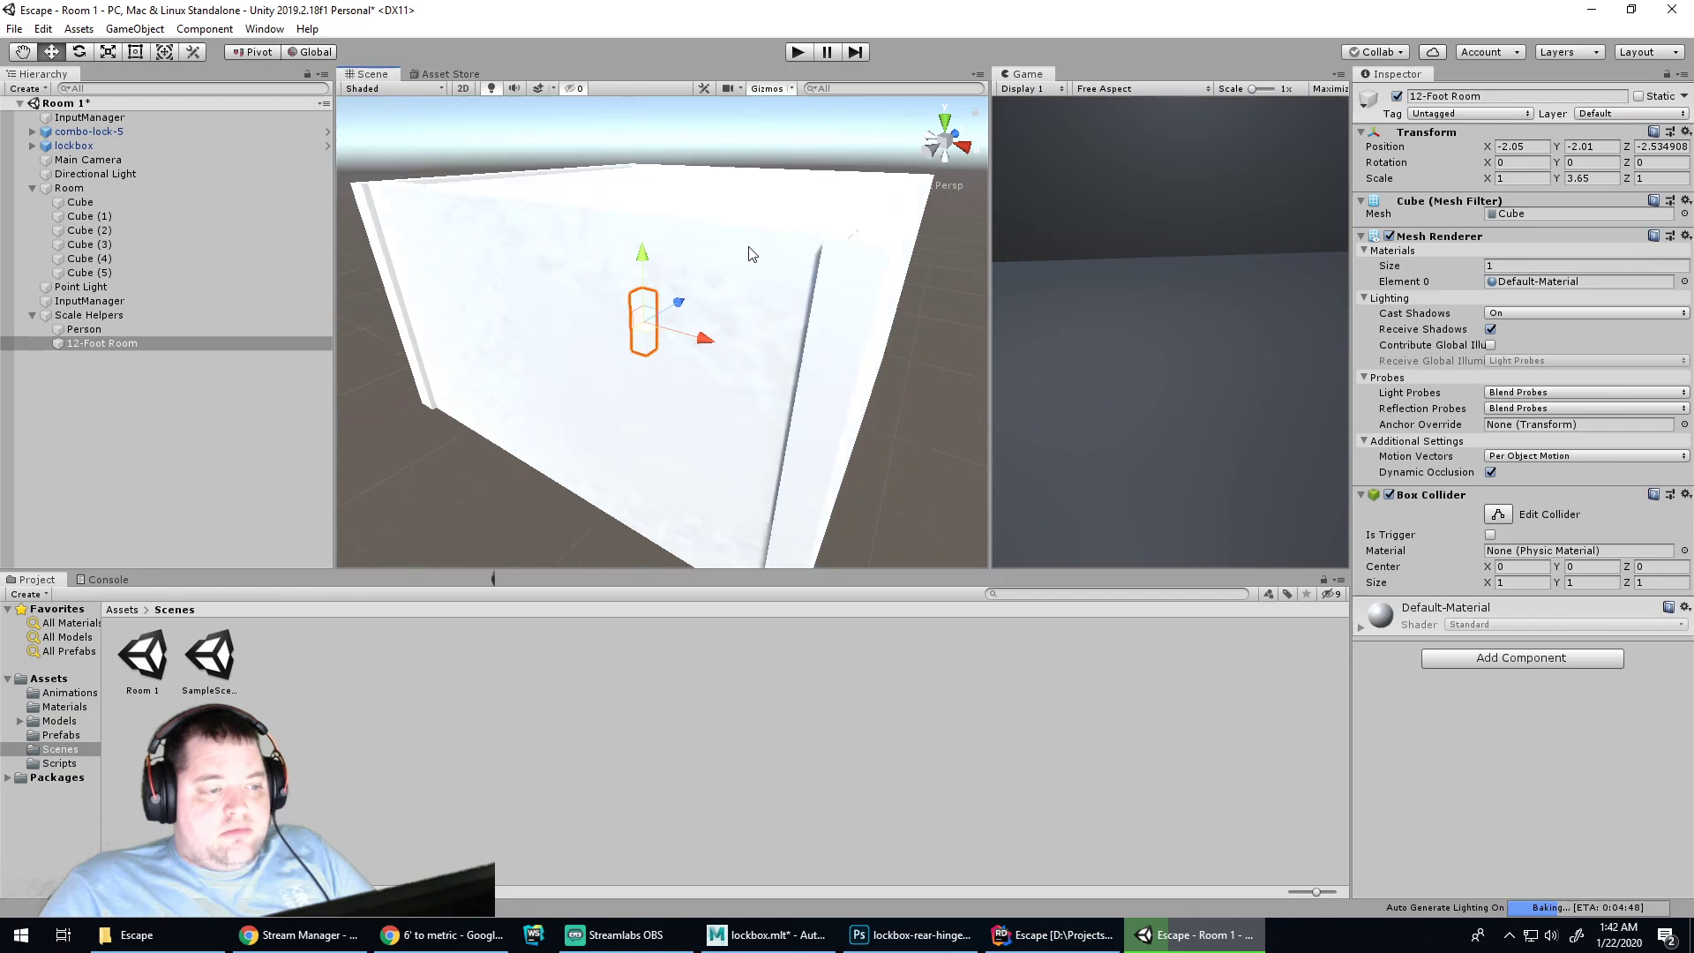
pyautogui.scroll(11, 750, 236)
pyautogui.scroll(2, 759, 218)
# Select the room walls Cube (1) through Cube (5)
pyautogui.keyDown('alt'); pyautogui.moveTo(787, 231); pyautogui.dragTo(750, 332, button='middle'); pyautogui.keyUp('alt')
pyautogui.click(88, 273)
pyautogui.keyDown('shift'); pyautogui.click(83, 218); pyautogui.keyUp('shift')
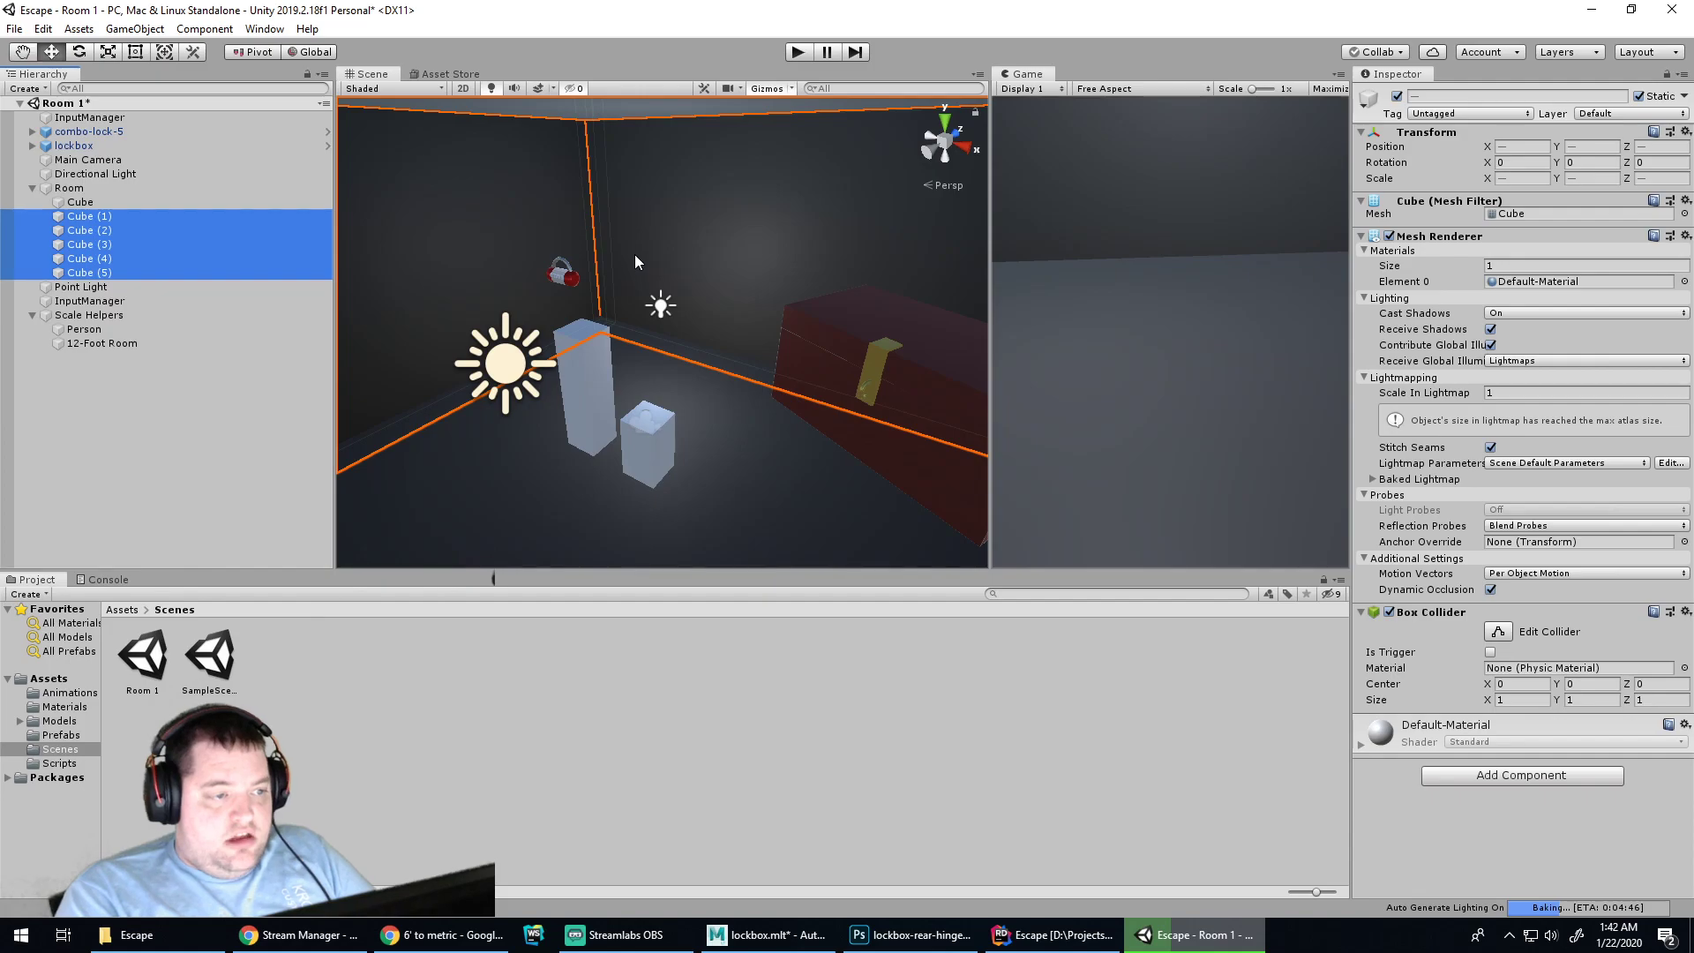
pyautogui.scroll(3, 633, 254)
pyautogui.moveTo(673, 364); pyautogui.dragTo(729, 257, button='middle')
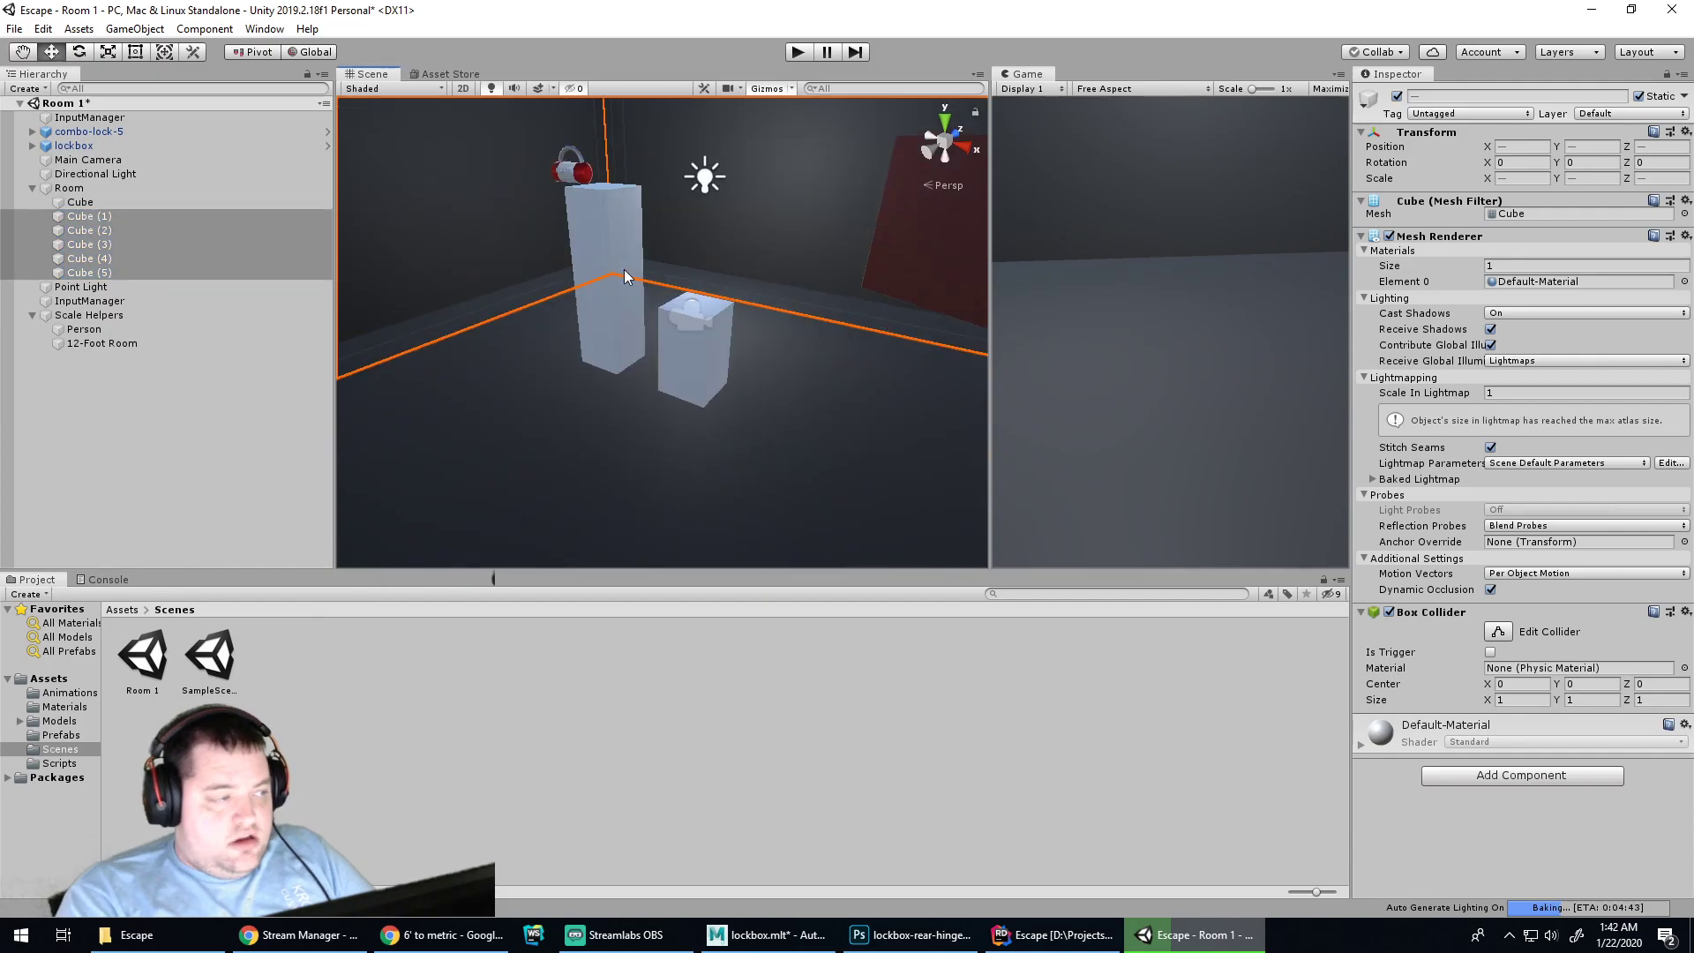
pyautogui.click(105, 218)
pyautogui.keyDown('shift'); pyautogui.click(107, 272); pyautogui.keyUp('shift')
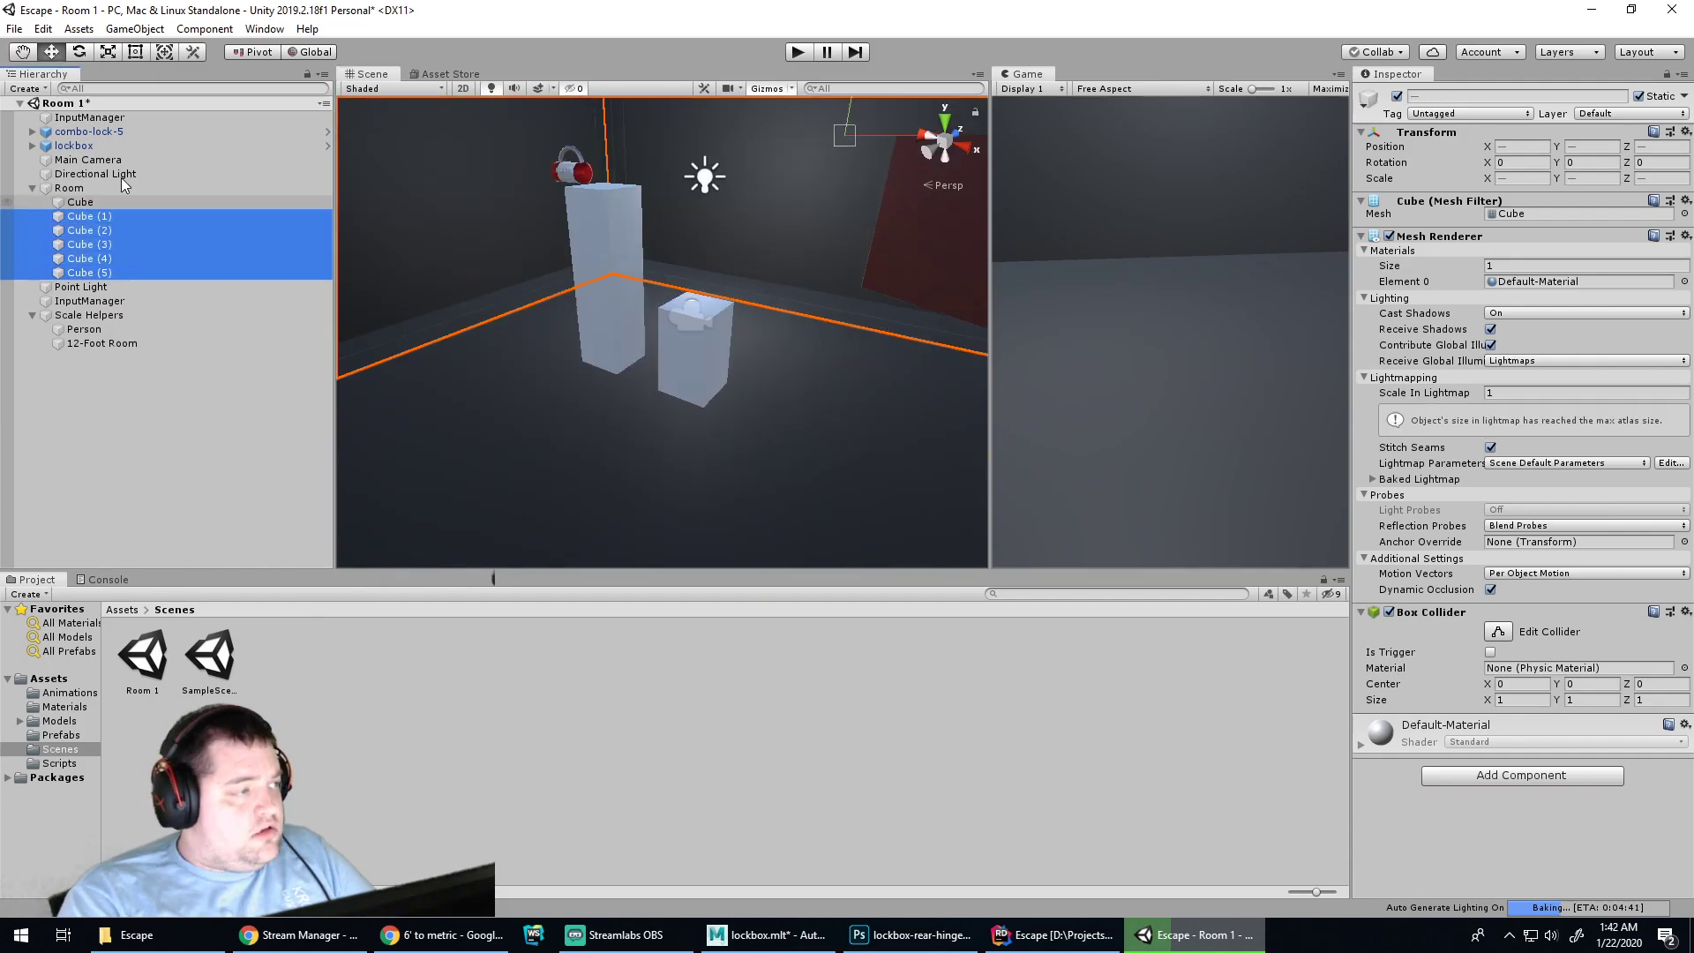
# Drag the walls down to compare them with the 12-Foot Room cube, then clear the selection
pyautogui.moveTo(848, 113); pyautogui.dragTo(808, 324)
pyautogui.moveTo(739, 371)
pyautogui.keyDown('alt'); pyautogui.mouseDown()
pyautogui.moveTo(749, 254)
pyautogui.moveTo(746, 348)
pyautogui.mouseUp(); pyautogui.keyUp('alt')
pyautogui.moveTo(833, 245); pyautogui.dragTo(821, 256)
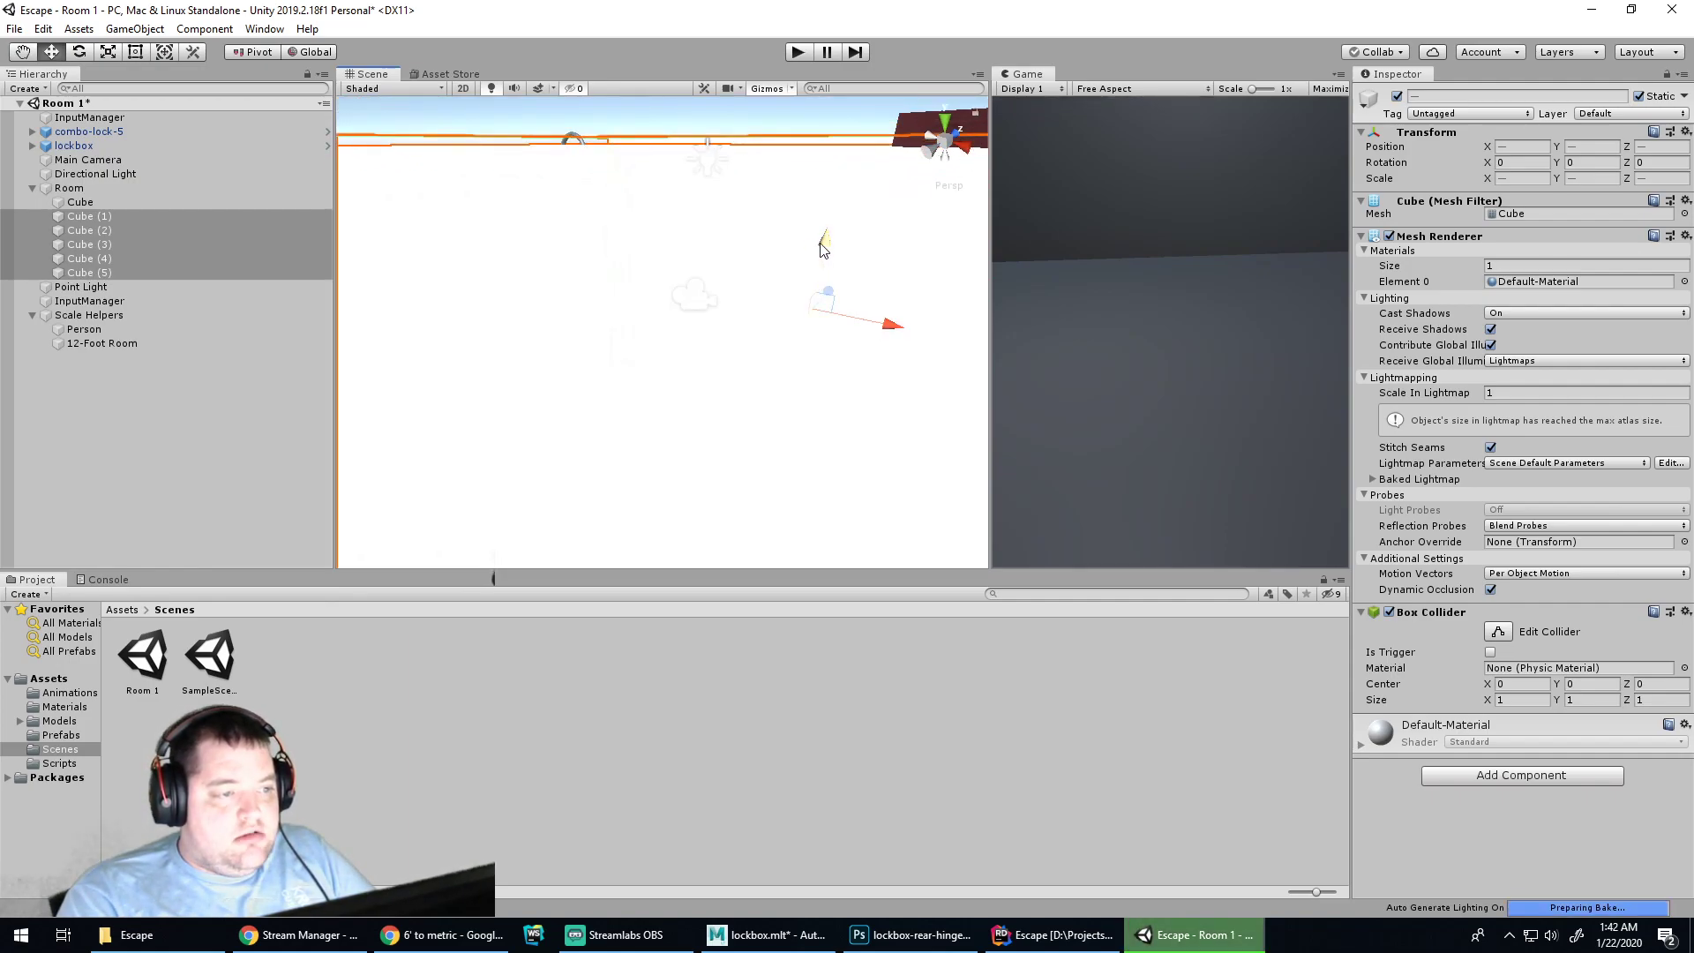
pyautogui.scroll(2, 708, 309)
pyautogui.moveTo(845, 241); pyautogui.dragTo(844, 240)
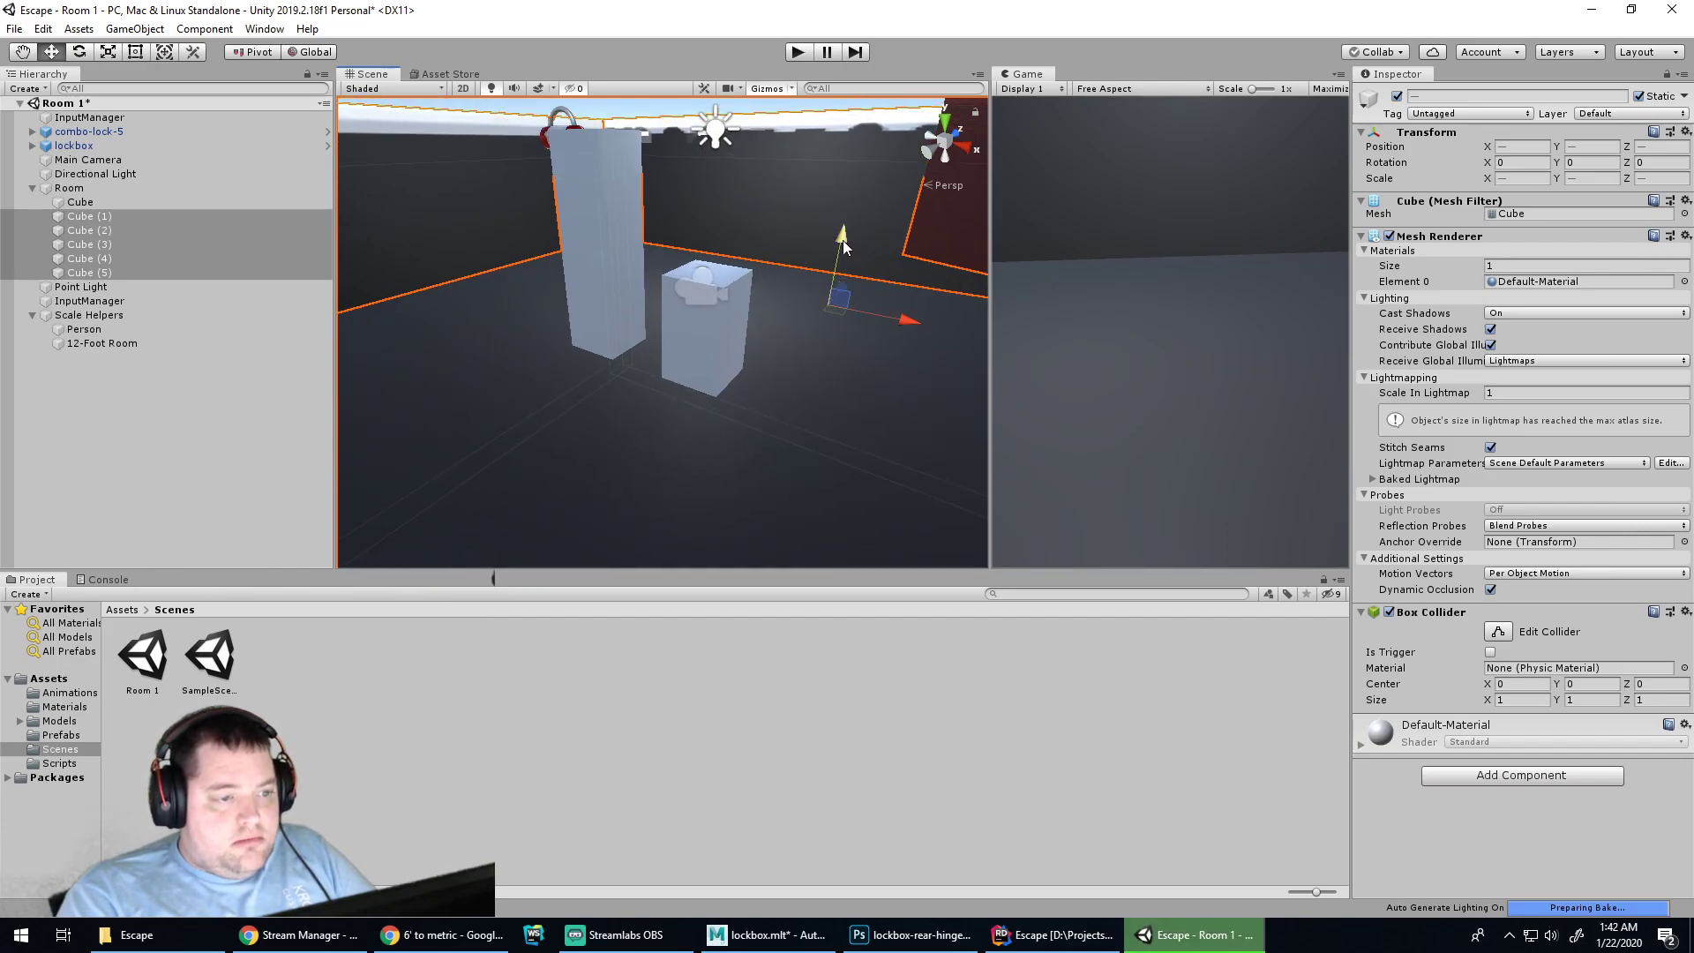
pyautogui.click(601, 228)
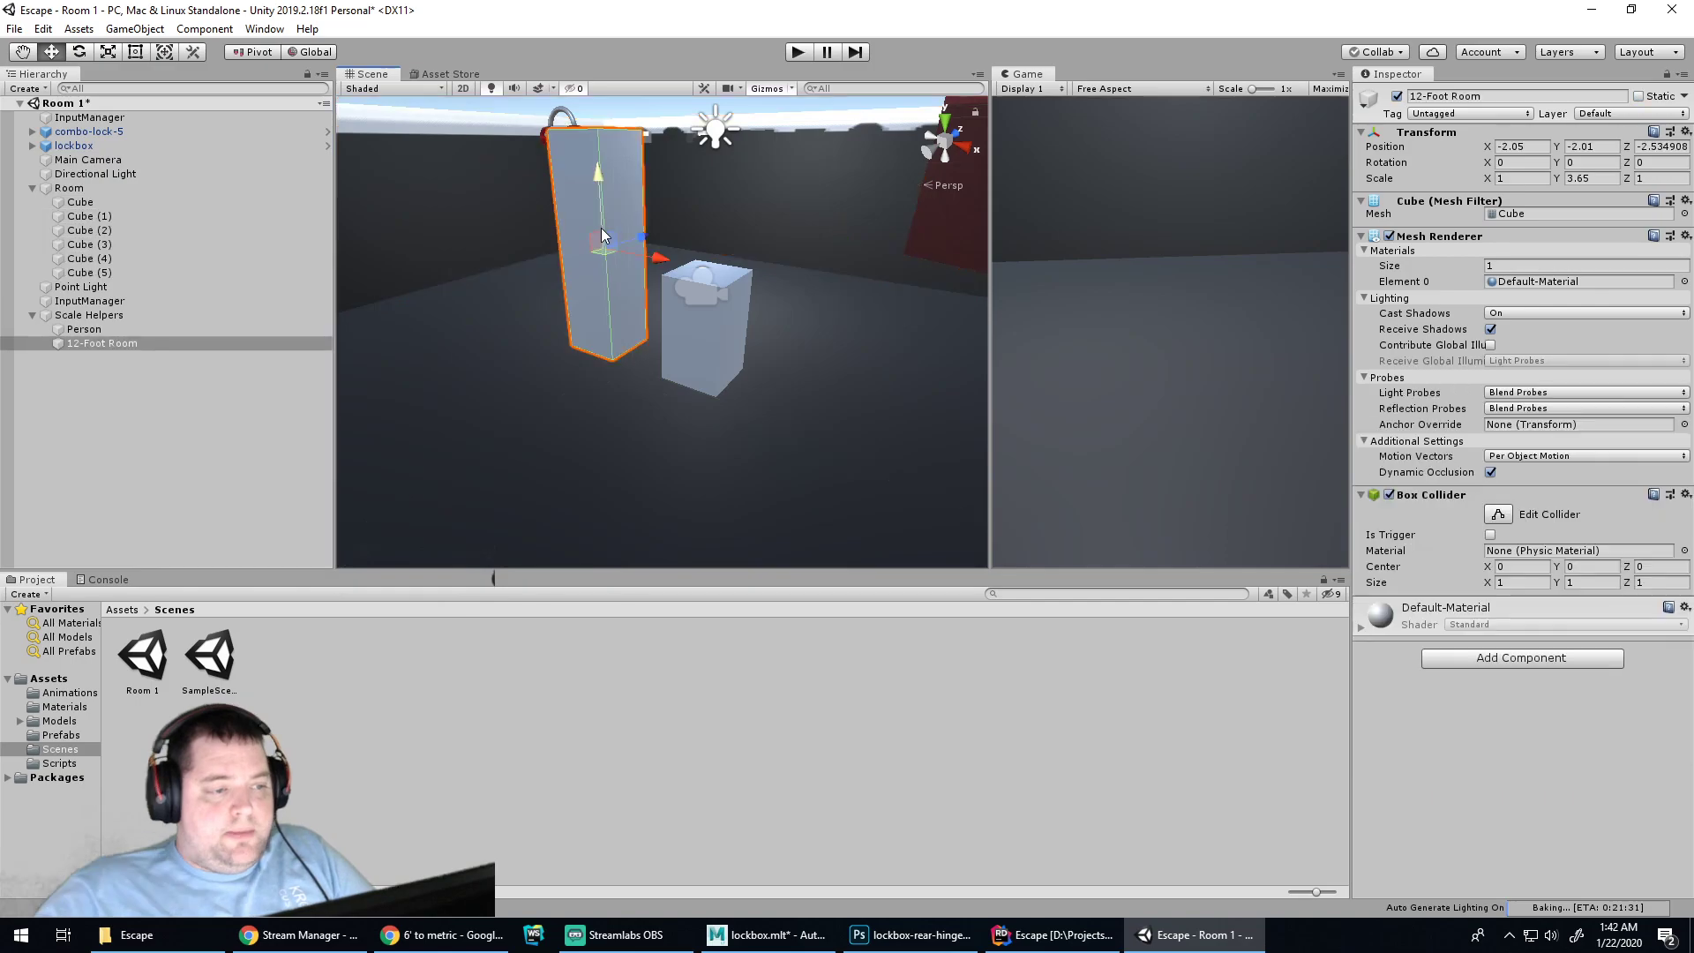
pyautogui.click(97, 329)
pyautogui.click(132, 315)
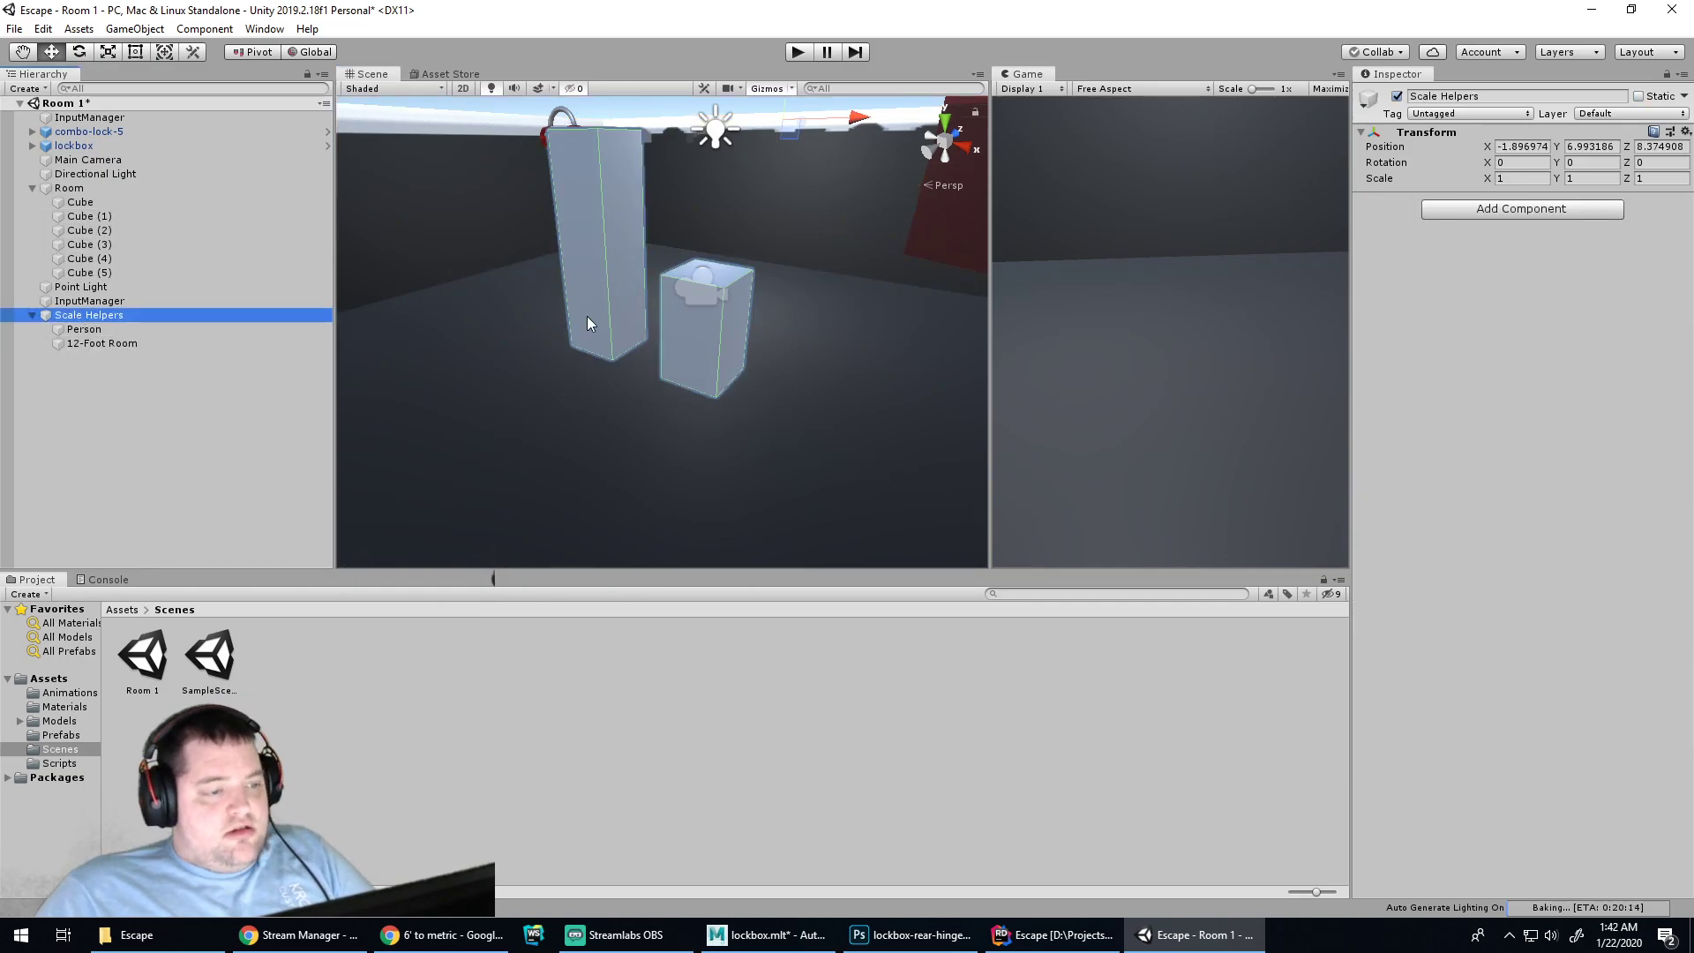
pyautogui.click(109, 383)
# Create a new Cube inside the Scale Helpers group
pyautogui.click(98, 315)
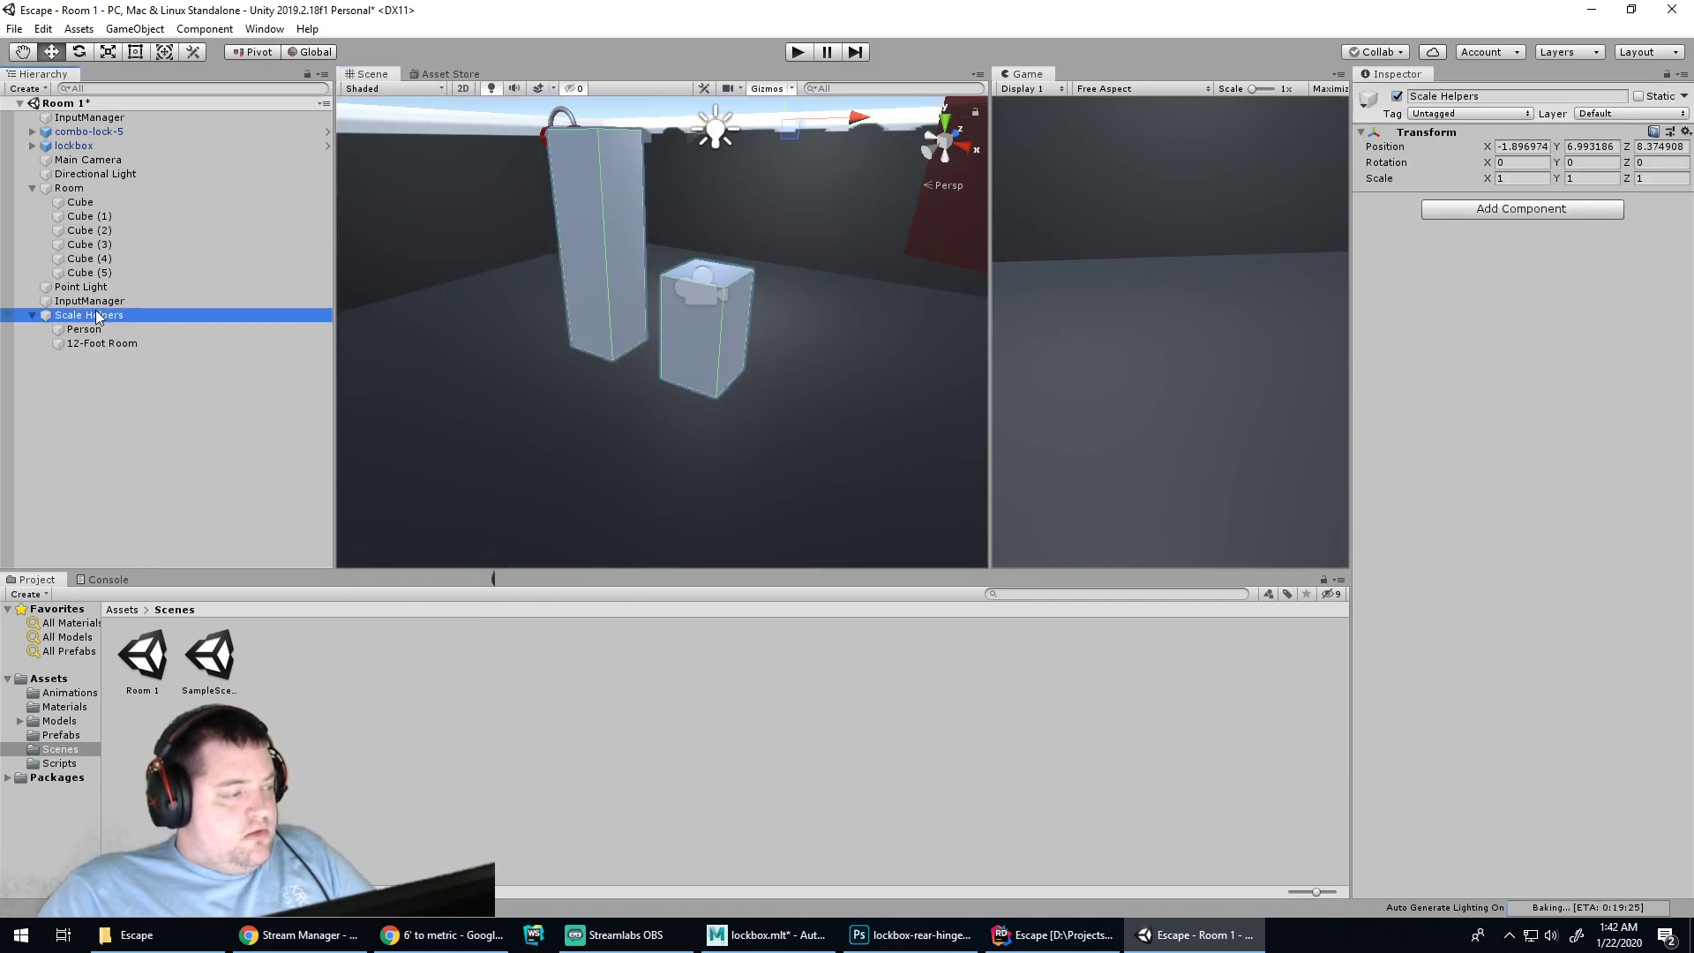
pyautogui.rightClick(98, 314)
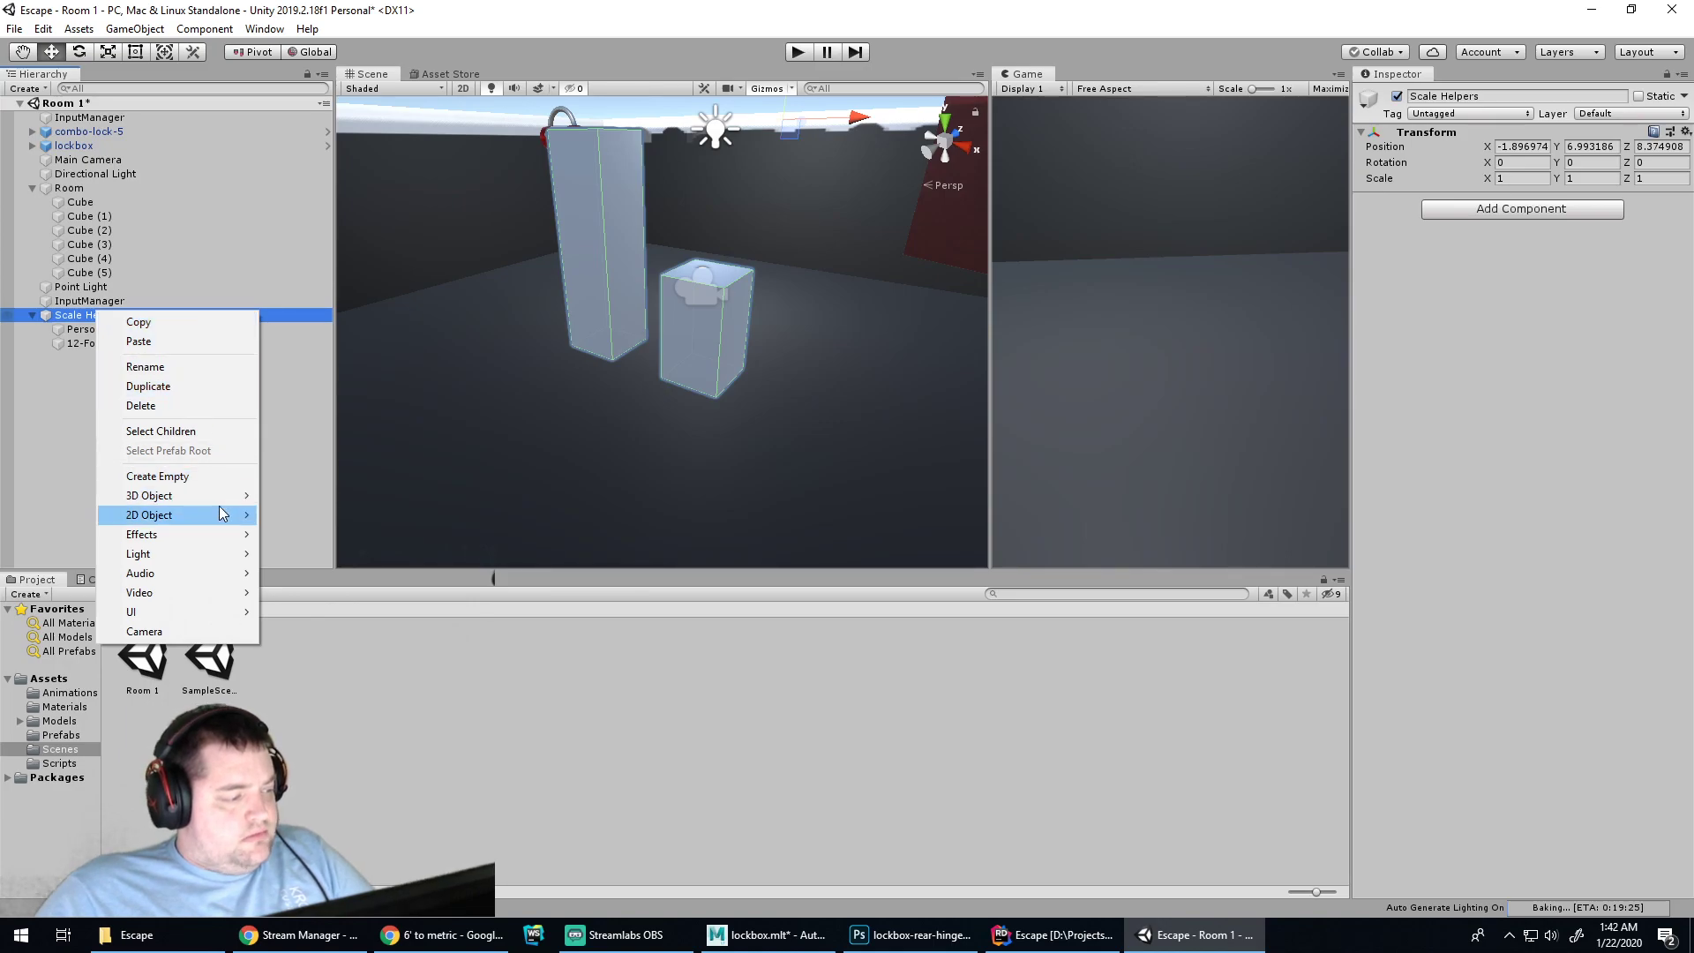
pyautogui.moveTo(221, 514)
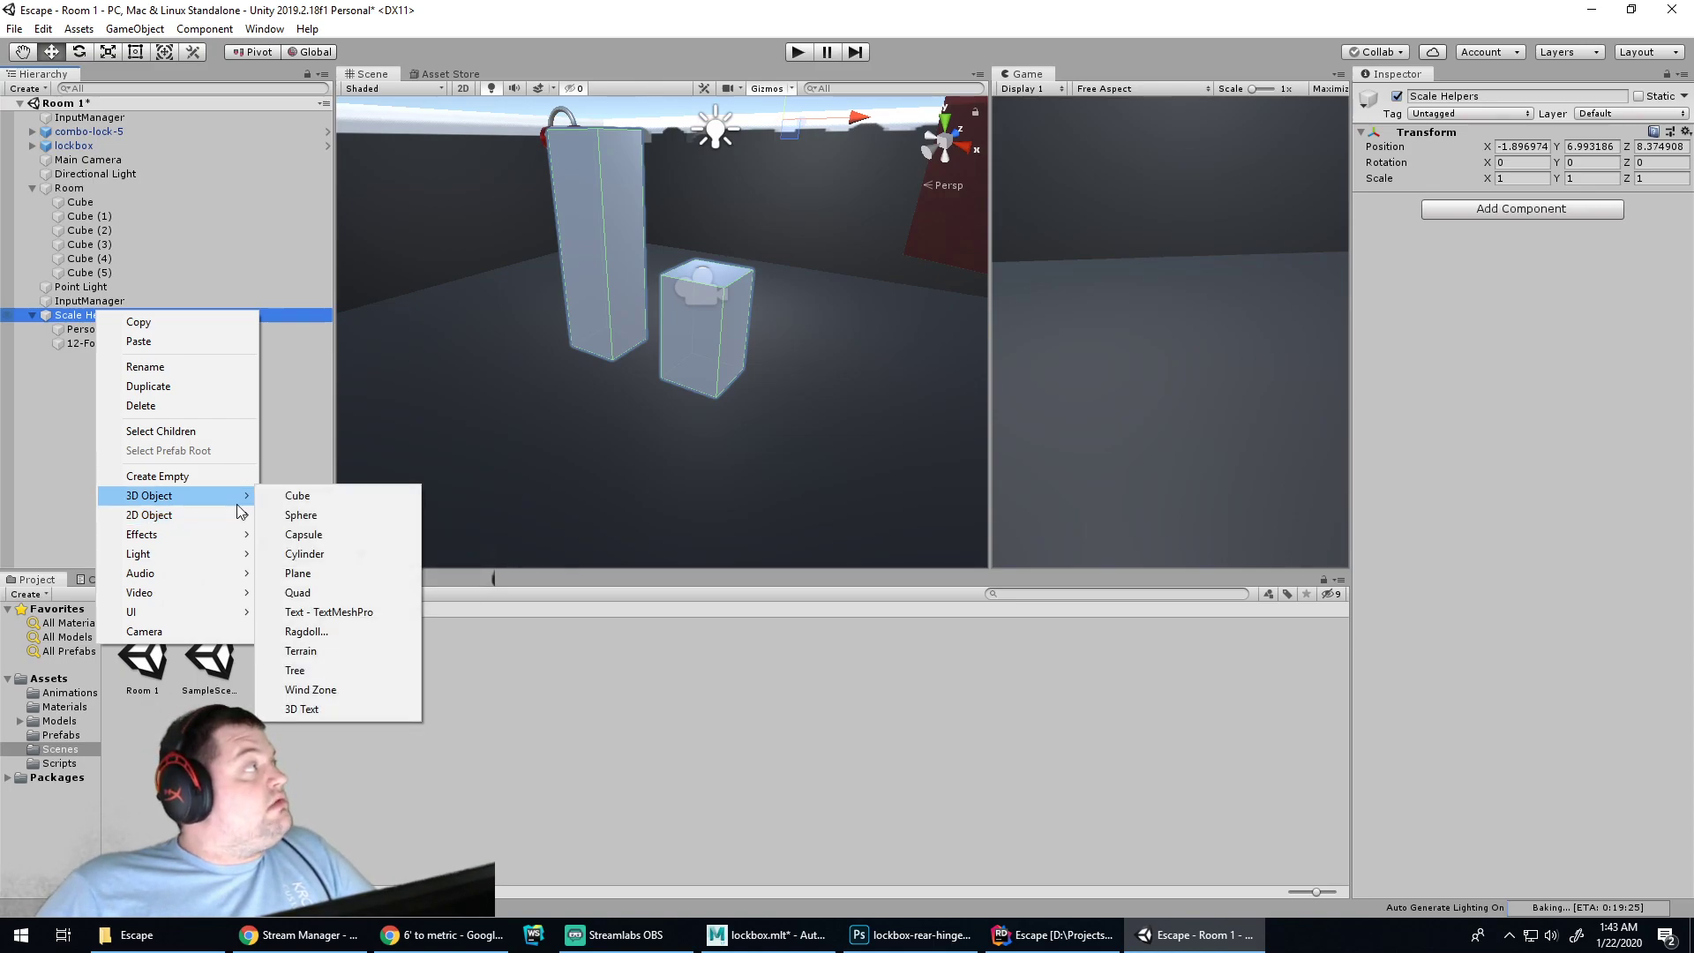
pyautogui.click(298, 497)
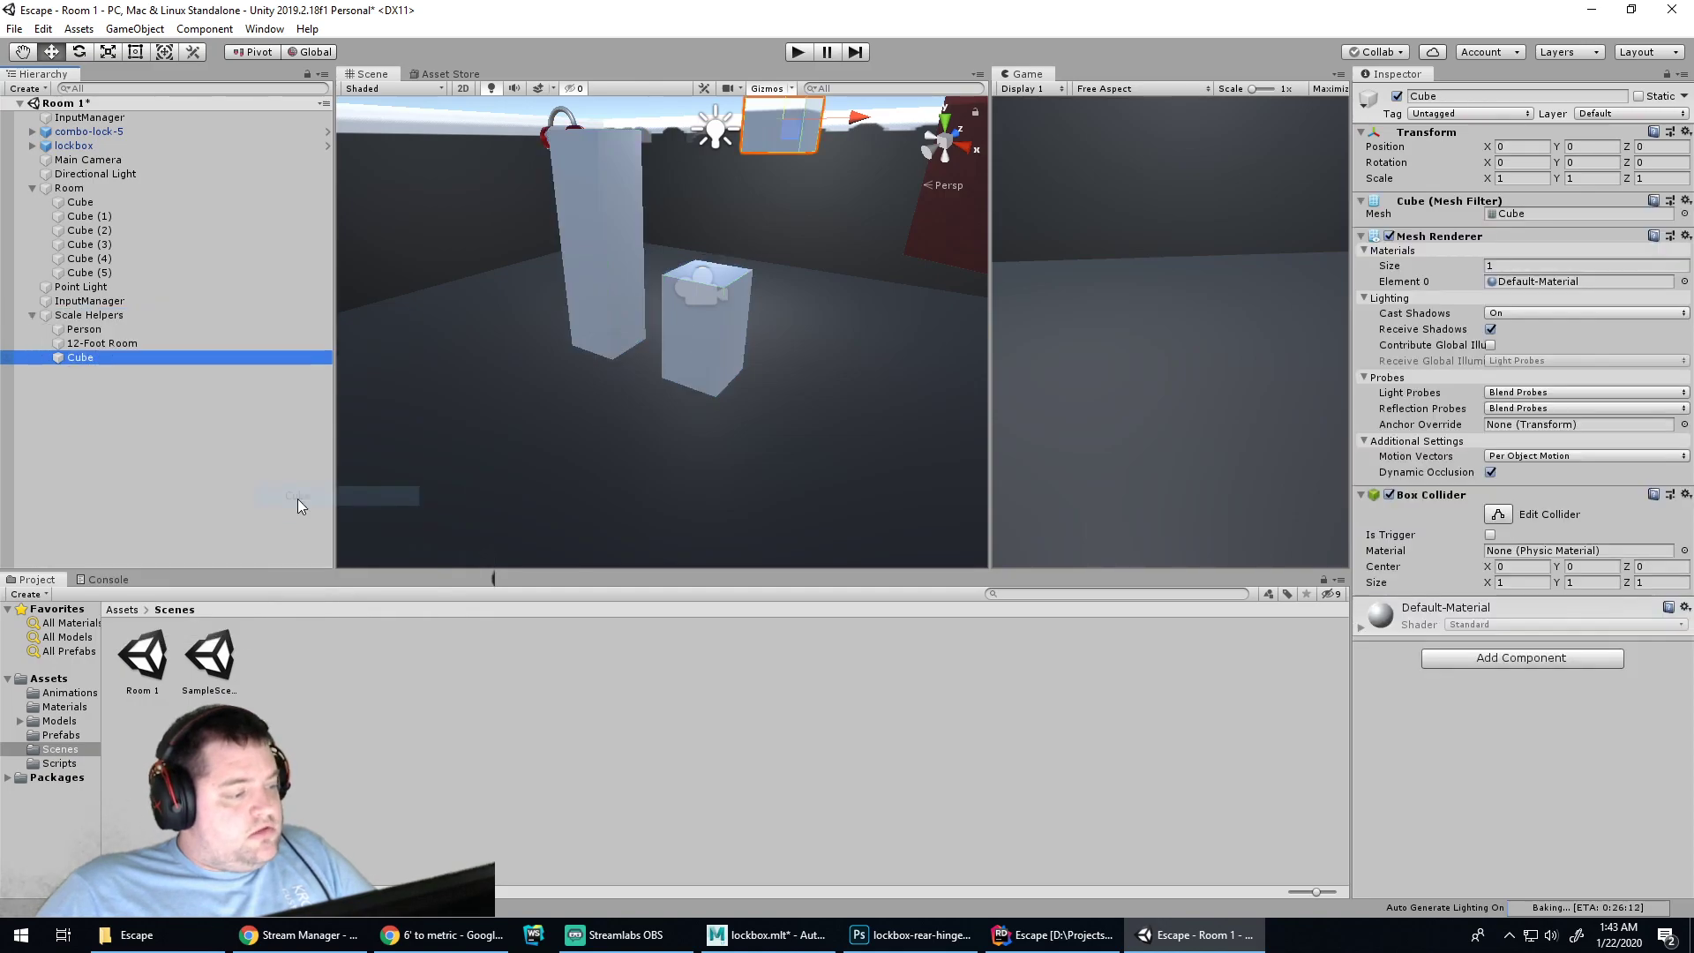
pyautogui.doubleClick(92, 354)
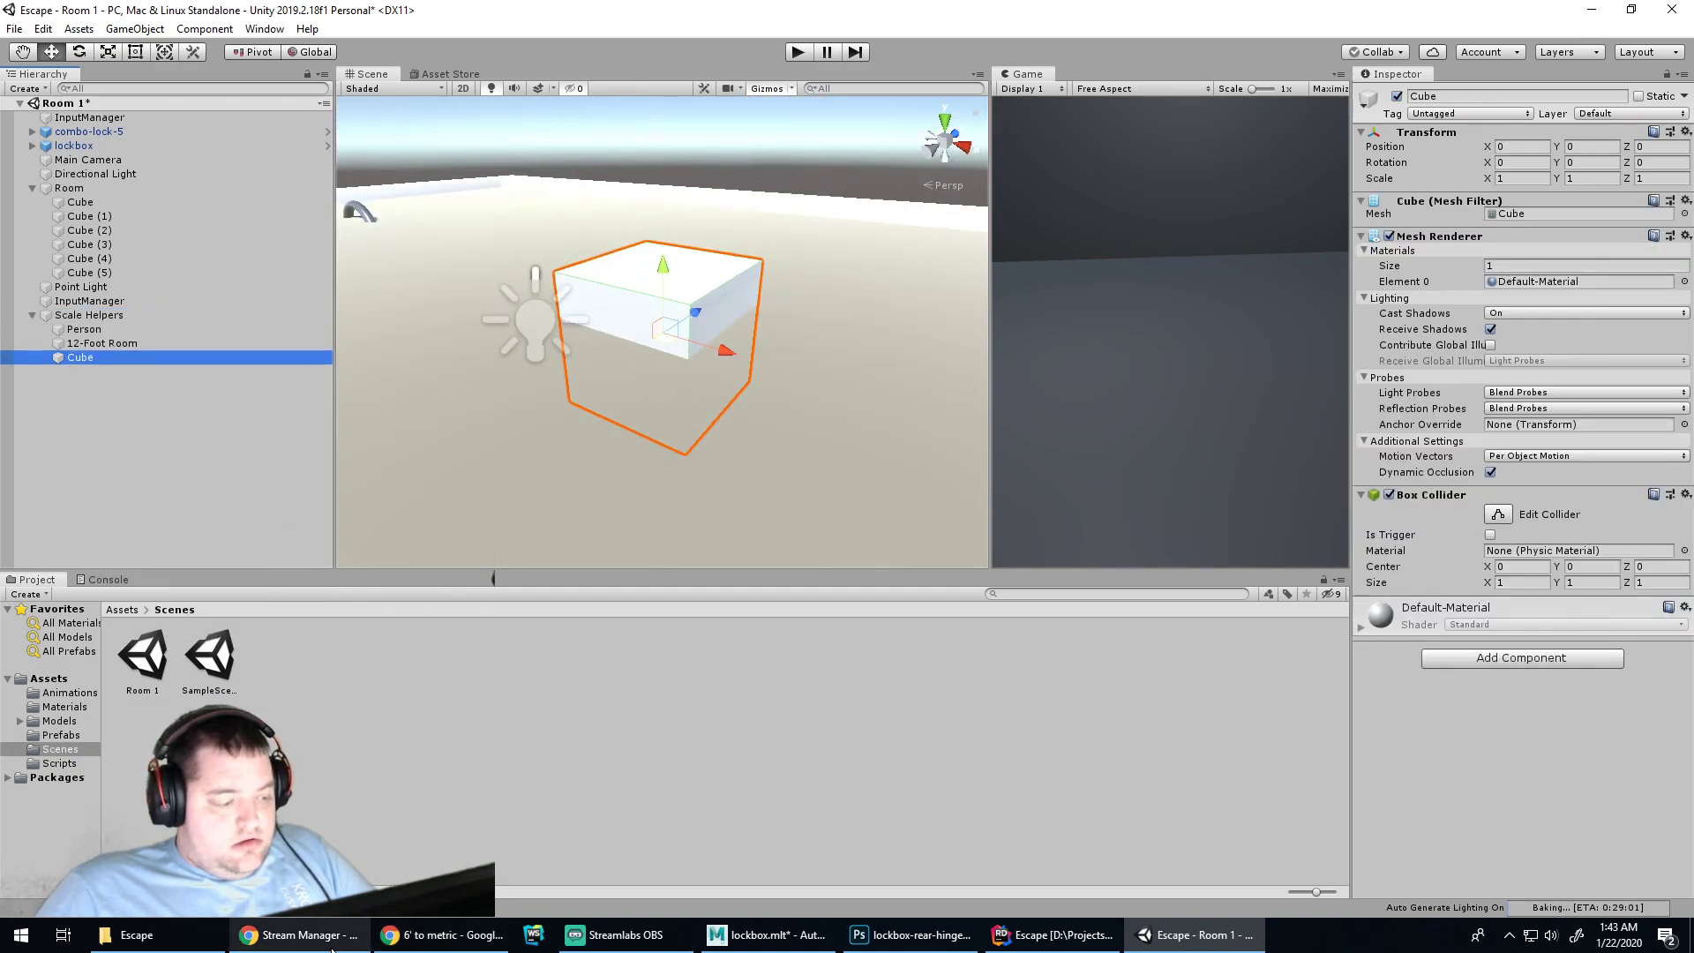
# Convert 25 feet to metres in the Chrome unit converter
pyautogui.click(441, 935)
pyautogui.click(227, 285)
pyautogui.write('25')
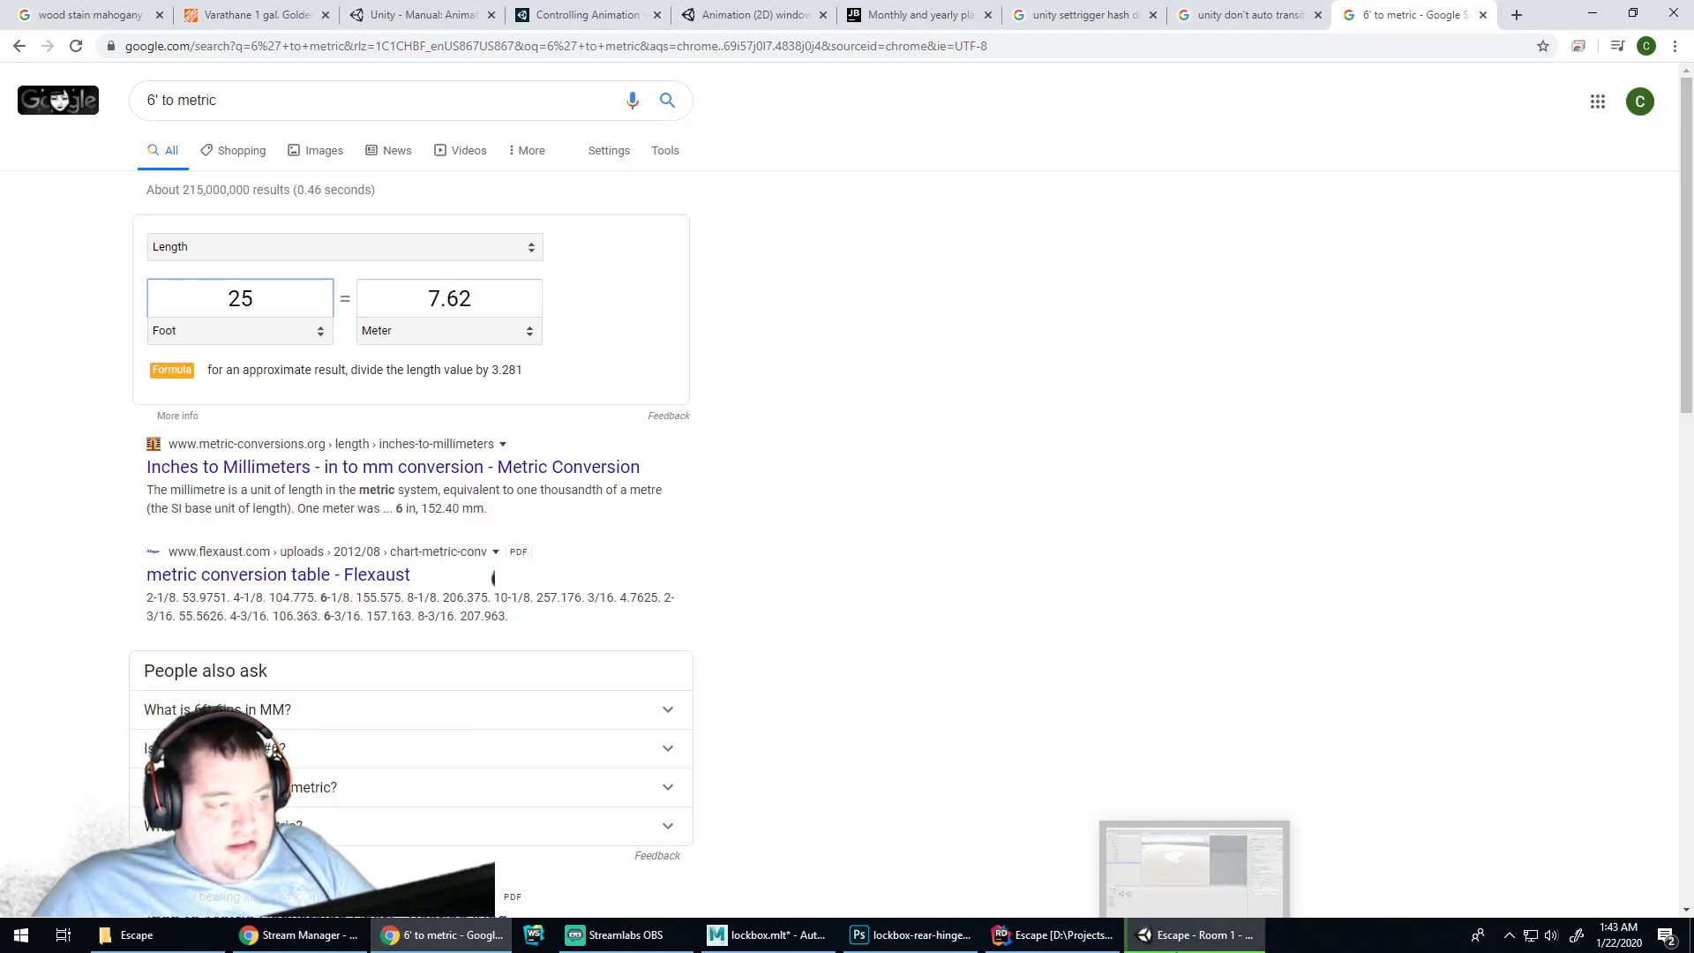
pyautogui.click(1183, 935)
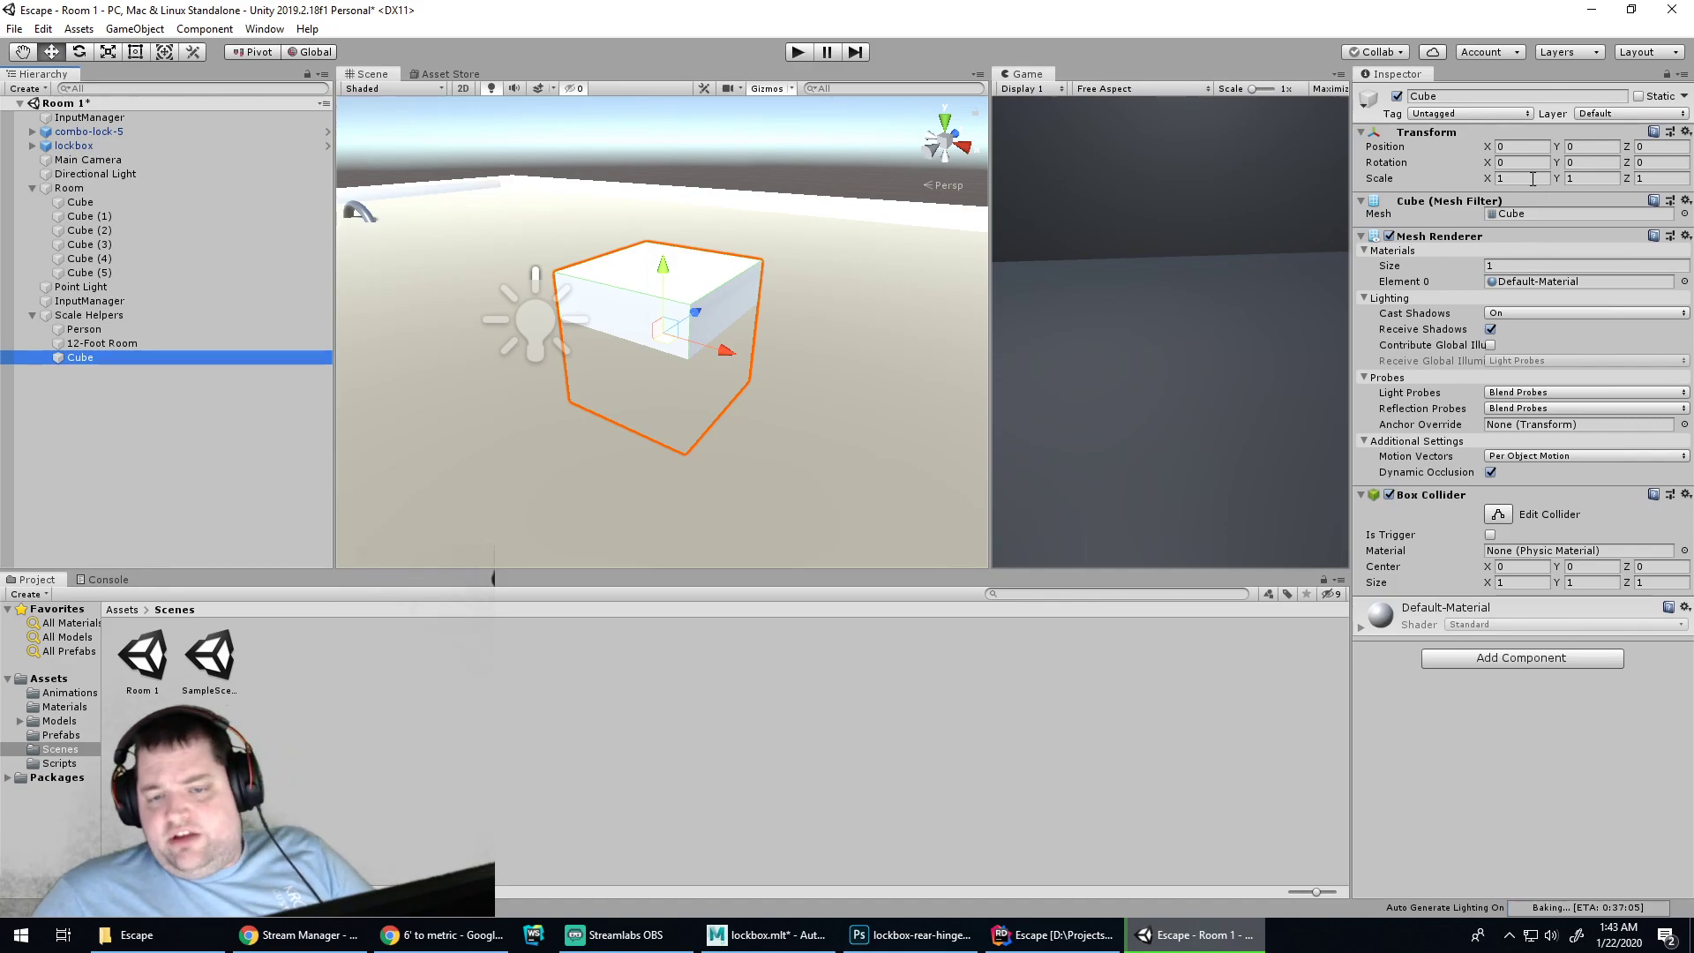
# Scale the cube to 7.62 × 1 × 7.62 and lower it to Y -1.91
pyautogui.click(1589, 179)
pyautogui.write('7.62')
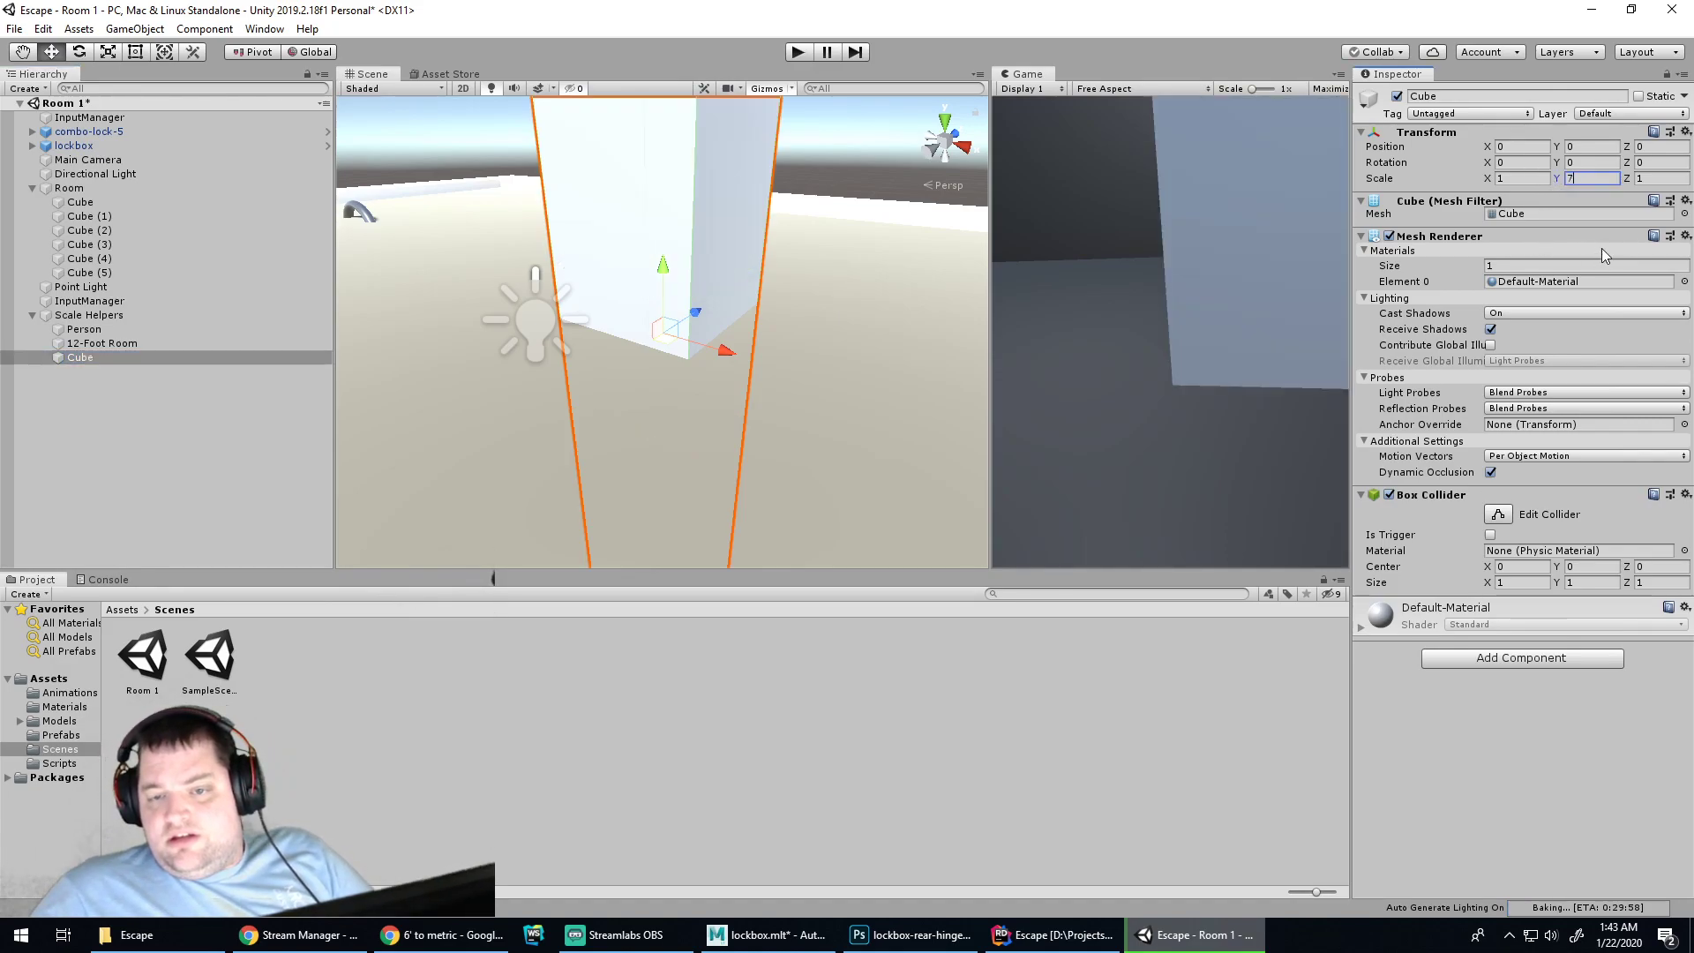
pyautogui.click(1657, 177)
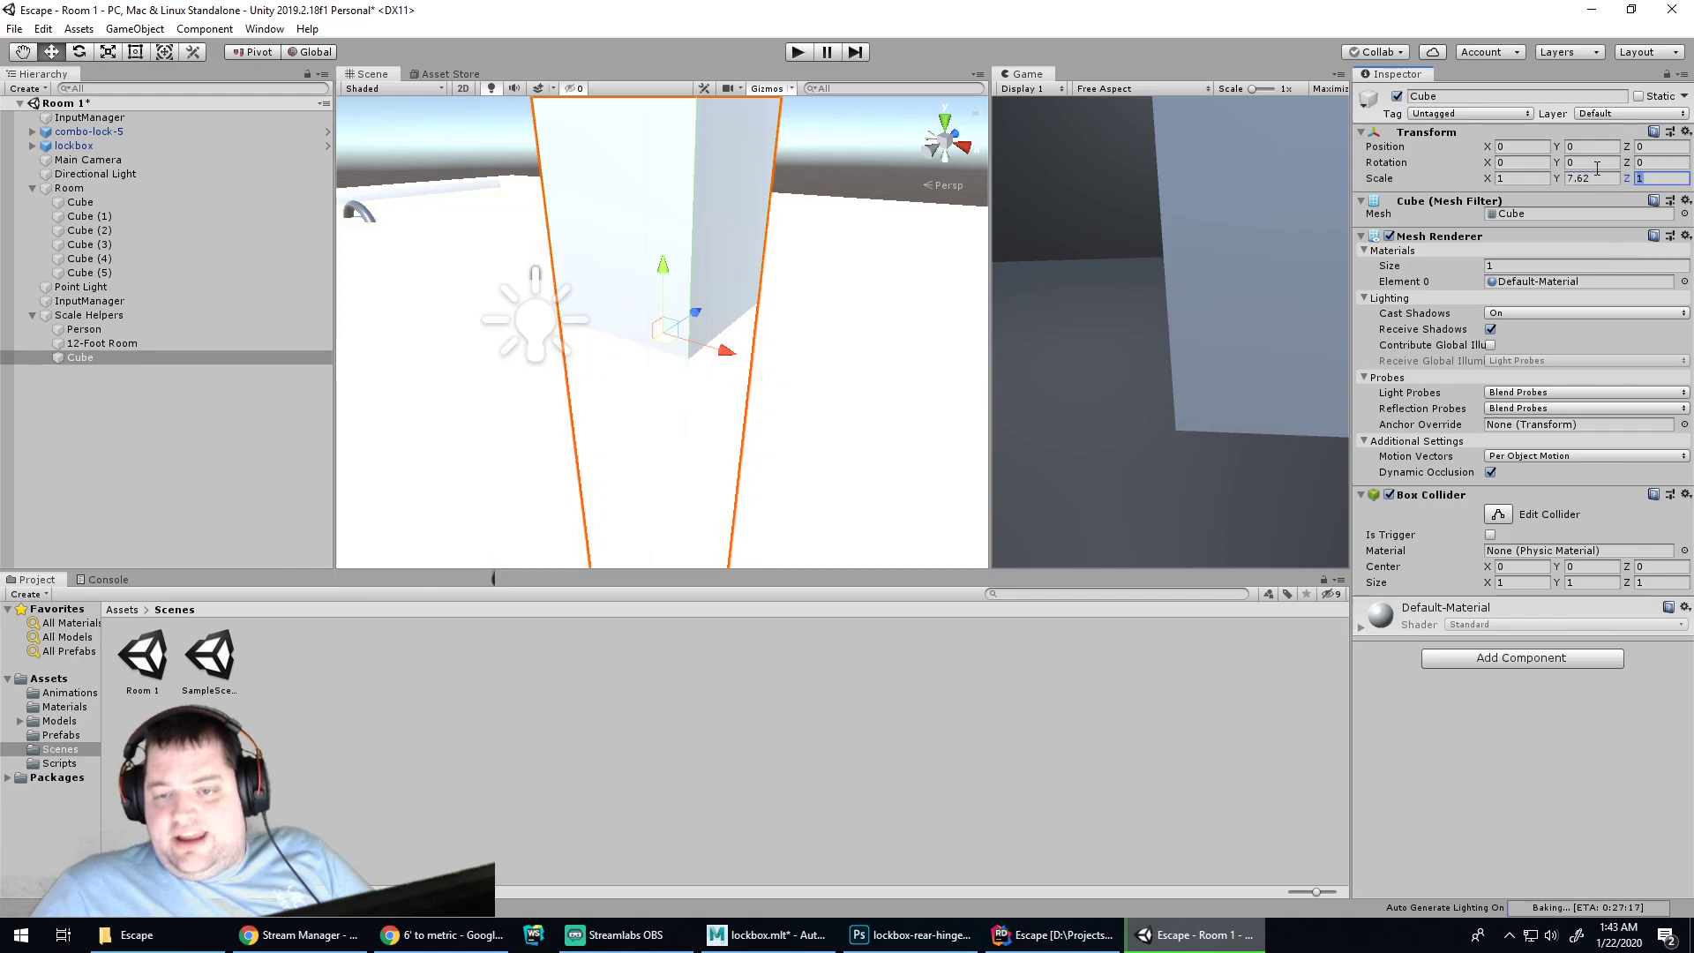
pyautogui.write('7.62')
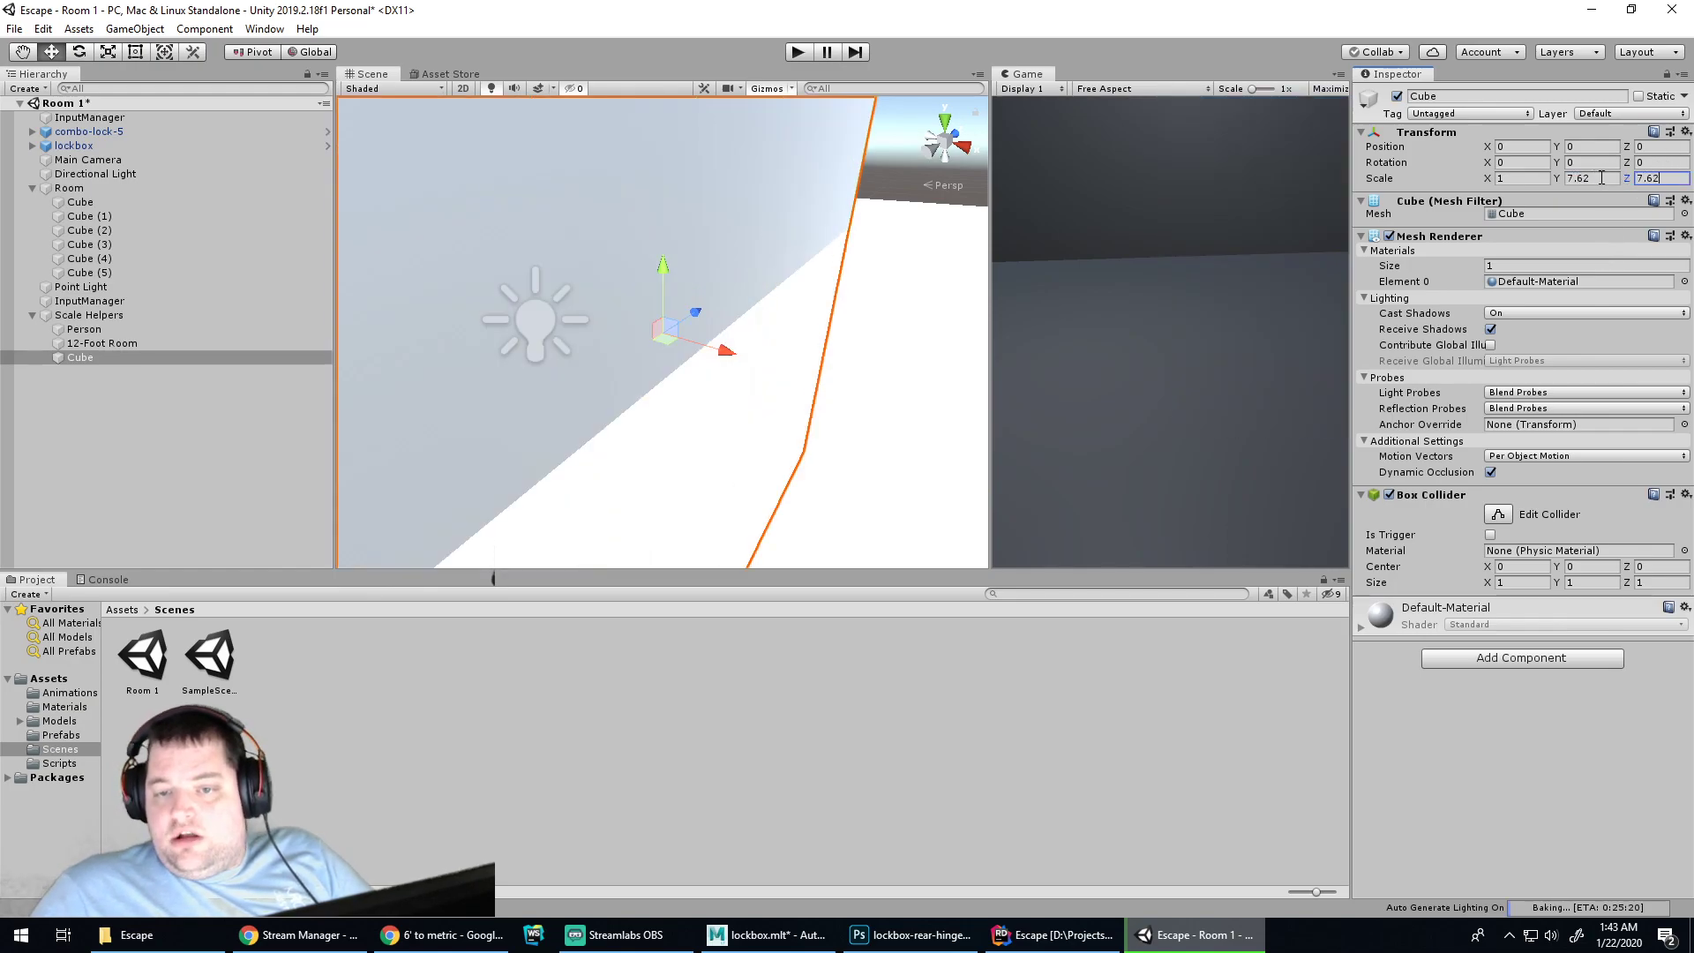
pyautogui.moveTo(1602, 178); pyautogui.dragTo(1471, 175)
pyautogui.write('17')
pyautogui.write('.62')
pyautogui.scroll(-3, 752, 347)
pyautogui.moveTo(666, 271); pyautogui.dragTo(661, 424)
# Orbit over the room and recheck the 25 feet to metres conversion
pyautogui.scroll(7, 711, 398)
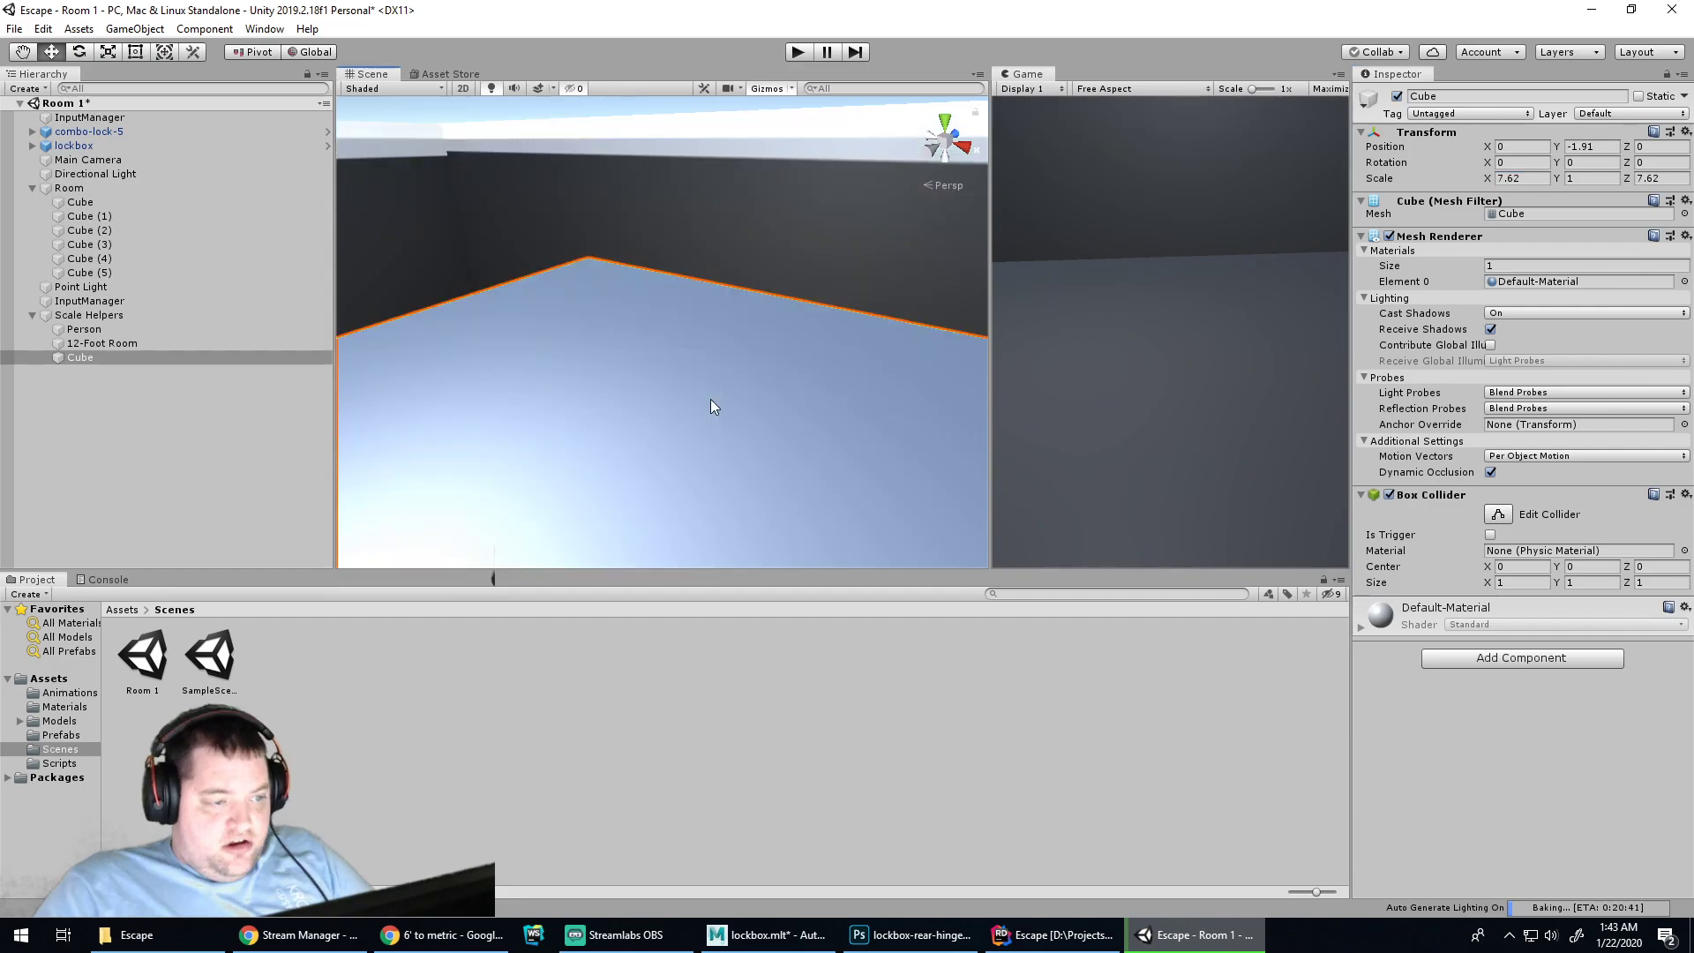
pyautogui.scroll(-4, 728, 410)
pyautogui.scroll(-8, 764, 375)
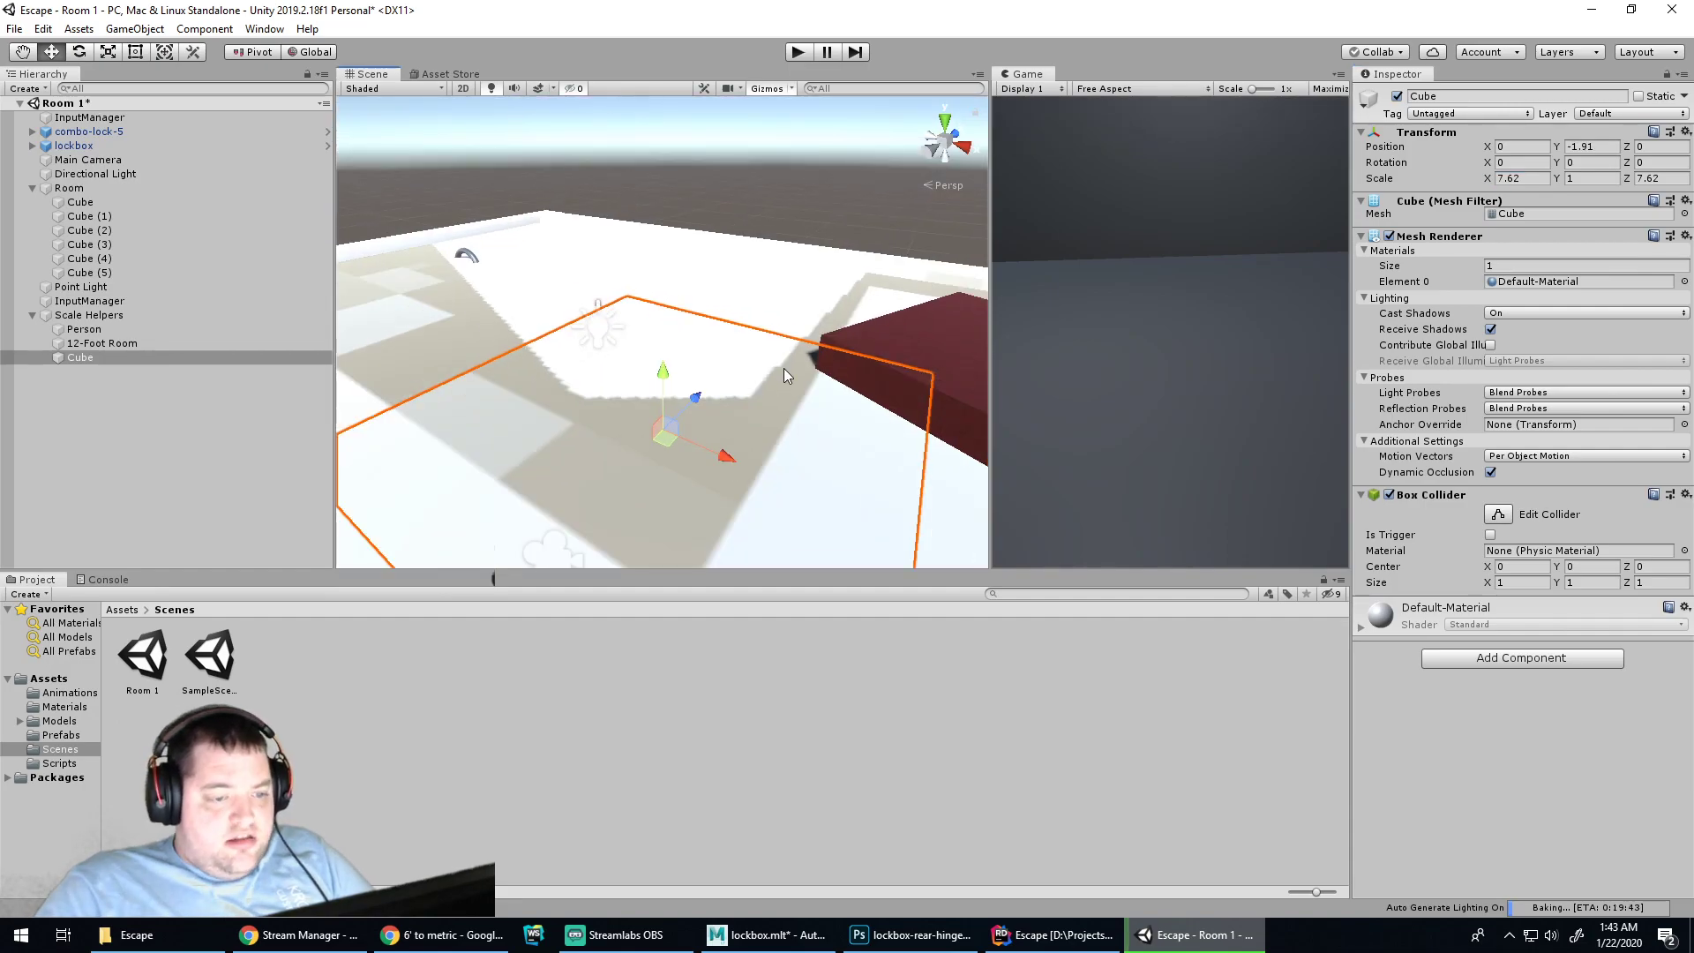
pyautogui.keyDown('alt'); pyautogui.moveTo(829, 322); pyautogui.dragTo(726, 355); pyautogui.keyUp('alt')
pyautogui.scroll(-2, 726, 355)
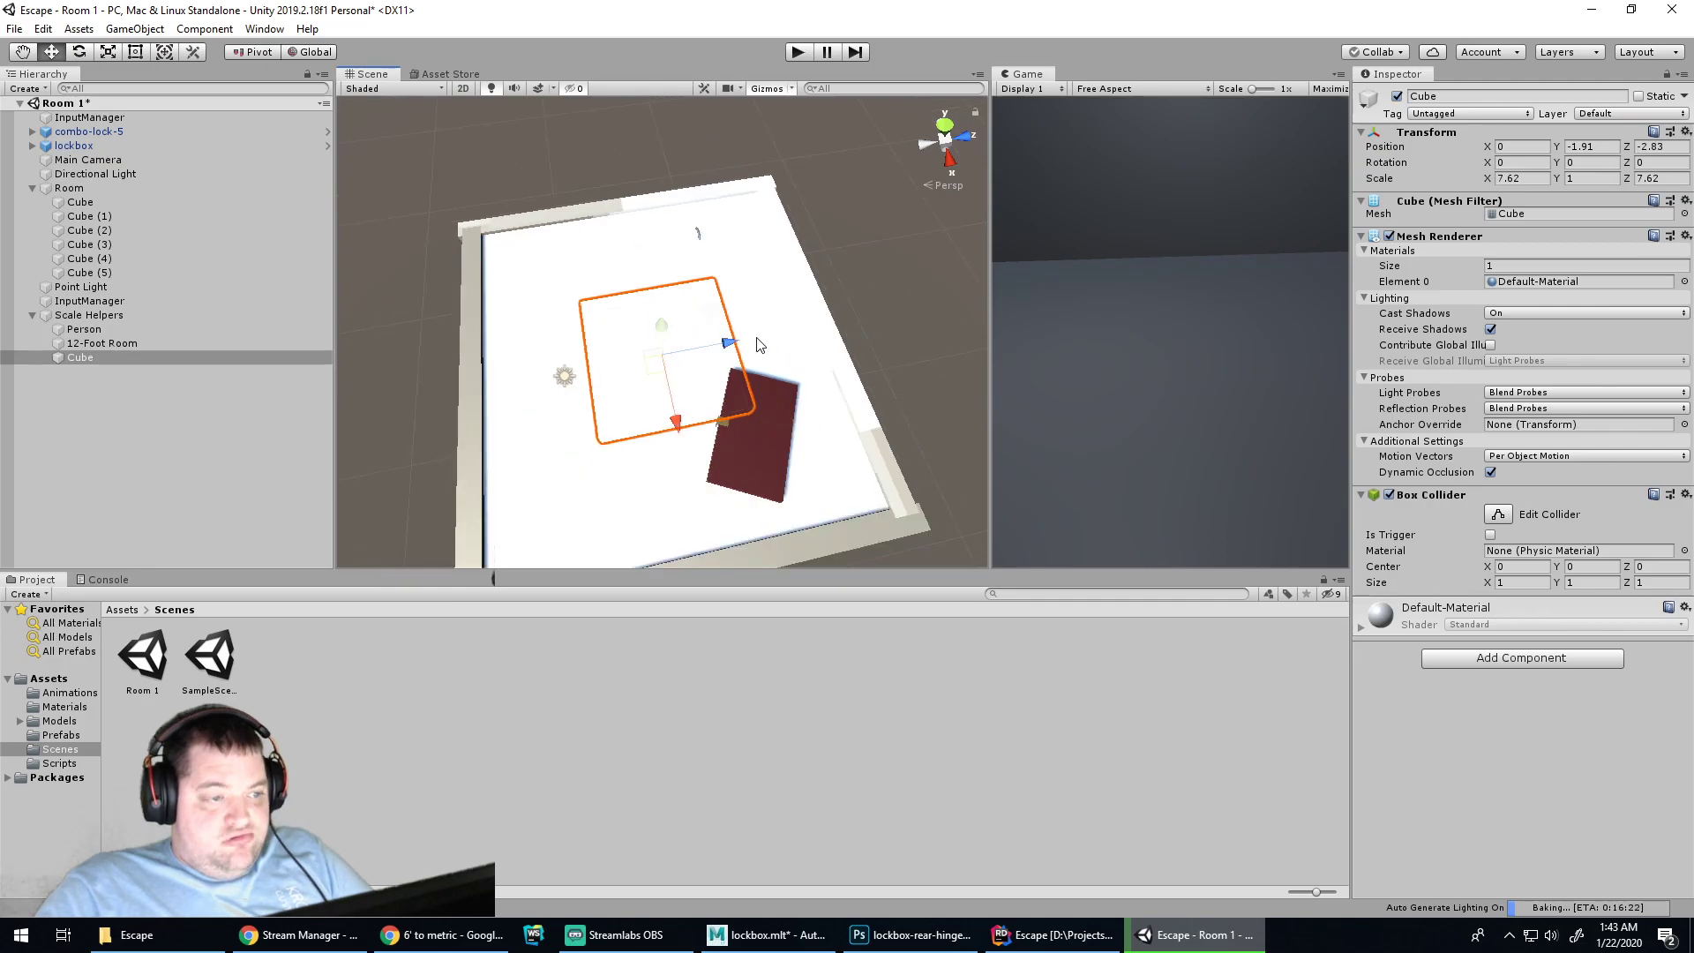
pyautogui.scroll(1, 750, 340)
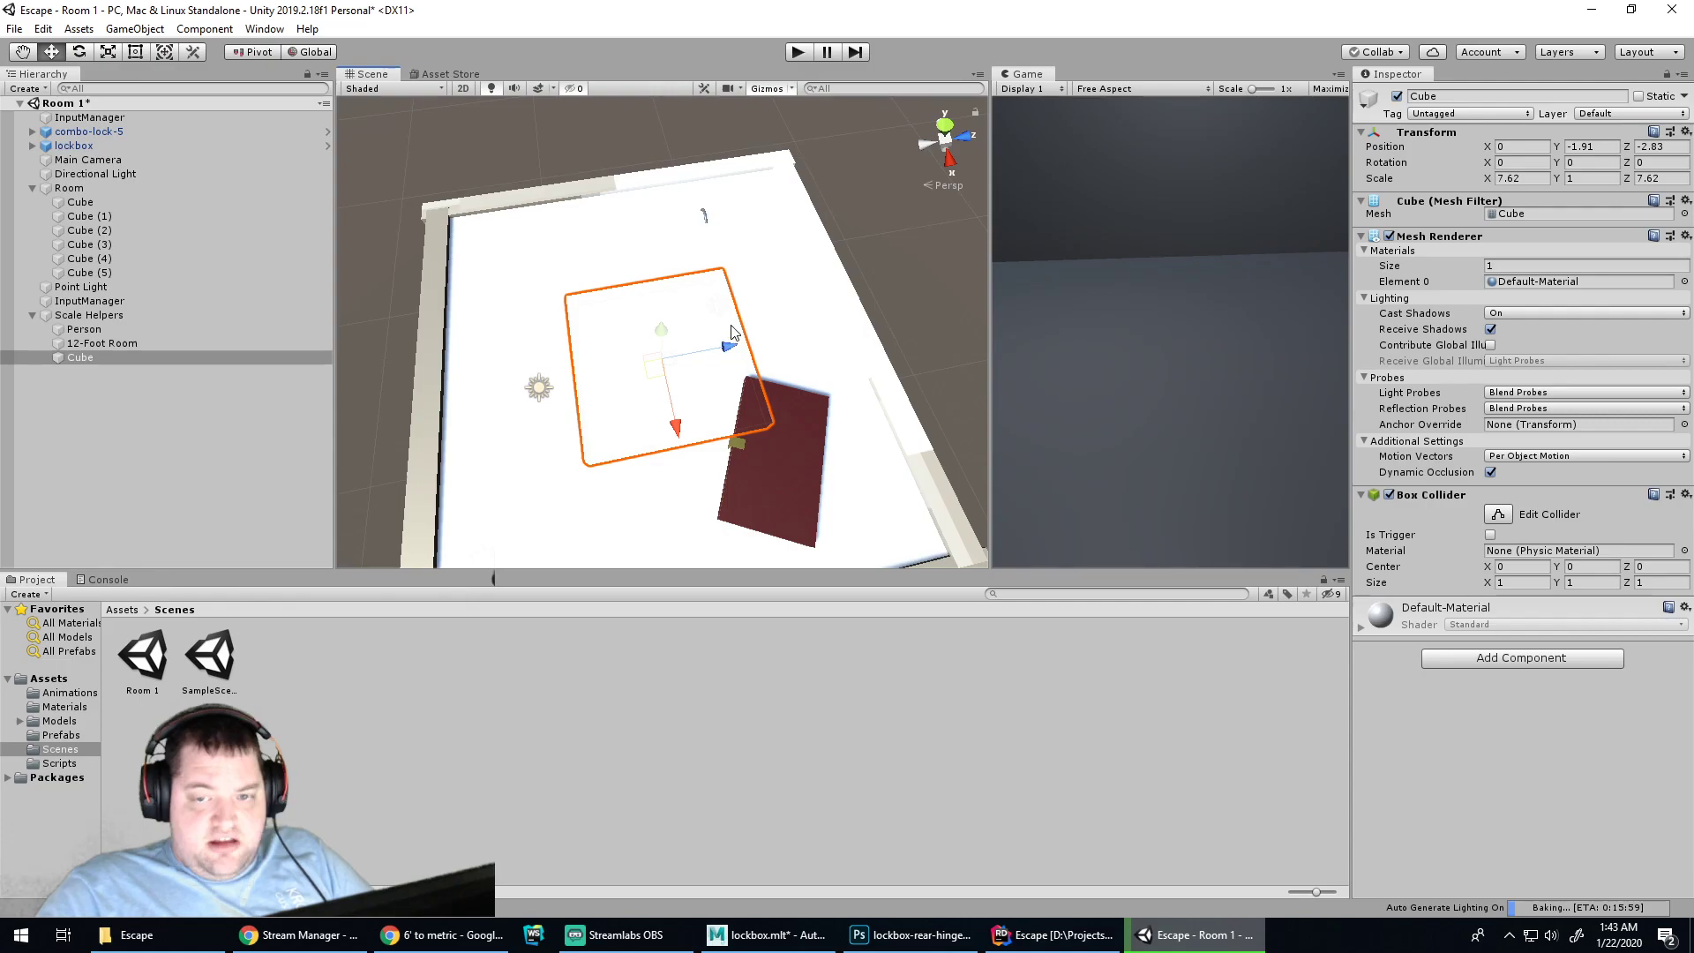
pyautogui.scroll(1, 734, 331)
pyautogui.click(424, 937)
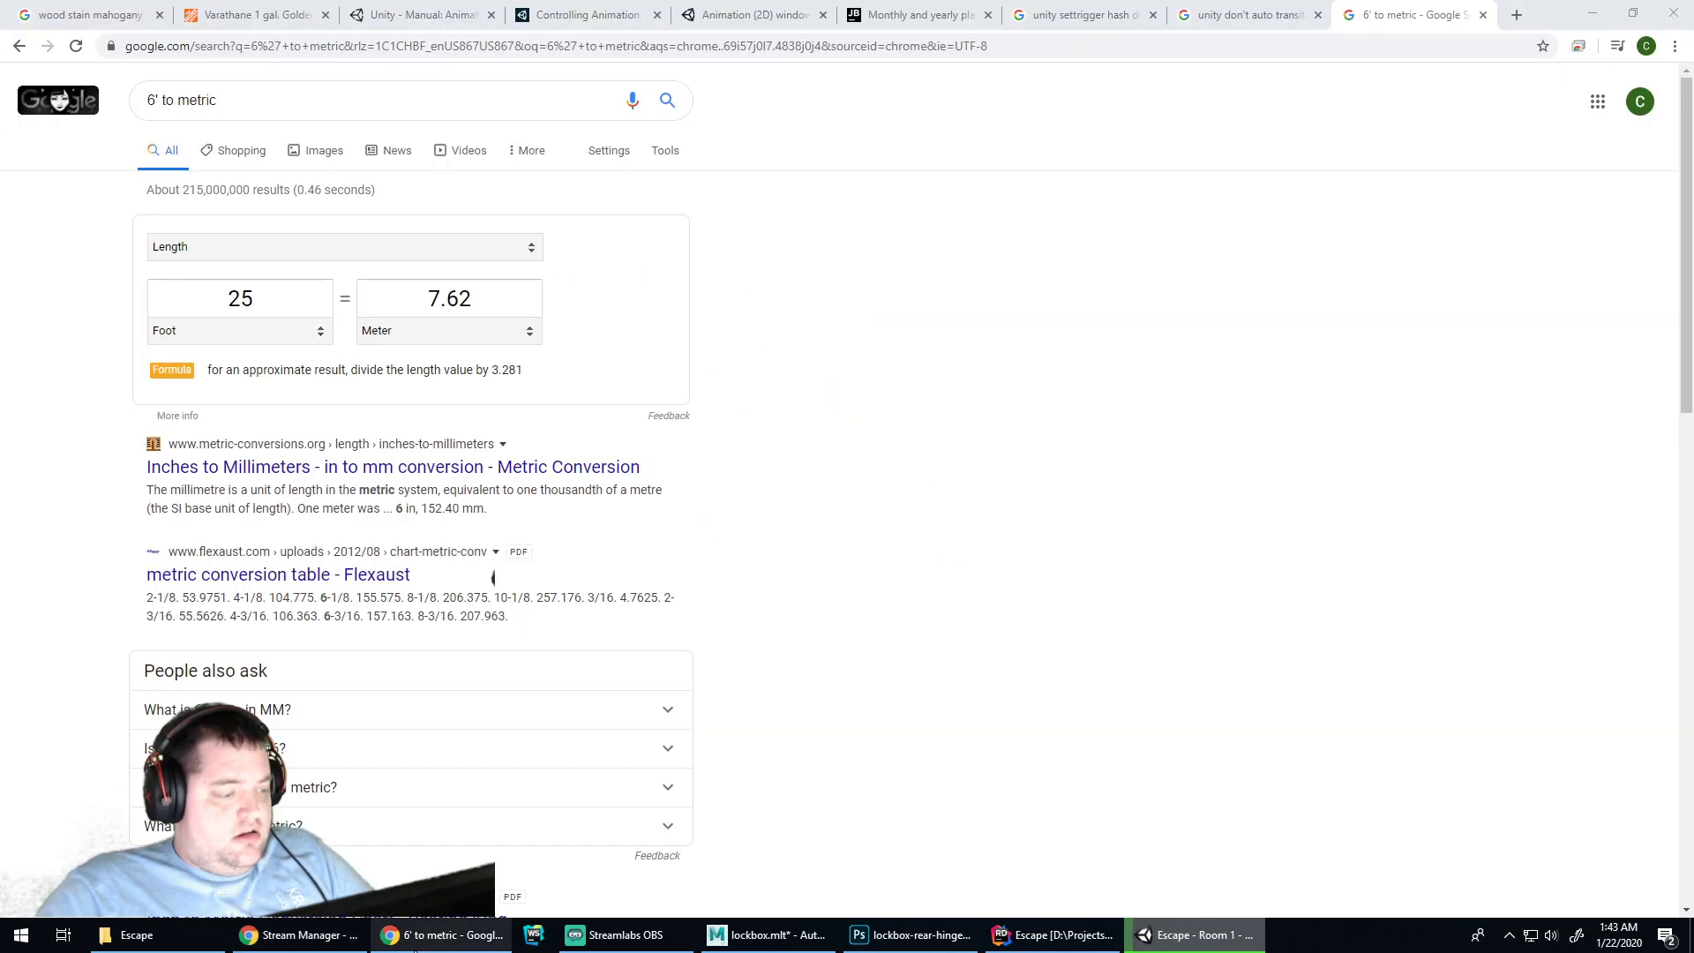
pyautogui.click(424, 937)
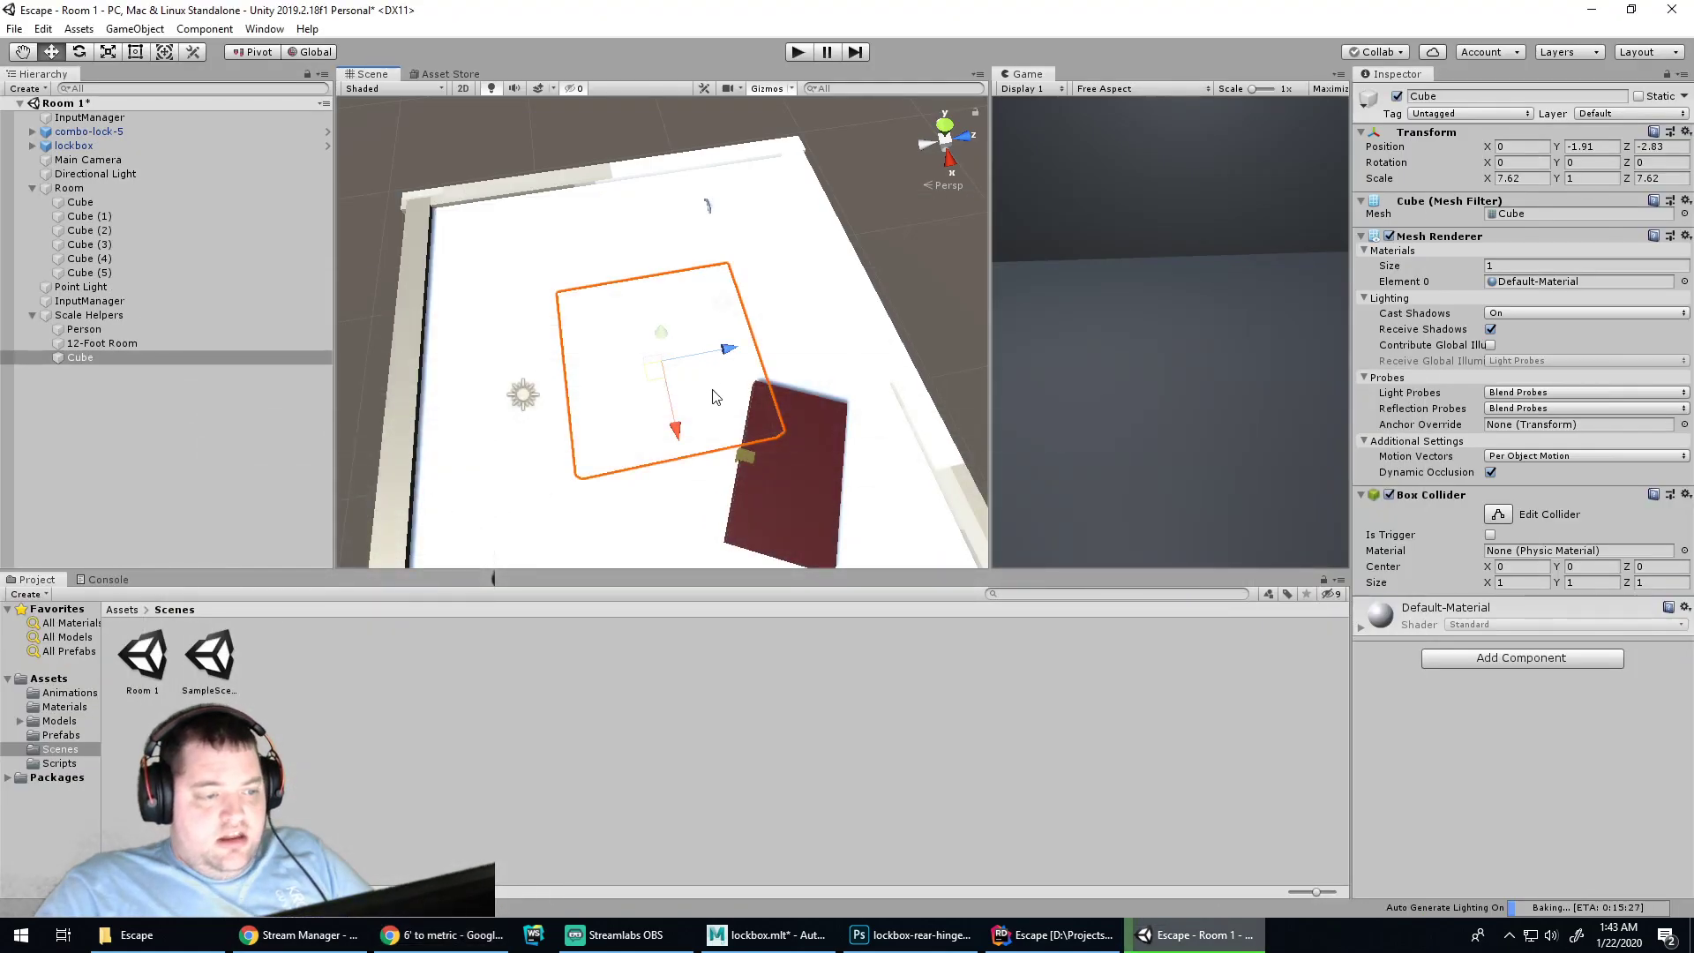
# Frame the slab Cube at 0, -1.91, -2.83 and start renaming it
pyautogui.scroll(-2, 680, 375)
pyautogui.scroll(2, 617, 370)
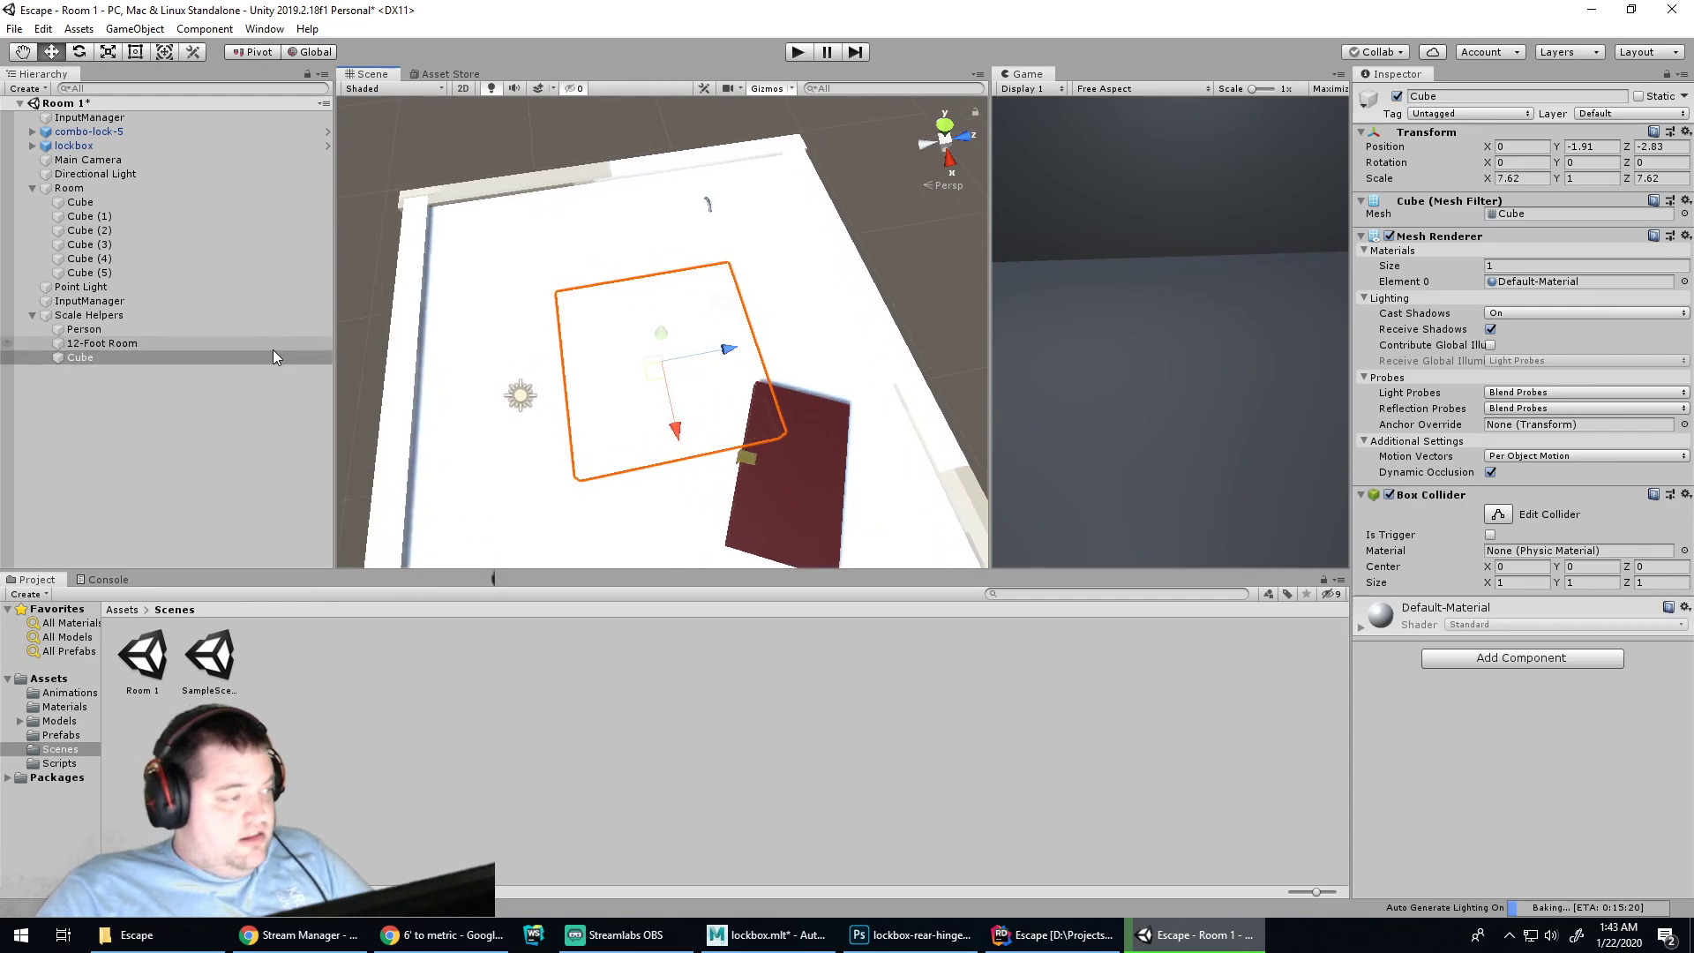
pyautogui.click(92, 358)
pyautogui.press('f')
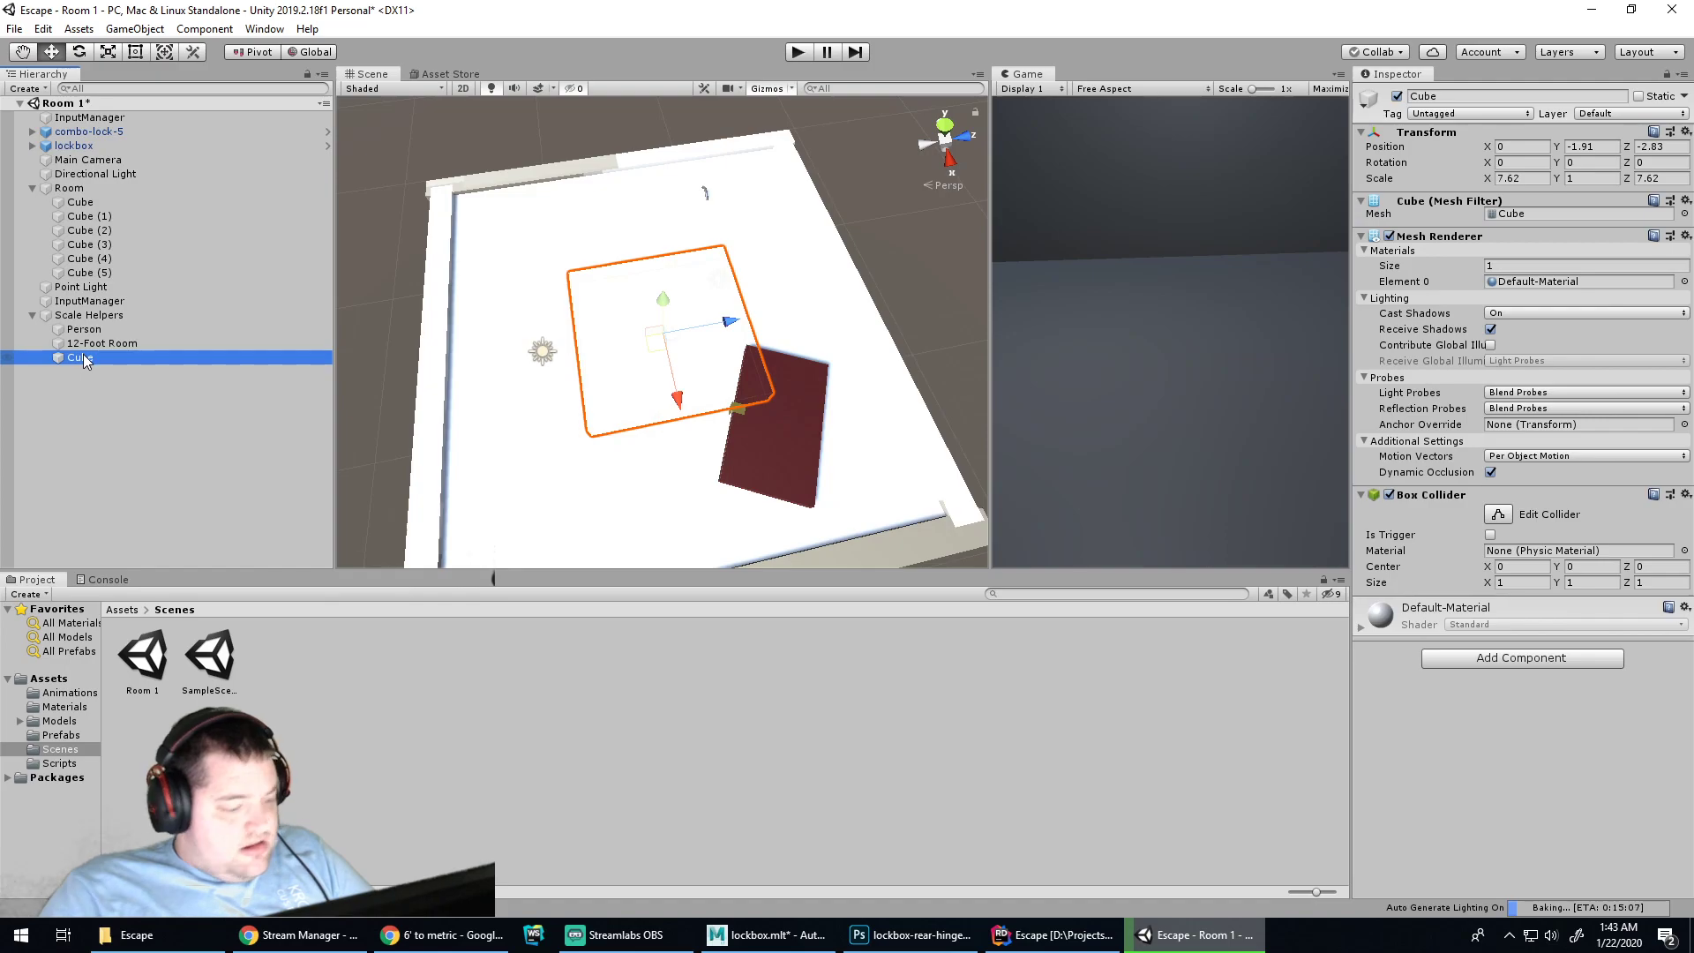
pyautogui.click(83, 358)
# Rename the helpers to '25x25 Foot Floor' and '12-Foot Height'
pyautogui.write('25x25 ')
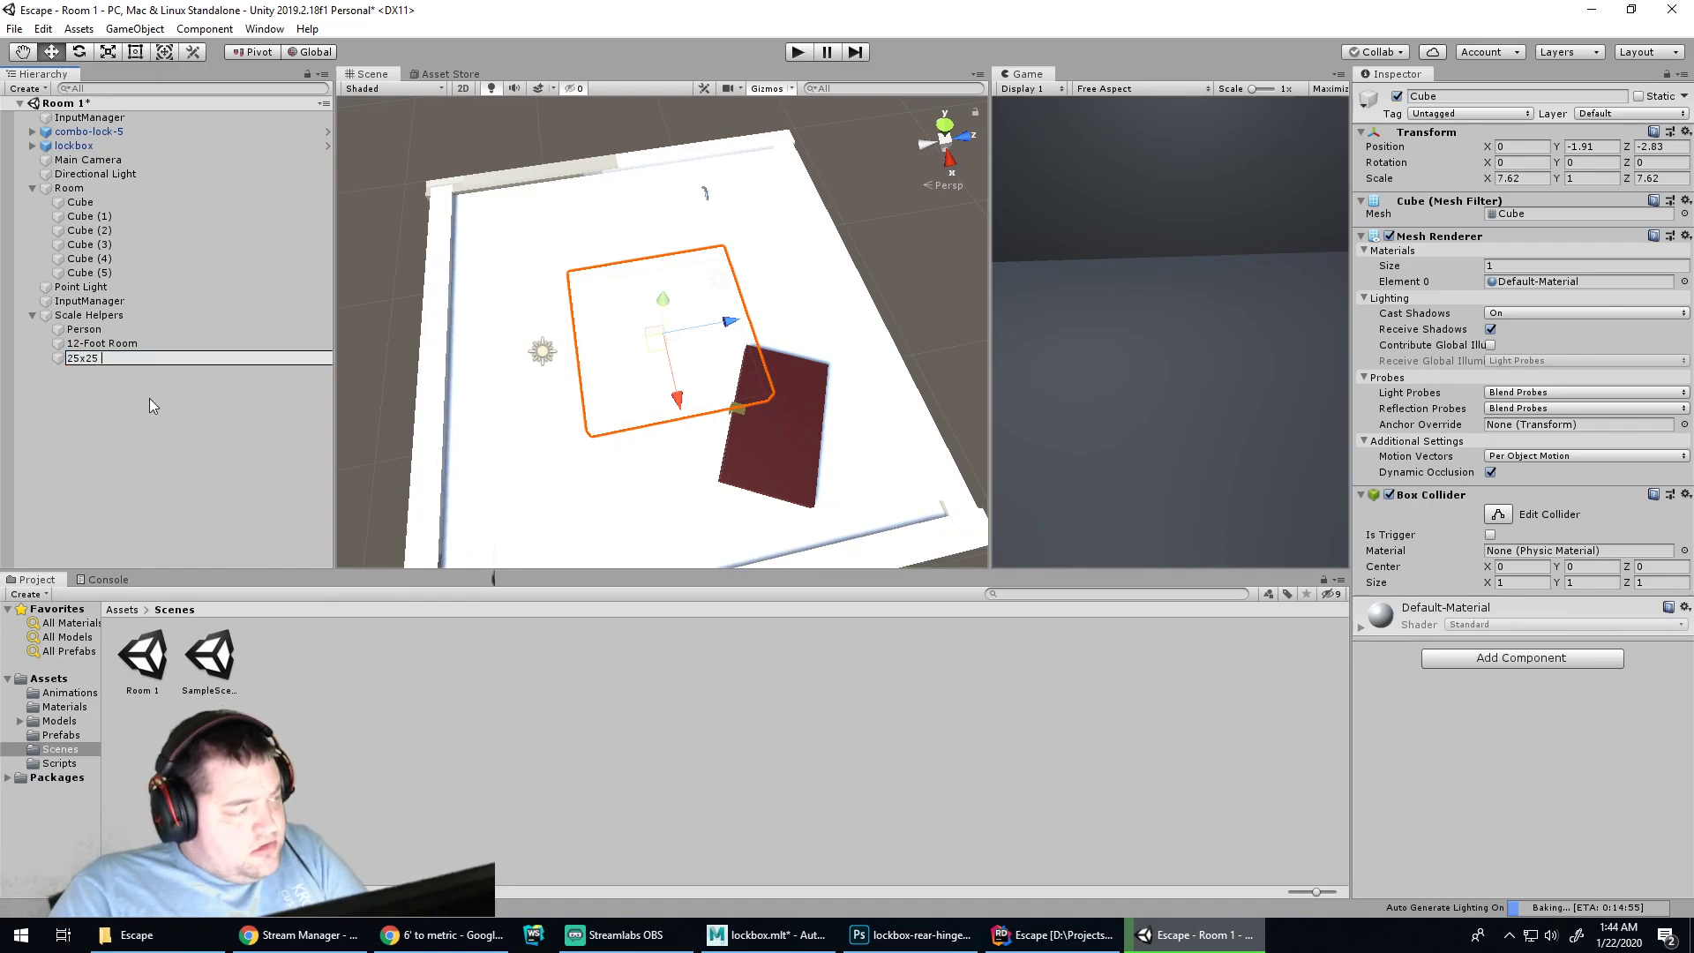
pyautogui.write('Foot ')
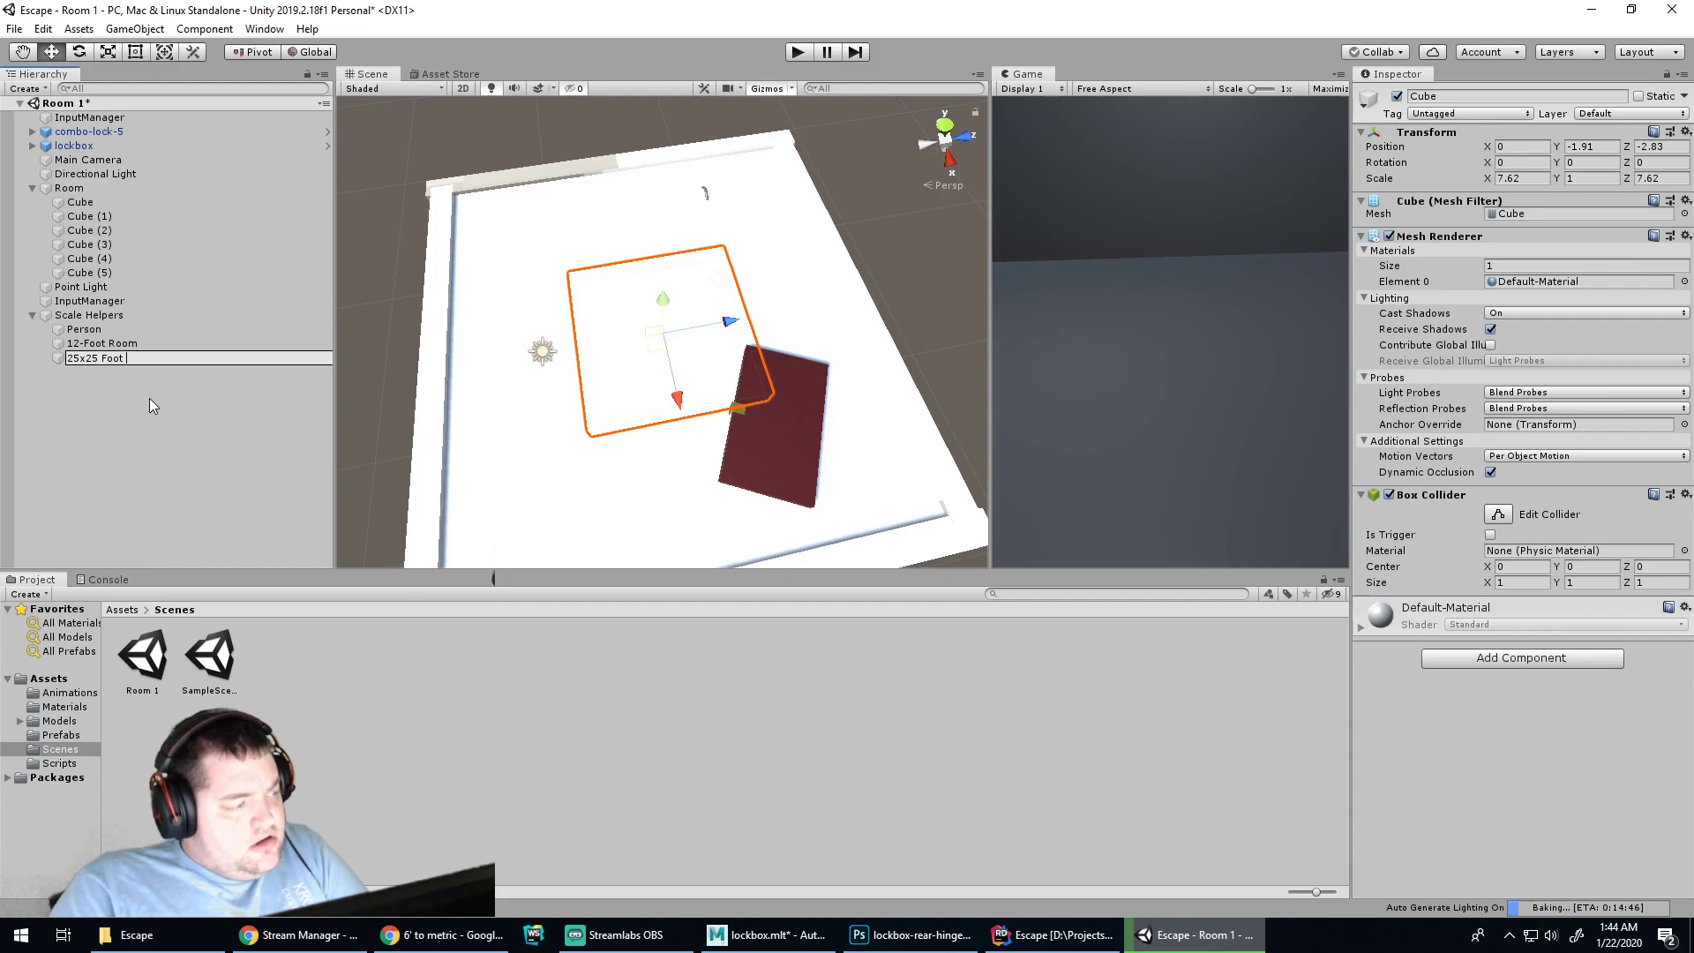
pyautogui.write('Floor')
pyautogui.press('Return')
pyautogui.click(106, 344)
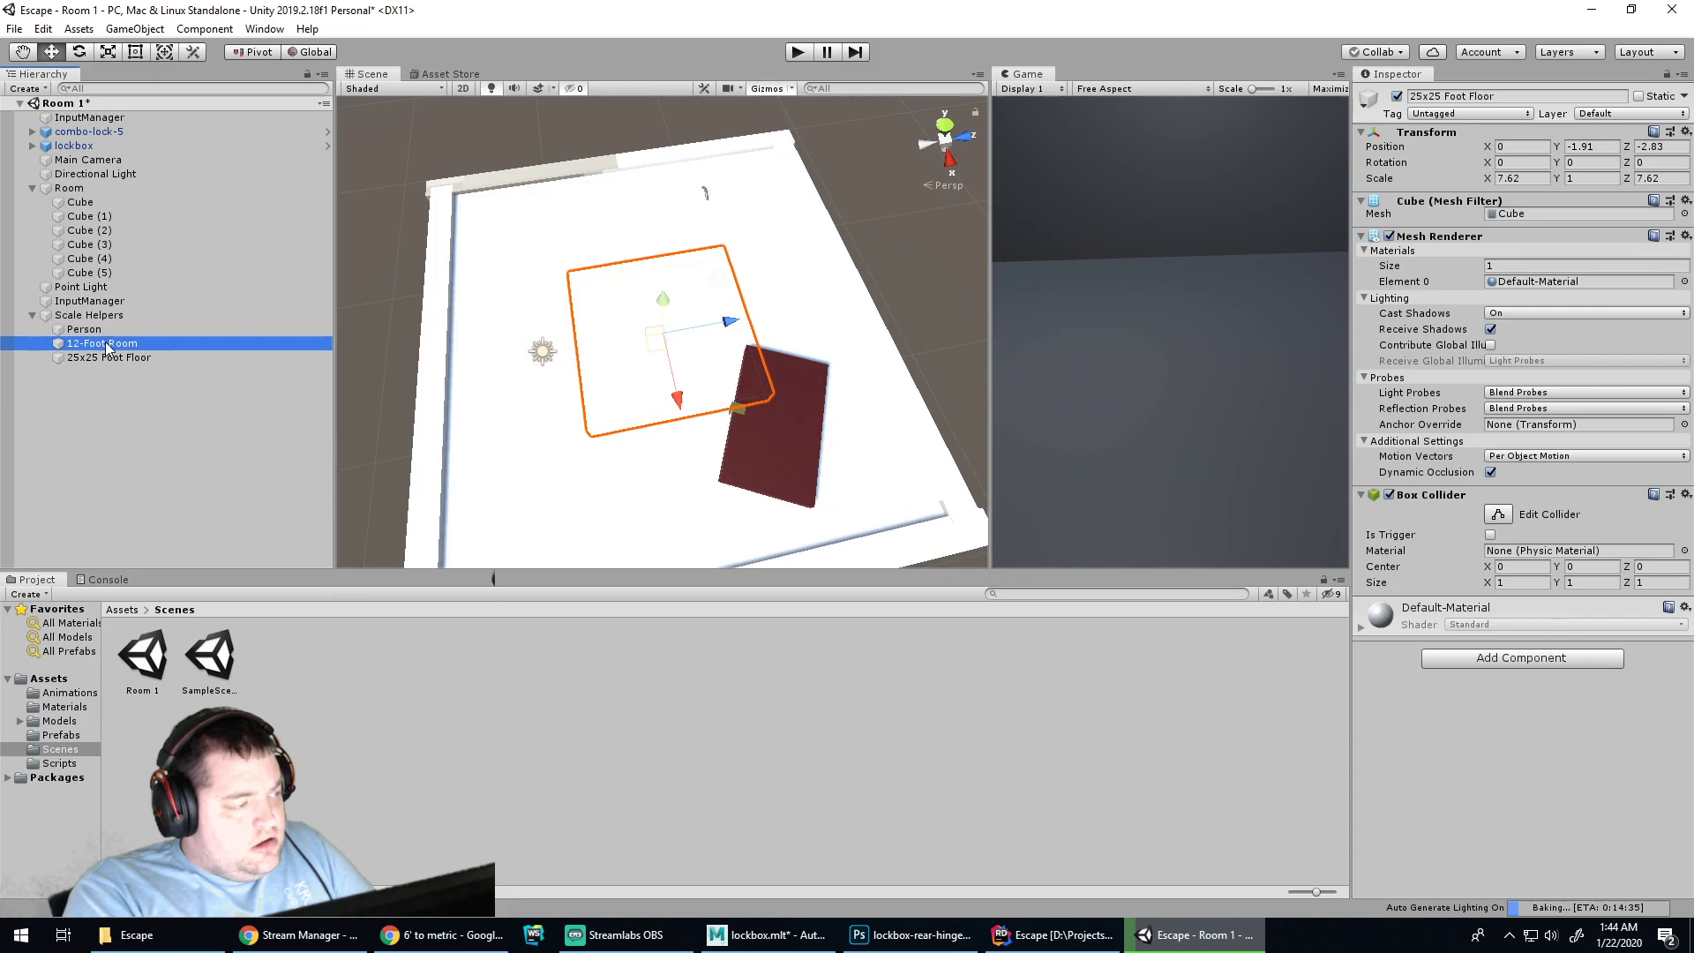
pyautogui.click(106, 344)
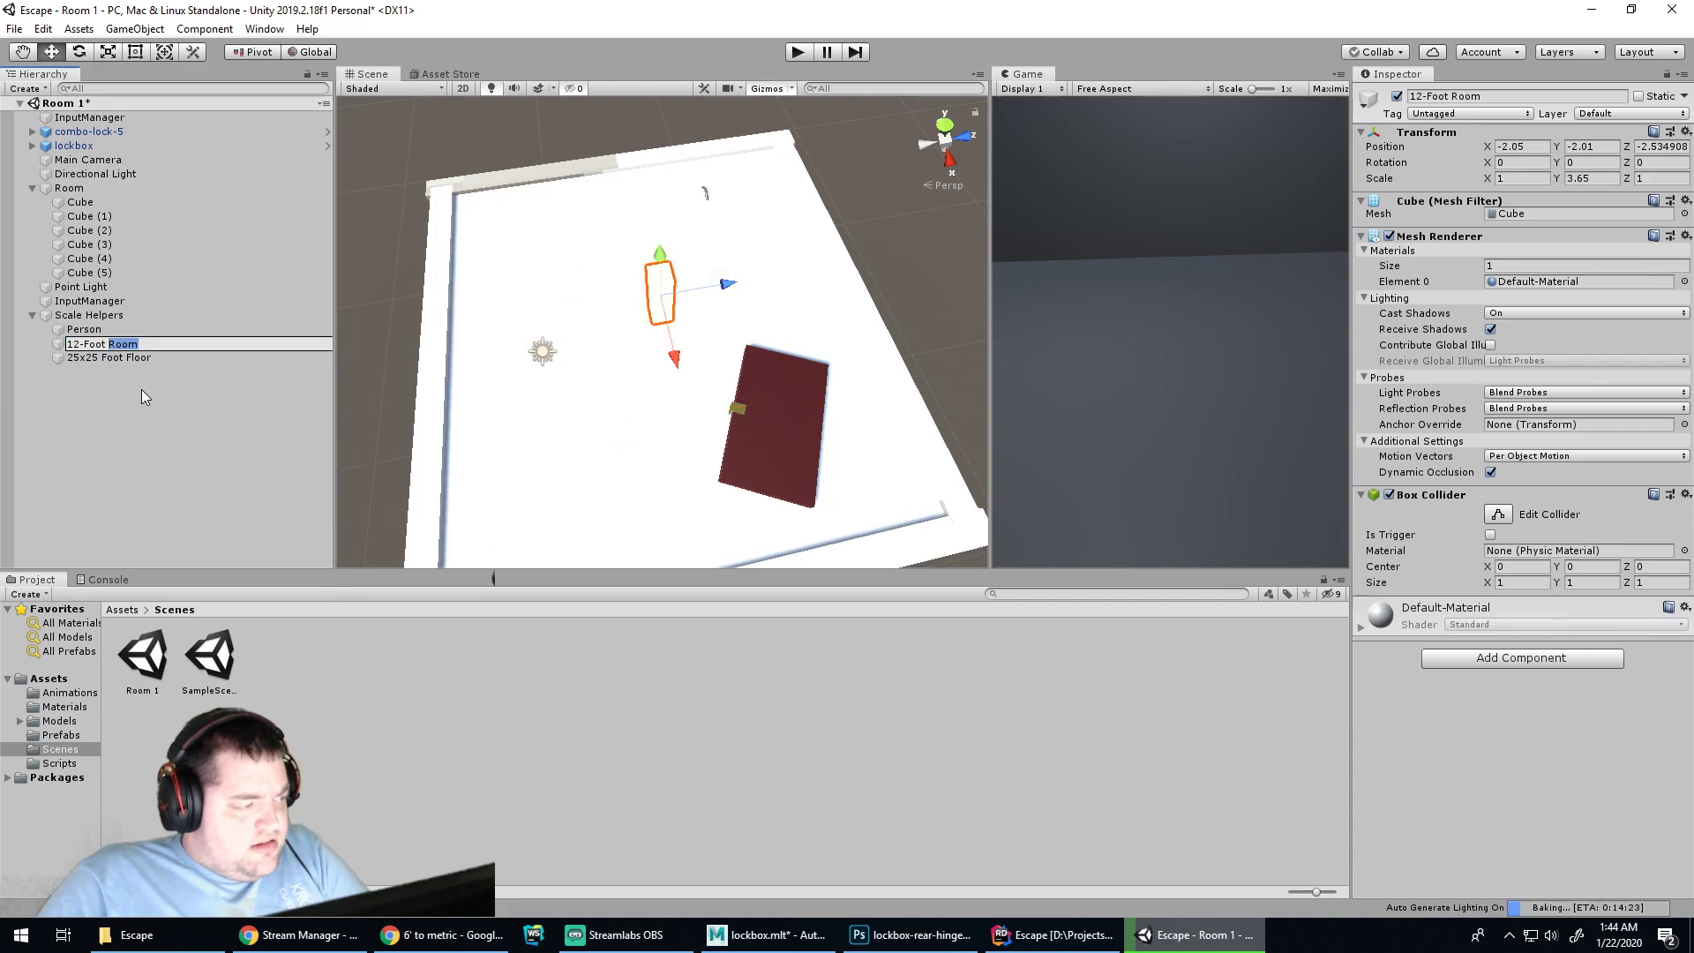
pyautogui.write('Height')
pyautogui.press('Return')
# Delete the Room's ceiling cube
pyautogui.click(548, 424)
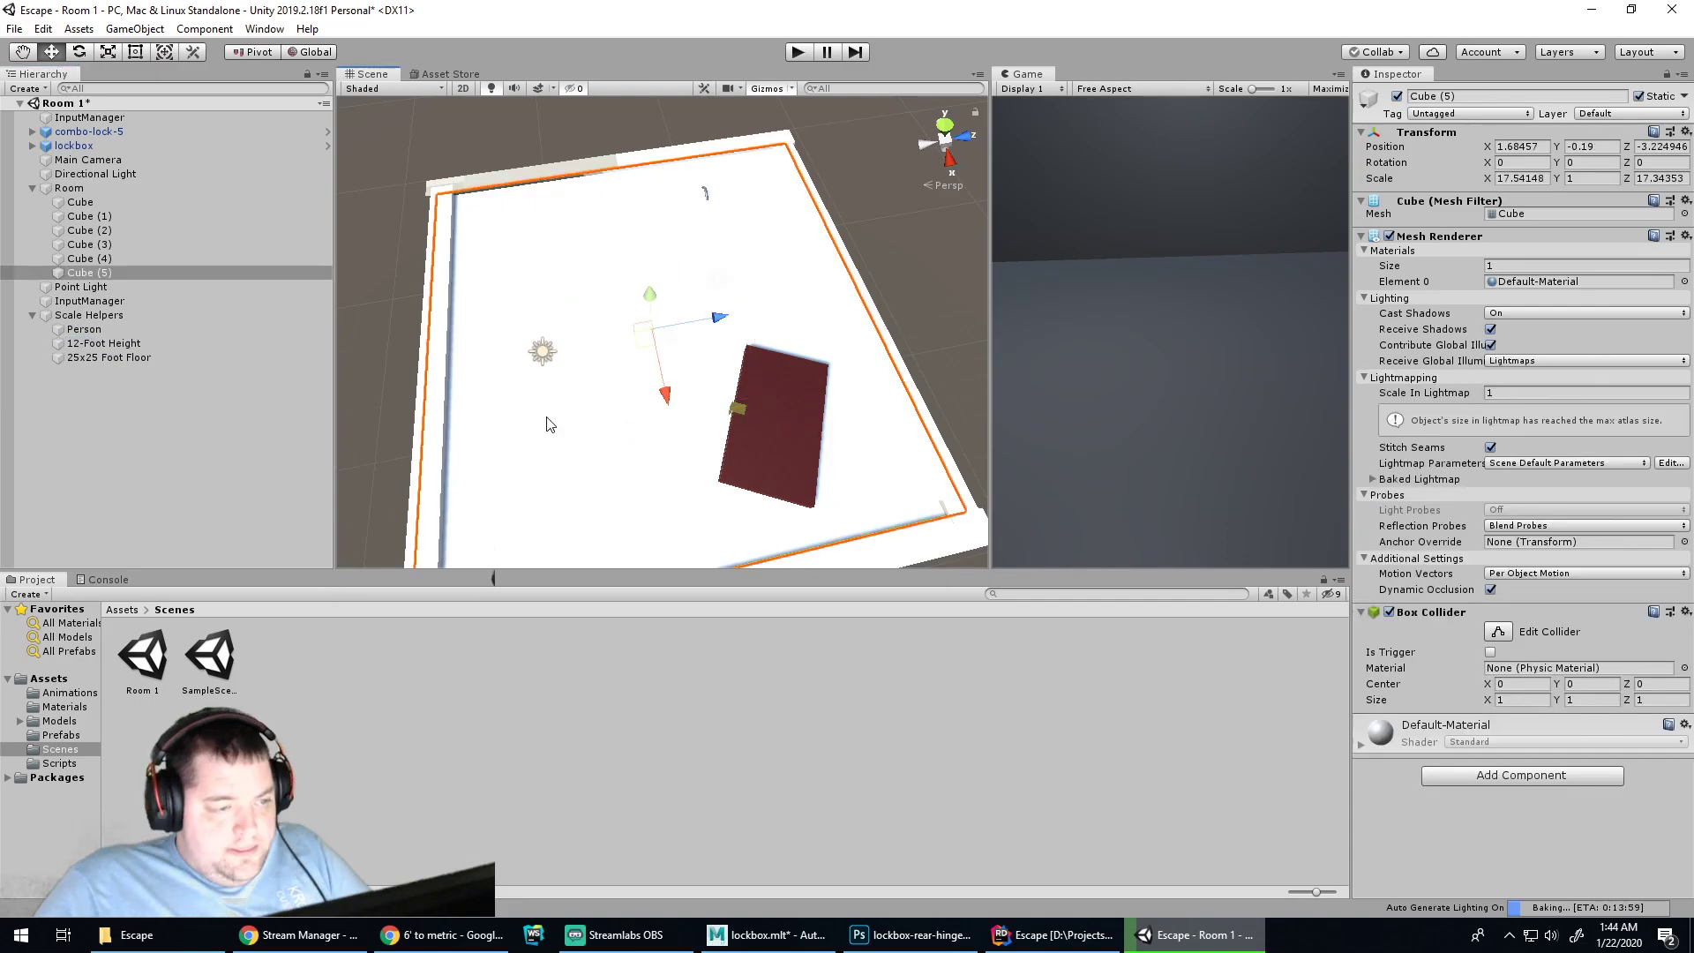
pyautogui.doubleClick(125, 360)
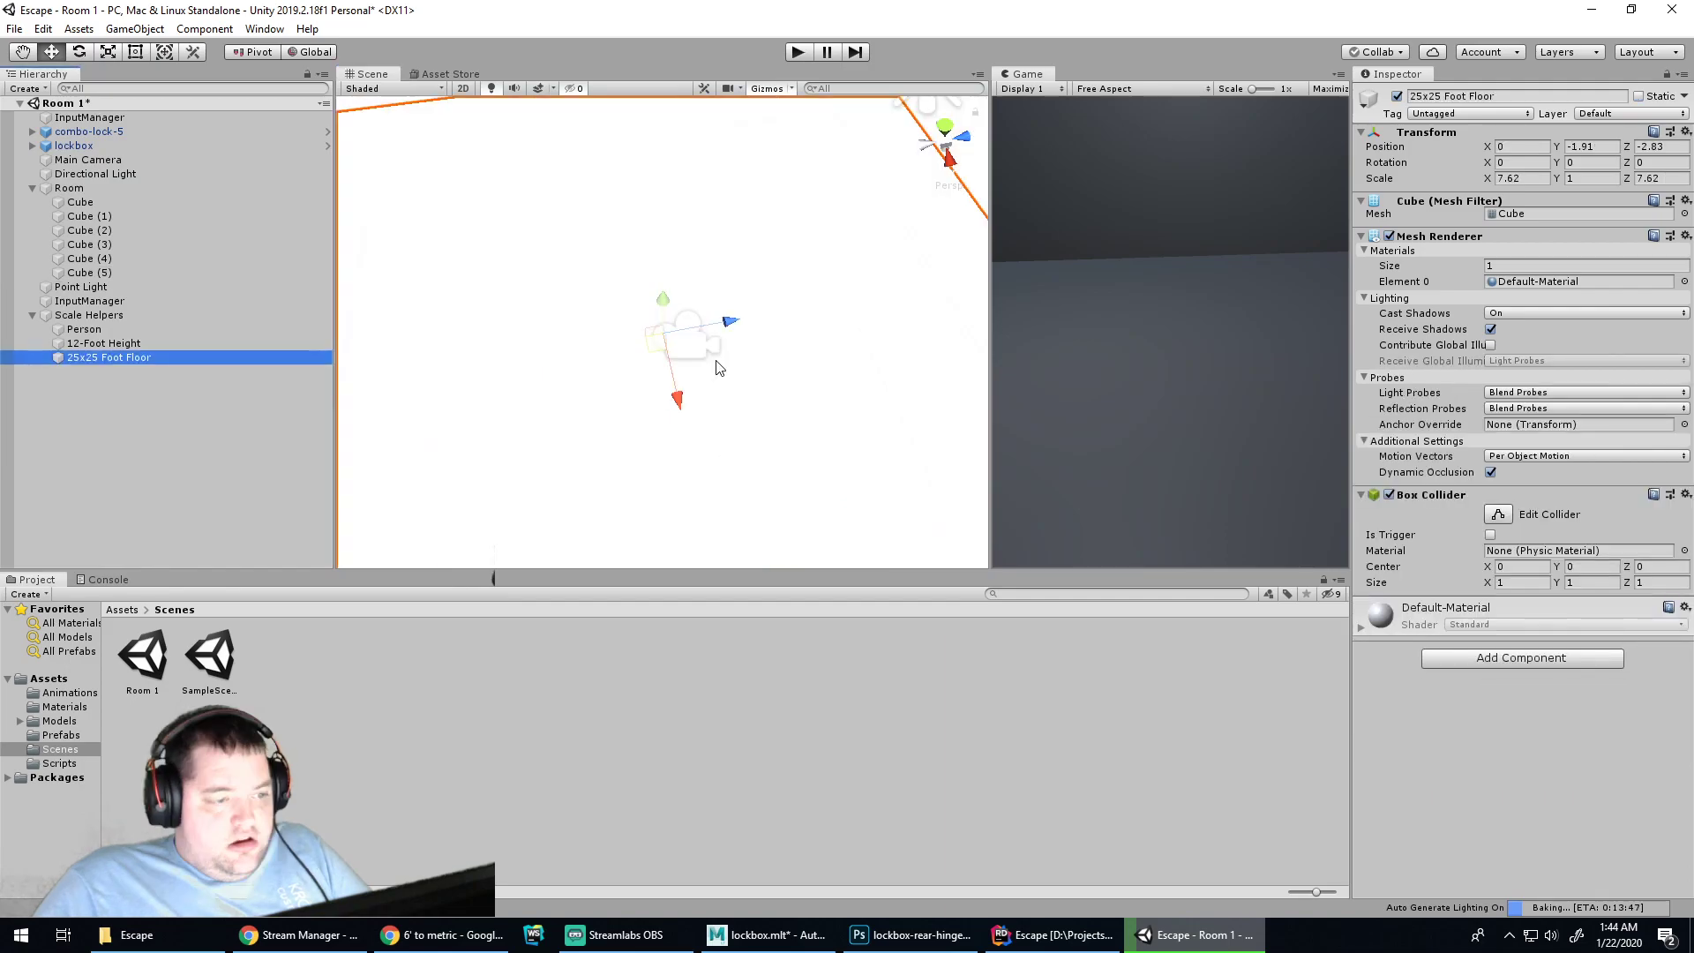
pyautogui.scroll(-3, 716, 368)
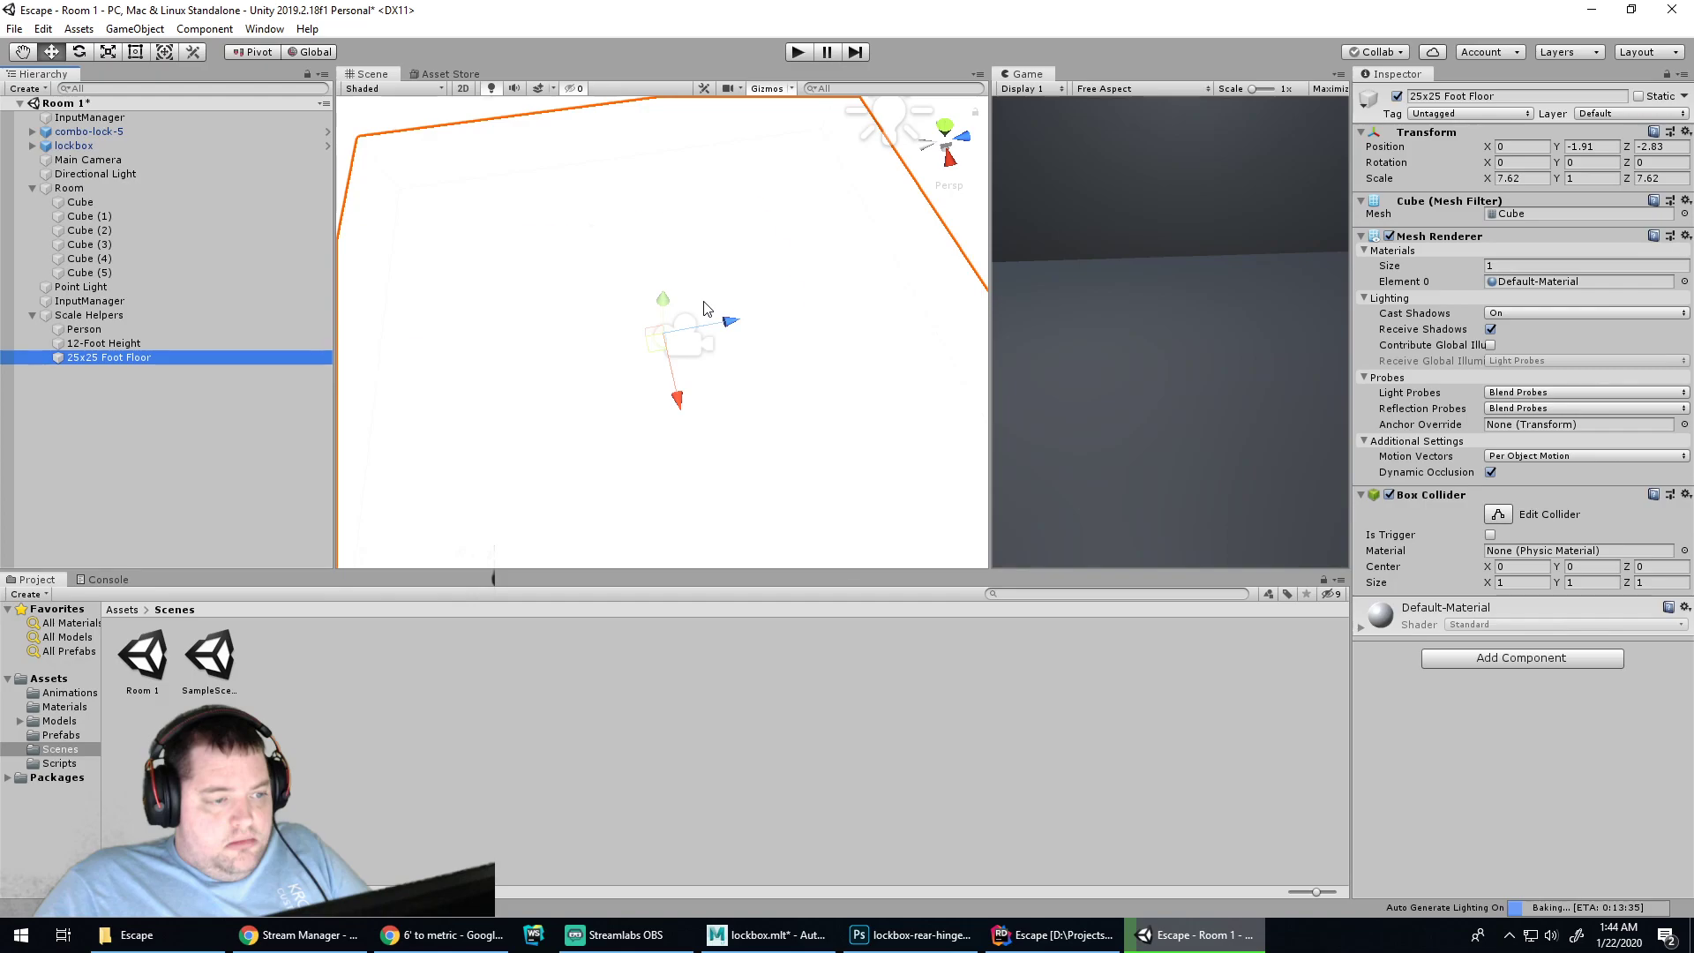
pyautogui.scroll(-5, 705, 303)
pyautogui.click(705, 298)
pyautogui.press('Delete')
# Delete the Room's right wall, floor, back wall, left wall and bottom strip cubes
pyautogui.click(795, 273)
pyautogui.press('Delete')
pyautogui.click(764, 279)
pyautogui.press('Delete')
pyautogui.click(784, 167)
pyautogui.press('Delete')
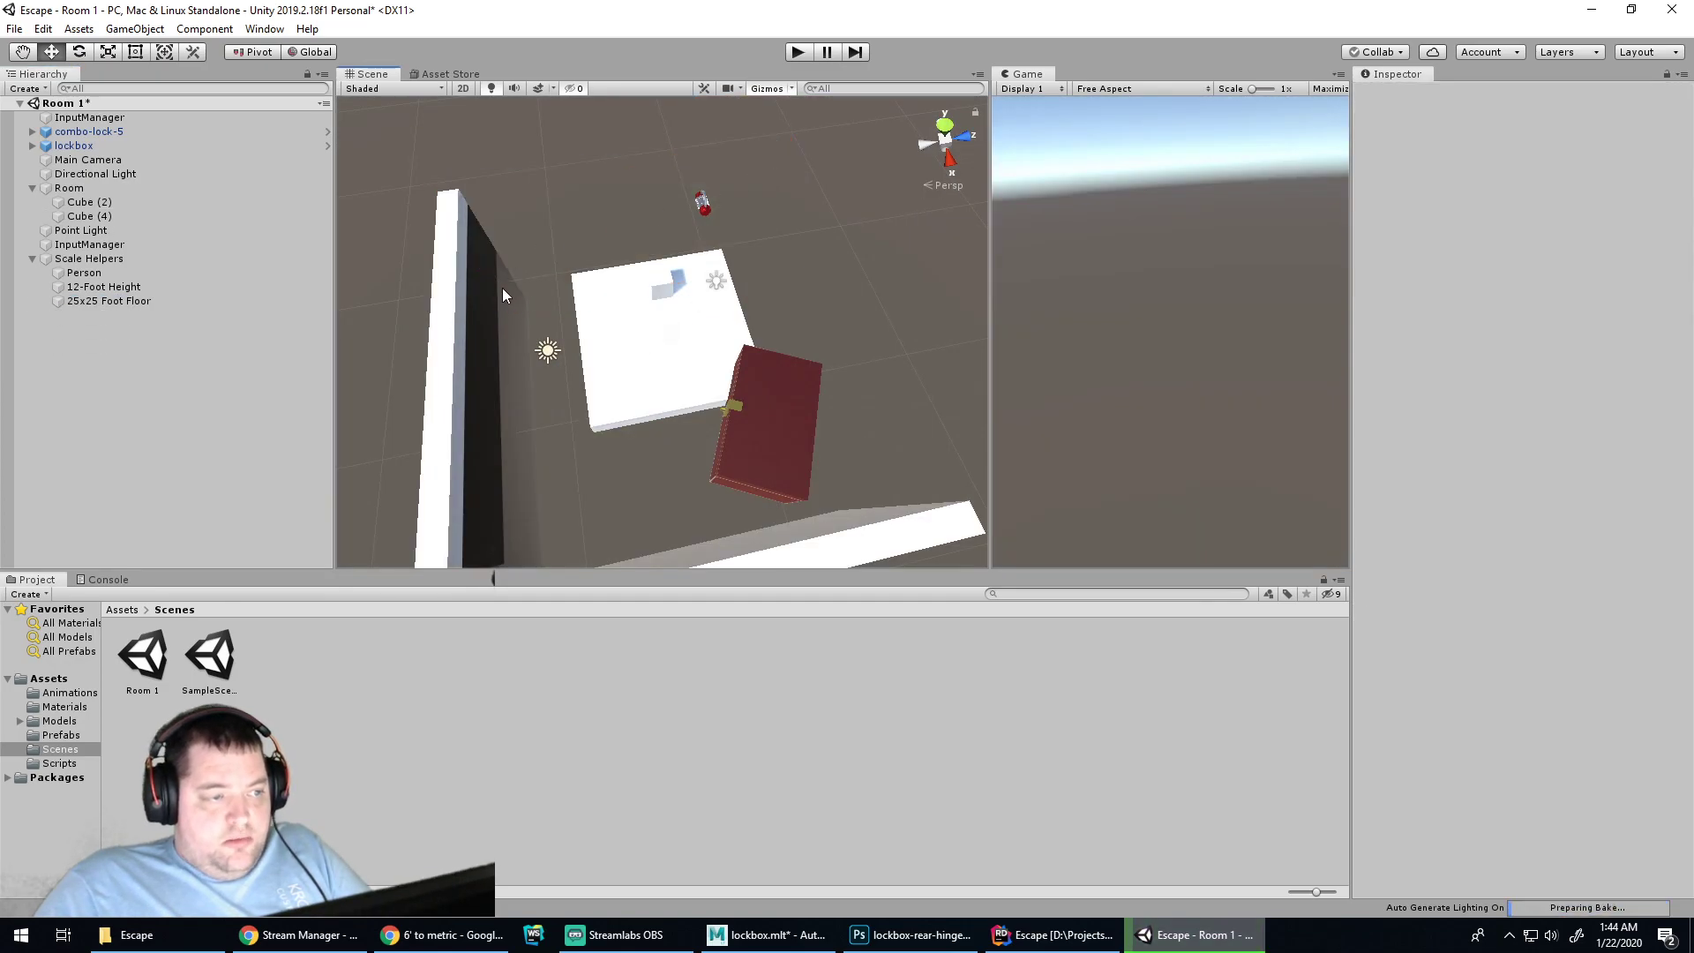
pyautogui.click(471, 304)
pyautogui.press('Delete')
pyautogui.scroll(-2, 663, 441)
pyautogui.click(723, 503)
pyautogui.press('Delete')
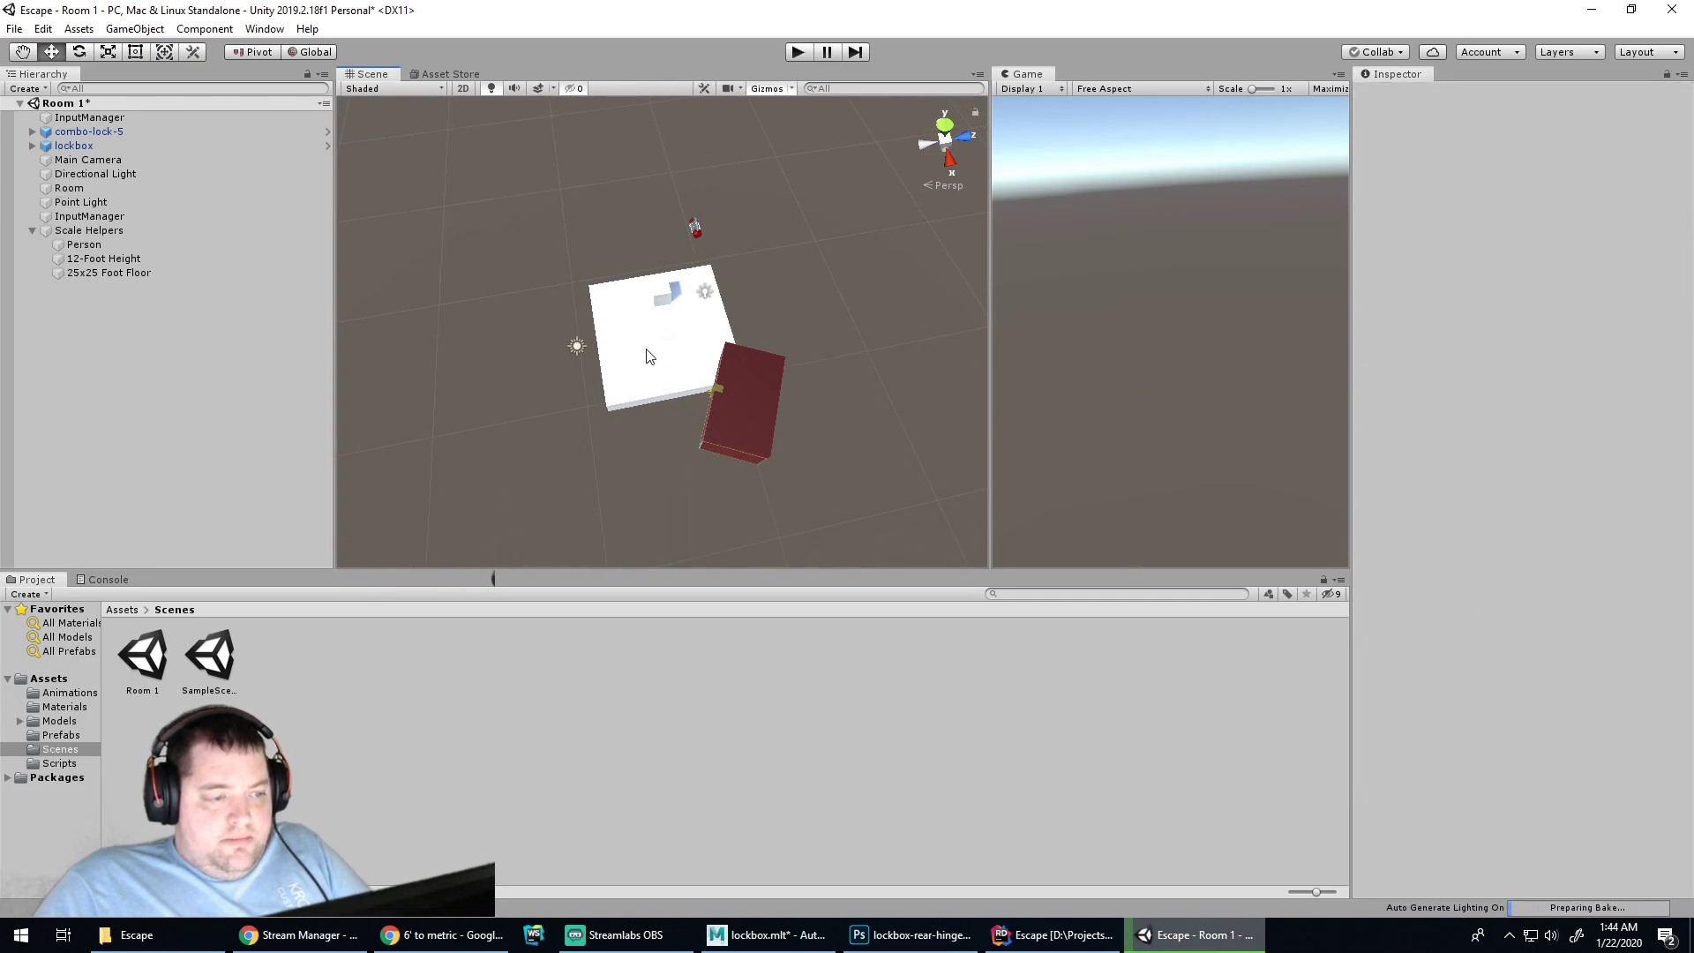
# Duplicate the 25x25 Foot Floor helper into Room and rename the copy 'Floor'
pyautogui.click(650, 356)
pyautogui.click(83, 274)
pyautogui.hotkey('ctrl', 'd')
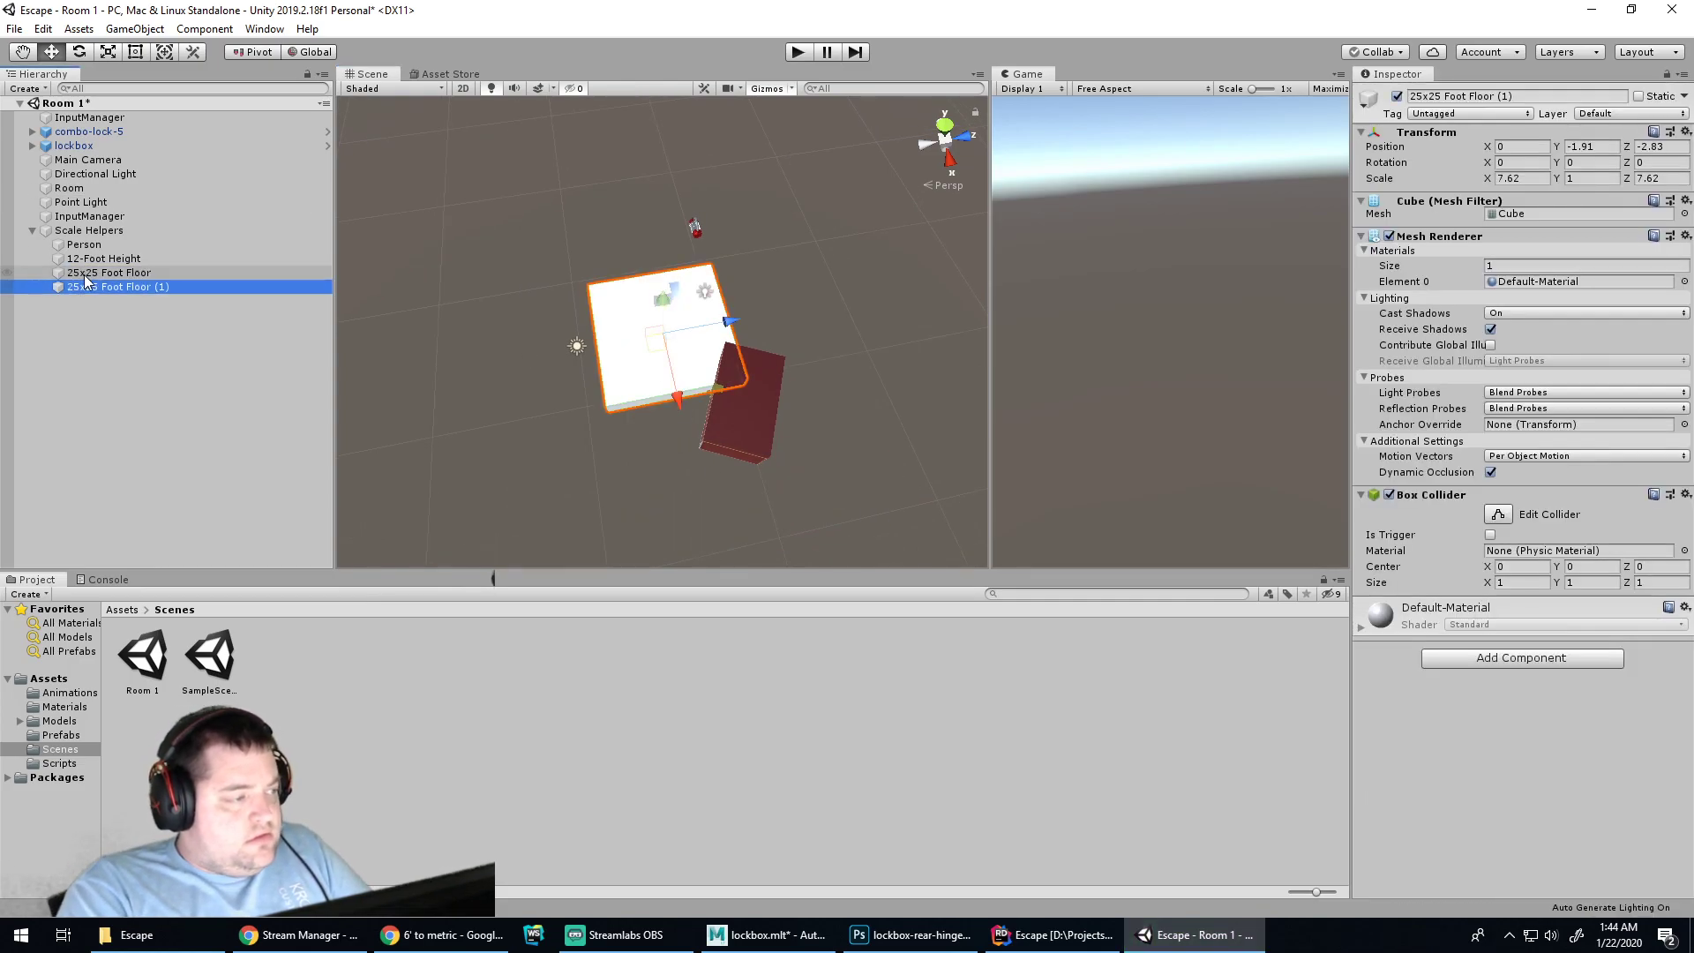
pyautogui.moveTo(95, 283); pyautogui.dragTo(70, 204)
pyautogui.doubleClick(72, 202)
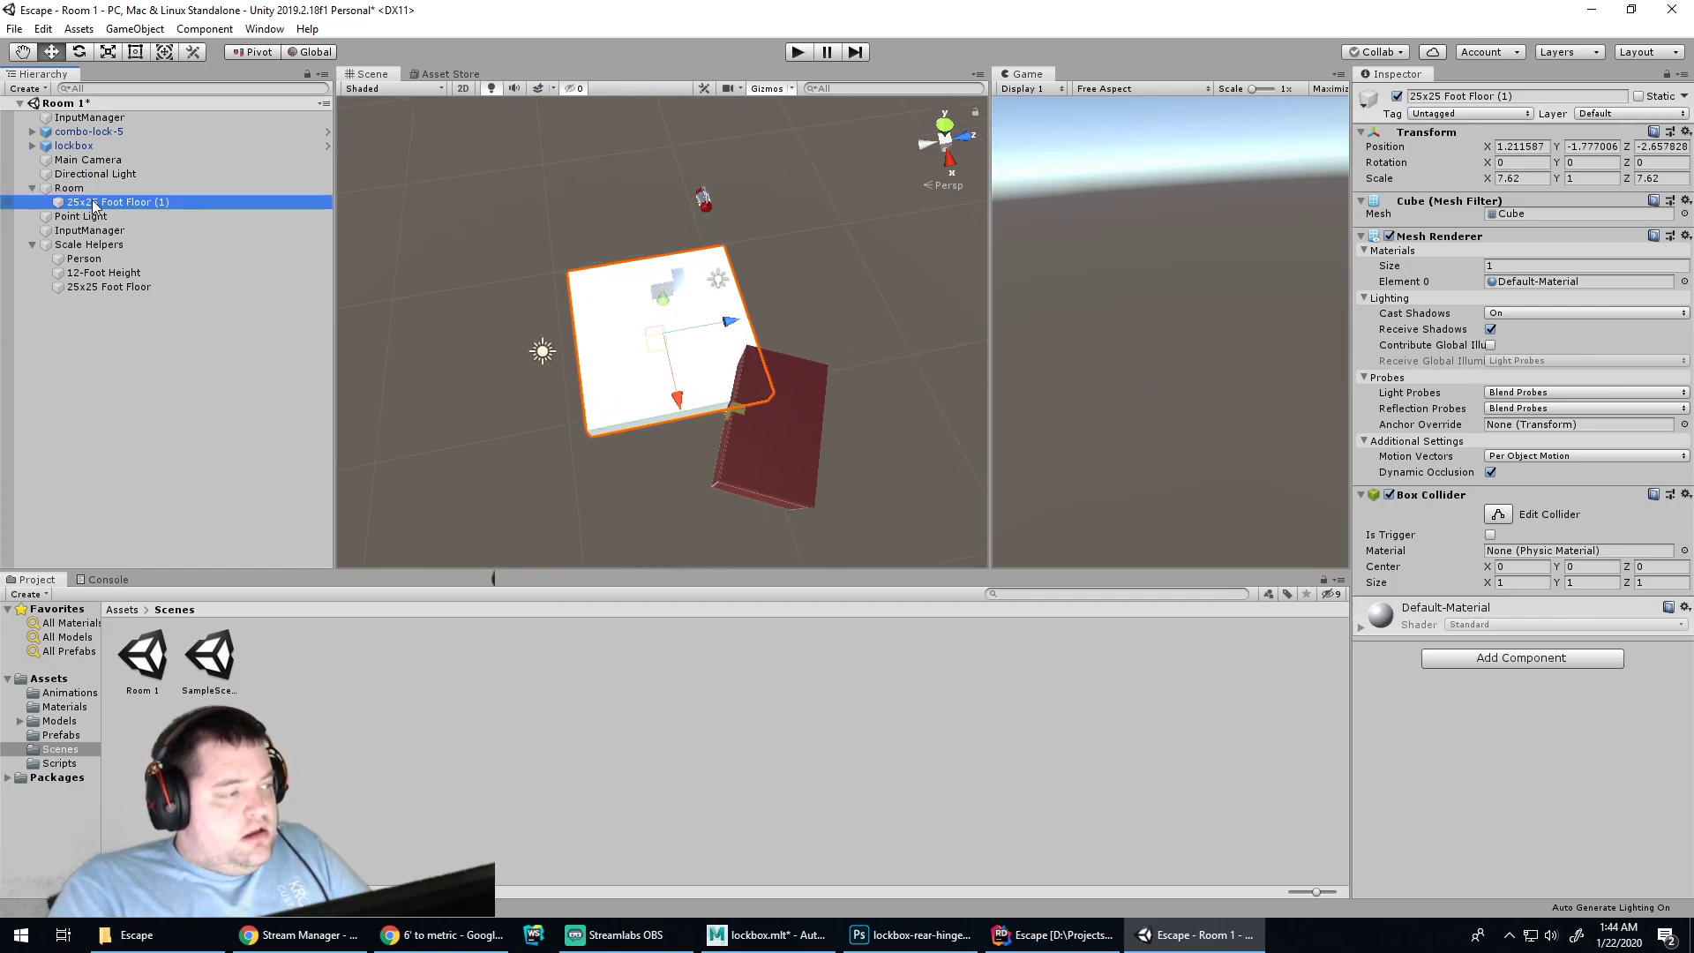
pyautogui.press('F2')
pyautogui.write('Floor')
pyautogui.press('Return')
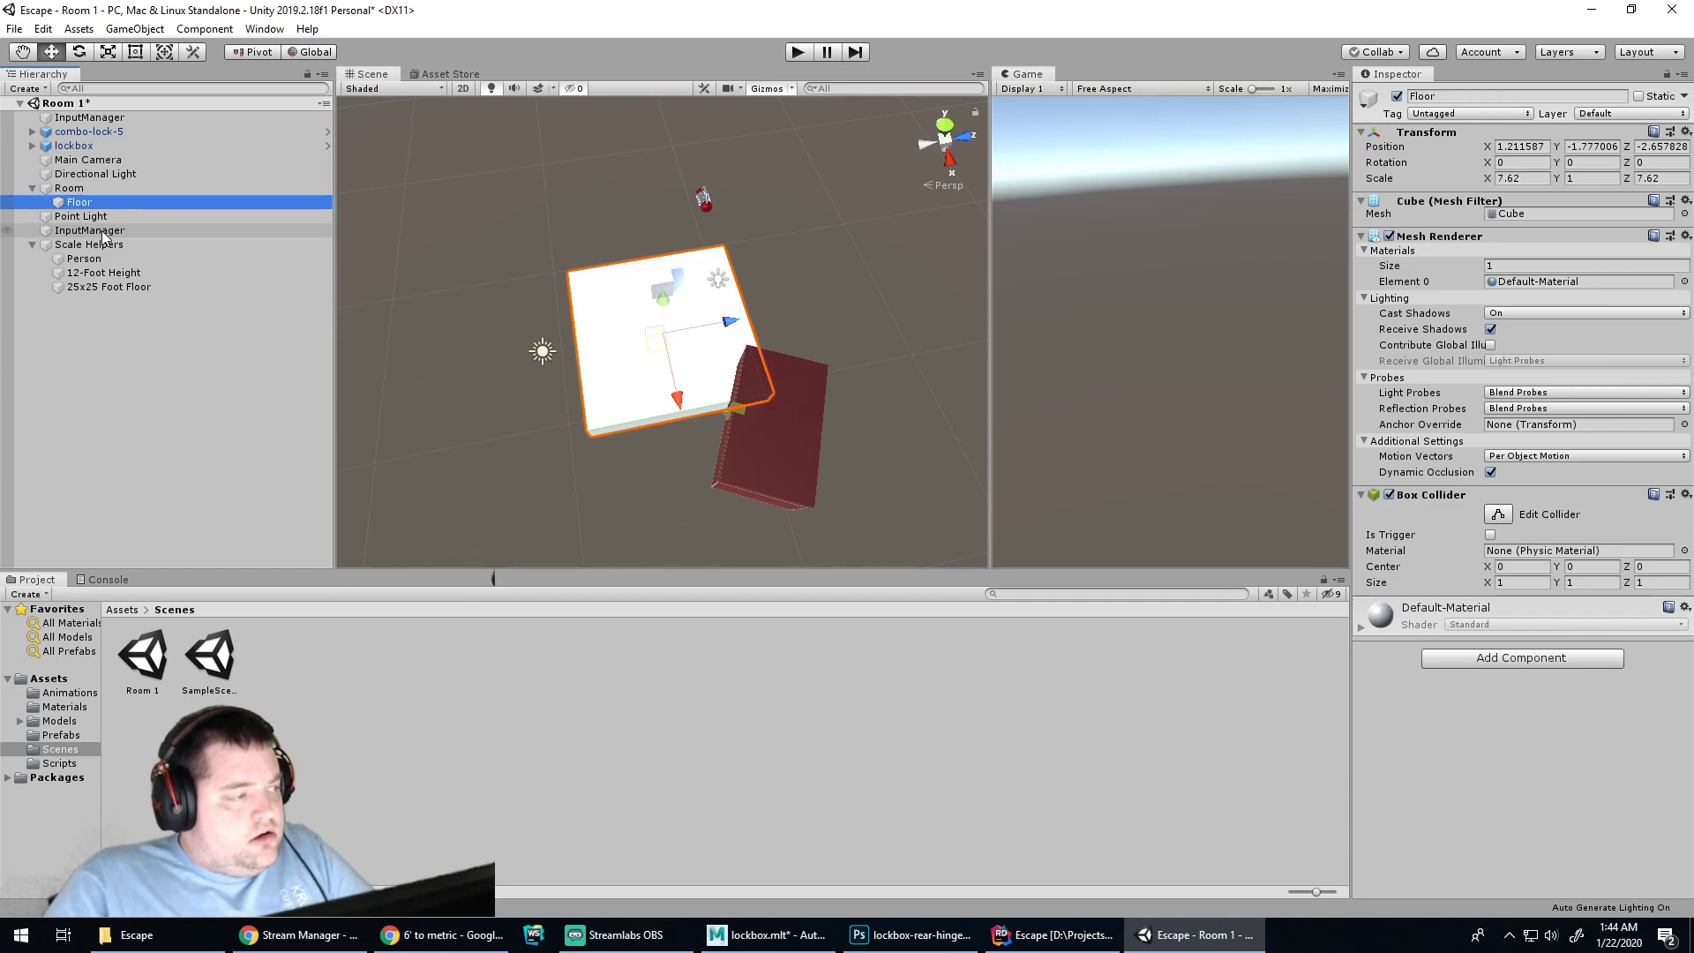
# Lower the Floor to about Y -3.92, briefly hiding and restoring the Scale Helpers
pyautogui.scroll(4, 507, 314)
pyautogui.keyDown('alt'); pyautogui.moveTo(702, 422); pyautogui.dragTo(795, 172); pyautogui.keyUp('alt')
pyautogui.press('w')
pyautogui.moveTo(649, 233); pyautogui.dragTo(632, 282)
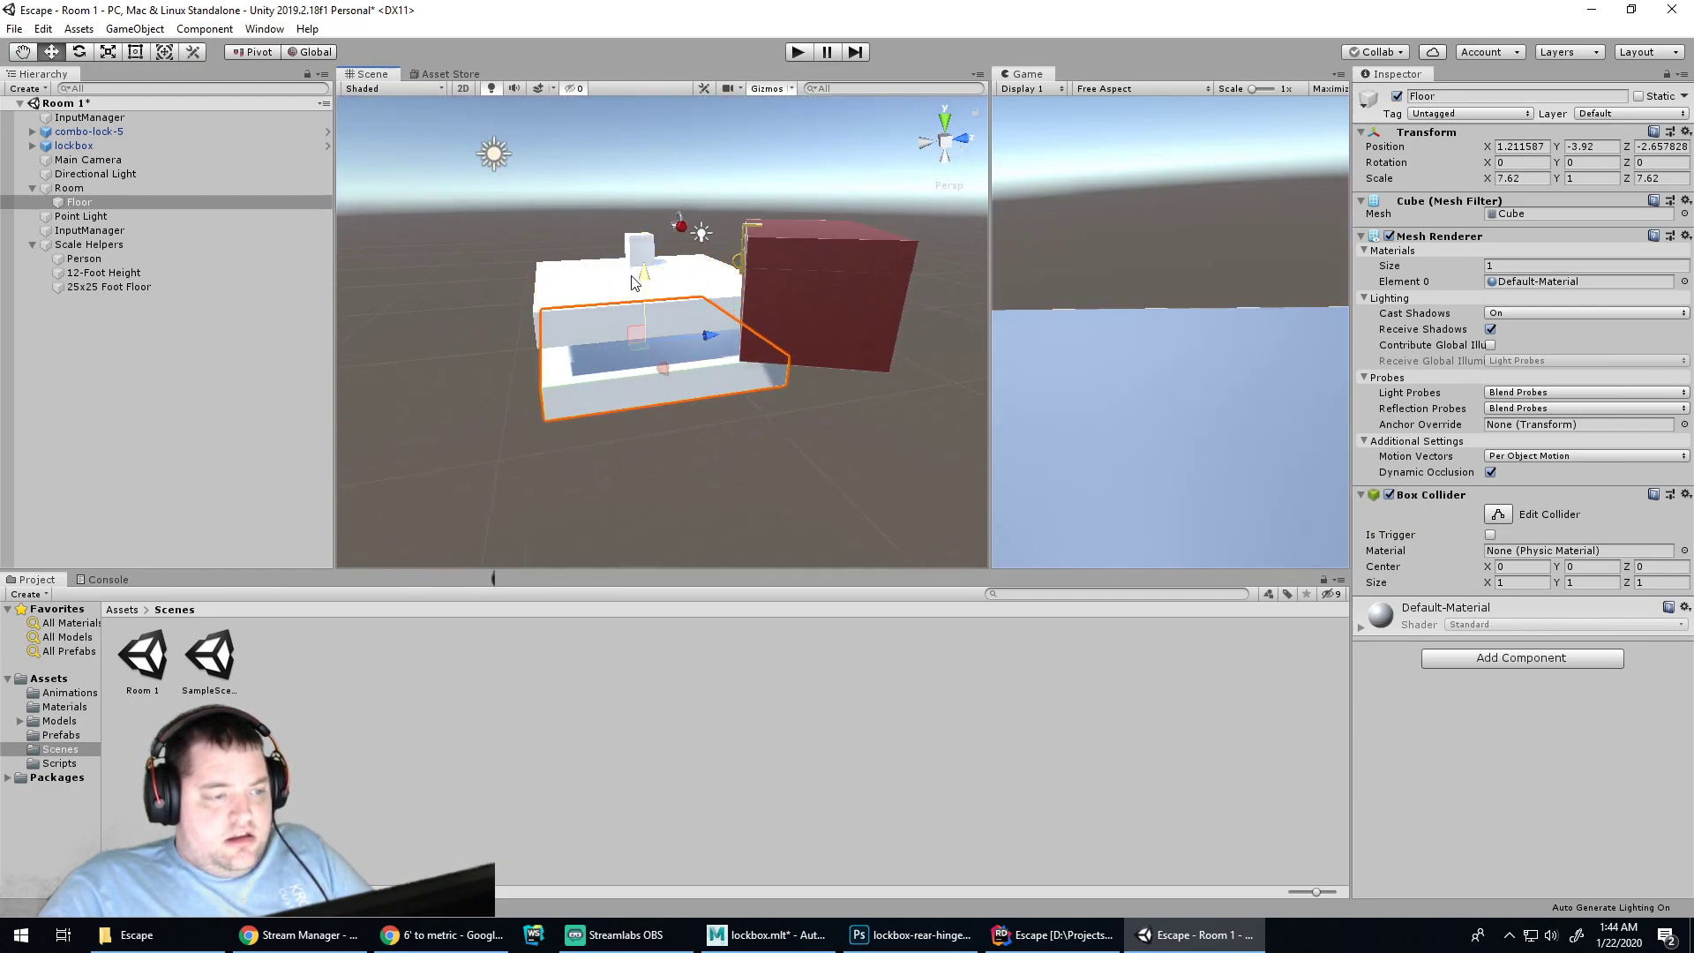
pyautogui.press('Delete')
pyautogui.hotkey('ctrl', 'z')
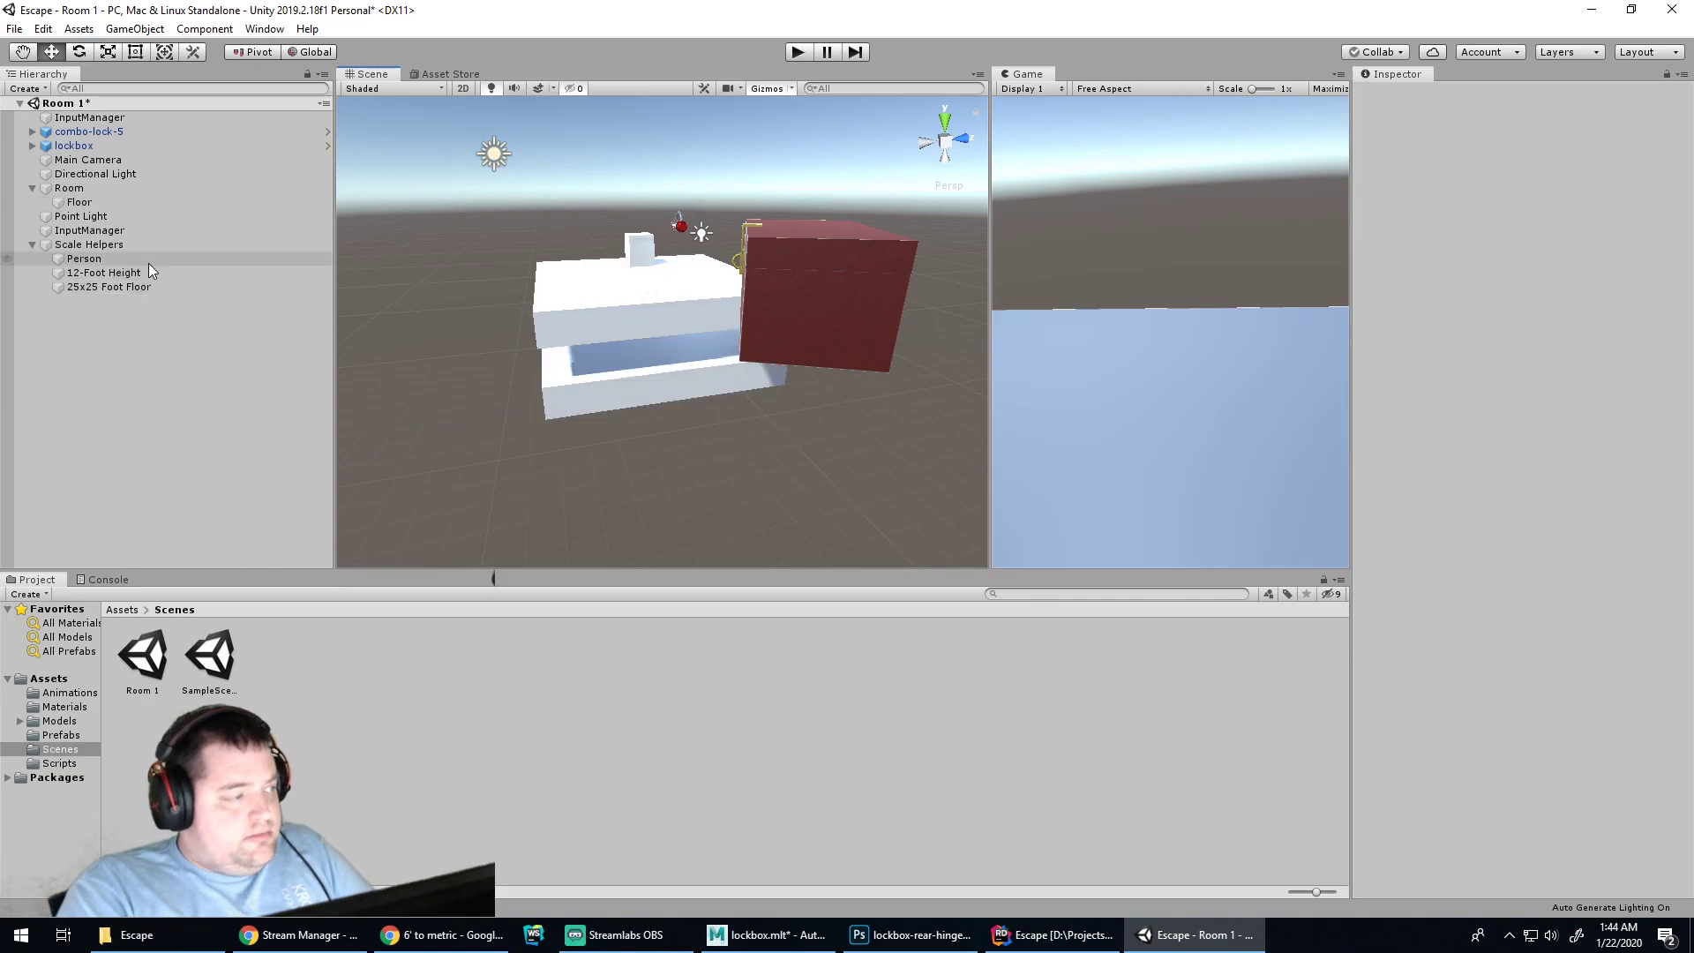
pyautogui.click(80, 245)
pyautogui.click(1397, 95)
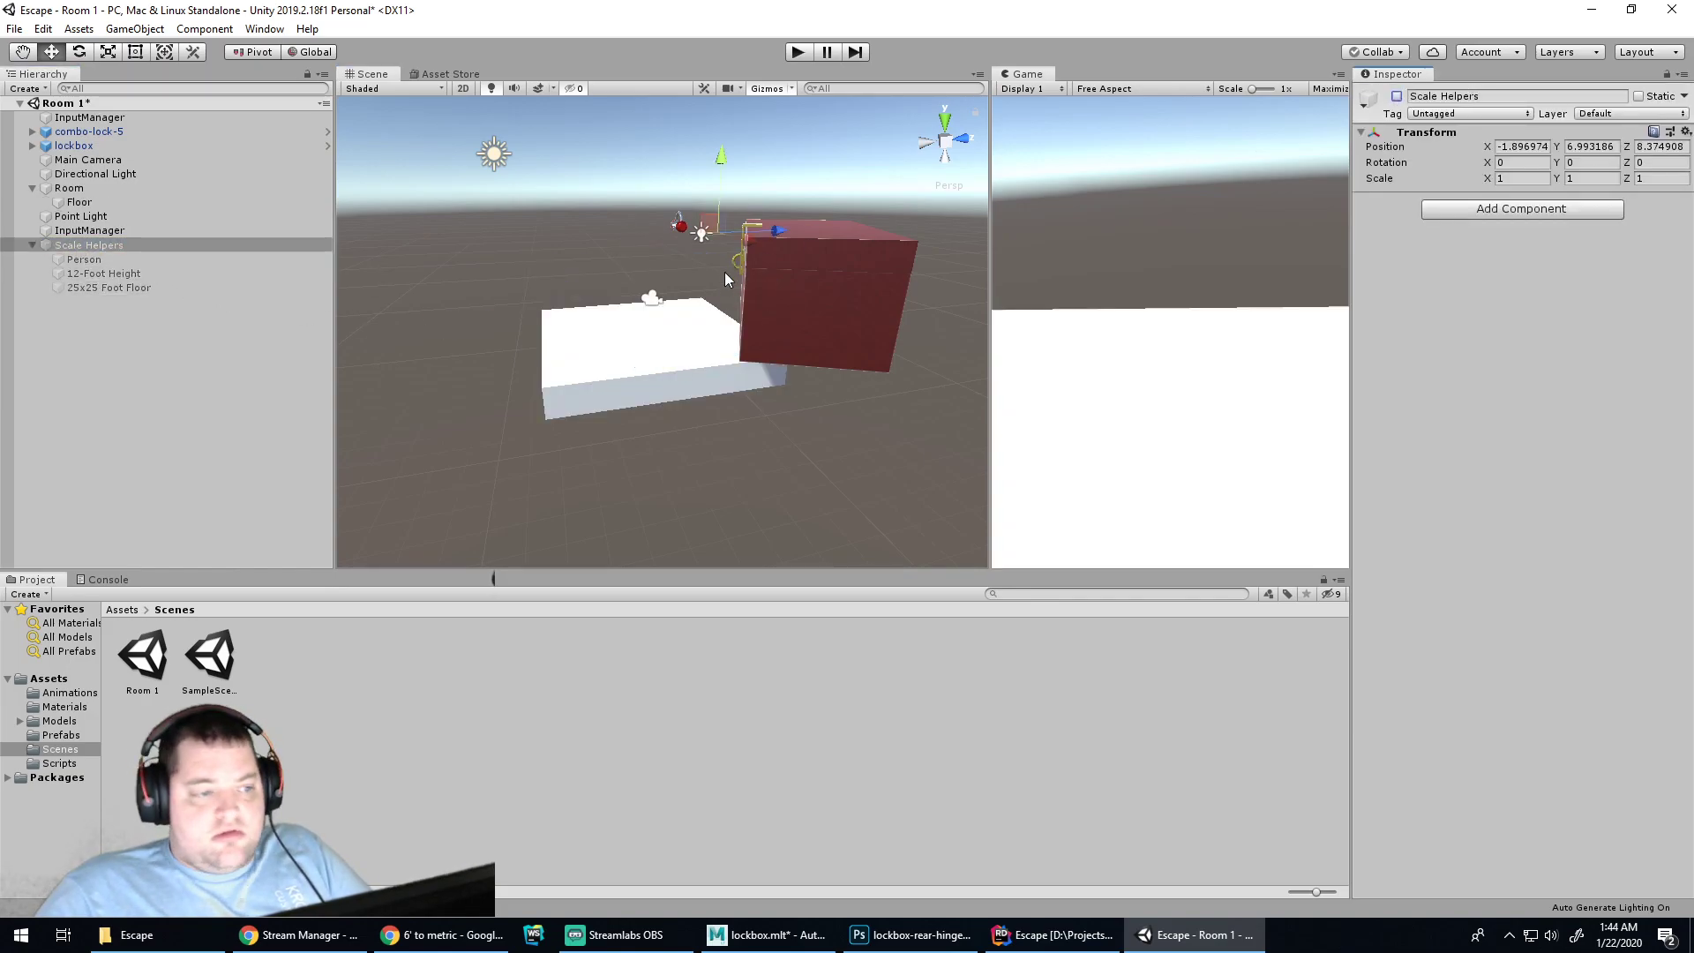
pyautogui.click(669, 353)
pyautogui.hotkey('ctrl', 'z')
pyautogui.hotkey('ctrl', 'z')
pyautogui.hotkey('ctrl', 'z')
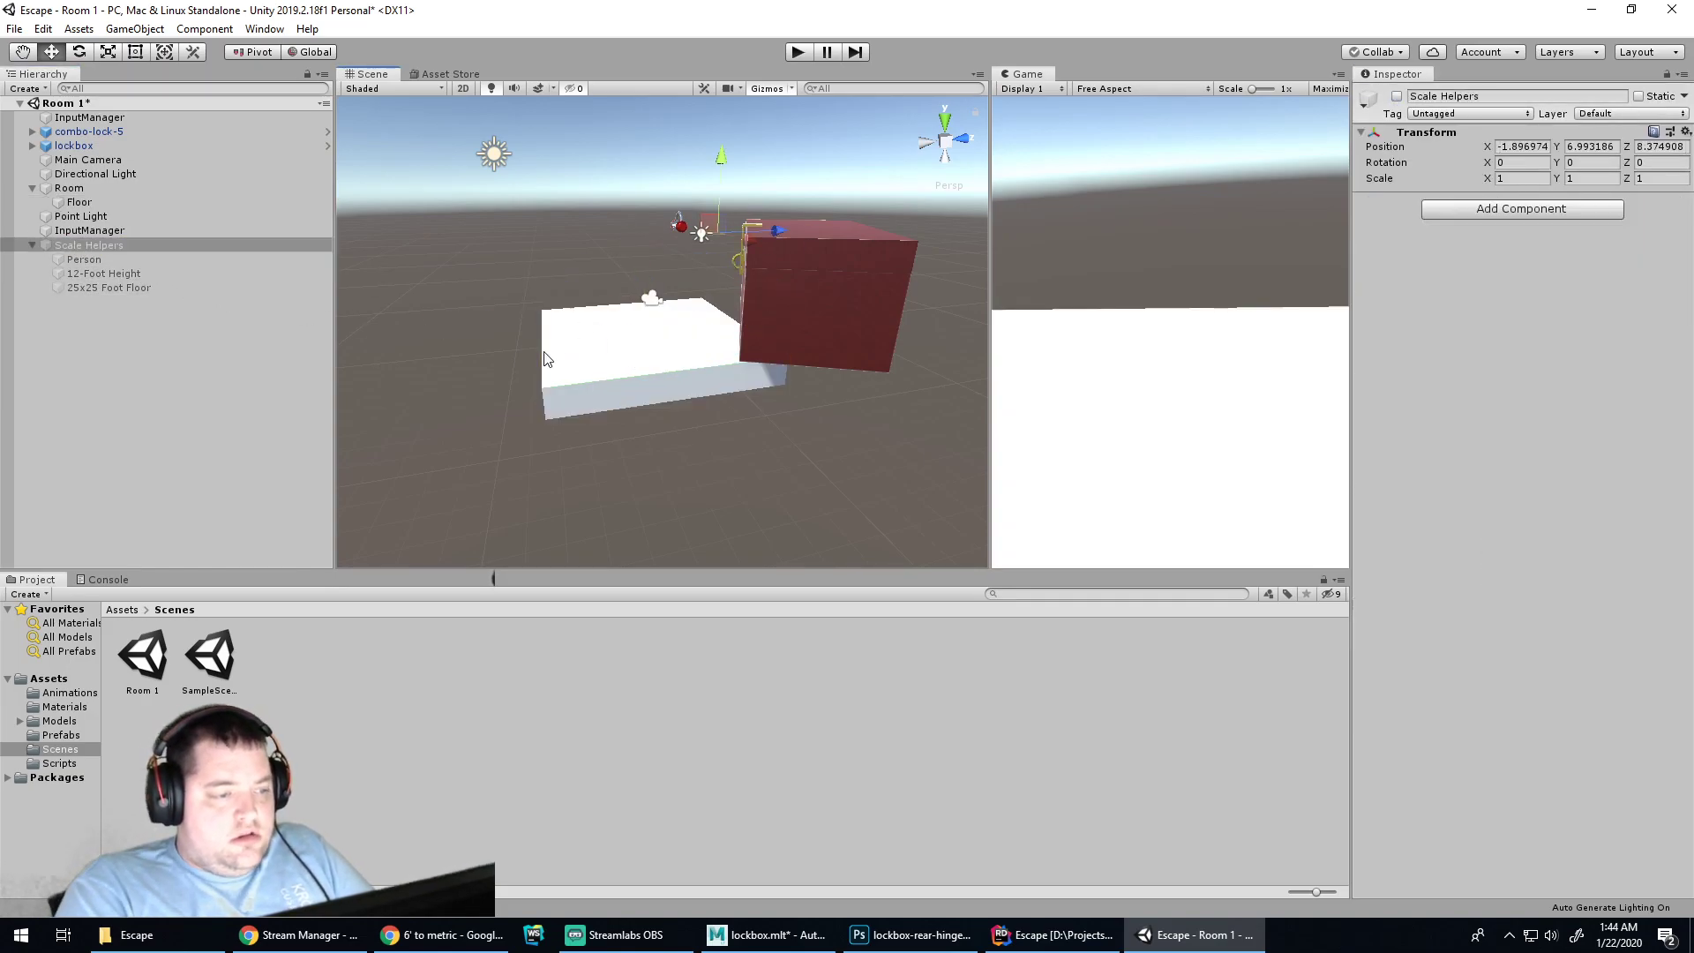
pyautogui.hotkey('ctrl', 'z')
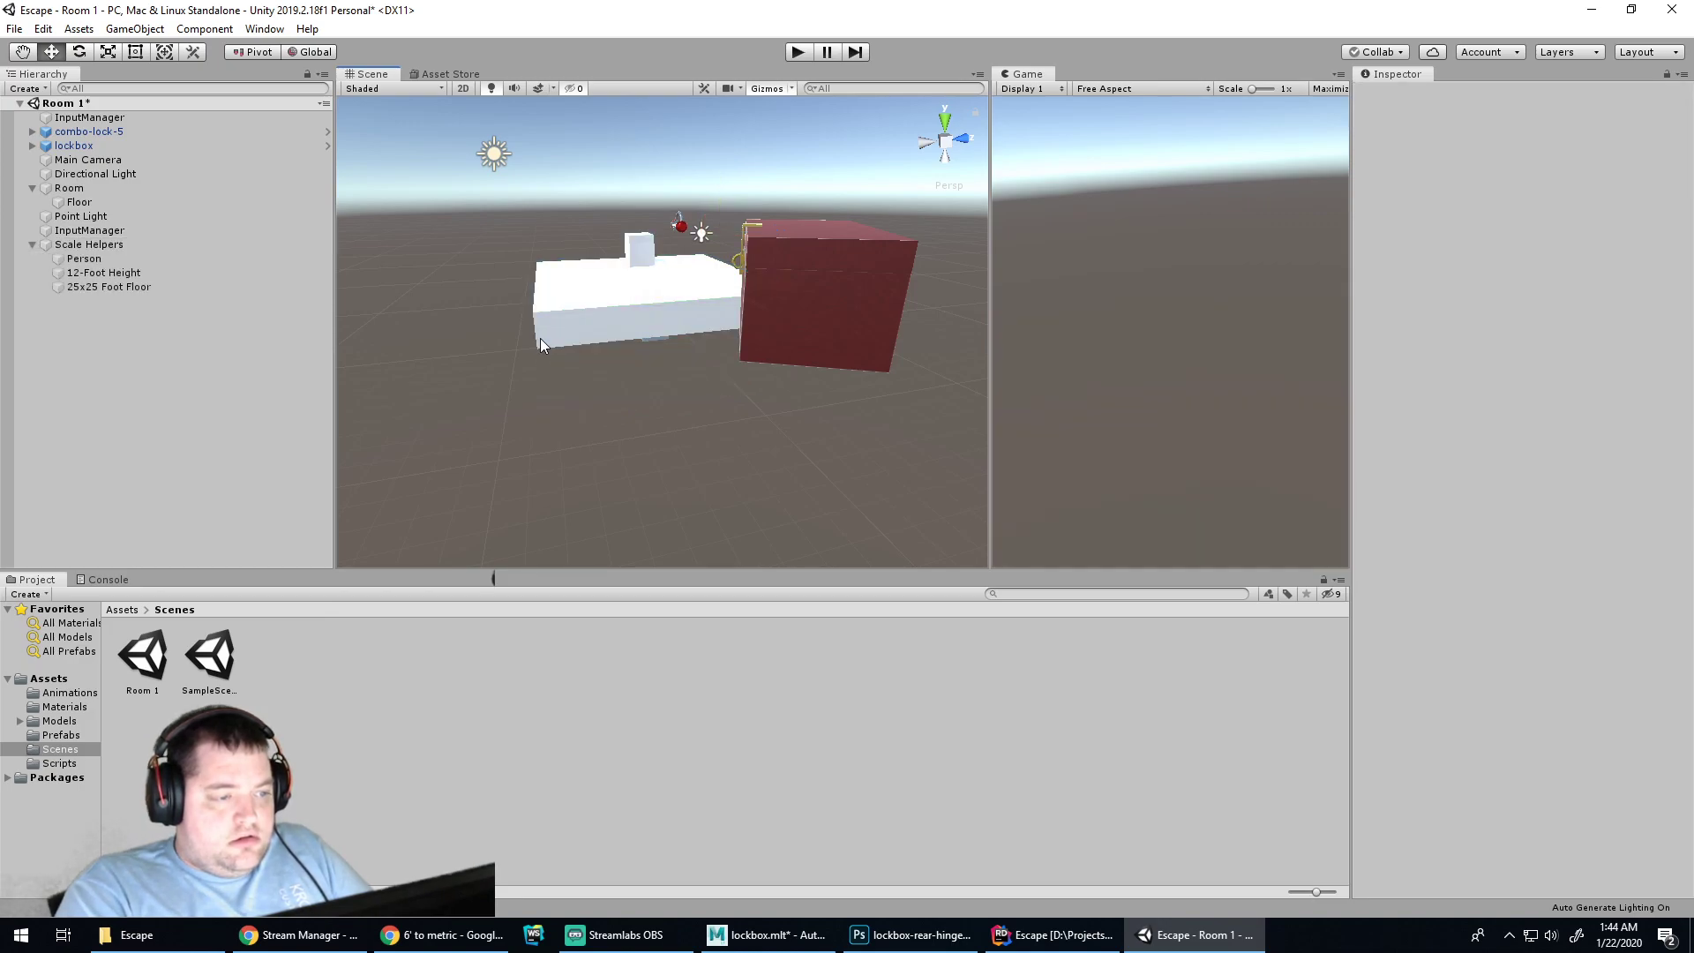
# Lower the 25x25 Foot Floor and Floor together to around Y -4.2, then reselect Floor
pyautogui.click(591, 314)
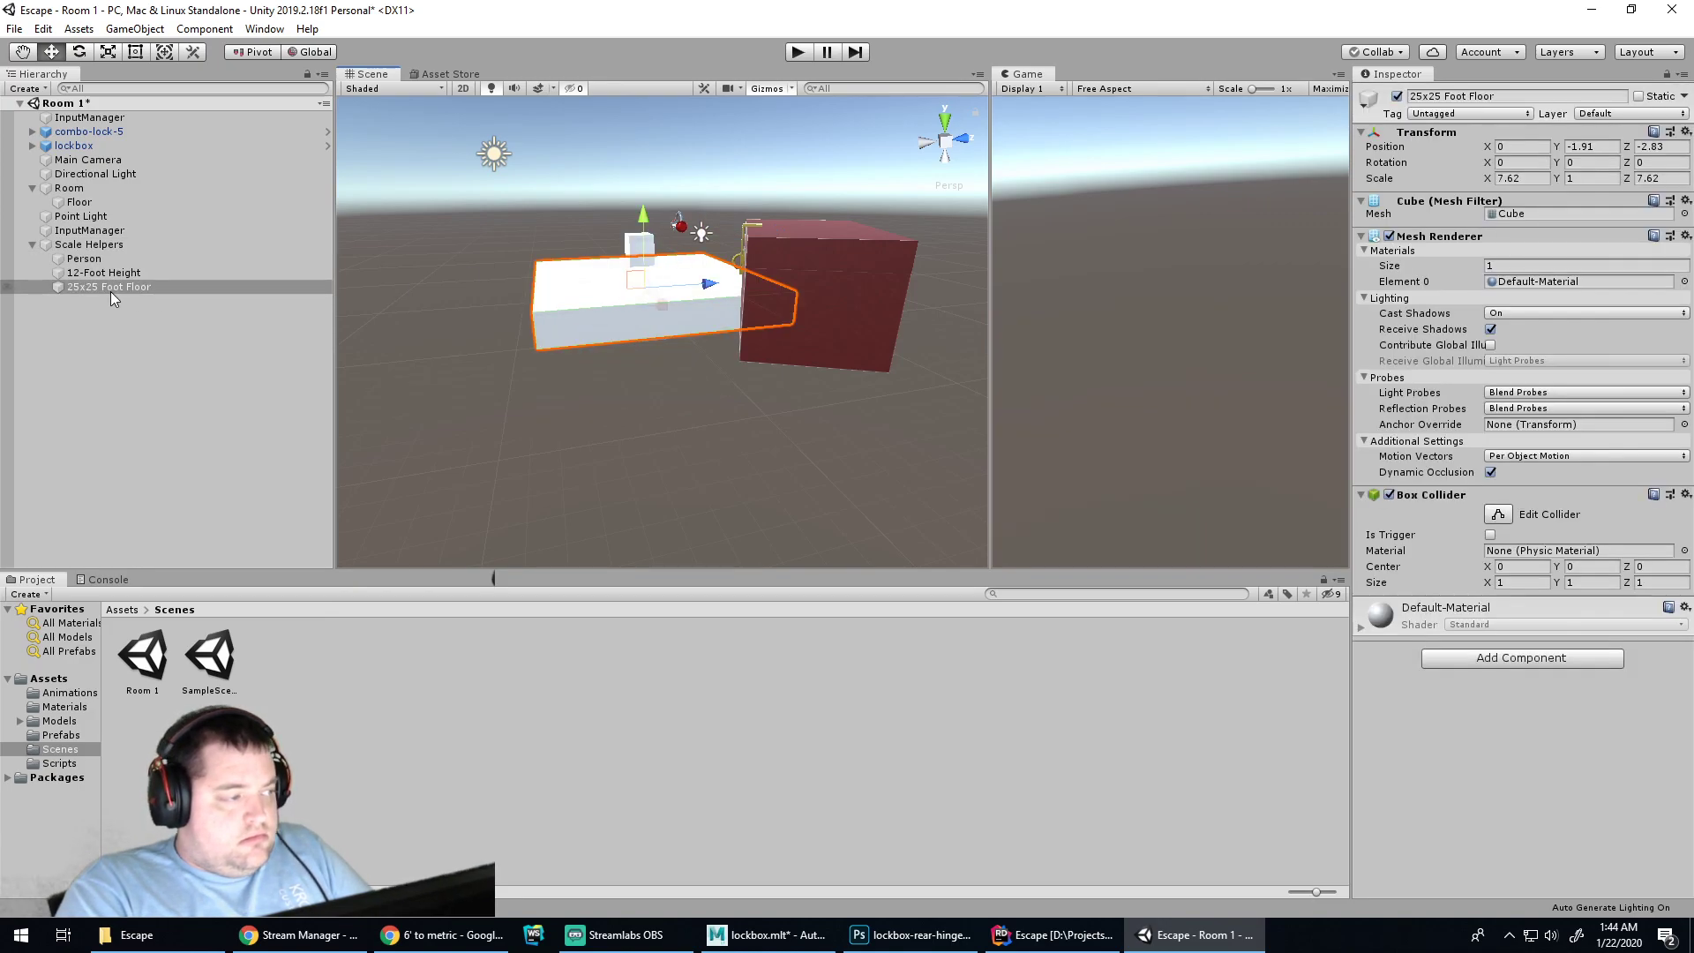
pyautogui.keyDown('ctrl'); pyautogui.click(78, 202); pyautogui.keyUp('ctrl')
pyautogui.moveTo(643, 214); pyautogui.dragTo(642, 278)
pyautogui.click(663, 499)
pyautogui.click(637, 378)
pyautogui.click(97, 245)
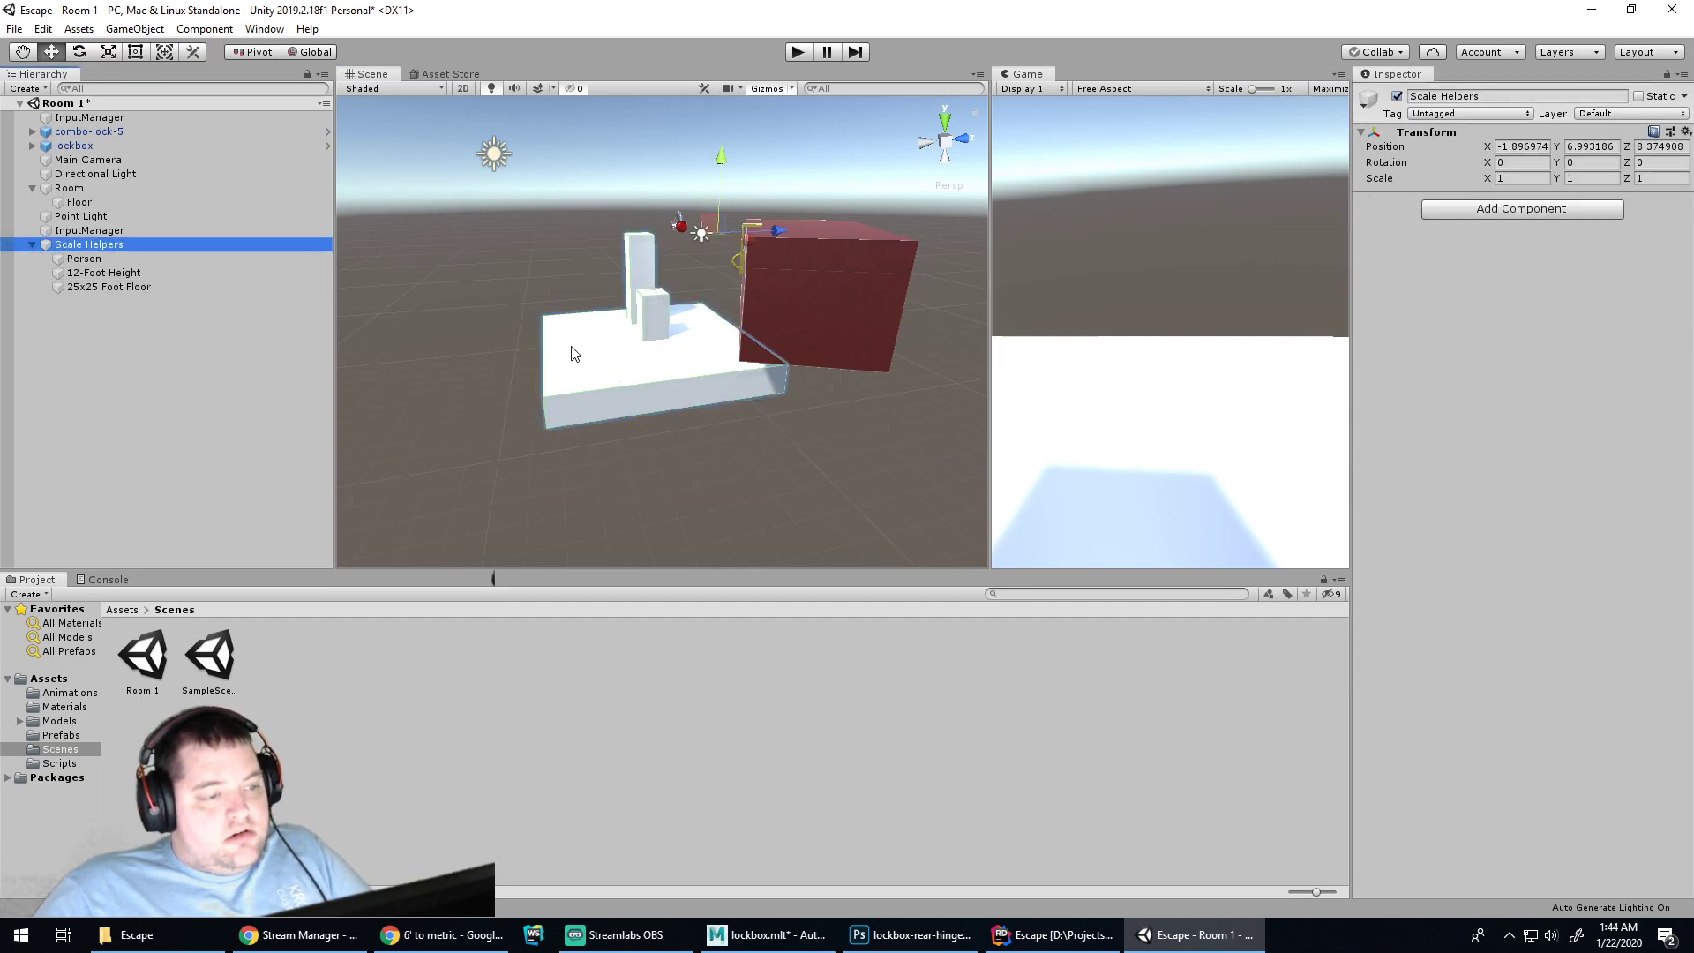
pyautogui.click(592, 402)
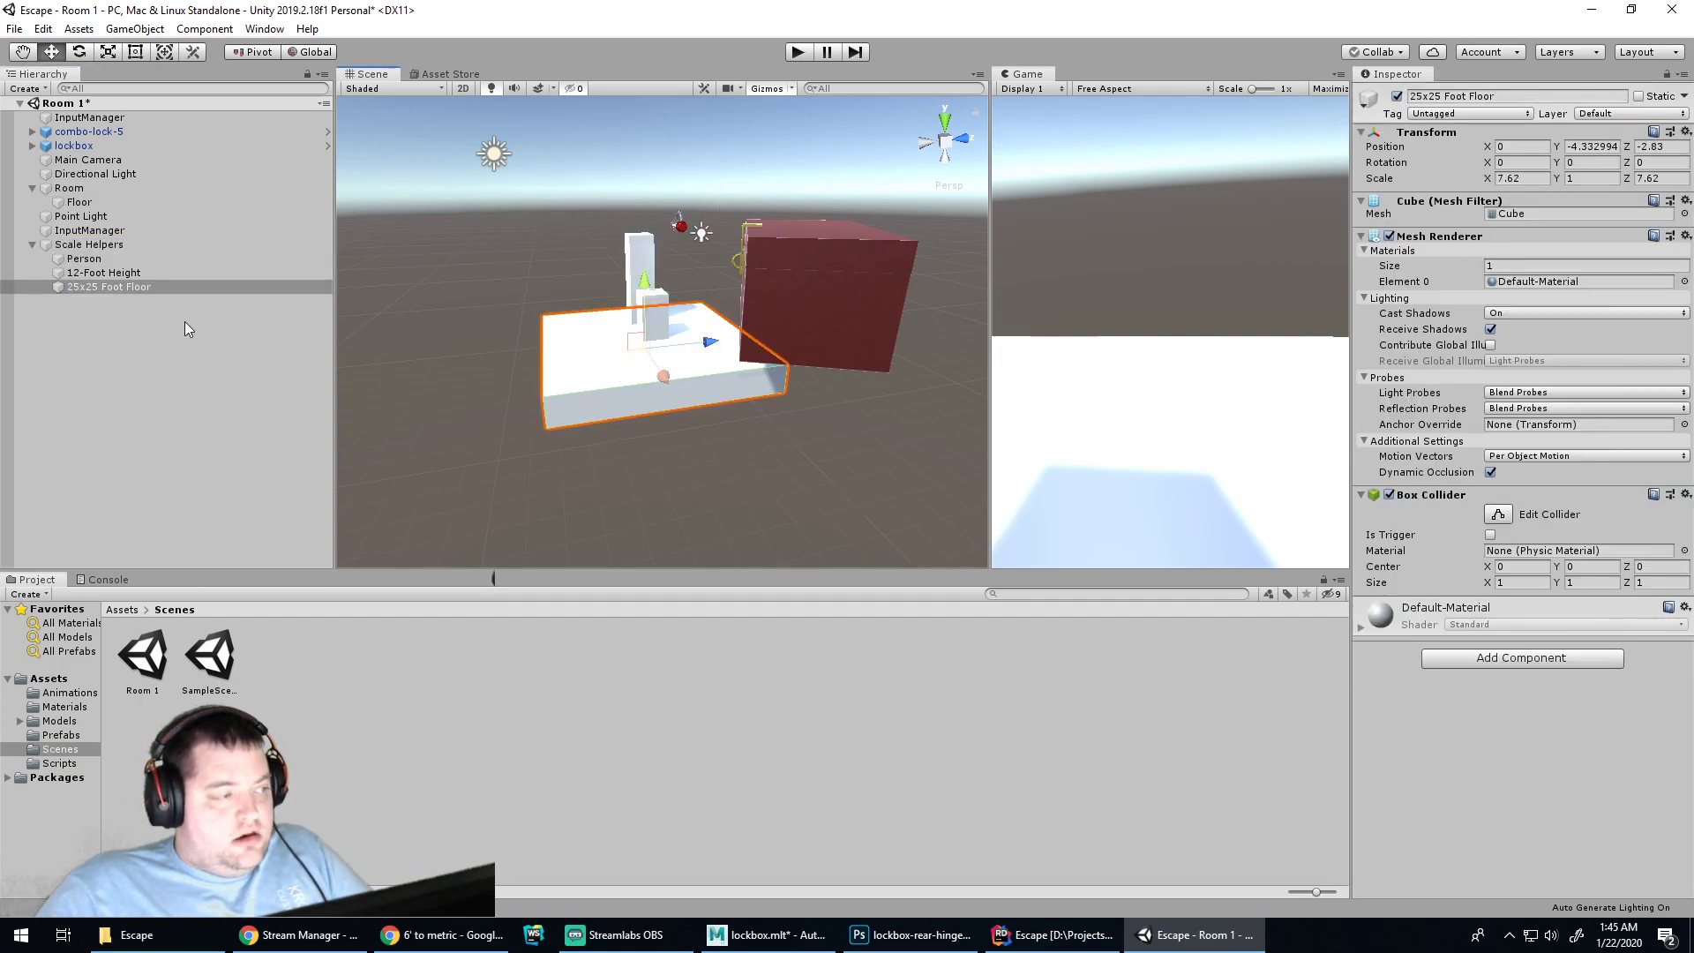
pyautogui.click(212, 202)
# Duplicate the Floor as Floor (1) and raise it to ceiling height at Y 0.55
pyautogui.hotkey('ctrl', 'd')
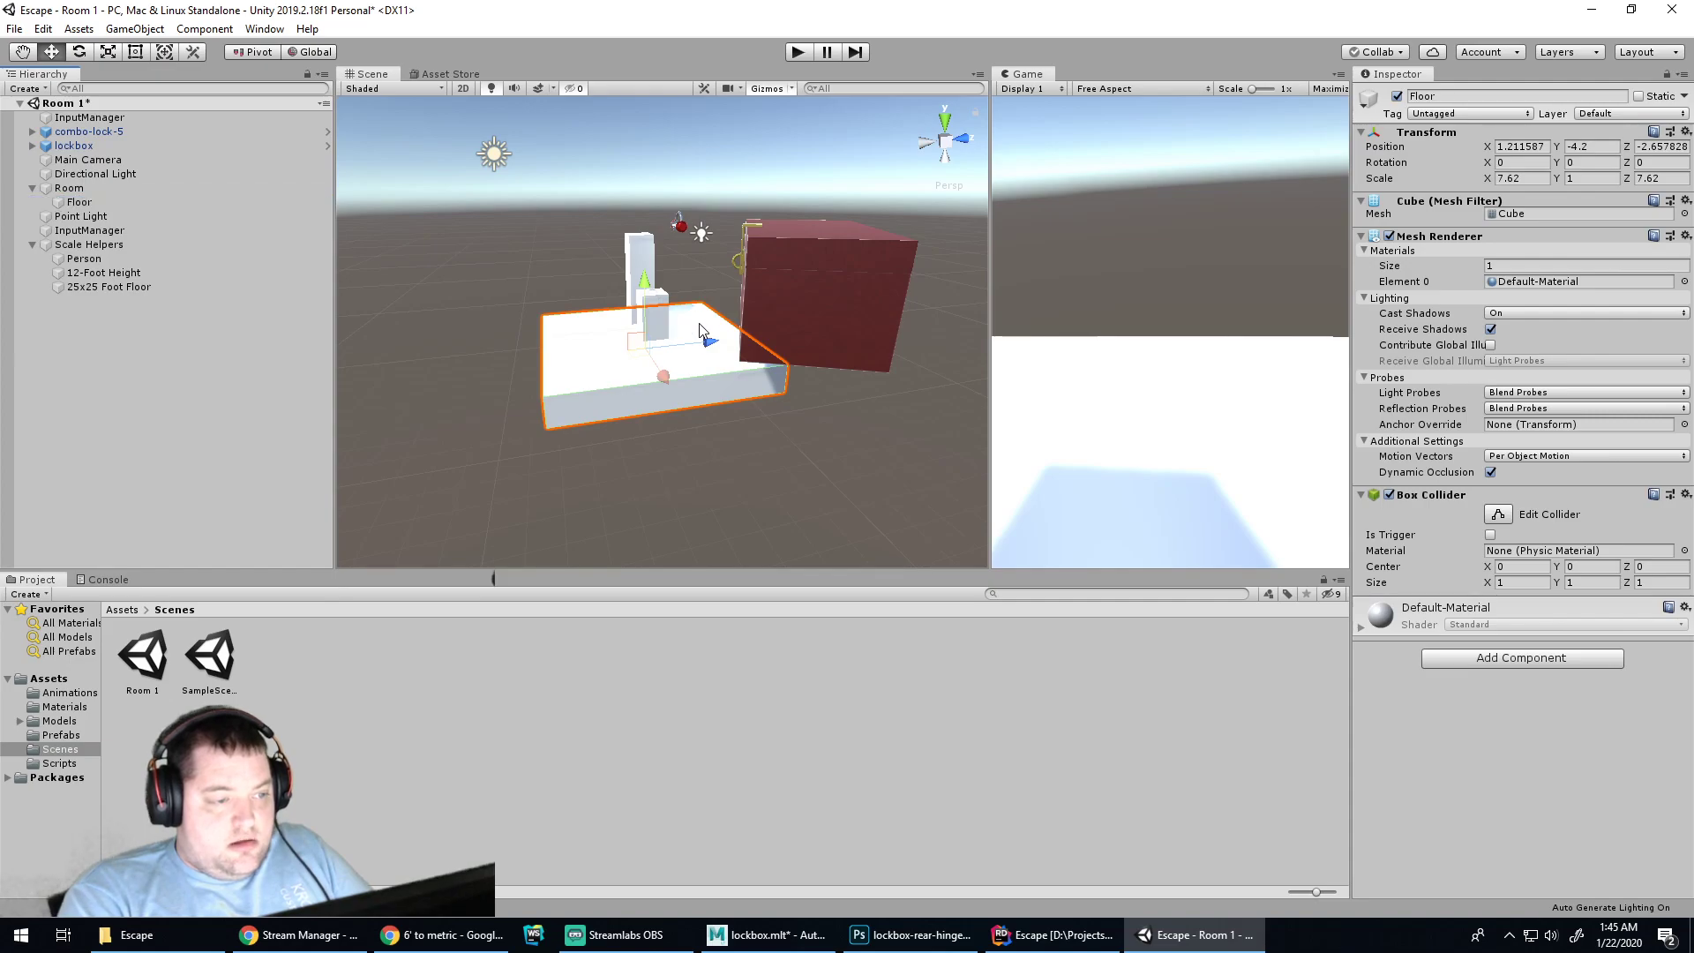
pyautogui.moveTo(637, 279); pyautogui.dragTo(618, 171)
pyautogui.keyDown('alt'); pyautogui.moveTo(633, 296); pyautogui.dragTo(622, 258, button='middle'); pyautogui.keyUp('alt')
pyautogui.moveTo(639, 121); pyautogui.dragTo(632, 112)
pyautogui.keyDown('alt'); pyautogui.moveTo(595, 282); pyautogui.dragTo(727, 230); pyautogui.keyUp('alt')
pyautogui.moveTo(561, 112); pyautogui.dragTo(563, 108)
pyautogui.keyDown('alt'); pyautogui.moveTo(609, 300); pyautogui.dragTo(759, 282); pyautogui.keyUp('alt')
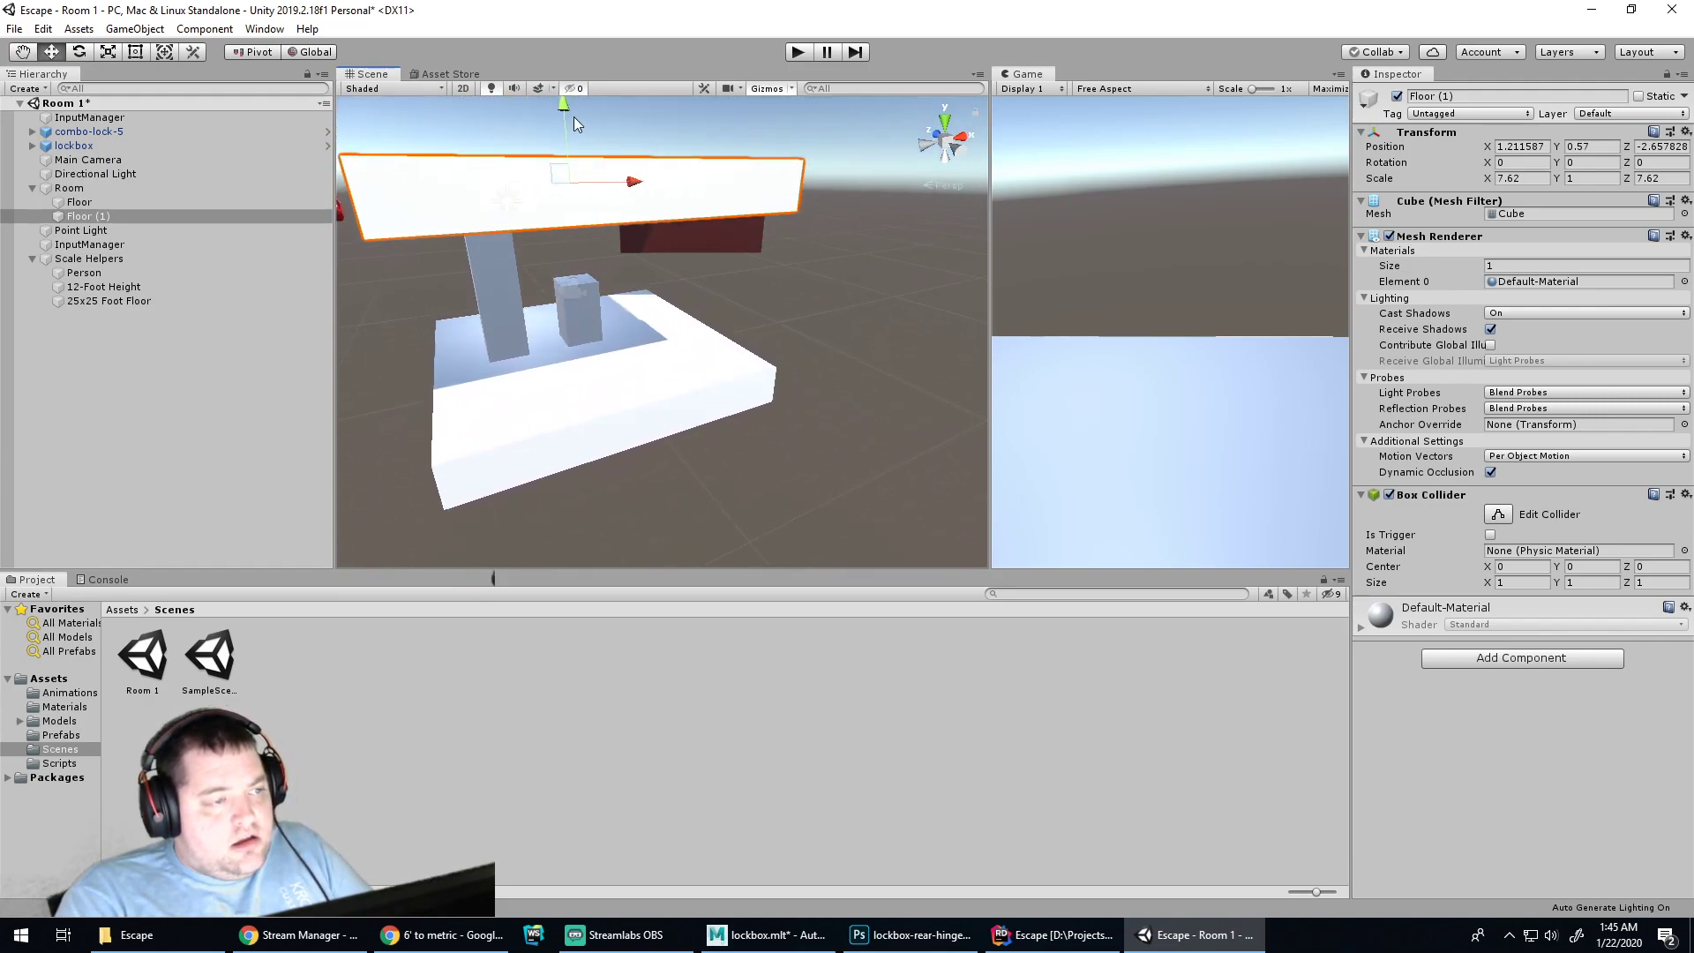
pyautogui.moveTo(565, 106); pyautogui.dragTo(565, 111)
pyautogui.keyDown('alt'); pyautogui.moveTo(649, 361); pyautogui.dragTo(353, 386); pyautogui.keyUp('alt')
pyautogui.click(690, 452)
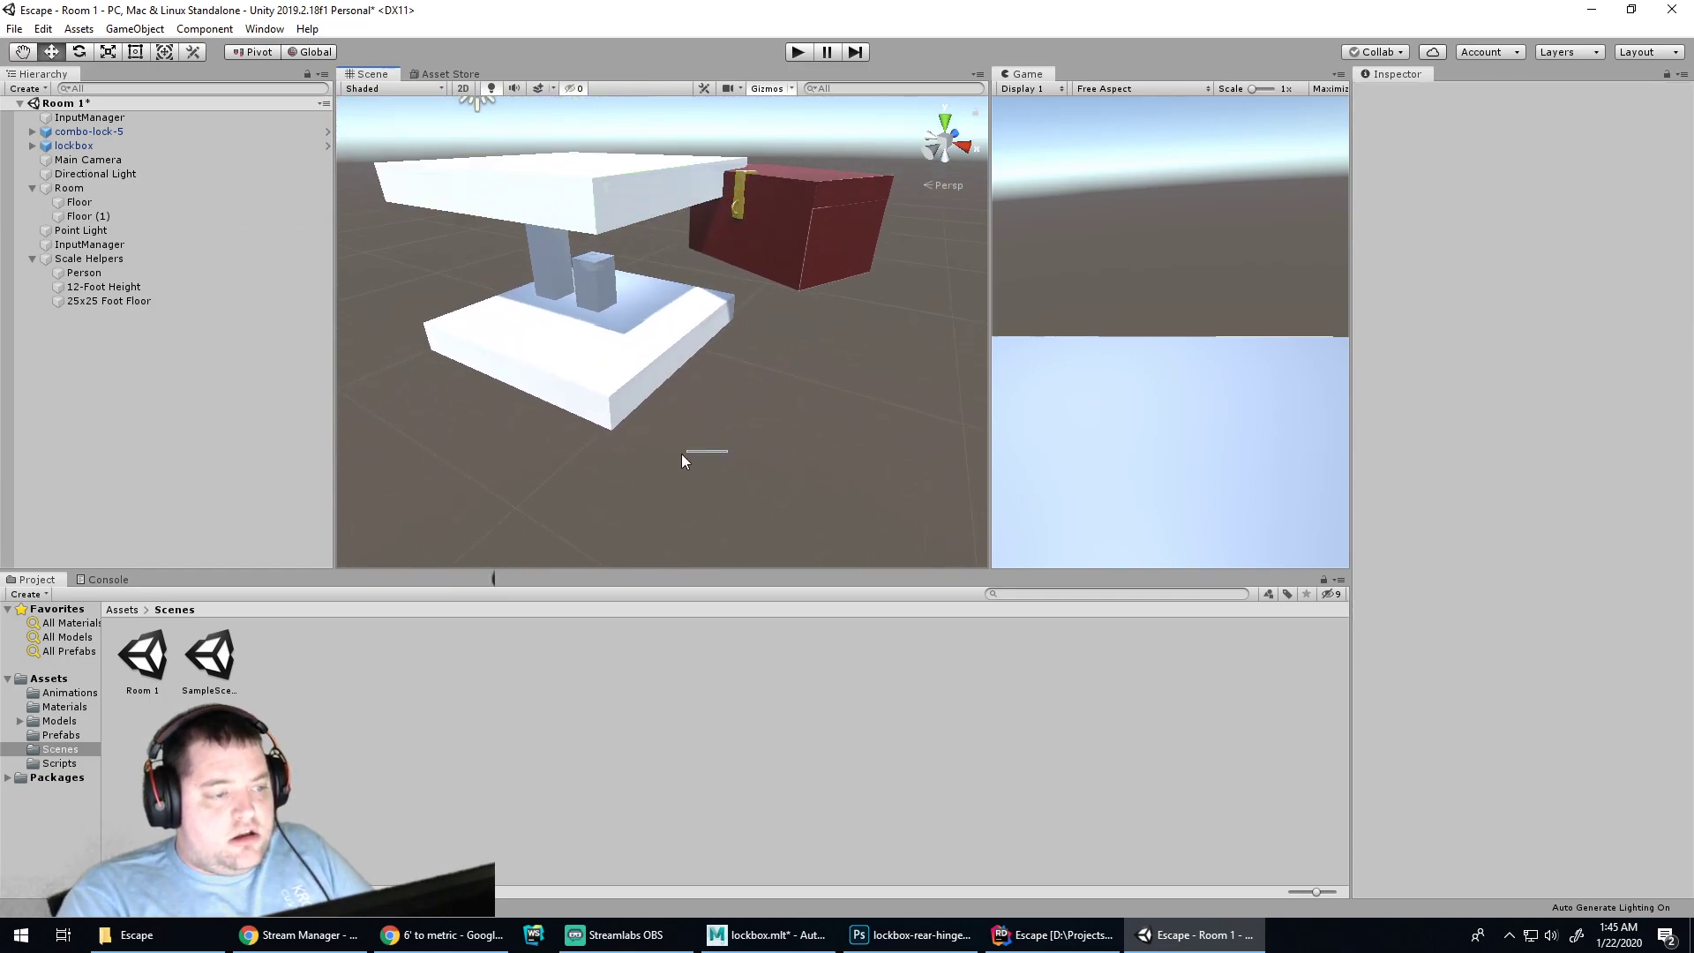
# Hide the Scale Helpers group after rechecking the 12-Foot Height pillar's size
pyautogui.click(131, 257)
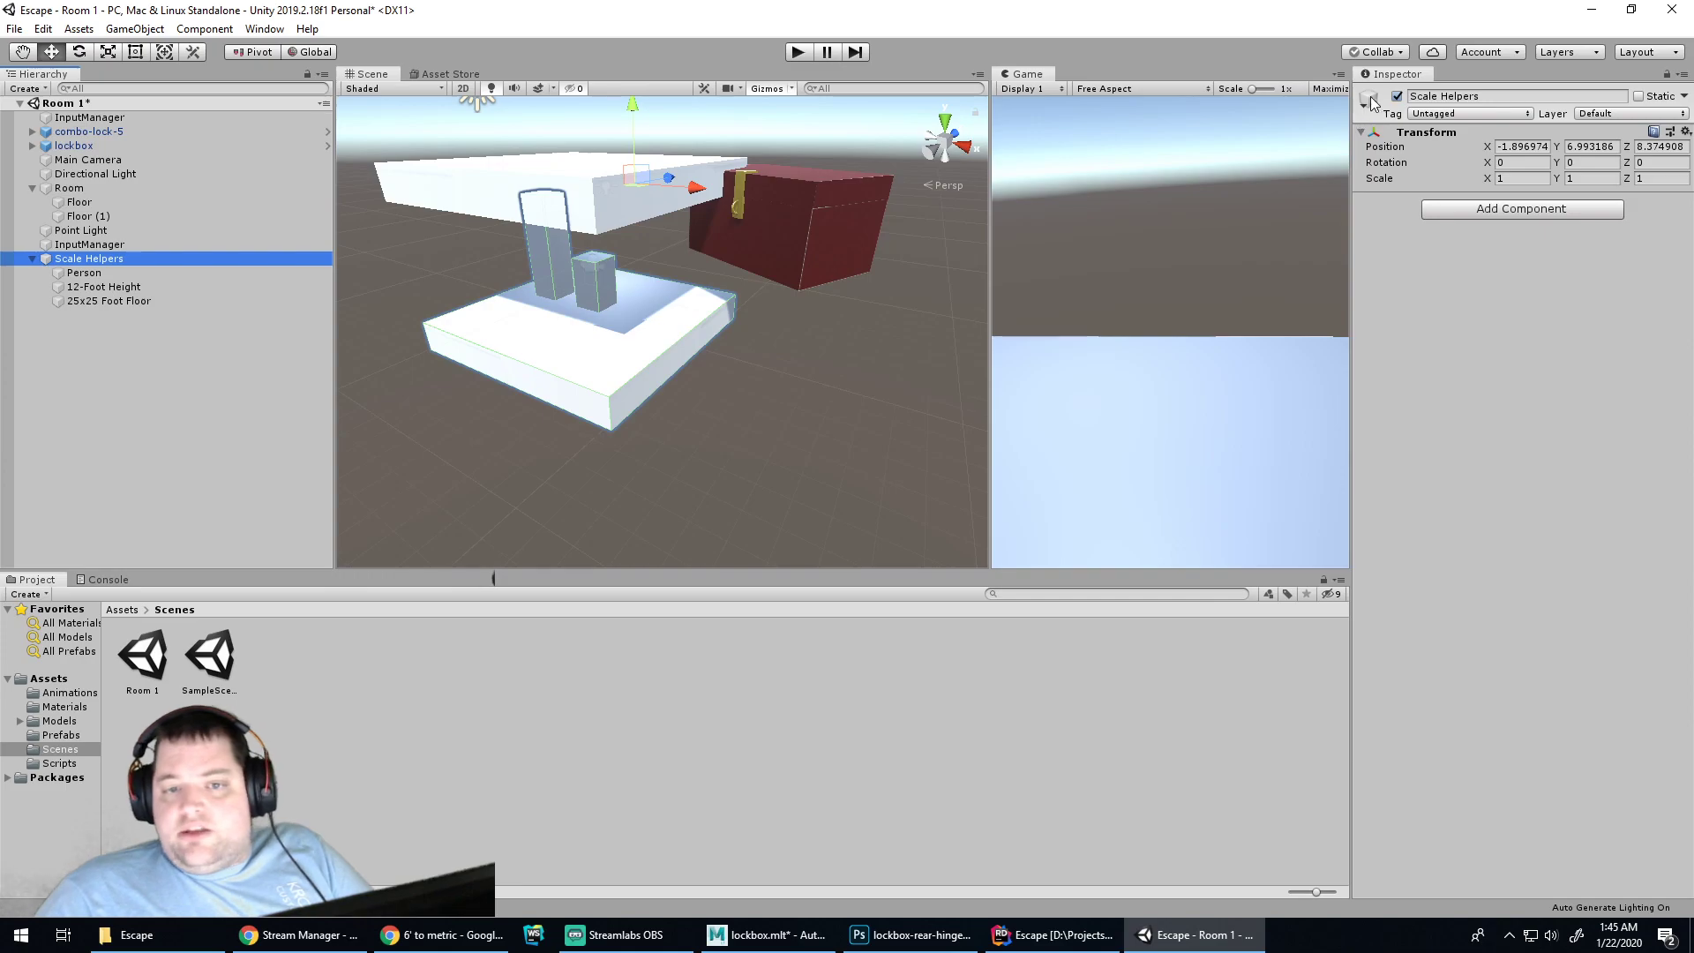
pyautogui.click(1397, 95)
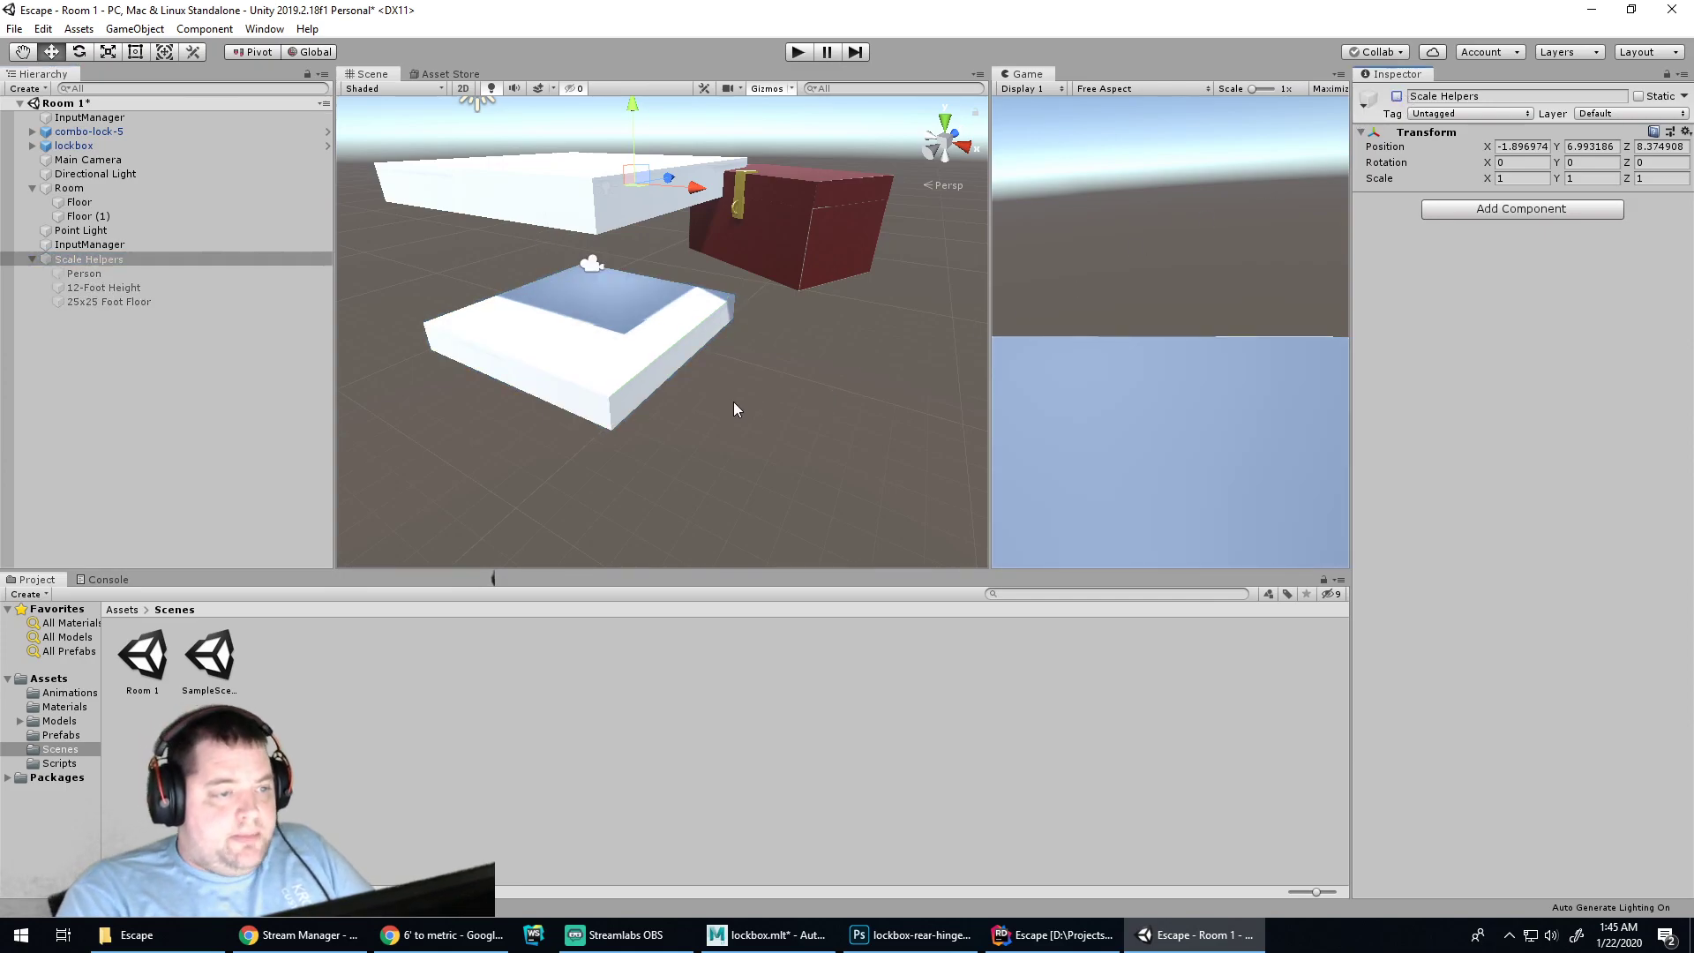
pyautogui.keyDown('alt'); pyautogui.moveTo(738, 408); pyautogui.dragTo(938, 379); pyautogui.keyUp('alt')
pyautogui.click(578, 396)
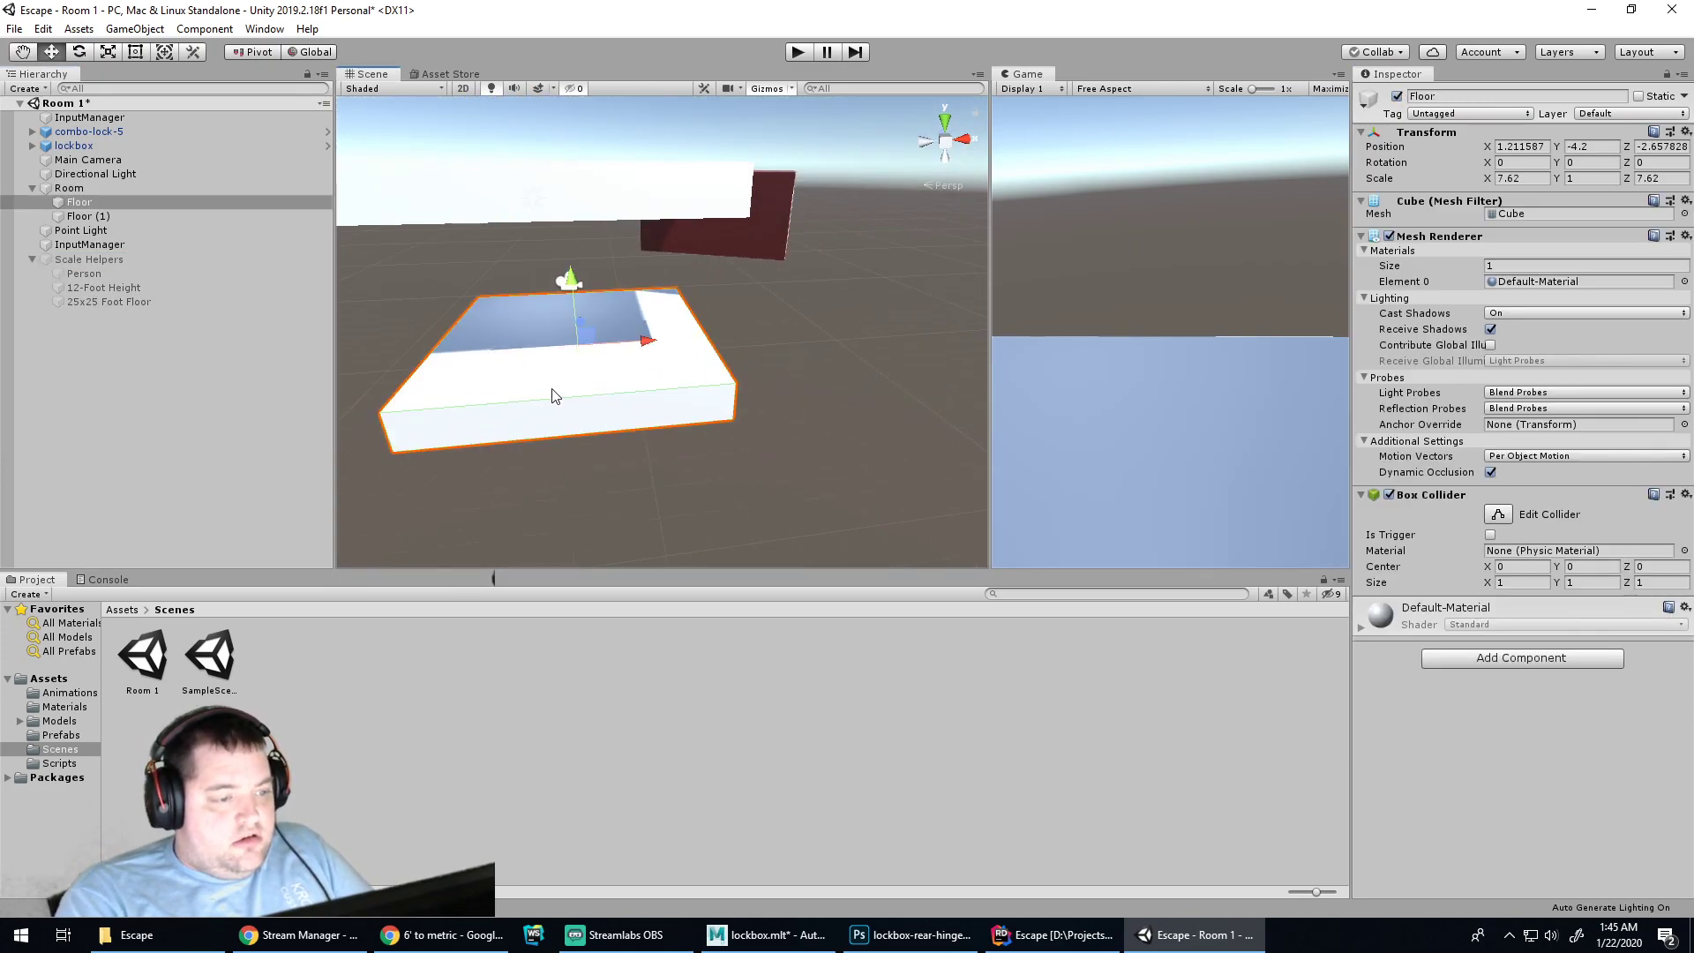
pyautogui.hotkey('ctrl', 'd')
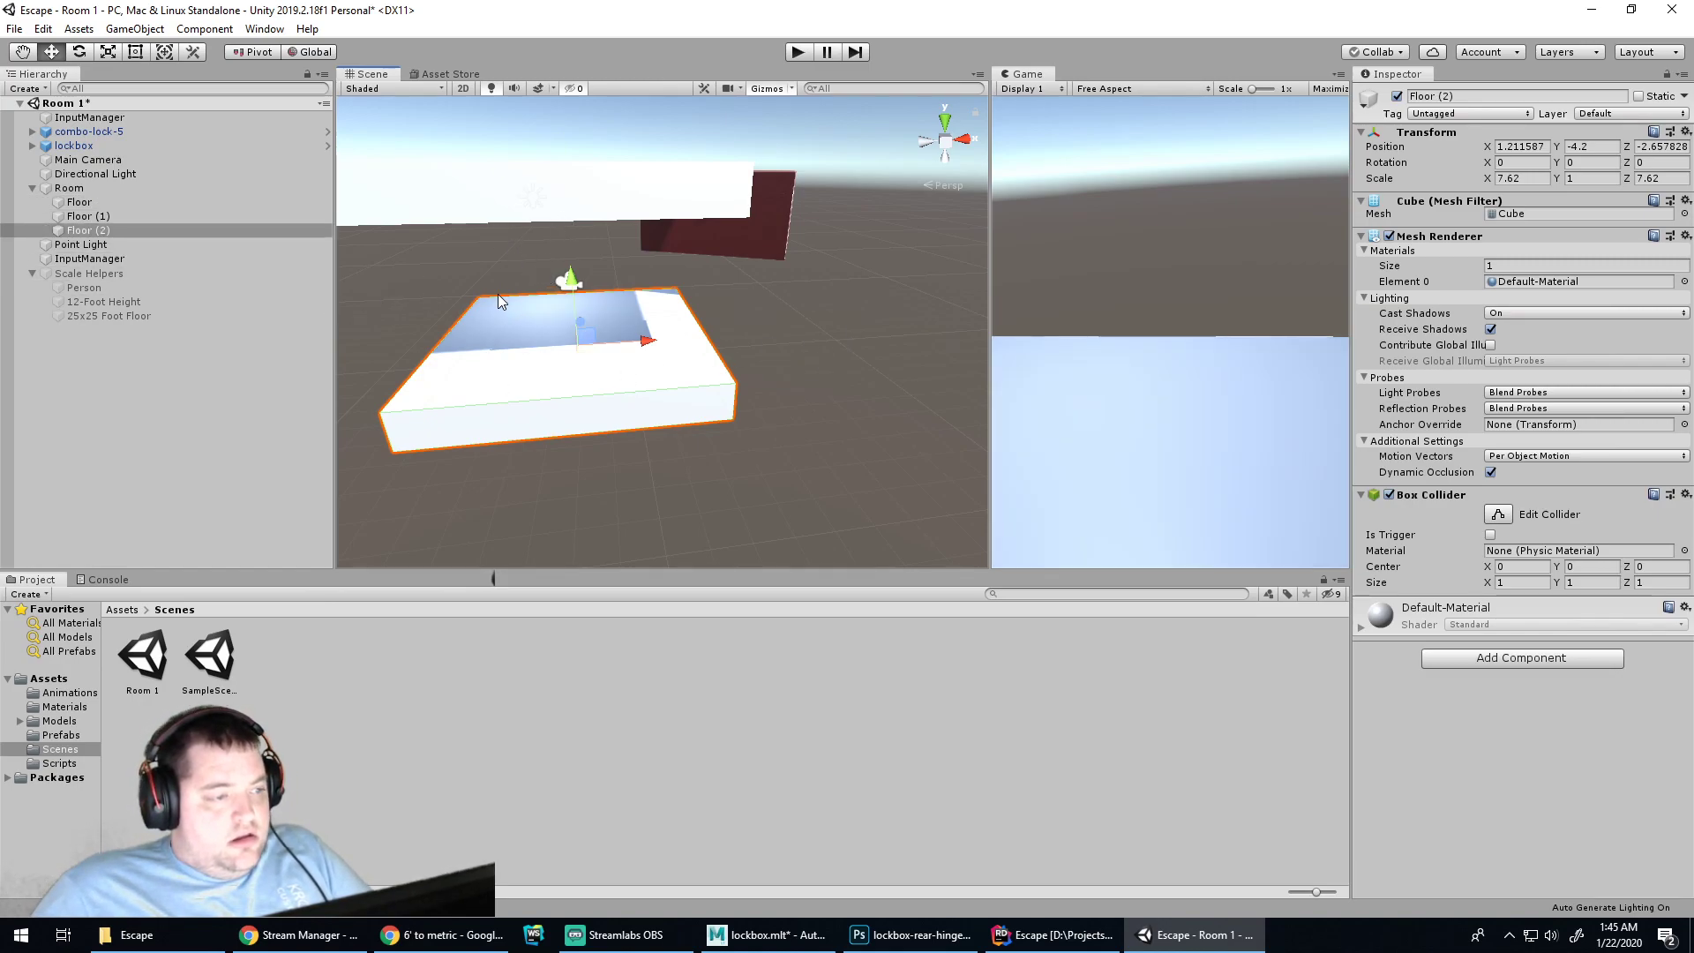
pyautogui.hotkey('ctrl', 'z')
pyautogui.hotkey('ctrl', 'z')
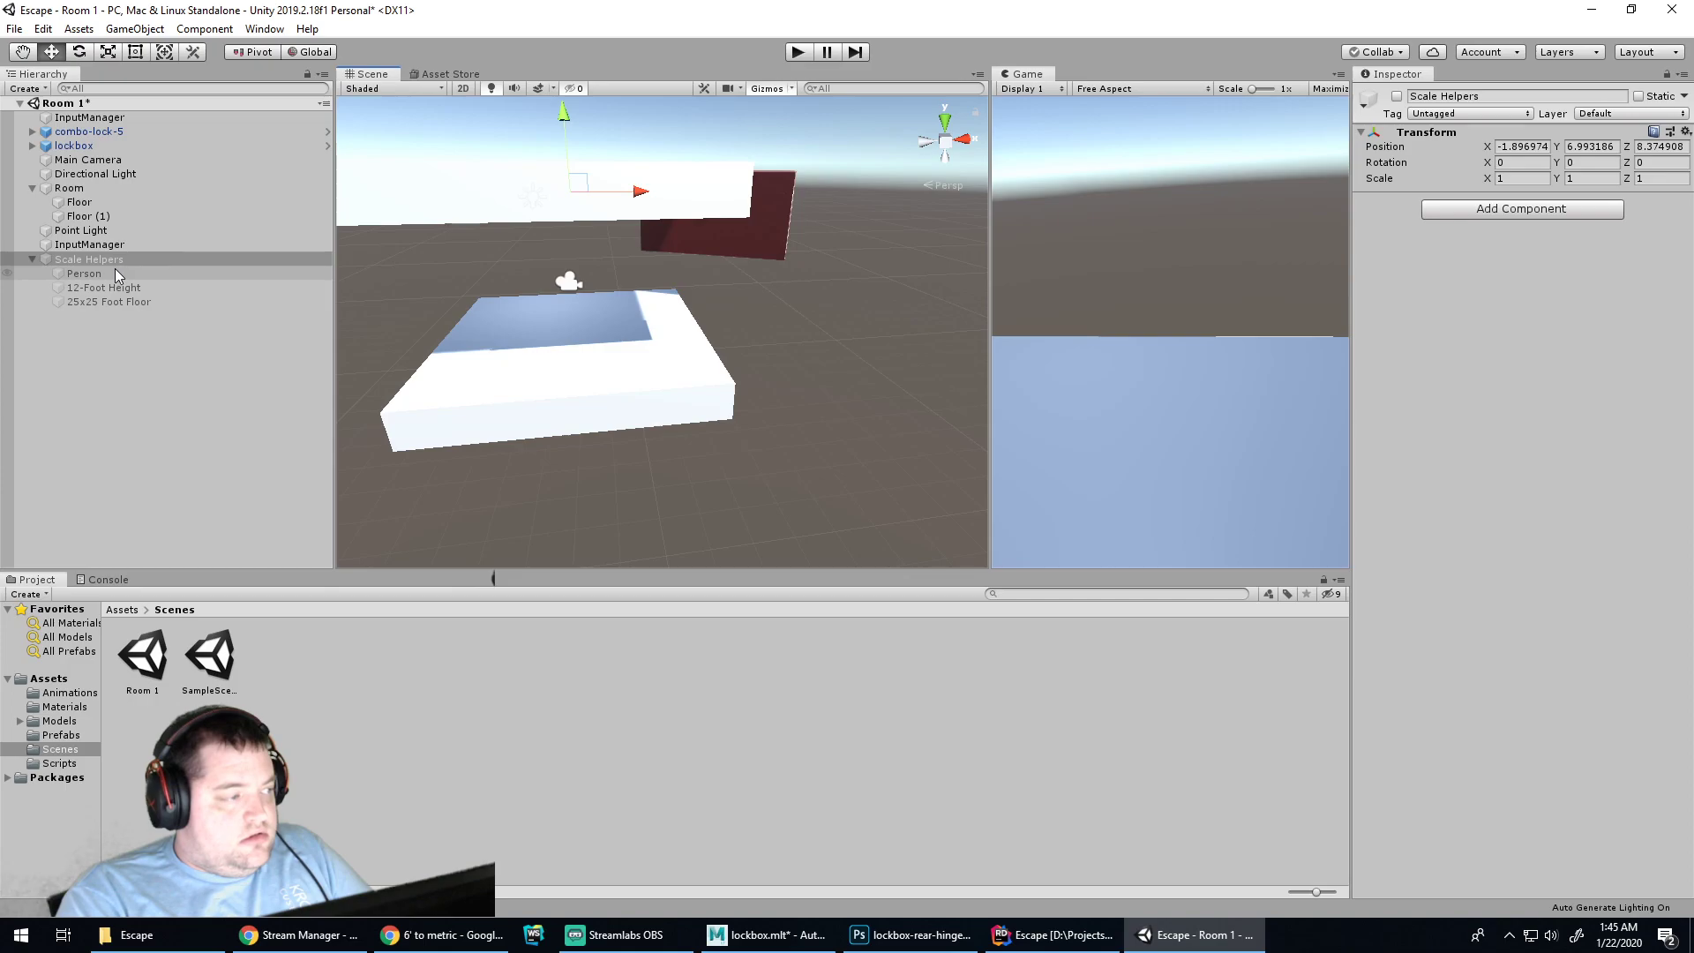
pyautogui.click(106, 257)
pyautogui.click(1397, 96)
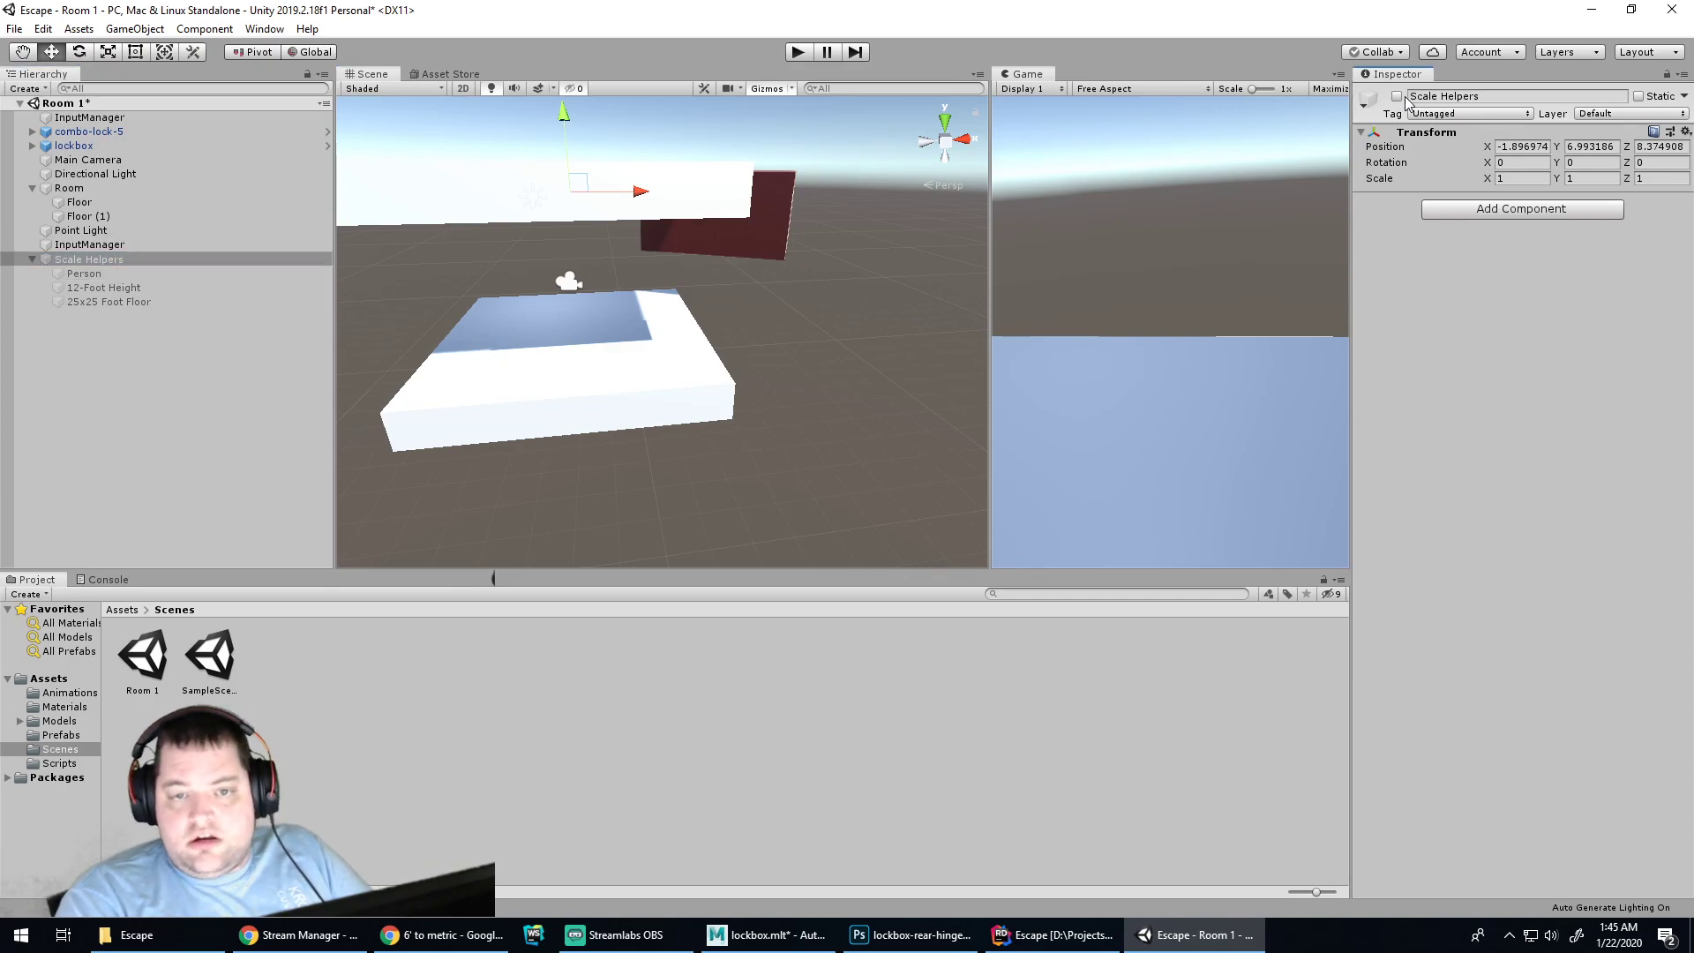
pyautogui.click(506, 257)
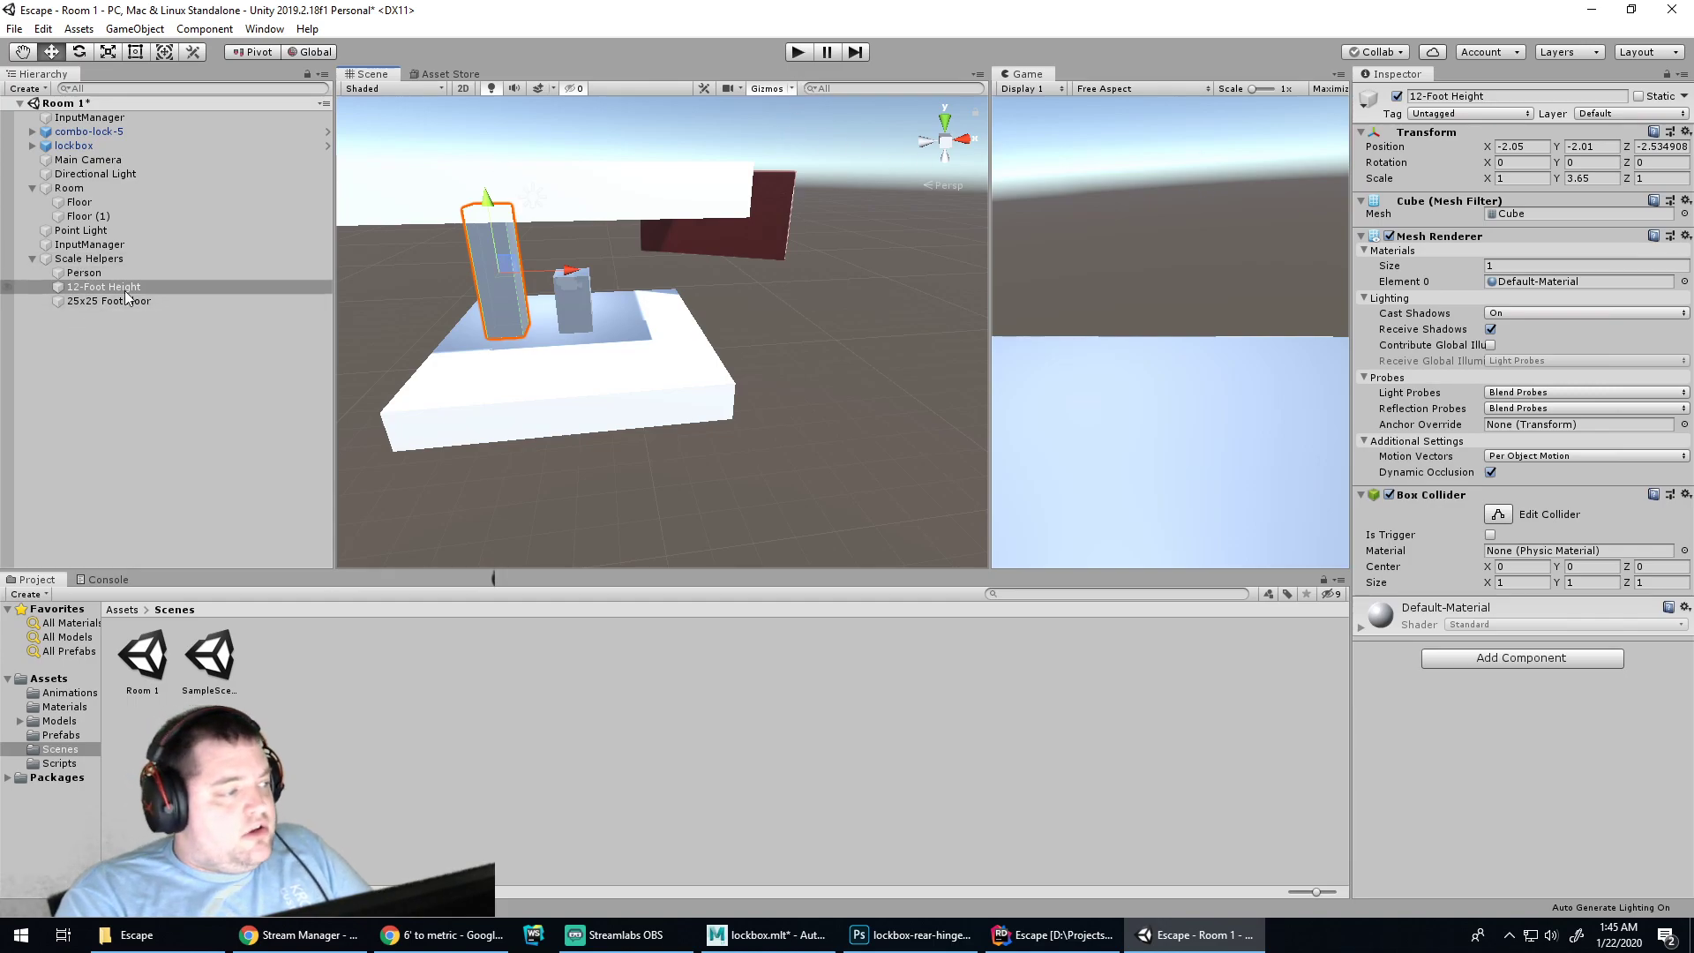
pyautogui.click(86, 258)
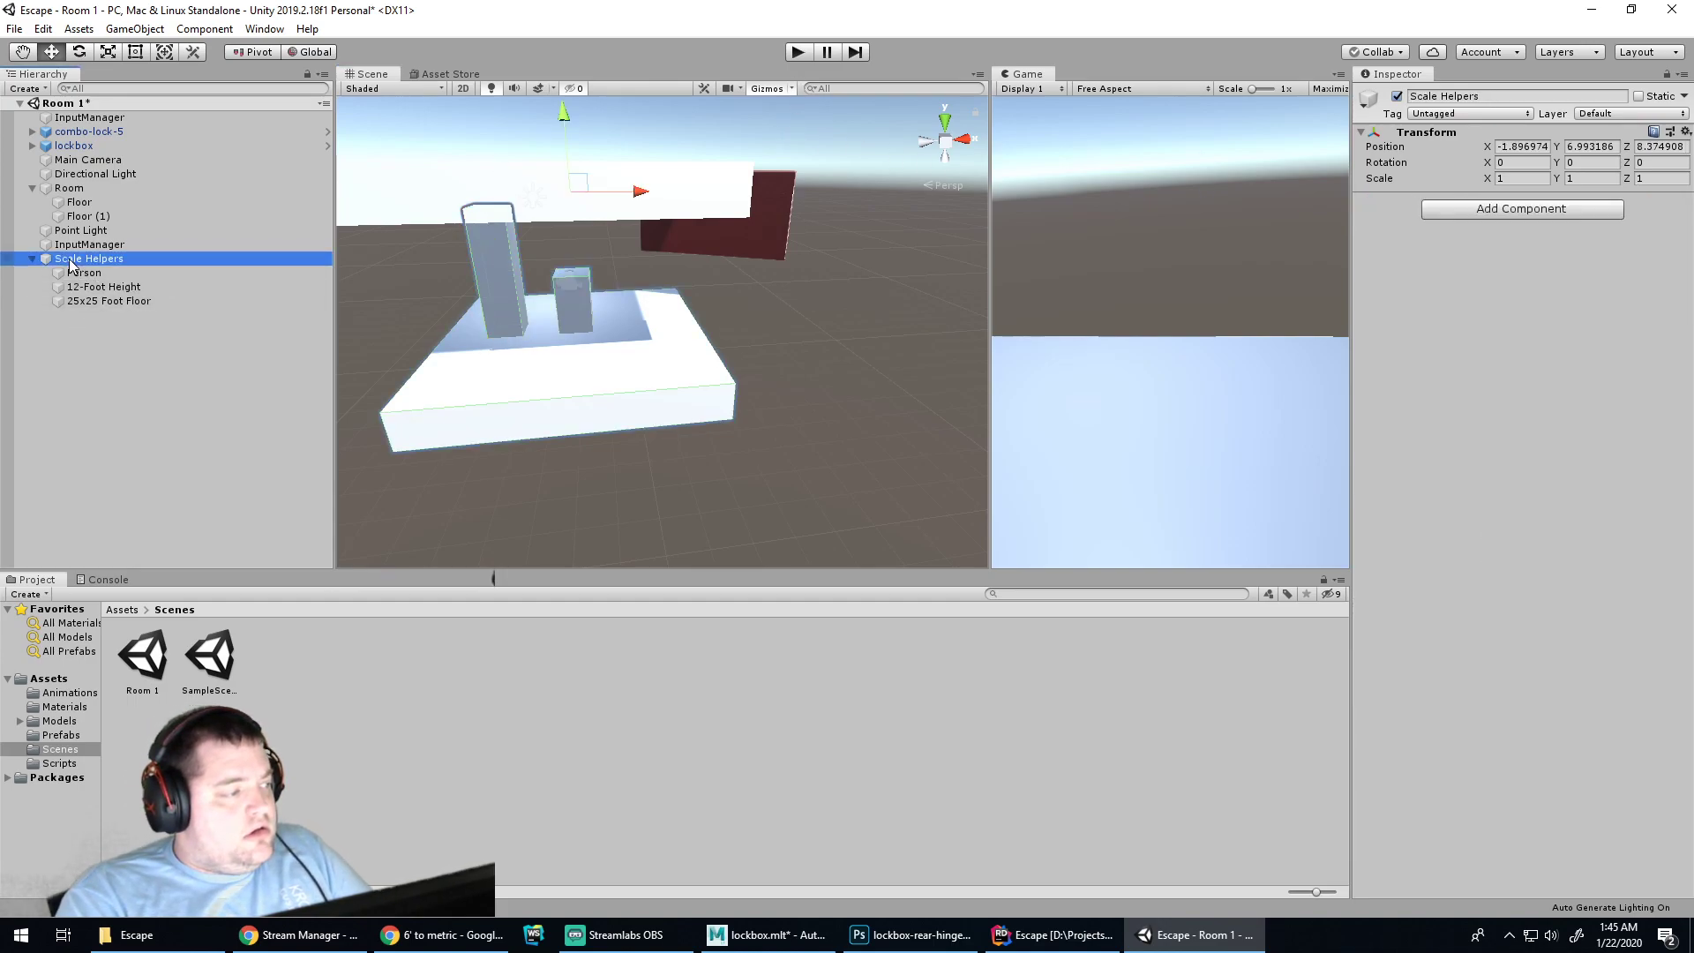
pyautogui.click(1396, 96)
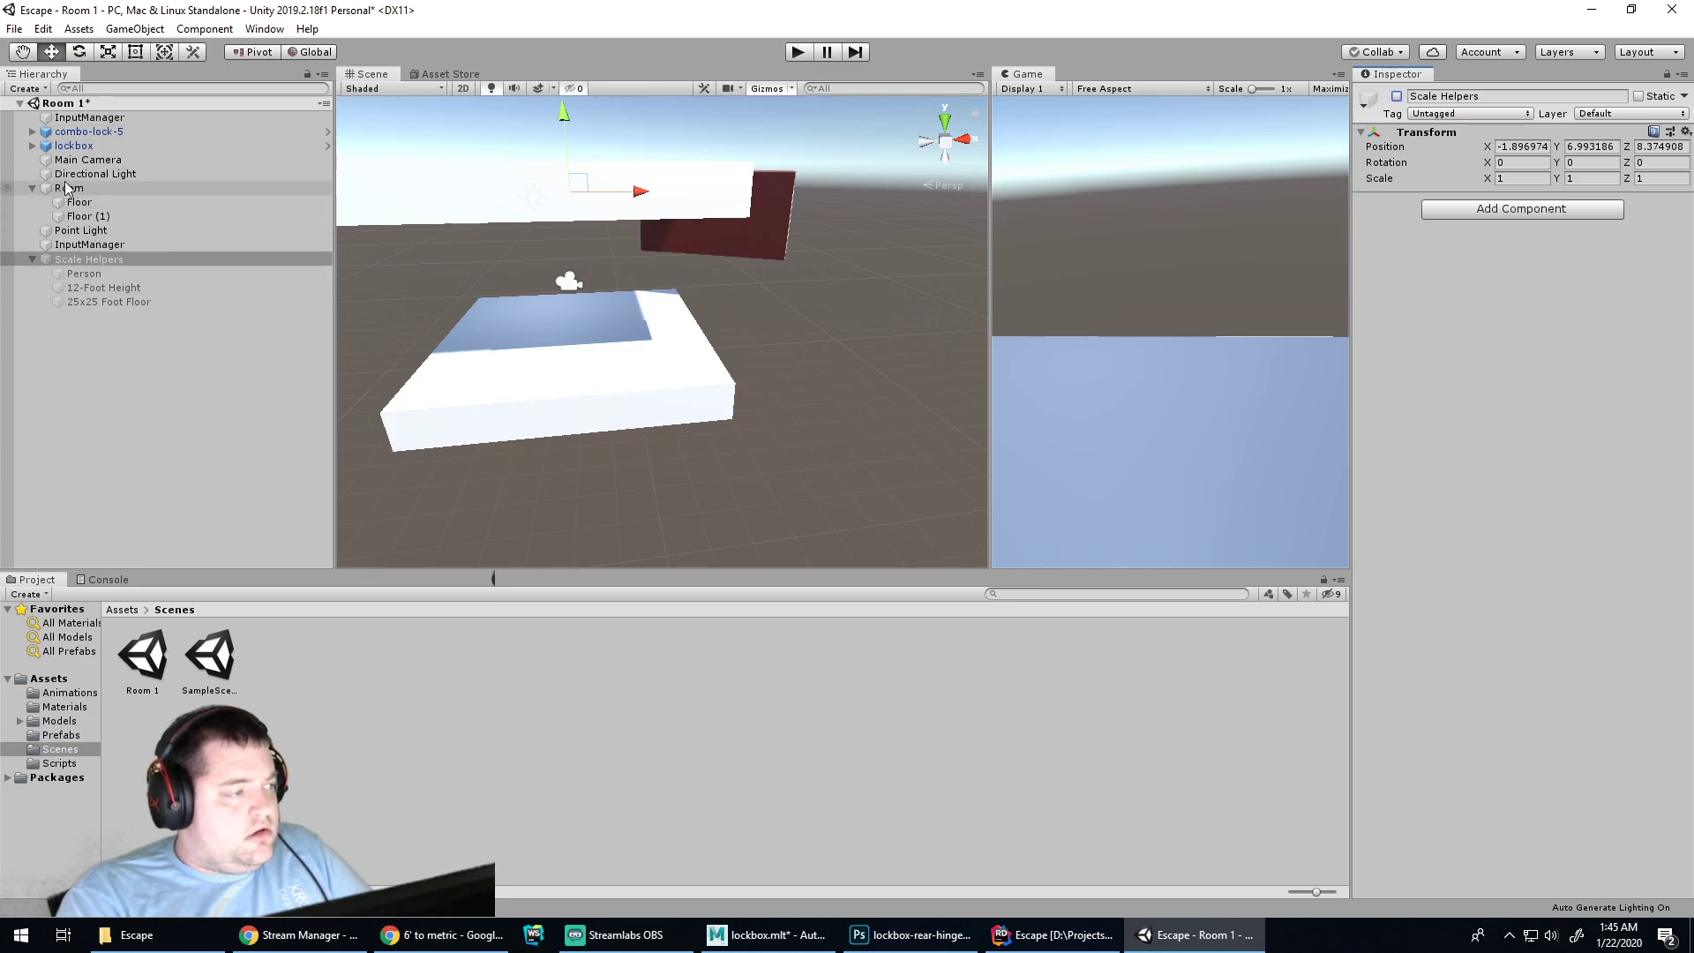
# Add a Cube under Room and scale it to X 7.62, Y 3.65
pyautogui.rightClick(68, 188)
pyautogui.moveTo(188, 369)
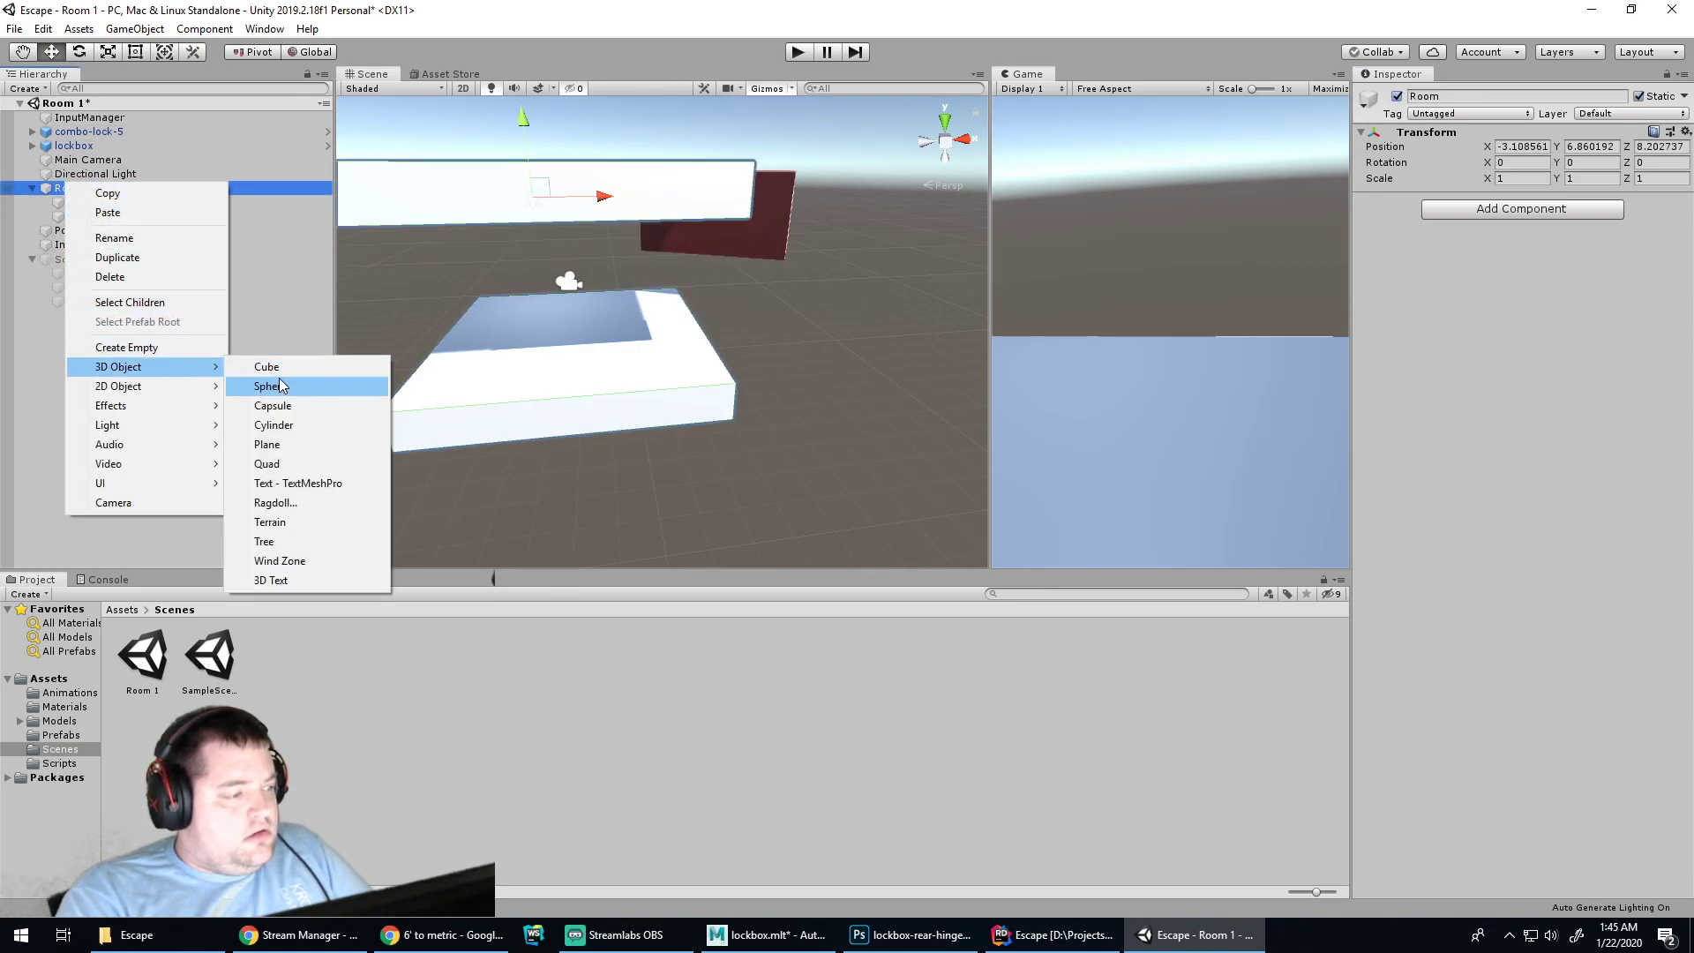
pyautogui.click(271, 369)
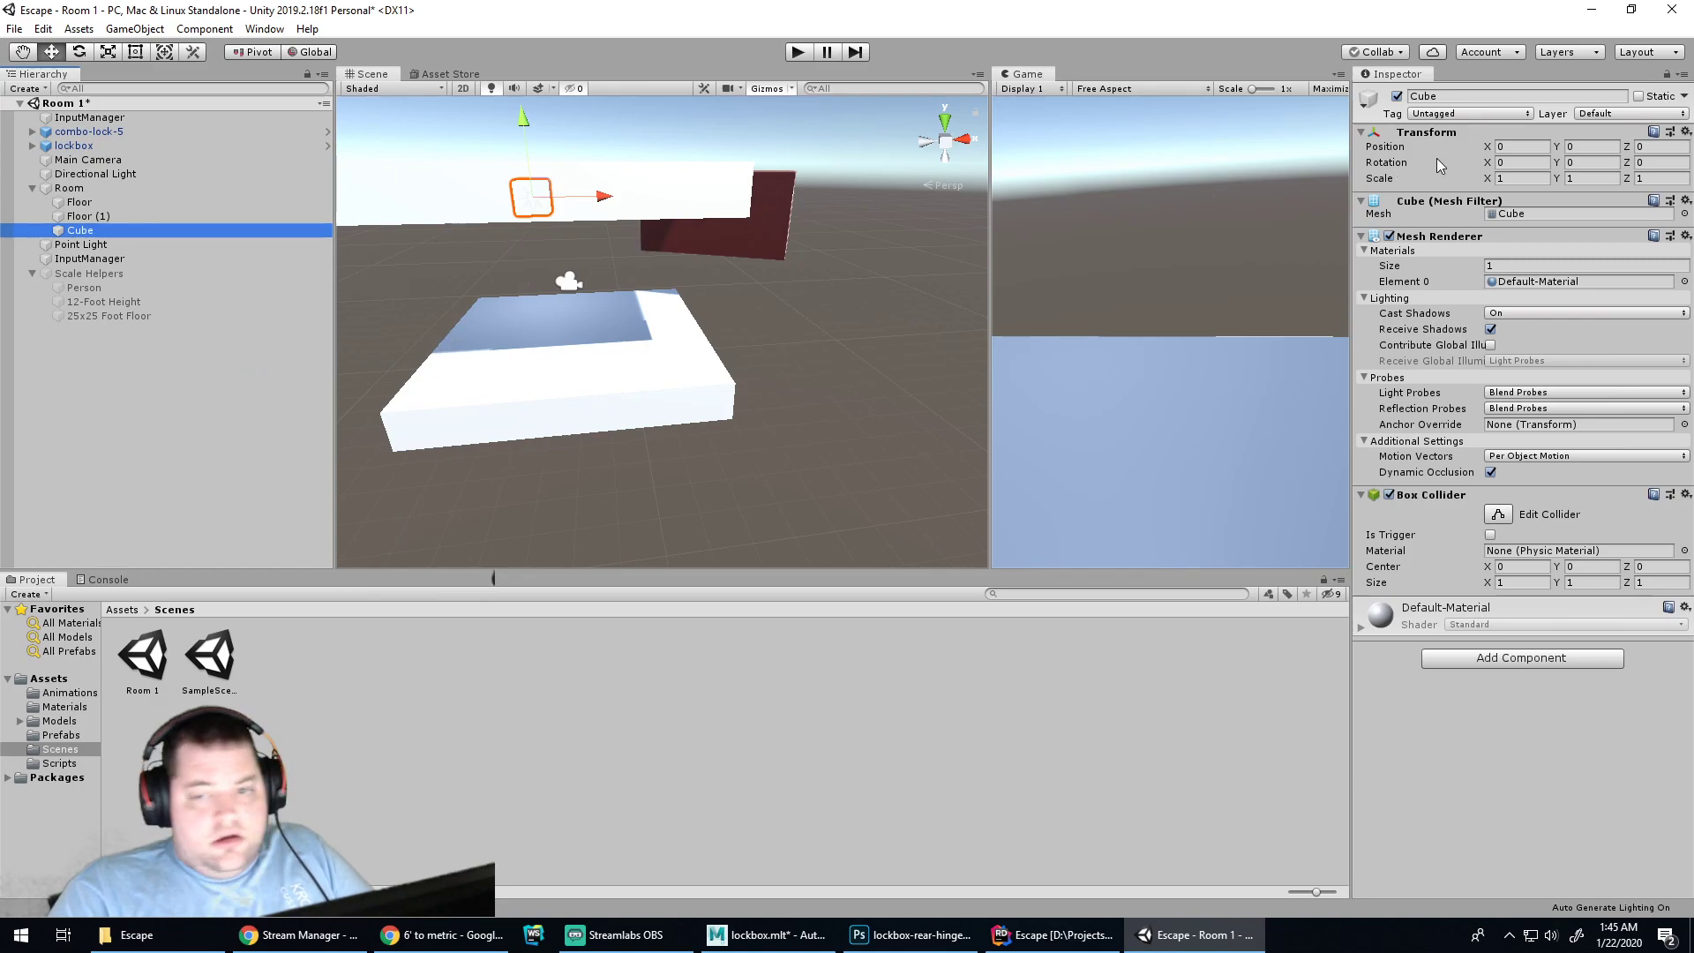
pyautogui.click(1584, 179)
pyautogui.write('3.65')
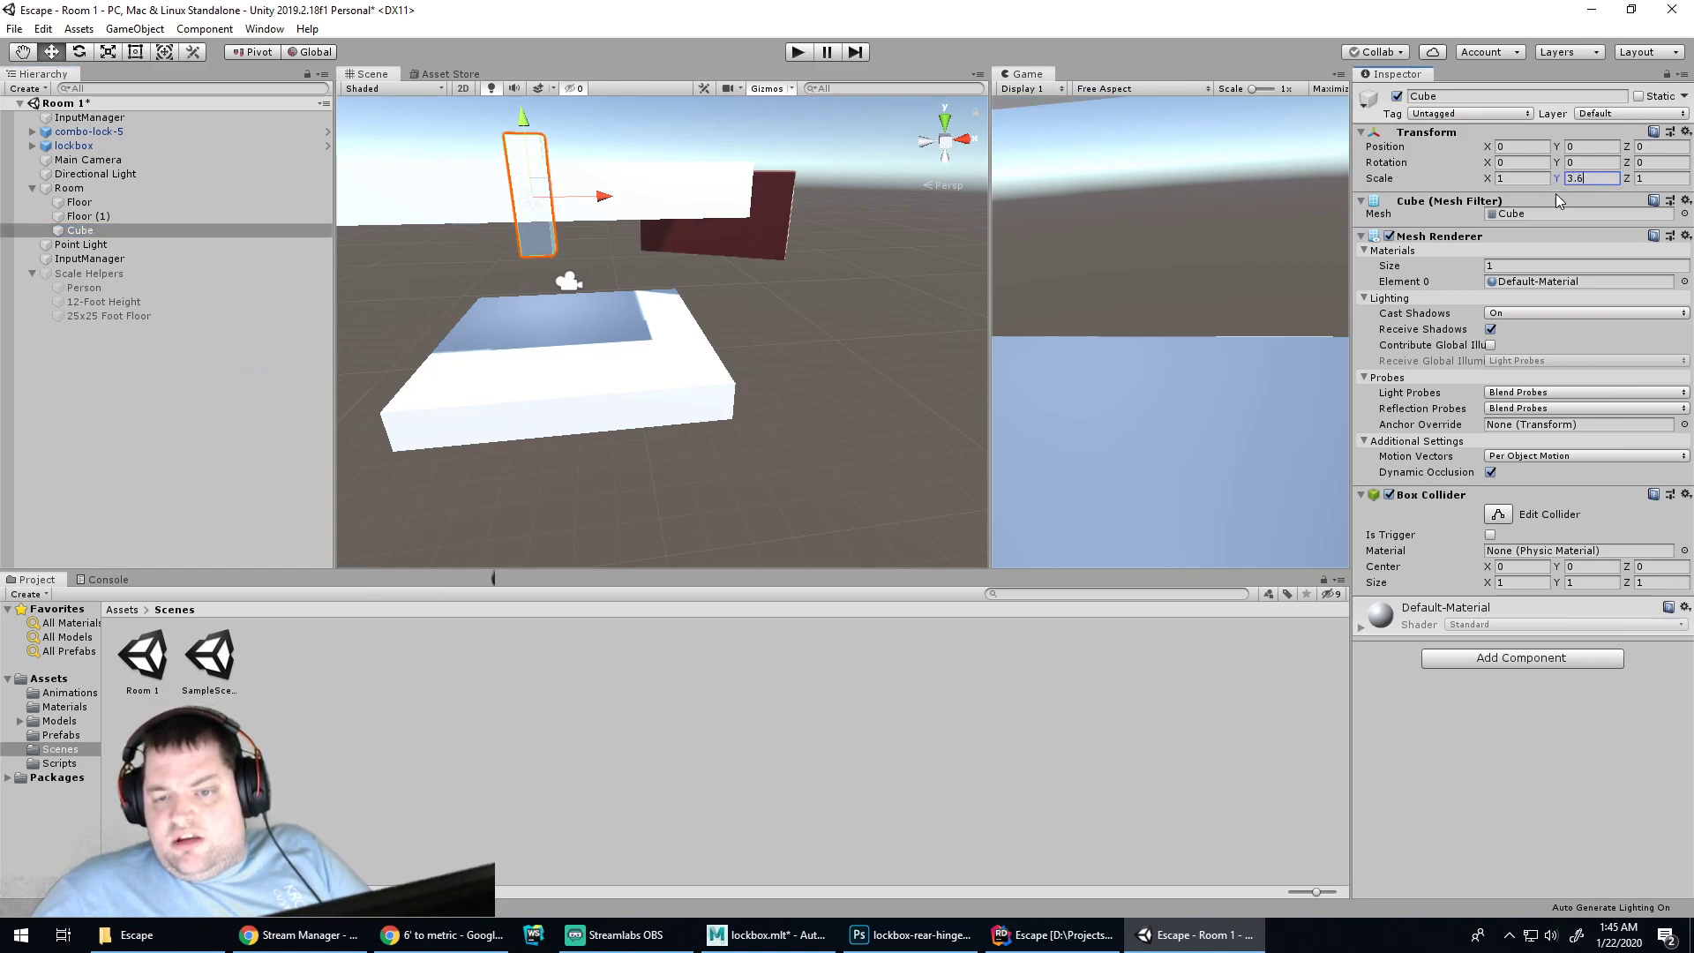
pyautogui.click(620, 219)
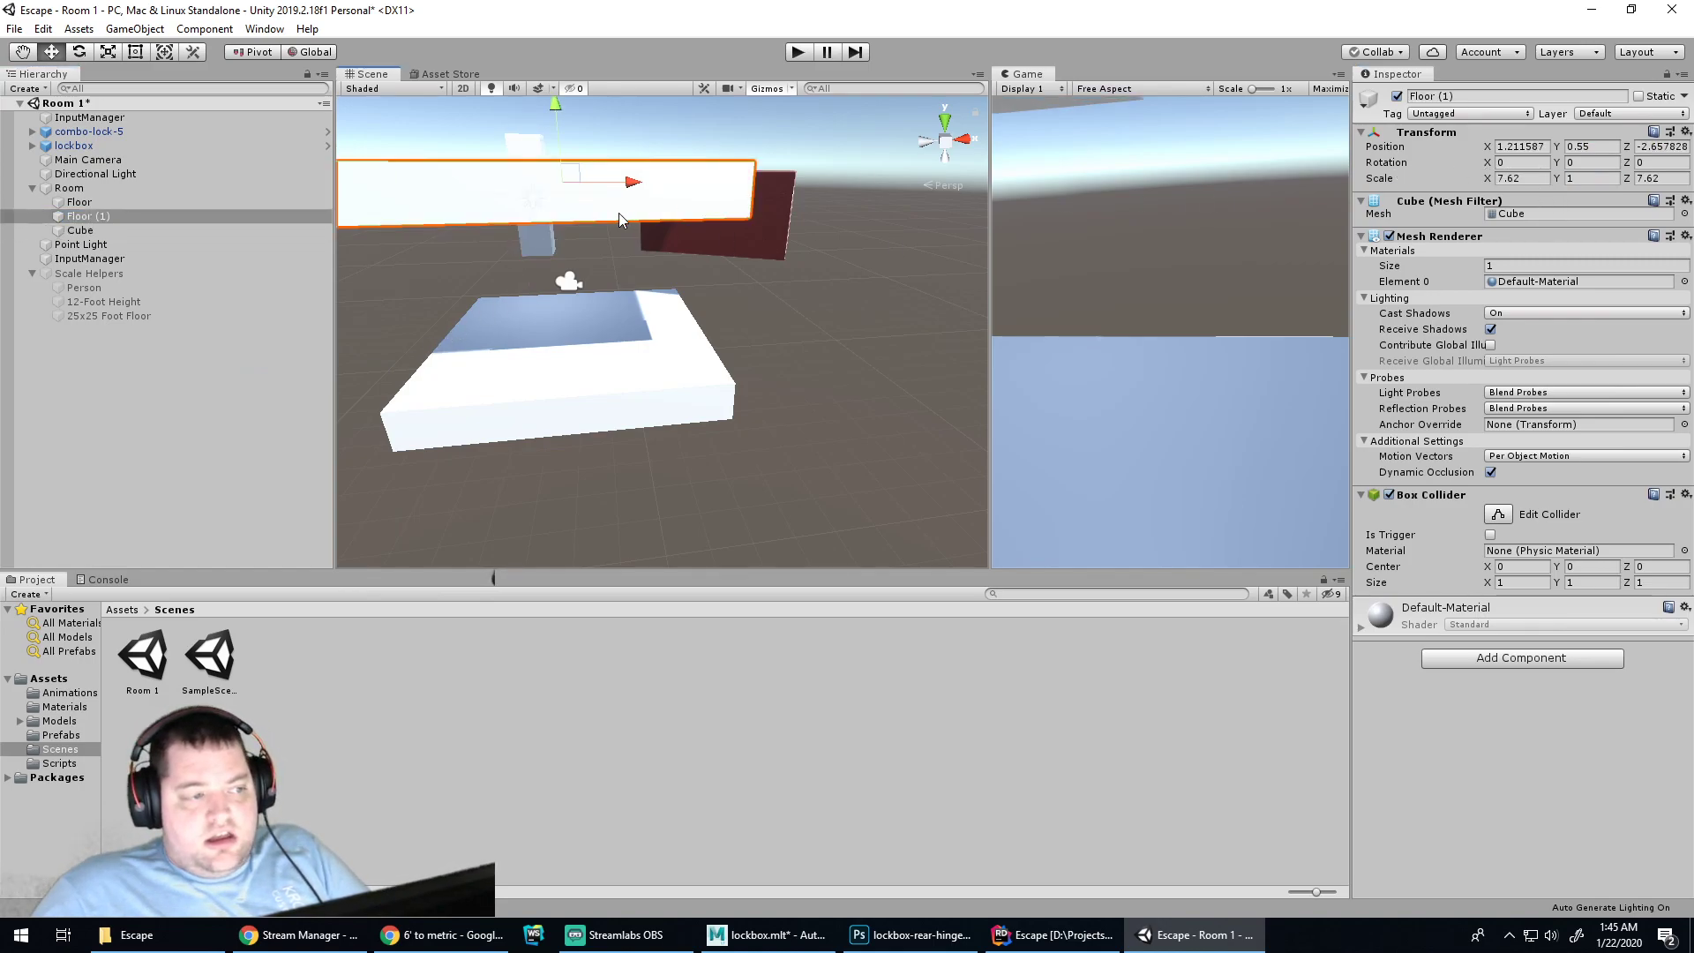
pyautogui.click(536, 245)
pyautogui.click(1513, 180)
pyautogui.write('7.3')
pyautogui.press('BackSpace')
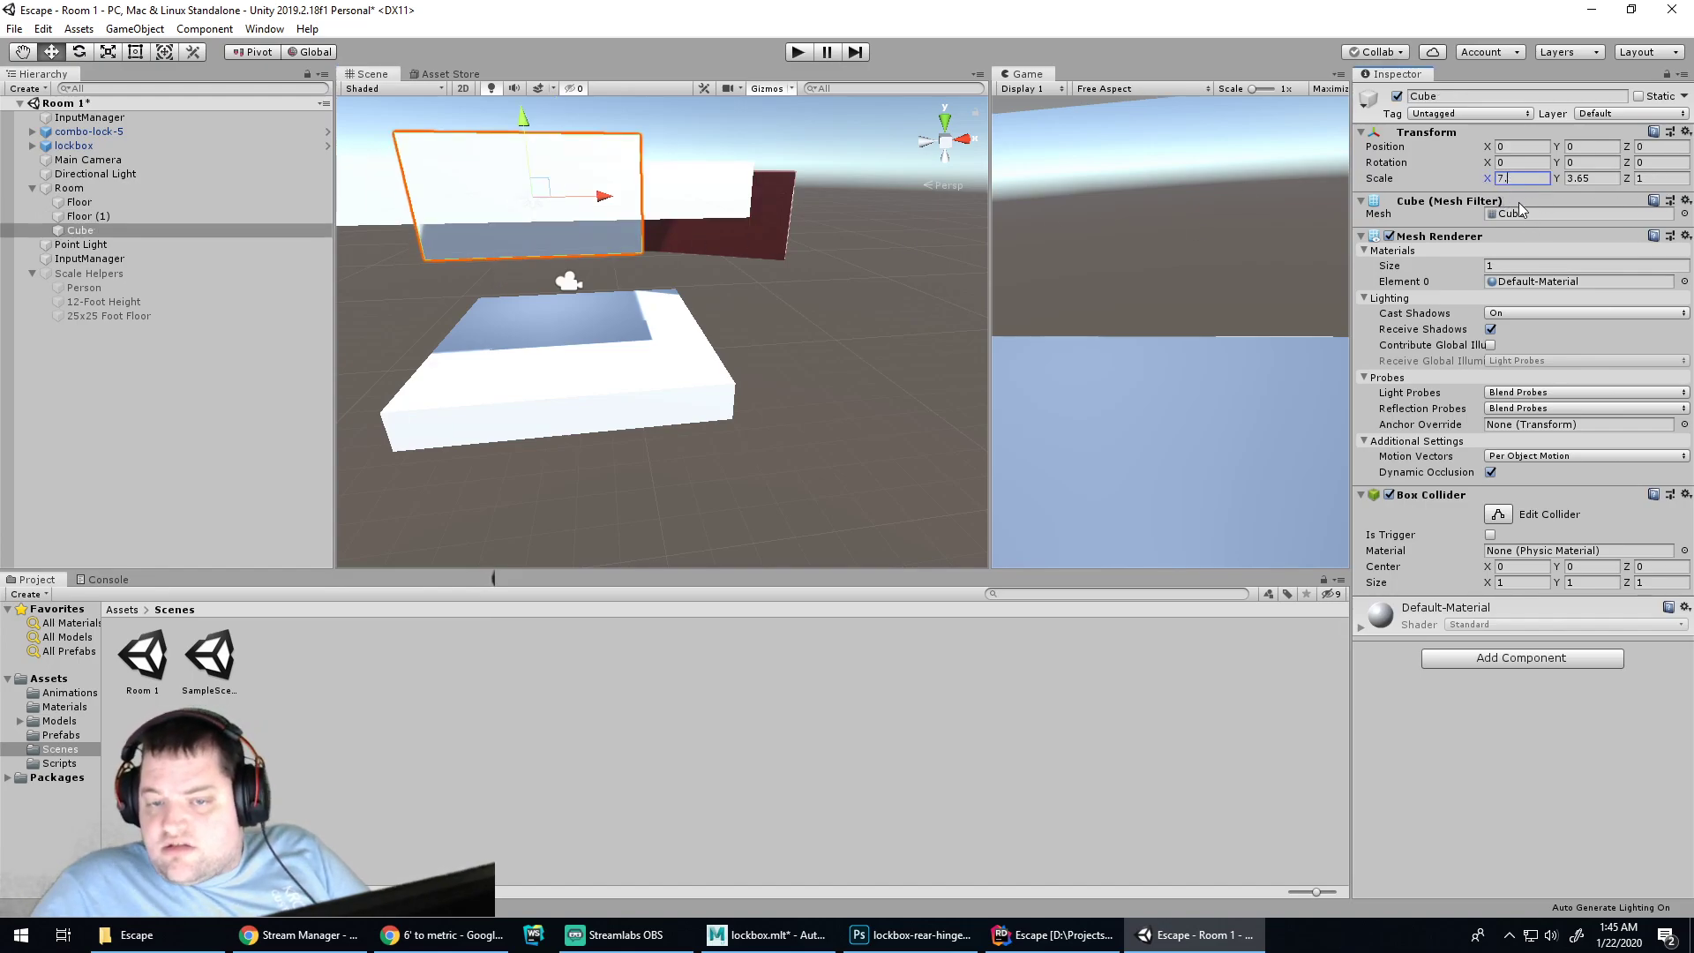
pyautogui.write('62')
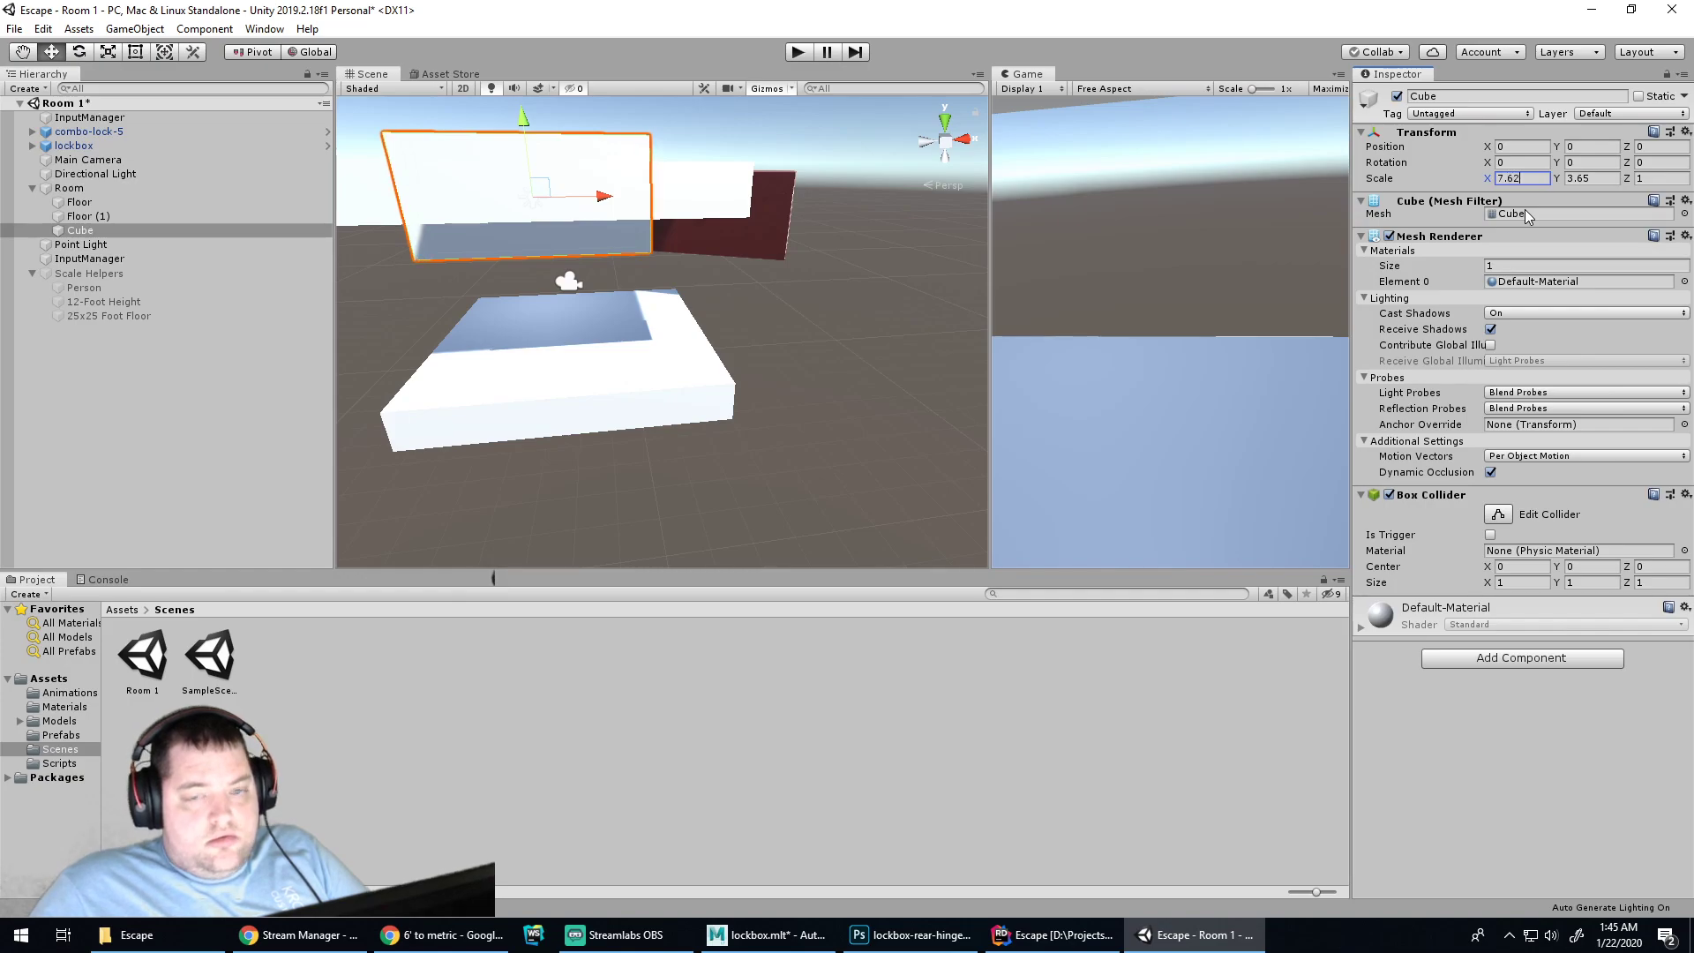
# Move the wall cube to X 0.88, Y -2.19 so it sits on the floor
pyautogui.keyDown('alt'); pyautogui.moveTo(866, 300); pyautogui.dragTo(421, 386); pyautogui.keyUp('alt')
pyautogui.keyDown('alt'); pyautogui.moveTo(990, 323); pyautogui.dragTo(757, 250); pyautogui.keyUp('alt')
pyautogui.moveTo(706, 254)
pyautogui.mouseDown()
pyautogui.moveTo(676, 248)
pyautogui.moveTo(728, 240)
pyautogui.mouseUp()
pyautogui.moveTo(806, 173); pyautogui.dragTo(784, 267)
# Scale the wall up to about 8.56 by 4.25 and place it at Y -1.8
pyautogui.press('r')
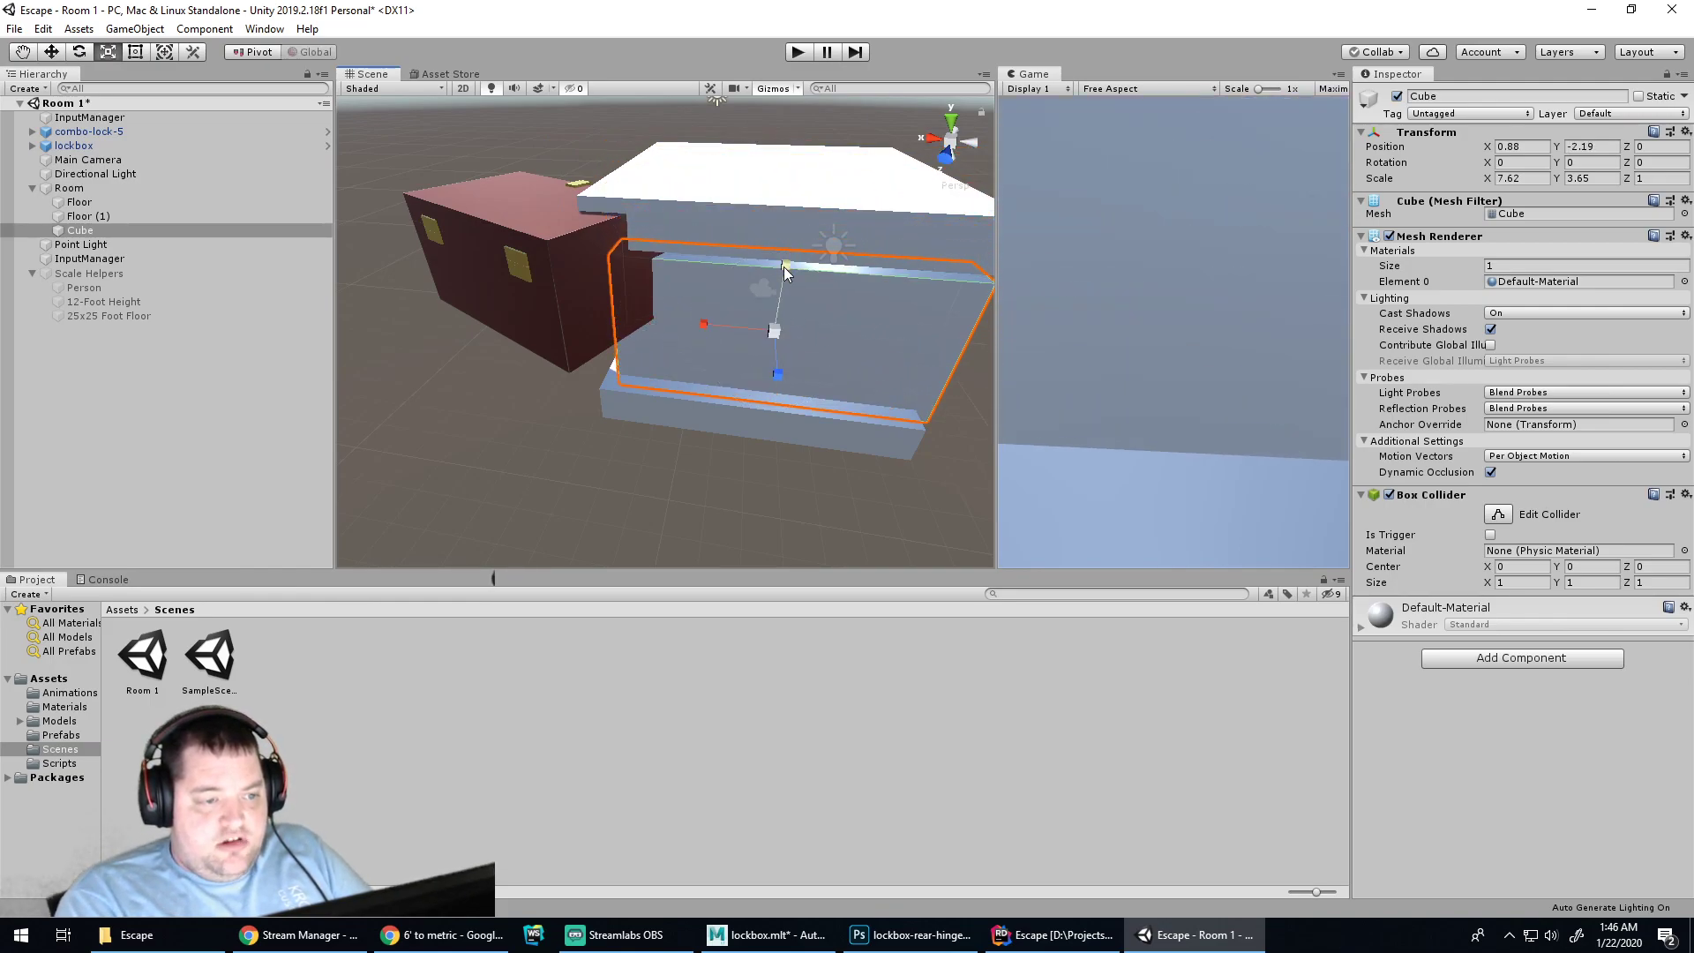
pyautogui.moveTo(710, 326); pyautogui.dragTo(701, 326)
pyautogui.moveTo(787, 262); pyautogui.dragTo(787, 253)
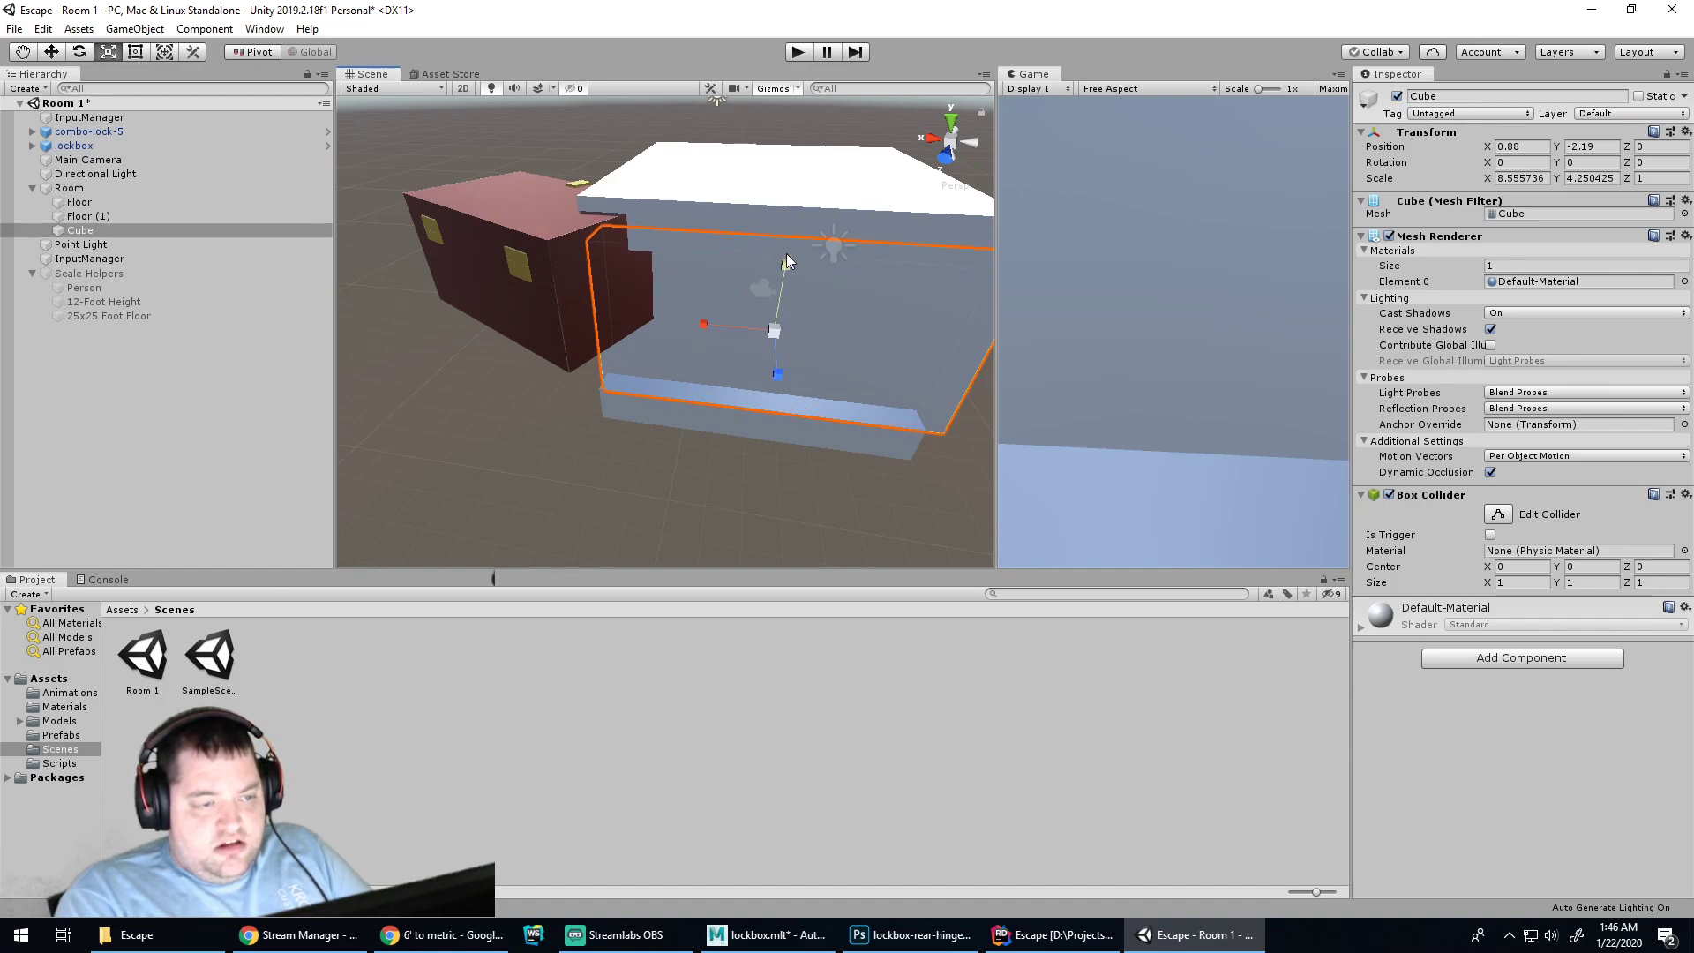
pyautogui.press('w')
pyautogui.moveTo(777, 371); pyautogui.dragTo(776, 384)
pyautogui.keyDown('alt'); pyautogui.moveTo(548, 423); pyautogui.dragTo(558, 340); pyautogui.keyUp('alt')
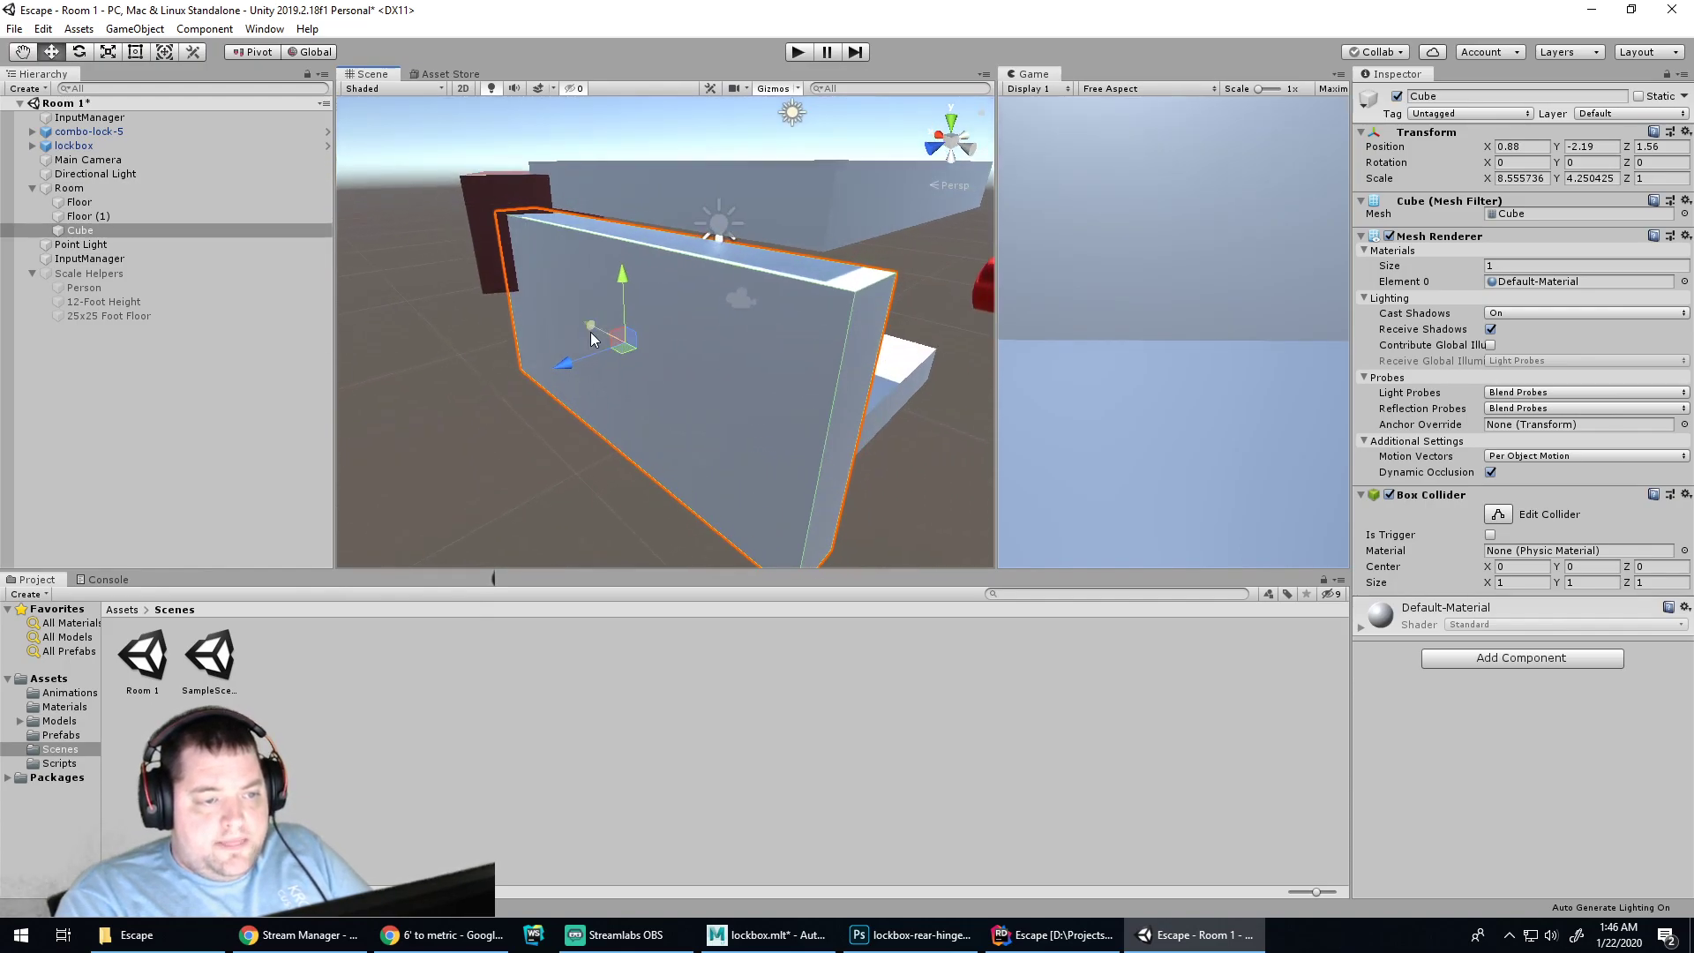
pyautogui.moveTo(622, 290); pyautogui.dragTo(786, 353)
pyautogui.moveTo(540, 282); pyautogui.dragTo(546, 420)
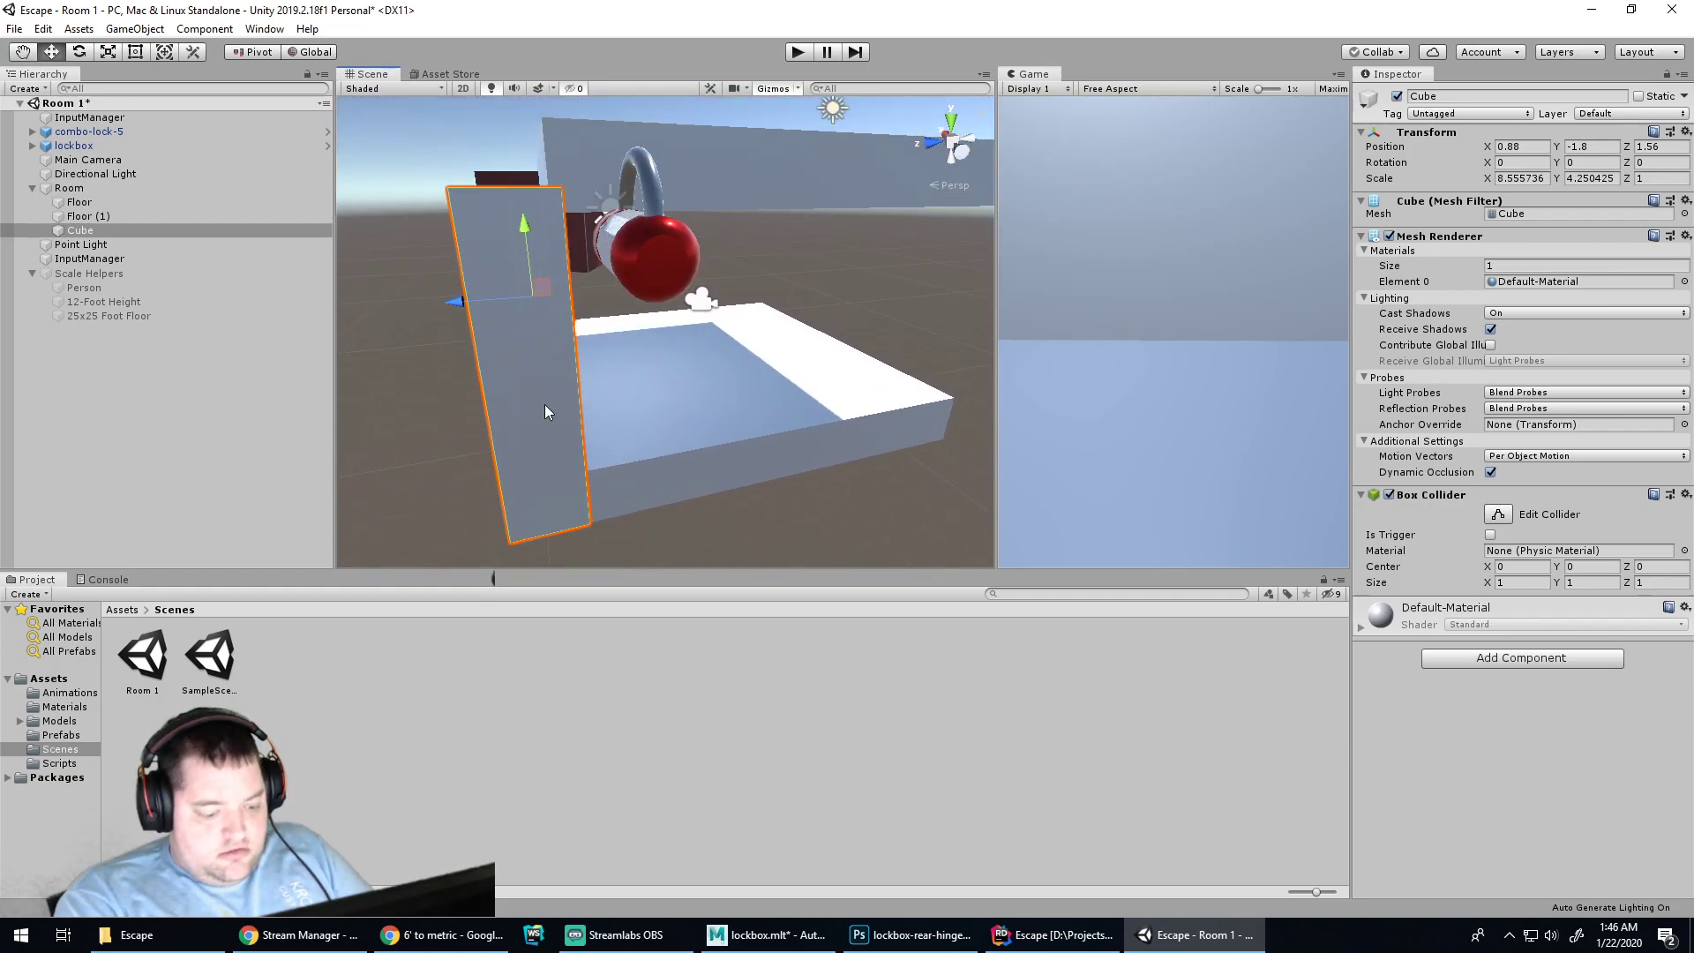
# Duplicate the wall as Cube (1) and move it to the opposite side at 1.2, -1.8, -6.93
pyautogui.hotkey('ctrl', 'd')
pyautogui.moveTo(470, 313); pyautogui.dragTo(323, 526)
pyautogui.moveTo(568, 365); pyautogui.dragTo(563, 476)
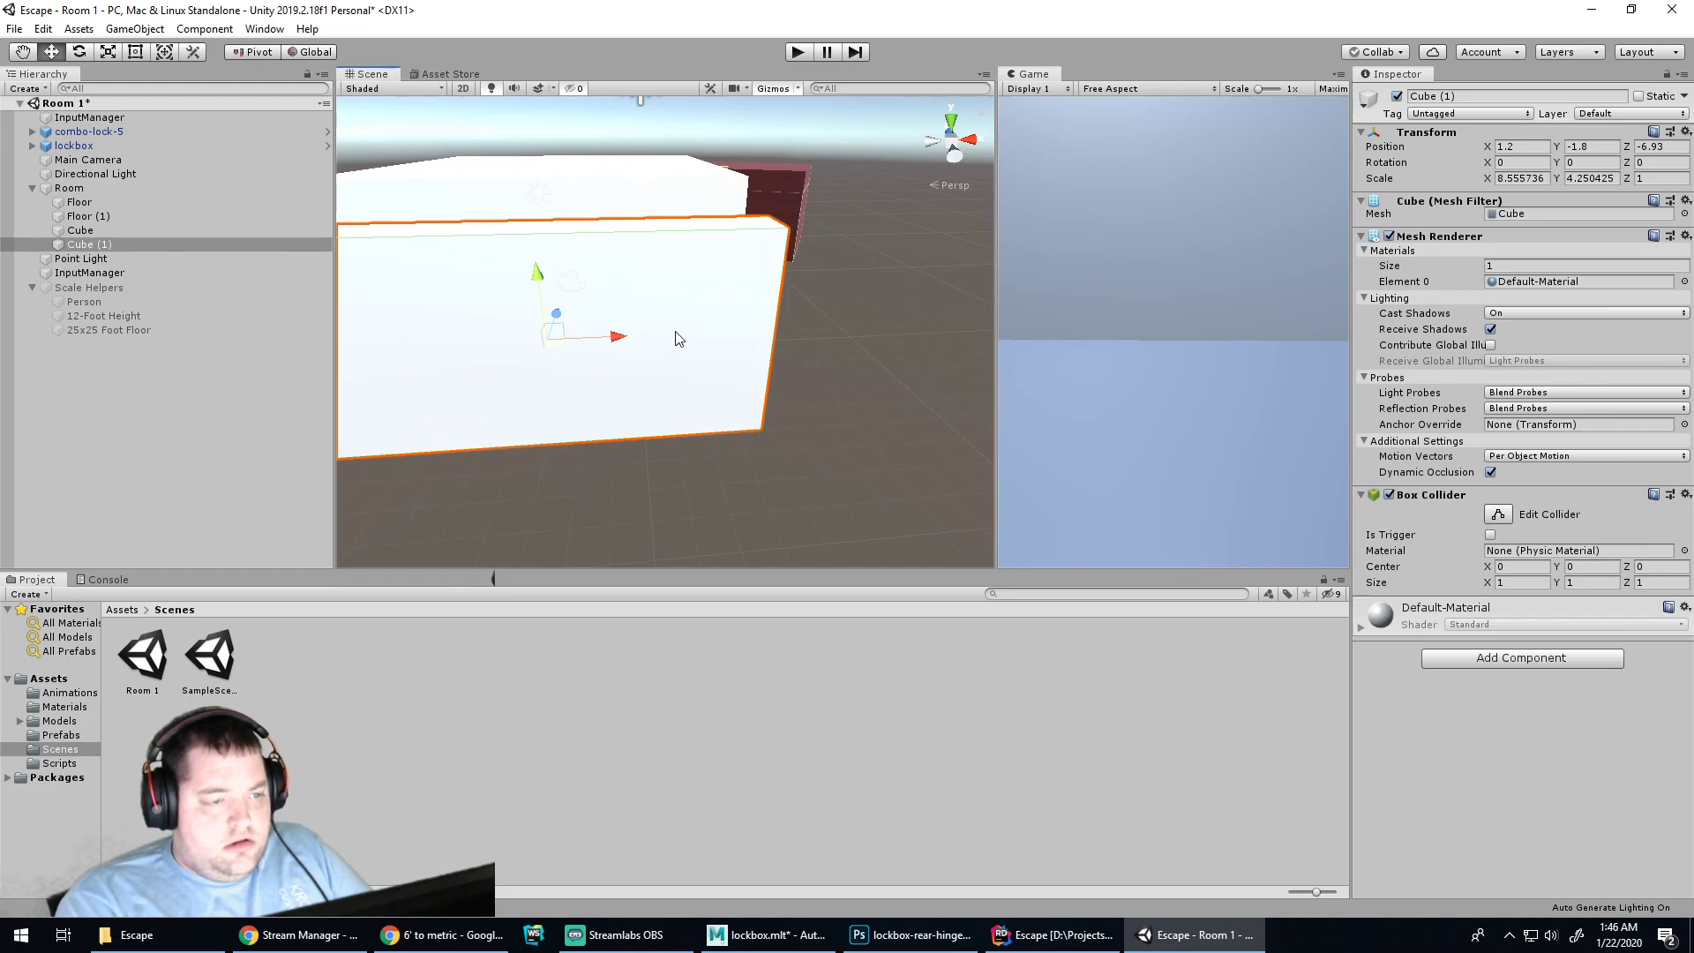
# Duplicate the opposite wall and rotate the copy 90° on Y as a side wall
pyautogui.hotkey('ctrl', 'd')
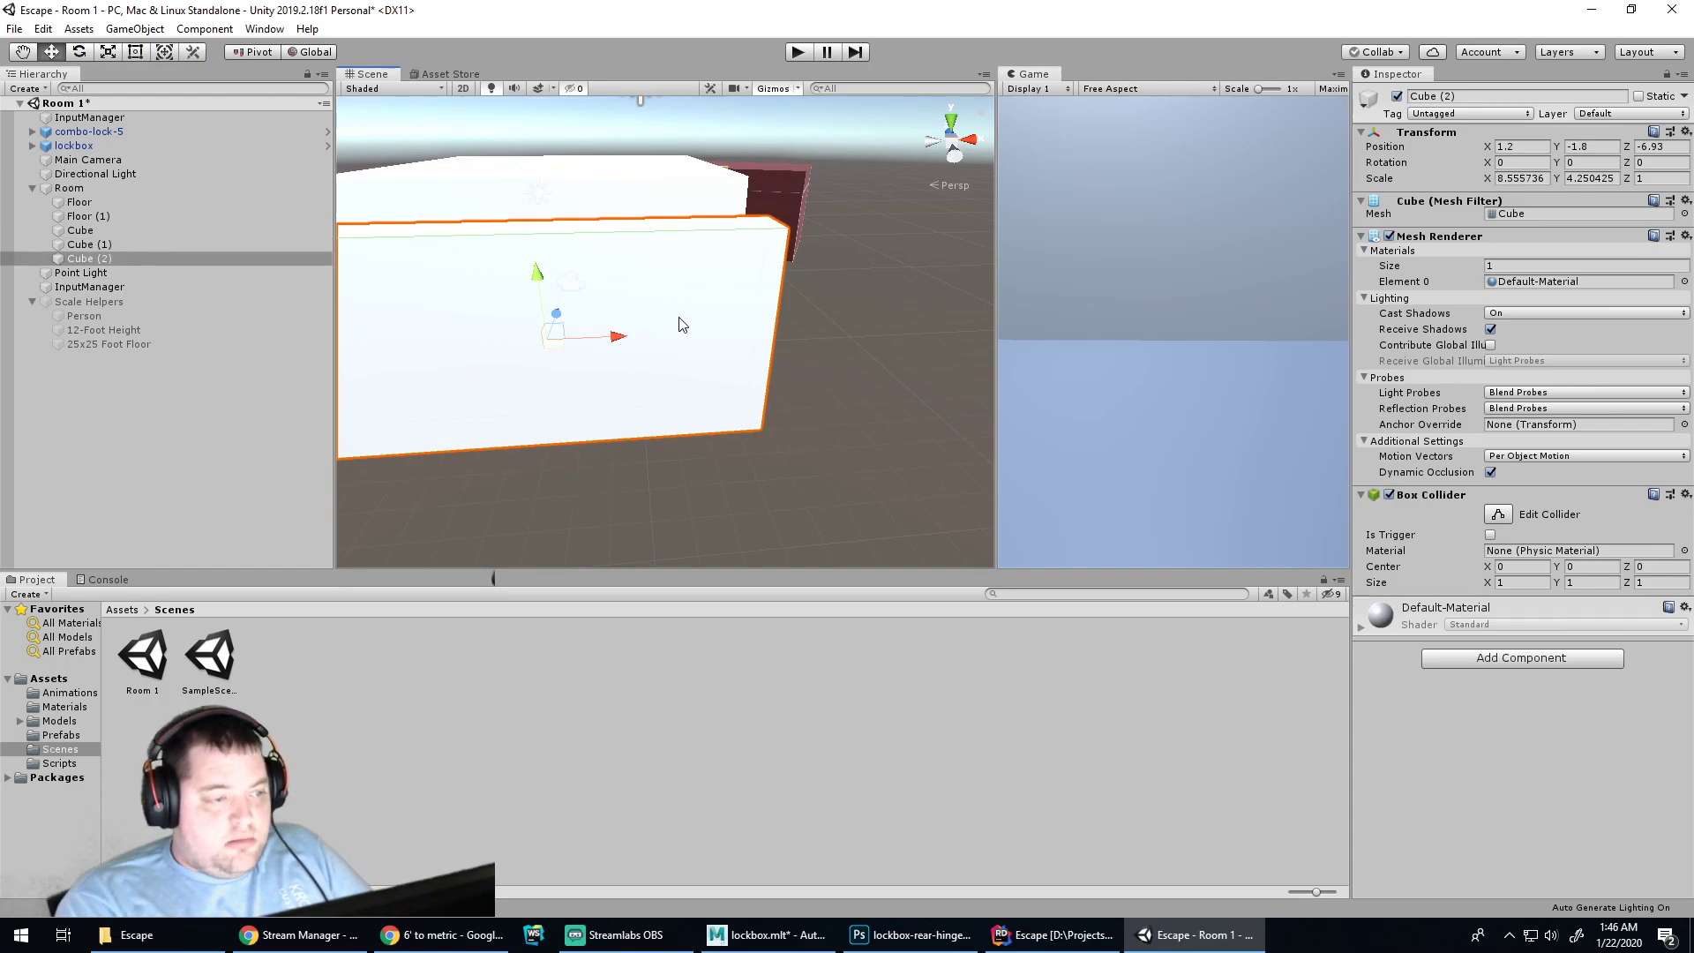
pyautogui.press('e')
pyautogui.moveTo(585, 378); pyautogui.dragTo(371, 382)
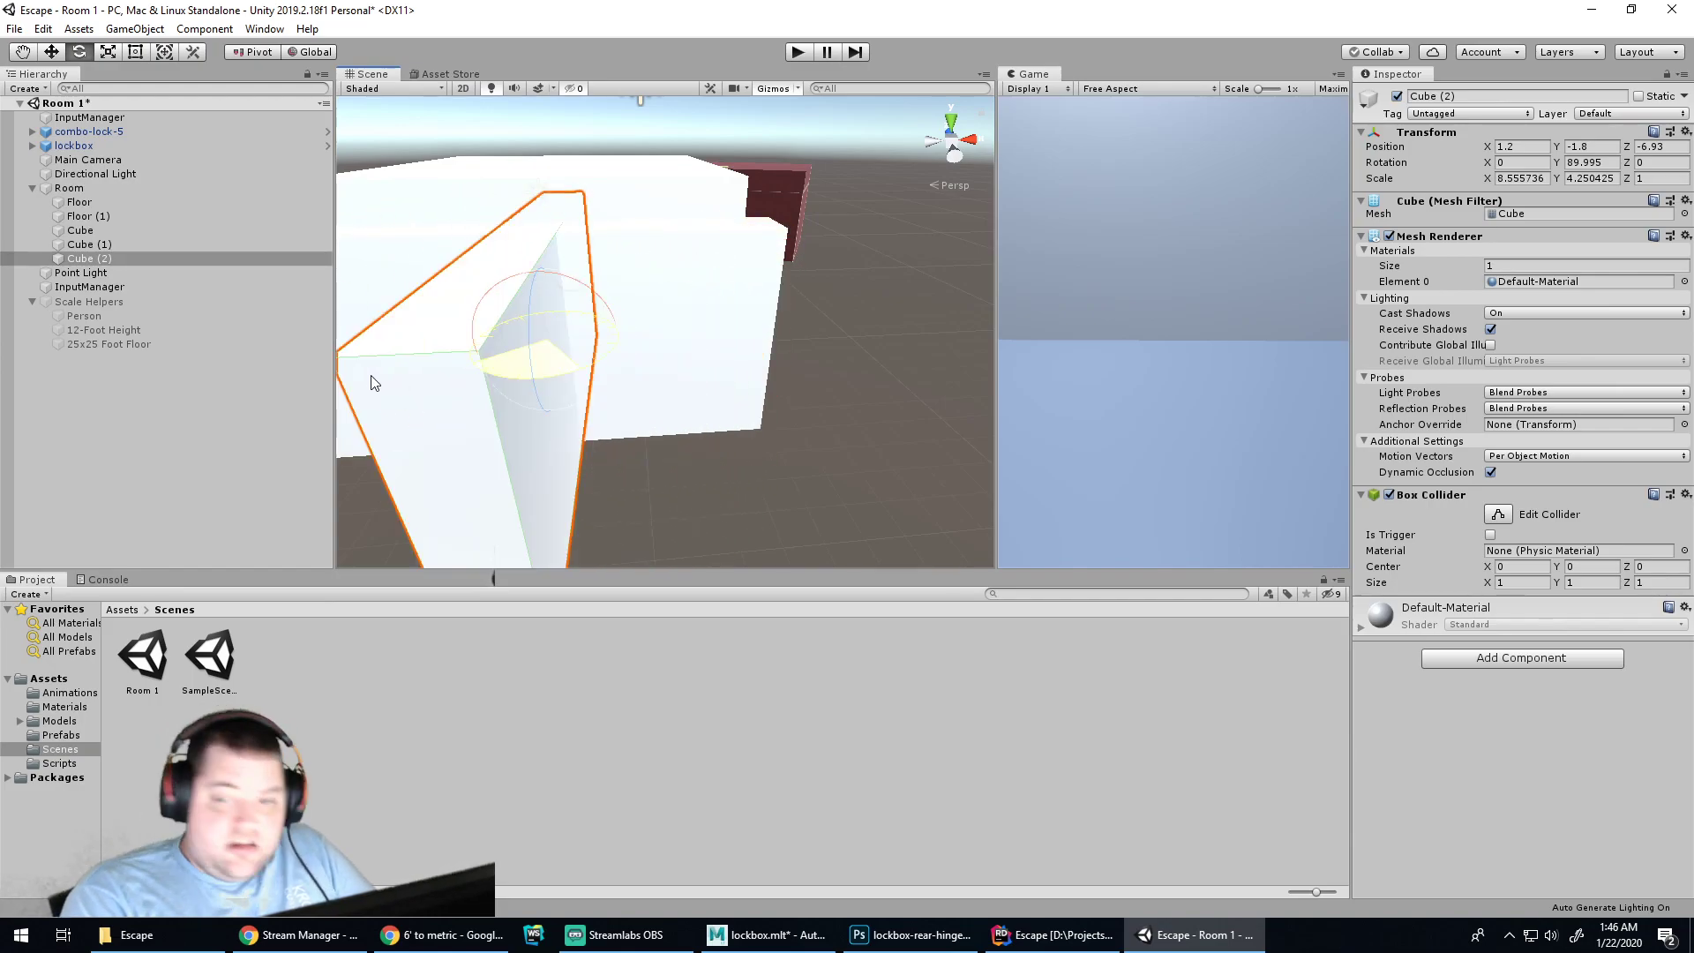
pyautogui.press('w')
pyautogui.moveTo(553, 327); pyautogui.dragTo(750, 255)
# Position the rotated Cube (2) side wall along the room's right floor edge
pyautogui.keyDown('alt'); pyautogui.moveTo(940, 343); pyautogui.dragTo(644, 378); pyautogui.keyUp('alt')
pyautogui.moveTo(786, 273); pyautogui.dragTo(743, 279)
pyautogui.keyDown('alt'); pyautogui.moveTo(915, 408); pyautogui.dragTo(389, 348); pyautogui.keyUp('alt')
pyautogui.moveTo(559, 259); pyautogui.dragTo(650, 431)
pyautogui.moveTo(604, 262); pyautogui.dragTo(645, 258)
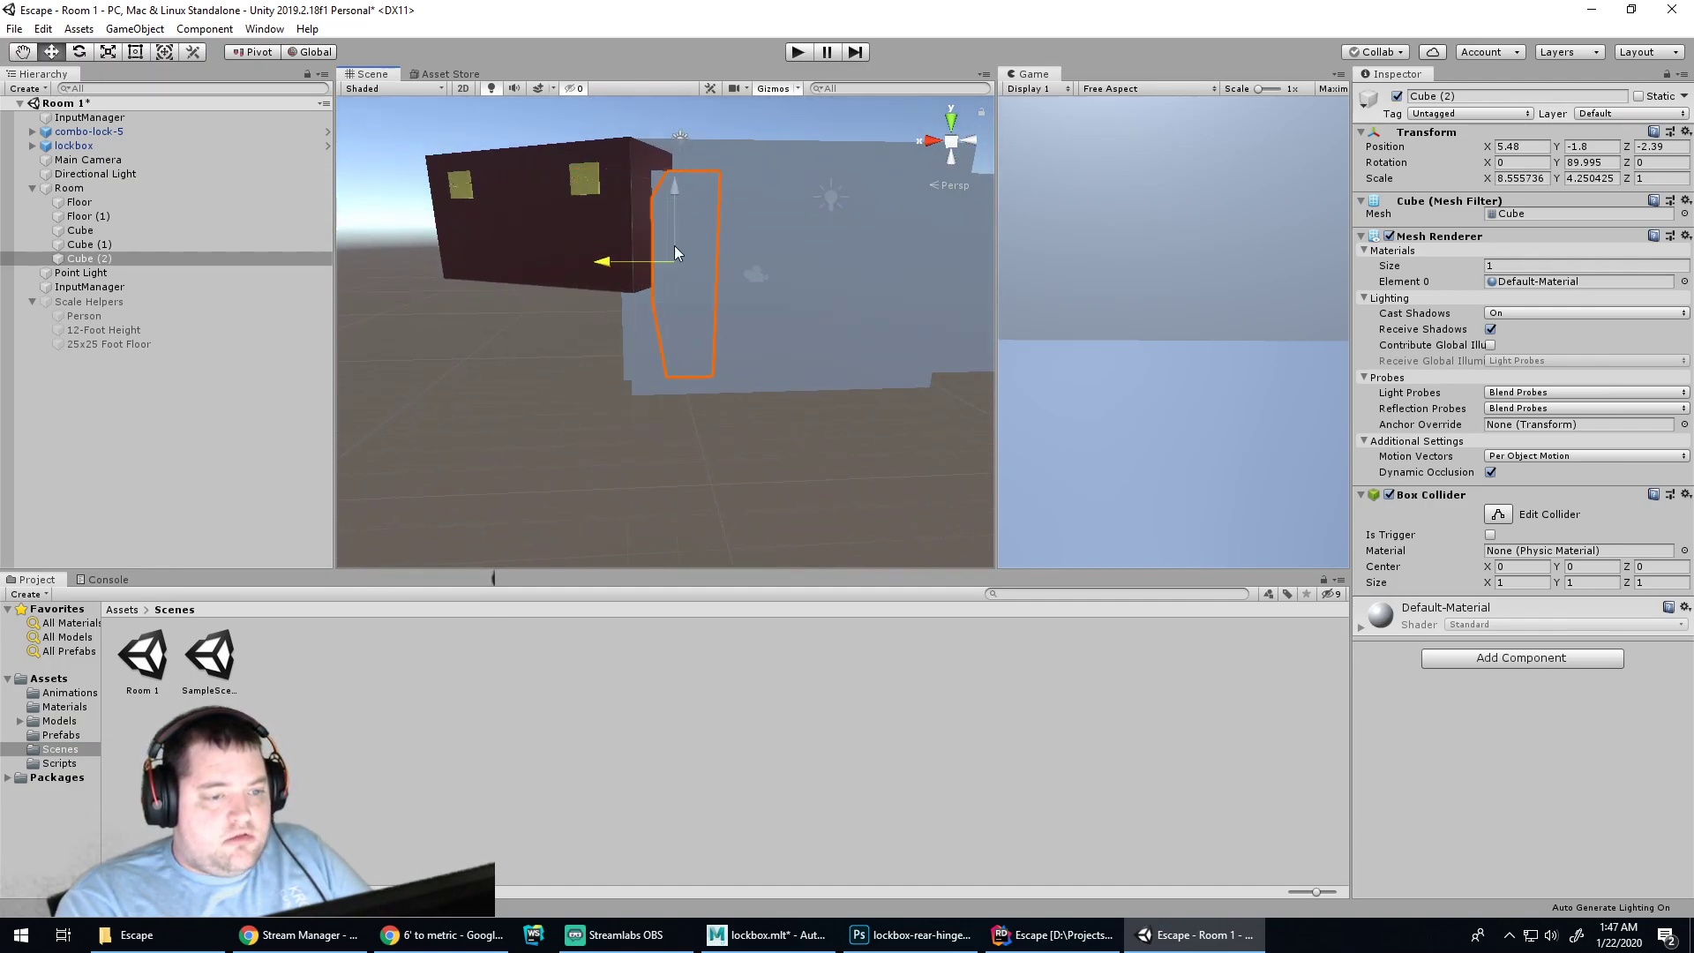
pyautogui.keyDown('alt'); pyautogui.moveTo(857, 252); pyautogui.dragTo(694, 579); pyautogui.keyUp('alt')
pyautogui.keyDown('alt'); pyautogui.moveTo(869, 336); pyautogui.dragTo(918, 403); pyautogui.keyUp('alt')
pyautogui.moveTo(782, 396); pyautogui.dragTo(892, 385)
pyautogui.scroll(5, 683, 441)
pyautogui.scroll(3, 680, 472)
pyautogui.keyDown('alt'); pyautogui.moveTo(607, 357); pyautogui.dragTo(182, 229); pyautogui.keyUp('alt')
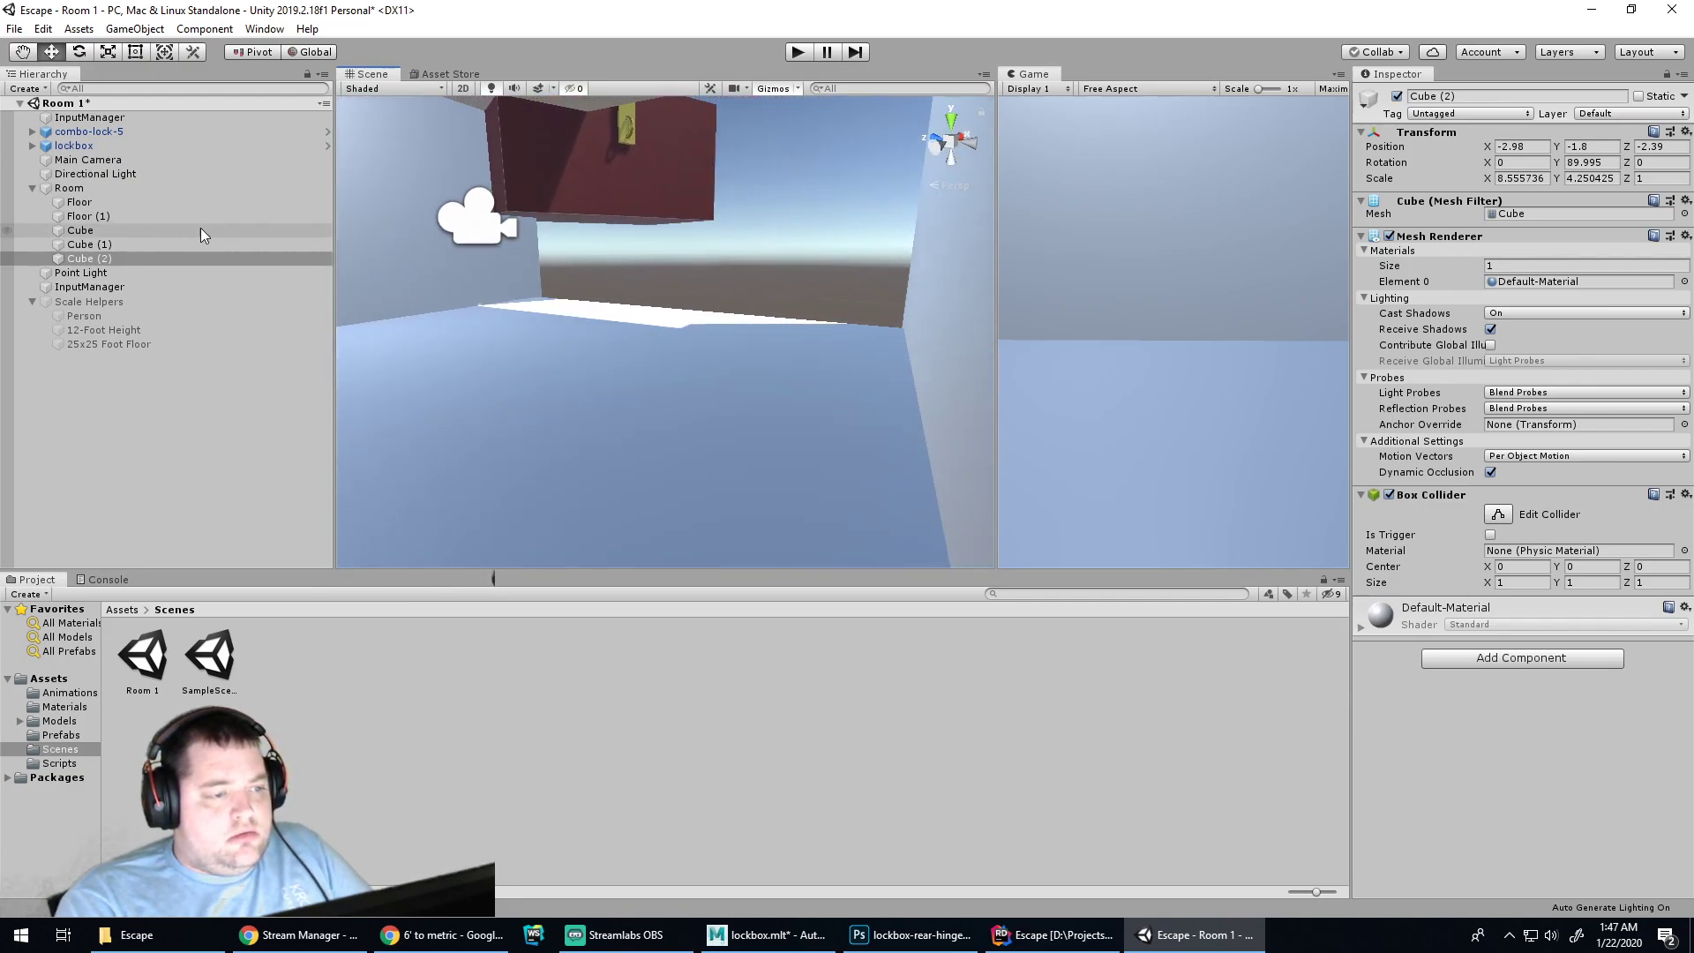
pyautogui.keyDown('alt'); pyautogui.moveTo(590, 308); pyautogui.dragTo(584, 319); pyautogui.keyUp('alt')
pyautogui.scroll(-4, 584, 319)
pyautogui.hotkey('ctrl', 'z')
pyautogui.keyDown('alt'); pyautogui.moveTo(704, 279); pyautogui.dragTo(460, 447); pyautogui.keyUp('alt')
pyautogui.hotkey('ctrl', 'z')
# Duplicate the side wall as Cube (3) and place it on the left at -3.09, -1.8, -2.39
pyautogui.hotkey('ctrl', 'd')
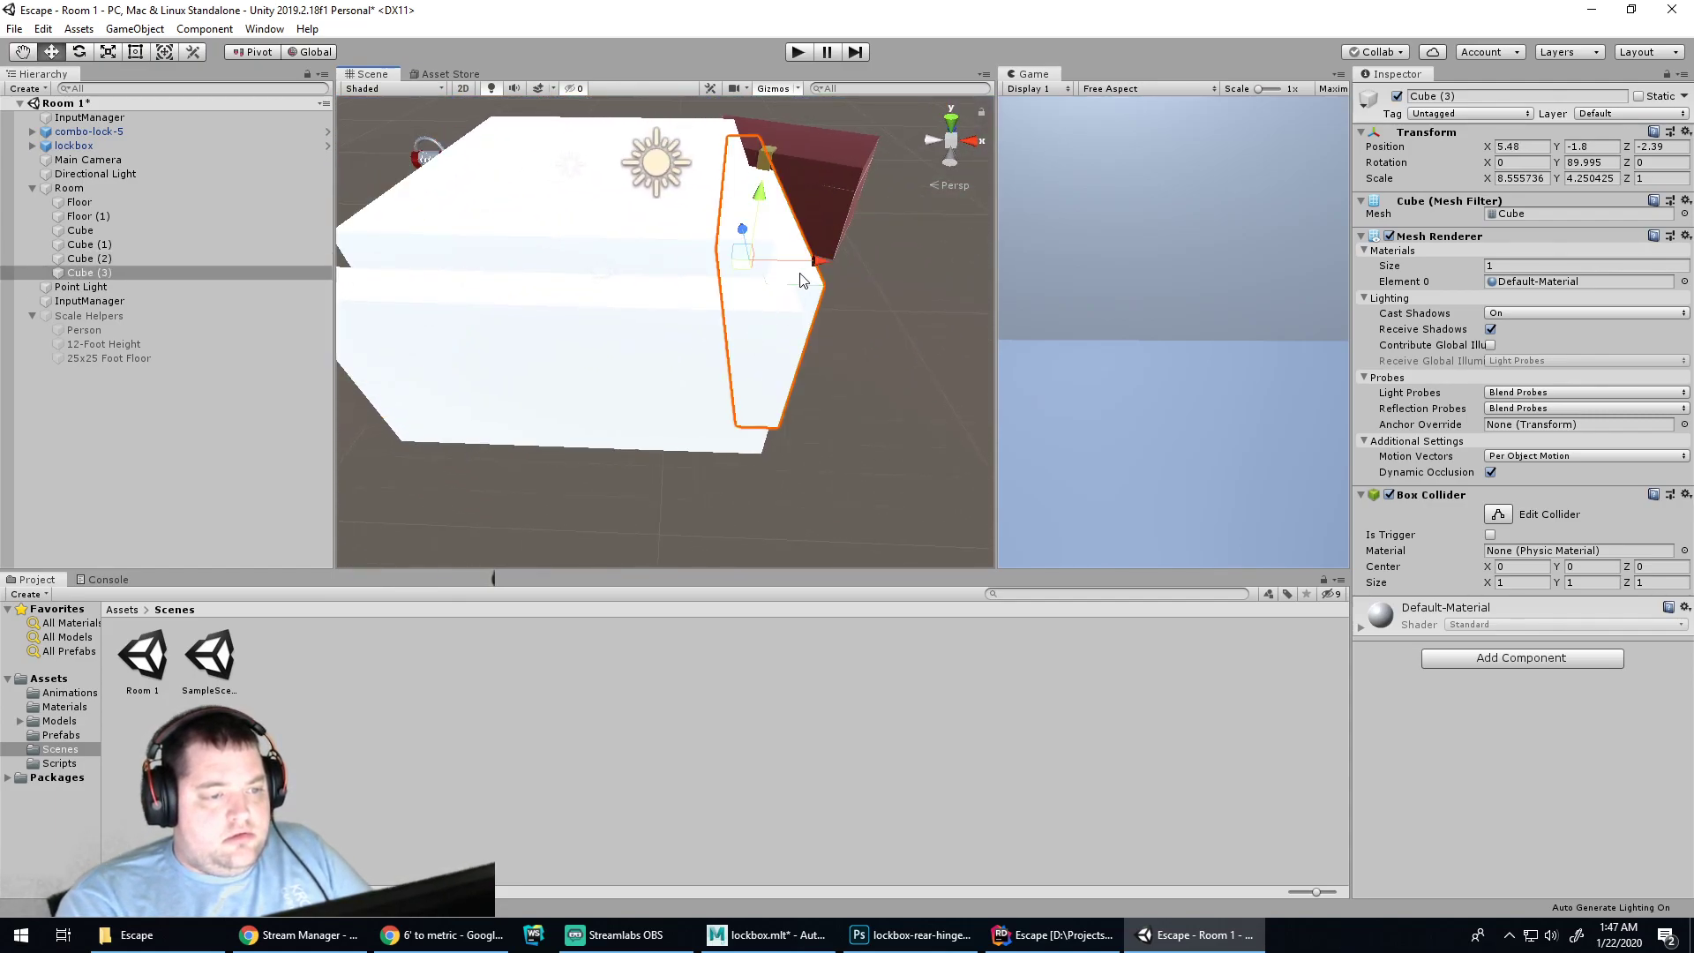
pyautogui.moveTo(817, 263); pyautogui.dragTo(502, 280)
pyautogui.keyDown('alt'); pyautogui.moveTo(501, 375); pyautogui.dragTo(689, 412); pyautogui.keyUp('alt')
pyautogui.moveTo(429, 352); pyautogui.dragTo(480, 337)
pyautogui.keyDown('alt'); pyautogui.moveTo(669, 445); pyautogui.dragTo(571, 404); pyautogui.keyUp('alt')
pyautogui.keyDown('alt'); pyautogui.moveTo(571, 404); pyautogui.dragTo(609, 254, button='right'); pyautogui.keyUp('alt')
pyautogui.keyDown('alt'); pyautogui.moveTo(609, 253); pyautogui.dragTo(860, 419, button='middle'); pyautogui.keyUp('alt')
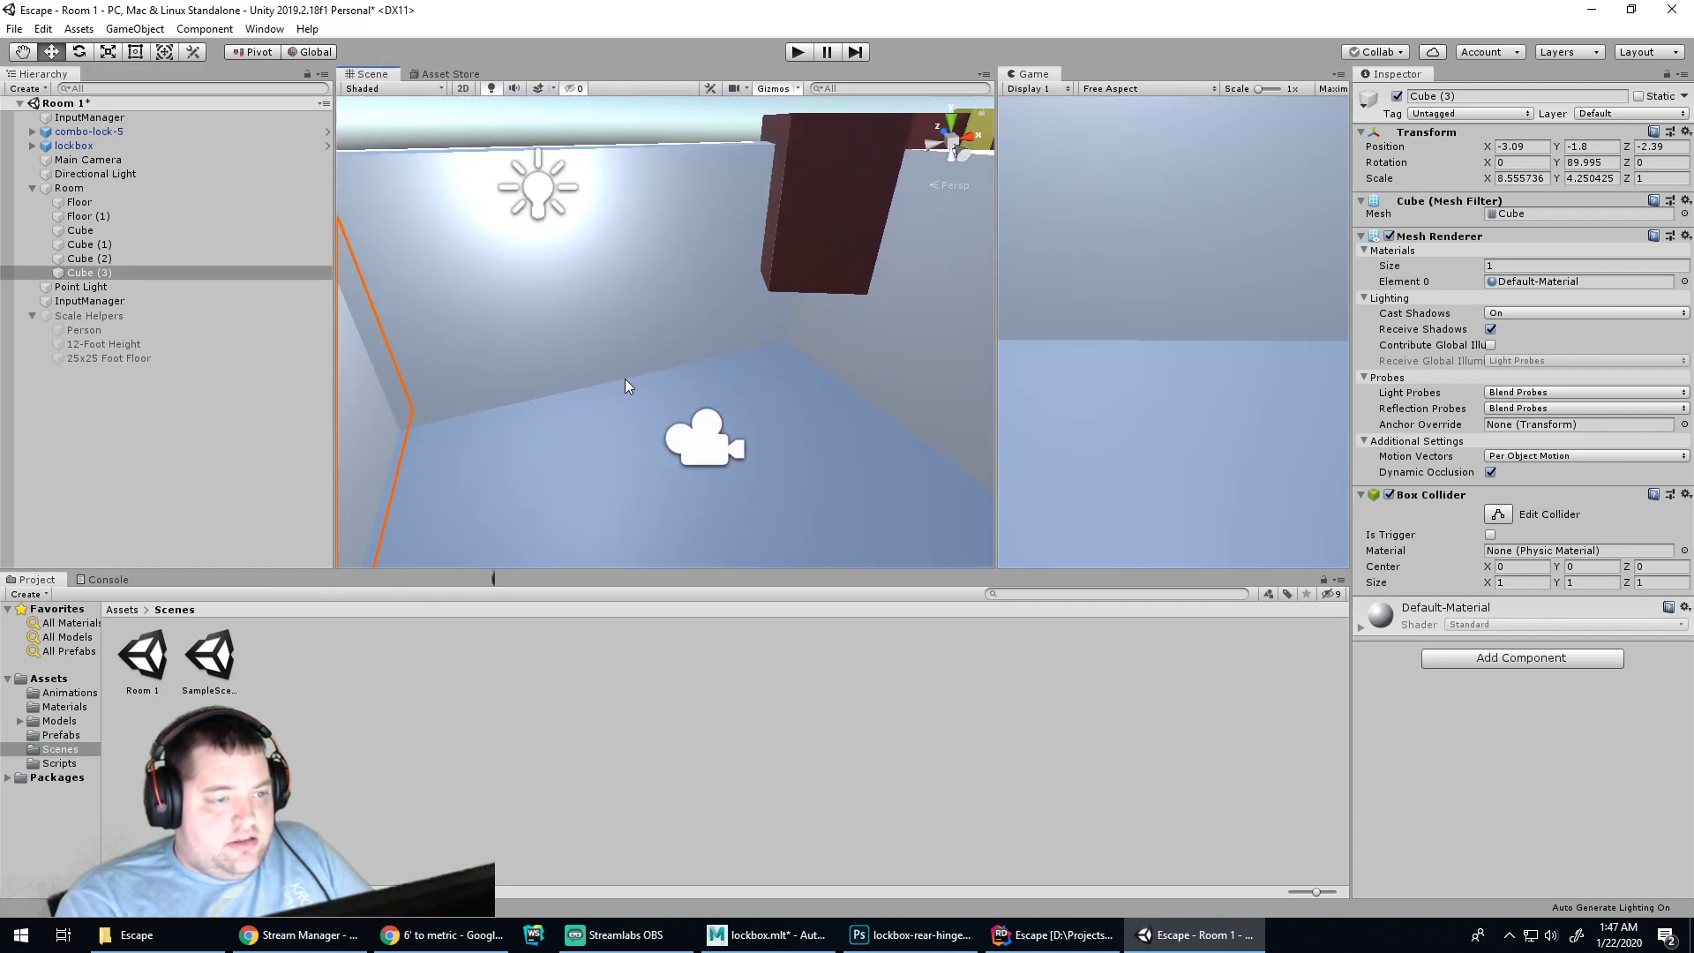
pyautogui.scroll(3, 655, 386)
pyautogui.keyDown('alt'); pyautogui.moveTo(843, 329); pyautogui.dragTo(802, 224); pyautogui.keyUp('alt')
# Re-enable the Scale Helpers group beside the lockbox
pyautogui.click(810, 226)
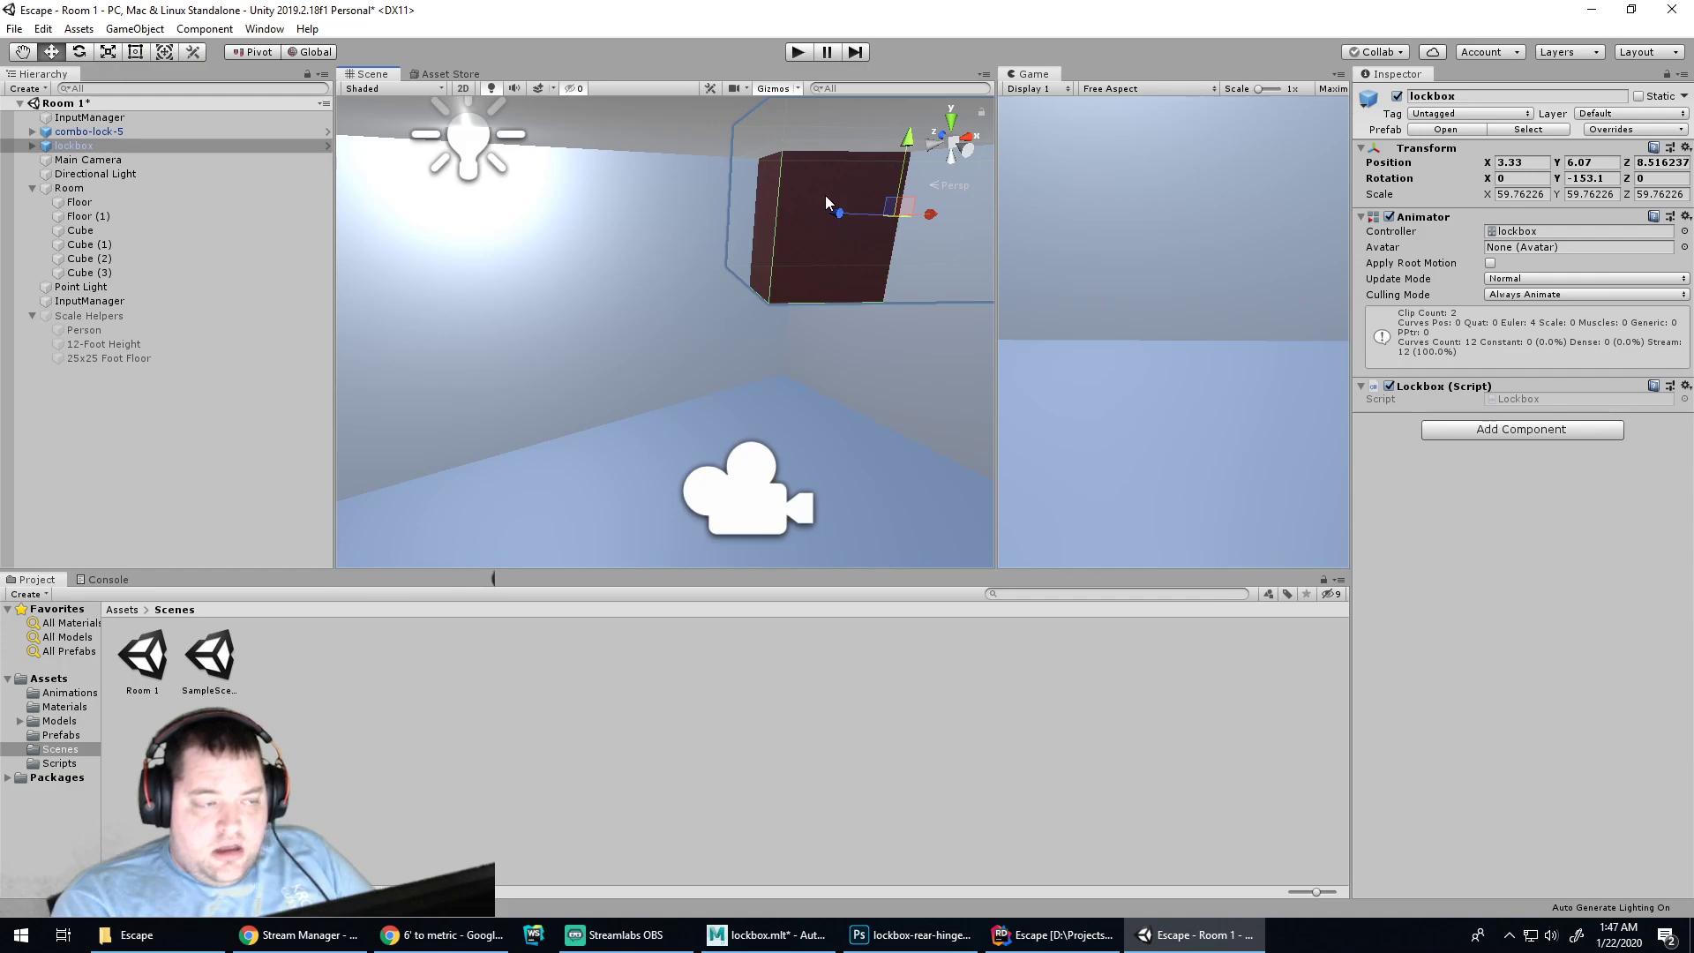
pyautogui.keyDown('alt'); pyautogui.moveTo(842, 188); pyautogui.dragTo(542, 341); pyautogui.keyUp('alt')
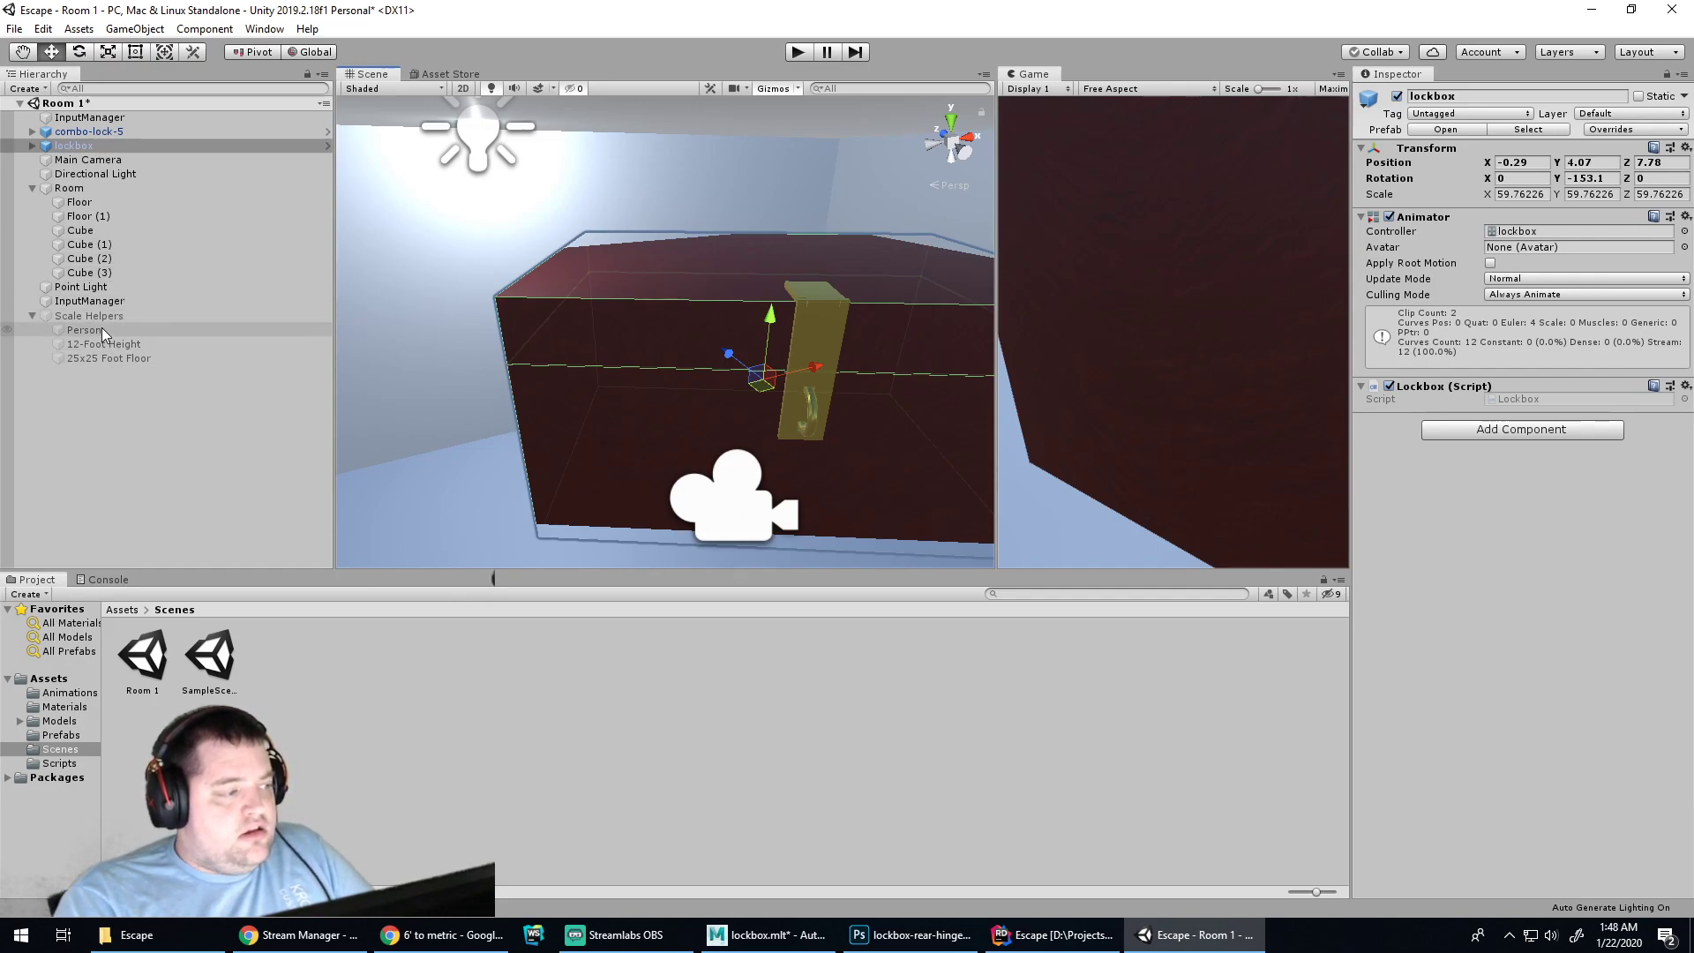
pyautogui.click(92, 316)
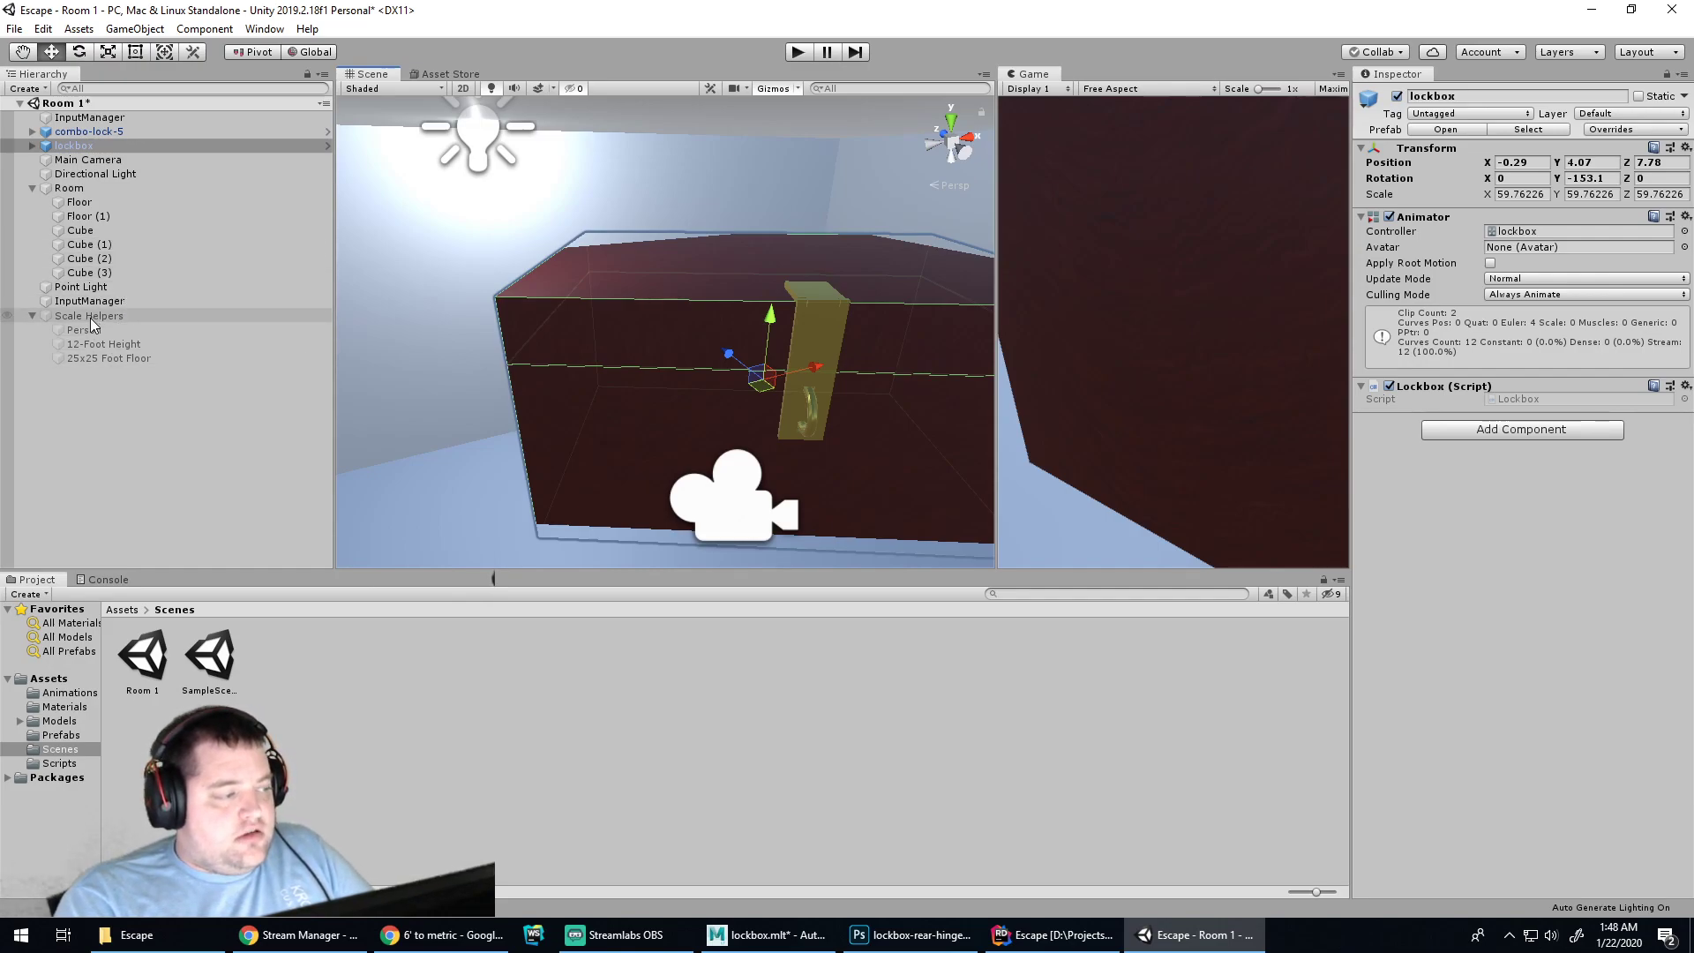
pyautogui.click(1397, 96)
# Leave only the Person helper visible, then bring up Chrome's 25 feet = 7.62 metres conversion
pyautogui.click(150, 329)
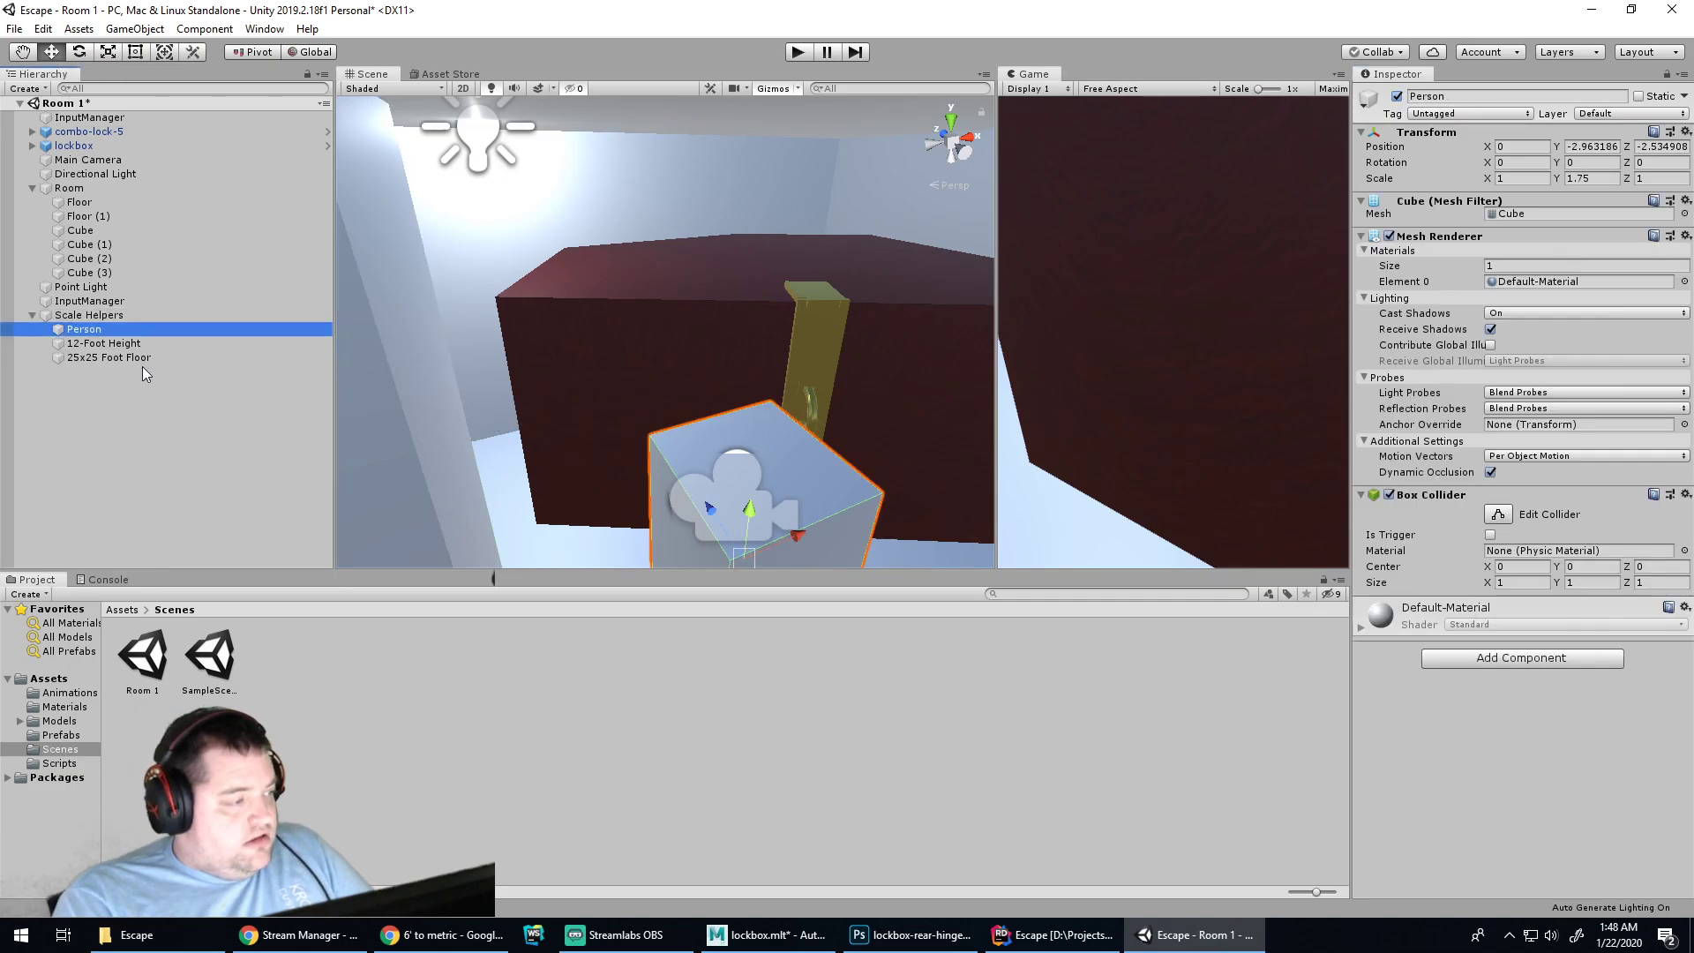
pyautogui.keyDown('shift'); pyautogui.click(139, 357); pyautogui.keyUp('shift')
pyautogui.click(1397, 96)
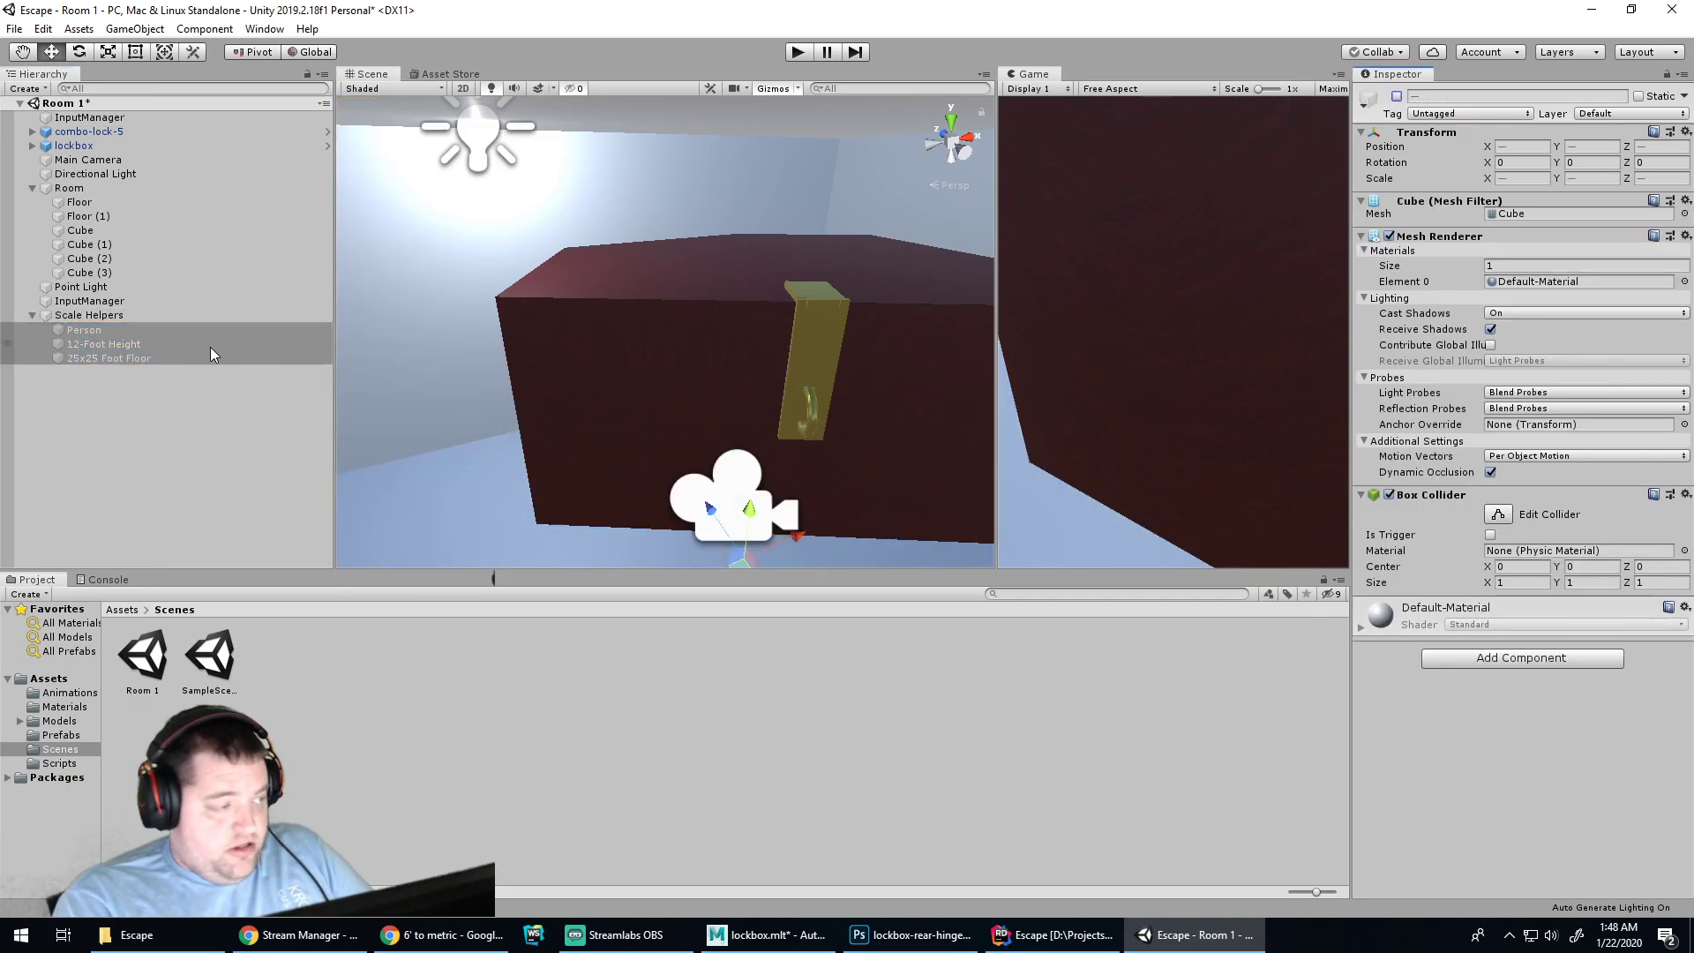
pyautogui.click(88, 331)
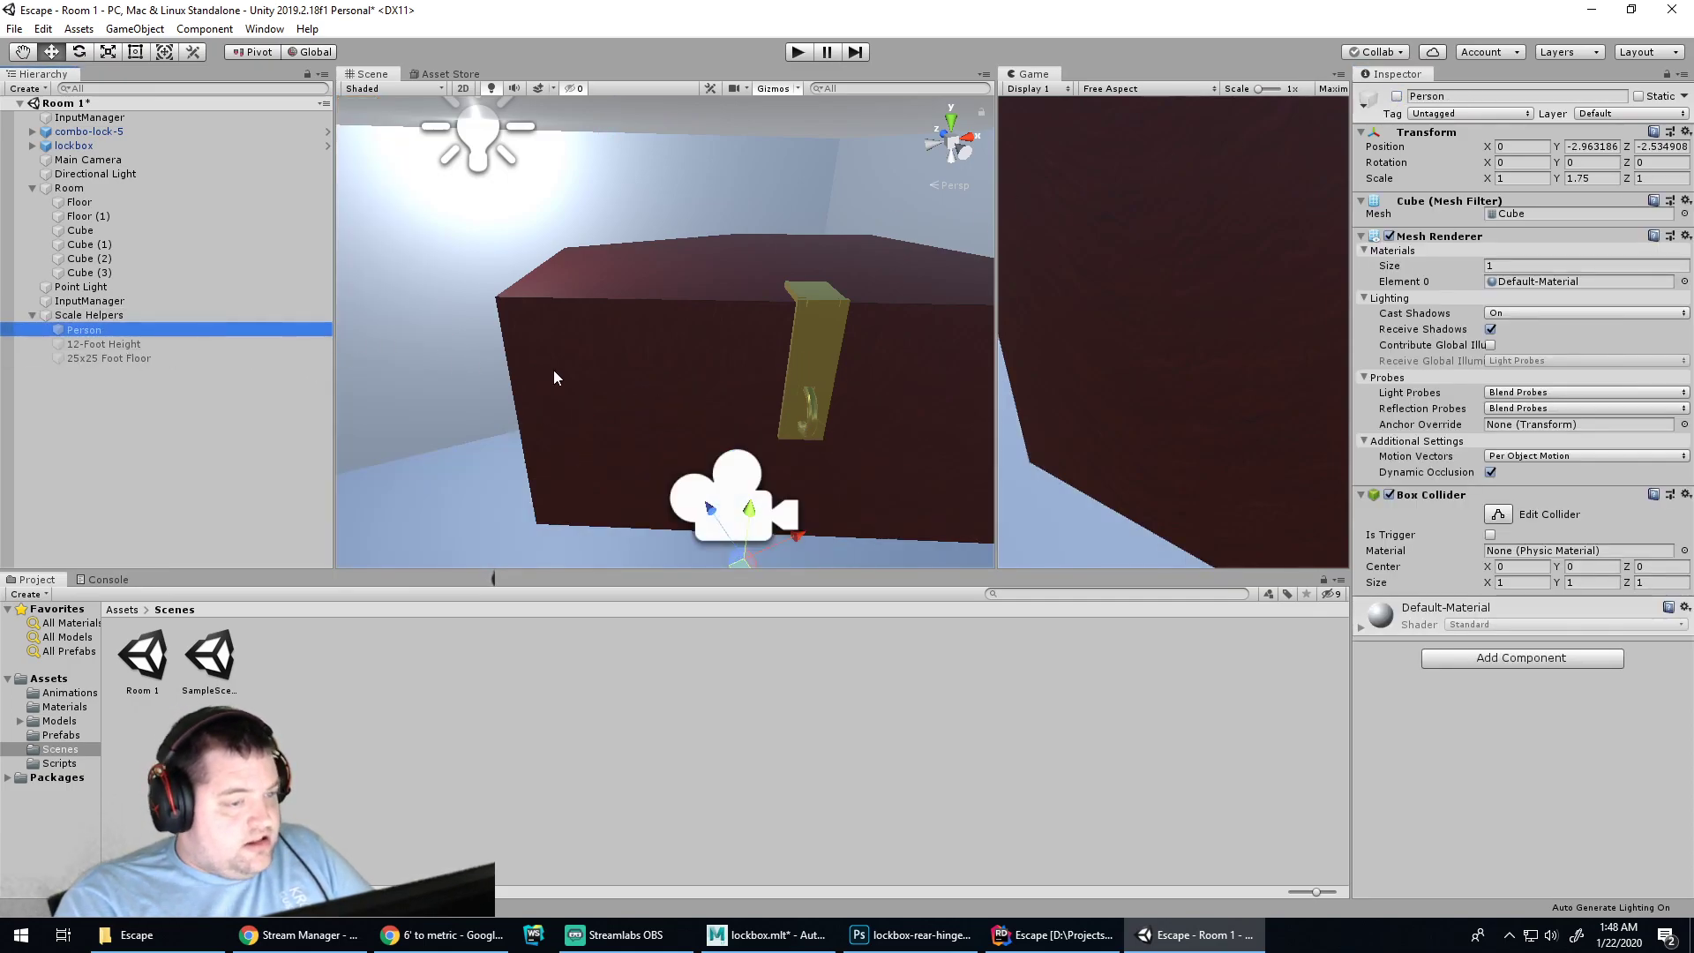
pyautogui.click(1397, 97)
pyautogui.keyDown('alt'); pyautogui.moveTo(948, 398); pyautogui.dragTo(709, 355); pyautogui.keyUp('alt')
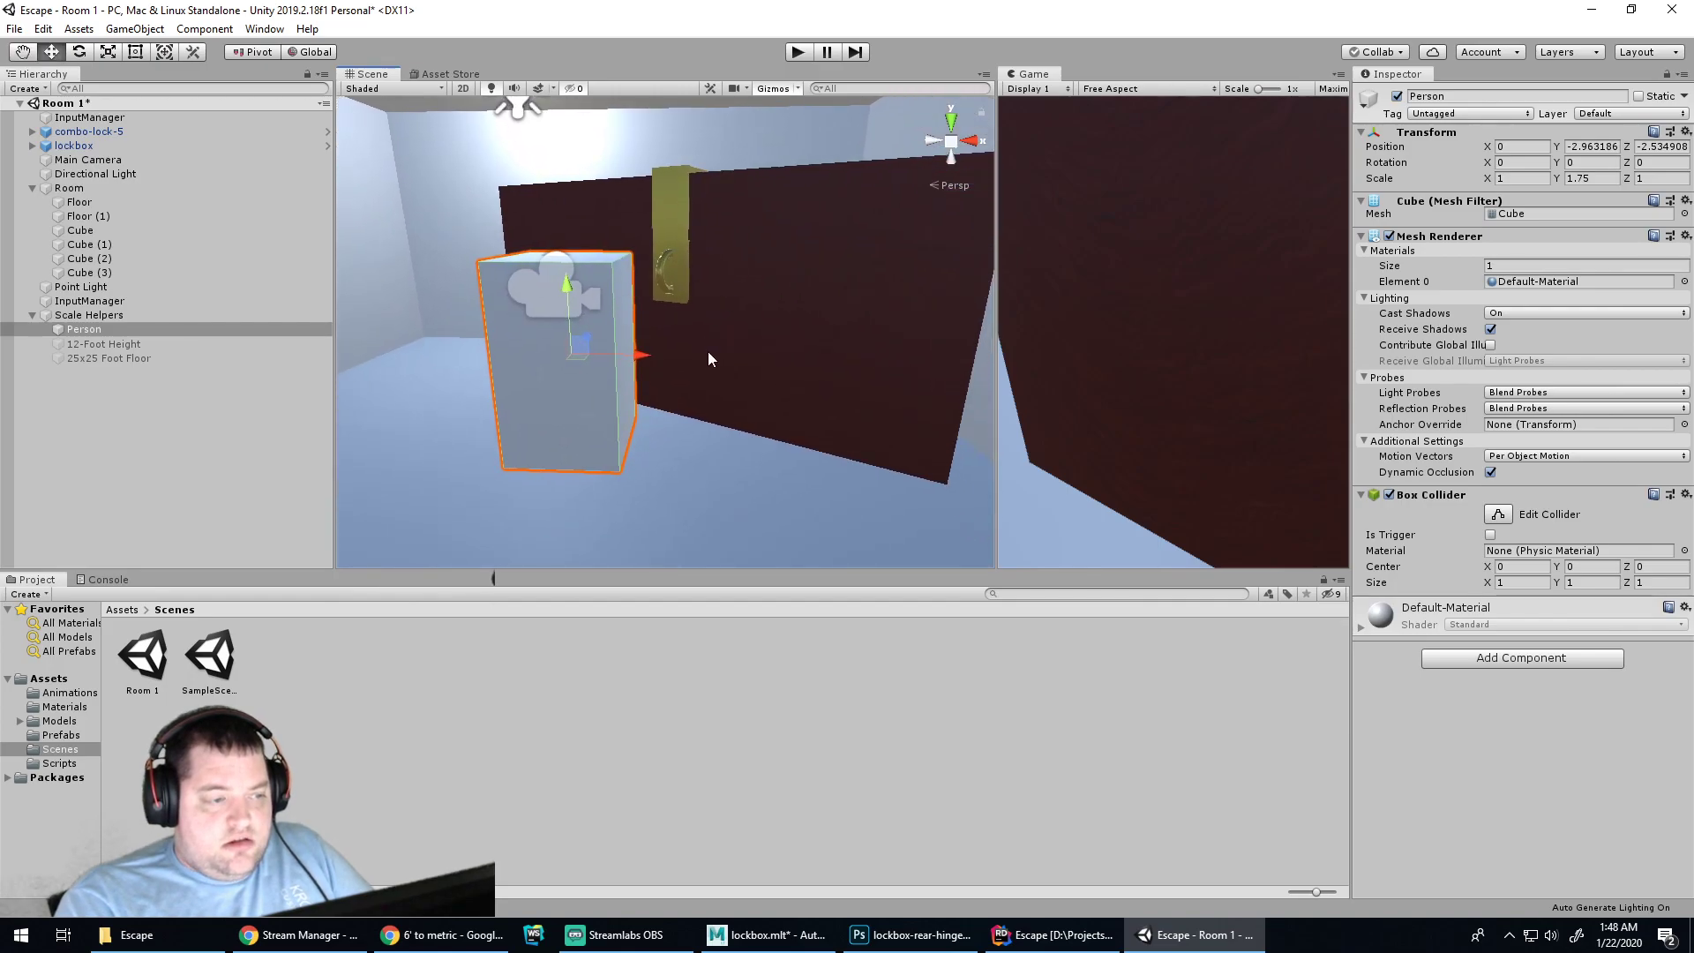
pyautogui.keyDown('alt'); pyautogui.moveTo(641, 402); pyautogui.dragTo(623, 297); pyautogui.keyUp('alt')
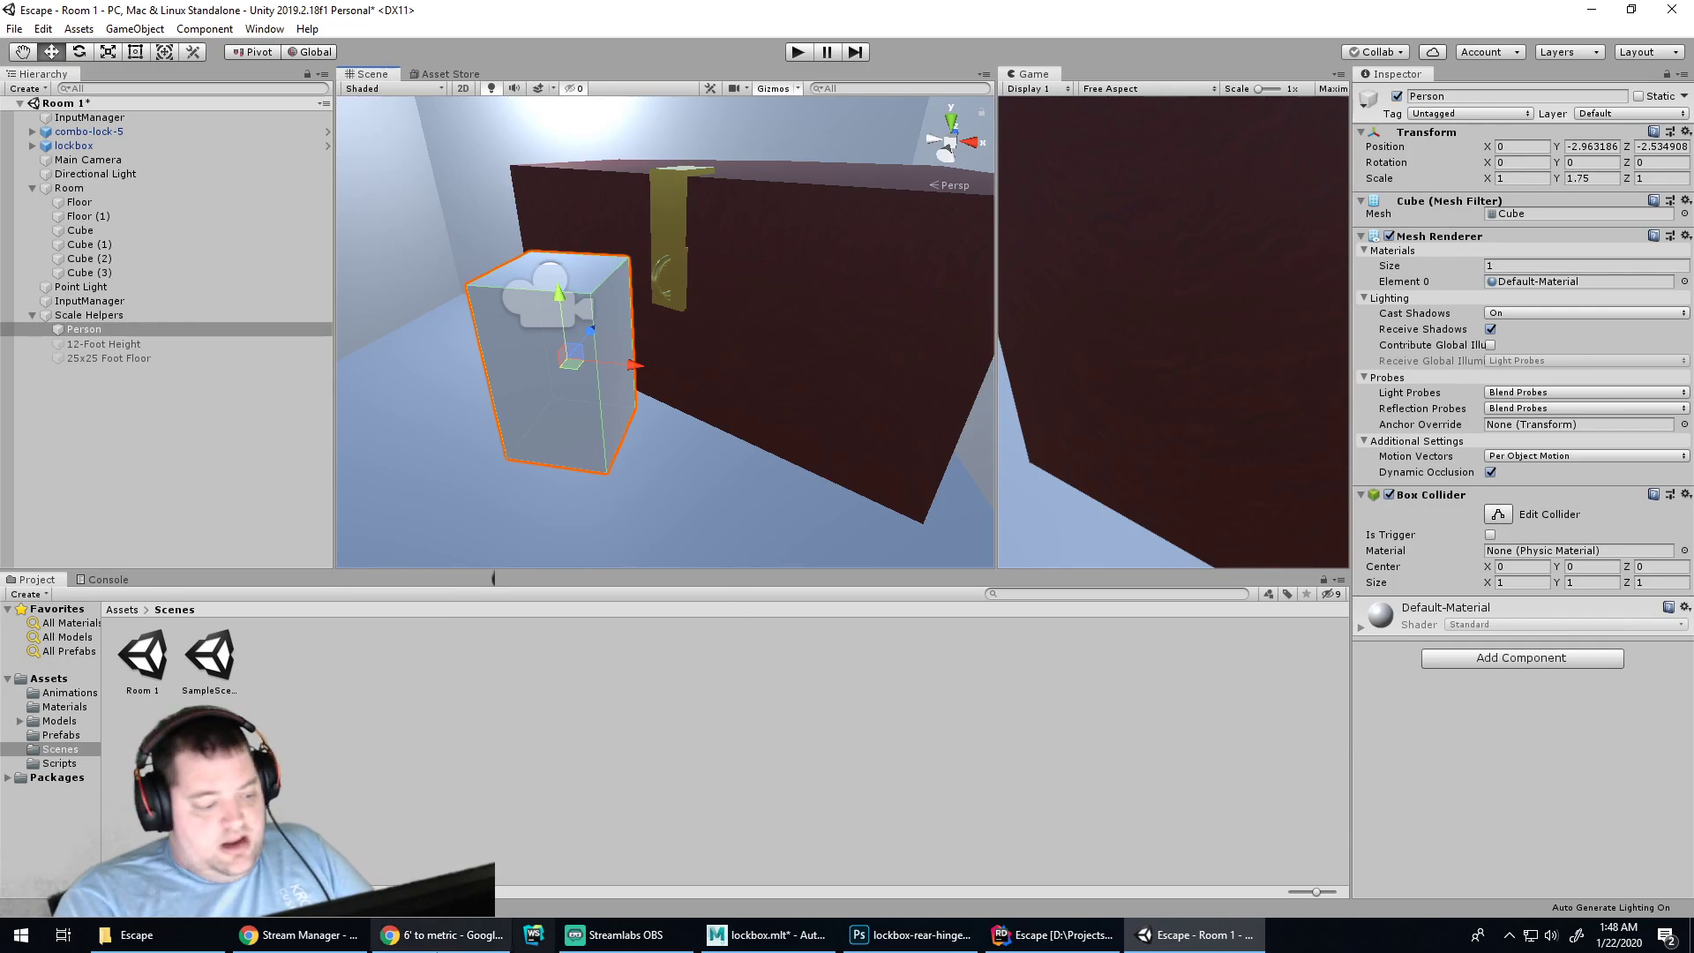
pyautogui.click(441, 936)
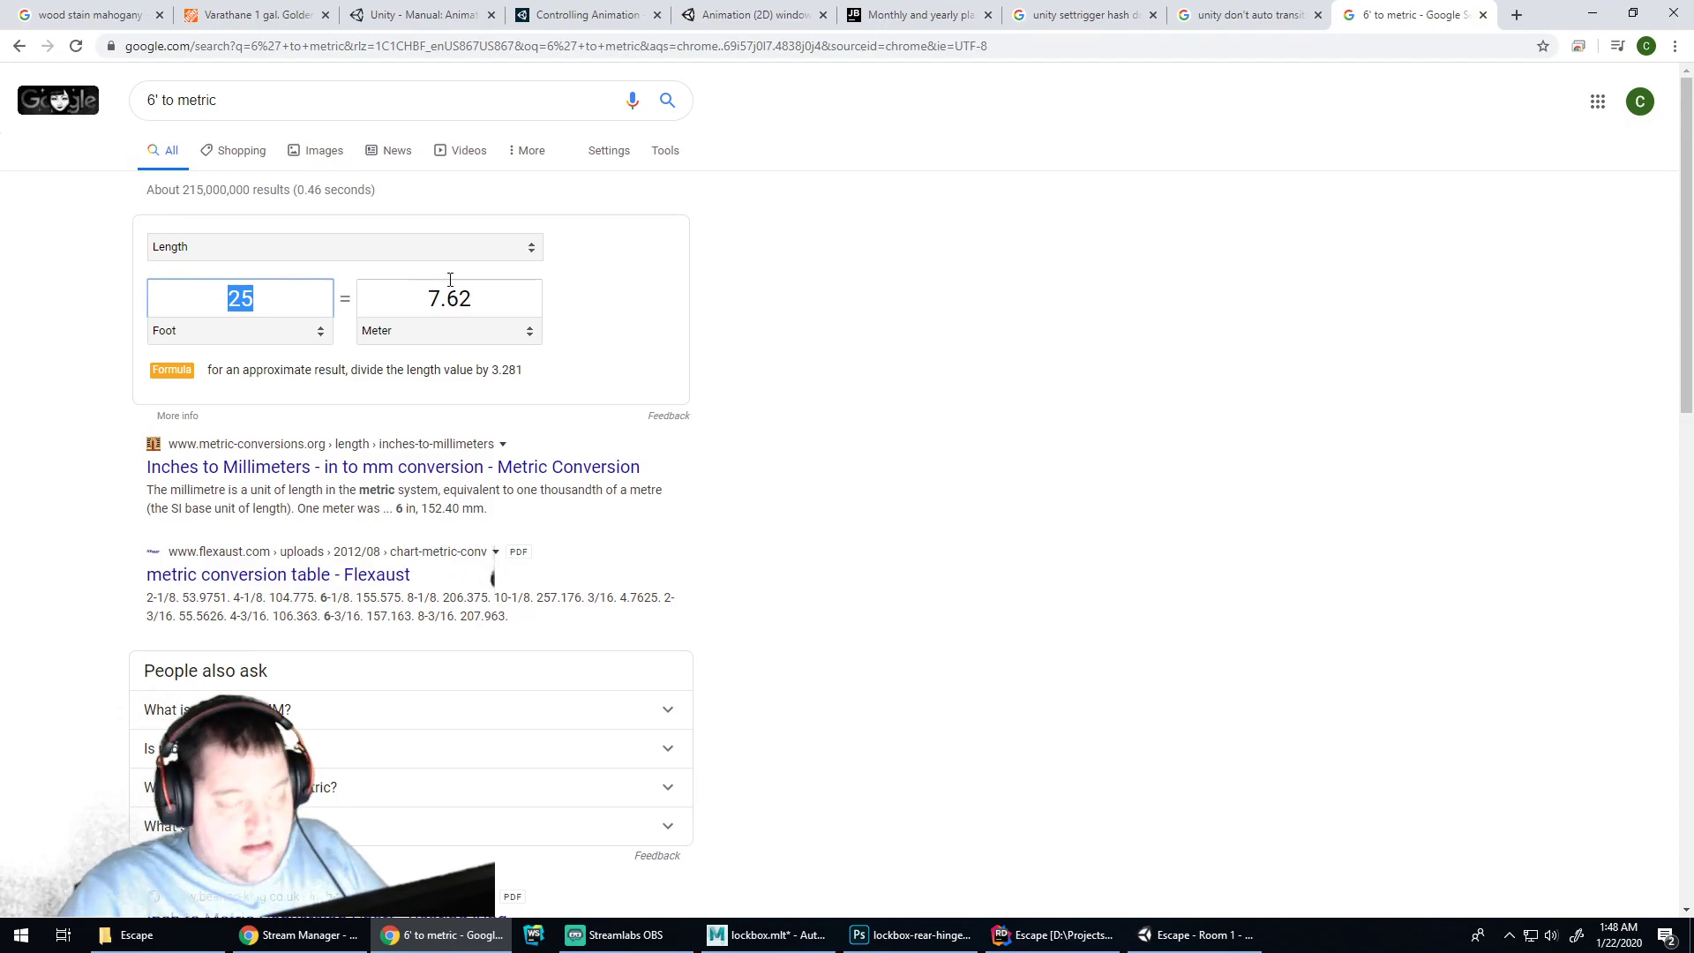
# Search Google for 'human shoulder width' to get averages of 41.1 cm (men) and 36.7 cm (women)
pyautogui.tripleClick(137, 97)
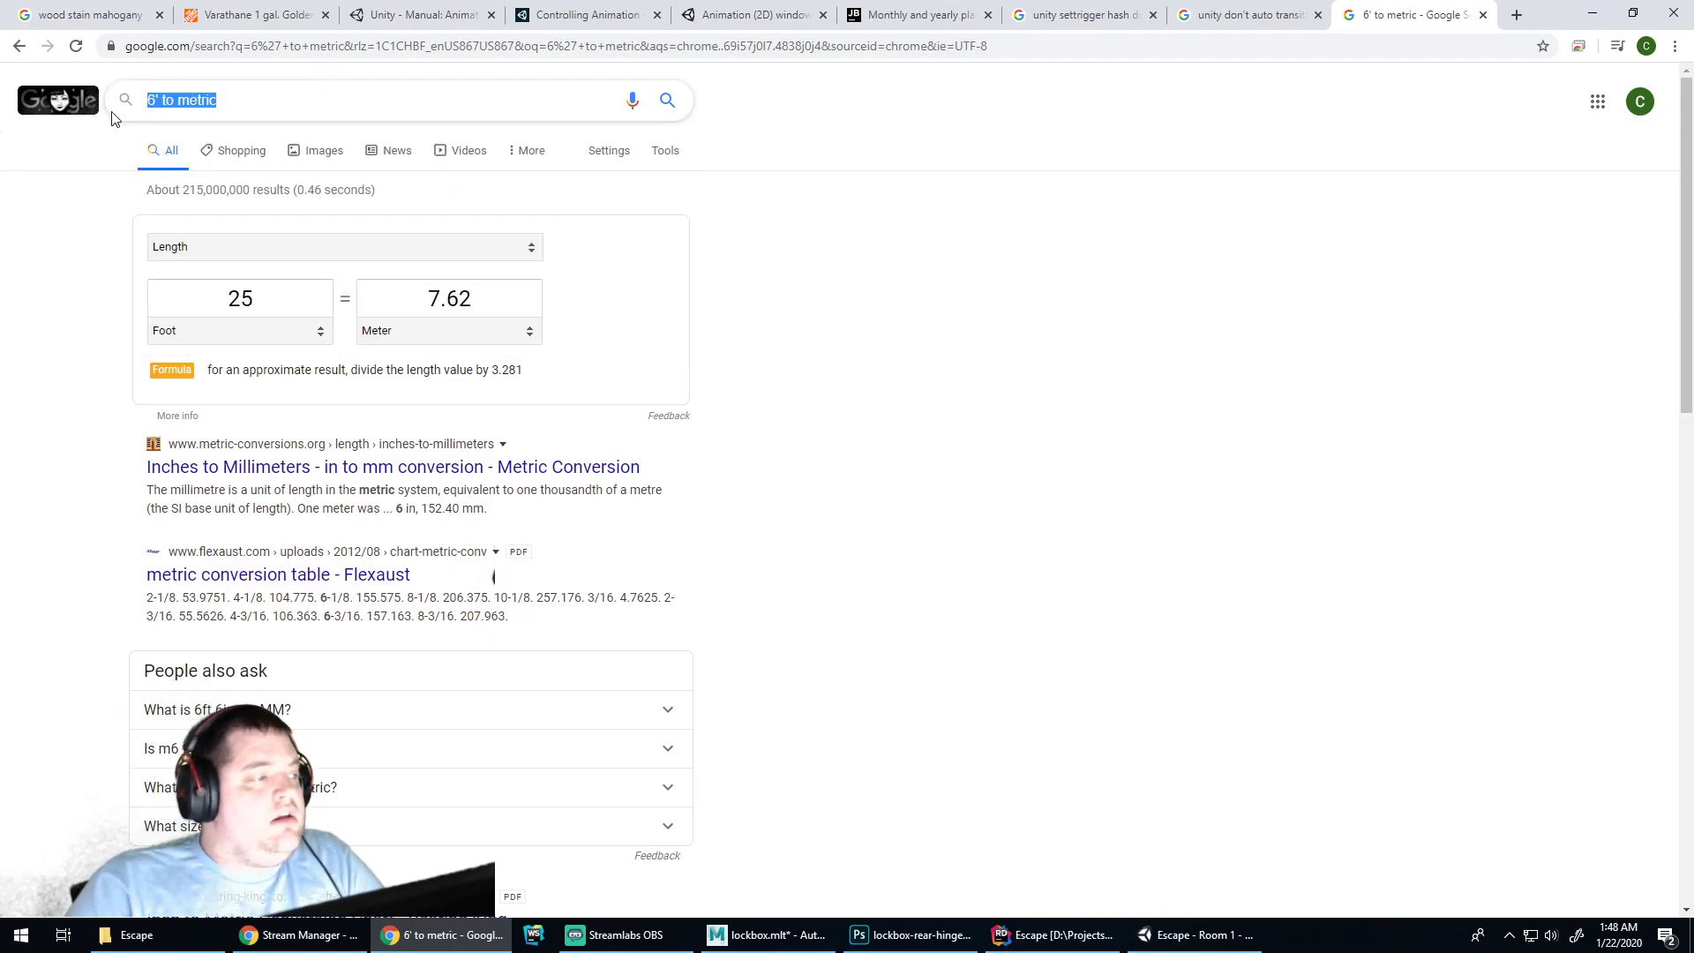
pyautogui.write('human')
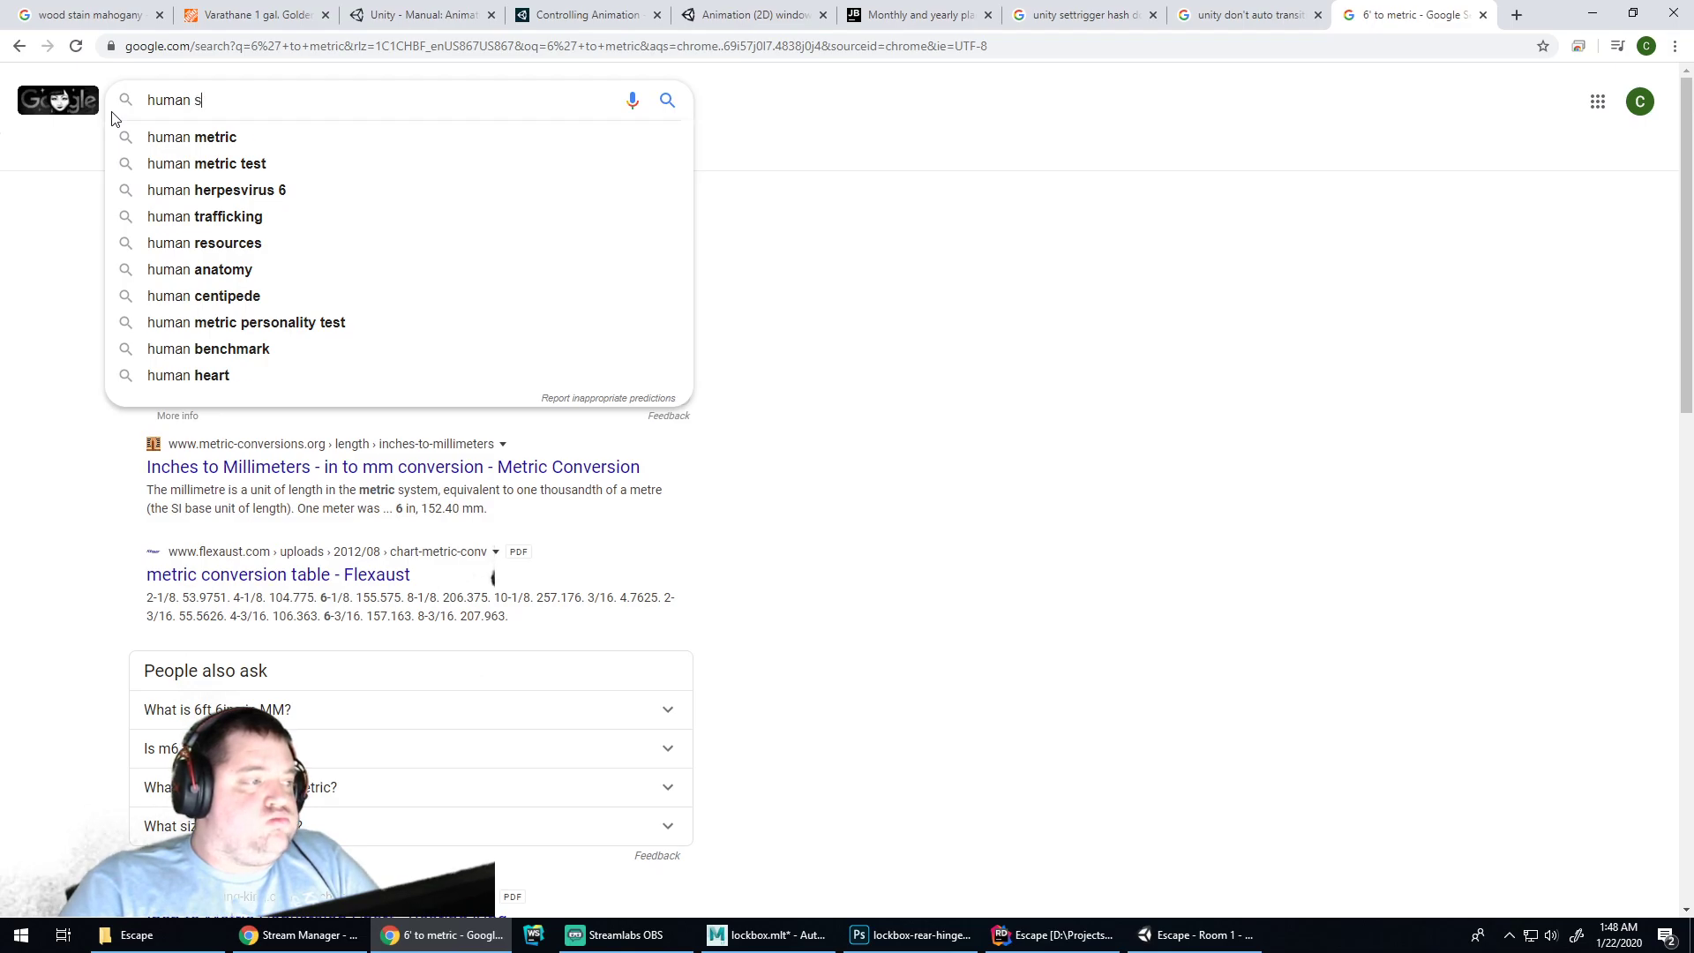
pyautogui.write('shoulder width')
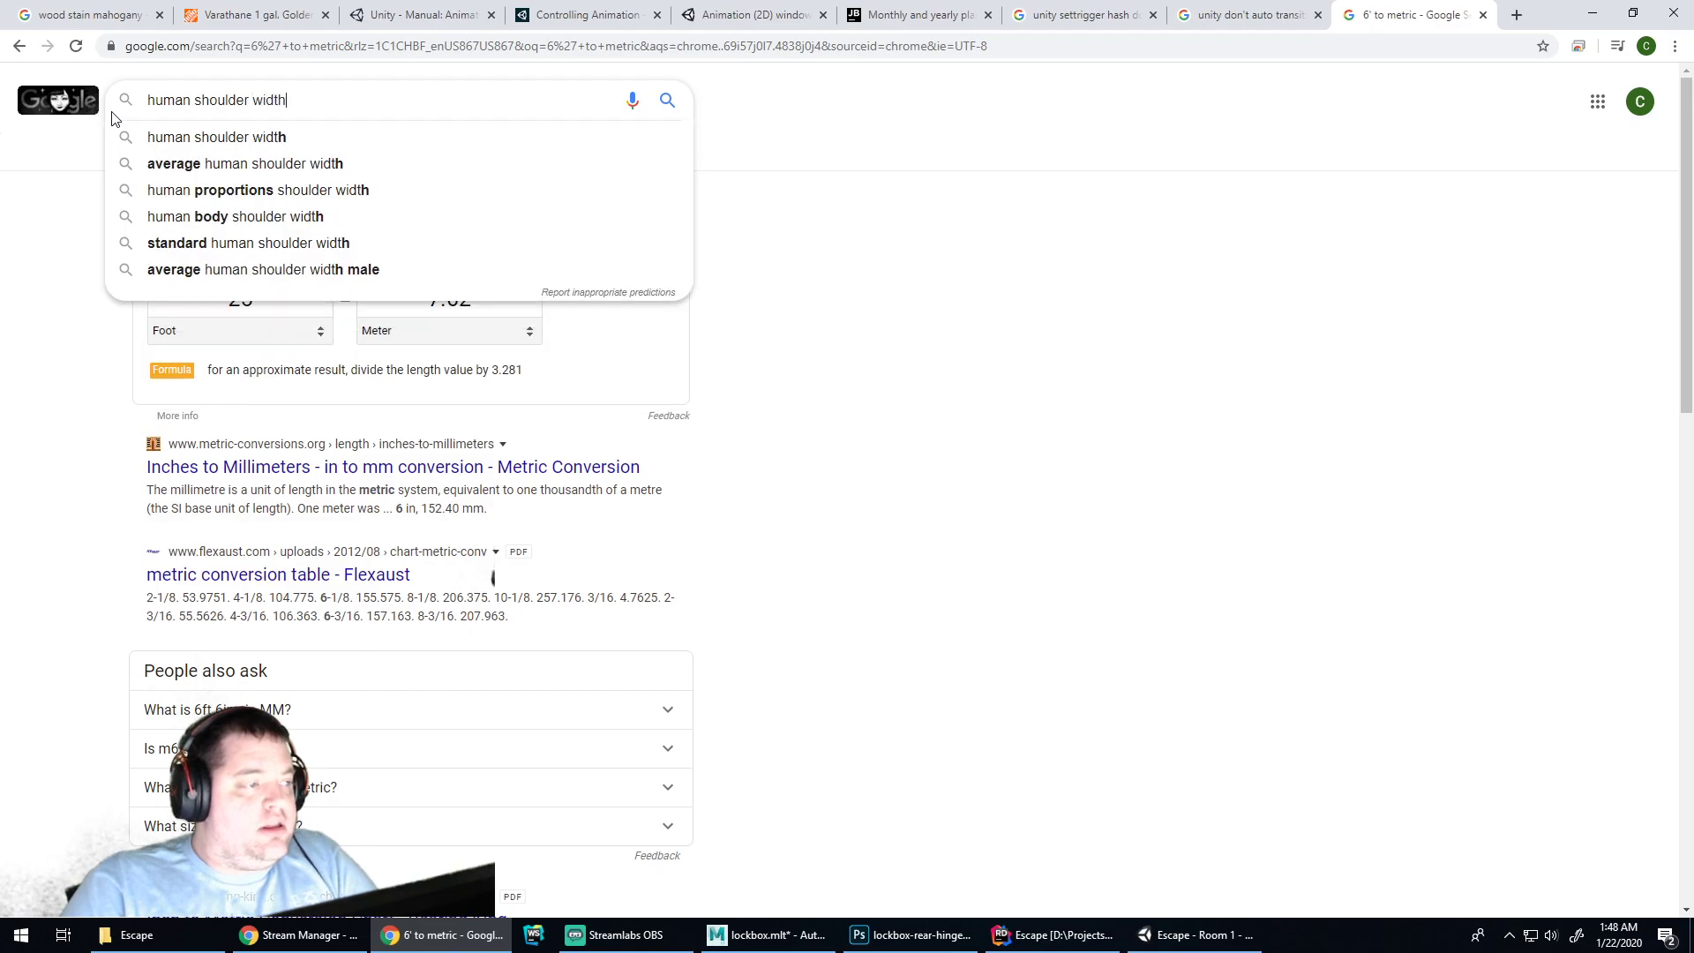
pyautogui.press('Return')
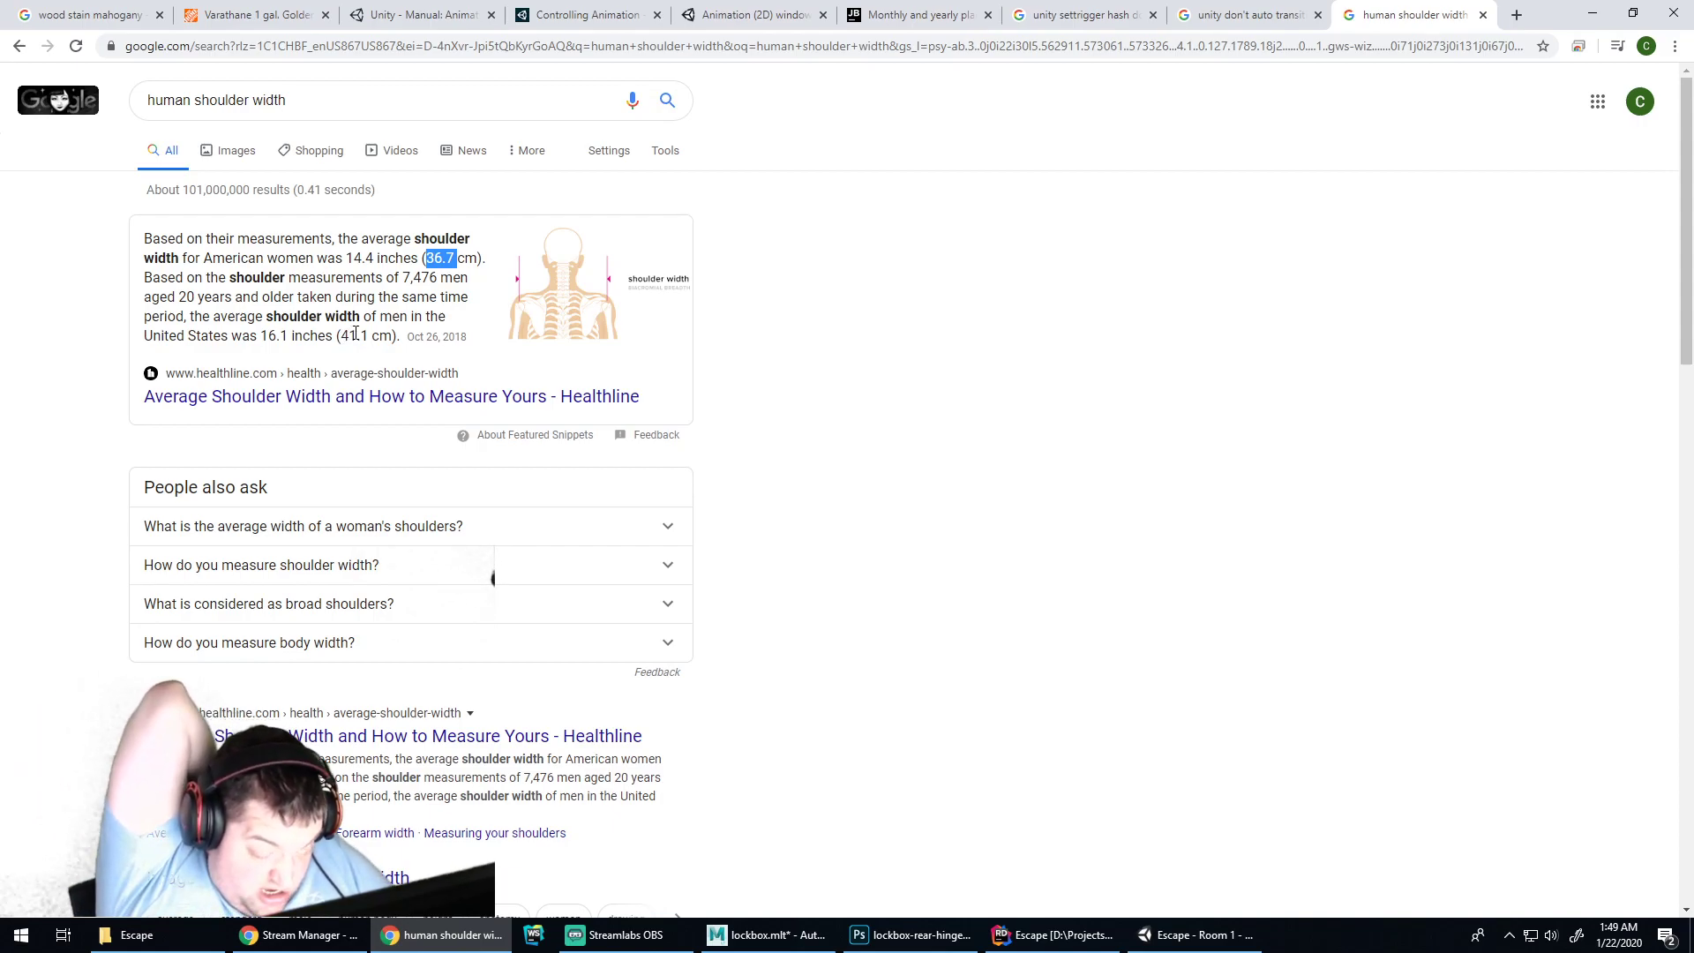
# Set the Person cube's X scale to .39 in Unity, then go back to the shoulder width results
pyautogui.click(1293, 17)
pyautogui.click(1331, 27)
pyautogui.click(909, 936)
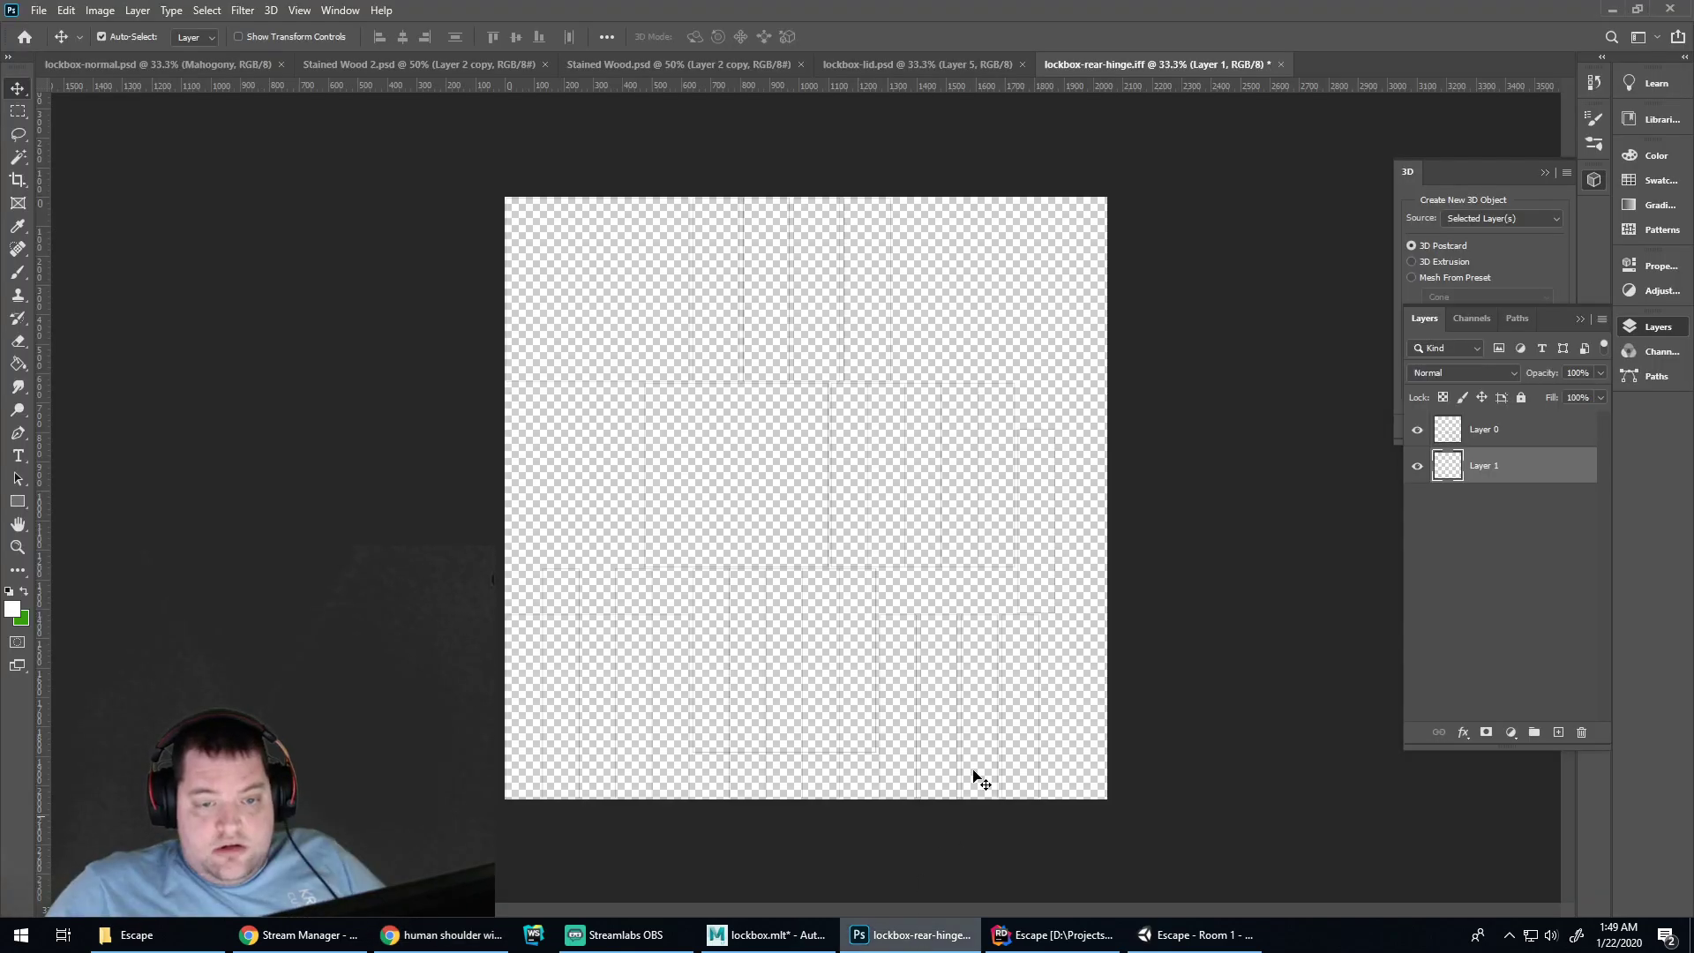
pyautogui.click(1196, 935)
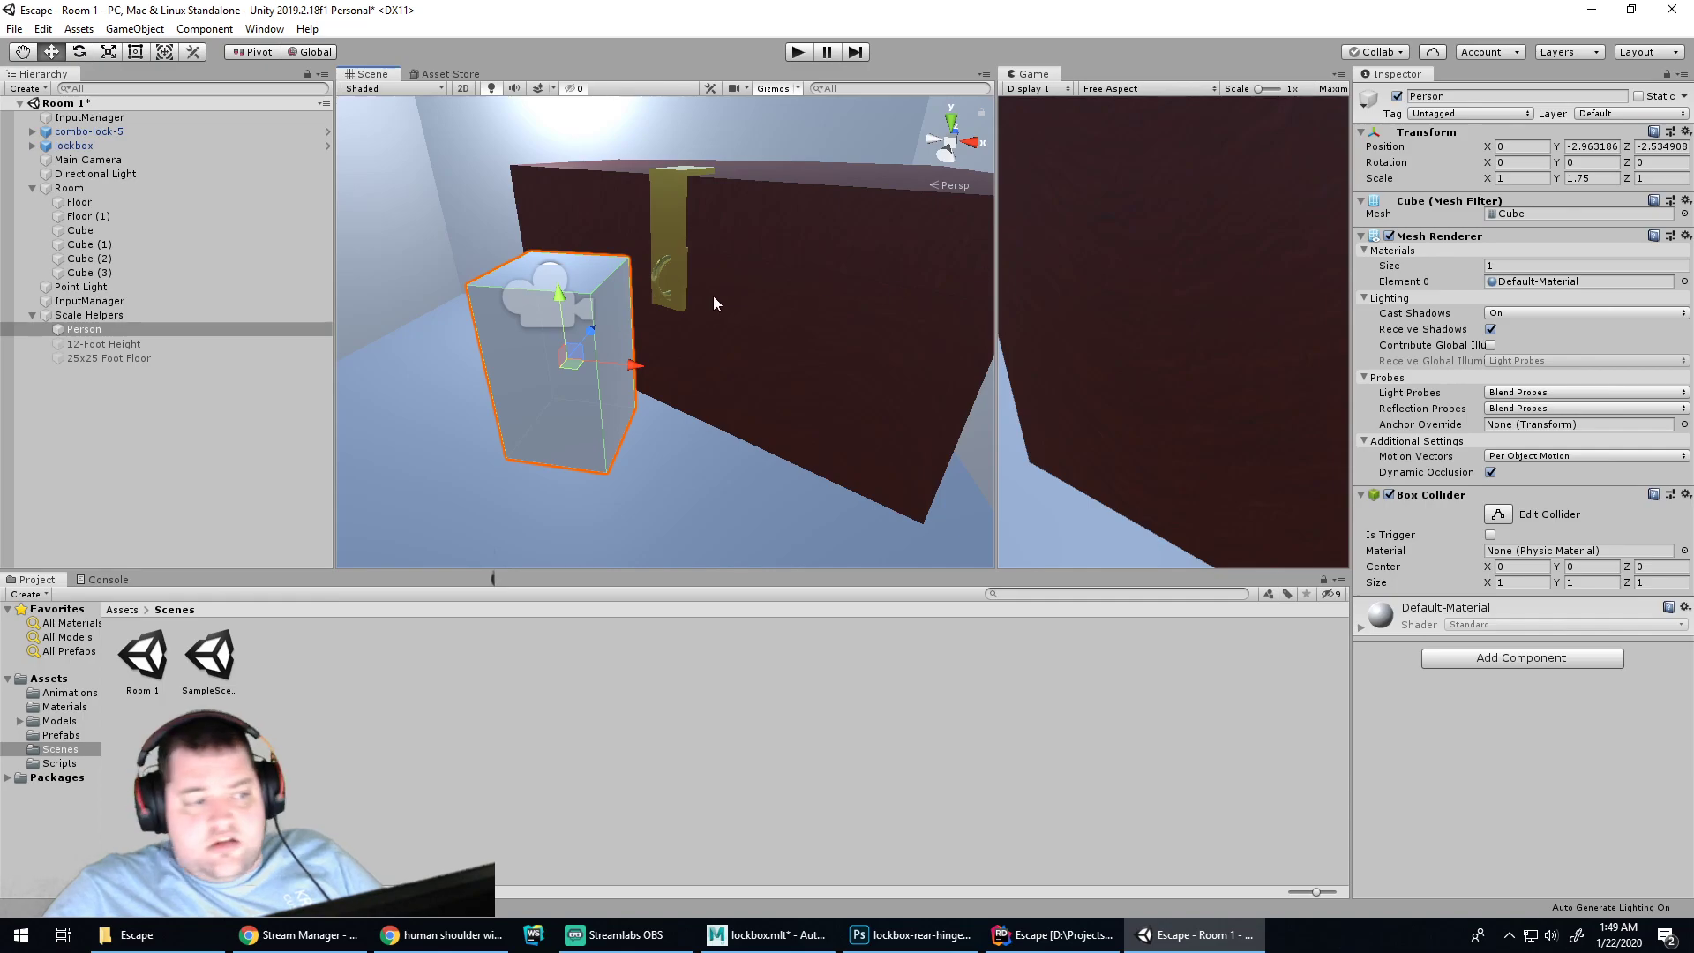
pyautogui.write('.39')
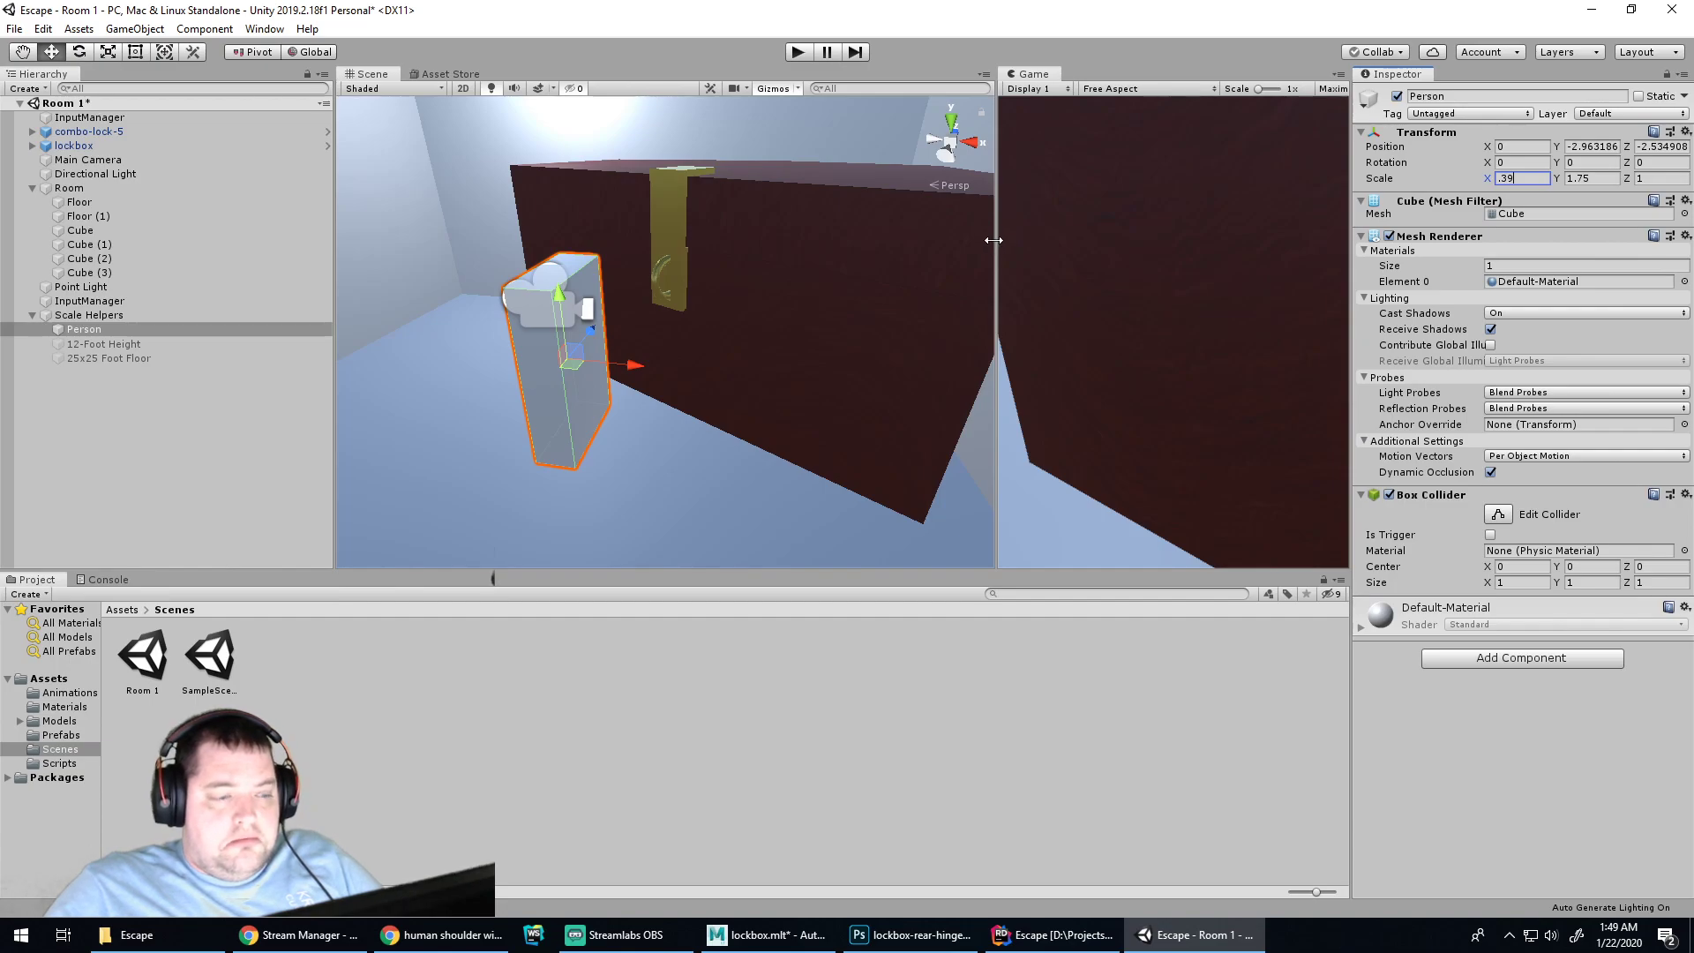
pyautogui.click(452, 941)
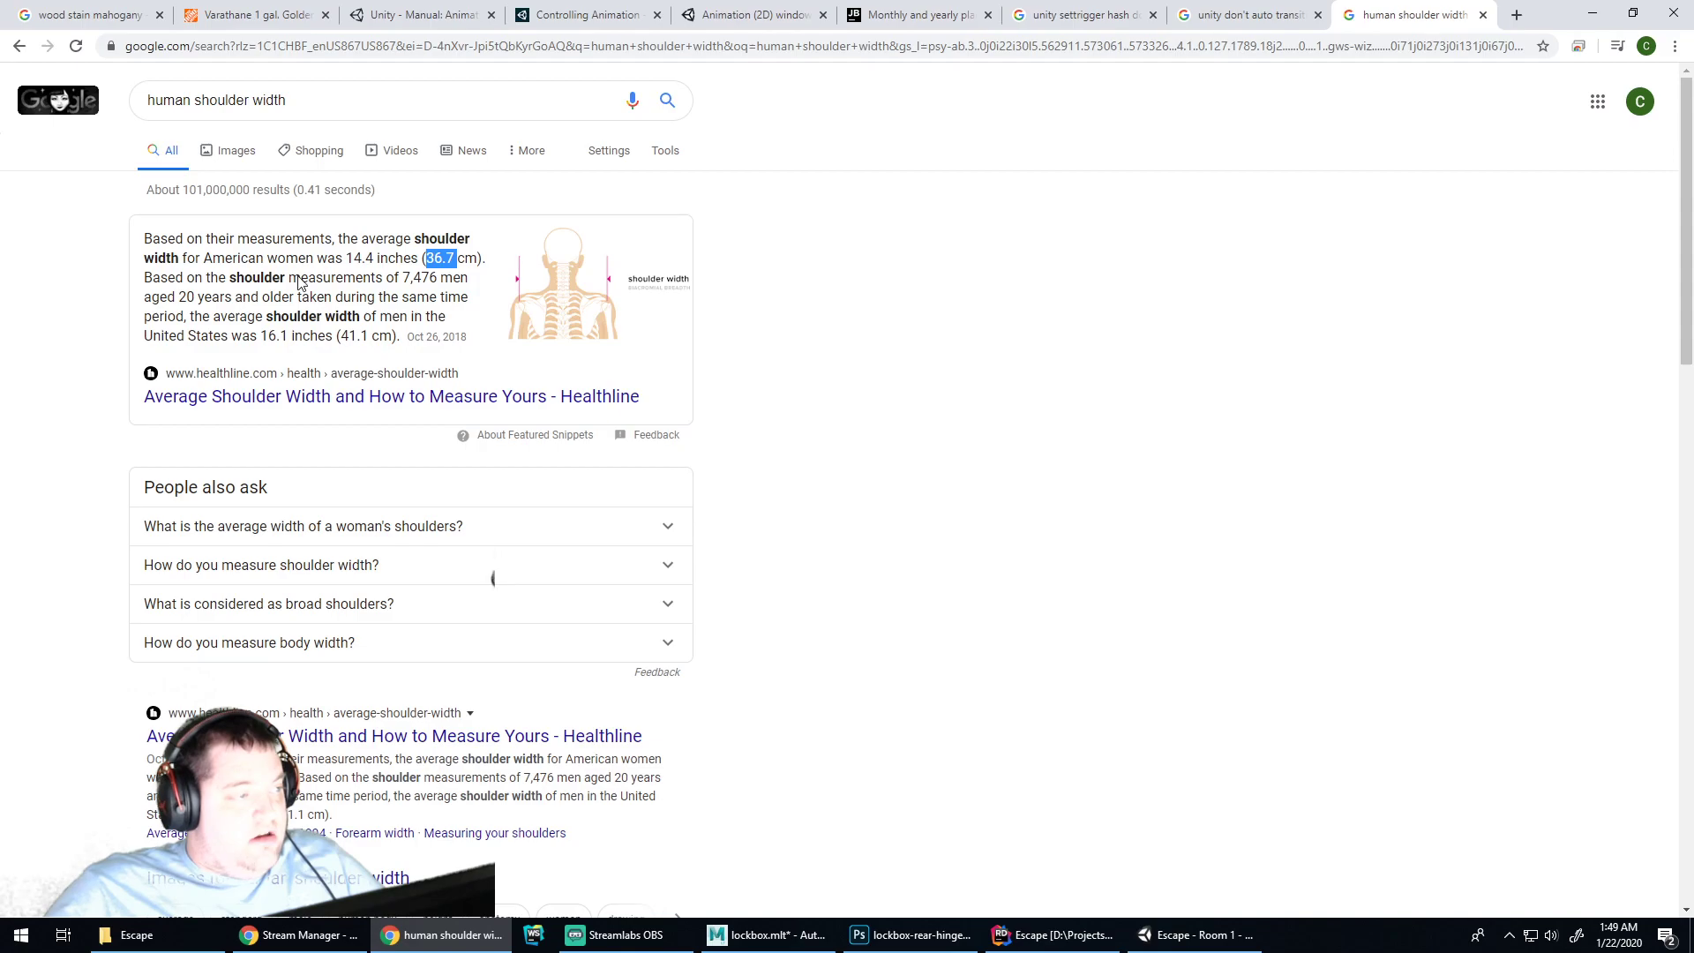
pyautogui.moveTo(195, 99); pyautogui.dragTo(357, 87)
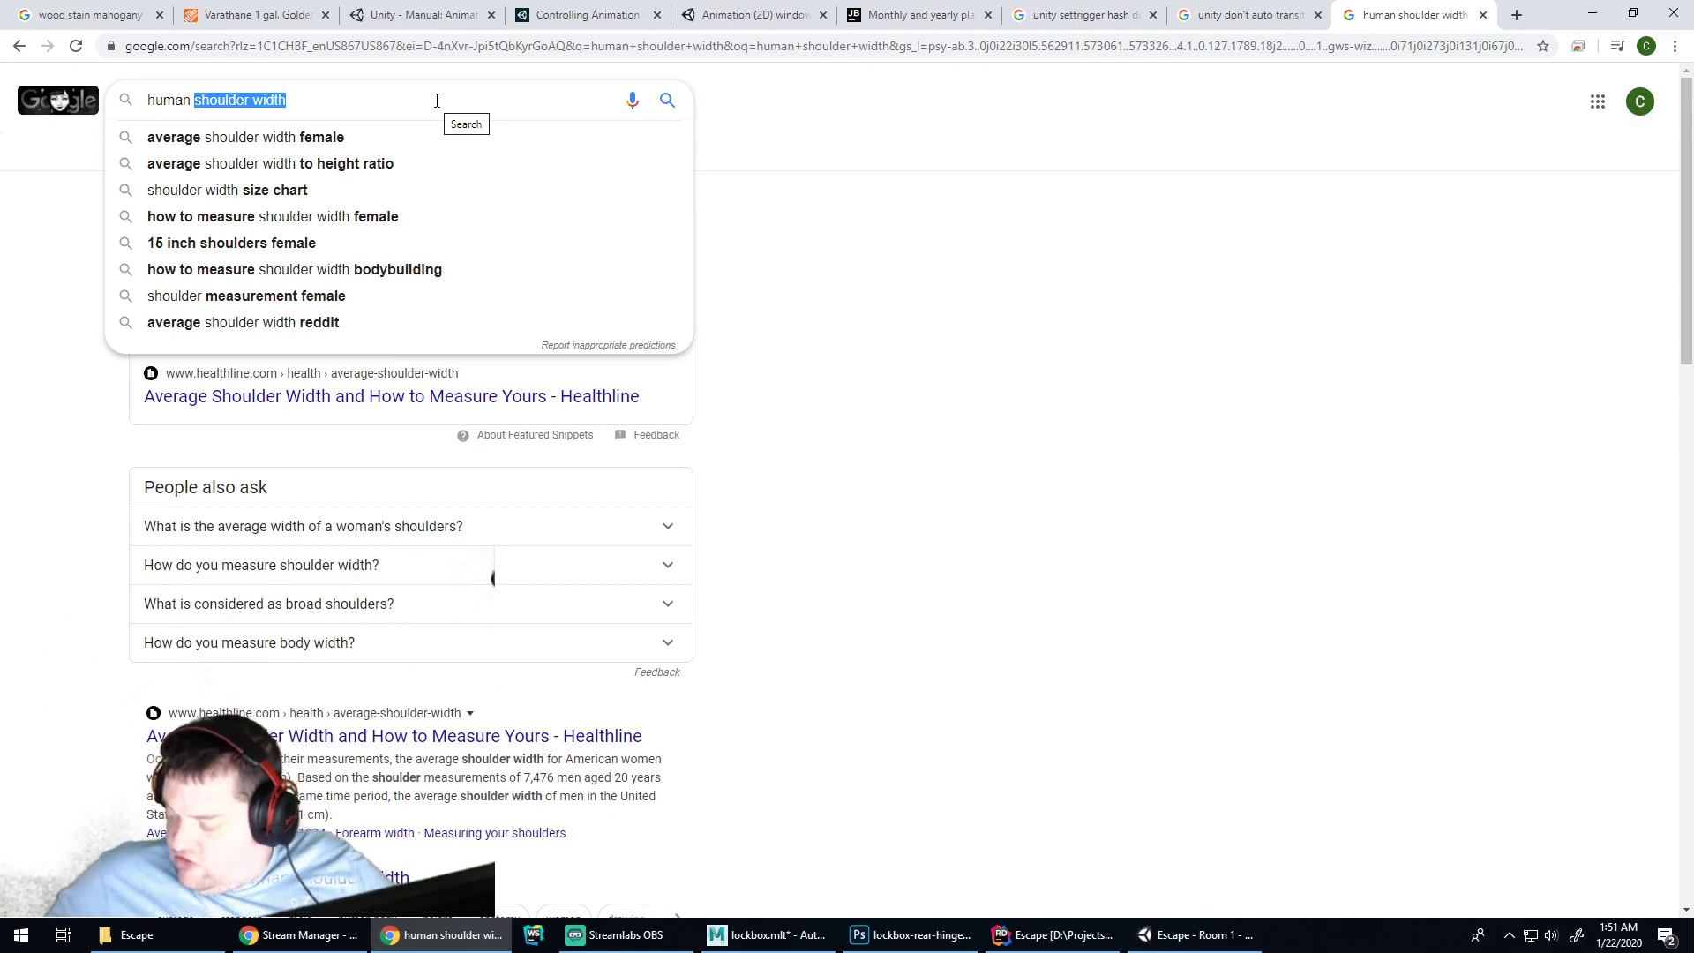
# Search Google for 1' to meters to convert one foot (0.3048 m)
pyautogui.click(849, 345)
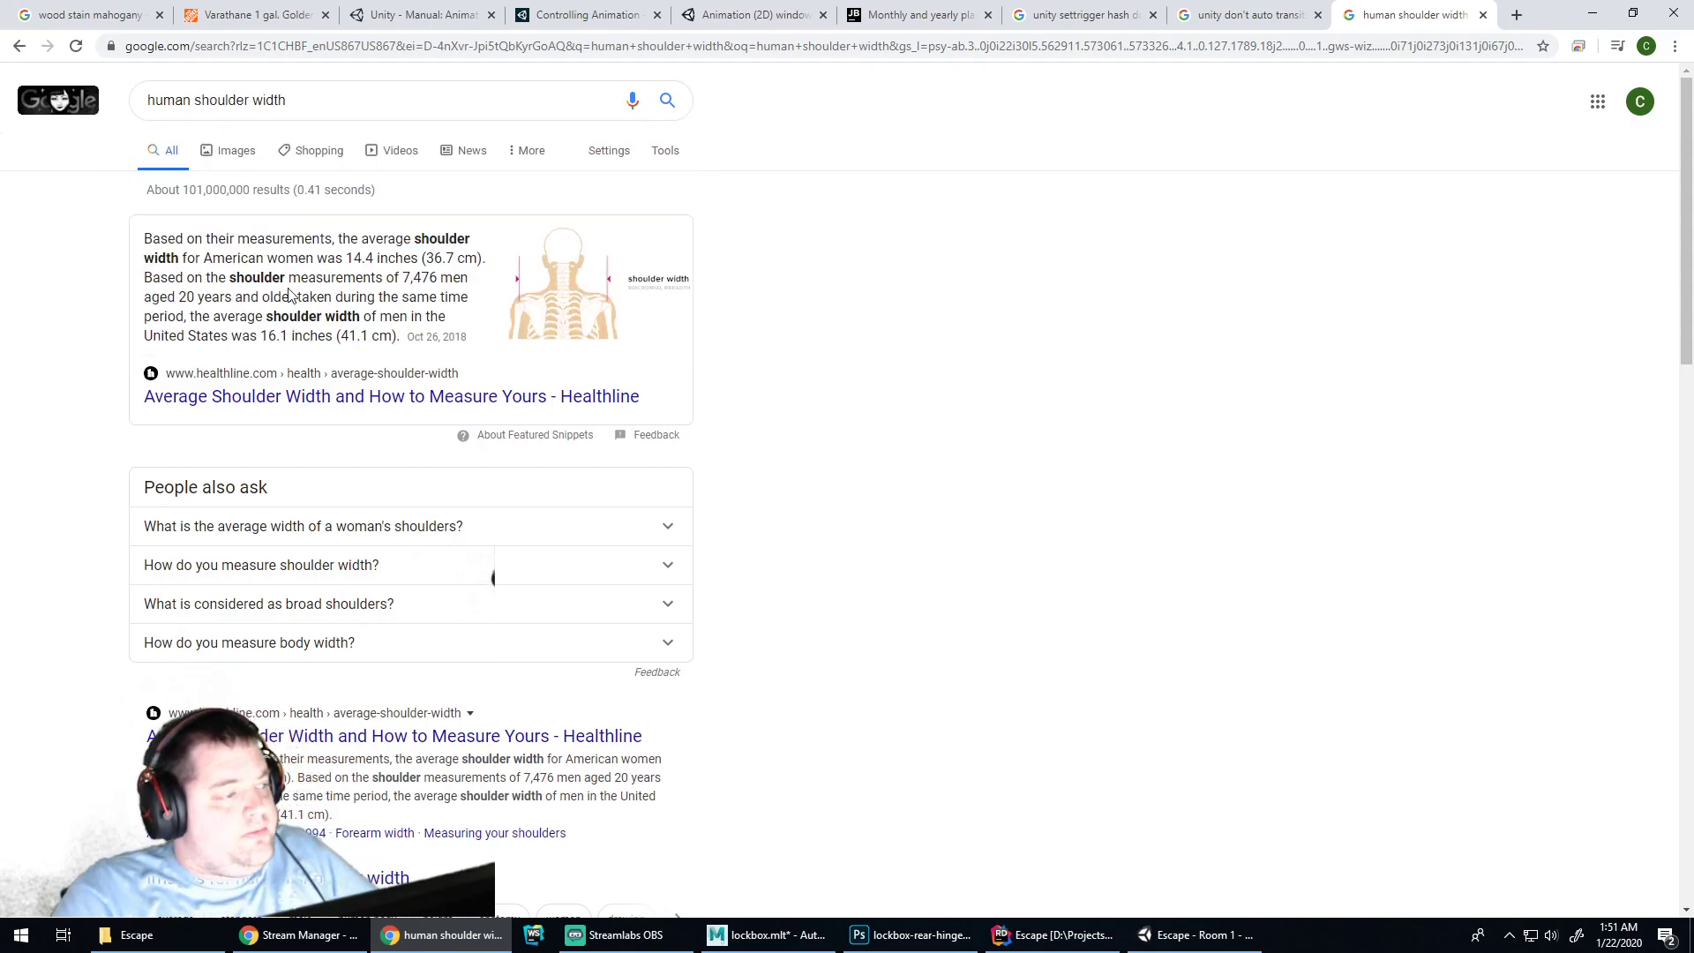
pyautogui.moveTo(304, 103); pyautogui.dragTo(120, 106)
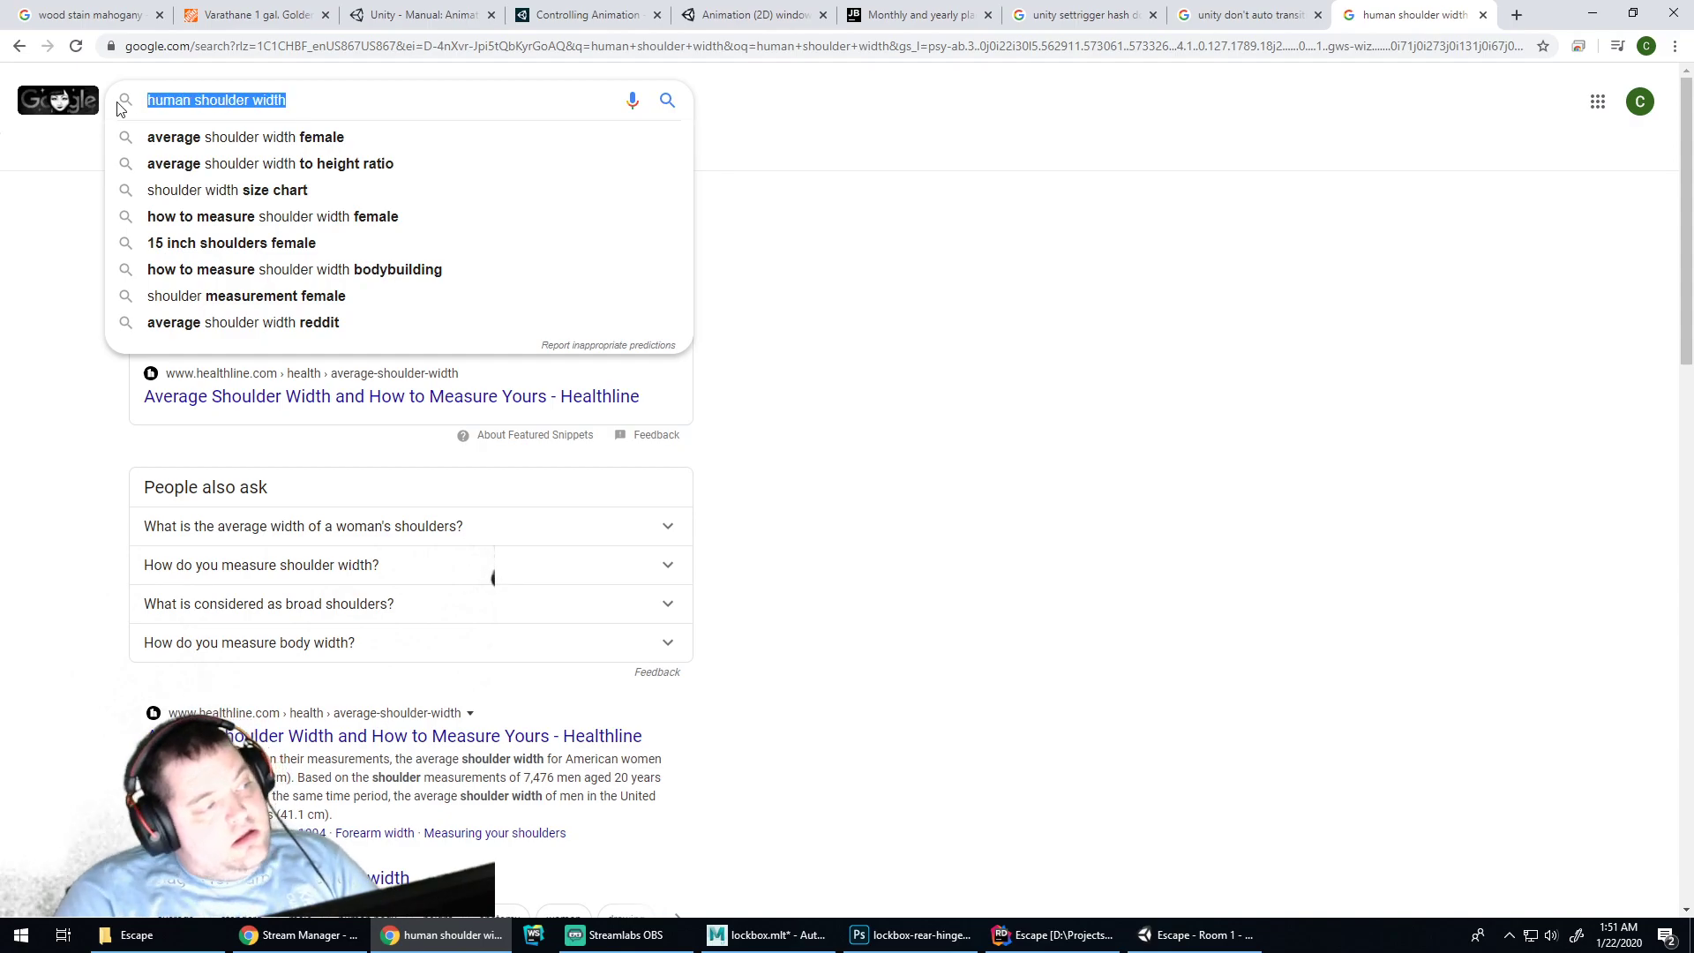
pyautogui.write("1' to meters")
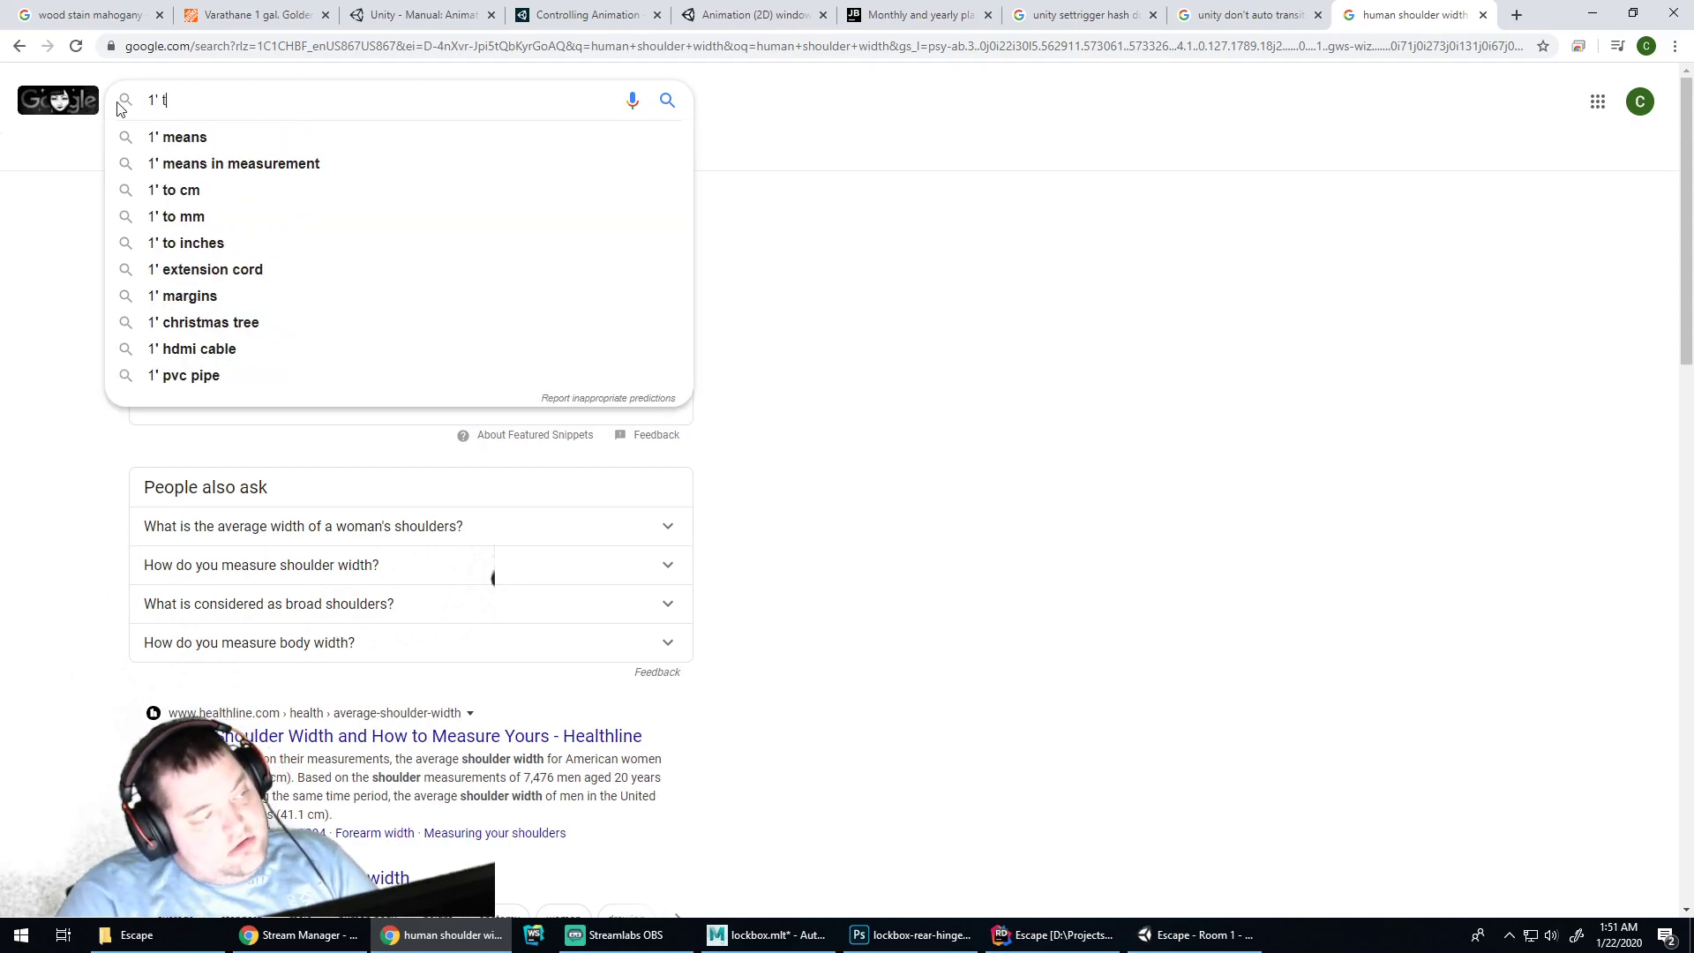
pyautogui.press('Return')
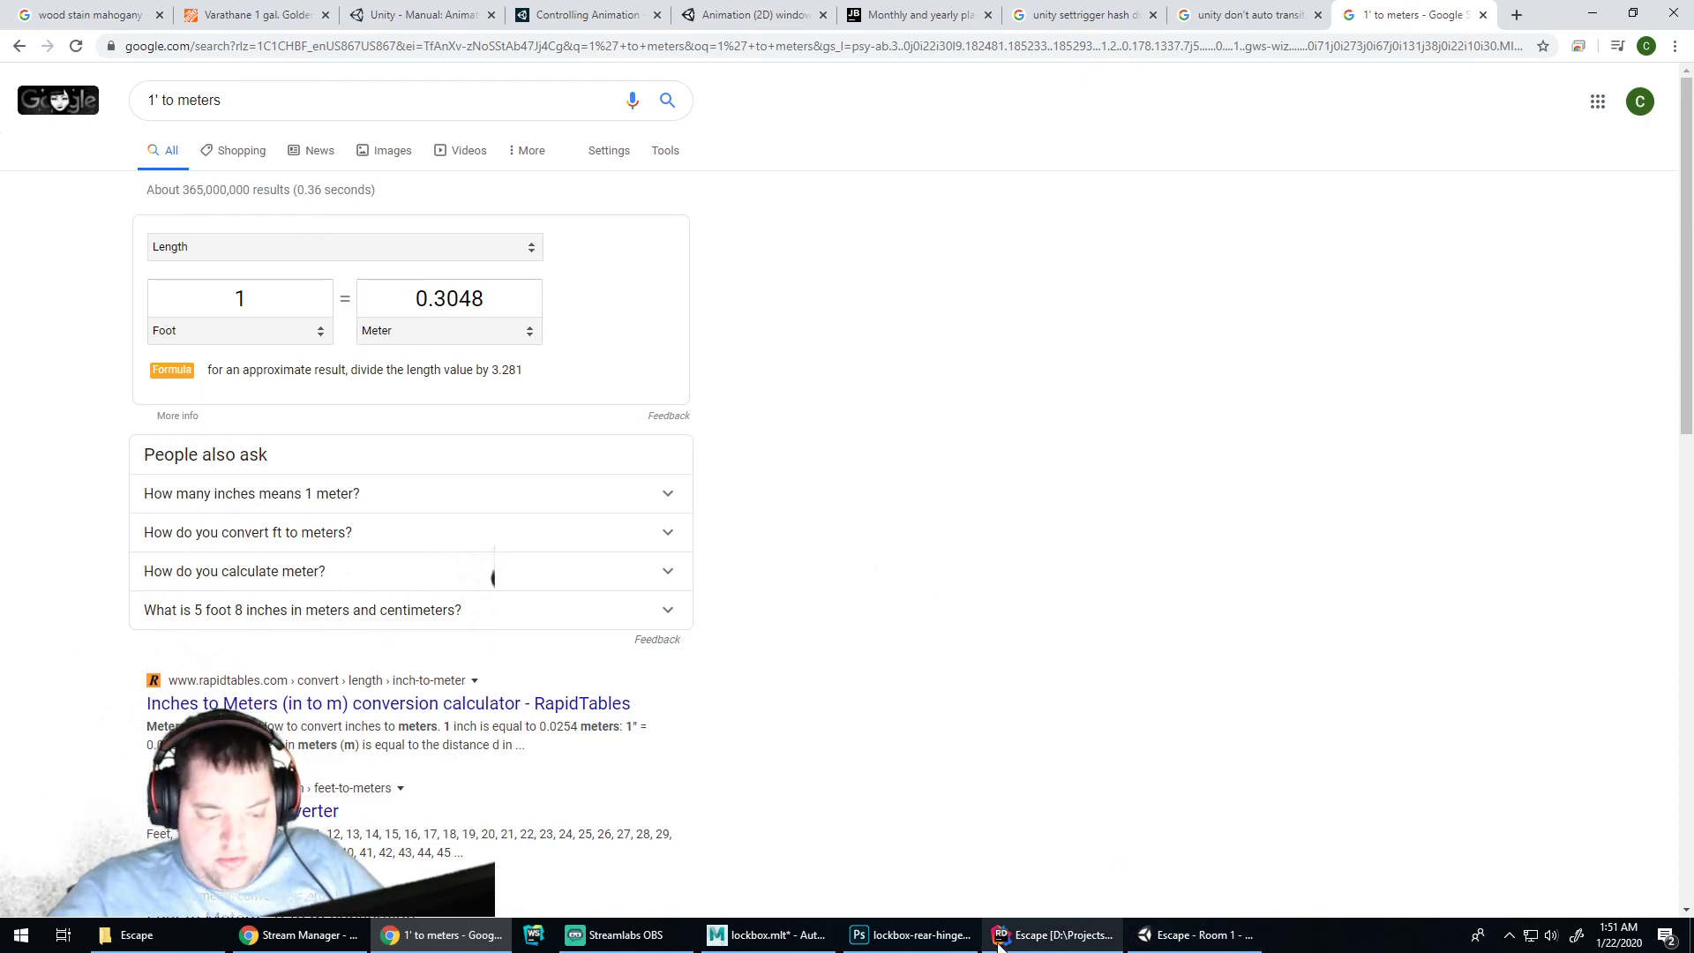
# Set the Person cube's Z scale to 0.3 in Unity
pyautogui.click(1174, 935)
pyautogui.click(1652, 178)
pyautogui.write('.3')
pyautogui.press('Return')
pyautogui.keyDown('alt'); pyautogui.moveTo(713, 296); pyautogui.dragTo(794, 459); pyautogui.keyUp('alt')
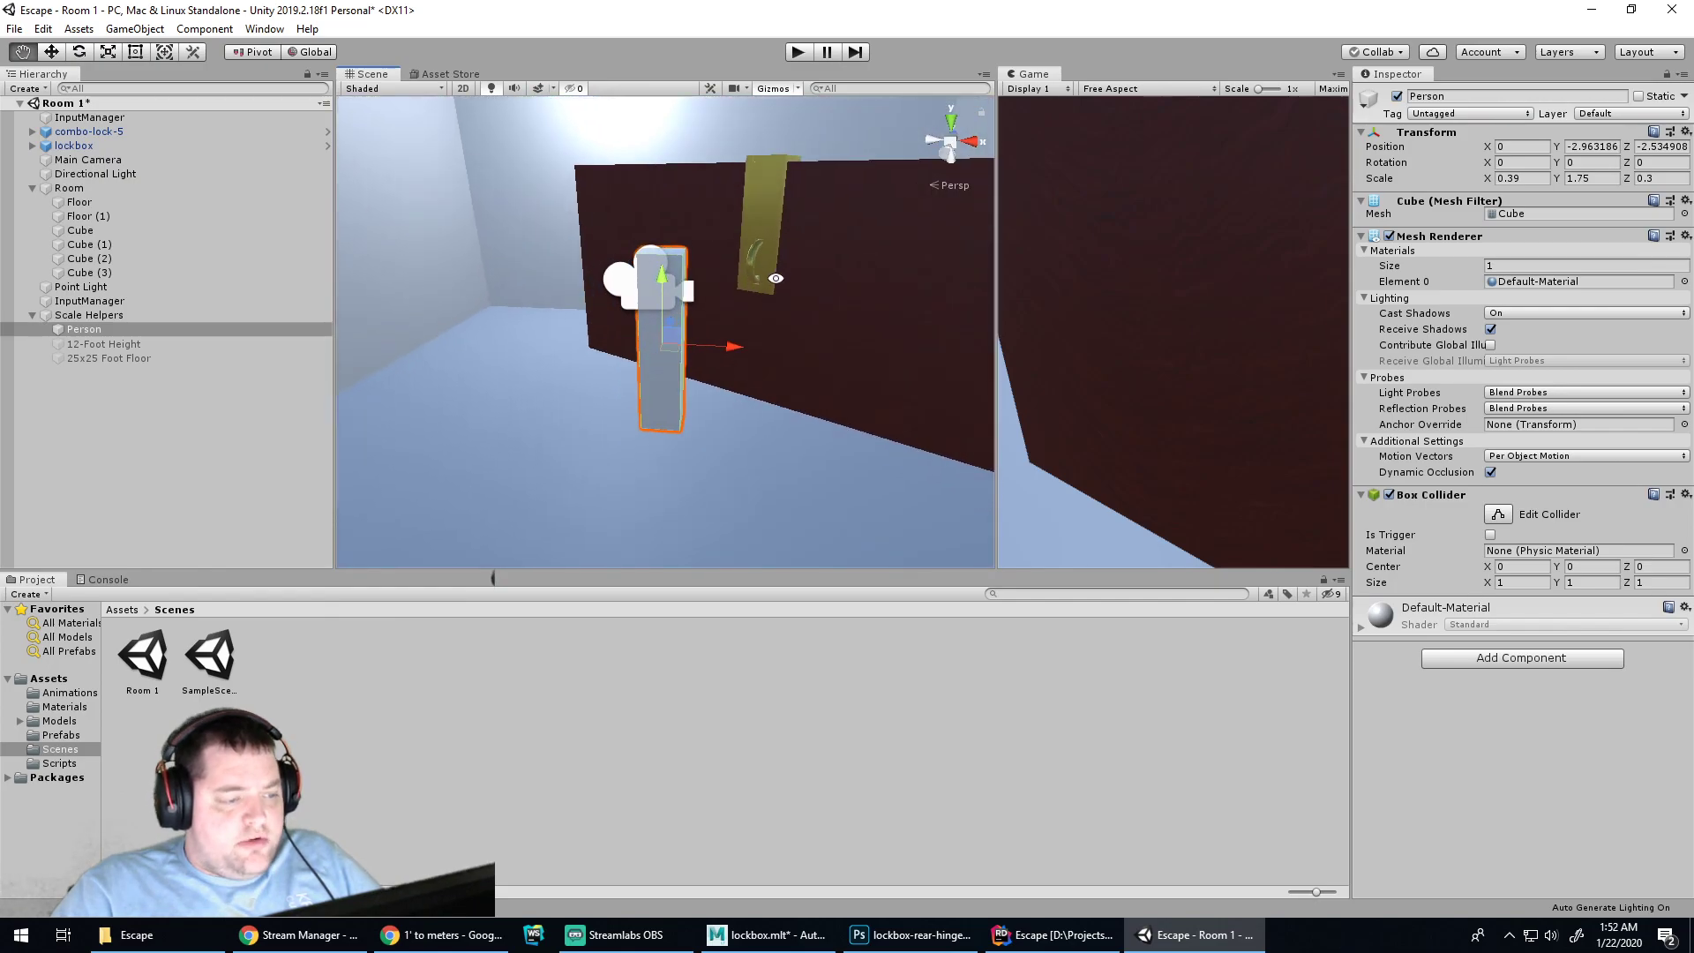
# Enter 1.5 feet in the Google feet-to-metres converter
pyautogui.moveTo(503, 943)
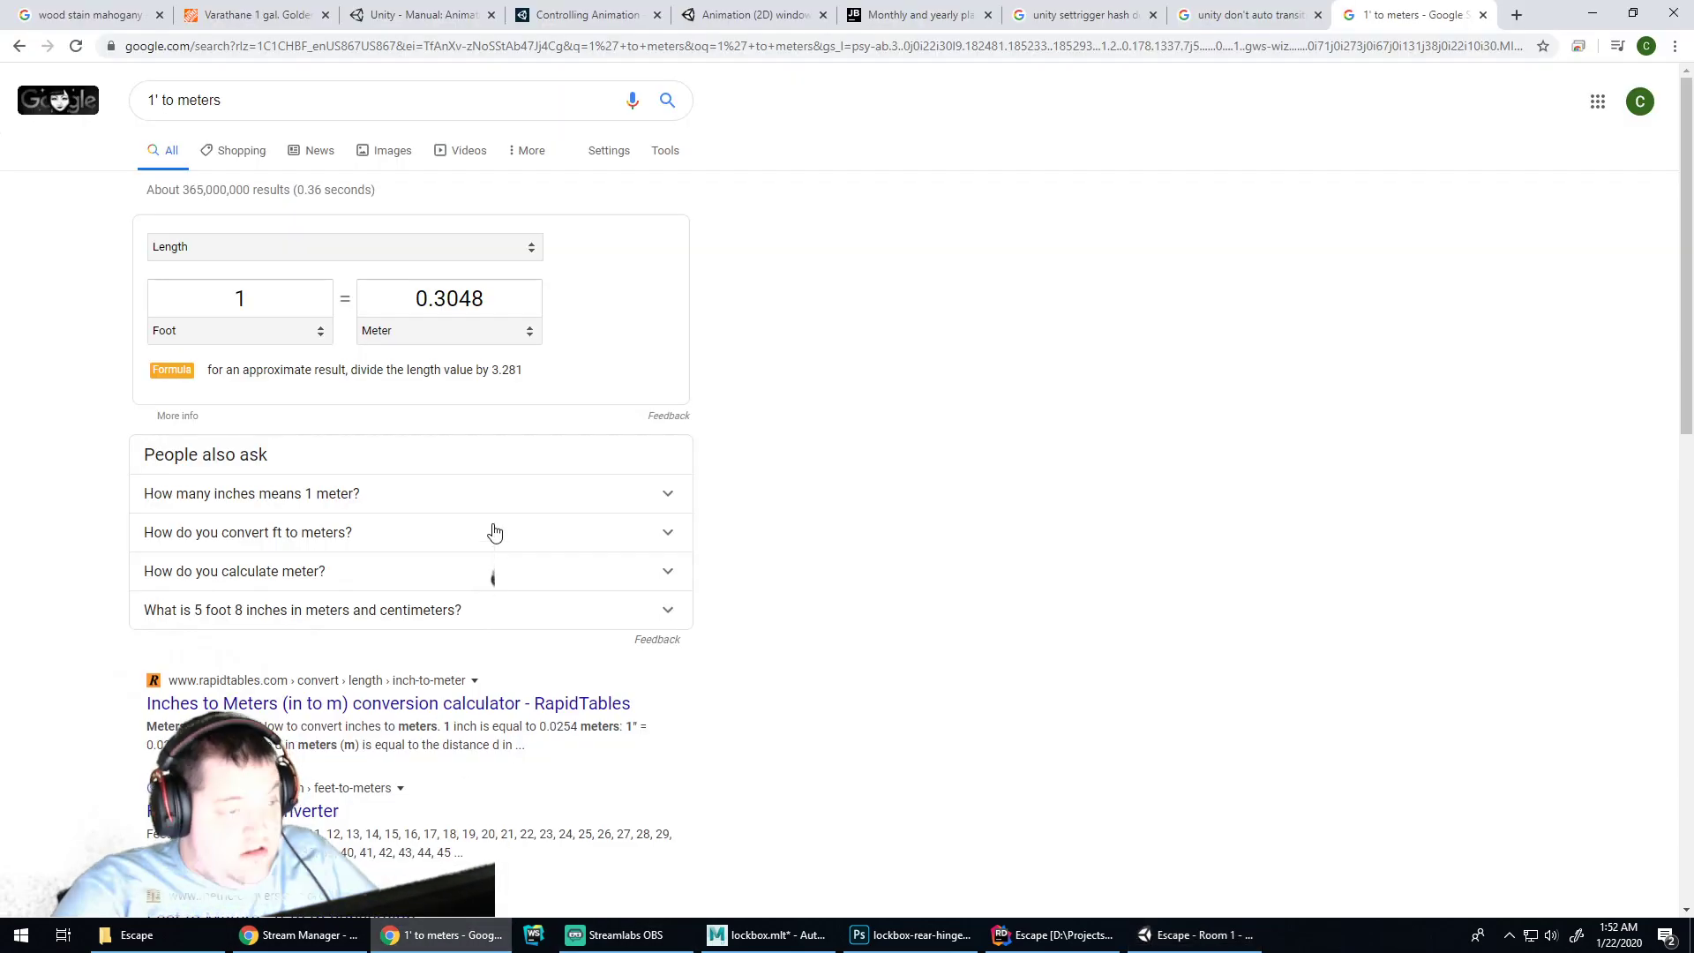
pyautogui.click(504, 941)
pyautogui.click(286, 309)
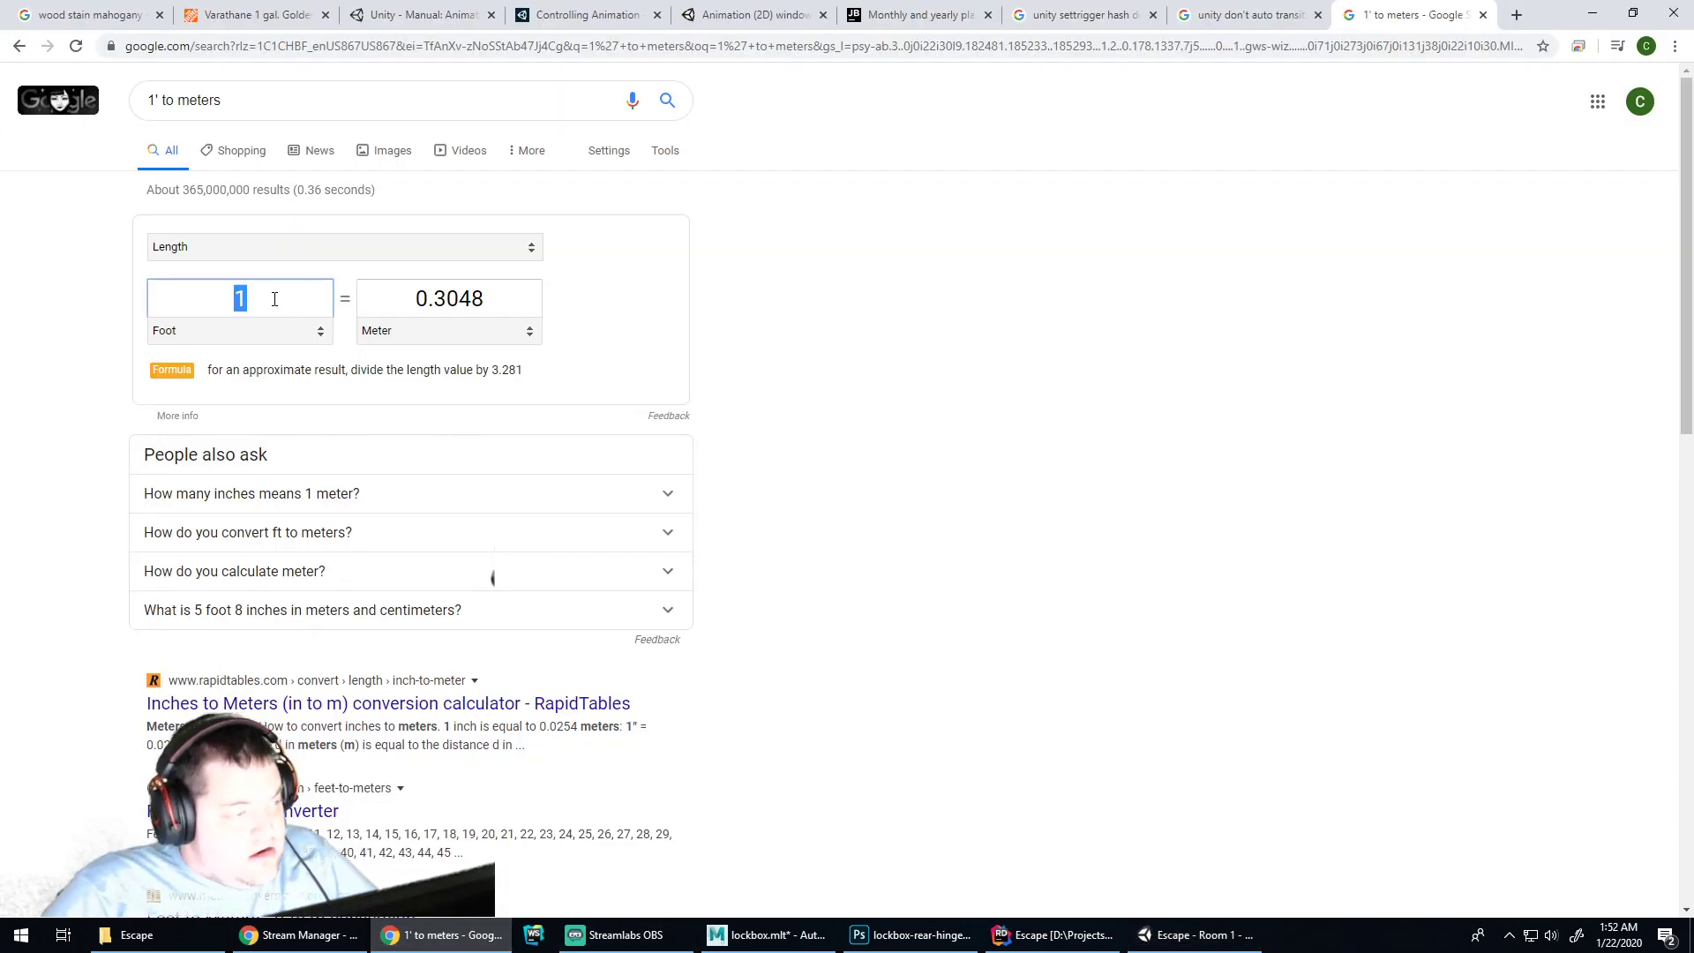
pyautogui.doubleClick(284, 303)
pyautogui.write('1.')
pyautogui.write('6')
pyautogui.press('BackSpace')
pyautogui.write('5')
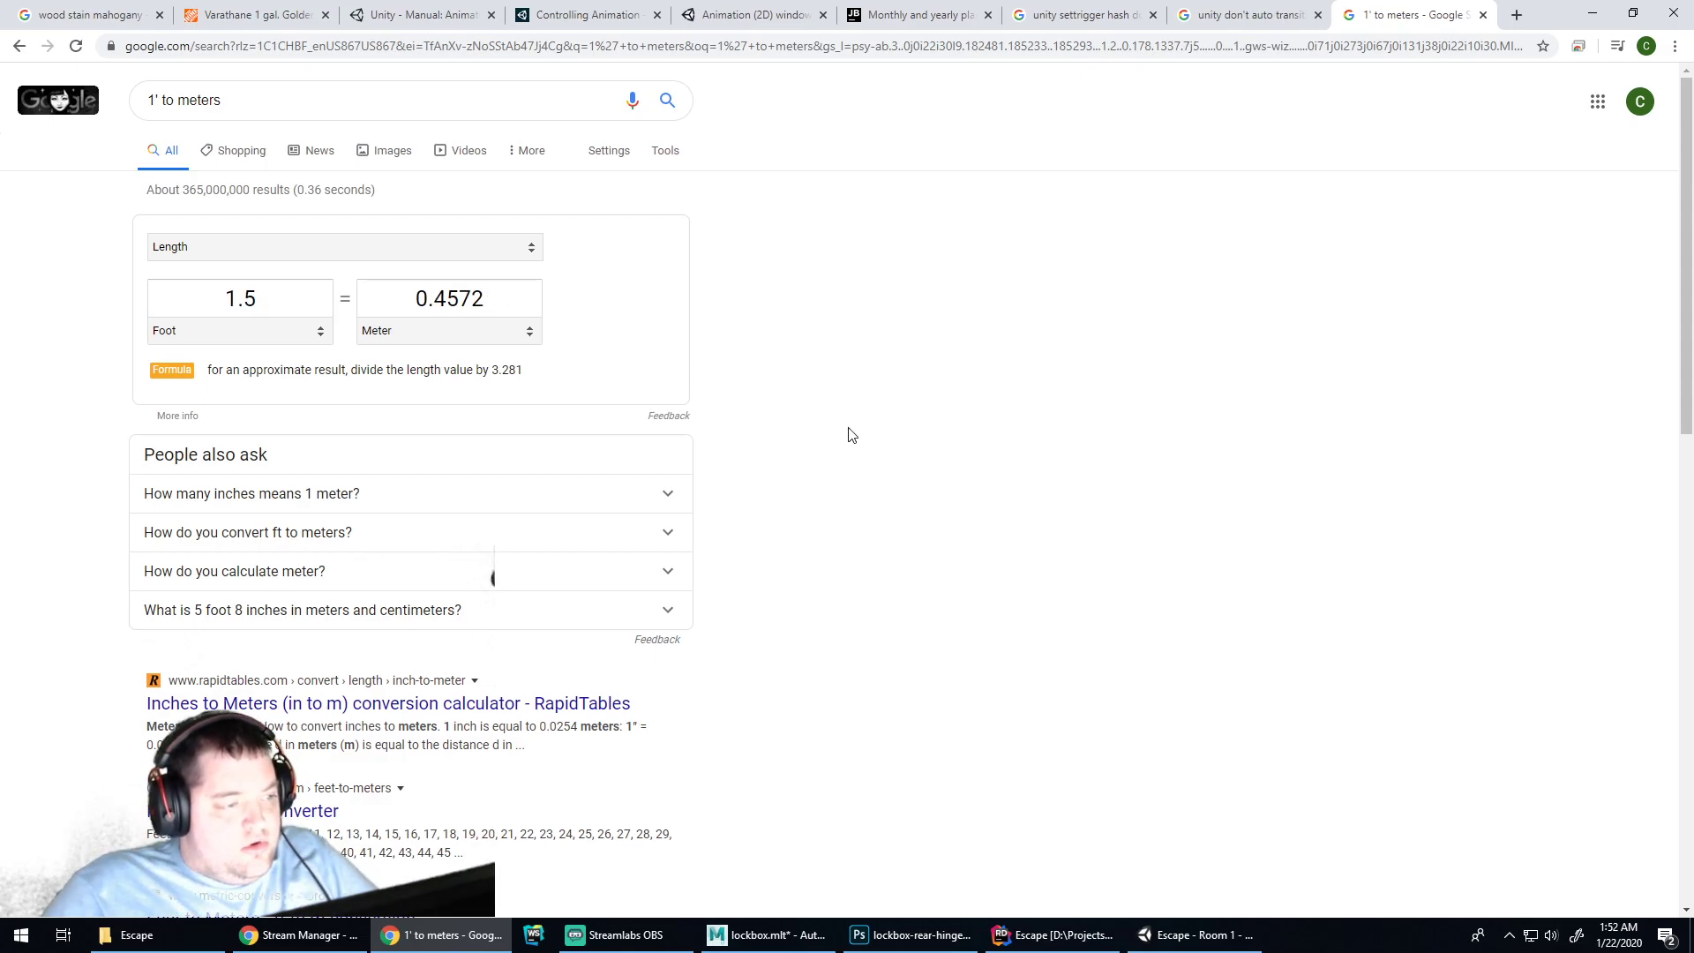
# Reselect the Person helper in Unity and set its X scale to 0.45
pyautogui.click(1052, 936)
pyautogui.click(1147, 940)
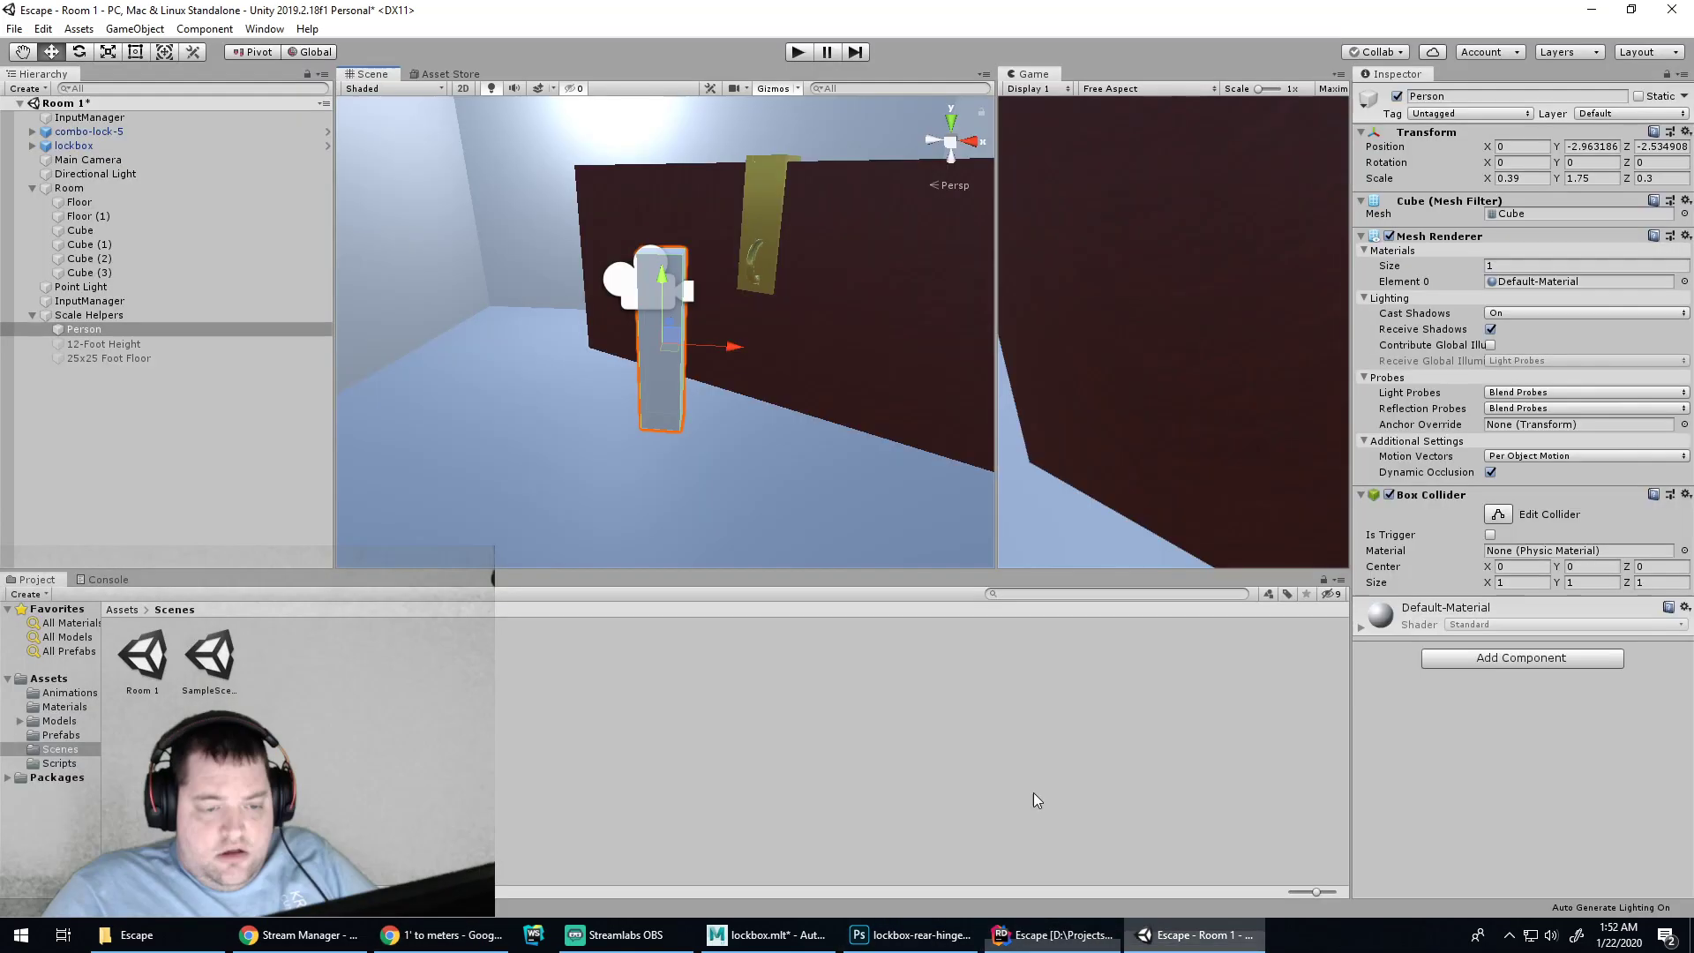
pyautogui.click(660, 393)
pyautogui.click(675, 356)
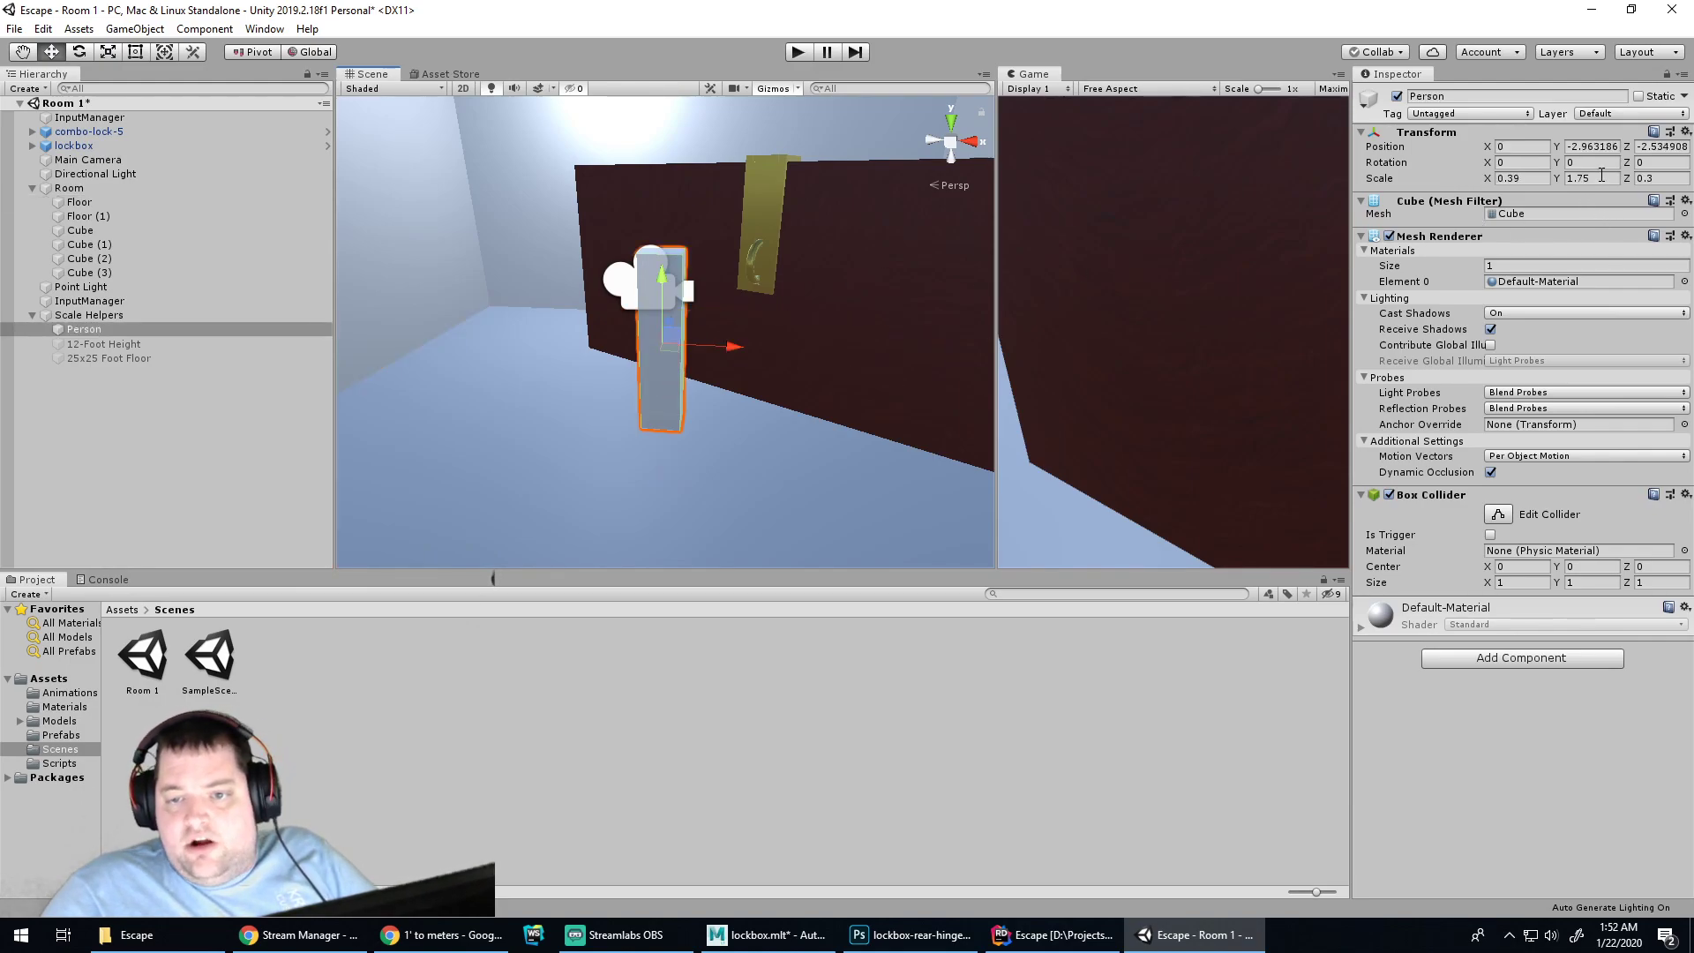
pyautogui.hotkey('alt', 'Tab')
pyautogui.hotkey('alt', 'Tab')
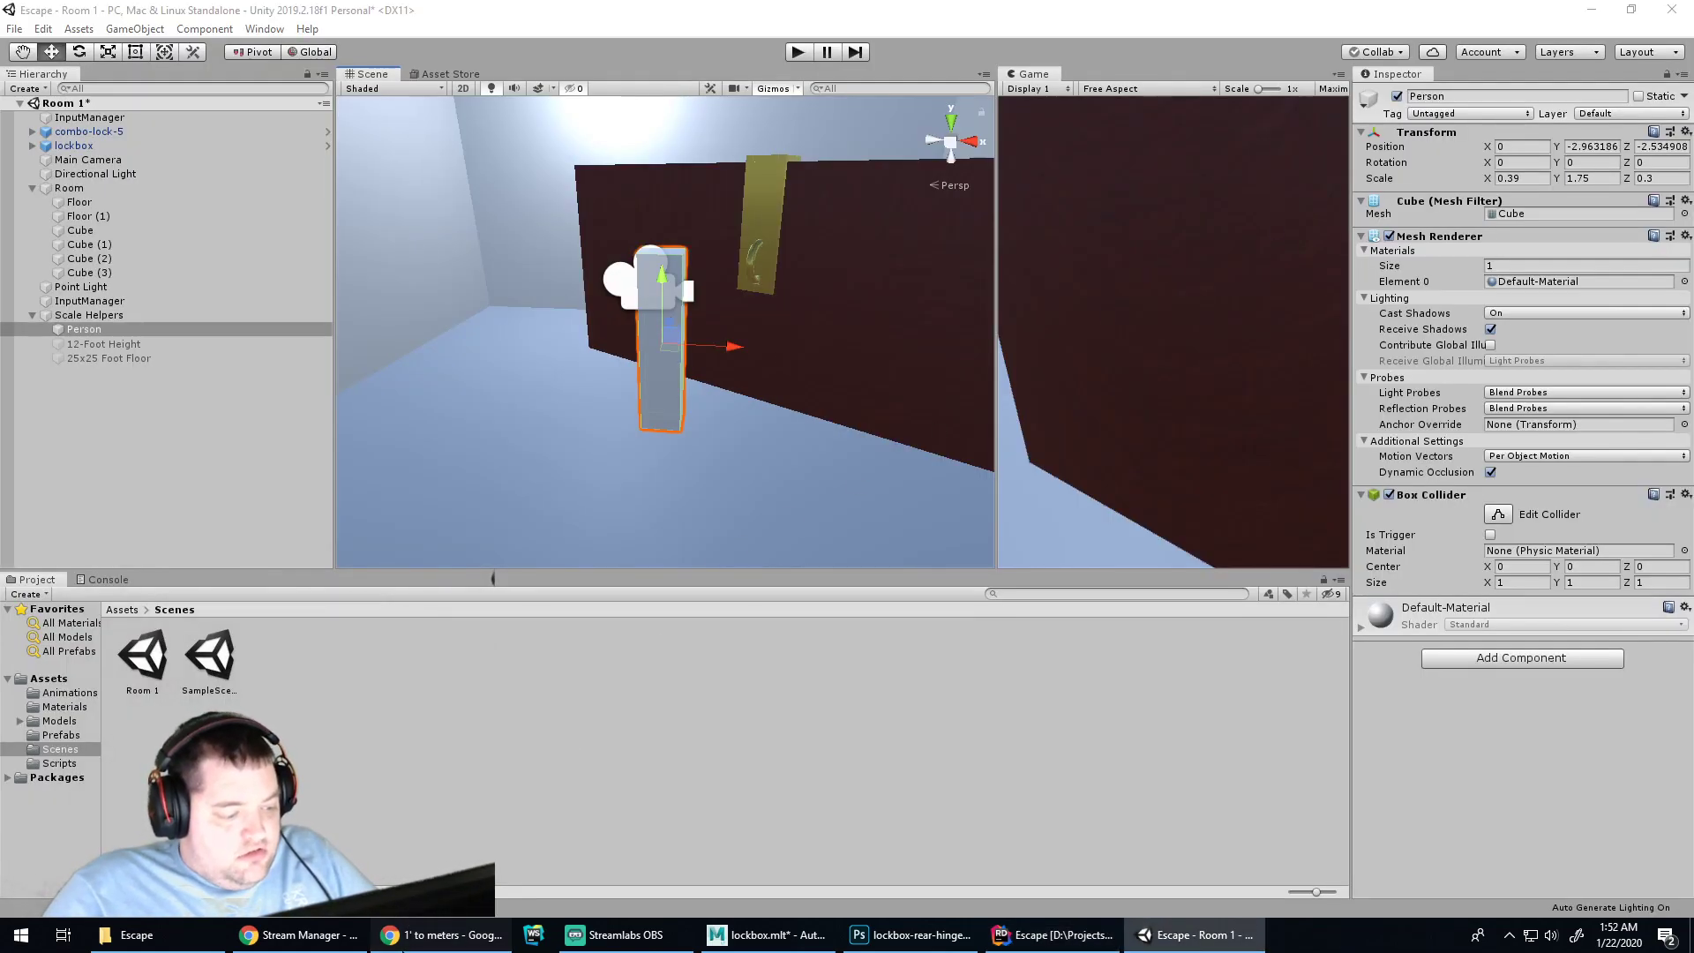
pyautogui.click(441, 935)
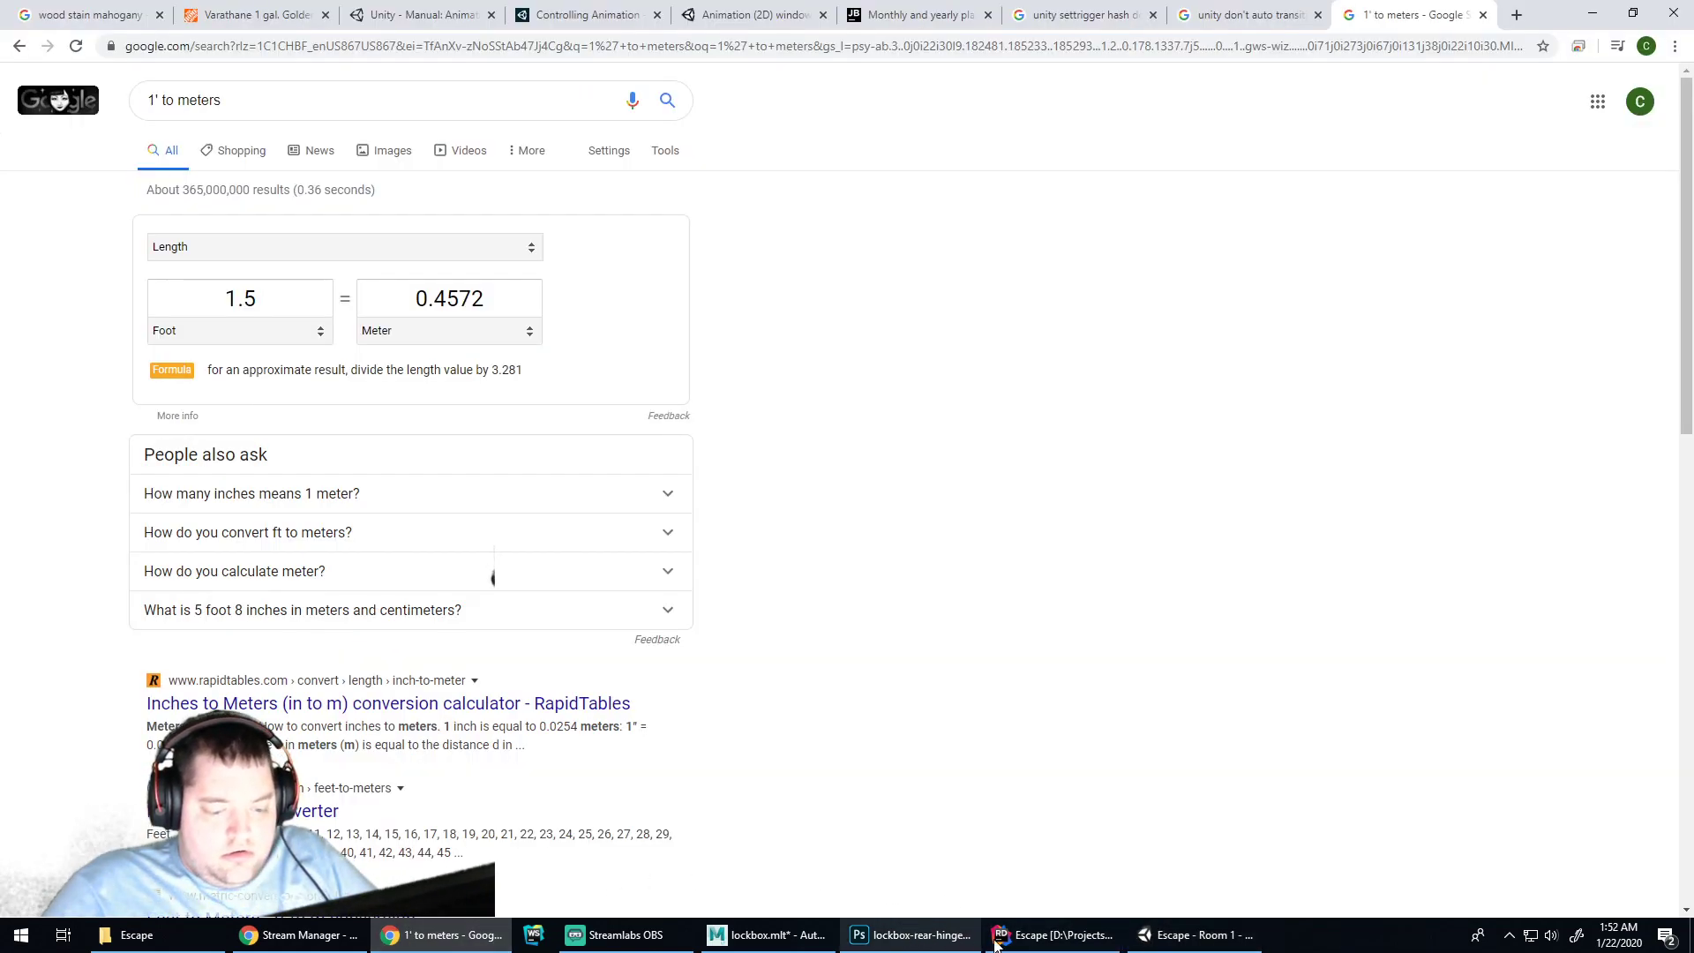
pyautogui.click(1055, 935)
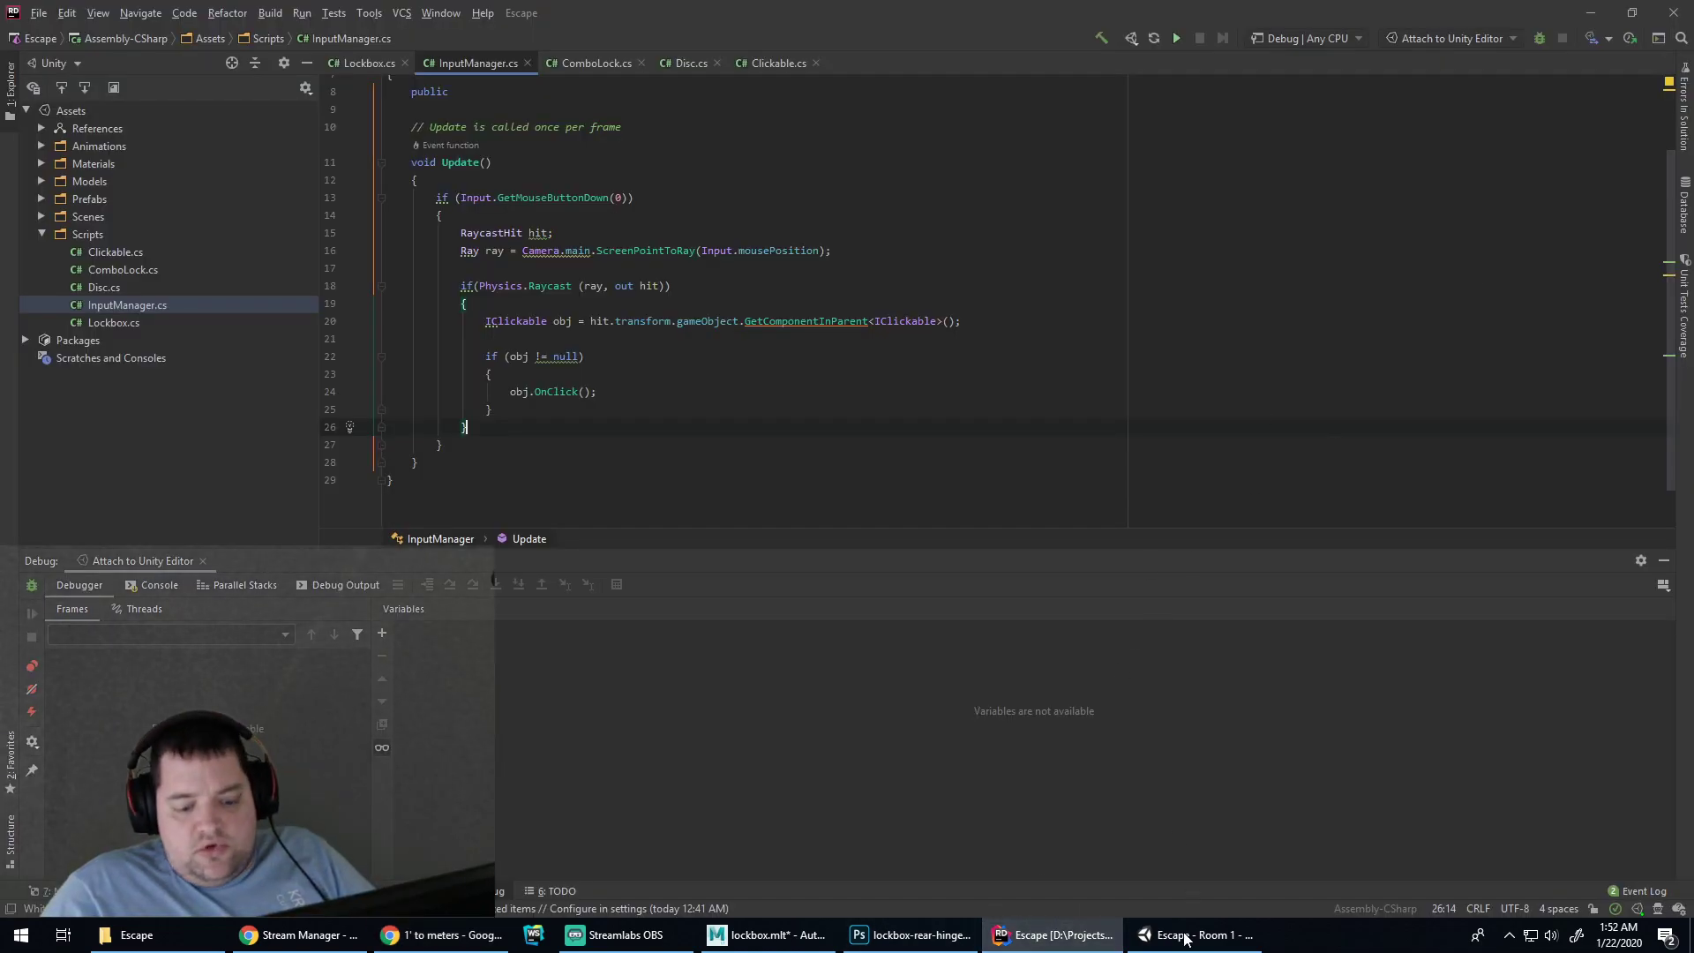
pyautogui.click(1192, 935)
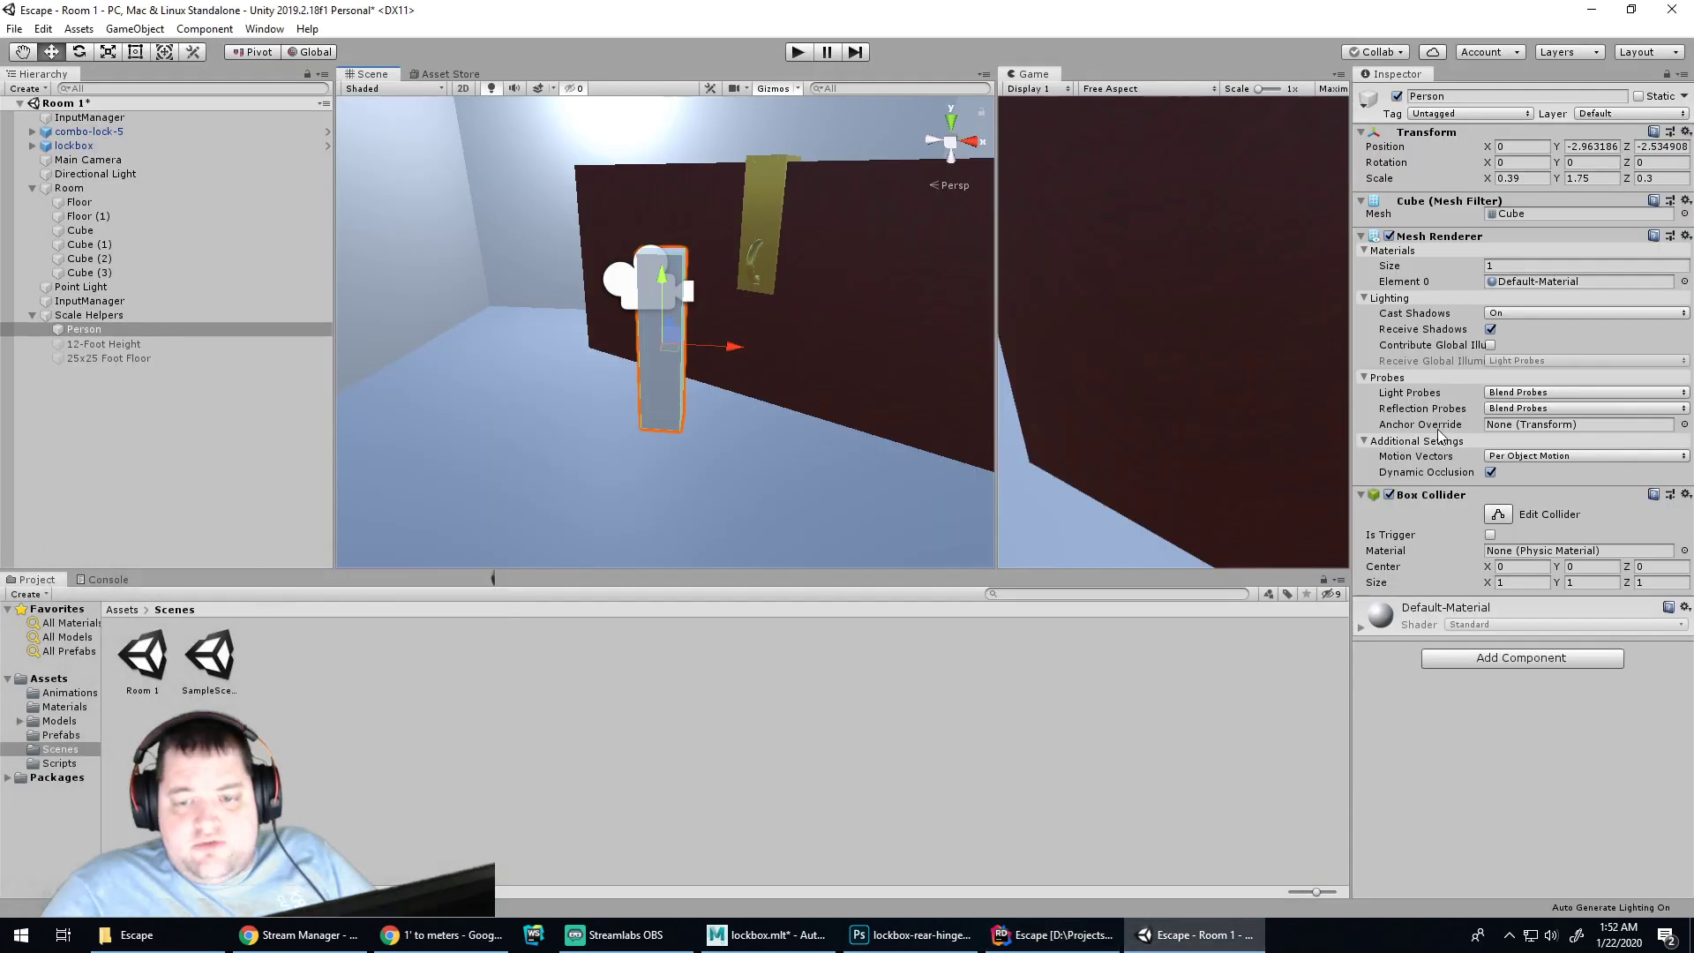
pyautogui.click(1651, 181)
pyautogui.press('Return')
pyautogui.click(1513, 178)
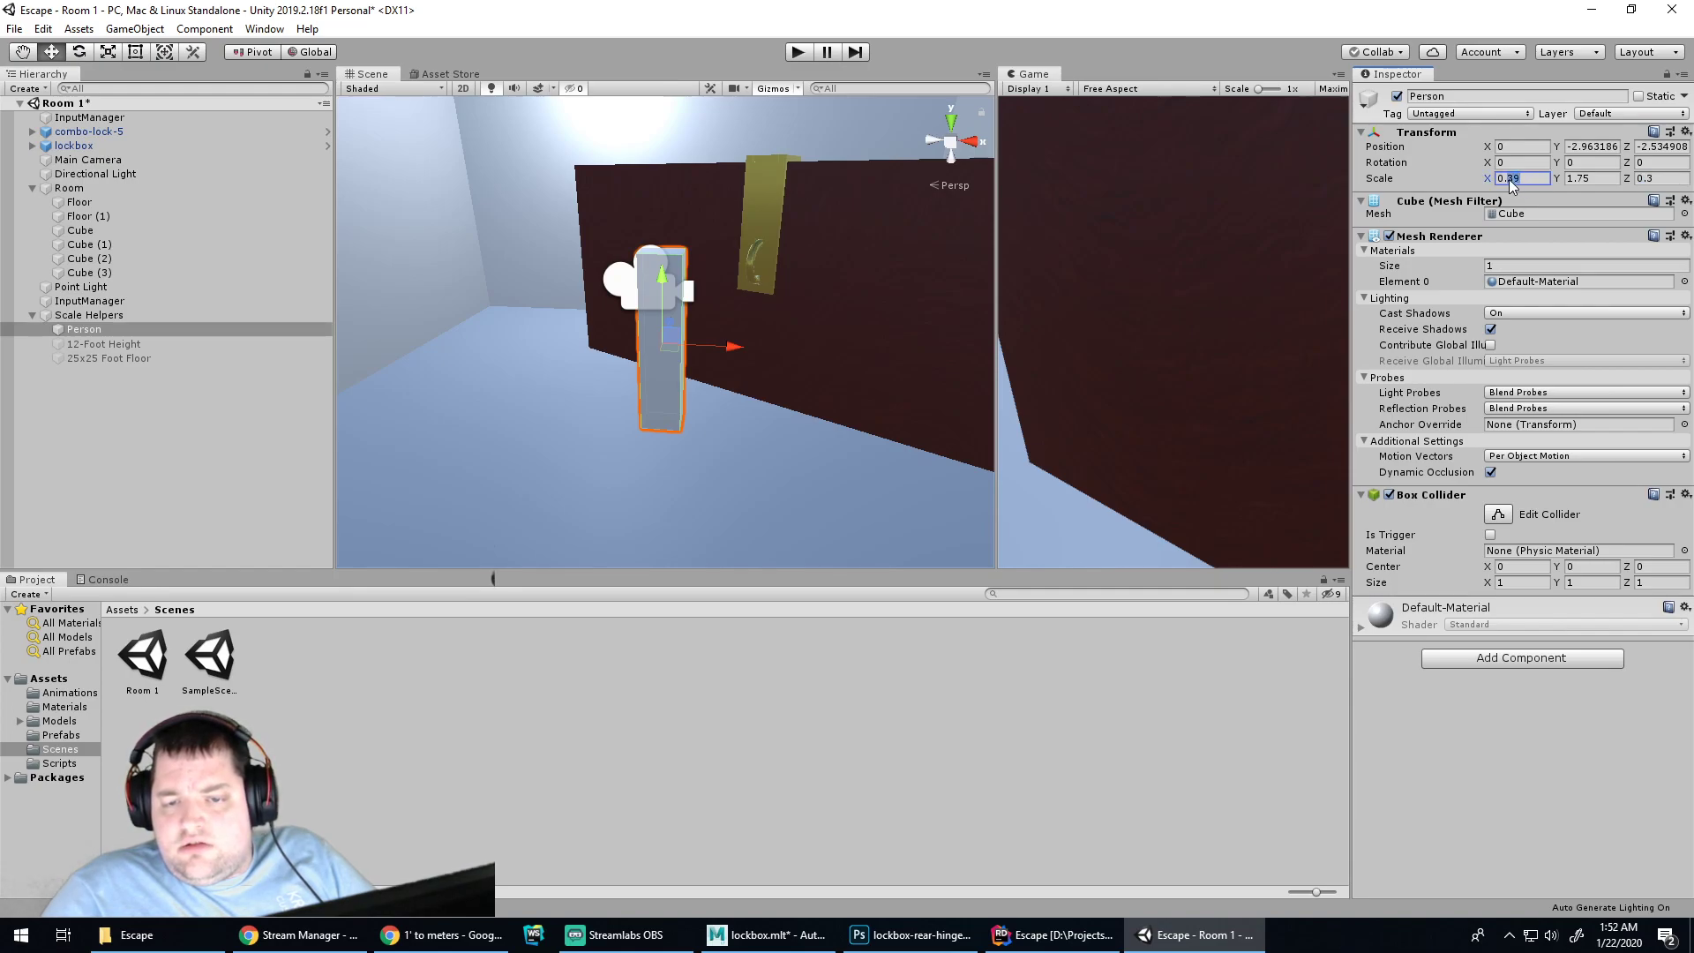
pyautogui.write('0.45')
# Select the Floor and orbit the Scene view toward the gold hinge wall
pyautogui.click(830, 440)
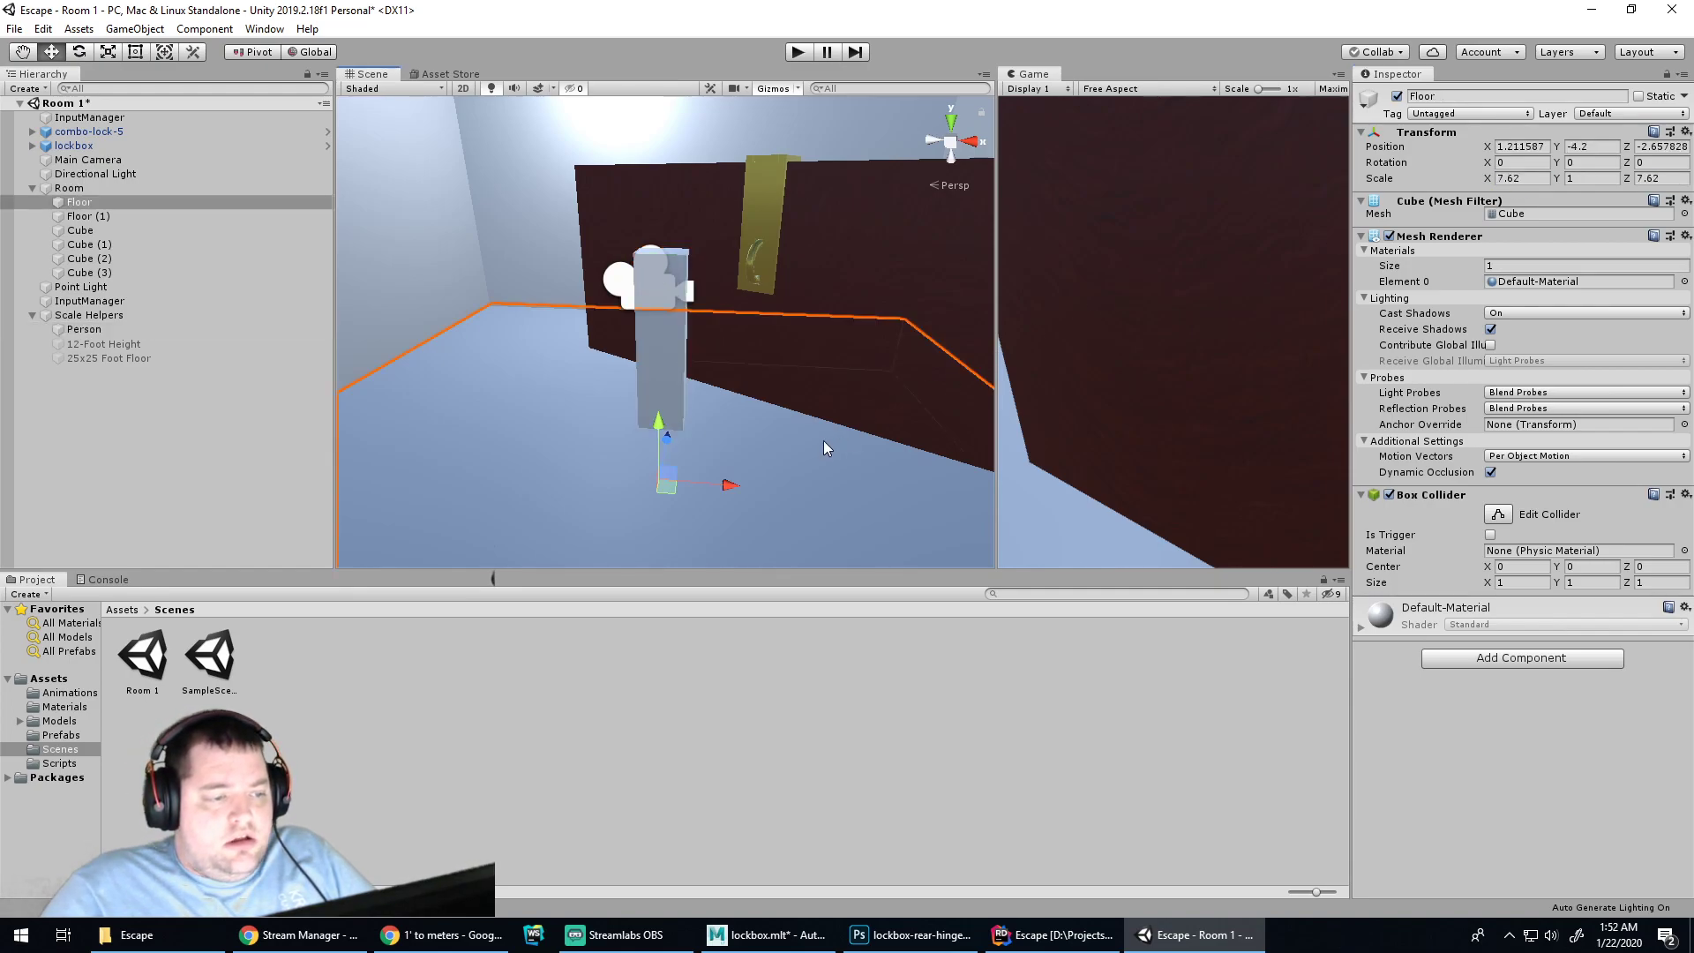
pyautogui.scroll(3, 730, 378)
pyautogui.keyDown('alt'); pyautogui.moveTo(787, 341); pyautogui.dragTo(727, 310); pyautogui.keyUp('alt')
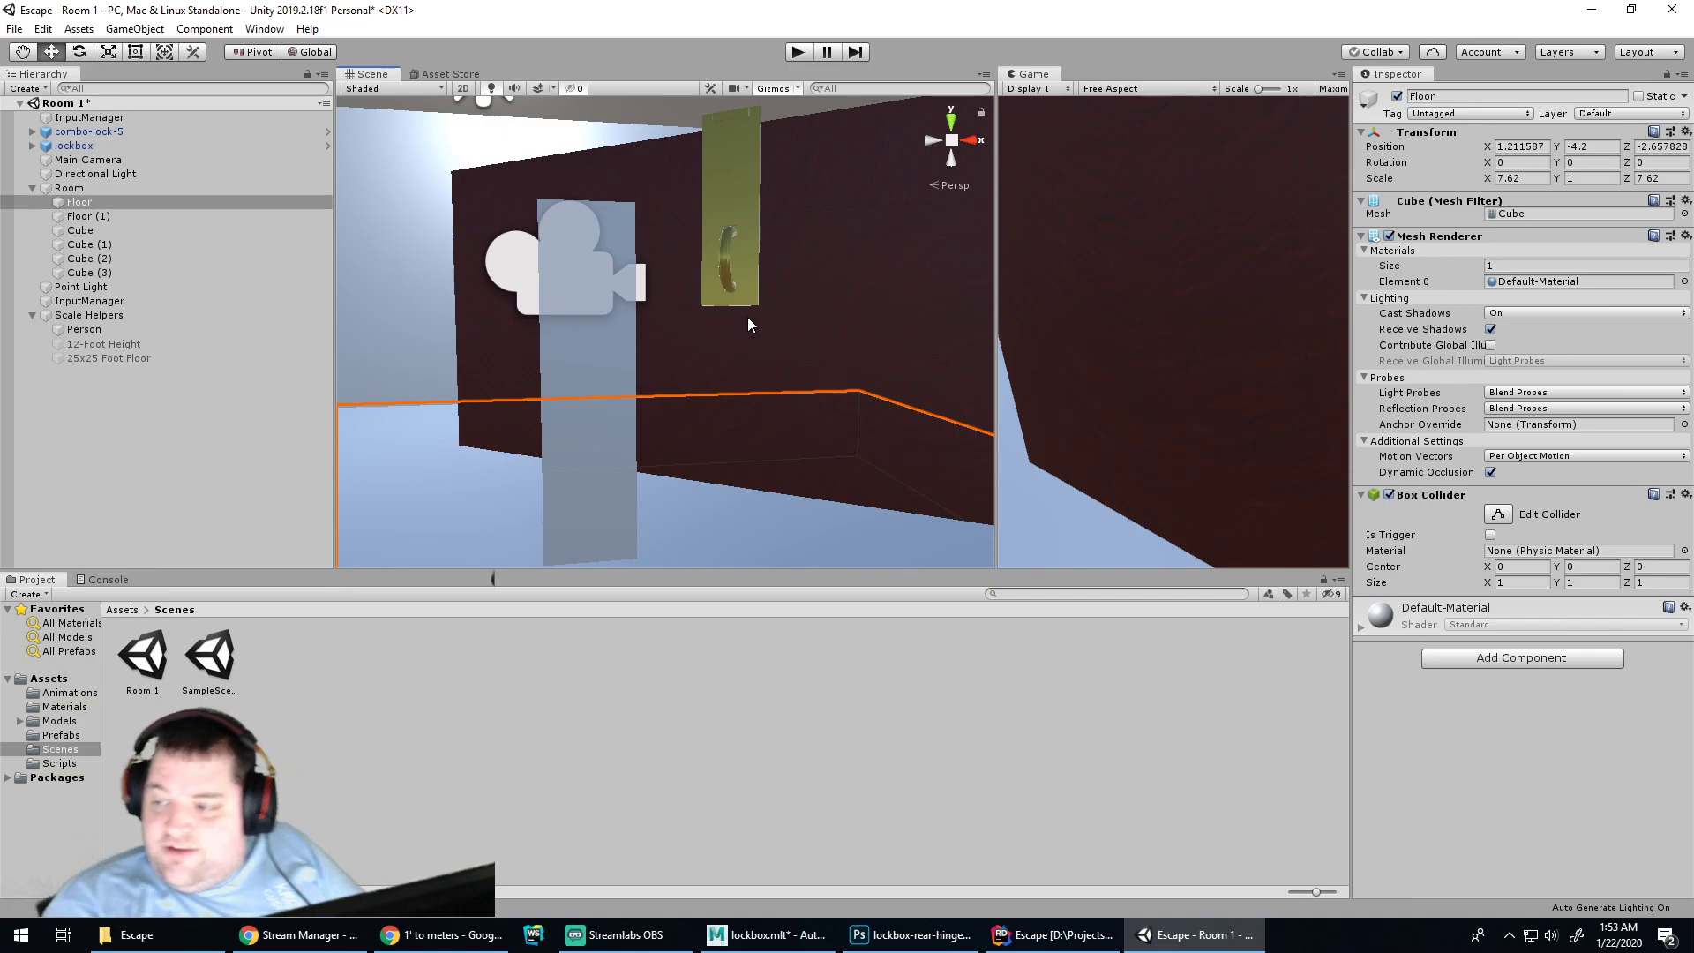
pyautogui.keyDown('alt'); pyautogui.moveTo(732, 483); pyautogui.dragTo(530, 428); pyautogui.keyUp('alt')
# Select the lockbox and set its scale to 1, 1, 1
pyautogui.click(916, 274)
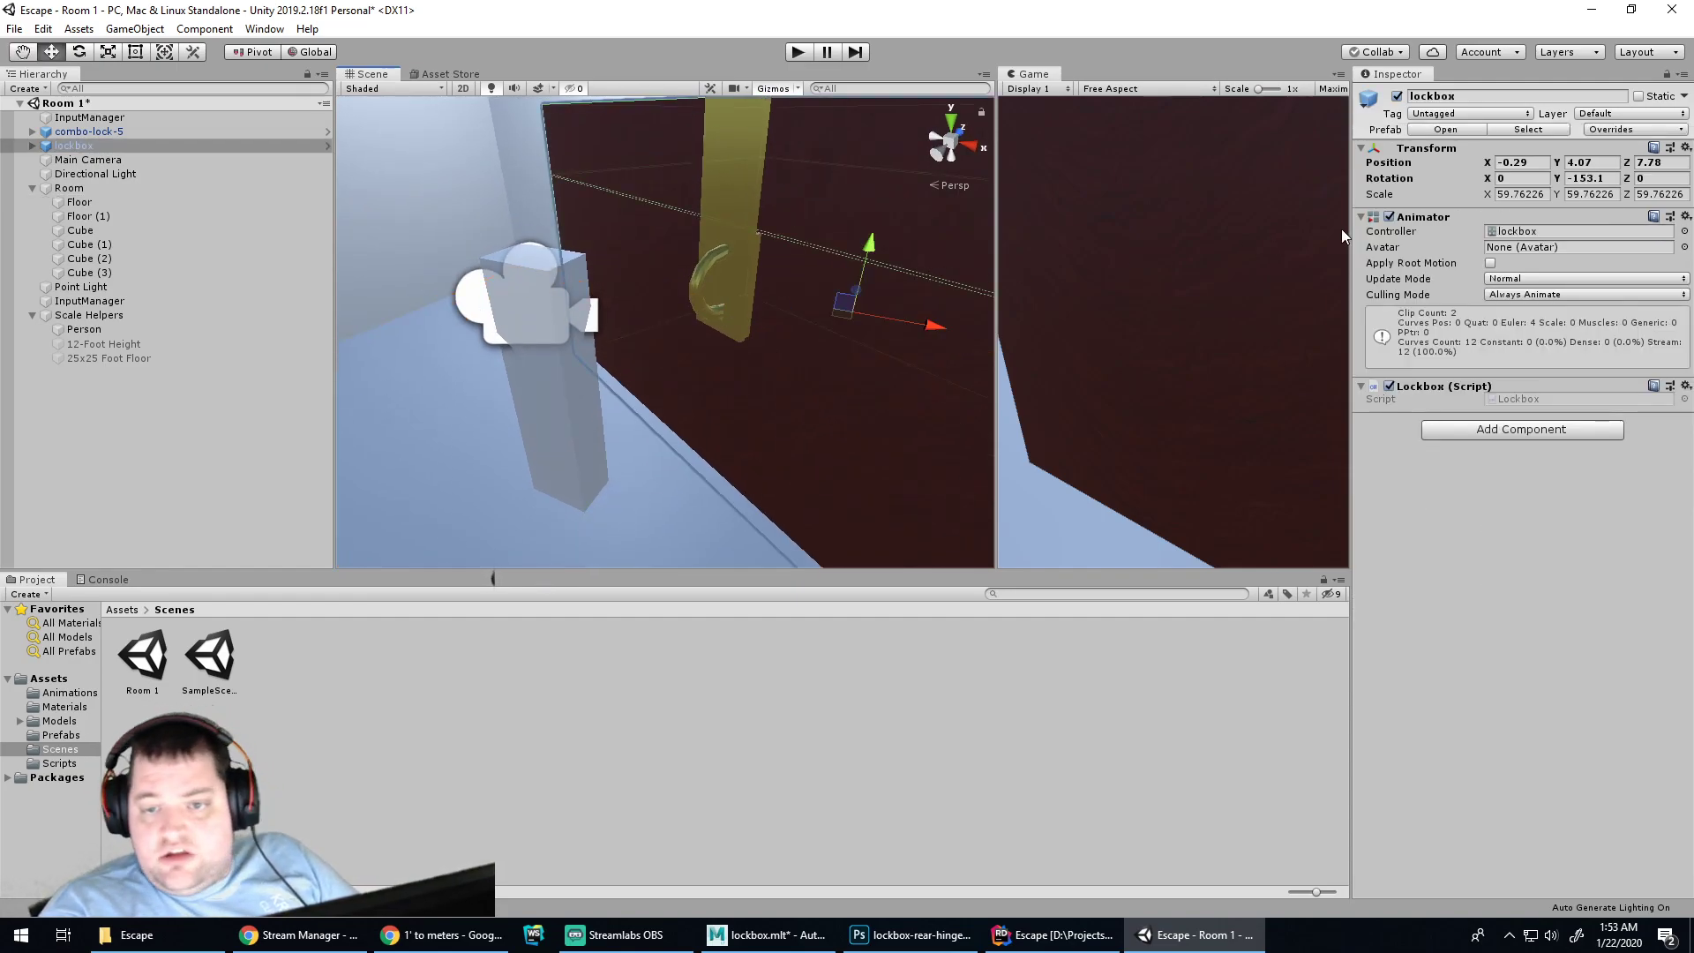
pyautogui.click(1520, 194)
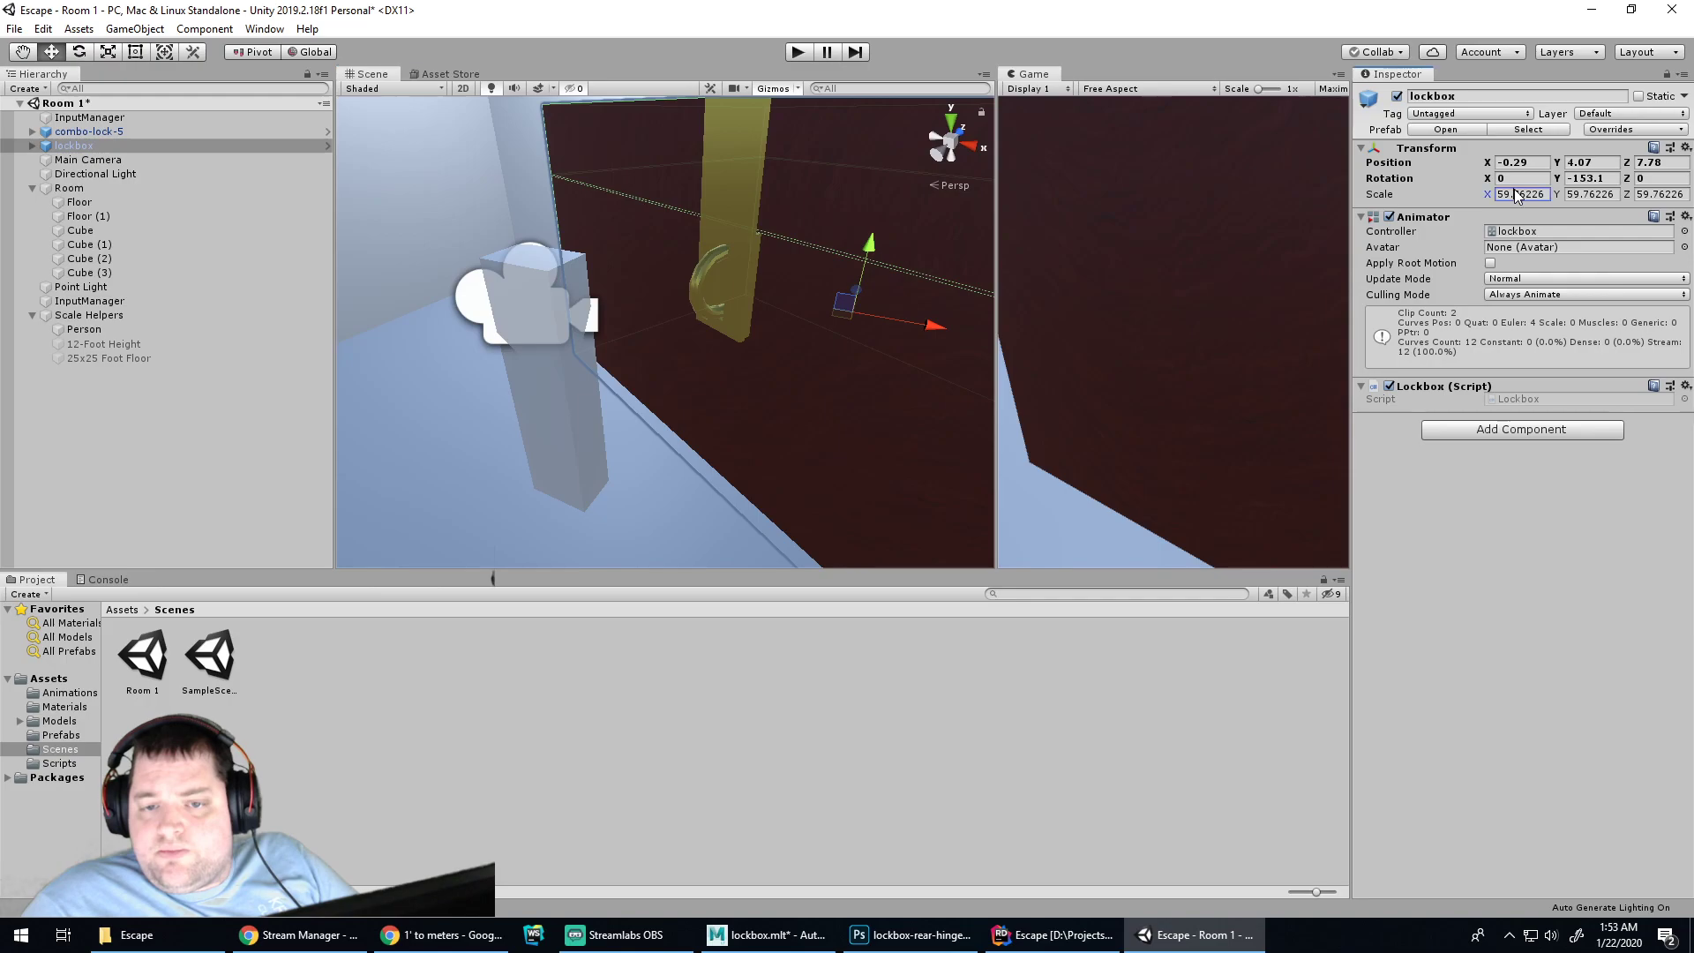
pyautogui.write('1')
pyautogui.press('Tab')
pyautogui.write('1')
pyautogui.press('Tab')
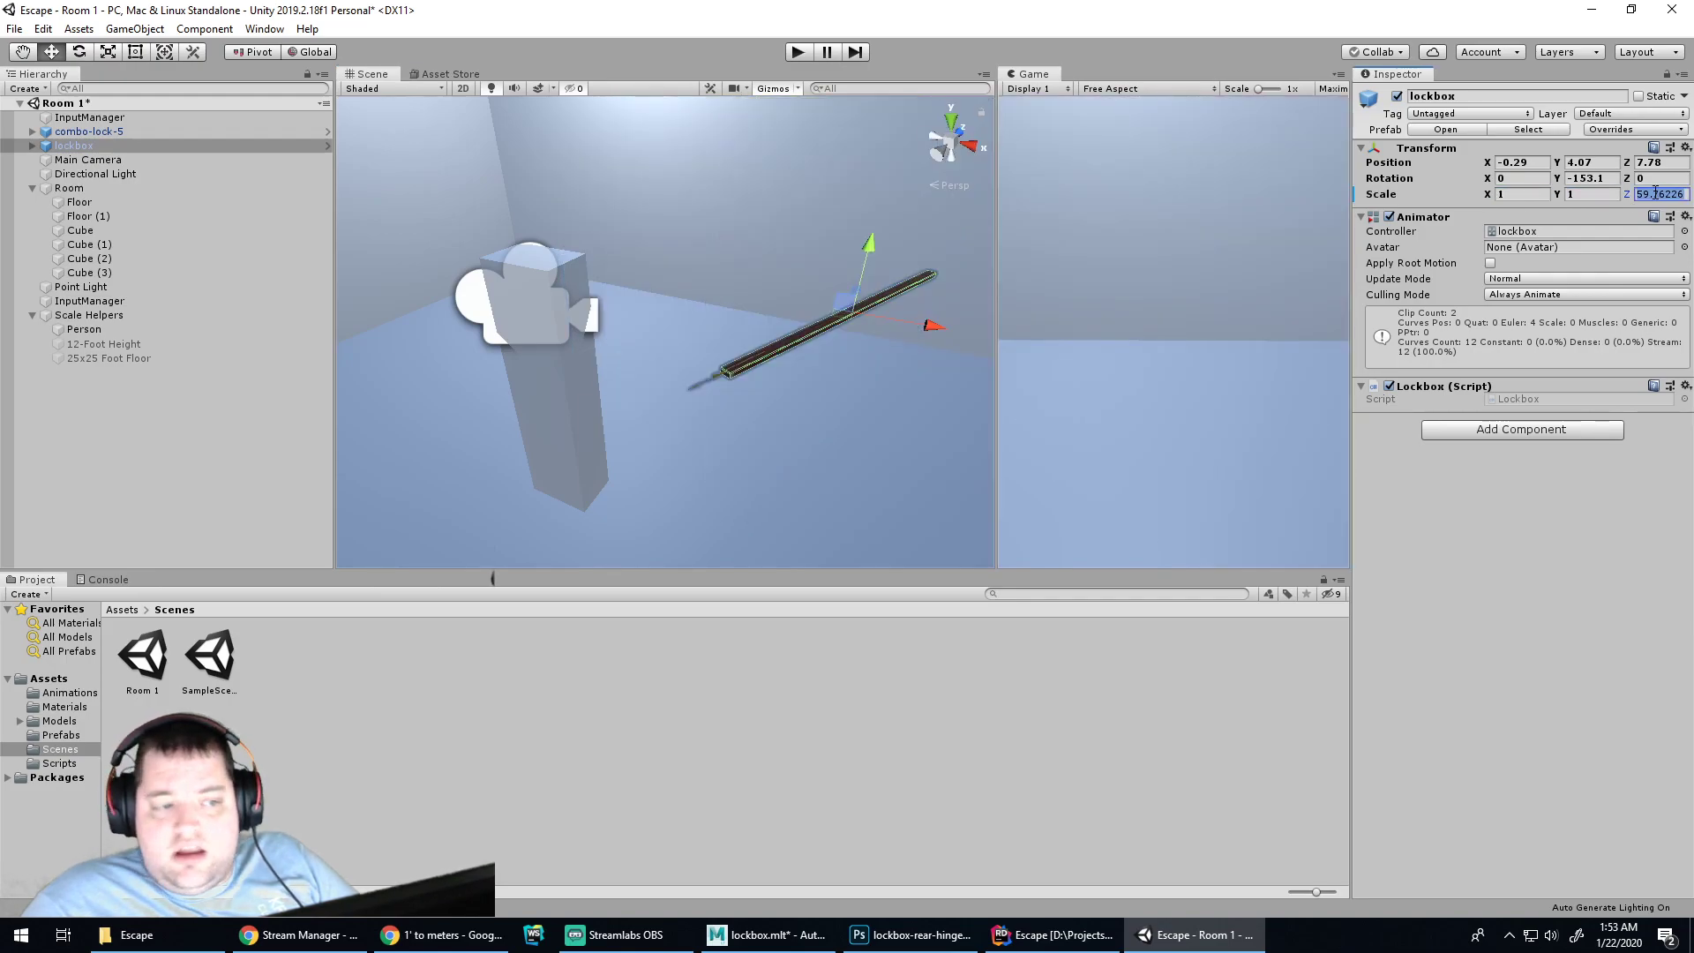
pyautogui.write('1')
# Set the lockbox's position to 0, 0, 0 and its Y rotation to 0
pyautogui.click(1533, 162)
pyautogui.write('0')
pyautogui.press('Tab')
pyautogui.write('0')
pyautogui.press('Tab')
pyautogui.write('0')
pyautogui.press('Tab')
pyautogui.press('Tab')
pyautogui.write('0')
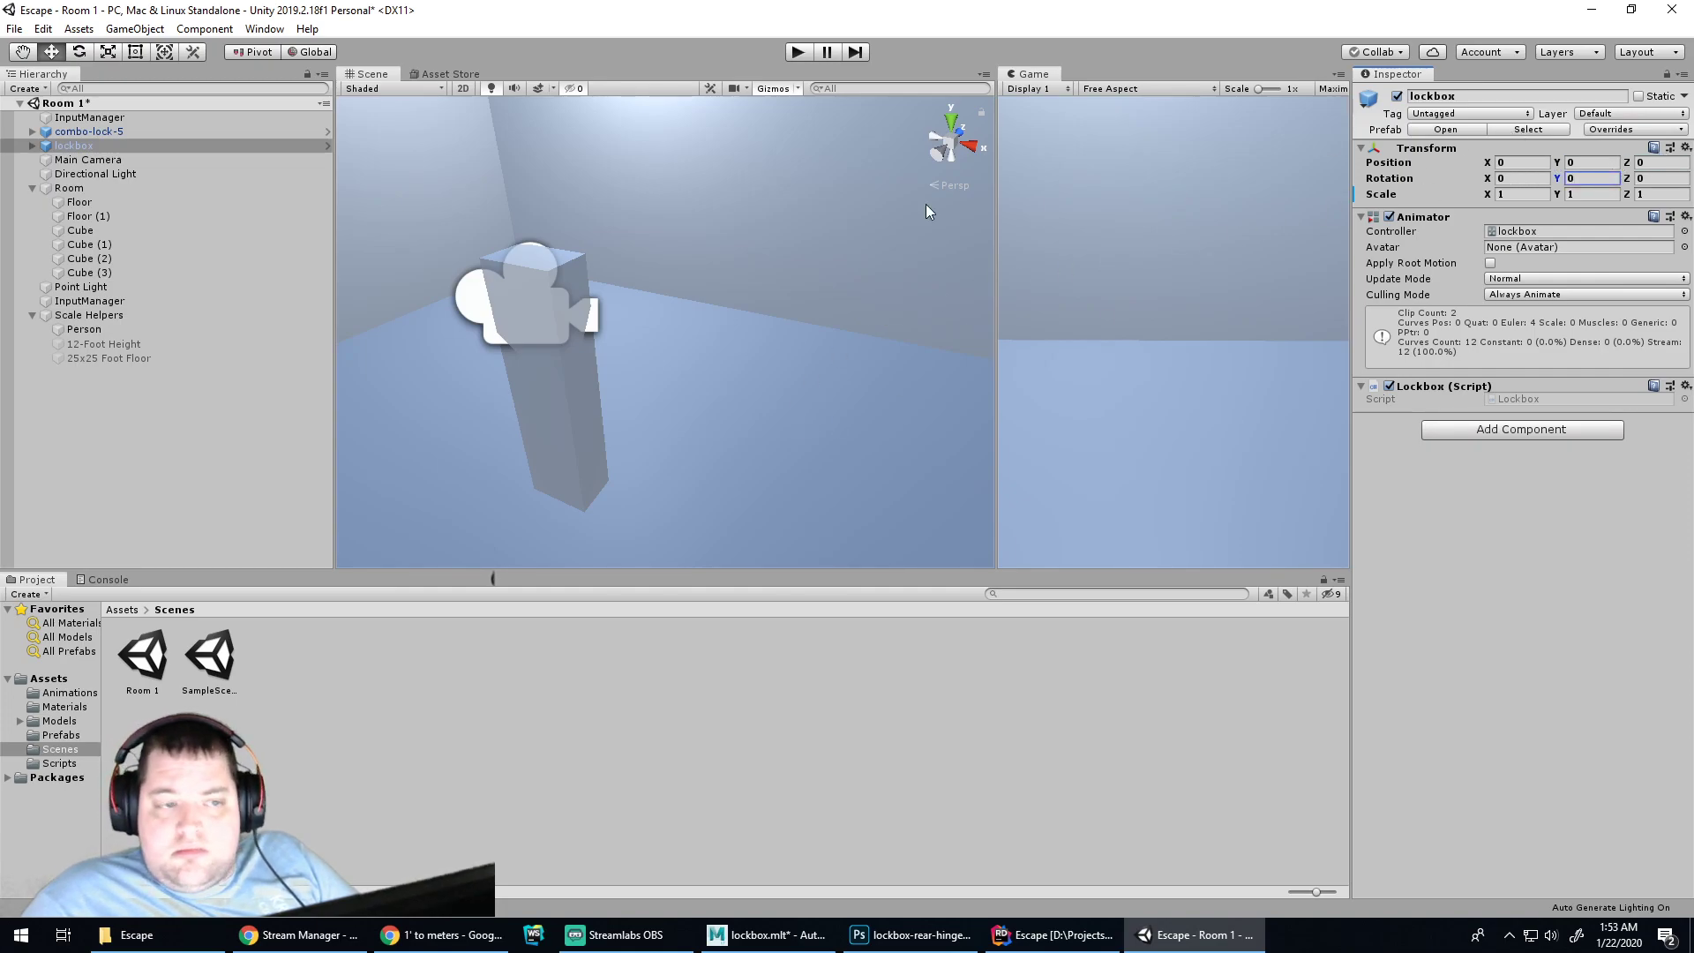
pyautogui.scroll(-10, 861, 415)
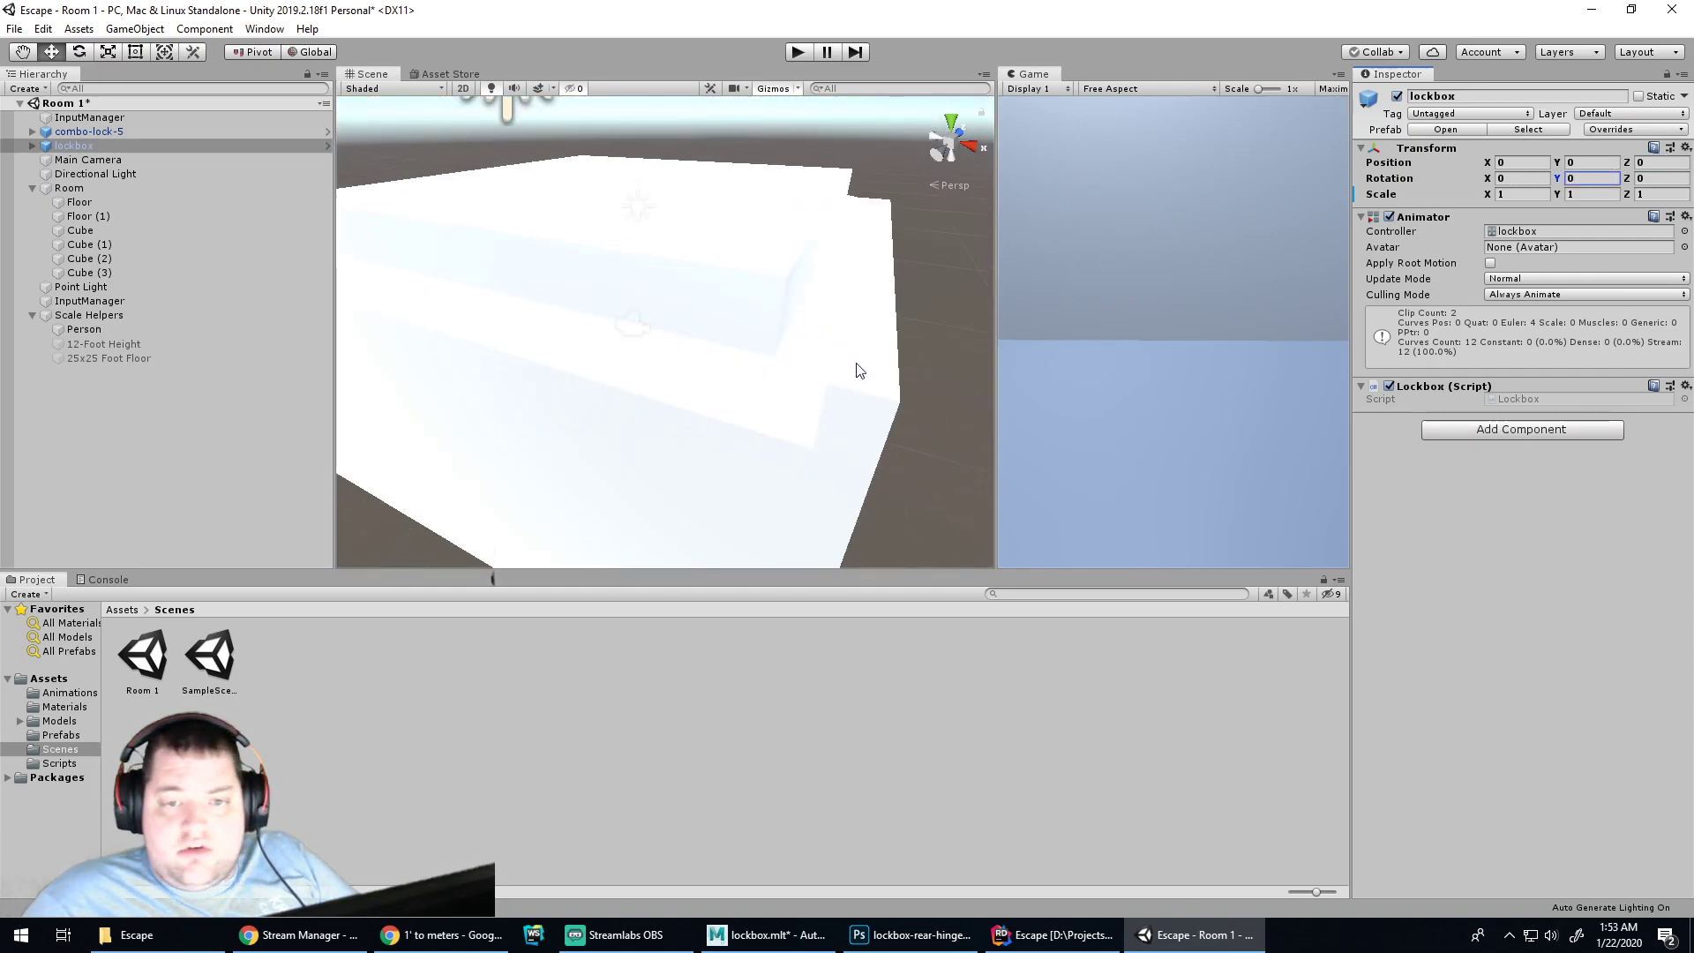
pyautogui.scroll(7, 639, 380)
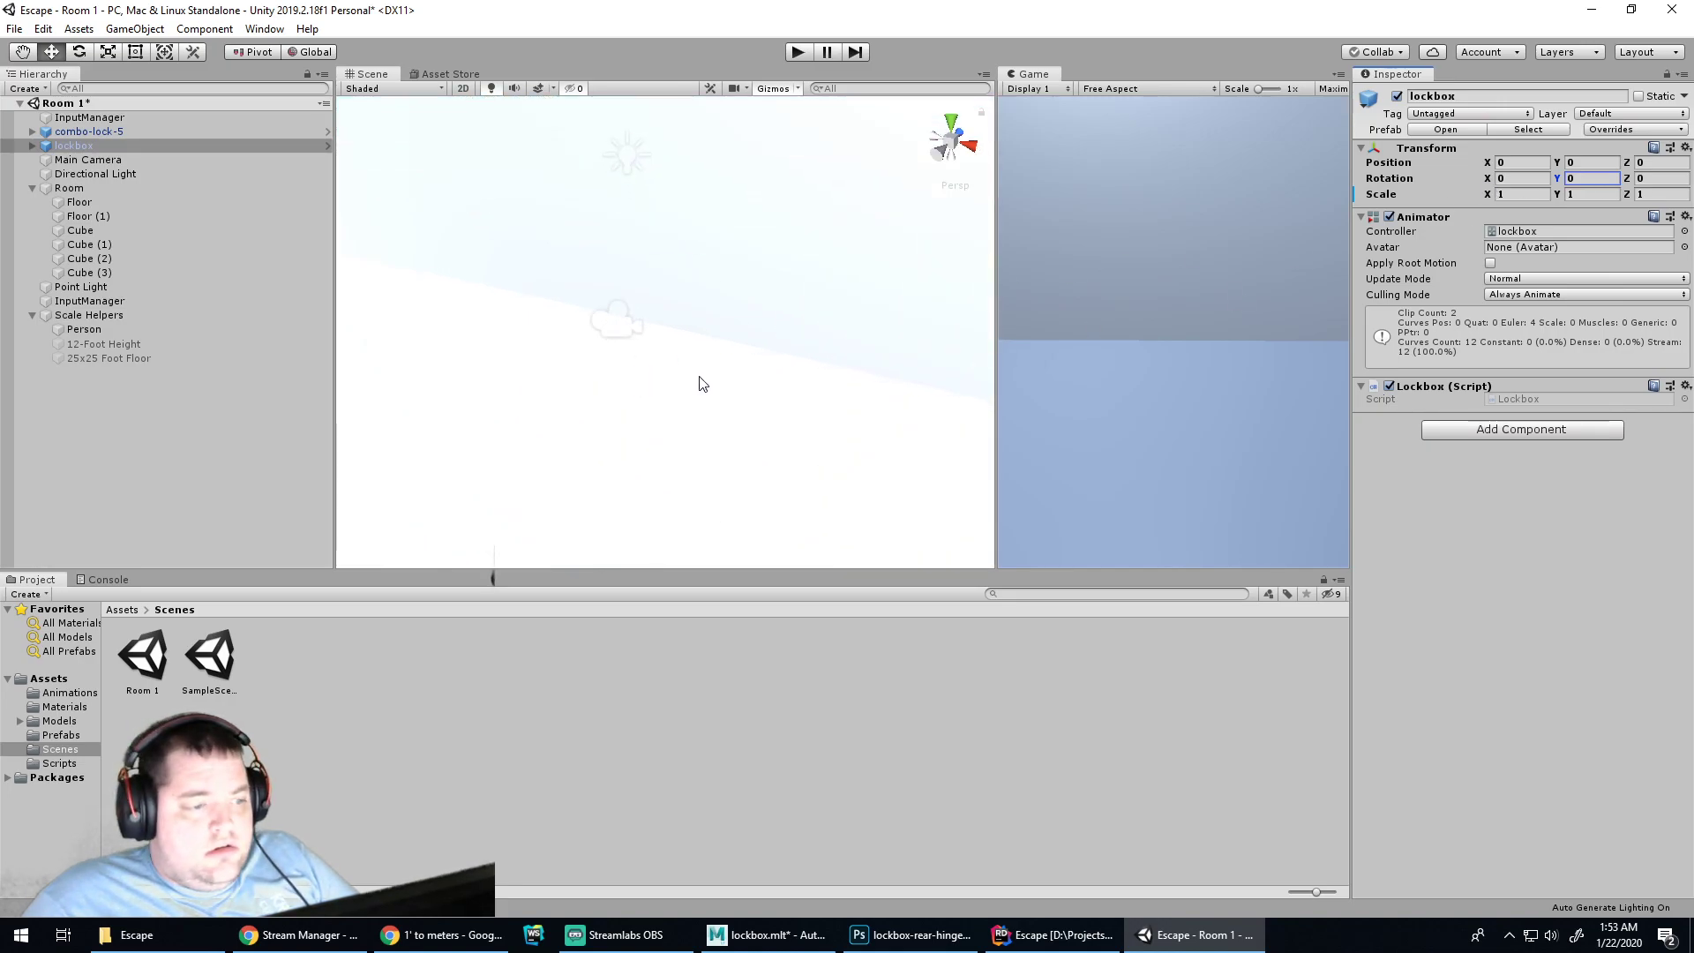
pyautogui.scroll(-2, 800, 284)
# Frame the lockbox, undo an accidental raise, and deselect it
pyautogui.press('f')
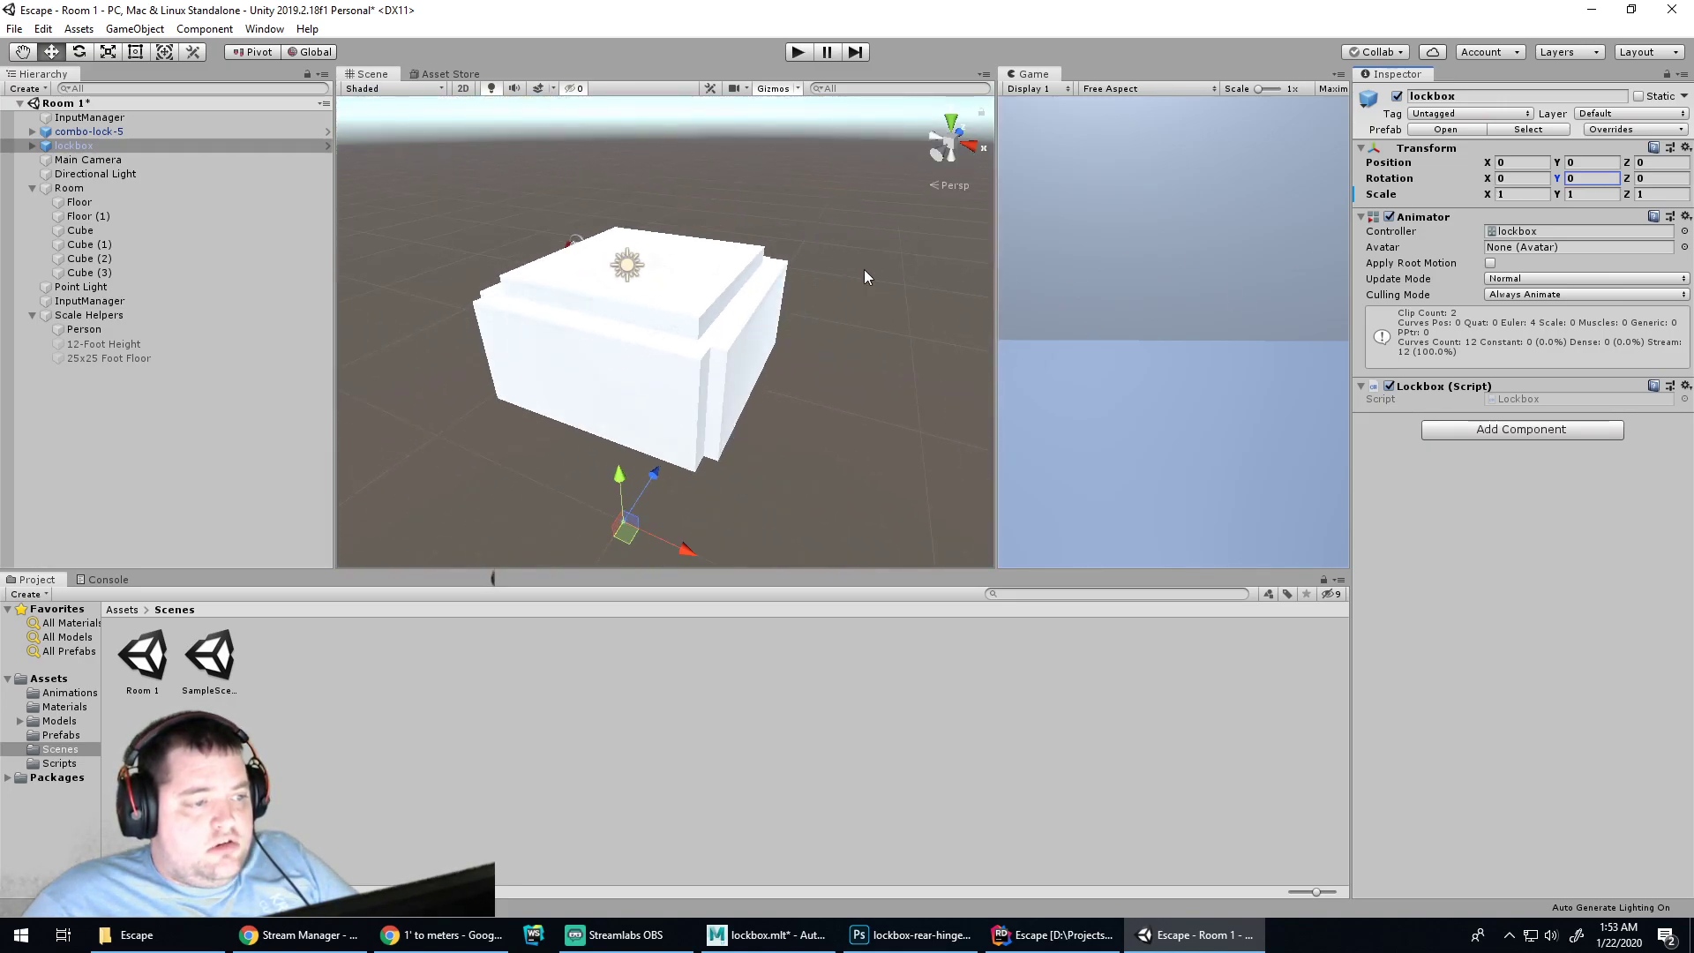
pyautogui.moveTo(620, 422); pyautogui.dragTo(623, 270)
pyautogui.hotkey('ctrl', 'z')
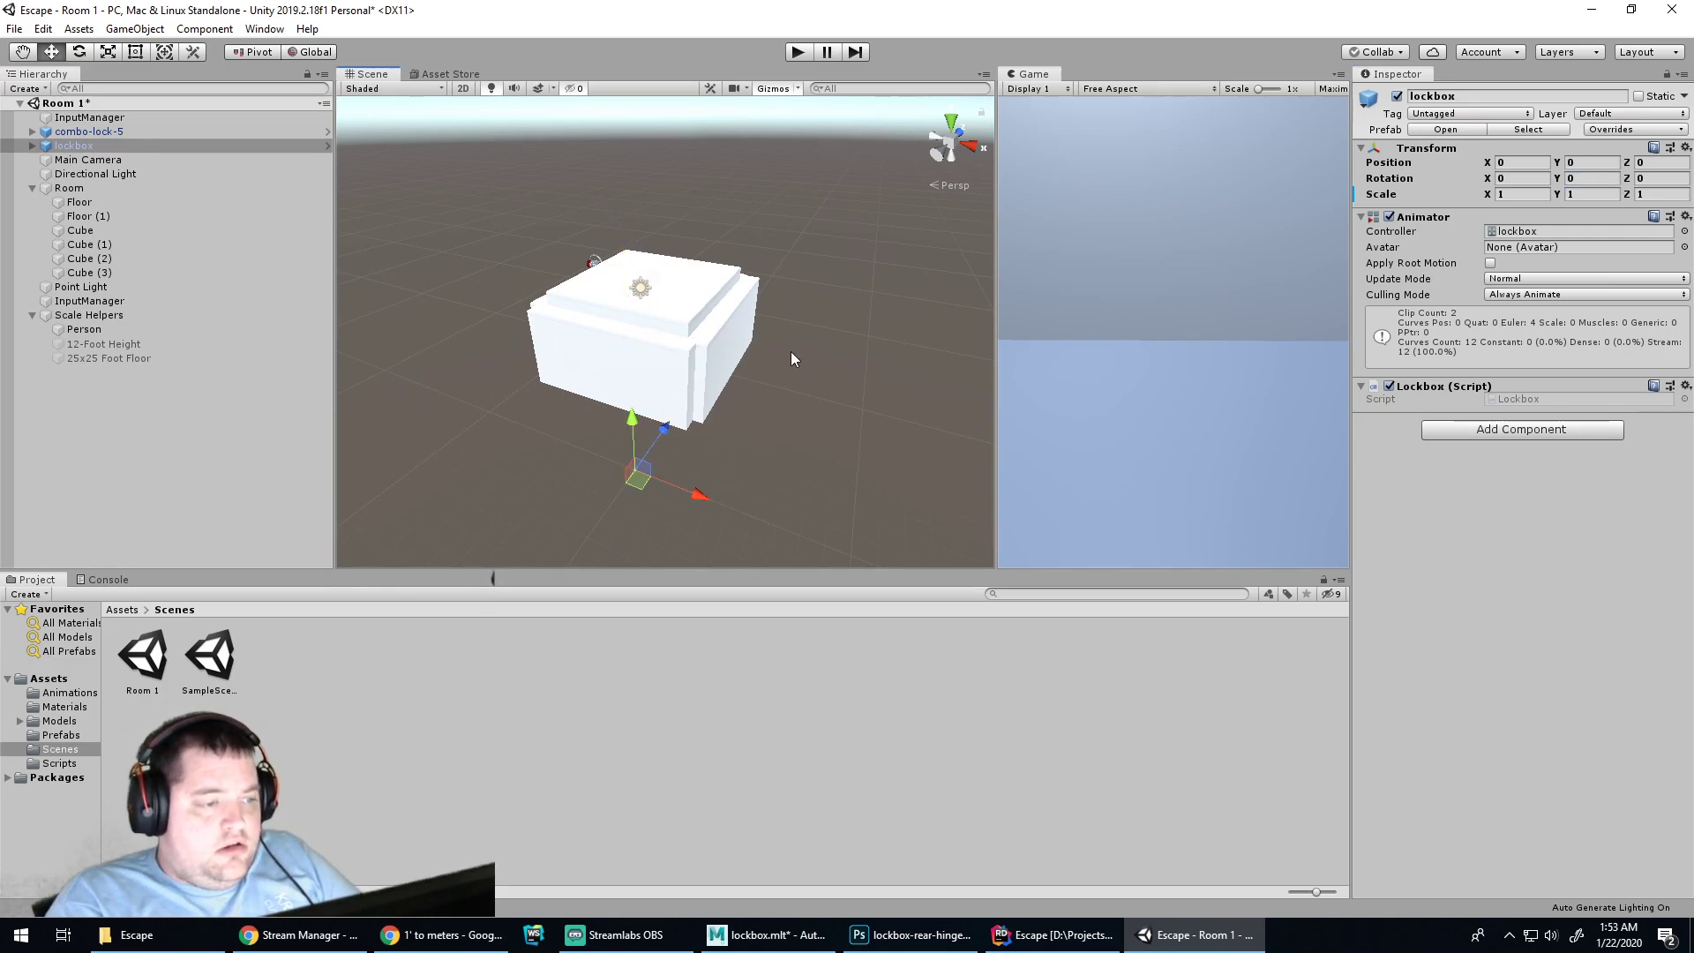
pyautogui.click(478, 368)
# Select all scene objects plus 12-Foot Height and 25x25 Foot Floor and drag them down
pyautogui.moveTo(822, 204); pyautogui.dragTo(473, 477)
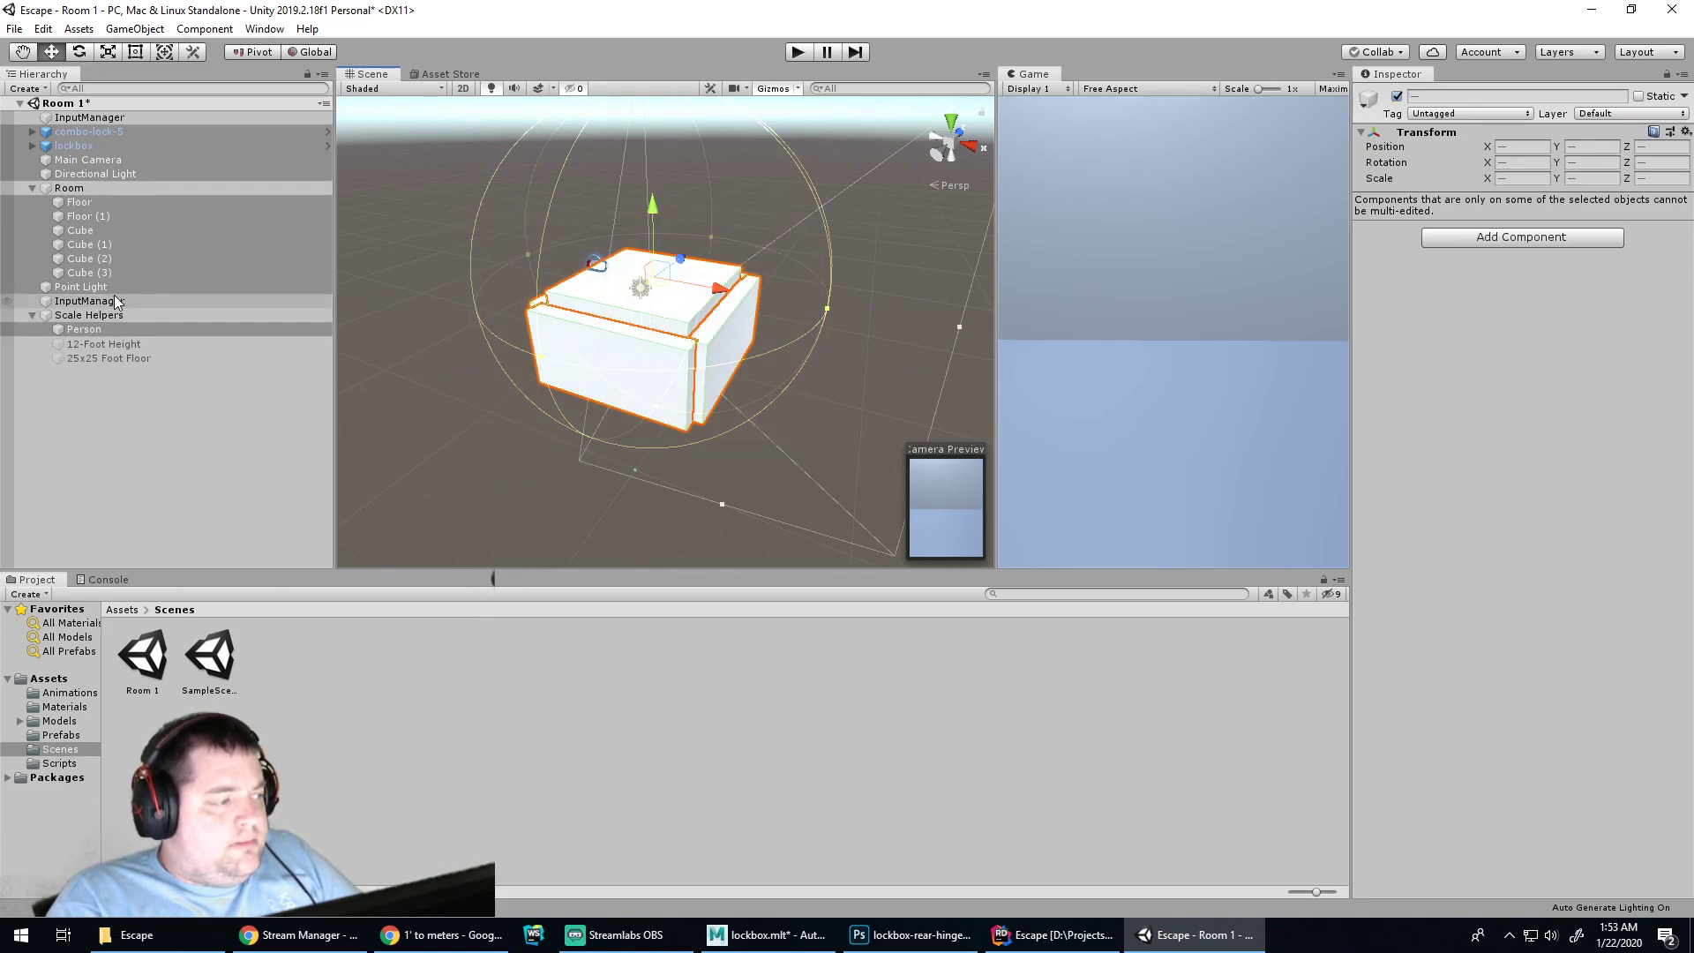
pyautogui.keyDown('ctrl'); pyautogui.click(98, 345); pyautogui.keyUp('ctrl')
pyautogui.keyDown('ctrl'); pyautogui.click(99, 356); pyautogui.keyUp('ctrl')
pyautogui.press('f')
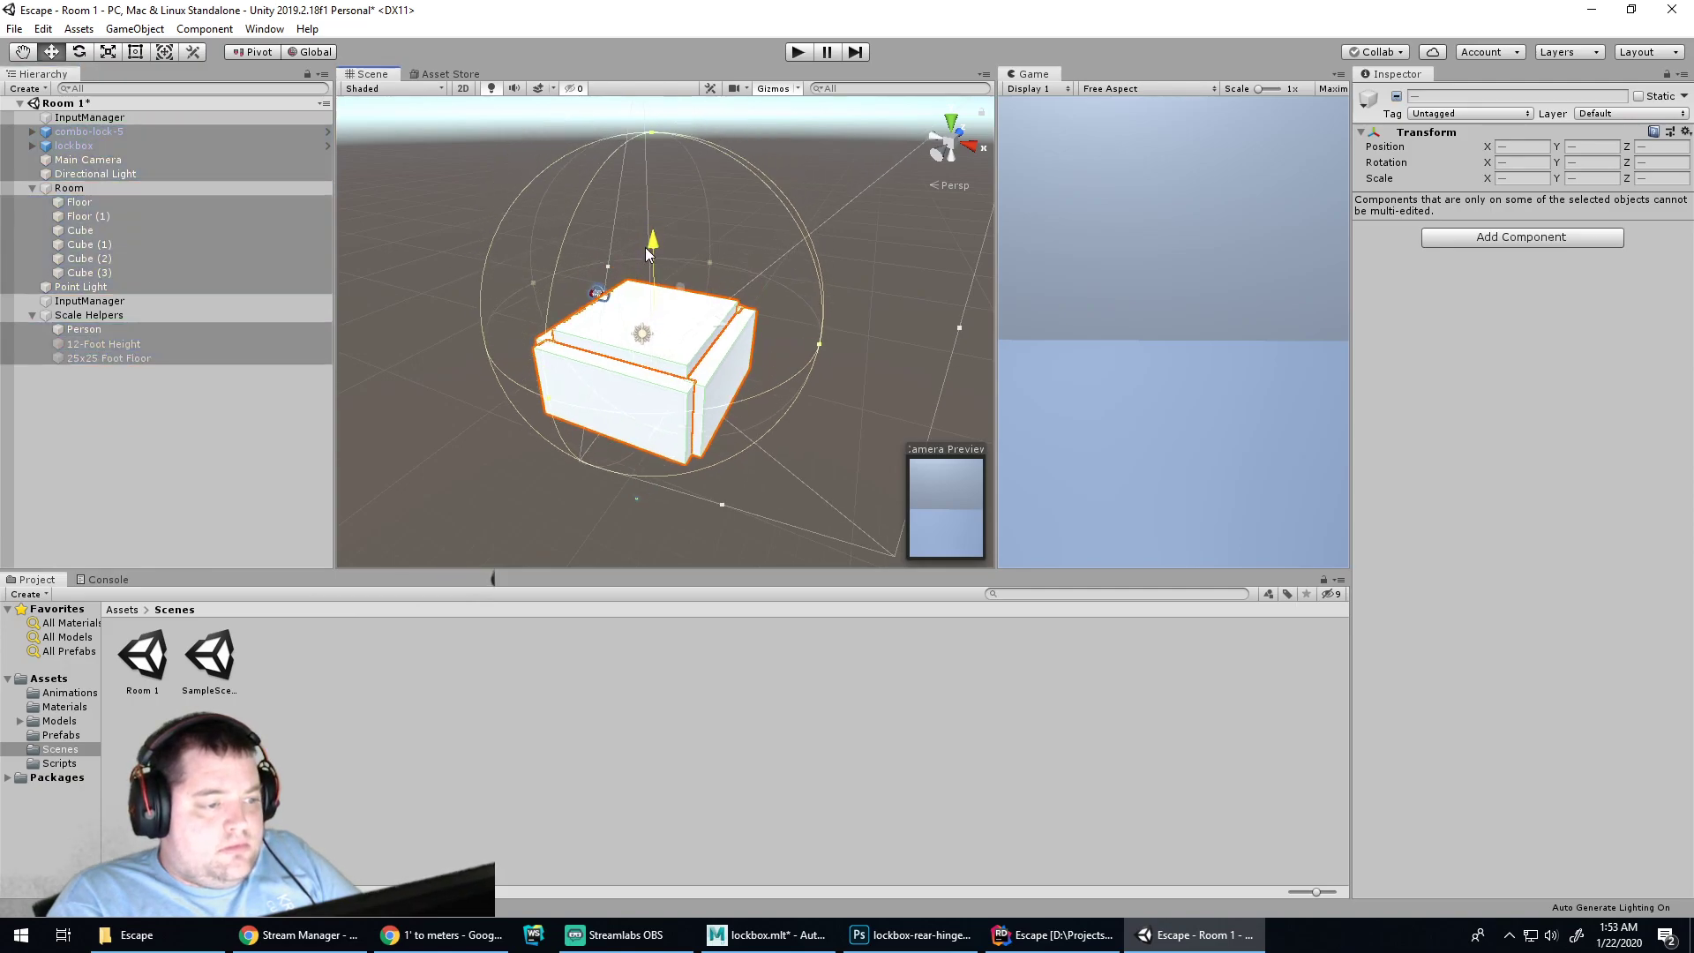
pyautogui.moveTo(635, 287); pyautogui.dragTo(632, 317)
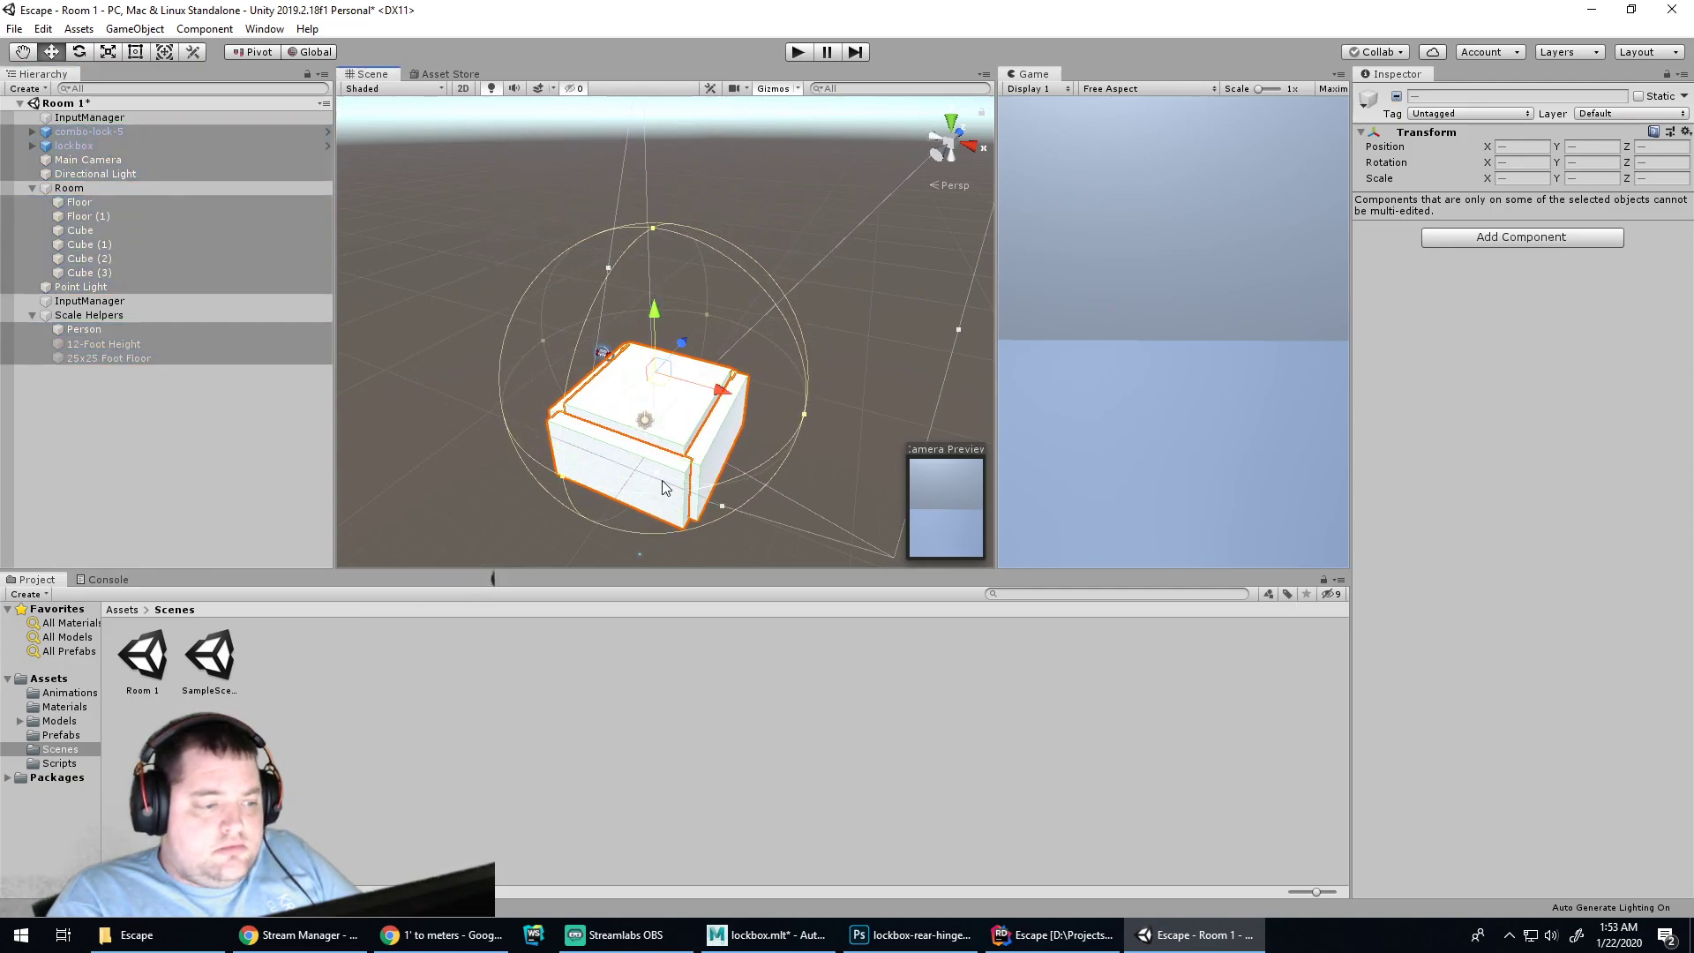
# Look around inside the lowered room, then clear the selection
pyautogui.scroll(5, 659, 471)
pyautogui.keyDown('alt'); pyautogui.moveTo(659, 472); pyautogui.dragTo(707, 291); pyautogui.keyUp('alt')
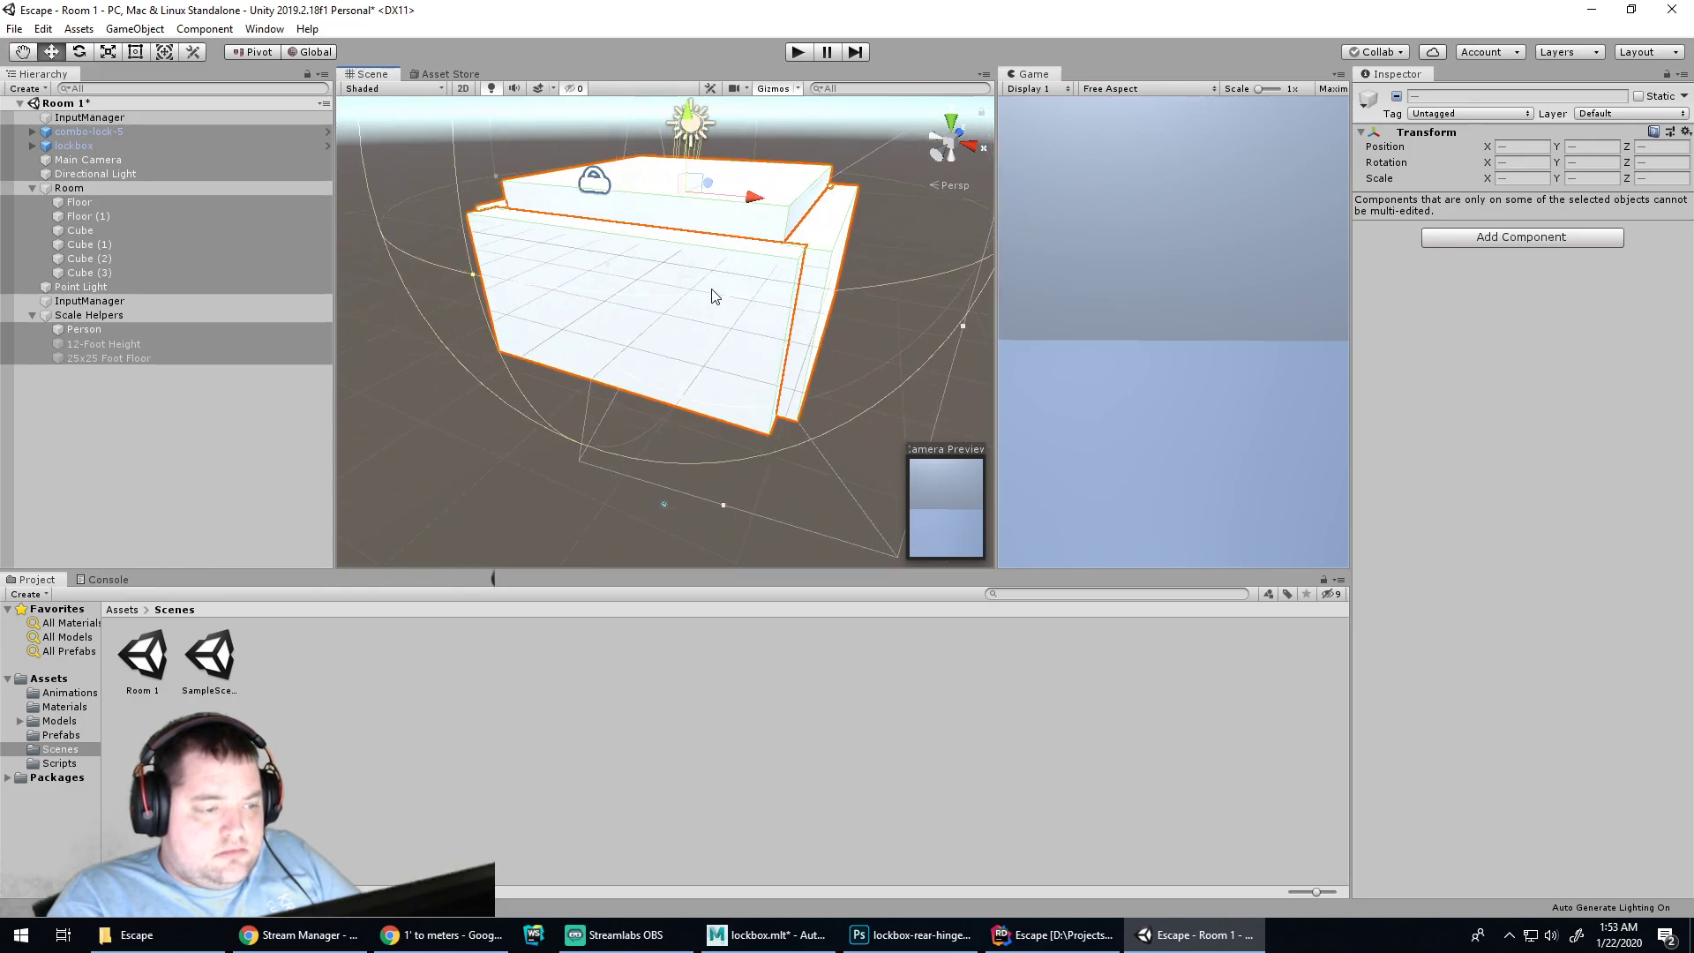
pyautogui.scroll(10, 686, 316)
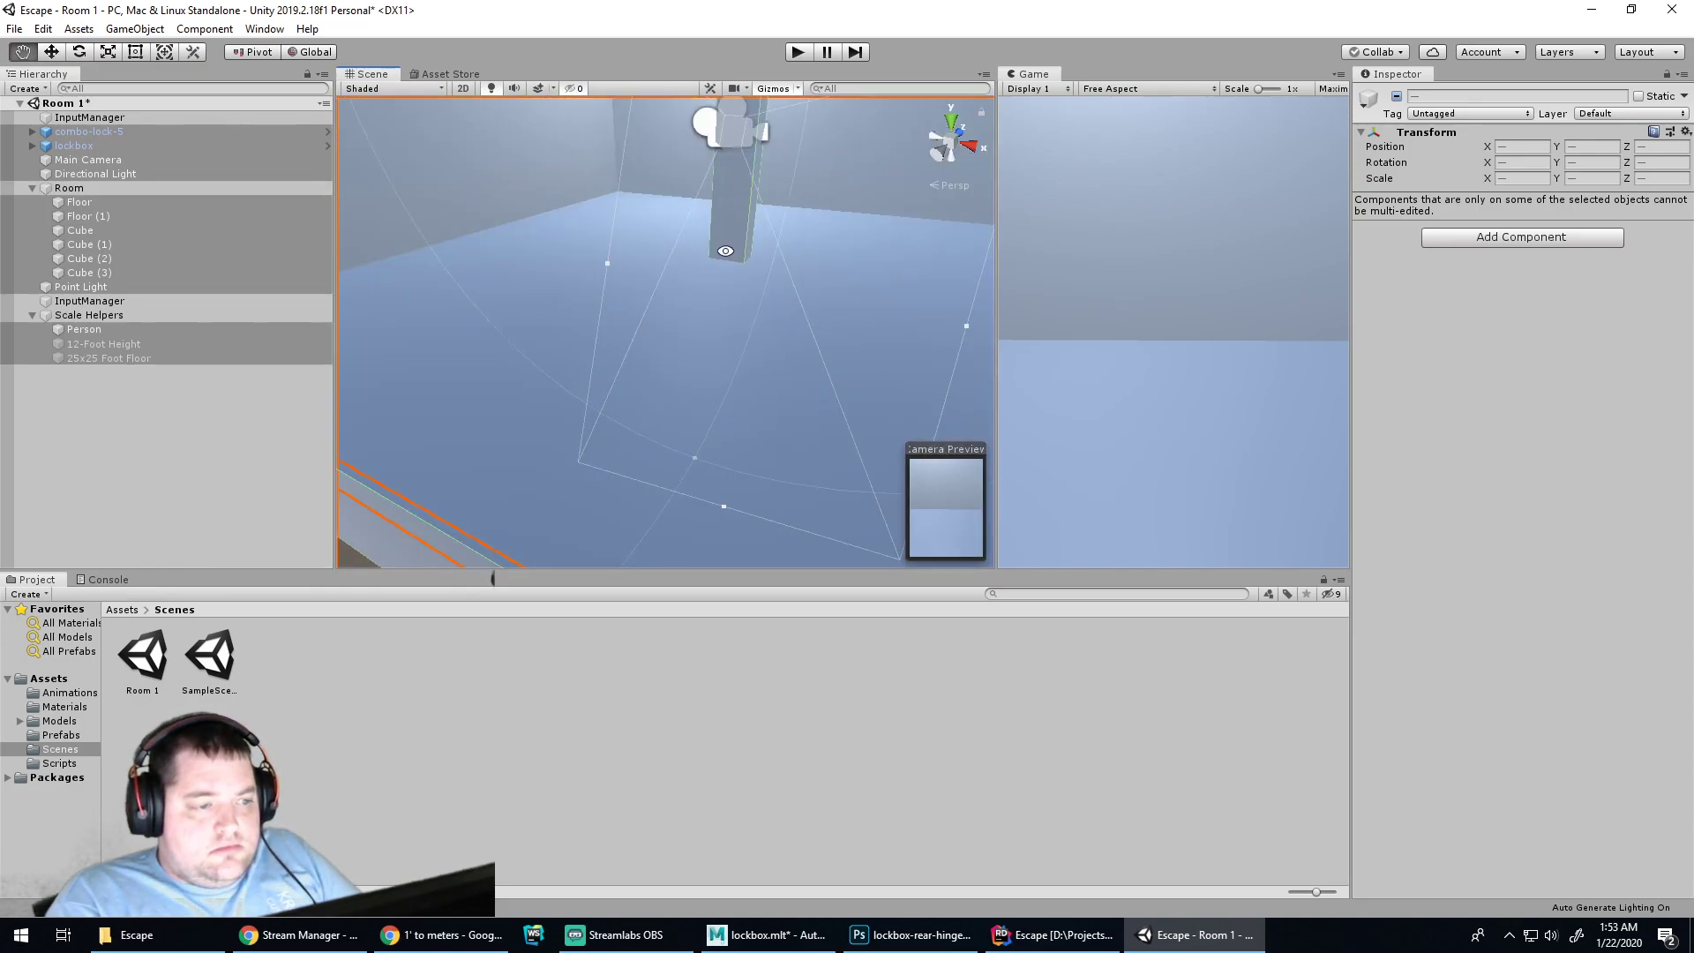
pyautogui.moveTo(594, 389); pyautogui.dragTo(565, 503, button='middle')
pyautogui.moveTo(809, 276); pyautogui.dragTo(636, 499, button='middle')
pyautogui.moveTo(693, 325); pyautogui.dragTo(626, 521, button='middle')
pyautogui.click(151, 394)
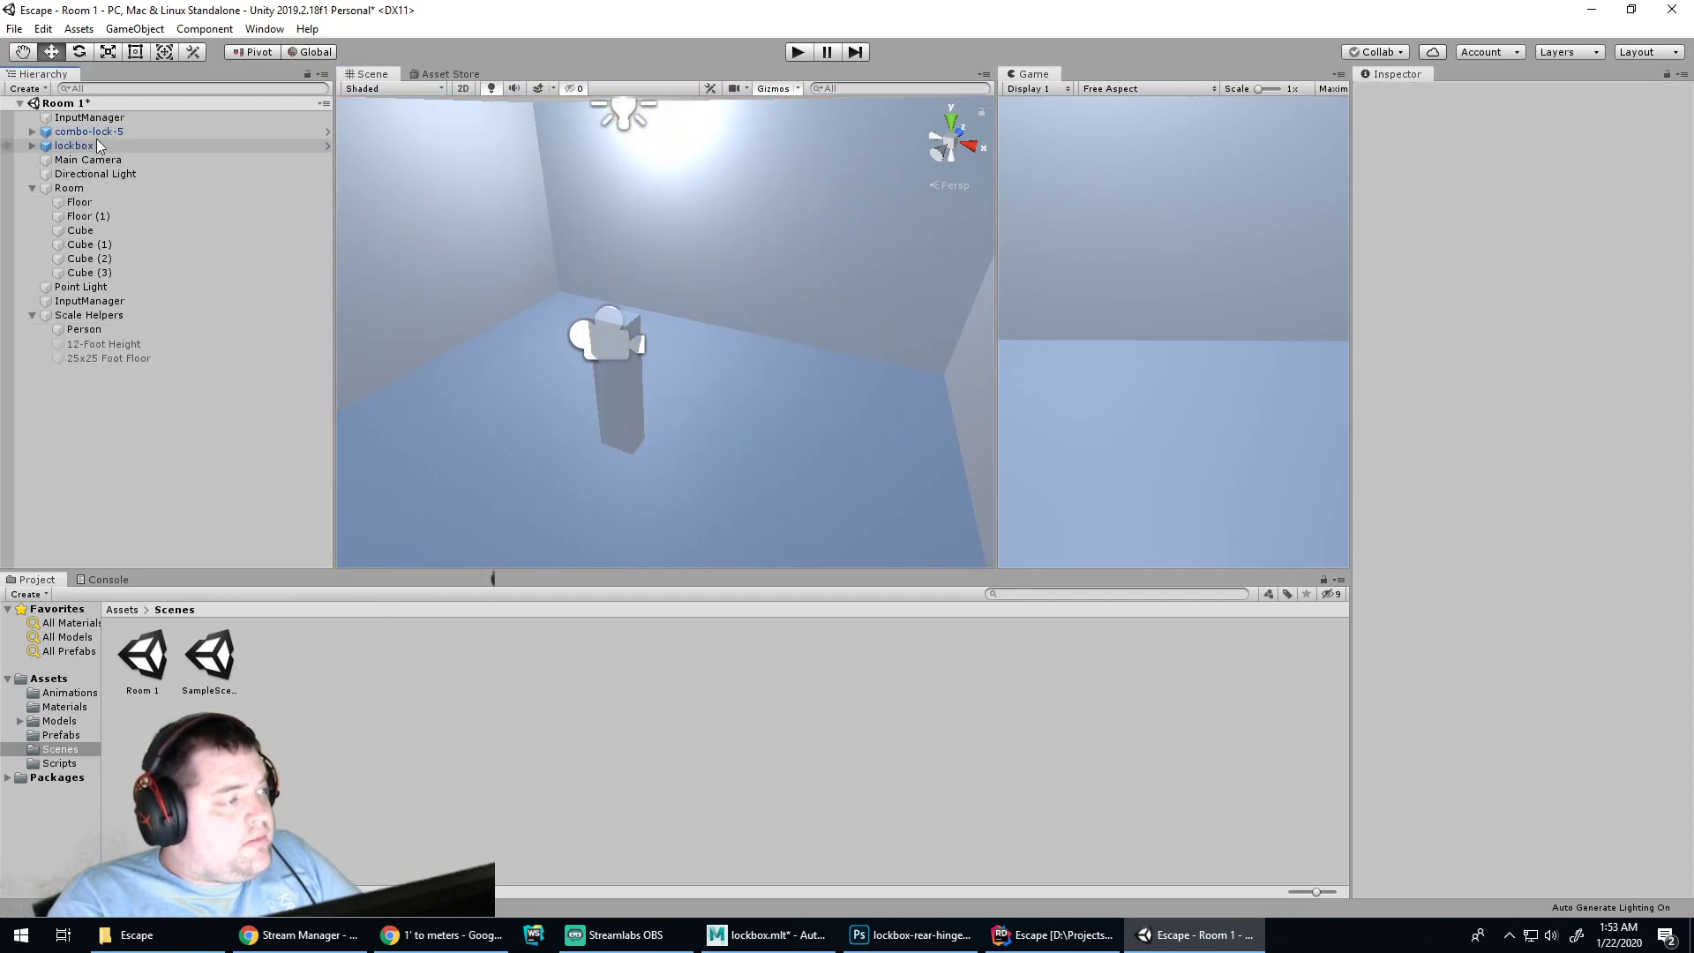
# Select and frame the lockbox, then move it up, back and slightly lower in the room
pyautogui.click(97, 145)
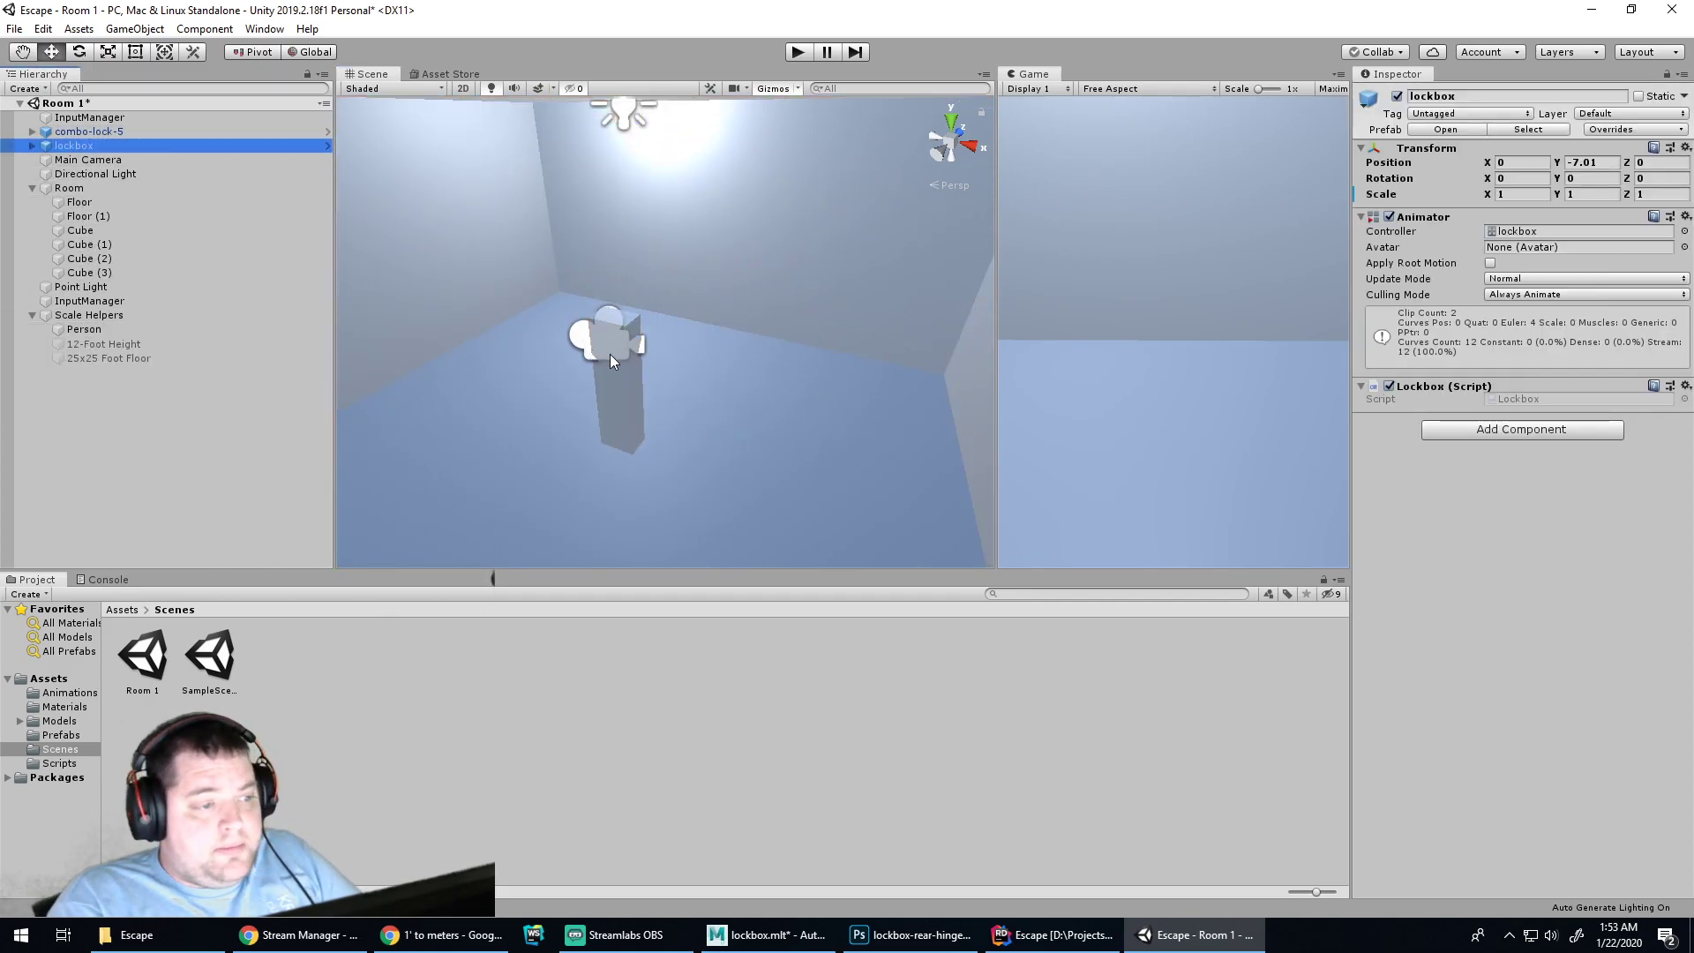
pyautogui.press('f')
pyautogui.keyDown('alt'); pyautogui.moveTo(726, 367); pyautogui.dragTo(706, 191); pyautogui.keyUp('alt')
pyautogui.keyDown('alt'); pyautogui.moveTo(684, 178); pyautogui.dragTo(739, 433, button='right'); pyautogui.keyUp('alt')
pyautogui.scroll(2, 739, 433)
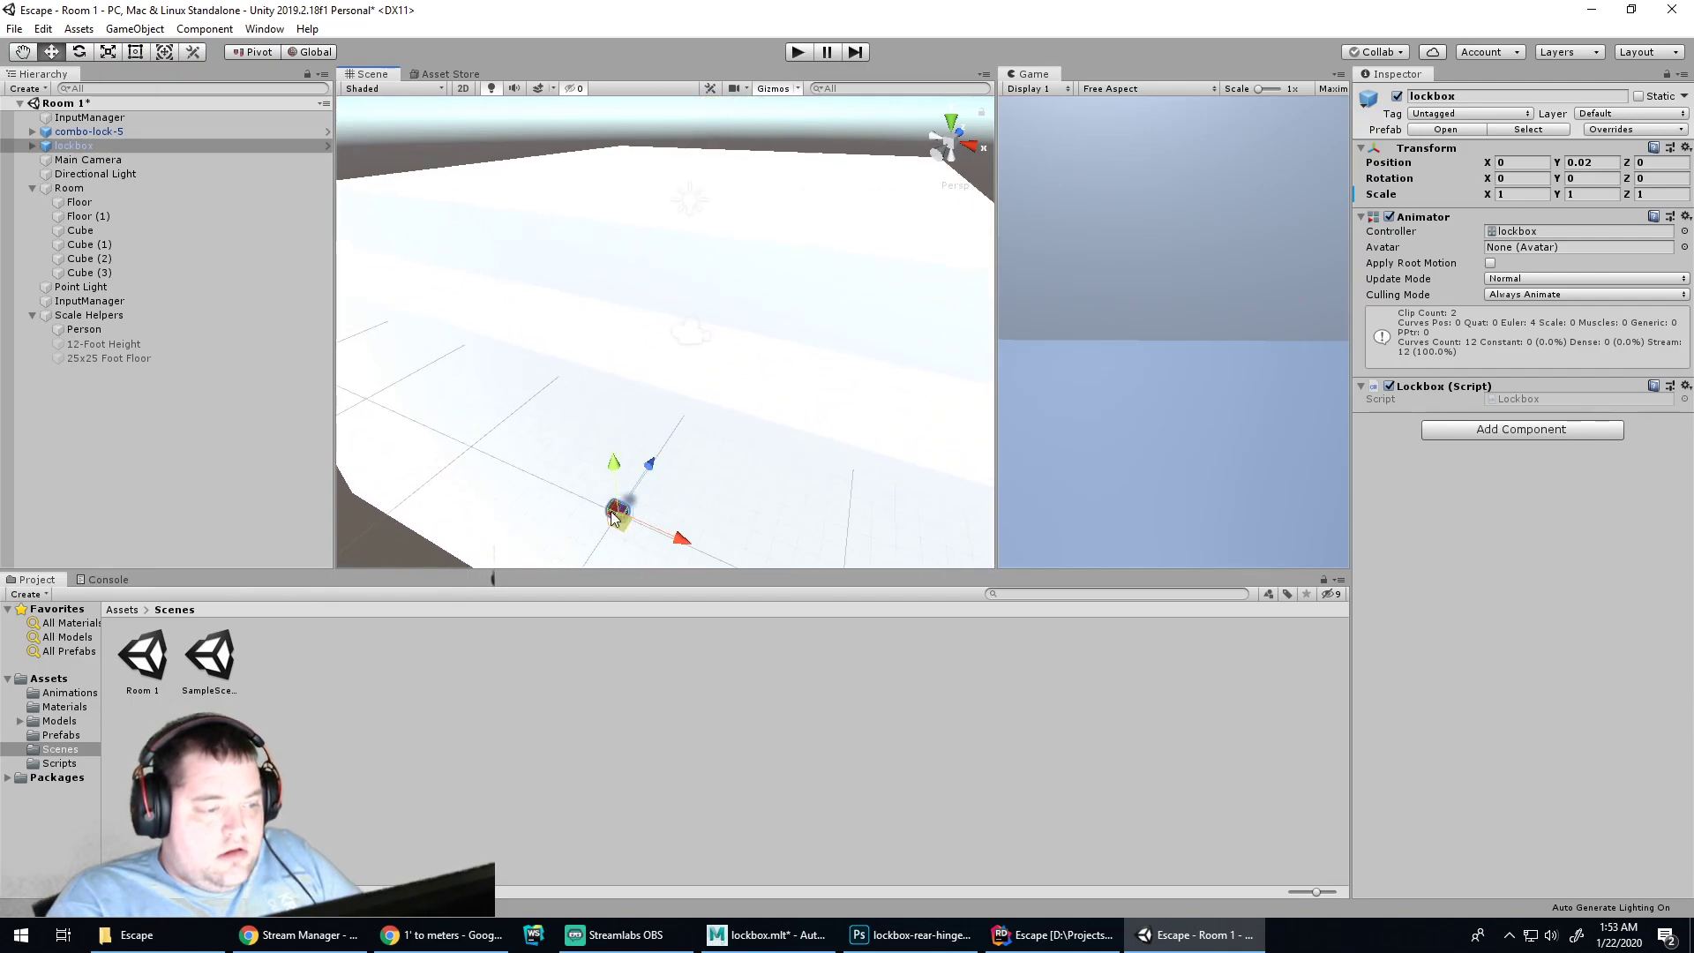
pyautogui.moveTo(637, 484); pyautogui.dragTo(737, 388)
pyautogui.keyDown('alt'); pyautogui.moveTo(859, 332); pyautogui.dragTo(780, 397, button='right'); pyautogui.keyUp('alt')
pyautogui.keyDown('alt'); pyautogui.moveTo(780, 397); pyautogui.dragTo(766, 275, button='middle'); pyautogui.keyUp('alt')
pyautogui.scroll(-6, 776, 339)
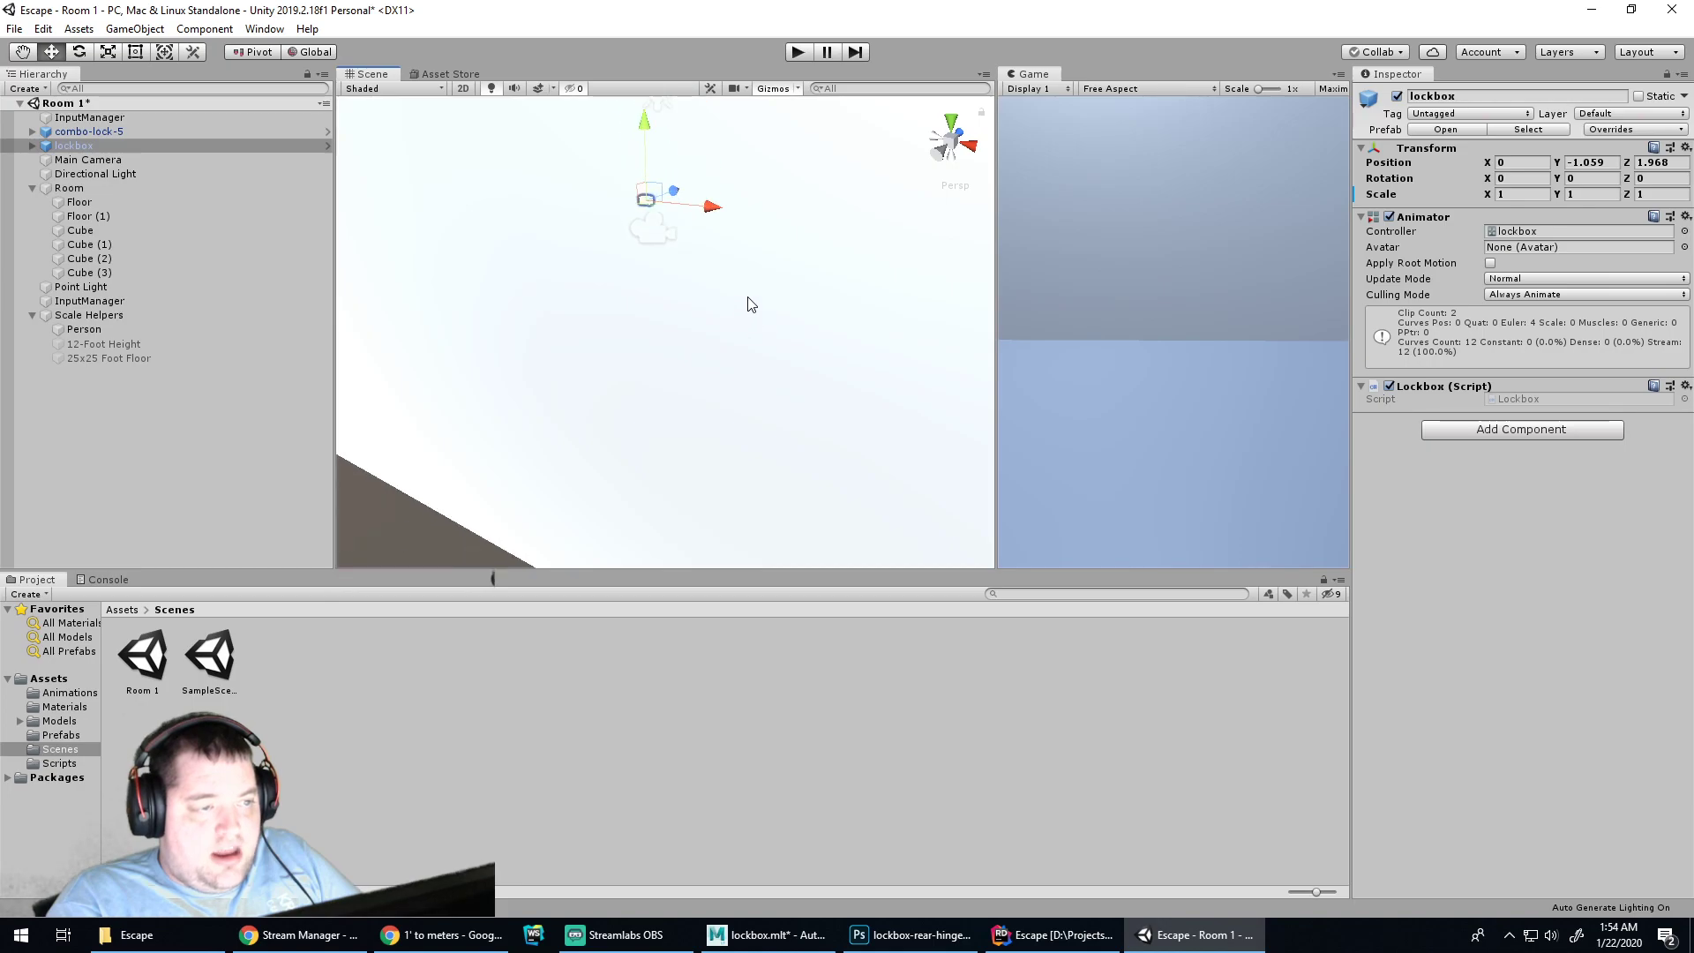
# Push the lockbox further back and lower, settling it near the camera at -1.1, -2.141, 5.733
pyautogui.moveTo(674, 188); pyautogui.dragTo(825, 148)
pyautogui.scroll(6, 754, 205)
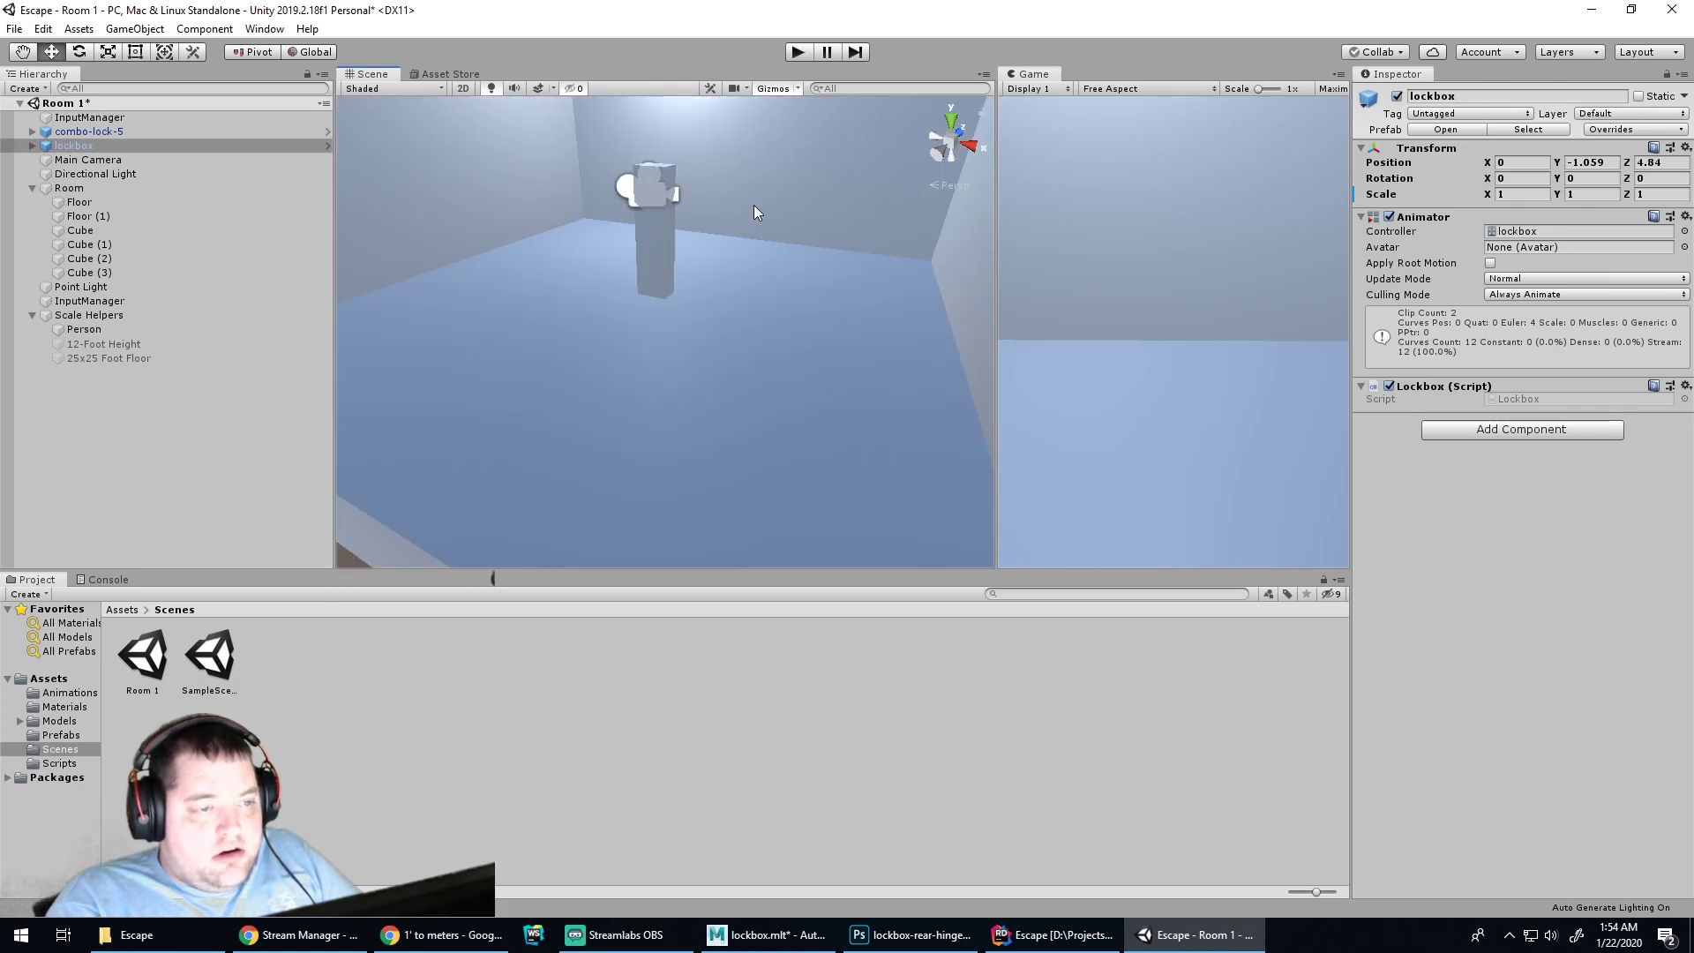
pyautogui.keyDown('alt'); pyautogui.moveTo(775, 197); pyautogui.dragTo(678, 367, button='middle'); pyautogui.keyUp('alt')
pyautogui.moveTo(740, 126); pyautogui.dragTo(761, 291)
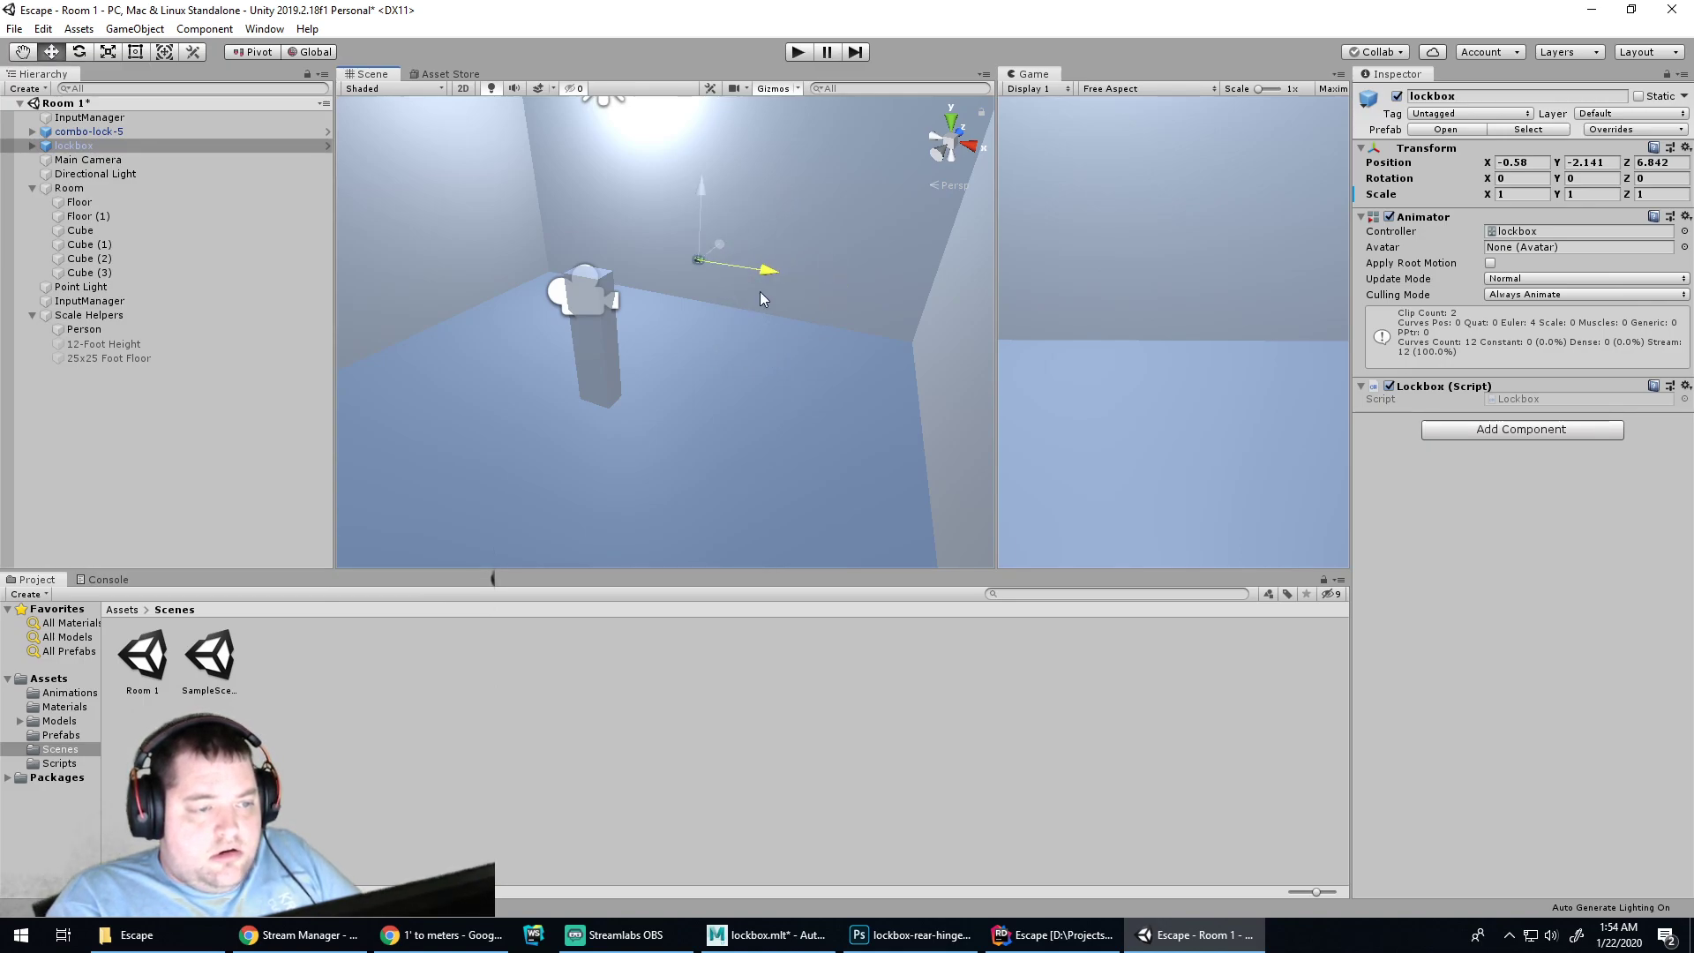
pyautogui.scroll(3, 780, 269)
pyautogui.moveTo(764, 265); pyautogui.dragTo(827, 481, button='middle')
pyautogui.moveTo(783, 319)
pyautogui.mouseDown(button='middle')
pyautogui.moveTo(774, 409)
pyautogui.moveTo(823, 489)
pyautogui.moveTo(697, 215)
pyautogui.mouseUp(button='middle')
pyautogui.scroll(5, 803, 473)
pyautogui.keyDown('alt'); pyautogui.moveTo(648, 415); pyautogui.dragTo(668, 245, button='middle'); pyautogui.keyUp('alt')
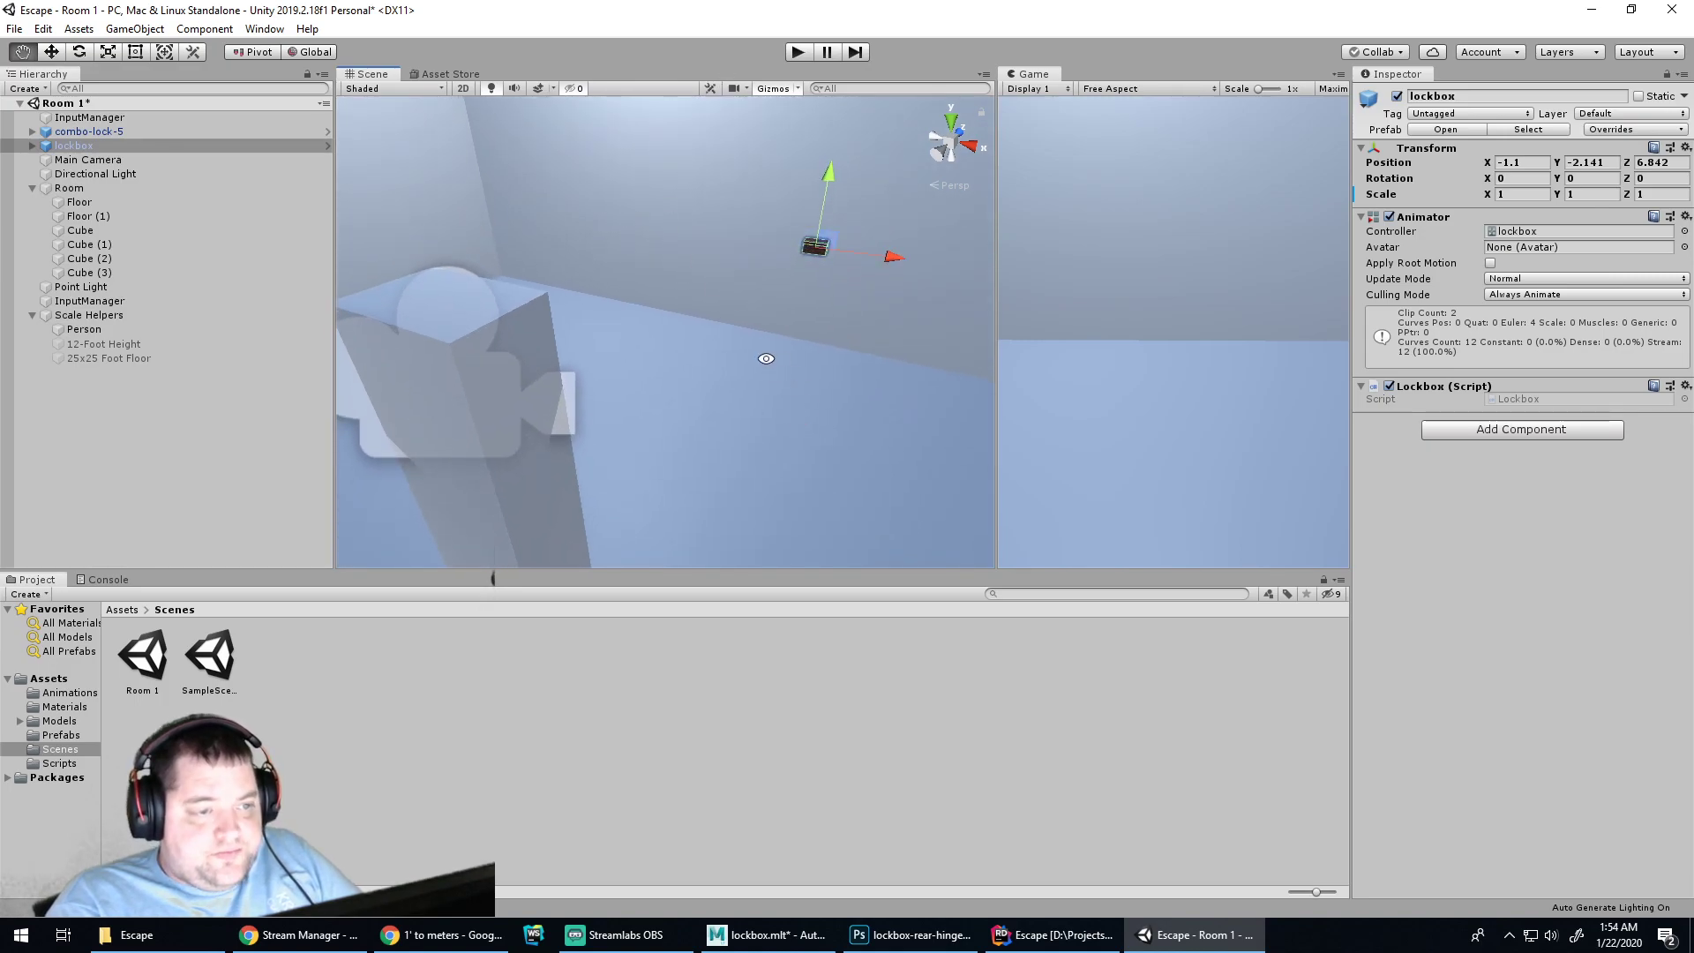
pyautogui.moveTo(823, 222); pyautogui.dragTo(774, 268)
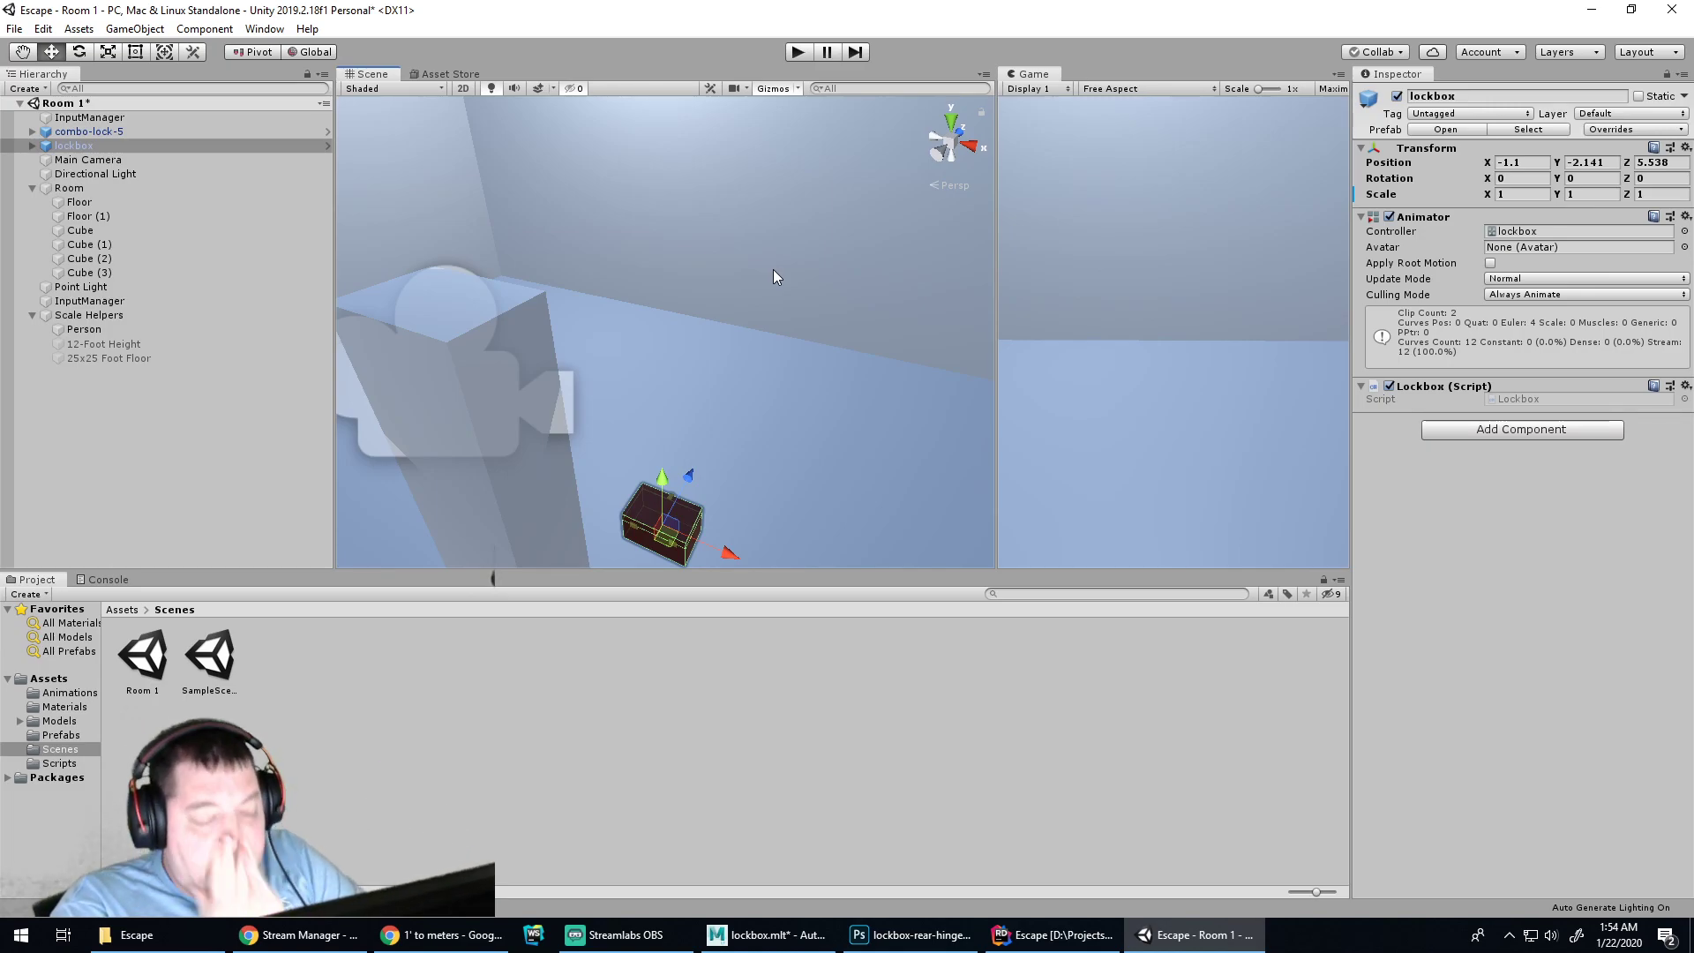
pyautogui.moveTo(690, 477); pyautogui.dragTo(743, 427)
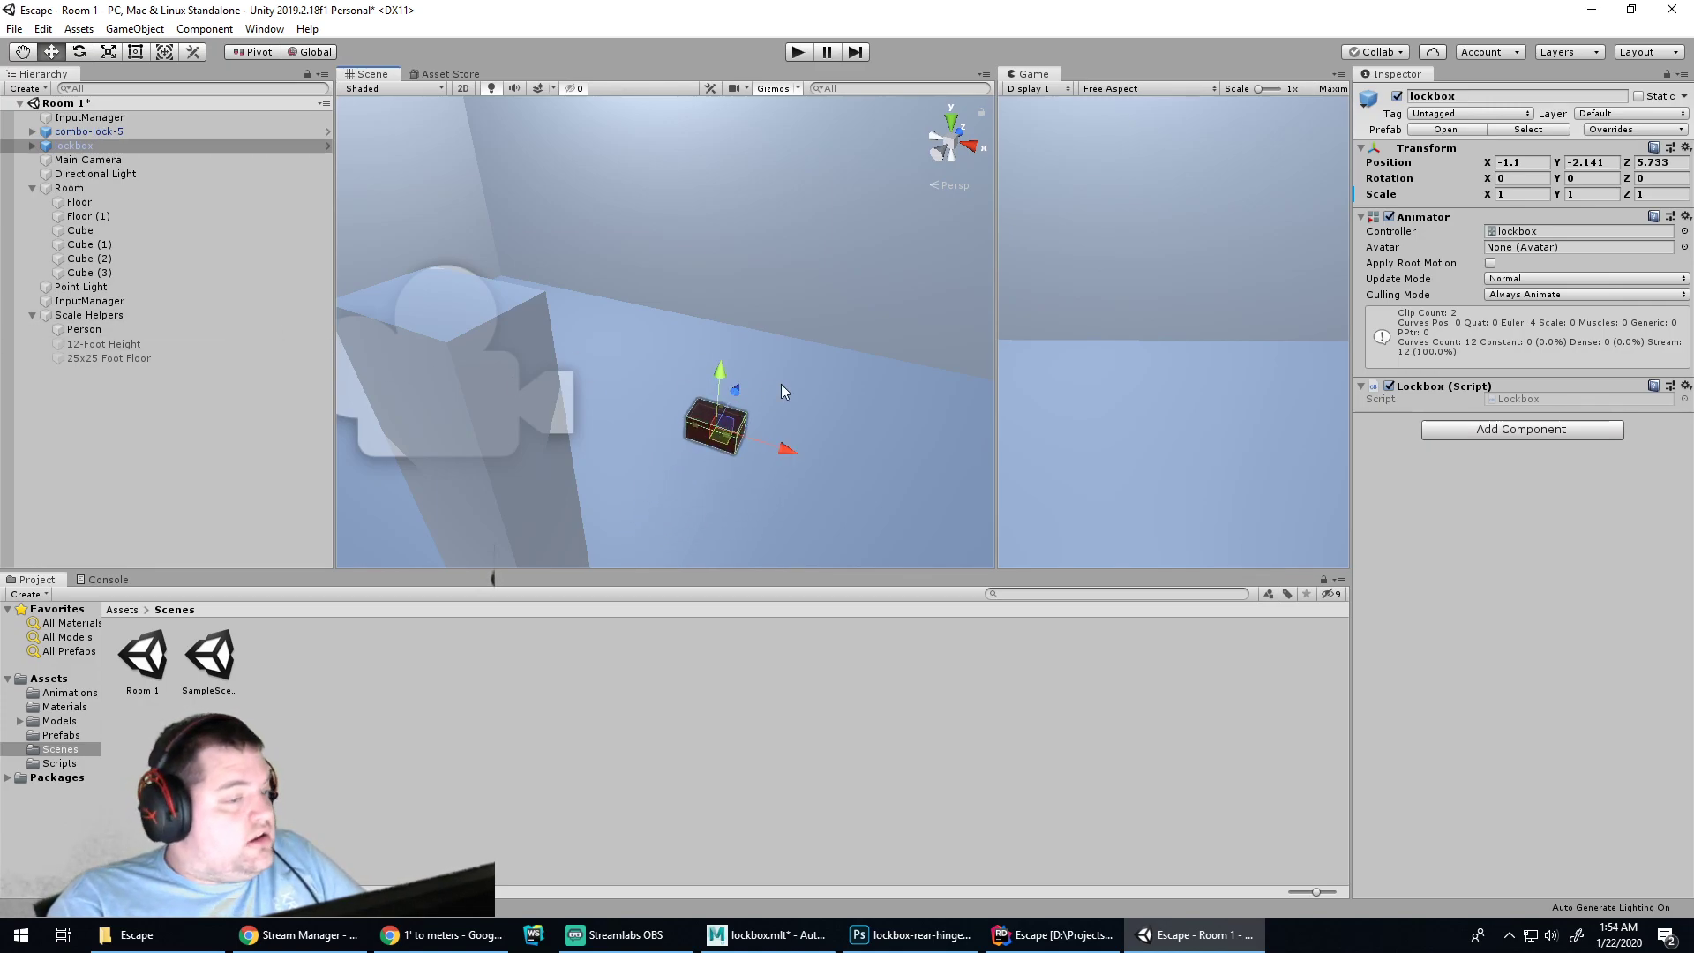
pyautogui.click(145, 405)
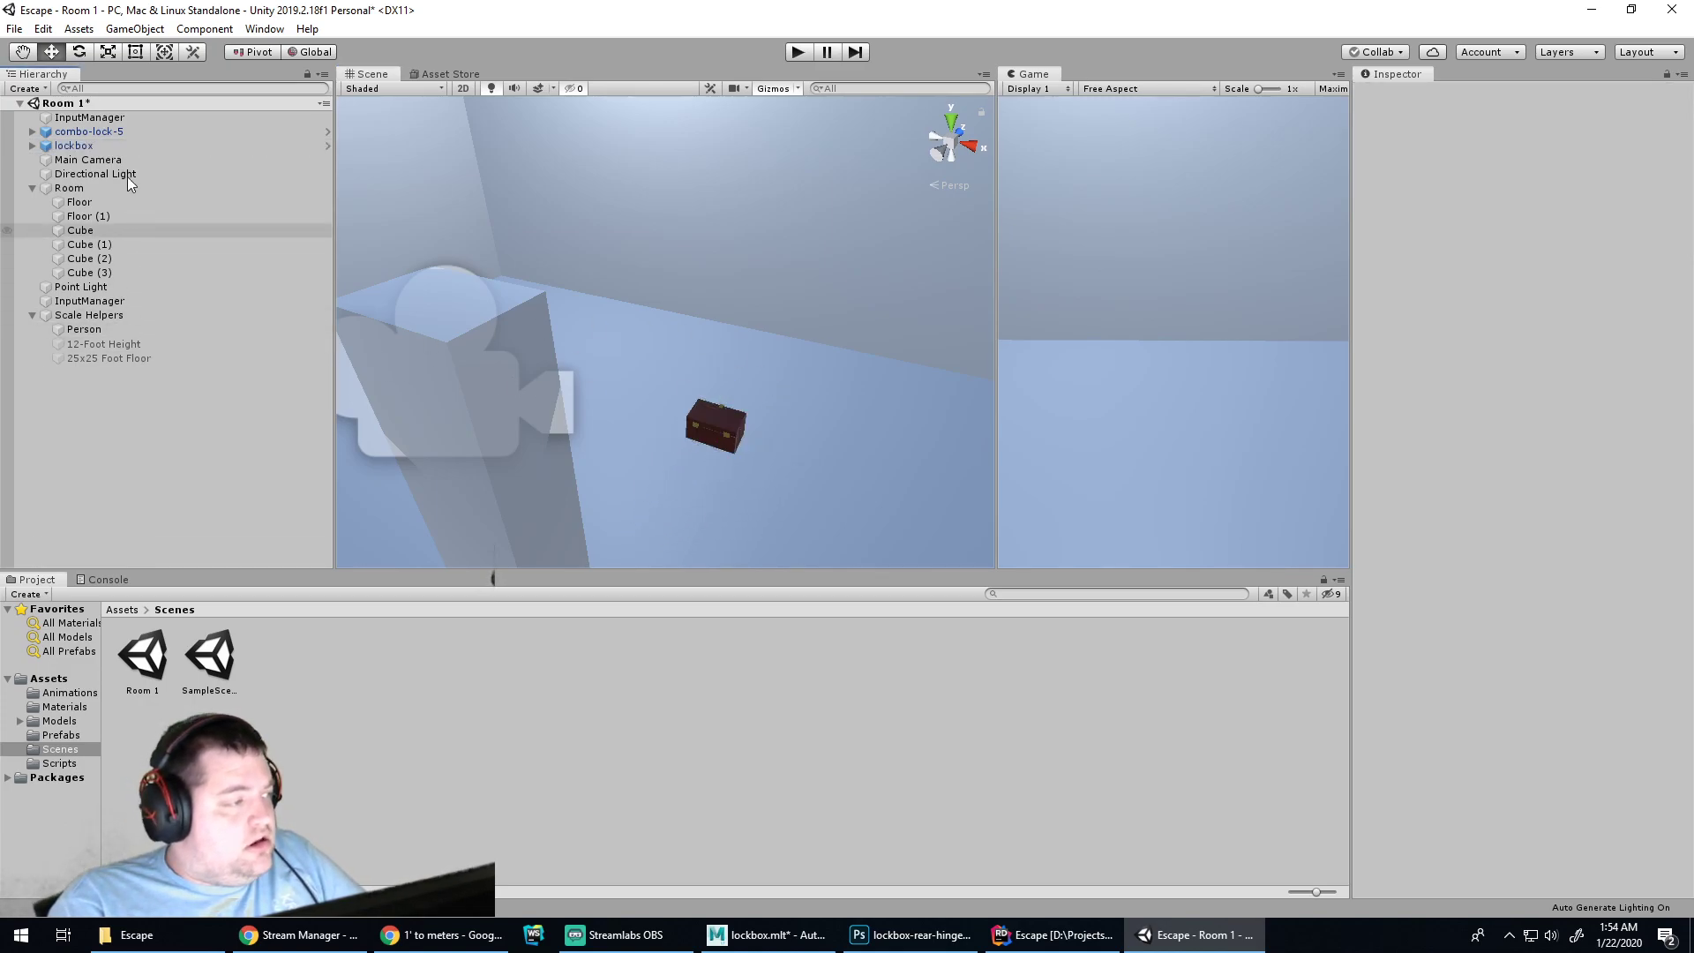
# Create a new 3D Cube and move it toward the lockbox
pyautogui.rightClick(114, 374)
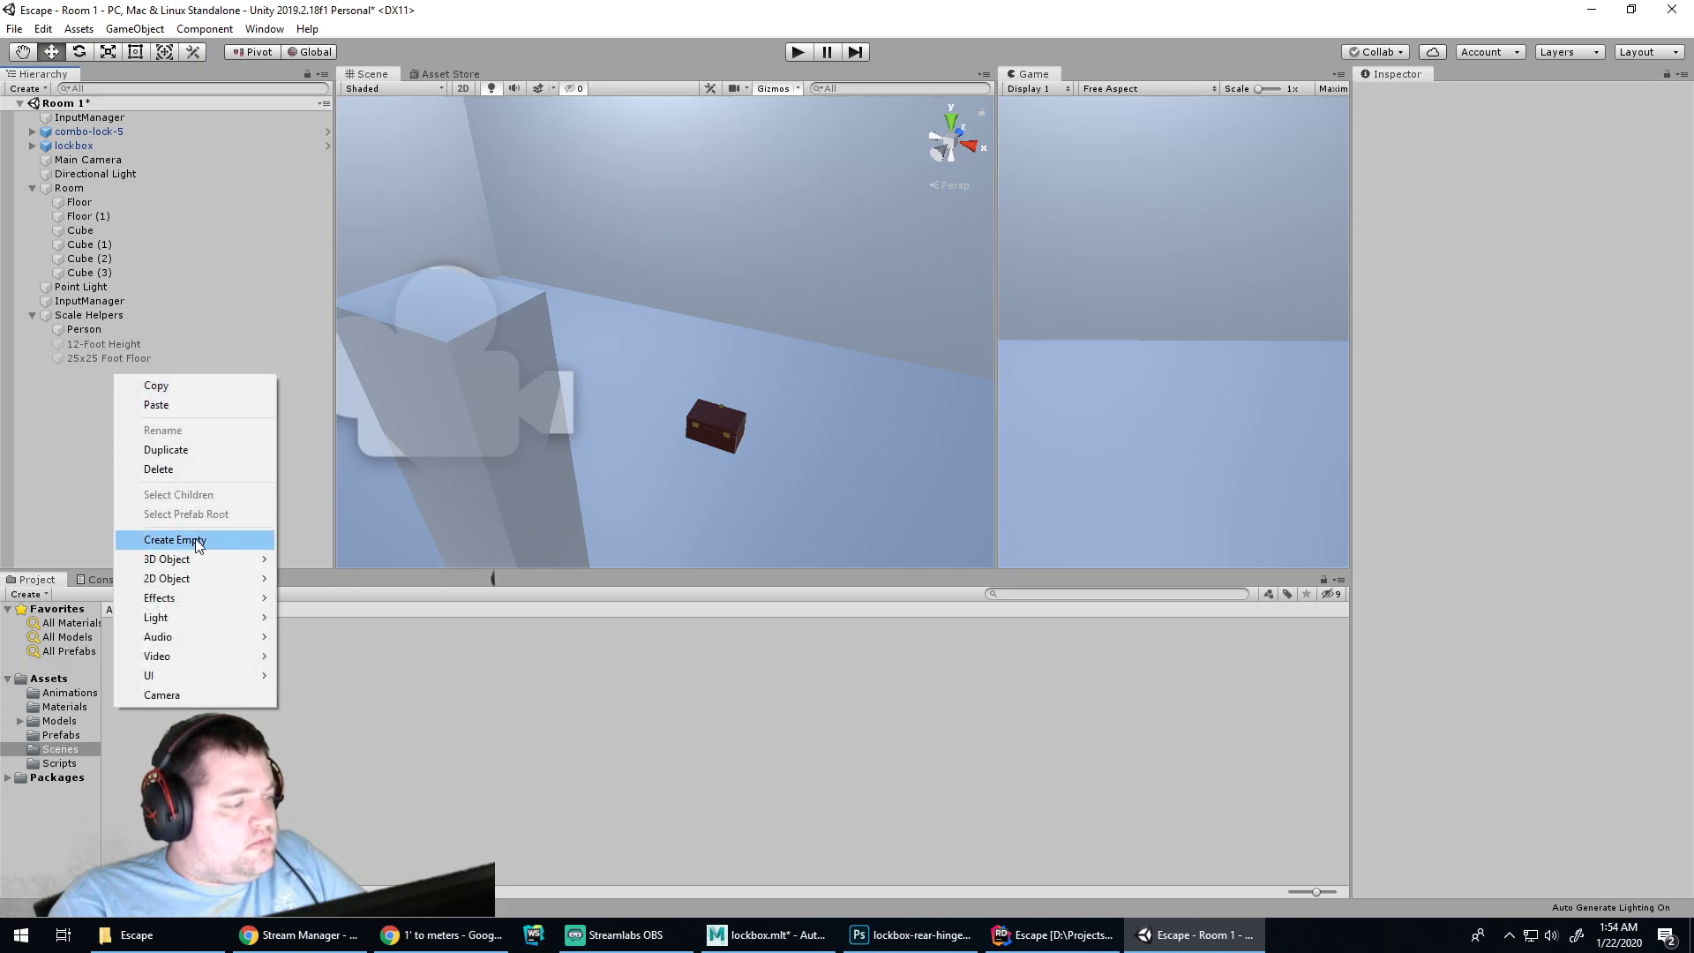
pyautogui.moveTo(199, 557)
pyautogui.click(300, 560)
pyautogui.moveTo(682, 292); pyautogui.dragTo(833, 294)
# Select the lockbox and check its Transform options menu, closing it unchanged
pyautogui.click(722, 427)
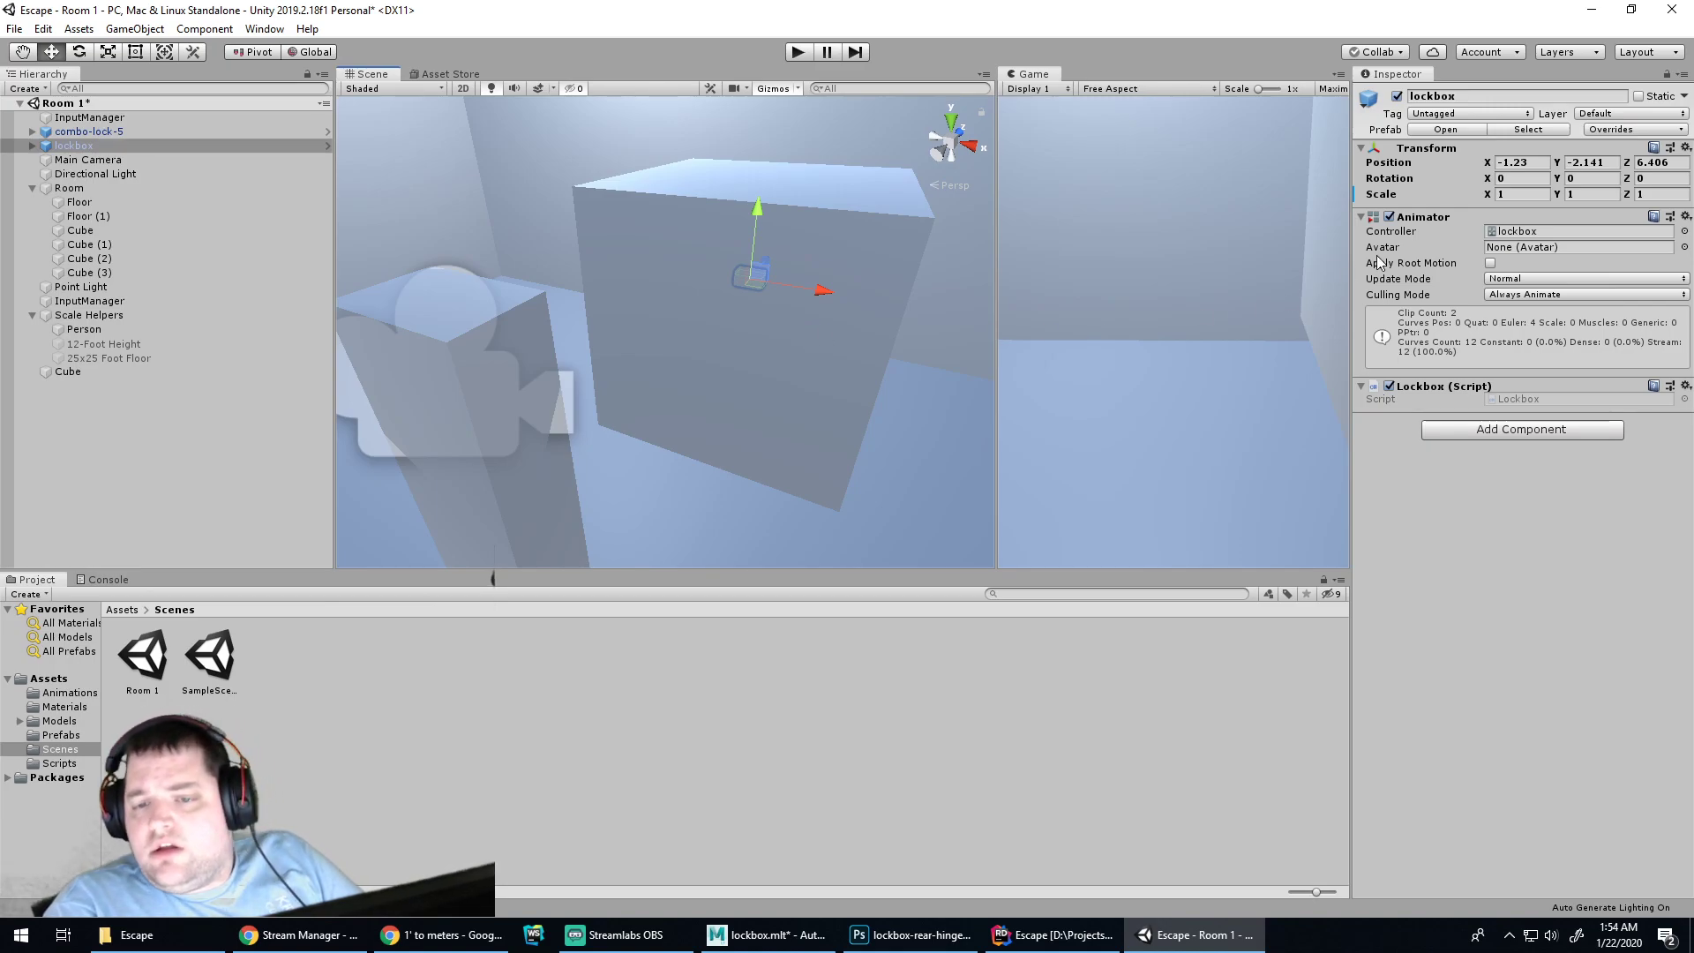
pyautogui.click(1686, 148)
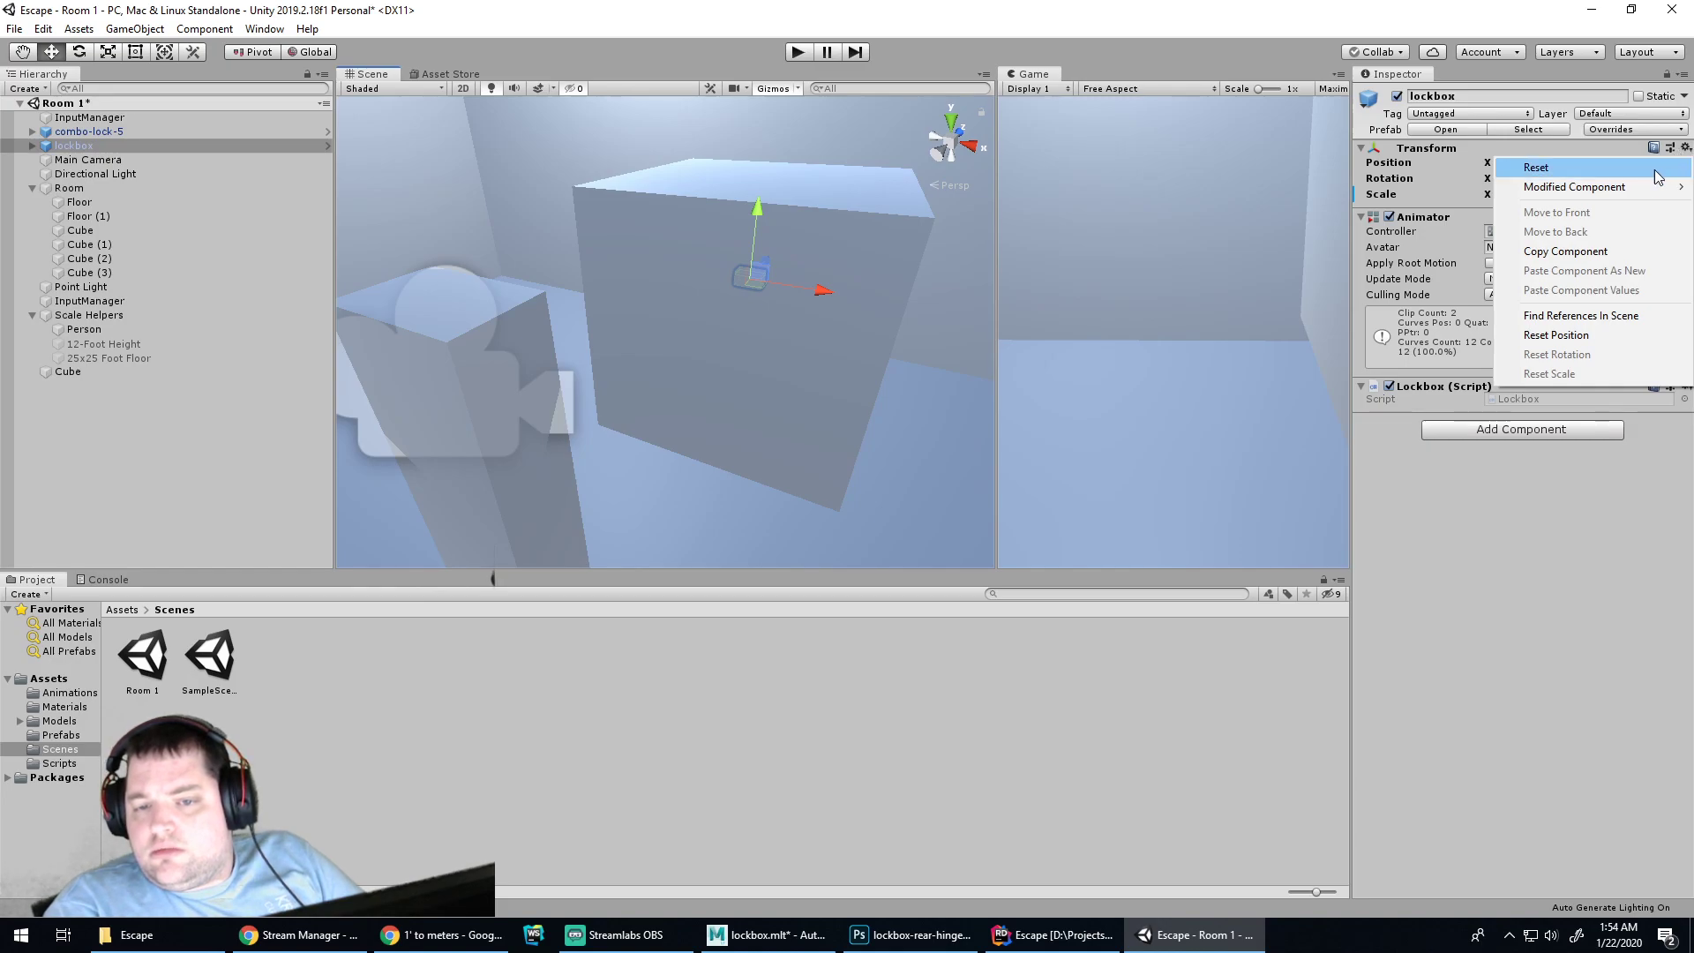
pyautogui.moveTo(1653, 186)
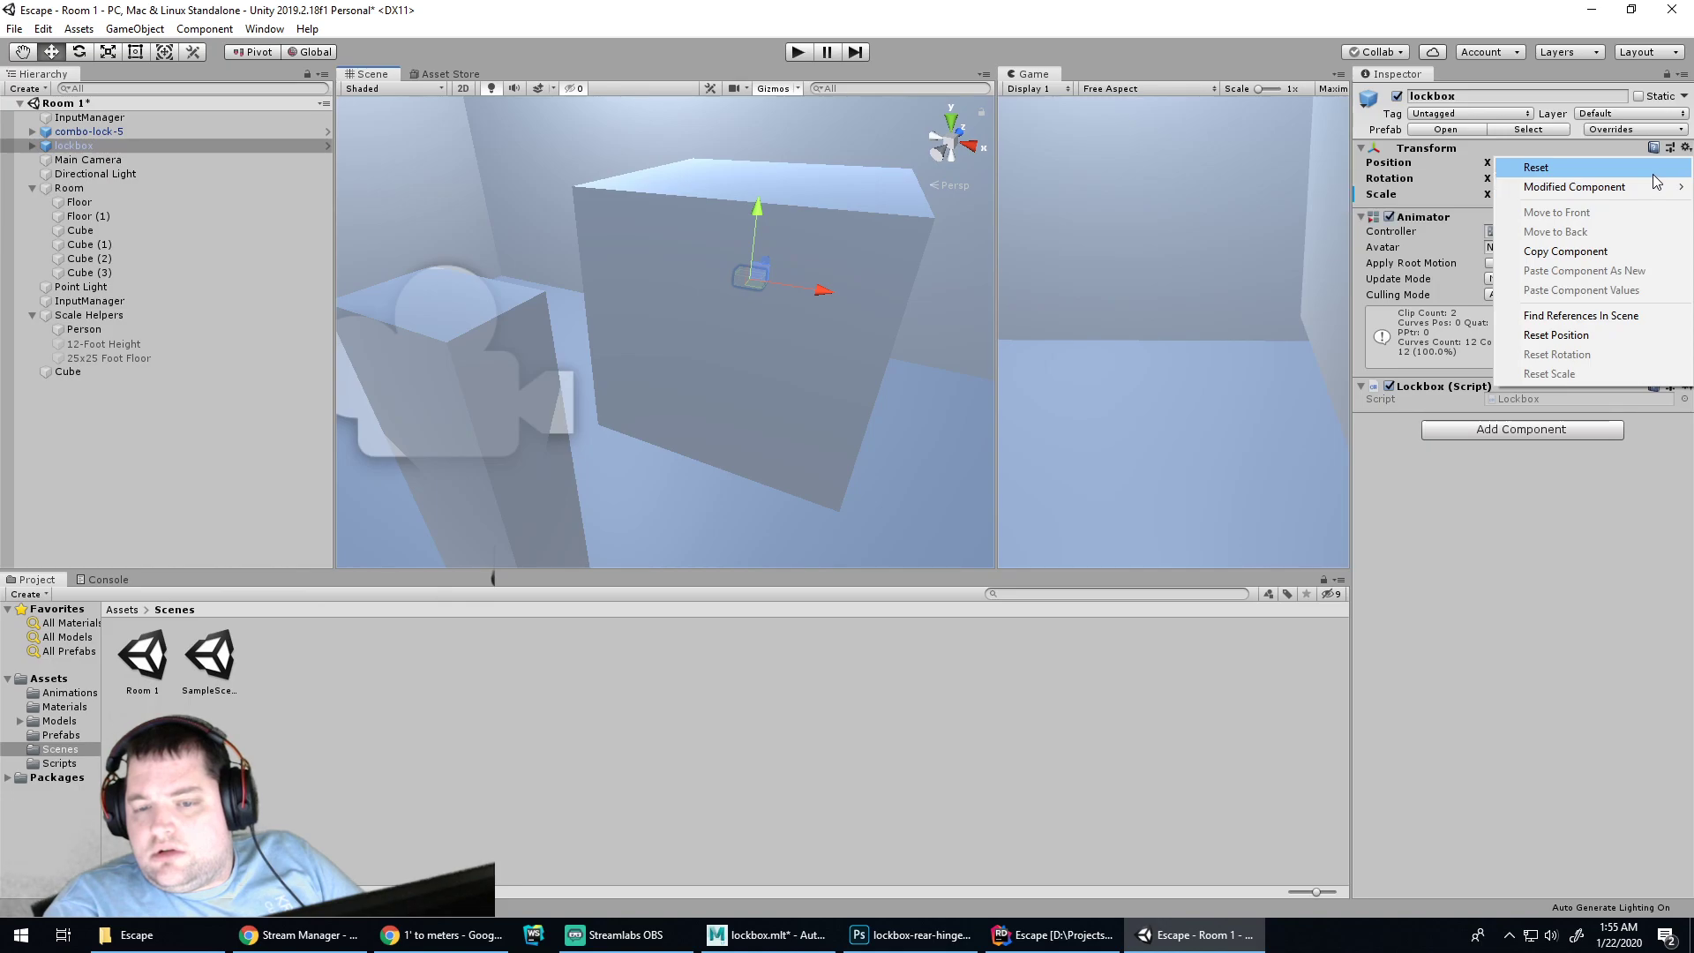
pyautogui.click(1516, 456)
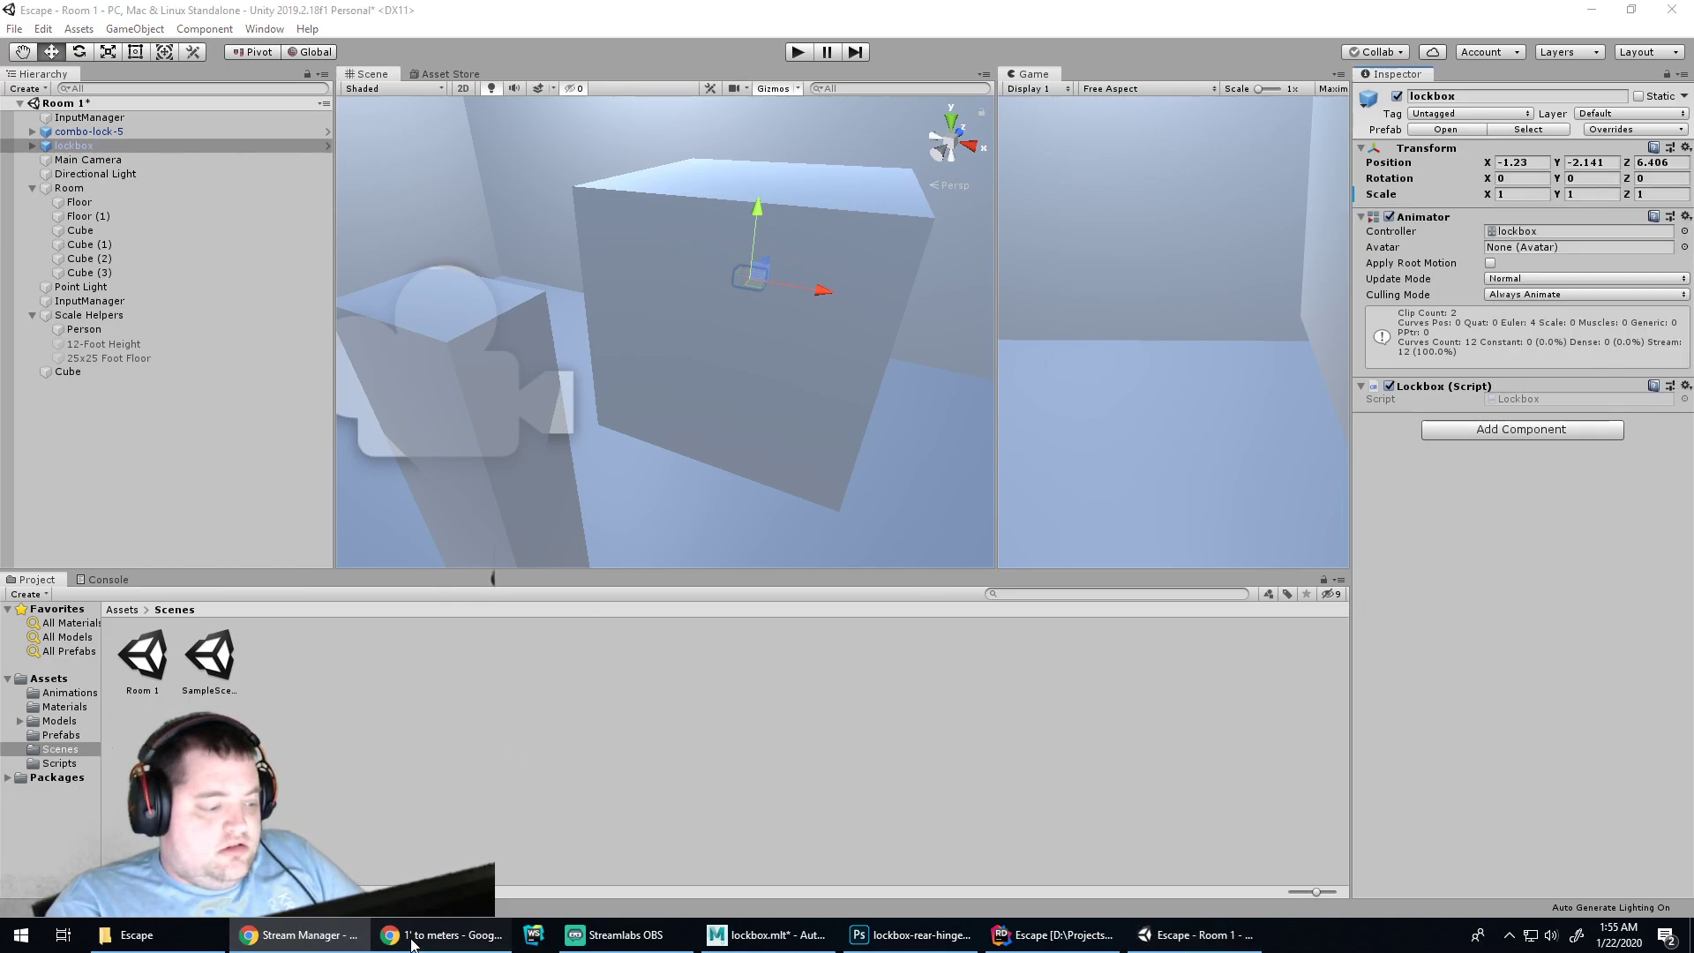
# Search Google for 'unity set objects current scale to be 1'
pyautogui.click(407, 936)
pyautogui.click(706, 52)
pyautogui.write('unity')
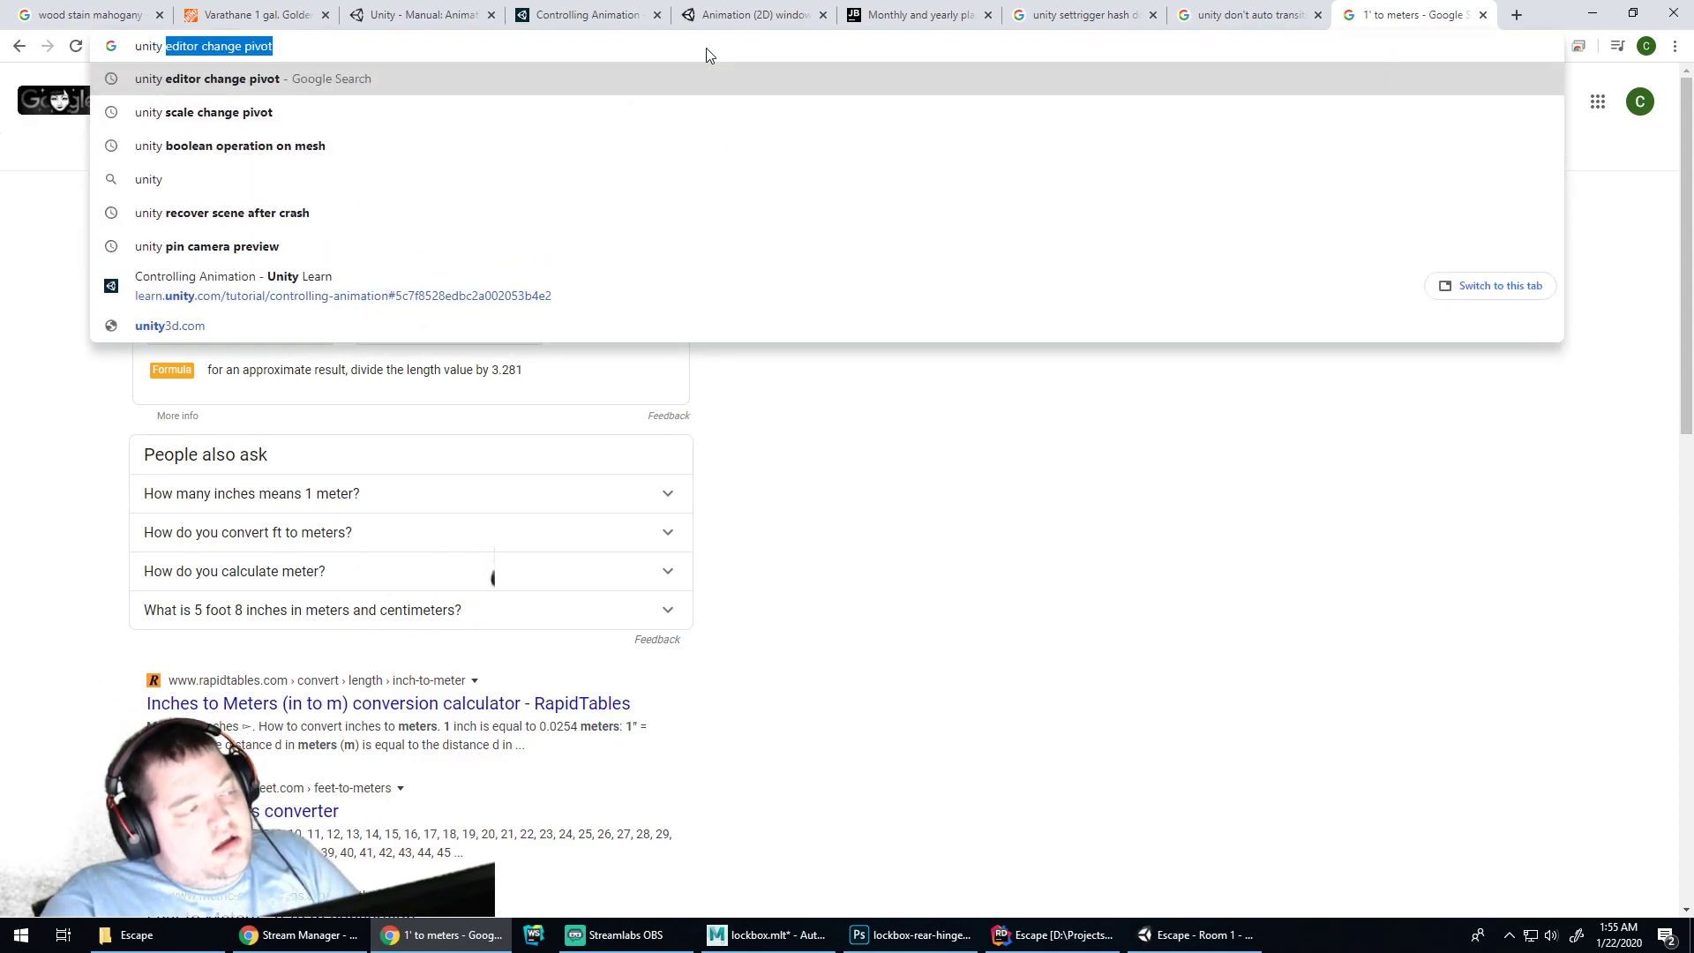
pyautogui.write(' set o')
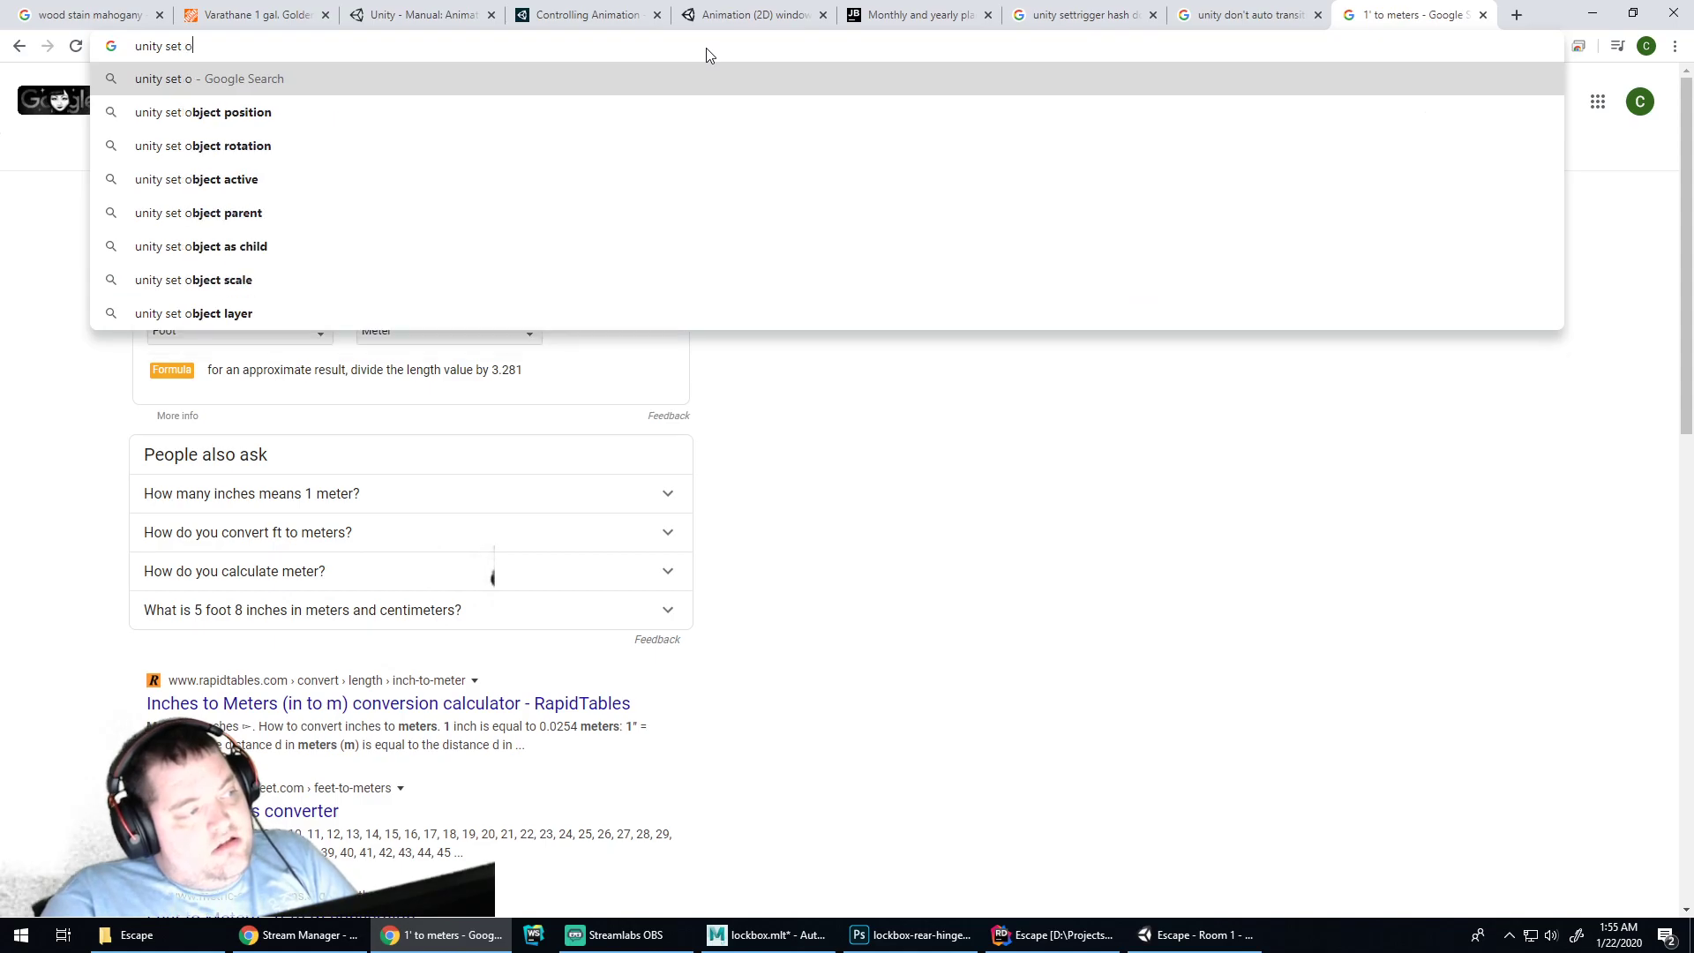
pyautogui.write('bjects curren')
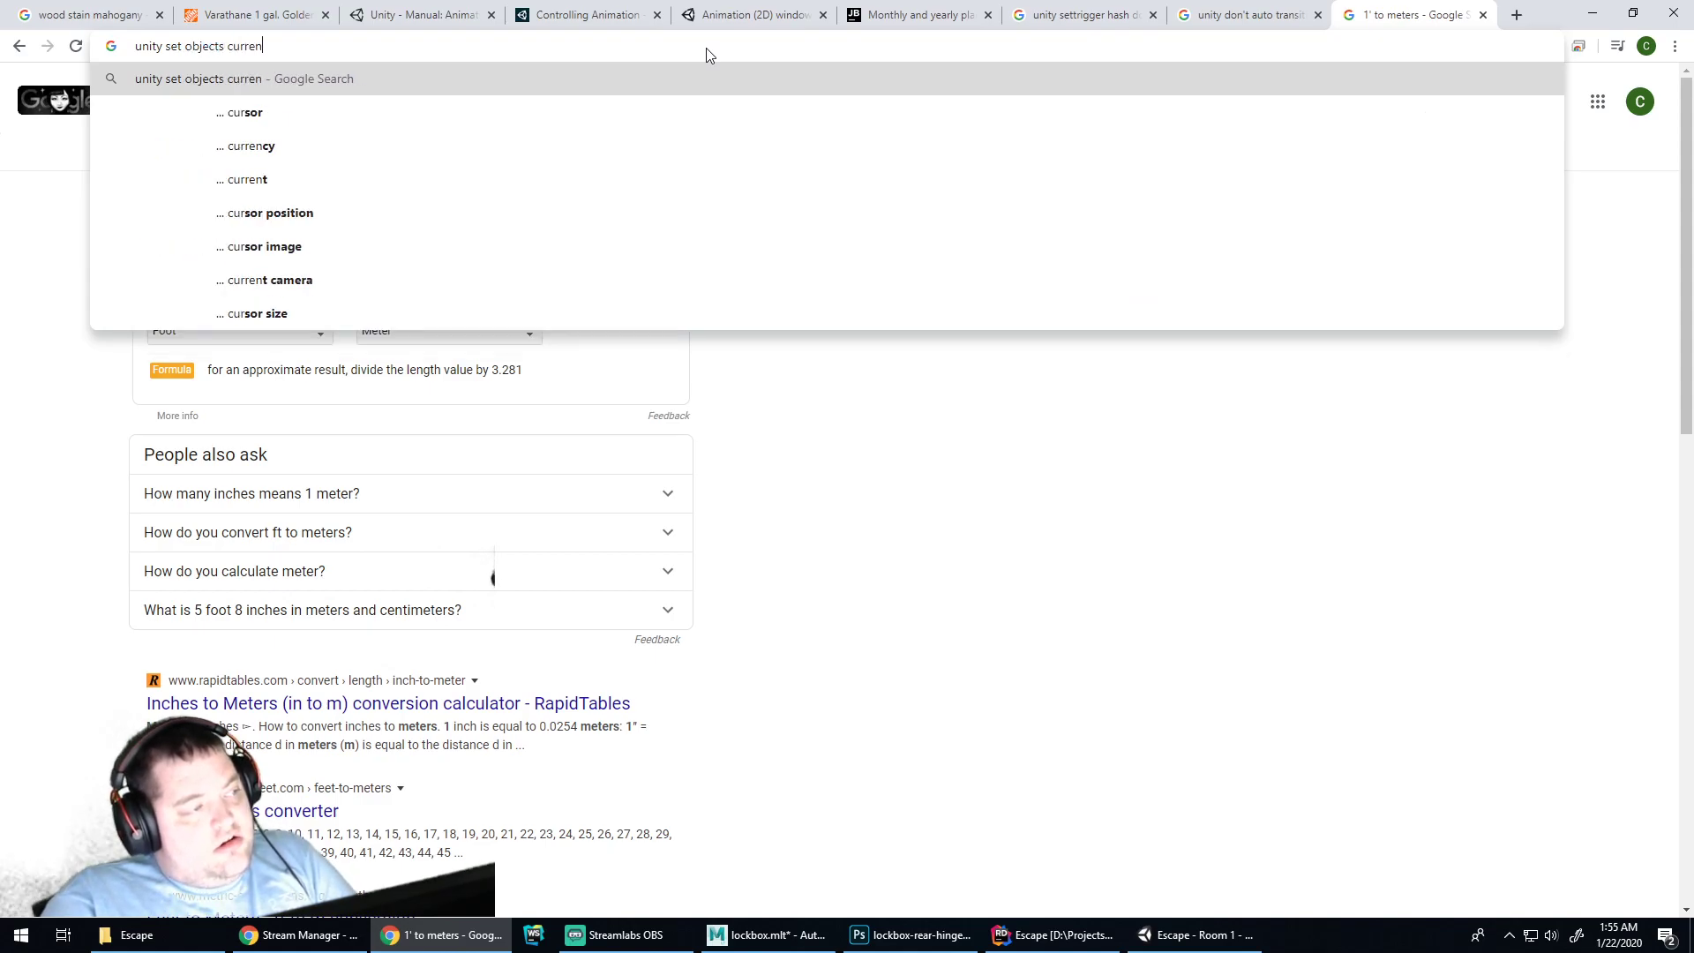
pyautogui.write('t scale to be 1')
pyautogui.press('Return')
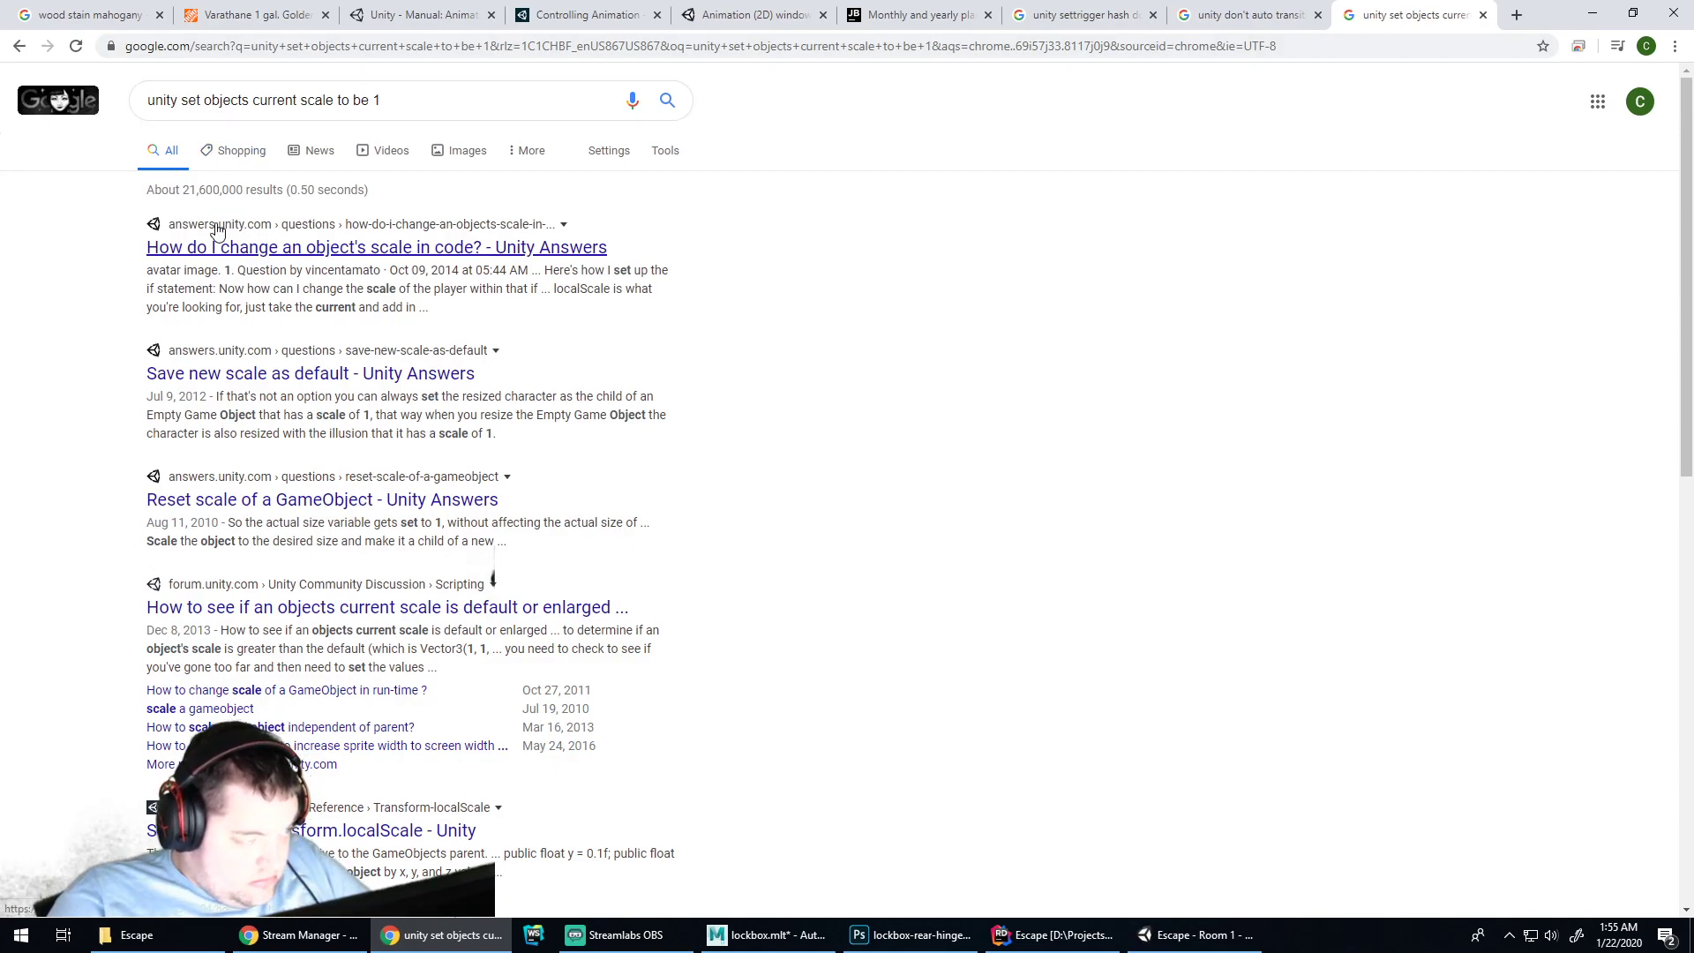
# Read the 'Save new scale as default' and 'Reset scale of a GameObject' threads, then return to Unity
pyautogui.click(220, 369)
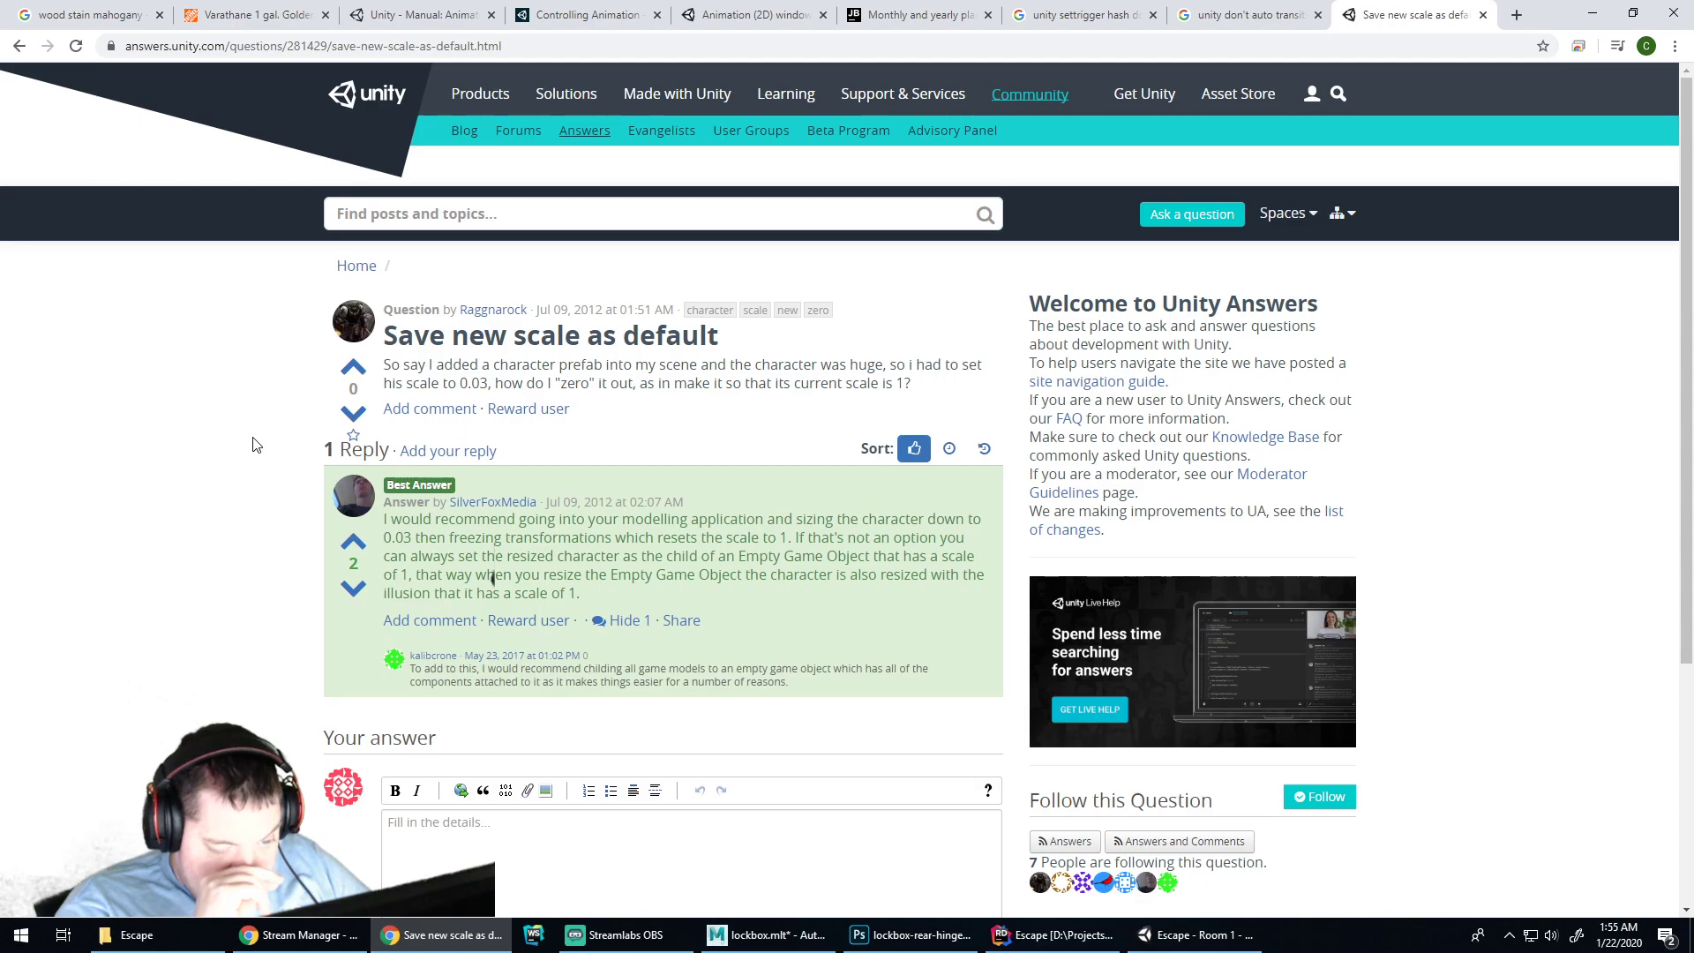
pyautogui.click(18, 46)
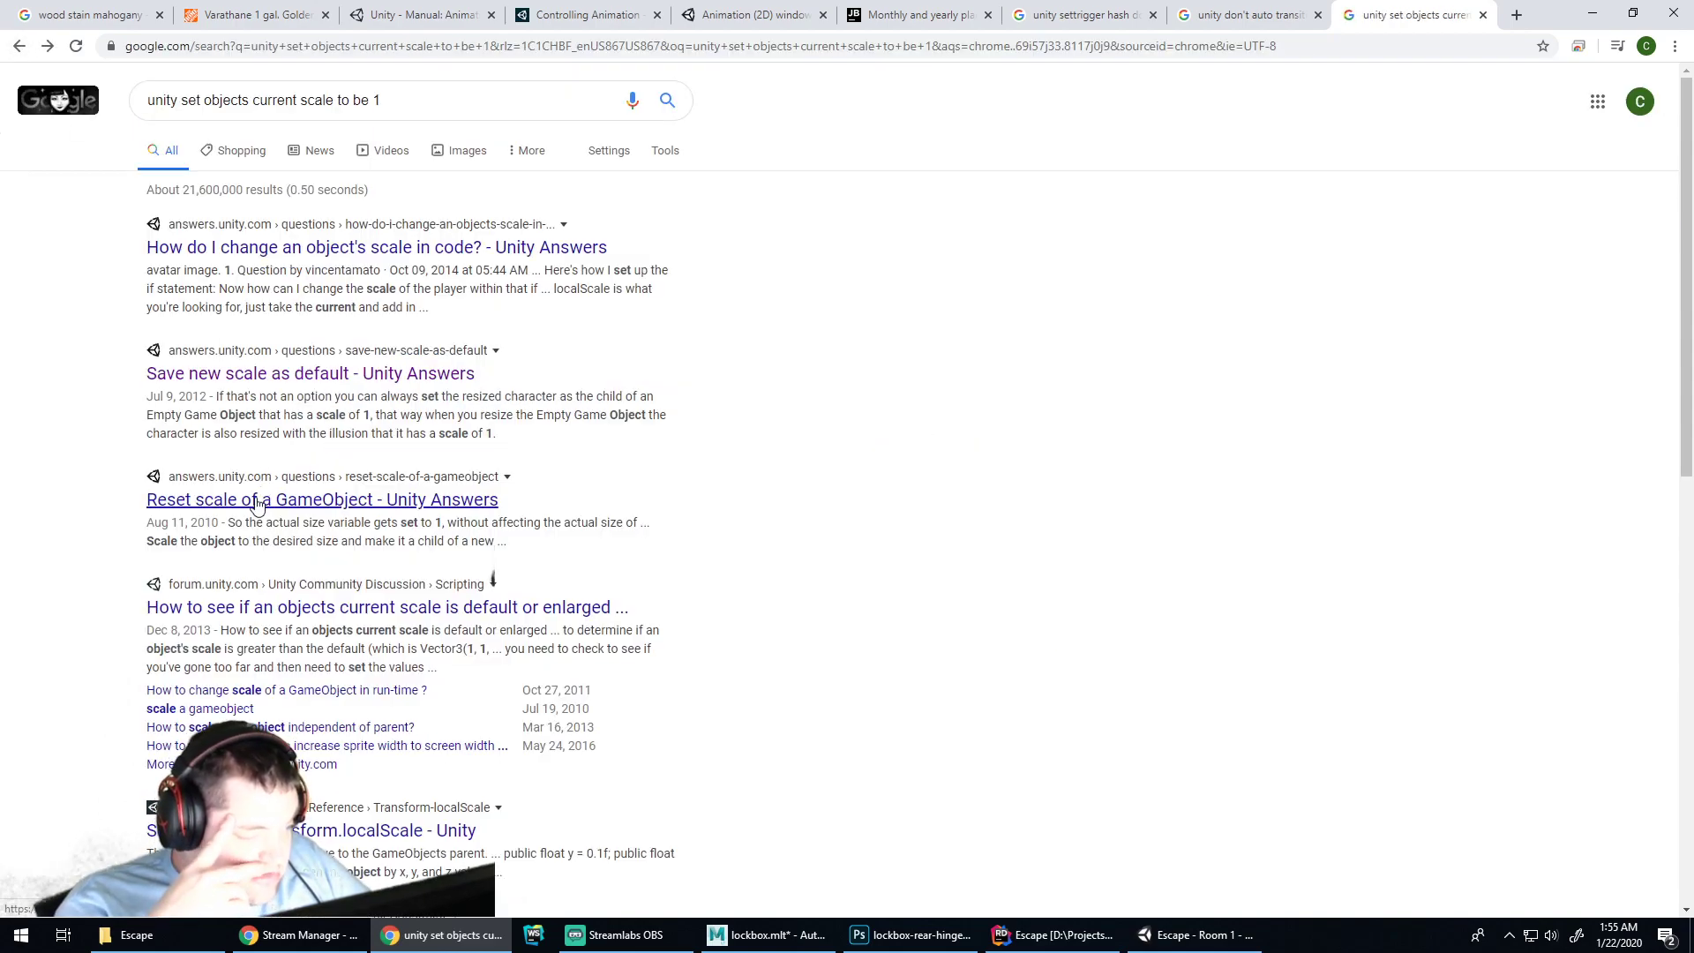
pyautogui.click(256, 502)
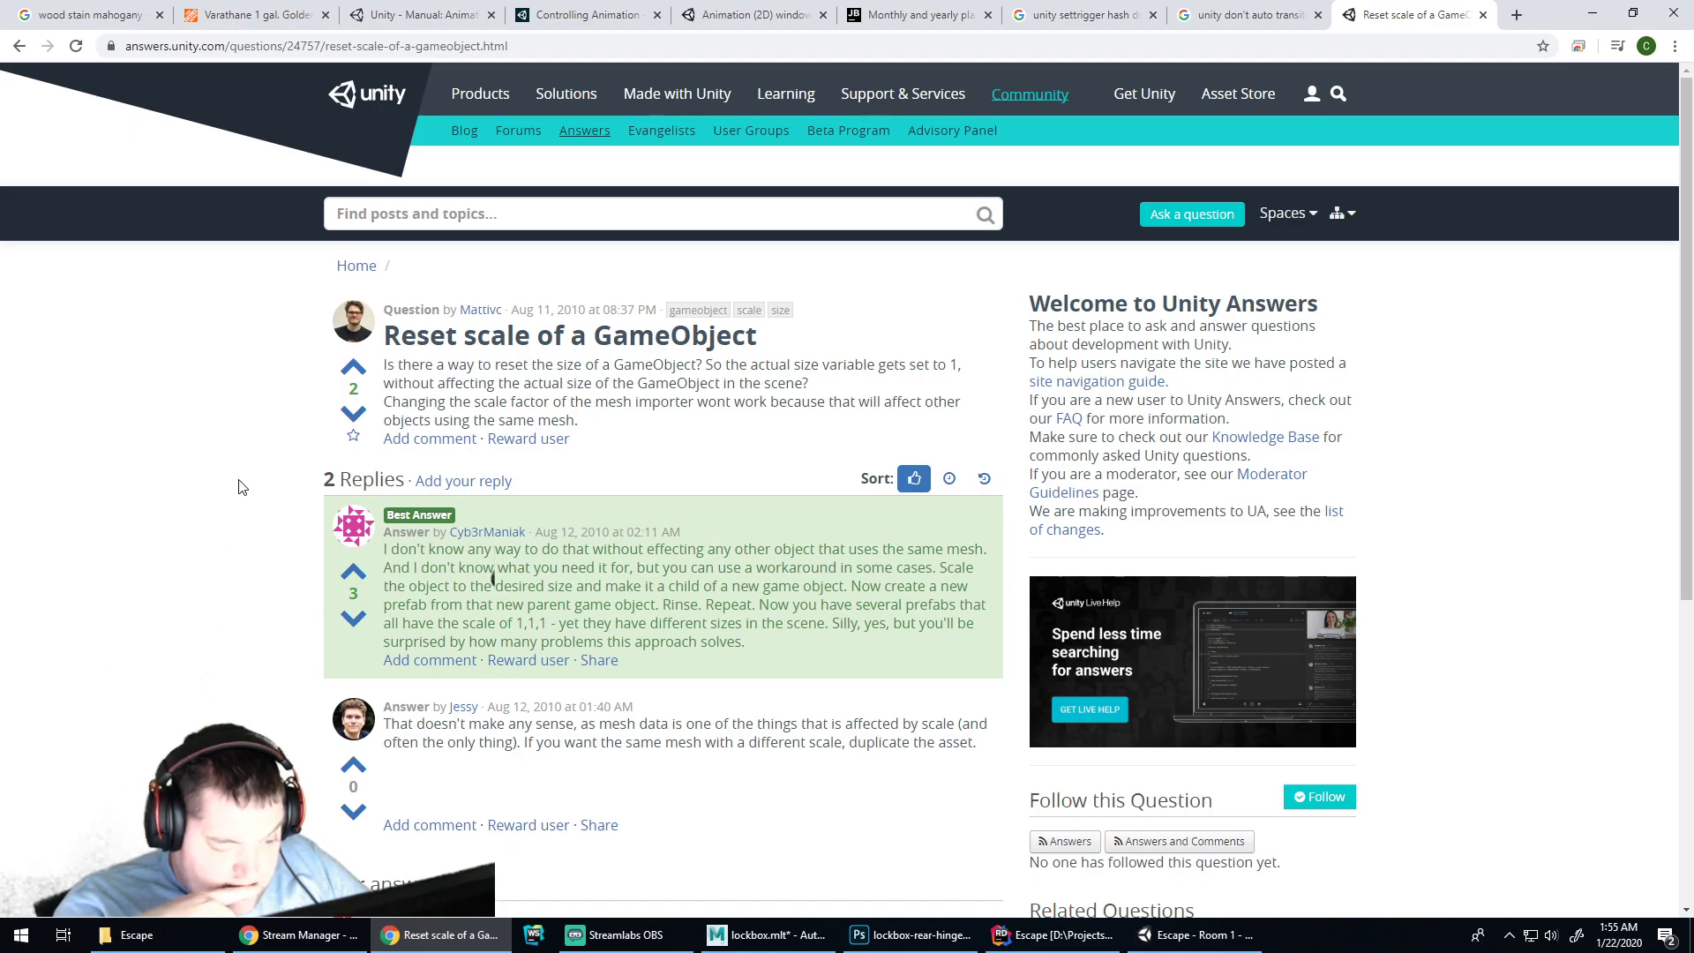
pyautogui.click(19, 46)
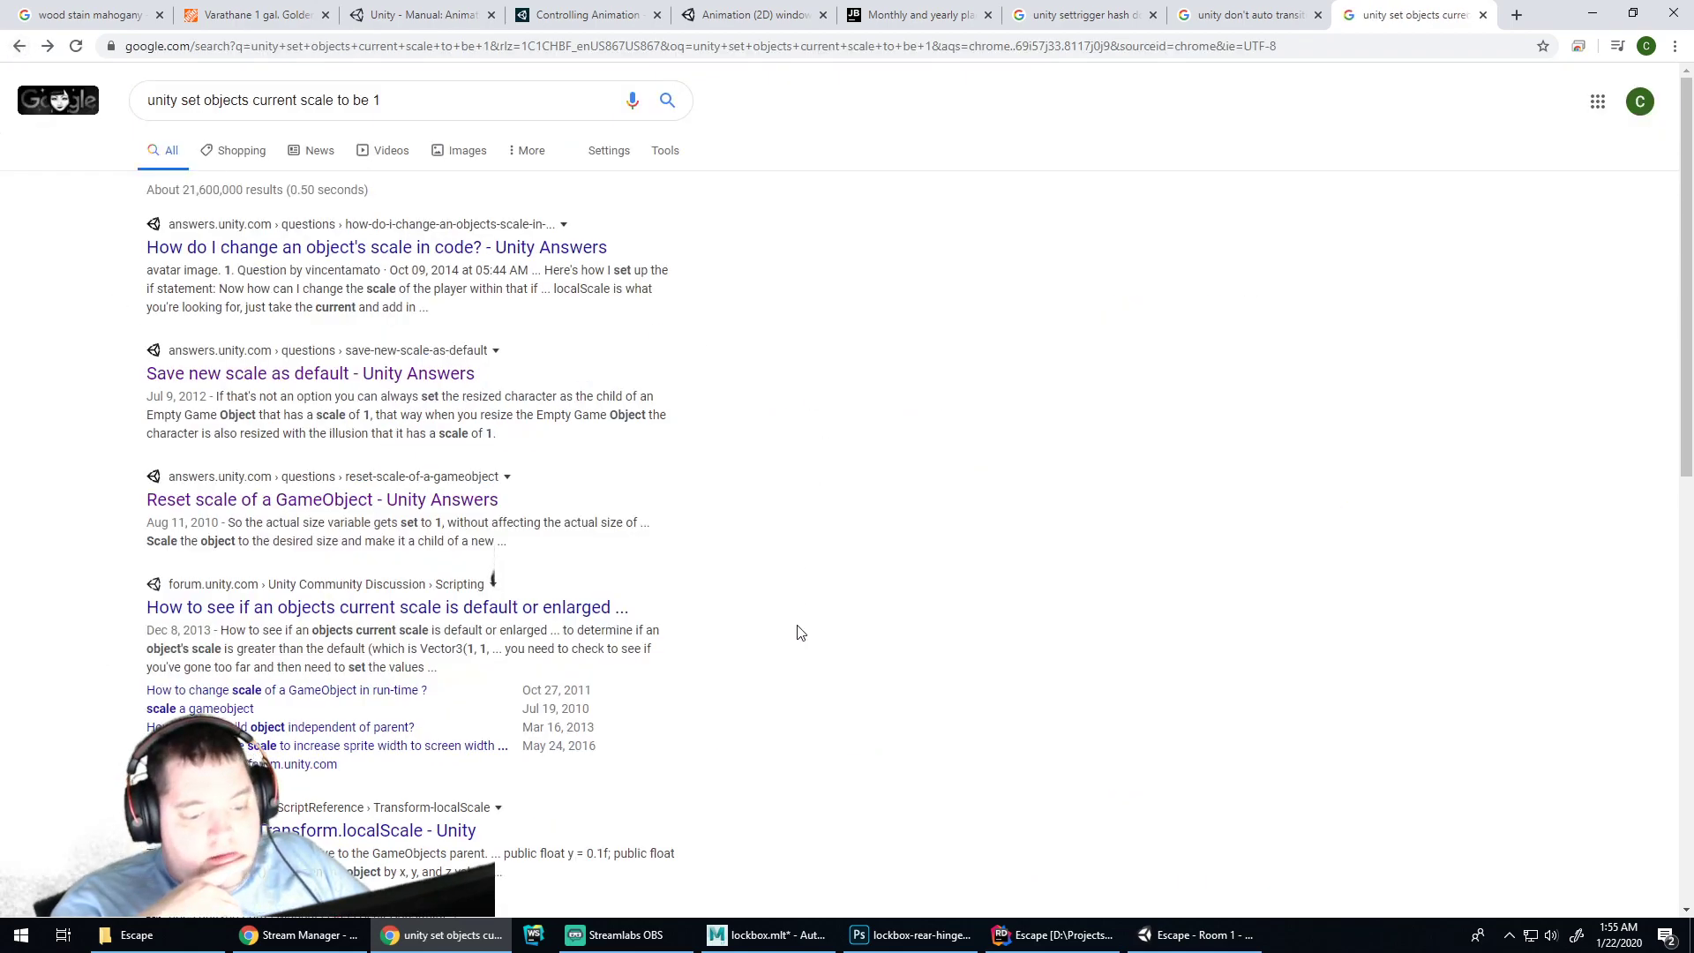
pyautogui.click(1196, 935)
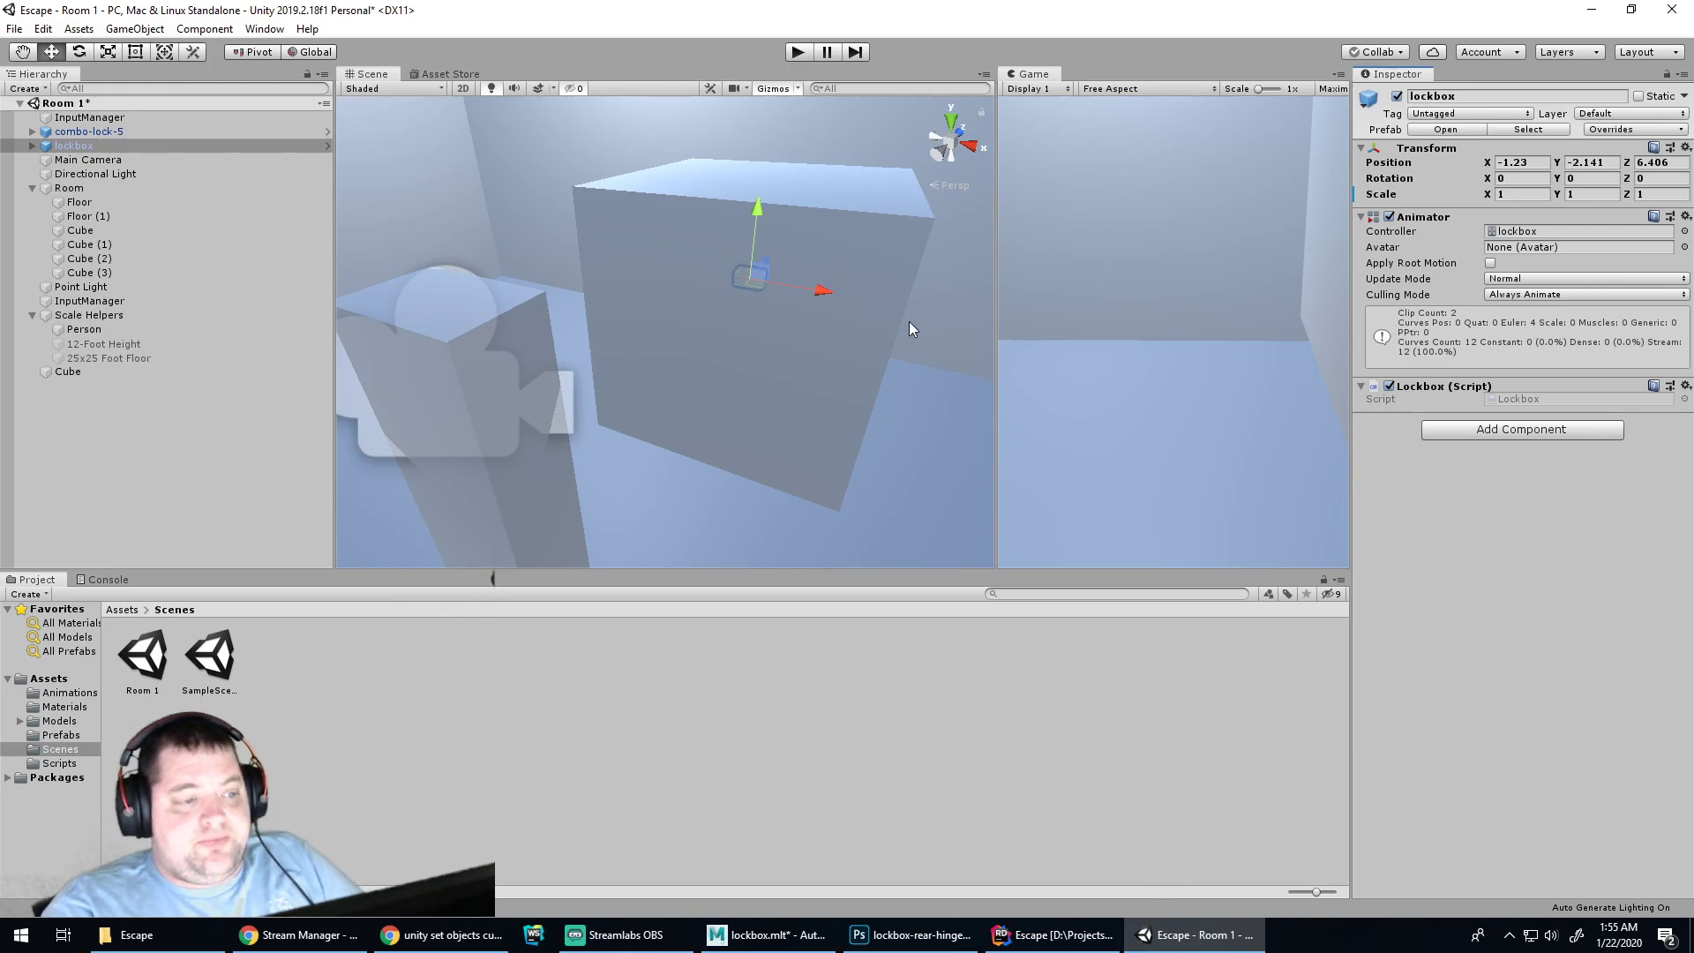
# Move the lockbox left and closer along X and Z
pyautogui.moveTo(828, 289); pyautogui.dragTo(706, 321)
pyautogui.moveTo(693, 240); pyautogui.dragTo(560, 436)
pyautogui.moveTo(631, 485); pyautogui.dragTo(586, 483)
pyautogui.keyDown('alt'); pyautogui.moveTo(586, 483); pyautogui.dragTo(861, 376, button='middle'); pyautogui.keyUp('alt')
pyautogui.moveTo(781, 319)
pyautogui.mouseDown()
pyautogui.moveTo(764, 293)
pyautogui.moveTo(794, 322)
pyautogui.moveTo(766, 315)
pyautogui.mouseUp()
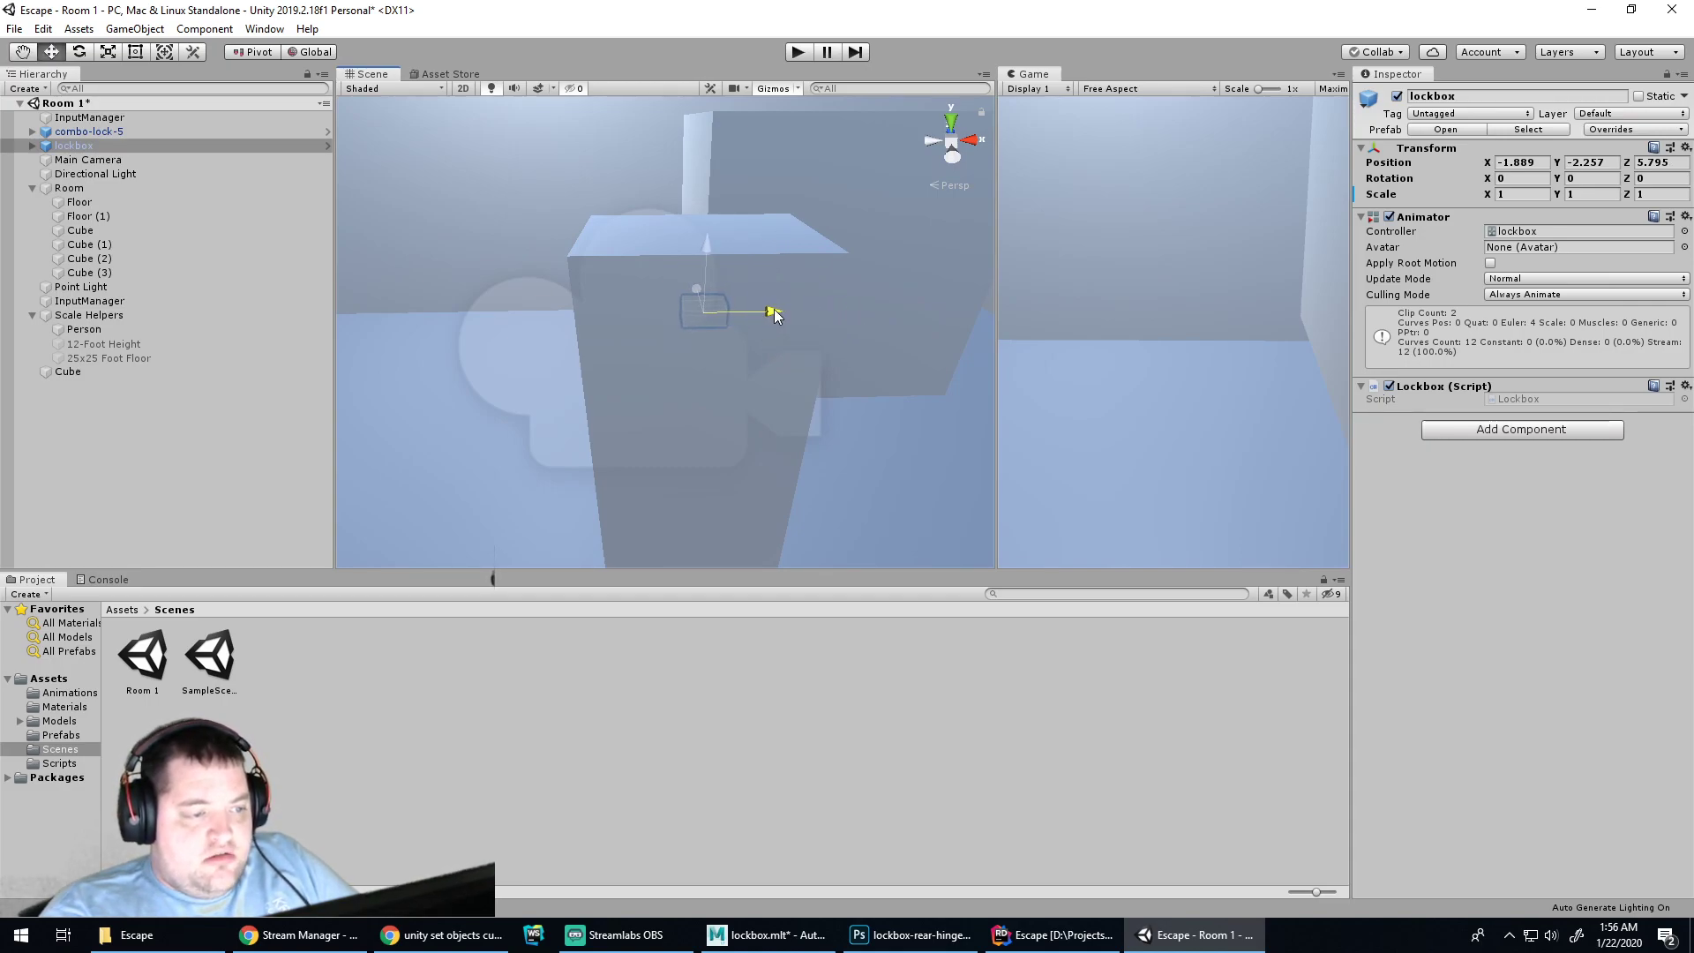
# Scale the lockbox up evenly to 2.7112
pyautogui.press('q')
pyautogui.press('r')
pyautogui.keyDown('alt'); pyautogui.moveTo(847, 390); pyautogui.dragTo(787, 305); pyautogui.keyUp('alt')
pyautogui.hotkey('ctrl', 'z')
pyautogui.keyDown('alt'); pyautogui.moveTo(749, 369); pyautogui.dragTo(697, 406); pyautogui.keyUp('alt')
pyautogui.moveTo(690, 316); pyautogui.dragTo(835, 255)
pyautogui.moveTo(834, 255)
pyautogui.keyDown('alt'); pyautogui.mouseDown()
pyautogui.moveTo(885, 215)
pyautogui.moveTo(891, 179)
pyautogui.moveTo(571, 297)
pyautogui.moveTo(813, 320)
pyautogui.moveTo(872, 306)
pyautogui.moveTo(845, 349)
pyautogui.moveTo(607, 331)
pyautogui.moveTo(809, 273)
pyautogui.moveTo(802, 251)
pyautogui.moveTo(787, 257)
pyautogui.moveTo(804, 253)
pyautogui.mouseUp(); pyautogui.keyUp('alt')
# Rotate the lockbox to about 136°
pyautogui.press('w')
pyautogui.press('e')
pyautogui.hotkey('ctrl', 'z')
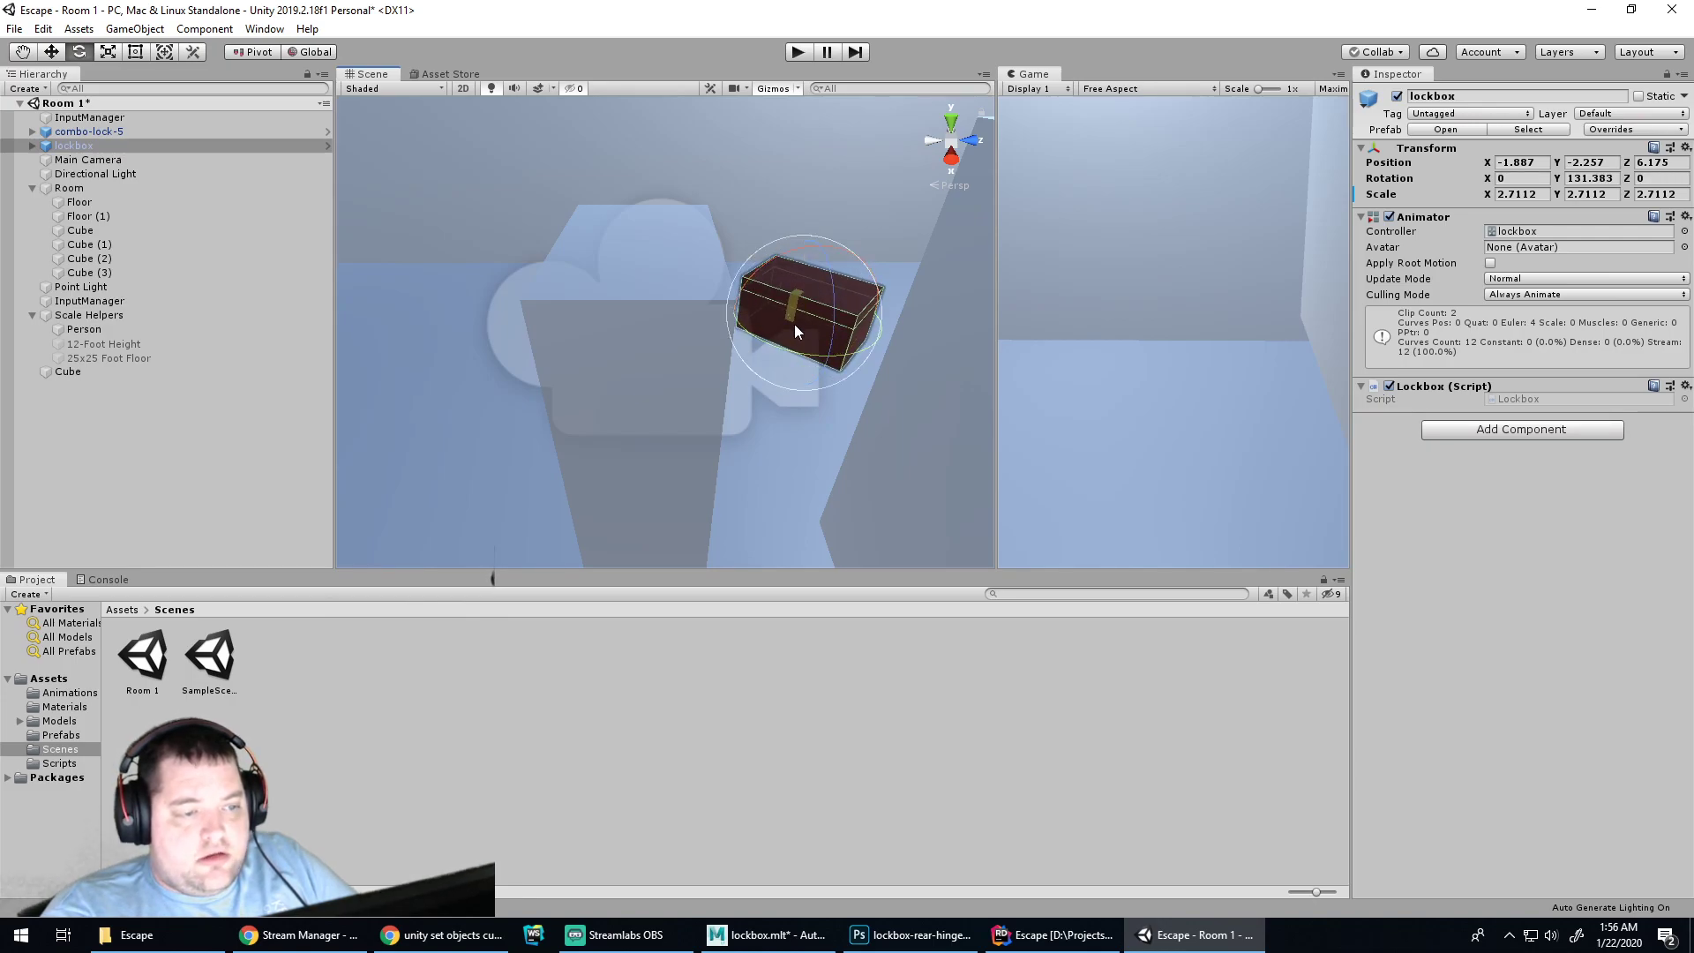
pyautogui.moveTo(812, 357); pyautogui.dragTo(918, 209)
pyautogui.press('w')
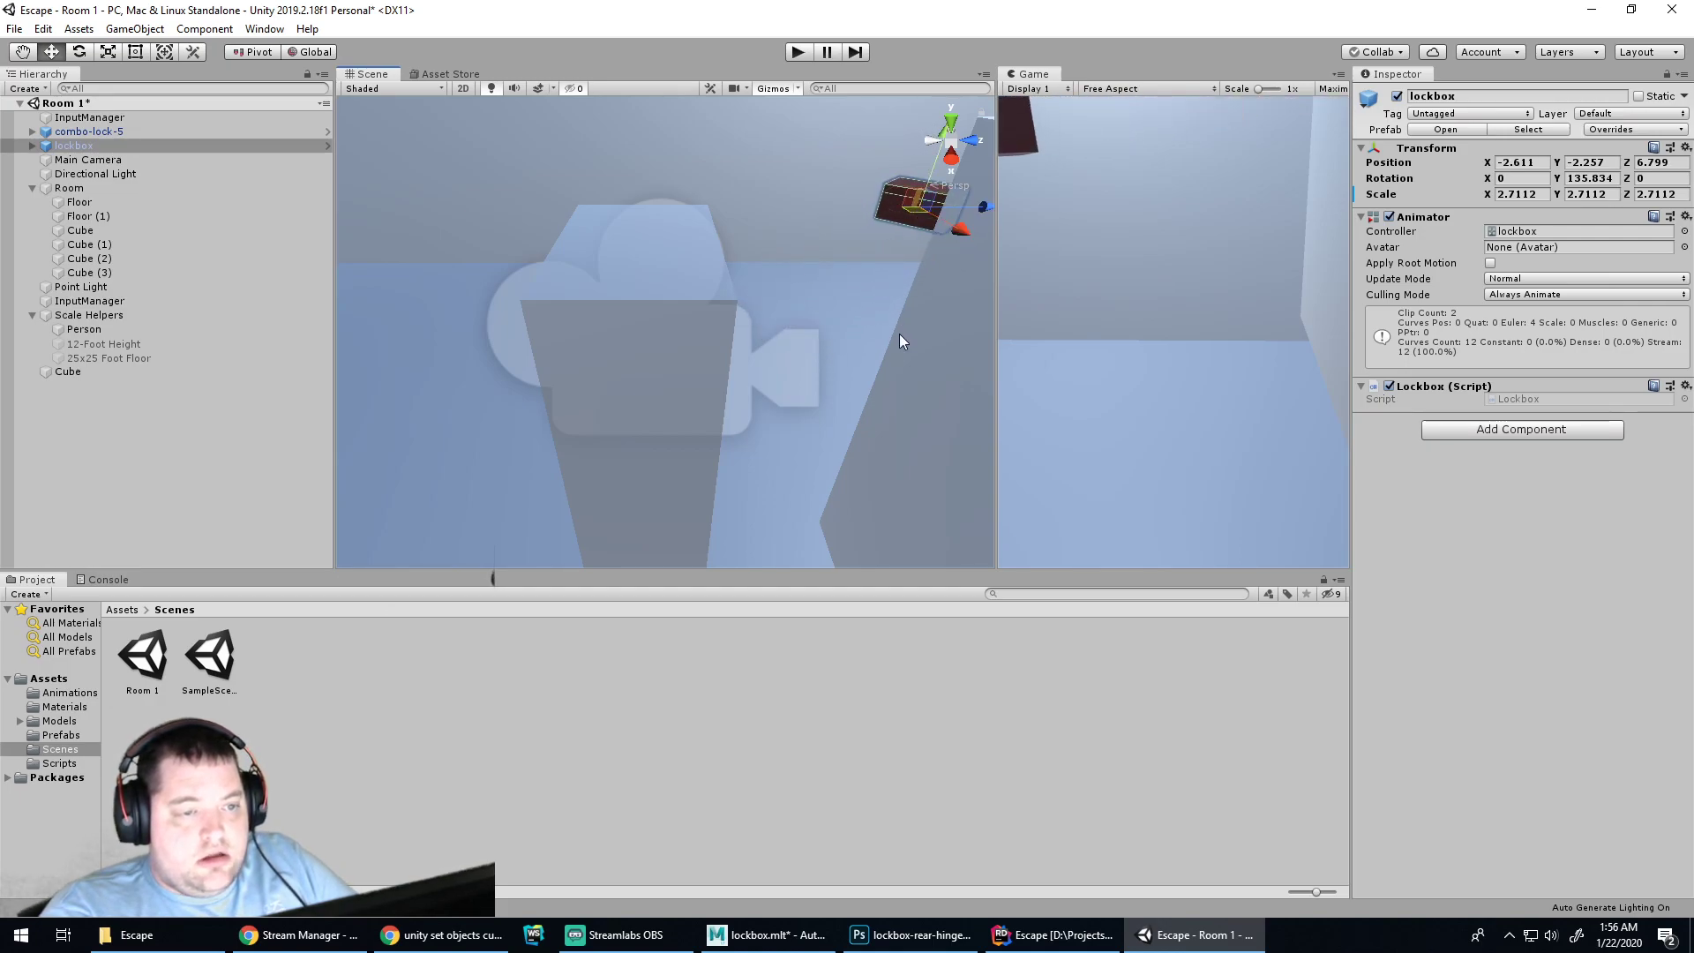
# Delete the stray wall Cube and apply all of the lockbox's prefab overrides
pyautogui.click(935, 358)
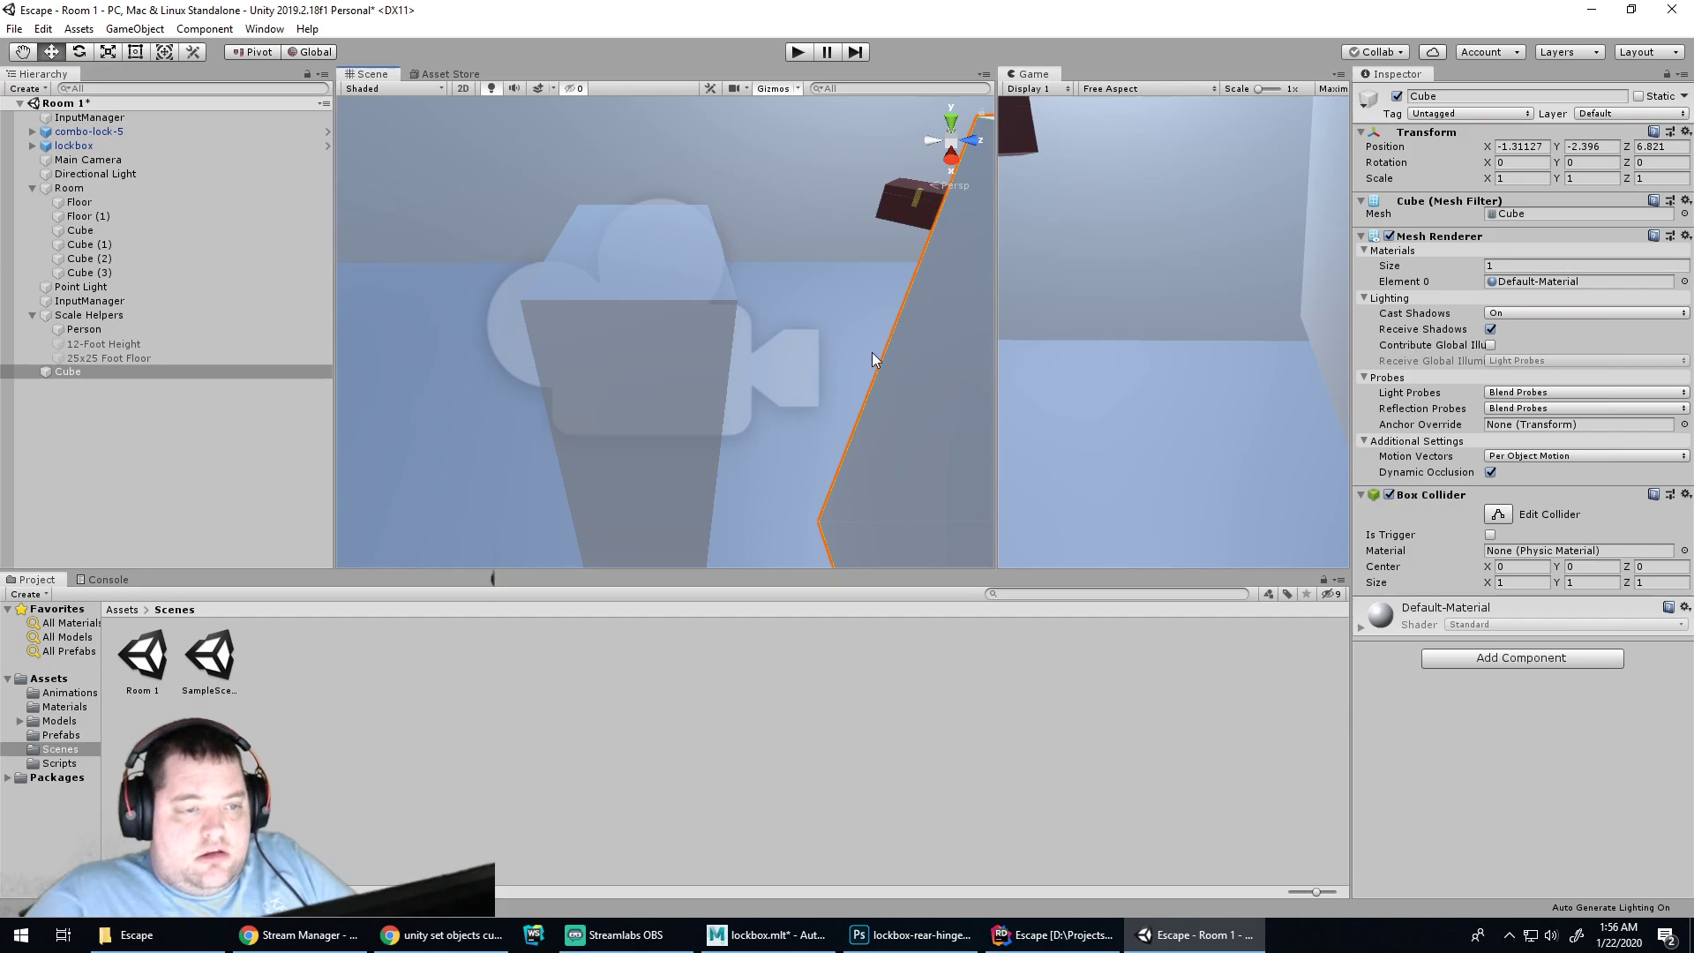
pyautogui.press('Delete')
pyautogui.click(918, 212)
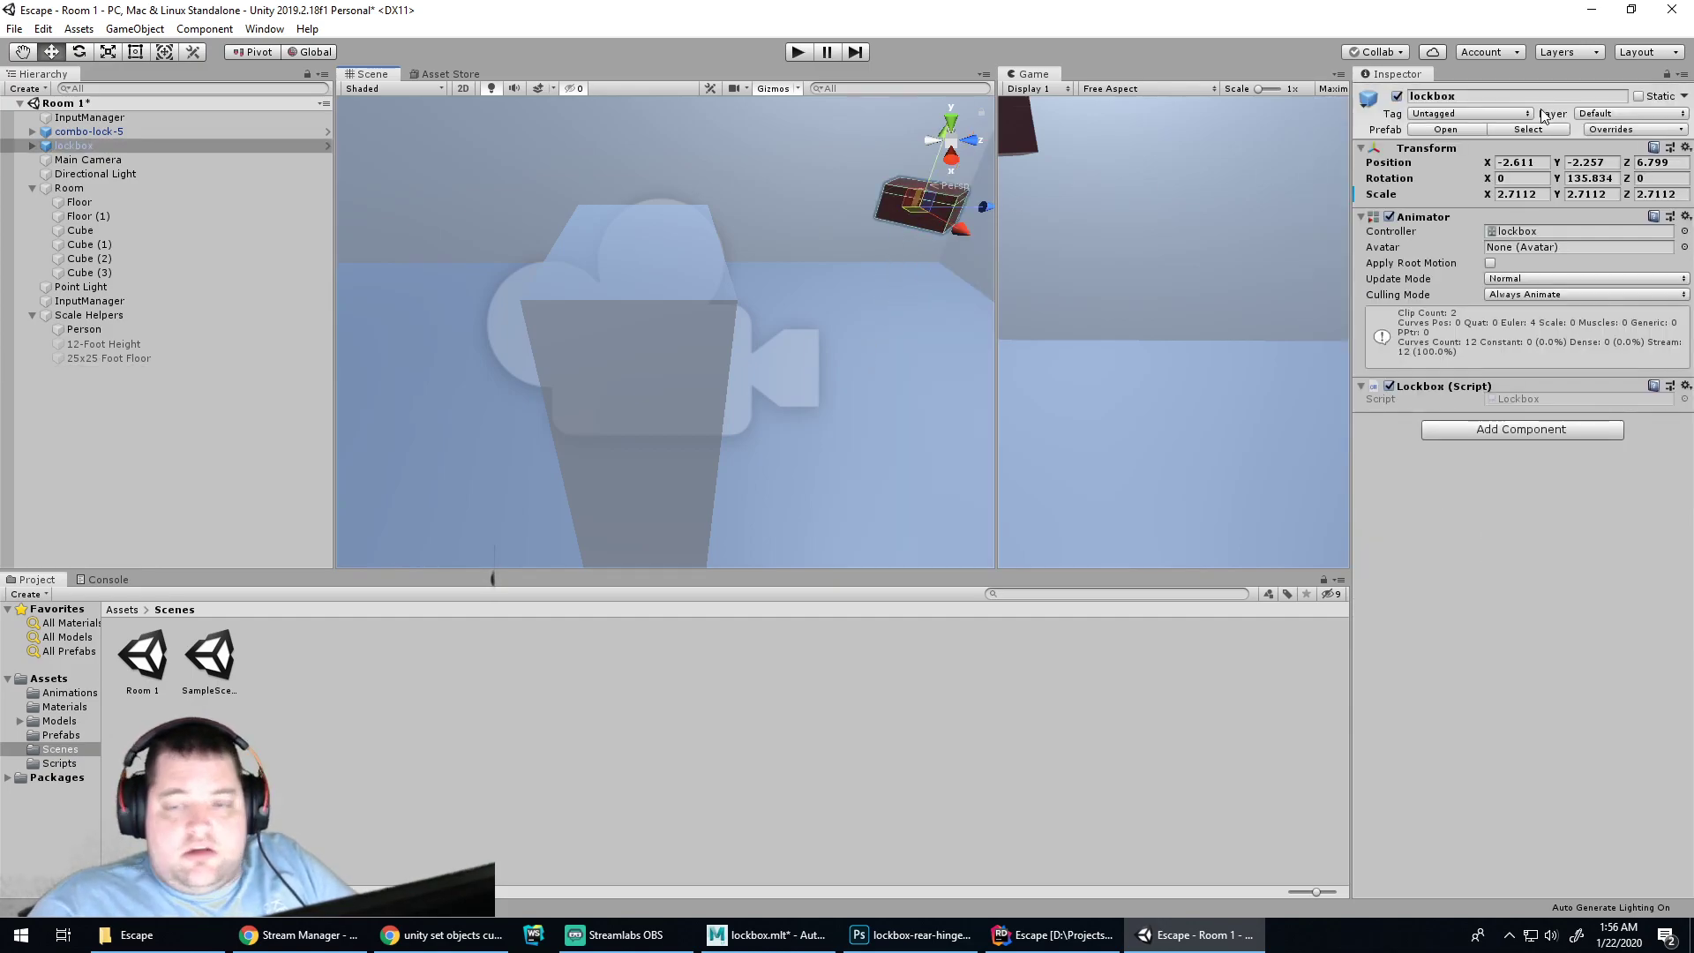
pyautogui.click(1604, 133)
pyautogui.click(1593, 256)
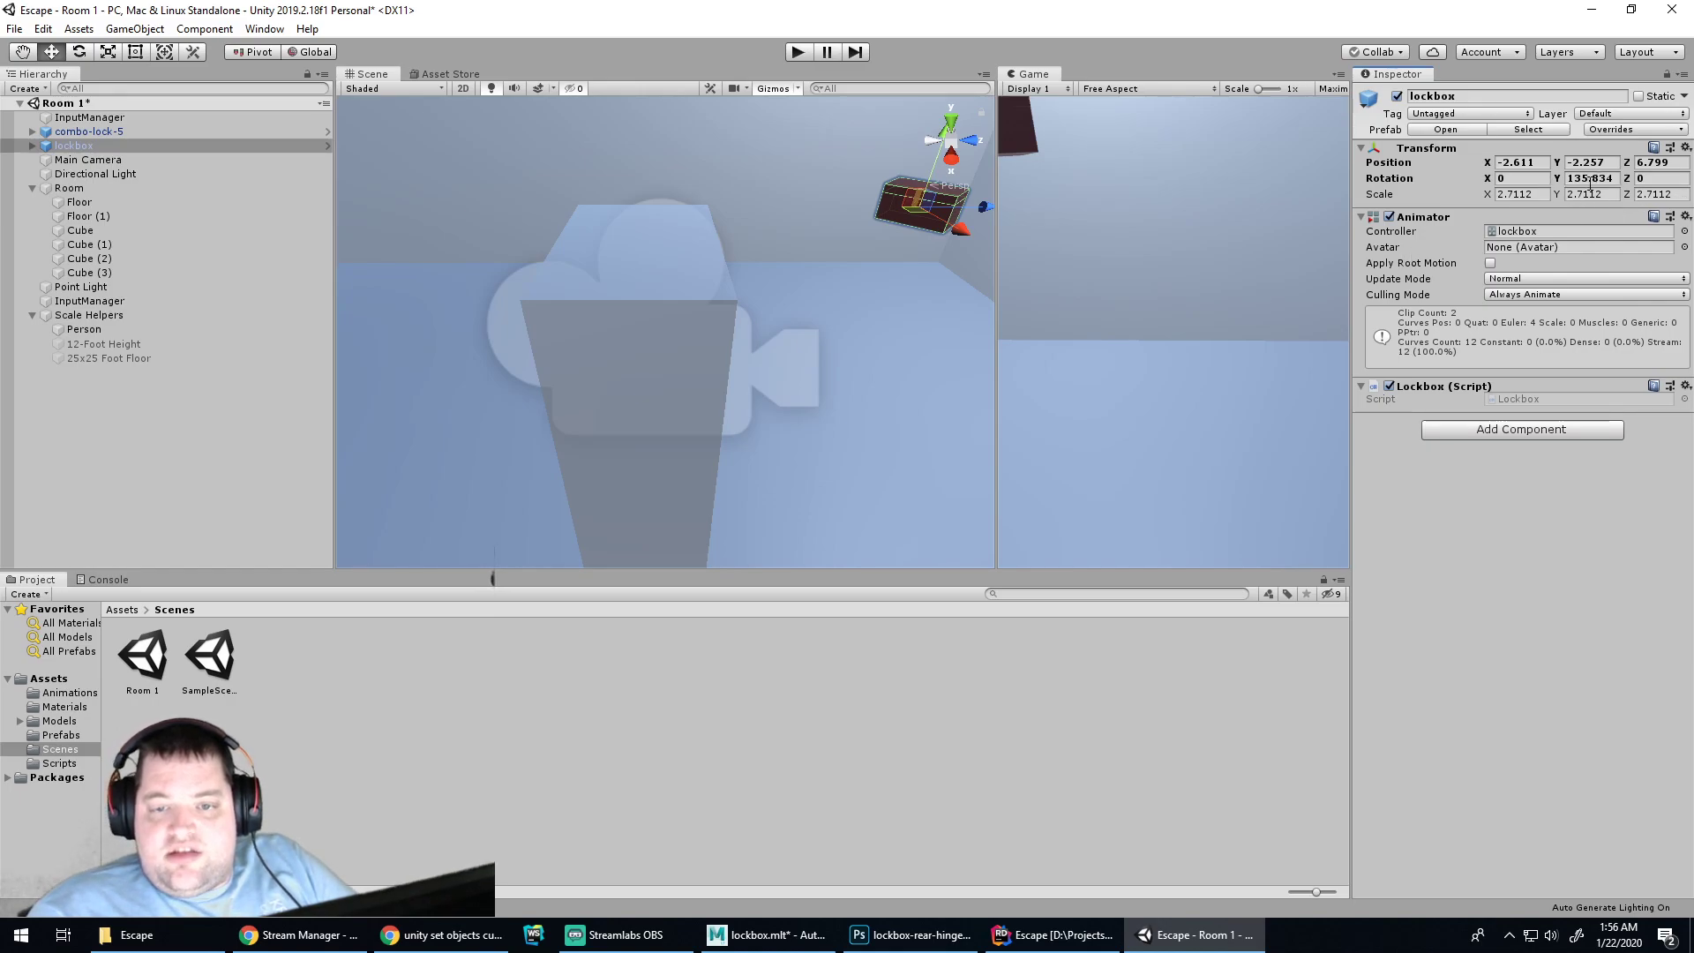
pyautogui.click(92, 132)
# Move combo-lock-5 down and across toward the lockbox along X and Z
pyautogui.scroll(-1, 702, 269)
pyautogui.scroll(-10, 700, 264)
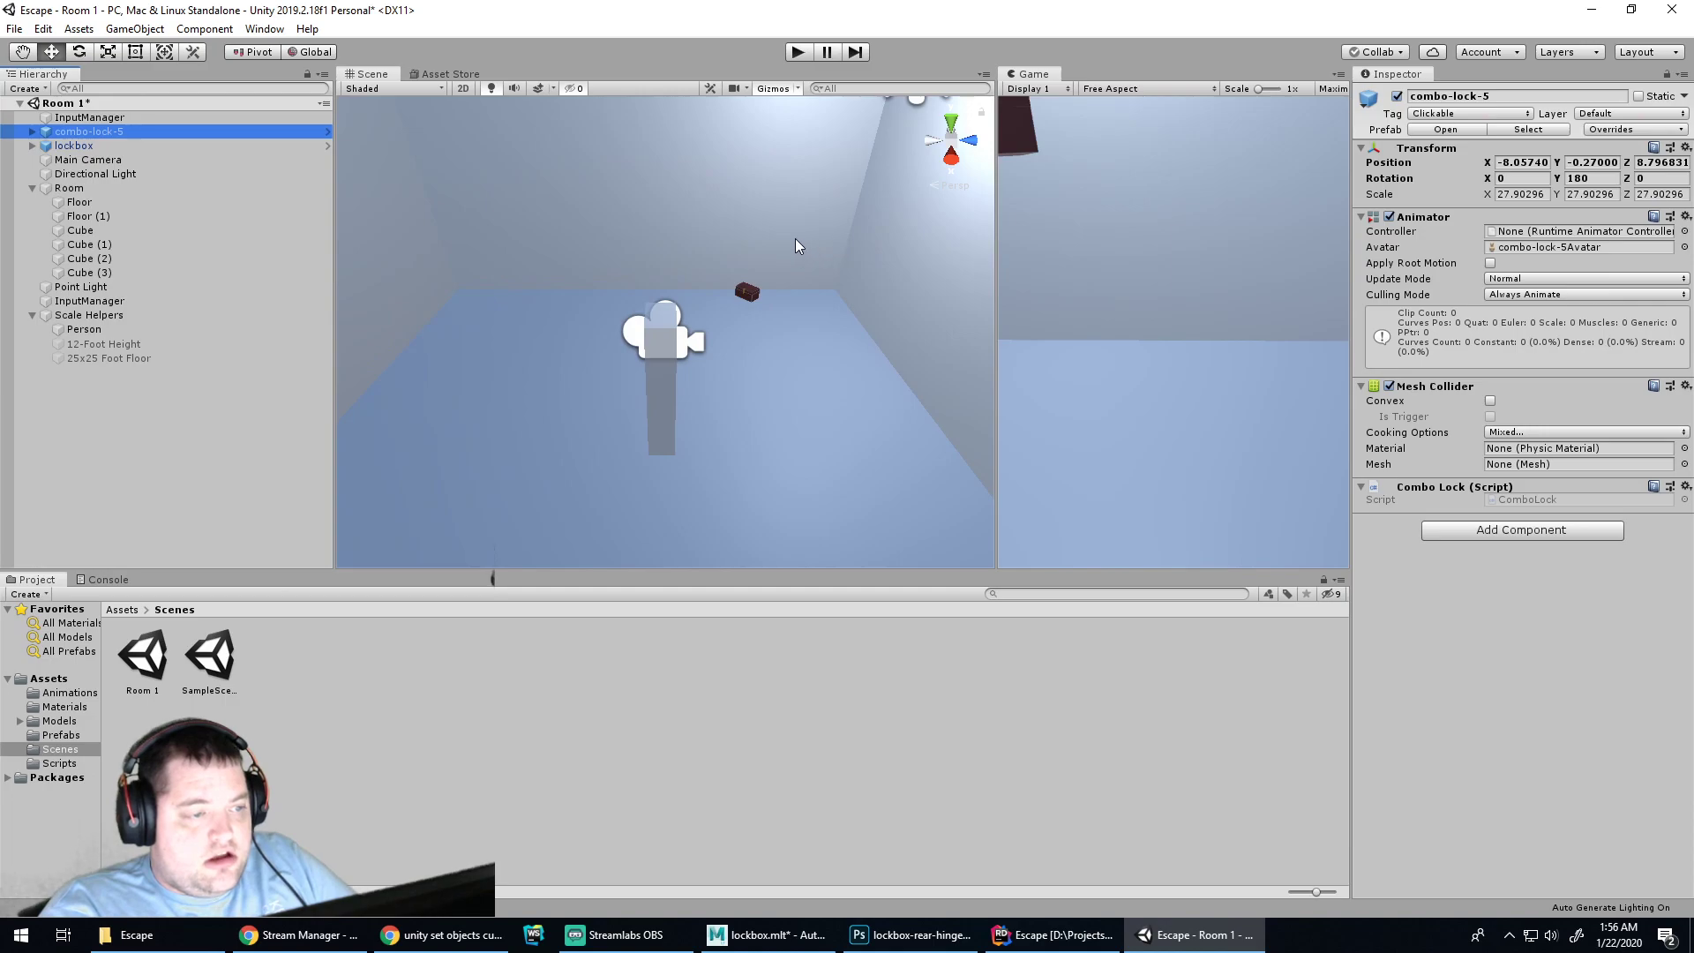
pyautogui.moveTo(781, 148); pyautogui.dragTo(854, 321)
pyautogui.scroll(8, 779, 252)
pyautogui.scroll(8, 862, 295)
pyautogui.moveTo(861, 294); pyautogui.dragTo(801, 305, button='middle')
pyautogui.moveTo(914, 229); pyautogui.dragTo(823, 252, button='middle')
pyautogui.keyDown('alt'); pyautogui.moveTo(847, 222); pyautogui.dragTo(934, 180); pyautogui.keyUp('alt')
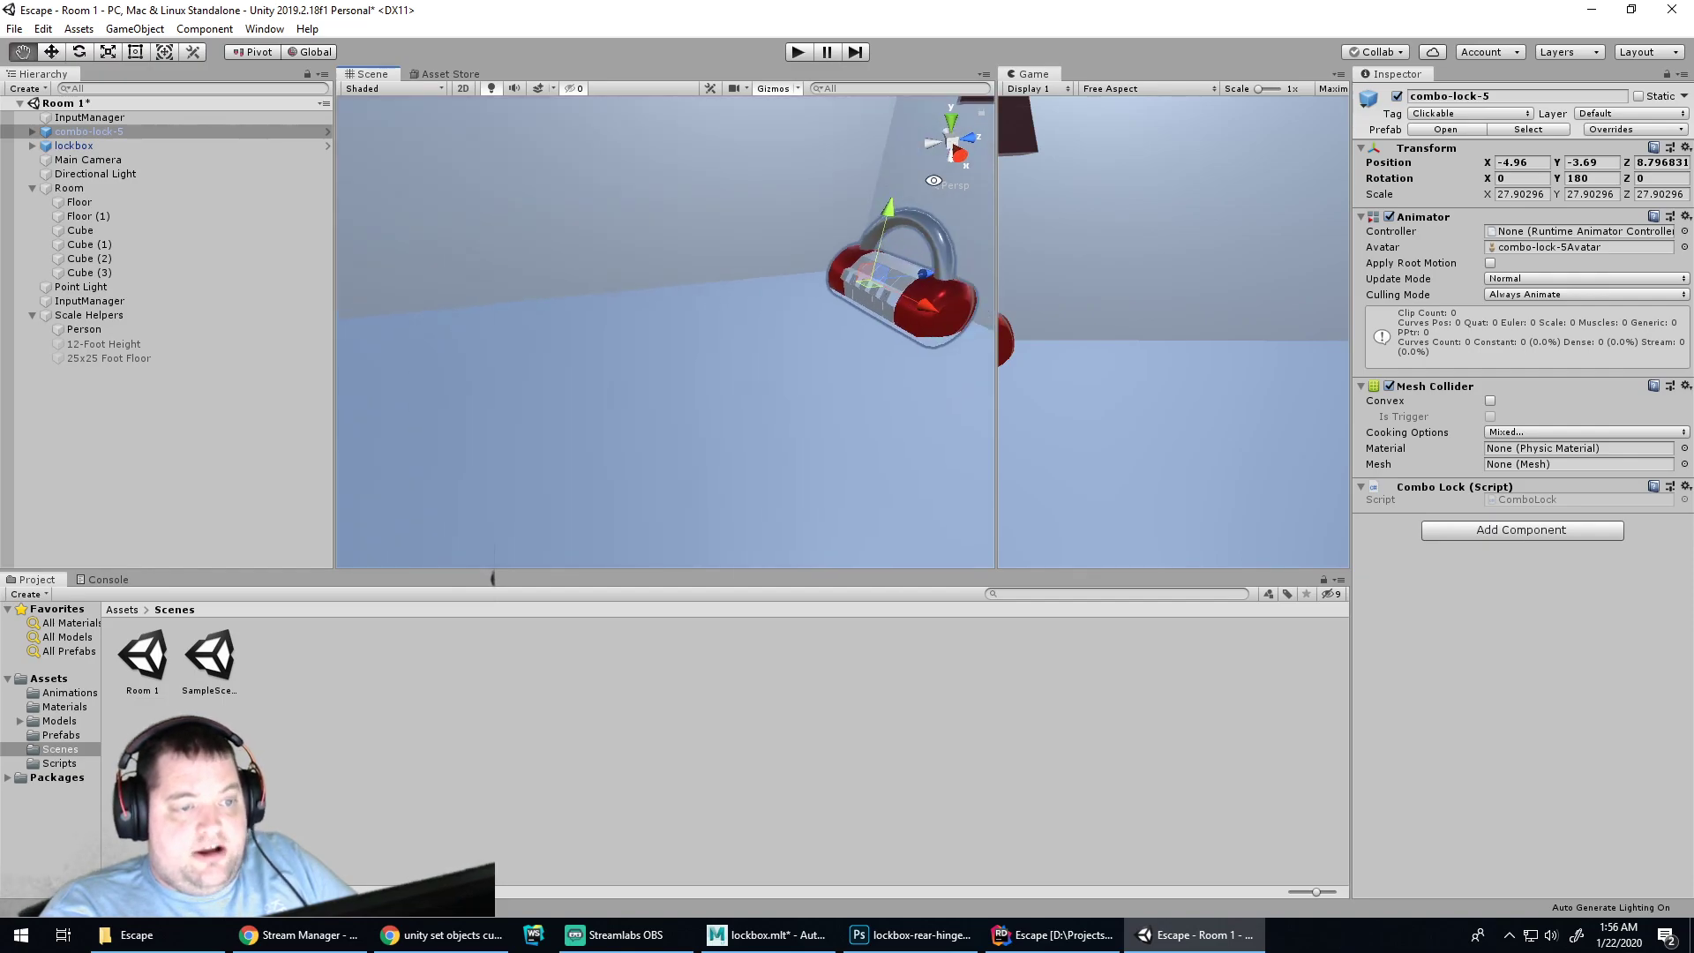
pyautogui.moveTo(897, 233); pyautogui.dragTo(768, 262, button='middle')
pyautogui.keyDown('alt'); pyautogui.moveTo(768, 262); pyautogui.dragTo(860, 237); pyautogui.keyUp('alt')
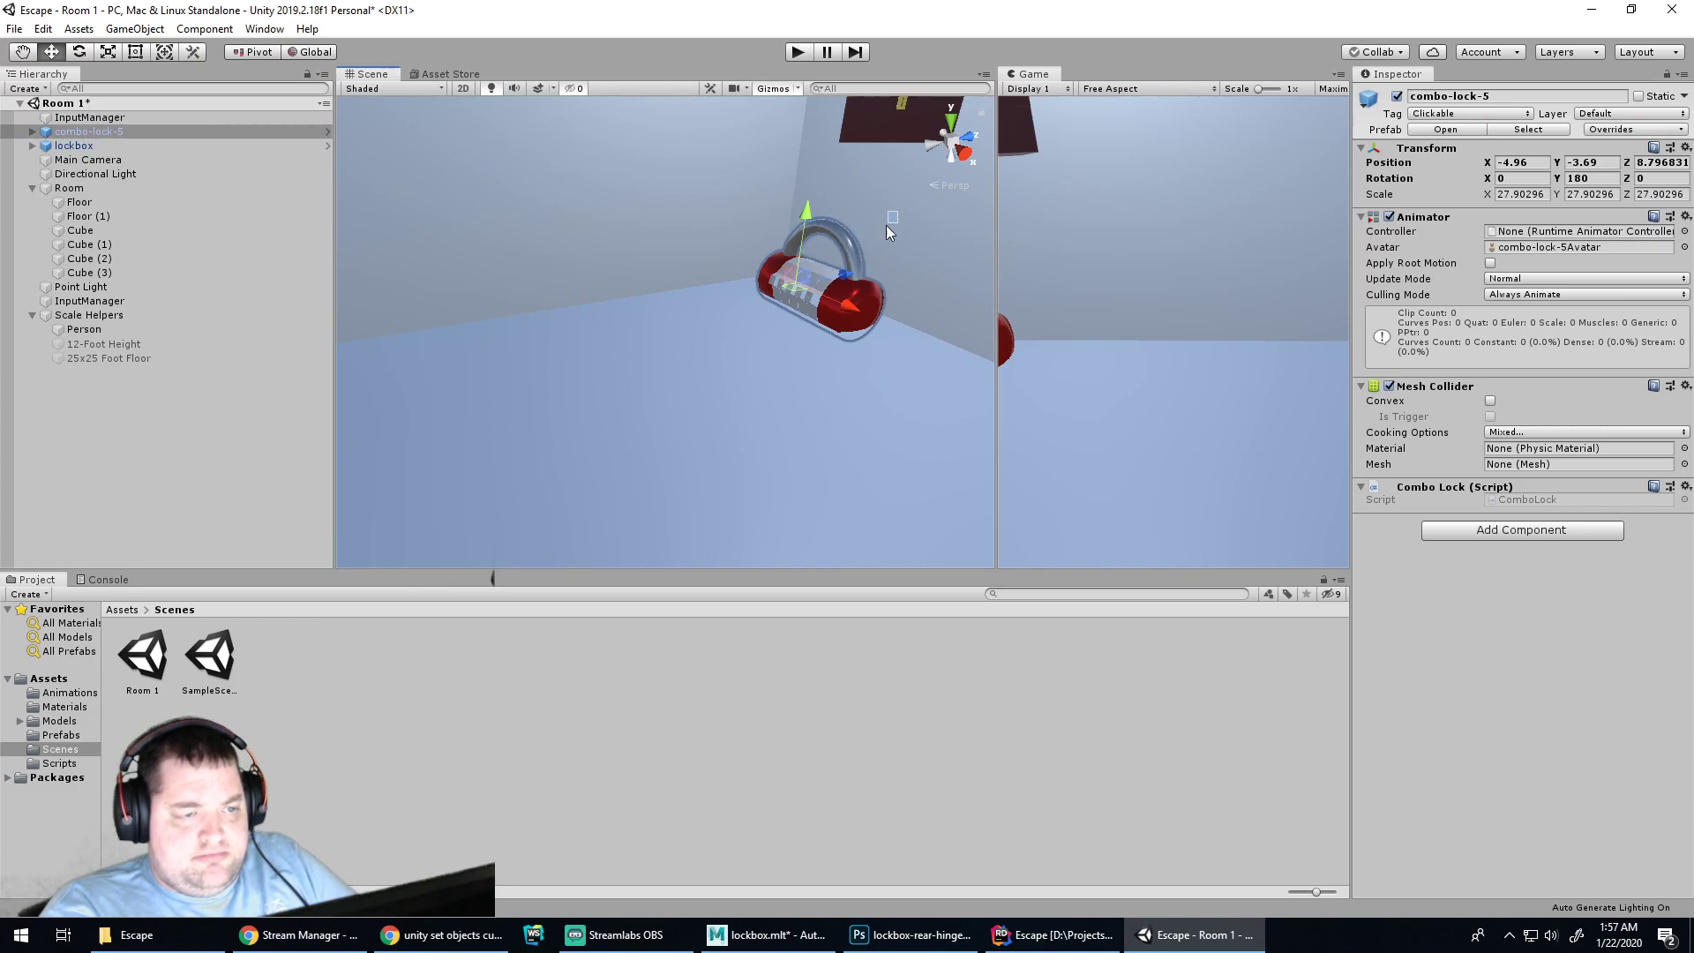
pyautogui.moveTo(895, 221); pyautogui.dragTo(484, 590, button='middle')
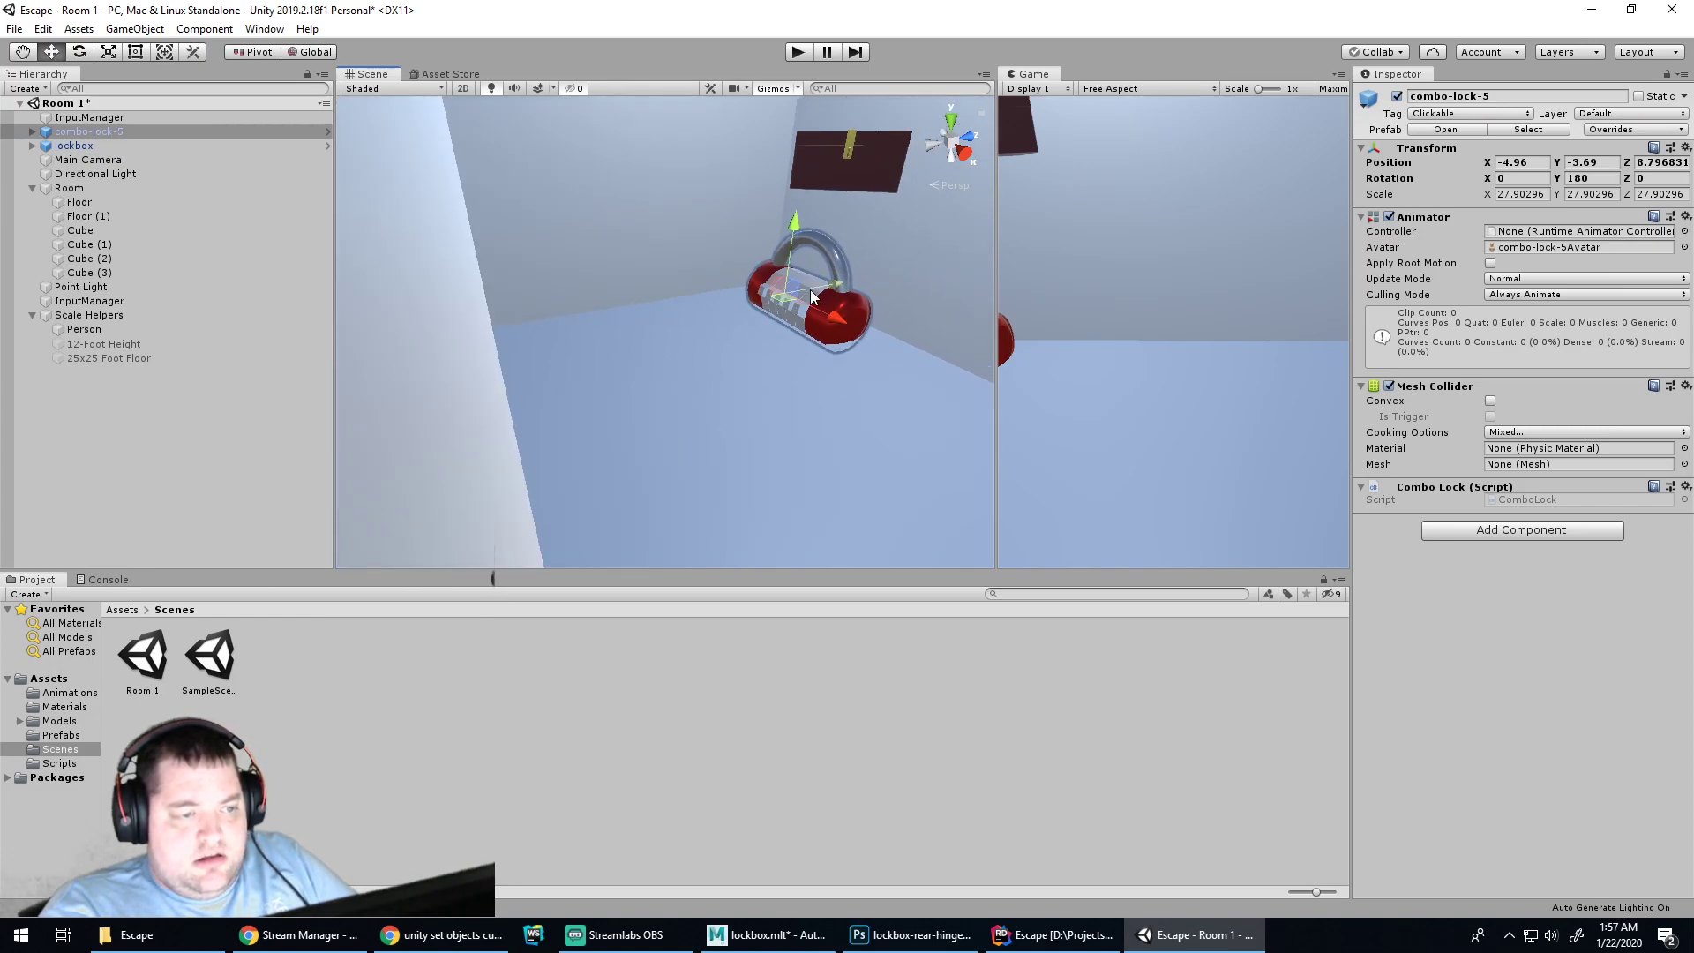
pyautogui.moveTo(824, 278); pyautogui.dragTo(719, 181)
# Set the lockbox's Y rotation to 180
pyautogui.click(847, 163)
pyautogui.click(1577, 178)
pyautogui.write('0')
pyautogui.click(826, 213)
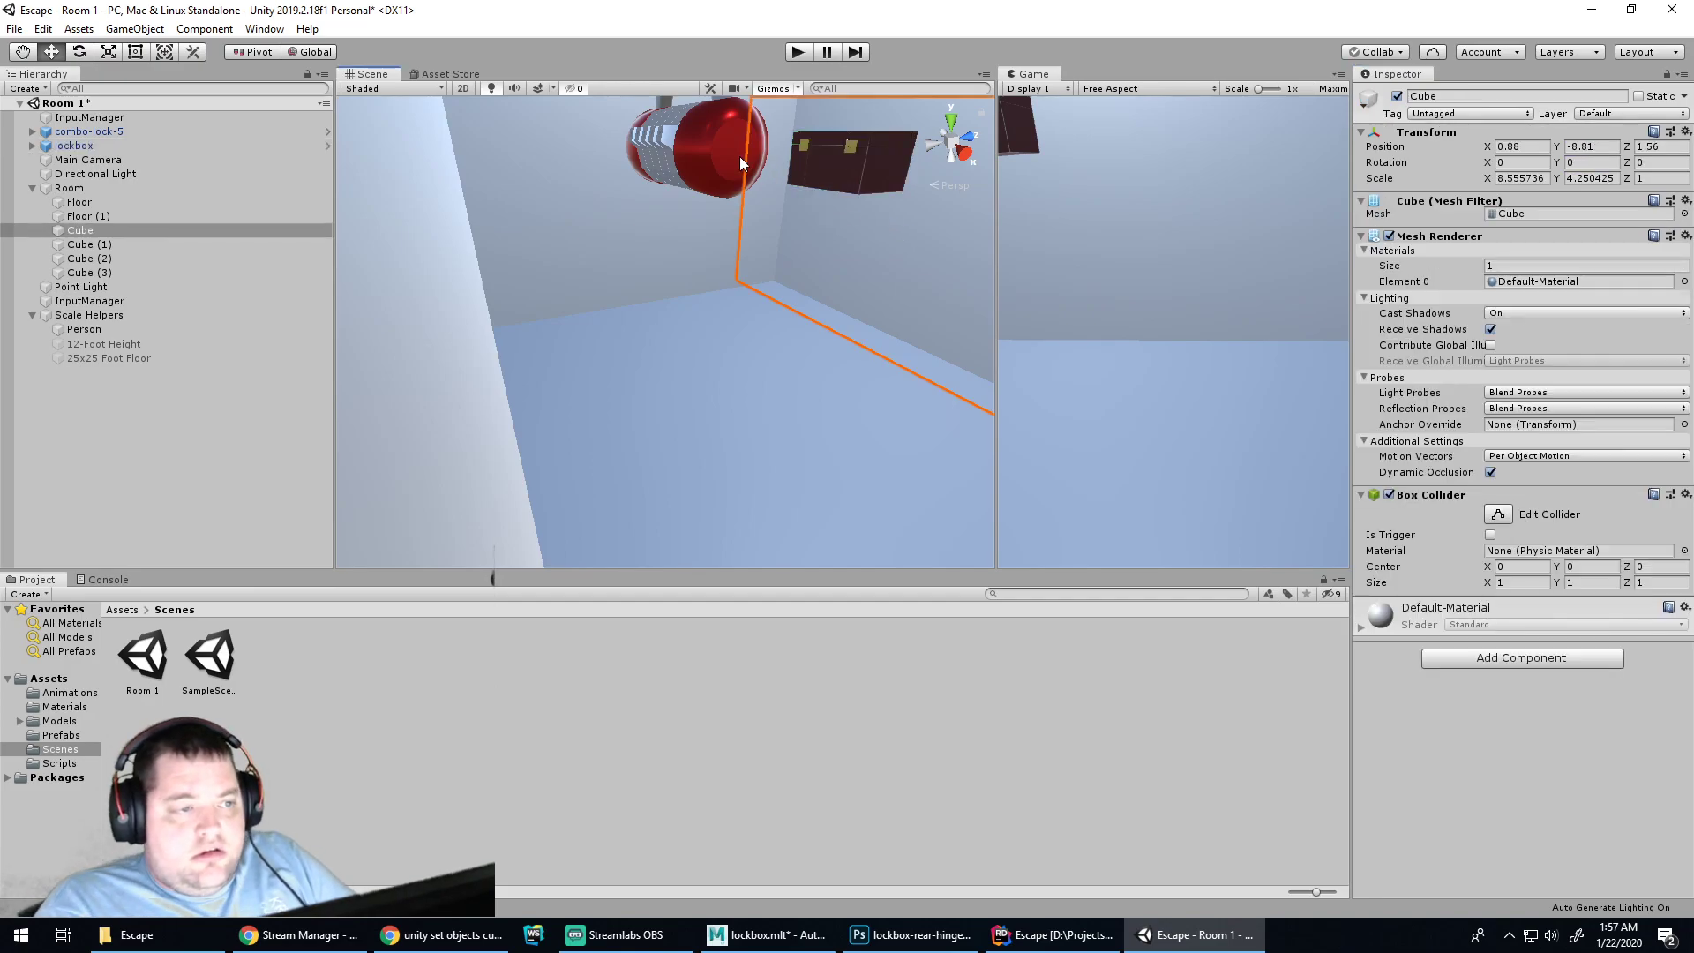
# Shrink combo-lock-5 to 2.166944 scale and slide it toward the box along X
pyautogui.click(742, 168)
pyautogui.keyDown('alt'); pyautogui.moveTo(750, 233); pyautogui.dragTo(756, 268); pyautogui.keyUp('alt')
pyautogui.scroll(-3, 759, 247)
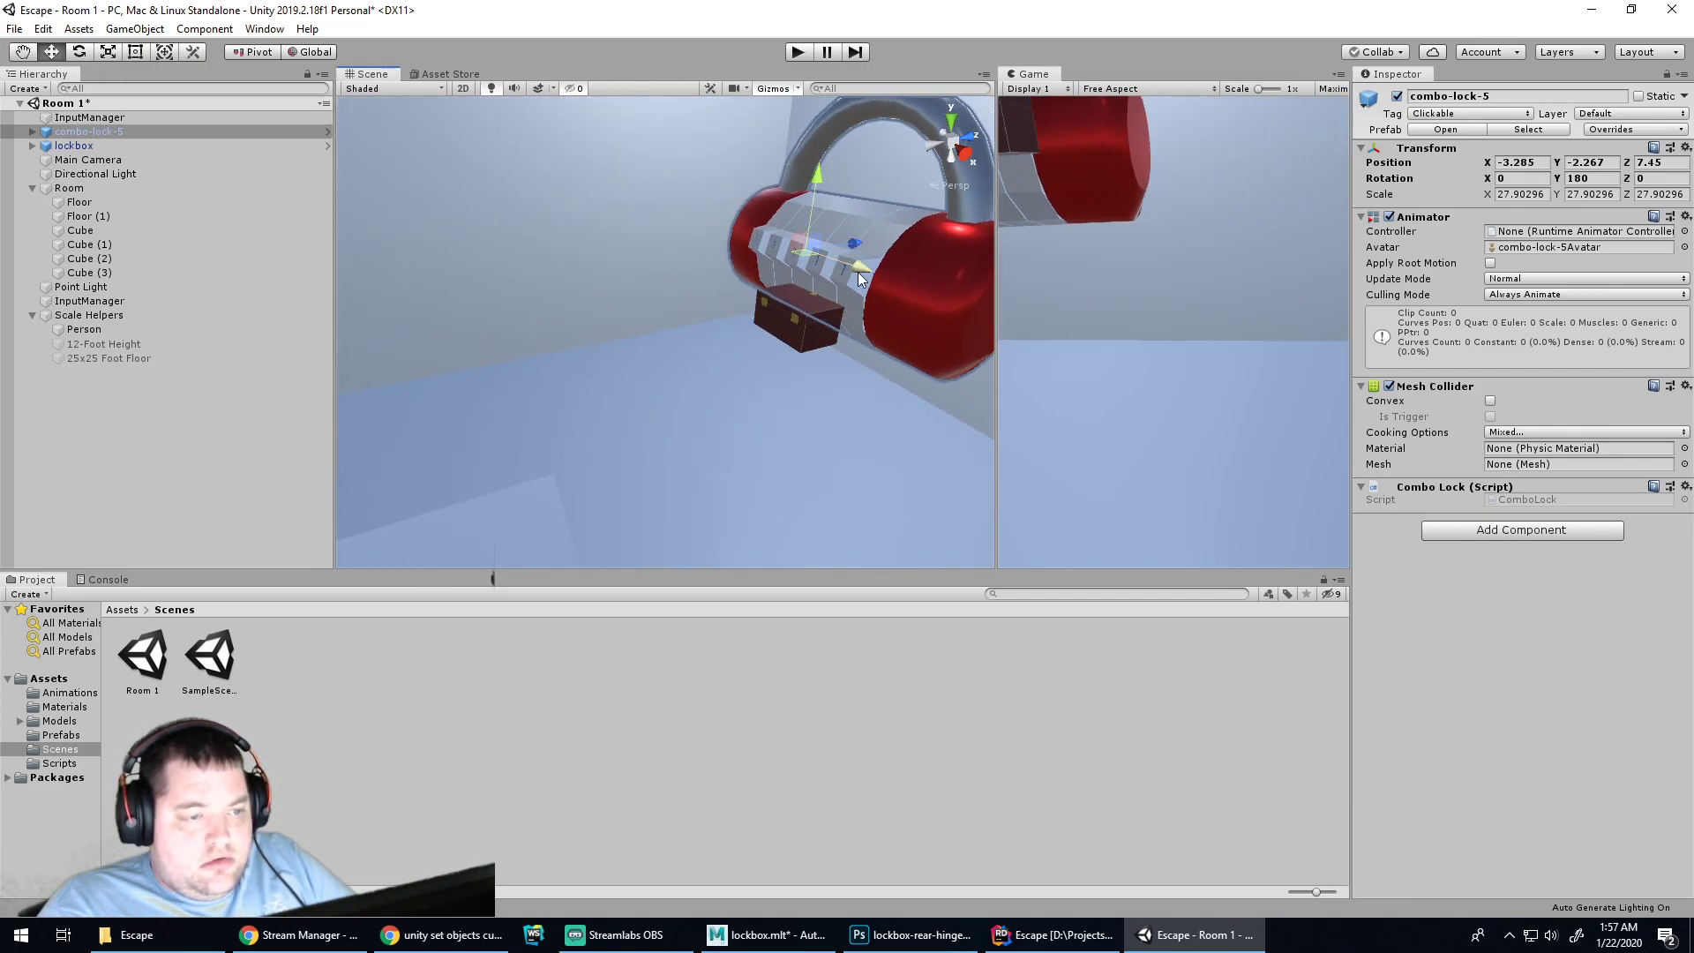
pyautogui.moveTo(850, 246); pyautogui.dragTo(757, 289)
pyautogui.press('e')
pyautogui.press('w')
pyautogui.press('e')
pyautogui.press('r')
pyautogui.moveTo(663, 268); pyautogui.dragTo(587, 271)
pyautogui.press('w')
pyautogui.moveTo(720, 319); pyautogui.dragTo(369, 155)
# Nudge combo-lock-5 back along Z under the front clasp at -2.639, -2.267, 6.6771
pyautogui.click(813, 317)
pyautogui.press('e')
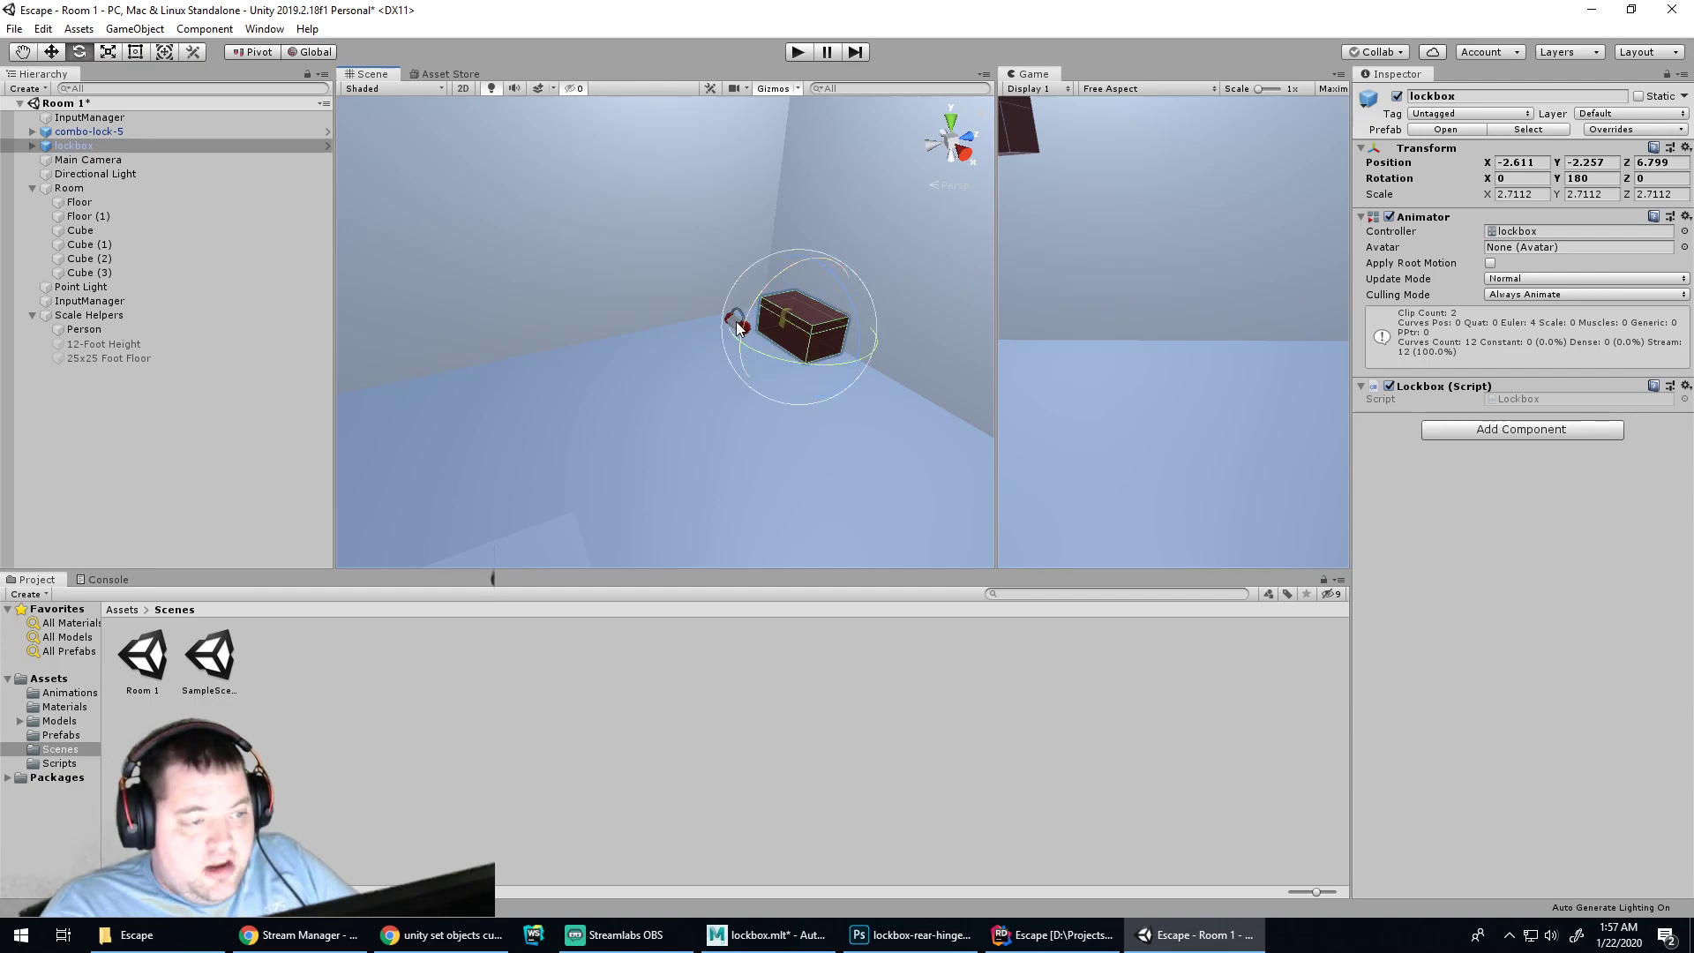
pyautogui.click(693, 343)
pyautogui.click(744, 319)
pyautogui.click(742, 328)
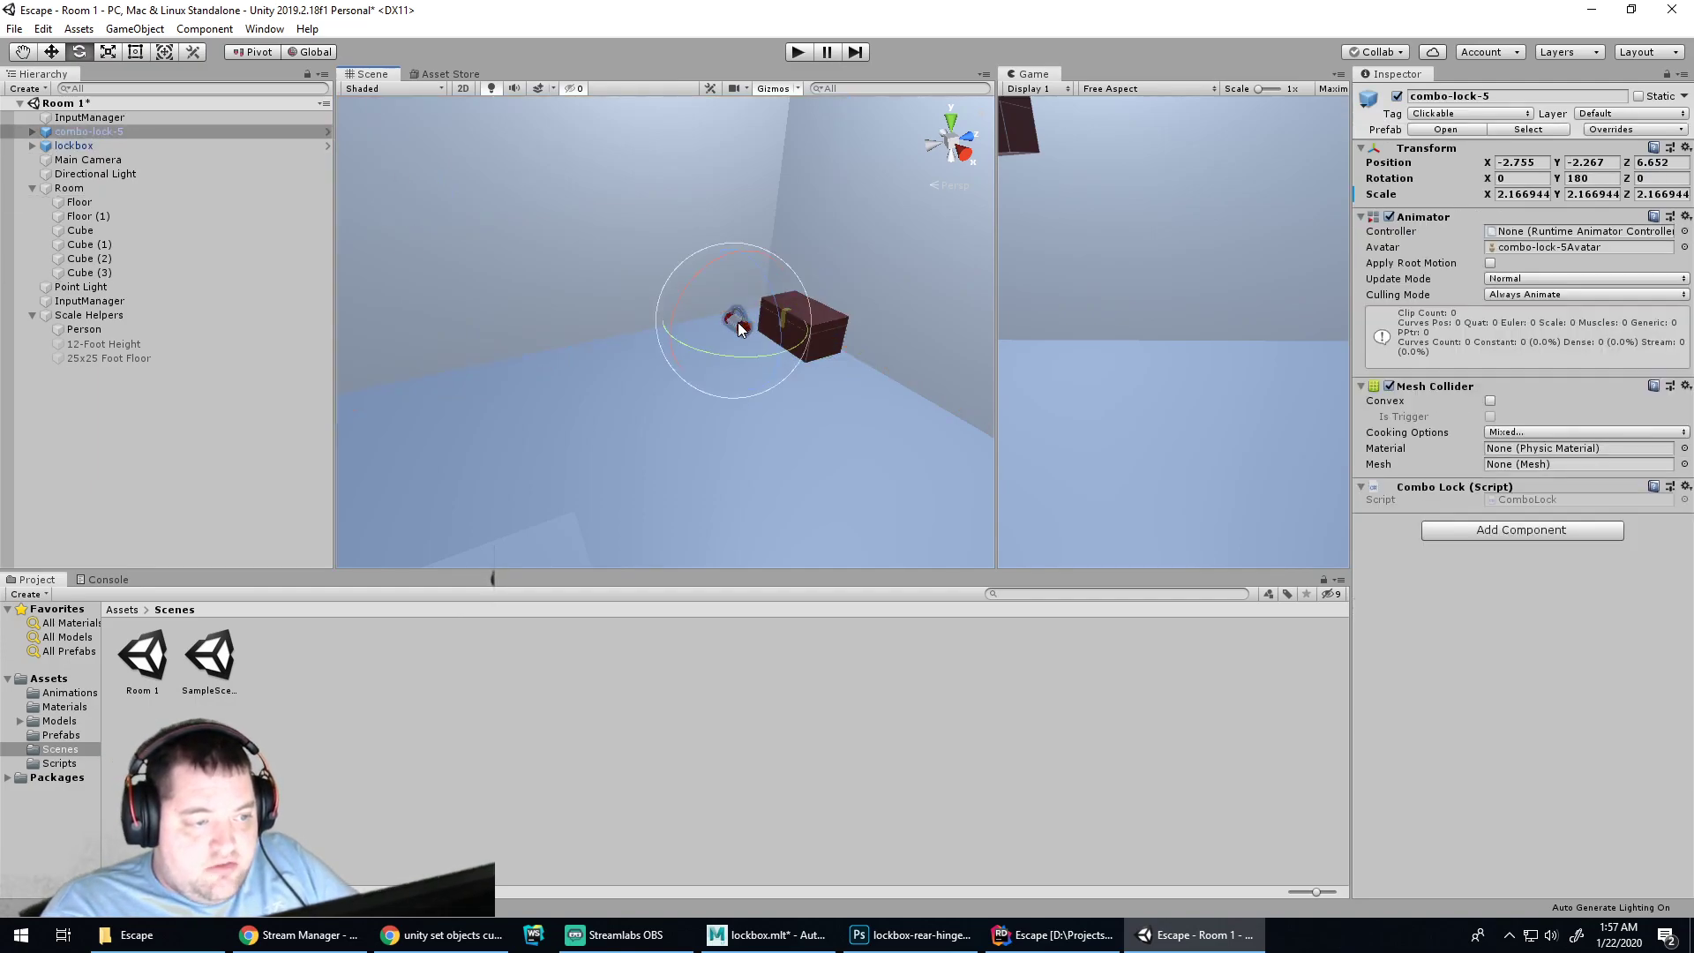
pyautogui.press('w')
pyautogui.moveTo(791, 305); pyautogui.dragTo(800, 277)
pyautogui.scroll(3, 799, 293)
pyautogui.moveTo(935, 225); pyautogui.dragTo(717, 321, button='middle')
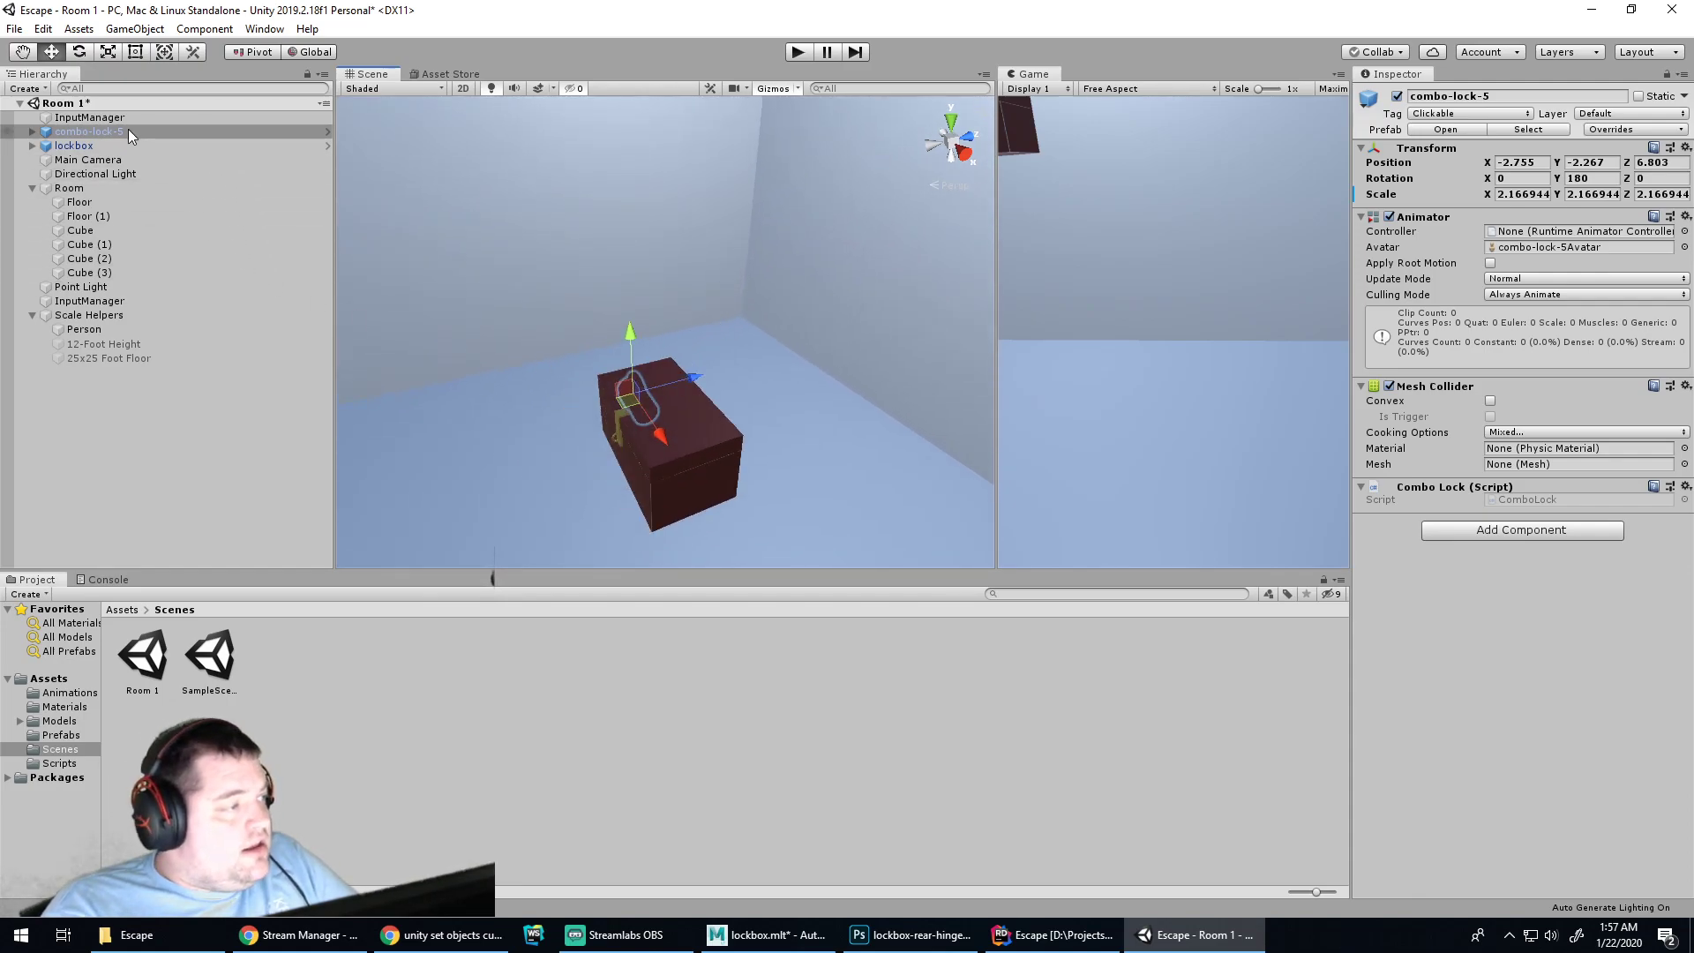
pyautogui.doubleClick(88, 146)
pyautogui.keyDown('alt'); pyautogui.moveTo(527, 404); pyautogui.dragTo(648, 336); pyautogui.keyUp('alt')
pyautogui.click(545, 352)
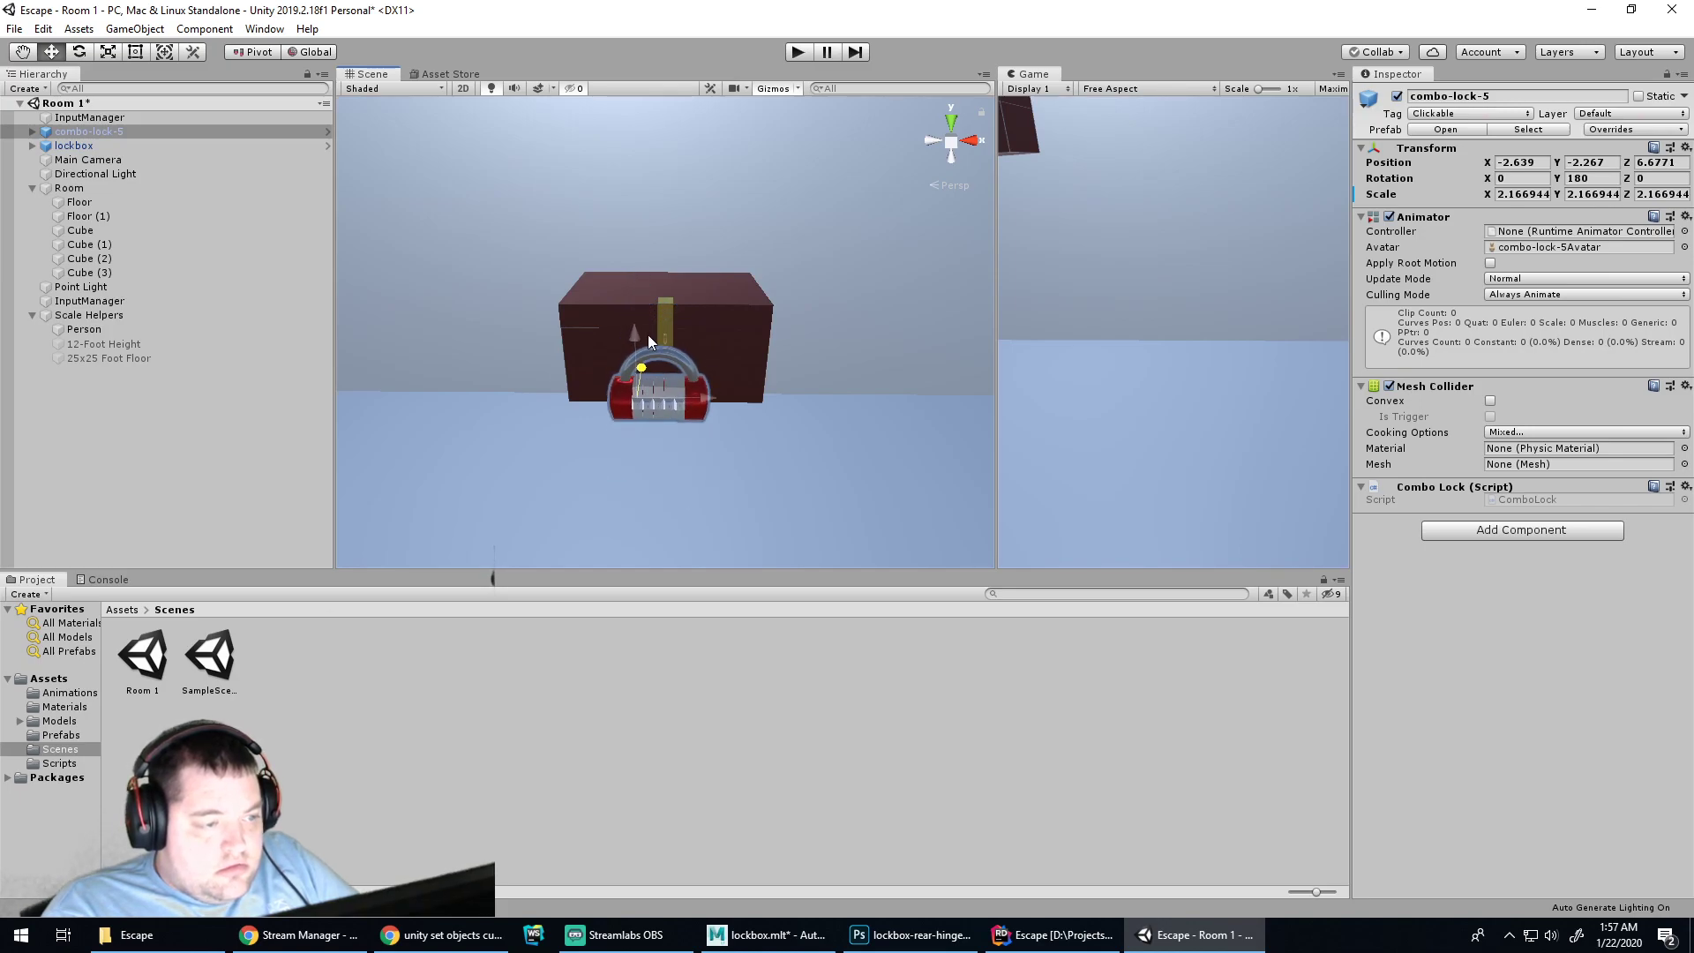
pyautogui.scroll(5, 666, 348)
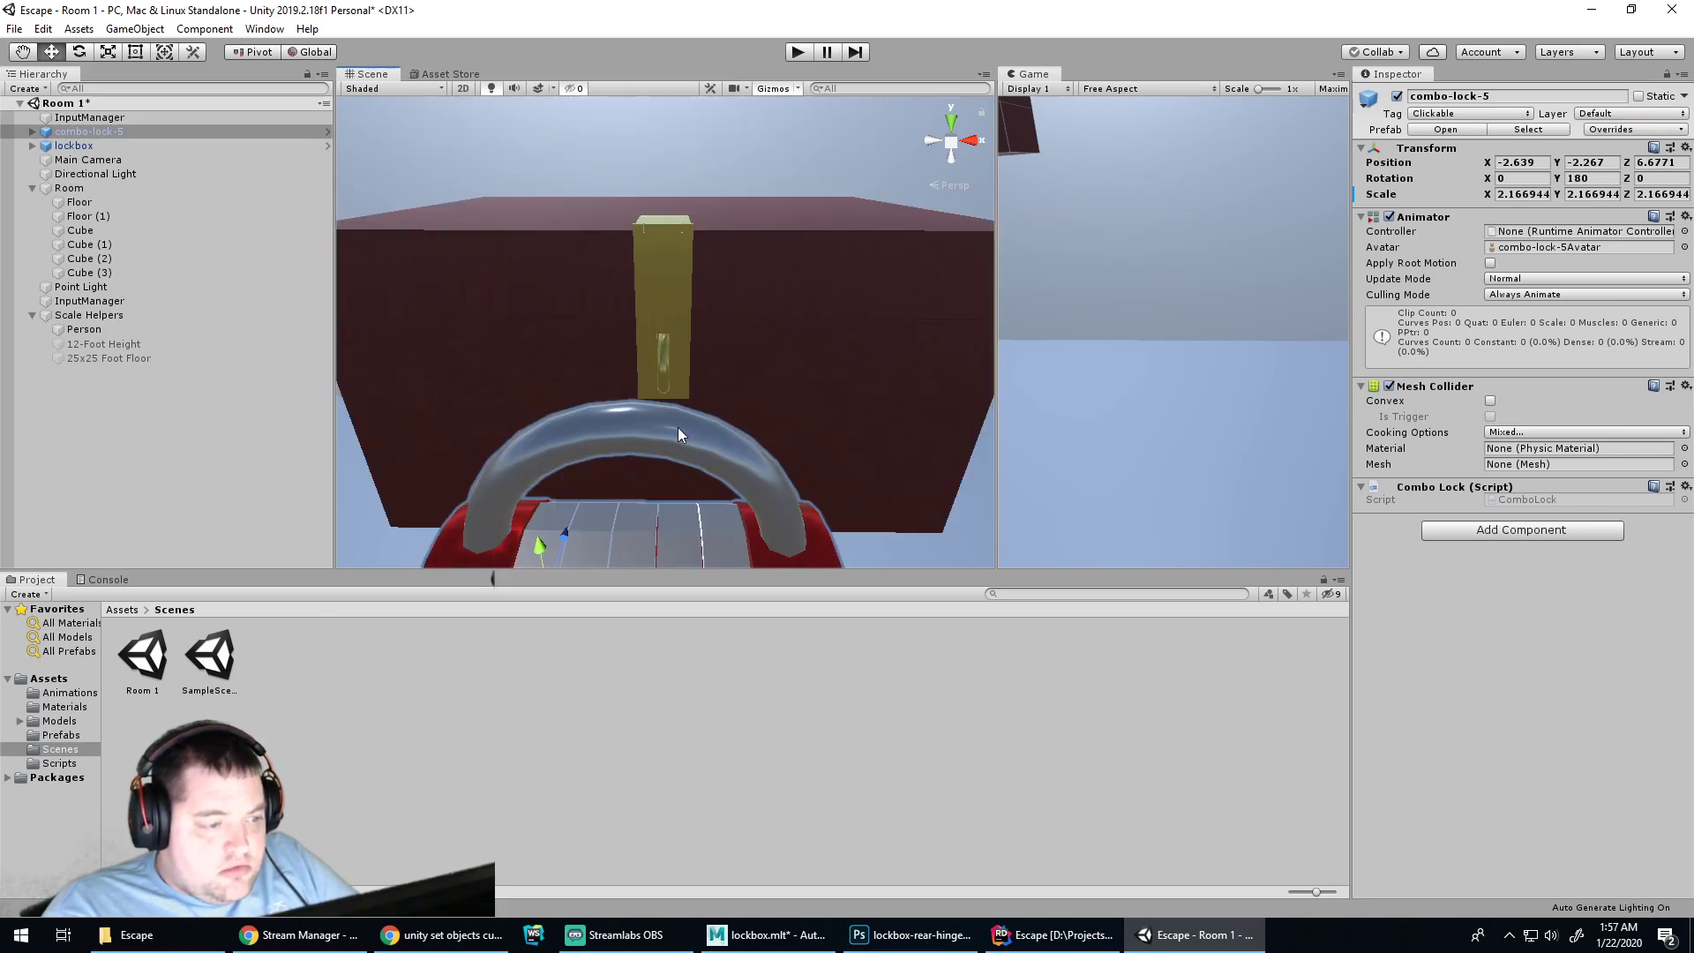
# Undo an accidental shackle move and push the whole combo lock slightly back against the box
pyautogui.click(671, 438)
pyautogui.moveTo(649, 484); pyautogui.dragTo(644, 447)
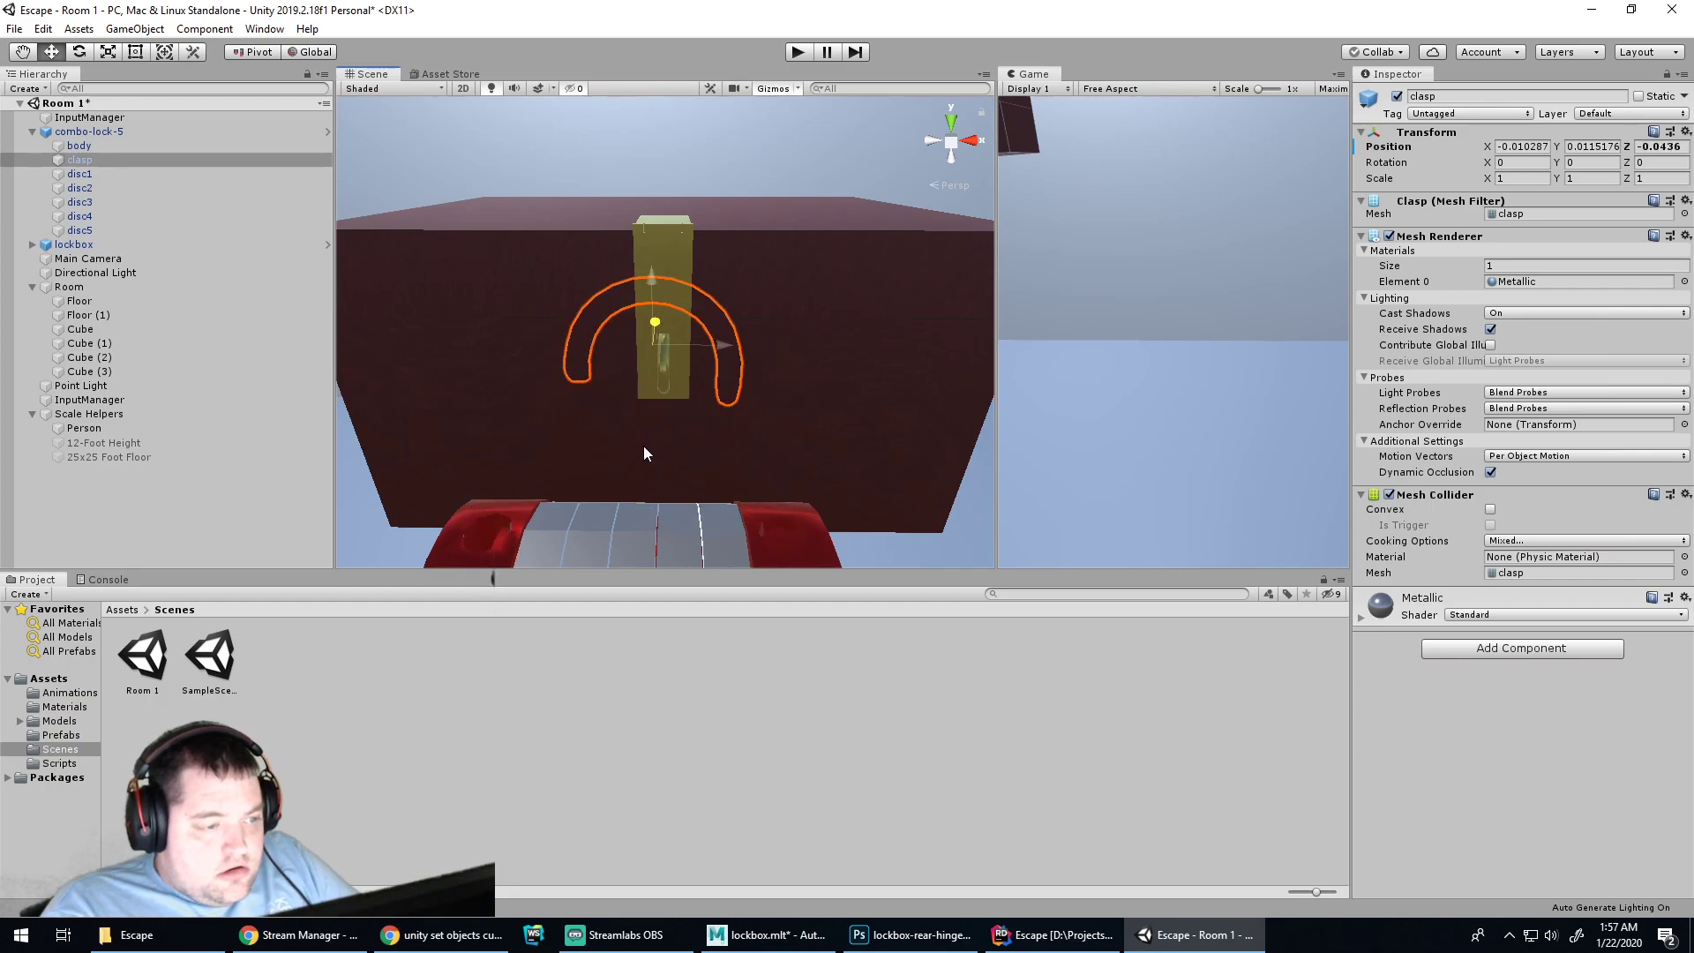
pyautogui.hotkey('ctrl', 'z')
pyautogui.click(139, 133)
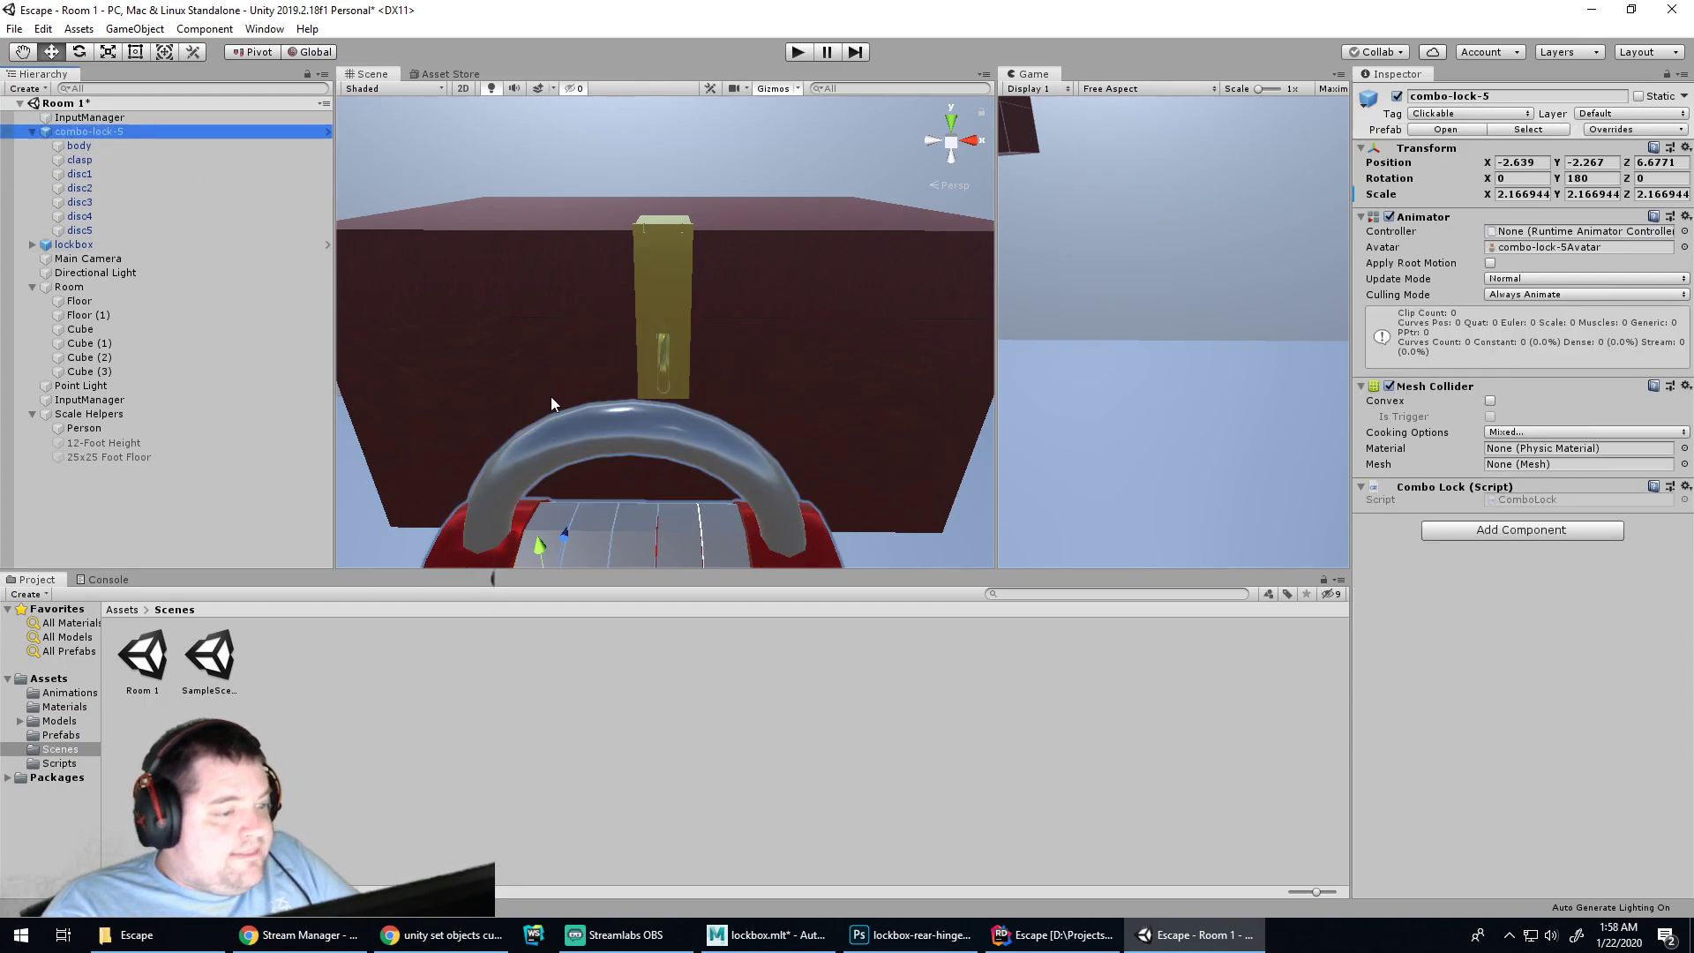
pyautogui.moveTo(580, 528); pyautogui.dragTo(567, 513)
pyautogui.keyDown('alt'); pyautogui.moveTo(784, 455); pyautogui.dragTo(509, 450); pyautogui.keyUp('alt')
pyautogui.moveTo(563, 378); pyautogui.dragTo(548, 380)
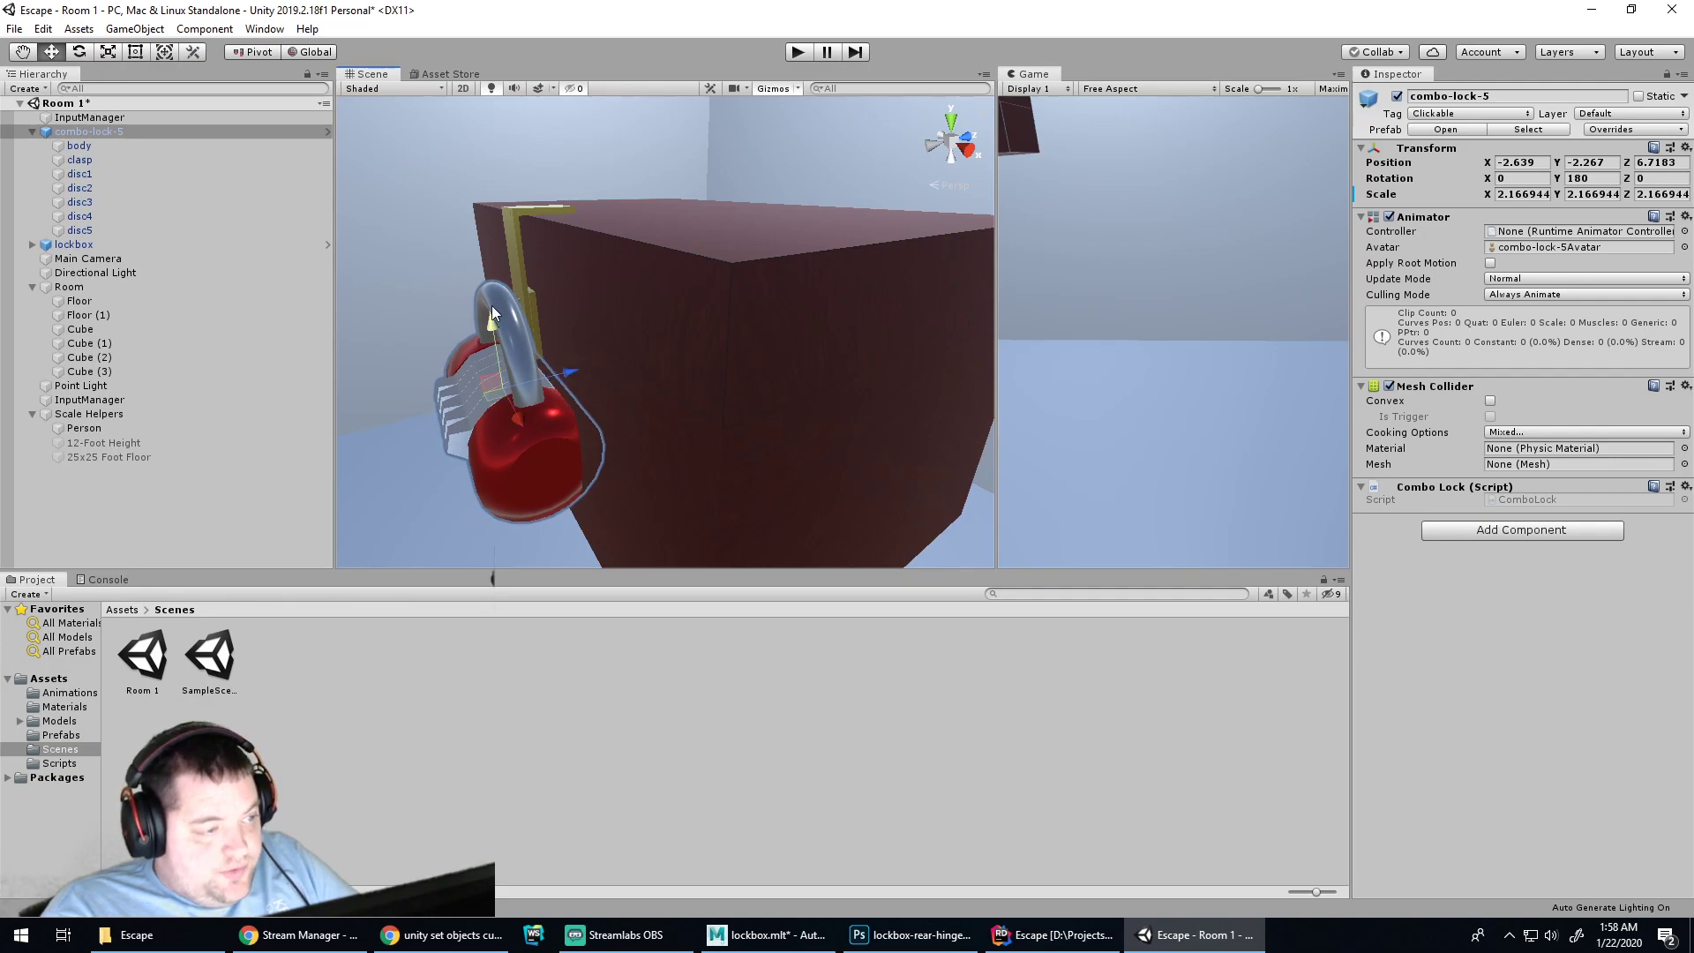
# Shrink the combo lock to about 1.12 scale and readjust its height and depth
pyautogui.press('e')
pyautogui.press('r')
pyautogui.moveTo(503, 393); pyautogui.dragTo(568, 353)
pyautogui.press('w')
pyautogui.keyDown('alt'); pyautogui.moveTo(449, 402); pyautogui.dragTo(759, 413); pyautogui.keyUp('alt')
pyautogui.moveTo(647, 445); pyautogui.dragTo(703, 447)
pyautogui.moveTo(649, 388); pyautogui.dragTo(645, 387)
pyautogui.keyDown('alt'); pyautogui.moveTo(771, 401); pyautogui.dragTo(620, 352); pyautogui.keyUp('alt')
pyautogui.moveTo(509, 291); pyautogui.dragTo(509, 301)
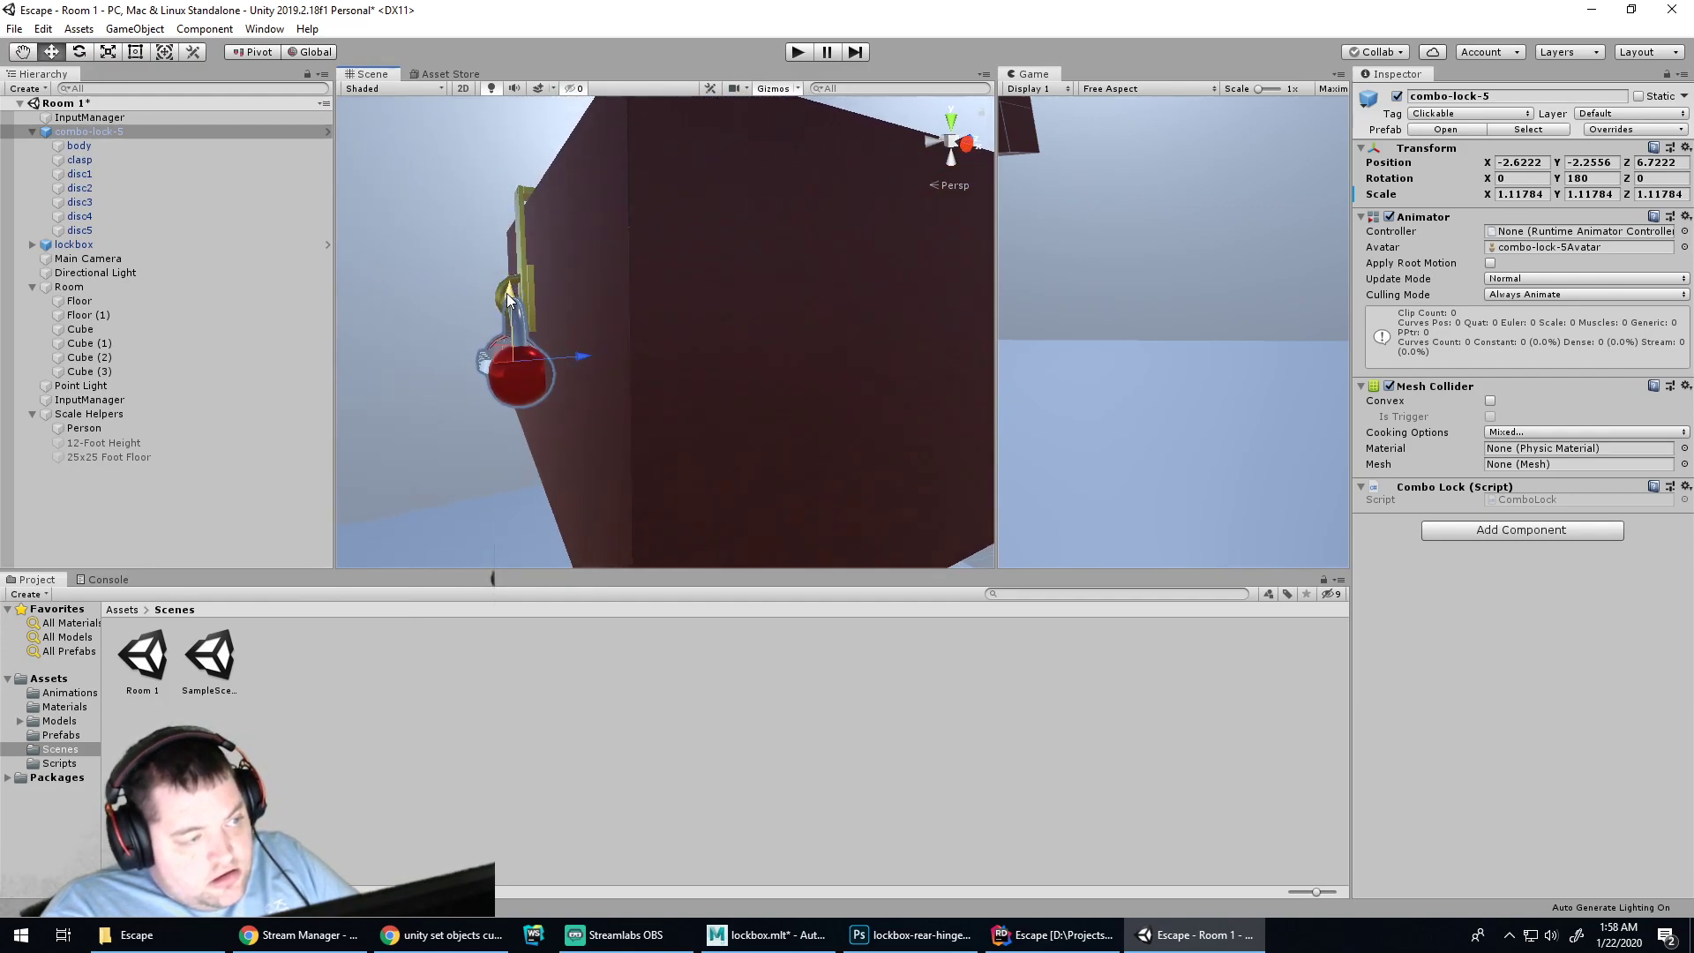
# Shrink the lock further to 1.050769 scale and raise it onto the clasp
pyautogui.scroll(5, 500, 323)
pyautogui.scroll(-8, 522, 330)
pyautogui.scroll(7, 558, 344)
pyautogui.scroll(-3, 558, 336)
pyautogui.moveTo(557, 337); pyautogui.dragTo(715, 405, button='middle')
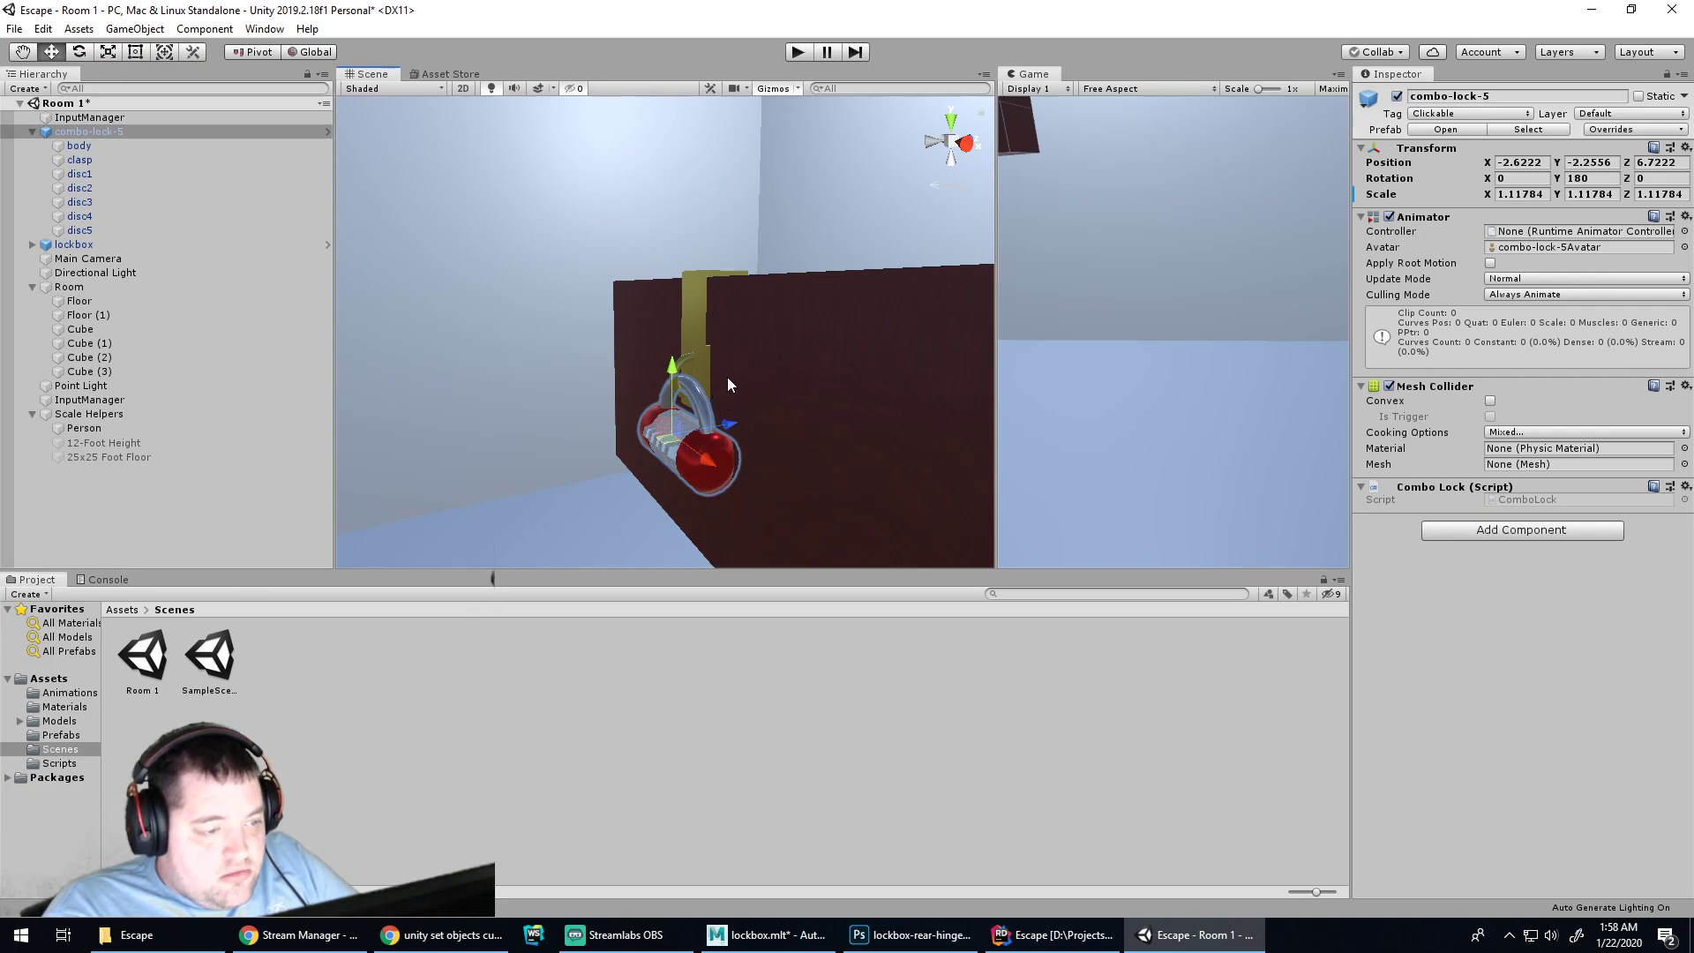
pyautogui.keyDown('alt'); pyautogui.moveTo(749, 393); pyautogui.dragTo(713, 327, button='middle'); pyautogui.keyUp('alt')
pyautogui.keyDown('alt'); pyautogui.moveTo(713, 328); pyautogui.dragTo(704, 372, button='right'); pyautogui.keyUp('alt')
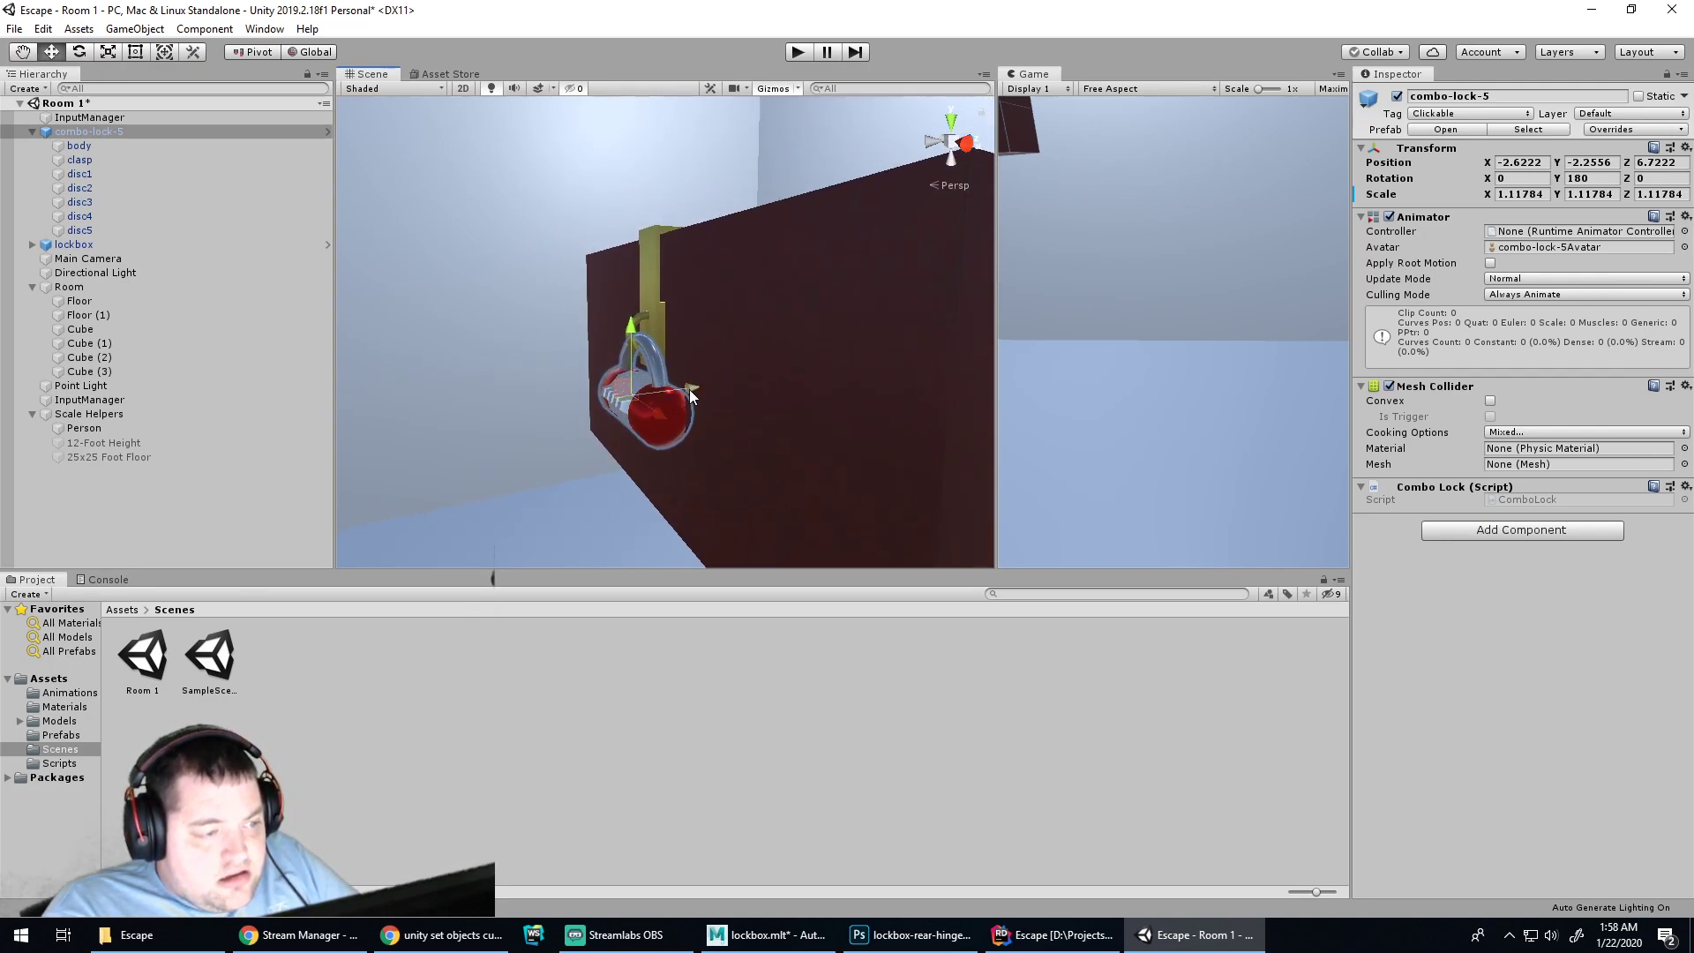
pyautogui.moveTo(691, 386); pyautogui.dragTo(692, 389)
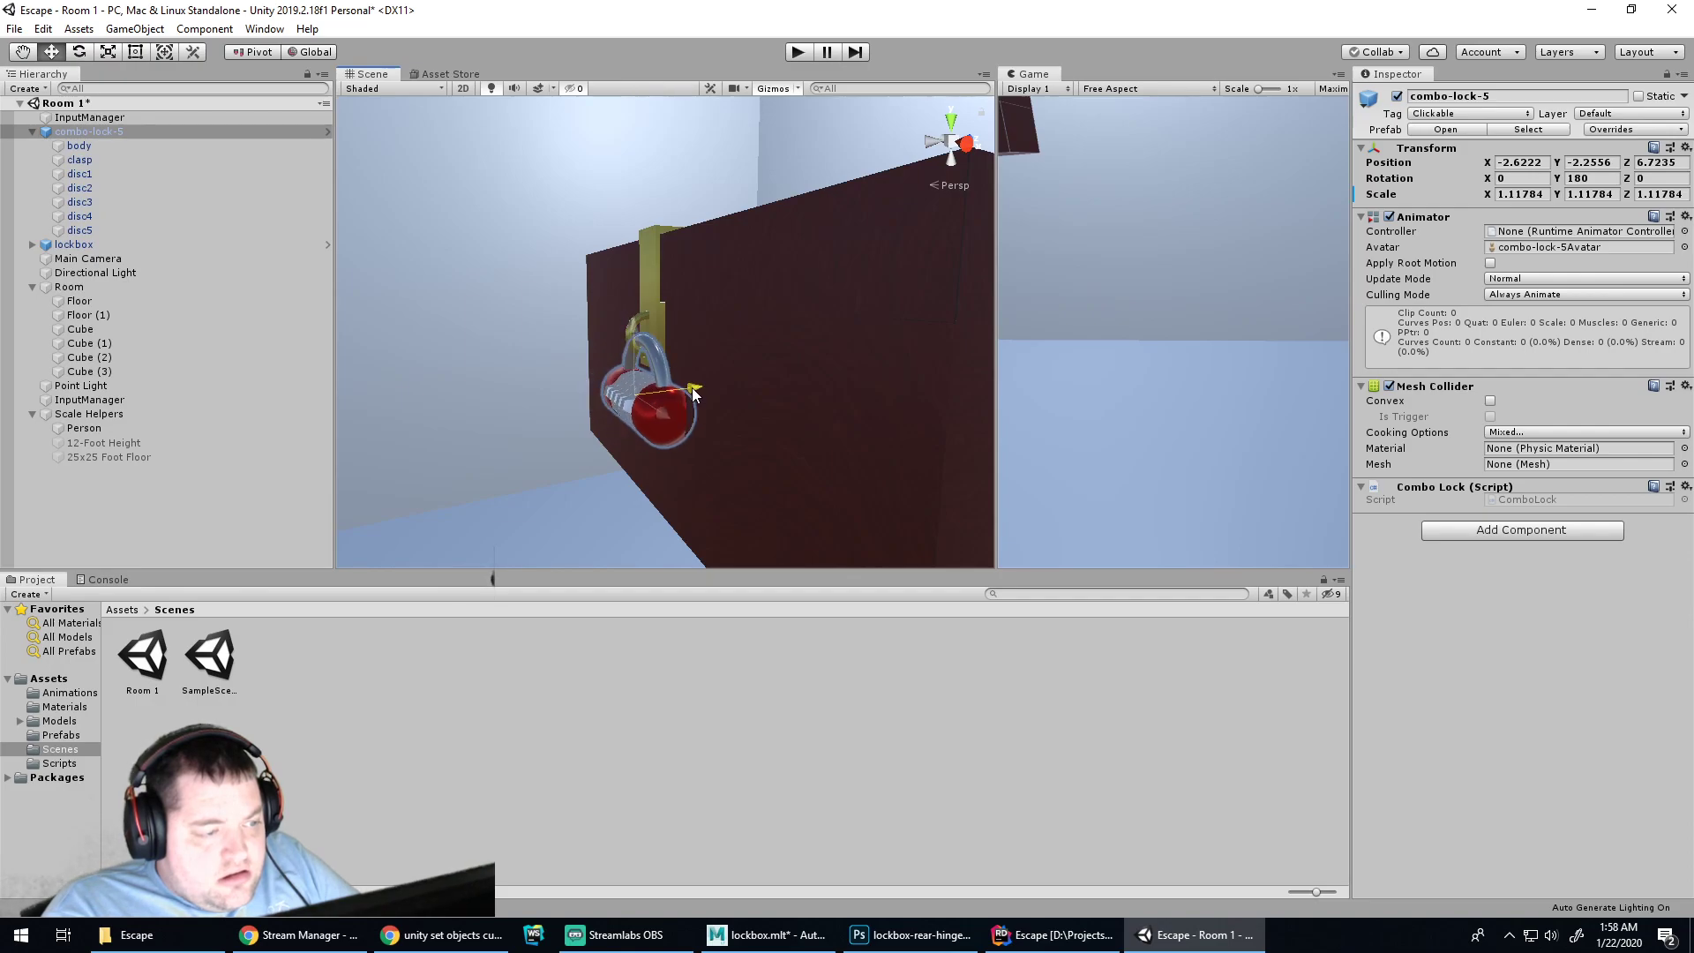
pyautogui.press('e')
pyautogui.press('w')
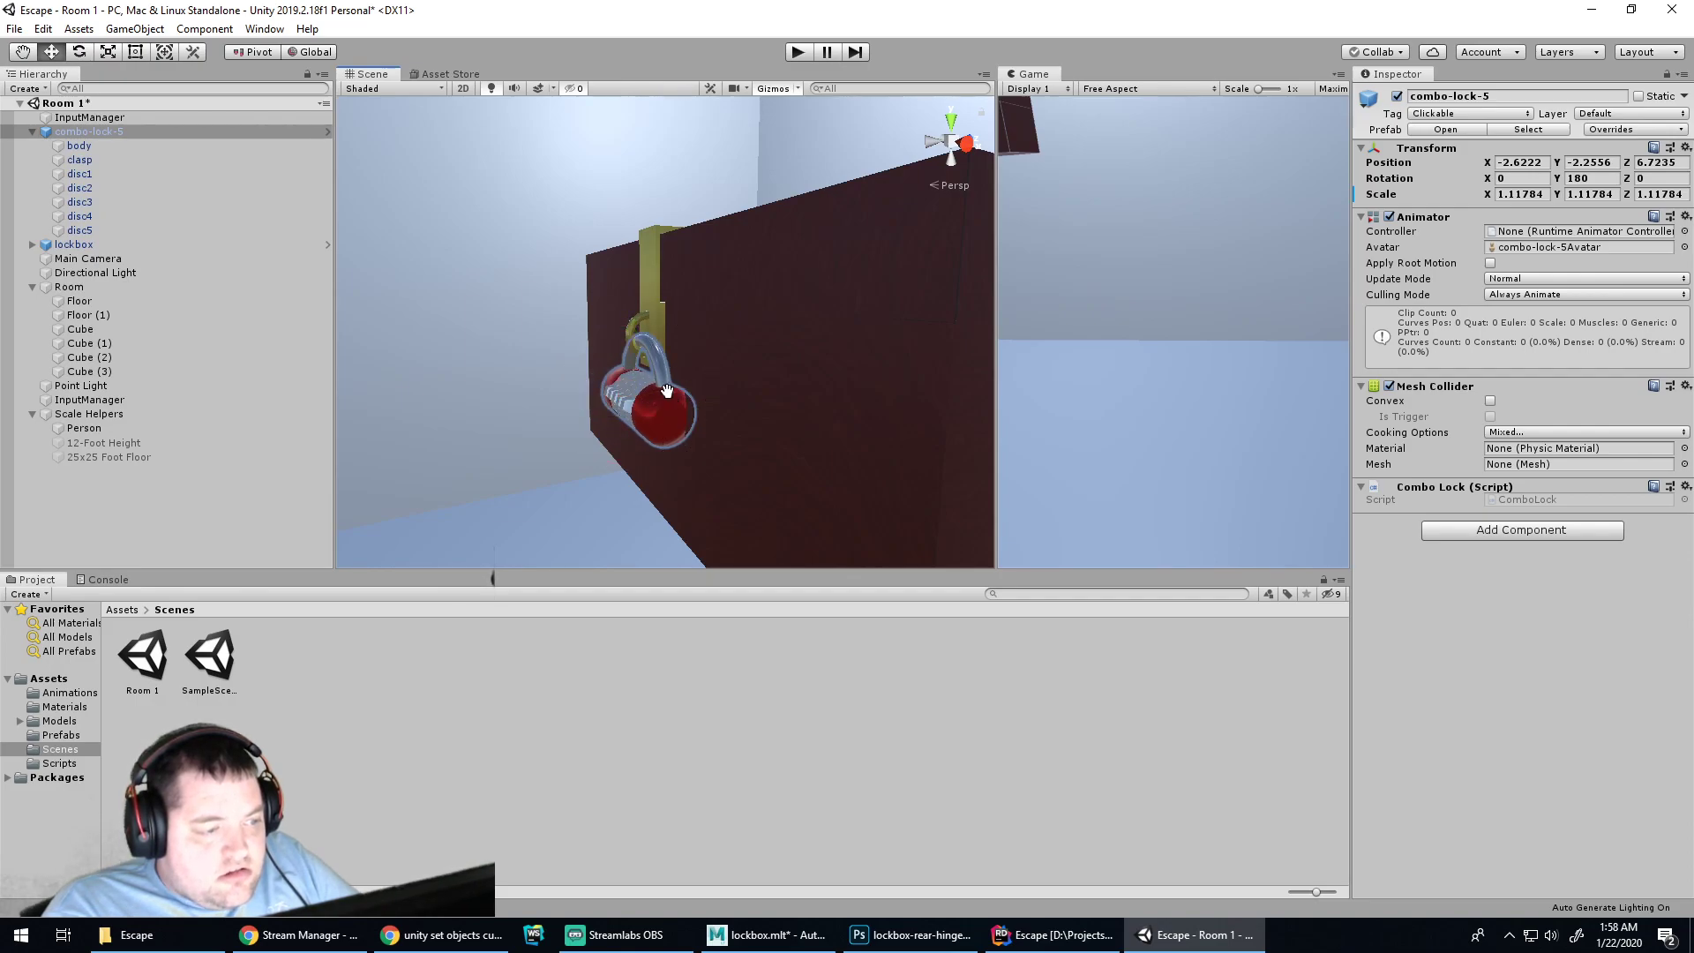
pyautogui.press('r')
pyautogui.moveTo(641, 400); pyautogui.dragTo(630, 397)
pyautogui.press('w')
pyautogui.moveTo(633, 336); pyautogui.dragTo(632, 328)
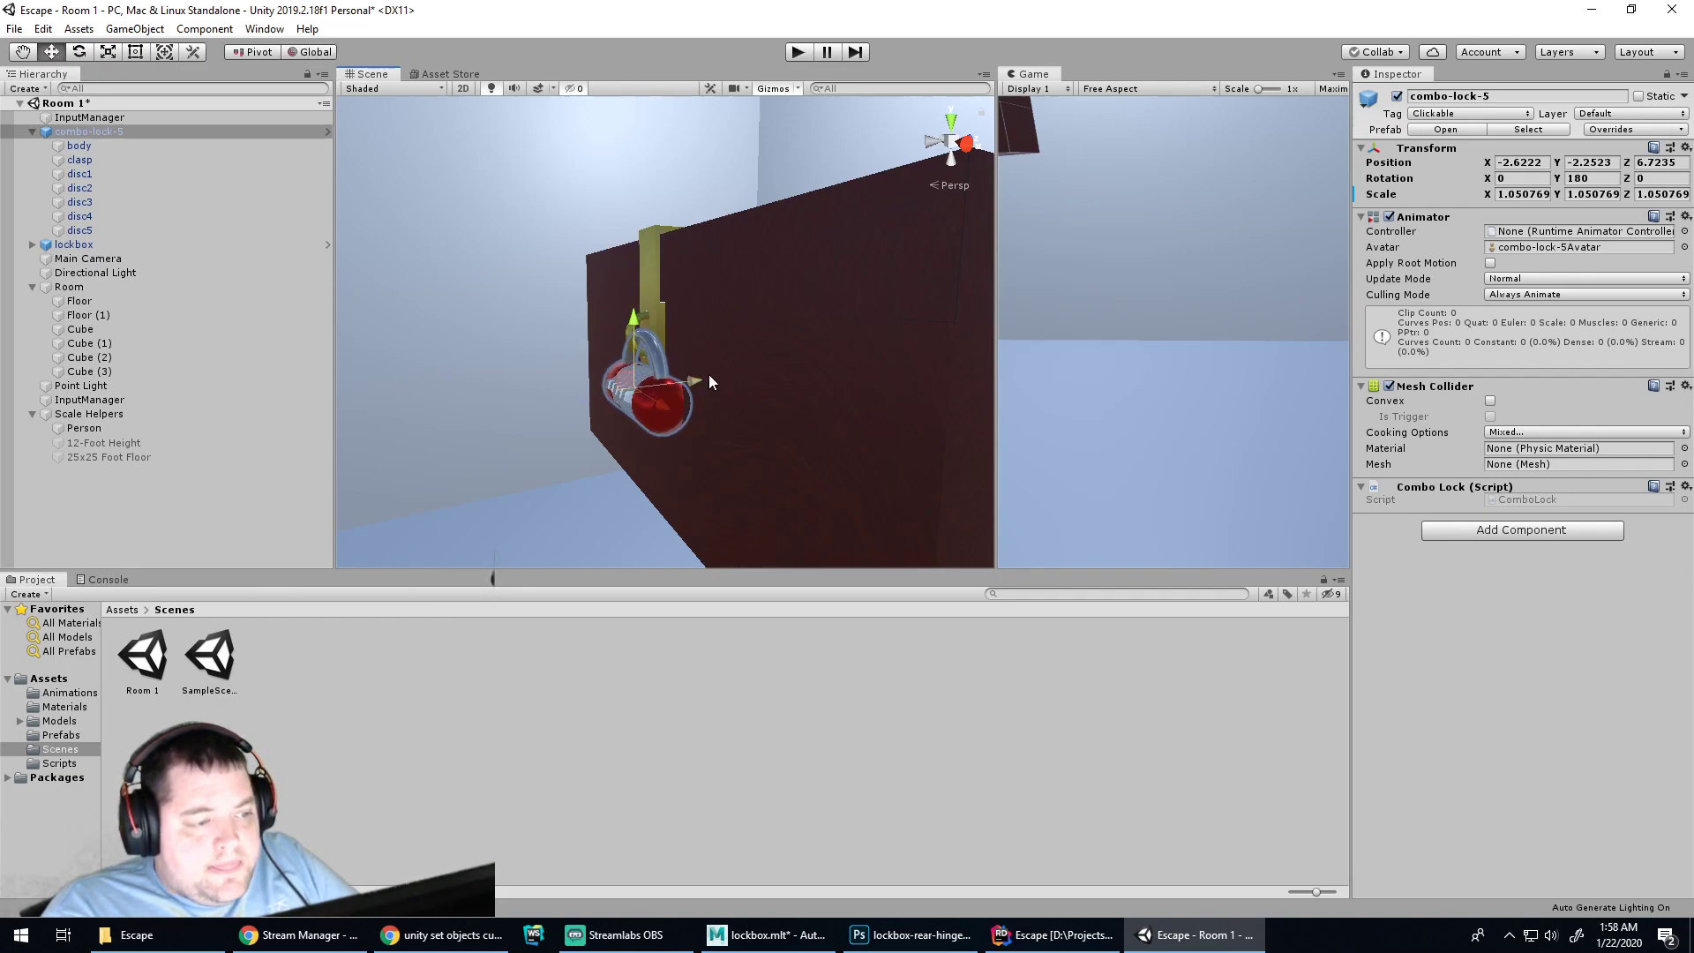
# Tilt the lock to -4.652° on X and seat it on the clasp at -2.6222, -2.2523, 6.7199
pyautogui.press('e')
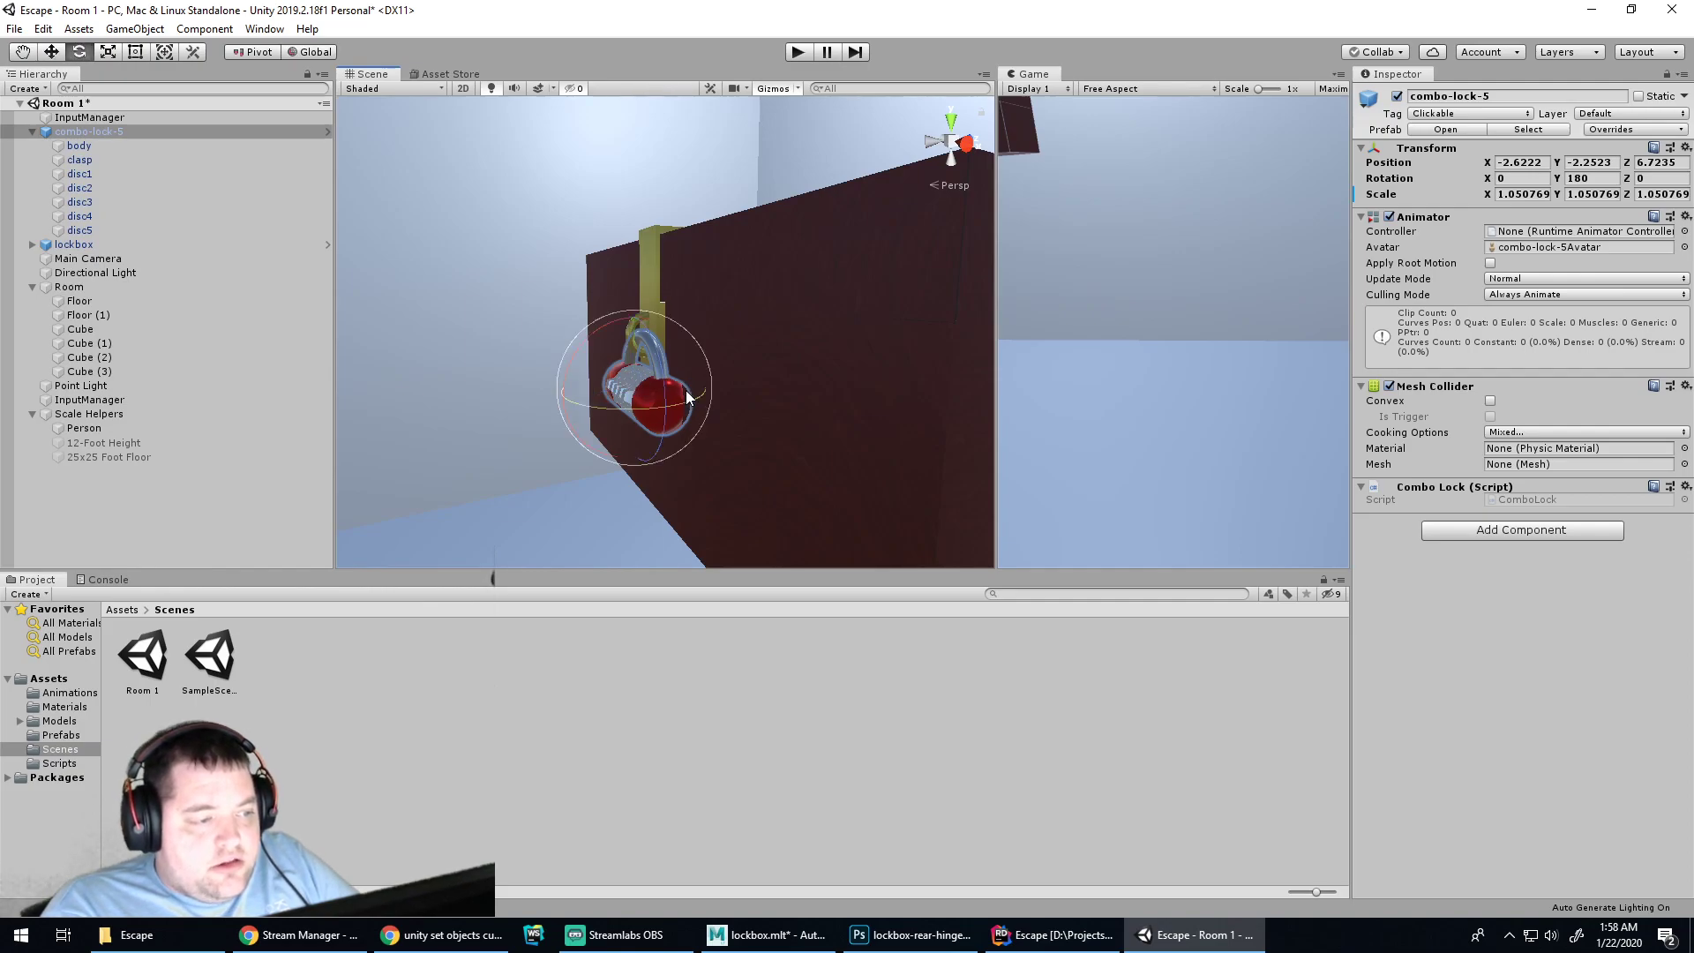
pyautogui.moveTo(584, 432); pyautogui.dragTo(590, 408)
pyautogui.press('w')
pyautogui.moveTo(695, 384)
pyautogui.mouseDown()
pyautogui.moveTo(773, 405)
pyautogui.moveTo(675, 369)
pyautogui.mouseUp()
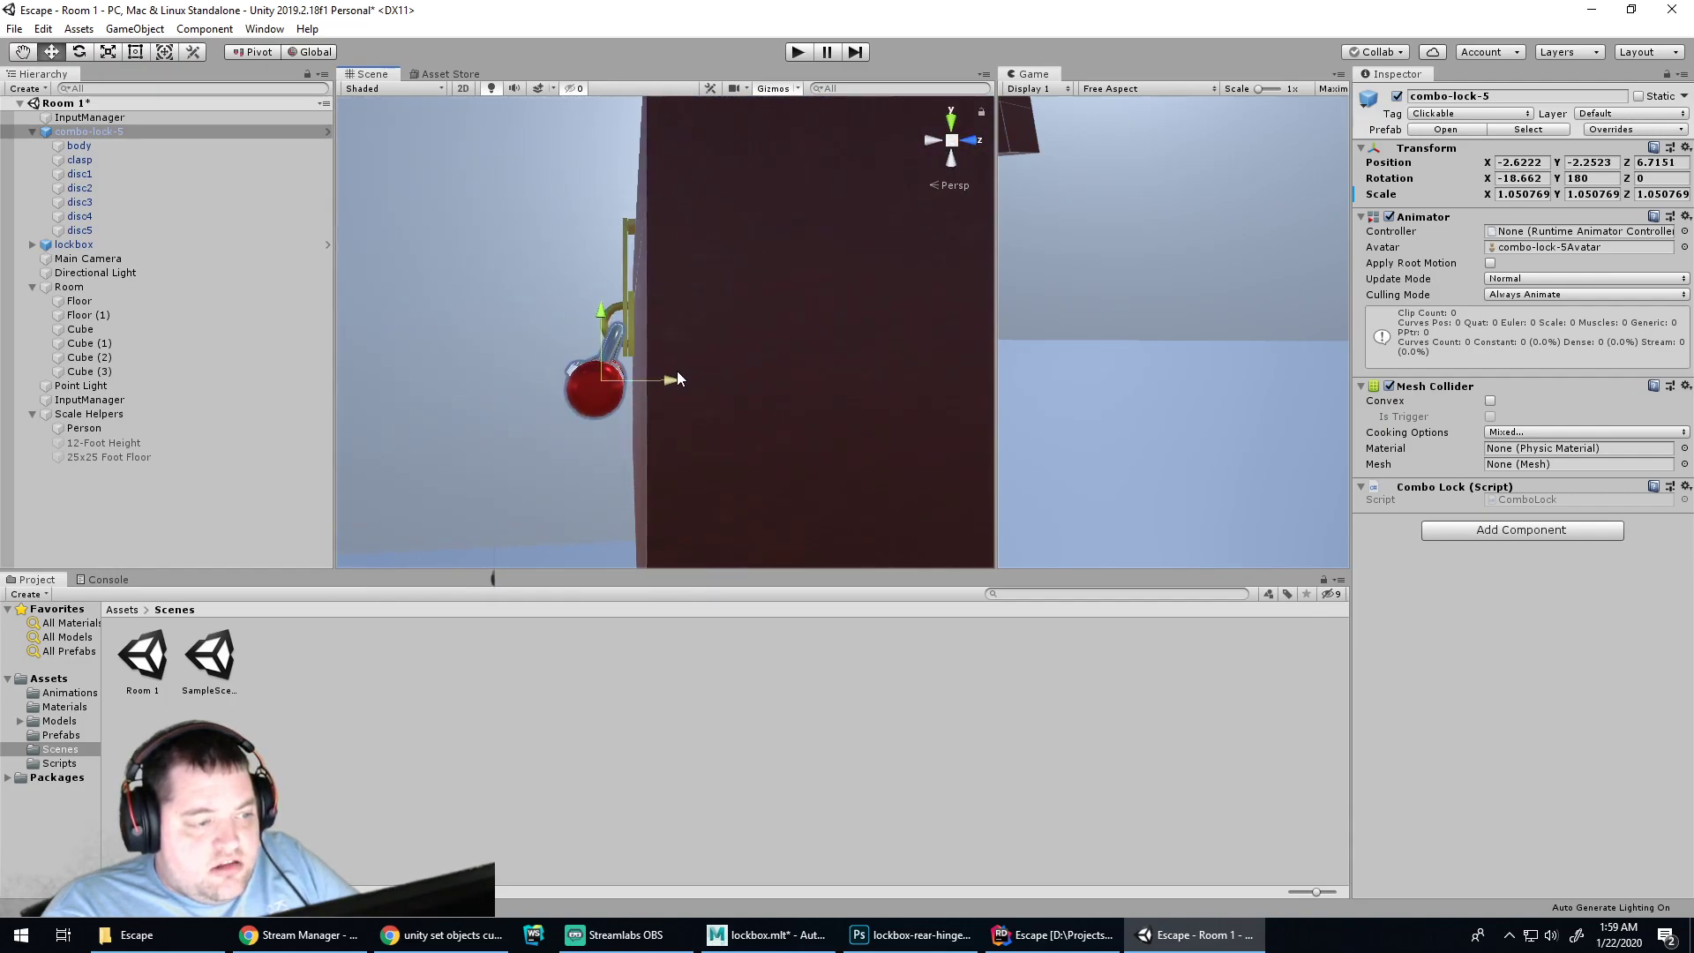
pyautogui.press('e')
pyautogui.moveTo(544, 350); pyautogui.dragTo(537, 359)
pyautogui.press('w')
pyautogui.moveTo(662, 381); pyautogui.dragTo(657, 382)
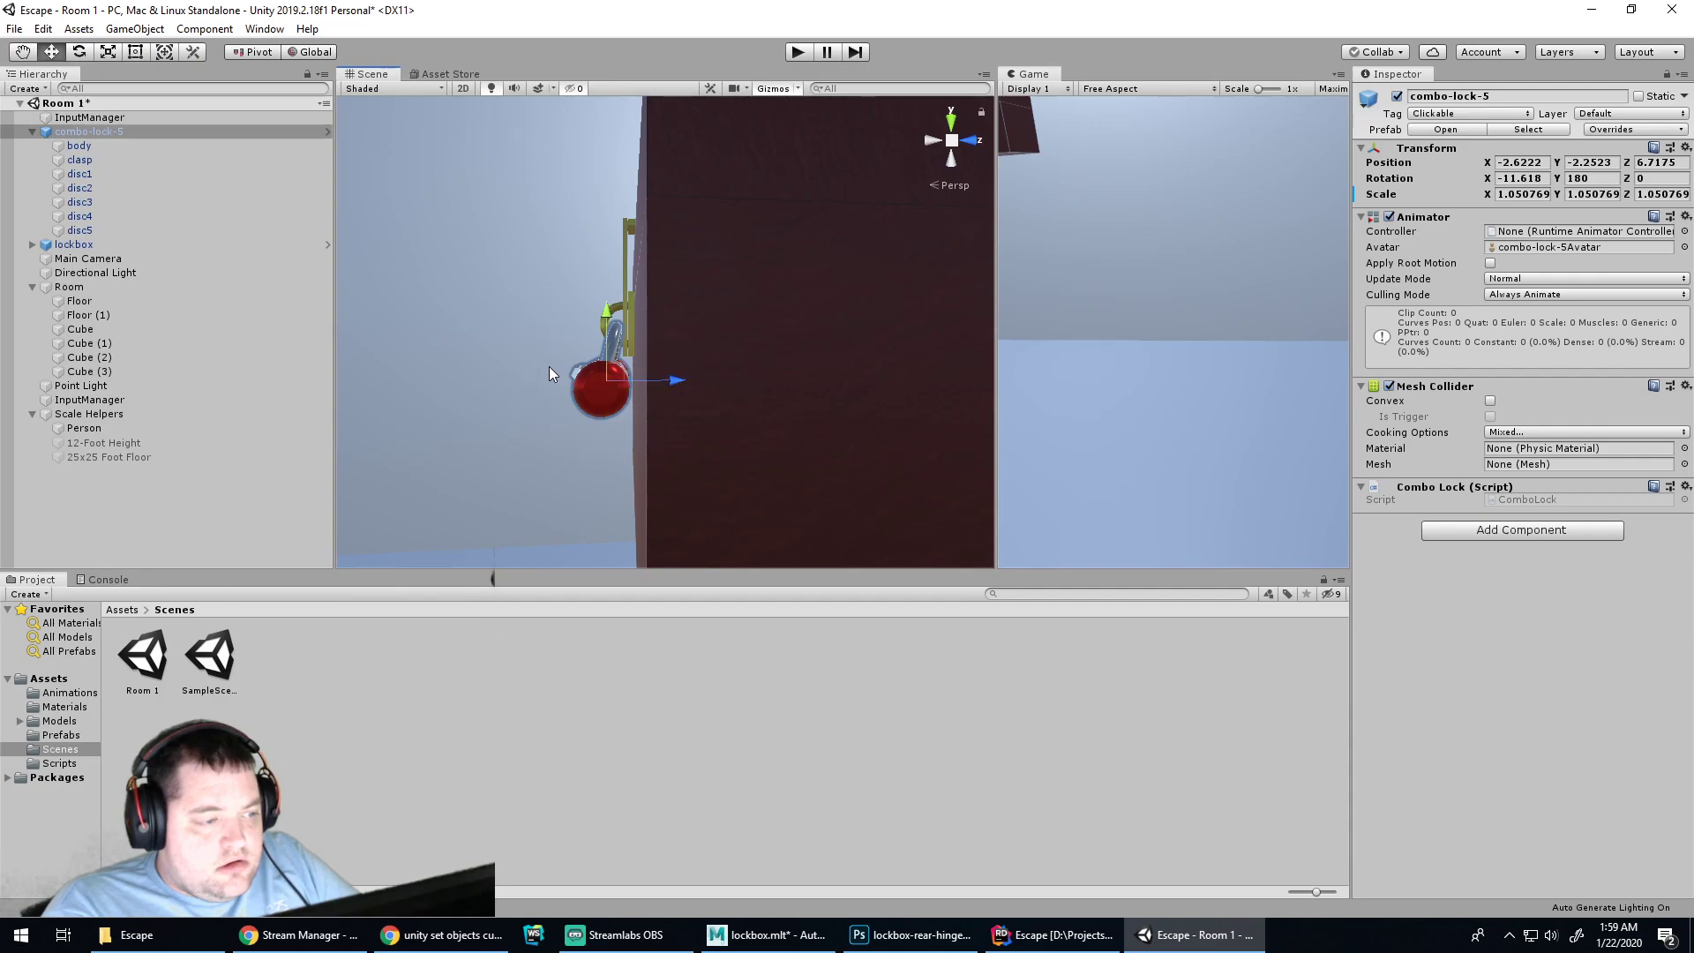
pyautogui.press('e')
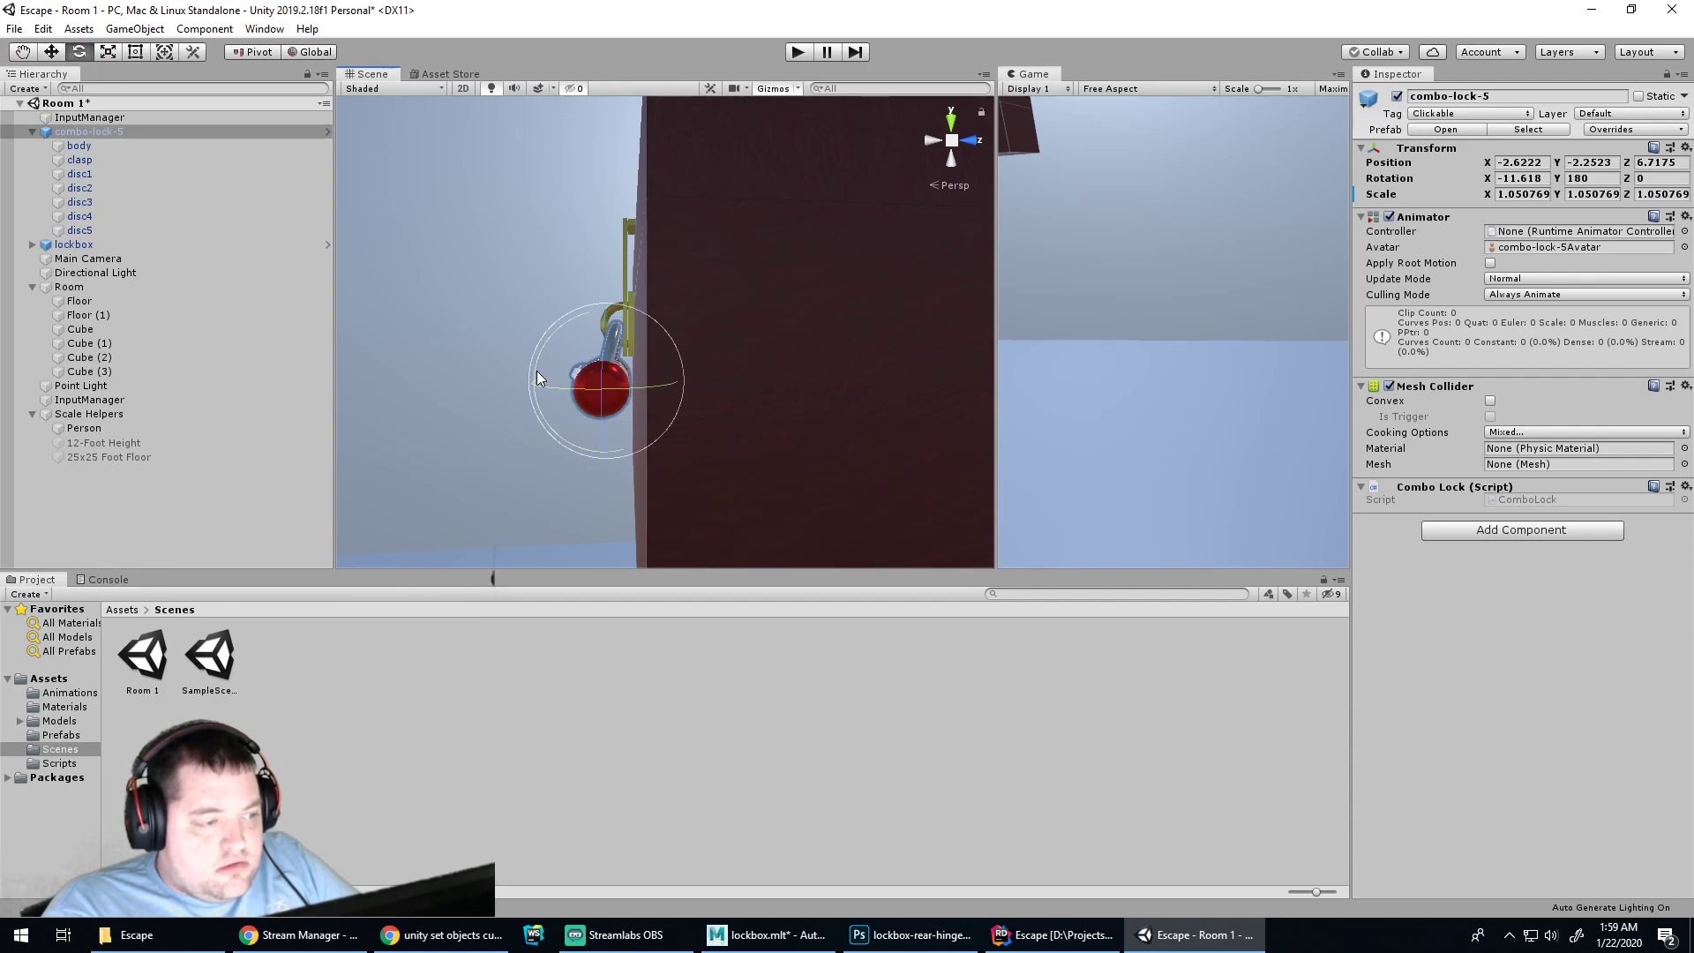
pyautogui.moveTo(537, 371); pyautogui.dragTo(542, 384)
pyautogui.press('w')
pyautogui.moveTo(678, 380); pyautogui.dragTo(683, 385)
pyautogui.keyDown('alt'); pyautogui.moveTo(568, 416); pyautogui.dragTo(756, 389); pyautogui.keyUp('alt')
# Create a default-named New Physic Material in Scenes and assign it to combo-lock-5's Mesh Collider
pyautogui.click(806, 390)
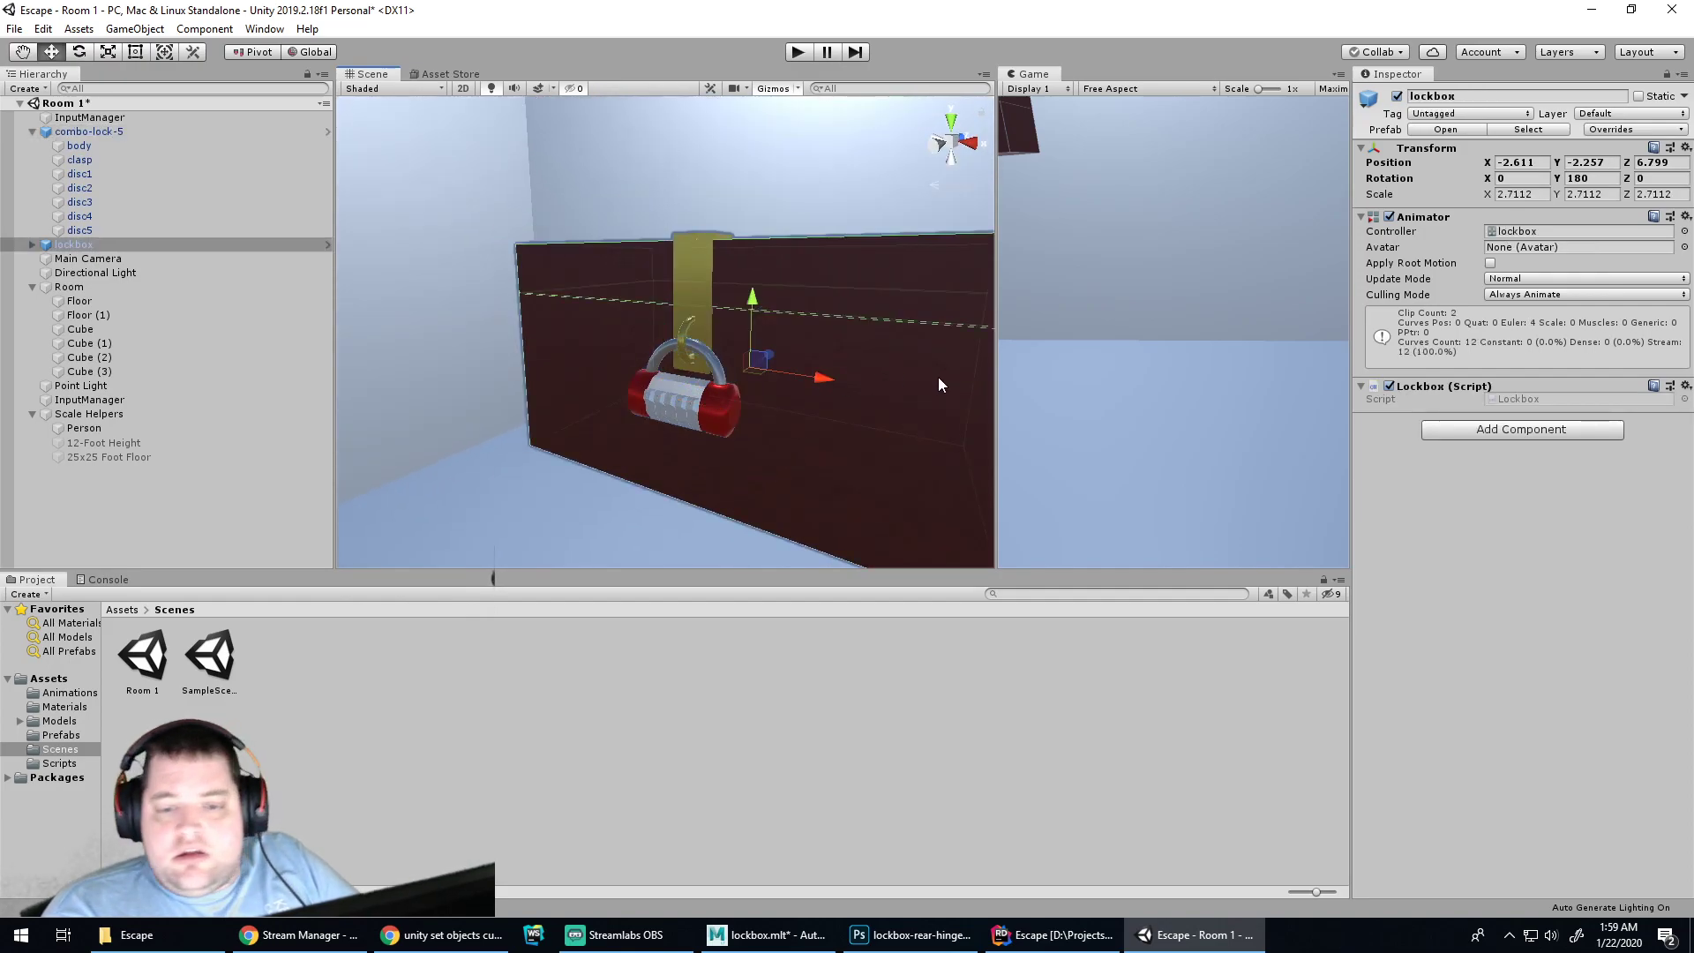
pyautogui.click(870, 324)
pyautogui.click(701, 395)
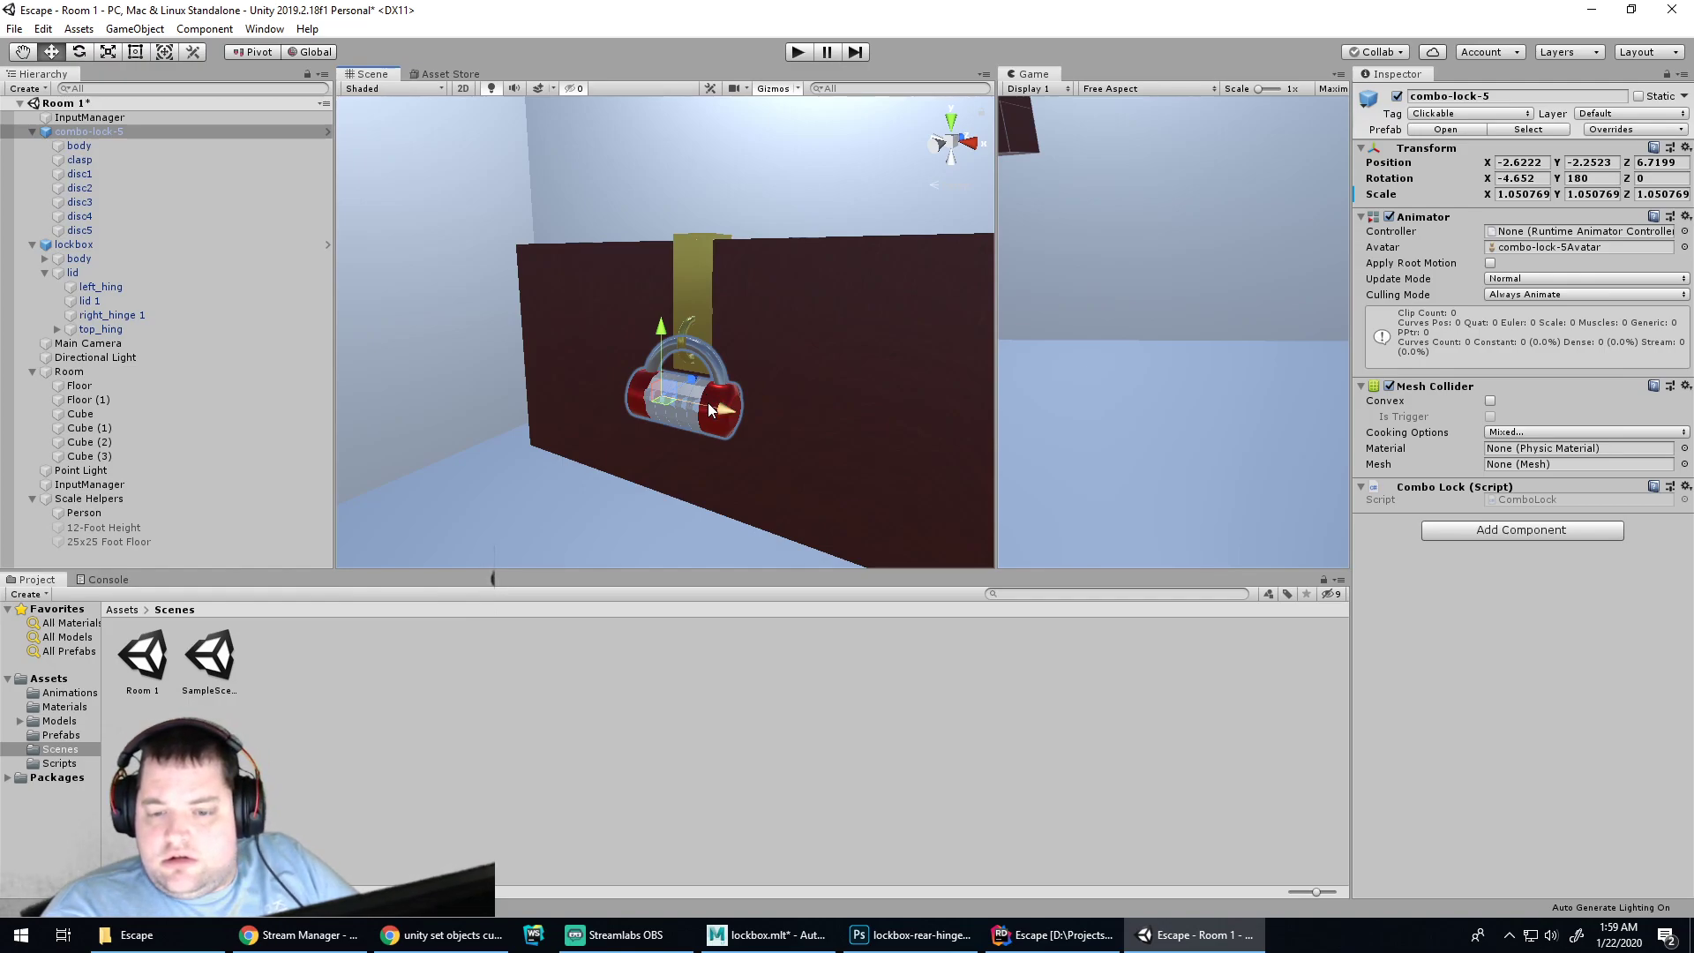
pyautogui.click(1556, 450)
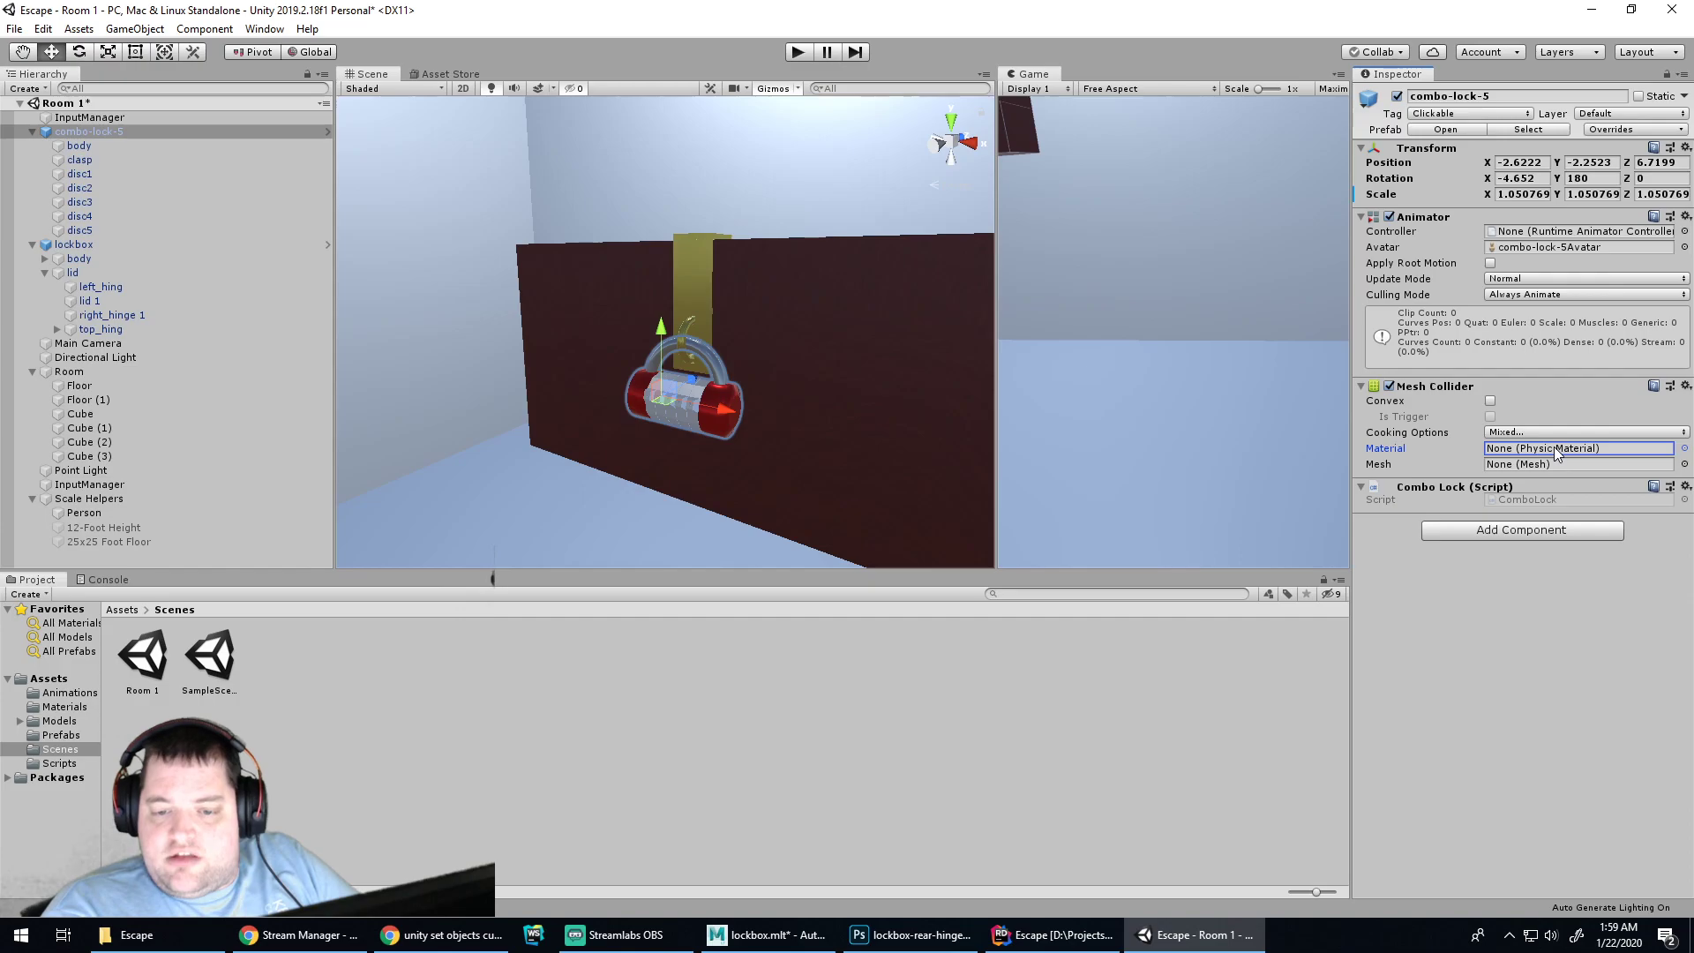
pyautogui.click(1685, 449)
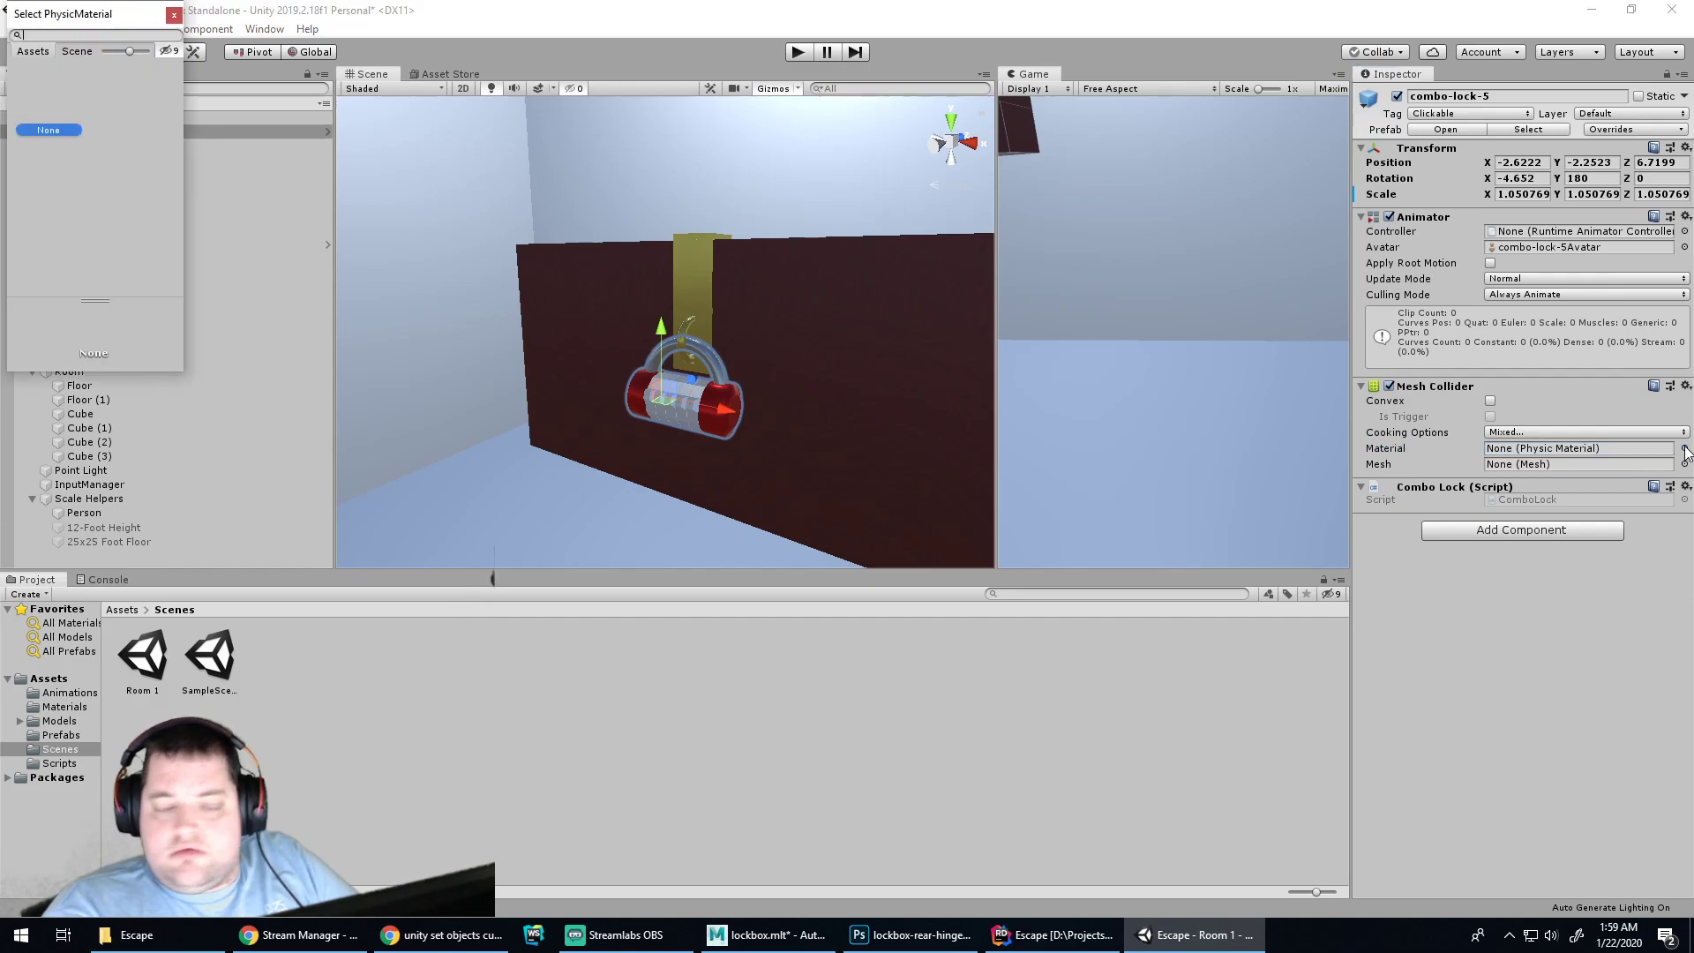
pyautogui.rightClick(399, 647)
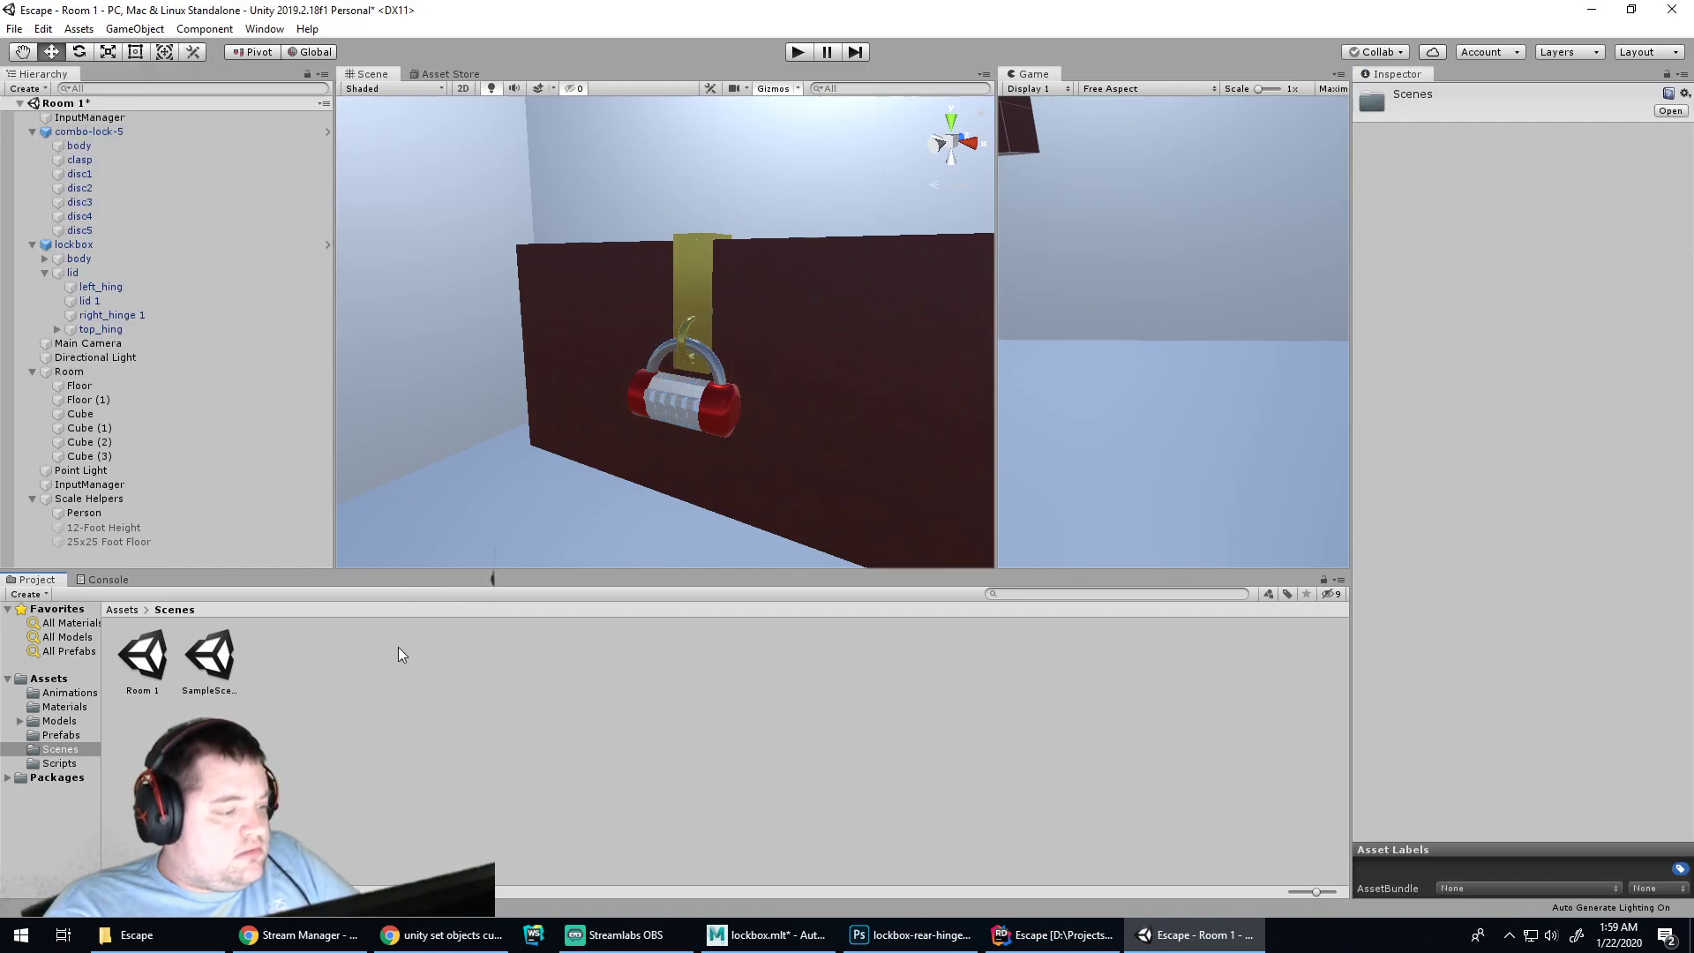
pyautogui.moveTo(527, 233)
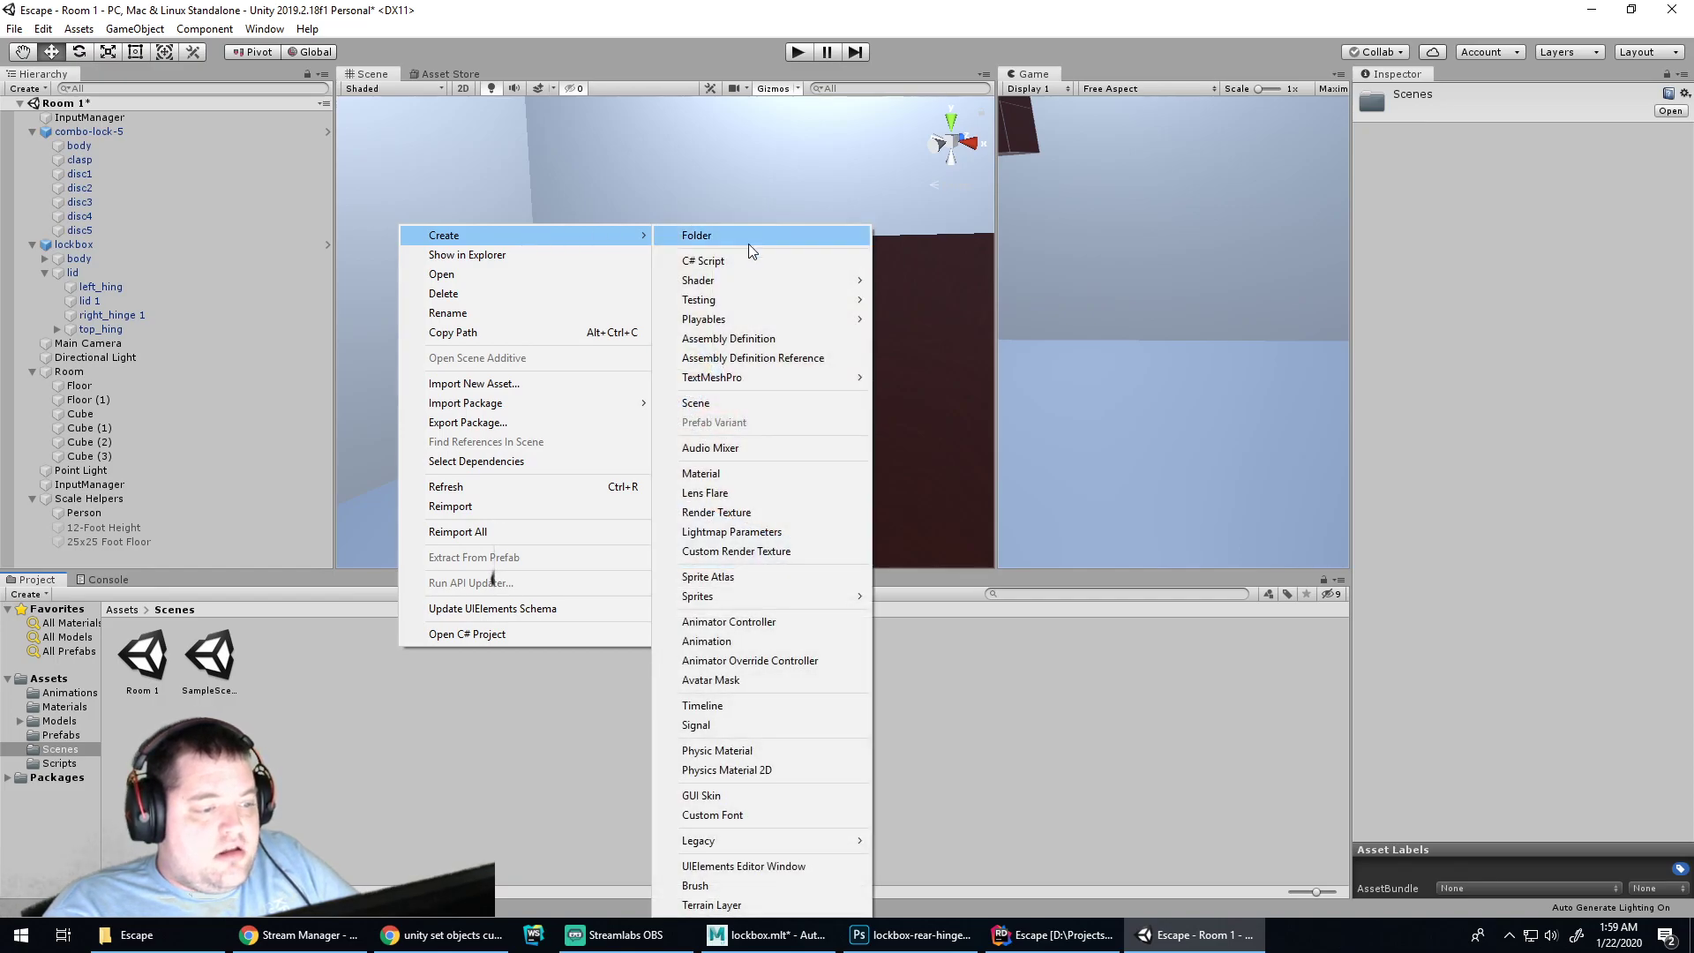
pyautogui.click(755, 749)
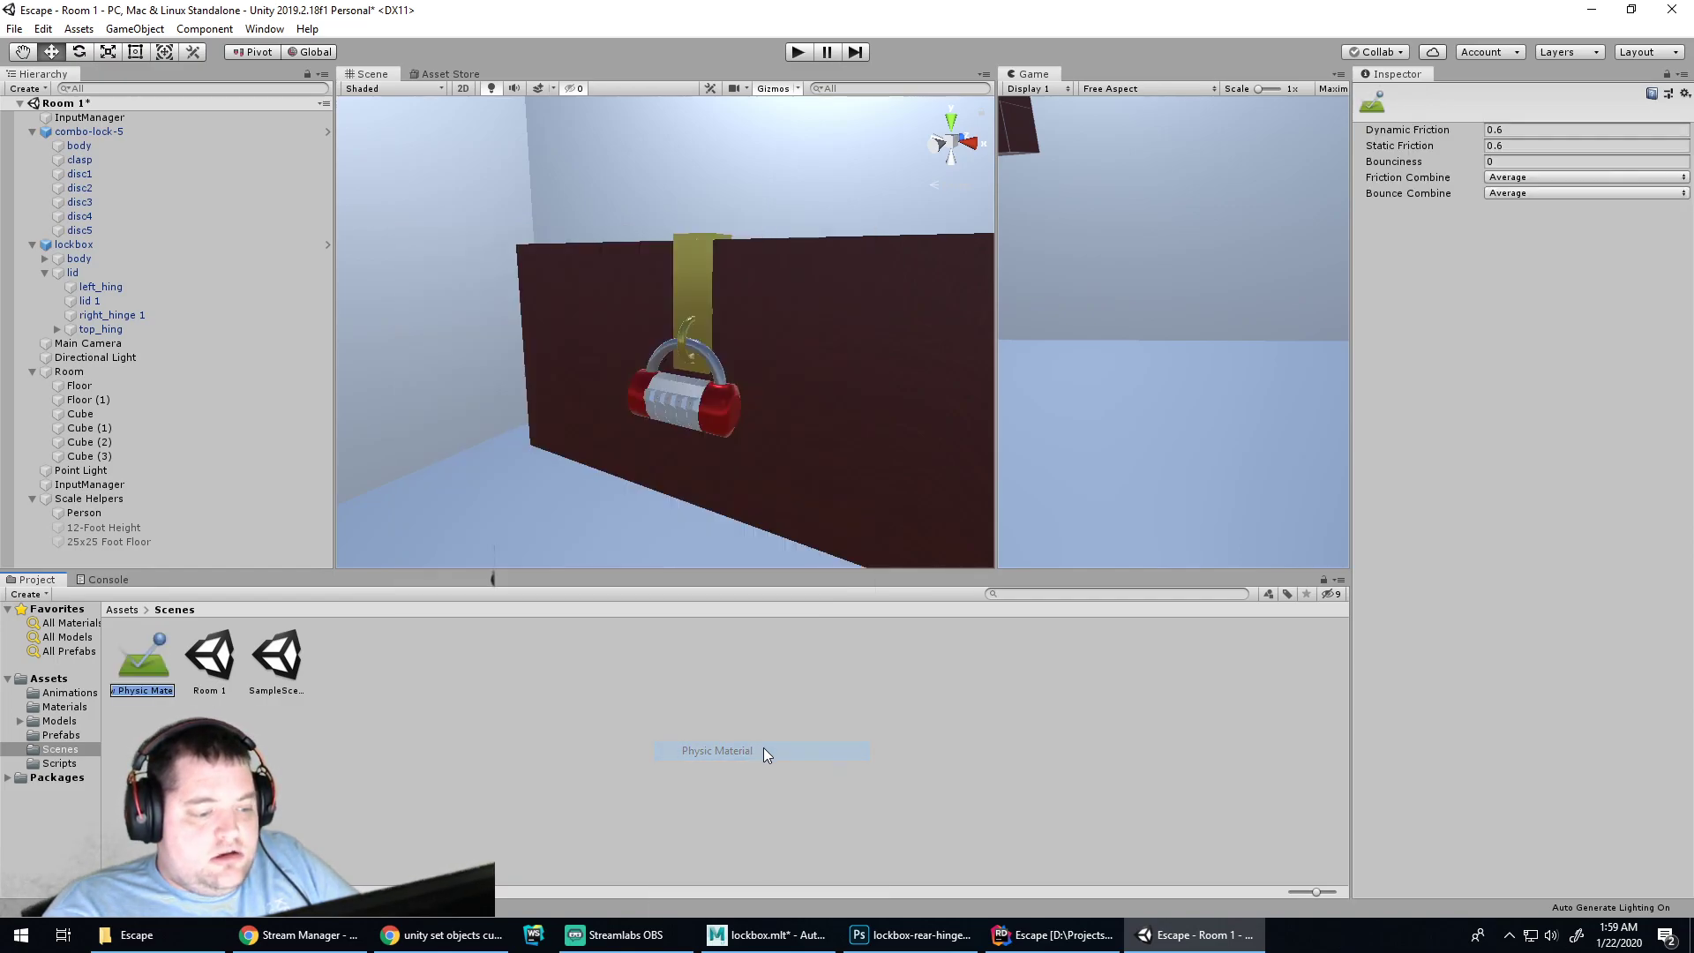
pyautogui.press('Return')
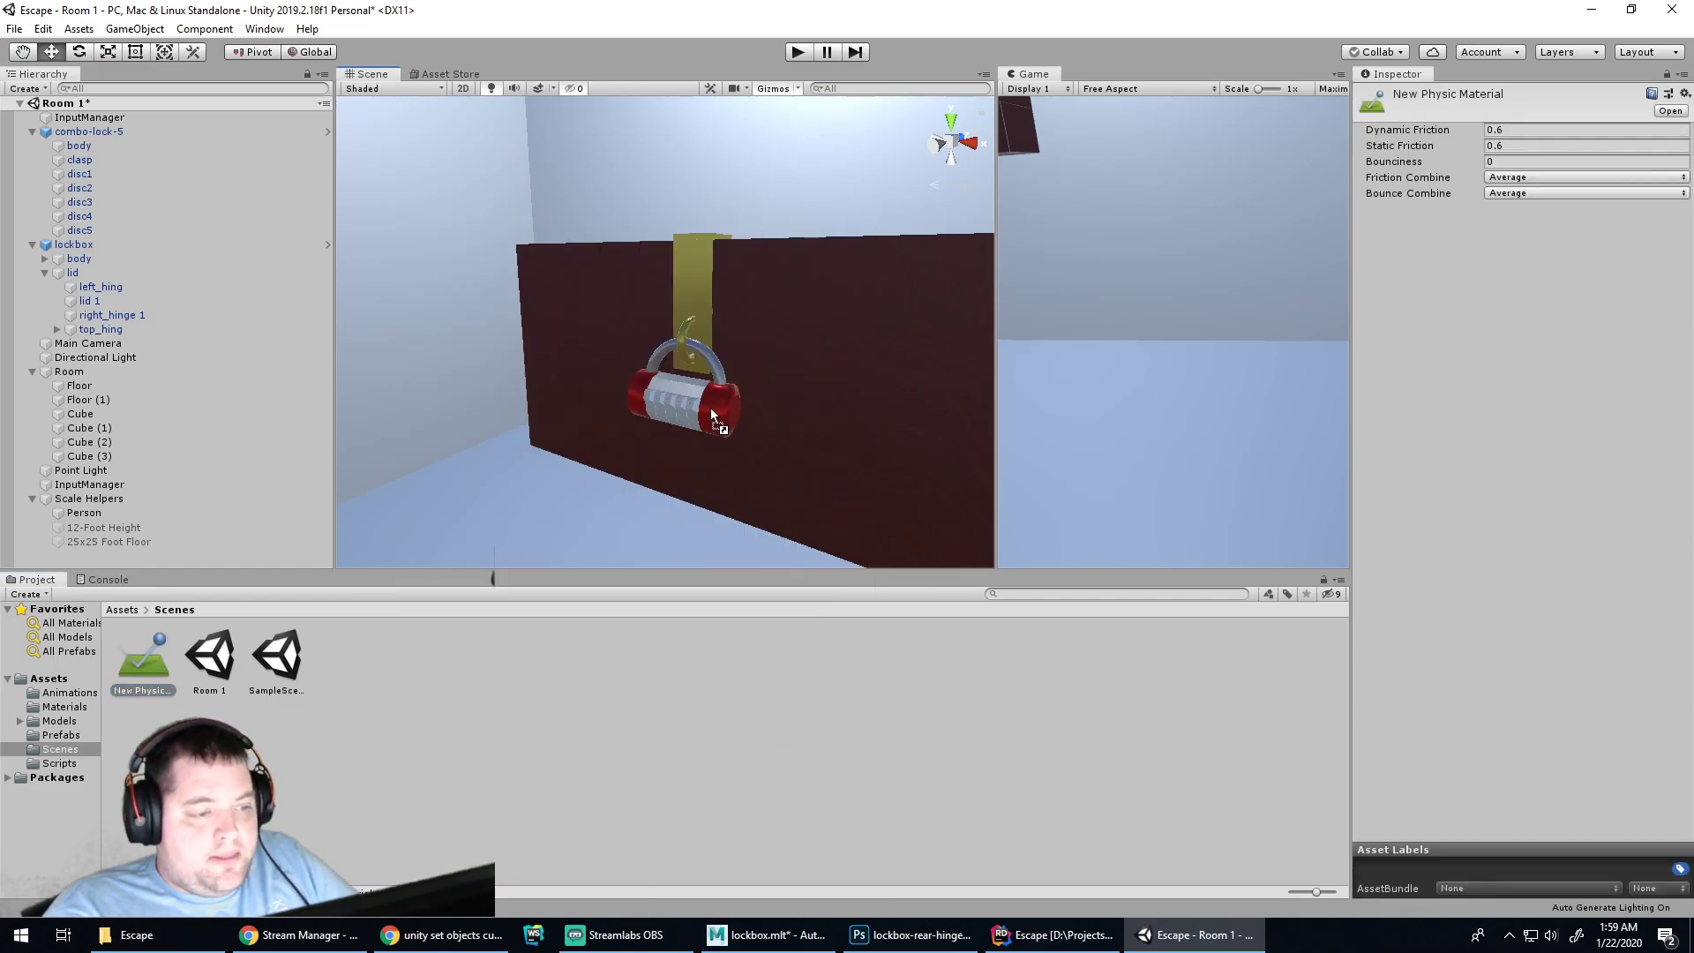
pyautogui.click(710, 404)
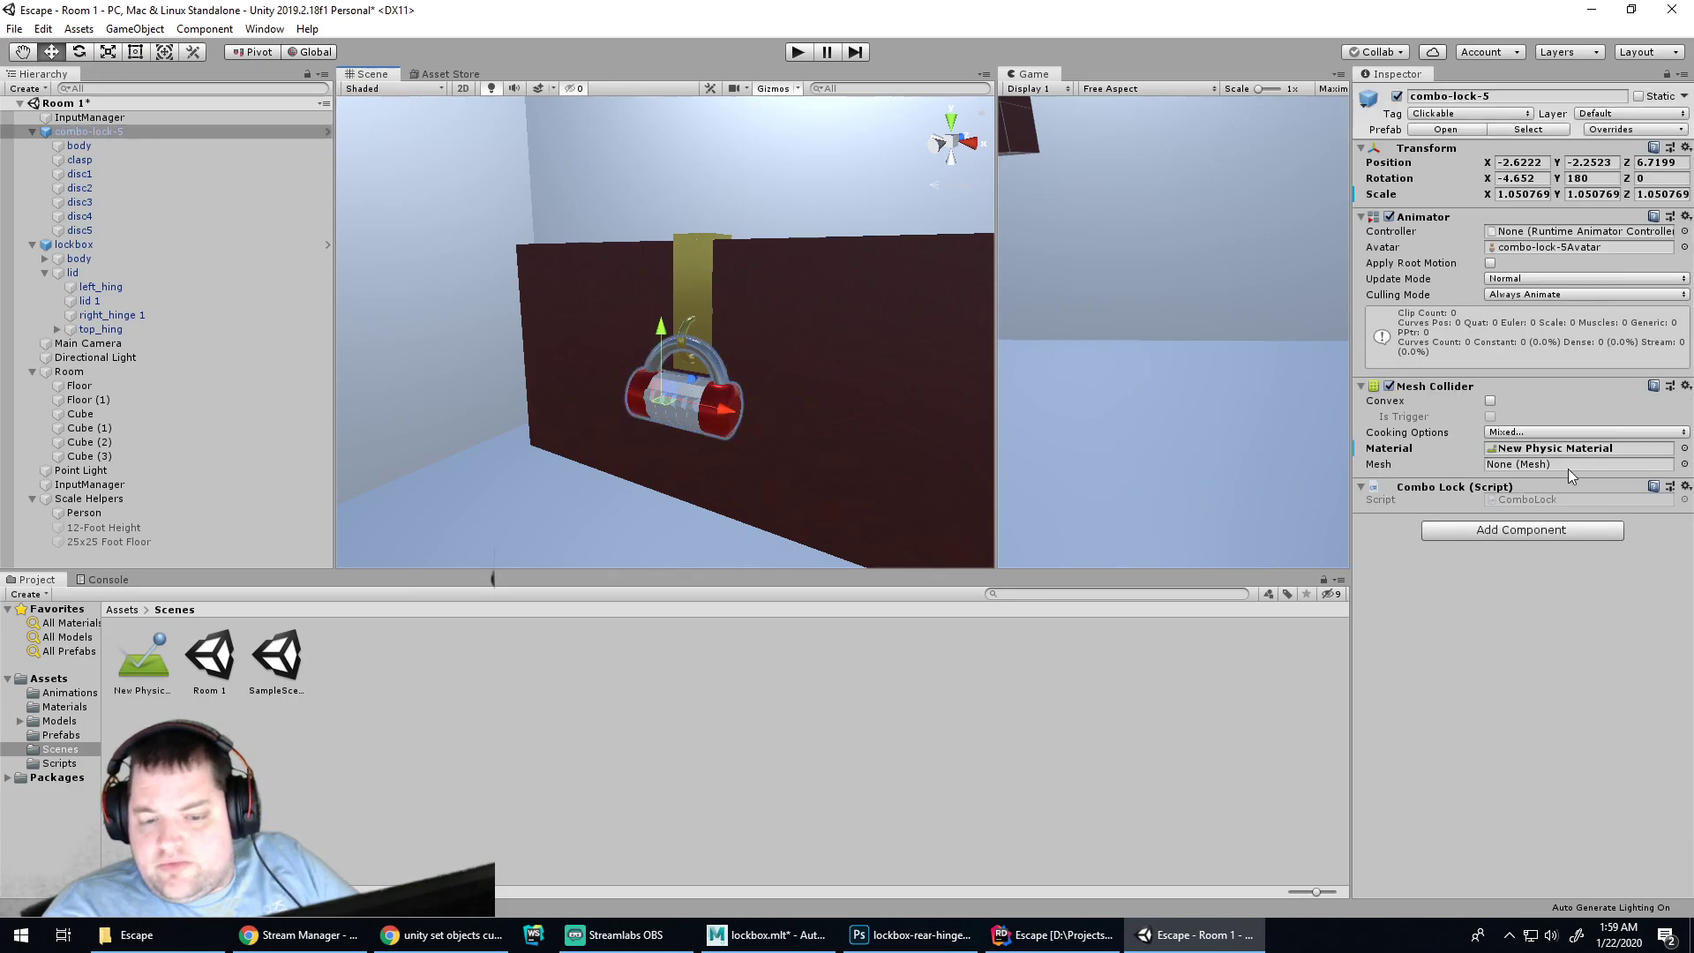
pyautogui.click(686, 338)
pyautogui.click(686, 338)
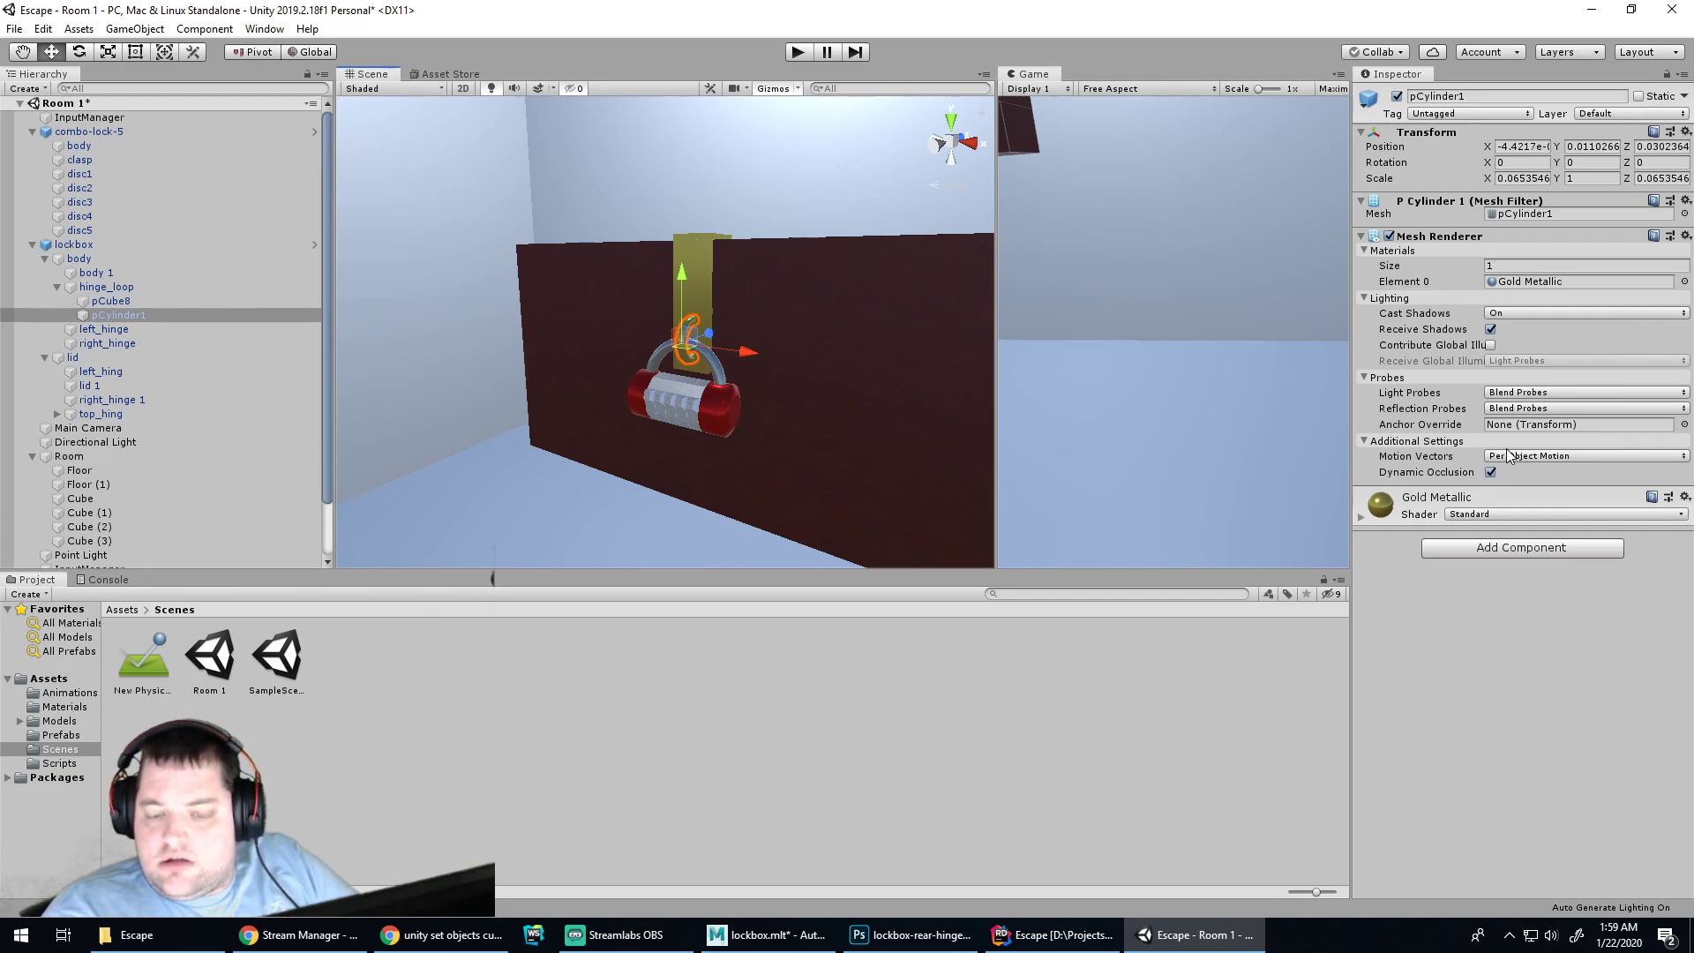
# Add a Mesh Collider to pCylinder1 without a physic material and test the scene in Play mode
pyautogui.click(1511, 548)
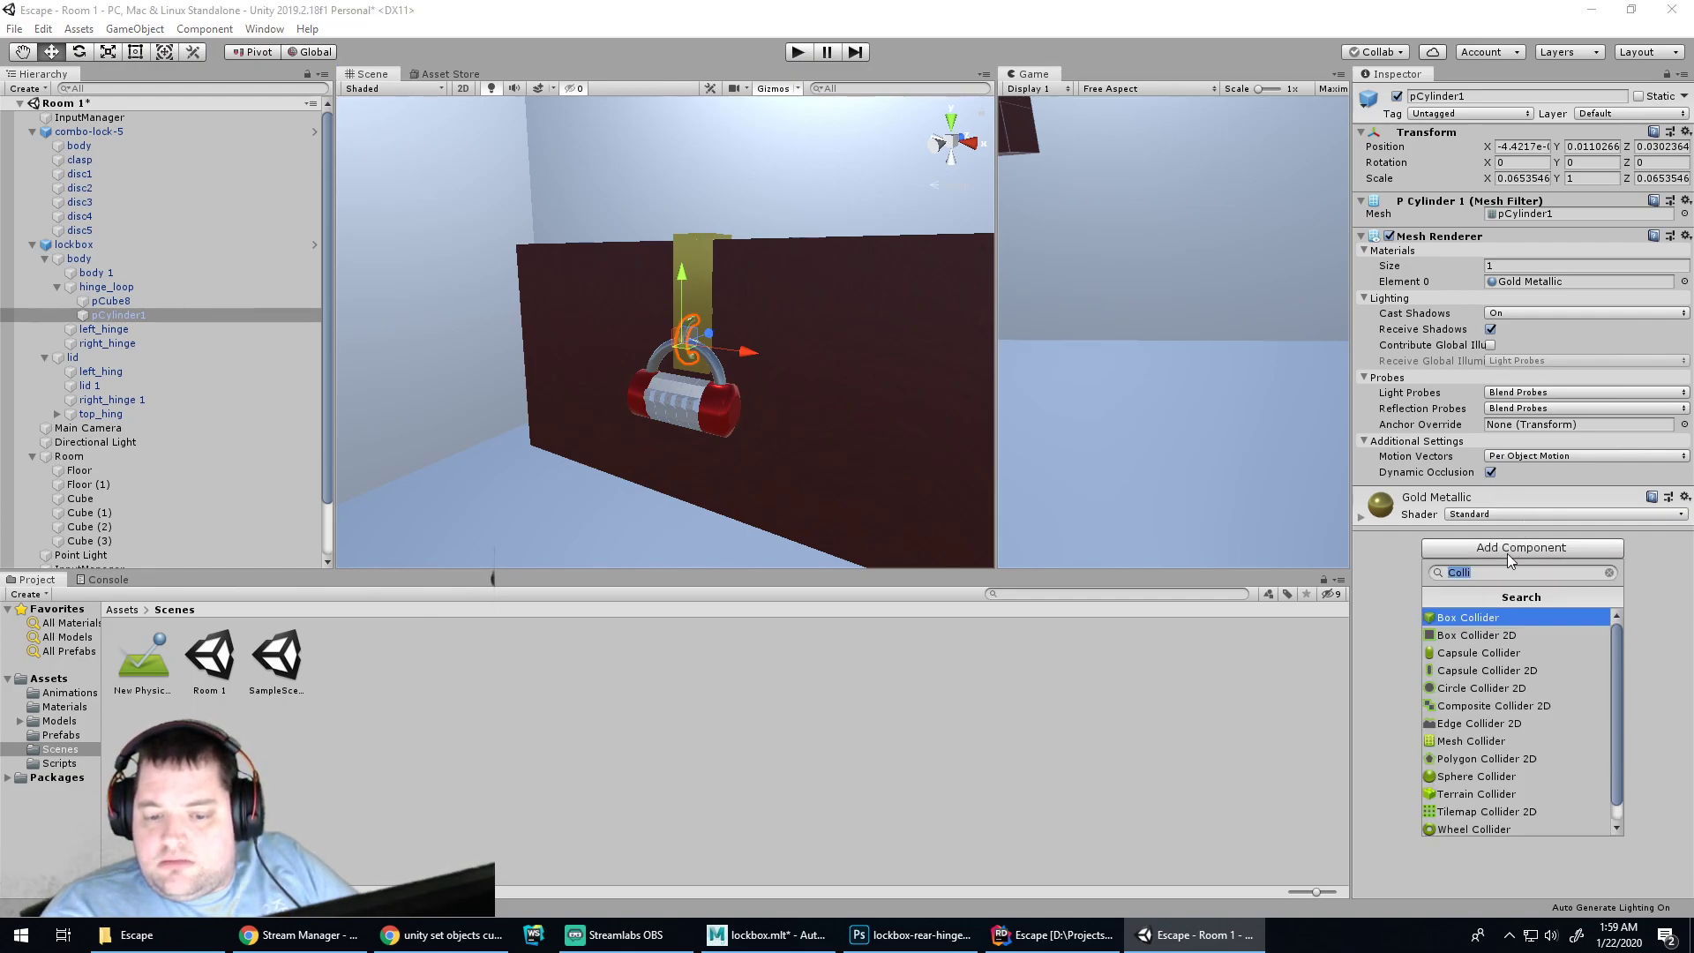
pyautogui.click(1495, 742)
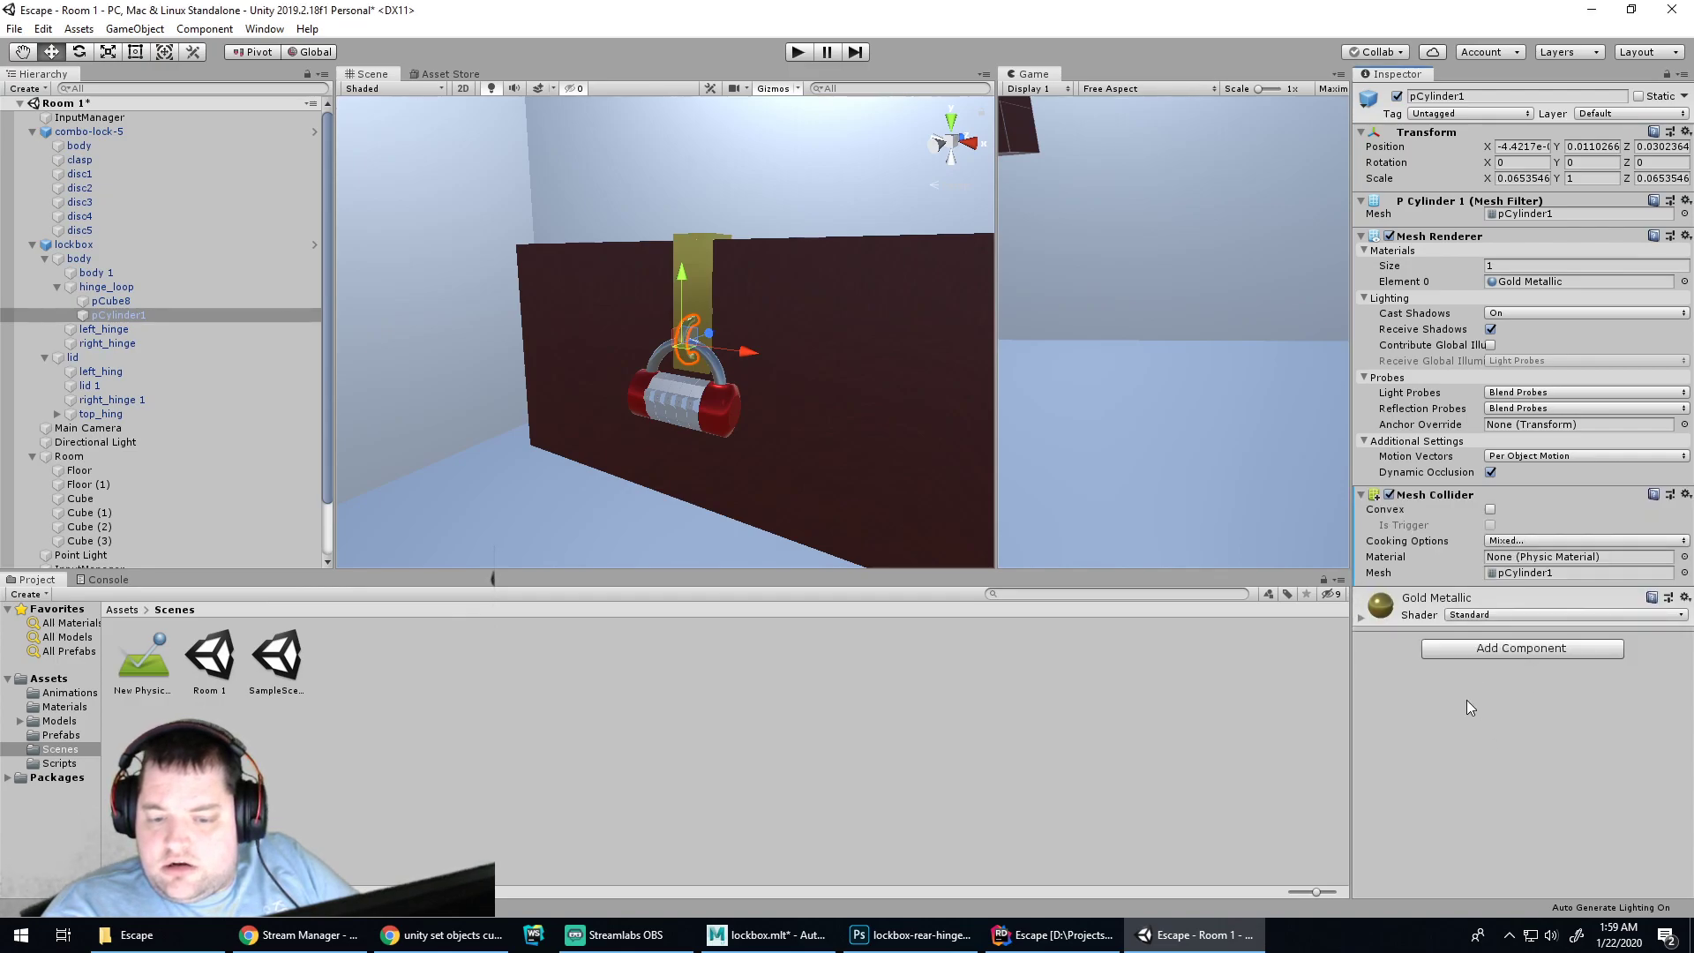
pyautogui.moveTo(143, 657); pyautogui.dragTo(1535, 557)
pyautogui.hotkey('ctrl', 'z')
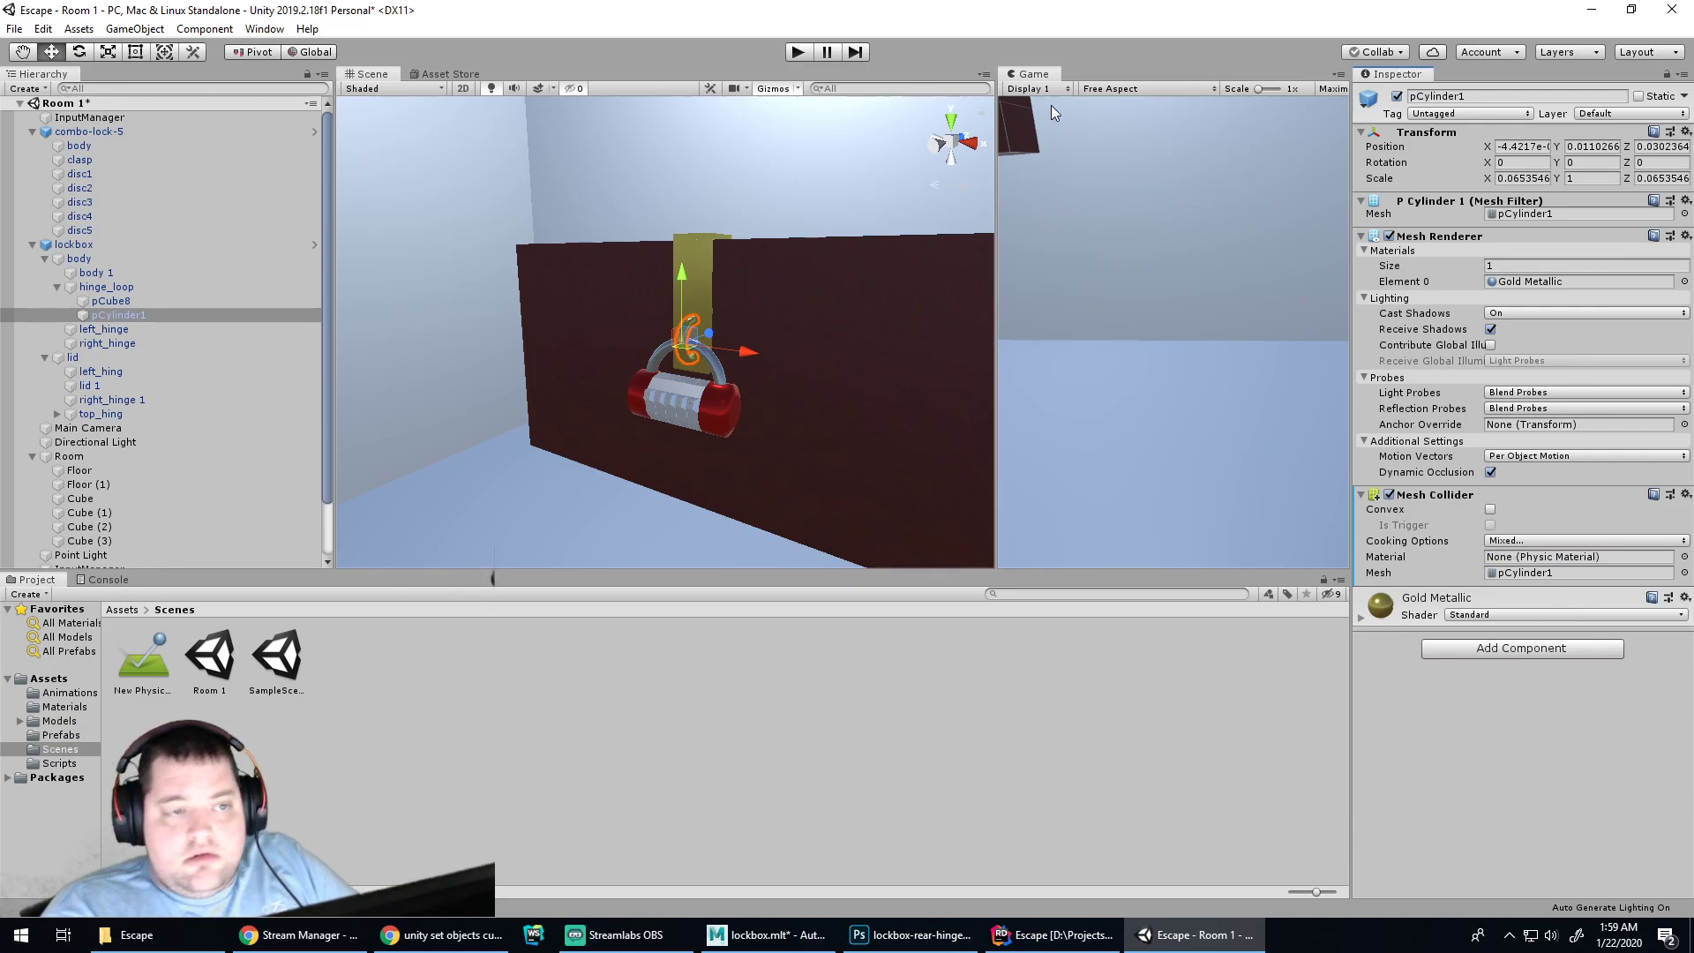
pyautogui.click(797, 52)
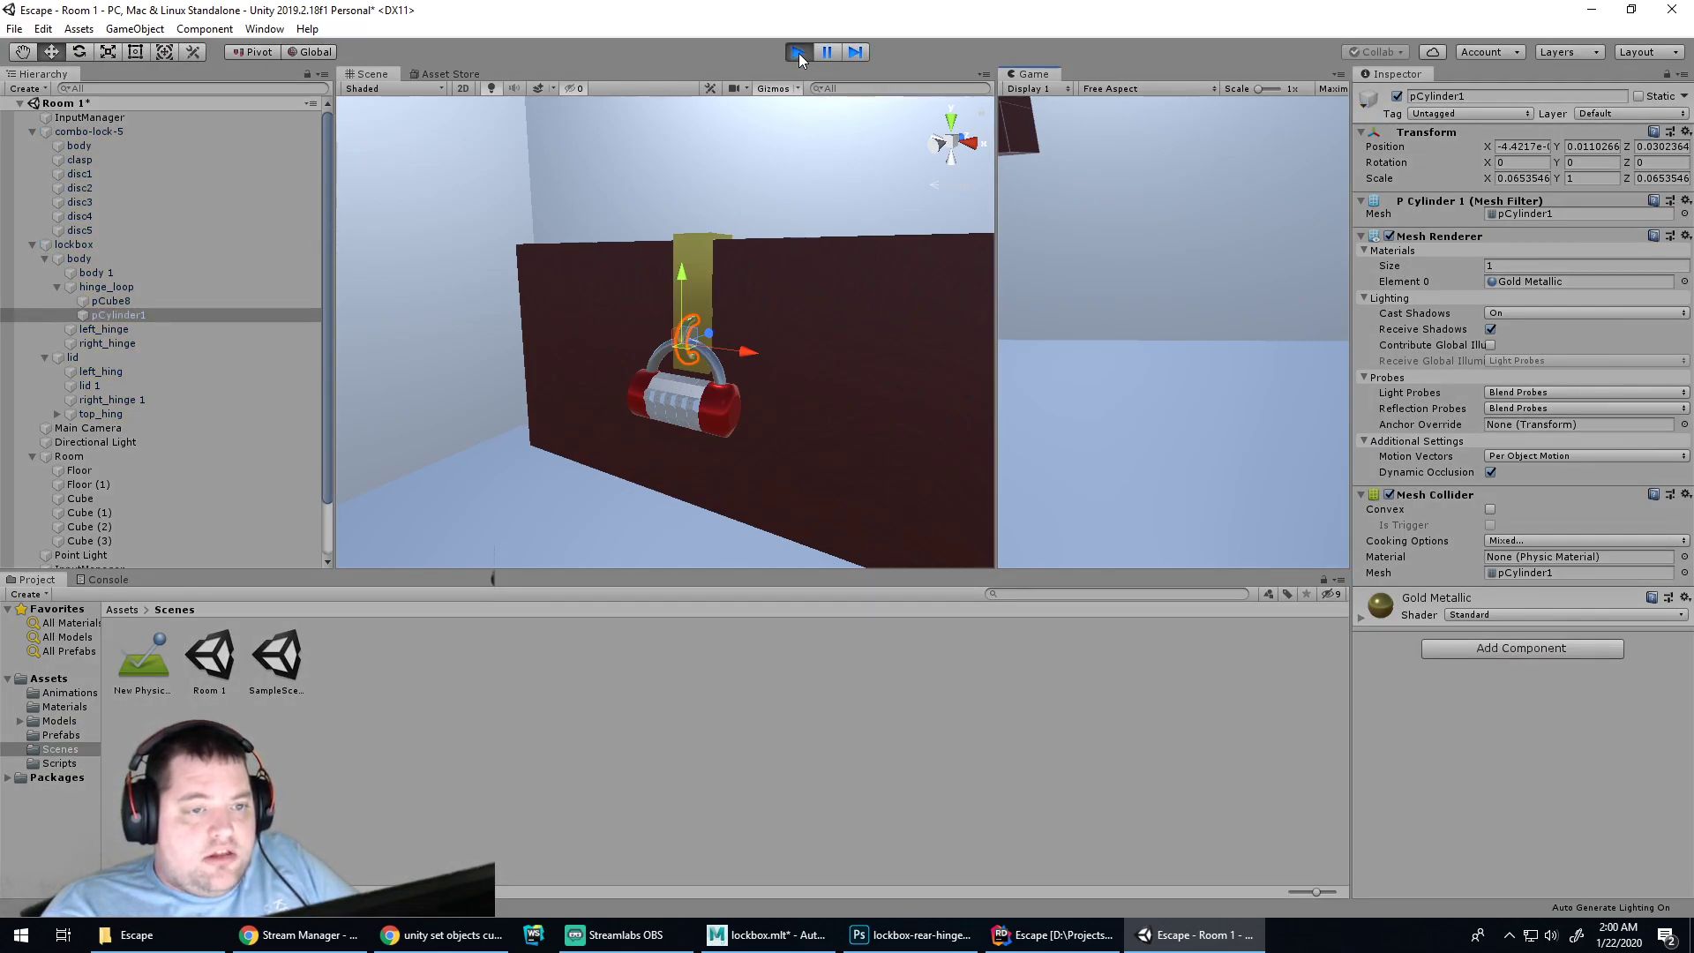
pyautogui.click(797, 53)
pyautogui.scroll(-10, 812, 433)
pyautogui.scroll(-3, 720, 477)
# Rotate the Main Camera to 9.902, -30.006, 3.914 to frame the lockbox, verifying in Play mode
pyautogui.click(594, 439)
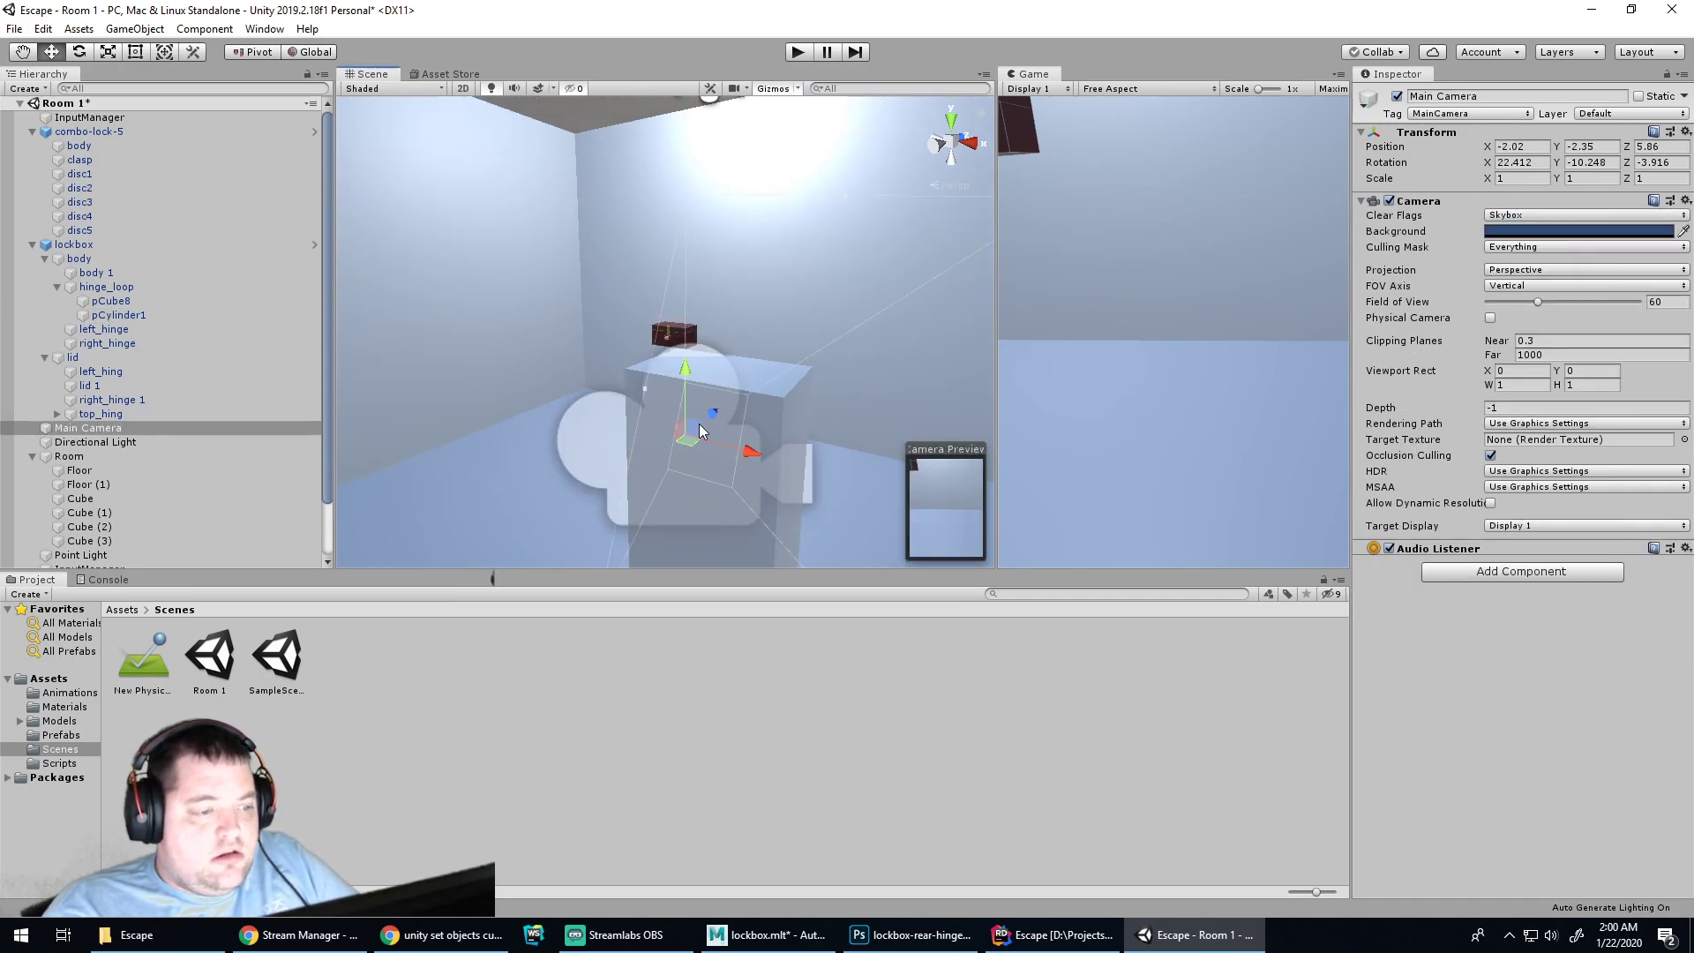
pyautogui.press('e')
pyautogui.moveTo(741, 477); pyautogui.dragTo(760, 466)
pyautogui.moveTo(656, 430); pyautogui.dragTo(656, 465)
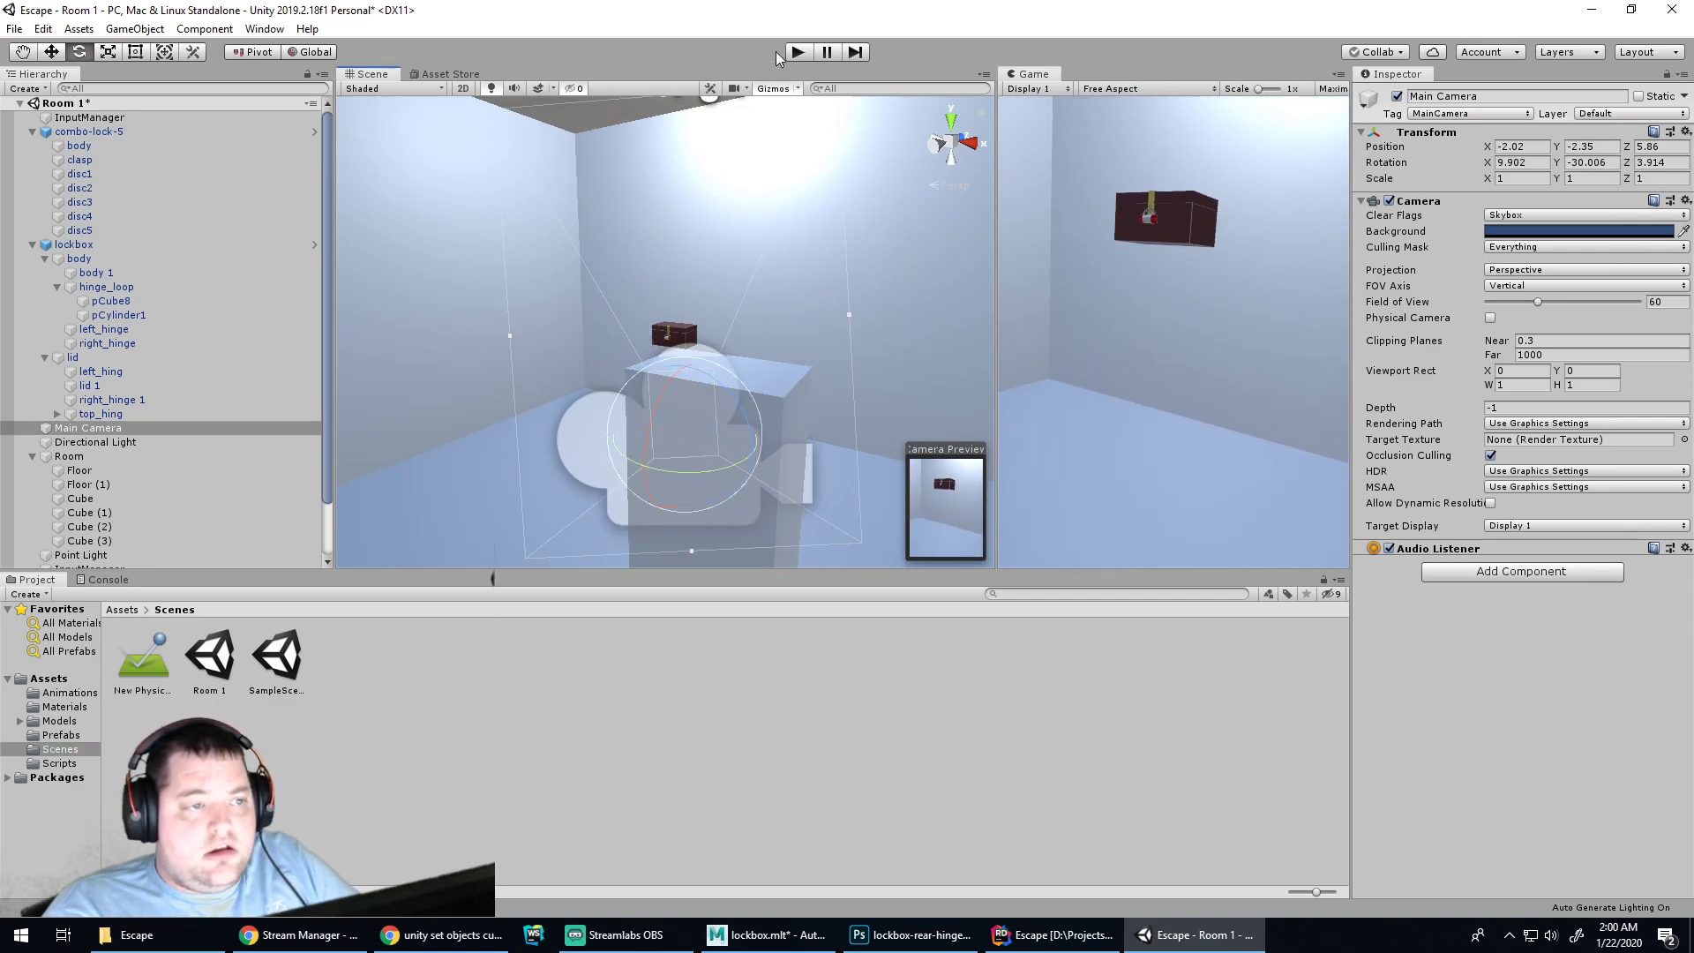
pyautogui.click(801, 52)
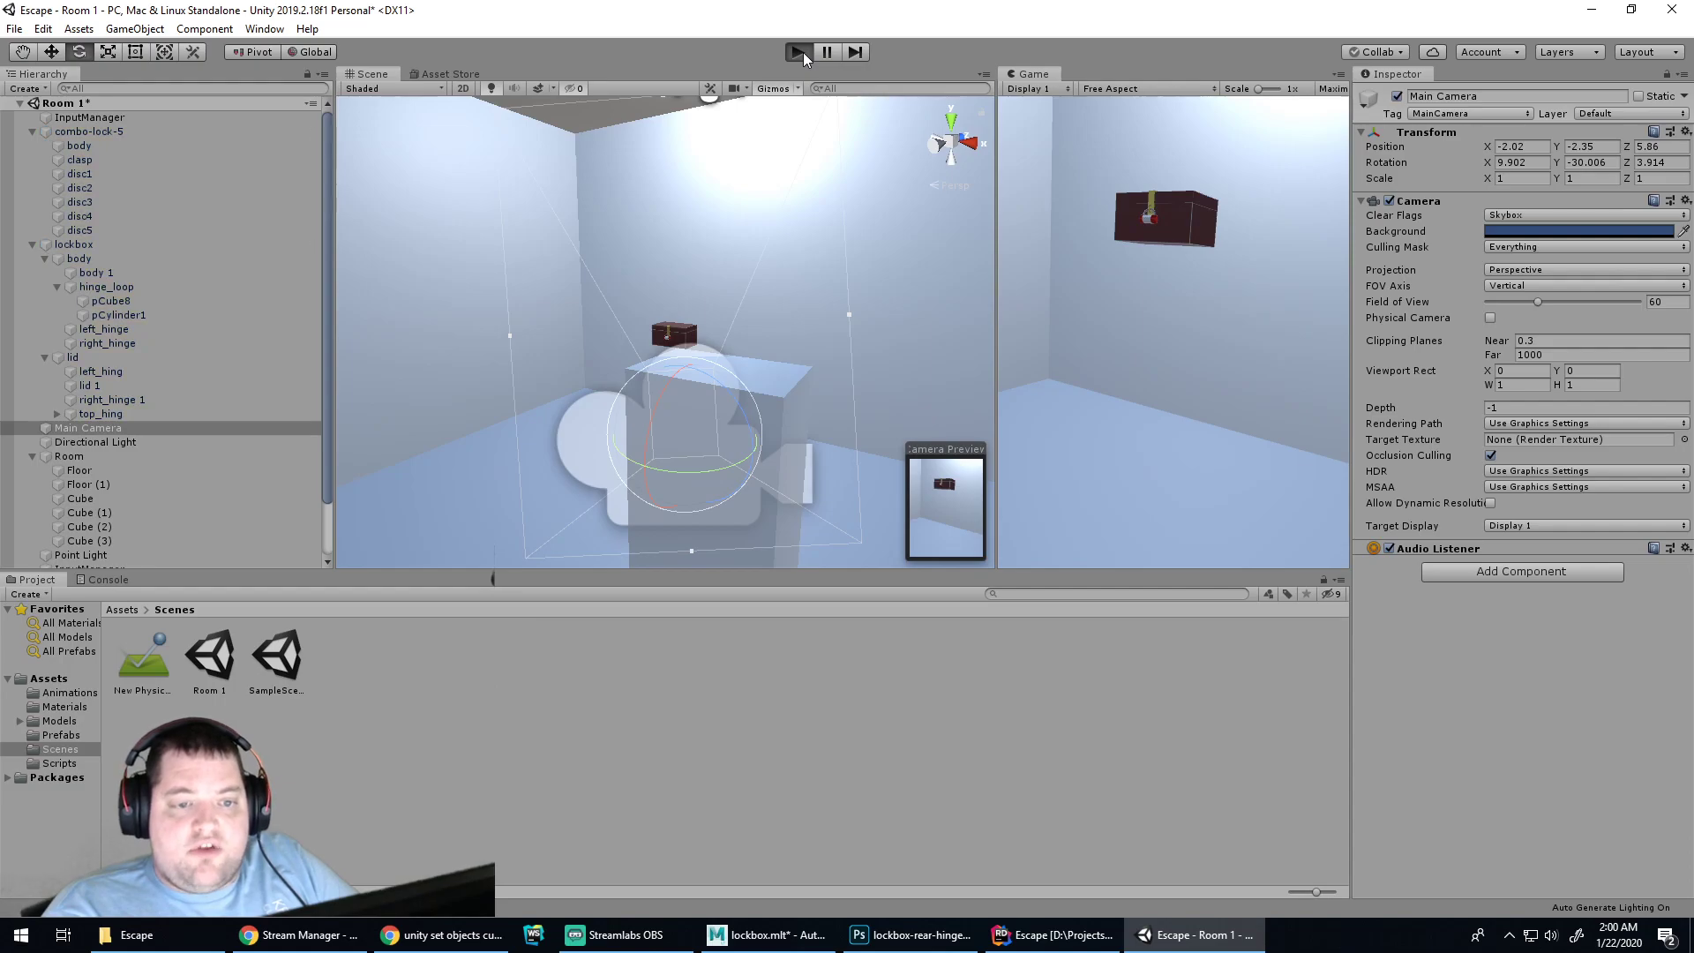
pyautogui.click(797, 52)
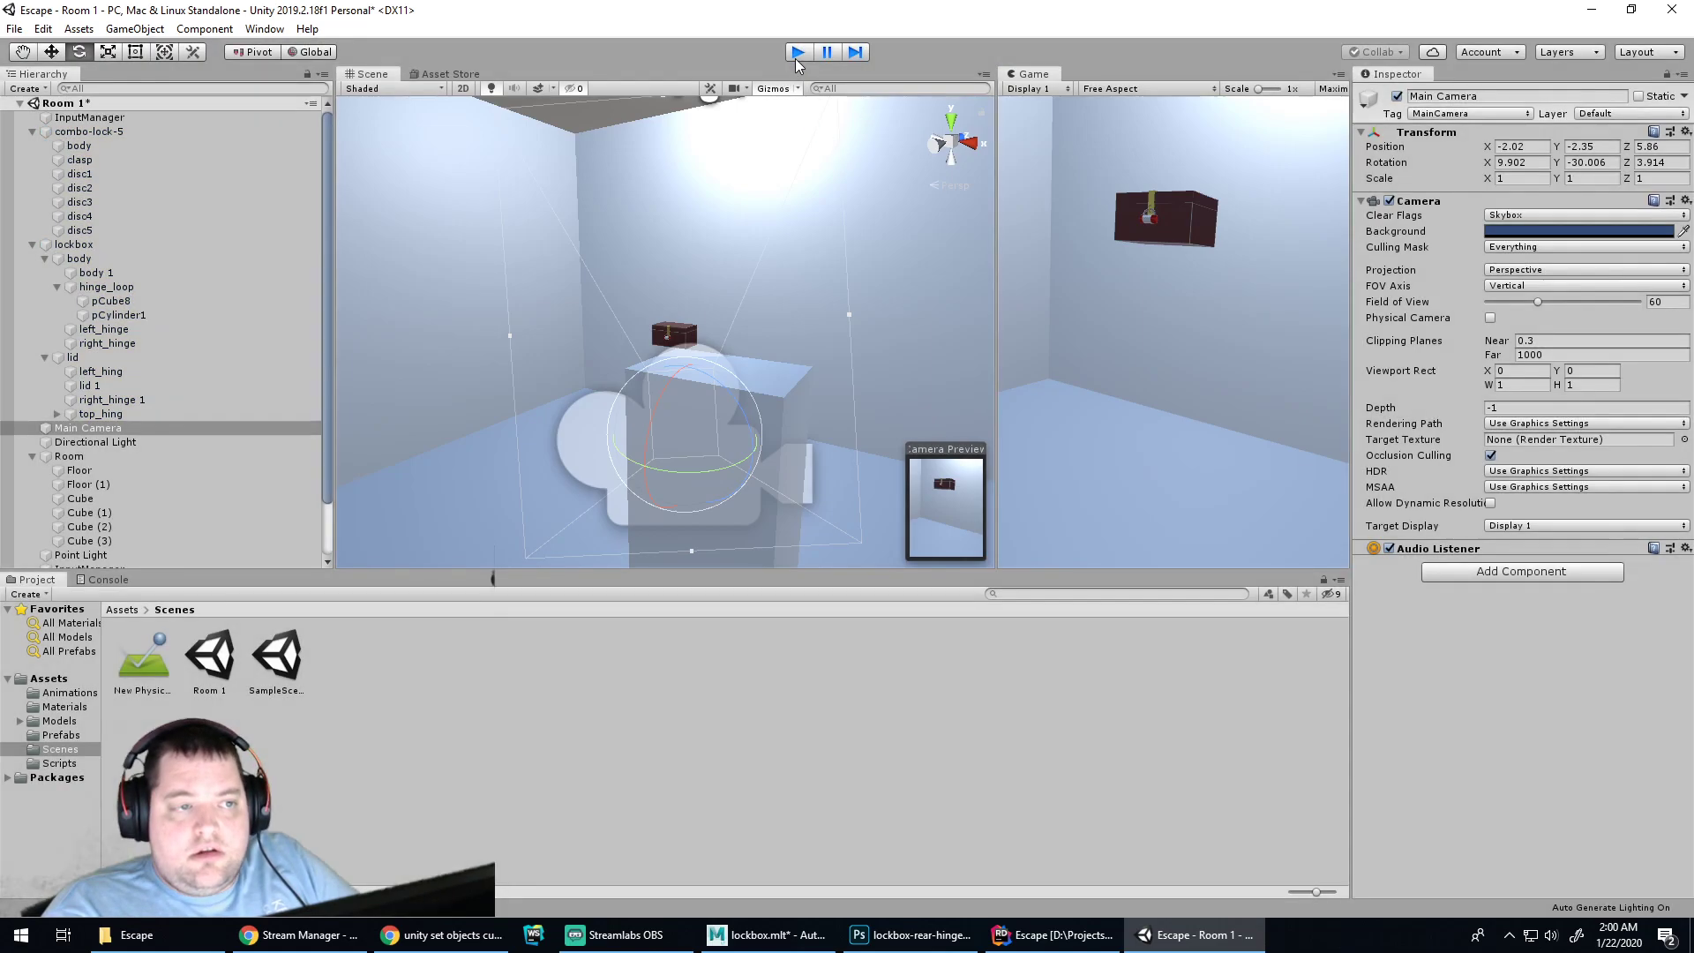
# Inspect the combo lock collider's cooking options, leaving them unchanged
pyautogui.scroll(5, 662, 303)
pyautogui.click(682, 398)
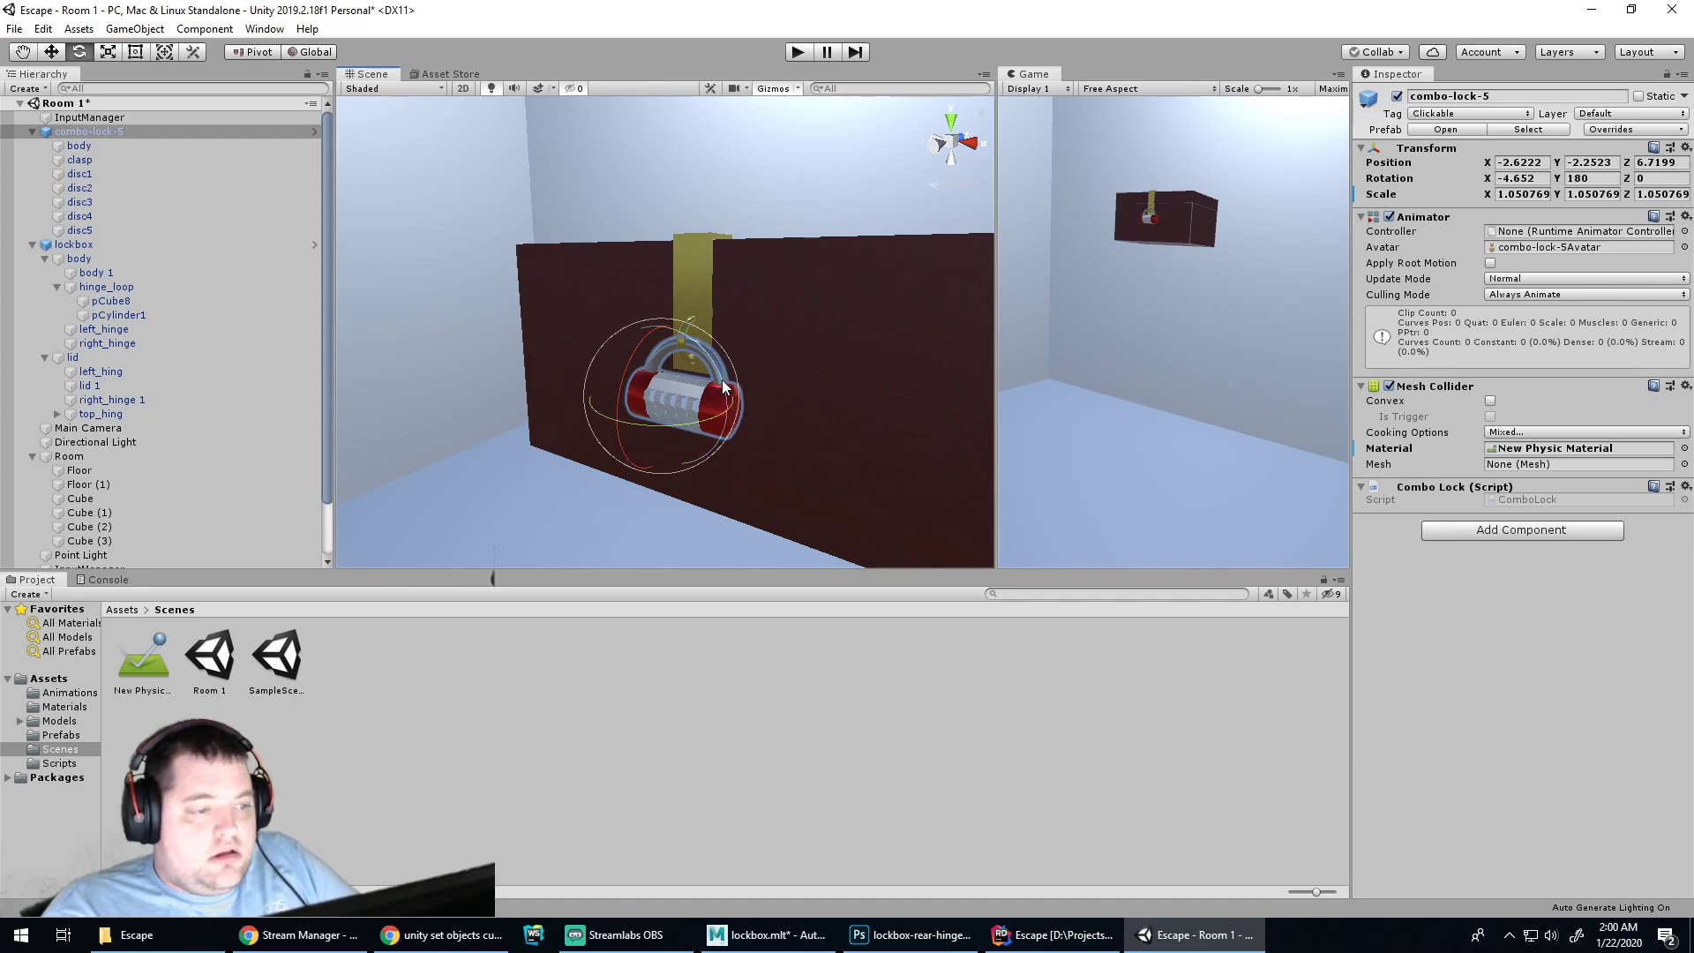
pyautogui.click(1554, 431)
pyautogui.click(1451, 645)
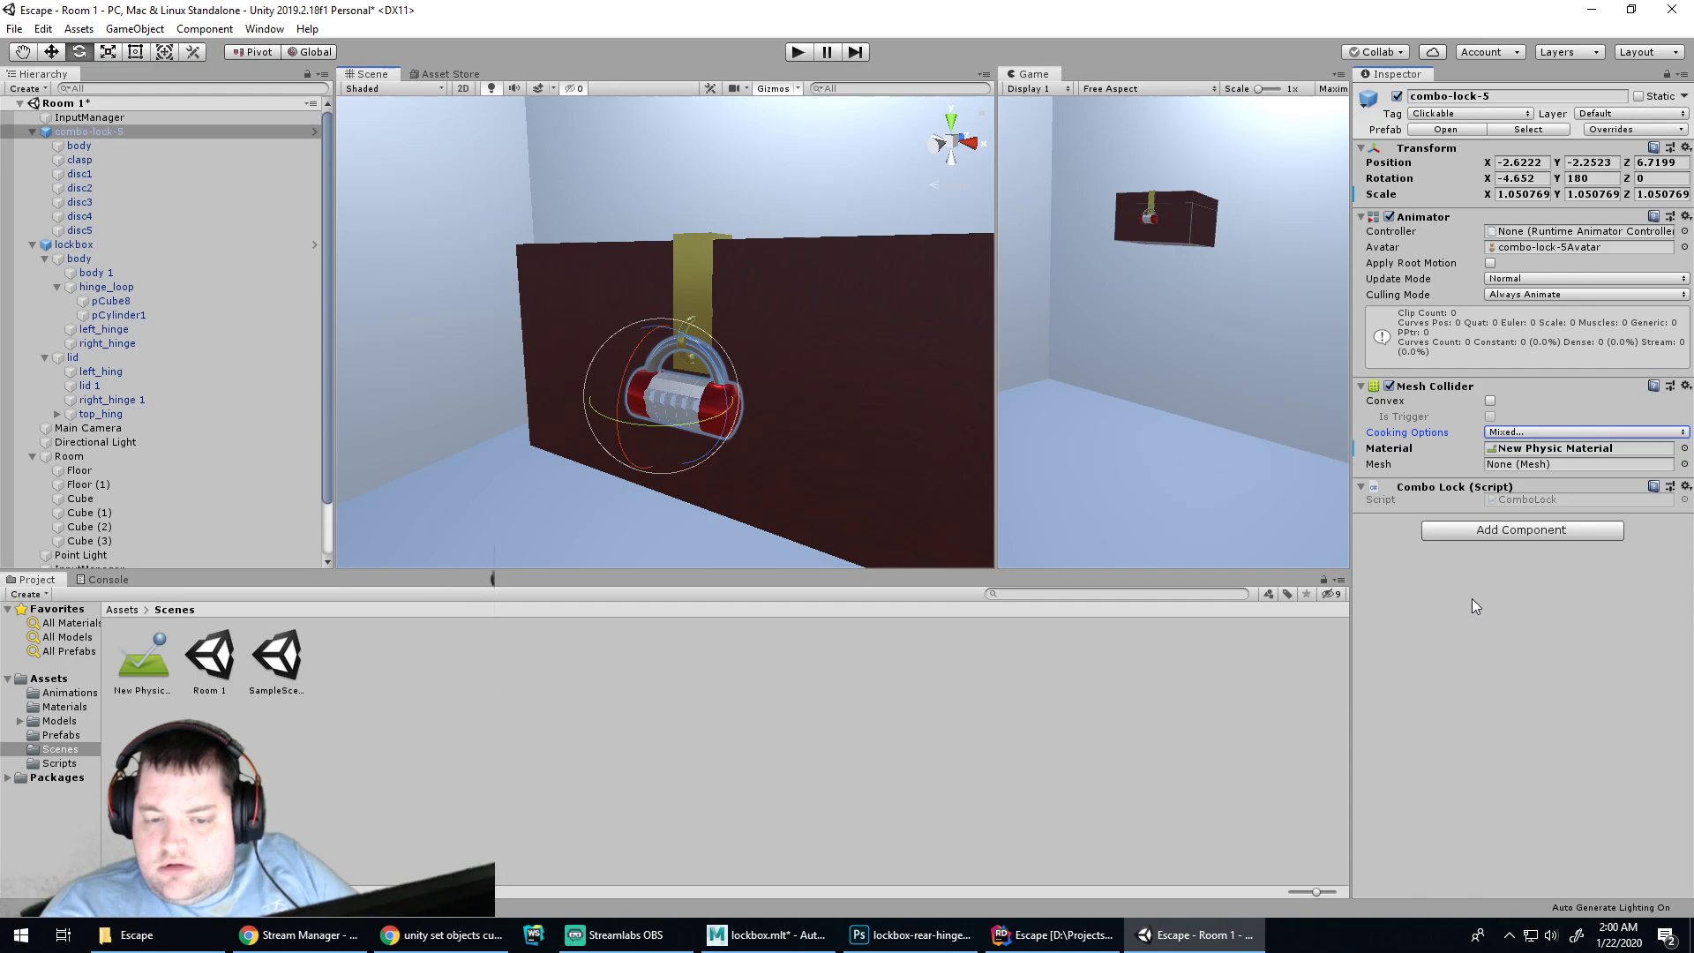
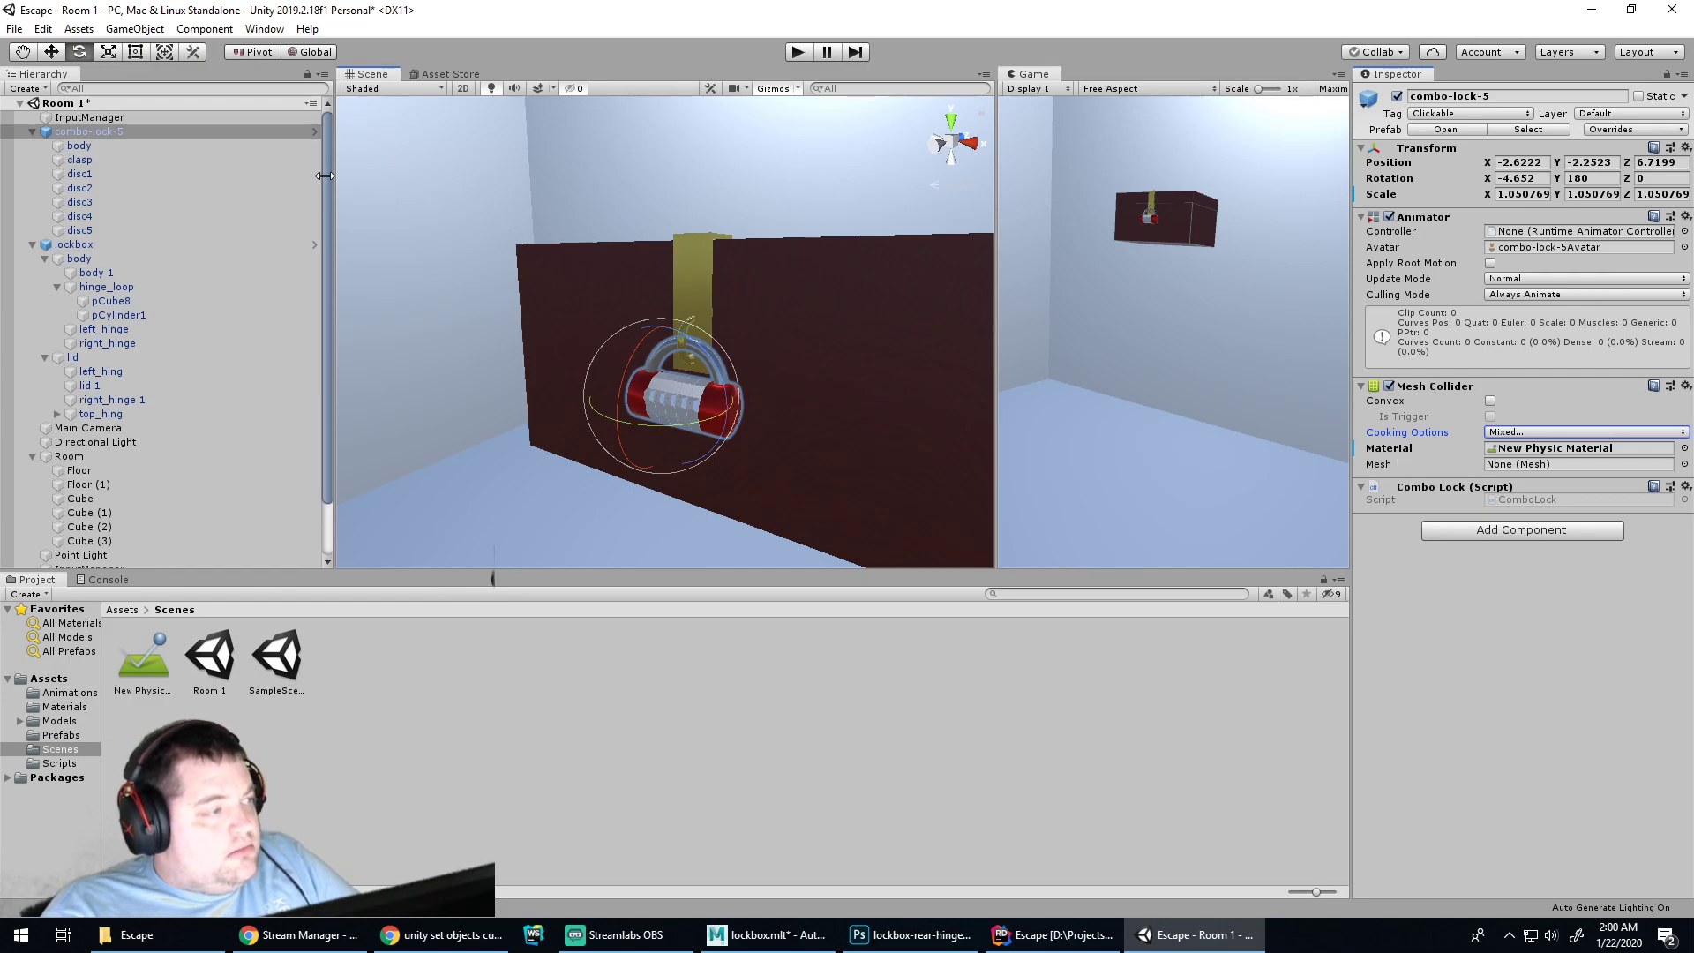
# Open the Mesh Collider's mesh picker and close it without choosing a mesh
pyautogui.moveTo(83, 145); pyautogui.dragTo(1571, 482)
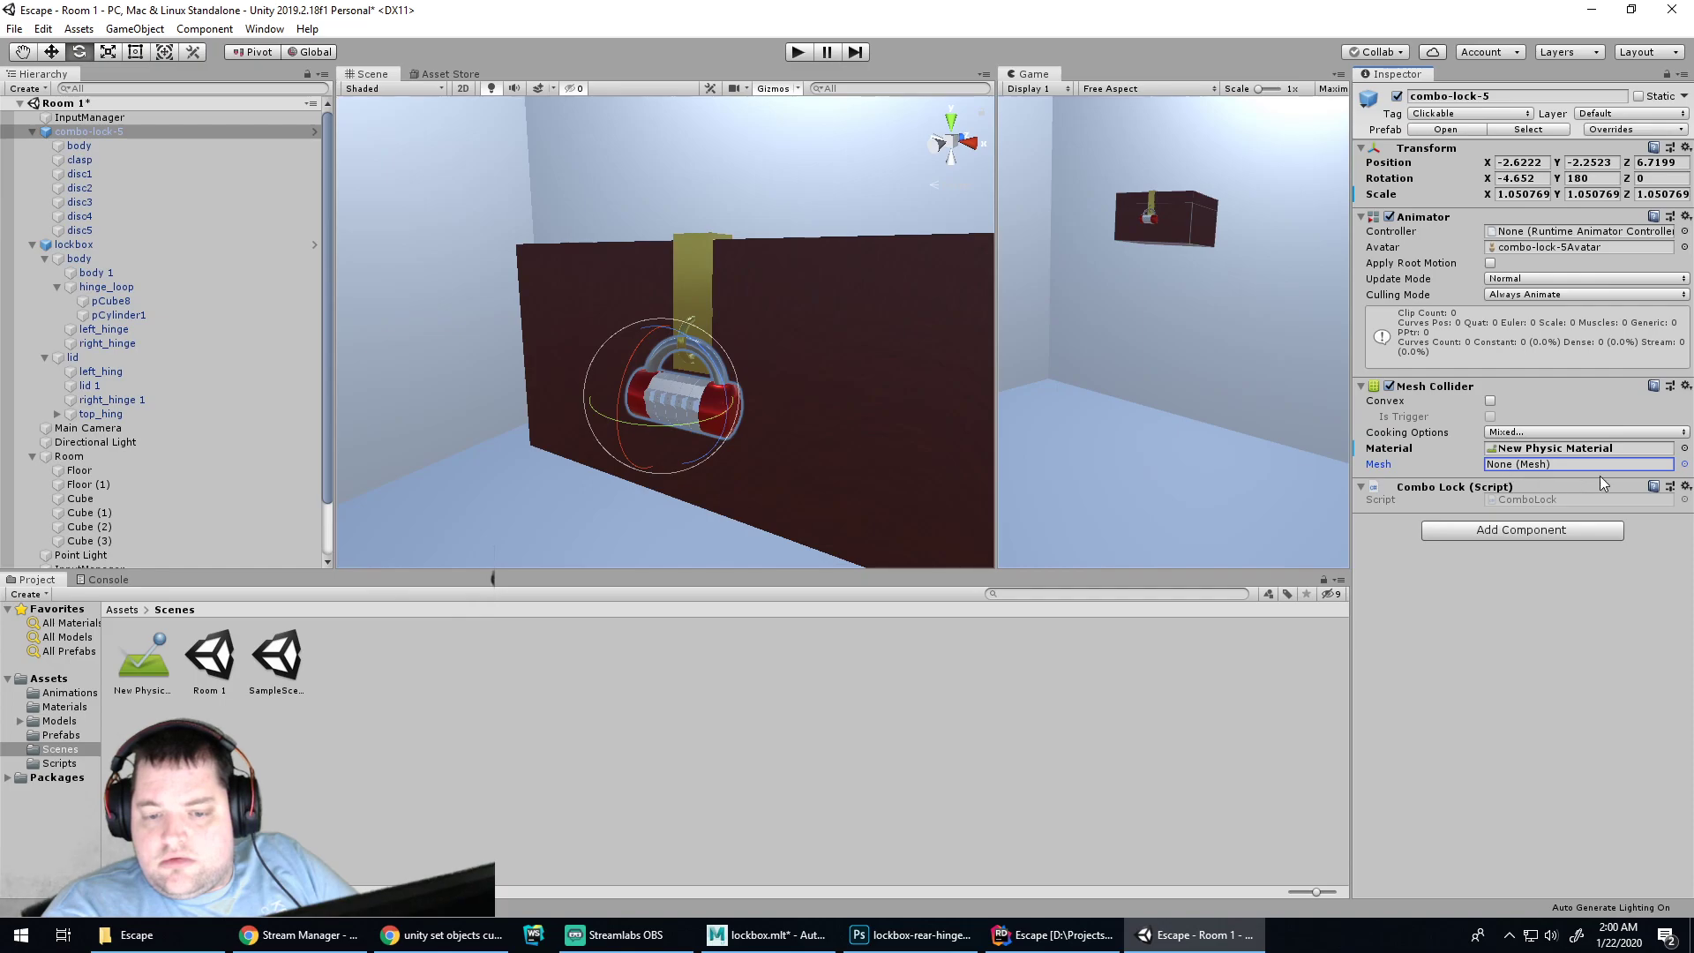
pyautogui.click(1685, 465)
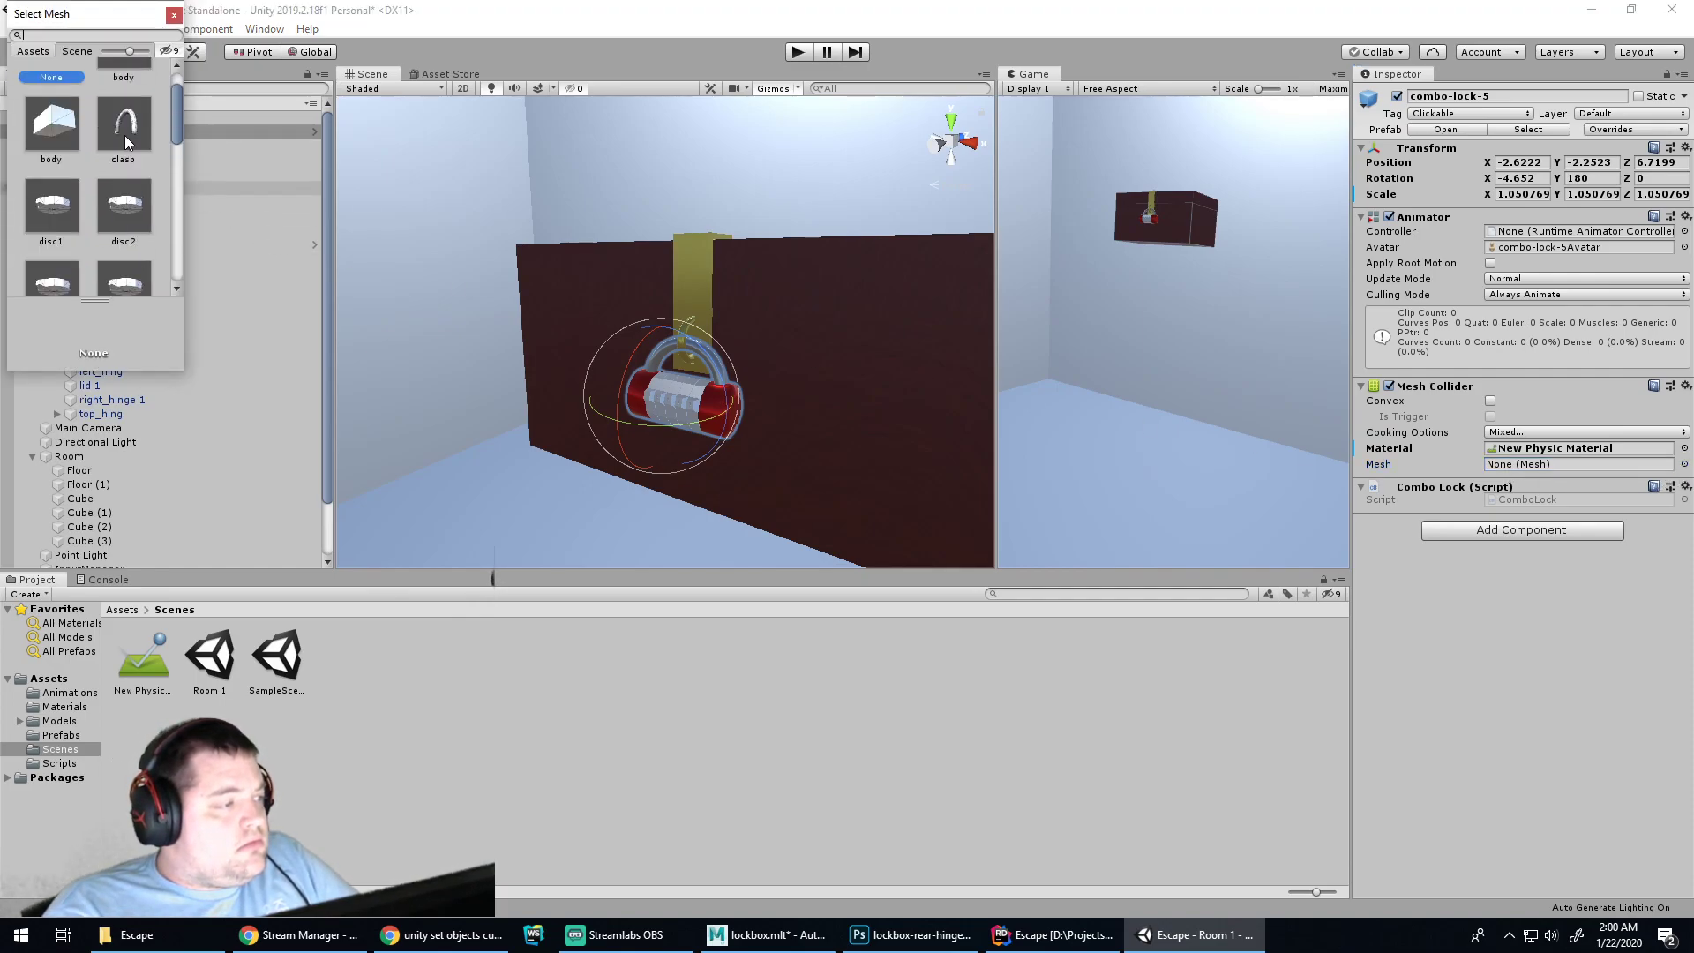
pyautogui.click(175, 16)
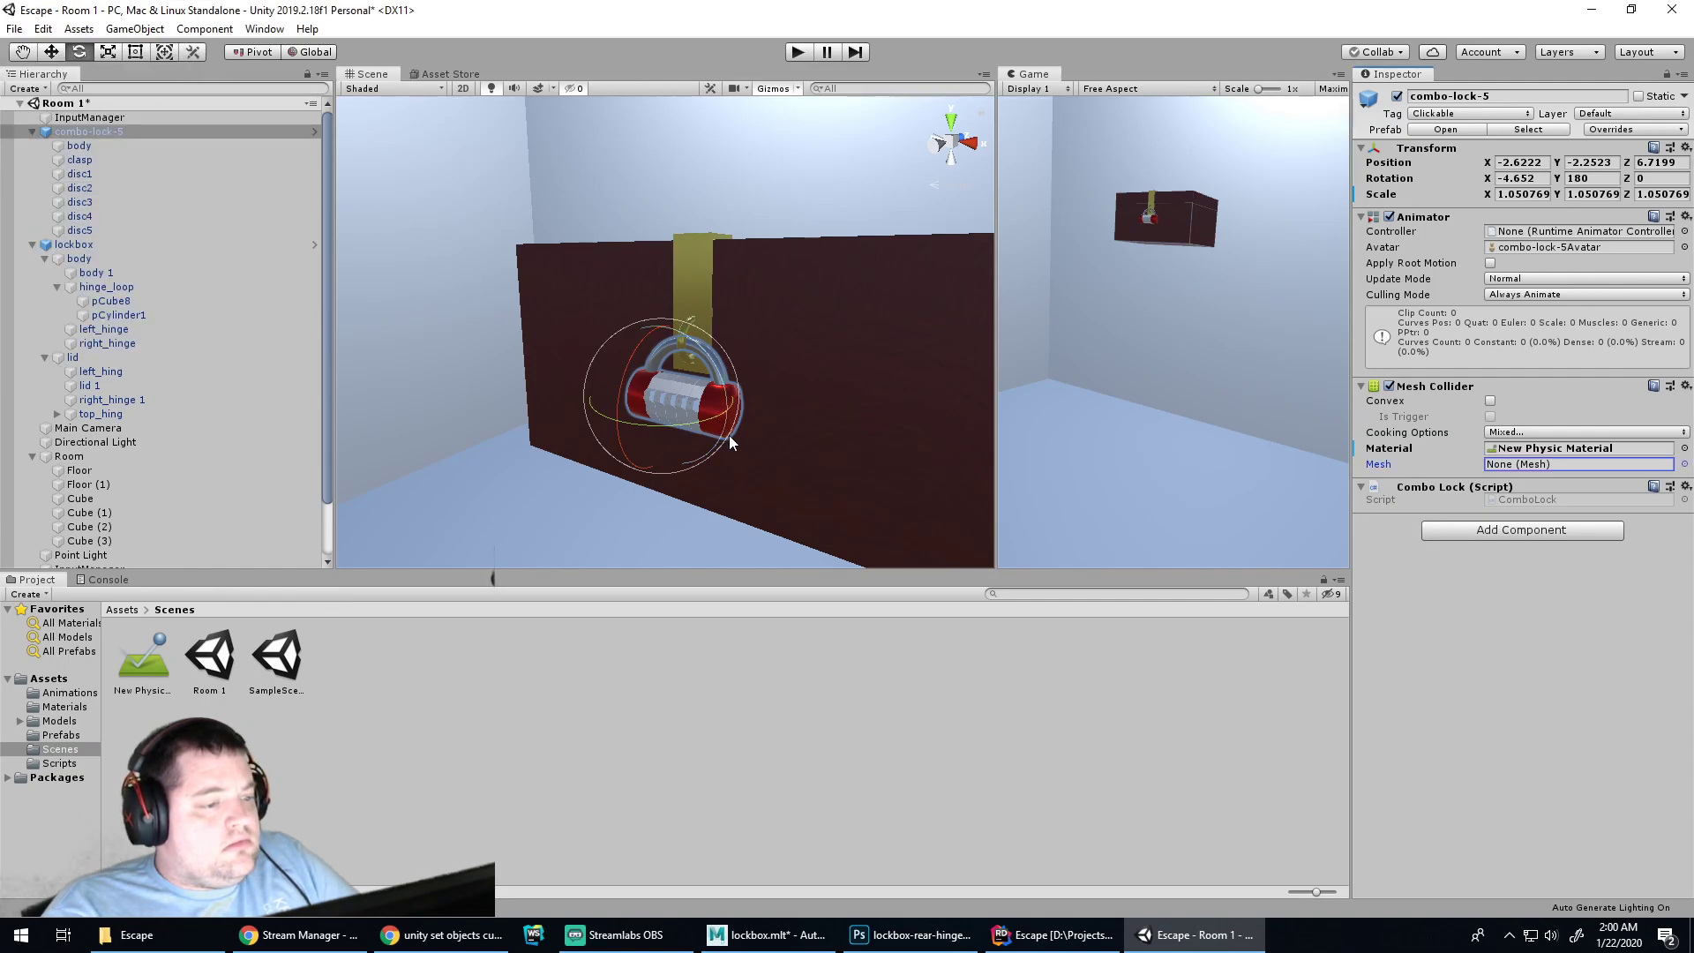
# Remove the Mesh Collider component from combo-lock-5 and apply all overrides to its prefab
pyautogui.click(56, 132)
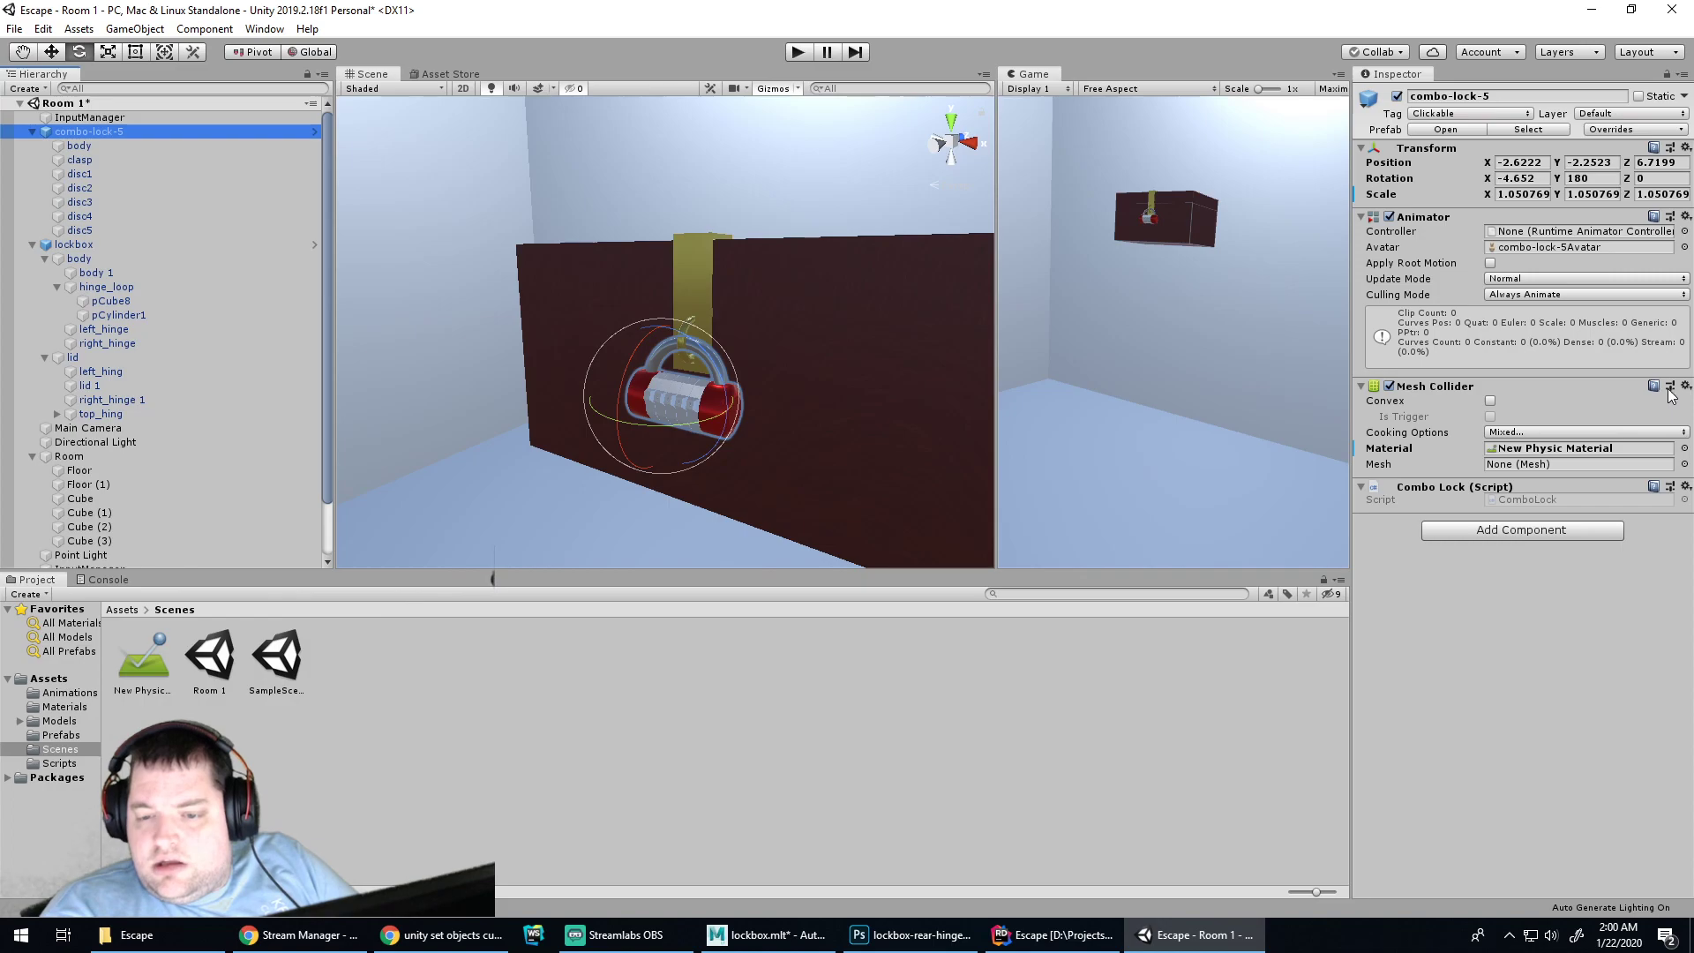
pyautogui.click(1390, 387)
pyautogui.click(1432, 388)
pyautogui.rightClick(1433, 389)
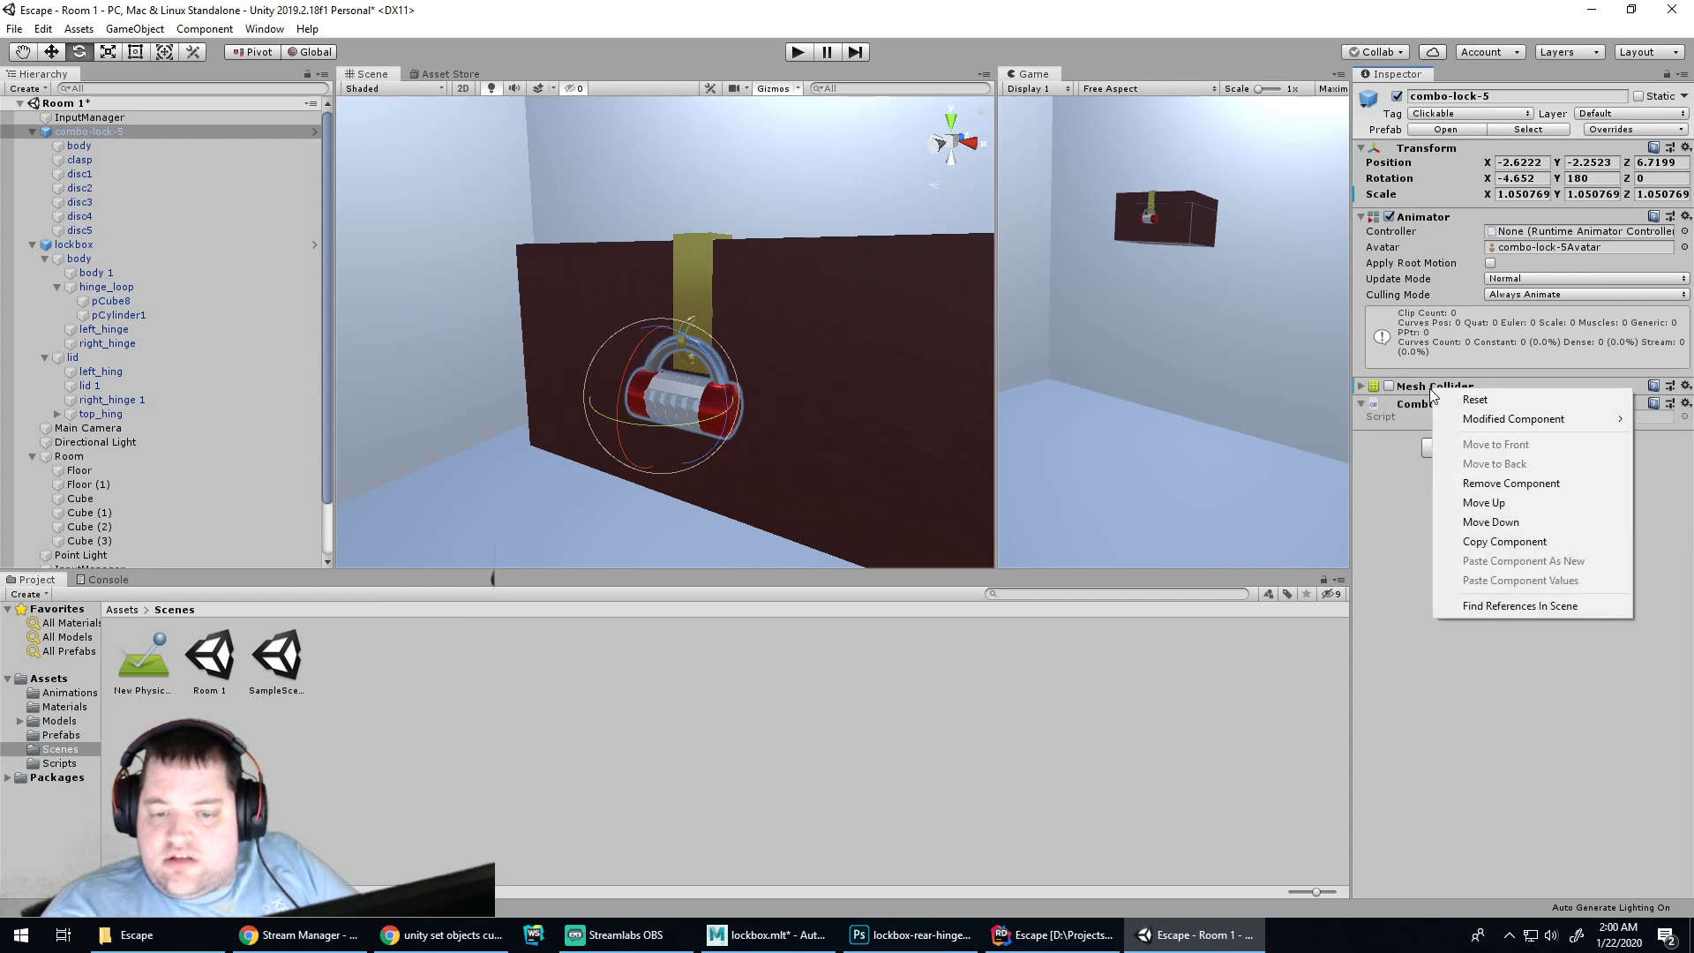
pyautogui.click(1505, 484)
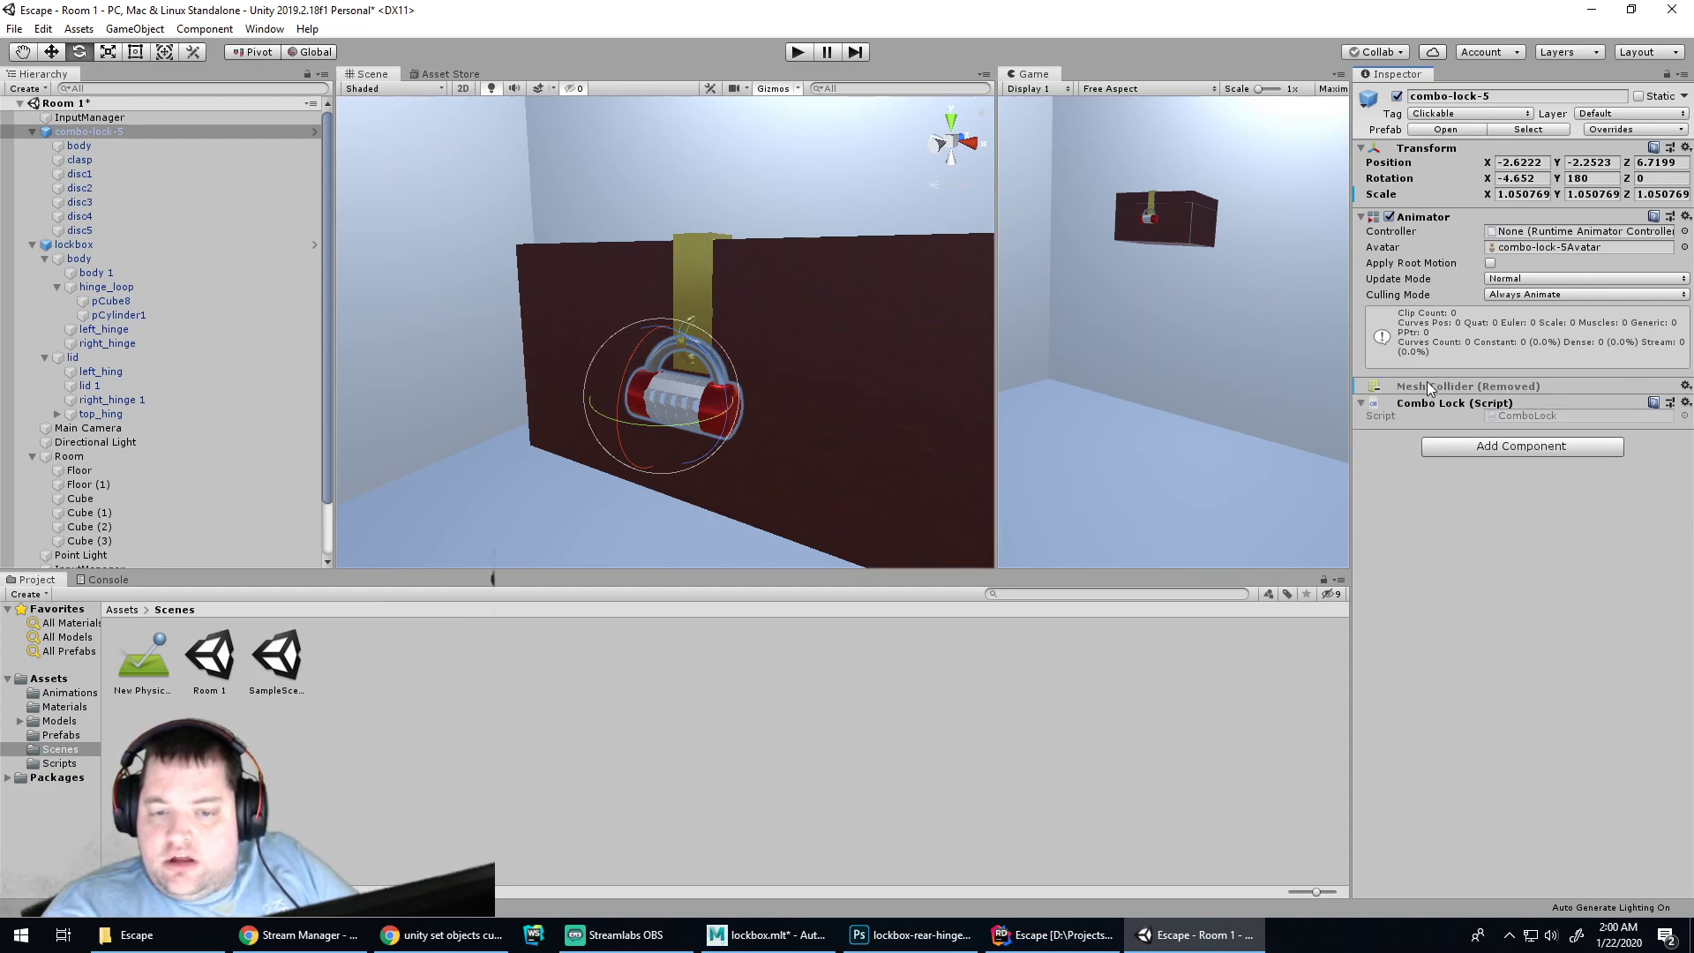
pyautogui.click(1612, 131)
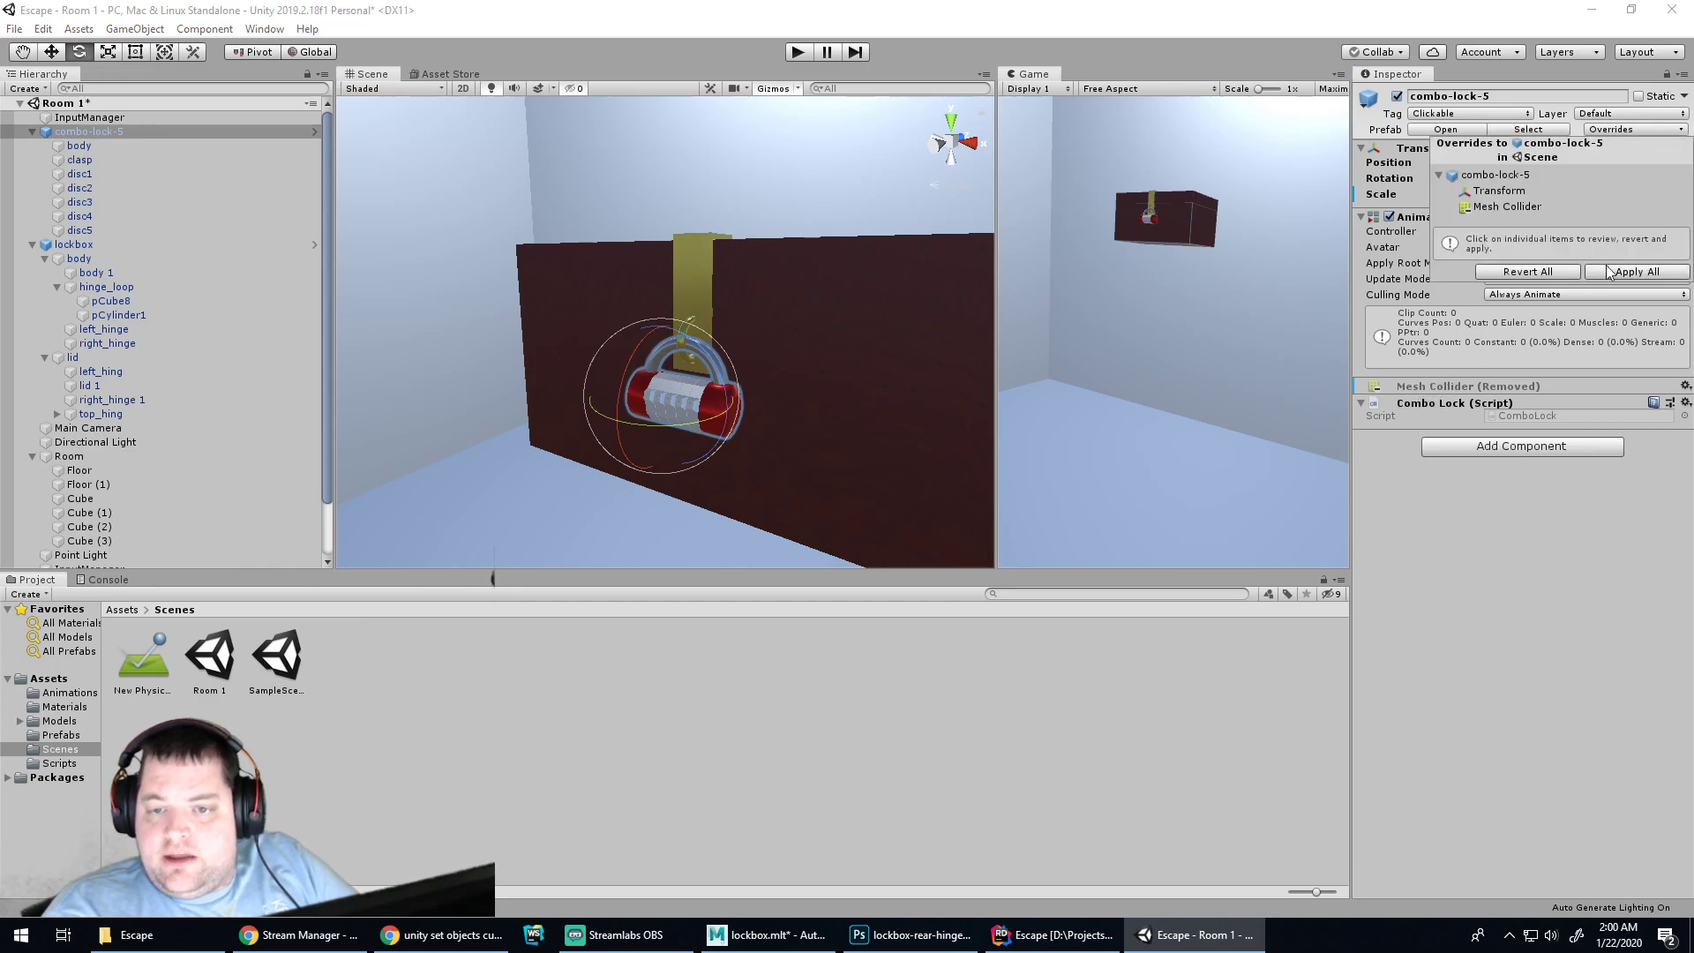
pyautogui.click(1628, 272)
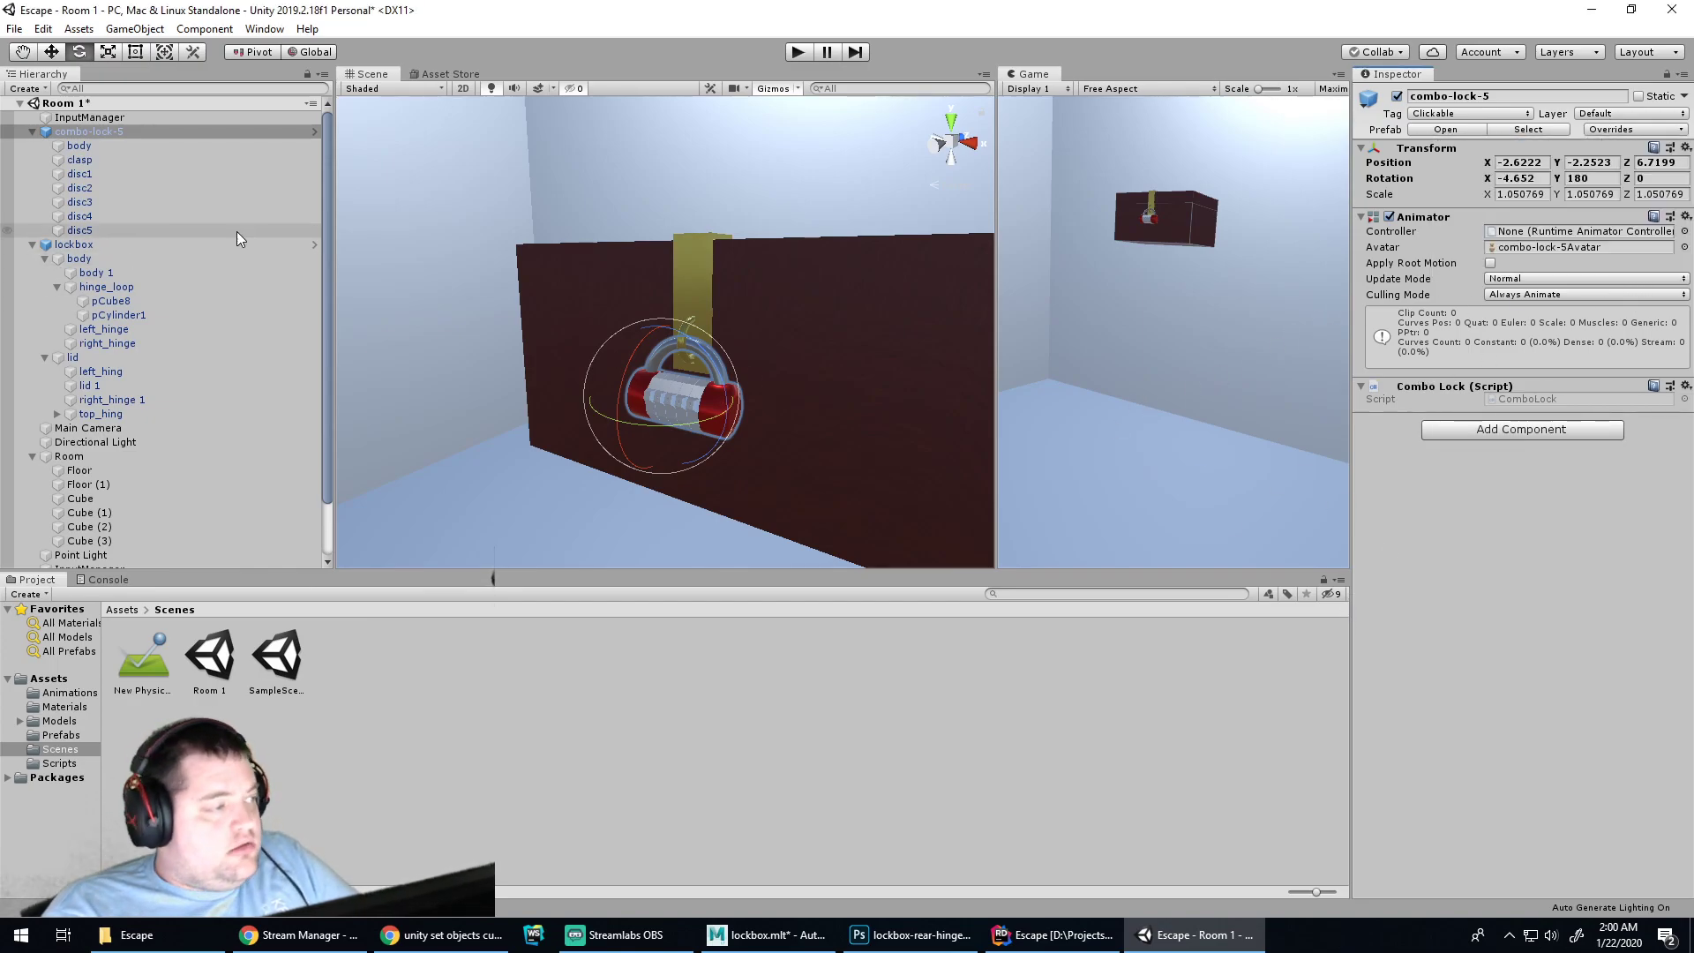
# Assign New Physic Material to the clasp's Mesh Collider and test it in Play mode
pyautogui.click(129, 219)
pyautogui.click(113, 187)
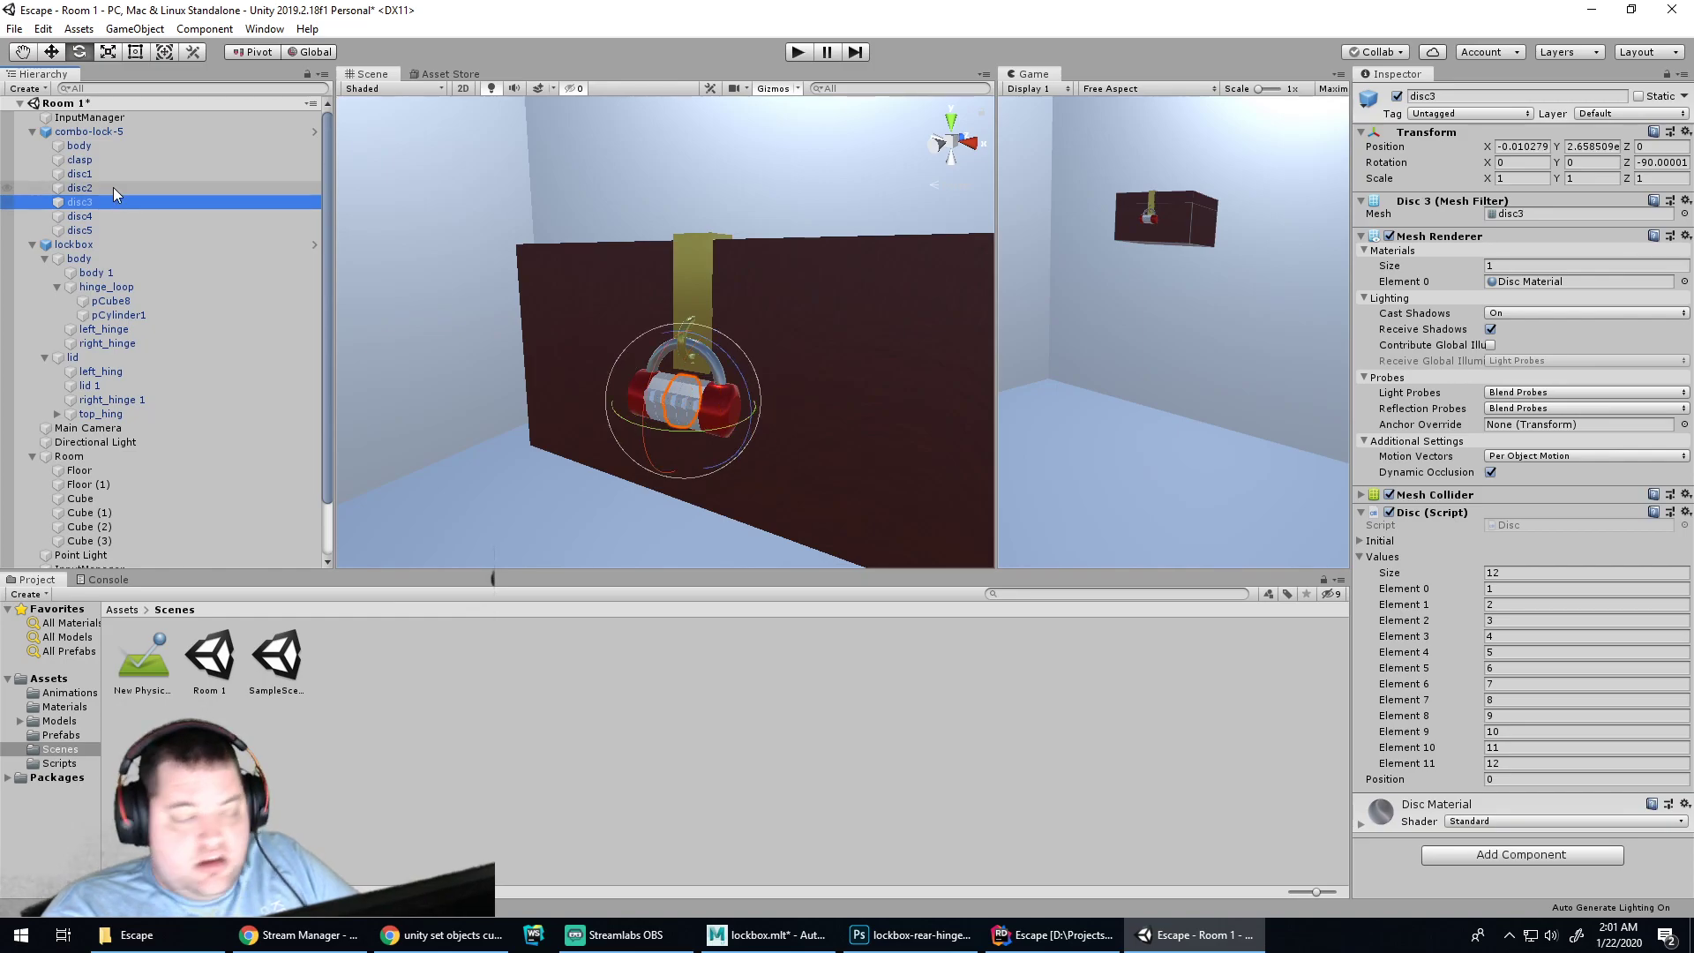
pyautogui.click(104, 175)
pyautogui.click(98, 161)
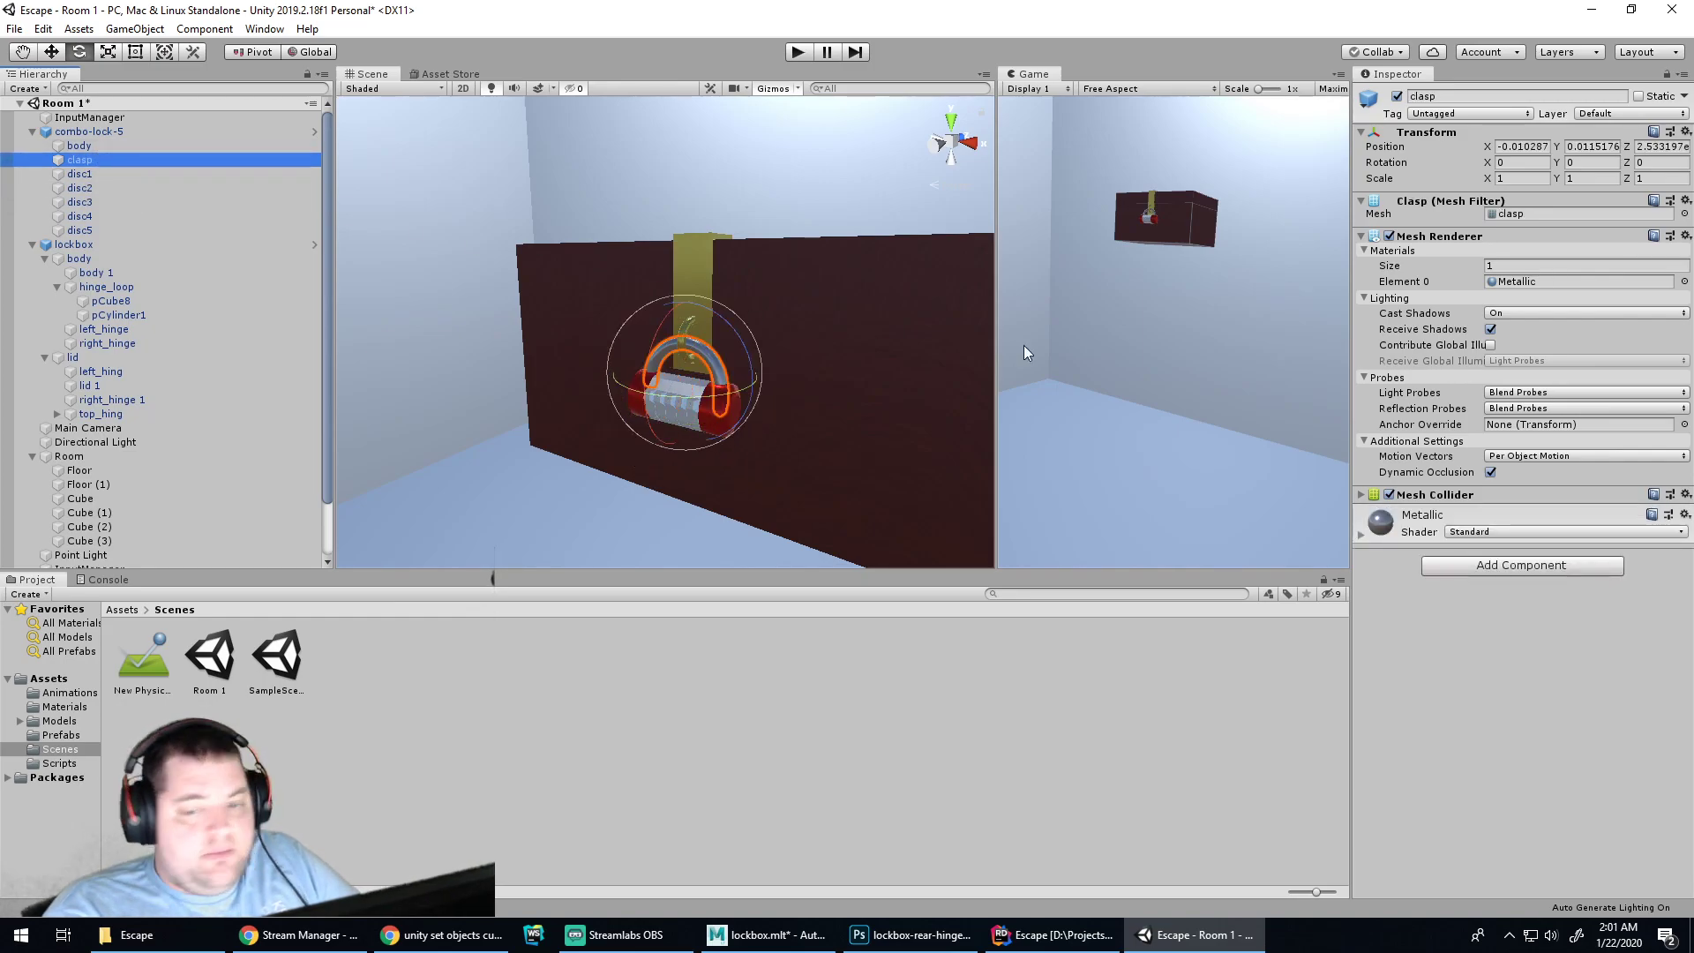
pyautogui.click(1389, 496)
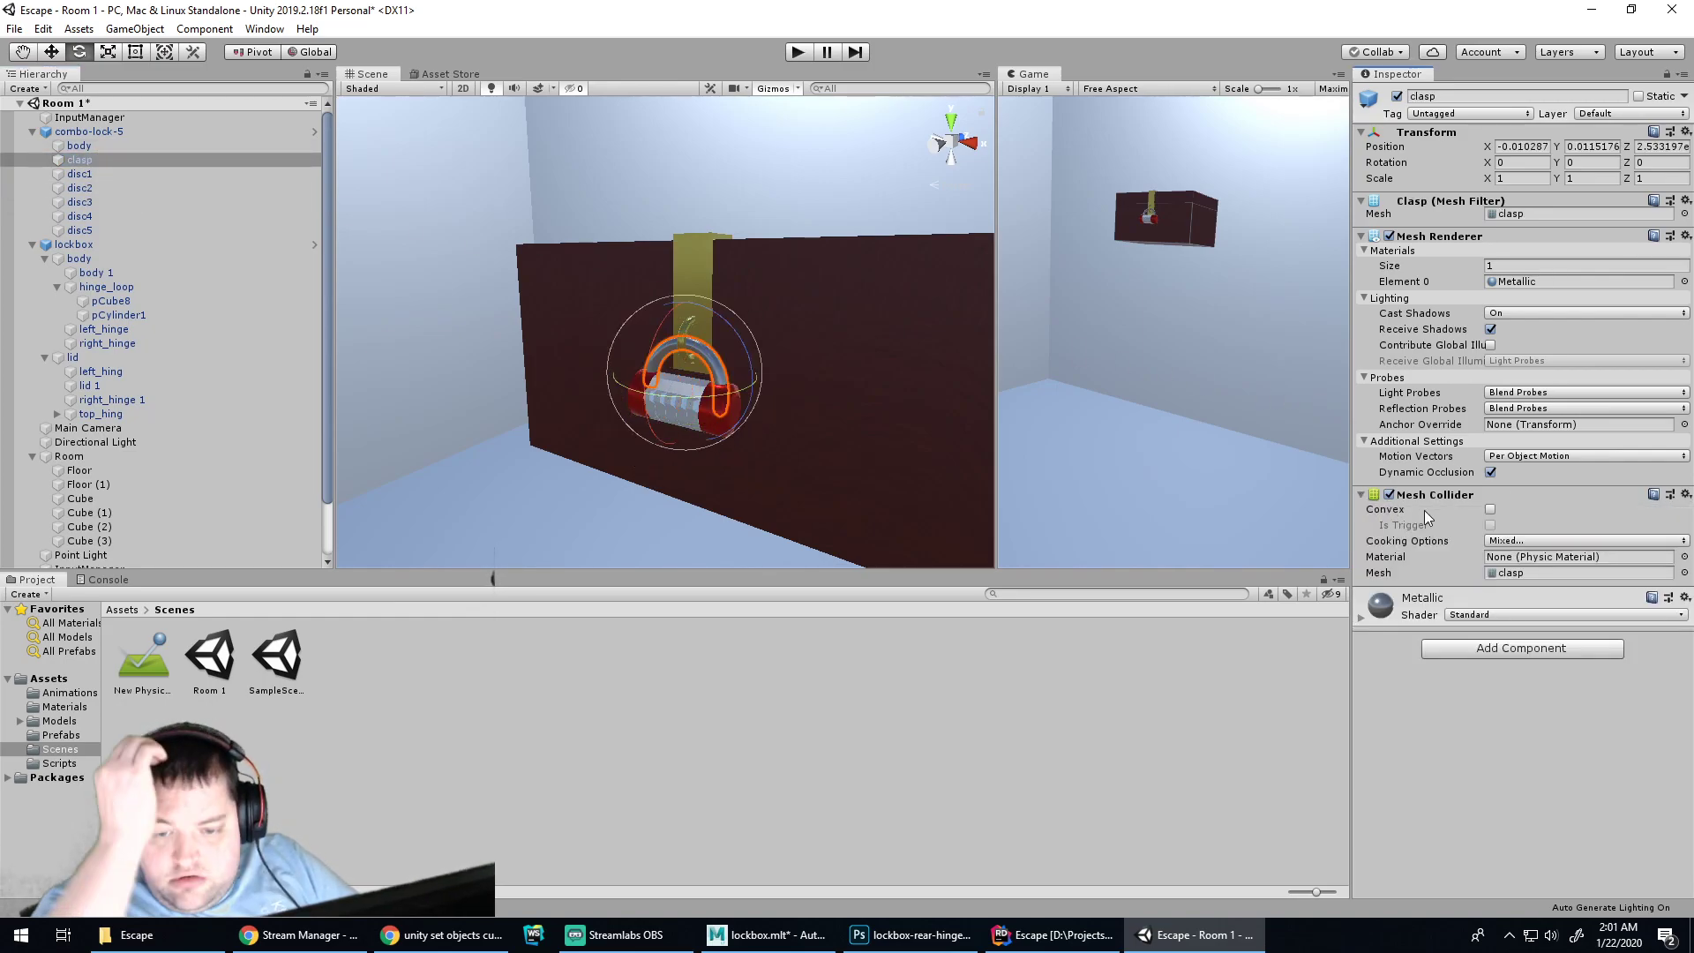
pyautogui.moveTo(154, 648); pyautogui.dragTo(1532, 557)
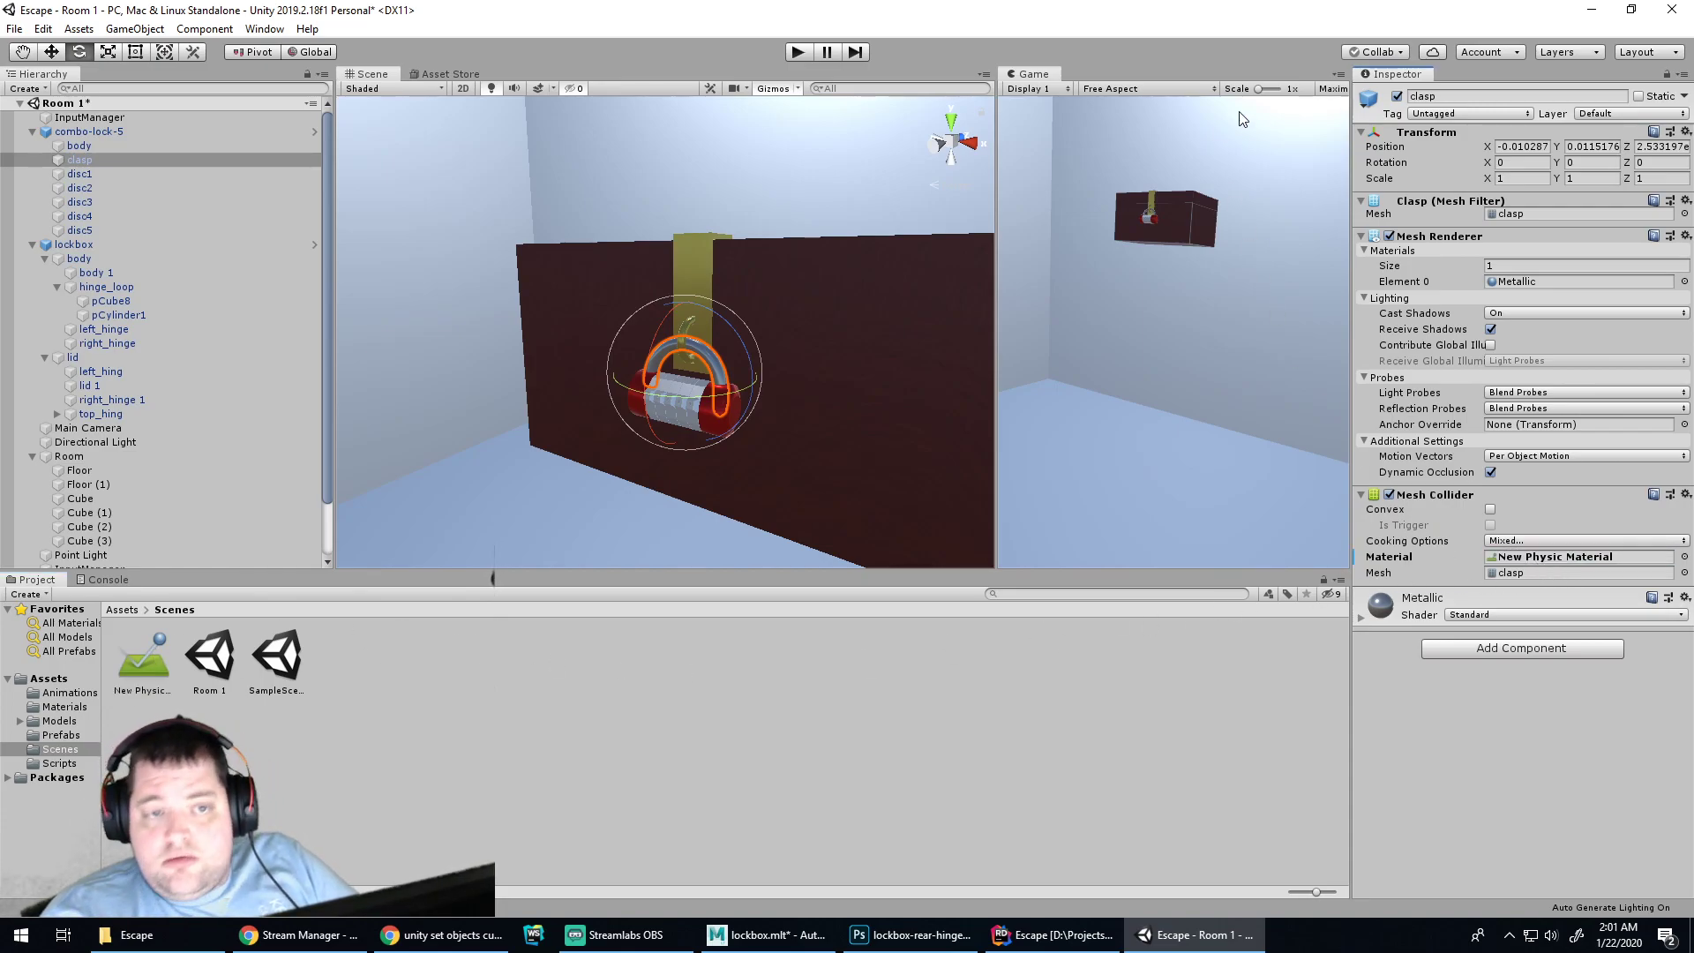
pyautogui.click(797, 52)
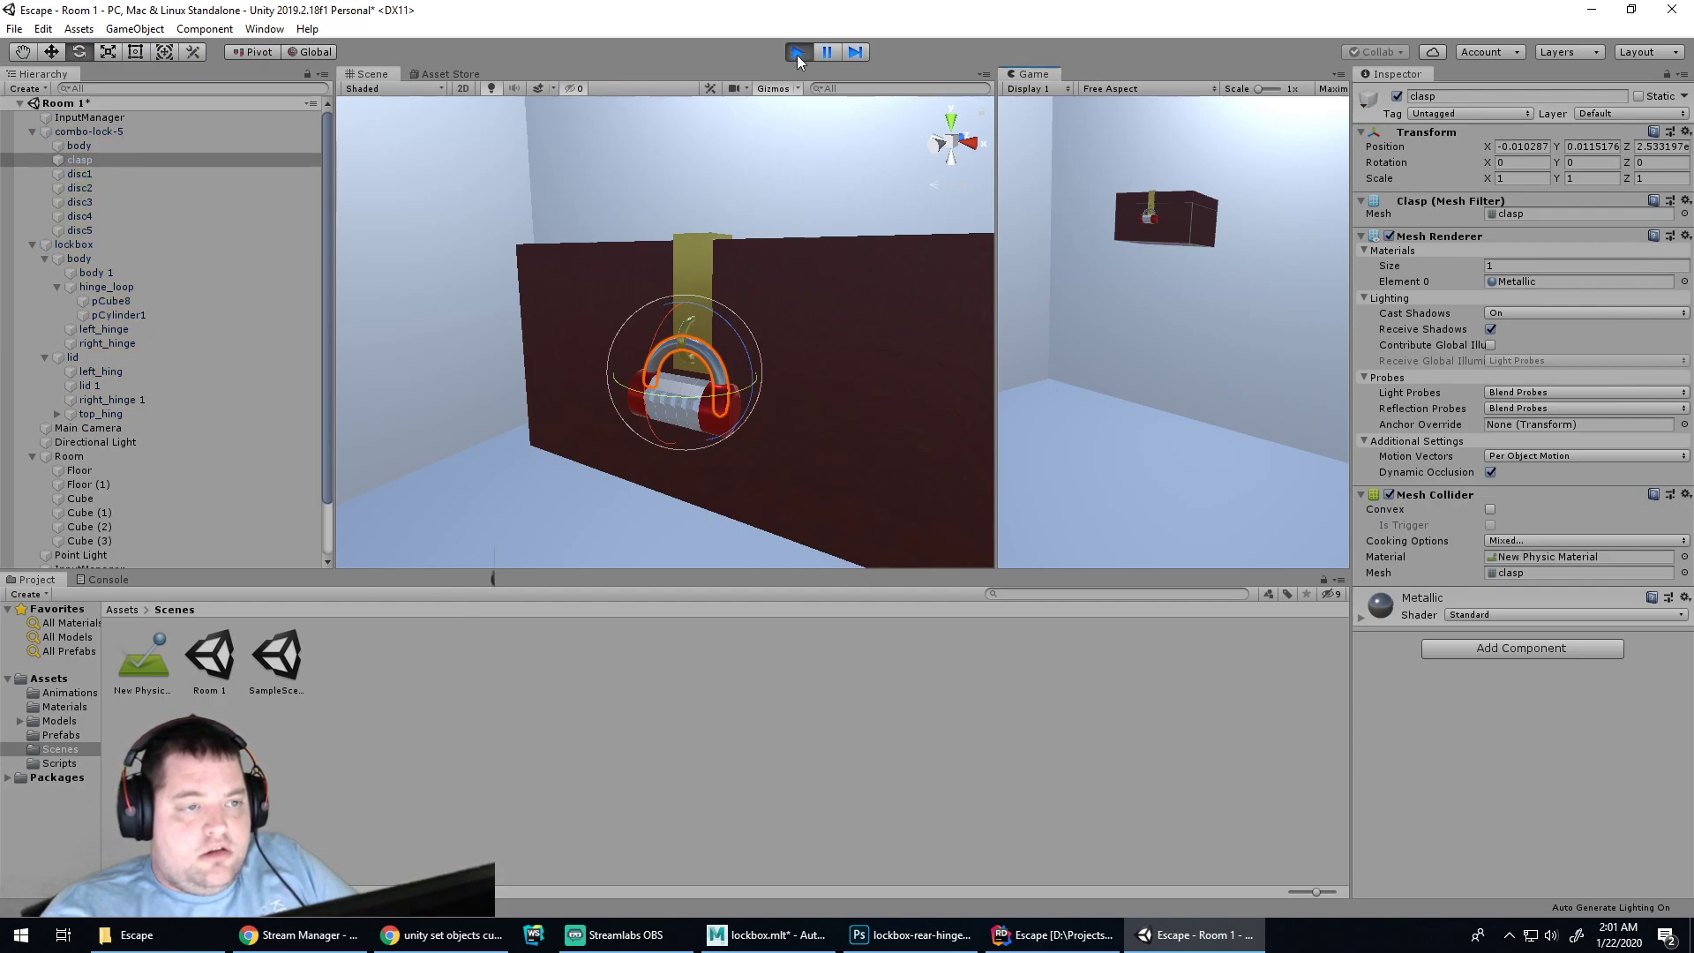
pyautogui.click(797, 53)
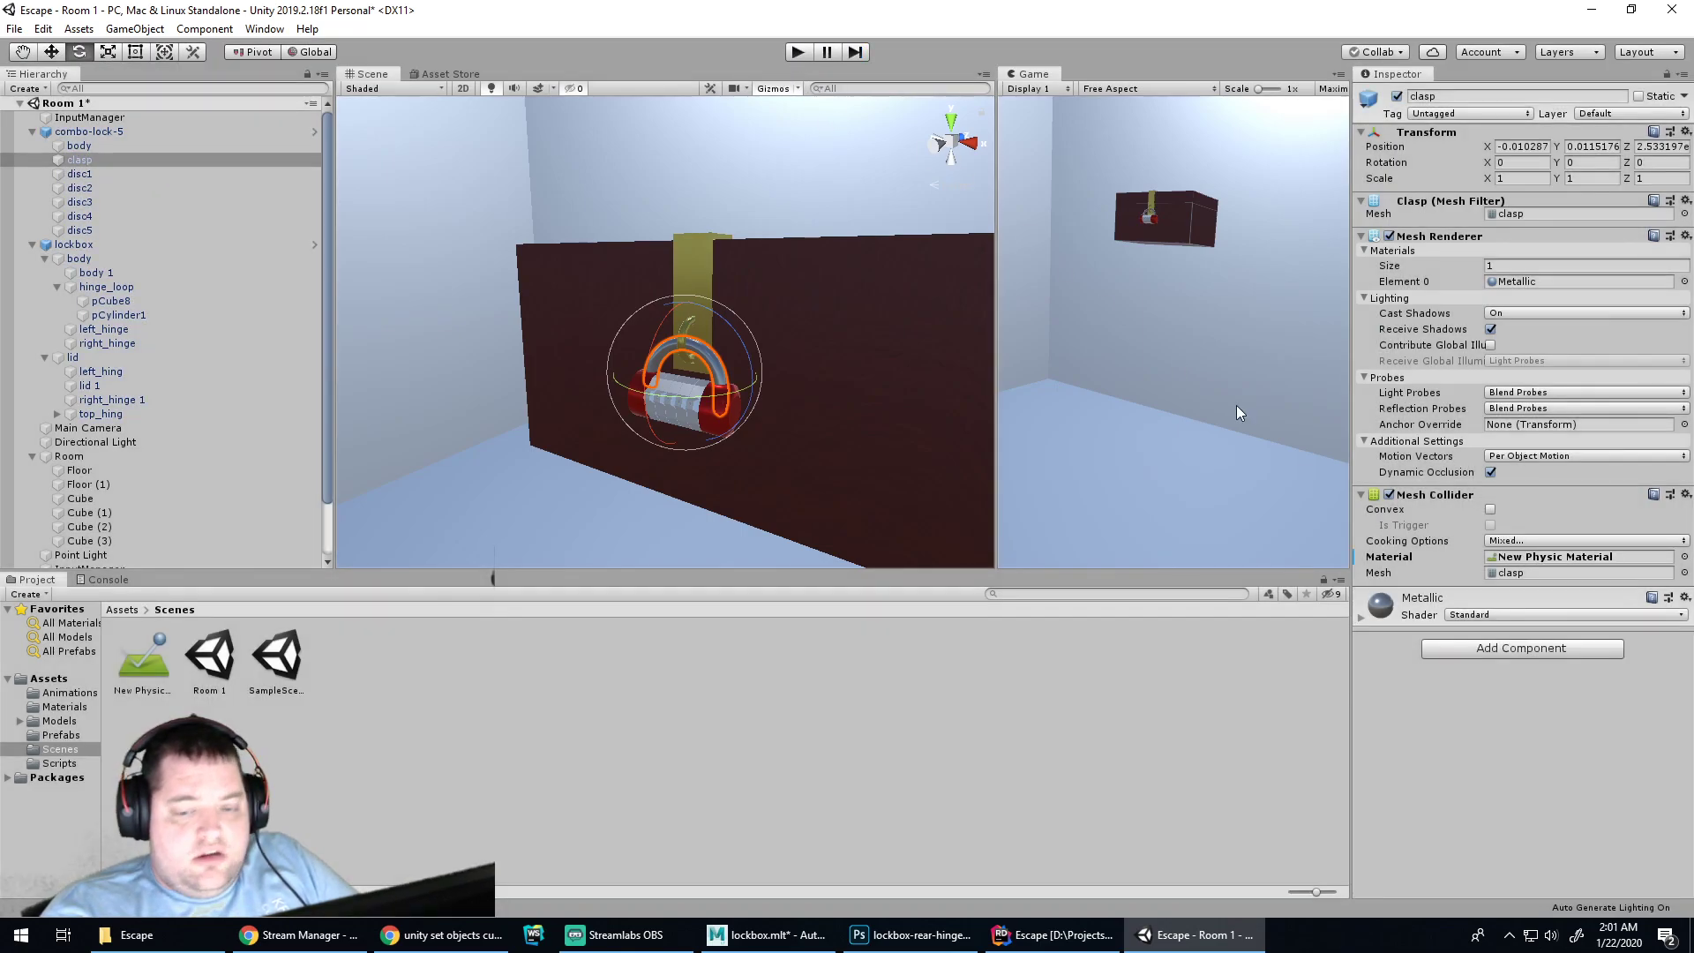
# Add a Rigidbody from the Physics category to combo-lock-5
pyautogui.click(1500, 648)
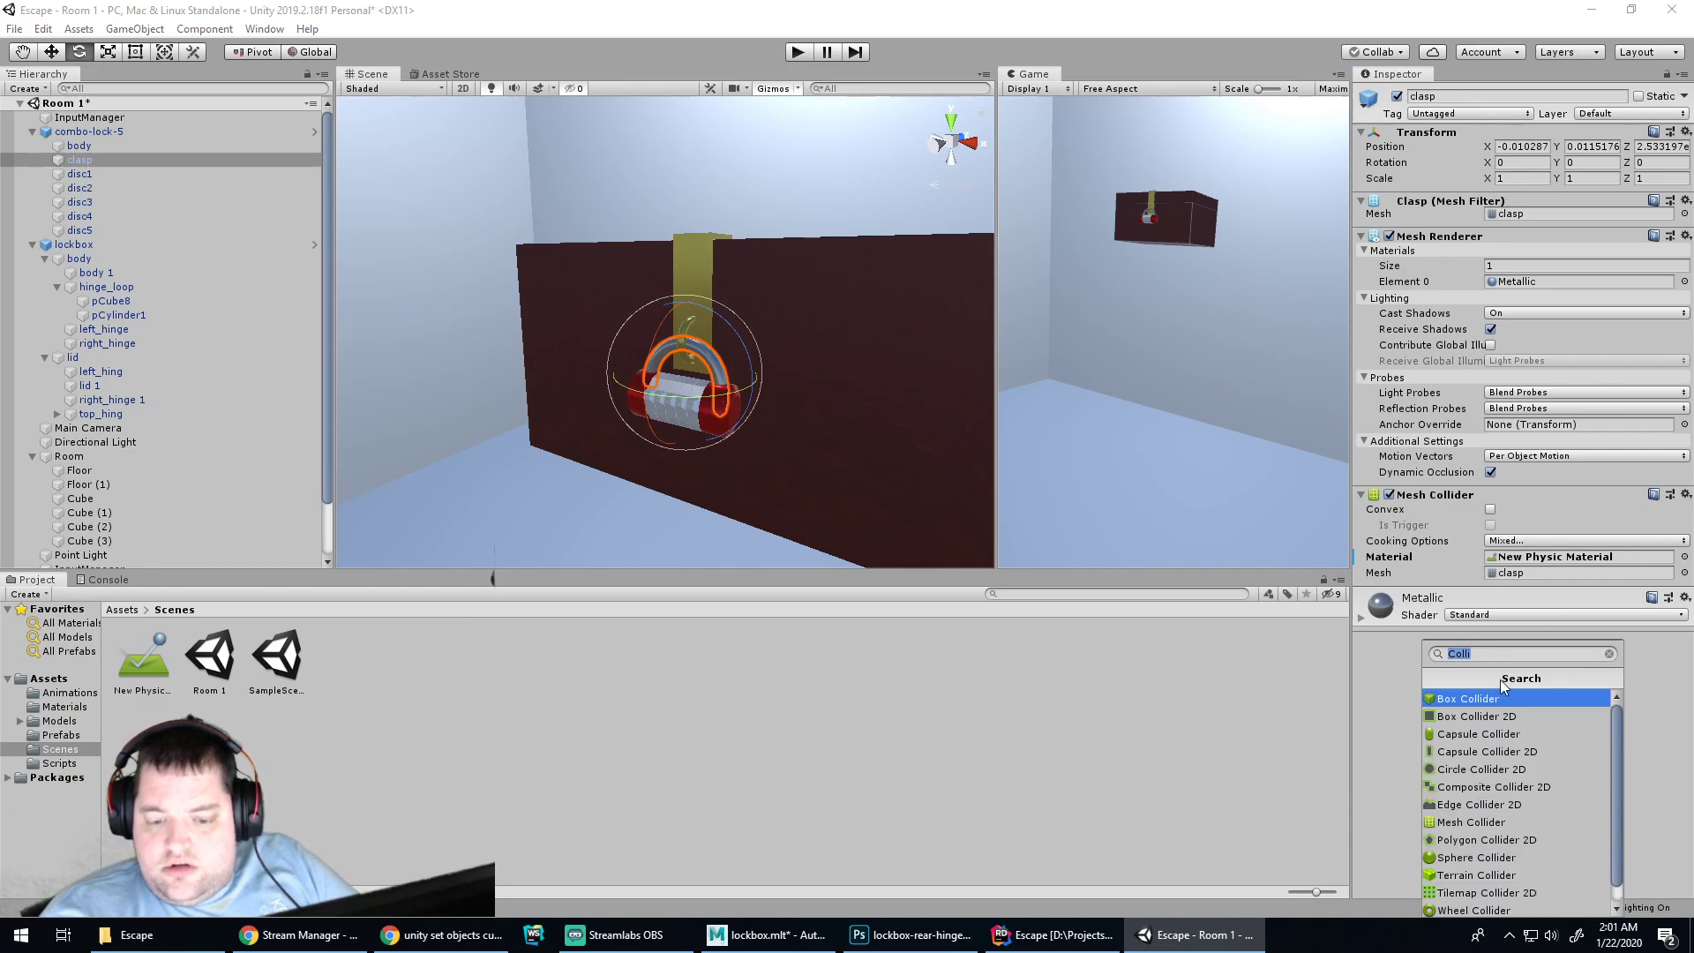
pyautogui.click(1380, 696)
pyautogui.click(10, 131)
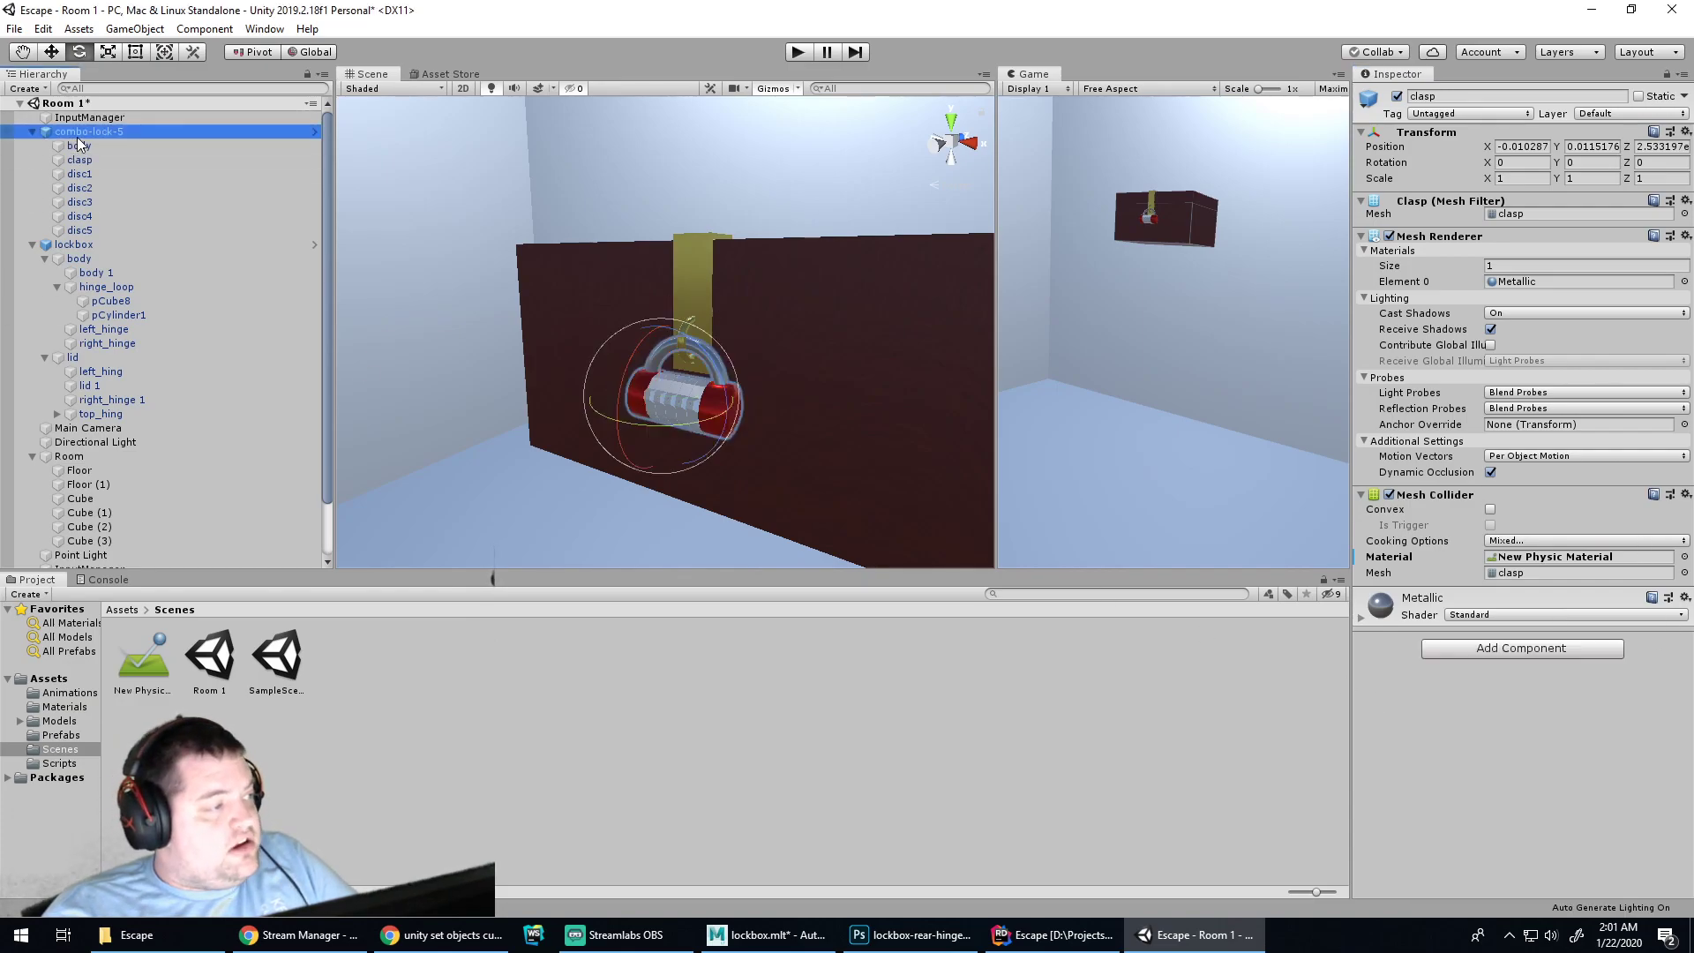
pyautogui.click(1522, 429)
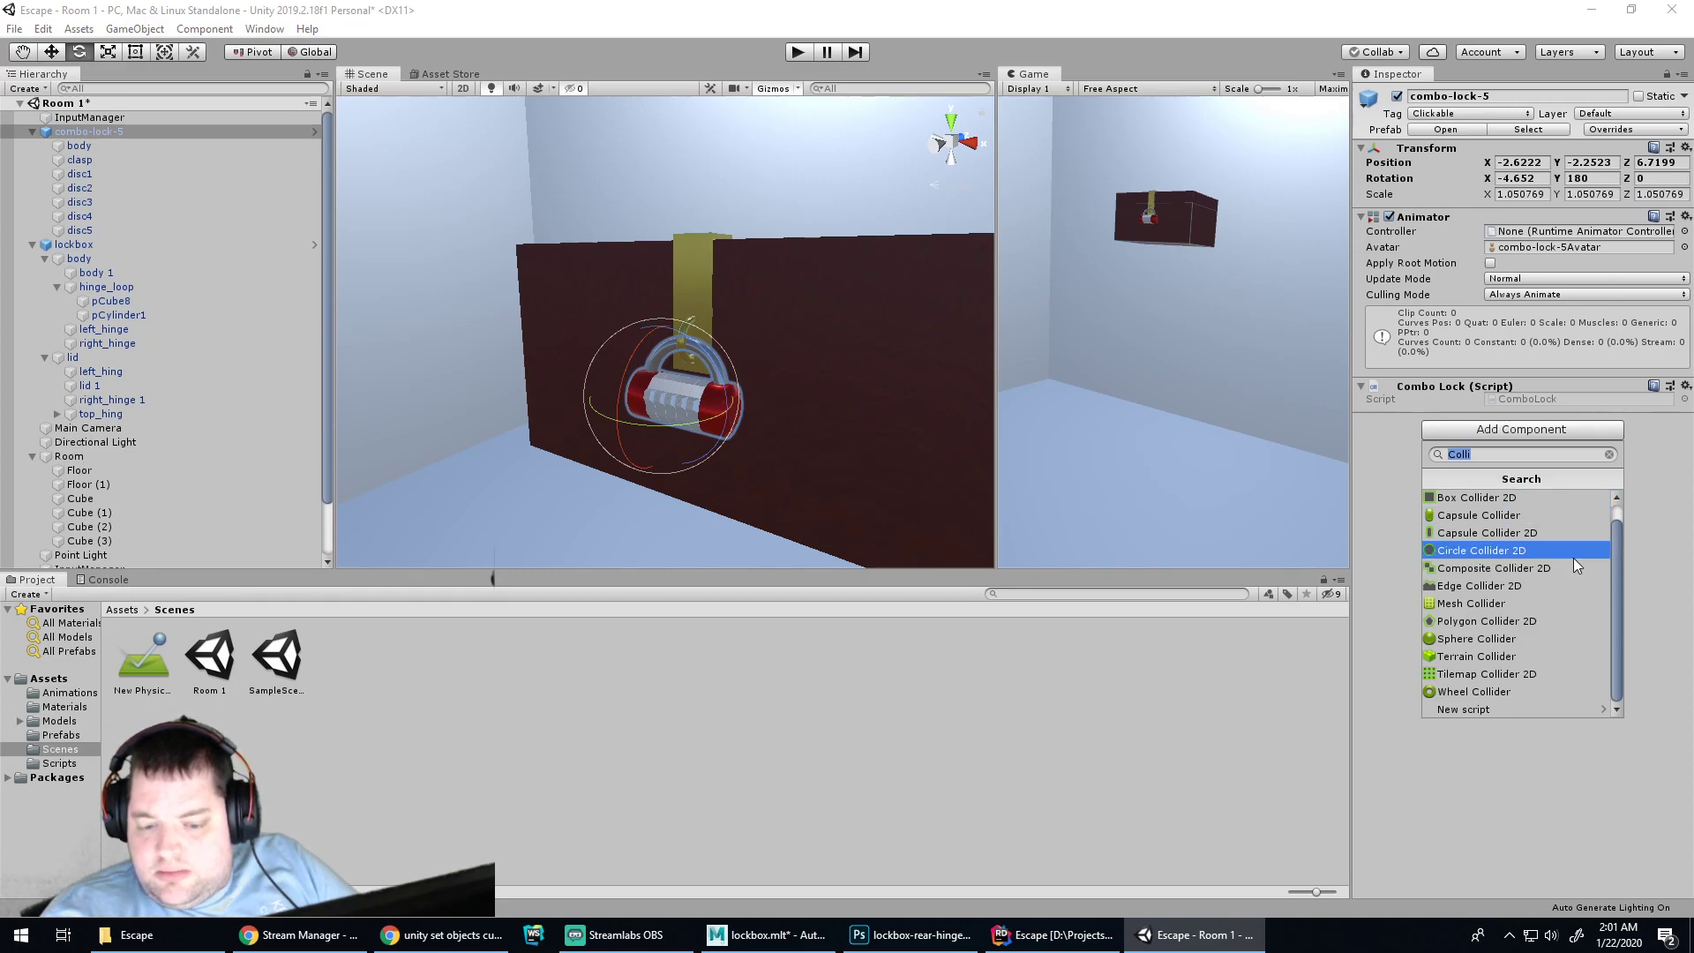
pyautogui.scroll(1, 1575, 556)
pyautogui.press('BackSpace')
pyautogui.scroll(-2, 1559, 524)
pyautogui.click(1498, 586)
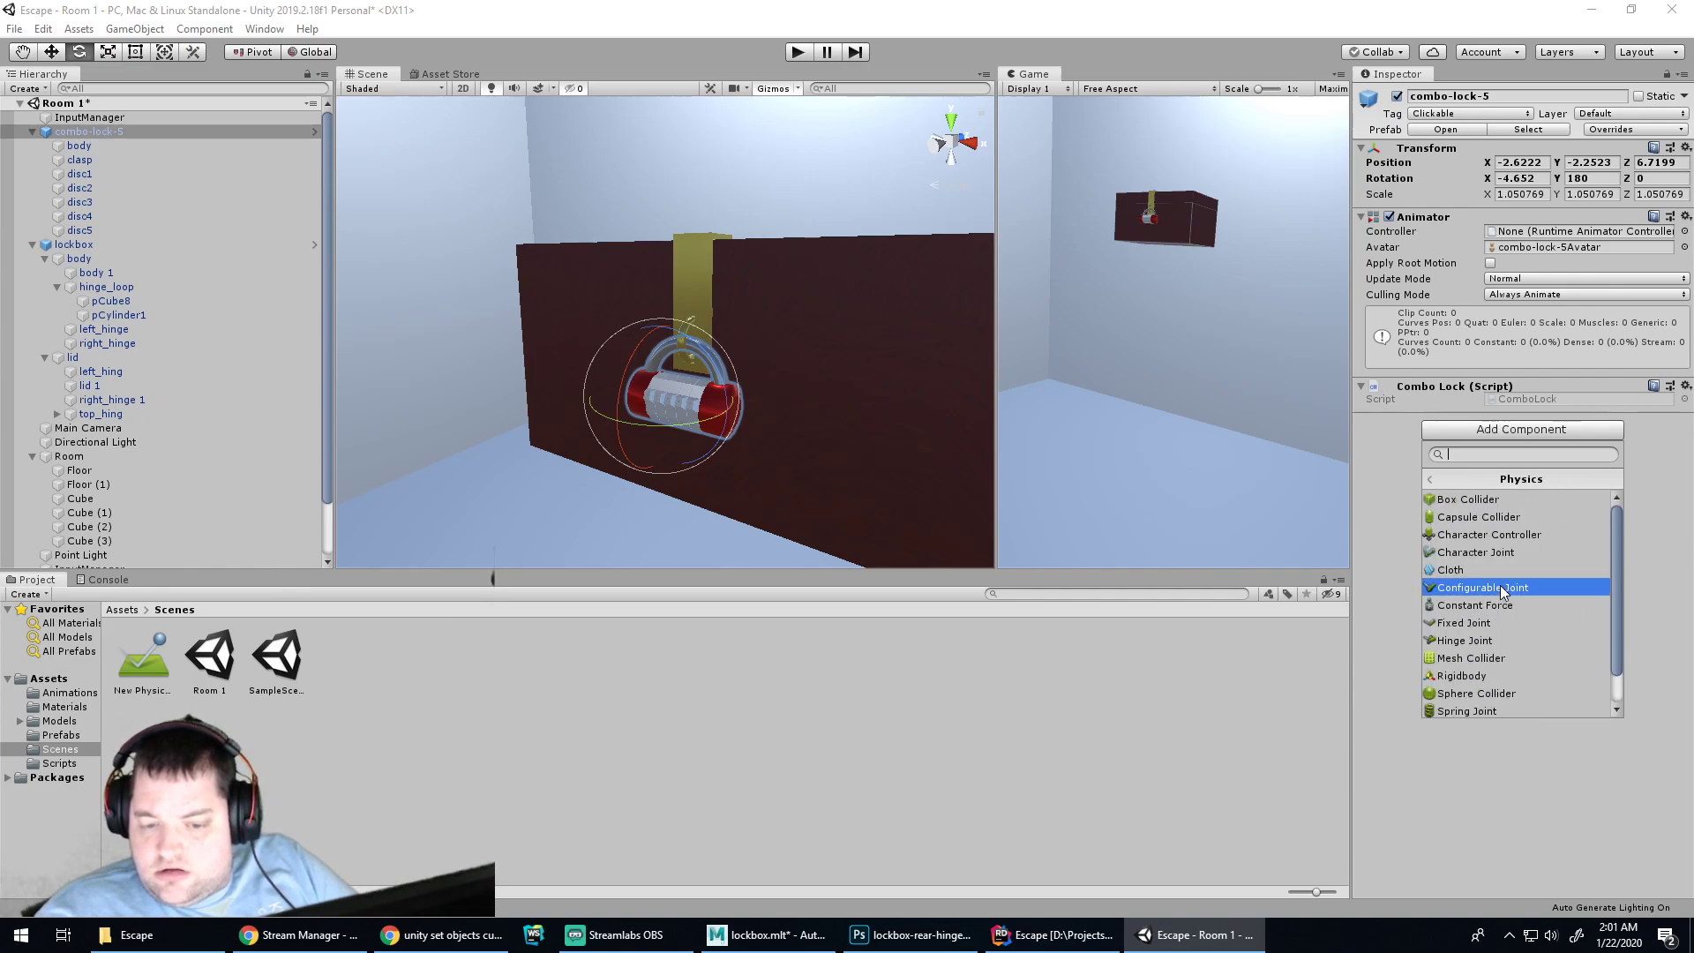
pyautogui.scroll(-1, 1514, 592)
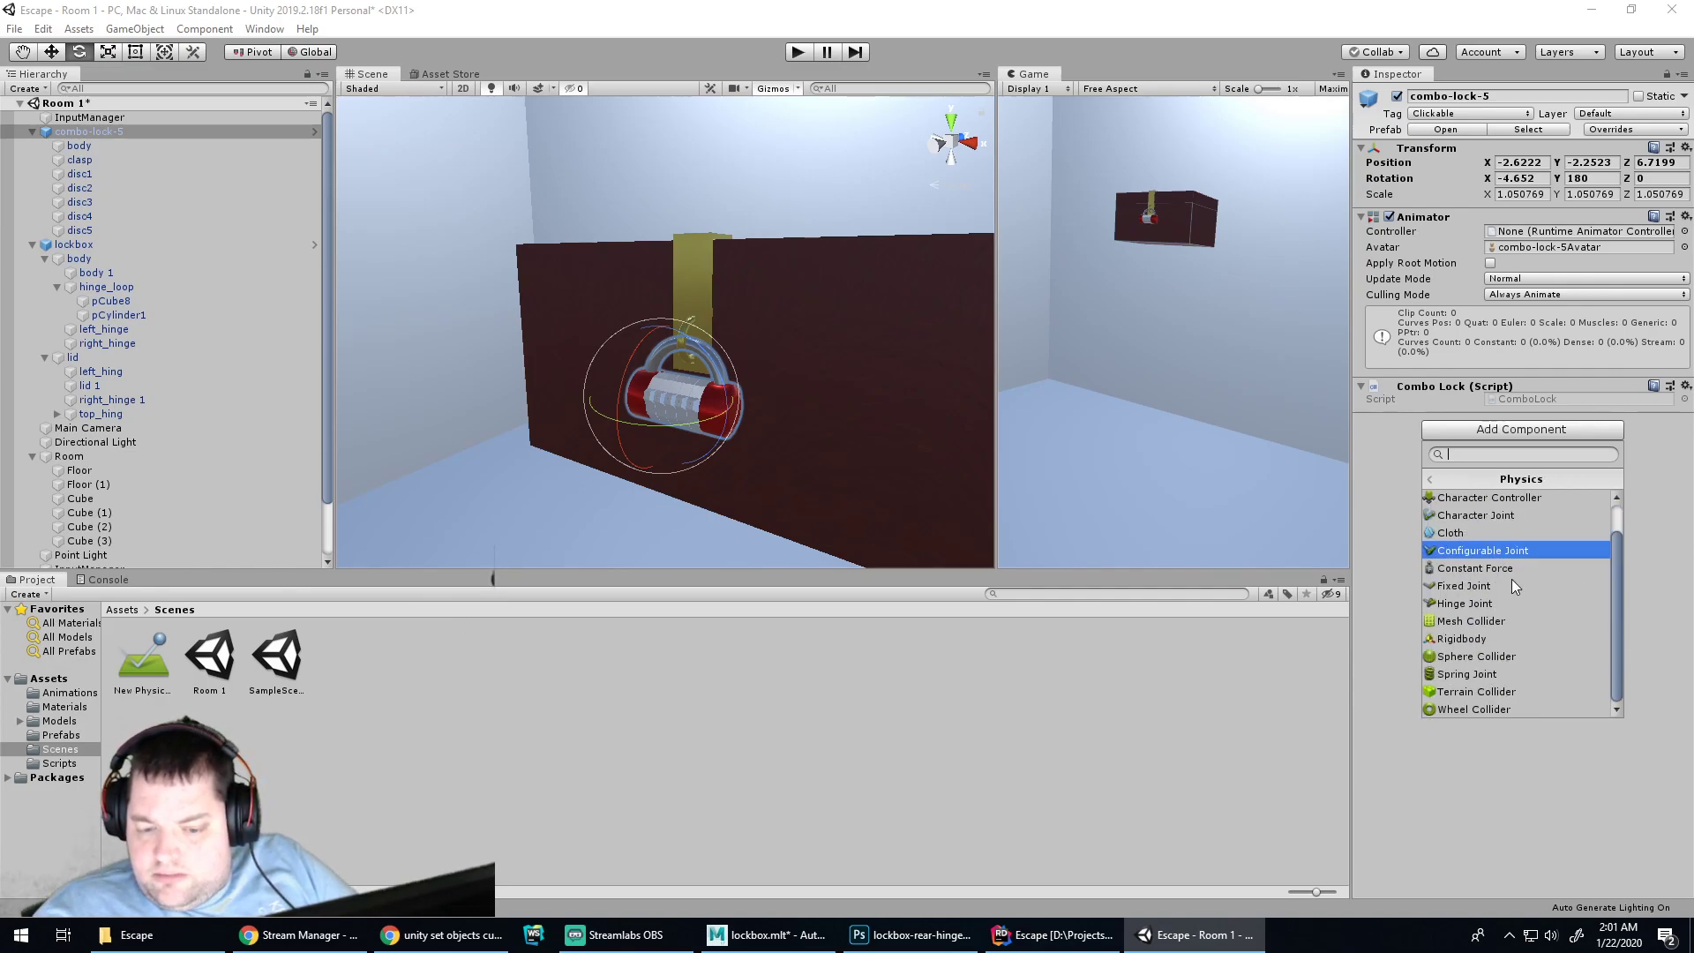
pyautogui.click(1480, 635)
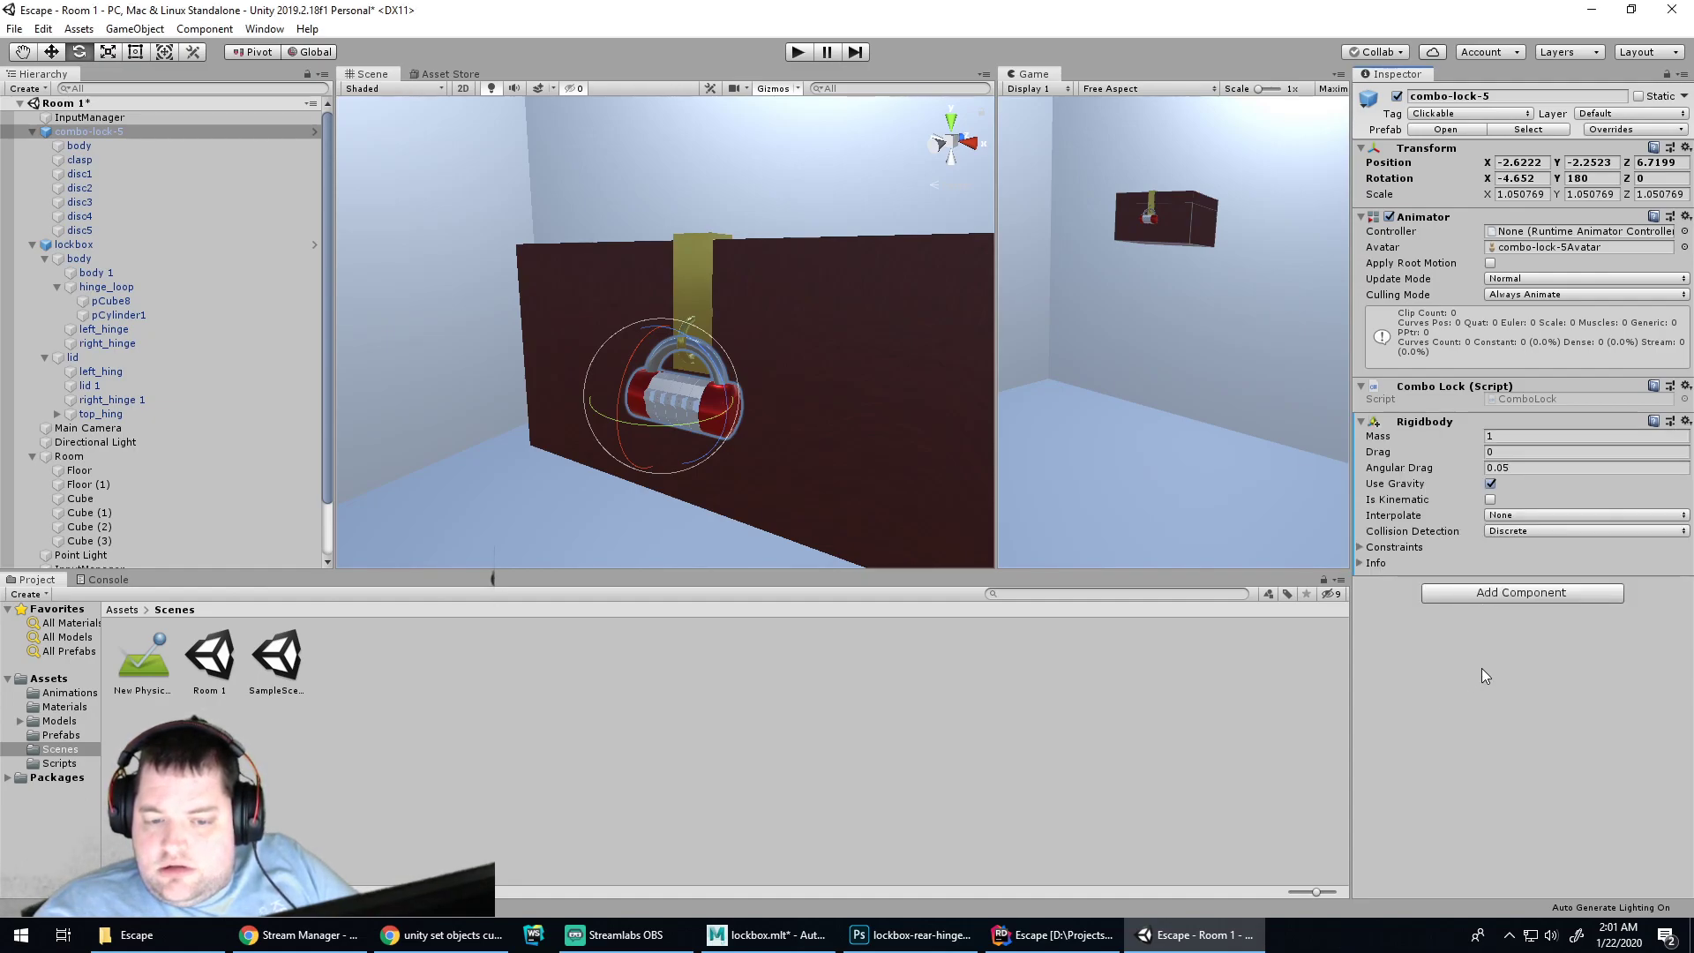
# Run the scene and orbit around the combo lock to watch its physics
pyautogui.click(799, 55)
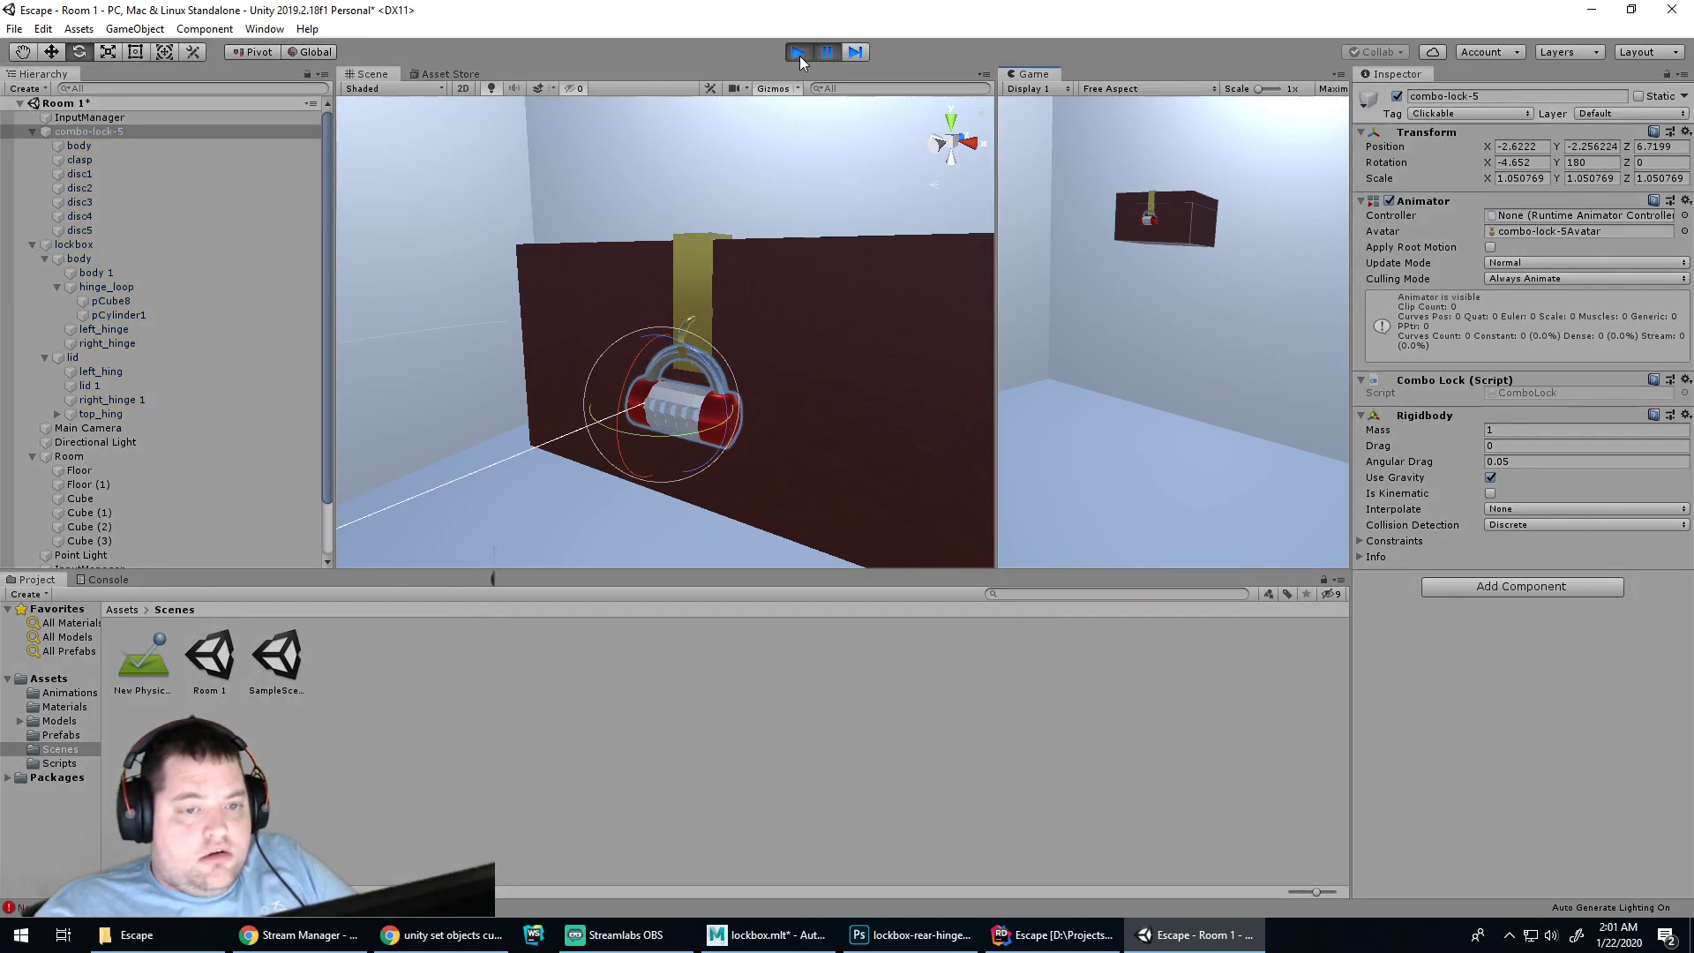
pyautogui.scroll(3, 776, 368)
pyautogui.scroll(-3, 772, 365)
pyautogui.keyDown('alt'); pyautogui.moveTo(771, 364); pyautogui.dragTo(643, 189); pyautogui.keyUp('alt')
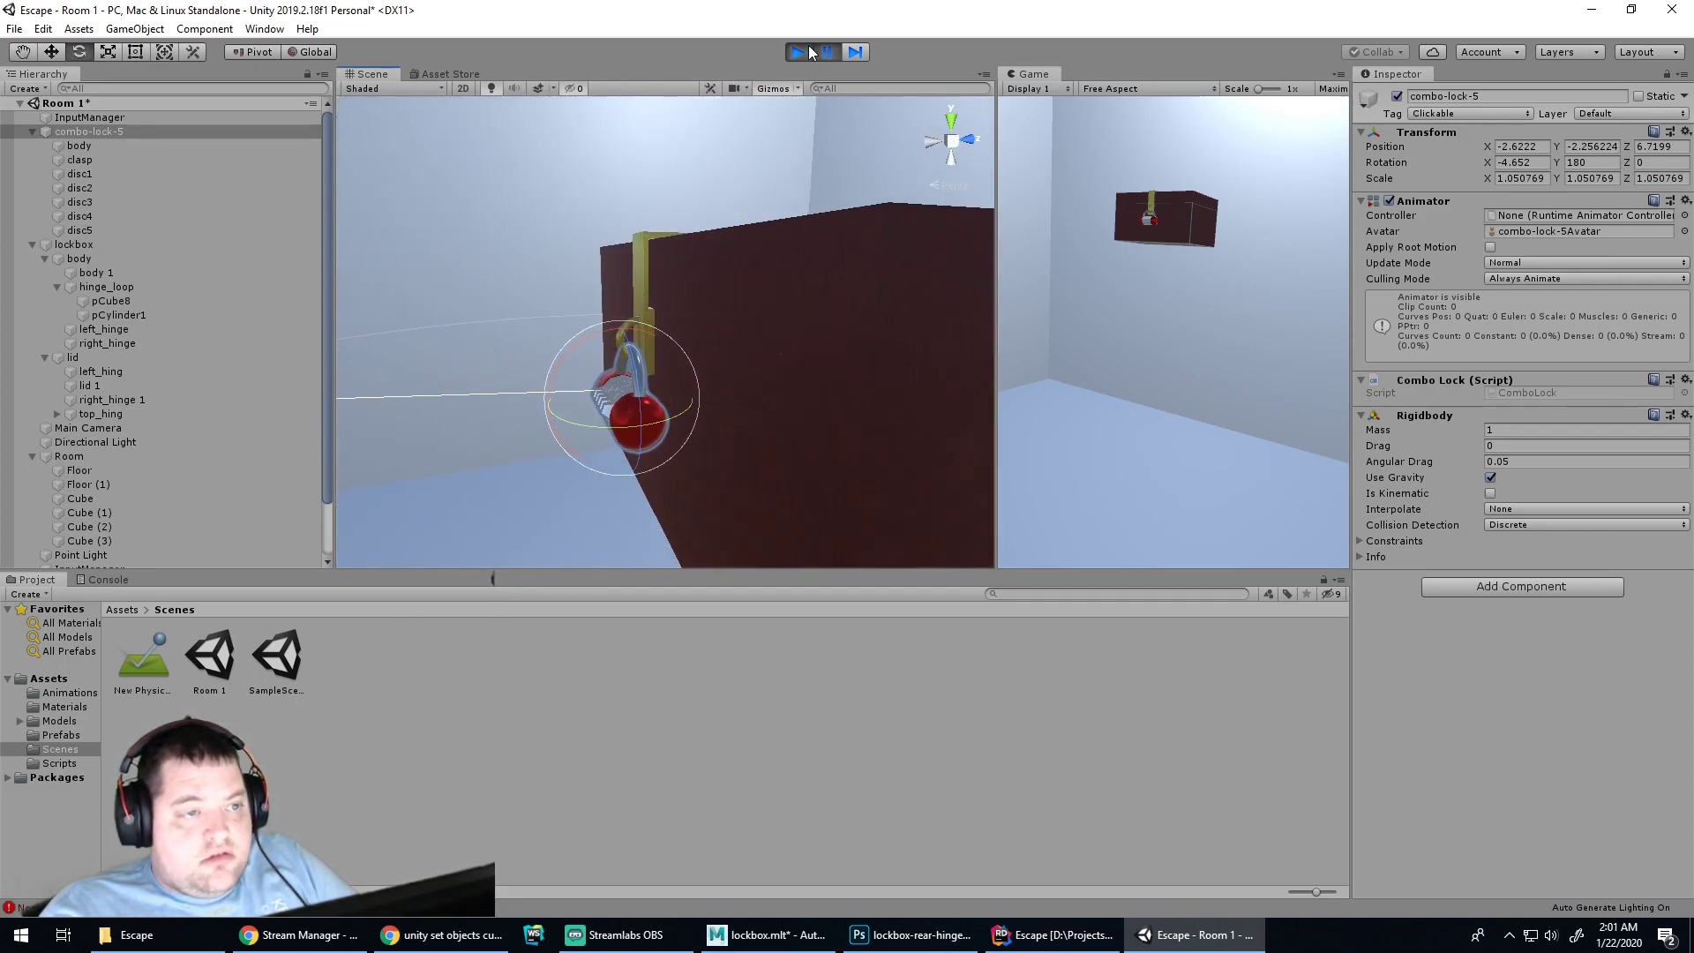
pyautogui.click(804, 51)
# Slide the combo lock along Z and adjust its height, retesting in Play mode
pyautogui.press('w')
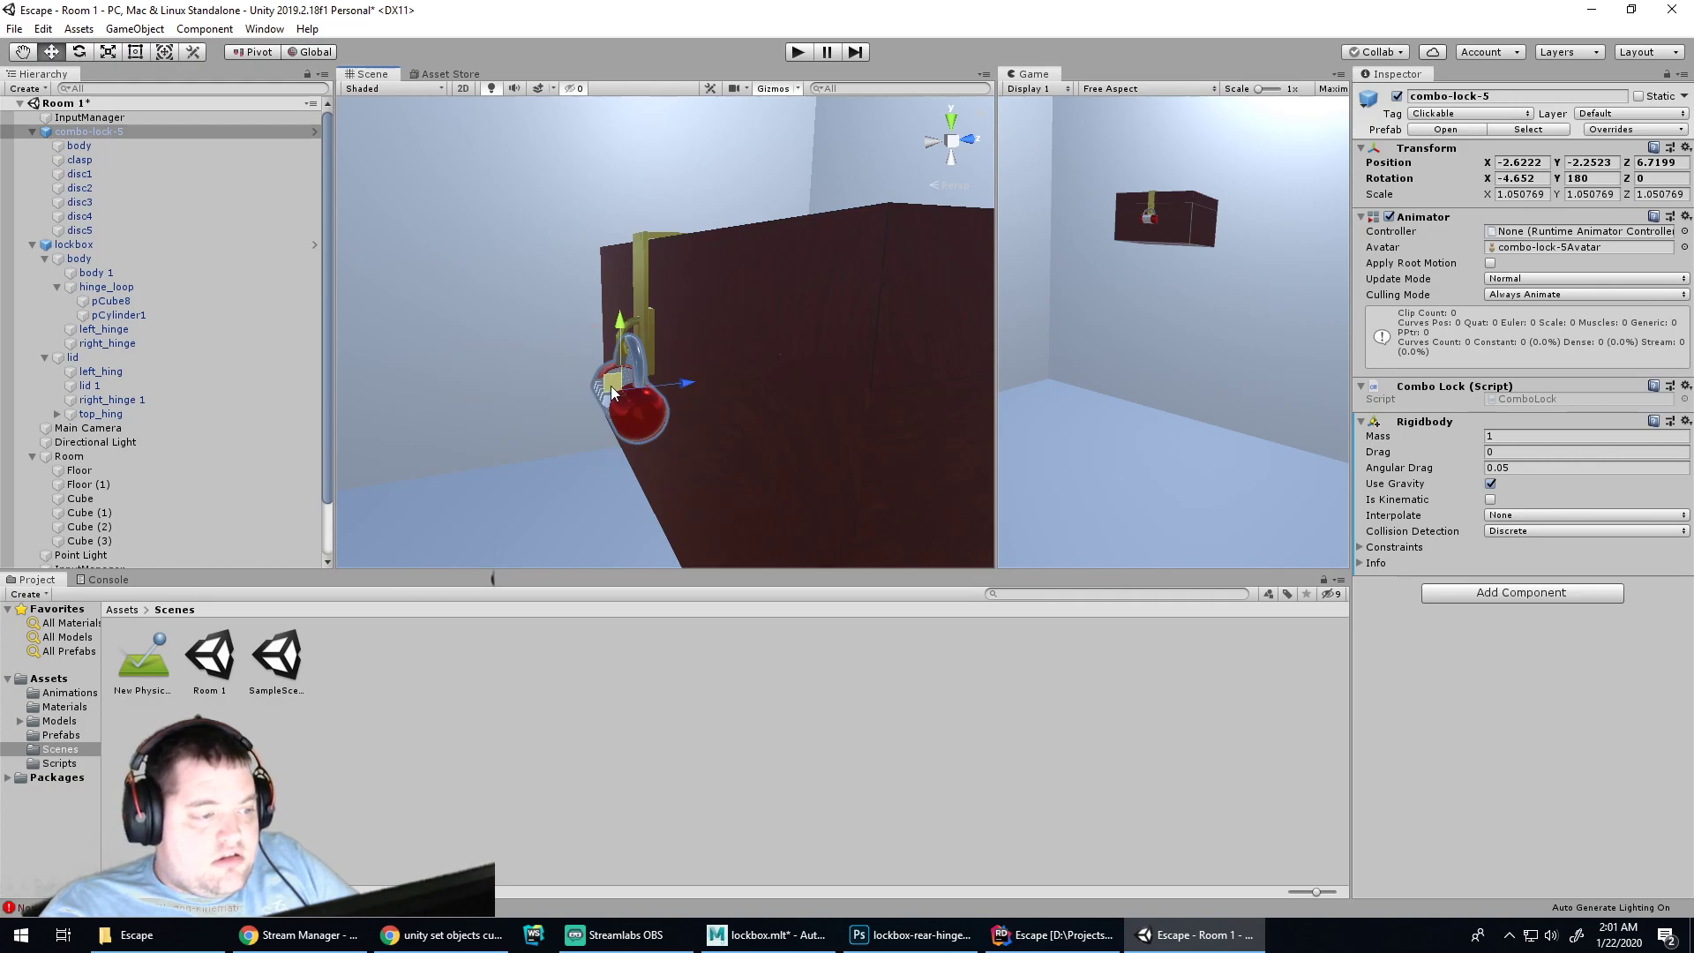
pyautogui.moveTo(690, 379); pyautogui.dragTo(632, 378)
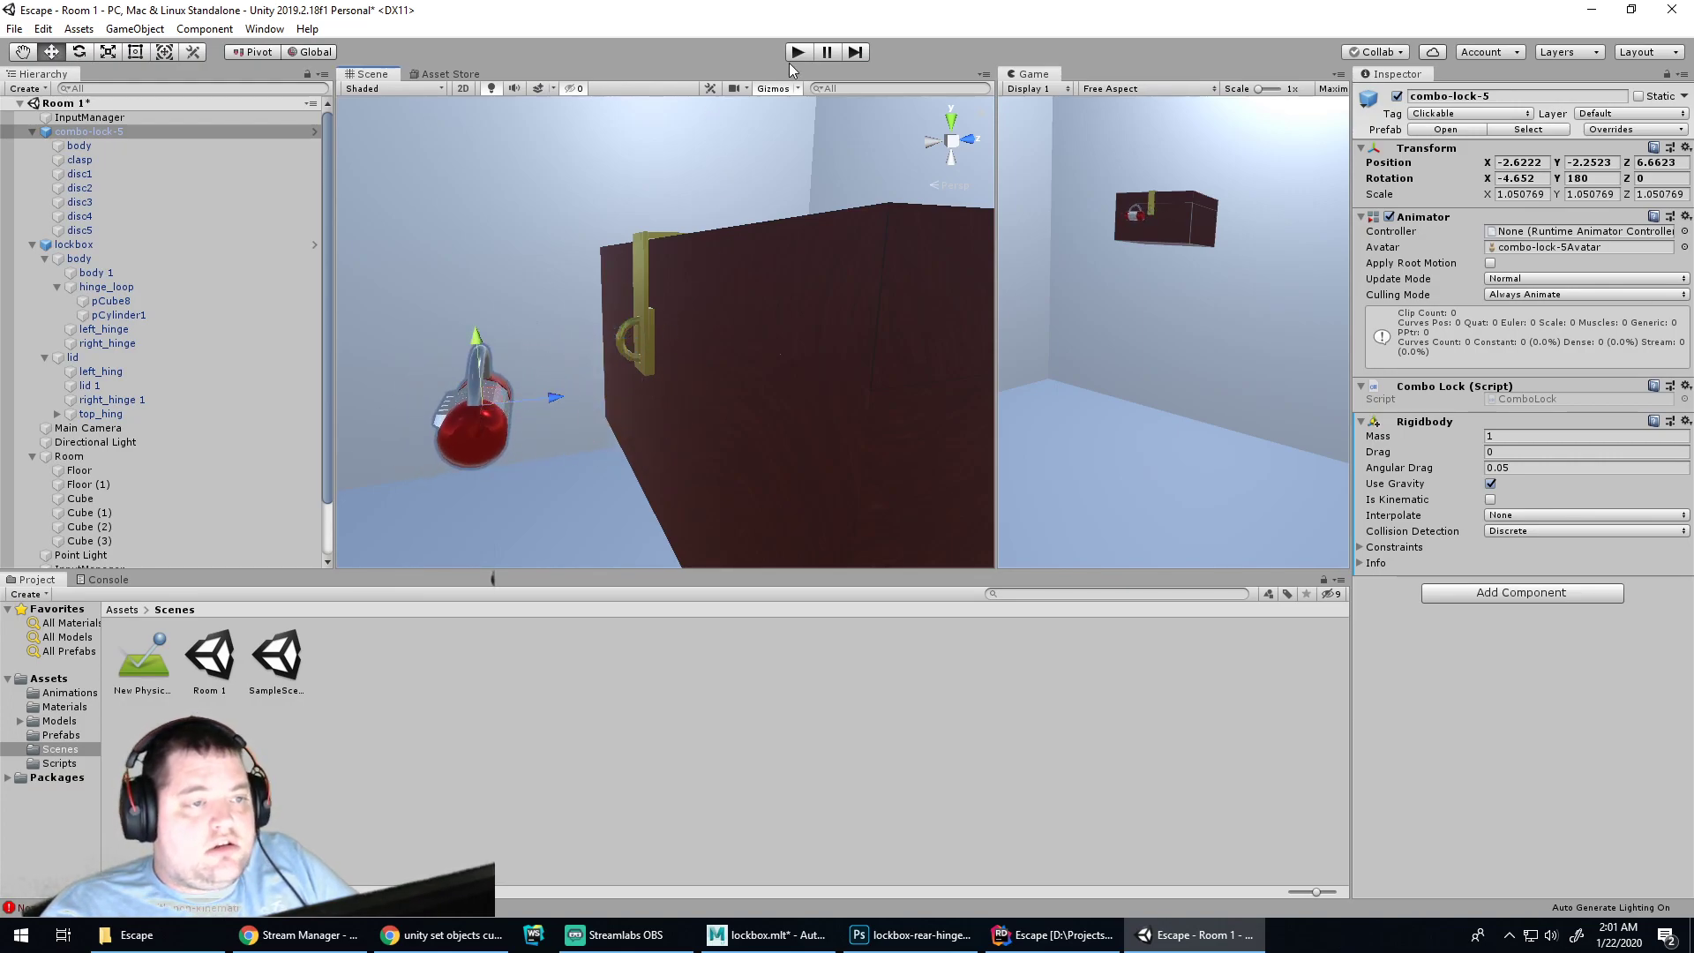
pyautogui.click(797, 53)
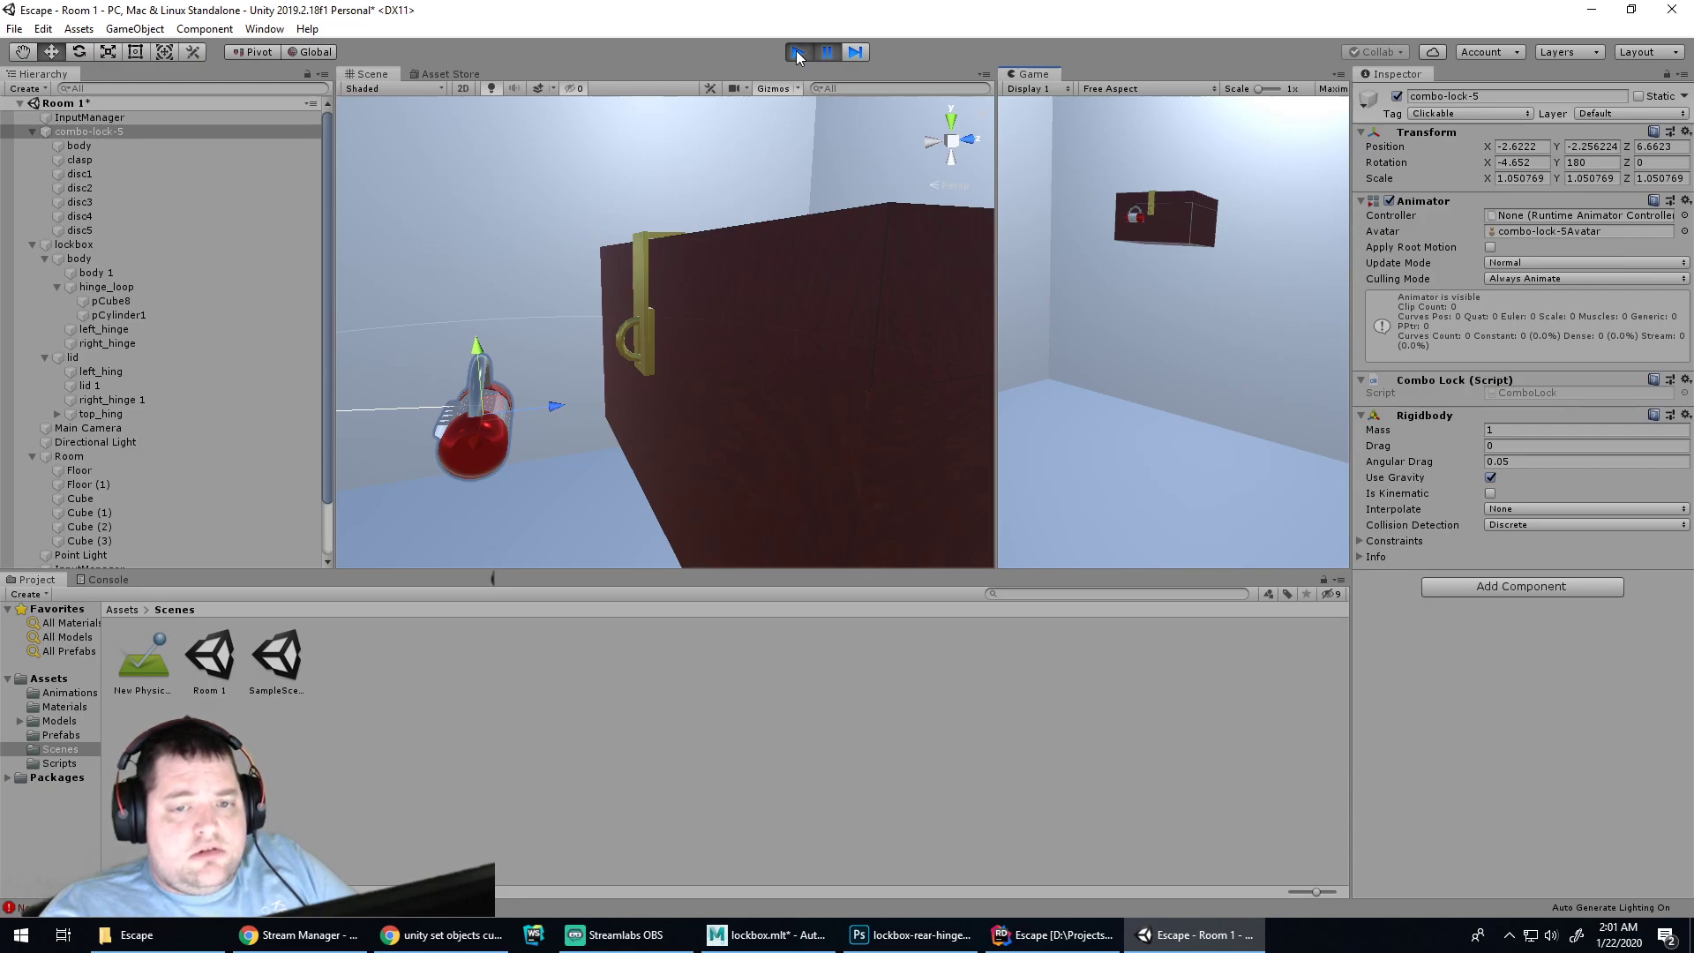
pyautogui.click(797, 53)
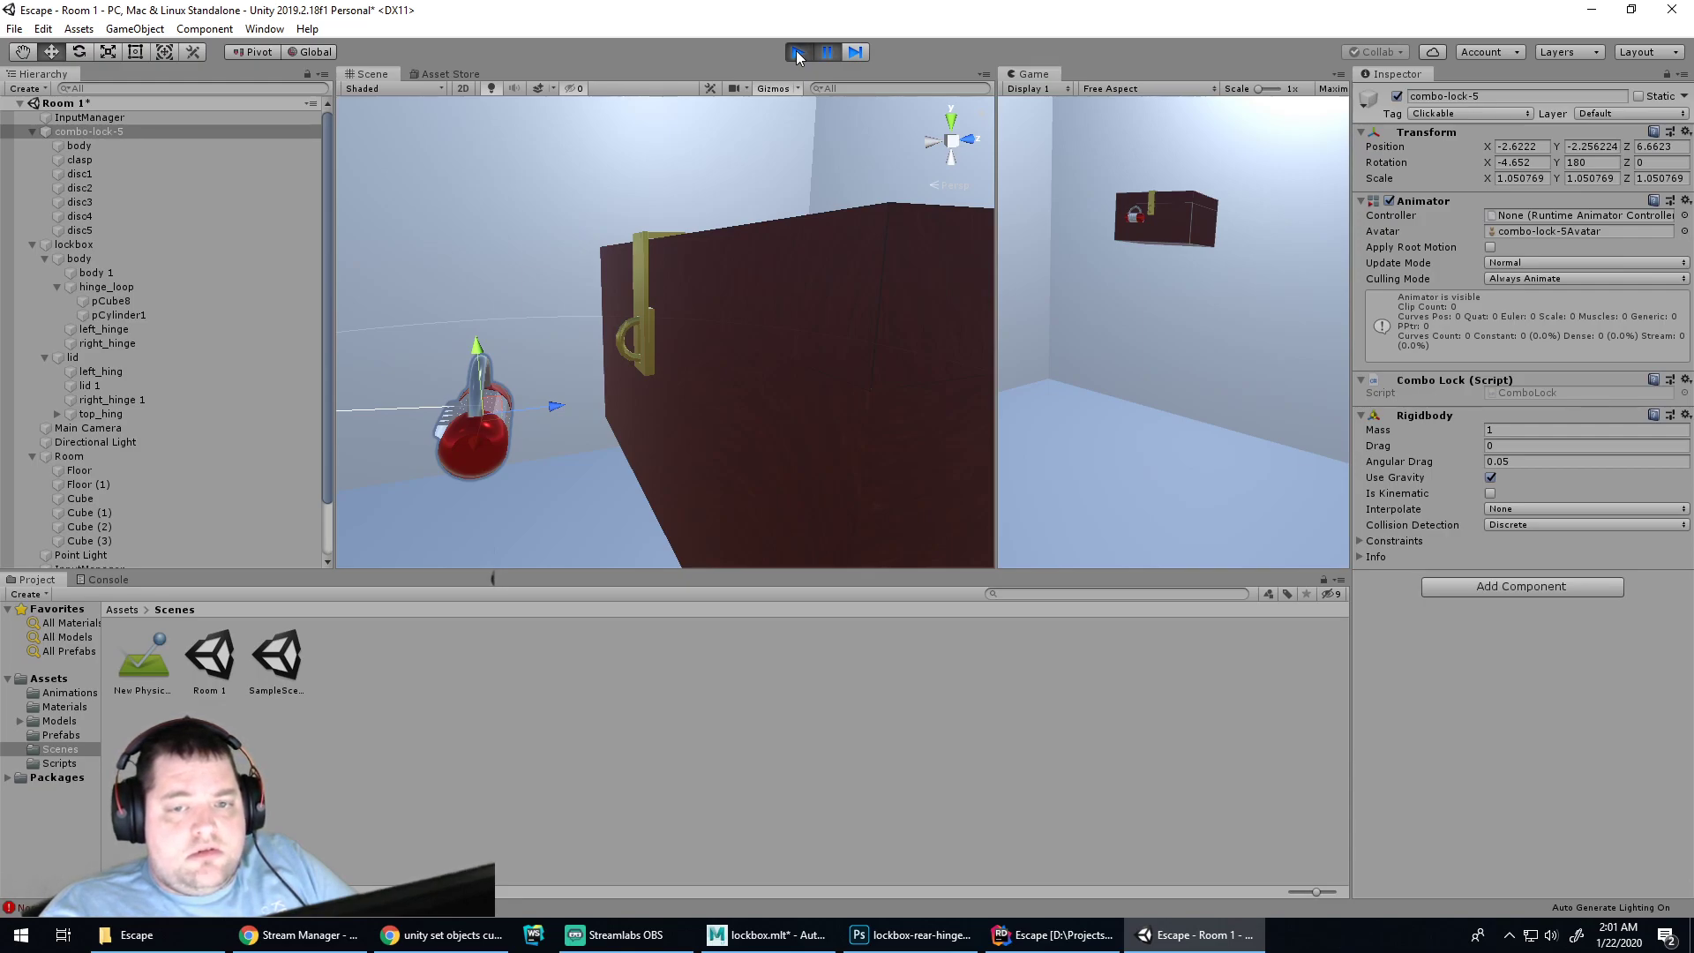
pyautogui.moveTo(478, 341); pyautogui.dragTo(491, 225)
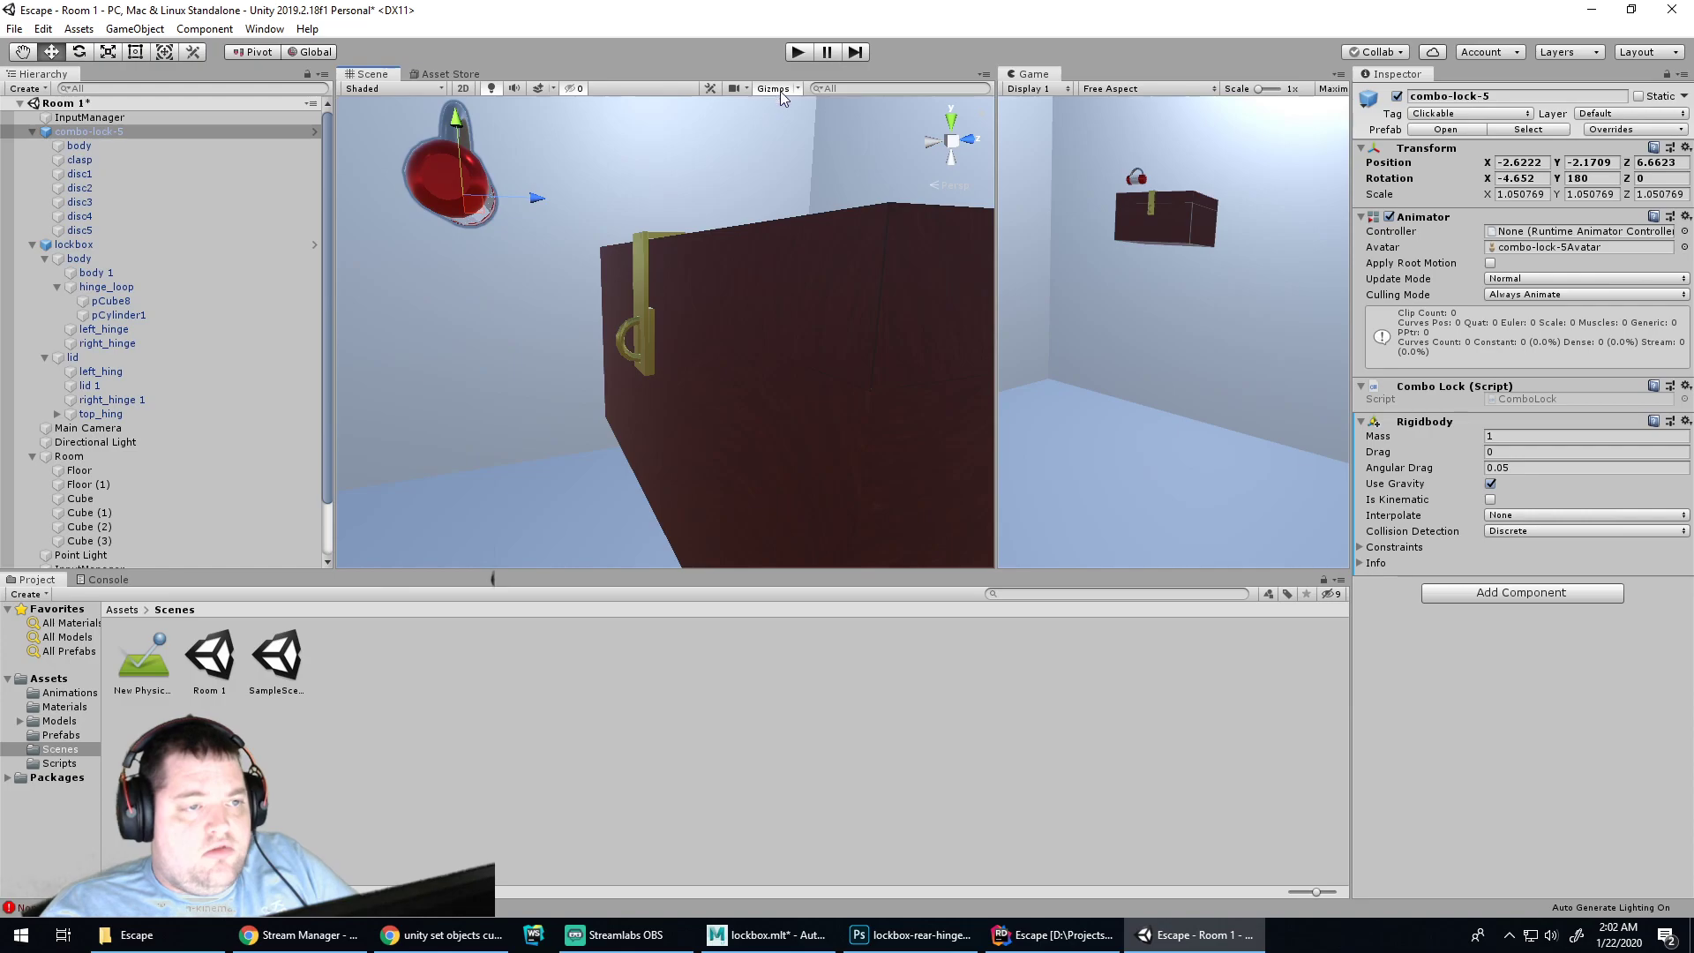
pyautogui.click(798, 52)
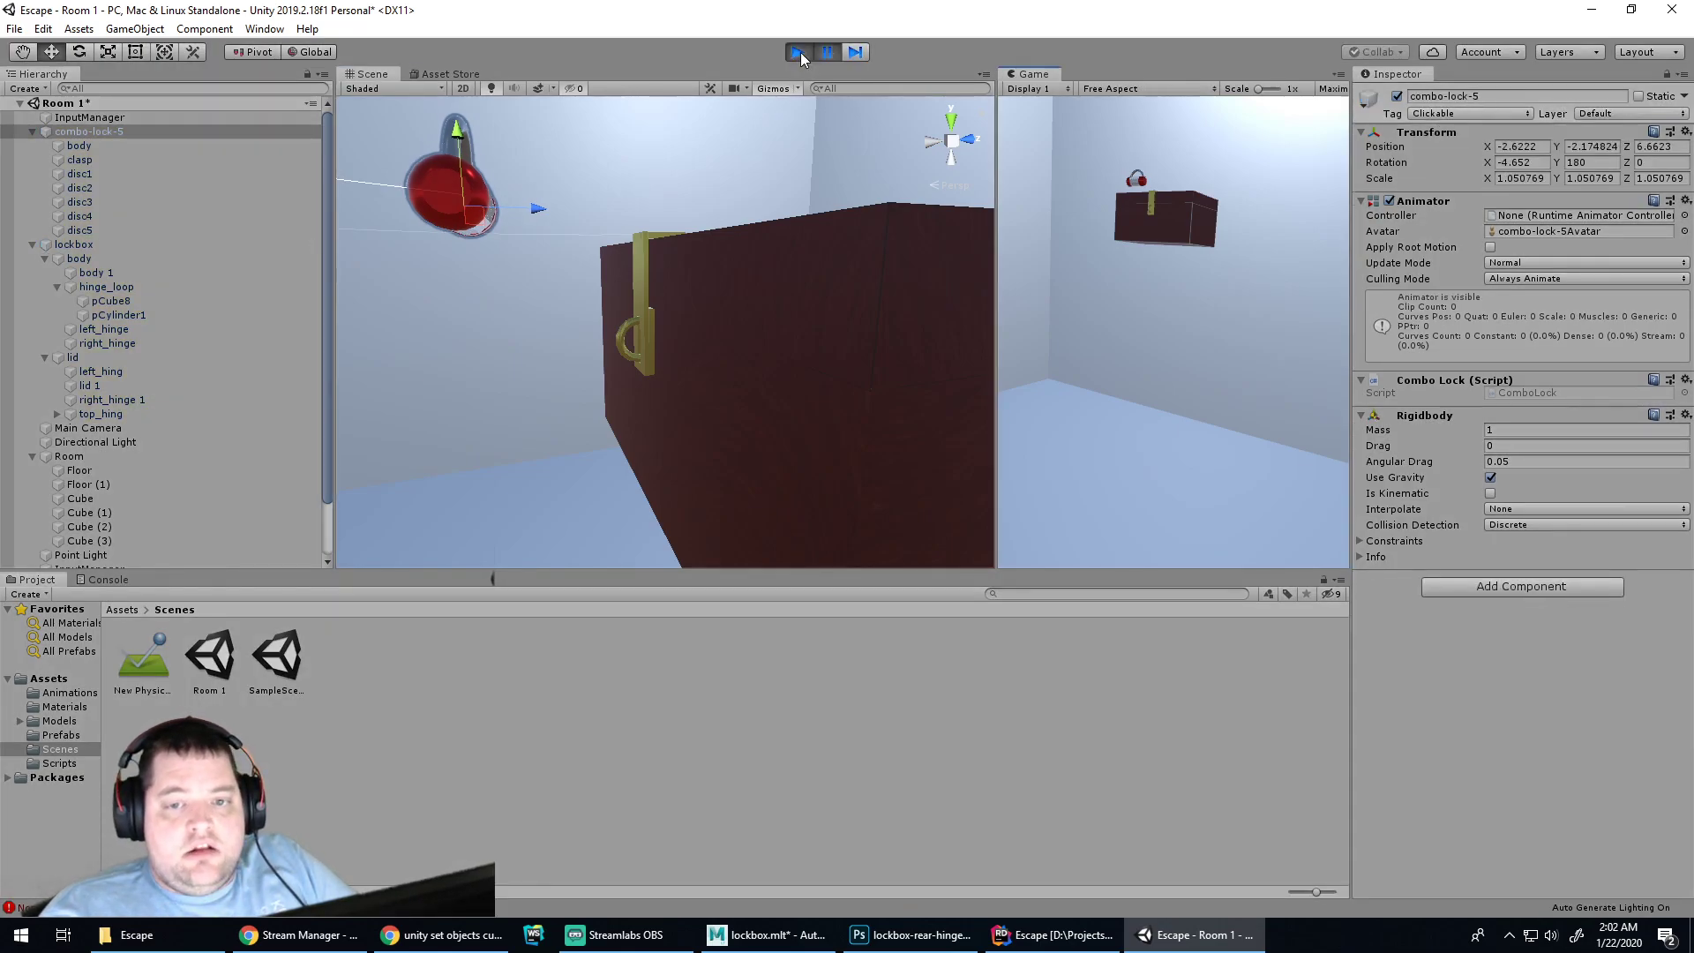
pyautogui.click(799, 52)
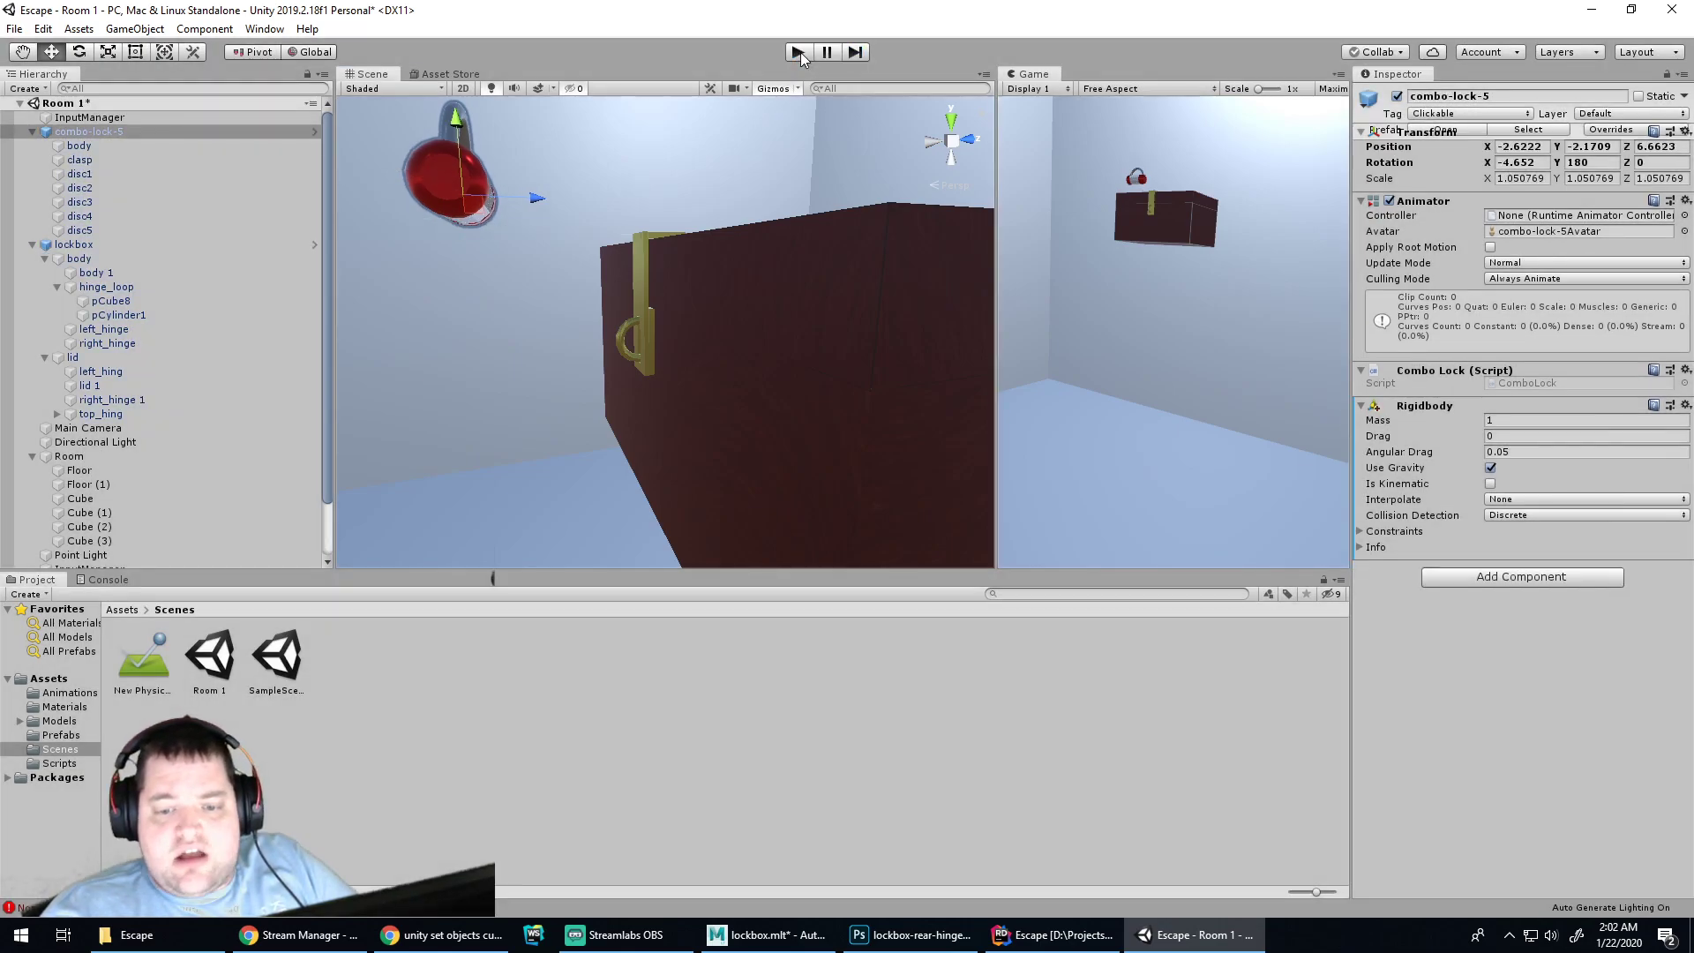
pyautogui.moveTo(457, 121); pyautogui.dragTo(470, 272)
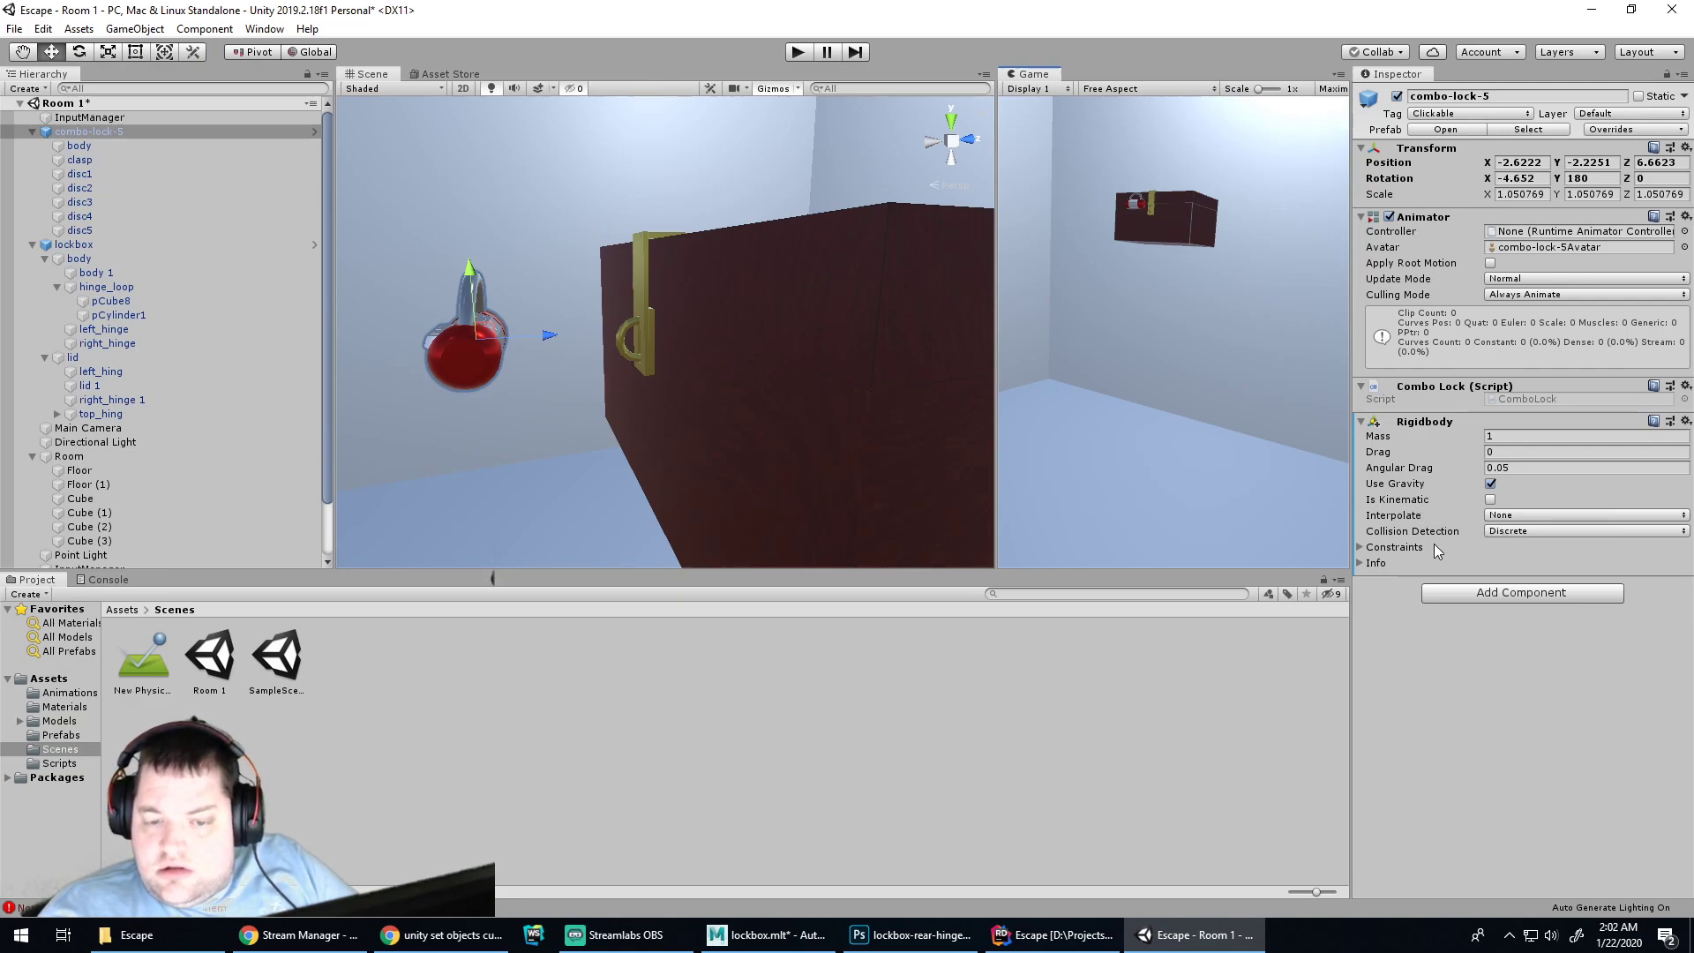
# Raise the Rigidbody mass to 1.57, test in Play mode, and reselect combo-lock-5
pyautogui.click(1494, 437)
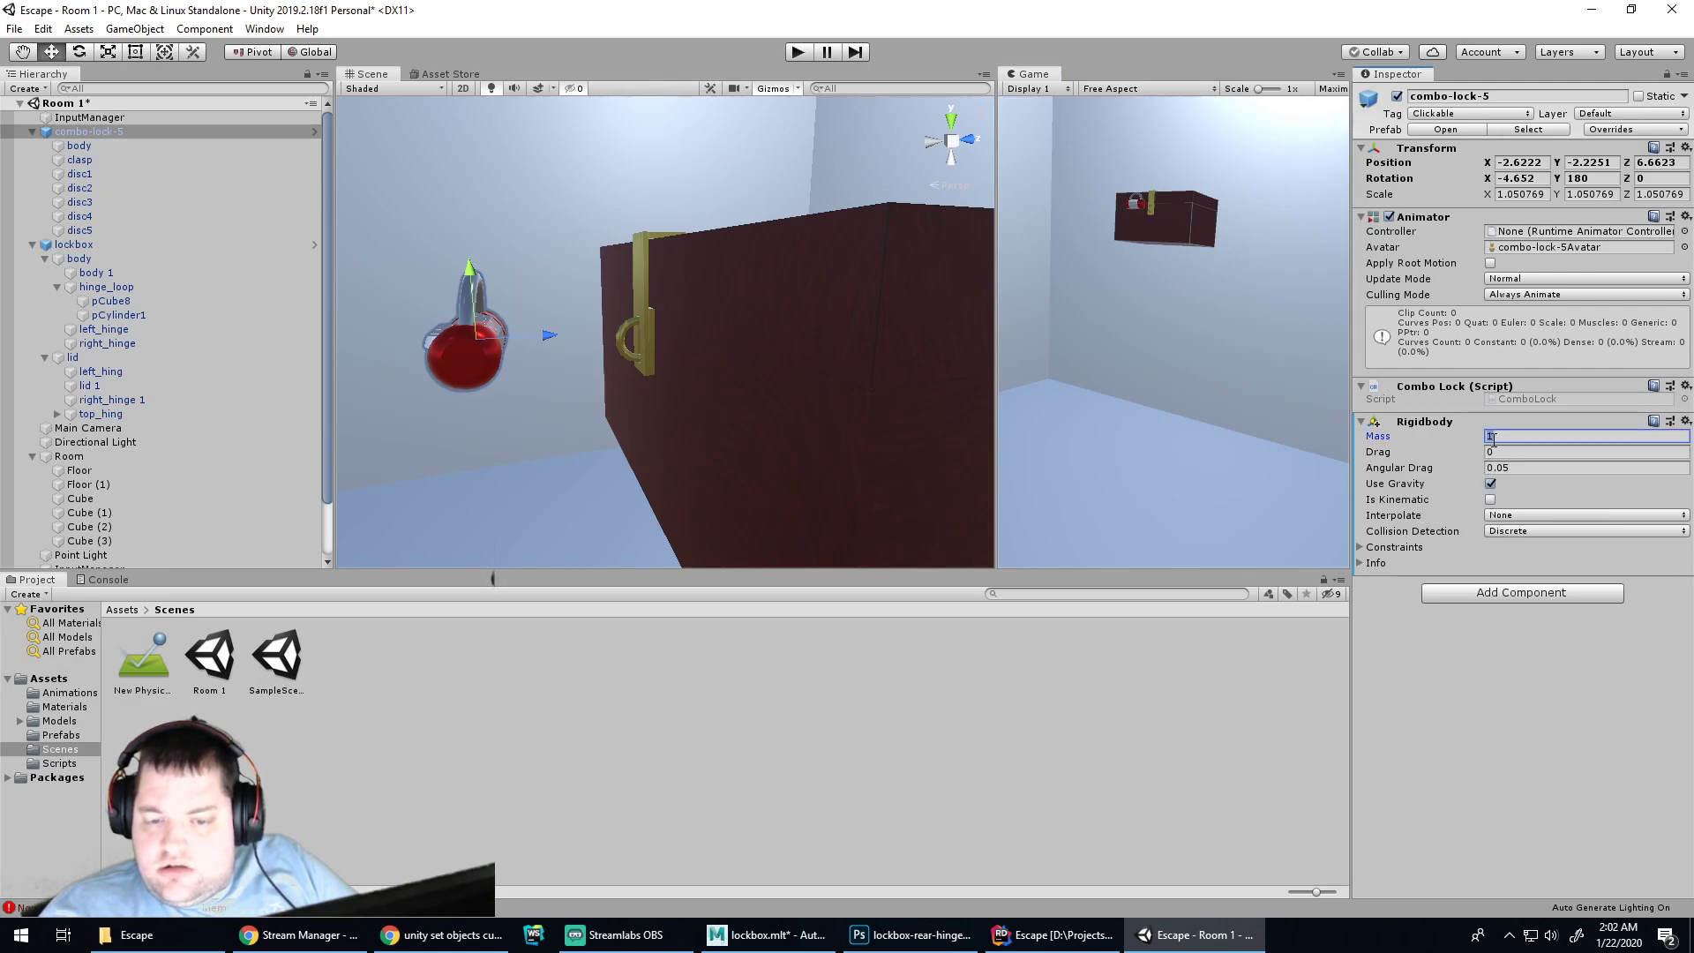
pyautogui.click(1456, 427)
pyautogui.click(1433, 424)
pyautogui.moveTo(1439, 437); pyautogui.dragTo(1451, 437)
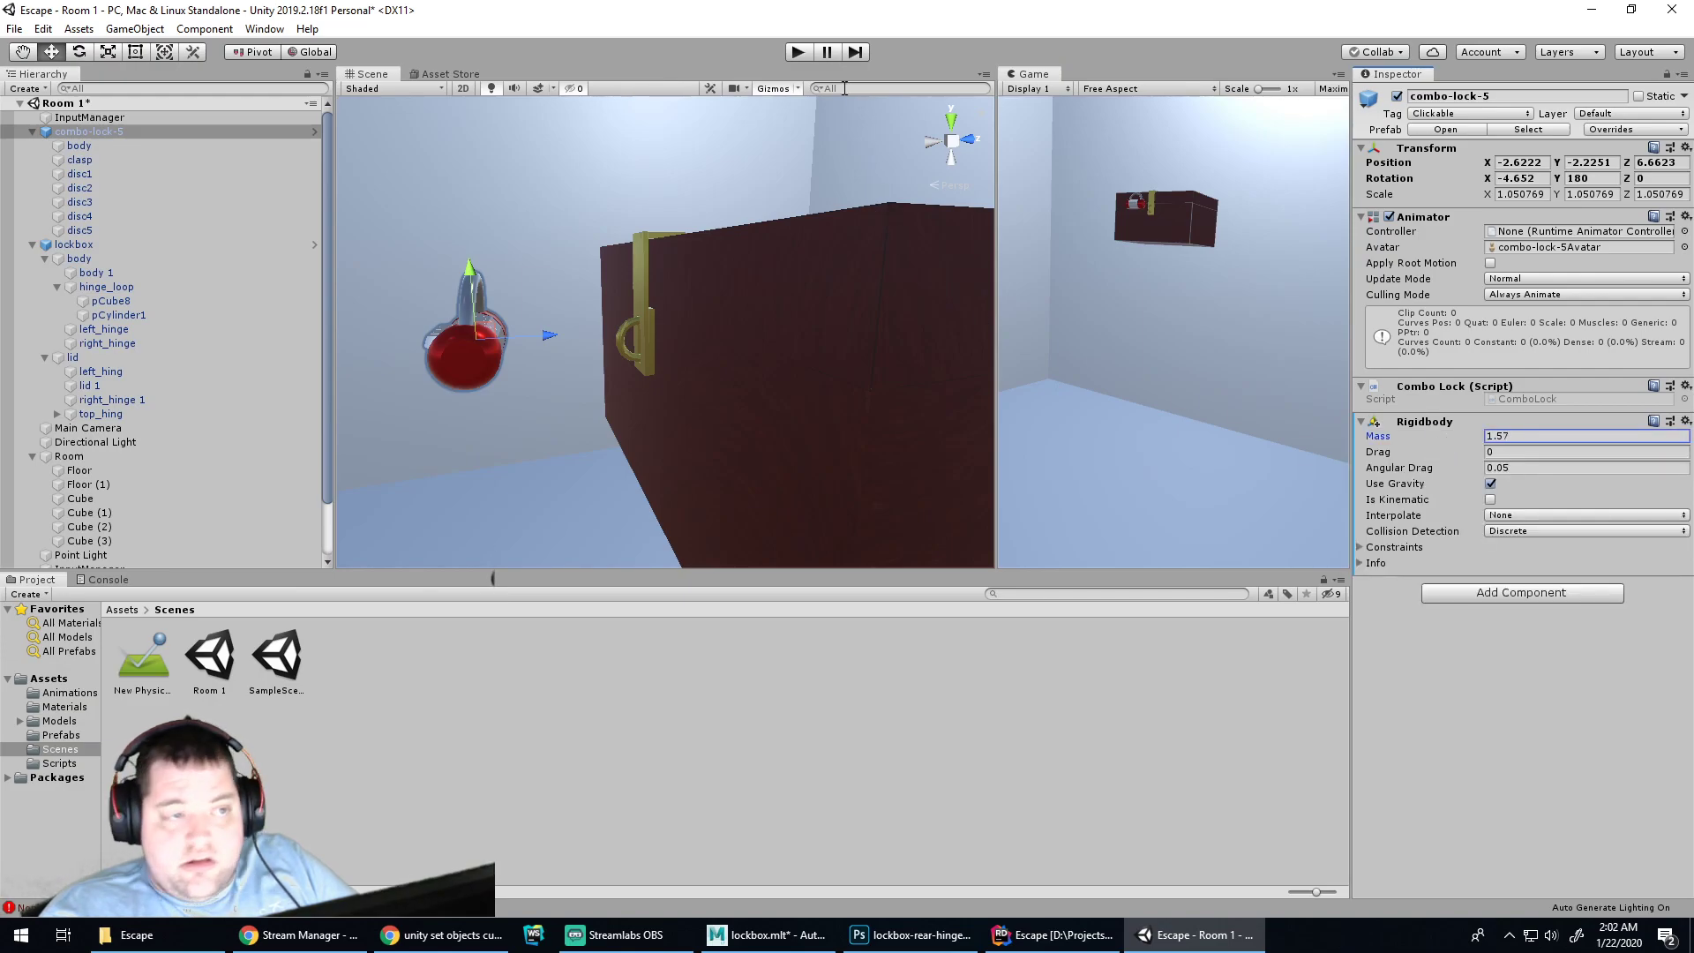
pyautogui.click(794, 53)
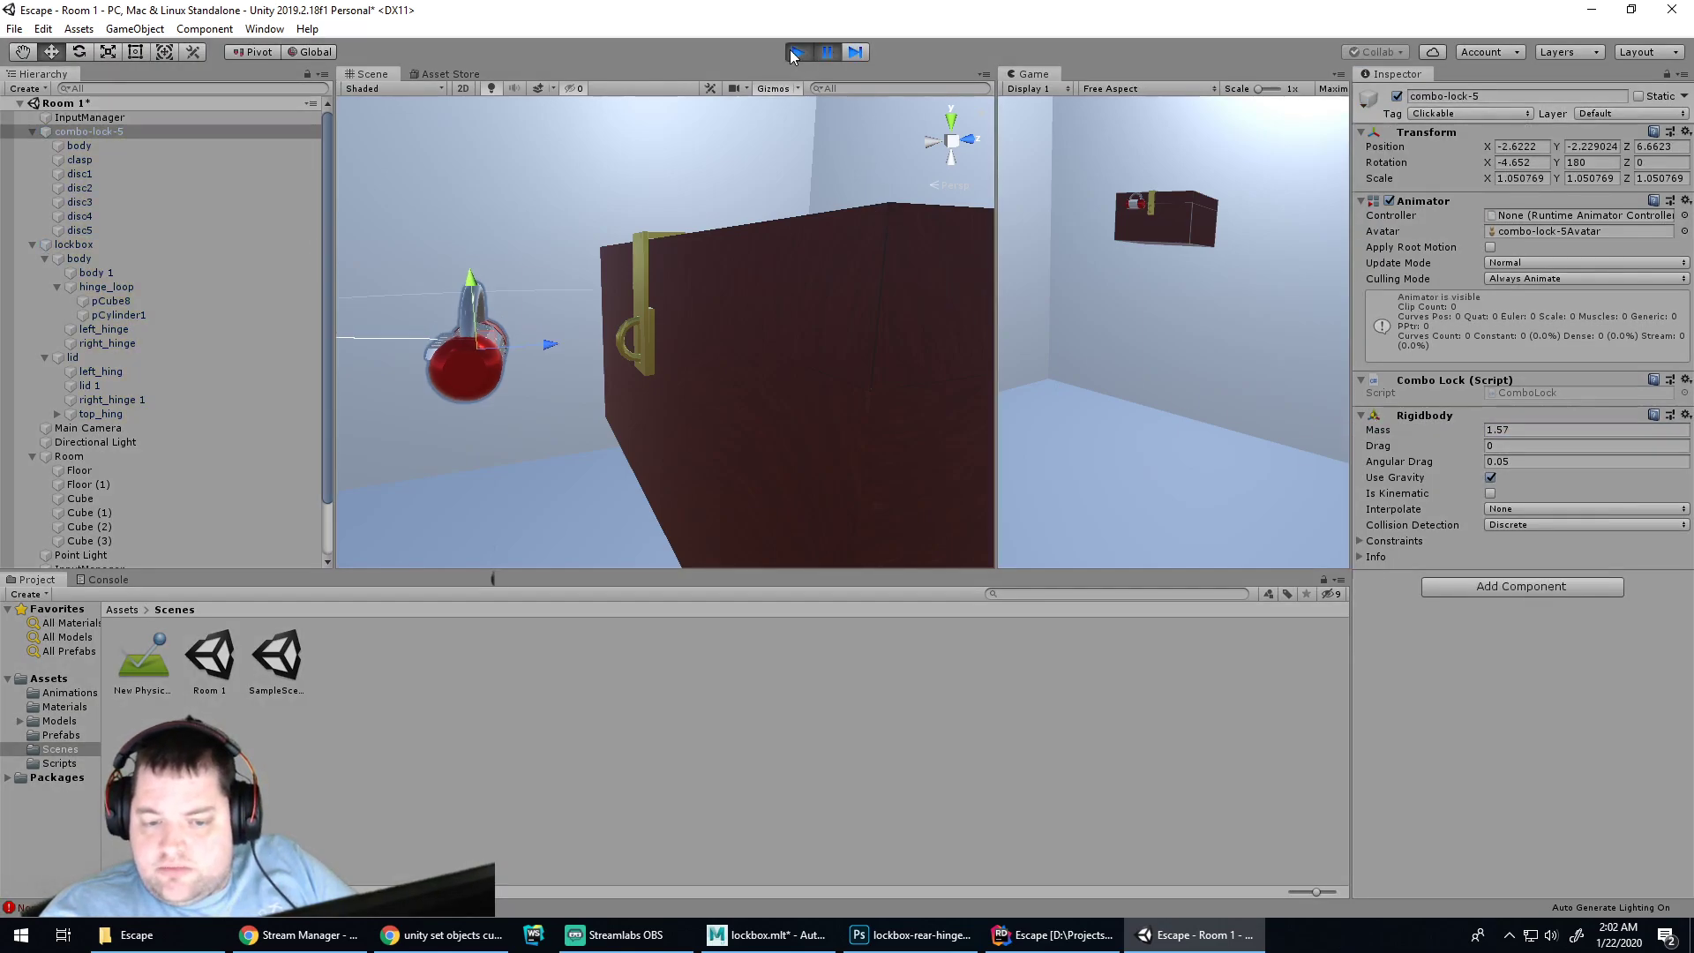
pyautogui.click(794, 54)
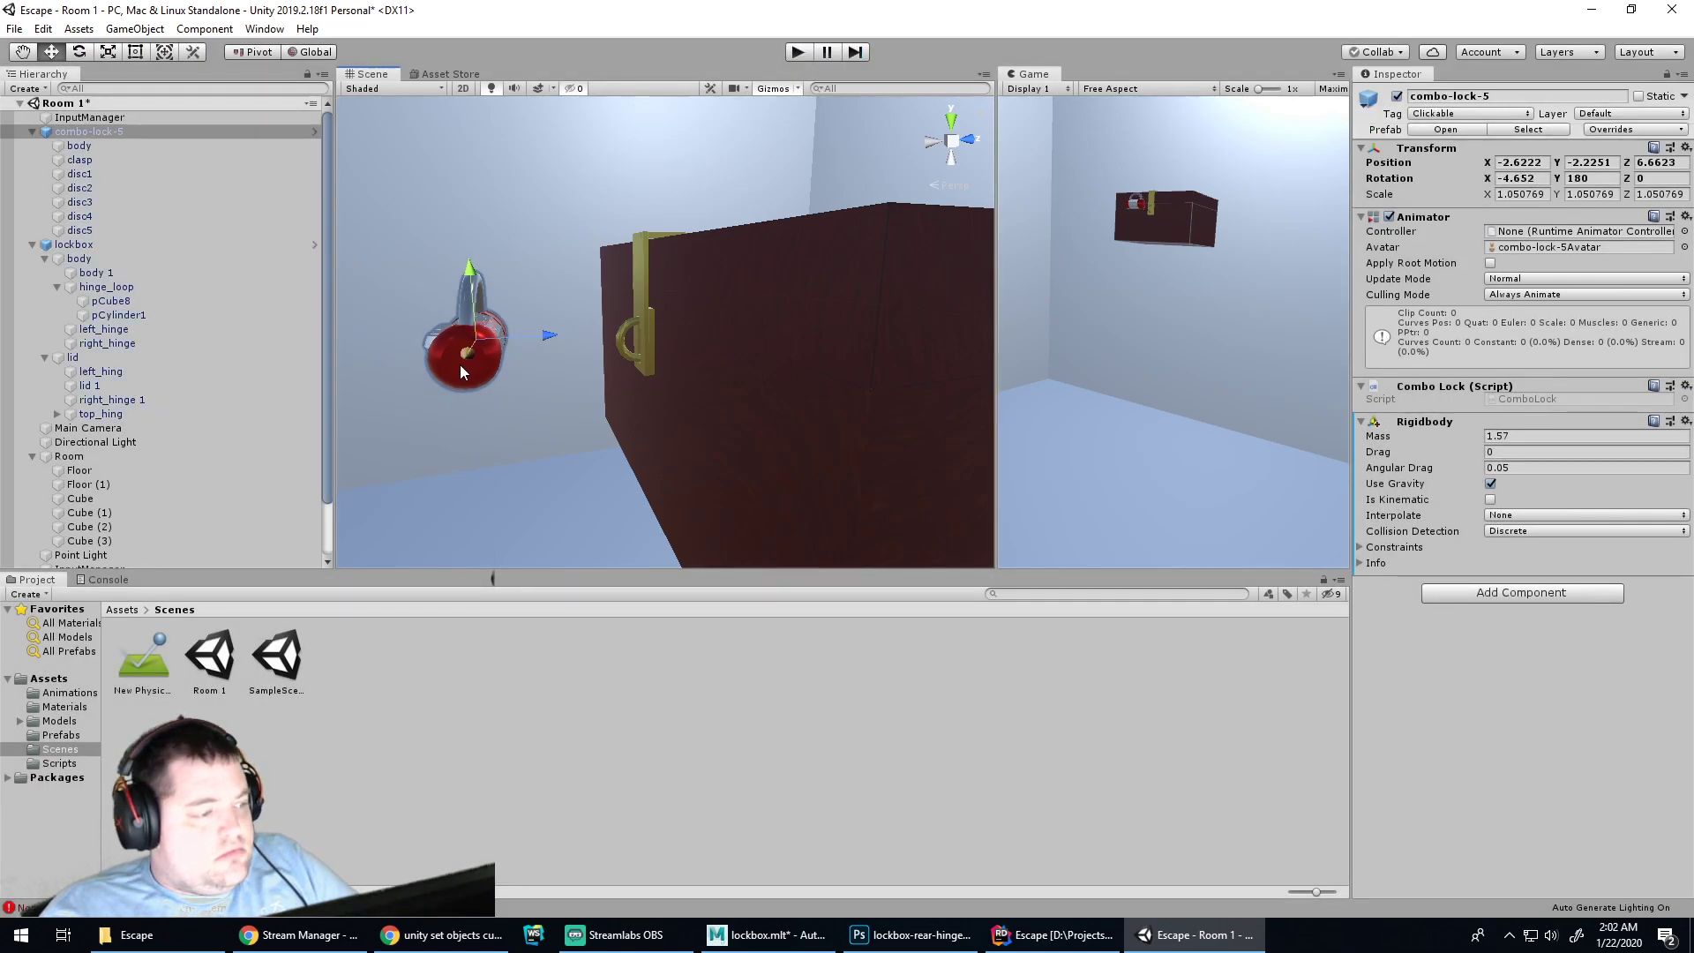
pyautogui.click(482, 458)
pyautogui.click(453, 337)
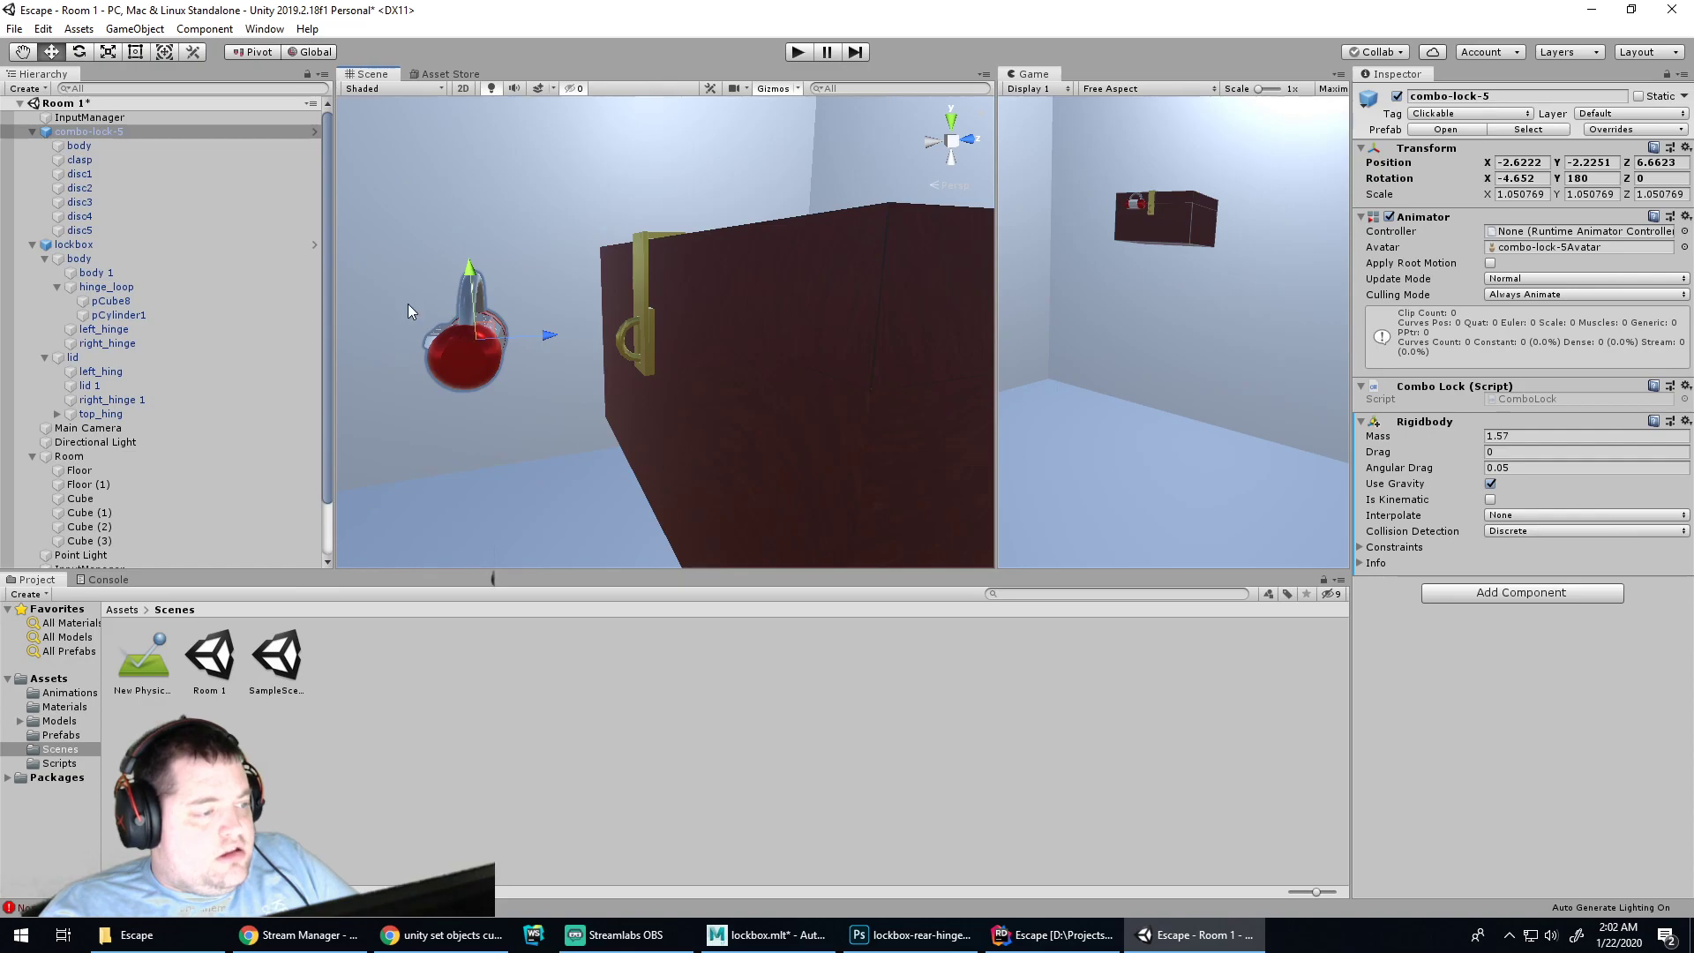
pyautogui.click(74, 135)
# Add a Box Collider from the Physics category to the combo lock
pyautogui.click(1503, 591)
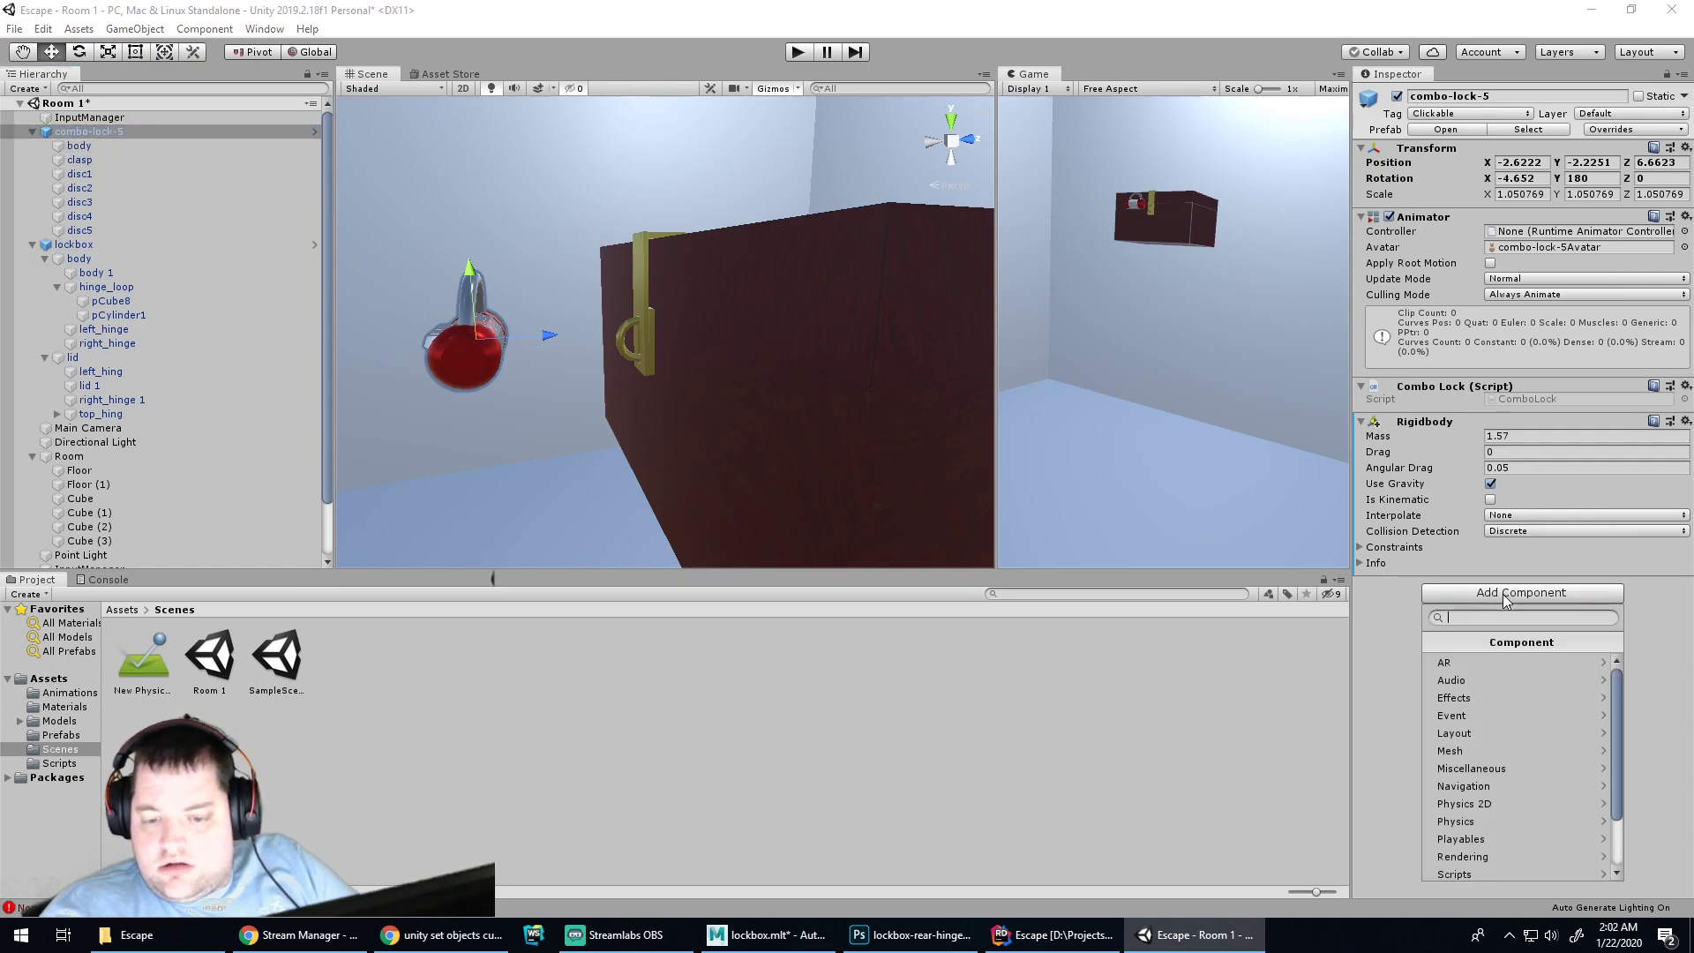
pyautogui.click(1492, 750)
pyautogui.click(1433, 645)
pyautogui.scroll(-2, 1486, 734)
pyautogui.click(1472, 750)
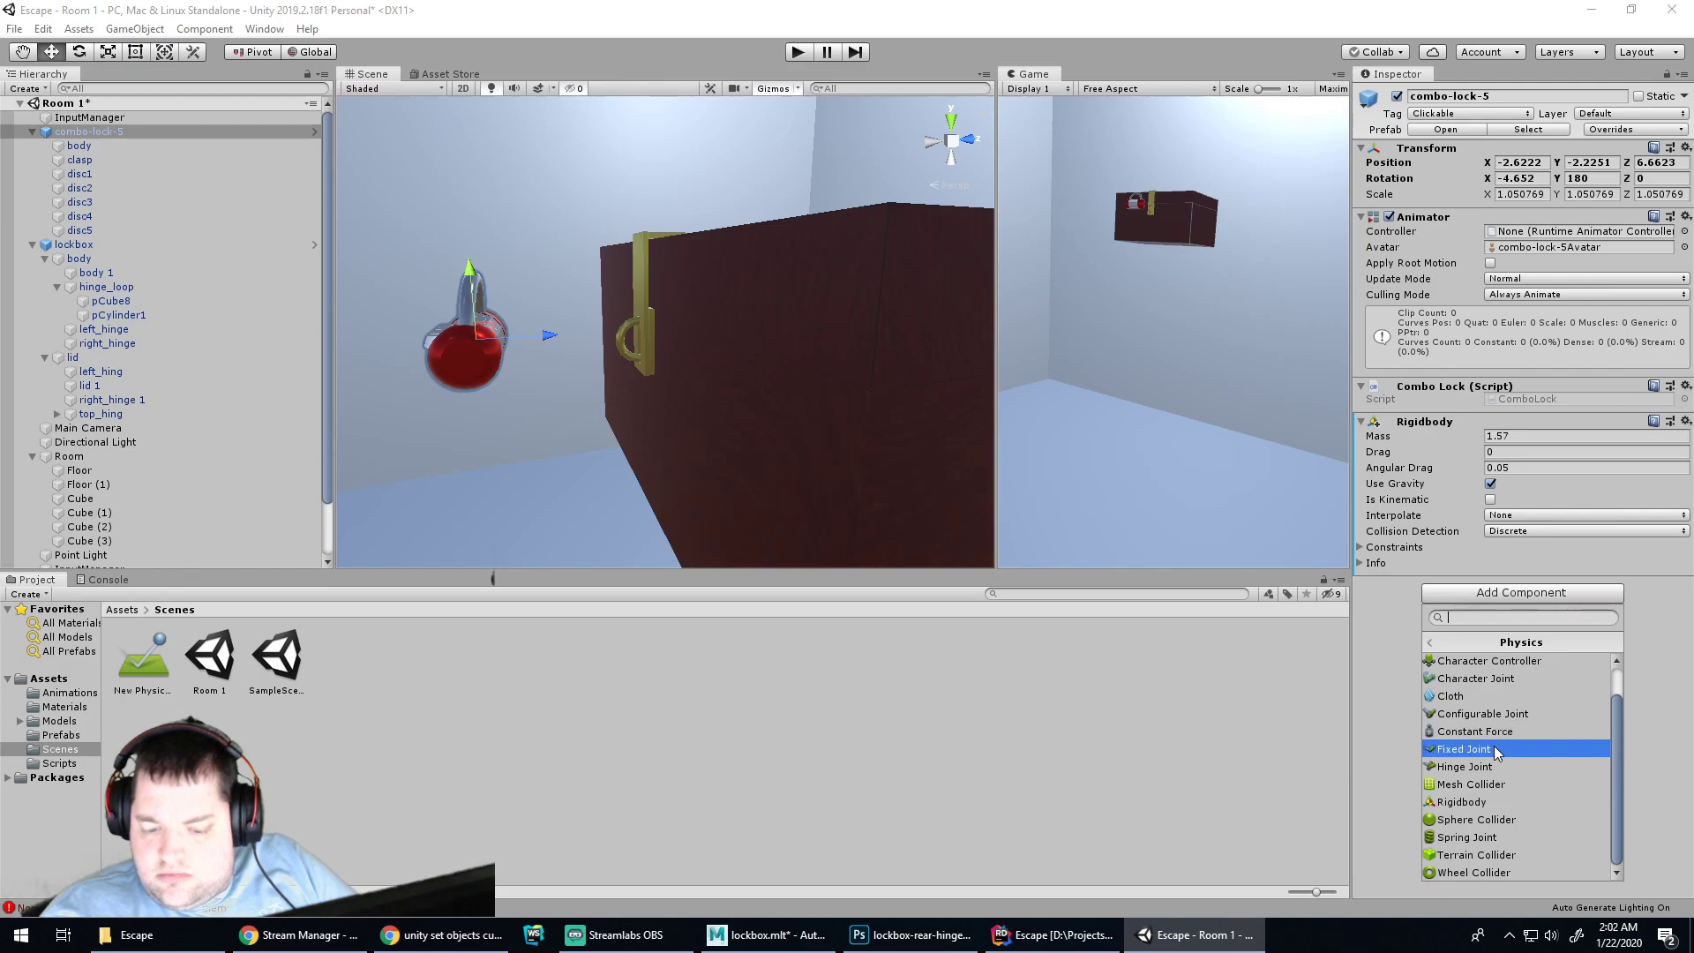
pyautogui.scroll(1, 1492, 715)
pyautogui.click(1479, 663)
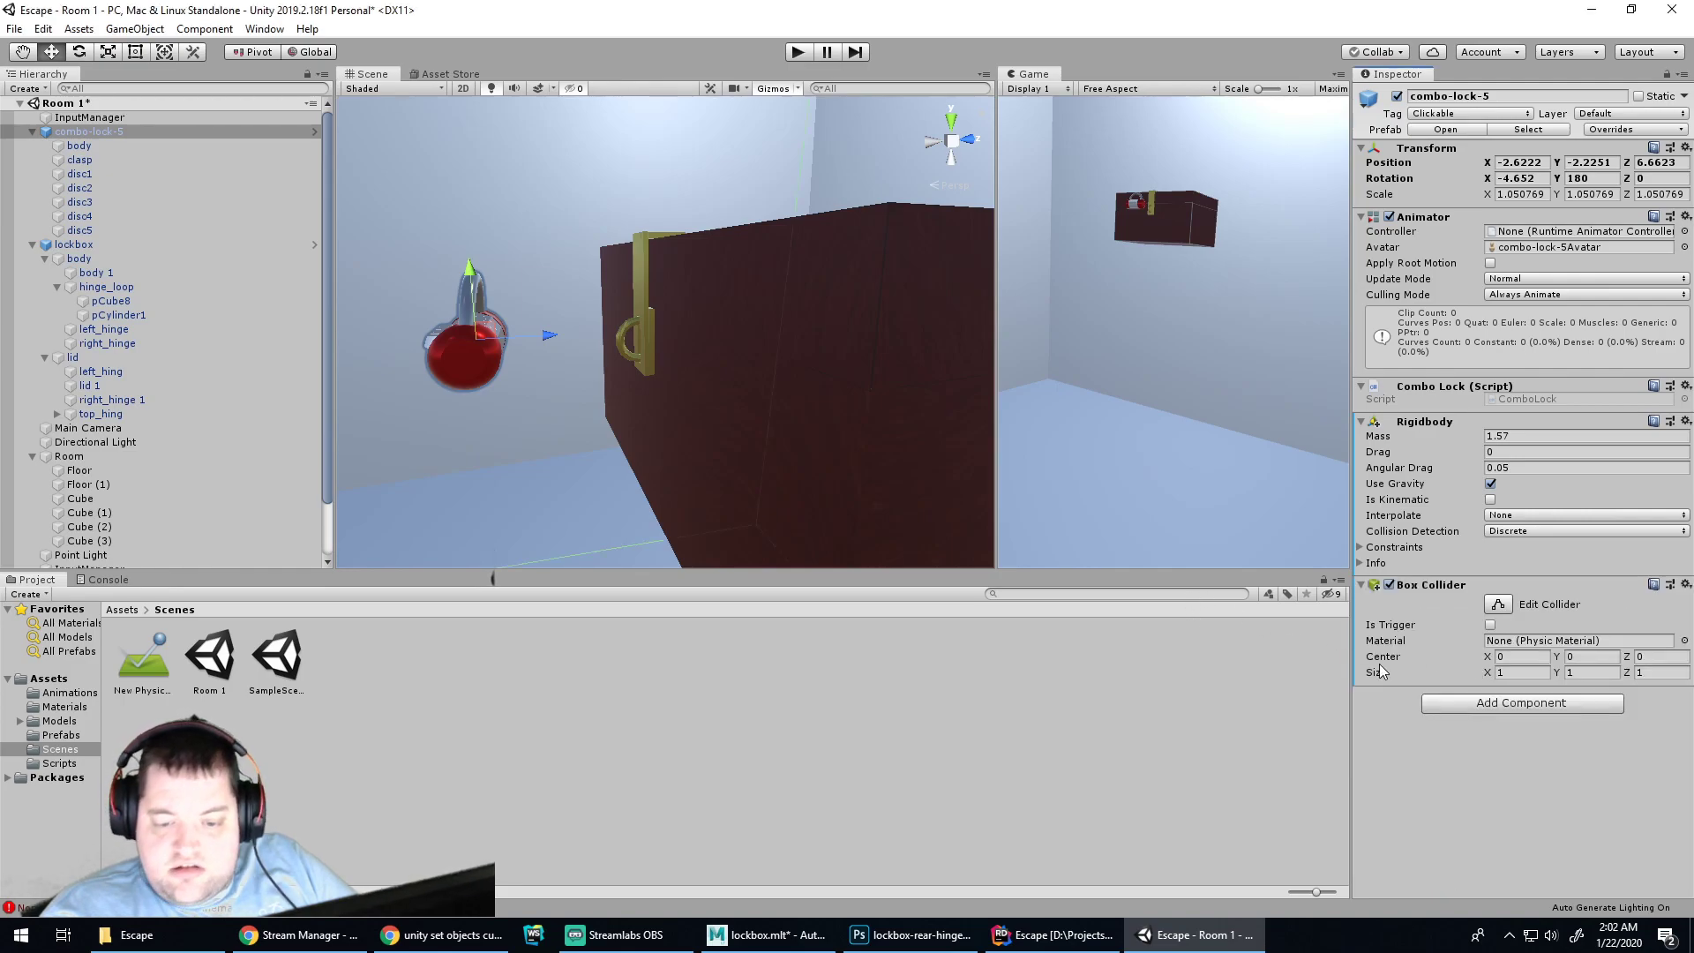
# Test the lock in Play mode, then undo the Box Collider and Rigidbody and frame it
pyautogui.click(797, 53)
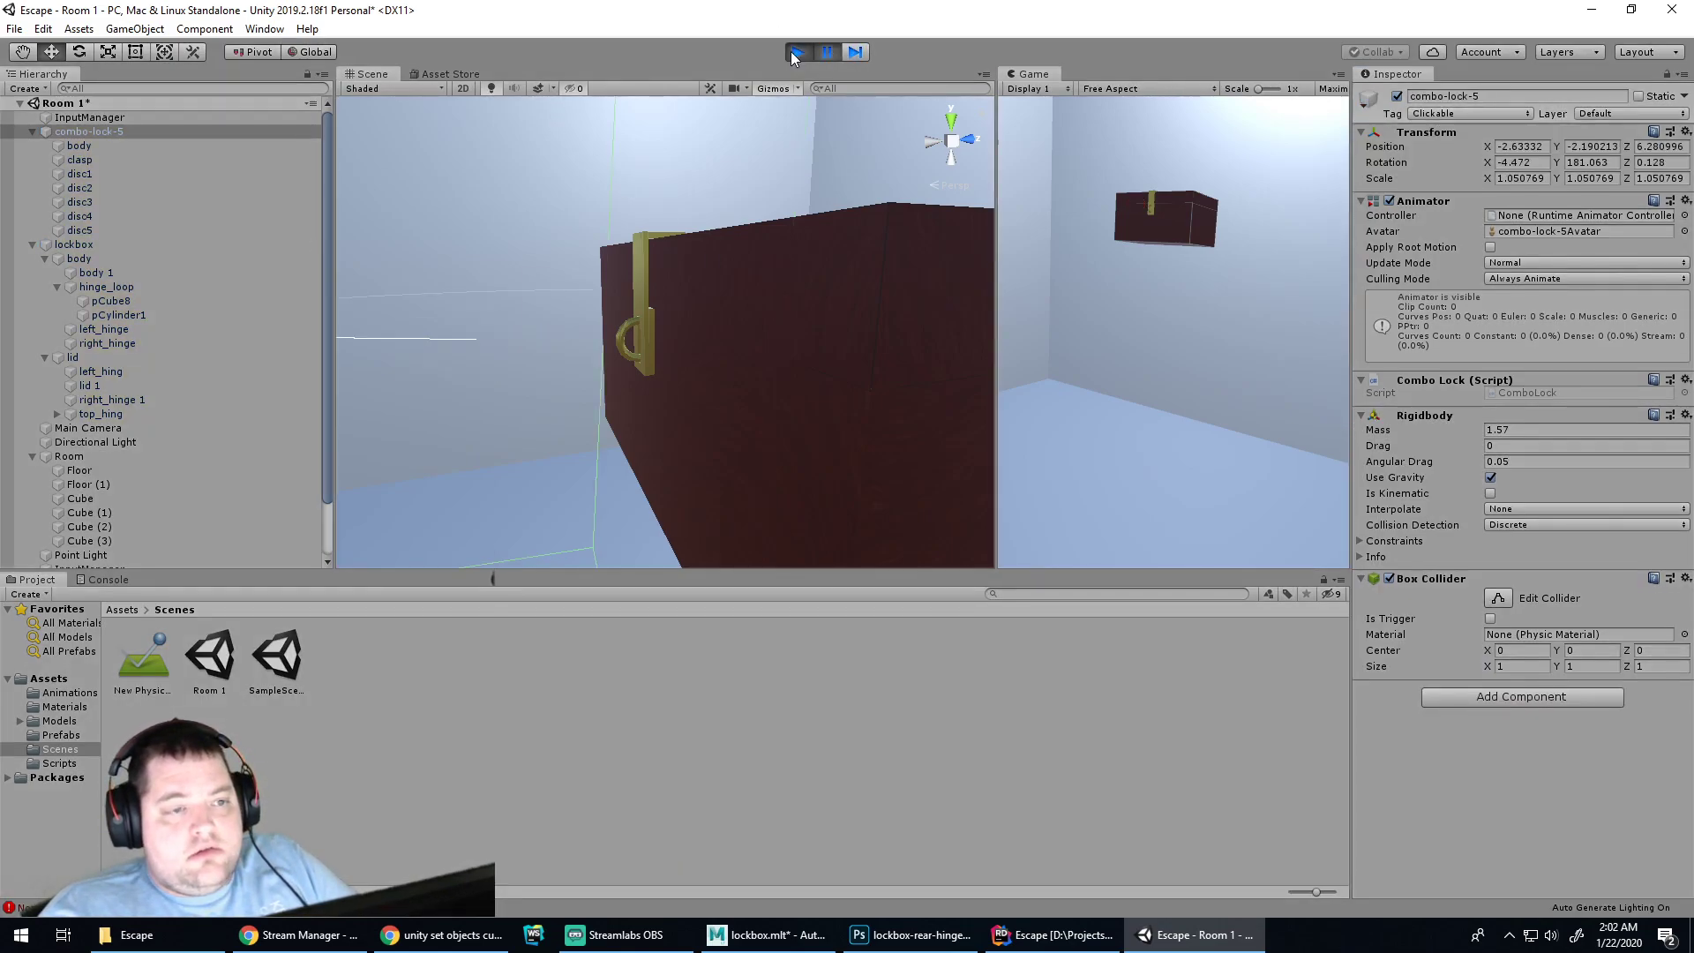
pyautogui.click(791, 53)
pyautogui.scroll(-2, 766, 258)
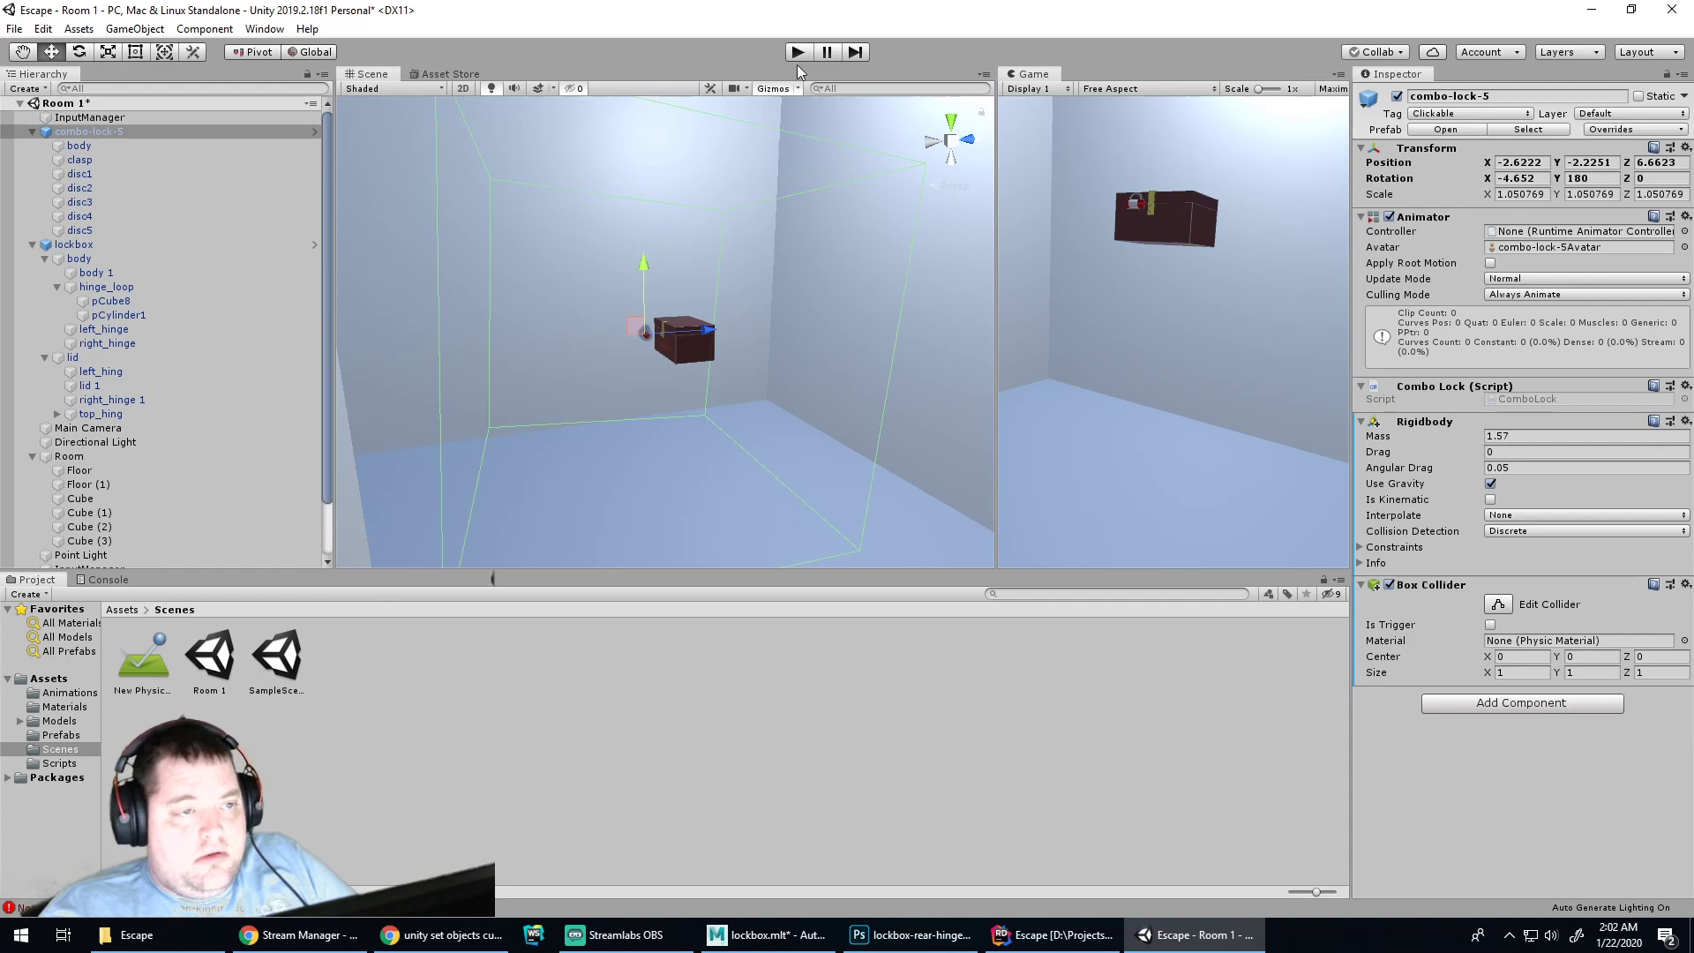
pyautogui.click(797, 52)
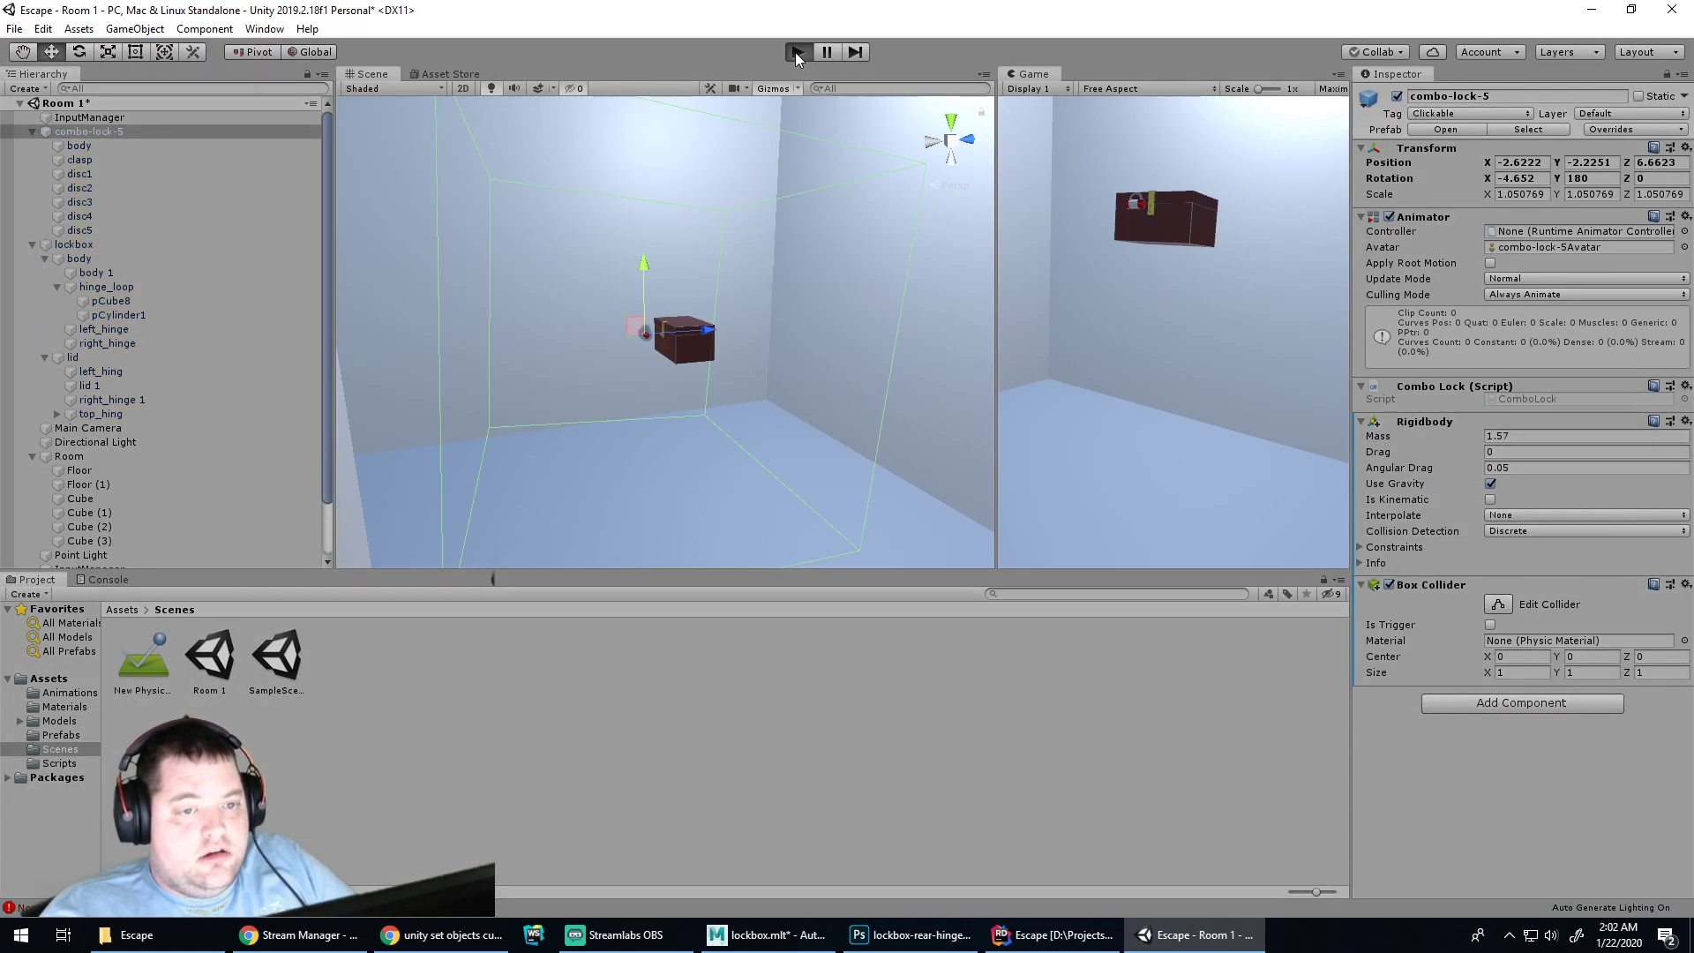
pyautogui.click(797, 53)
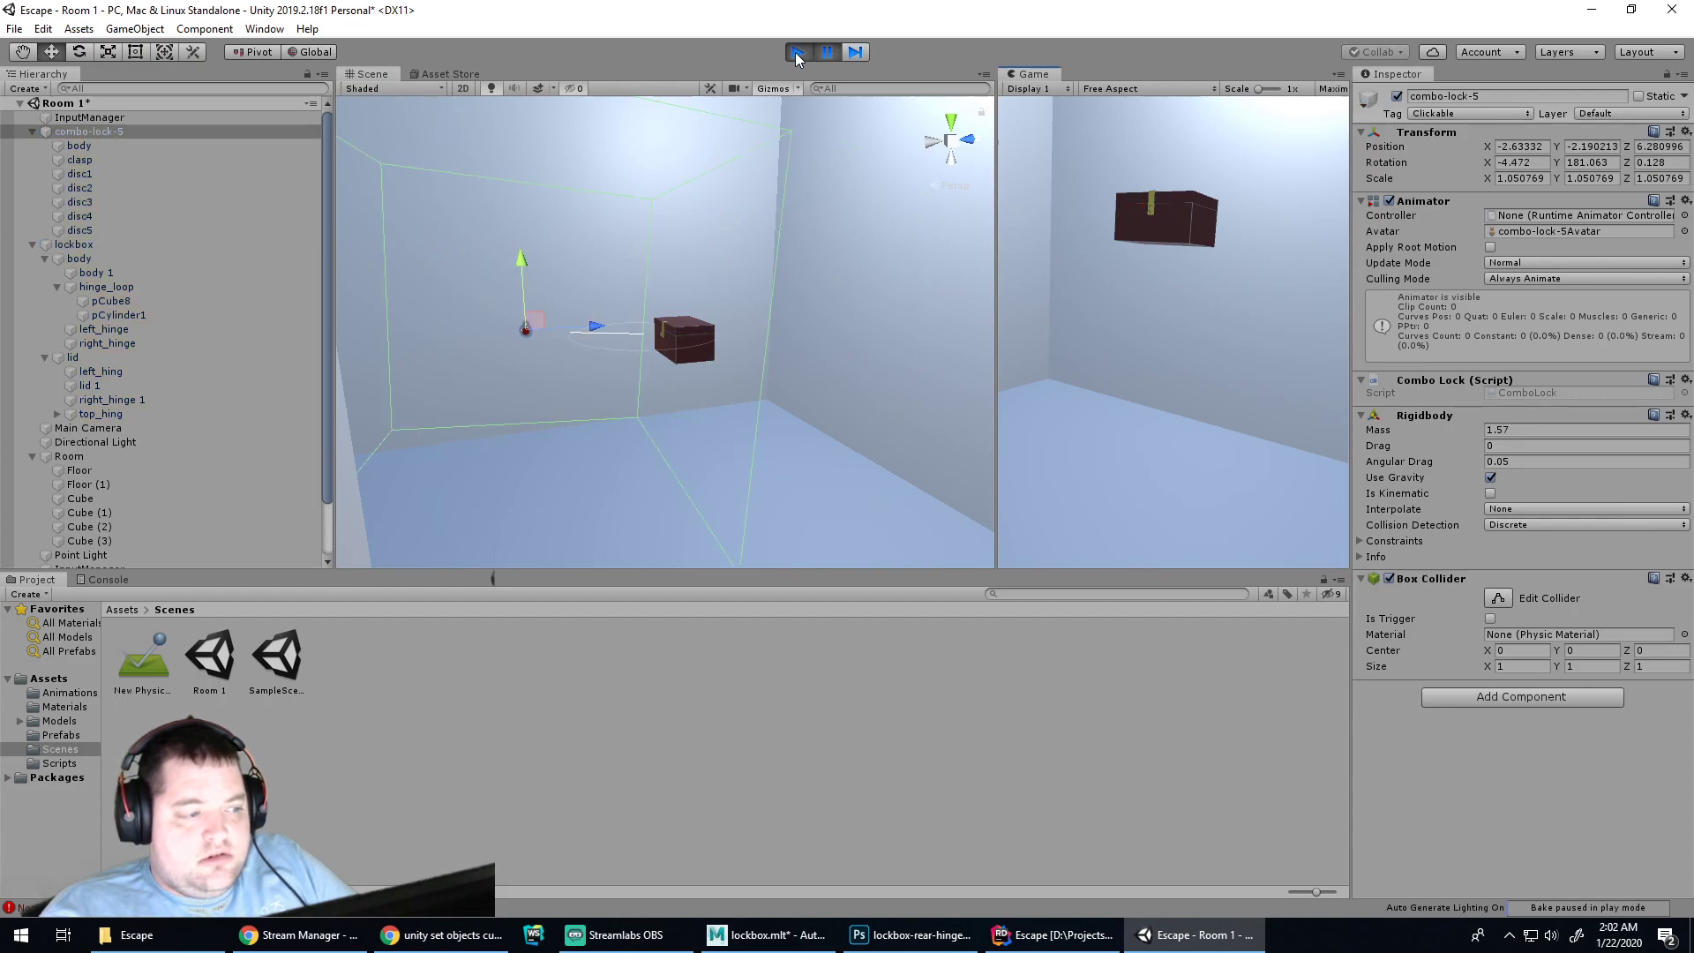
pyautogui.click(800, 57)
pyautogui.hotkey('ctrl', 'z')
pyautogui.hotkey('ctrl', 'z')
pyautogui.hotkey('ctrl', 'z')
pyautogui.hotkey('ctrl', 'z')
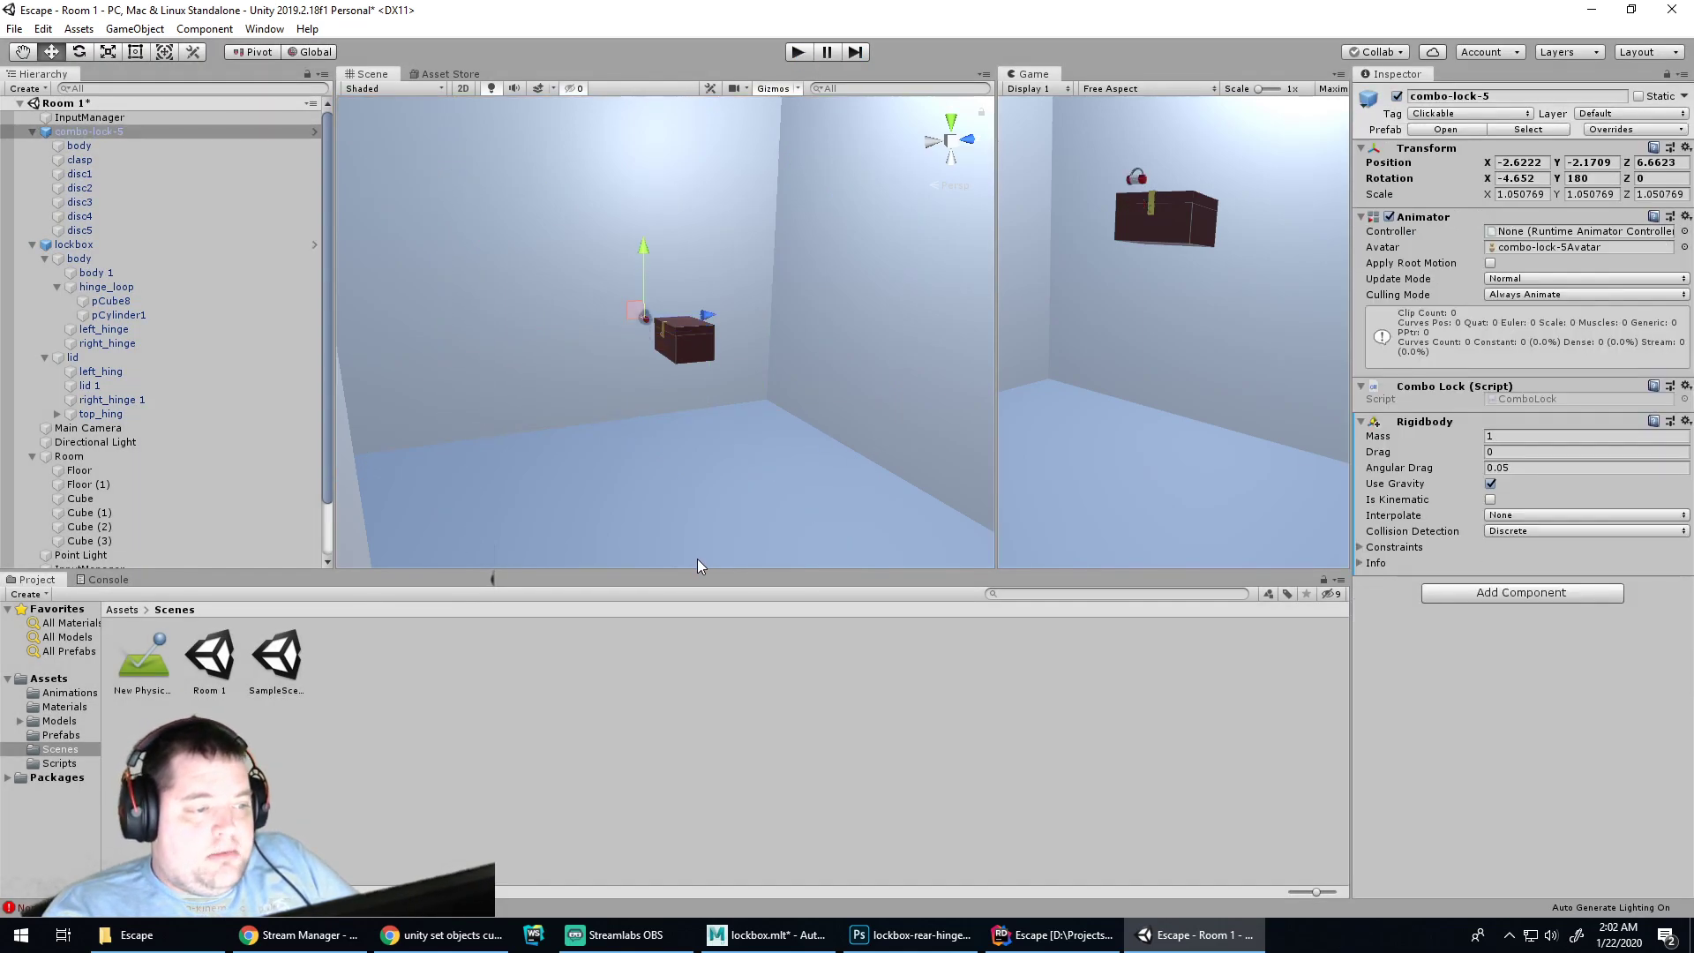
pyautogui.press('f')
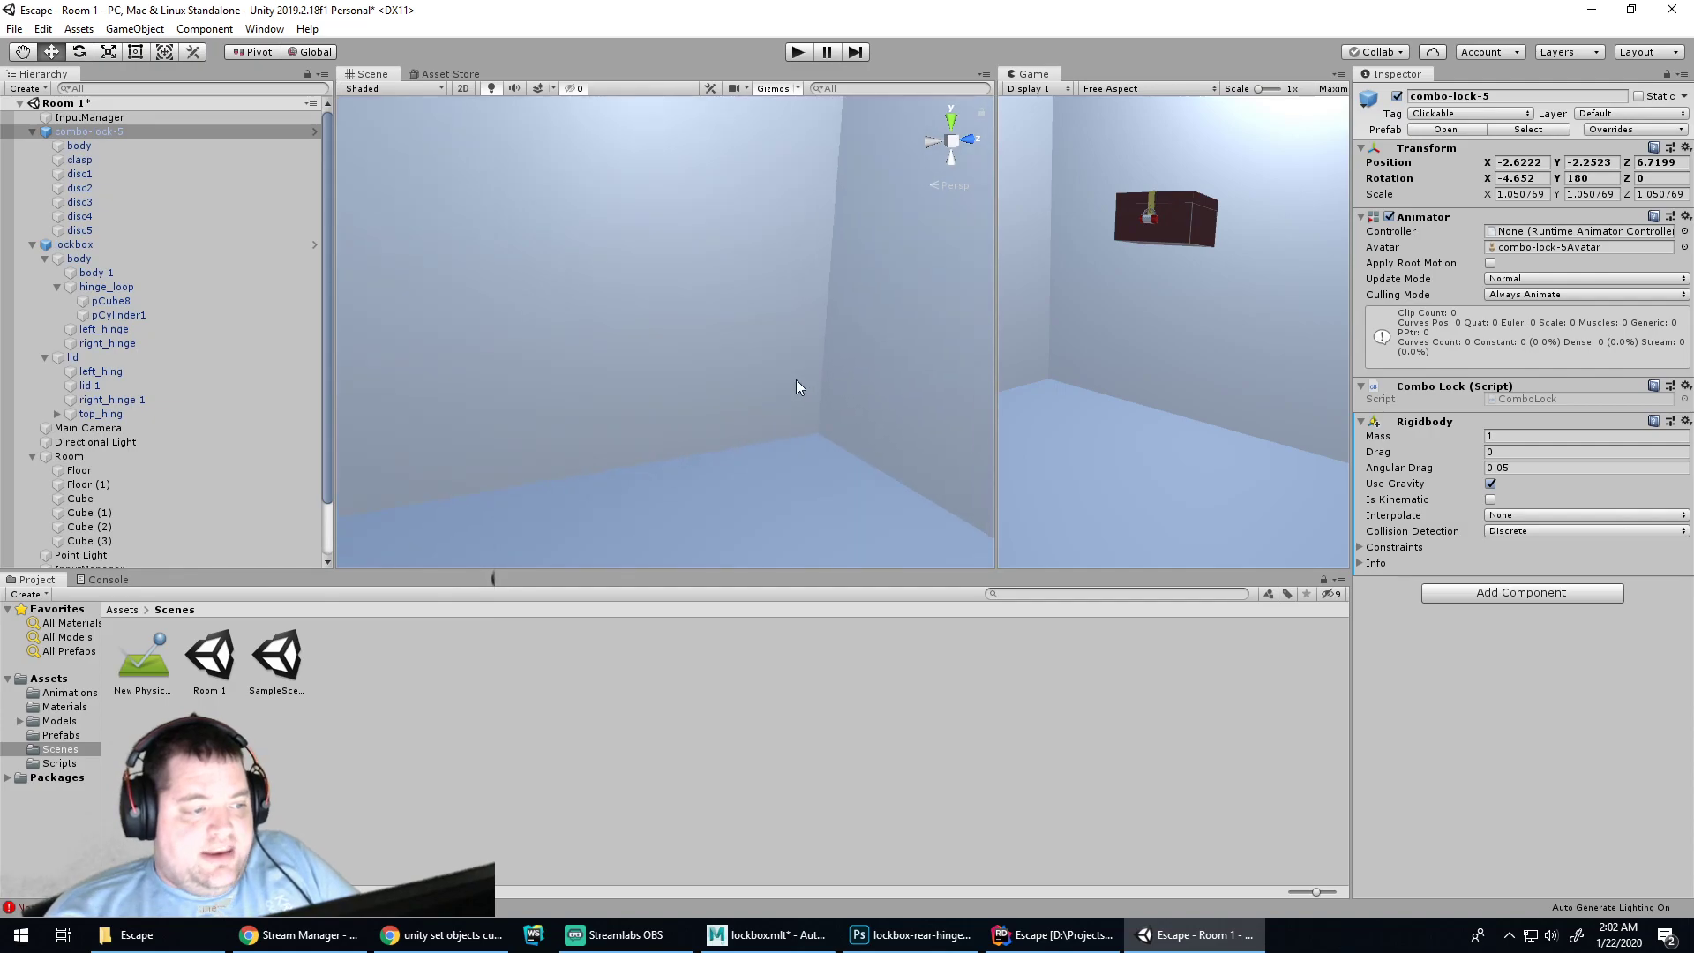
pyautogui.hotkey('ctrl', 'z')
pyautogui.scroll(5, 805, 371)
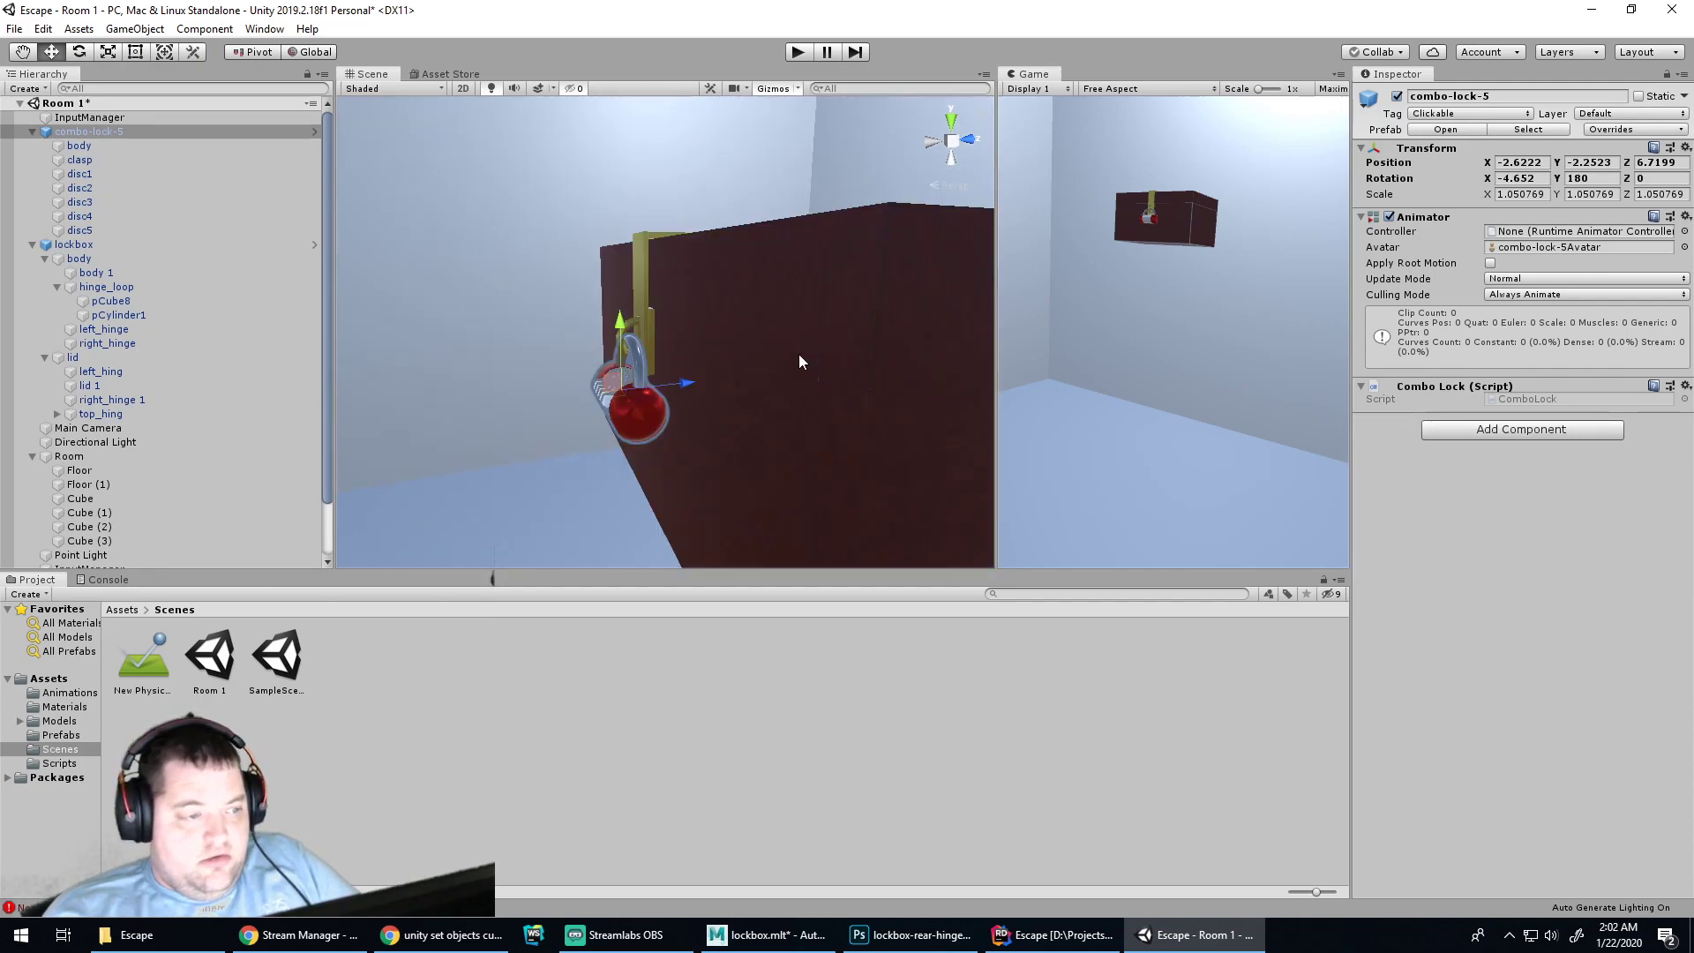
pyautogui.keyDown('alt'); pyautogui.moveTo(798, 354); pyautogui.dragTo(698, 384); pyautogui.keyUp('alt')
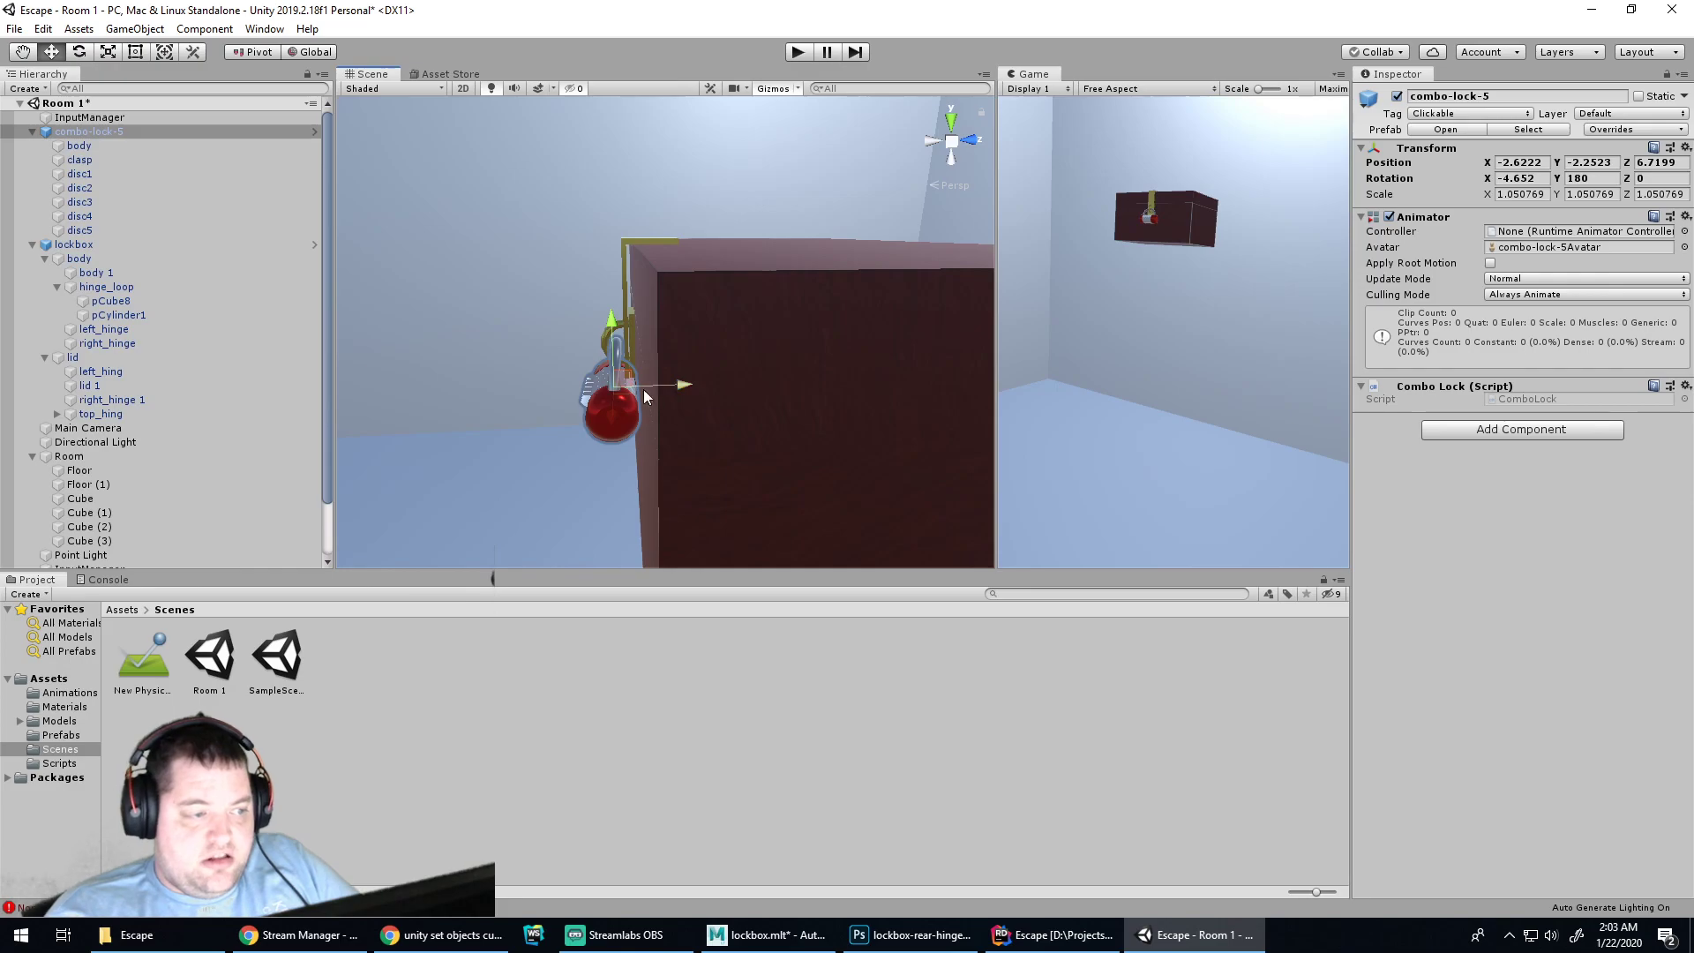
# Clear the physic material from the clasp's Mesh Collider Material field
pyautogui.click(534, 364)
pyautogui.click(600, 404)
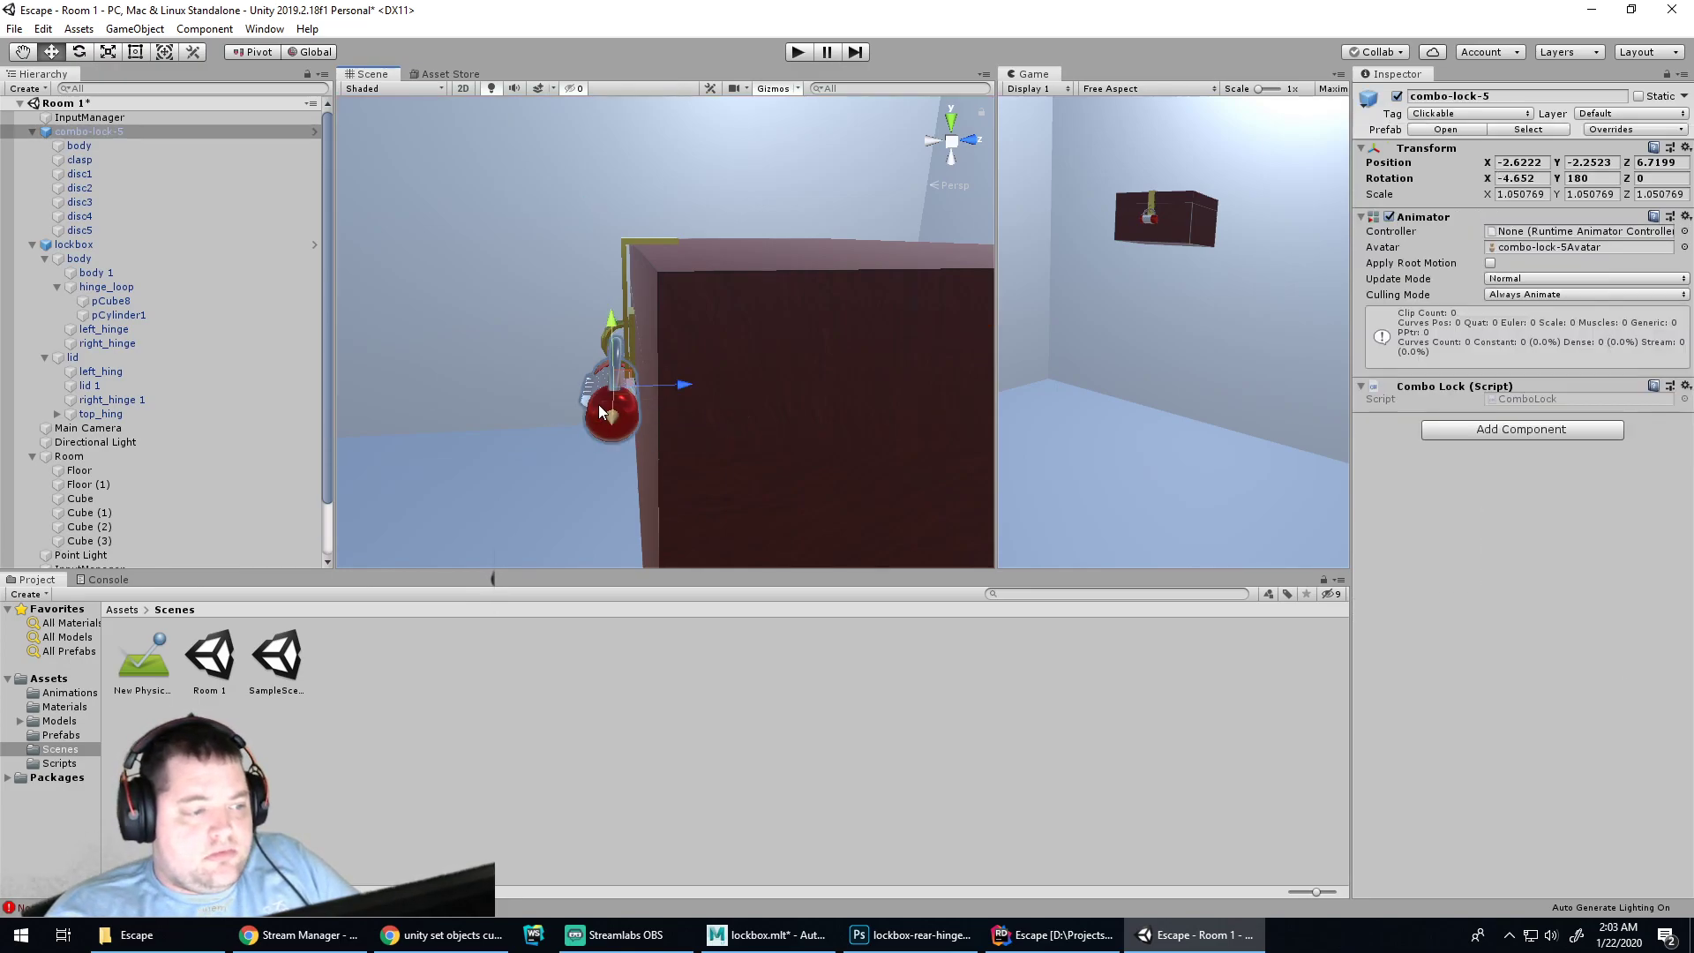
pyautogui.click(1620, 129)
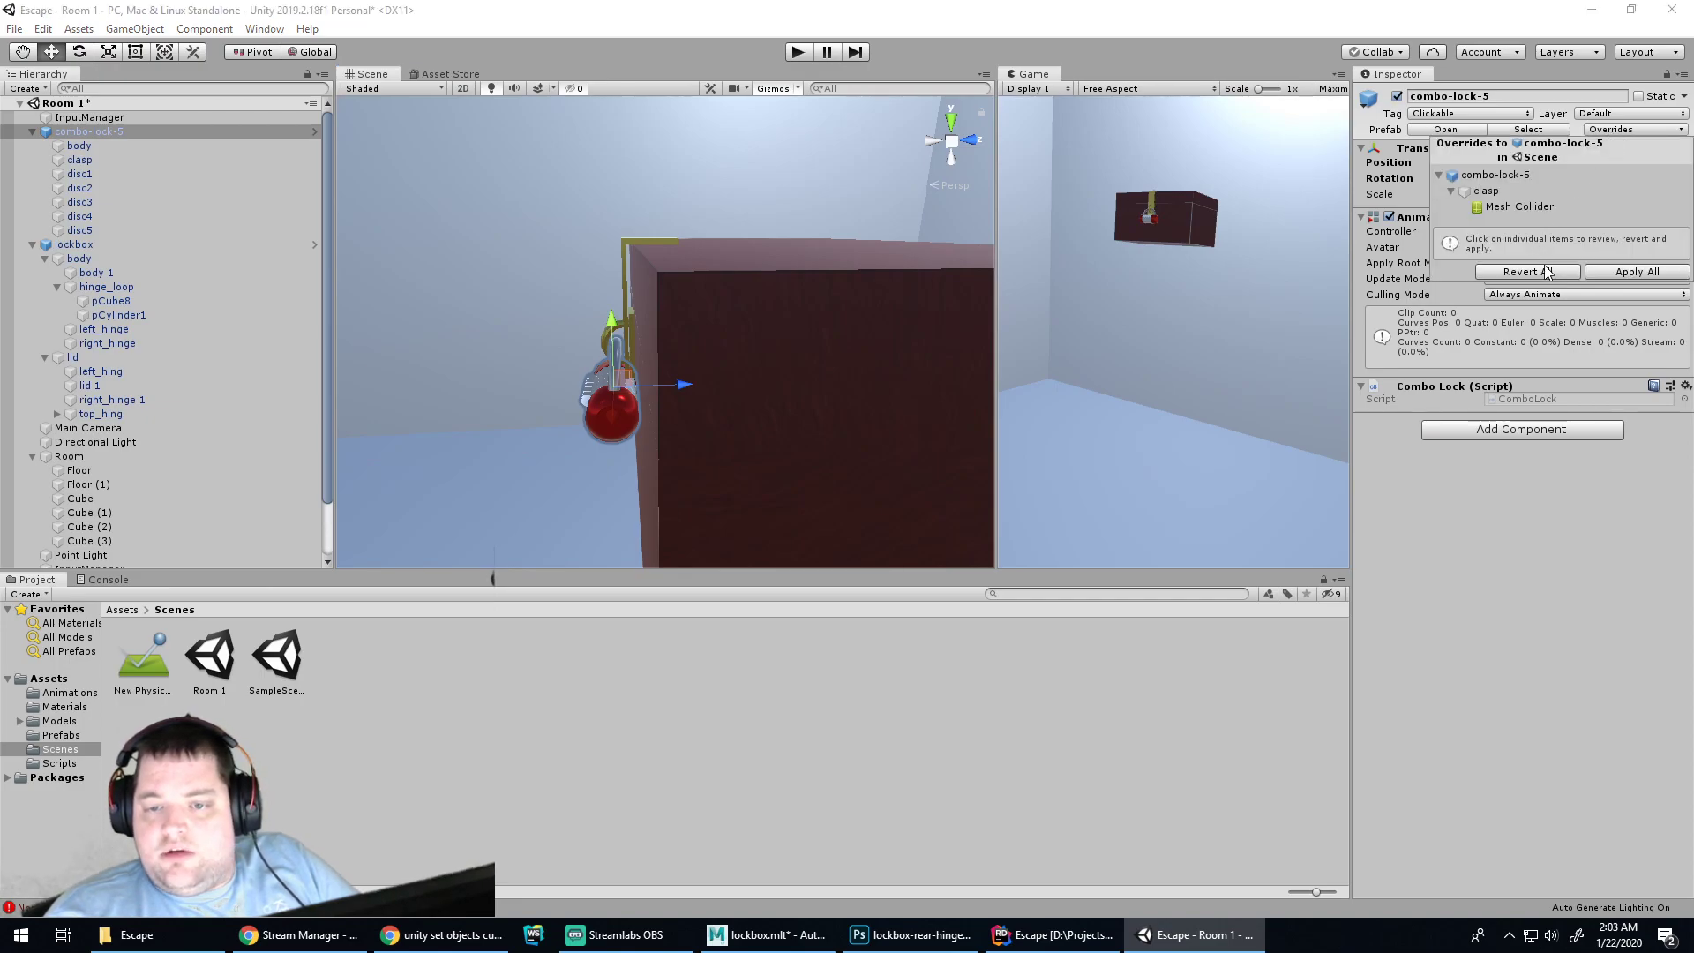
pyautogui.click(1606, 272)
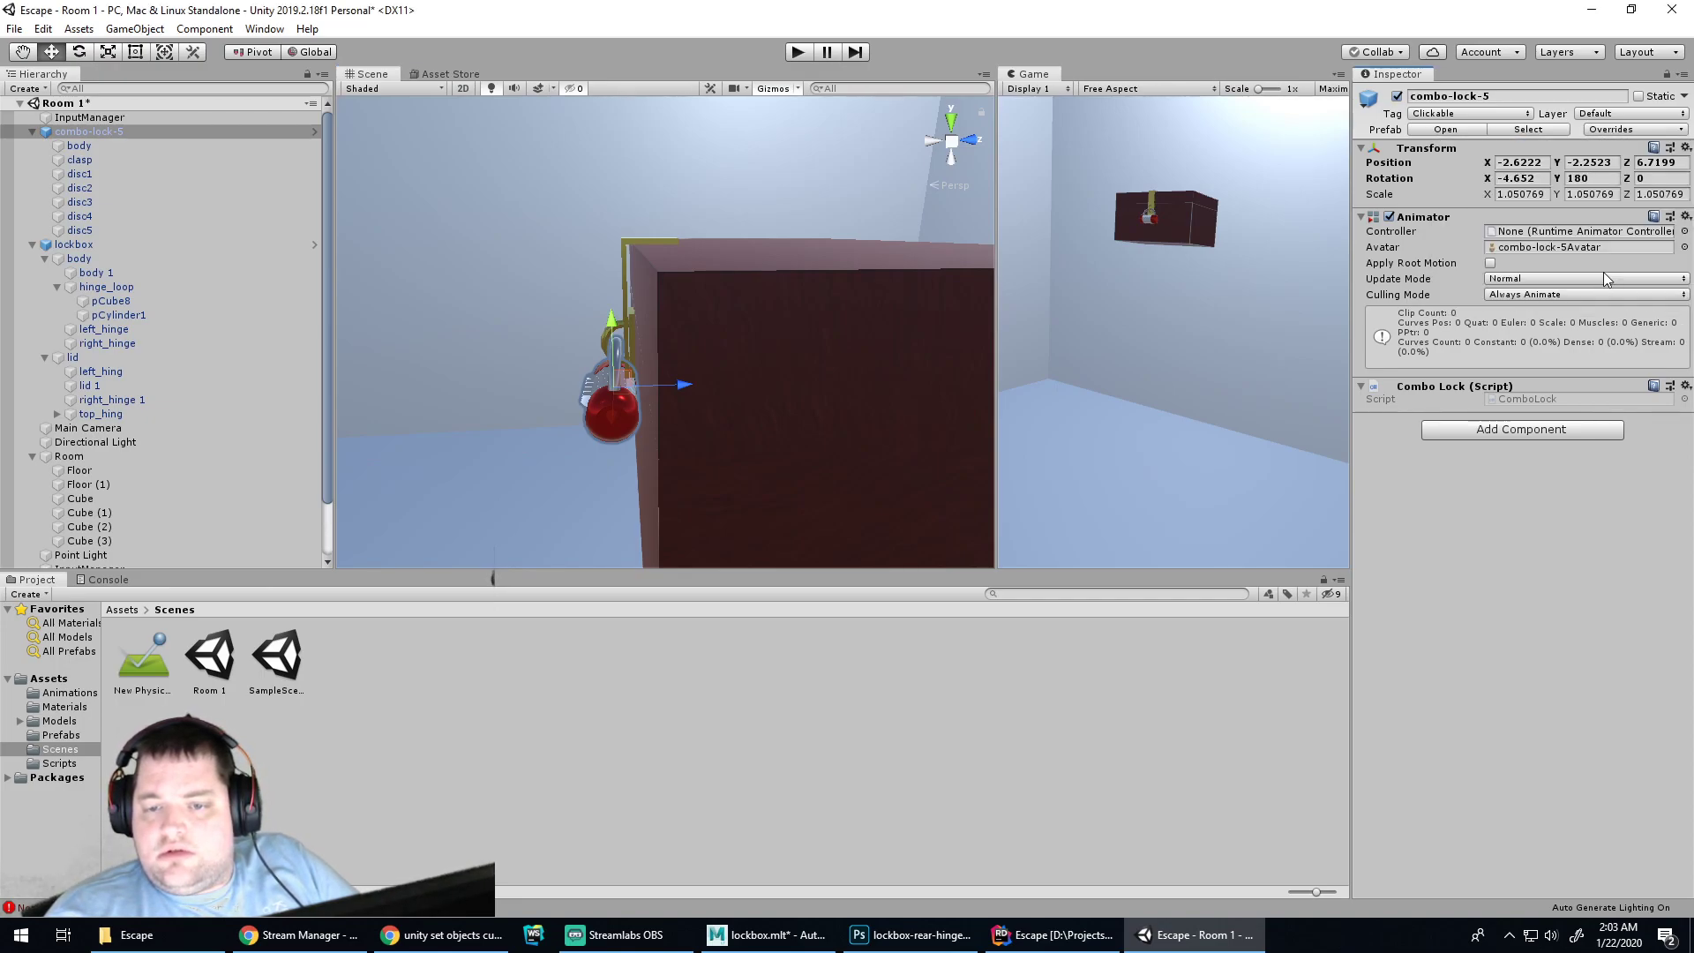
pyautogui.click(81, 160)
pyautogui.click(1540, 561)
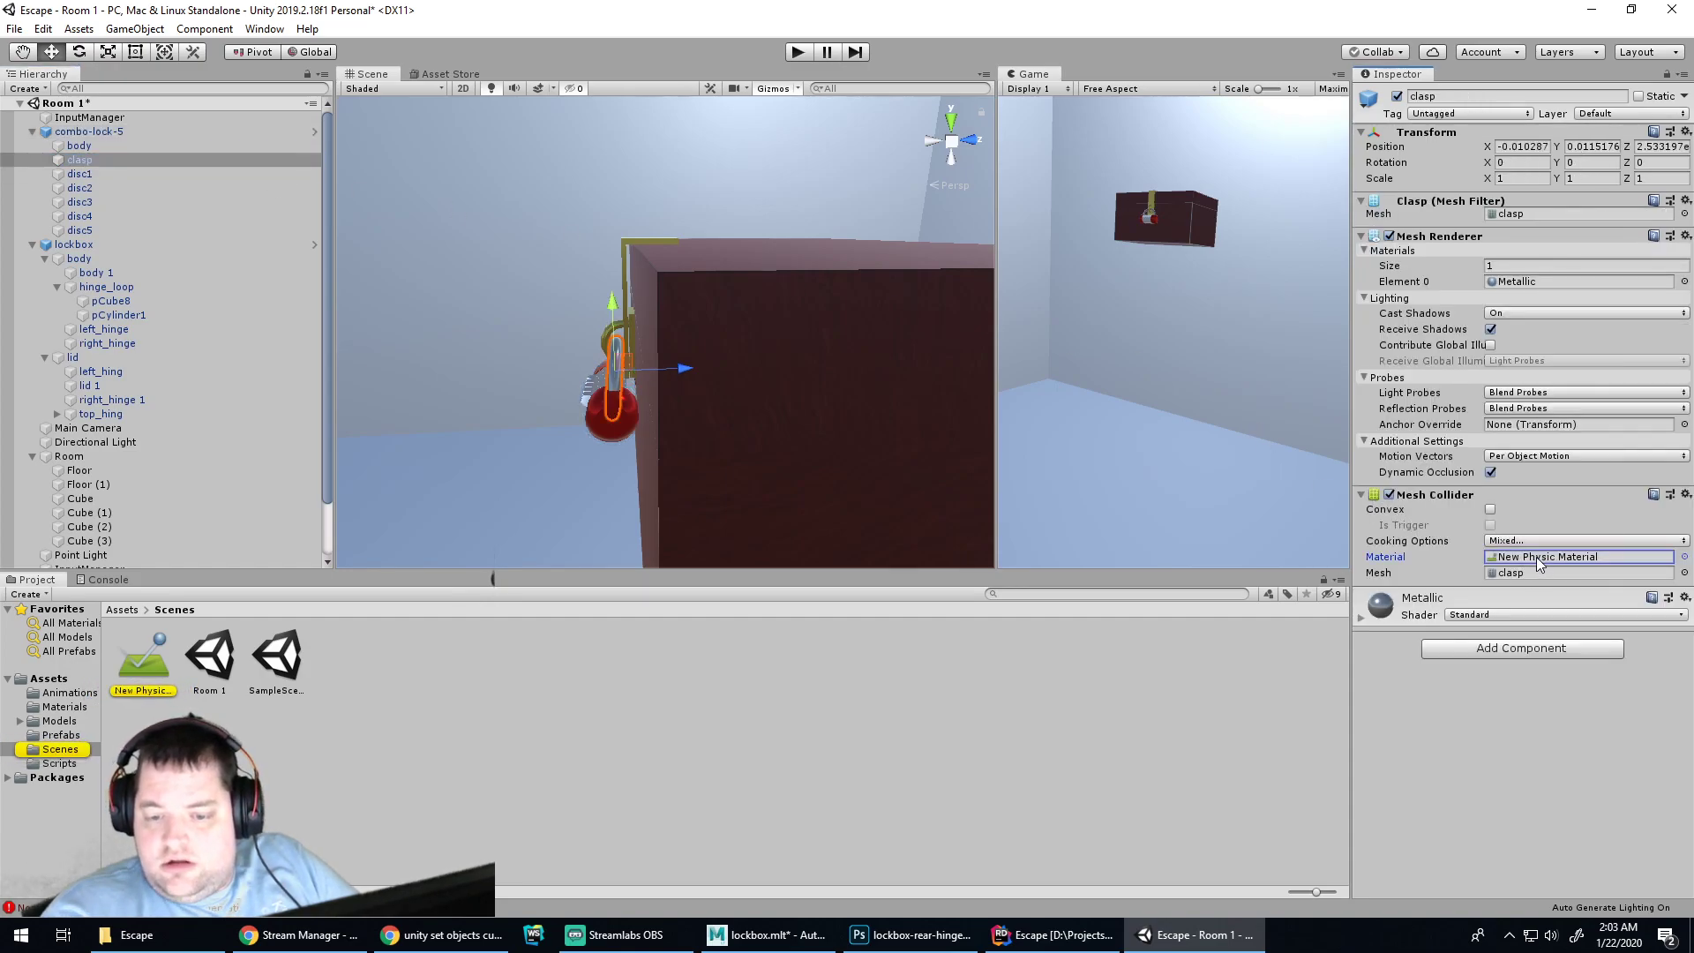
pyautogui.press('Delete')
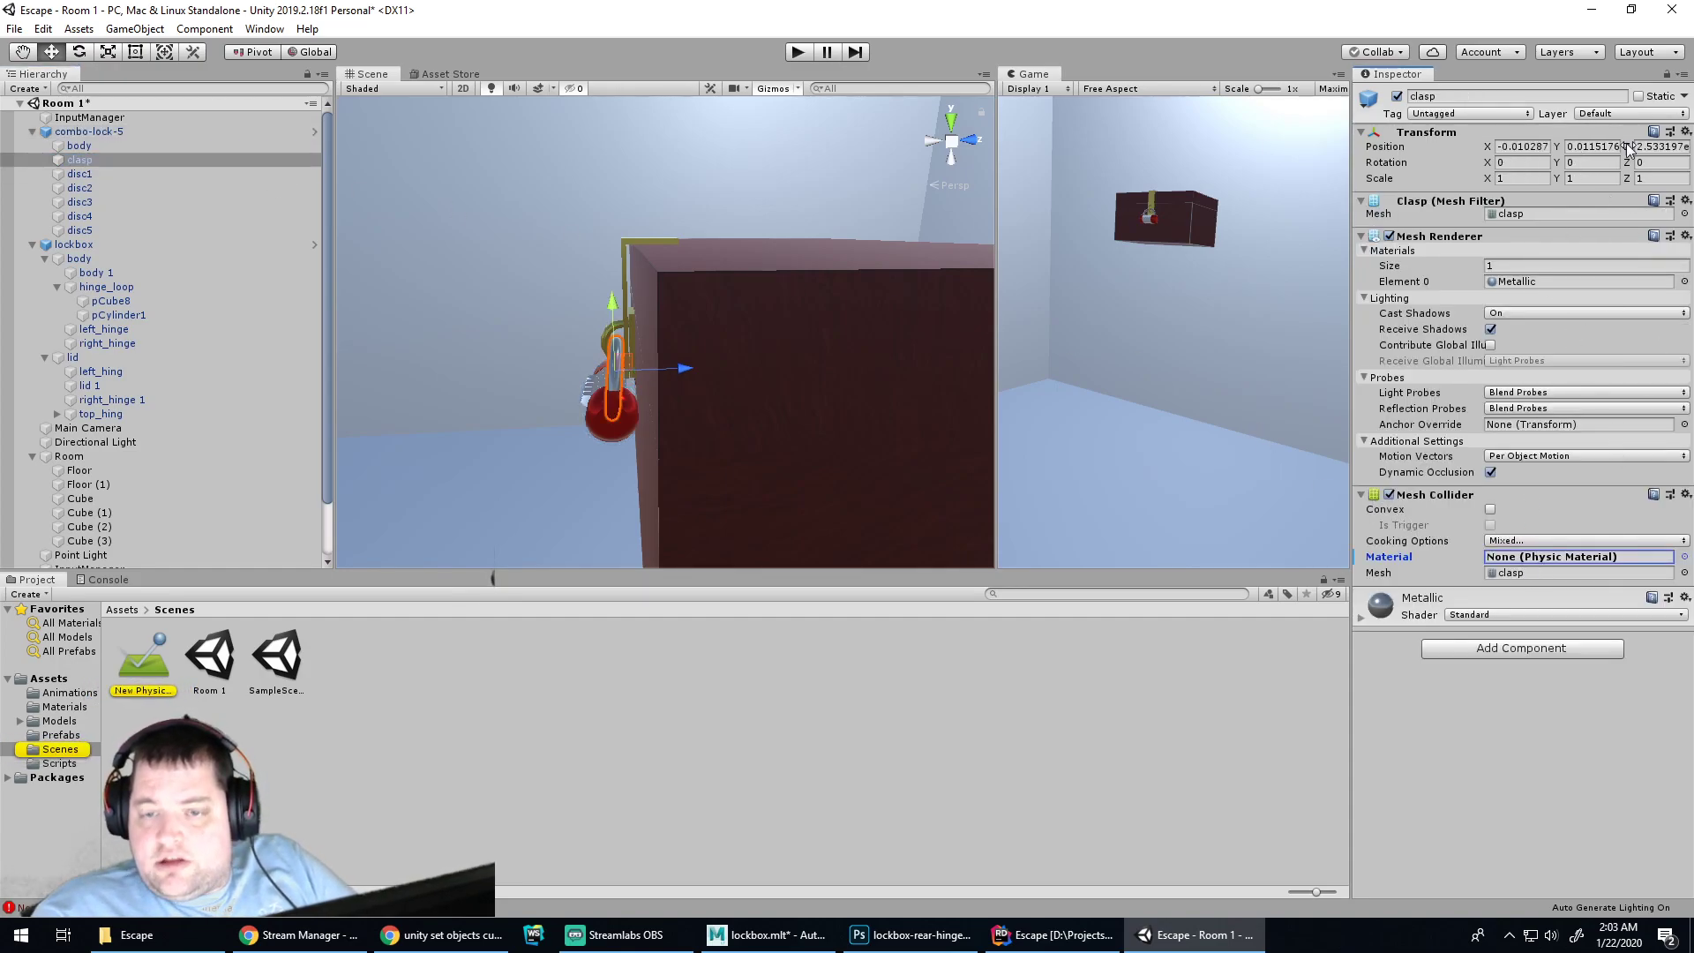
# Revert all prefab overrides on combo-lock-5
pyautogui.click(1629, 113)
pyautogui.click(1601, 115)
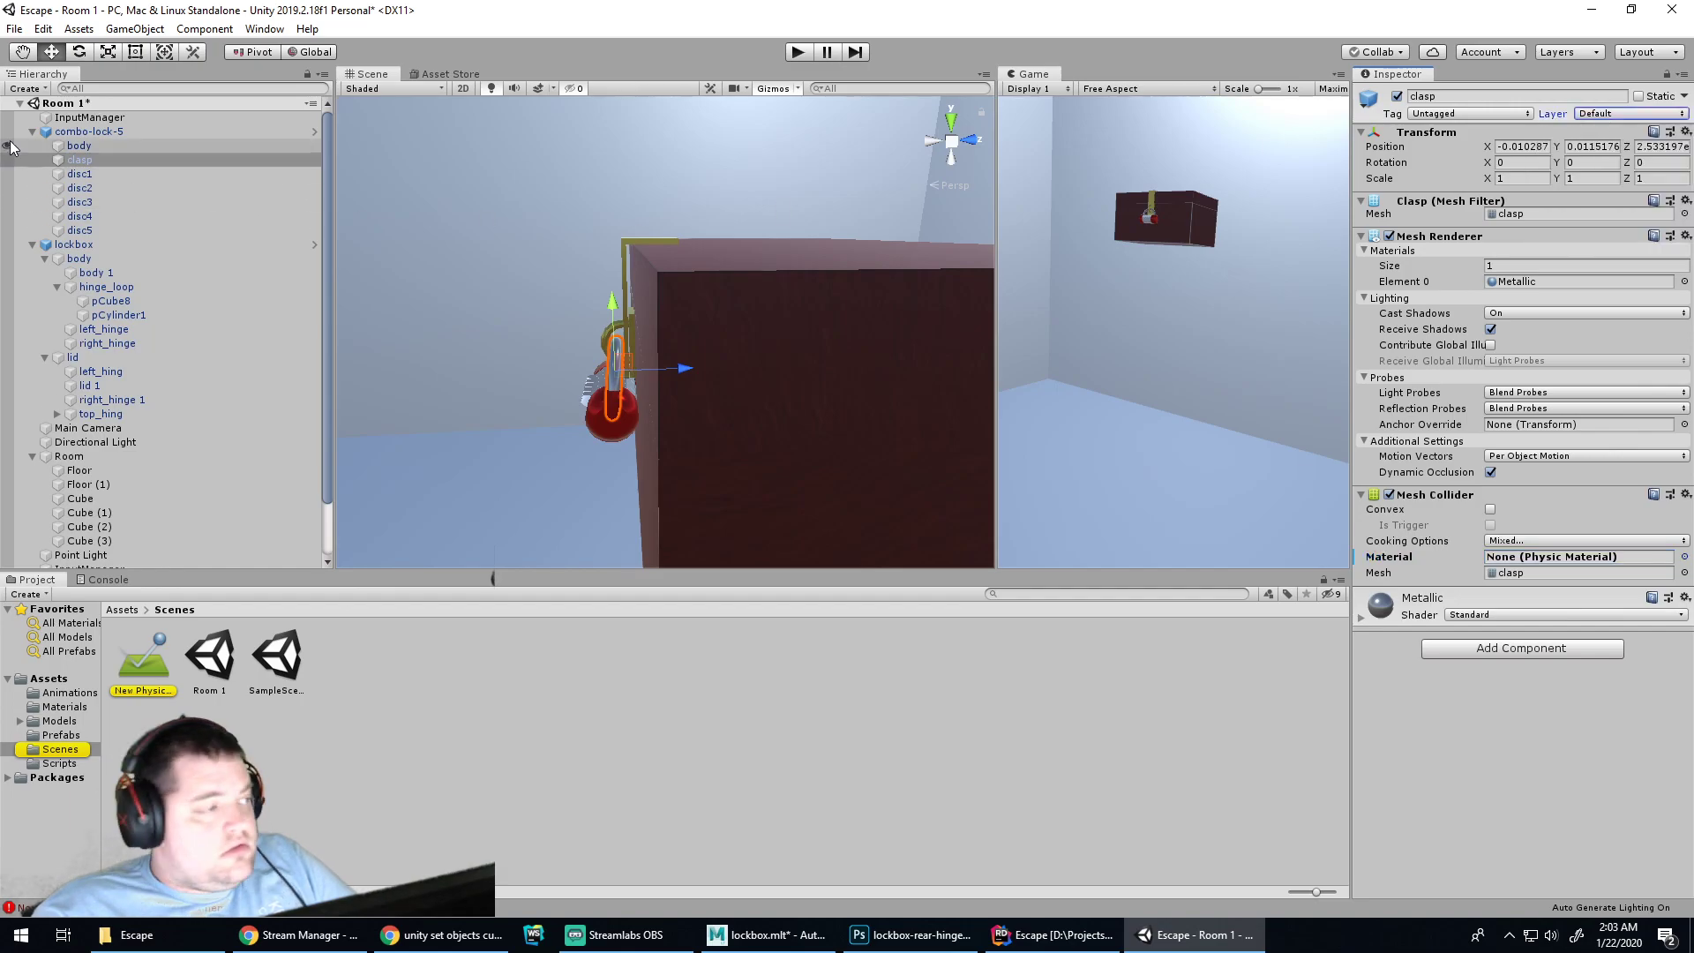
pyautogui.click(95, 133)
pyautogui.click(1608, 129)
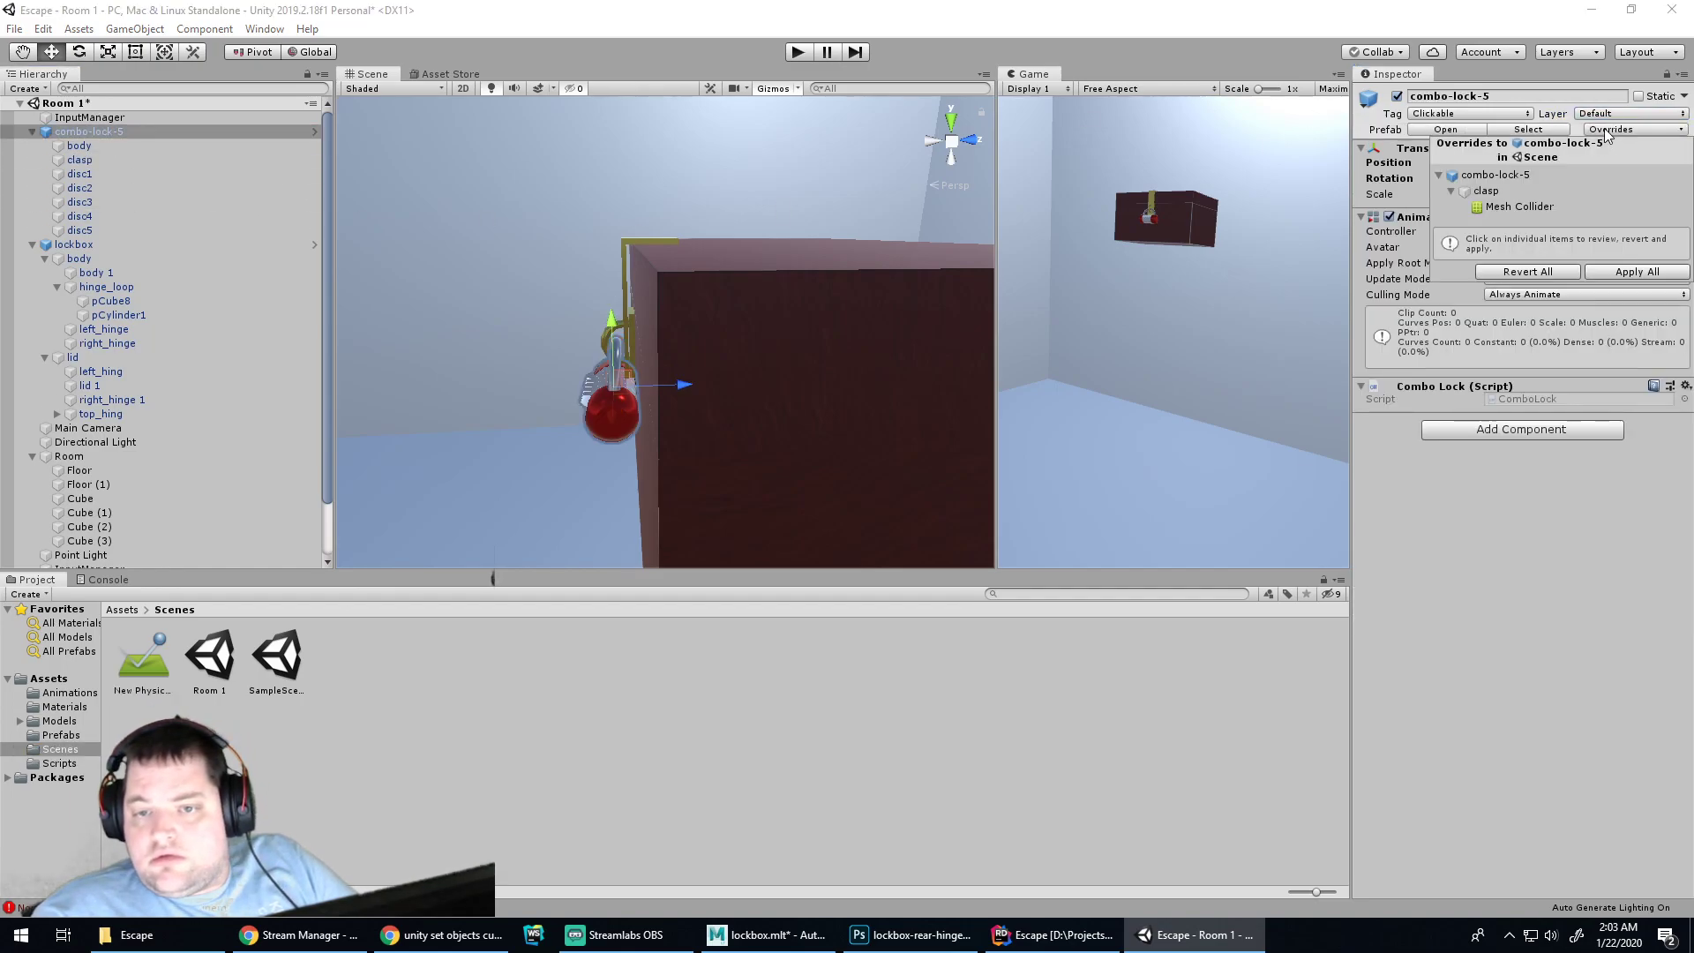
pyautogui.click(1520, 270)
# Delete the New Physic Material asset from the Scenes folder
pyautogui.click(144, 679)
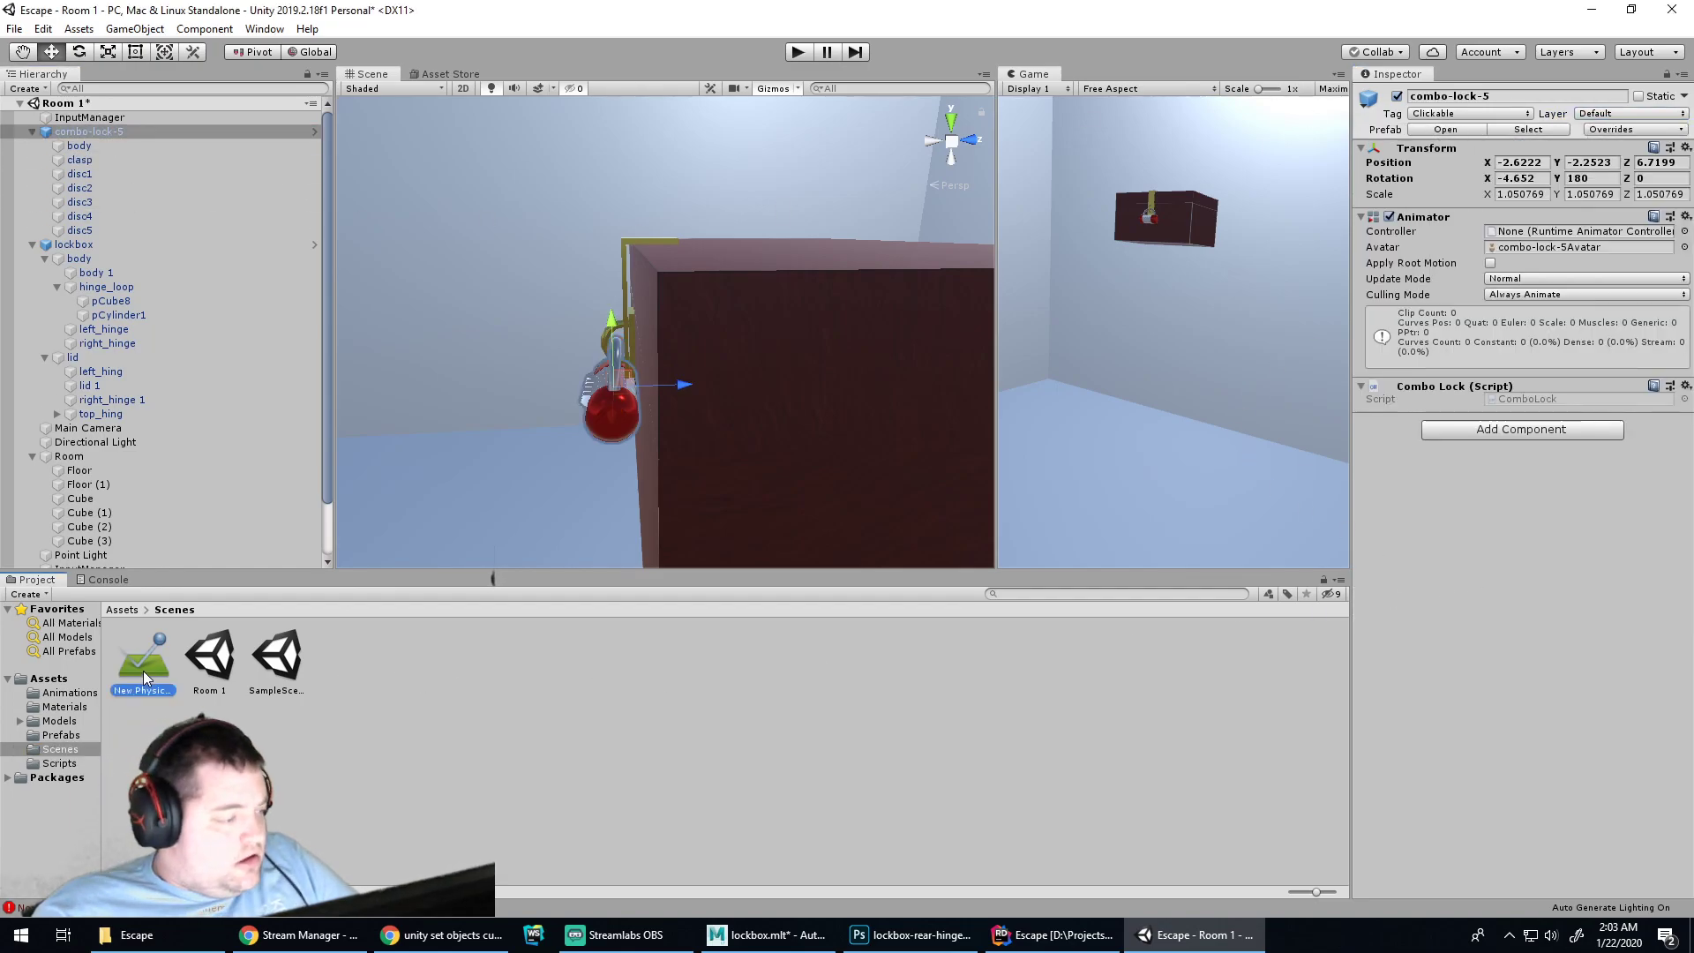
pyautogui.press('Delete')
pyautogui.press('Return')
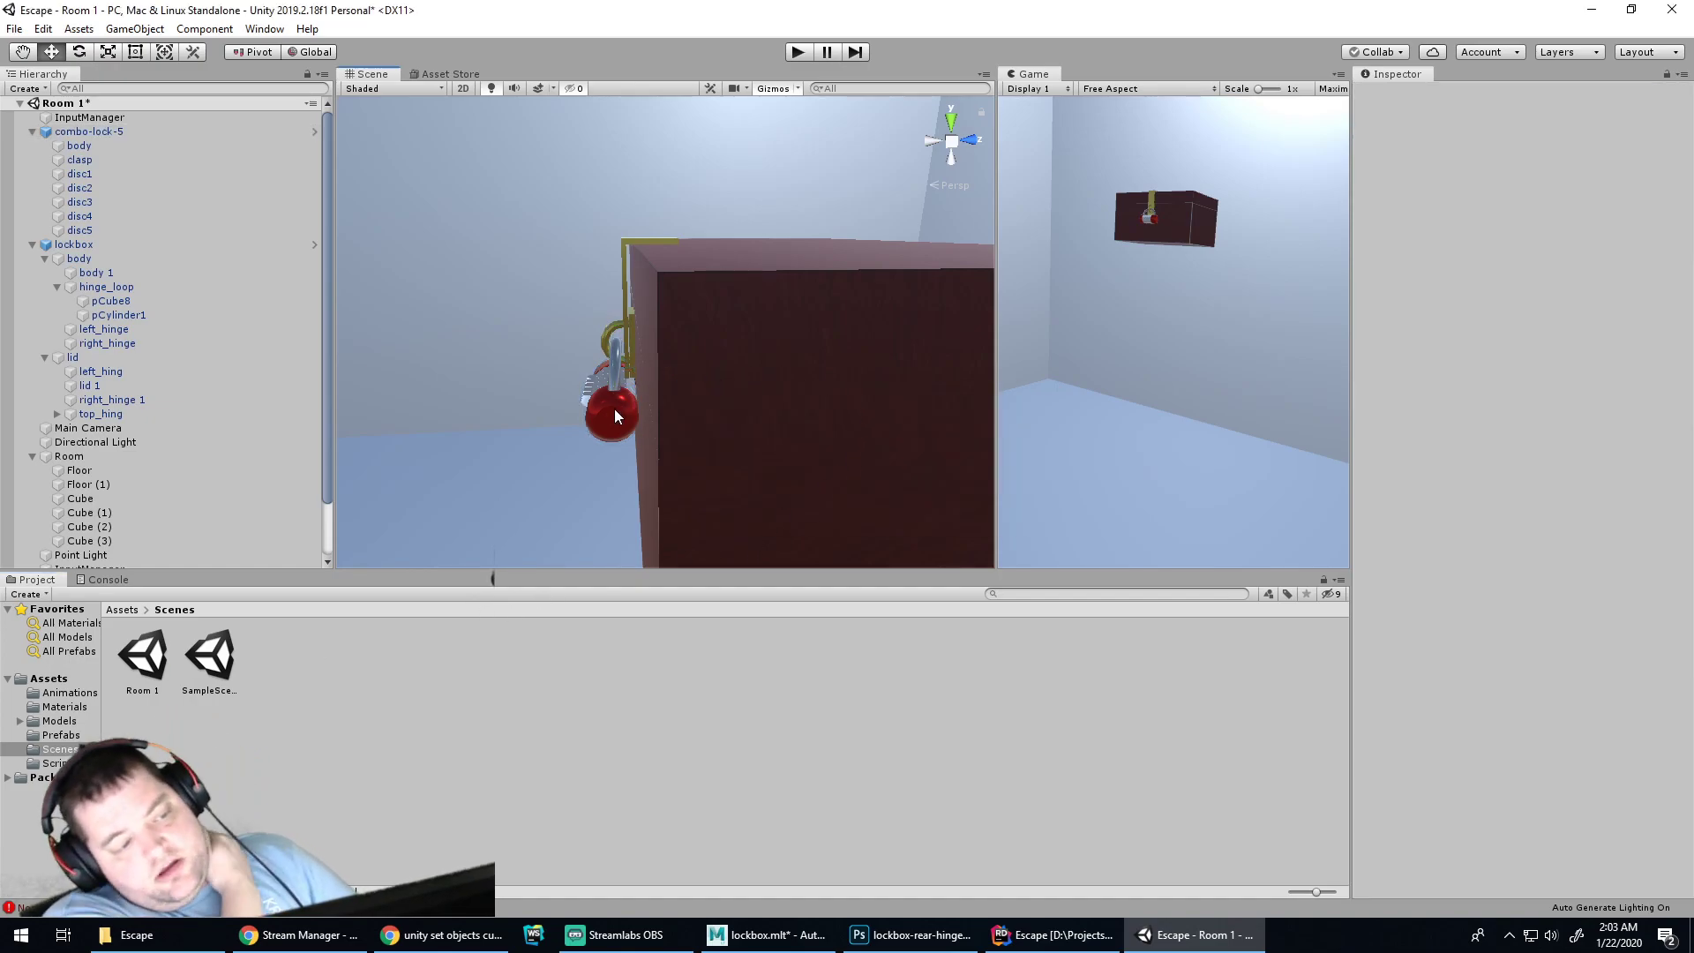
pyautogui.click(633, 405)
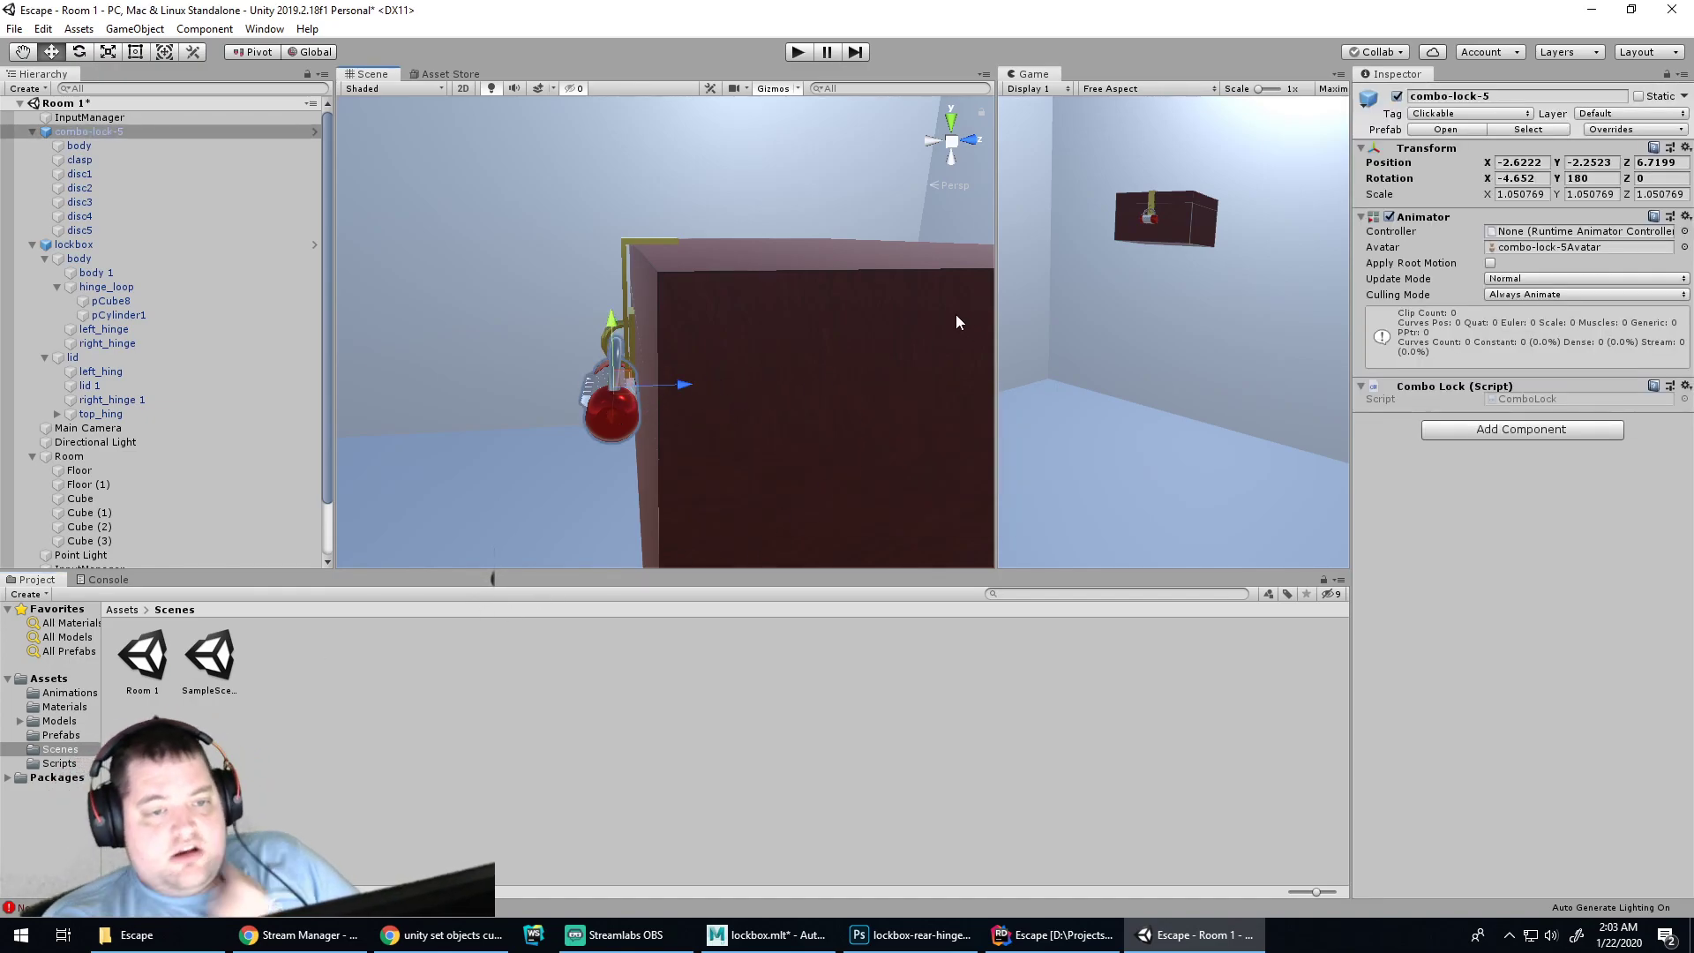
# Try nudging the combo lock along Z, undo it, and collapse combo-lock-5 and lockbox
pyautogui.moveTo(747, 398)
pyautogui.mouseDown(button='middle')
pyautogui.moveTo(817, 424)
pyautogui.moveTo(764, 376)
pyautogui.mouseUp(button='middle')
pyautogui.moveTo(614, 393)
pyautogui.keyDown('alt'); pyautogui.mouseDown()
pyautogui.moveTo(847, 438)
pyautogui.moveTo(604, 371)
pyautogui.mouseUp(); pyautogui.keyUp('alt')
pyautogui.scroll(-12, 778, 410)
pyautogui.moveTo(732, 331); pyautogui.dragTo(776, 327)
pyautogui.hotkey('ctrl', 'z')
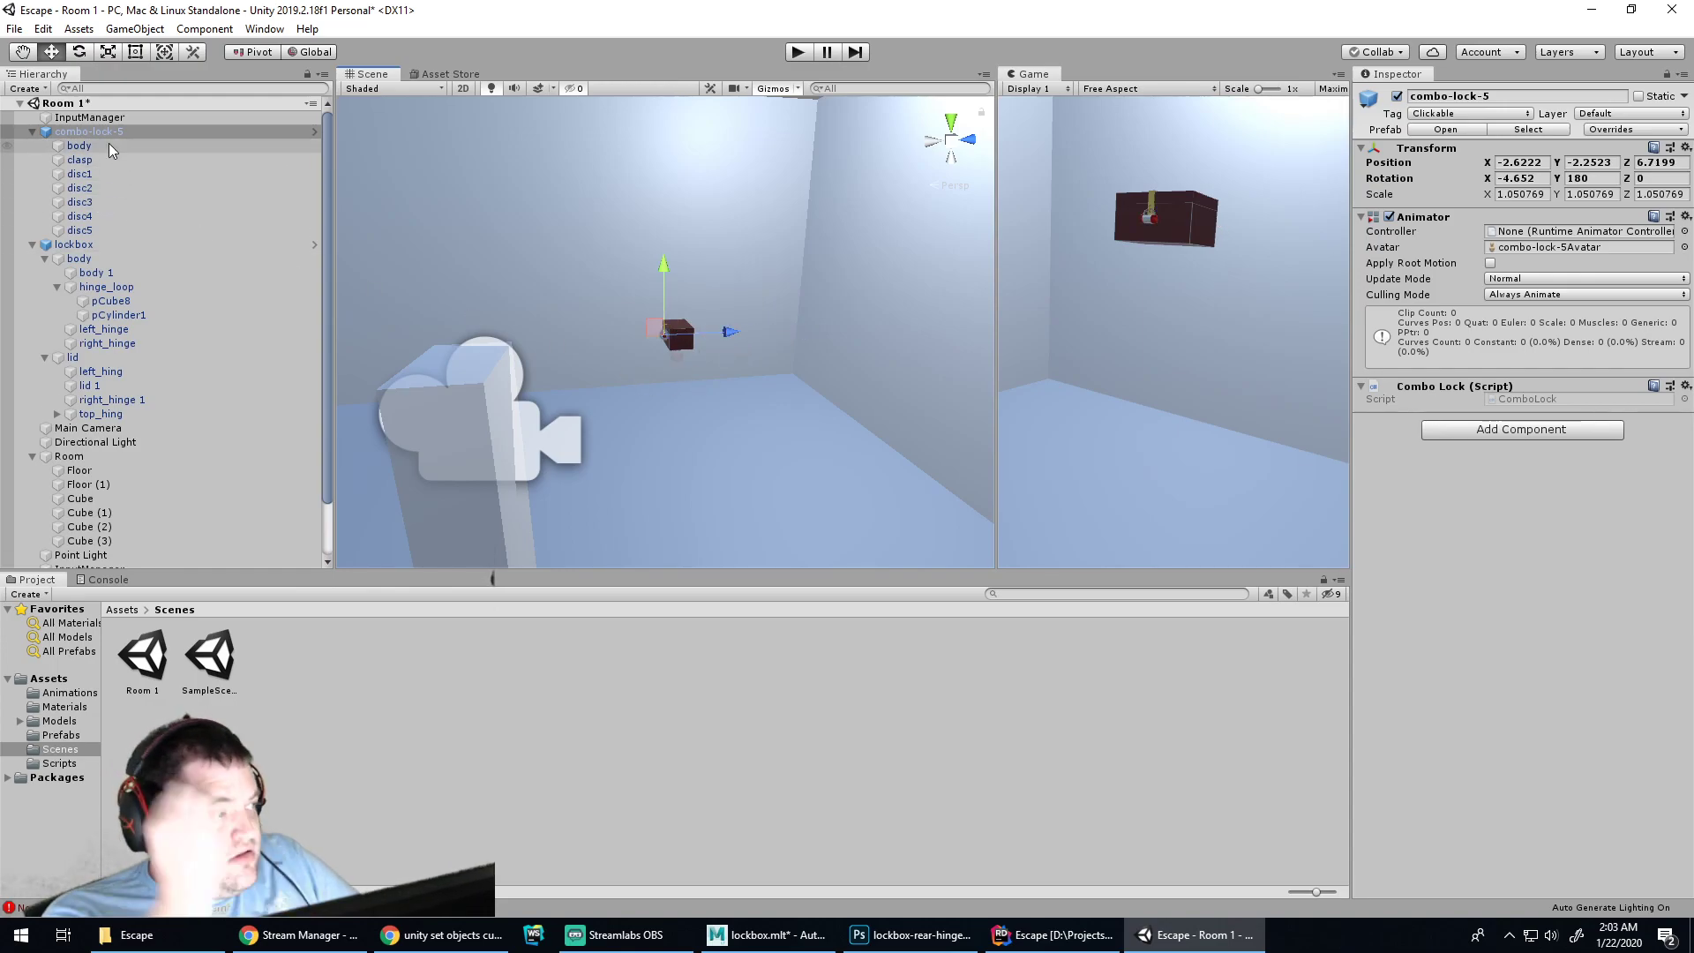
pyautogui.click(32, 131)
pyautogui.click(33, 146)
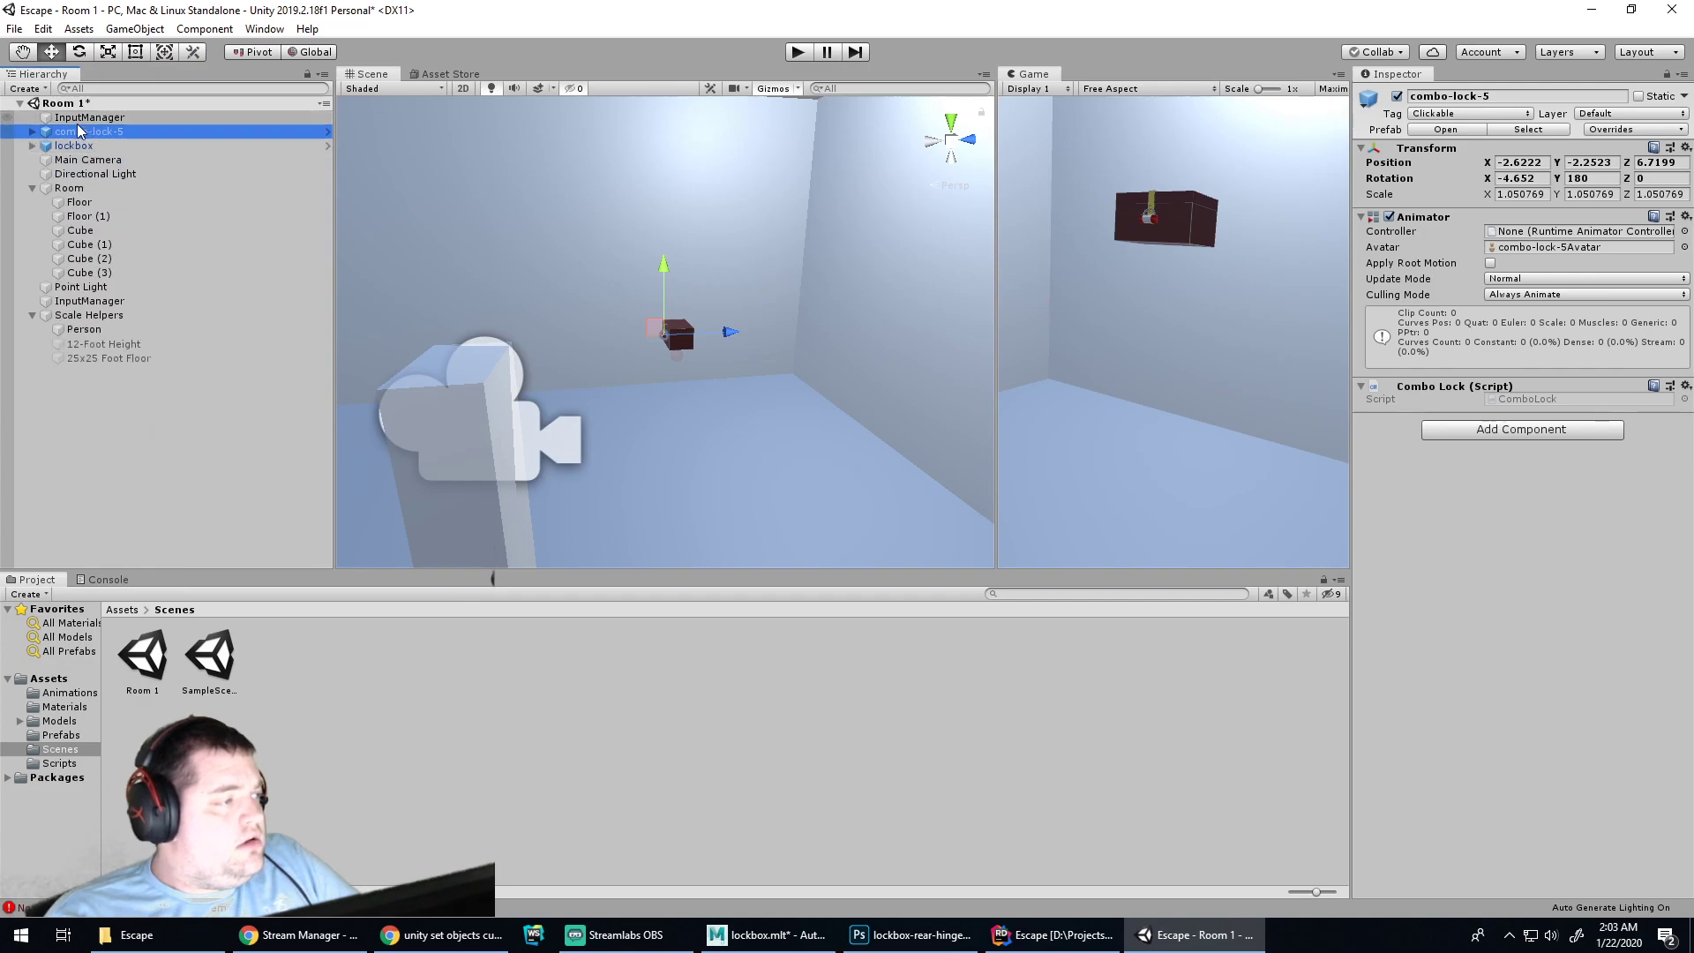
# Create an empty object named 'locked box' and place it just under InputManager
pyautogui.rightClick(92, 439)
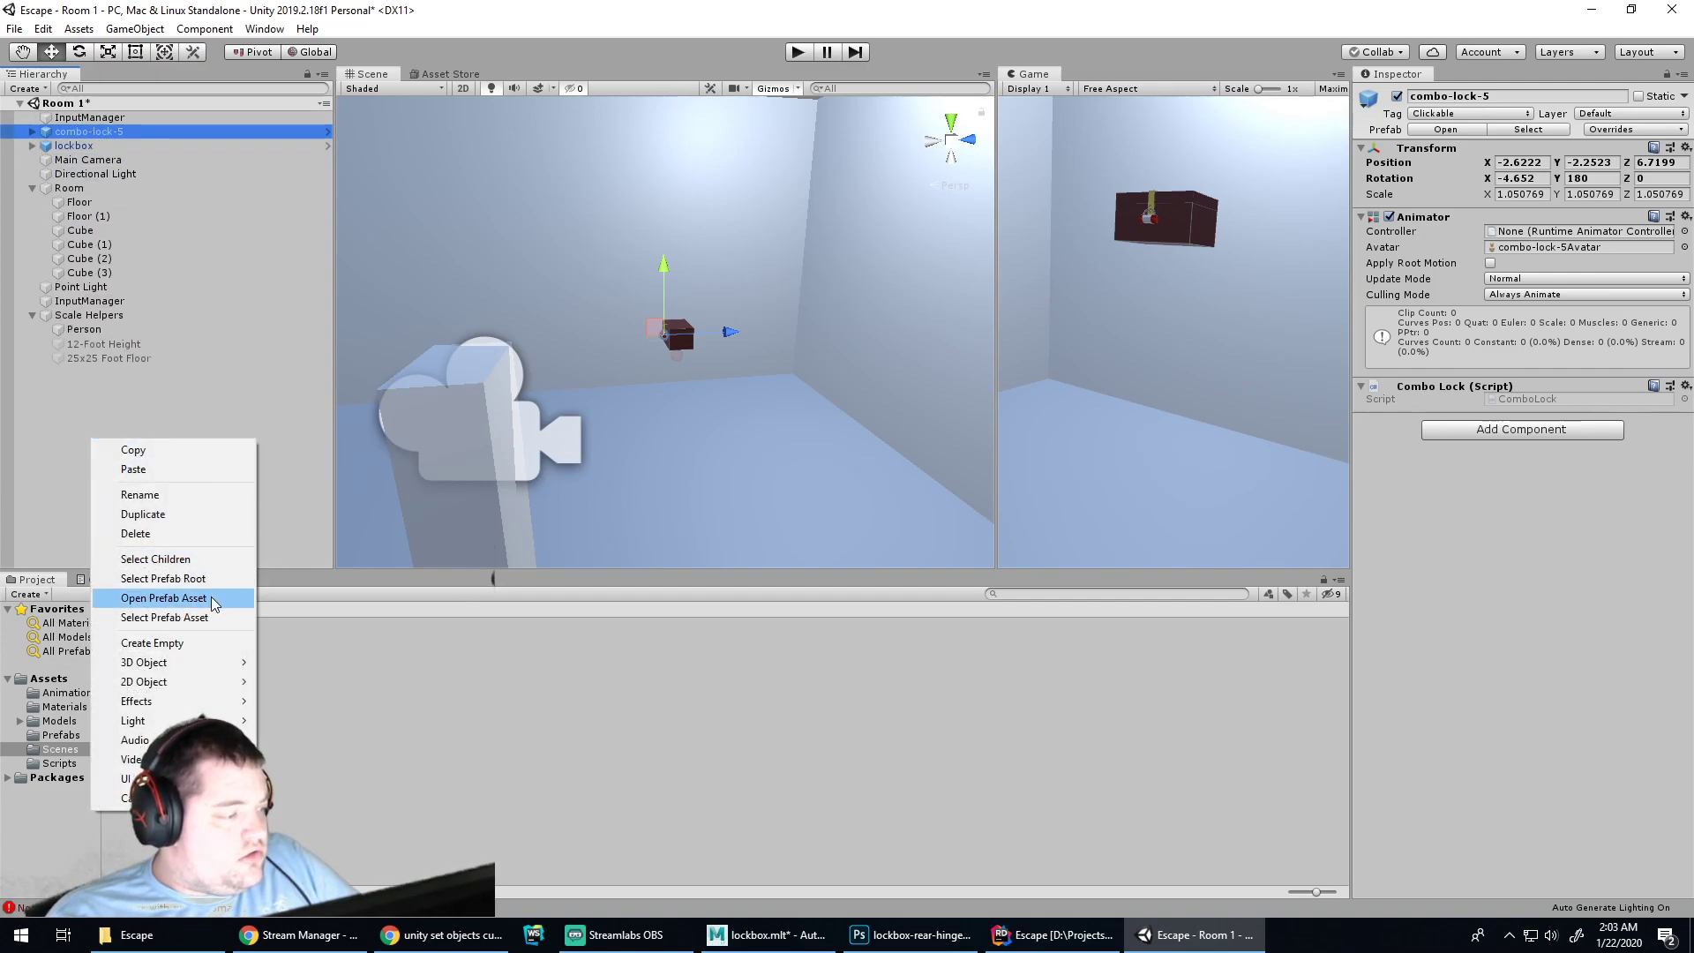
pyautogui.click(231, 644)
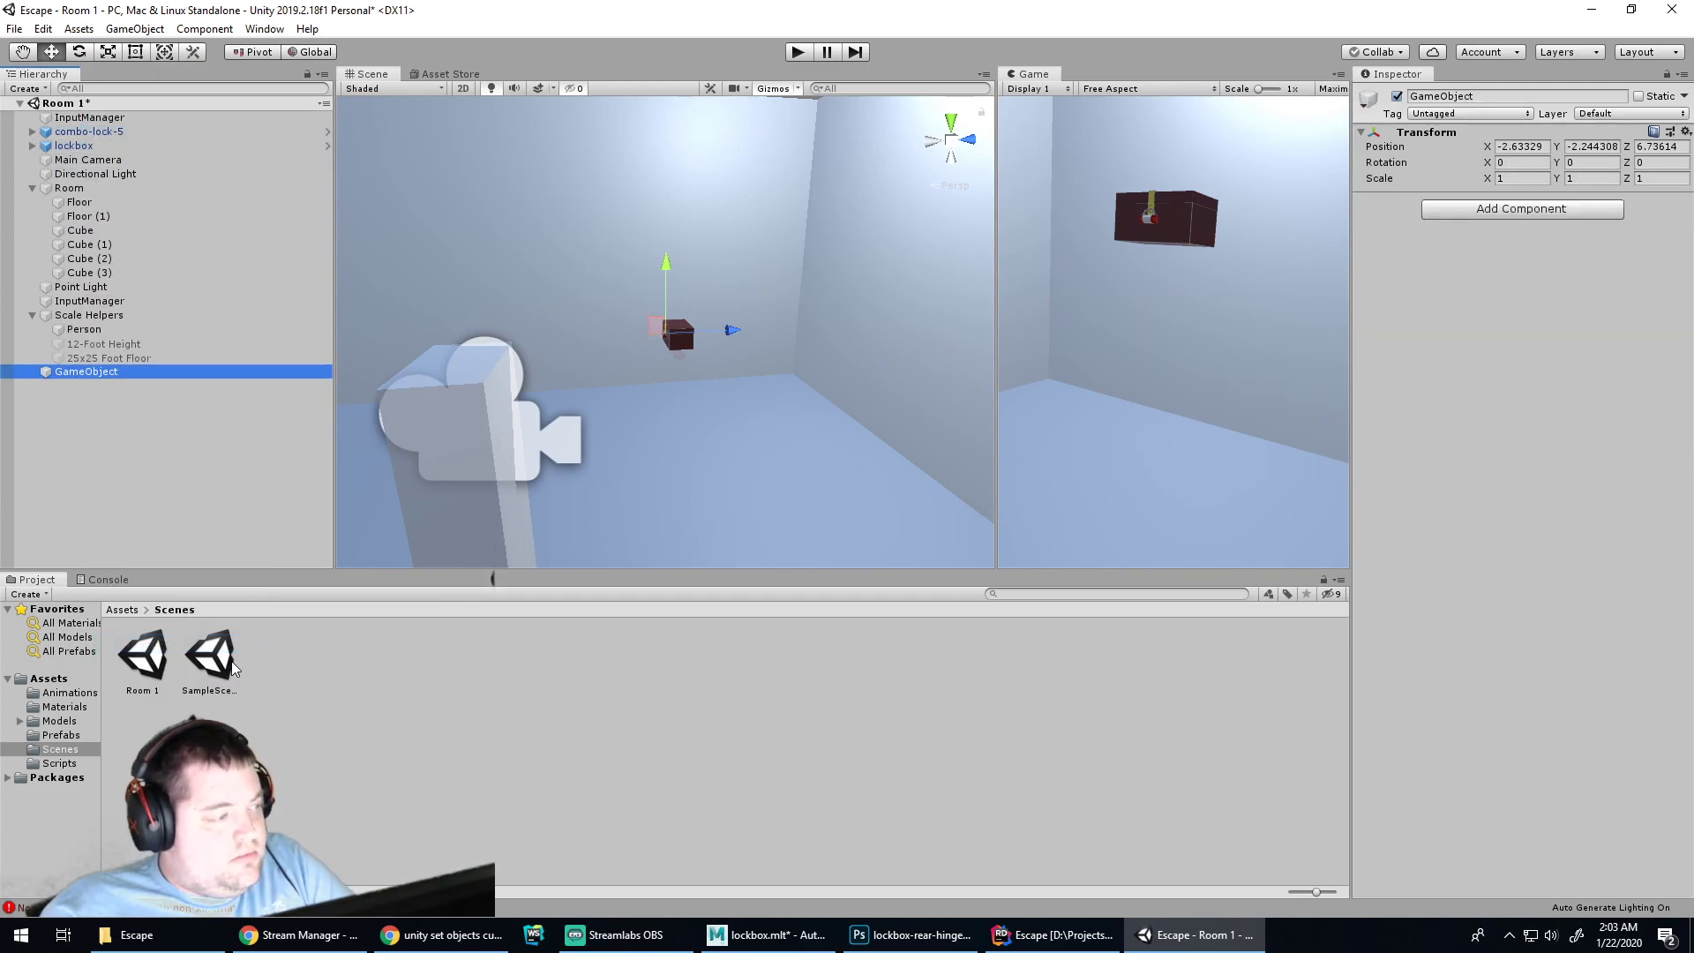
pyautogui.press('F2')
pyautogui.write('locked b')
pyautogui.press('BackSpace')
pyautogui.write('ed box')
pyautogui.press('Return')
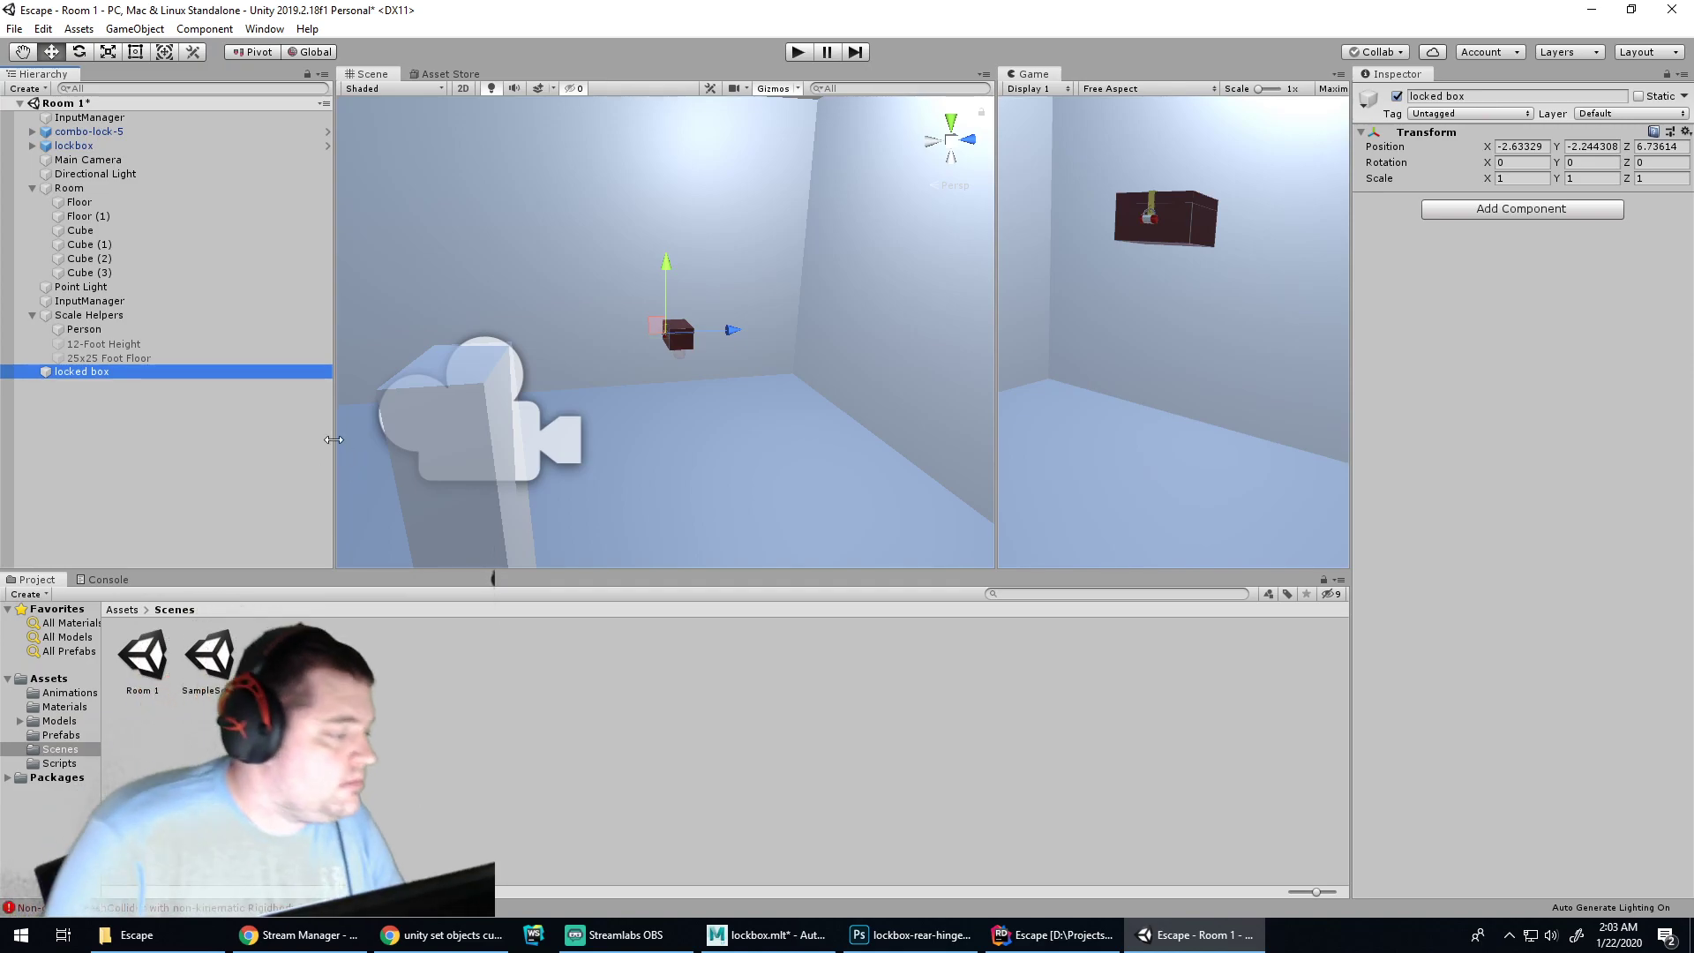
pyautogui.moveTo(67, 376); pyautogui.dragTo(82, 133)
# Nest combo-lock-5 and lockbox under locked box and deactivate the Person scale helper
pyautogui.click(85, 146)
pyautogui.keyDown('shift'); pyautogui.click(85, 159); pyautogui.keyUp('shift')
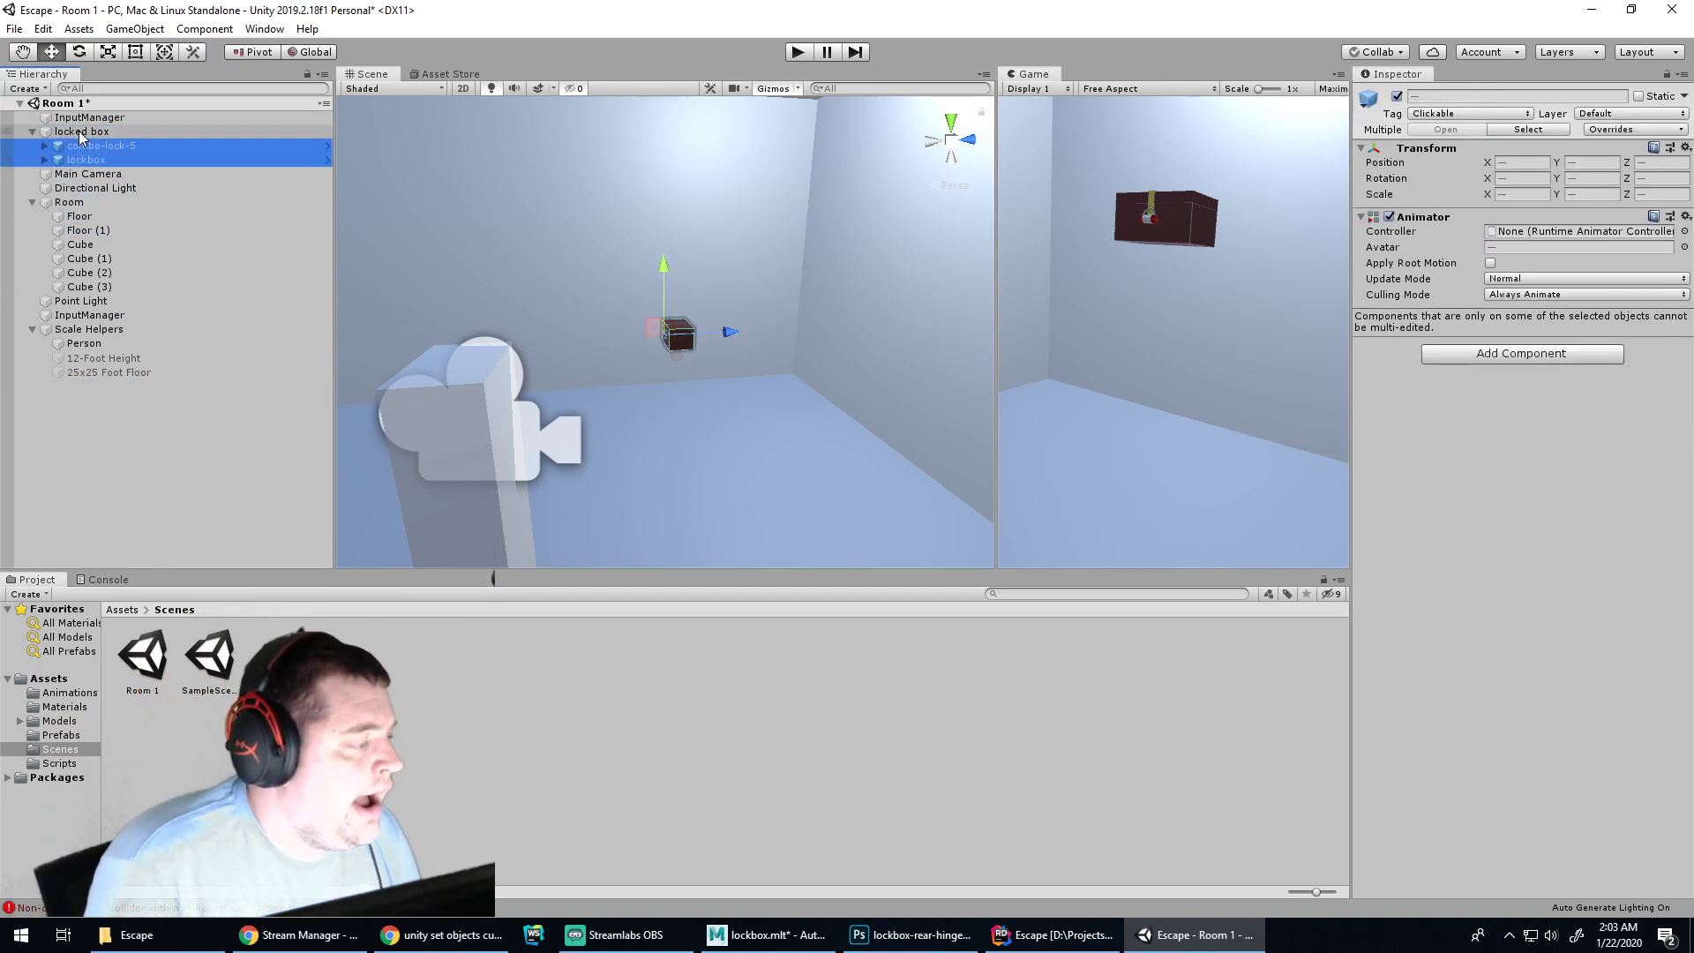
pyautogui.click(33, 131)
pyautogui.click(33, 174)
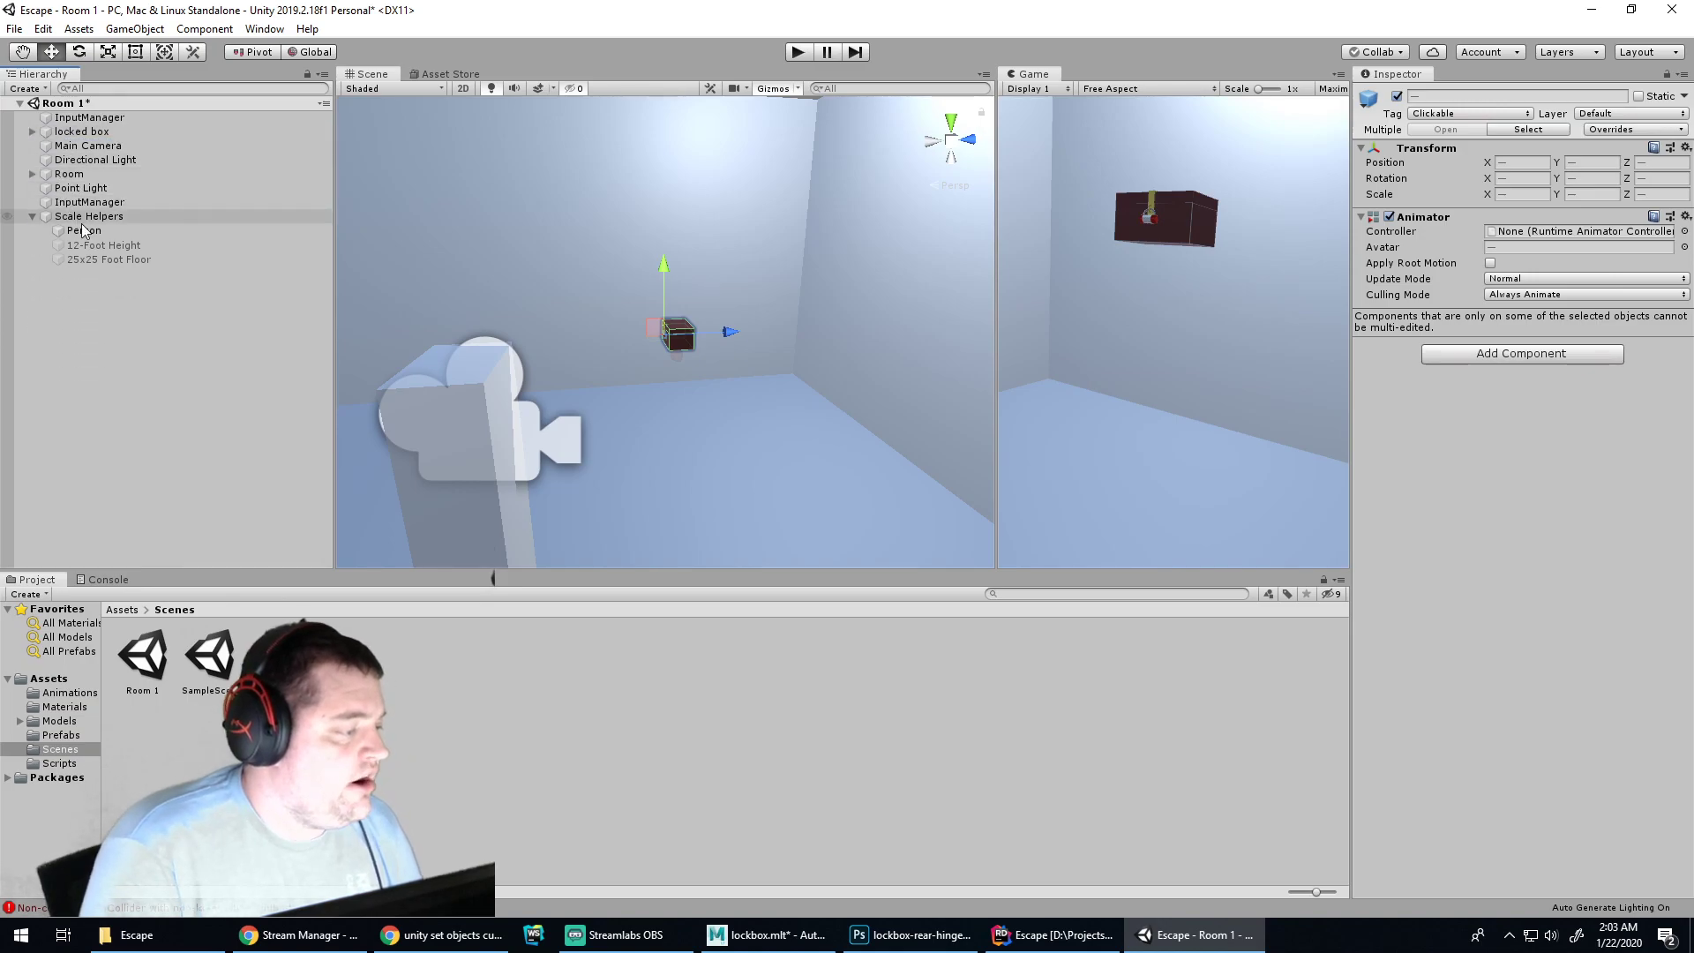
pyautogui.click(72, 232)
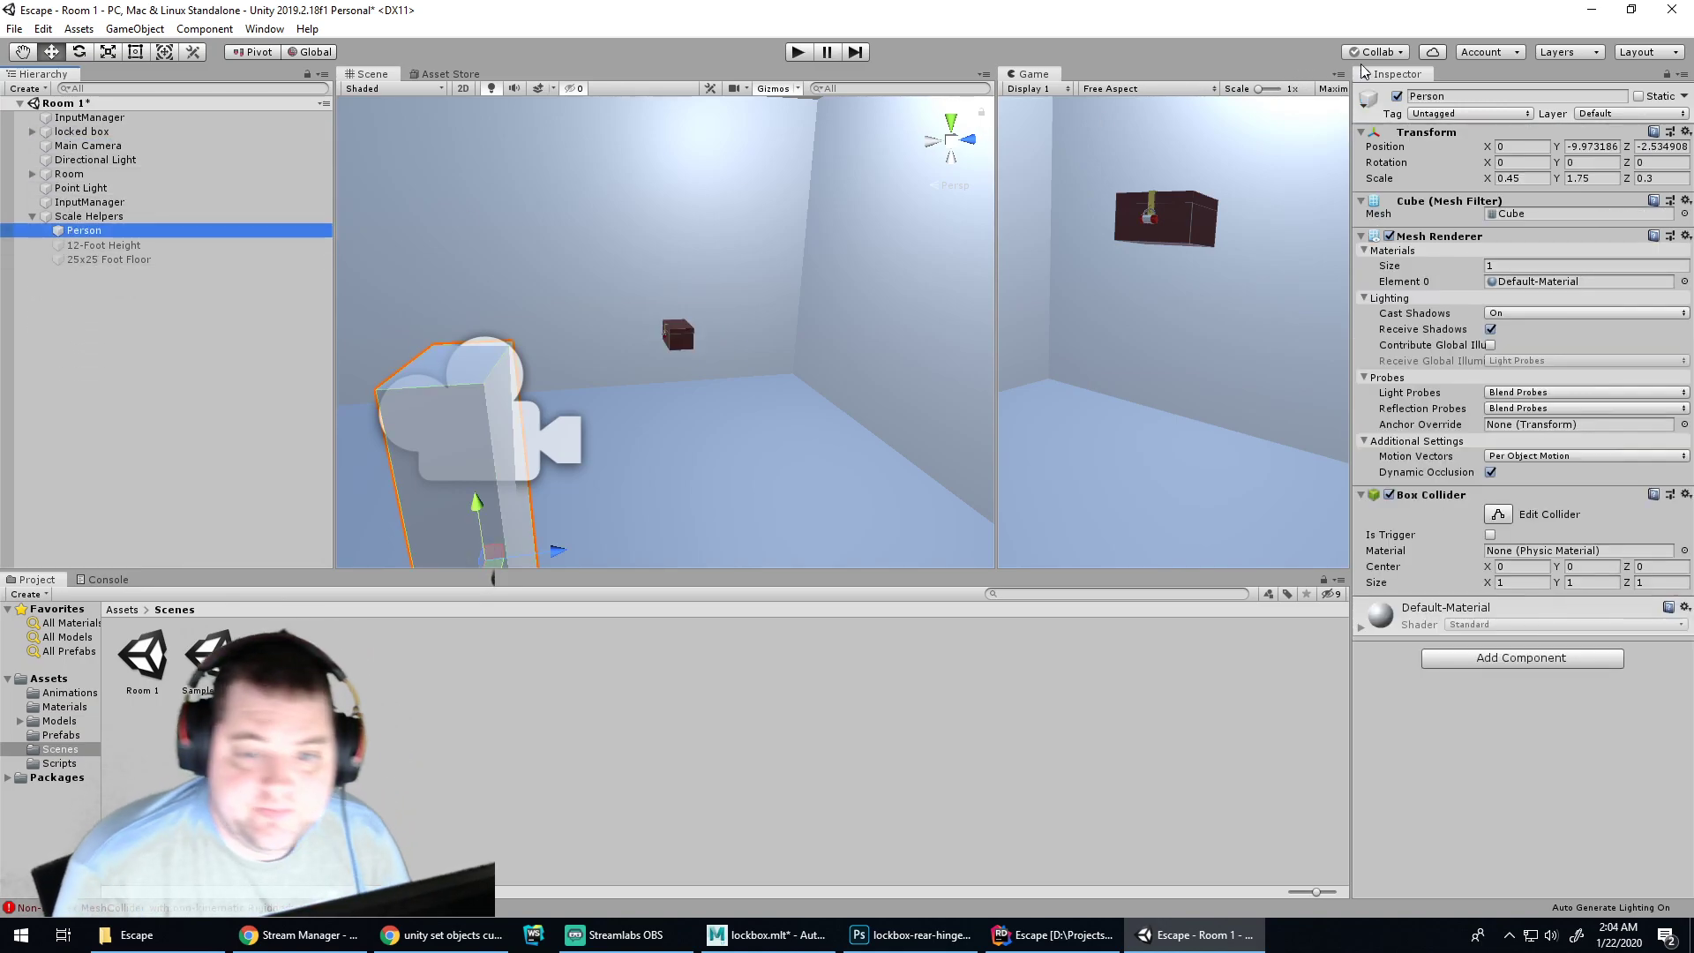
pyautogui.click(1397, 96)
# Set the Main Camera's Transform rotation X, Y and Z to 0
pyautogui.click(509, 450)
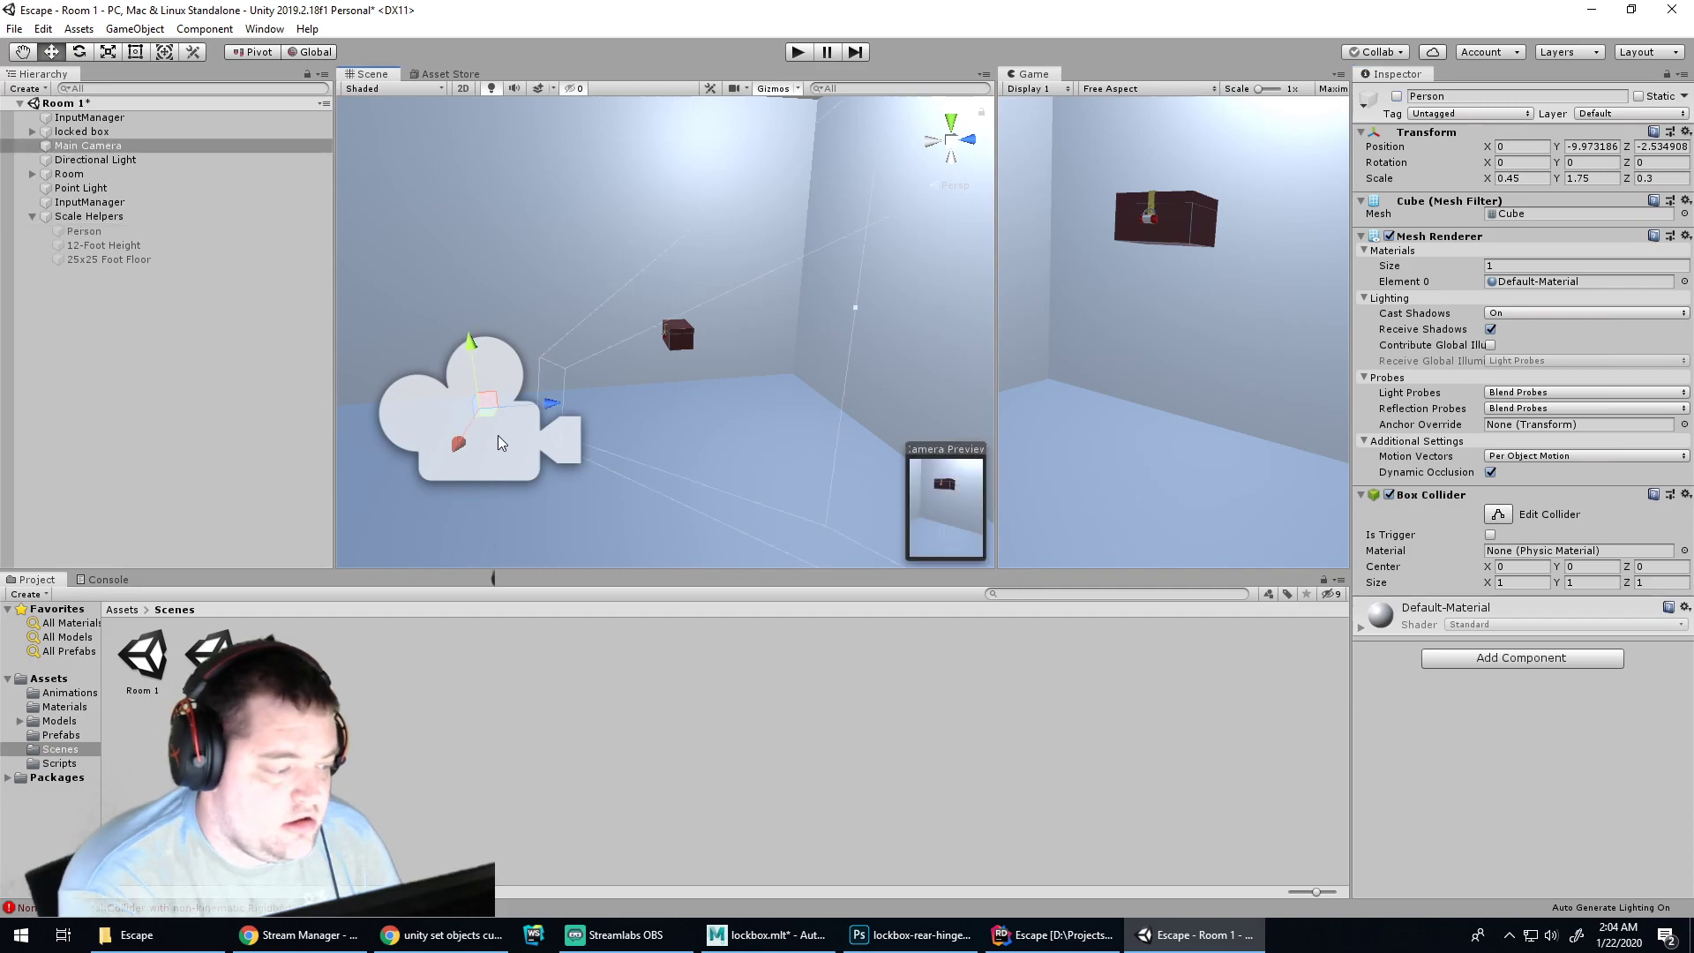
pyautogui.click(1533, 163)
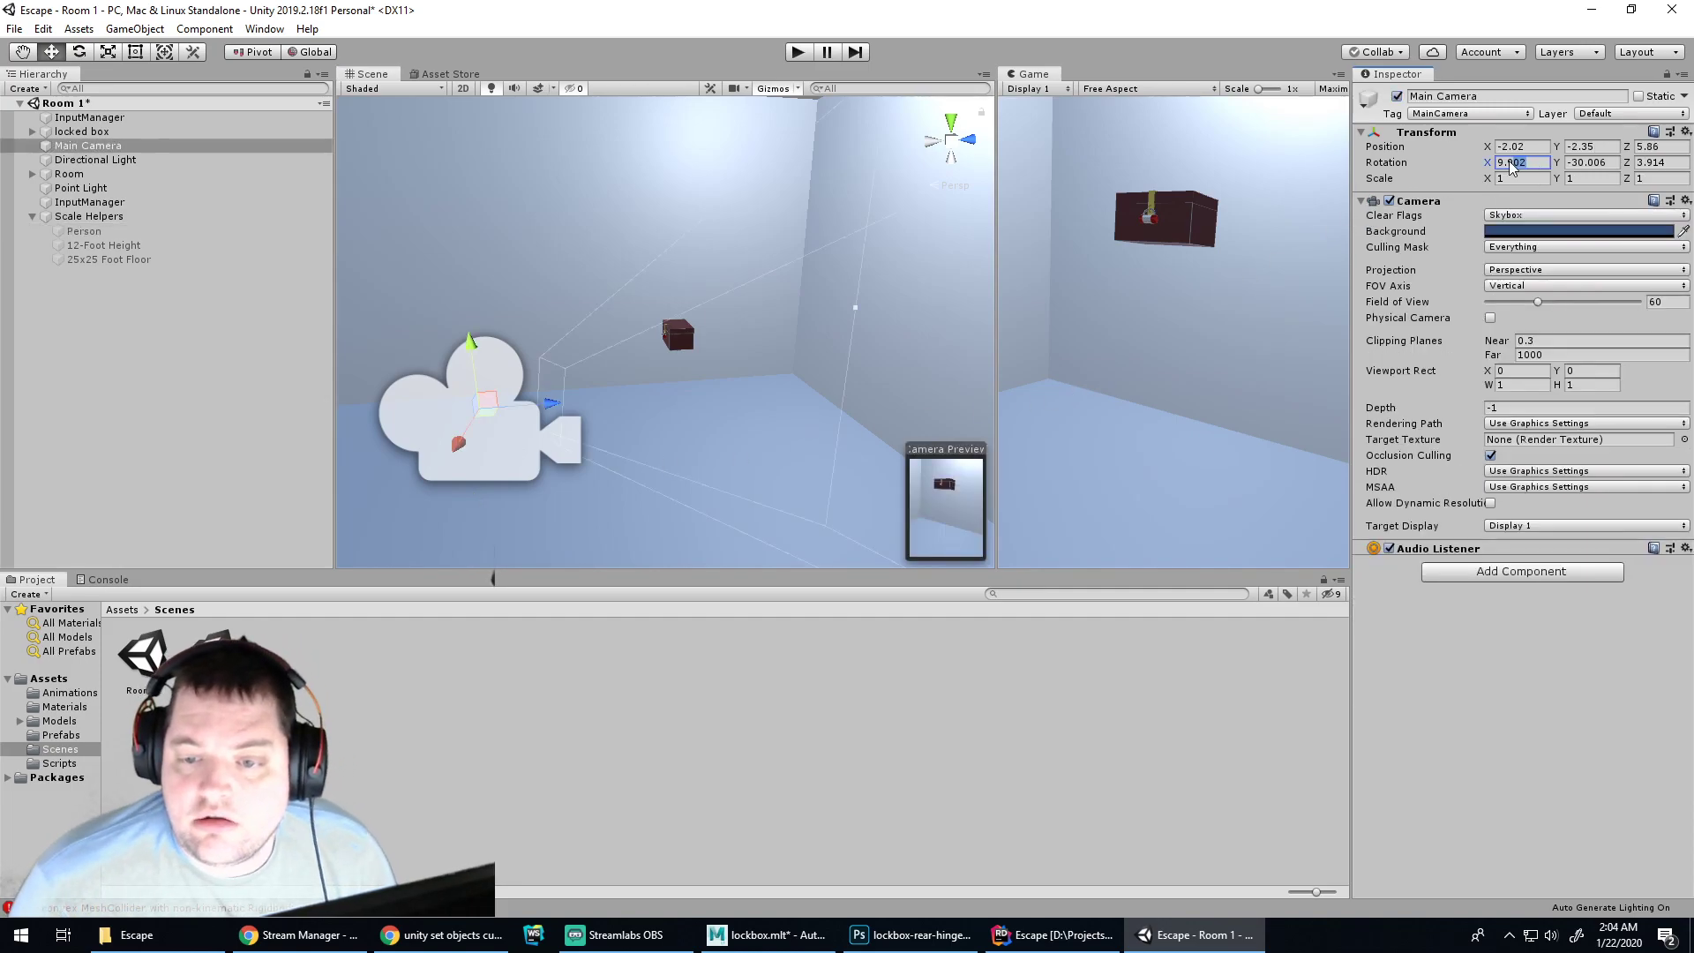
pyautogui.write('0')
pyautogui.click(1570, 163)
pyautogui.write('0')
pyautogui.click(1663, 162)
pyautogui.write('0')
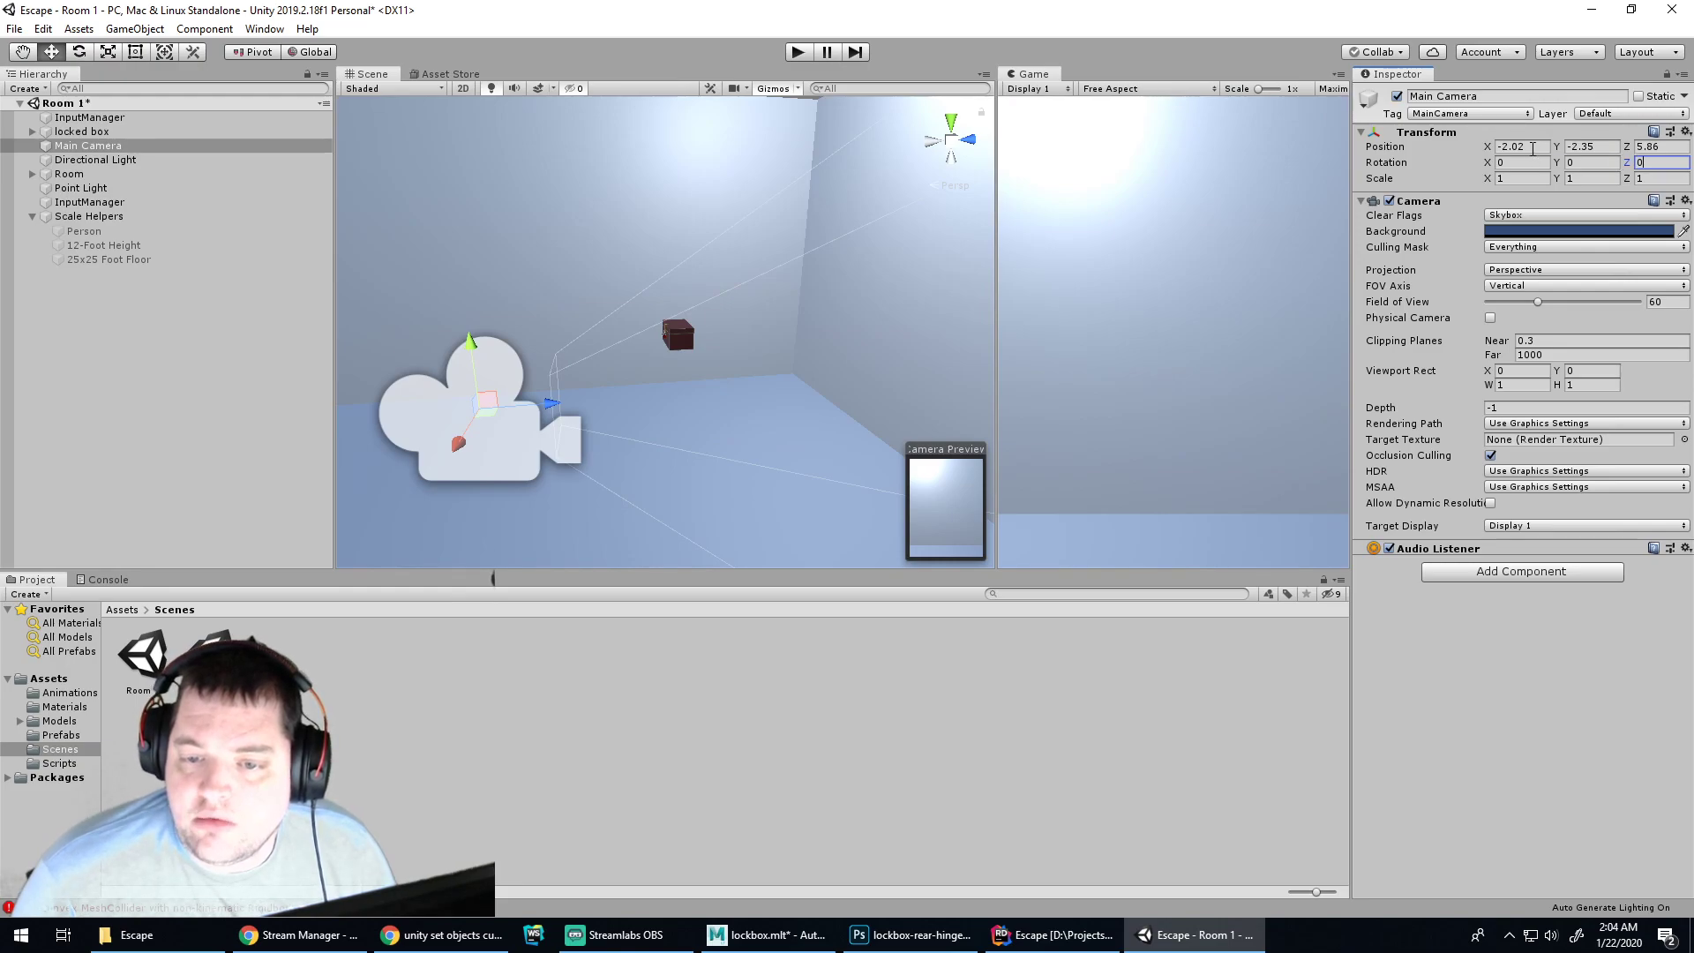
pyautogui.click(541, 692)
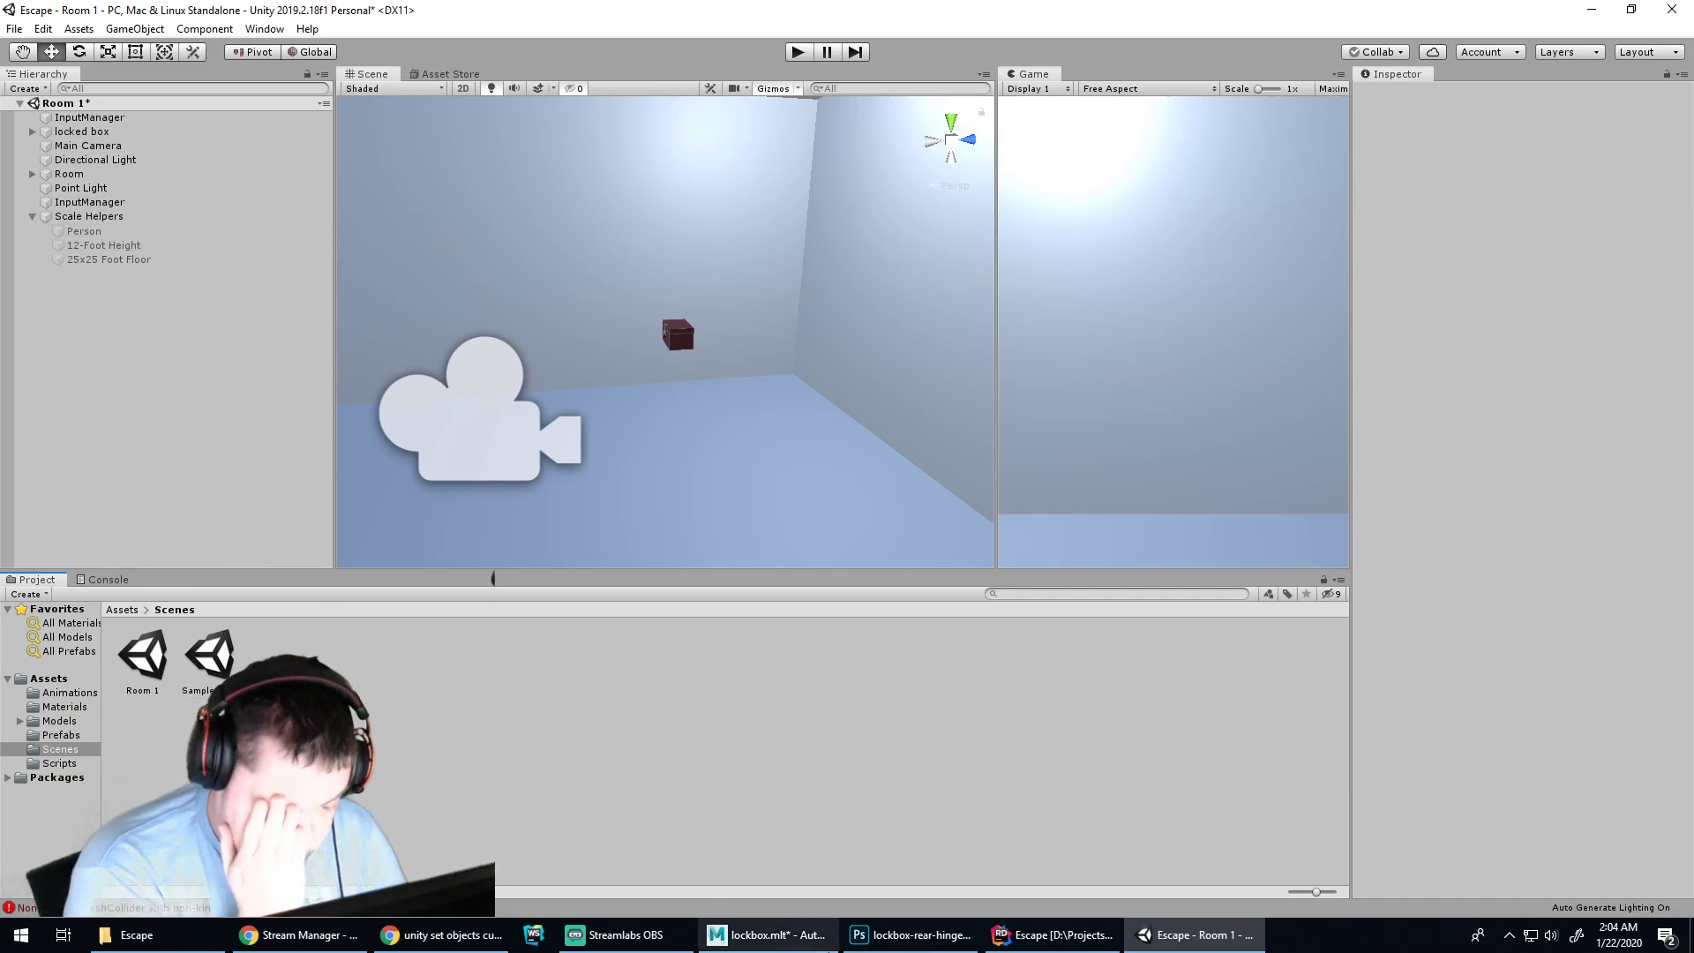
# Cut the mouse-click raycast block out of Update in InputManager.cs
pyautogui.click(1048, 938)
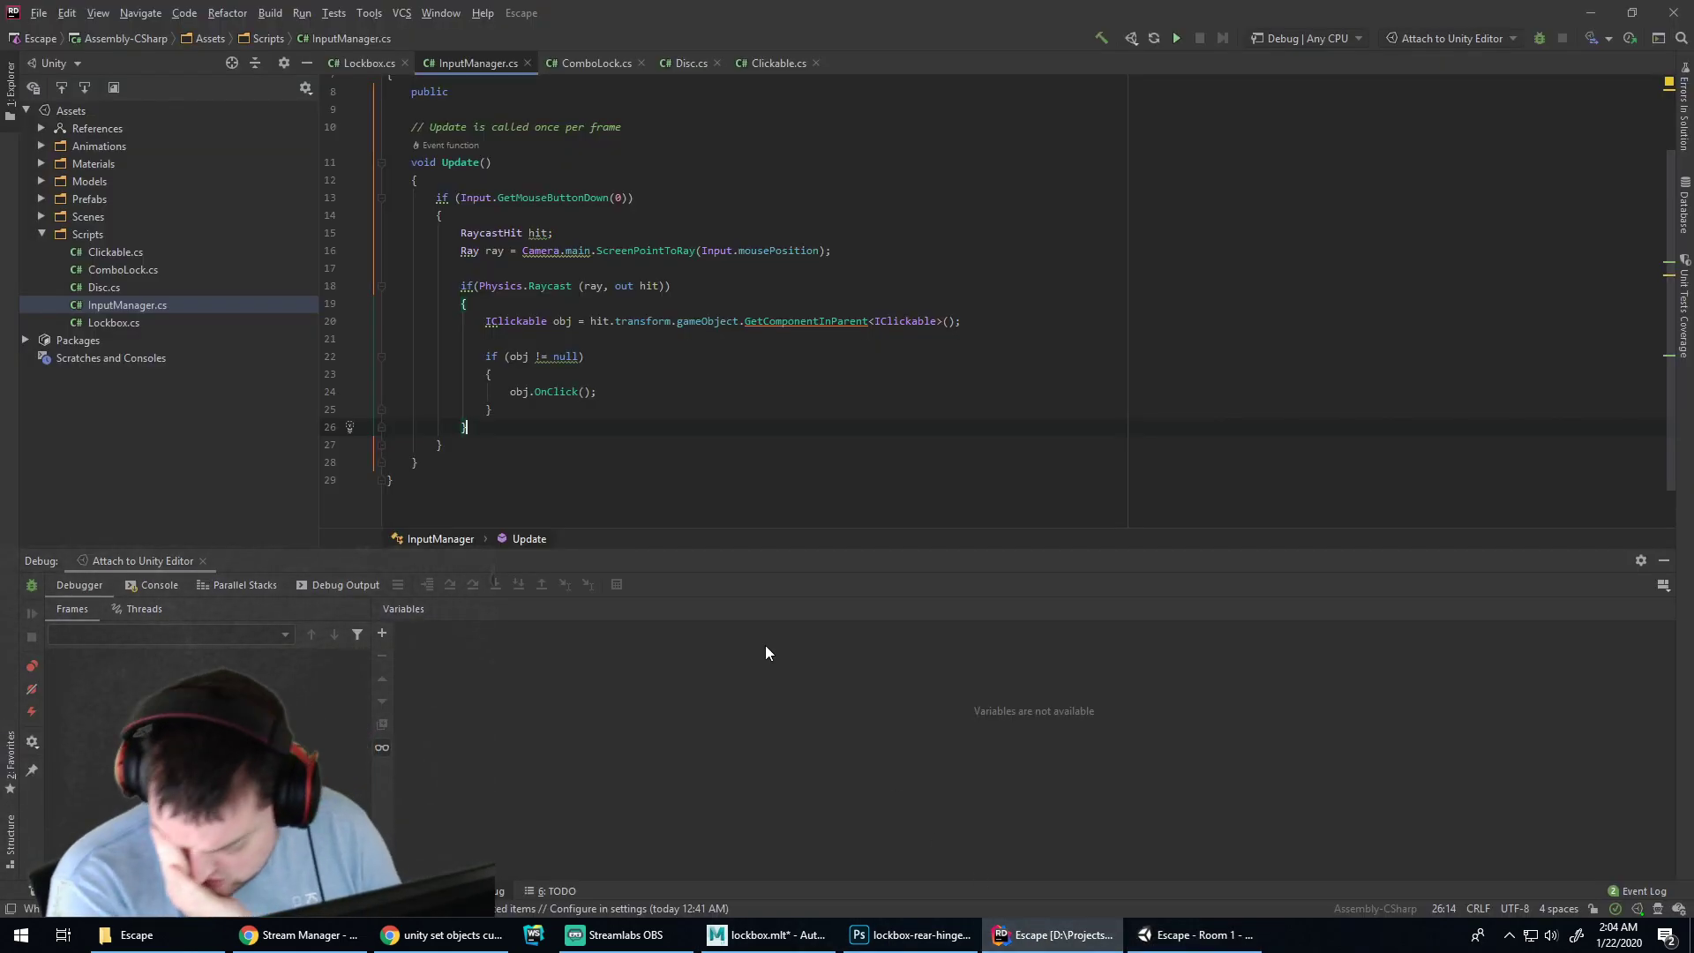
pyautogui.click(697, 339)
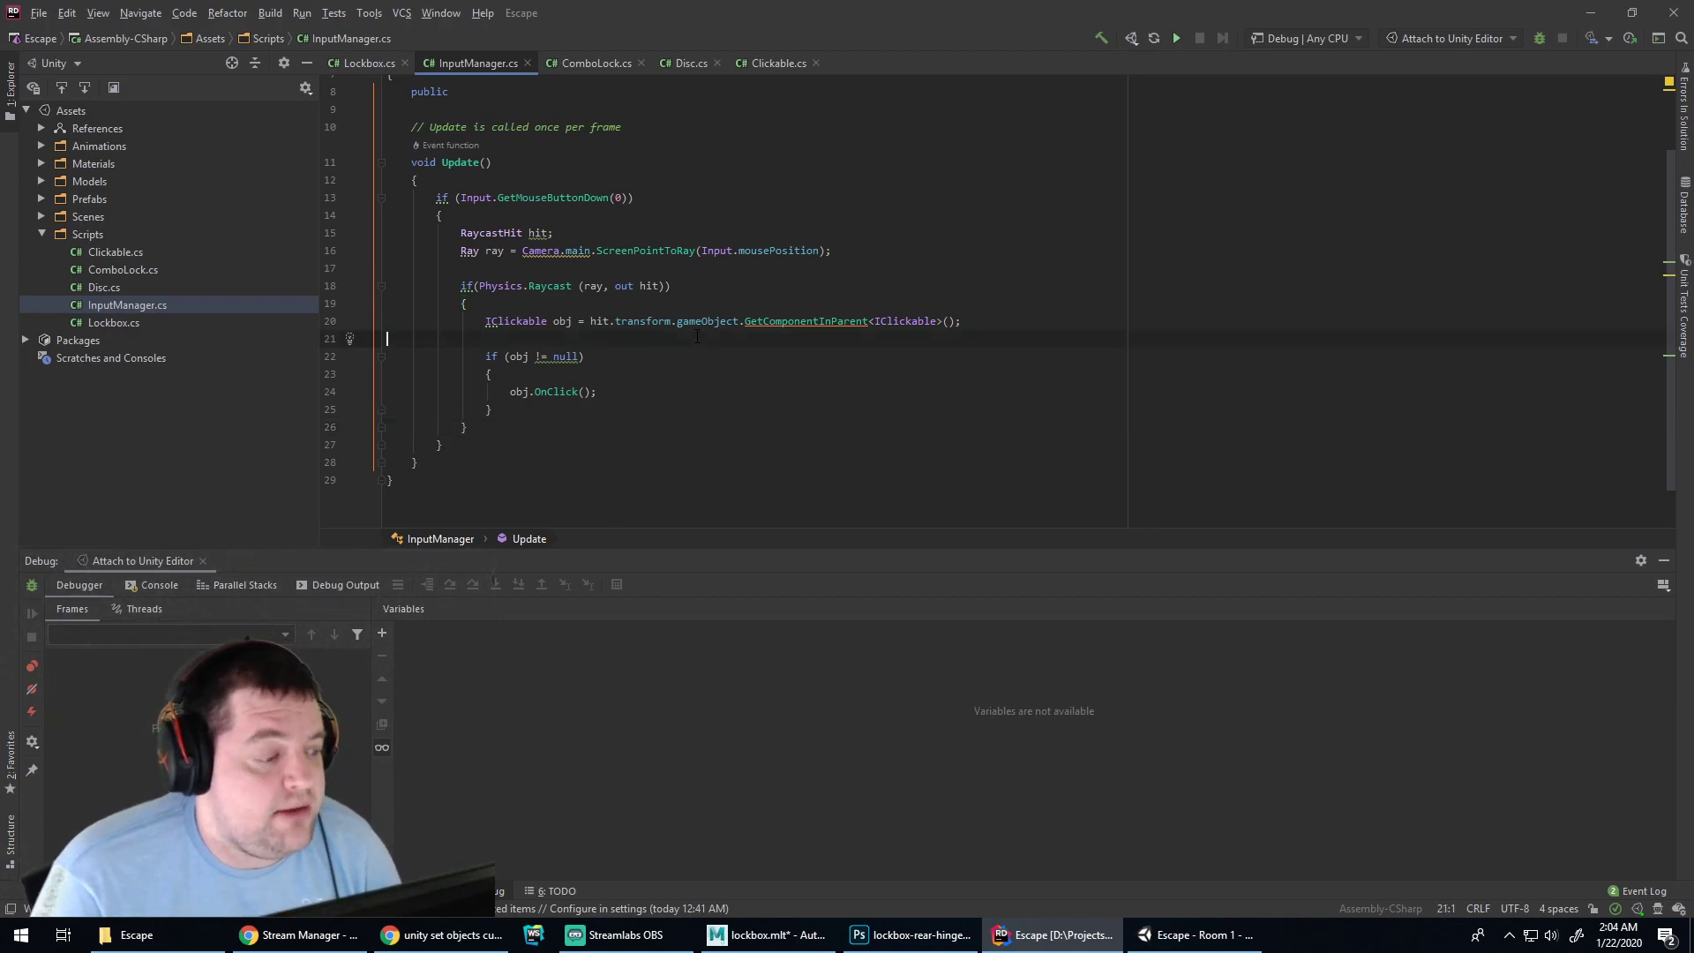
pyautogui.scroll(1, 659, 336)
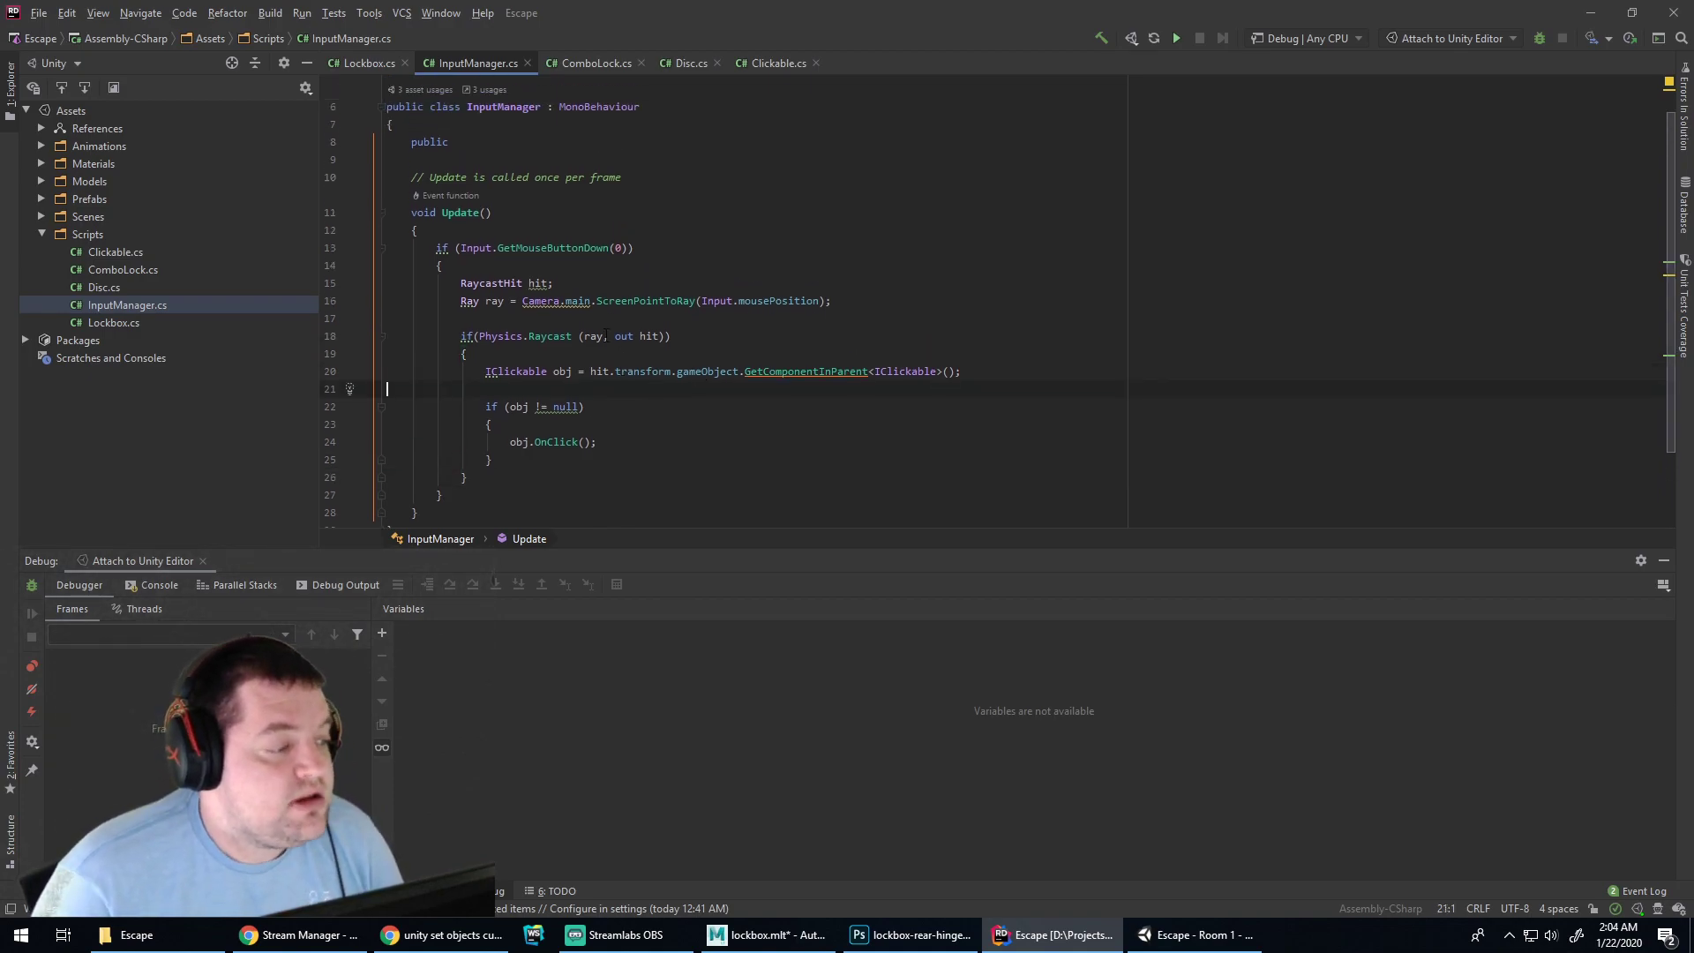
pyautogui.moveTo(436, 248); pyautogui.dragTo(466, 496)
pyautogui.hotkey('ctrl', 'c')
pyautogui.press('BackSpace')
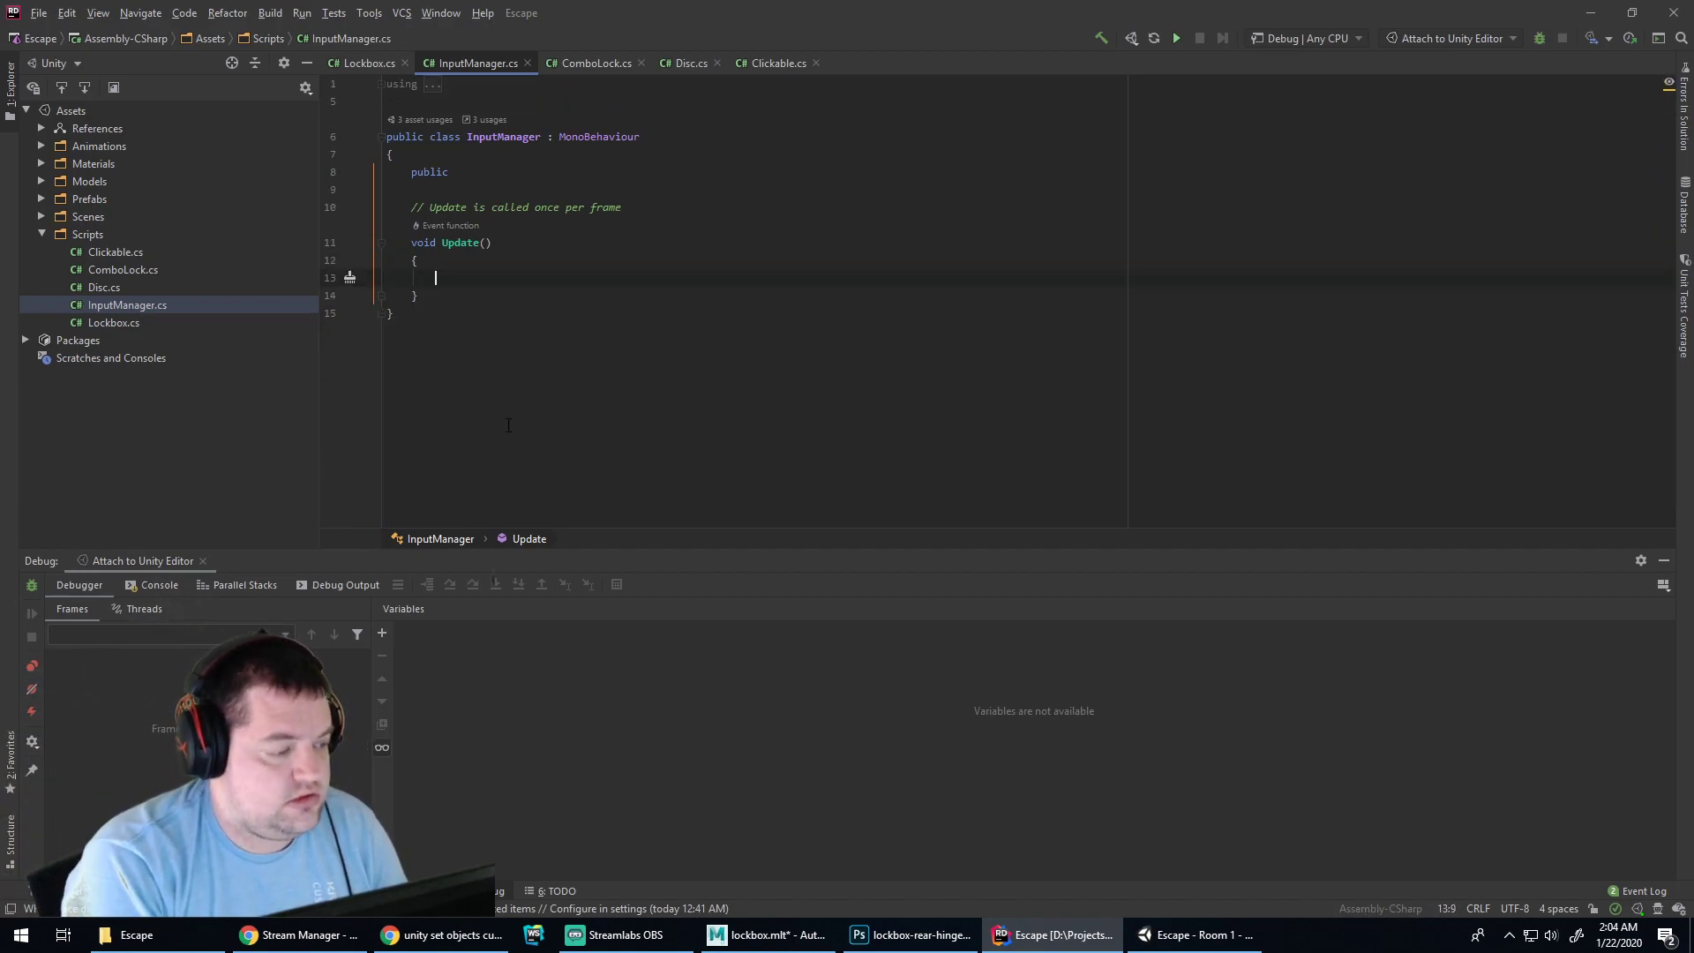
# Create a private void handleClick() method and paste the raycast code into it
pyautogui.press('Down')
pyautogui.press('End')
pyautogui.press('Return')
pyautogui.press('Return')
pyautogui.write('private void check')
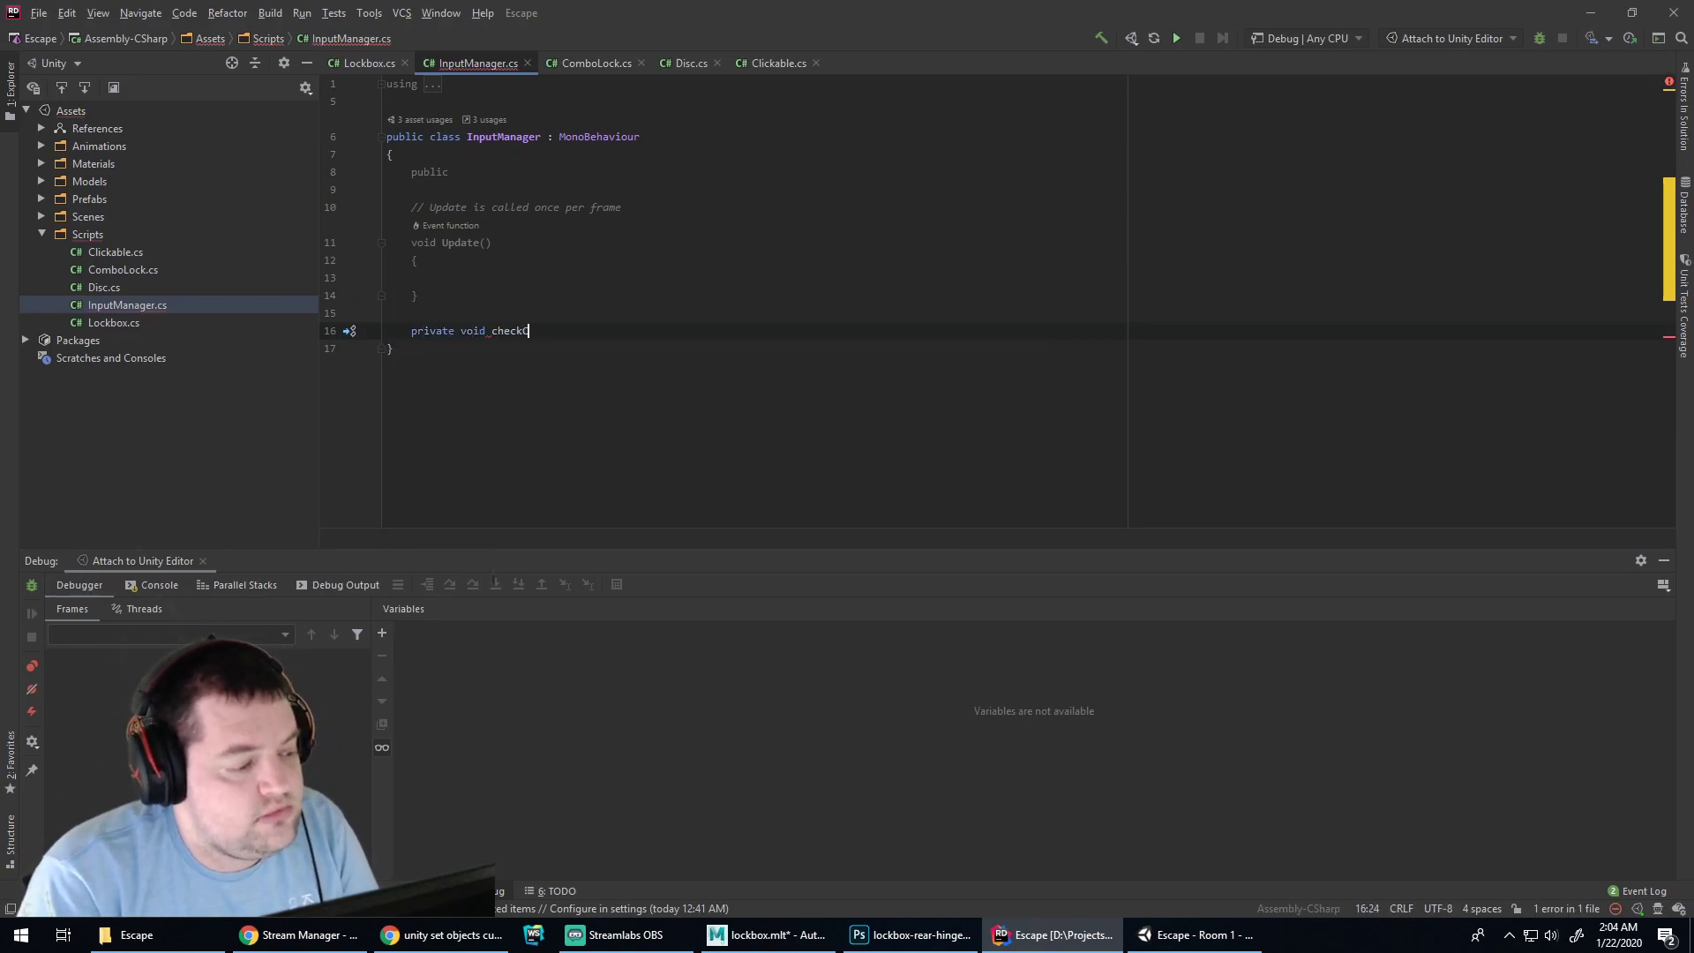
pyautogui.press('BackSpace')
pyautogui.press('BackSpace')
pyautogui.press('BackSpace')
pyautogui.press('BackSpace')
pyautogui.press('BackSpace')
pyautogui.write('t')
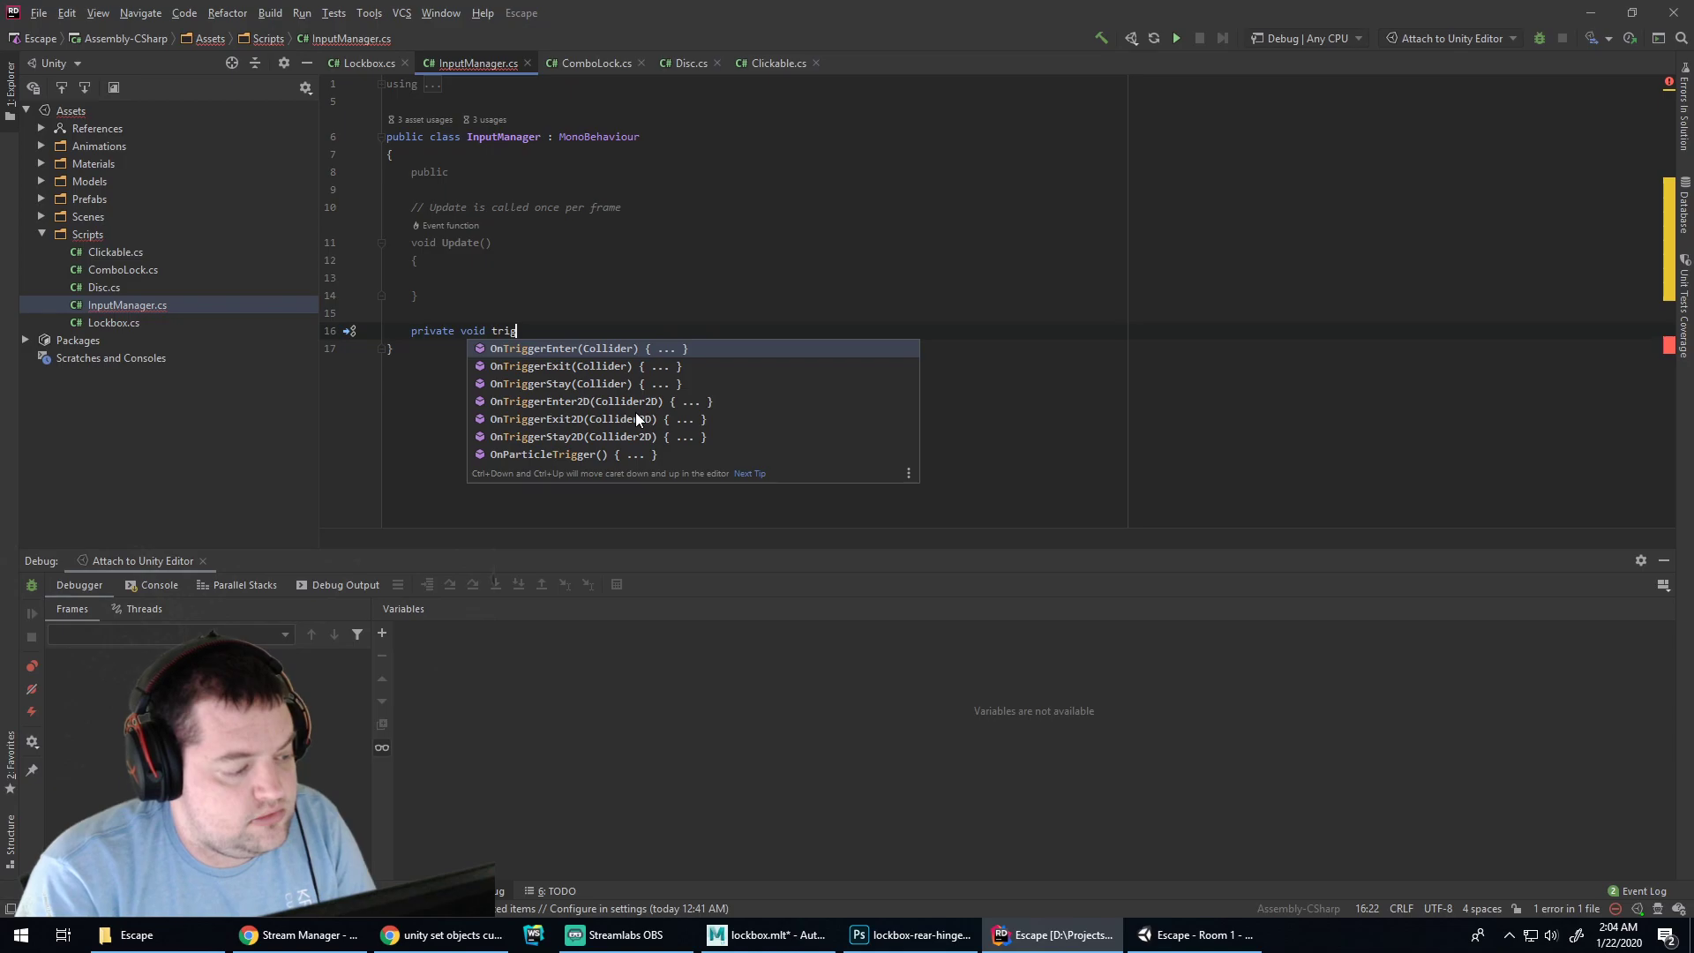
pyautogui.press('BackSpace')
pyautogui.write('handleClick()')
pyautogui.press('Return')
pyautogui.hotkey('ctrl', 'v')
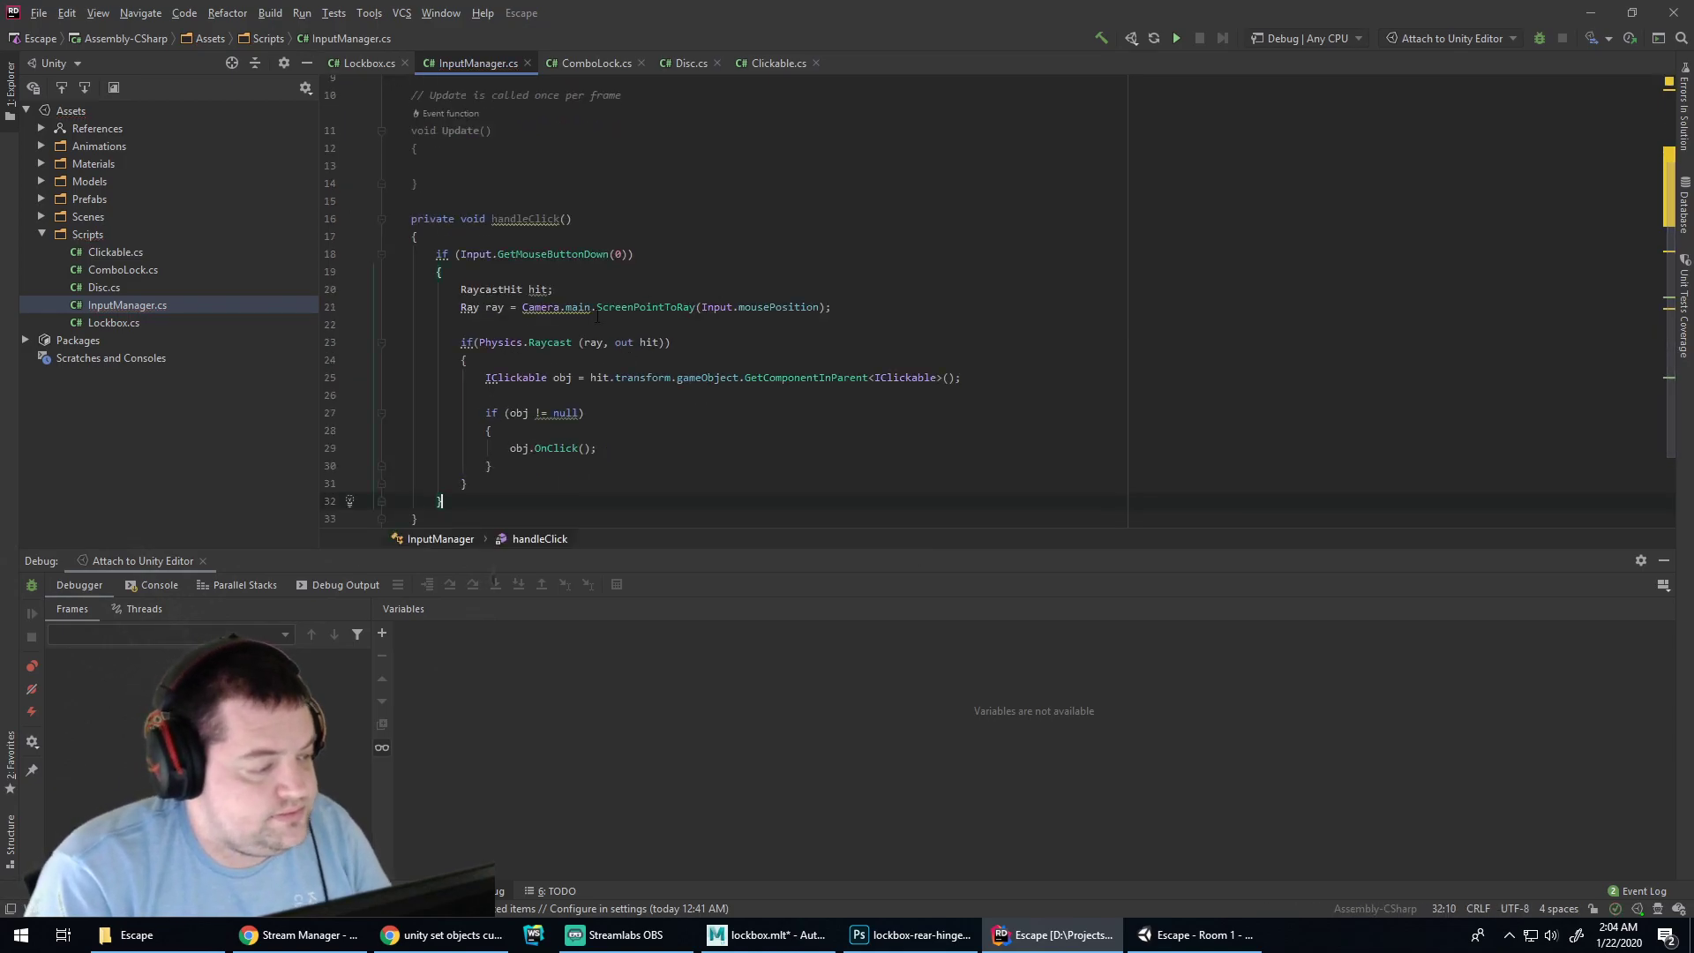
# Call handleClick(); and handleCameraMove(); in Update, and declare an empty private handleCameraMove() method
pyautogui.click(470, 174)
pyautogui.write('han')
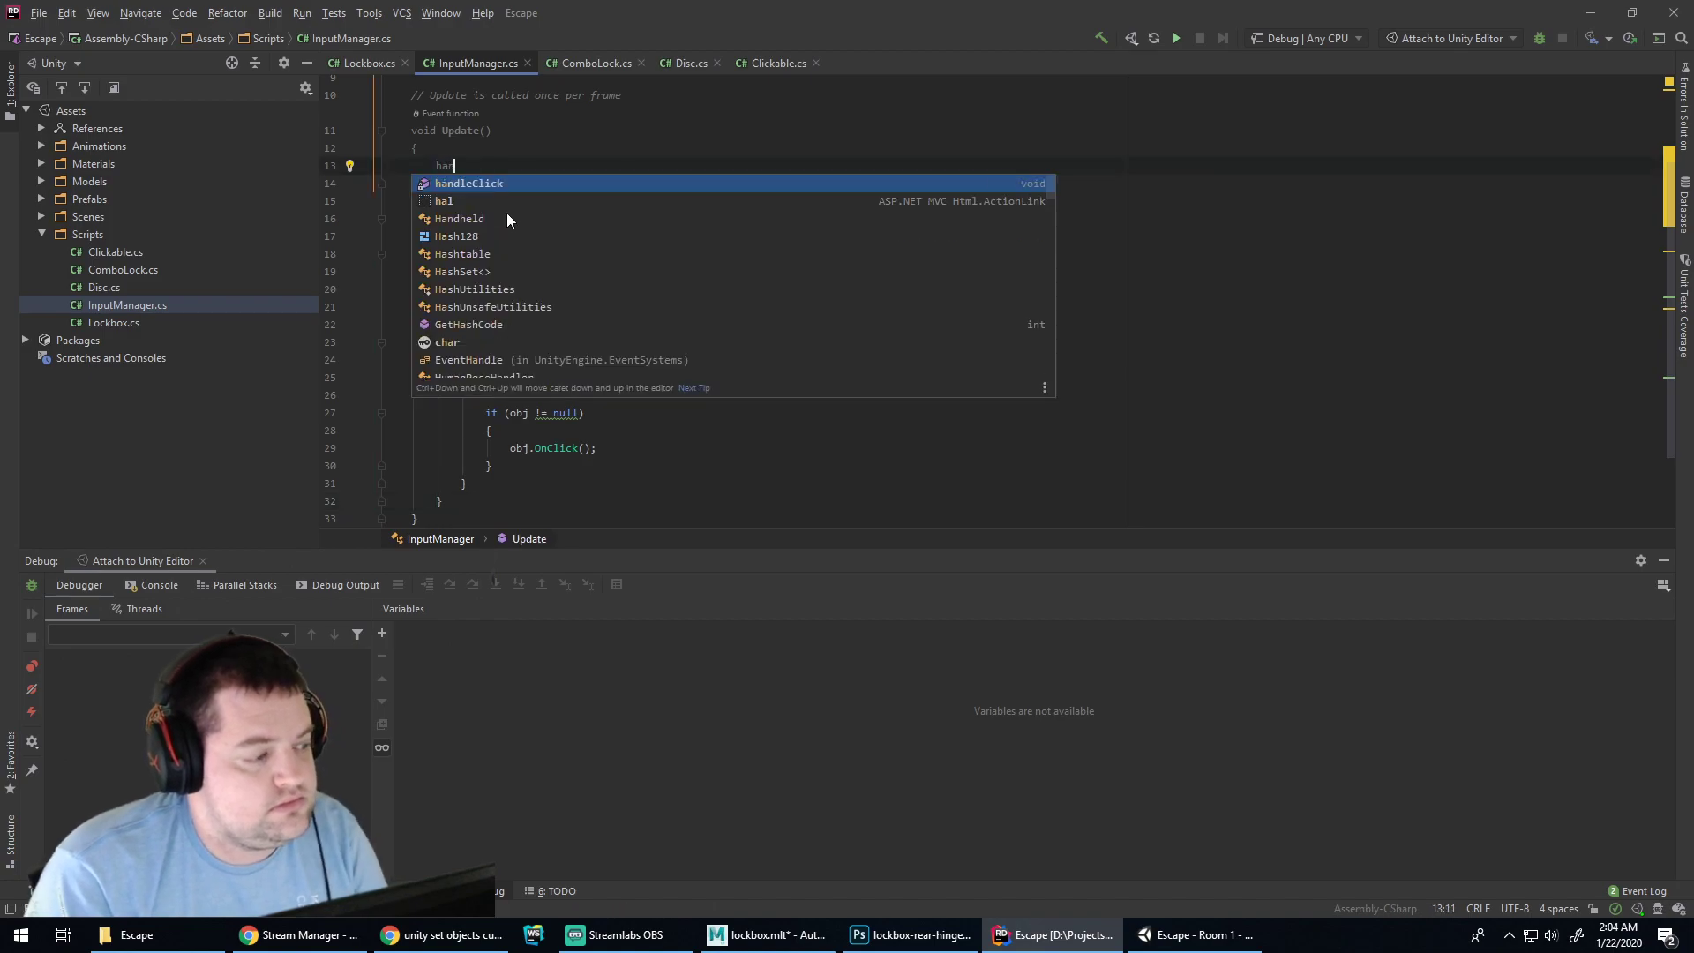
pyautogui.write('dleClick();')
pyautogui.press('Return')
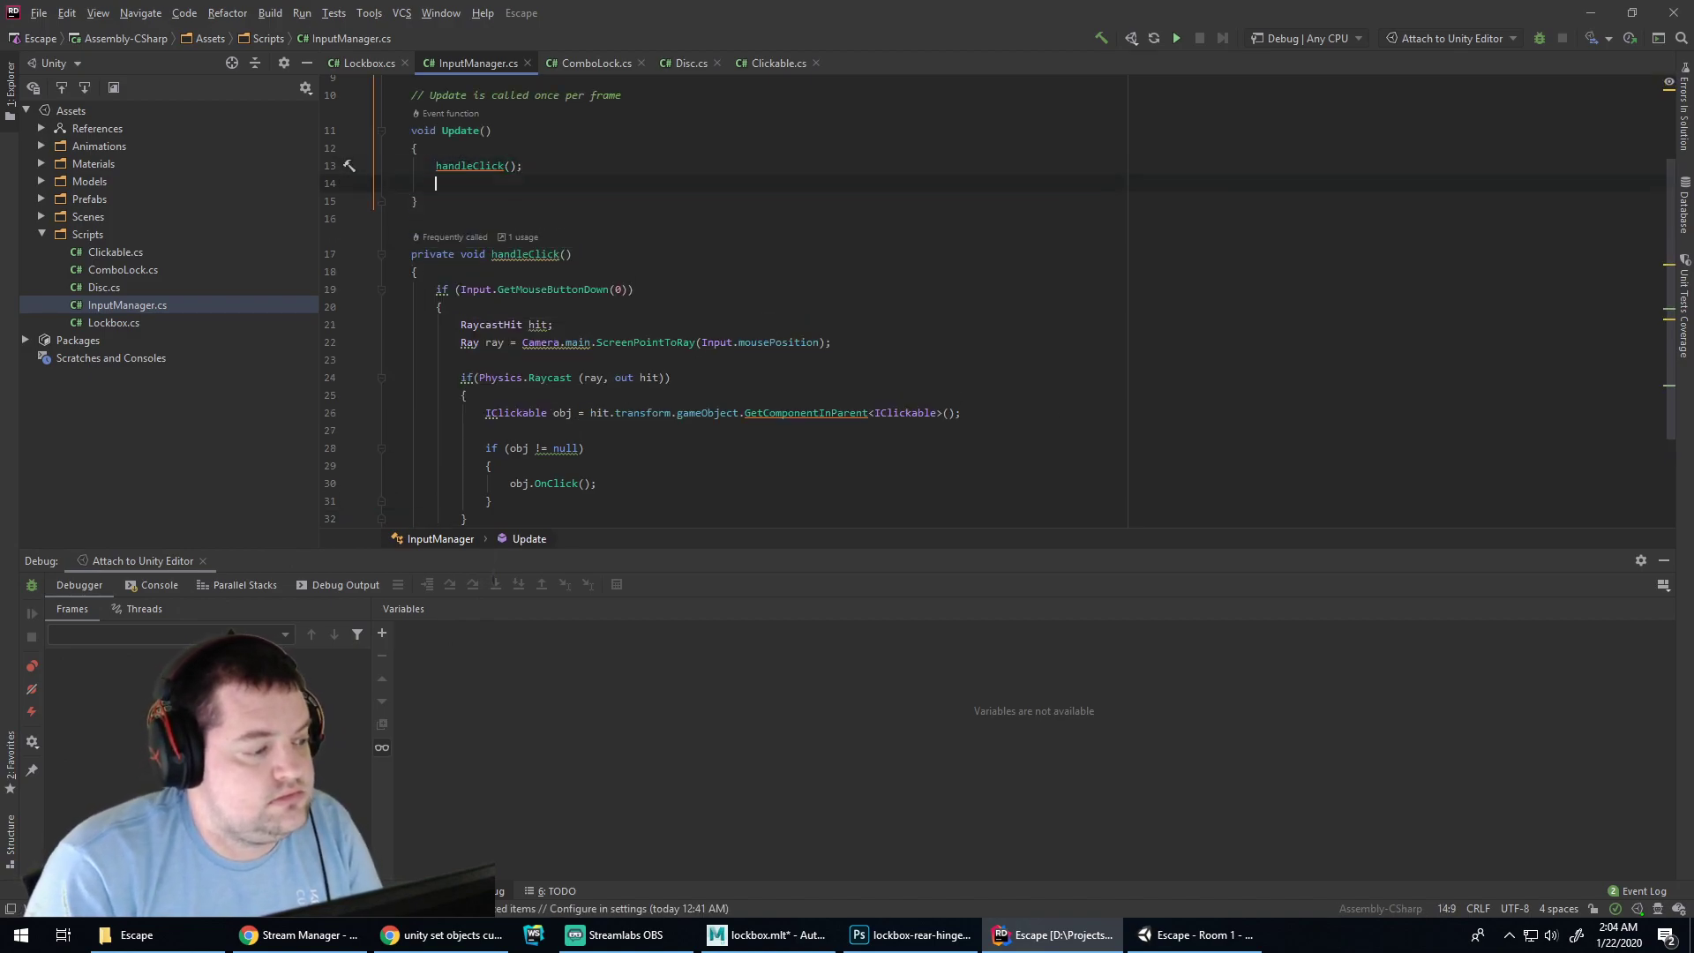
pyautogui.write('handleCamer')
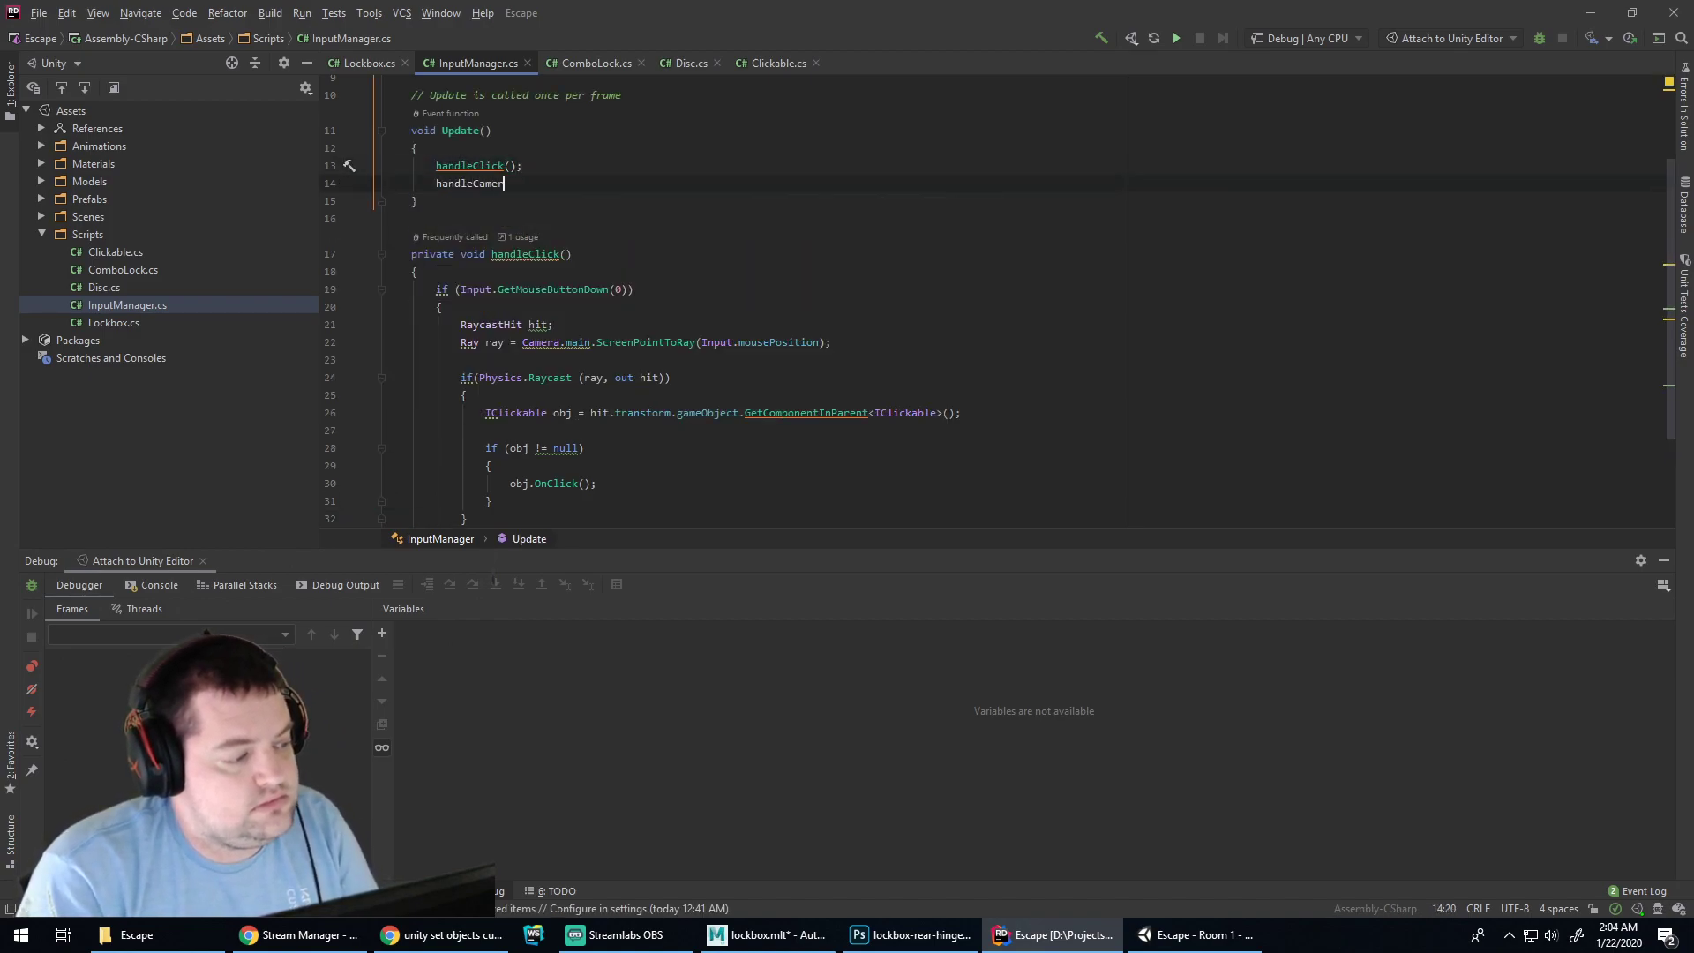
pyautogui.write('aMove();')
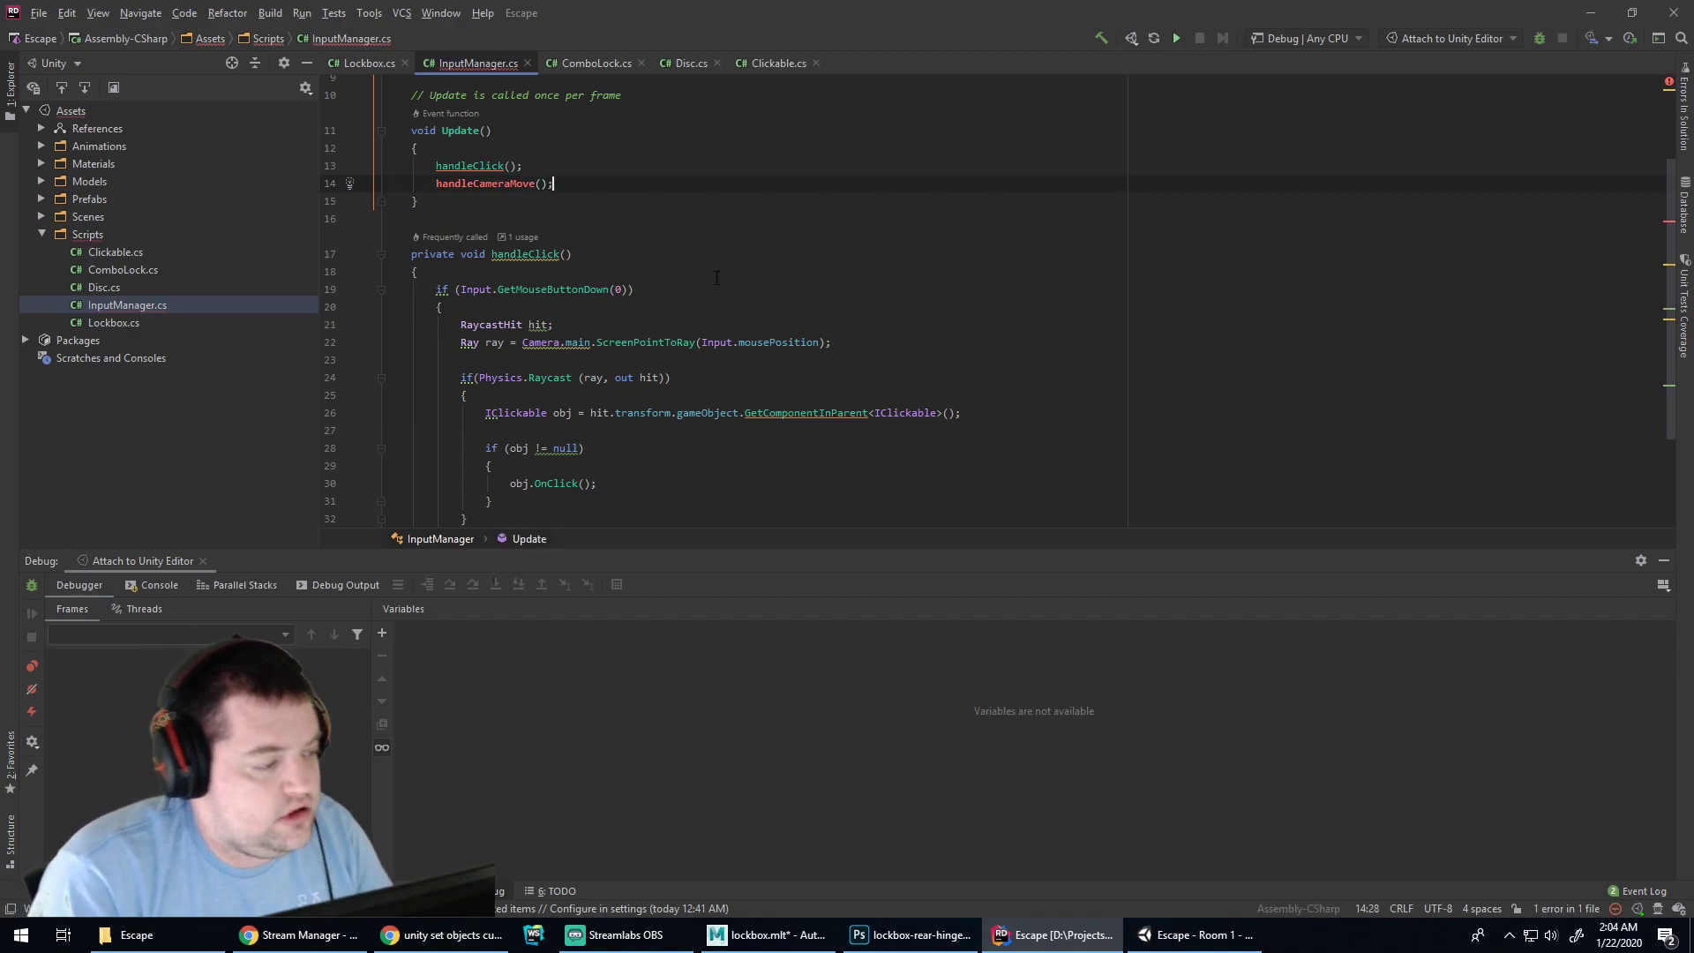
pyautogui.scroll(-2, 430, 450)
pyautogui.click(430, 450)
pyautogui.press('Return')
pyautogui.press('Return')
pyautogui.write('pri')
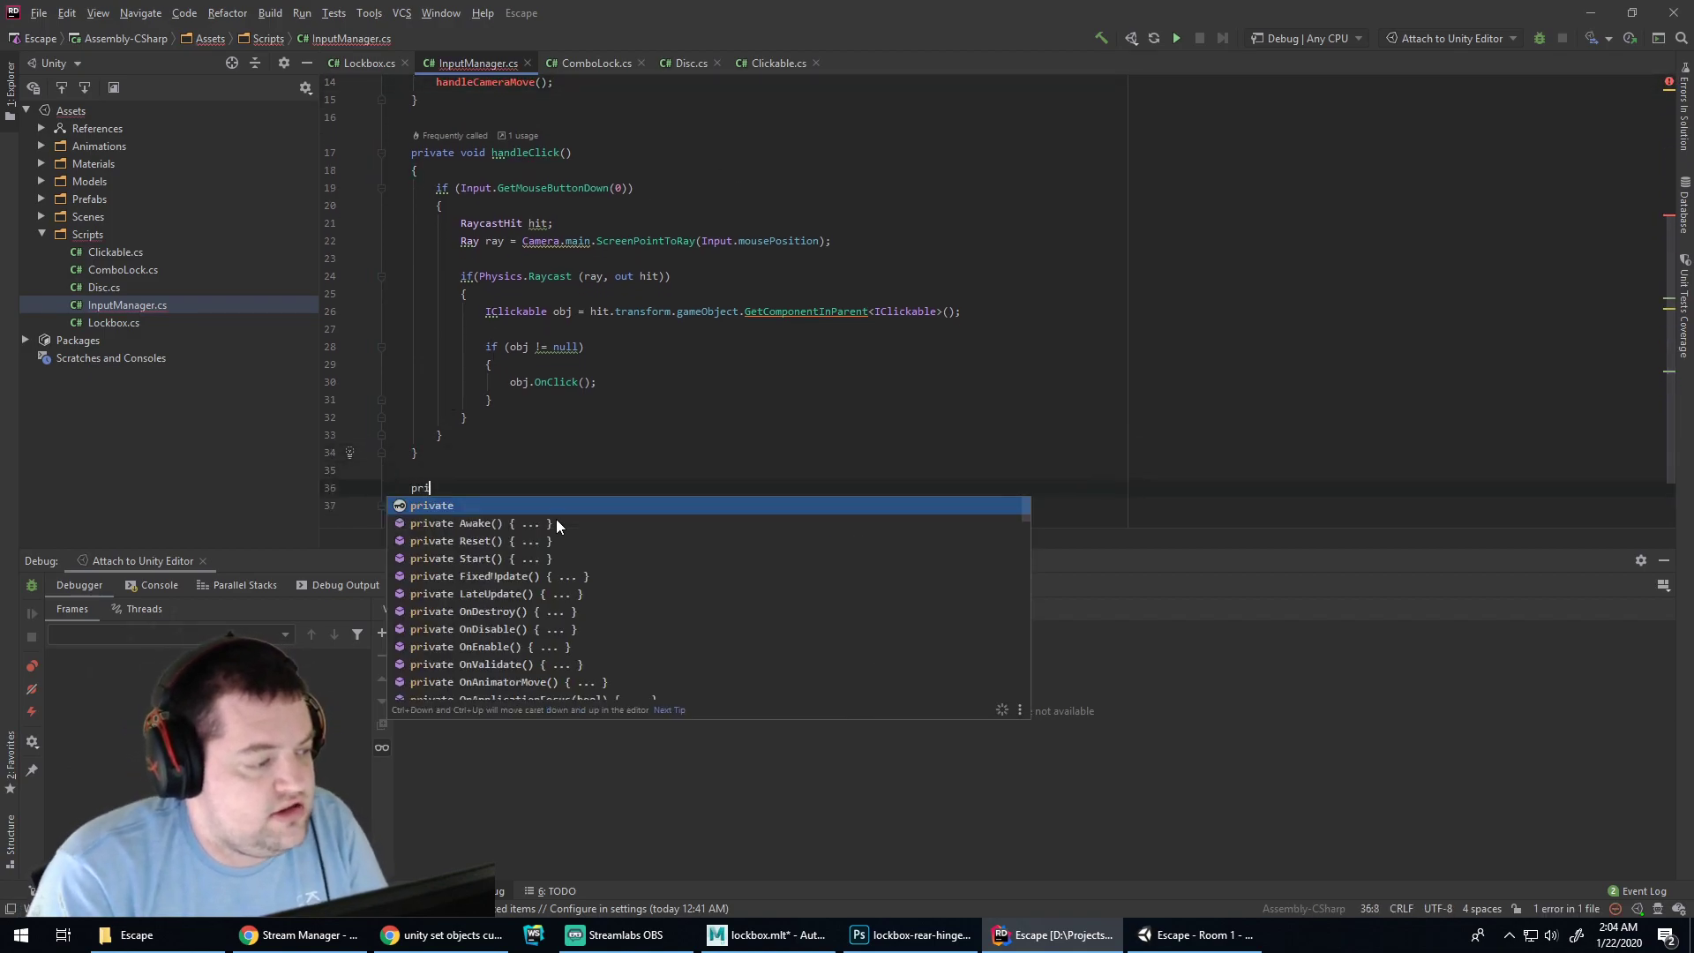
pyautogui.write('vate void handleCameraMove()')
pyautogui.press('Return')
pyautogui.write('{')
pyautogui.press('Return')
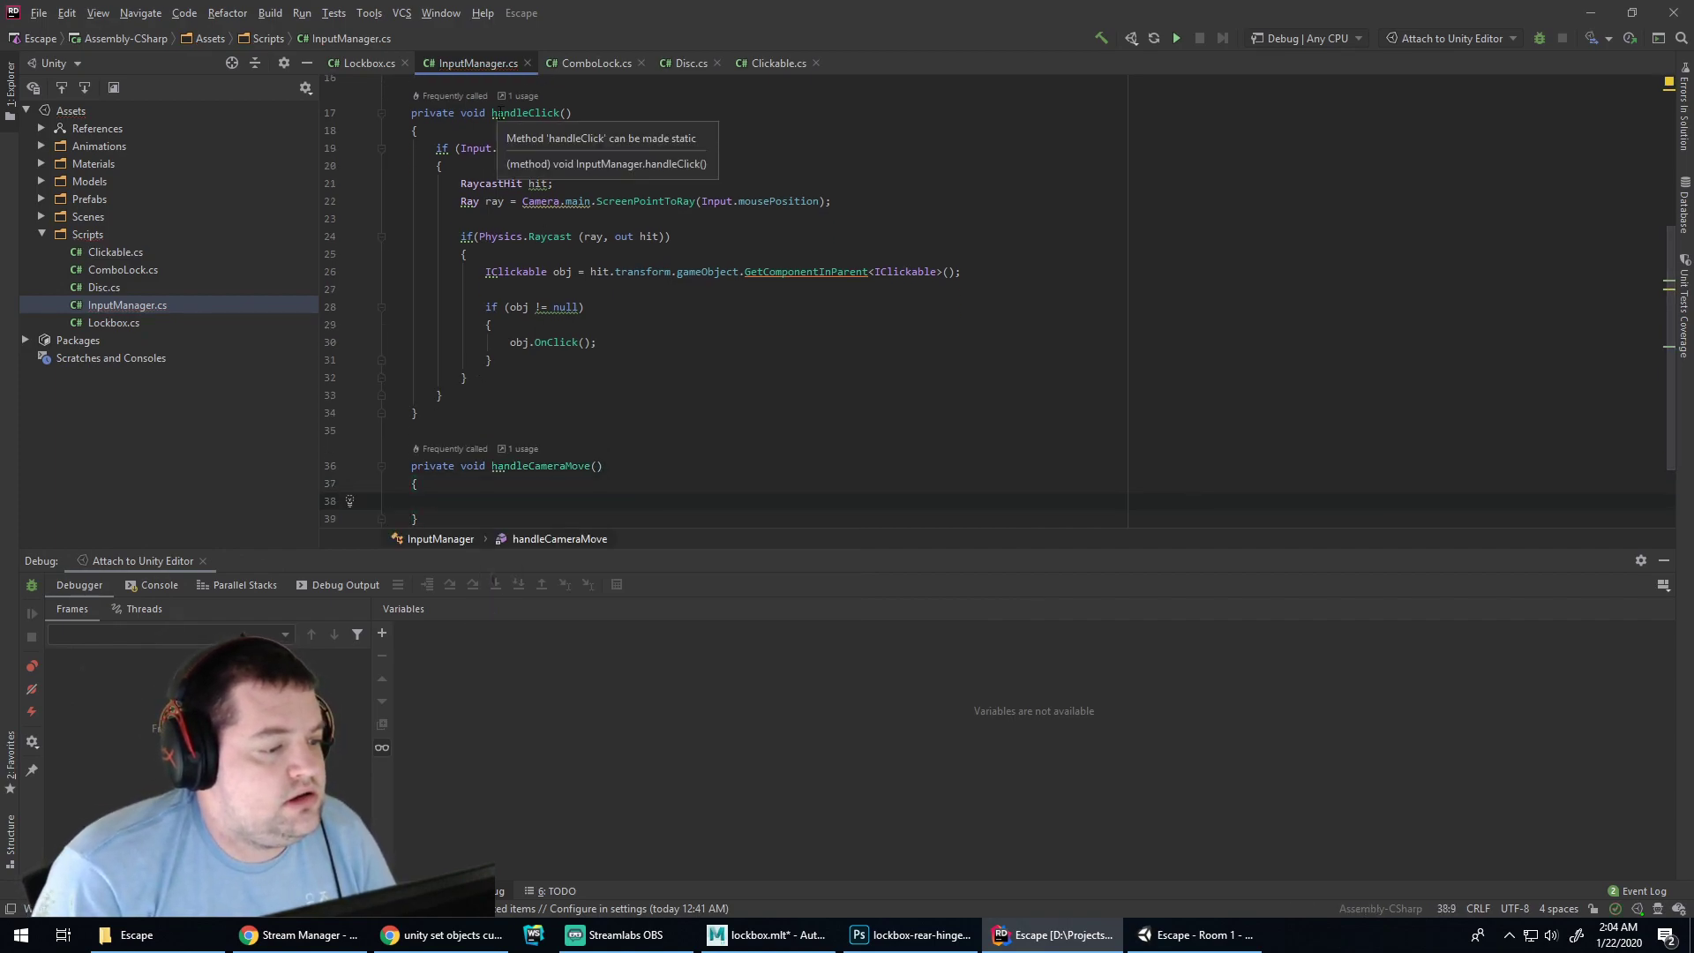
pyautogui.click(36, 8)
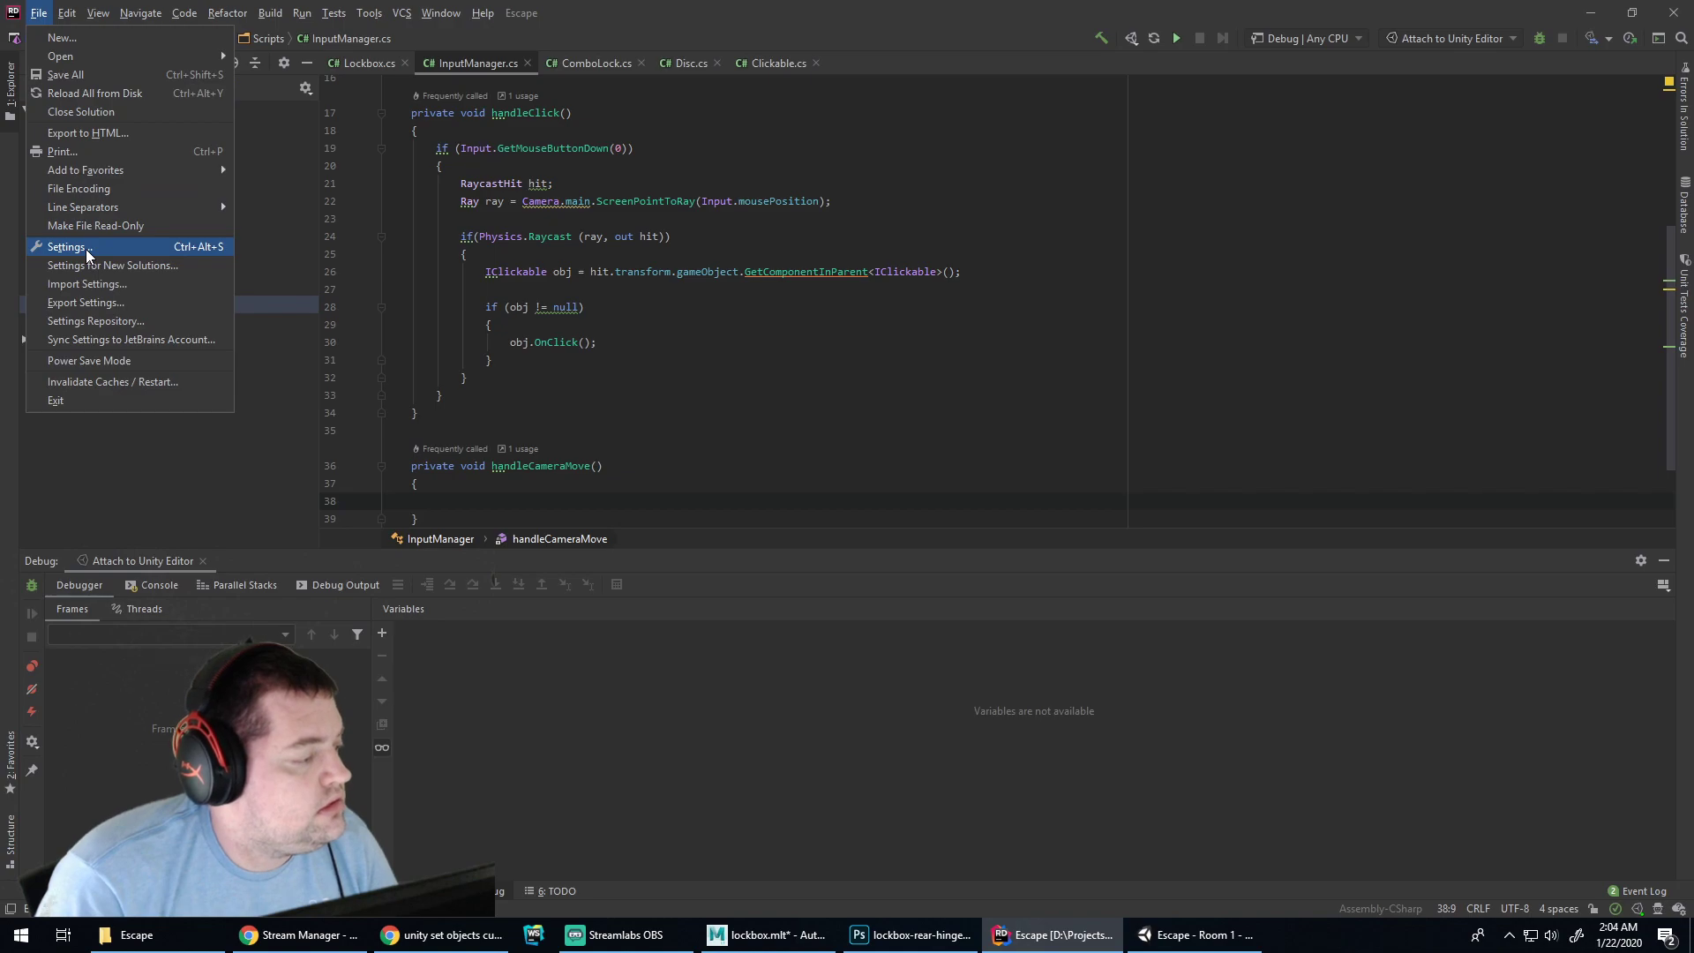
# Set the C# code style indent size and tab width to 2 and save the settings
pyautogui.click(87, 248)
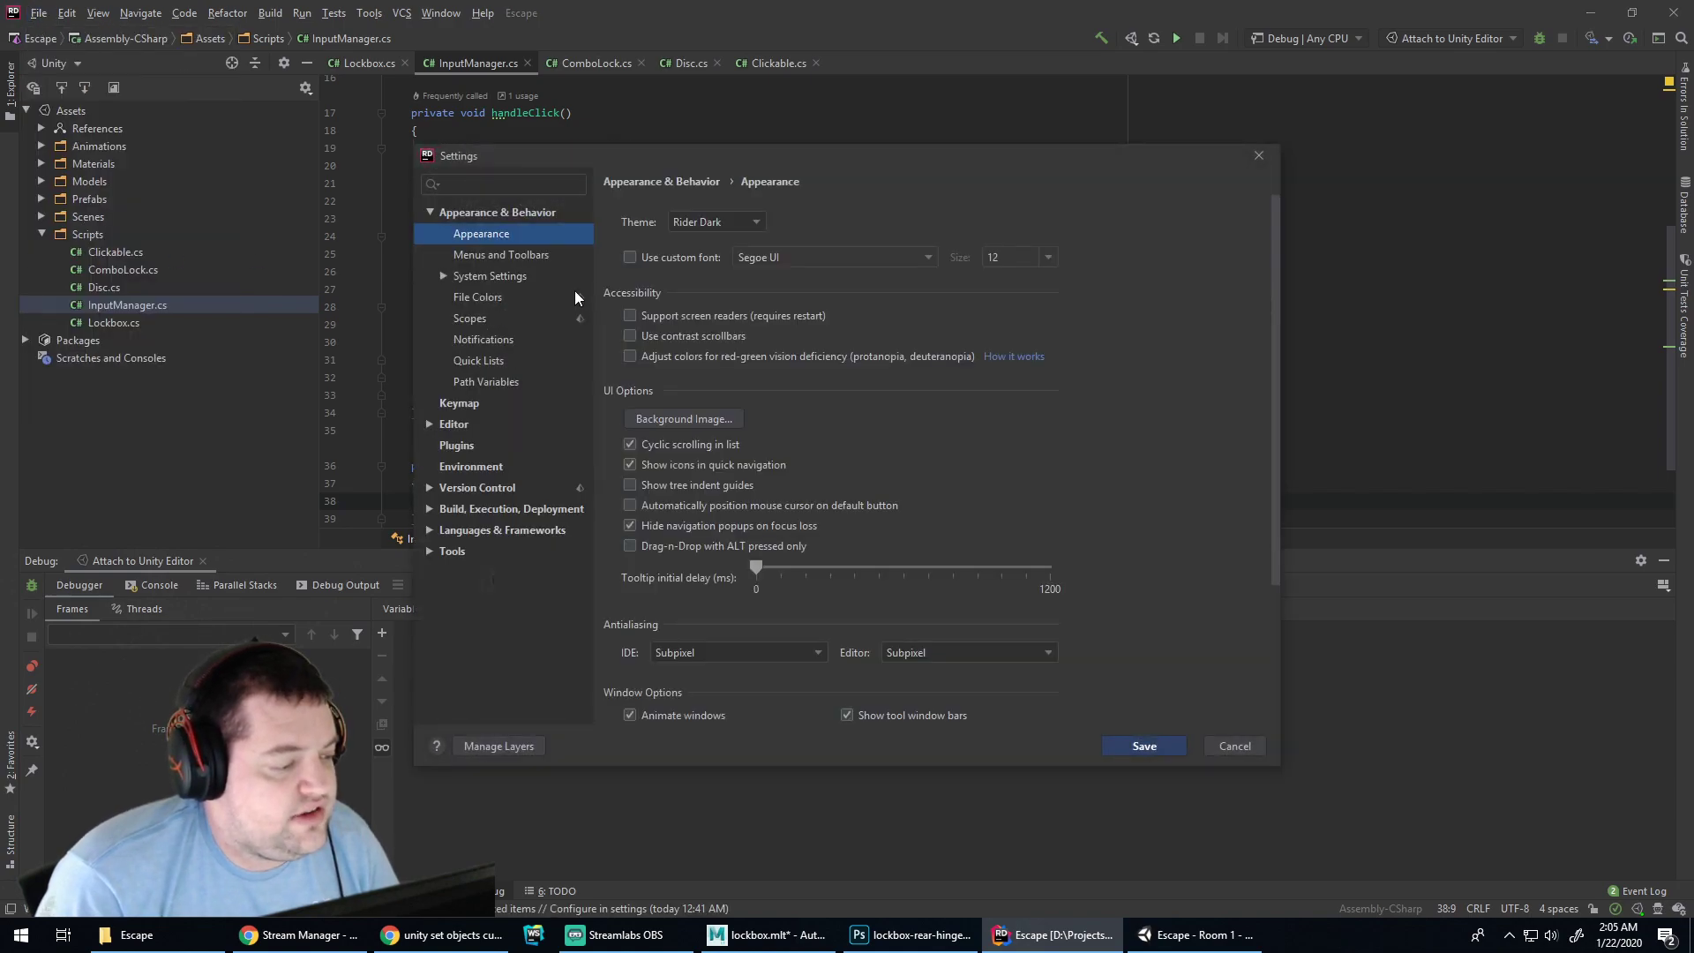
pyautogui.click(430, 423)
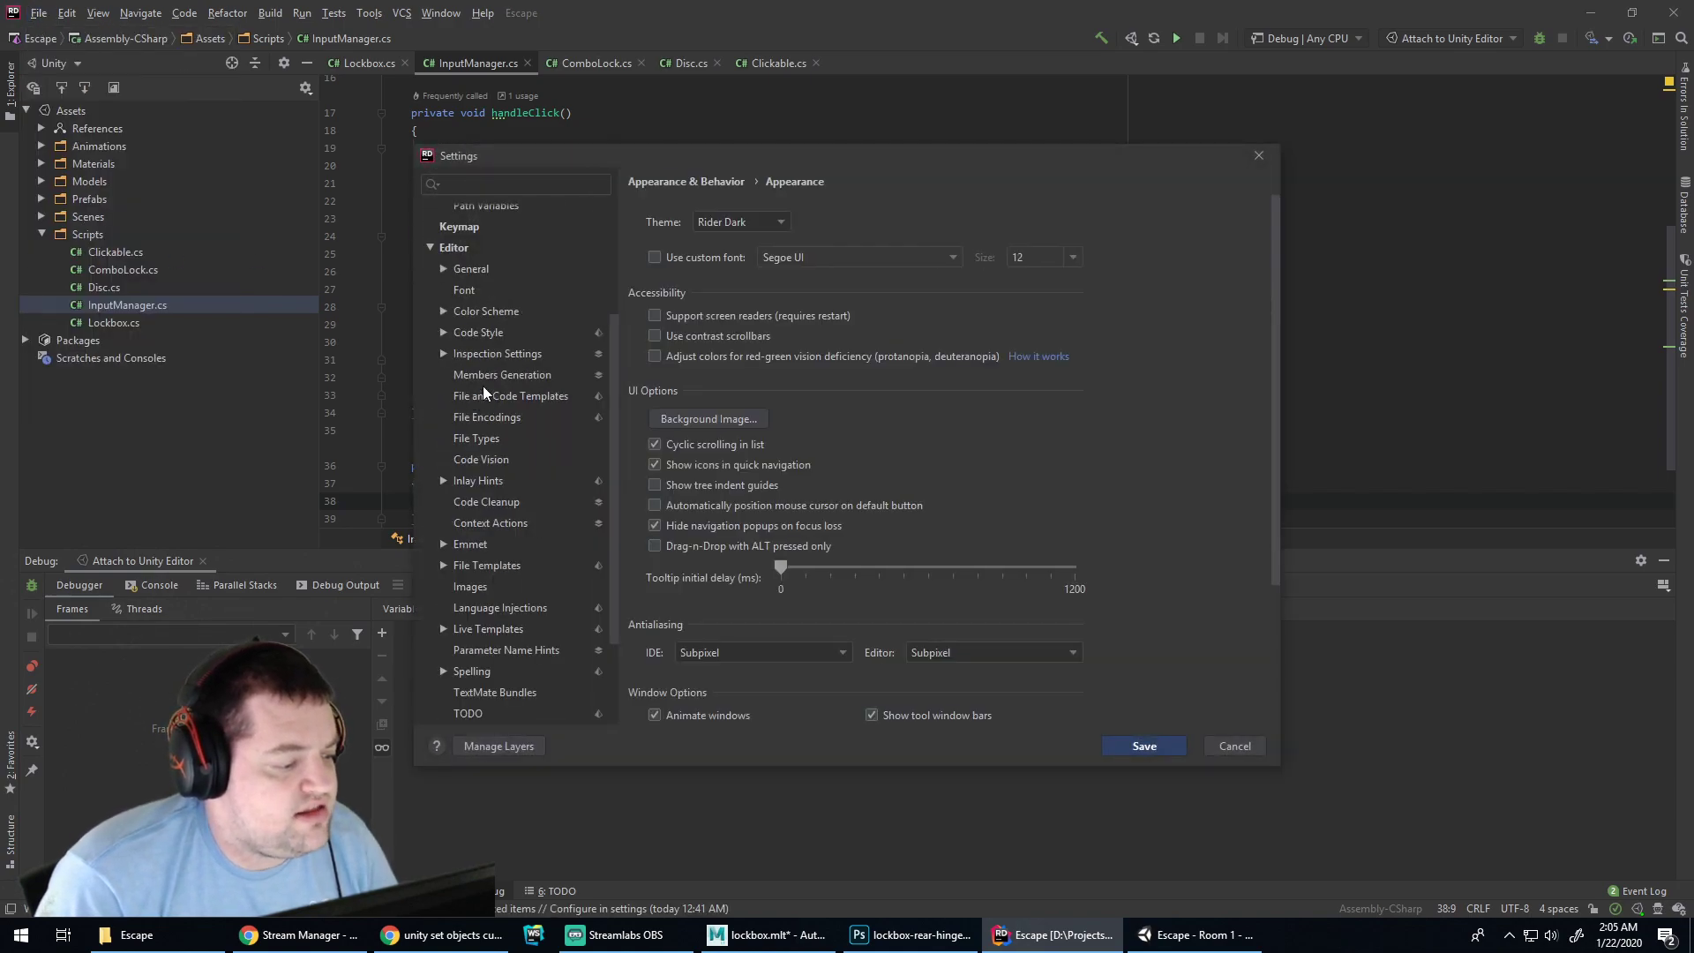
pyautogui.click(487, 332)
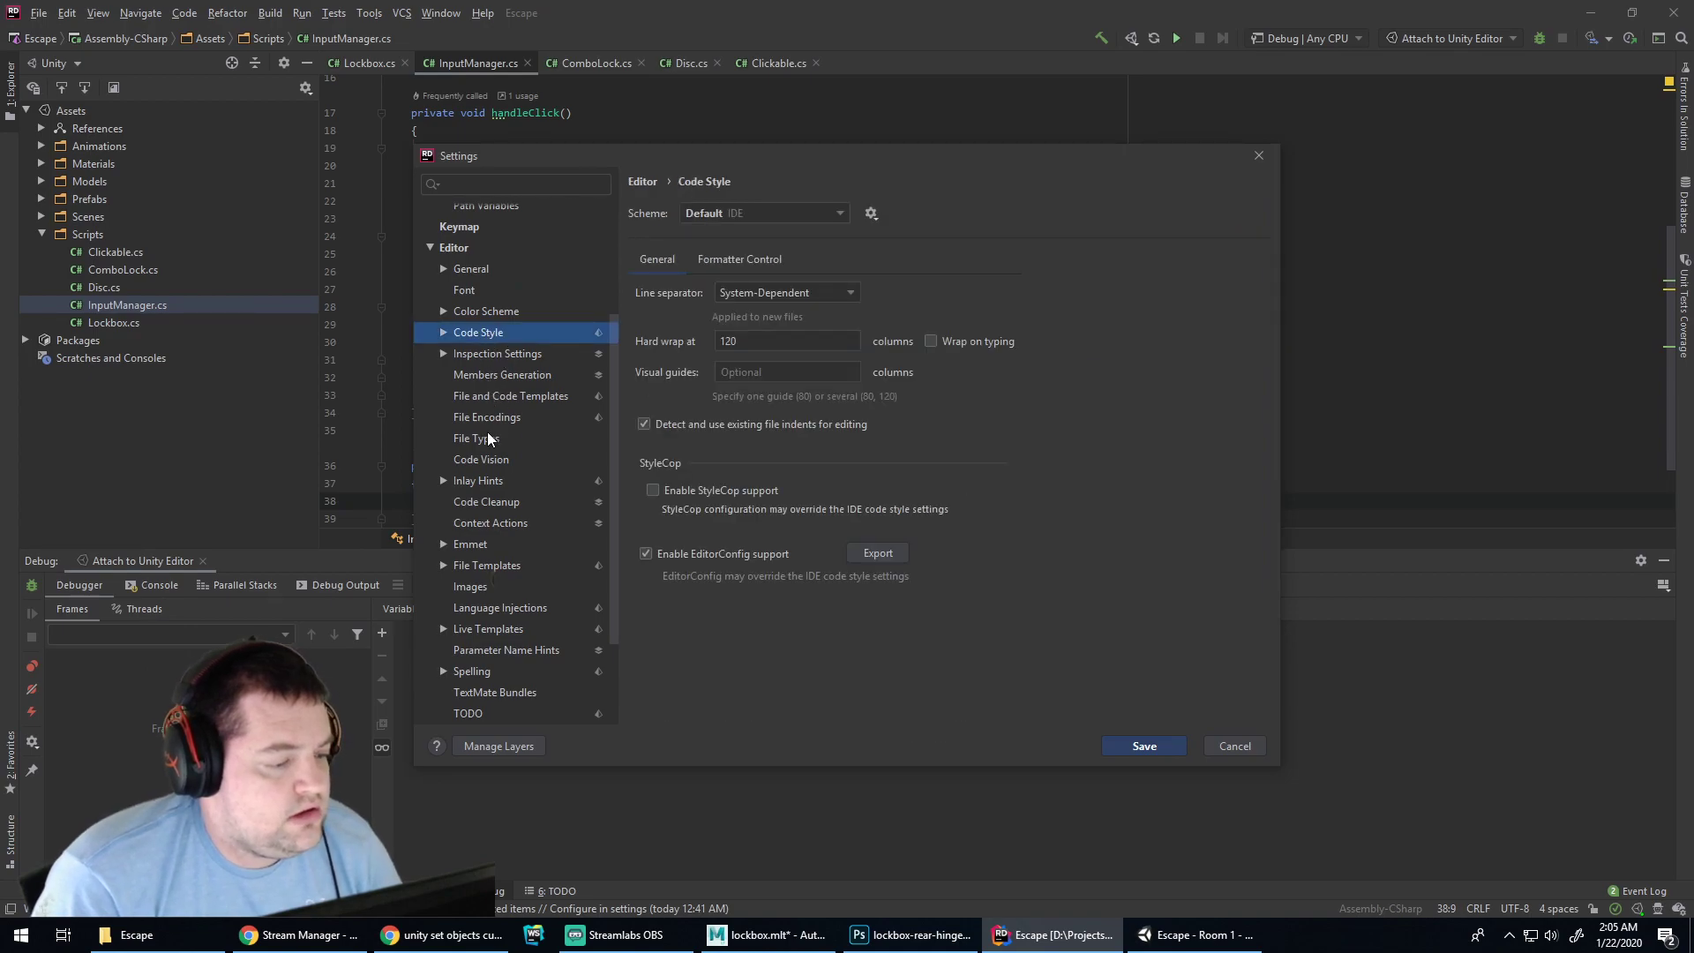
pyautogui.click(445, 332)
pyautogui.click(477, 376)
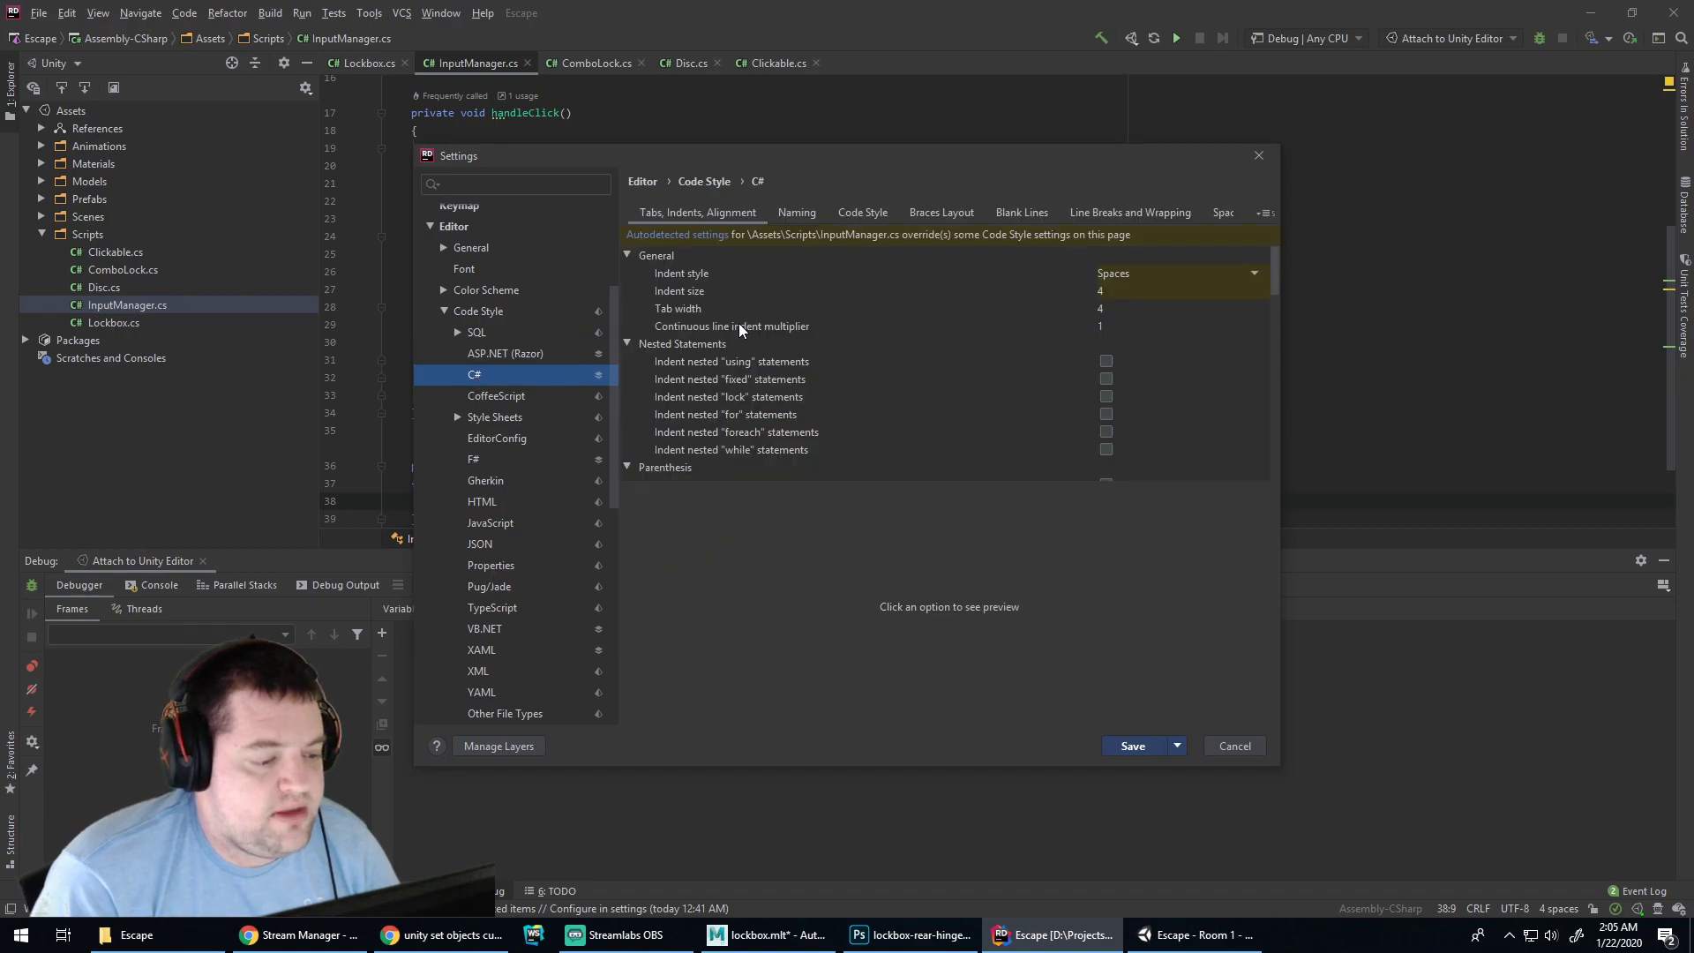
pyautogui.click(1089, 290)
pyautogui.write('2')
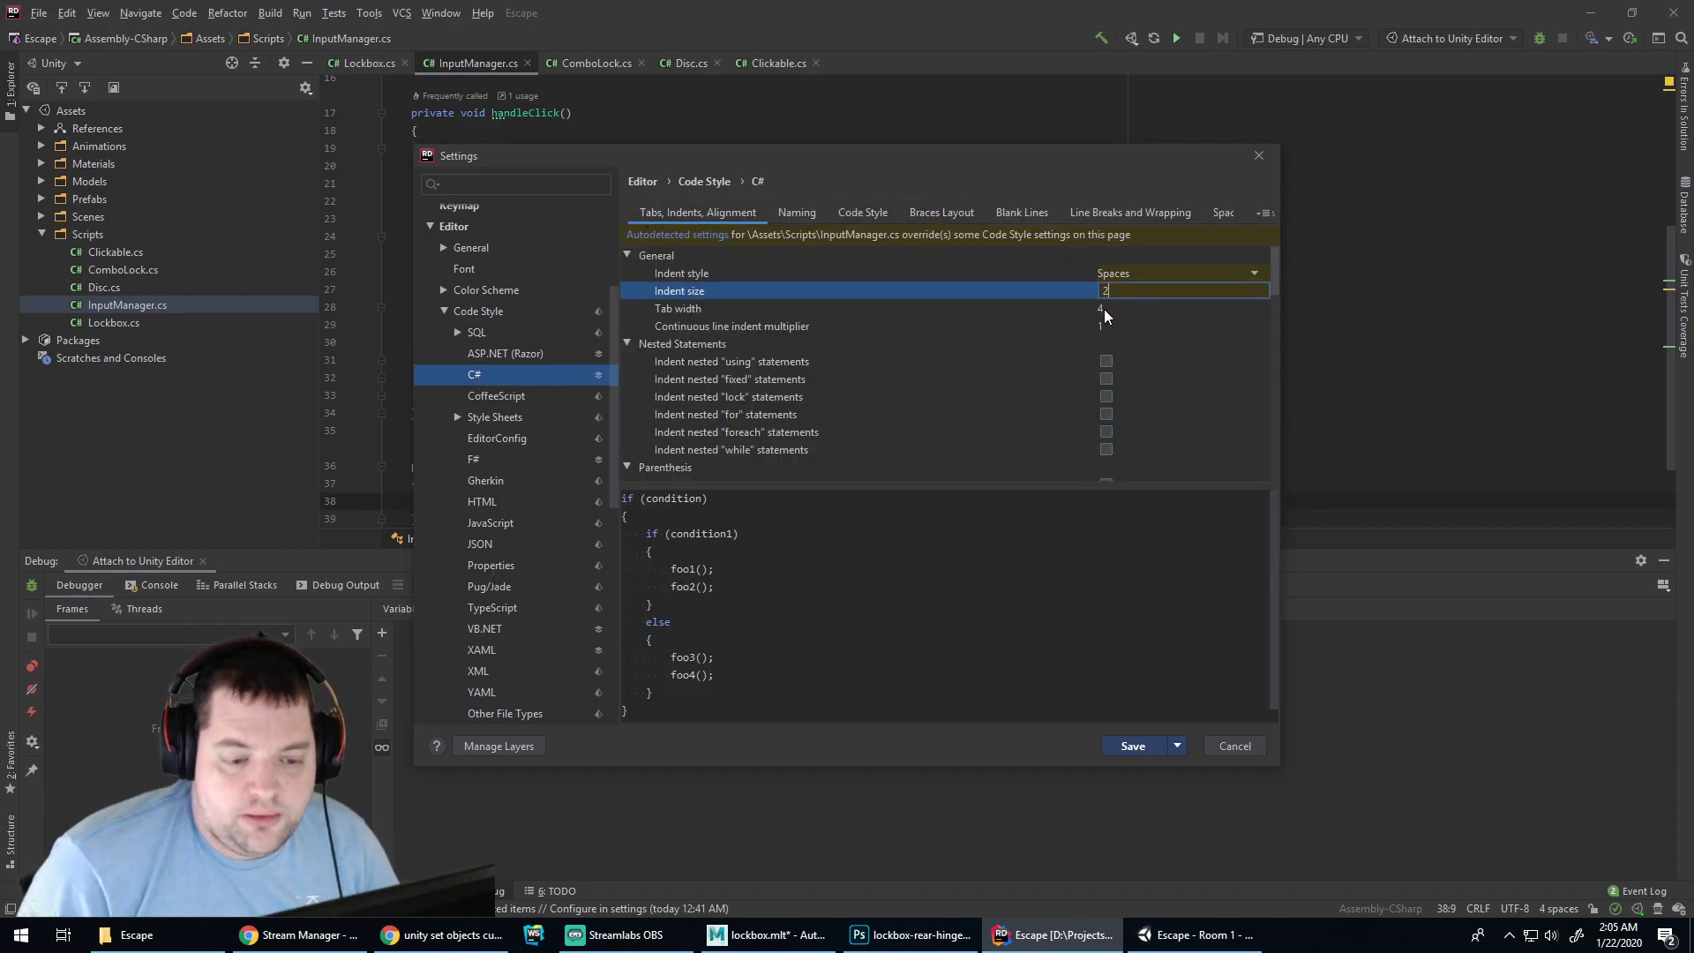
pyautogui.click(1103, 308)
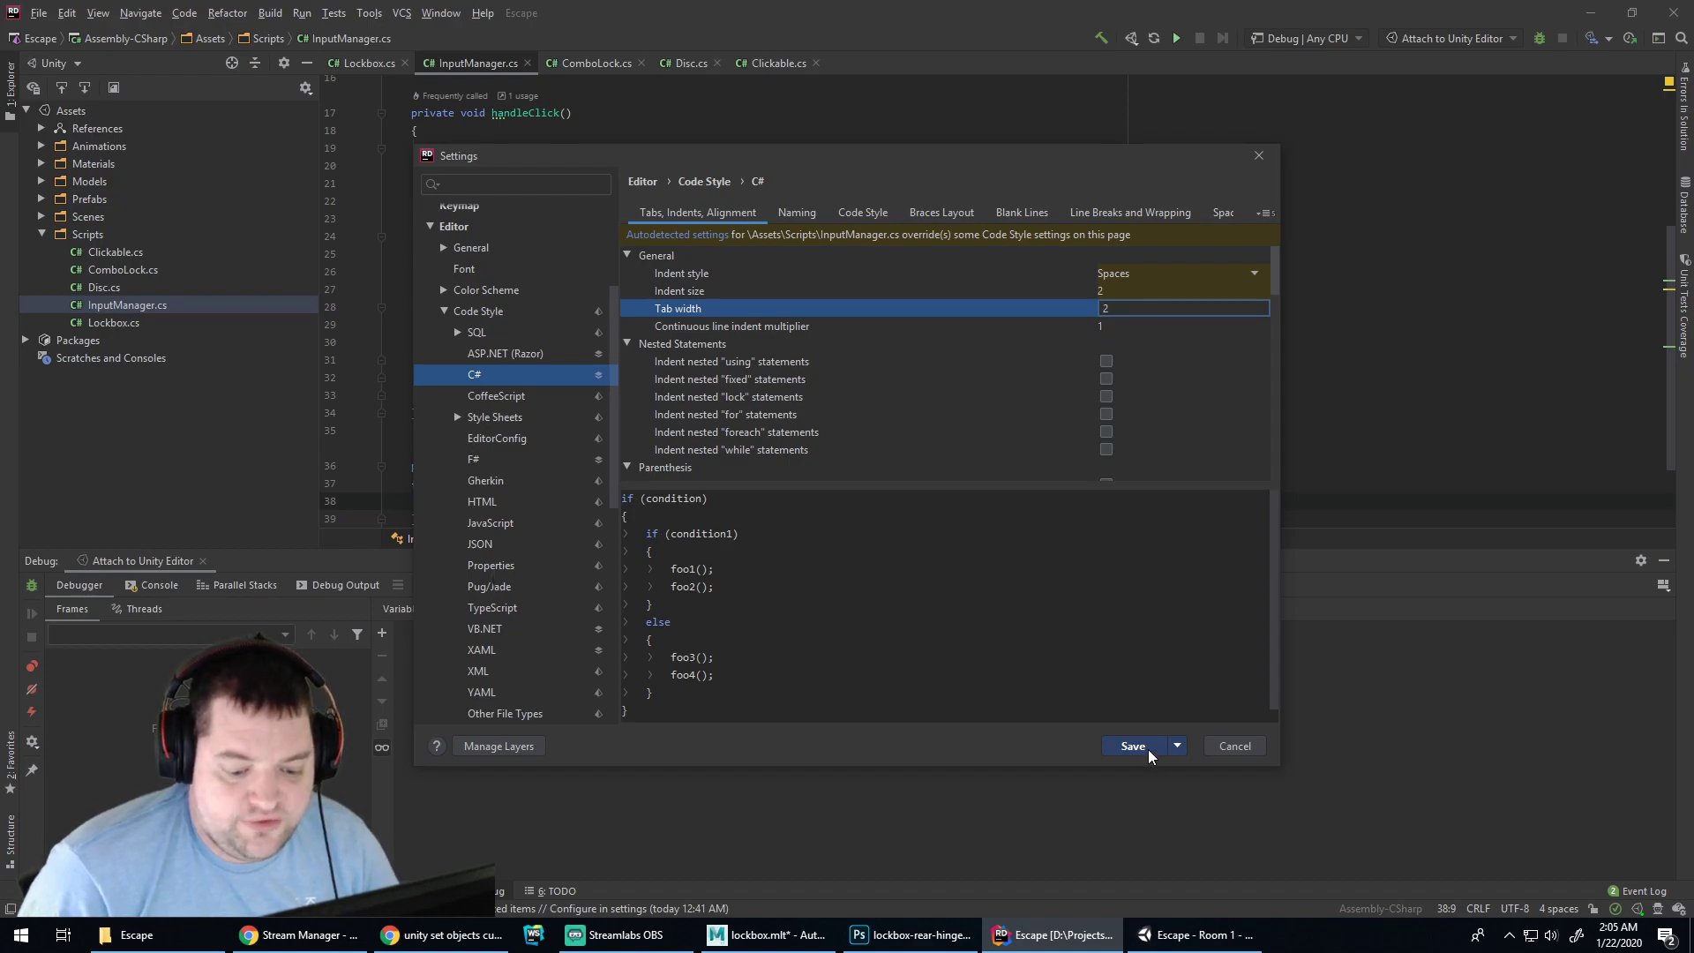
pyautogui.click(1145, 752)
# Reformat InputManager.cs so it uses the 2-space indentation
pyautogui.click(677, 366)
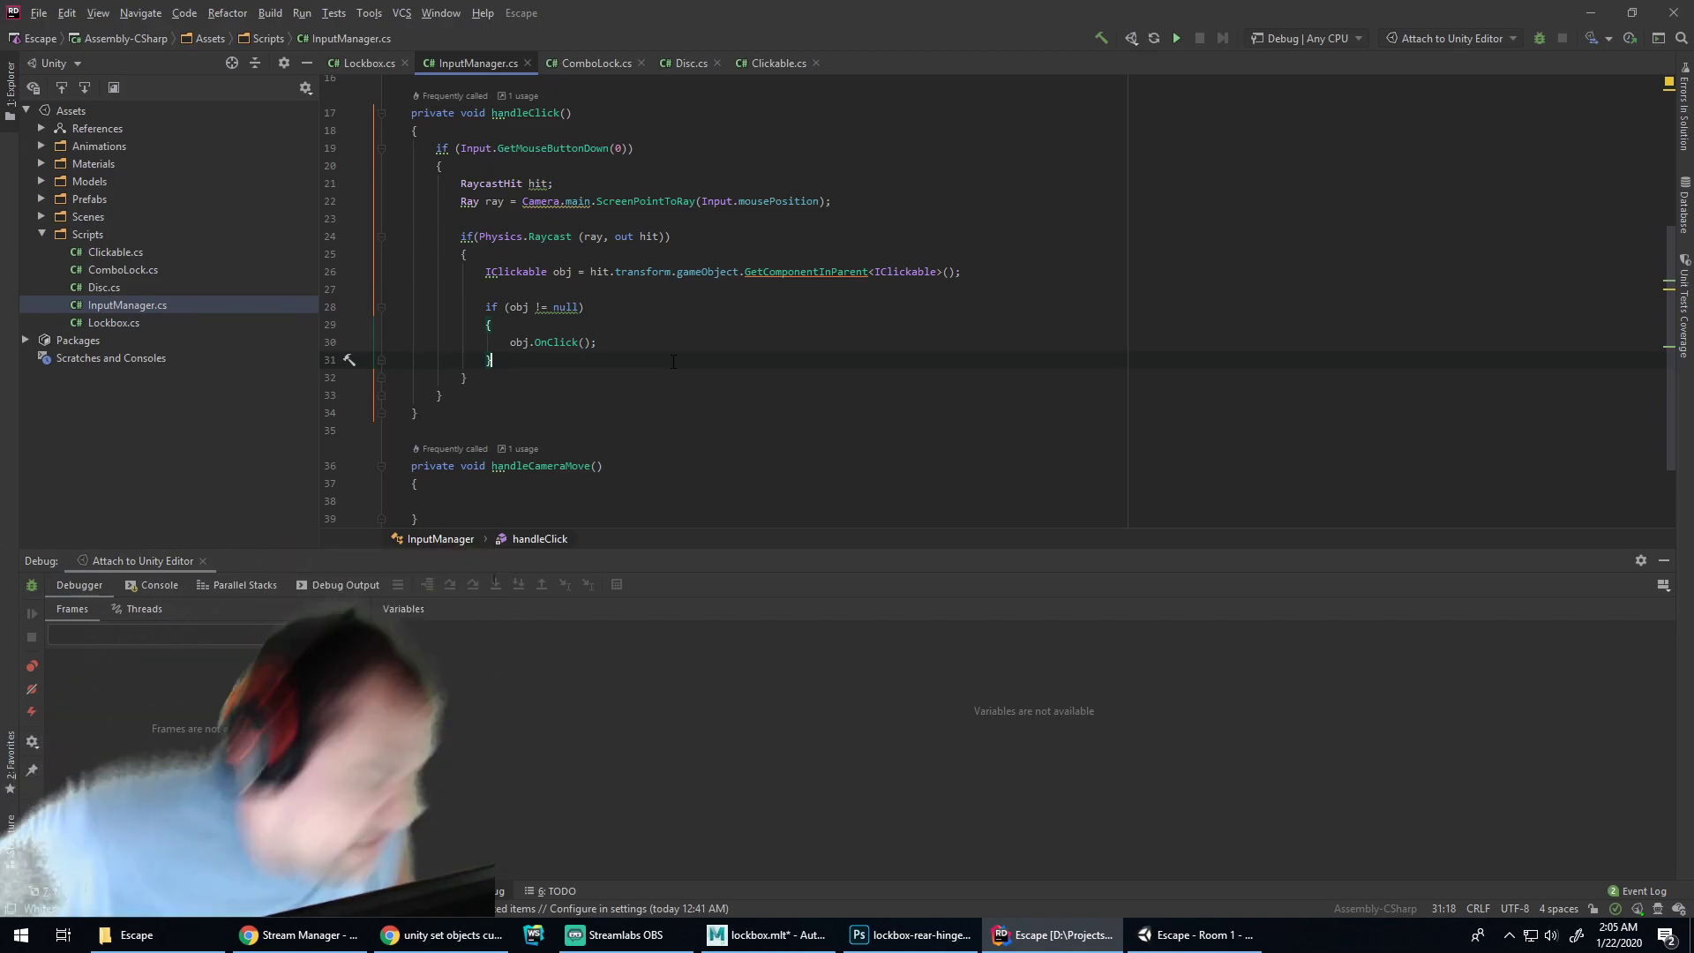
pyautogui.click(226, 13)
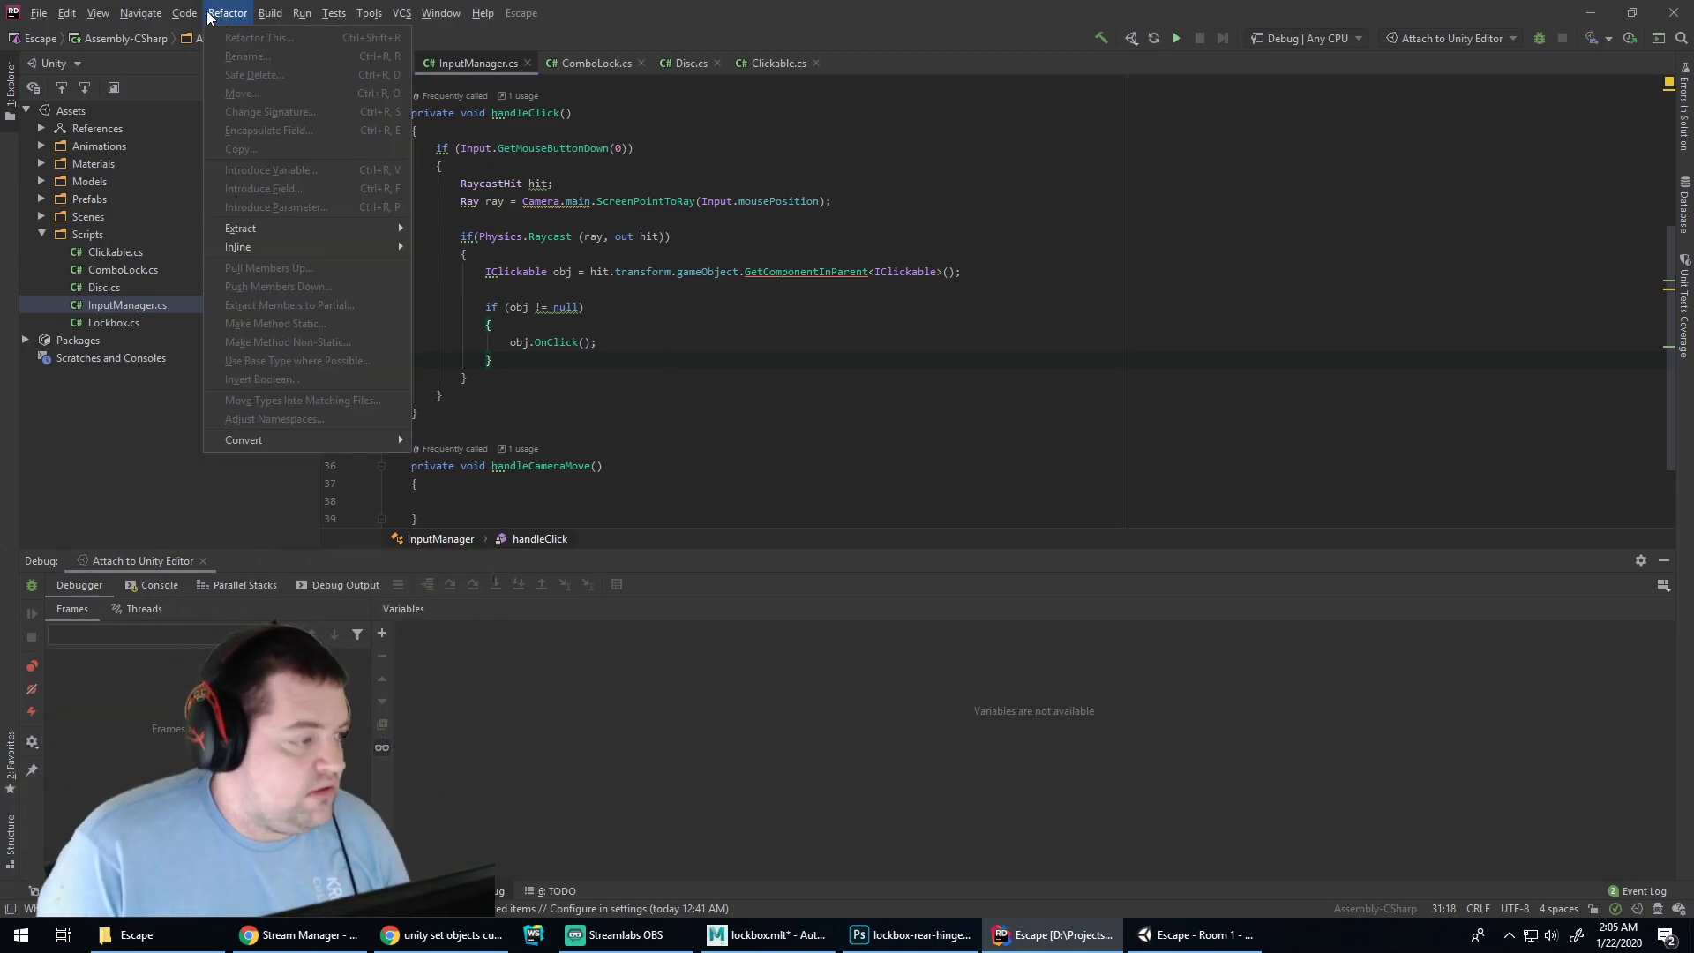
pyautogui.moveTo(185, 13)
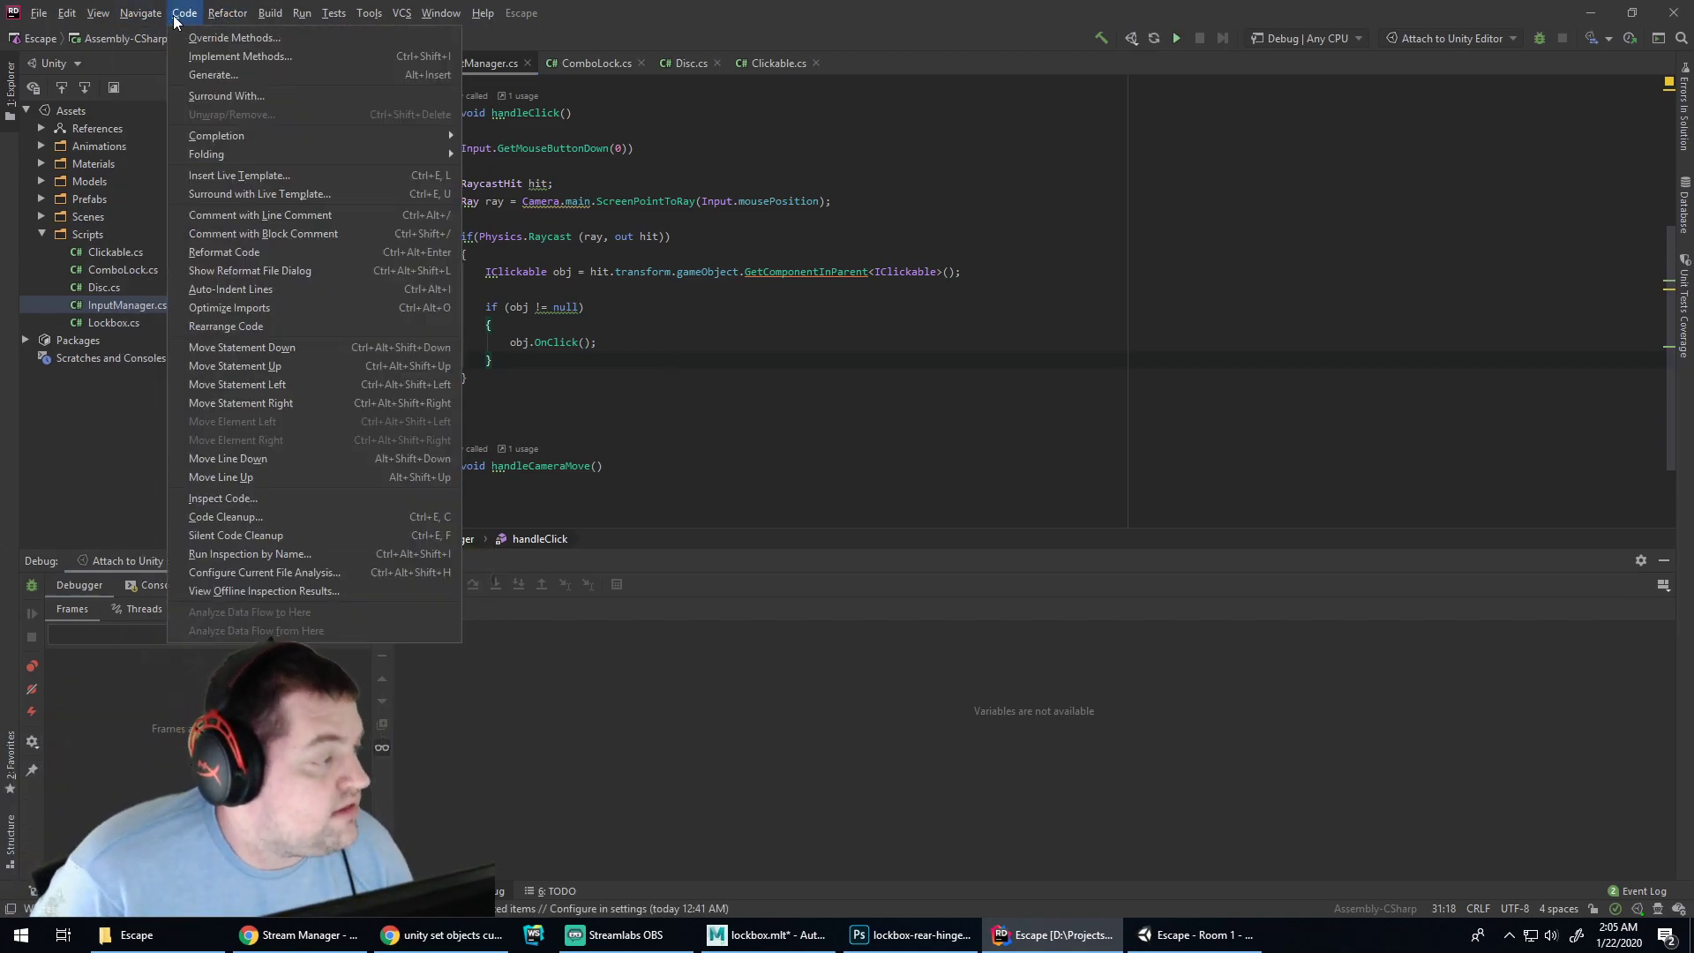
pyautogui.click(240, 254)
pyautogui.click(415, 306)
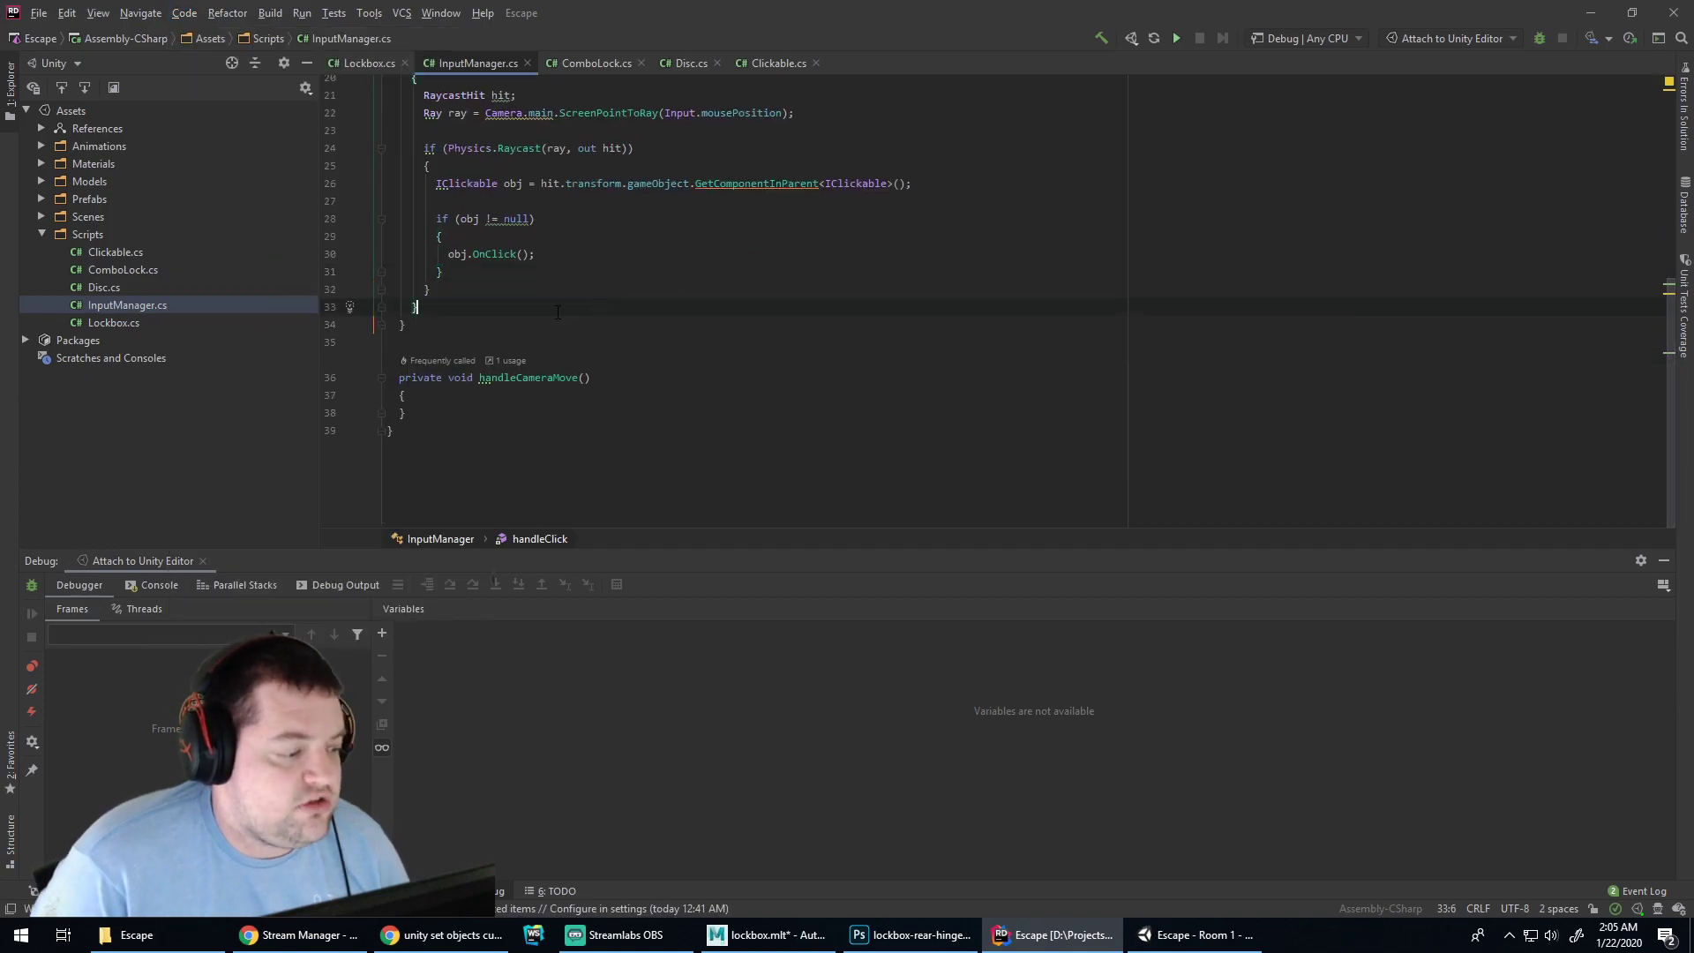
# In C# Braces Layout, put type/namespace, method and lambda braces at end of line (K&R)
pyautogui.scroll(2, 520, 476)
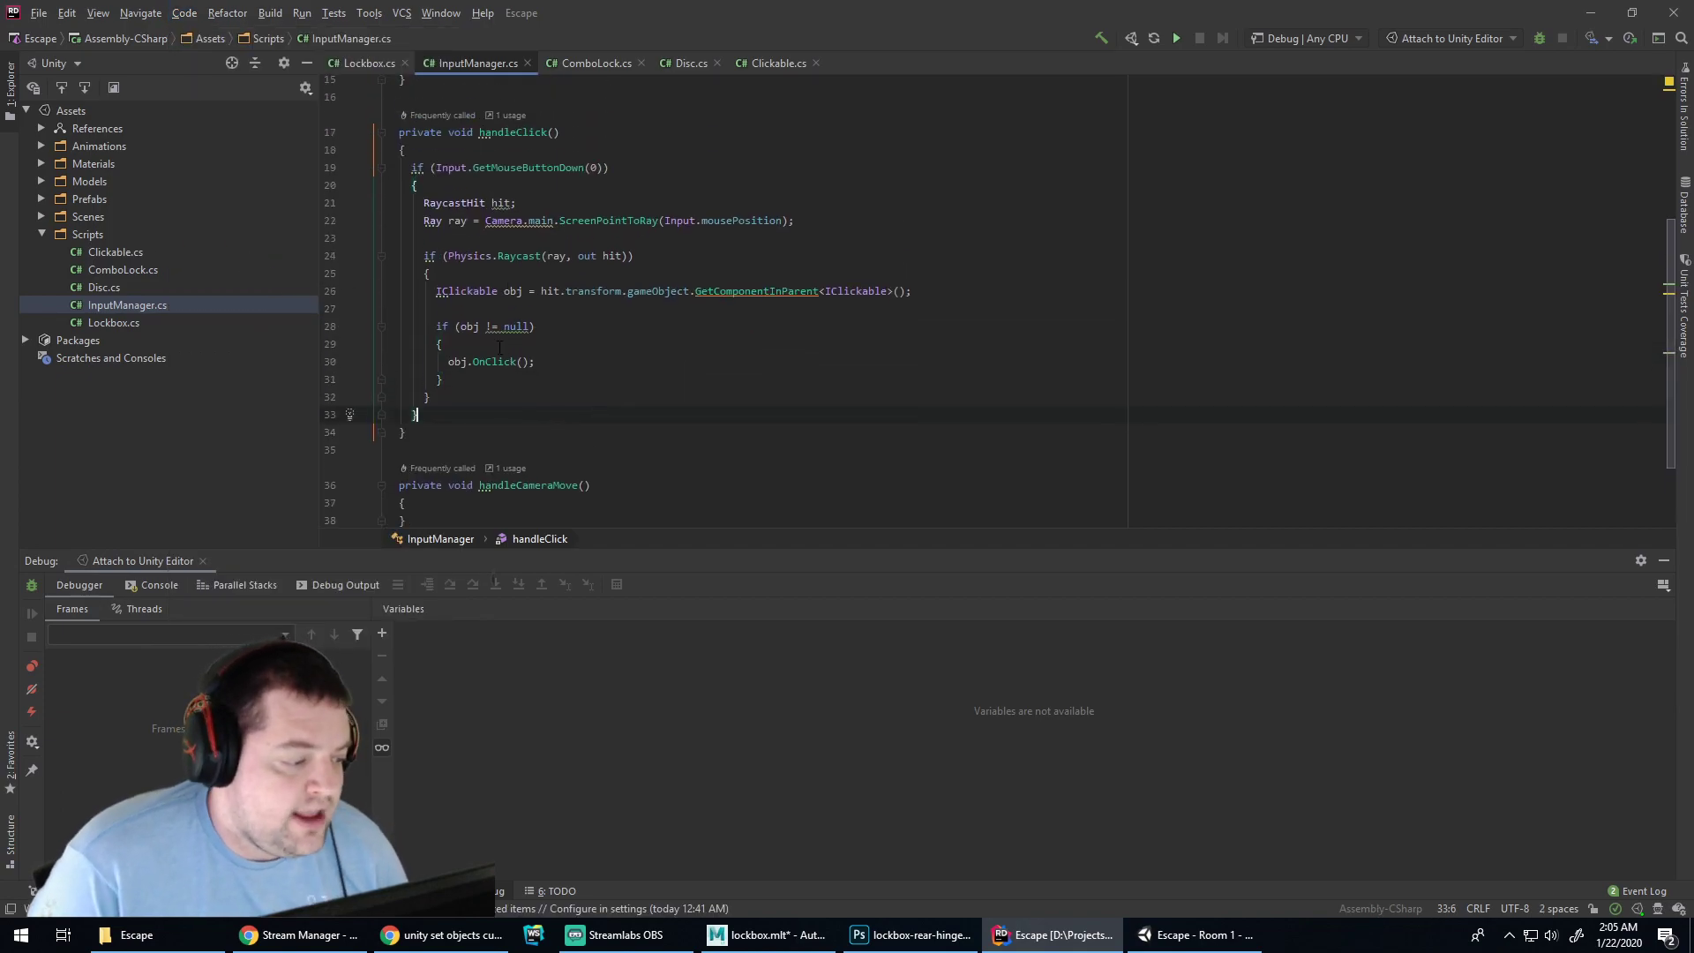
pyautogui.click(60, 12)
pyautogui.click(60, 12)
pyautogui.click(39, 13)
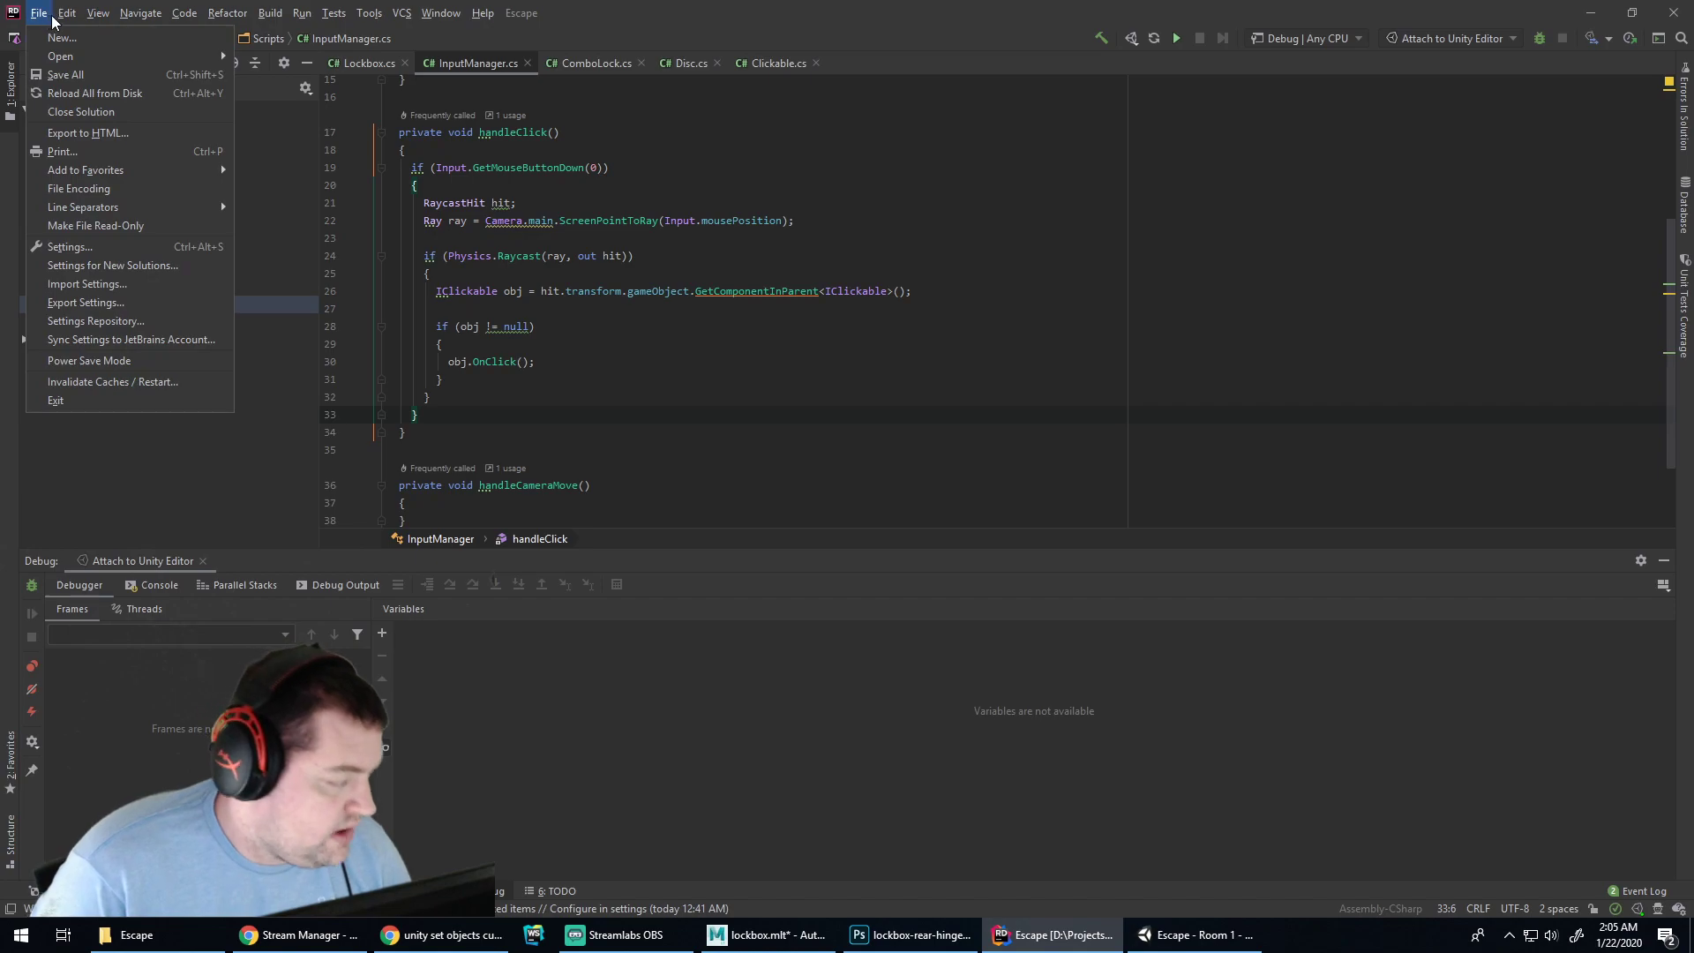
pyautogui.click(77, 247)
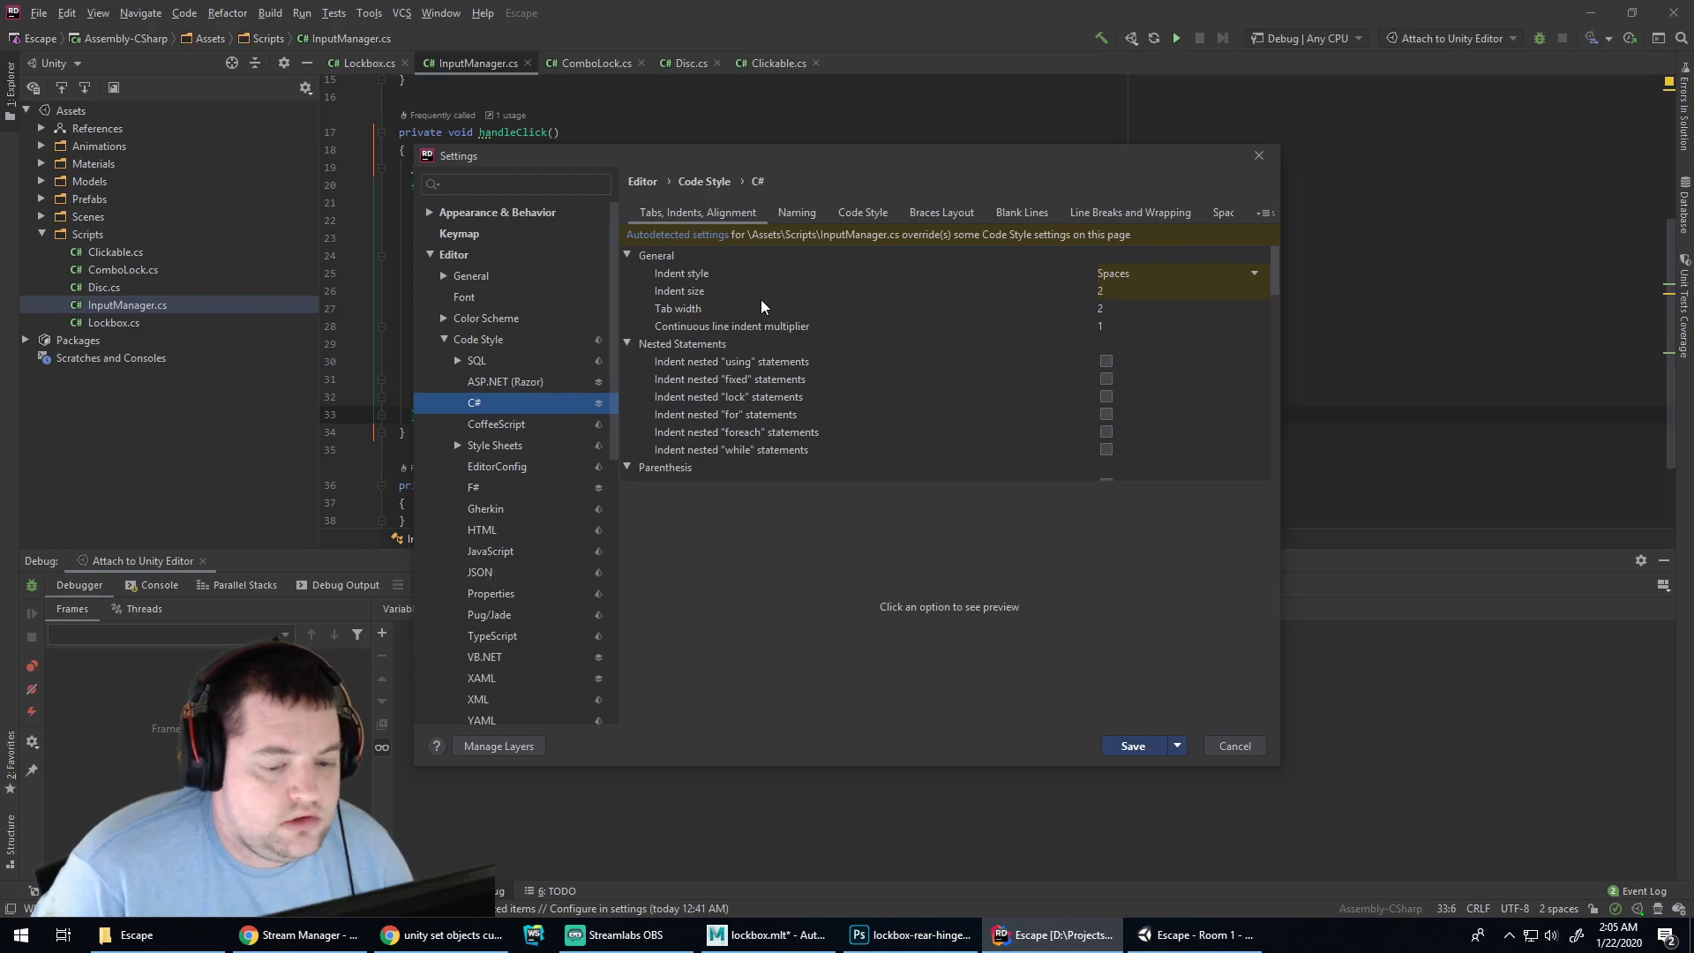
pyautogui.click(945, 216)
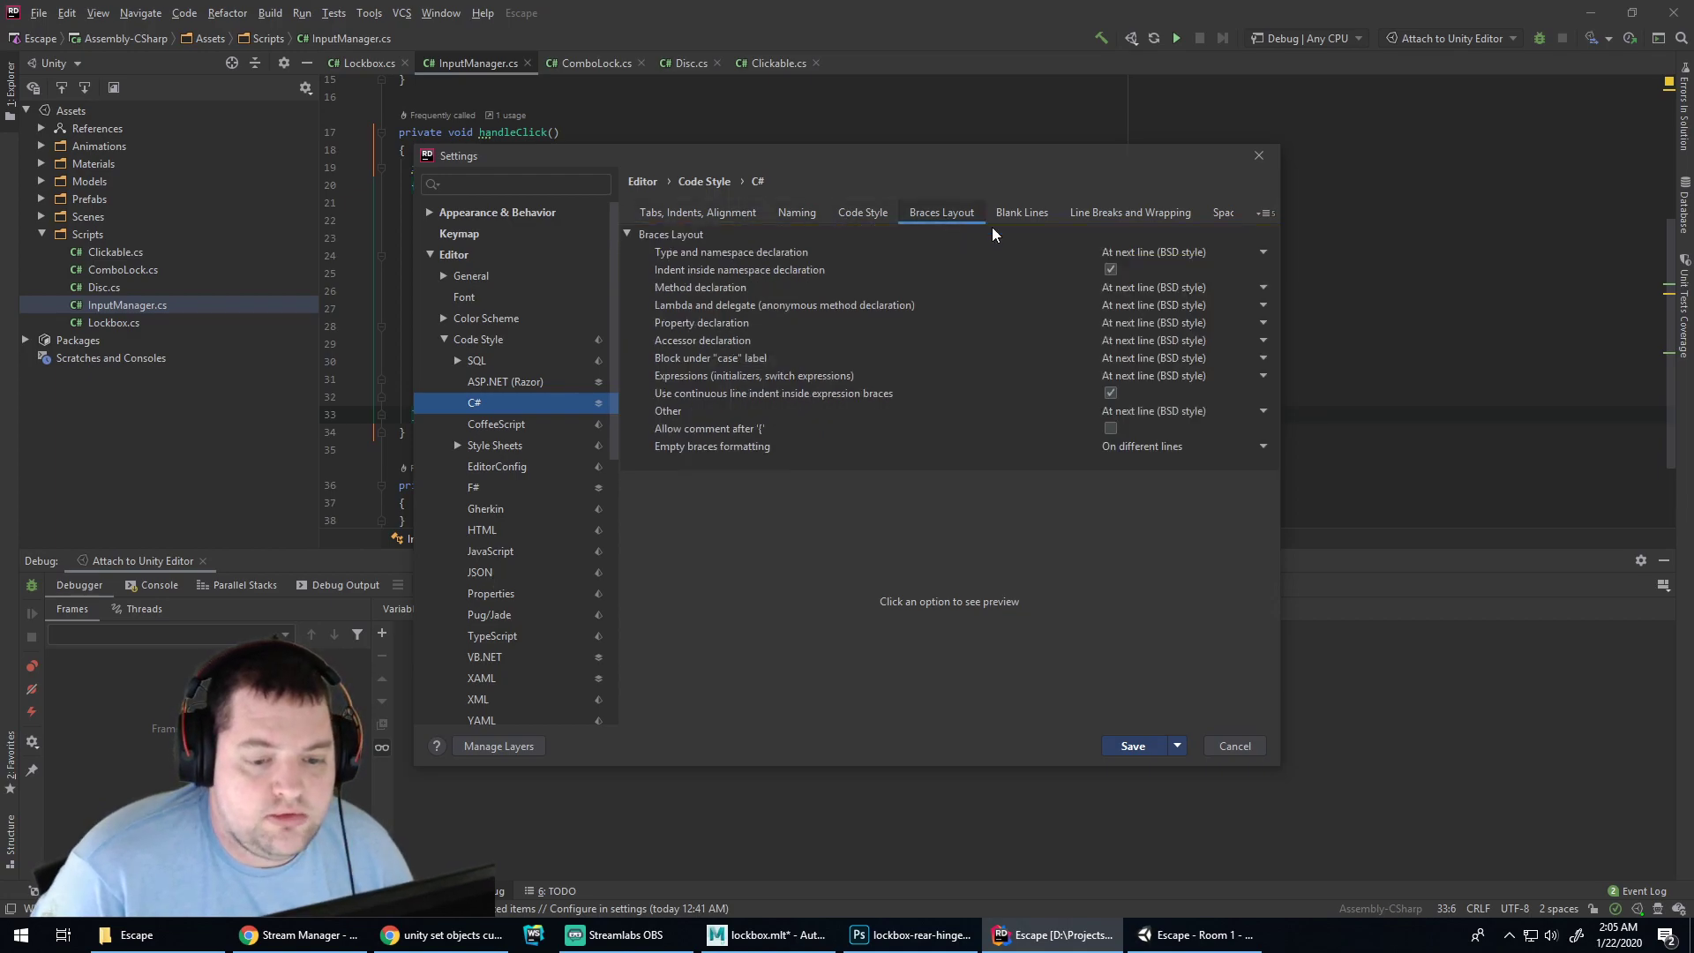
pyautogui.click(1165, 253)
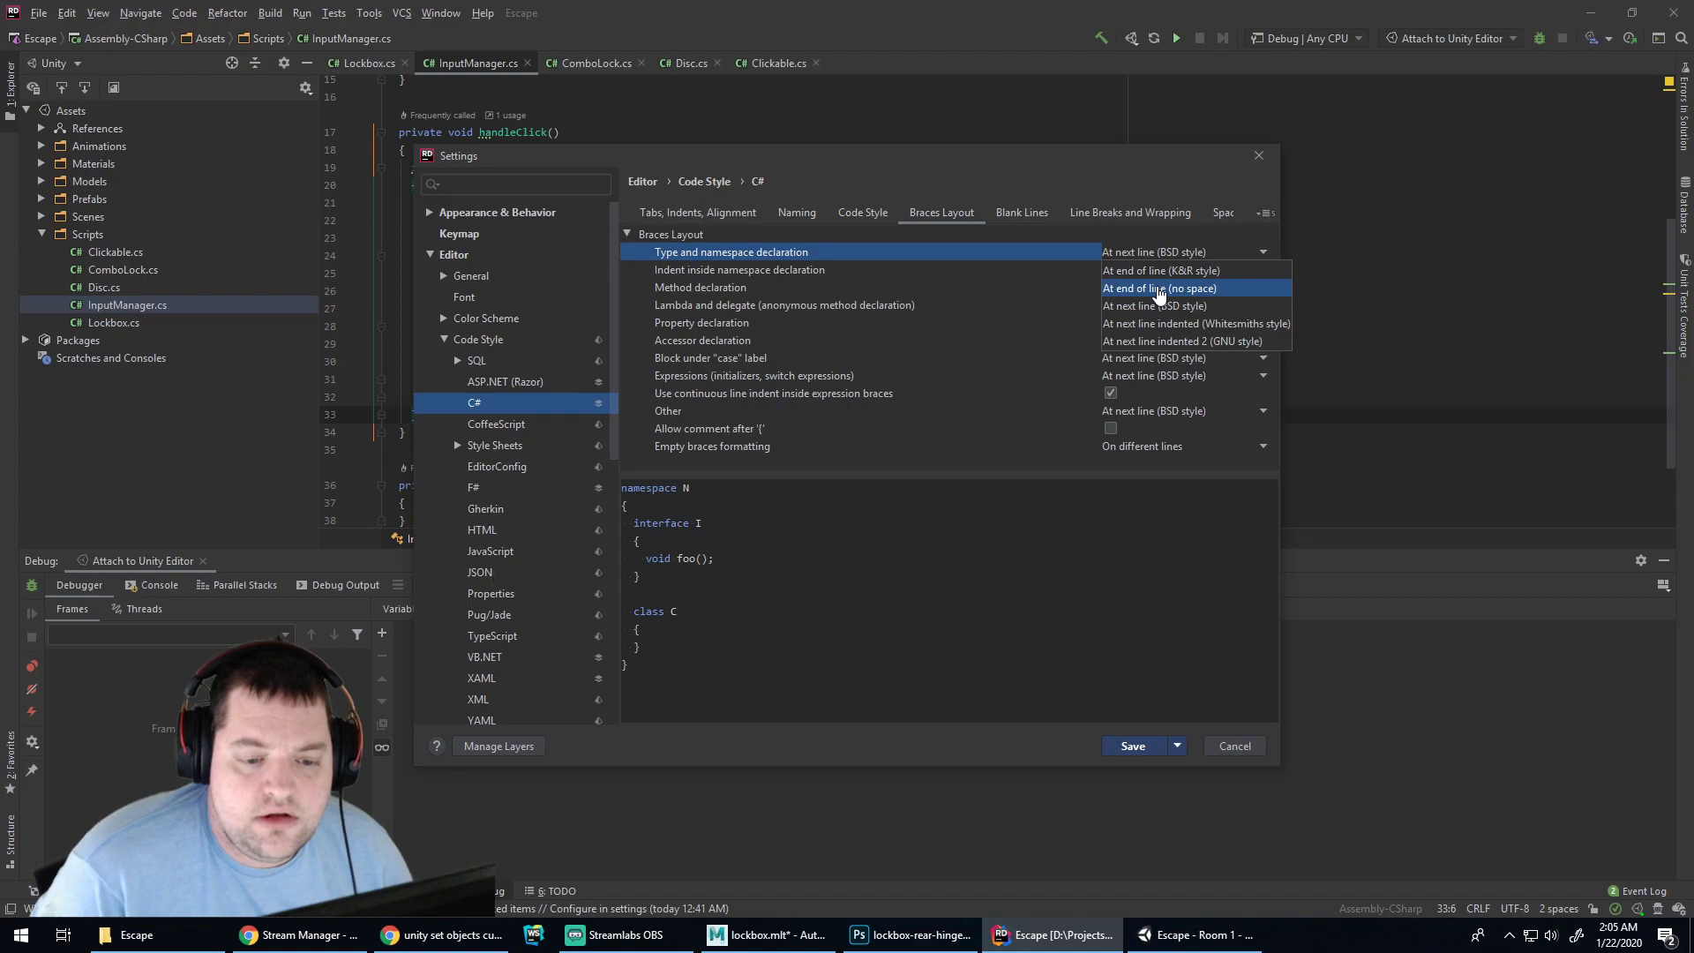
pyautogui.click(1154, 271)
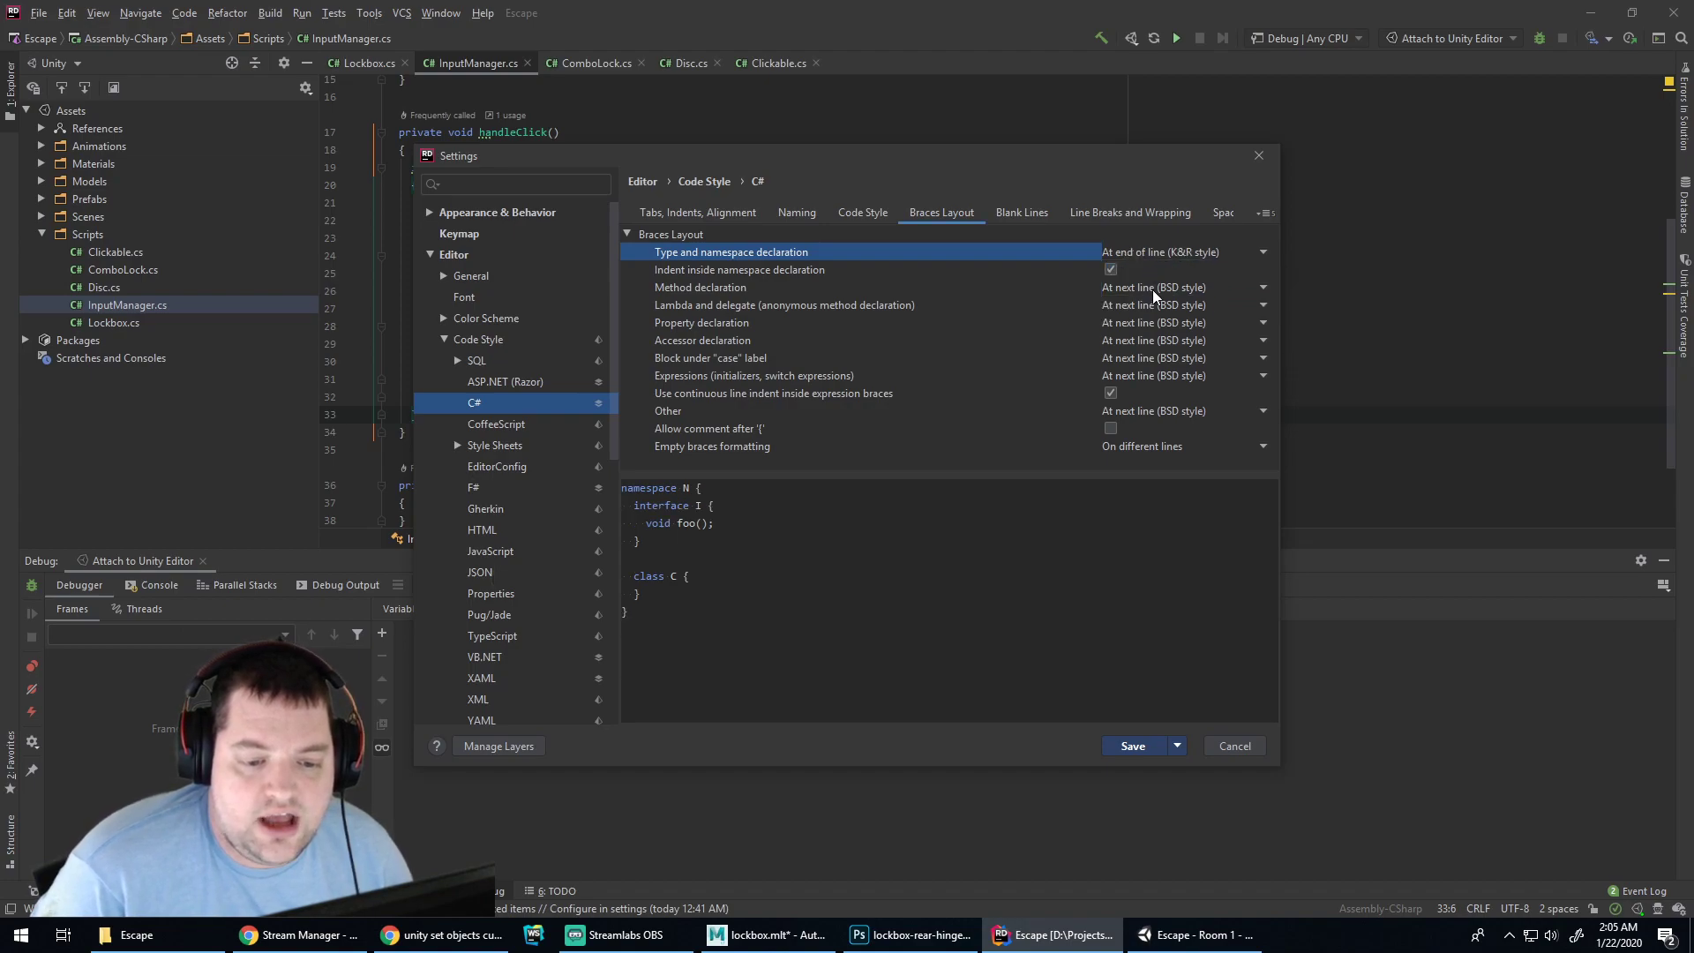
pyautogui.click(1153, 289)
pyautogui.click(1156, 307)
pyautogui.click(1146, 307)
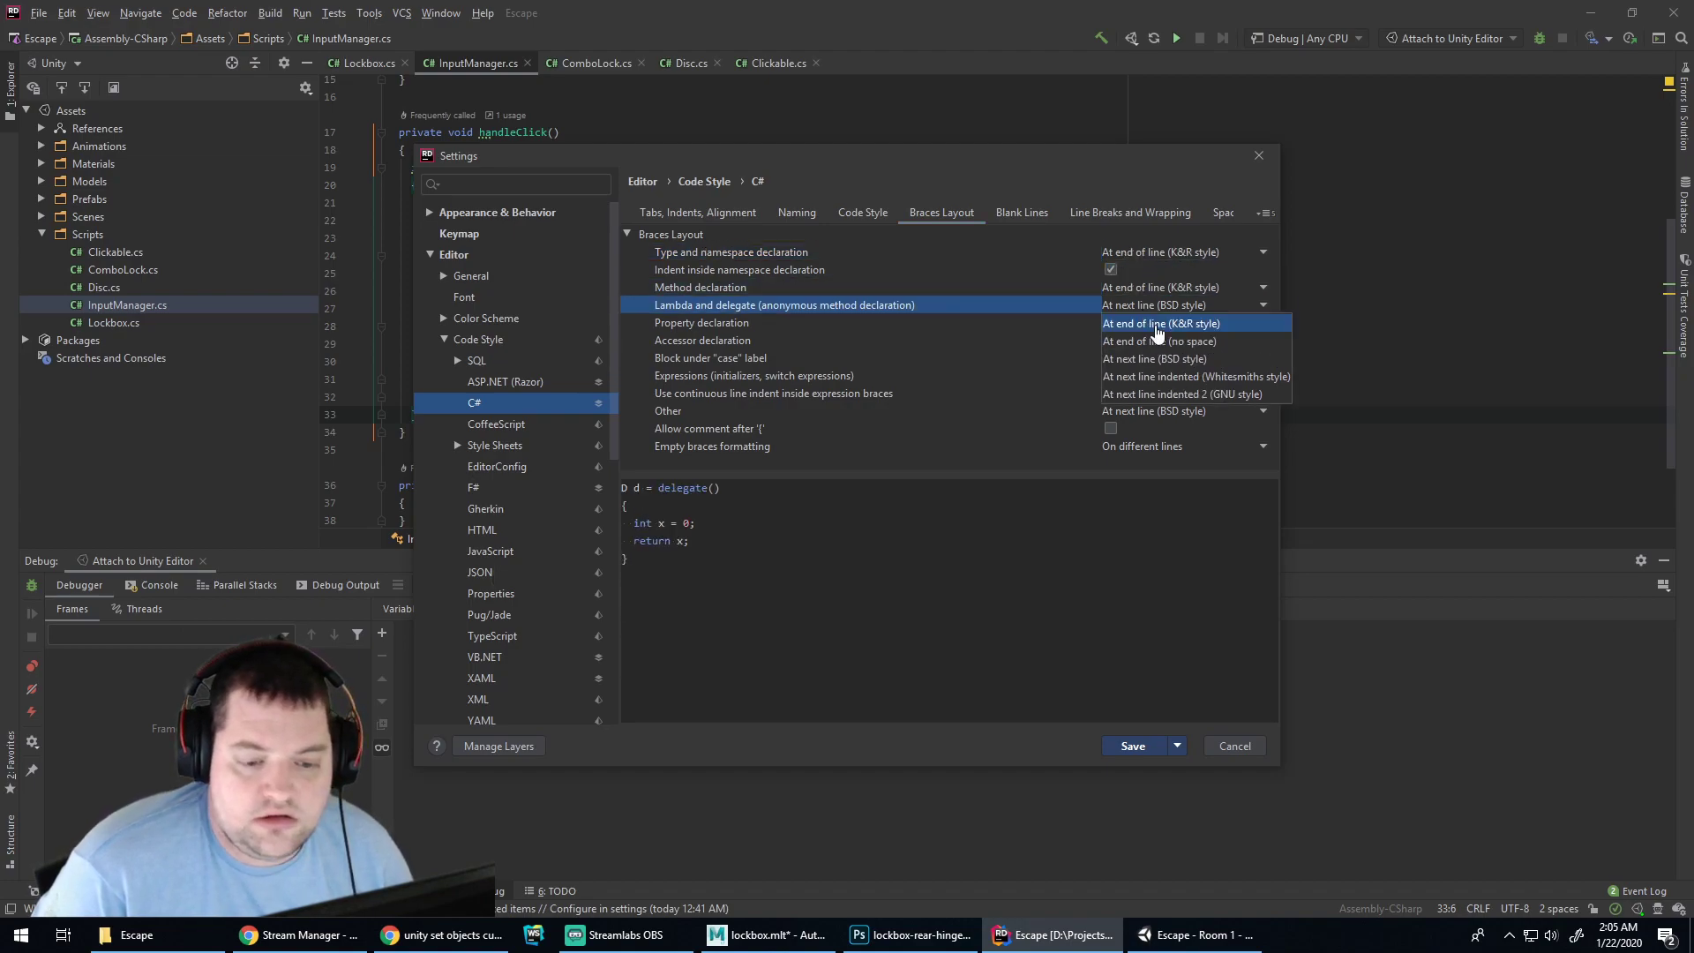
pyautogui.click(1157, 325)
# Put property, accessor, case block, expression and other statement braces at end of line (K&R)
pyautogui.click(1138, 324)
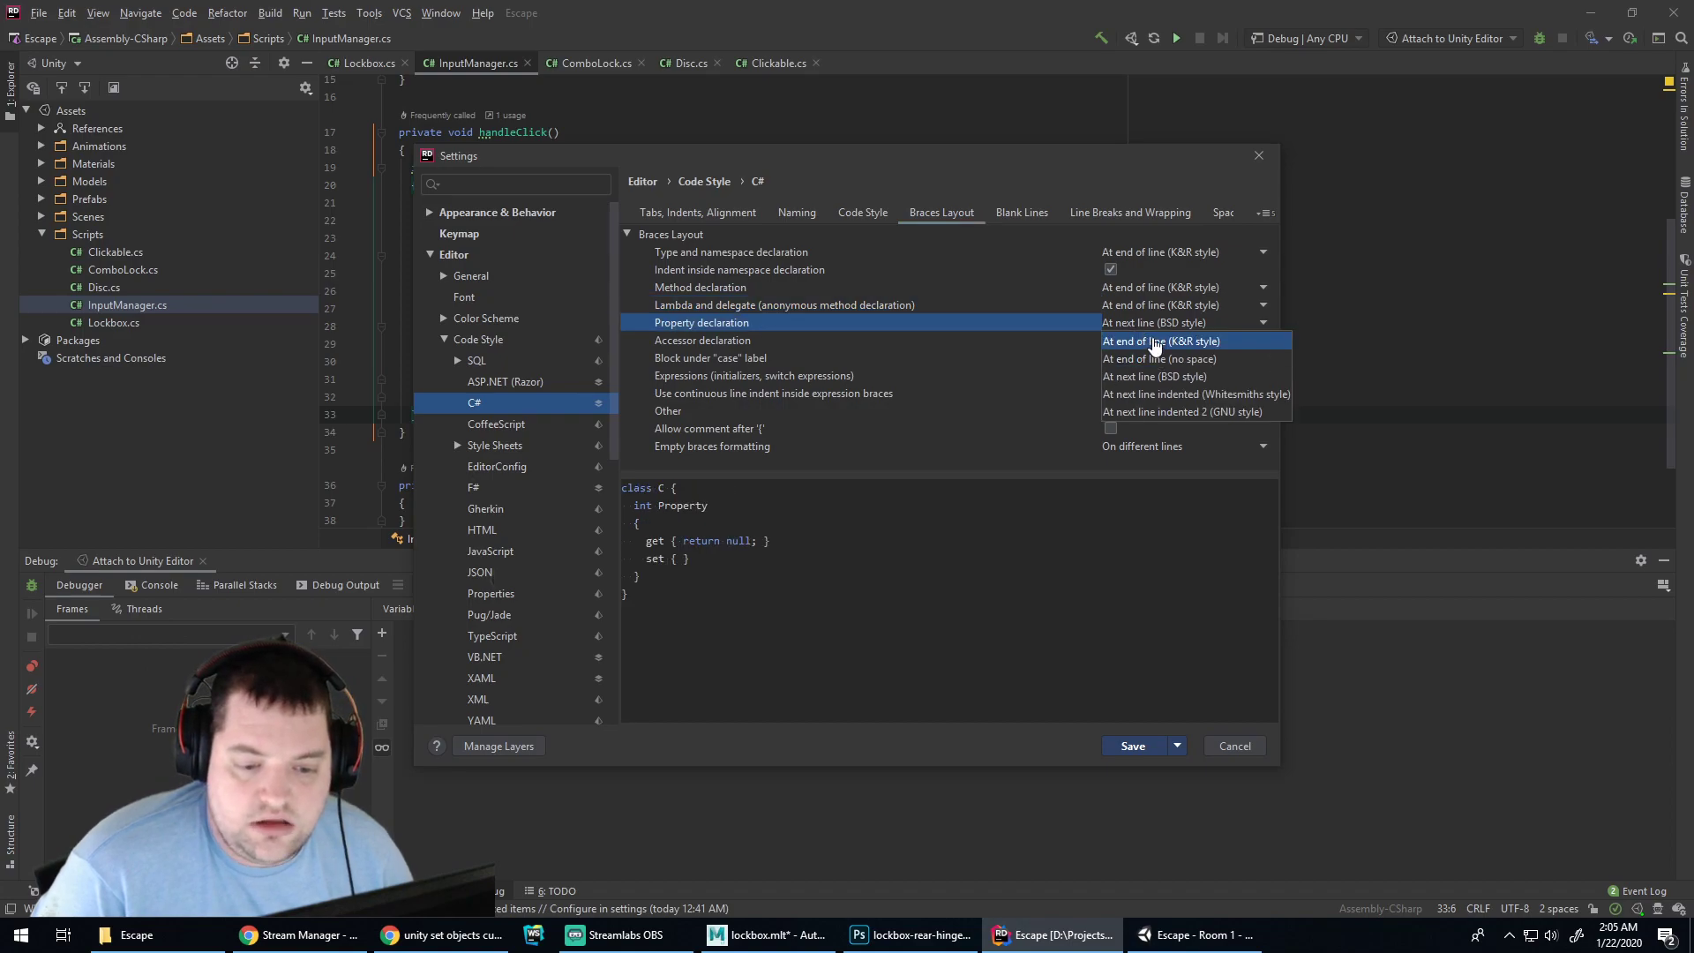
pyautogui.click(1146, 342)
pyautogui.click(1147, 341)
pyautogui.click(1151, 358)
pyautogui.click(1152, 357)
pyautogui.click(1152, 376)
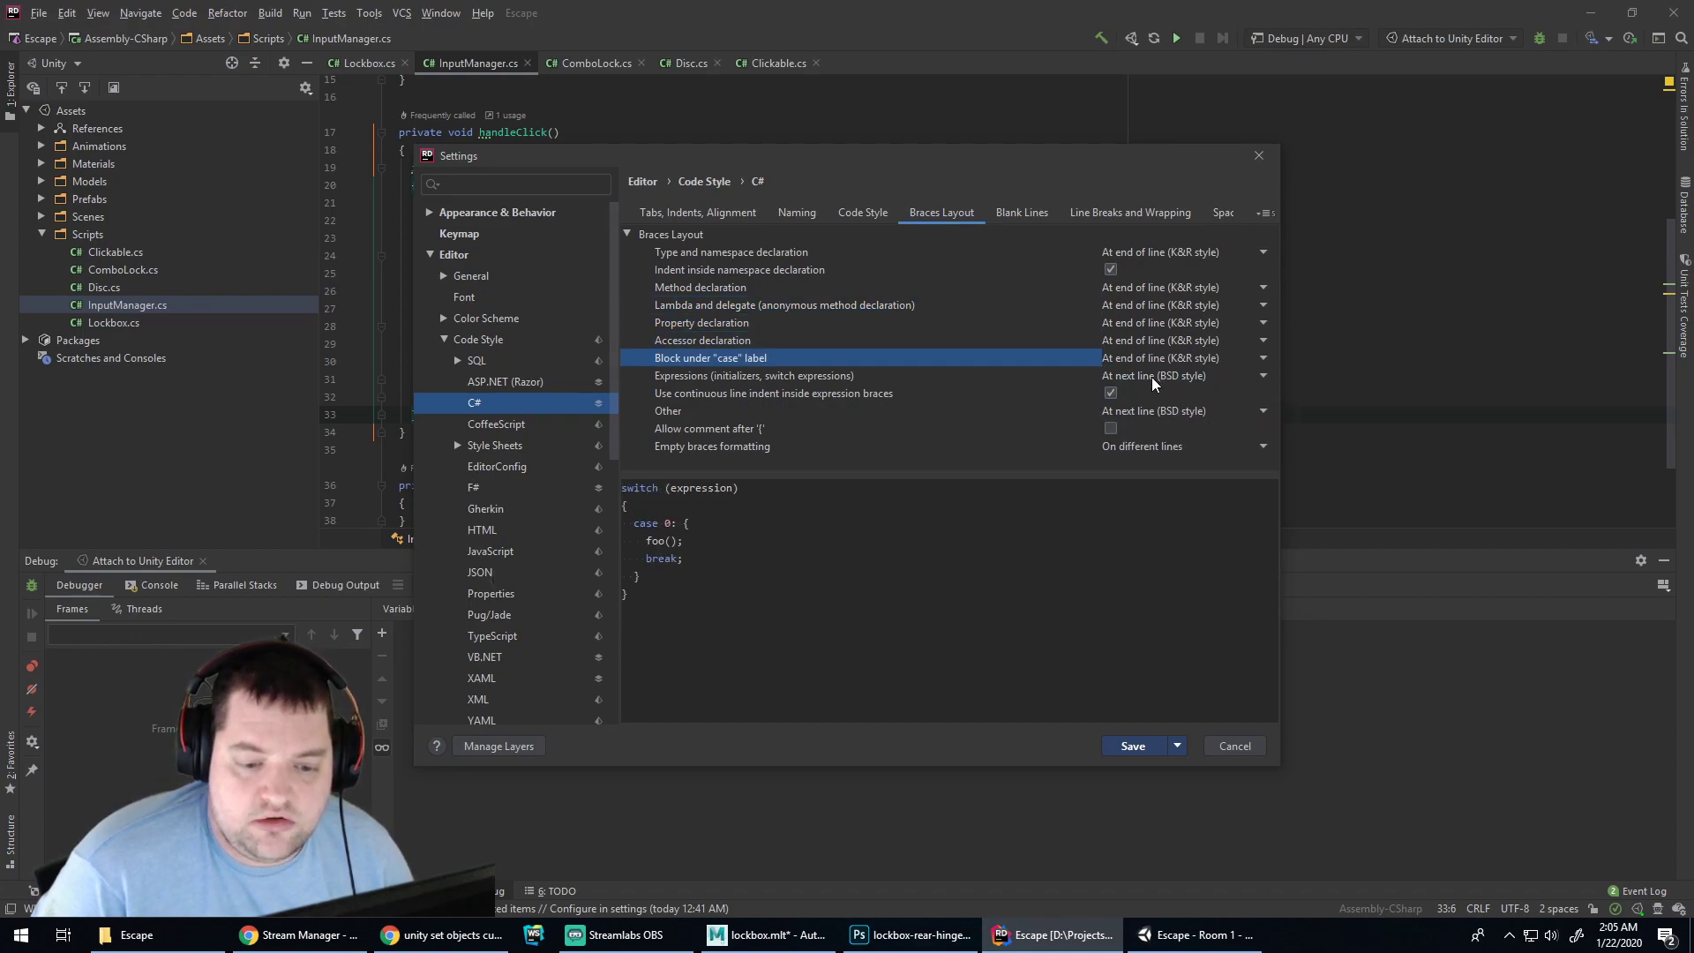
pyautogui.click(1152, 377)
pyautogui.click(1160, 395)
pyautogui.click(1172, 411)
pyautogui.click(1174, 430)
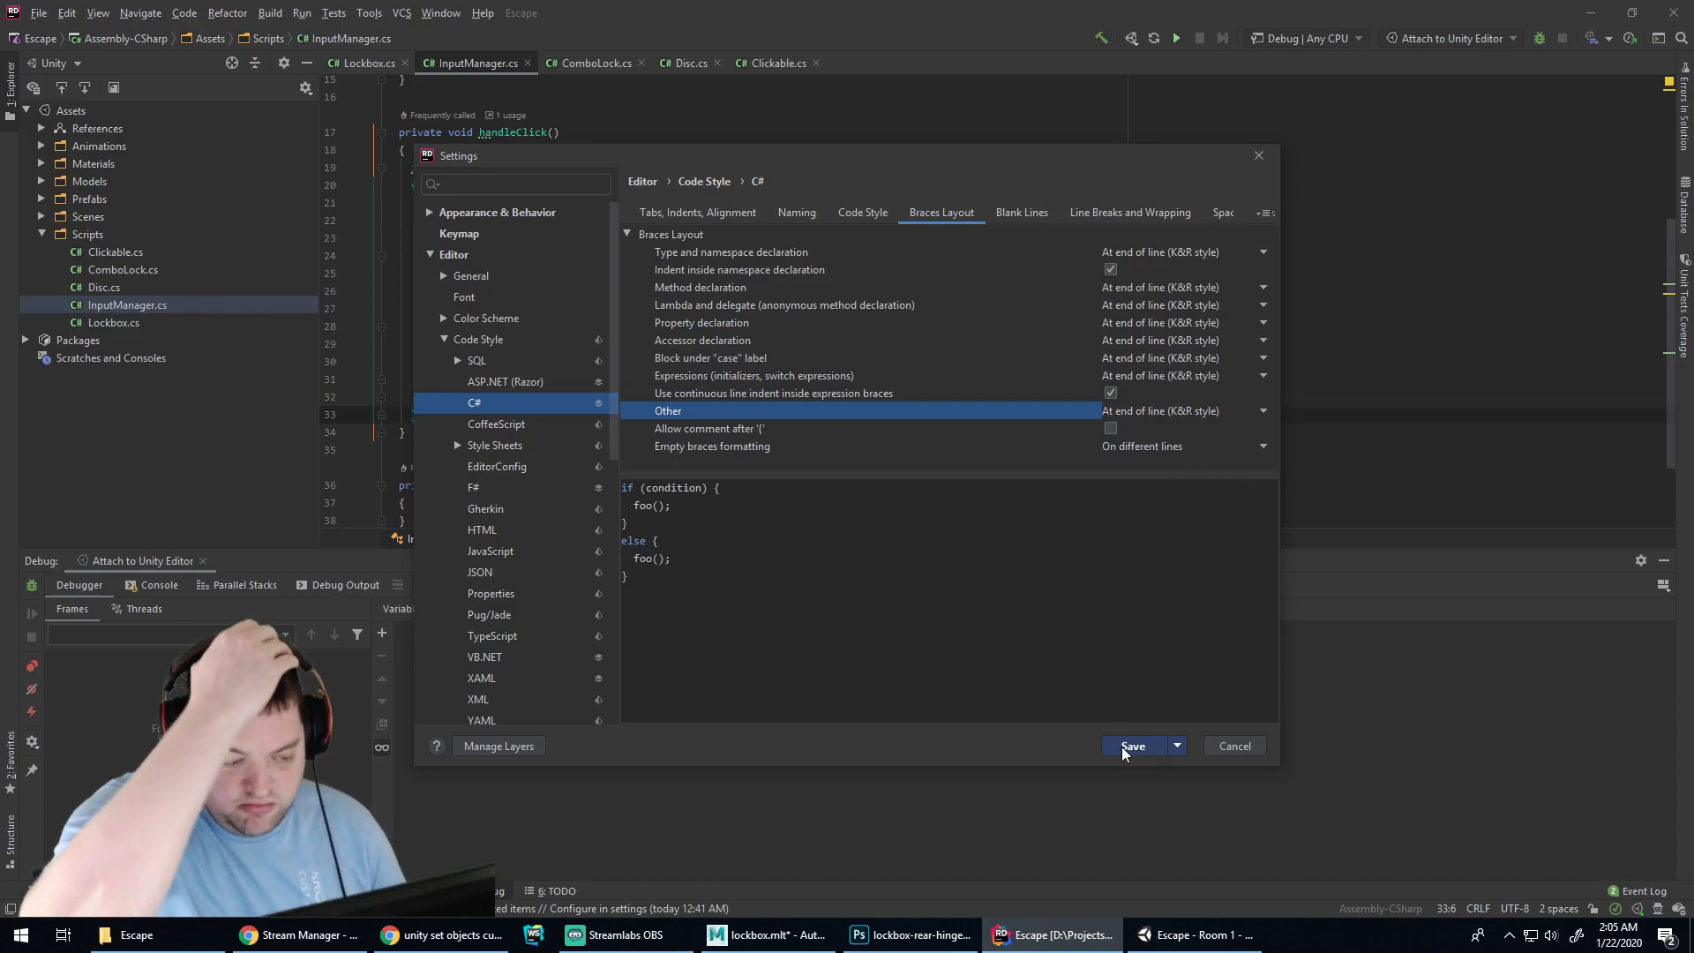
# Set empty braces to 'Place braces together' and review the remaining brace styles
pyautogui.click(1122, 443)
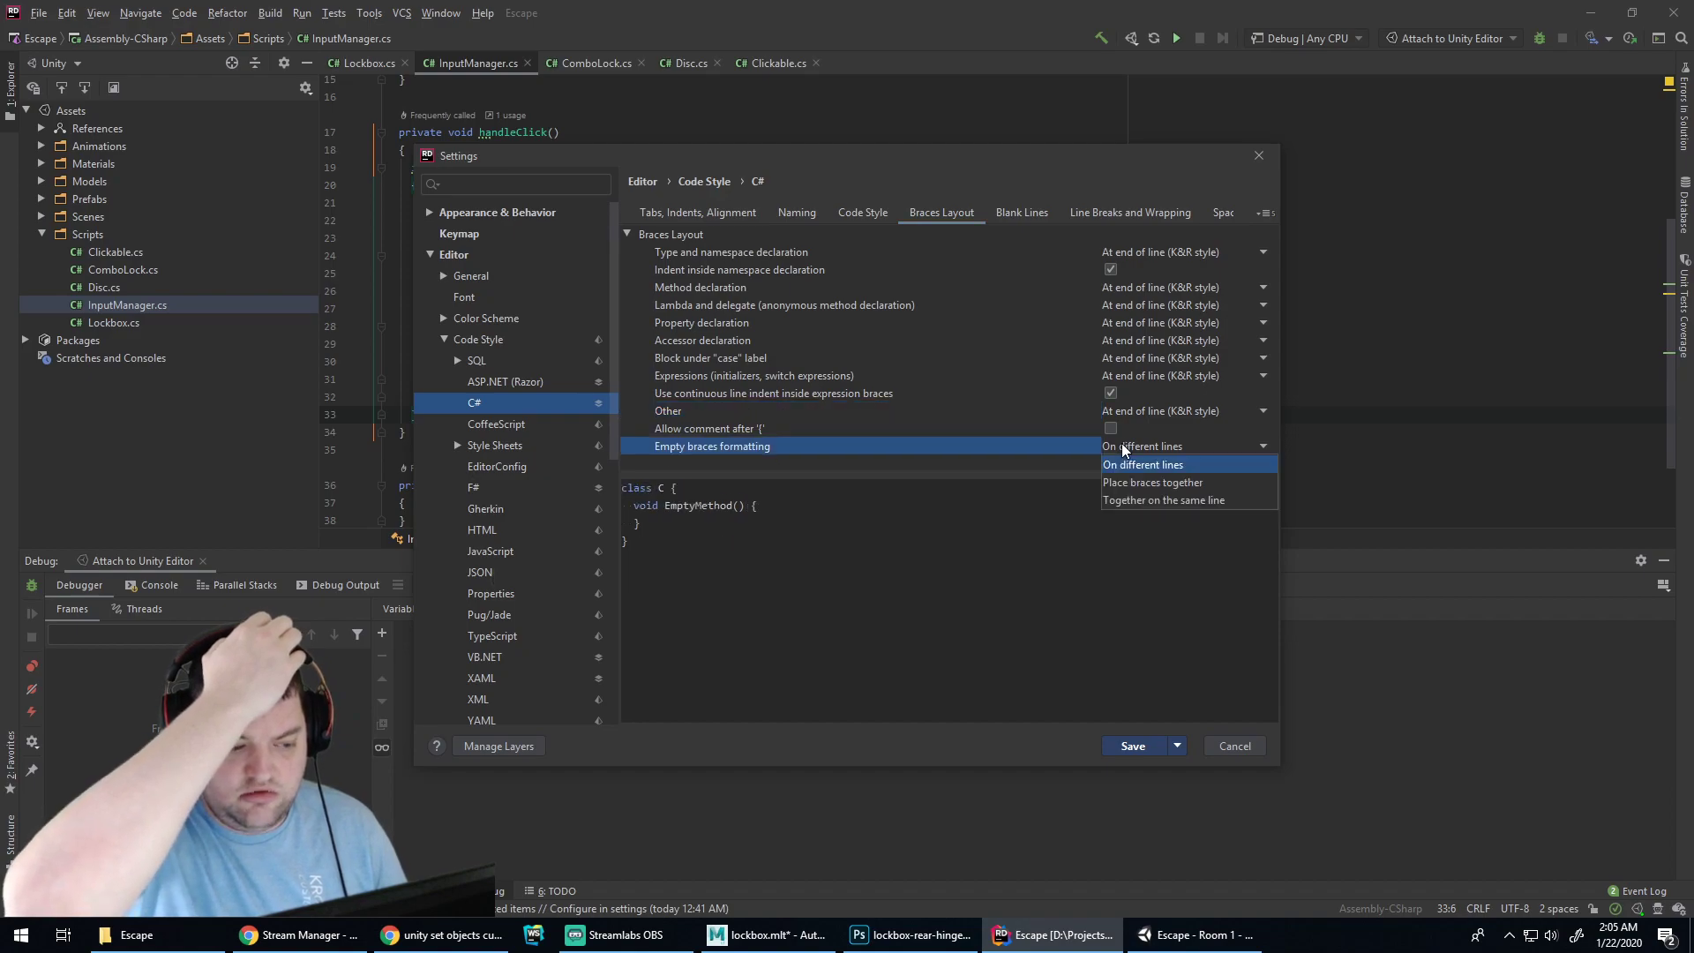
pyautogui.click(1144, 483)
pyautogui.click(1140, 448)
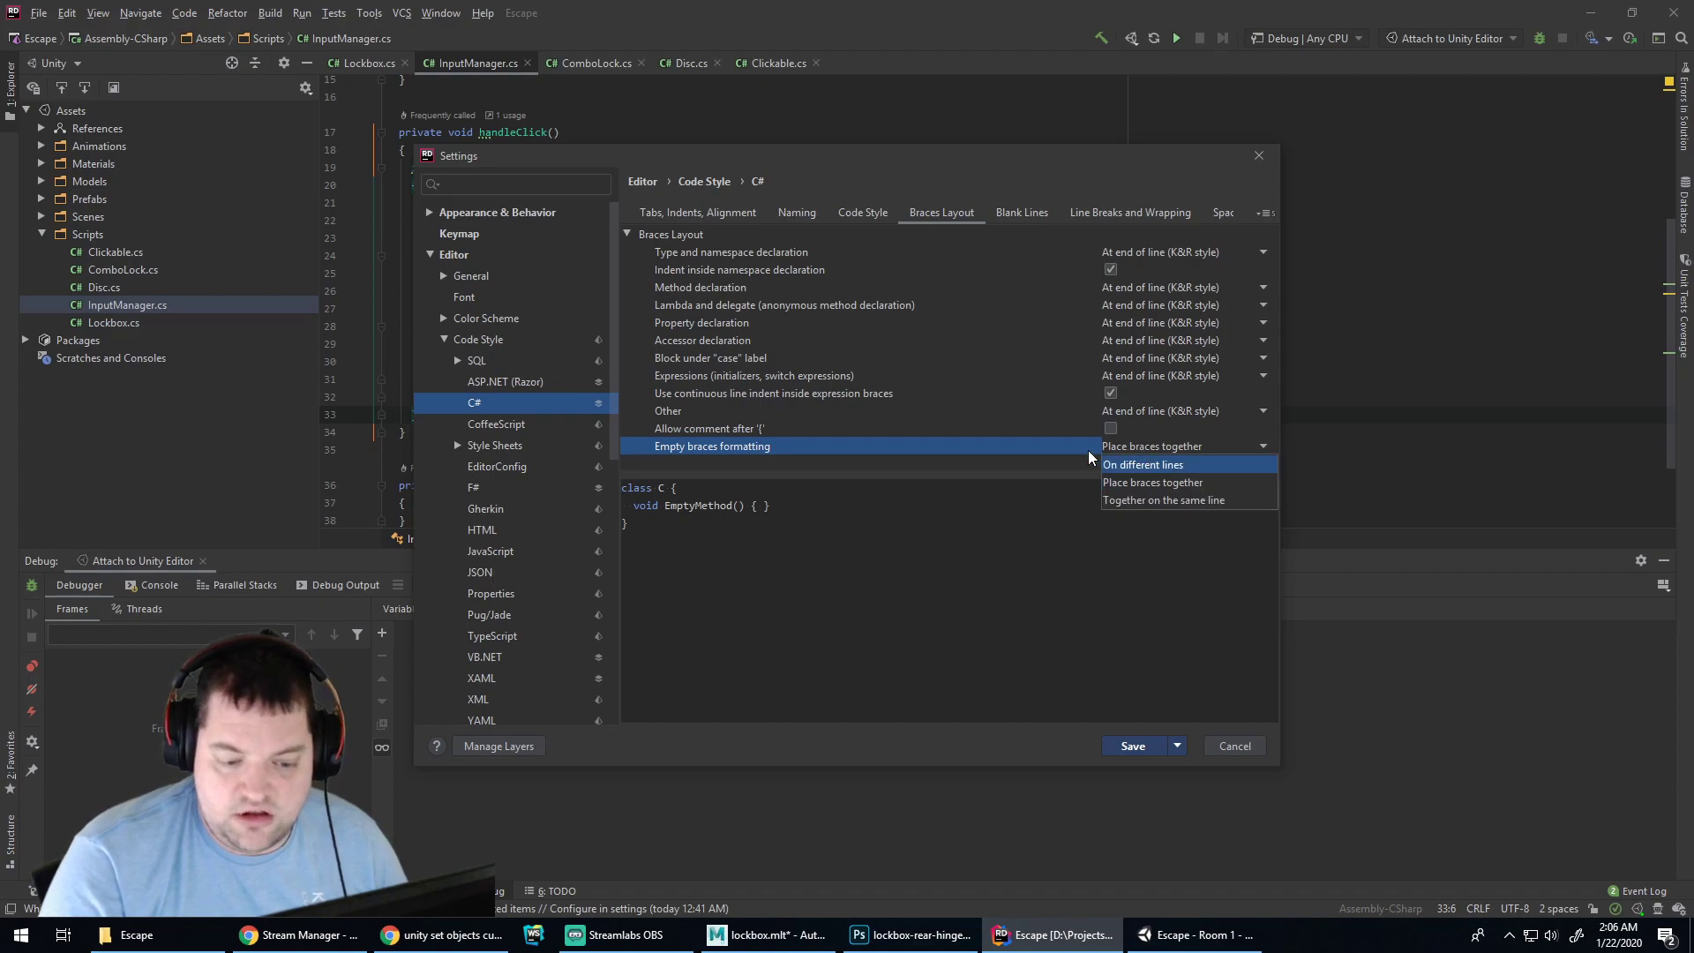
pyautogui.click(1072, 505)
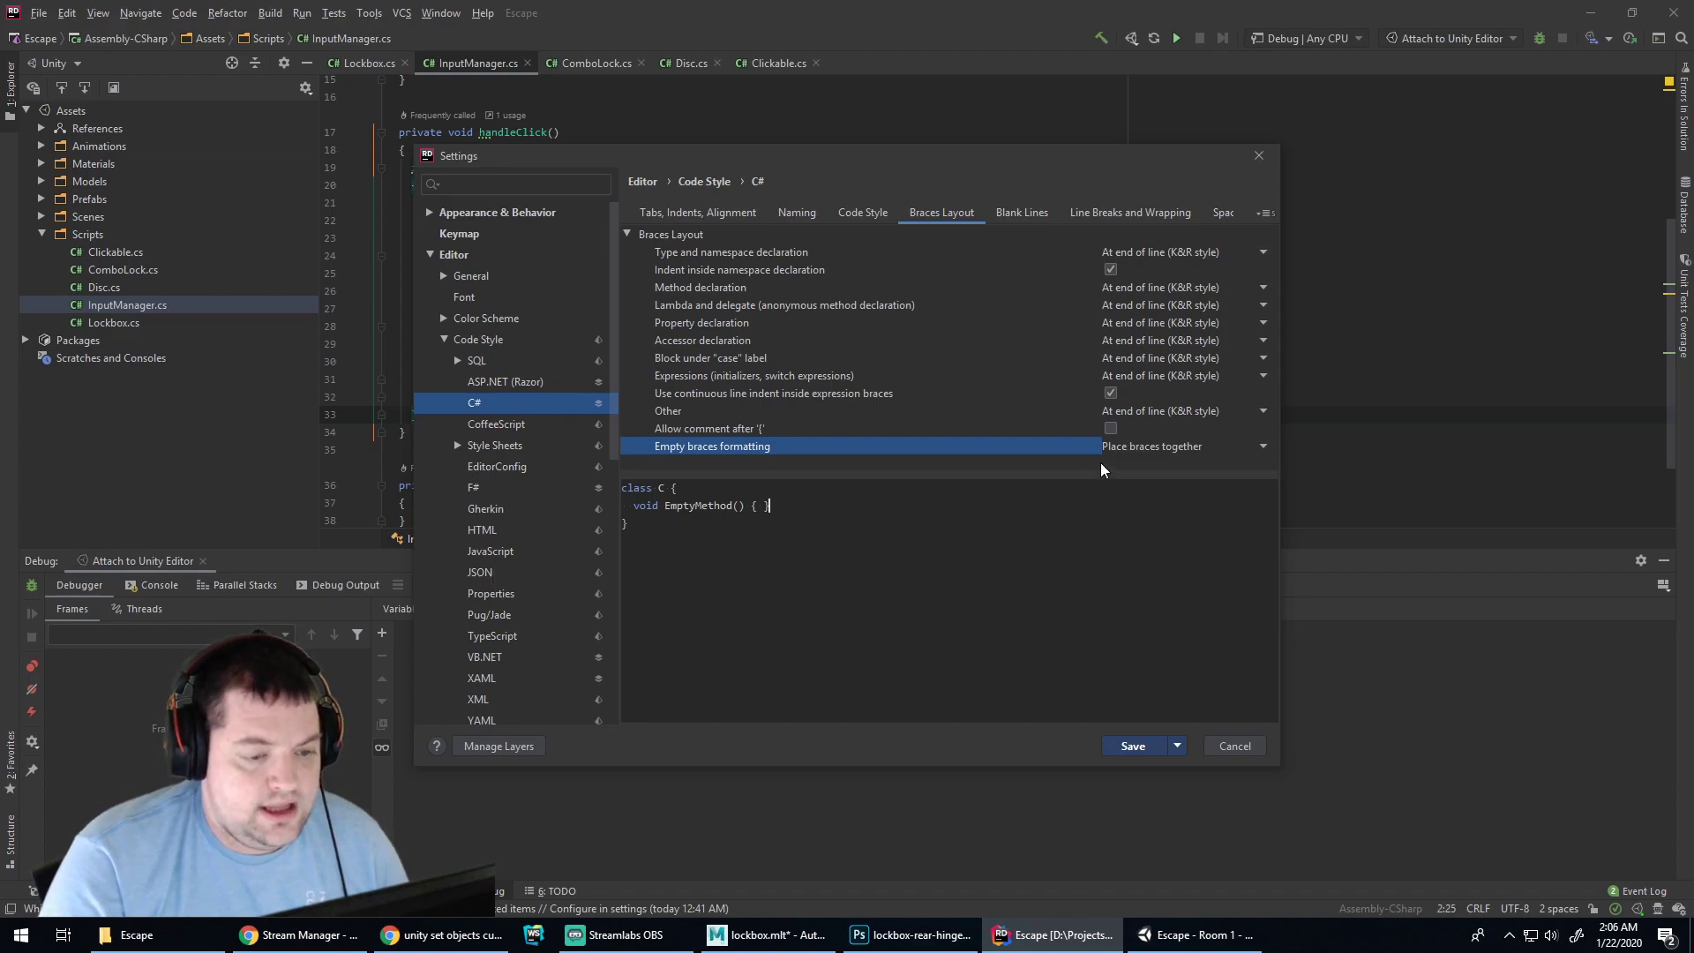
pyautogui.click(1124, 374)
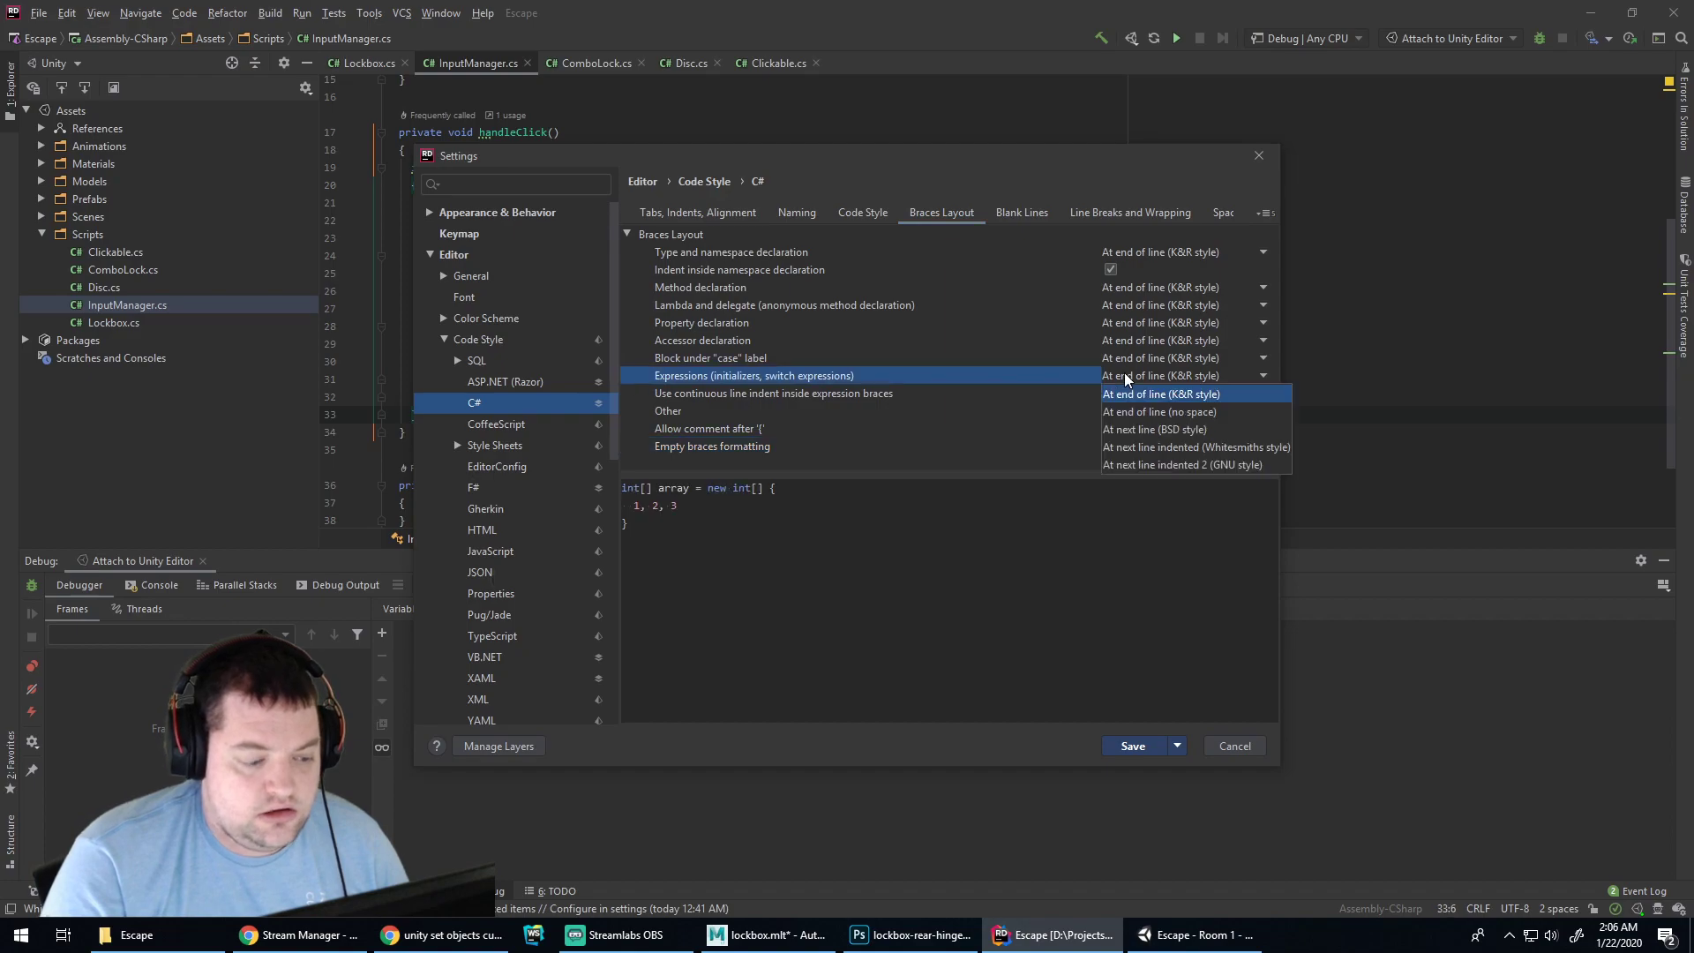
pyautogui.click(1124, 358)
pyautogui.click(1066, 378)
pyautogui.click(1058, 393)
pyautogui.click(1051, 412)
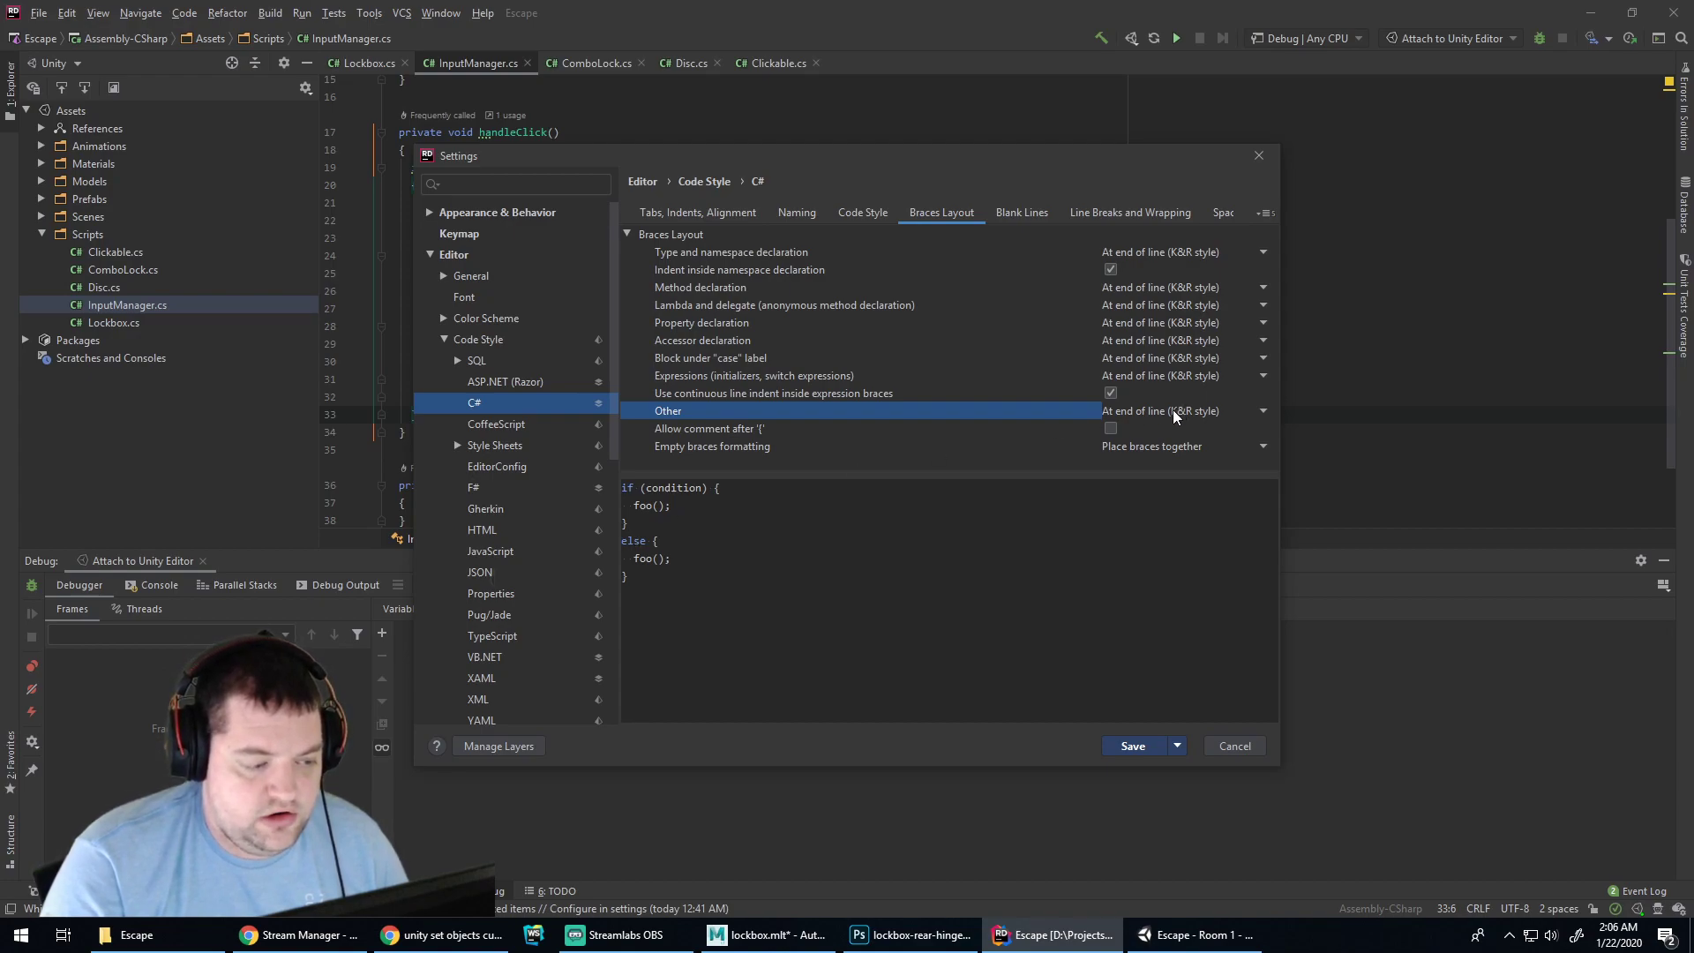
# Browse the C# Line Breaks and Wrapping options
pyautogui.click(1085, 212)
pyautogui.scroll(-3, 999, 305)
pyautogui.scroll(-6, 997, 307)
pyautogui.scroll(-3, 999, 309)
# Search the settings for 'else' and keep else, catch and finally on the same line as the closing brace
pyautogui.click(494, 183)
pyautogui.write('else')
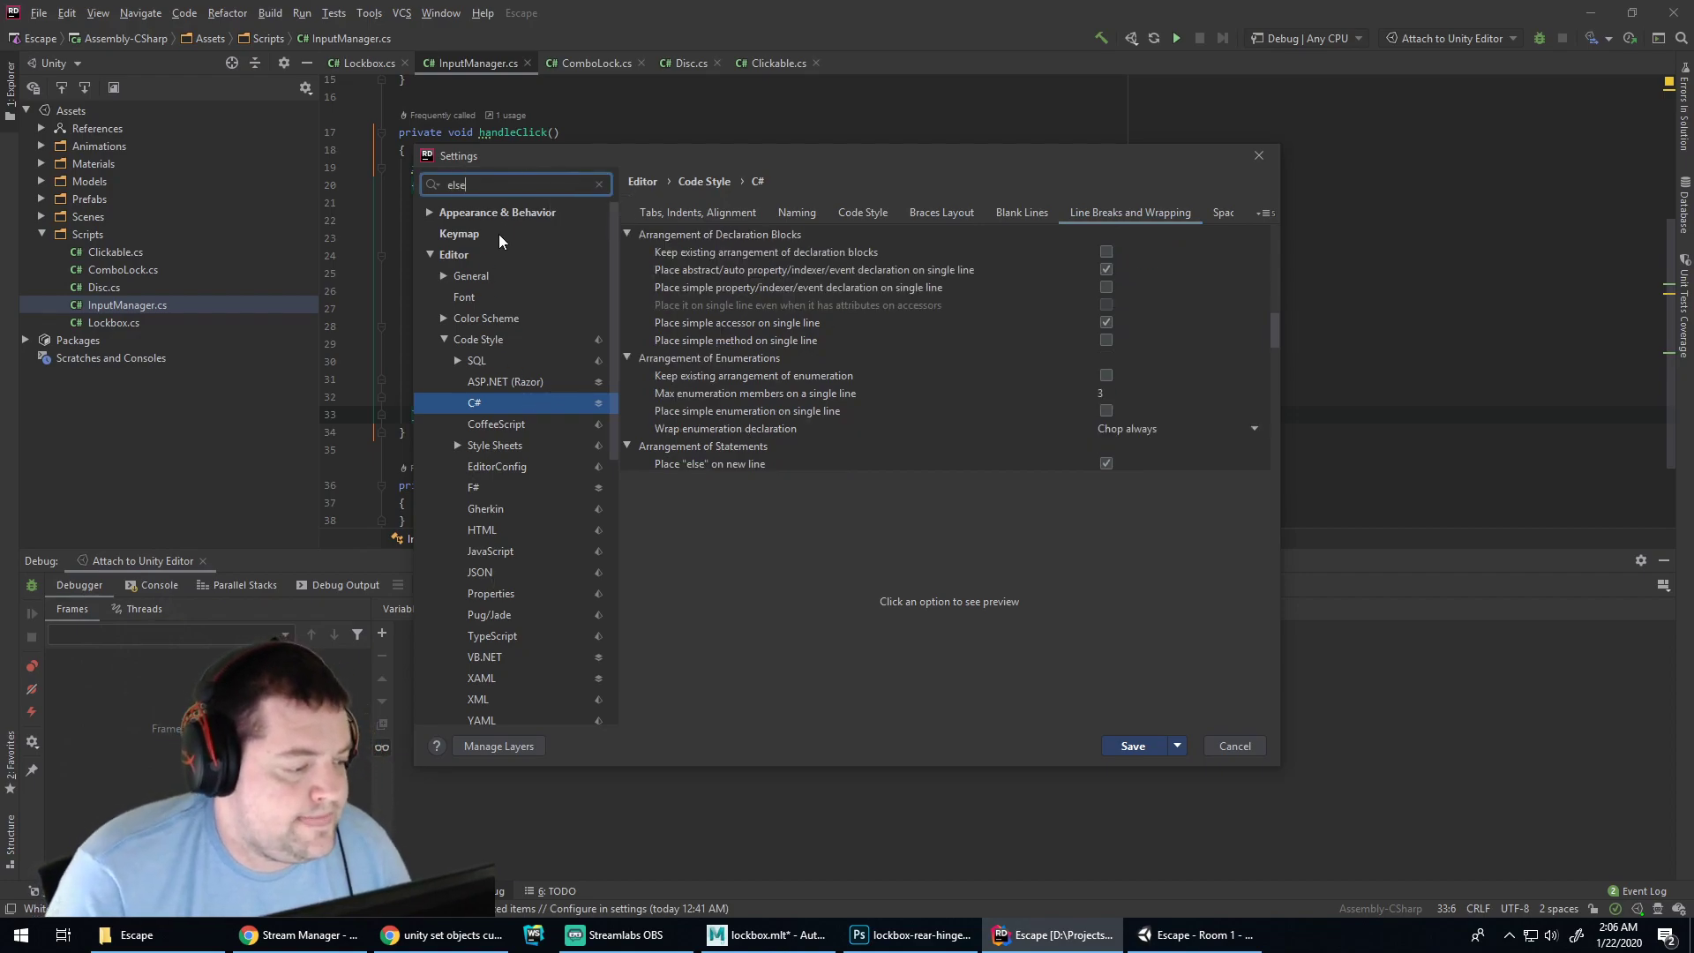
pyautogui.scroll(-10, 960, 321)
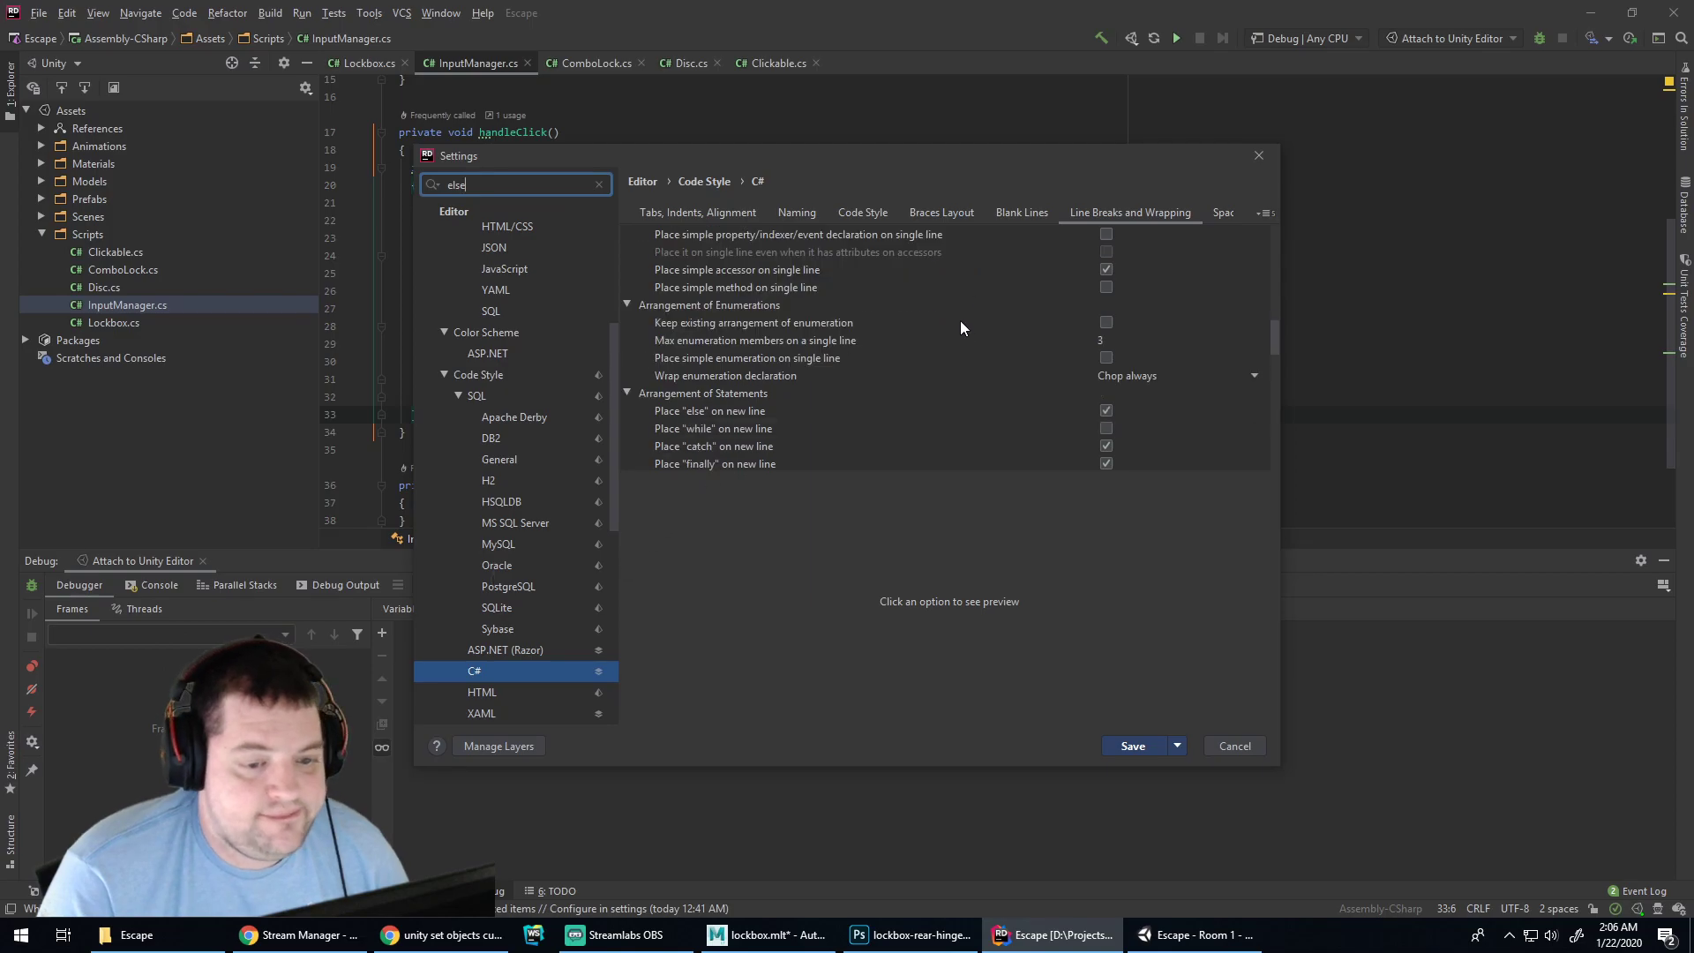
pyautogui.click(487, 671)
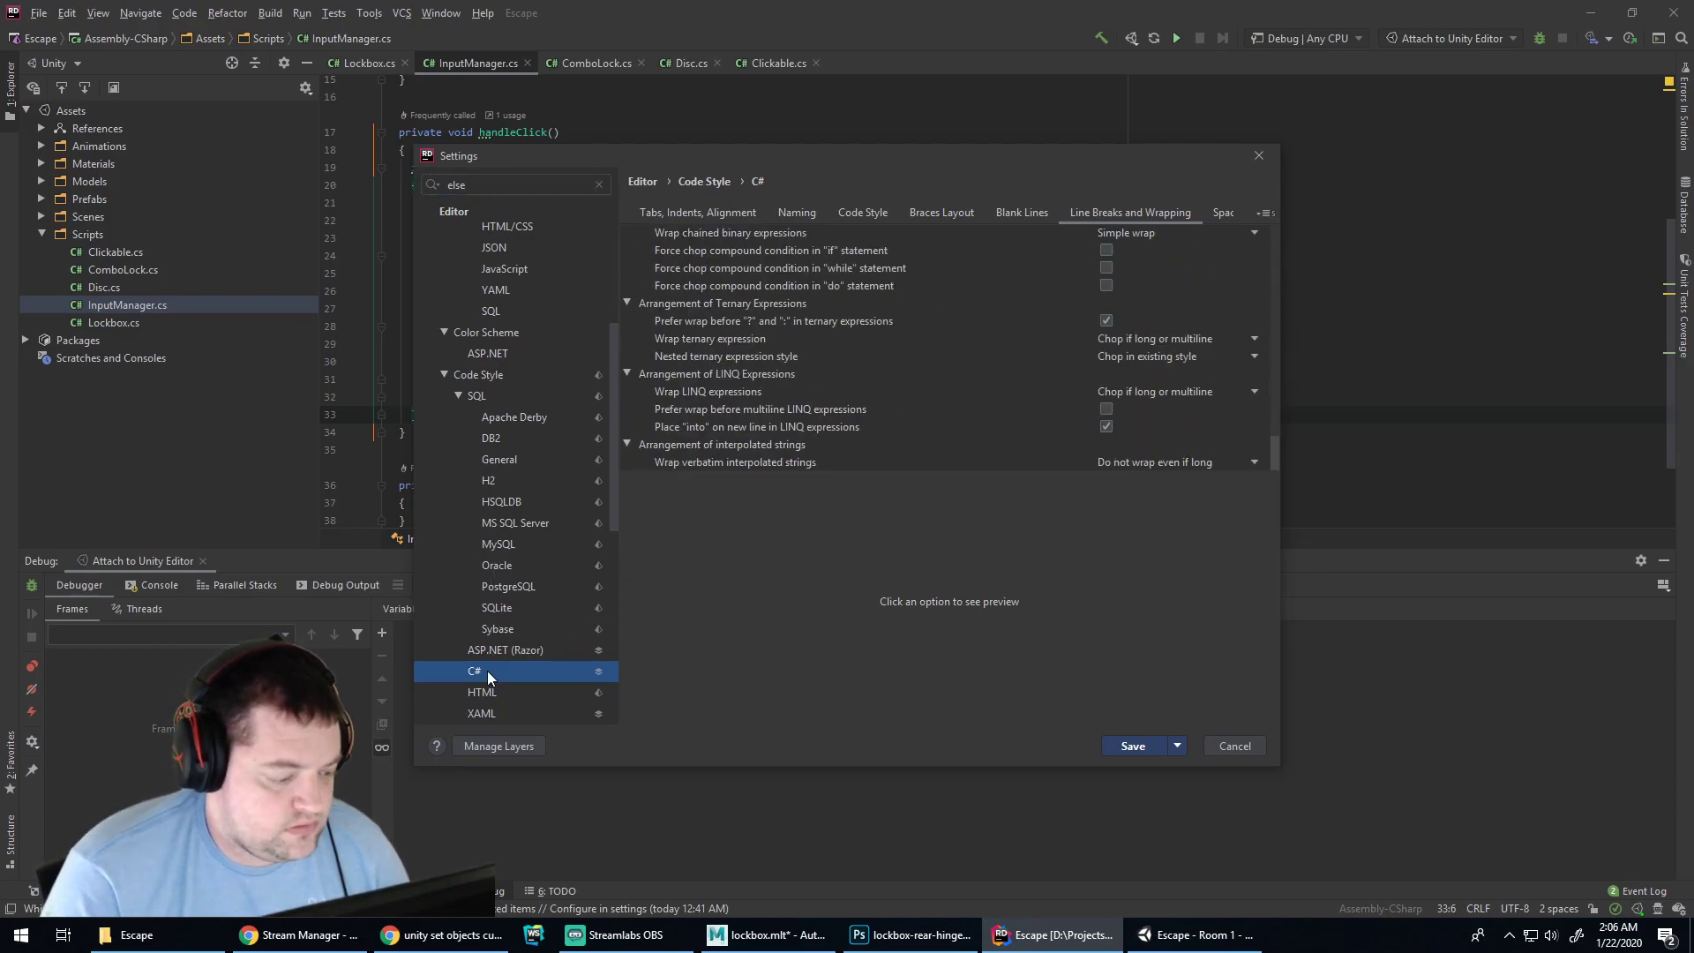
pyautogui.scroll(8, 879, 348)
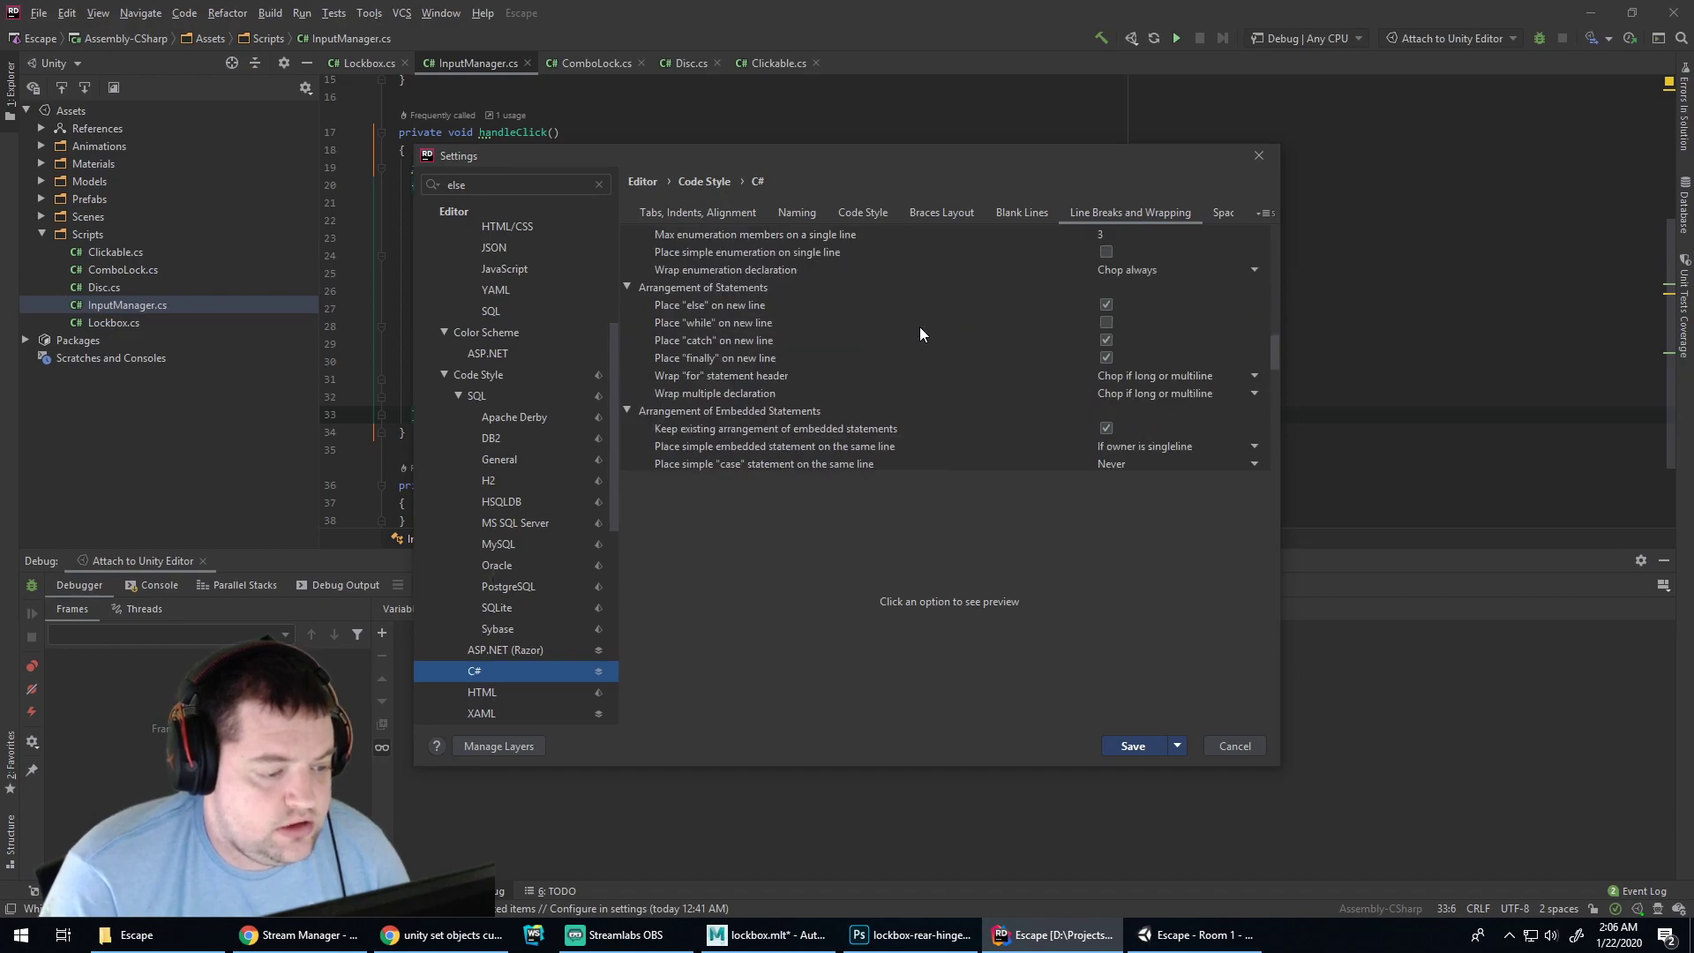
pyautogui.click(1107, 305)
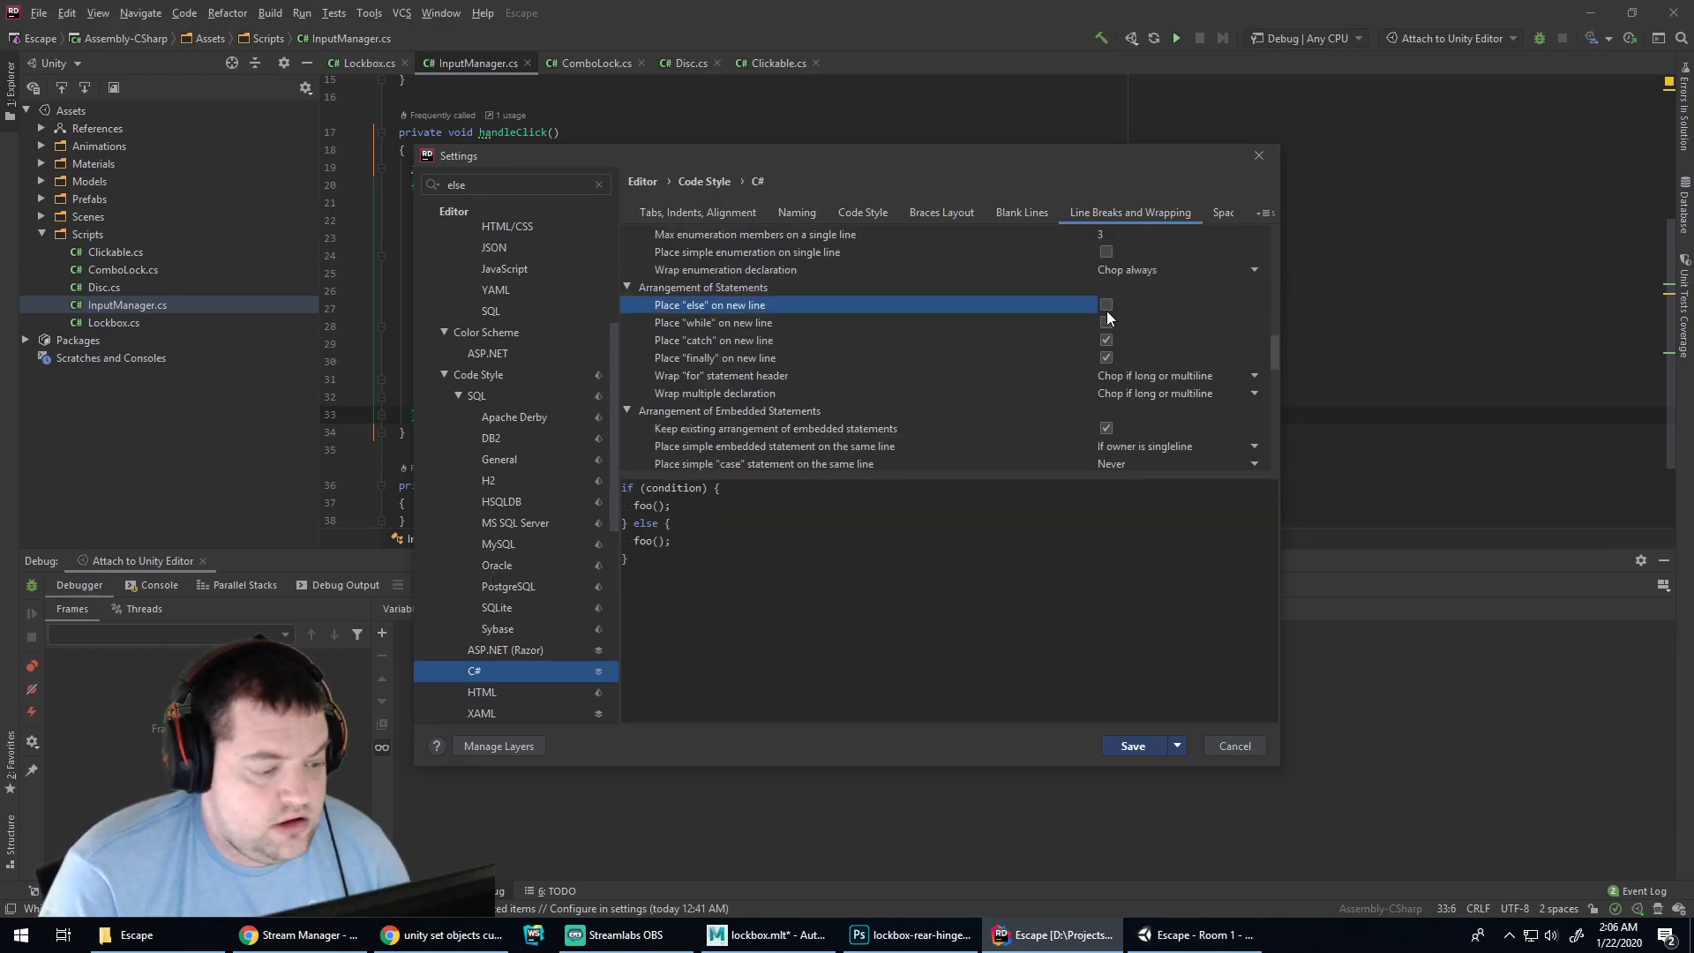
pyautogui.click(1107, 340)
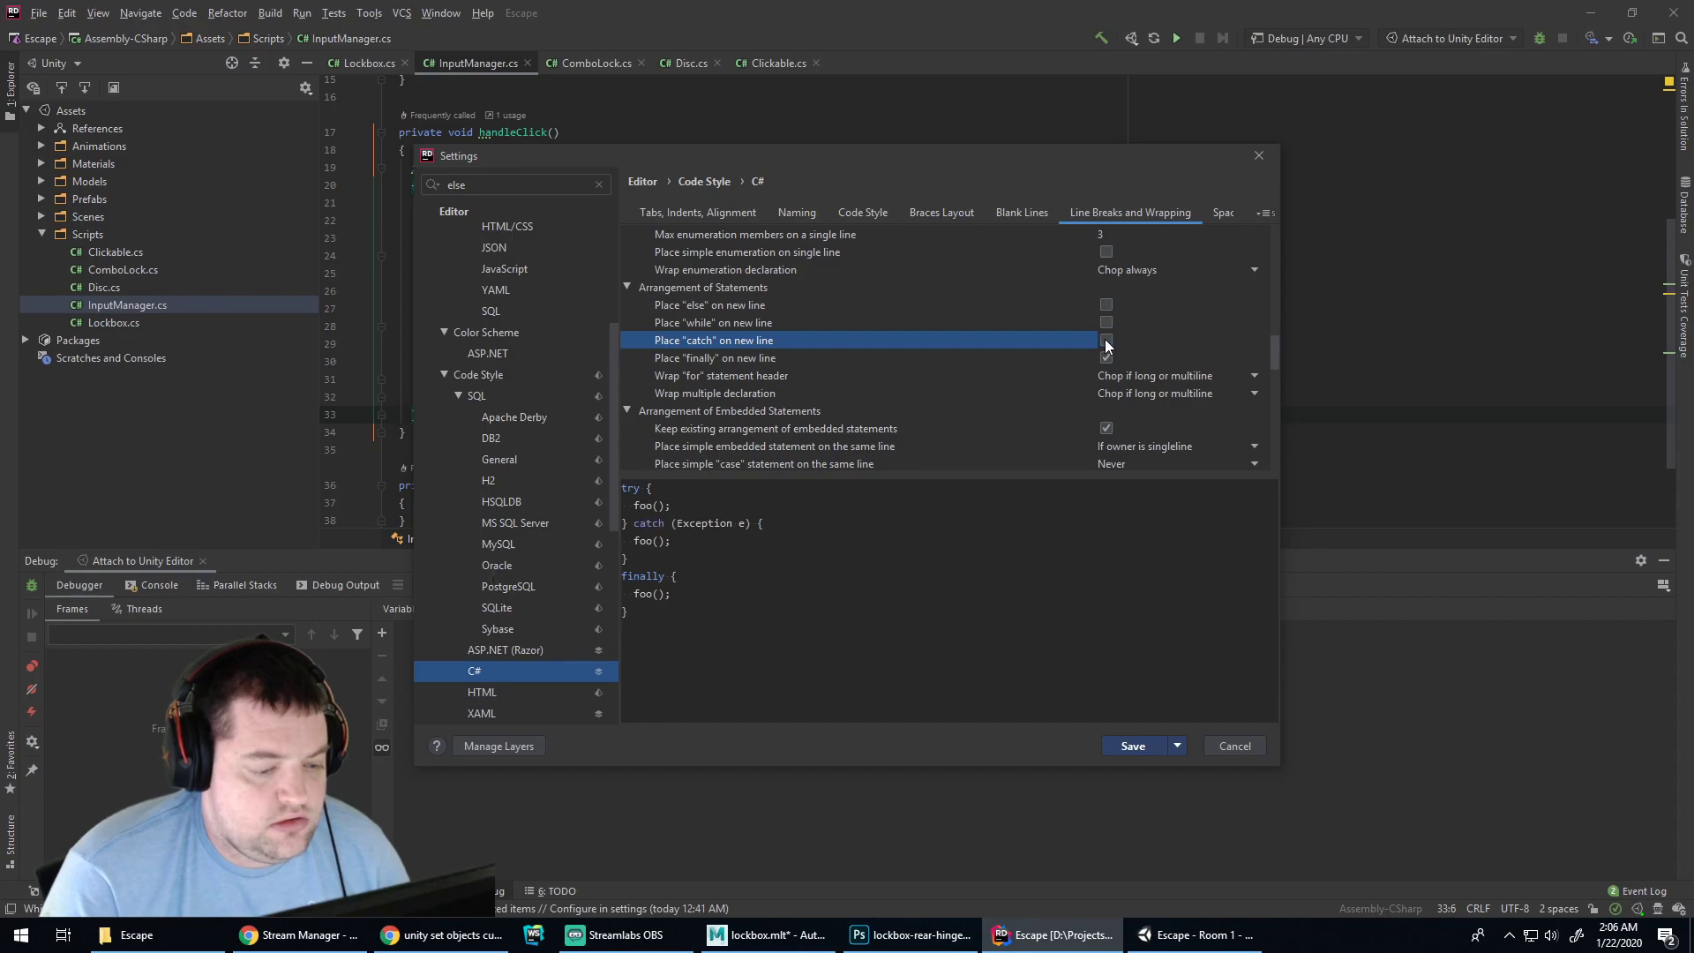
pyautogui.click(1107, 358)
pyautogui.click(1129, 746)
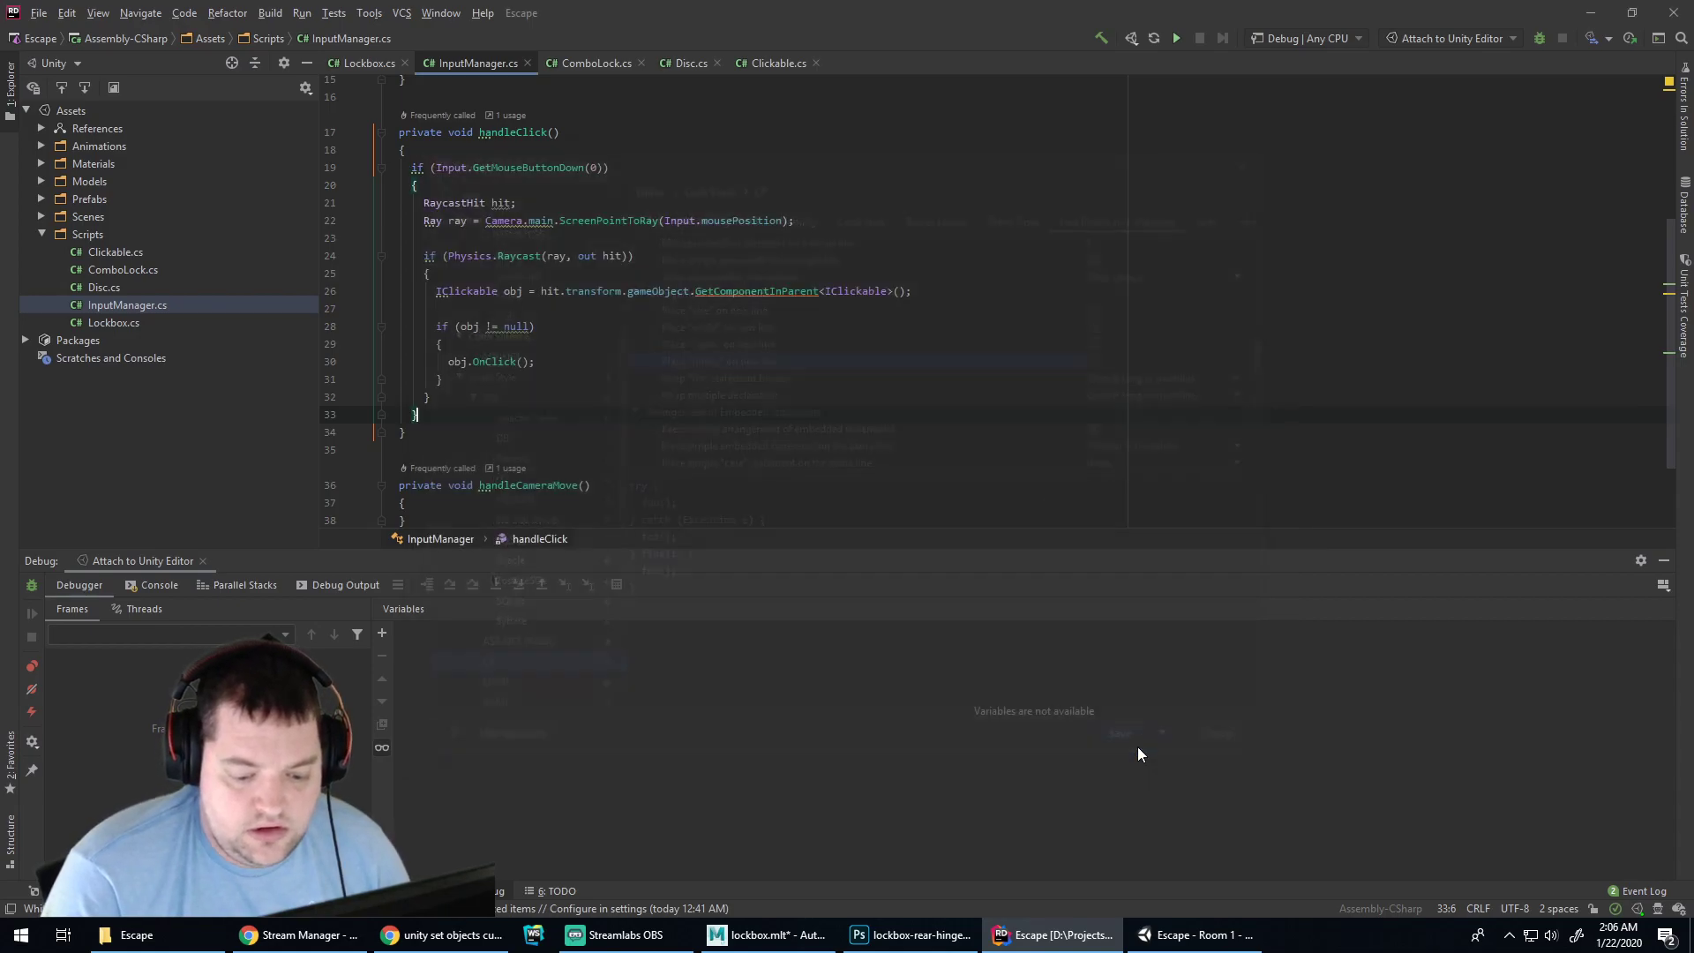
# Save the code style for this computer and reformat InputManager.cs with end-of-line braces
pyautogui.click(39, 14)
pyautogui.click(94, 248)
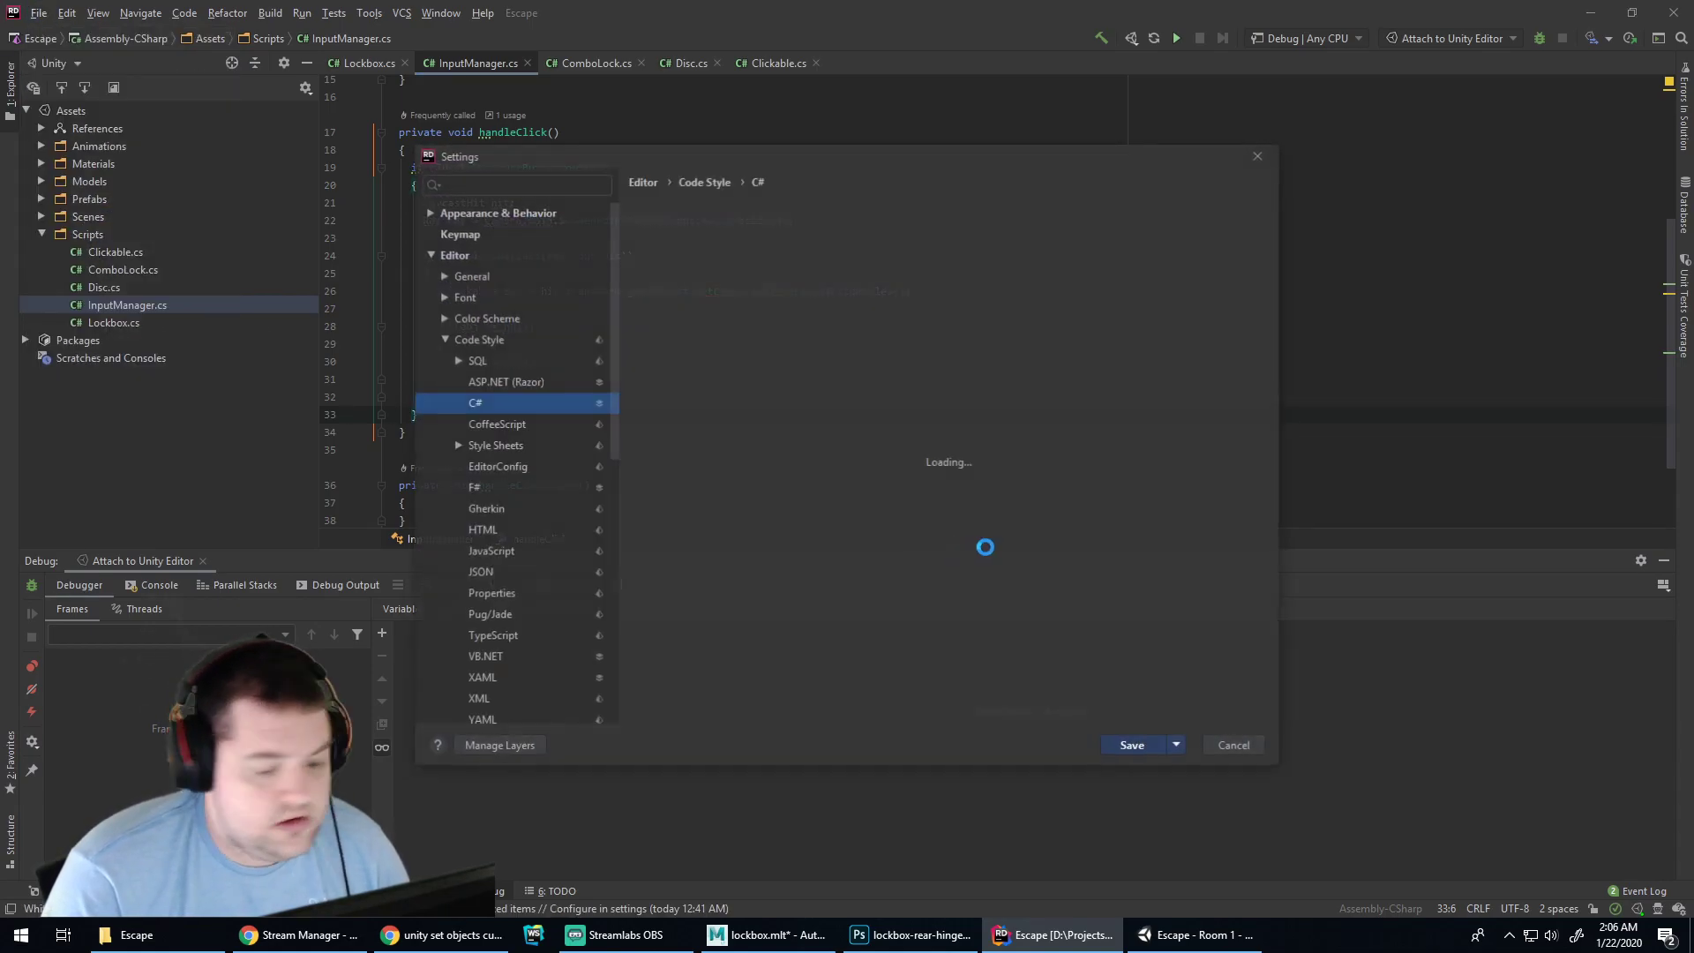
pyautogui.click(1179, 746)
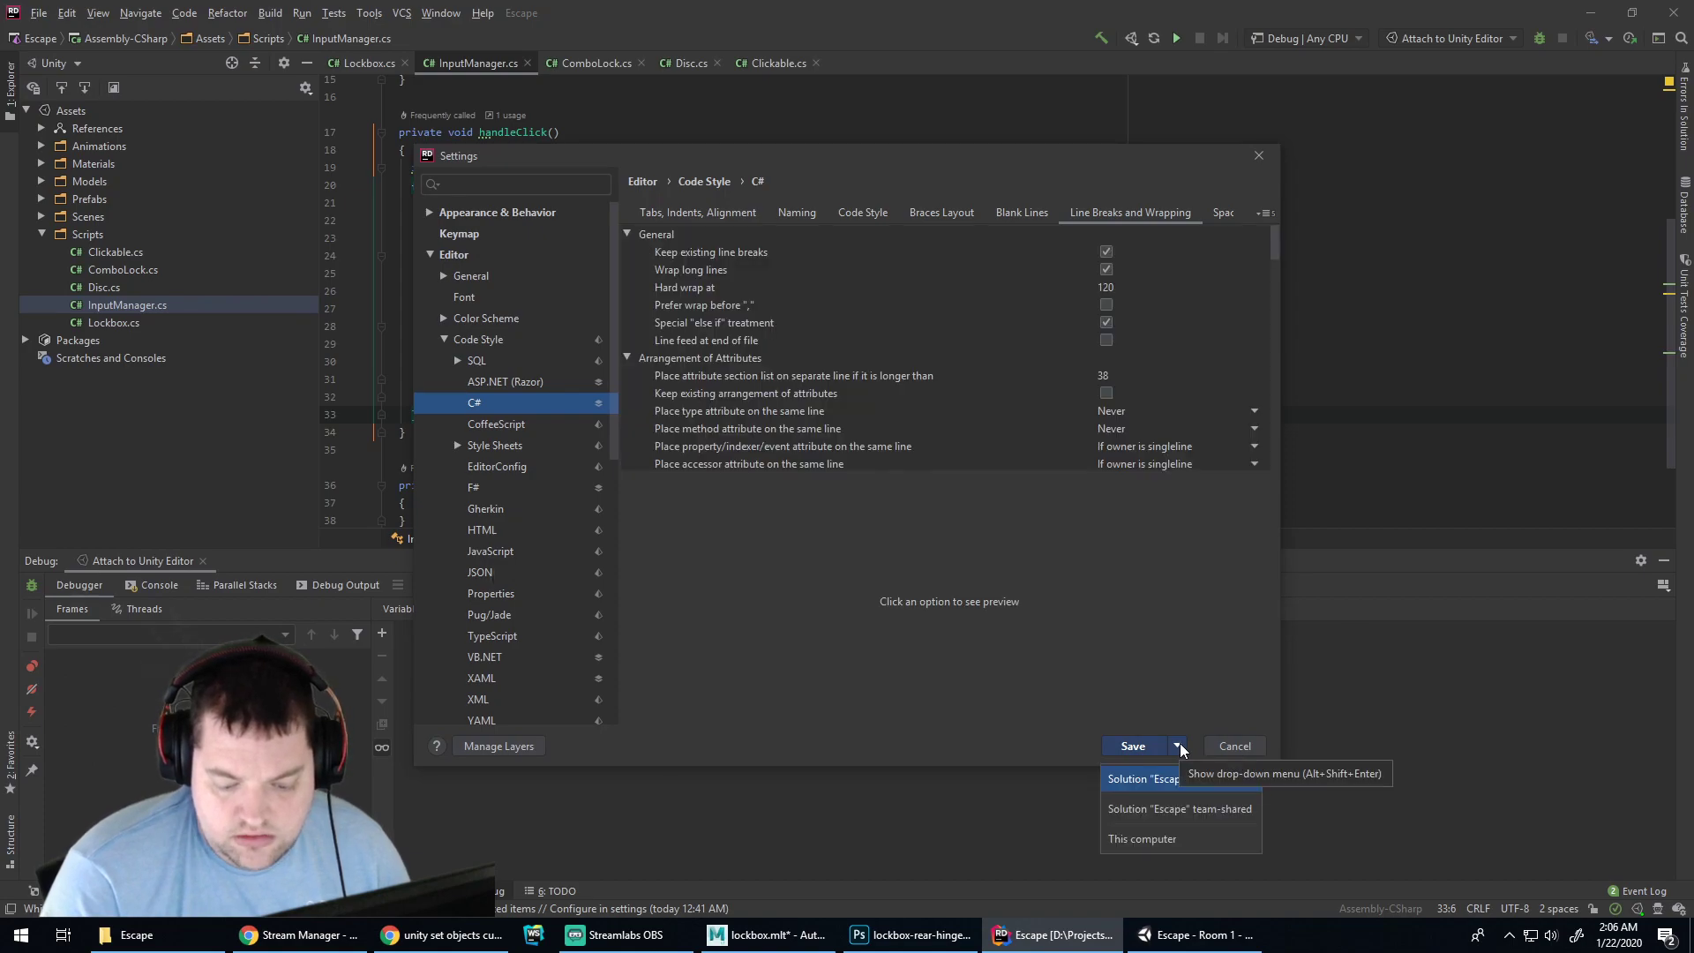
pyautogui.click(1165, 840)
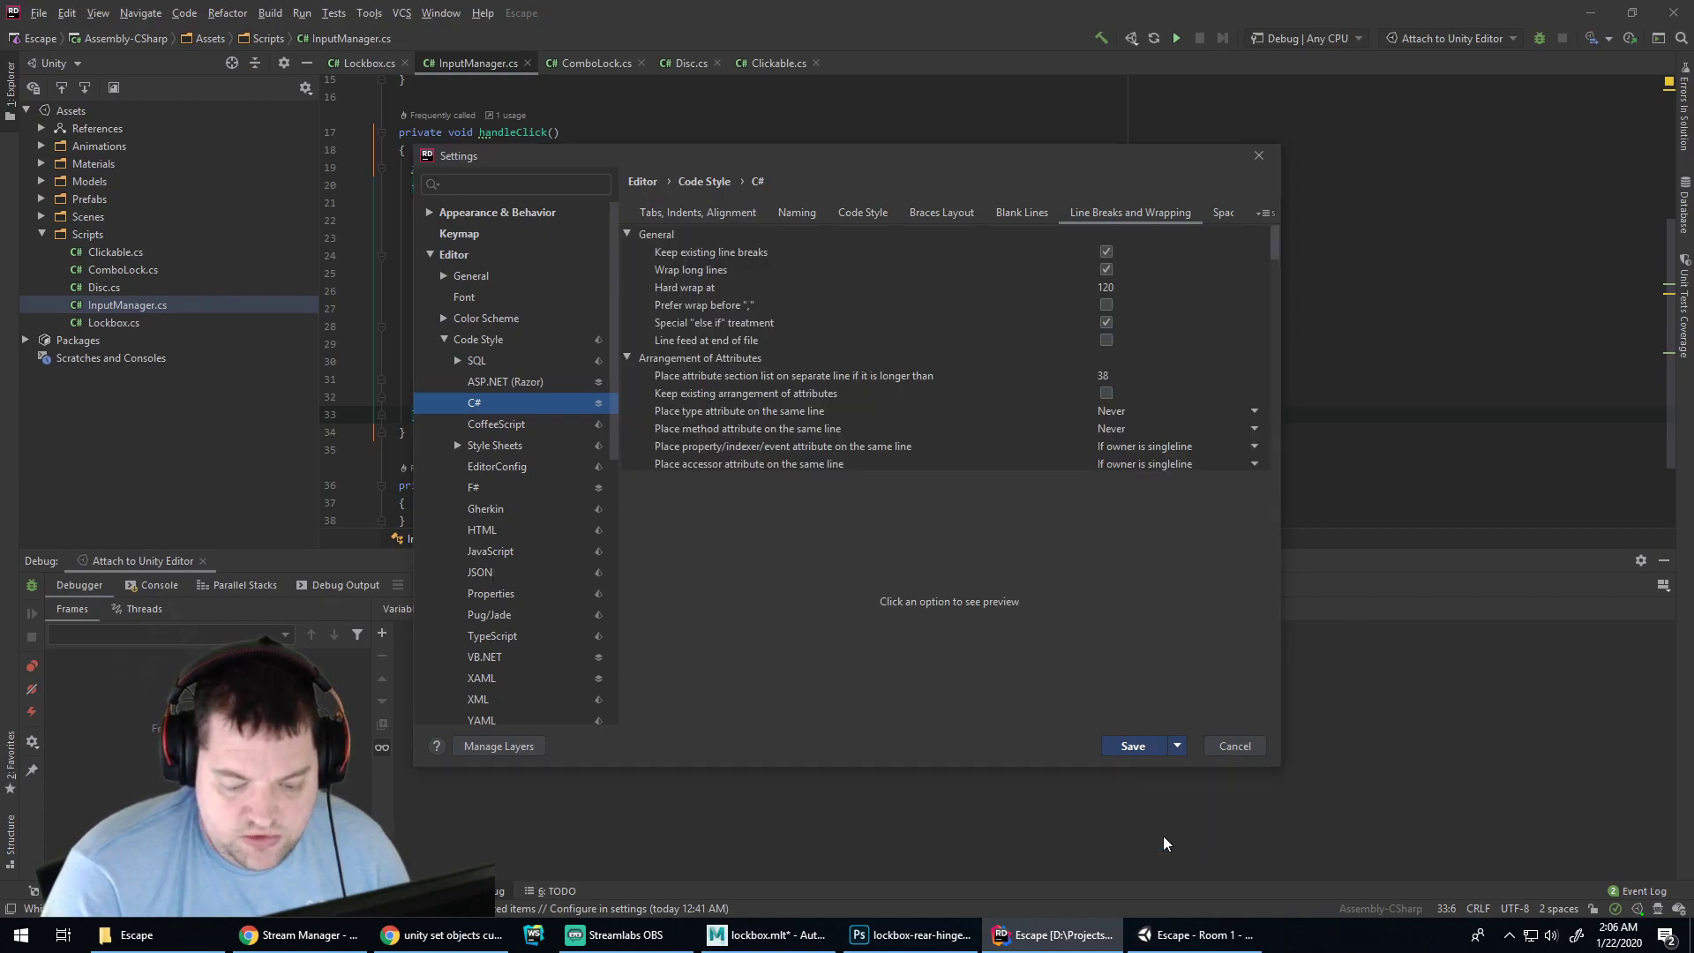
pyautogui.click(794, 350)
pyautogui.press('Down')
pyautogui.press('Down')
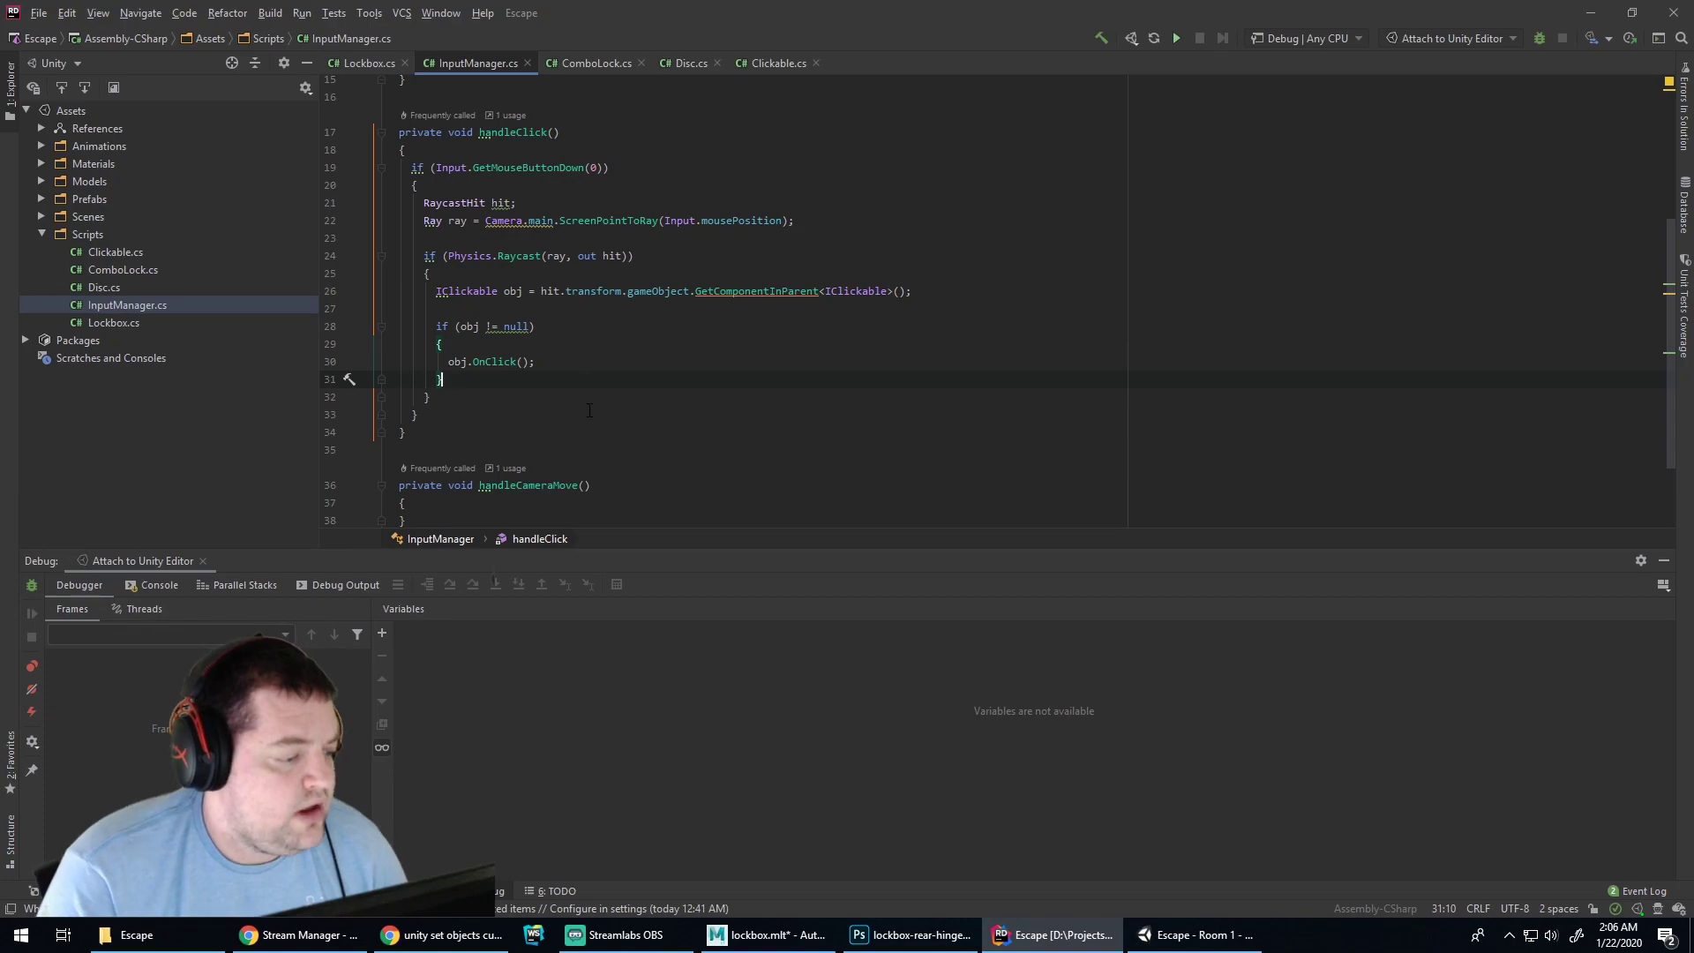
pyautogui.click(229, 13)
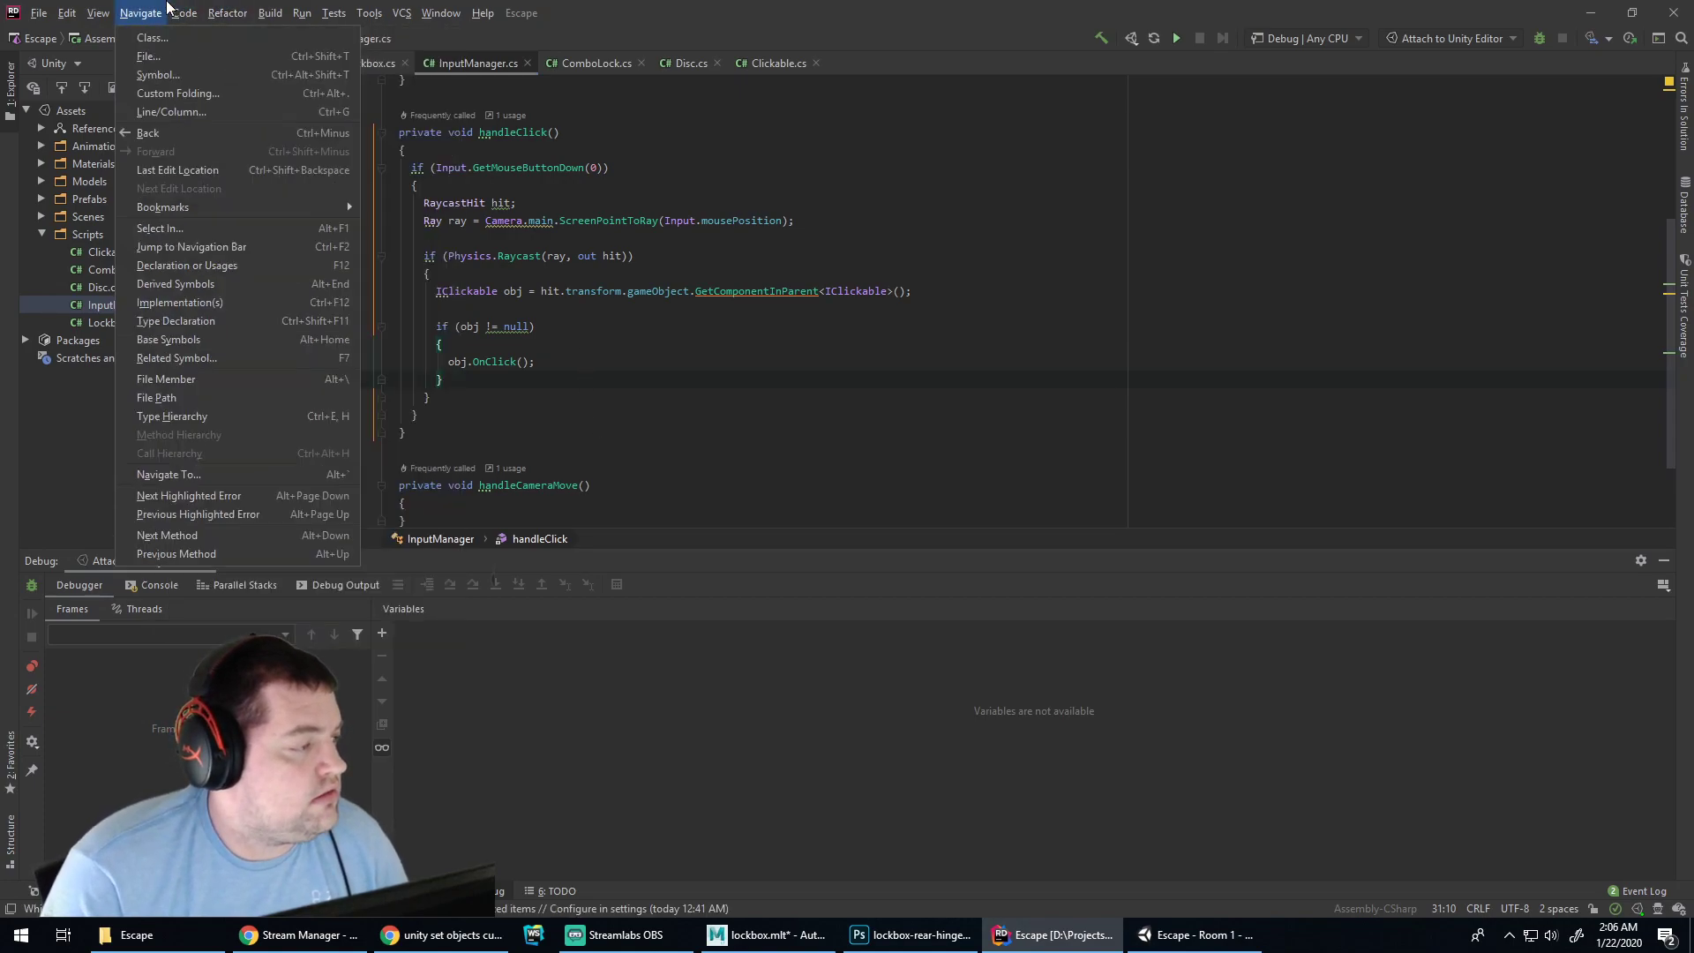
pyautogui.click(240, 253)
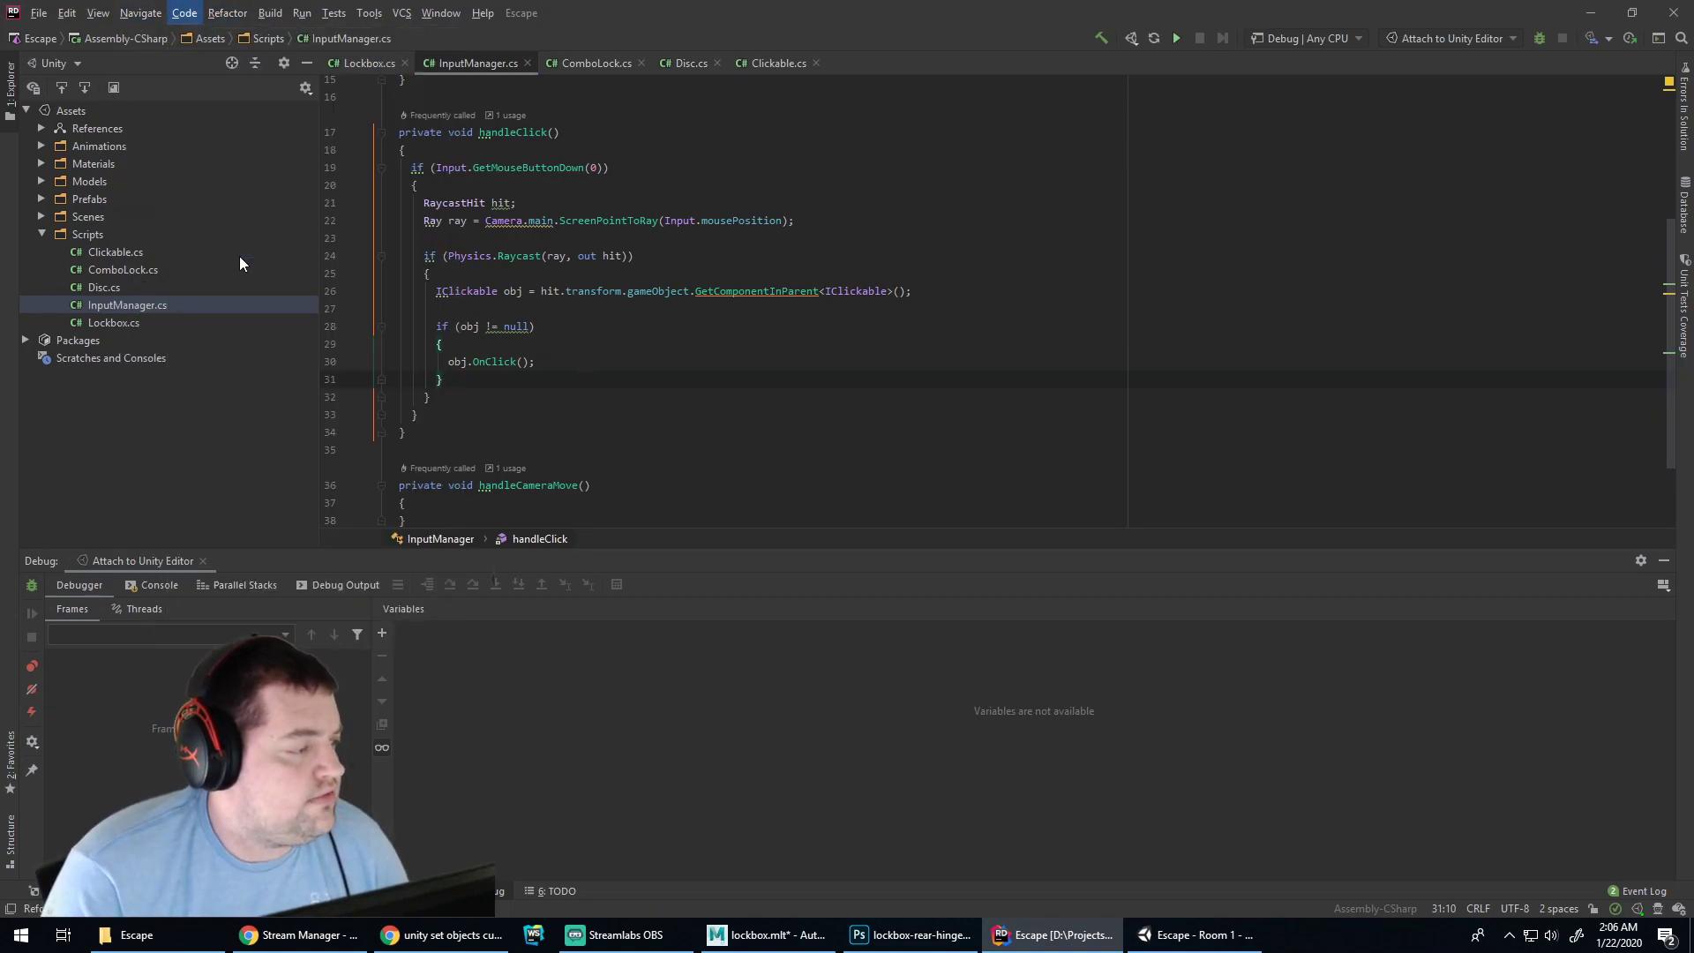
# On a new line inside handleCameraMove, type 'if ('
pyautogui.click(682, 360)
pyautogui.scroll(-2, 615, 412)
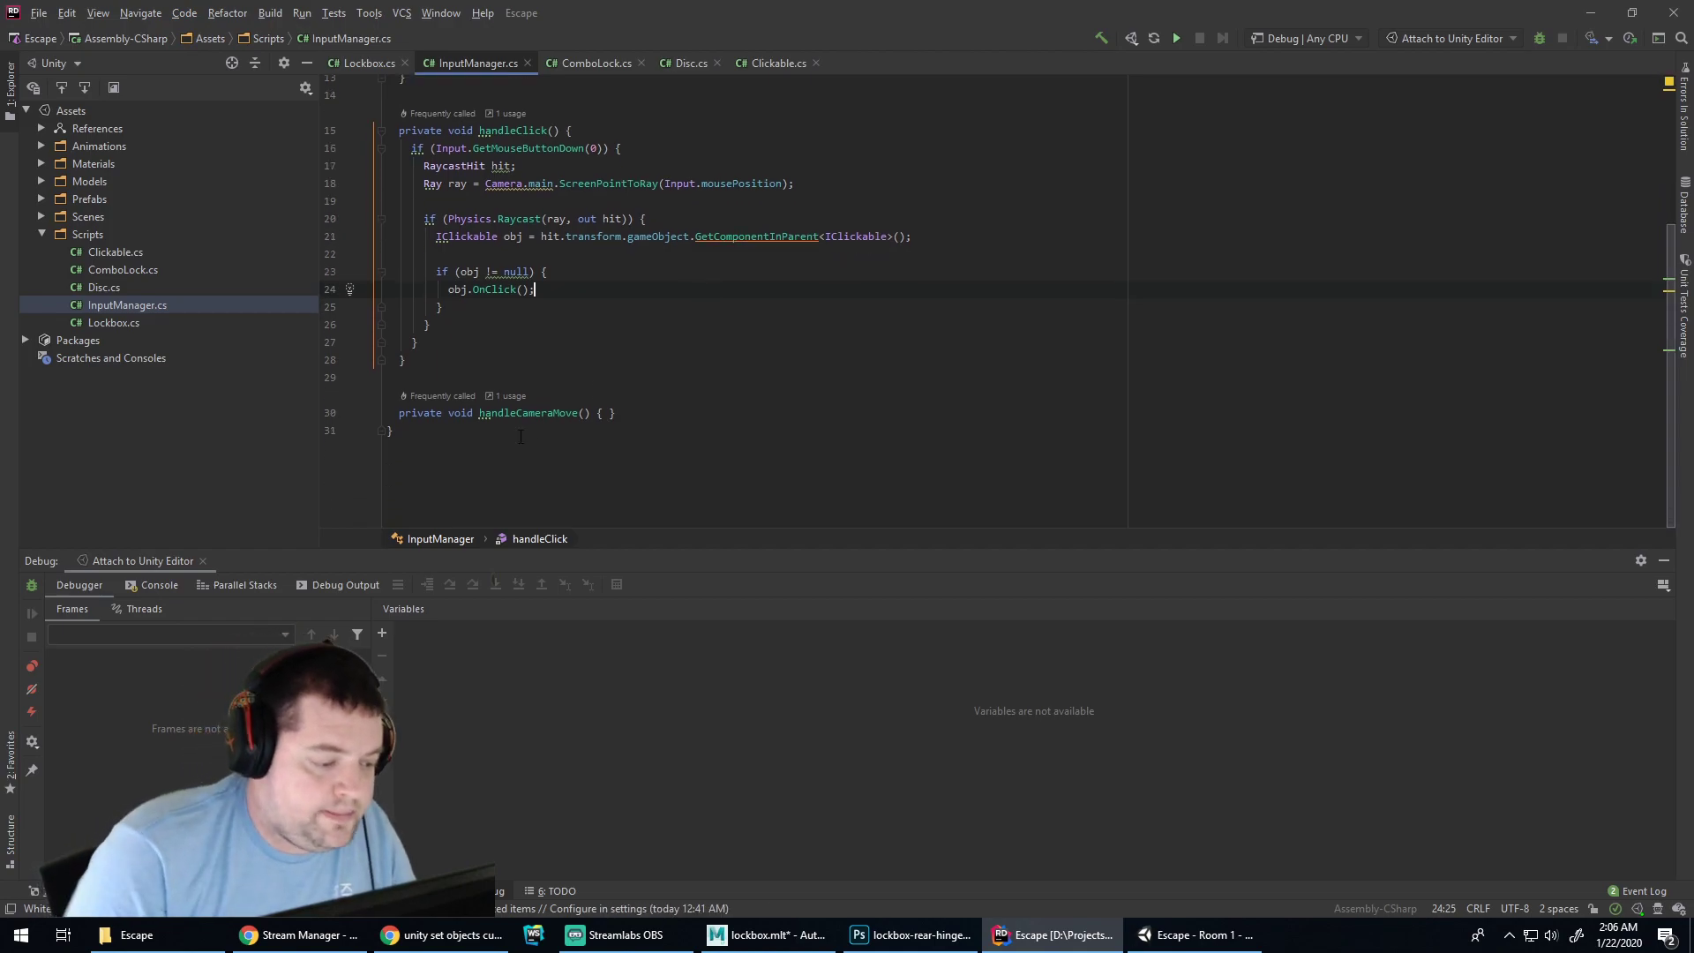
pyautogui.click(607, 412)
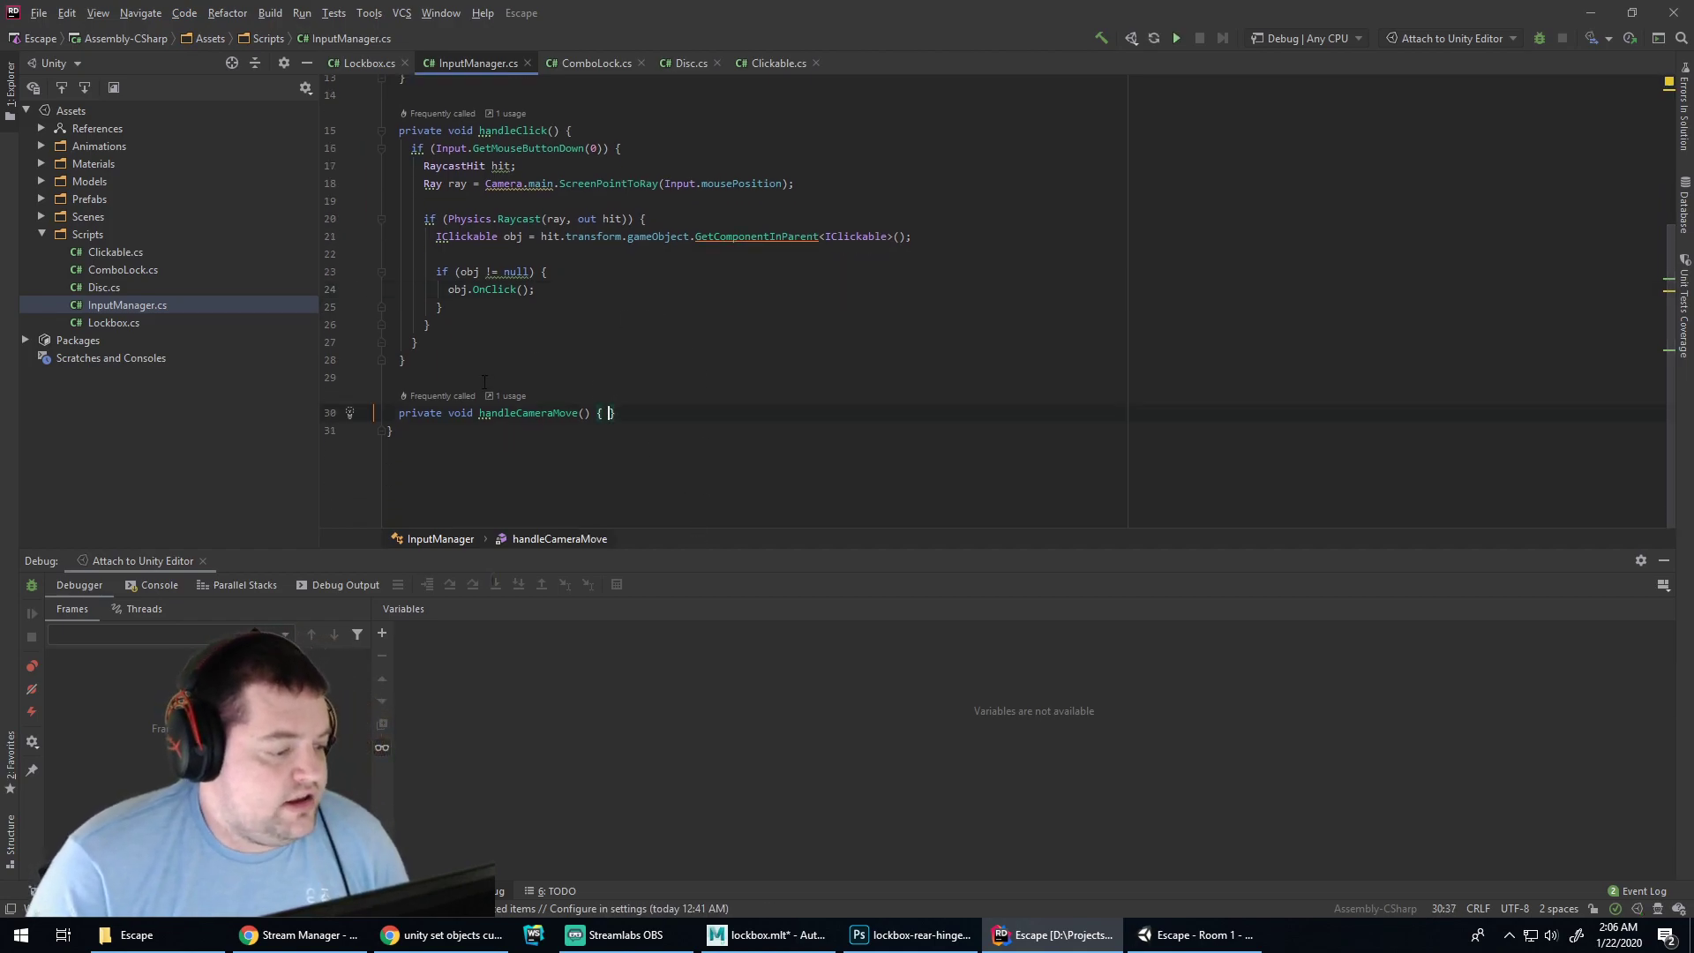
pyautogui.scroll(1, 551, 395)
pyautogui.press('Return')
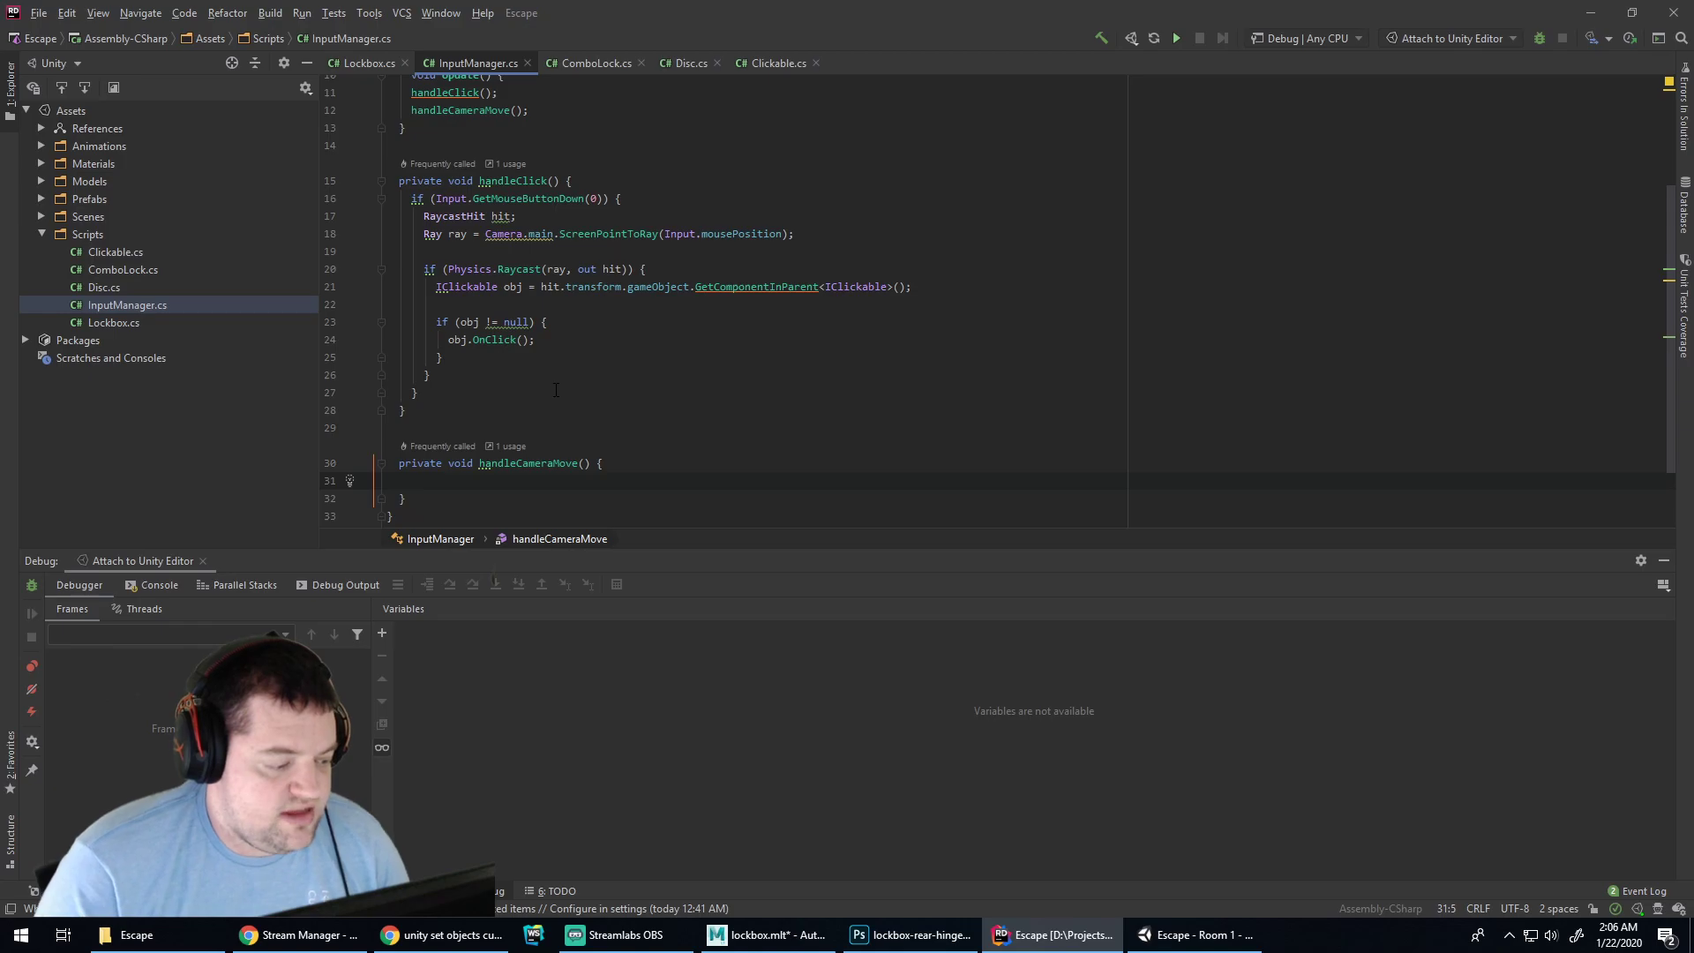
pyautogui.write('if (')
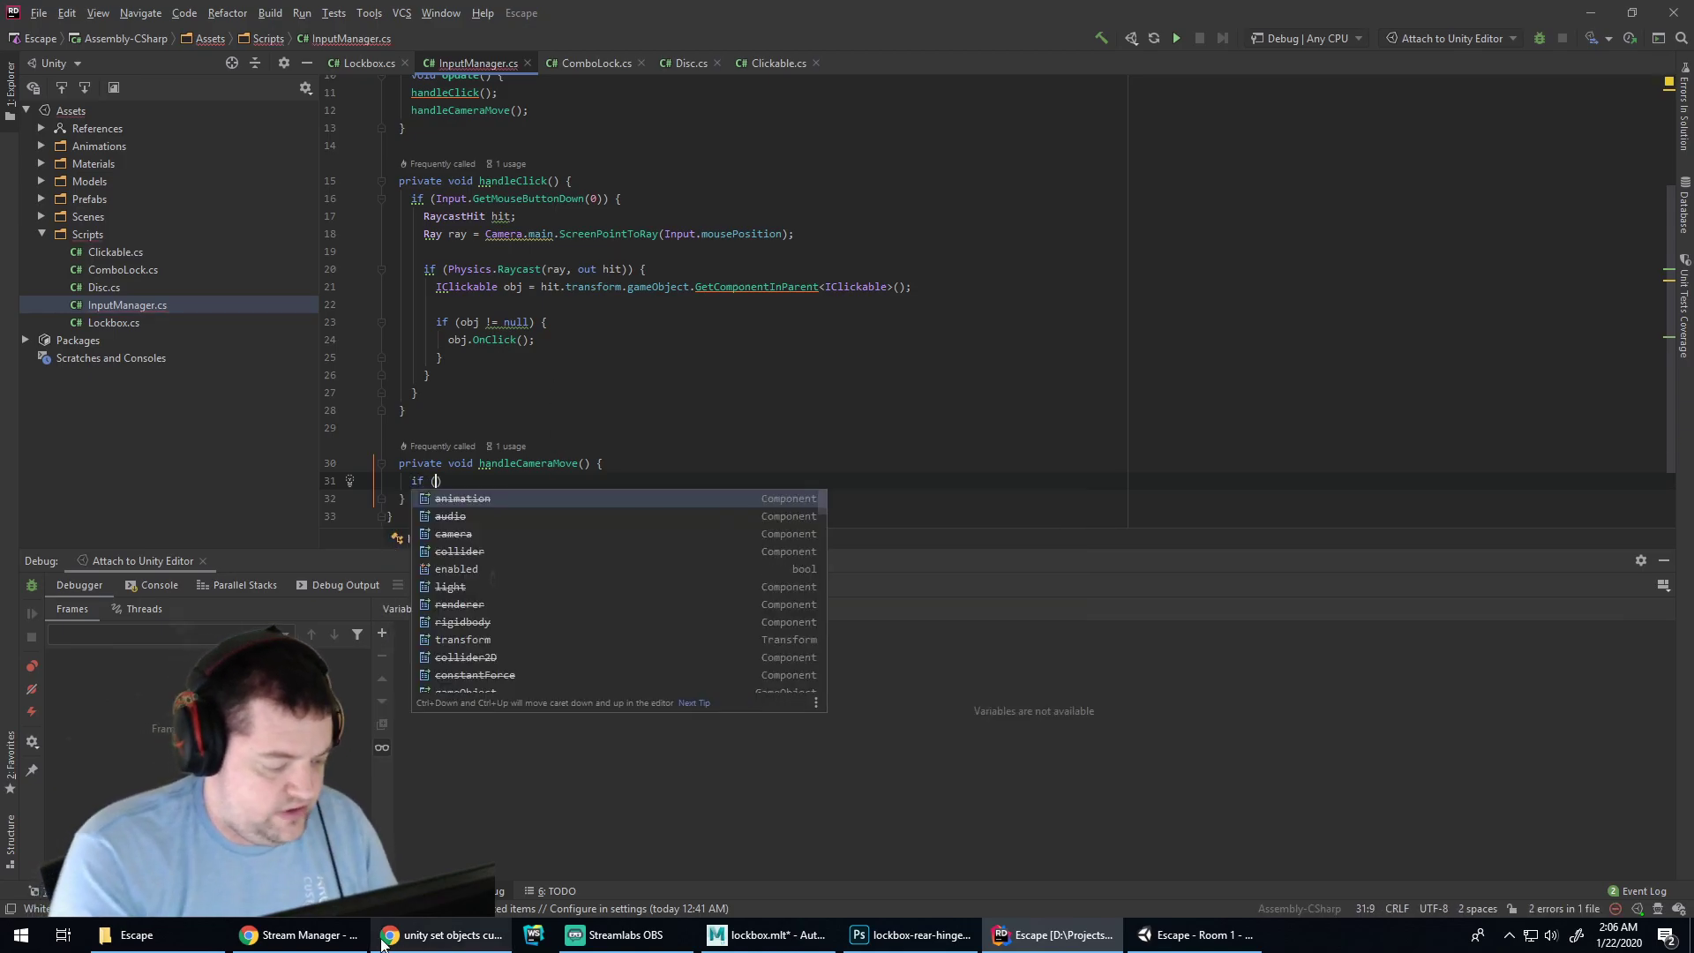
pyautogui.click(474, 946)
# Search Google for 'unity user controls'
pyautogui.click(786, 45)
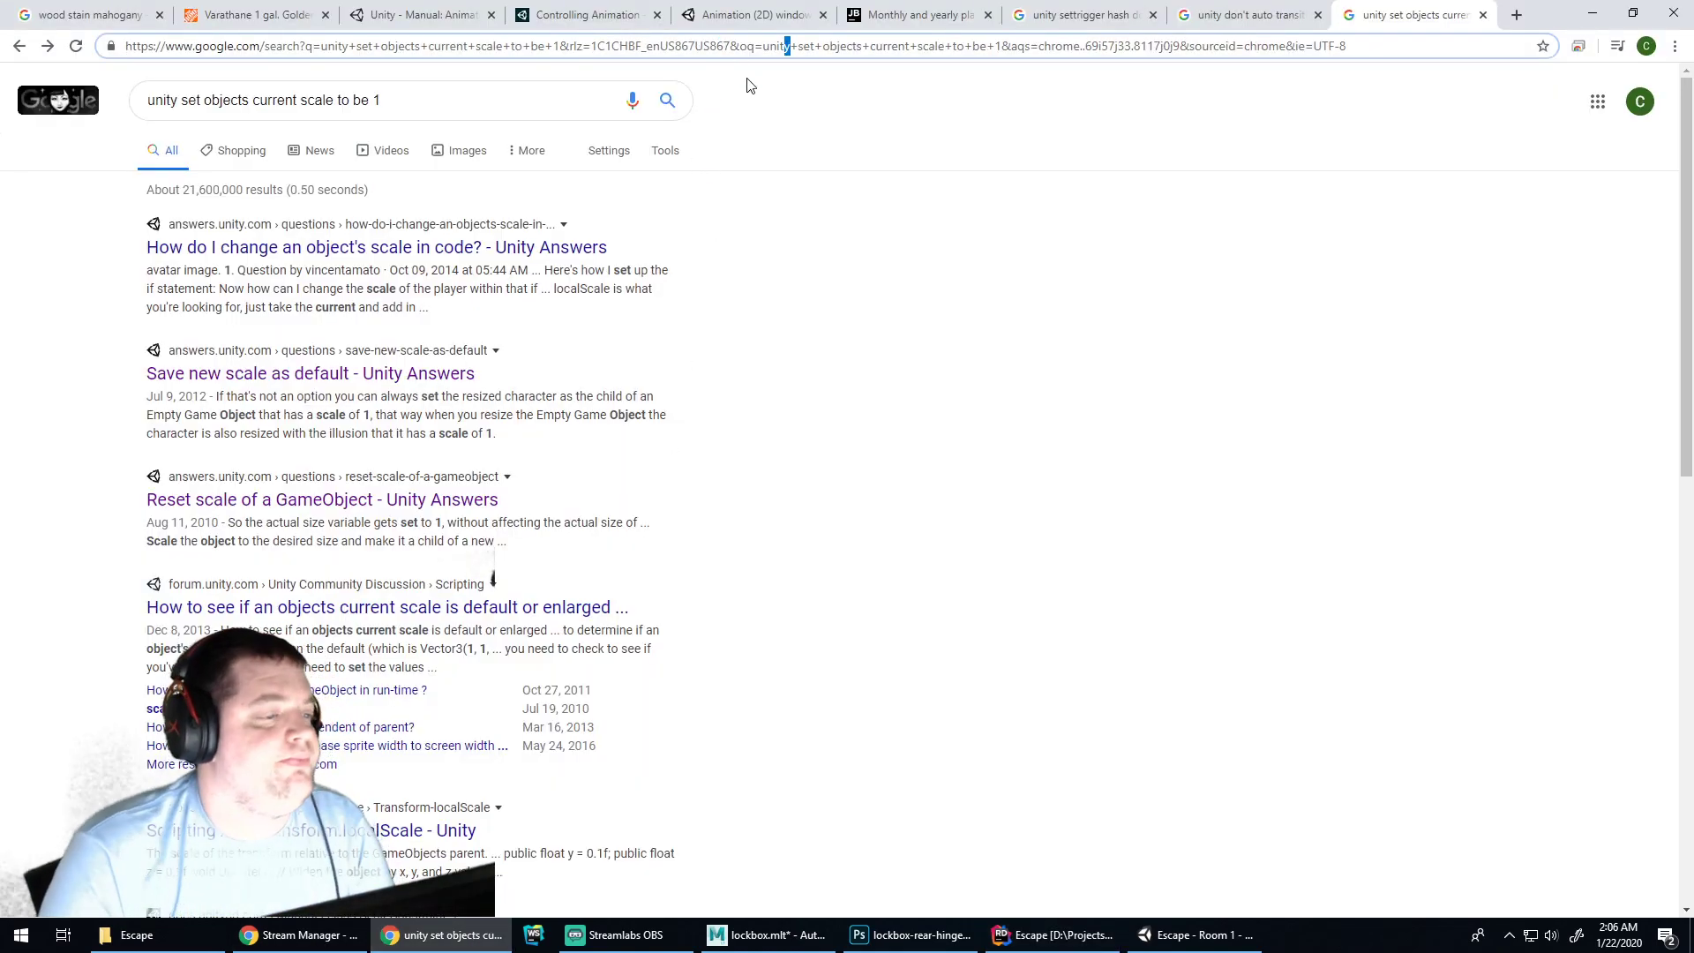
pyautogui.hotkey('ctrl', 'a')
pyautogui.write('unity')
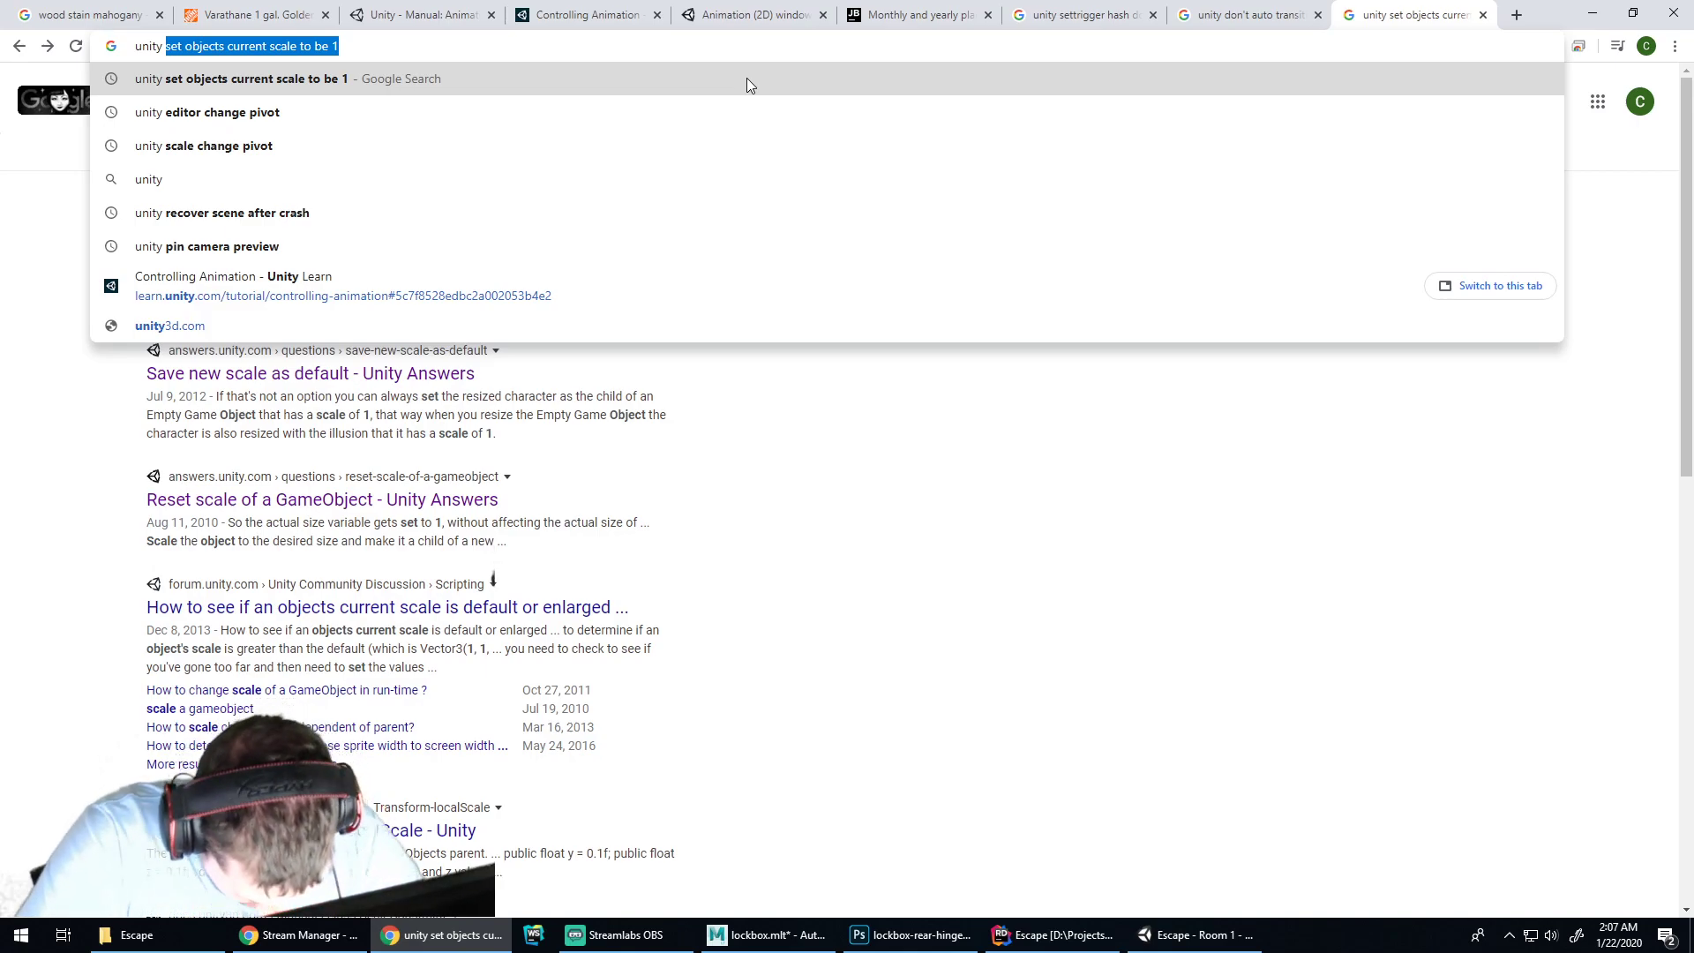
pyautogui.write('user controll')
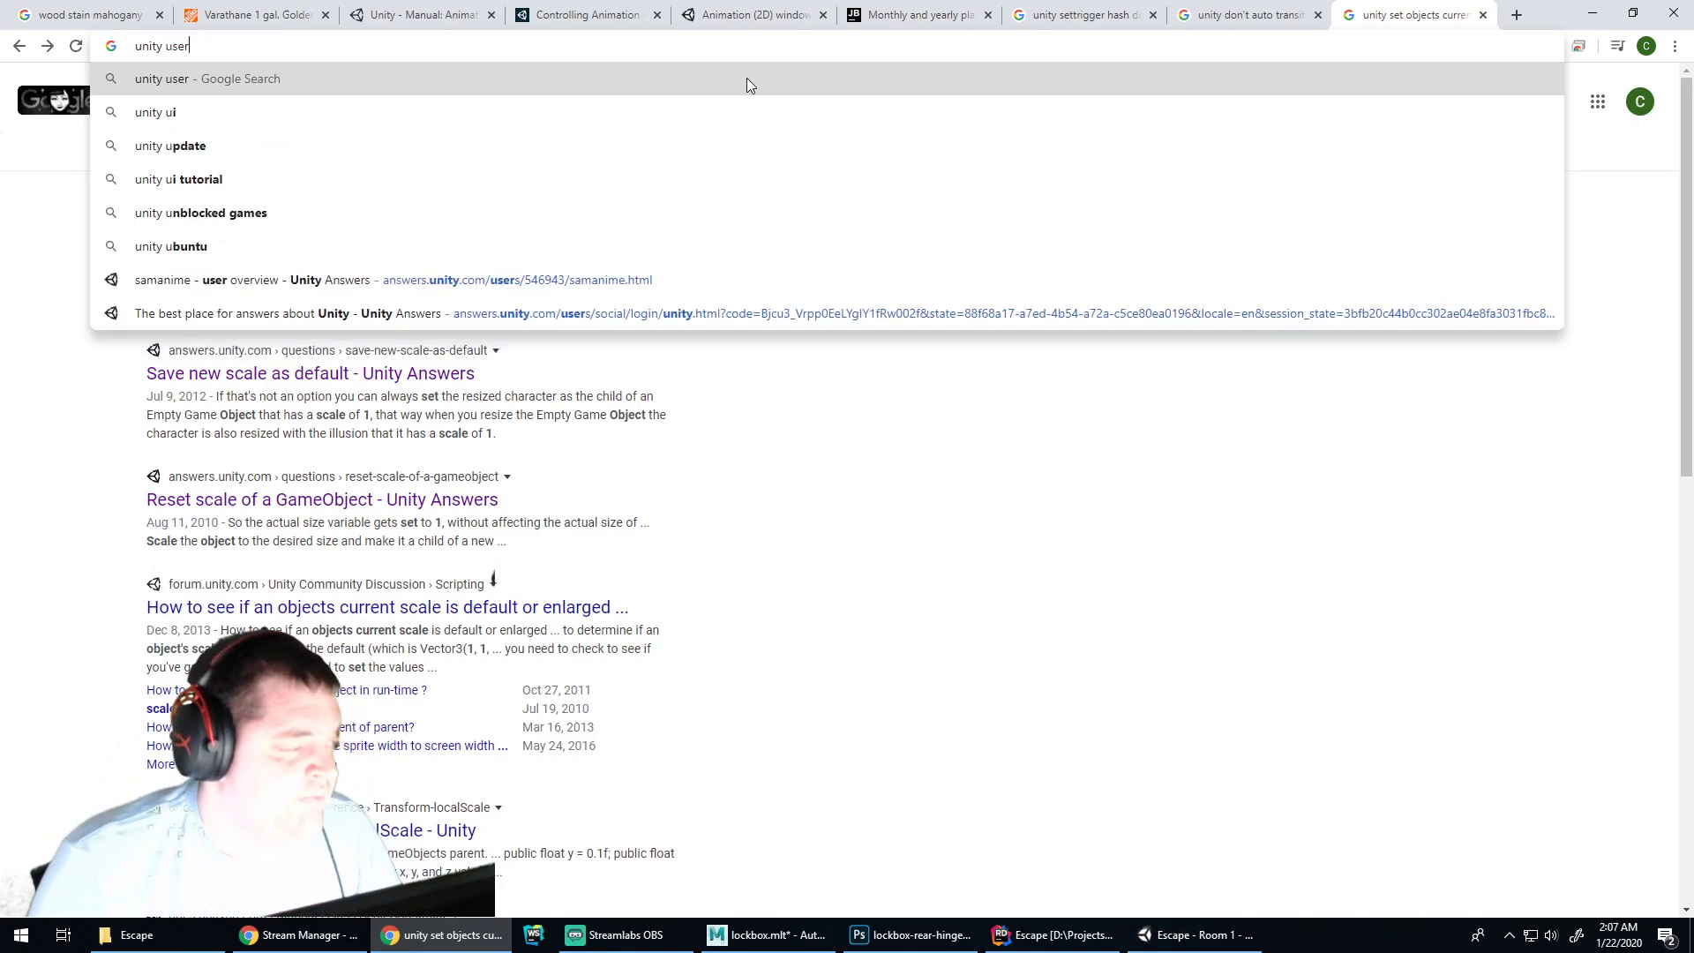
pyautogui.press('BackSpace')
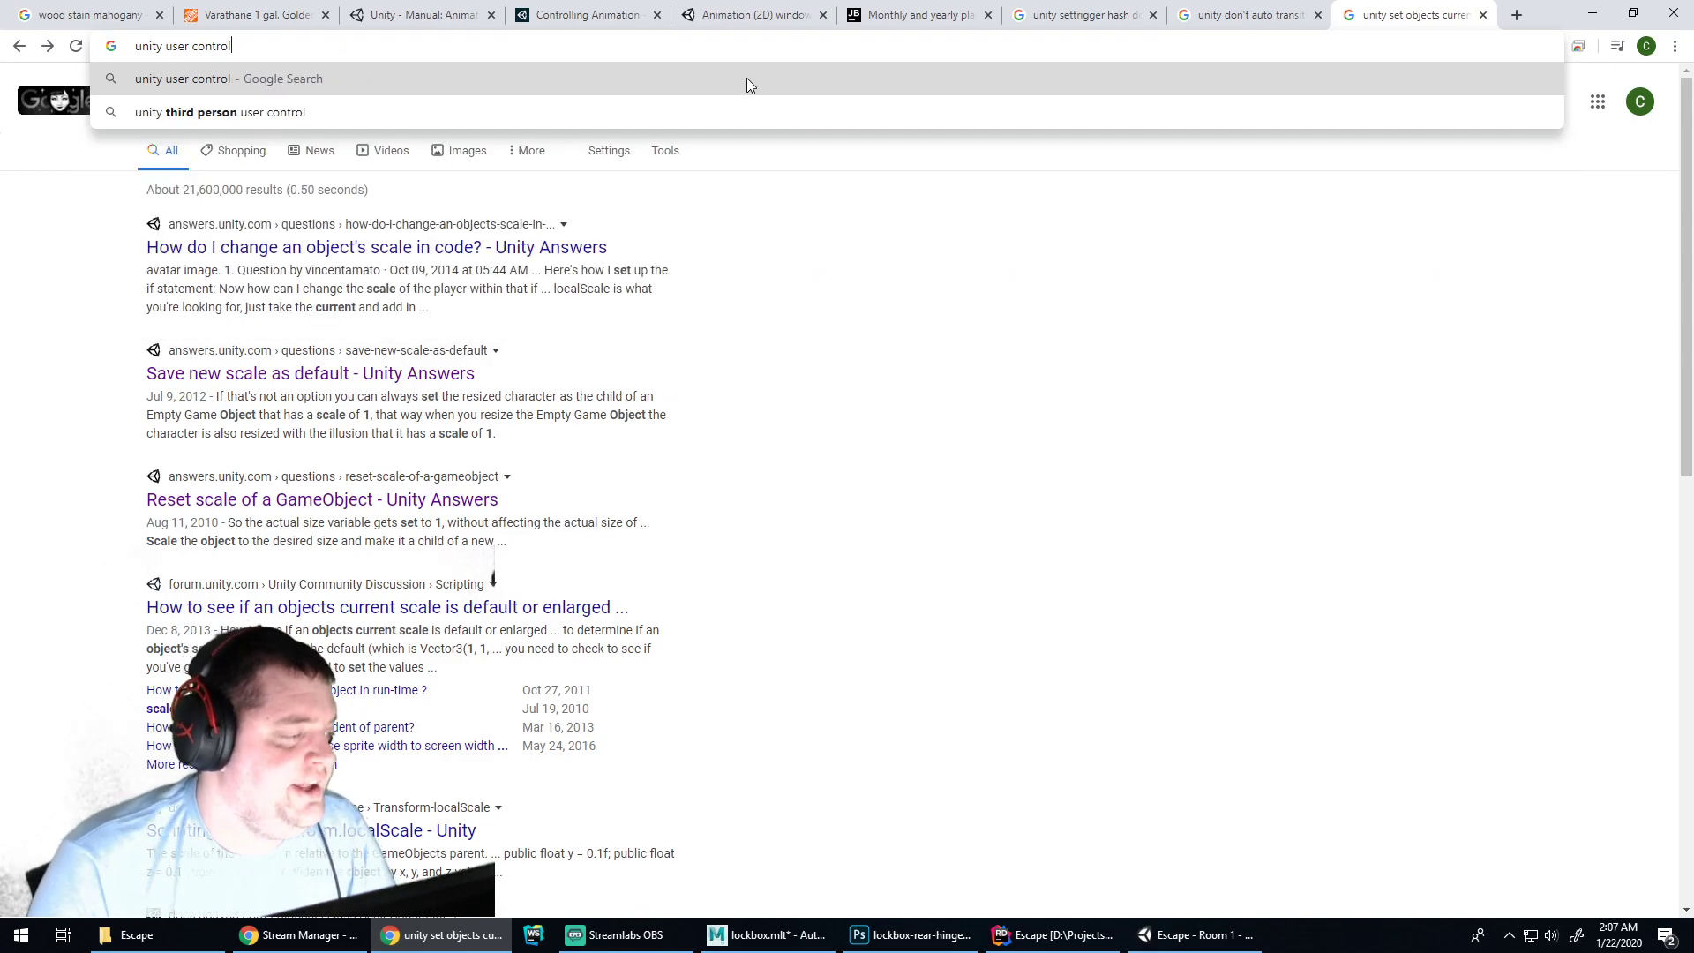
pyautogui.write('s')
pyautogui.press('Return')
# Open the Unity Manual Input page from the results and read through it
pyautogui.click(322, 247)
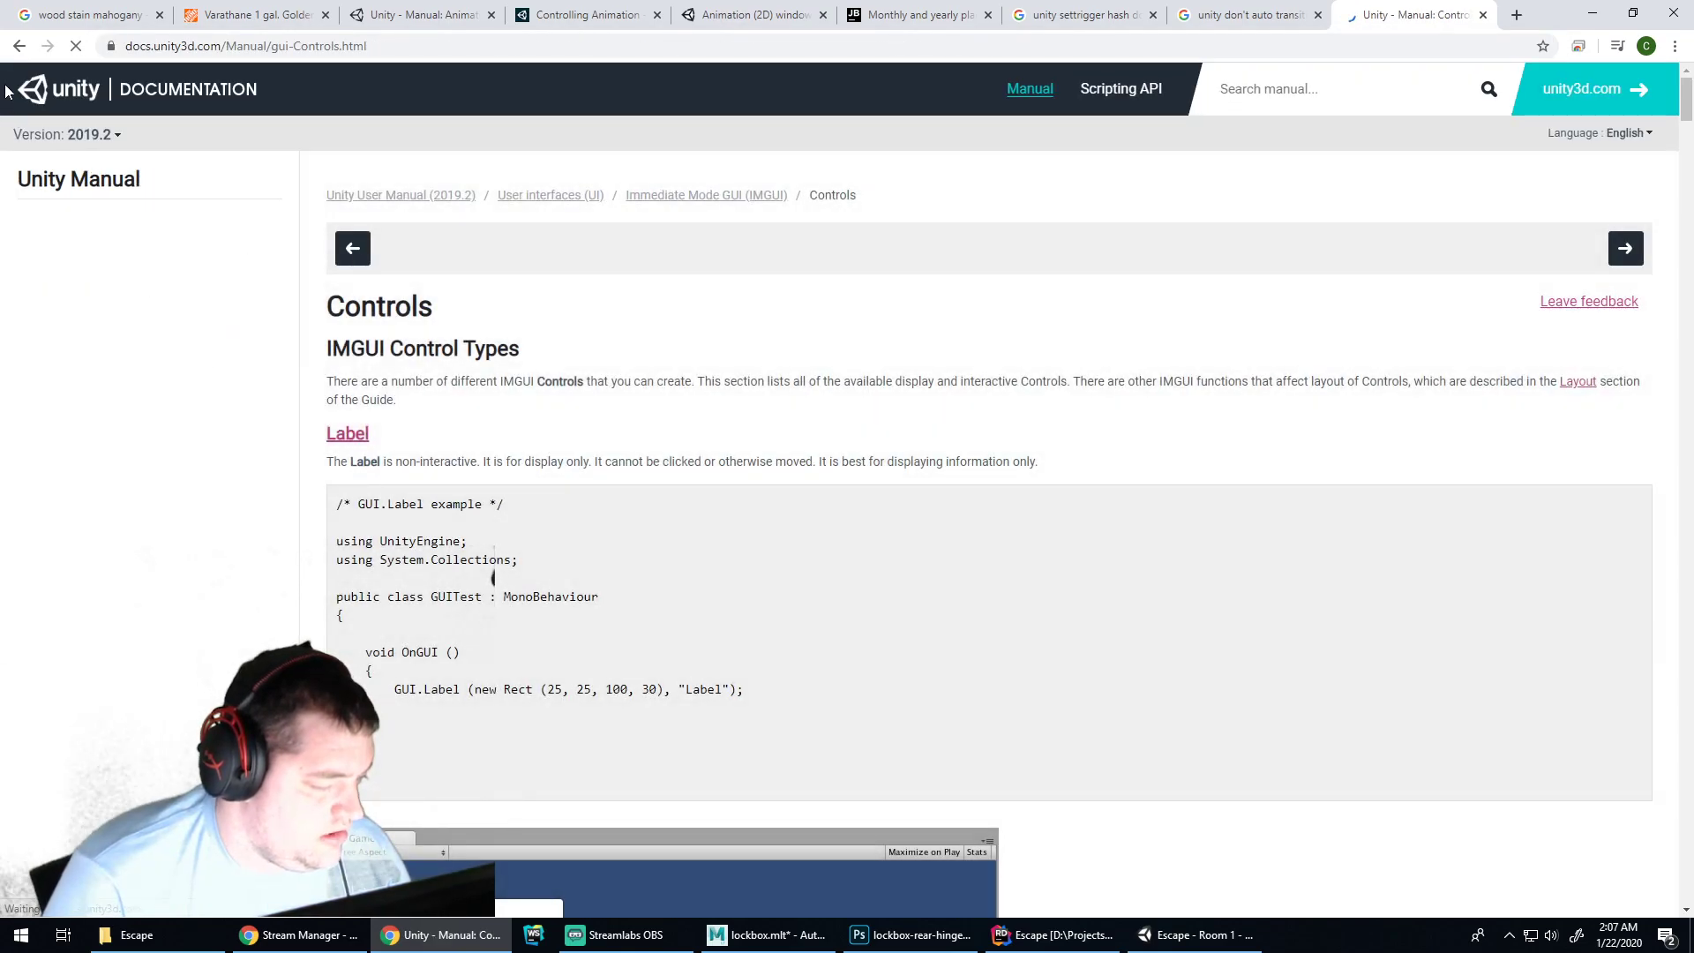
pyautogui.hotkey('alt', 'Left')
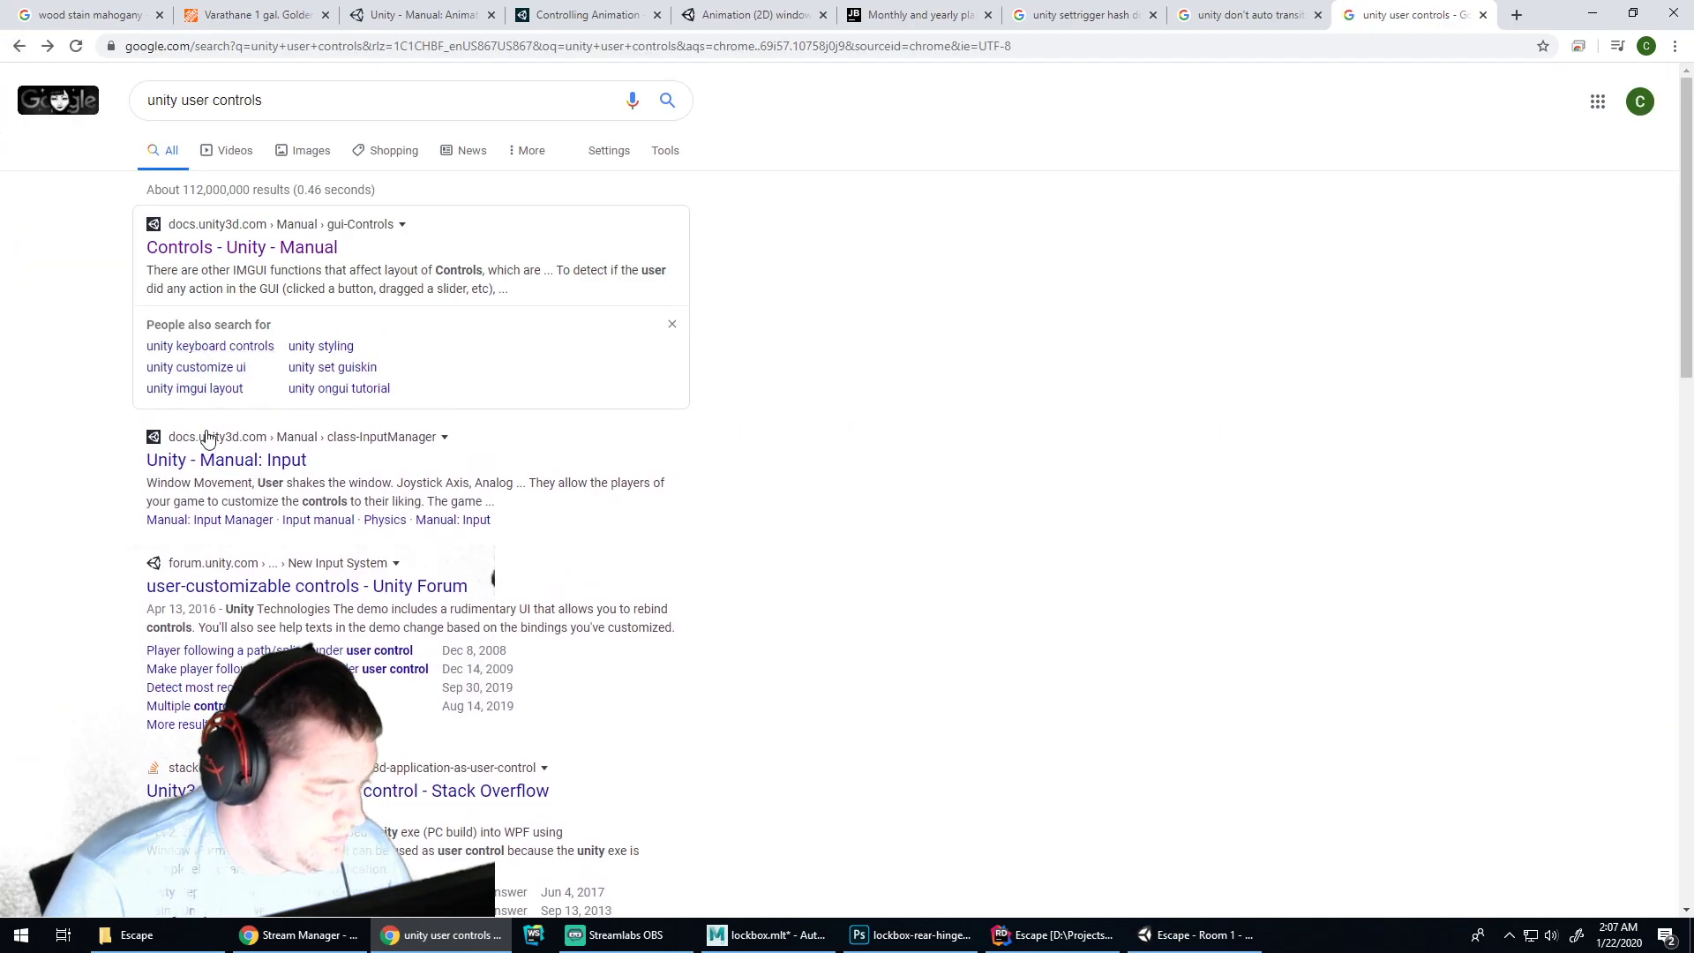
pyautogui.click(231, 425)
pyautogui.scroll(-6, 971, 384)
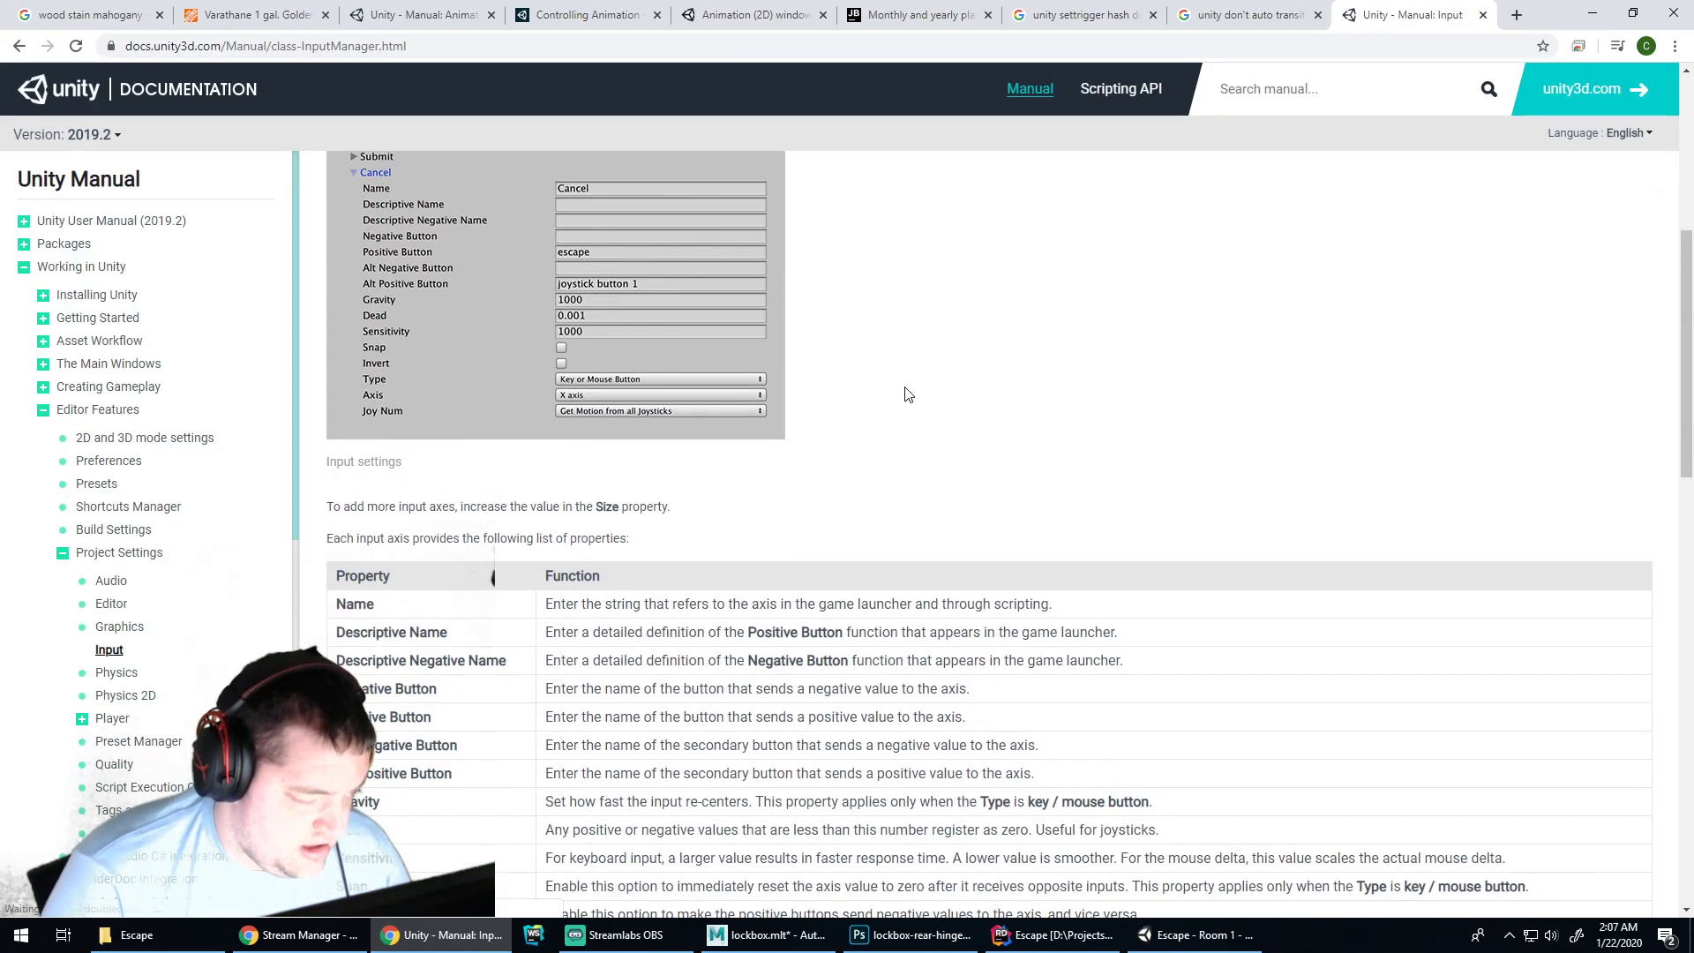
pyautogui.scroll(4, 907, 389)
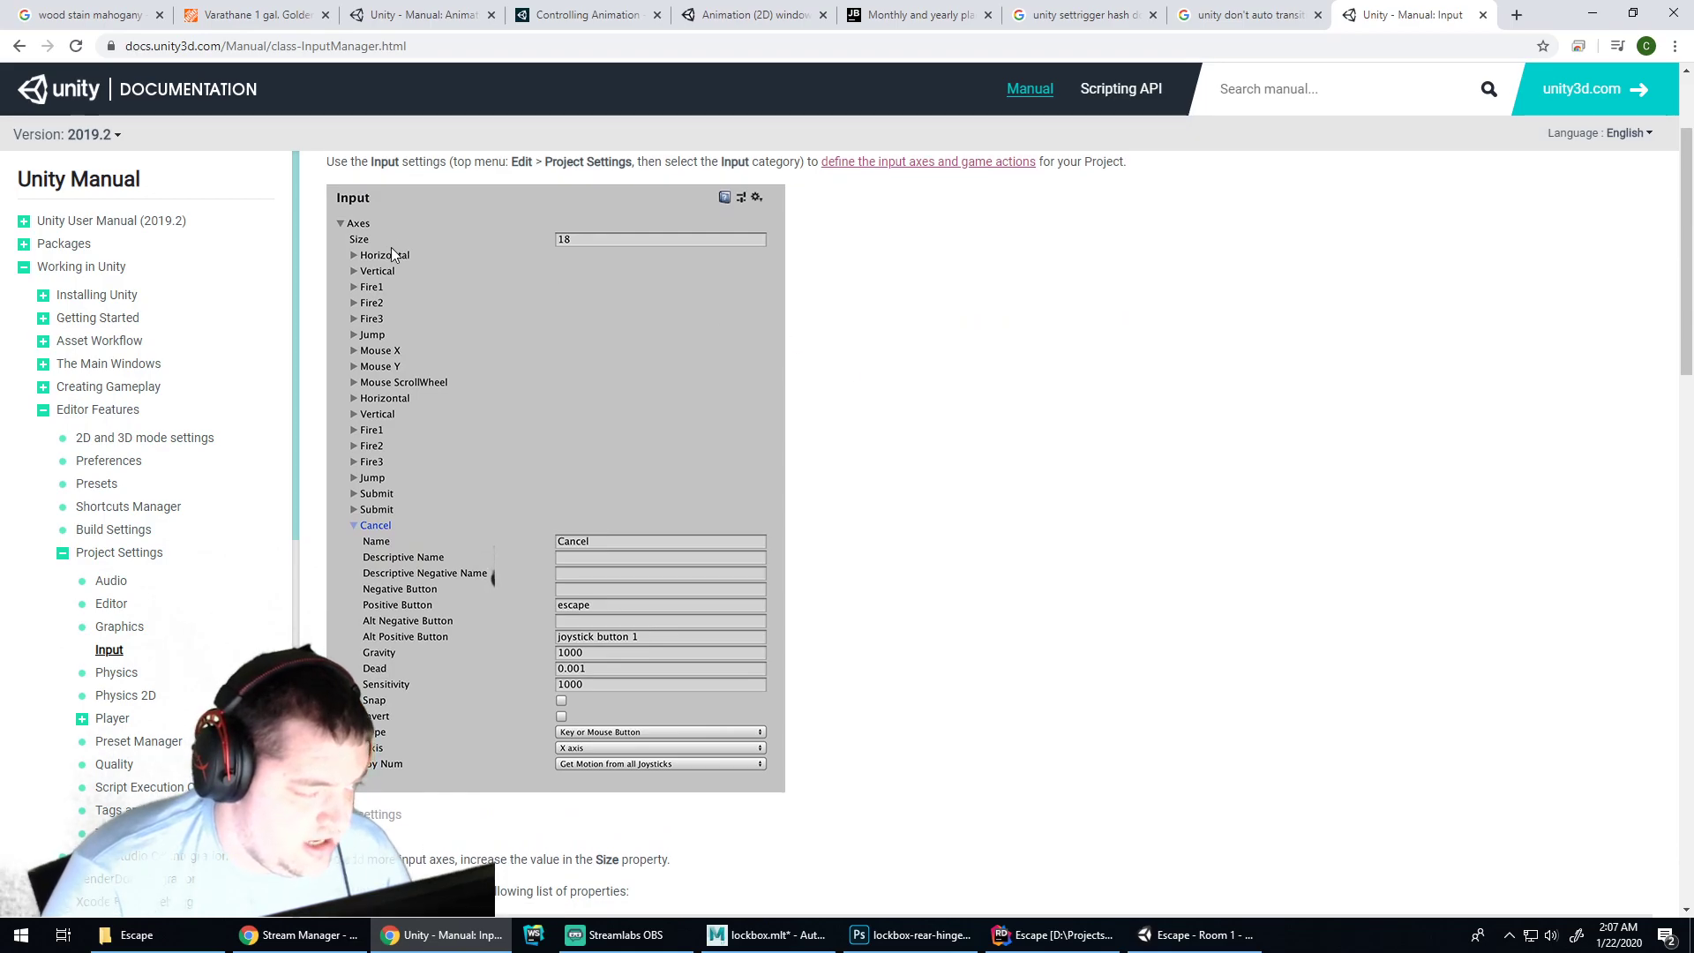
pyautogui.scroll(1, 424, 291)
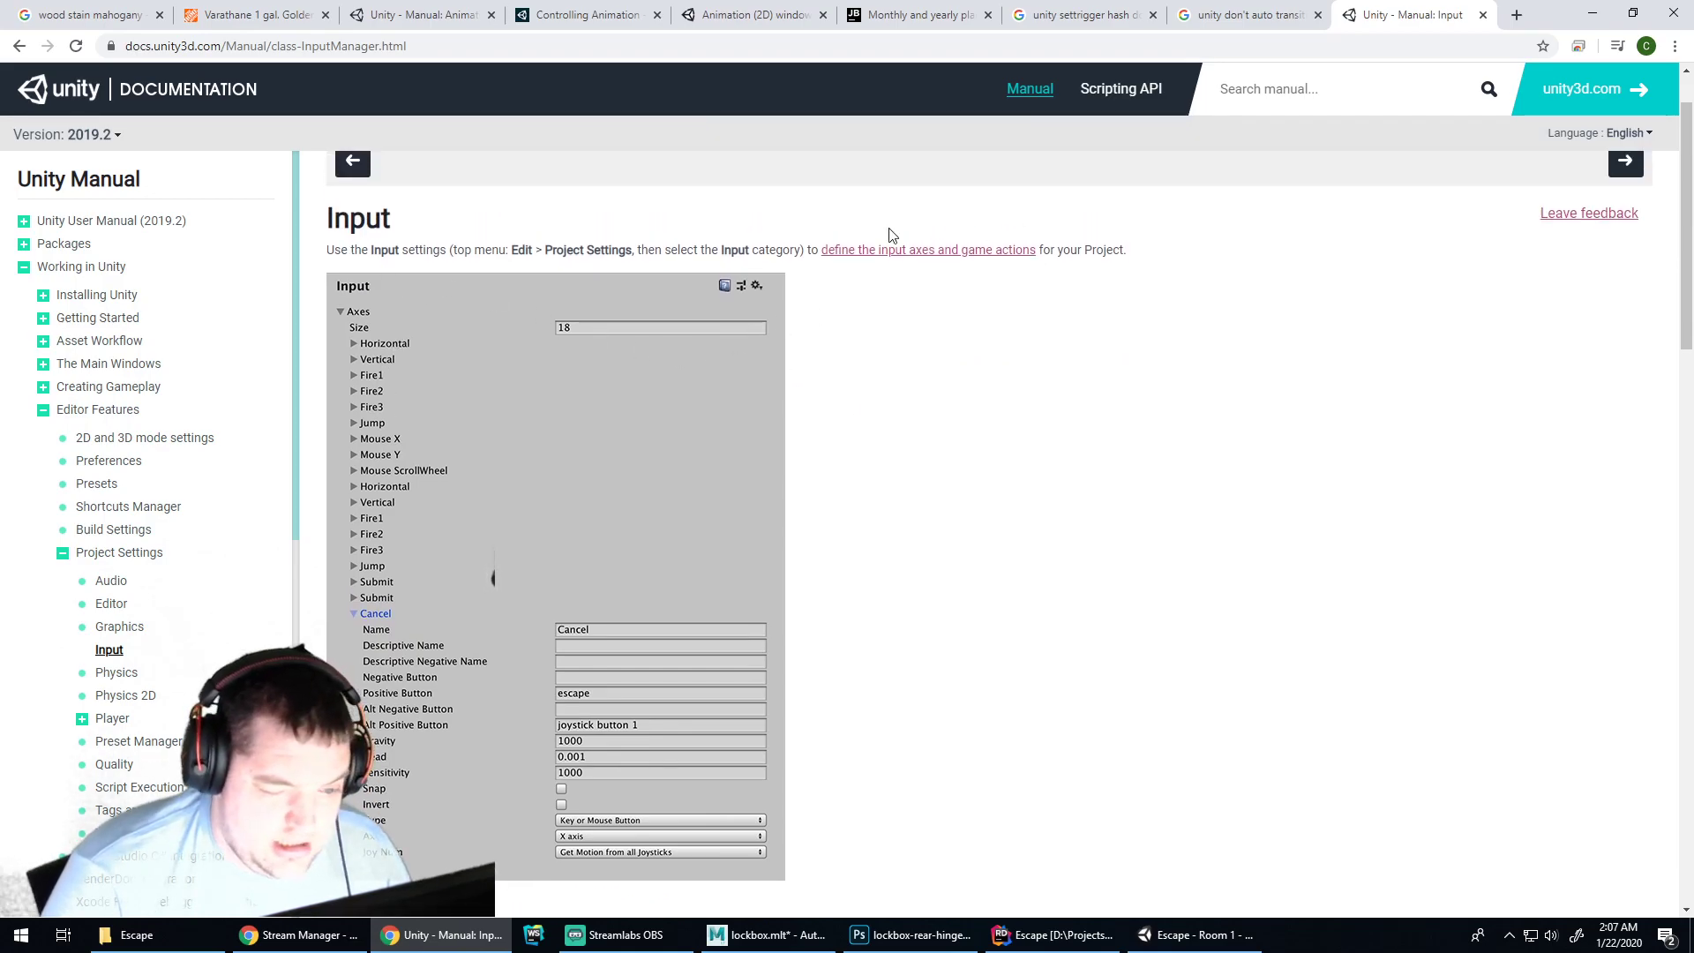
pyautogui.scroll(-6, 896, 252)
pyautogui.scroll(-15, 962, 300)
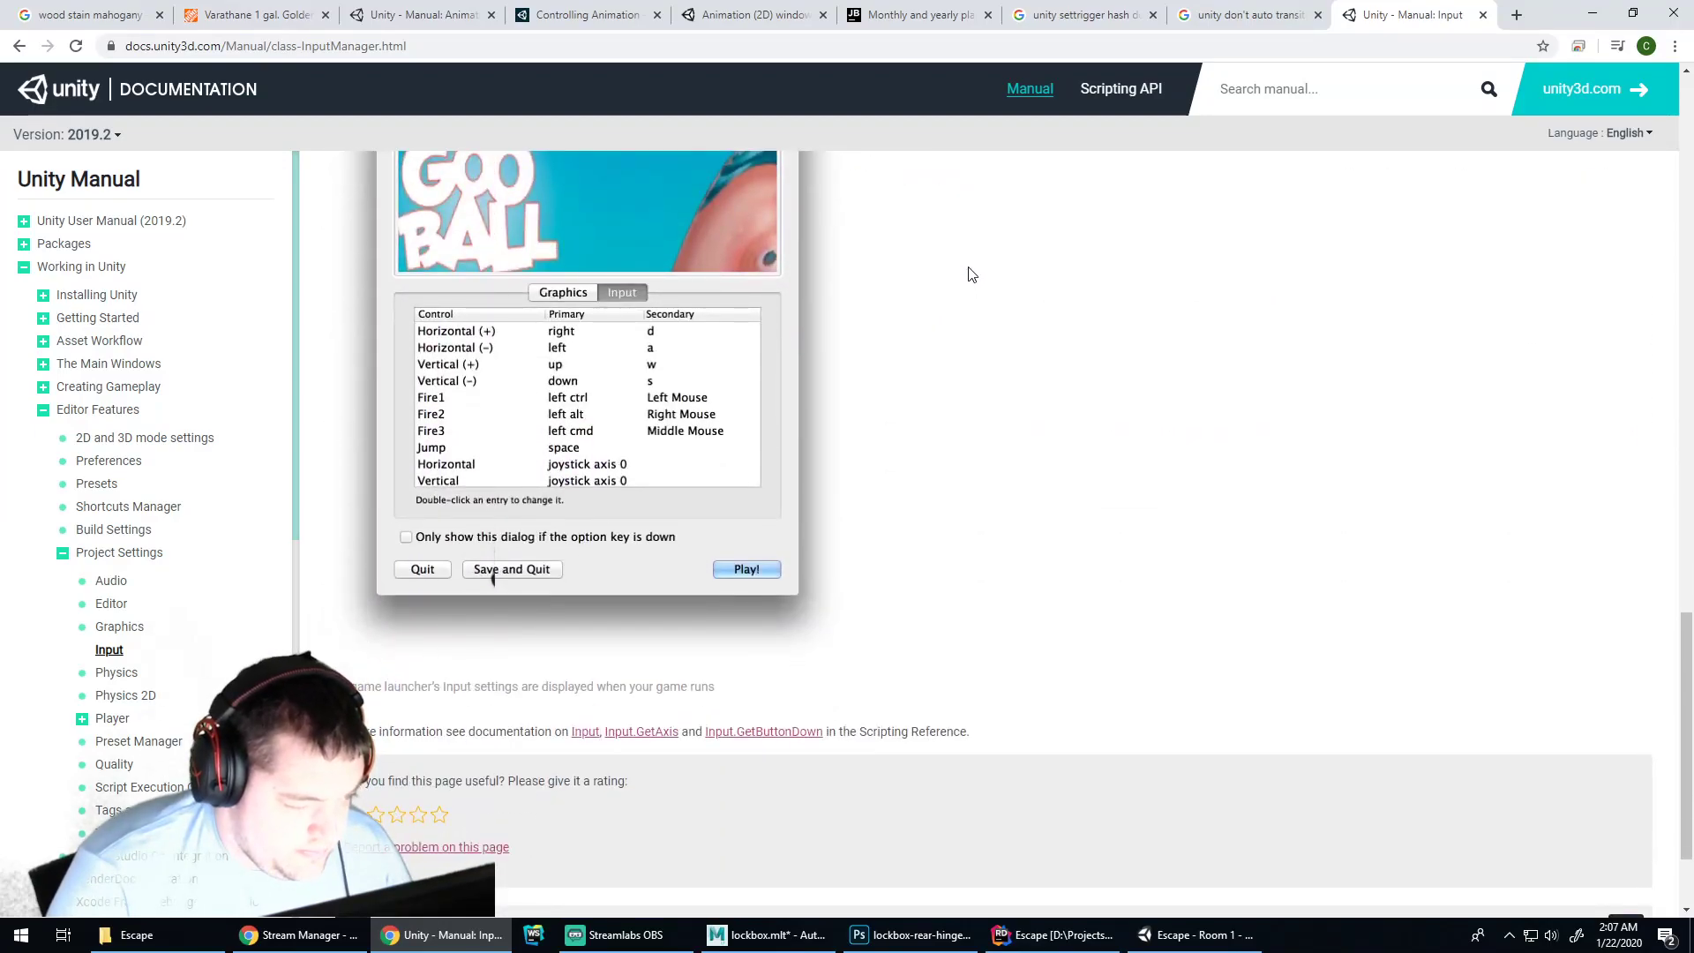
pyautogui.scroll(-2, 970, 276)
pyautogui.scroll(1, 697, 368)
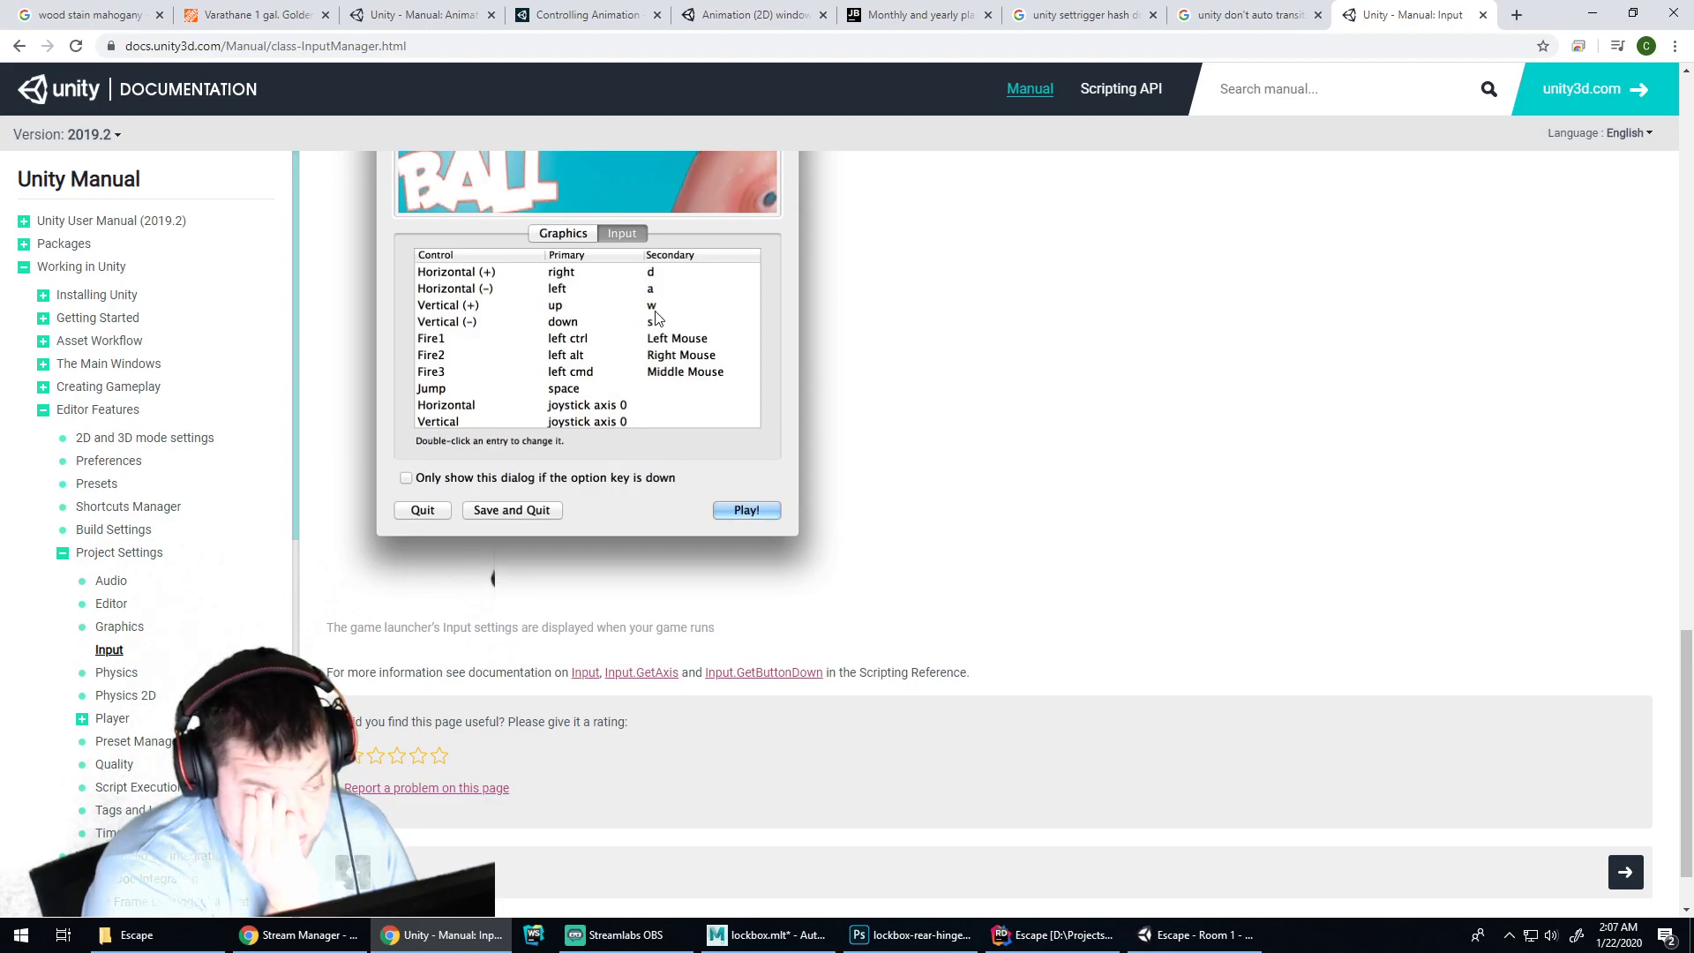
pyautogui.scroll(6, 730, 415)
pyautogui.scroll(1, 745, 404)
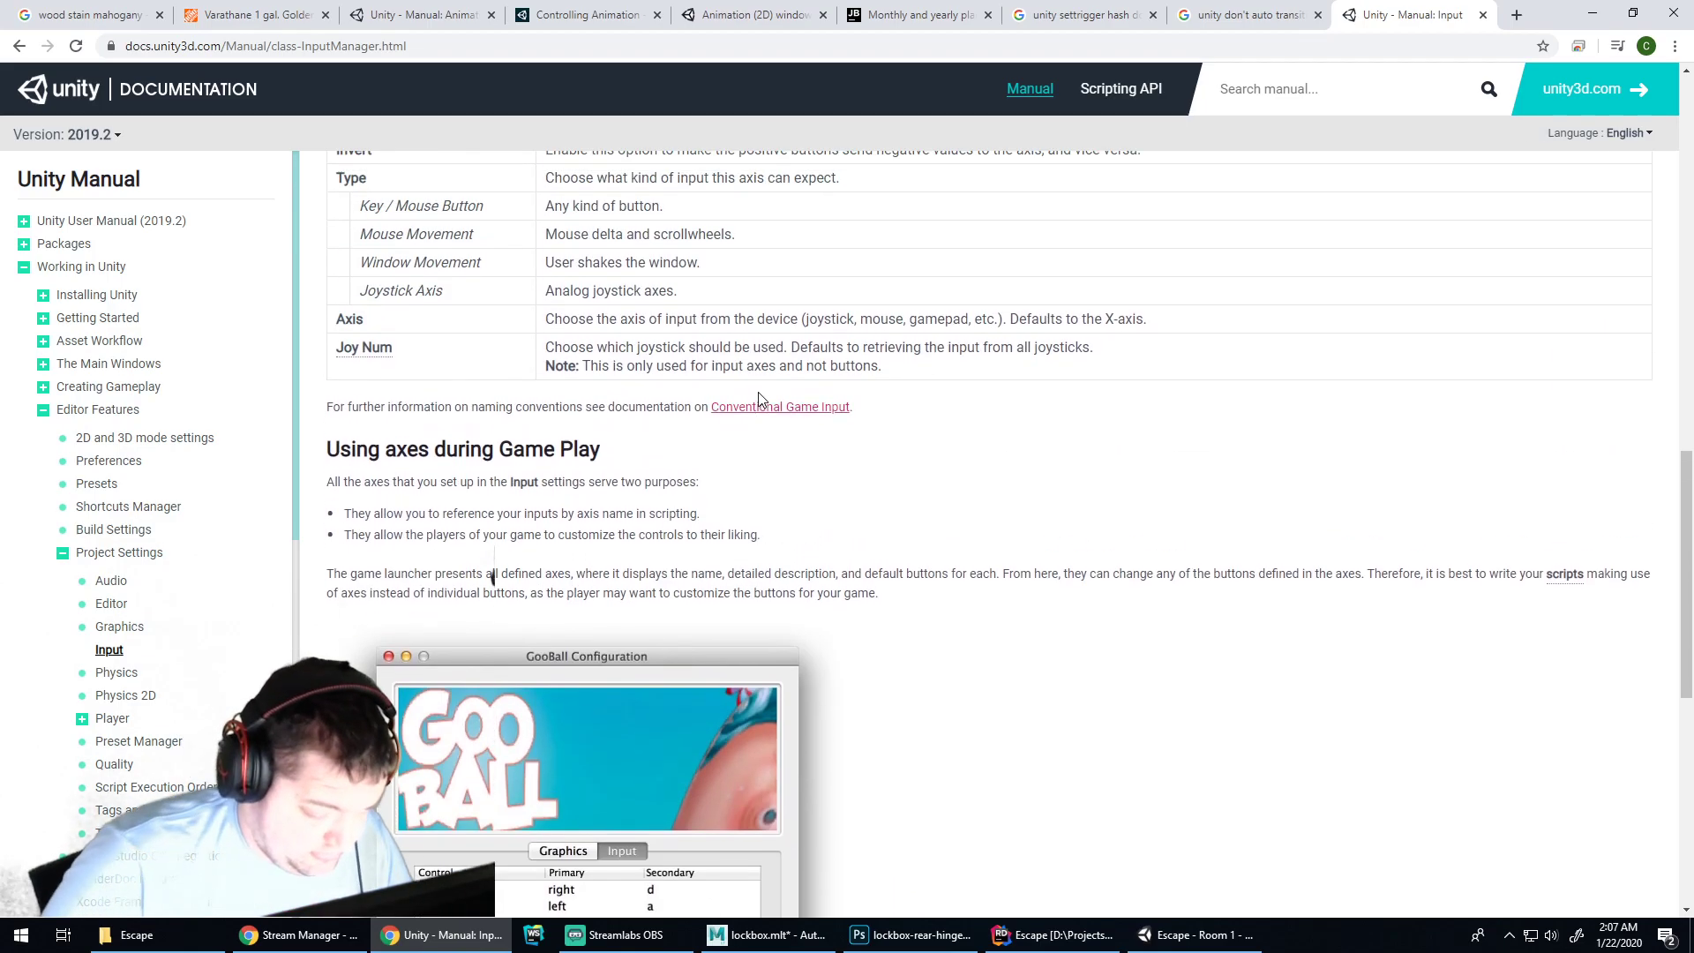
pyautogui.scroll(1, 849, 340)
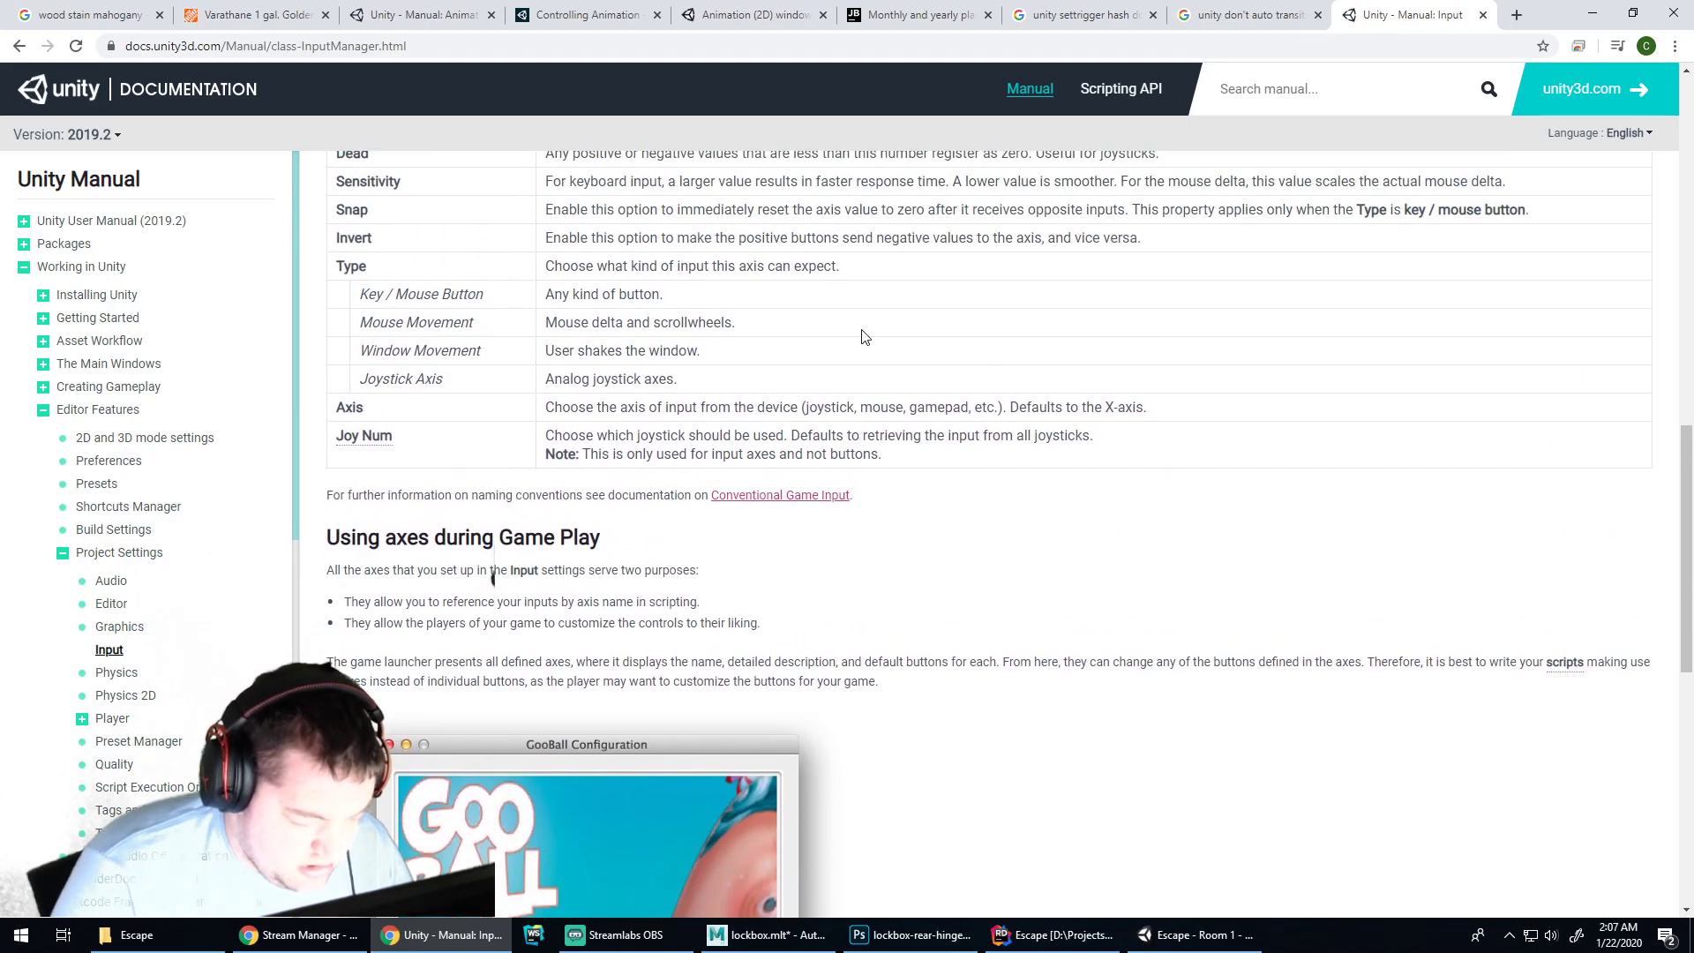
# Open the Conventional Game Input page and read its key names and GetAxis example
pyautogui.click(738, 496)
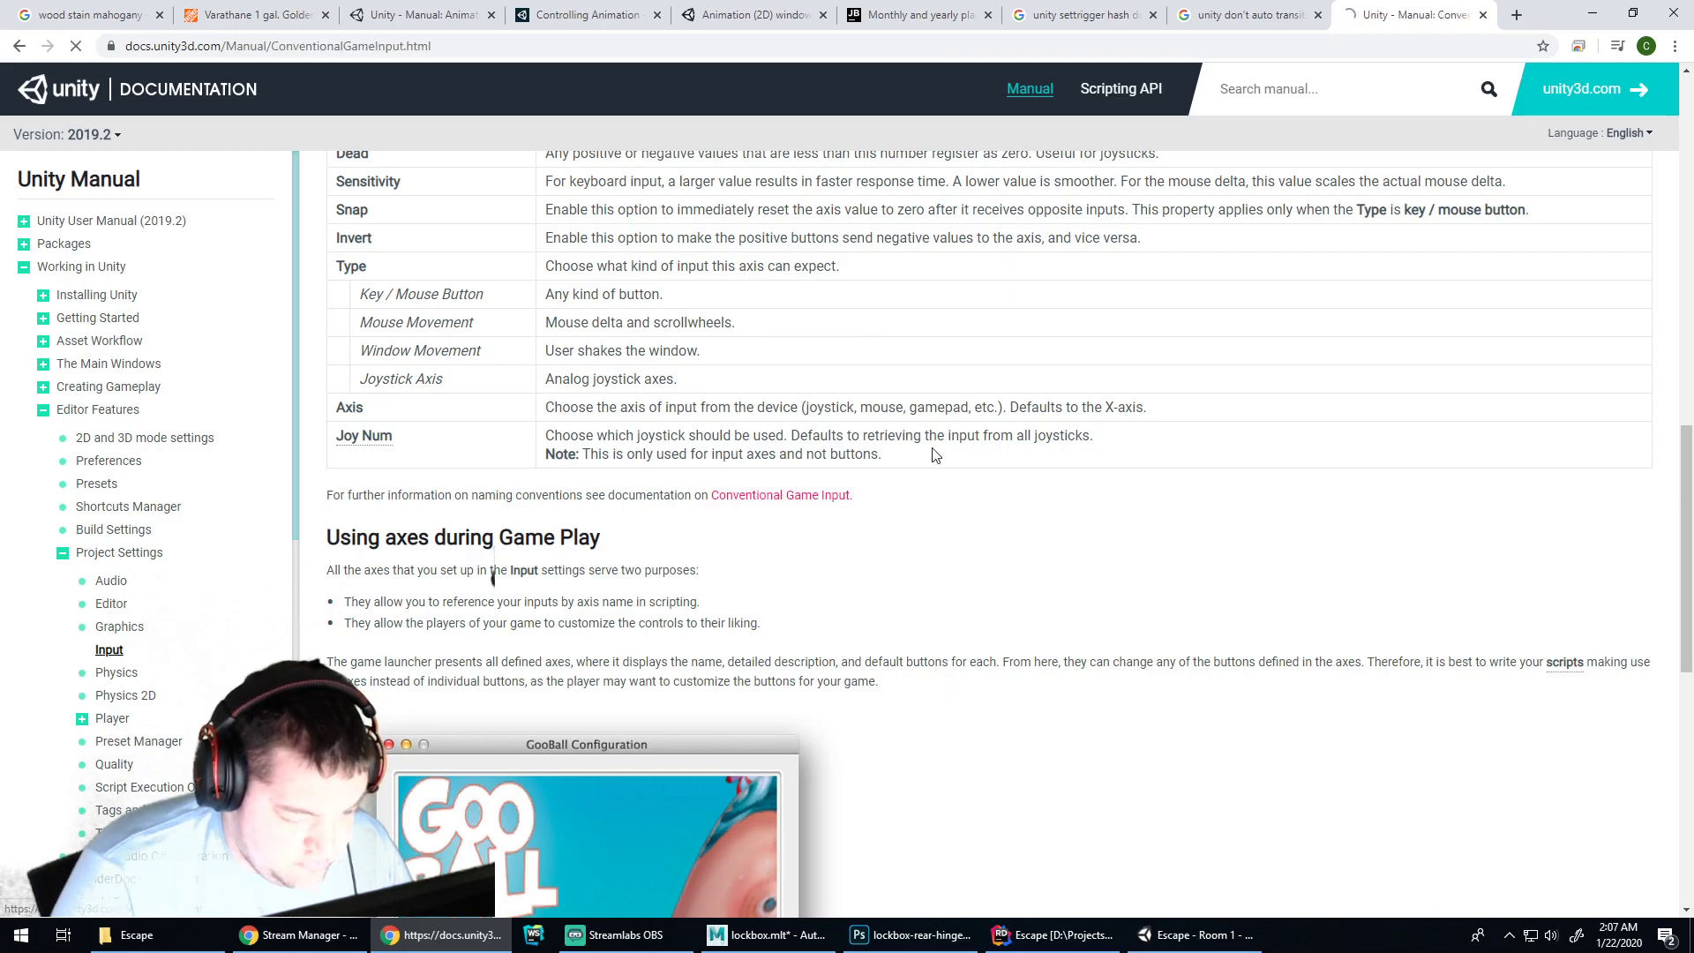
pyautogui.scroll(-10, 927, 406)
pyautogui.scroll(-4, 905, 359)
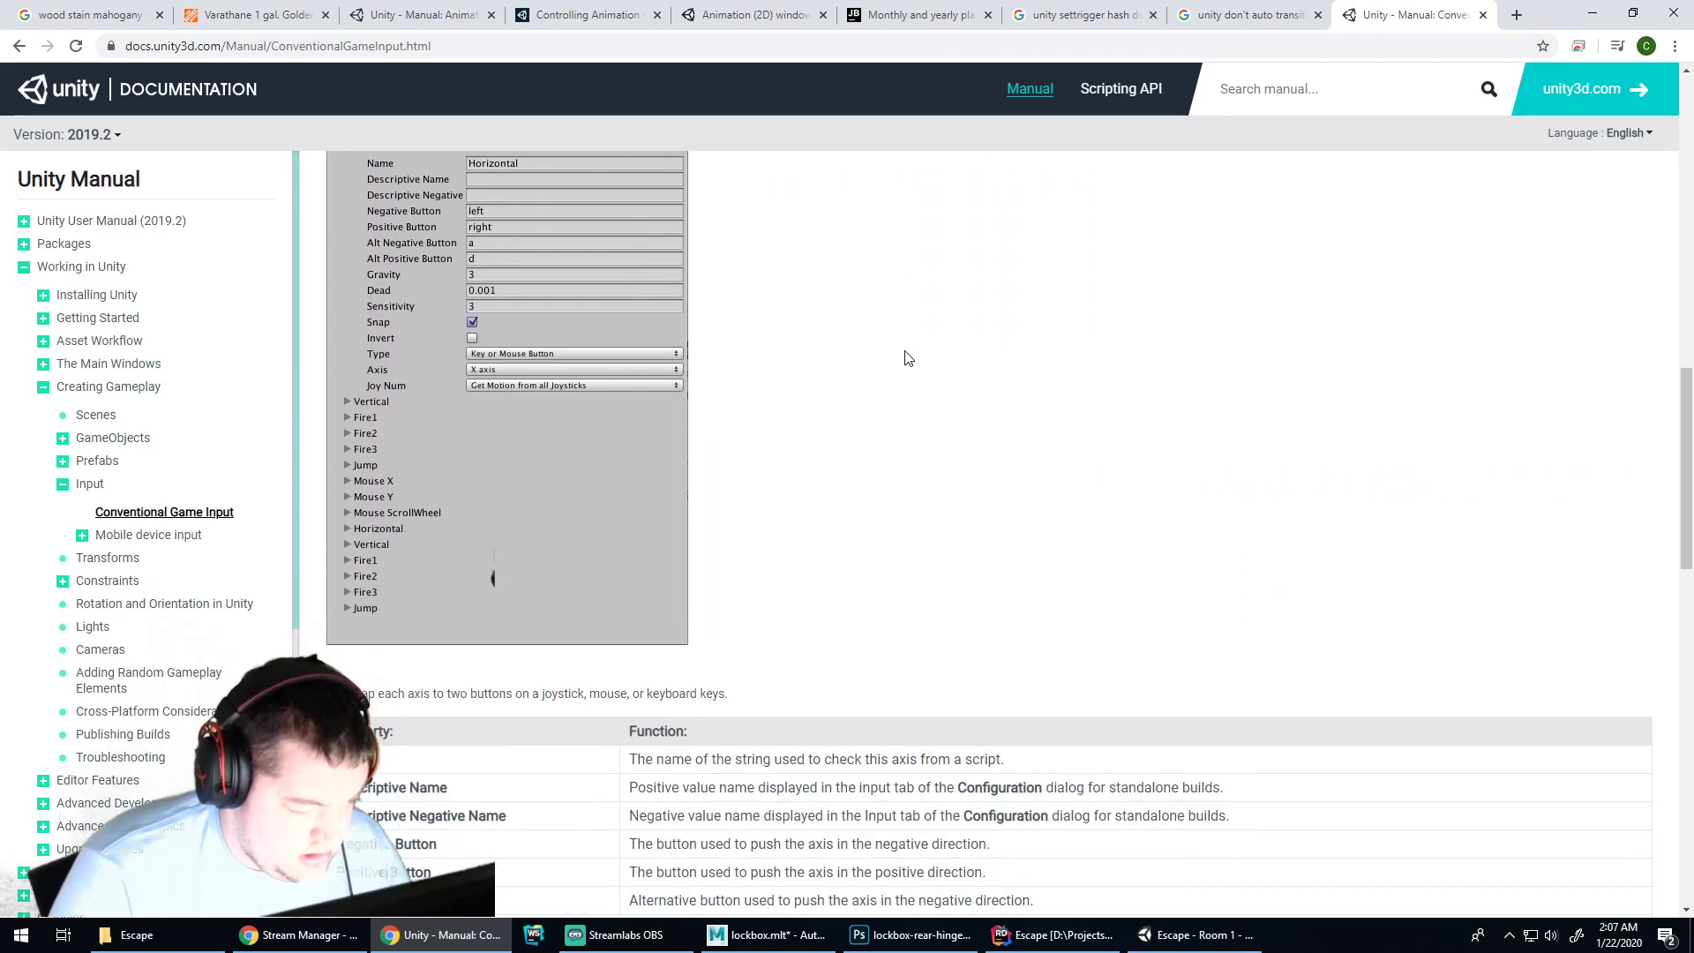
pyautogui.scroll(-11, 896, 341)
pyautogui.scroll(-4, 897, 331)
pyautogui.scroll(4, 895, 326)
pyautogui.doubleClick(468, 329)
pyautogui.scroll(-3, 529, 335)
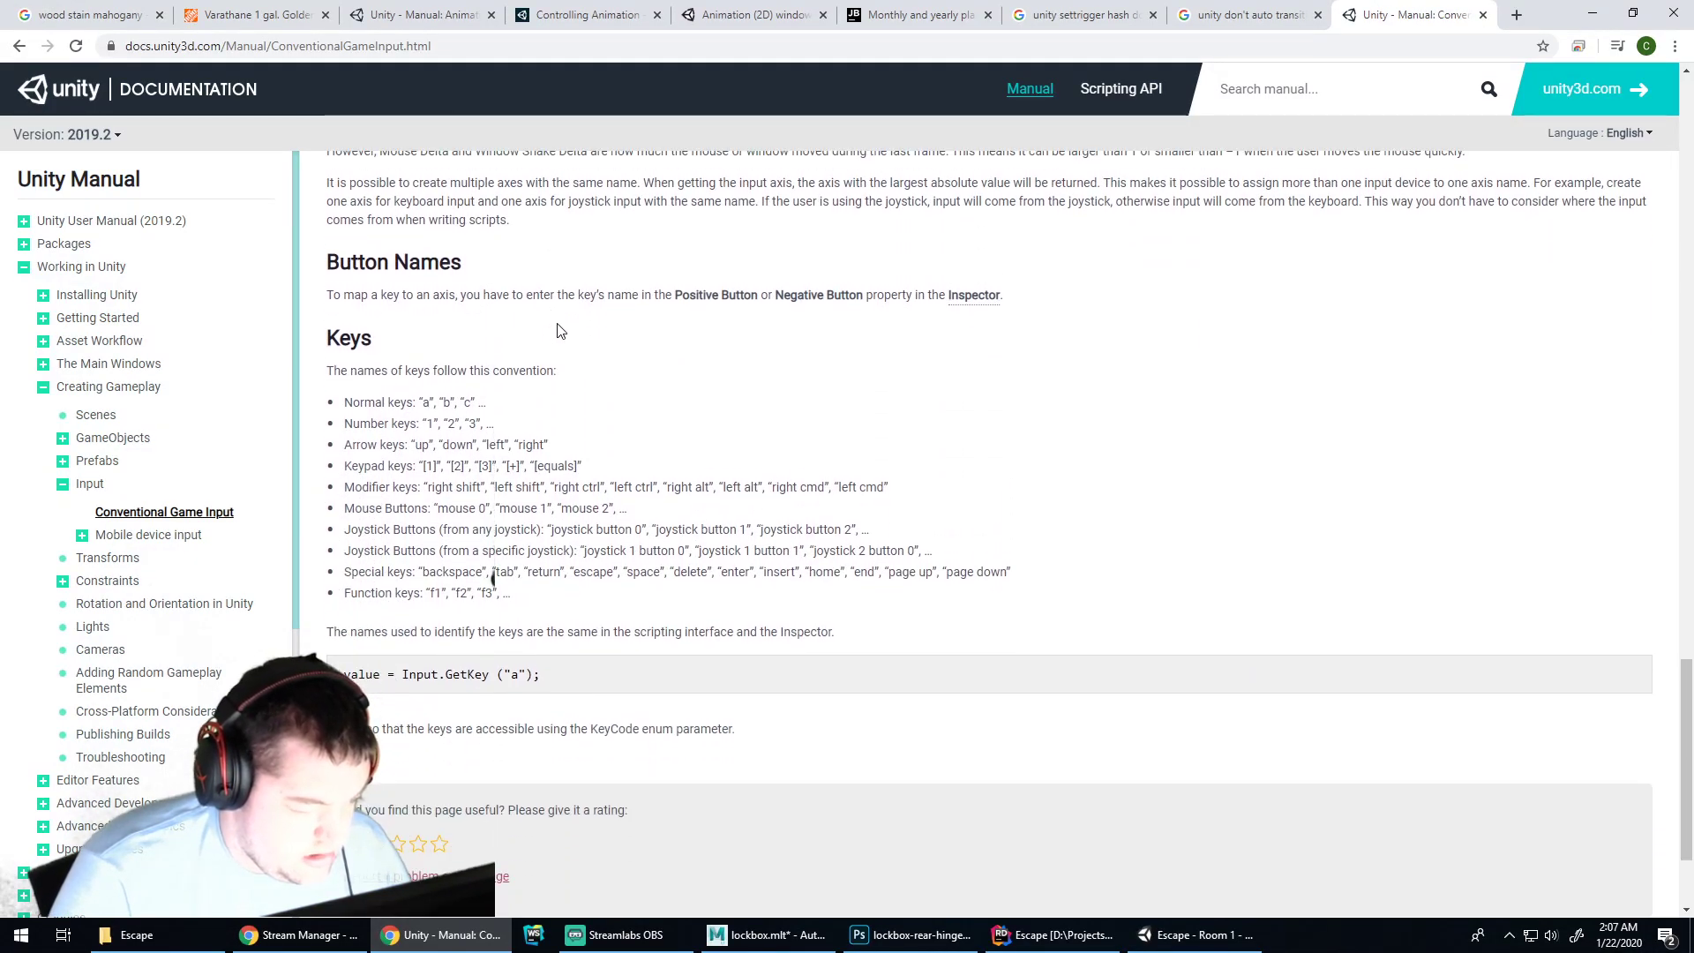
pyautogui.scroll(-2, 560, 331)
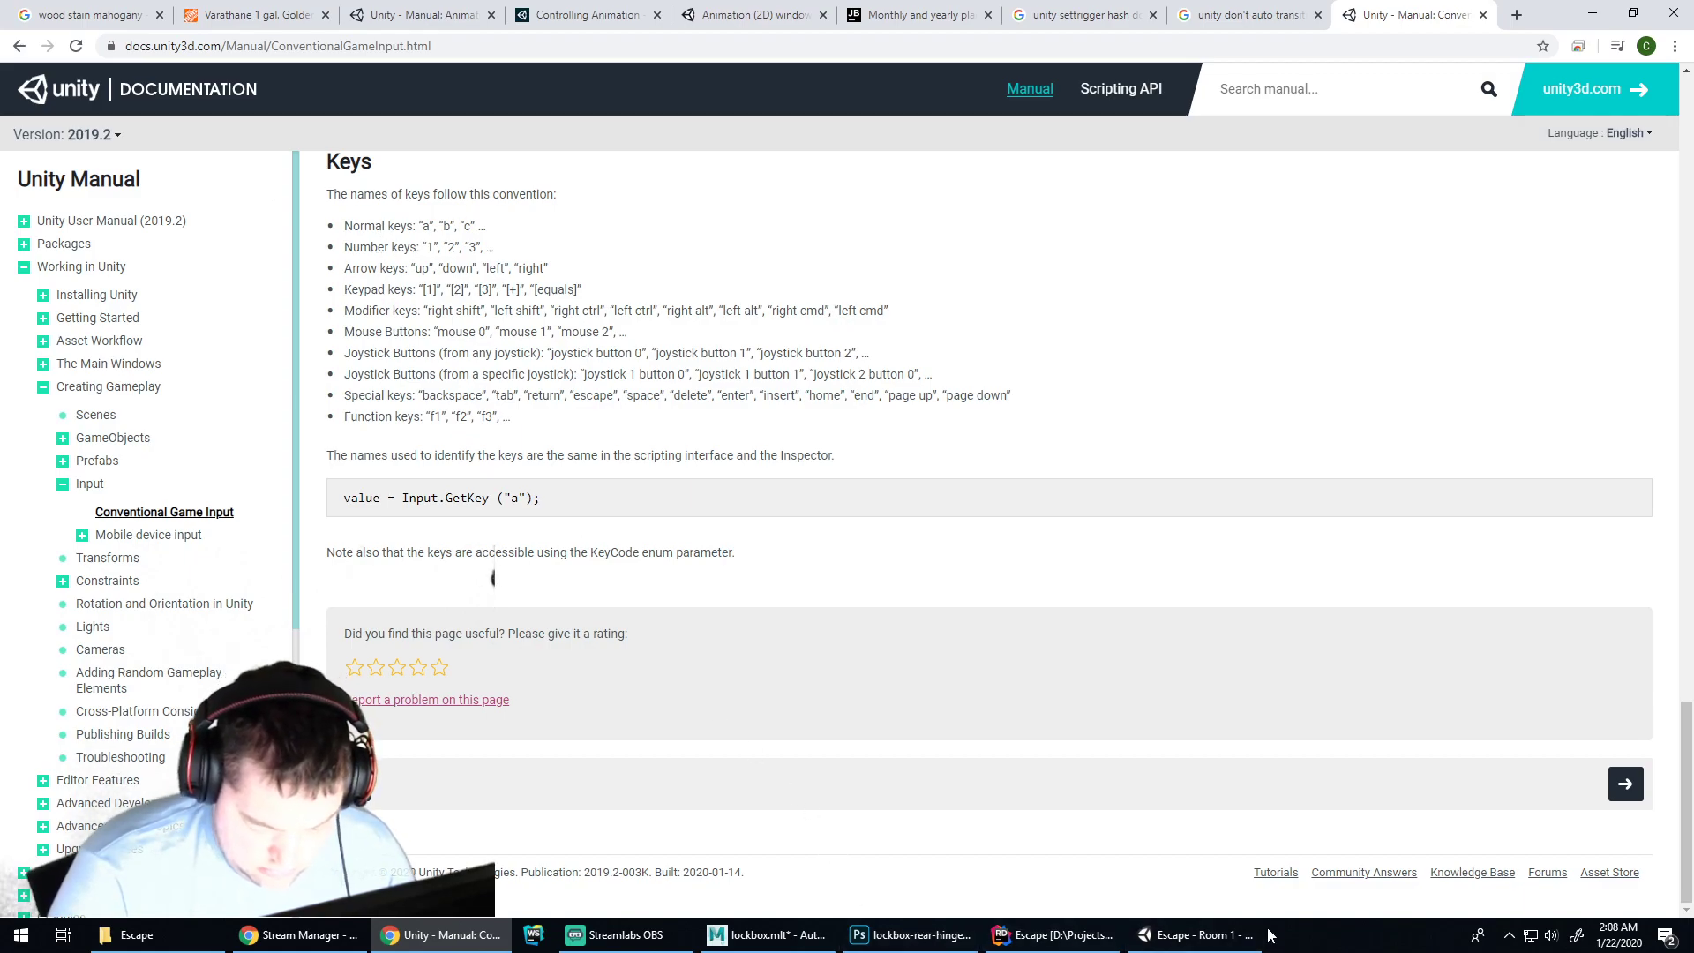
pyautogui.click(1190, 936)
# Remove the stray braces after the if condition in handleCameraMove
pyautogui.click(1055, 937)
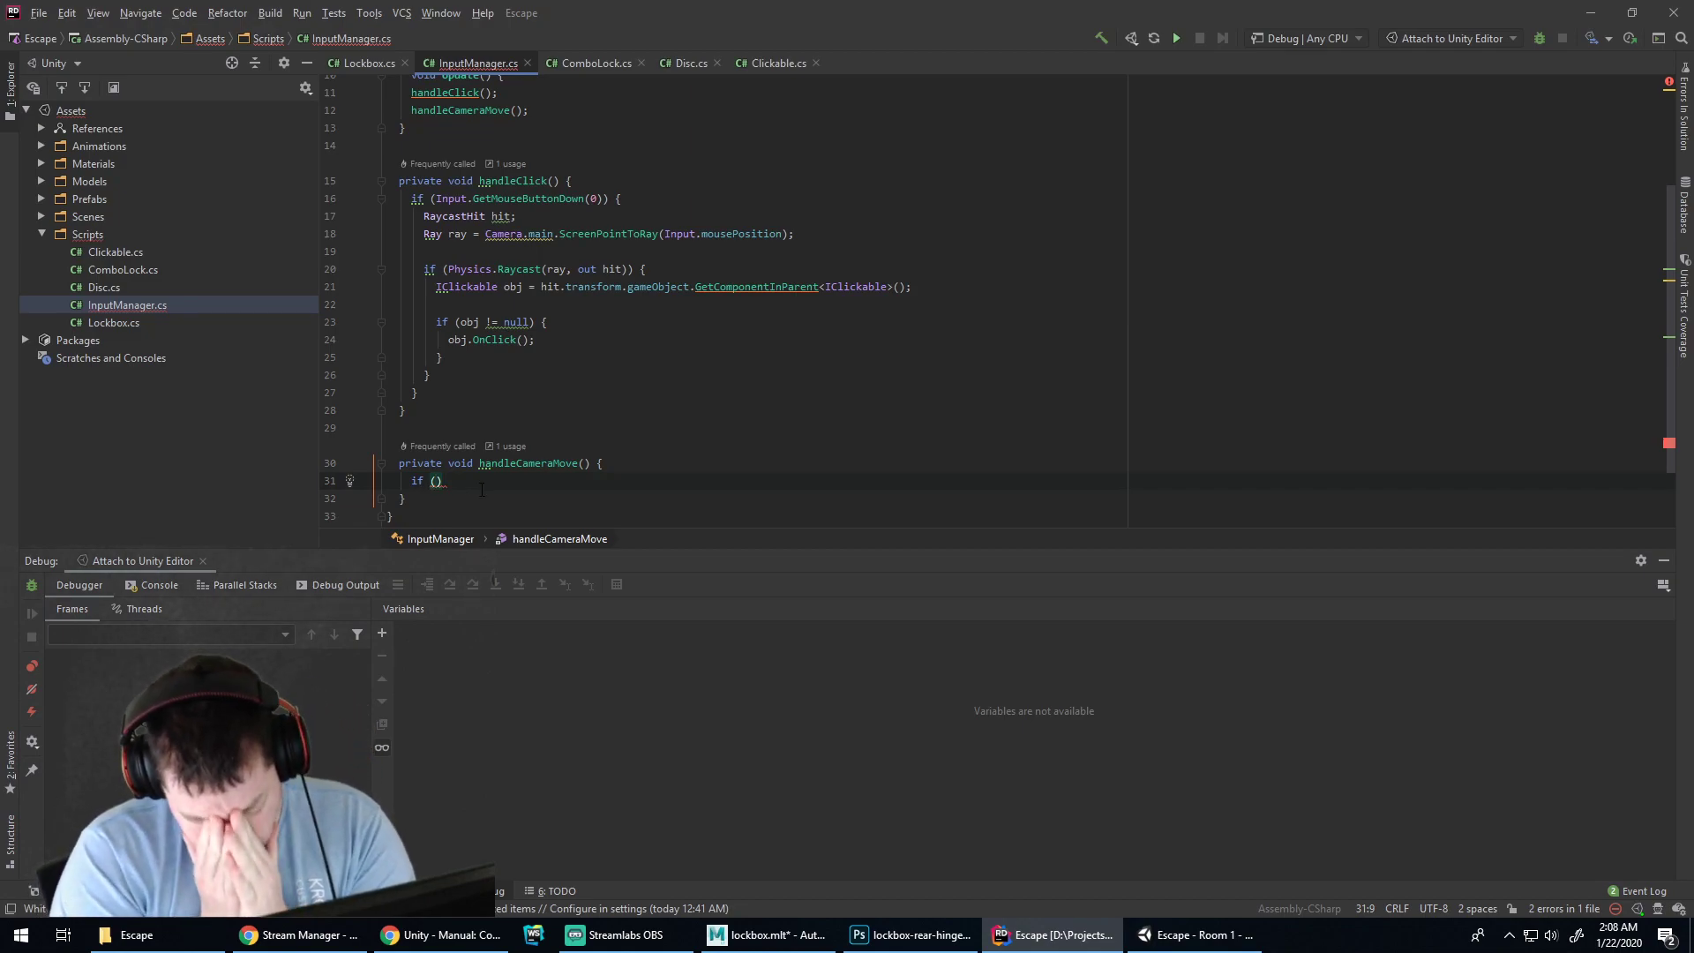
pyautogui.write(') {')
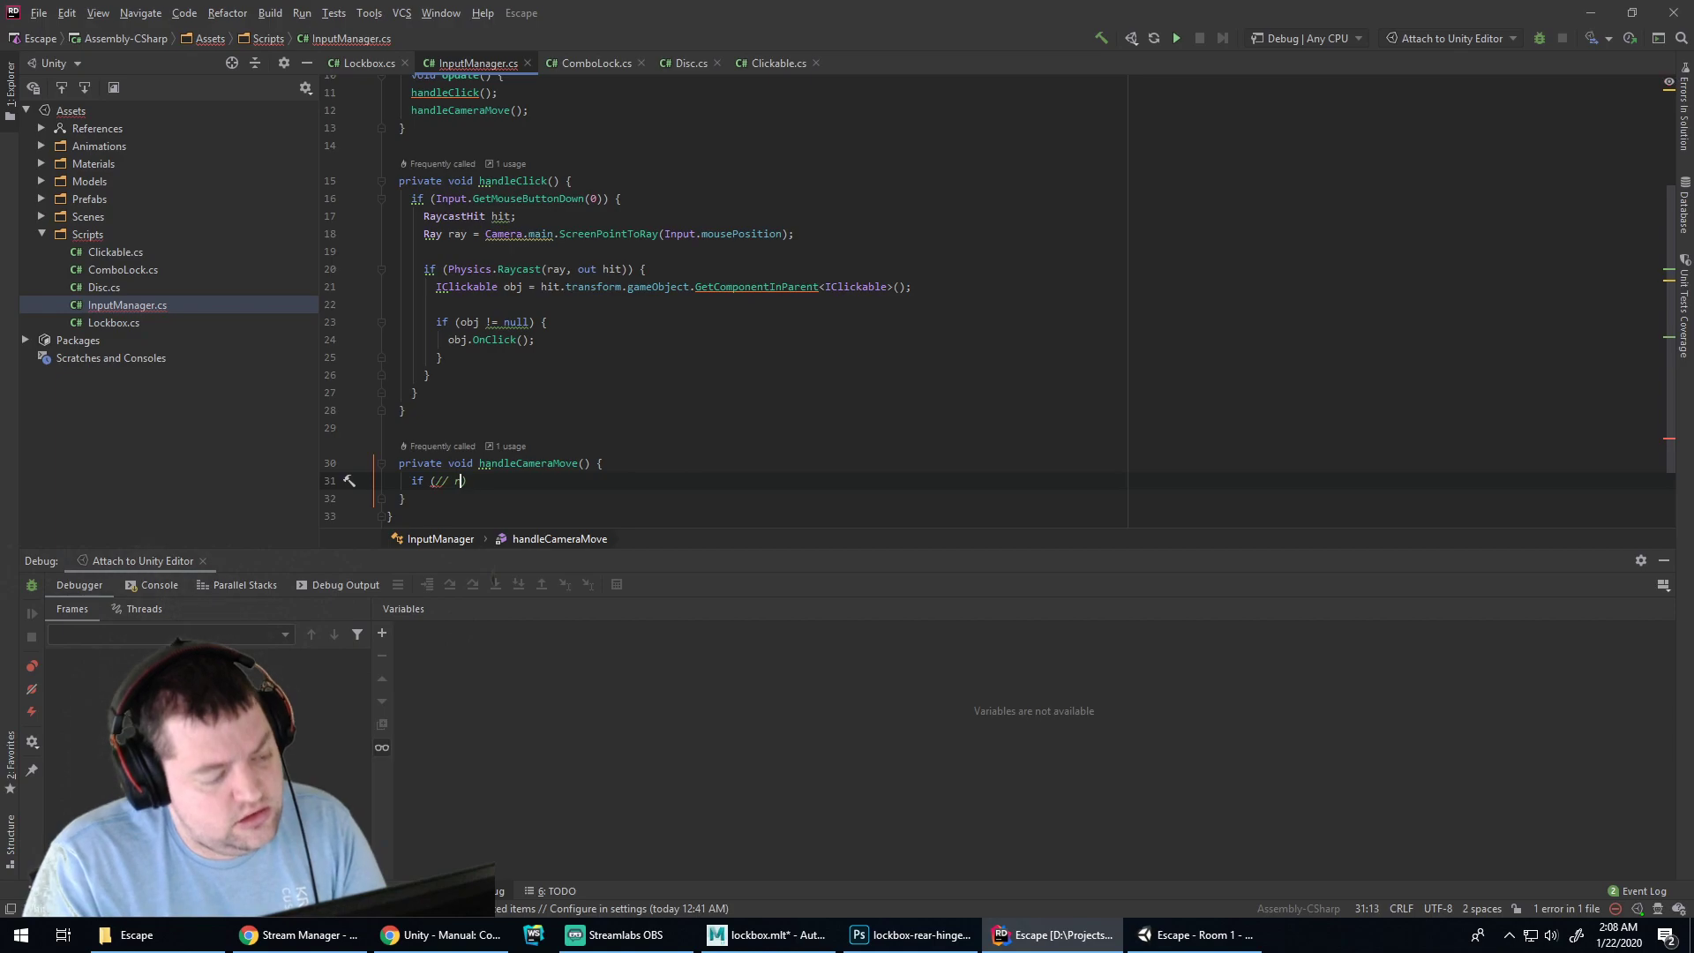
pyautogui.press('BackSpace')
pyautogui.press('BackSpace')
pyautogui.press('Home')
pyautogui.press('BackSpace')
# Above the if, add comments '// rotate in all directions' and '// limit "down" to 30 degrees.'
pyautogui.press('Return')
pyautogui.press('Return')
pyautogui.press('Up')
pyautogui.write('// rotate in ')
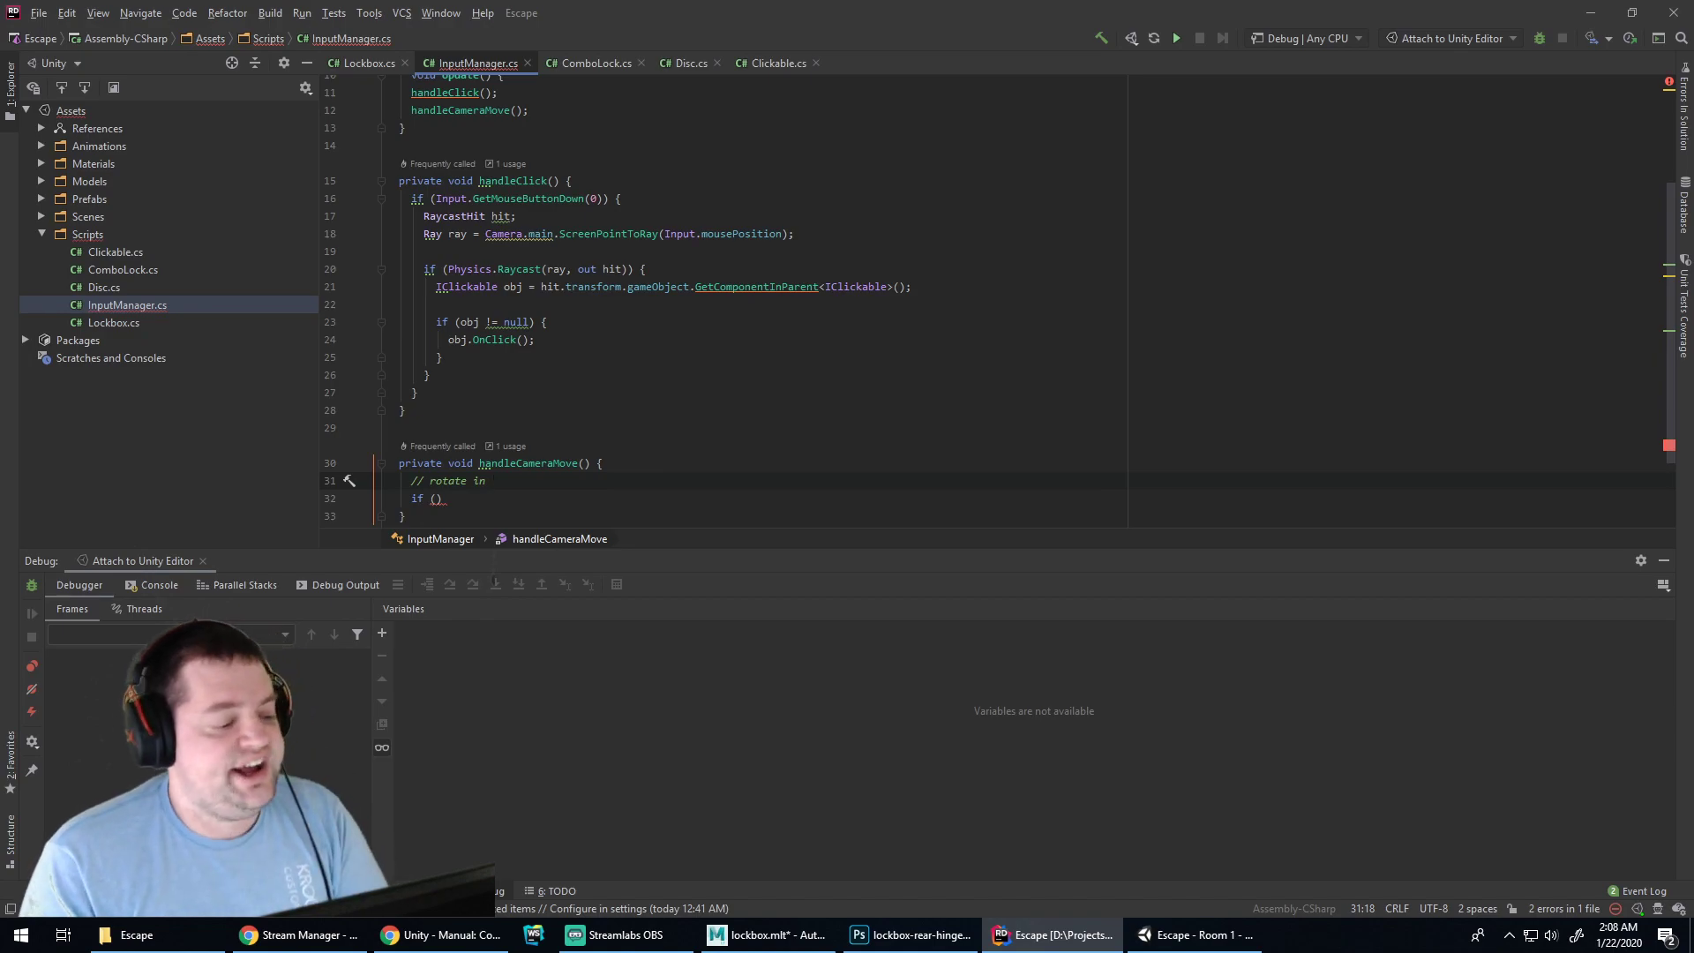
pyautogui.write('all directions')
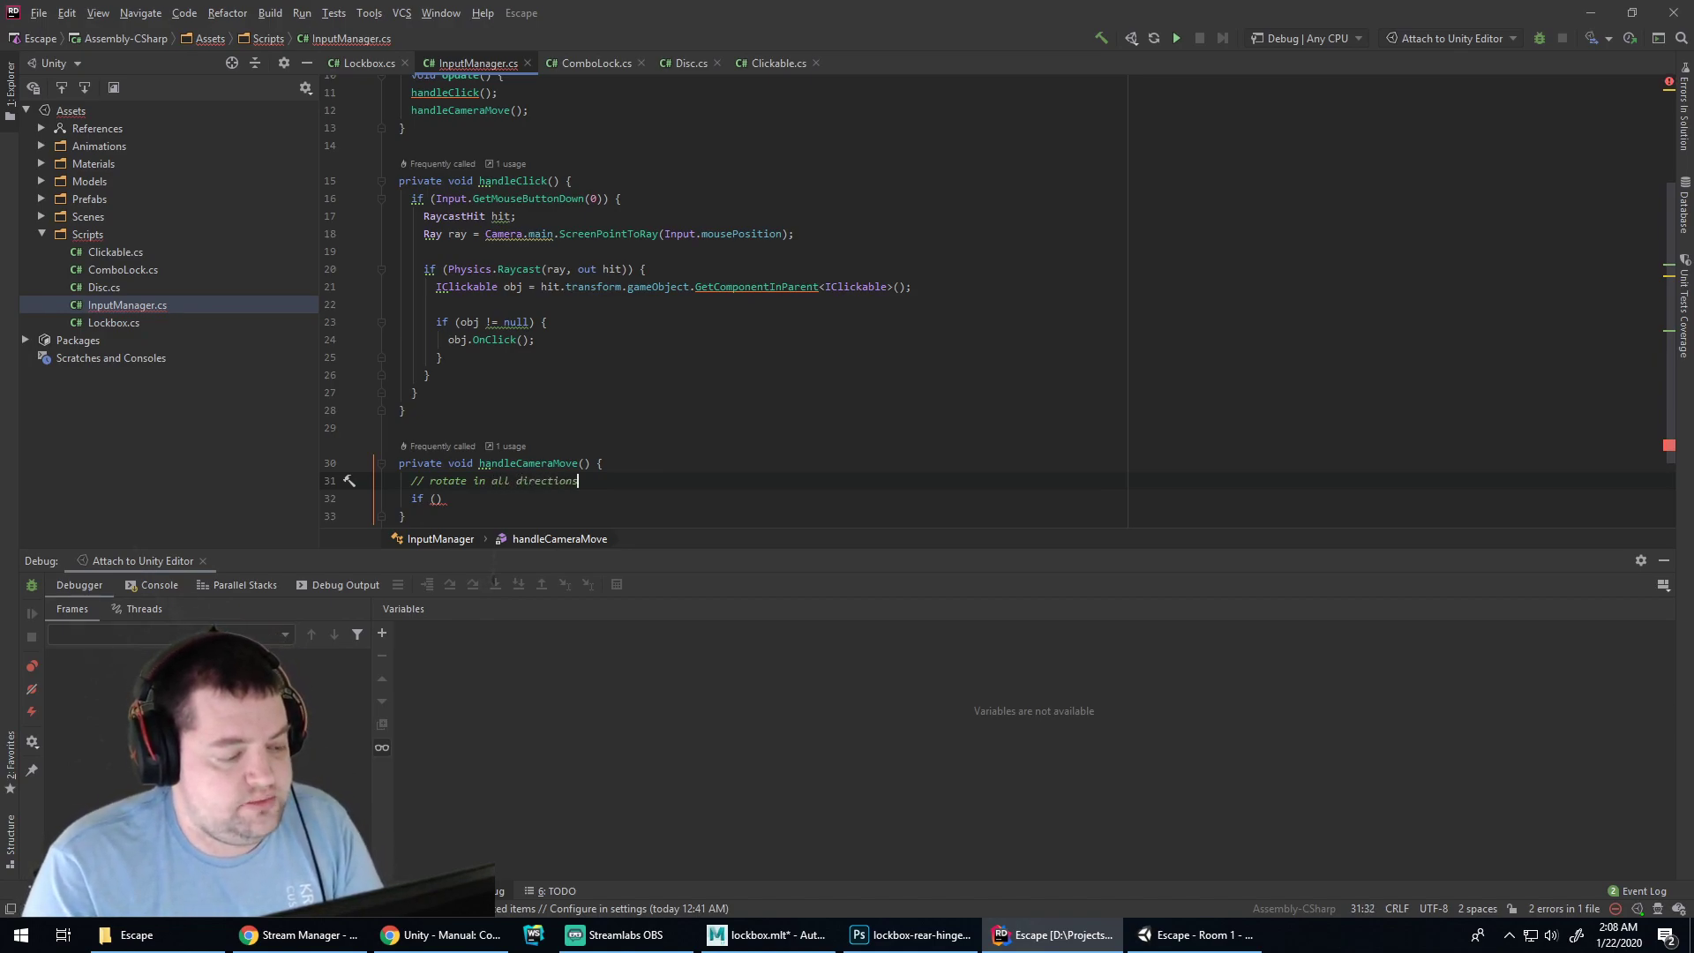
pyautogui.press('Return')
pyautogui.write('// ')
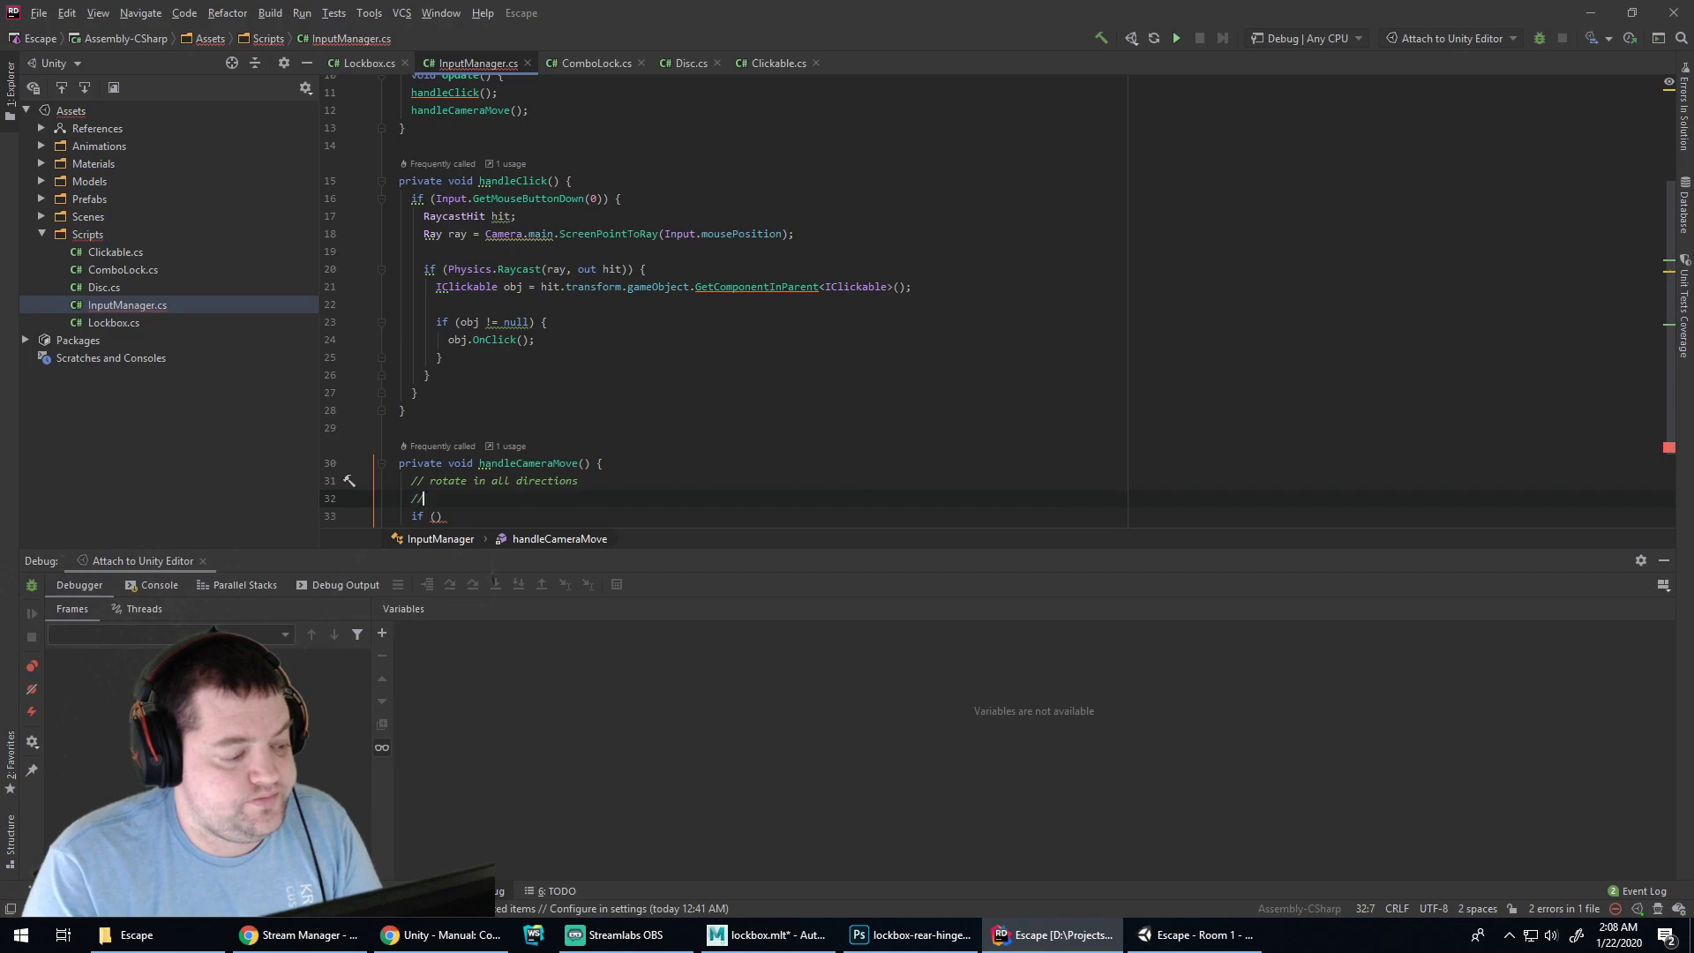
pyautogui.write('limit "down" t')
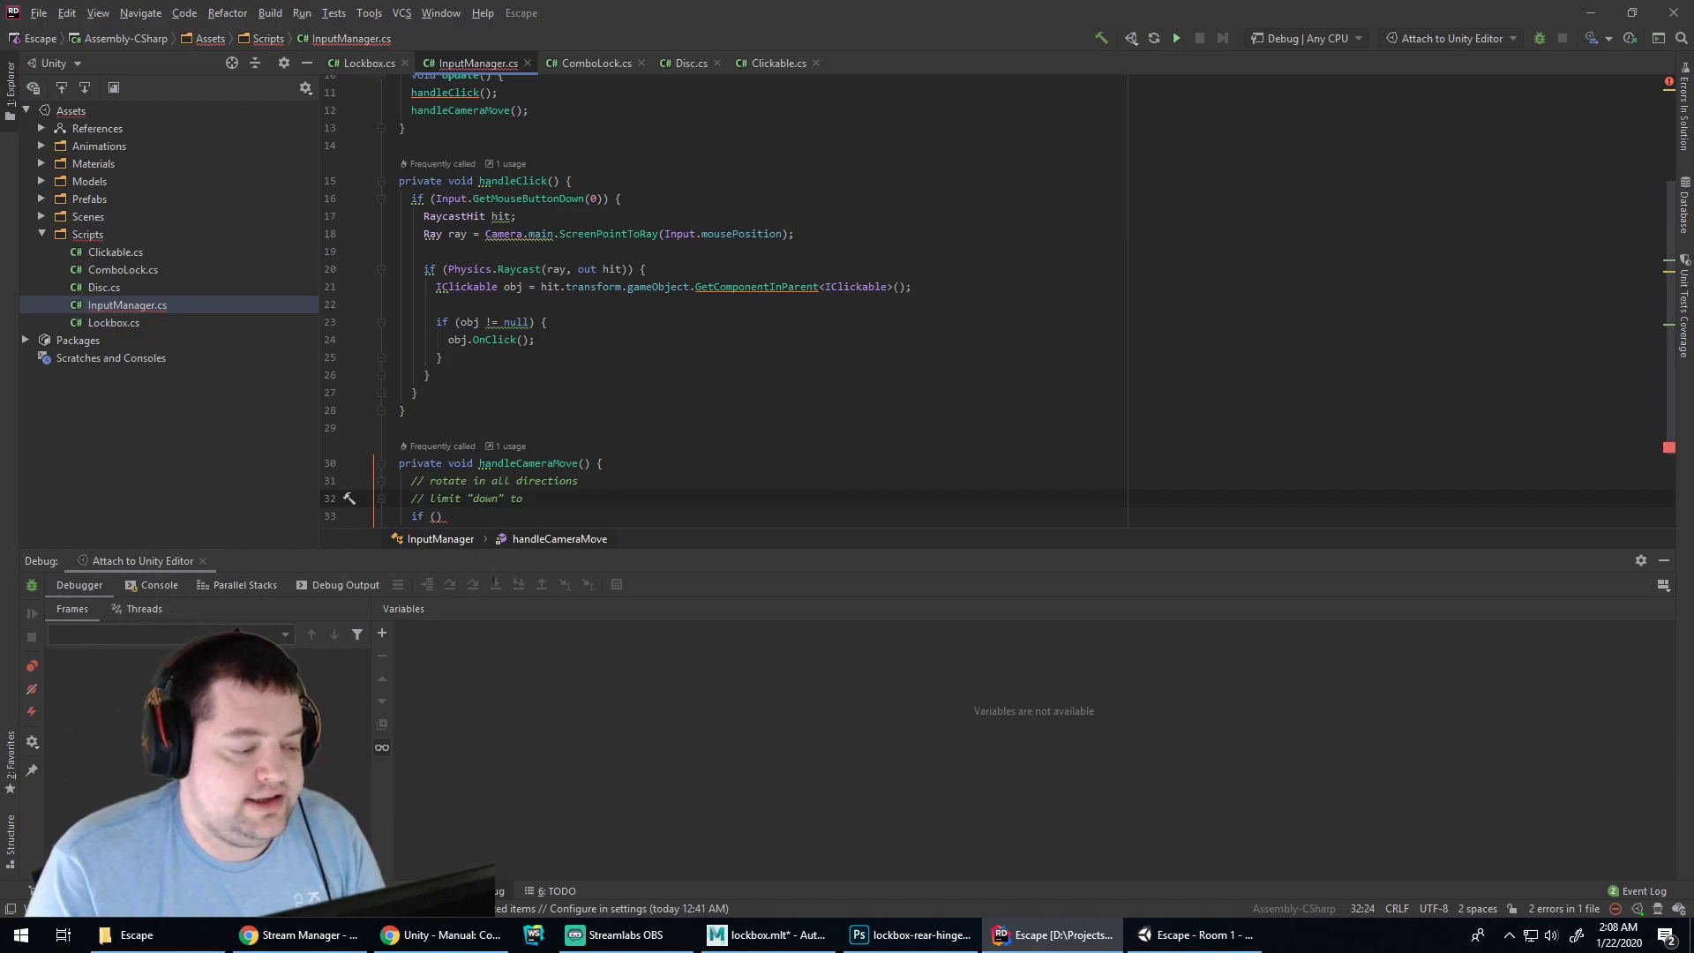
pyautogui.write('o ')
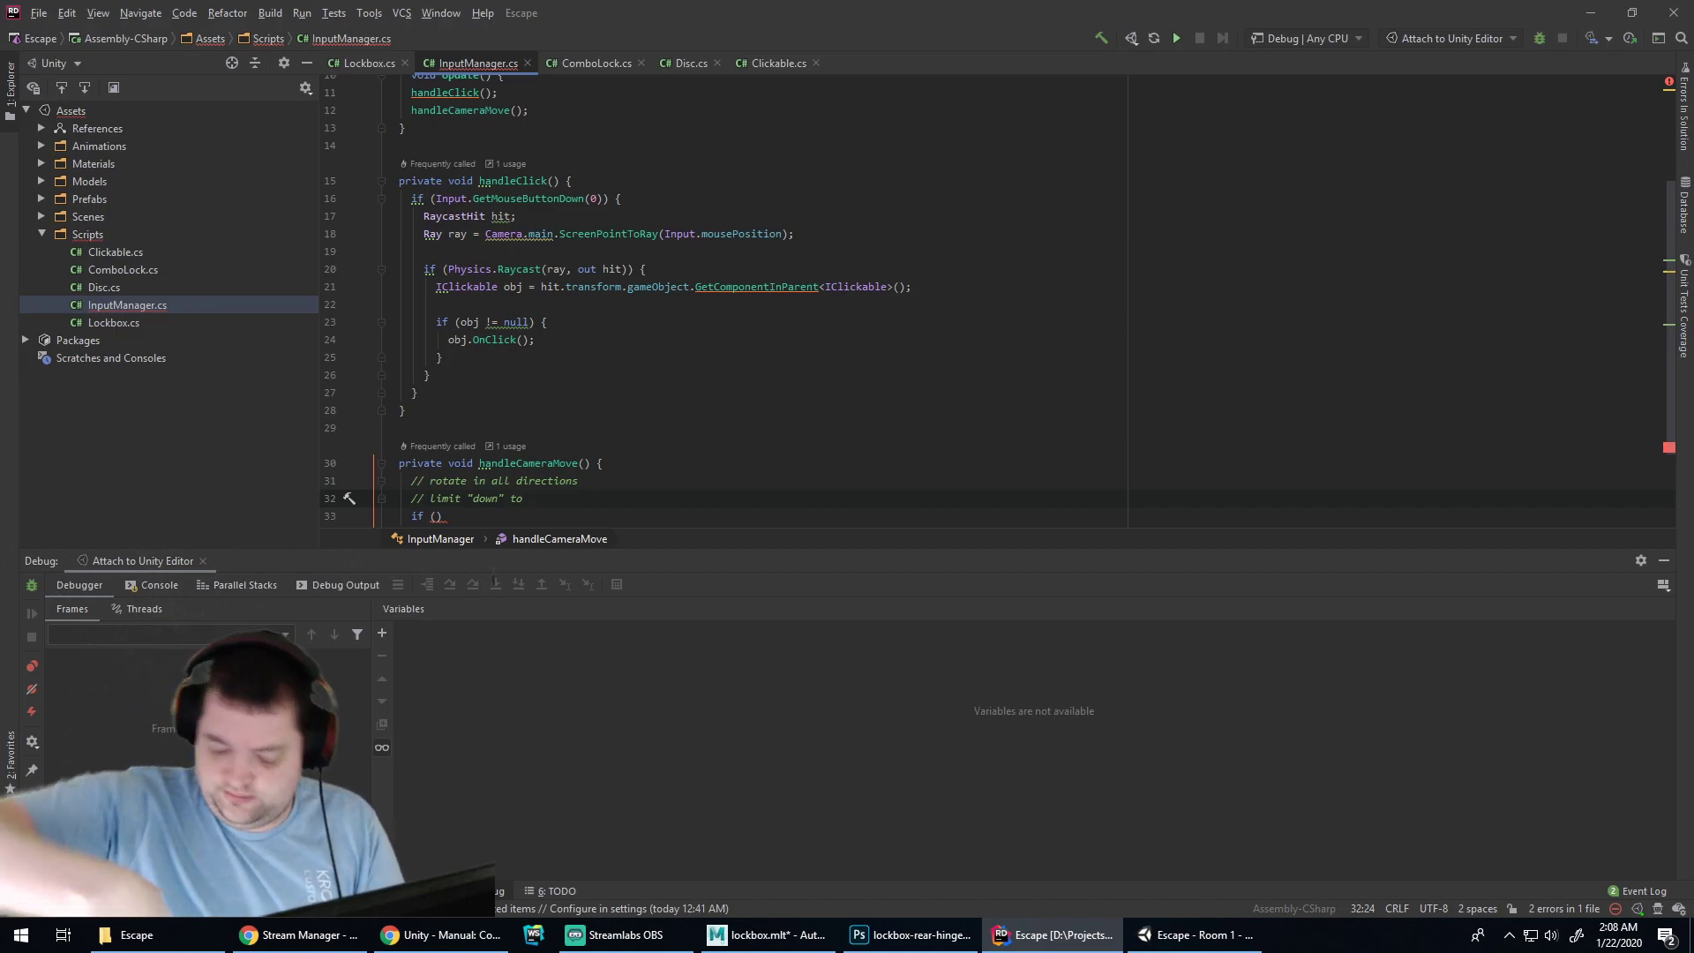
pyautogui.write('30')
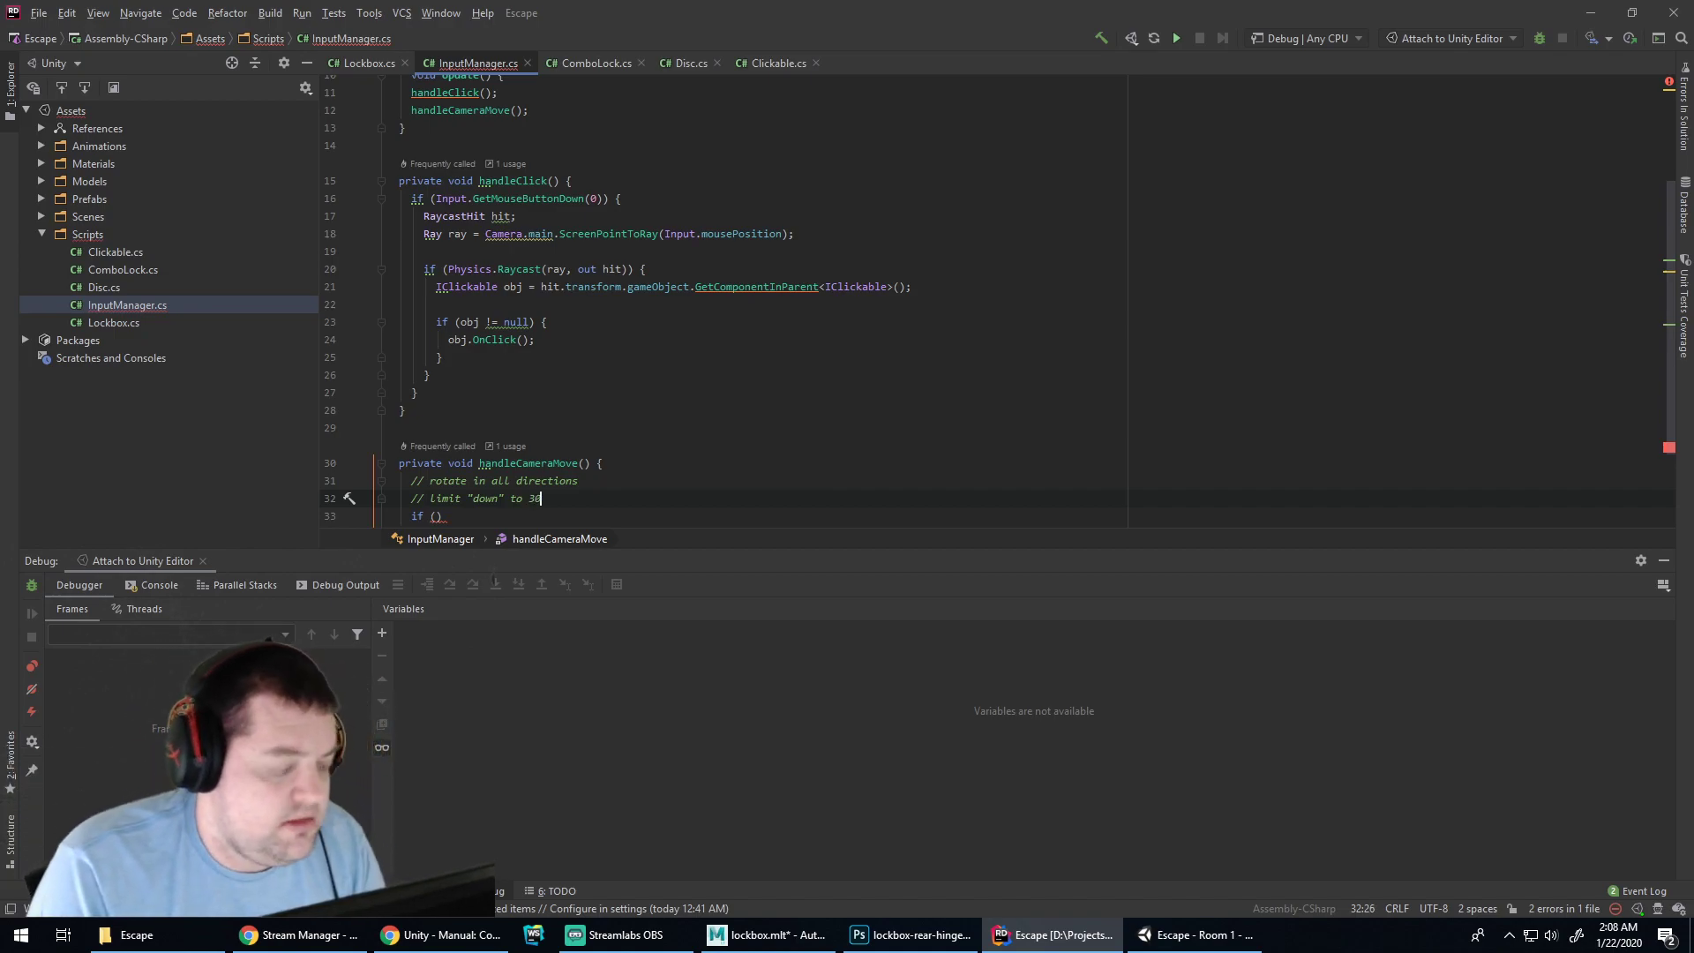
pyautogui.write(' degrees.')
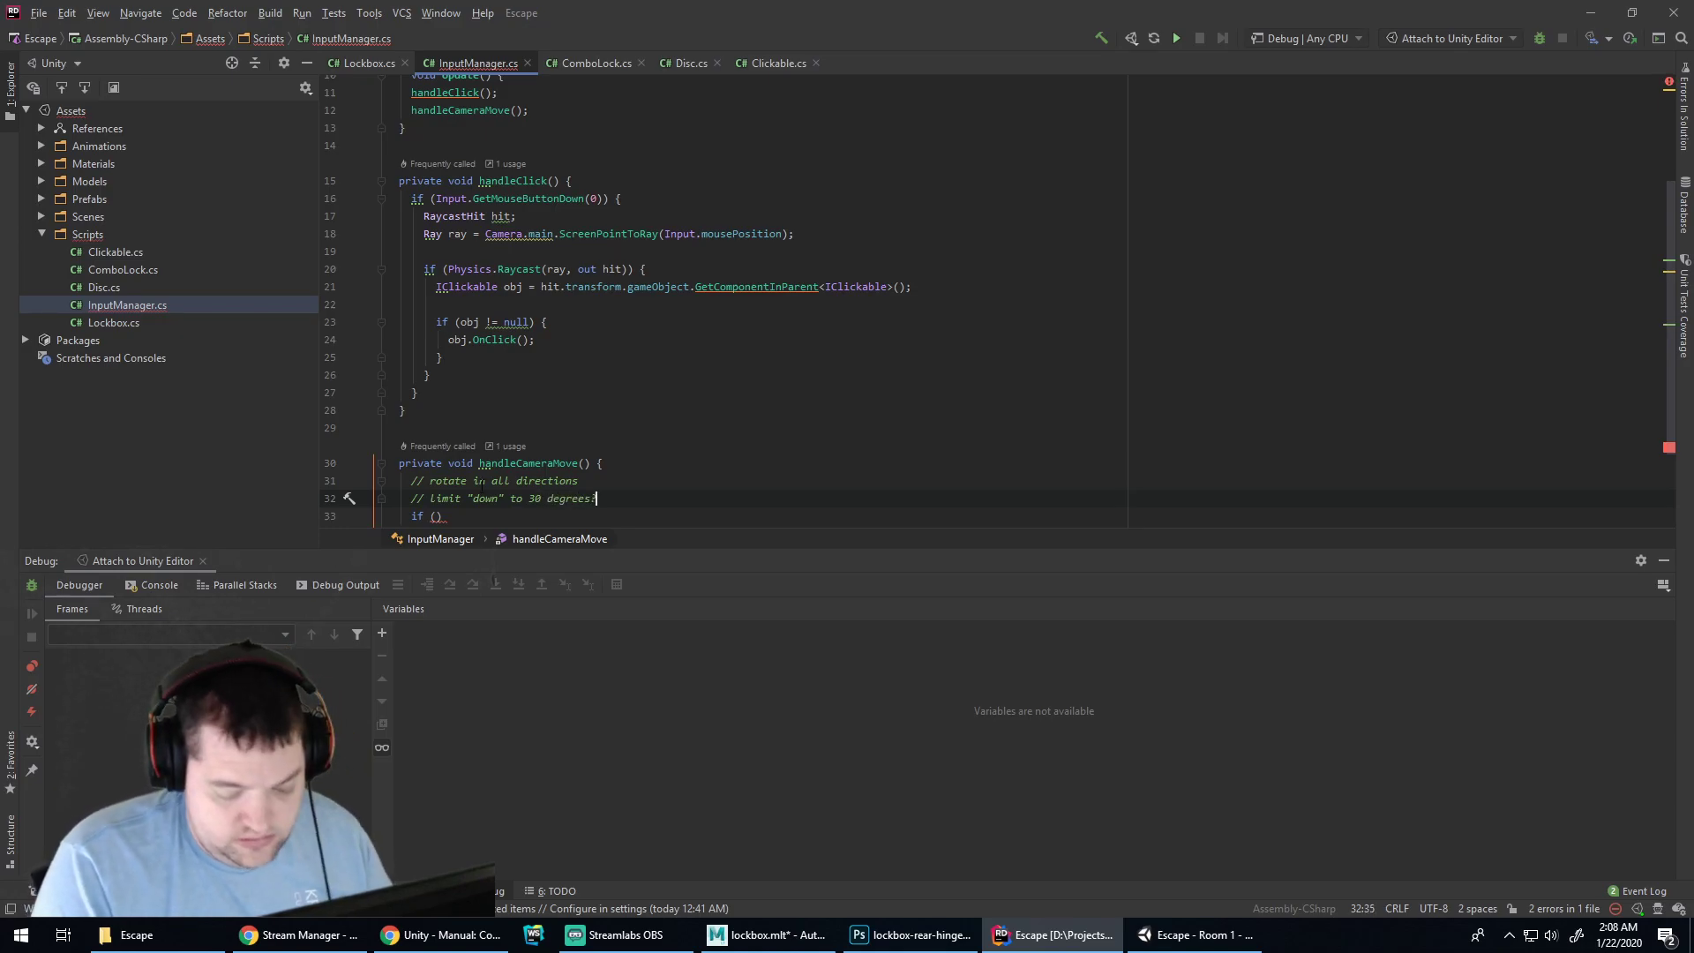
pyautogui.click(948, 936)
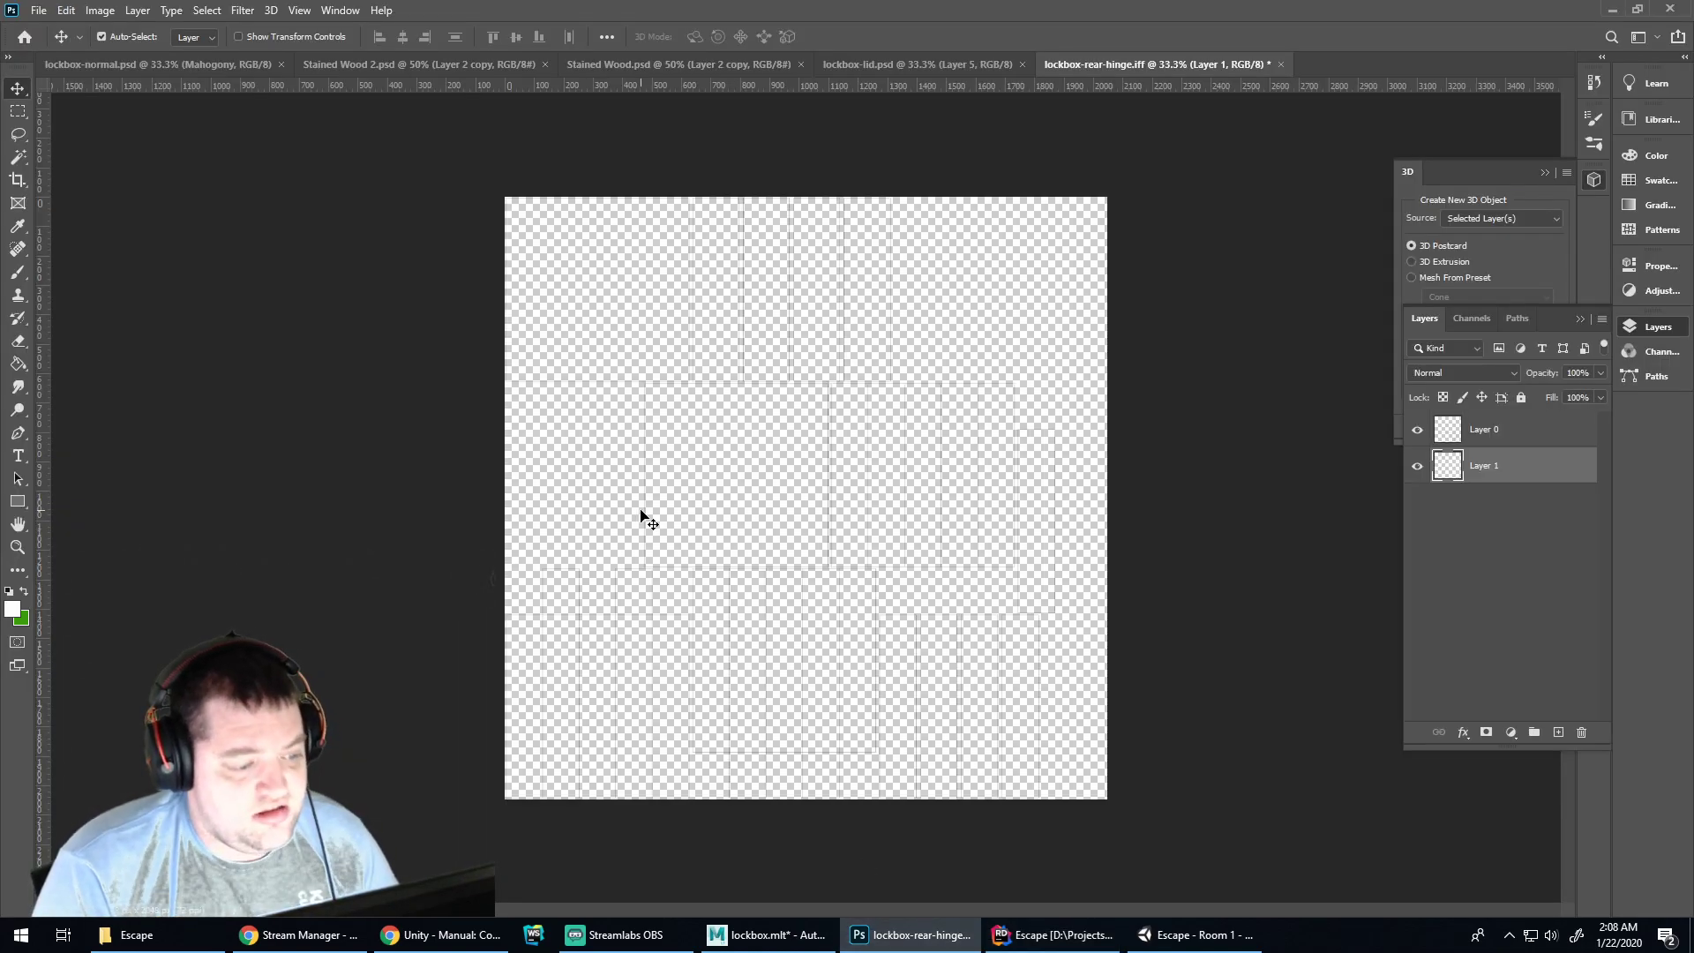
# Create a new Default Photoshop Size document and select the brush at size 20
pyautogui.hotkey('ctrl', 'n')
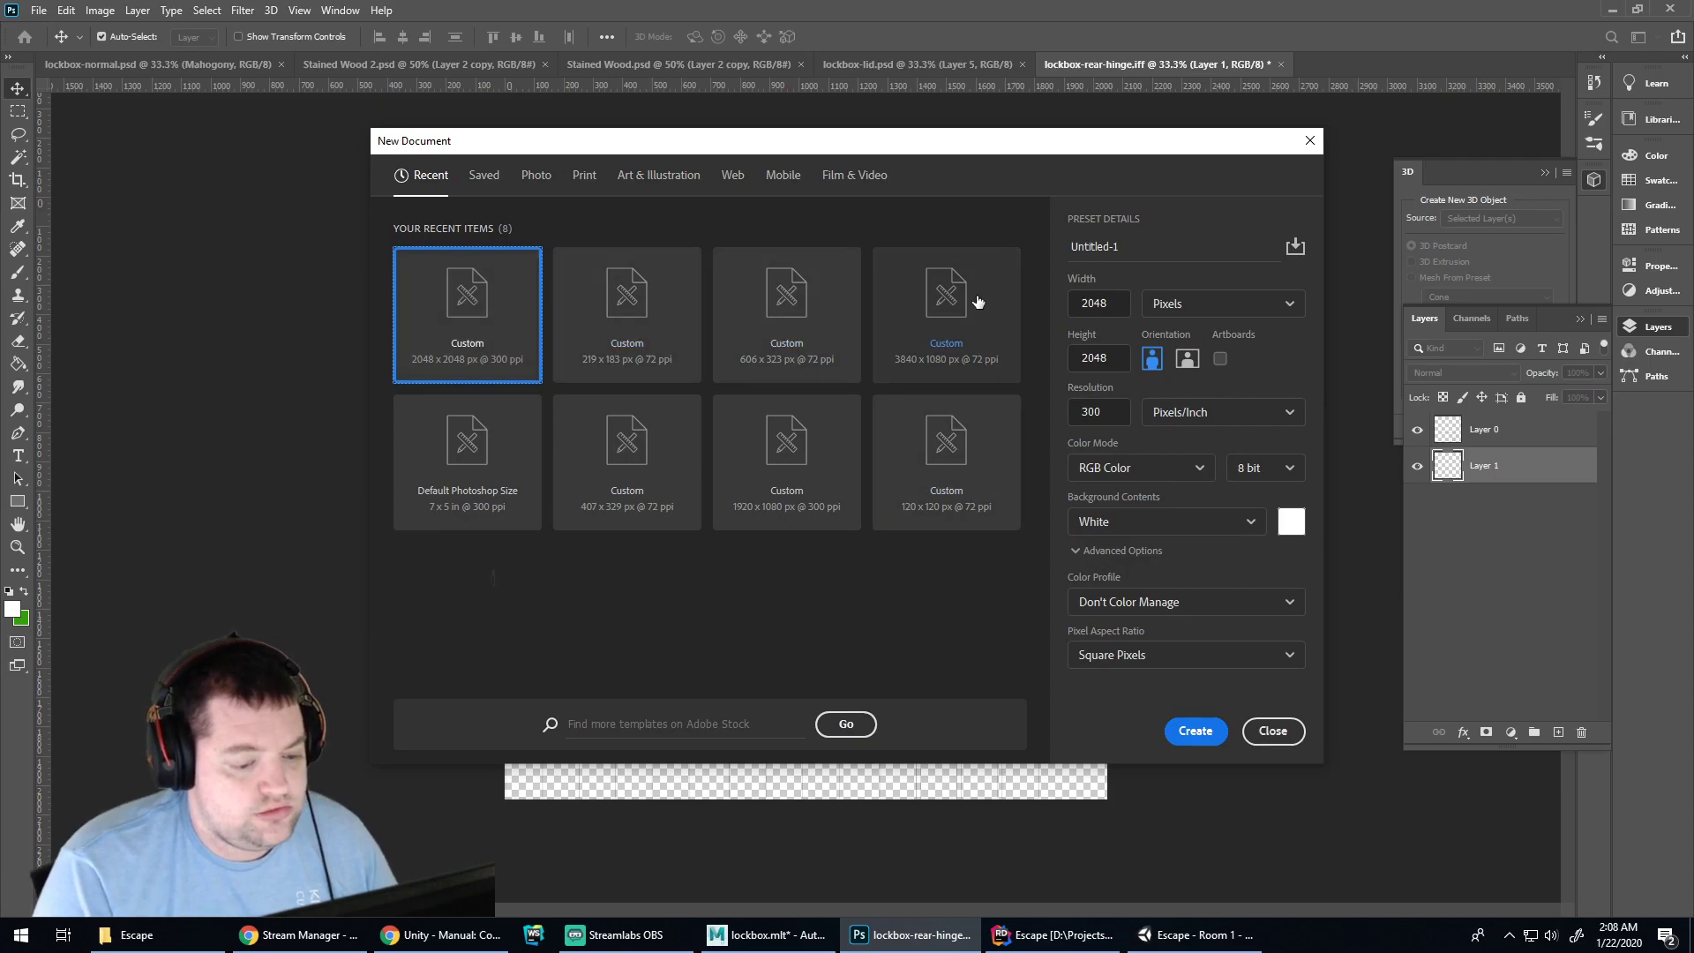
pyautogui.click(437, 517)
pyautogui.click(1172, 729)
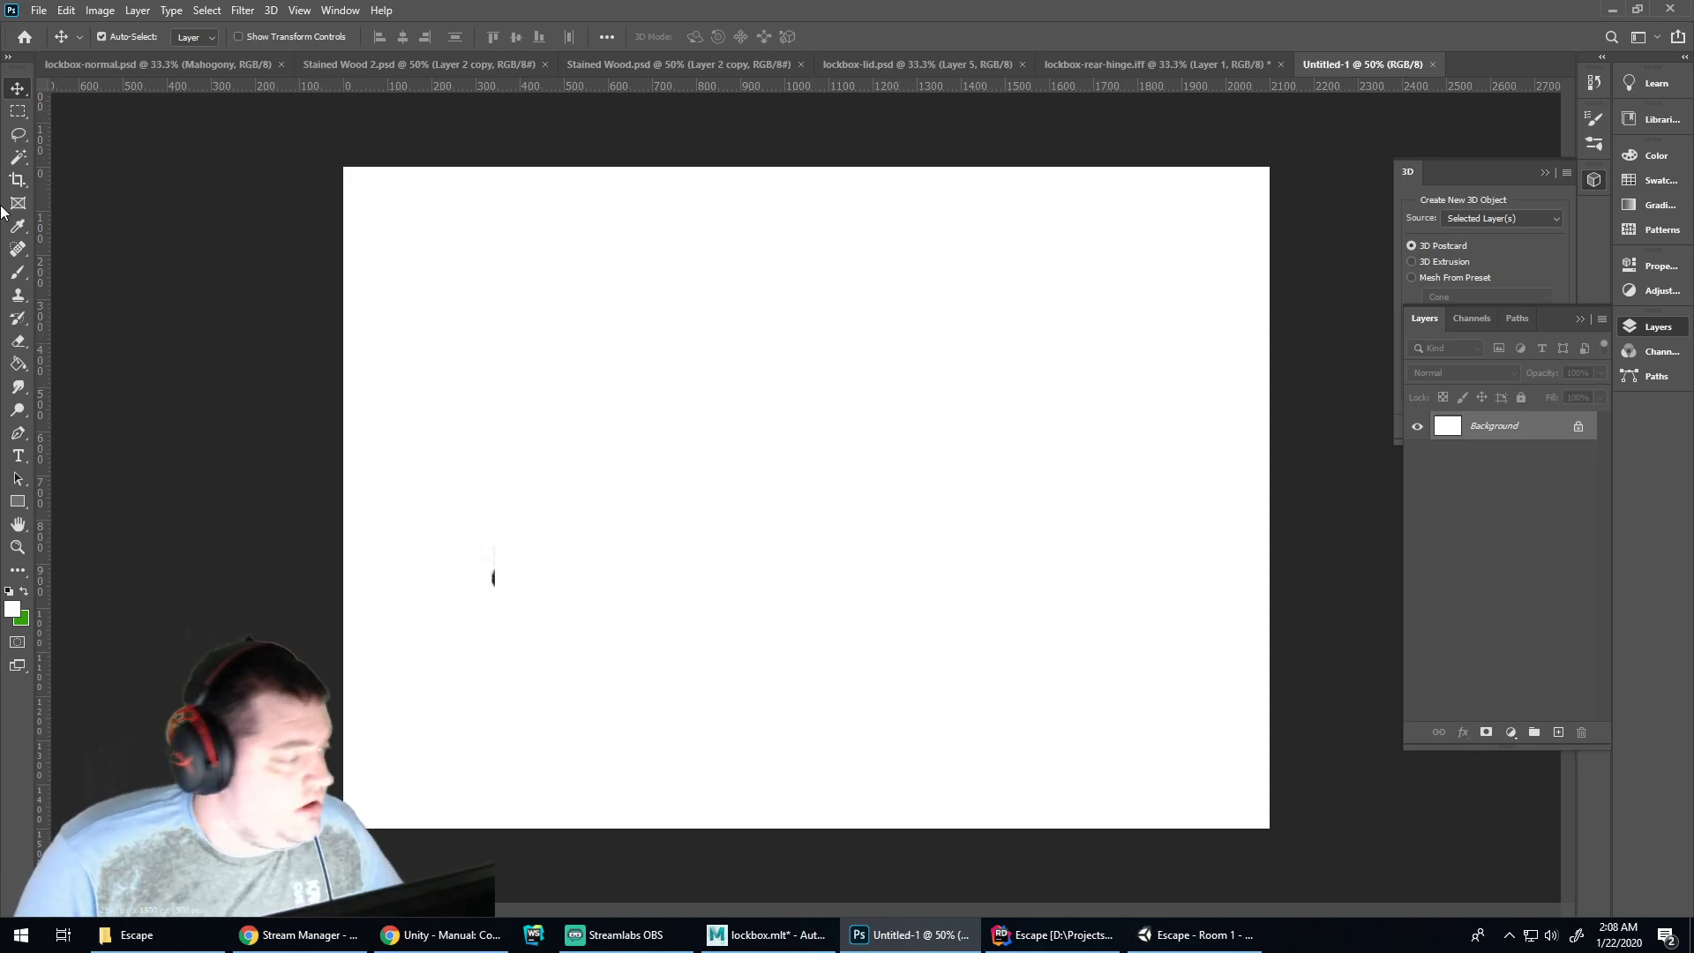
pyautogui.click(18, 272)
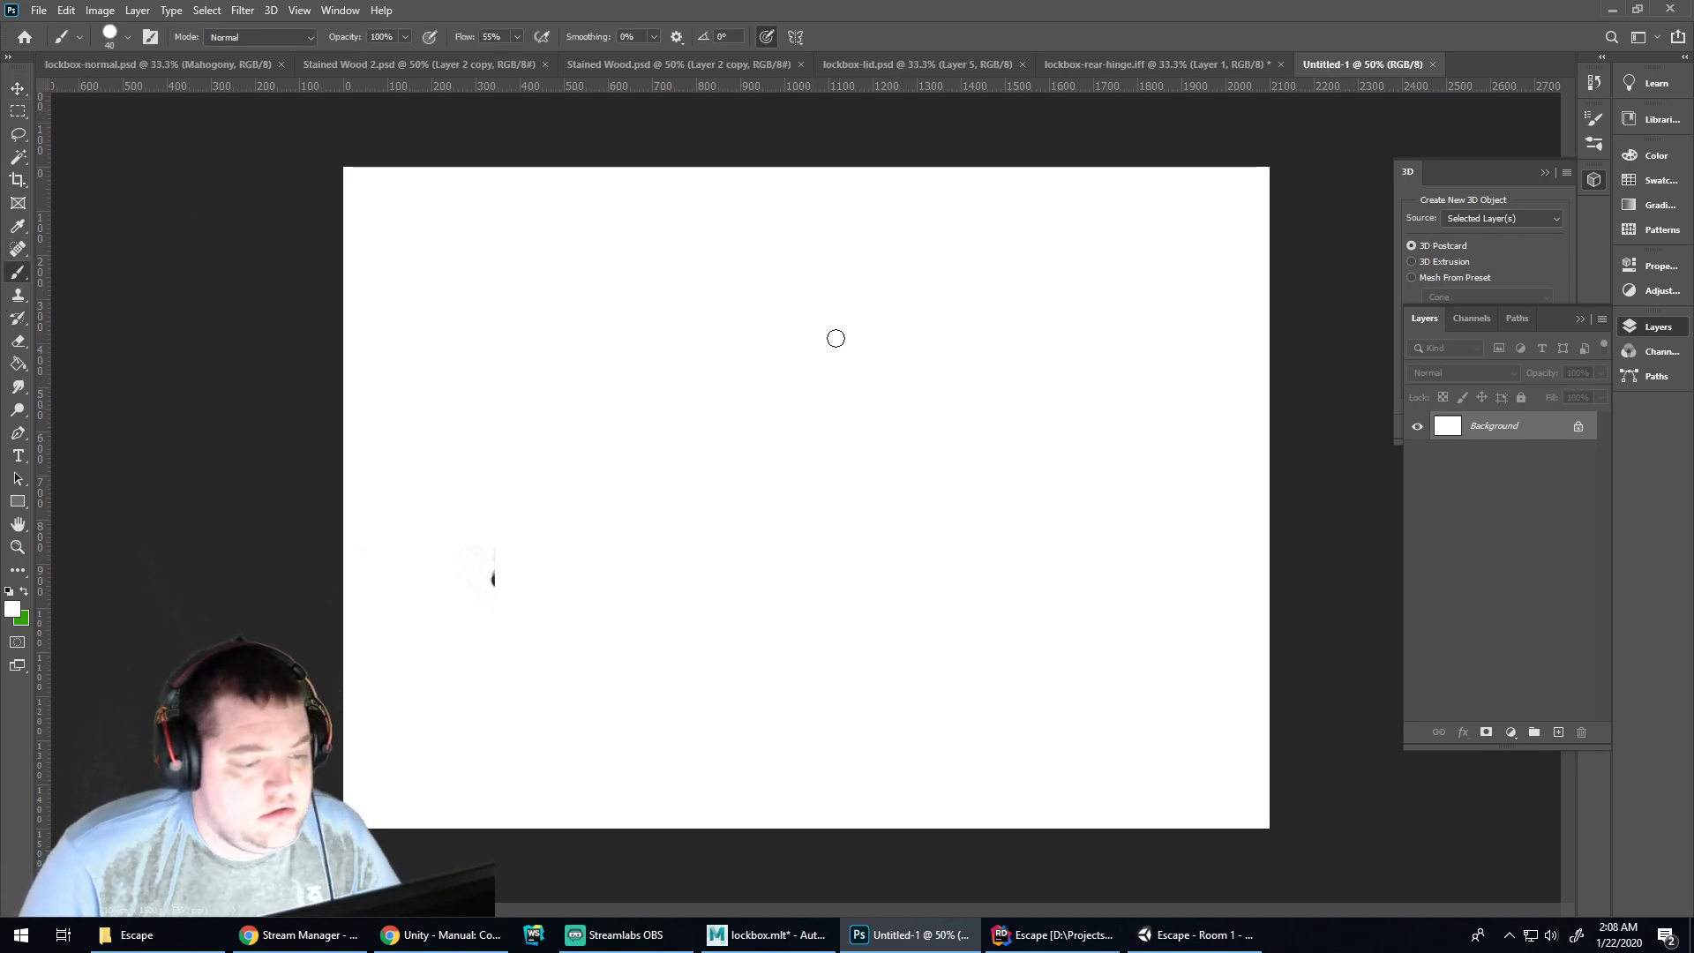
pyautogui.press('[')
pyautogui.press('[')
pyautogui.press('[')
pyautogui.press('[')
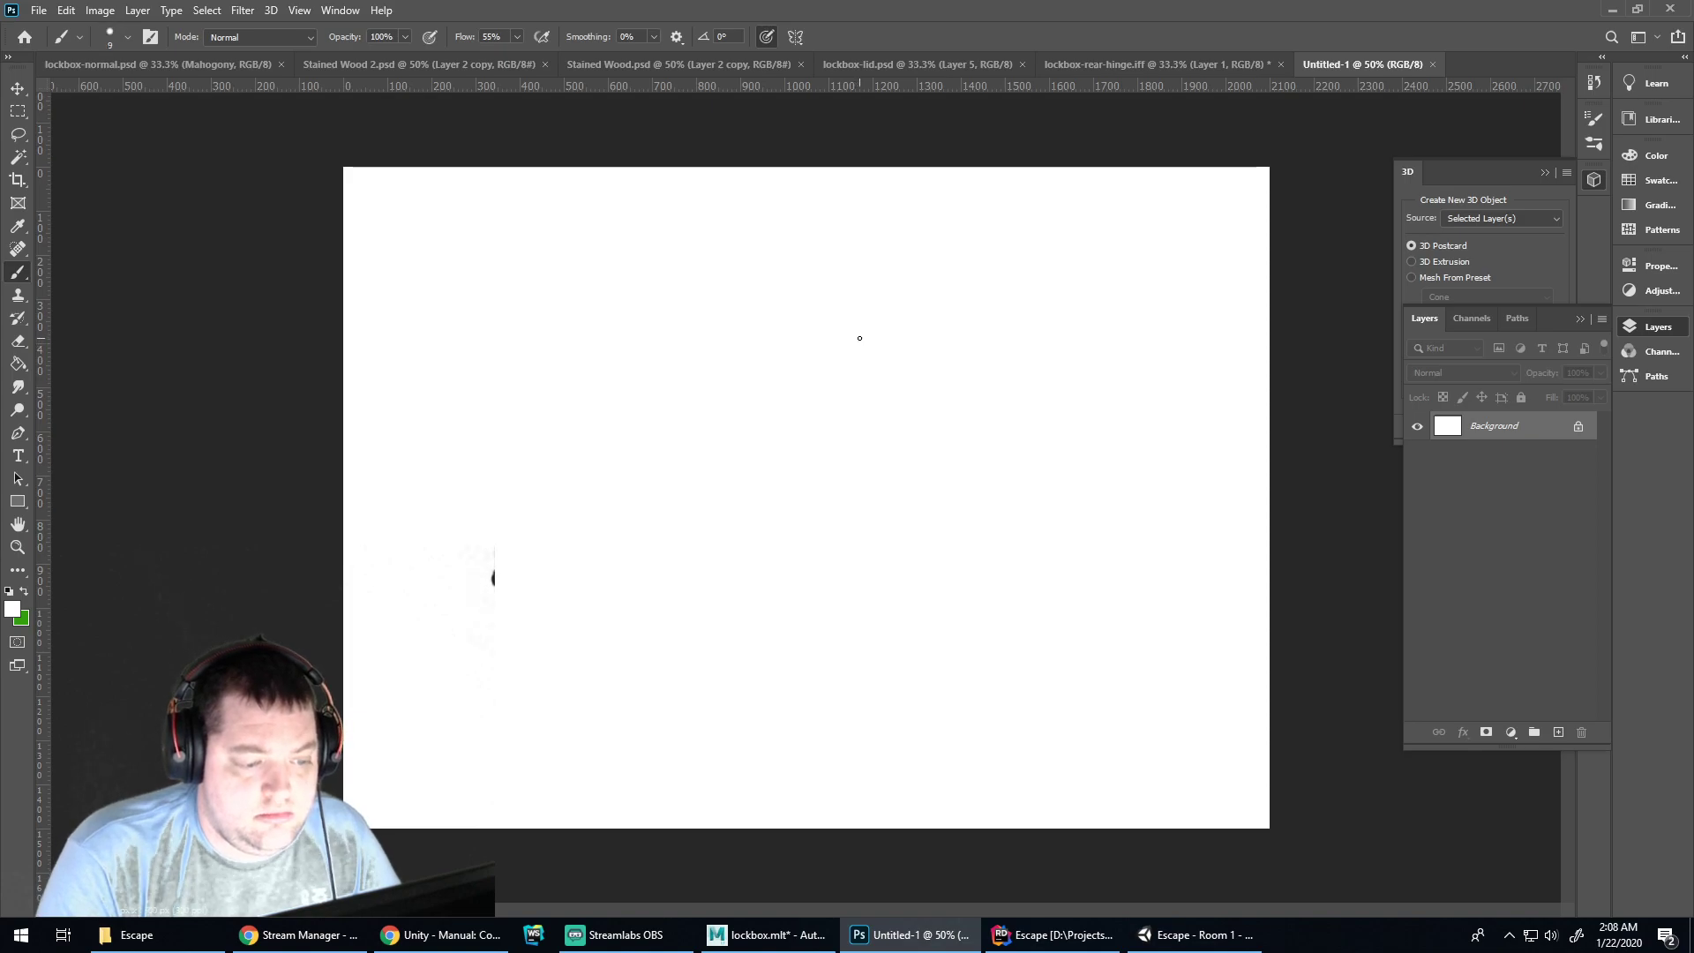
# Paint a green stick figure with a head and body strokes
pyautogui.moveTo(816, 333); pyautogui.dragTo(814, 322)
pyautogui.press('x')
pyautogui.moveTo(787, 330)
pyautogui.mouseDown()
pyautogui.moveTo(753, 338)
pyautogui.moveTo(746, 447)
pyautogui.mouseUp()
pyautogui.moveTo(799, 363); pyautogui.dragTo(823, 448)
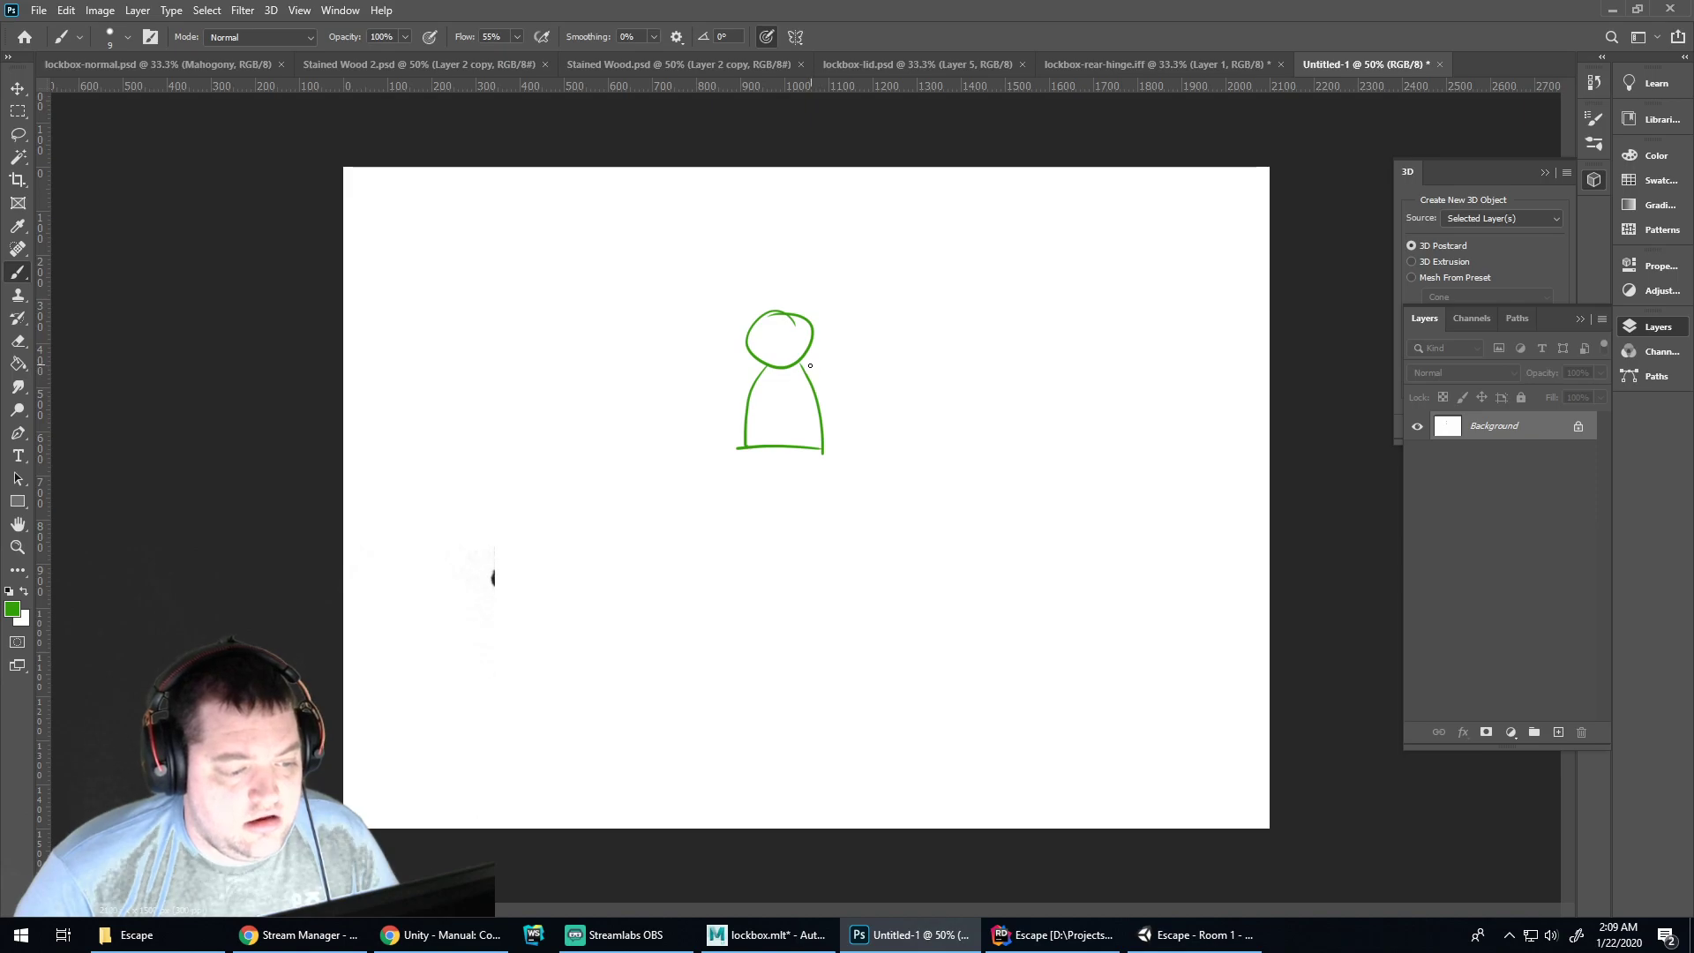
pyautogui.moveTo(809, 360); pyautogui.dragTo(845, 447)
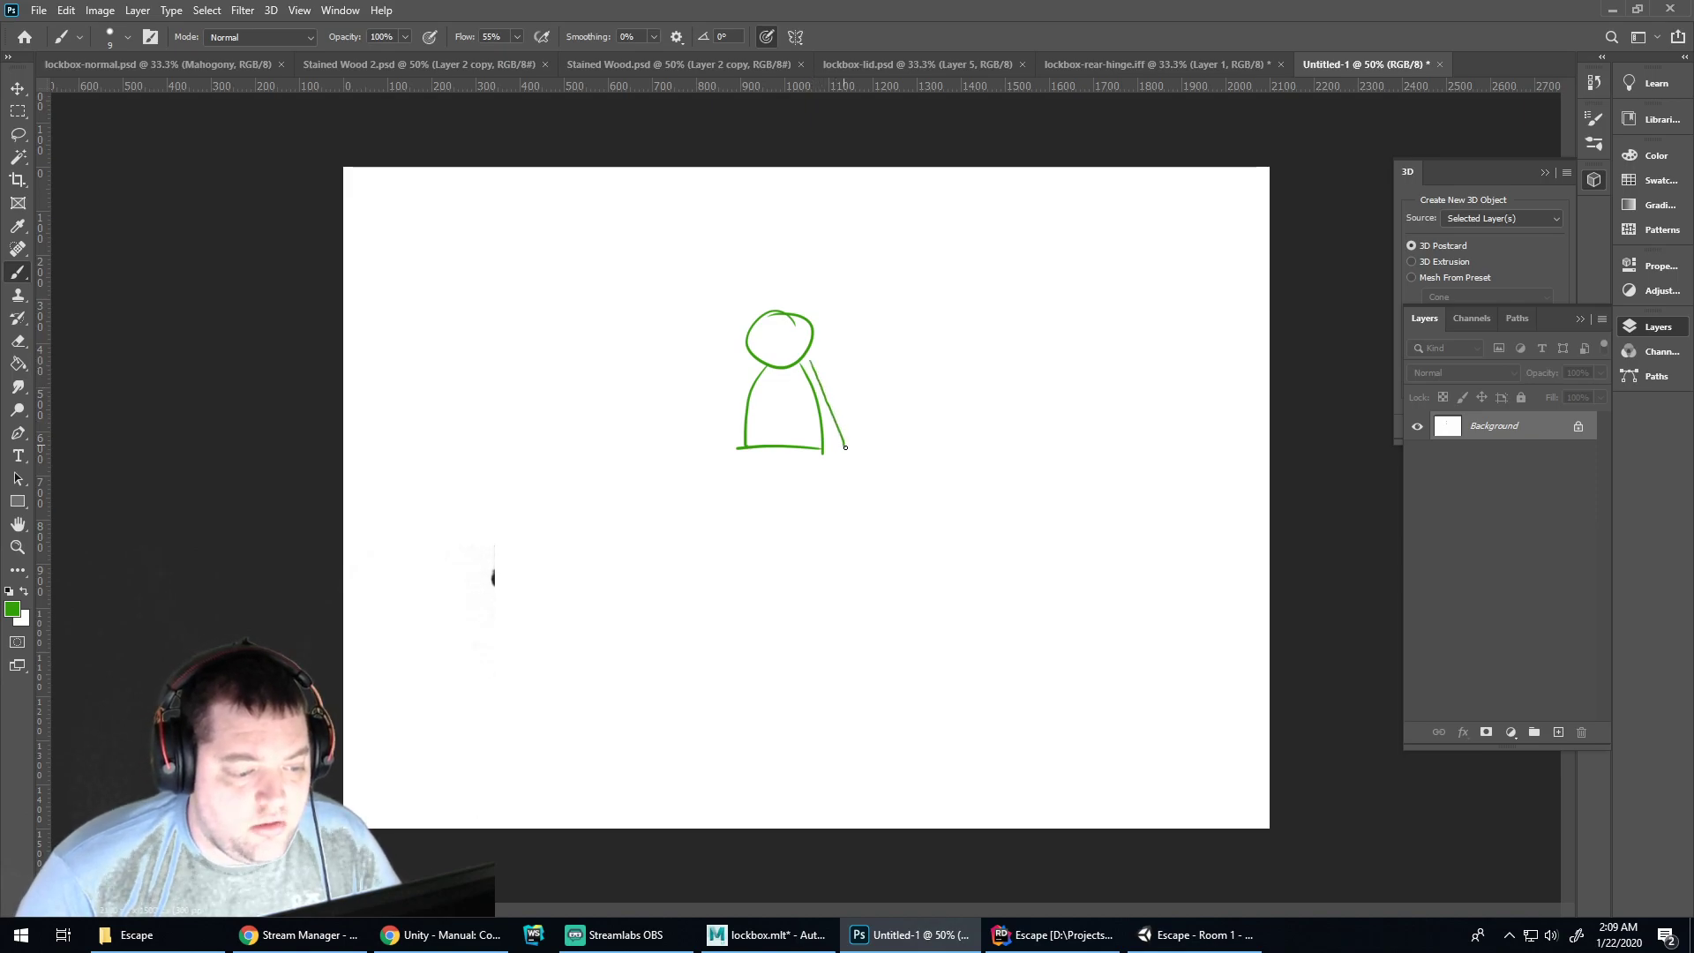
pyautogui.moveTo(781, 380); pyautogui.dragTo(778, 433)
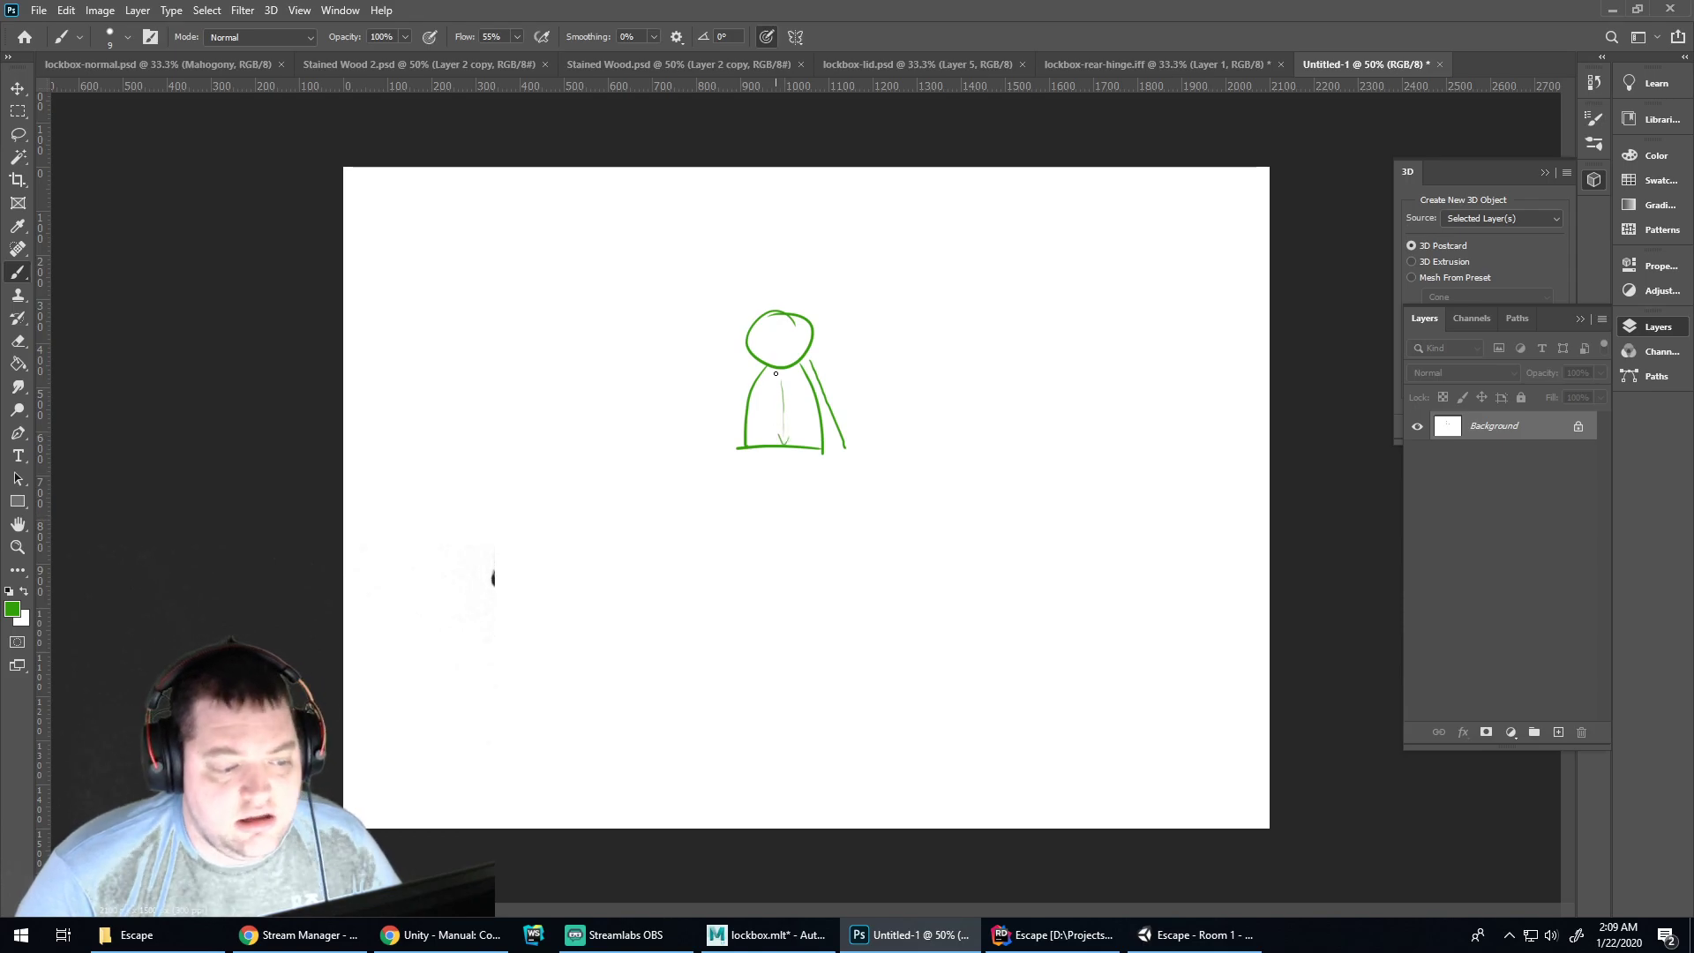
pyautogui.moveTo(811, 369)
pyautogui.mouseDown()
pyautogui.moveTo(845, 437)
pyautogui.moveTo(783, 401)
pyautogui.moveTo(780, 355)
pyautogui.moveTo(852, 448)
pyautogui.moveTo(796, 344)
pyautogui.moveTo(736, 444)
pyautogui.mouseUp()
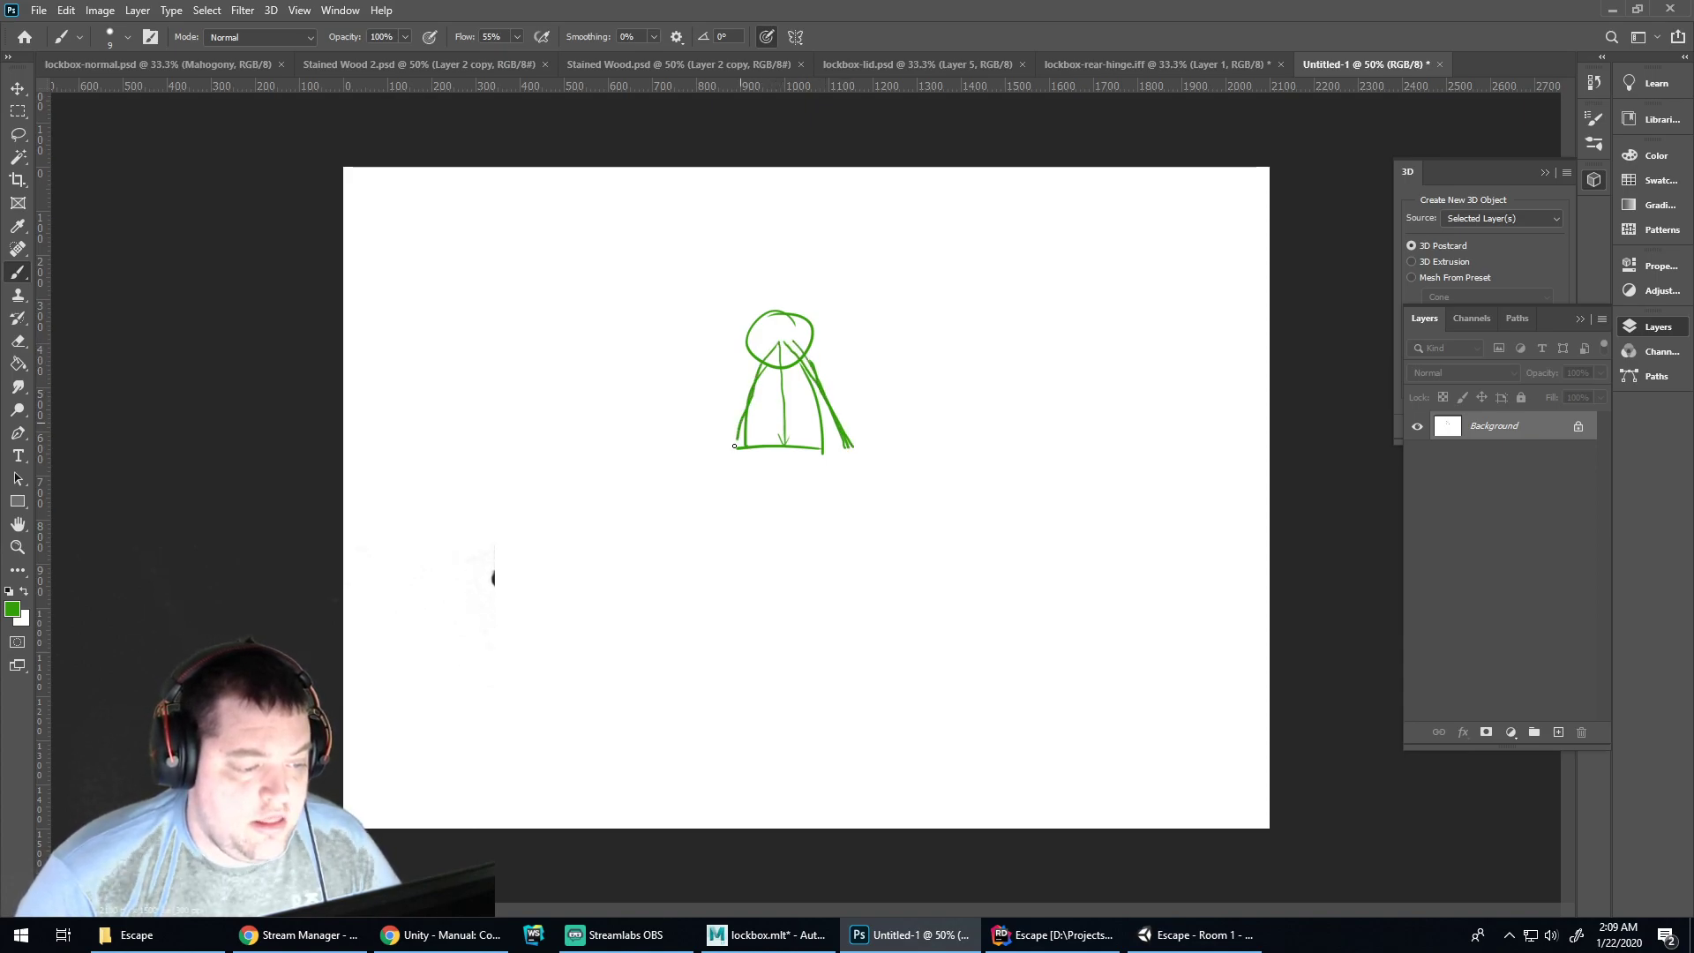
pyautogui.moveTo(760, 366); pyautogui.dragTo(716, 456)
# Add a small circle at lower right and a large circle around the figure
pyautogui.moveTo(979, 545)
pyautogui.mouseDown()
pyautogui.moveTo(893, 548)
pyautogui.moveTo(1001, 562)
pyautogui.moveTo(962, 509)
pyautogui.moveTo(941, 507)
pyautogui.moveTo(964, 562)
pyautogui.mouseUp()
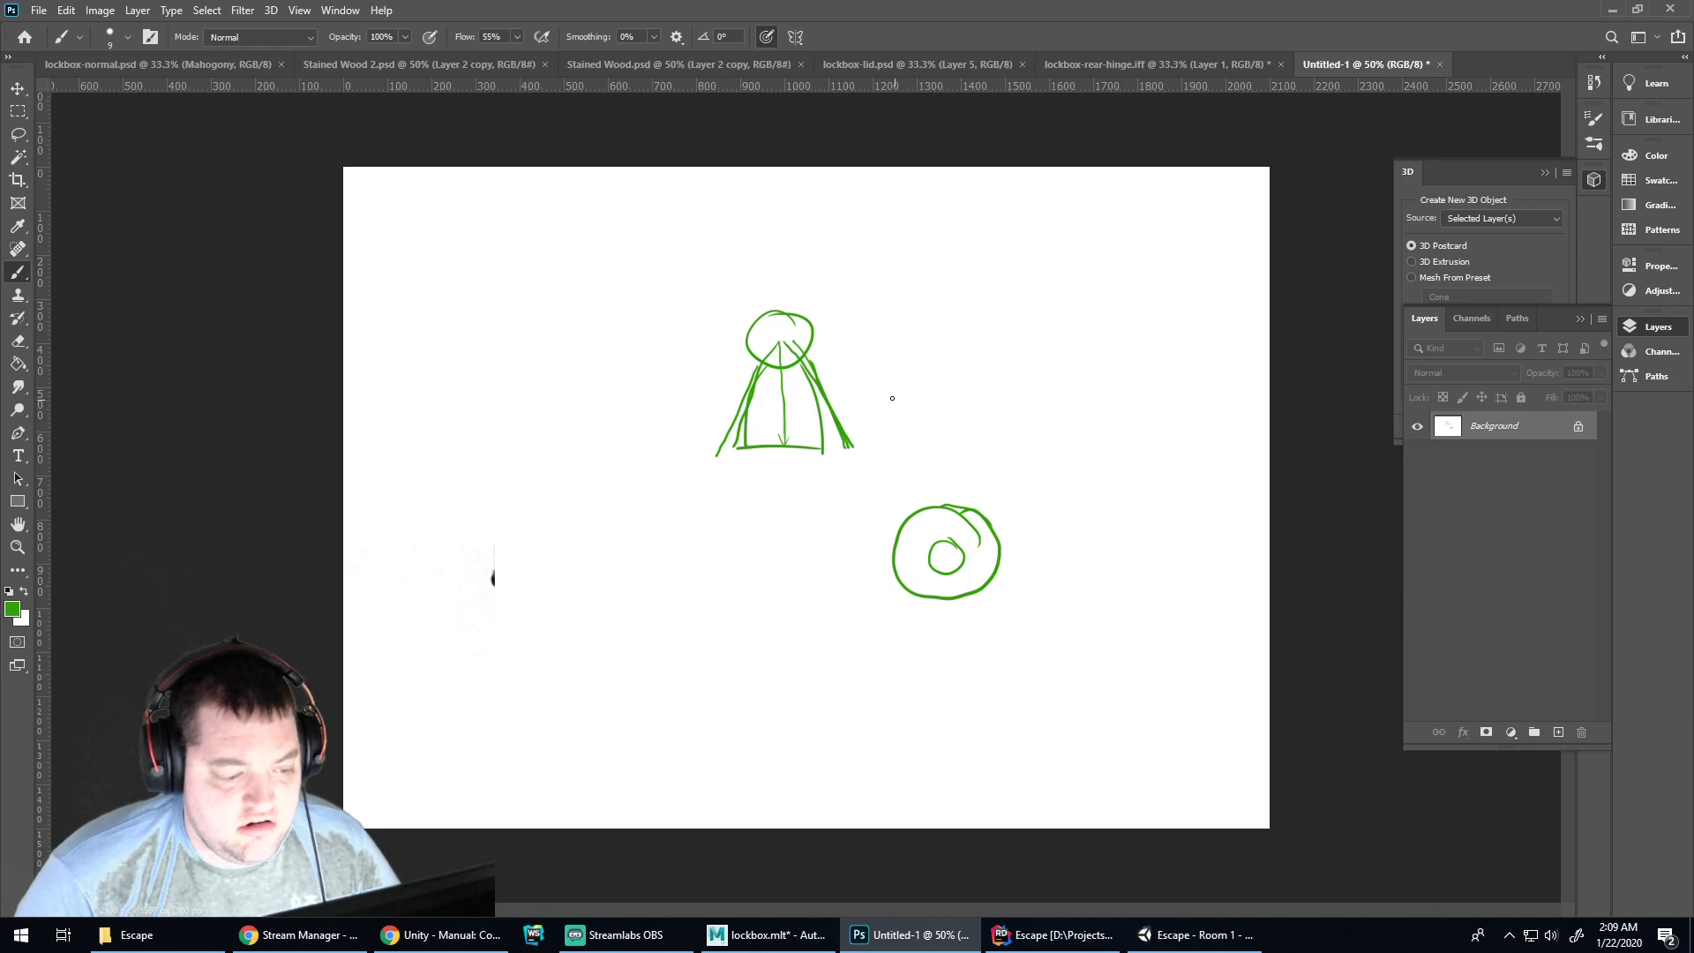
pyautogui.moveTo(860, 446)
pyautogui.mouseDown()
pyautogui.moveTo(921, 390)
pyautogui.moveTo(640, 296)
pyautogui.moveTo(714, 459)
pyautogui.mouseUp()
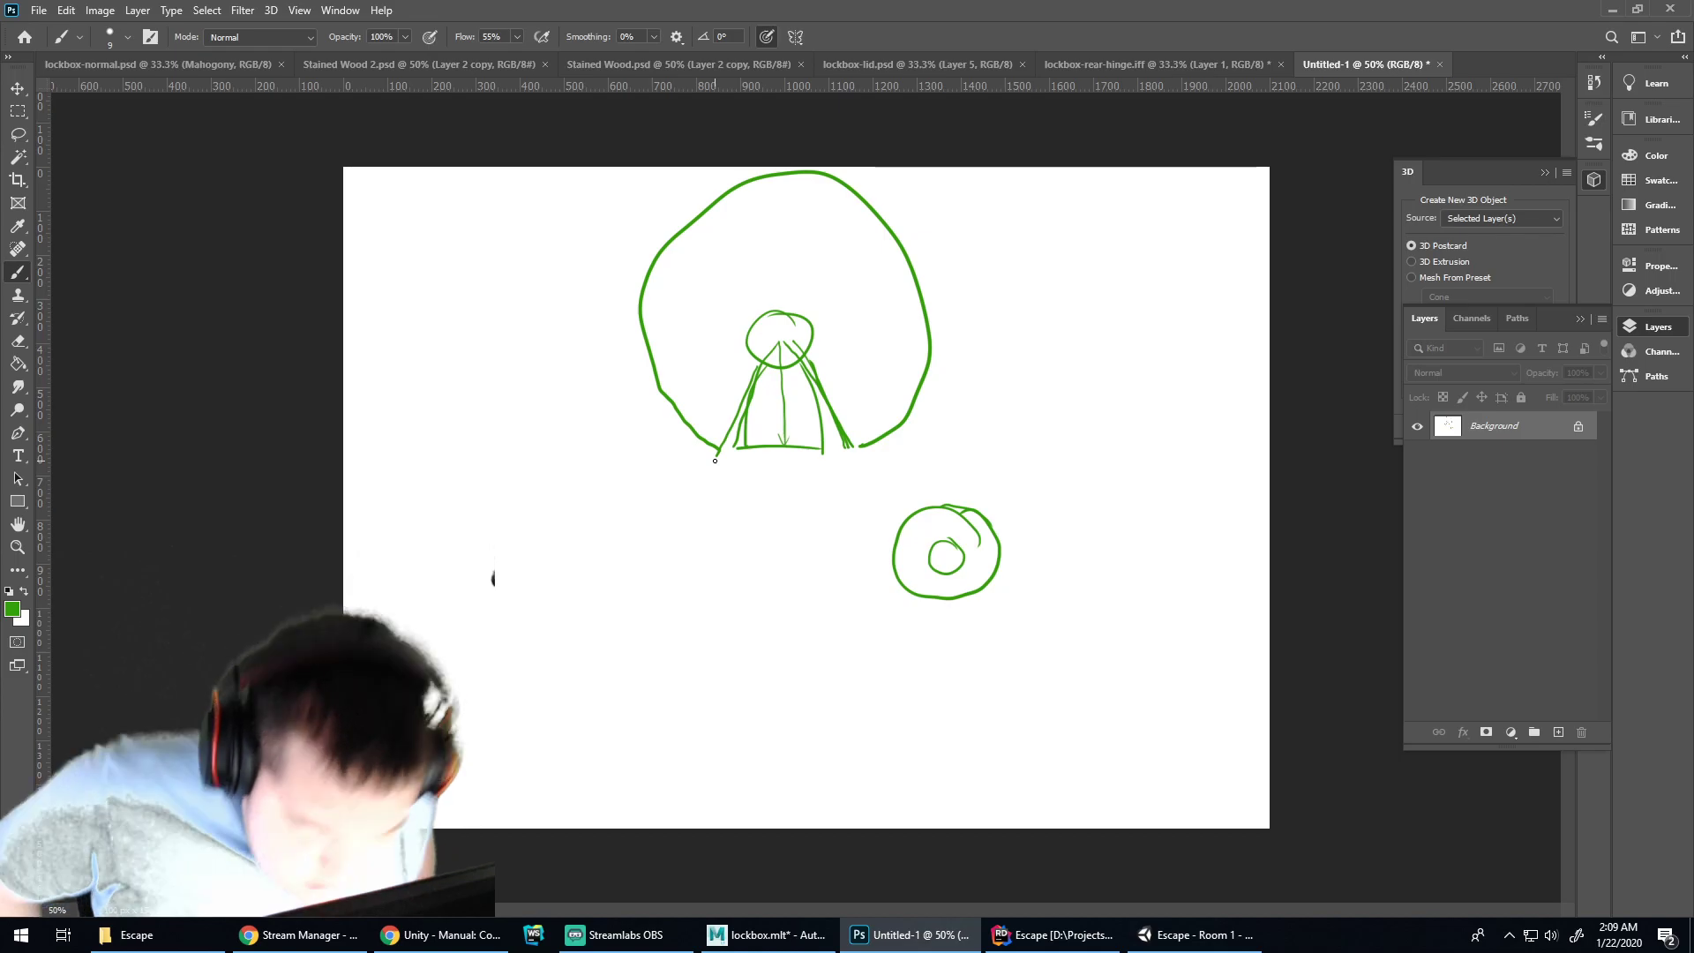
pyautogui.click(1156, 934)
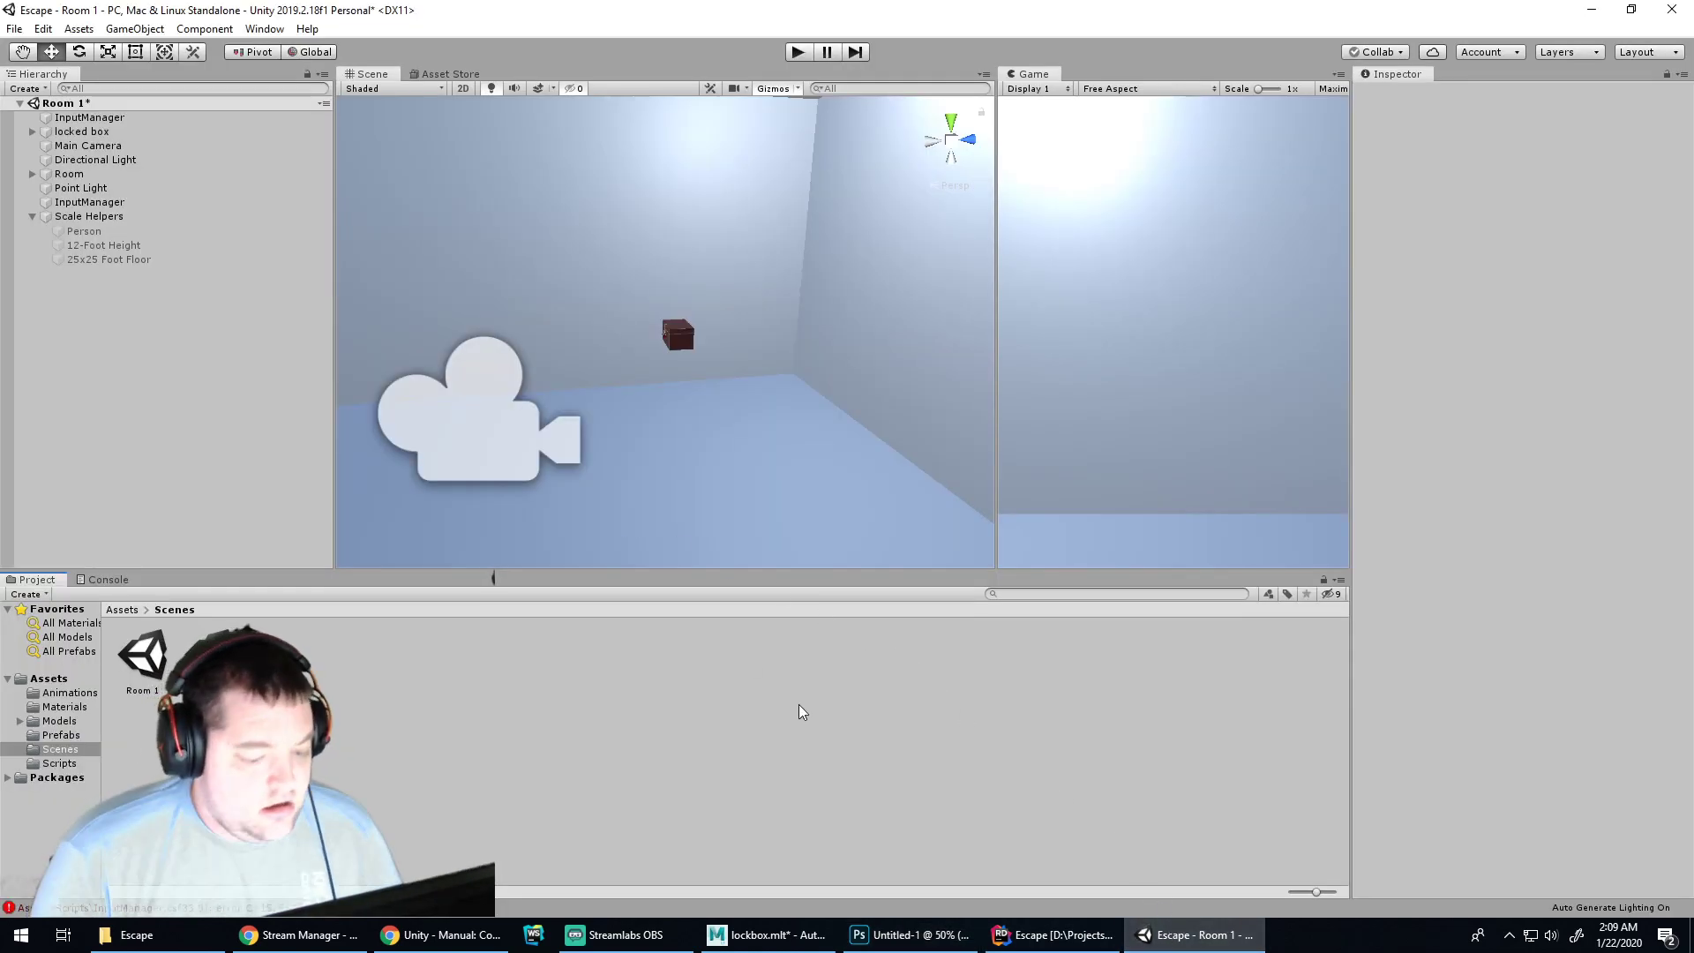
# Back in Rider, insert a new first line in handleCameraMove and begin declaring float horizontalAxis
pyautogui.click(1056, 934)
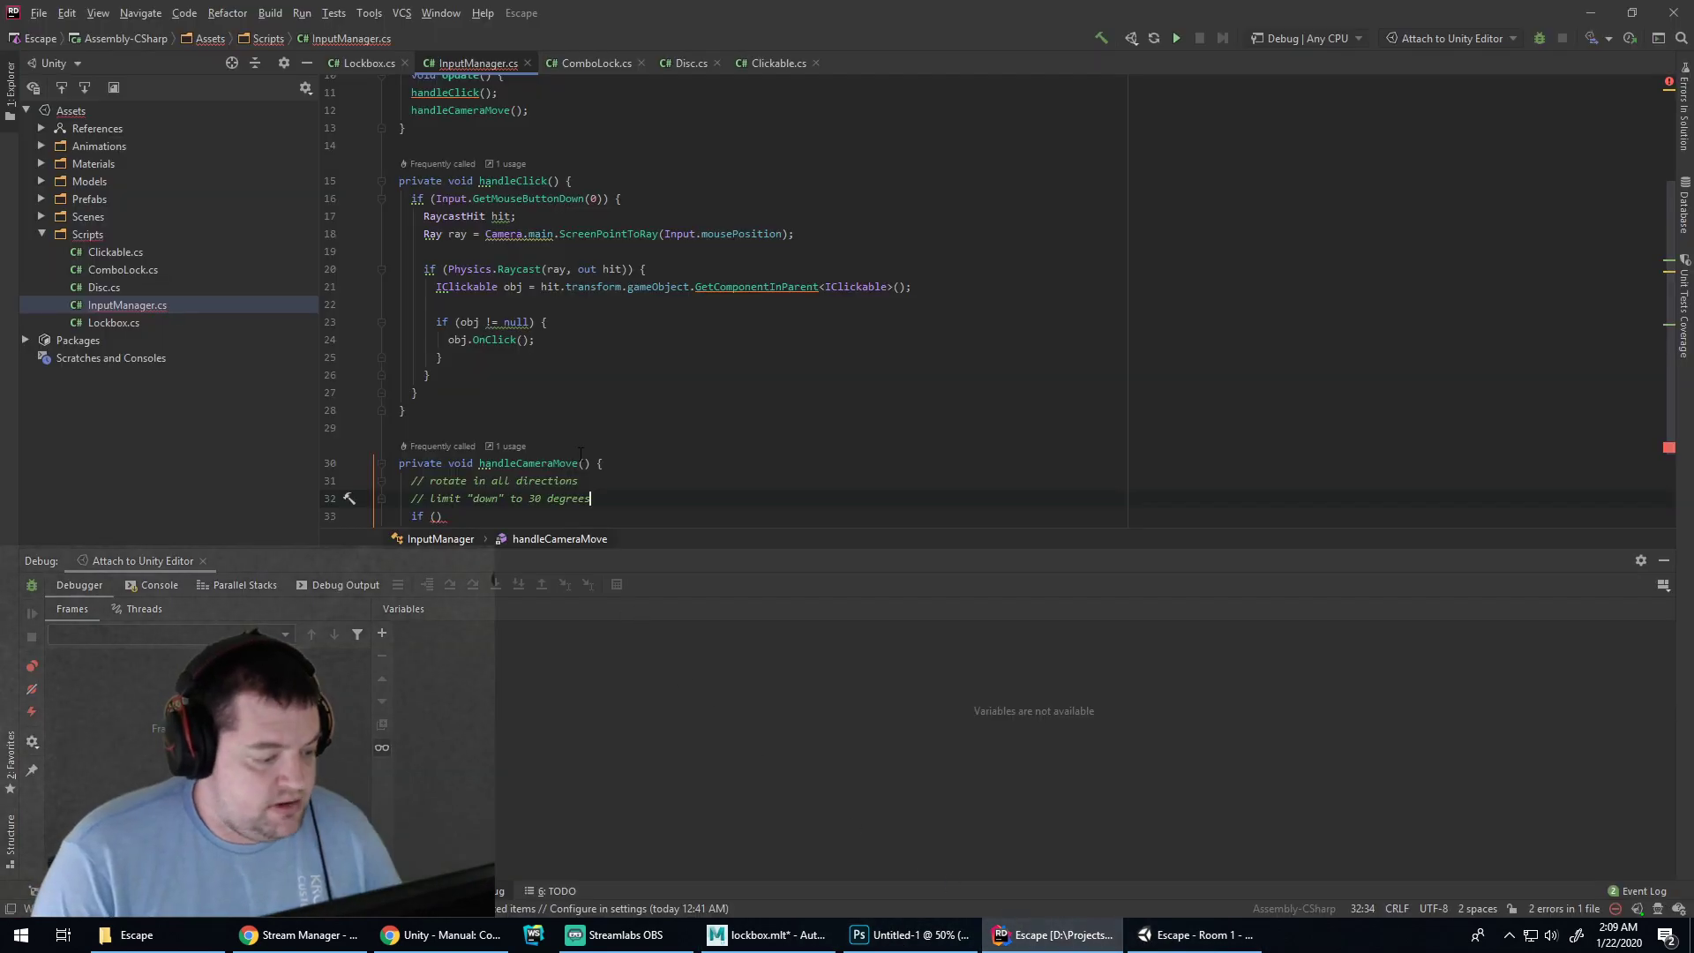
pyautogui.press('Down')
pyautogui.press('Left')
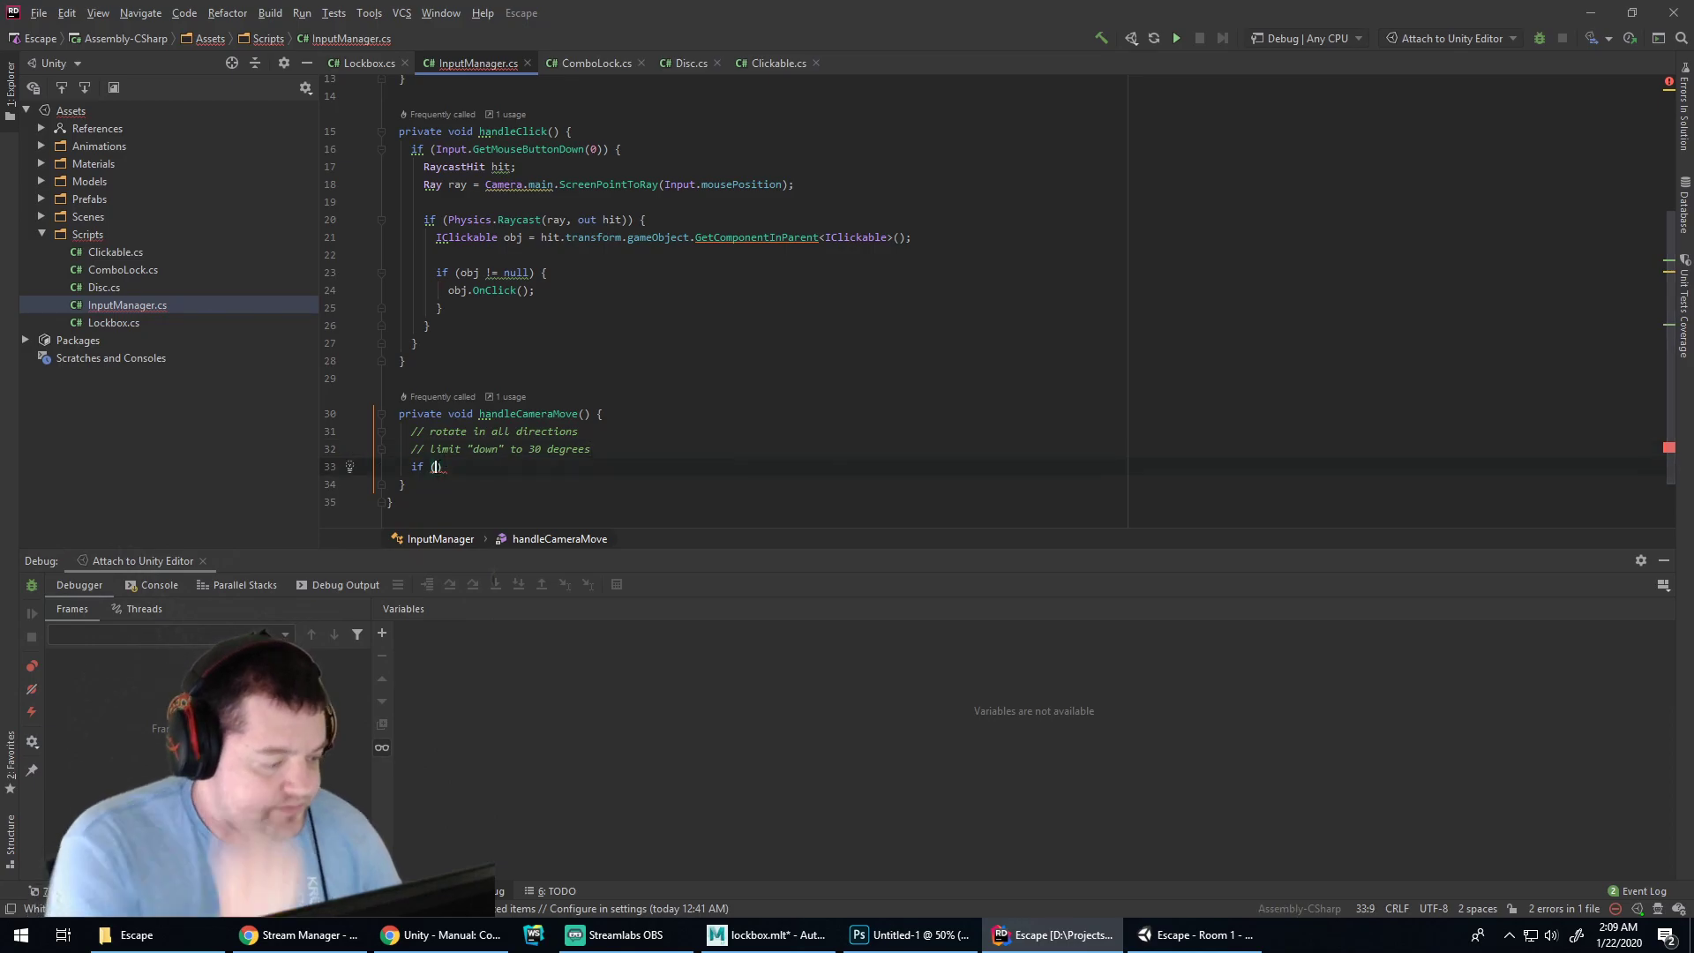
pyautogui.press('Up')
pyautogui.press('Up')
pyautogui.press('Up')
pyautogui.press('End')
pyautogui.press('Return')
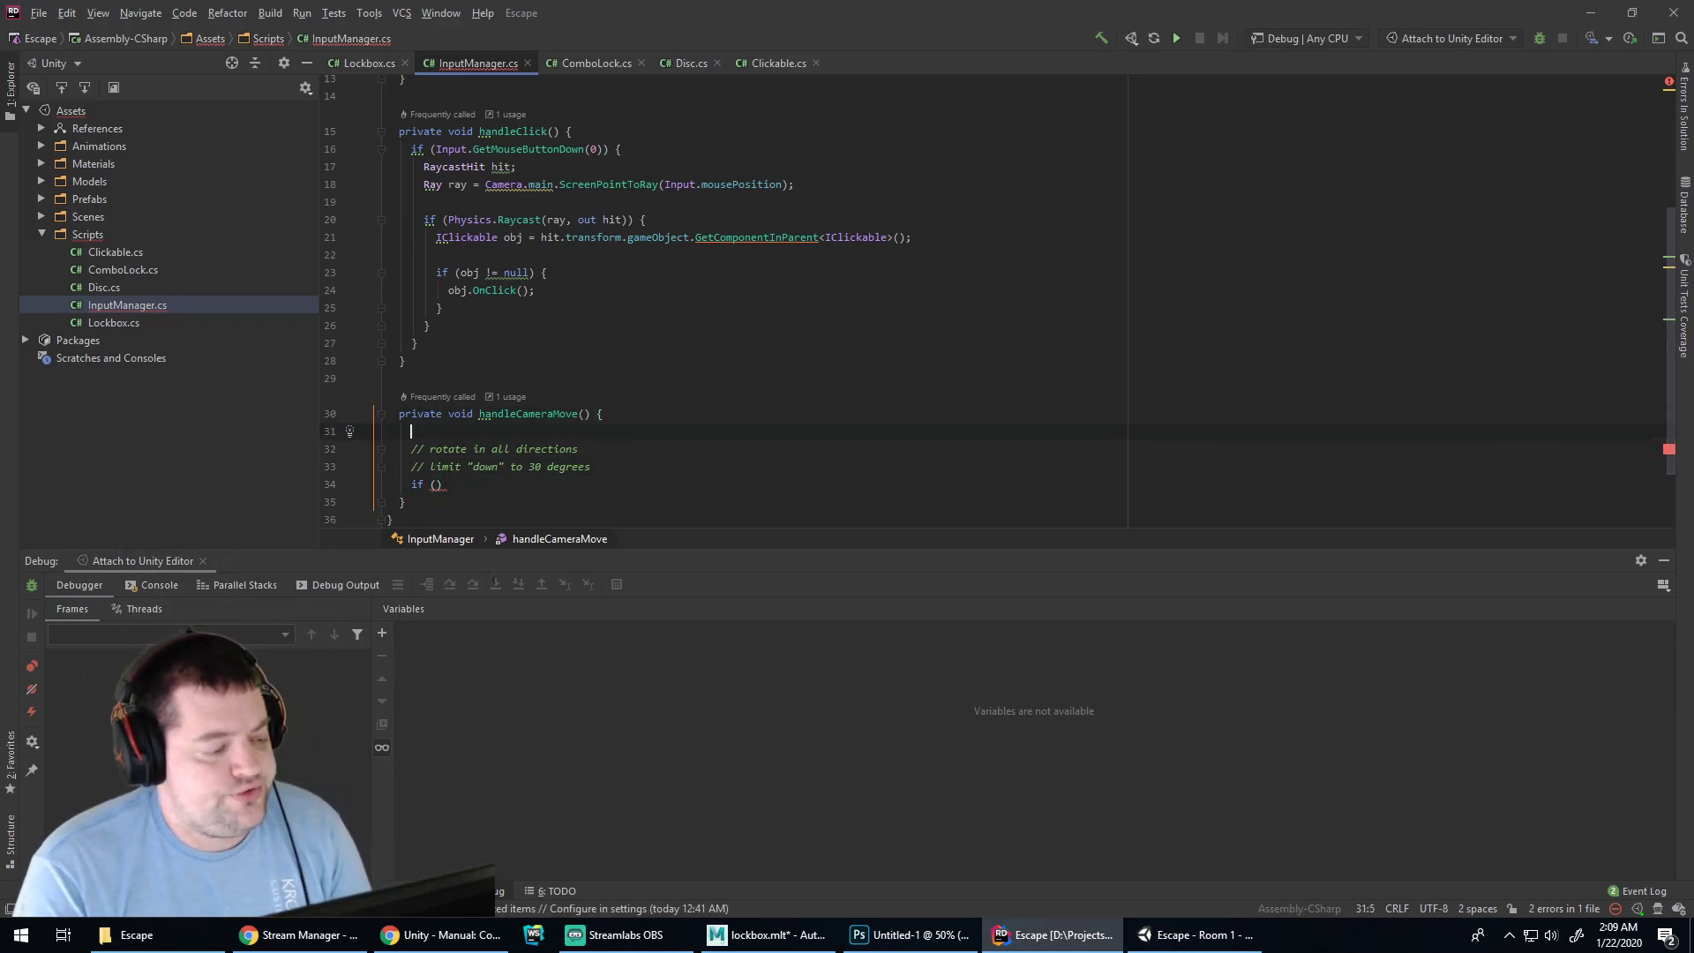
pyautogui.write('float')
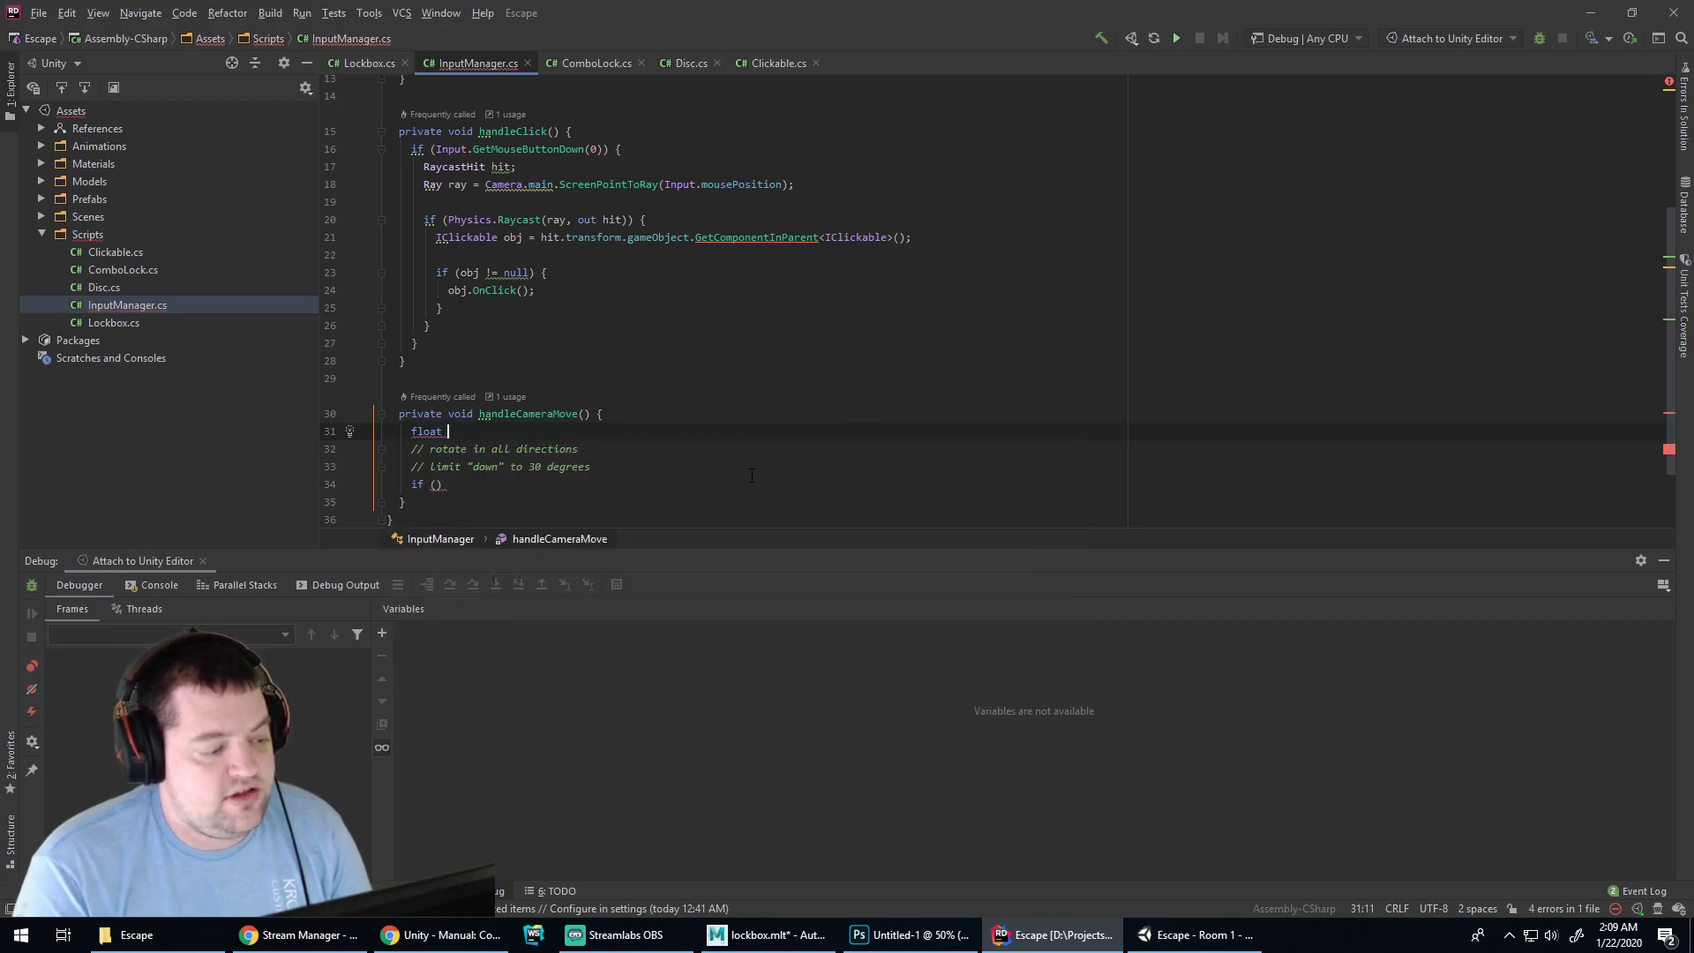
pyautogui.write(' horizontalAxis = inpu')
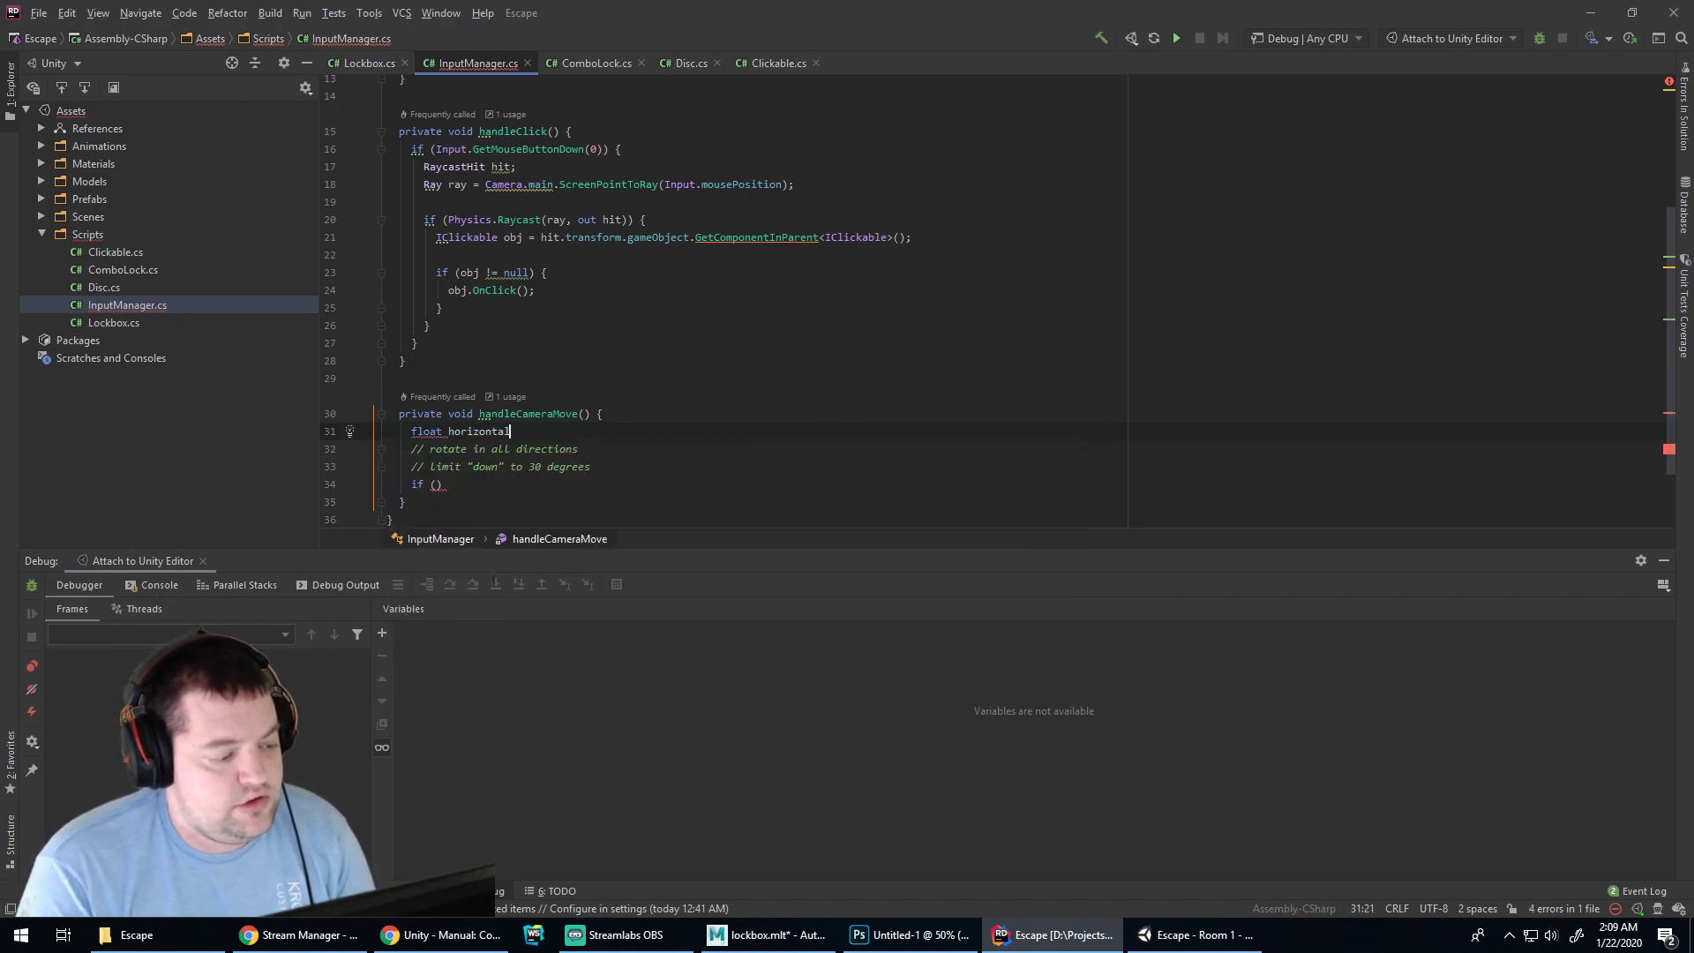
pyautogui.press('BackSpace')
pyautogui.press('BackSpace')
pyautogui.press('BackSpace')
pyautogui.press('BackSpace')
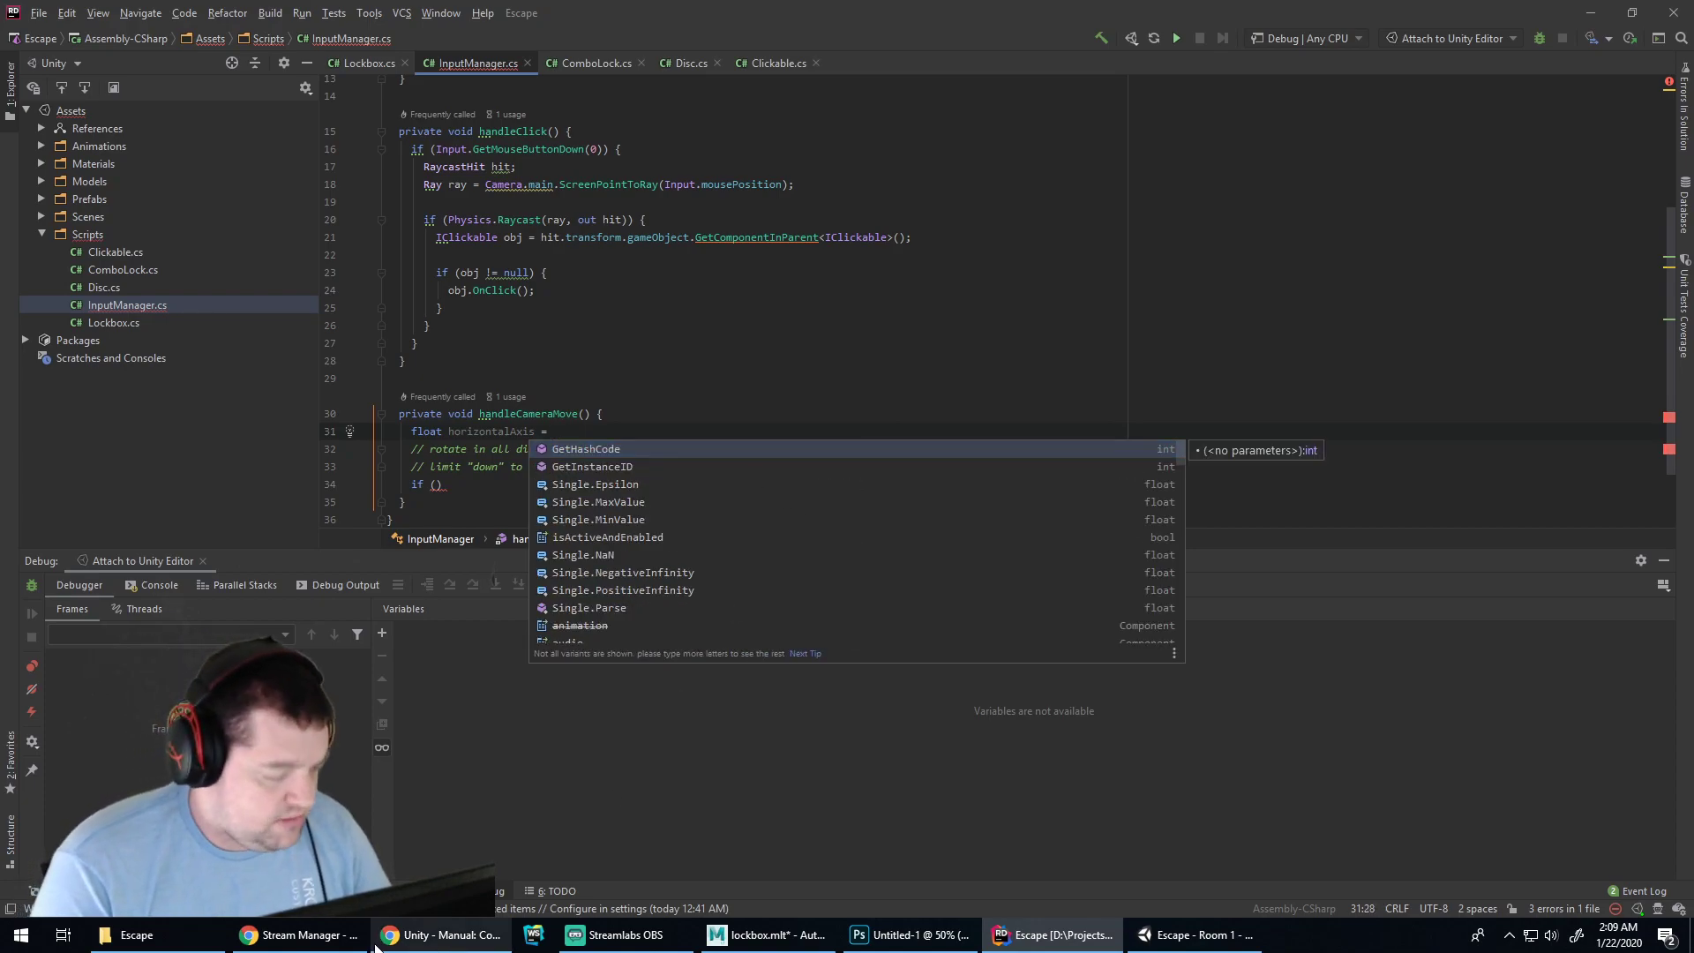
# Complete the line as float horizontalAxis = Input.GetAxis("Horizontal"); using autocomplete
pyautogui.click(386, 254)
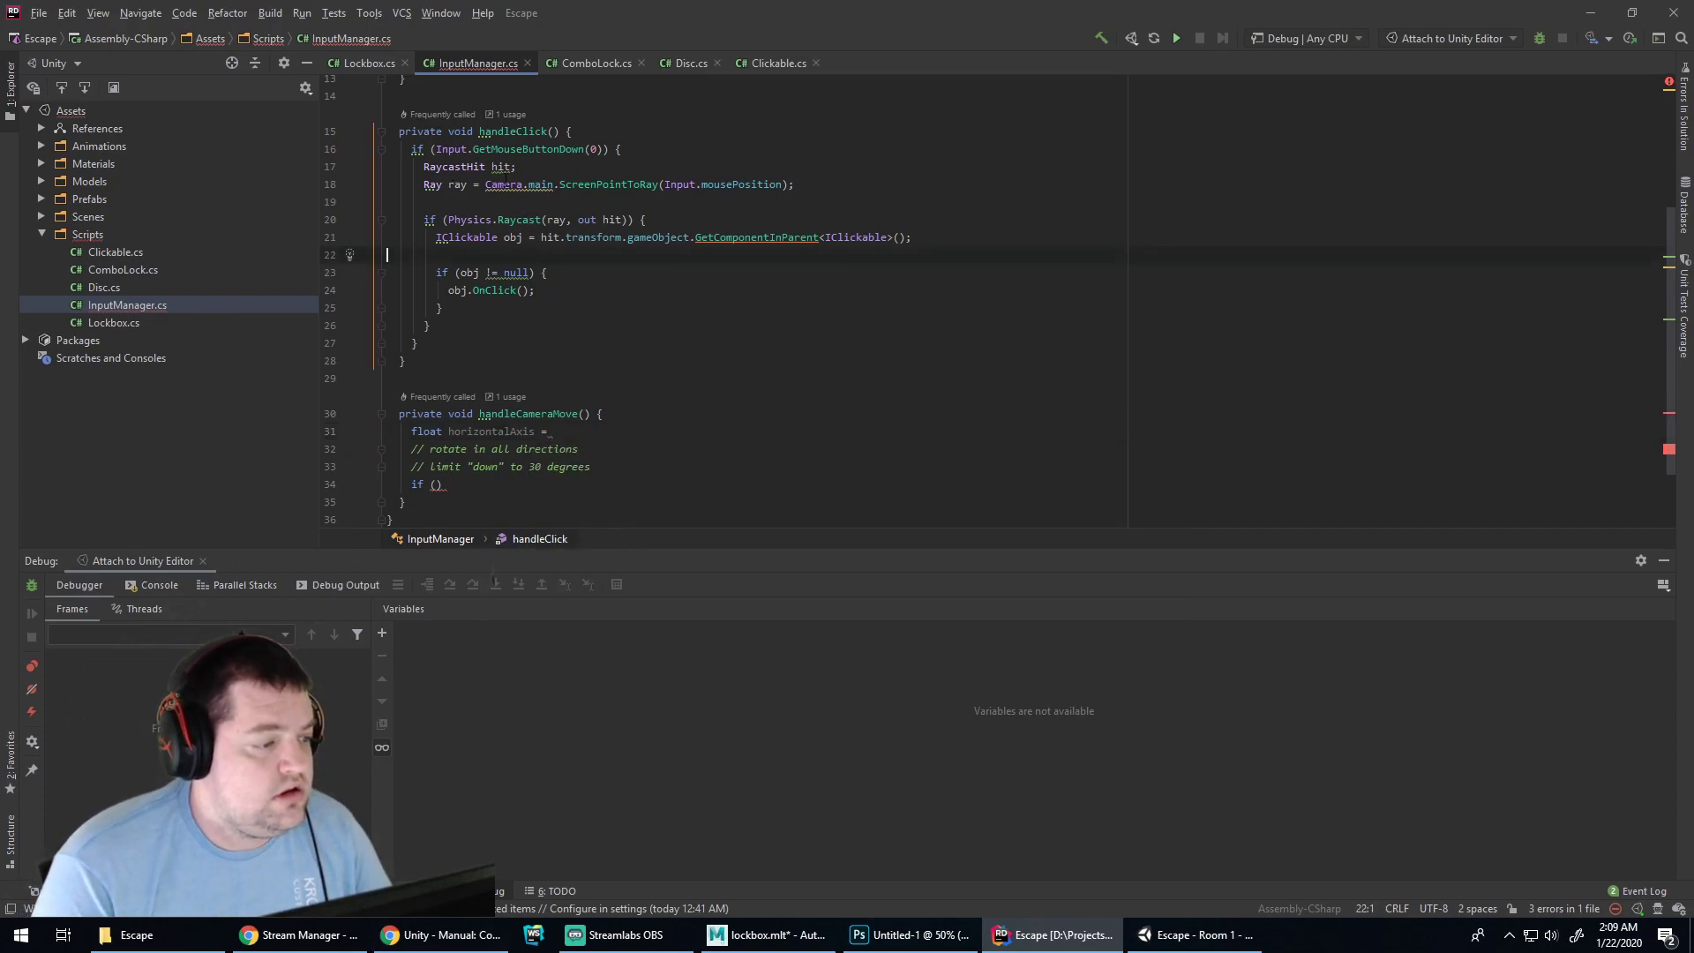
pyautogui.click(580, 430)
pyautogui.write('Input.')
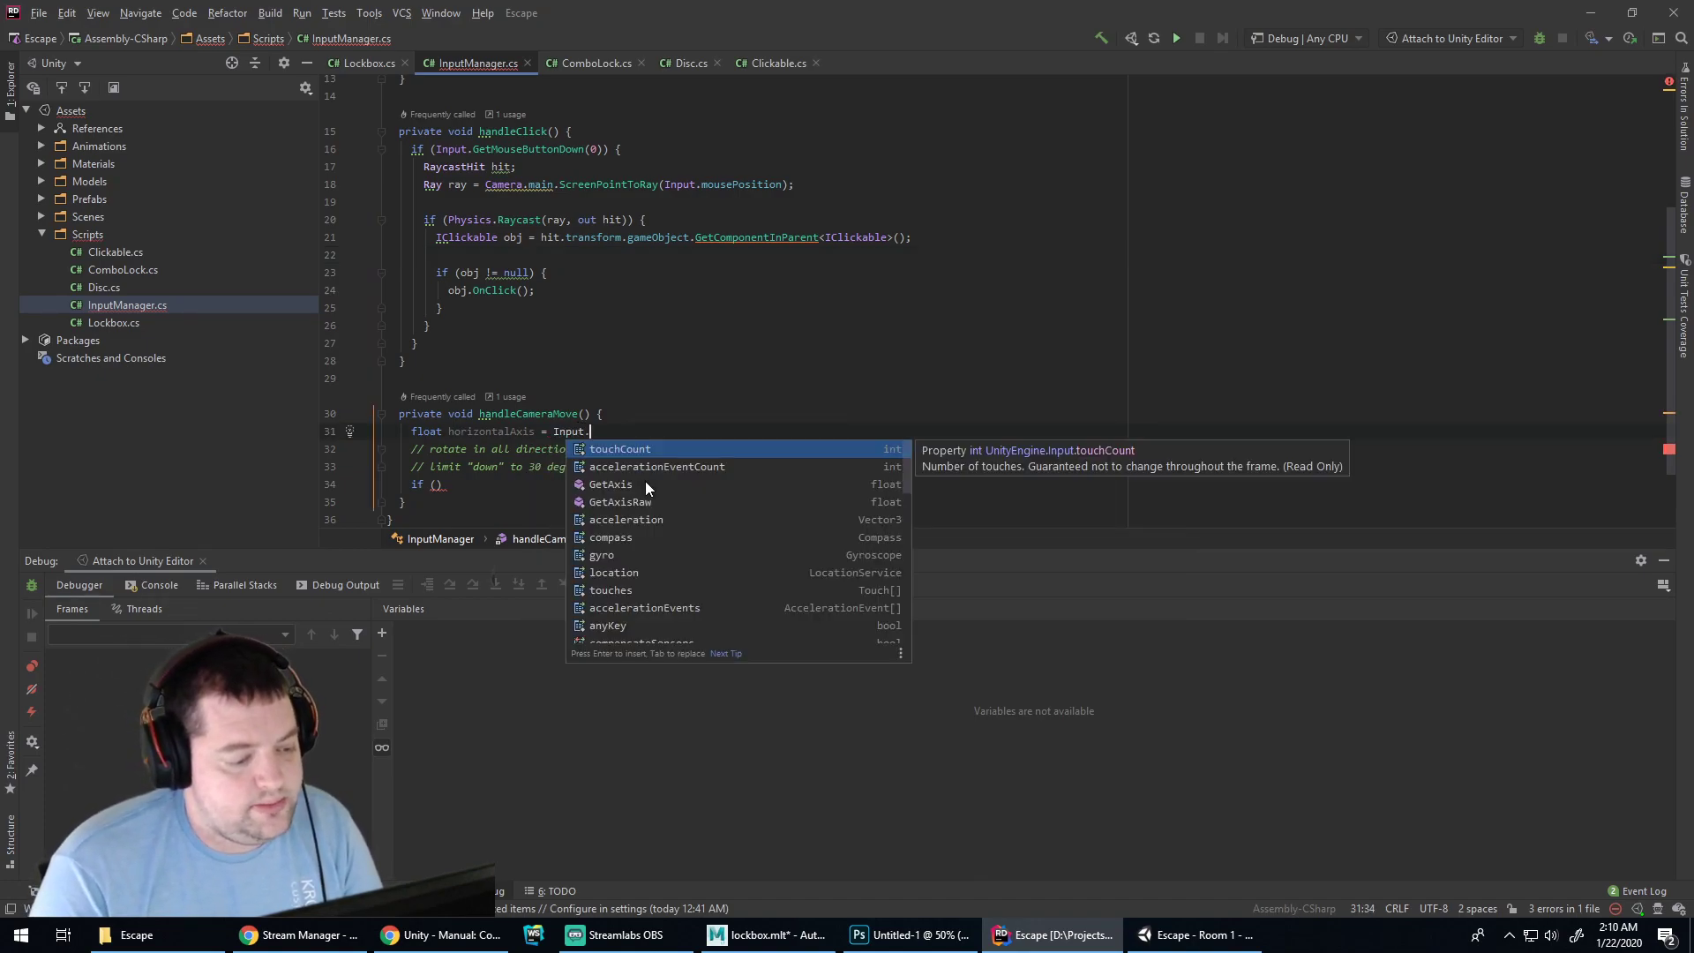
pyautogui.write('GetAx')
pyautogui.press('Return')
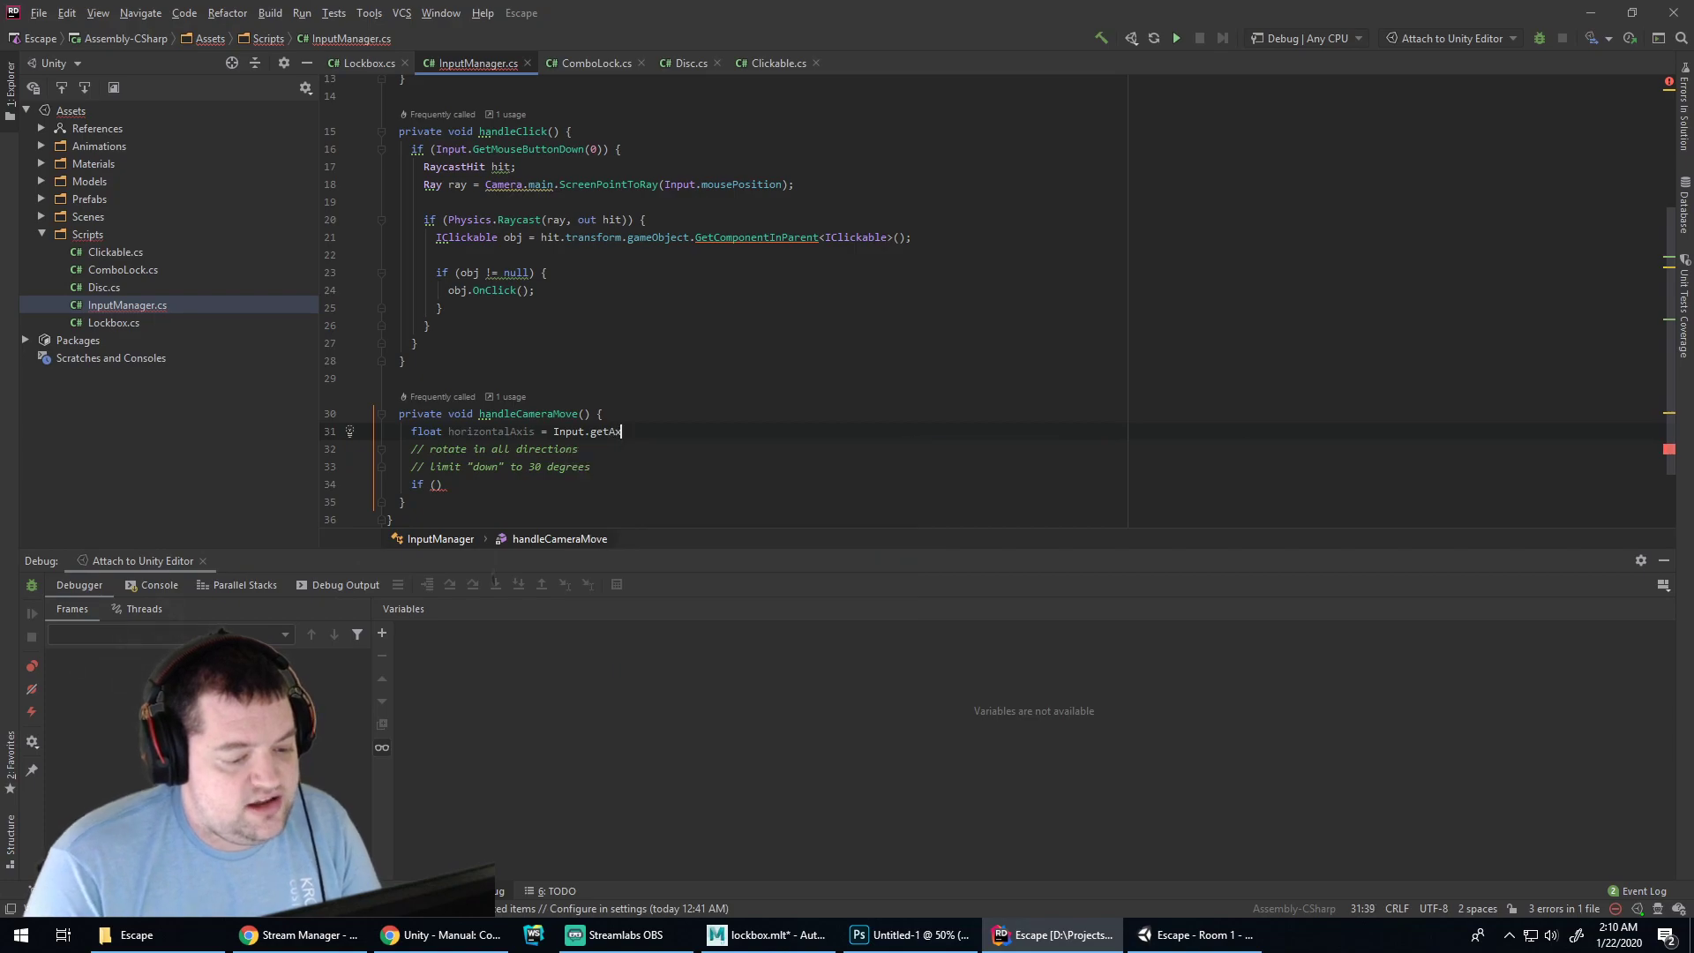
pyautogui.write('"')
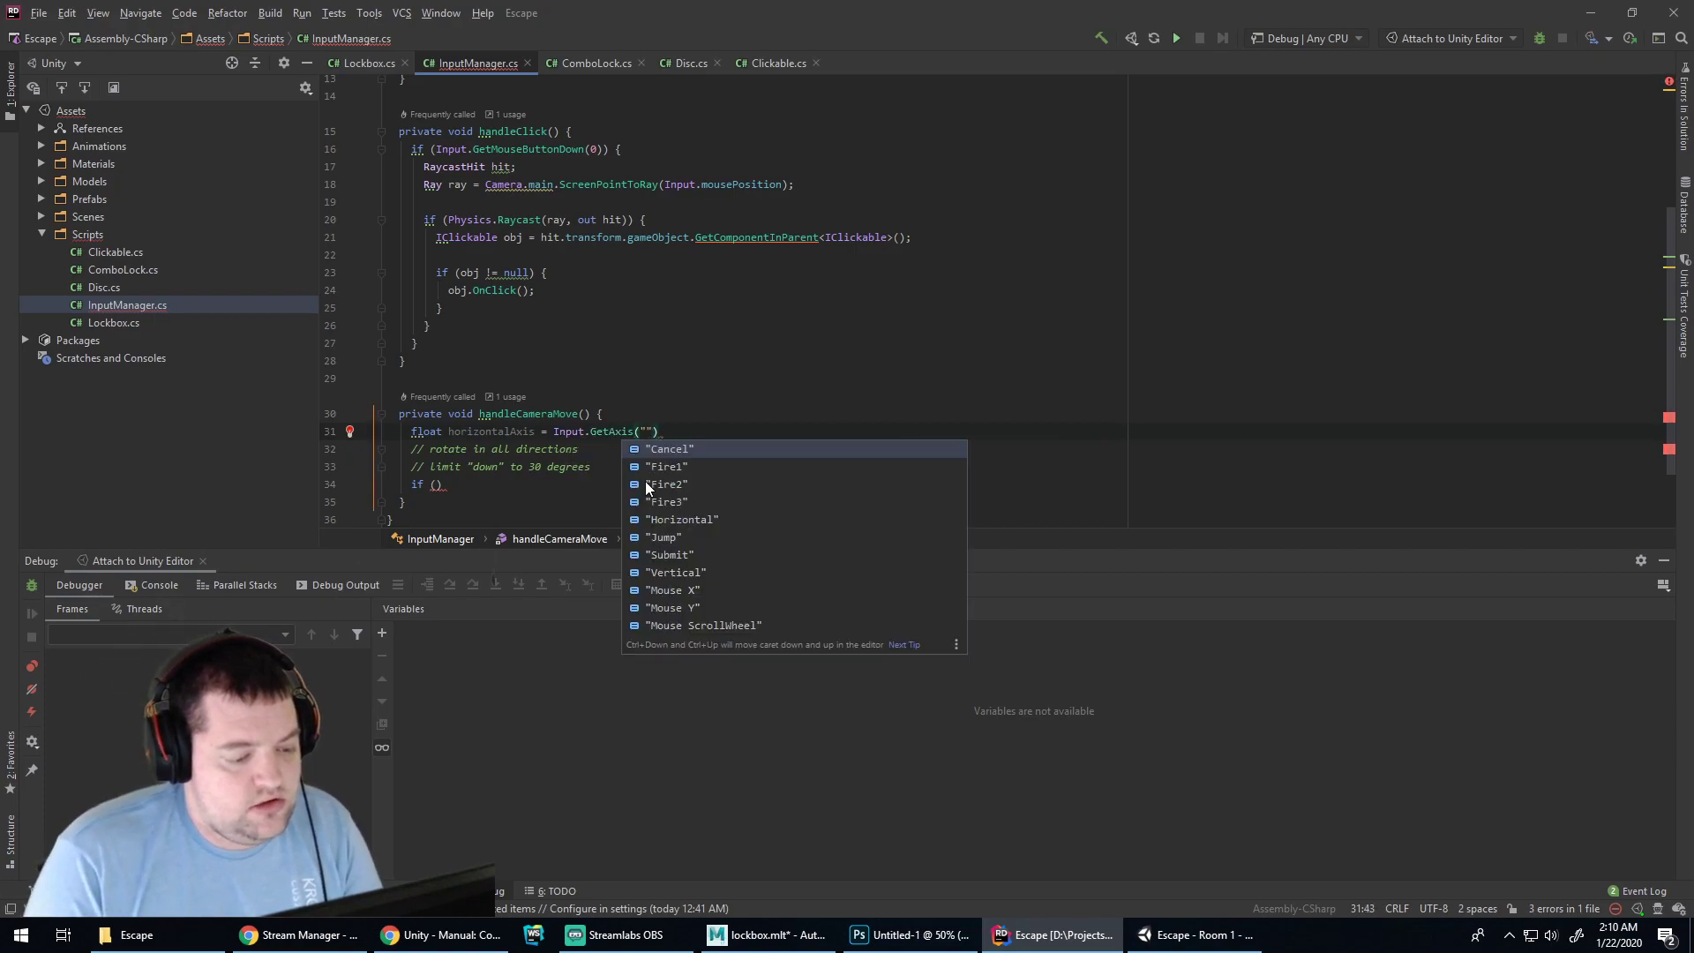
pyautogui.press('Down')
pyautogui.press('Down')
pyautogui.press('Down')
pyautogui.press('Down')
pyautogui.press('Return')
pyautogui.write(';')
pyautogui.press('Return')
# Add a second declaration reading Input.GetAxis("Vertical") into the vertical axis variable
pyautogui.write('float h')
pyautogui.write('e')
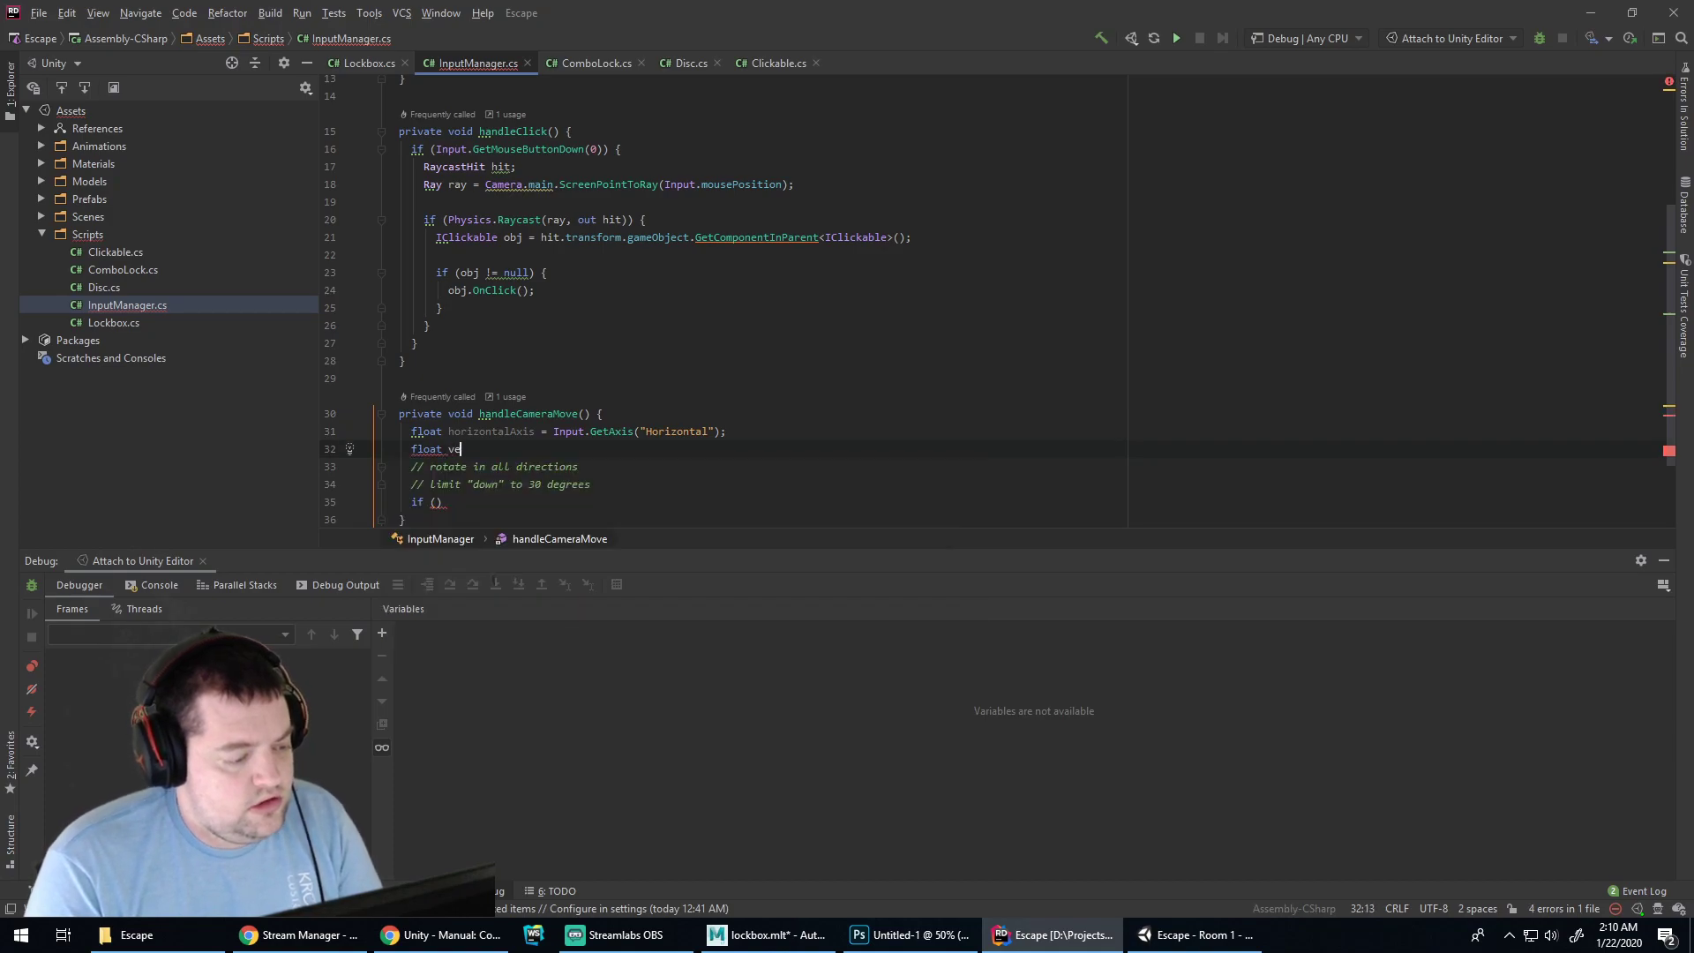
pyautogui.write('rticalAxis = ')
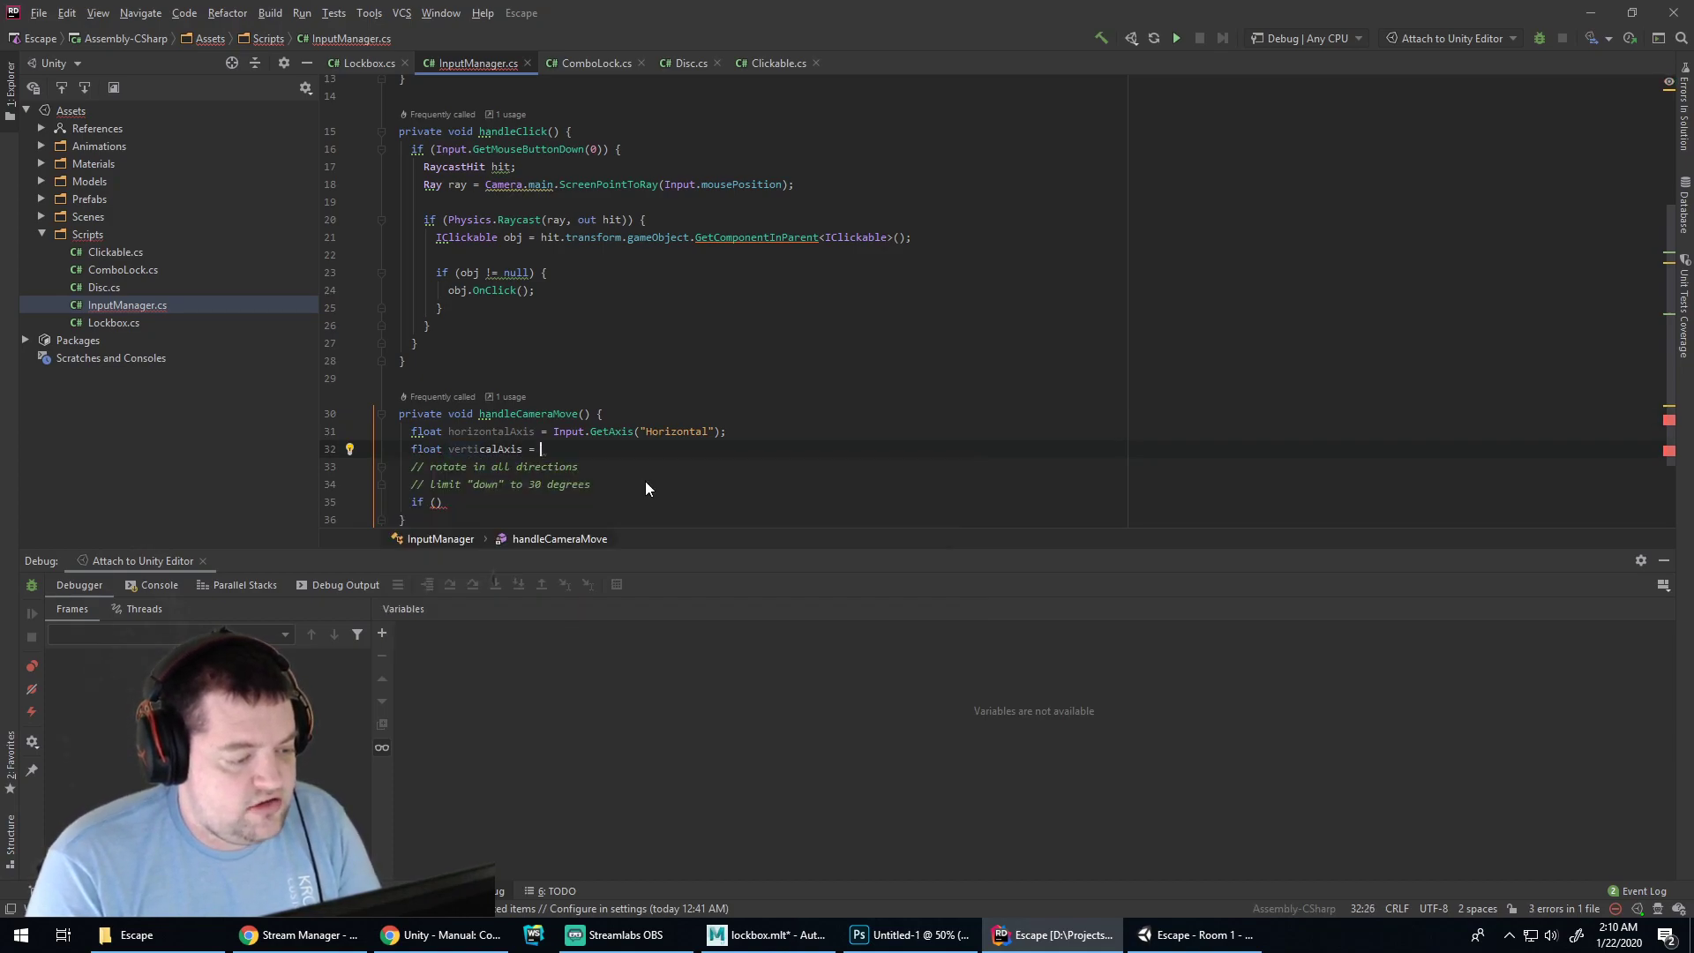
pyautogui.write('Input.GetAxis(')
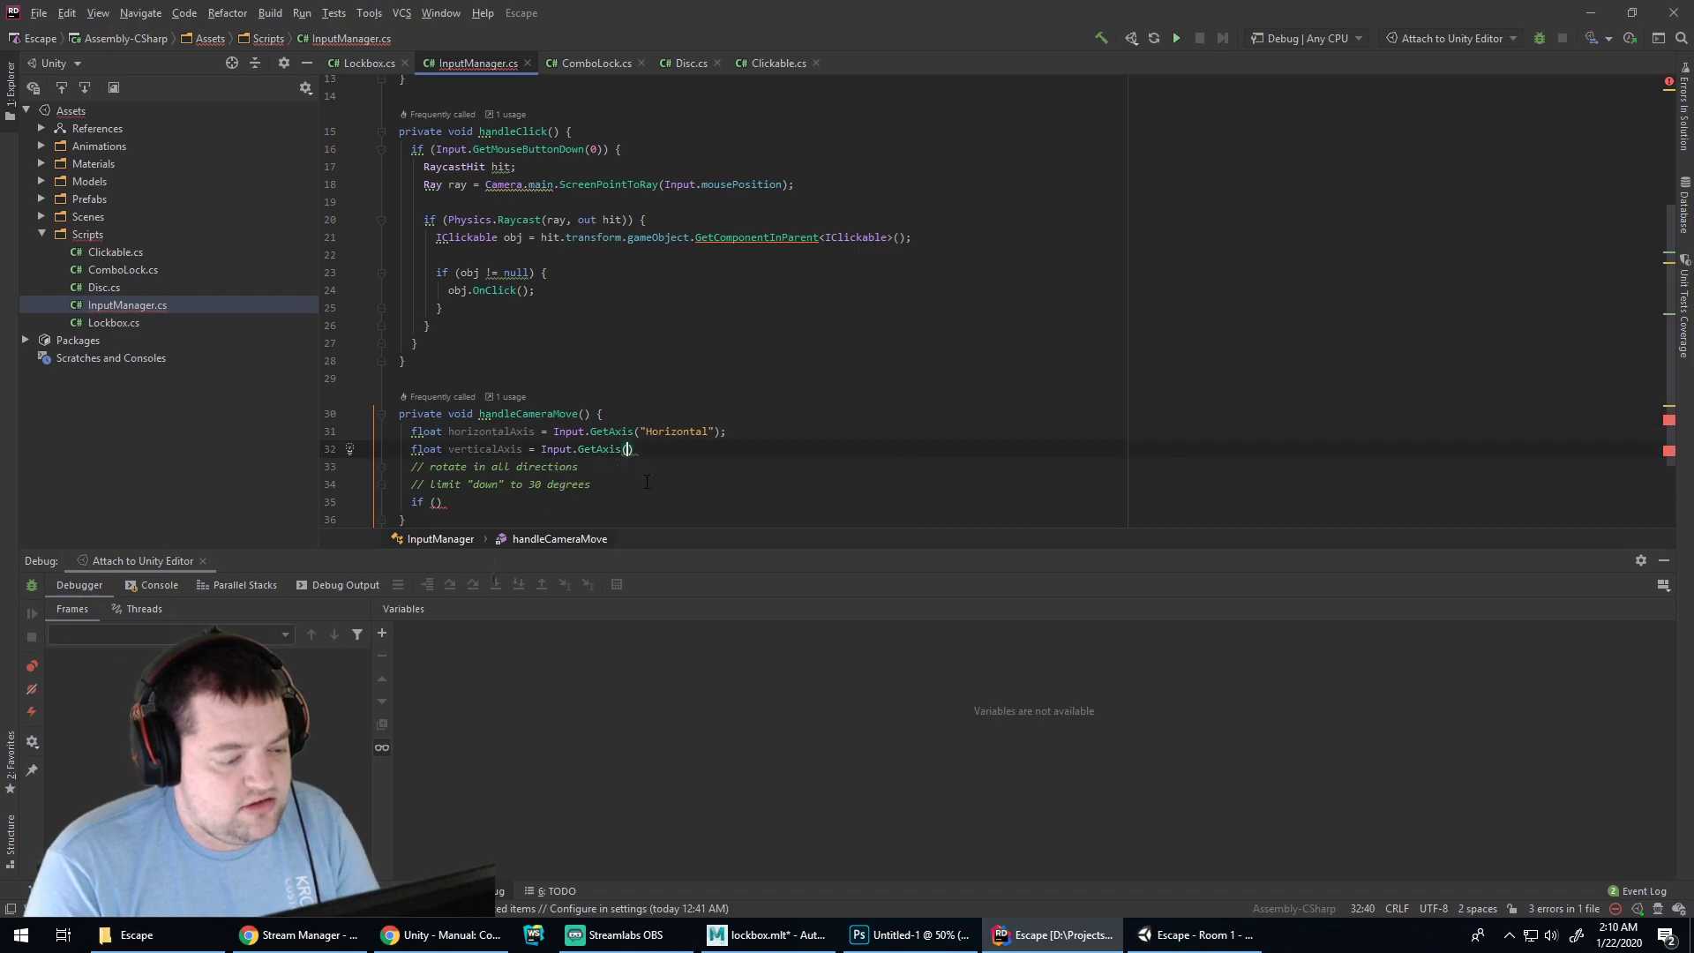
pyautogui.write('"')
pyautogui.press('Down')
pyautogui.press('Down')
pyautogui.press('Down')
pyautogui.press('Down')
pyautogui.press('Down')
pyautogui.press('Down')
pyautogui.press('Down')
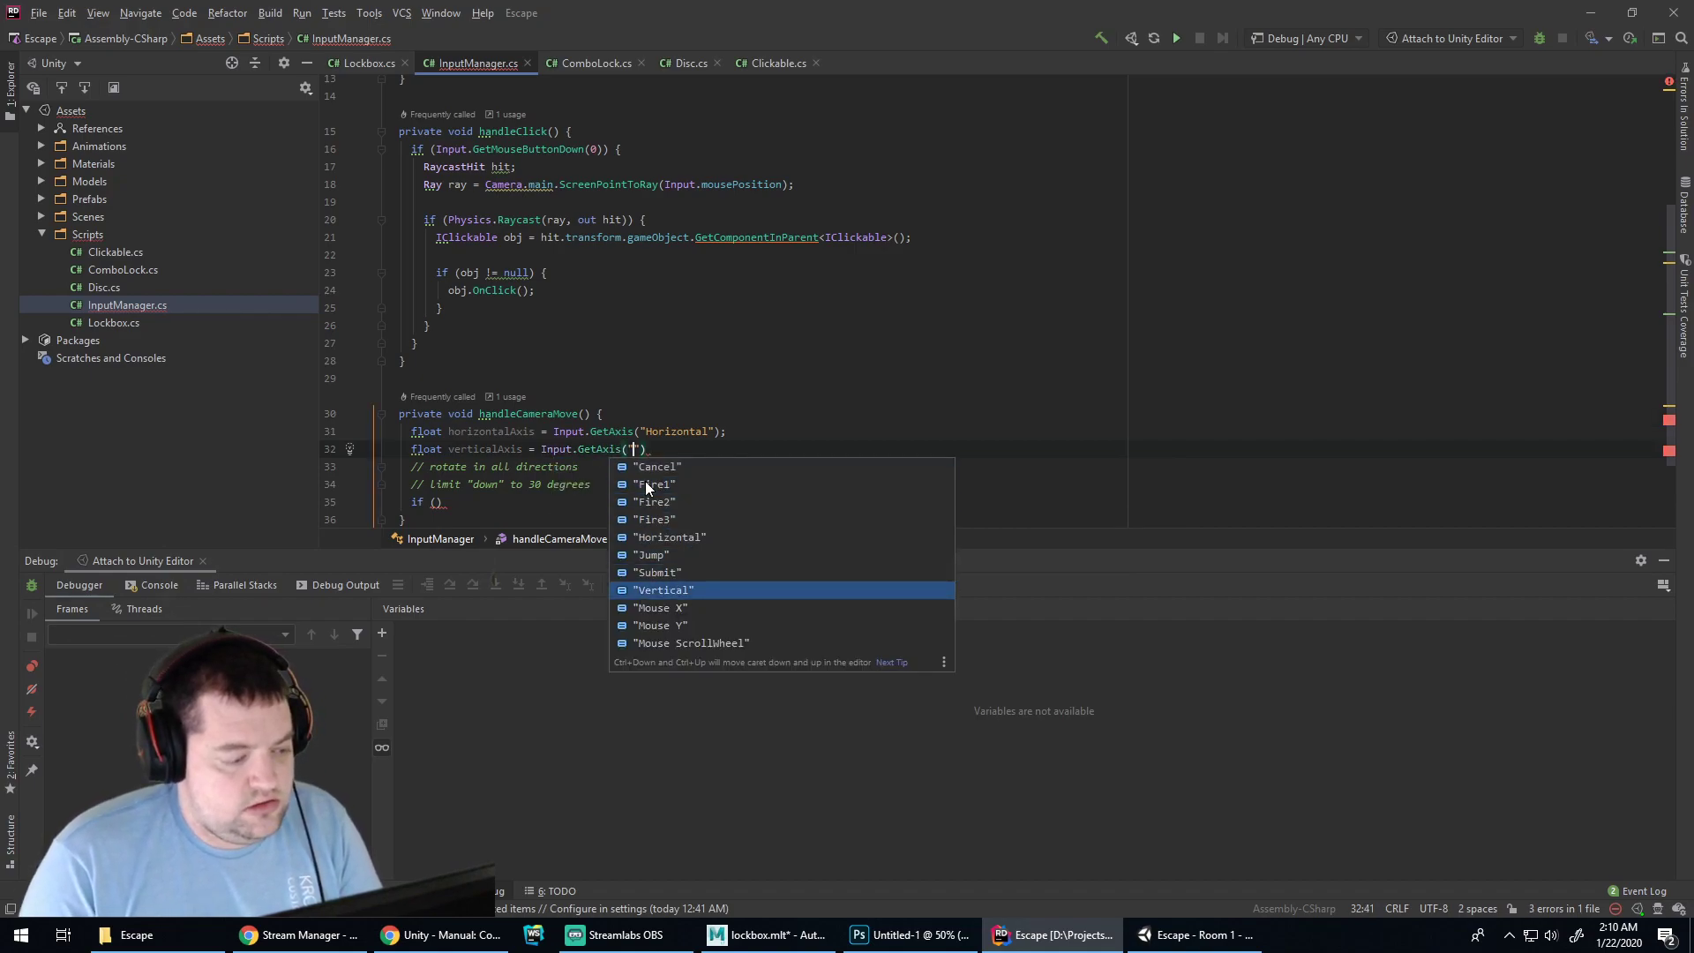
pyautogui.press('Return')
pyautogui.write(';')
pyautogui.press('Return')
pyautogui.press('Down')
pyautogui.press('Down')
pyautogui.press('Down')
pyautogui.press('End')
pyautogui.press('Left')
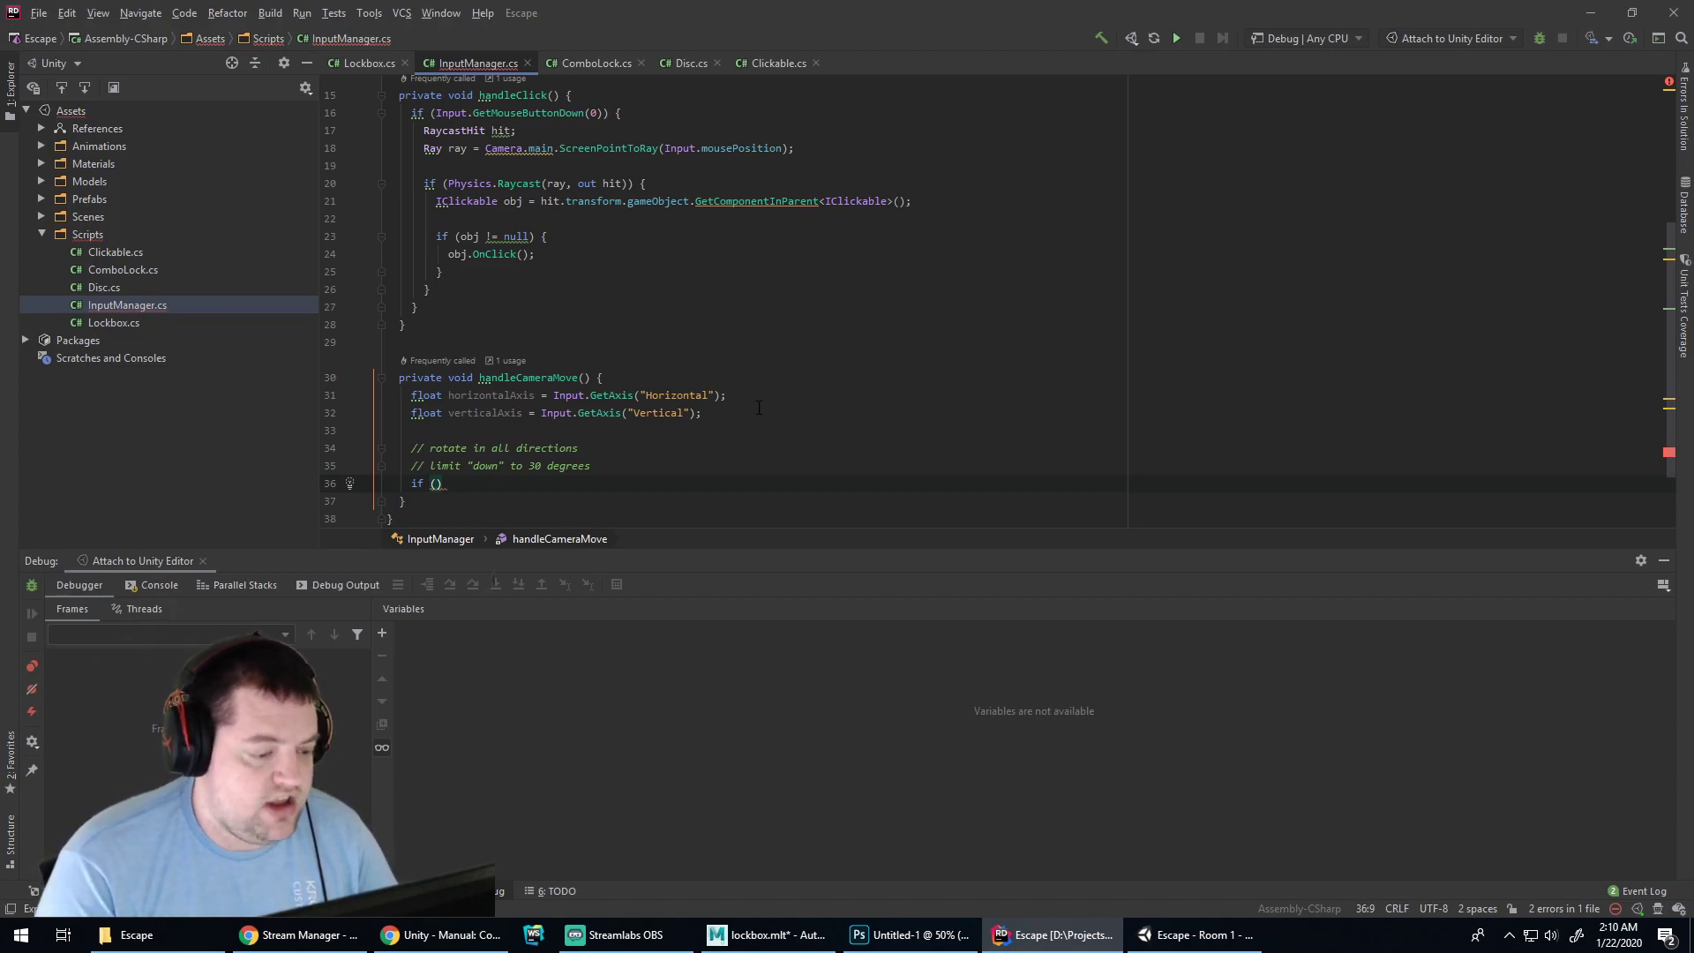
pyautogui.click(710, 372)
# Declare float cameraSpeed = 0.5f and write the condition horizontalAxis != 0 with an open block
pyautogui.press('Return')
pyautogui.write('fl')
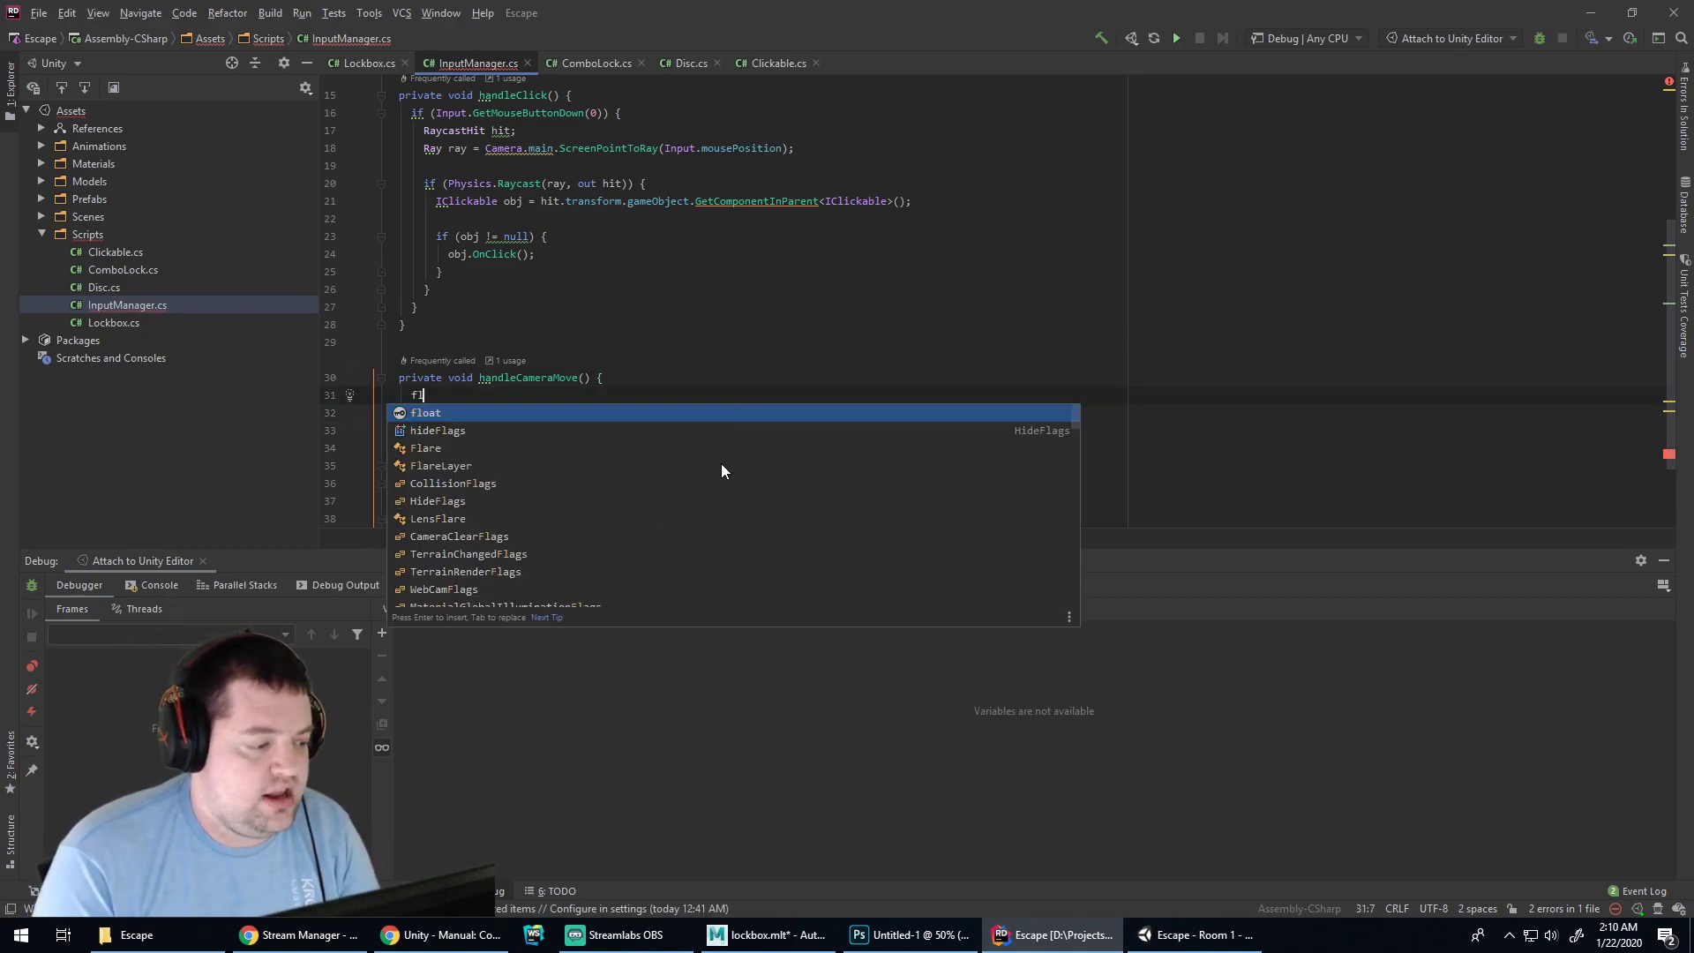
pyautogui.write('oat c')
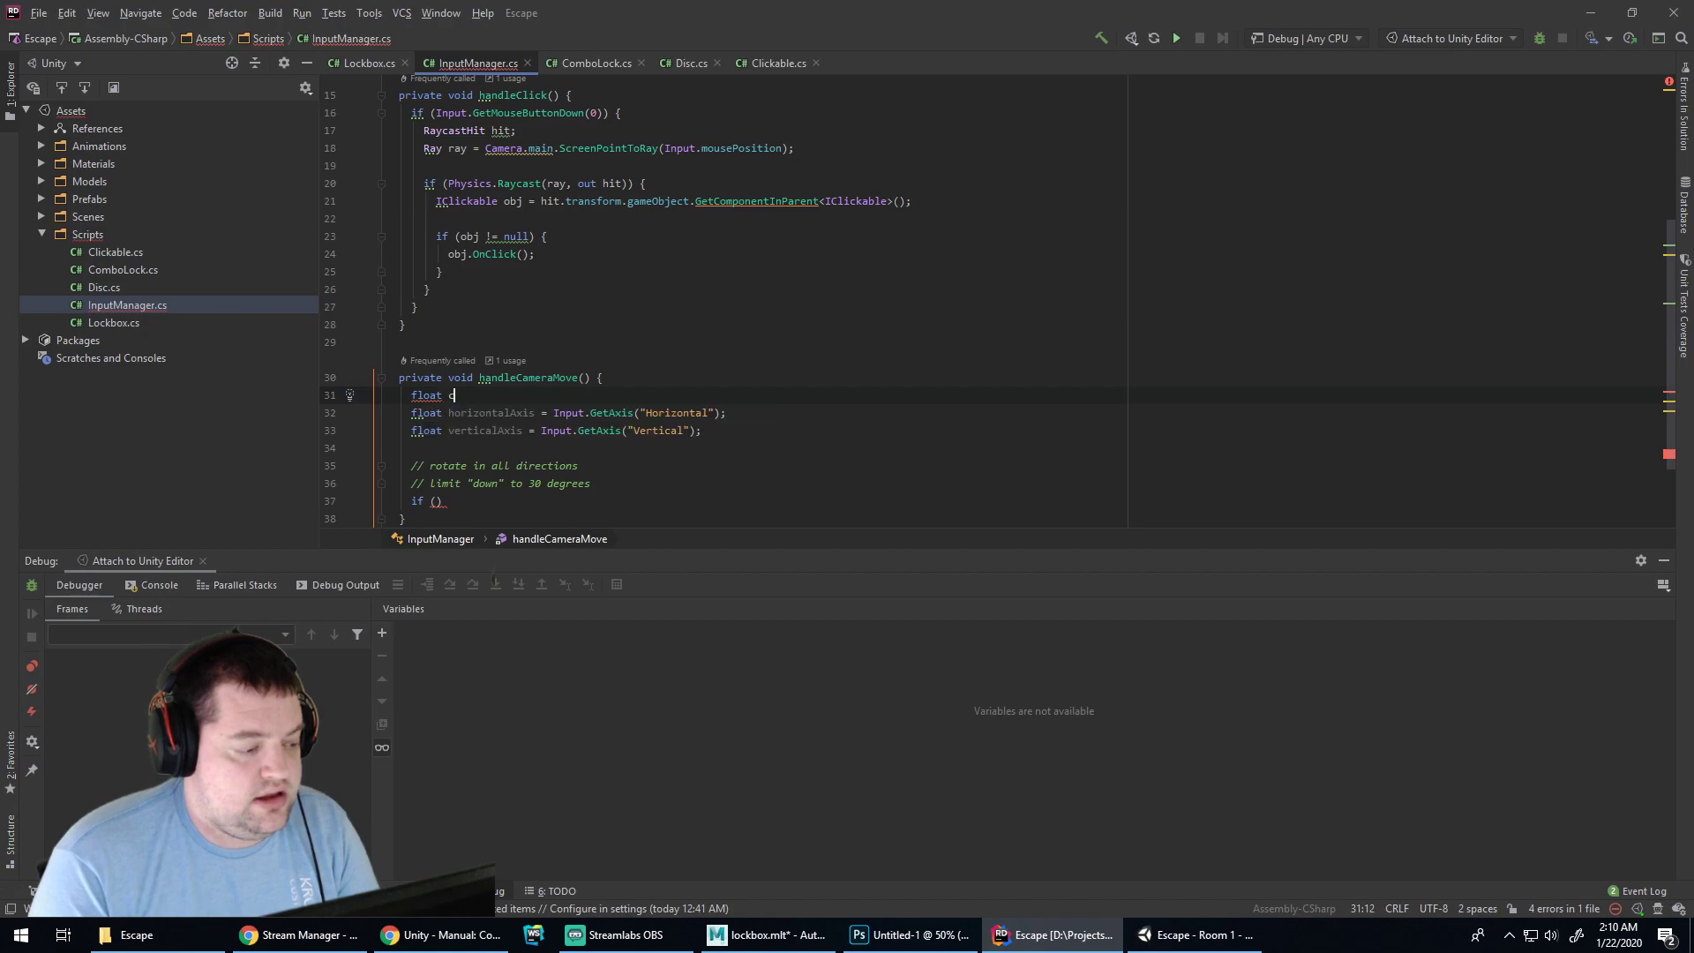
pyautogui.write('ameraSpeed = 0.5f;')
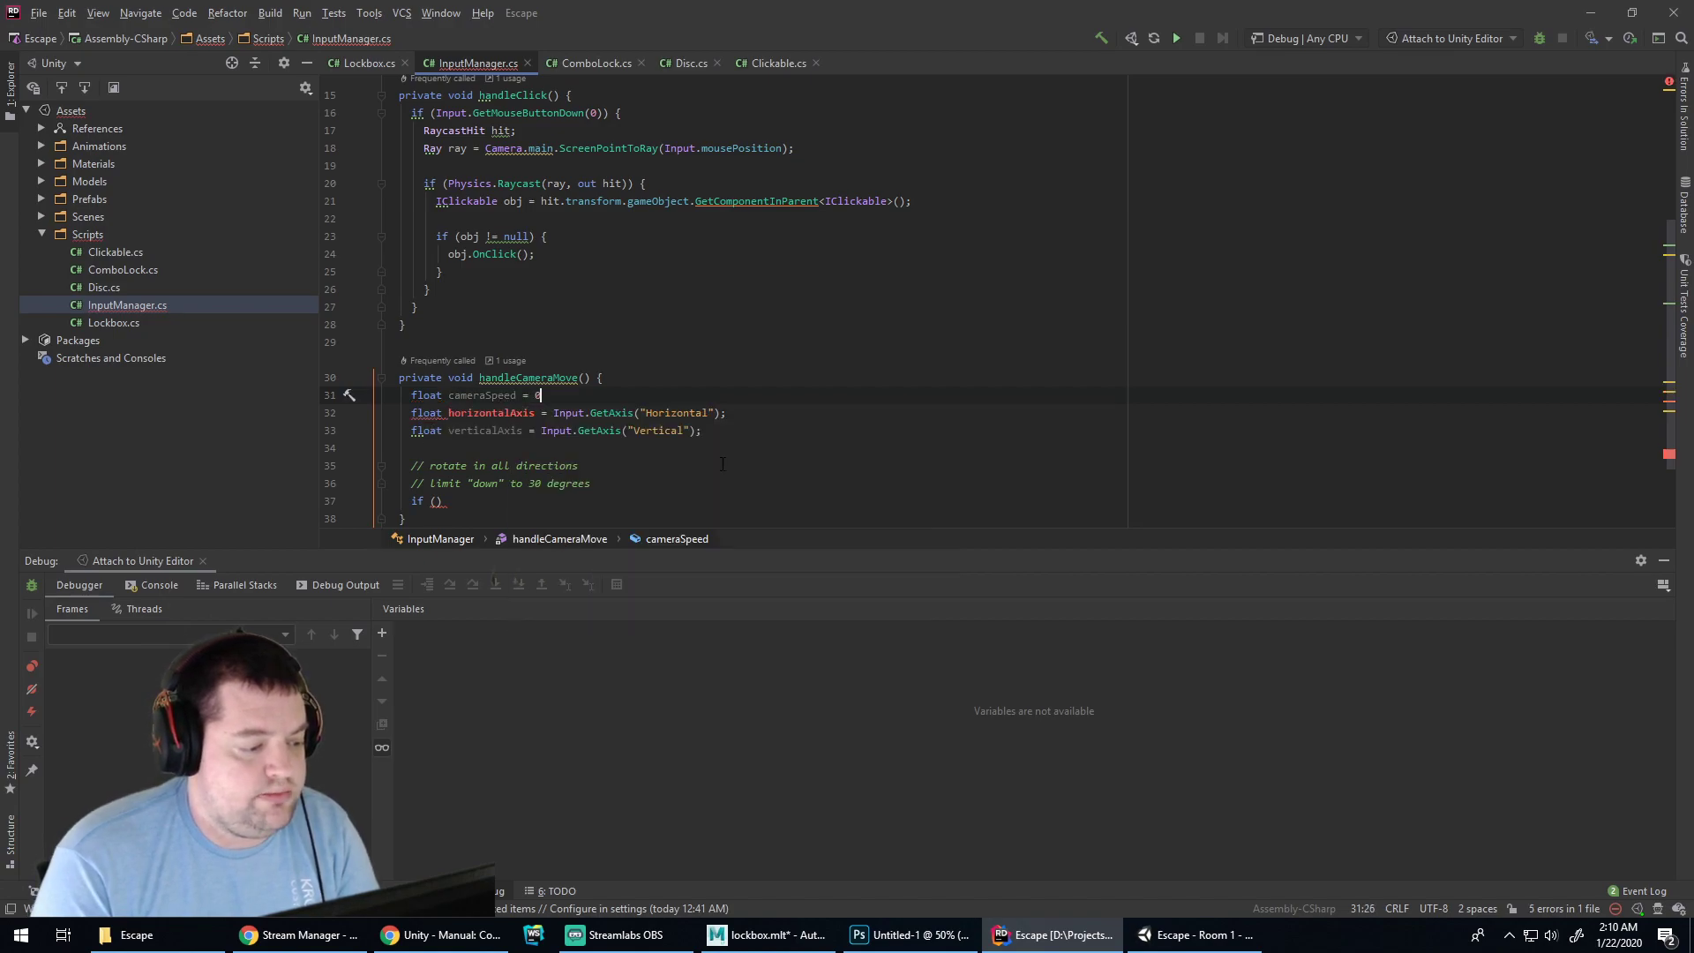
pyautogui.click(436, 502)
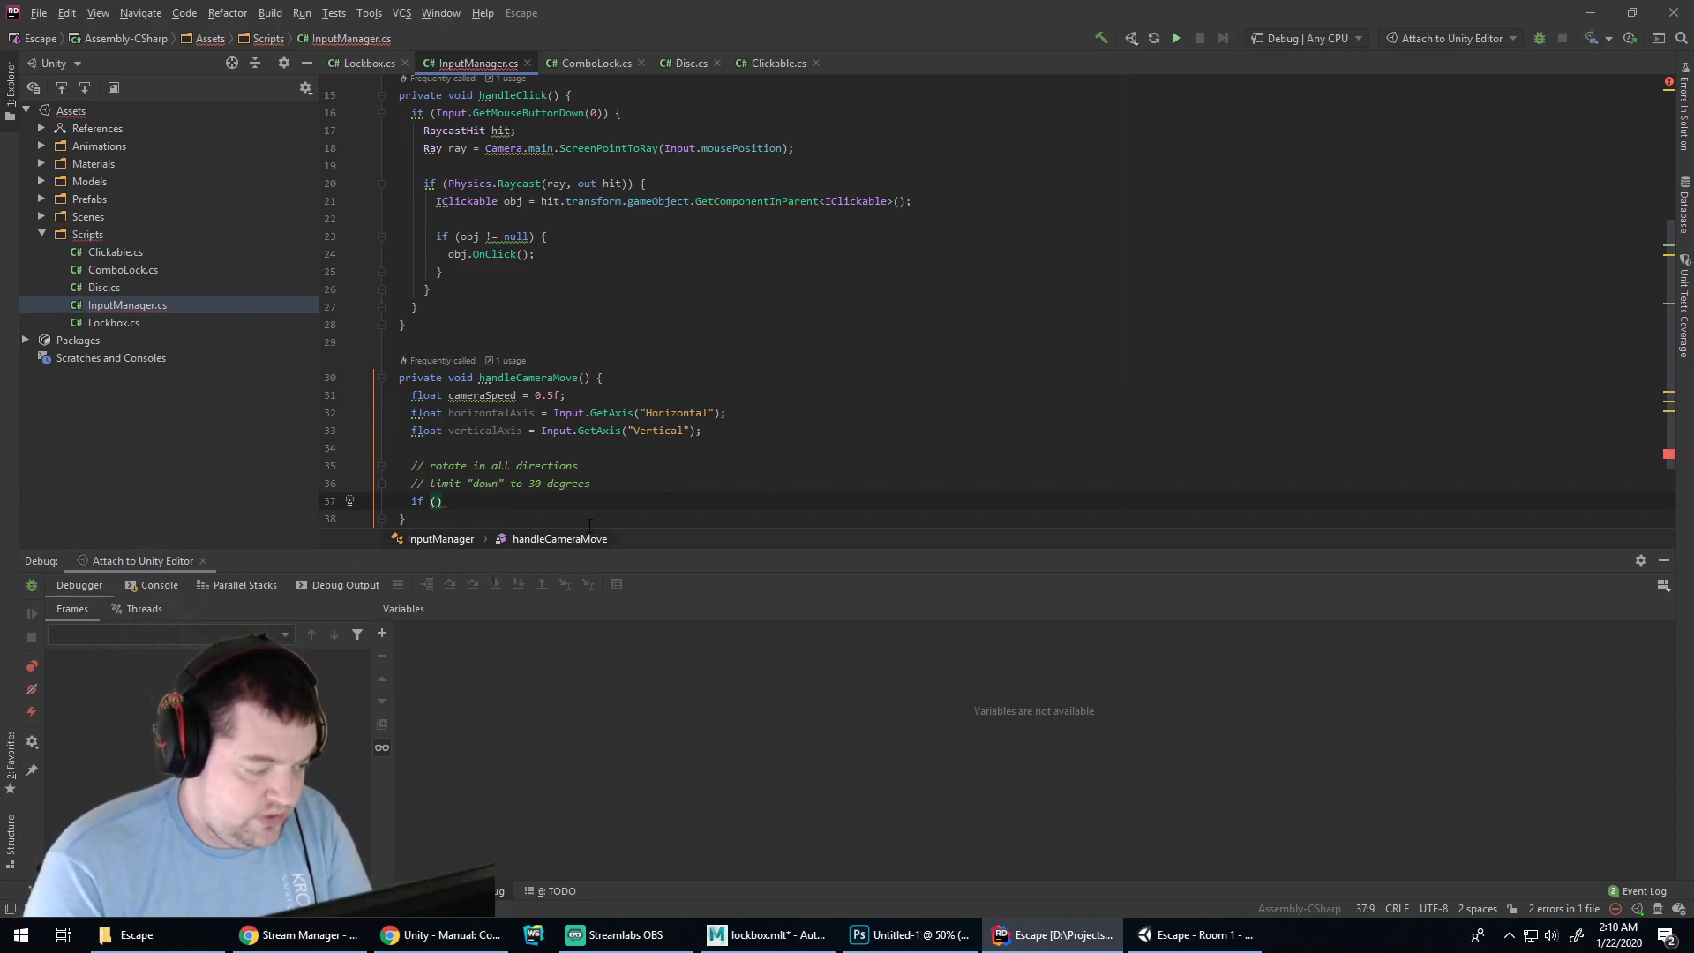
pyautogui.write('horizontalAxis != 0) {')
pyautogui.press('Return')
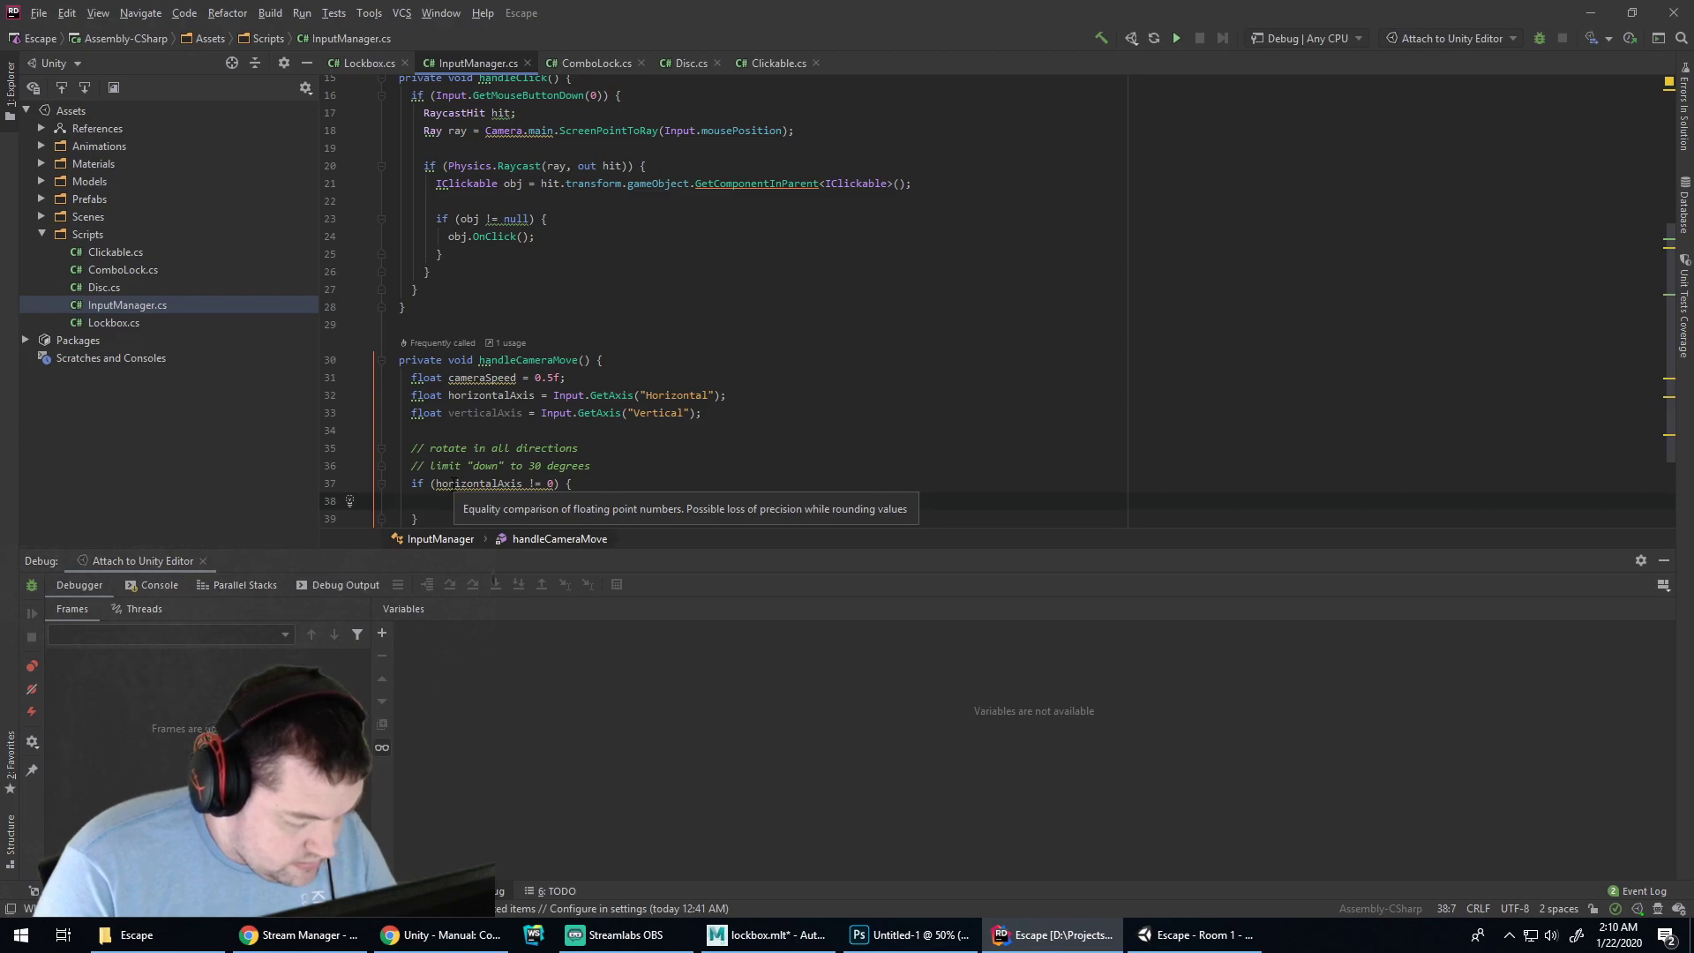
# Rewrite the condition as if (!horizontalAxis.Equals(0)), removing the != 0 comparison
pyautogui.click(521, 483)
pyautogui.write('.')
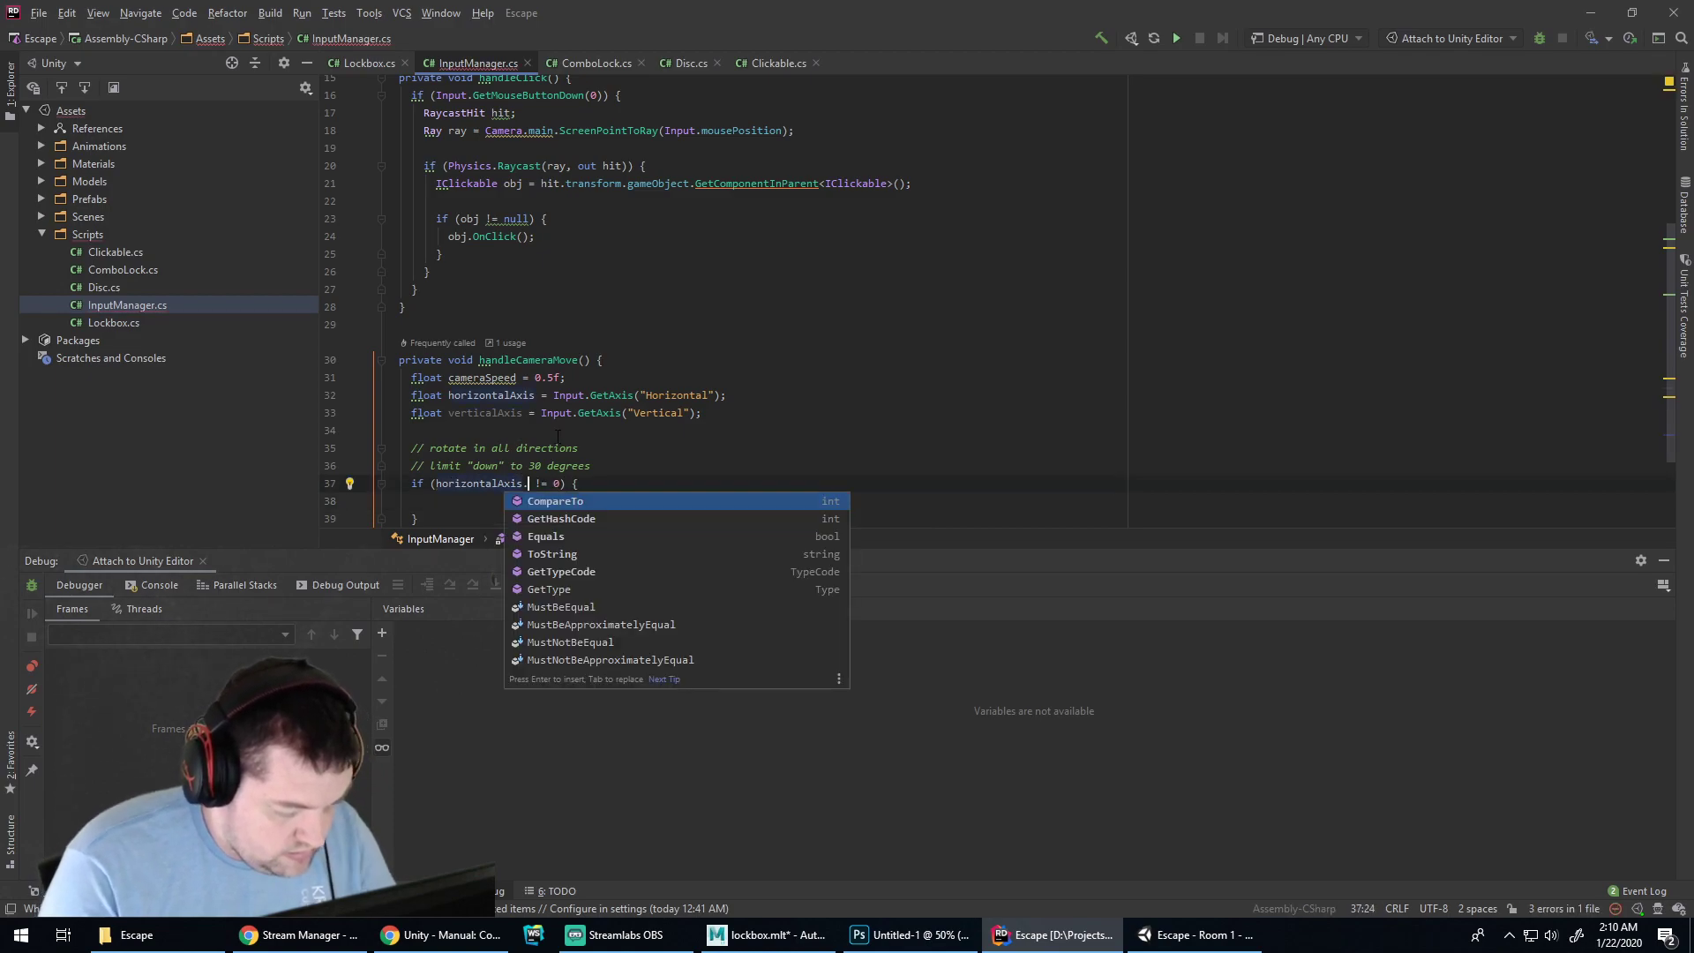
pyautogui.press('BackSpace')
pyautogui.write('.')
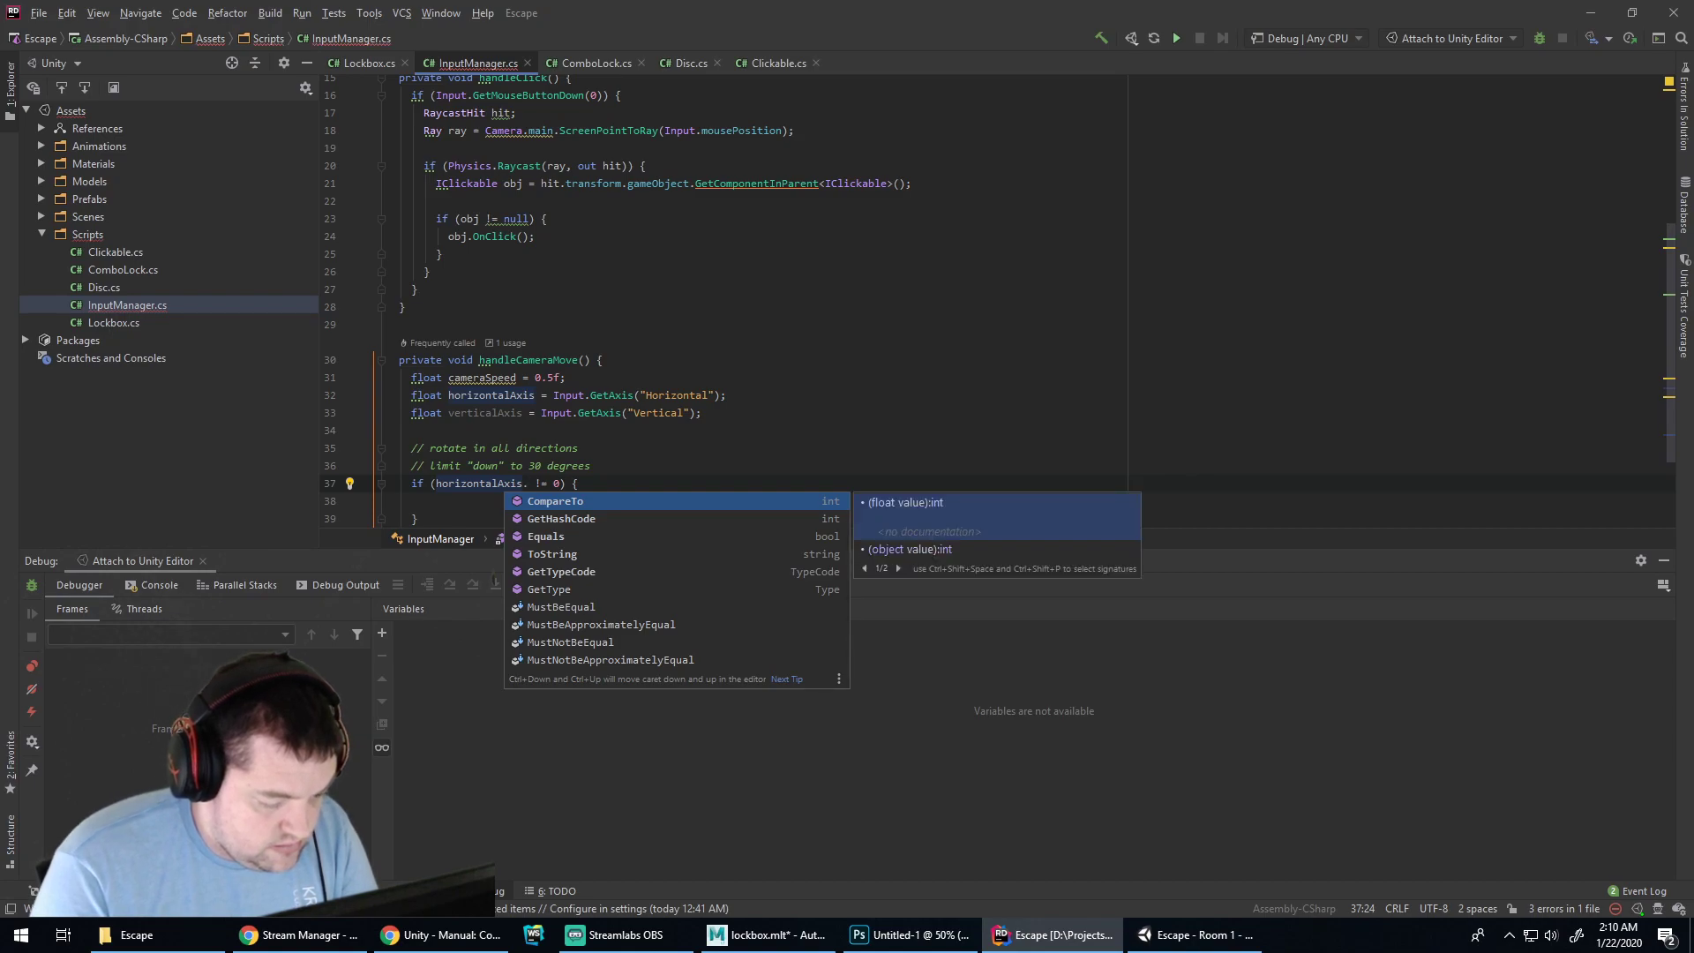
pyautogui.write('eq')
pyautogui.press('Return')
pyautogui.write('0')
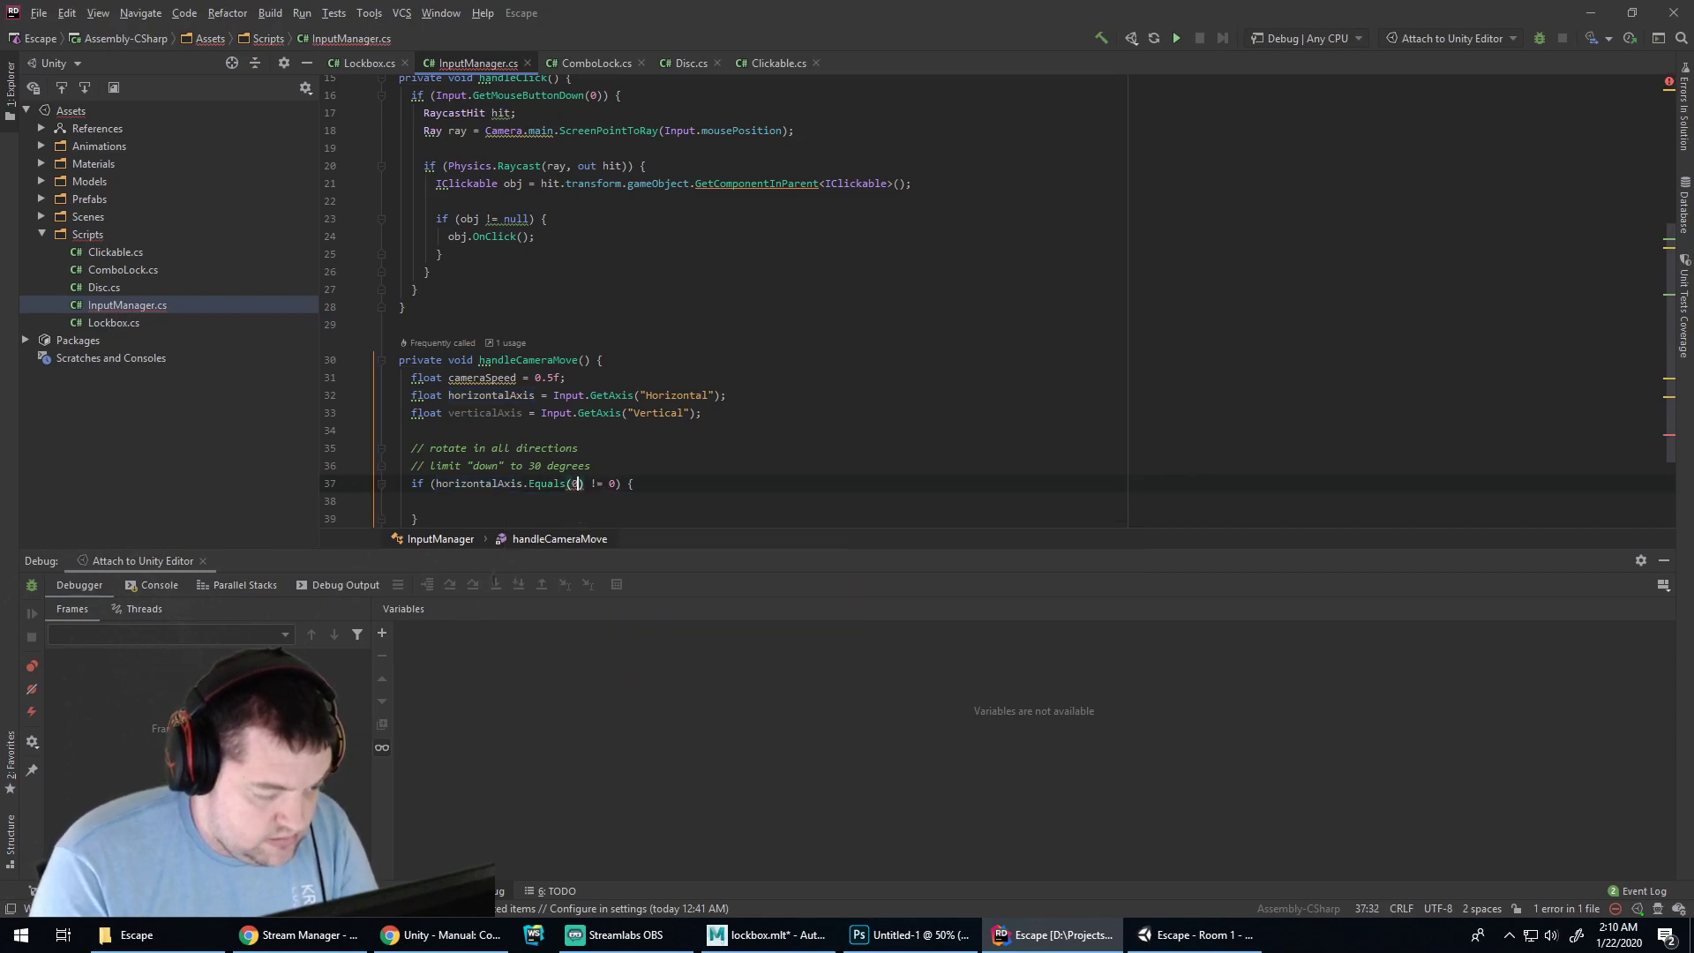
pyautogui.press('Right')
pyautogui.press('Delete')
pyautogui.press('Delete')
pyautogui.press('Delete')
pyautogui.press('Delete')
pyautogui.press('Delete')
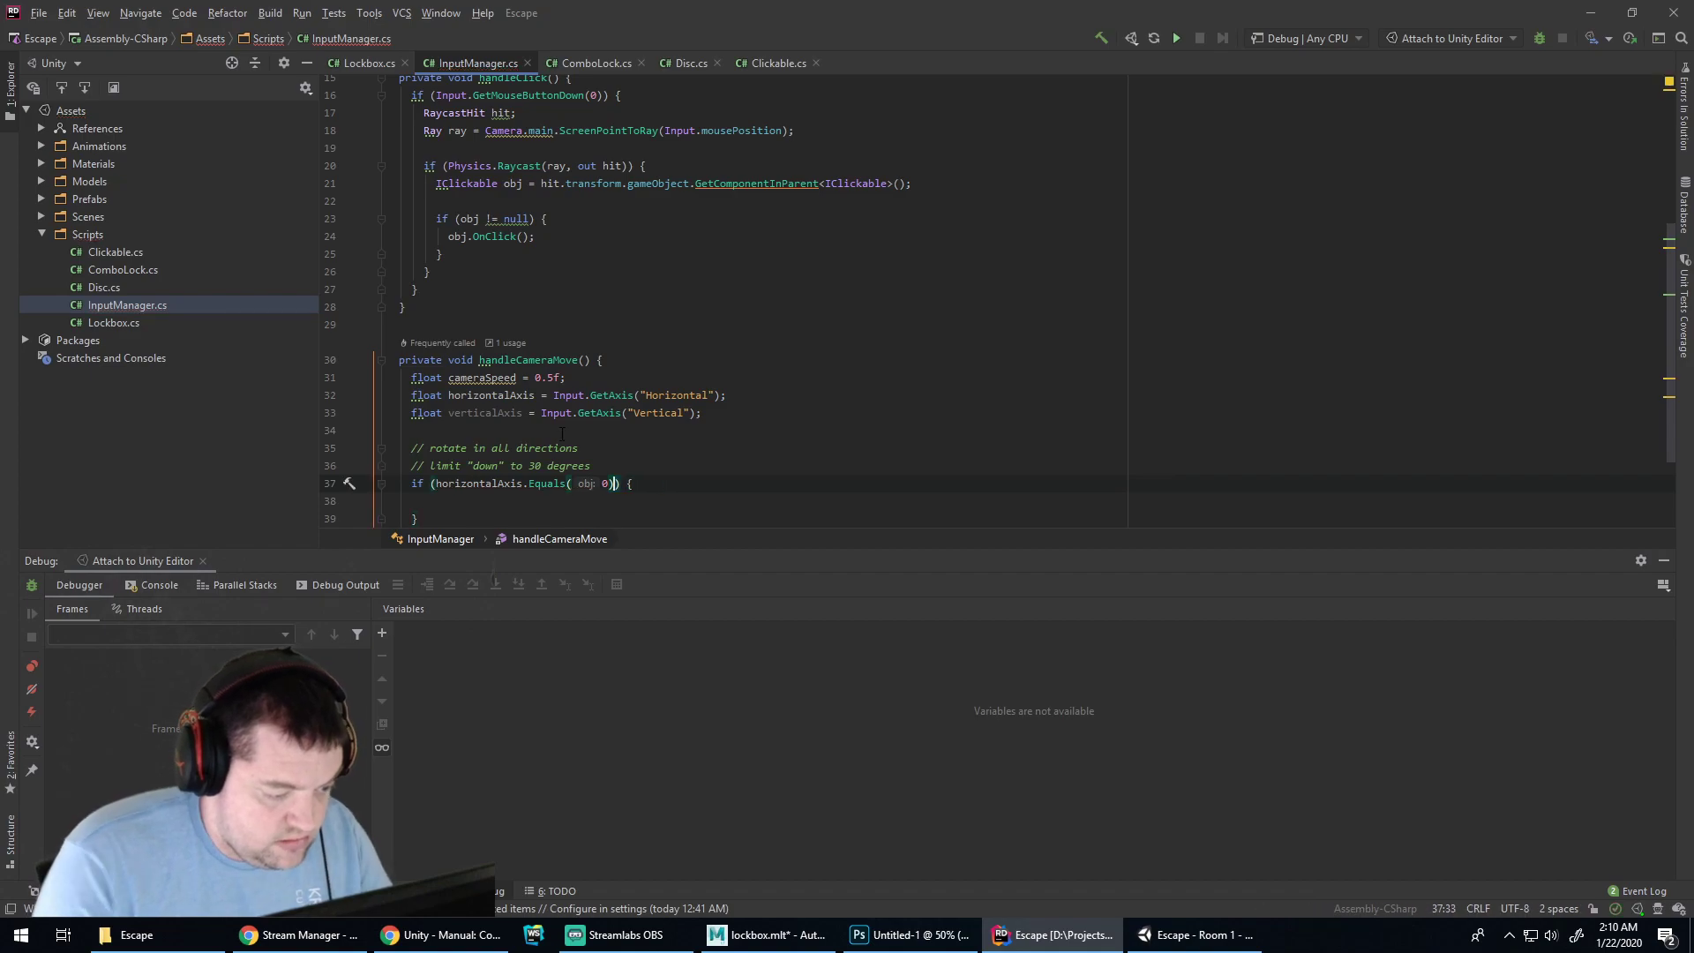
pyautogui.hotkey('ctrl', 'Left')
pyautogui.hotkey('ctrl', 'Left')
pyautogui.hotkey('ctrl', 'Left')
pyautogui.hotkey('ctrl', 'Left')
pyautogui.hotkey('ctrl', 'Left')
pyautogui.hotkey('ctrl', 'Left')
pyautogui.write('!')
pyautogui.press('Down')
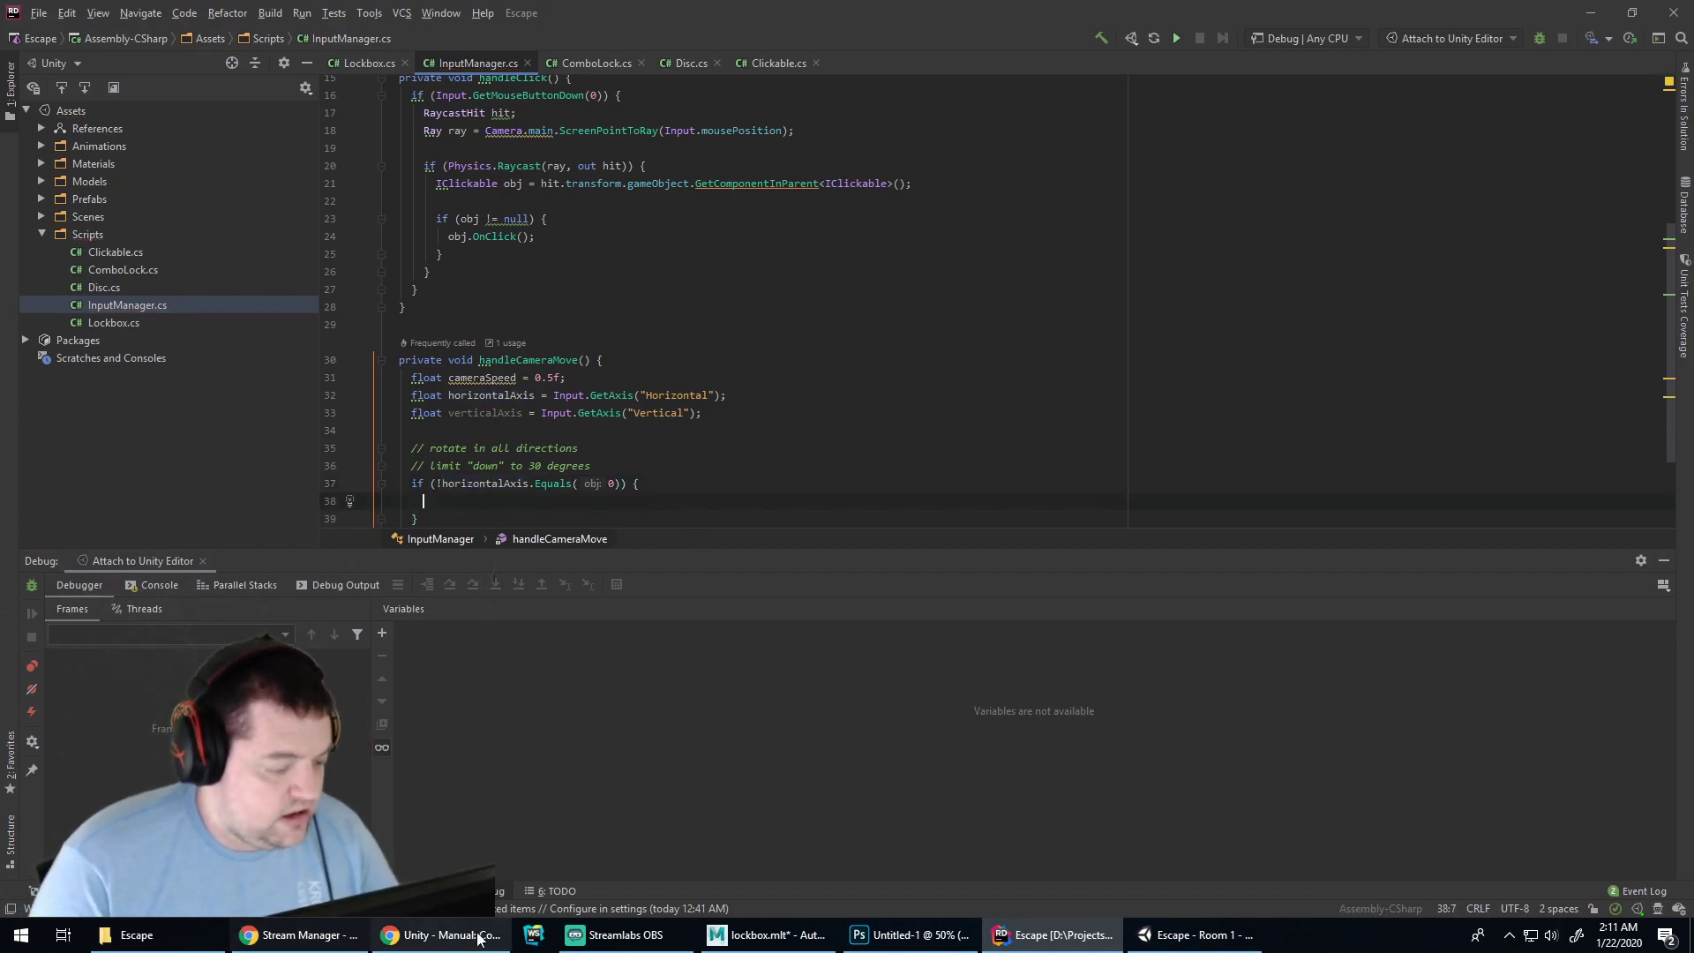
pyautogui.click(442, 935)
# Search Chrome for 'unity deadzone' and open the 'Disable Input Manager Deadzone - Unity Answers' thread
pyautogui.click(766, 46)
pyautogui.write('u')
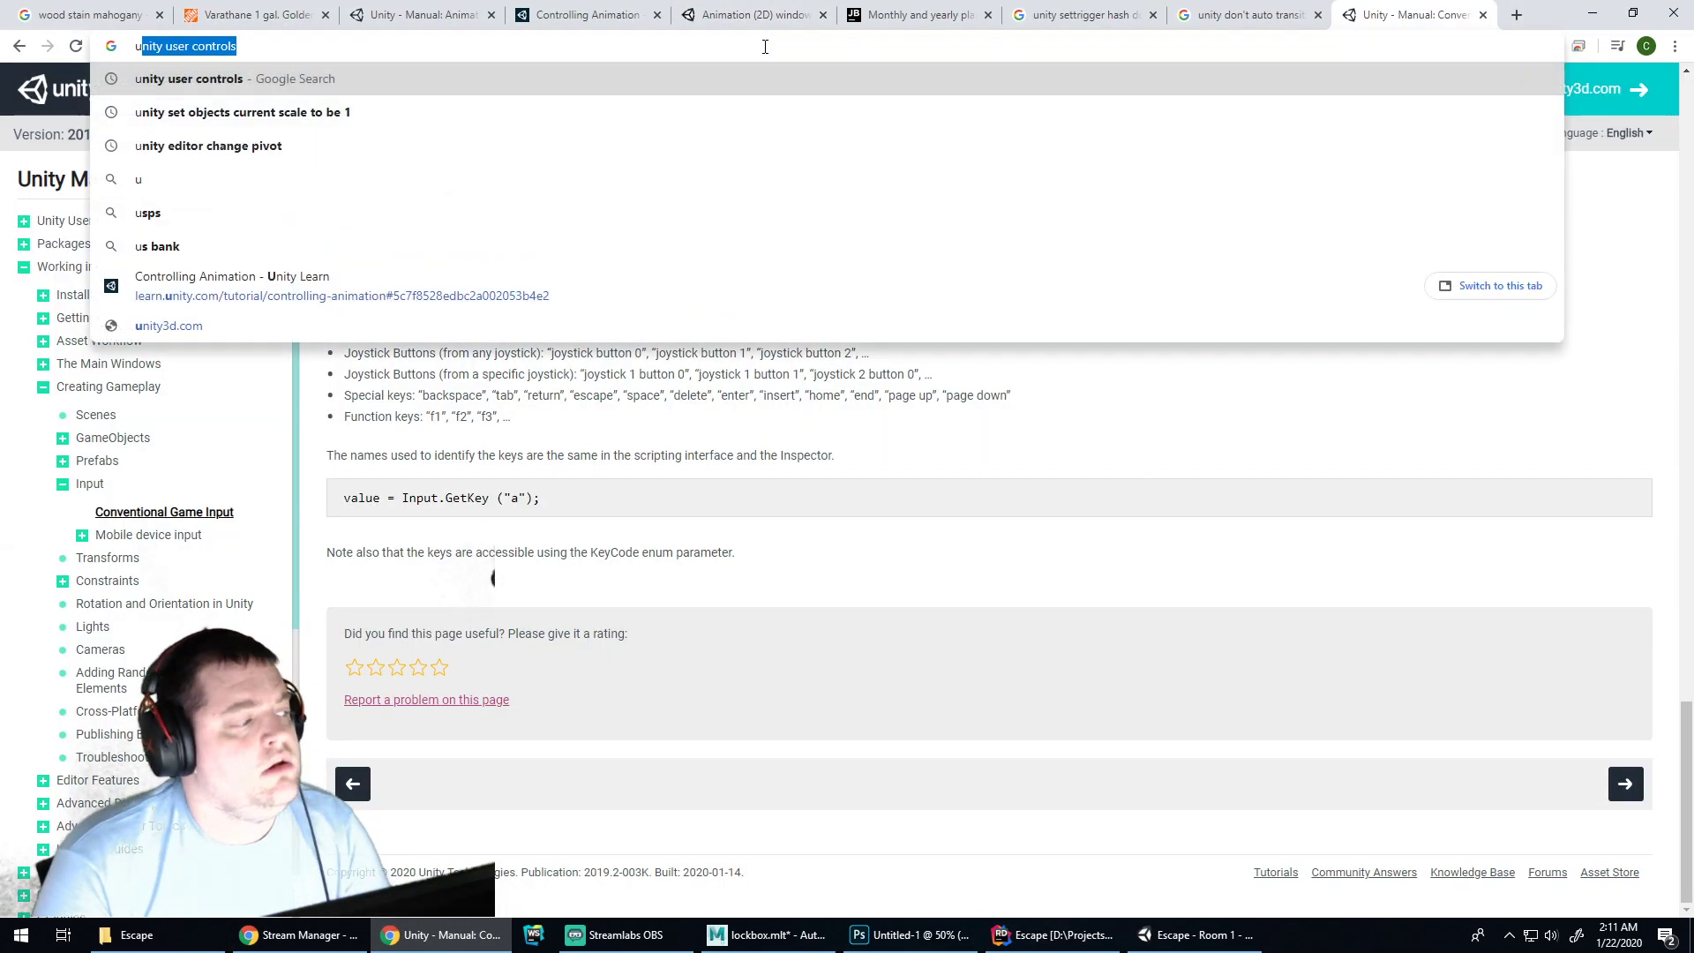
pyautogui.write('nity dea')
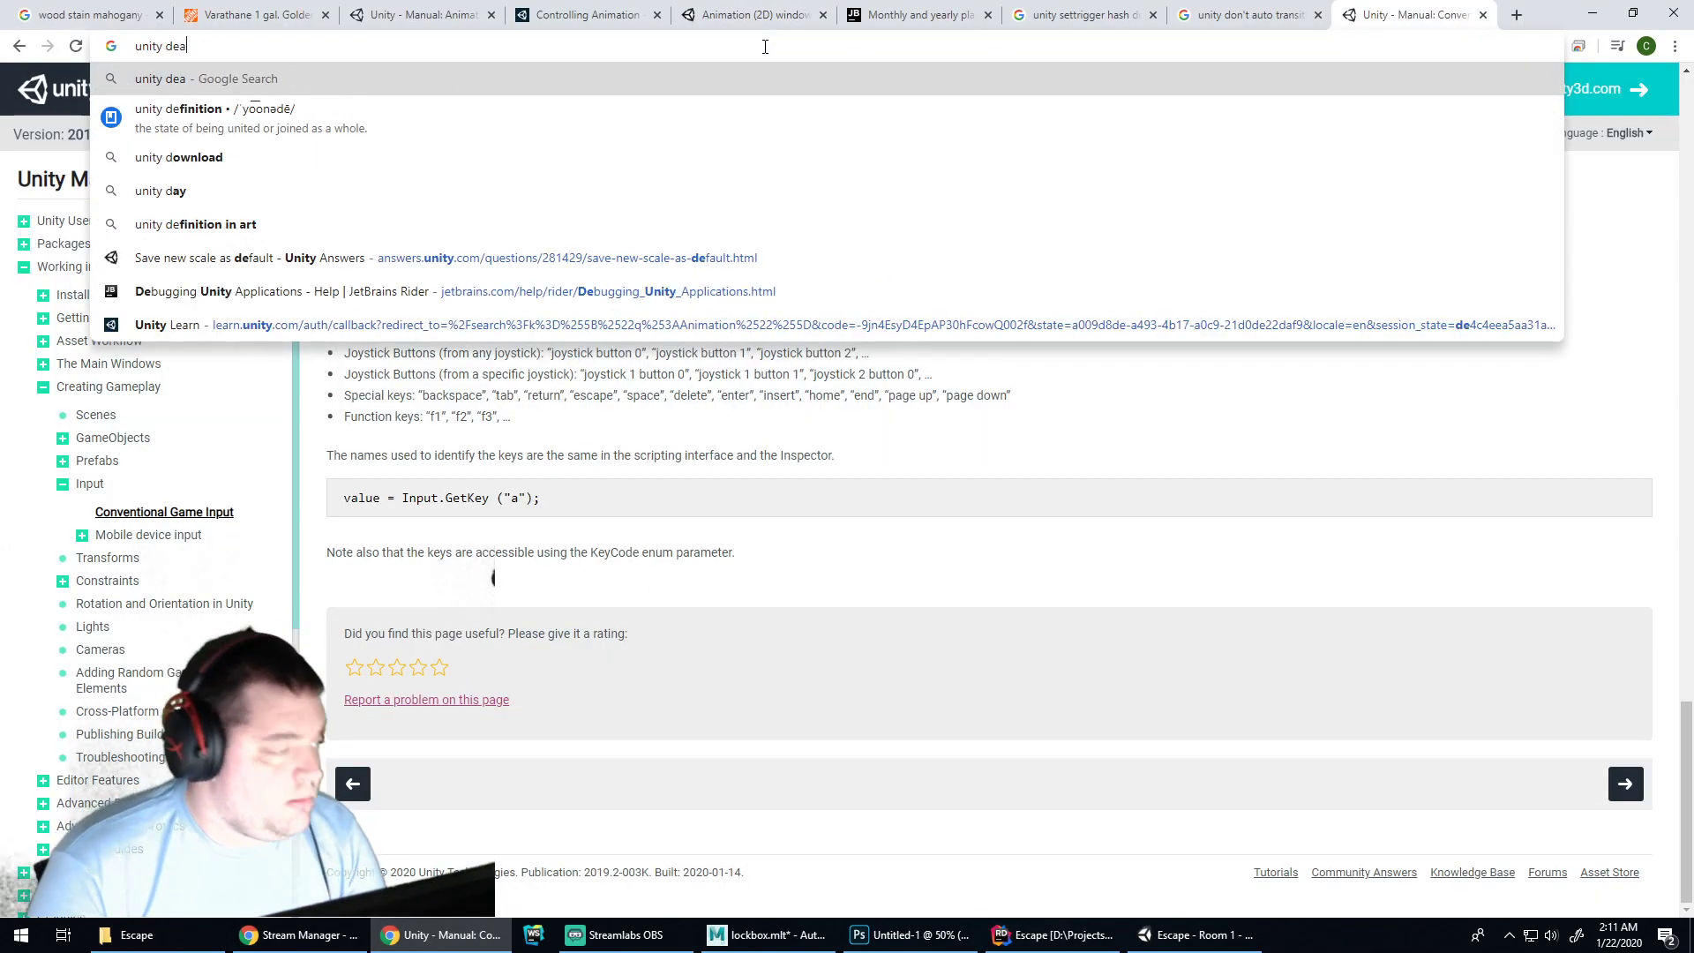
pyautogui.write('dzone')
pyautogui.press('Return')
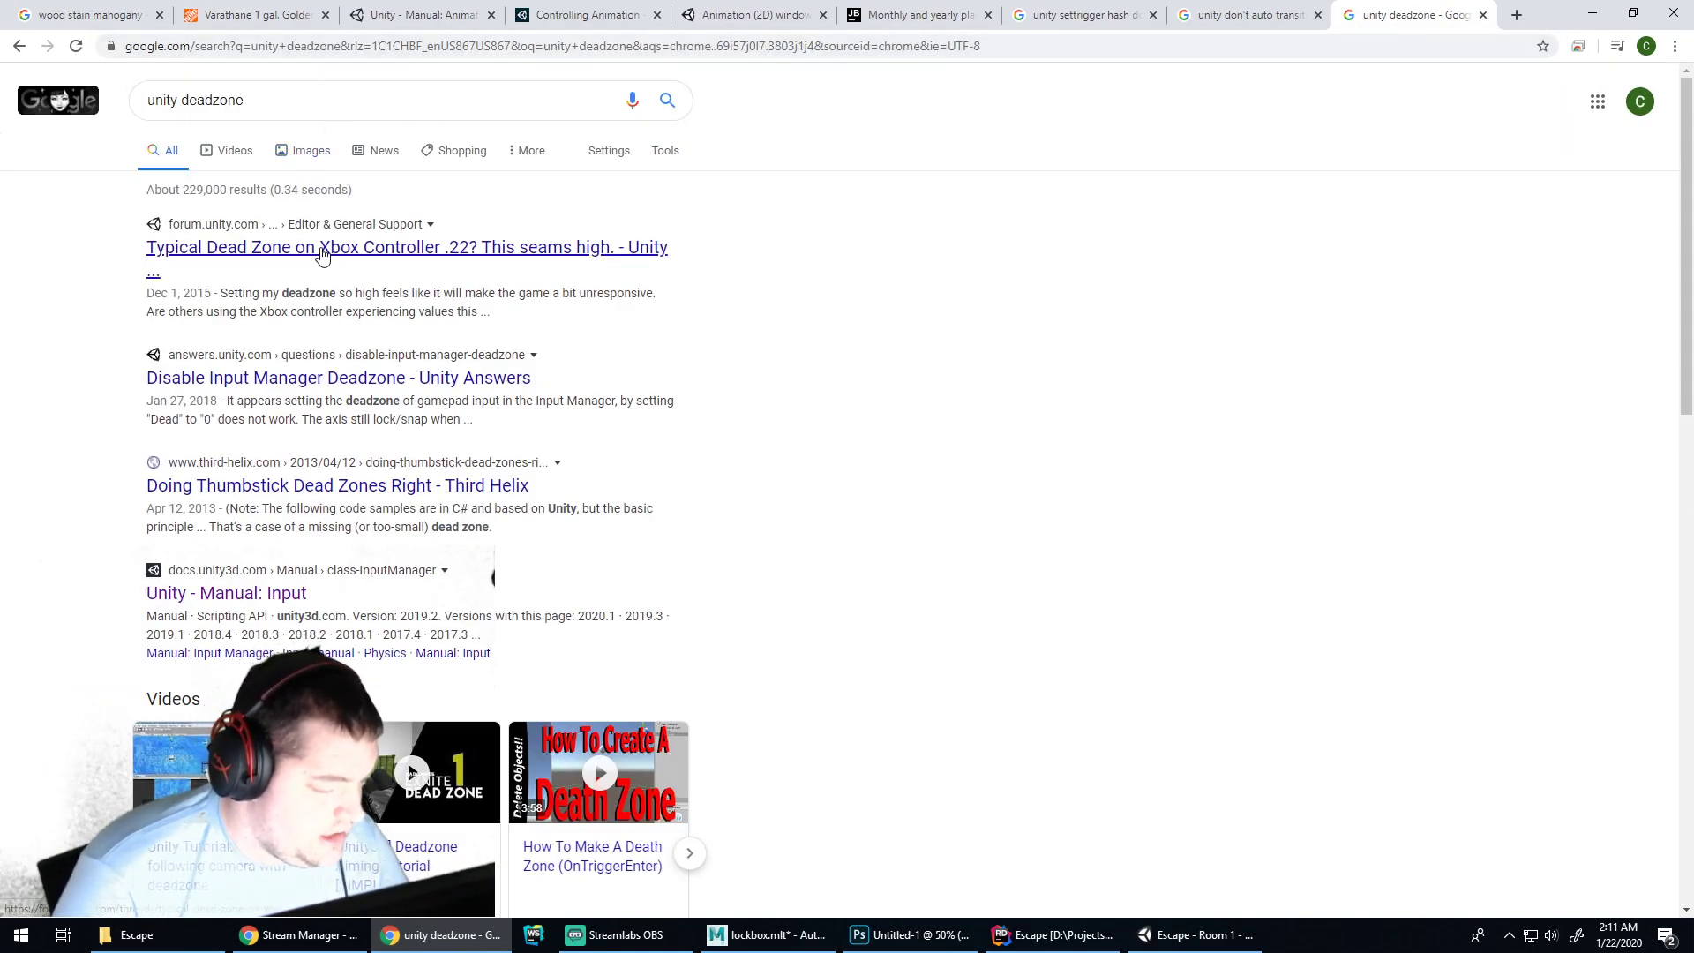
pyautogui.click(292, 376)
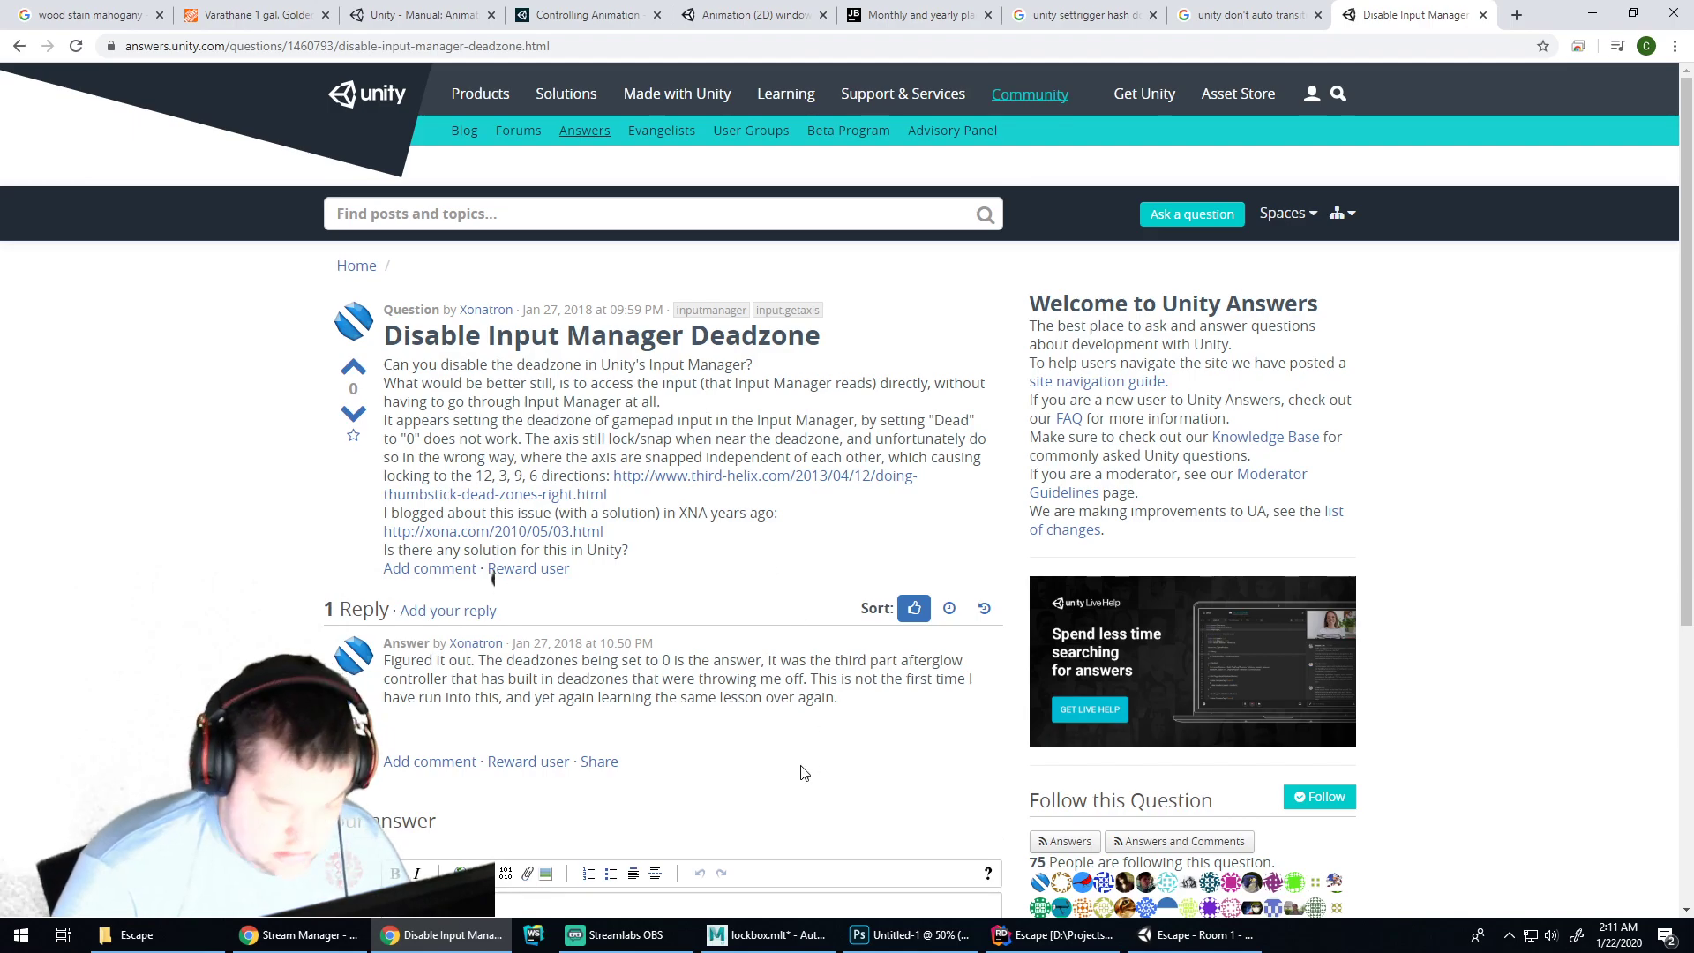
pyautogui.click(1196, 935)
pyautogui.click(257, 31)
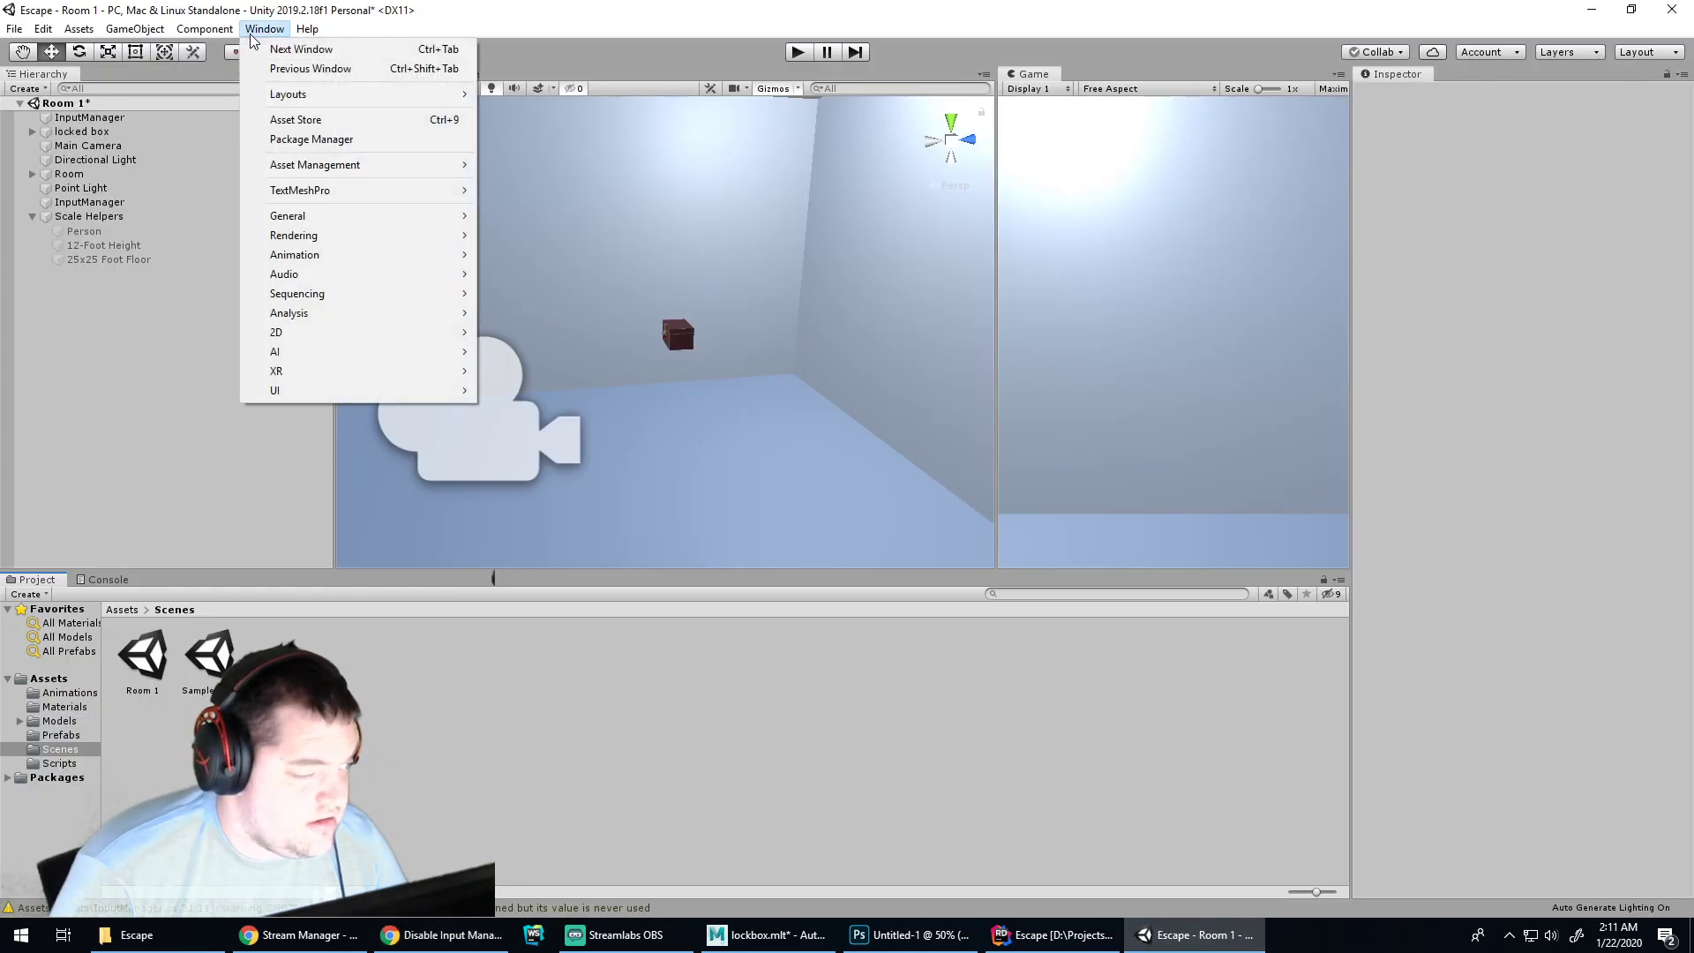
pyautogui.moveTo(405, 218)
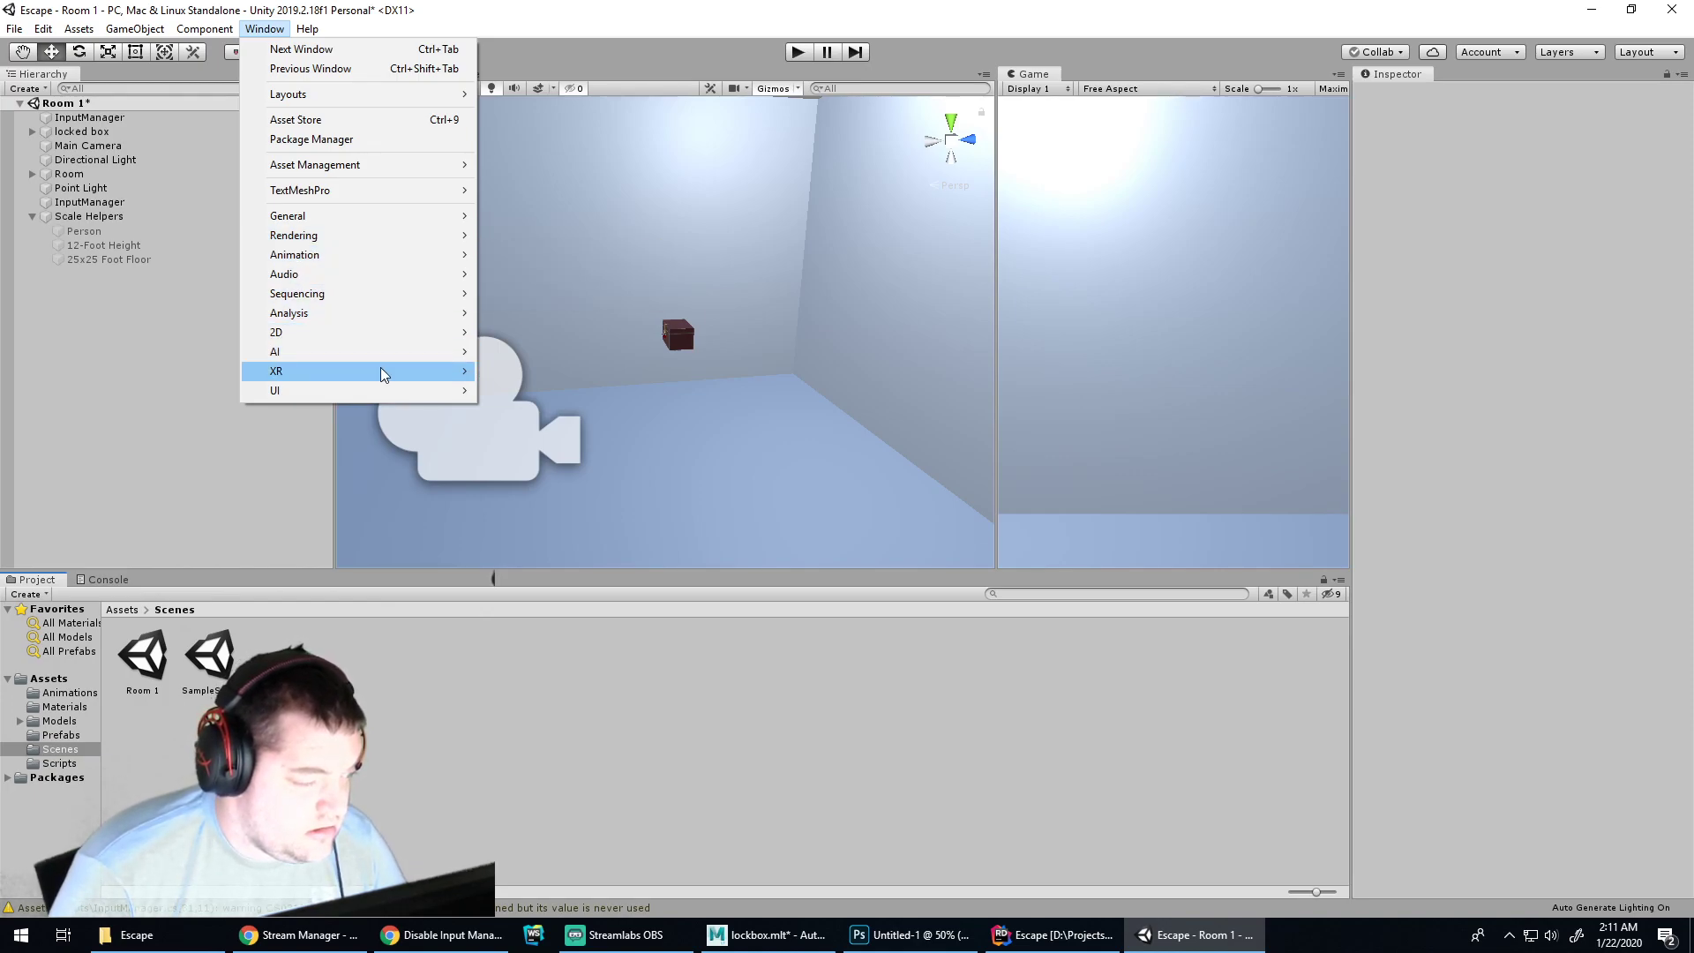
pyautogui.moveTo(375, 392)
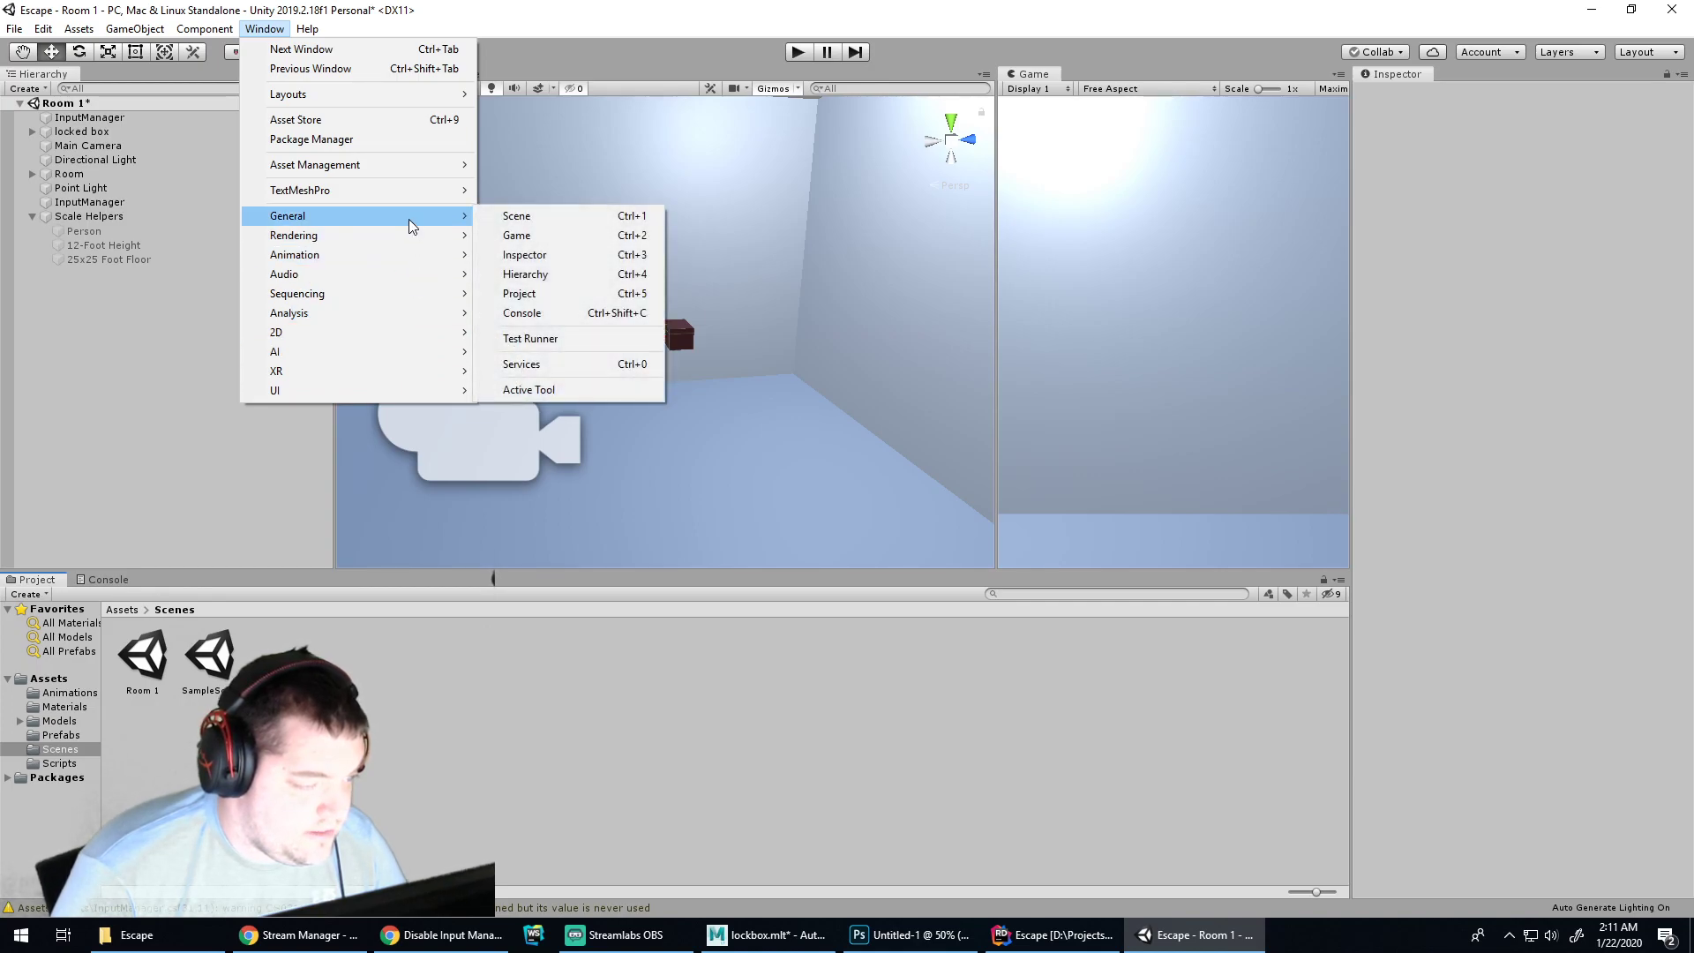
pyautogui.click(535, 233)
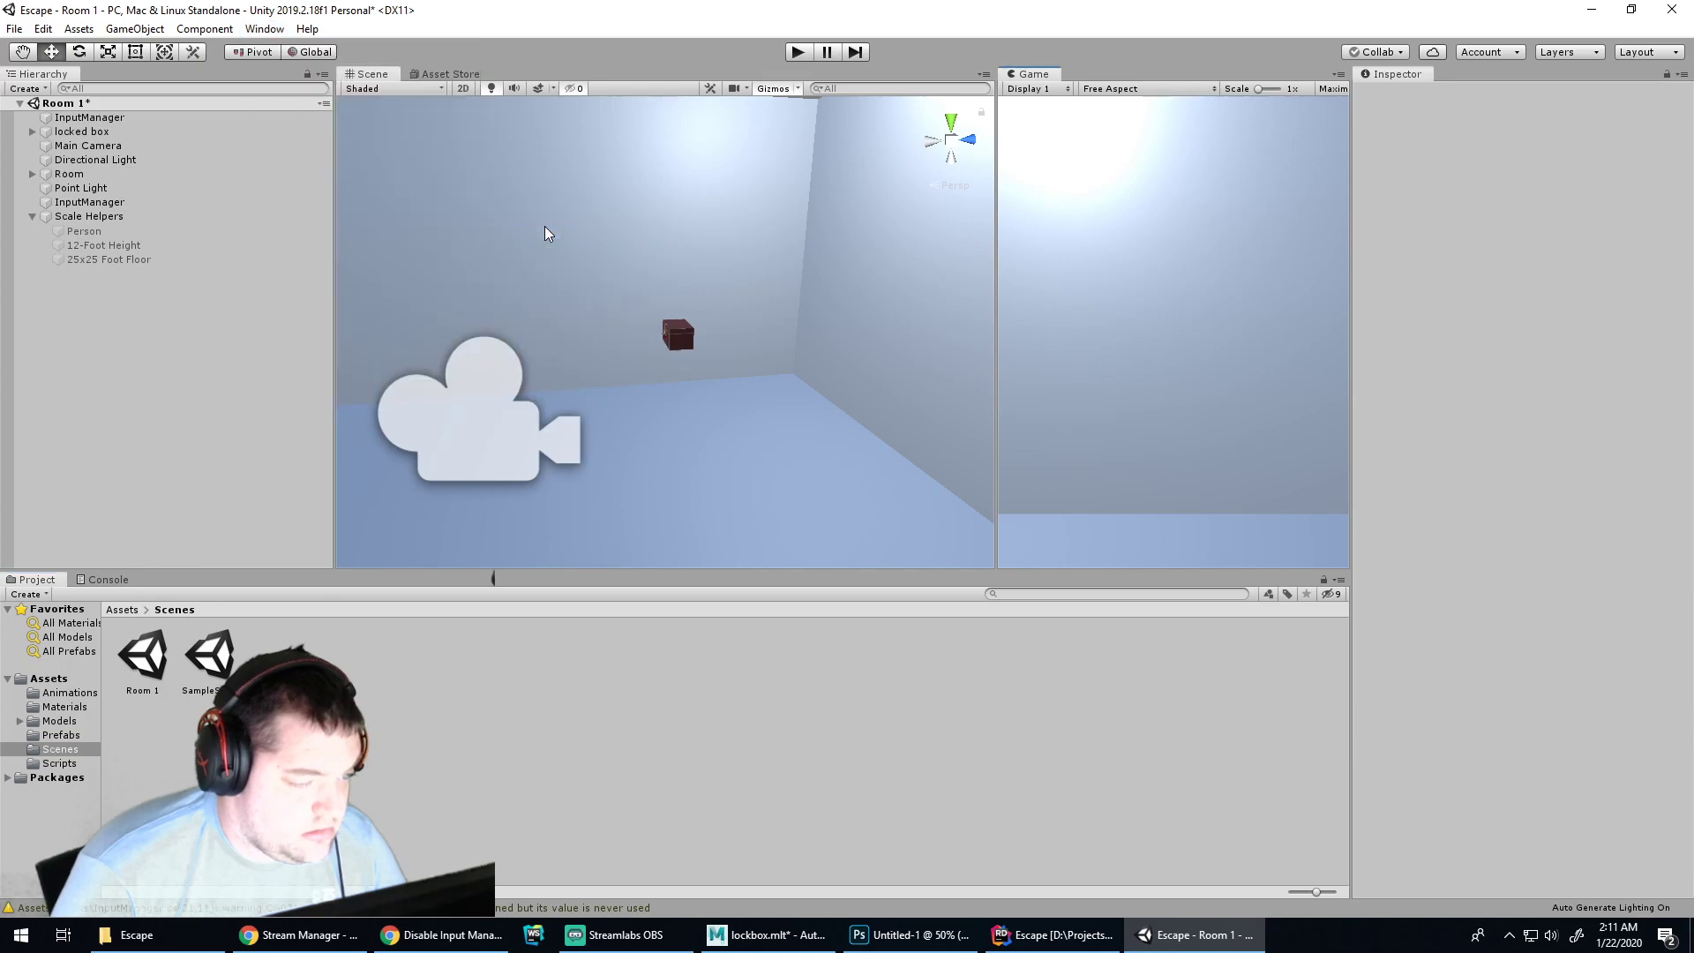
pyautogui.click(353, 75)
pyautogui.click(1459, 155)
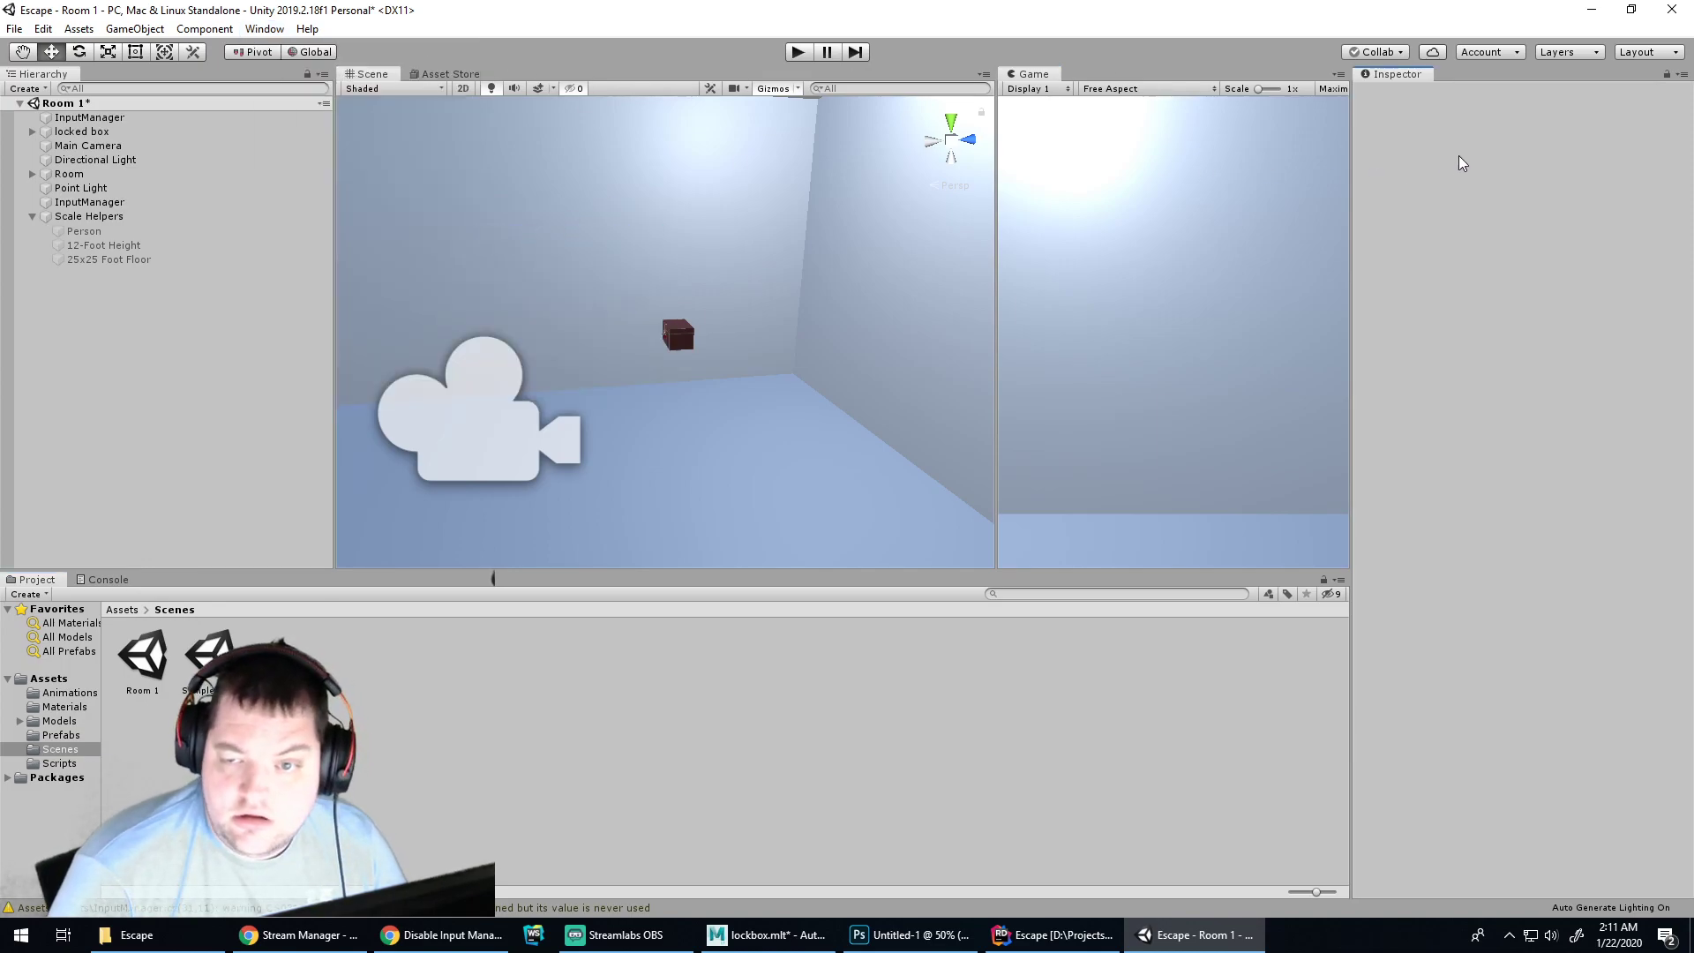
pyautogui.click(16, 29)
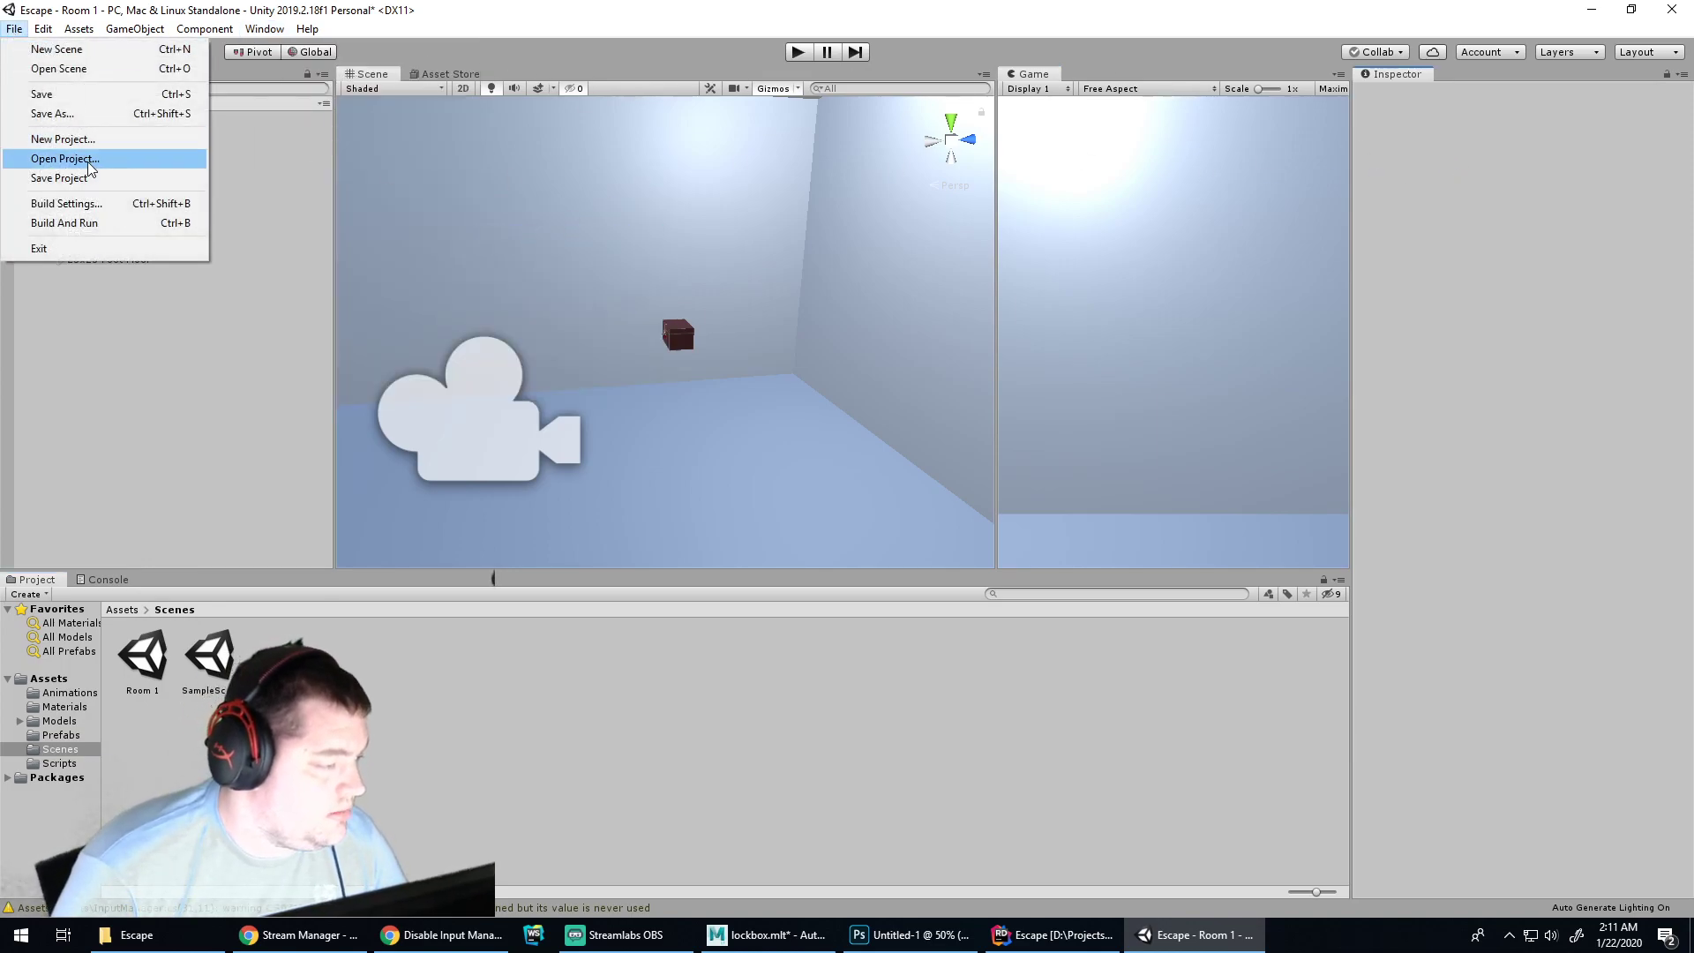
pyautogui.moveTo(42, 31)
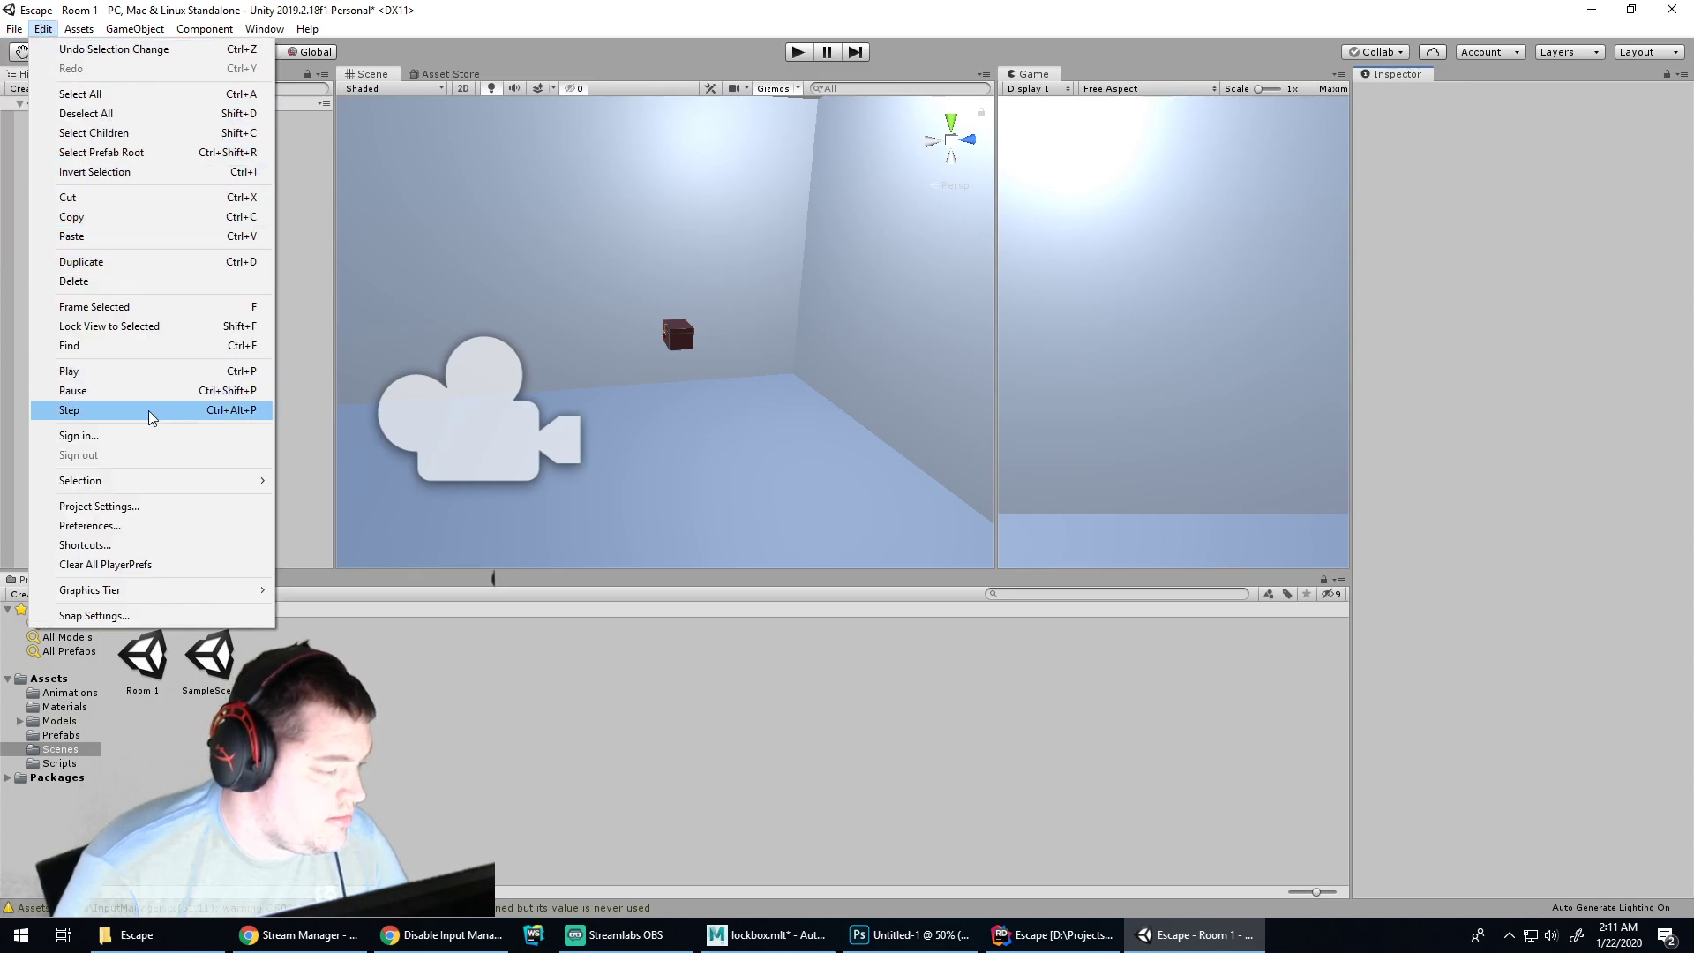
pyautogui.moveTo(128, 486)
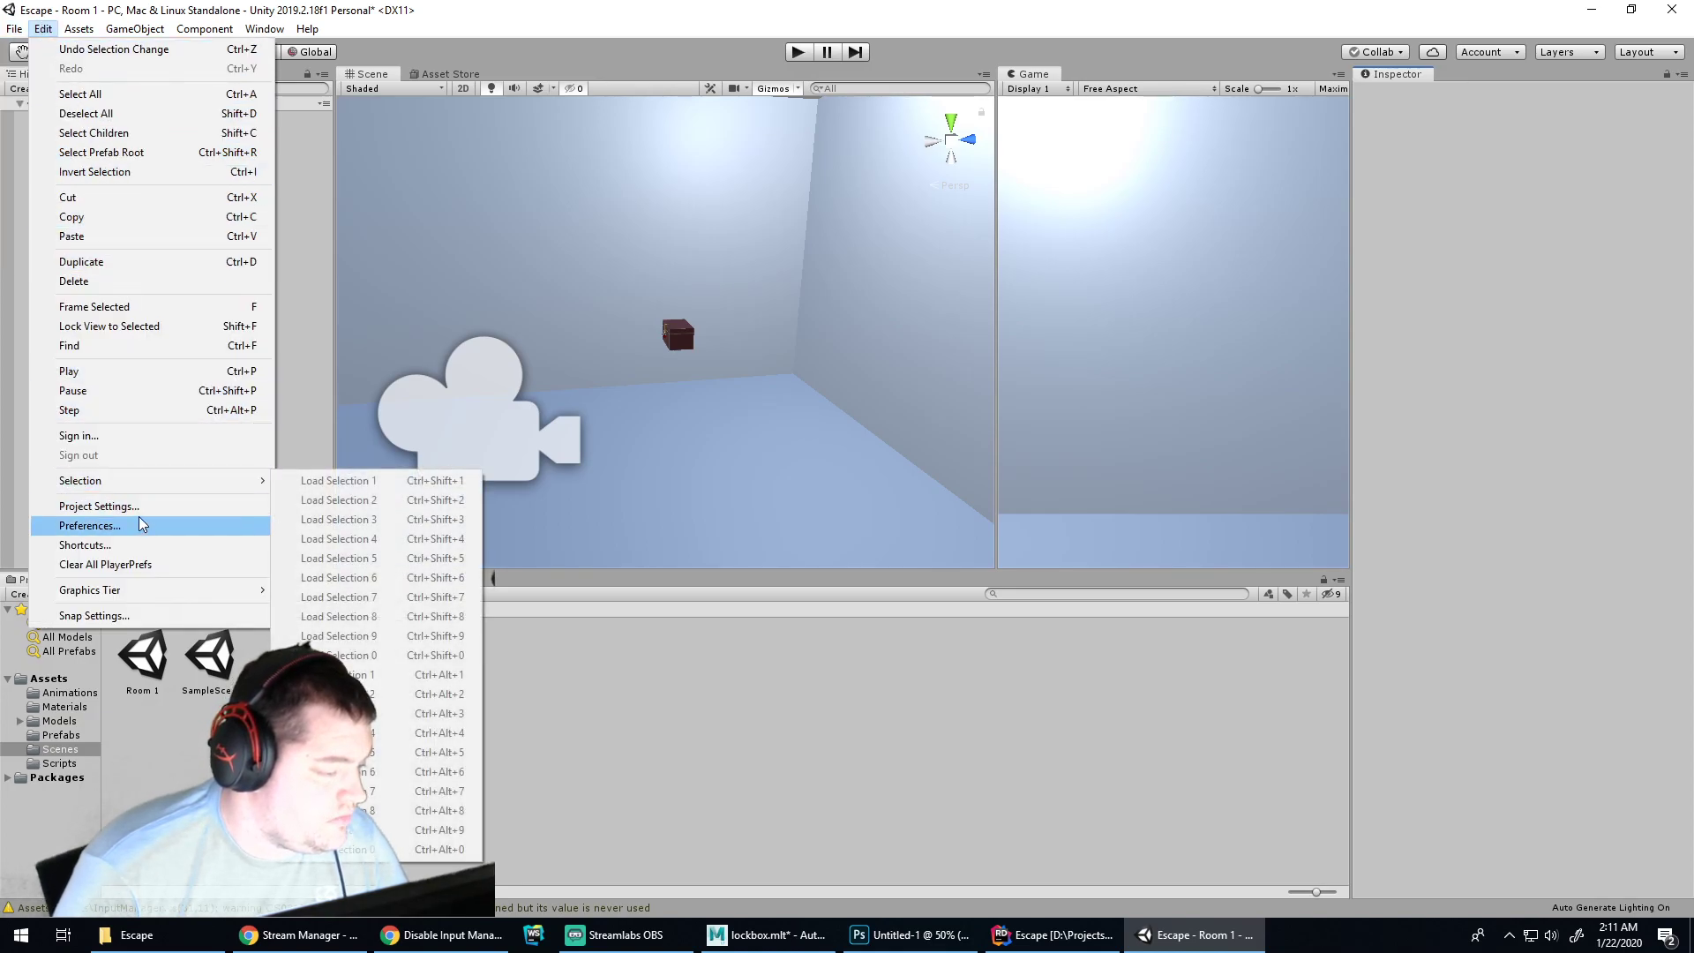
pyautogui.click(141, 504)
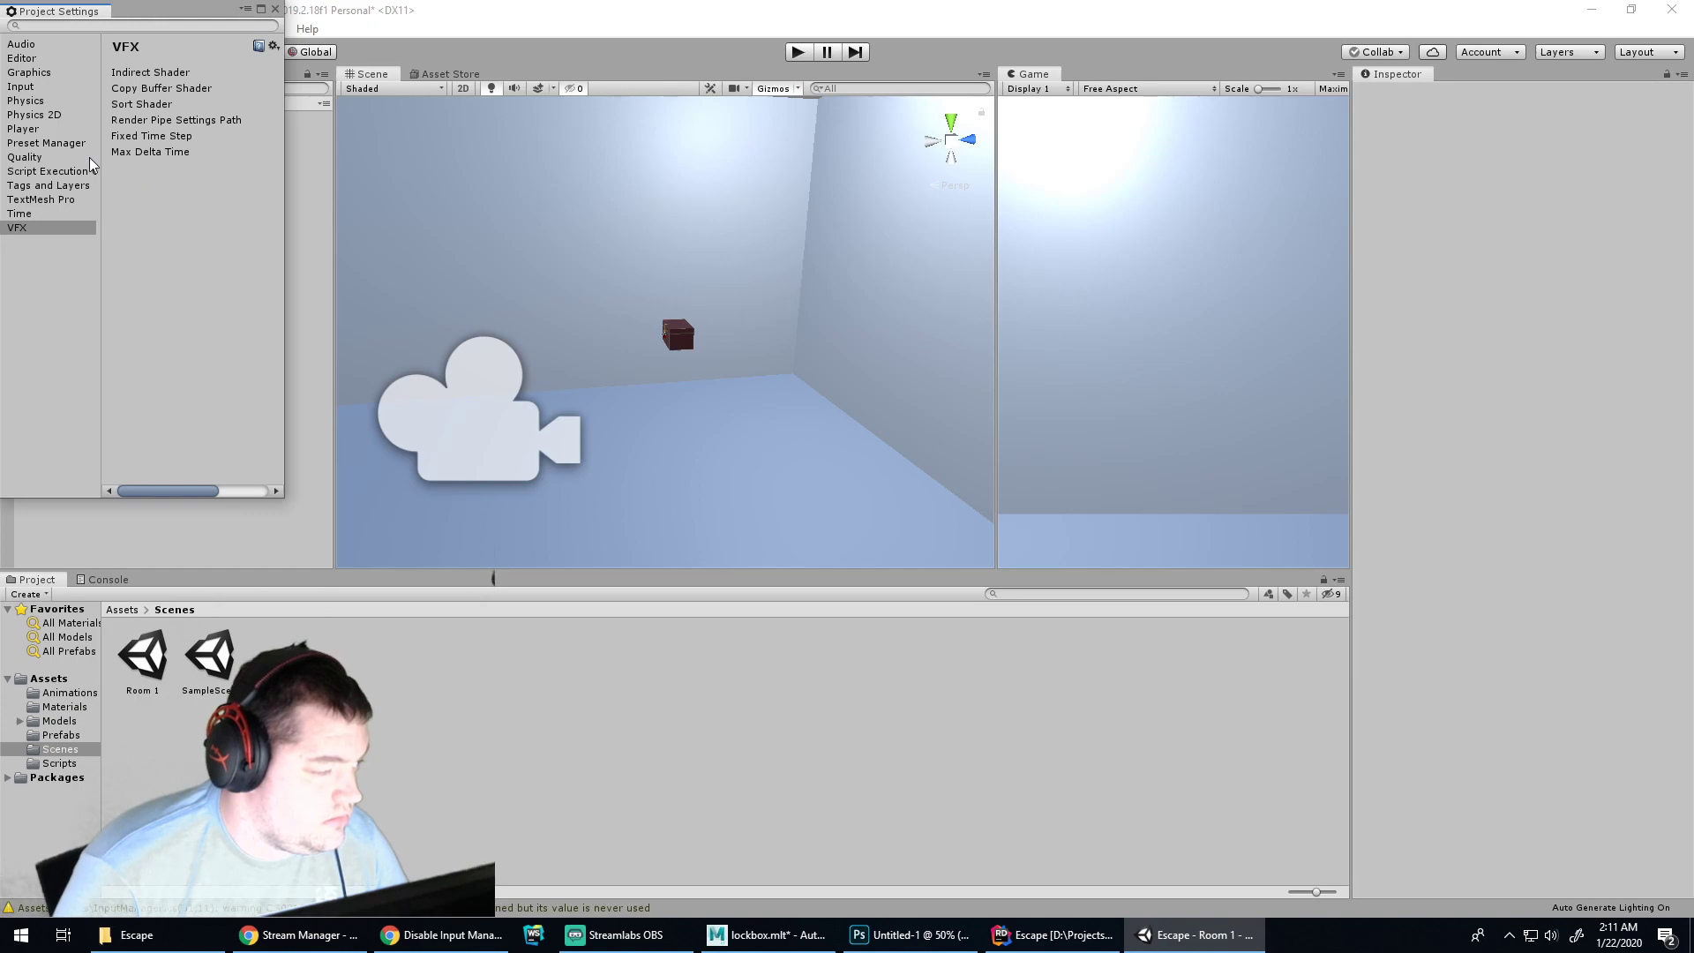
pyautogui.click(23, 88)
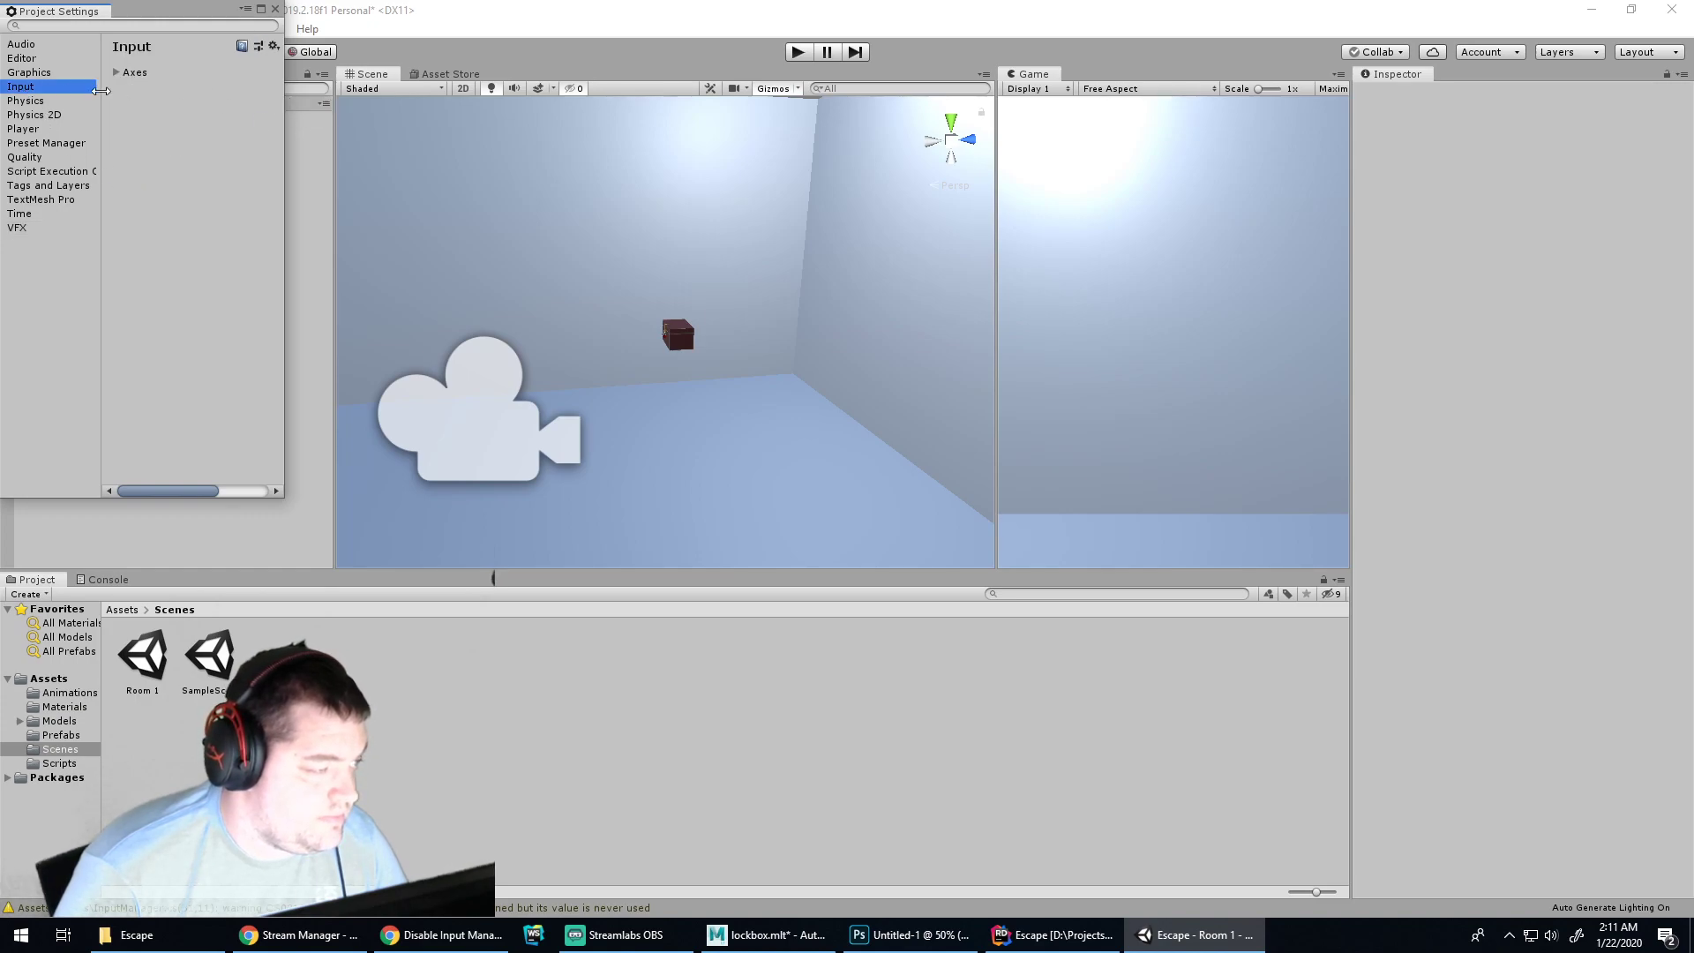
pyautogui.click(120, 72)
pyautogui.moveTo(287, 124); pyautogui.dragTo(636, 133)
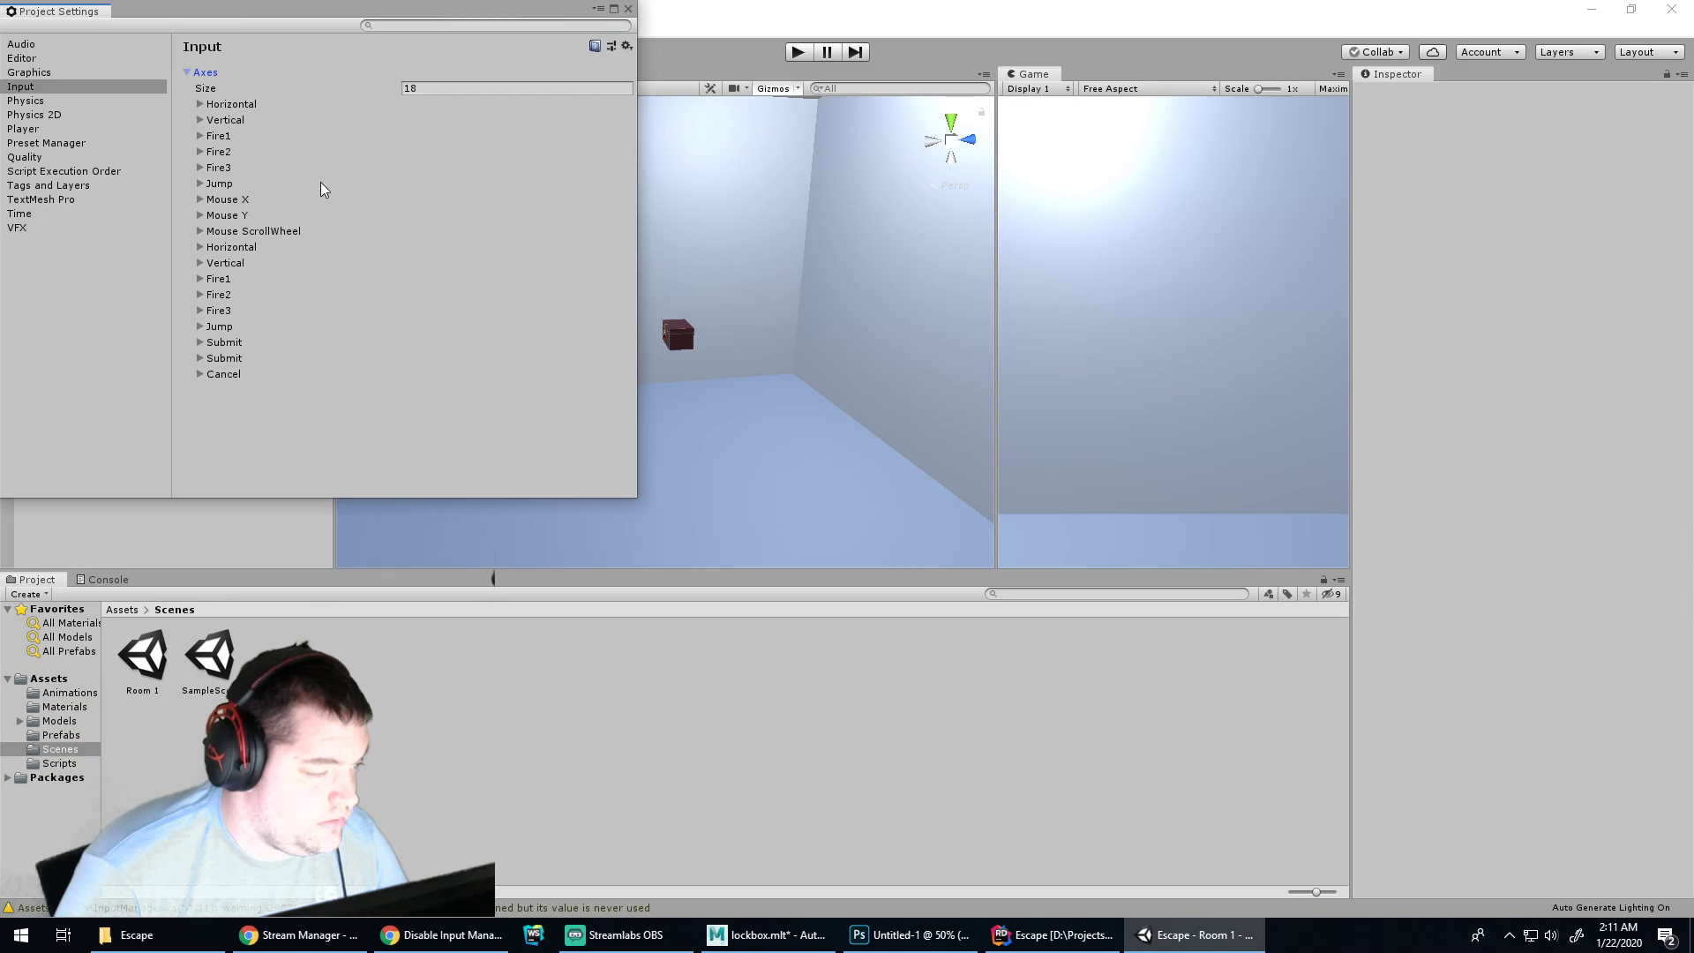
pyautogui.click(200, 103)
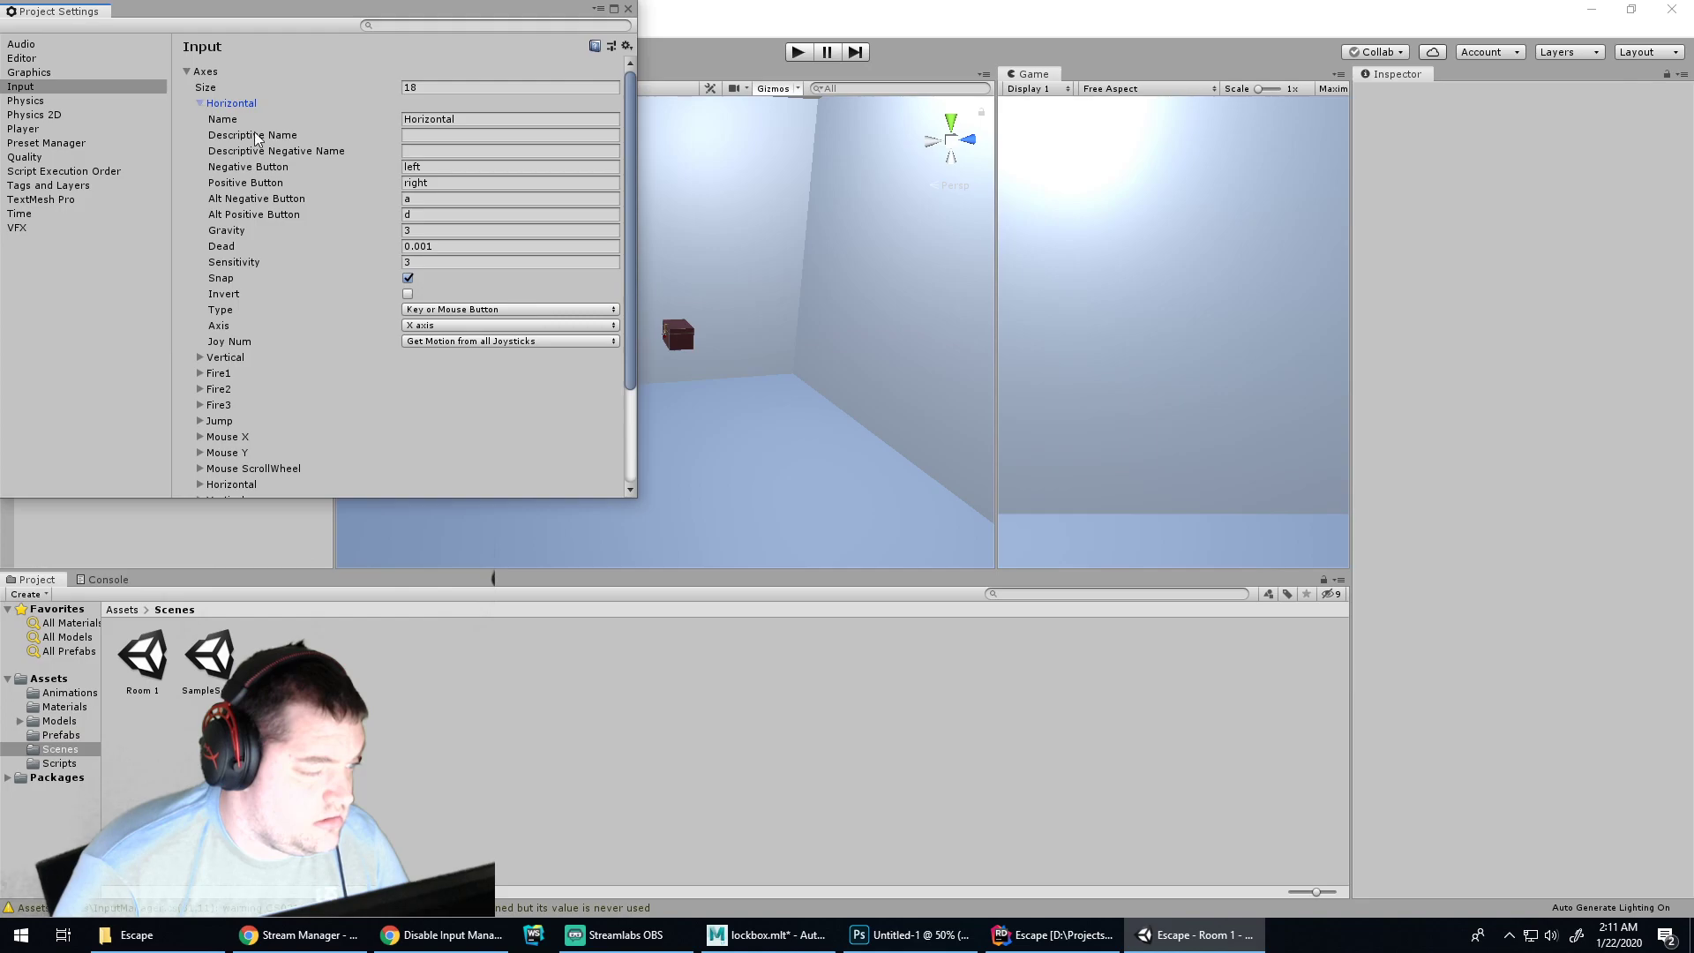
pyautogui.click(438, 246)
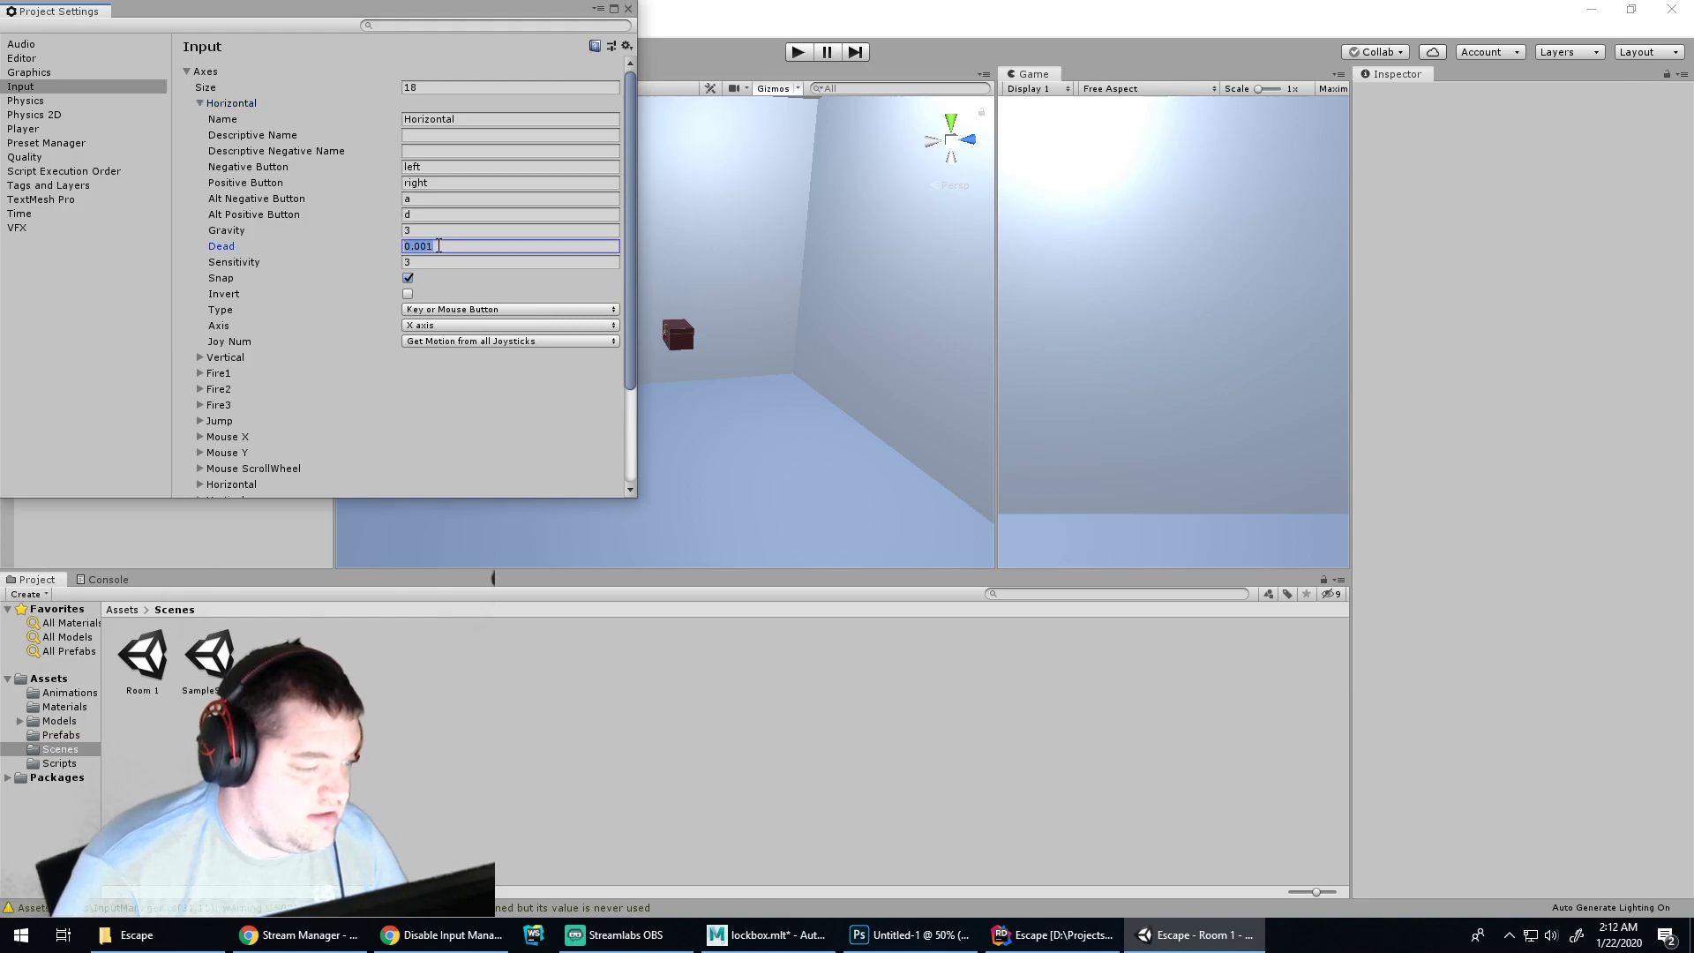
pyautogui.click(628, 9)
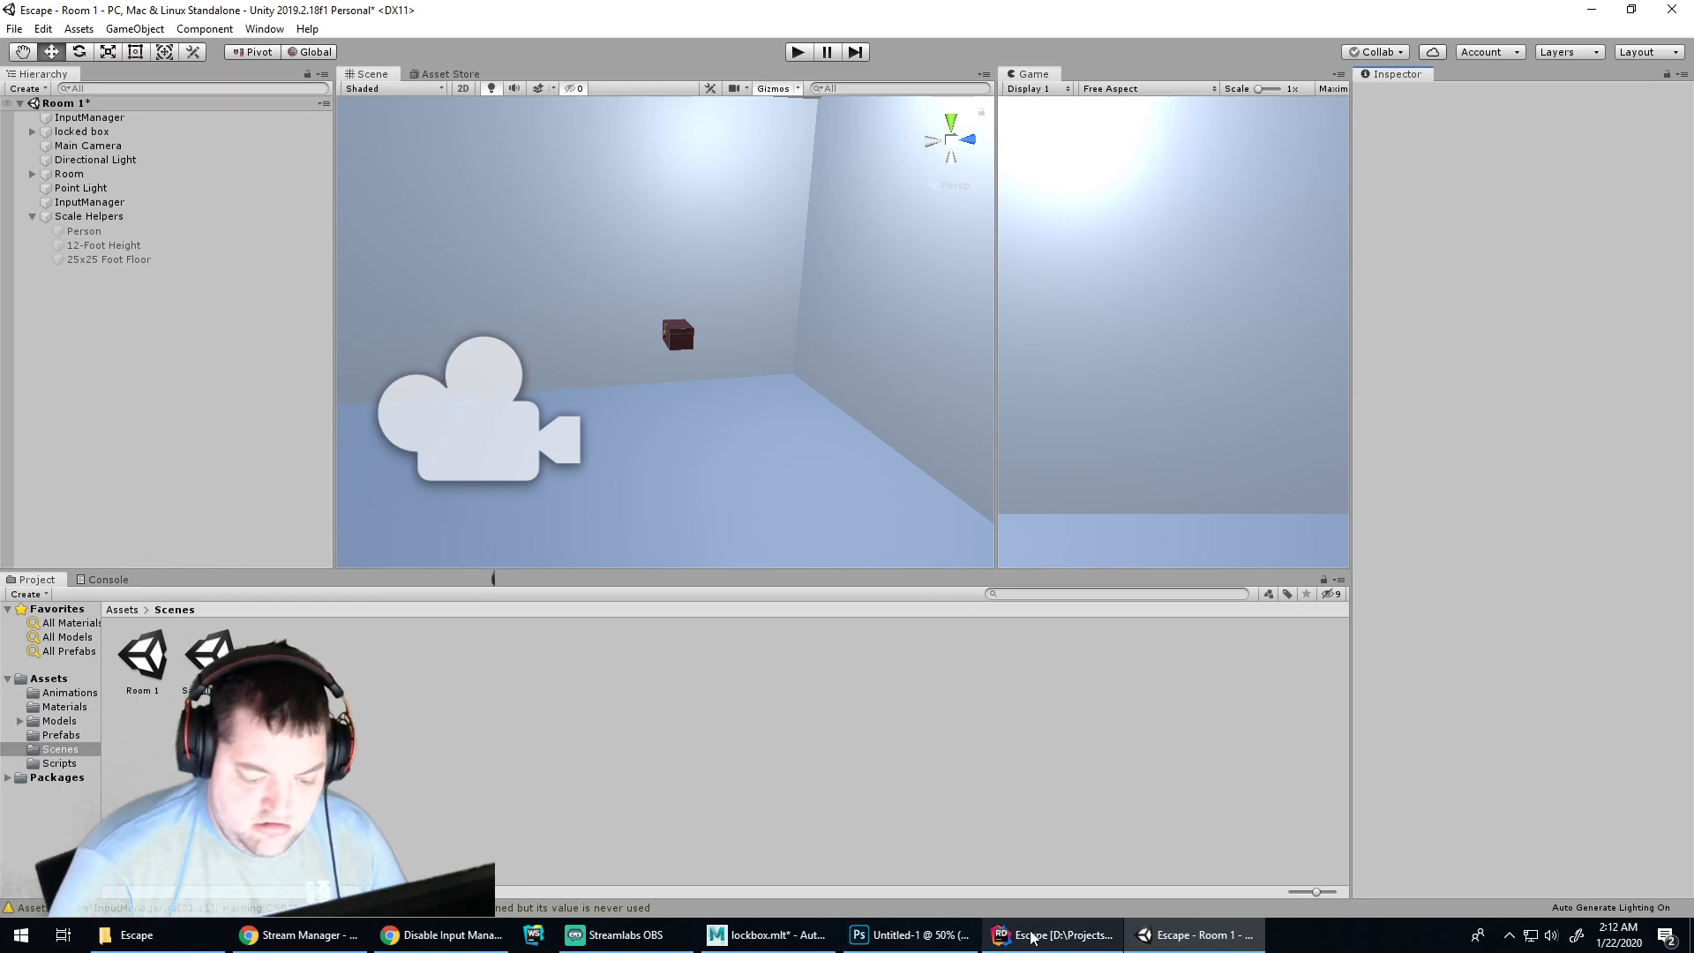
pyautogui.click(1031, 937)
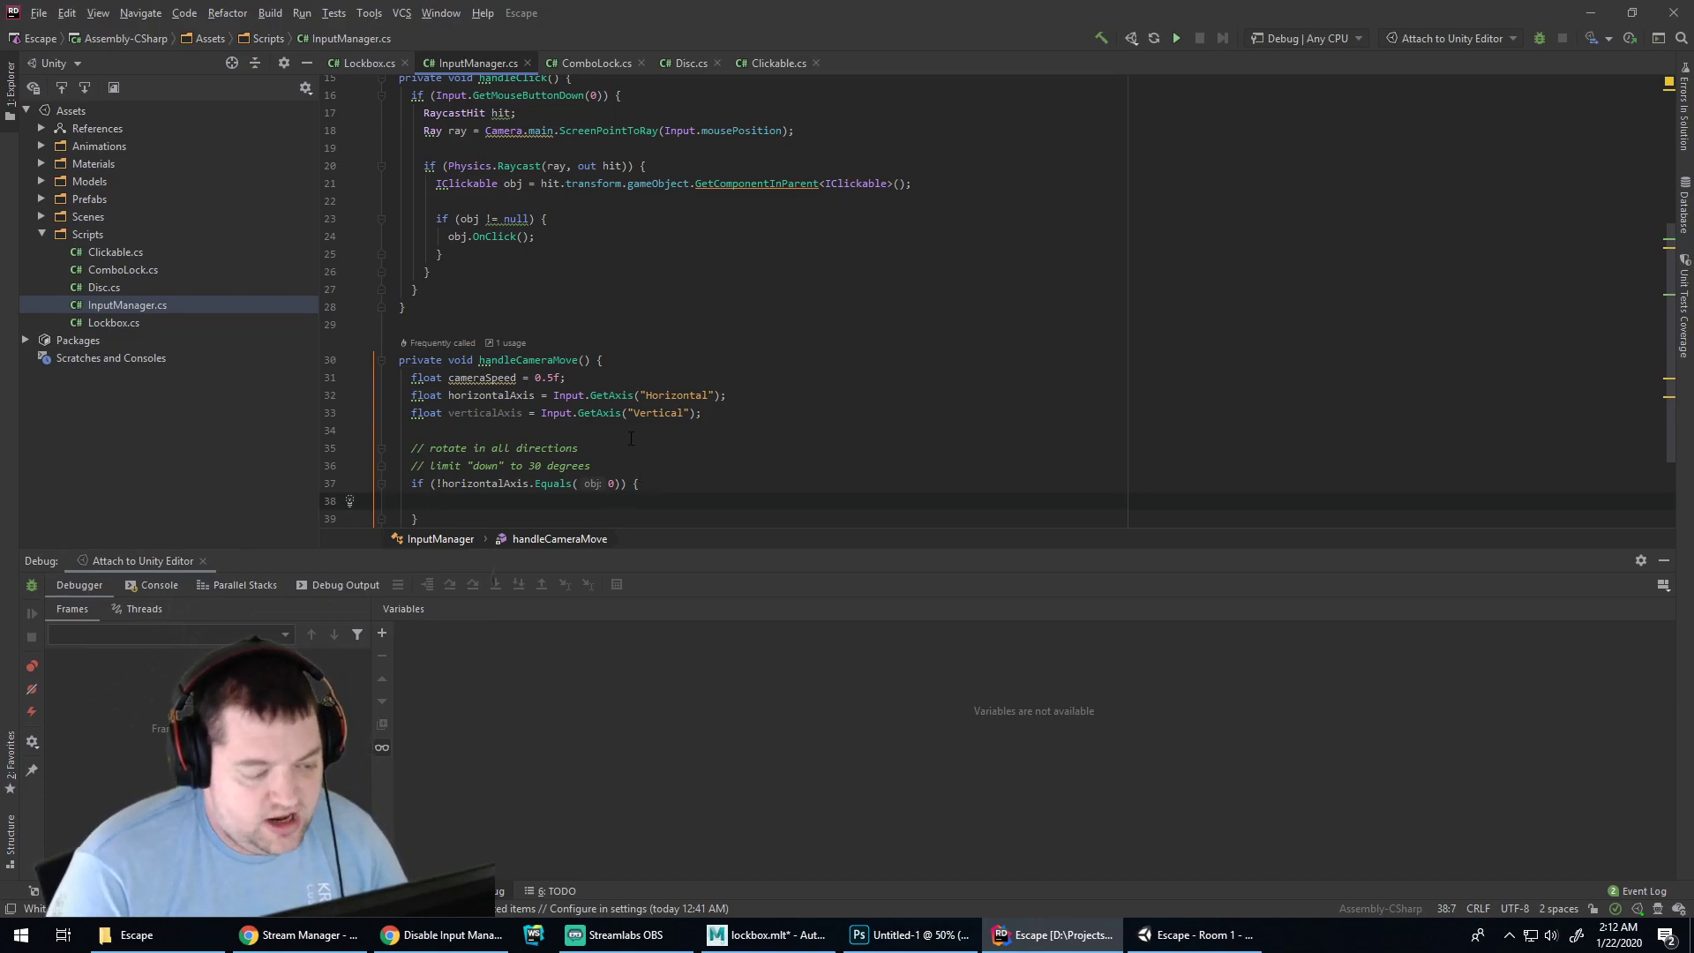
# Add Debug.Log(horizontalAxis); and Debug.Log(verticalAxis); on two lines below the axis declarations
pyautogui.scroll(-2, 630, 439)
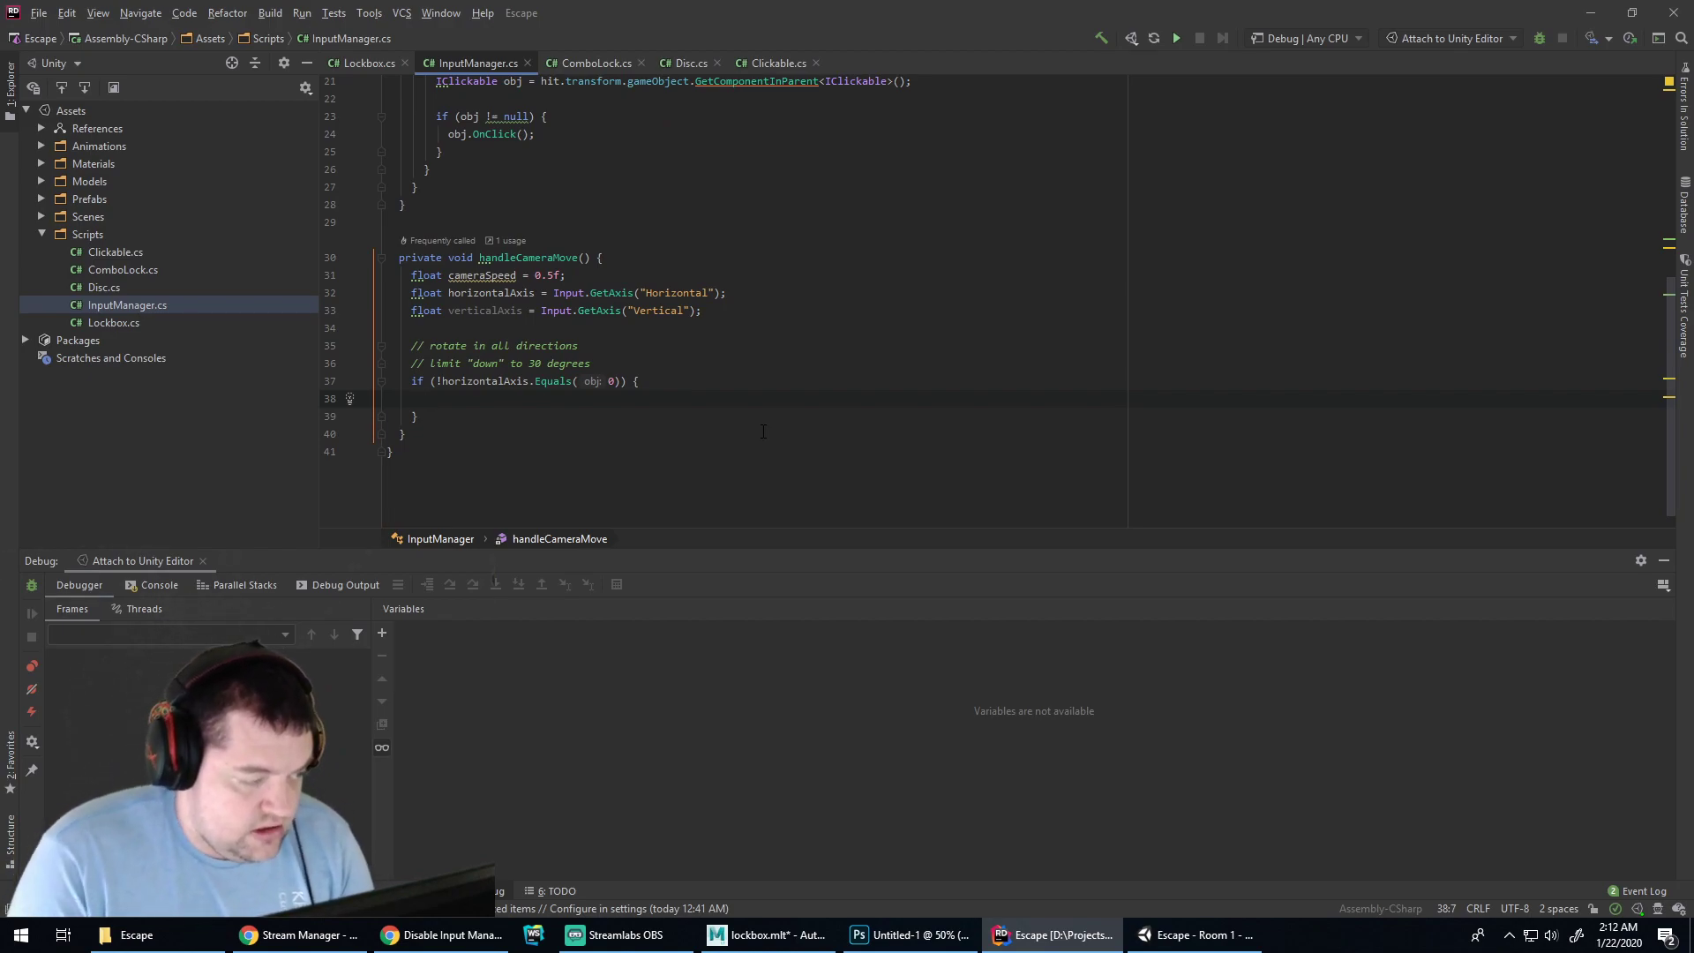
pyautogui.press('Up')
pyautogui.press('Up')
pyautogui.press('Up')
pyautogui.press('Up')
pyautogui.press('Up')
pyautogui.press('End')
pyautogui.press('Return')
pyautogui.press('Return')
pyautogui.write('Debug.Log(horizontalAxis, verticalAxis')
pyautogui.press('End')
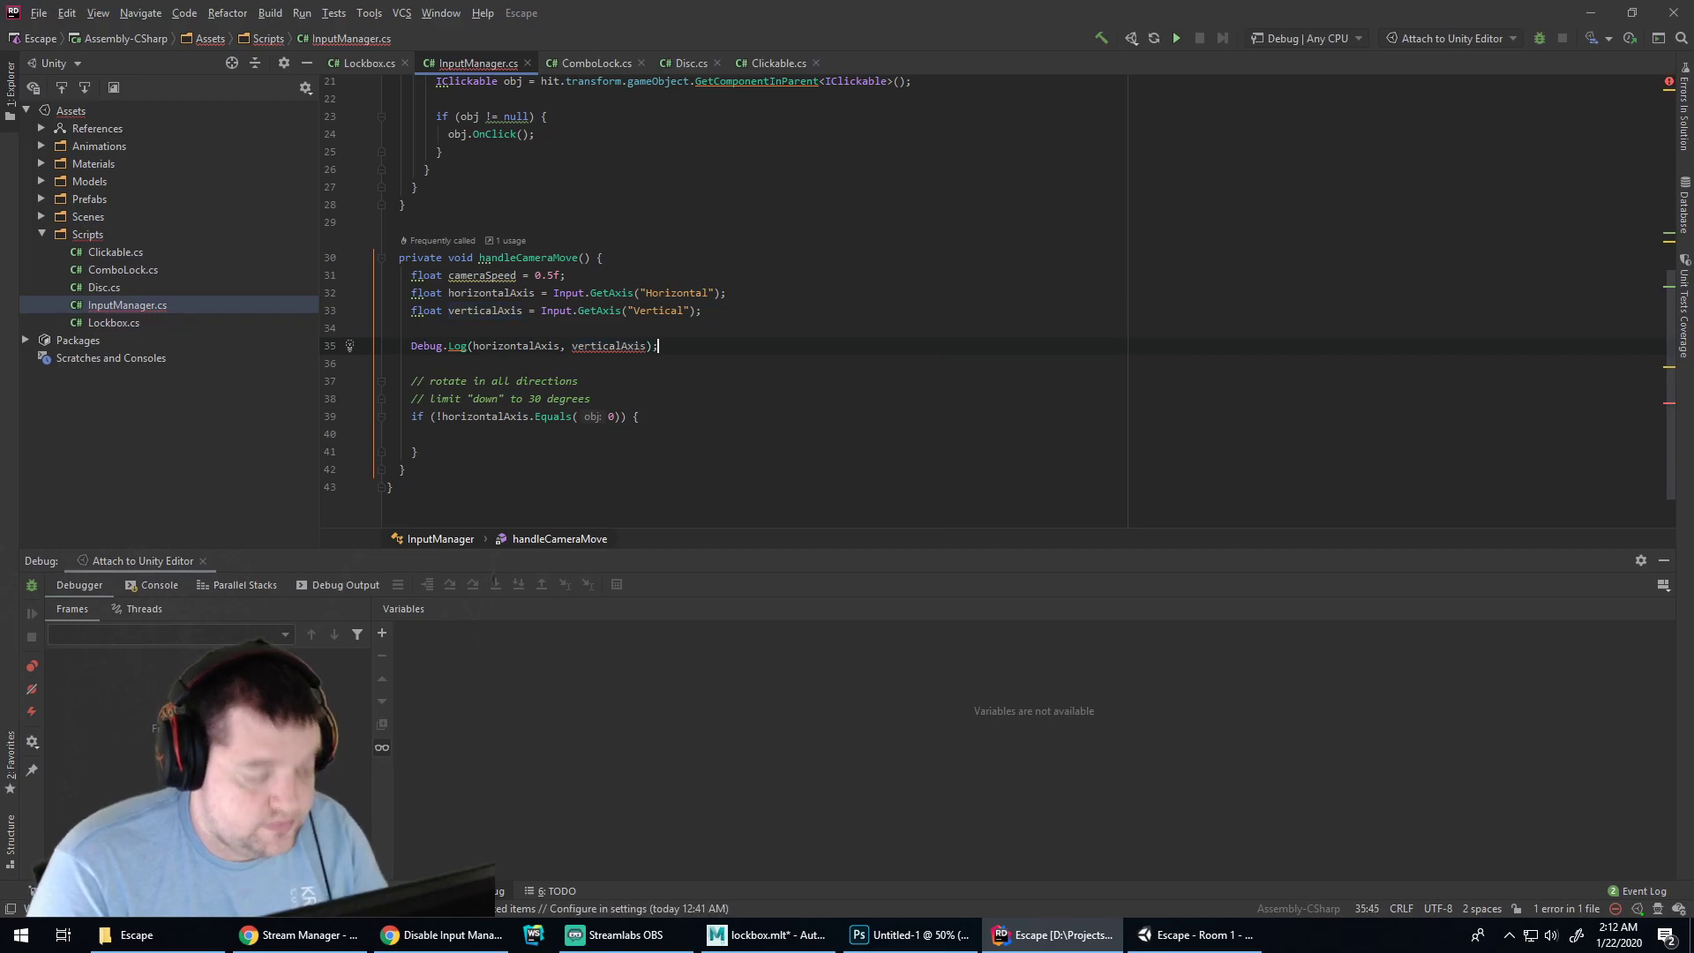
pyautogui.click(561, 347)
pyautogui.write(');')
pyautogui.press('Return')
pyautogui.press('BackSpace')
pyautogui.press('Return')
pyautogui.press('Delete')
pyautogui.press('Delete')
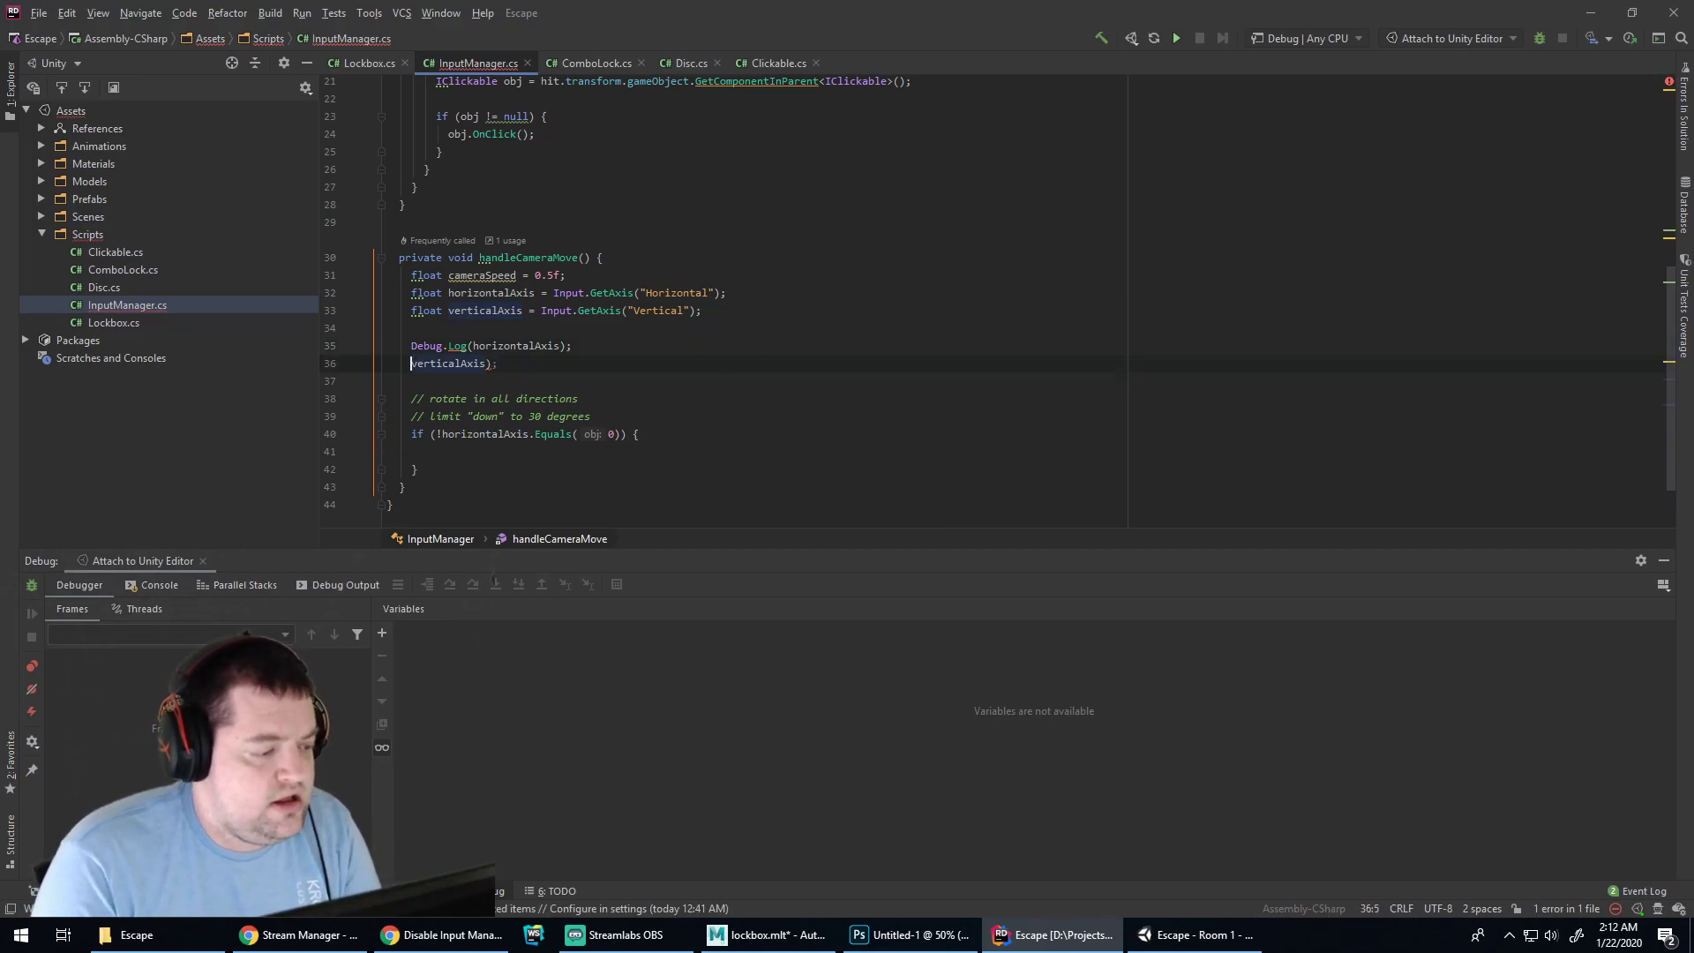
pyautogui.write('Debug.Log')
pyautogui.press('Return')
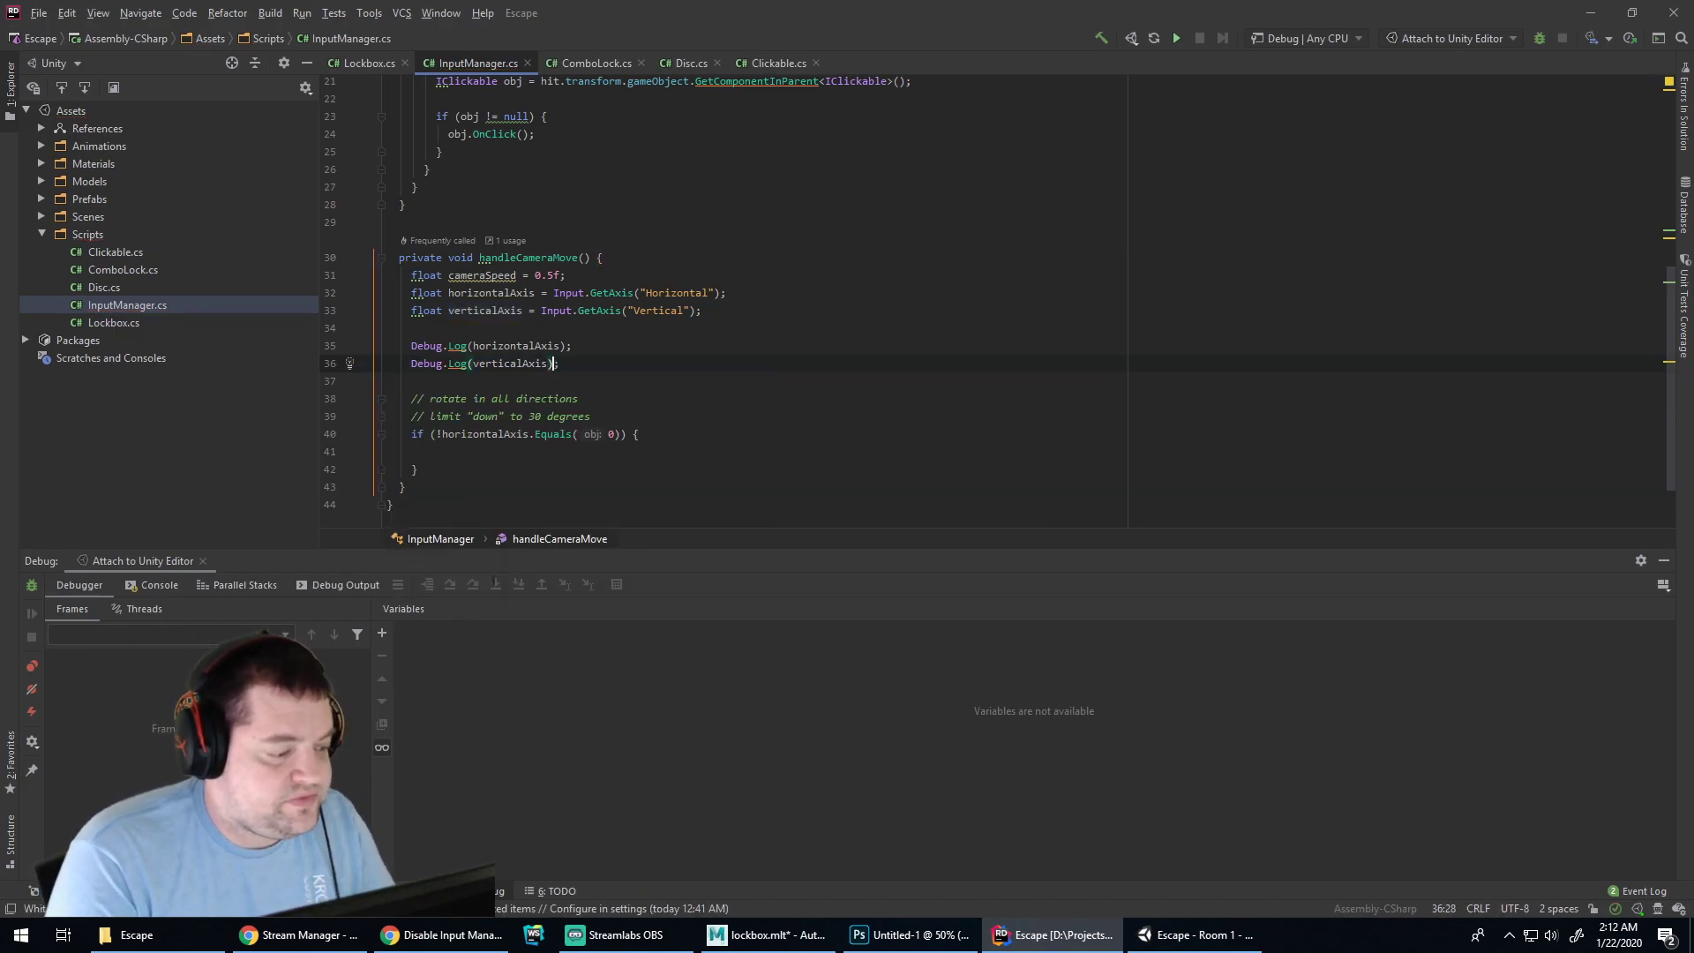
pyautogui.click(909, 934)
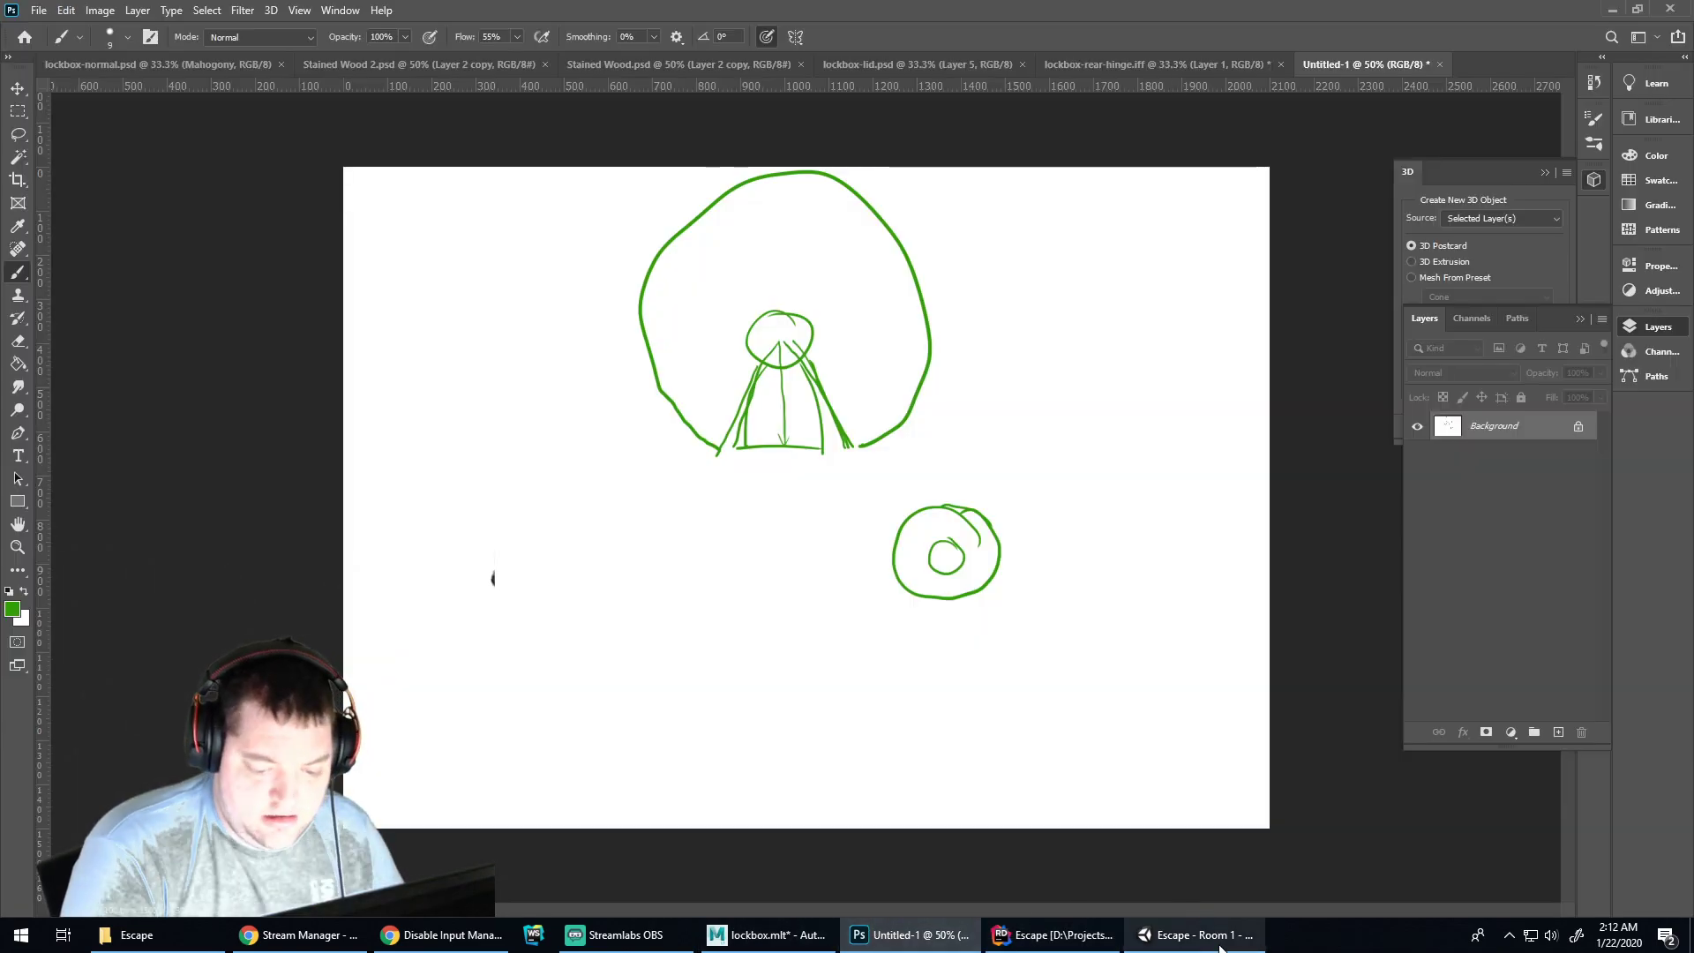
# Save, play Room 1, and inspect the Console filling with Debug.Log entries reading 0
pyautogui.click(1195, 935)
pyautogui.click(768, 935)
pyautogui.hotkey('ctrl', 's')
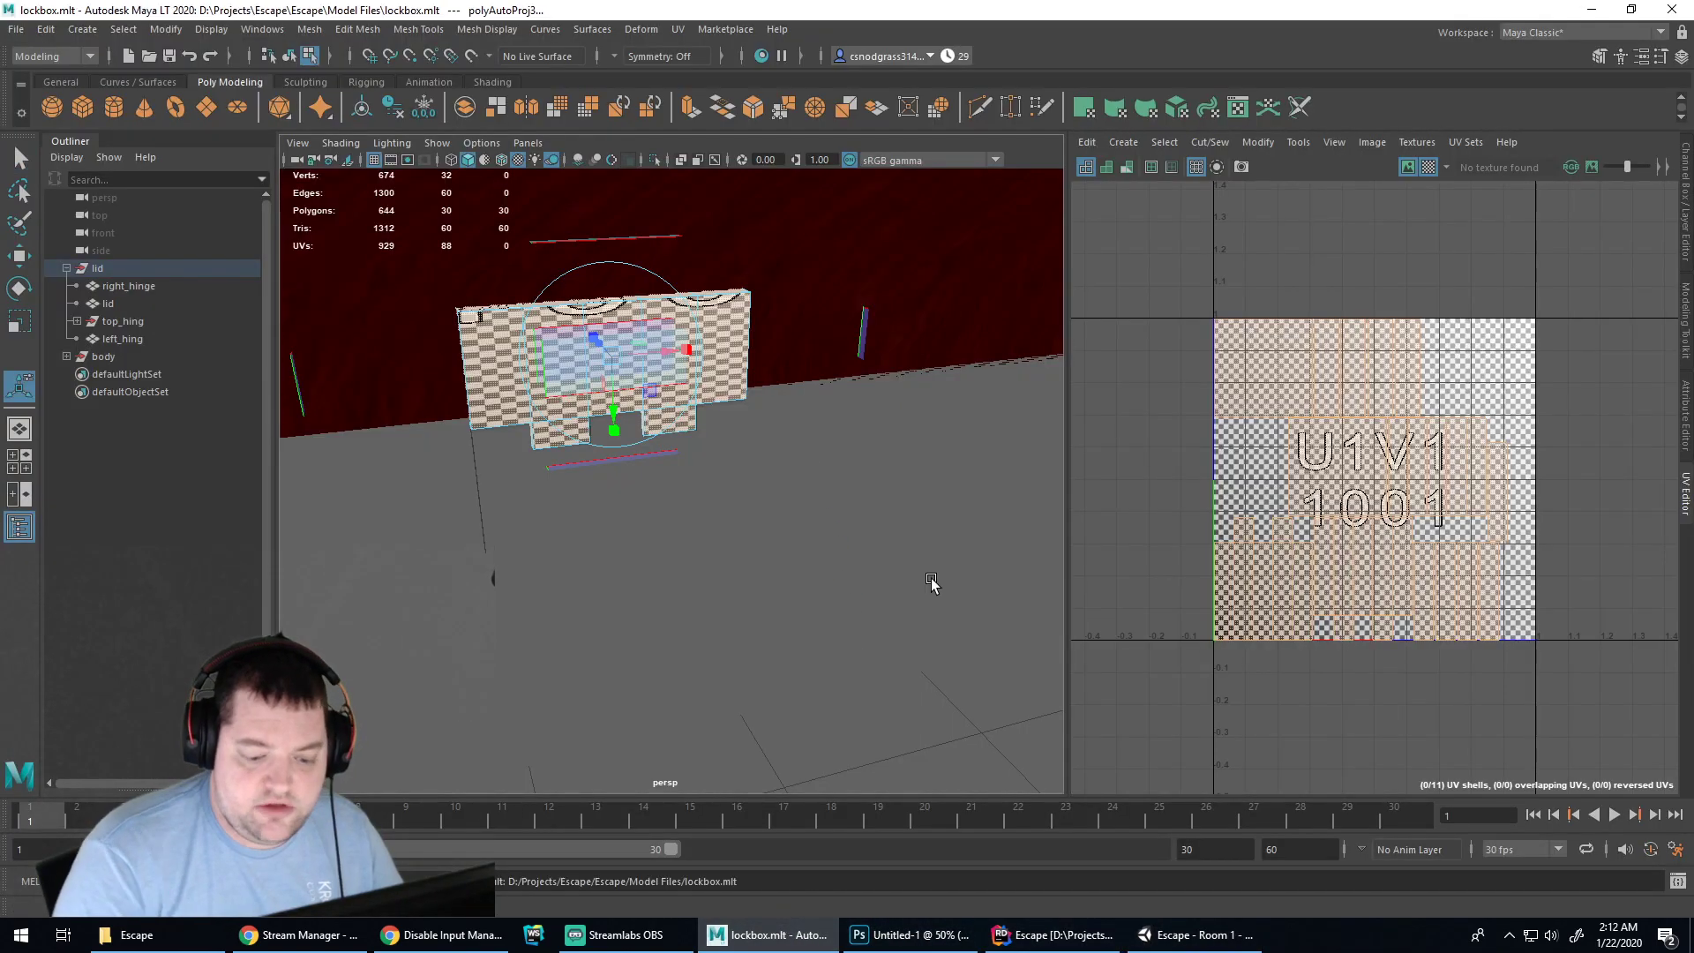
pyautogui.click(1182, 935)
pyautogui.click(798, 52)
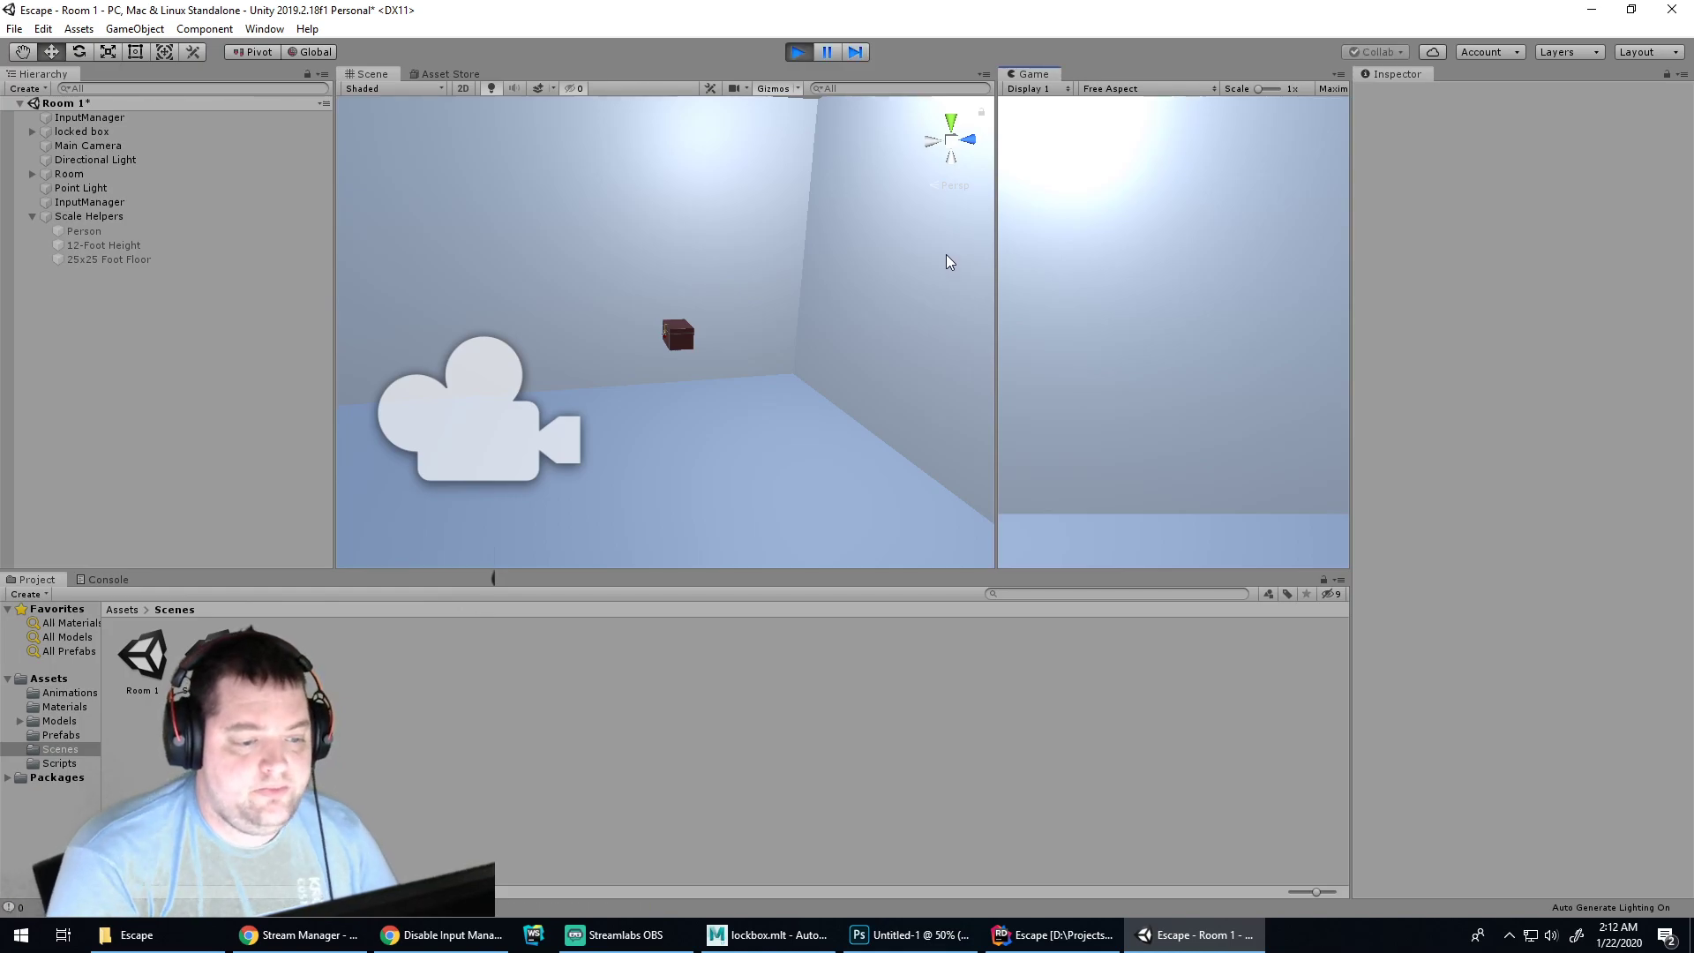
pyautogui.click(102, 578)
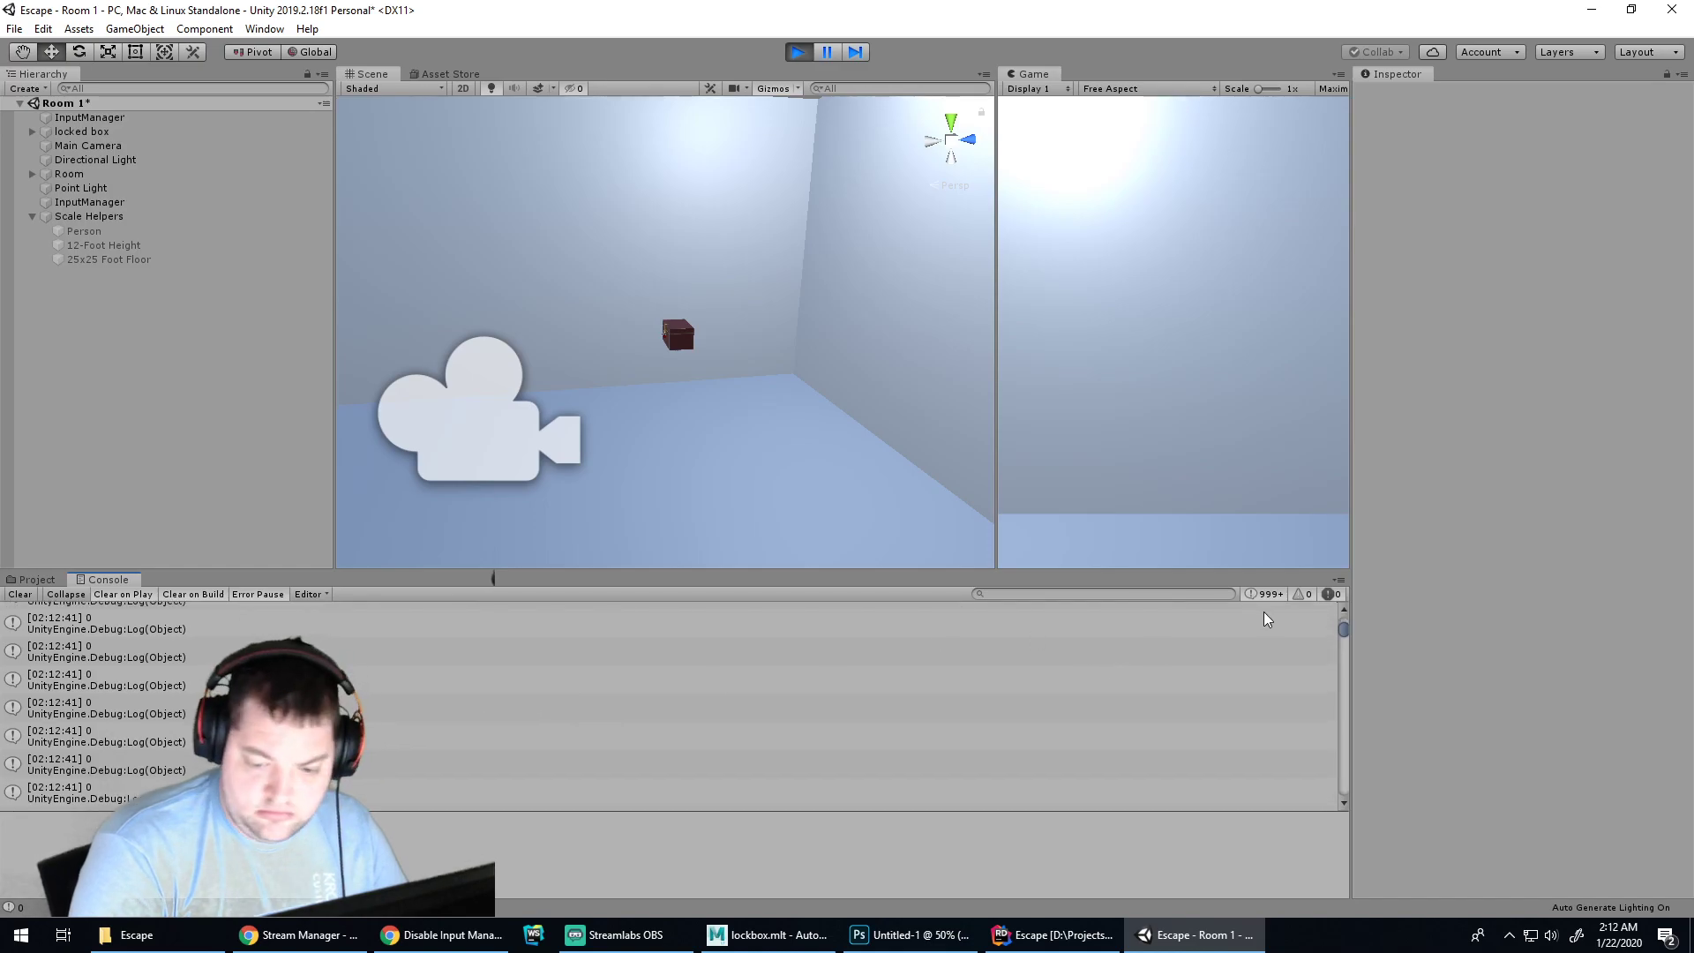
pyautogui.moveTo(1342, 623); pyautogui.dragTo(1352, 791)
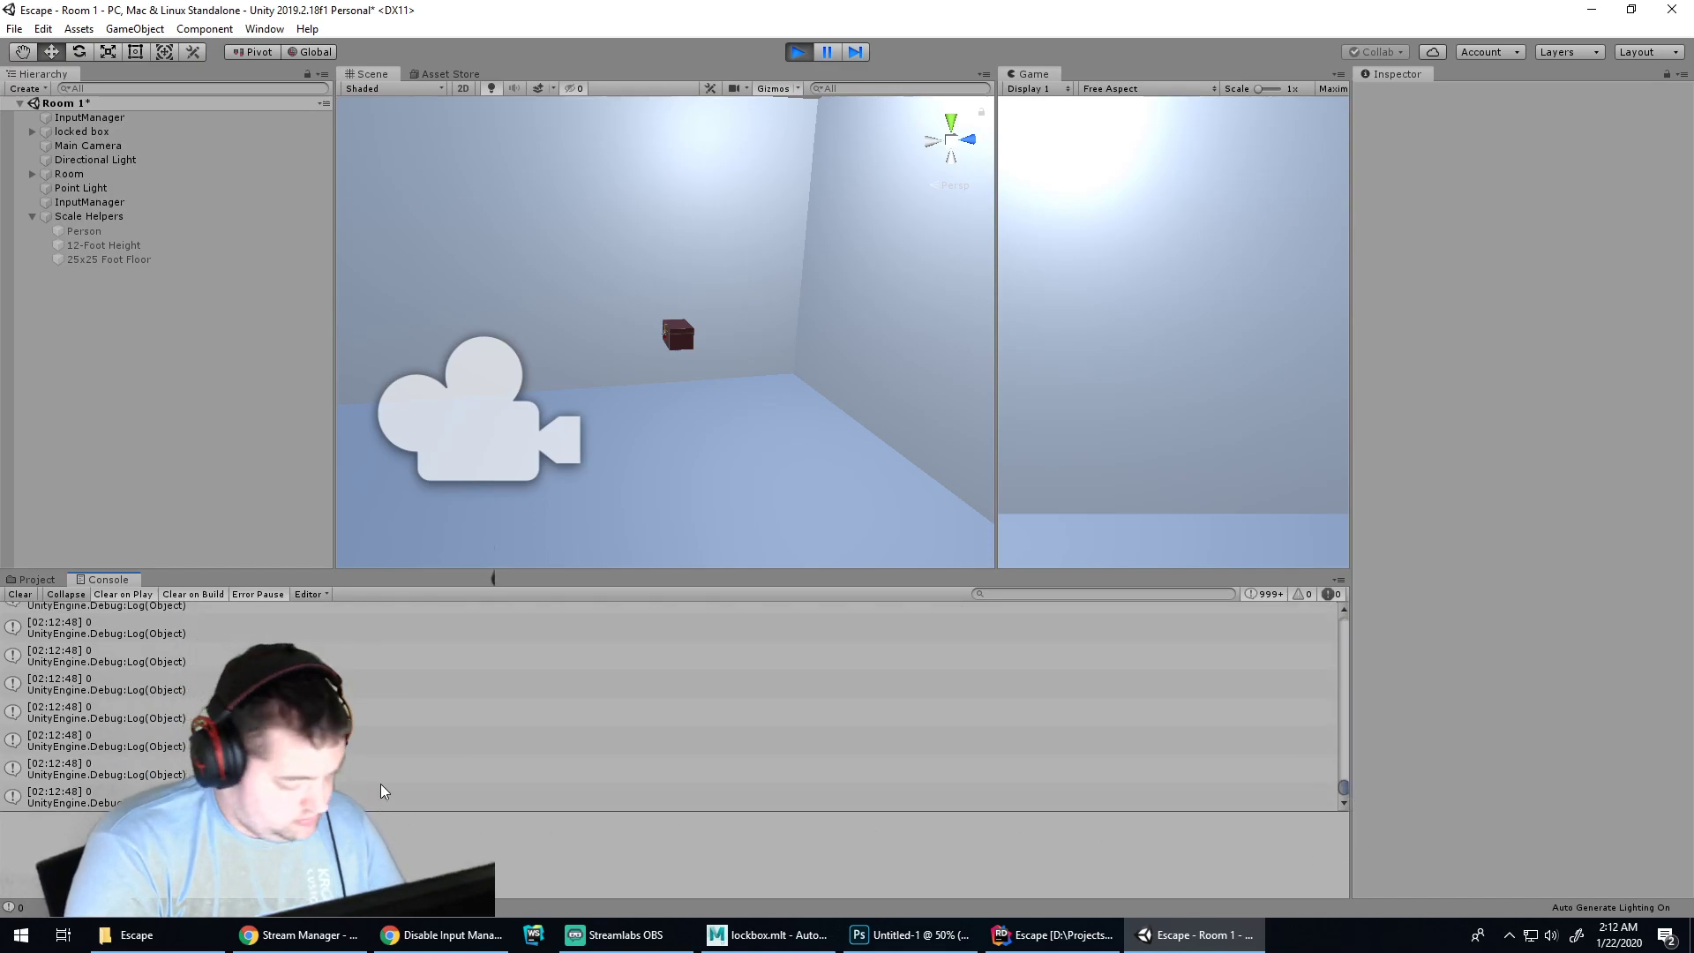
pyautogui.click(1268, 655)
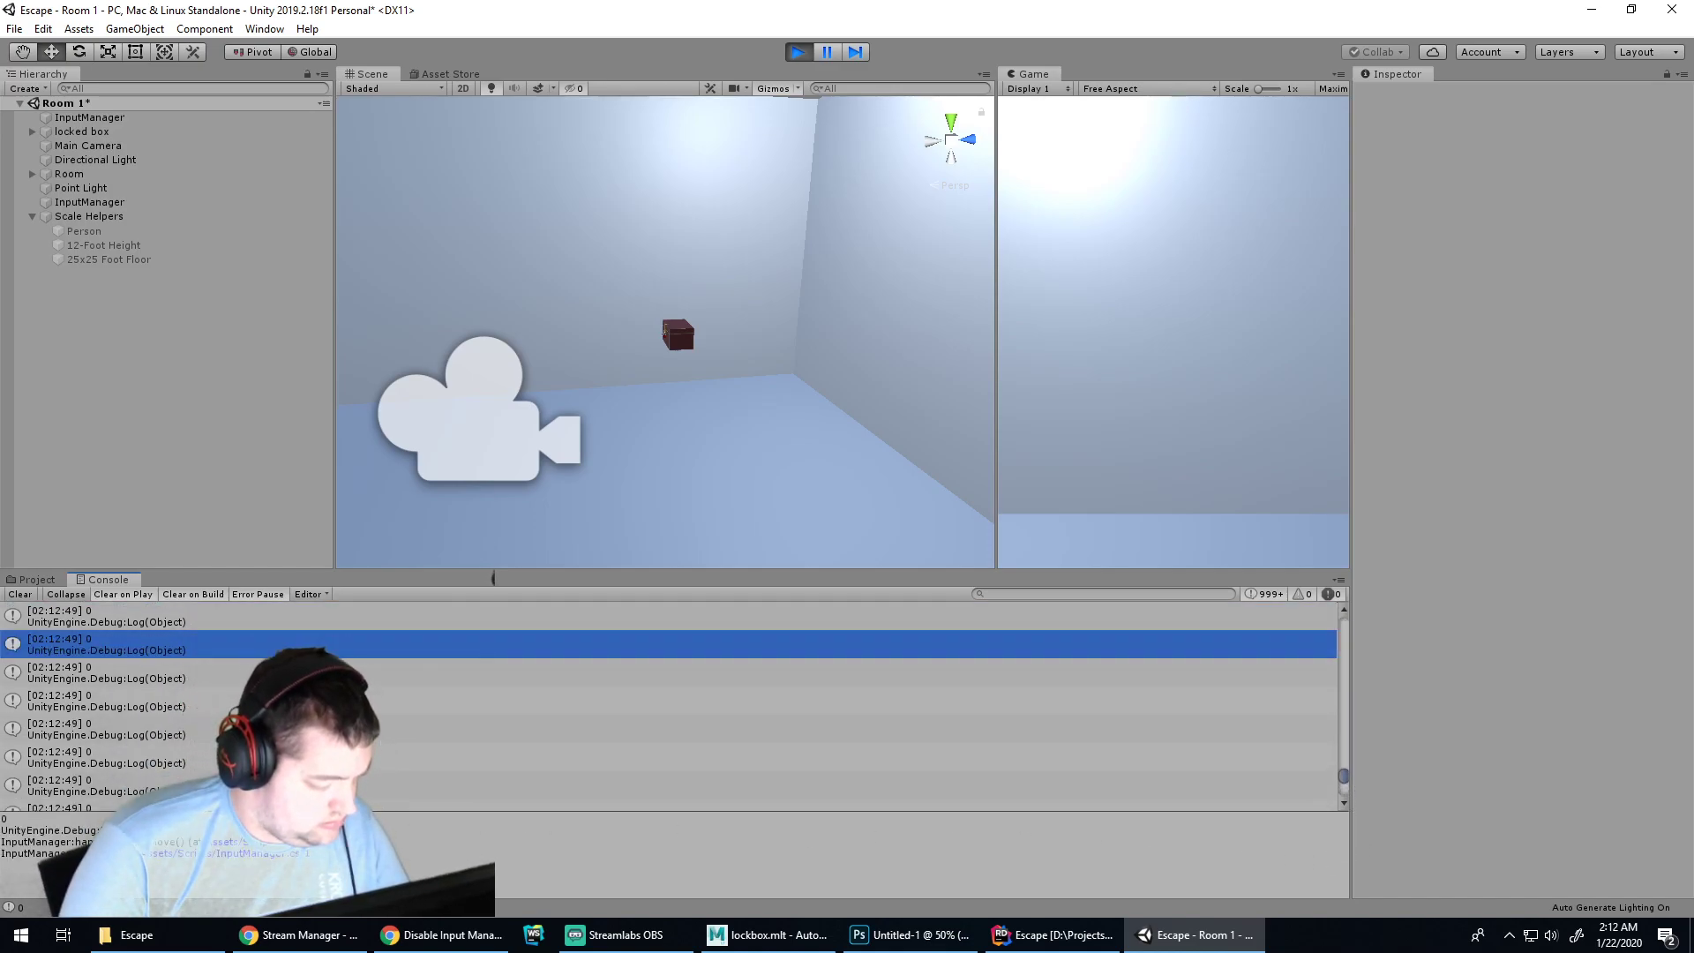
pyautogui.scroll(-5, 1335, 741)
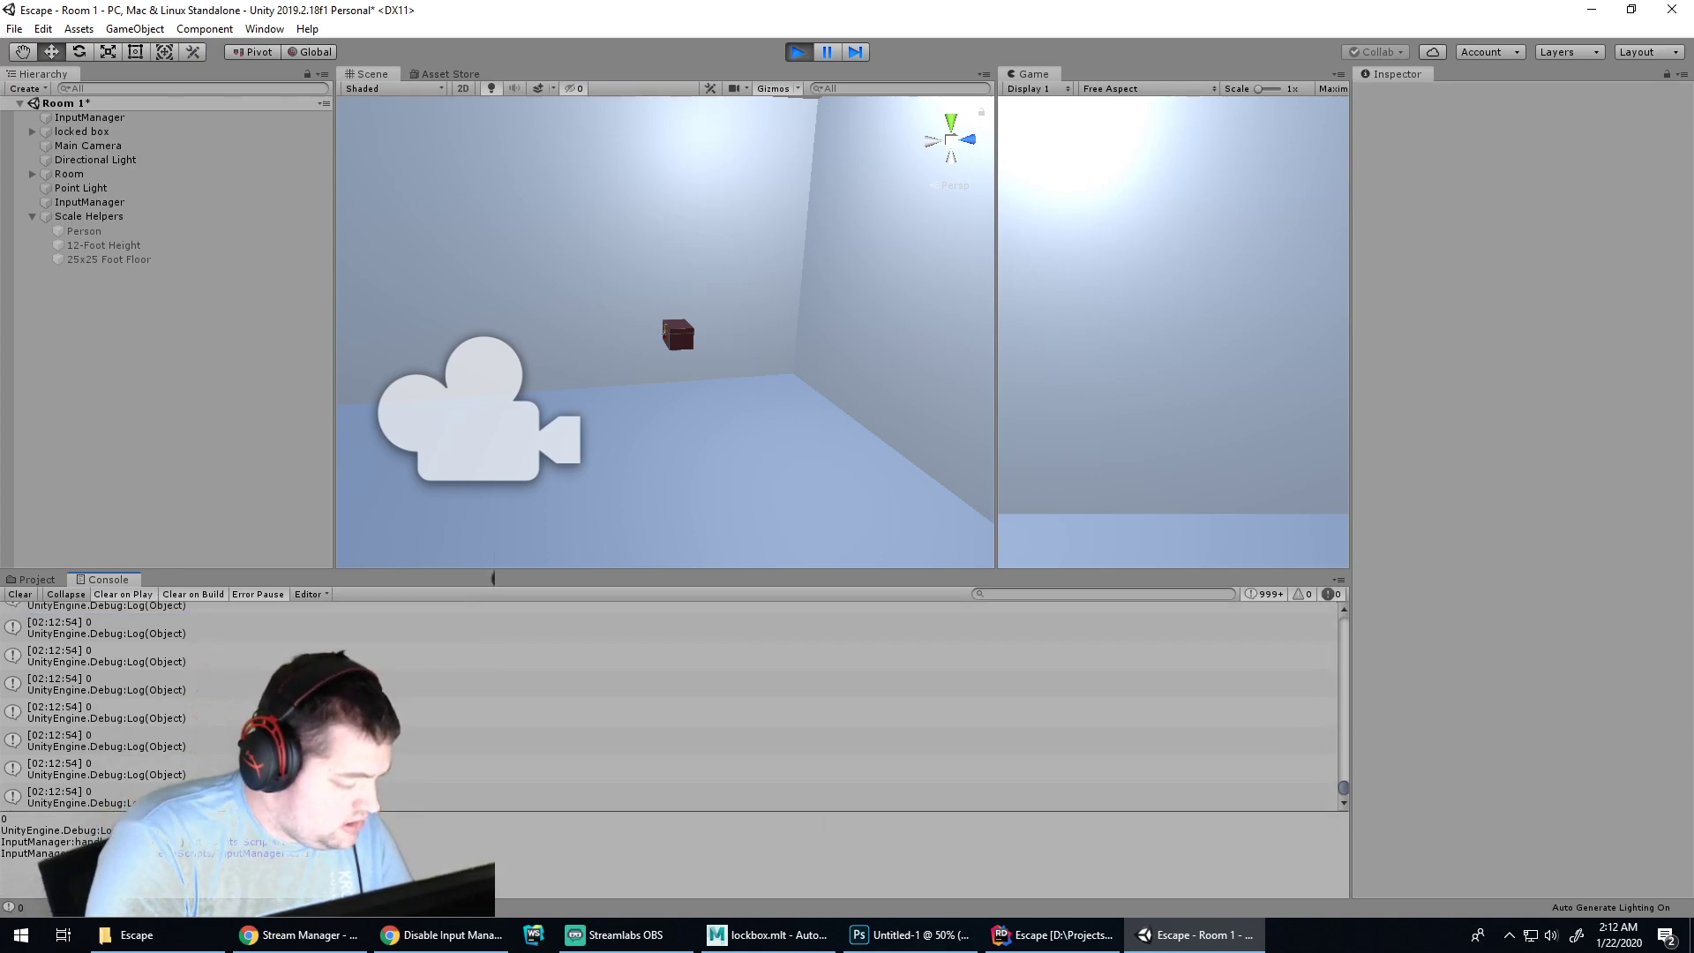
pyautogui.click(14, 29)
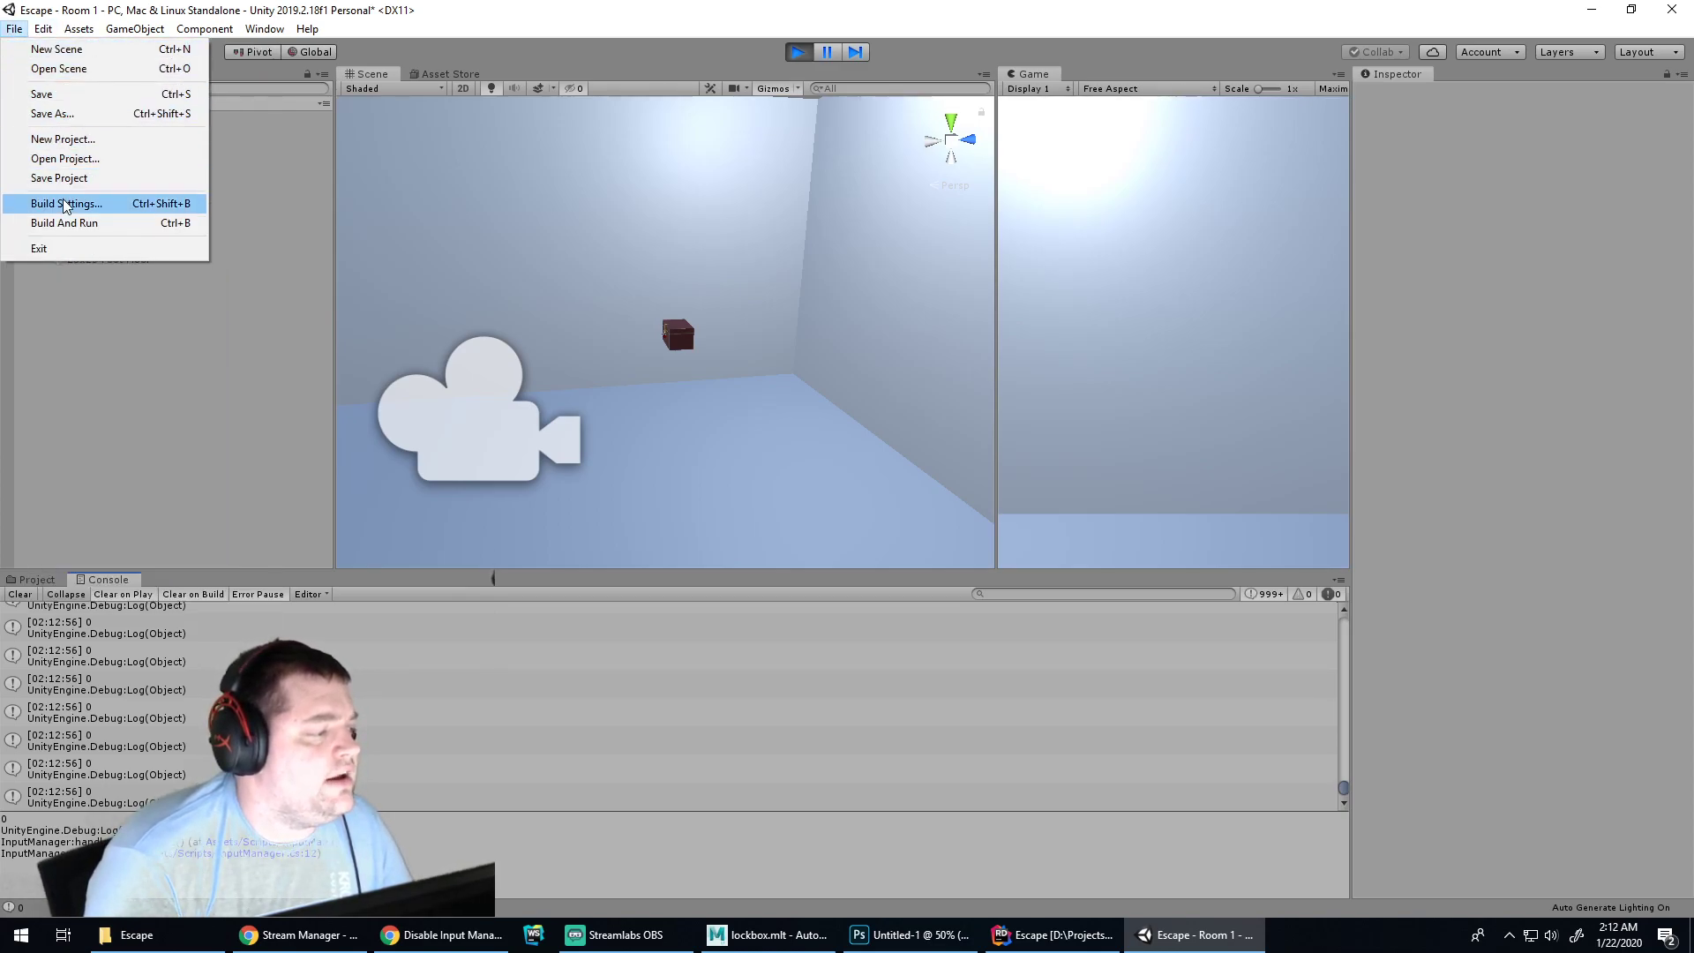
# Check the Build Settings and Preferences windows, then stop Play mode
pyautogui.click(80, 204)
pyautogui.click(586, 33)
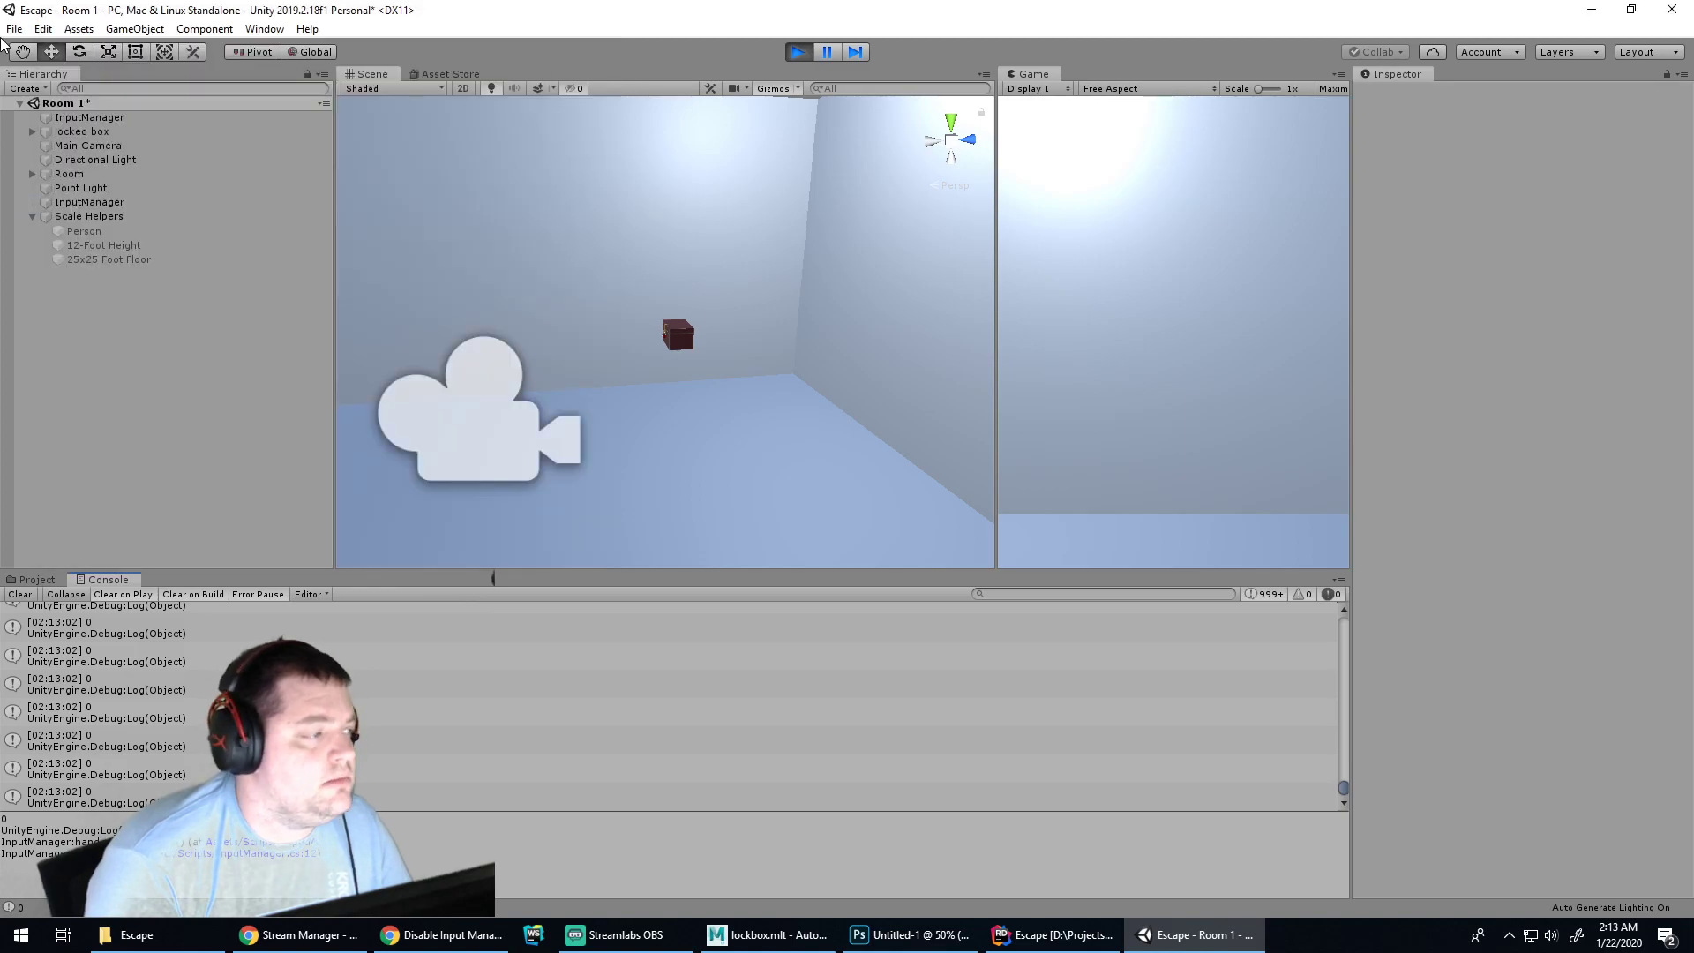
pyautogui.click(14, 28)
pyautogui.moveTo(43, 28)
pyautogui.click(138, 531)
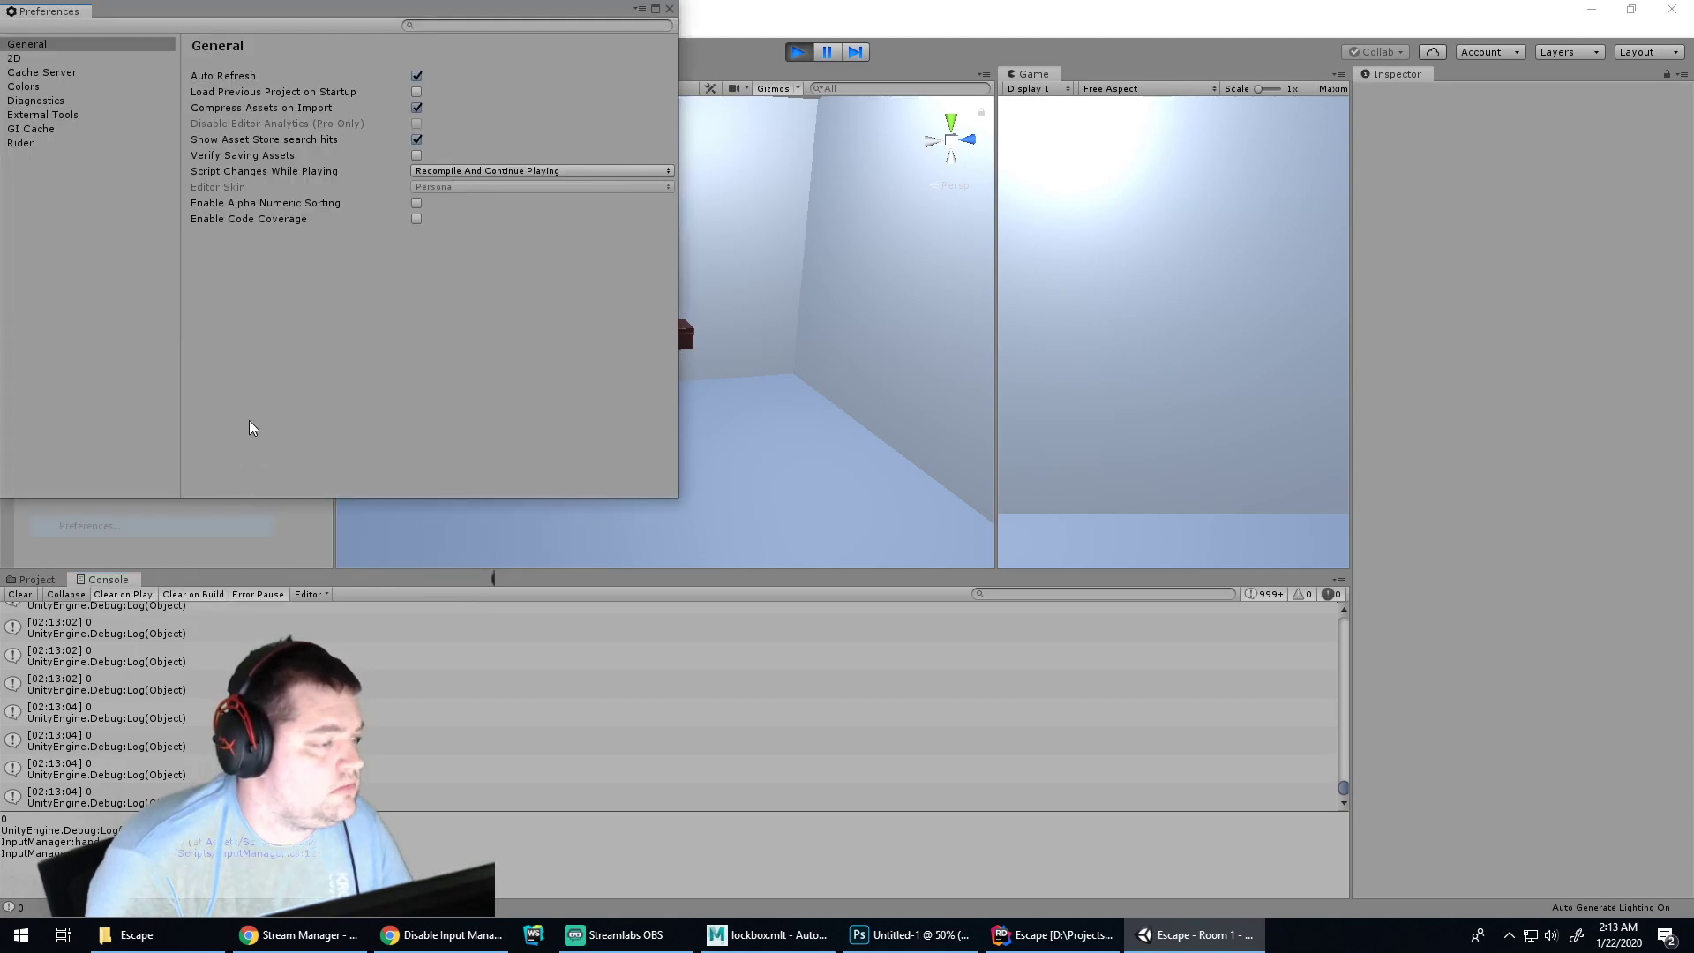
pyautogui.click(670, 10)
pyautogui.click(43, 29)
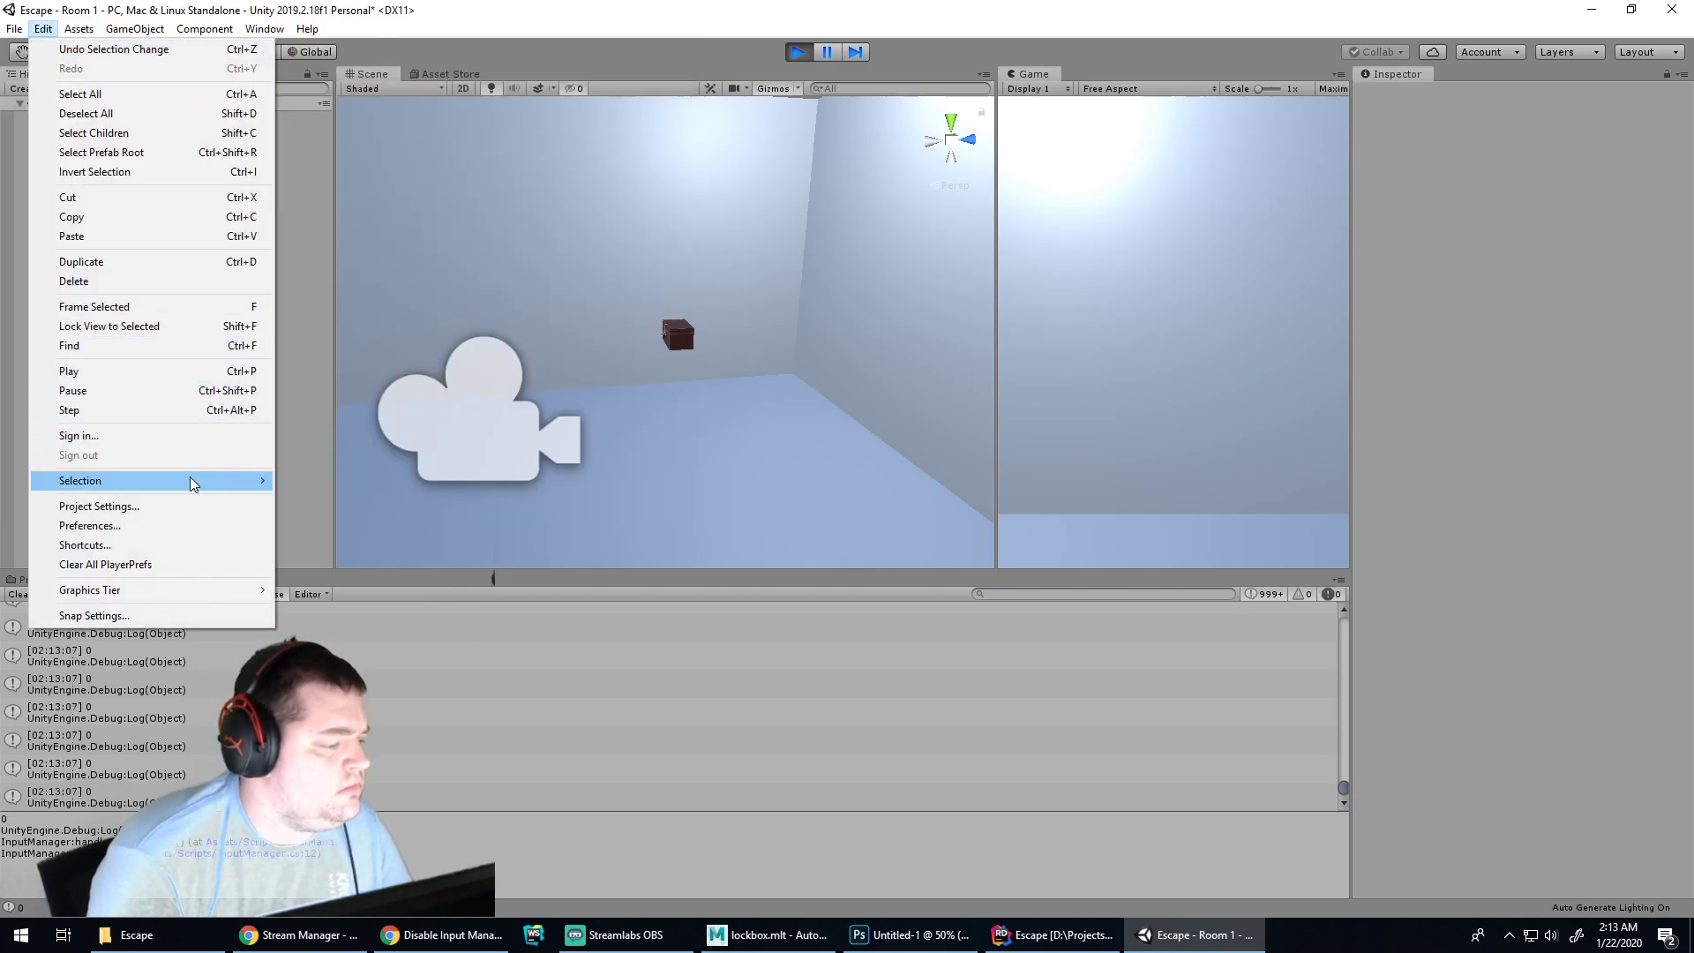
pyautogui.moveTo(193, 483)
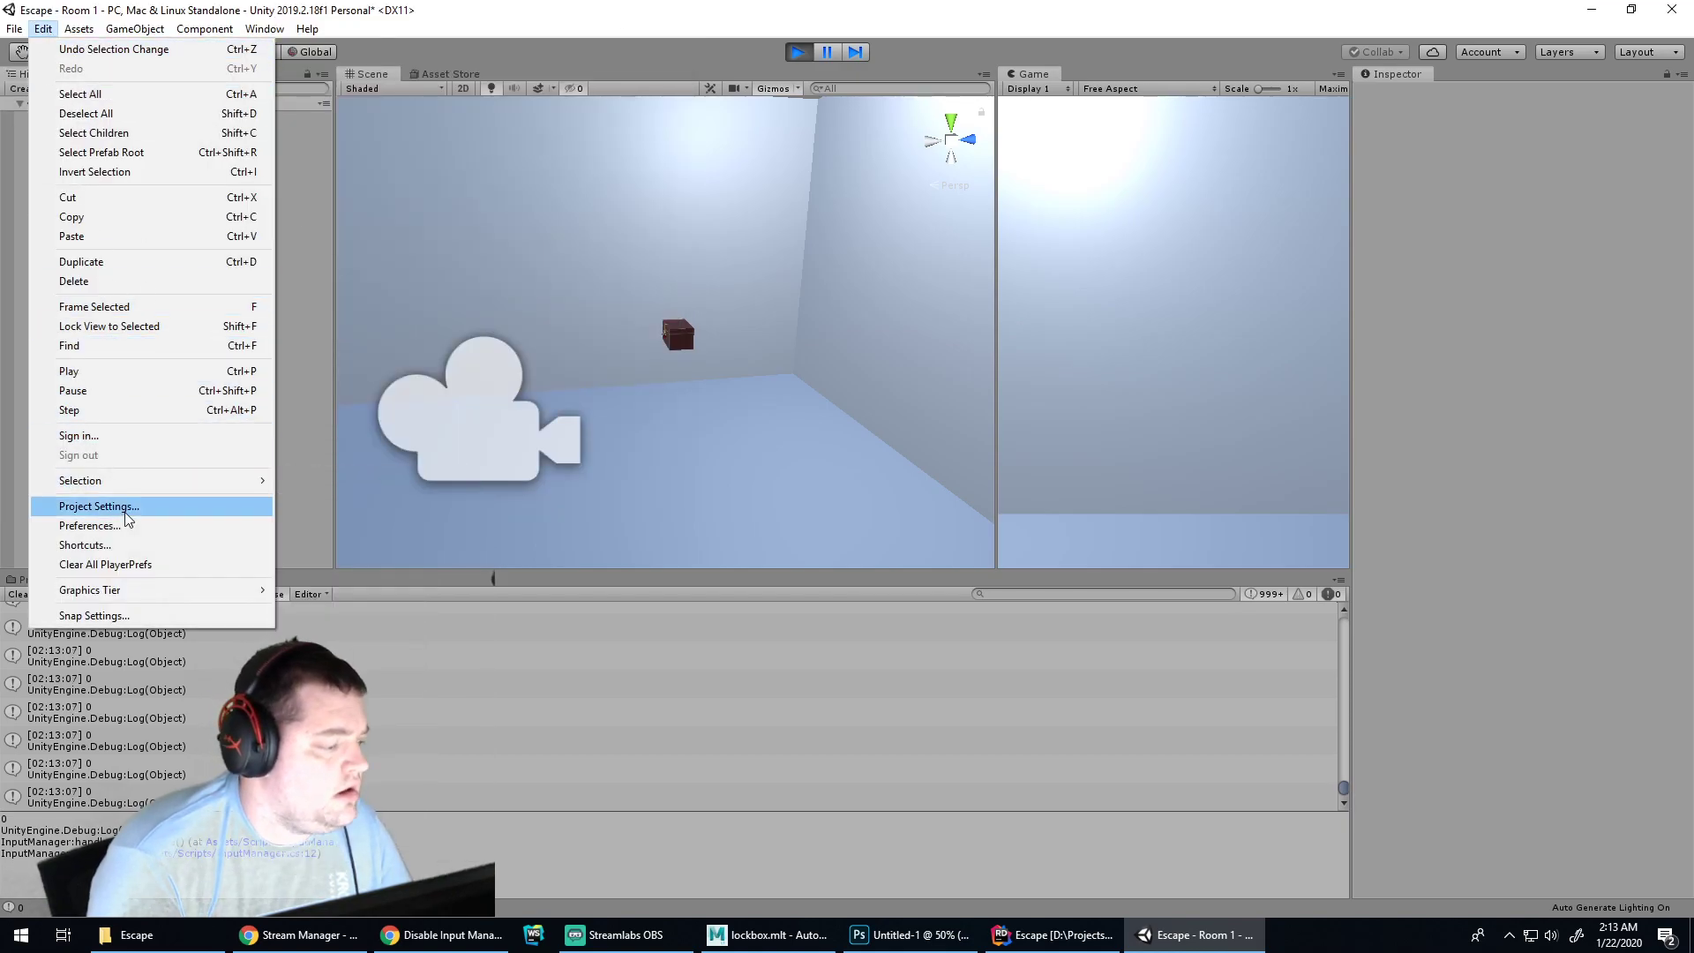
pyautogui.click(234, 525)
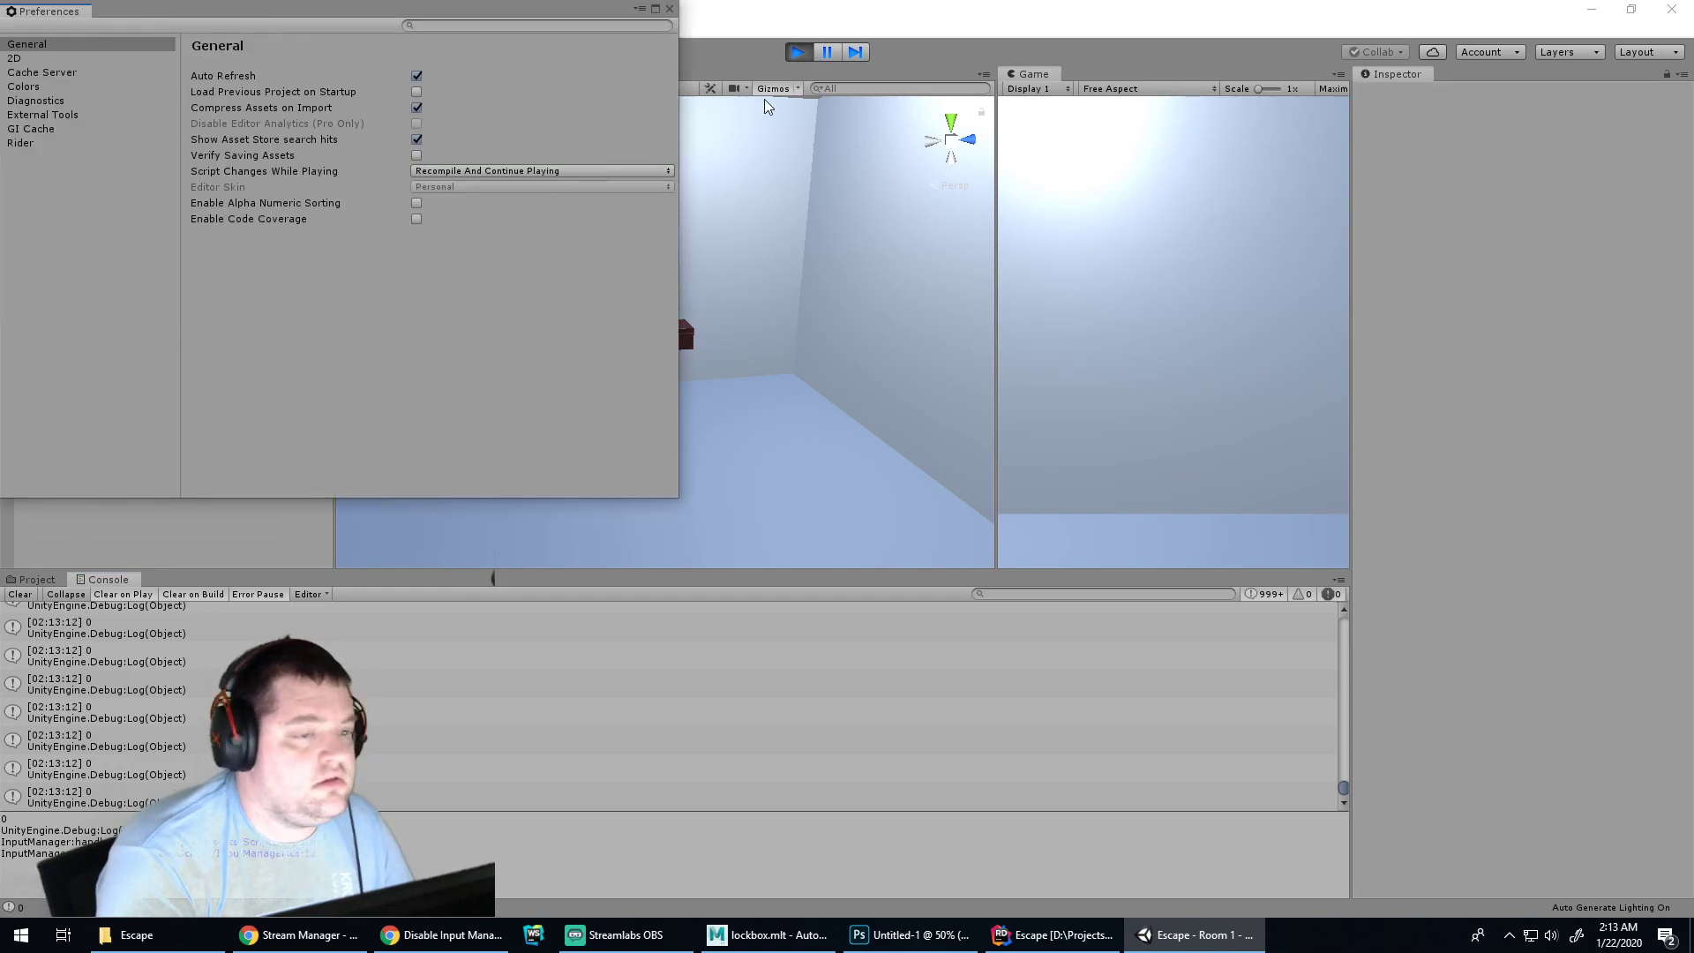
pyautogui.click(670, 9)
pyautogui.click(796, 52)
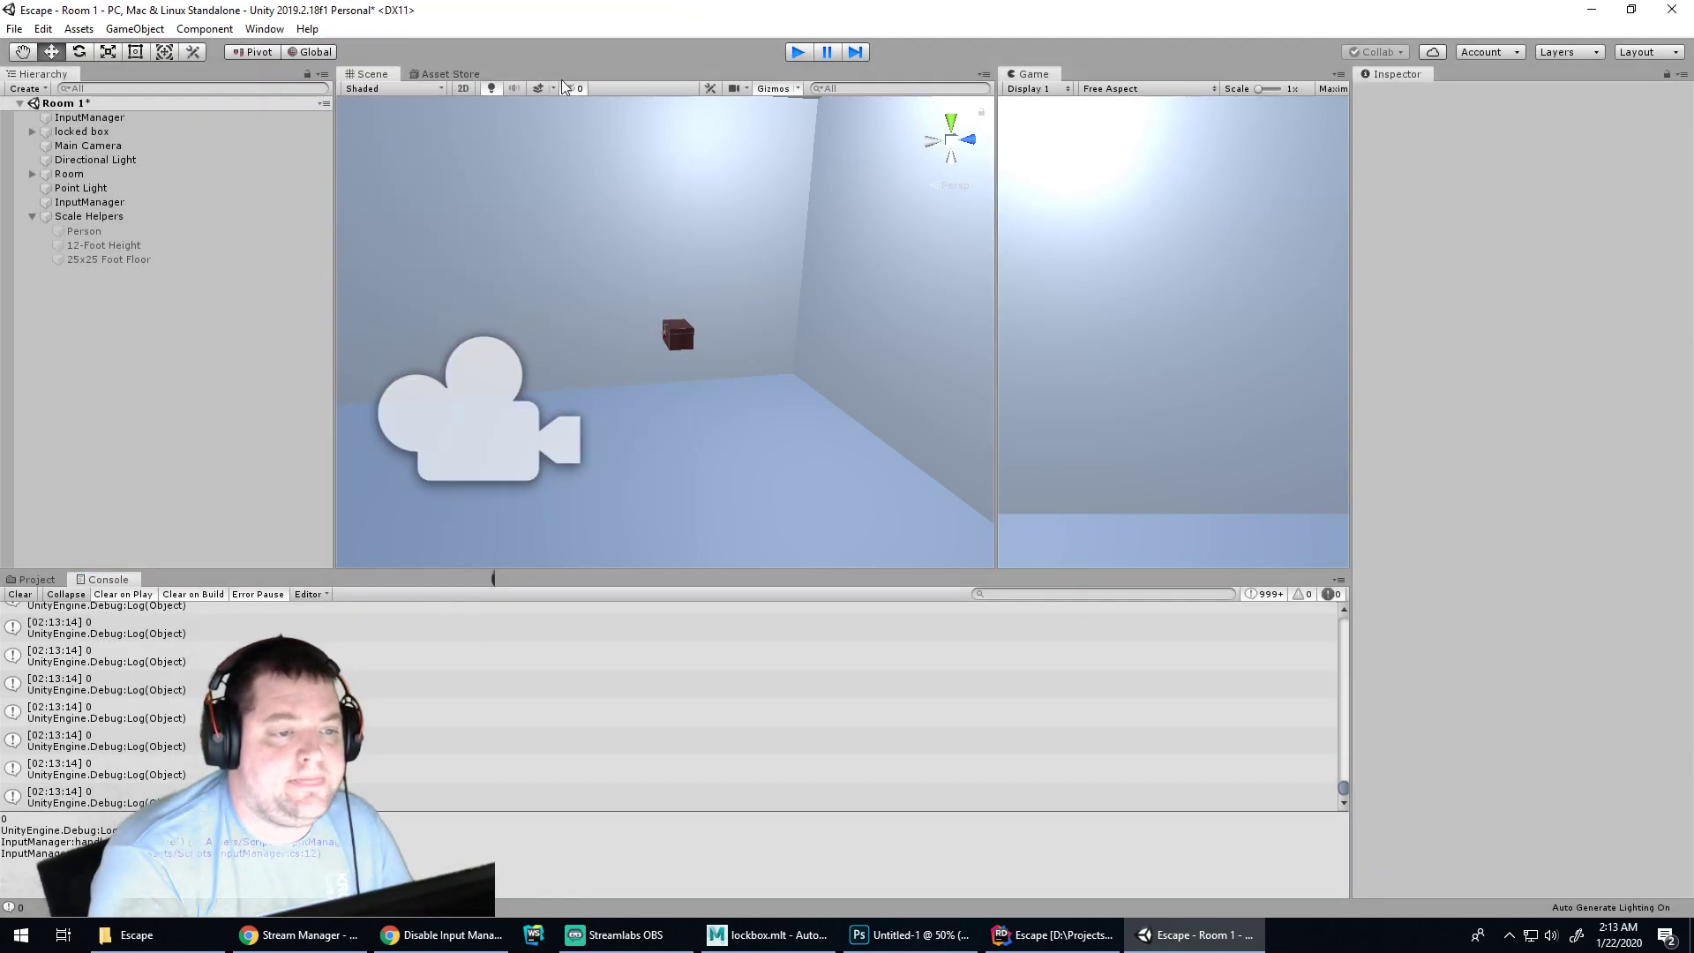
# Open Project Settings > Input and inspect the Horizontal axis buttons left, right, a and d
pyautogui.click(53, 29)
pyautogui.click(114, 524)
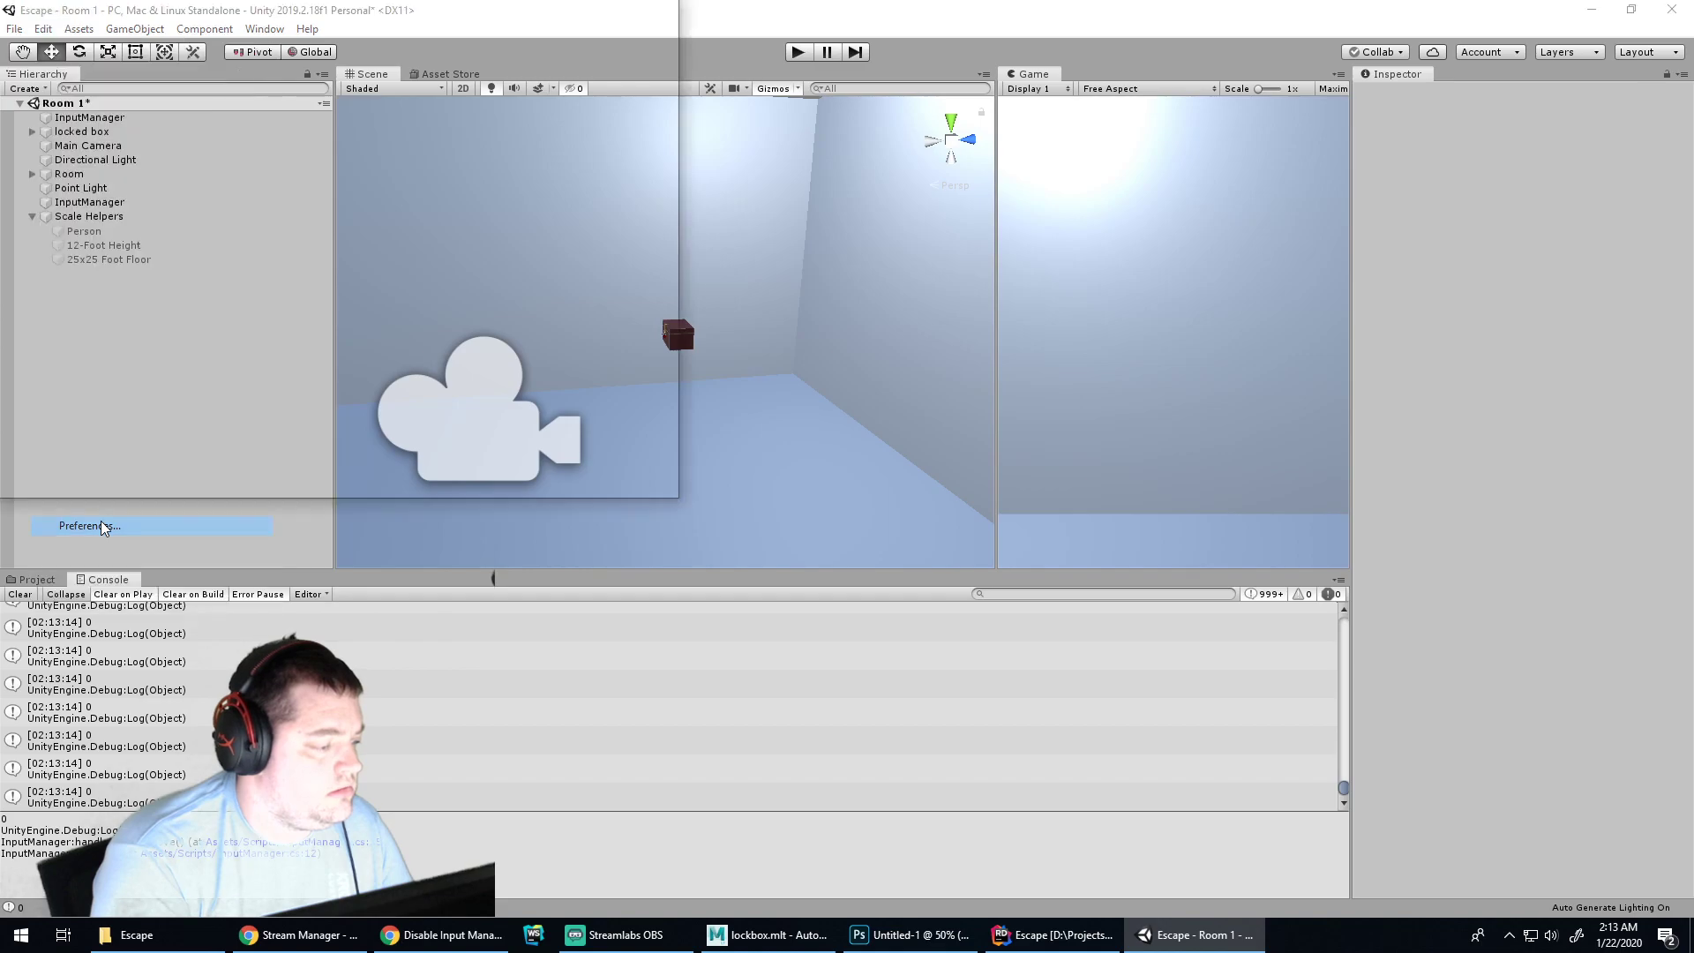
pyautogui.click(670, 10)
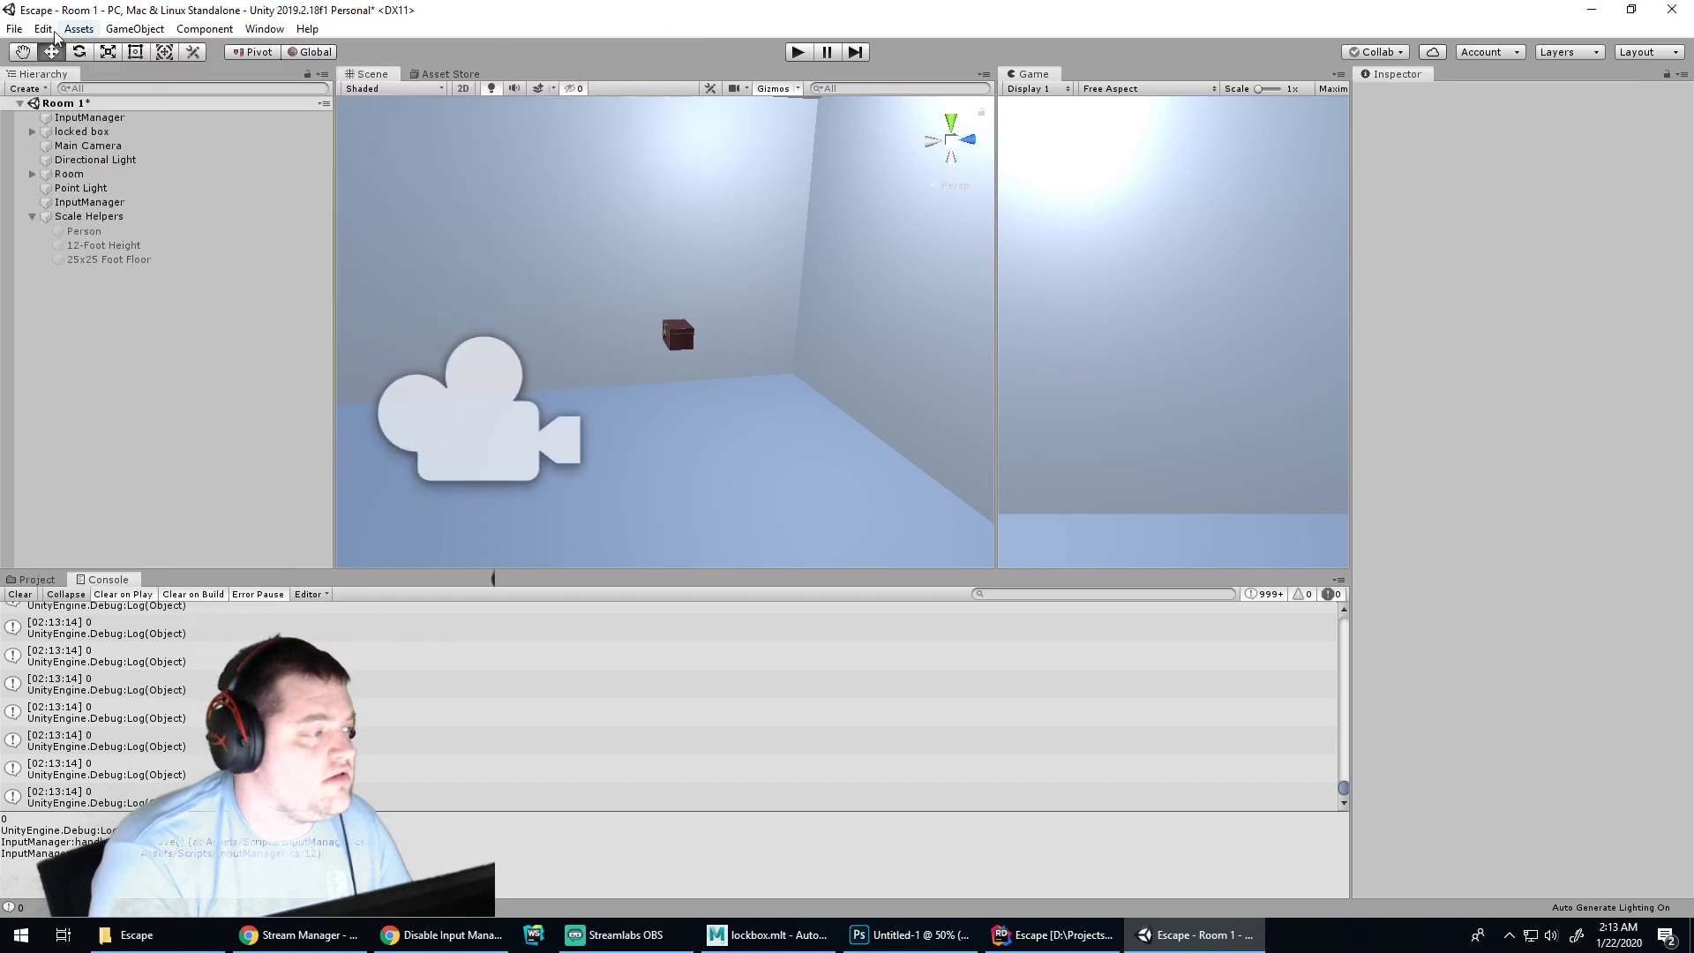
pyautogui.click(49, 30)
pyautogui.click(99, 506)
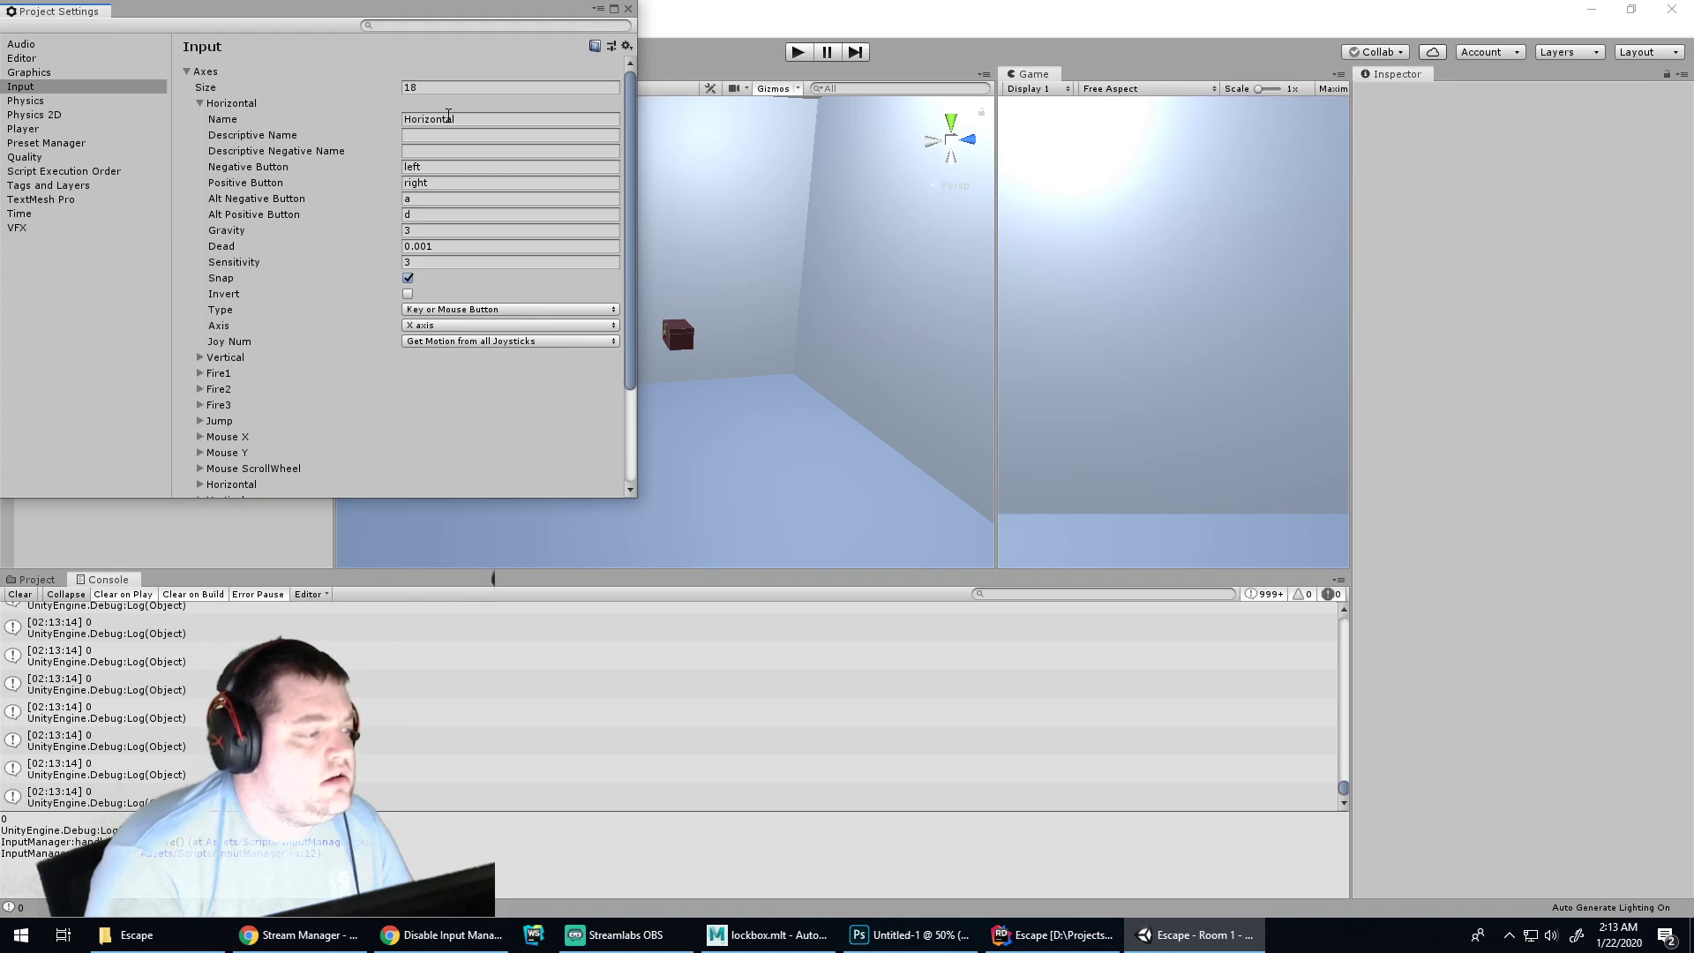
pyautogui.click(432, 168)
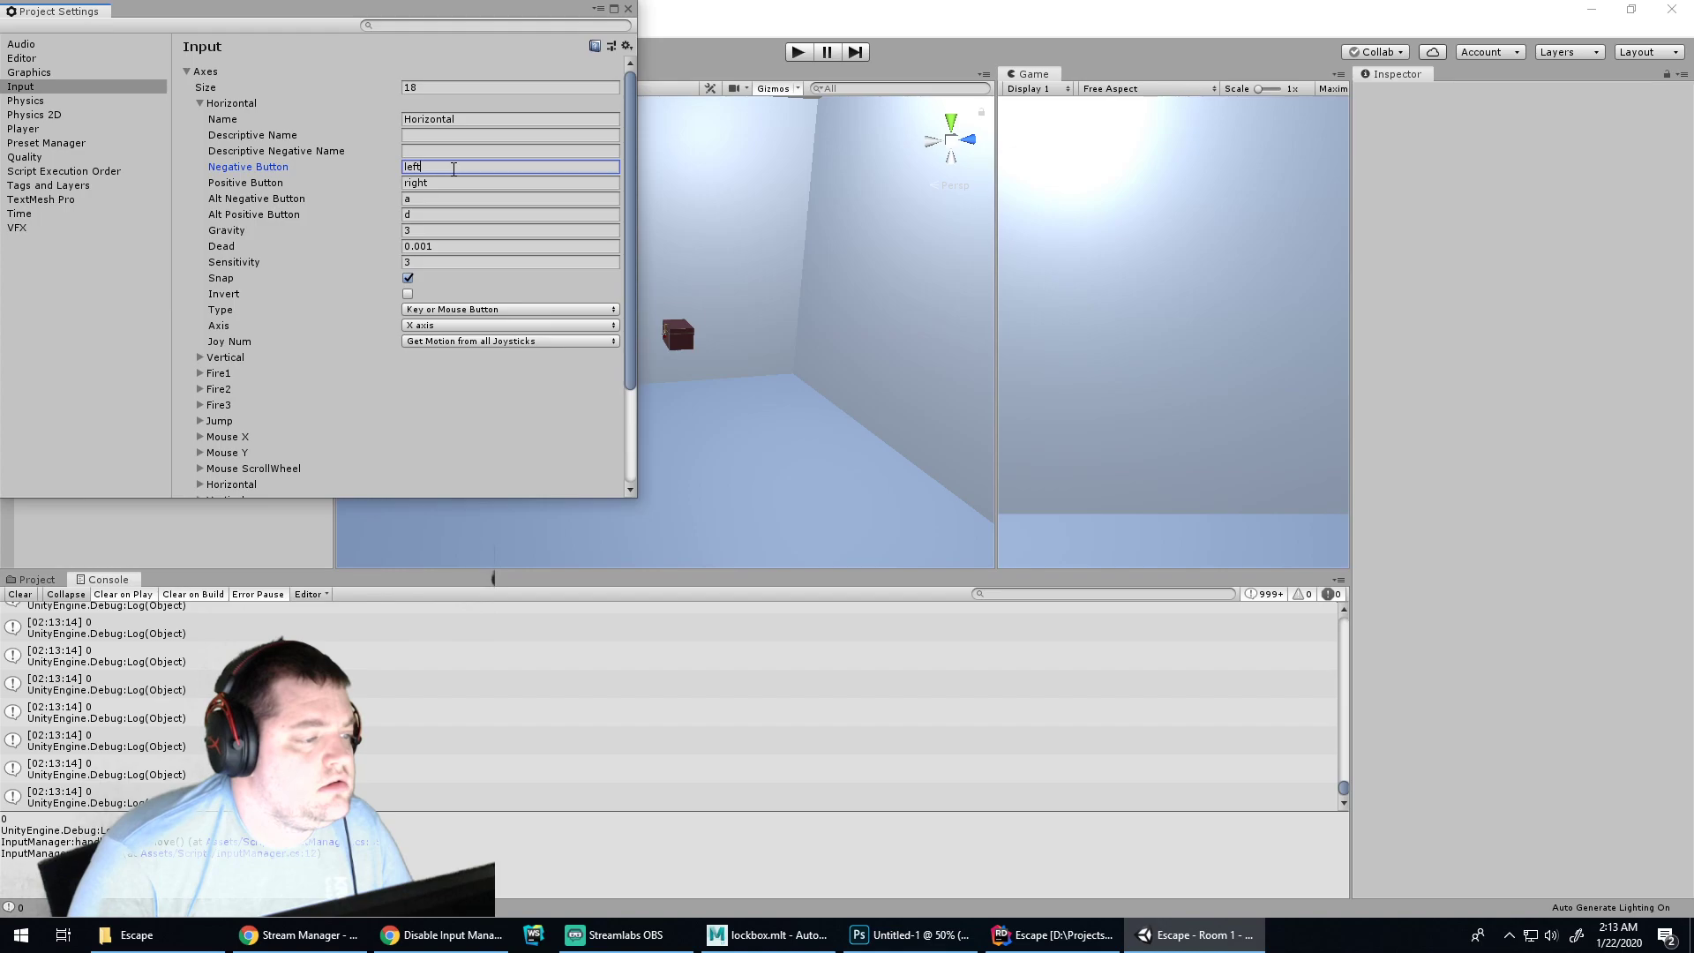
pyautogui.click(427, 197)
pyautogui.click(430, 216)
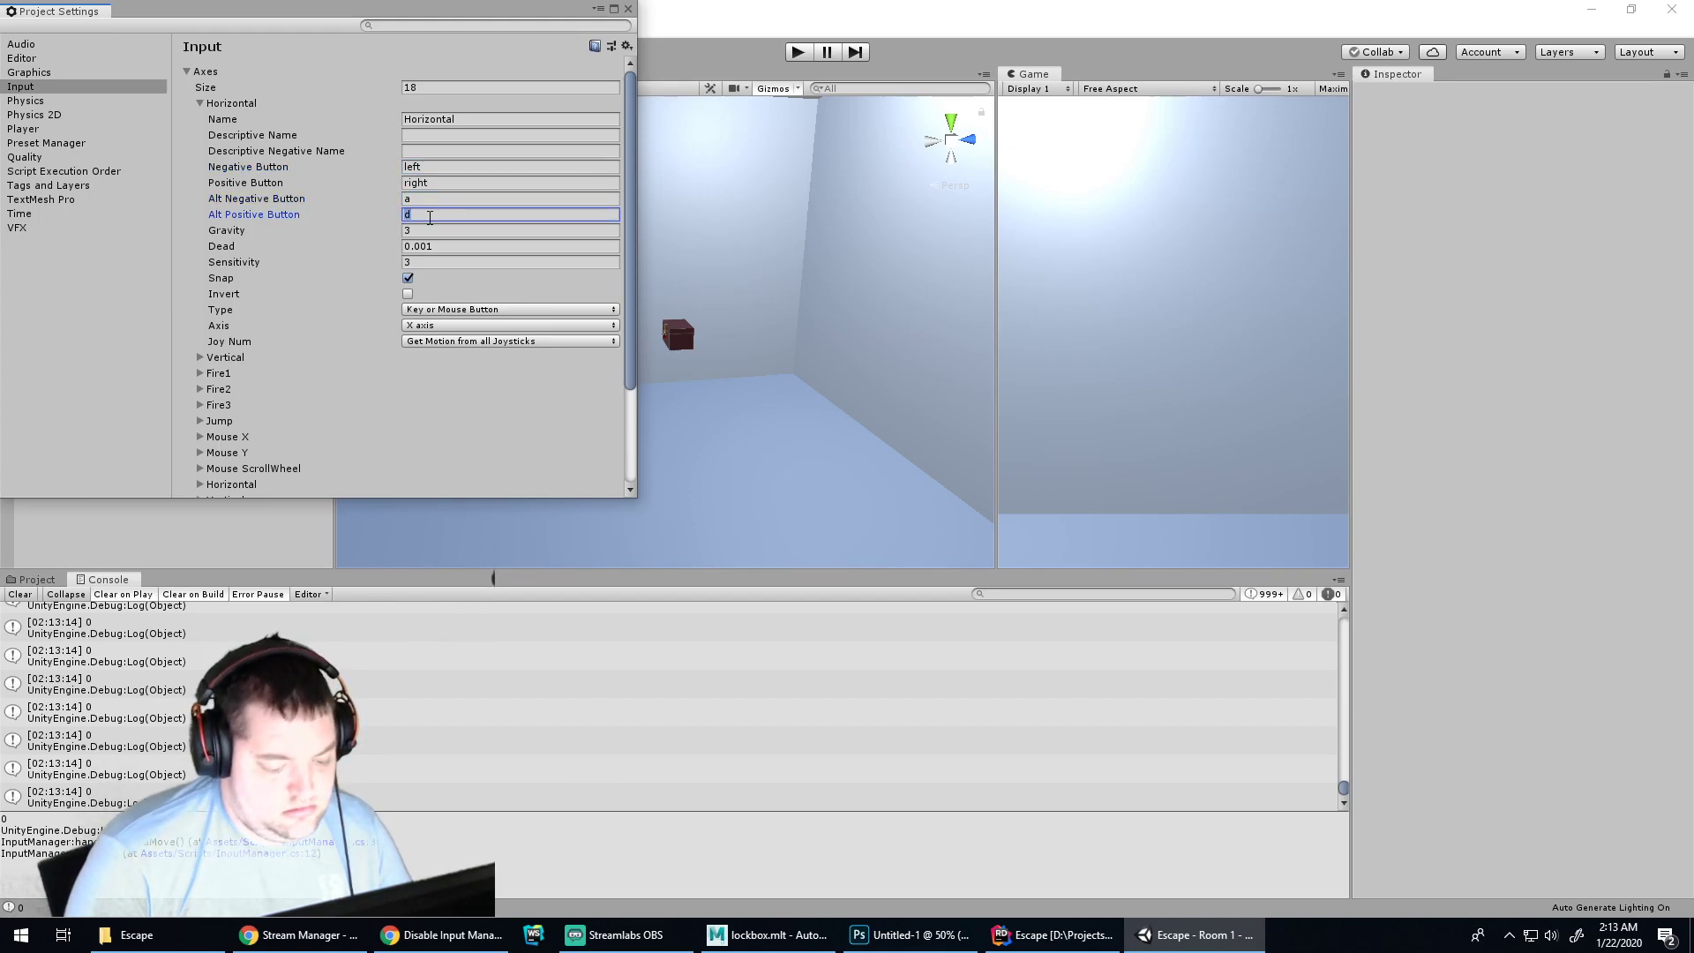
# Play the scene pressing a, d and w so the Console logs values like -1, 1, 0.8593884; then stop
pyautogui.click(628, 10)
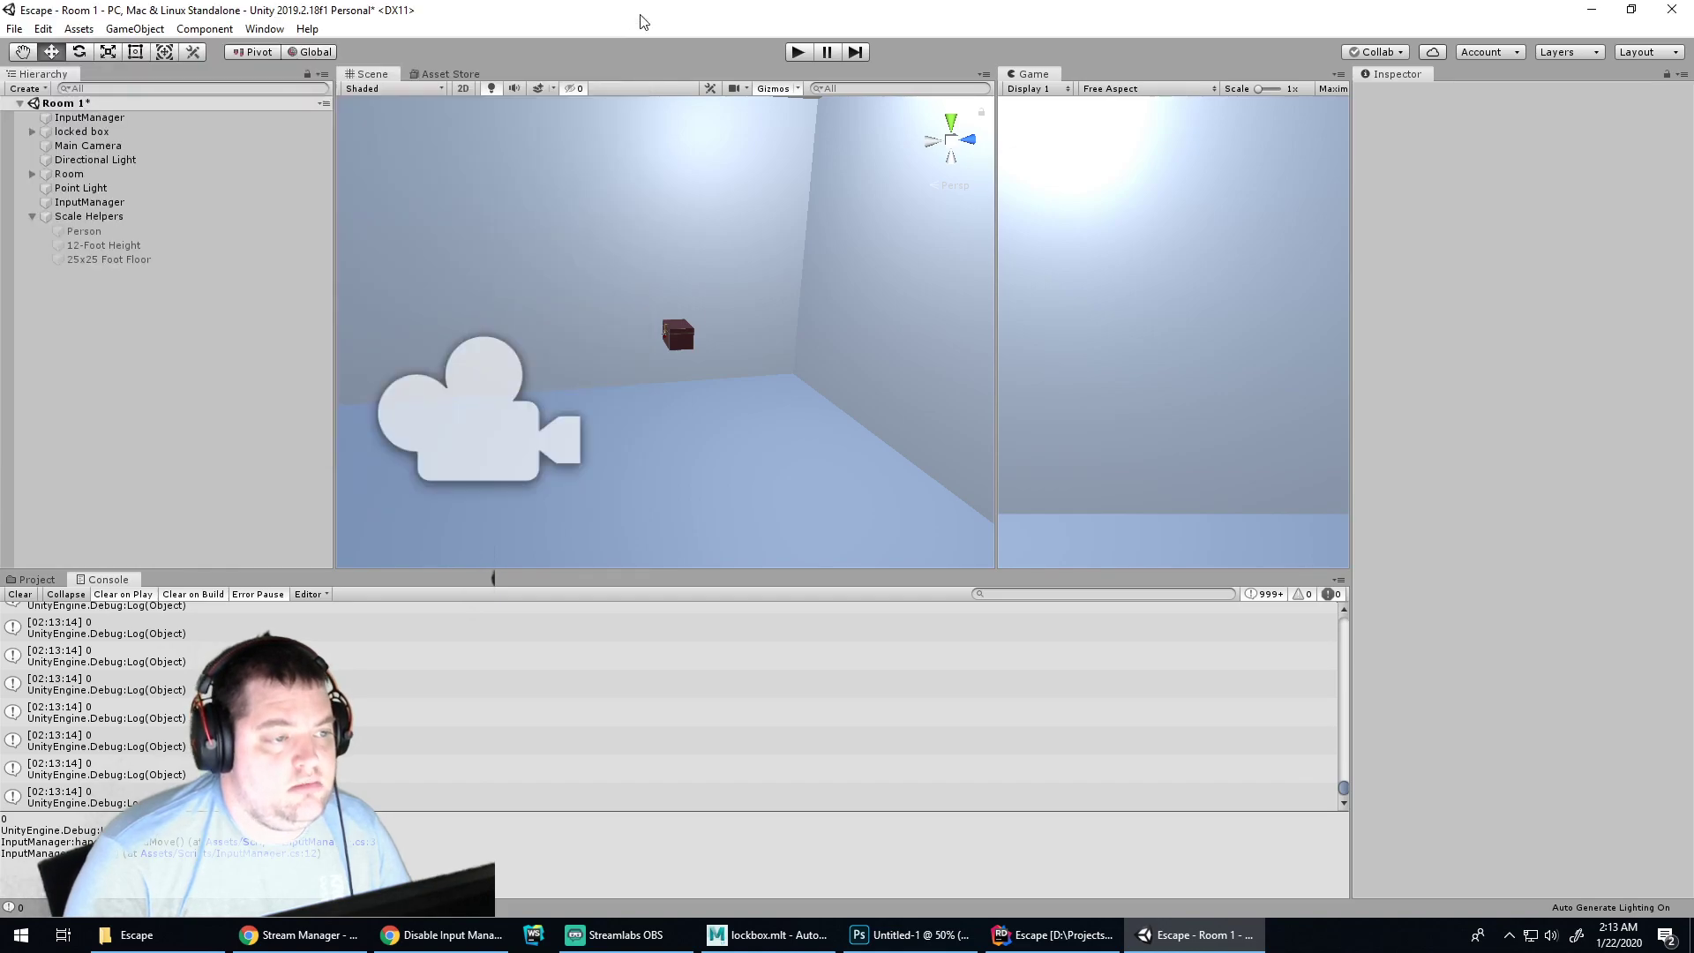
pyautogui.click(797, 53)
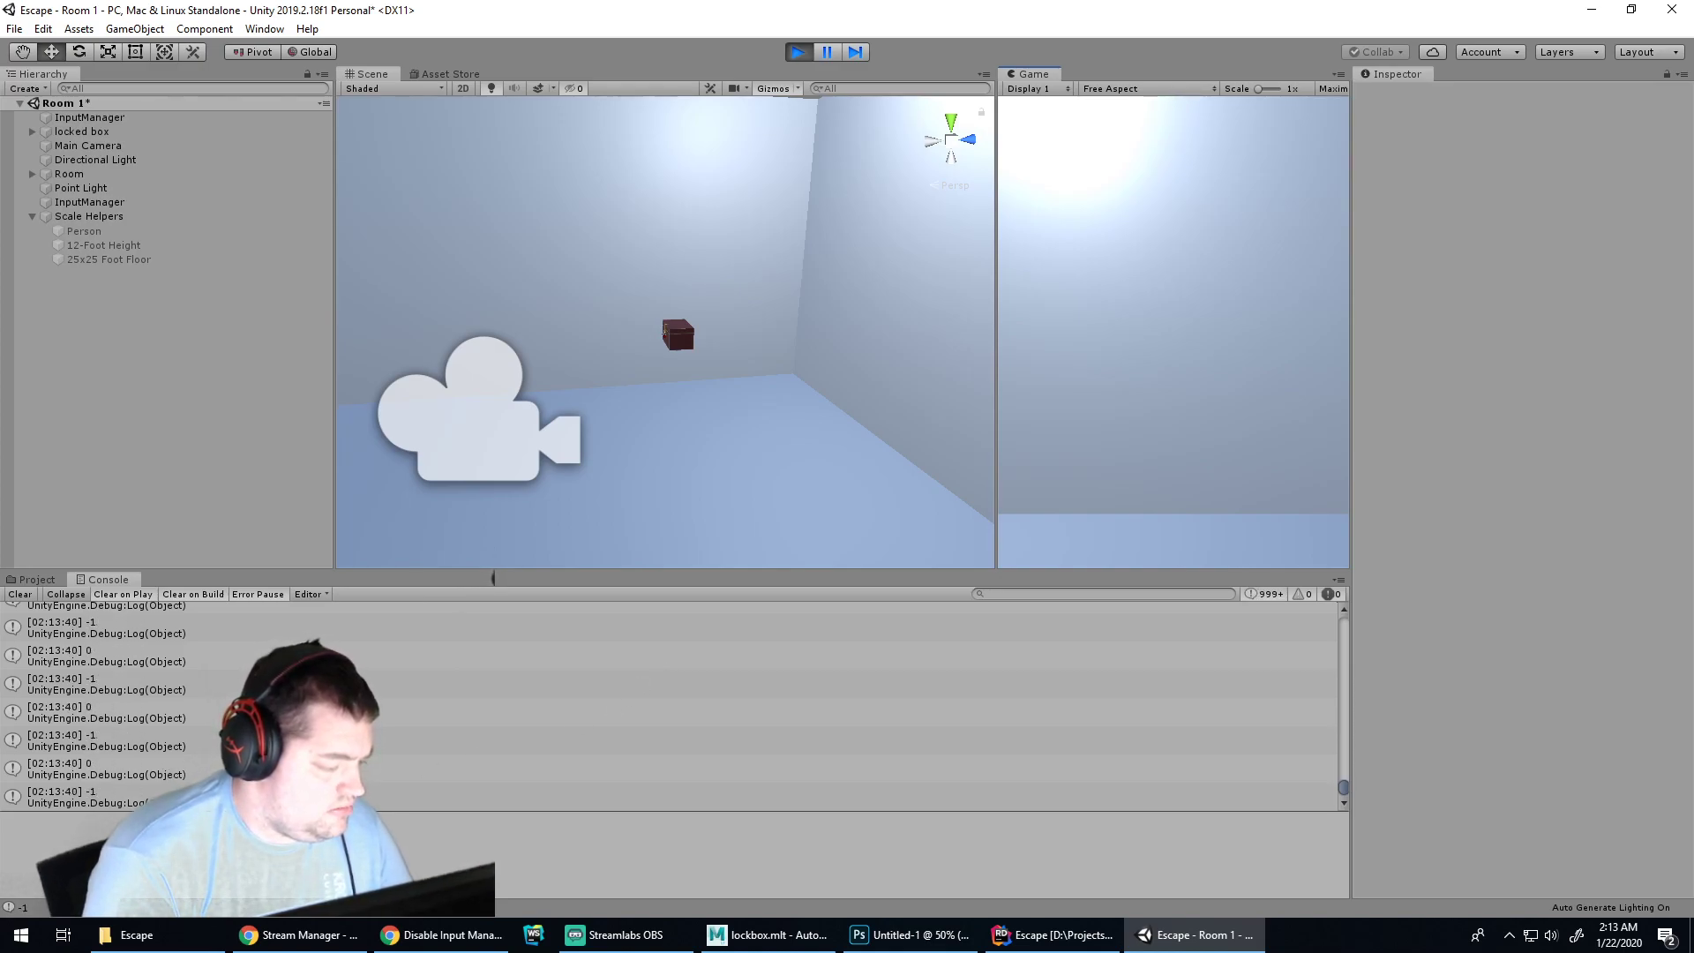
pyautogui.press('a')
pyautogui.press('d')
pyautogui.press('w')
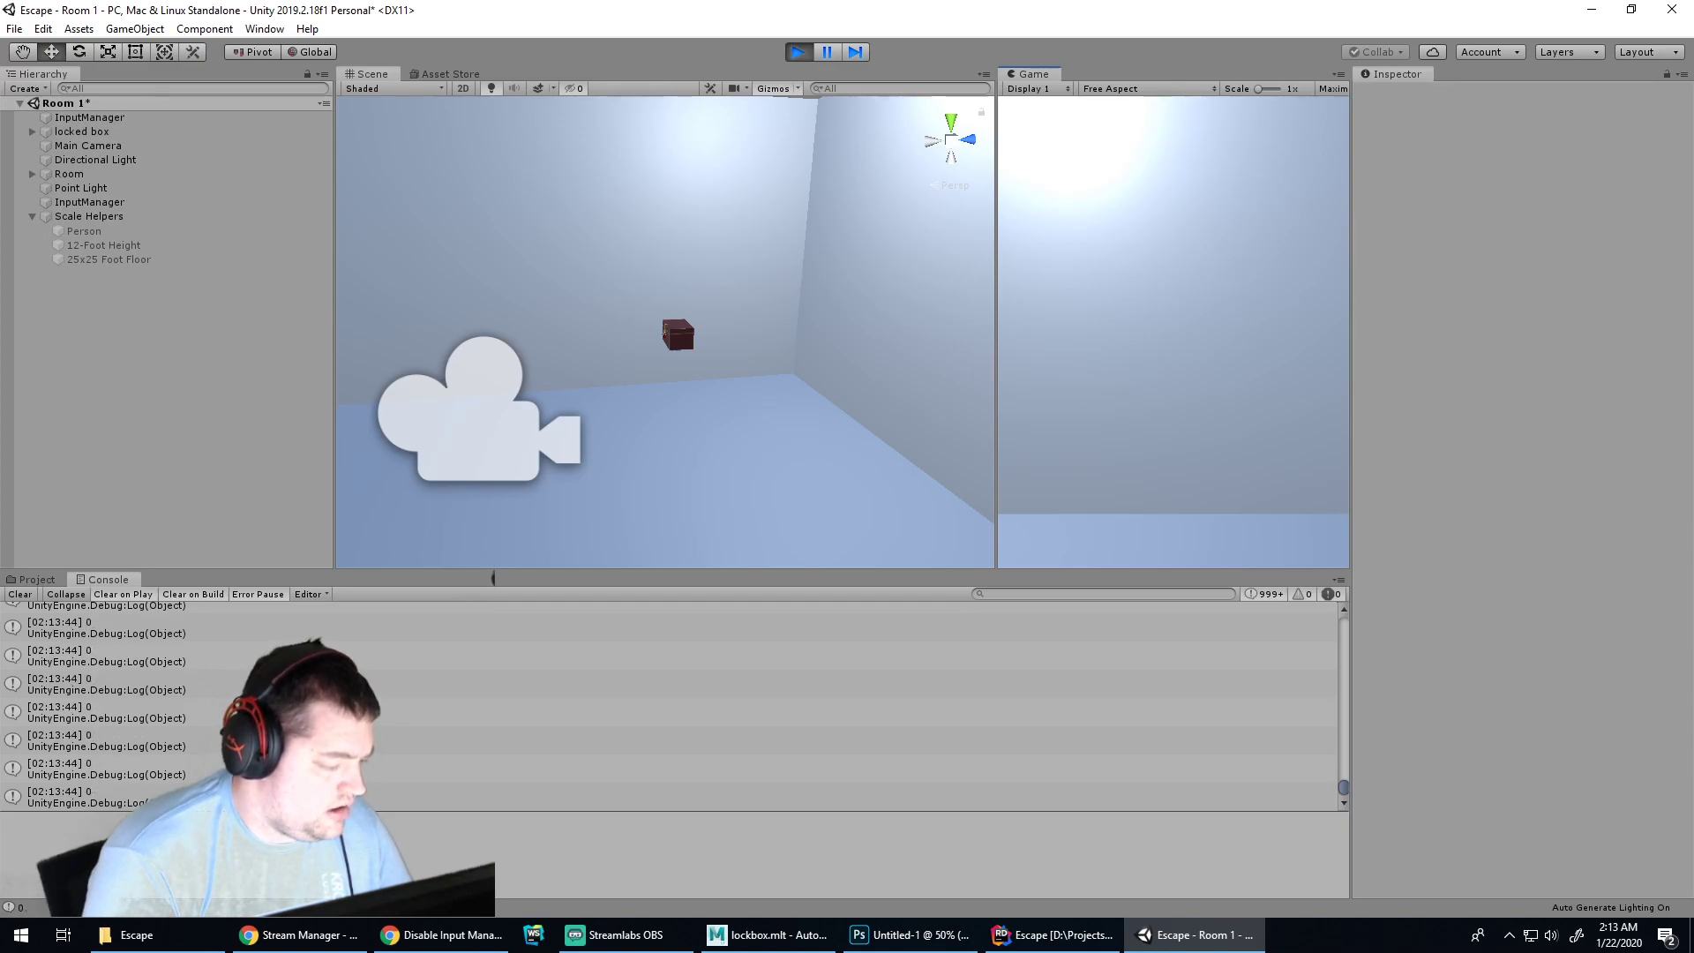
pyautogui.click(798, 51)
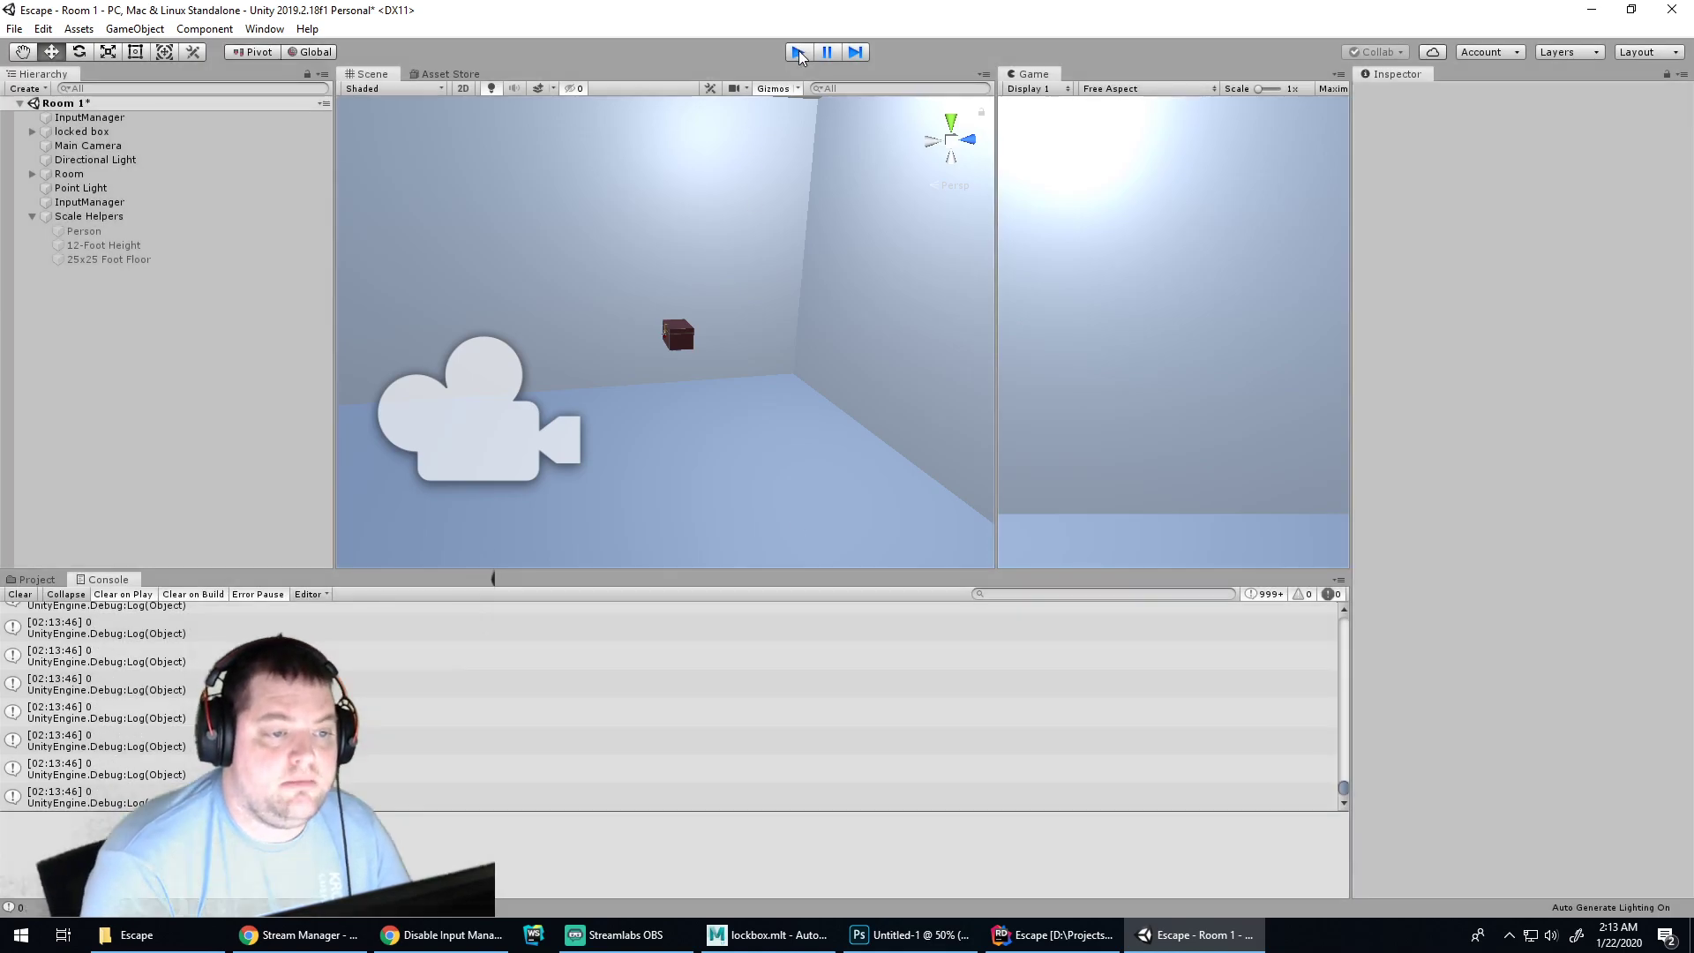
# Delete the two Debug.Log lines from handleCameraMove
pyautogui.click(1030, 934)
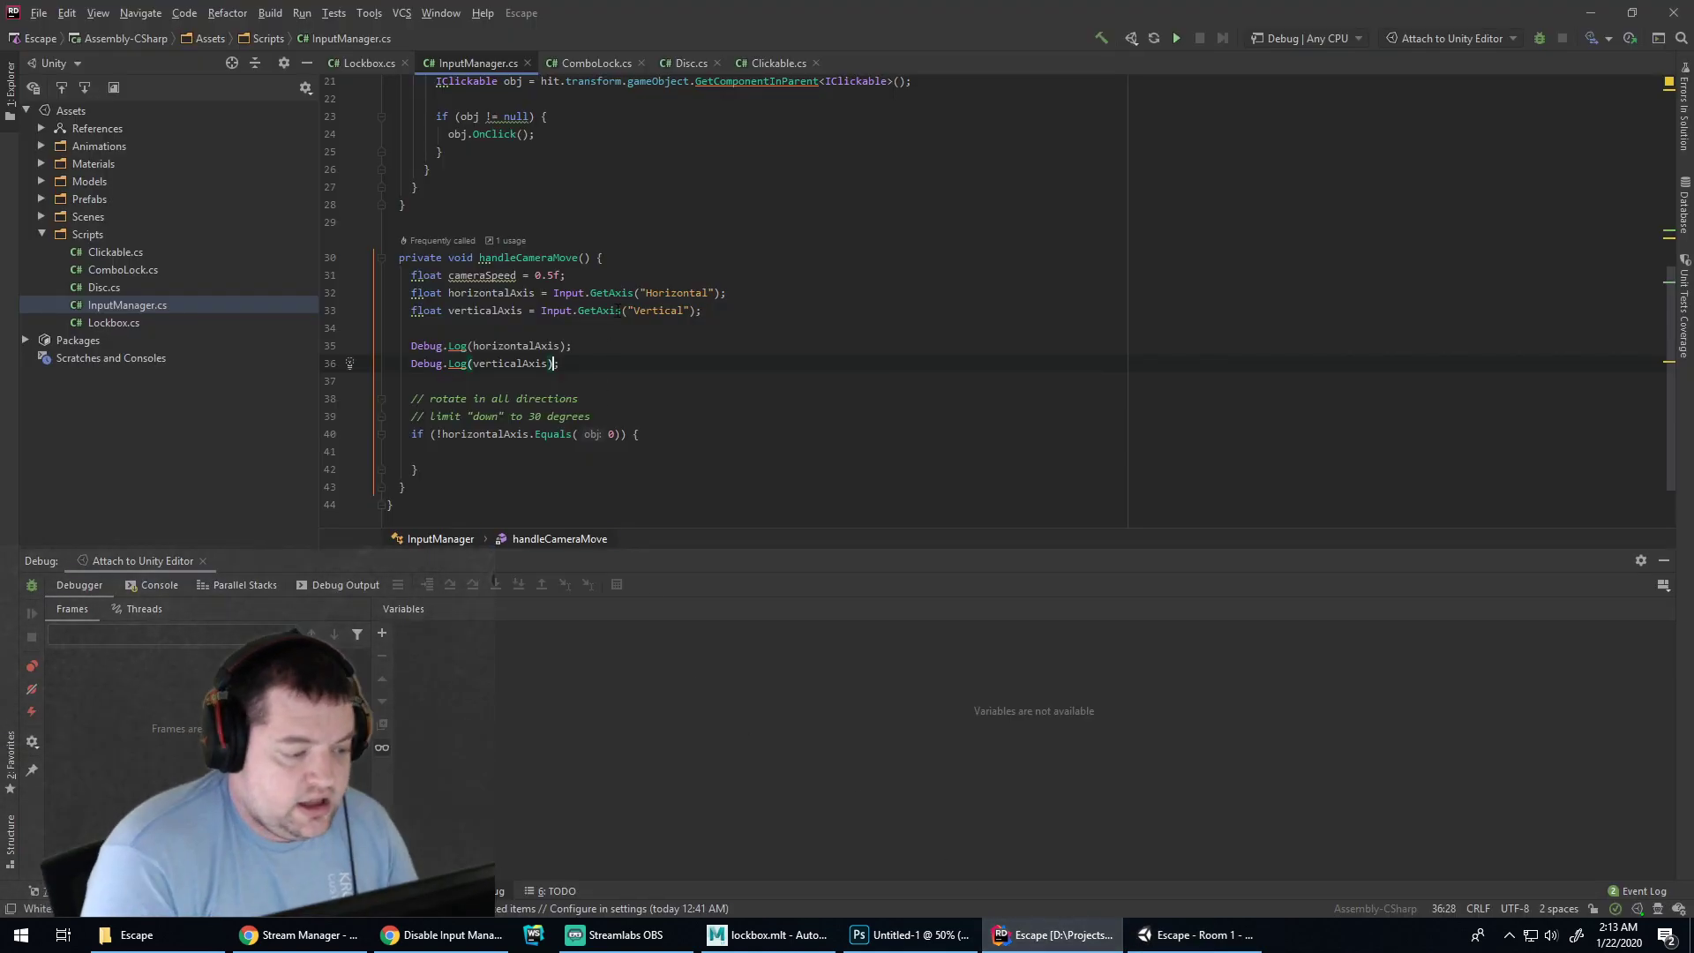
pyautogui.moveTo(569, 364); pyautogui.dragTo(615, 310)
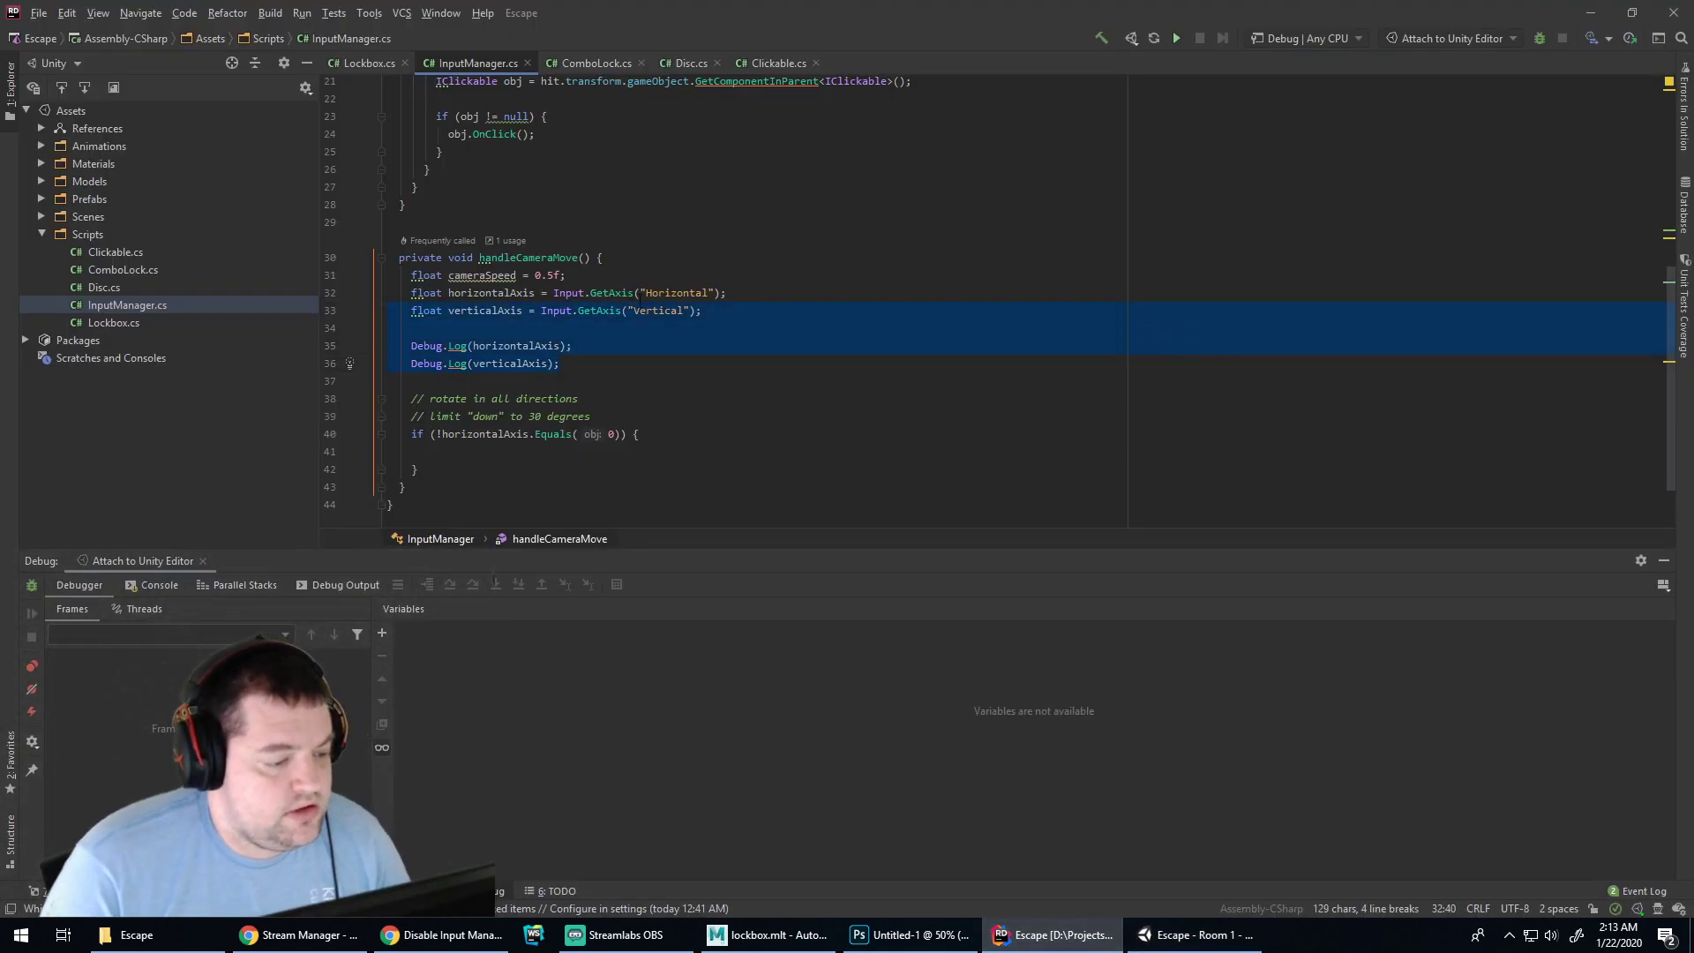
pyautogui.press('BackSpace')
pyautogui.press('Down')
pyautogui.press('Down')
pyautogui.press('Down')
pyautogui.press('Down')
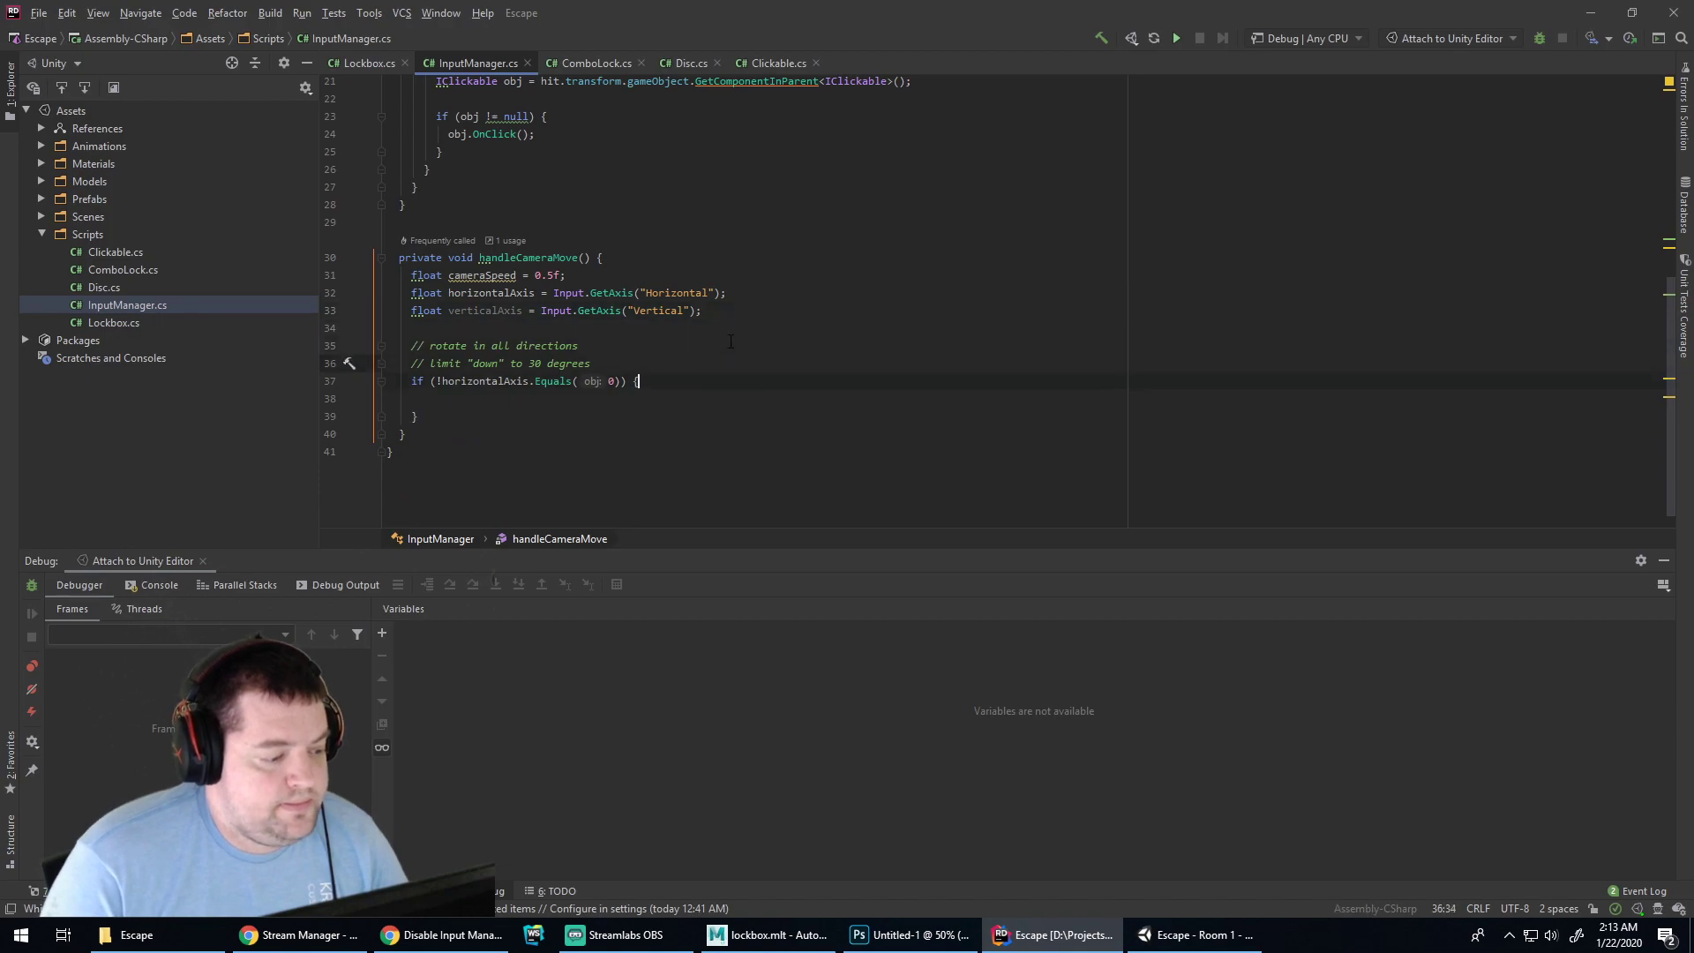
pyautogui.press('Down')
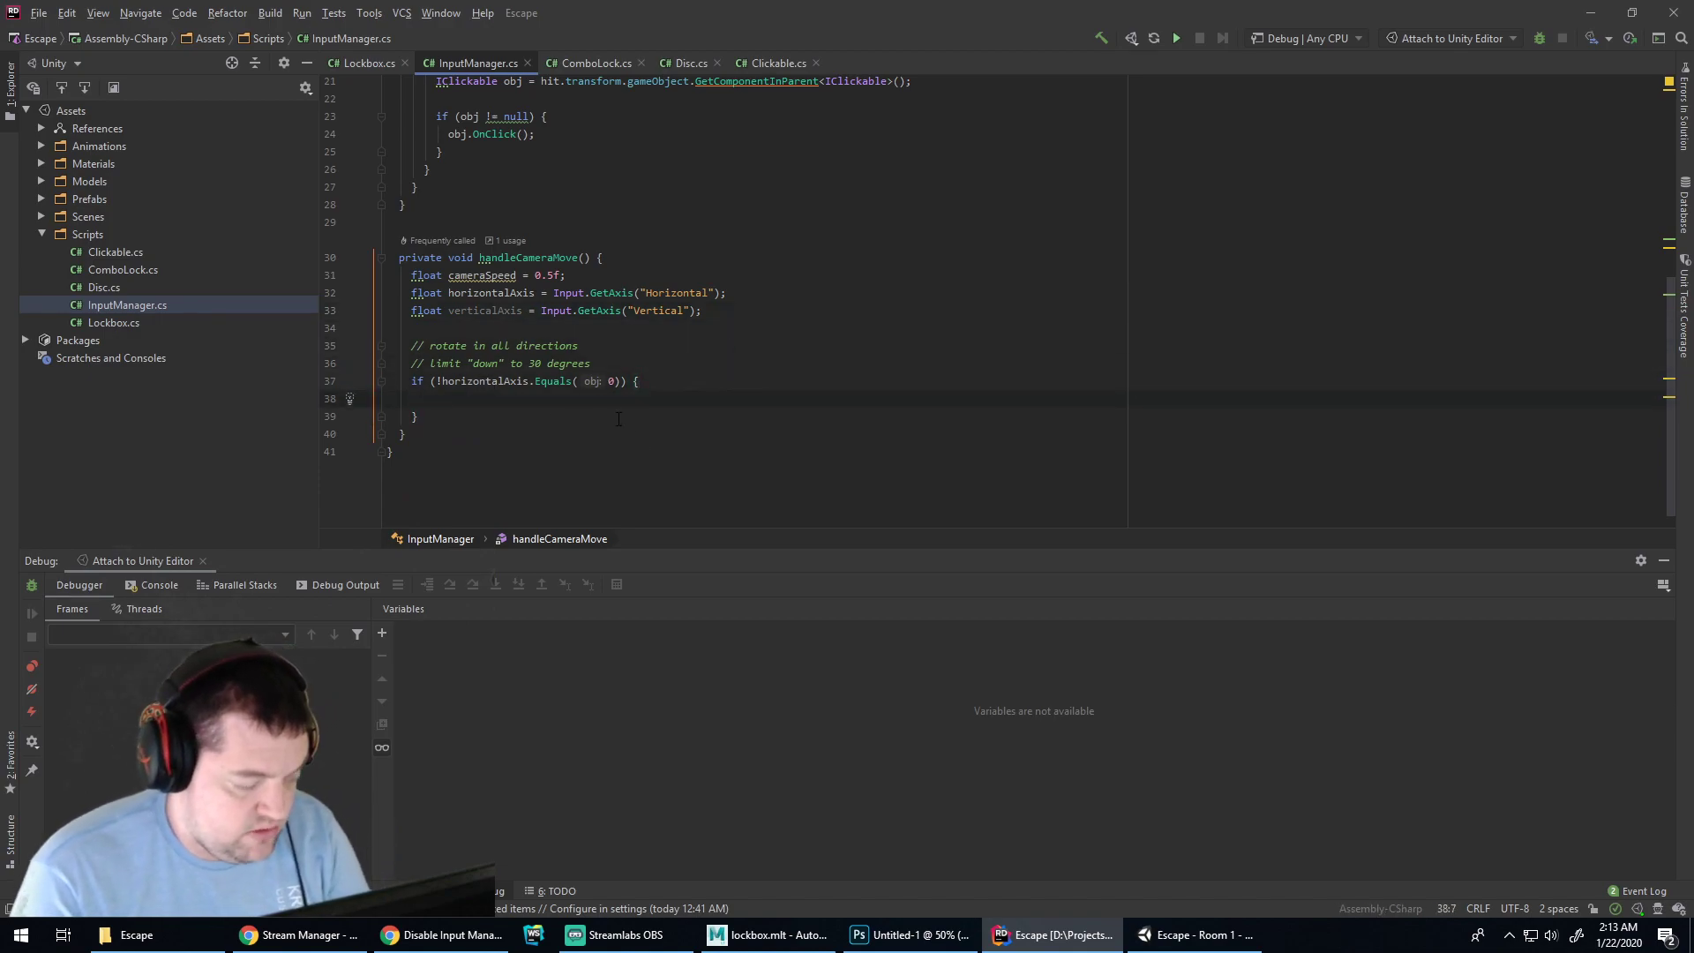
# Remove the Update comment and the stray blank line near the top of the class
pyautogui.scroll(7, 619, 419)
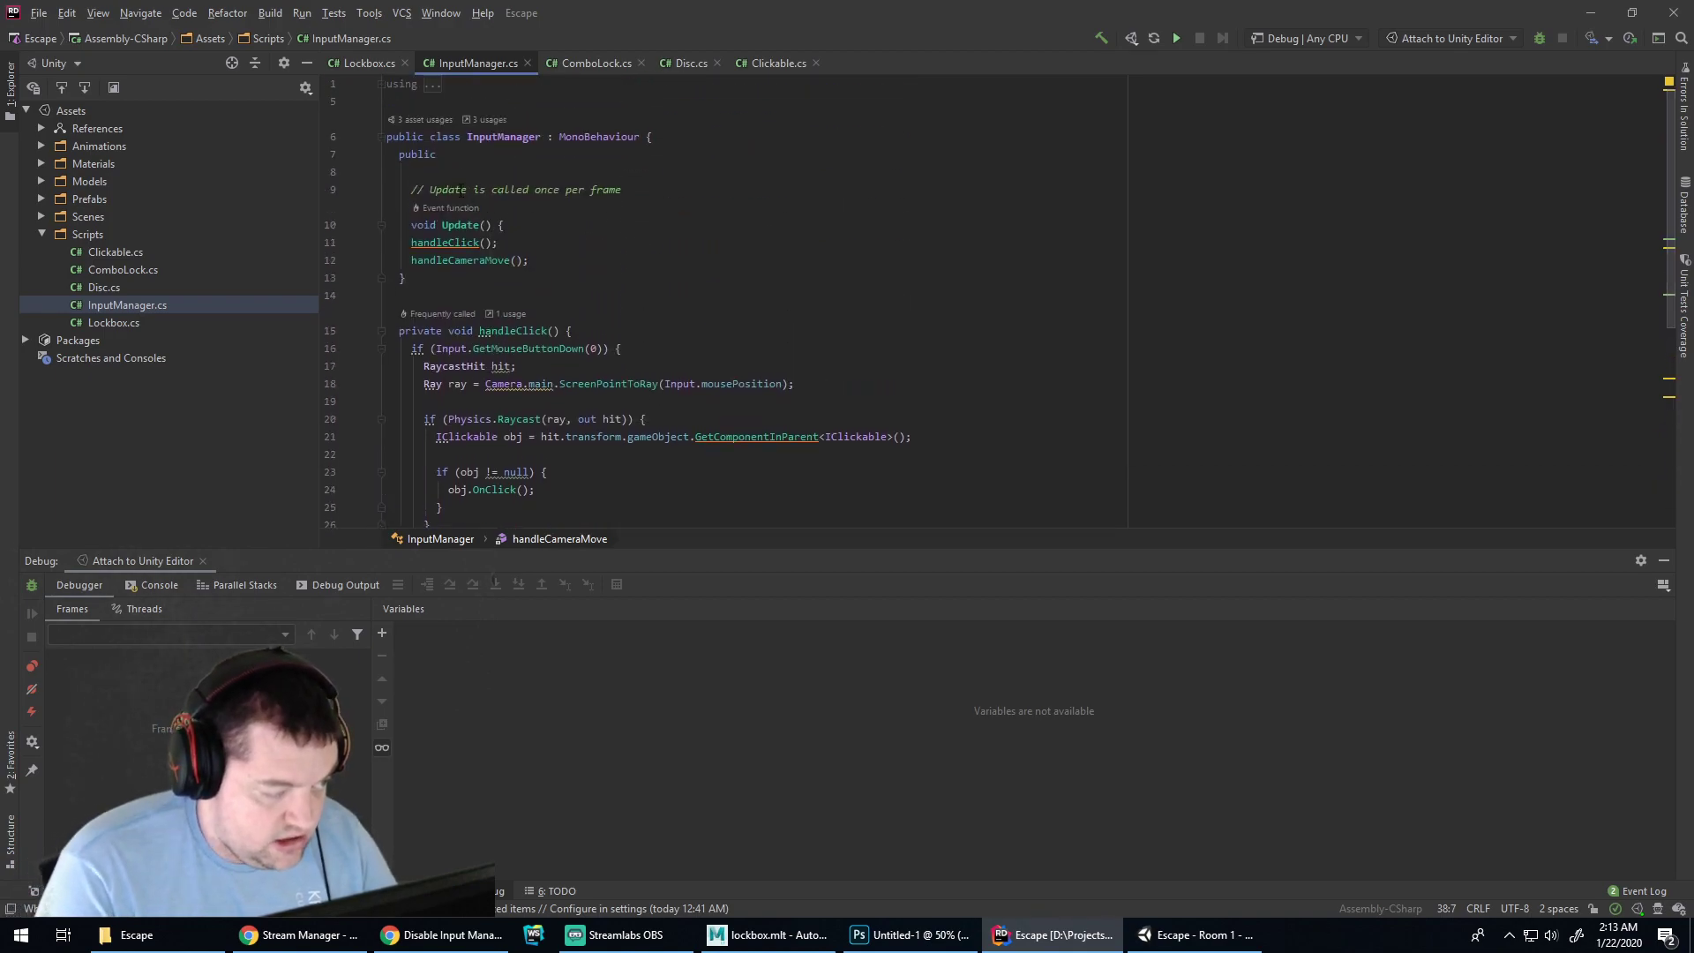
pyautogui.click(451, 165)
pyautogui.press('BackSpace')
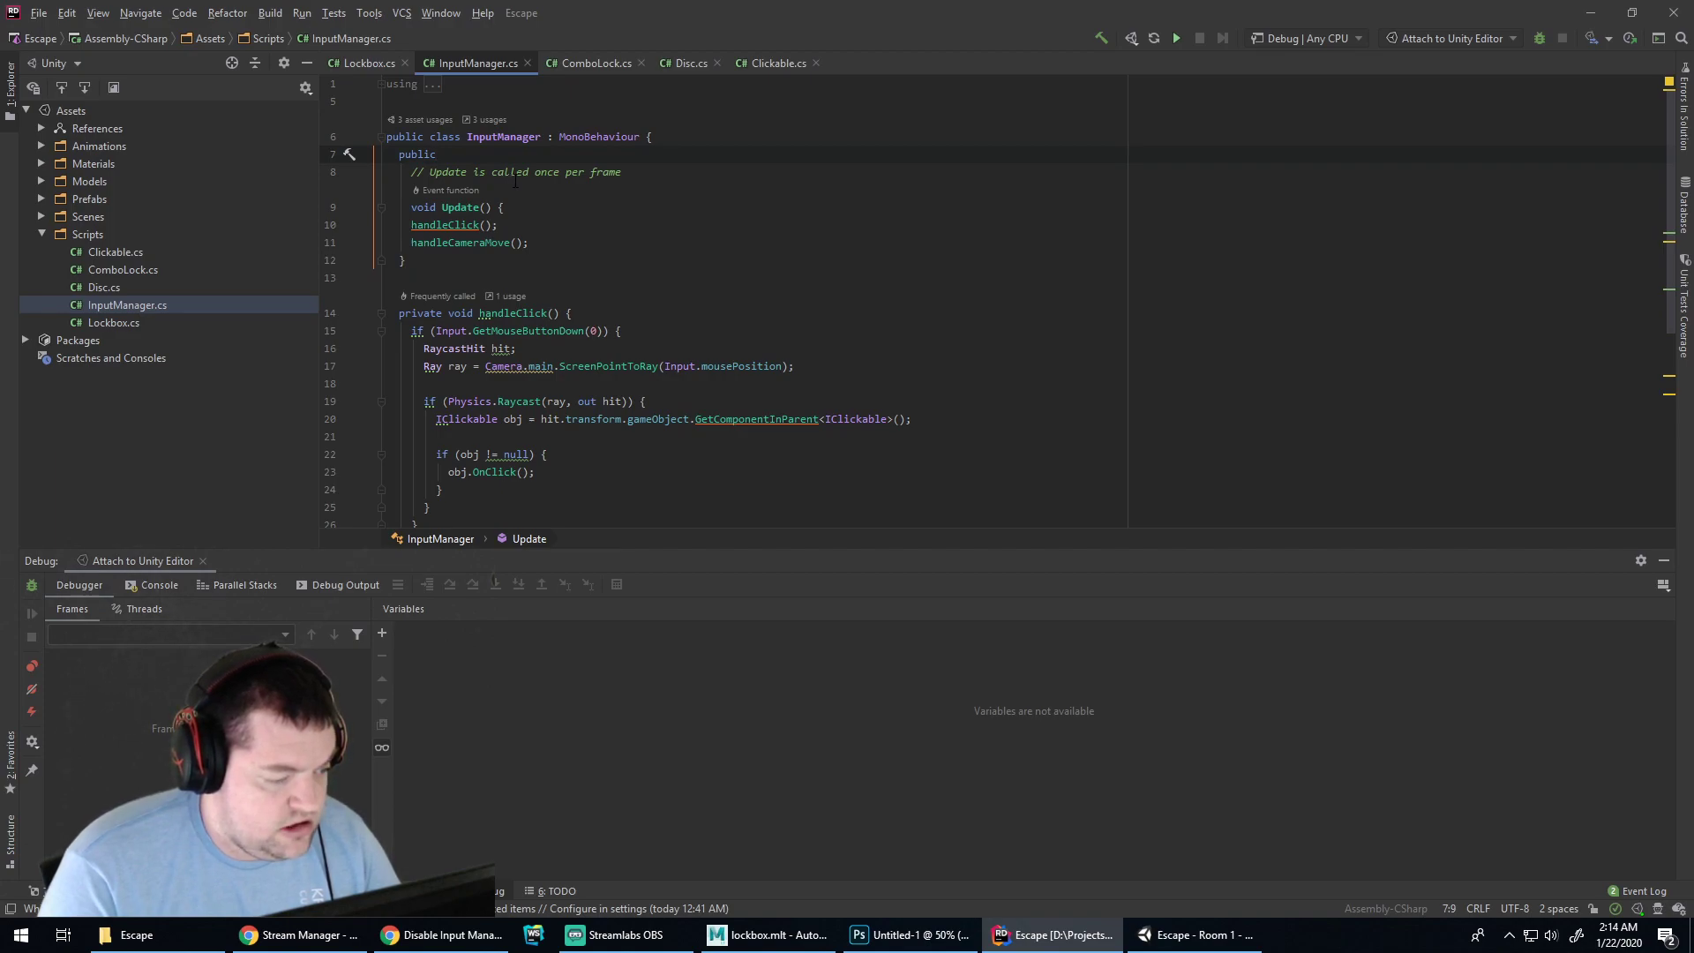
pyautogui.moveTo(411, 174); pyautogui.dragTo(623, 170)
pyautogui.press('BackSpace')
pyautogui.press('BackSpace')
pyautogui.press('Delete')
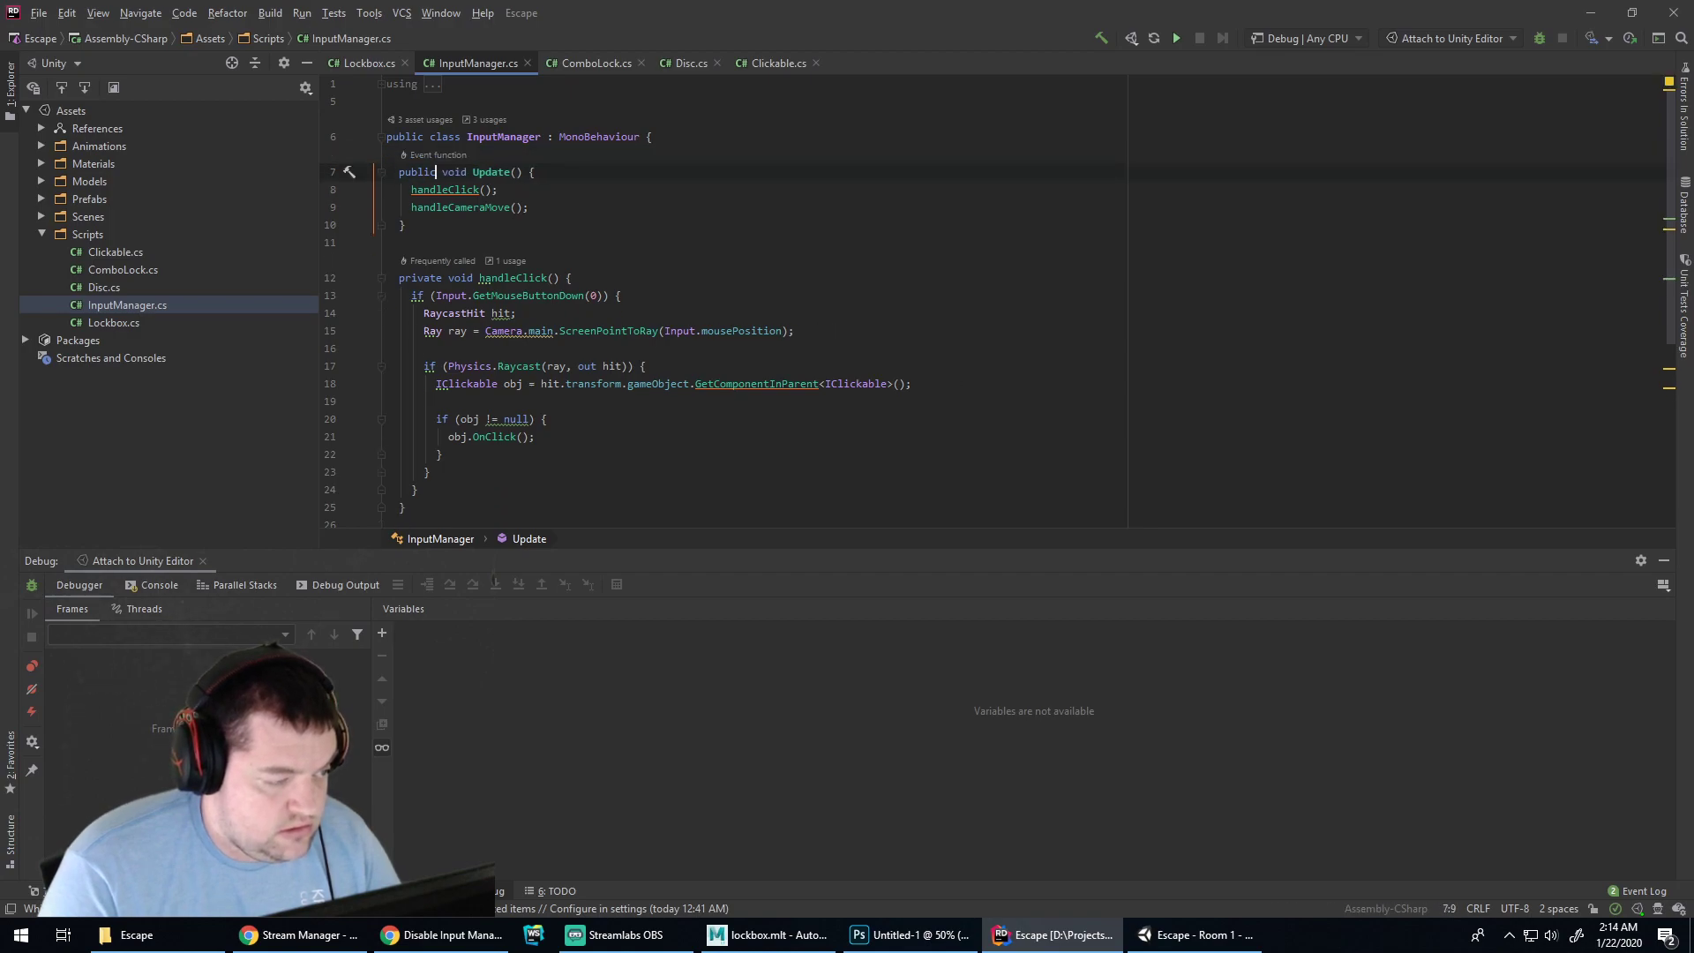
pyautogui.press('Down')
pyautogui.press('Home')
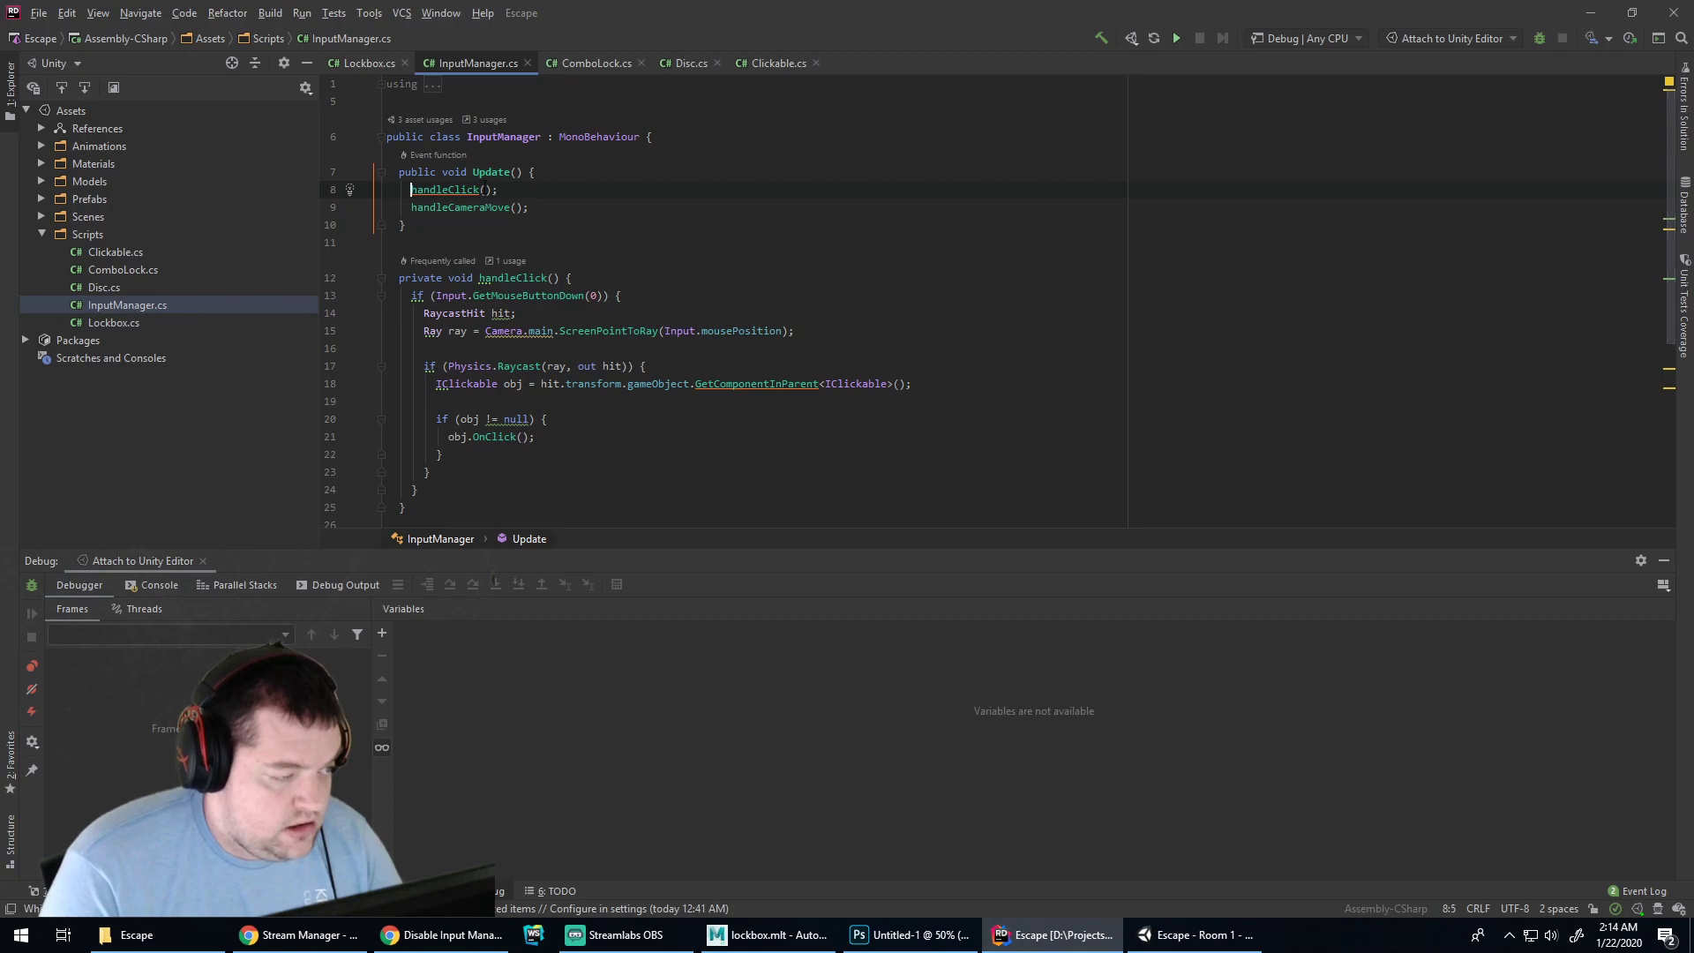
pyautogui.click(572, 176)
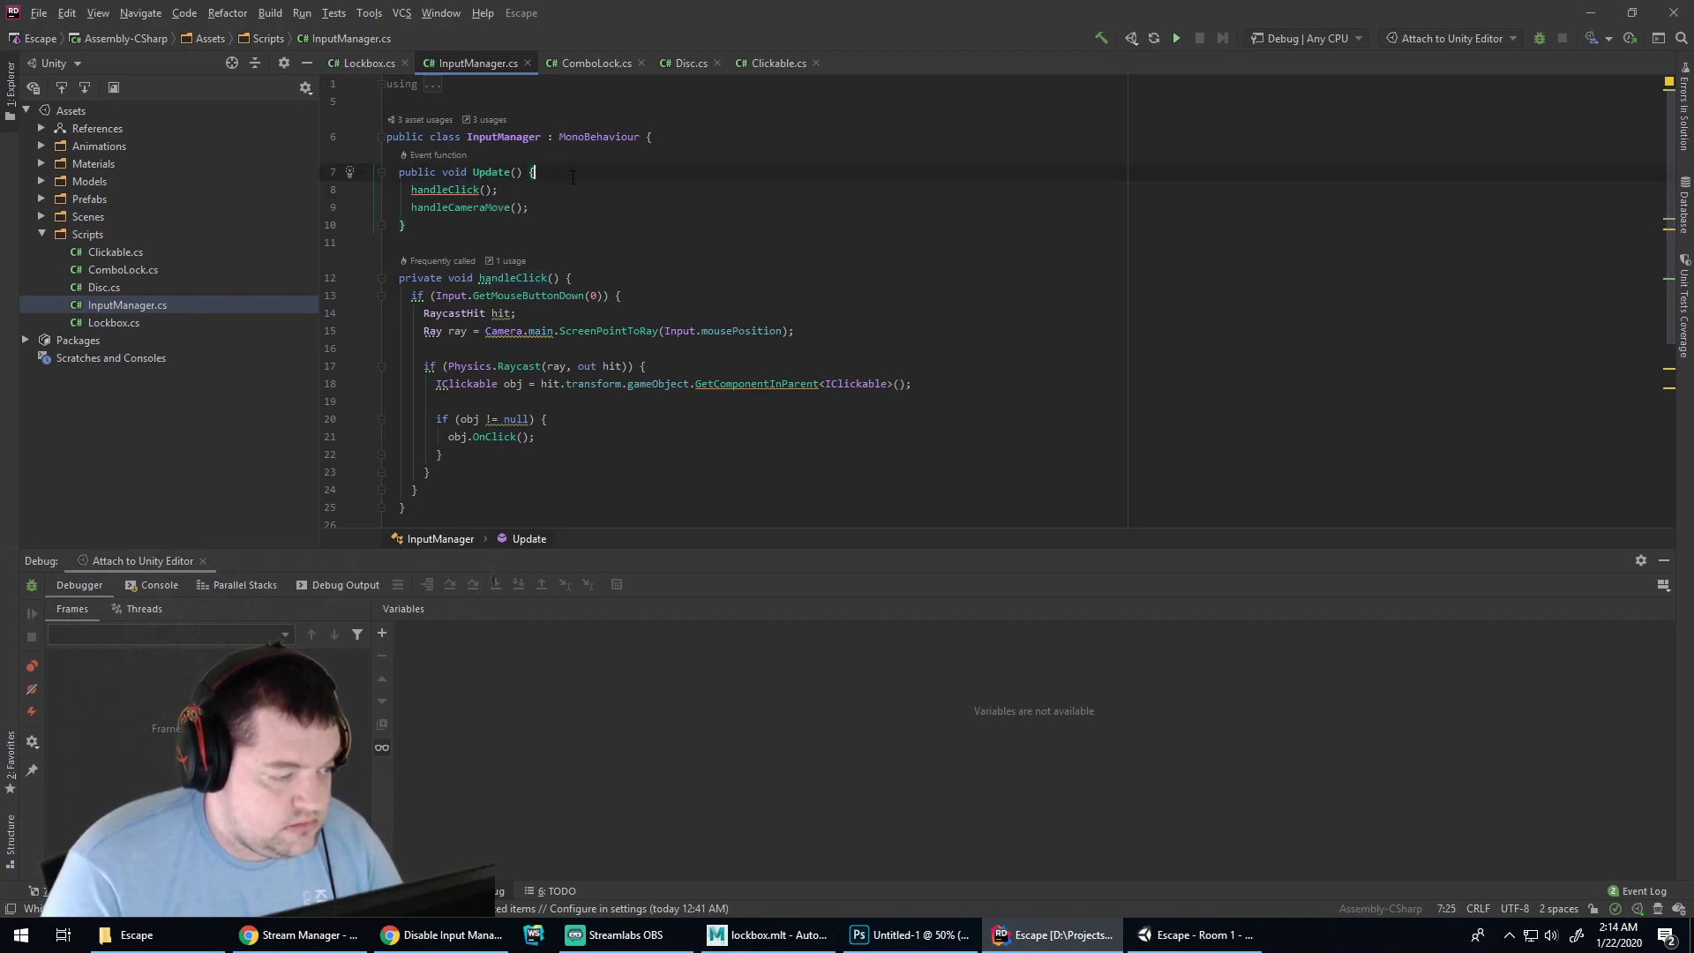
# Declare a private Camera _mainCamera field below the class header
pyautogui.click(688, 130)
pyautogui.press('Return')
pyautogui.press('Return')
pyautogui.press('Up')
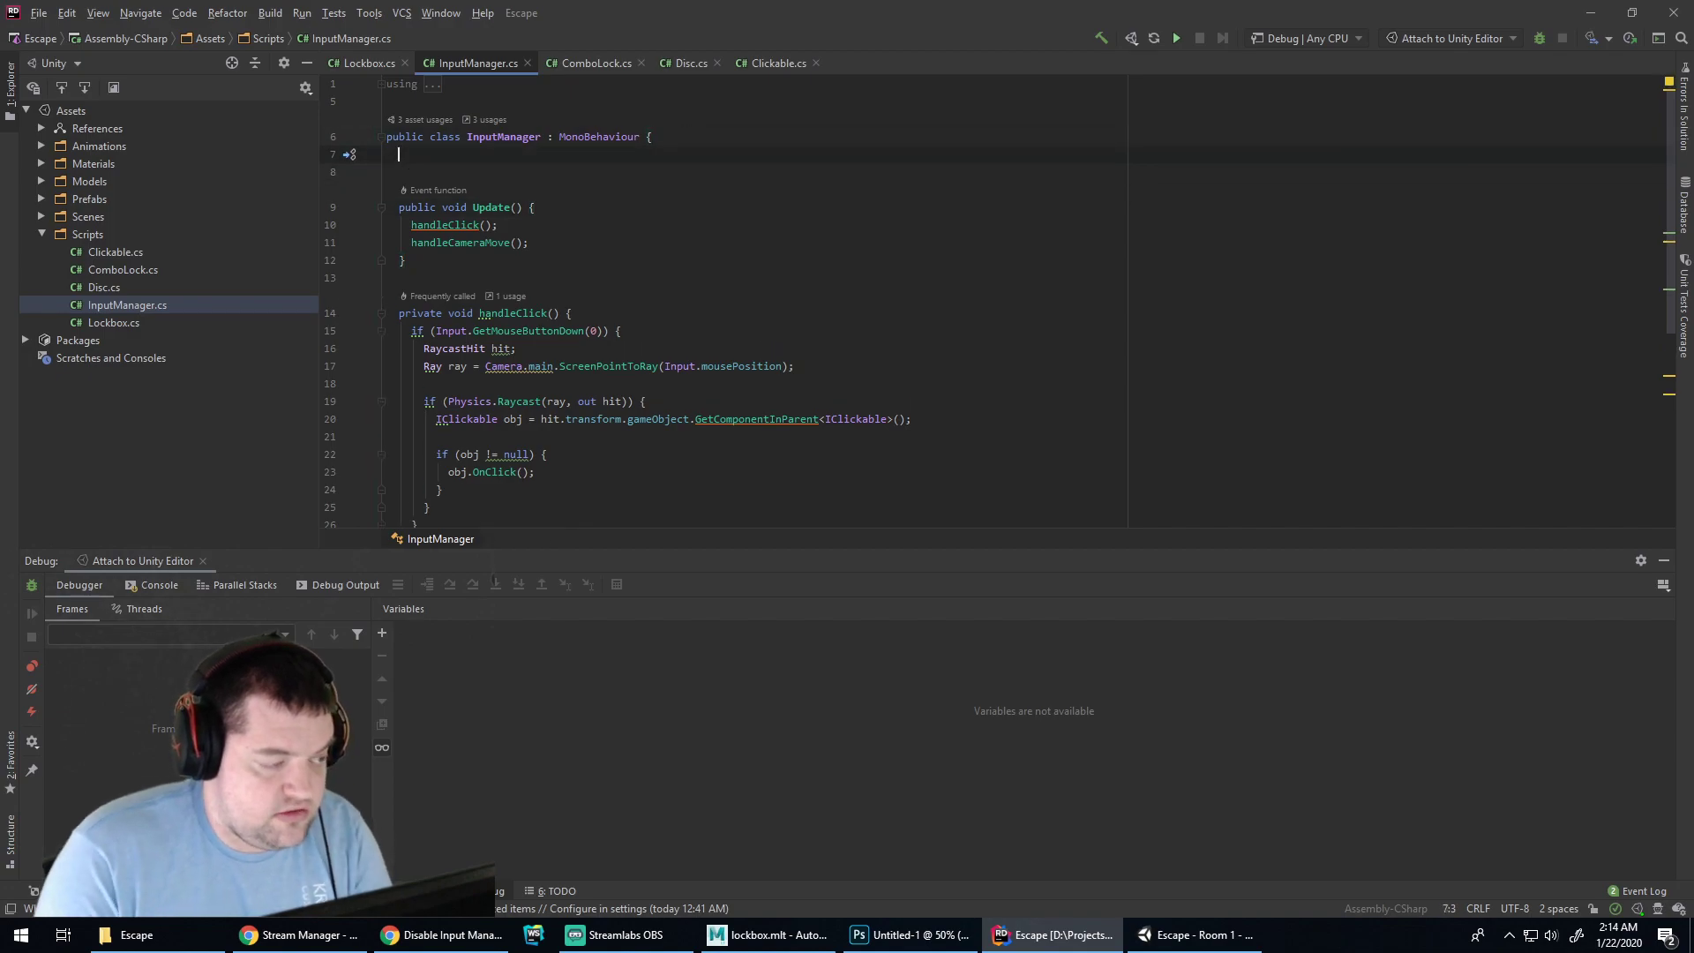
pyautogui.write('private ')
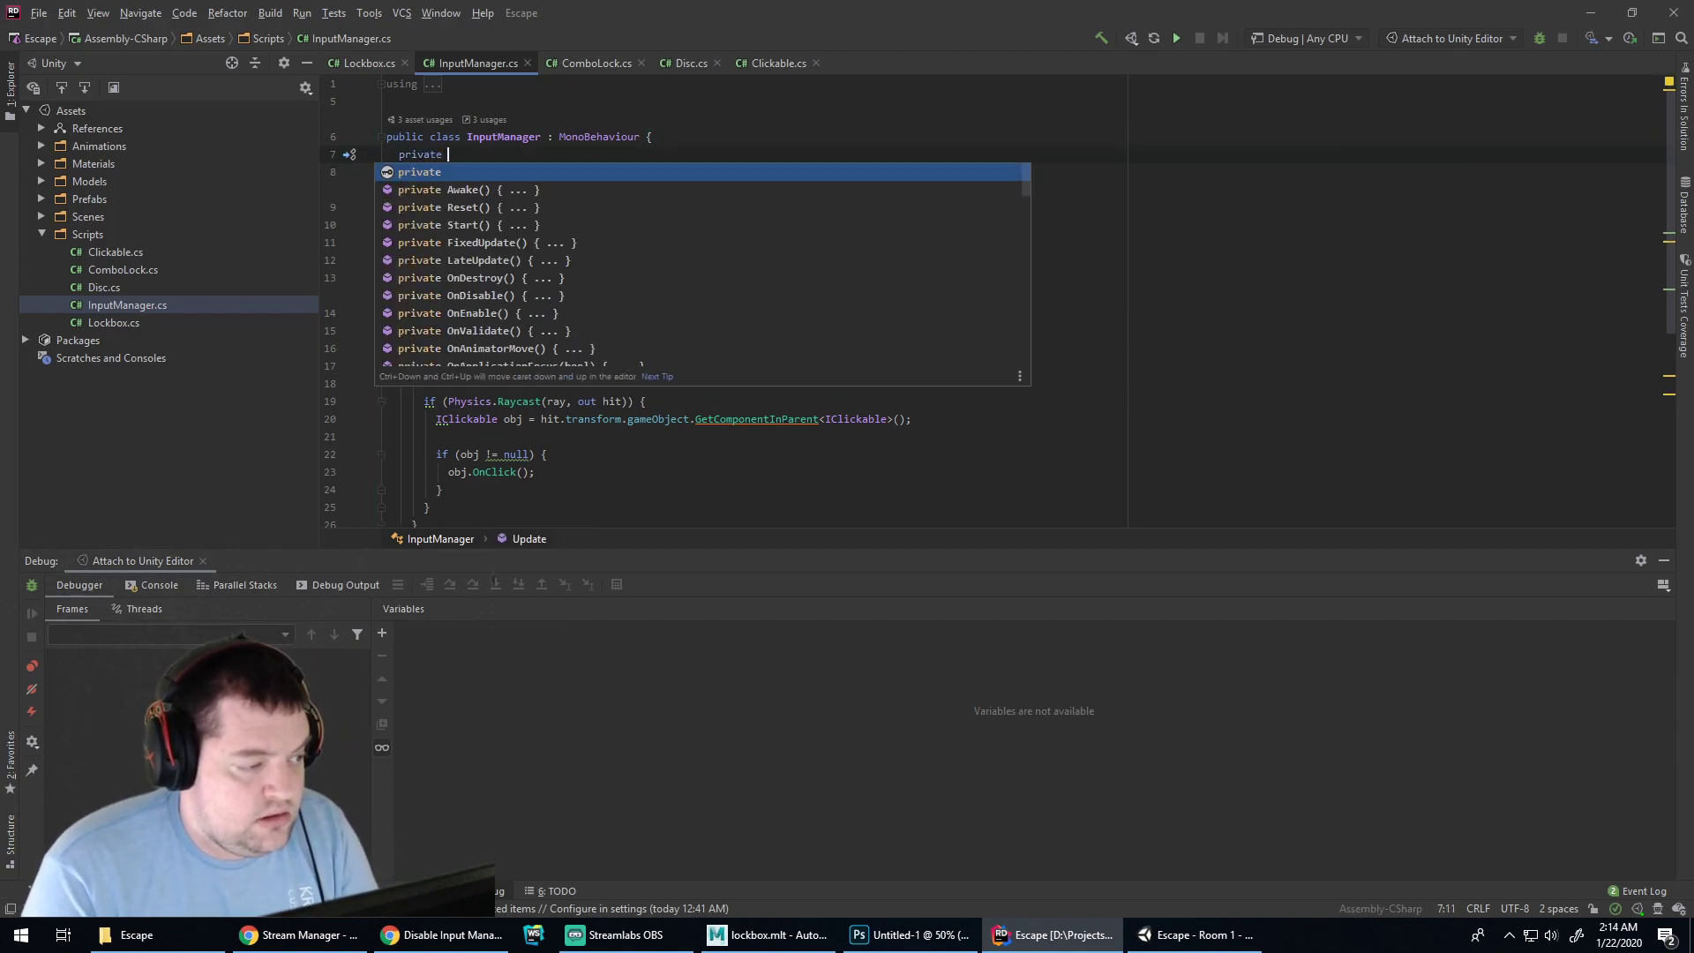
pyautogui.write('Camera _mai')
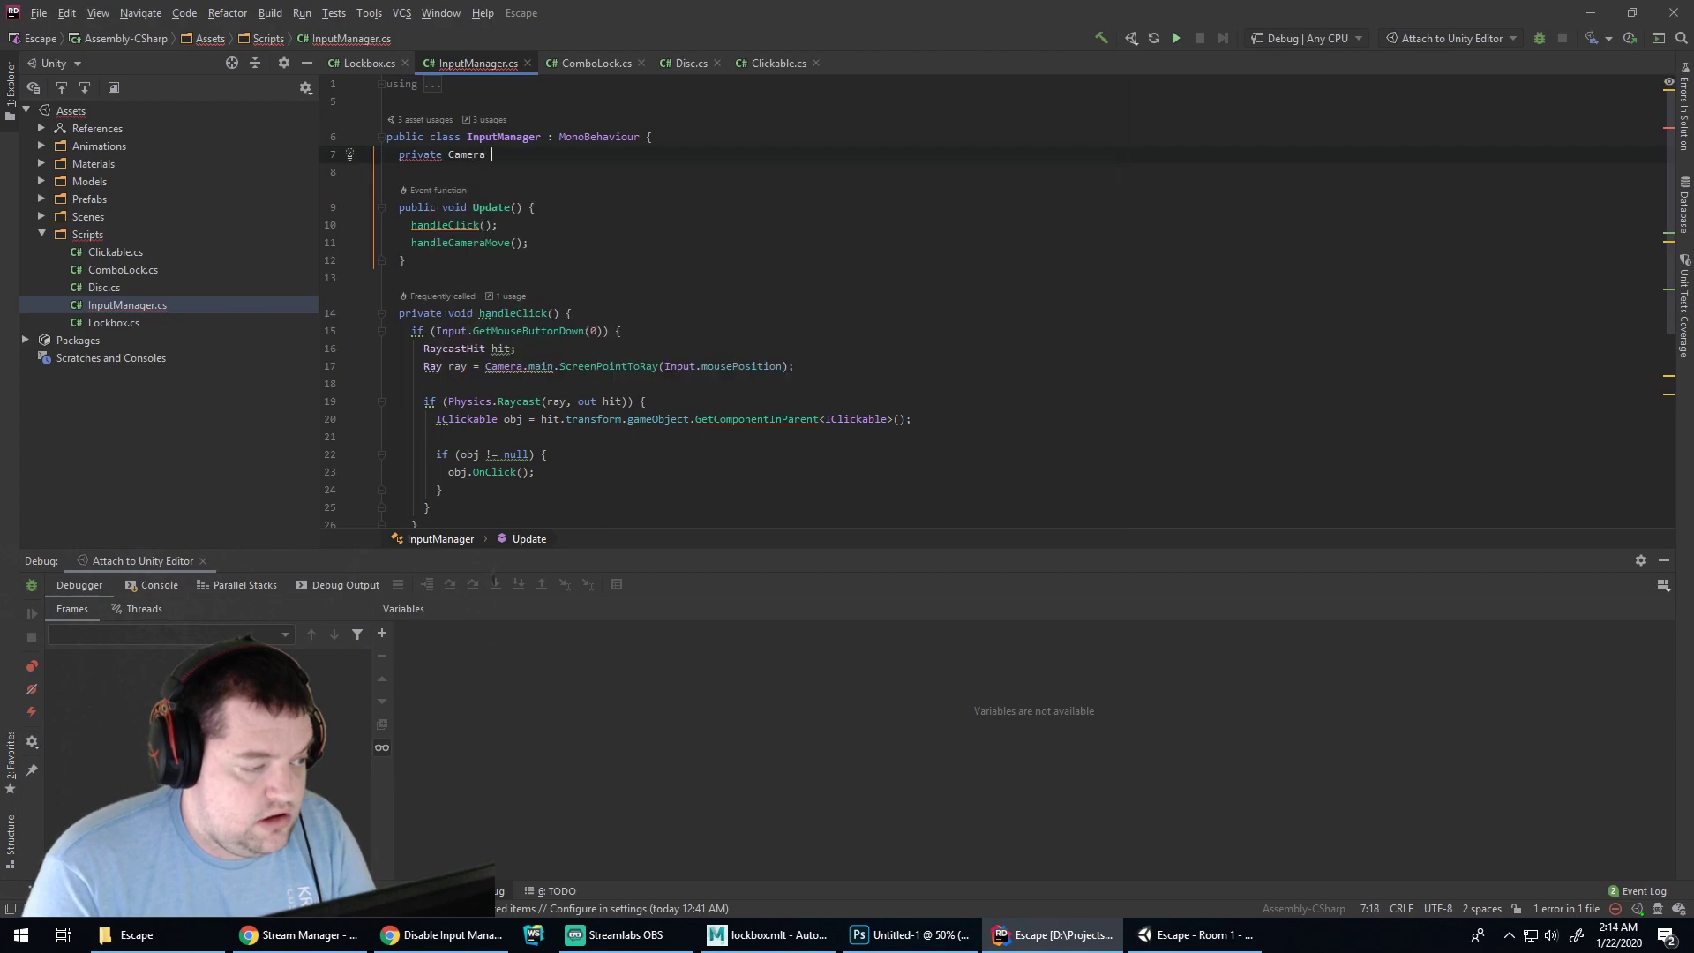
pyautogui.press('BackSpace')
pyautogui.press('BackSpace')
pyautogui.press('BackSpace')
pyautogui.write('mainCamera;')
pyautogui.press('Return')
pyautogui.press('Return')
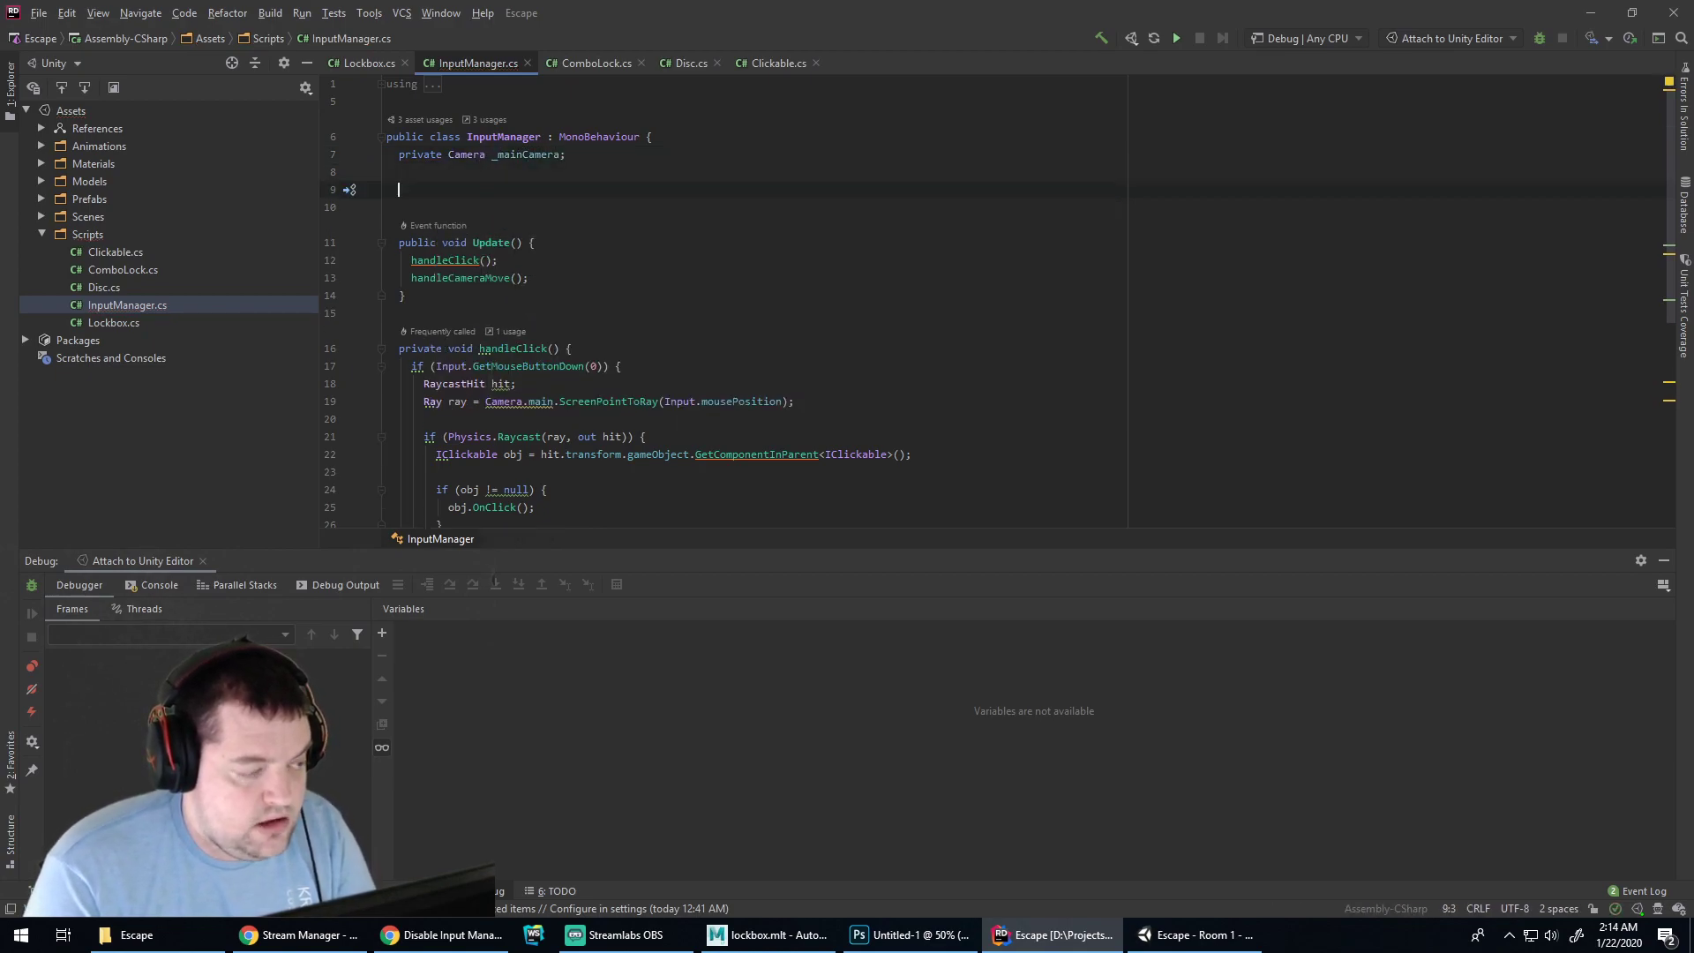
# Add a public Start method assigning _mainCamera = Camera.main; and select the new code
pyautogui.write('public void Sta')
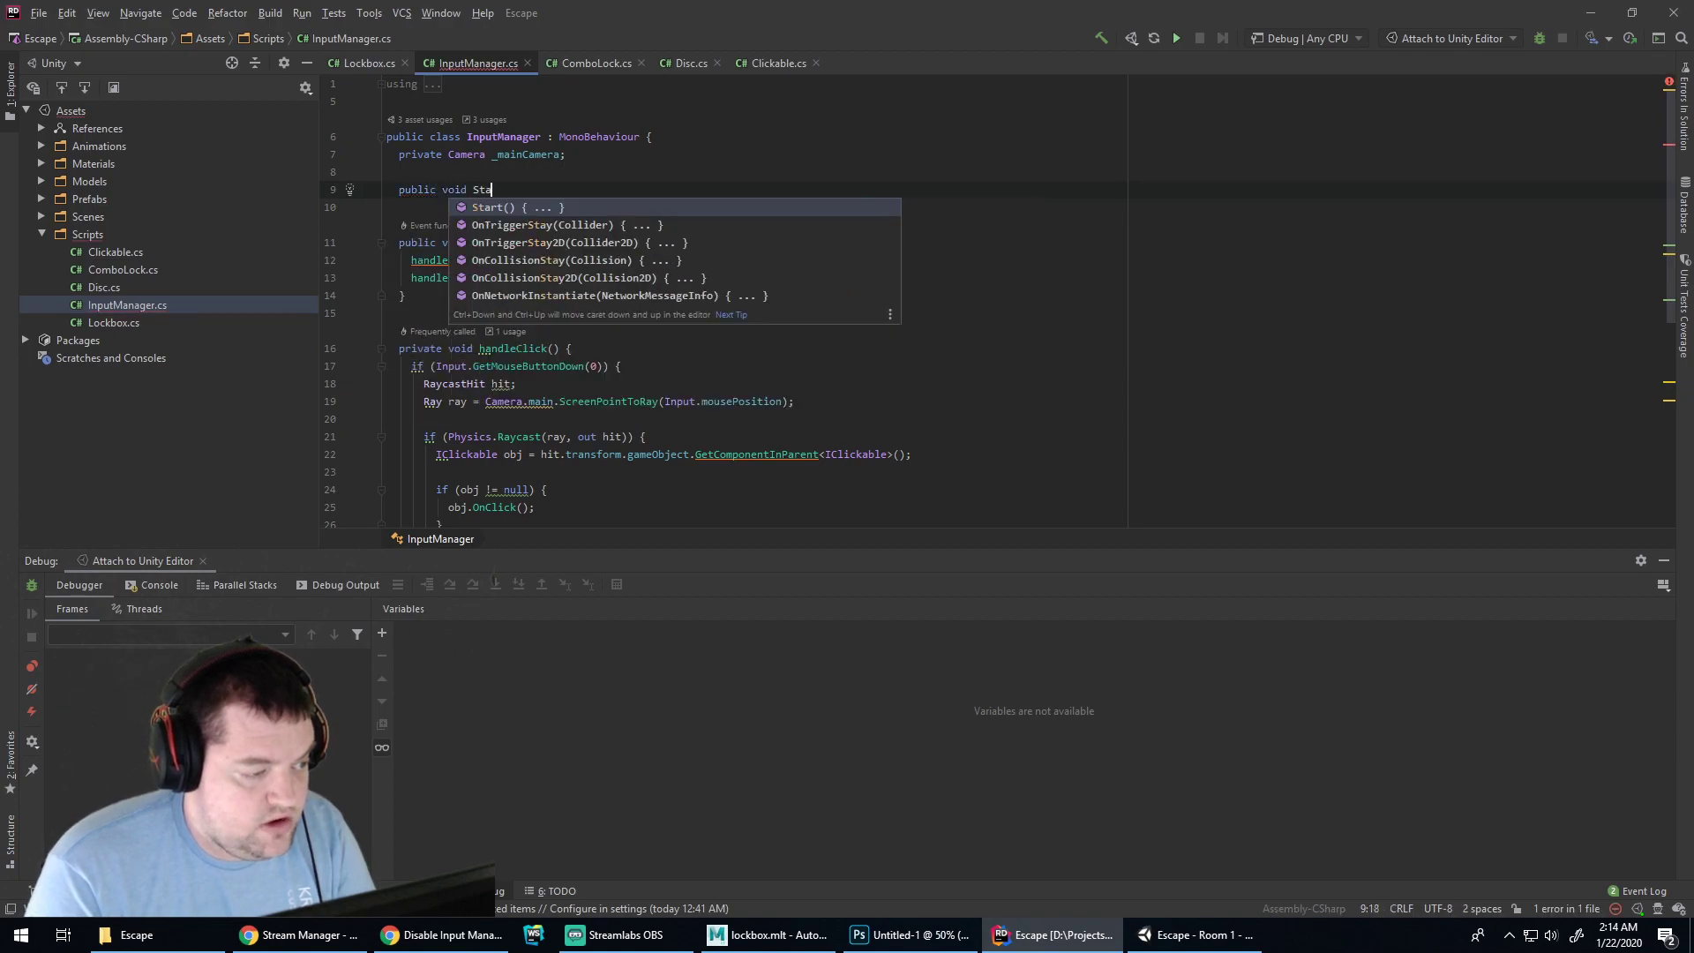
pyautogui.write('rt() {')
pyautogui.press('Return')
pyautogui.write('_mainC')
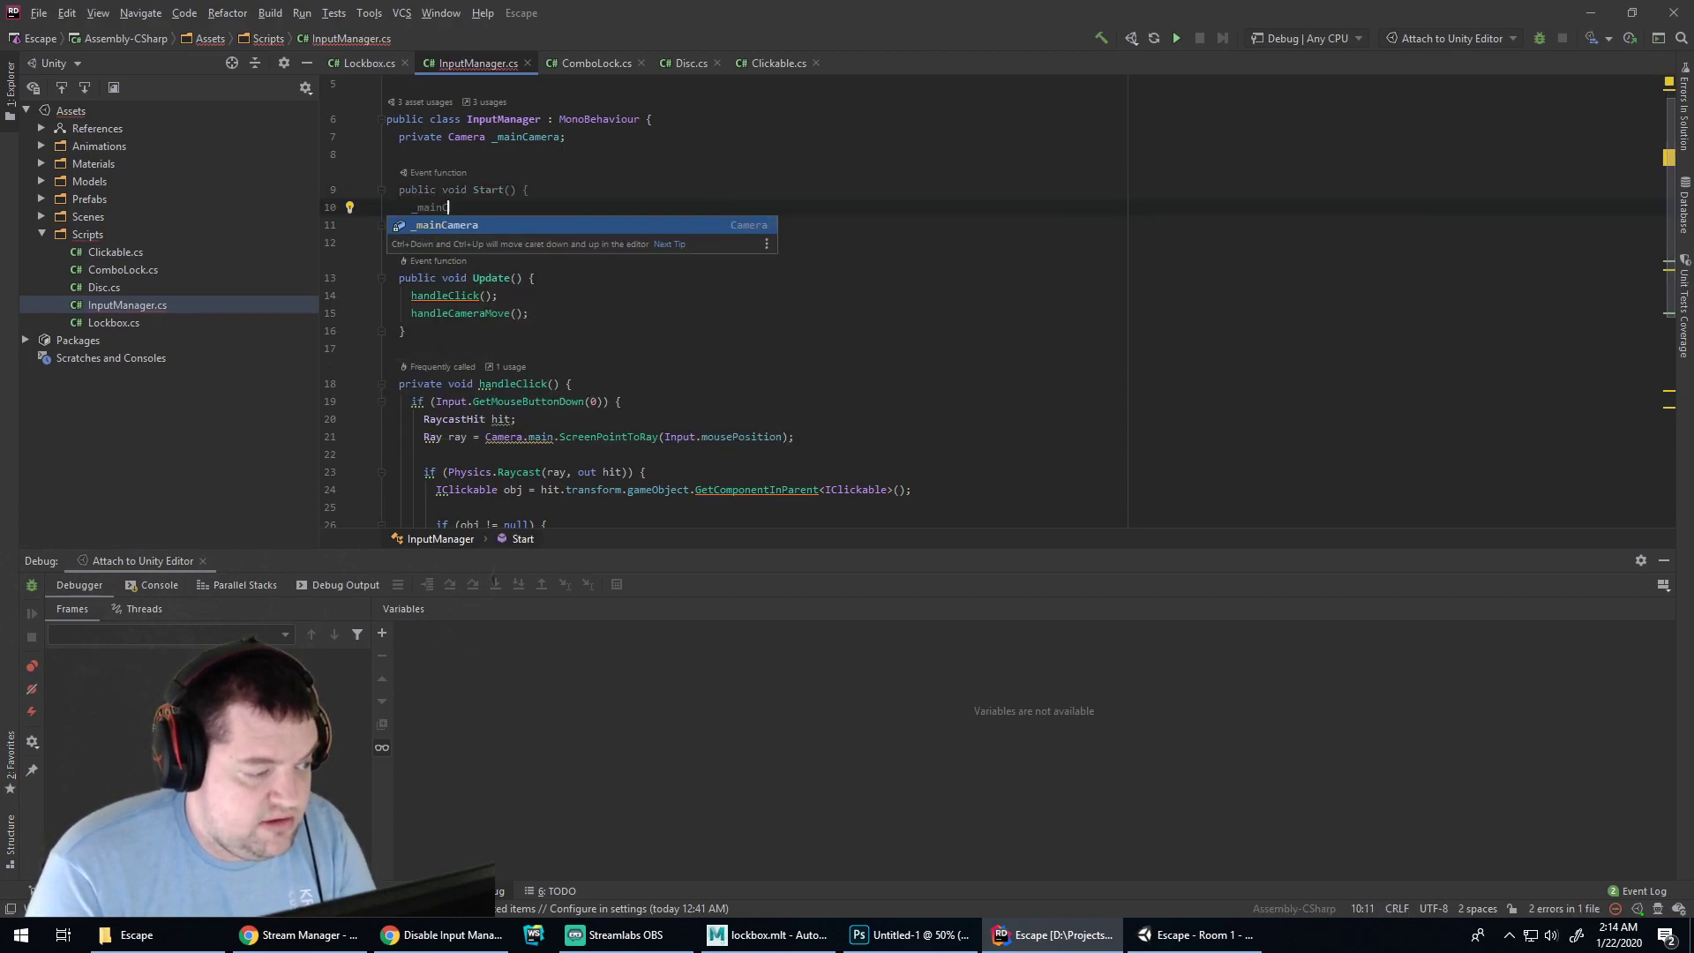
pyautogui.write('amera = Camera.mai')
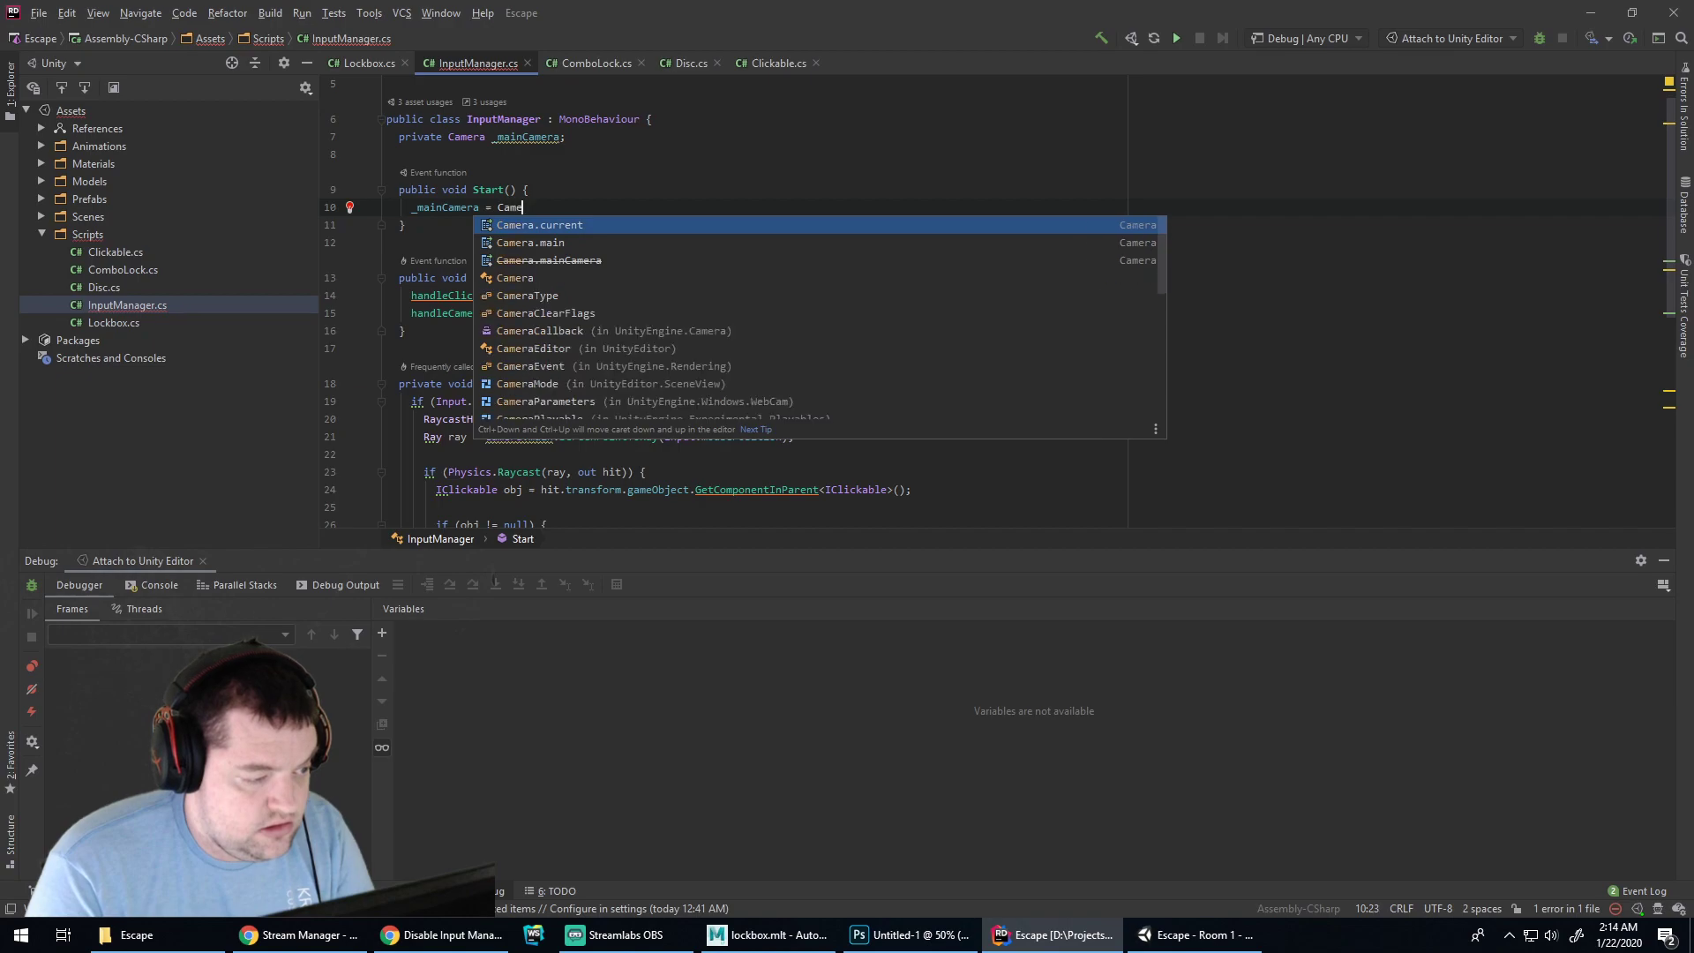
pyautogui.press('Return')
pyautogui.write(';')
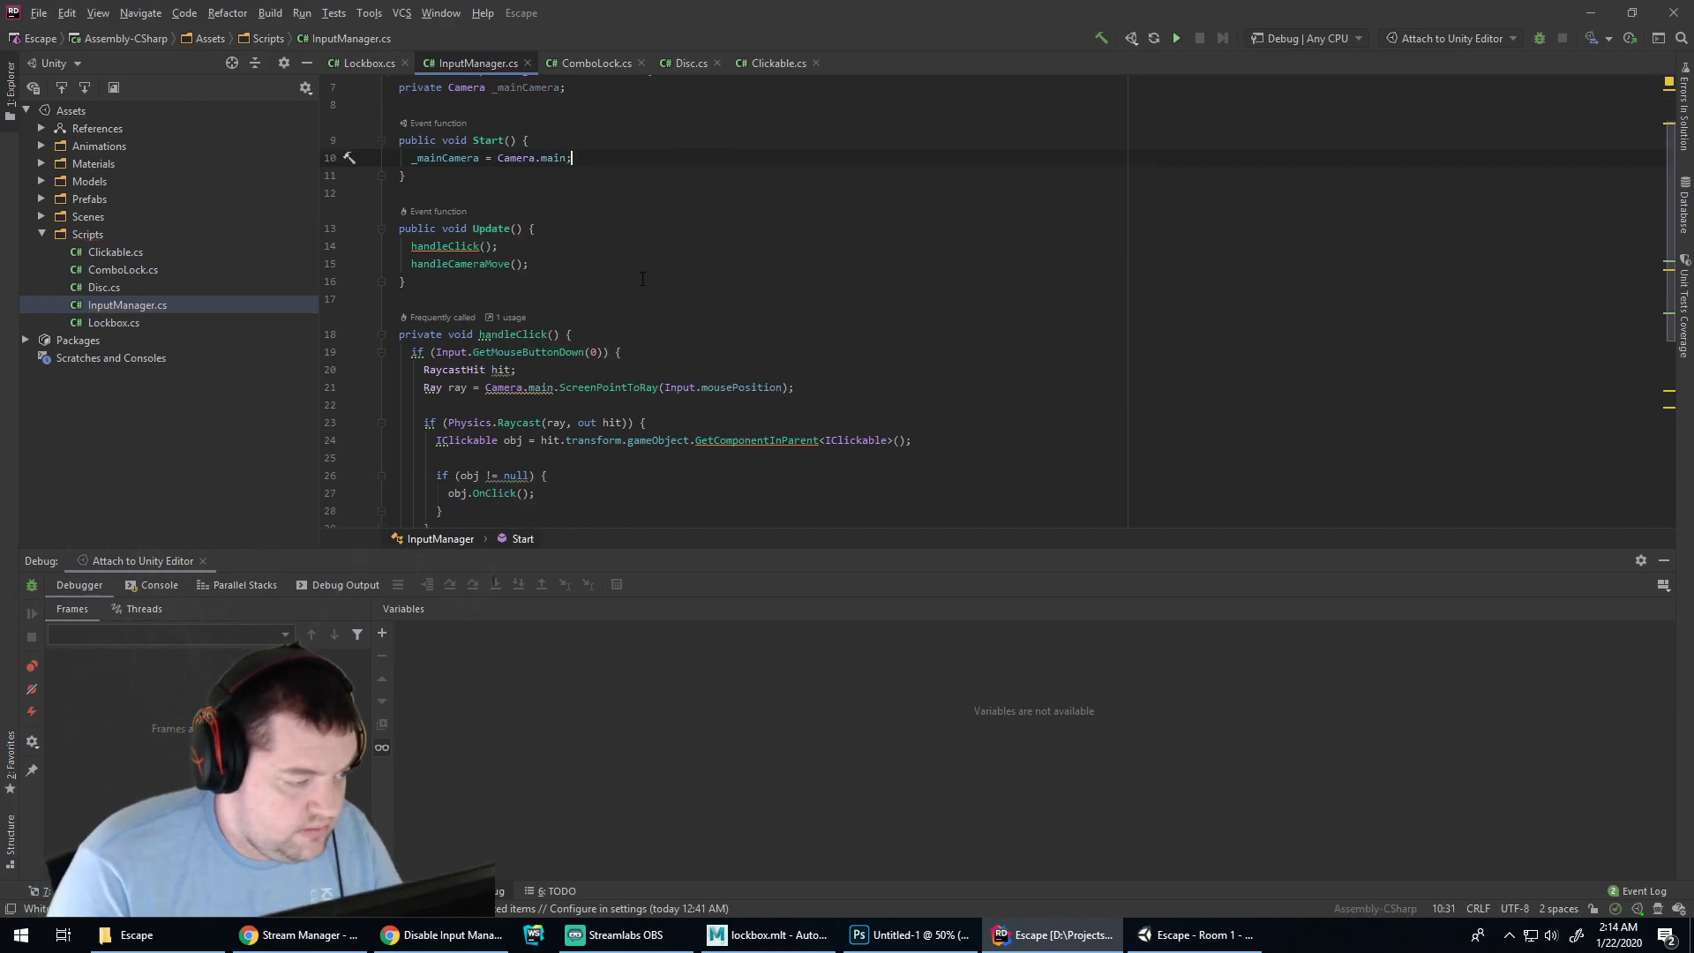
pyautogui.scroll(-1, 465, 207)
pyautogui.scroll(1, 466, 206)
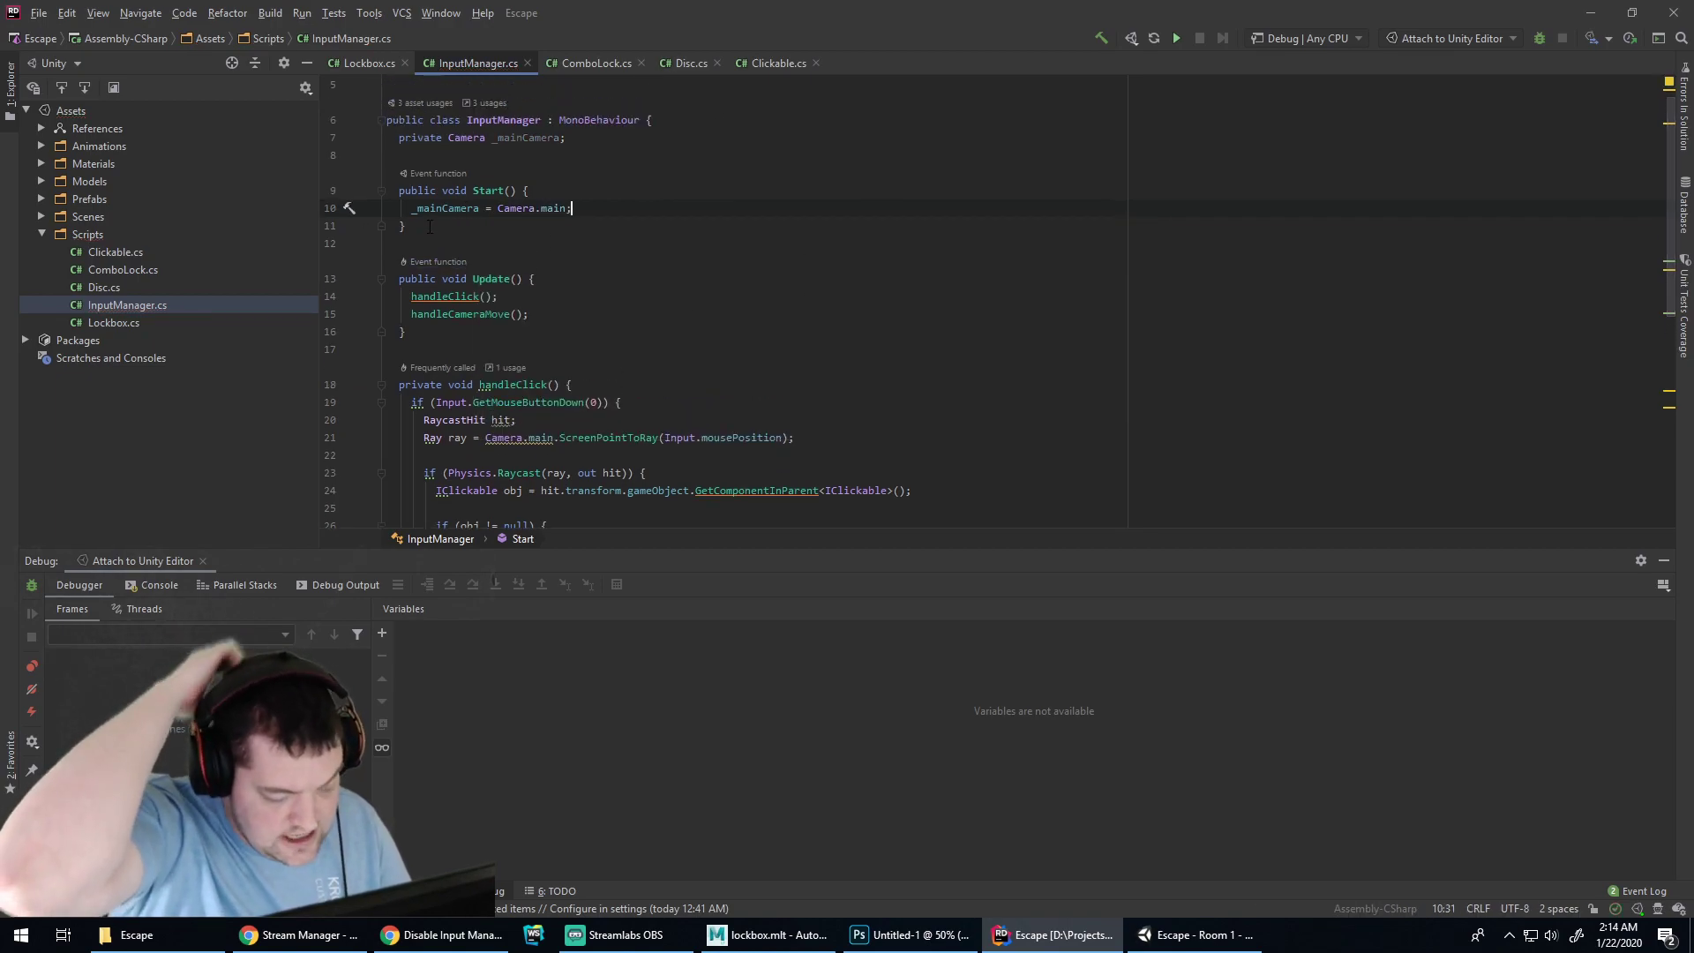
pyautogui.moveTo(429, 228); pyautogui.dragTo(754, 98)
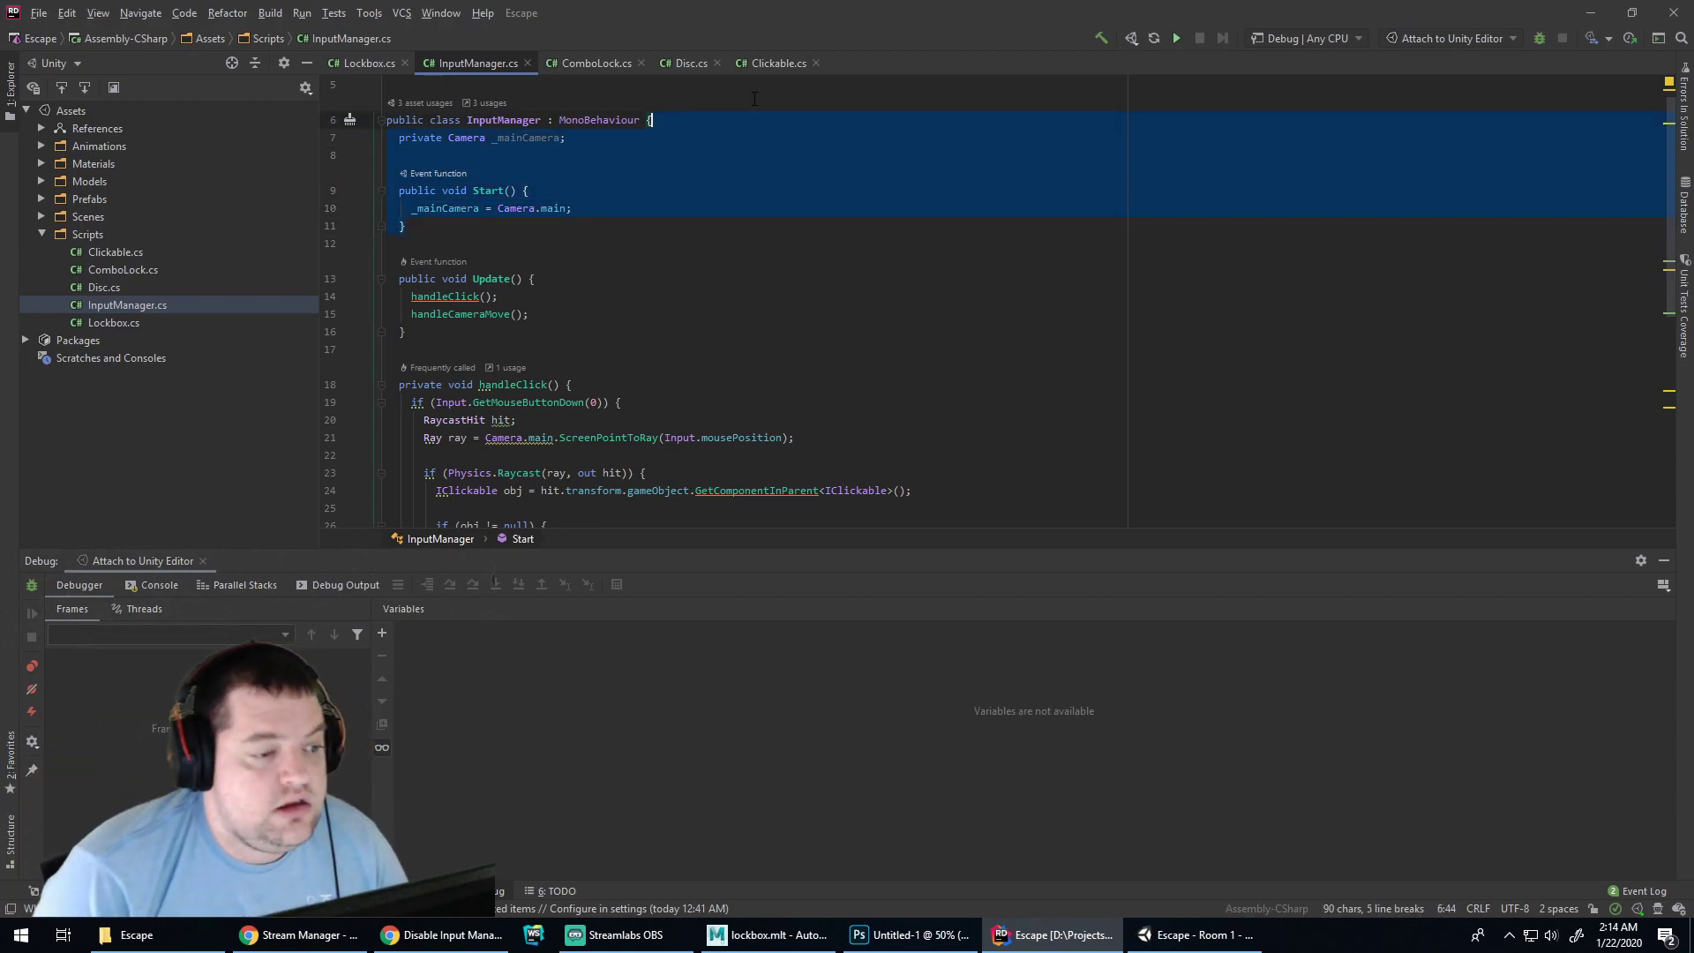
# Delete the cached camera field and Start method, then start a line in the horizontalAxis check
pyautogui.press('BackSpace')
pyautogui.scroll(-5, 454, 342)
pyautogui.scroll(3, 563, 197)
pyautogui.scroll(-4, 475, 391)
pyautogui.click(499, 380)
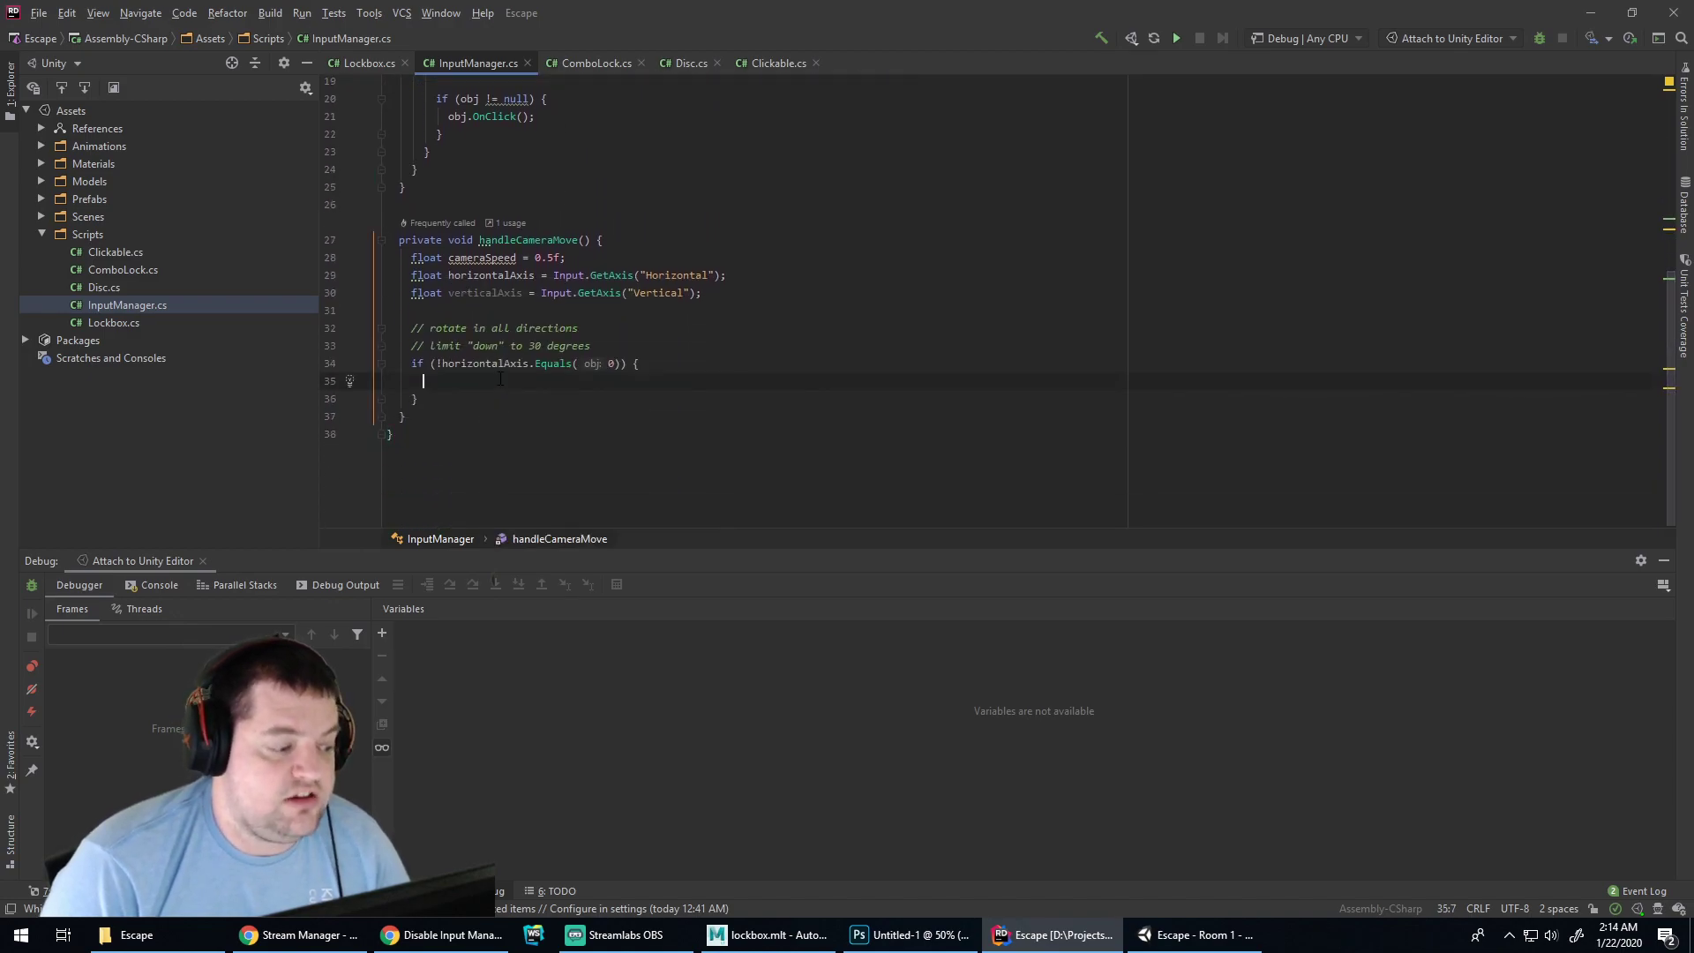
# Type Camera.main.transform on the new line, correcting several mistyped member names
pyautogui.write('Camera')
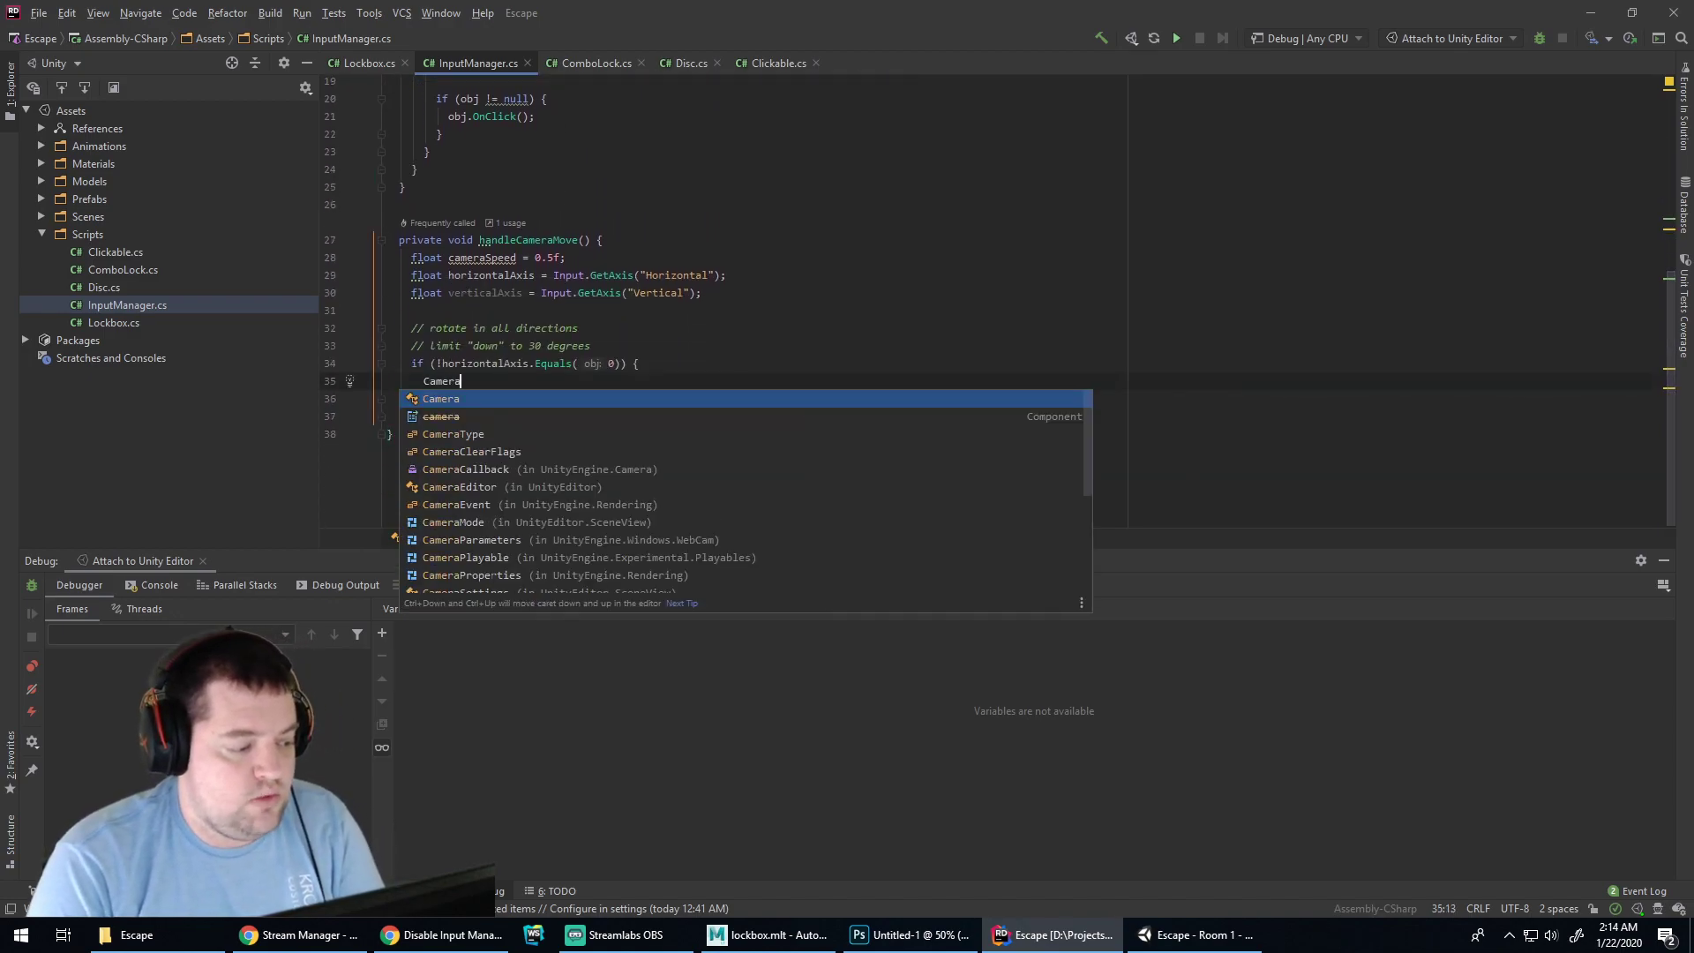
pyautogui.write('.main.aspect.')
pyautogui.press('BackSpace')
pyautogui.press('BackSpace')
pyautogui.press('BackSpace')
pyautogui.press('BackSpace')
pyautogui.press('BackSpace')
pyautogui.press('BackSpace')
pyautogui.press('BackSpace')
pyautogui.write('rot')
pyautogui.press('BackSpace')
pyautogui.press('BackSpace')
pyautogui.press('BackSpace')
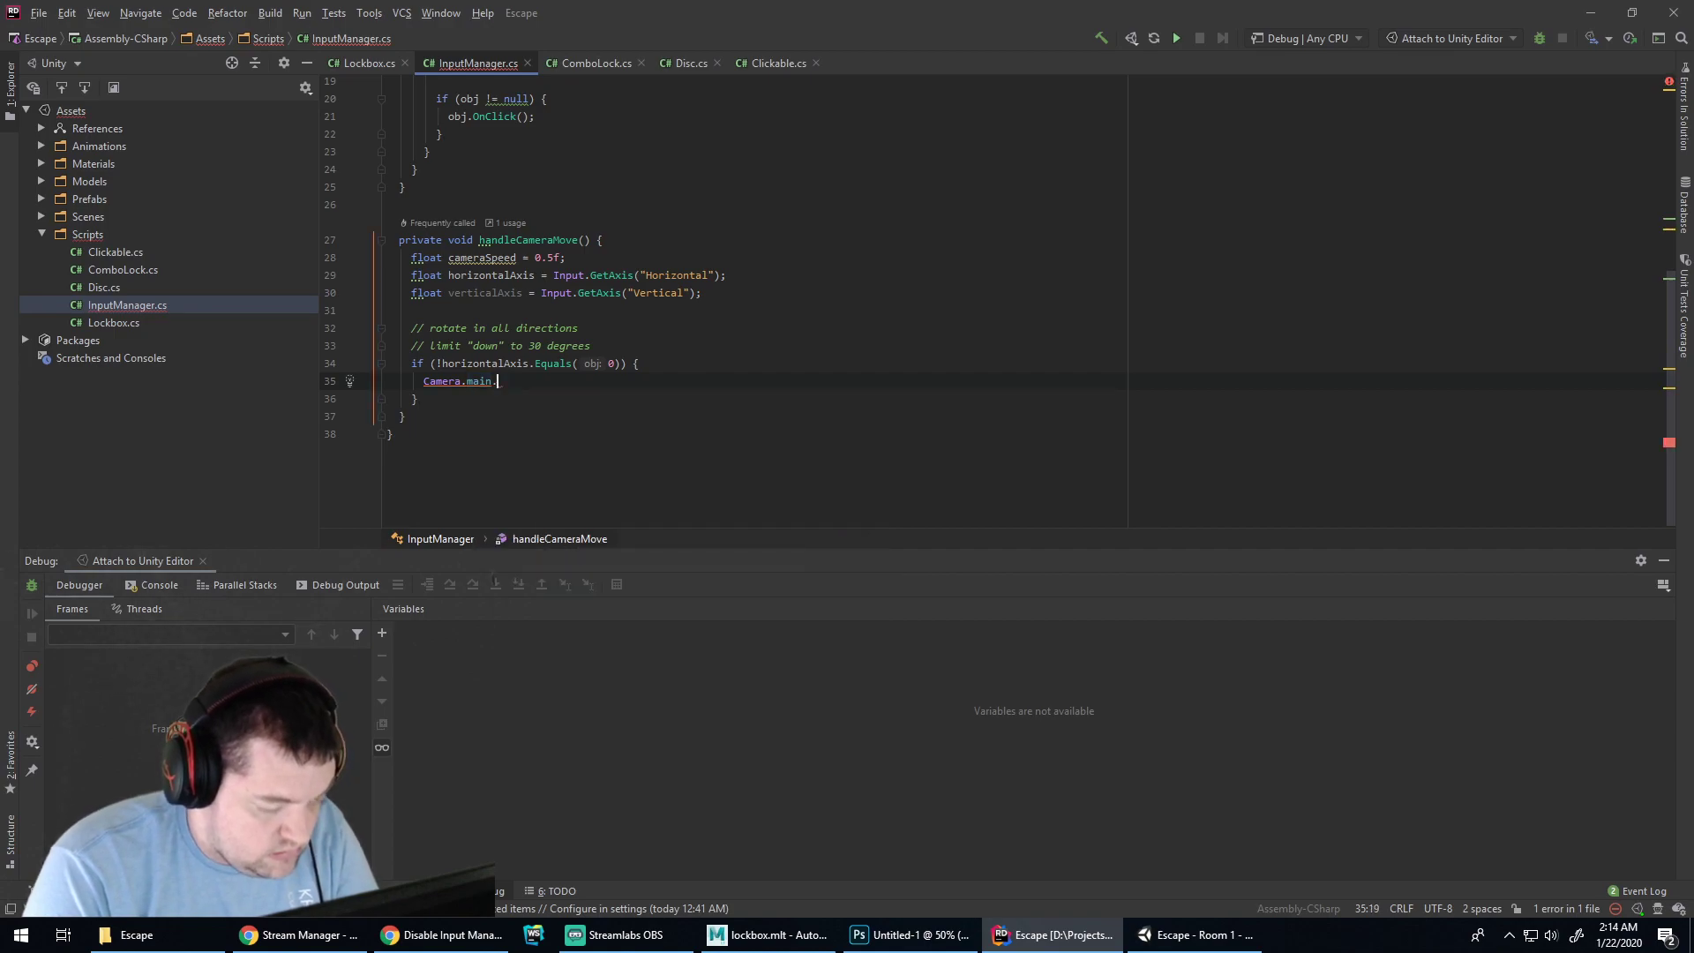
pyautogui.write('pi')
pyautogui.press('BackSpace')
pyautogui.press('BackSpace')
pyautogui.write('sc')
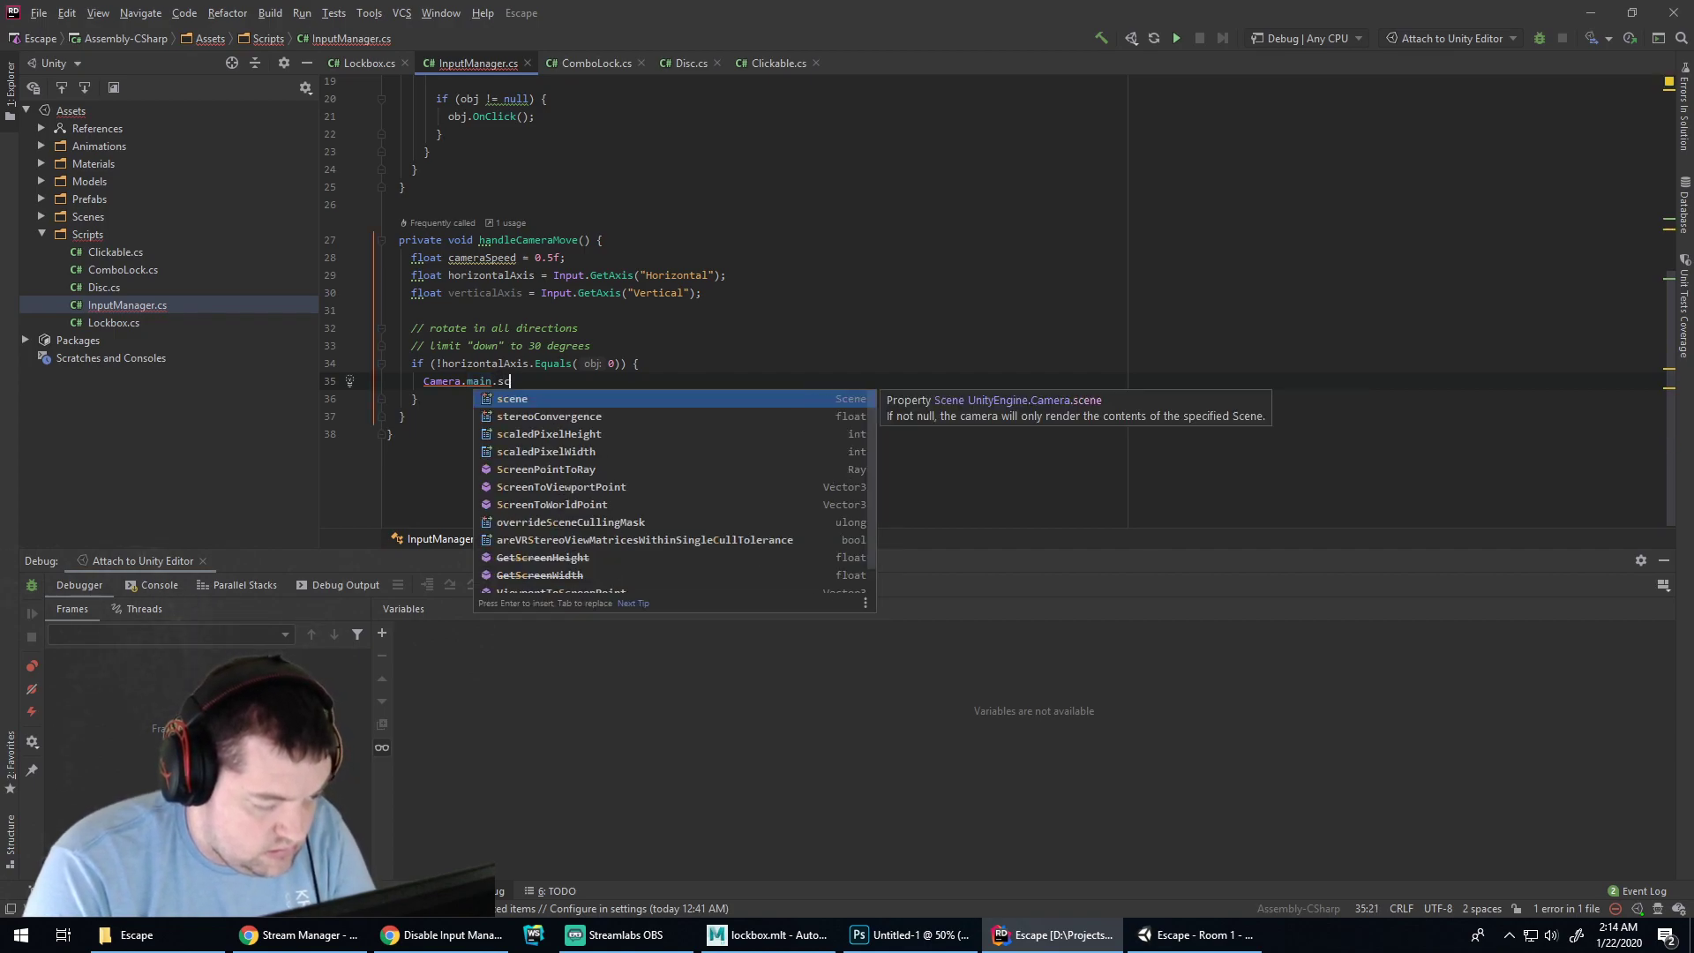
pyautogui.press('BackSpace')
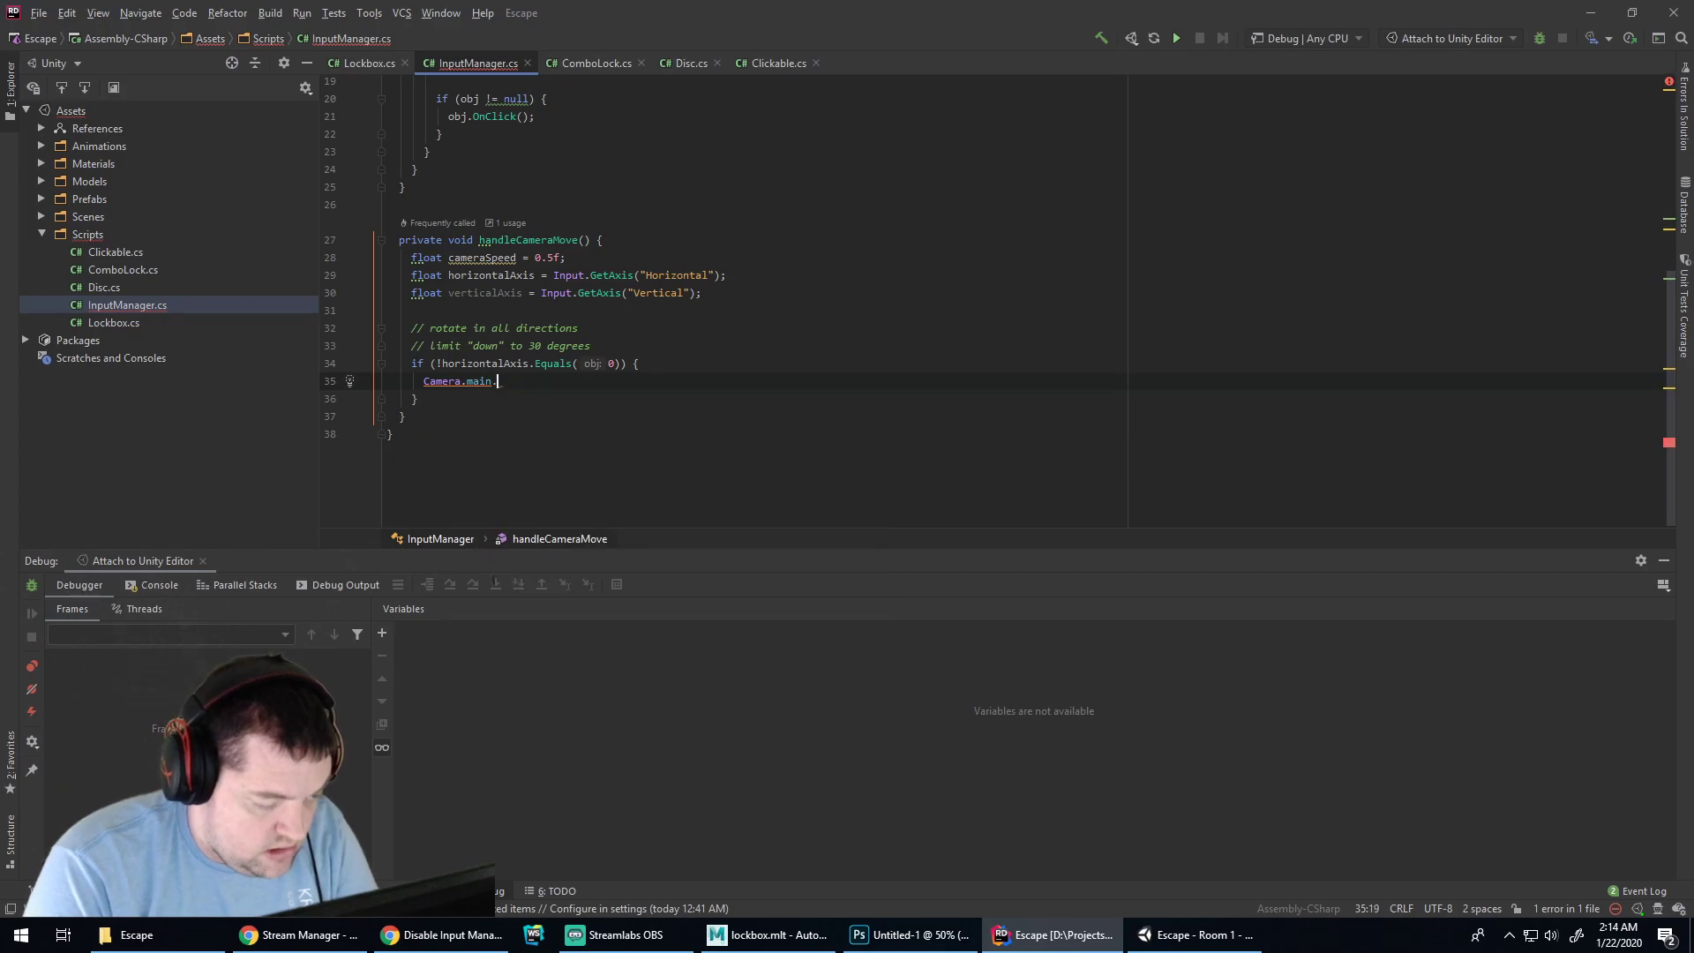
pyautogui.write('pit')
pyautogui.press('BackSpace')
pyautogui.press('BackSpace')
pyautogui.press('BackSpace')
pyautogui.write('transform.')
pyautogui.write('r')
pyautogui.press('BackSpace')
# Choose Rotate from the transform member suggestions to call Camera.main.transform.Rotate
pyautogui.press('Down')
pyautogui.press('Down')
pyautogui.press('Down')
pyautogui.press('Down')
pyautogui.press('Down')
pyautogui.press('Down')
pyautogui.press('Down')
pyautogui.press('Down')
pyautogui.press('Down')
pyautogui.press('Down')
pyautogui.press('Down')
pyautogui.press('Down')
pyautogui.press('Down')
pyautogui.press('Down')
pyautogui.press('Down')
pyautogui.press('Down')
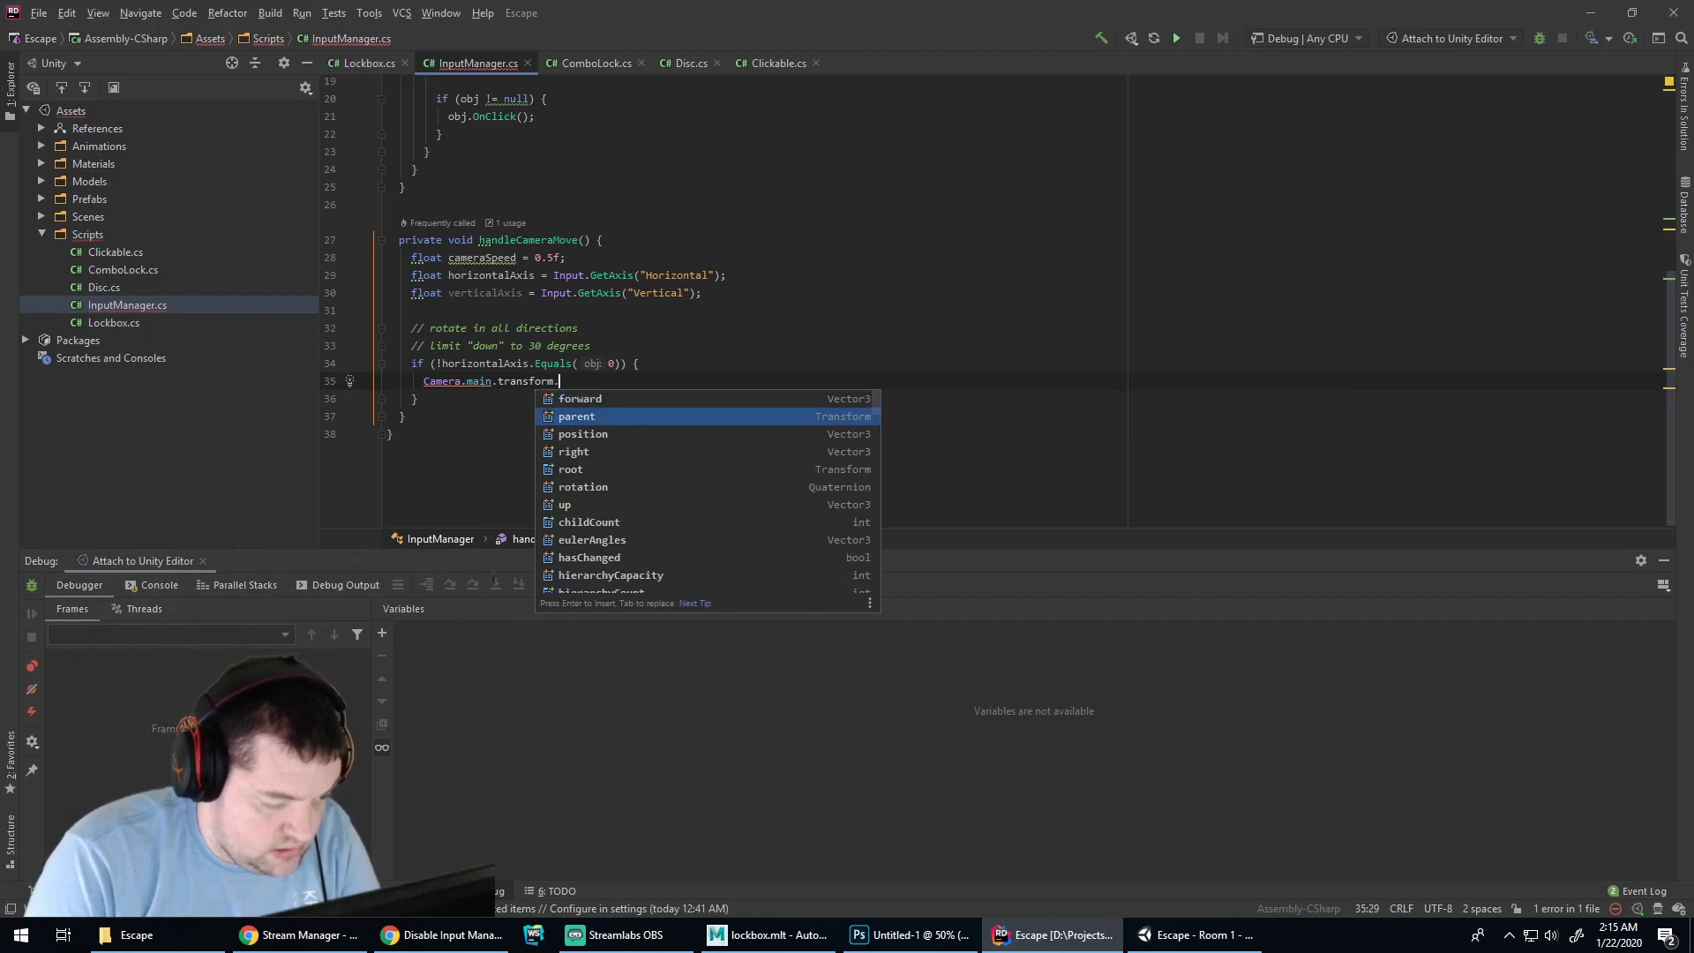
pyautogui.press('Down')
pyautogui.press('Down')
pyautogui.press('Down')
pyautogui.press('Down')
pyautogui.press('Down')
pyautogui.press('Down')
pyautogui.press('Down')
pyautogui.press('Down')
pyautogui.press('Down')
pyautogui.press('Down')
pyautogui.press('Down')
pyautogui.press('Down')
pyautogui.press('Down')
pyautogui.press('Down')
pyautogui.press('Down')
pyautogui.press('Down')
pyautogui.press('Down')
pyautogui.press('Down')
pyautogui.press('Down')
pyautogui.press('Down')
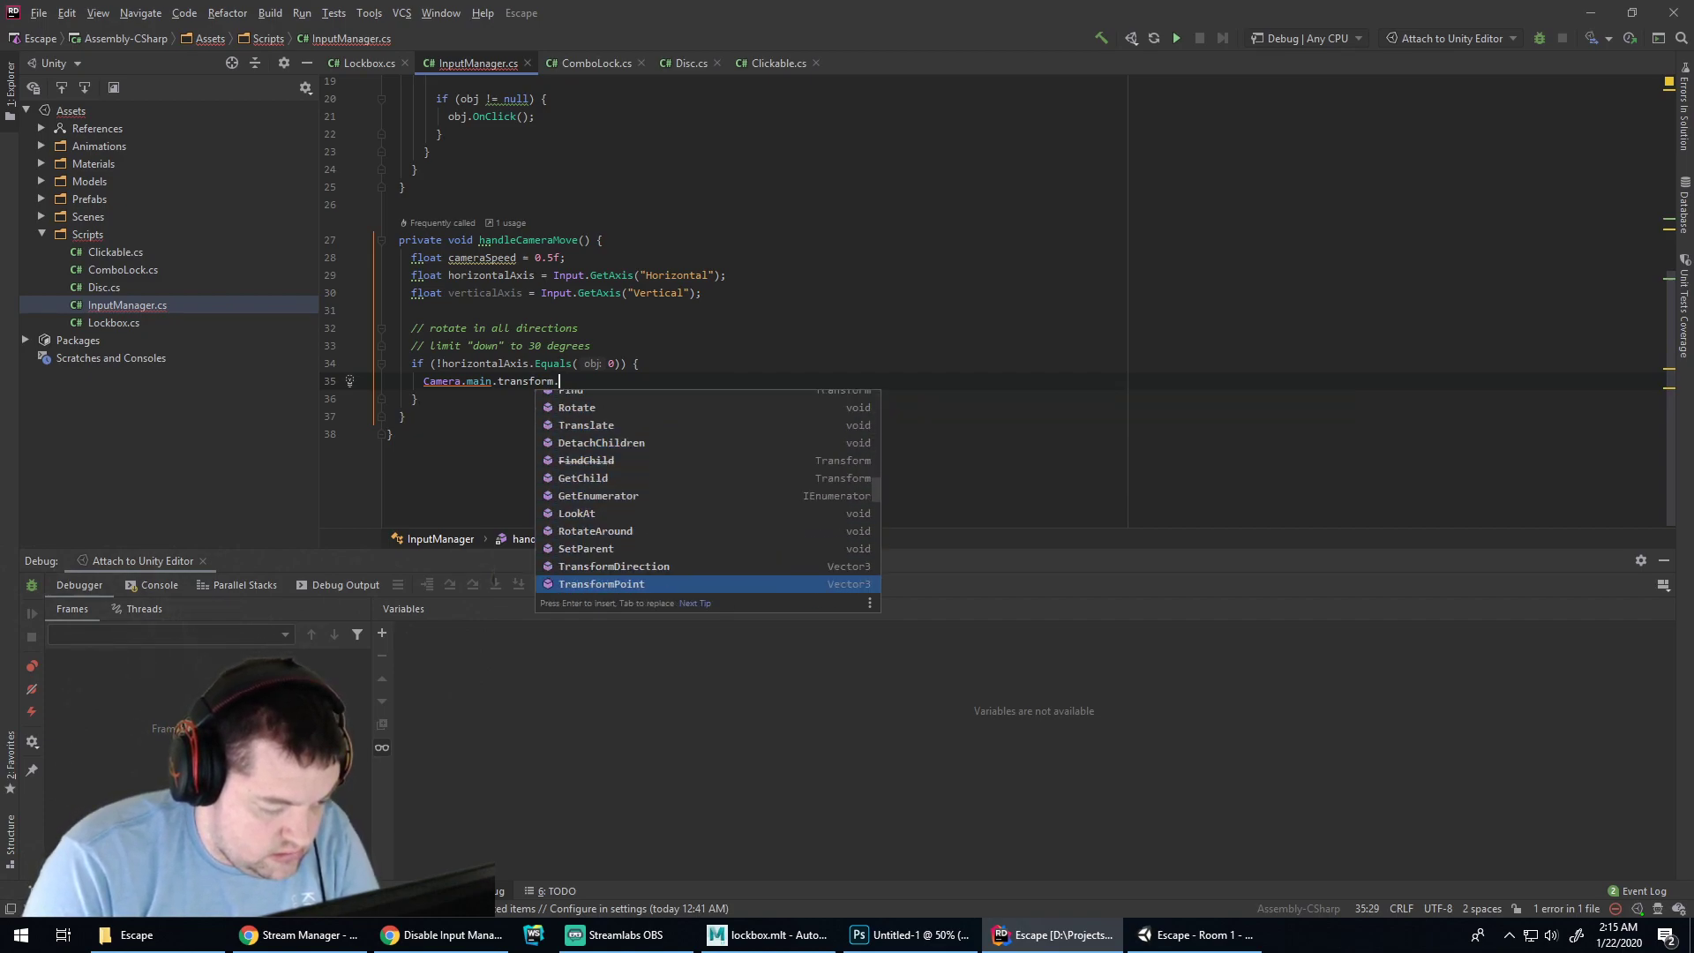
pyautogui.press('Down')
pyautogui.press('Down')
pyautogui.press('Down')
pyautogui.press('Down')
pyautogui.press('Down')
pyautogui.press('Down')
pyautogui.press('Down')
pyautogui.press('Down')
pyautogui.press('Down')
pyautogui.press('Down')
pyautogui.press('Down')
pyautogui.press('Down')
pyautogui.press('Down')
pyautogui.press('Down')
pyautogui.press('Down')
pyautogui.press('Down')
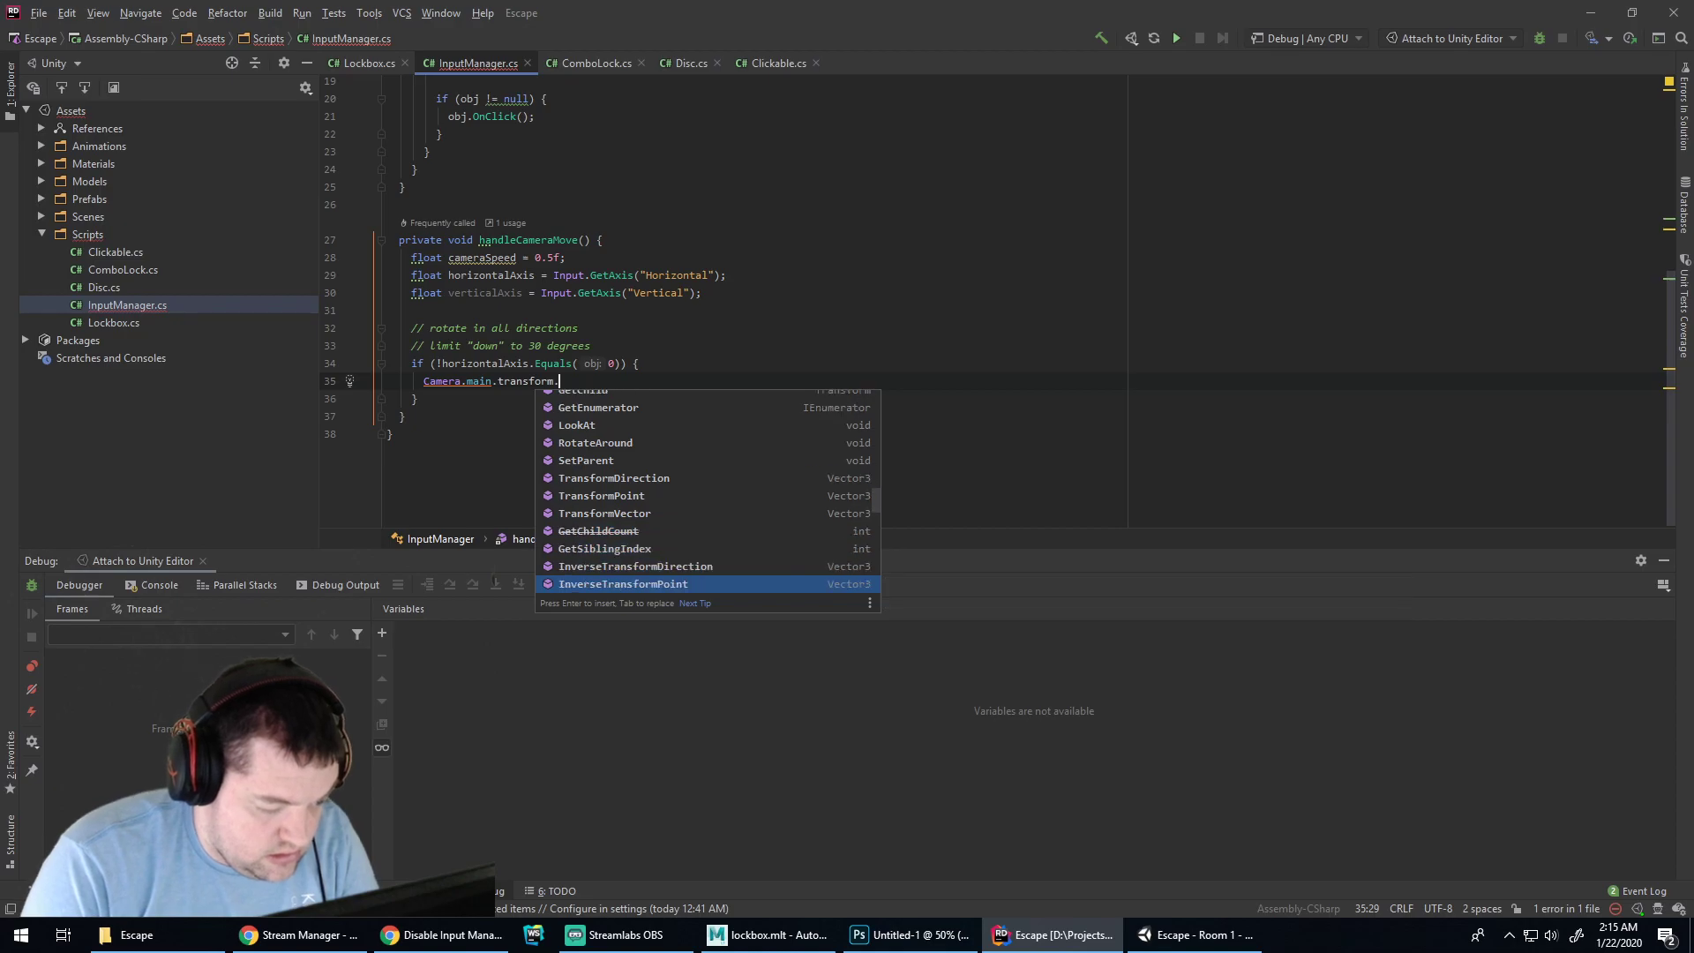
pyautogui.press('Down')
pyautogui.press('Down')
pyautogui.press('Down')
pyautogui.press('Down')
pyautogui.press('Down')
pyautogui.press('Down')
pyautogui.press('Down')
pyautogui.press('Down')
pyautogui.press('Down')
pyautogui.press('Down')
pyautogui.press('Down')
pyautogui.press('Down')
pyautogui.press('Down')
pyautogui.press('Down')
pyautogui.press('Down')
pyautogui.press('Down')
pyautogui.press('Down')
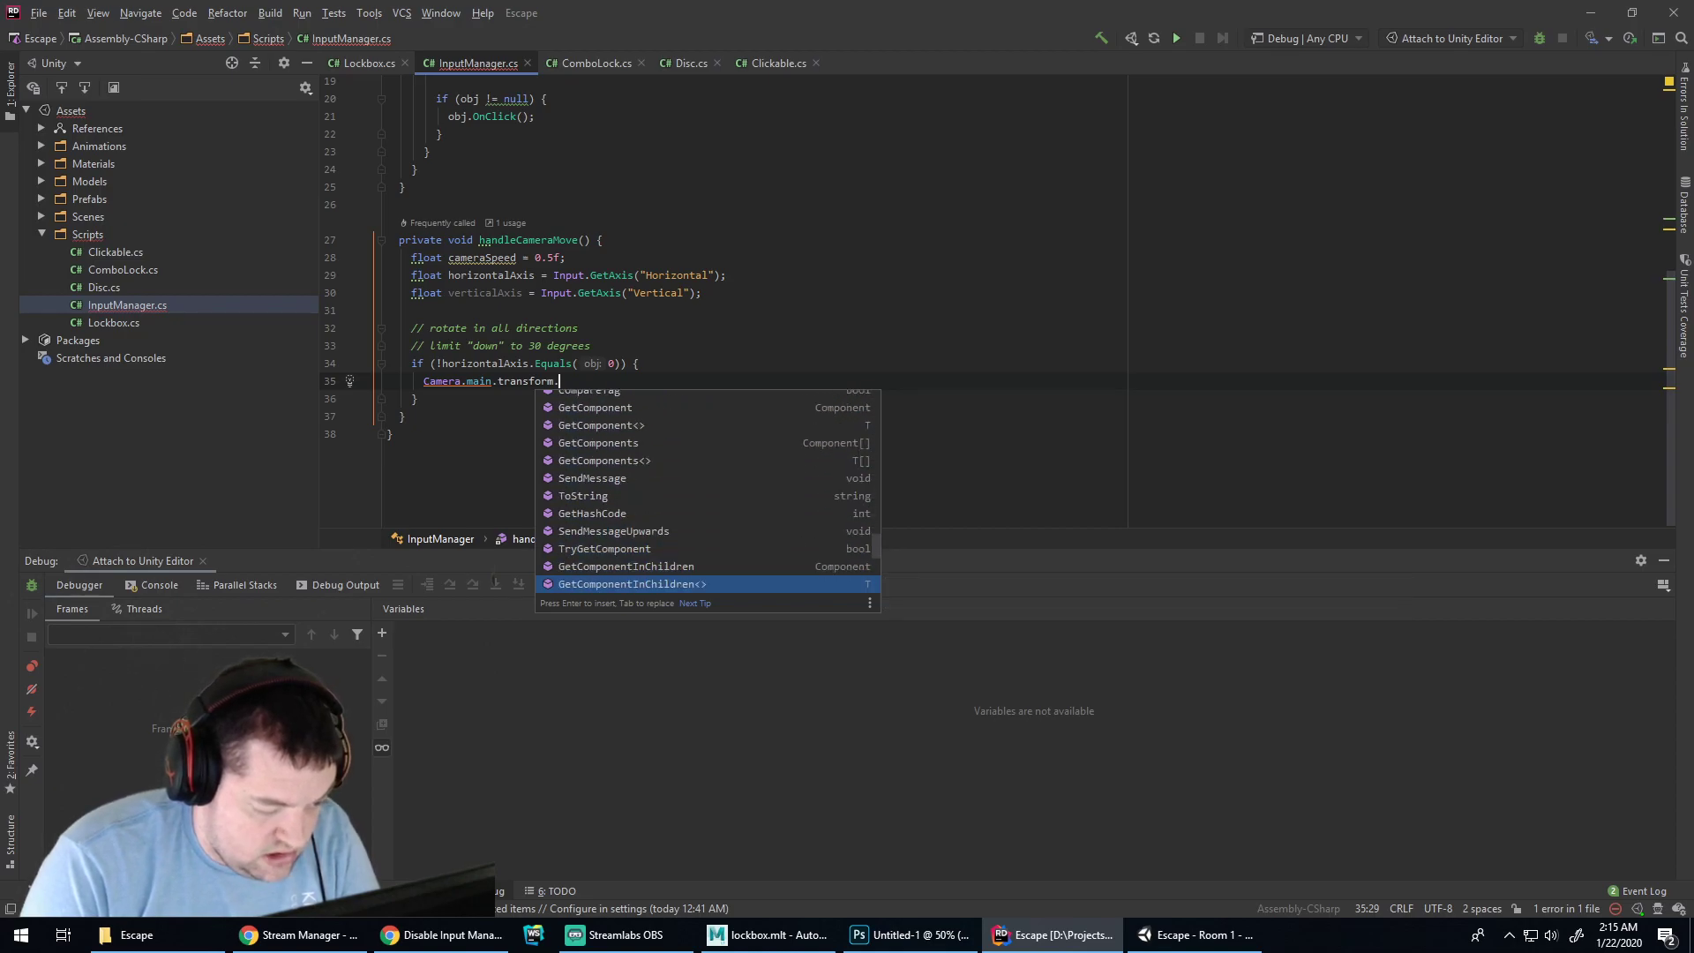
pyautogui.press('Down')
pyautogui.press('Down')
pyautogui.press('Down')
pyautogui.press('Down')
pyautogui.press('Down')
pyautogui.press('Down')
pyautogui.press('Down')
pyautogui.press('Down')
pyautogui.press('Down')
pyautogui.press('Up')
pyautogui.press('Up')
pyautogui.press('Up')
pyautogui.press('Up')
pyautogui.press('Up')
pyautogui.press('Up')
pyautogui.press('Up')
pyautogui.press('Up')
pyautogui.press('Up')
pyautogui.press('Up')
pyautogui.press('Up')
pyautogui.press('Up')
pyautogui.press('Up')
pyautogui.press('Up')
pyautogui.press('Up')
pyautogui.press('Up')
pyautogui.press('Up')
pyautogui.press('Up')
pyautogui.press('Up')
pyautogui.press('Up')
pyautogui.press('Up')
pyautogui.press('Up')
pyautogui.press('Up')
pyautogui.press('Up')
pyautogui.press('Up')
pyautogui.press('Up')
pyautogui.press('Up')
pyautogui.press('Up')
pyautogui.press('Up')
pyautogui.press('Up')
pyautogui.press('Up')
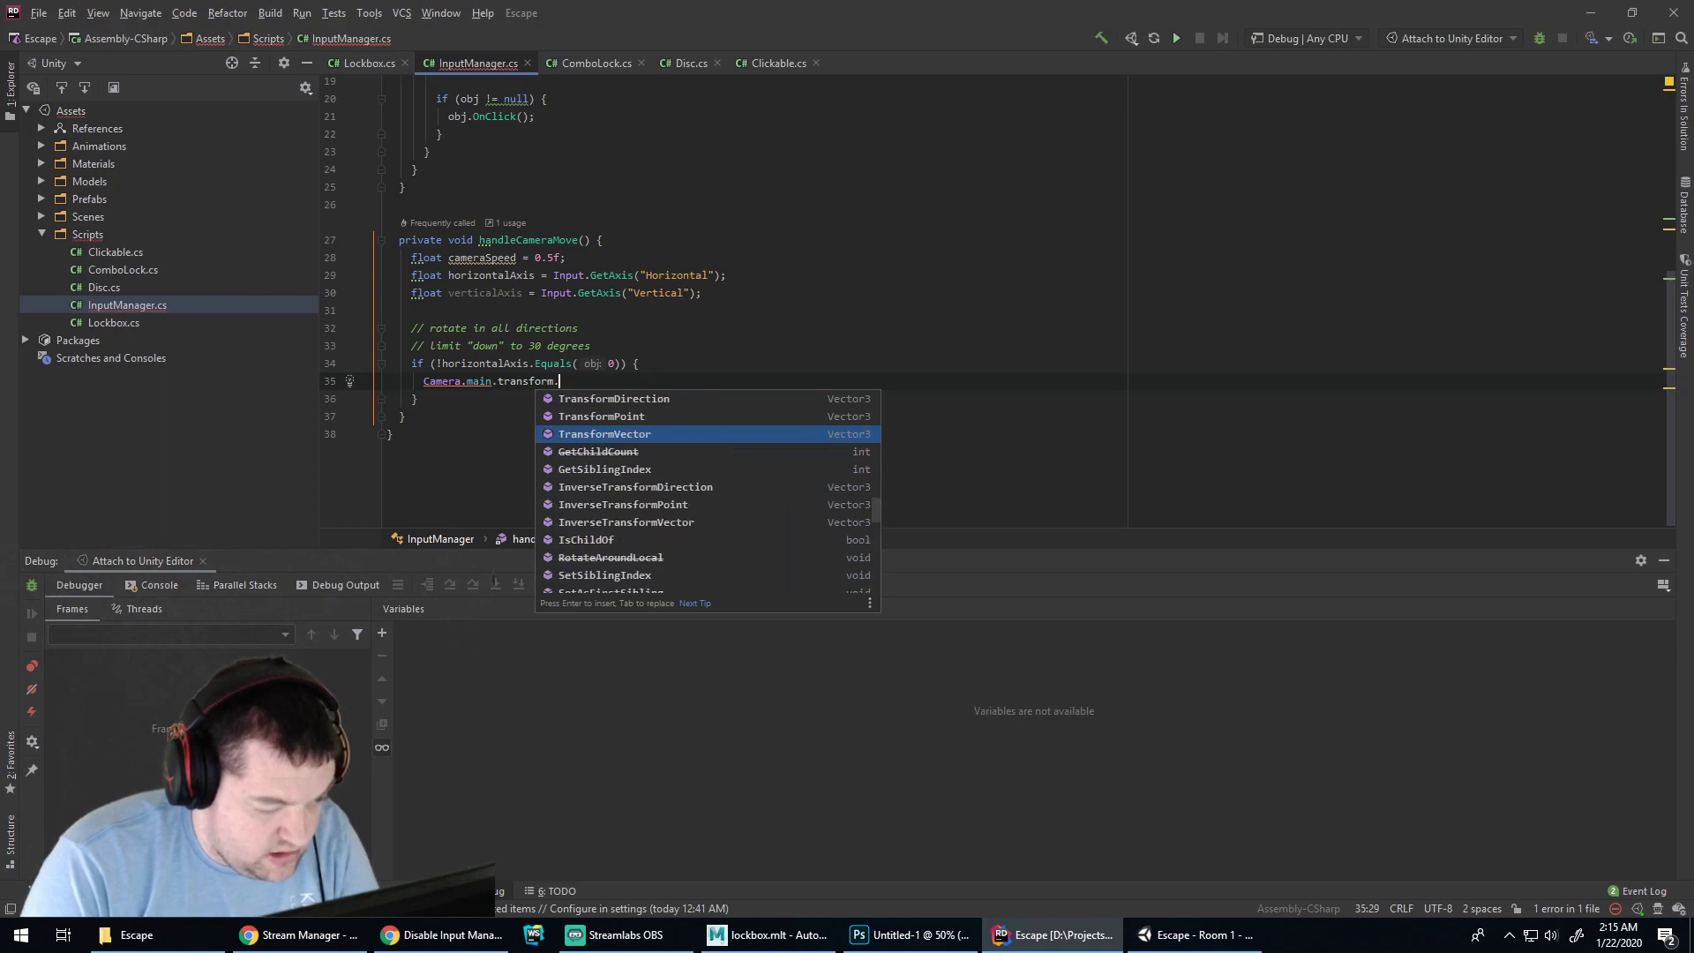
pyautogui.press('Down')
pyautogui.press('Down')
pyautogui.press('Down')
pyautogui.press('Down')
pyautogui.press('Down')
pyautogui.press('Down')
pyautogui.press('Up')
pyautogui.press('Up')
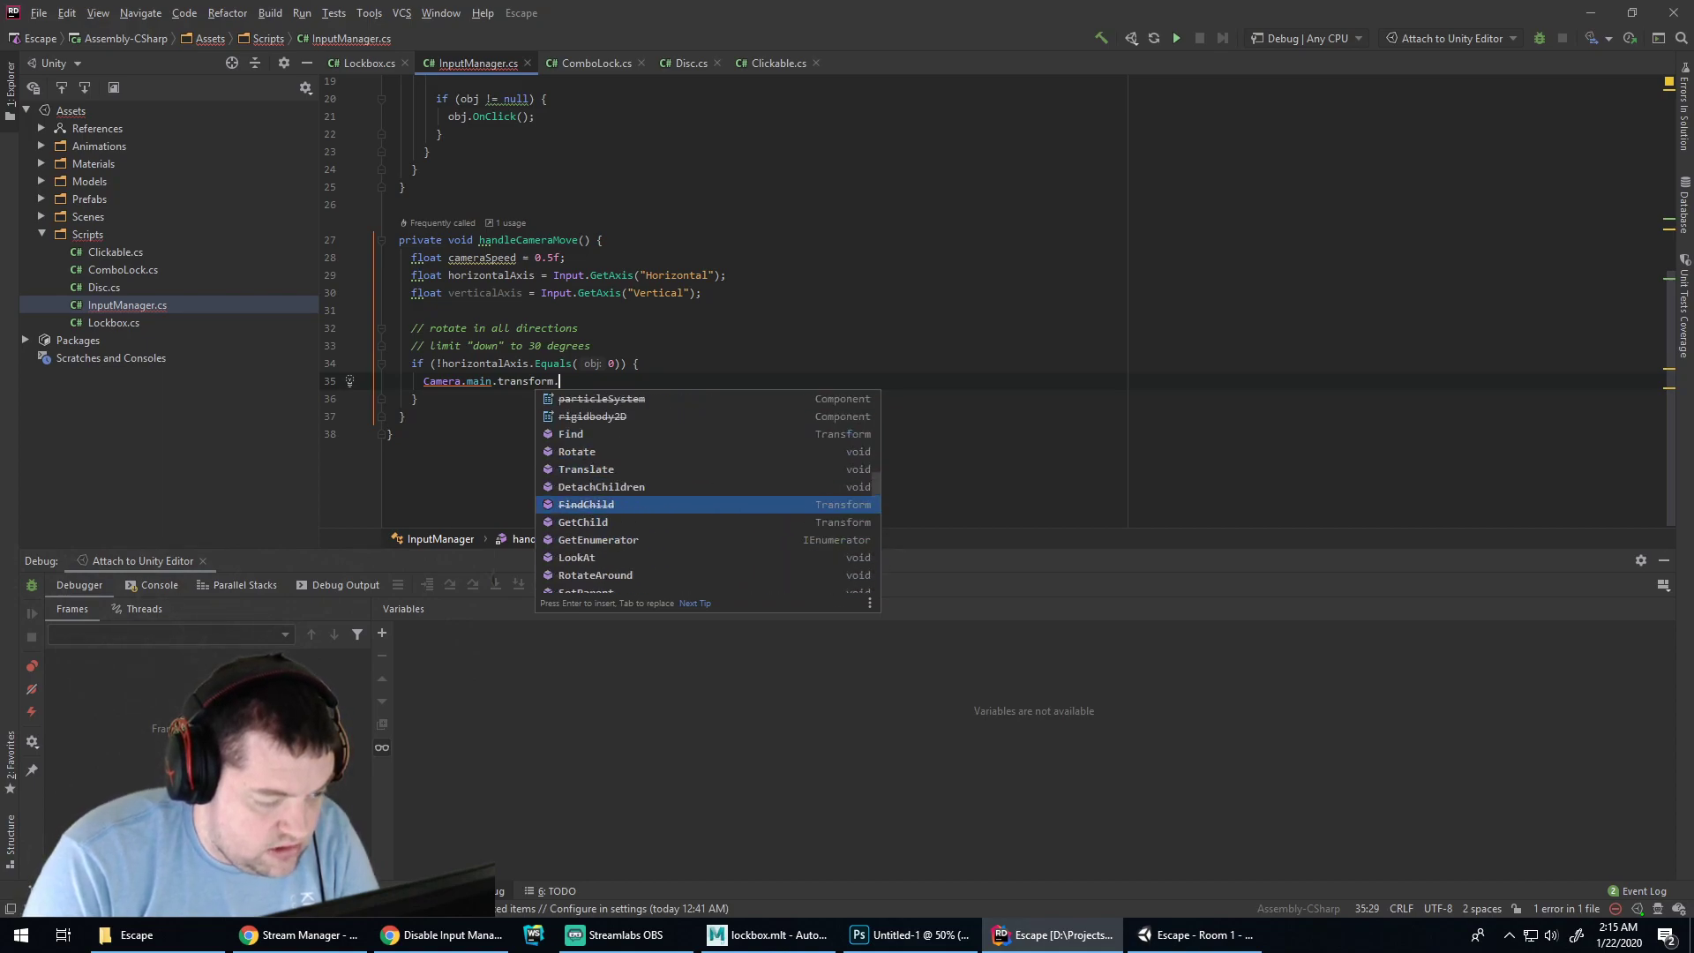
pyautogui.press('Up')
pyautogui.press('Up')
pyautogui.press('Up')
pyautogui.press('Up')
pyautogui.write('R')
pyautogui.press('Return')
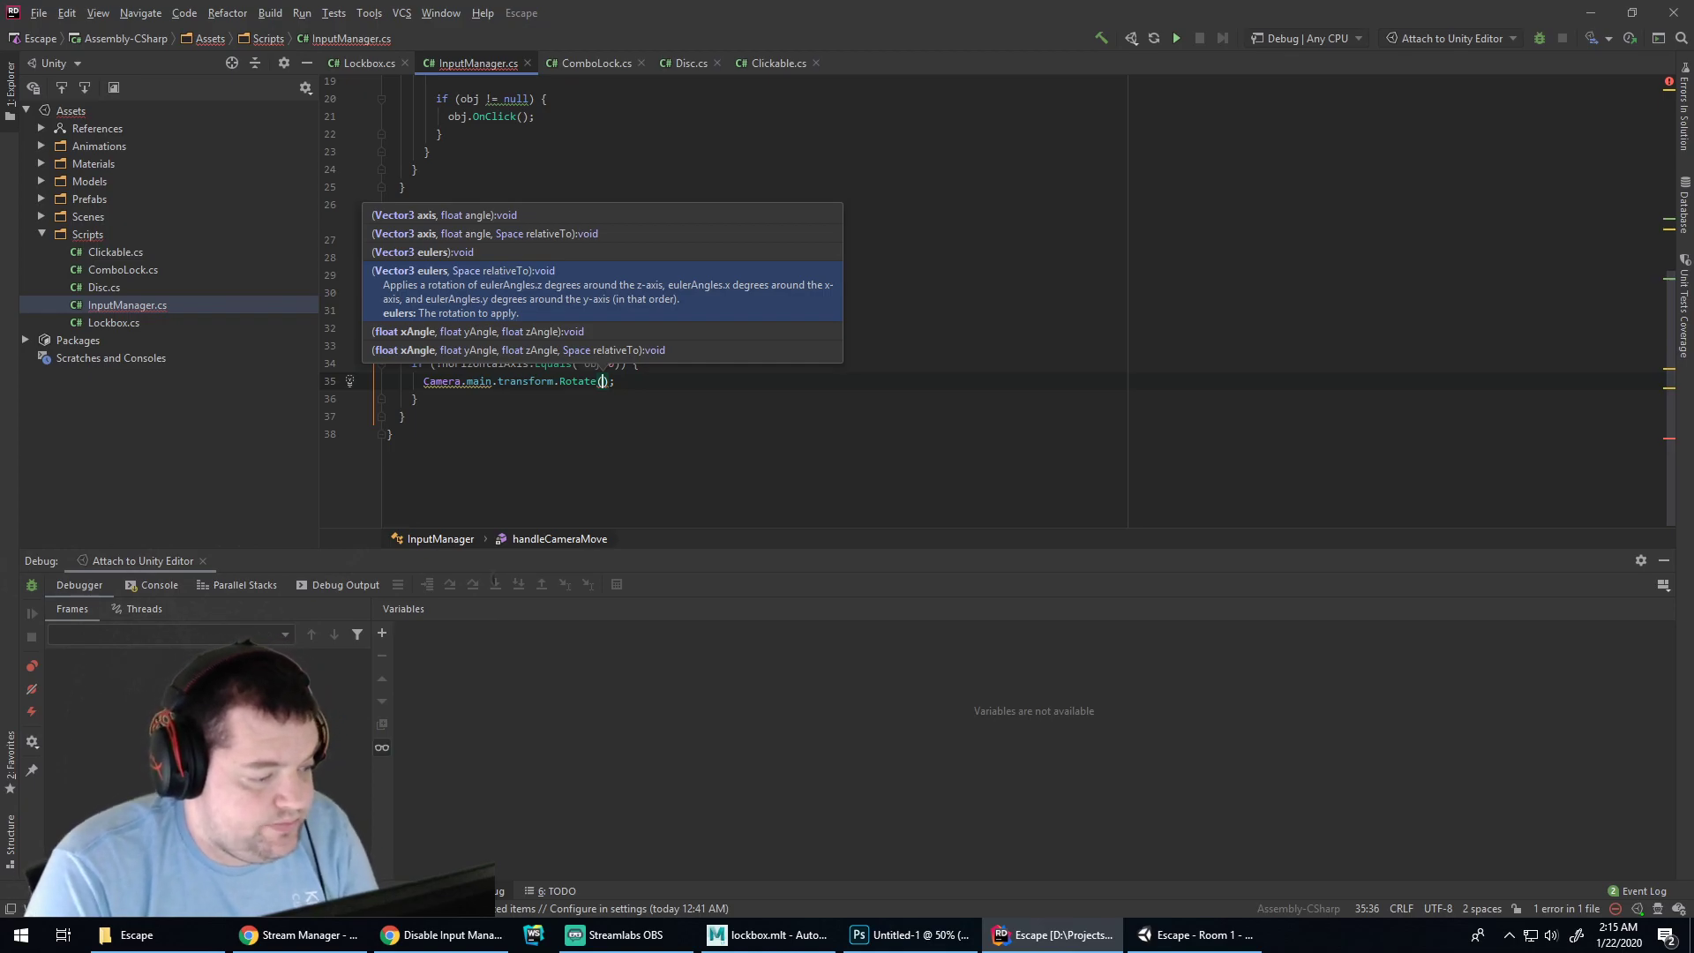
# Pass new Vector3(0, cameraSpeed * horizontalAxis, 0) as the Rotate argument
pyautogui.write('new Vect')
pyautogui.press('Return')
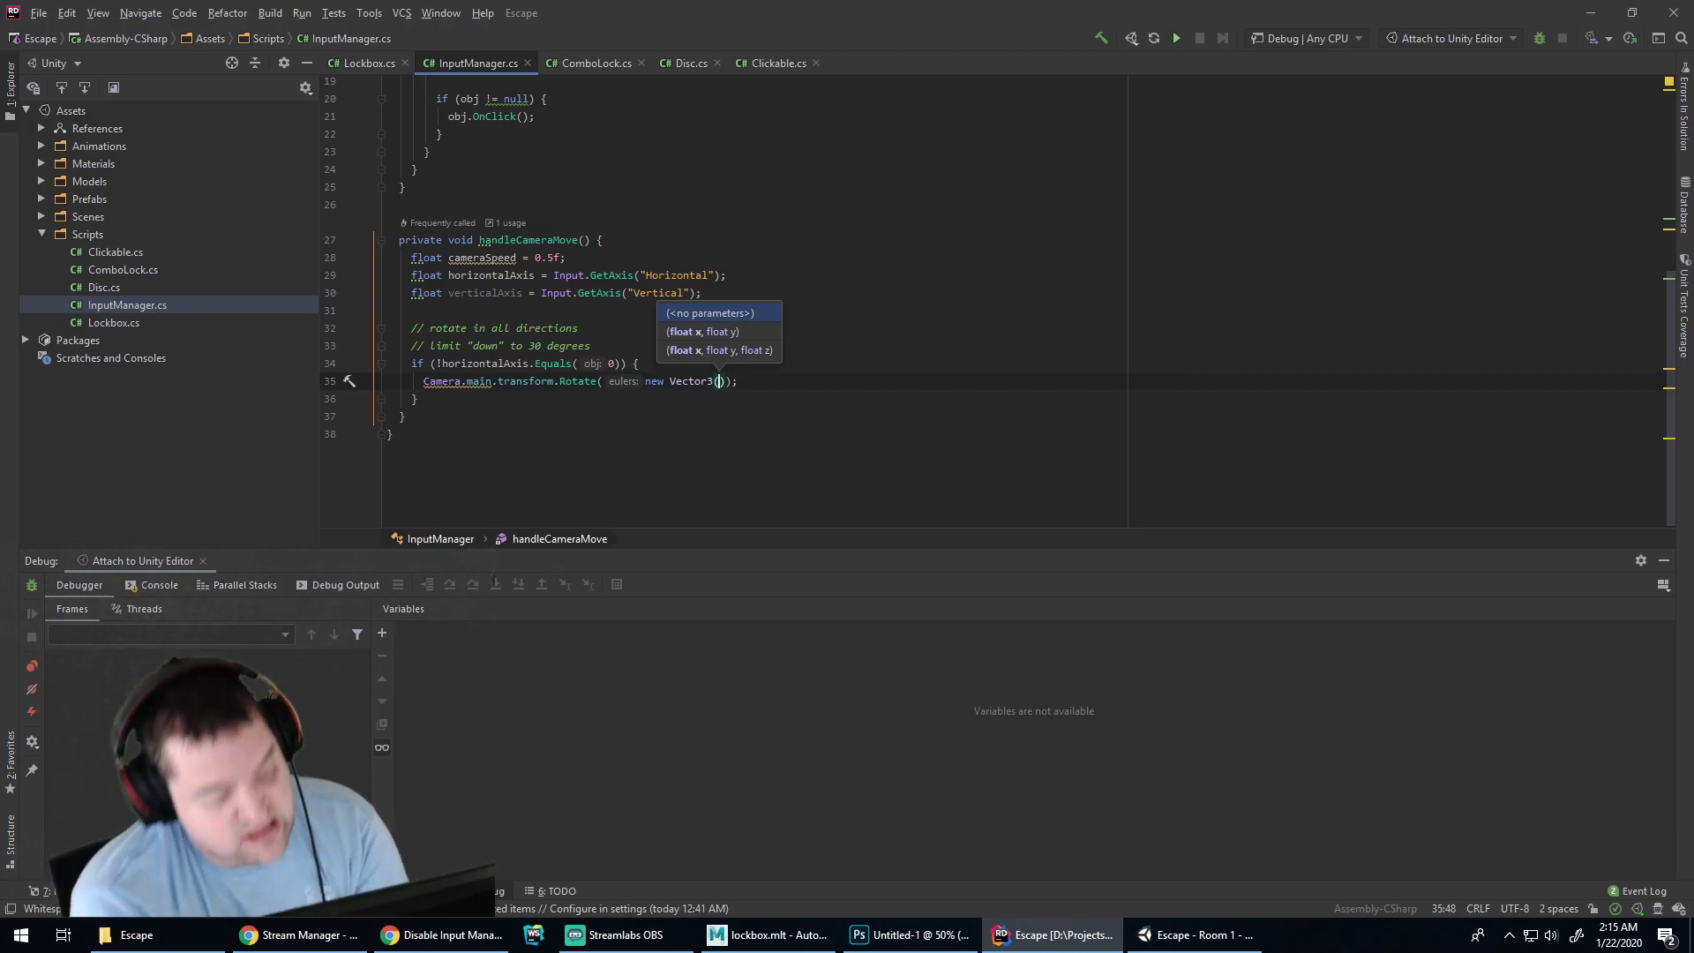
pyautogui.write('0, ')
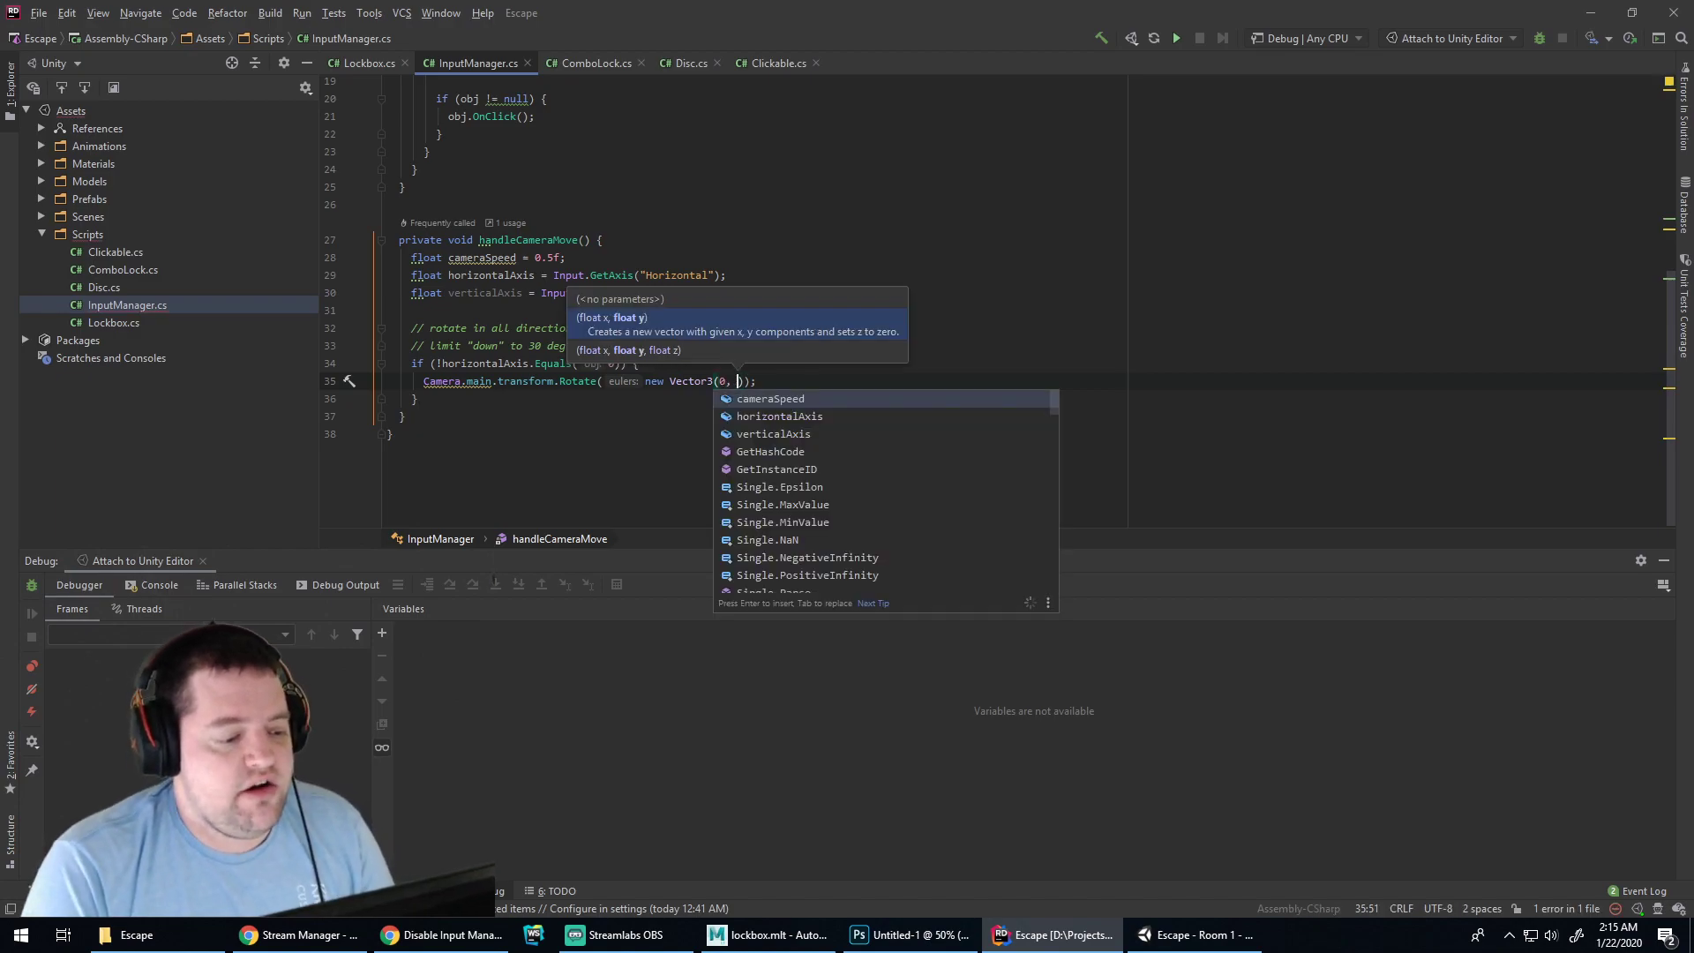
pyautogui.write('cameraSpeed ')
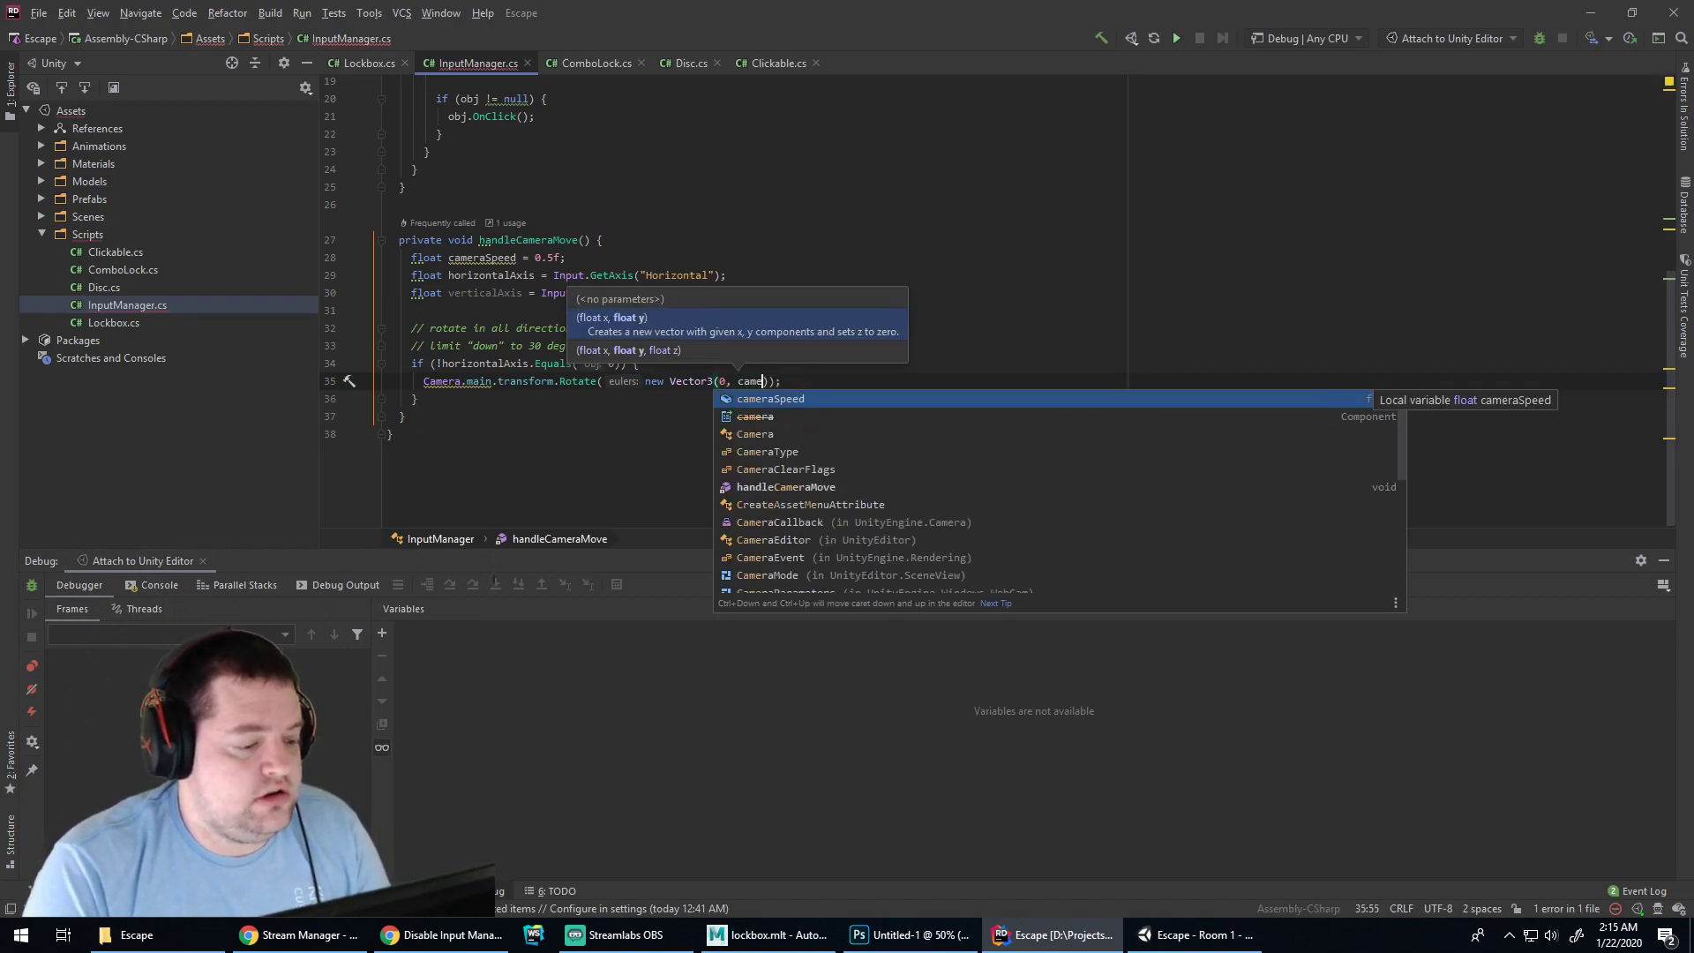
pyautogui.write('* ')
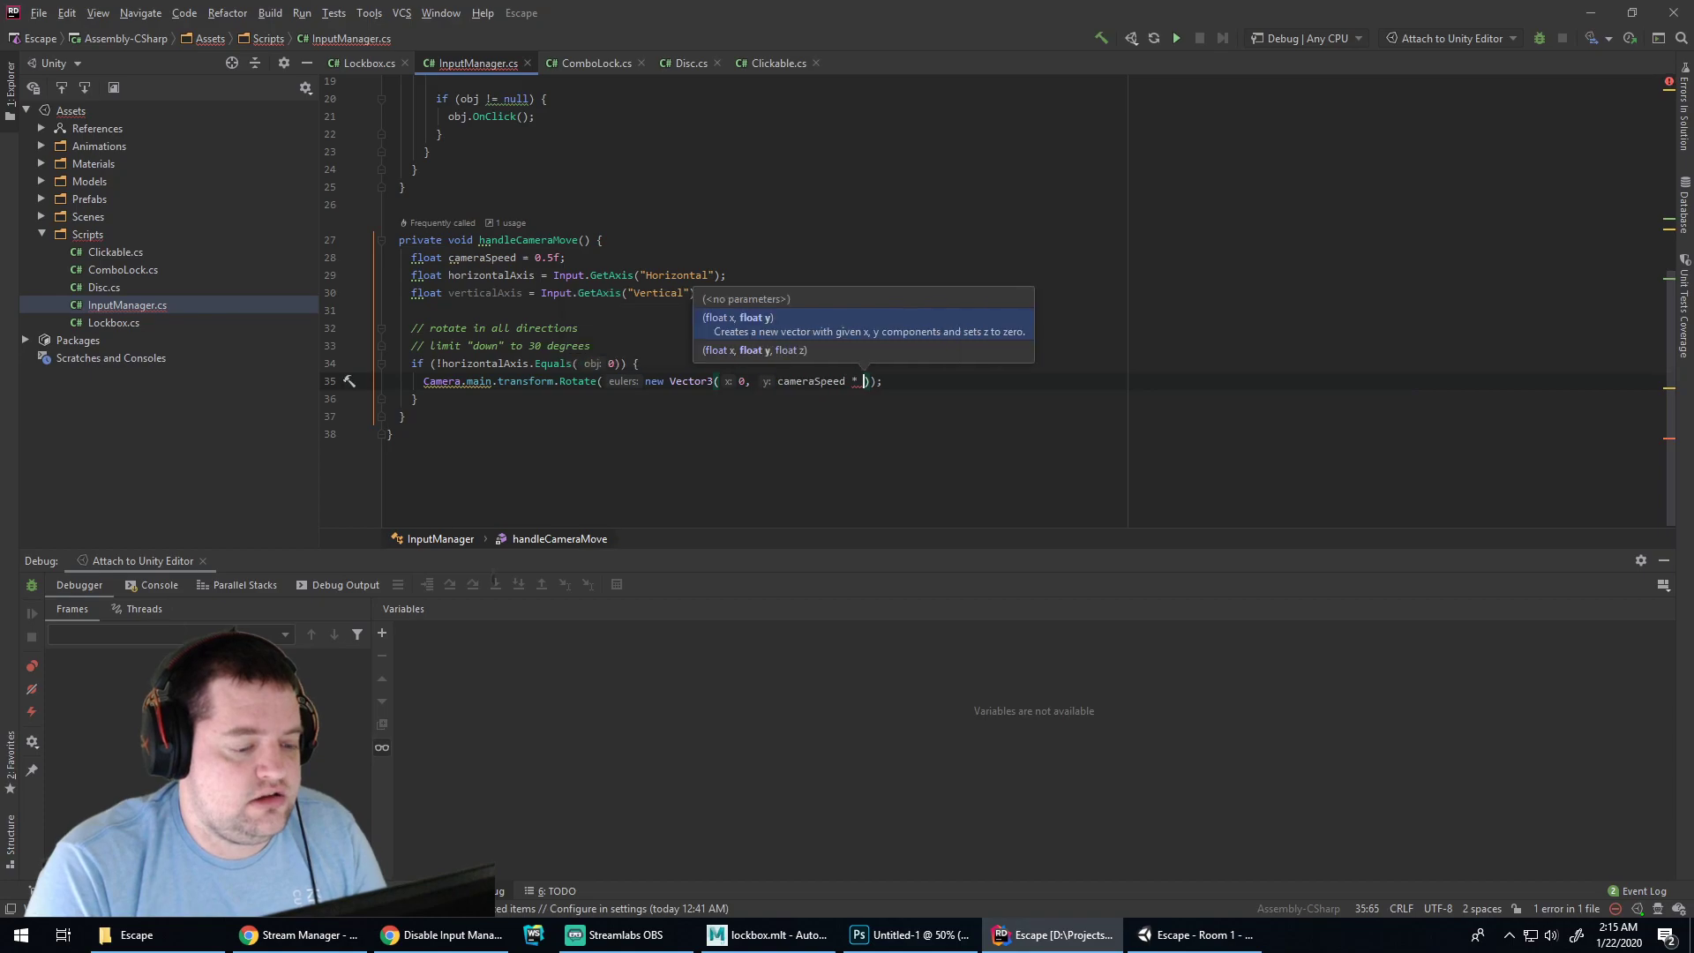
pyautogui.write('horizontalAxis')
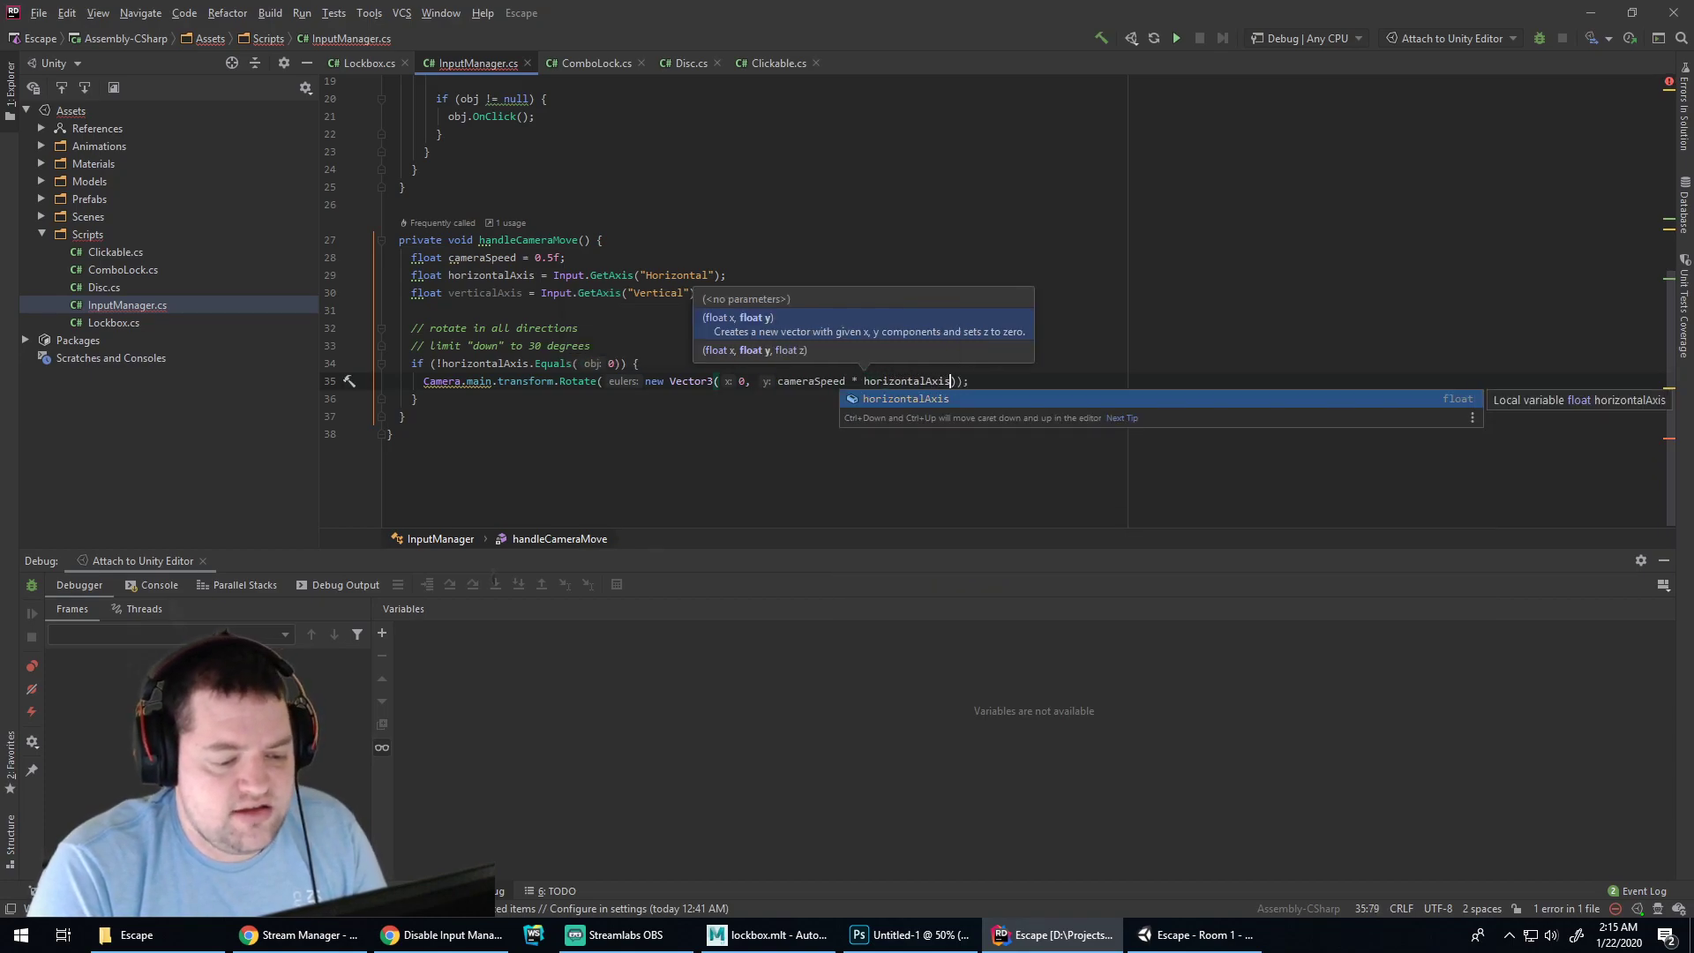
pyautogui.press('shift')
pyautogui.press('shift')
pyautogui.press('Escape')
pyautogui.write(',')
pyautogui.press('BackSpace')
pyautogui.write('0))')
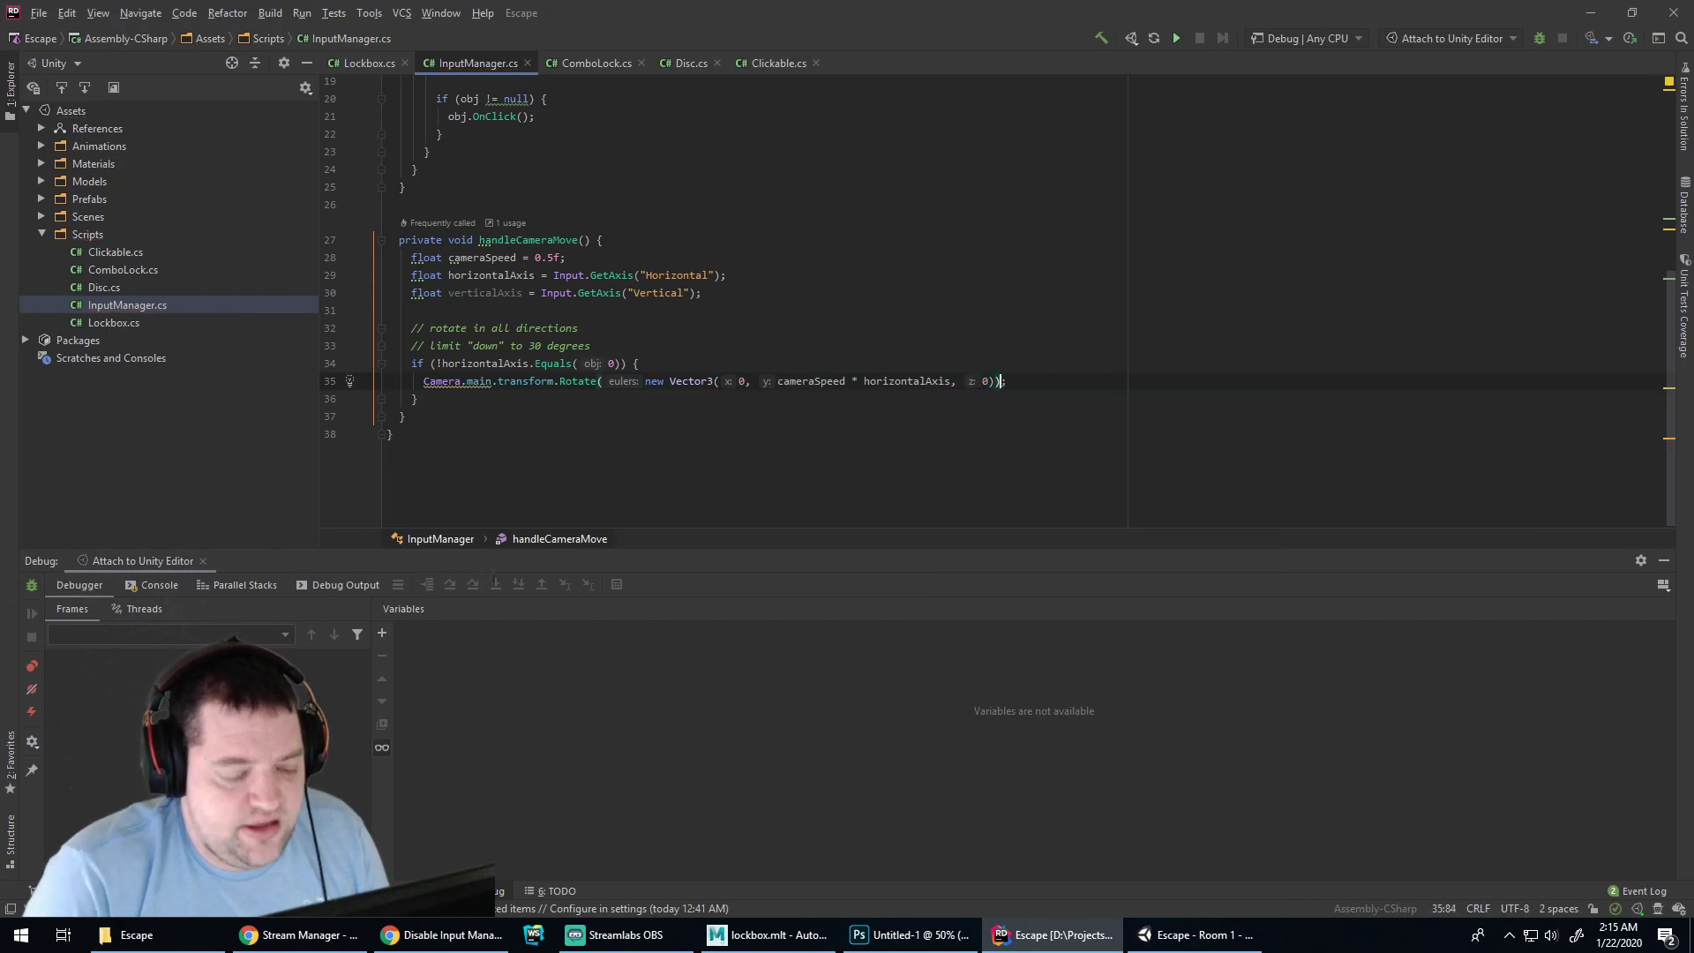
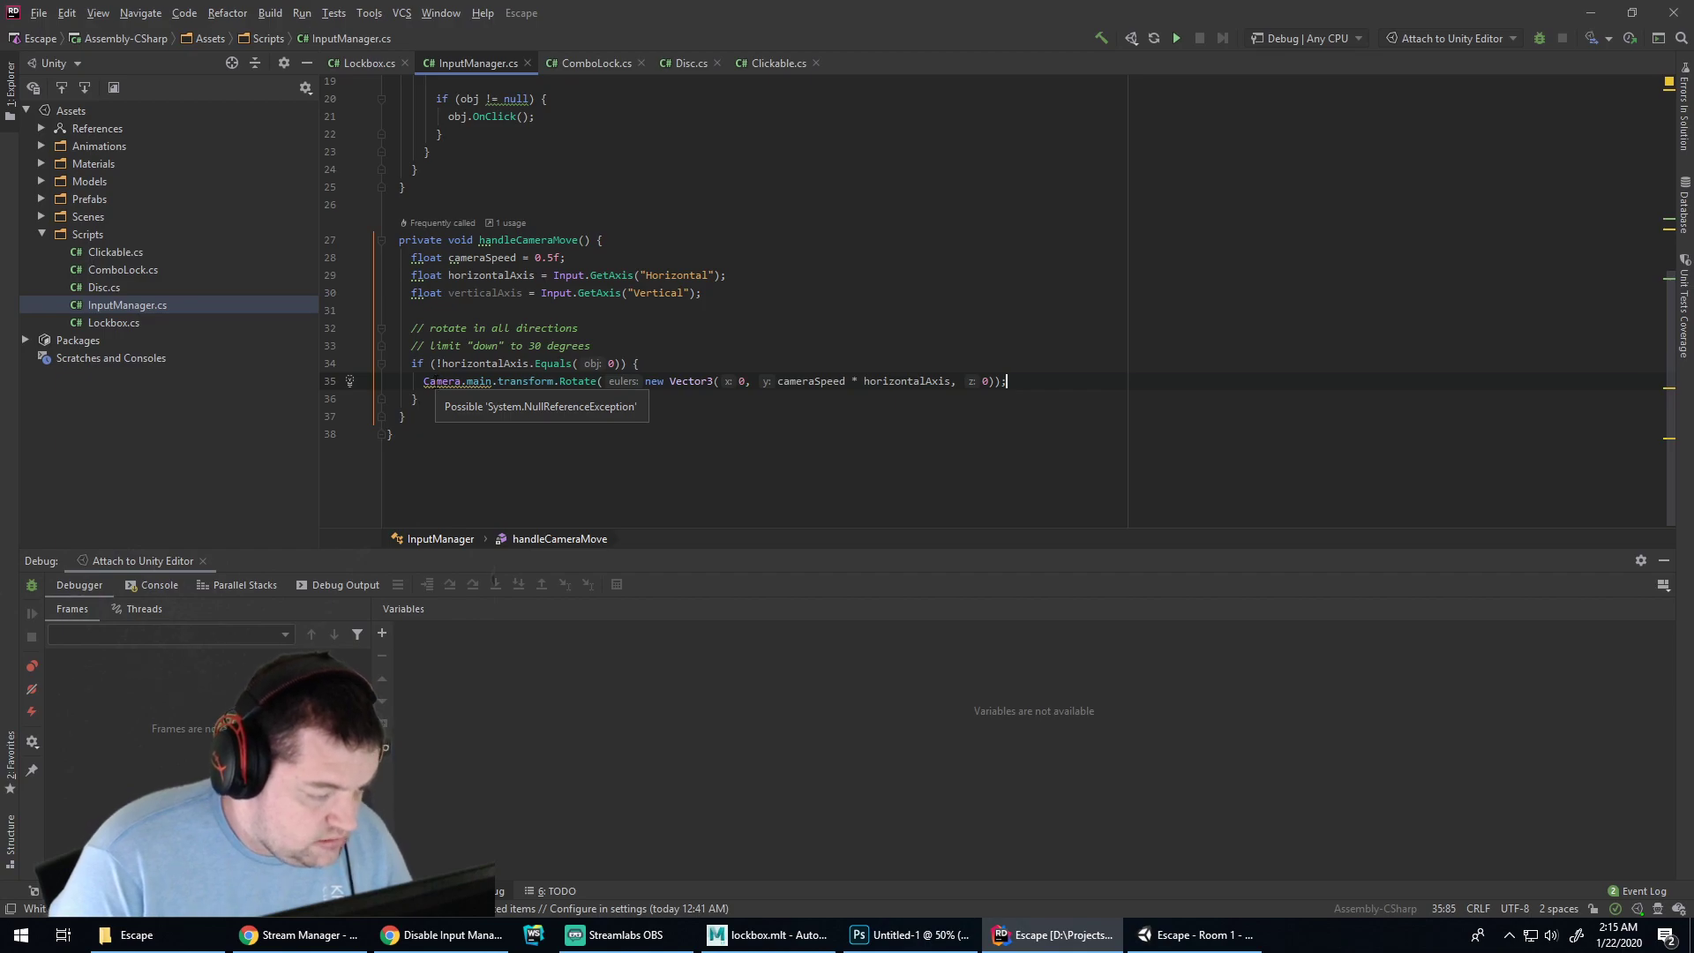
# Wrap handleCameraMove's existing lines in 'if (Camera.main != null) { … }', indenting the body
pyautogui.click(436, 381)
pyautogui.click(653, 365)
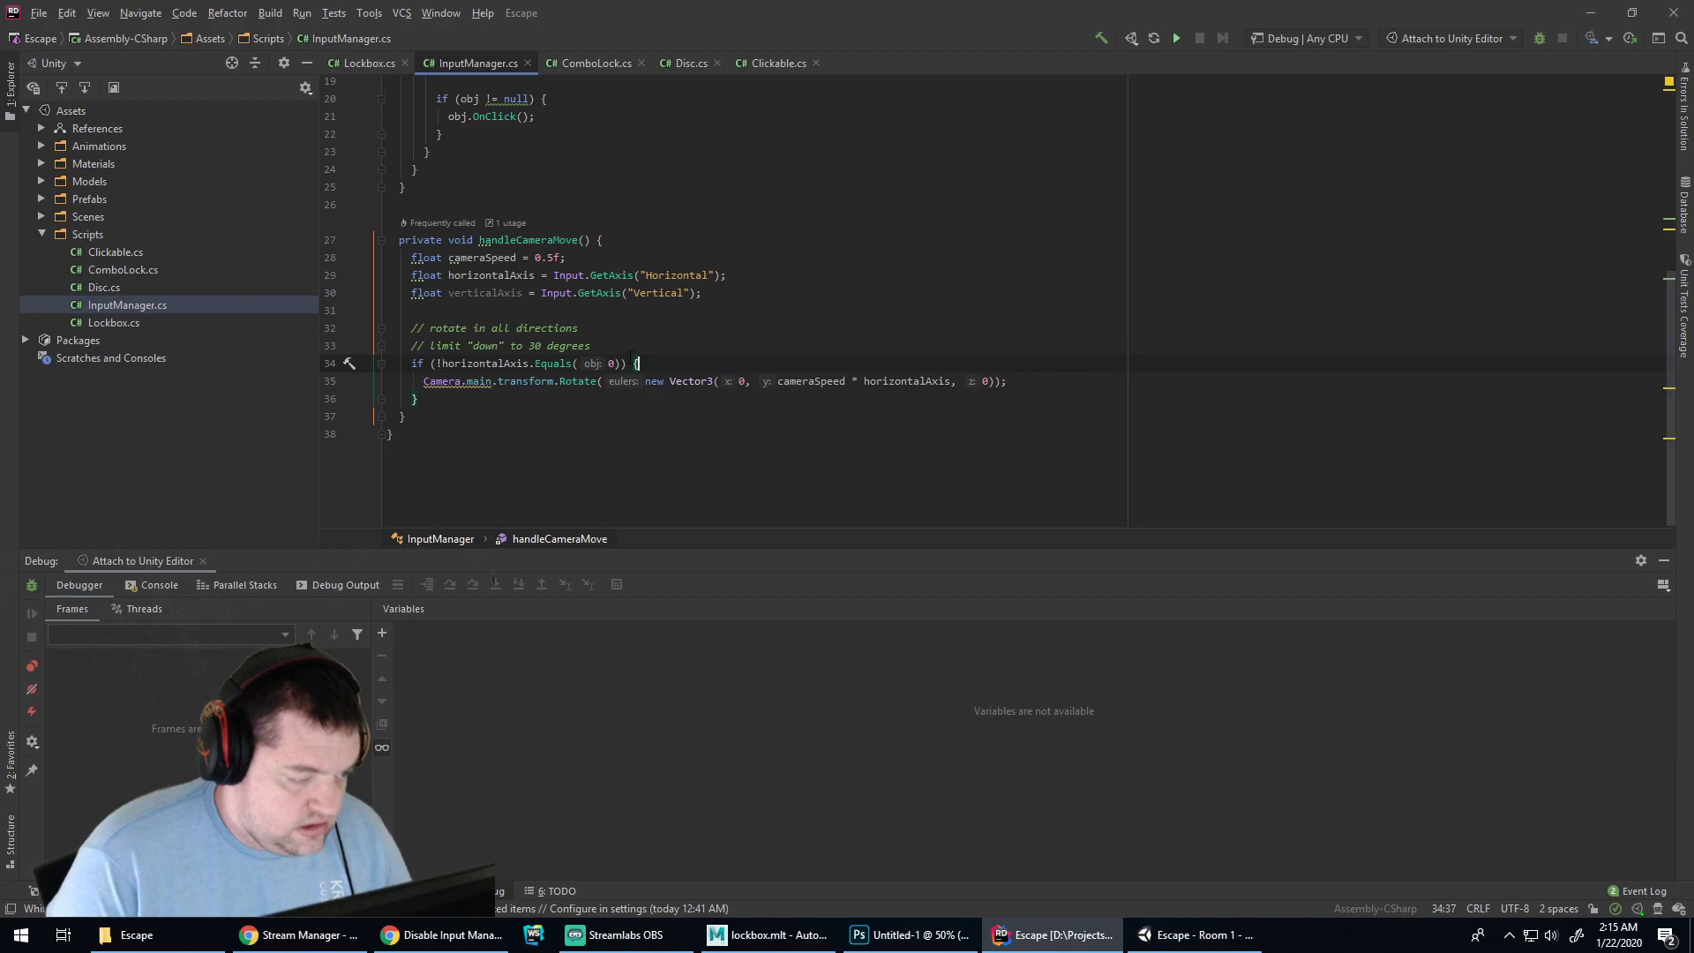
pyautogui.click(609, 248)
pyautogui.press('Return')
pyautogui.write('i')
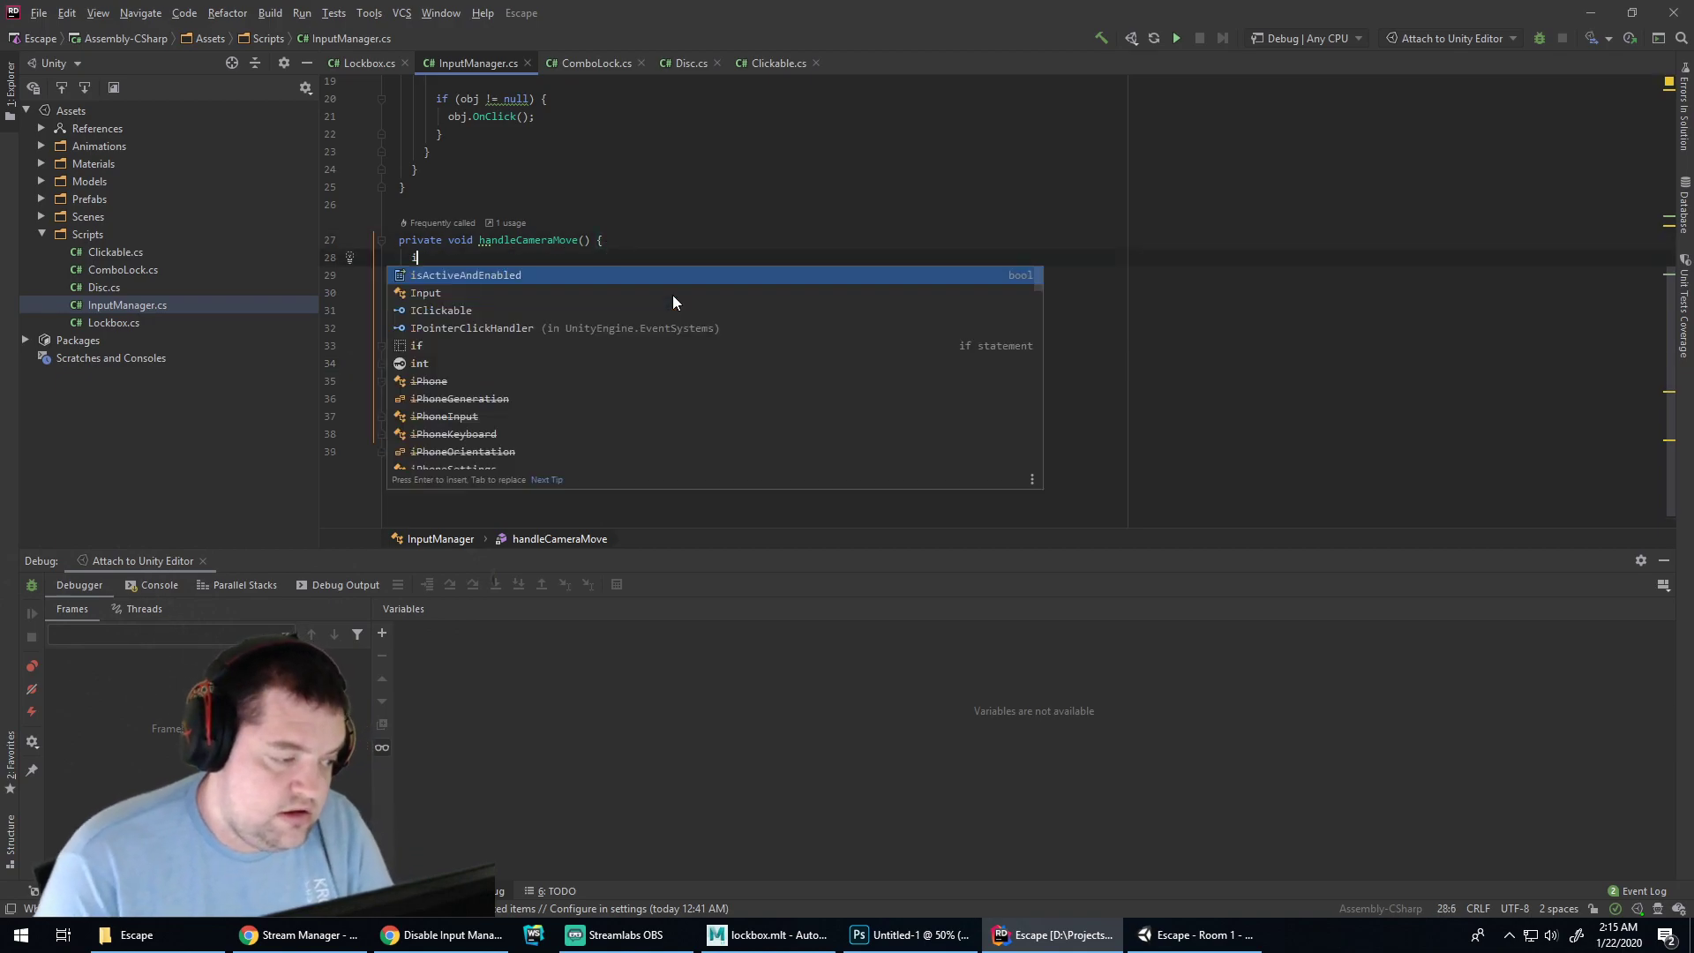
pyautogui.write('f (Camera.main != ')
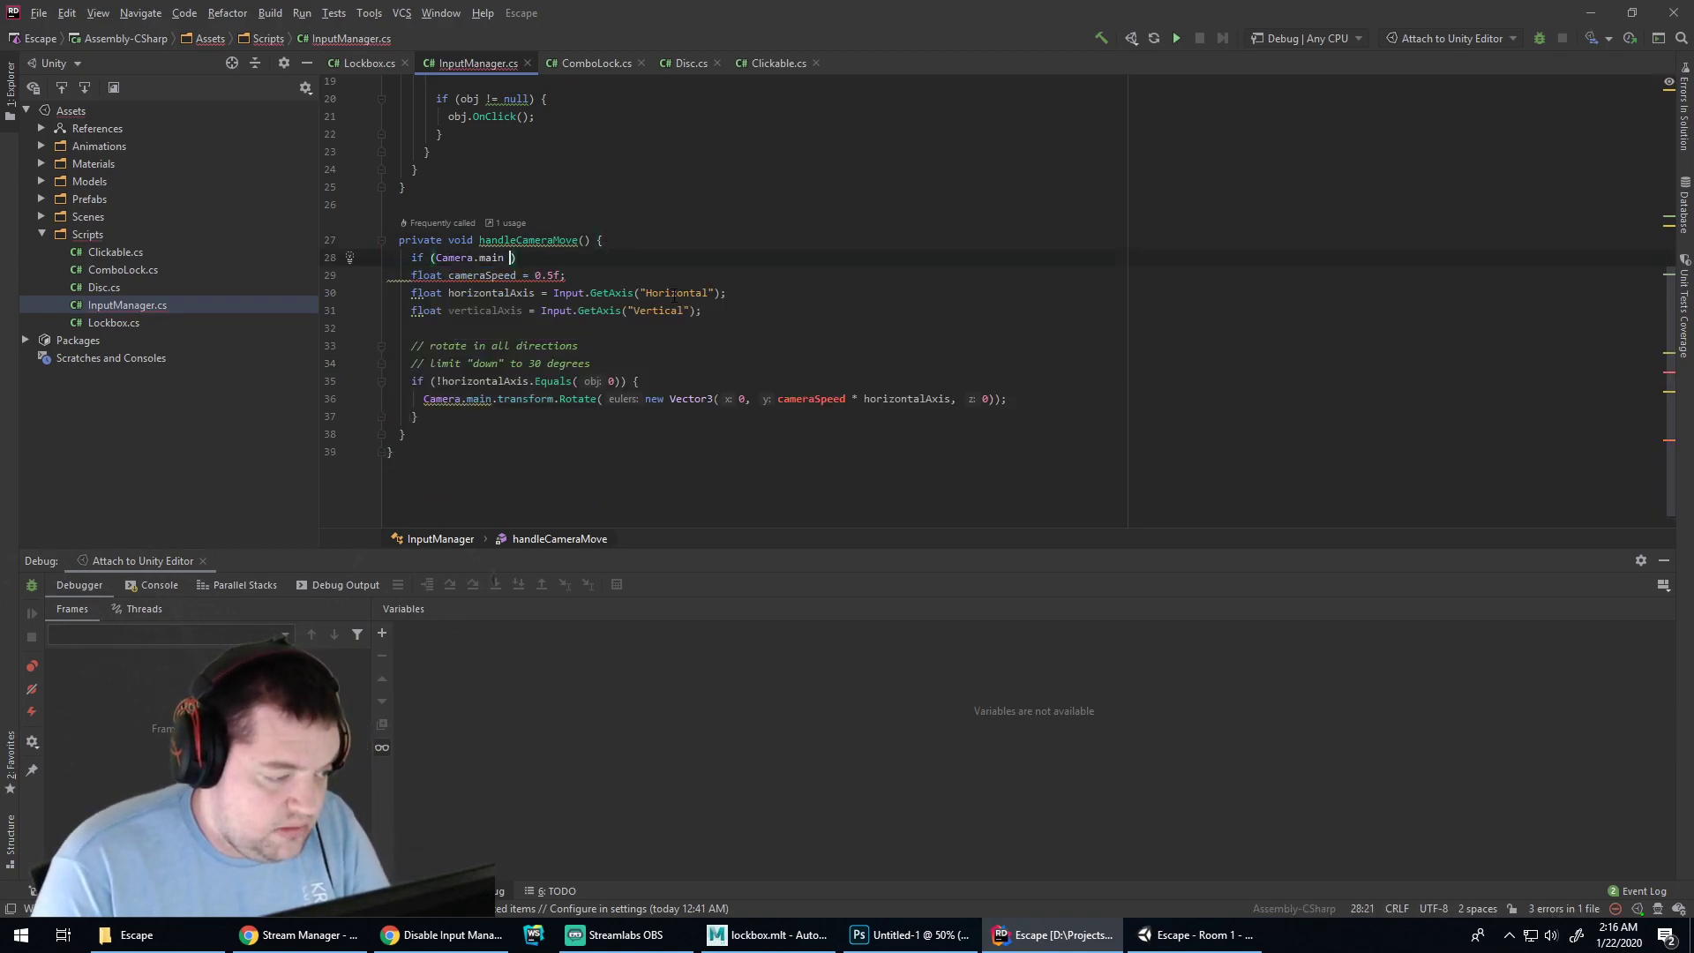
pyautogui.write('null) {')
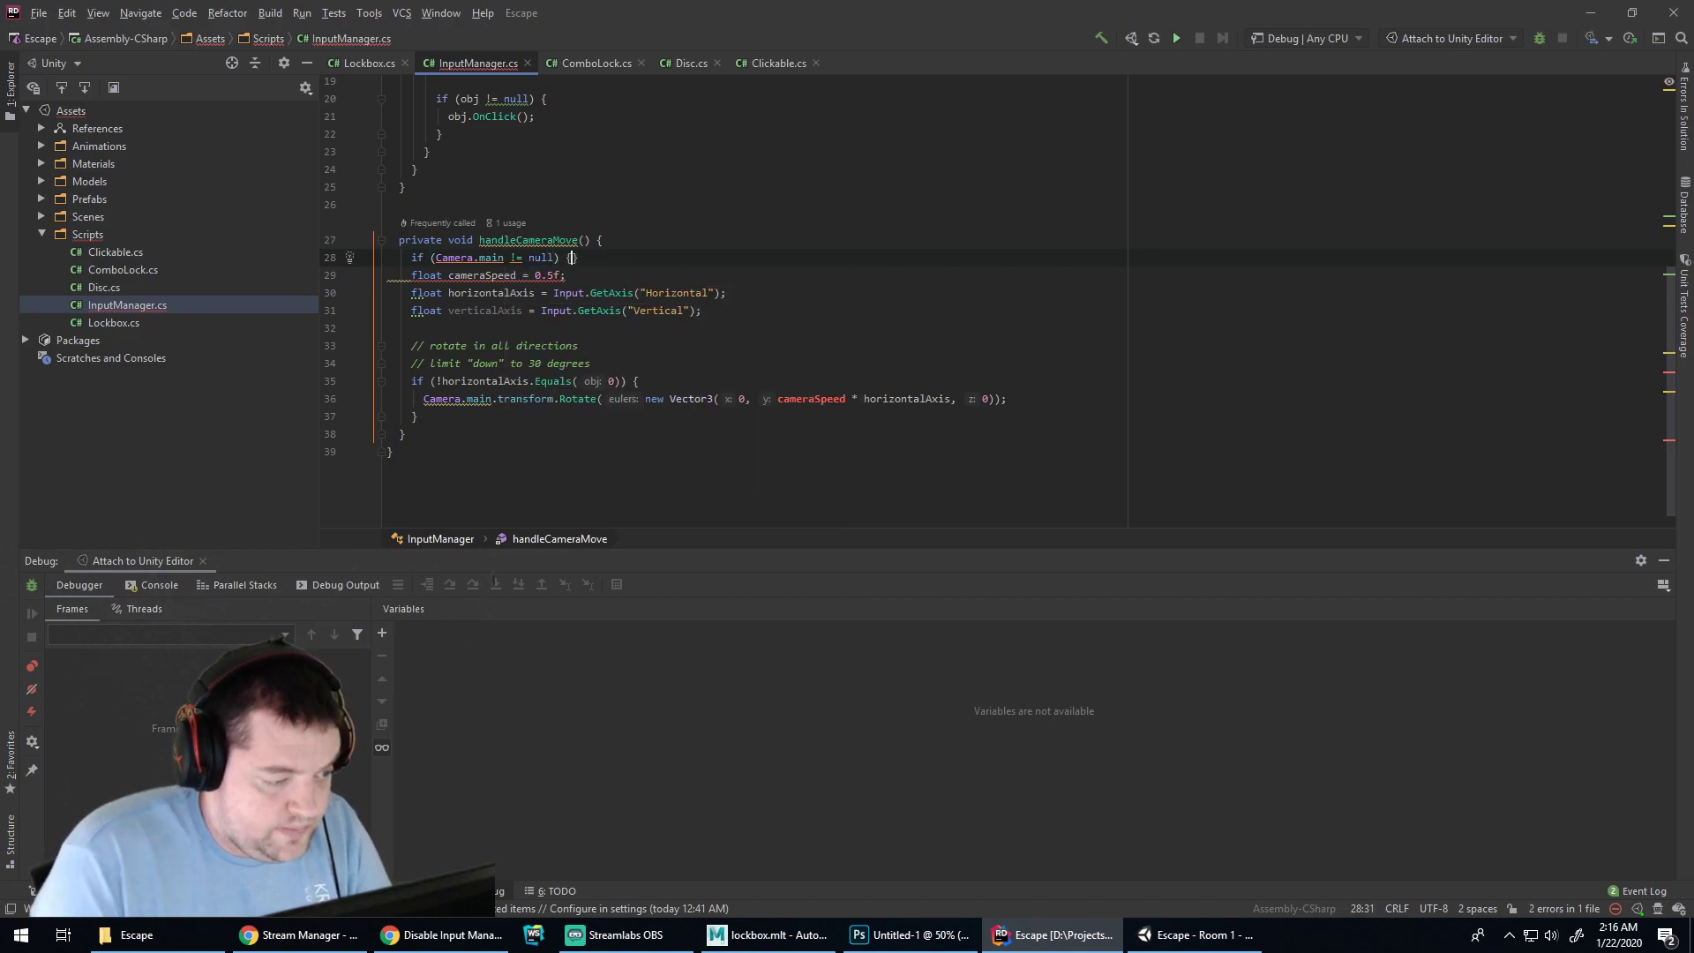
pyautogui.moveTo(350, 267); pyautogui.dragTo(349, 416)
pyautogui.press('Tab')
pyautogui.press('End')
pyautogui.press('Return')
pyautogui.write('}')
pyautogui.press('Up')
pyautogui.press('Up')
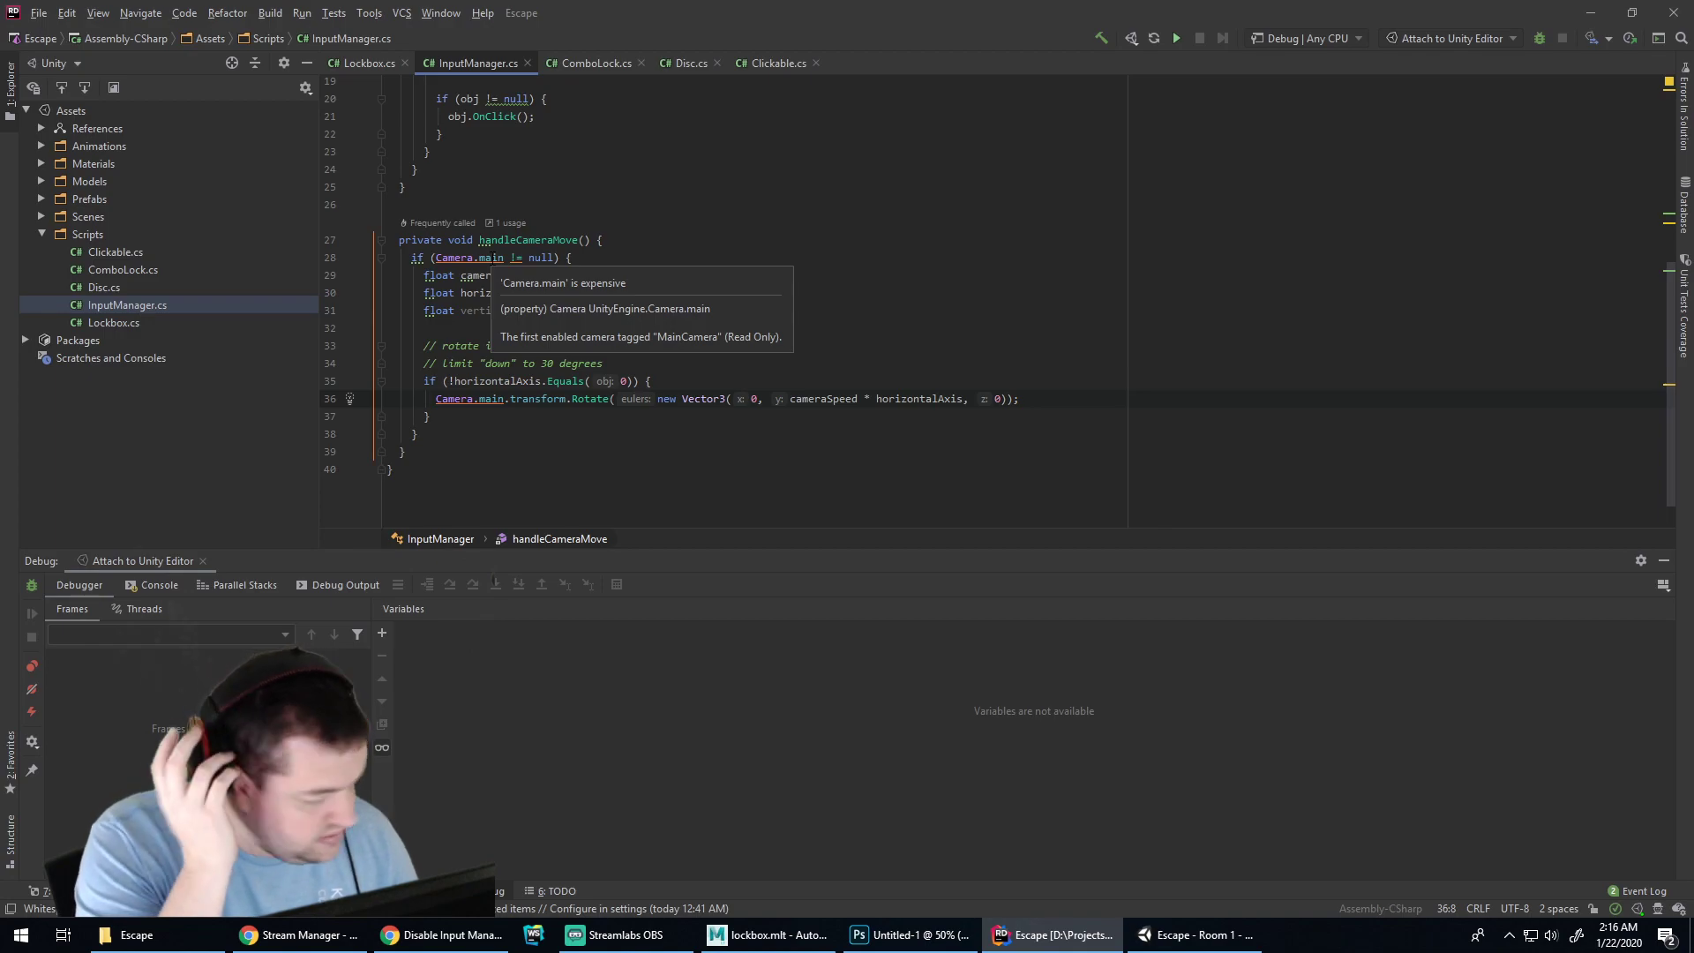
# Cache Camera.main in a _camera field initialised in Start and check the new assignment
pyautogui.click(492, 261)
pyautogui.hotkey('alt', 'Return')
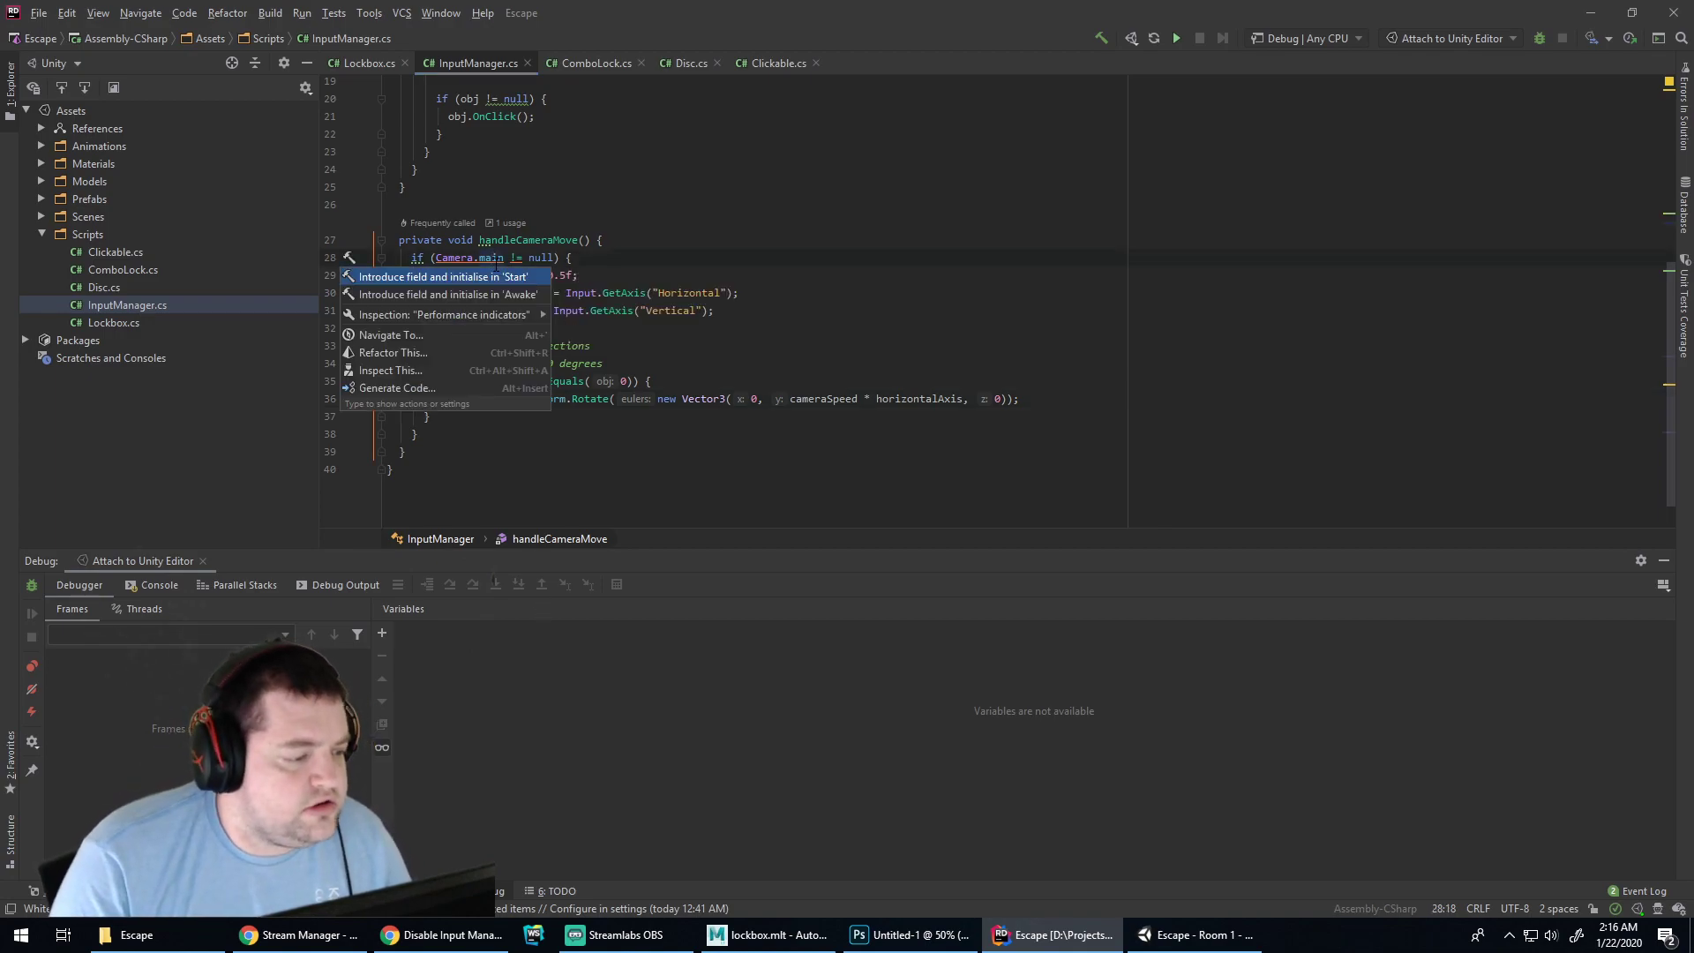
pyautogui.press('Return')
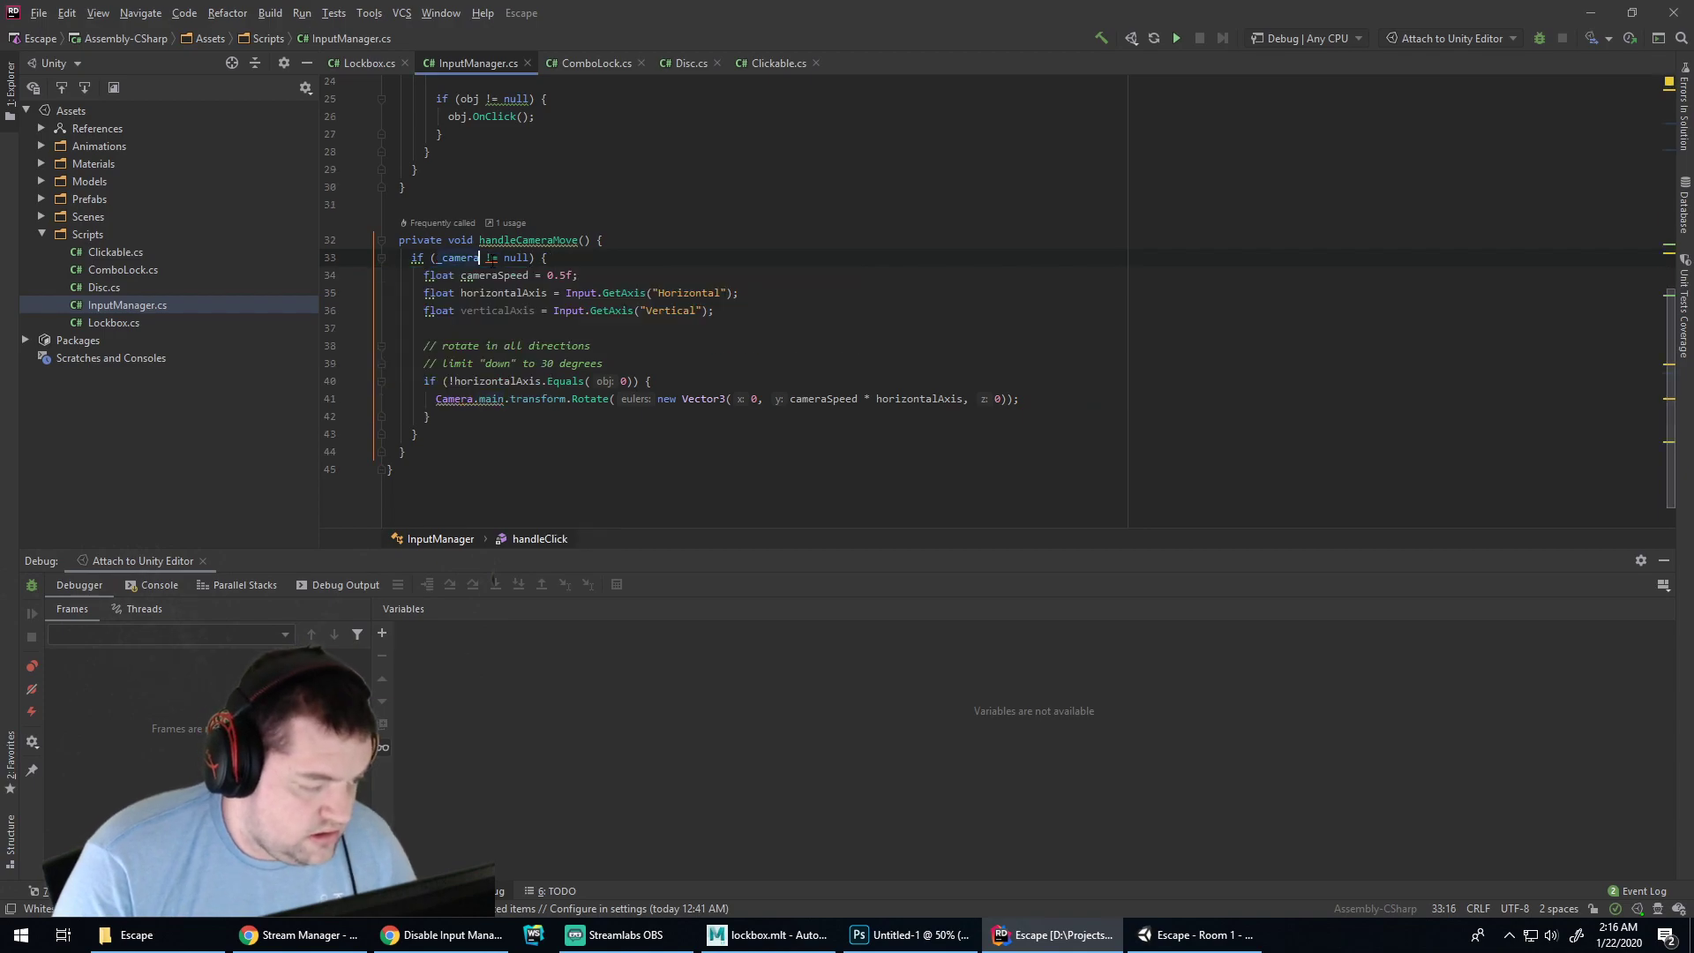
pyautogui.scroll(5, 997, 300)
pyautogui.scroll(3, 517, 209)
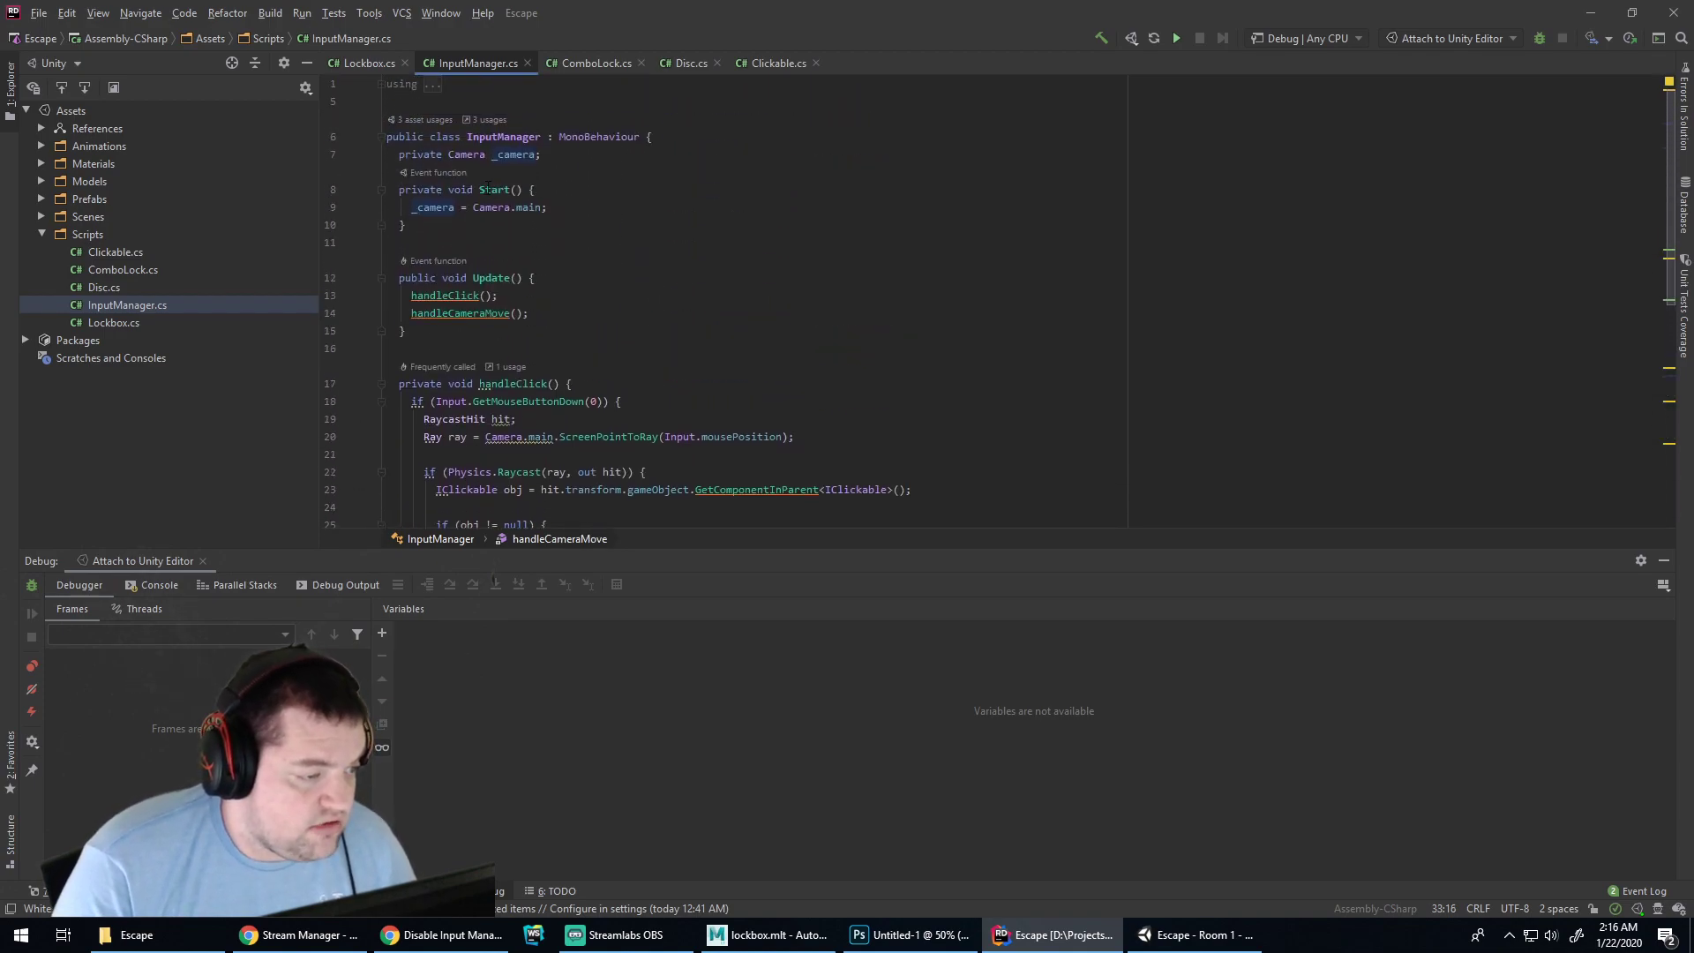
pyautogui.click(547, 207)
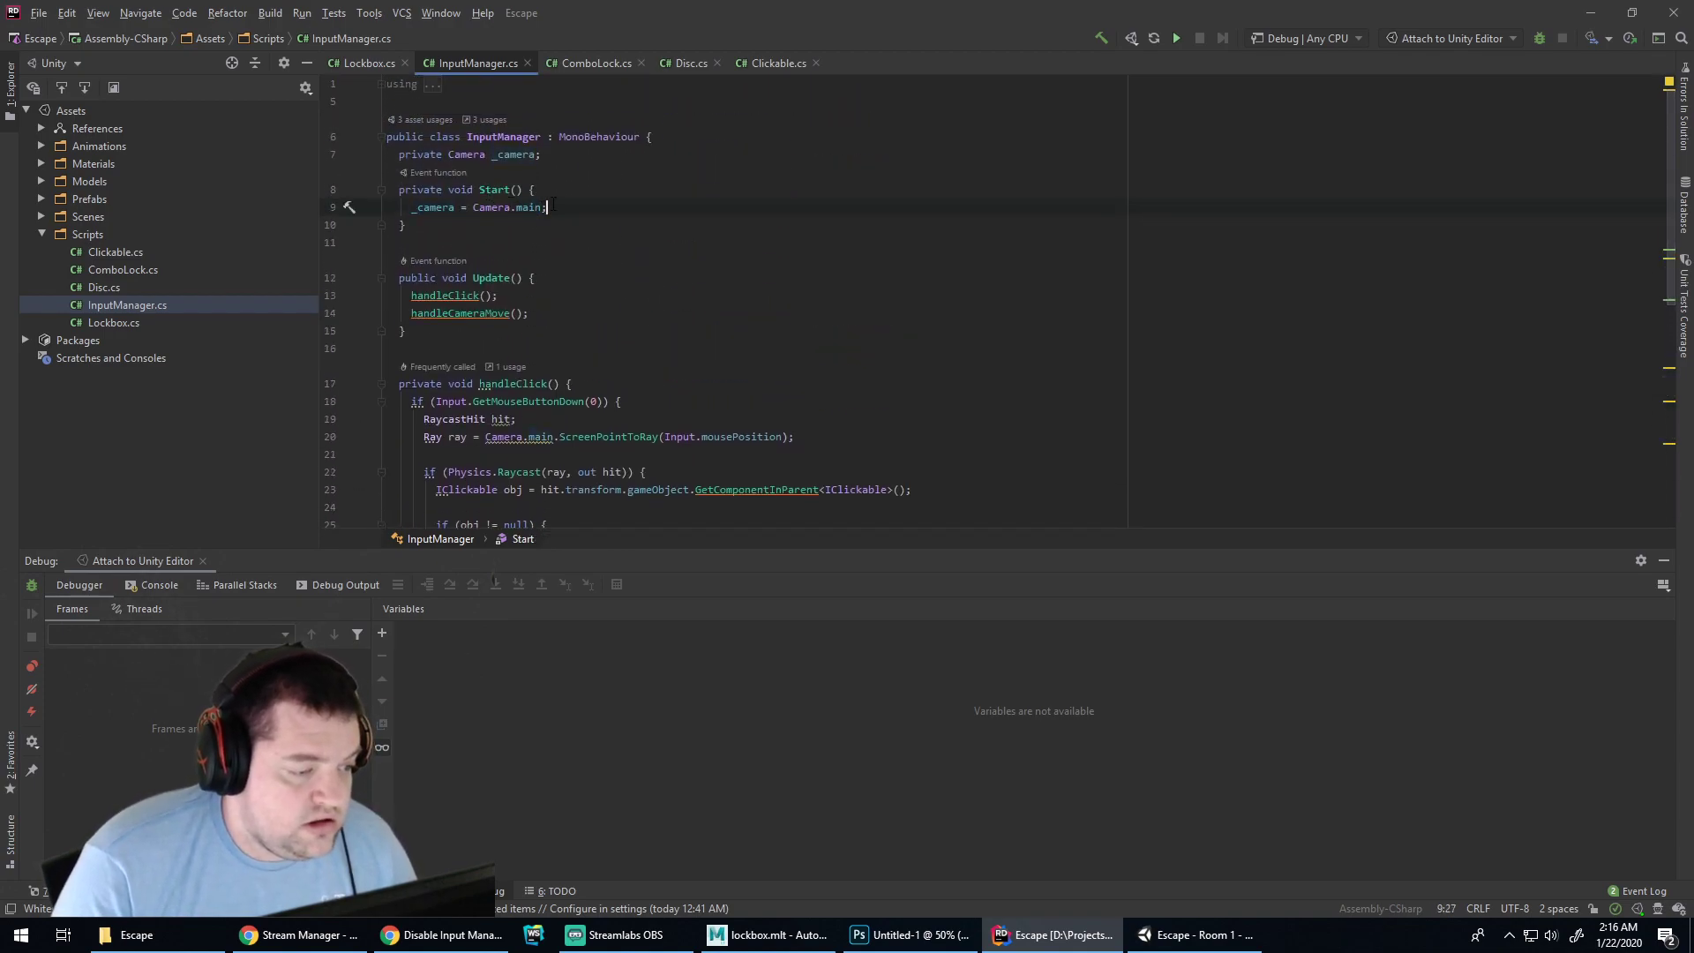
pyautogui.scroll(-5, 533, 207)
pyautogui.scroll(5, 452, 281)
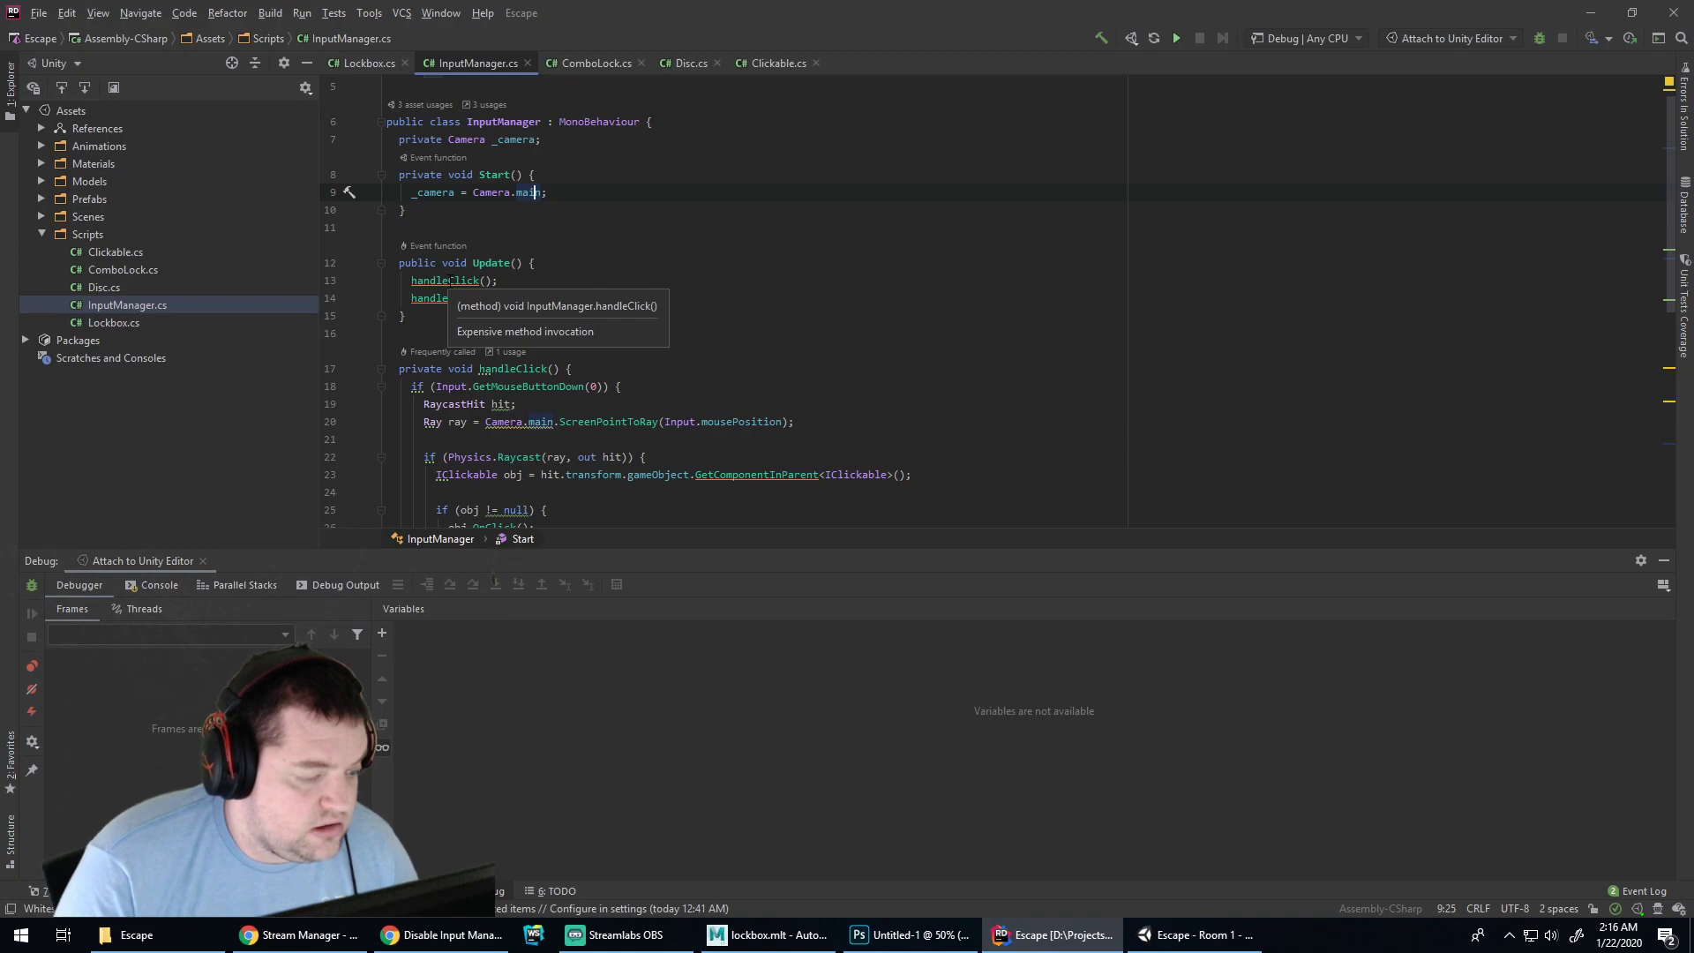
# Apply the field introduction to the handleClick call by mistake, then undo it
pyautogui.click(452, 280)
pyautogui.hotkey('alt', 'Return')
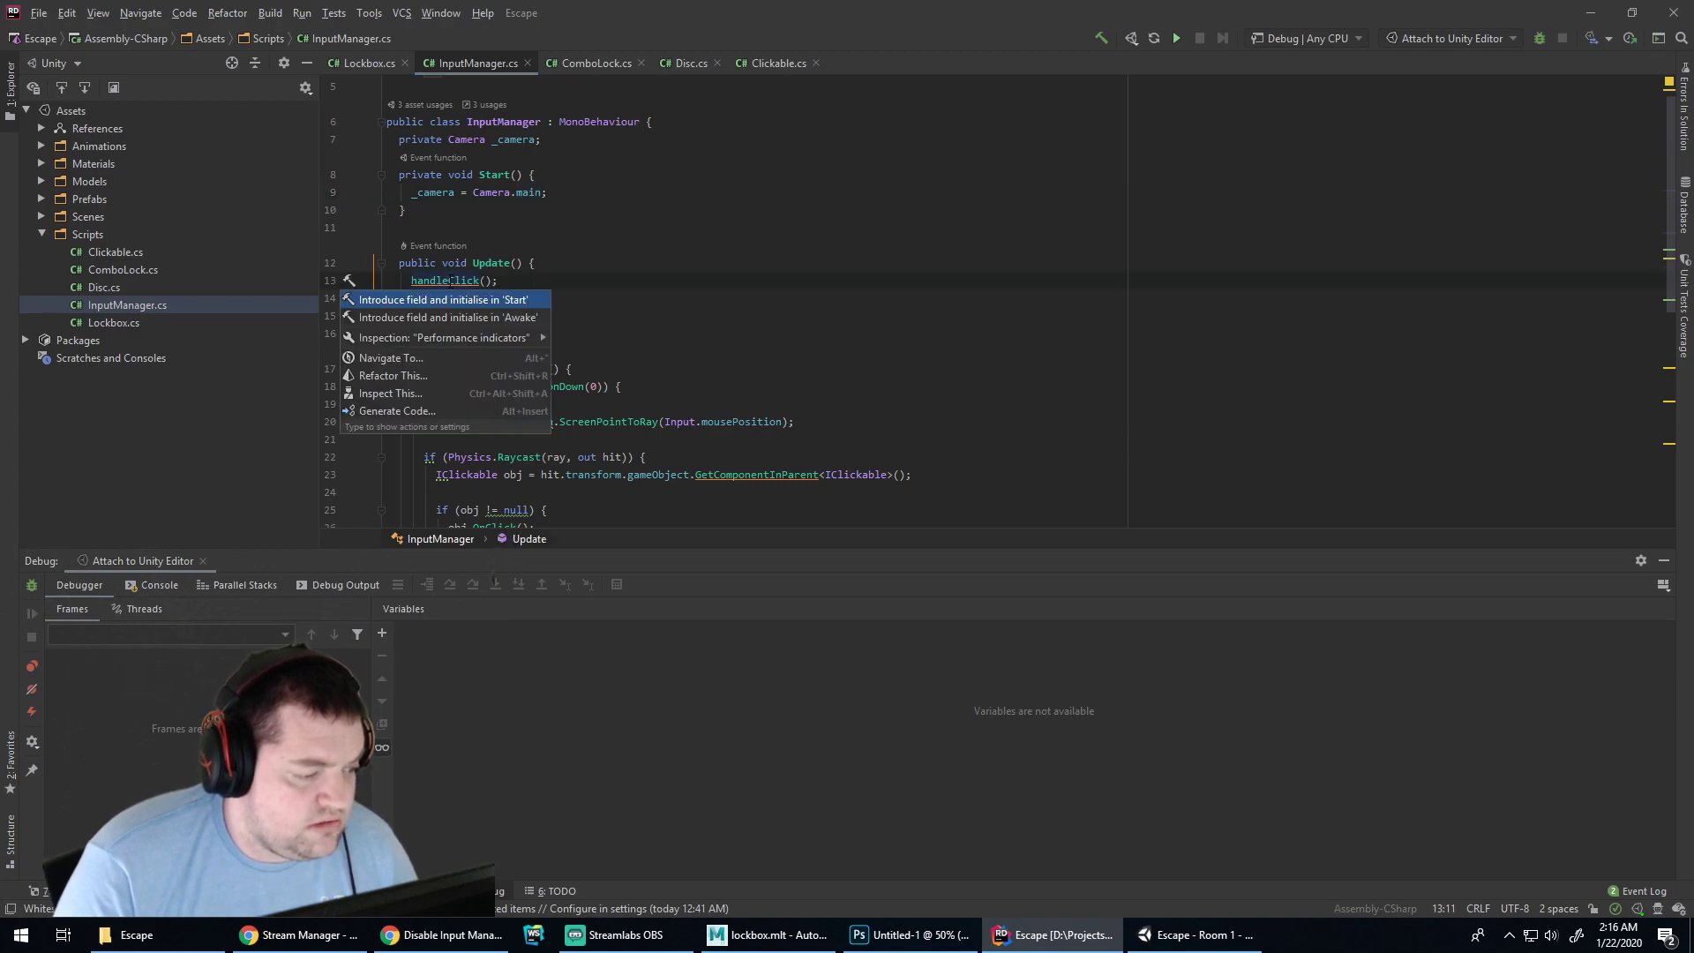
pyautogui.press('Return')
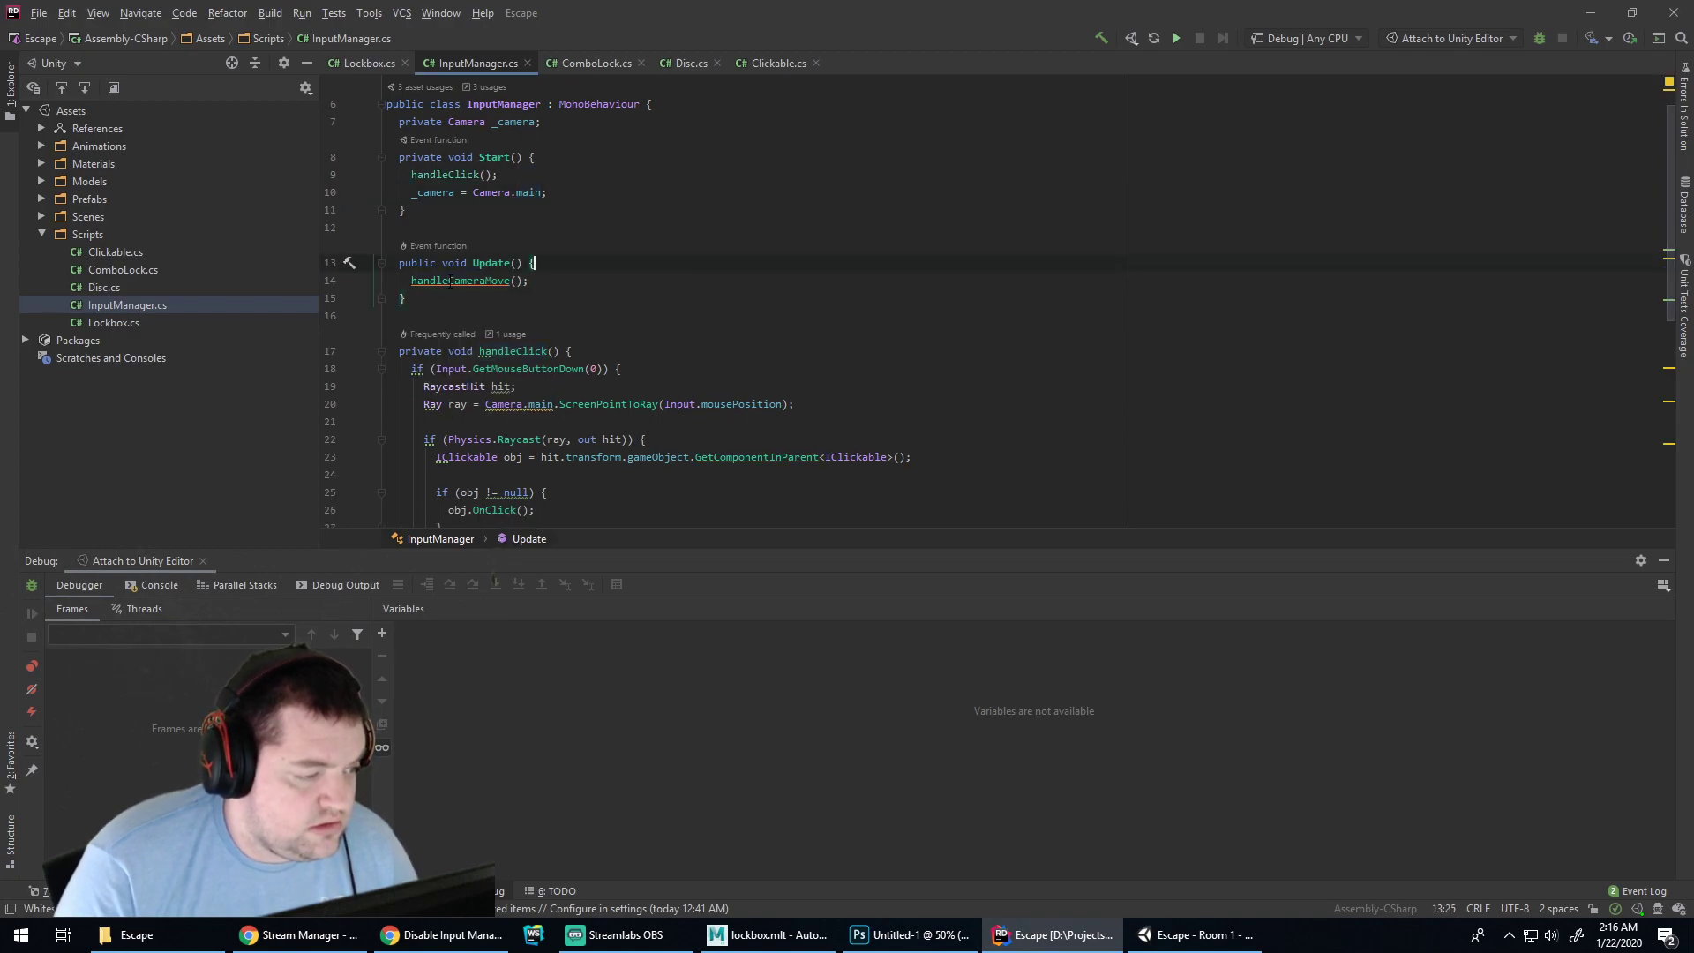
pyautogui.hotkey('ctrl', 'z')
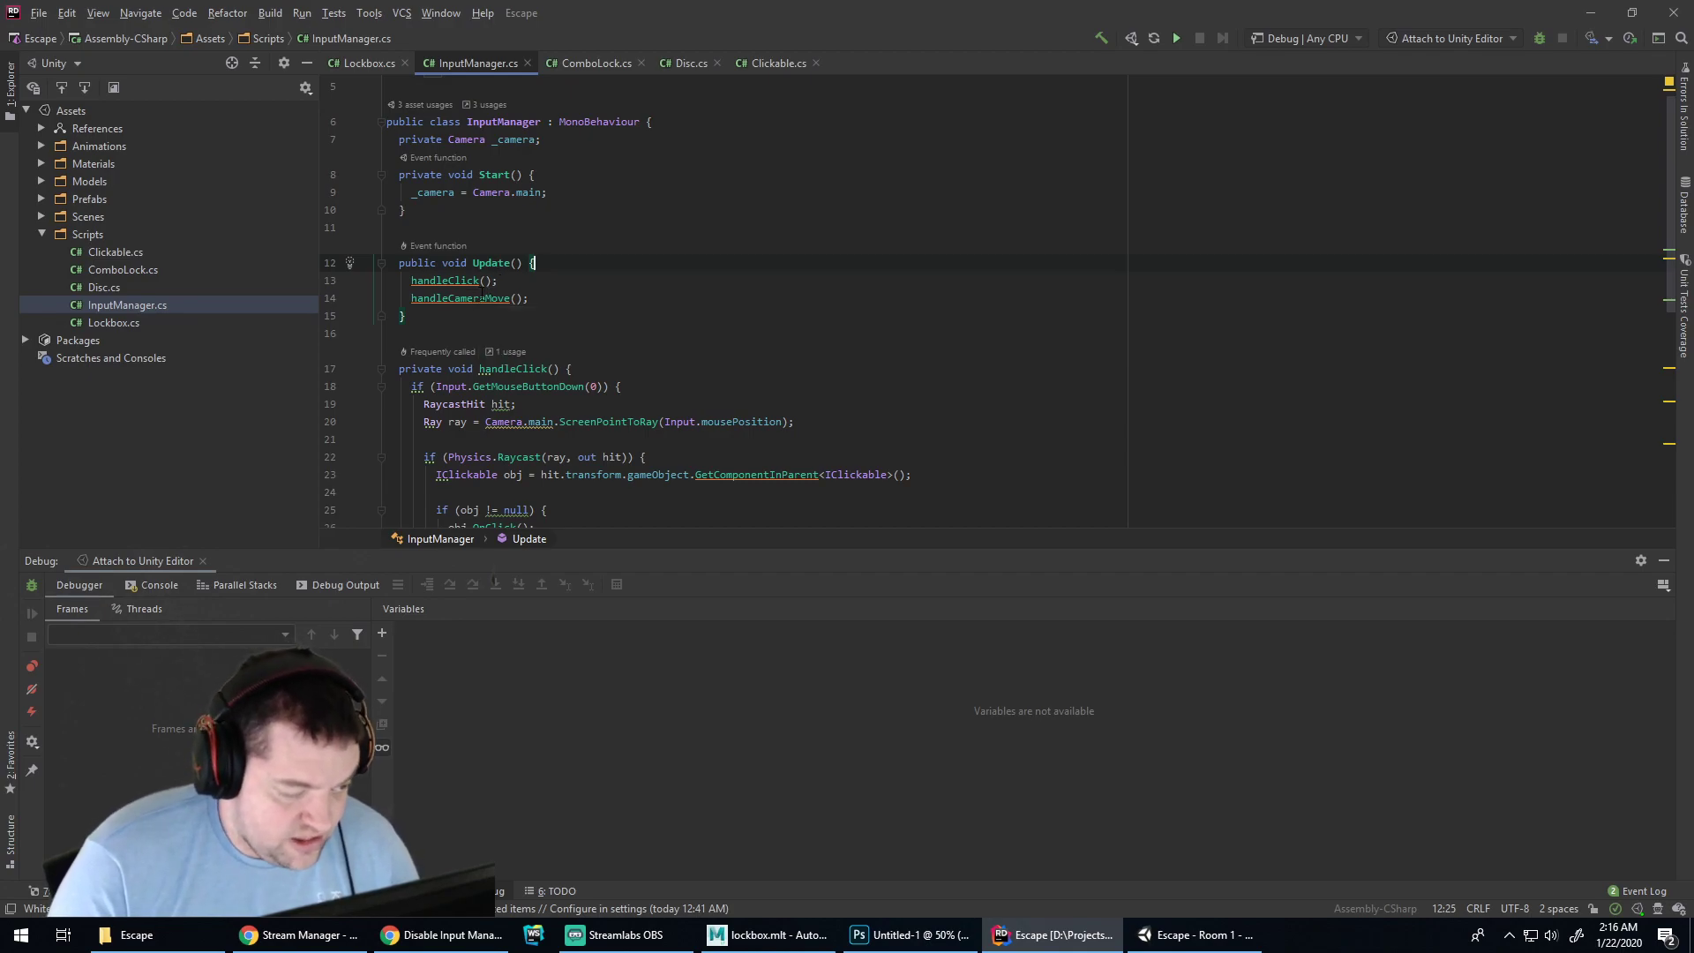
# Review the fixes offered for the null comparison and dismiss them unchanged
pyautogui.scroll(-6, 484, 298)
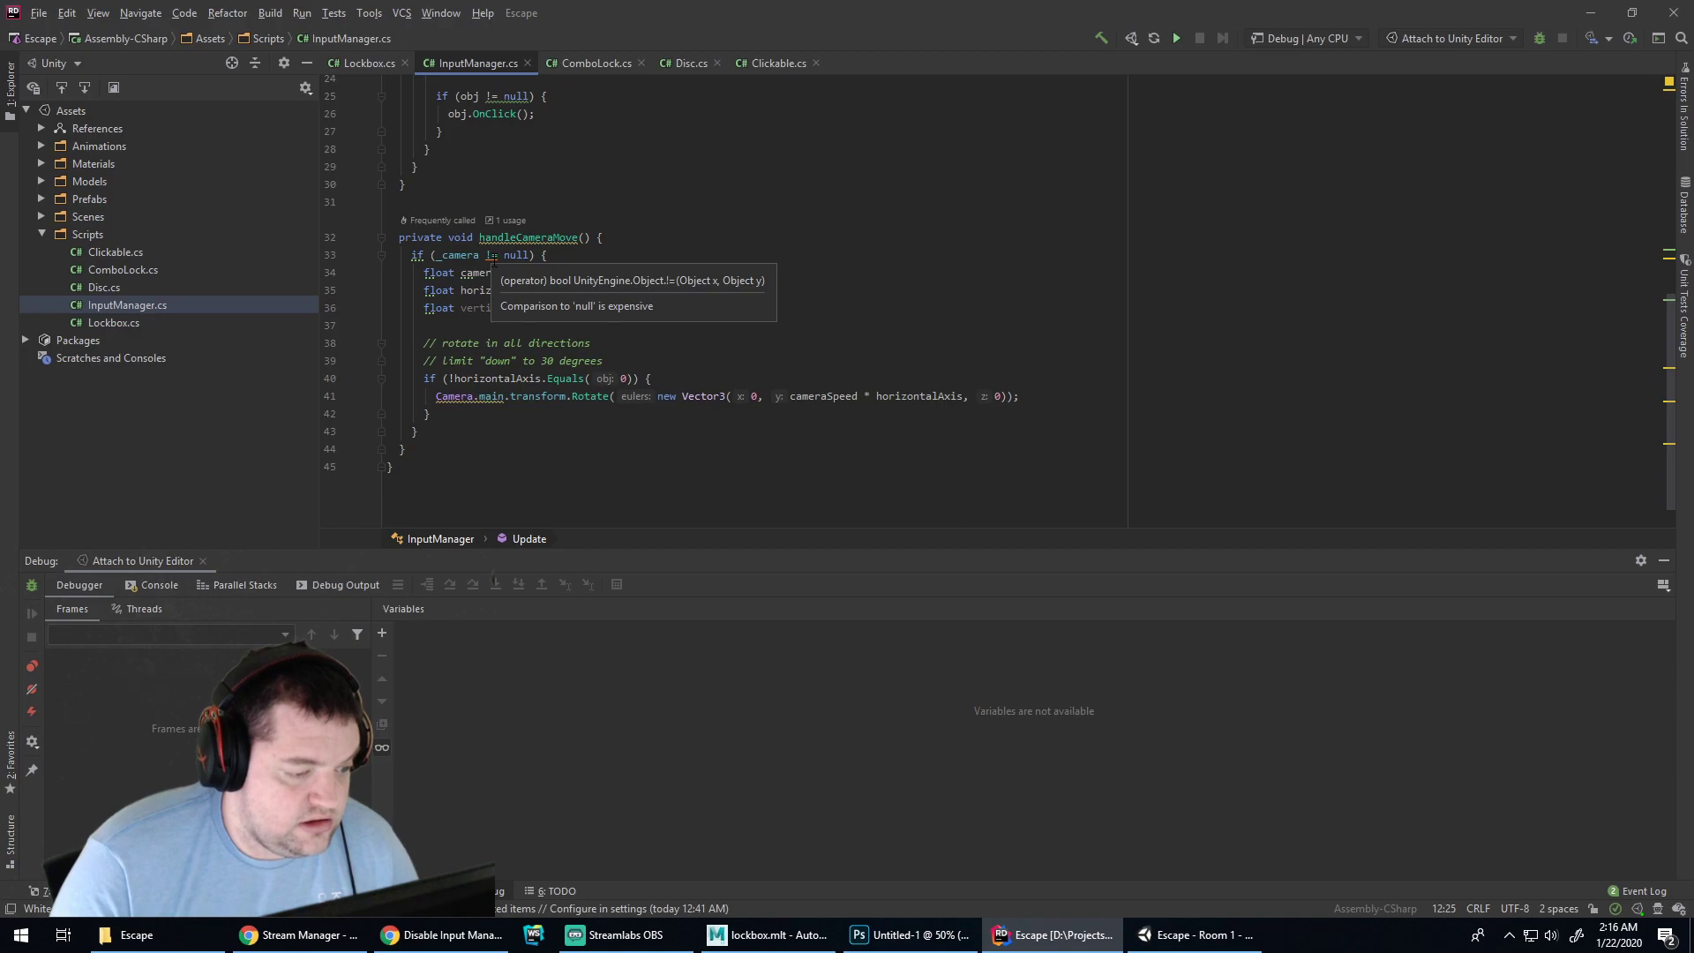
pyautogui.click(492, 261)
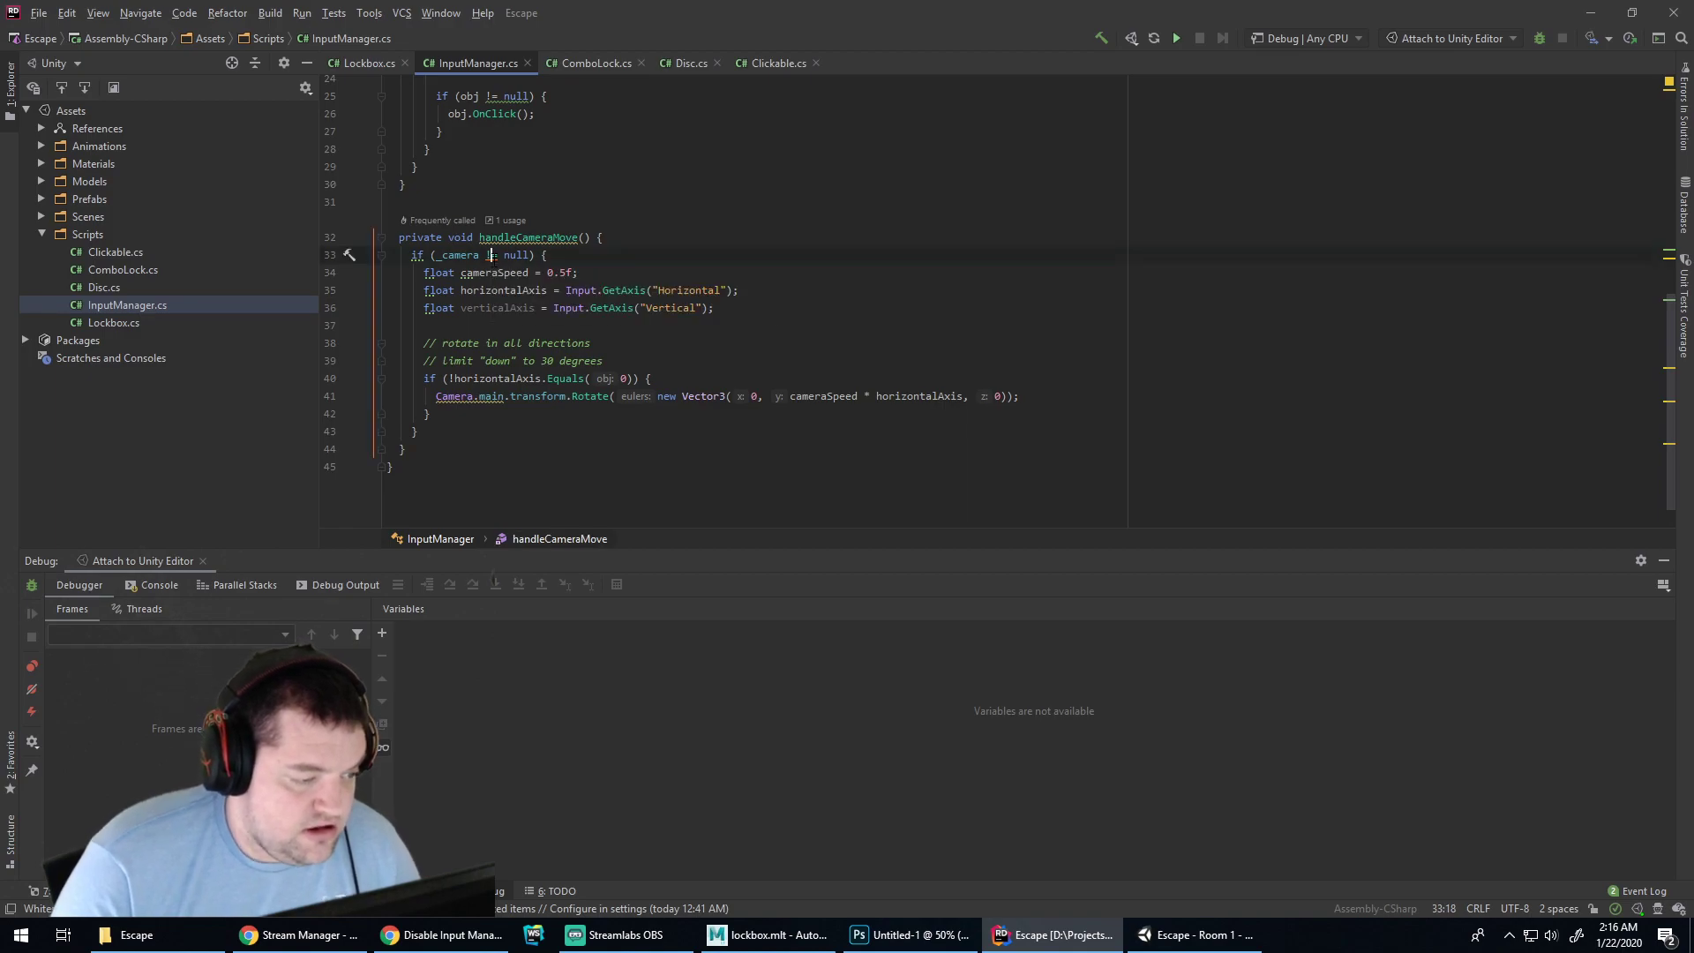
pyautogui.hotkey('alt', 'Return')
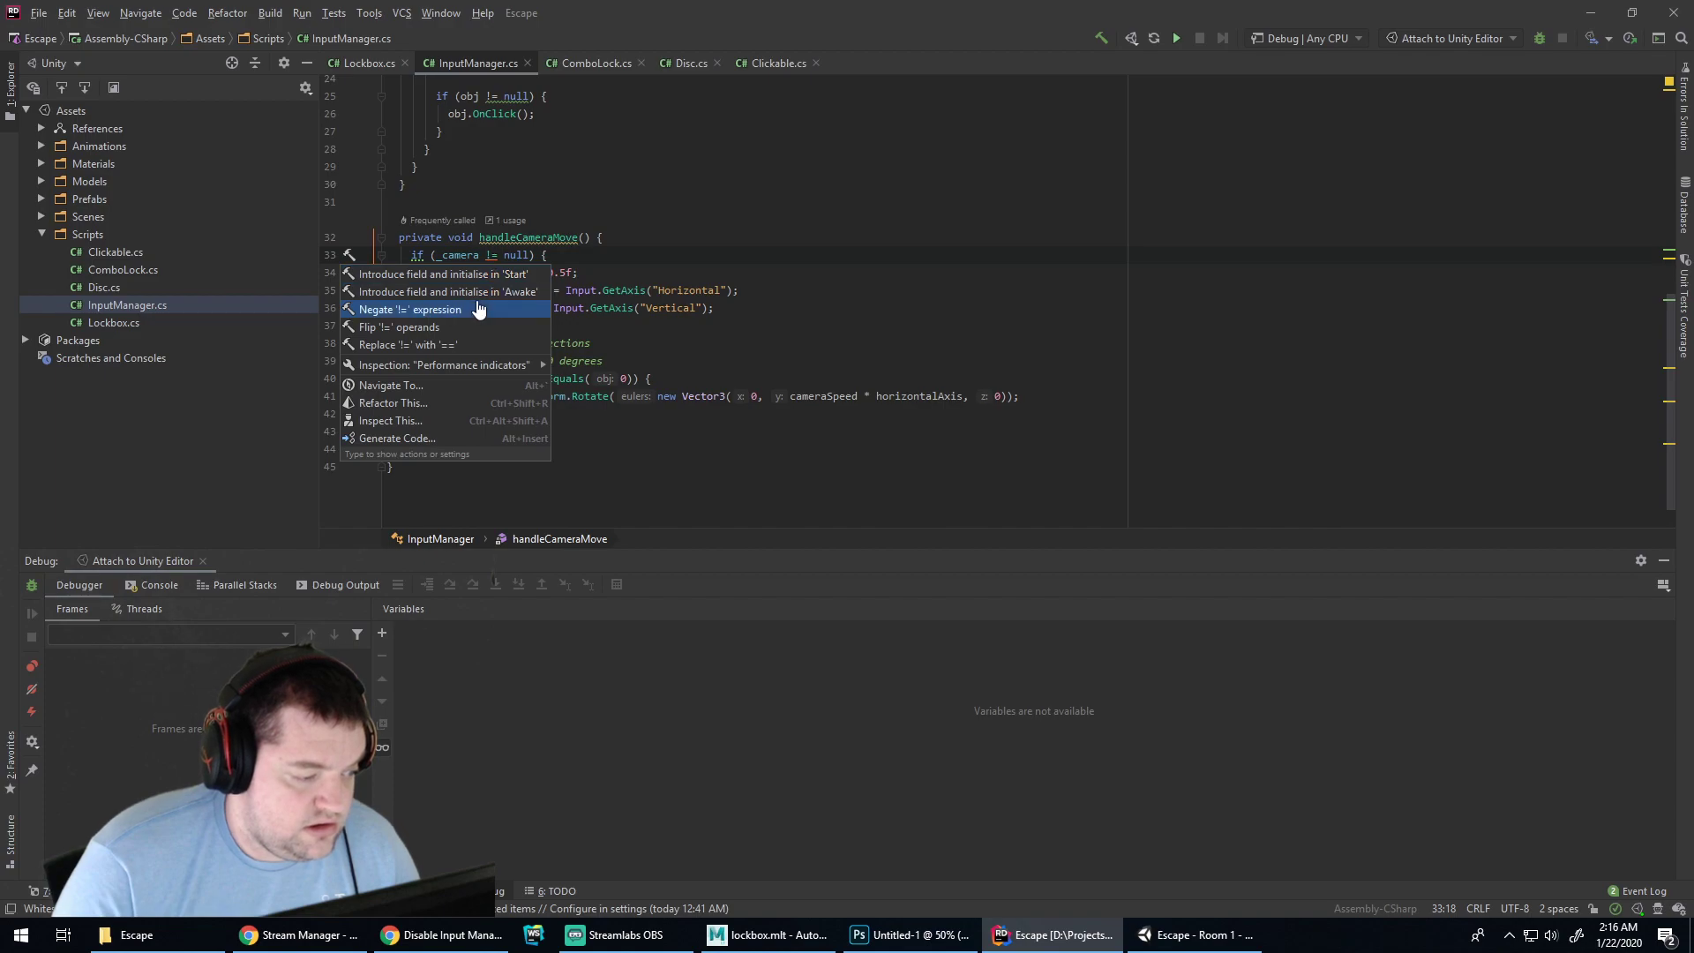
pyautogui.click(580, 254)
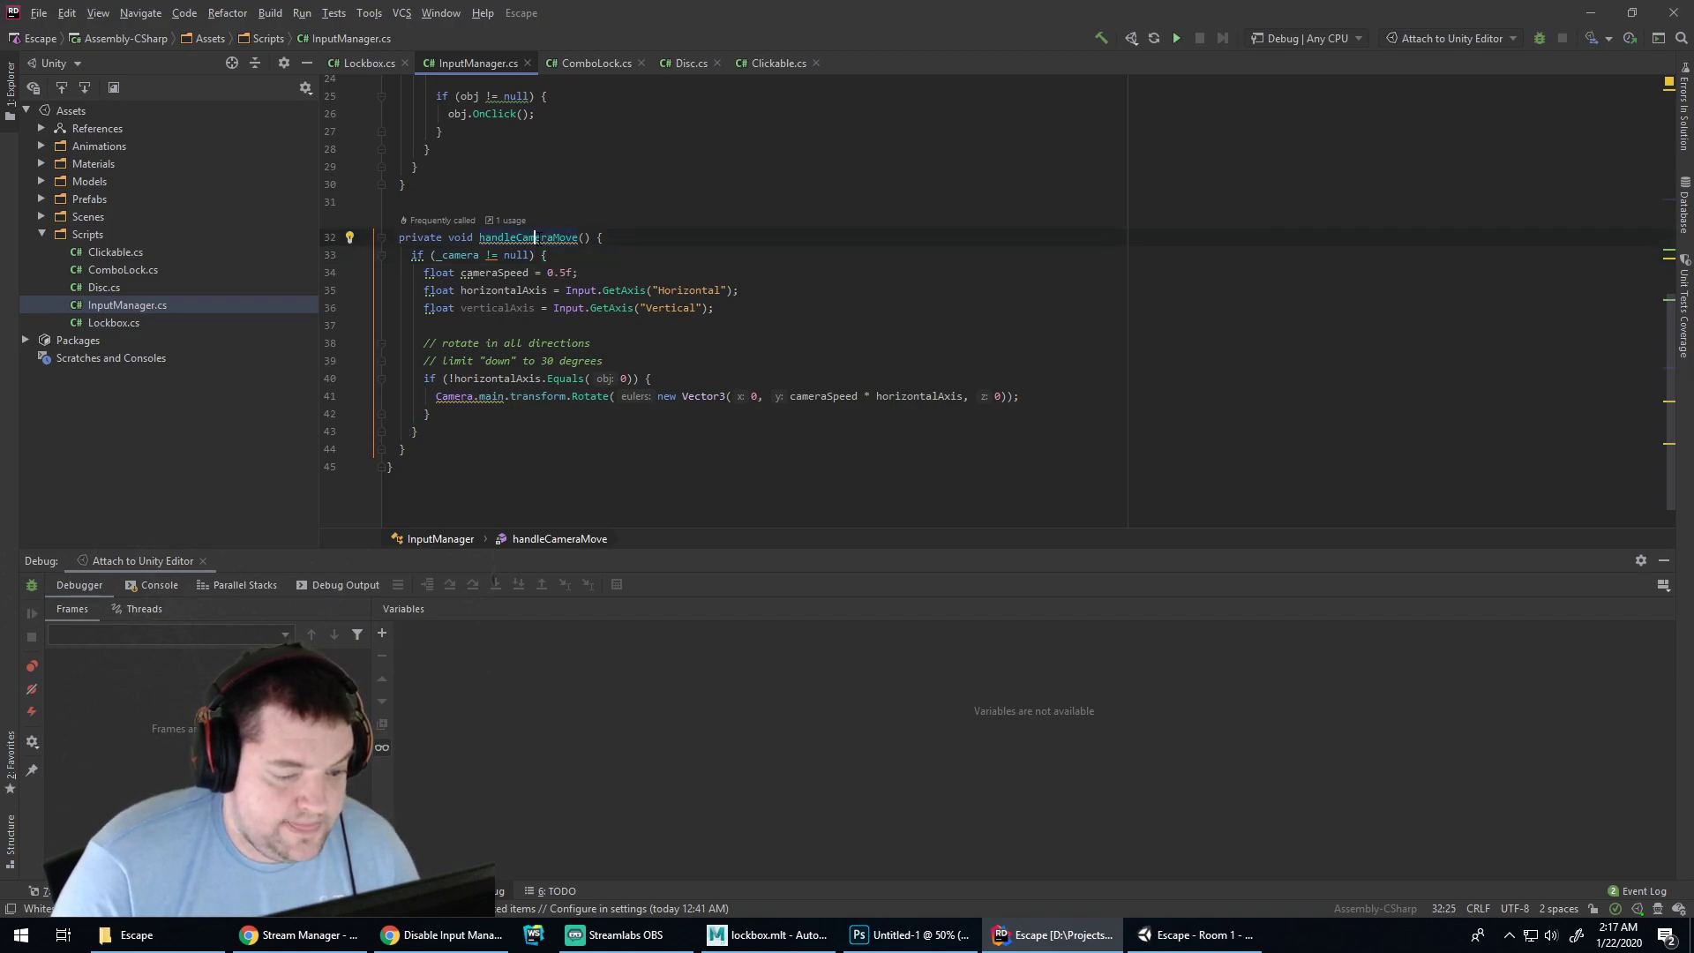
# Apply the method-name rename fix and review the fixes offered for handleClick
pyautogui.hotkey('alt', 'Return')
pyautogui.press('Return')
pyautogui.scroll(4, 538, 237)
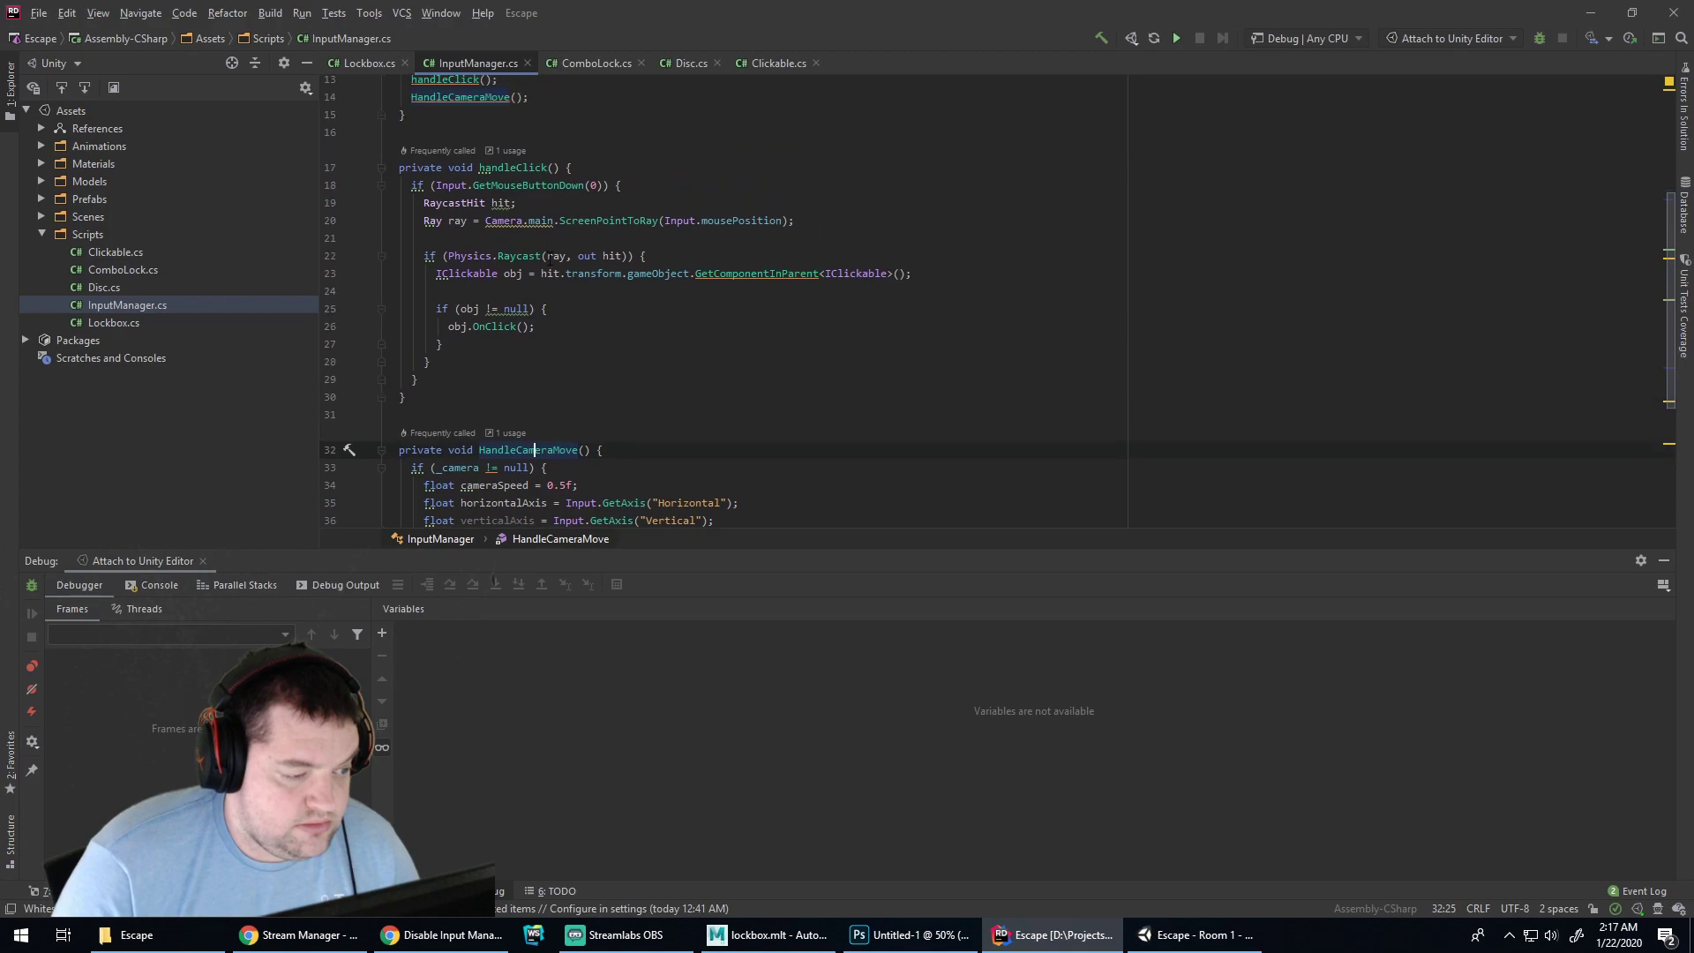
pyautogui.click(492, 168)
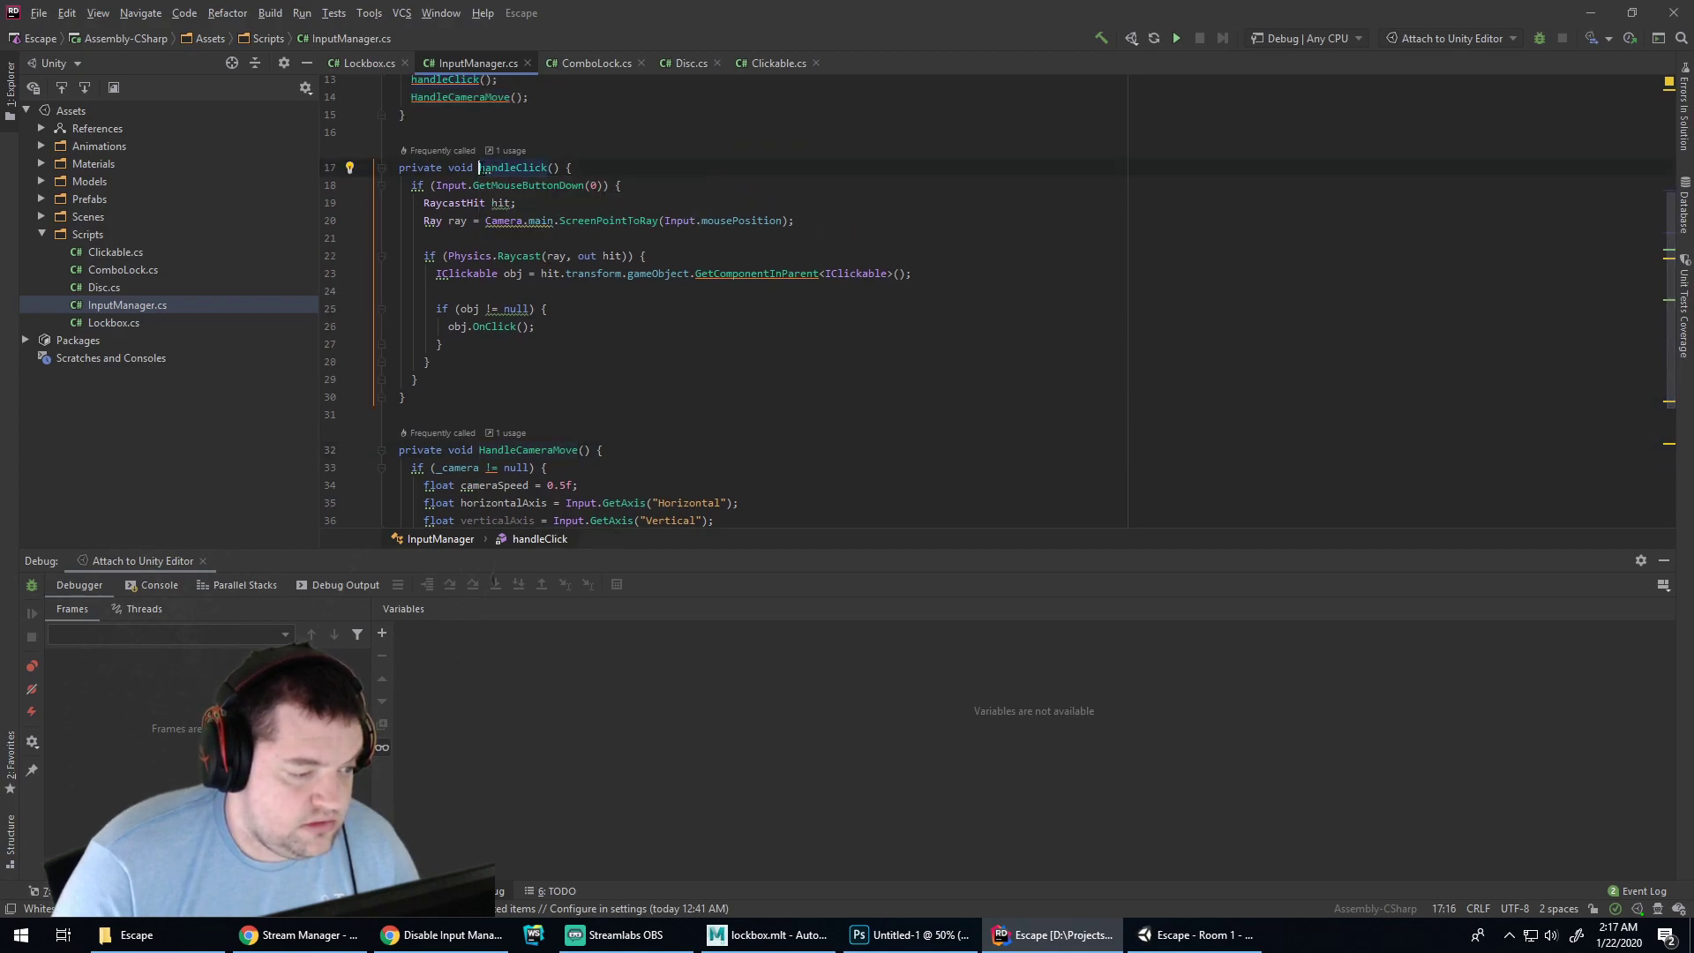
pyautogui.hotkey('alt', 'Return')
pyautogui.moveTo(584, 167); pyautogui.dragTo(583, 134)
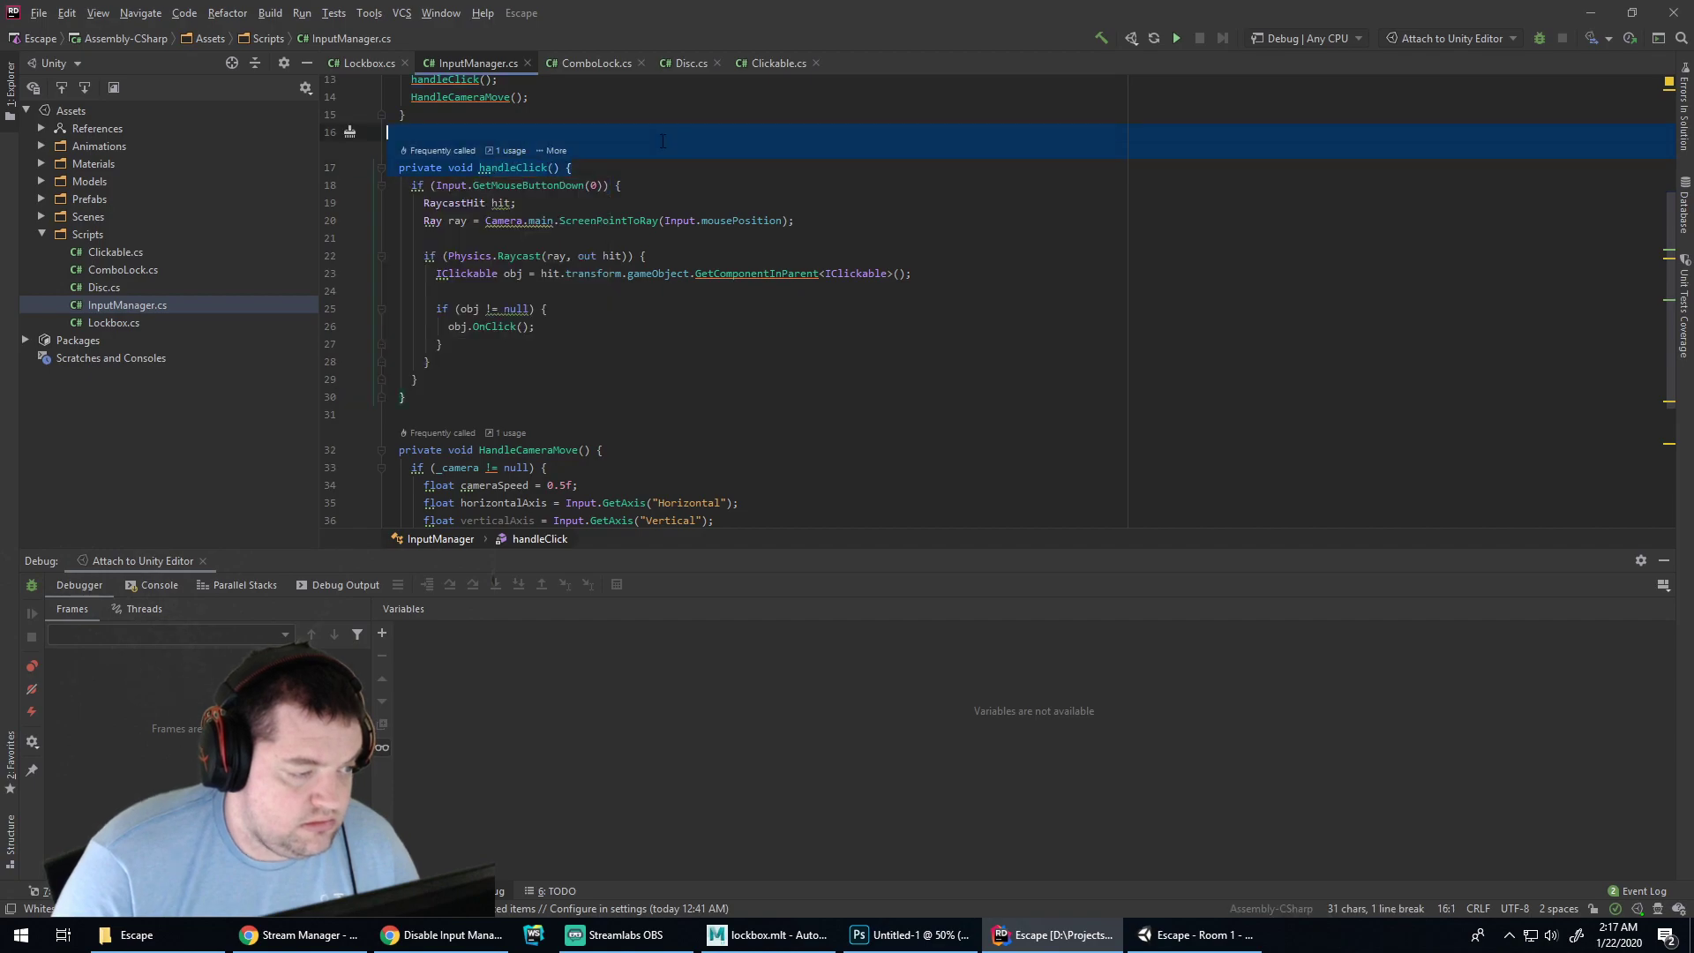
pyautogui.click(569, 309)
# Review the camera null check, the horizontal GetAxis call and handleClick's GetComponentInParent code
pyautogui.click(532, 450)
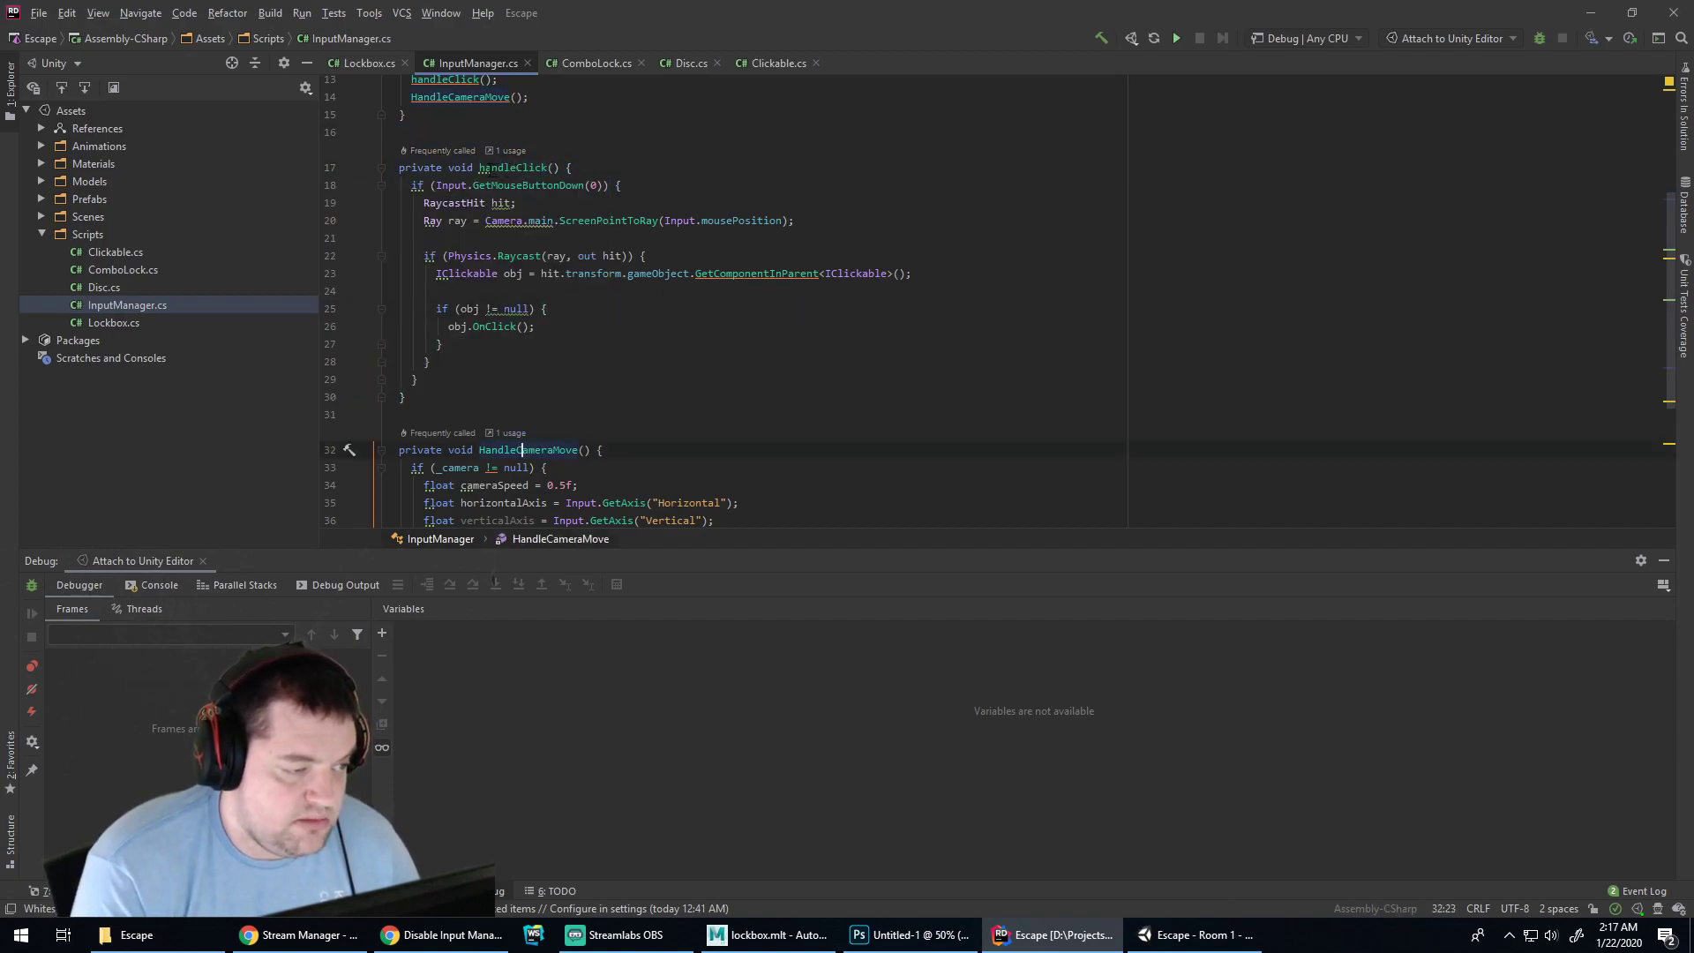
pyautogui.scroll(2, 547, 204)
pyautogui.scroll(-3, 548, 204)
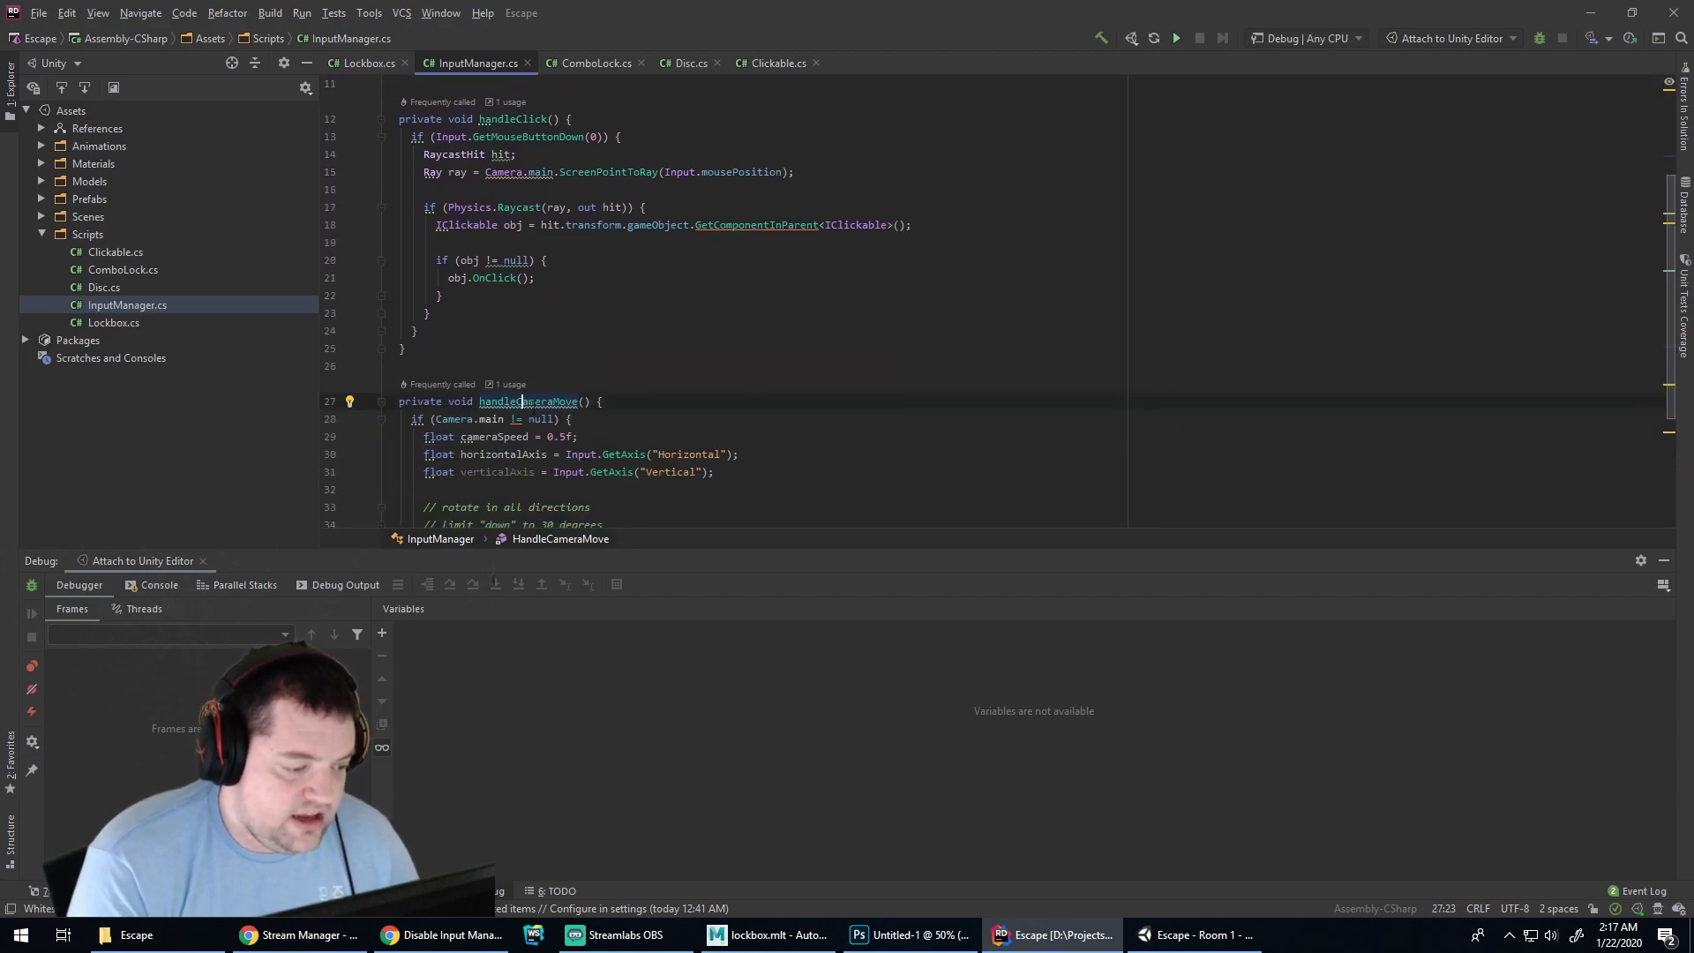
pyautogui.click(603, 404)
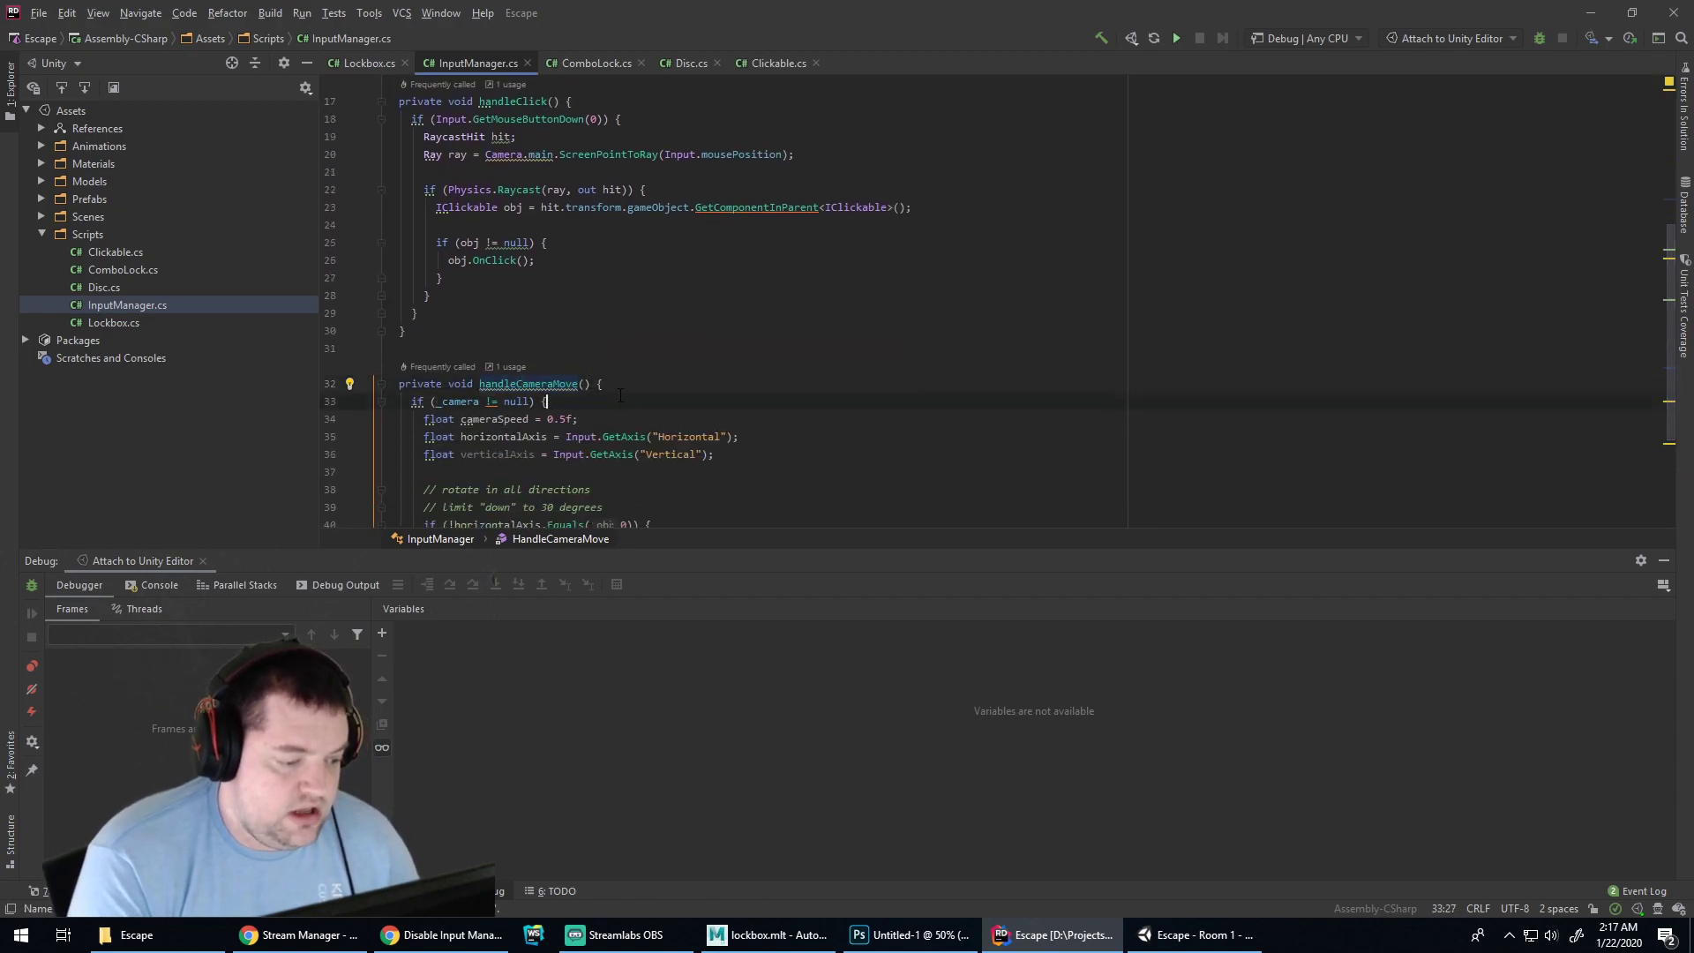
pyautogui.scroll(-2, 617, 353)
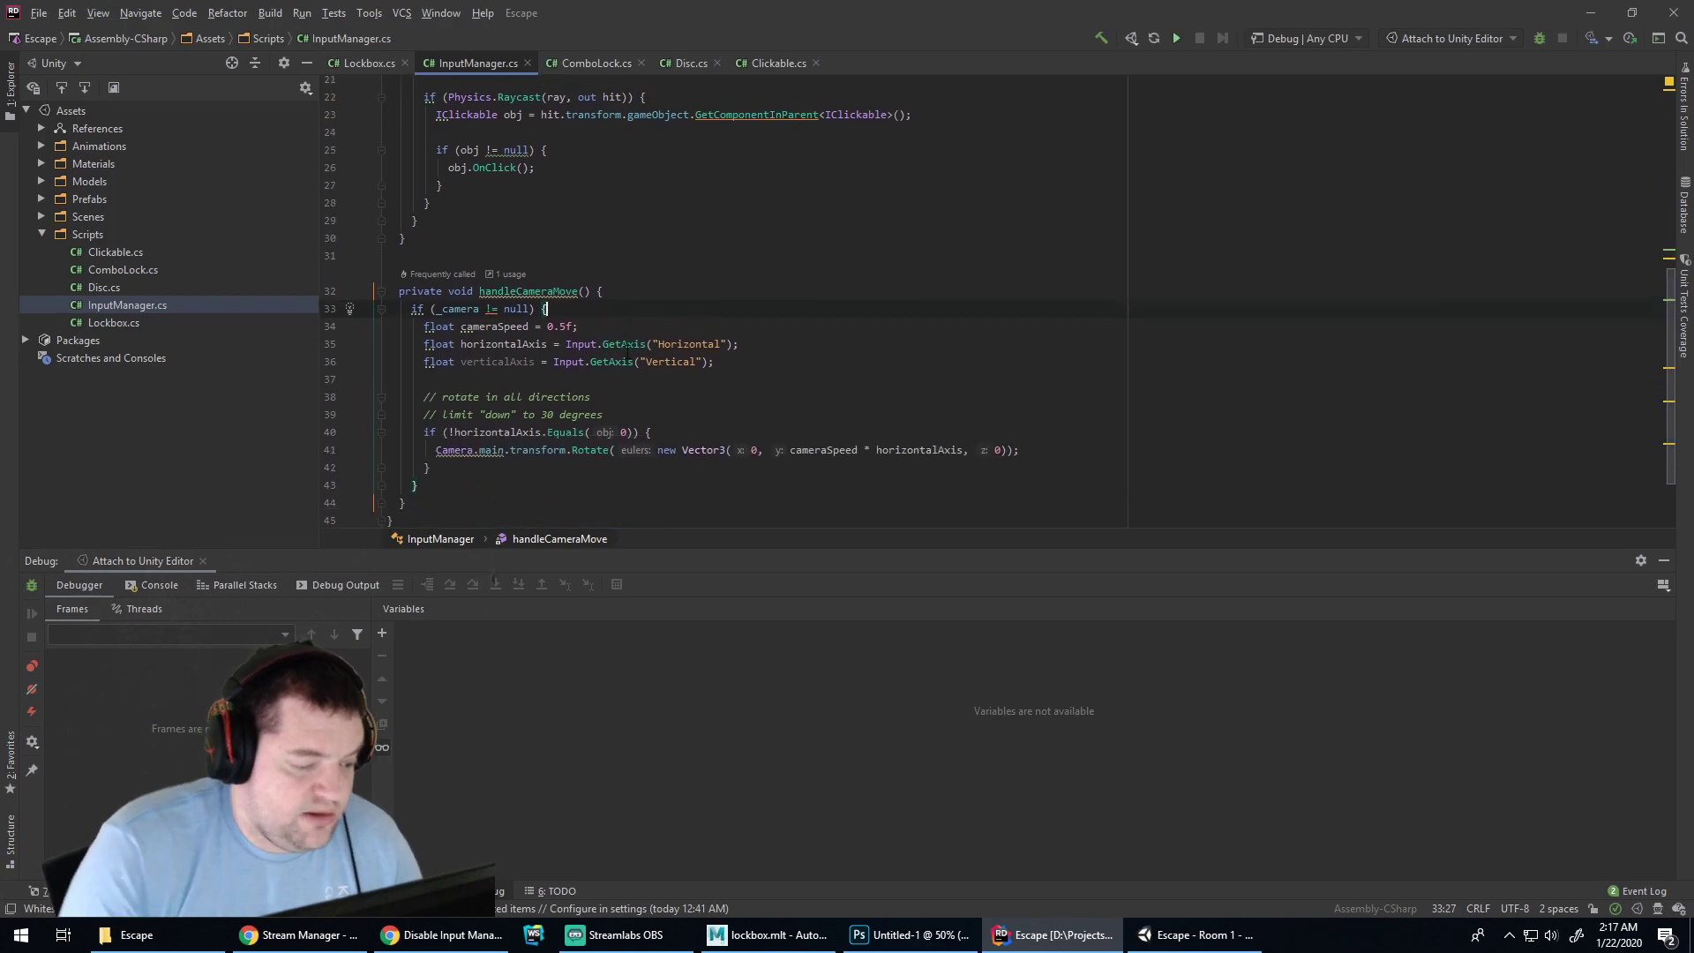
pyautogui.click(604, 333)
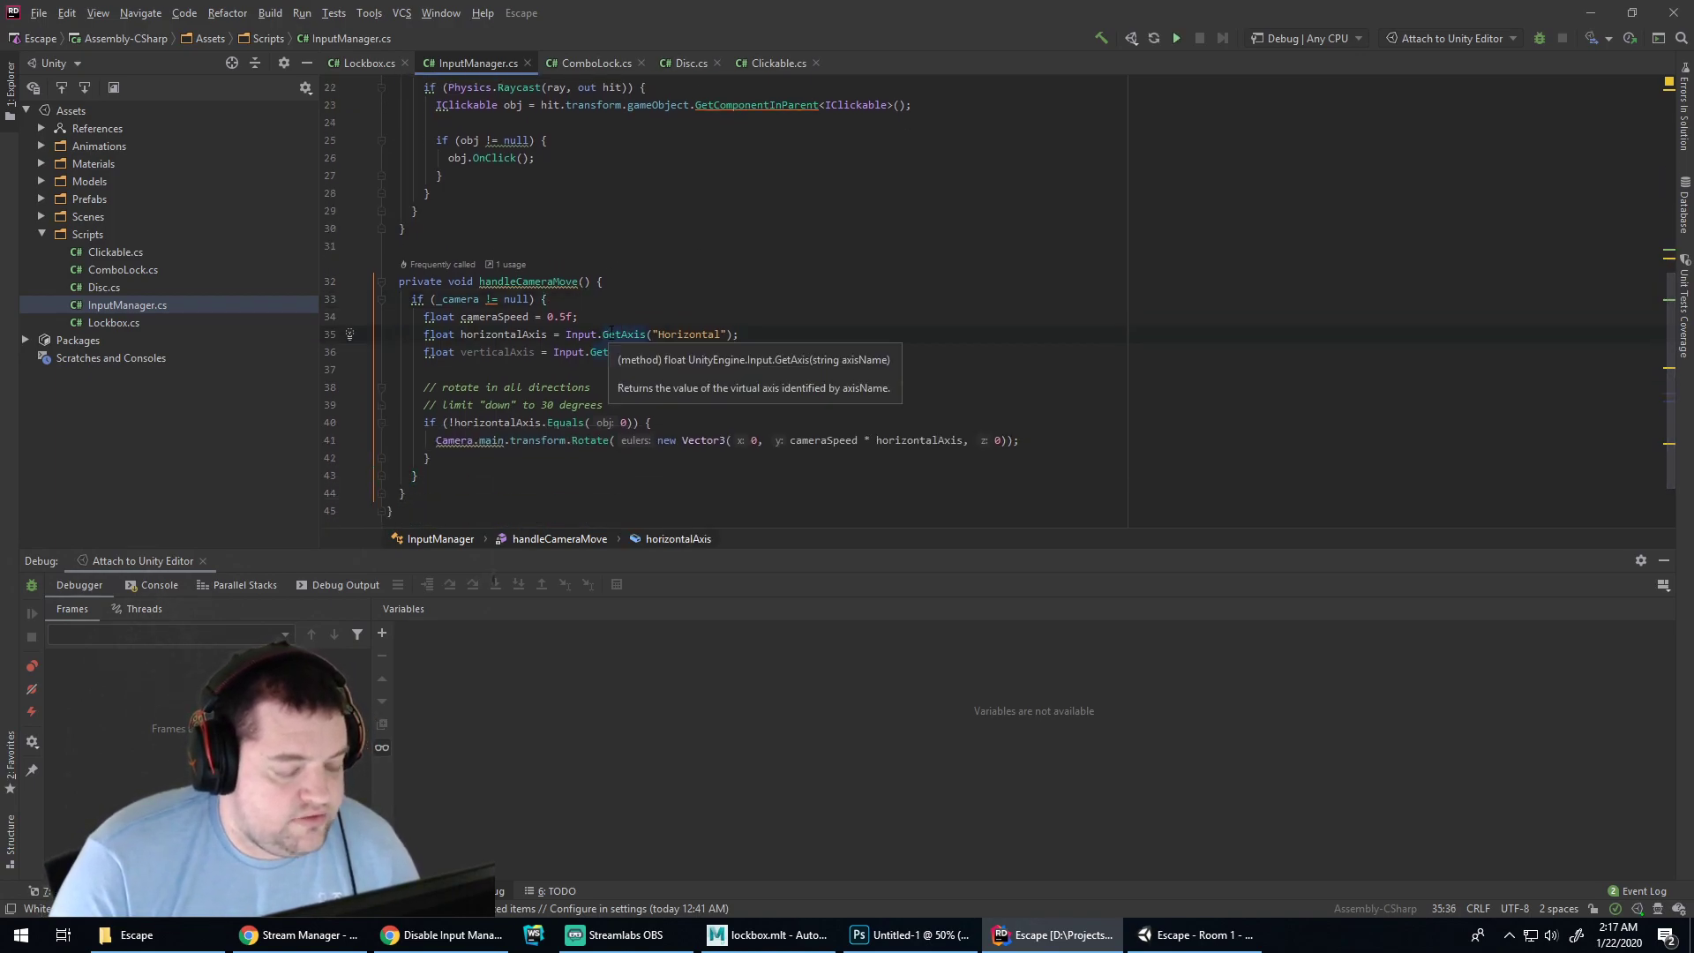
pyautogui.click(700, 107)
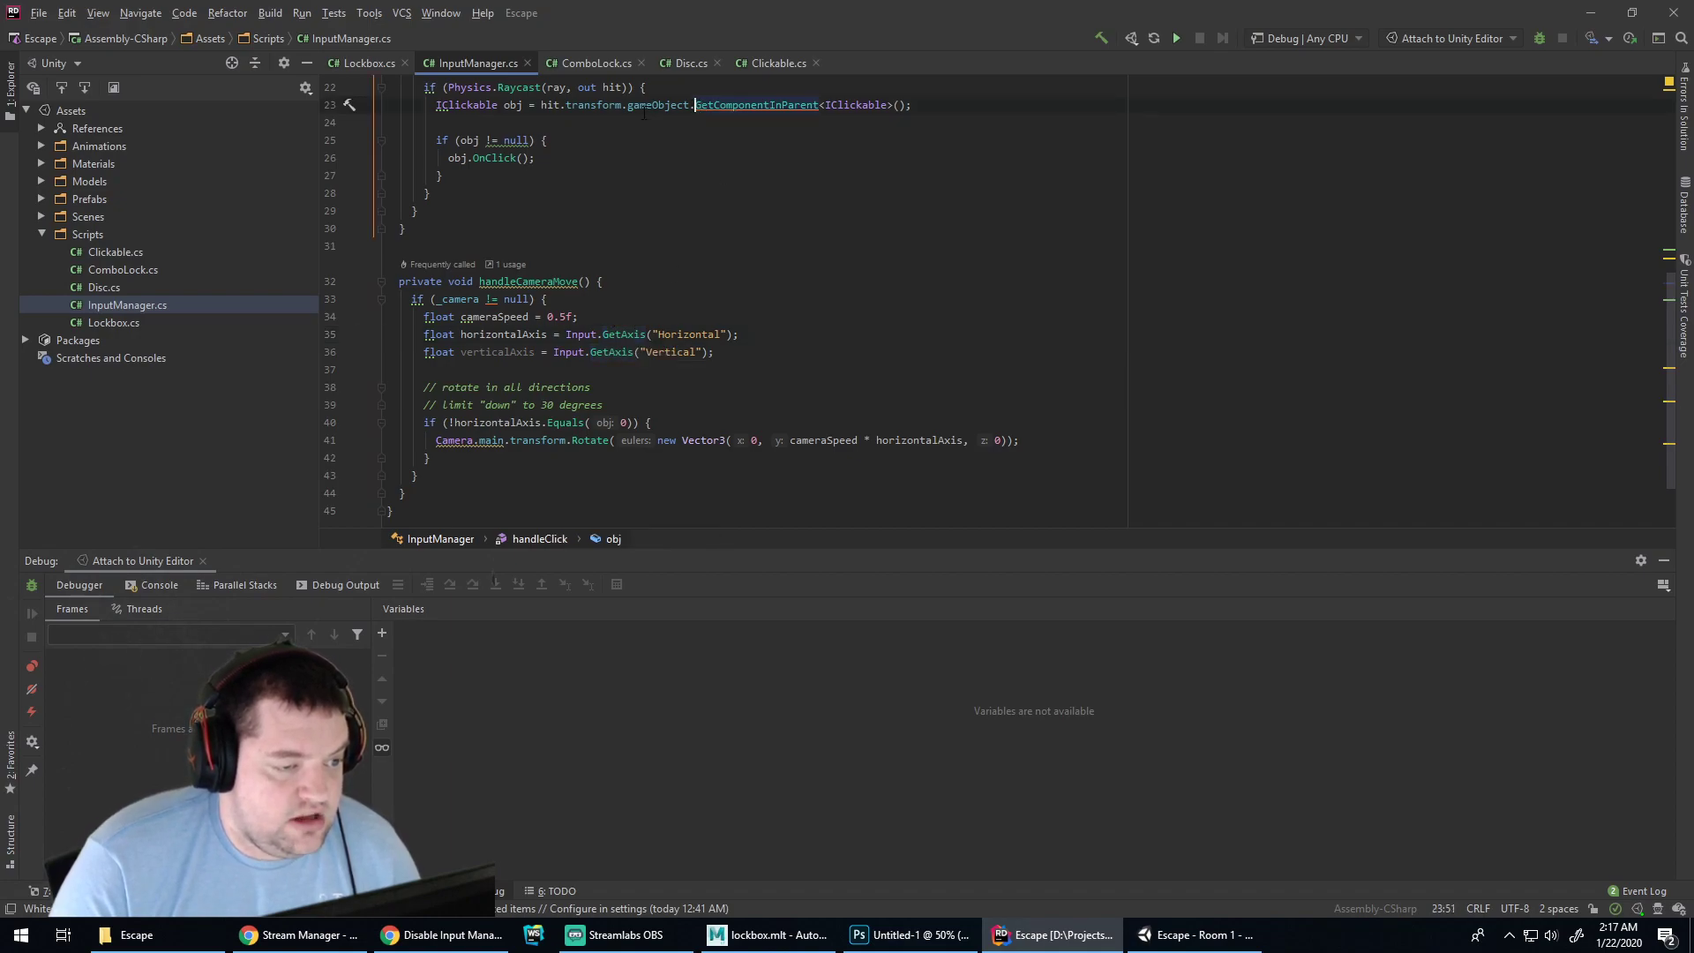
pyautogui.moveTo(637, 107); pyautogui.dragTo(628, 108)
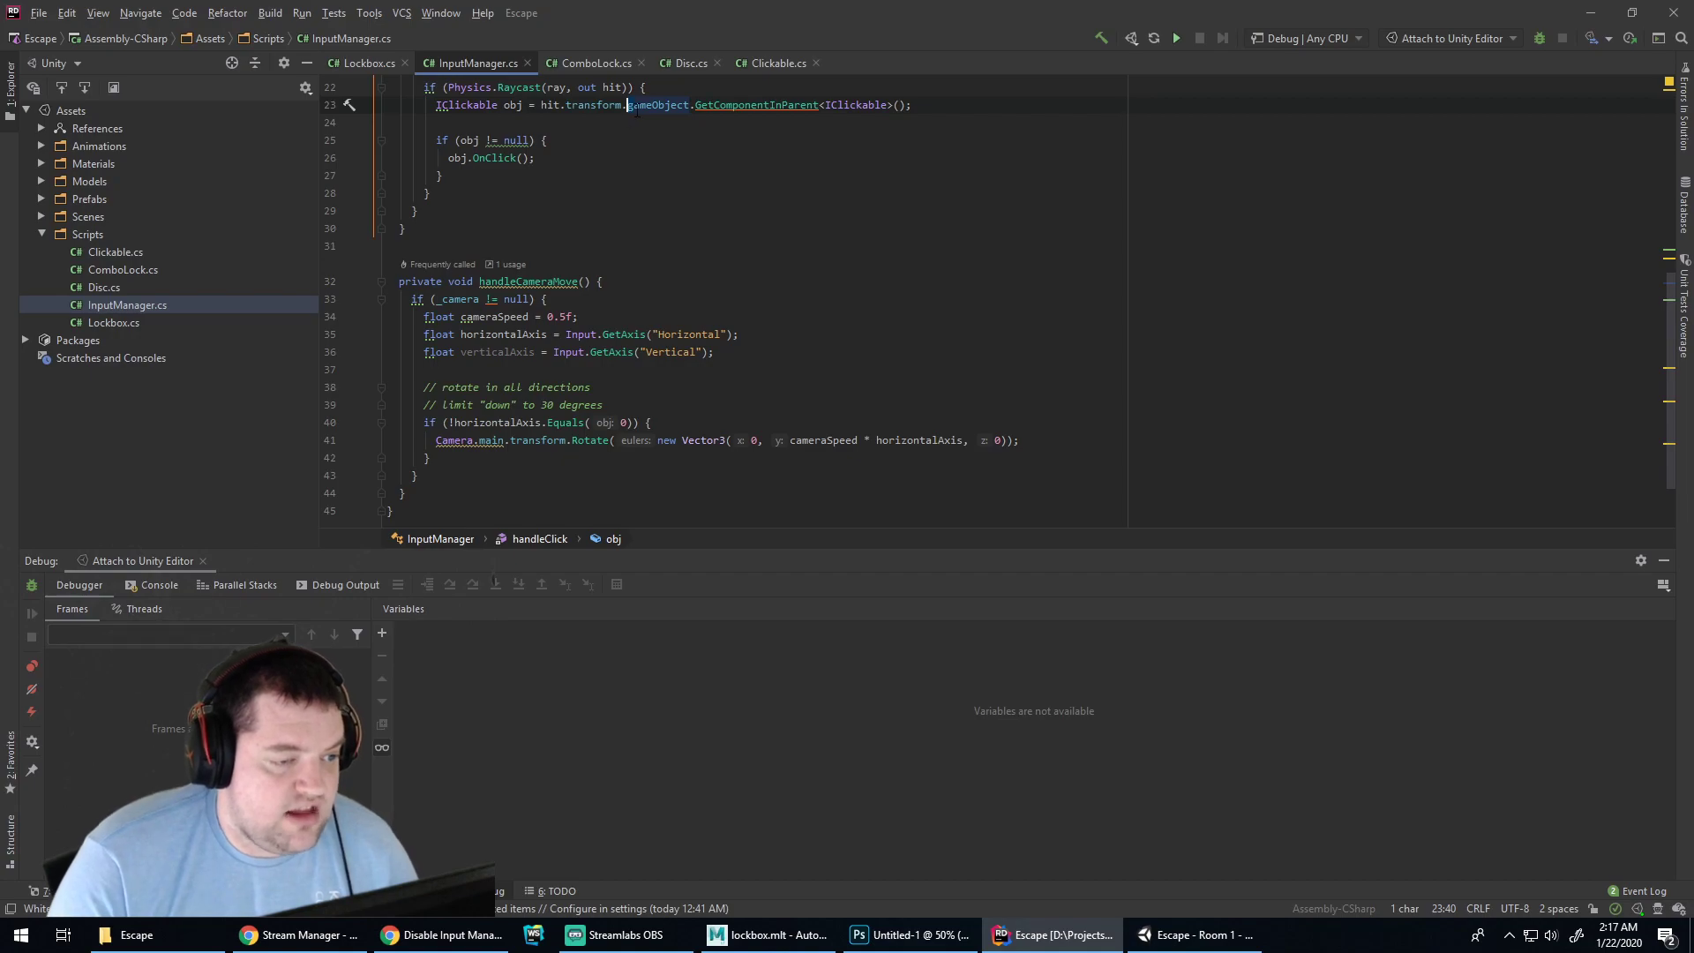
pyautogui.press('Left')
pyautogui.hotkey('shift', 'Right')
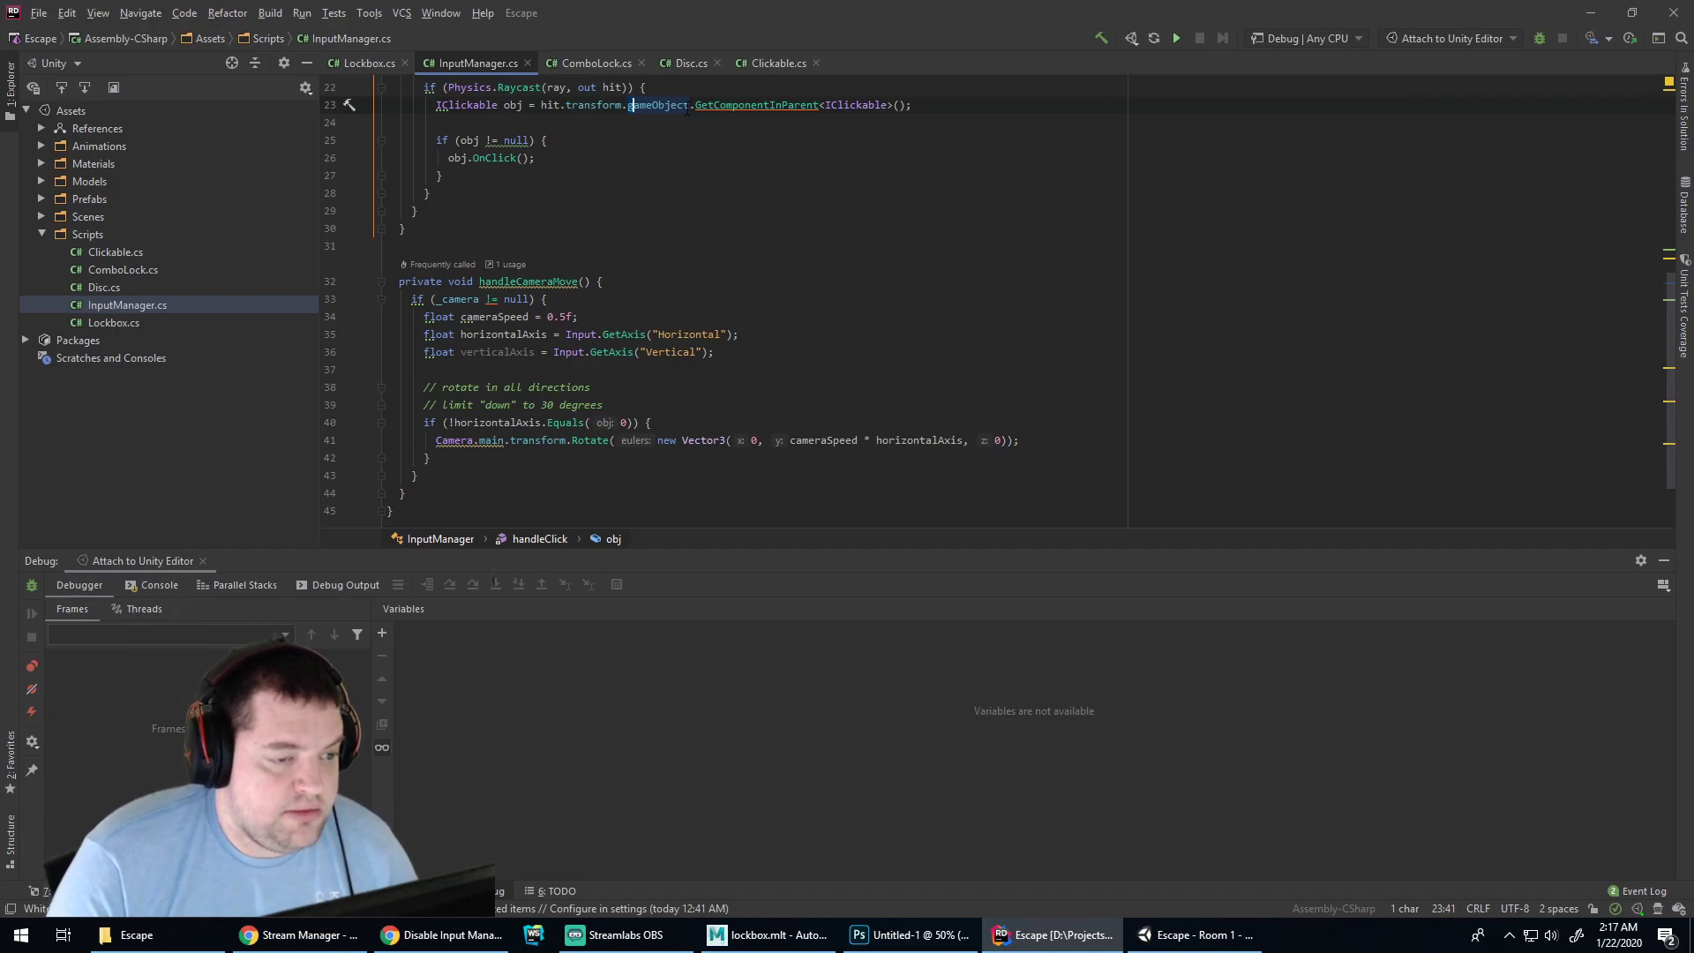
# Rename handleCameraMove to HandleCameraMove with the naming fix
pyautogui.click(482, 282)
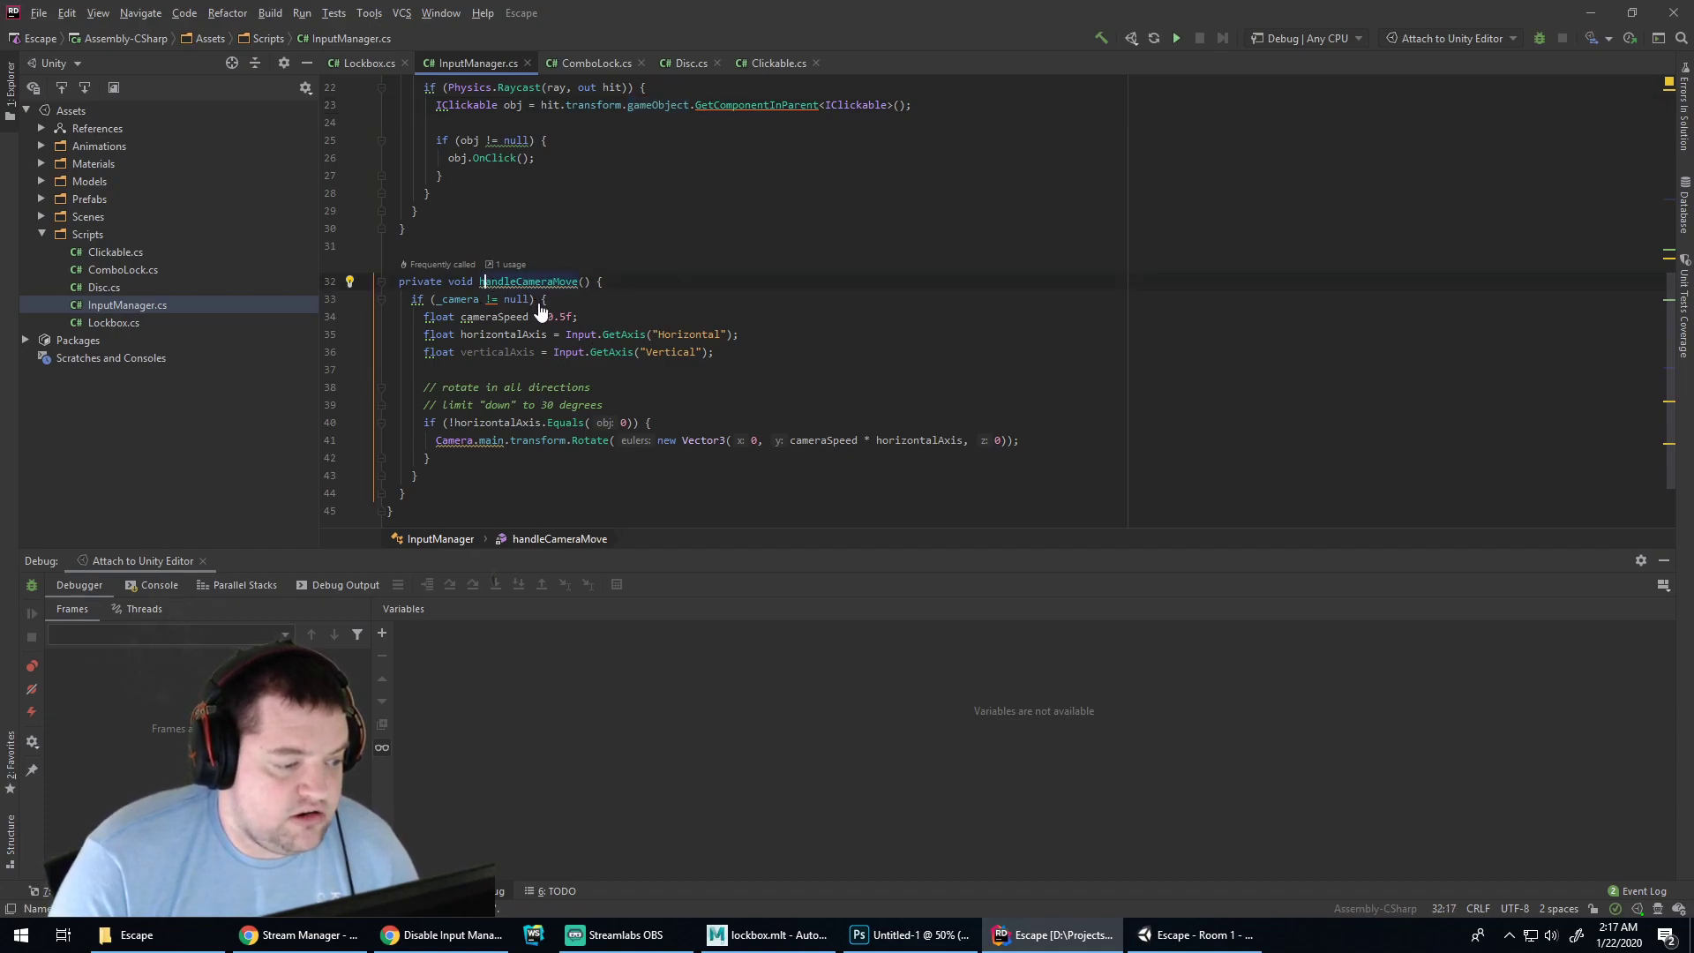
pyautogui.hotkey('alt', 'Return')
pyautogui.press('Return')
pyautogui.scroll(2, 724, 300)
pyautogui.scroll(2, 504, 211)
# Capitalise handleClick to HandleClick by hand, then undo the edit
pyautogui.click(484, 242)
pyautogui.press('BackSpace')
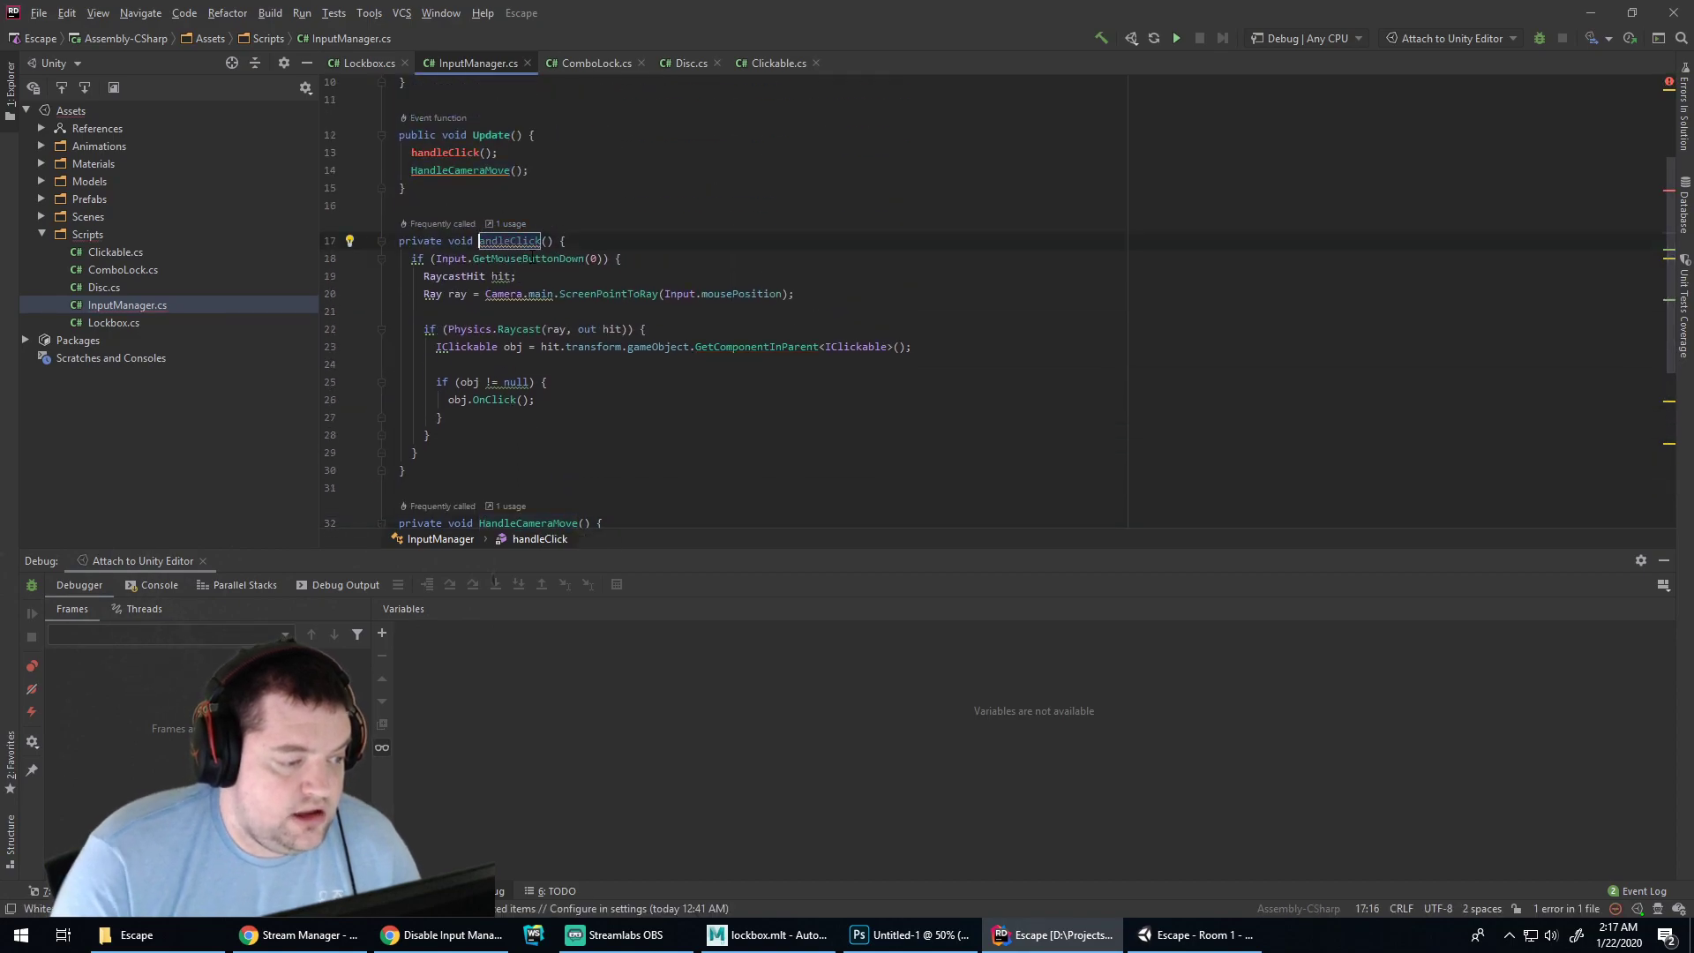
pyautogui.write('H')
pyautogui.hotkey('ctrl', 'z')
# Rename handleClick to HandleClick everywhere with Refactor > Rename
pyautogui.rightClick(510, 221)
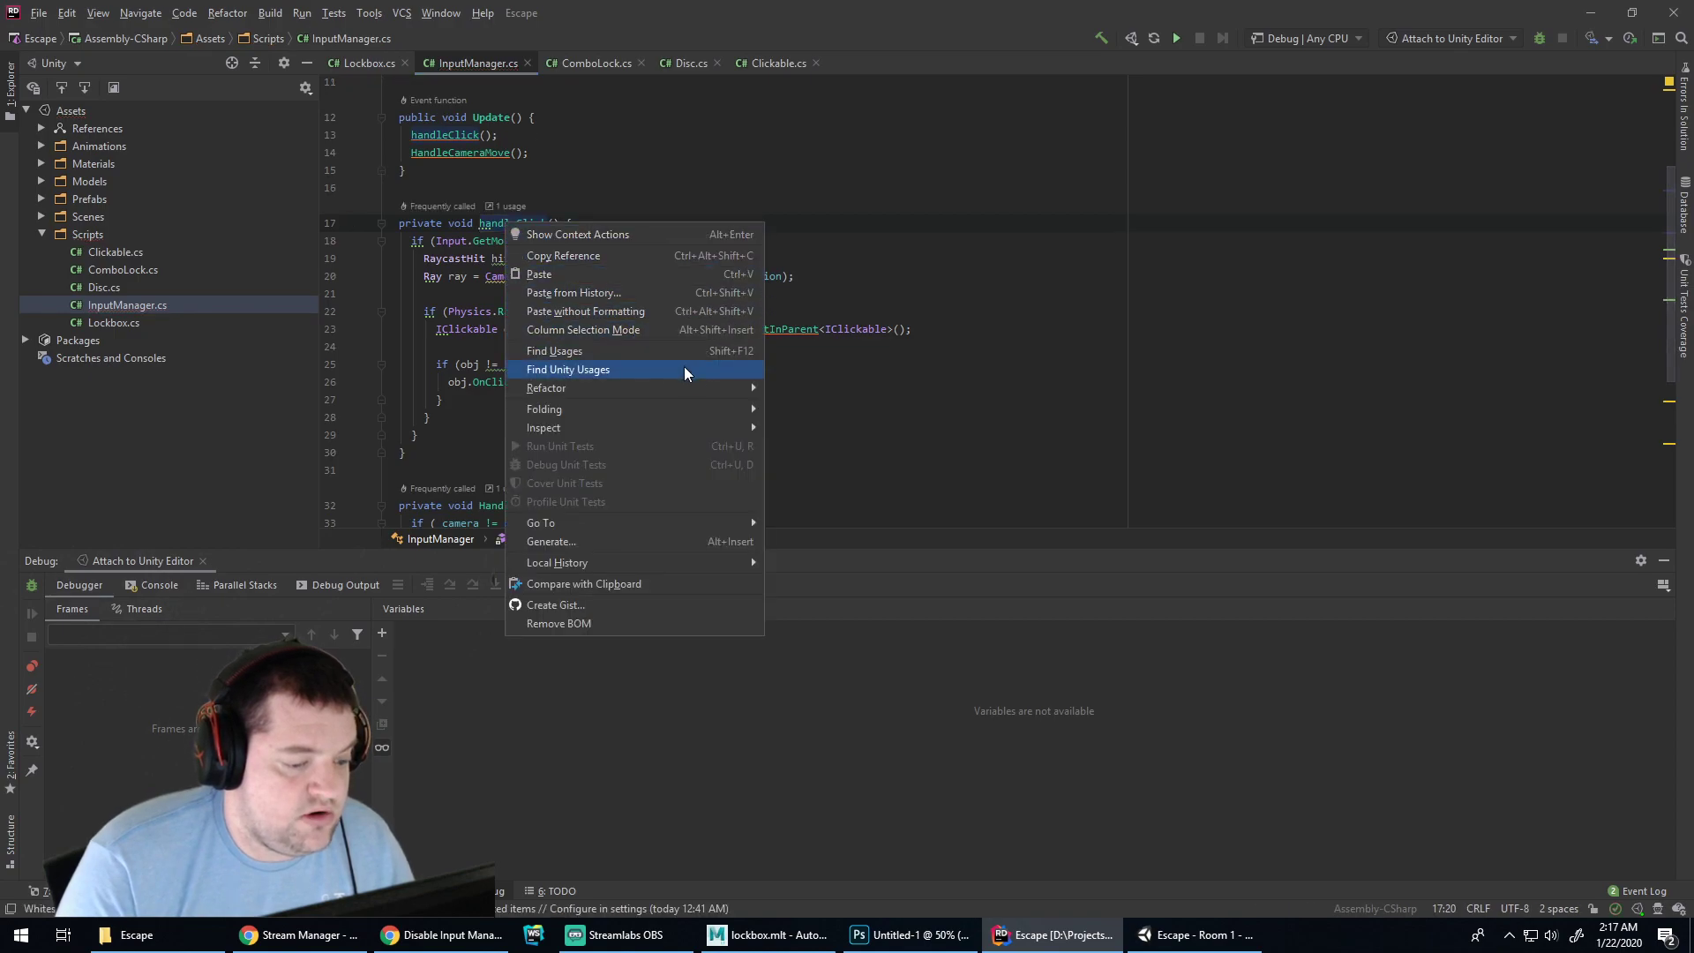
pyautogui.moveTo(687, 384)
pyautogui.click(803, 403)
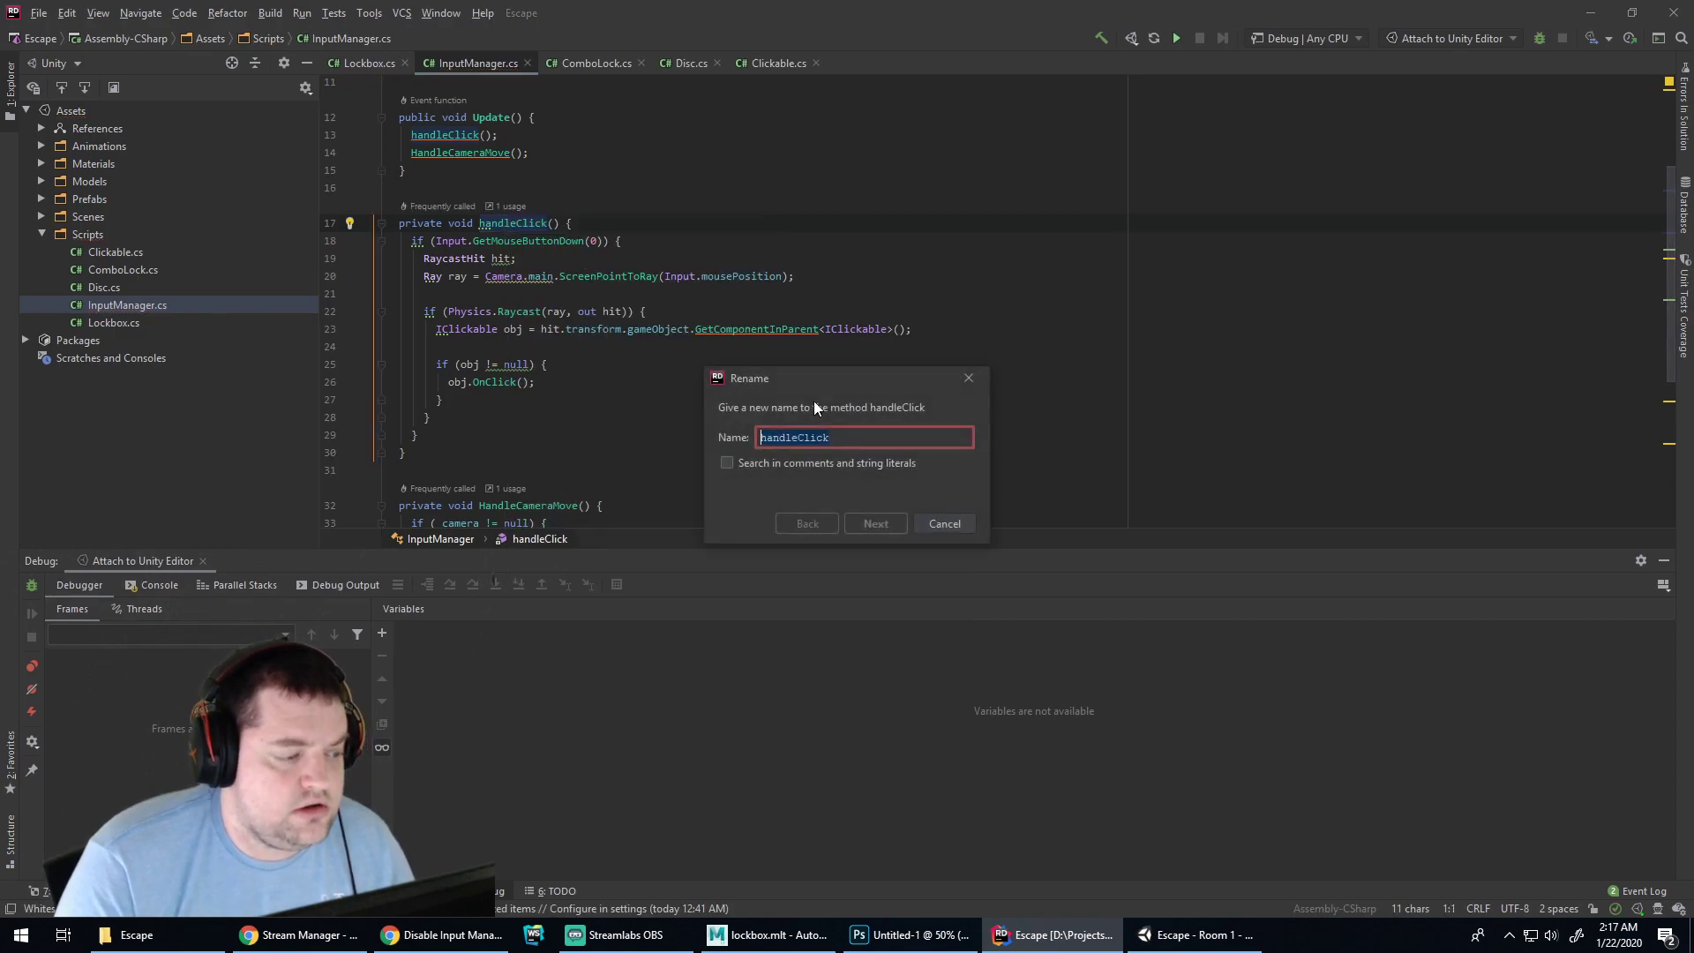
pyautogui.press('Home')
pyautogui.press('Delete')
pyautogui.write('H')
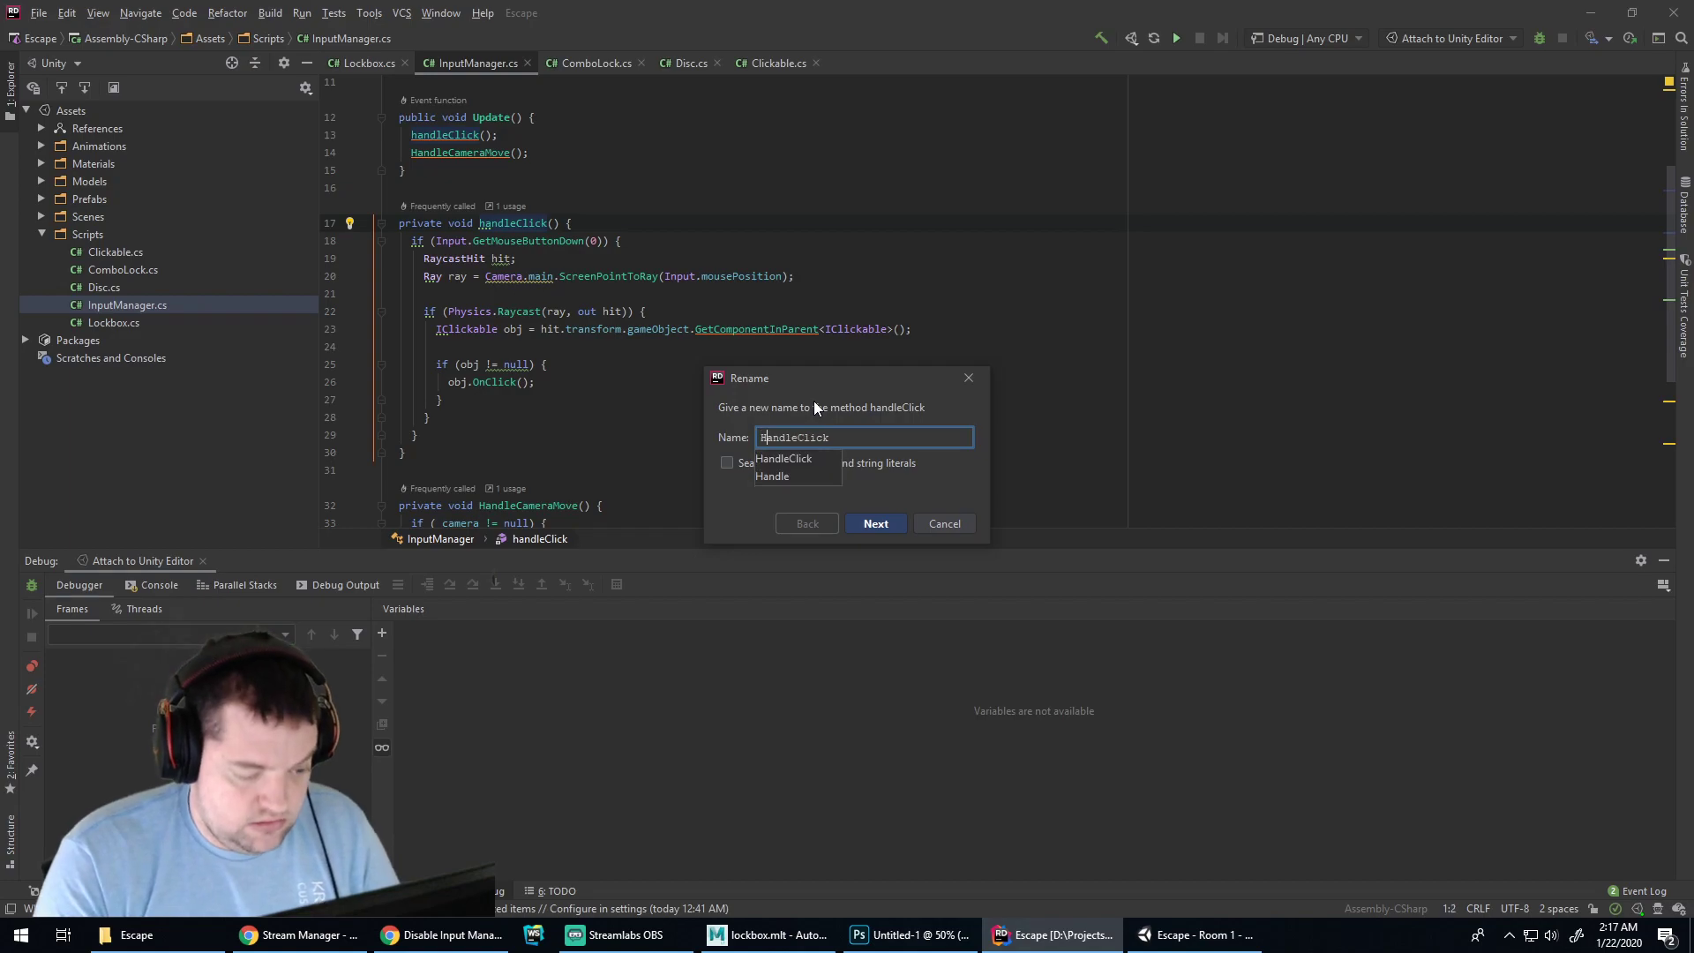
pyautogui.press('Return')
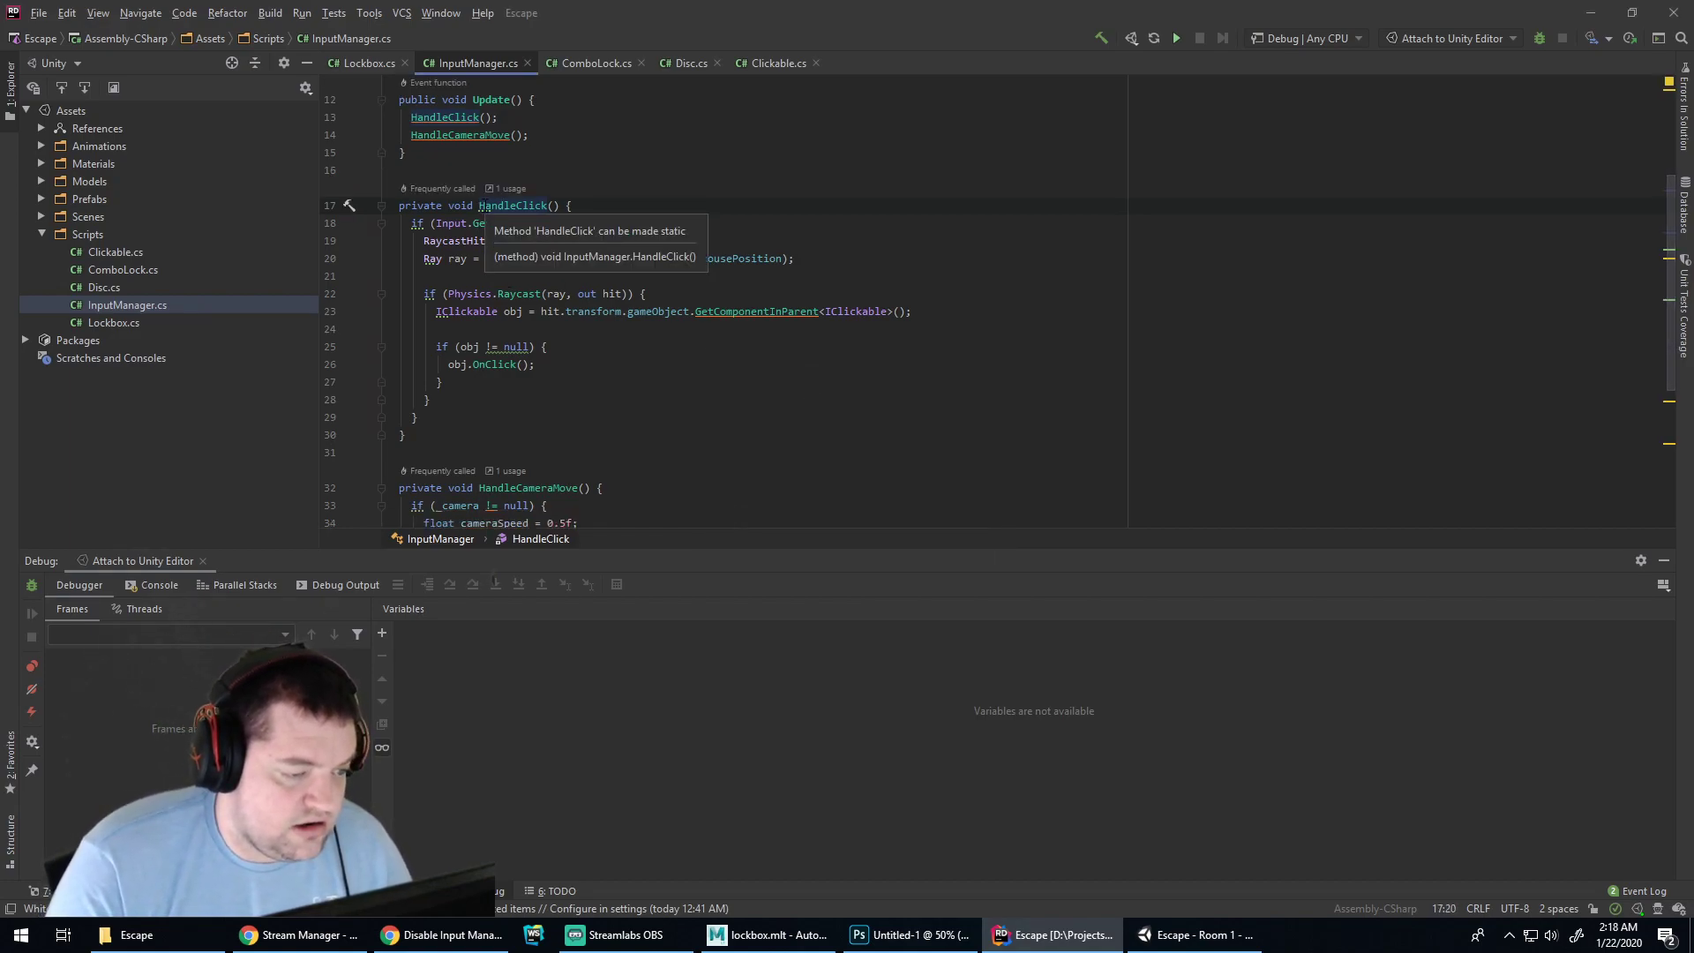
# Replace Camera.main with _camera in the line 41 rotation call
pyautogui.scroll(-4, 504, 206)
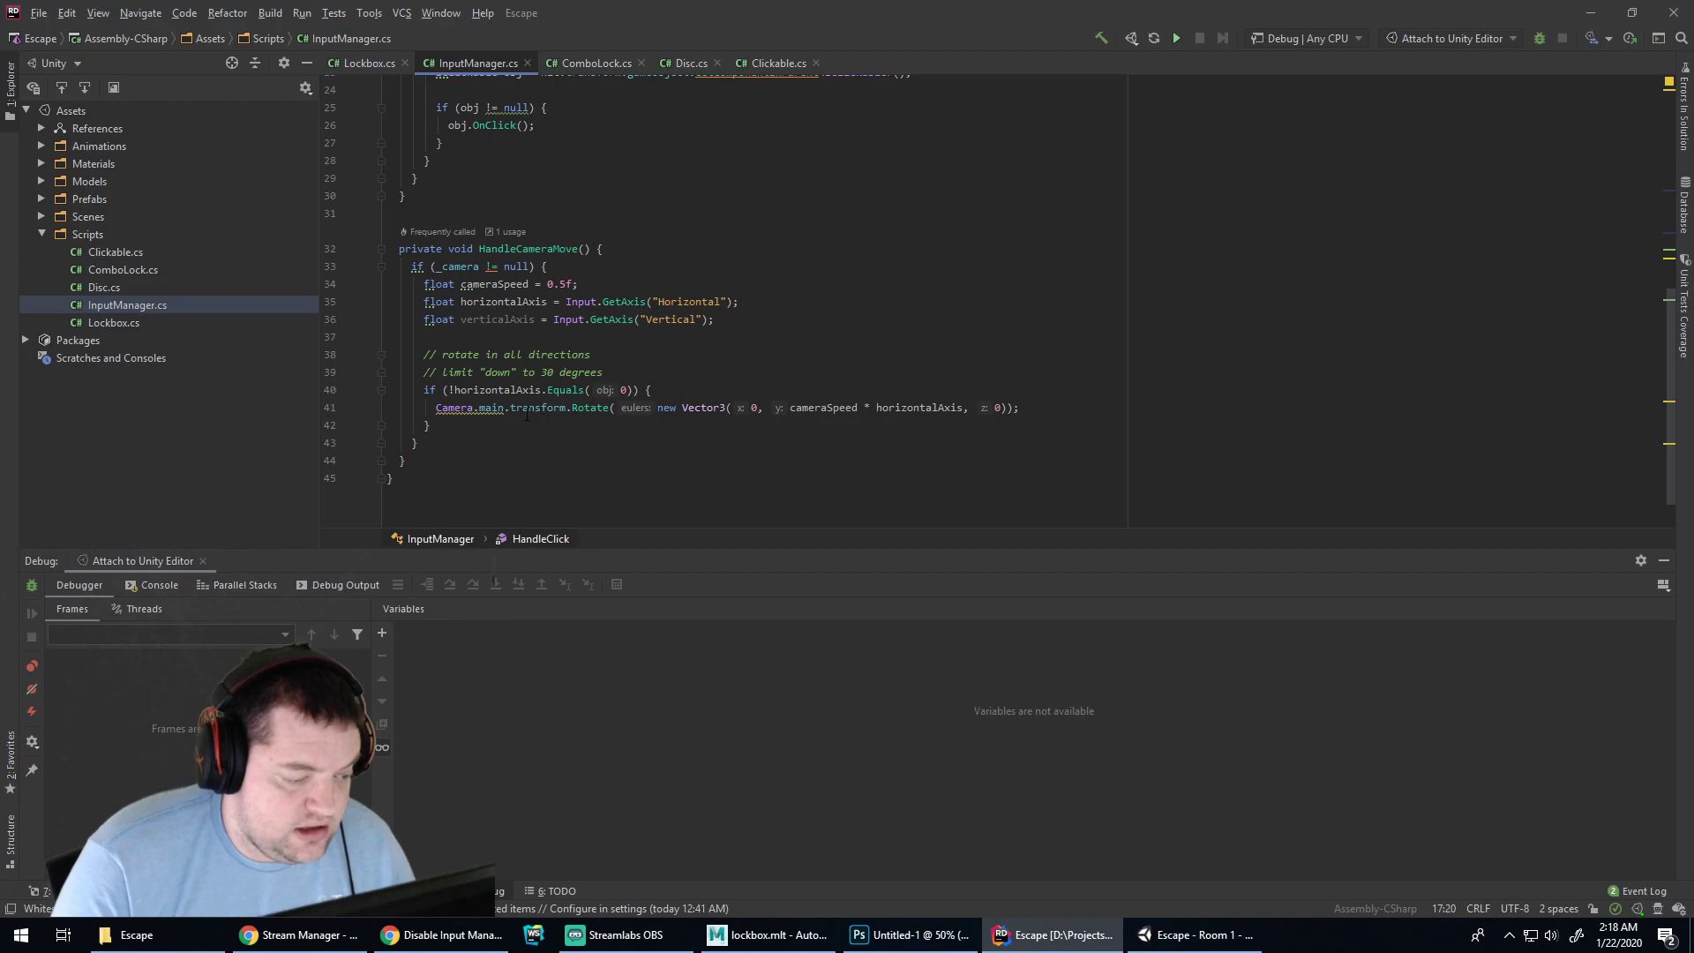
pyautogui.click(491, 408)
pyautogui.hotkey('shift', 'Home')
pyautogui.write('_camera')
pyautogui.press('End')
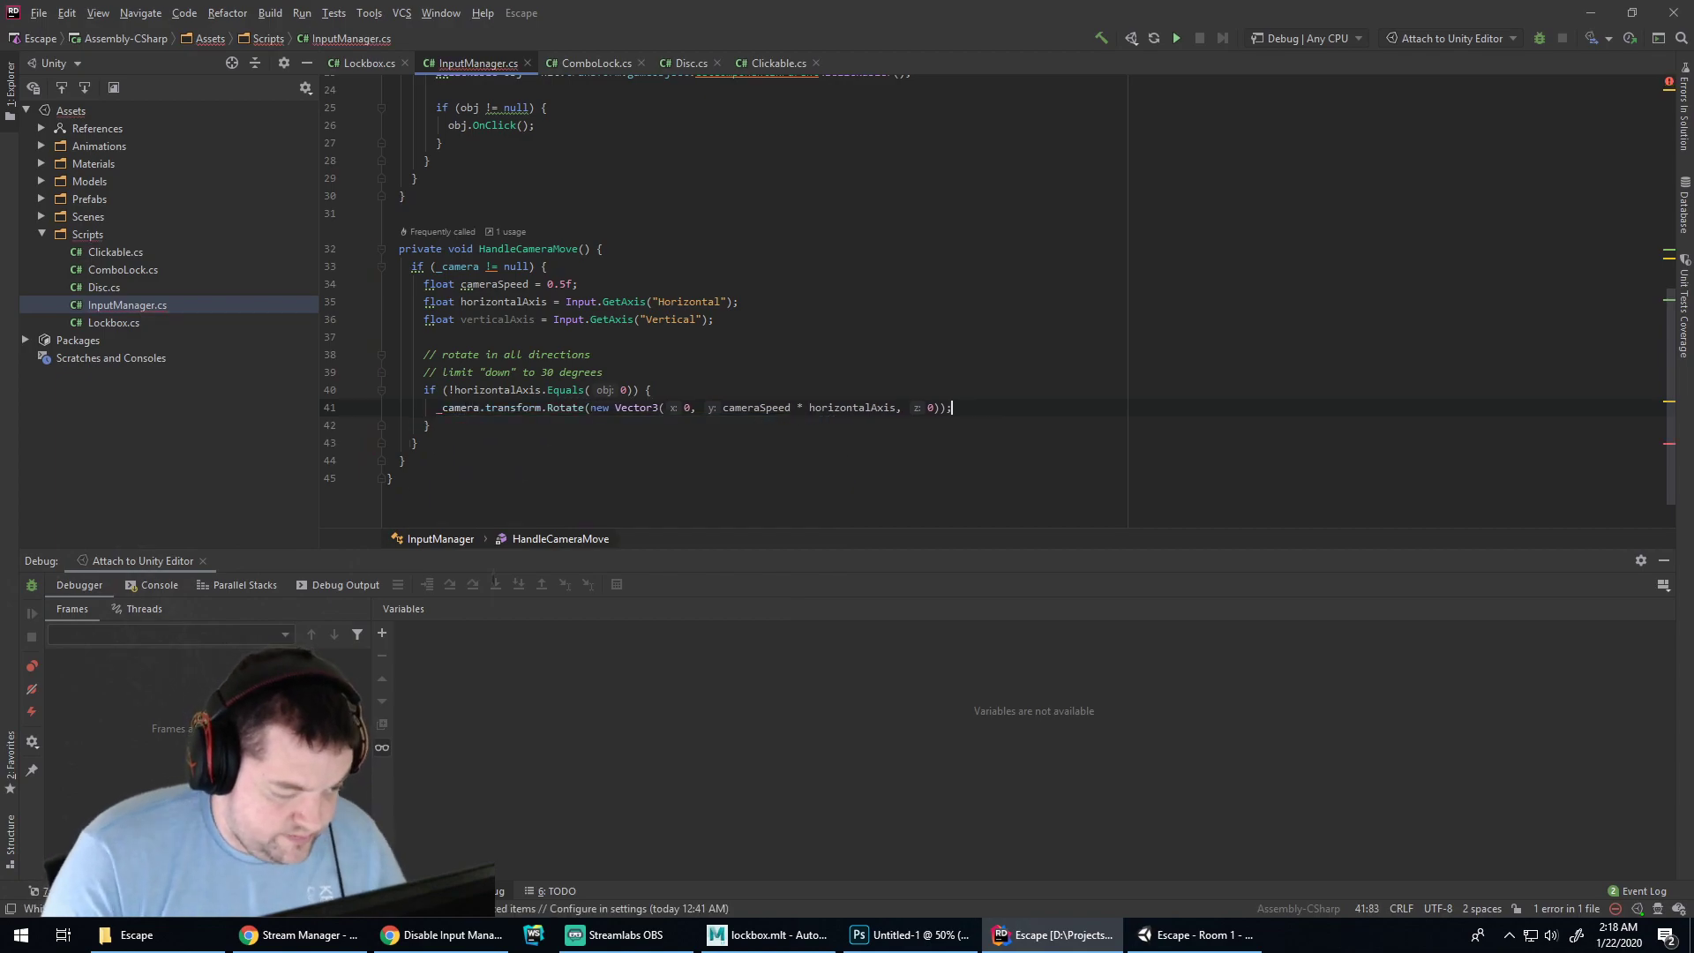
pyautogui.press('Down')
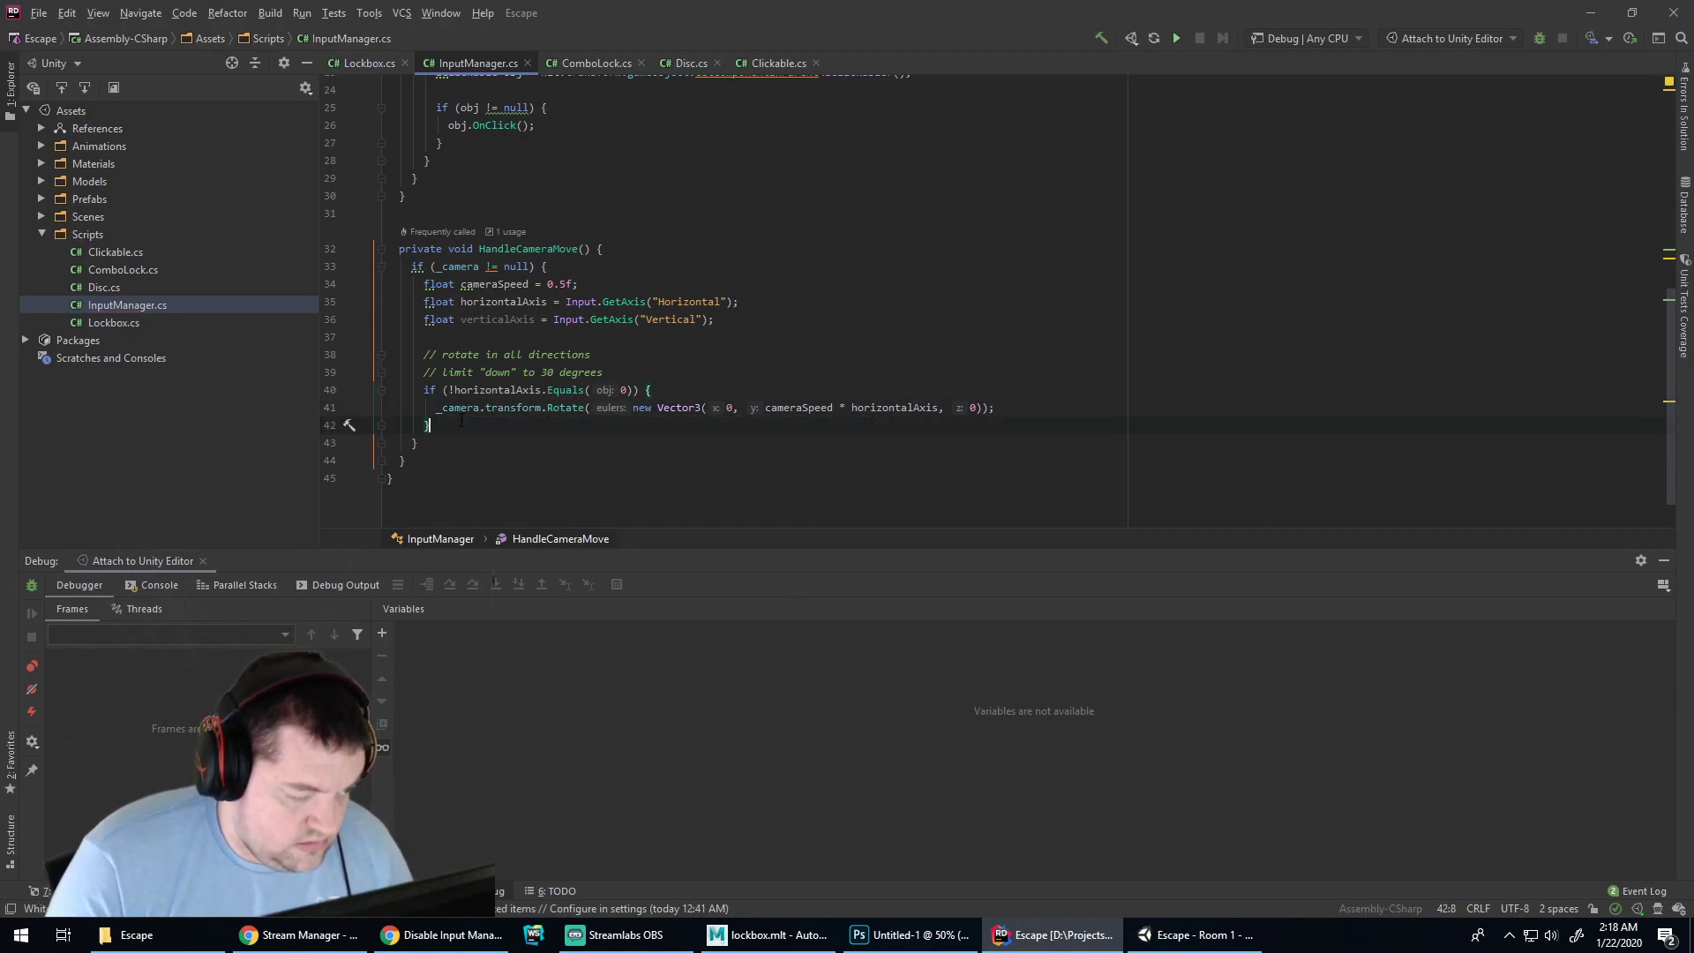
pyautogui.click(559, 263)
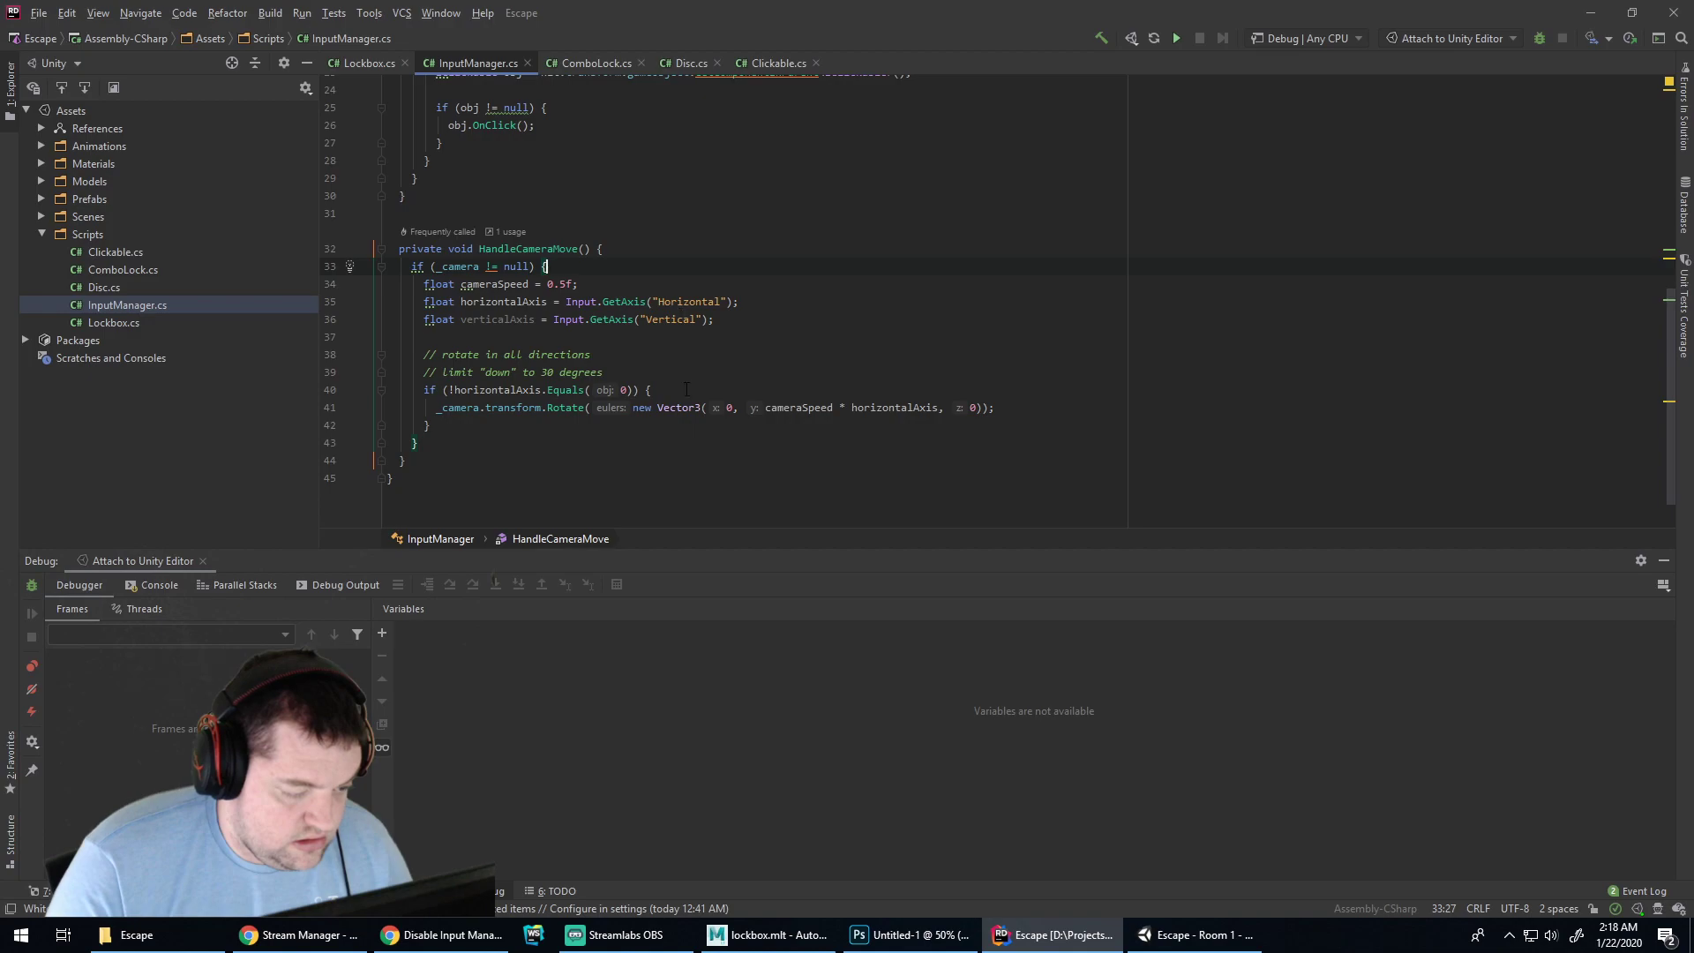
pyautogui.click(1018, 409)
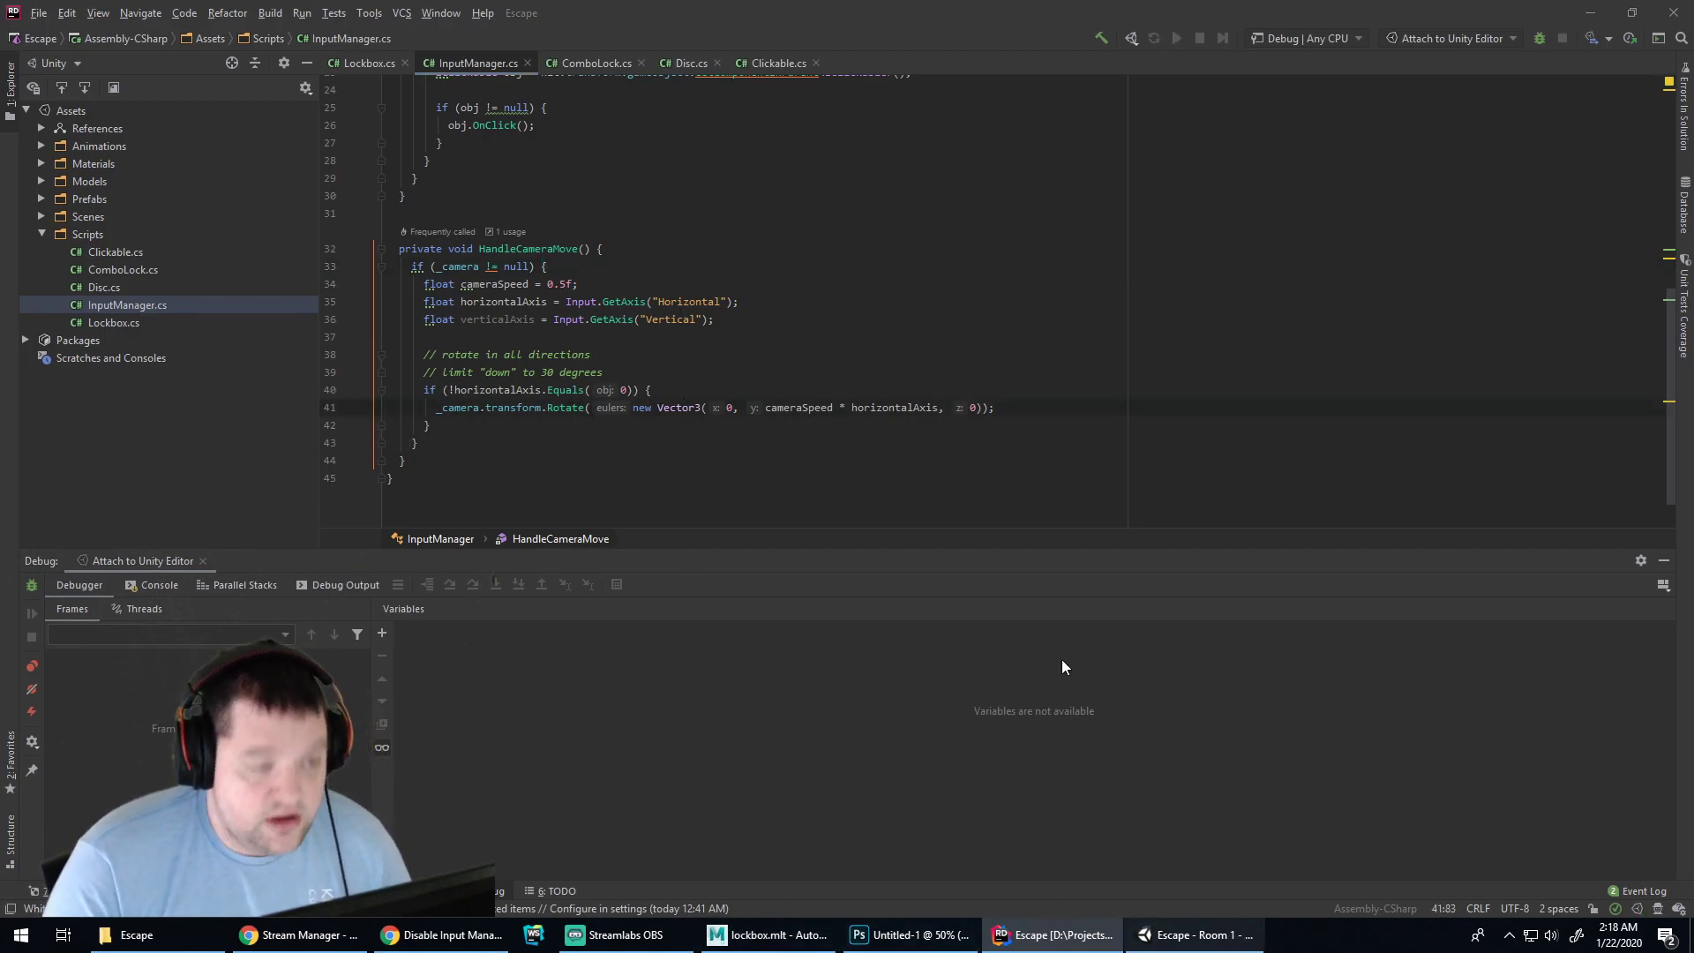
# Play the scene in Unity and turn the camera left and right with the A and D keys
pyautogui.click(1173, 942)
pyautogui.click(797, 51)
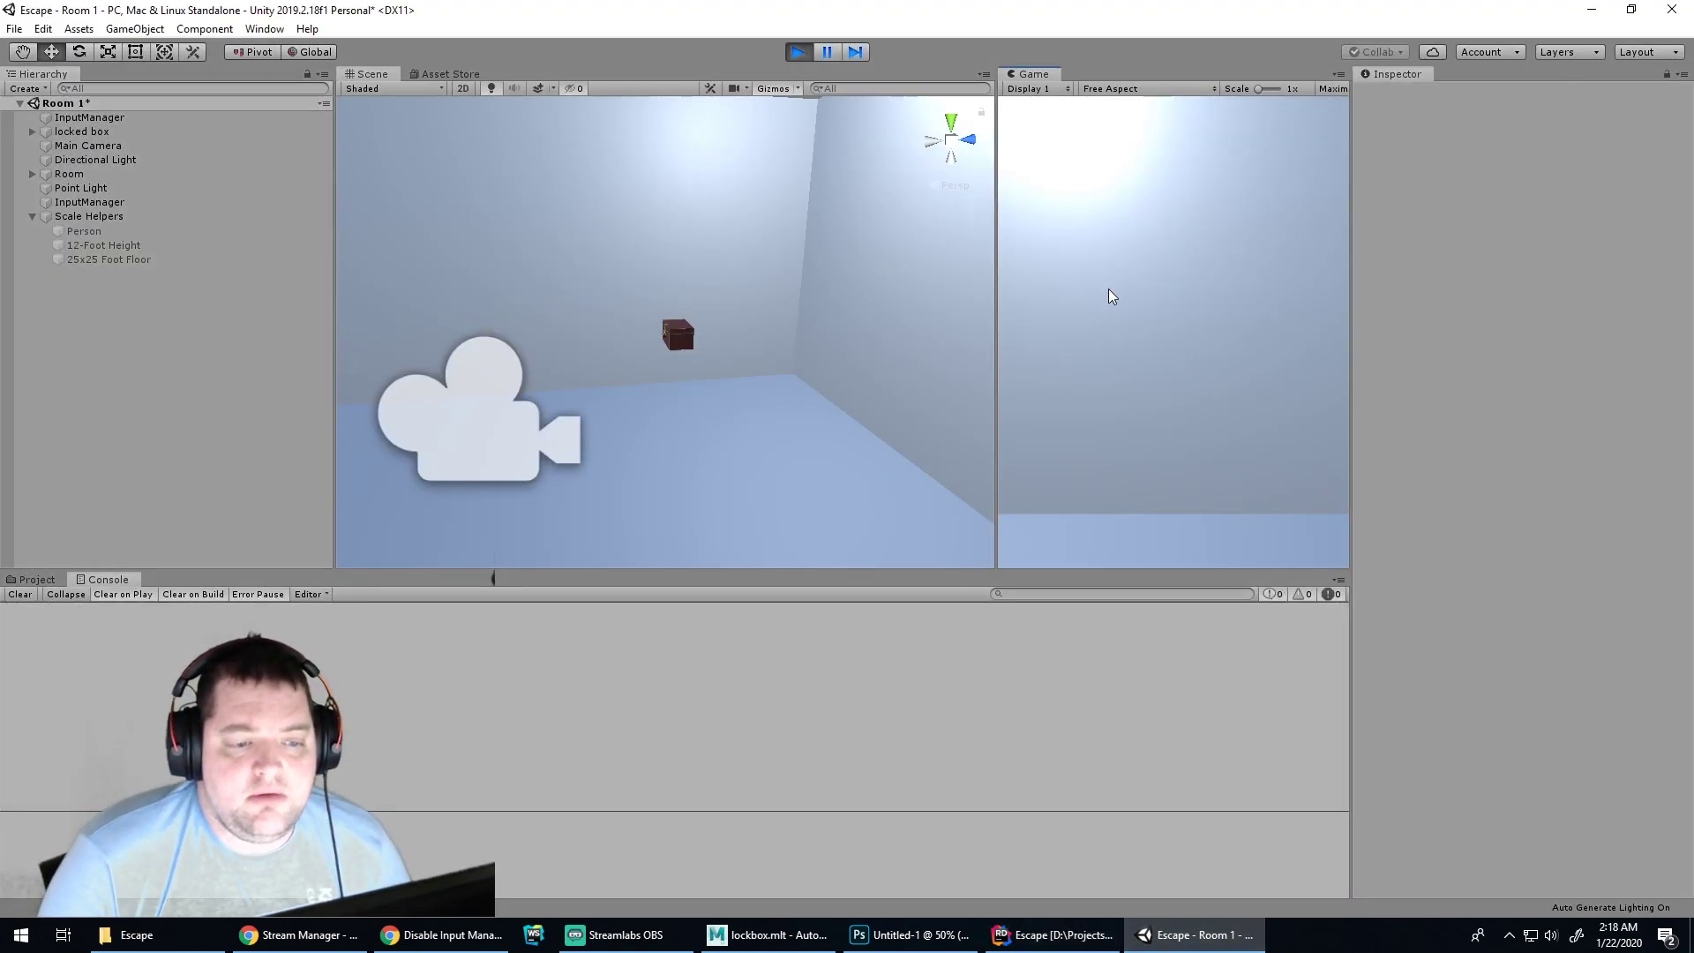
pyautogui.press('a')
pyautogui.press('d')
pyautogui.press('d')
pyautogui.press('a')
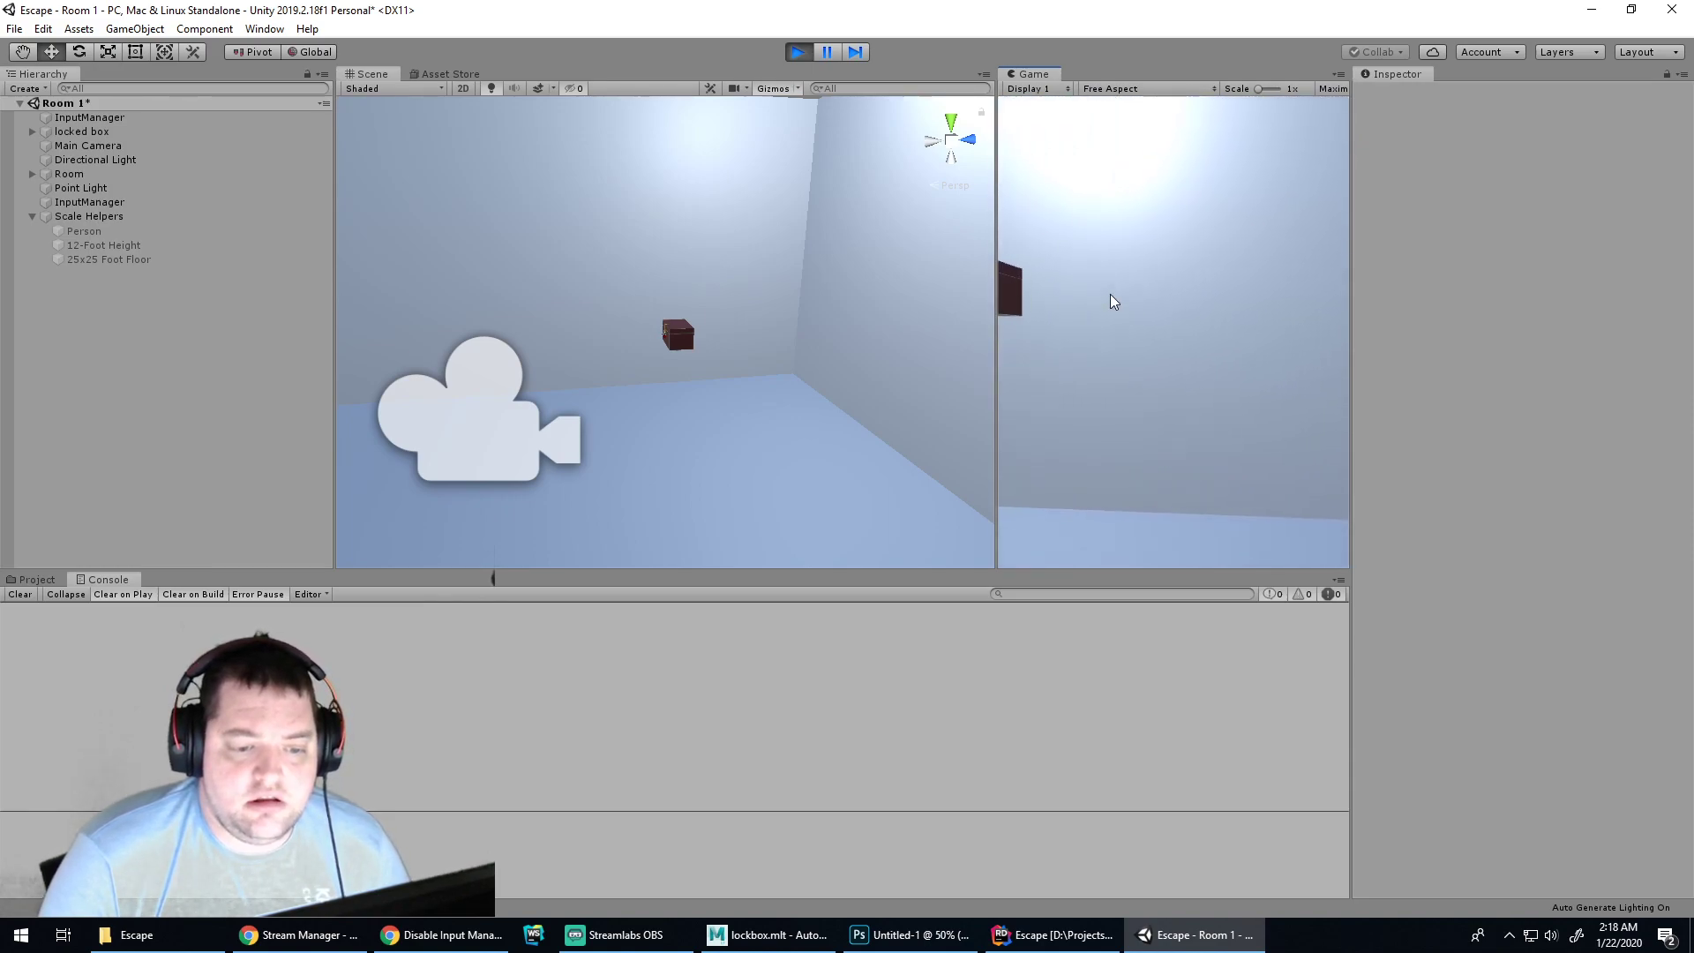
pyautogui.press('d')
pyautogui.press('a')
pyautogui.press('d')
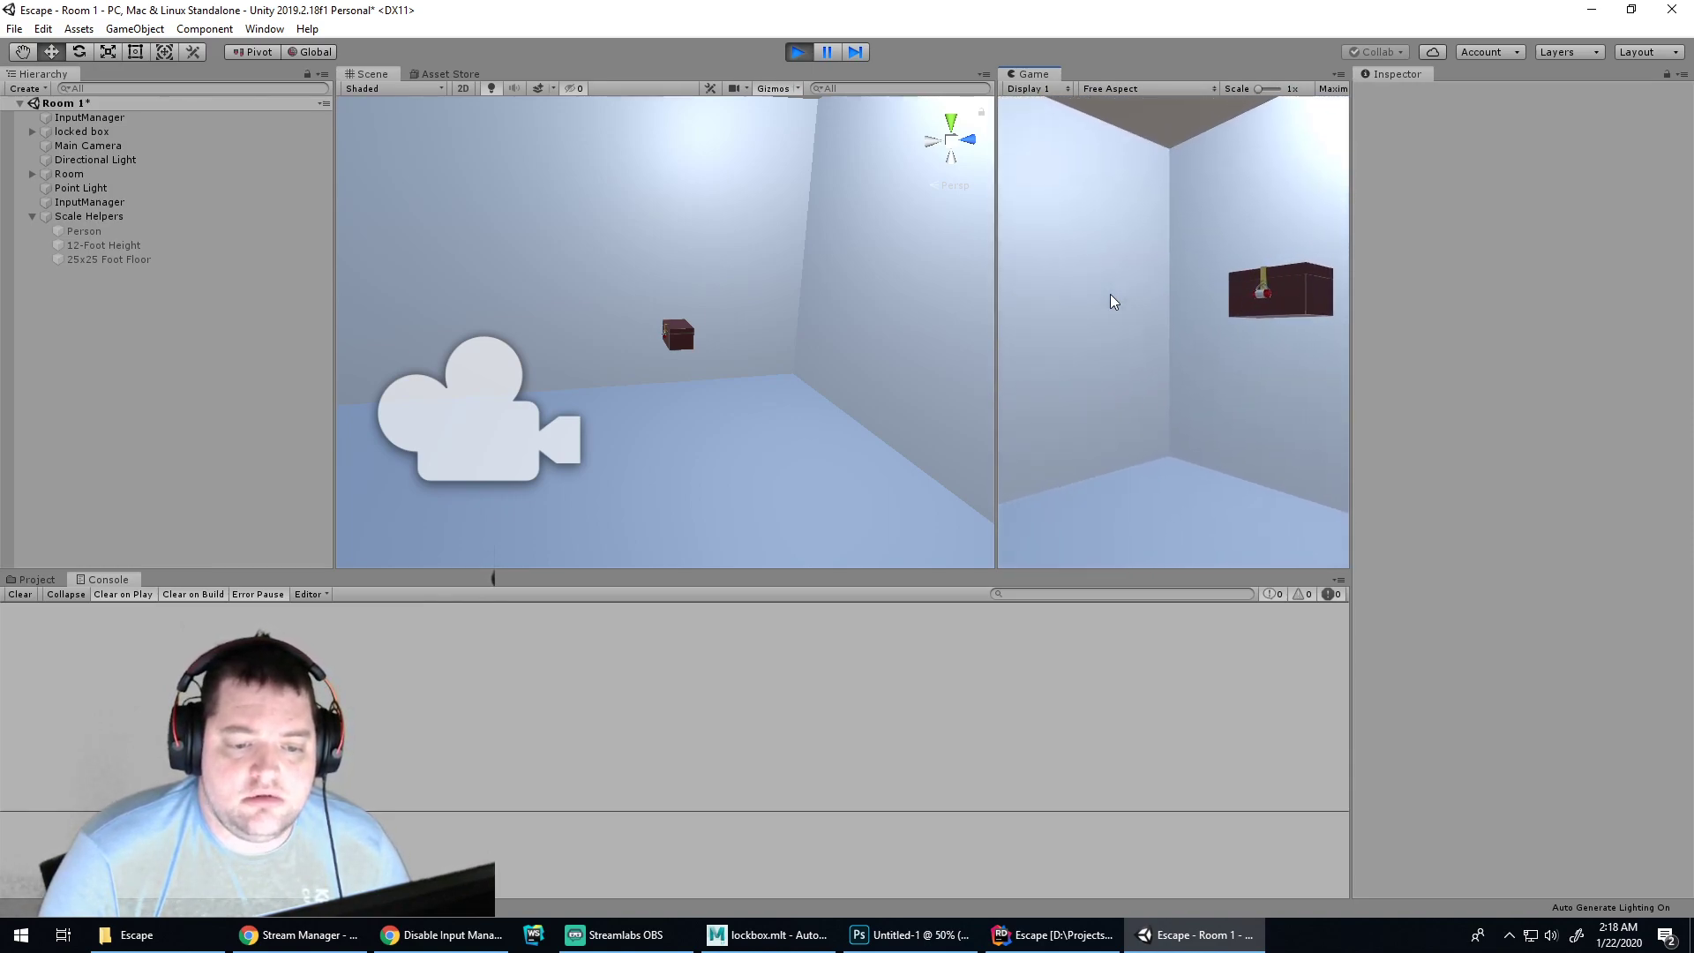
pyautogui.press('d')
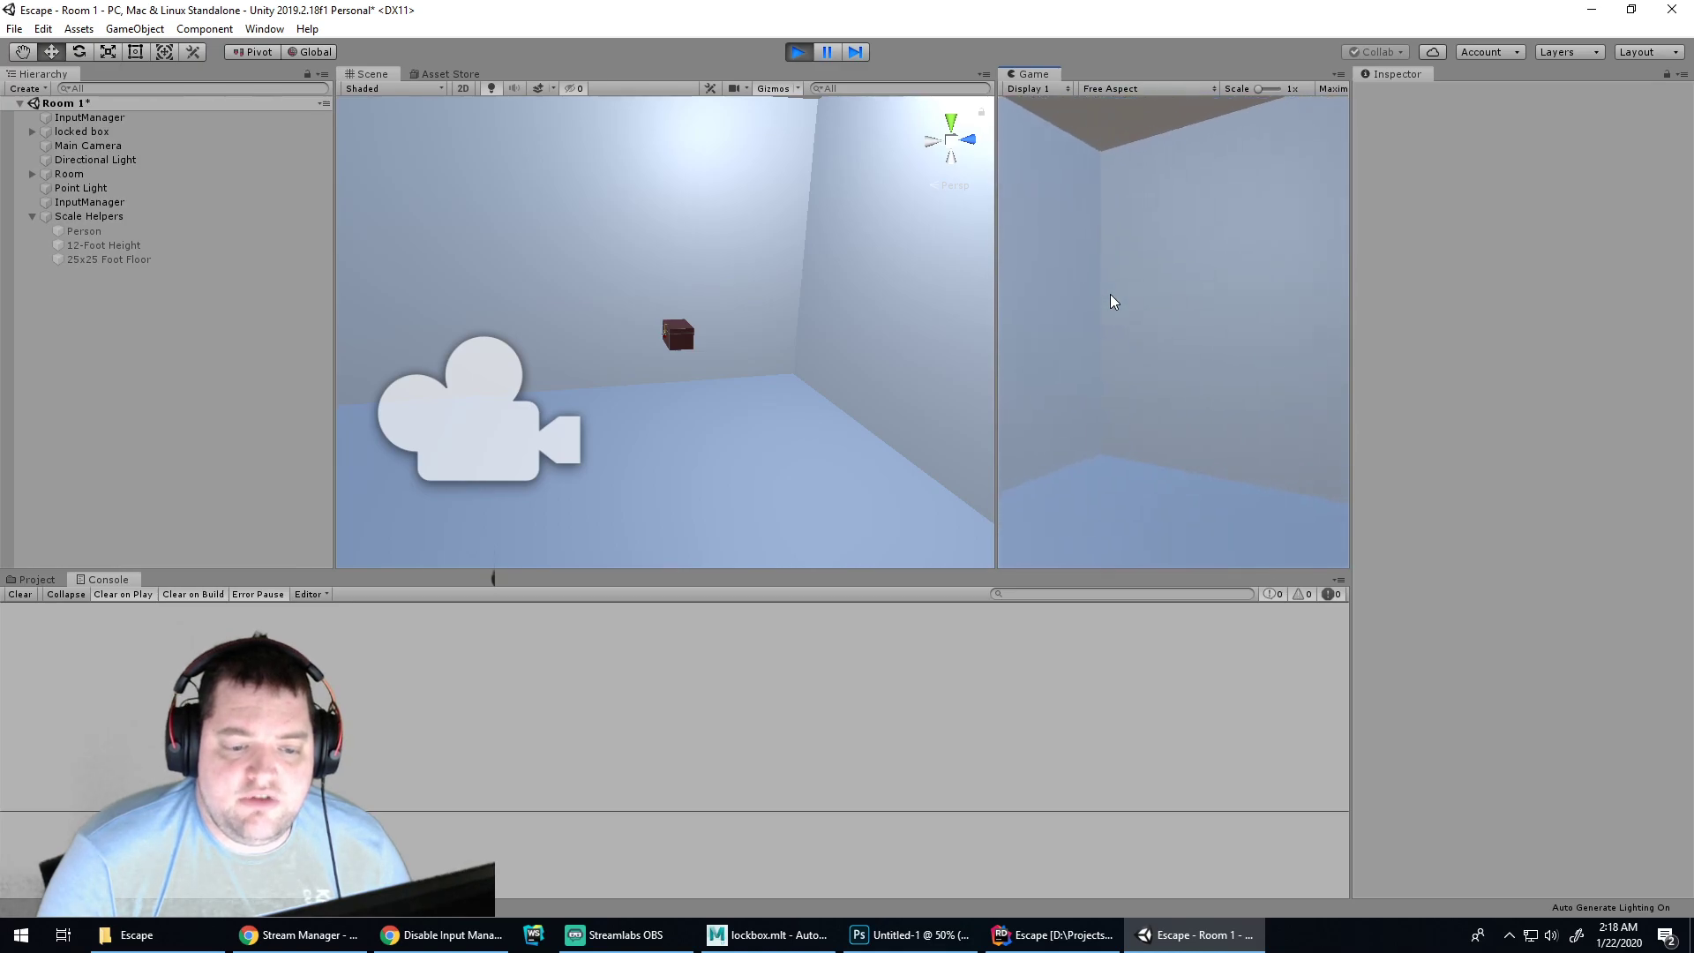
pyautogui.press('a')
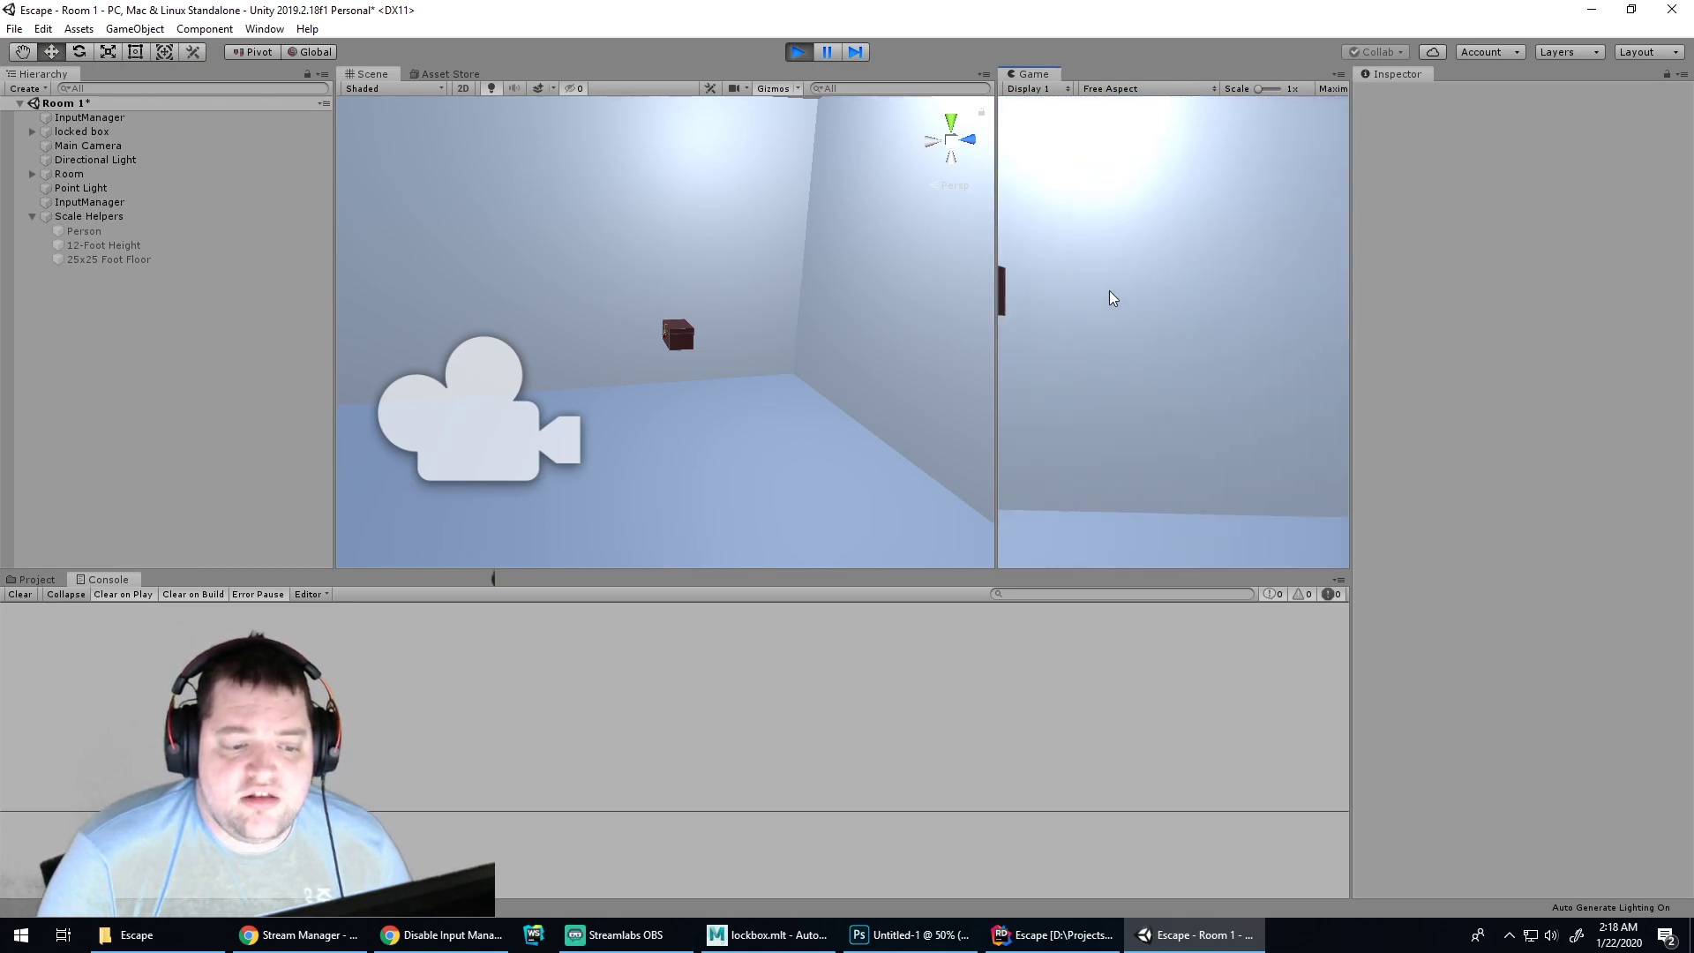
# Below the horizontal block, write 'if (!verticalAxis.Equals(0)) {' with '_camera.transform.Rotate(new Vector3('
pyautogui.click(1050, 935)
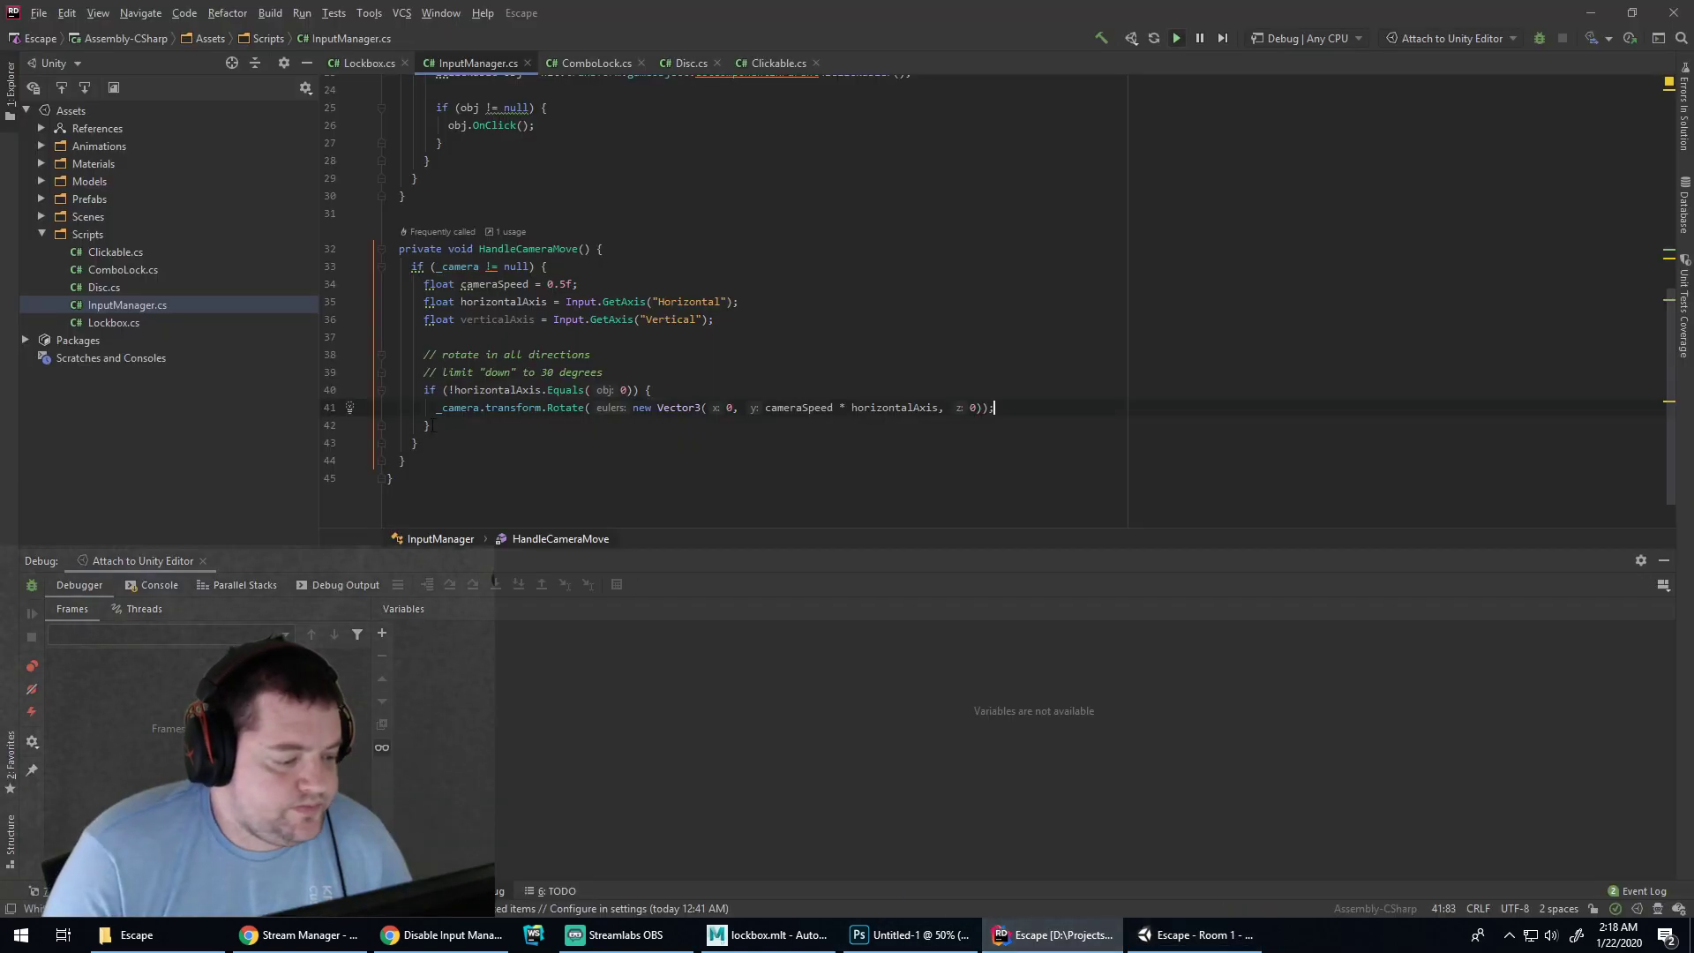
pyautogui.press('Return')
pyautogui.press('Return')
pyautogui.write('if (!')
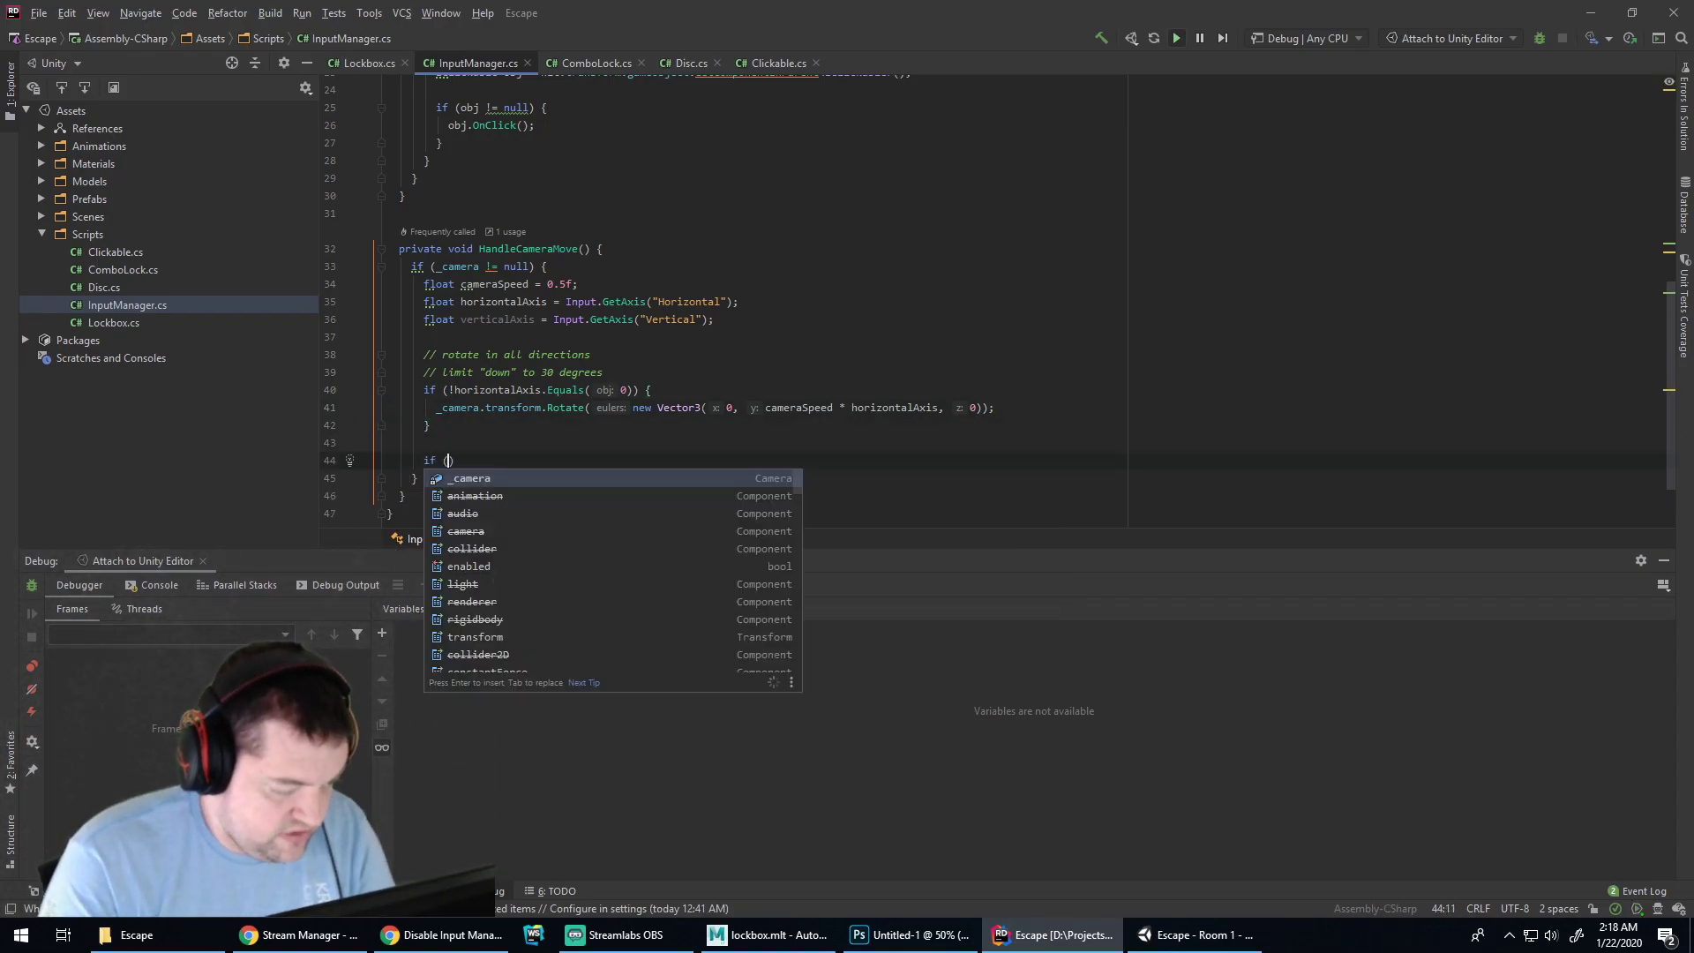
pyautogui.write('verticalAxis.Equal')
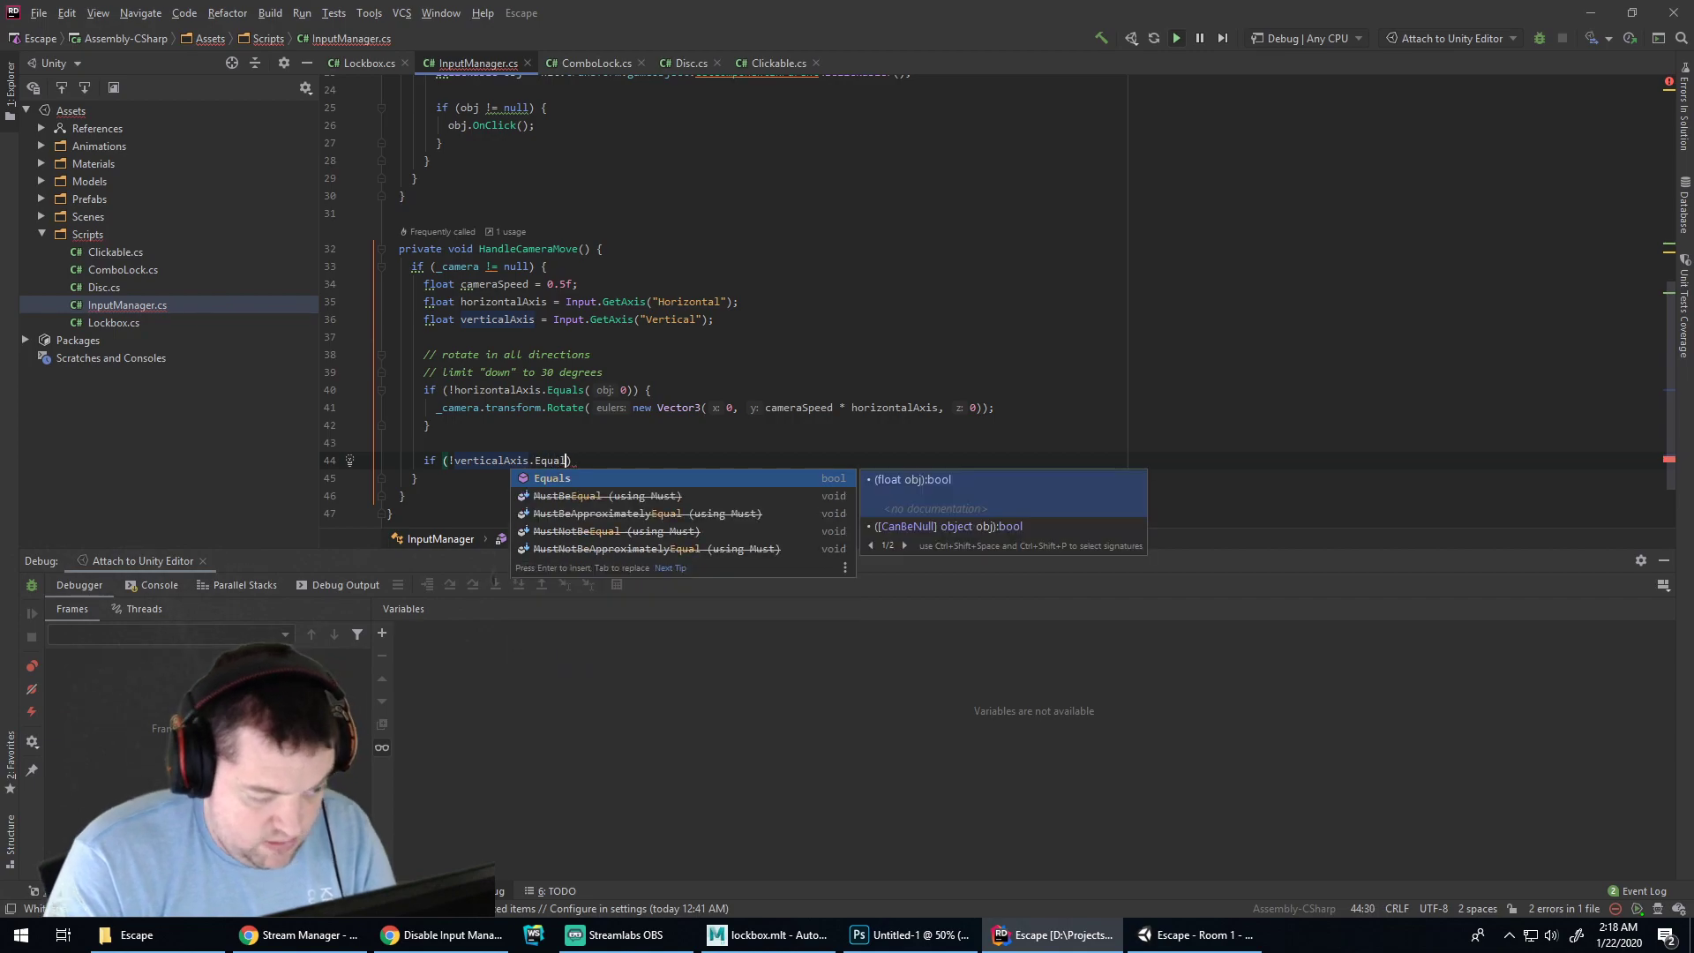
pyautogui.press('Return')
pyautogui.write('0)) {')
pyautogui.press('Return')
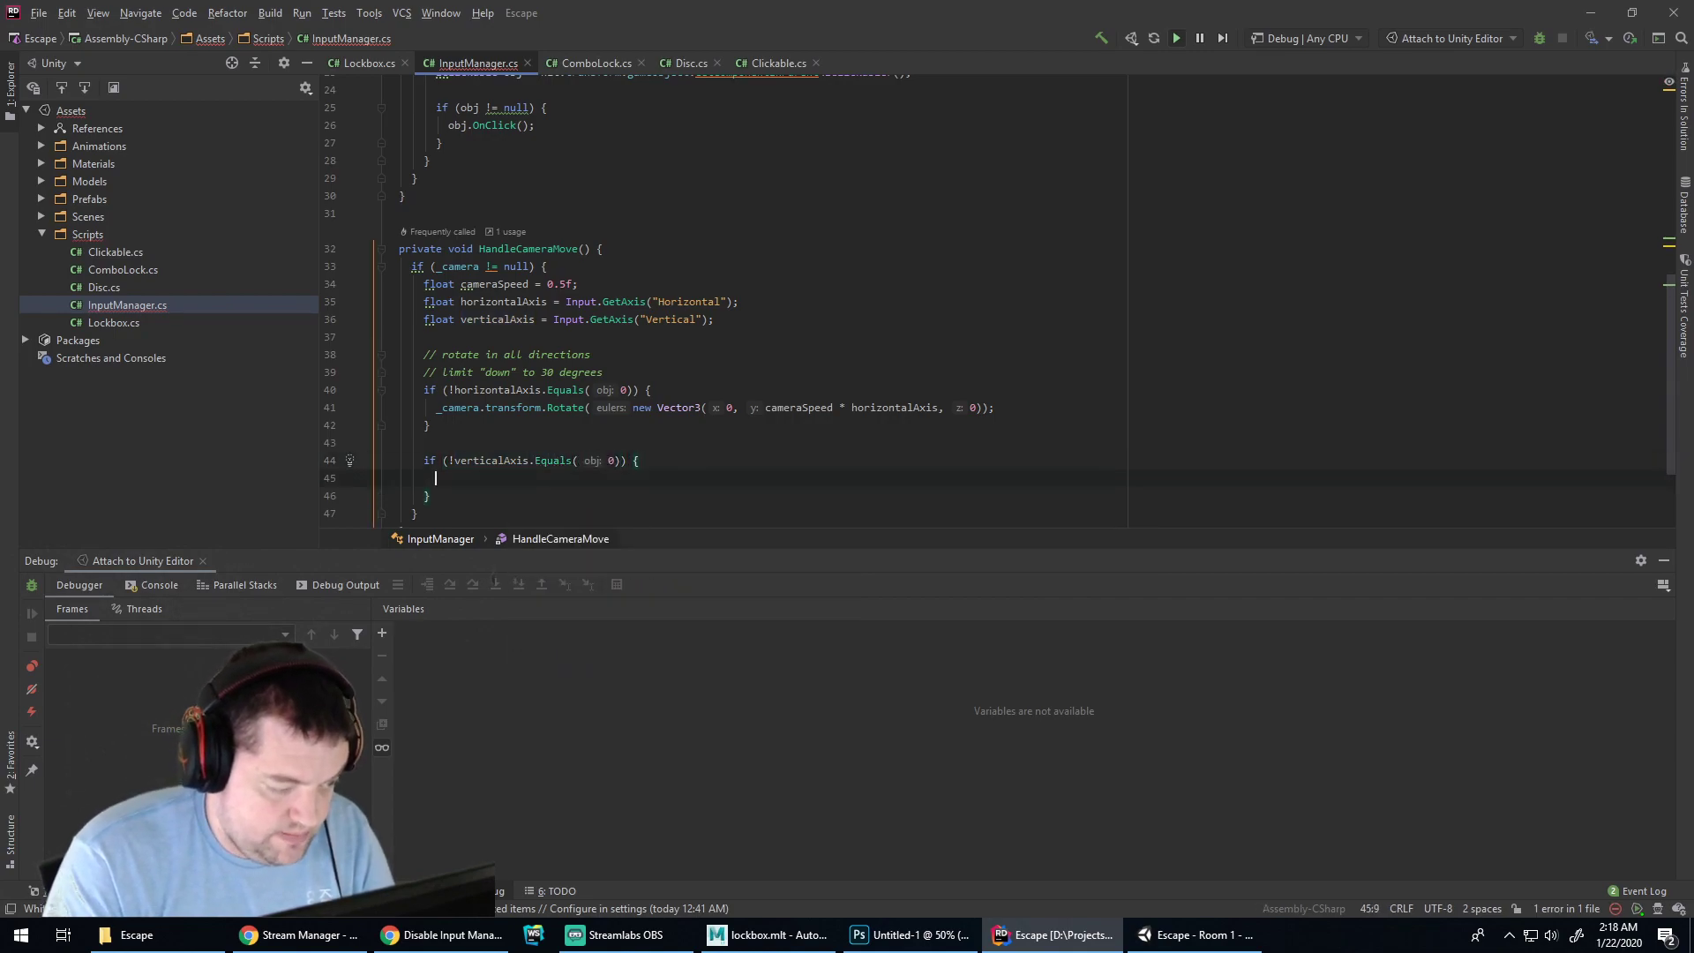
pyautogui.write('_camera.transfo')
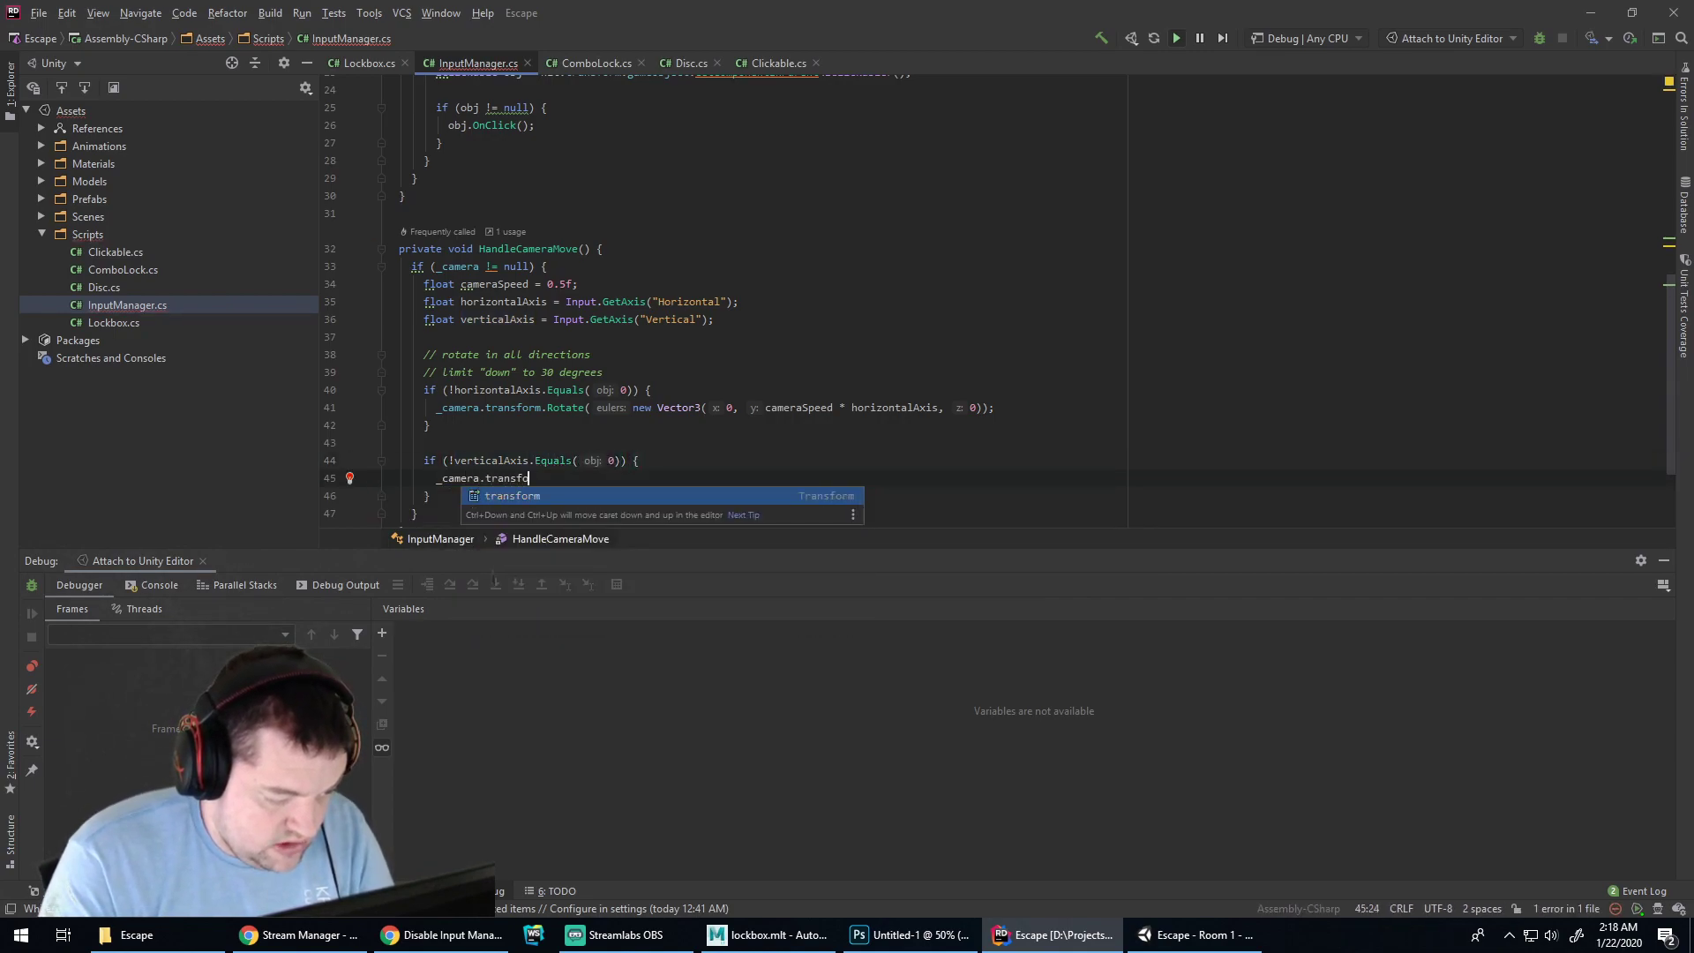
pyautogui.write('rm.Rotate(new Vector3')
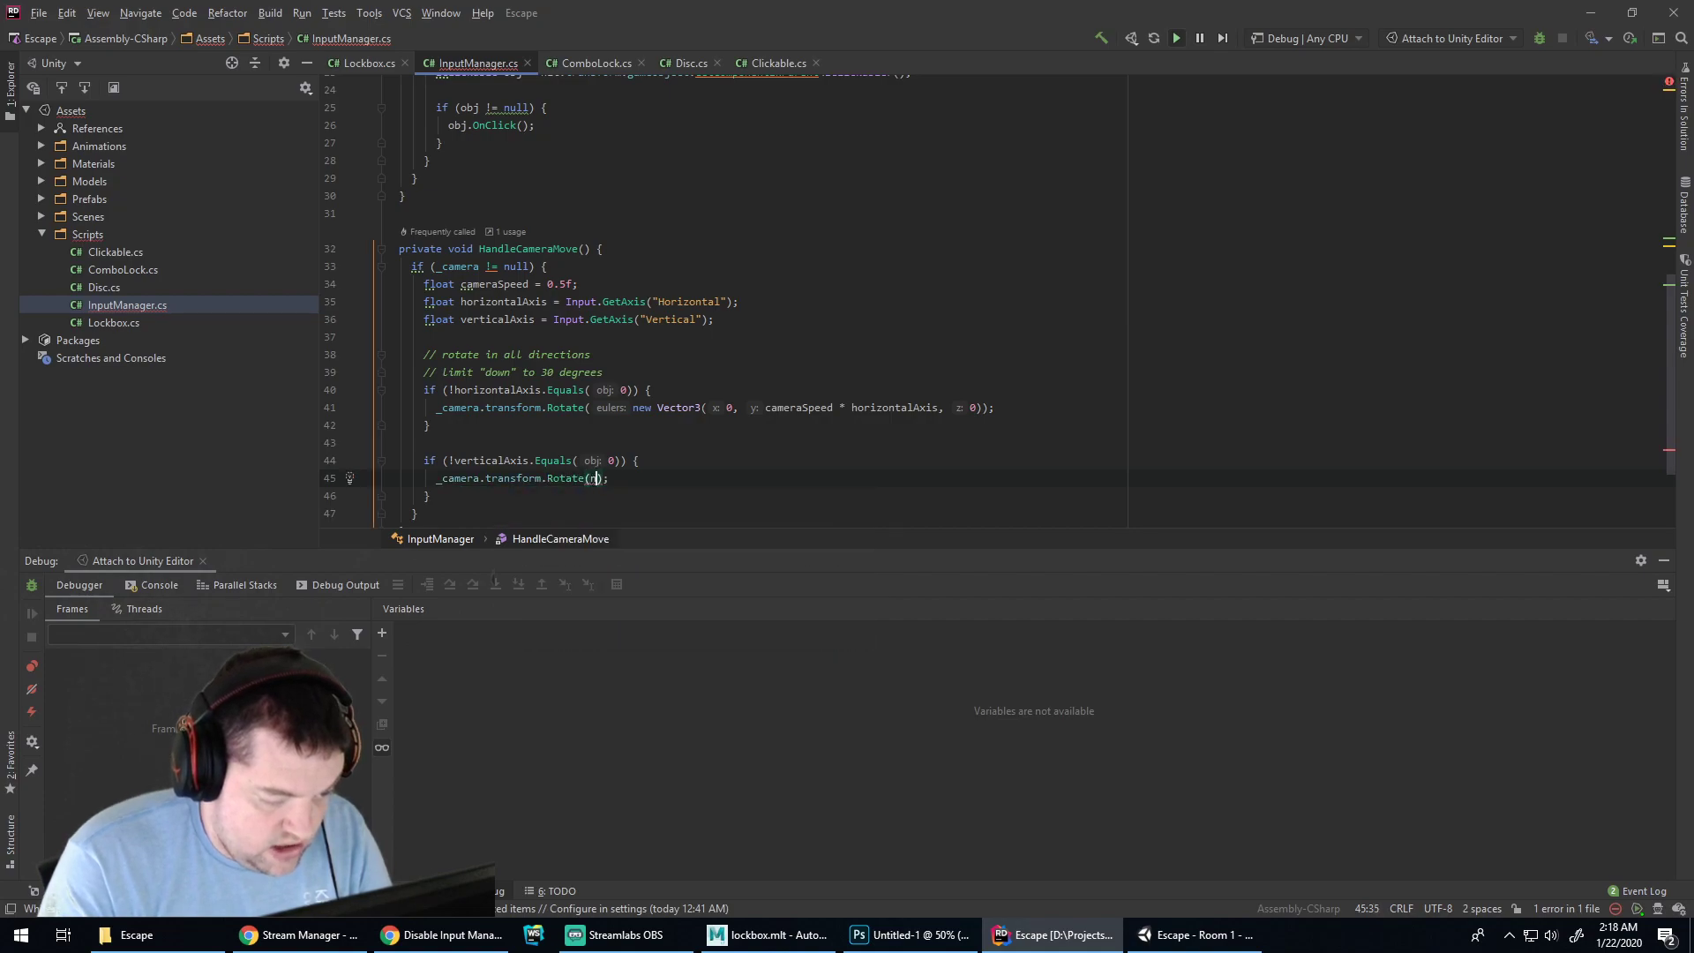
pyautogui.write('(')
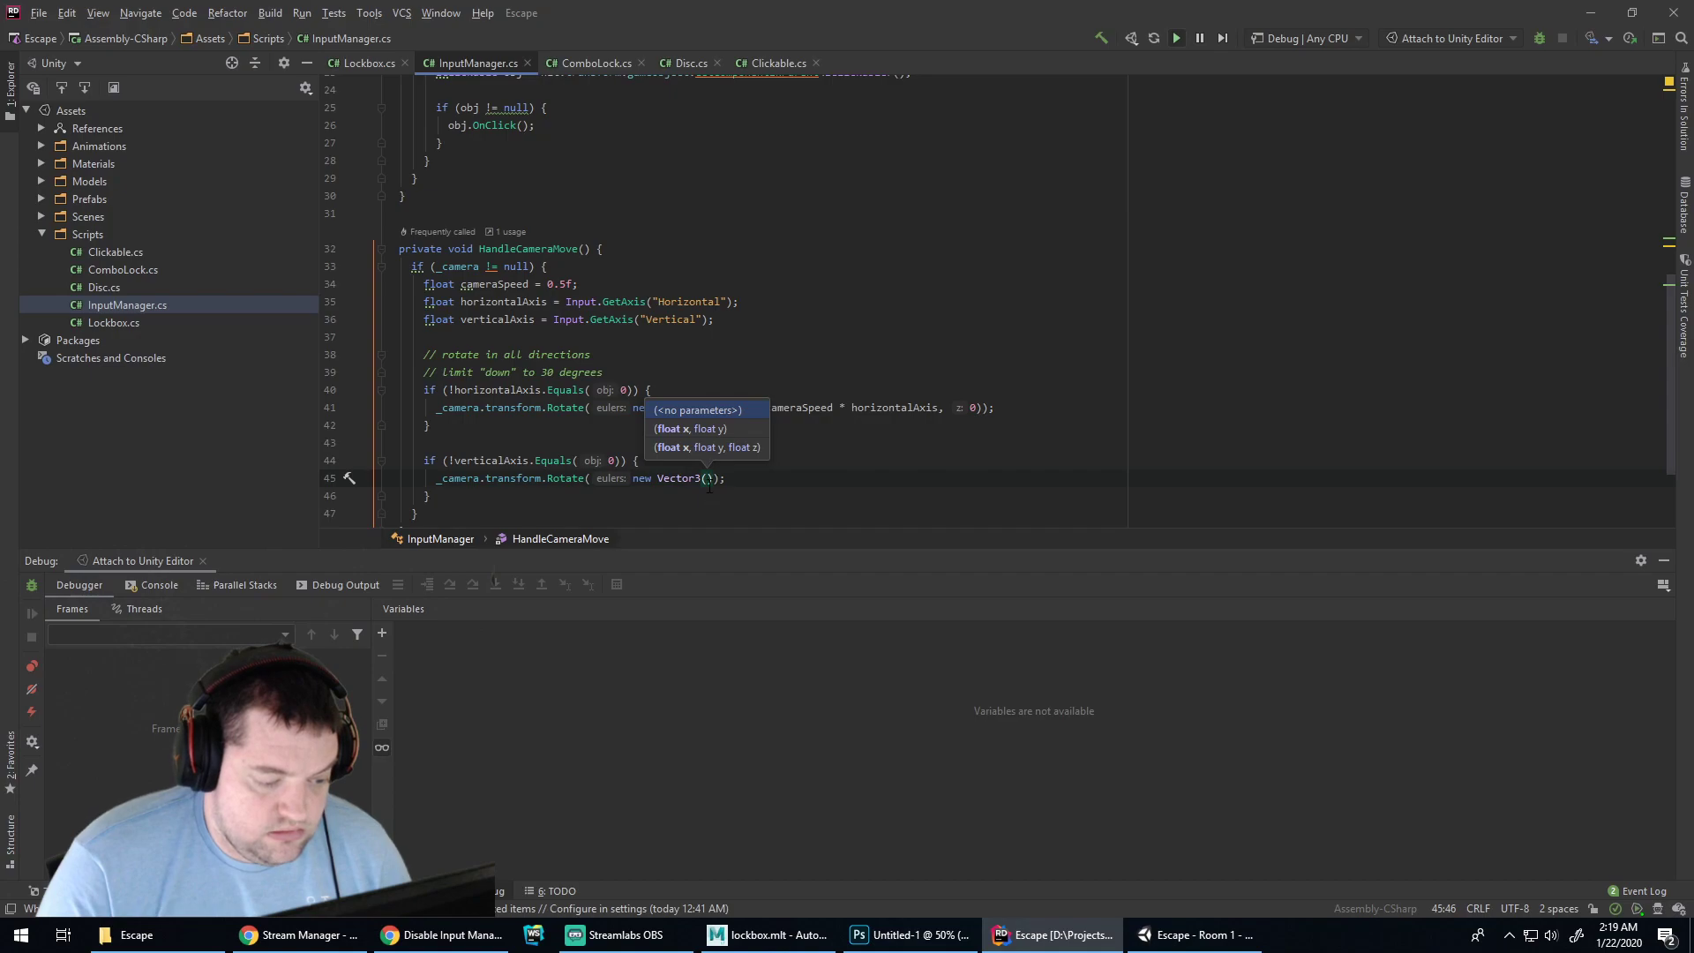
pyautogui.click(1178, 949)
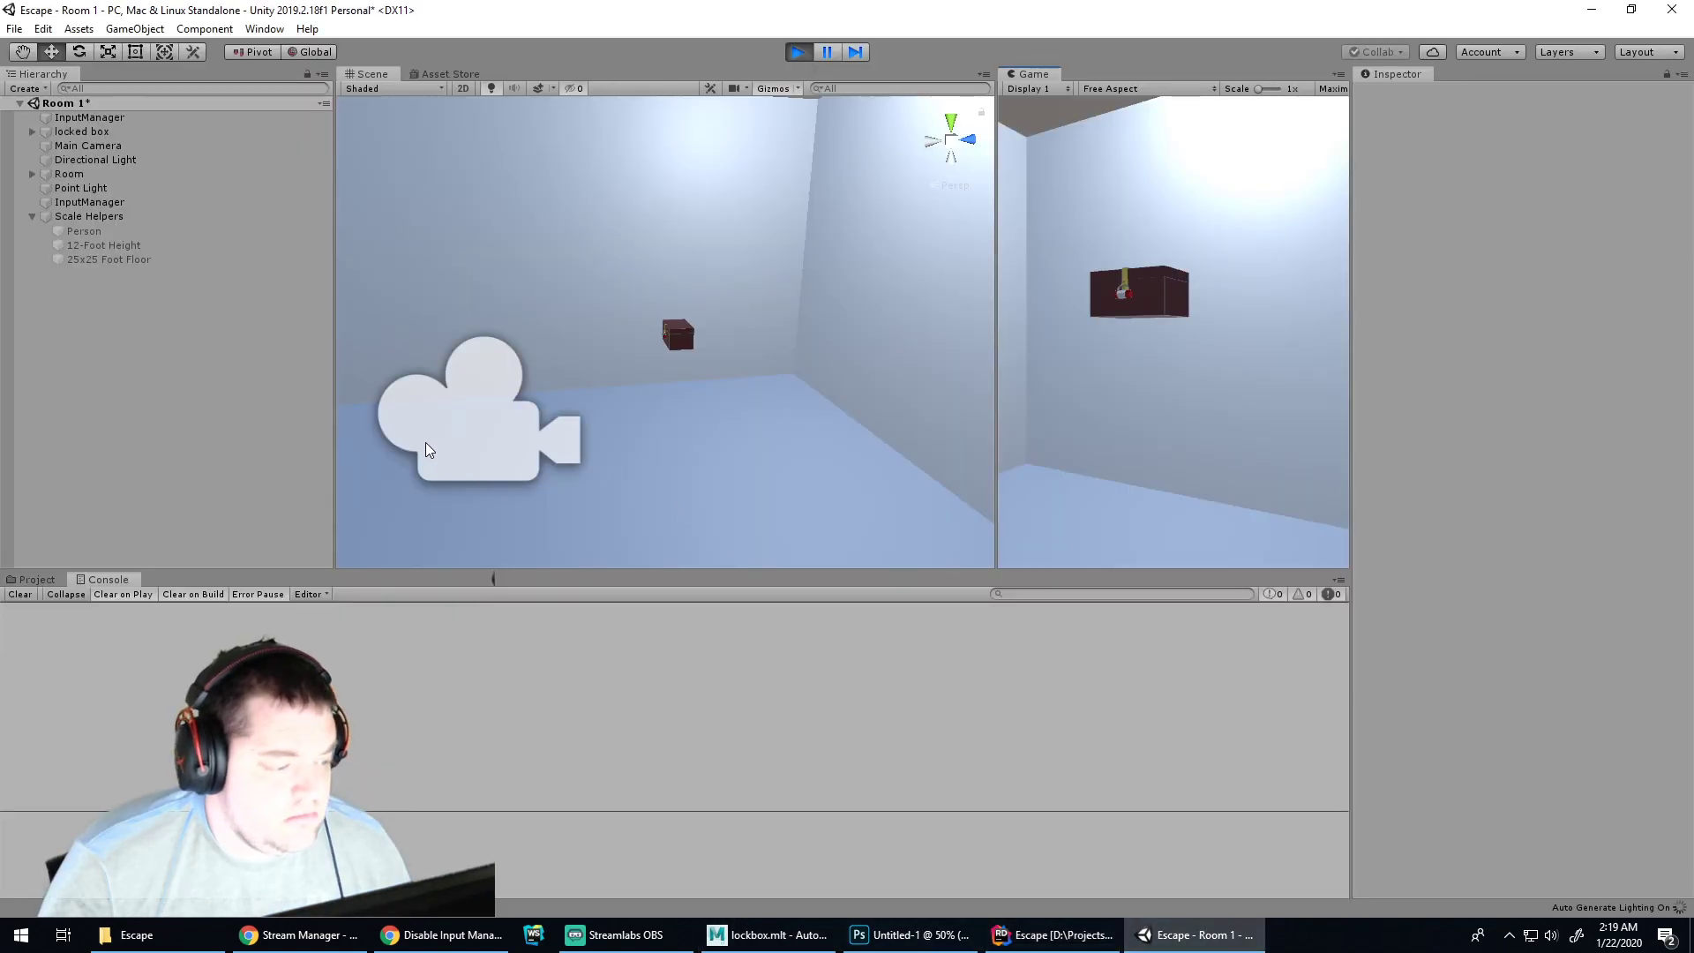
# Select Main Camera in Unity and orbit the Scene view to inspect its rotation axes
pyautogui.click(78, 146)
pyautogui.moveTo(421, 422); pyautogui.dragTo(456, 447, button='right')
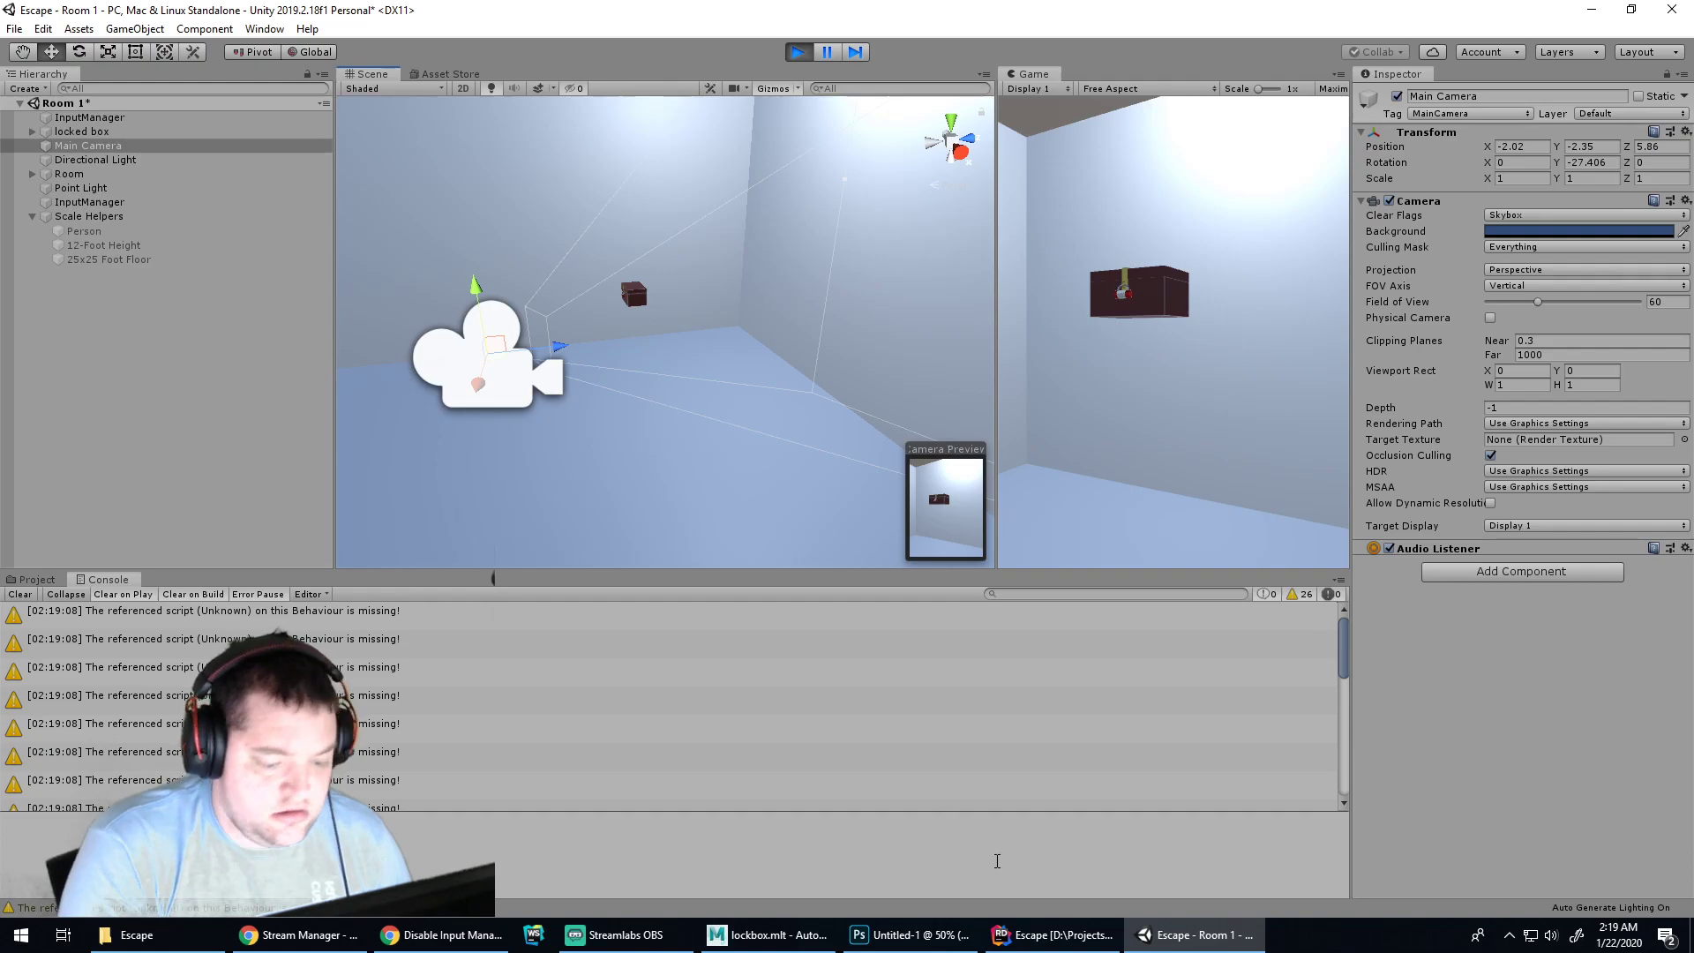
pyautogui.click(1050, 934)
# Complete the vertical rotation as new Vector3(cameraSpeed * verticalAxis, 0, 0)
pyautogui.write('cameraSpeed * v')
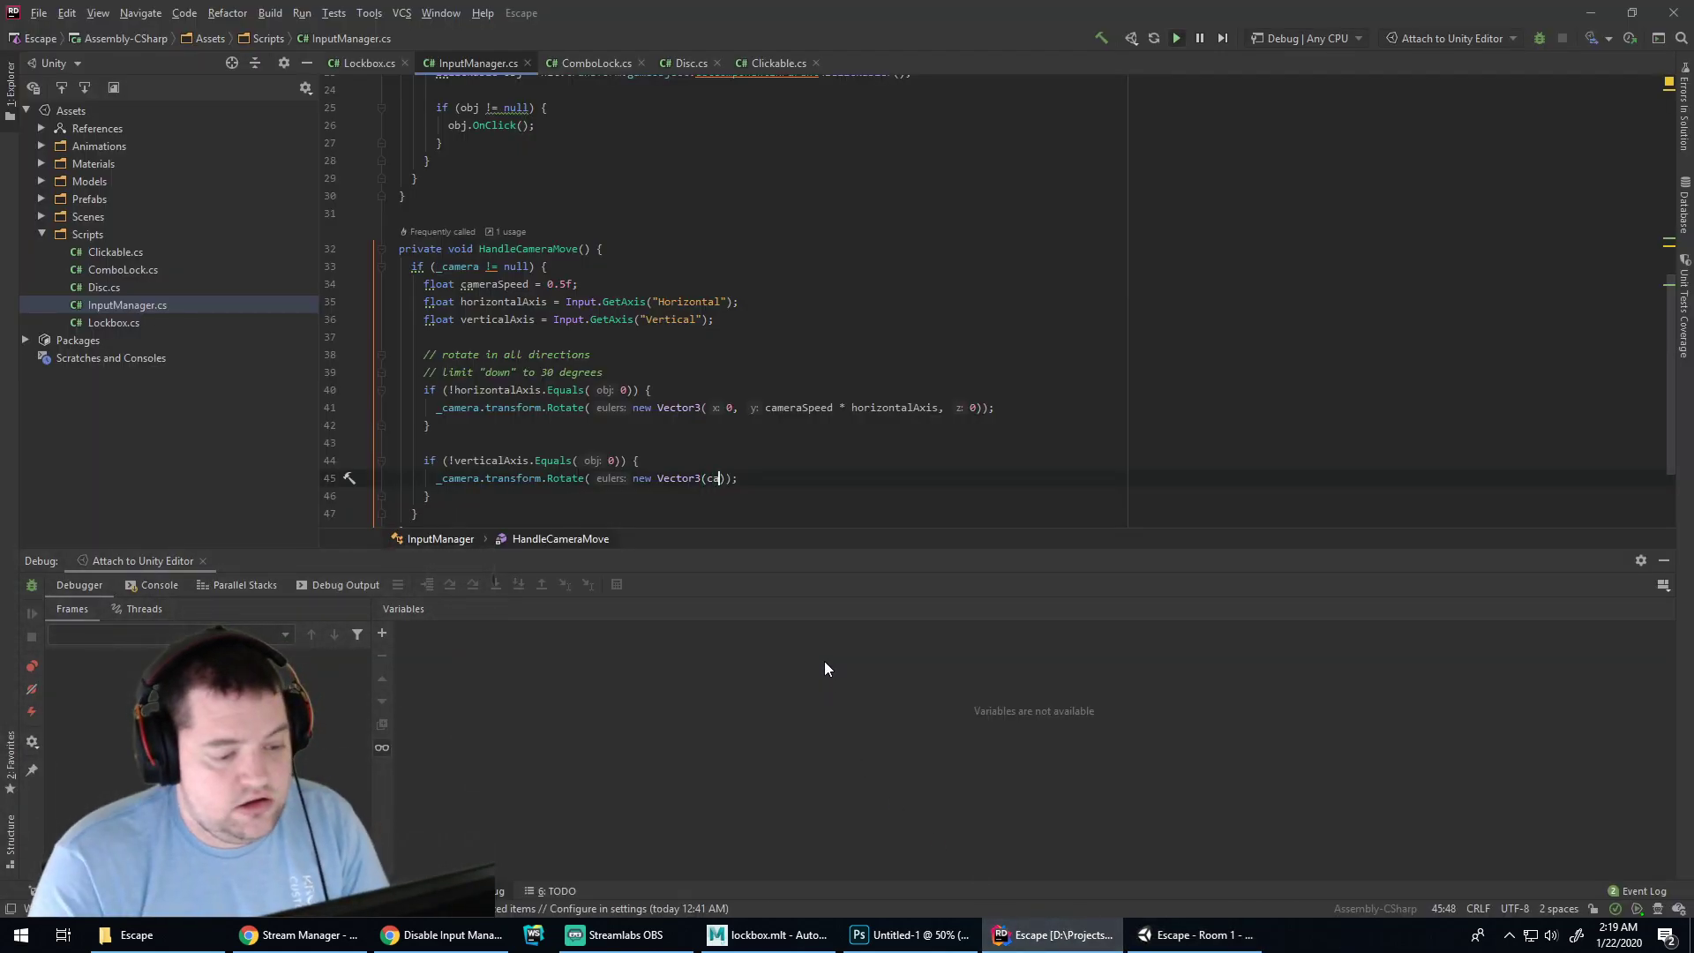
pyautogui.write('erticalAxis, 0')
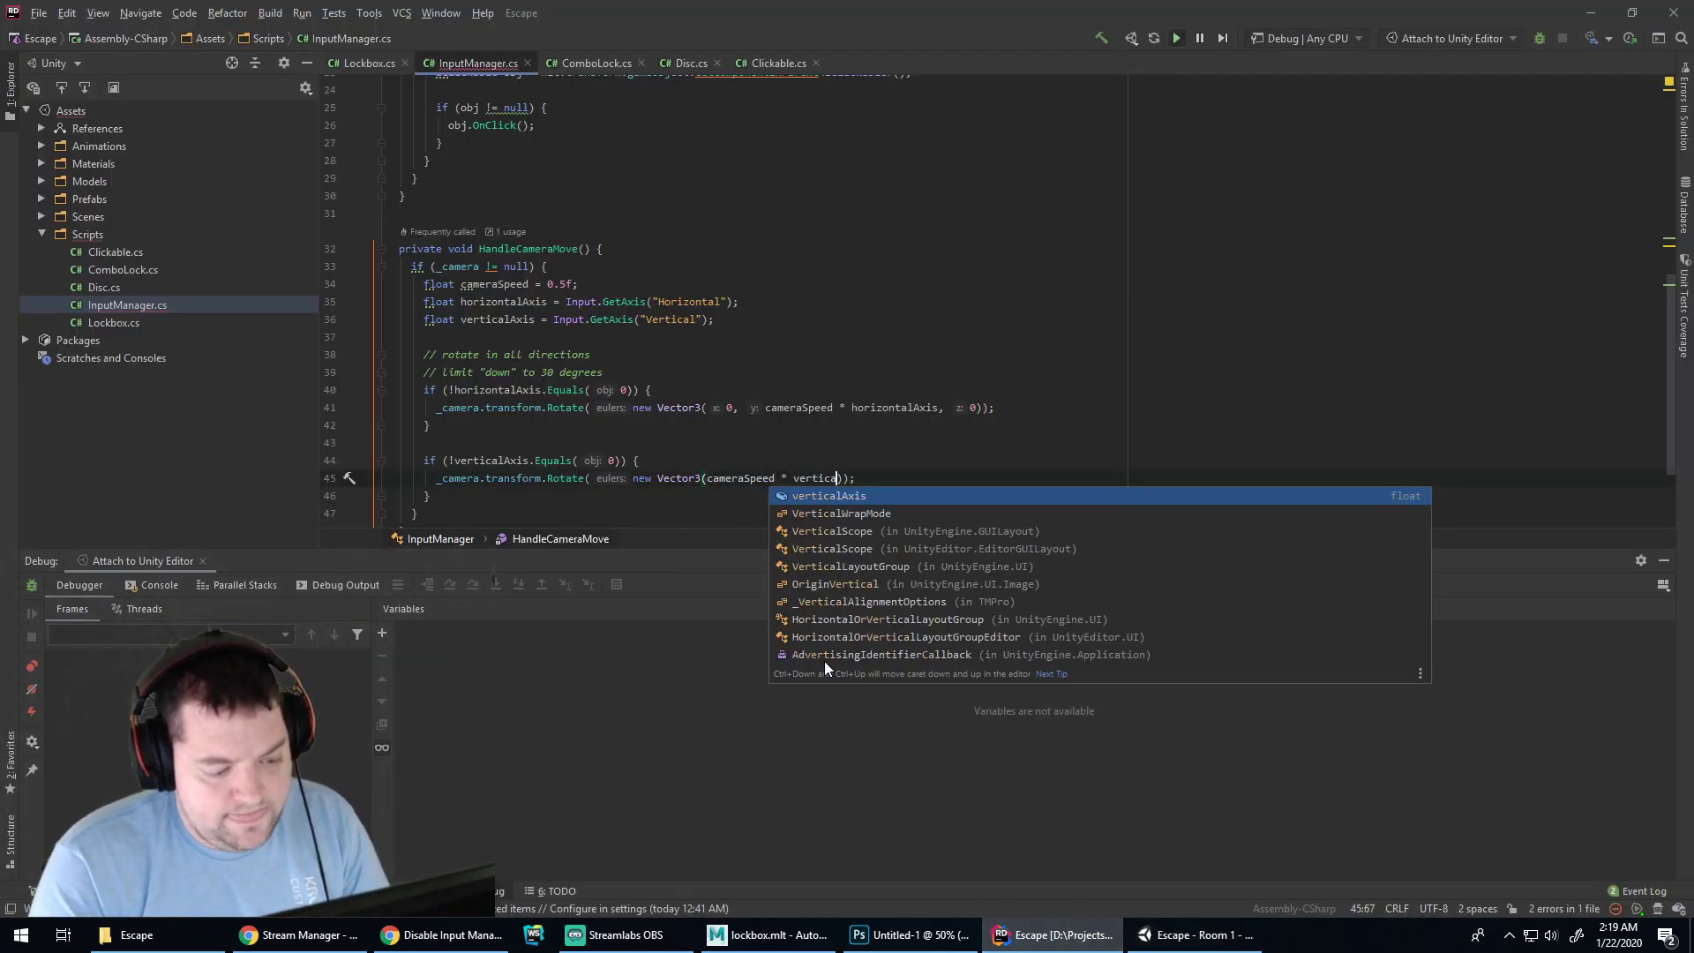
pyautogui.write(', 0))')
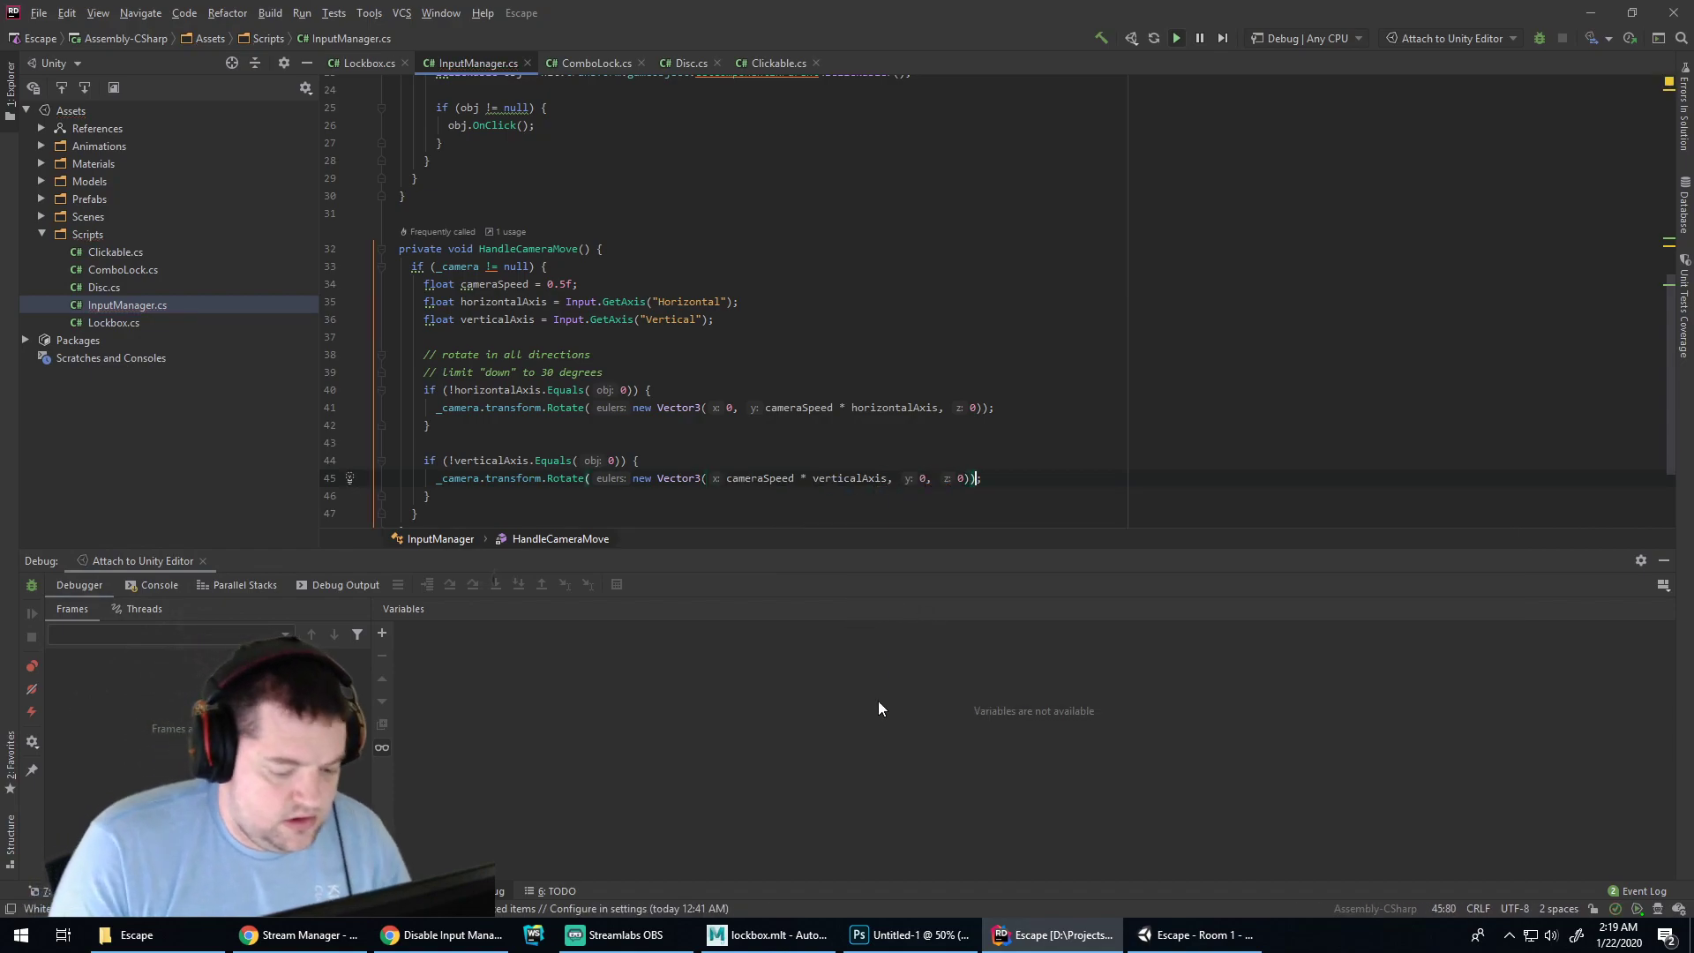
pyautogui.click(1201, 935)
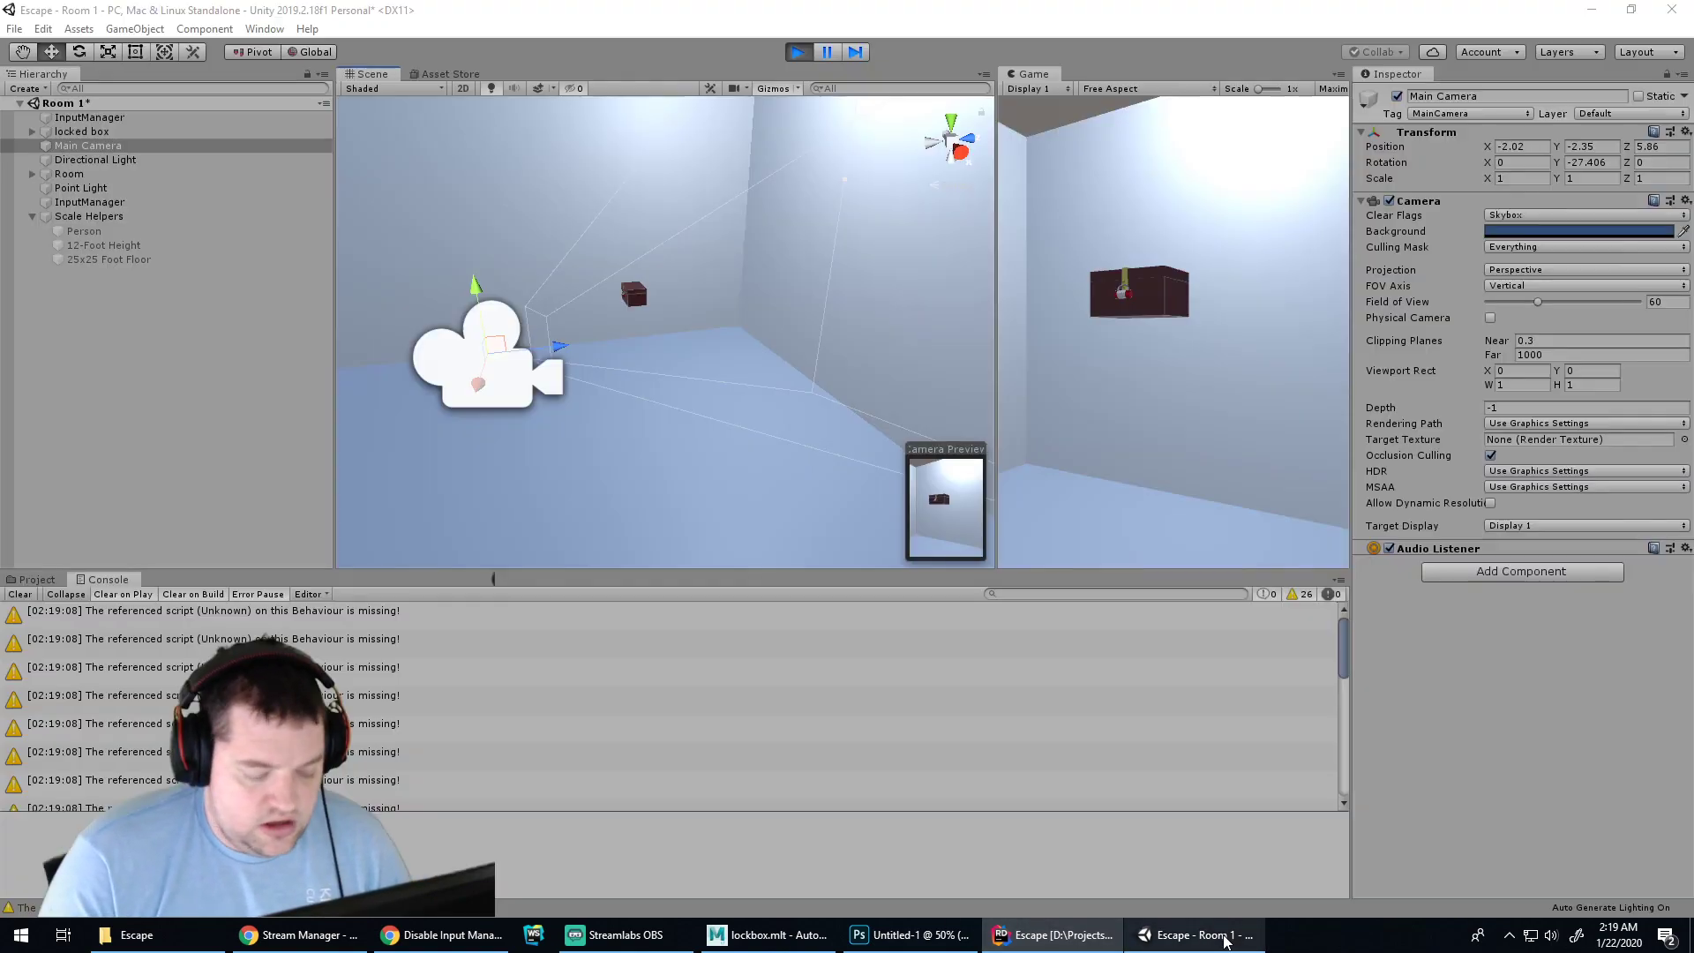
# Play-test camera yaw and pitch in Unity, which leaves it rolled to Z 55.897, then return to Rider
pyautogui.click(798, 51)
pyautogui.click(799, 54)
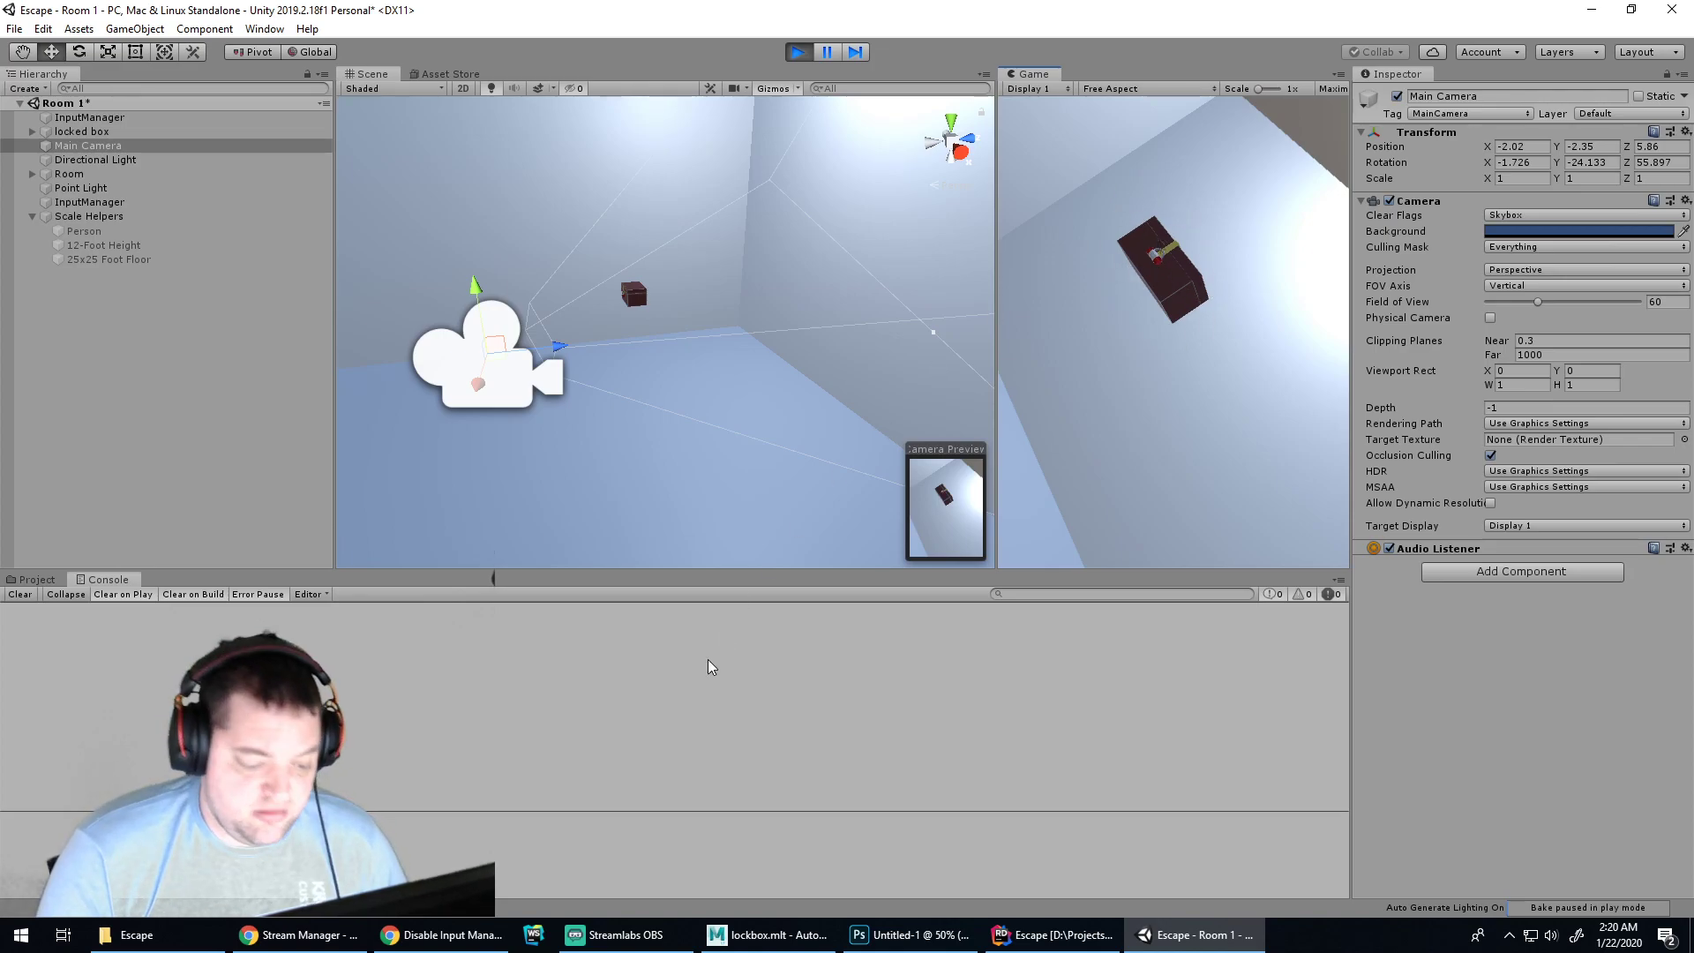
pyautogui.click(1053, 934)
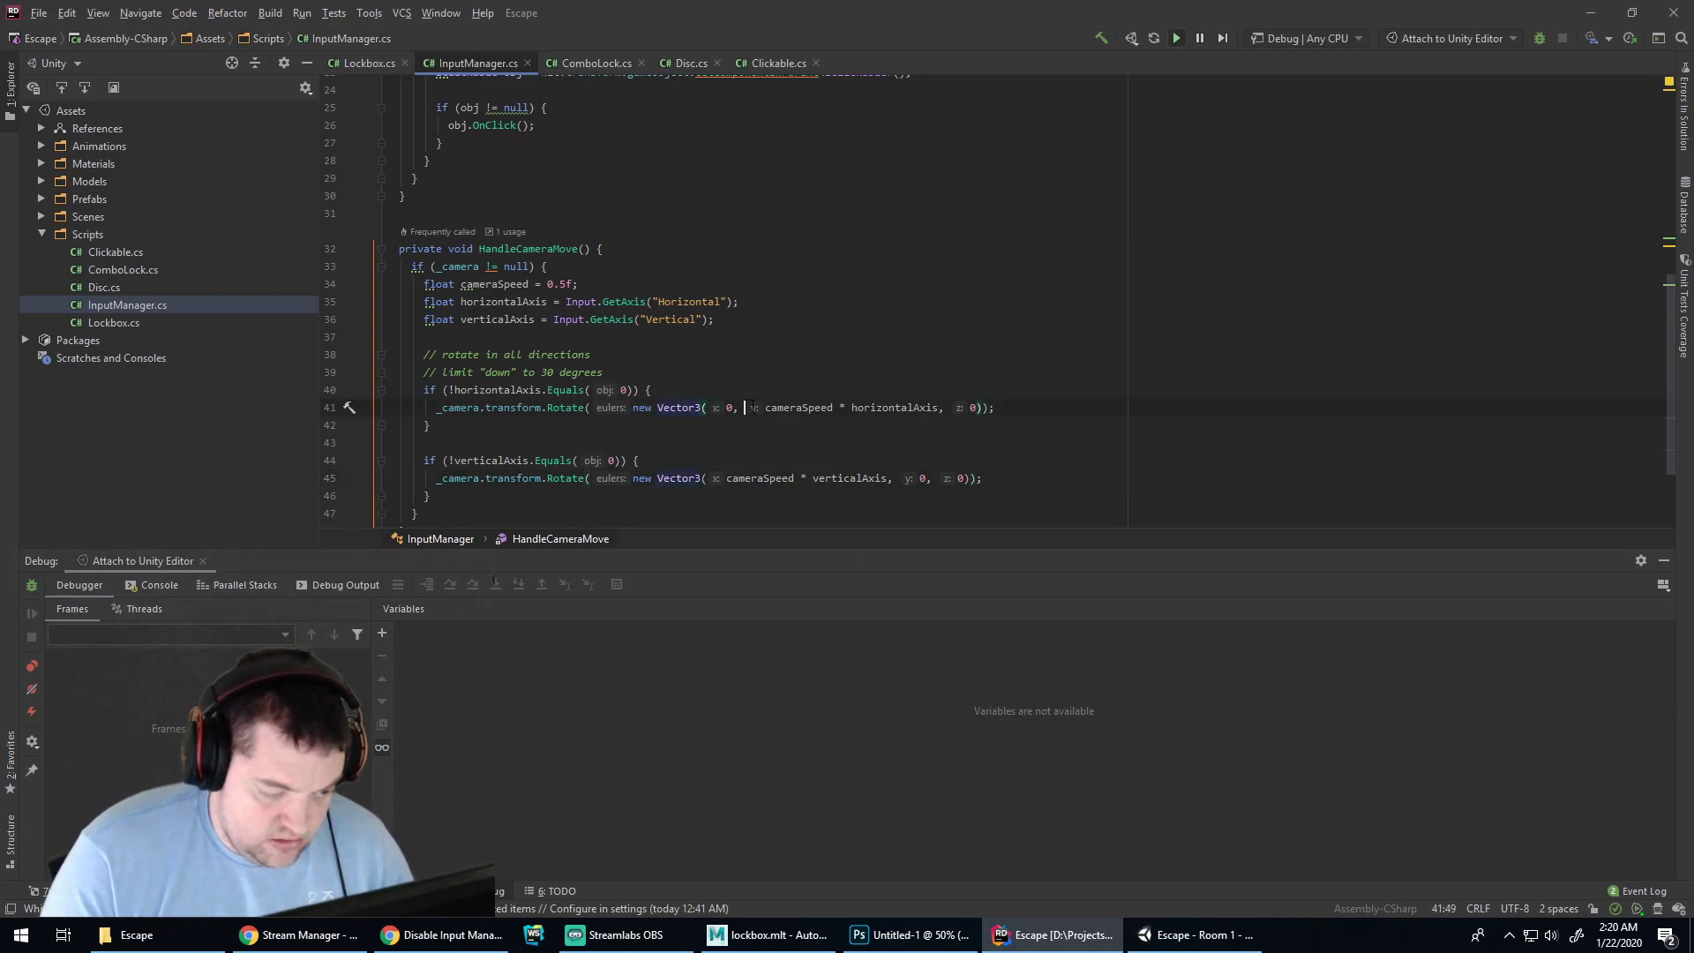
# Dismiss an accidental print dialog and remove a stray '=' before new on line 41
pyautogui.hotkey('ctrl', 'p')
pyautogui.press('Escape')
pyautogui.press('Left')
pyautogui.press('Left')
pyautogui.press('Right')
pyautogui.press('Right')
pyautogui.write('=')
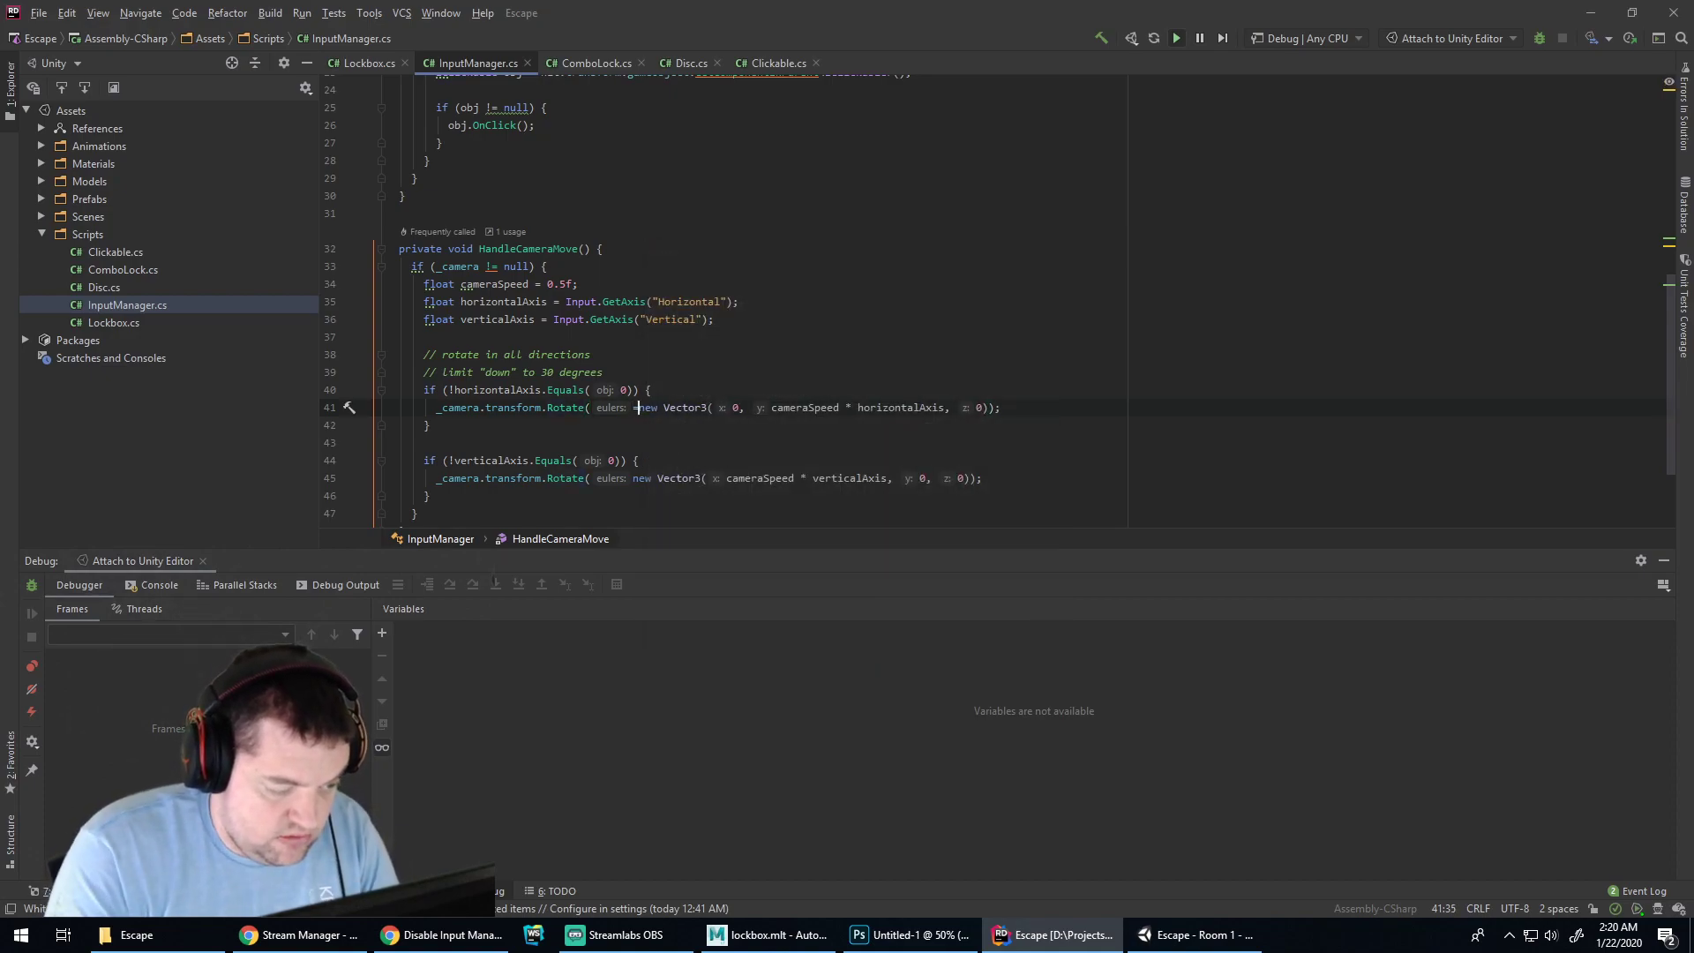
pyautogui.press('BackSpace')
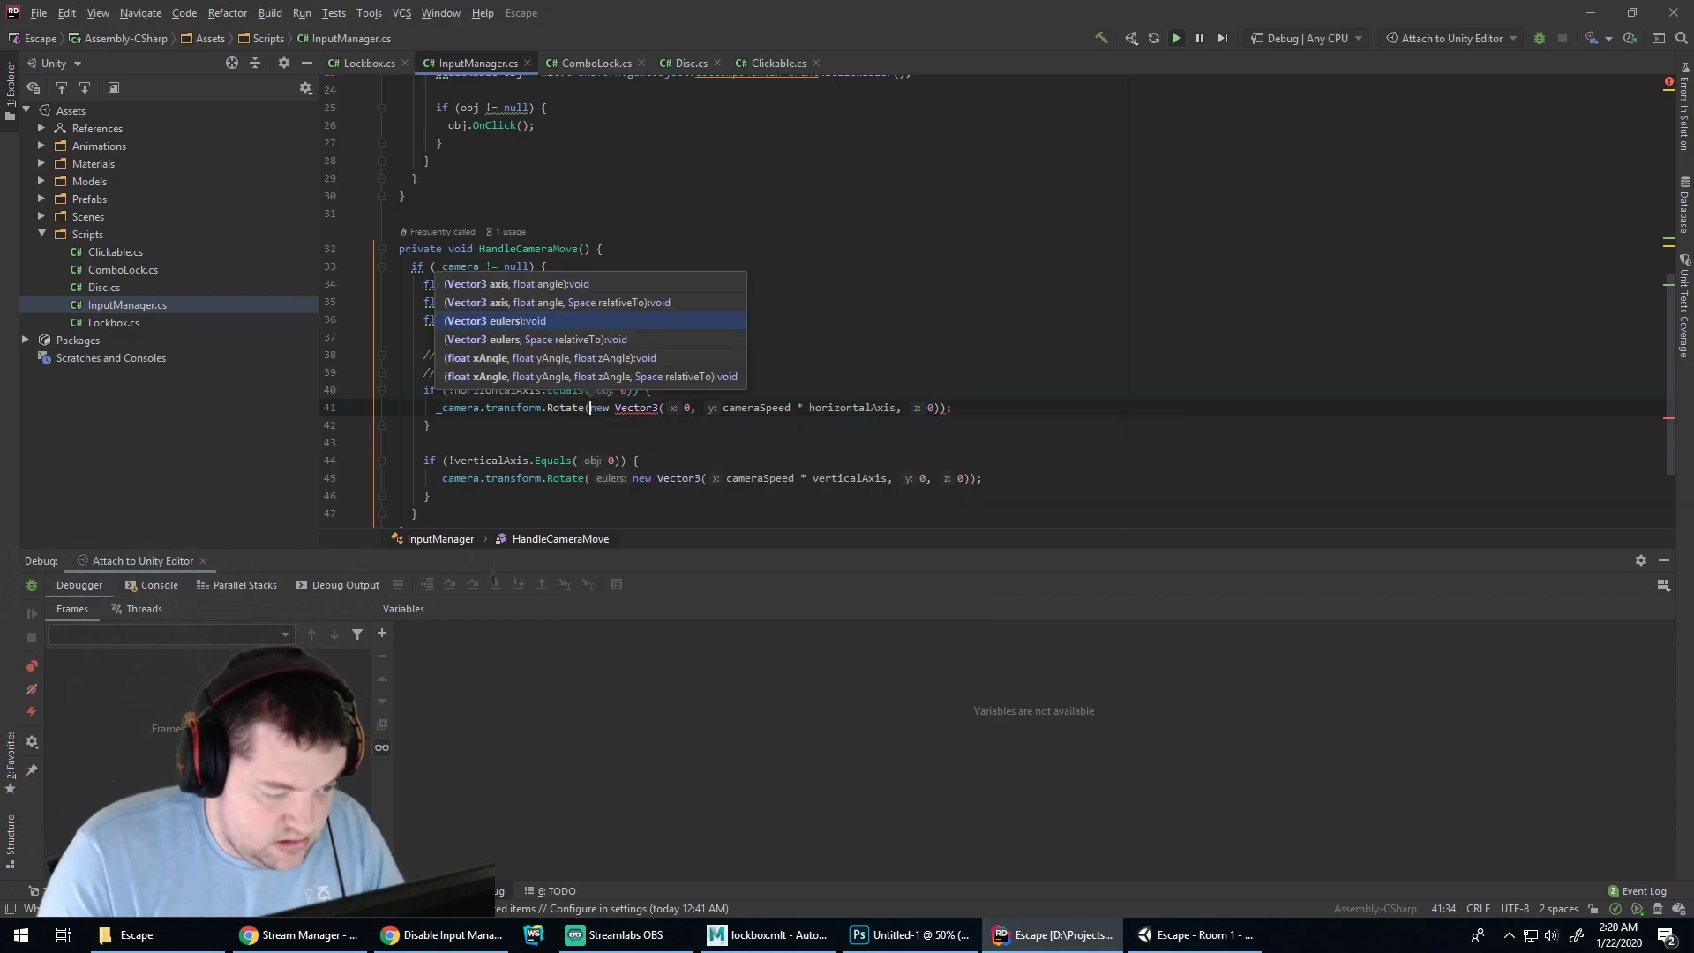
# Close the Rotate overload hints and move to the browser to start a new search
pyautogui.press('Escape')
pyautogui.press('End')
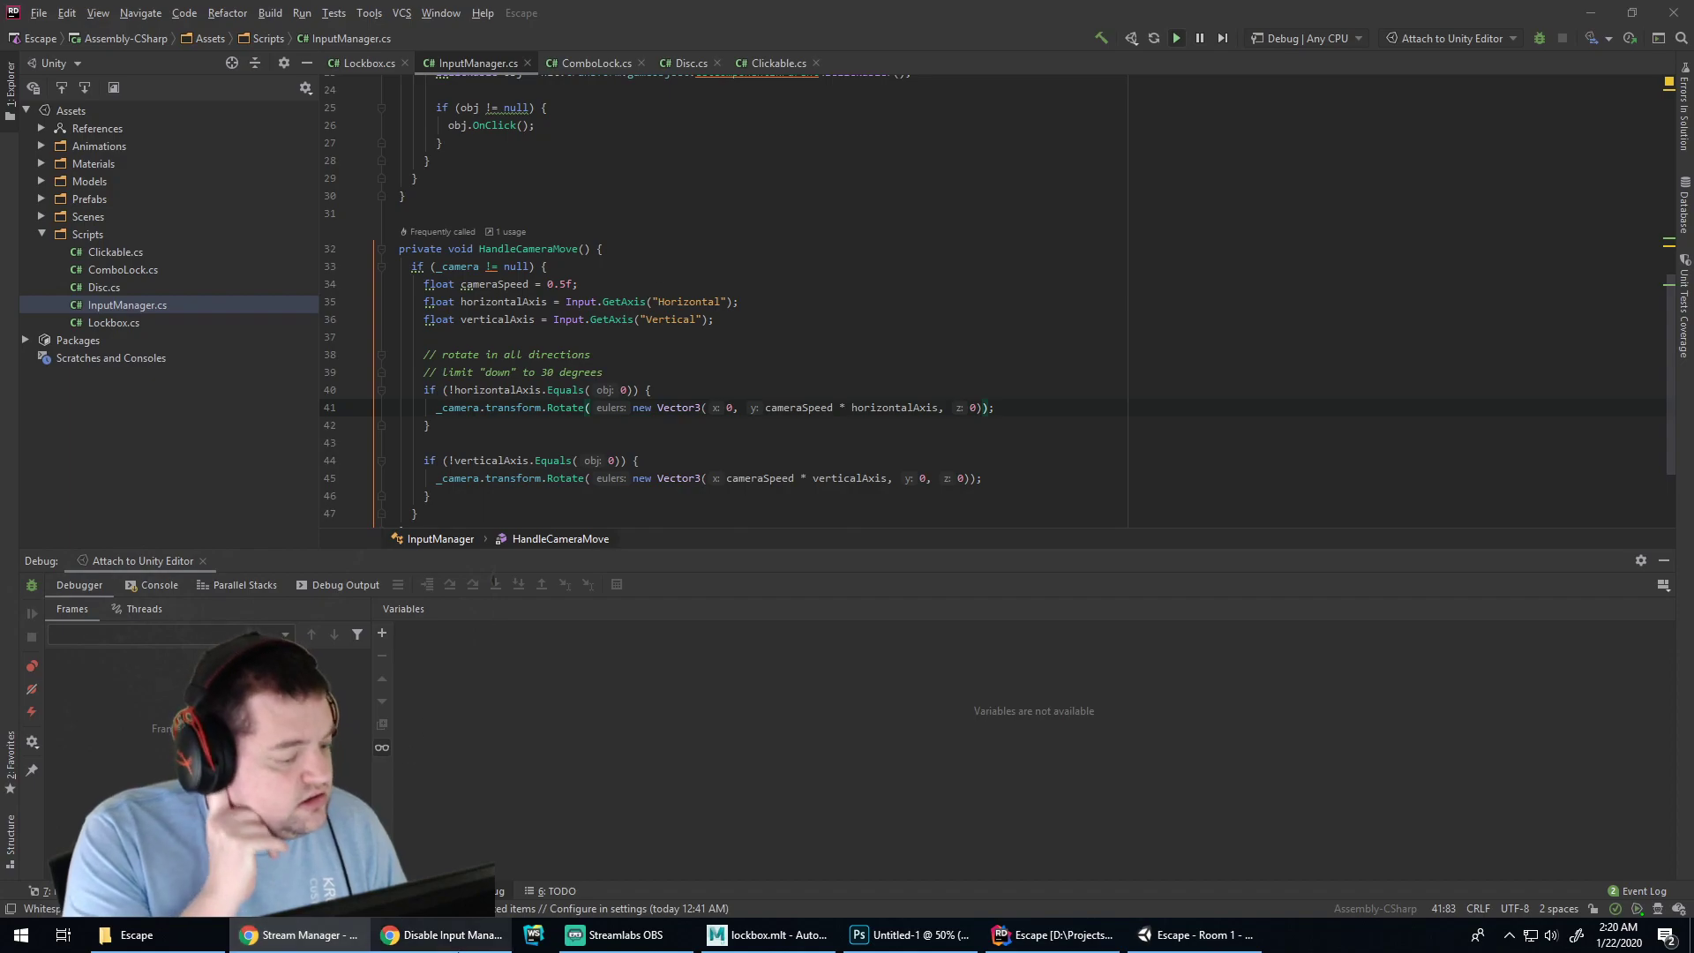
pyautogui.hotkey('alt', 'Tab')
pyautogui.hotkey('ctrl', 'l')
# Search 'unity rotate about world axis' and read the Unity Answers thread recommending Space.World
pyautogui.write('unit')
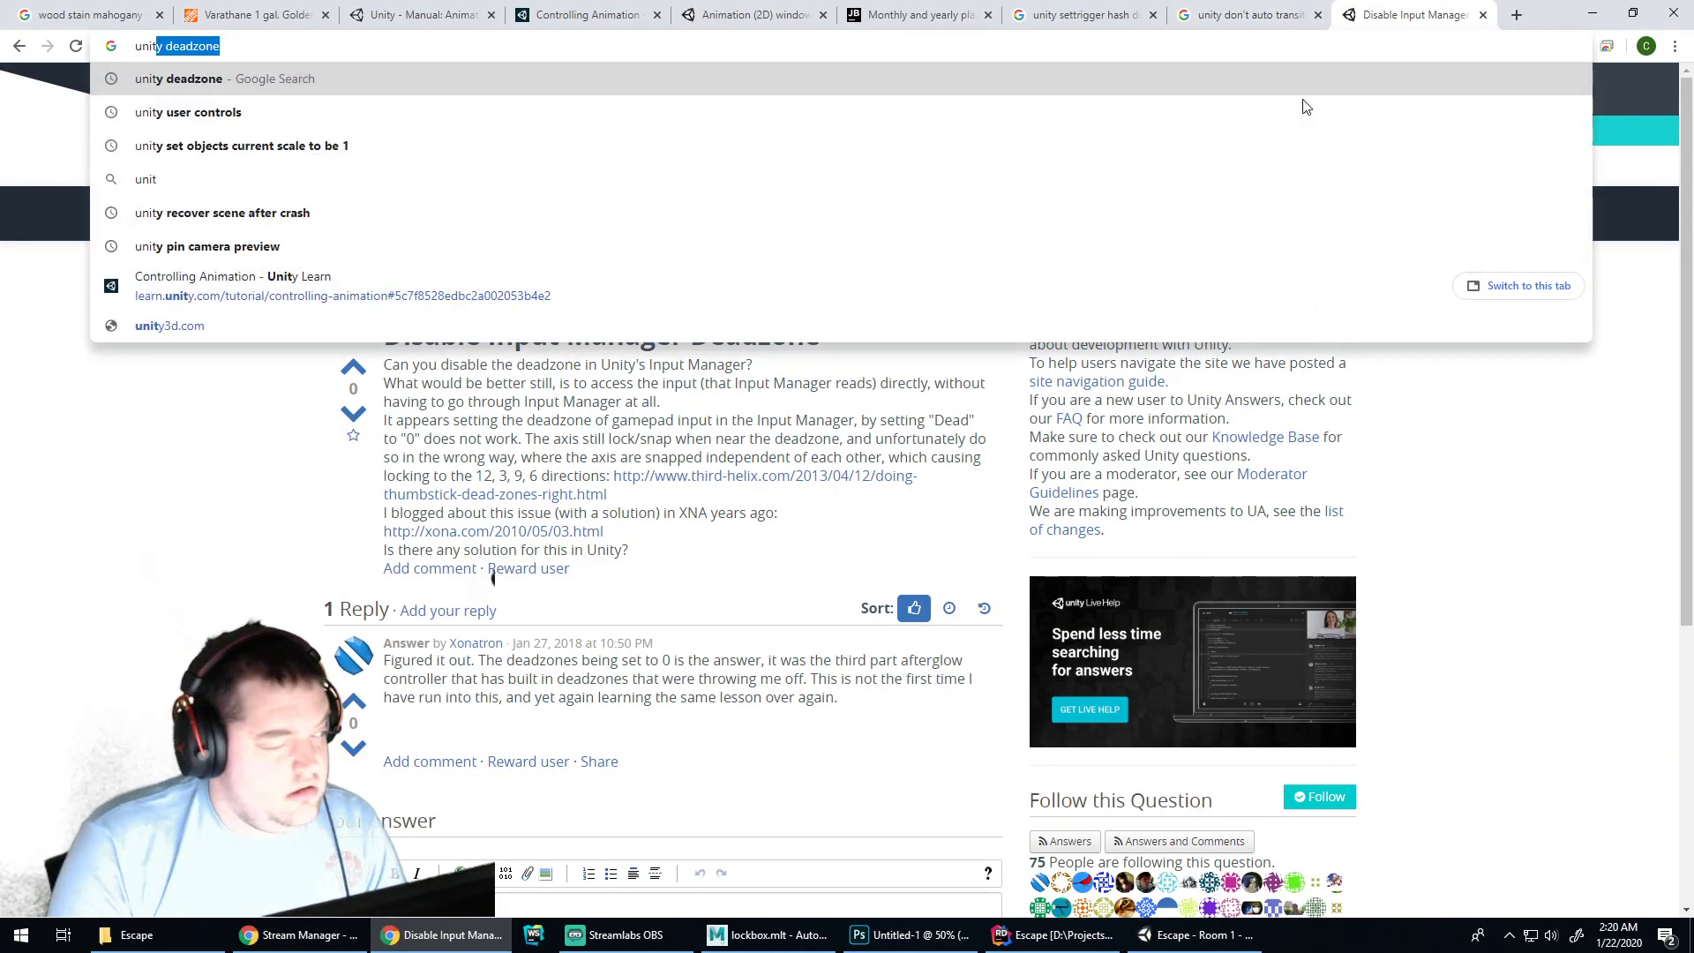
pyautogui.write('y rotate about ')
pyautogui.write('world axis')
pyautogui.press('Return')
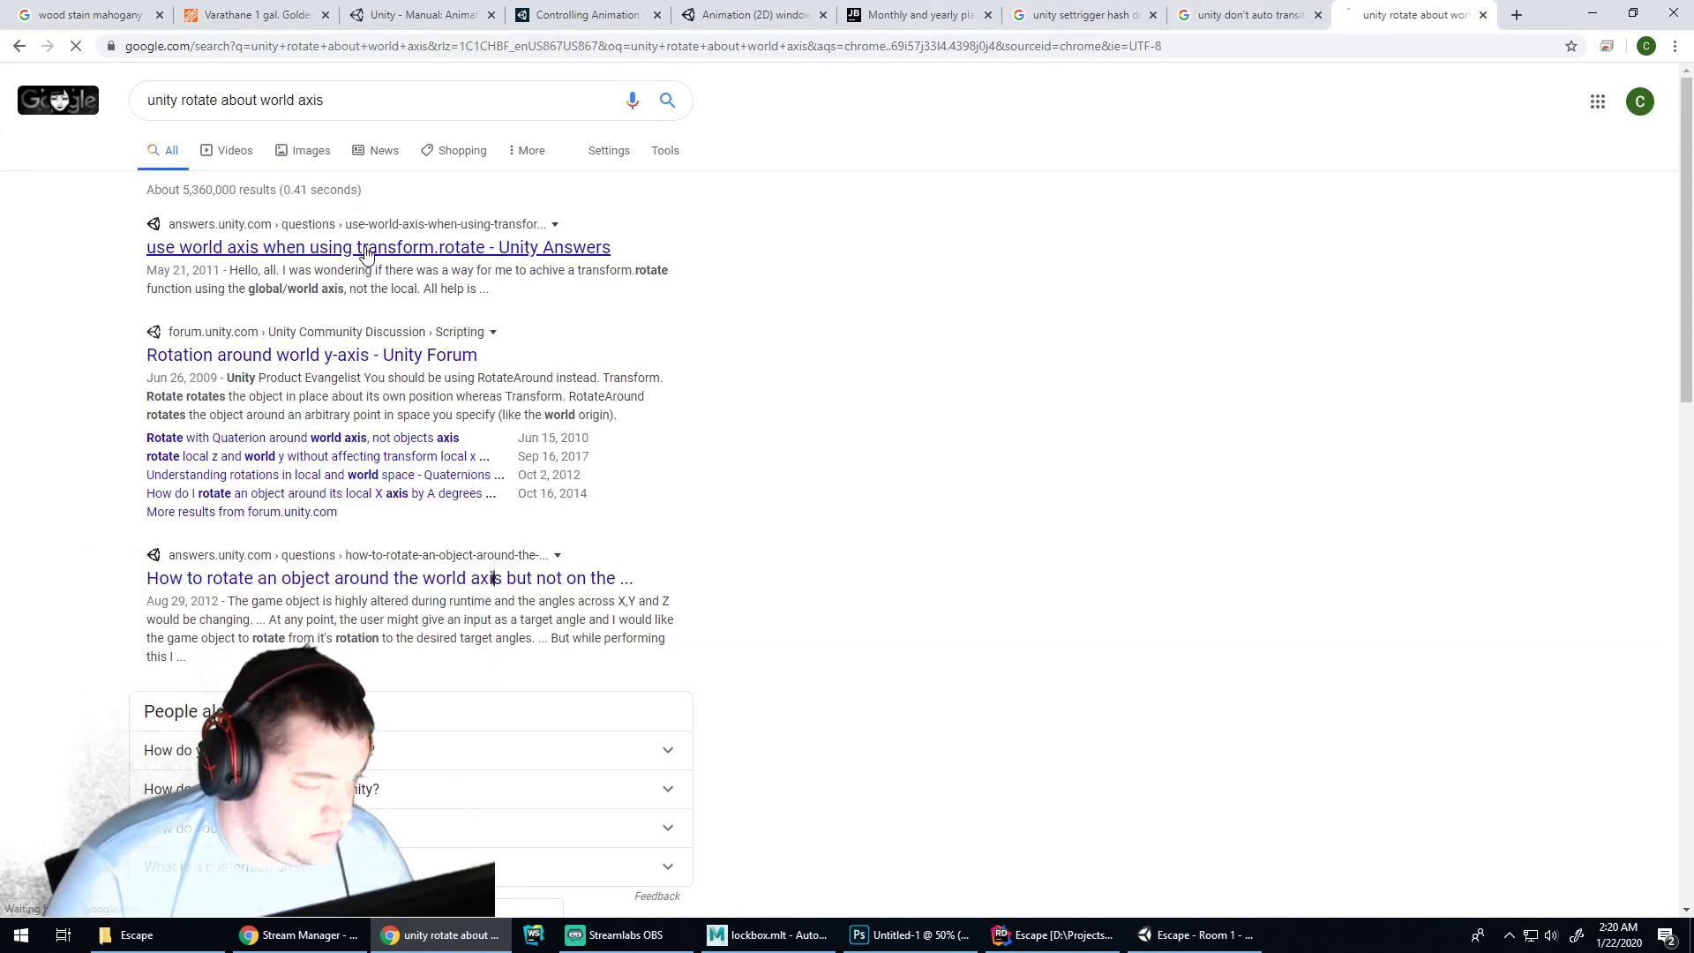
pyautogui.click(369, 249)
pyautogui.scroll(-6, 736, 408)
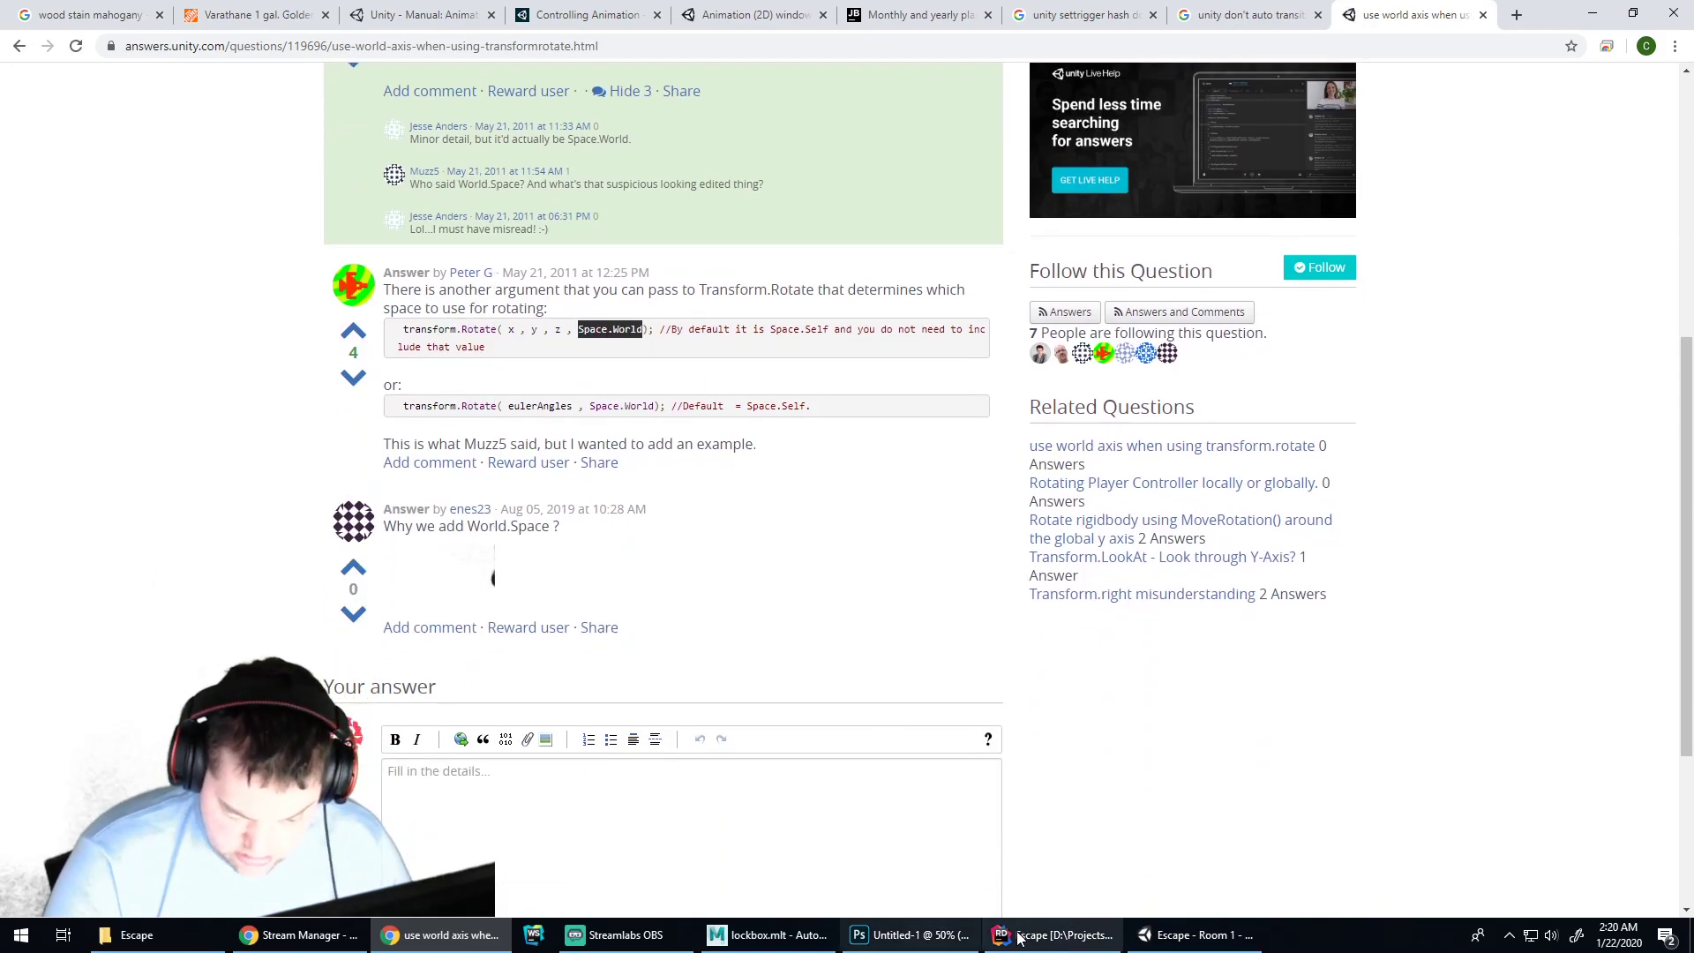
pyautogui.click(1050, 934)
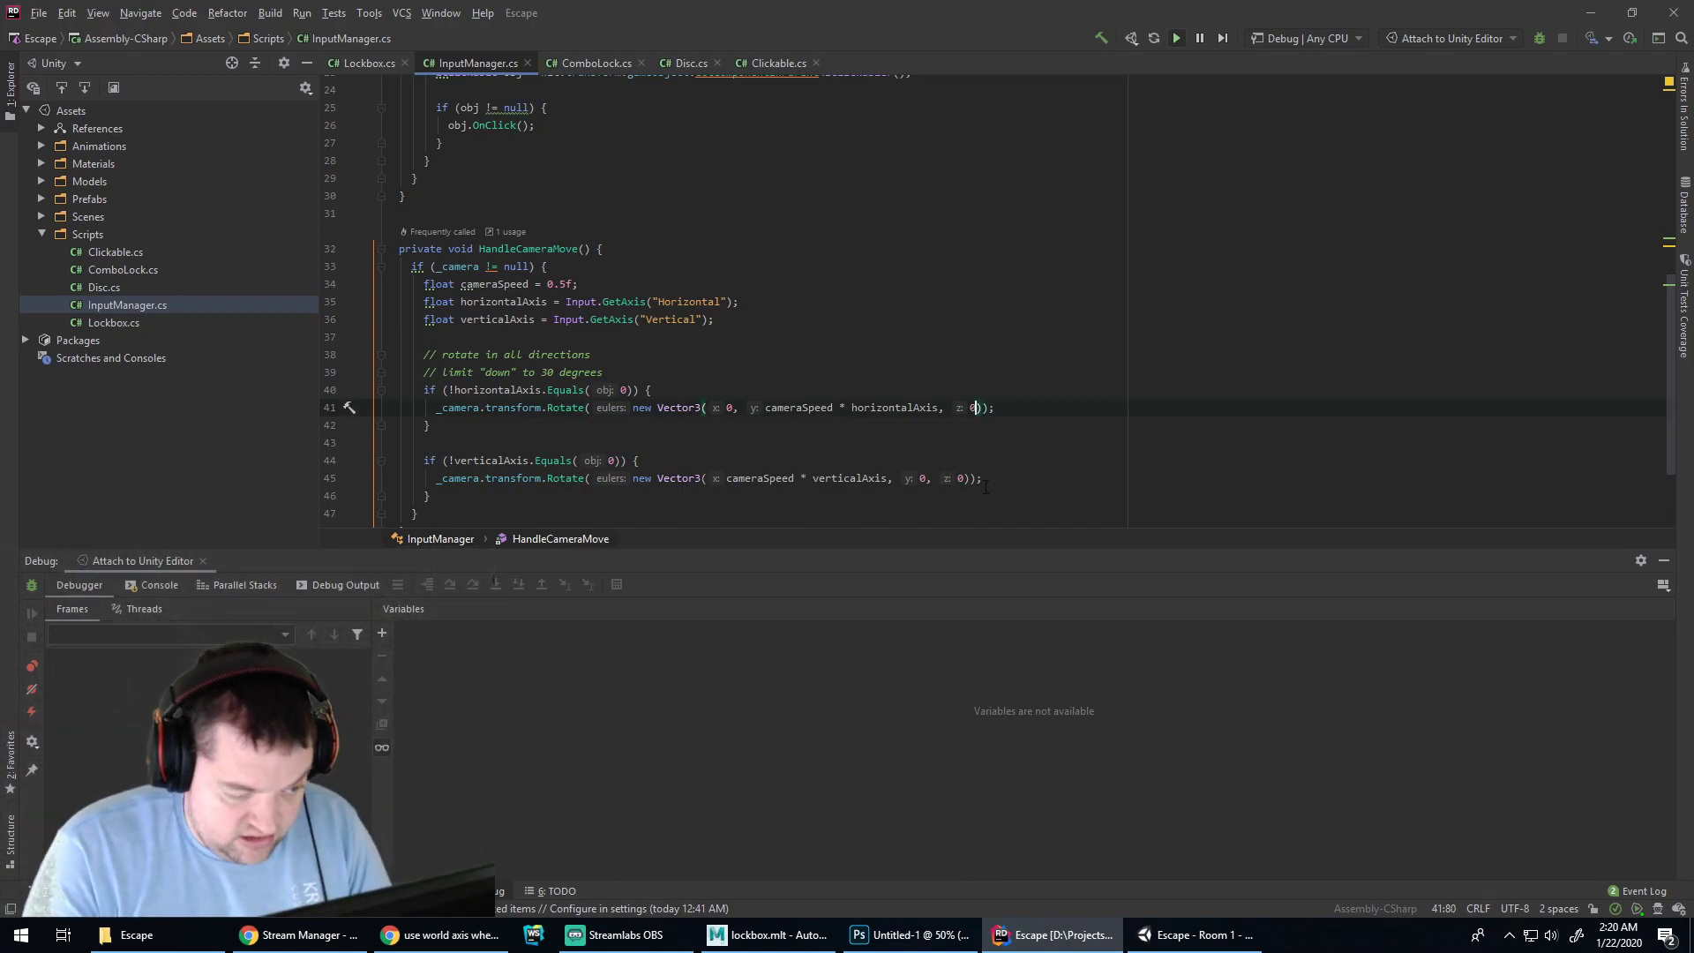
# Pass Space.World as the second argument of line 41's horizontal Rotate call
pyautogui.write('Space.Self')
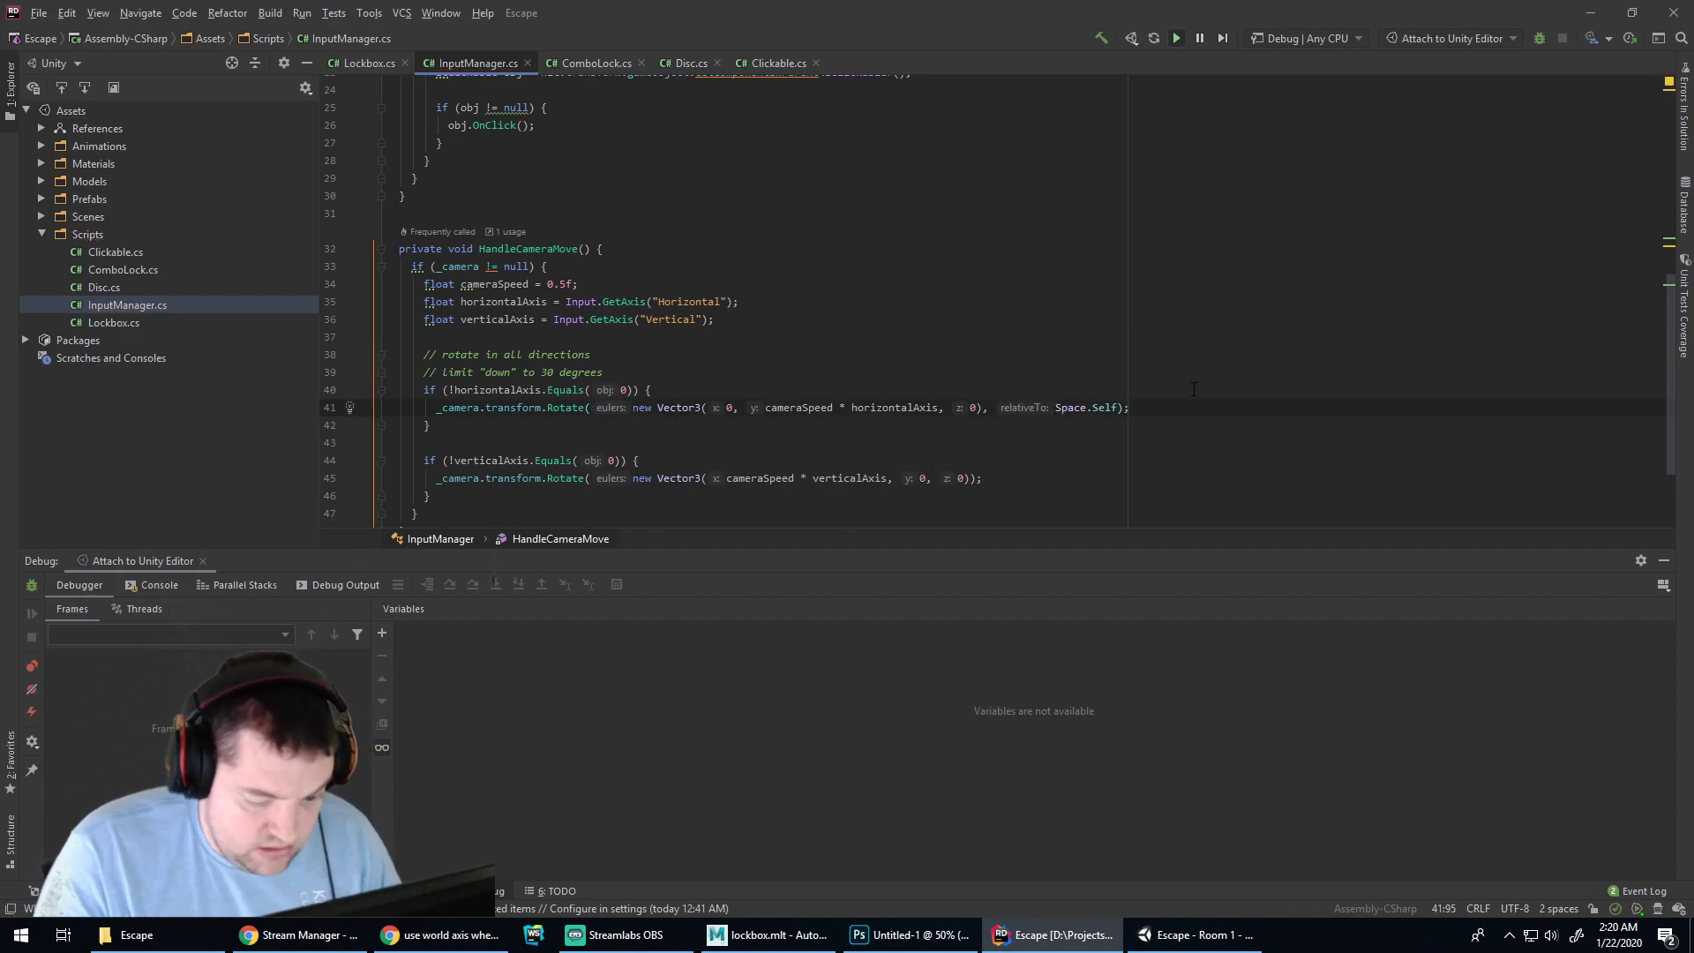
pyautogui.doubleClick(1105, 408)
pyautogui.write('World')
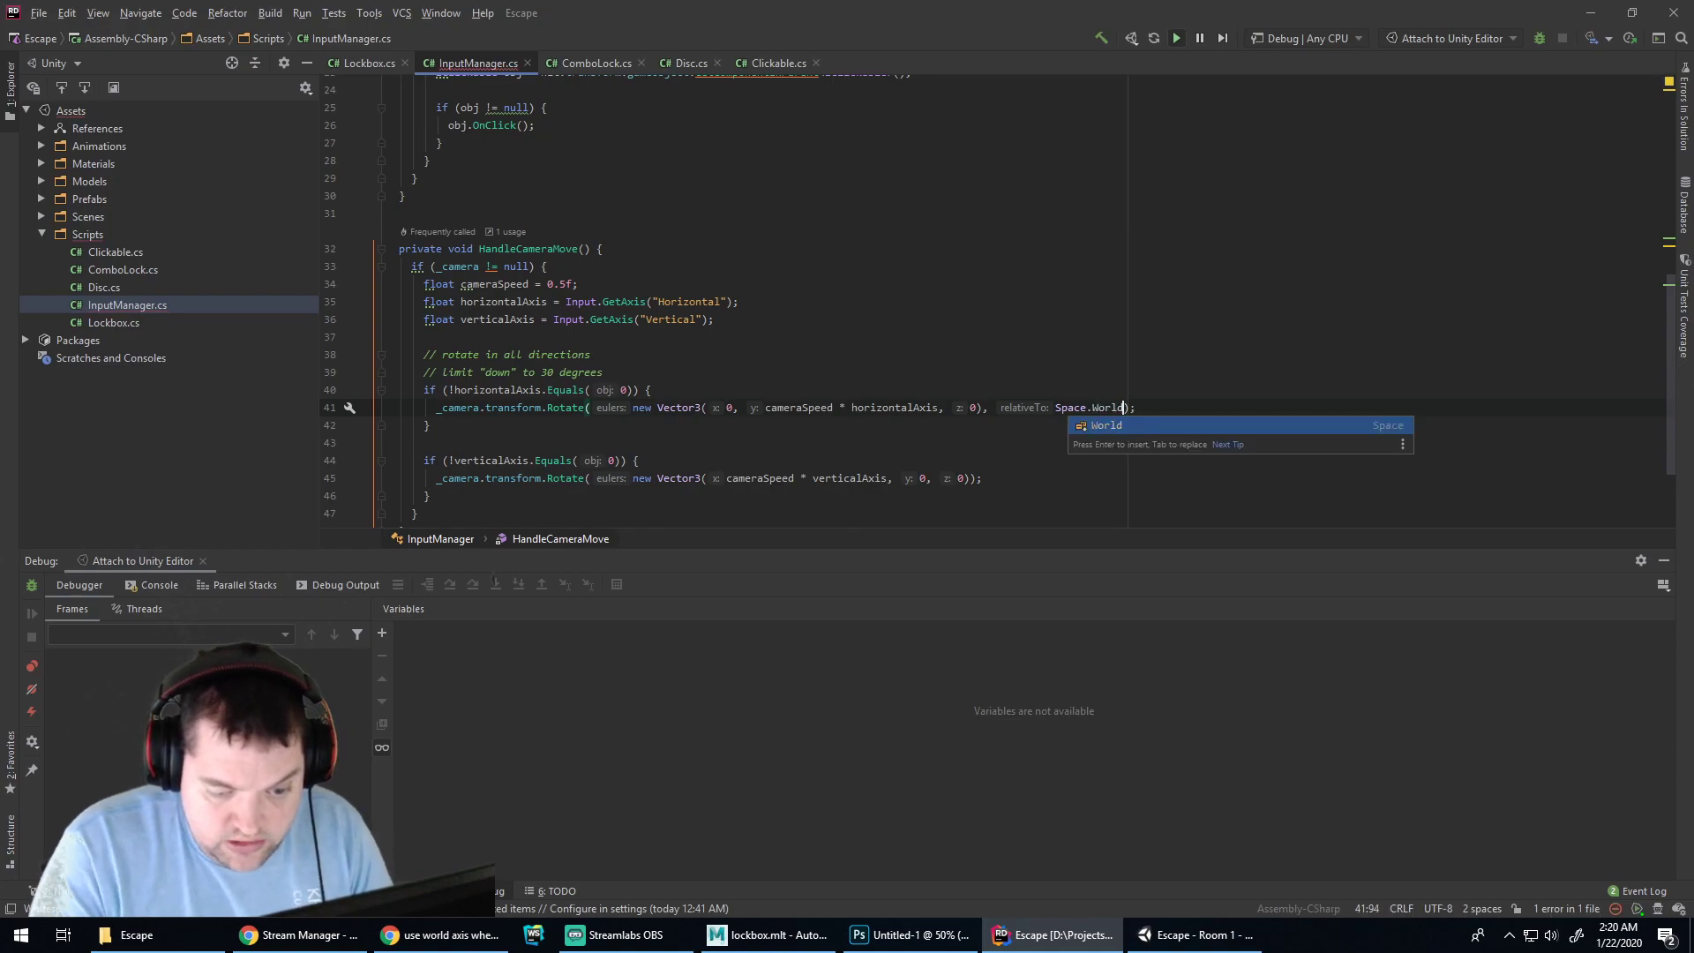
pyautogui.press('End')
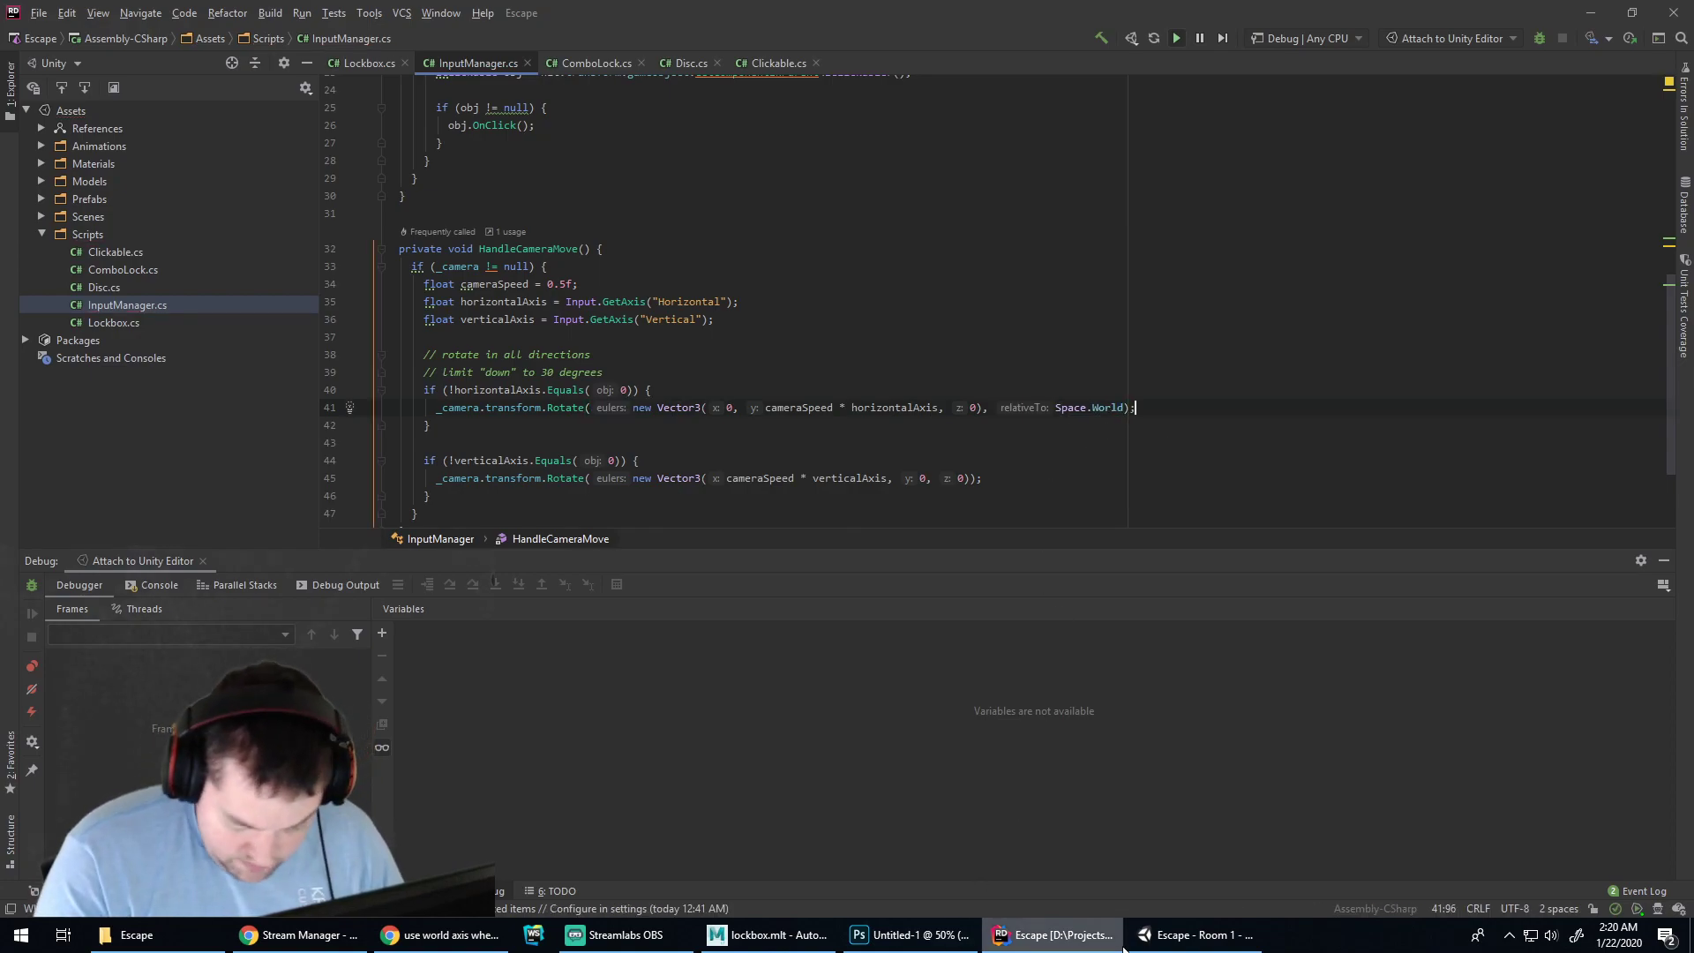
pyautogui.hotkey('alt', 'Tab')
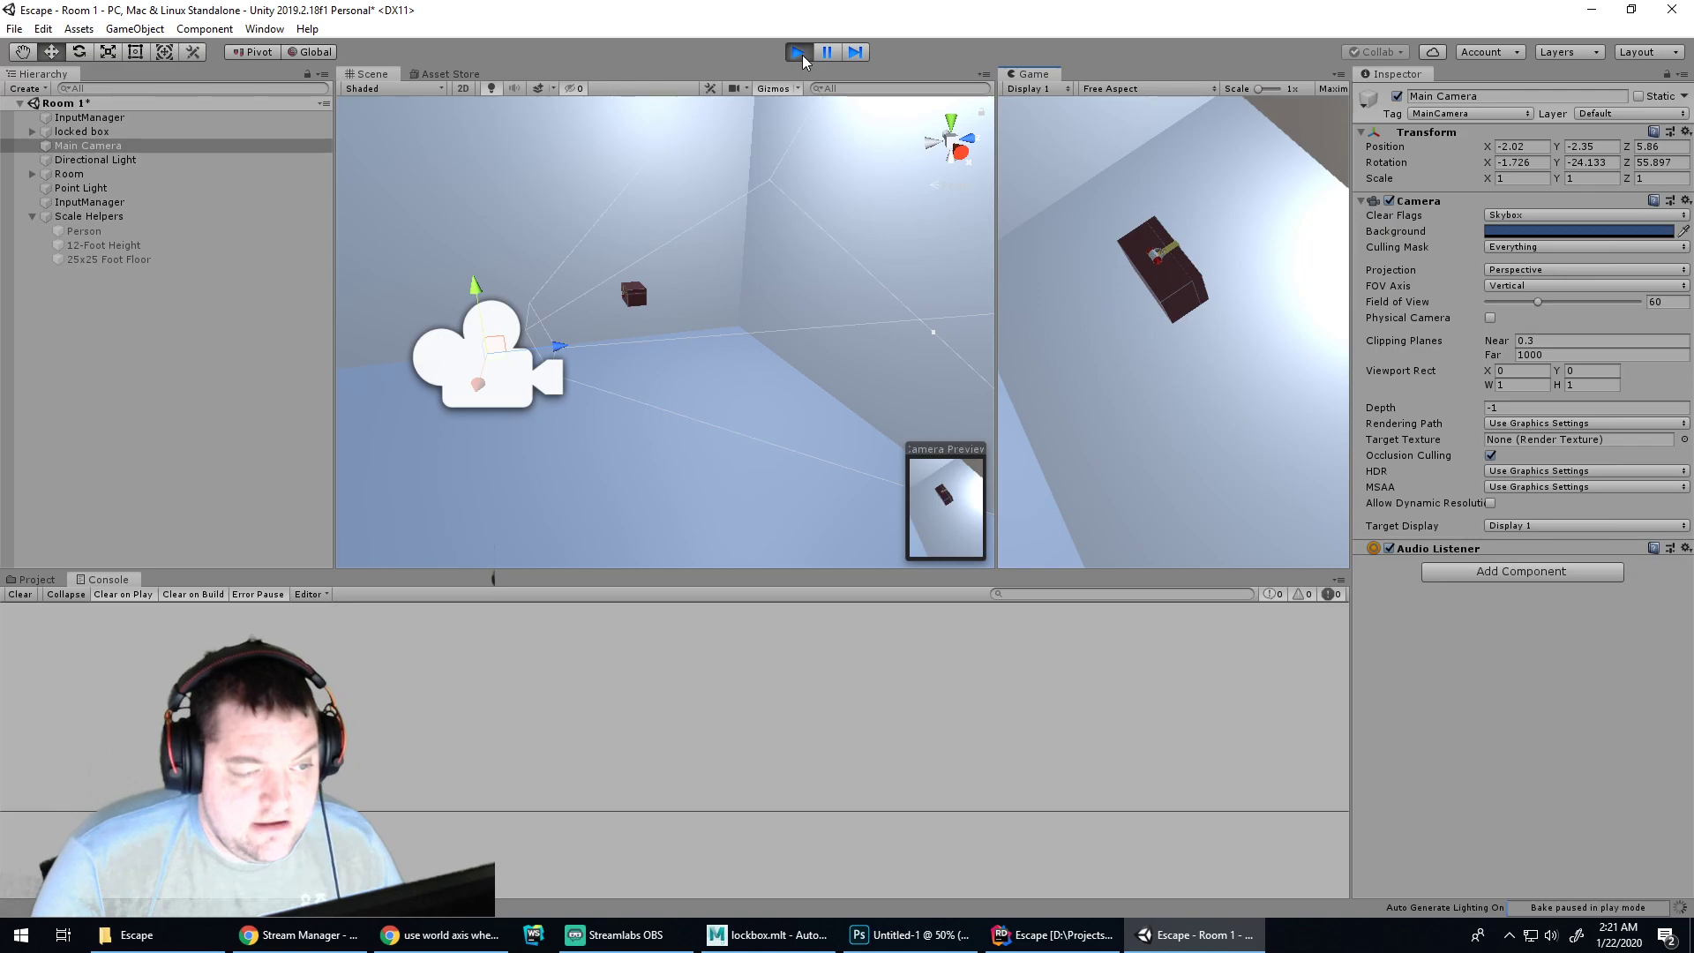
# Restart play mode and turn and tilt the camera around the room with the WASD keys
pyautogui.click(799, 53)
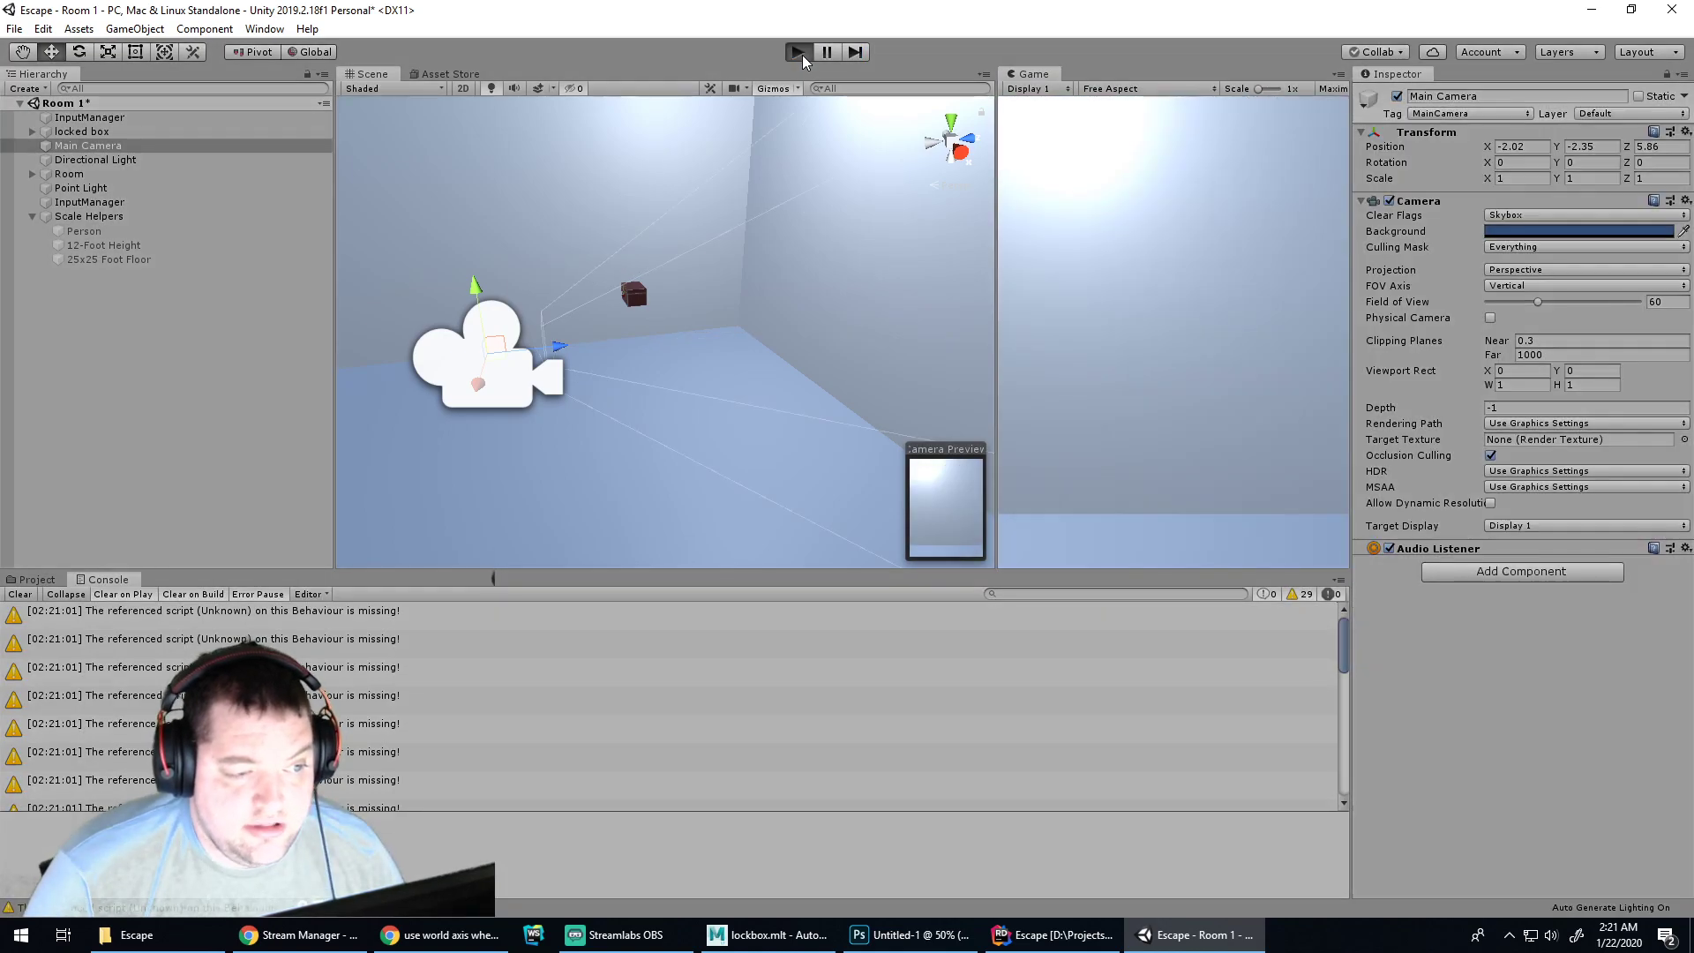
pyautogui.click(799, 53)
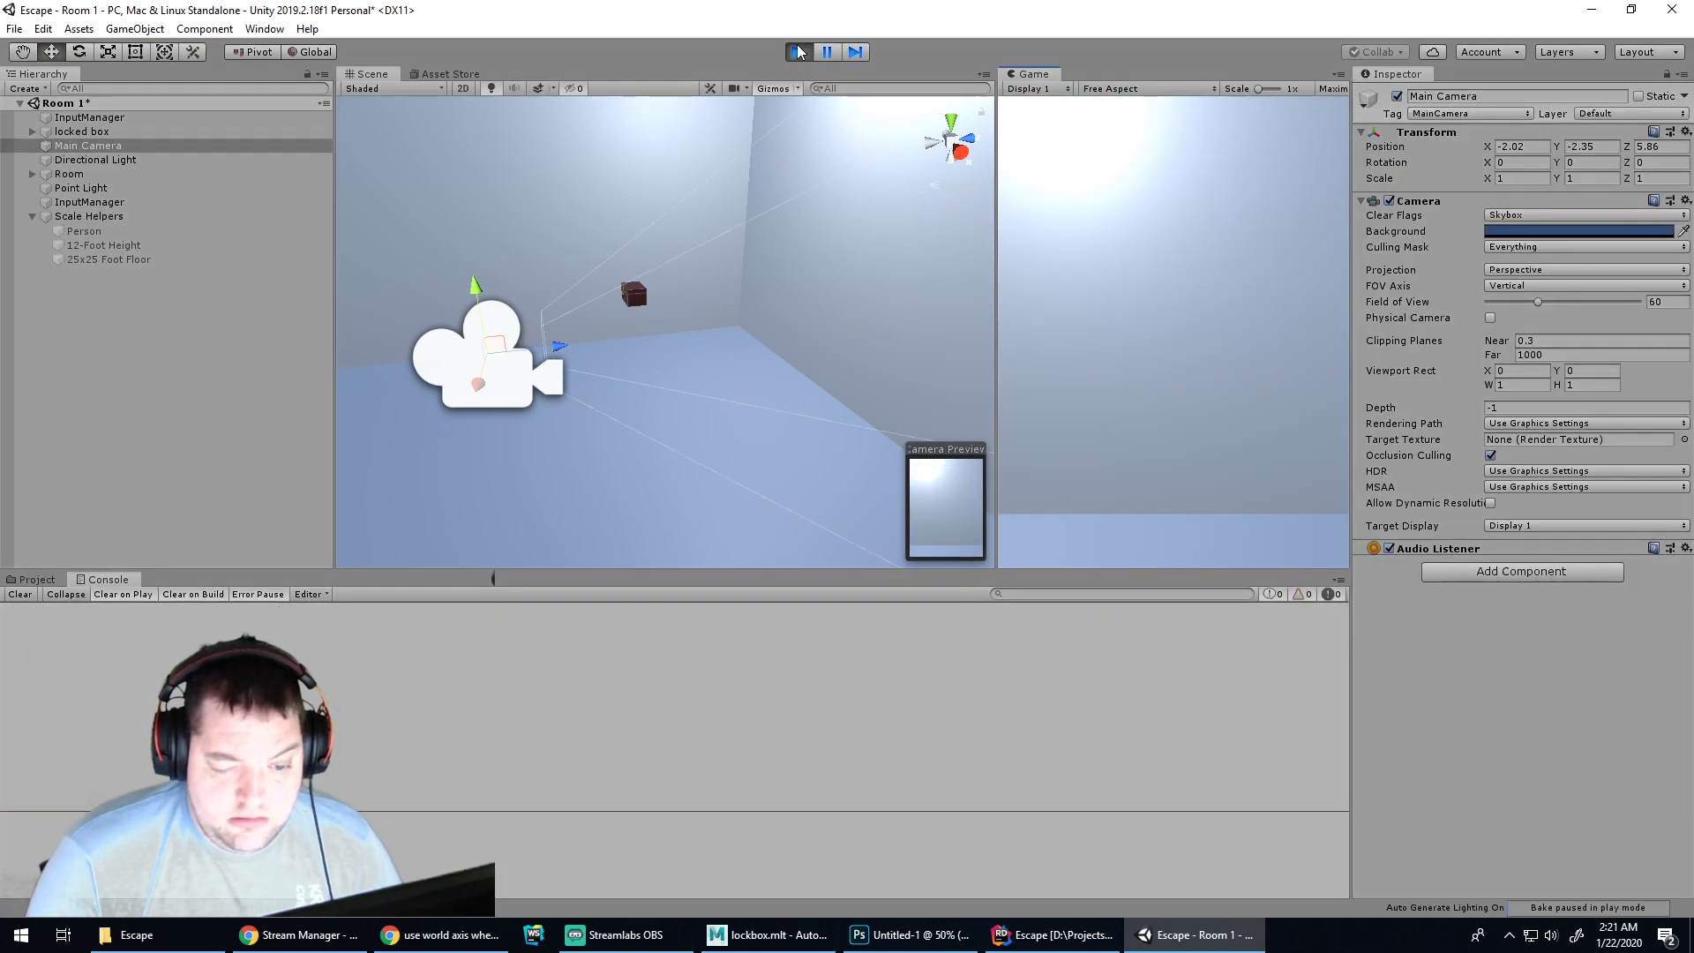
pyautogui.press('a')
pyautogui.press('s')
pyautogui.press('d')
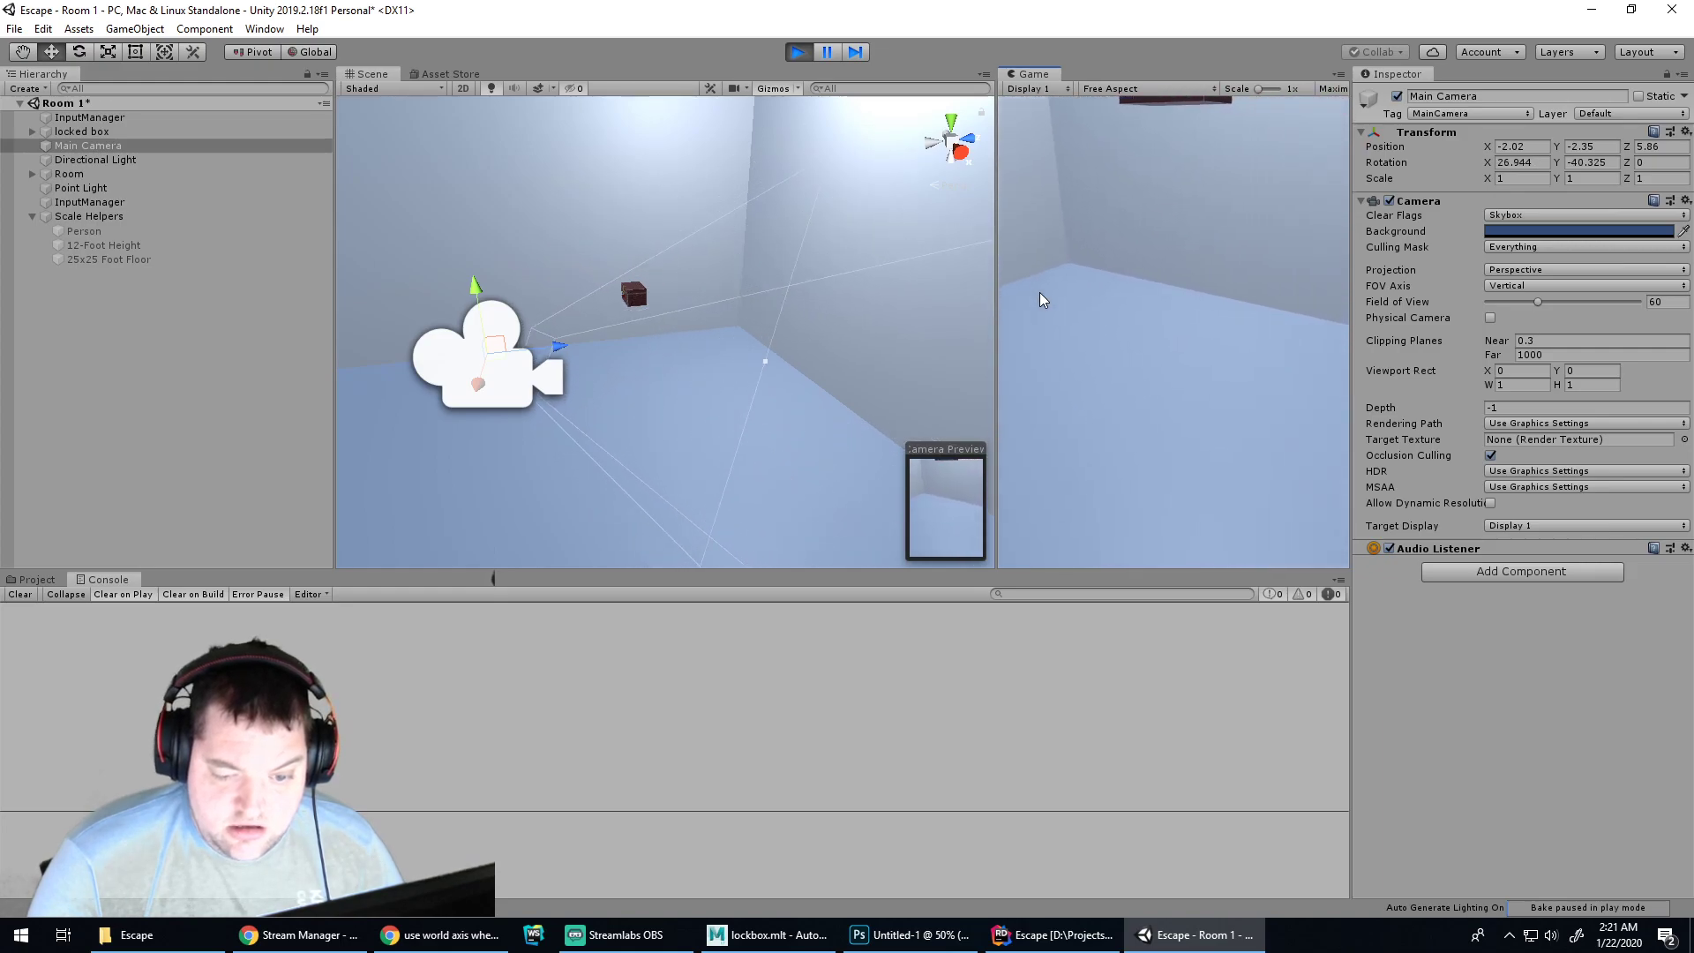
pyautogui.press('w')
pyautogui.press('d')
pyautogui.press('s')
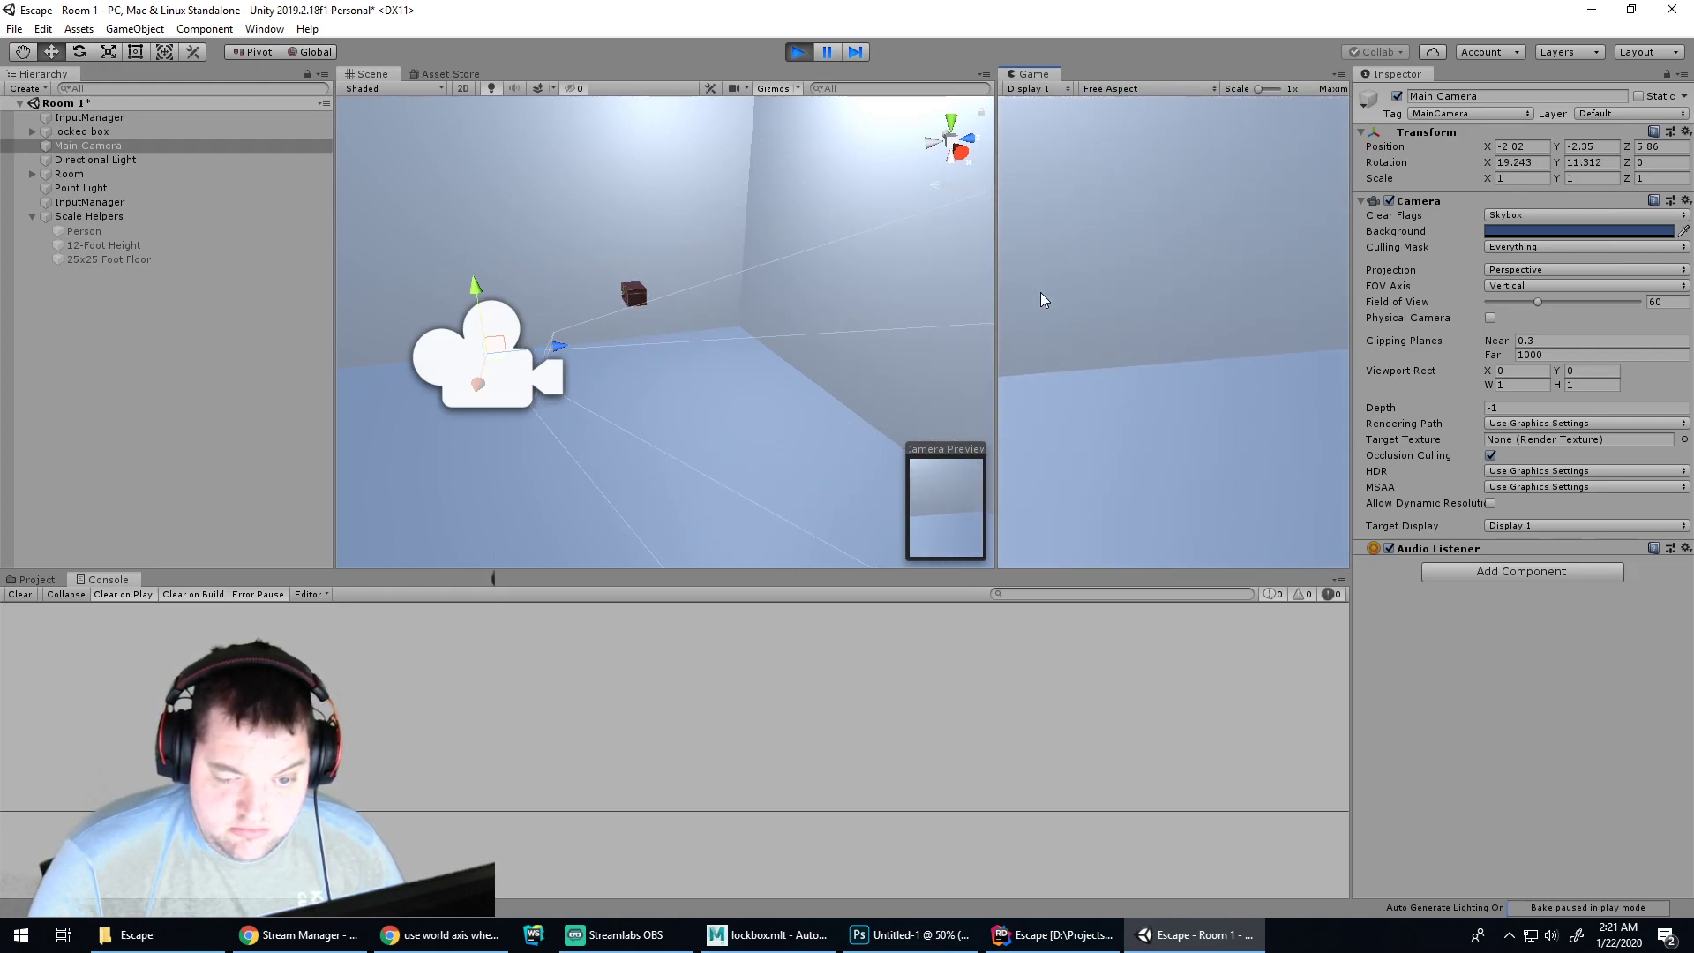
pyautogui.press('s')
pyautogui.press('s')
pyautogui.press('d')
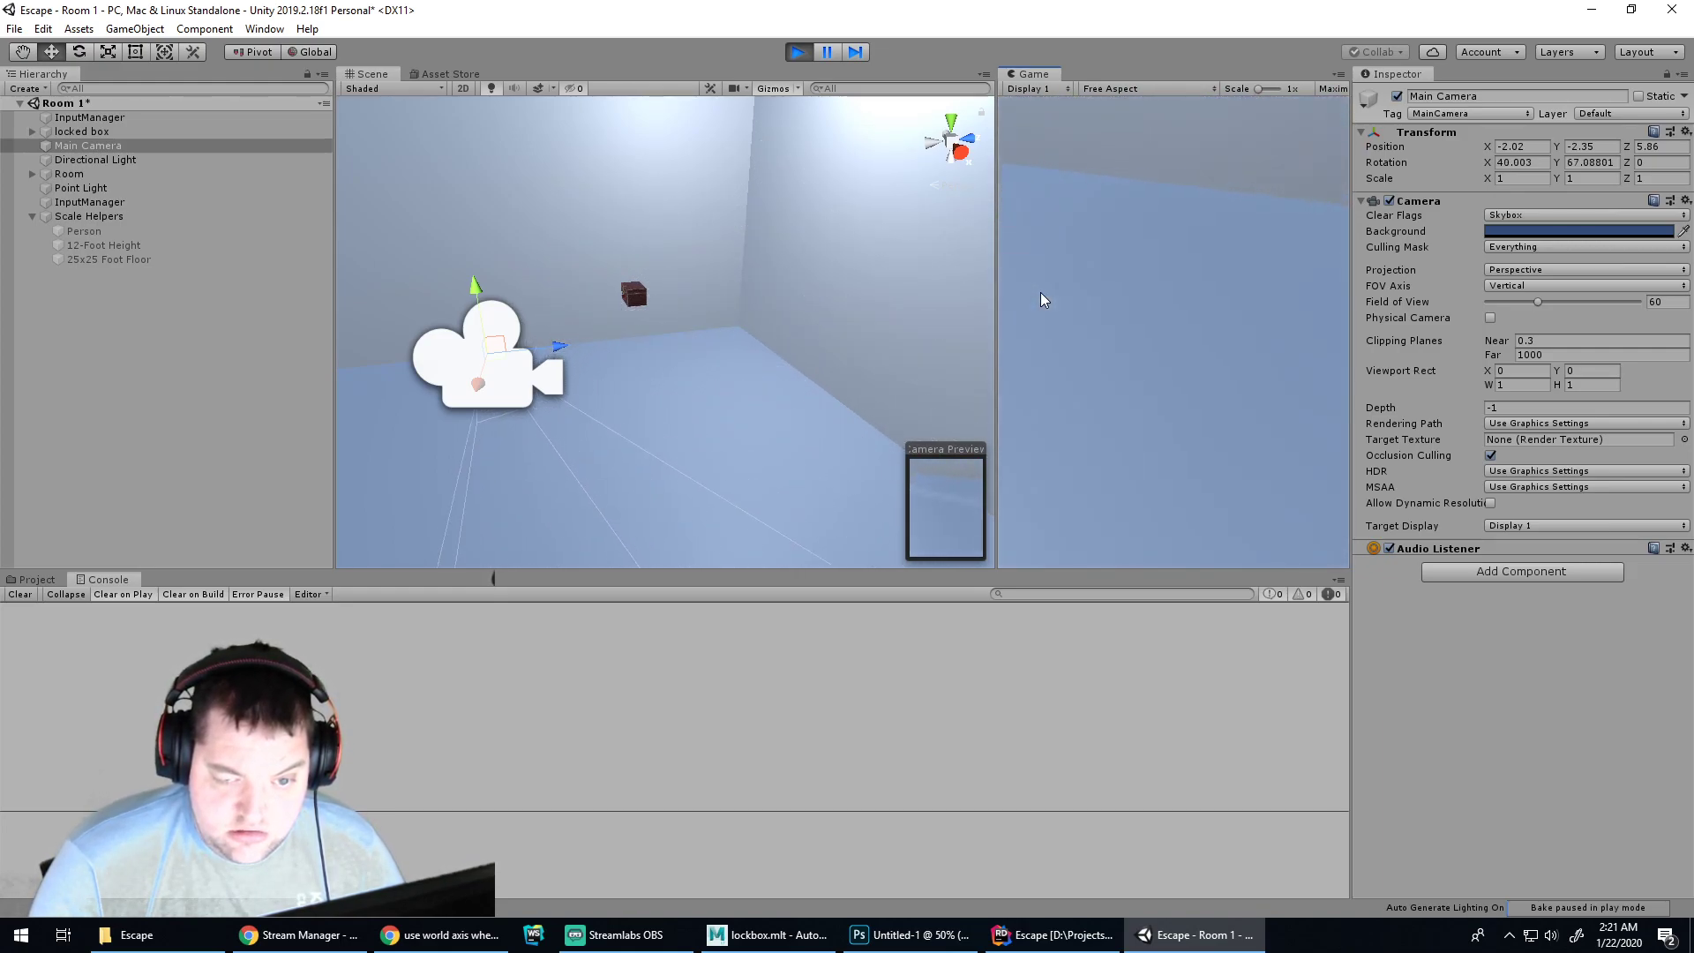
pyautogui.press('d')
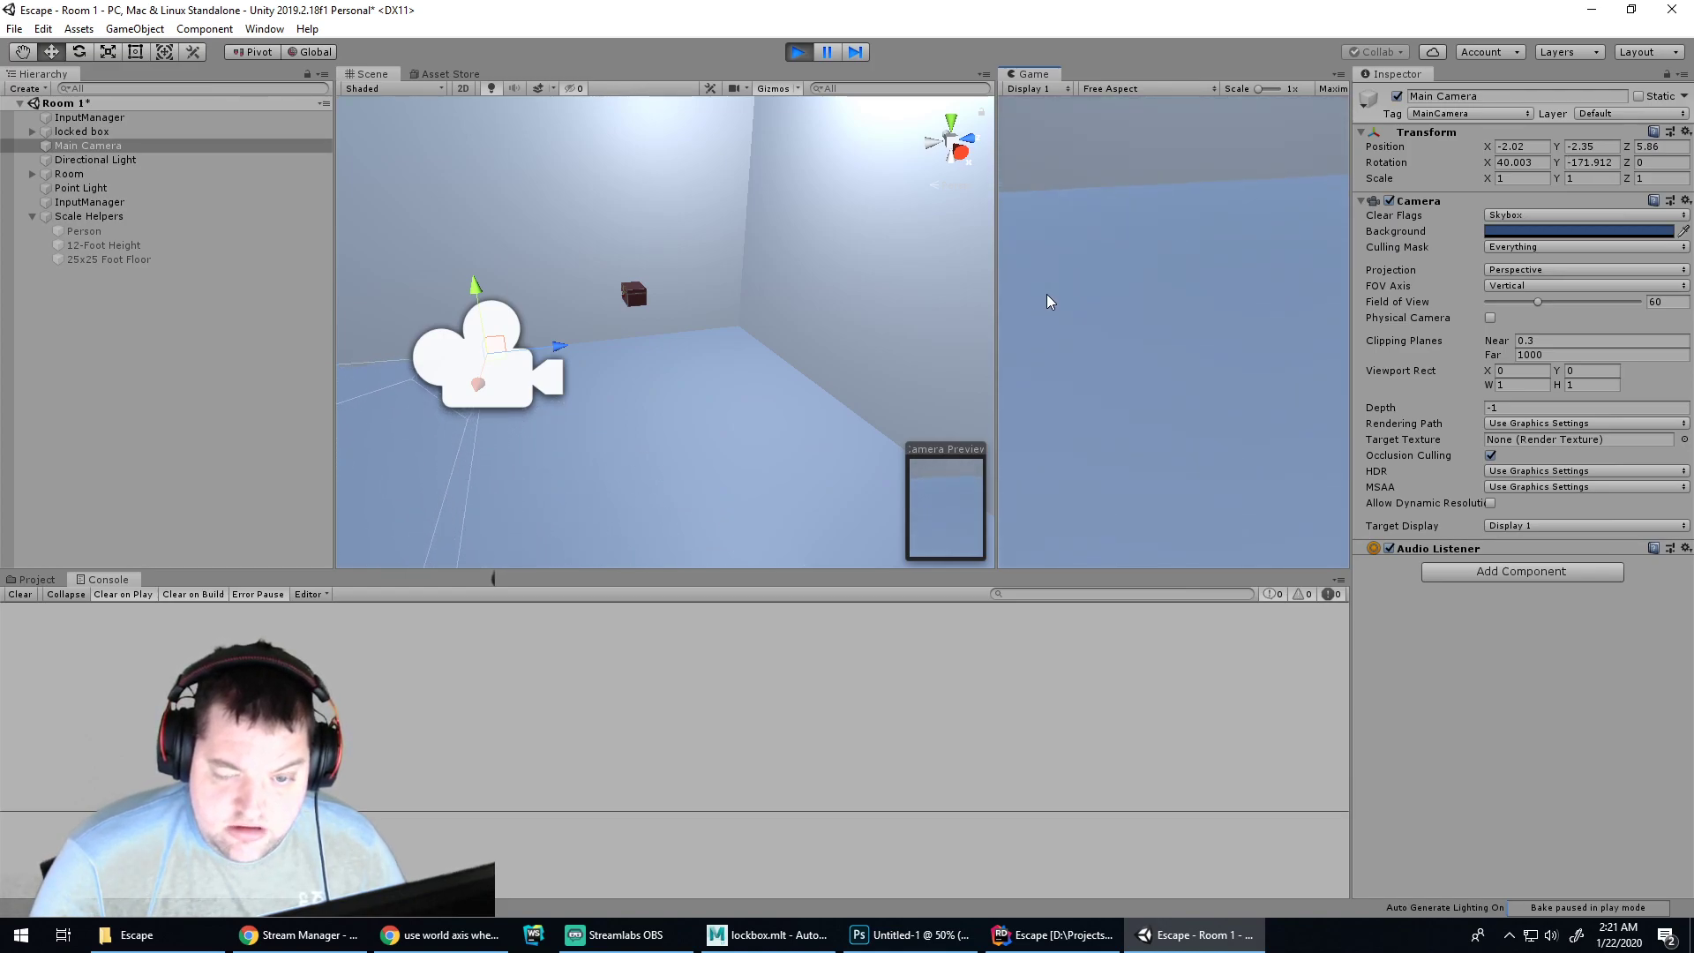
pyautogui.press('d')
pyautogui.press('w')
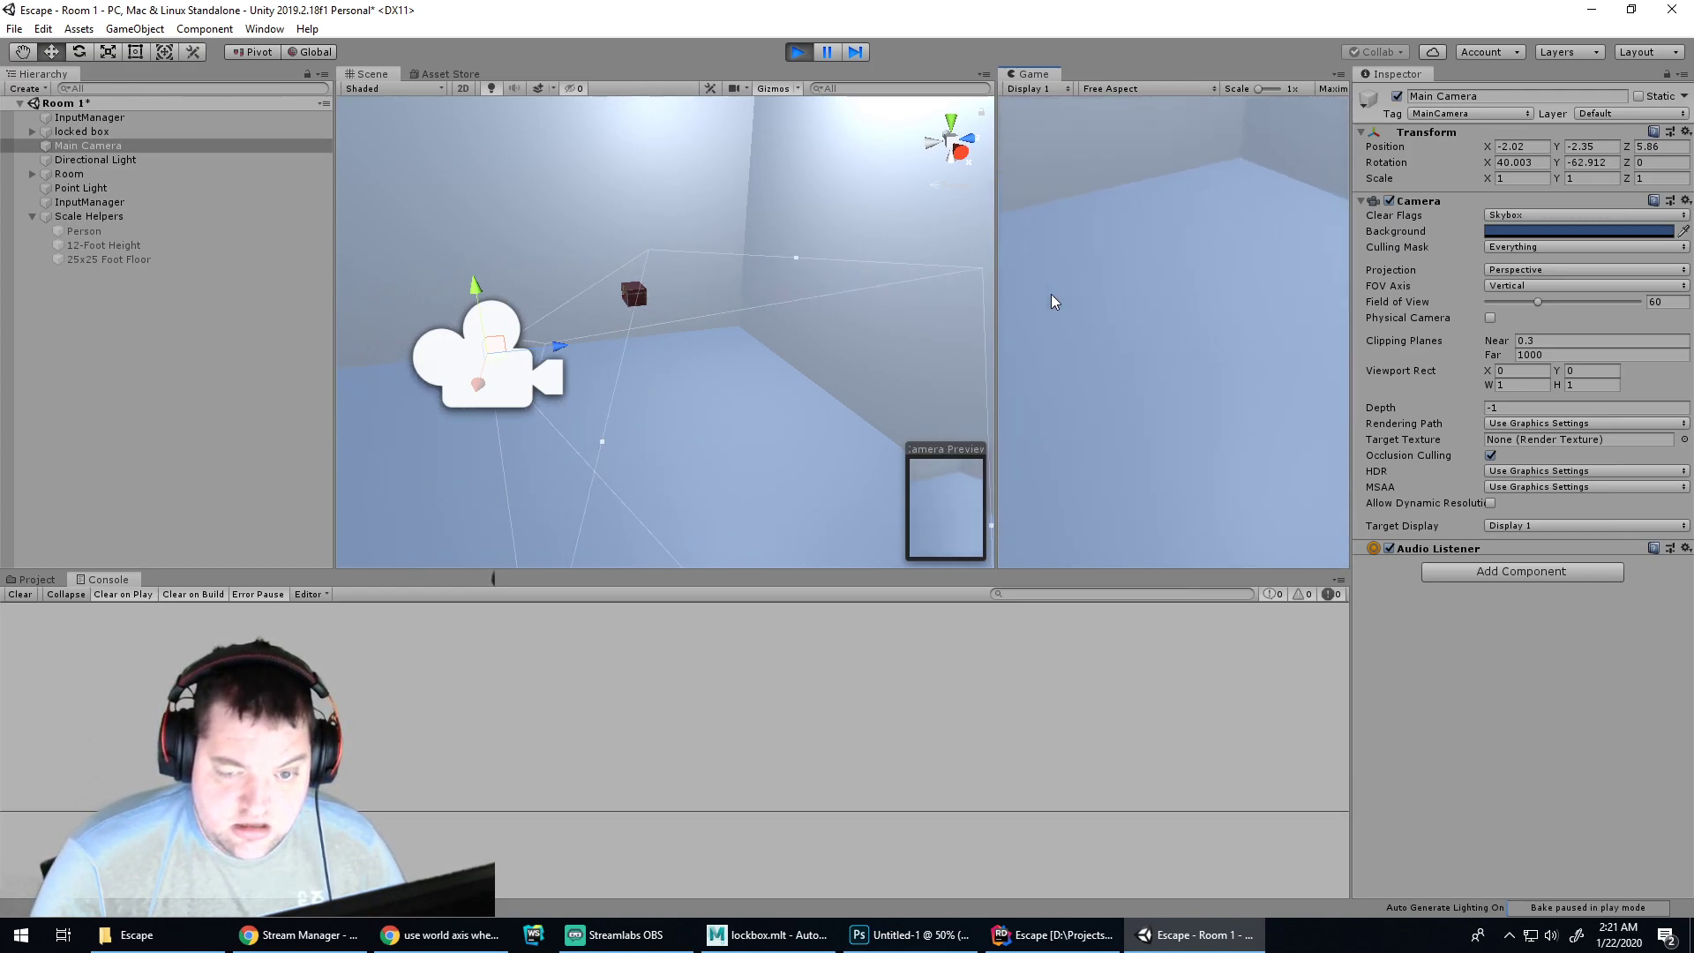
pyautogui.press('w')
pyautogui.press('d')
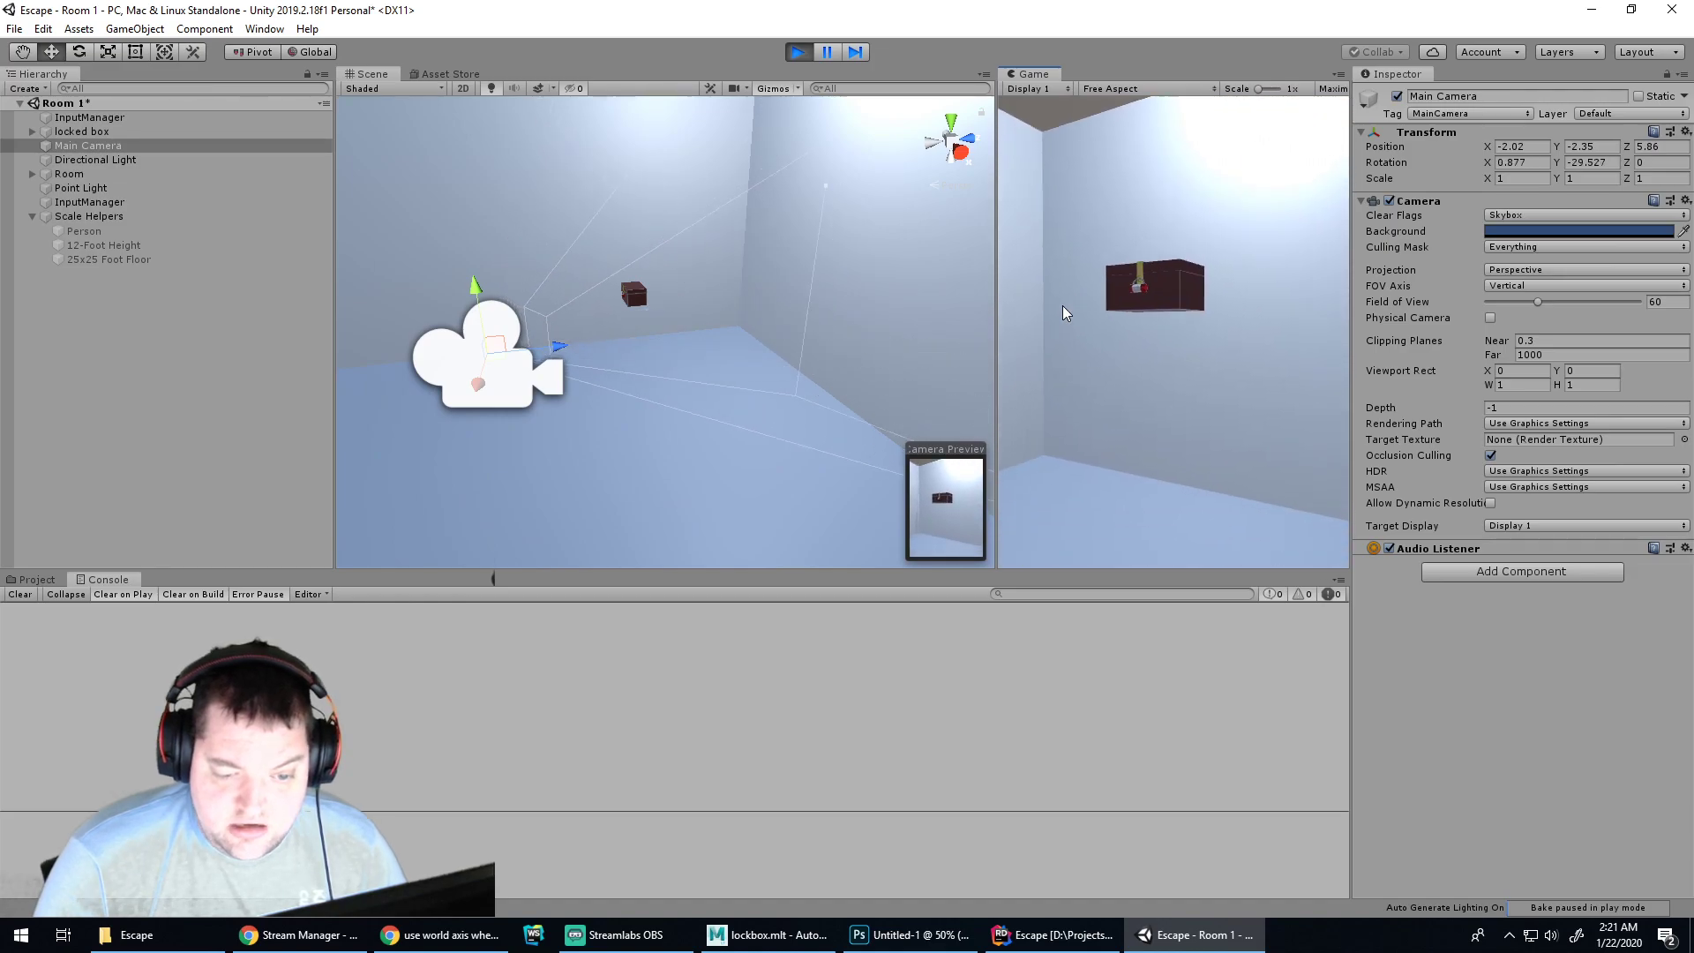
pyautogui.press('s')
pyautogui.press('a')
pyautogui.press('w')
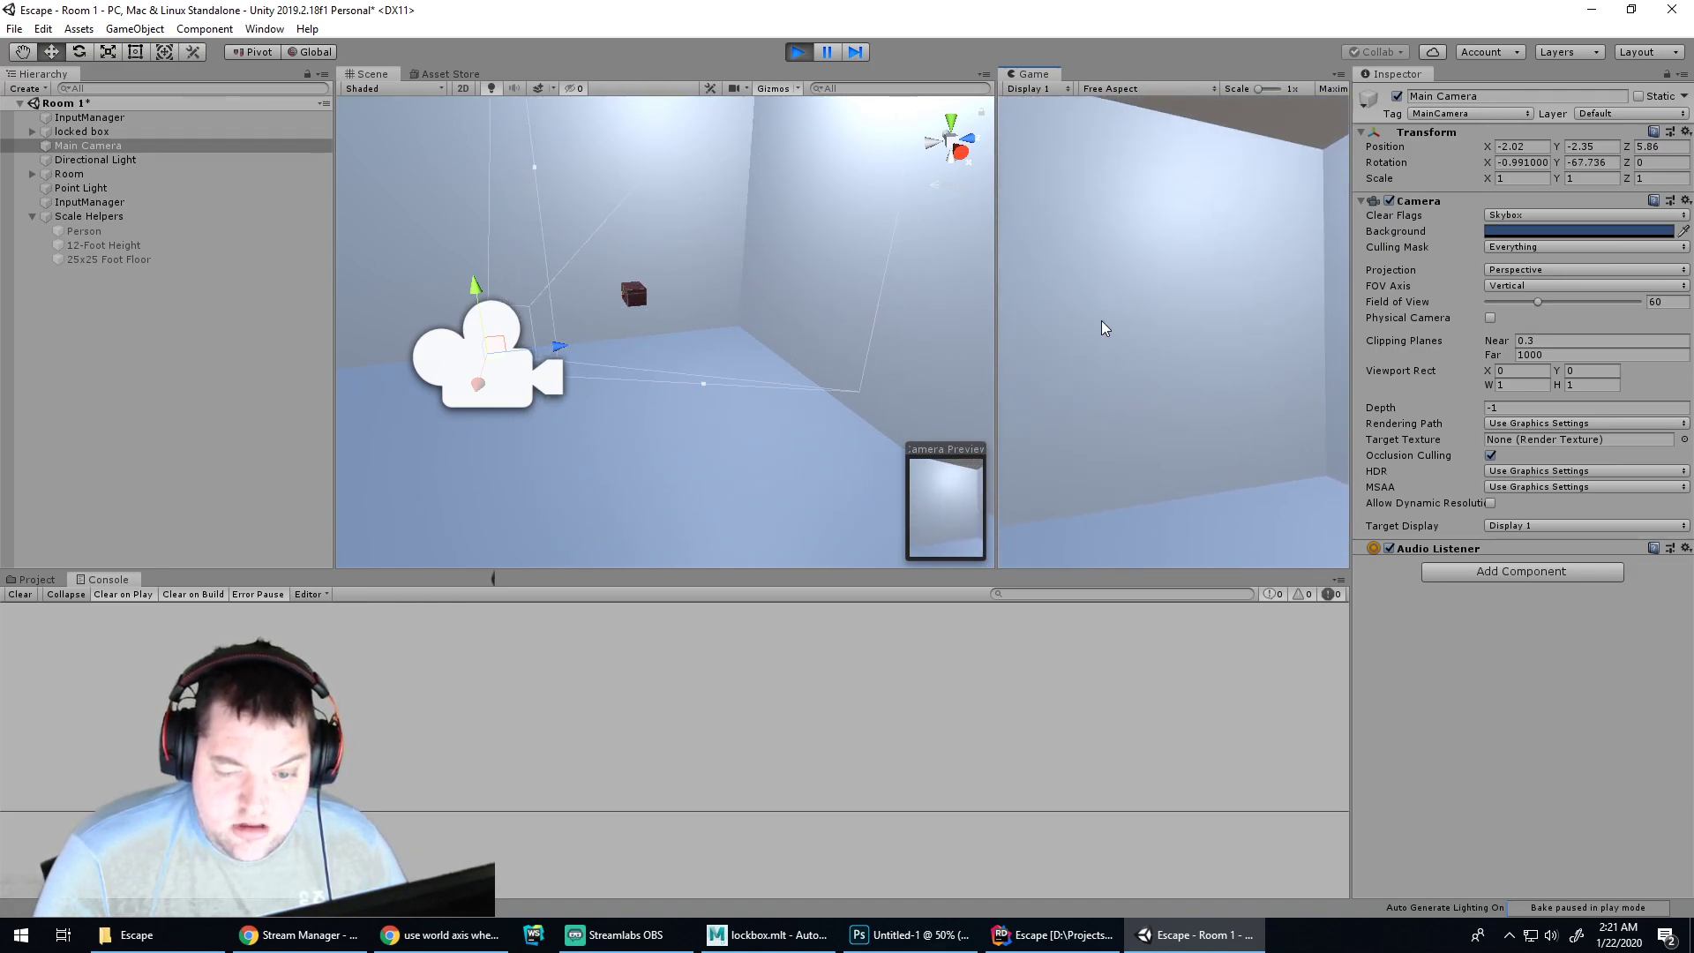
pyautogui.press('d')
pyautogui.press('d')
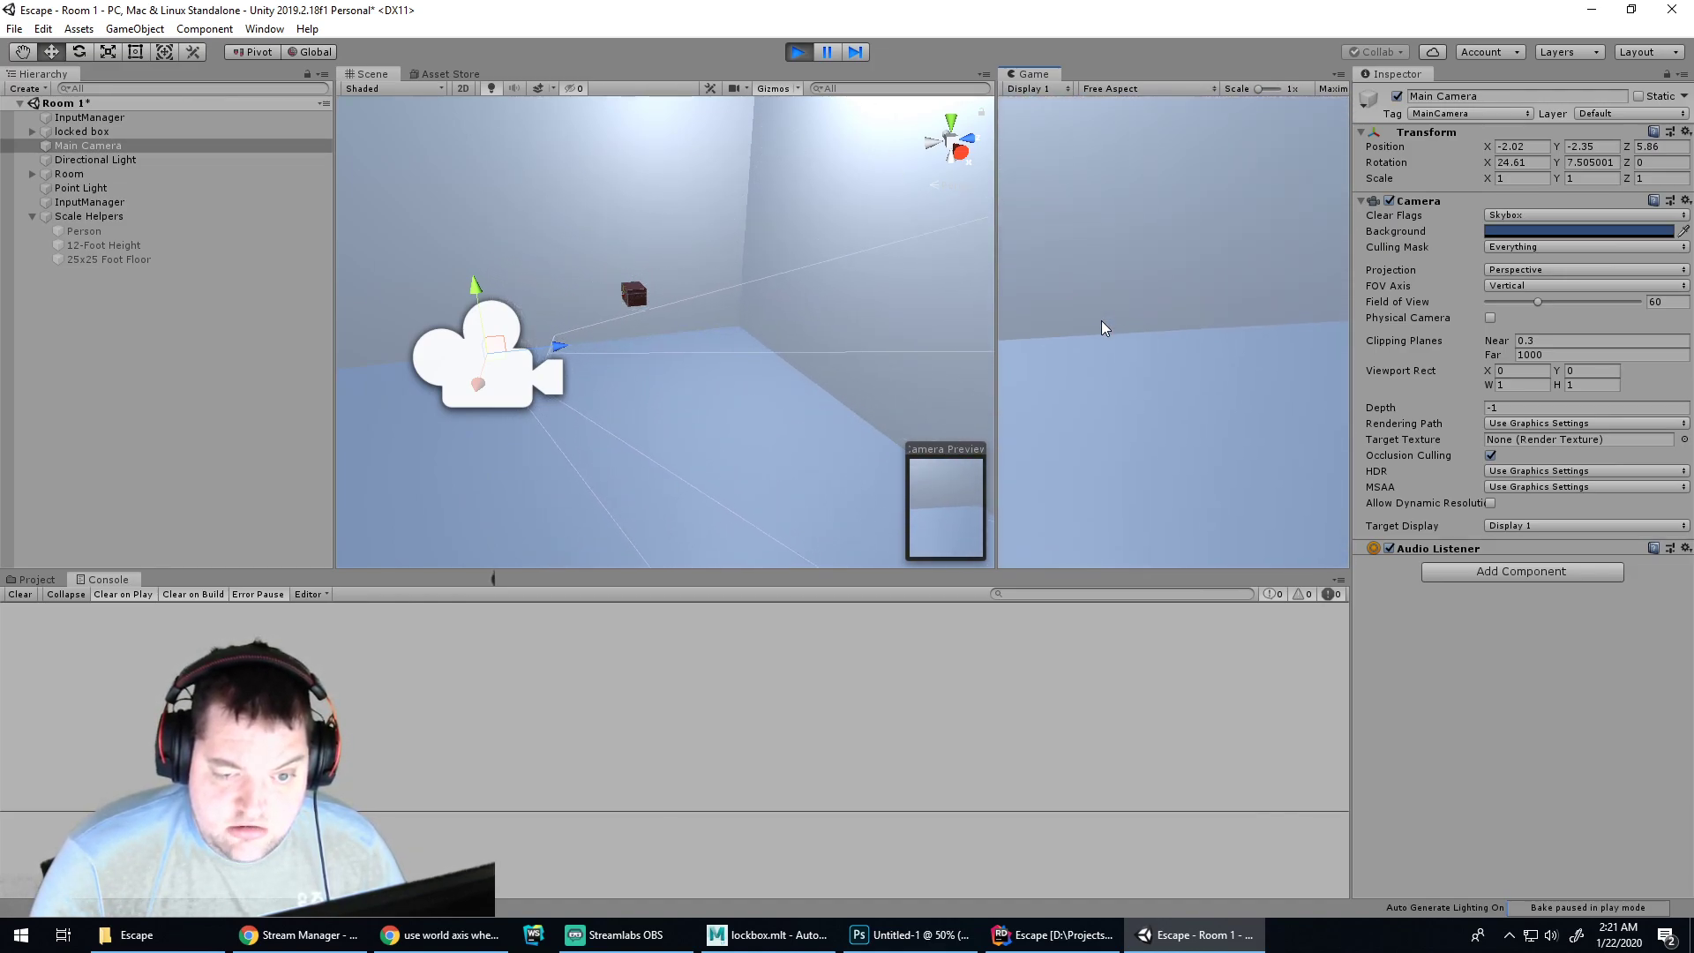
pyautogui.press('a')
pyautogui.press('s')
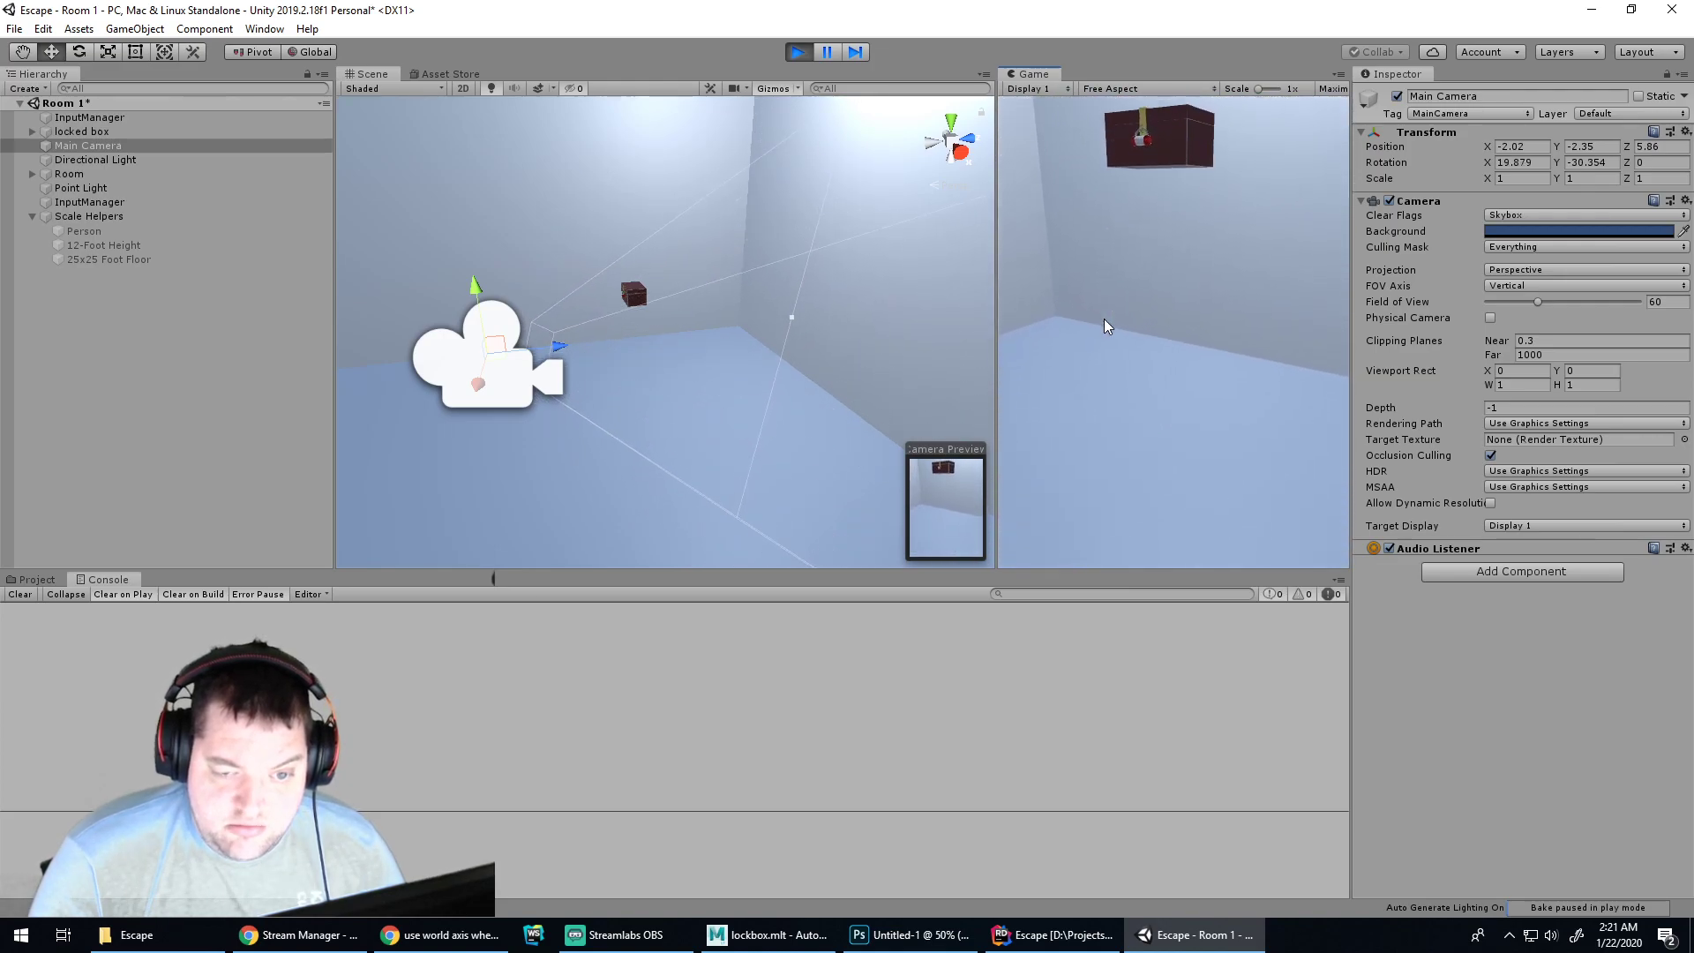
pyautogui.press('w')
pyautogui.press('d')
pyautogui.press('a')
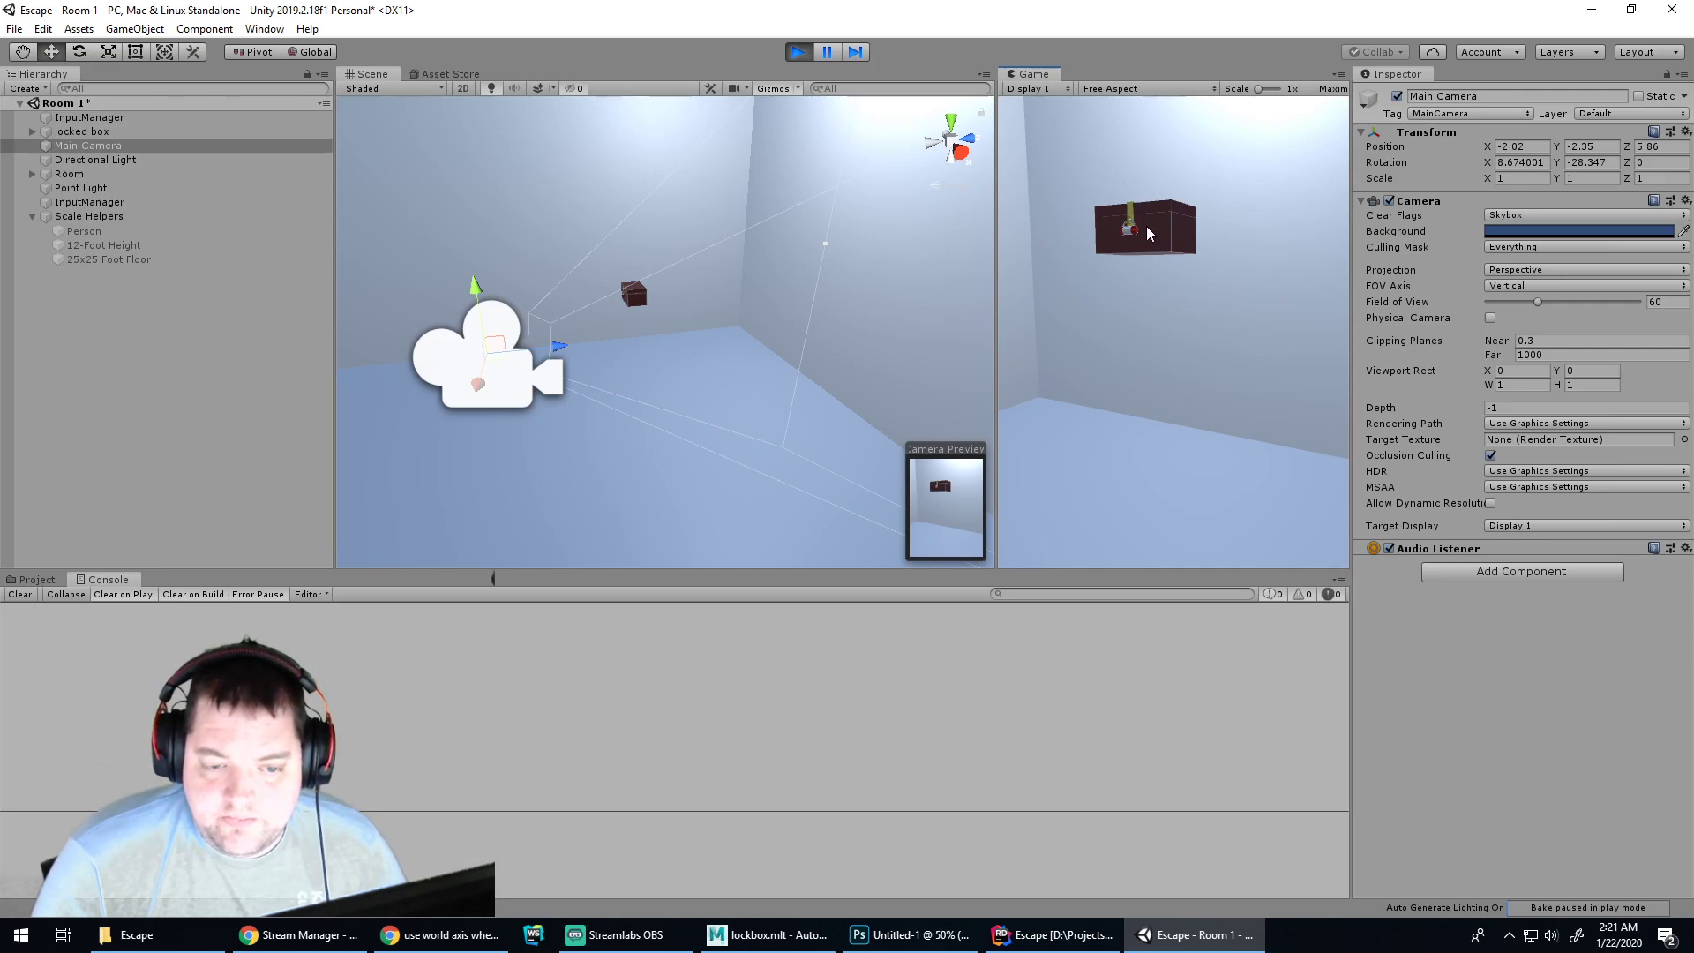
# Tilt the play-mode camera up slightly with a drag and turn it left away from the chest
pyautogui.click(1053, 935)
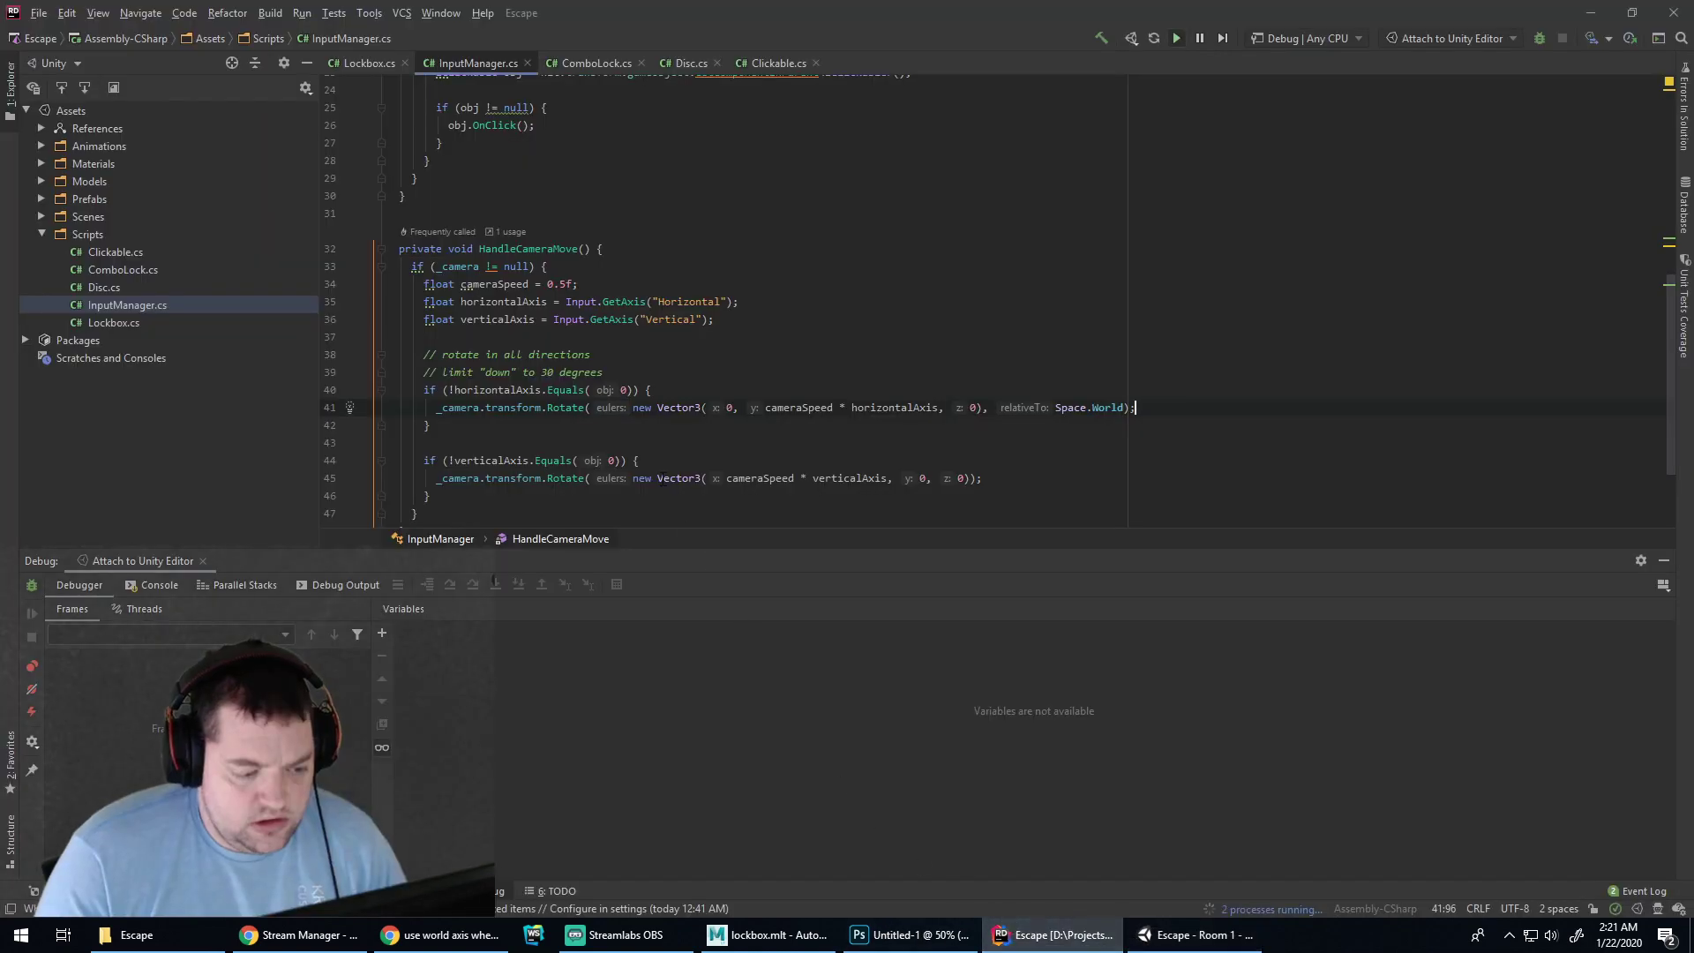
pyautogui.click(1204, 941)
pyautogui.moveTo(1172, 336); pyautogui.dragTo(1264, 364)
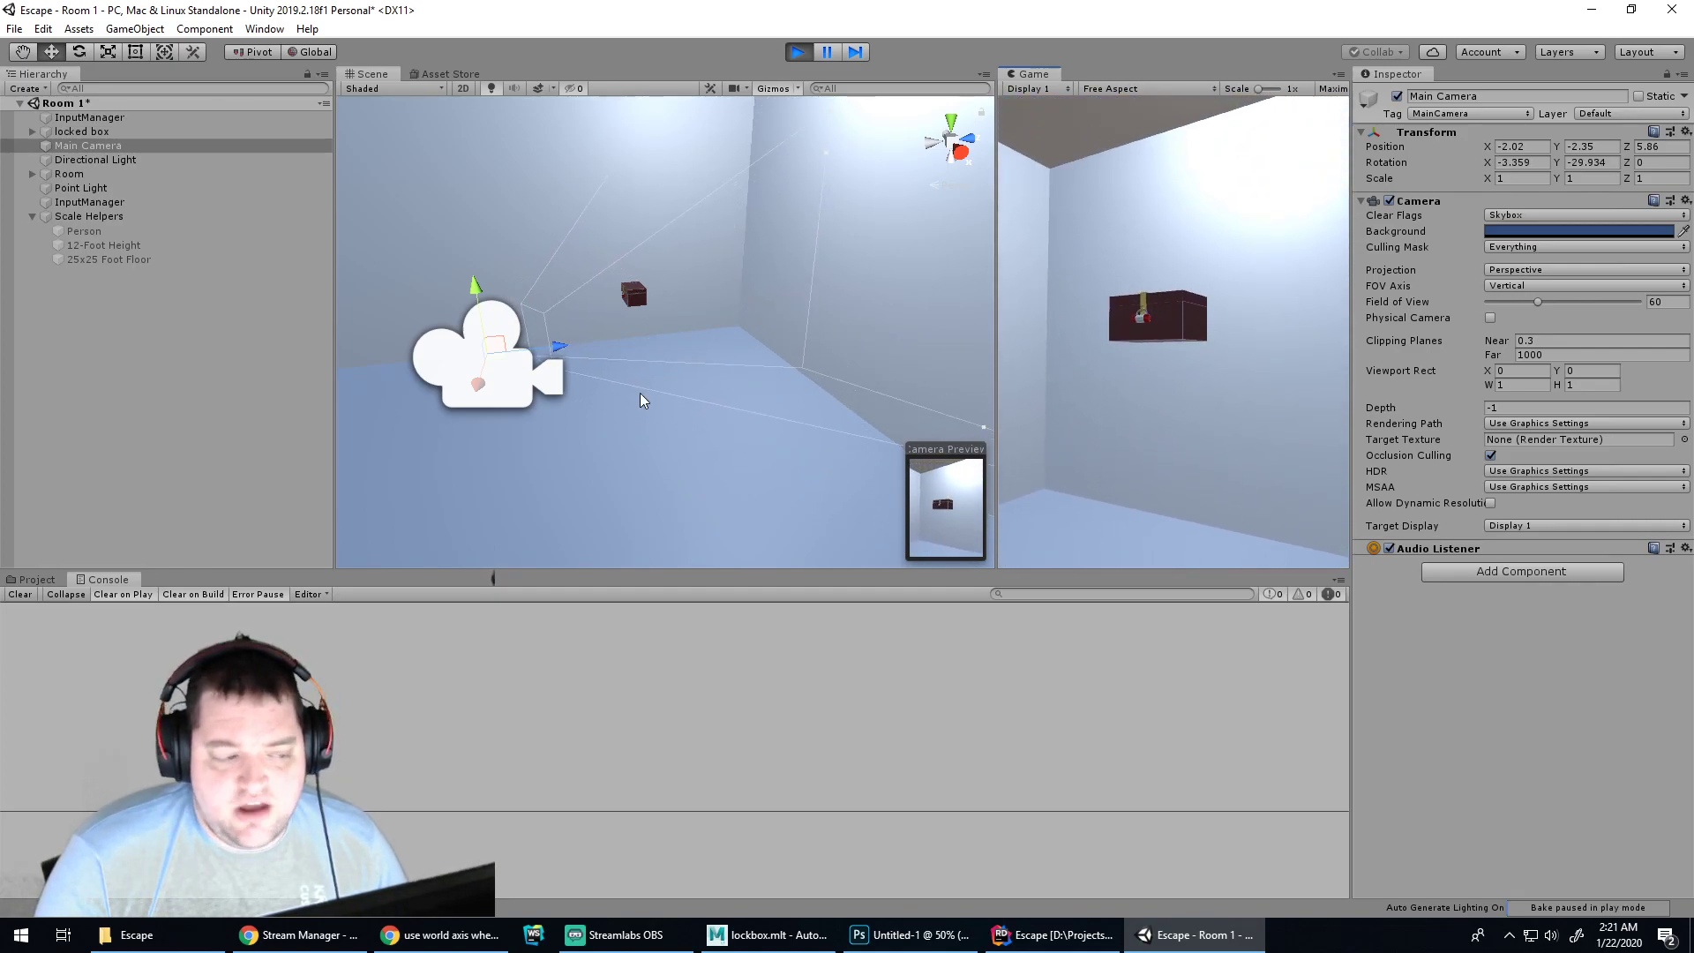
pyautogui.press('a')
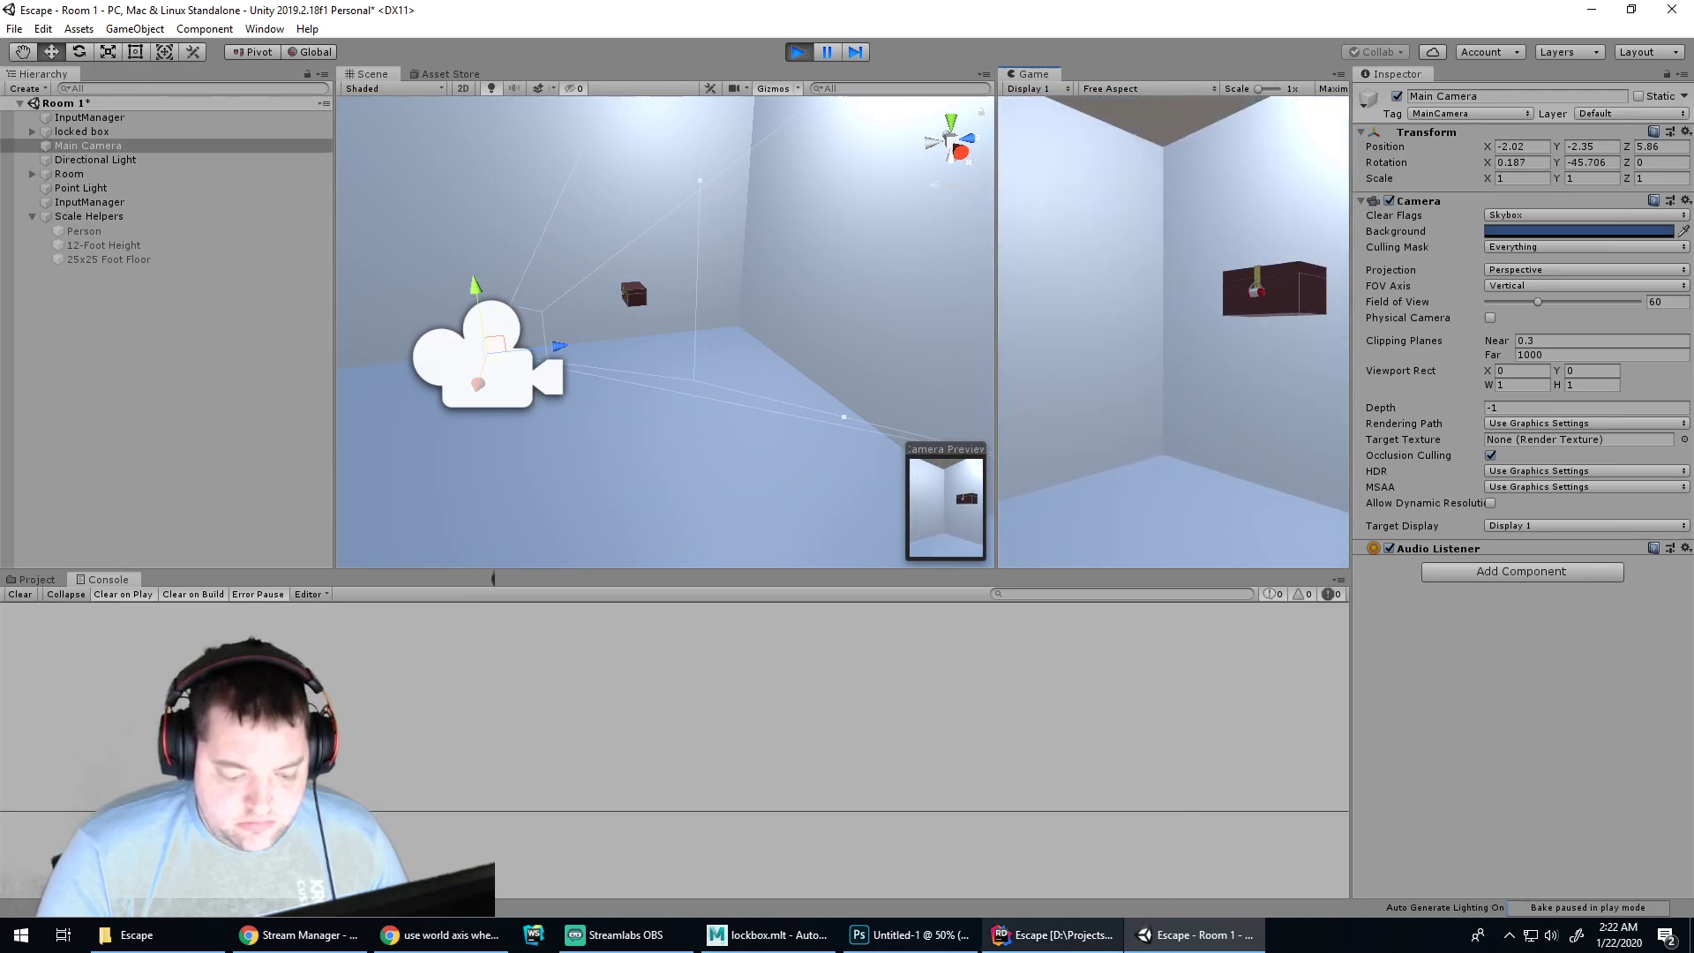
# Return to InputManager.cs in Rider with the caret at the end of line 42
pyautogui.click(909, 934)
pyautogui.click(1050, 935)
pyautogui.click(754, 427)
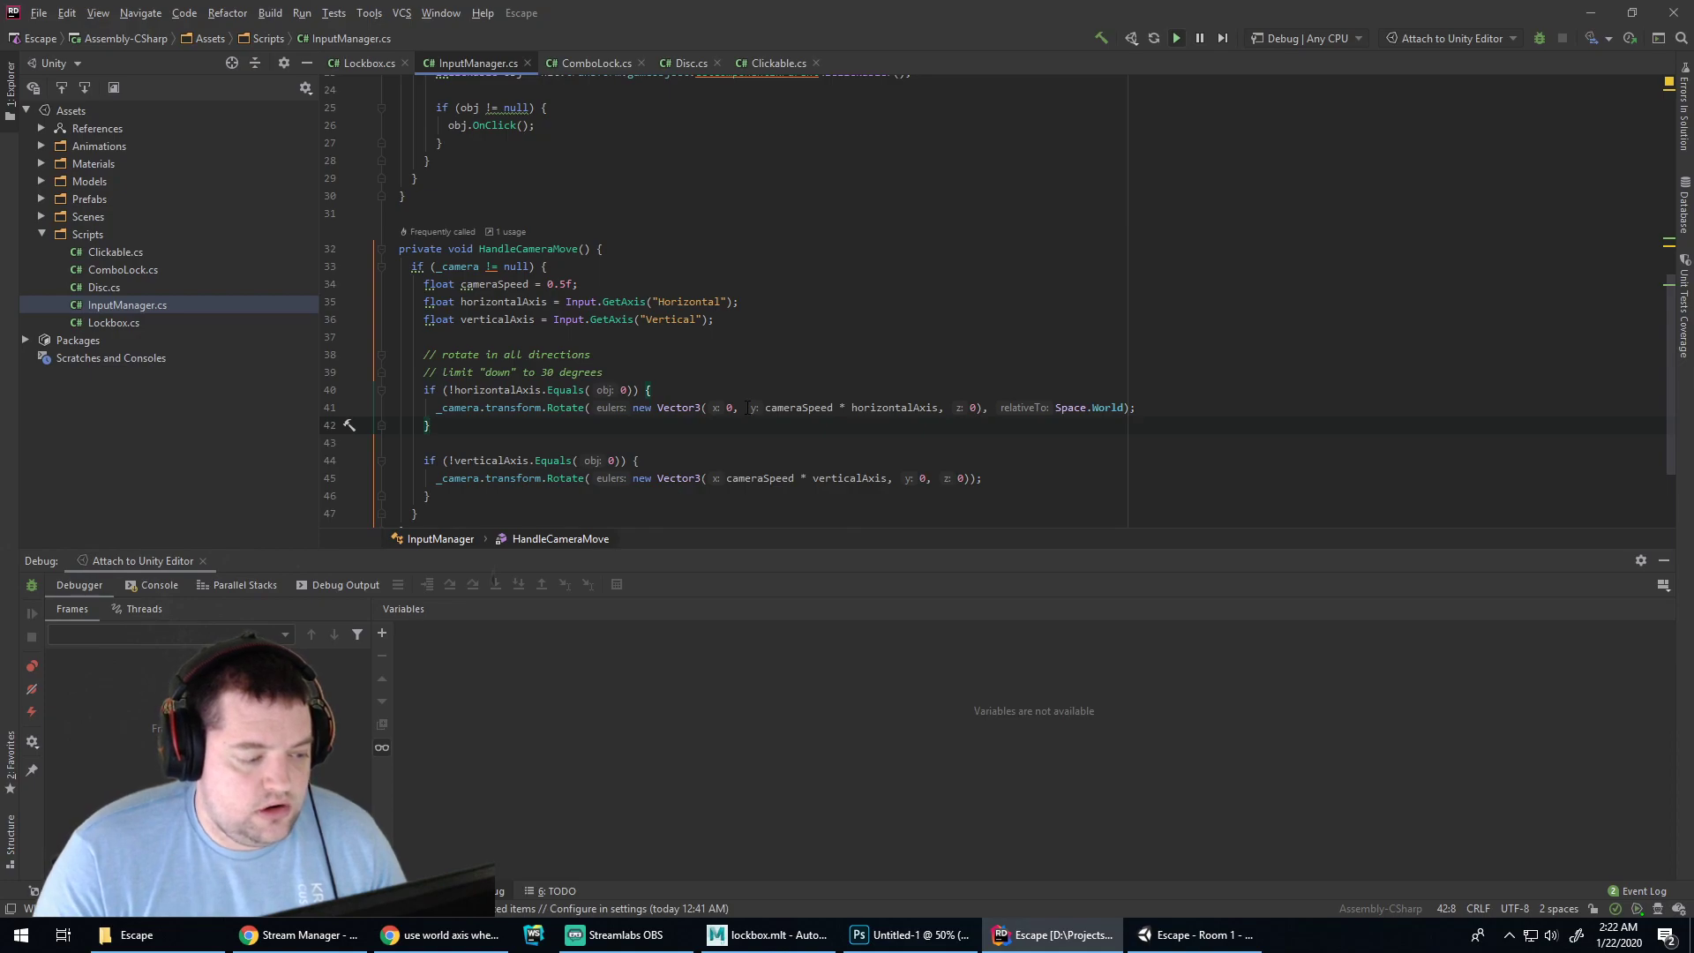
pyautogui.click(510, 479)
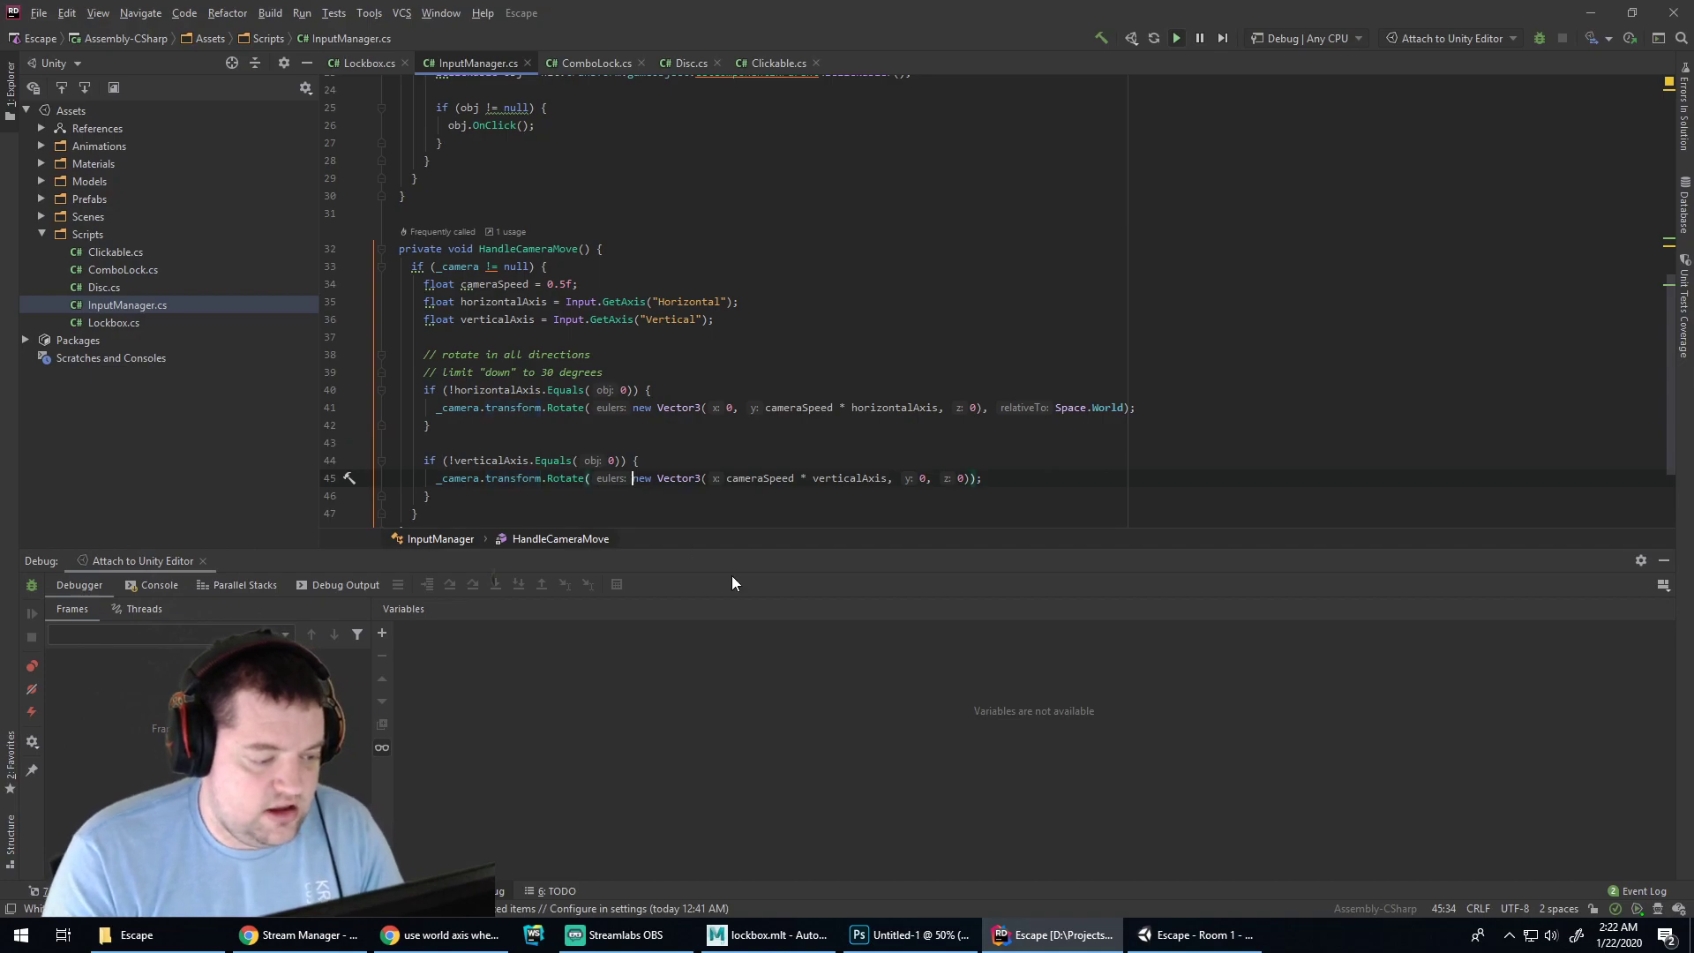
pyautogui.hotkey('ctrl', 'p')
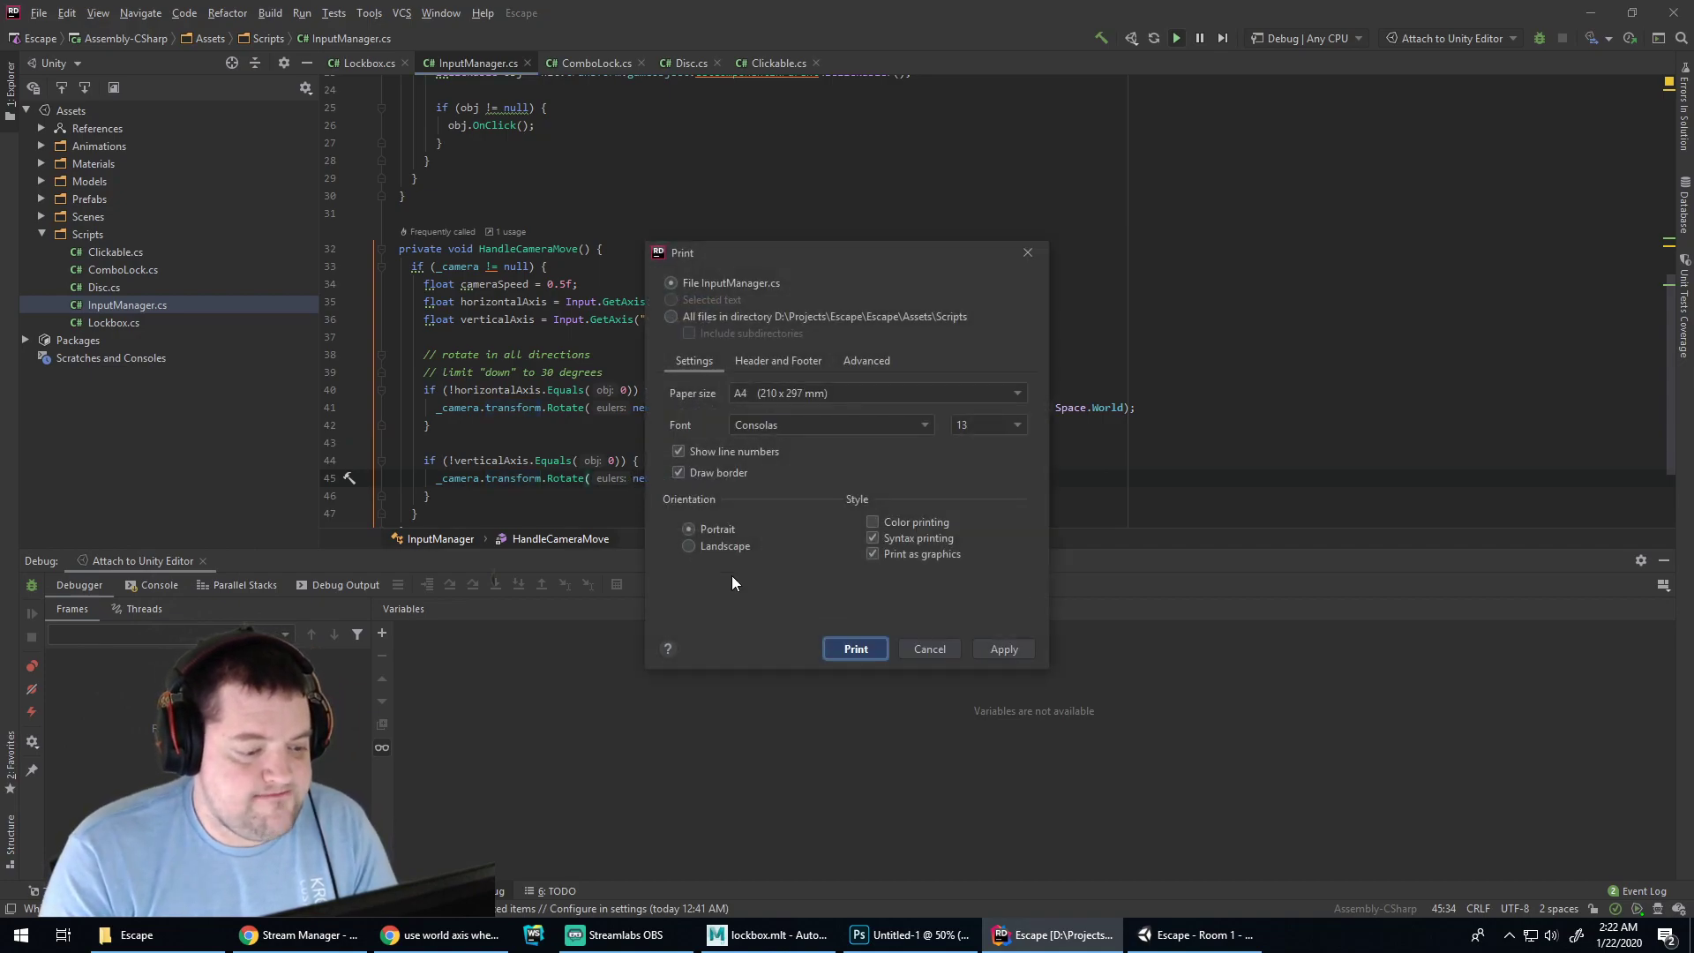
pyautogui.press('Escape')
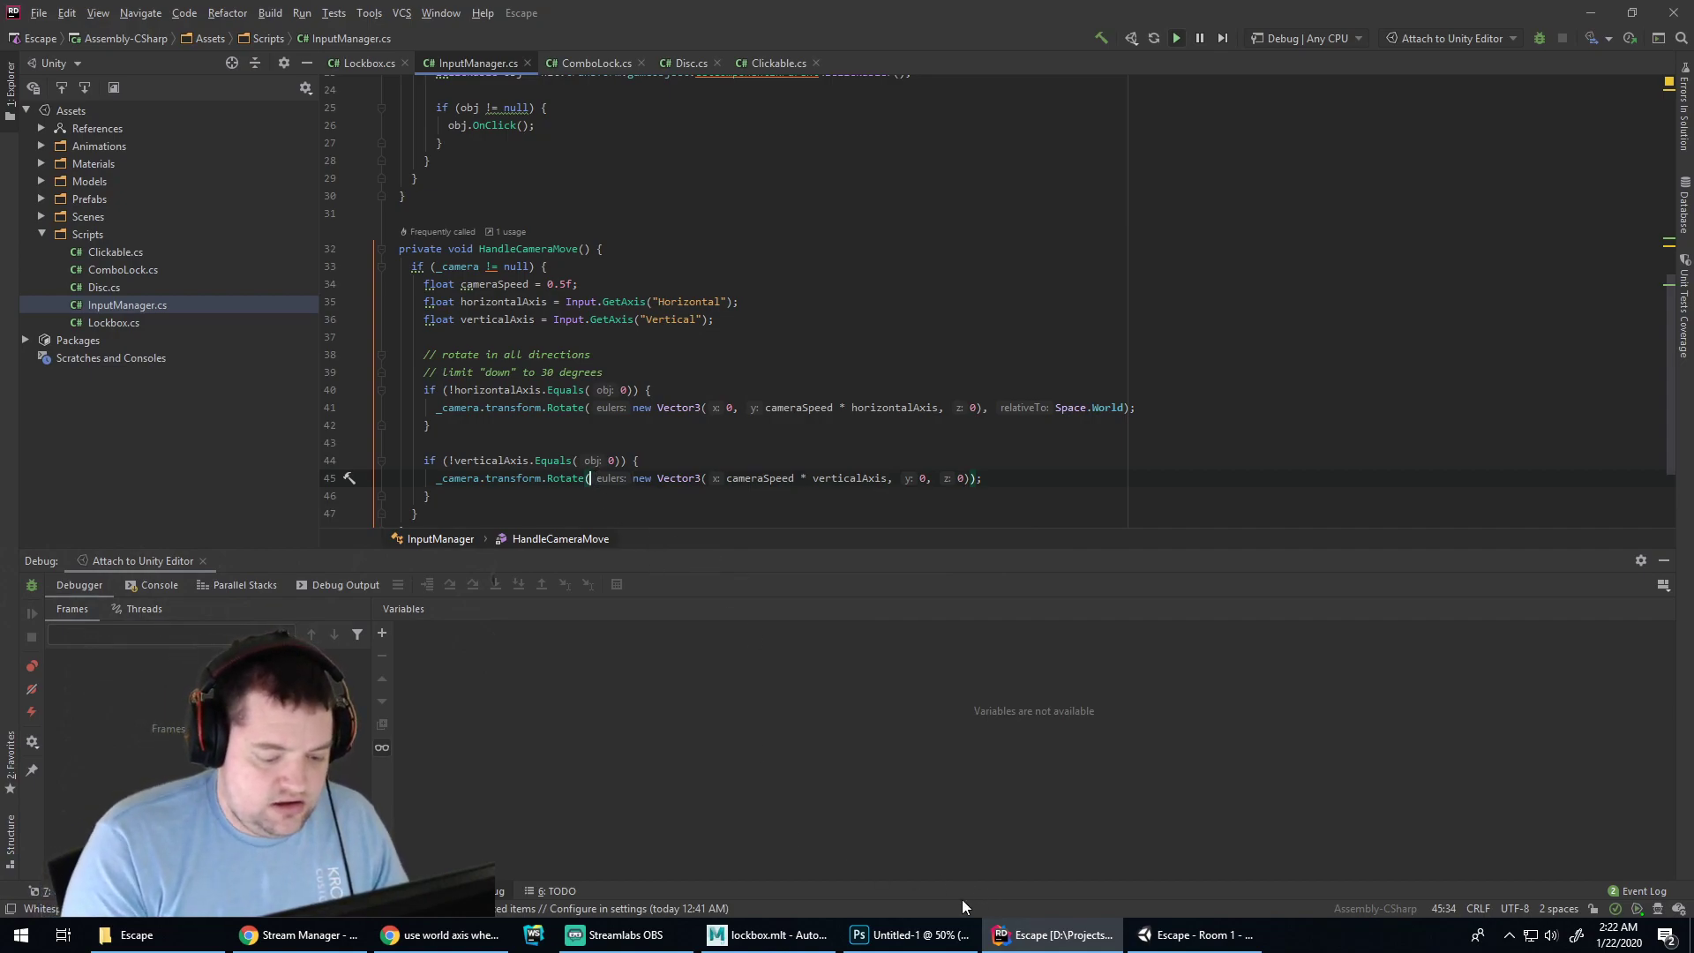
# Google 'jetbrains rider show intellisense hotkey' and open Rider's Code Completion (IntelliSense) help page
pyautogui.click(441, 935)
pyautogui.hotkey('ctrl', 't')
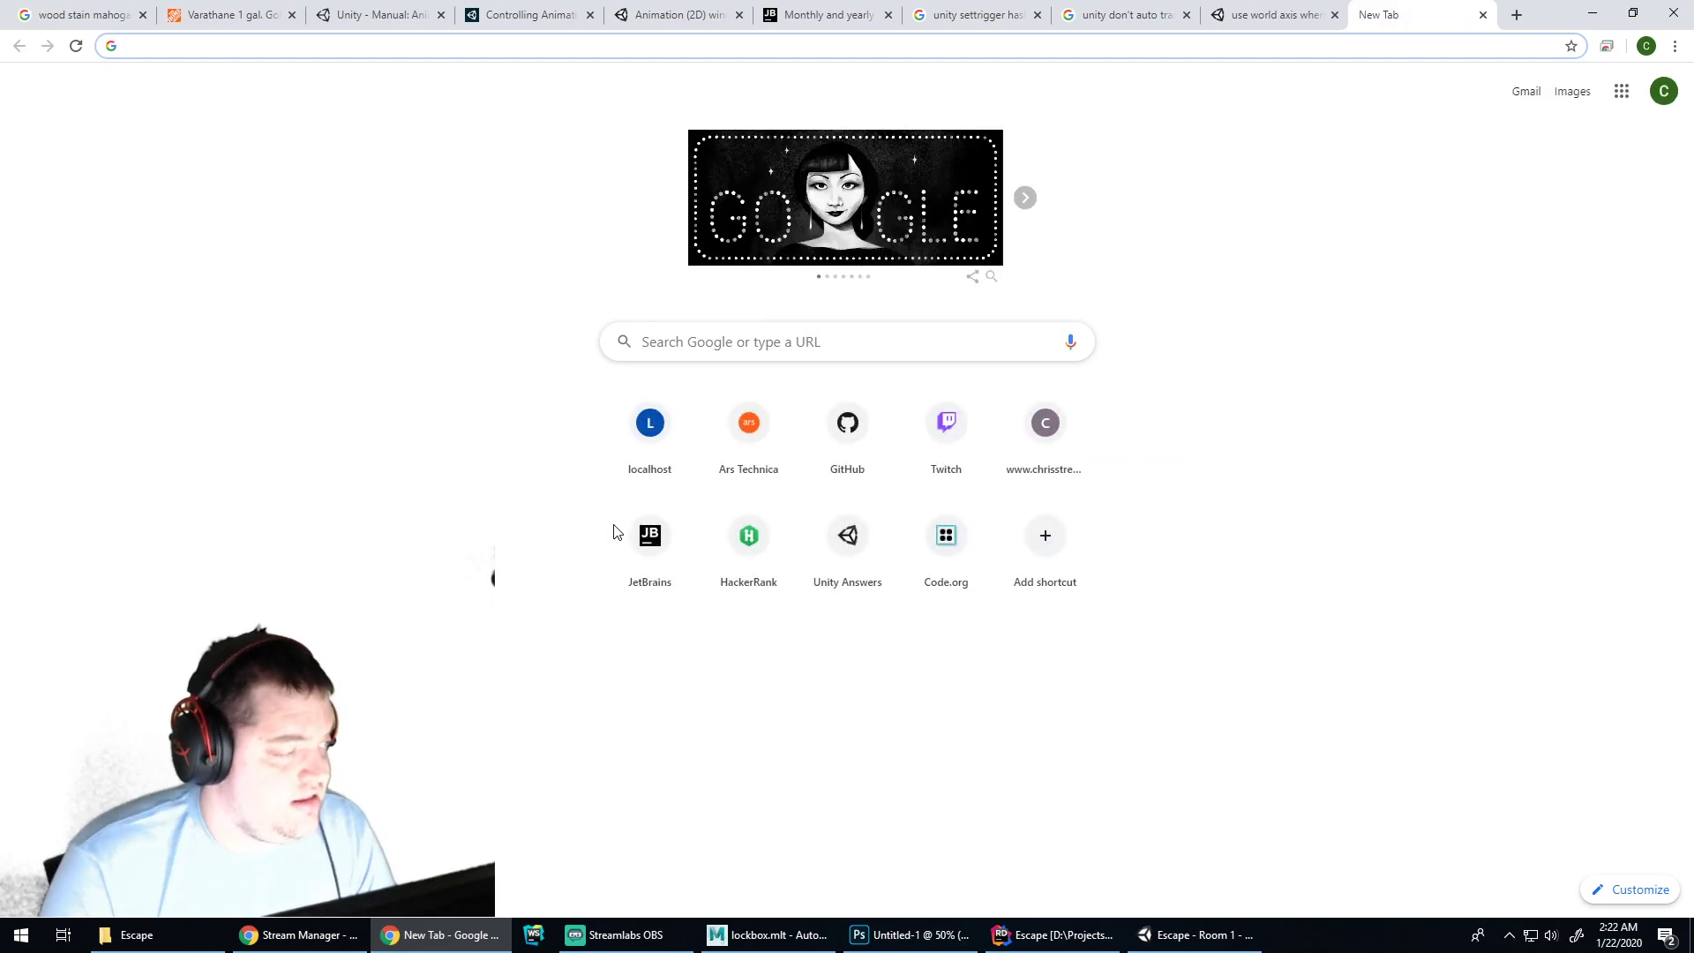
pyautogui.write('jetbrains ')
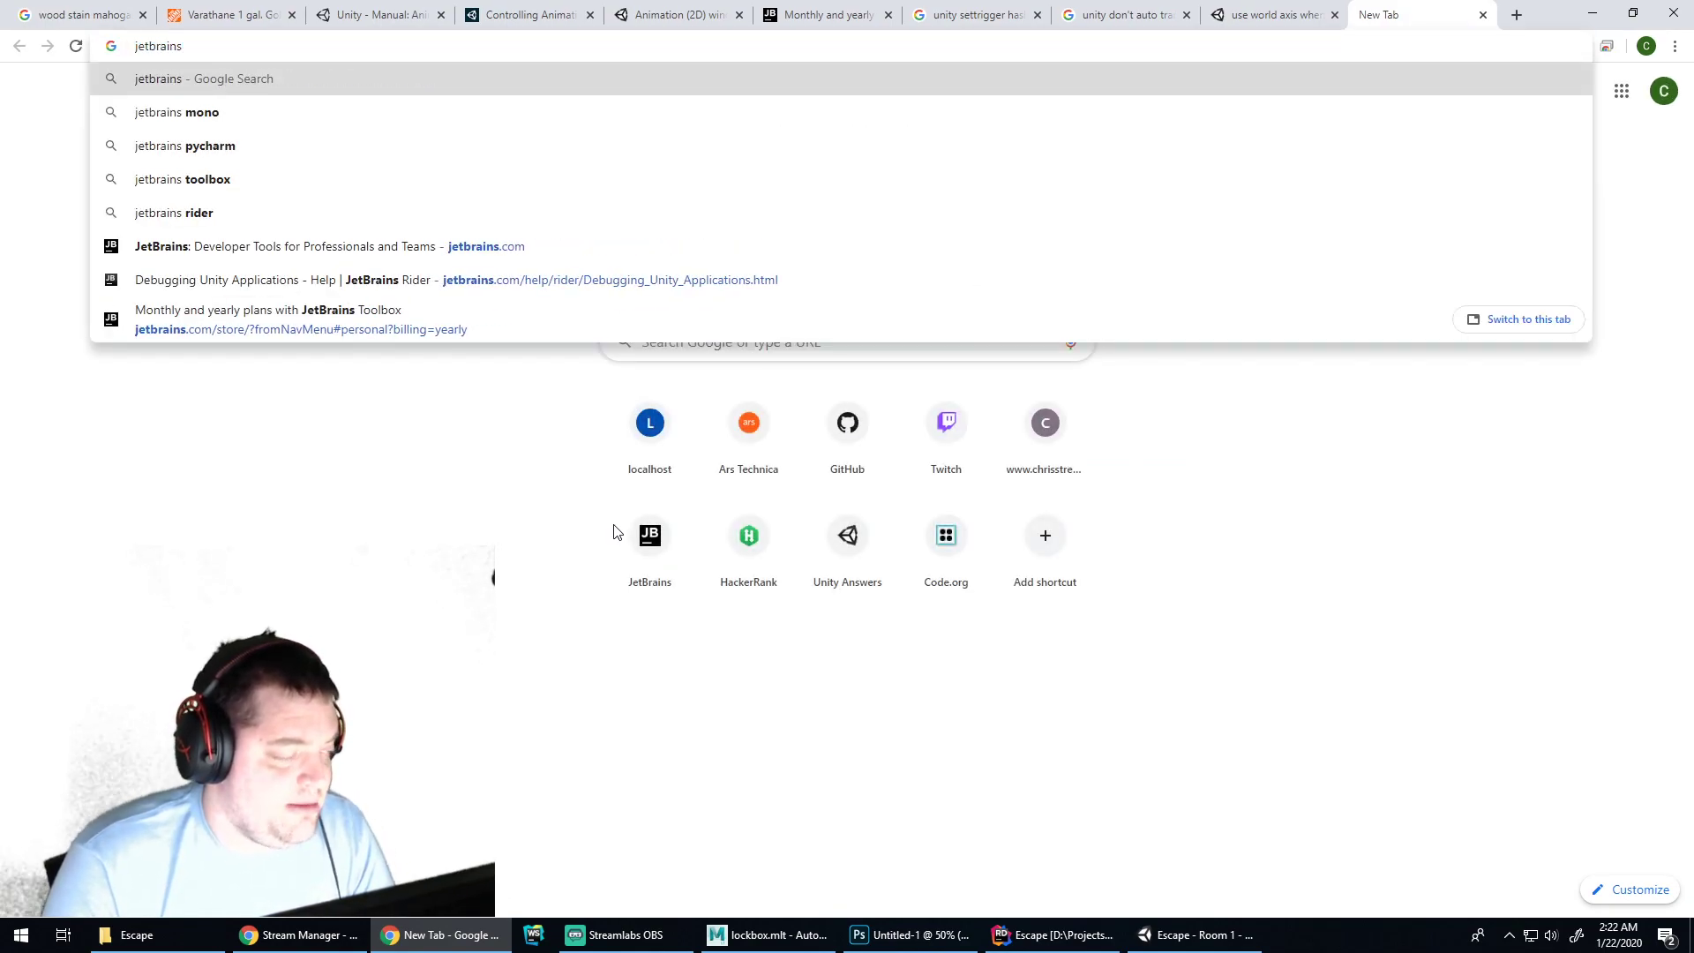
pyautogui.write('rider')
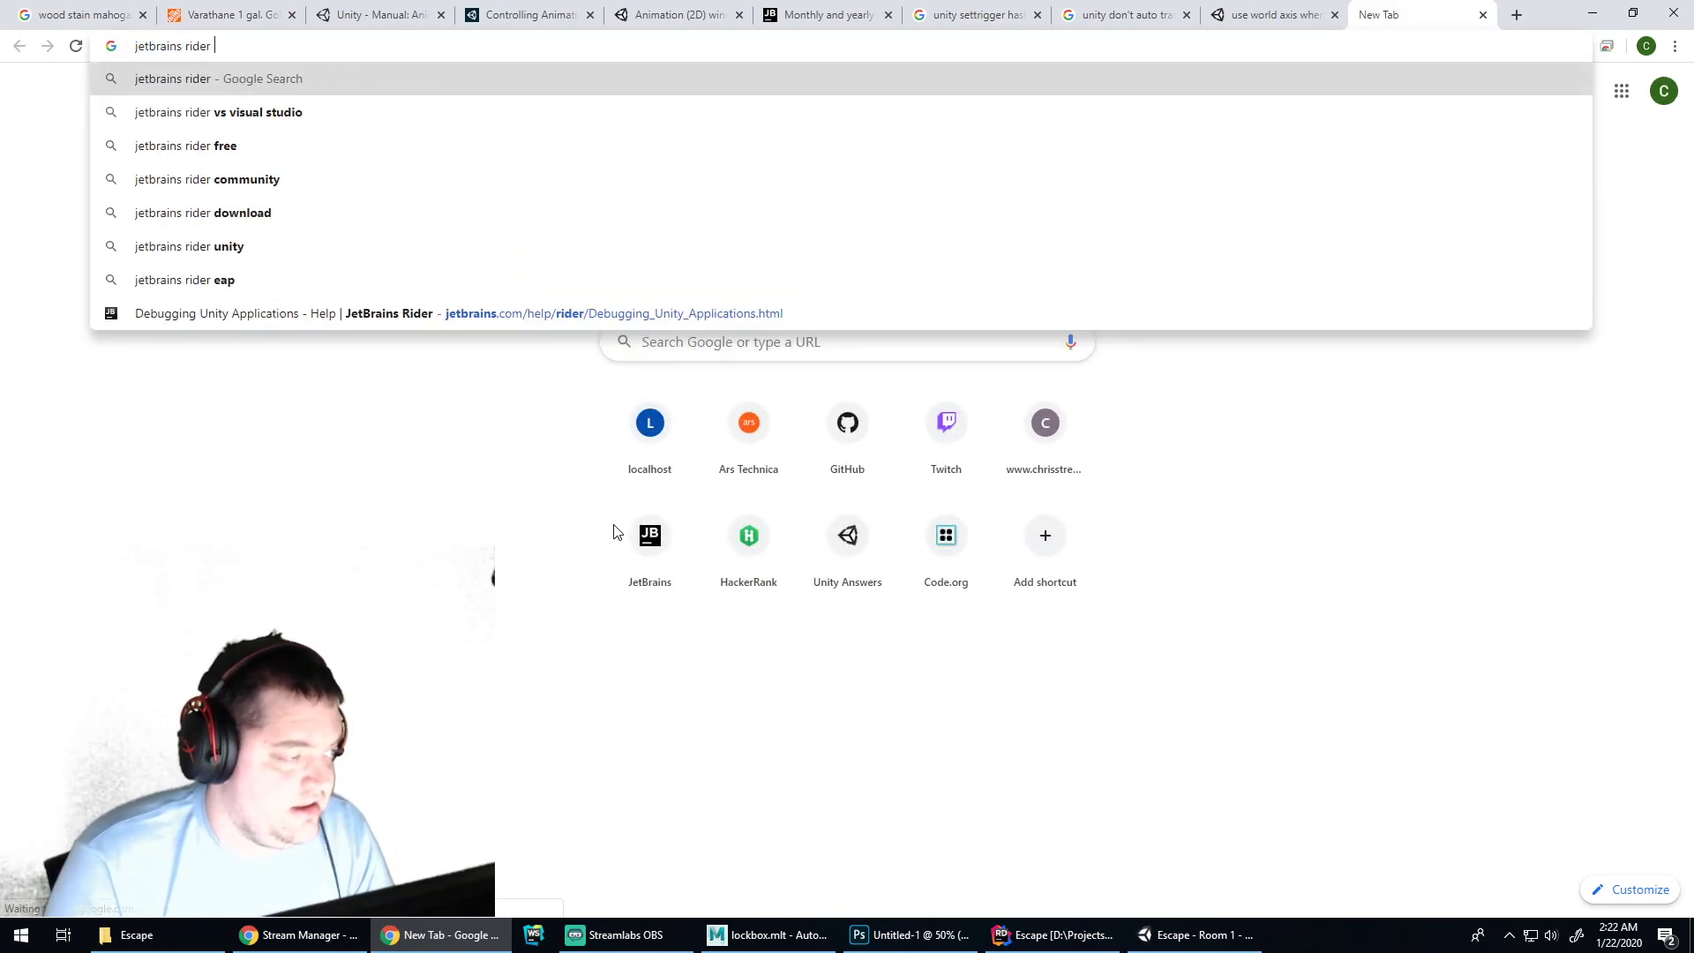
pyautogui.write('show intellisense')
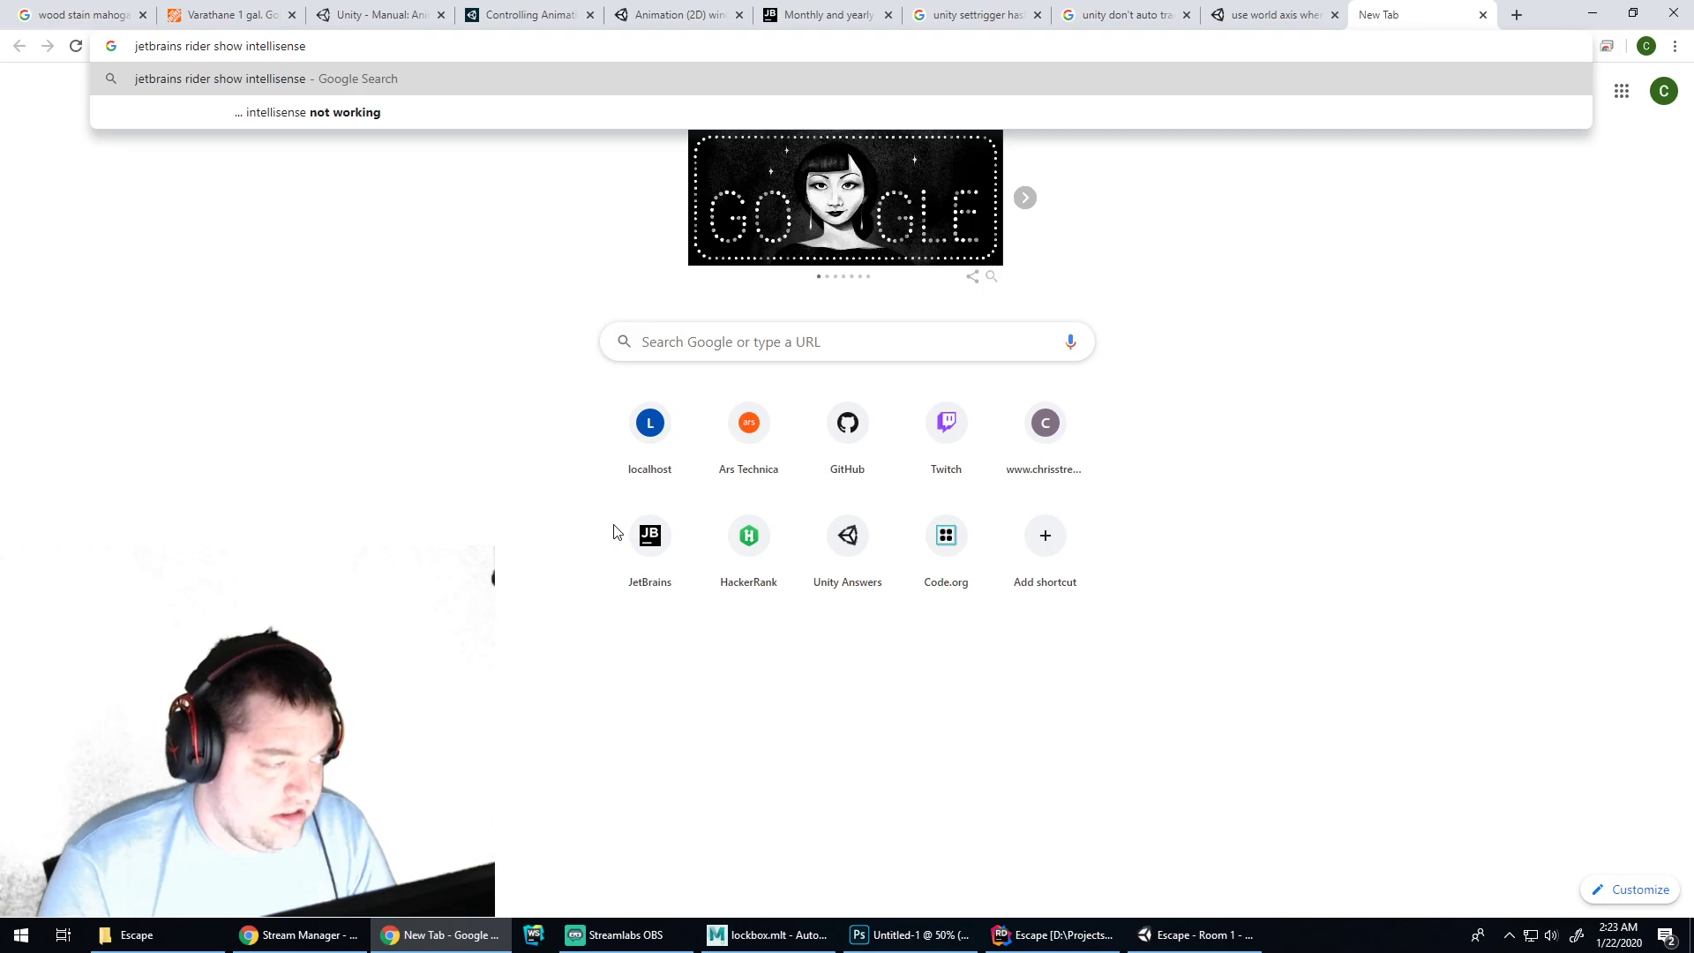
pyautogui.write('hotkey')
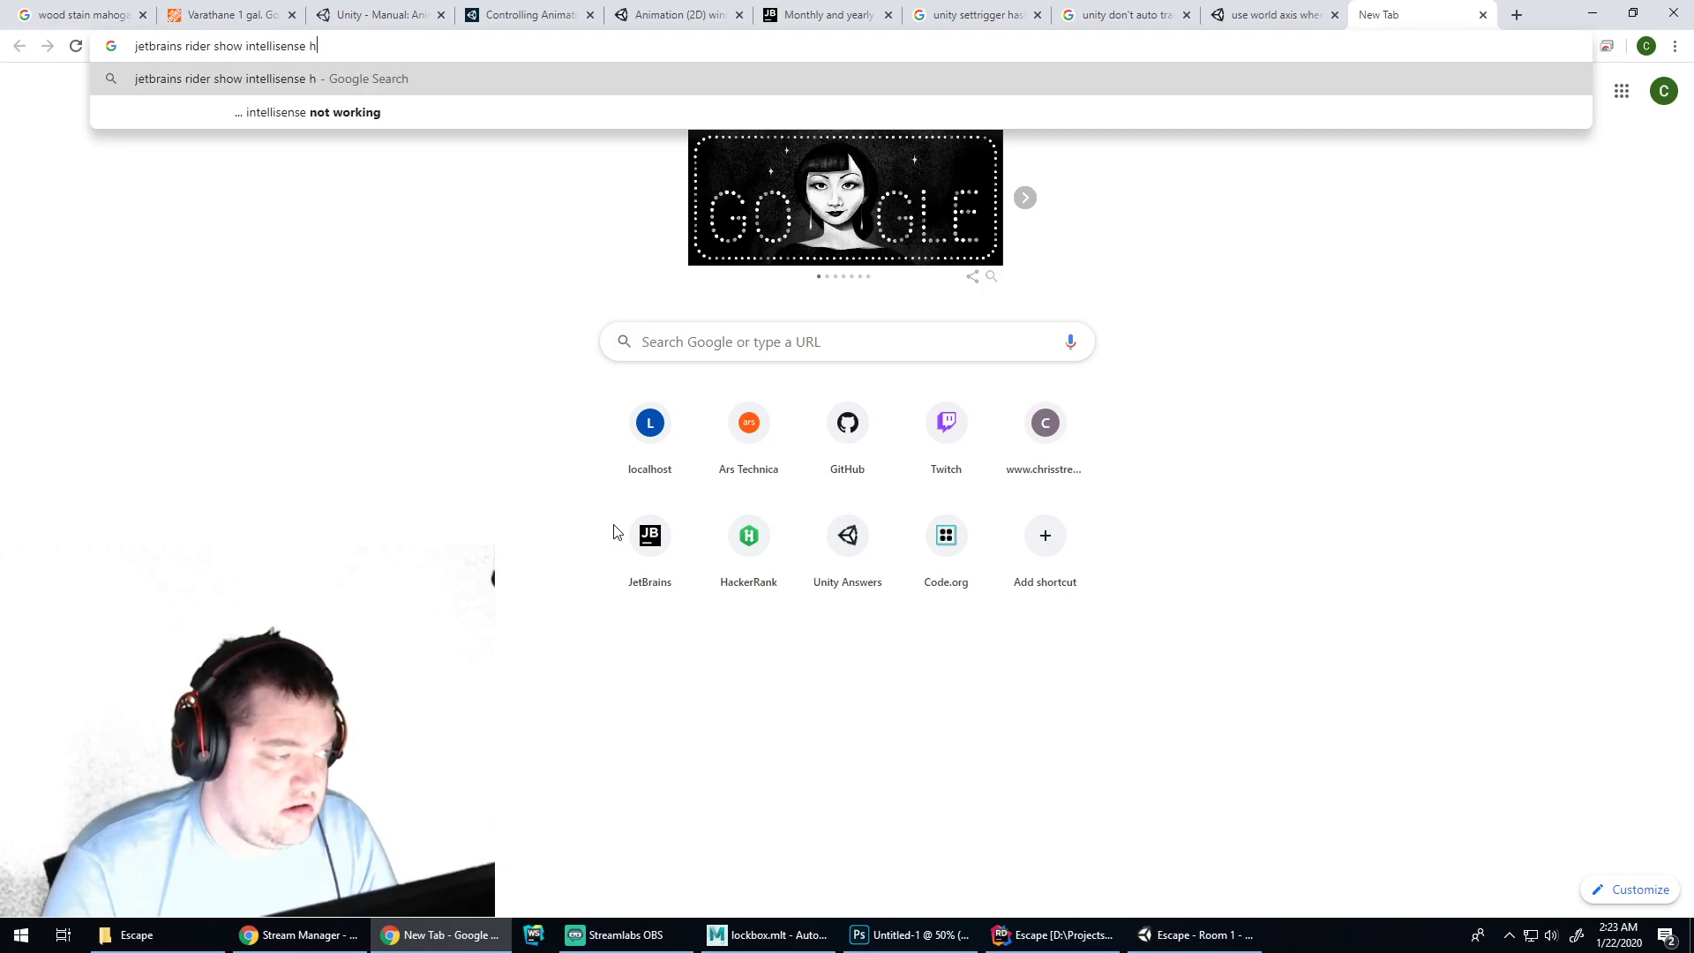
pyautogui.press('Return')
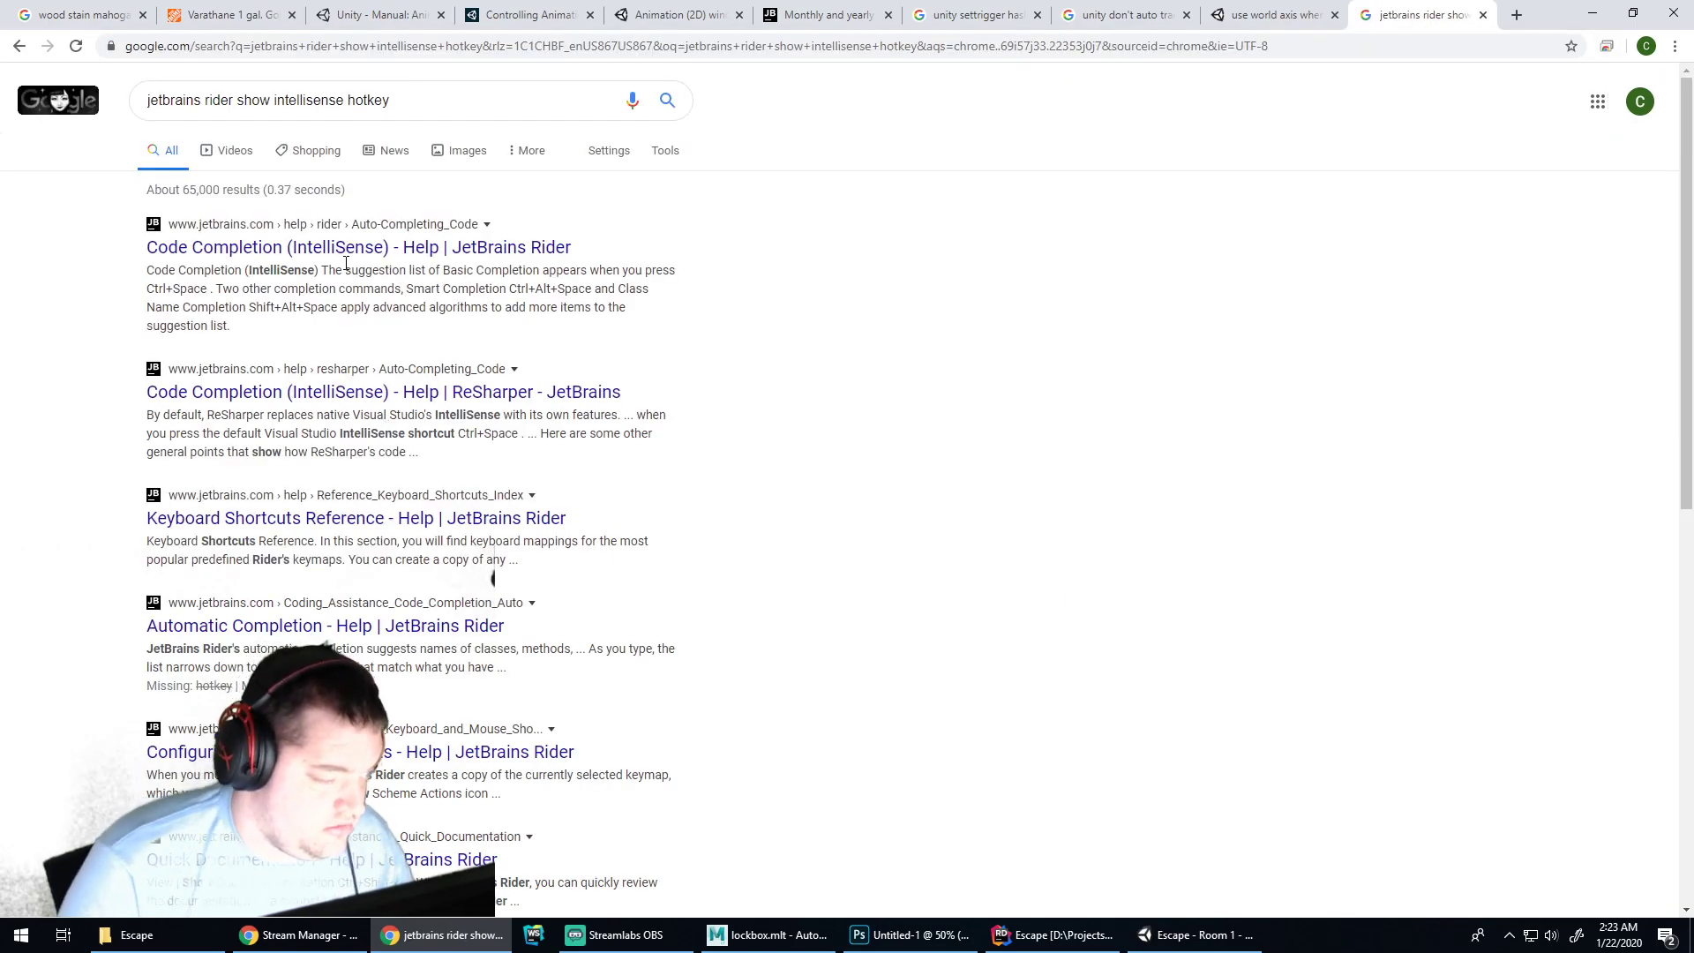
pyautogui.click(341, 259)
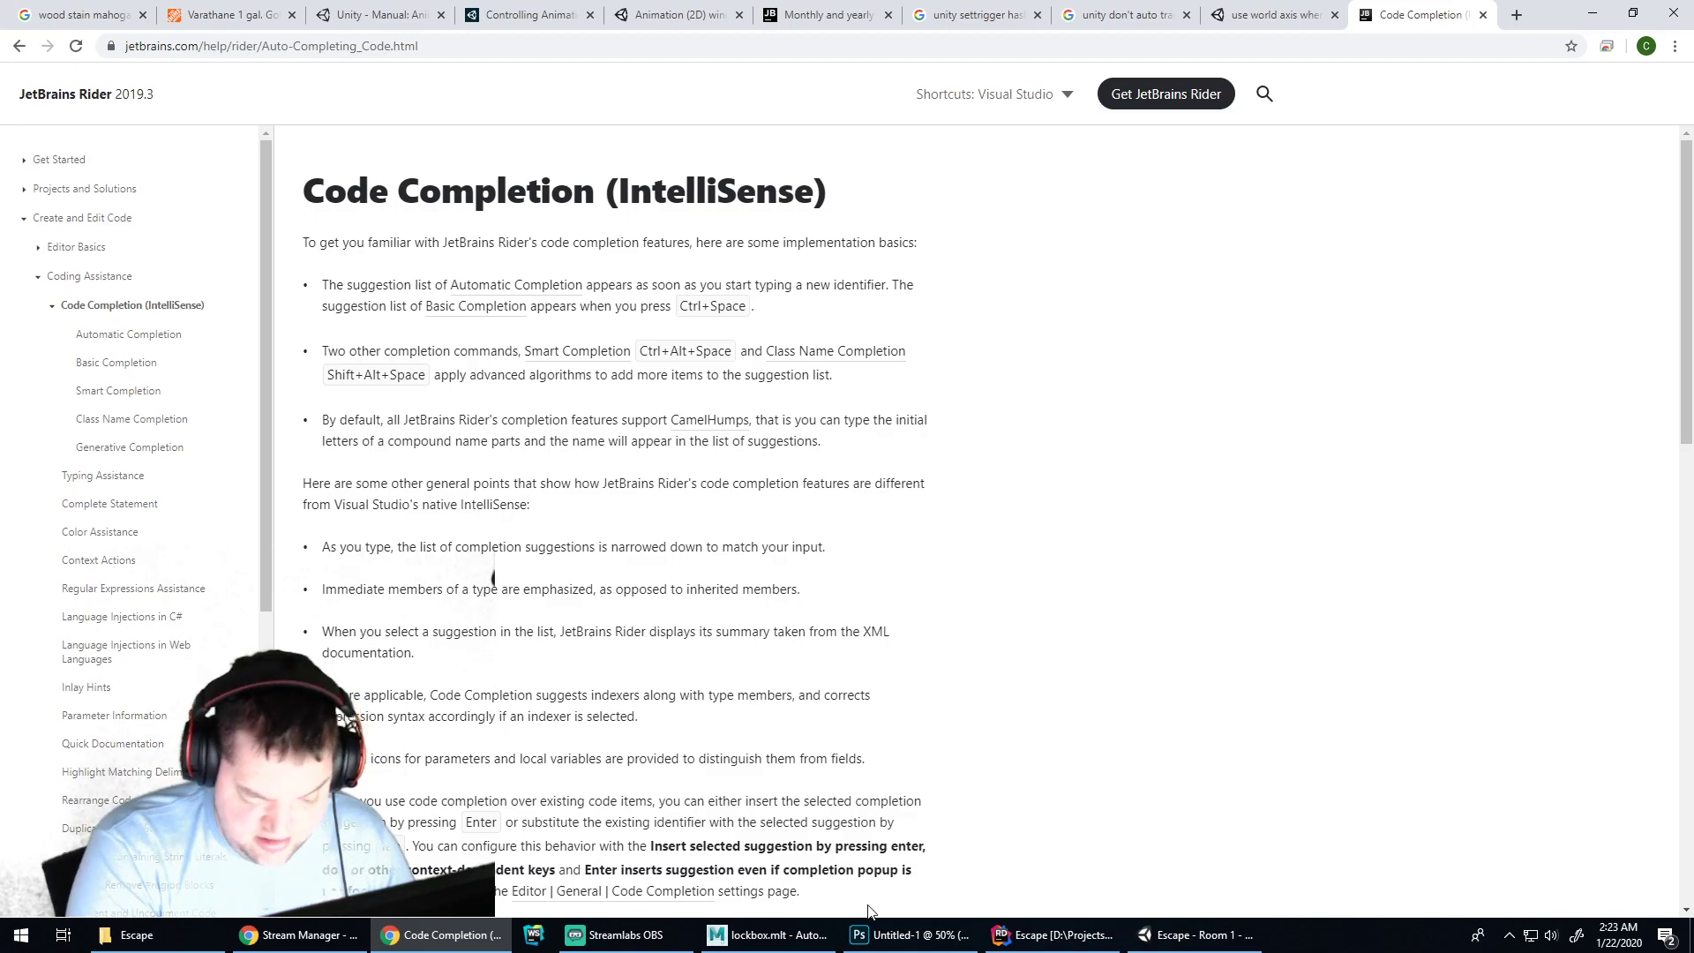
pyautogui.click(1052, 934)
# Show completion suggestions and then the Rotate parameter overloads for line 45's call
pyautogui.hotkey('ctrl', 'space')
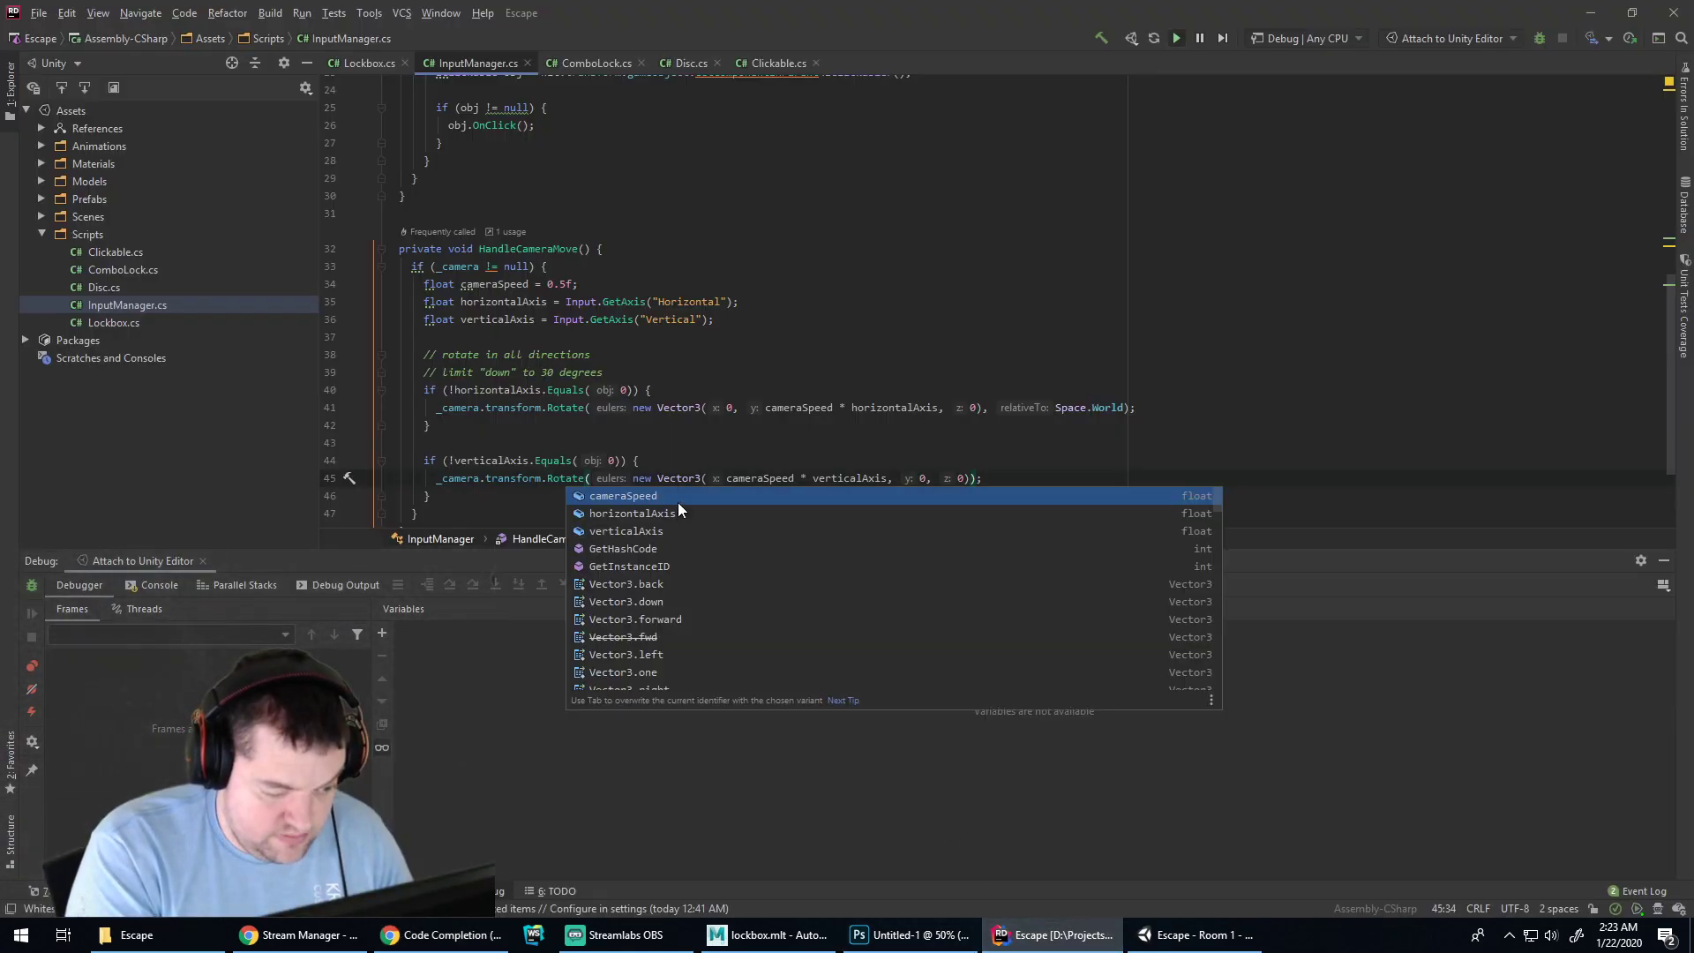
pyautogui.press('Escape')
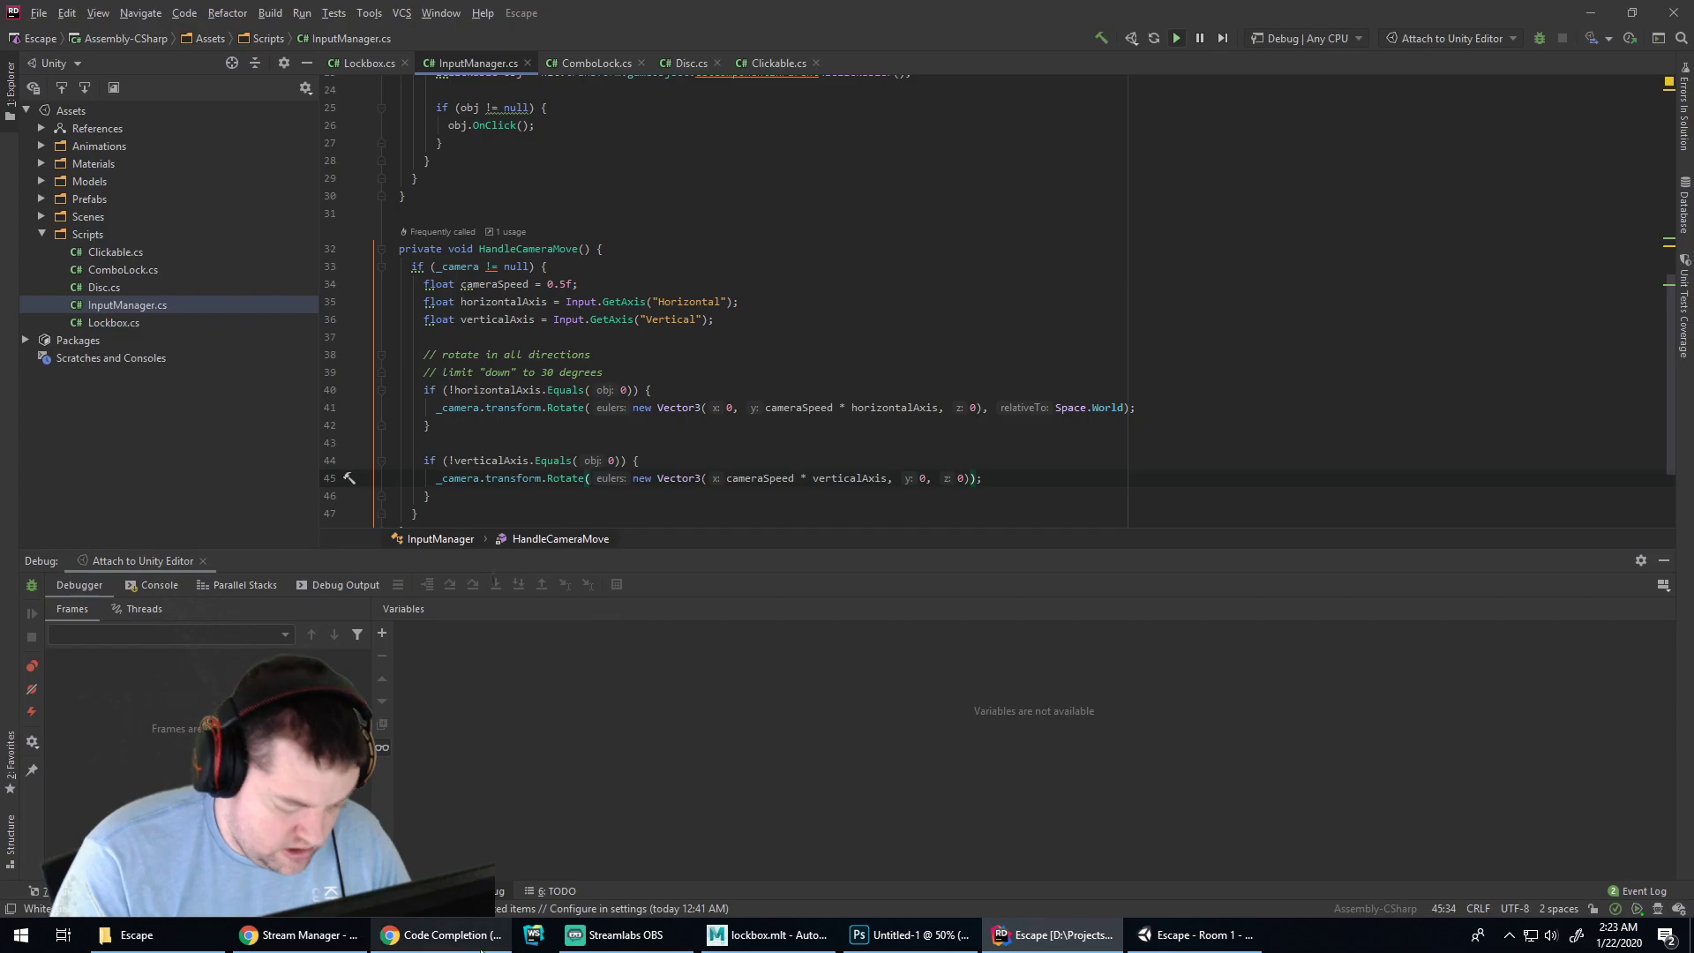
pyautogui.click(429, 937)
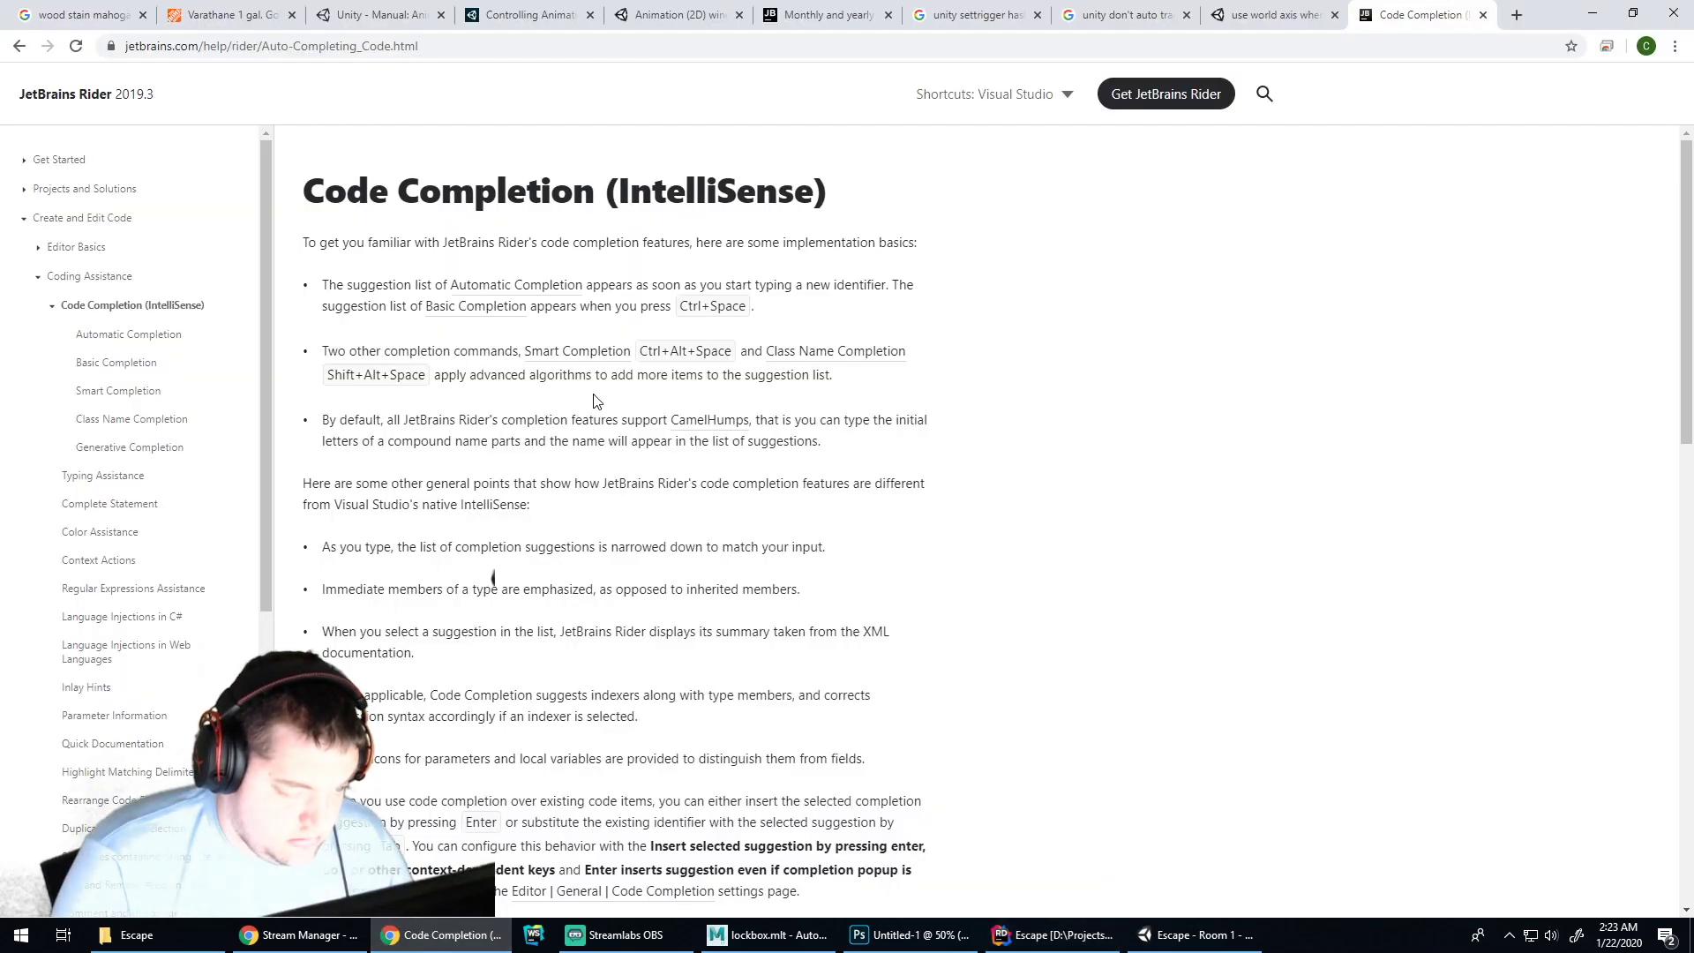
pyautogui.click(917, 936)
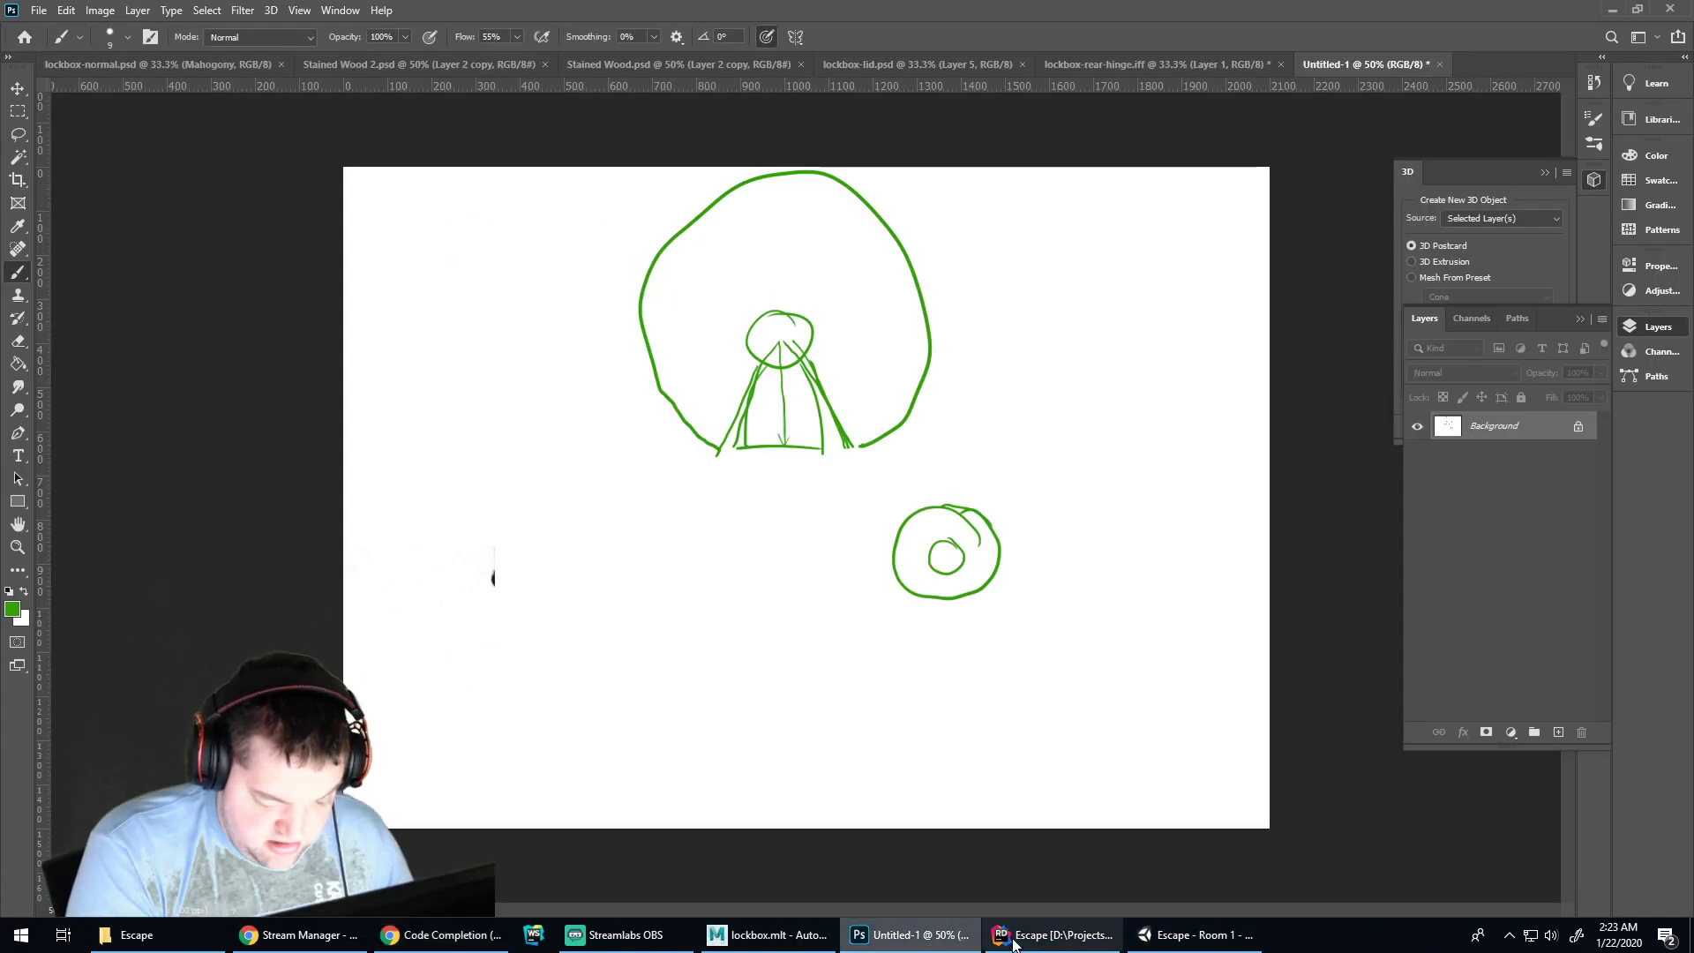
pyautogui.click(1000, 940)
pyautogui.hotkey('ctrl', 'space')
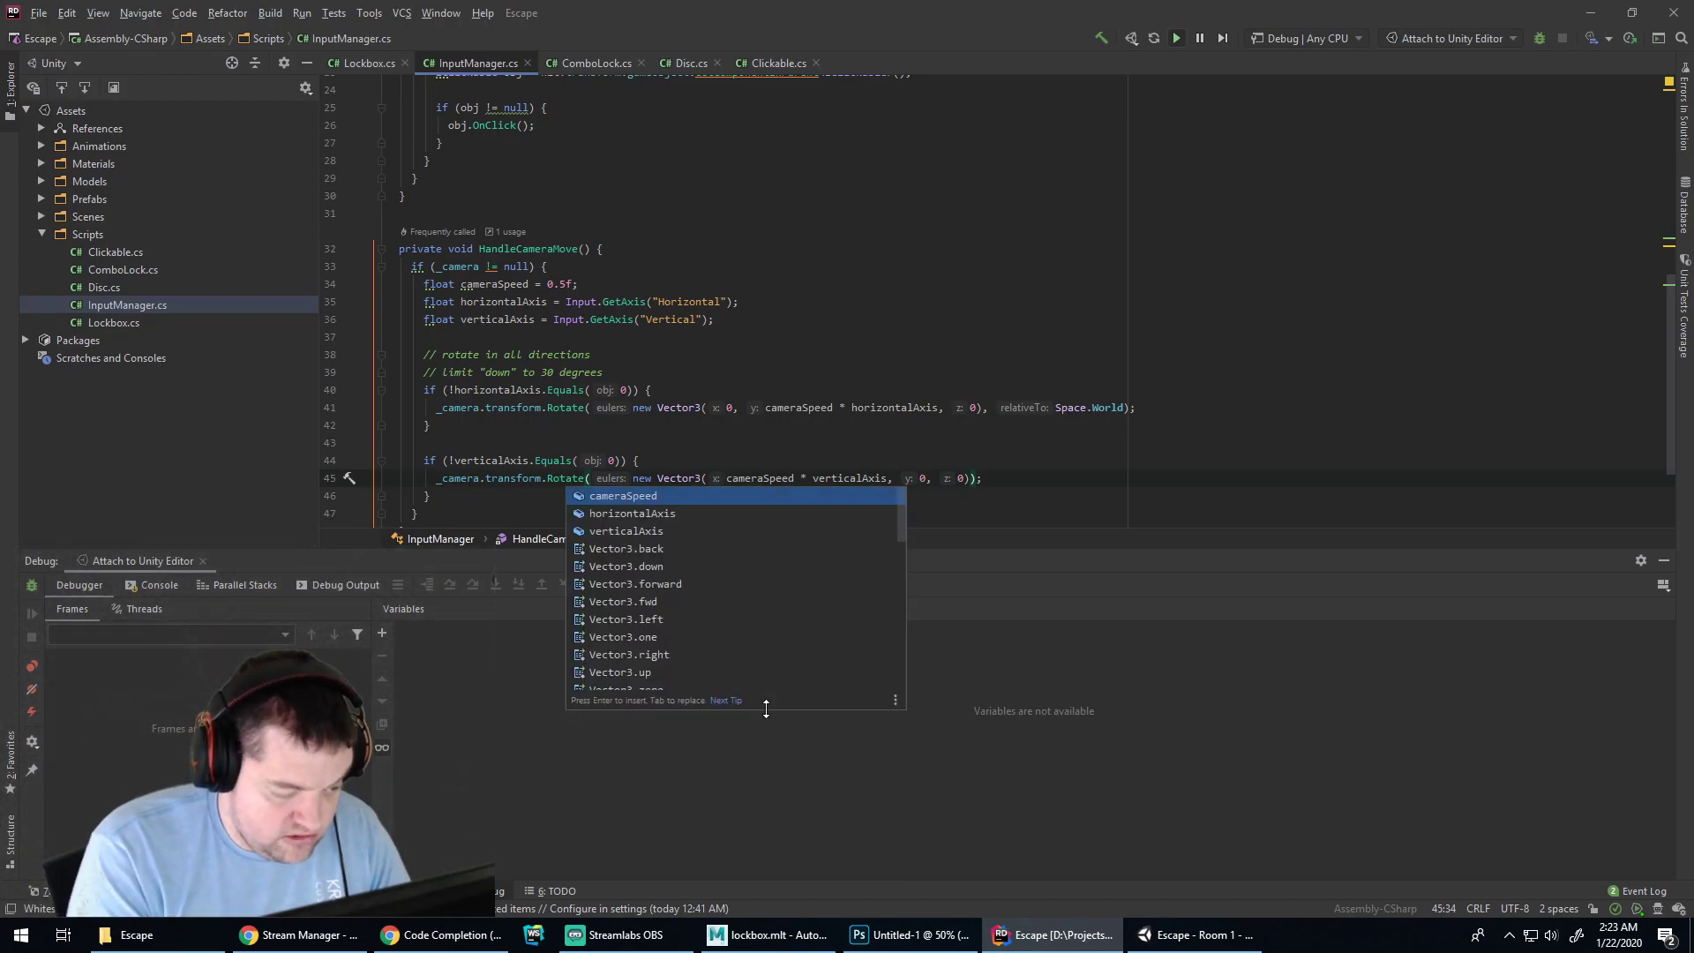
pyautogui.press('Escape')
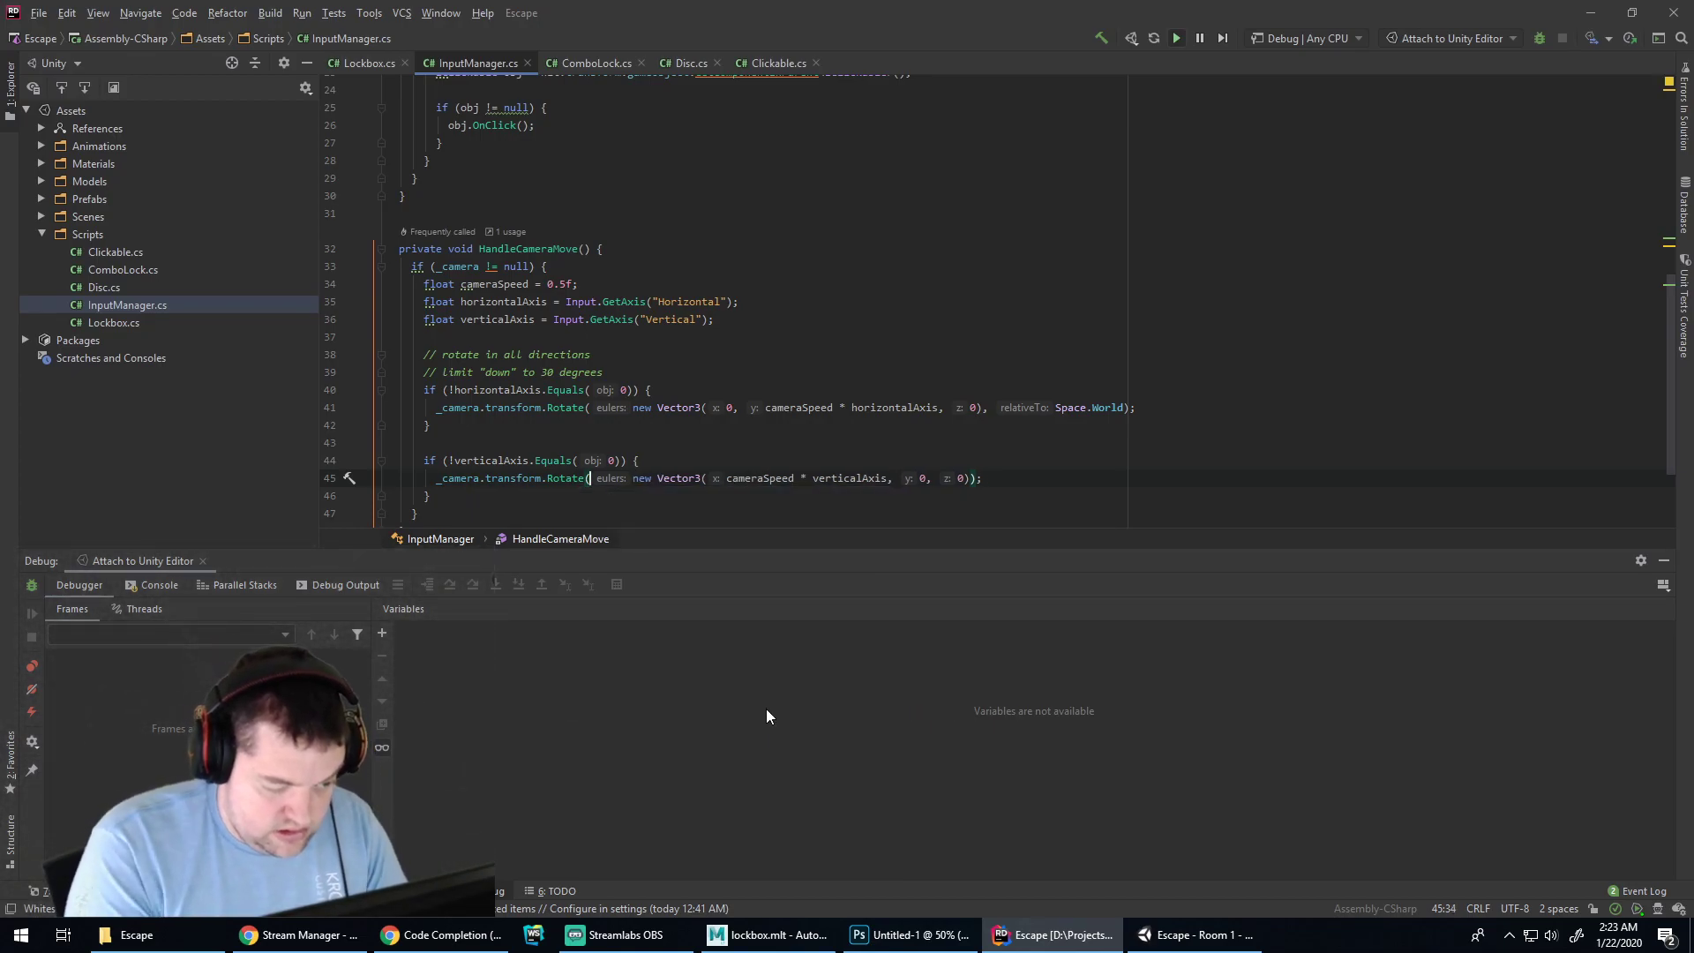
pyautogui.hotkey('ctrl', 'shift', 'space')
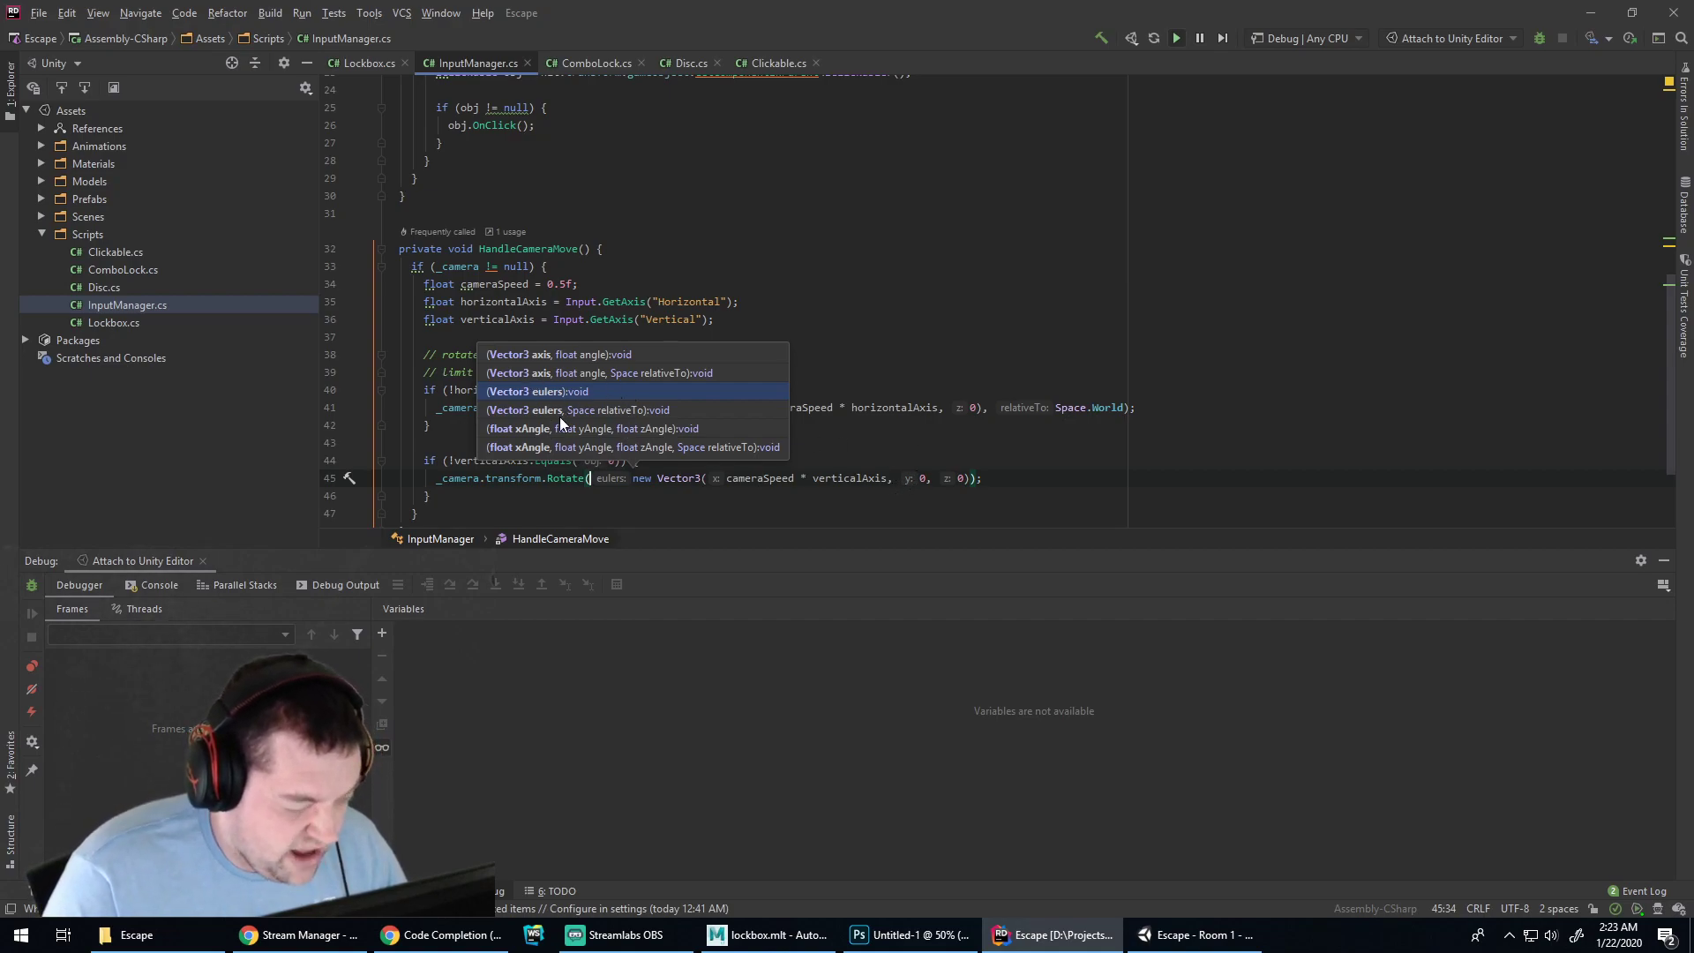
# Add a stray period after the Vector3 argument and delete it, leaving the code unchanged
pyautogui.click(787, 477)
pyautogui.click(971, 477)
pyautogui.write('.')
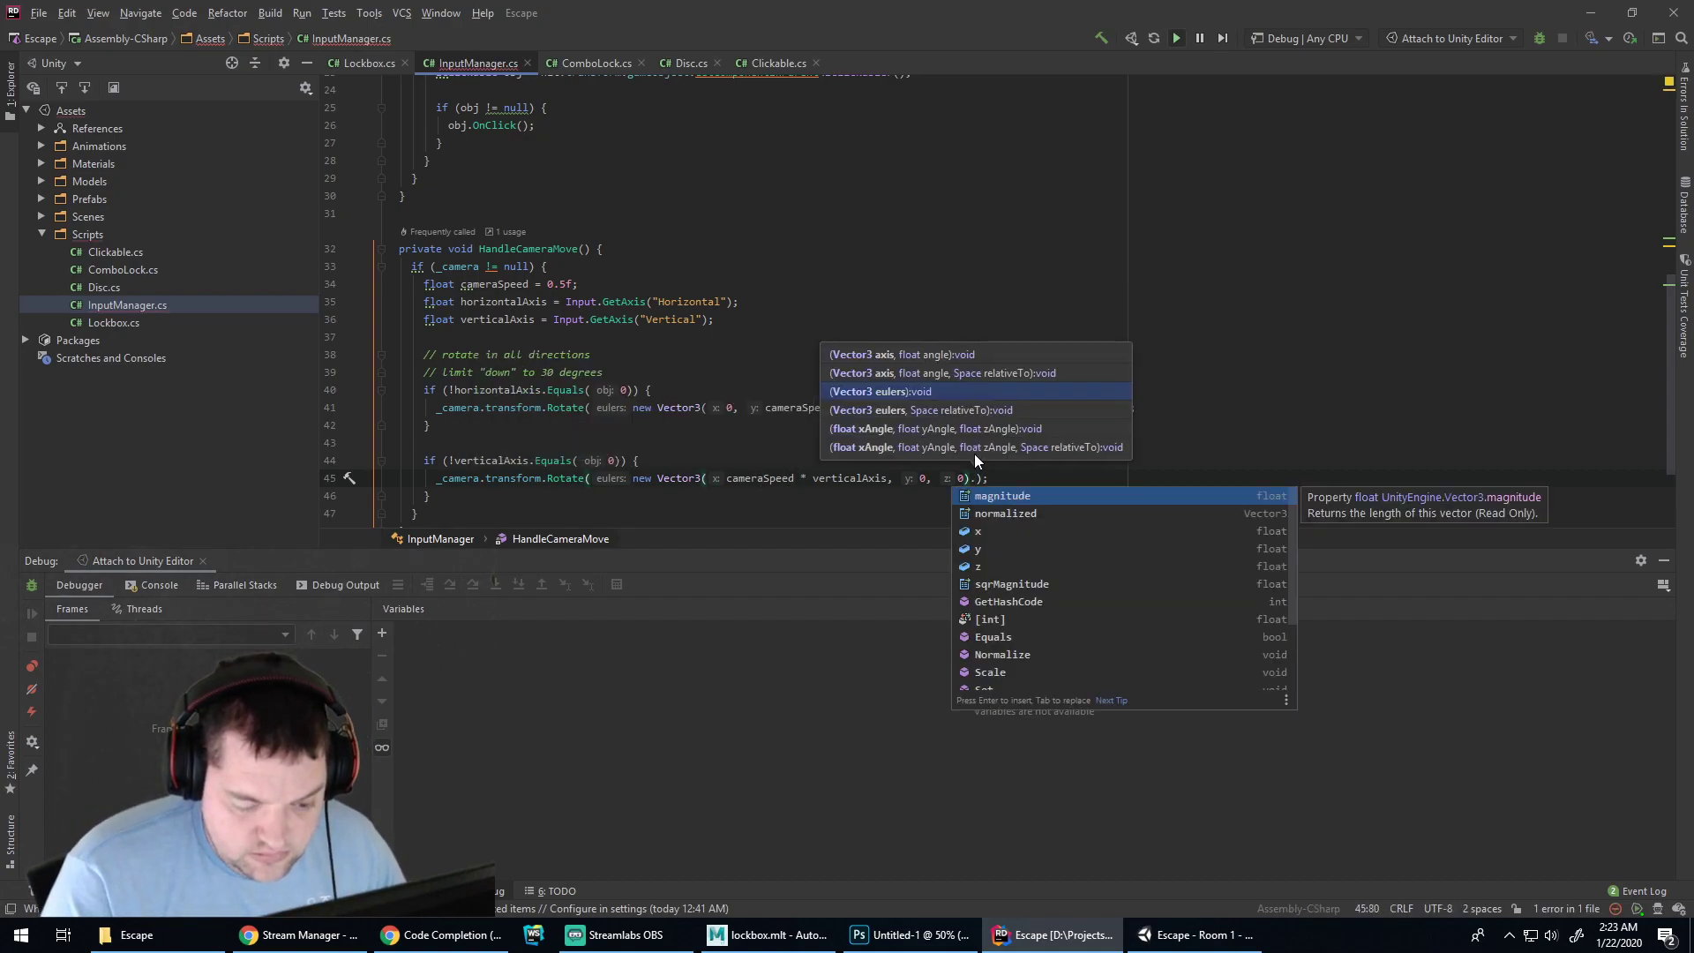
pyautogui.scroll(-2, 1126, 574)
pyautogui.press('BackSpace')
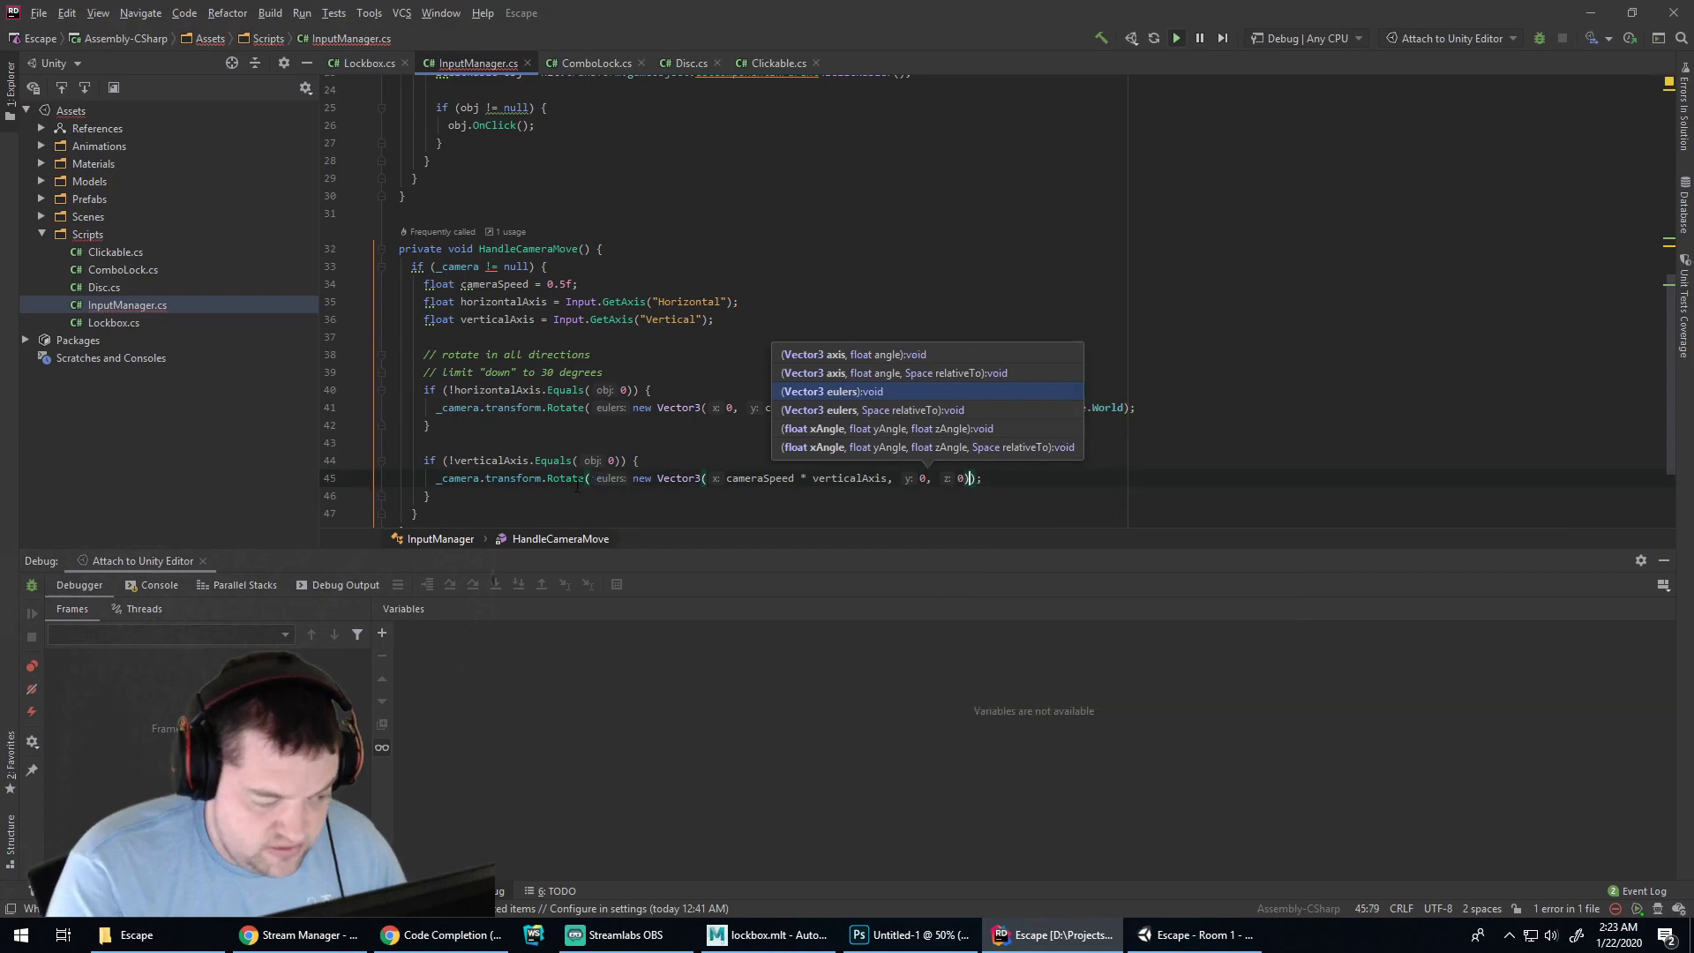
pyautogui.click(572, 477)
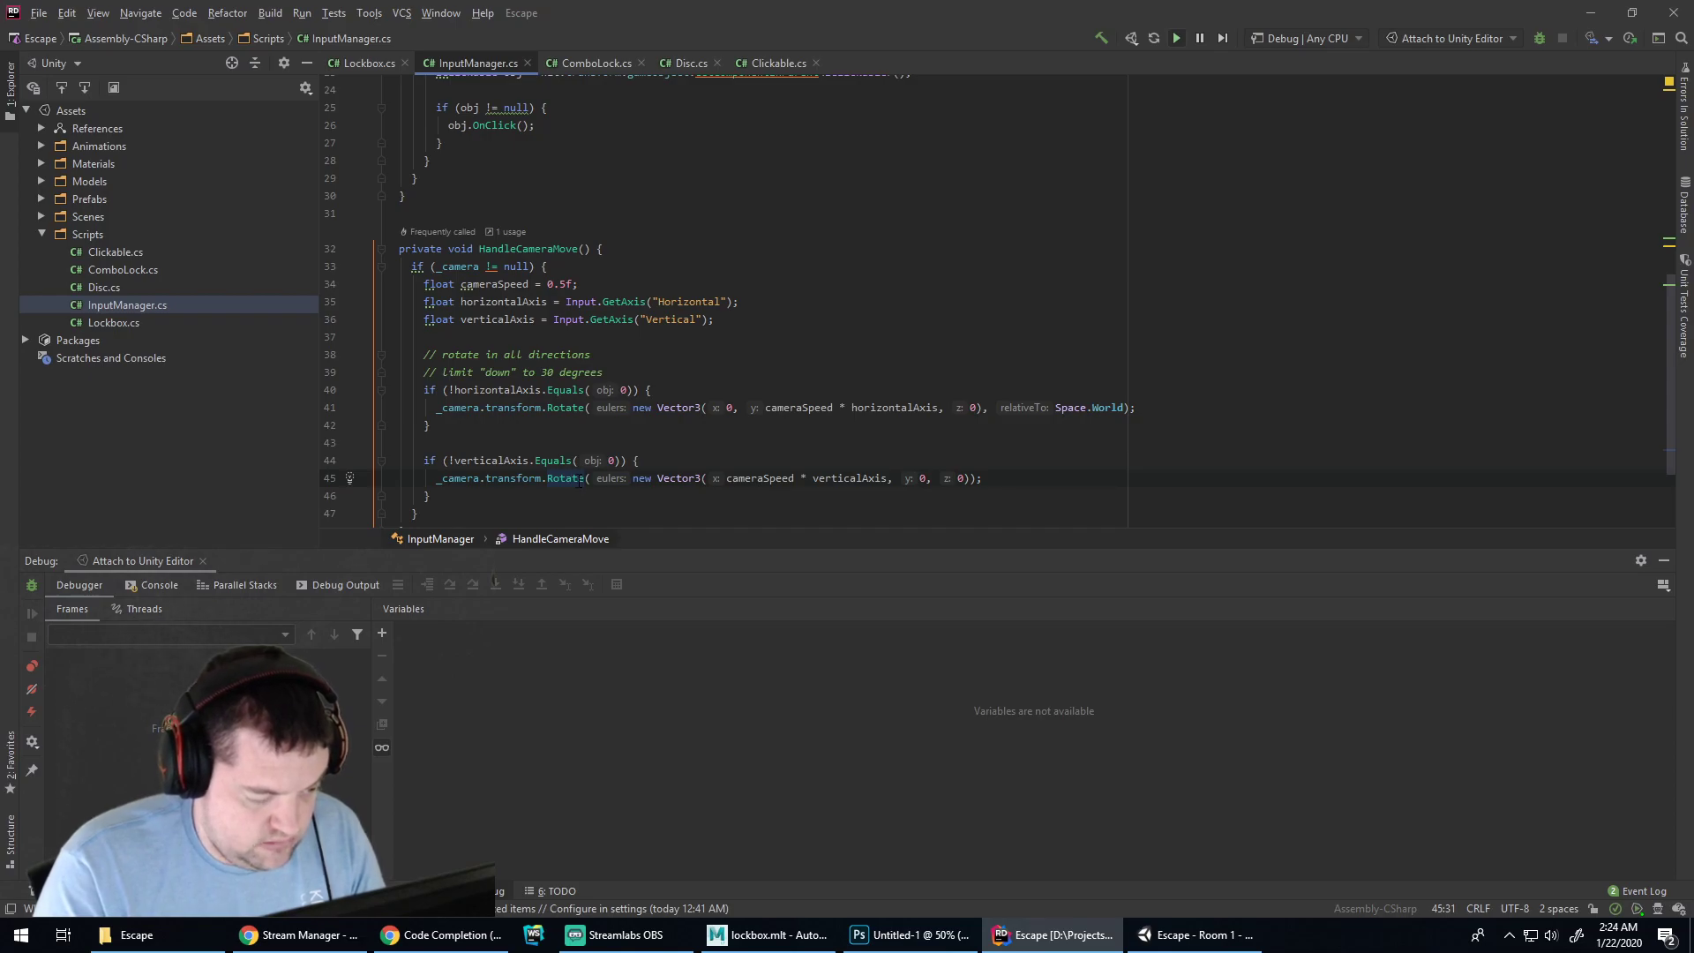
# Bring up Rotate's completion suggestions twice more and dismiss them, caret inside Rotate's arguments
pyautogui.hotkey('alt', 'Tab')
pyautogui.hotkey('alt', 'Tab')
pyautogui.press('Tab')
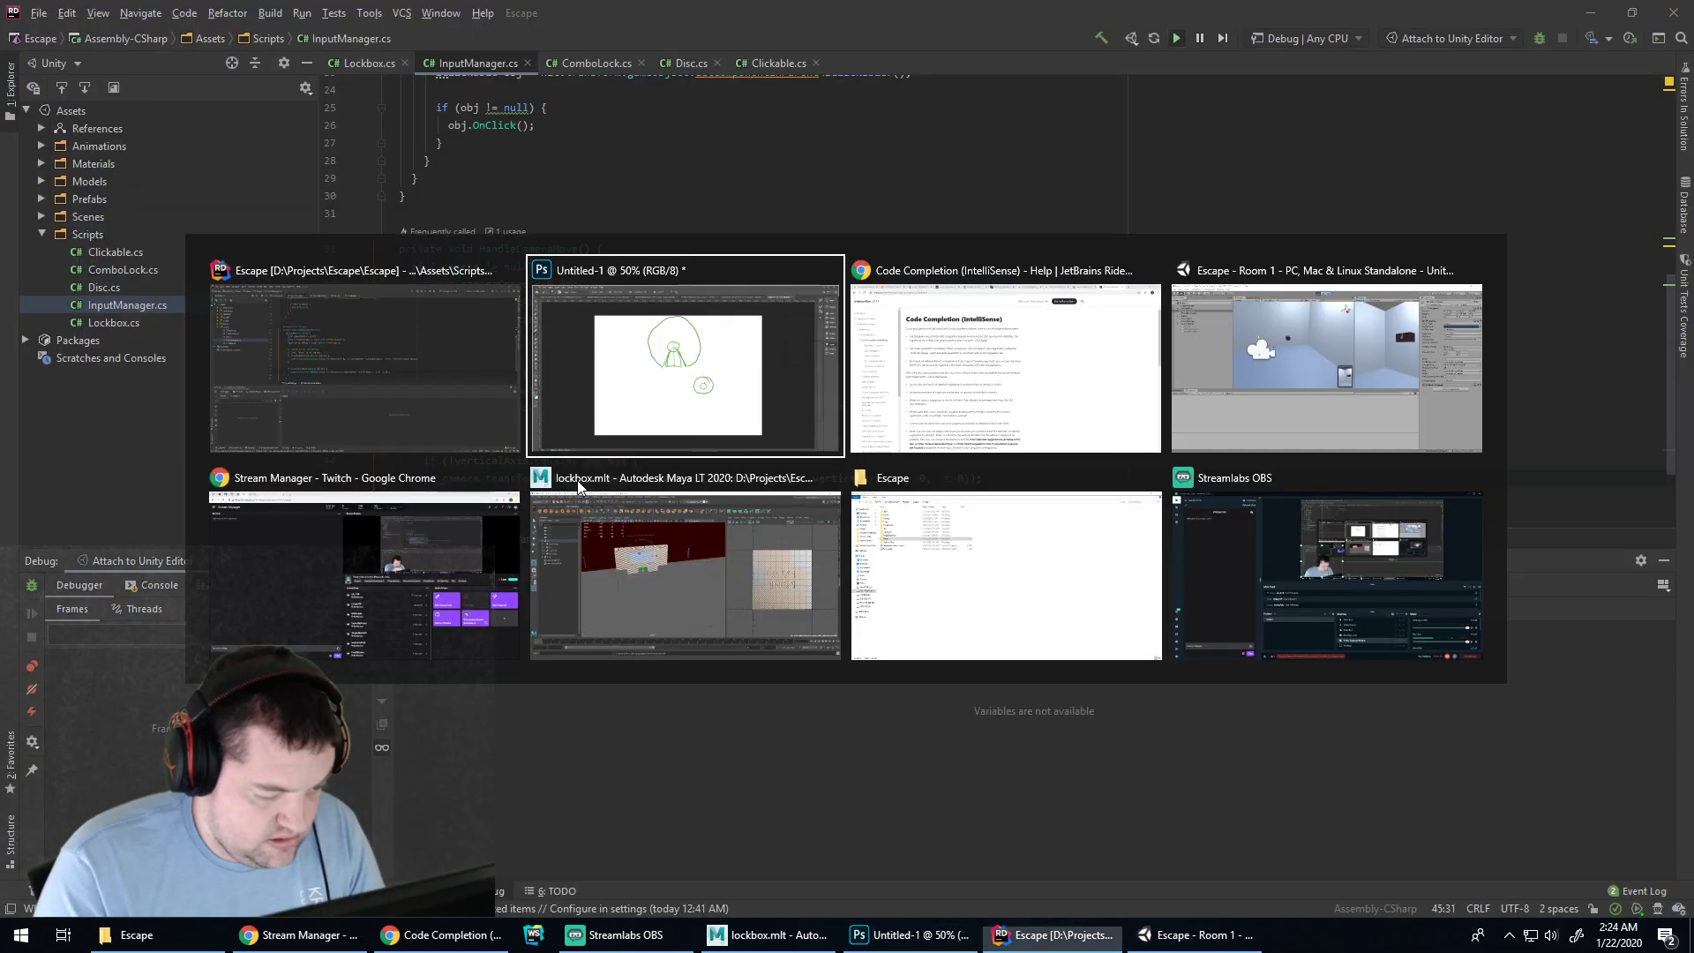
pyautogui.hotkey('alt', 'Tab')
pyautogui.hotkey('alt', 'space')
pyautogui.hotkey('ctrl', 'space')
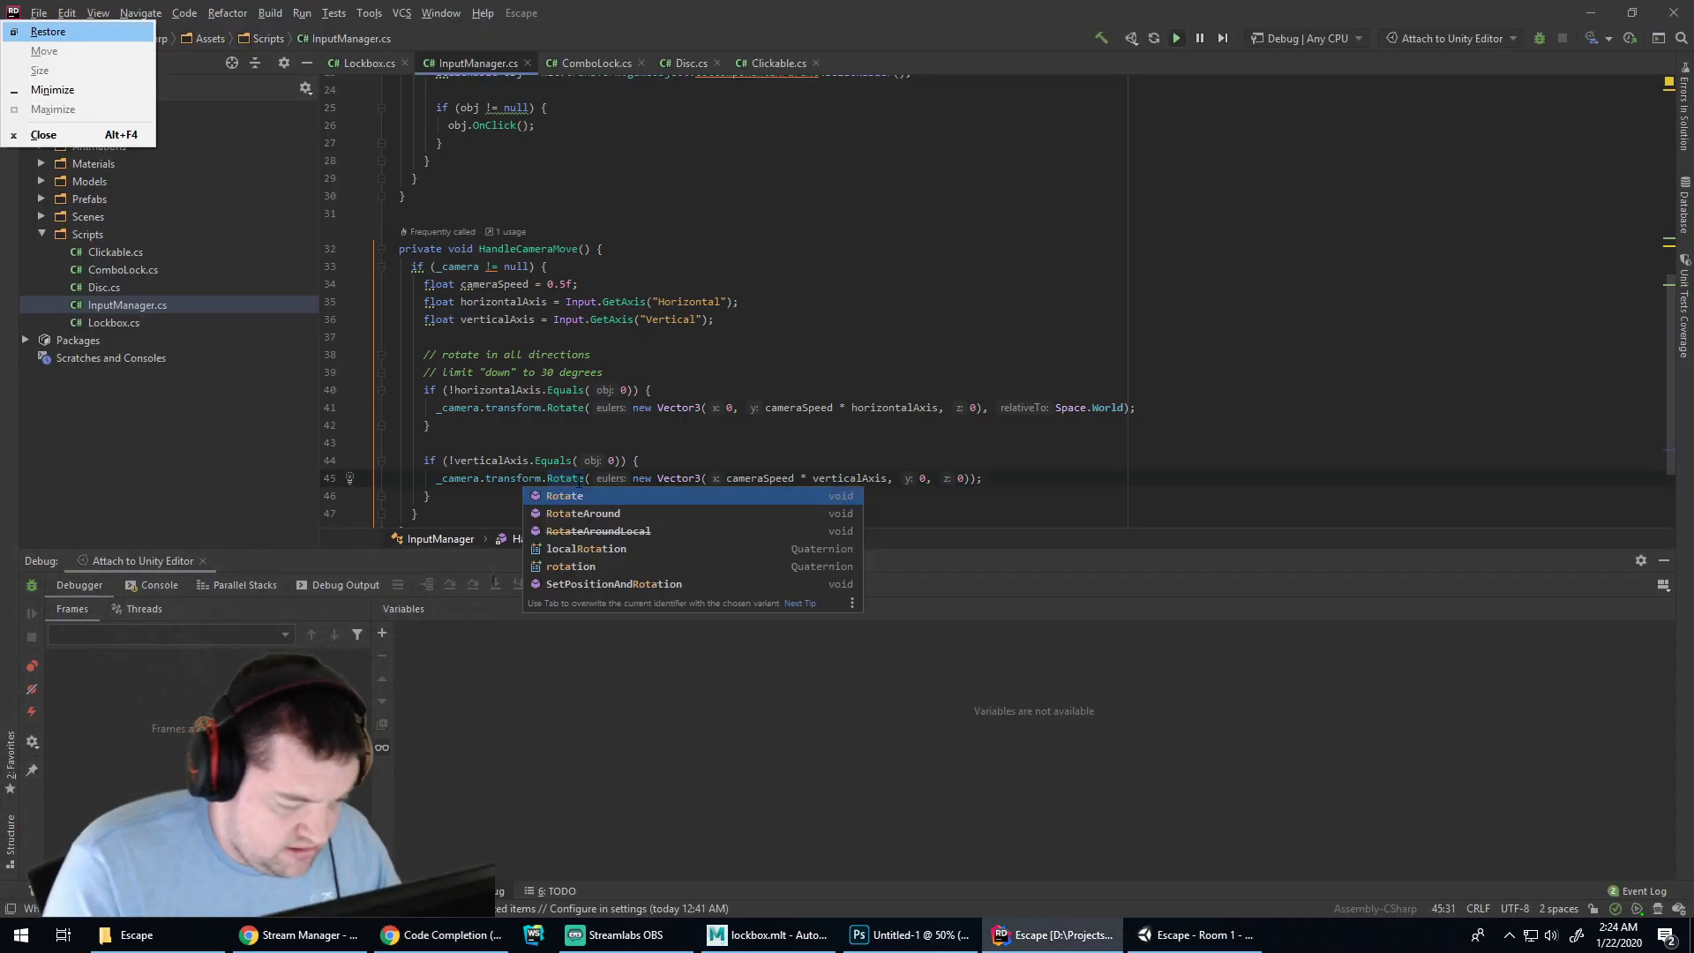
pyautogui.click(568, 478)
pyautogui.hotkey('alt', 'space')
pyautogui.hotkey('ctrl', 'space')
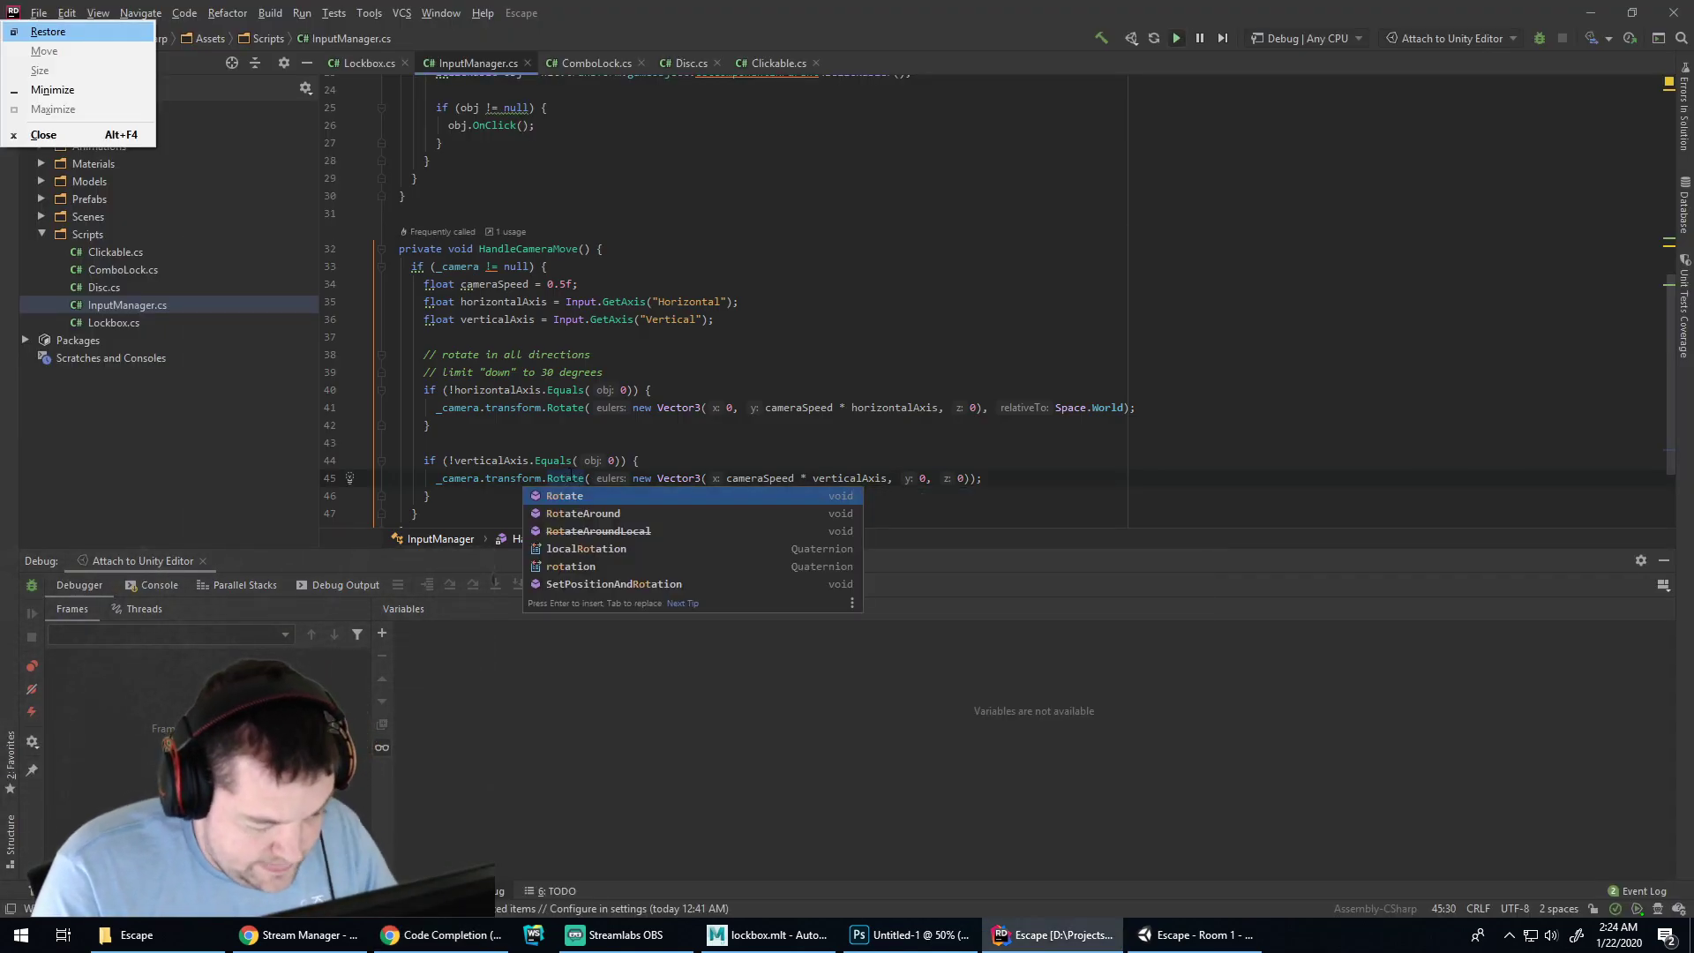
pyautogui.click(669, 478)
pyautogui.click(595, 477)
# Search 'unity lock rotation of object' and read the 'How to lock the rotation of an Object' thread
pyautogui.click(430, 936)
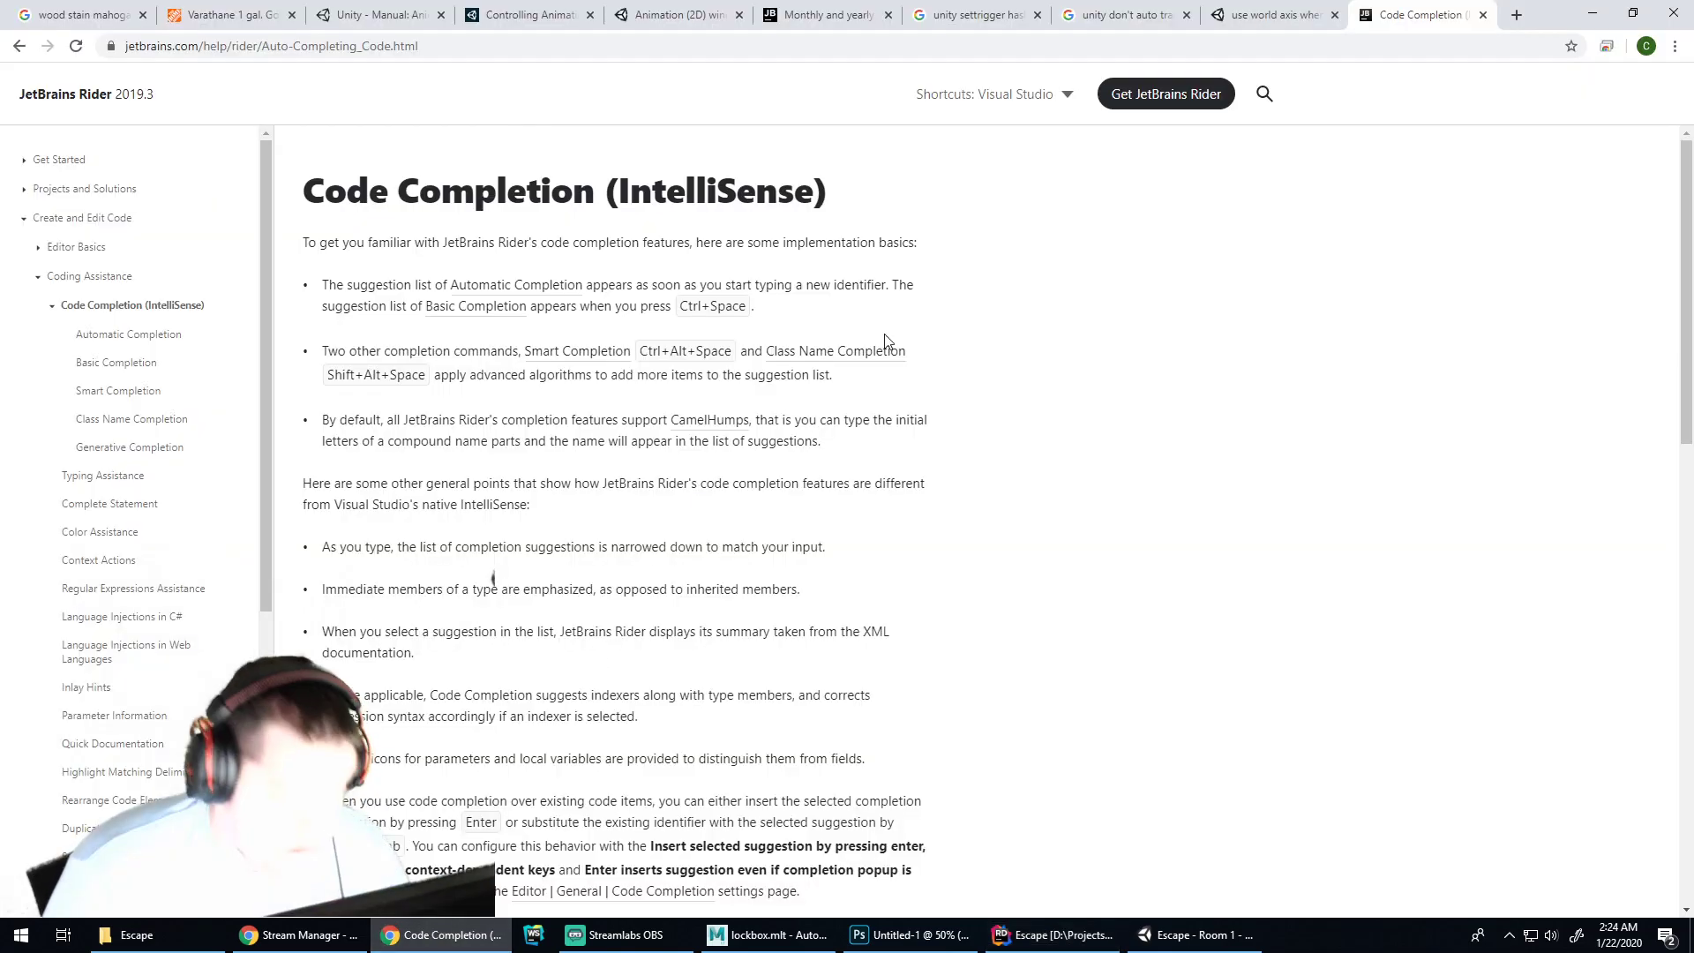
pyautogui.click(1287, 44)
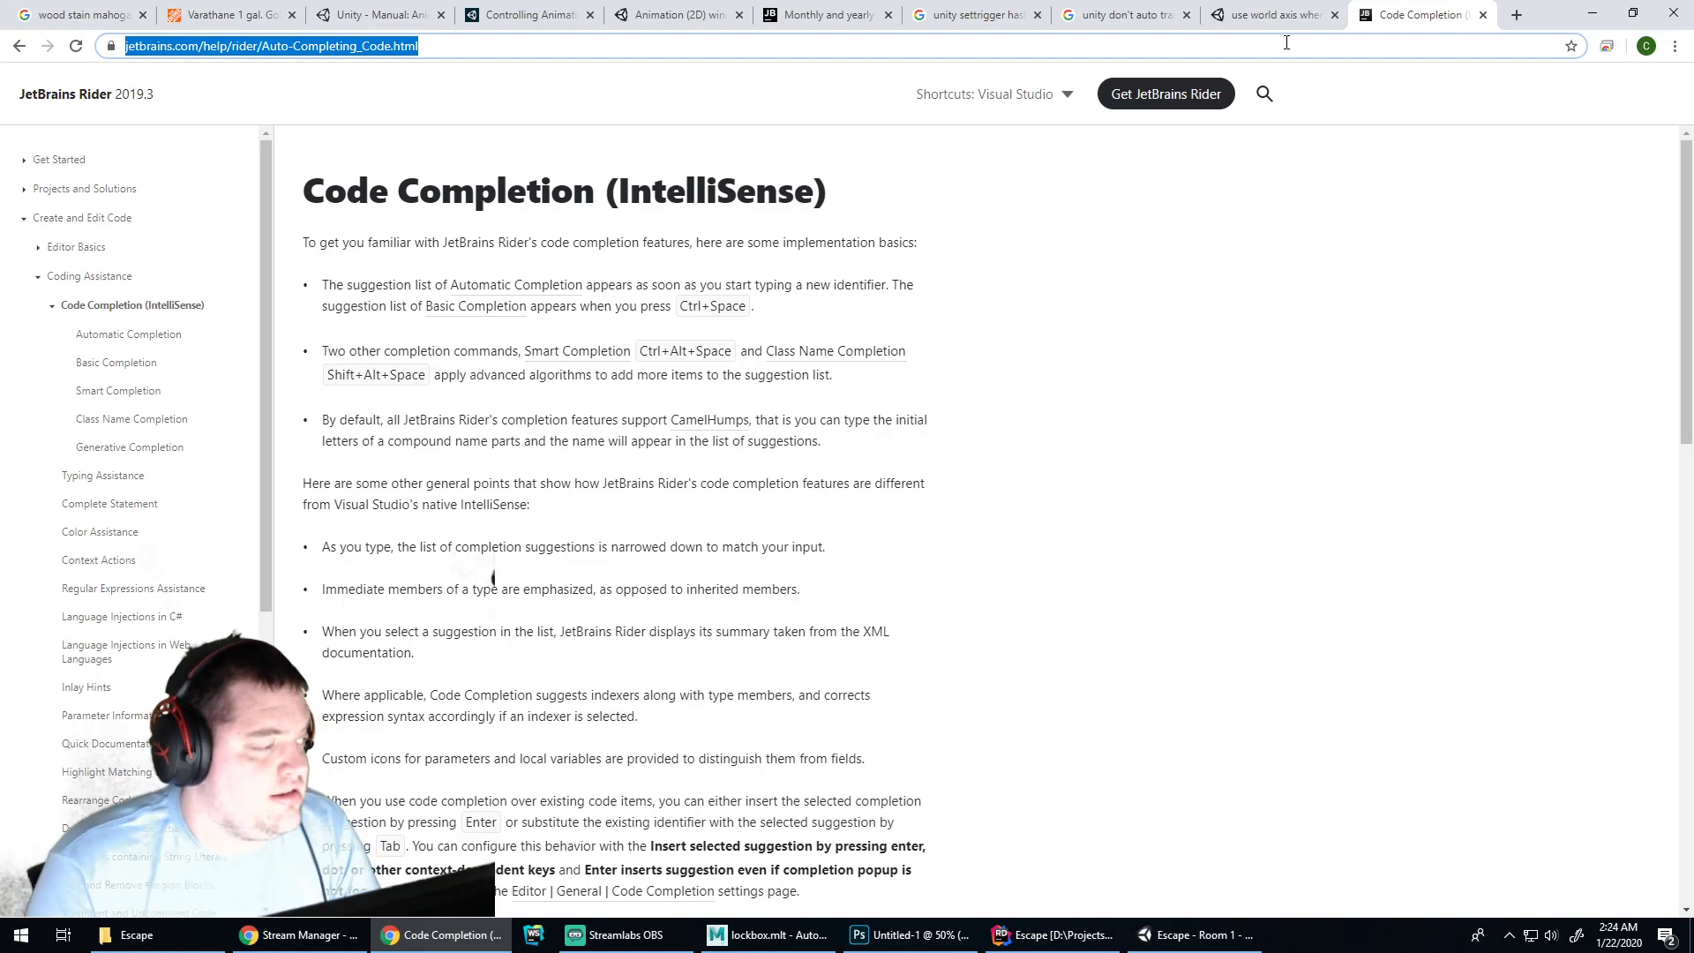
pyautogui.write('unity')
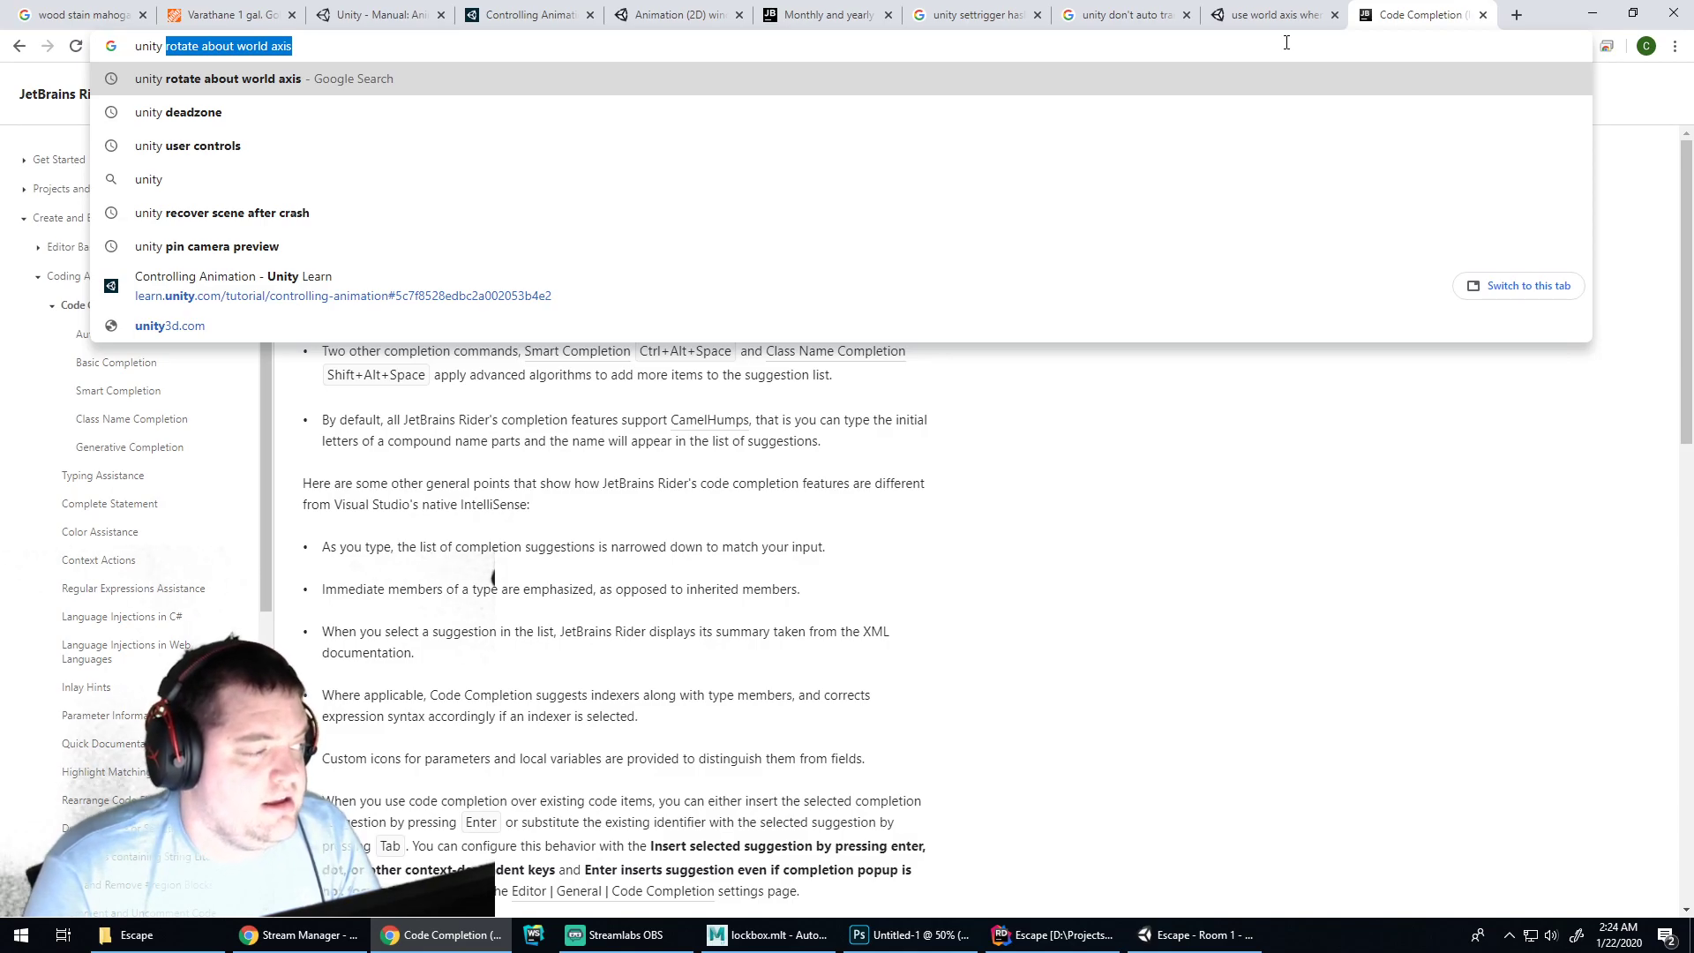
pyautogui.write(' lock rot')
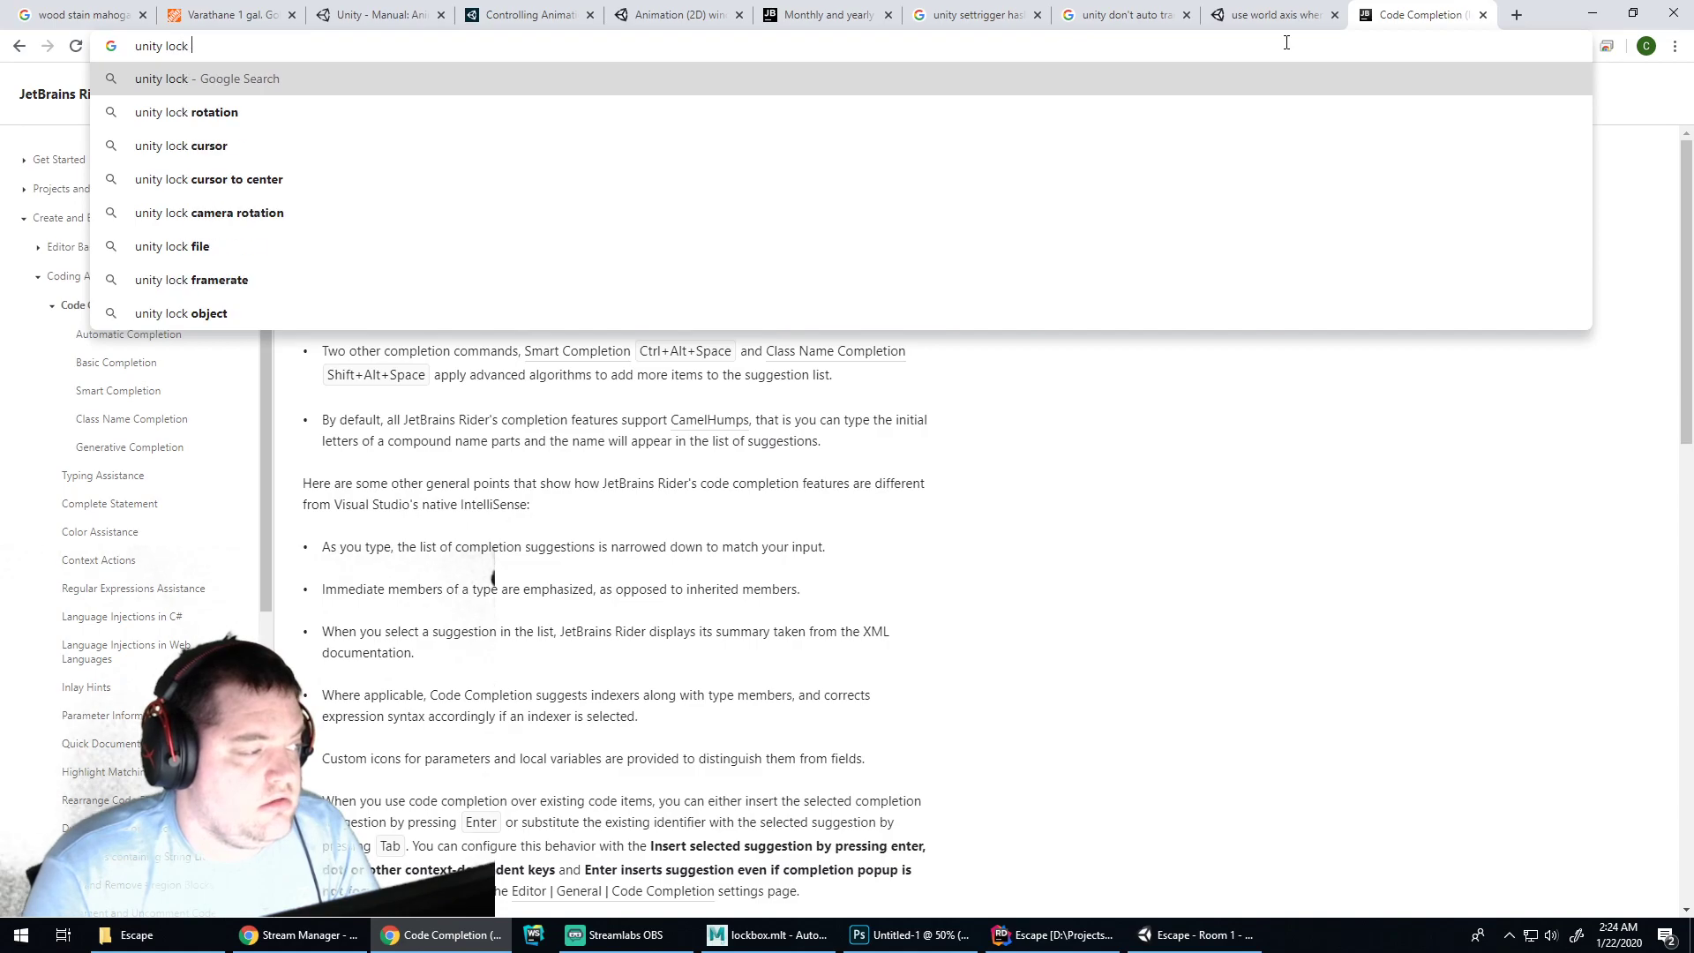
pyautogui.press('BackSpace')
pyautogui.press('BackSpace')
pyautogui.press('BackSpace')
pyautogui.press('BackSpace')
pyautogui.press('BackSpace')
pyautogui.press('BackSpace')
pyautogui.press('BackSpace')
pyautogui.press('BackSpace')
pyautogui.press('BackSpace')
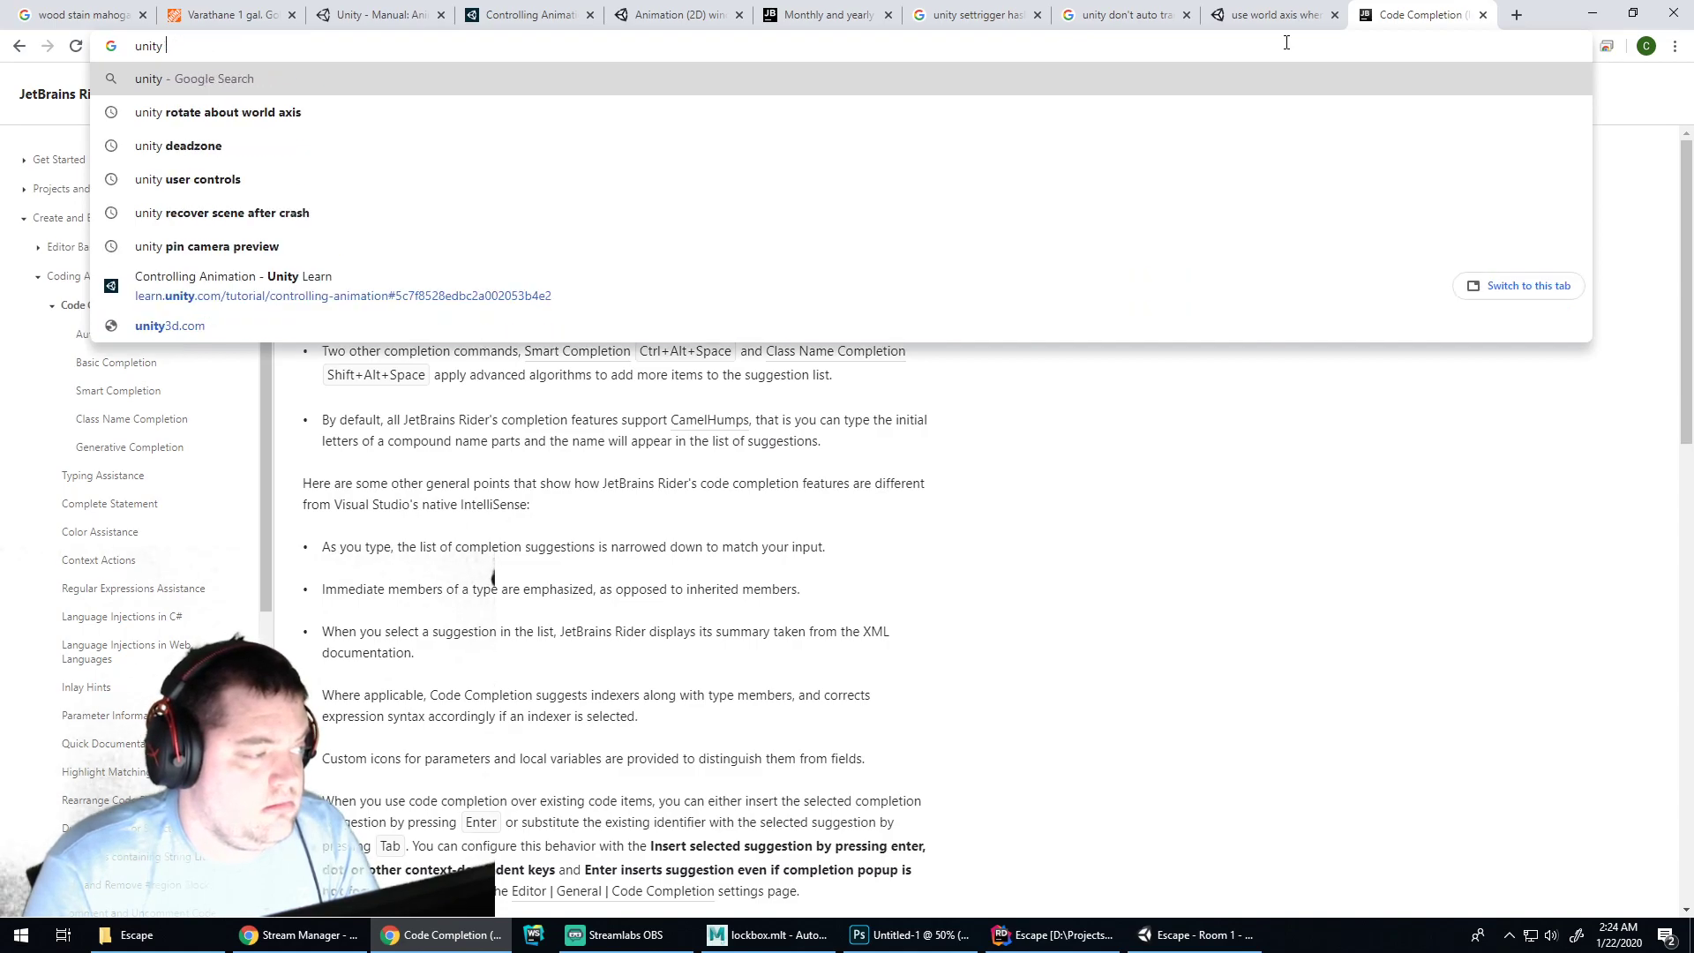
pyautogui.write('lock rotation of objec')
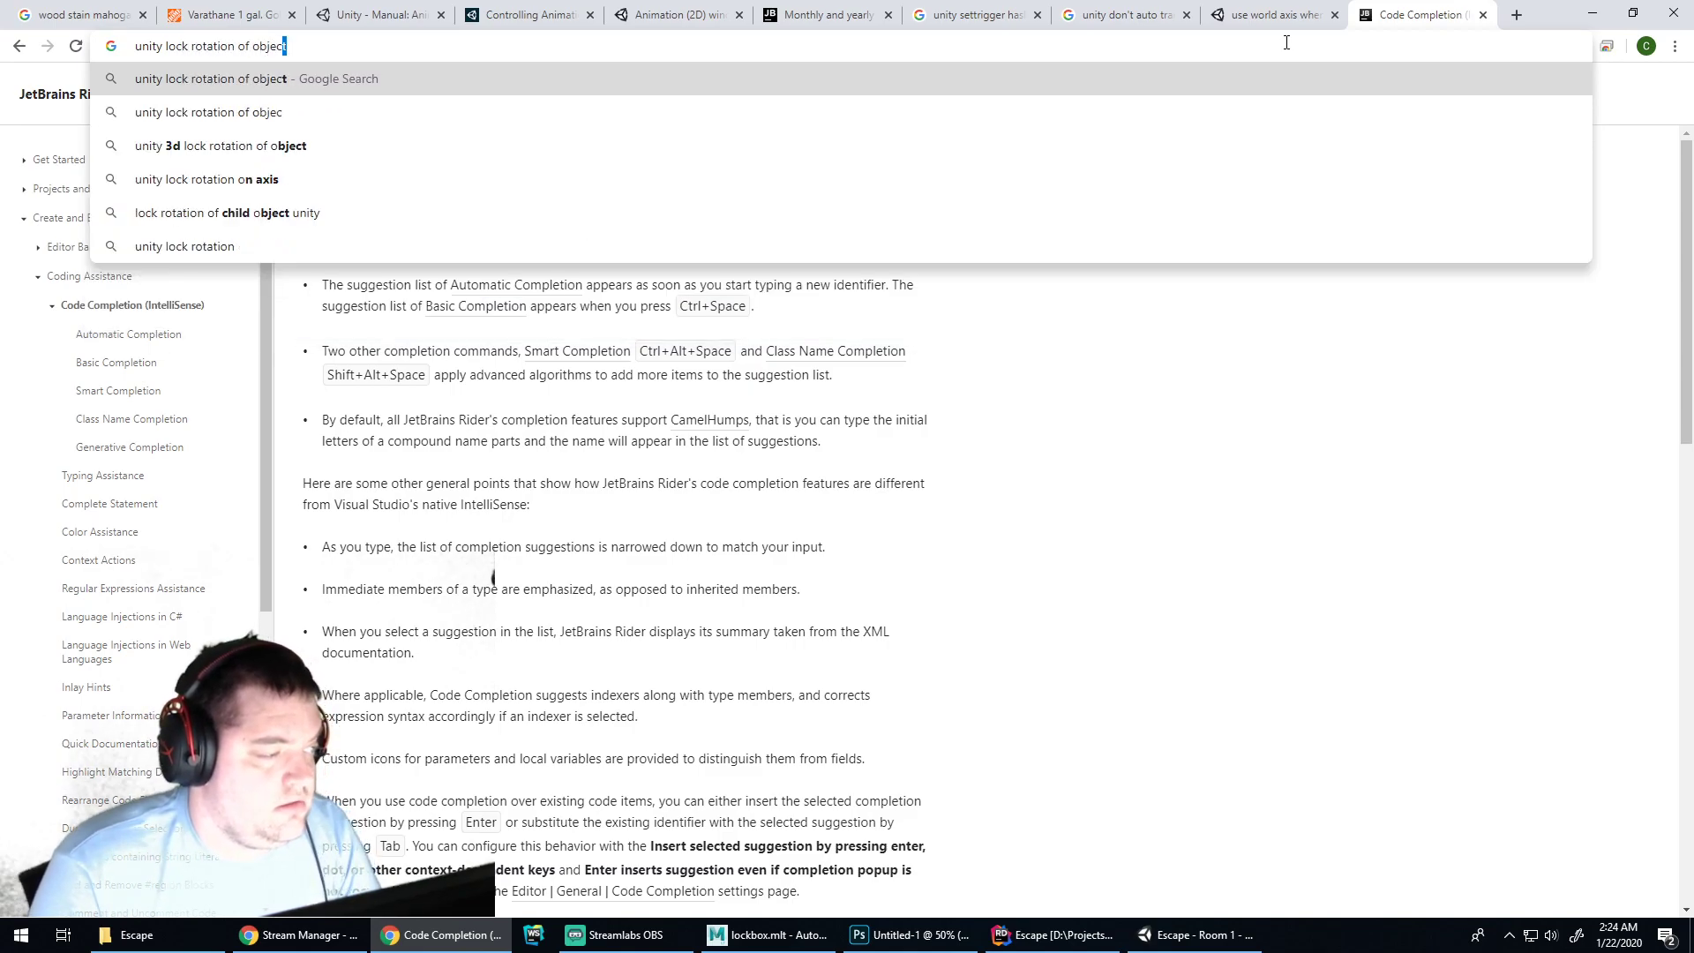
pyautogui.press('Return')
pyautogui.click(367, 247)
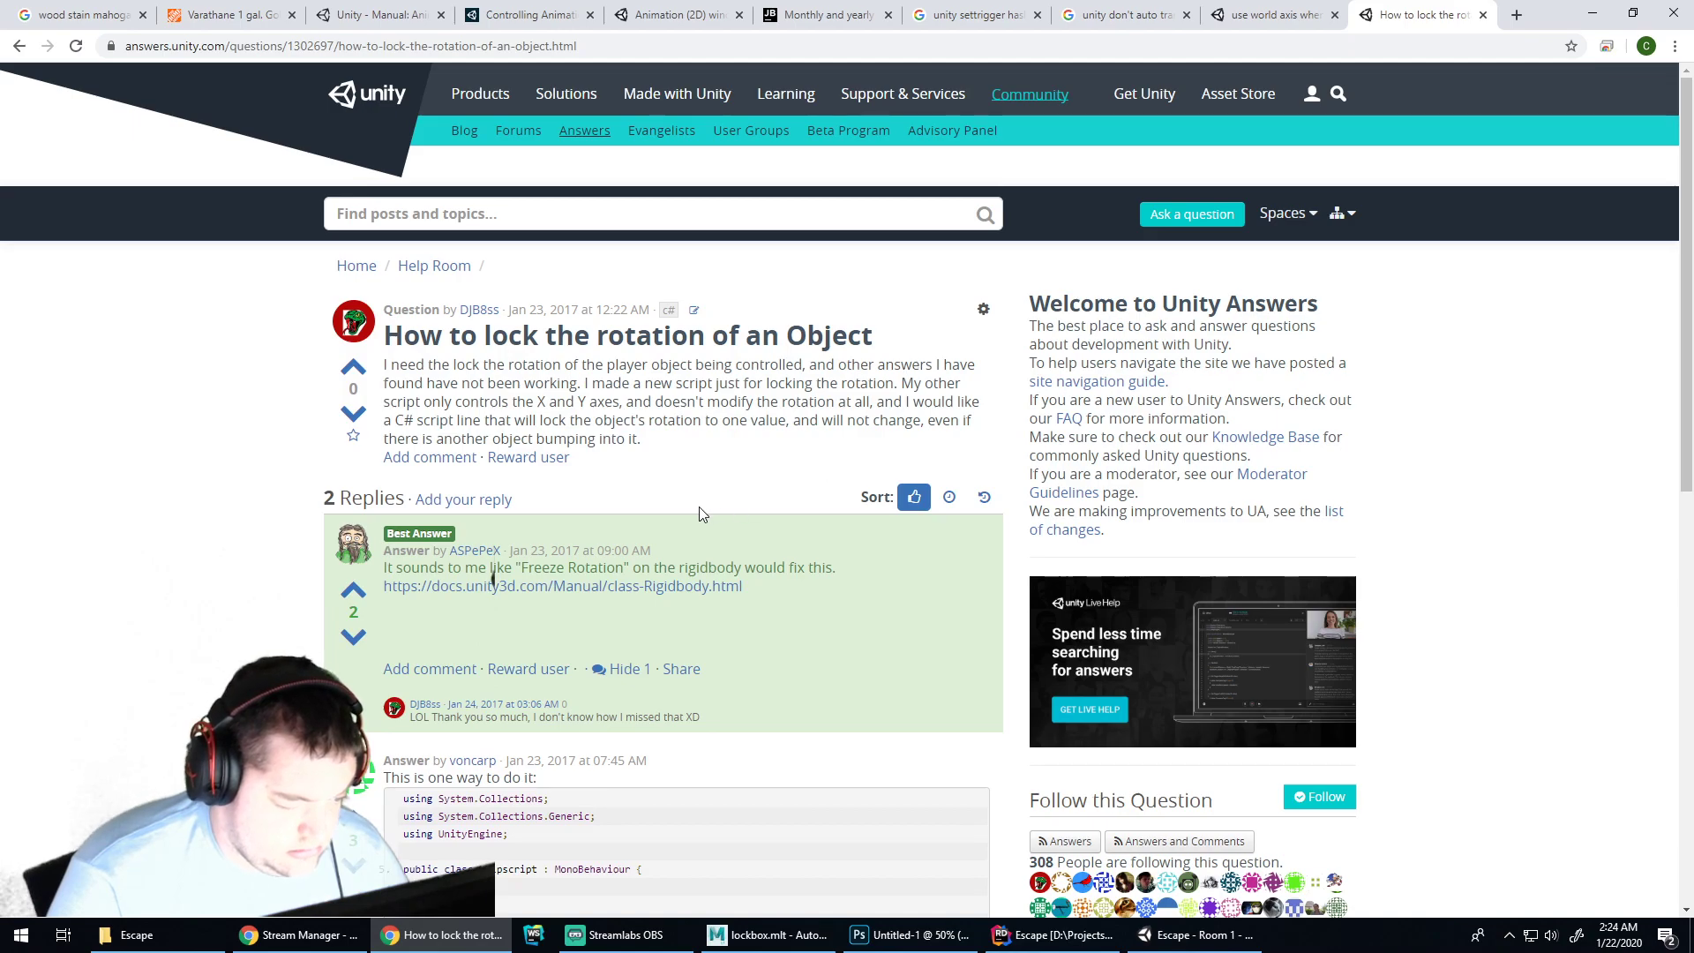
pyautogui.scroll(-6, 692, 530)
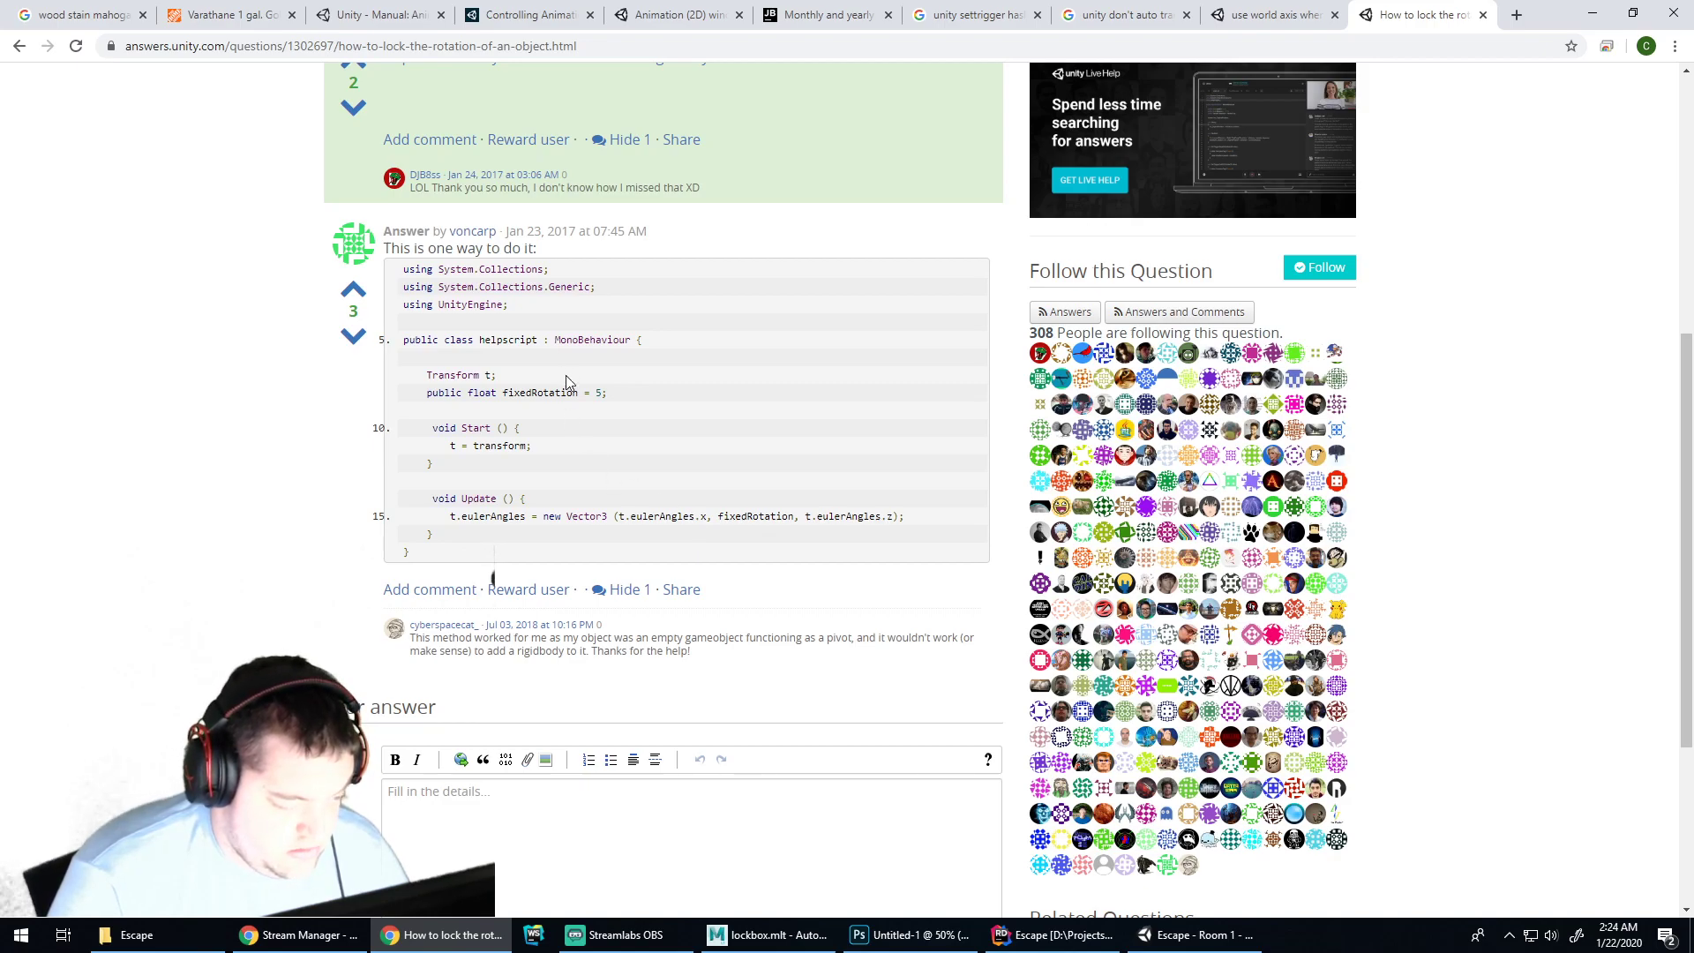
# Change the search to 'unity clamp rotation of object' and open the 'How do I clamp my rotation?' thread
pyautogui.click(18, 46)
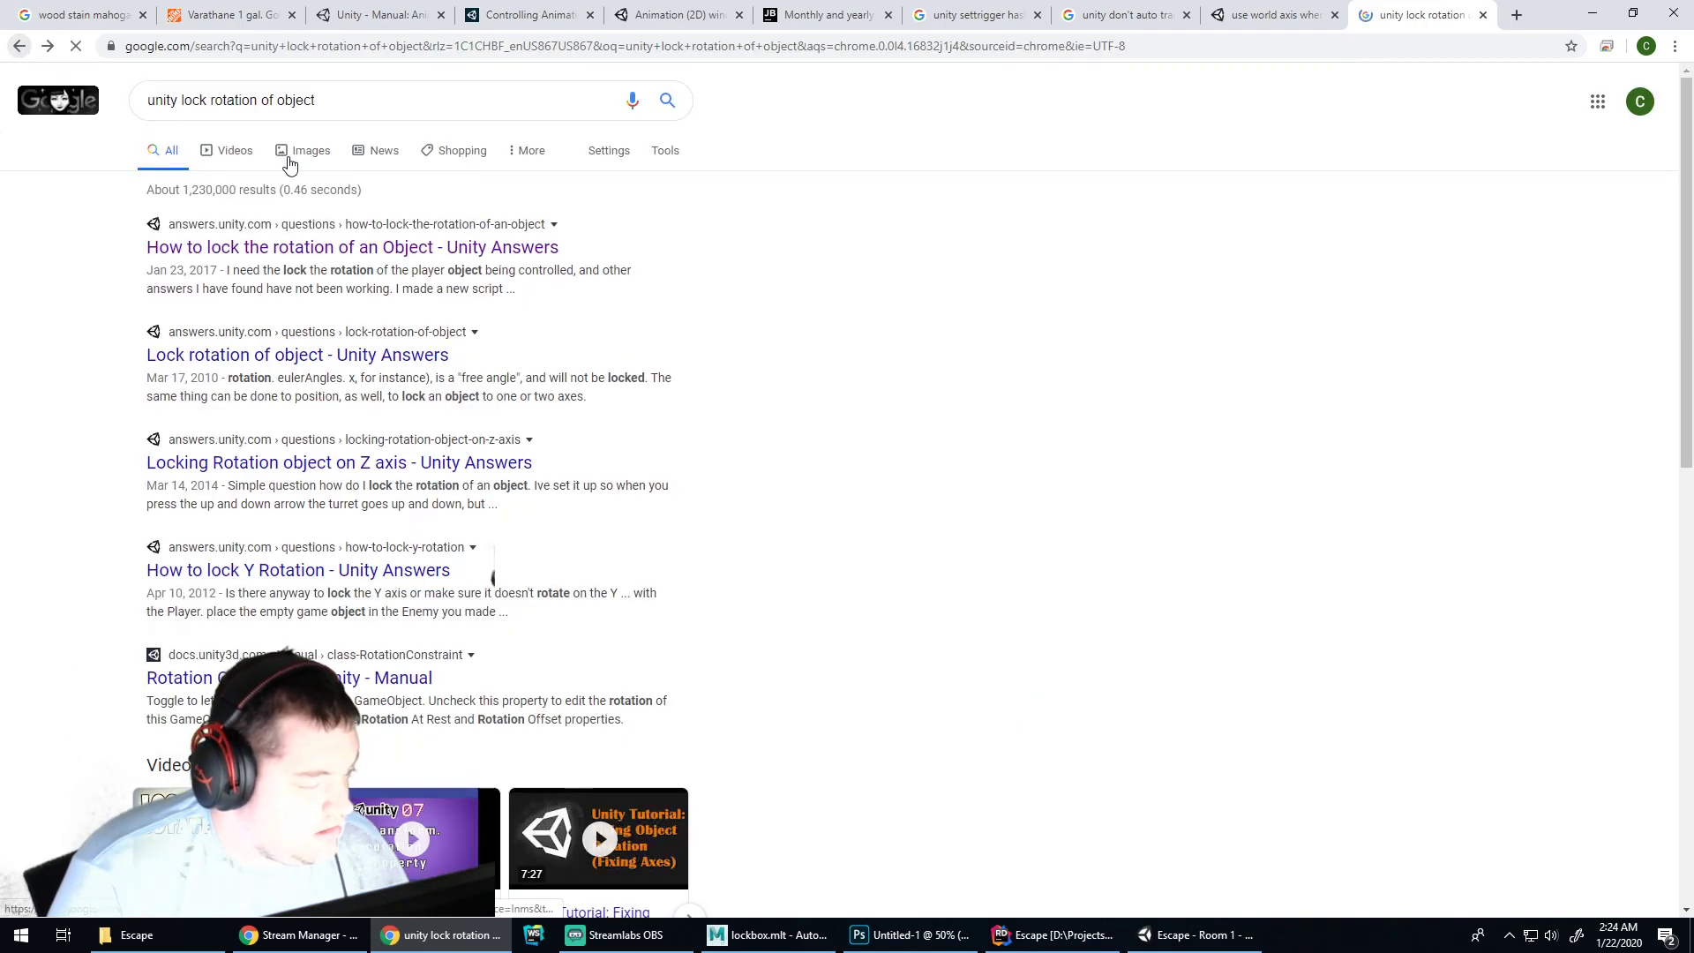
pyautogui.doubleClick(195, 100)
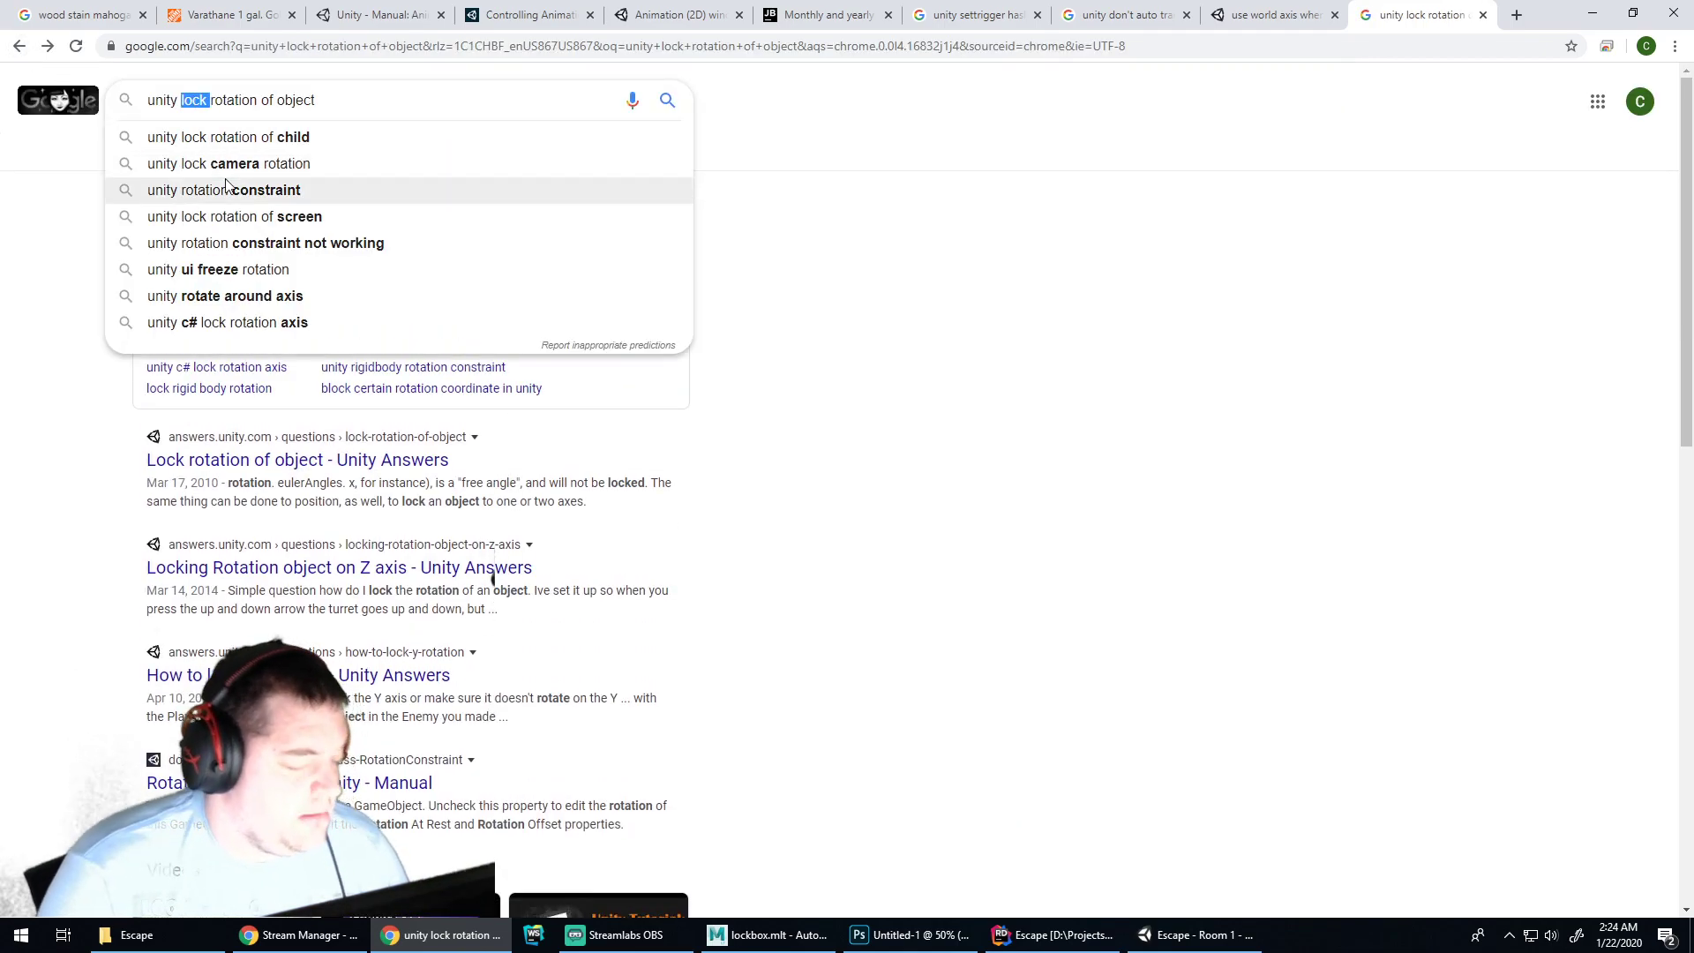
pyautogui.write('clamp')
pyautogui.press('Return')
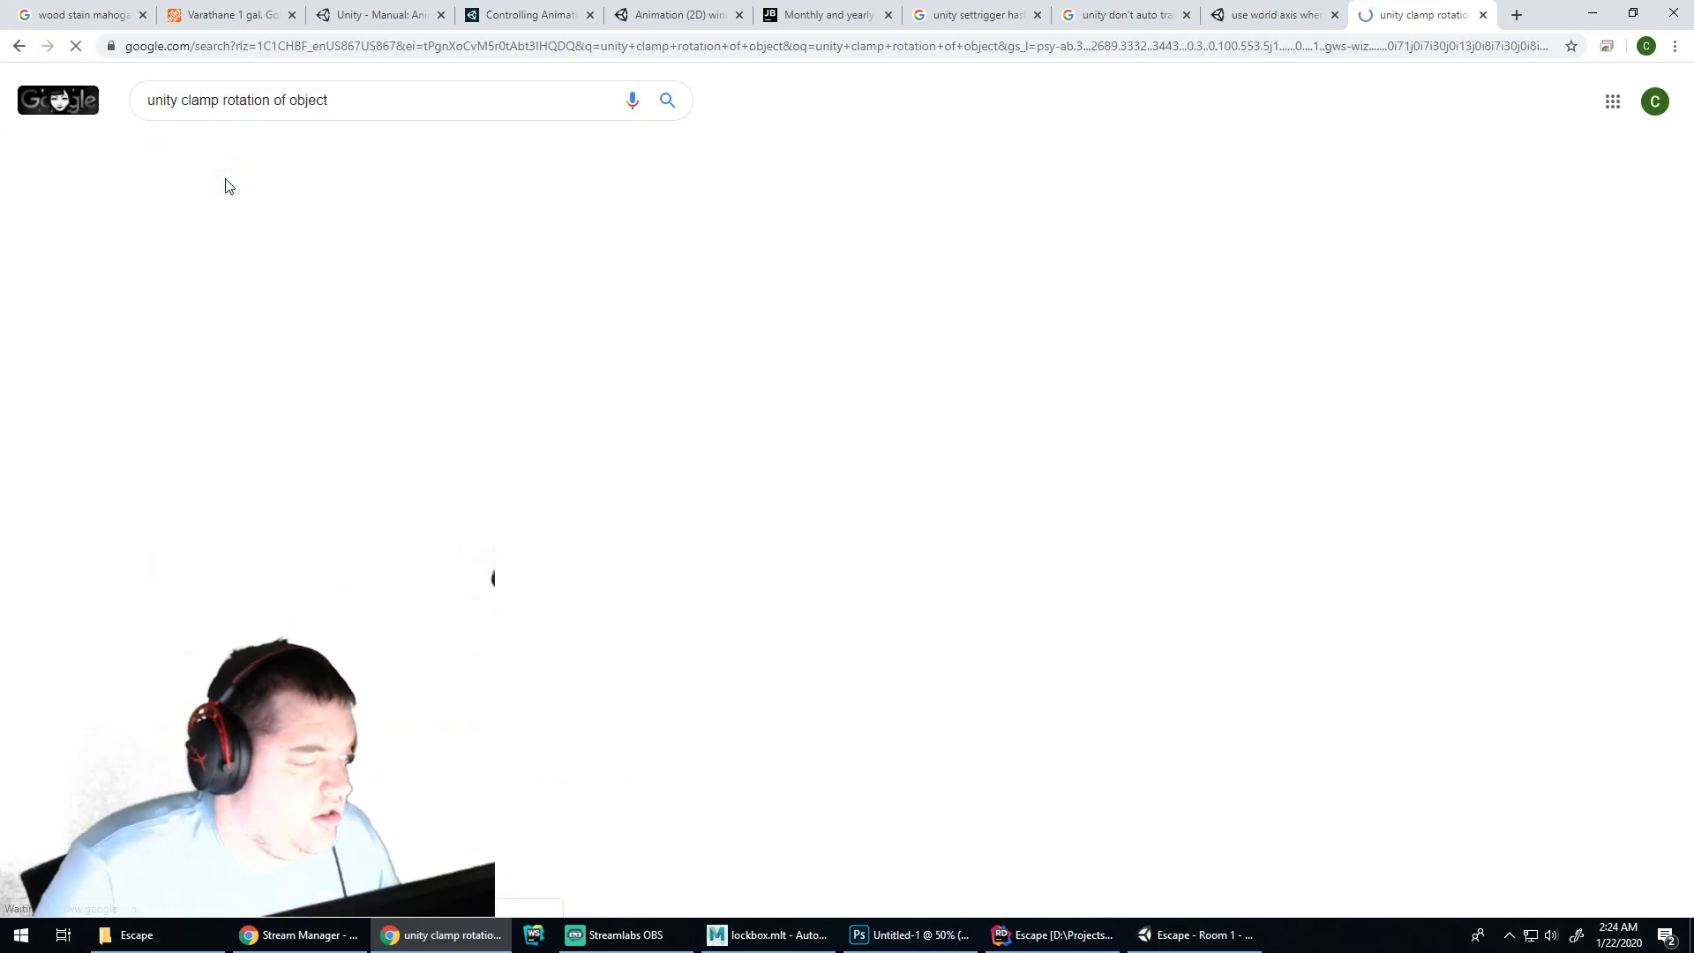
pyautogui.click(311, 249)
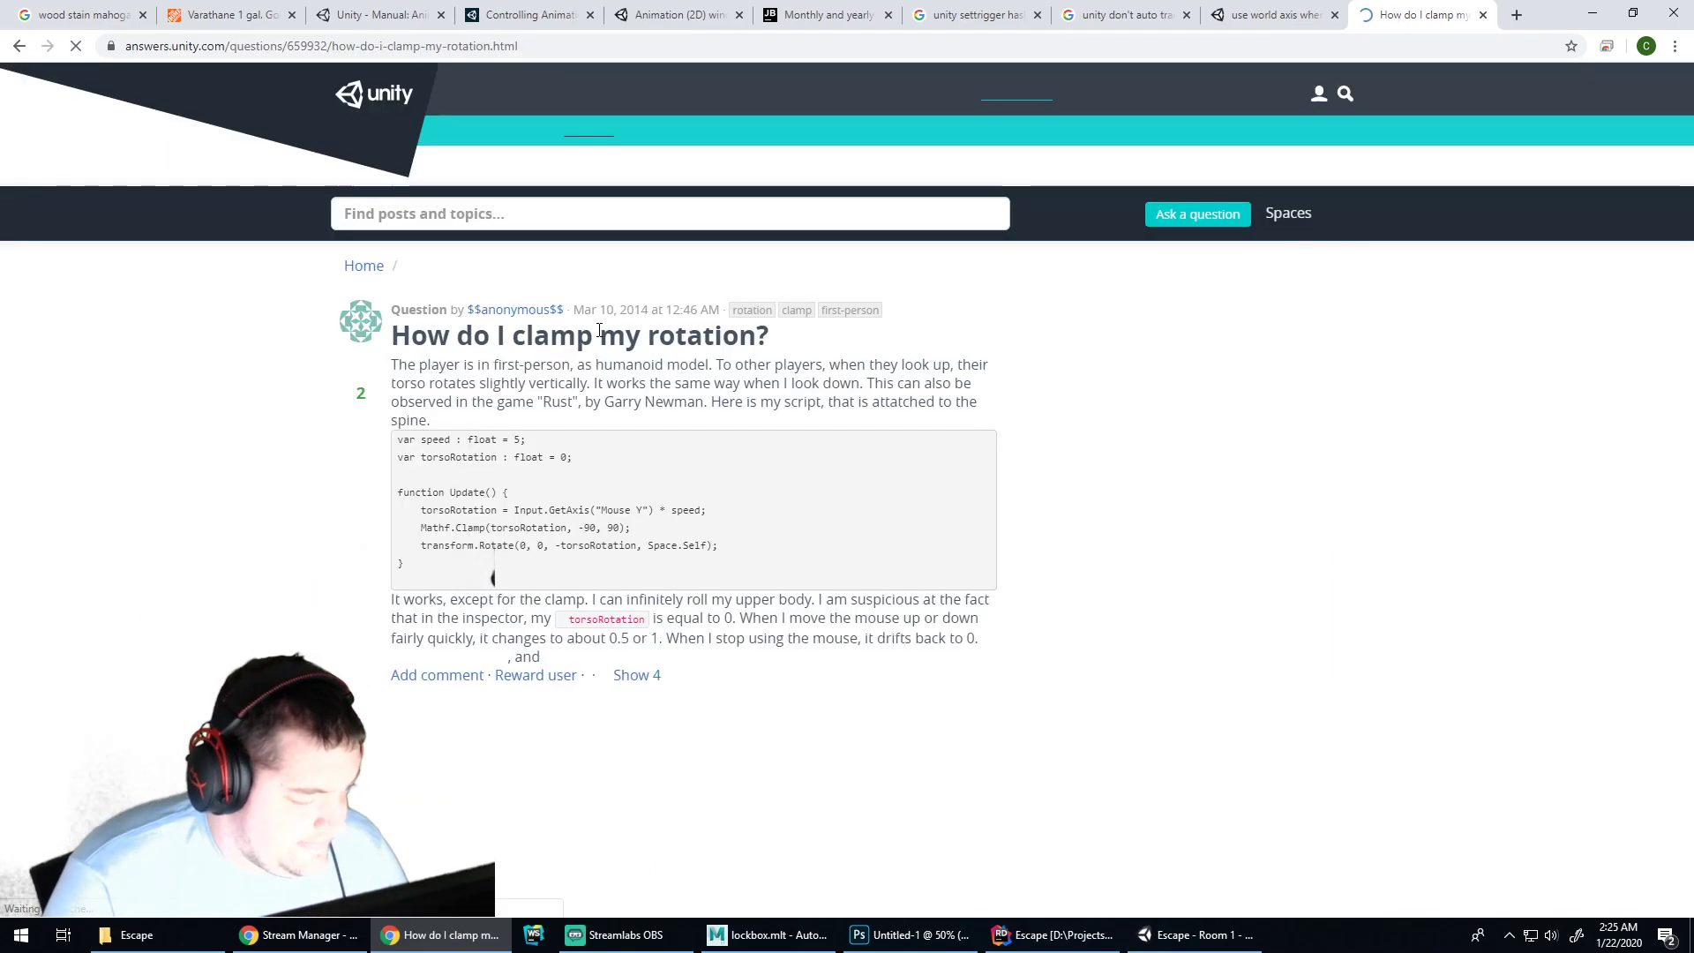
pyautogui.scroll(-4, 570, 340)
pyautogui.scroll(-1, 561, 328)
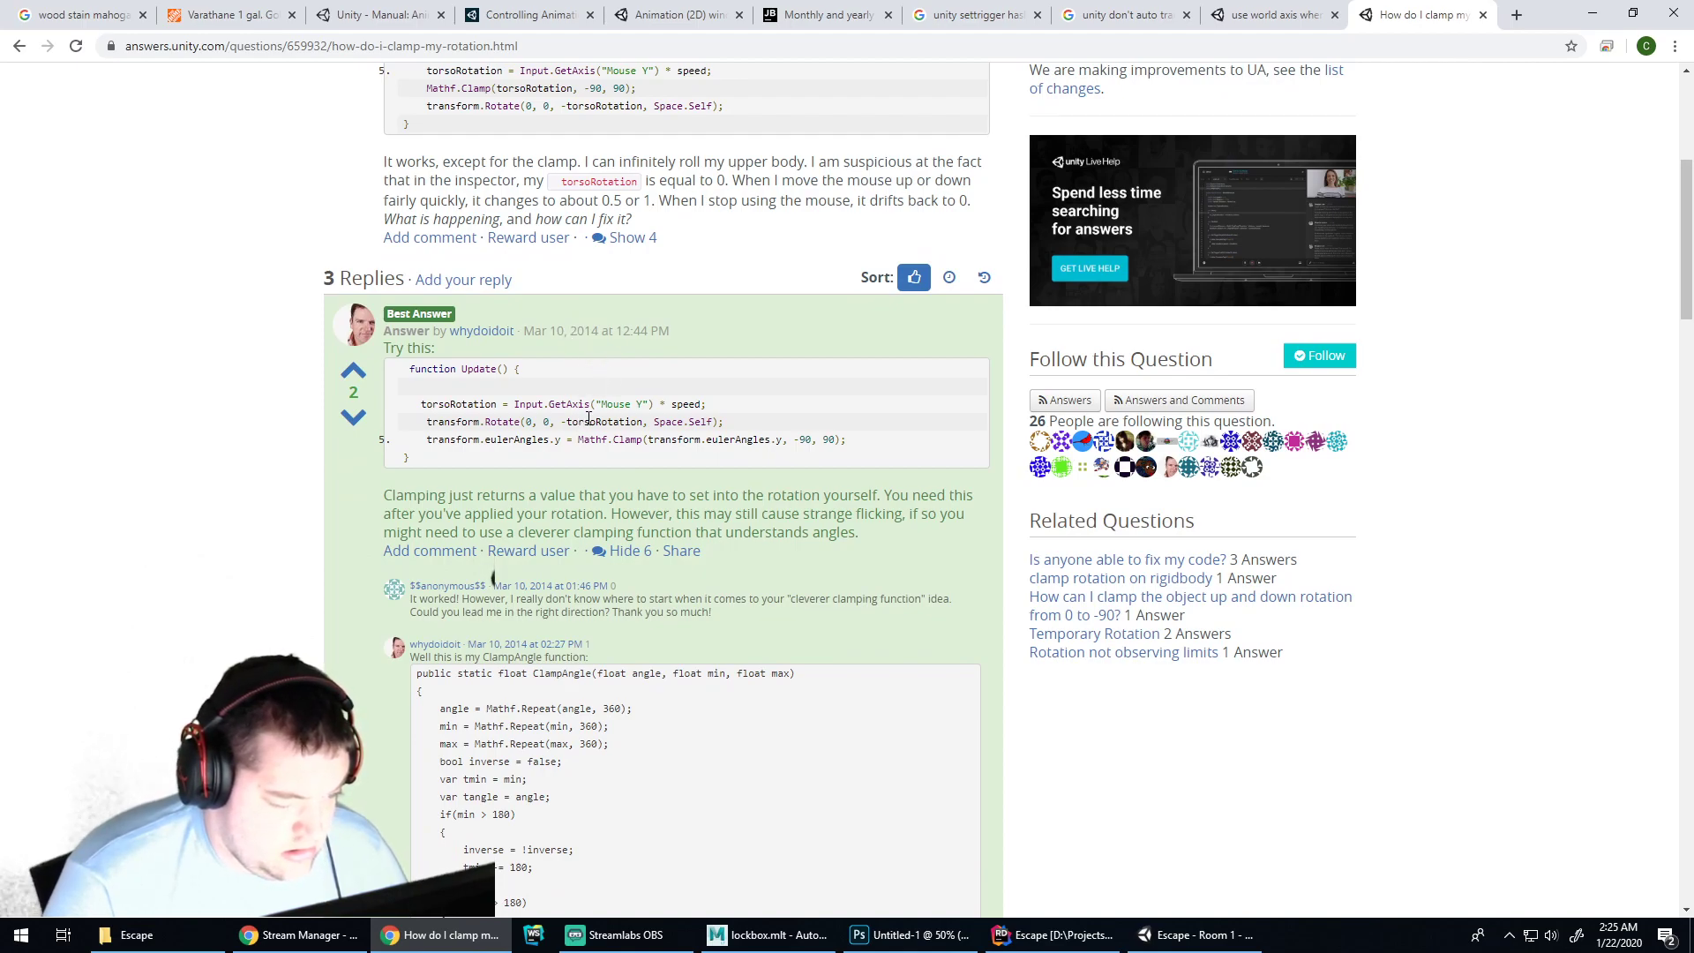
# Highlight Space.Self and the eulerAngles.y clamp line (-90 to 90) in the best answer
pyautogui.moveTo(654, 421); pyautogui.dragTo(713, 421)
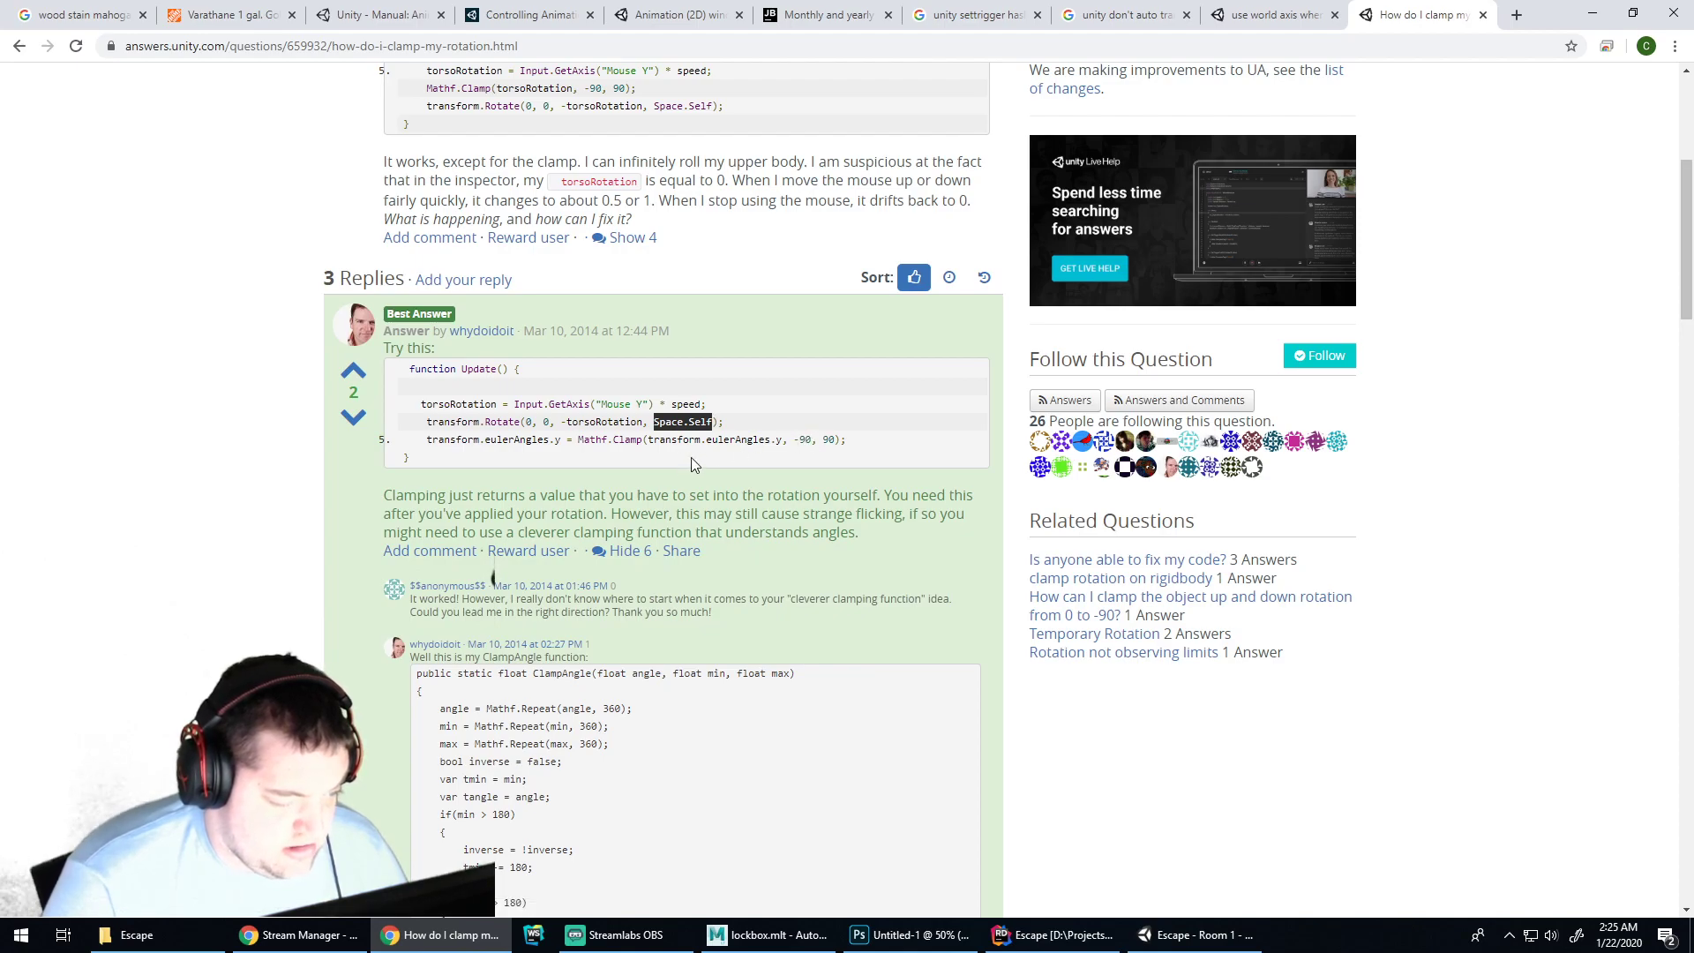
pyautogui.moveTo(427, 440); pyautogui.dragTo(843, 437)
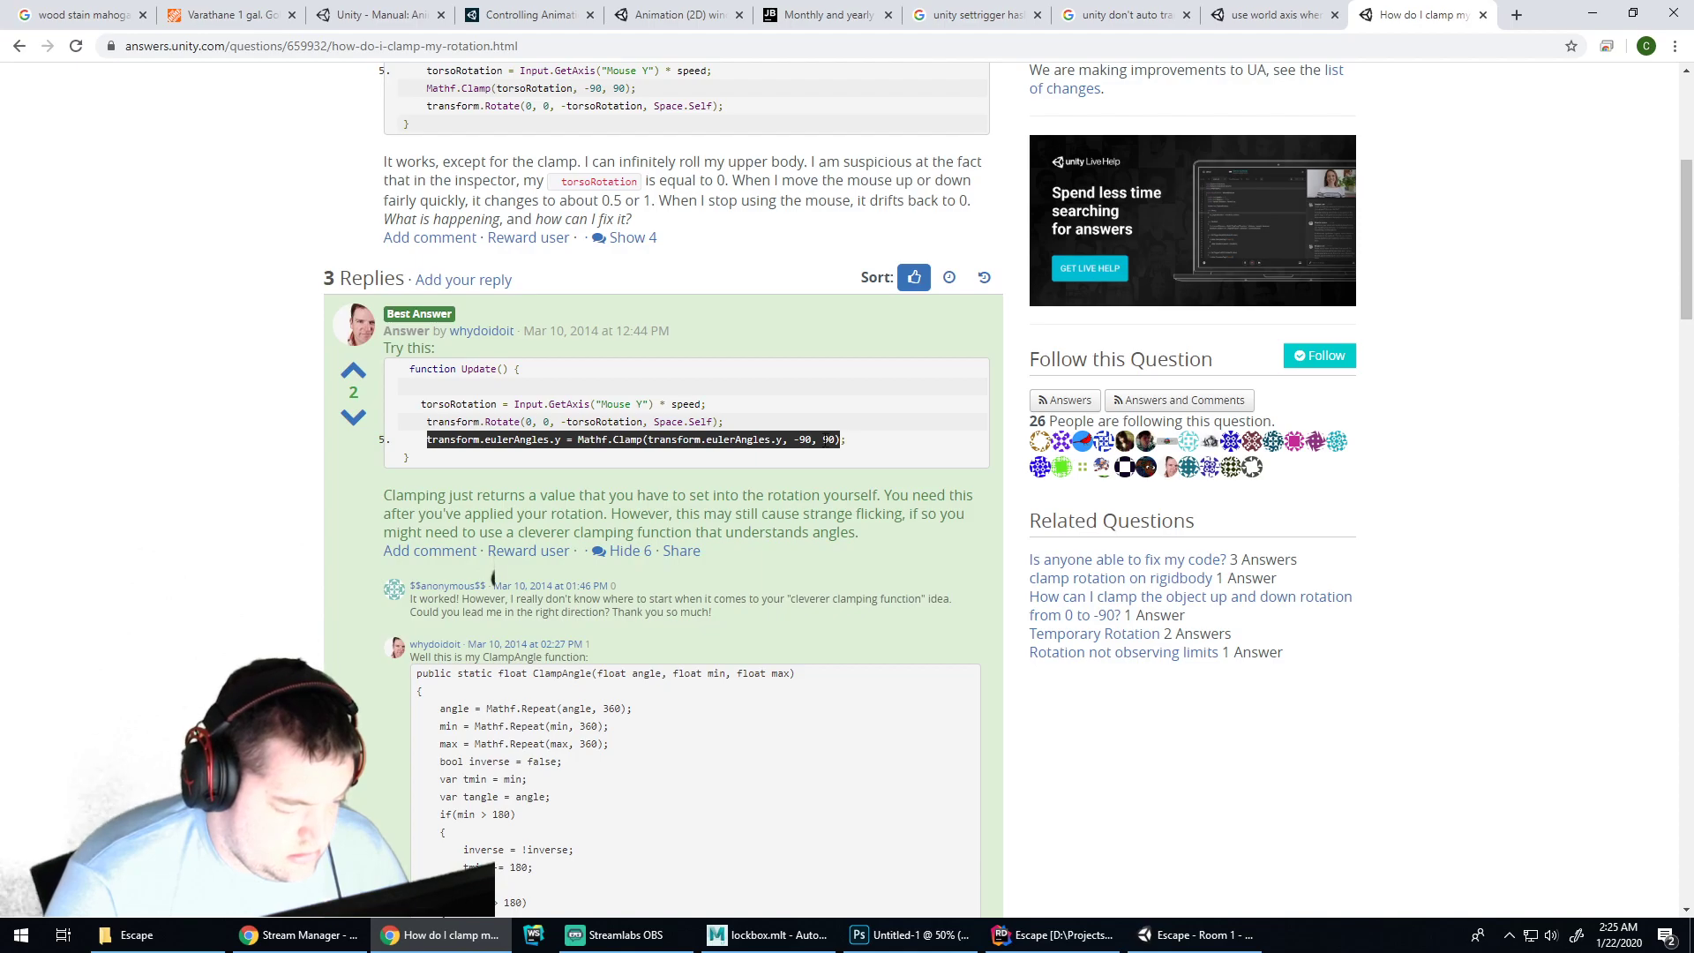
pyautogui.scroll(-5, 800, 394)
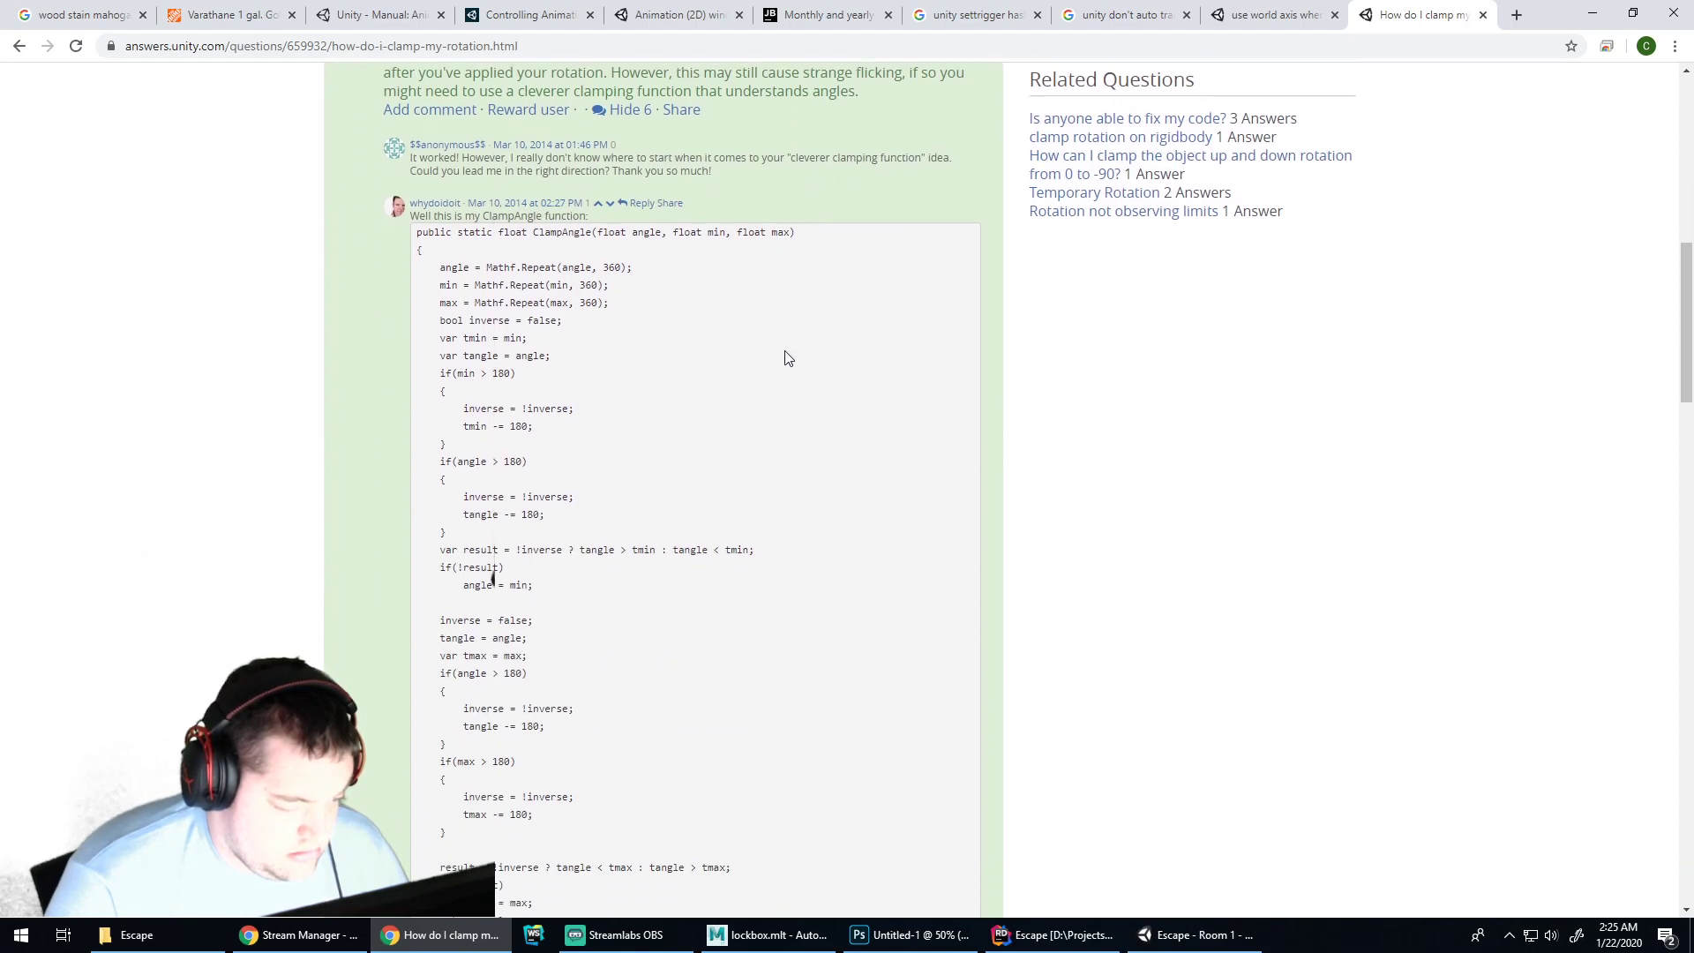
pyautogui.scroll(-3, 787, 357)
pyautogui.scroll(9, 787, 352)
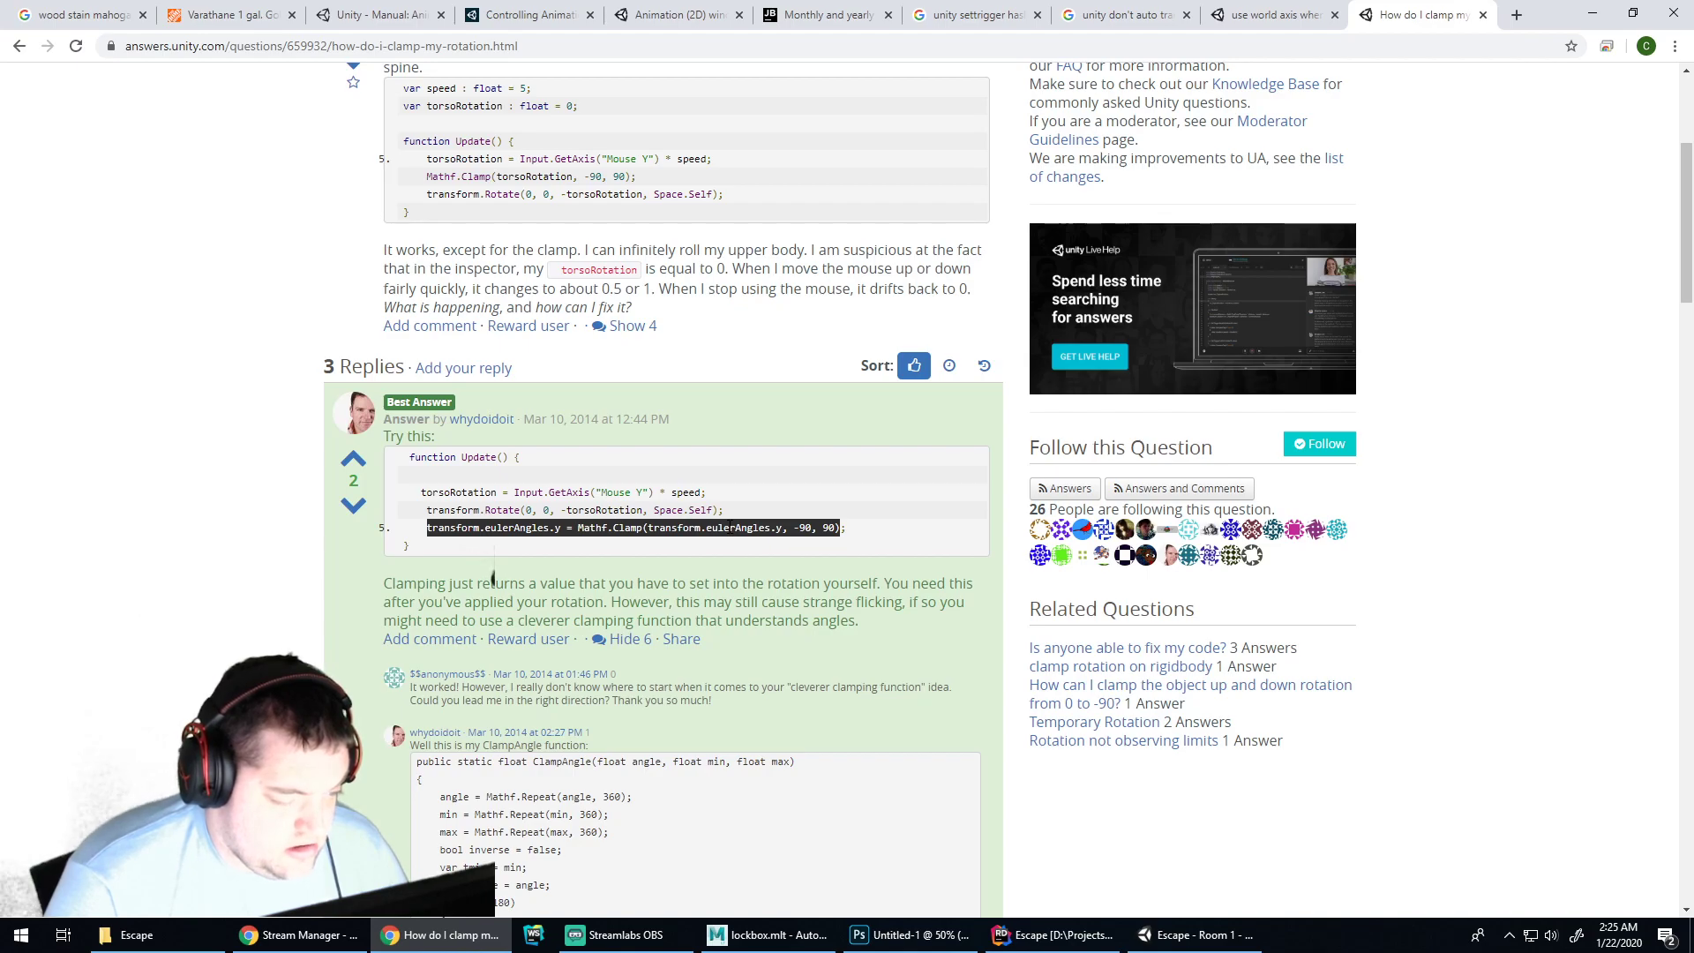
pyautogui.click(564, 530)
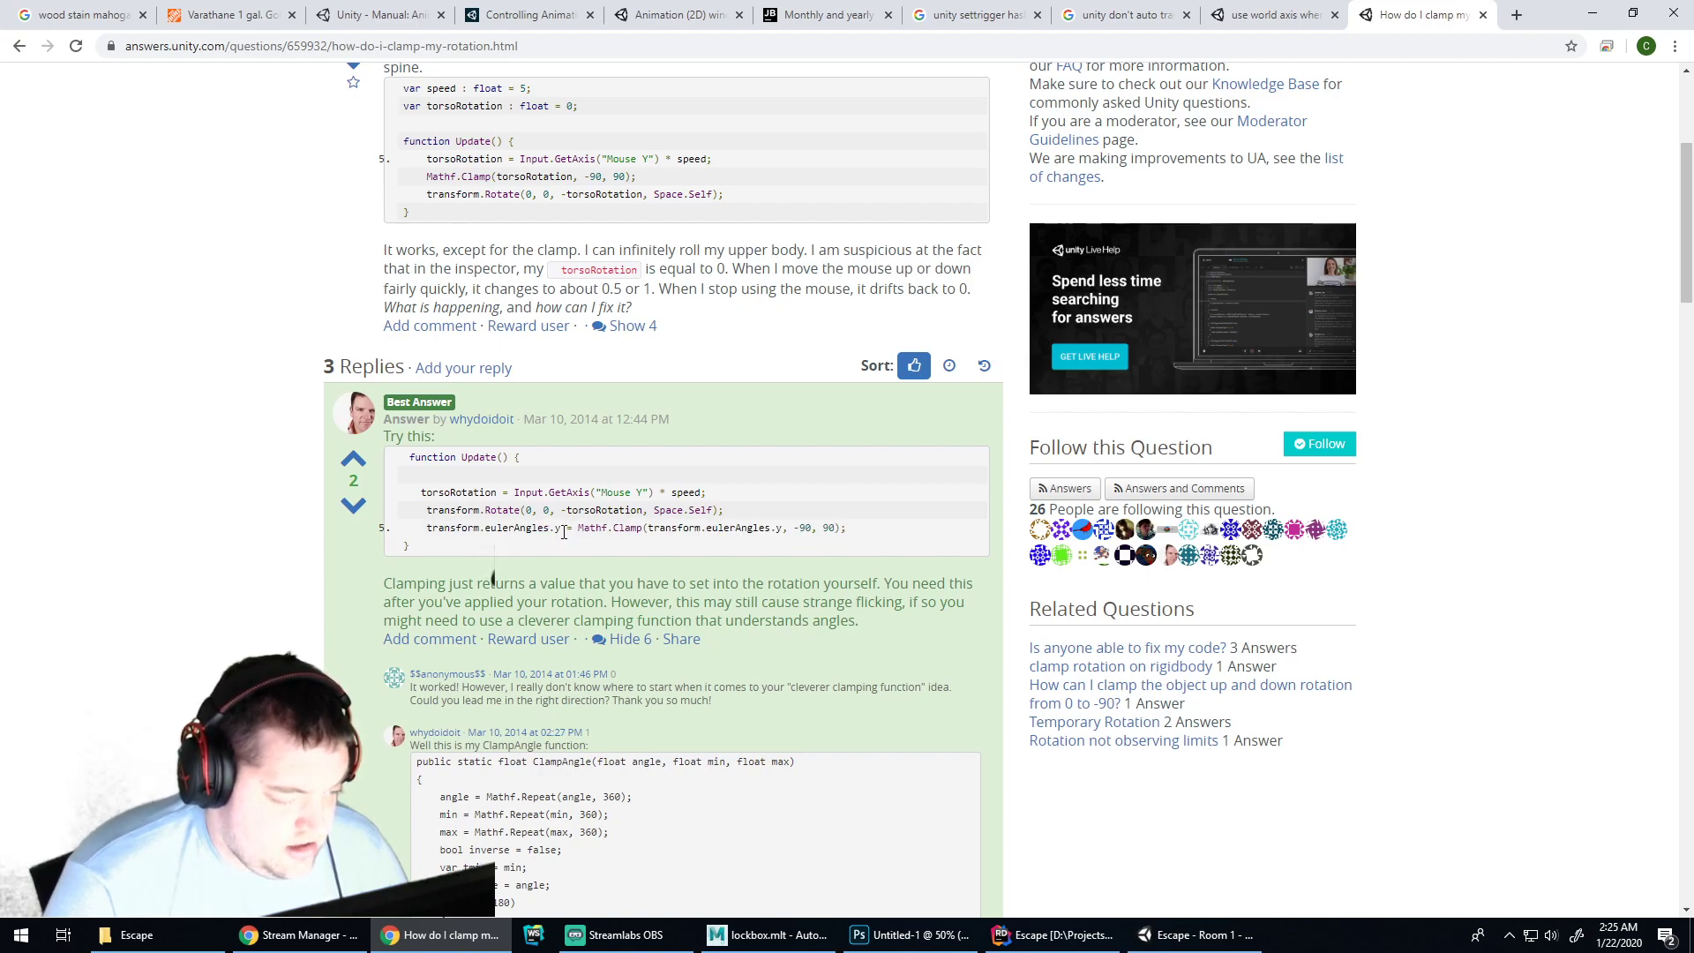
pyautogui.doubleClick(556, 529)
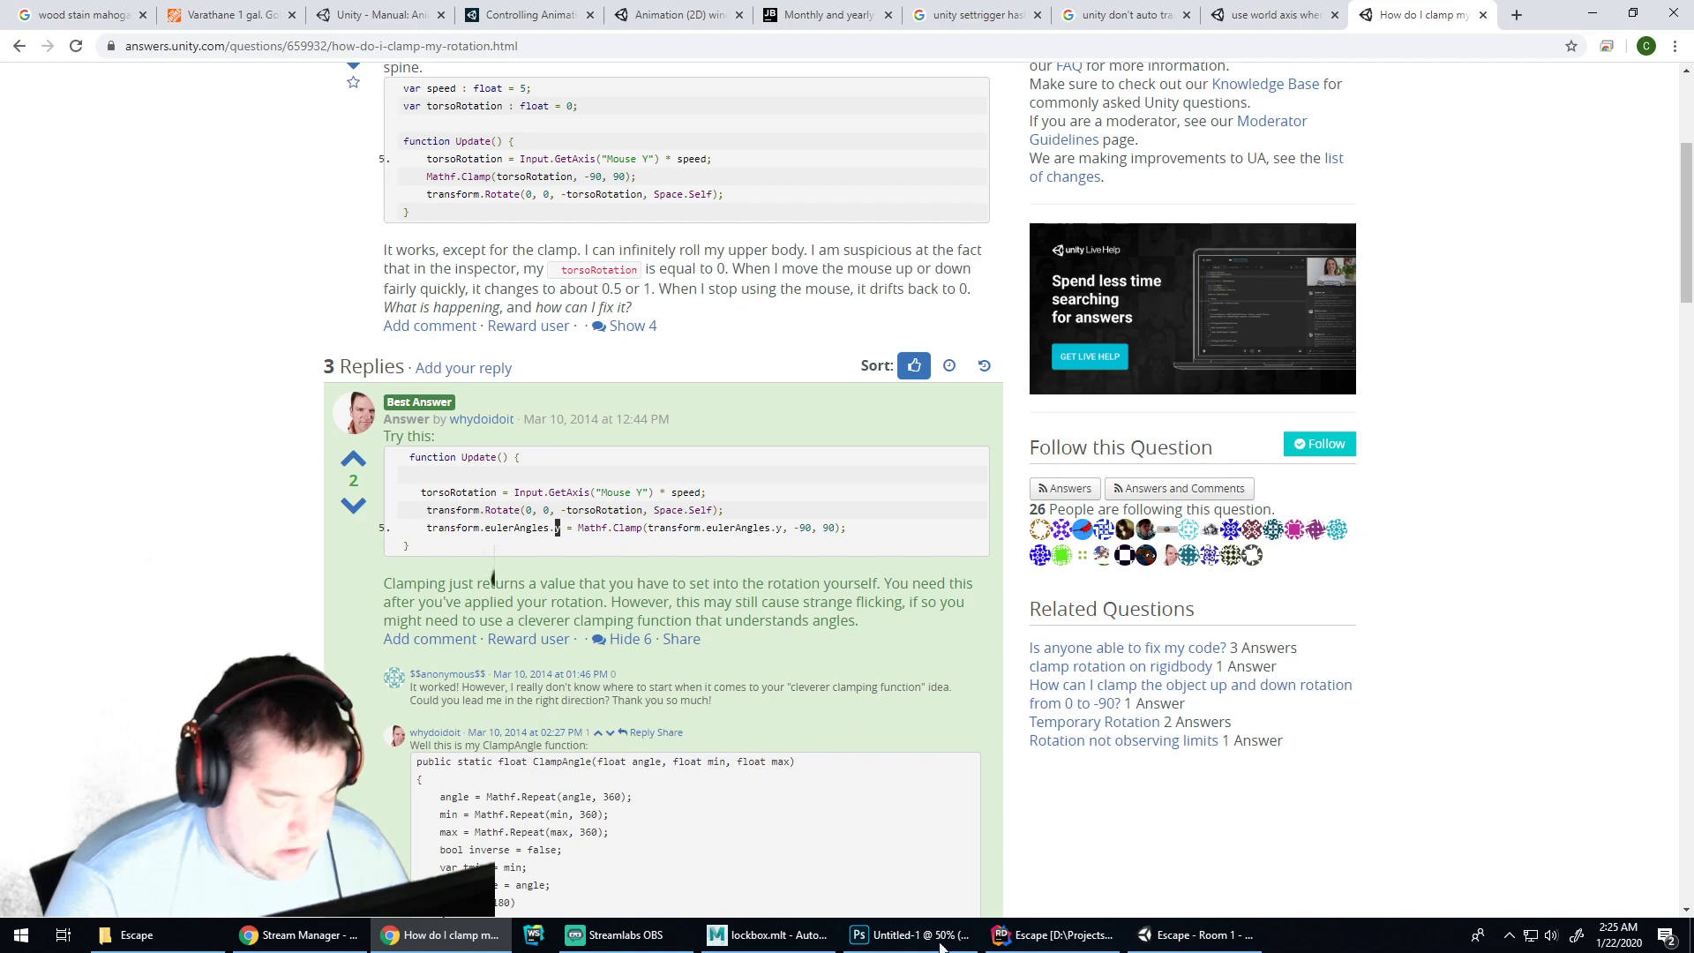
# Pitch the play-mode camera down and up with S and W, ending at X rotation 36.097
pyautogui.click(1196, 935)
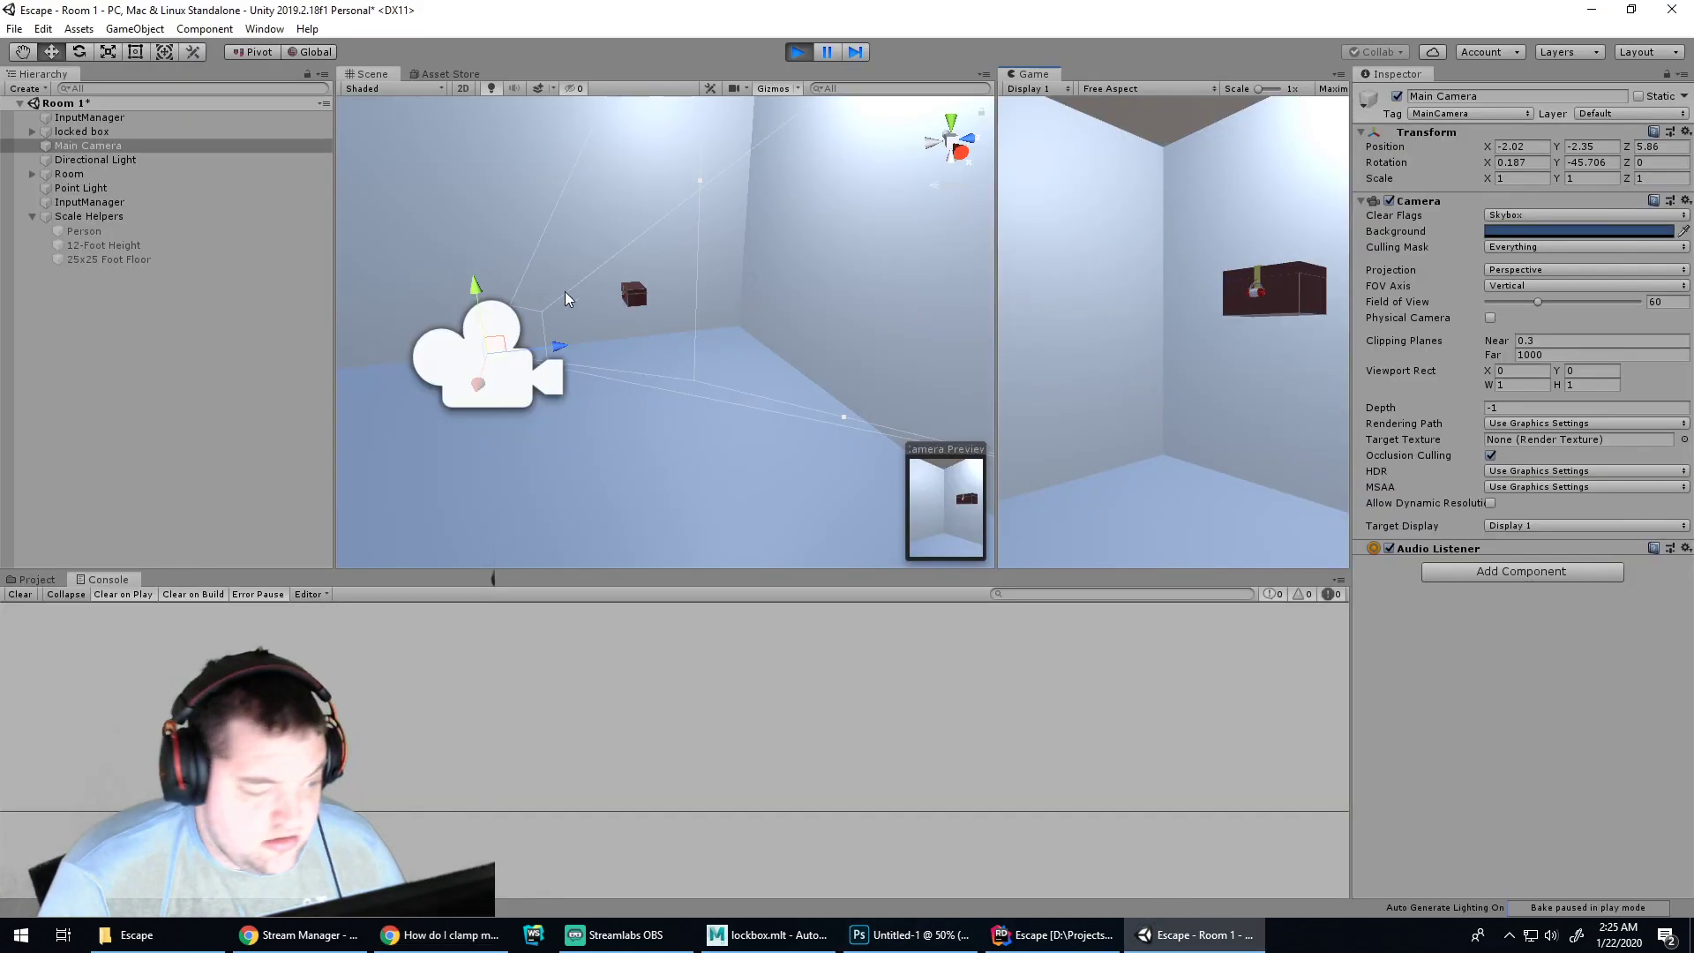
pyautogui.press('s')
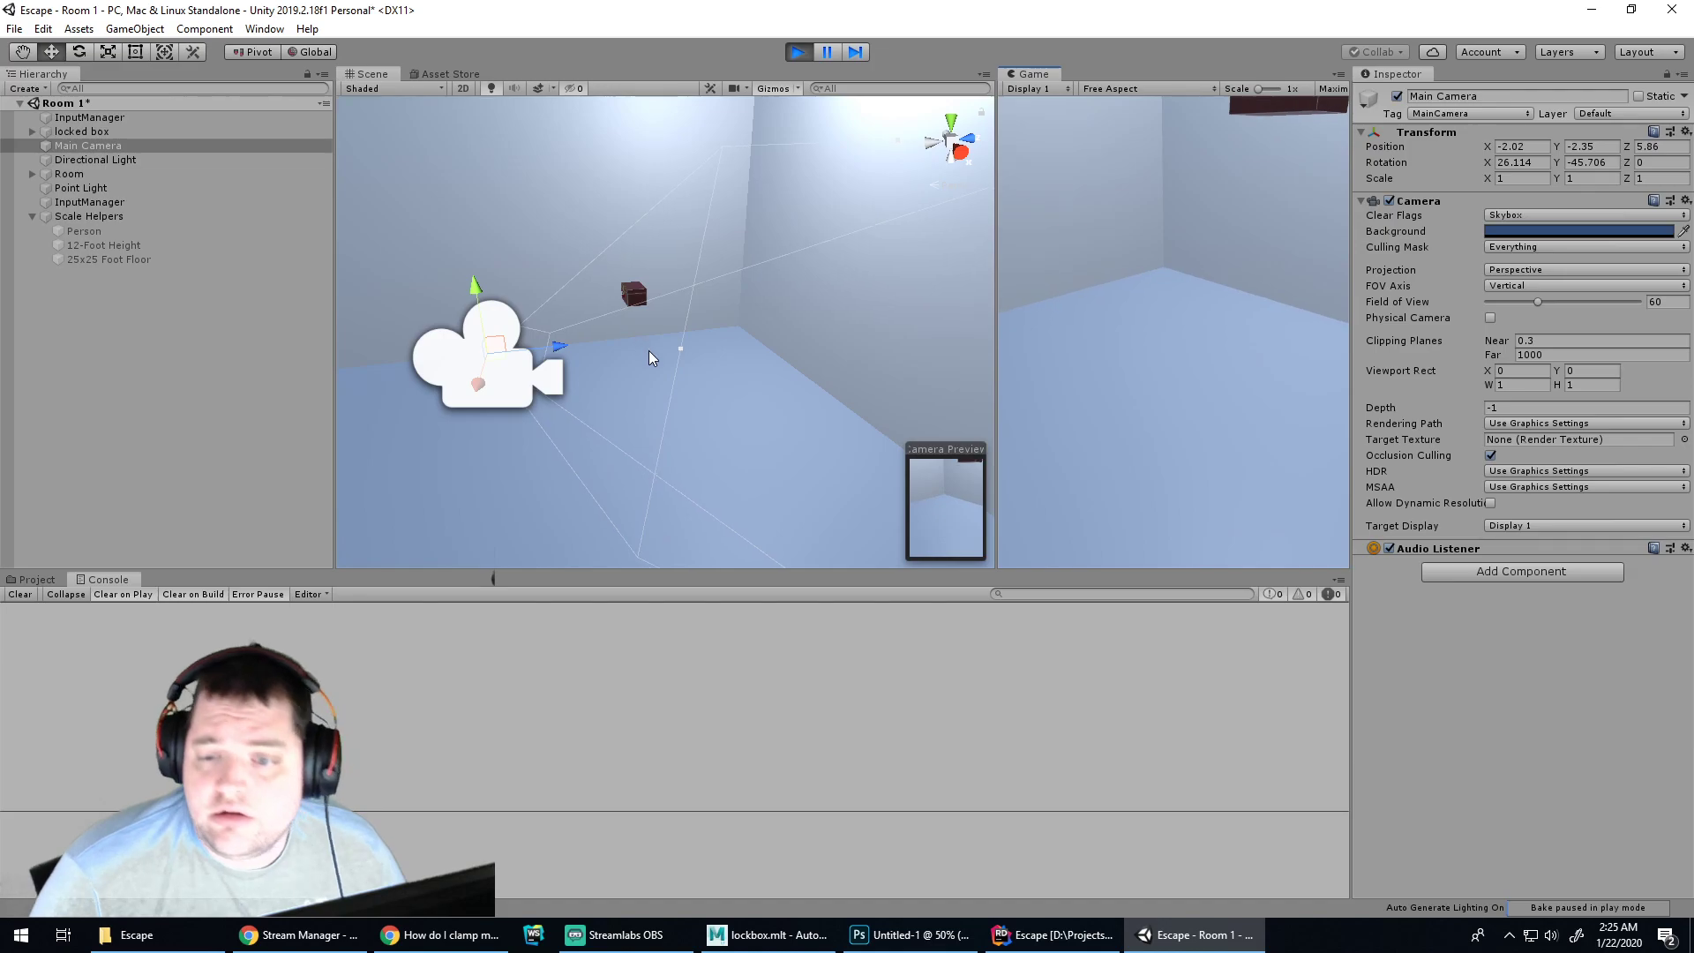
pyautogui.press('s')
pyautogui.press('w')
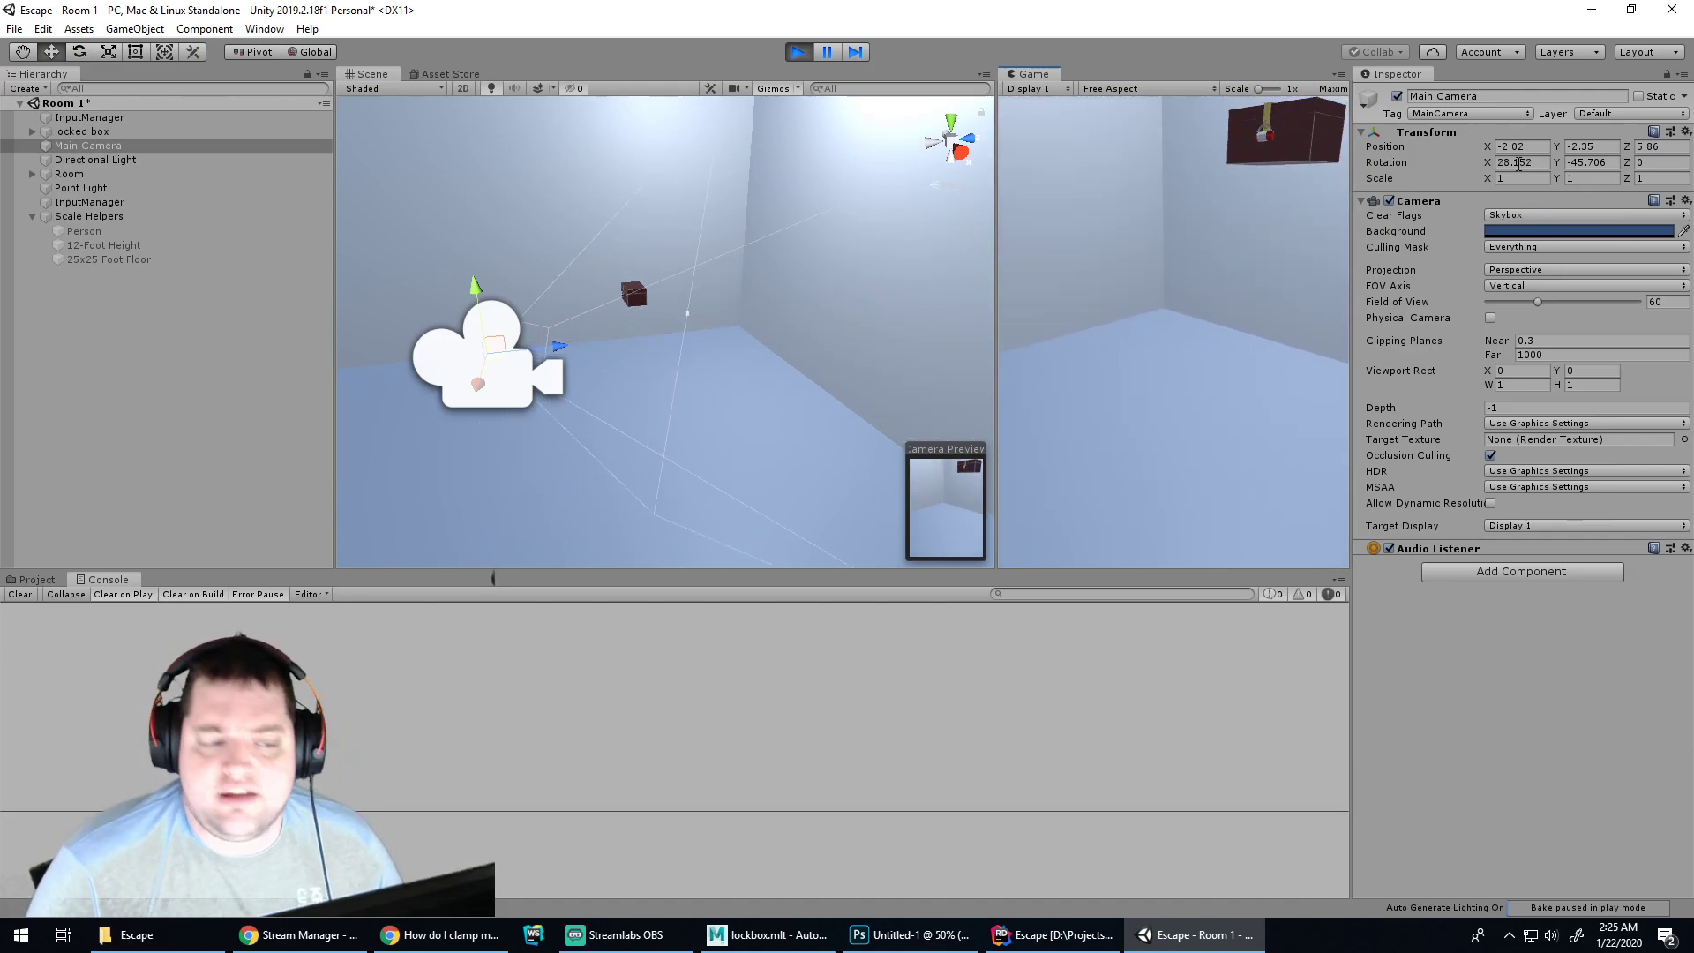
pyautogui.press('w')
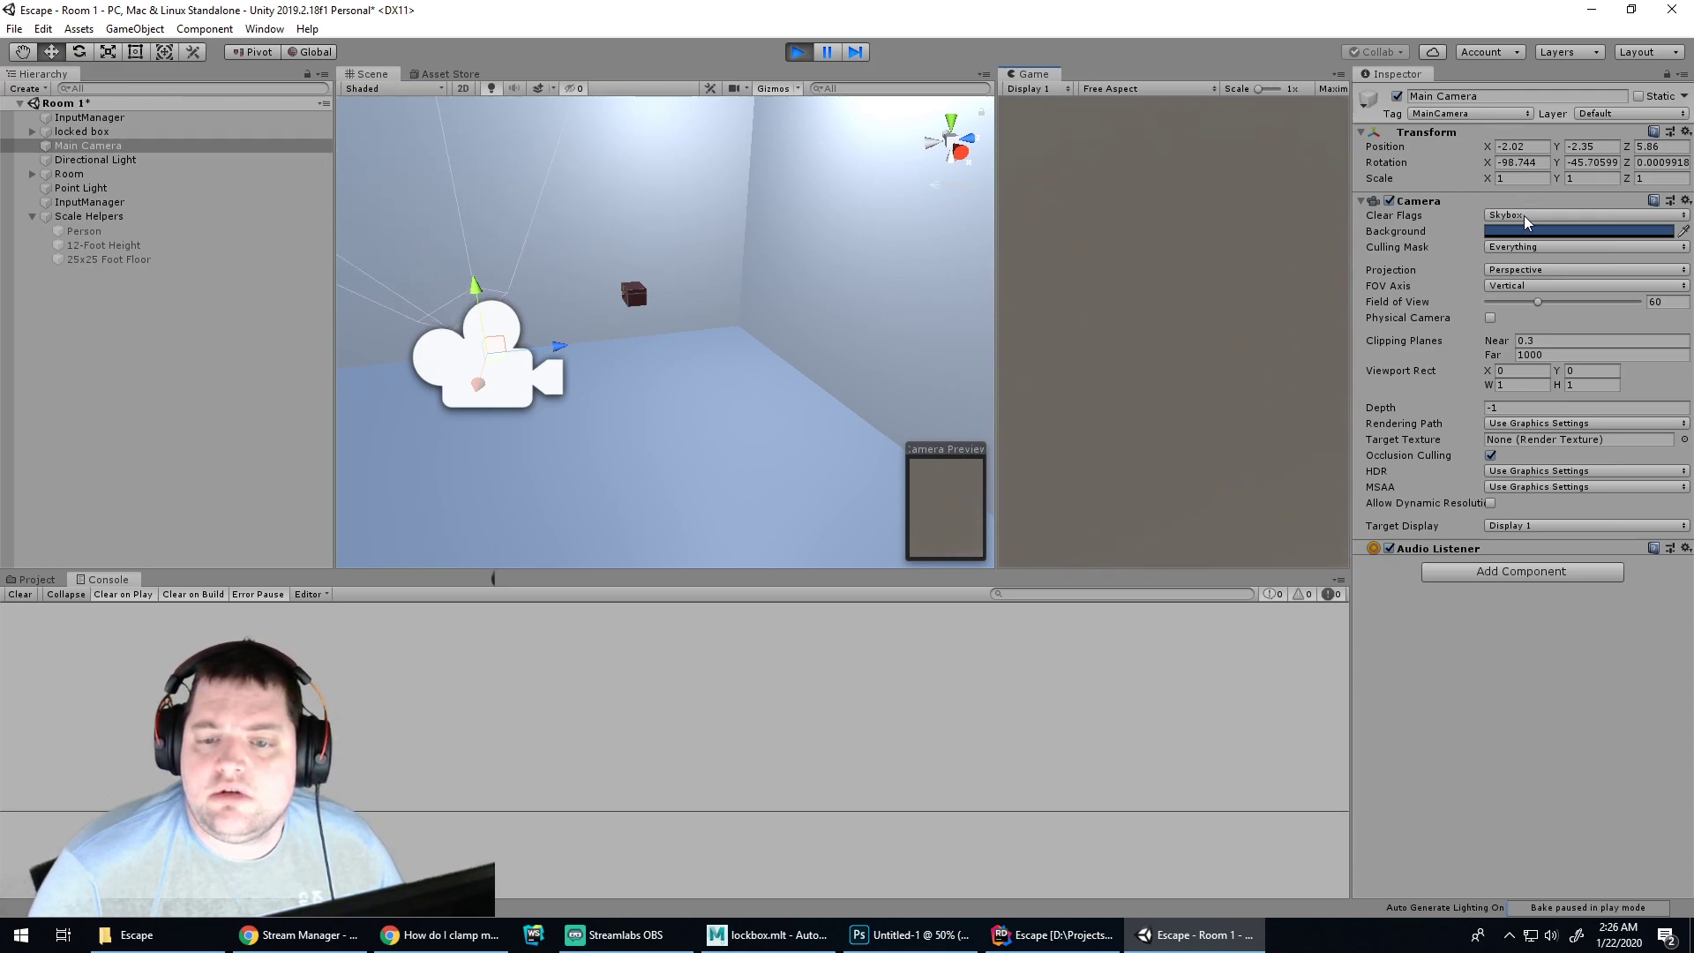
pyautogui.press('s')
pyautogui.press('s')
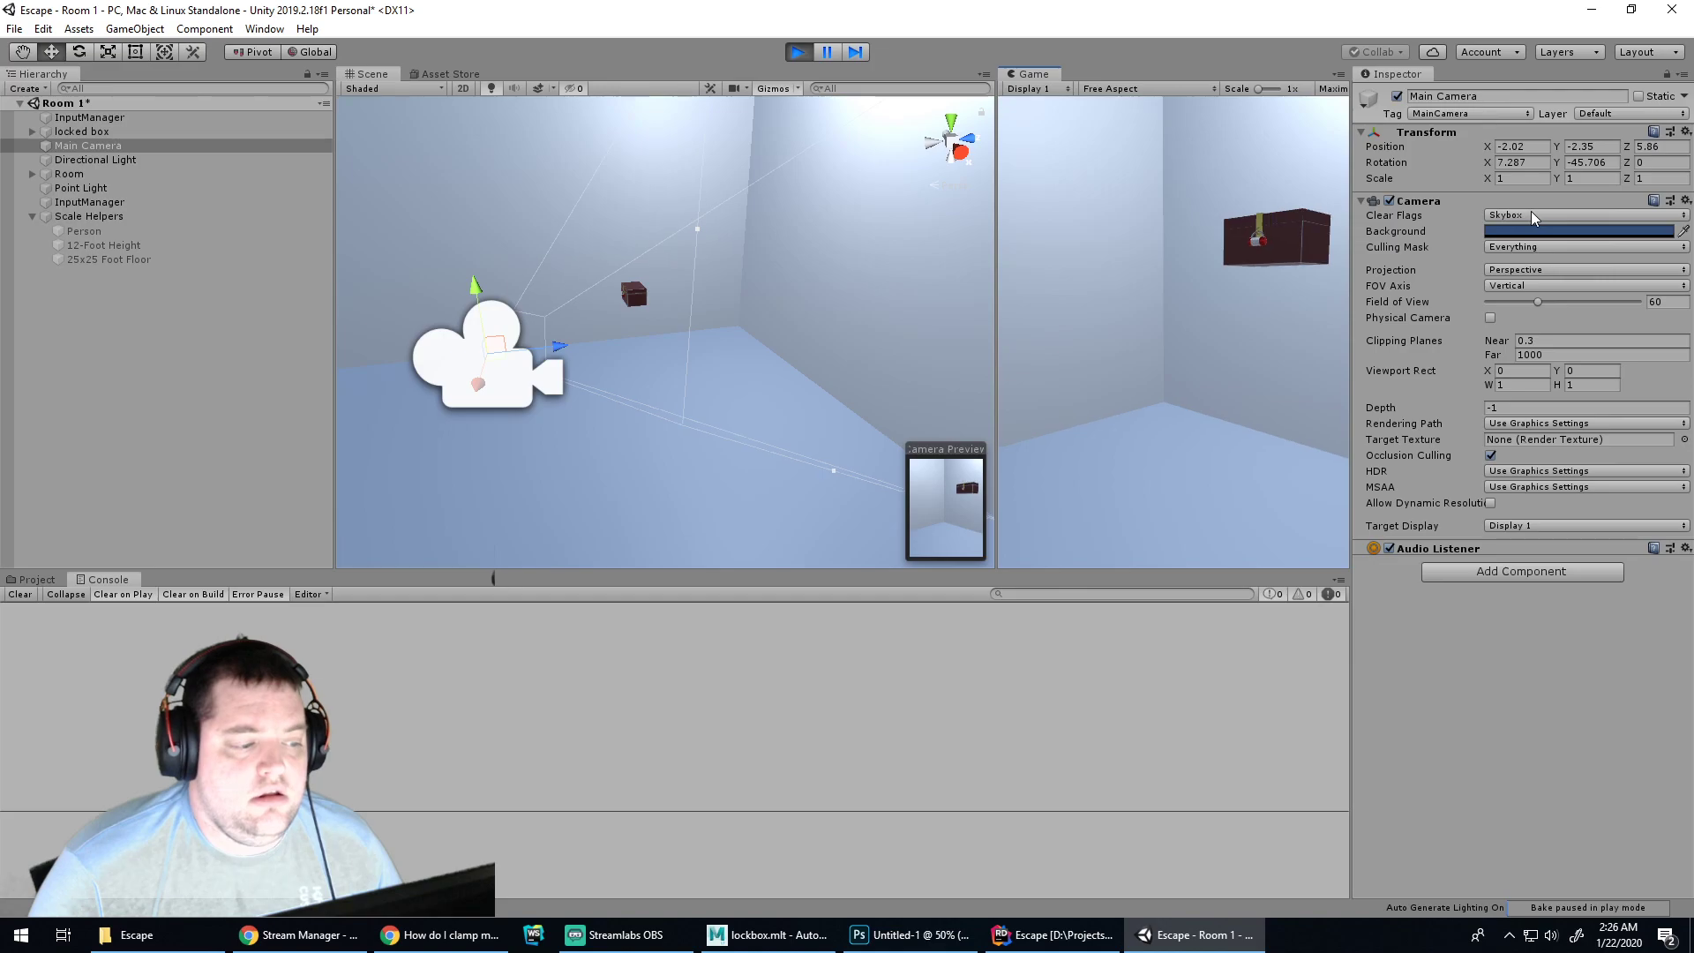
pyautogui.press('w')
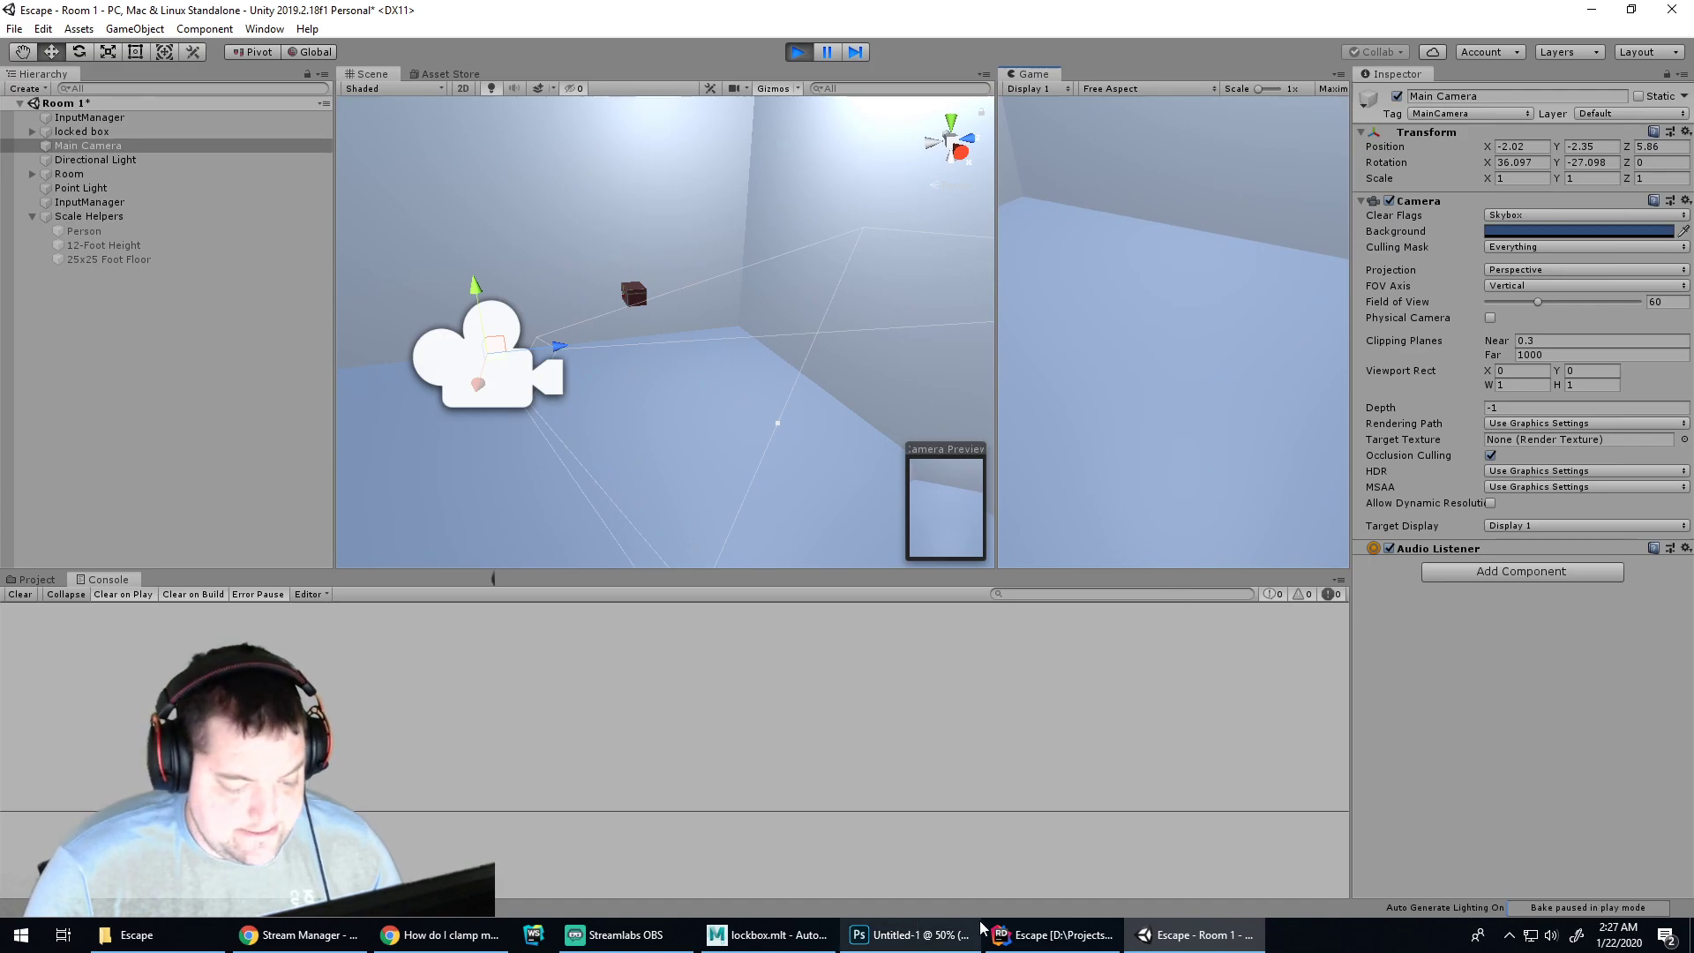
pyautogui.click(1046, 934)
# After the vertical Rotate, add '_camera.transform.eulerAngles.y = Mathf.Clamp(_camera.transform.eulerAngles.y,'
pyautogui.hotkey('shift', 'Return')
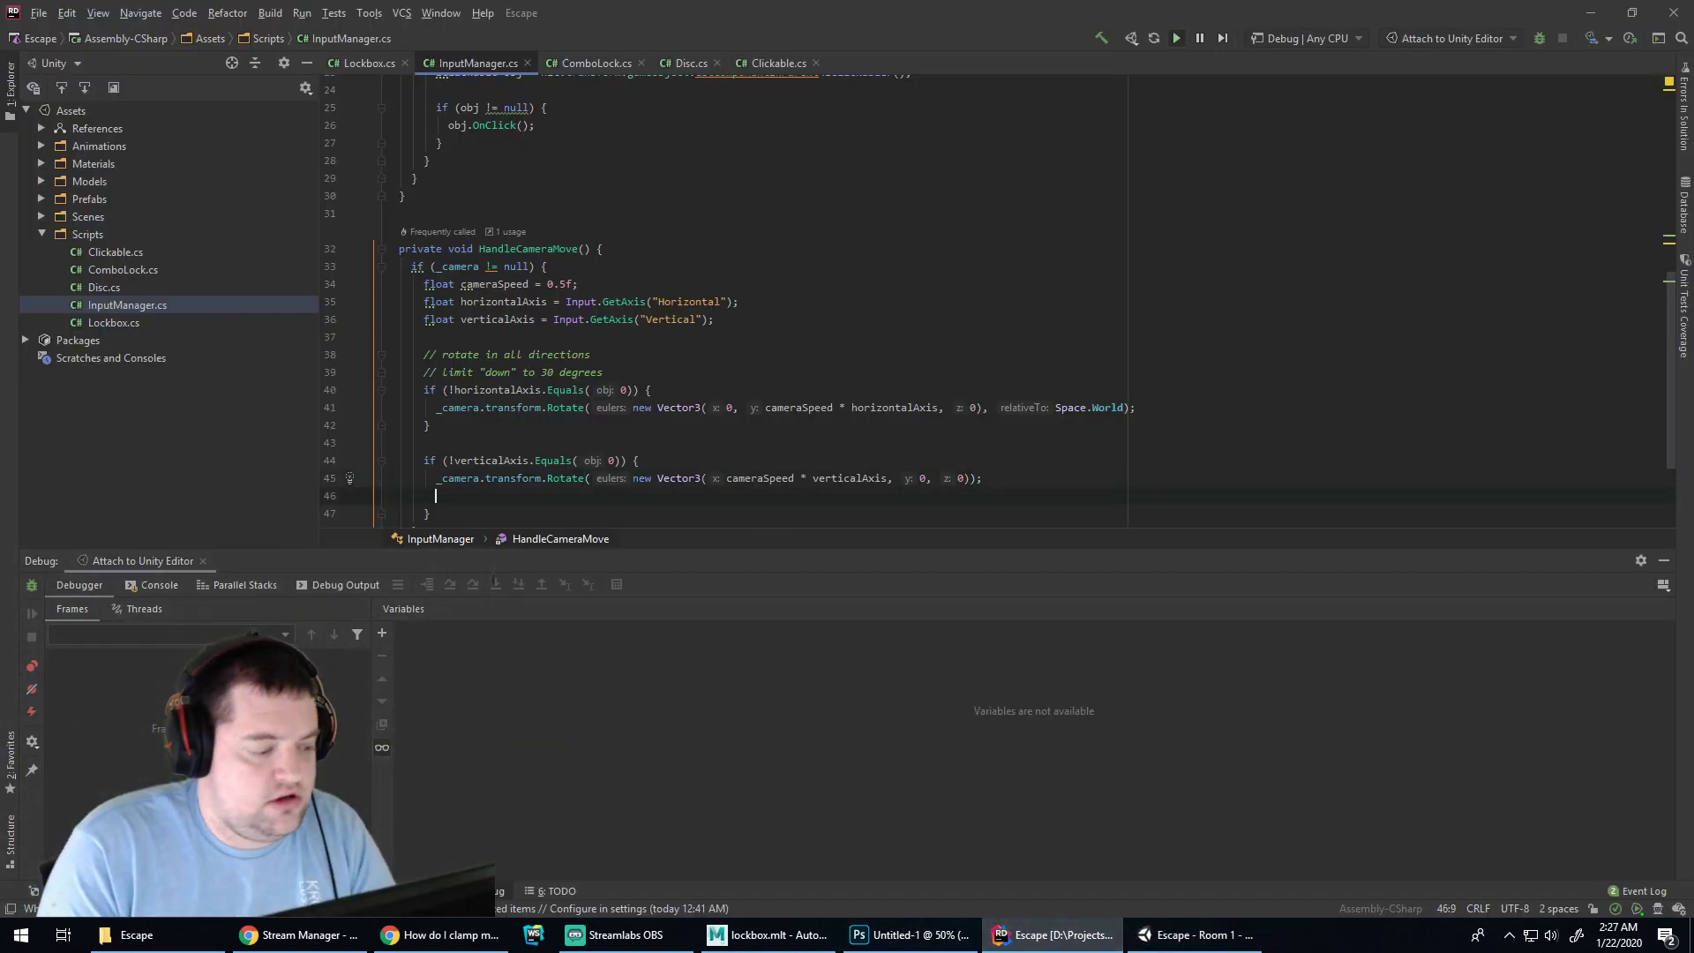
pyautogui.write('_camera.')
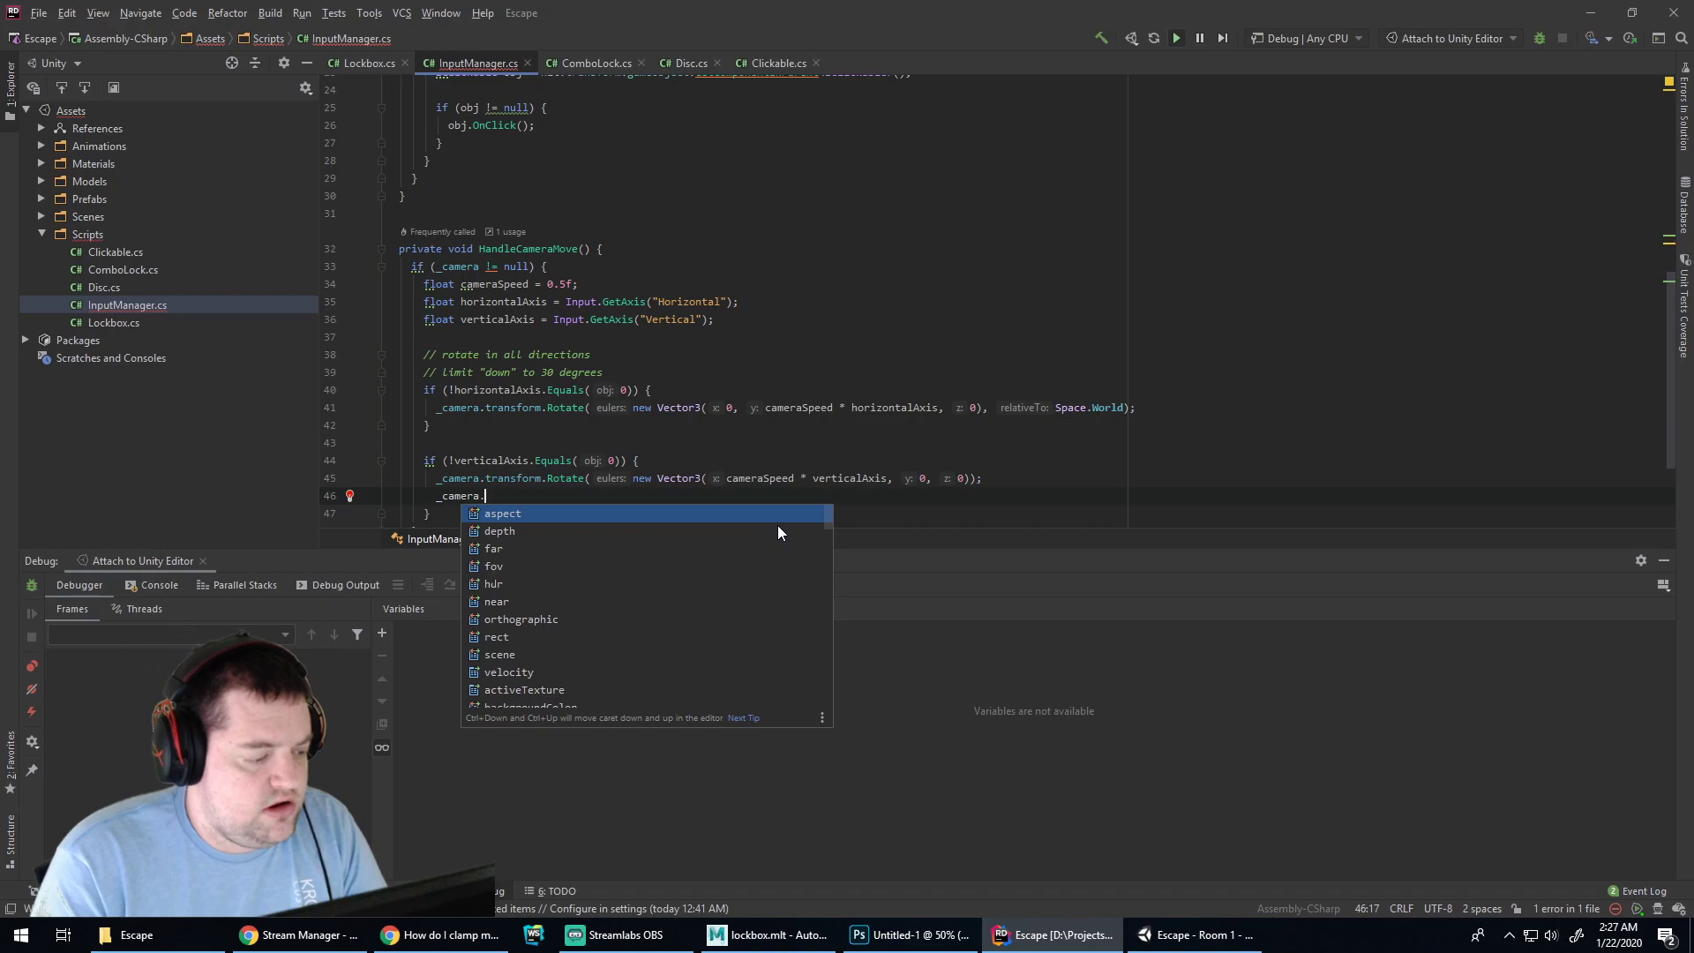
pyautogui.write('el')
pyautogui.press('Escape')
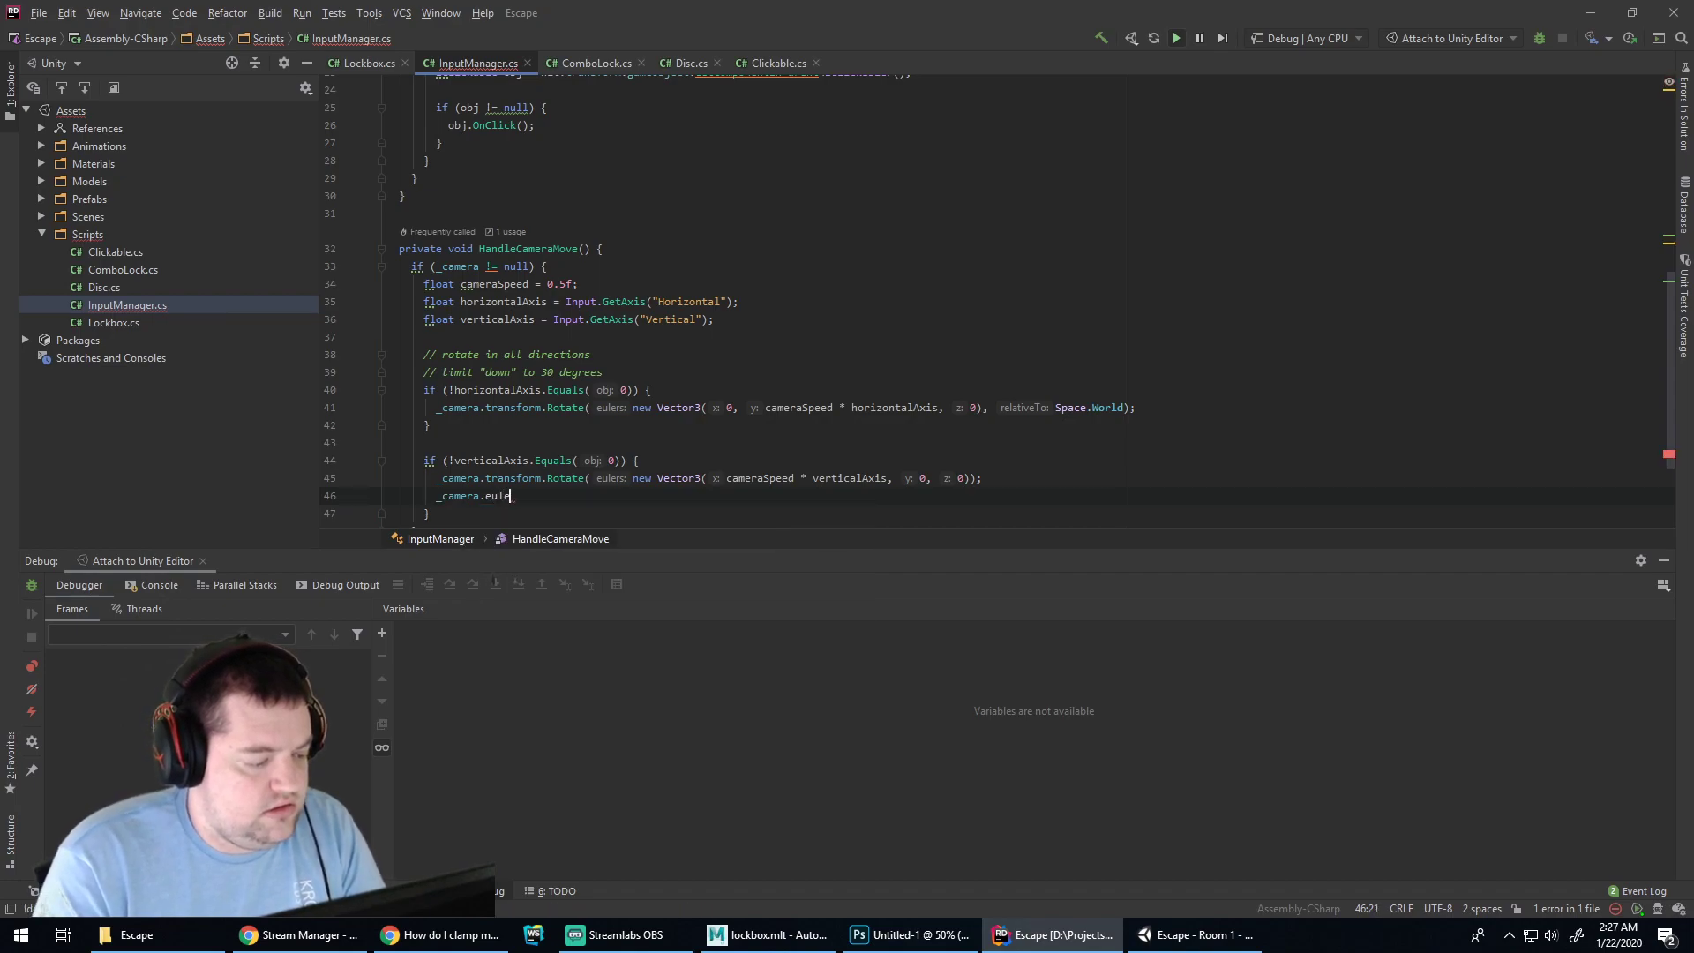
pyautogui.press('BackSpace')
pyautogui.write('tran')
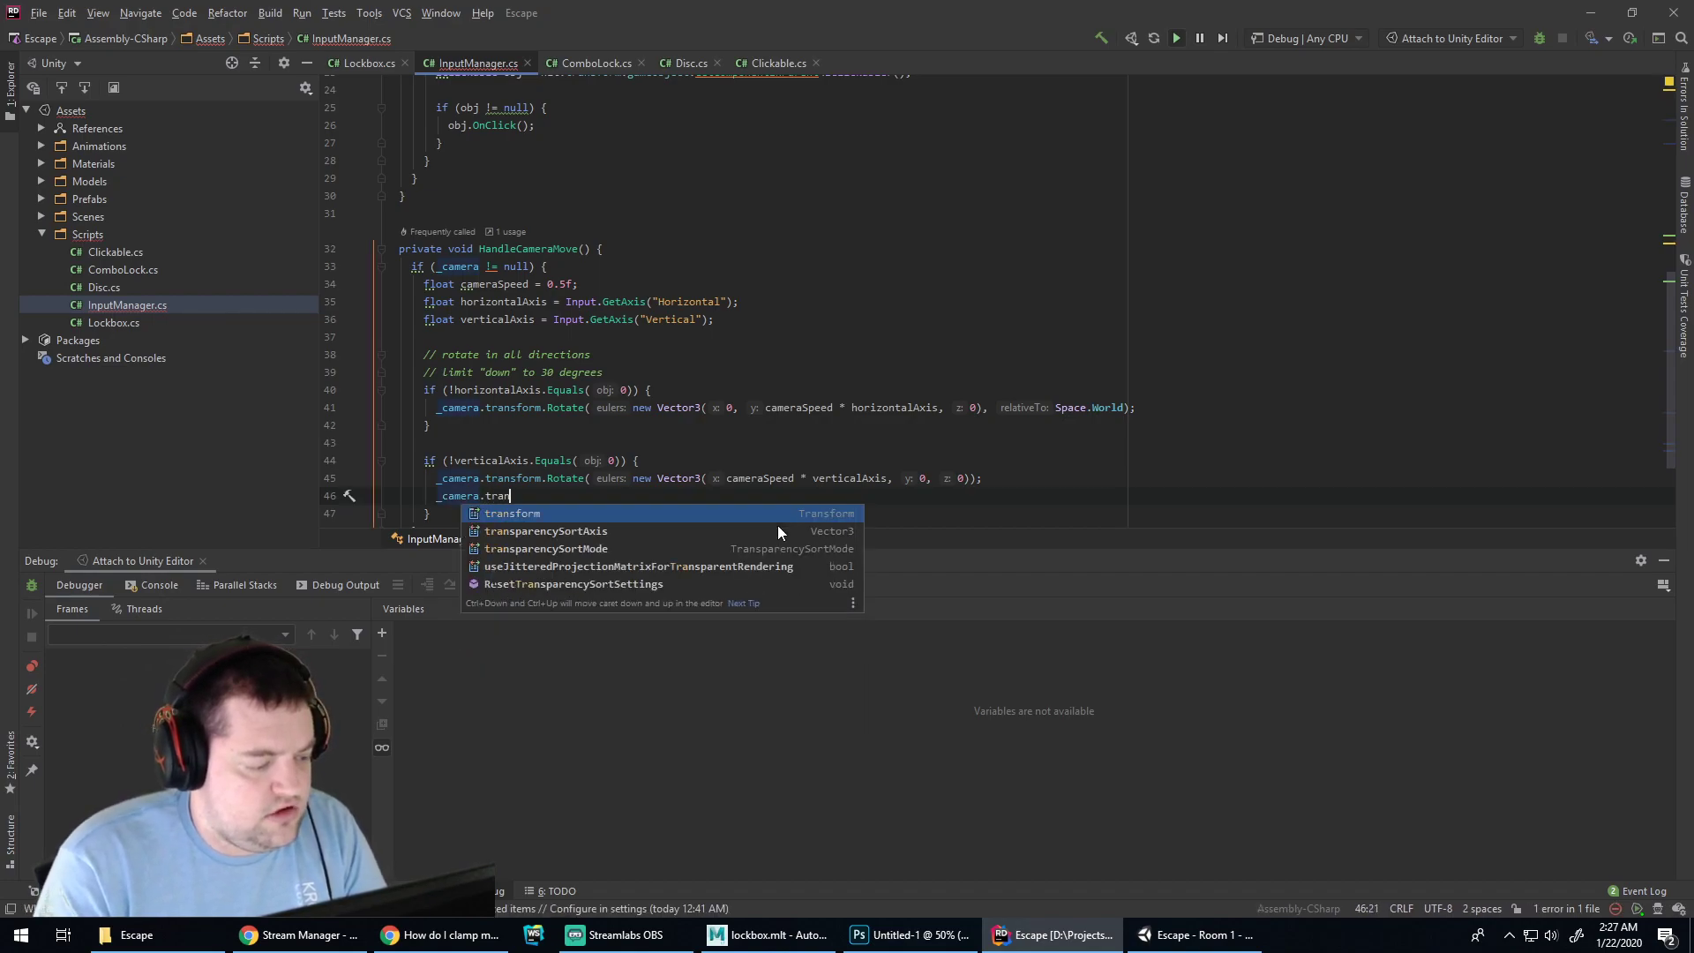
pyautogui.write('sform.eulerAngles.')
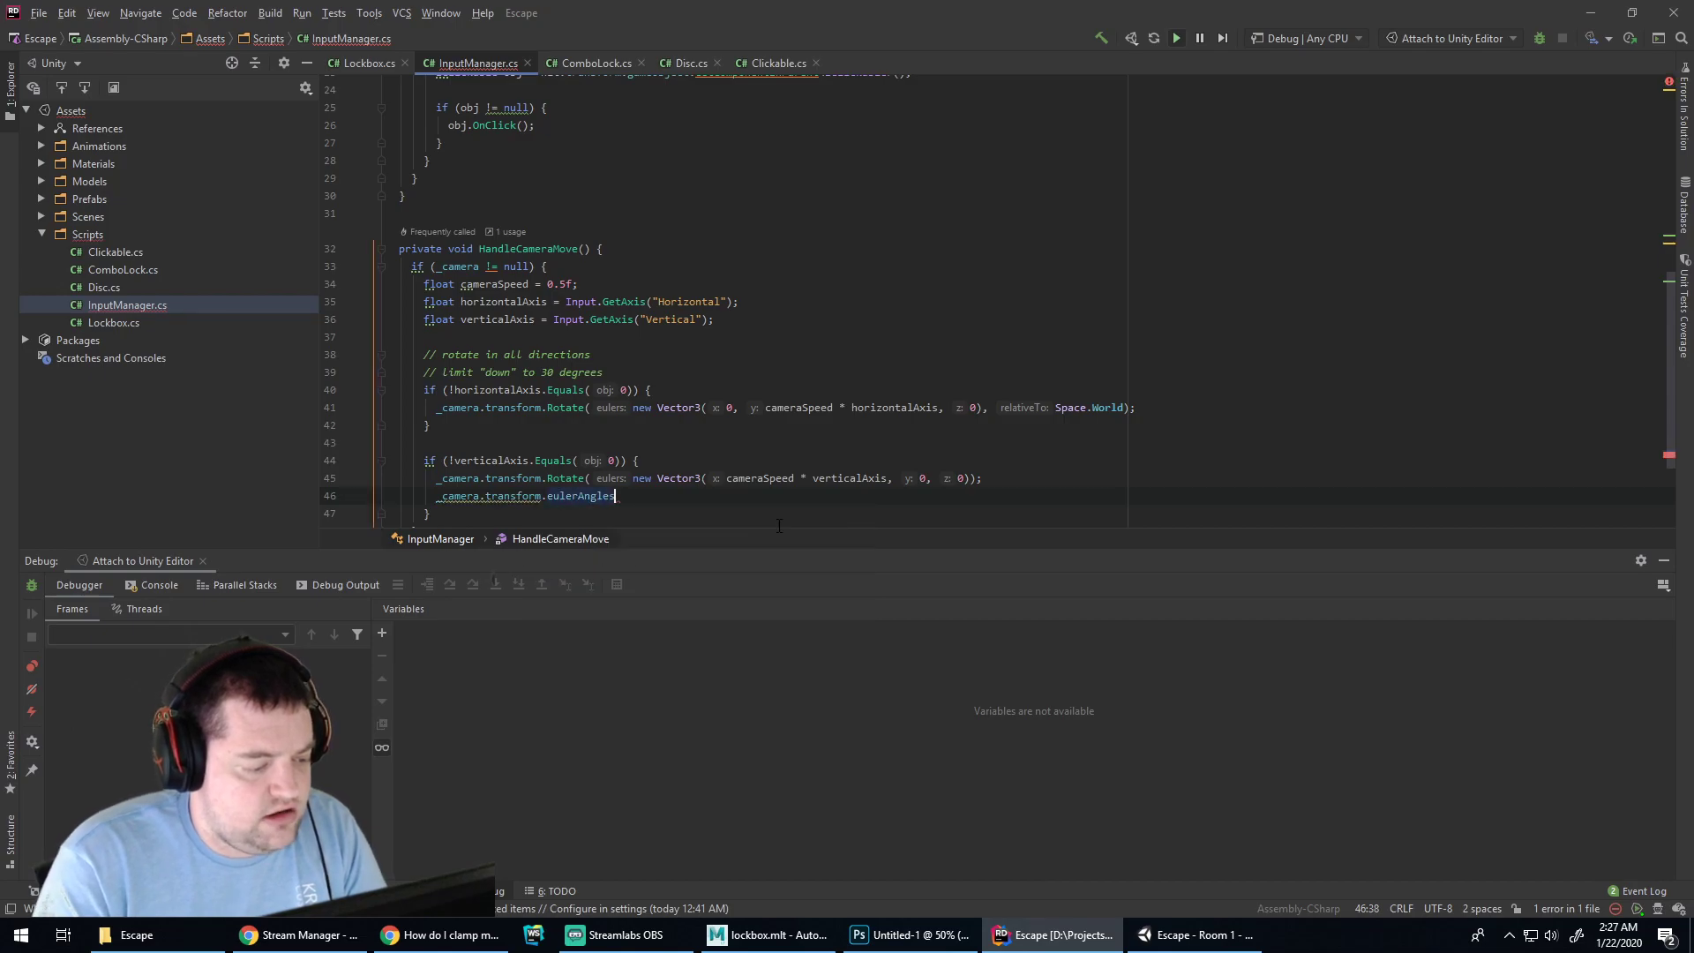
pyautogui.press('Down')
pyautogui.press('Down')
pyautogui.press('Down')
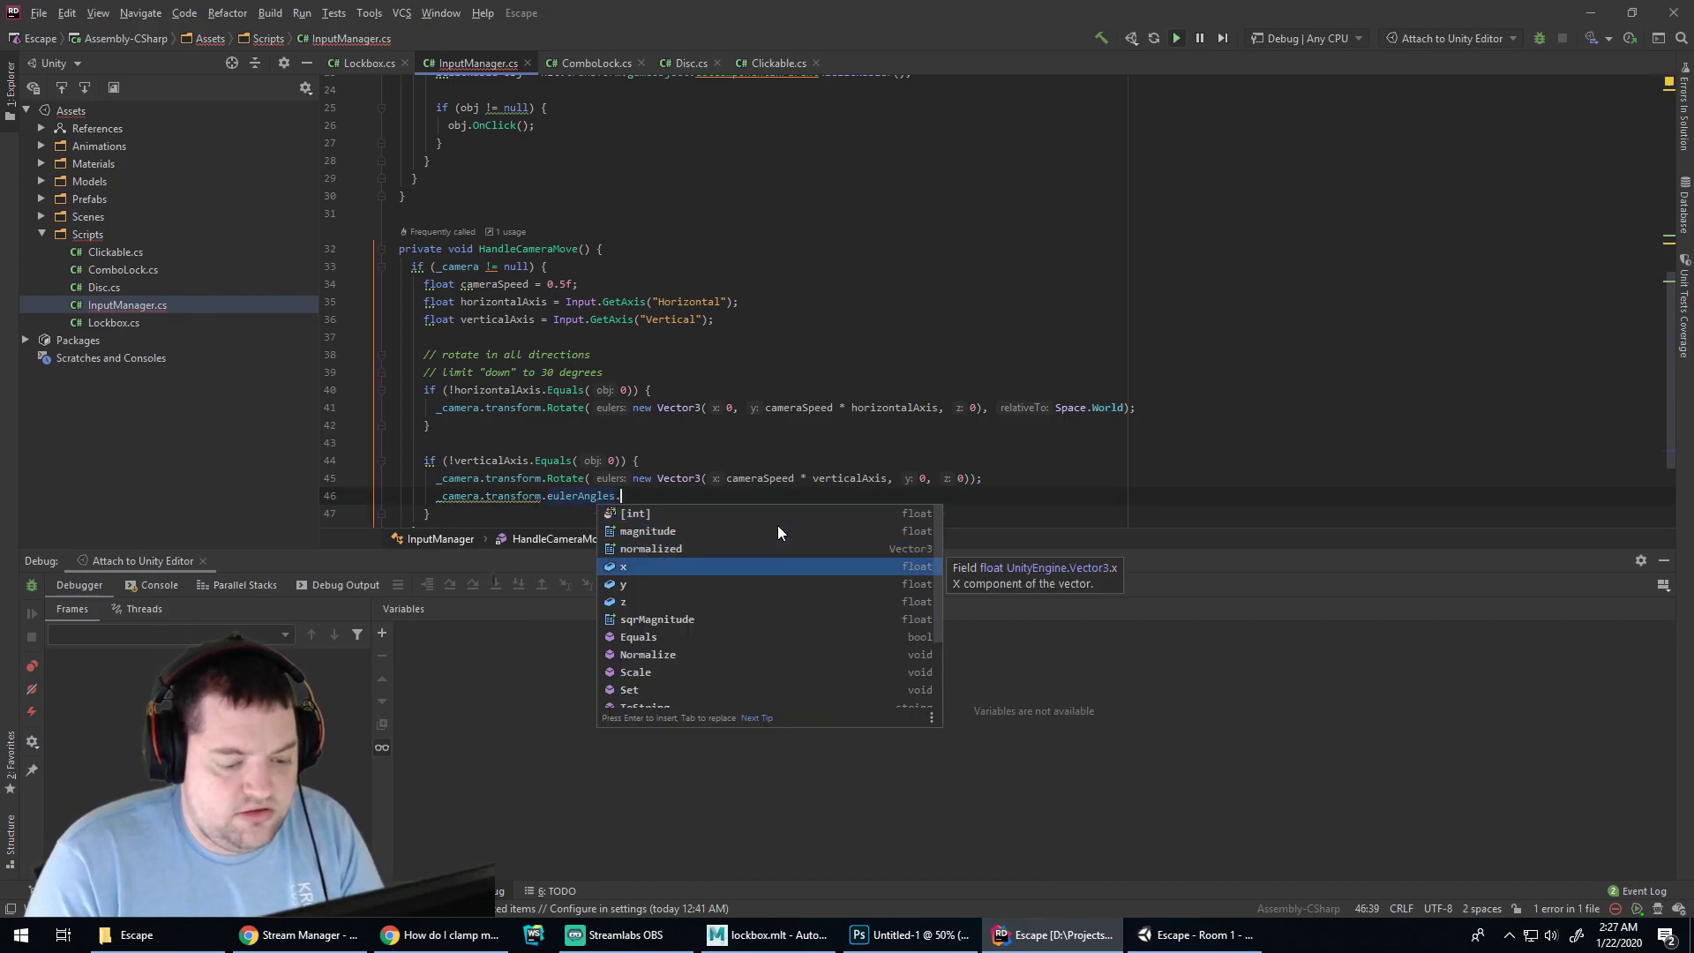
pyautogui.press('Down')
pyautogui.press('Return')
pyautogui.write('= ')
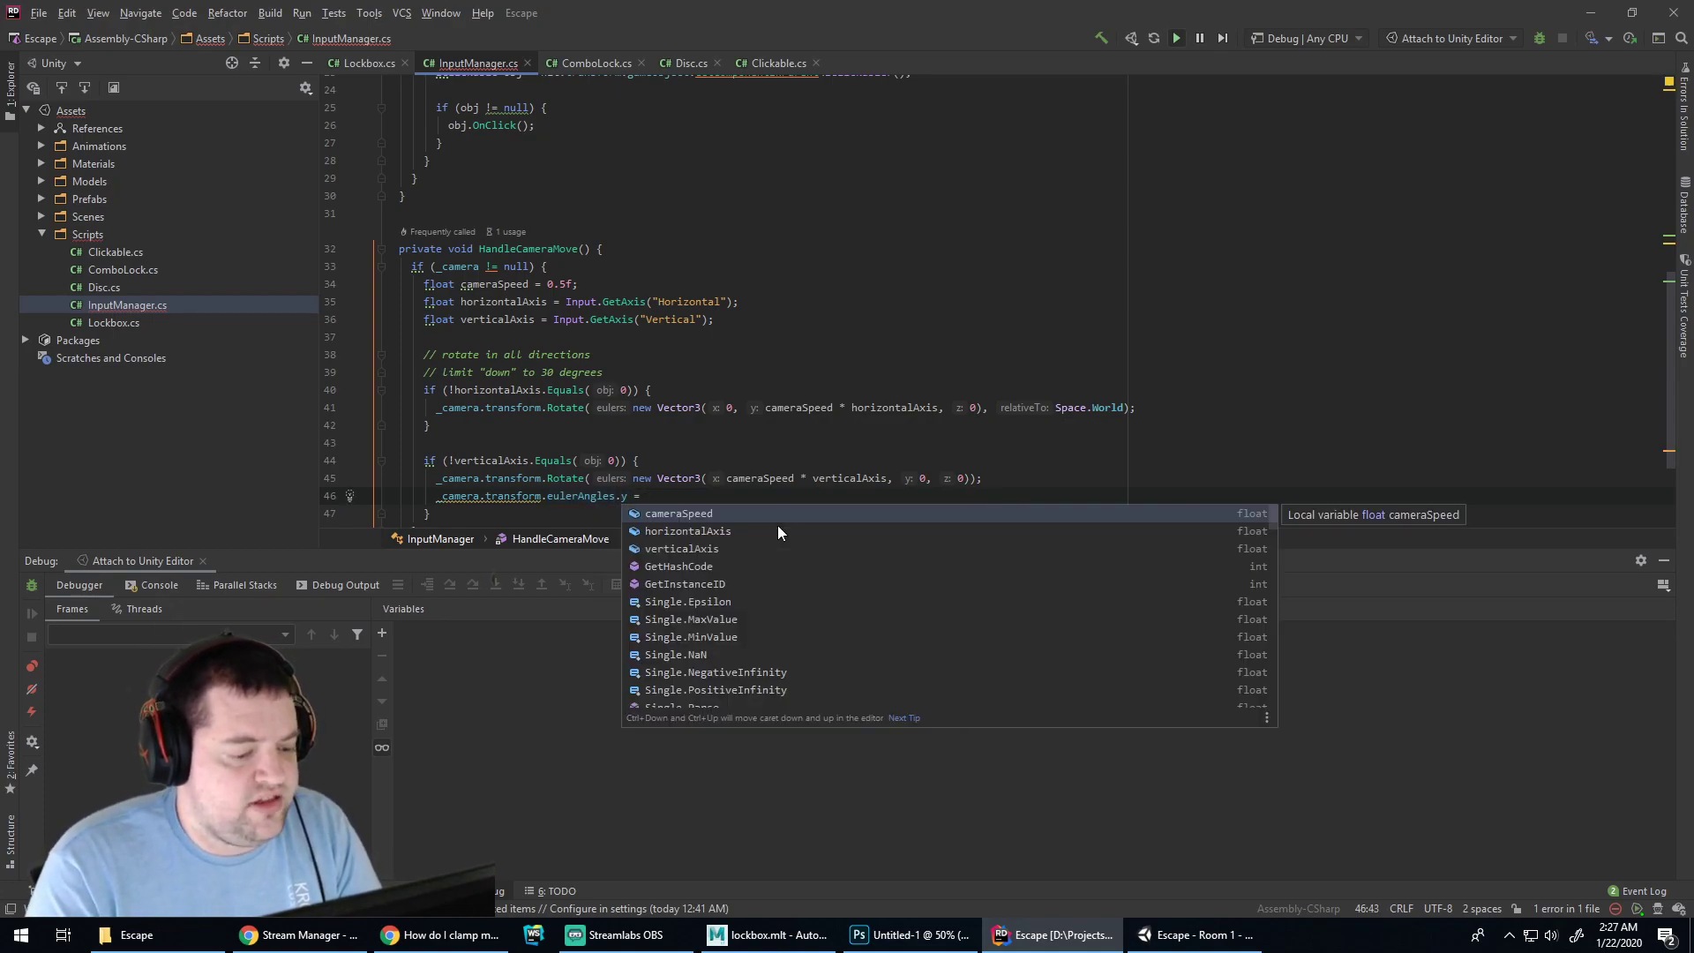
pyautogui.write('Math.')
pyautogui.press('BackSpace')
pyautogui.write('f.Clamp(')
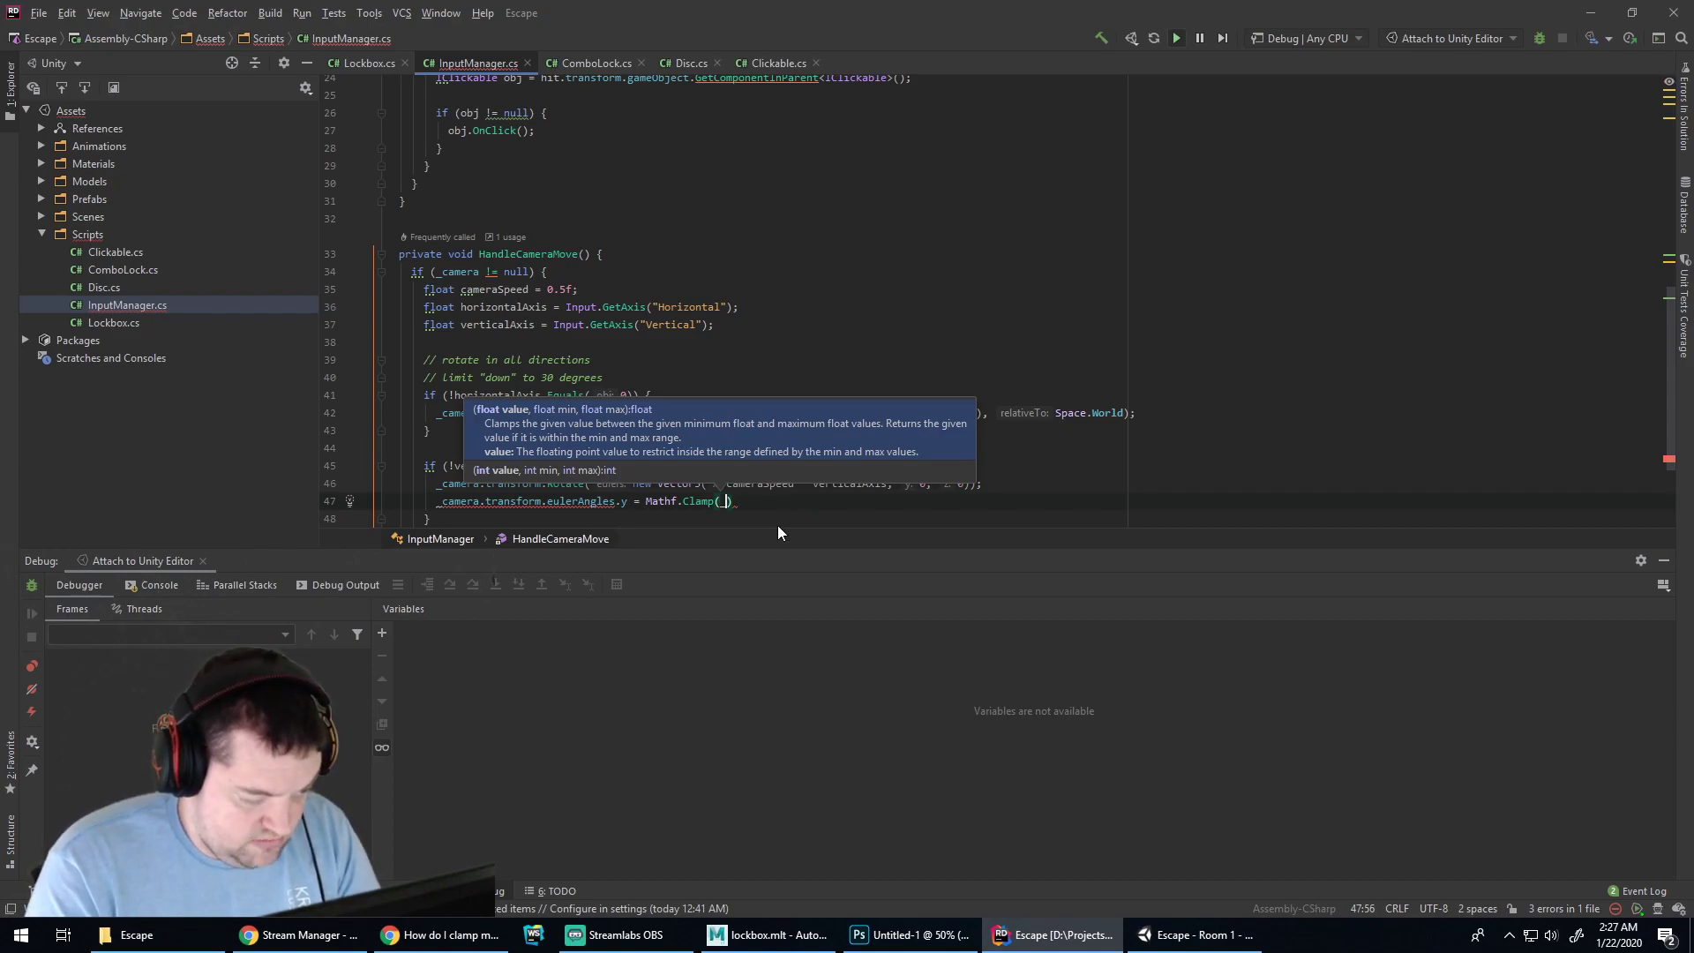
pyautogui.write('_camera.transform.eulerAngles.')
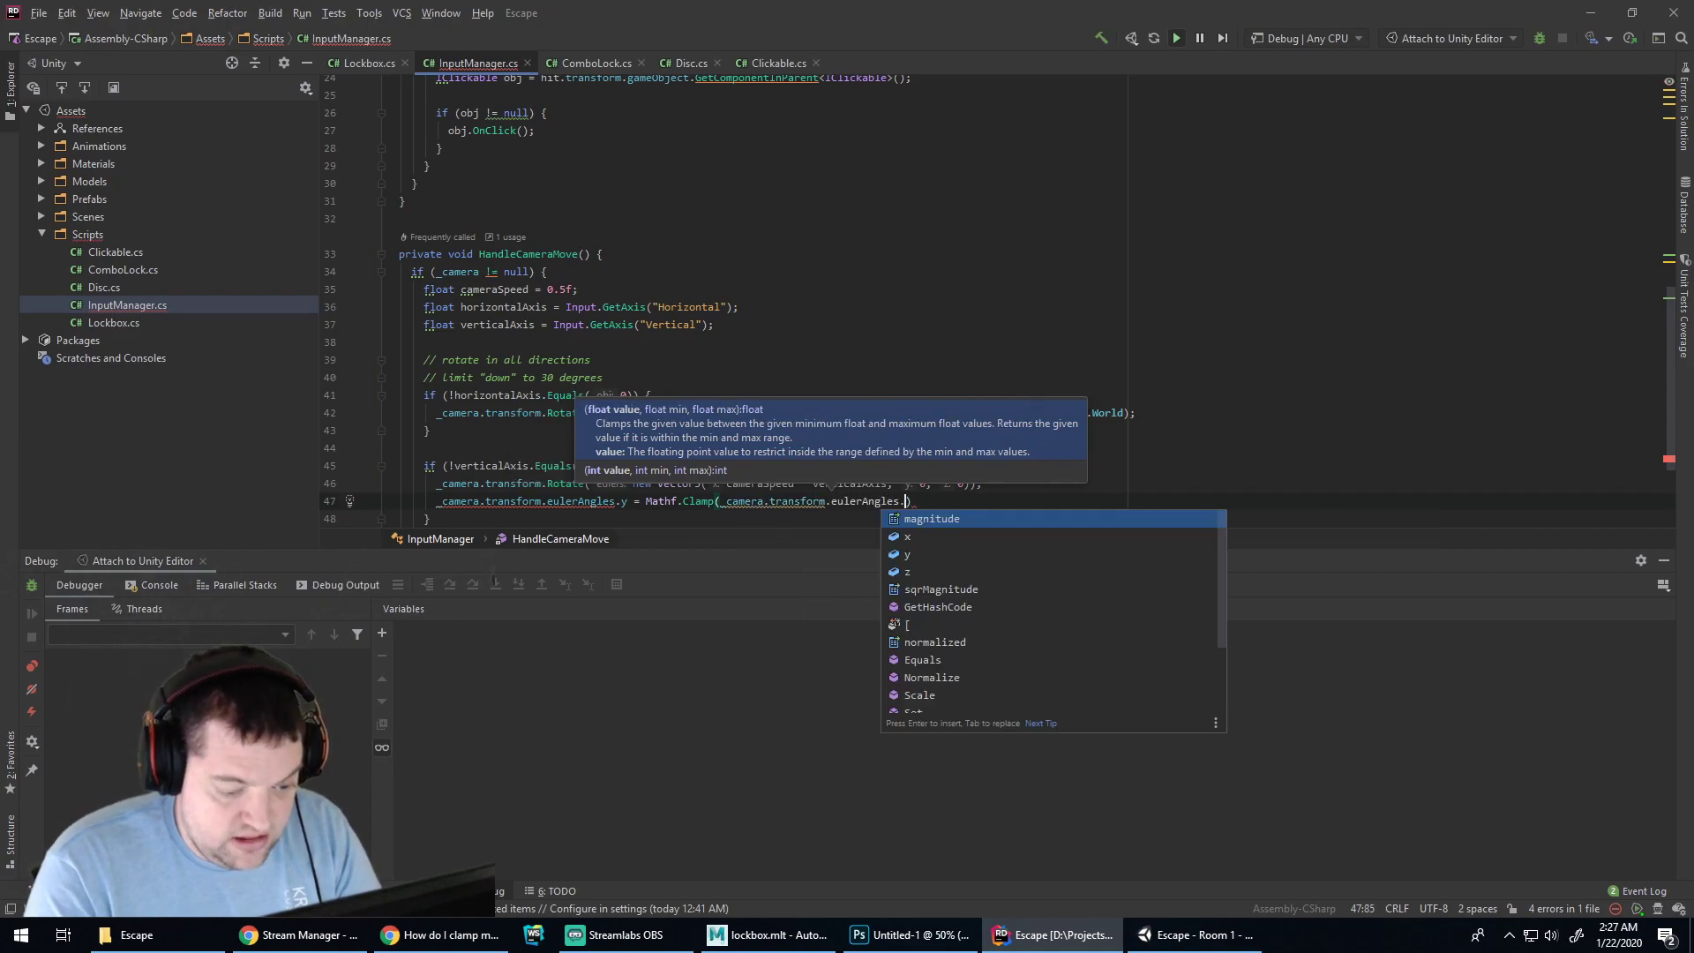
pyautogui.press('BackSpace')
pyautogui.write('y')
pyautogui.press('BackSpace')
pyautogui.write('.y,')
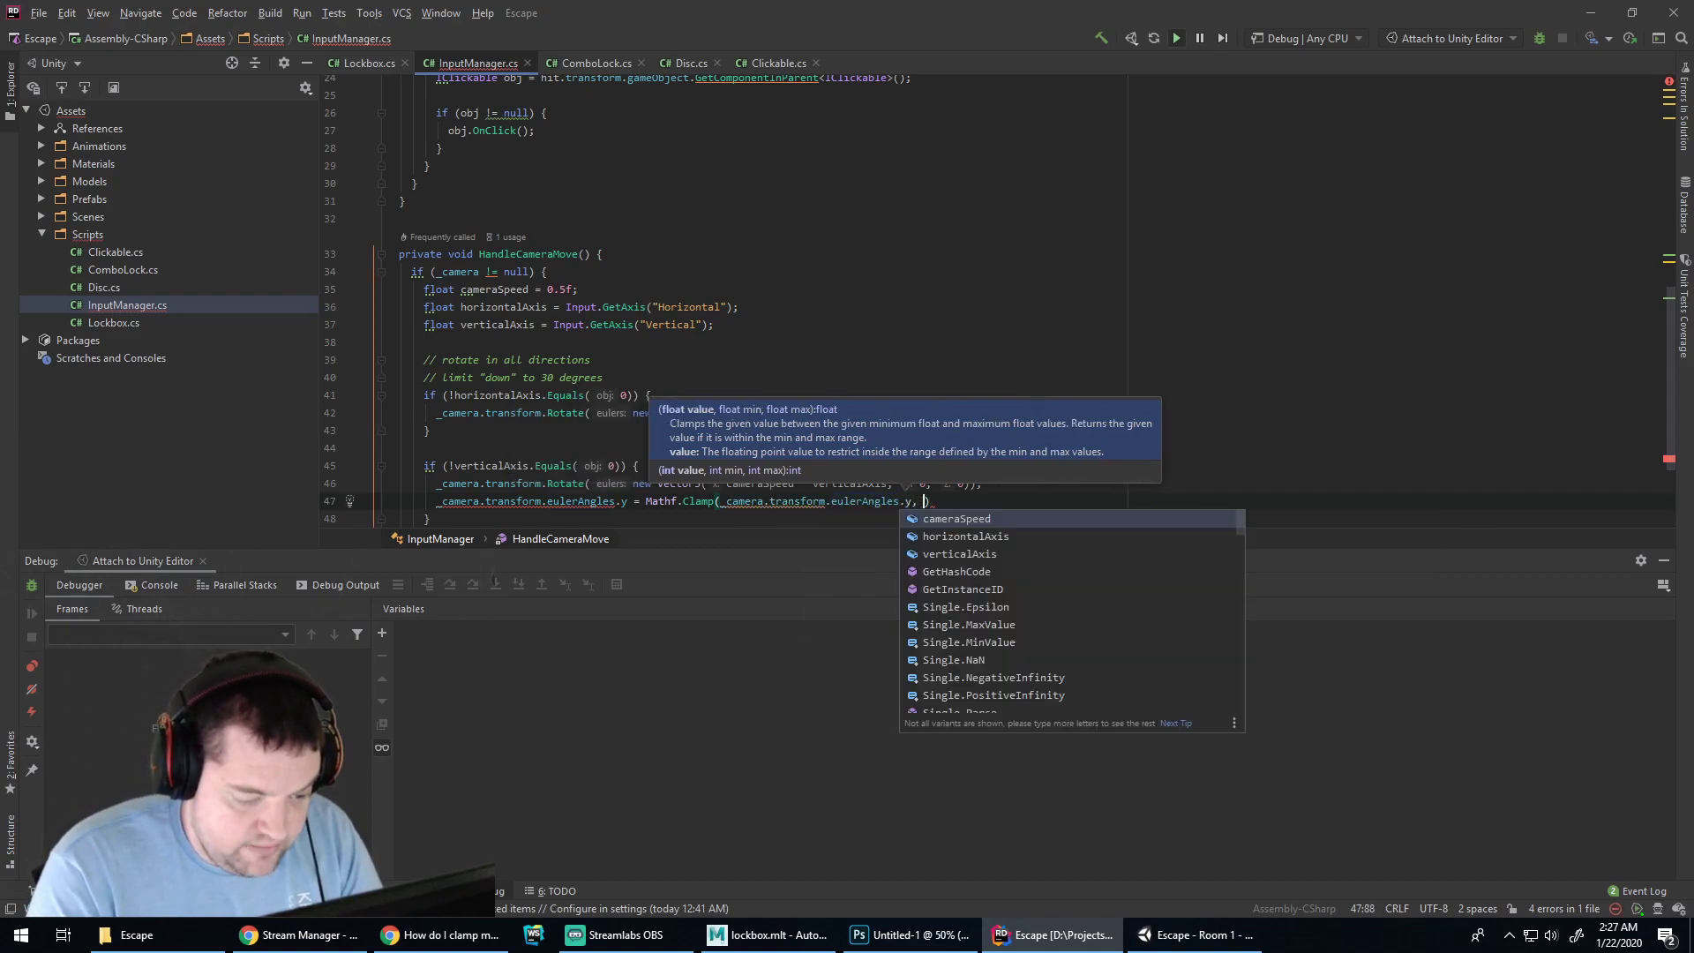
# Rework the line to assign eulerAngles a new Vector3(0, Mathf.Clamp(...), 0)
pyautogui.click(593, 413)
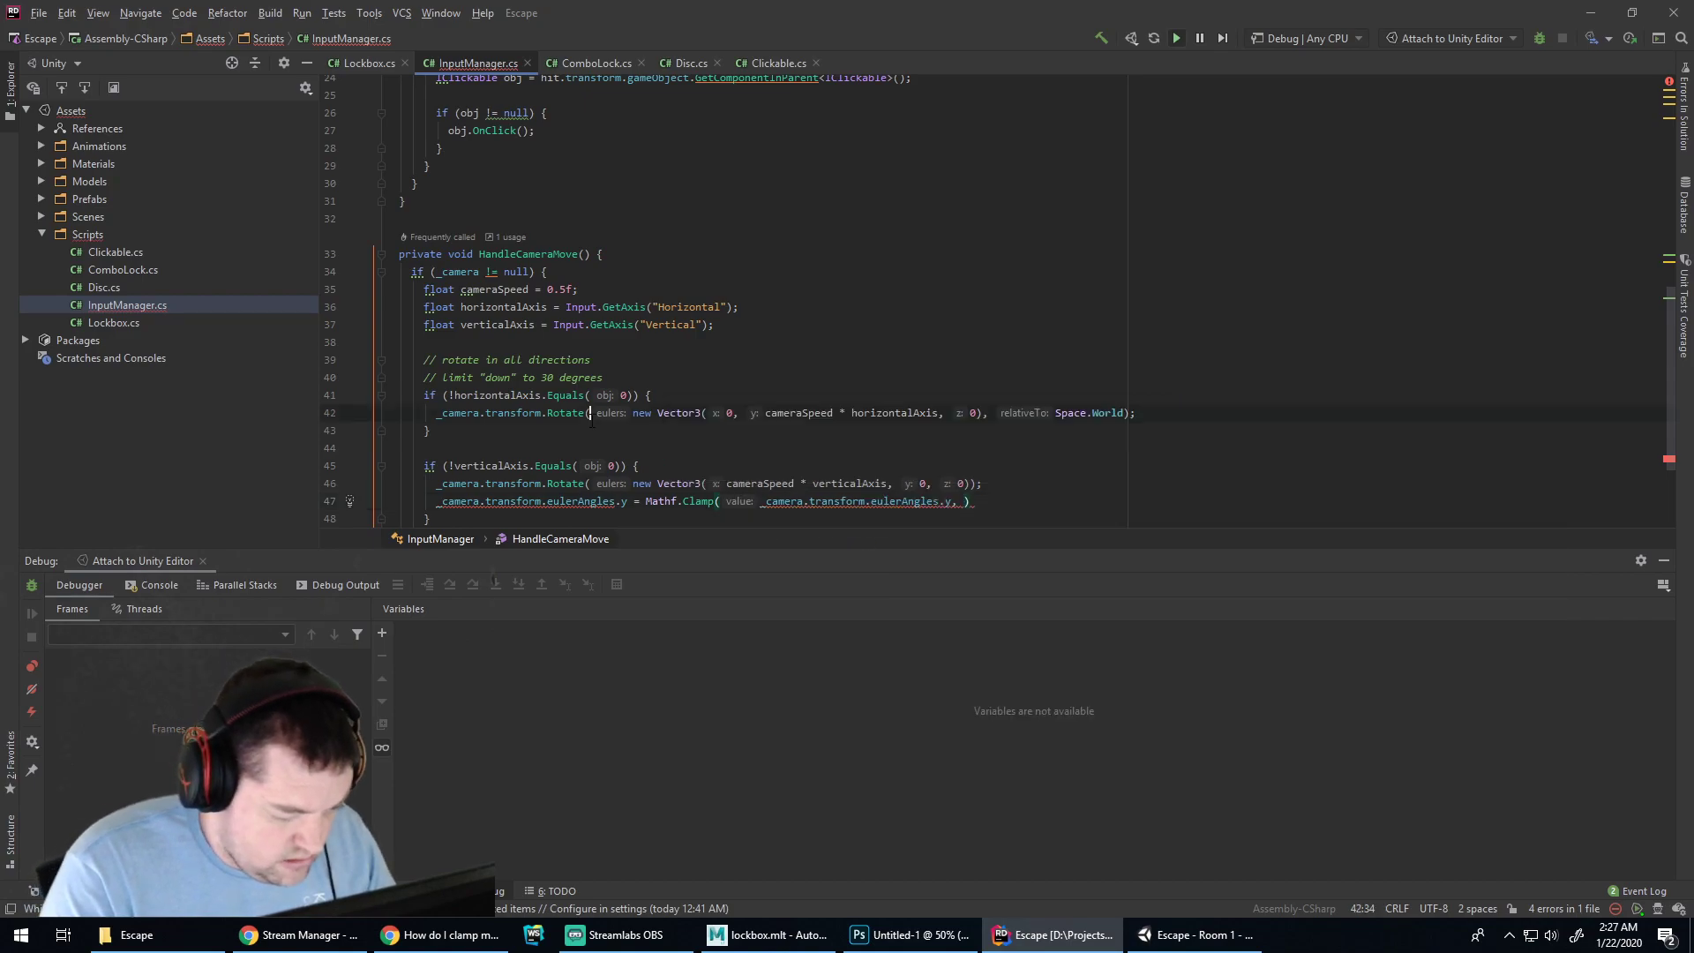
pyautogui.click(574, 500)
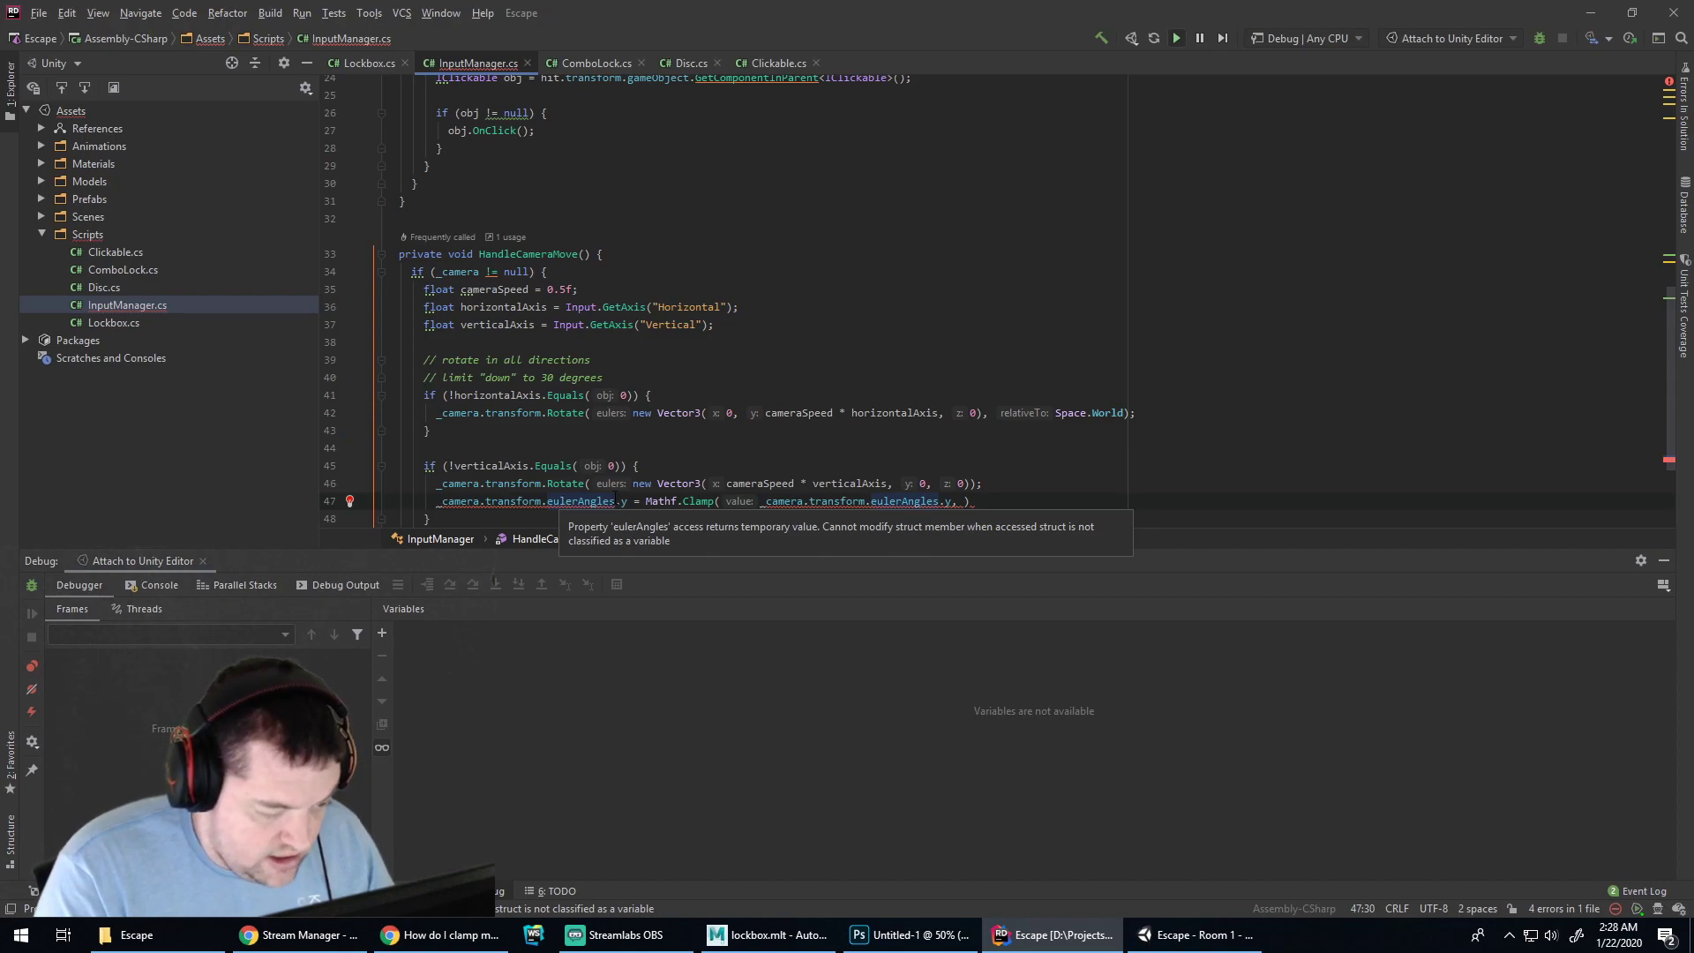
pyautogui.click(626, 501)
pyautogui.press('BackSpace')
pyautogui.press('BackSpace')
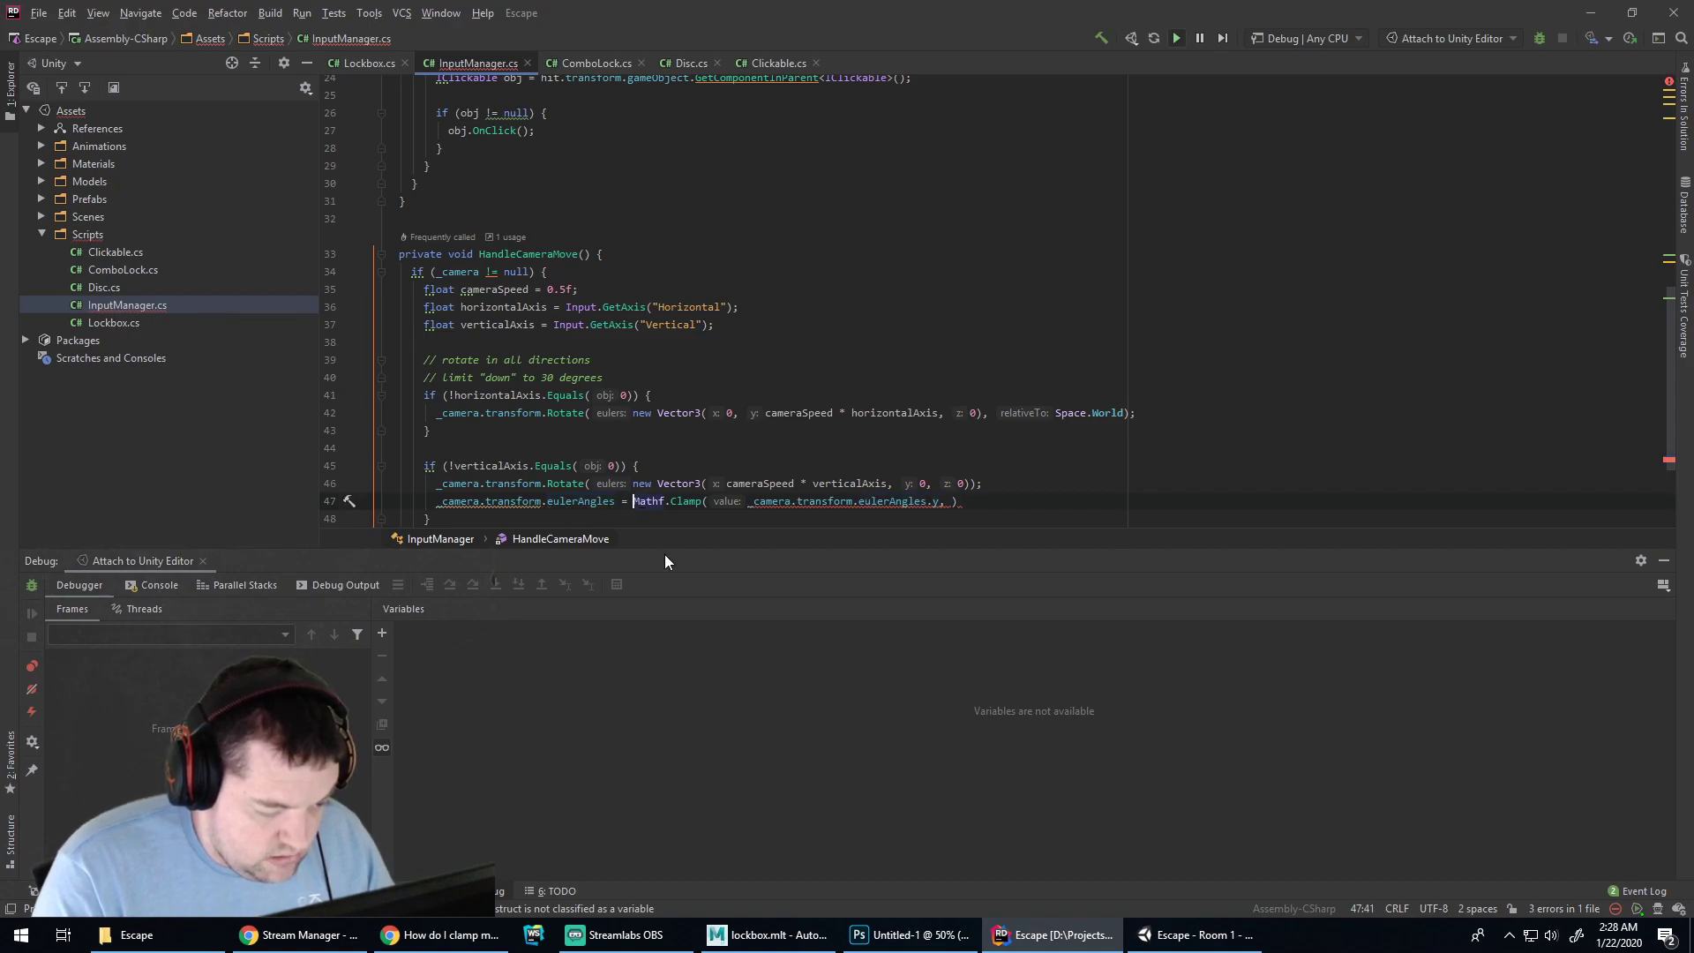
pyautogui.write('new Vector3(0,')
pyautogui.press('End')
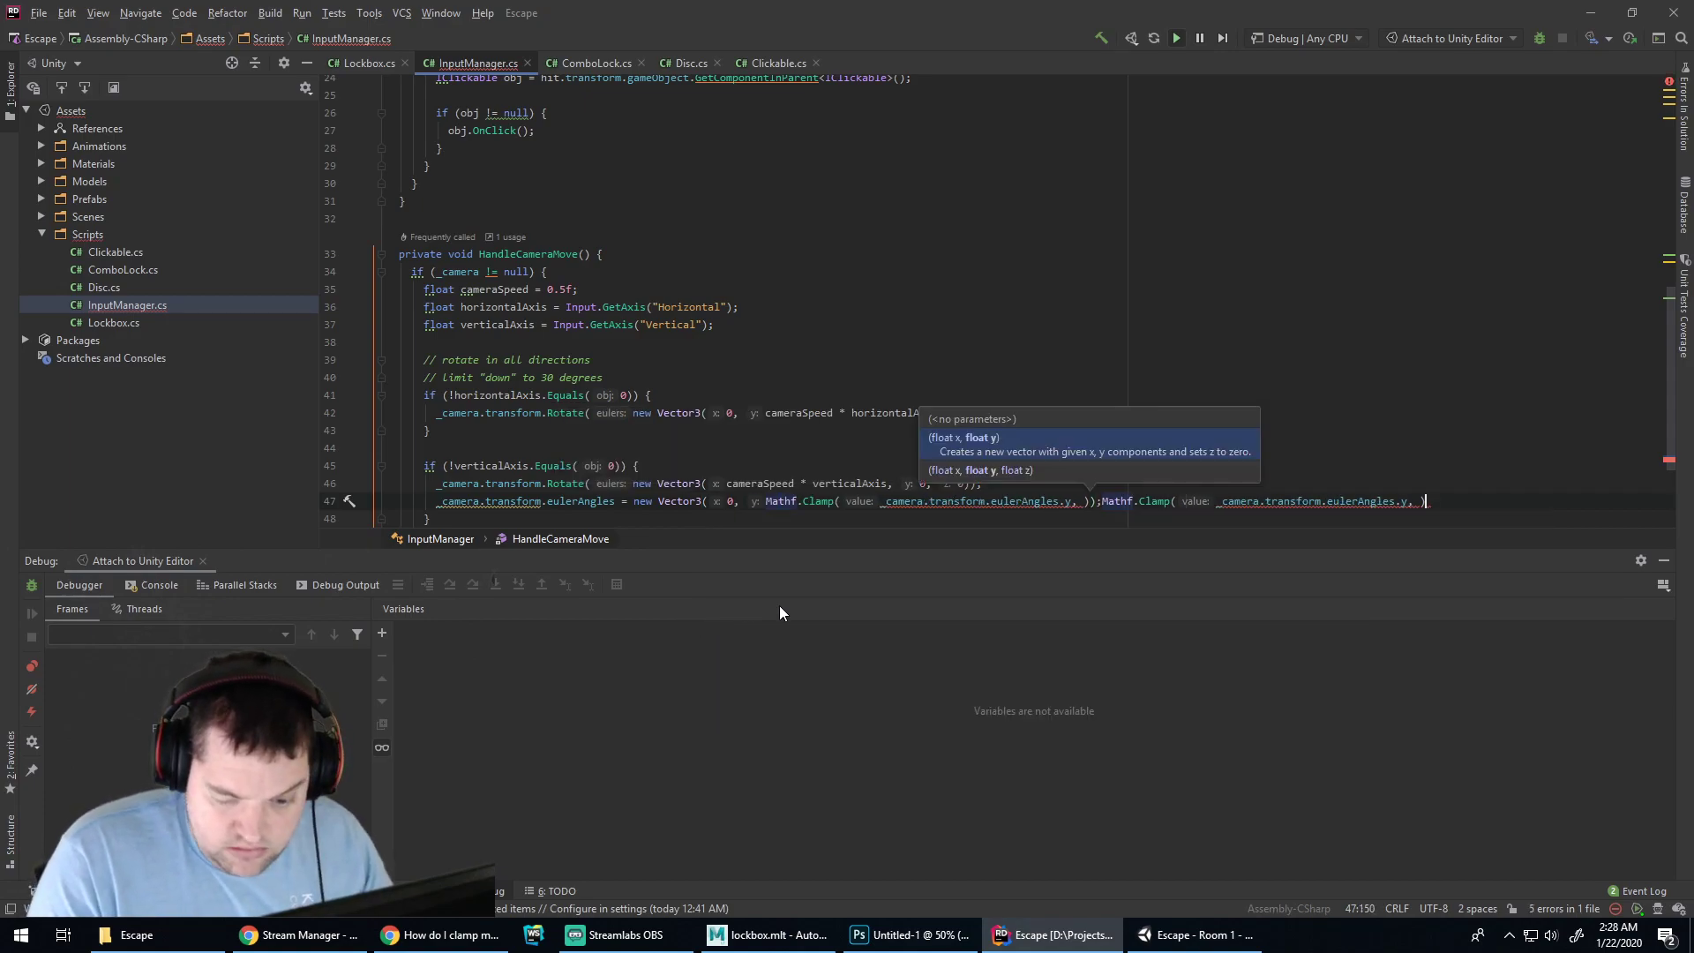
pyautogui.write(', 0')
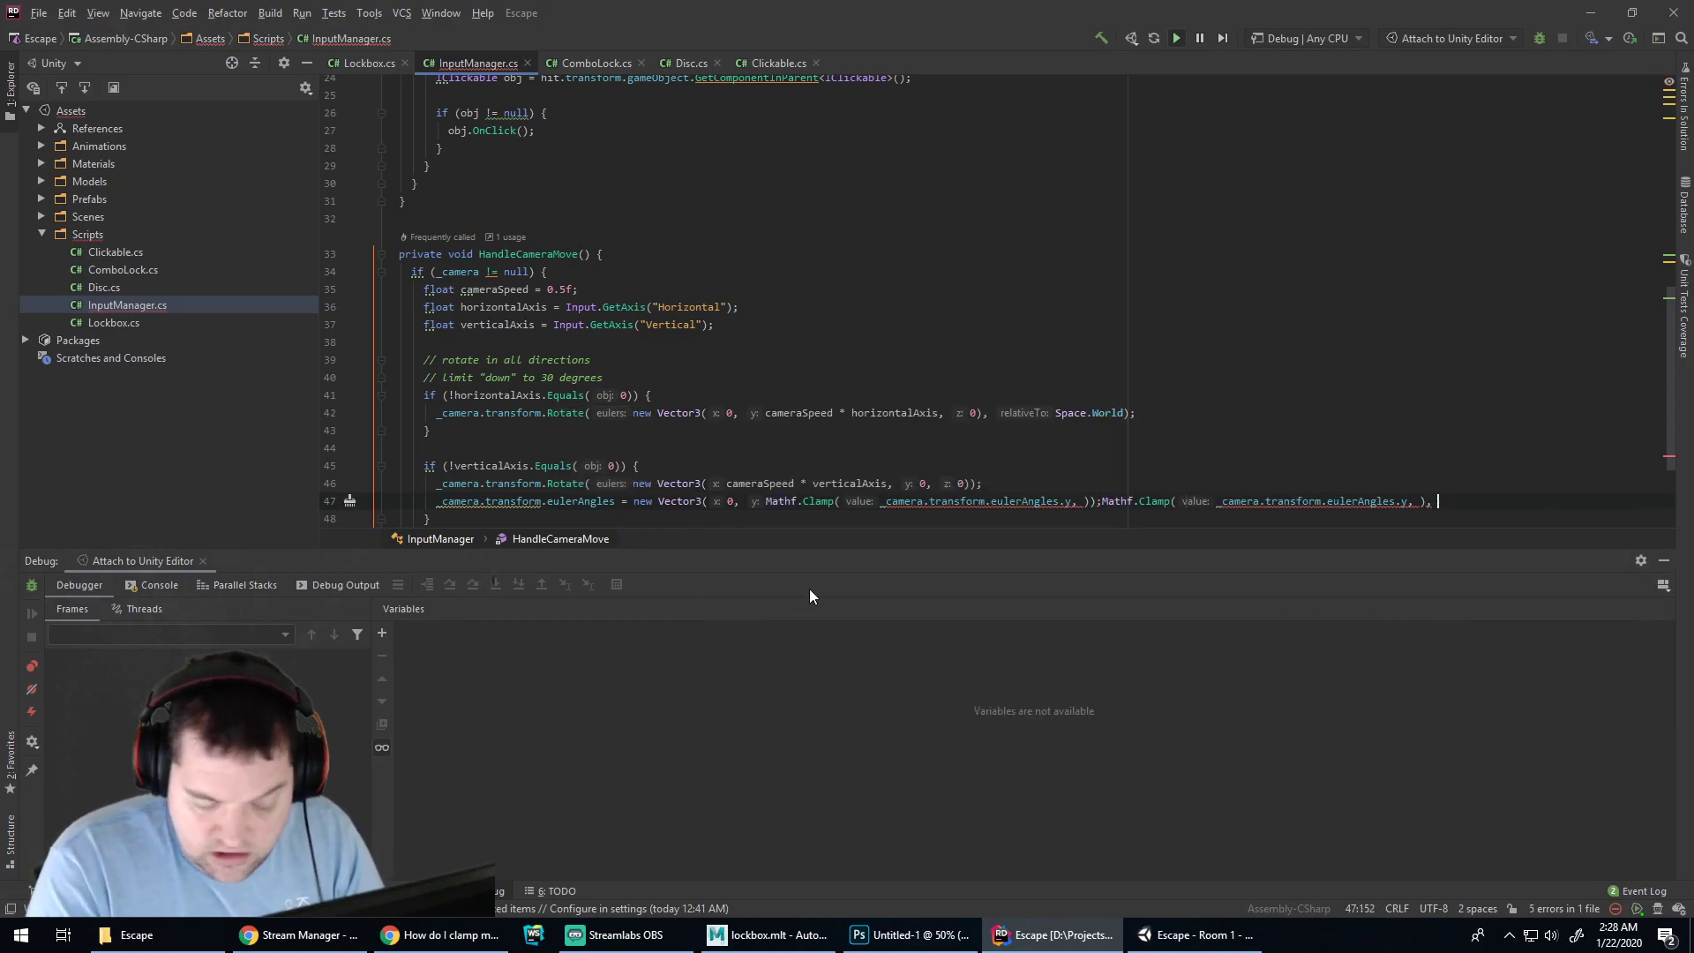
pyautogui.press('Return')
pyautogui.press('End')
# Replace the 0 x value on line 48 with separate _camera.transform.eulerAngles component lines for y and z
pyautogui.press('BackSpace')
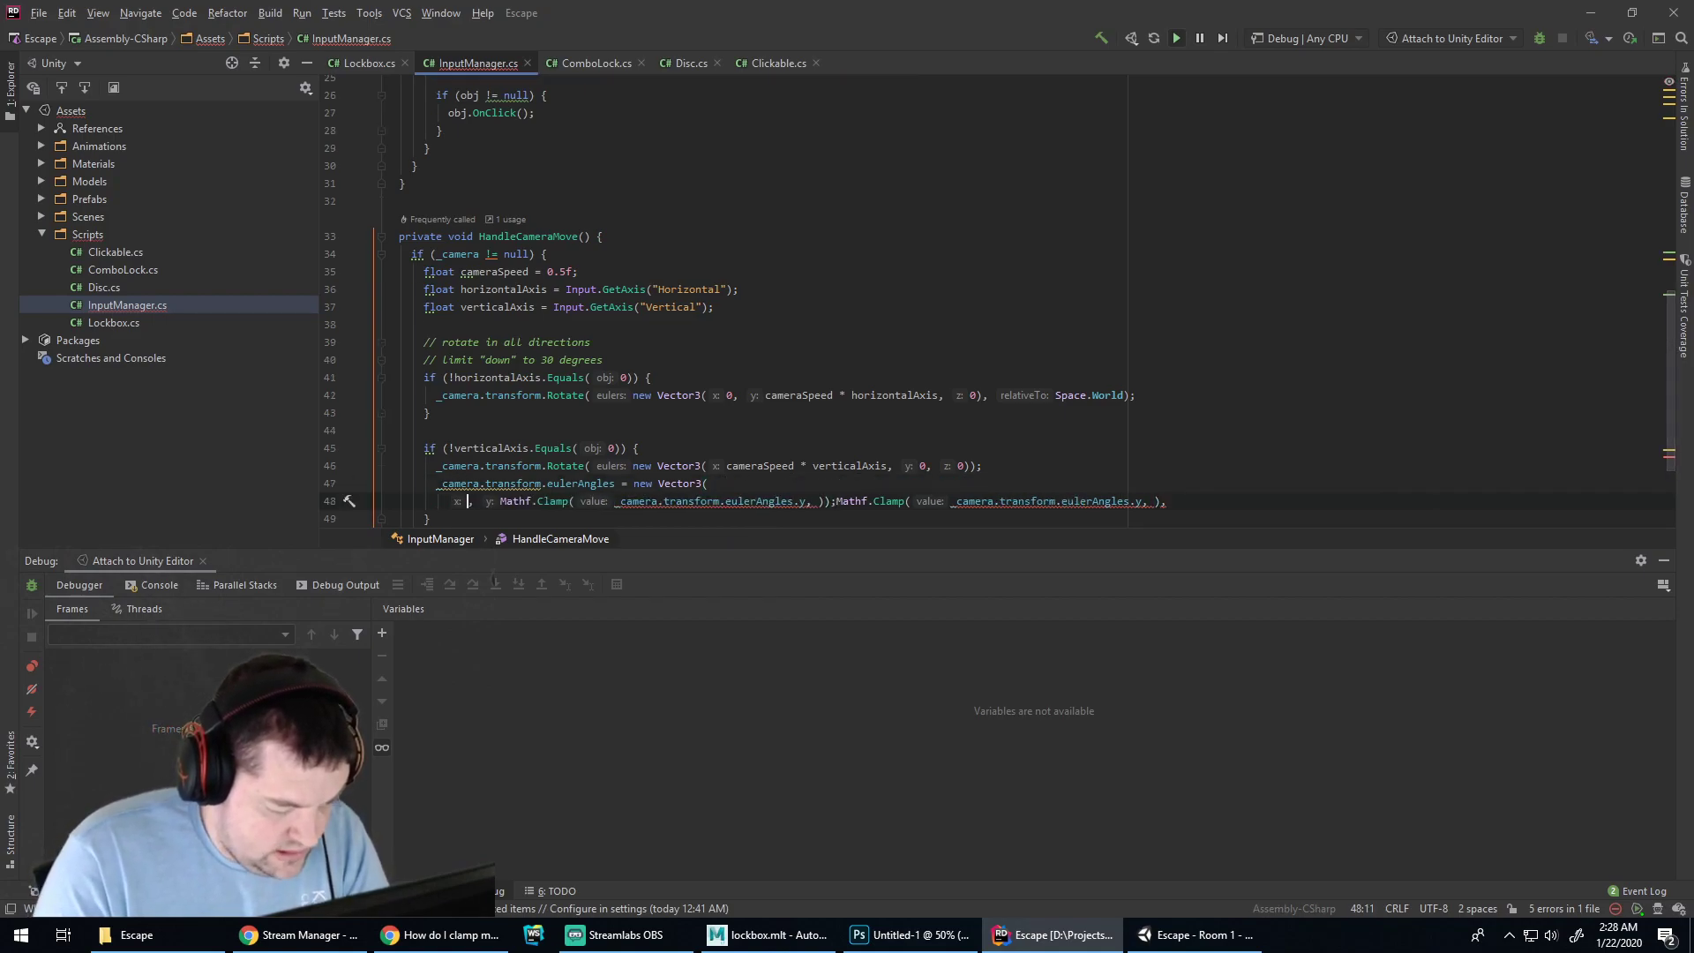
pyautogui.write('_camera.transform')
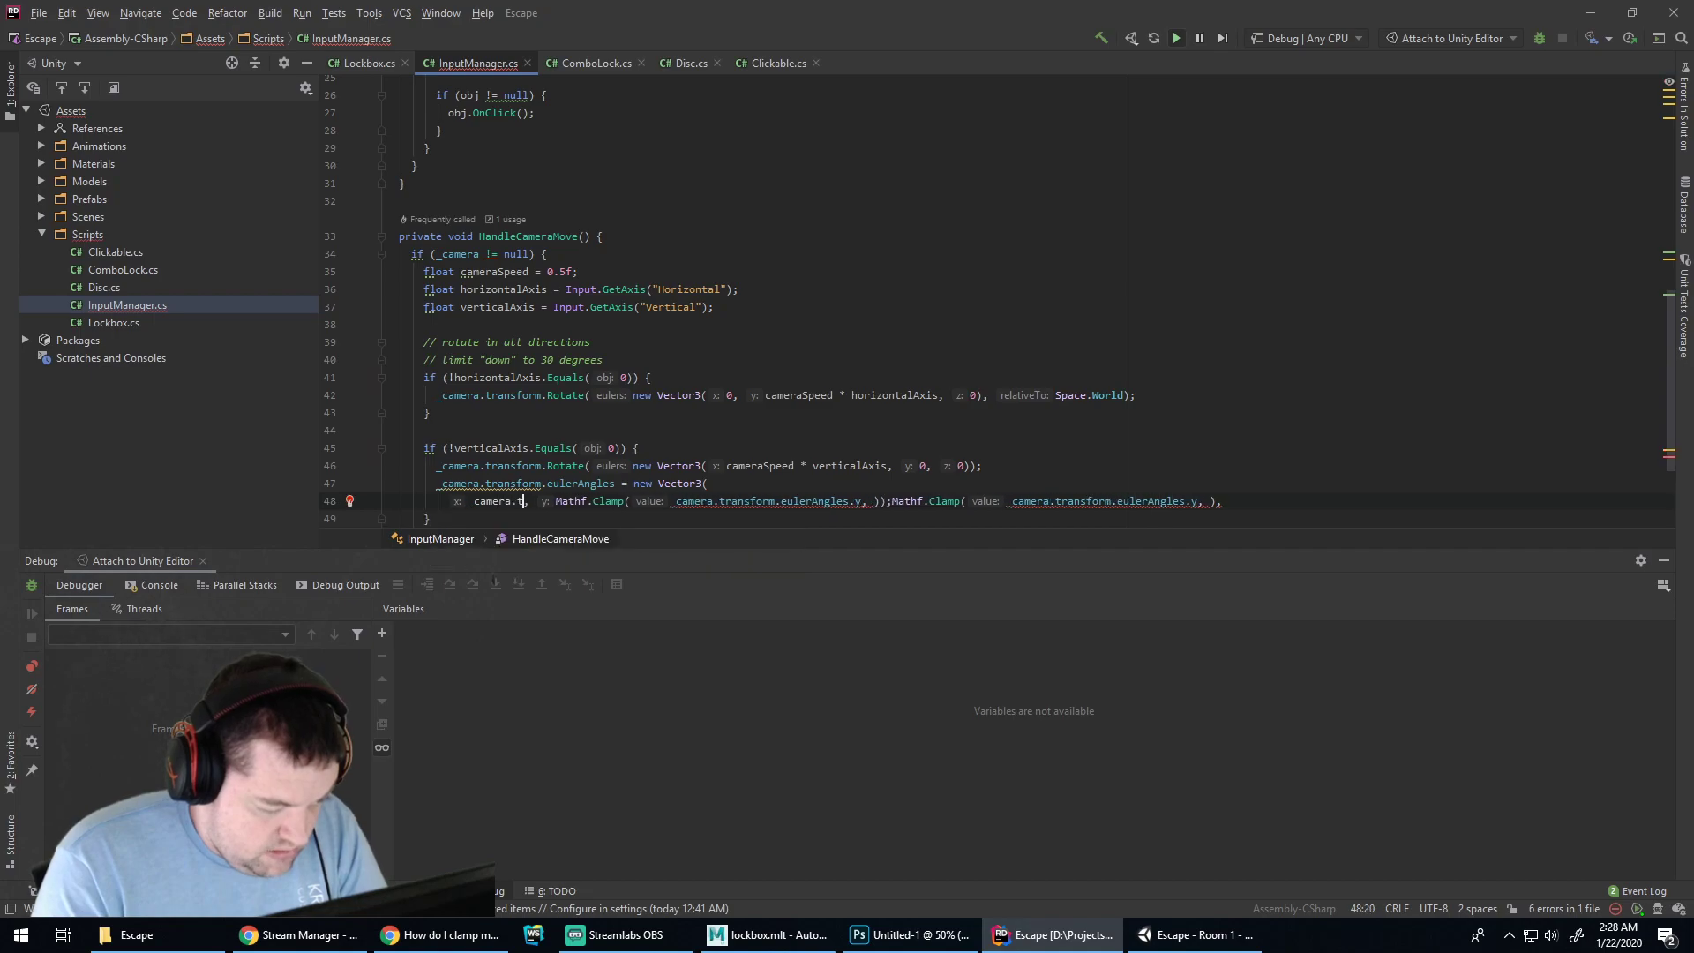
pyautogui.write('.eulerAngles')
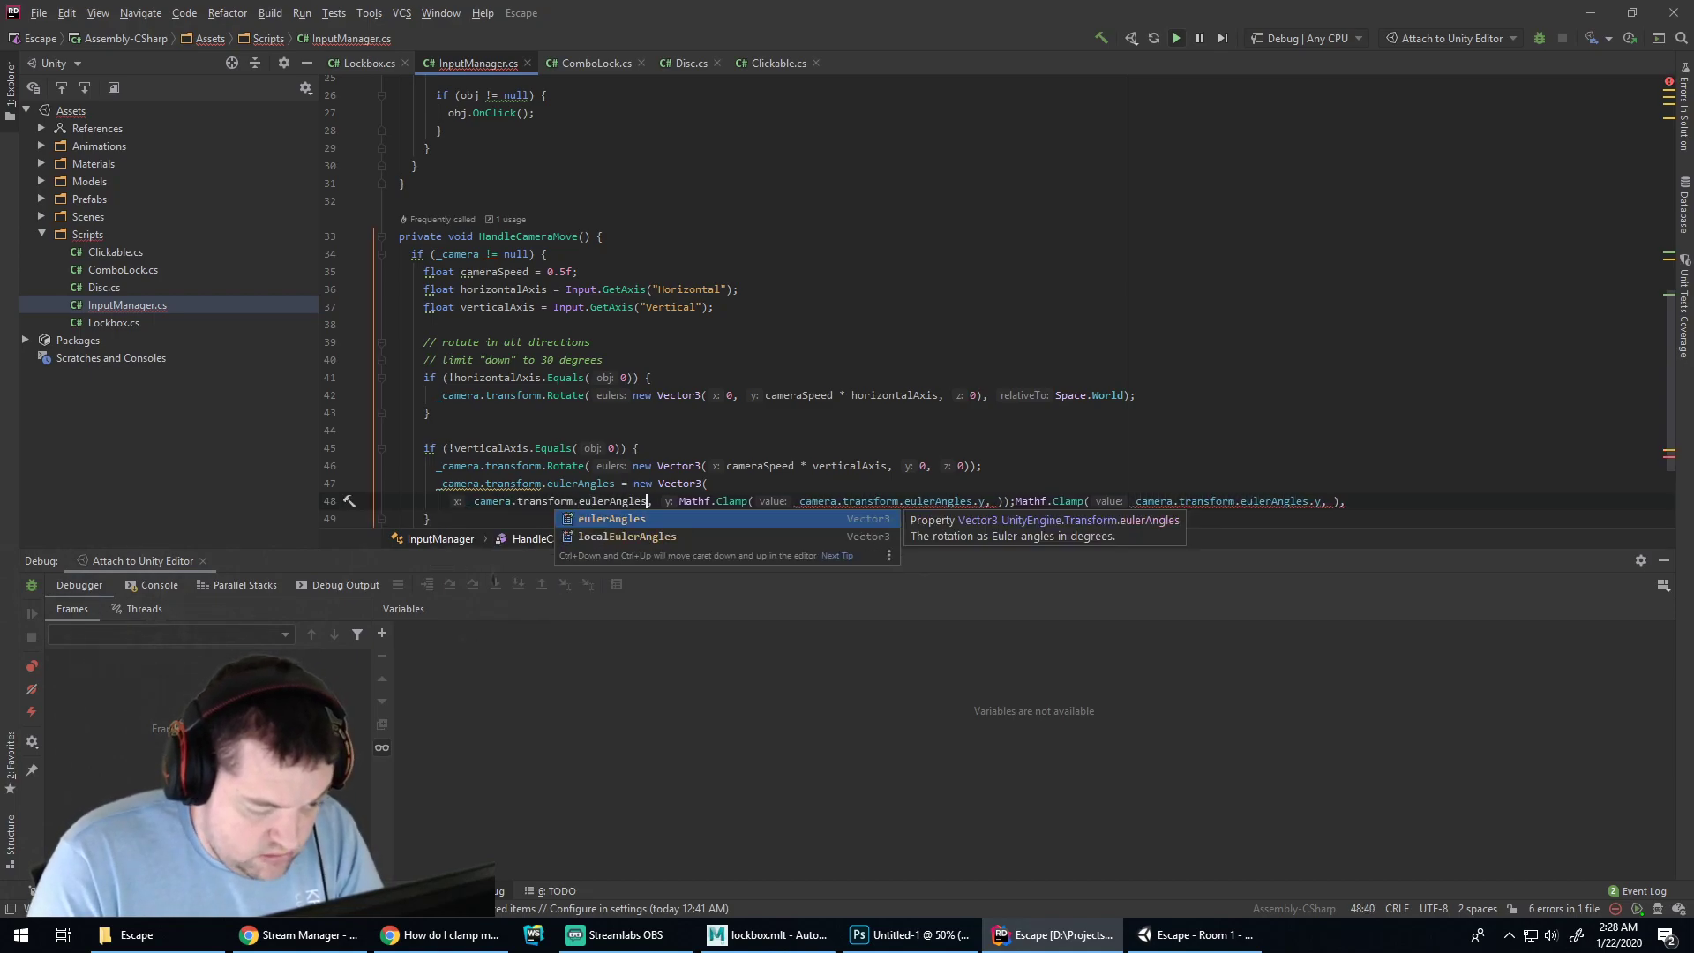
pyautogui.press('Right')
pyautogui.press('Right')
pyautogui.hotkey('shift', 'Home')
pyautogui.press('BackSpace')
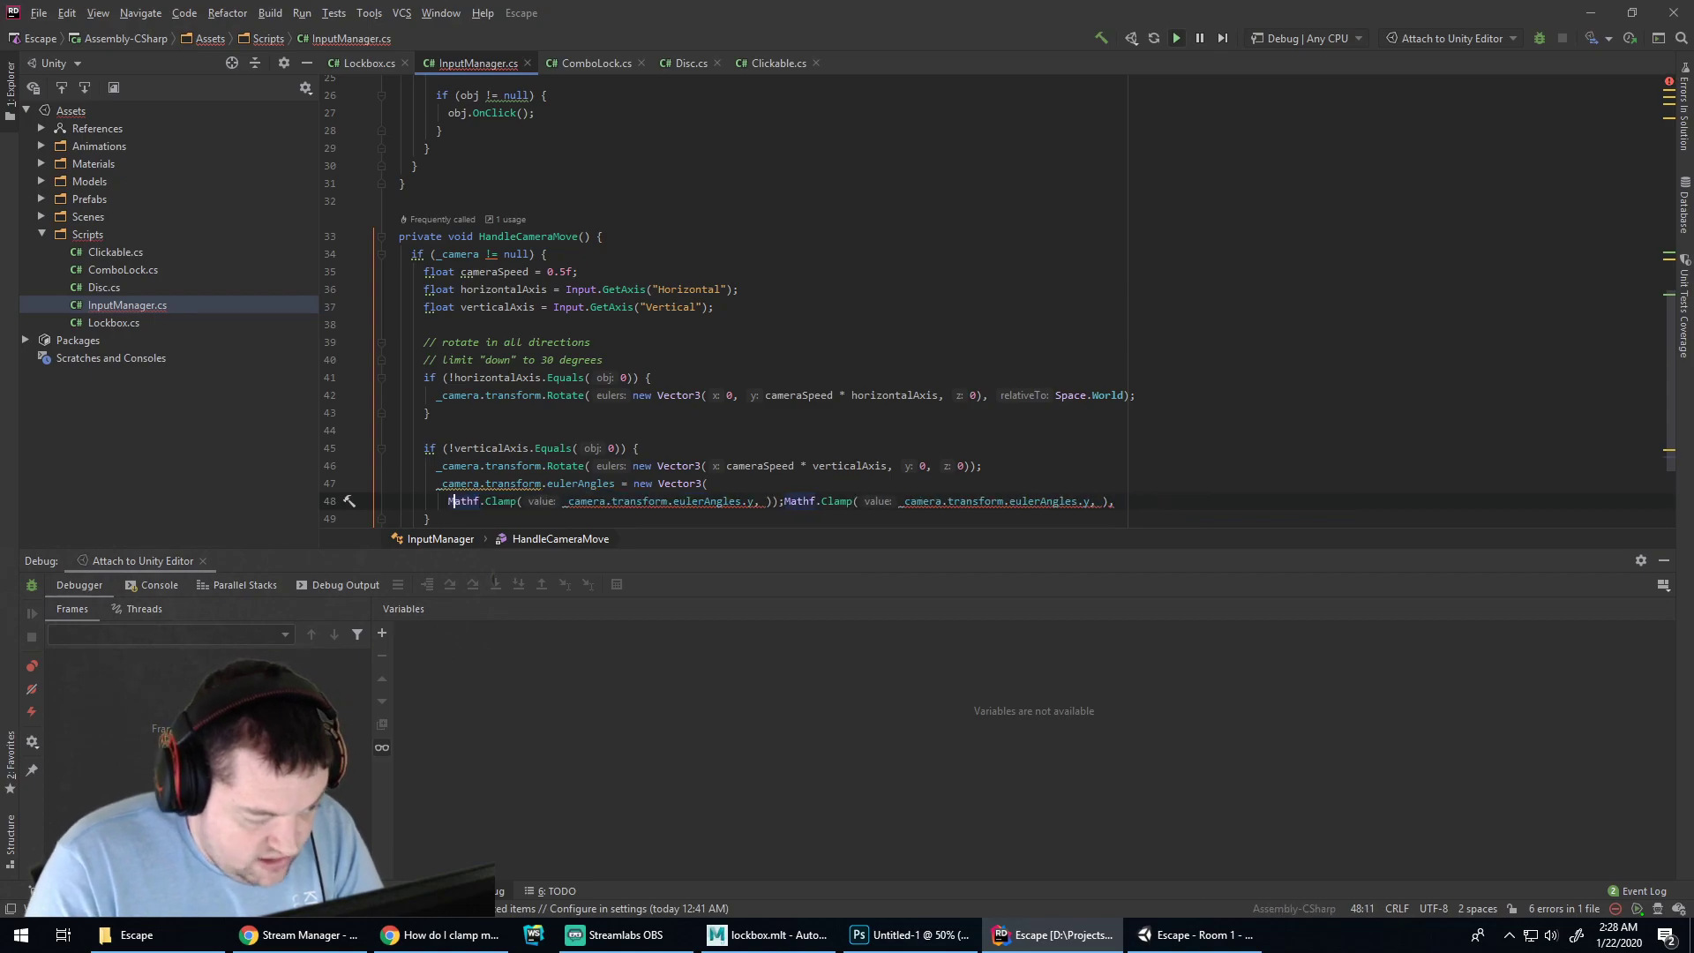
pyautogui.press('BackSpace')
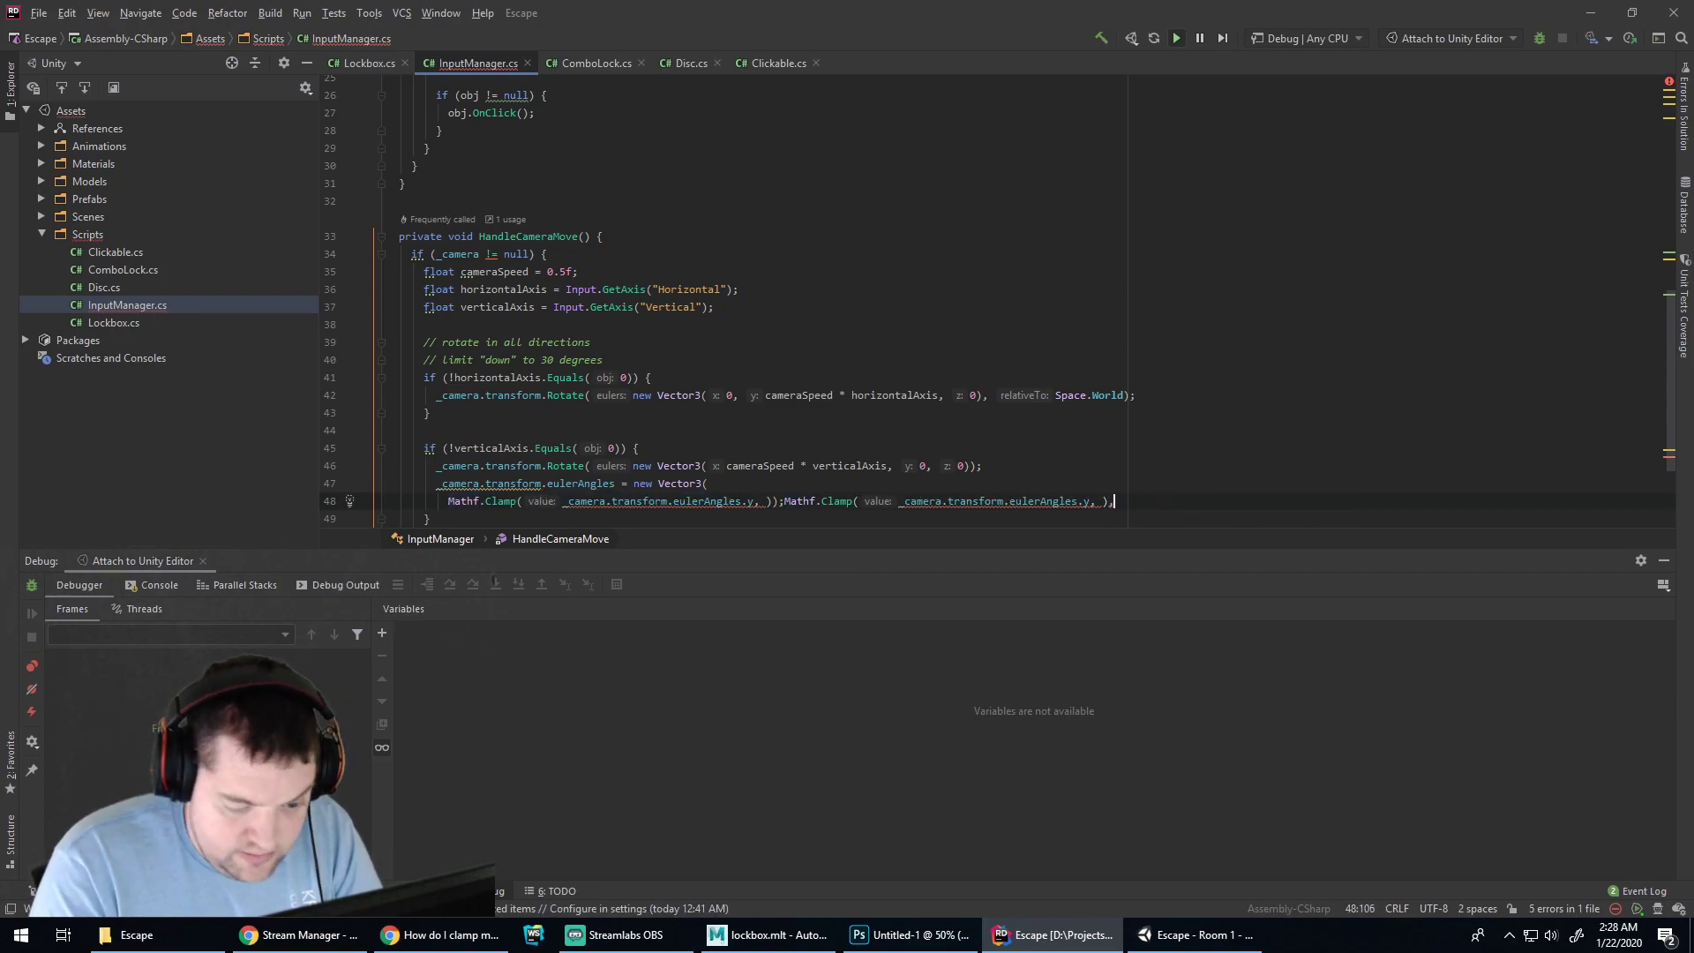
pyautogui.press('Return')
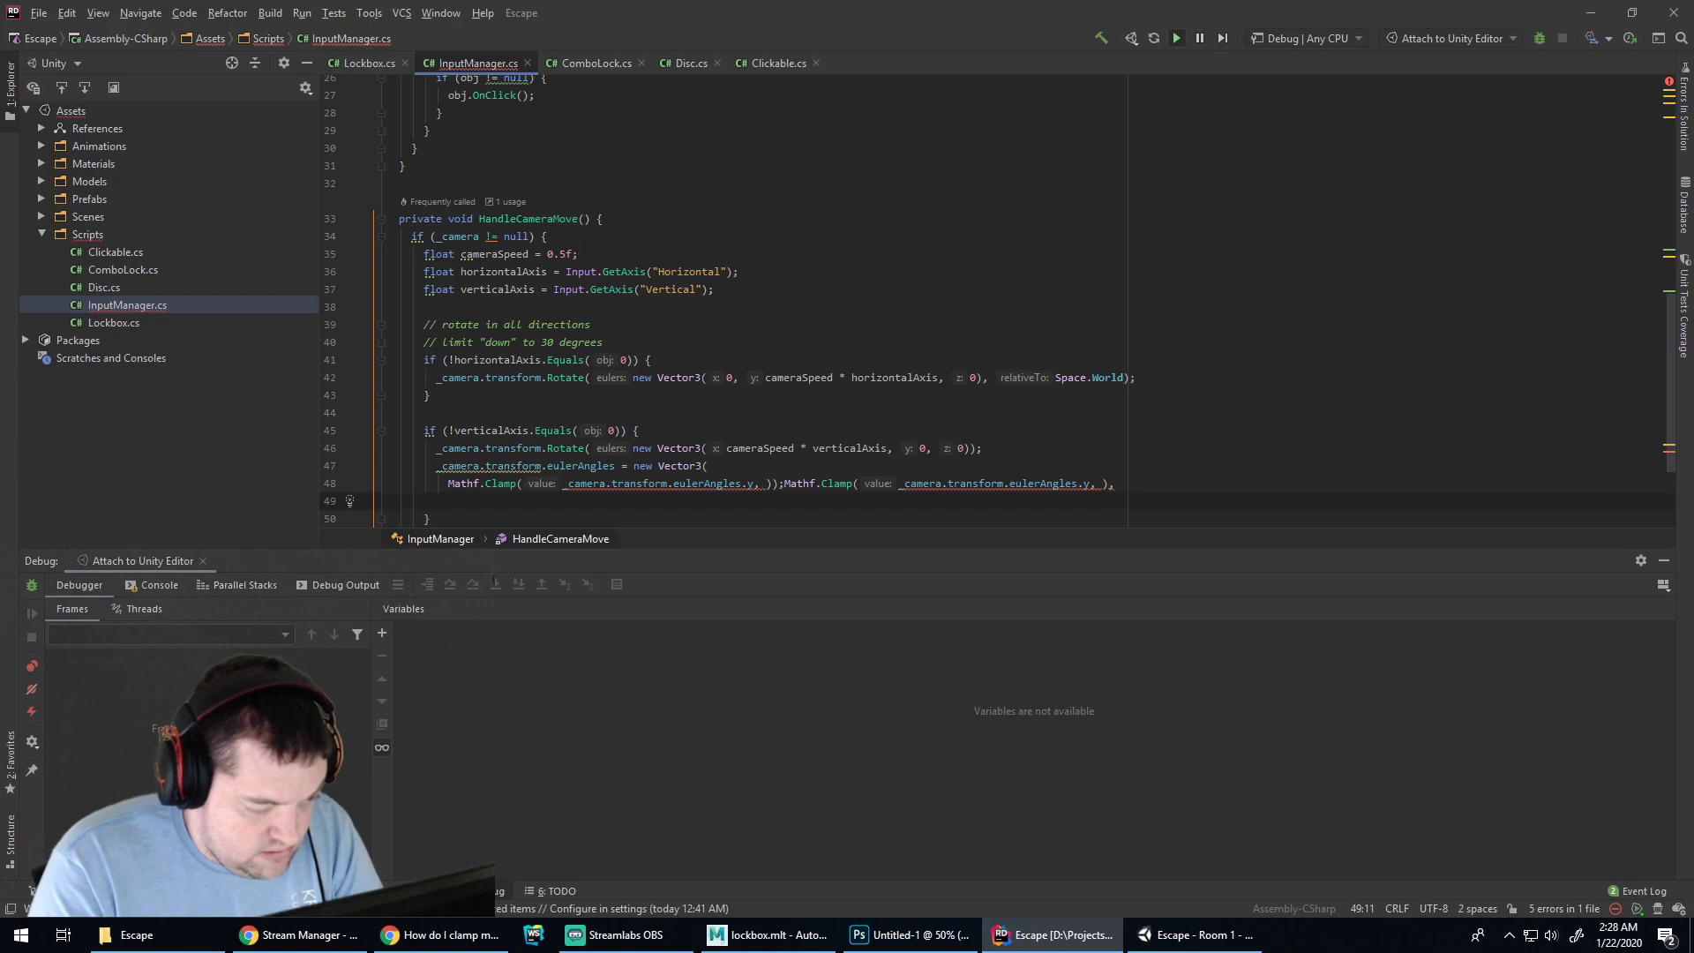
pyautogui.write('_camera.transfor')
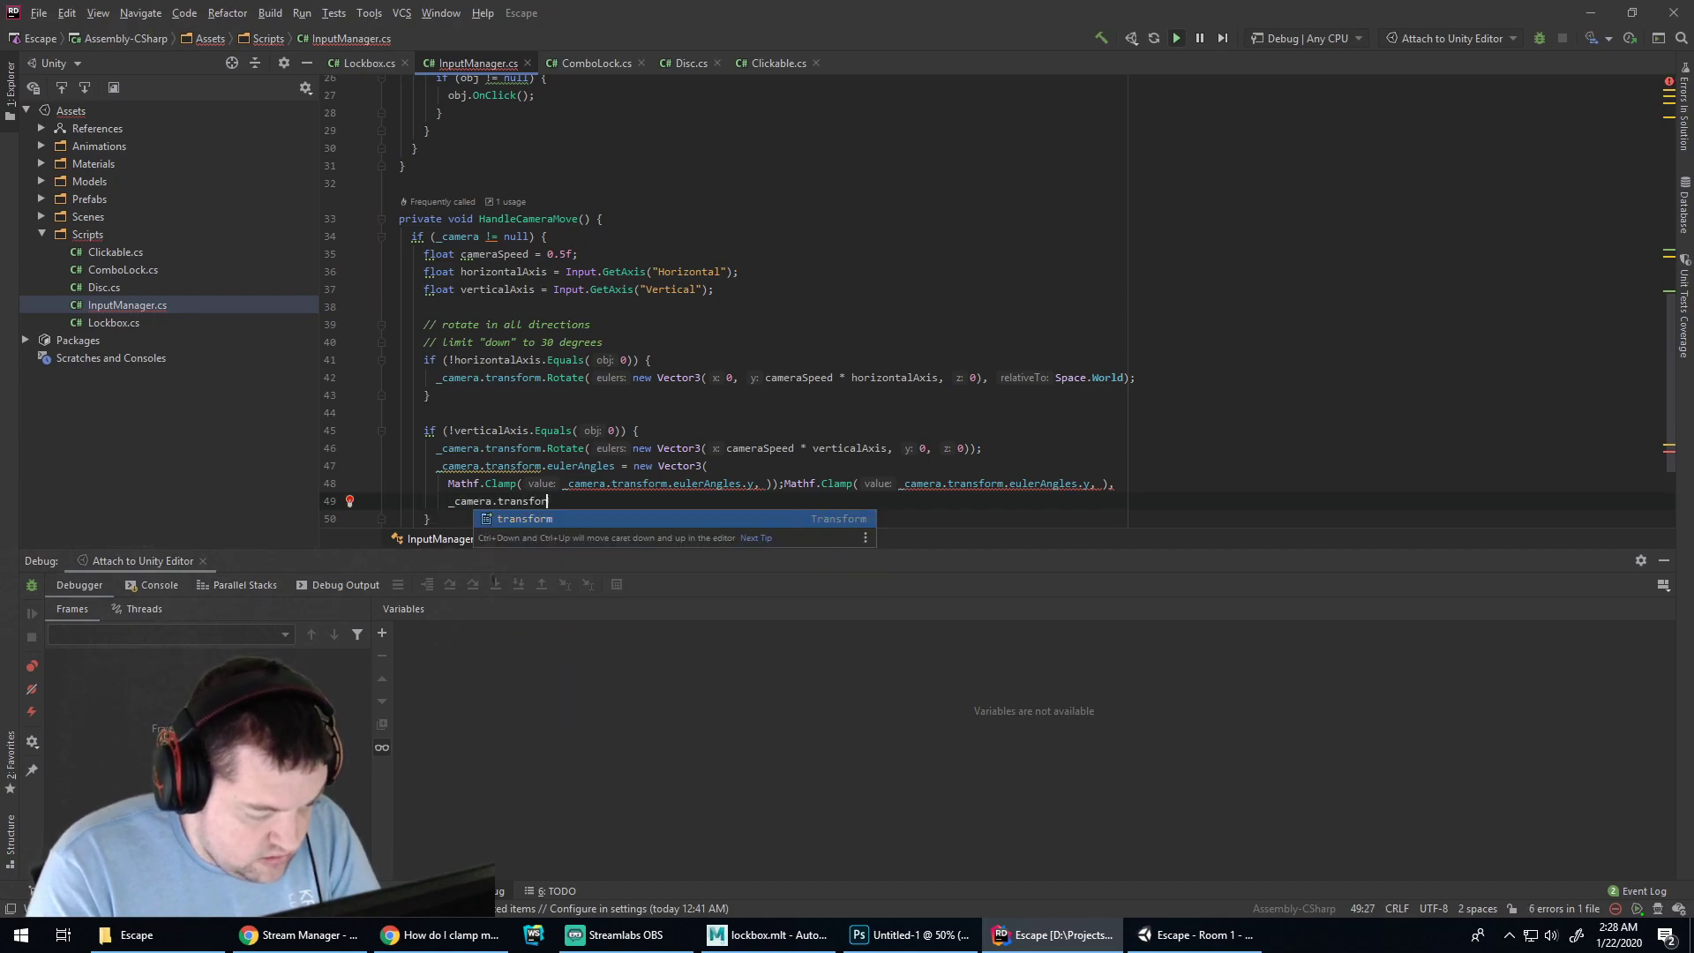
pyautogui.write('m.eulerAngles.y,')
pyautogui.press('Return')
pyautogui.write('_camera.trnasf')
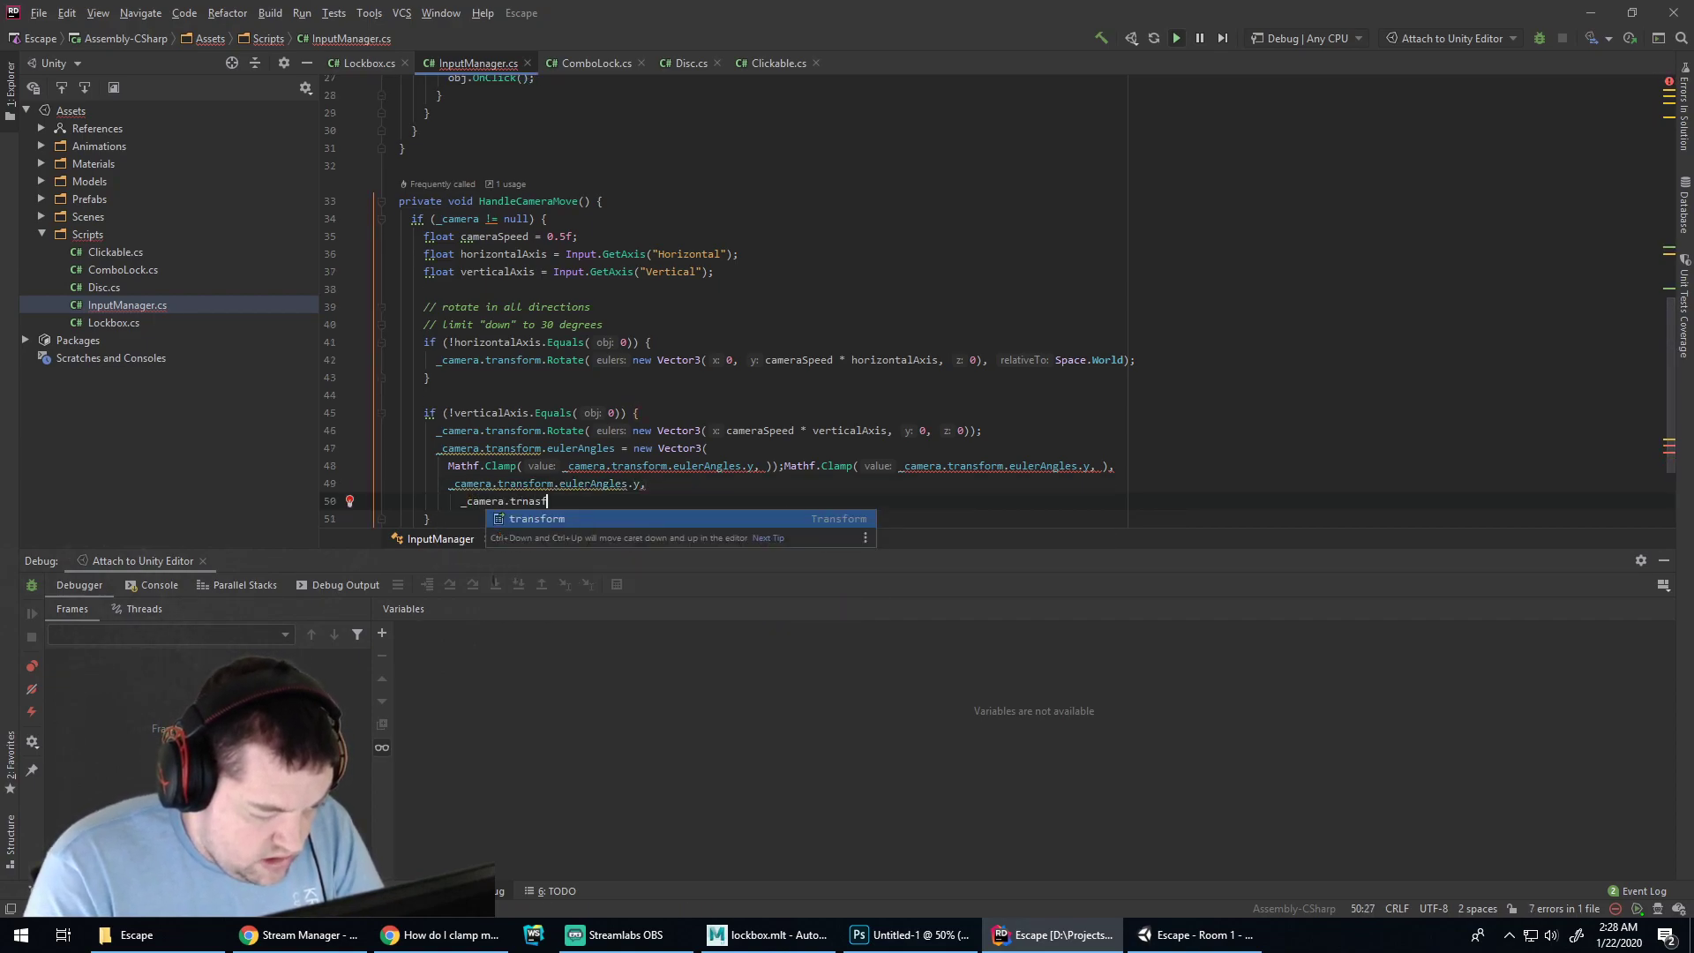
pyautogui.press('Return')
pyautogui.write('.euler')
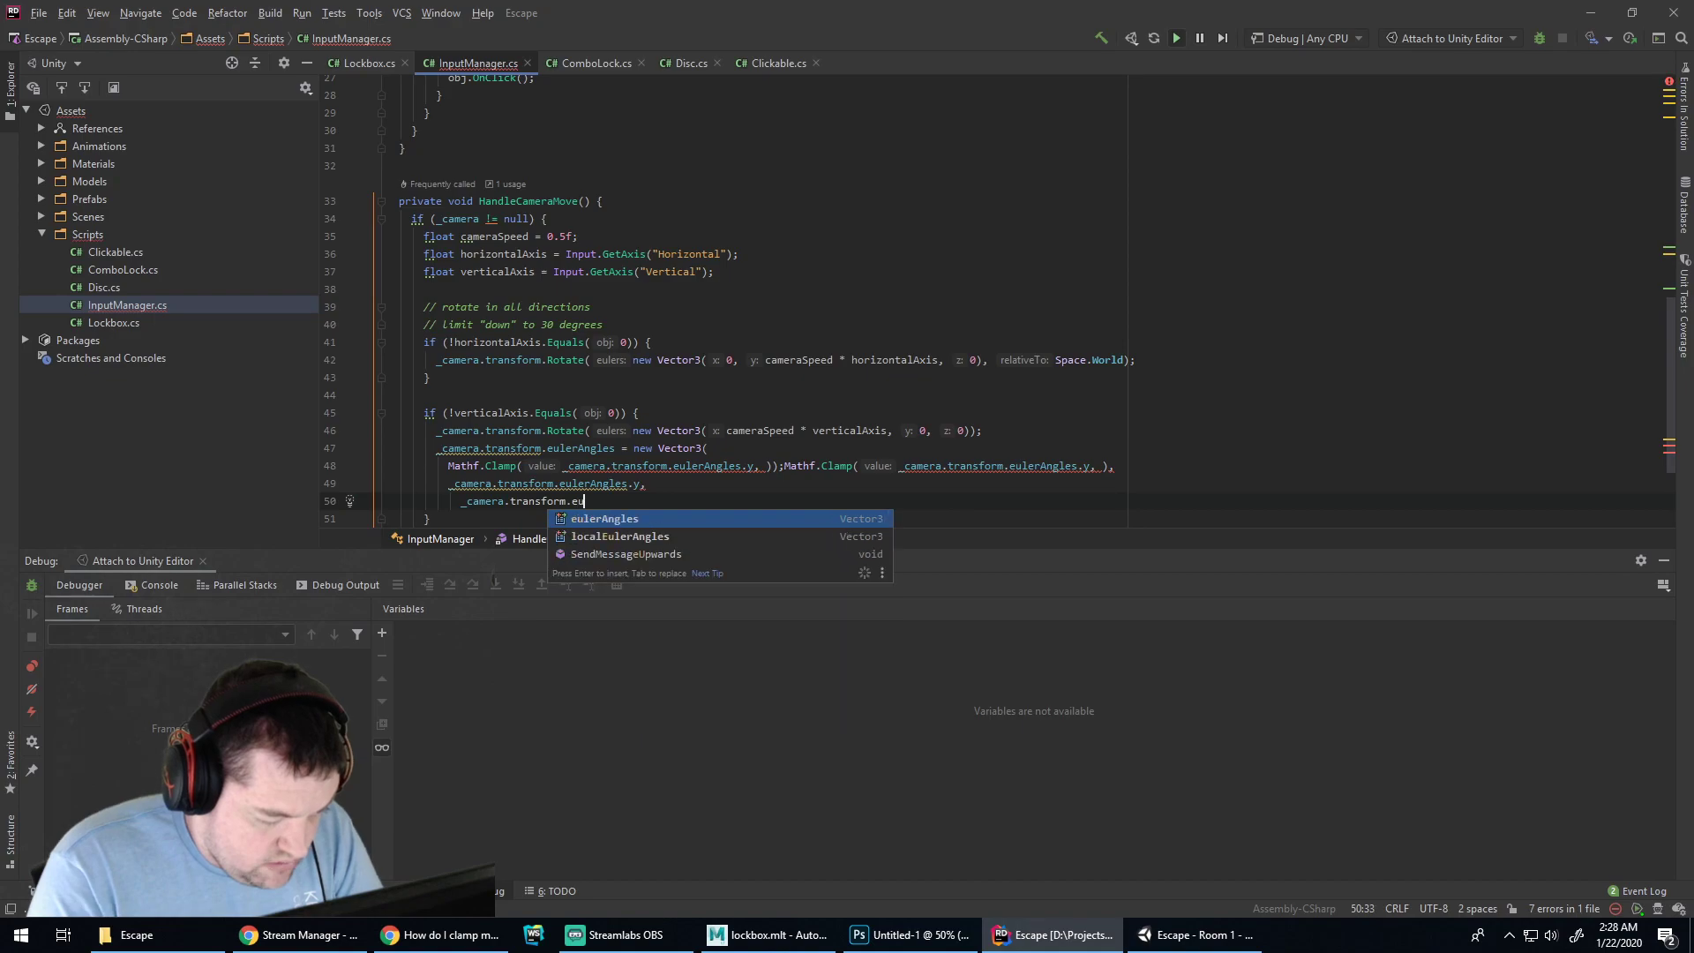
pyautogui.press('Return')
pyautogui.write('.z')
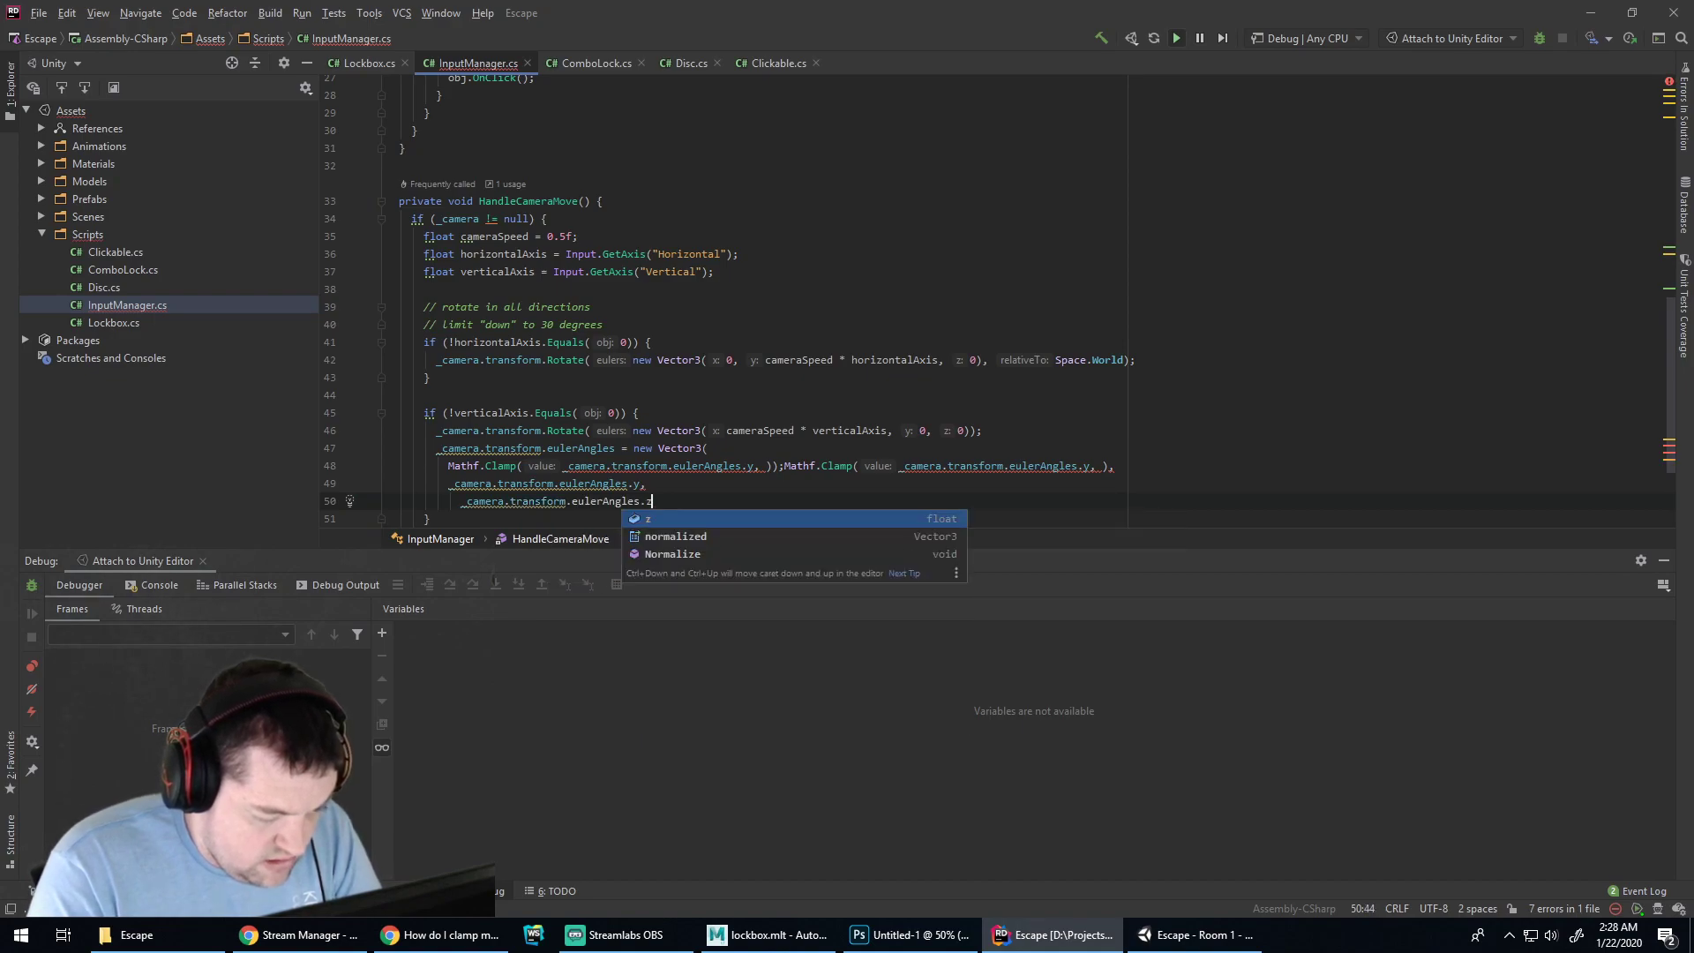
pyautogui.press('Return')
pyautogui.press('Return')
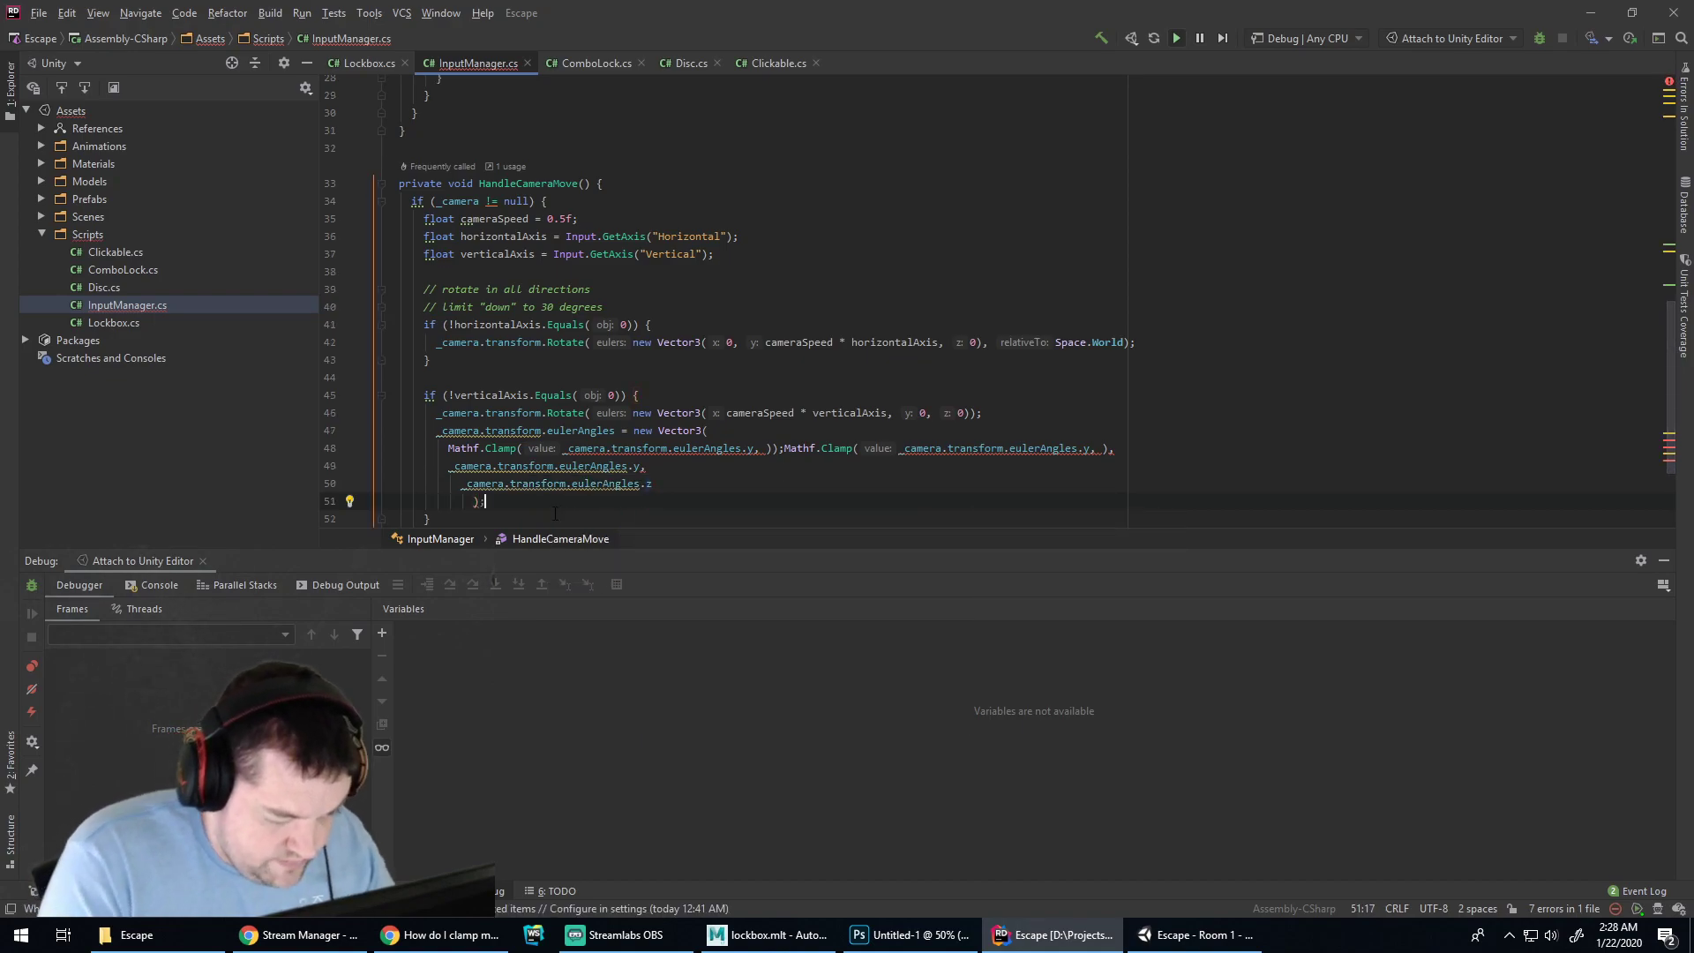
# Clamp eulerAngles.x between -90 and 60 and delete the leftover second clamp call
pyautogui.click(765, 451)
pyautogui.press('Left')
pyautogui.press('Left')
pyautogui.press('BackSpace')
pyautogui.write('x')
pyautogui.press('Right')
pyautogui.press('Right')
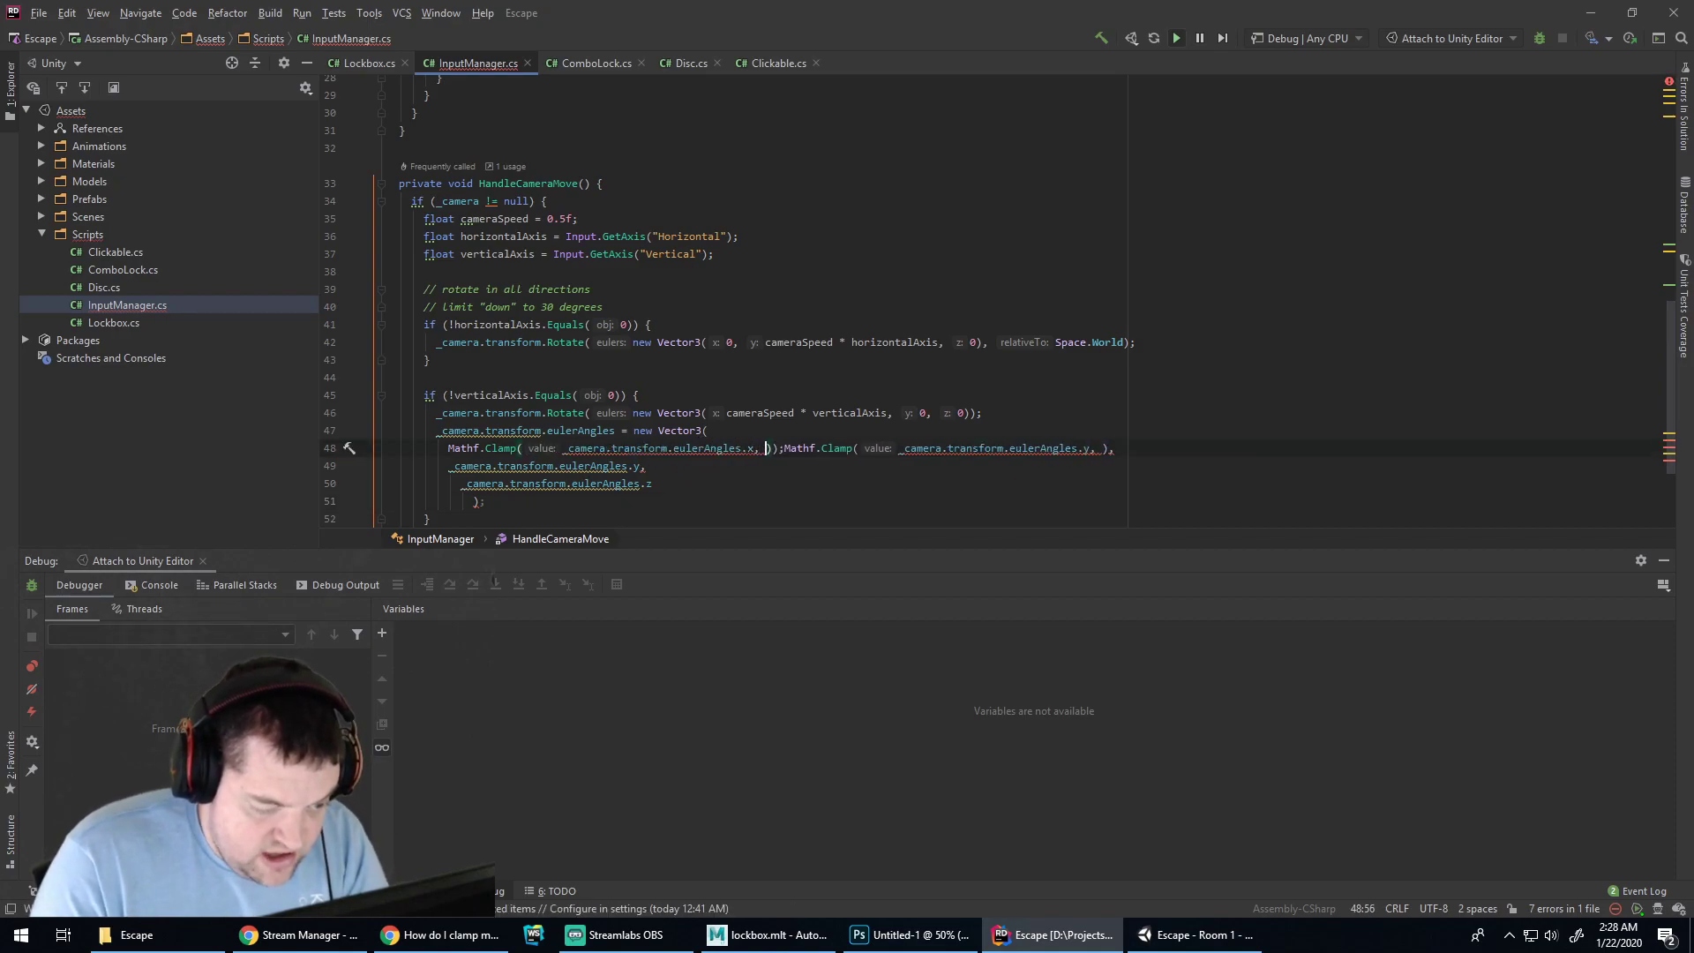
pyautogui.write('-90, 60')
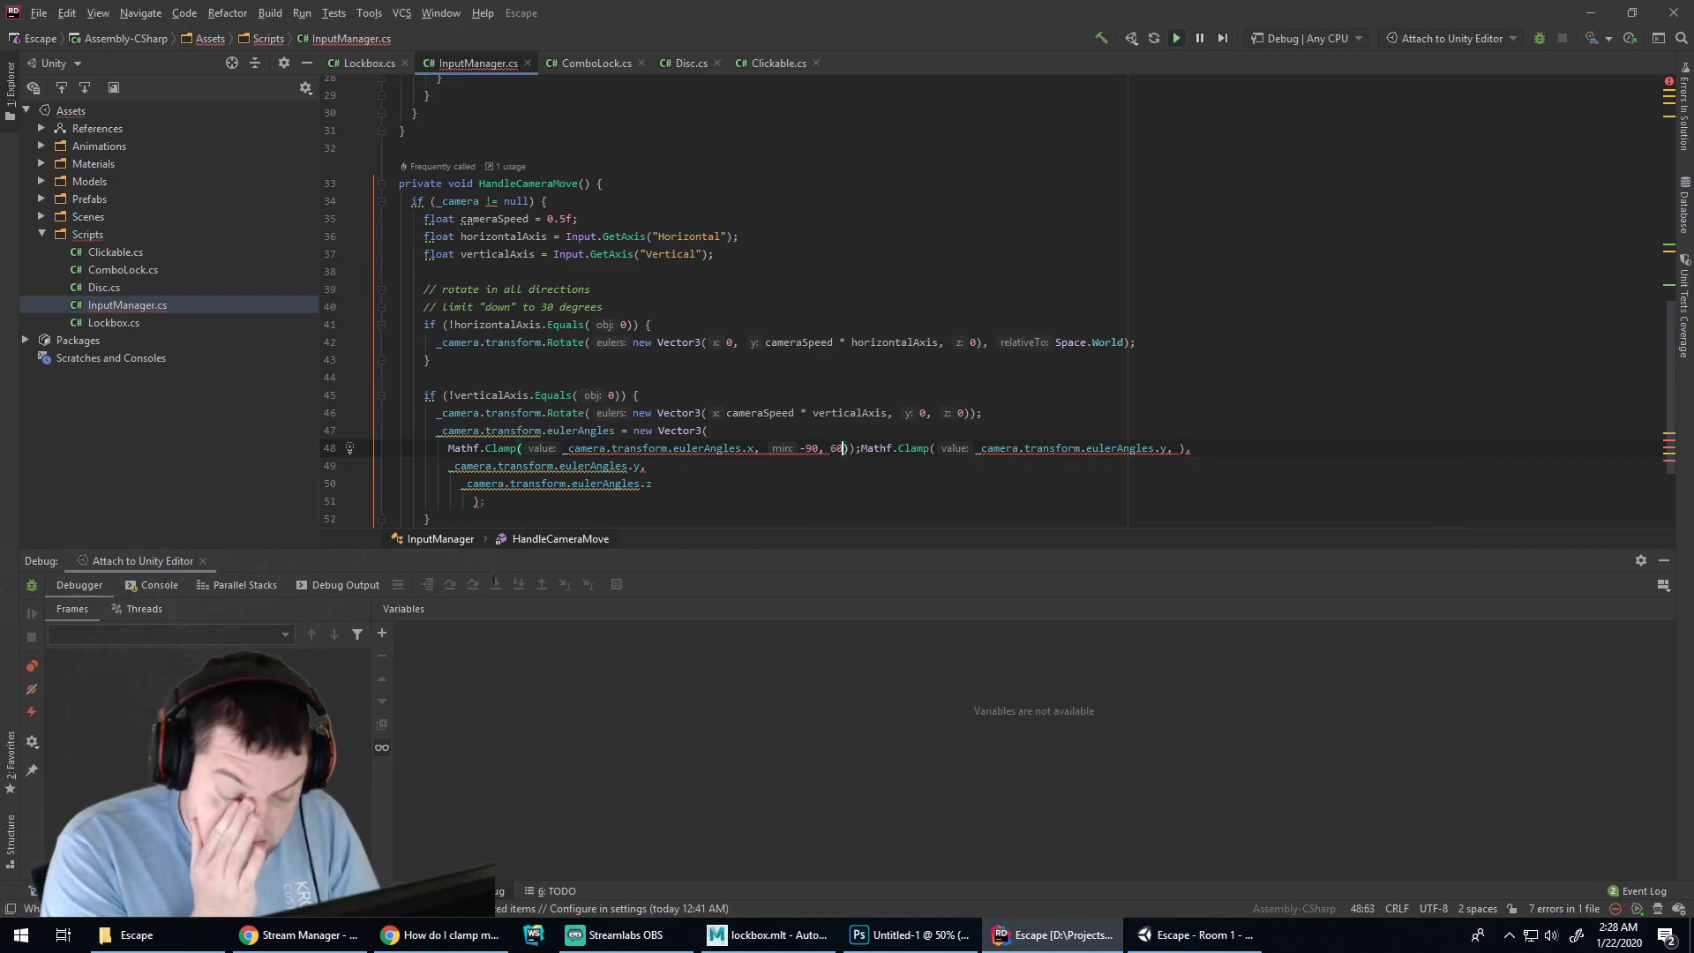
pyautogui.press('Right')
pyautogui.press('Right')
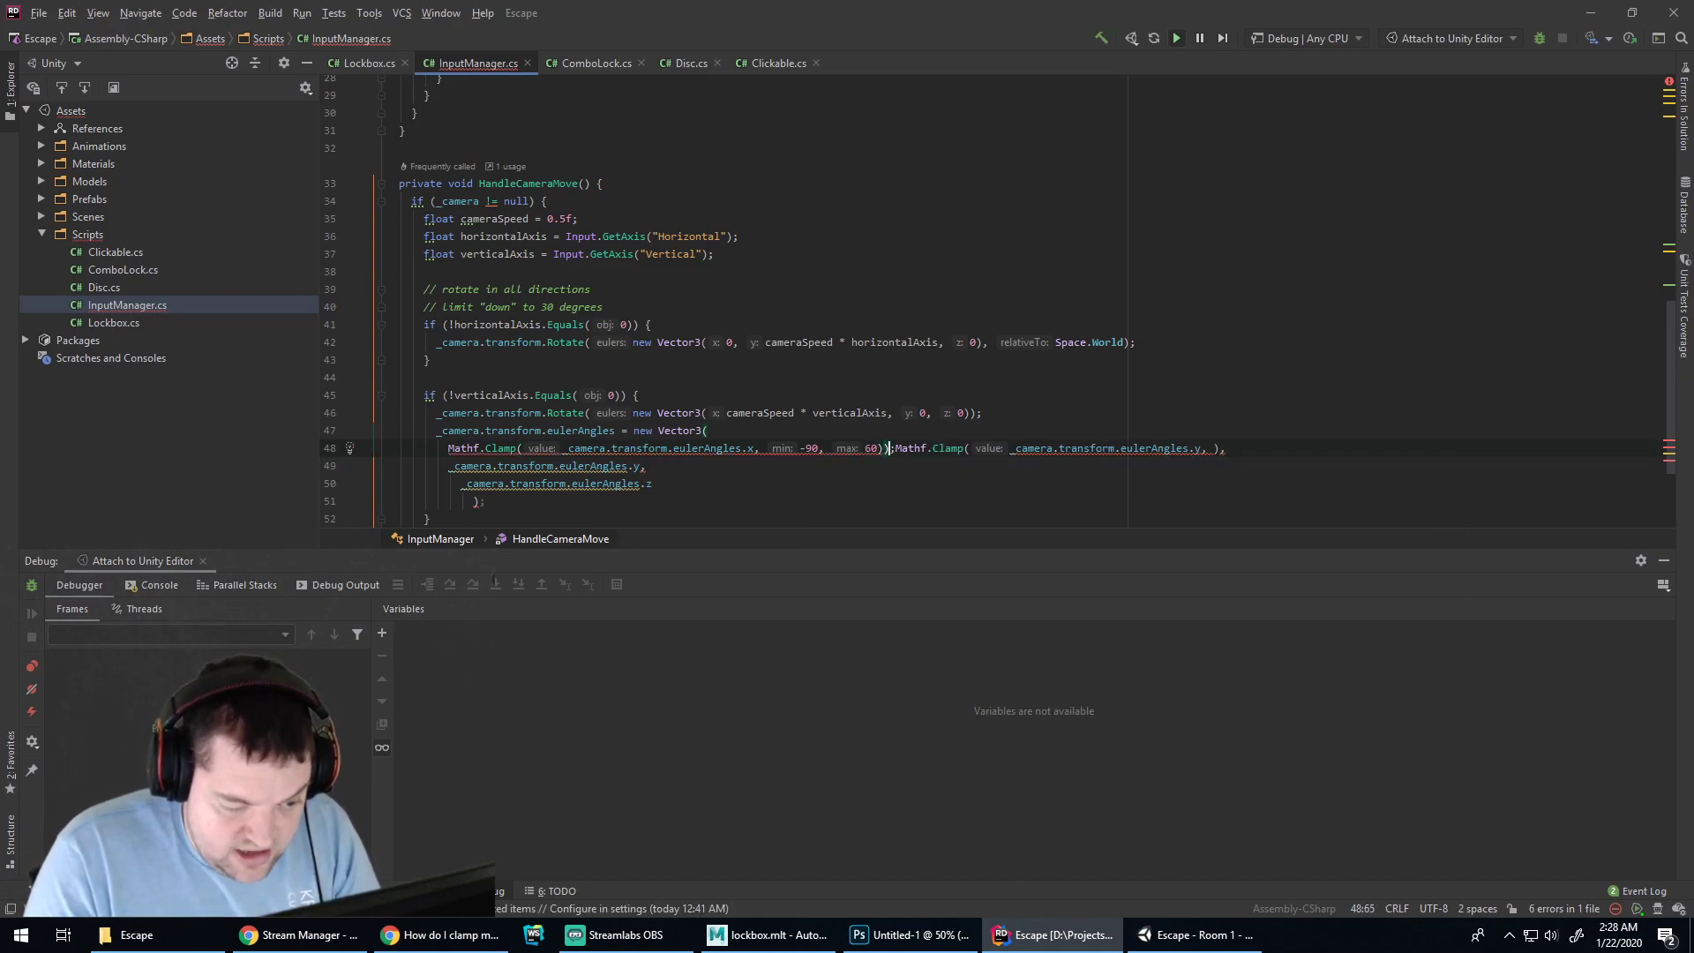
pyautogui.write(';')
pyautogui.hotkey('shift', 'End')
pyautogui.press('Delete')
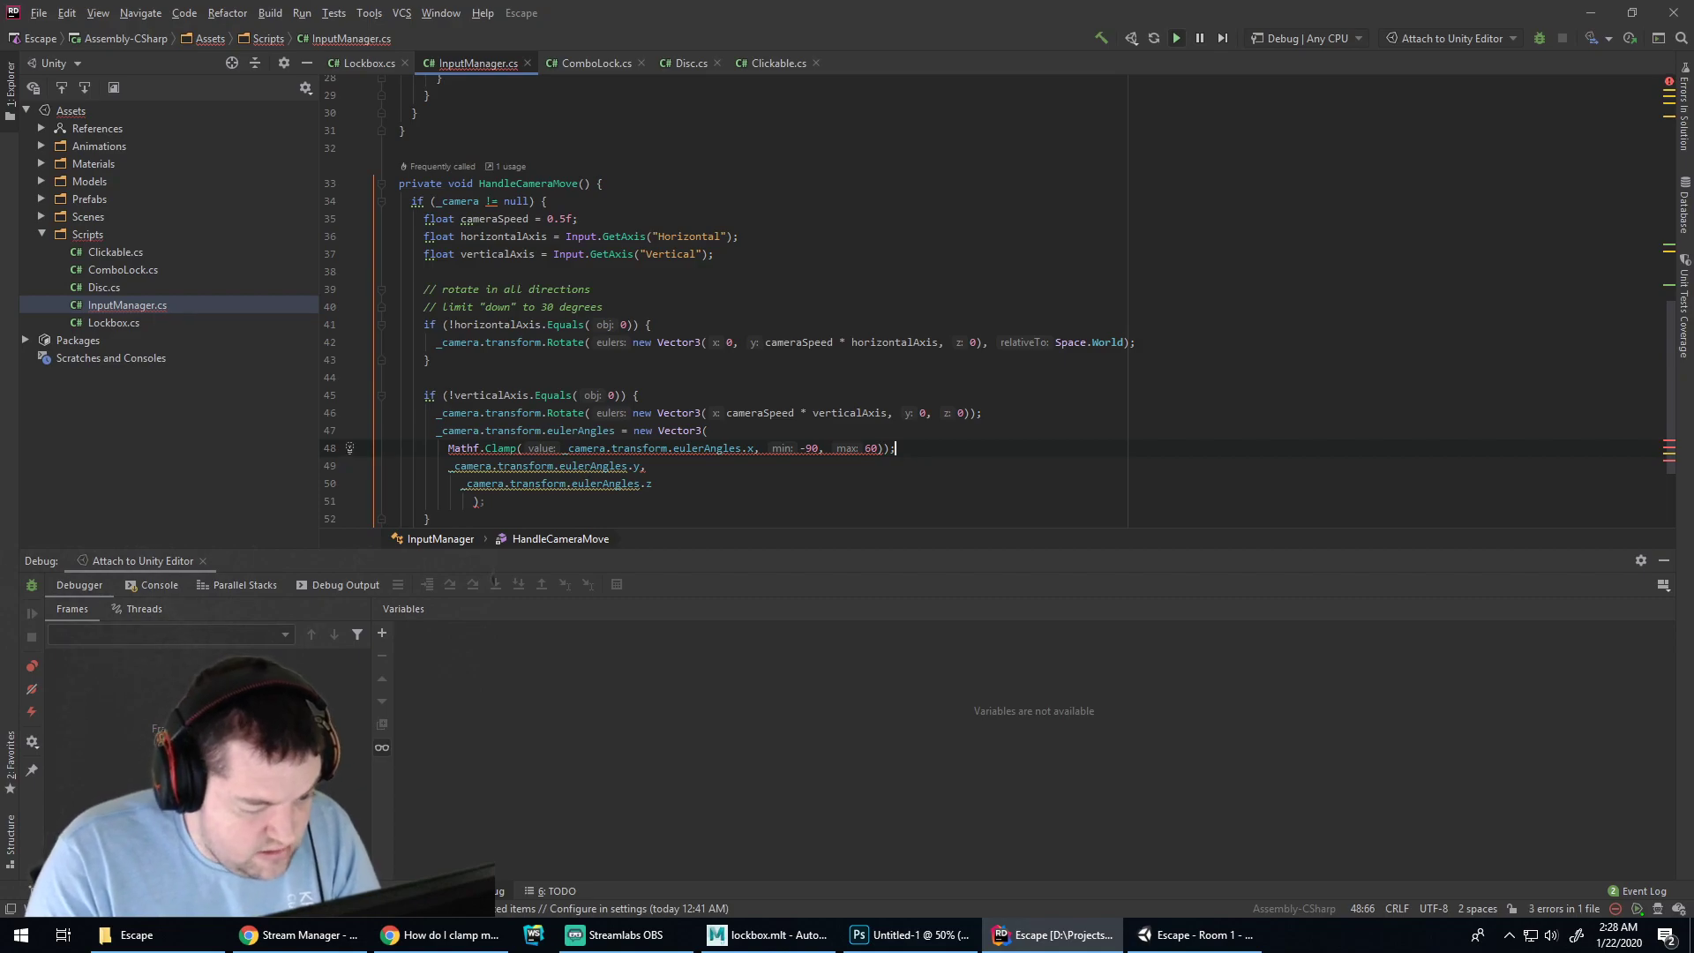
pyautogui.press('BackSpace')
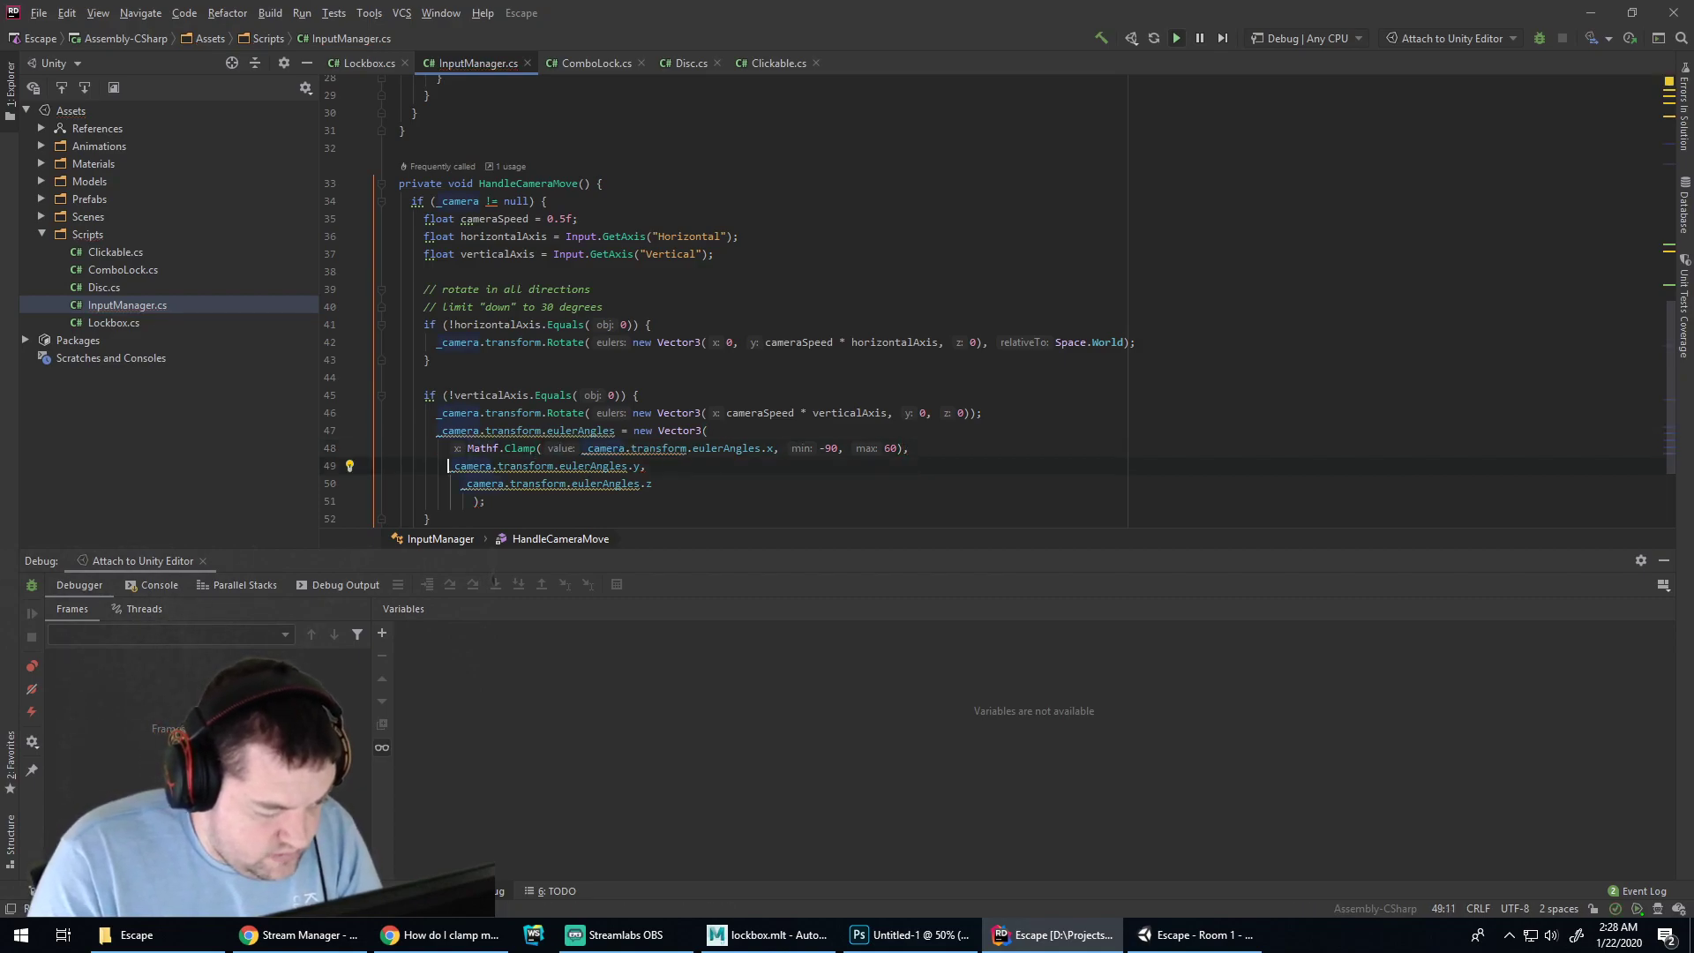
# Fix the component lines' indentation and extract eulerAngles into a local variable via Alt+Enter
pyautogui.press('Down')
pyautogui.press('Delete')
pyautogui.press('Delete')
pyautogui.press('Down')
pyautogui.press('Delete')
pyautogui.press('Delete')
pyautogui.press('BackSpace')
pyautogui.press('BackSpace')
pyautogui.press('Up')
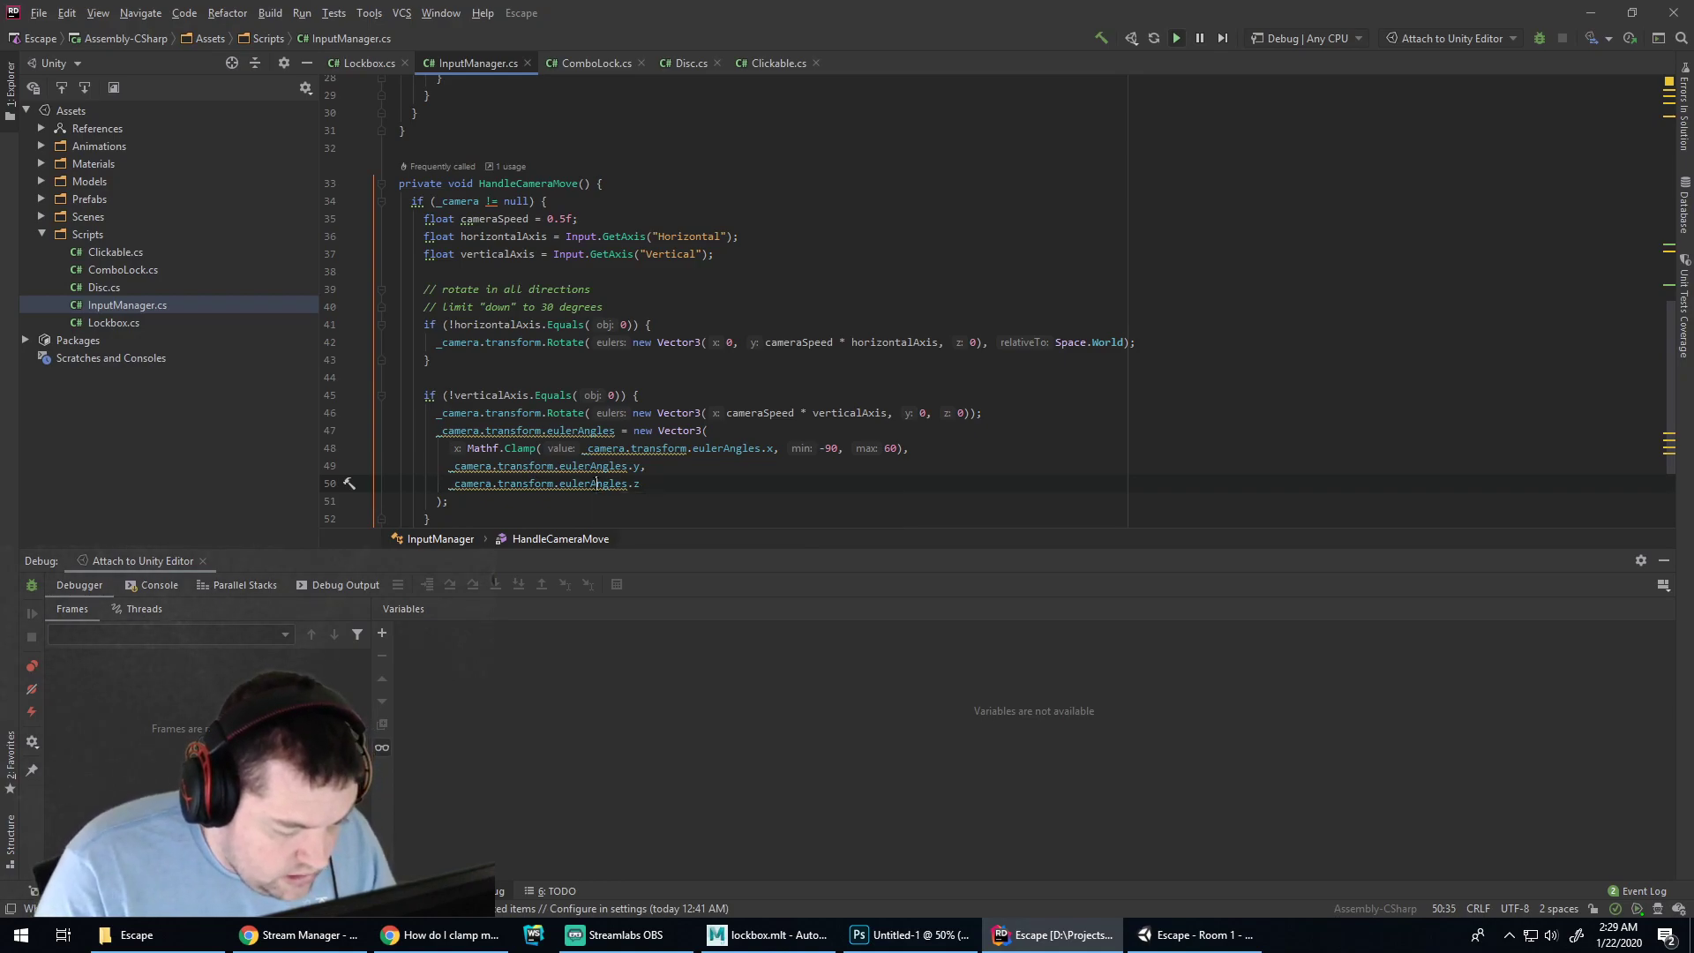
pyautogui.hotkey('alt', 'Return')
pyautogui.press('Return')
pyautogui.press('End')
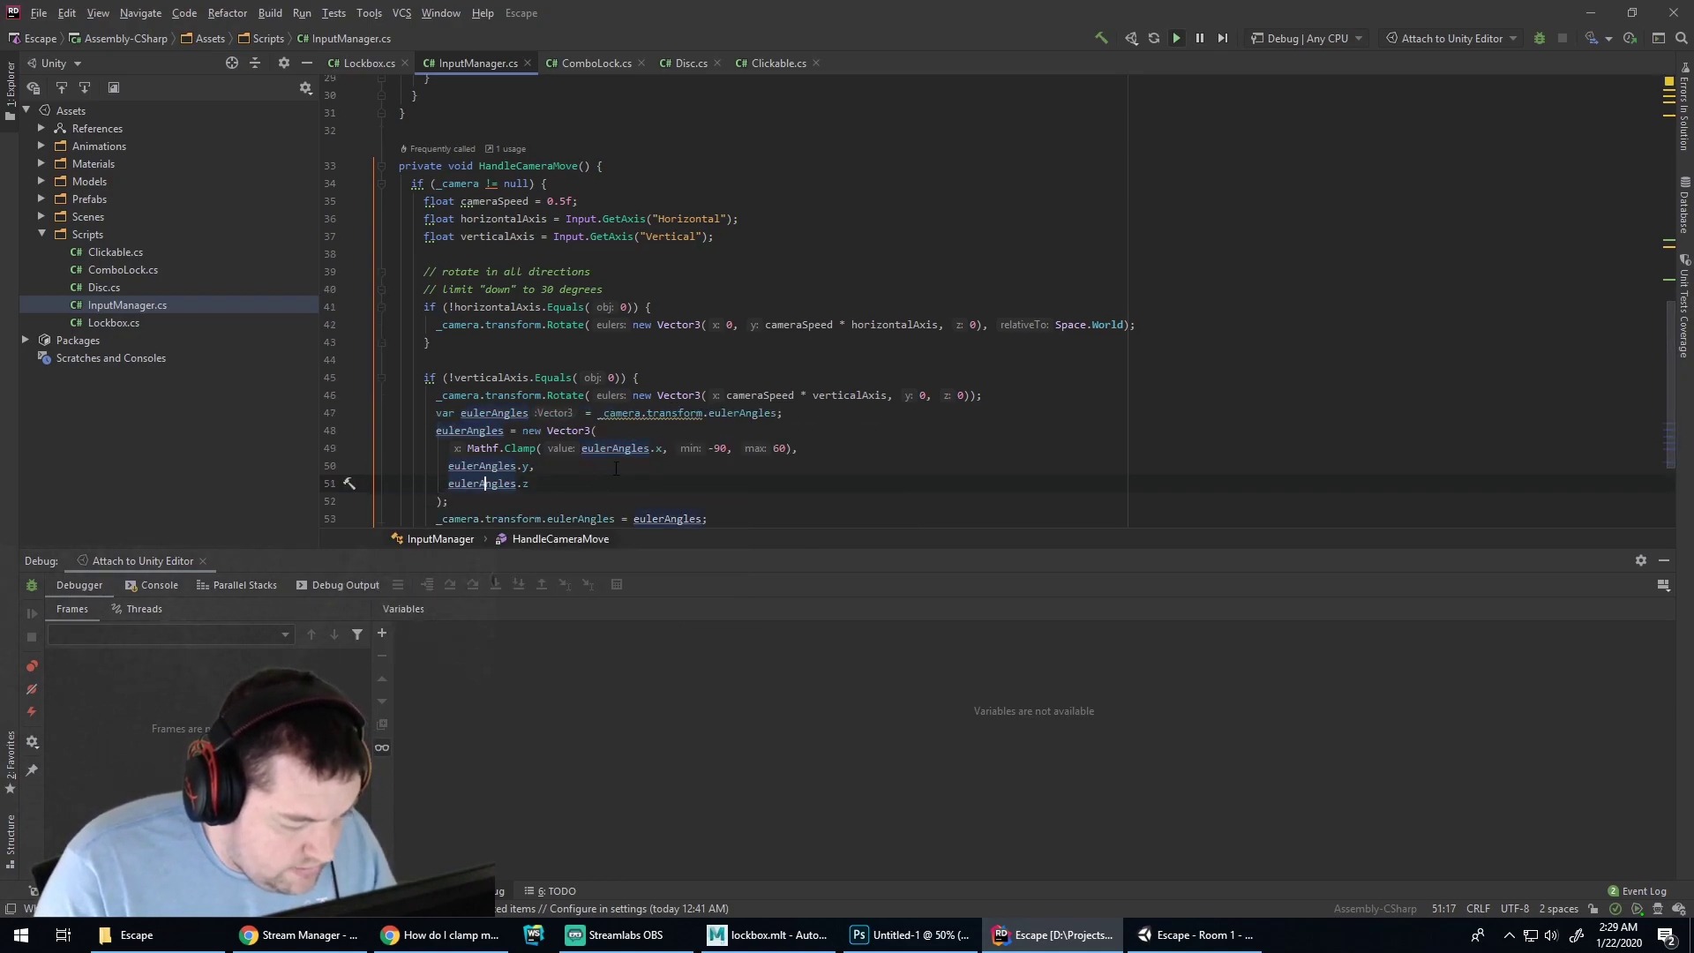
pyautogui.scroll(-2, 565, 406)
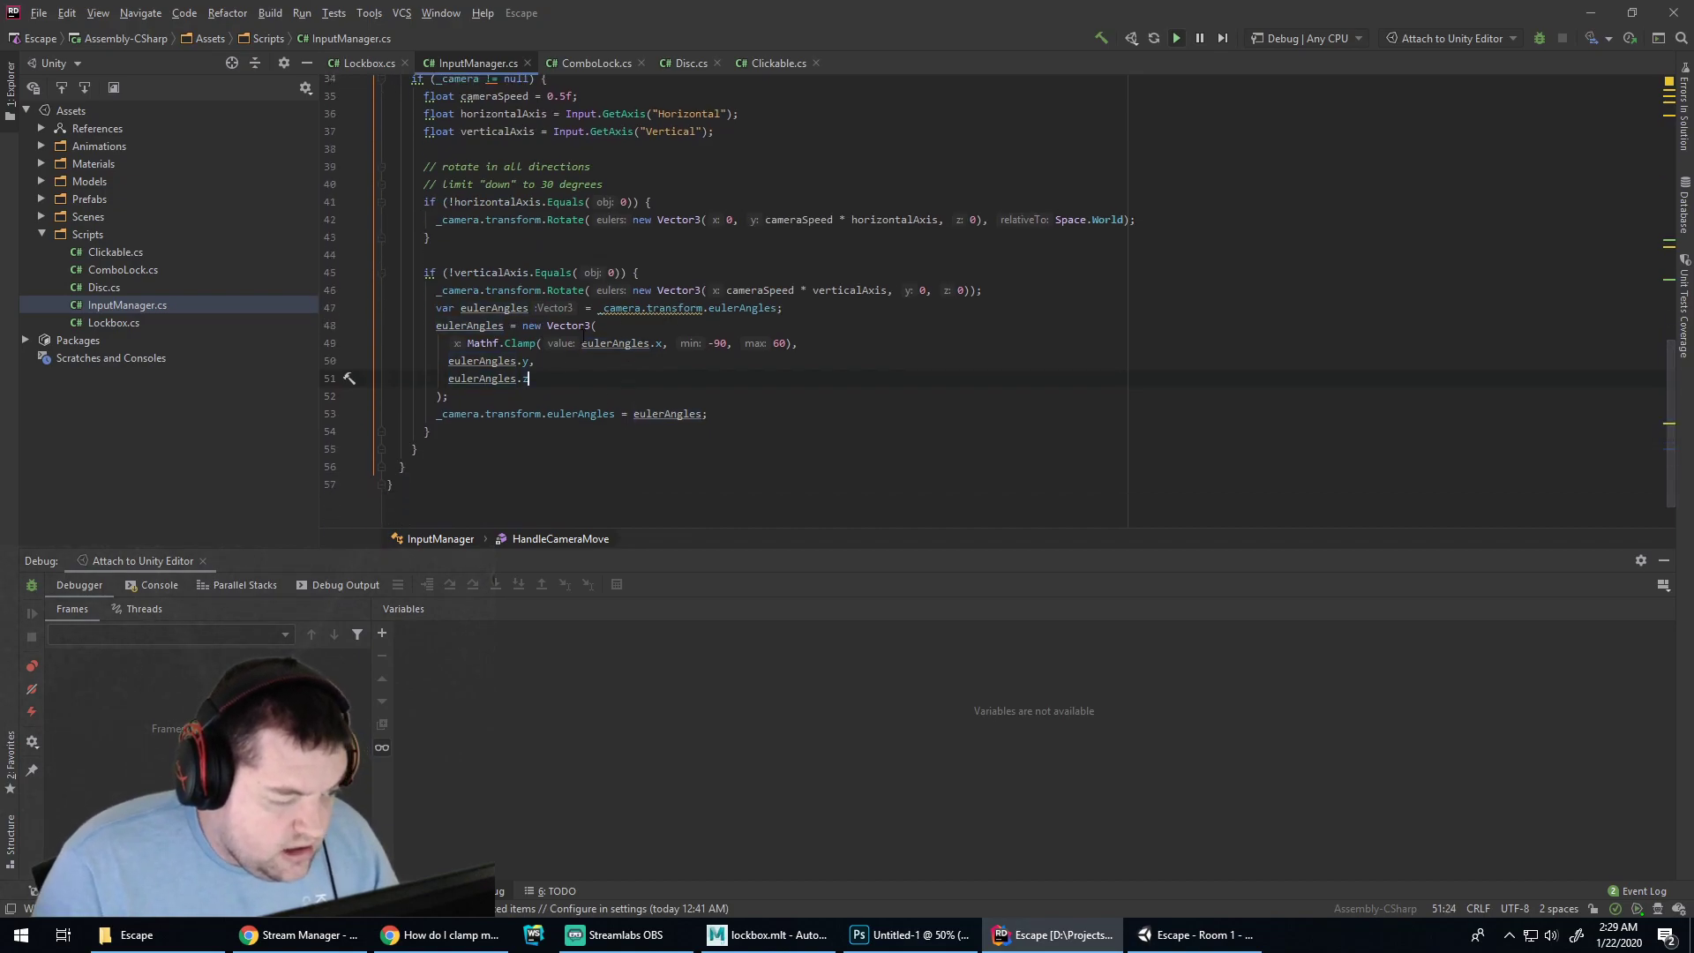
pyautogui.click(448, 308)
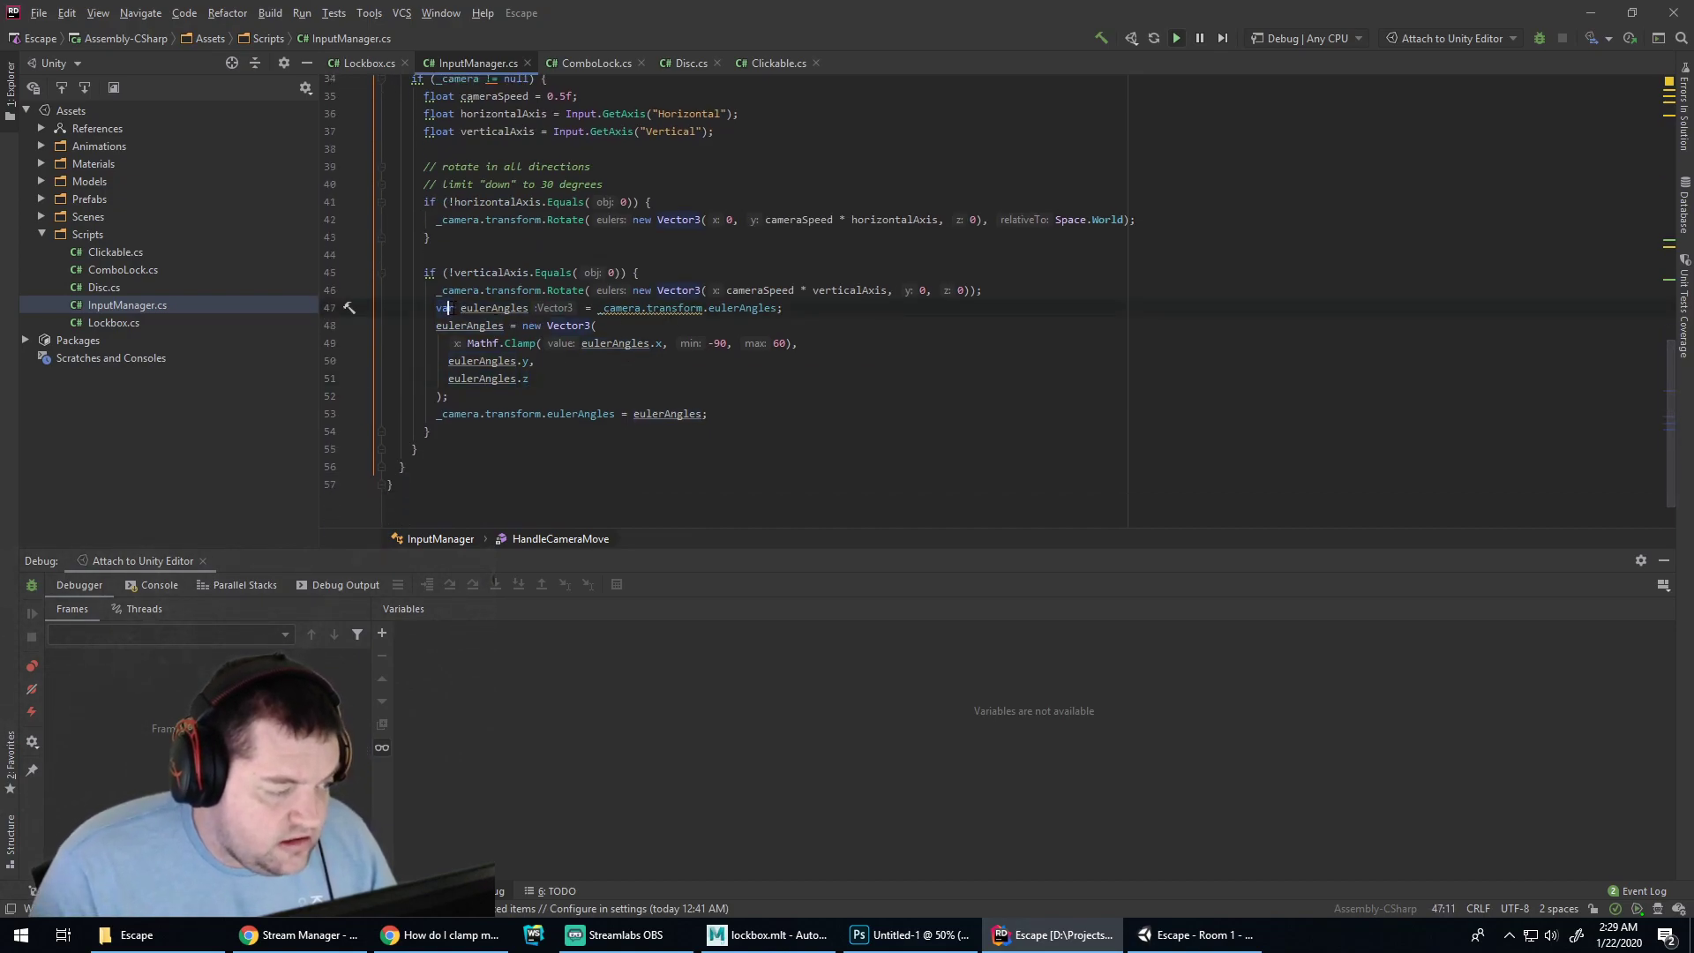
pyautogui.scroll(8, 462, 311)
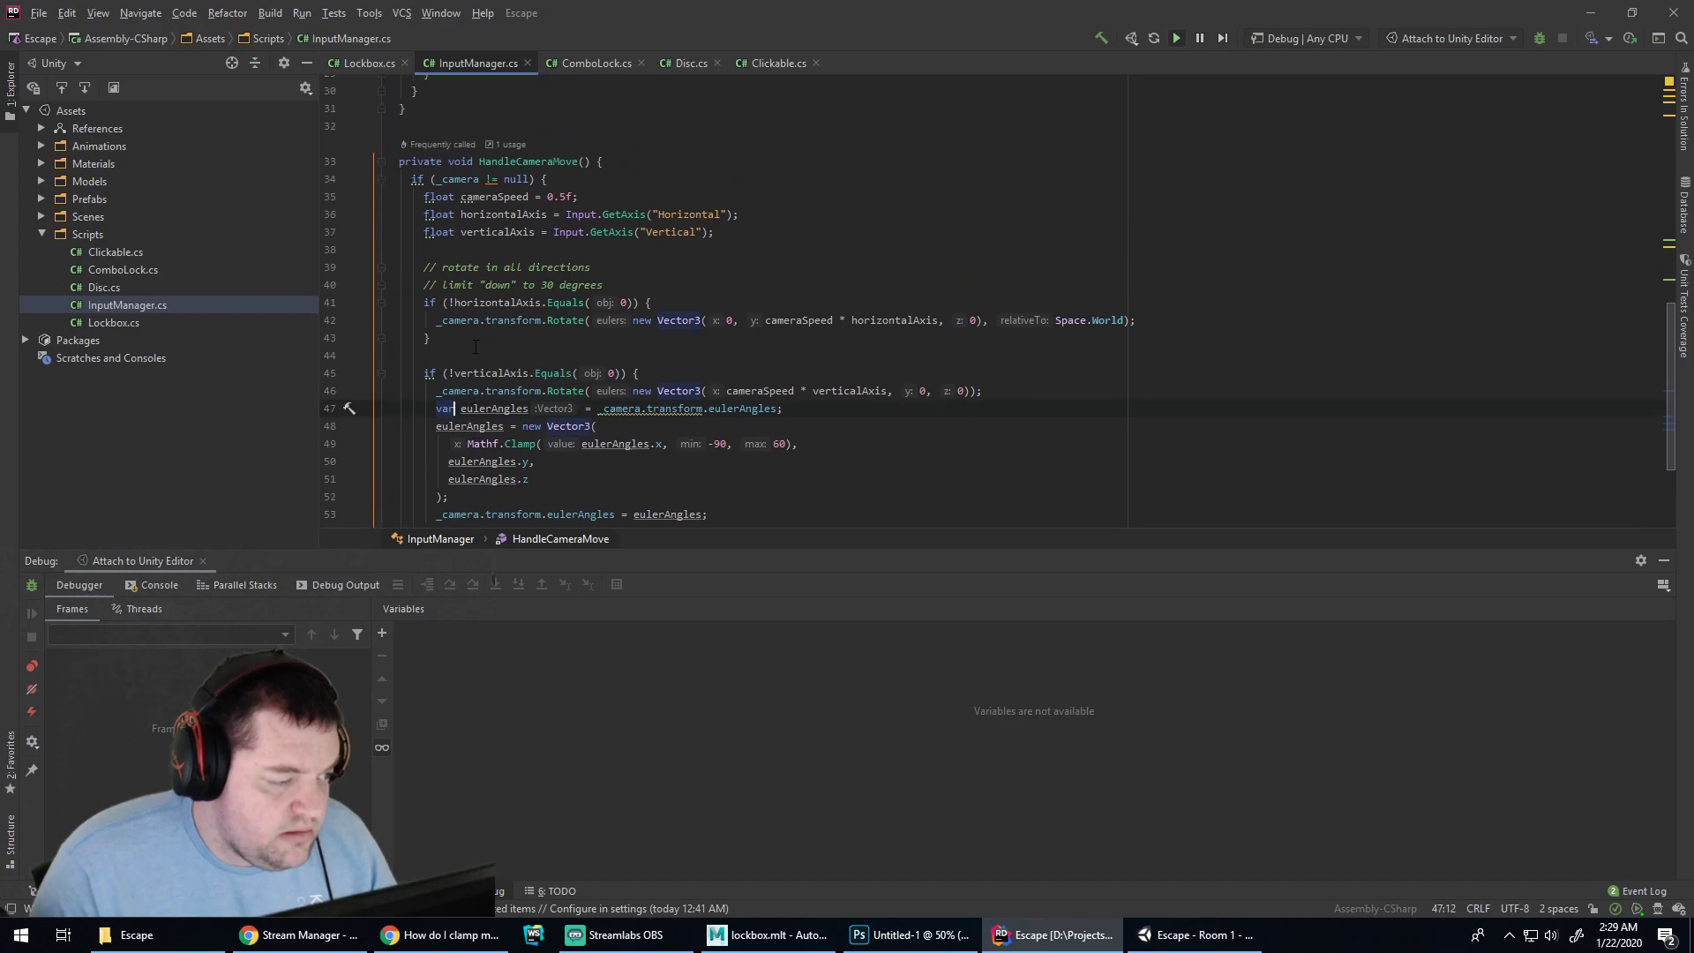
pyautogui.scroll(-8, 495, 365)
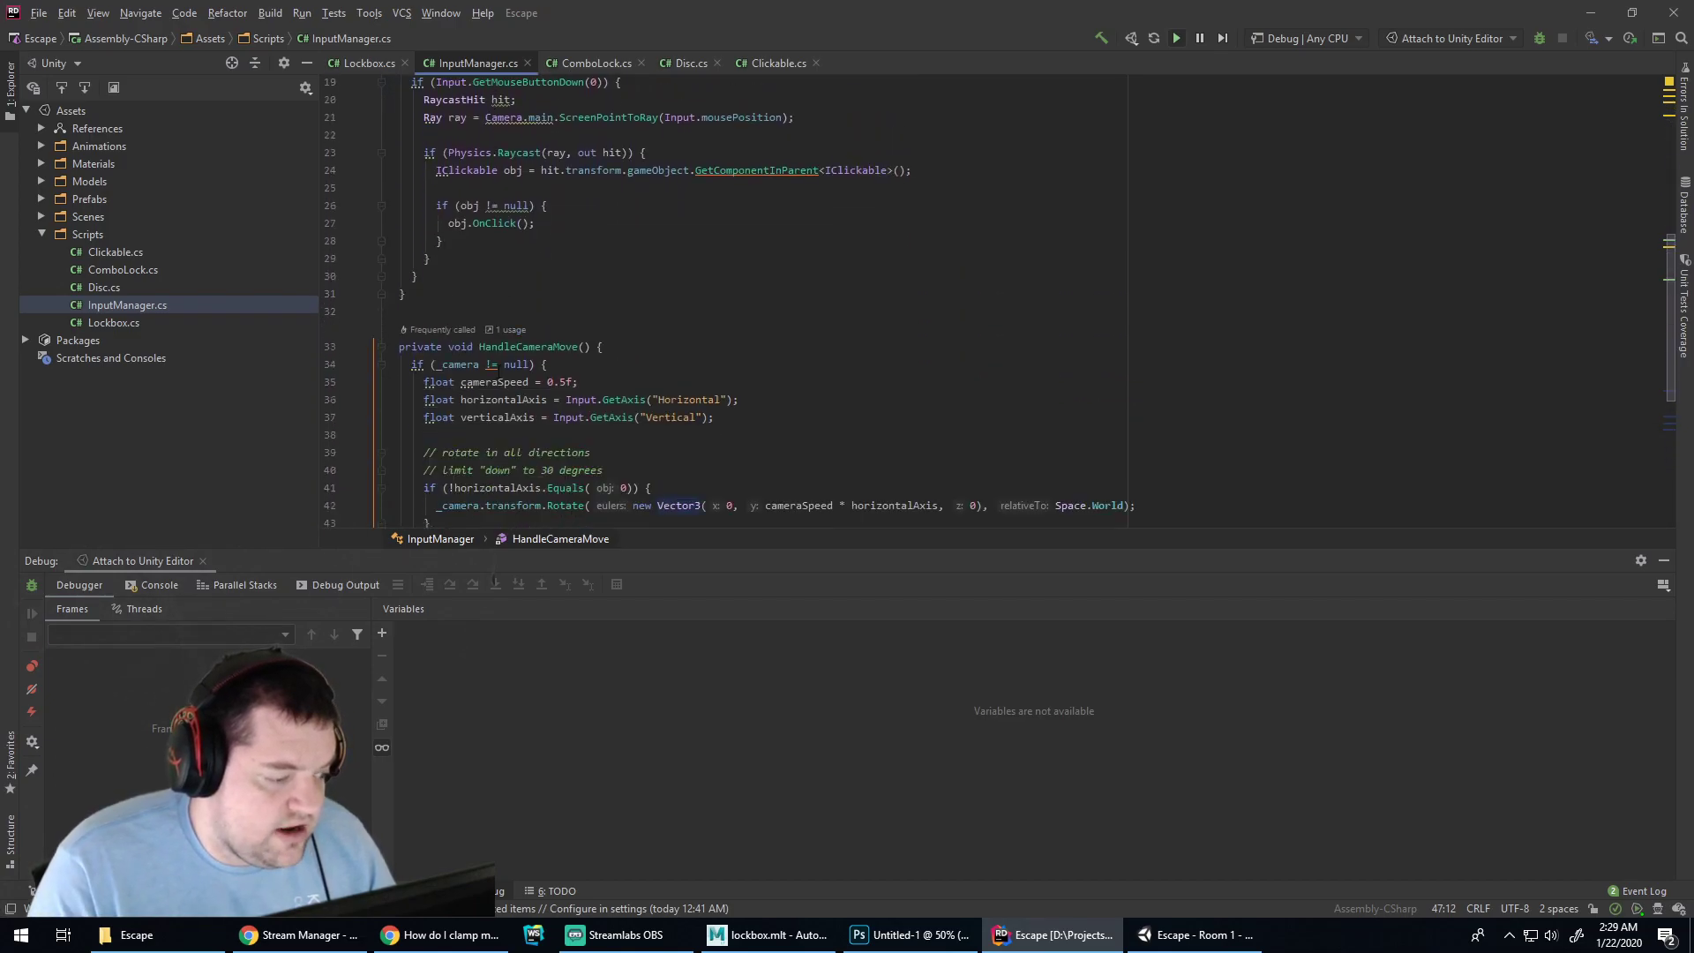
# Switch to Chrome and search Google for 'c# should you use var'
pyautogui.click(497, 929)
pyautogui.click(895, 48)
pyautogui.write('c')
pyautogui.press('BackSpace')
pyautogui.write('c# ')
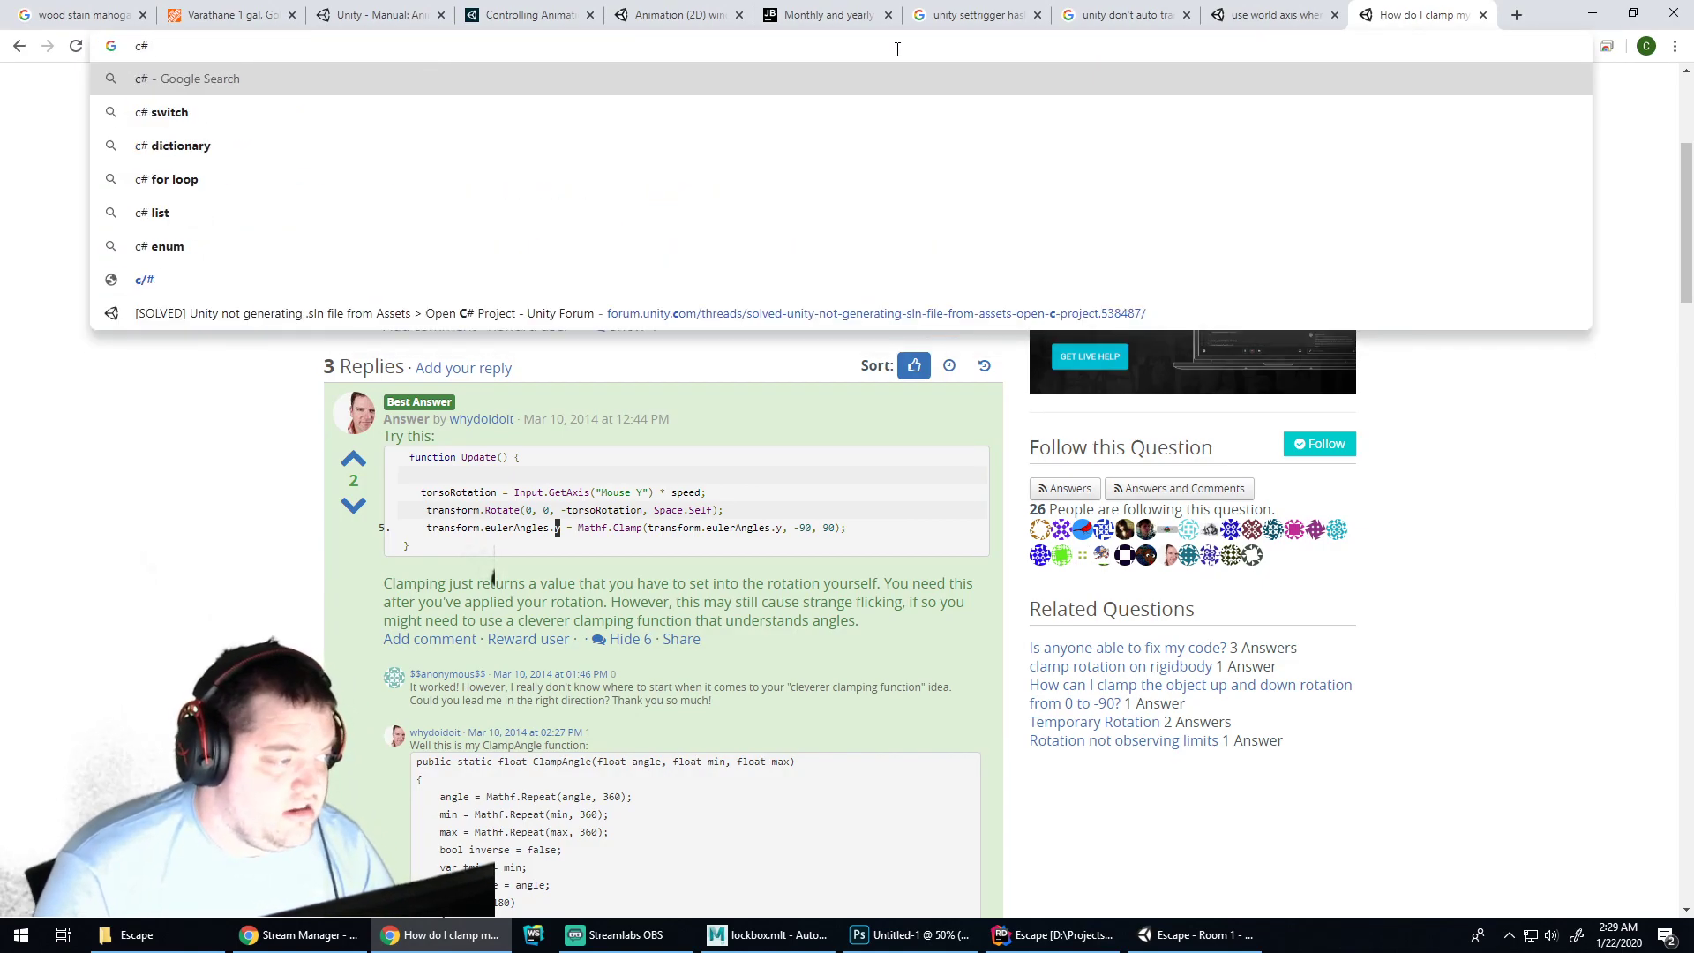
pyautogui.write('should you use')
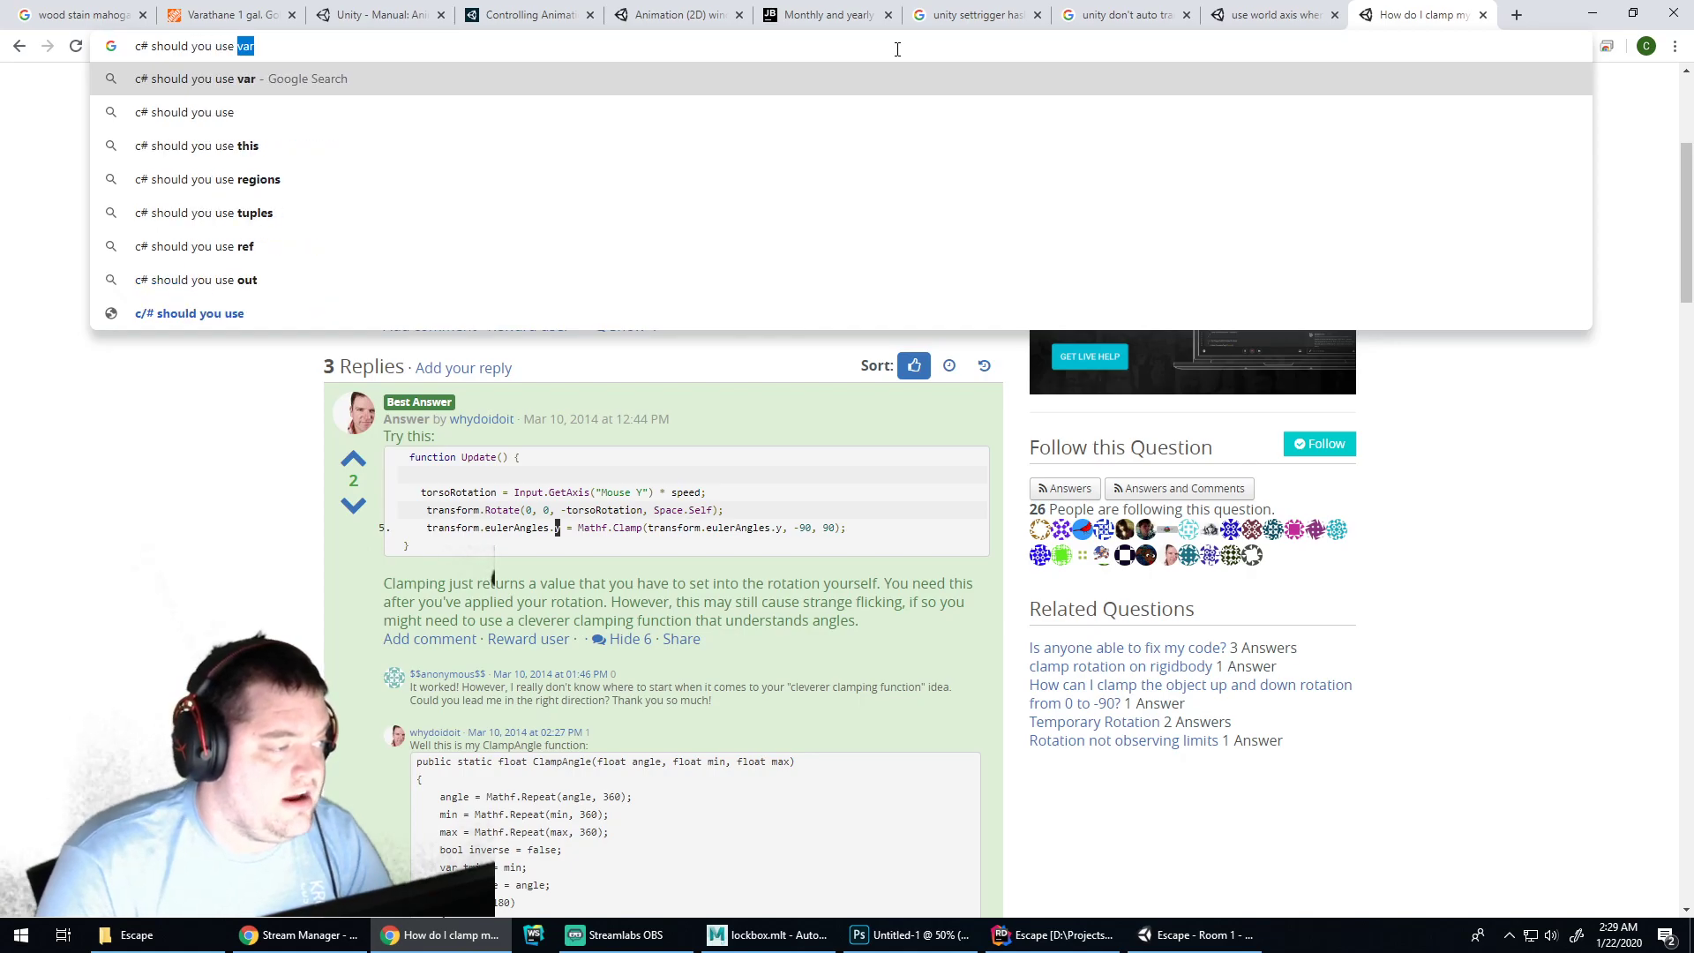
pyautogui.press('Return')
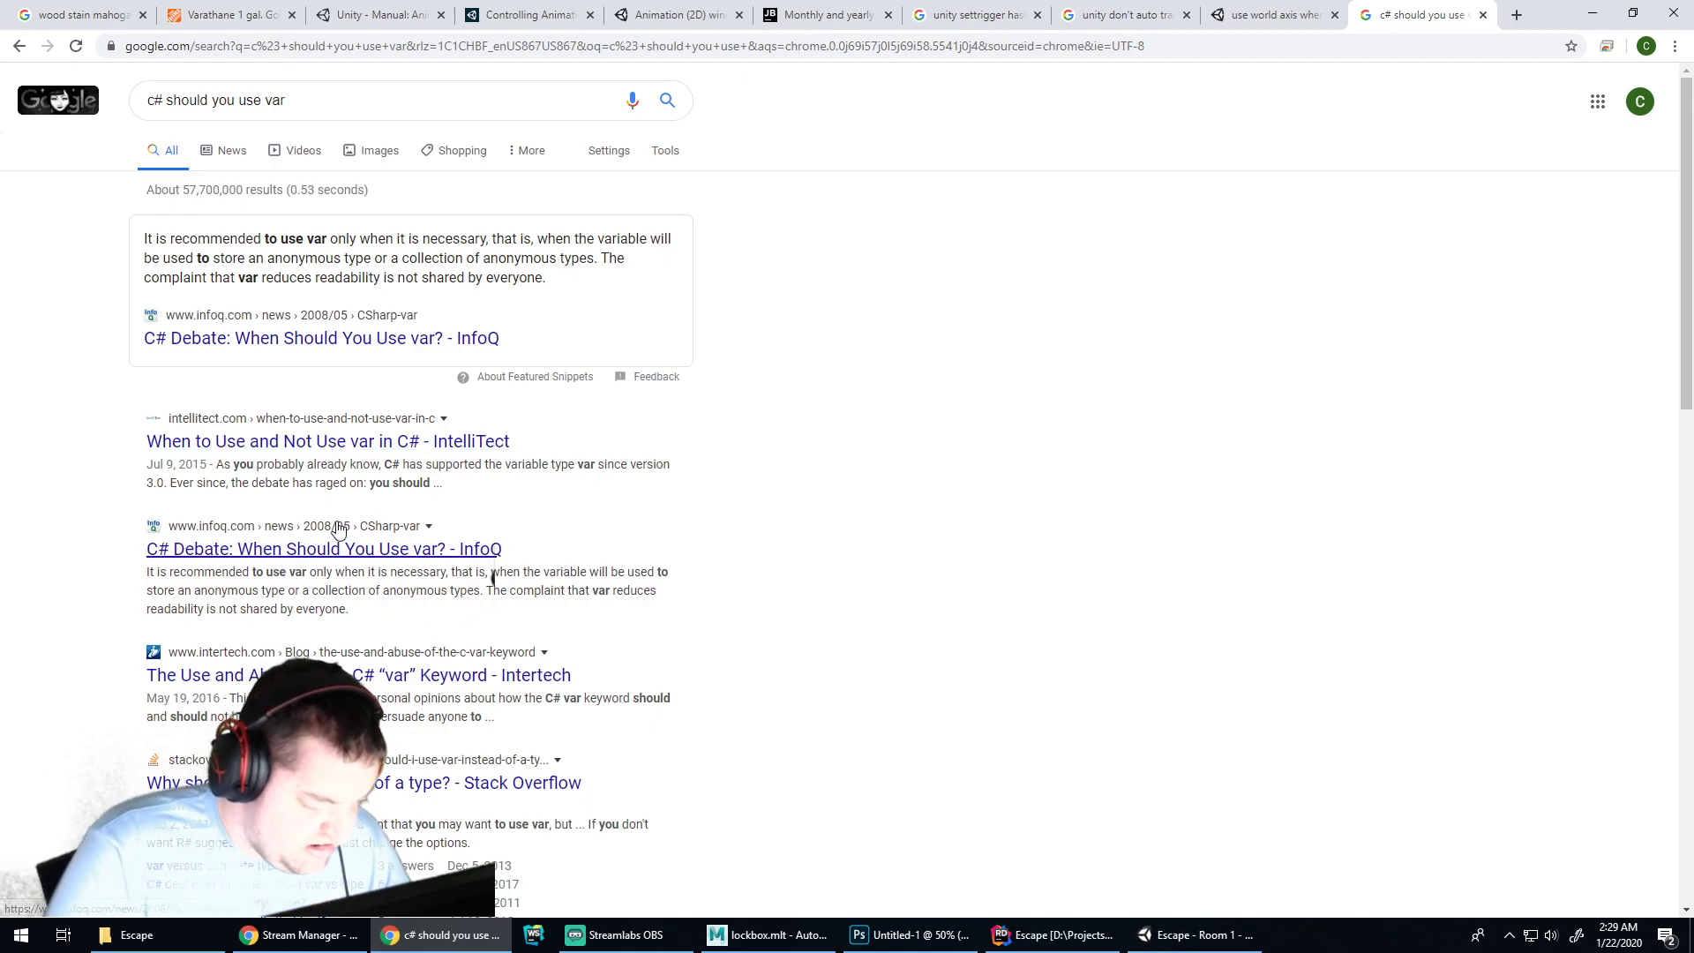
# Read the Stack Overflow 'Why should I use var instead of a type?' thread, then go back
pyautogui.click(291, 782)
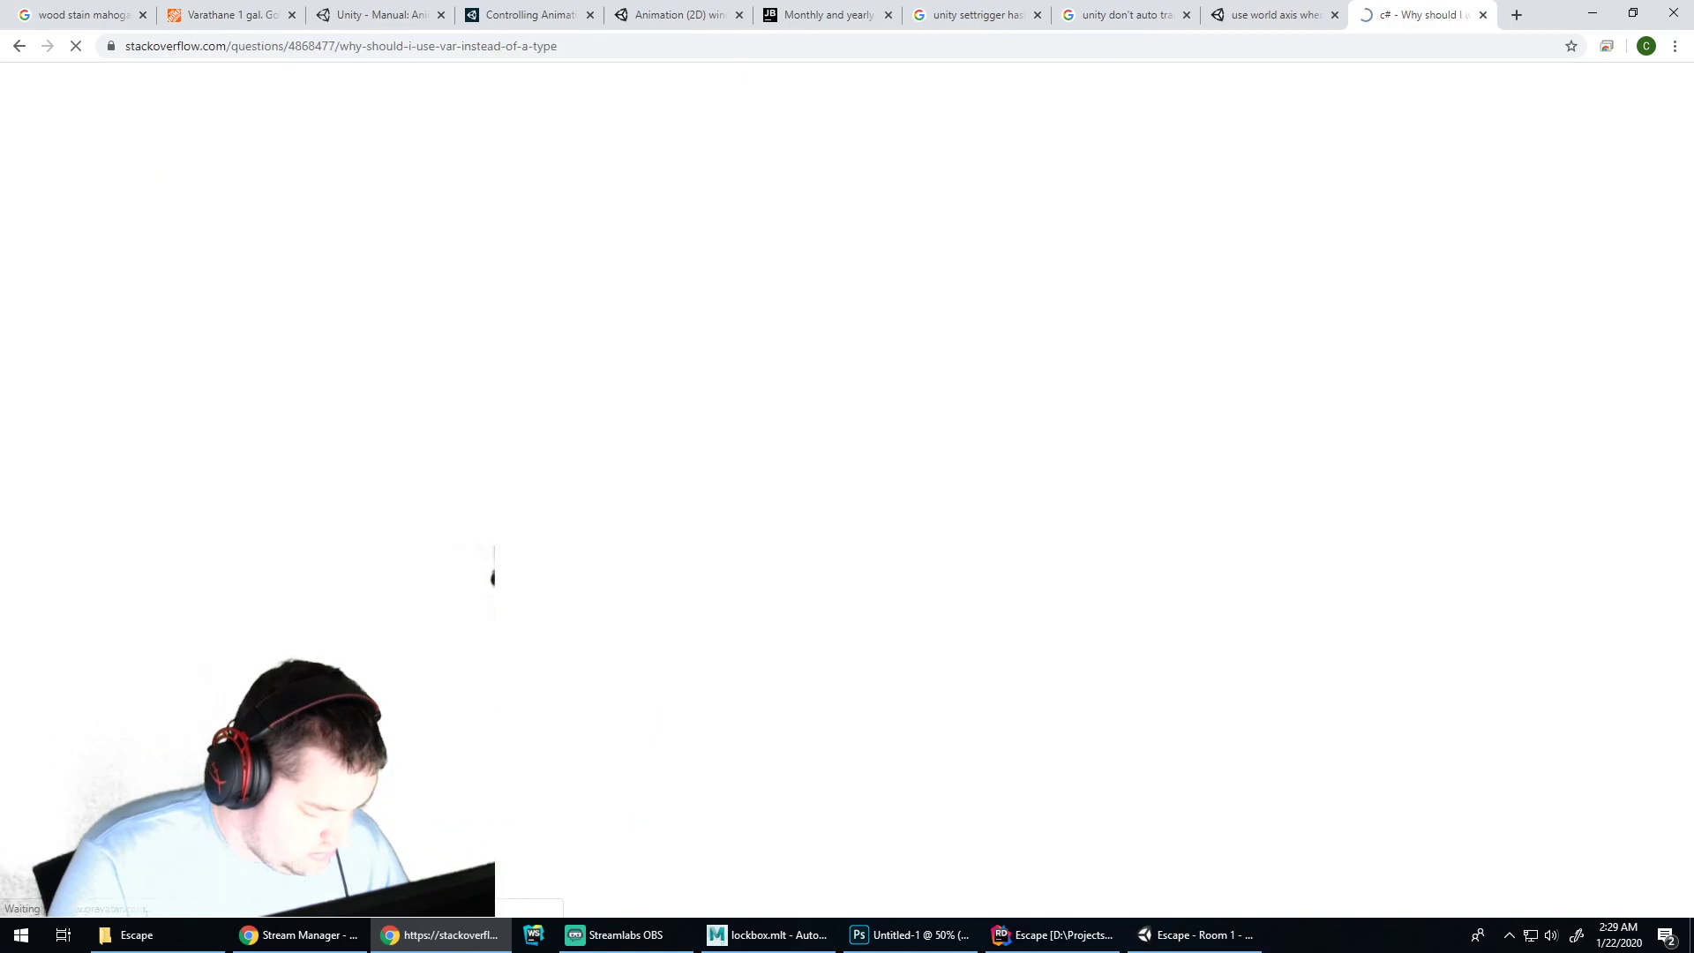
pyautogui.scroll(-8, 438, 515)
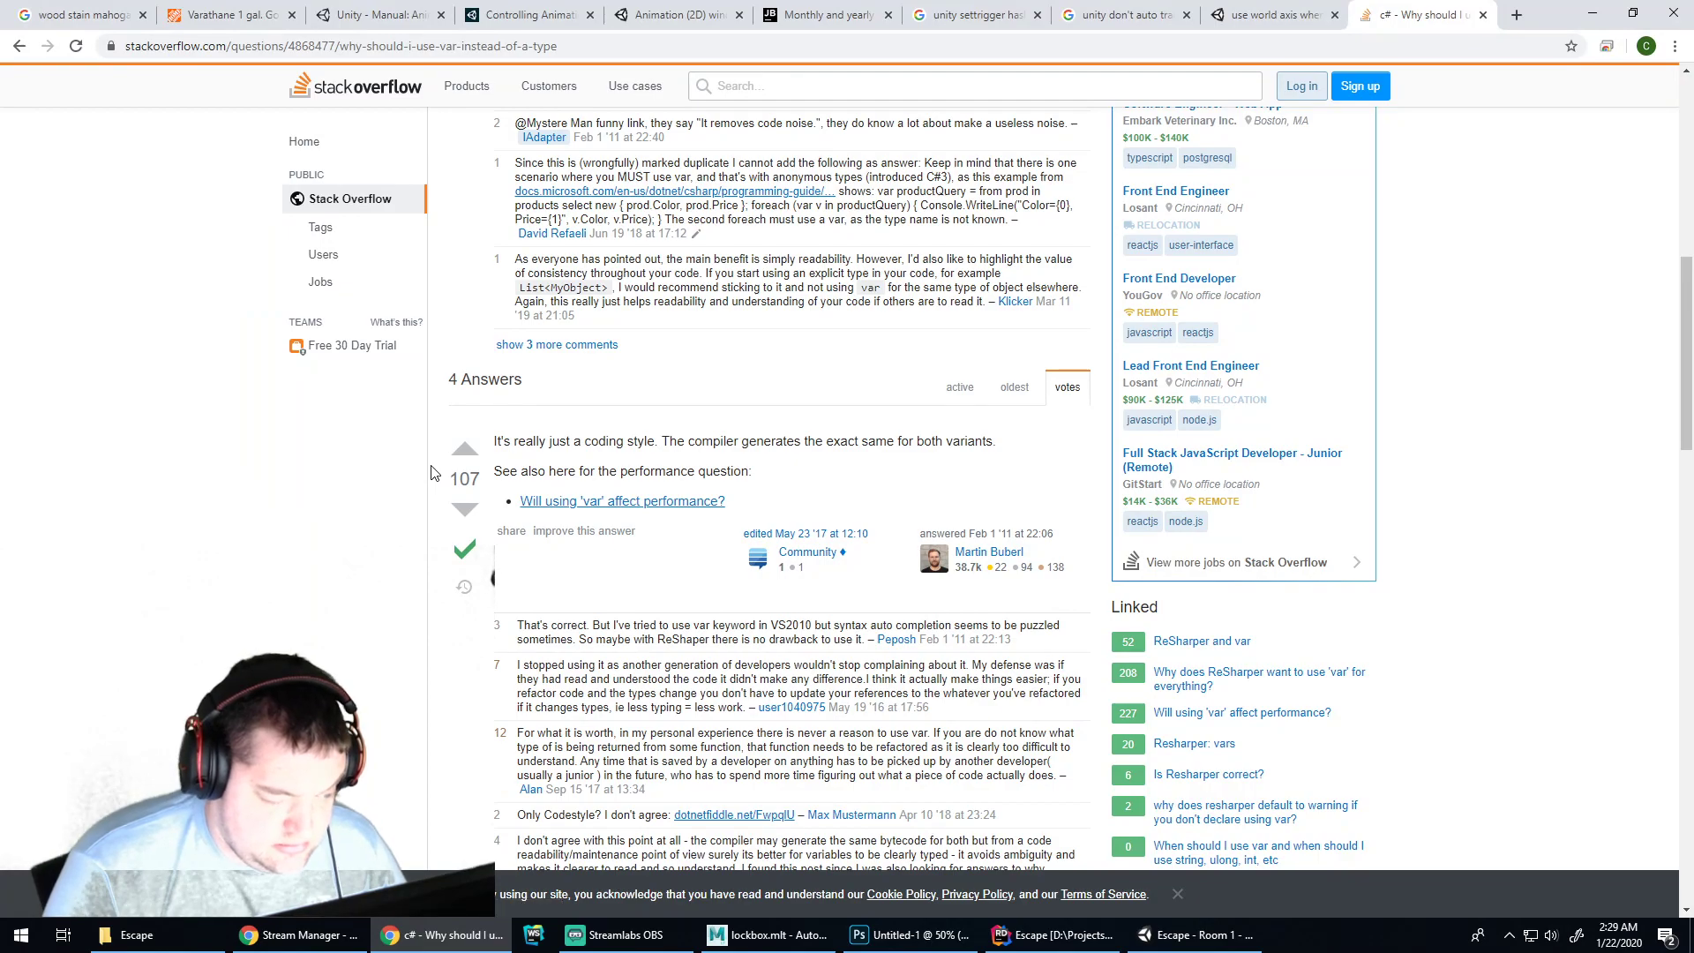
pyautogui.scroll(-5, 490, 499)
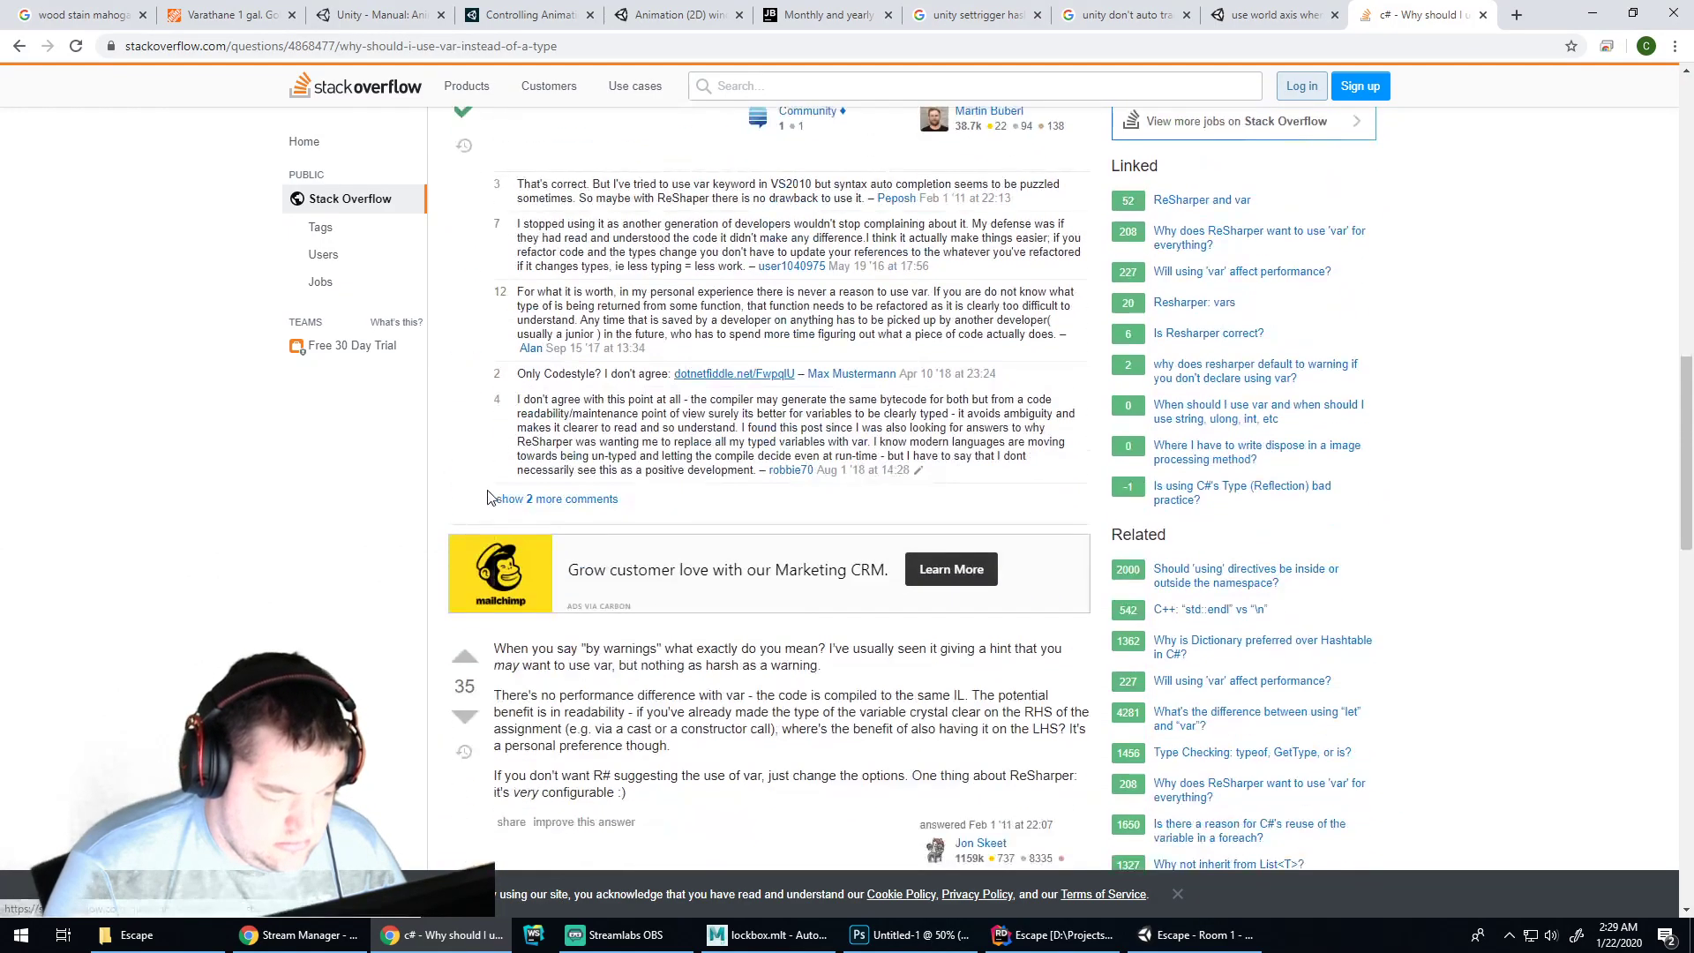
pyautogui.scroll(-2, 490, 498)
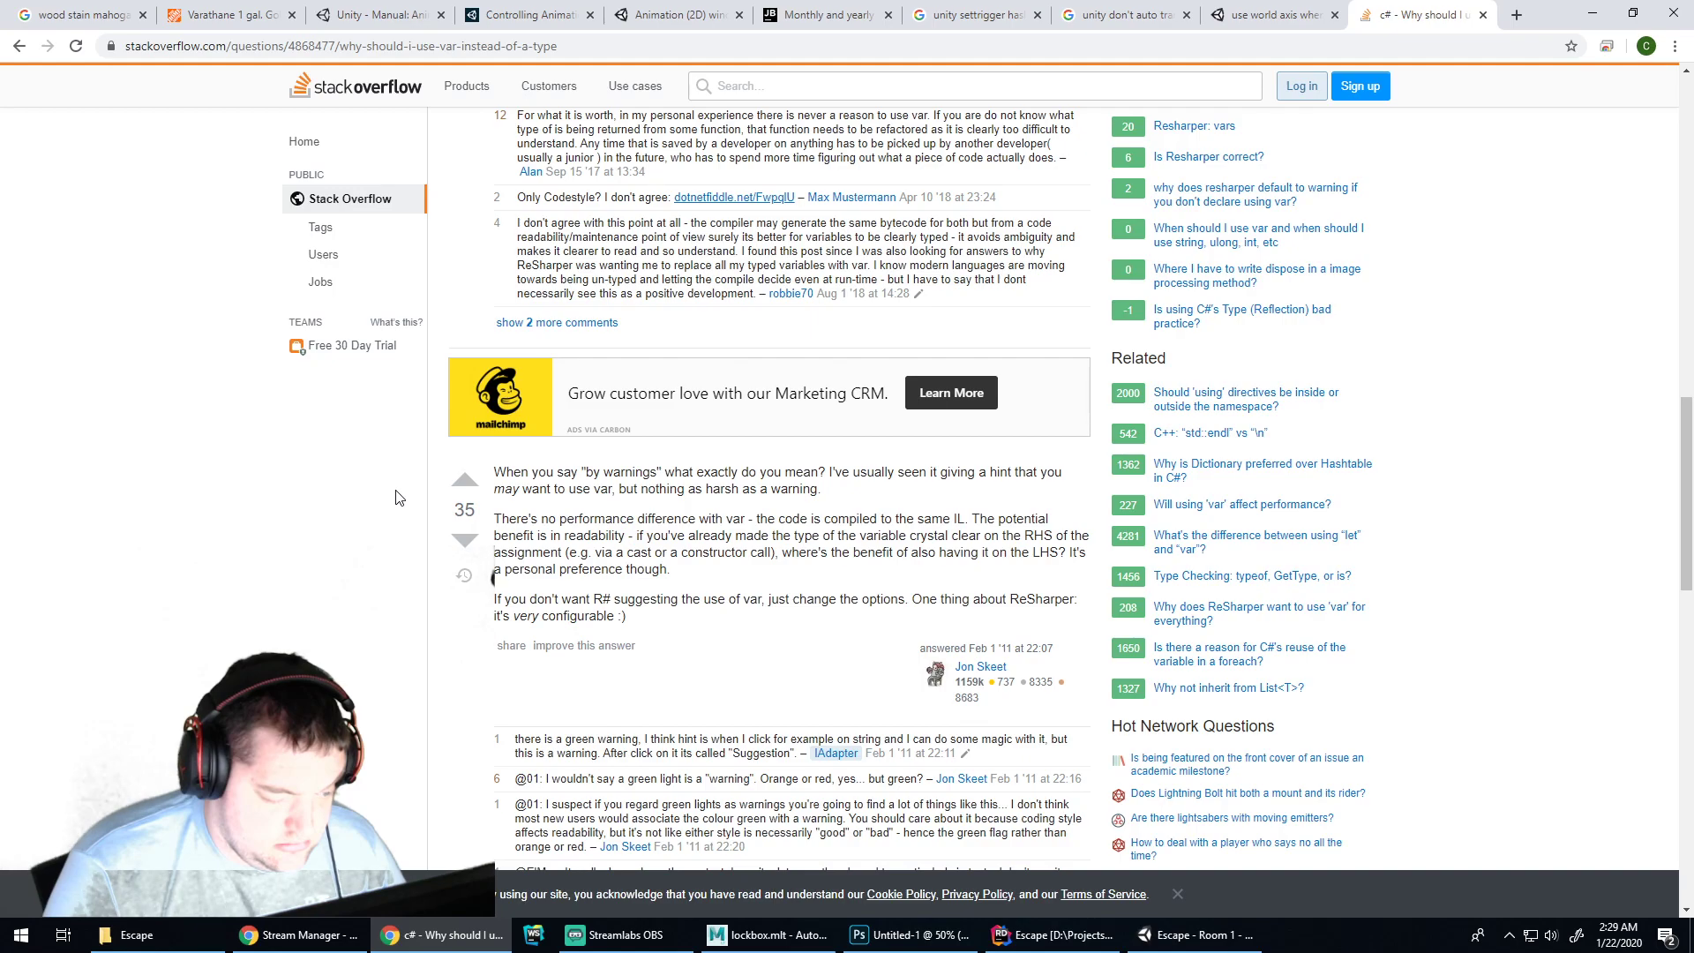
pyautogui.scroll(-2, 396, 497)
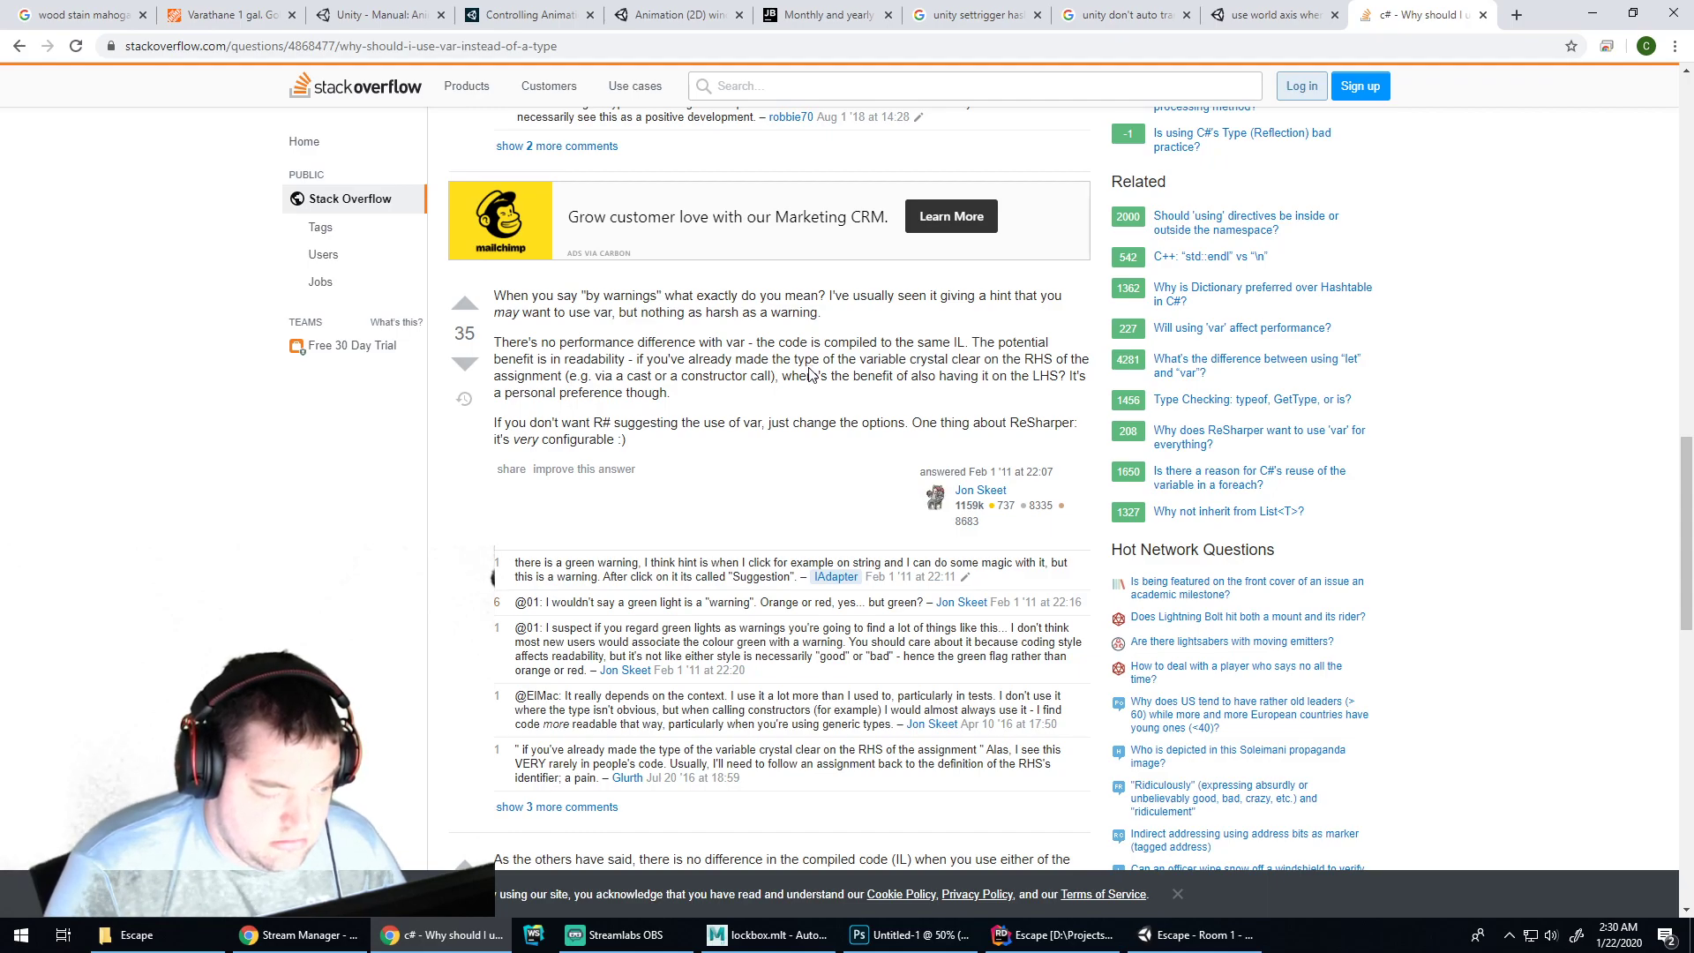
pyautogui.scroll(-5, 810, 374)
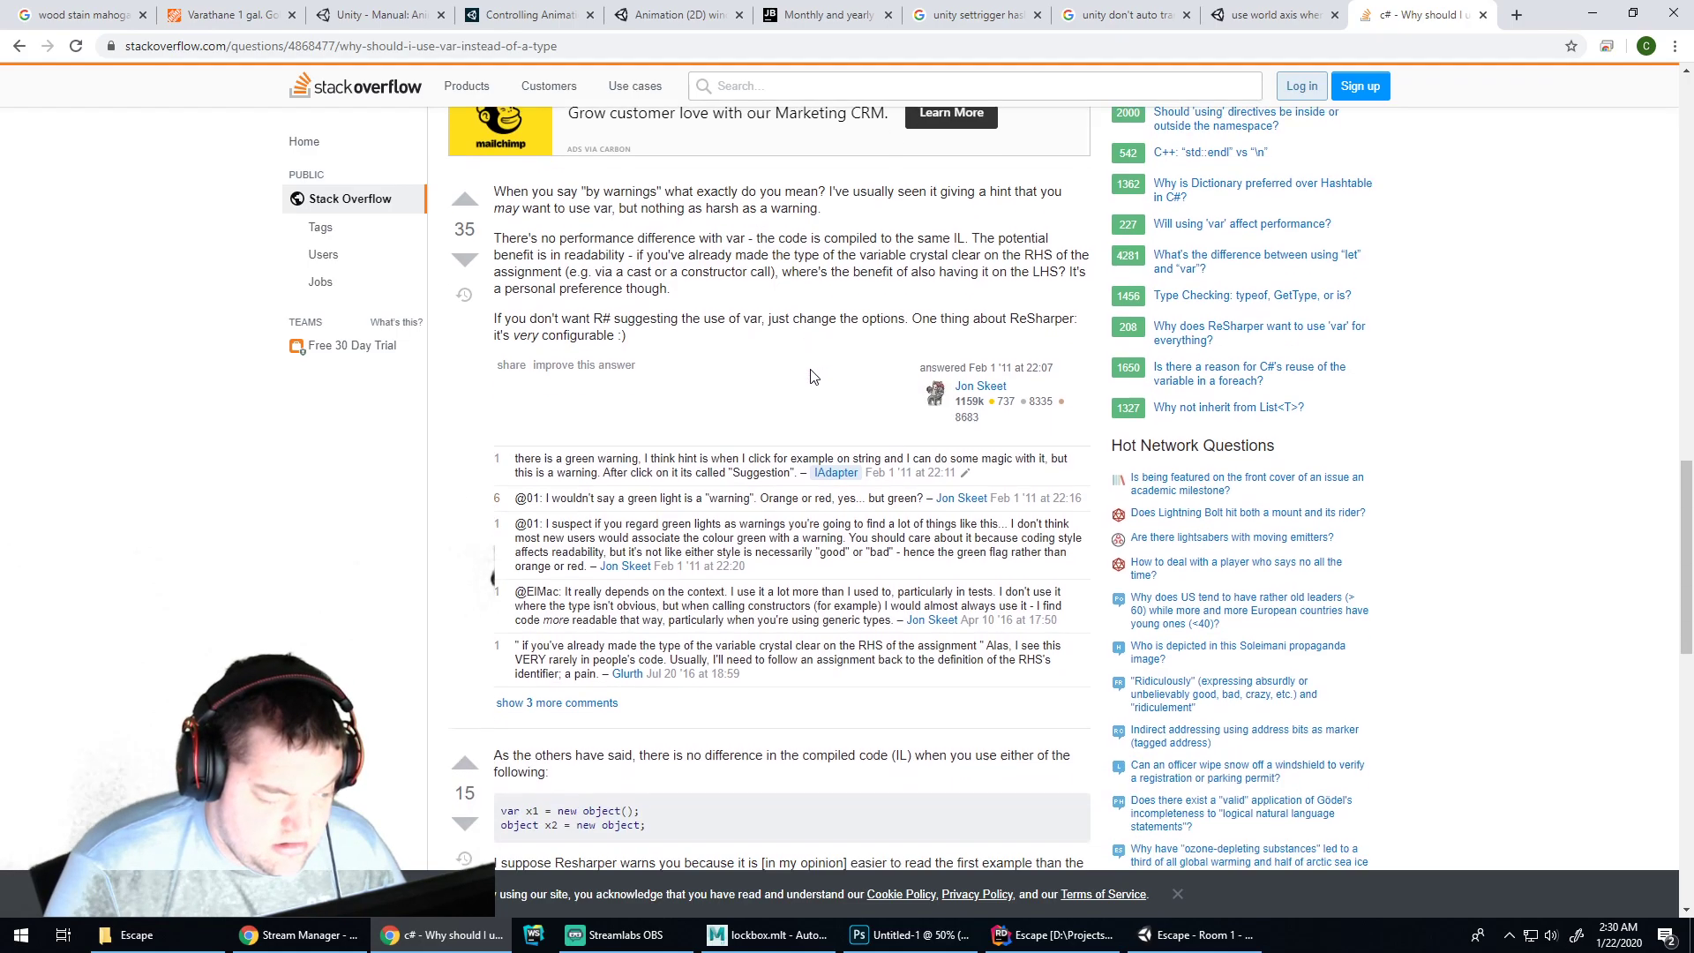
pyautogui.scroll(-8, 824, 375)
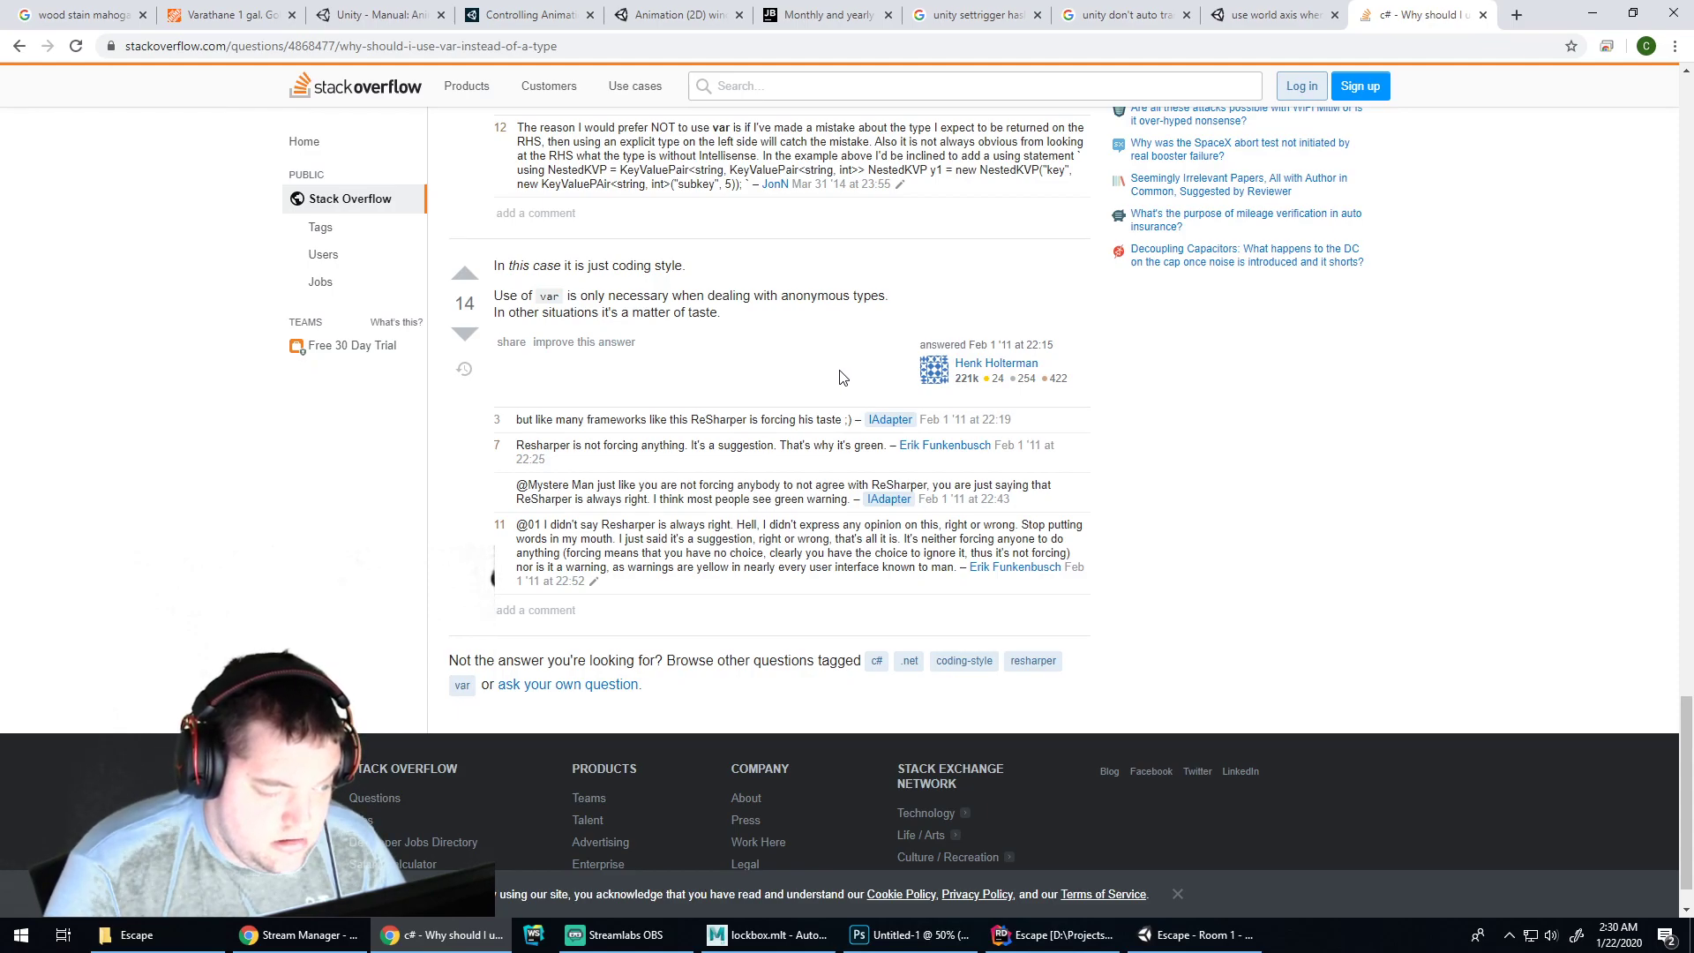
pyautogui.click(19, 47)
# Open the Microsoft Docs var C# reference, scroll through its examples, and return to the results
pyautogui.scroll(-6, 582, 428)
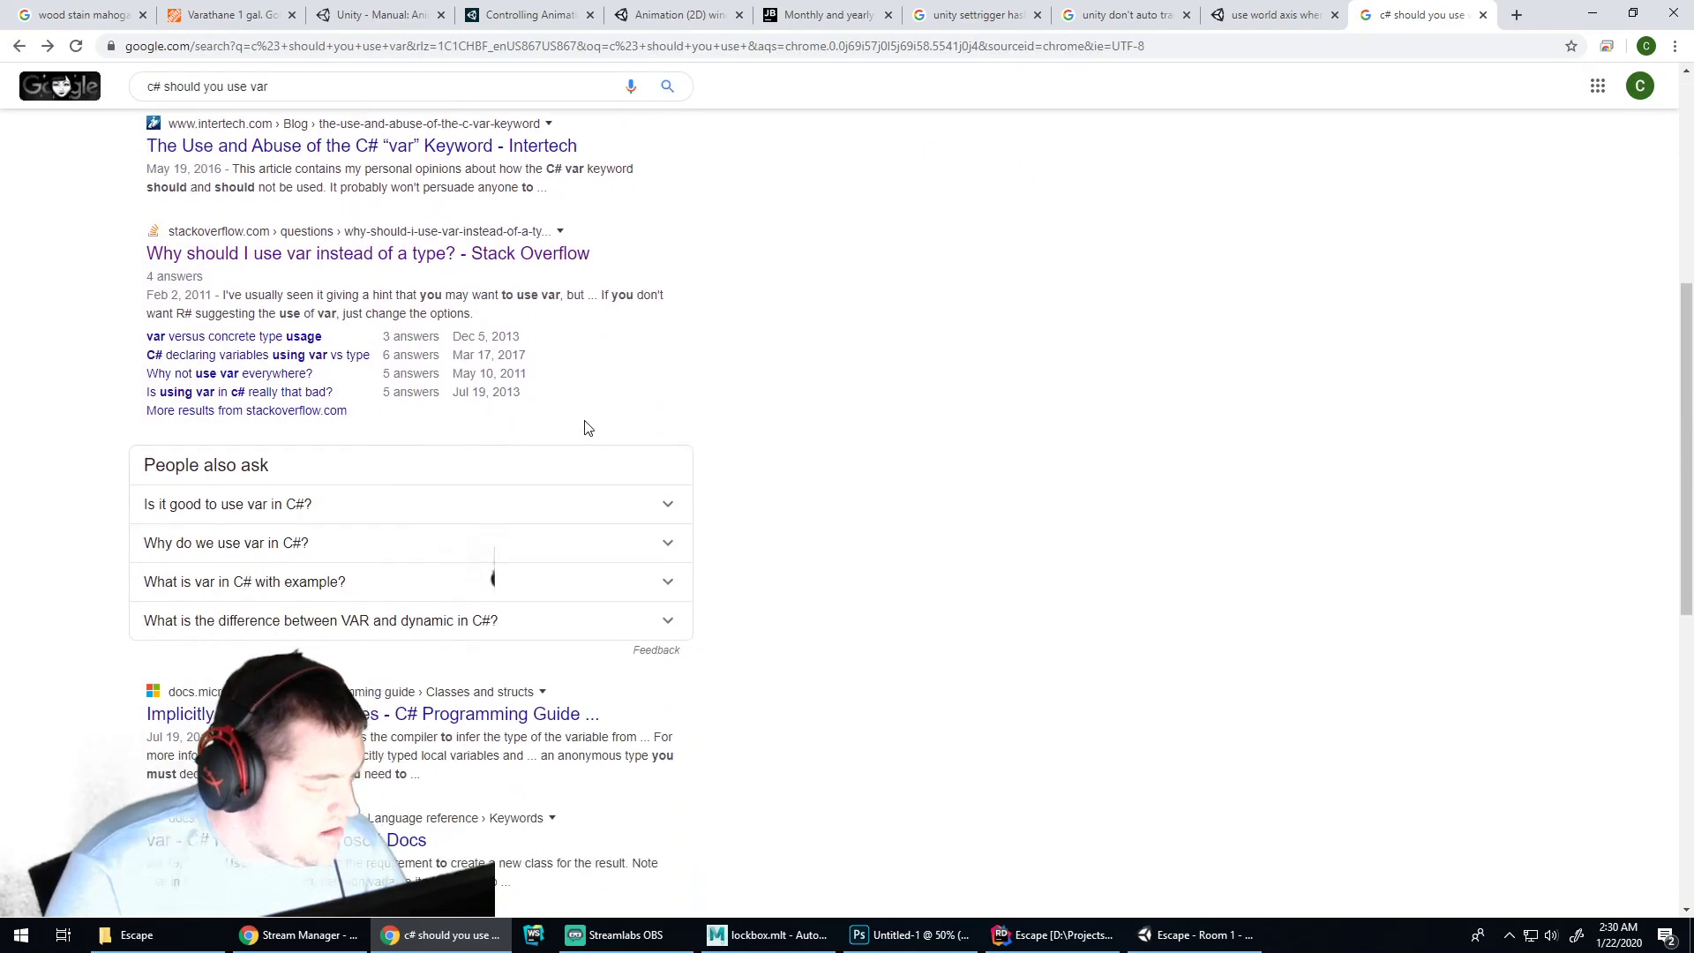
pyautogui.scroll(-4, 583, 429)
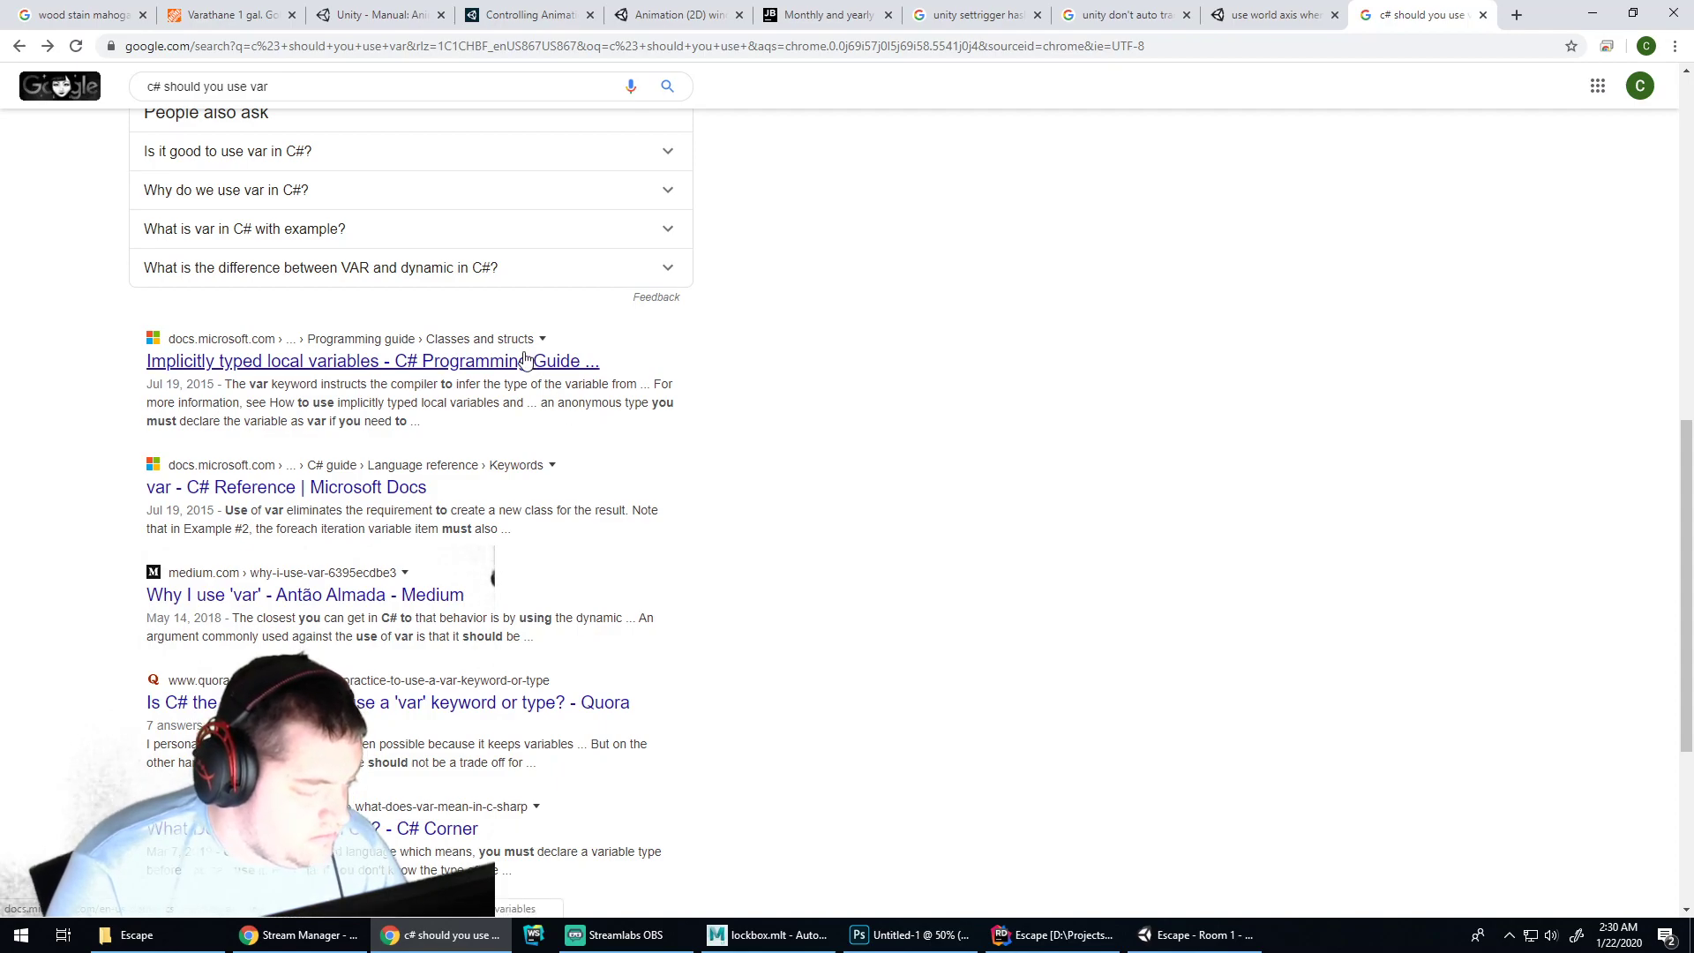
pyautogui.click(308, 481)
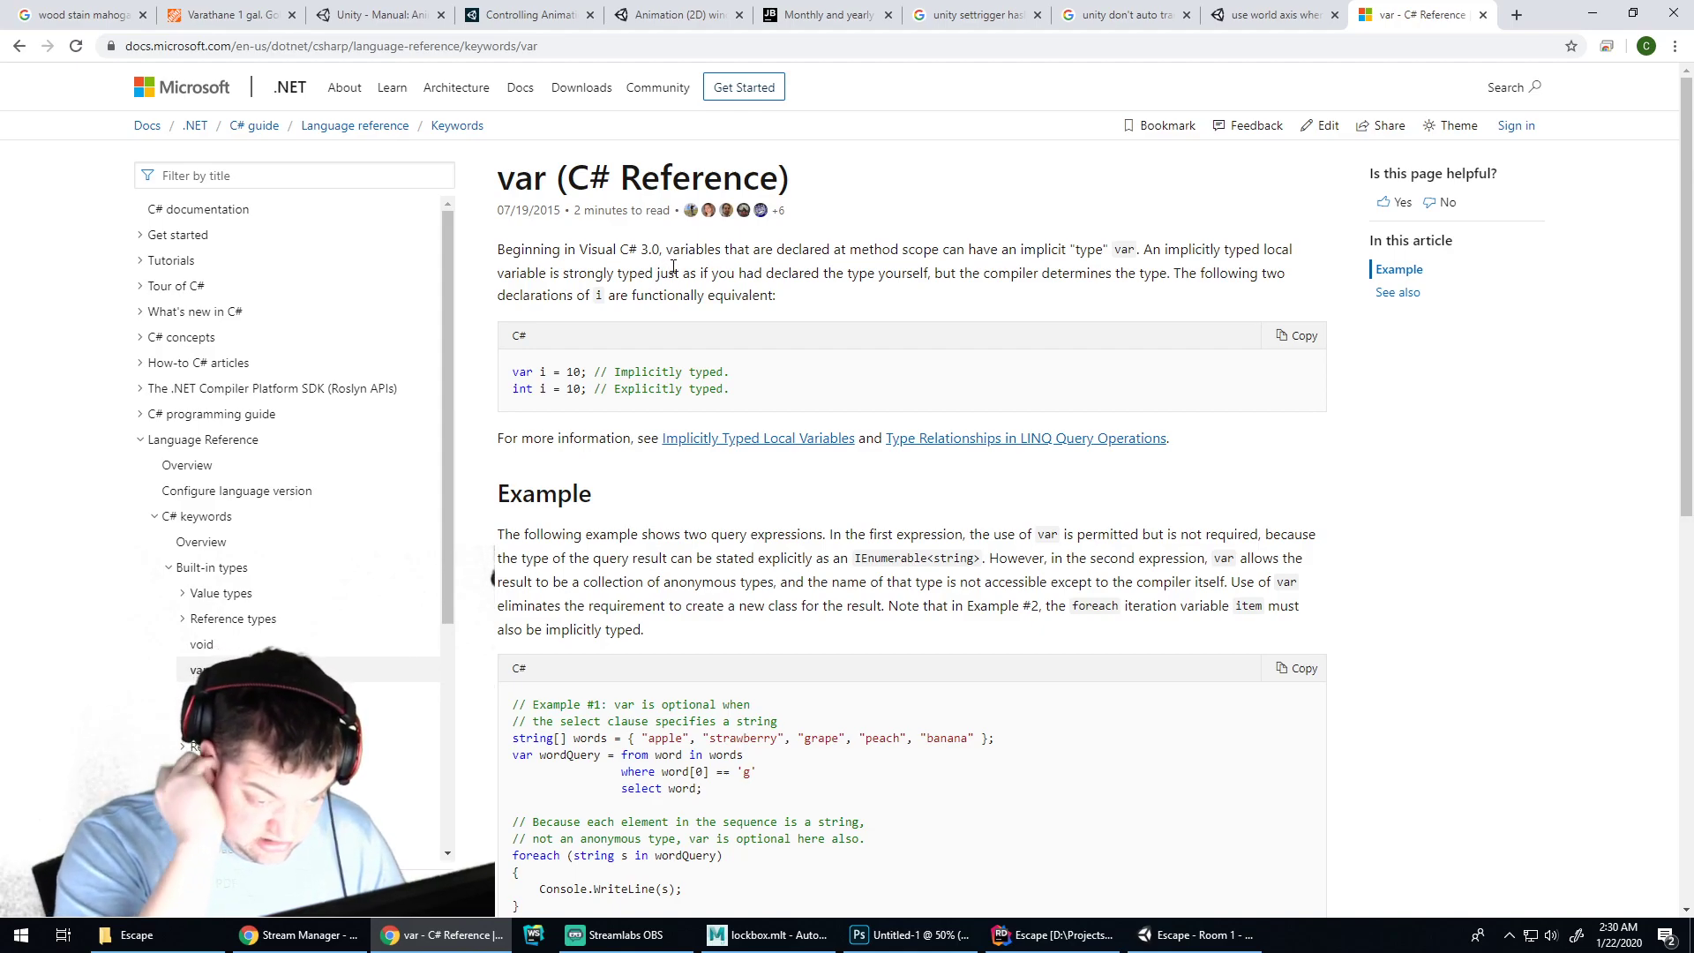
pyautogui.scroll(-5, 793, 301)
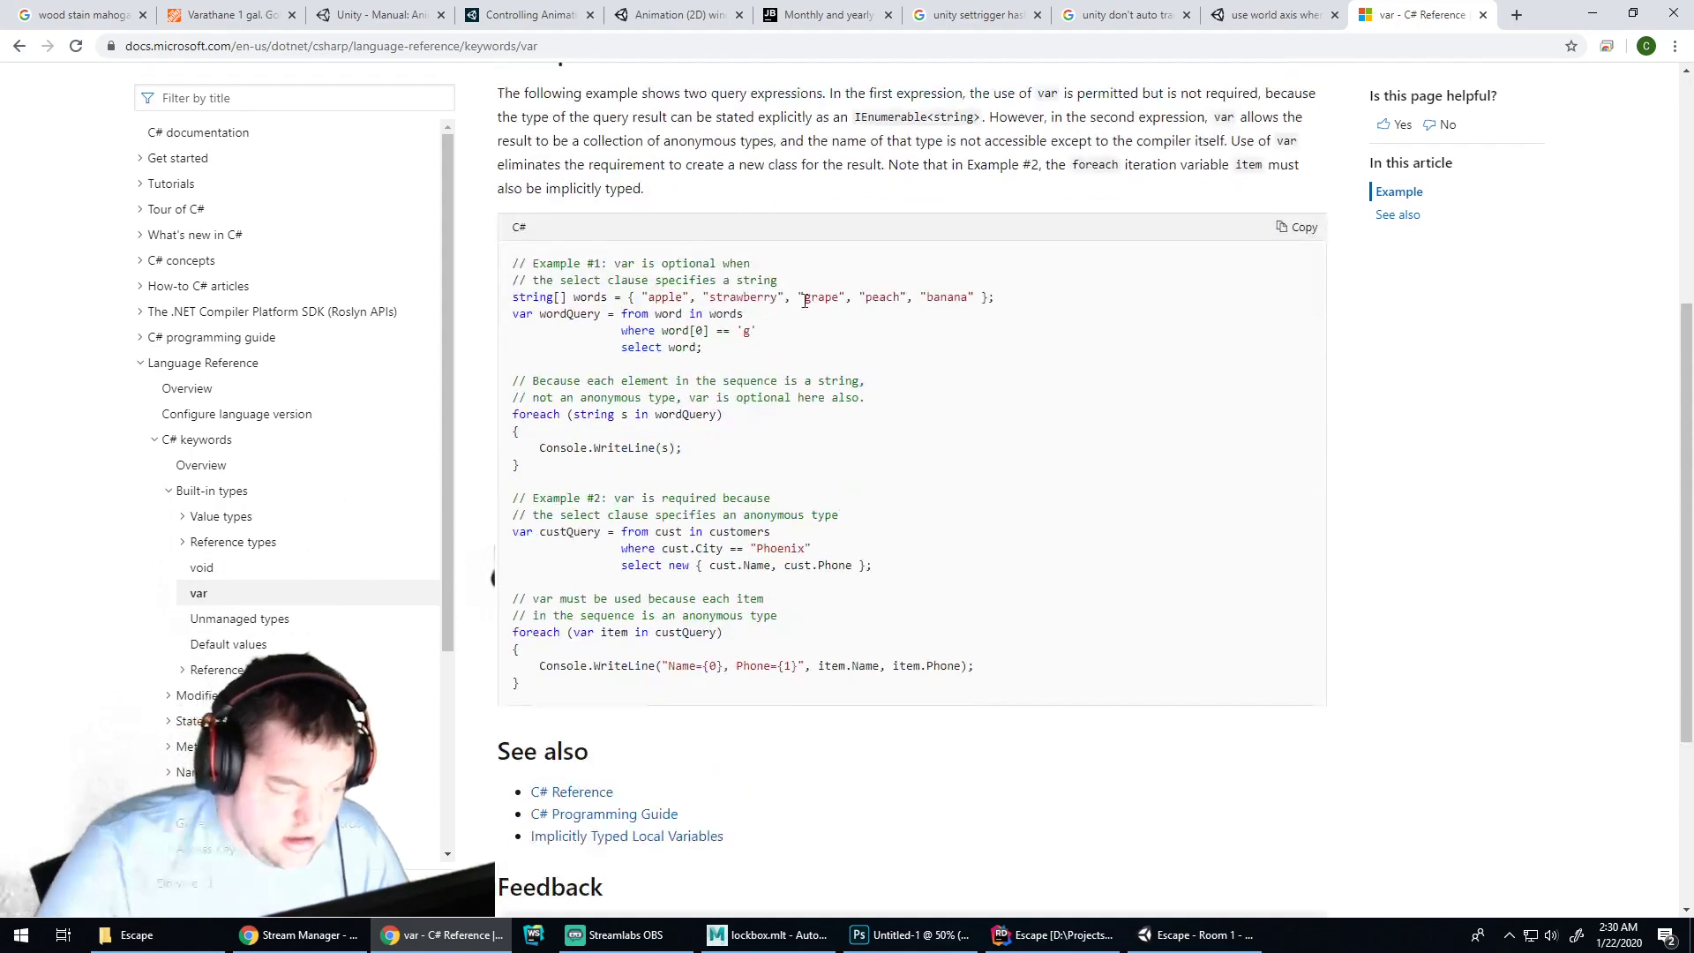
pyautogui.scroll(-3, 793, 301)
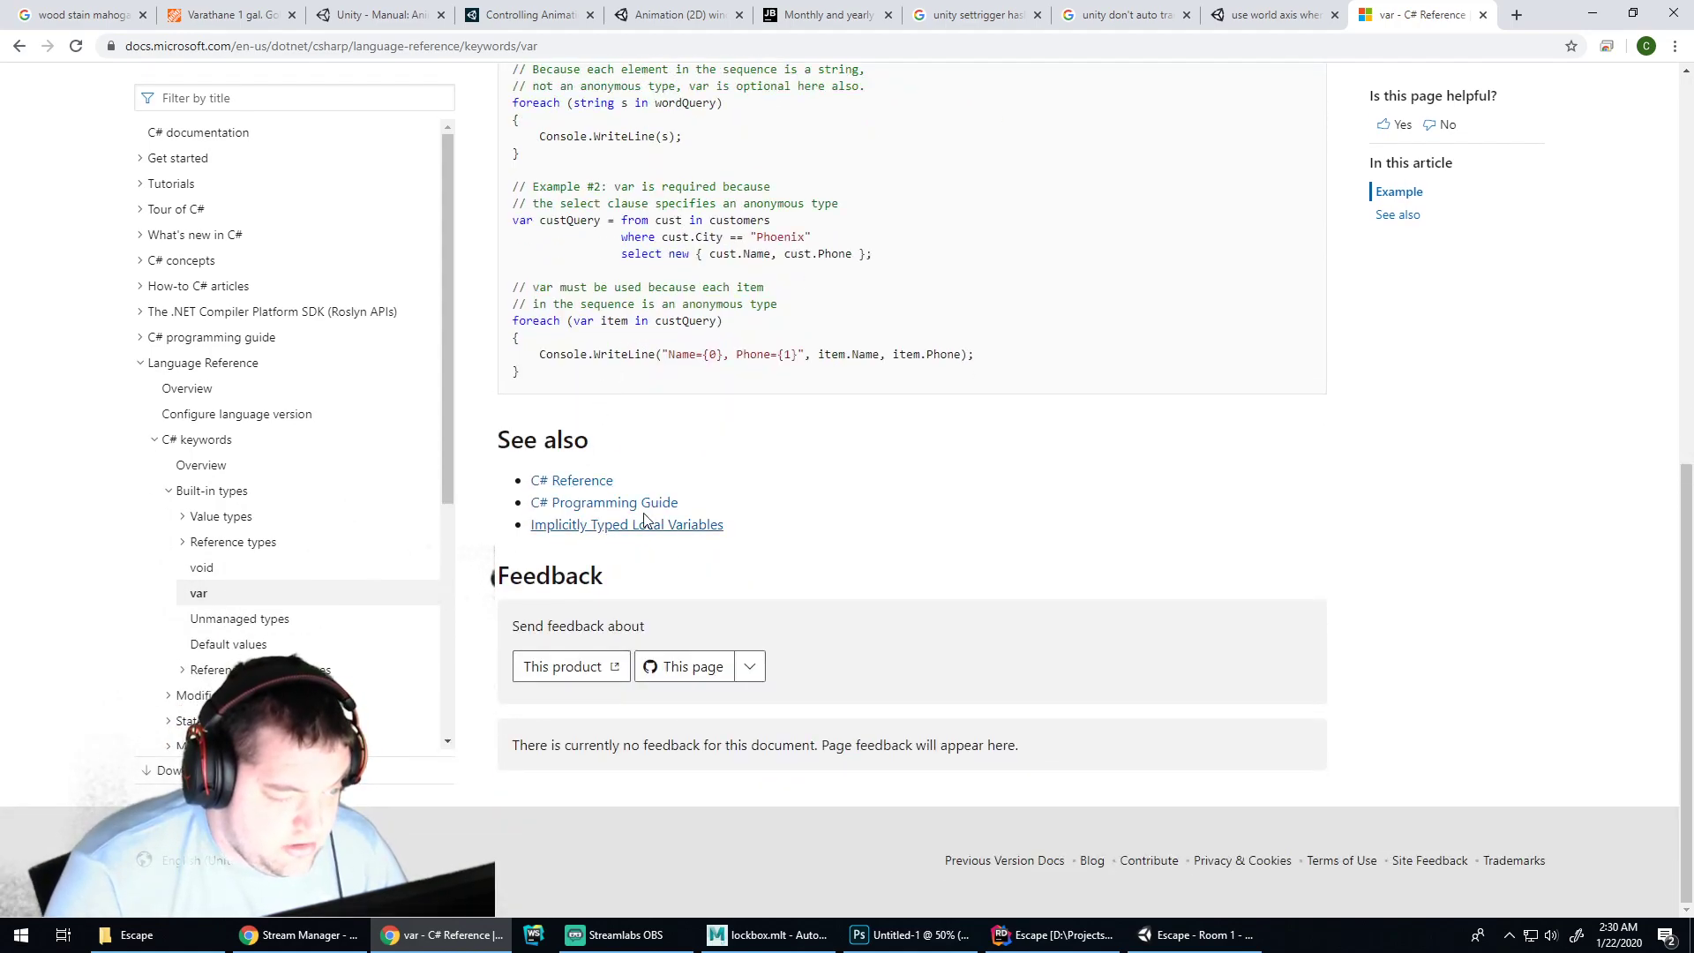
pyautogui.scroll(3, 680, 518)
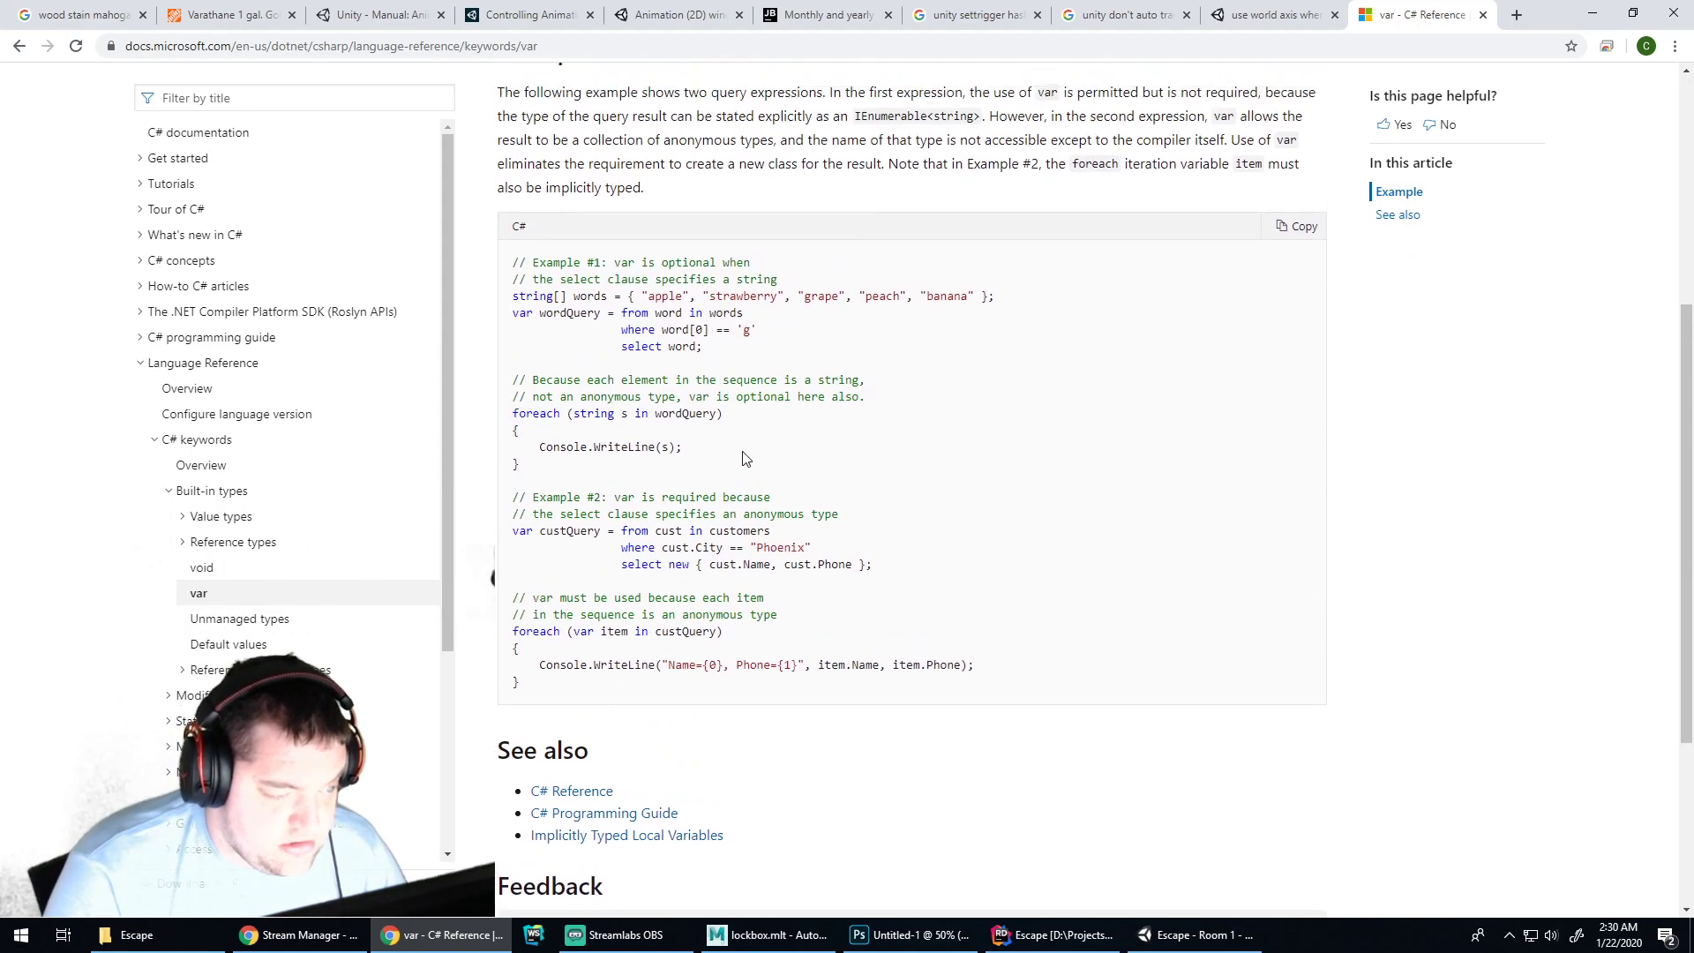
pyautogui.scroll(3, 742, 458)
pyautogui.click(19, 49)
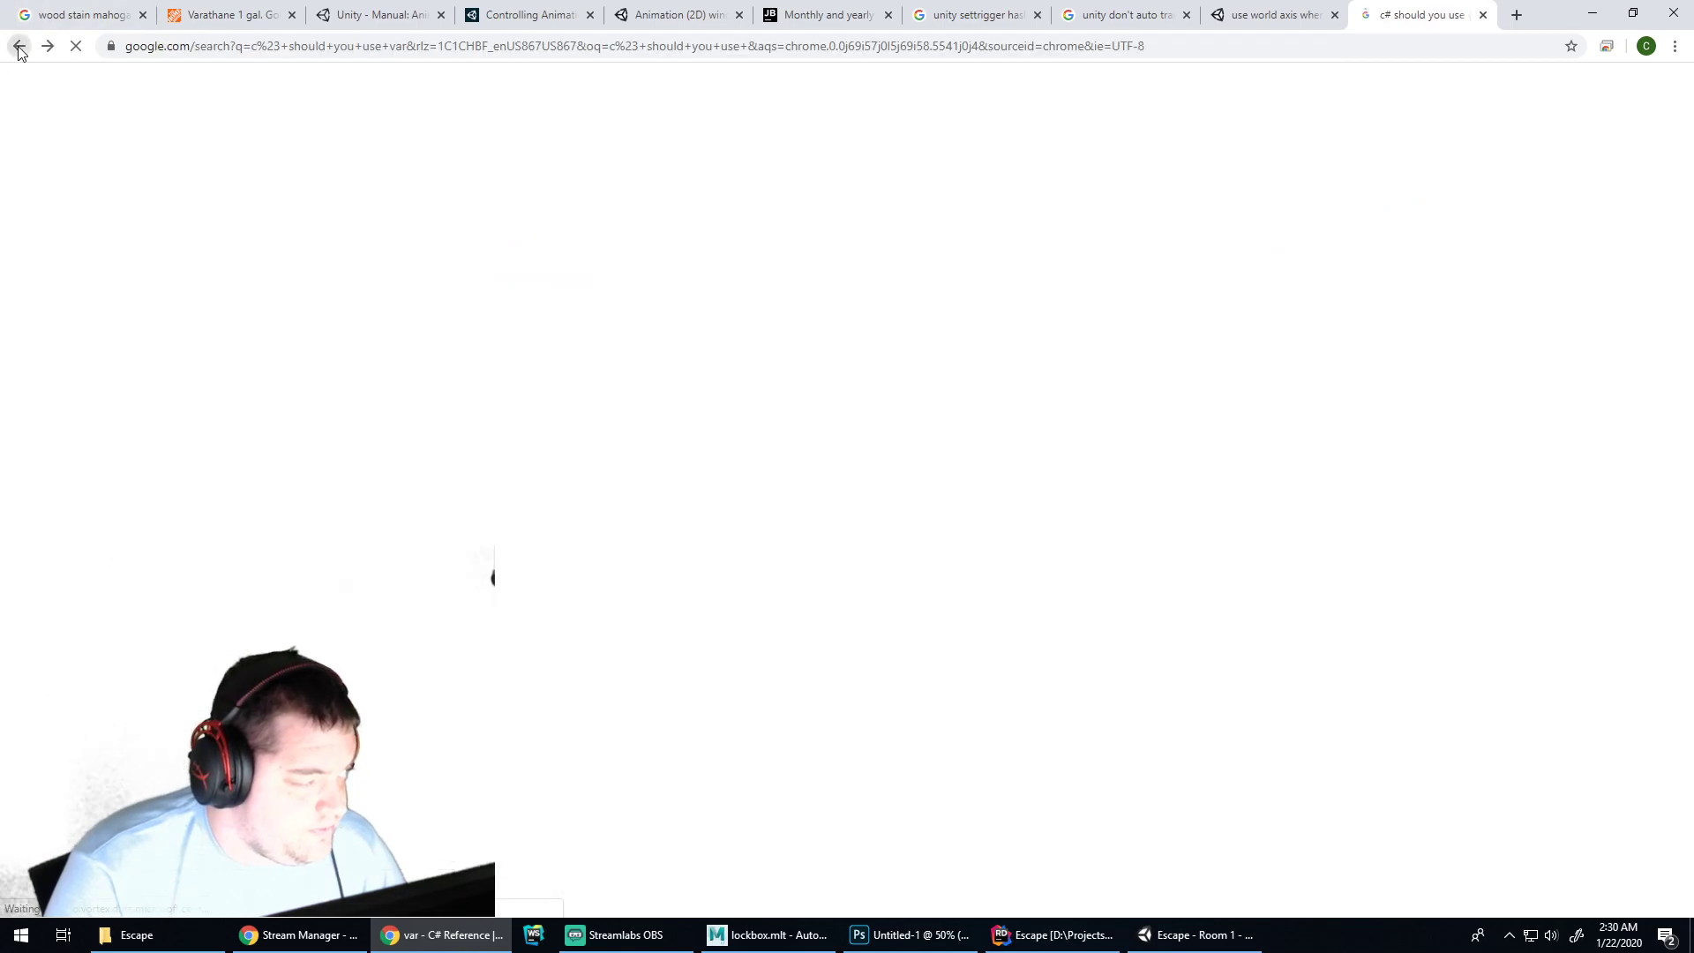
# Skim the Quora answer about using var, then return to the search results
pyautogui.scroll(-4, 473, 321)
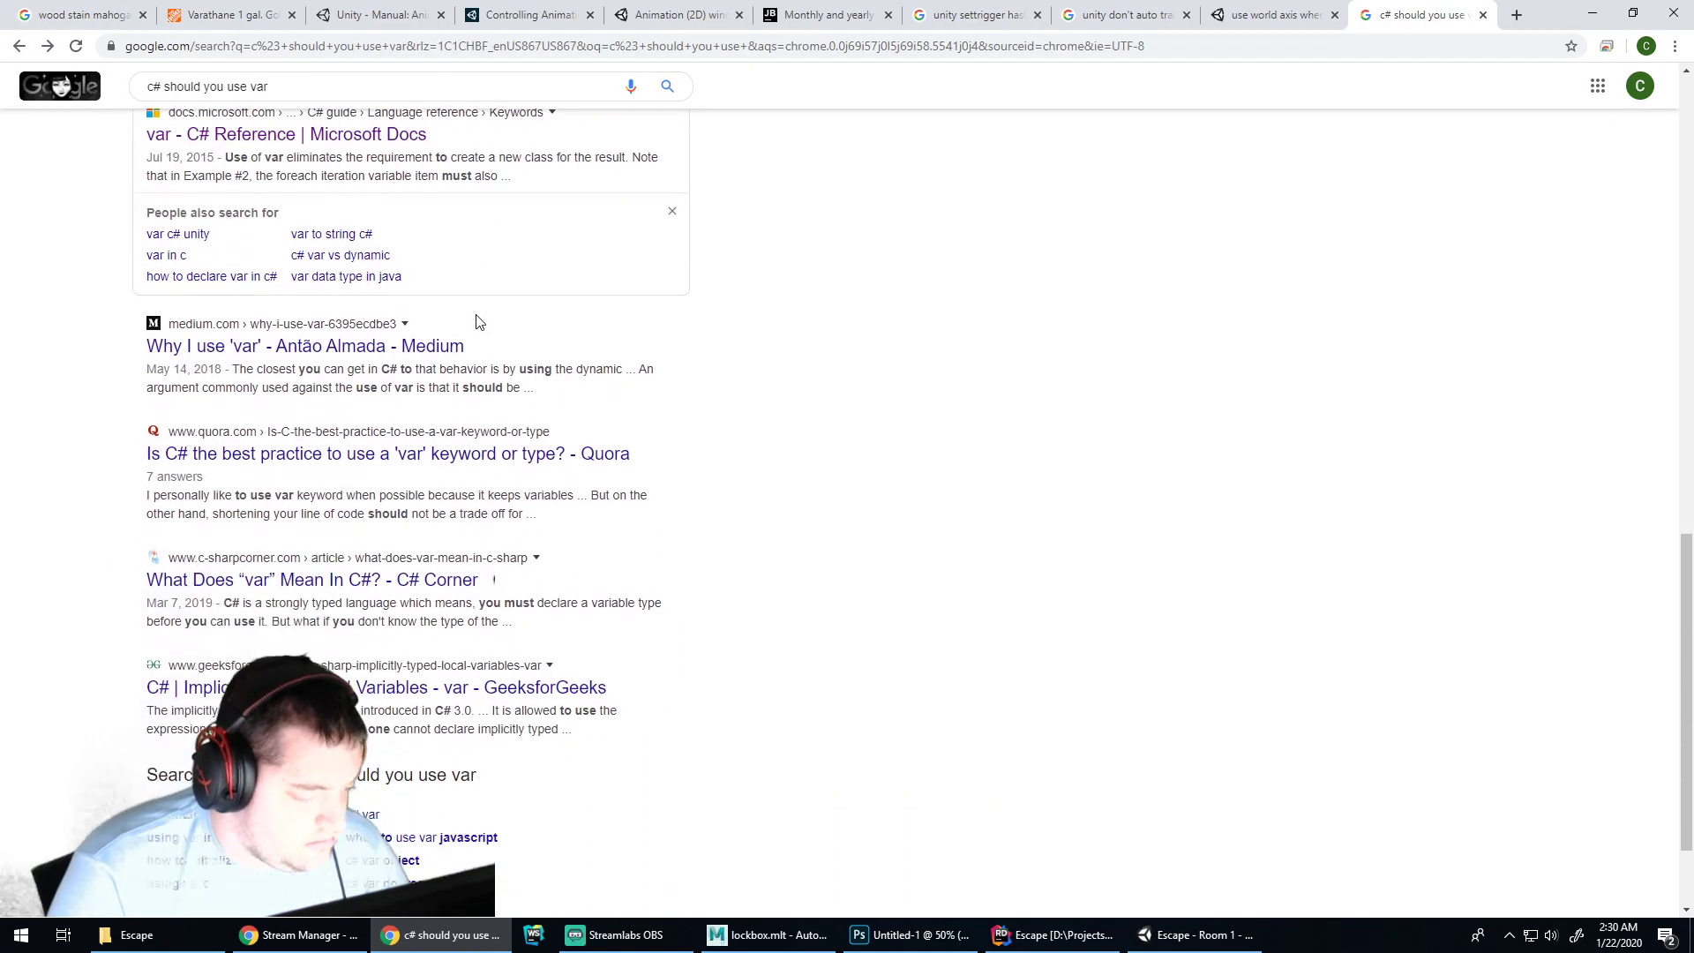
pyautogui.click(457, 443)
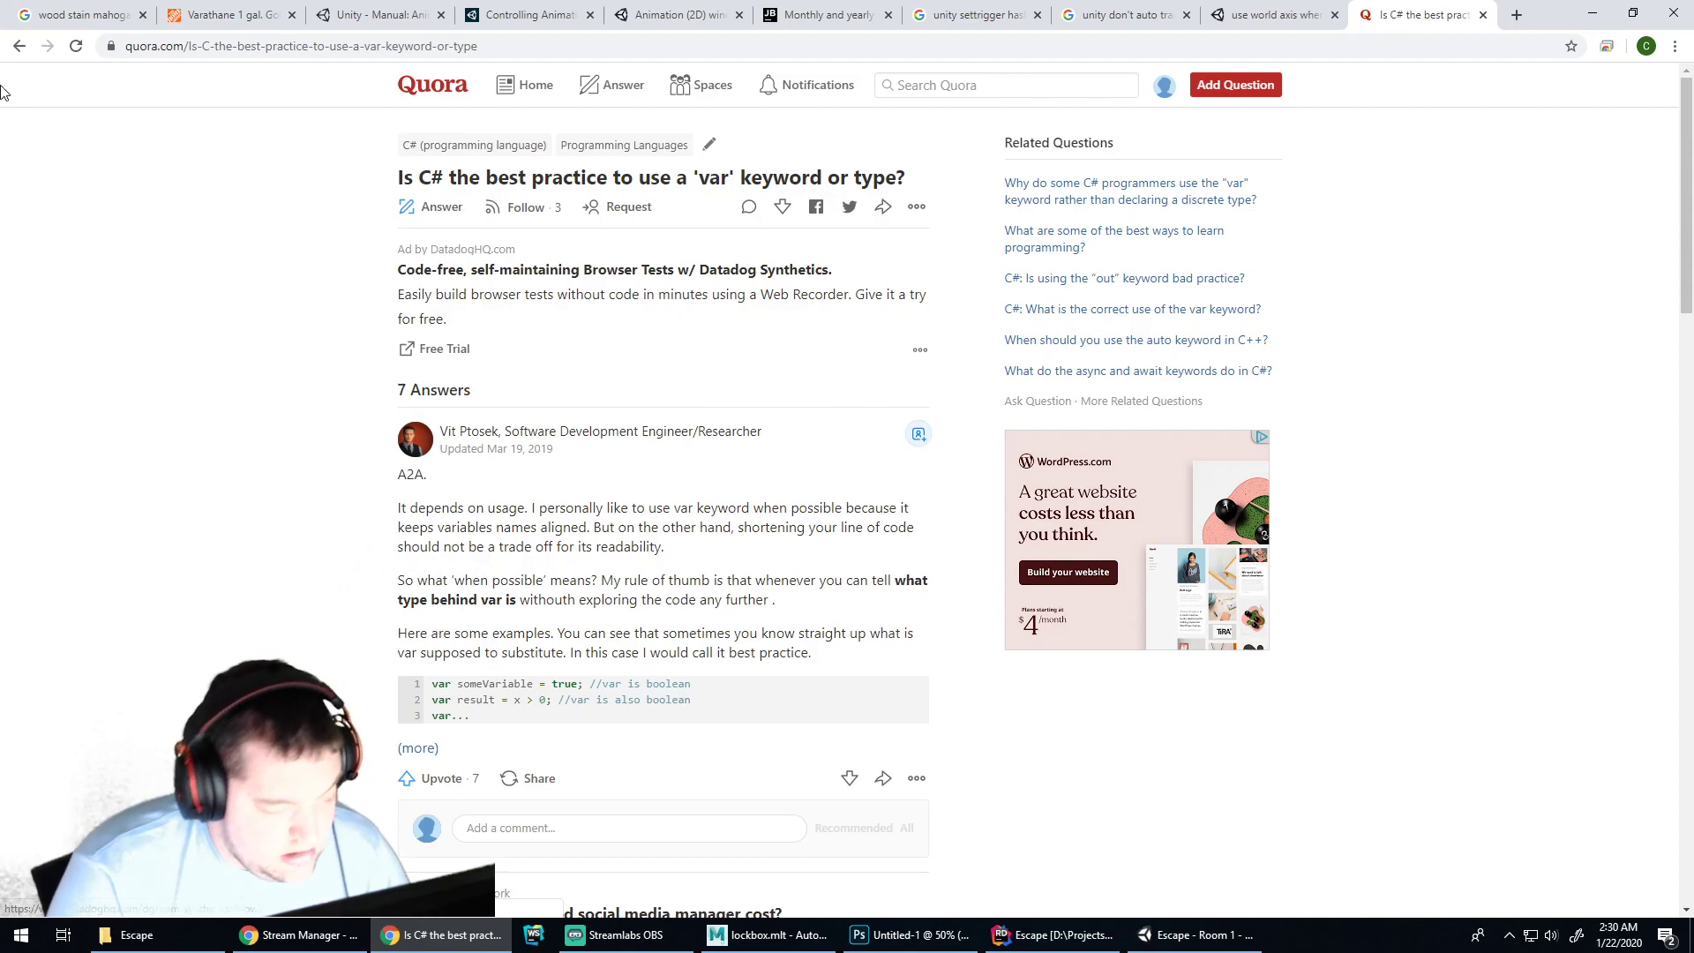
pyautogui.click(34, 47)
# Back in Rider, convert the cameraSpeed, horizontalAxis and verticalAxis float declarations to var
pyautogui.hotkey('alt', 'Tab')
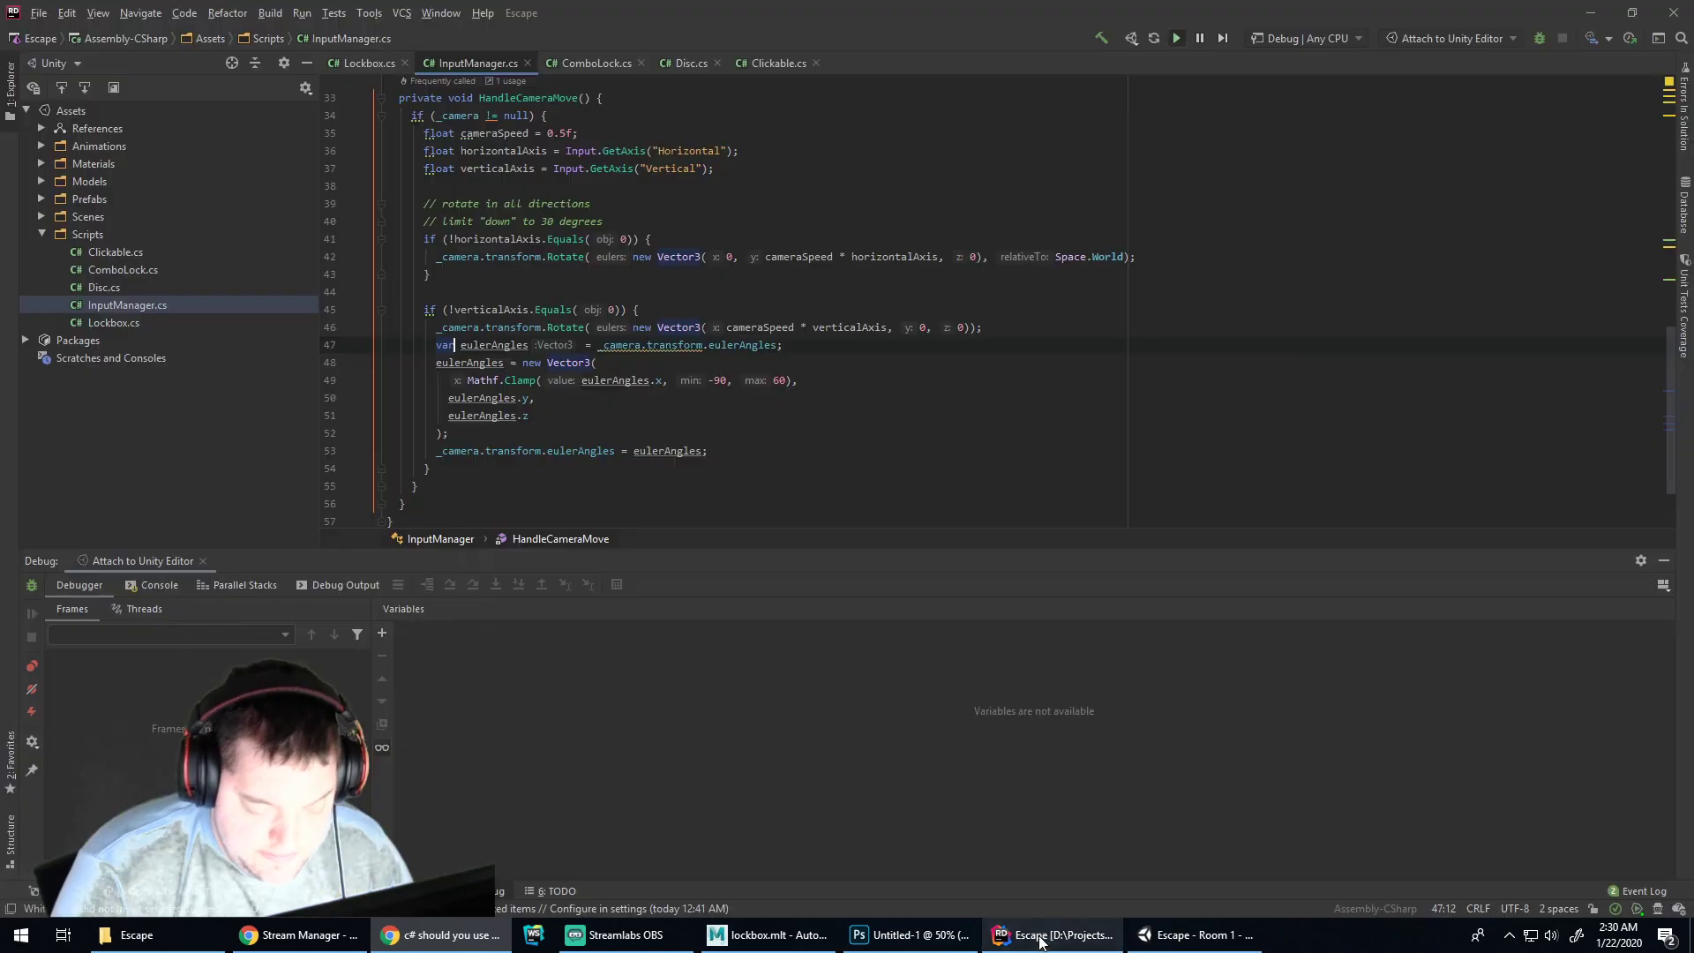
pyautogui.click(397, 293)
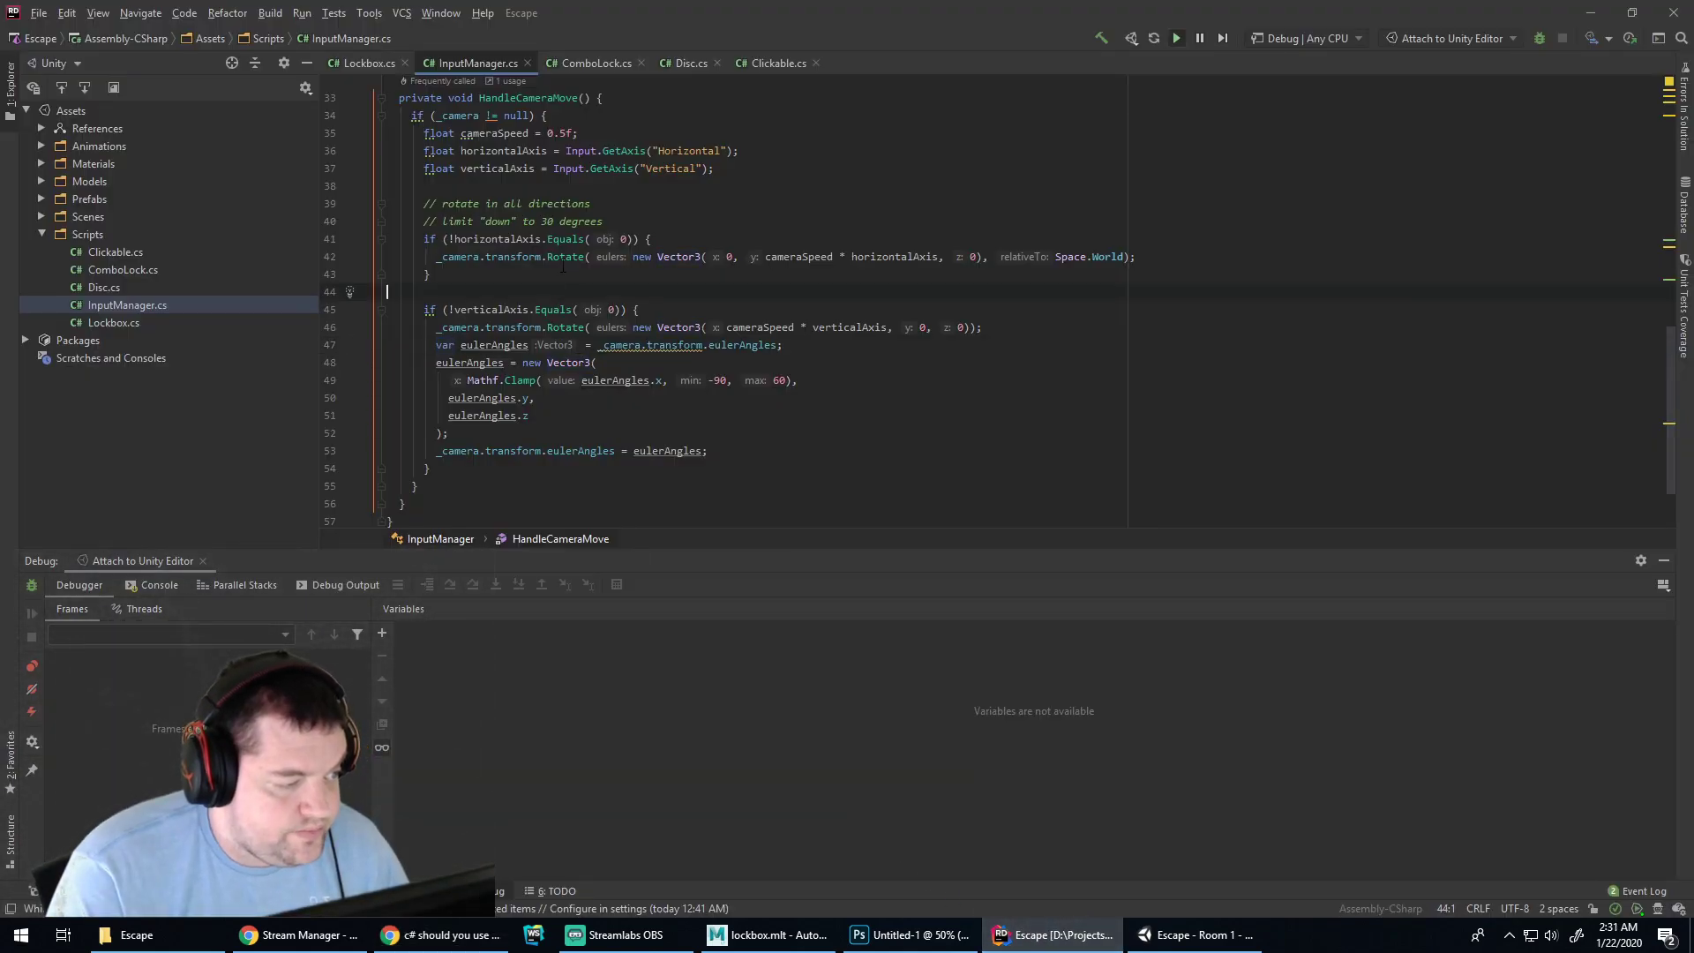
pyautogui.scroll(2, 401, 255)
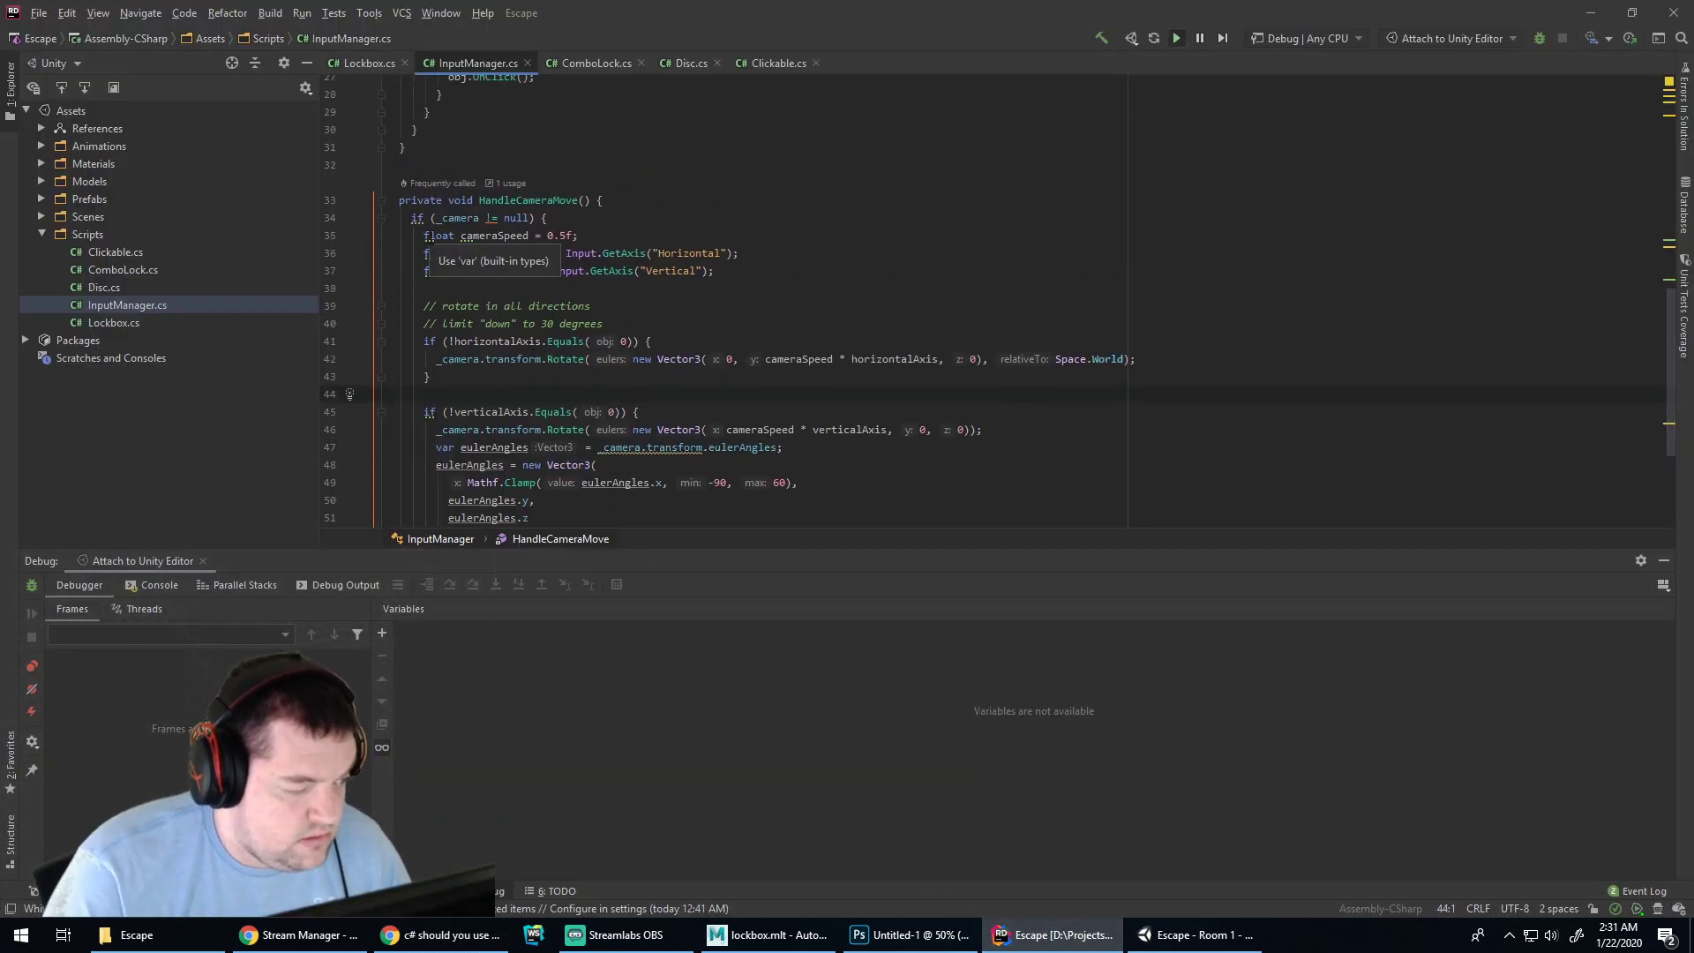
pyautogui.click(431, 236)
pyautogui.hotkey('alt', 'Return')
pyautogui.press('Return')
pyautogui.press('Down')
pyautogui.hotkey('alt', 'Return')
pyautogui.press('Return')
pyautogui.press('Down')
pyautogui.hotkey('alt', 'Return')
pyautogui.press('Return')
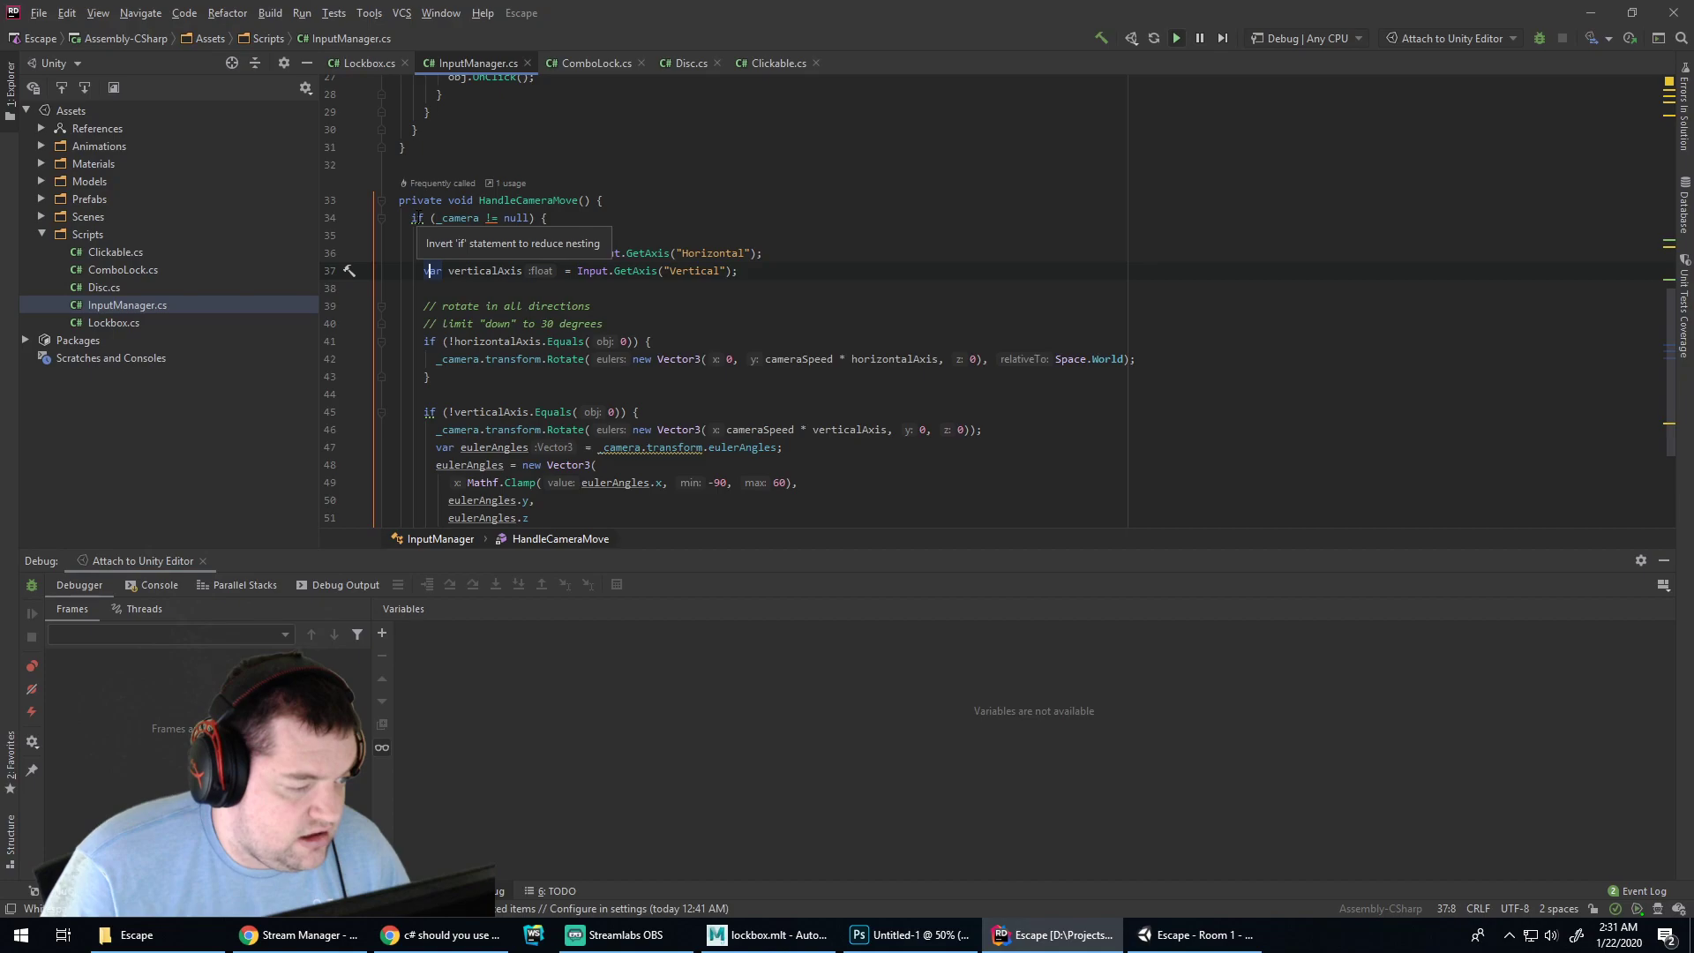
# Invert the camera null check into an early 'if (_camera == null) return;' guard
pyautogui.click(611, 220)
pyautogui.hotkey('alt', 'Return')
pyautogui.press('Return')
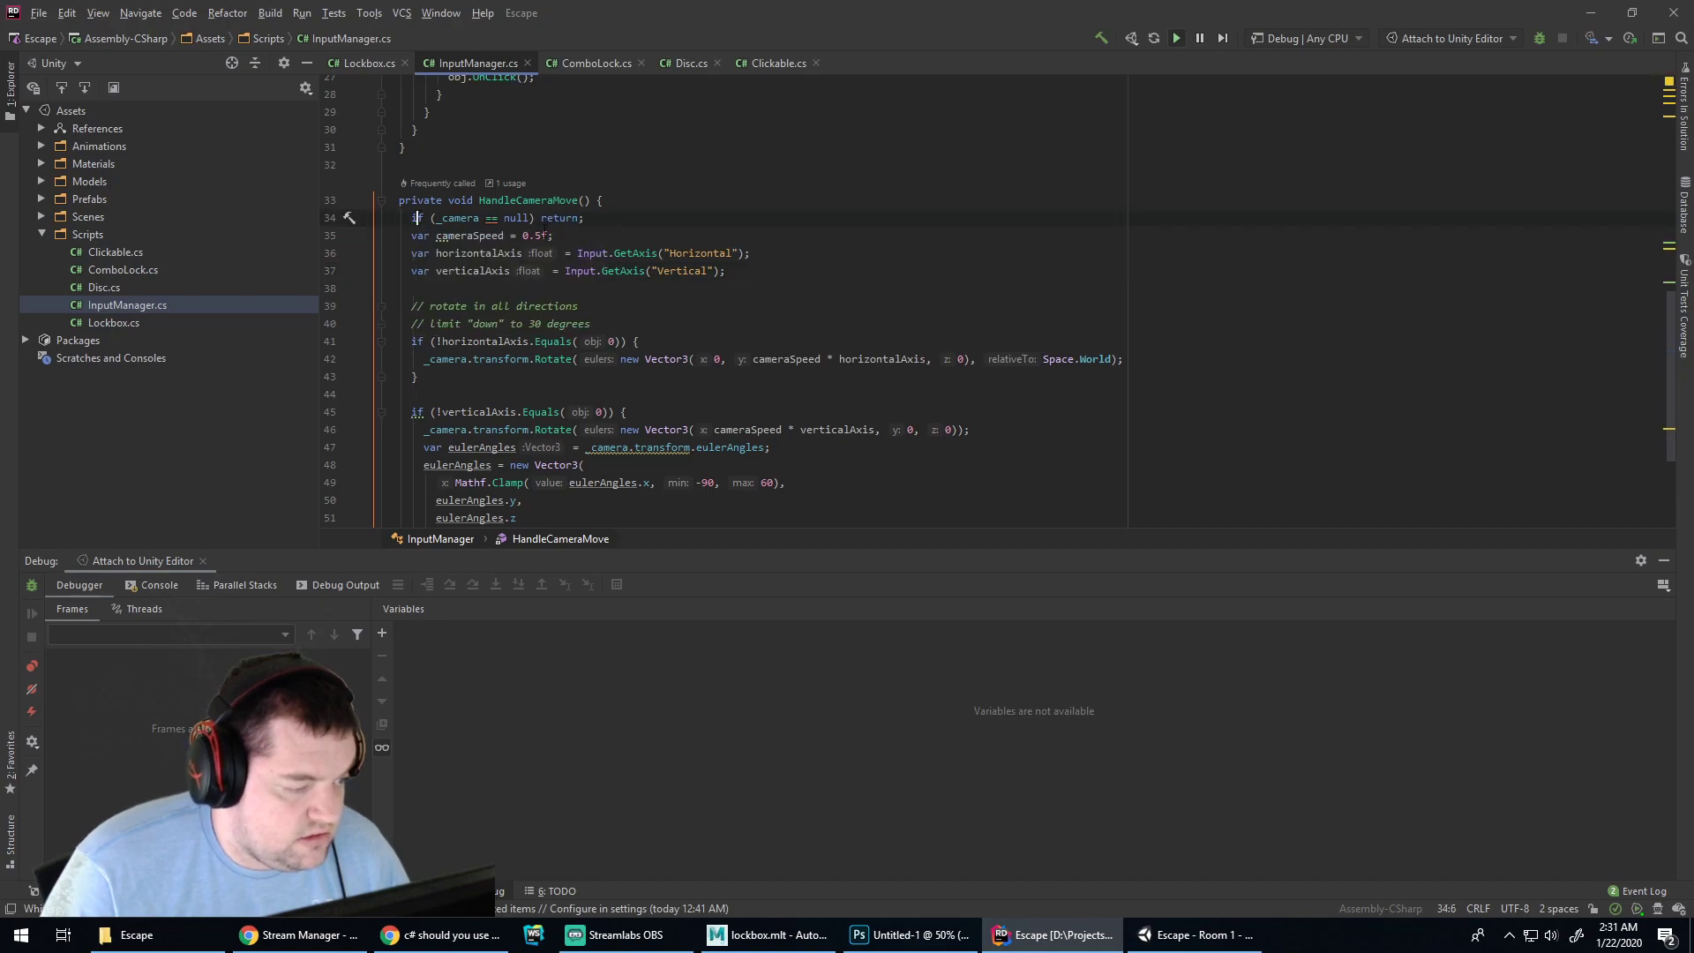
pyautogui.press('Return')
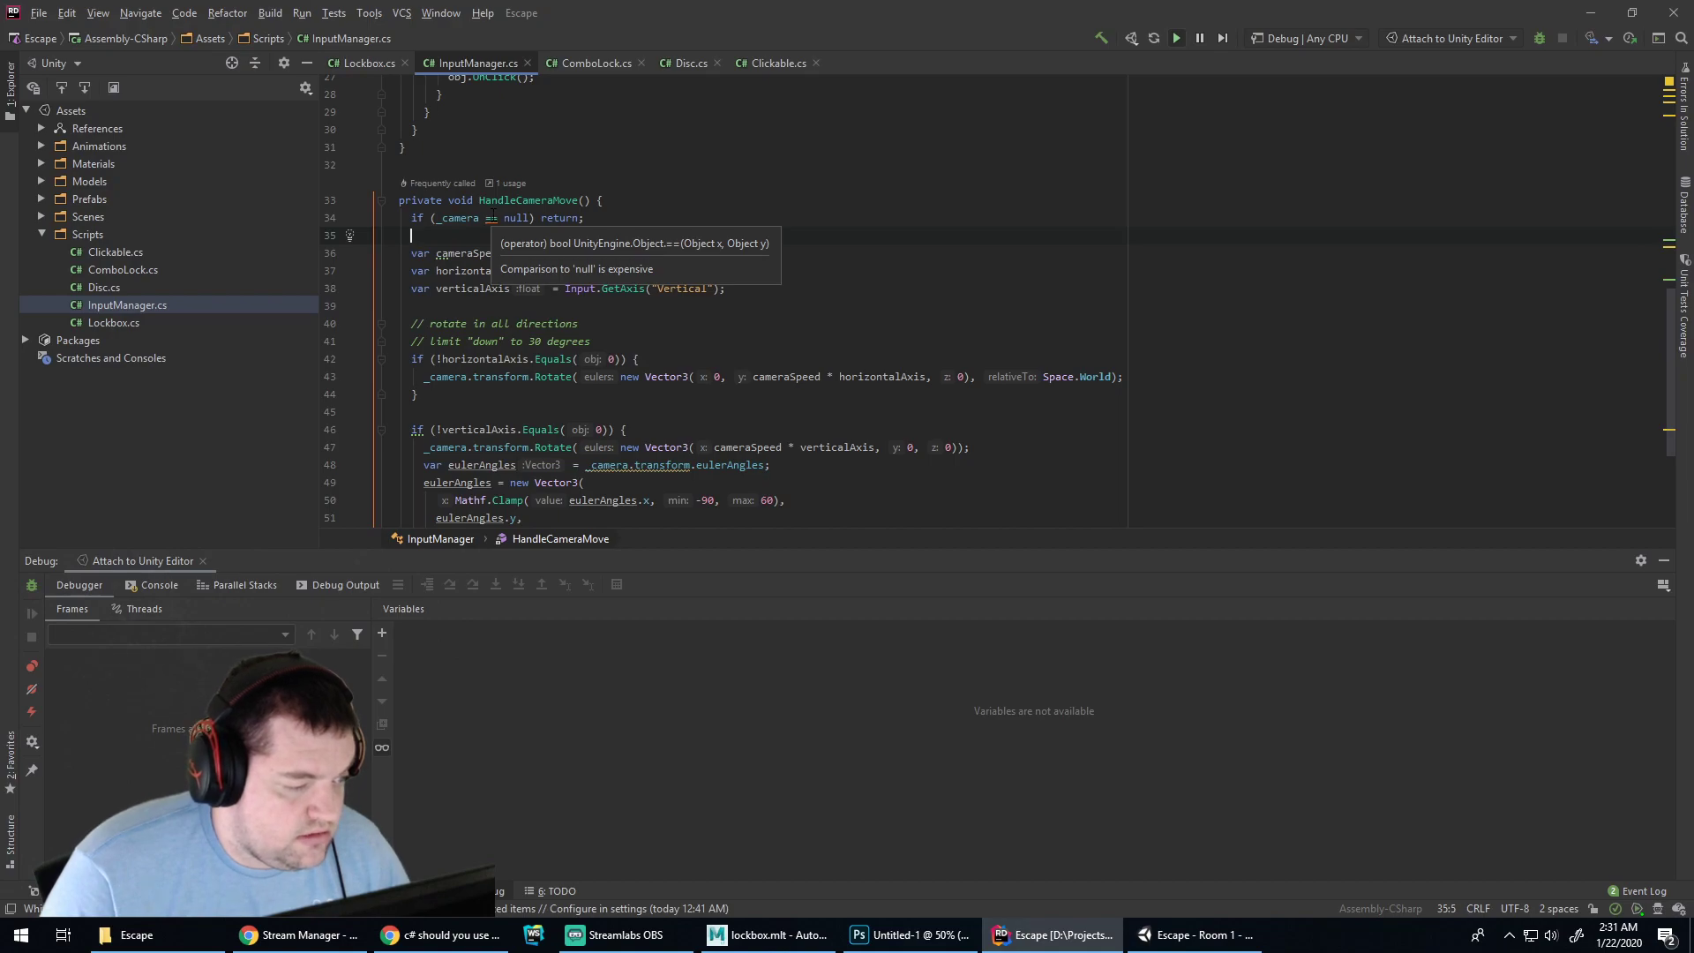
pyautogui.click(491, 218)
pyautogui.hotkey('alt', 'Return')
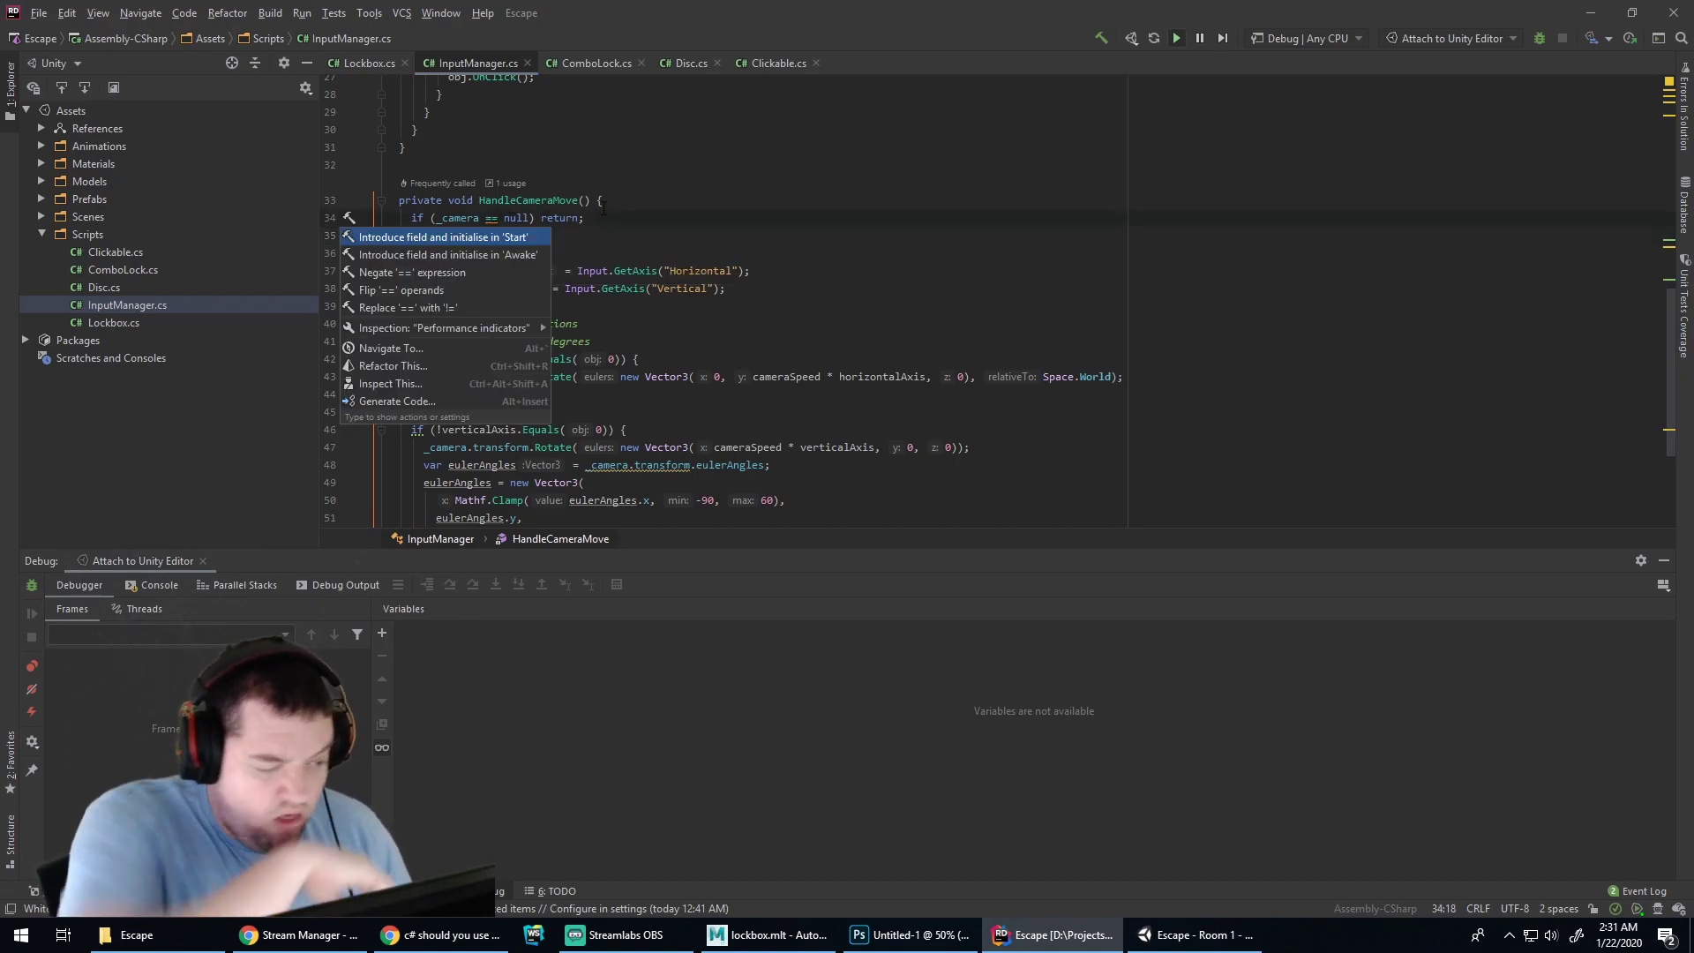
pyautogui.click(611, 234)
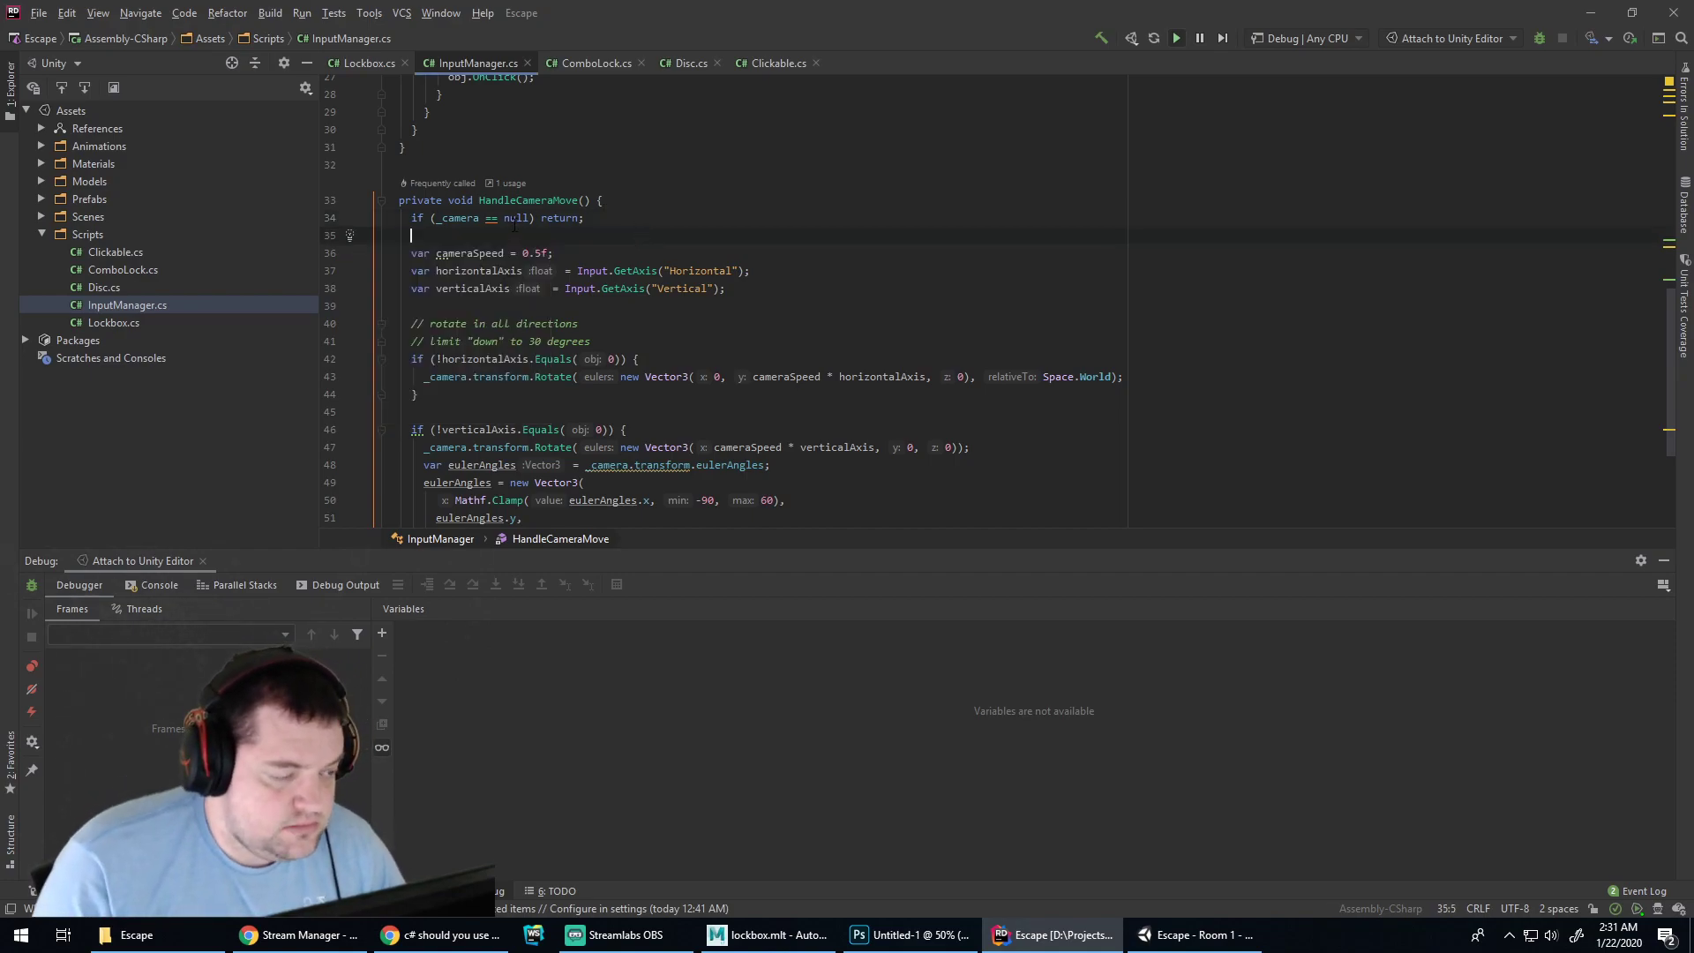
pyautogui.scroll(4, 528, 226)
# Cache the == null comparison in an _isCameraNull field initialised in Start
pyautogui.click(485, 410)
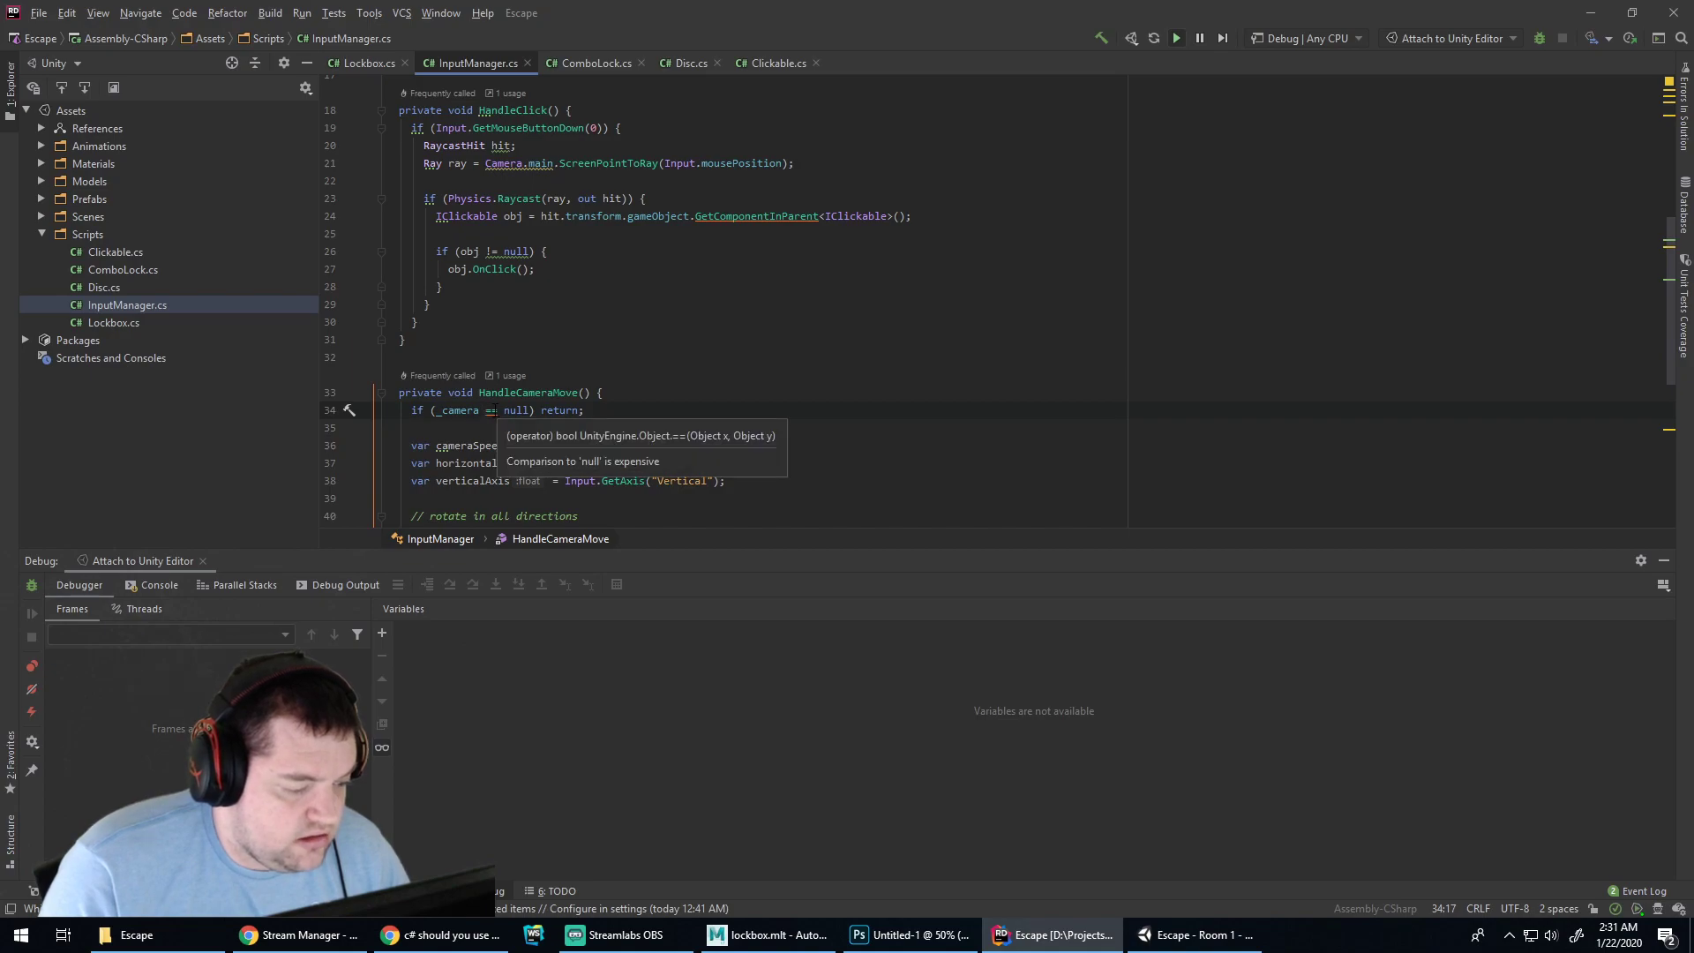
pyautogui.hotkey('alt', 'Return')
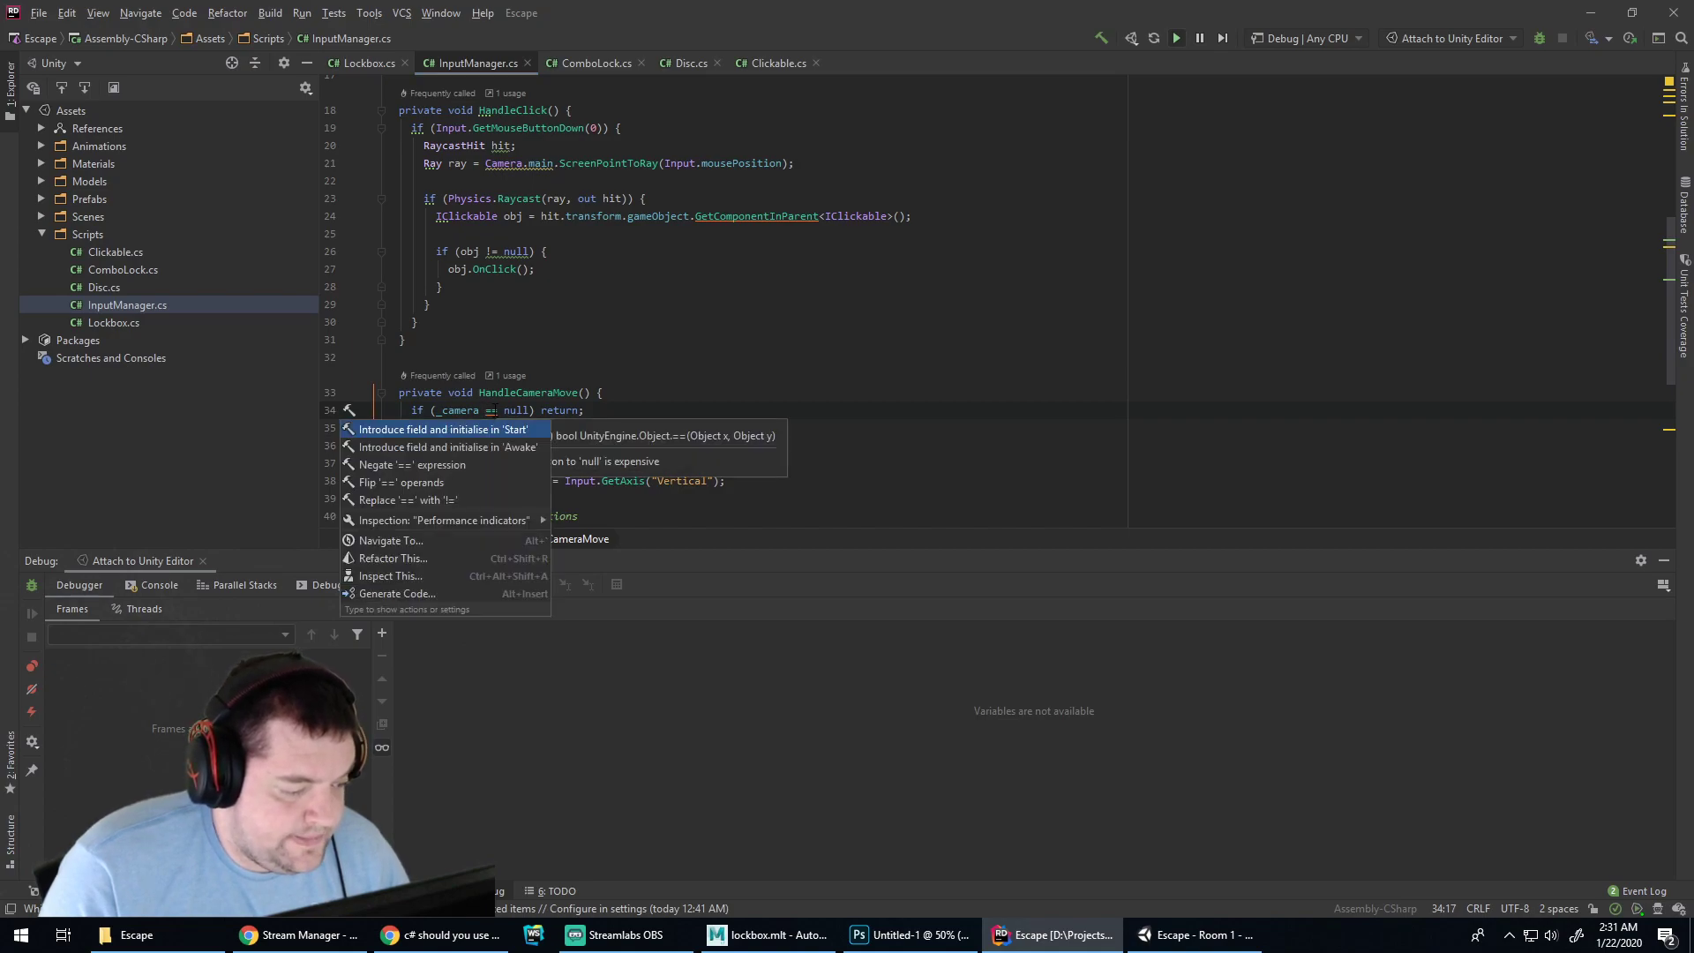
pyautogui.press('Return')
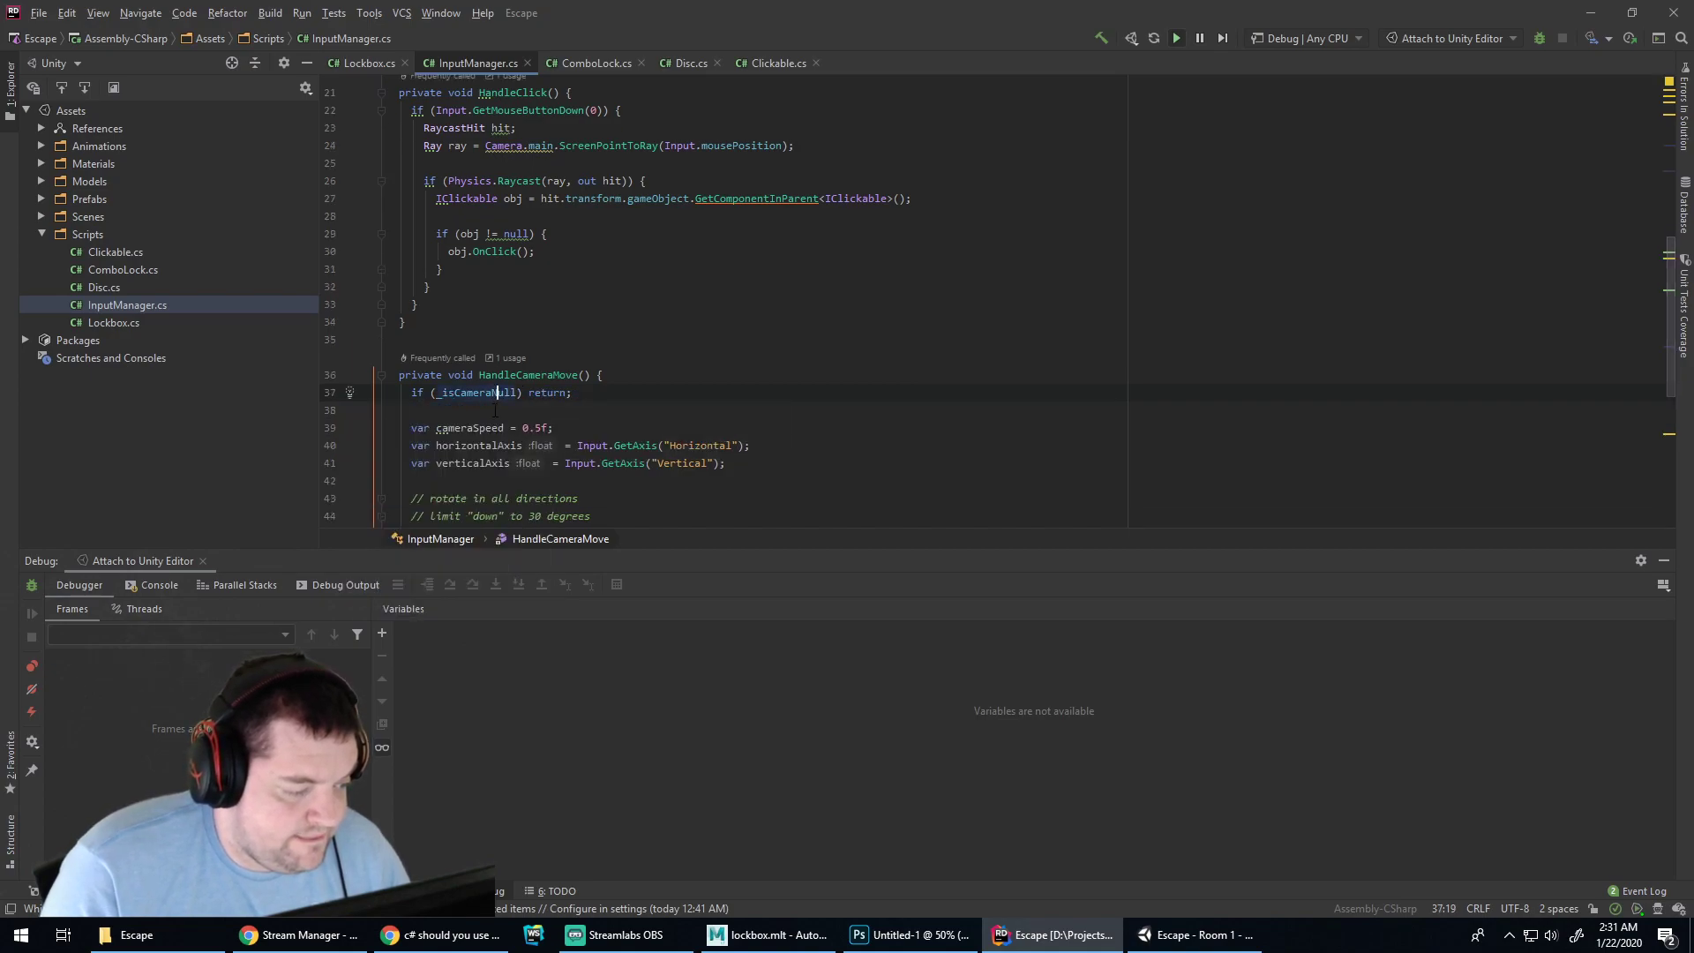
pyautogui.scroll(4, 584, 386)
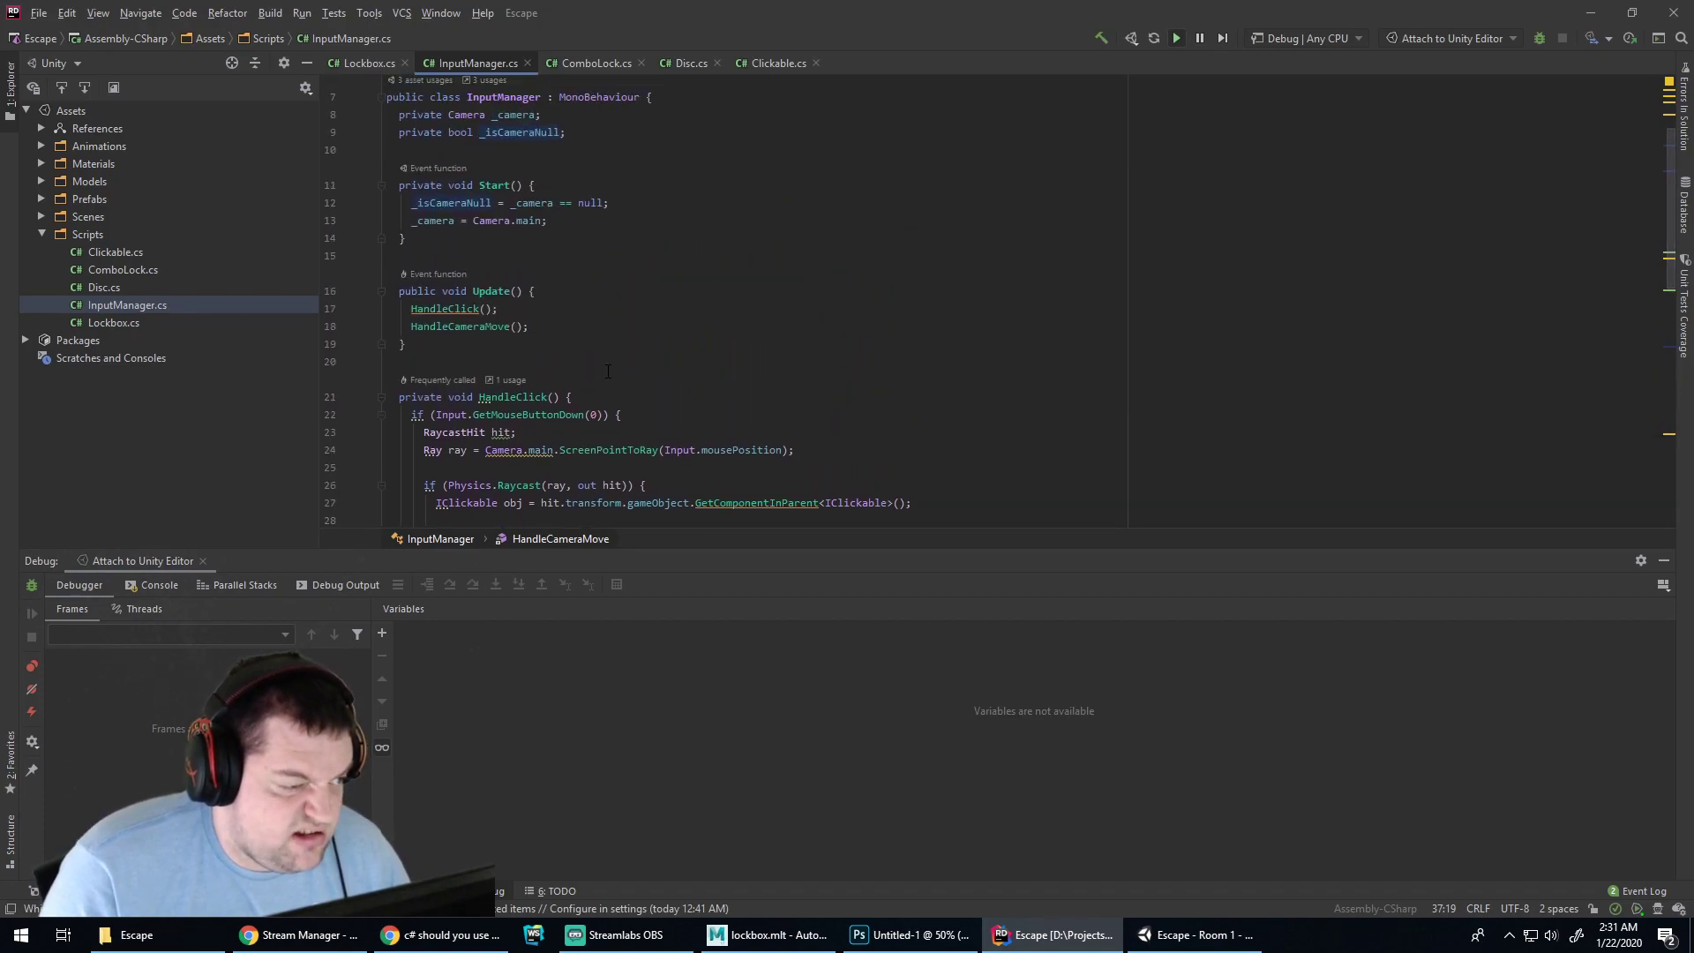
pyautogui.scroll(-1, 414, 351)
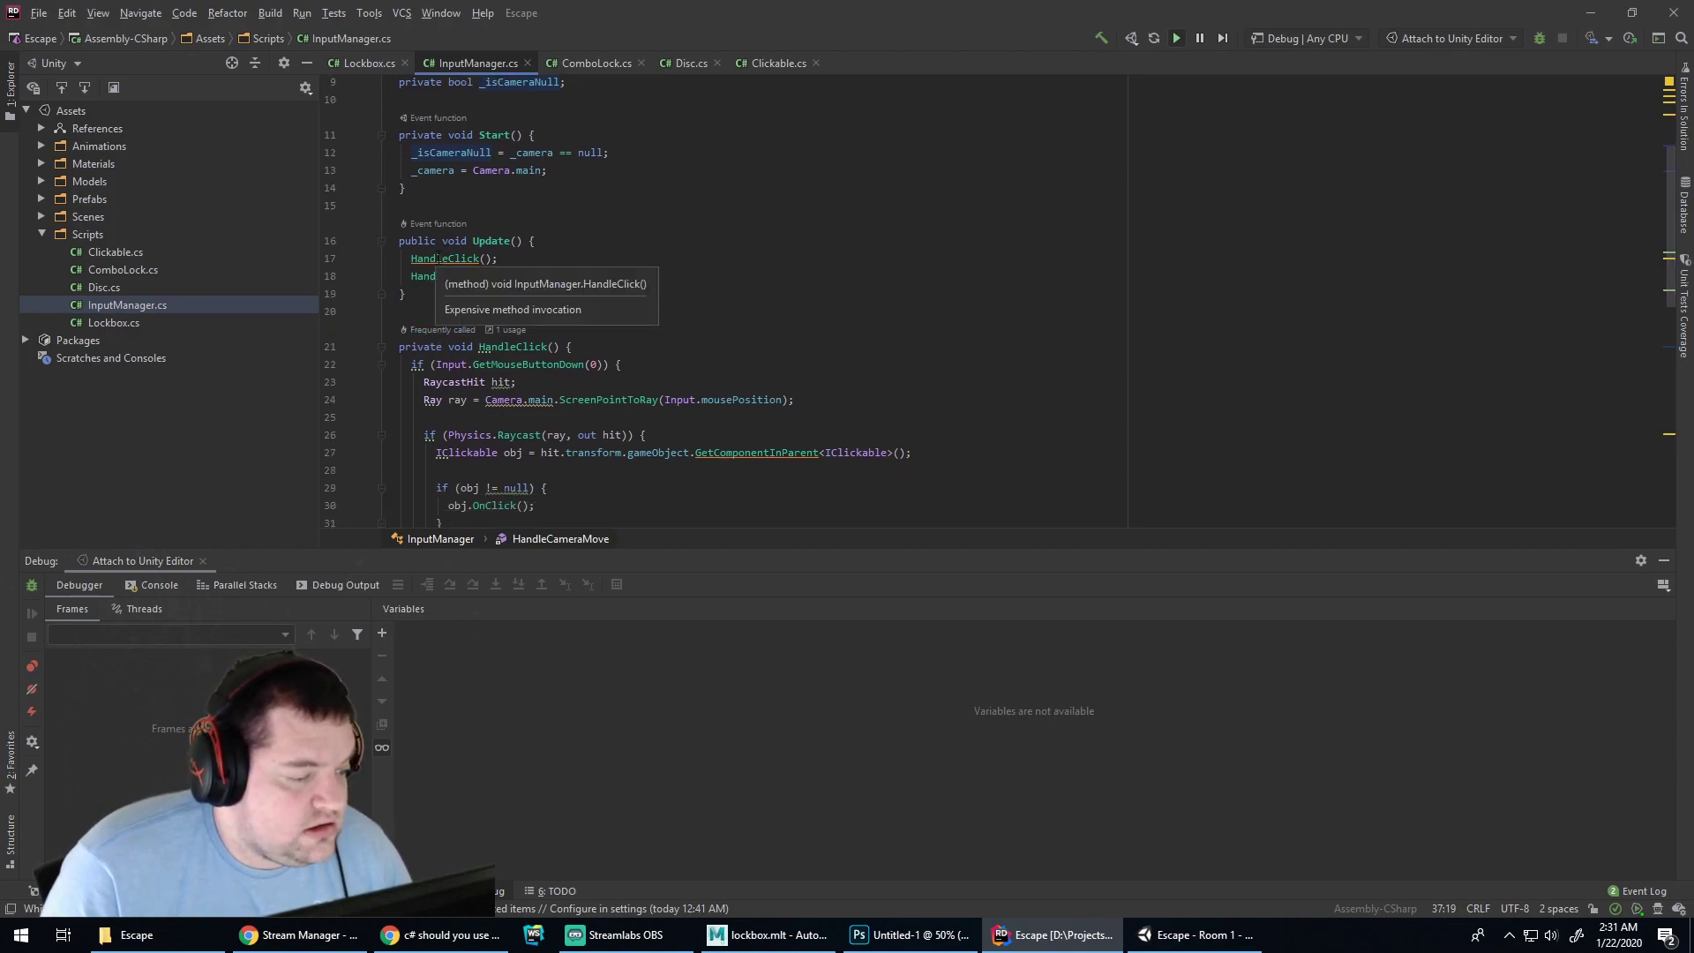
# Try the Start-initialised field fix on the HandleClick call, then undo it
pyautogui.click(439, 258)
pyautogui.hotkey('alt', 'Return')
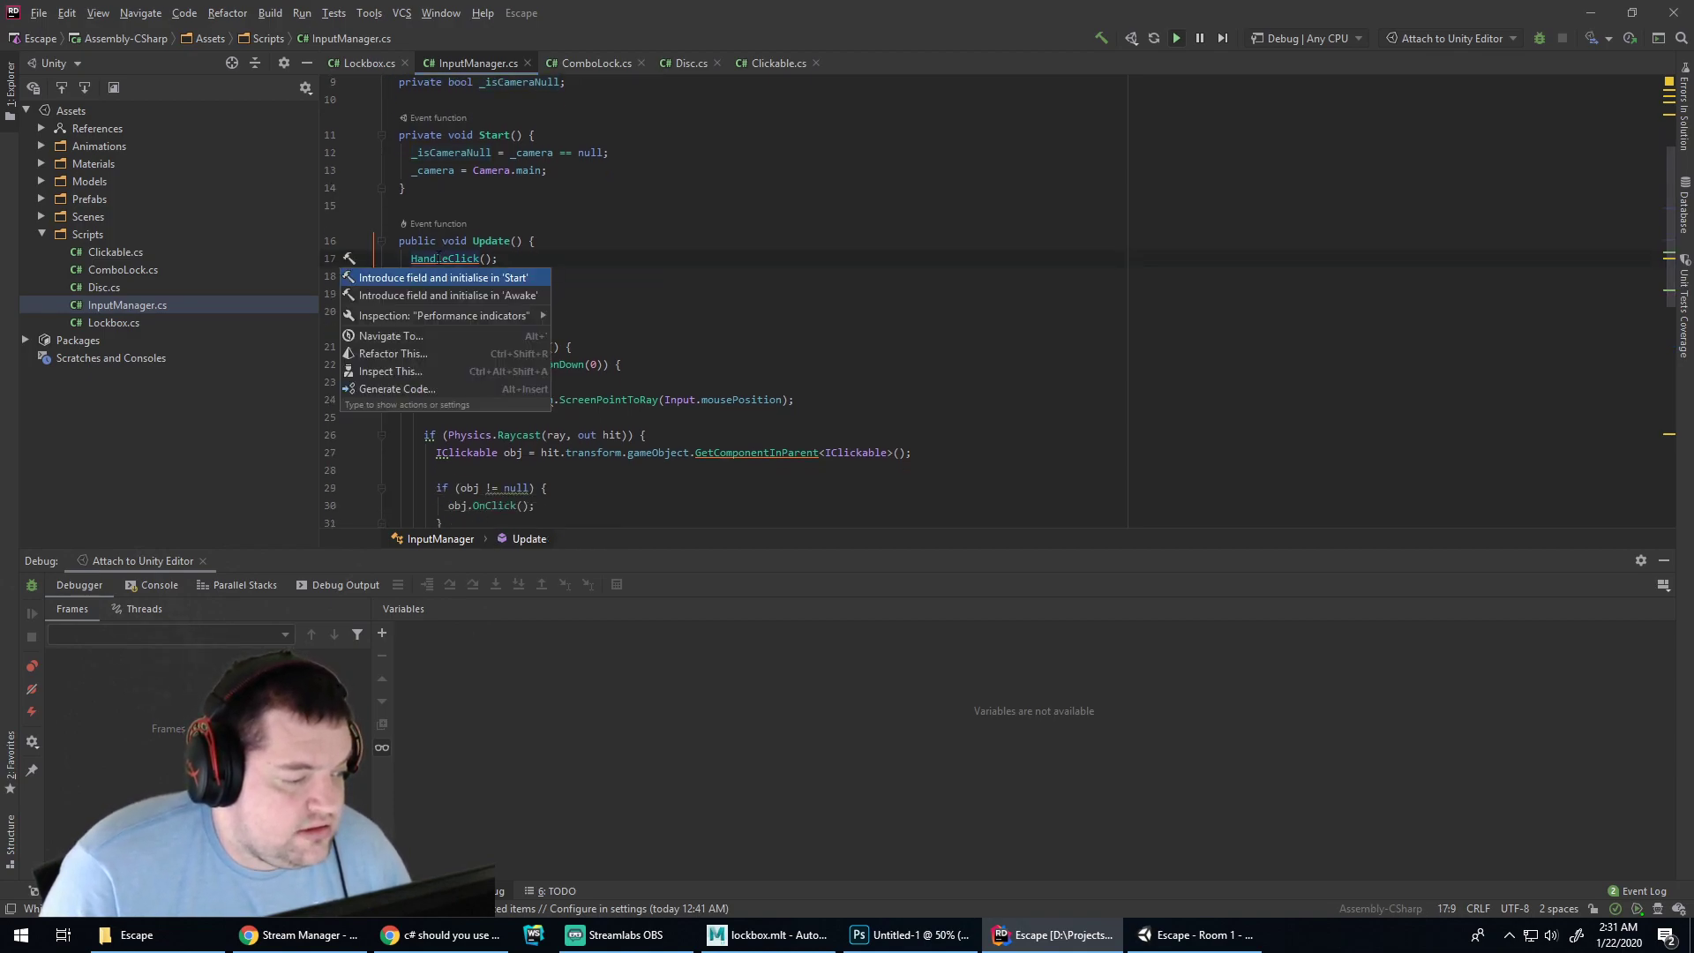
pyautogui.press('Return')
pyautogui.hotkey('ctrl', 'z')
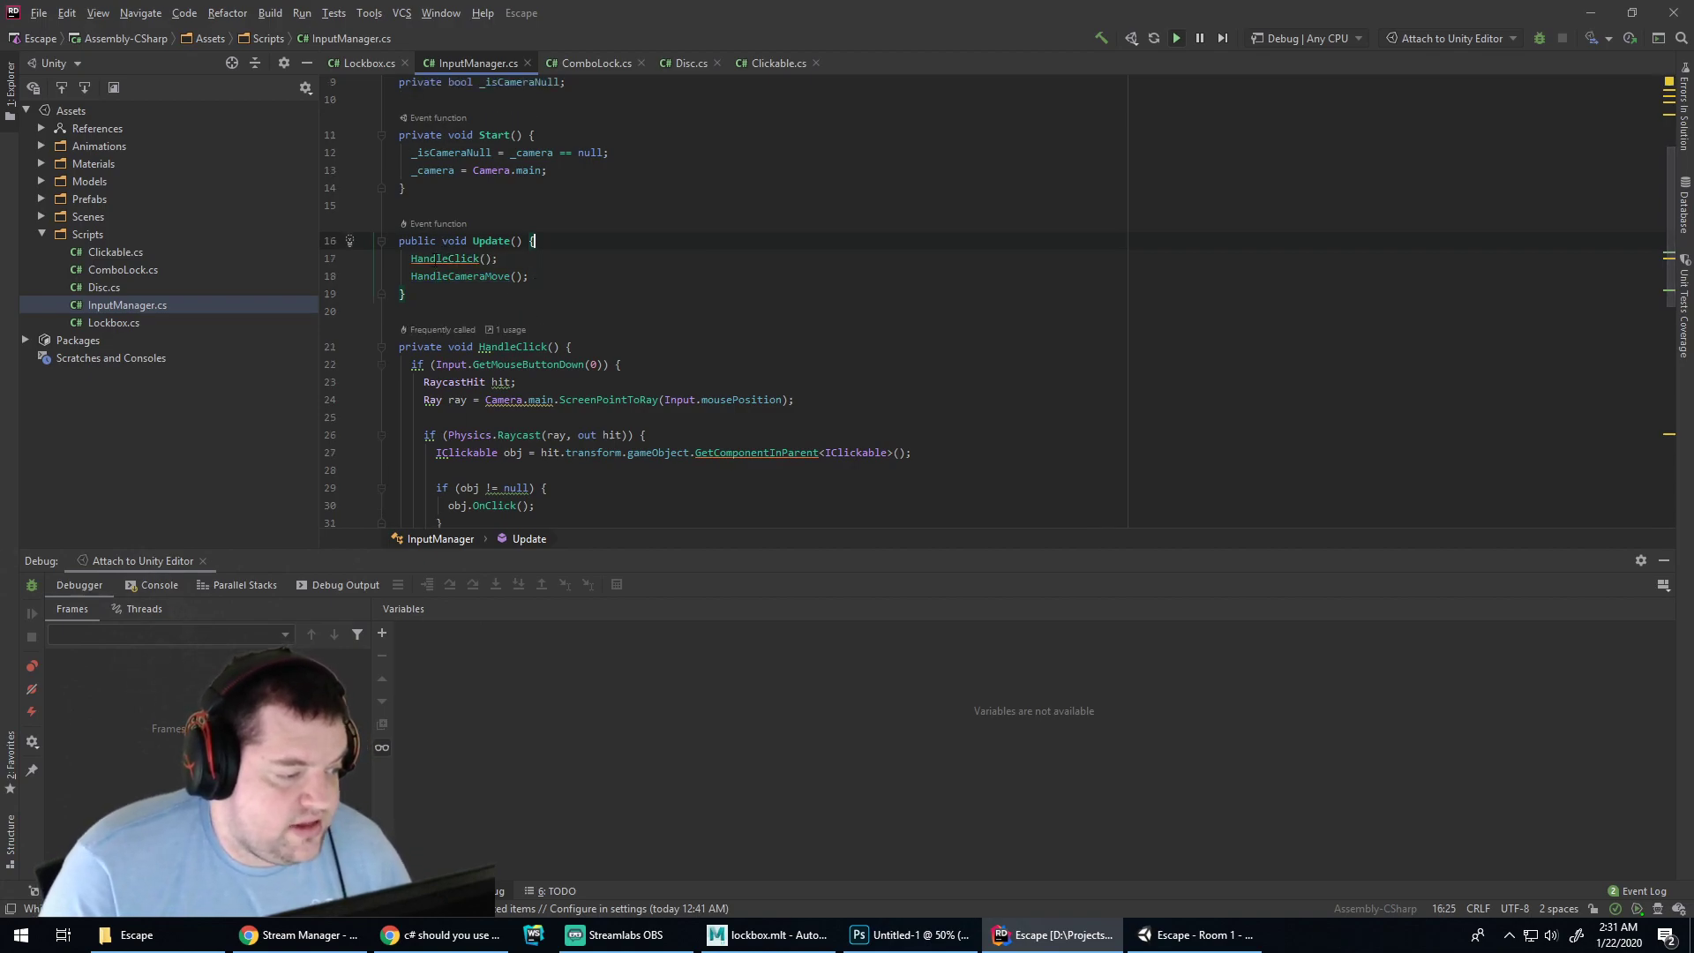
# Review the fixes offered for the GetComponentInParent call on line 27 without applying any
pyautogui.moveTo(436, 364); pyautogui.dragTo(622, 366)
pyautogui.click(559, 360)
pyautogui.click(726, 456)
pyautogui.hotkey('alt', 'Return')
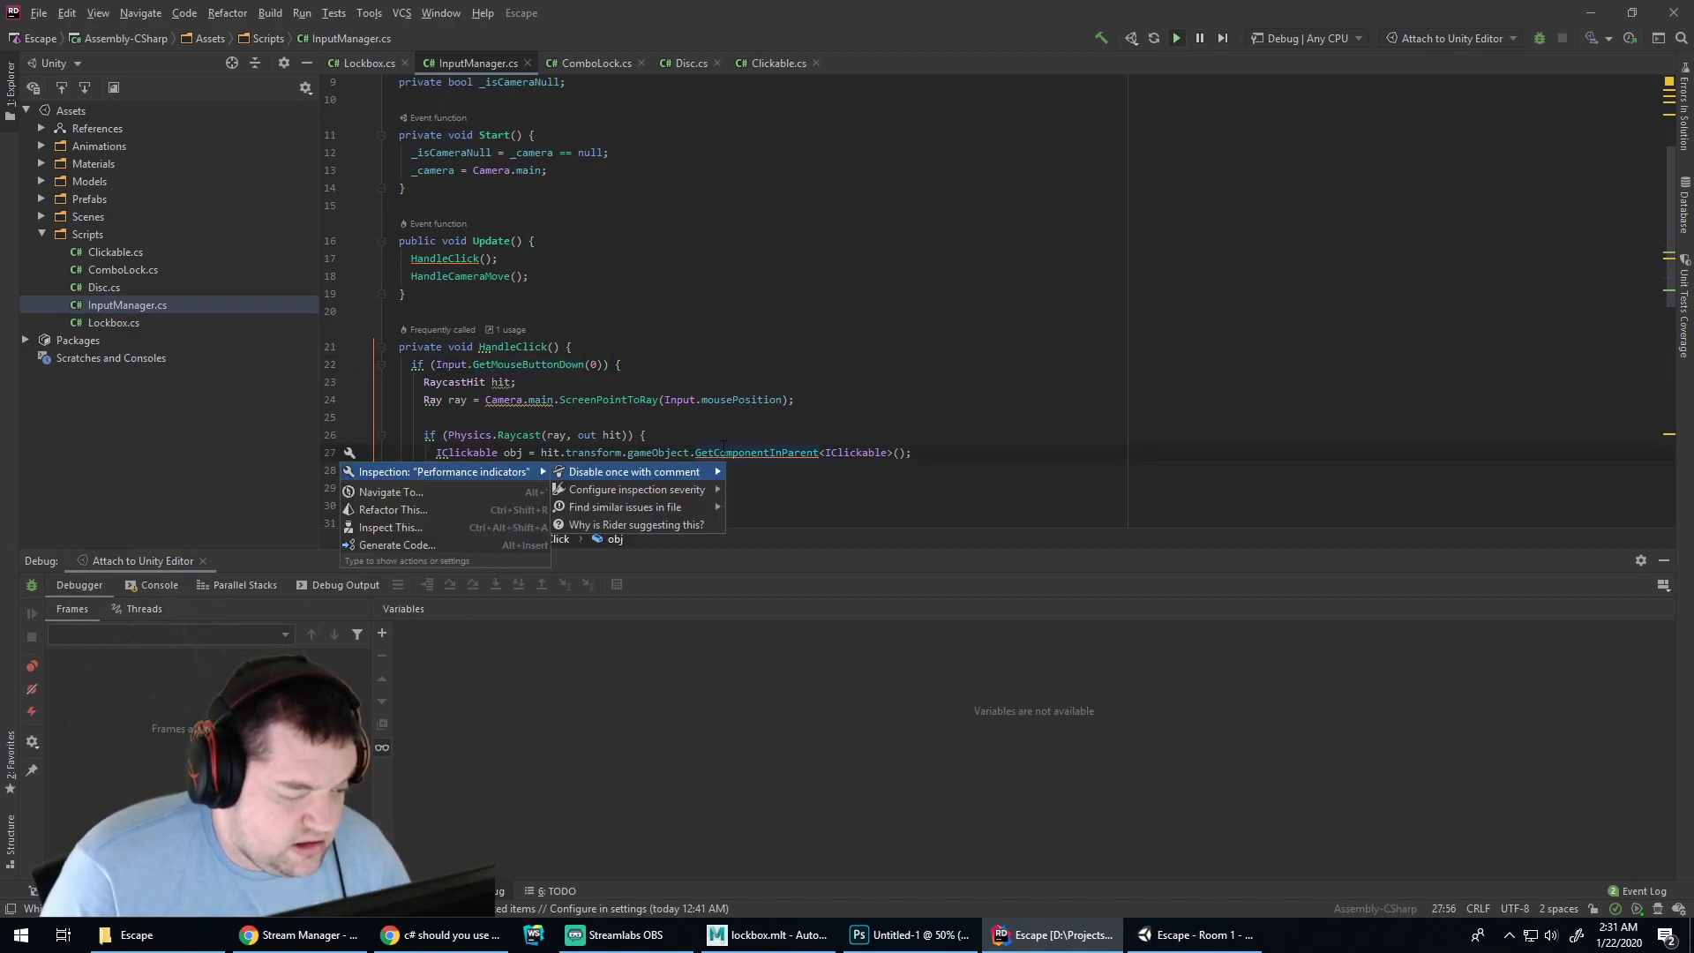
pyautogui.click(718, 433)
pyautogui.scroll(-4, 720, 435)
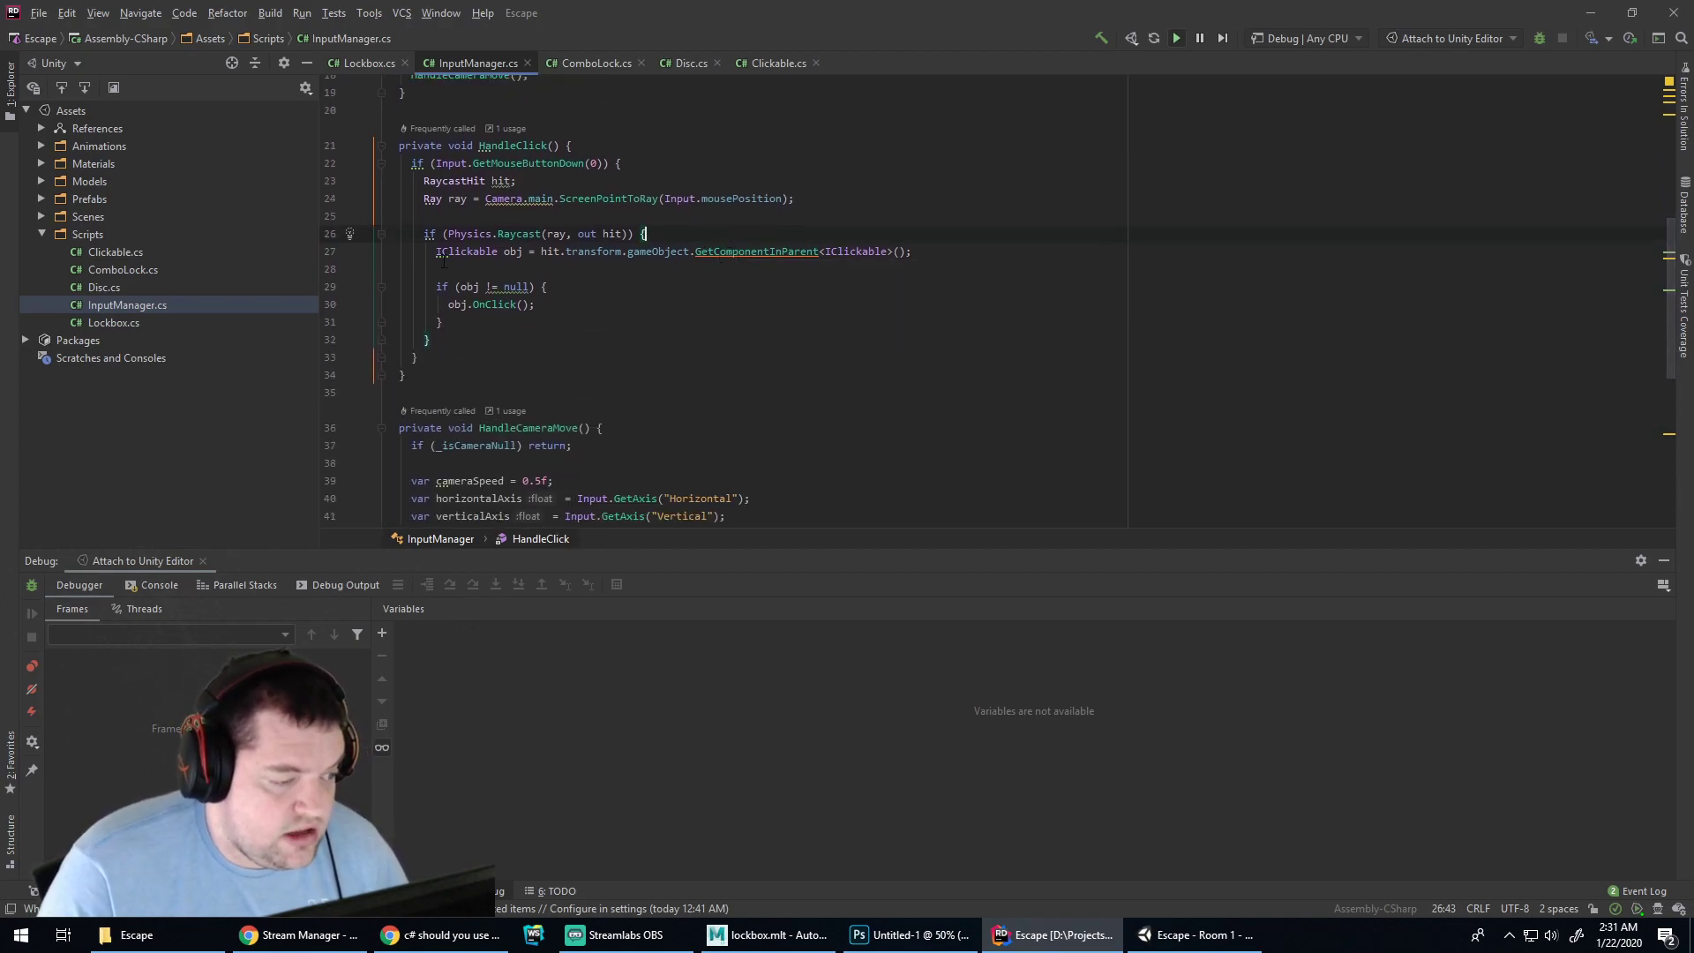
pyautogui.click(552, 252)
pyautogui.scroll(-7, 490, 301)
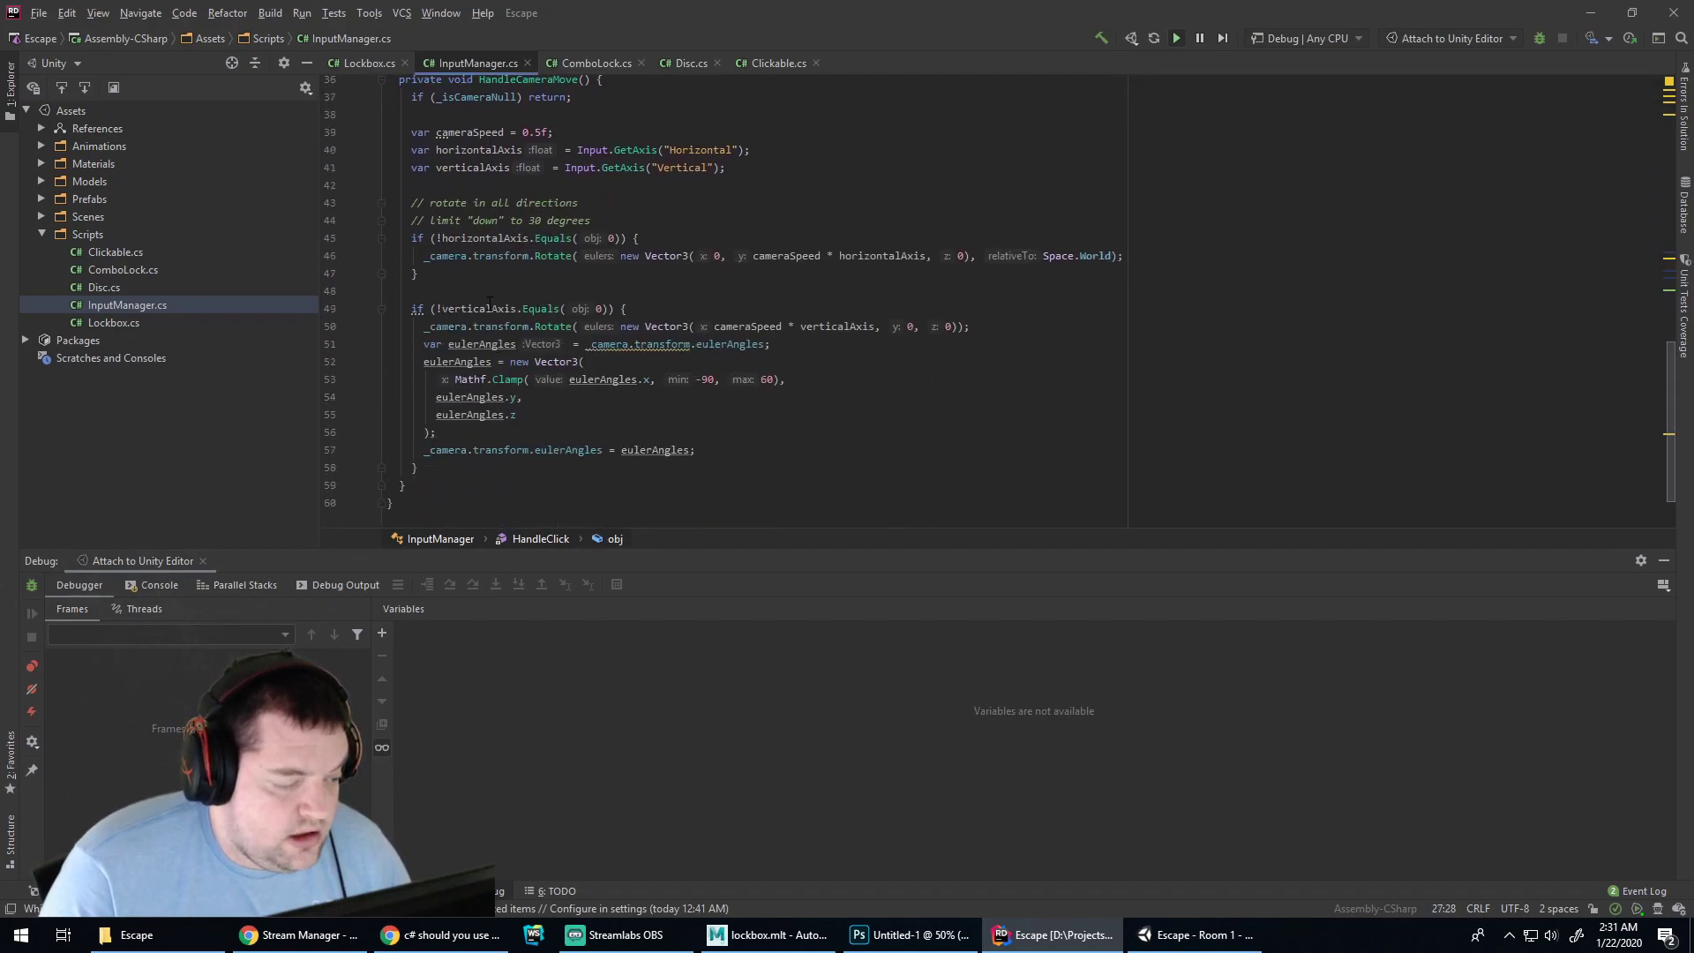
pyautogui.click(526, 397)
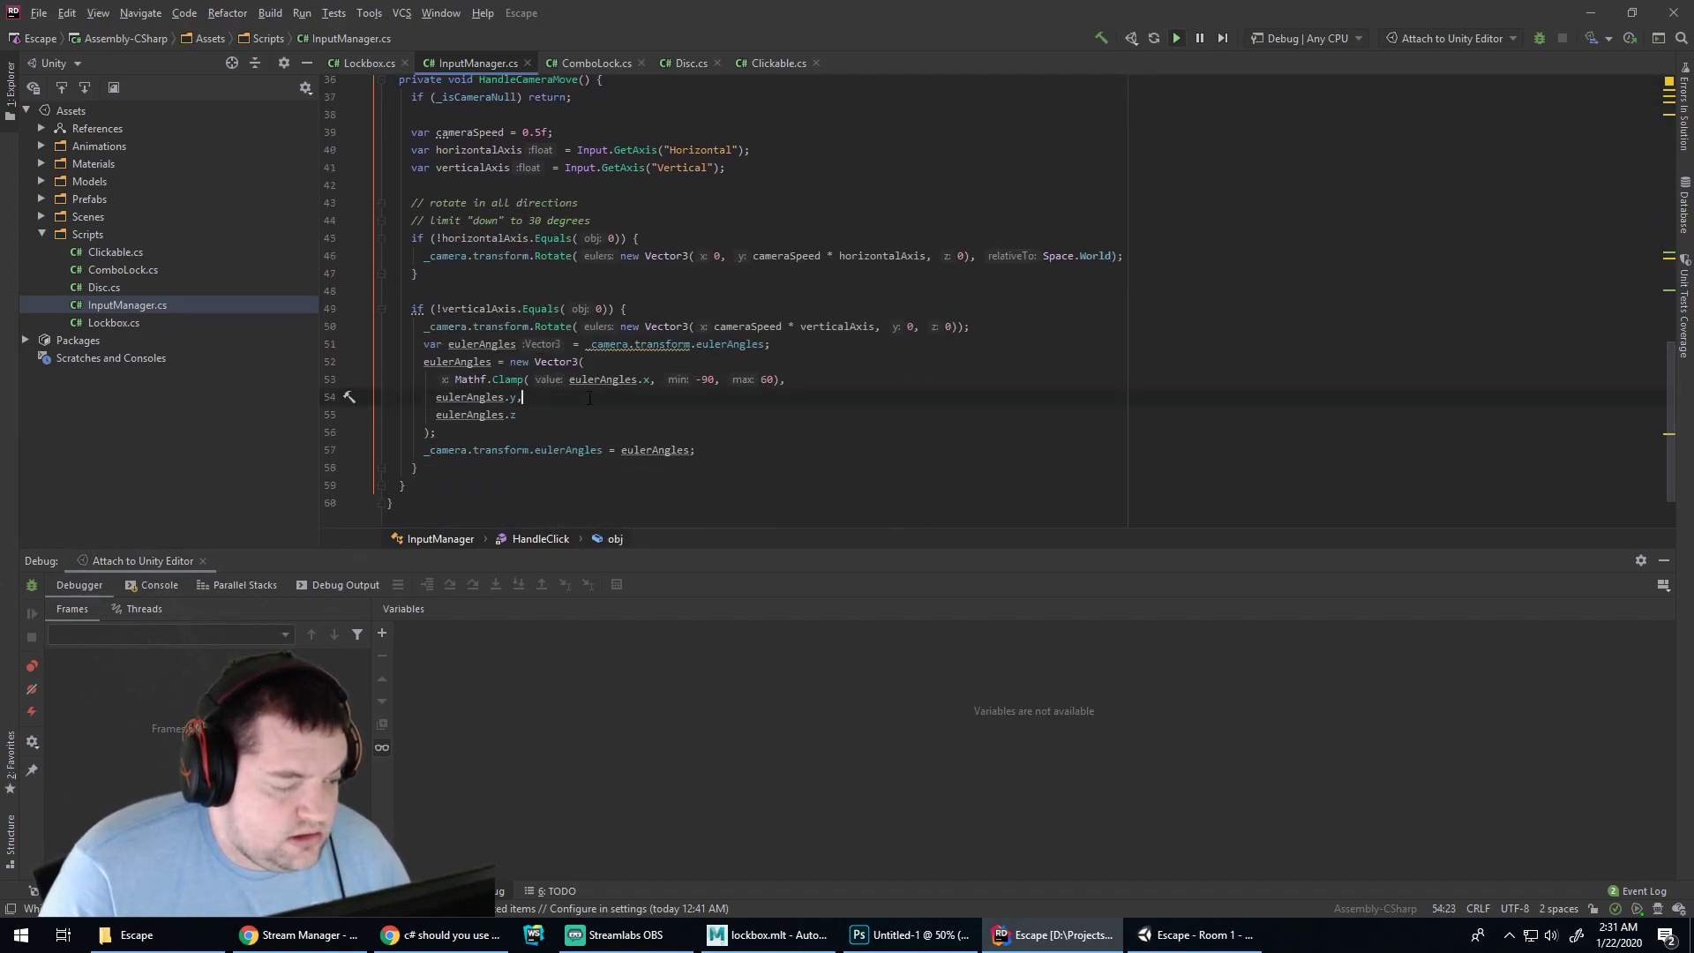
# Introduce a variable for _camera.transform and rename it to var cameraTransform
pyautogui.click(622, 345)
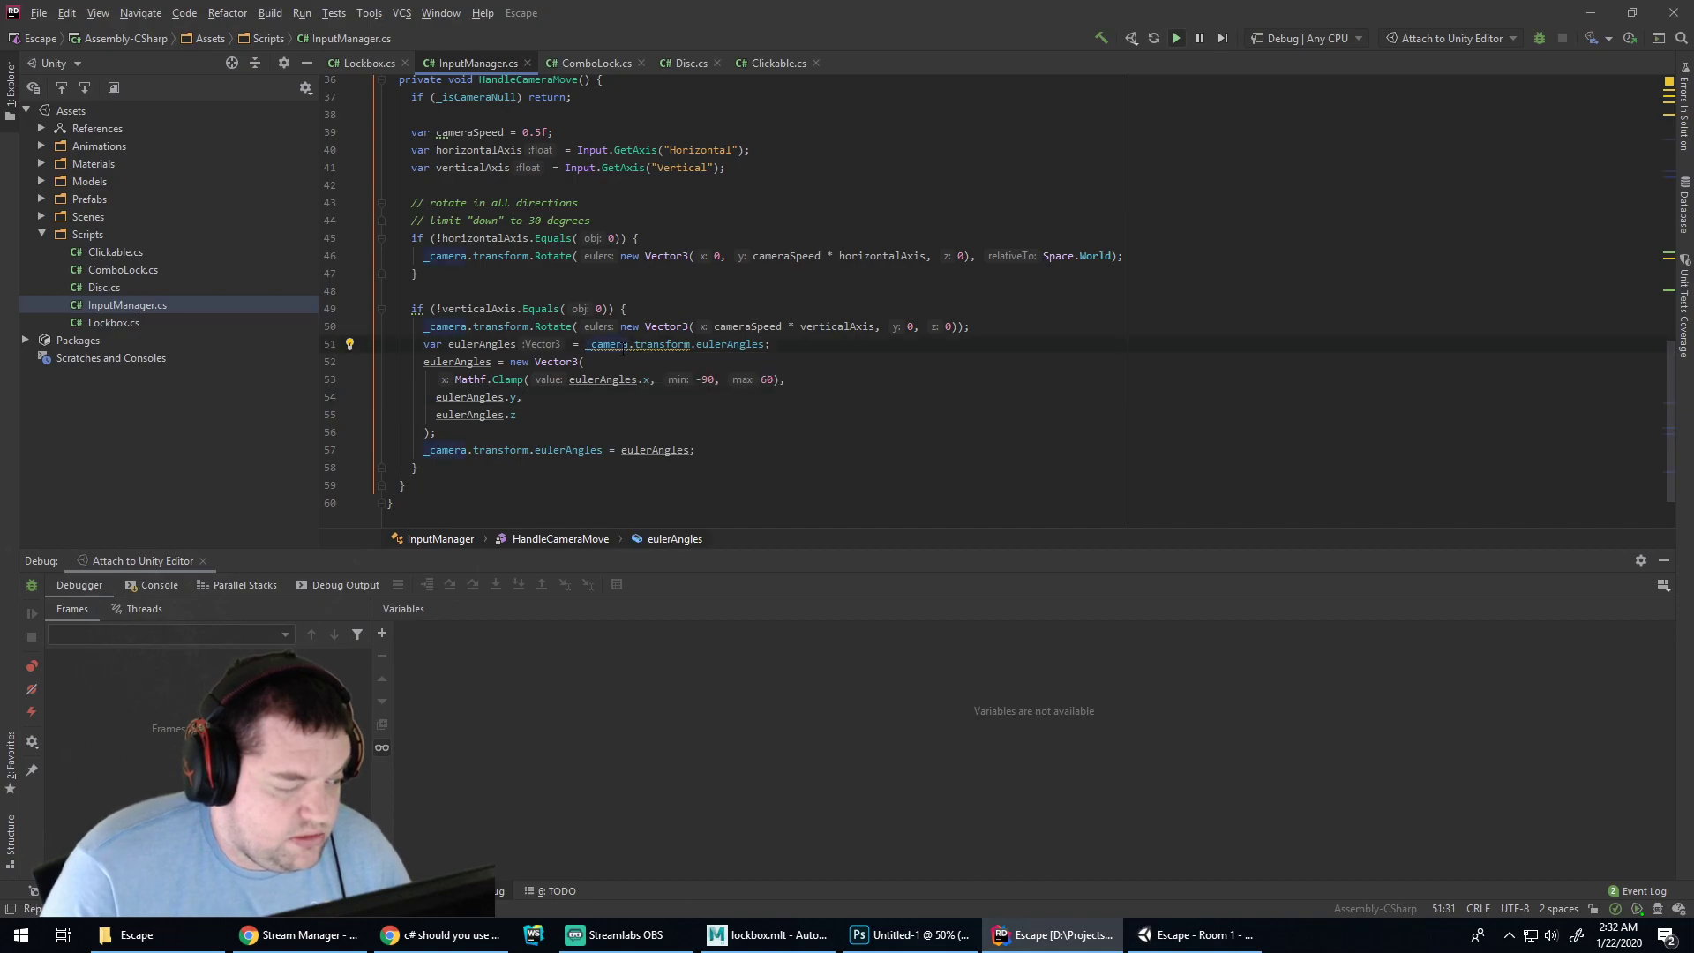
pyautogui.hotkey('alt', 'Return')
pyautogui.press('Return')
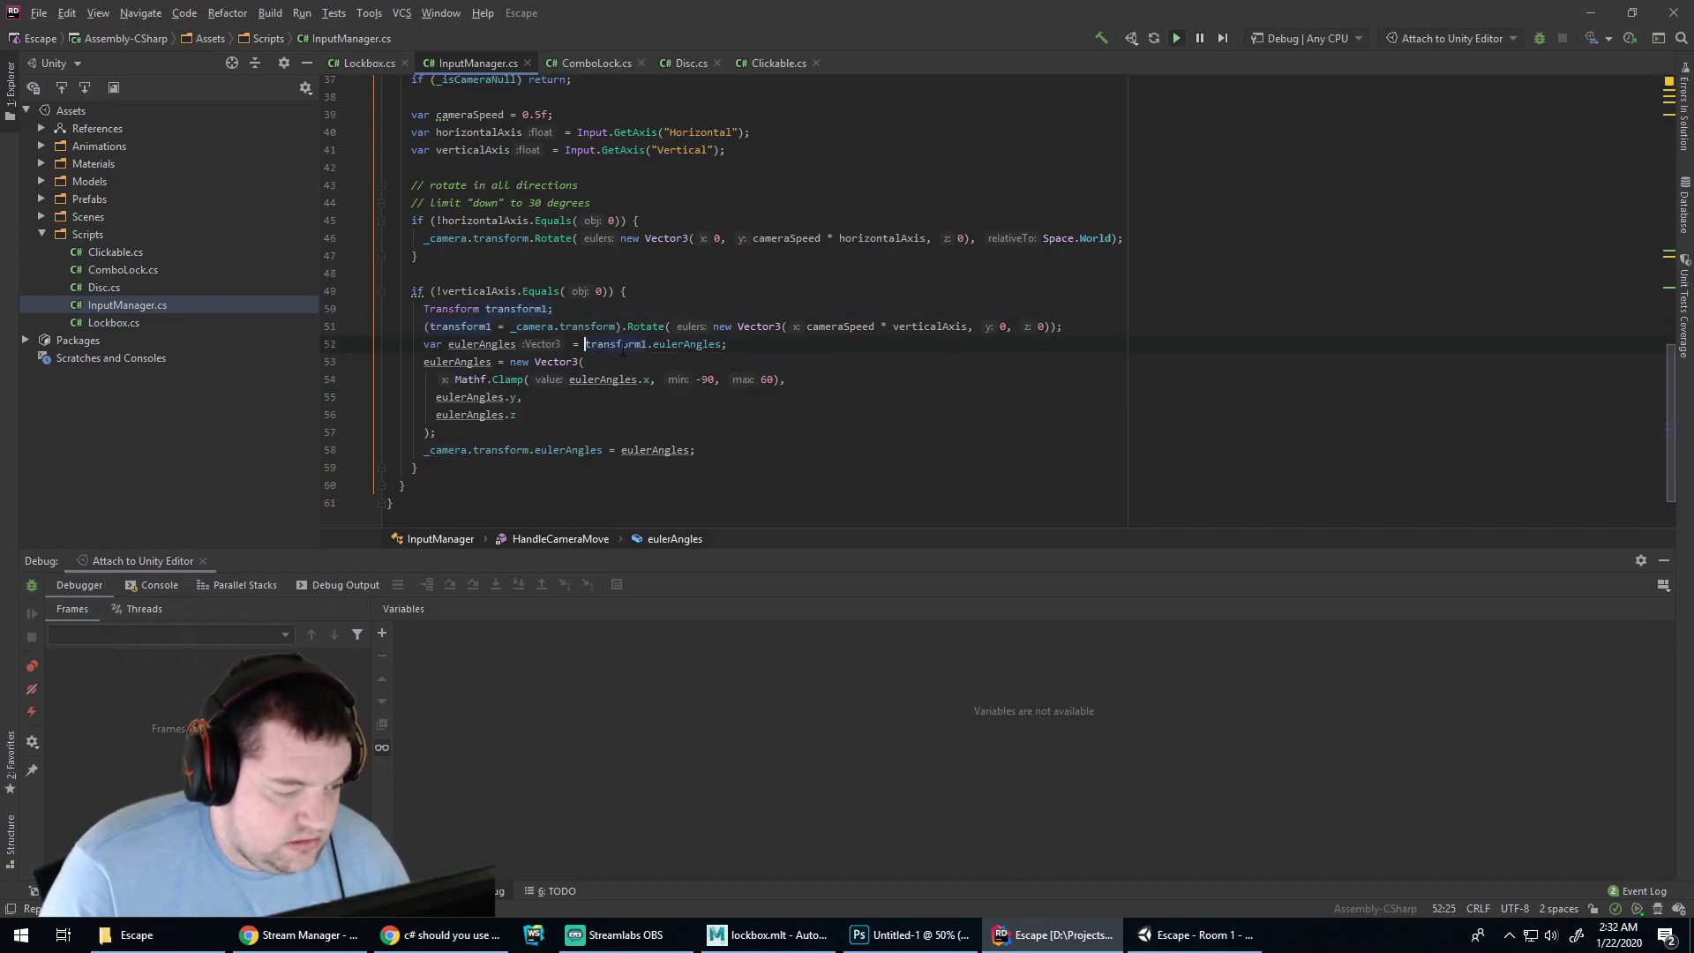
pyautogui.click(614, 311)
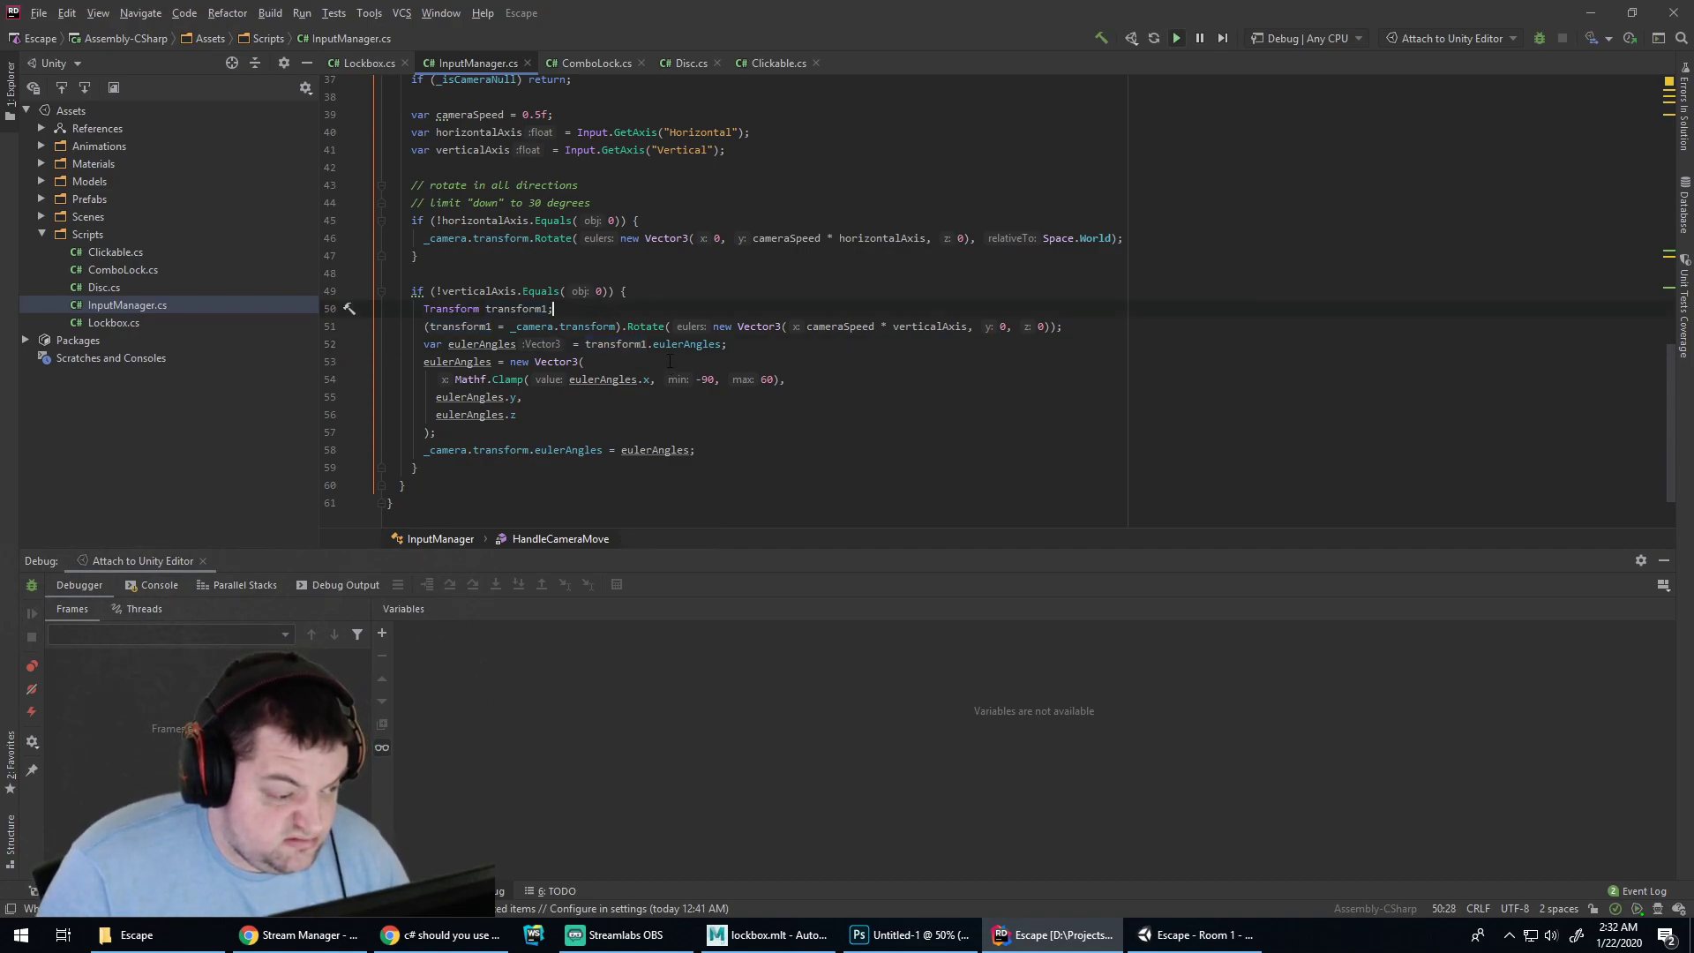
pyautogui.press('Home')
pyautogui.press('Delete')
pyautogui.press('Delete')
pyautogui.press('Delete')
pyautogui.press('Delete')
pyautogui.press('Delete')
pyautogui.press('Delete')
pyautogui.press('Delete')
pyautogui.press('Delete')
pyautogui.press('Delete')
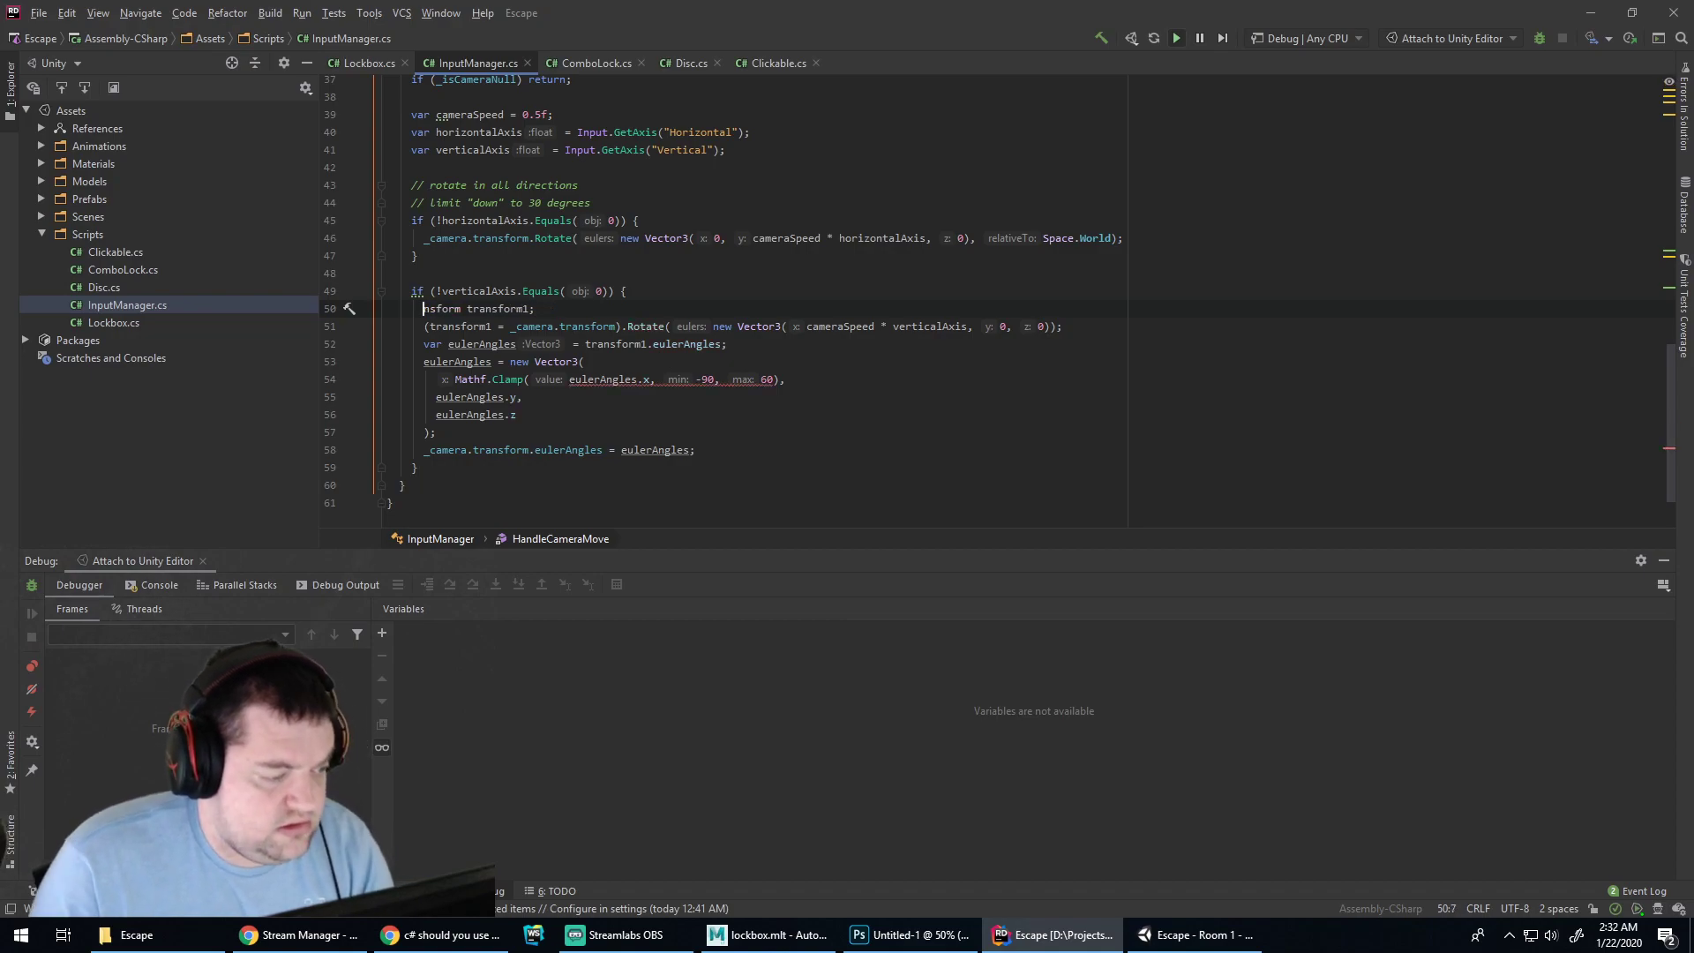
pyautogui.write('var')
pyautogui.hotkey('ctrl', 'Right')
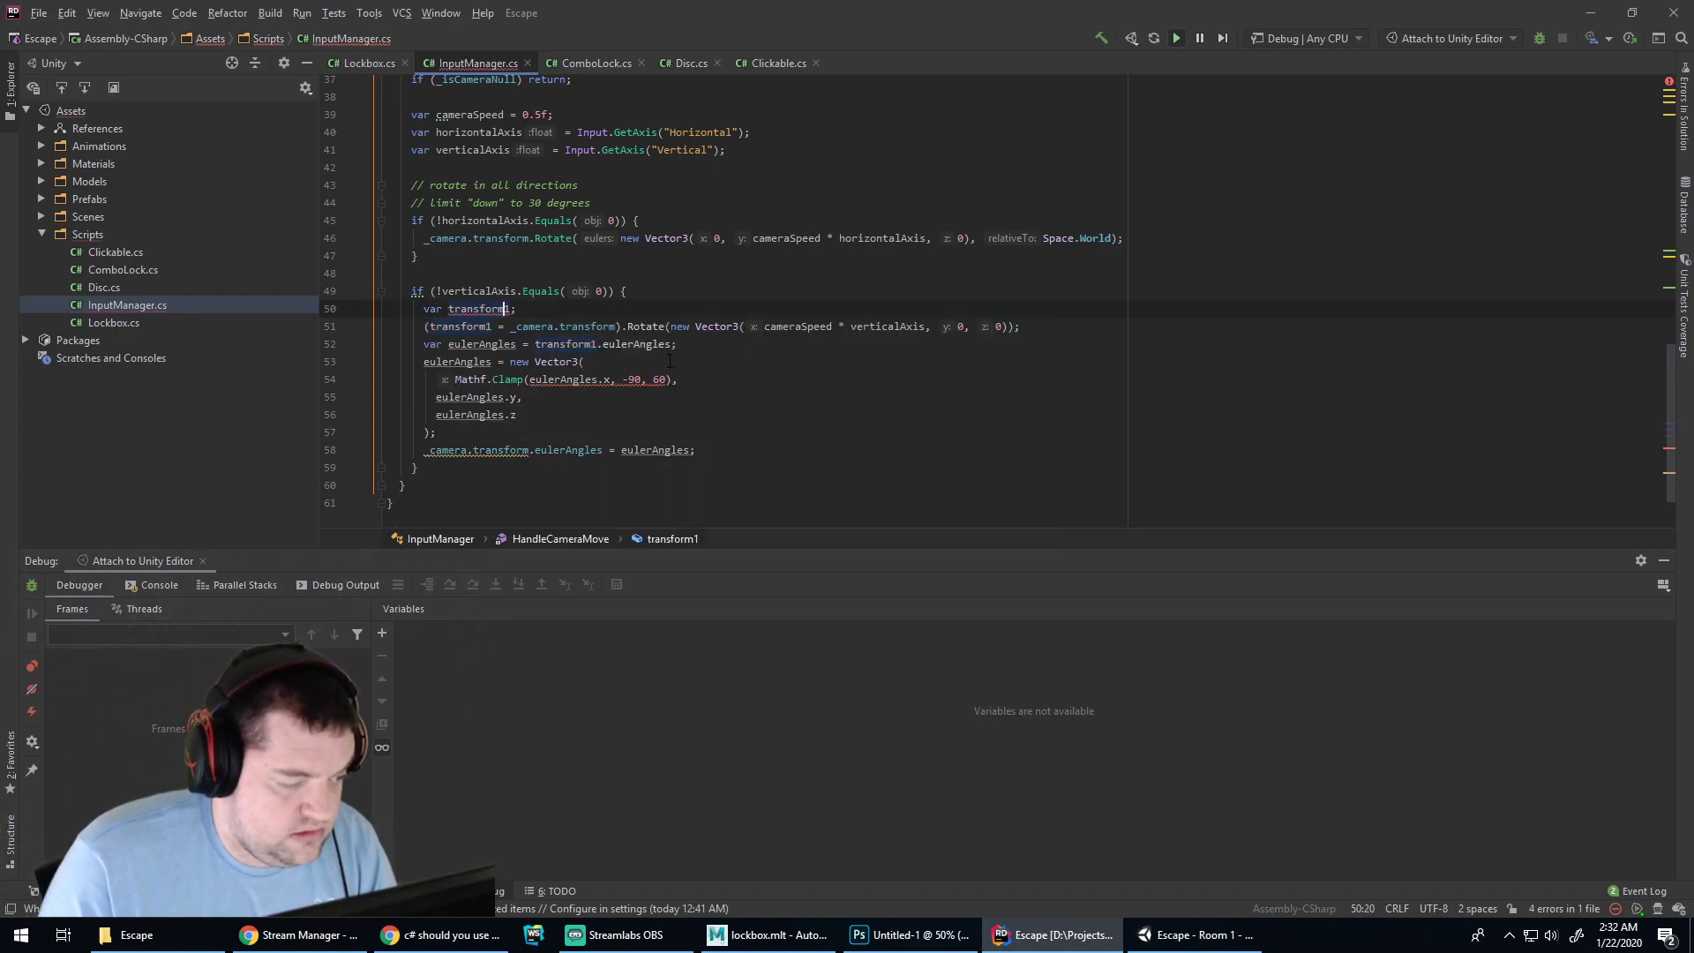
pyautogui.hotkey('ctrl', 'shift', 'Left')
pyautogui.press('BackSpace')
pyautogui.write('cameraT')
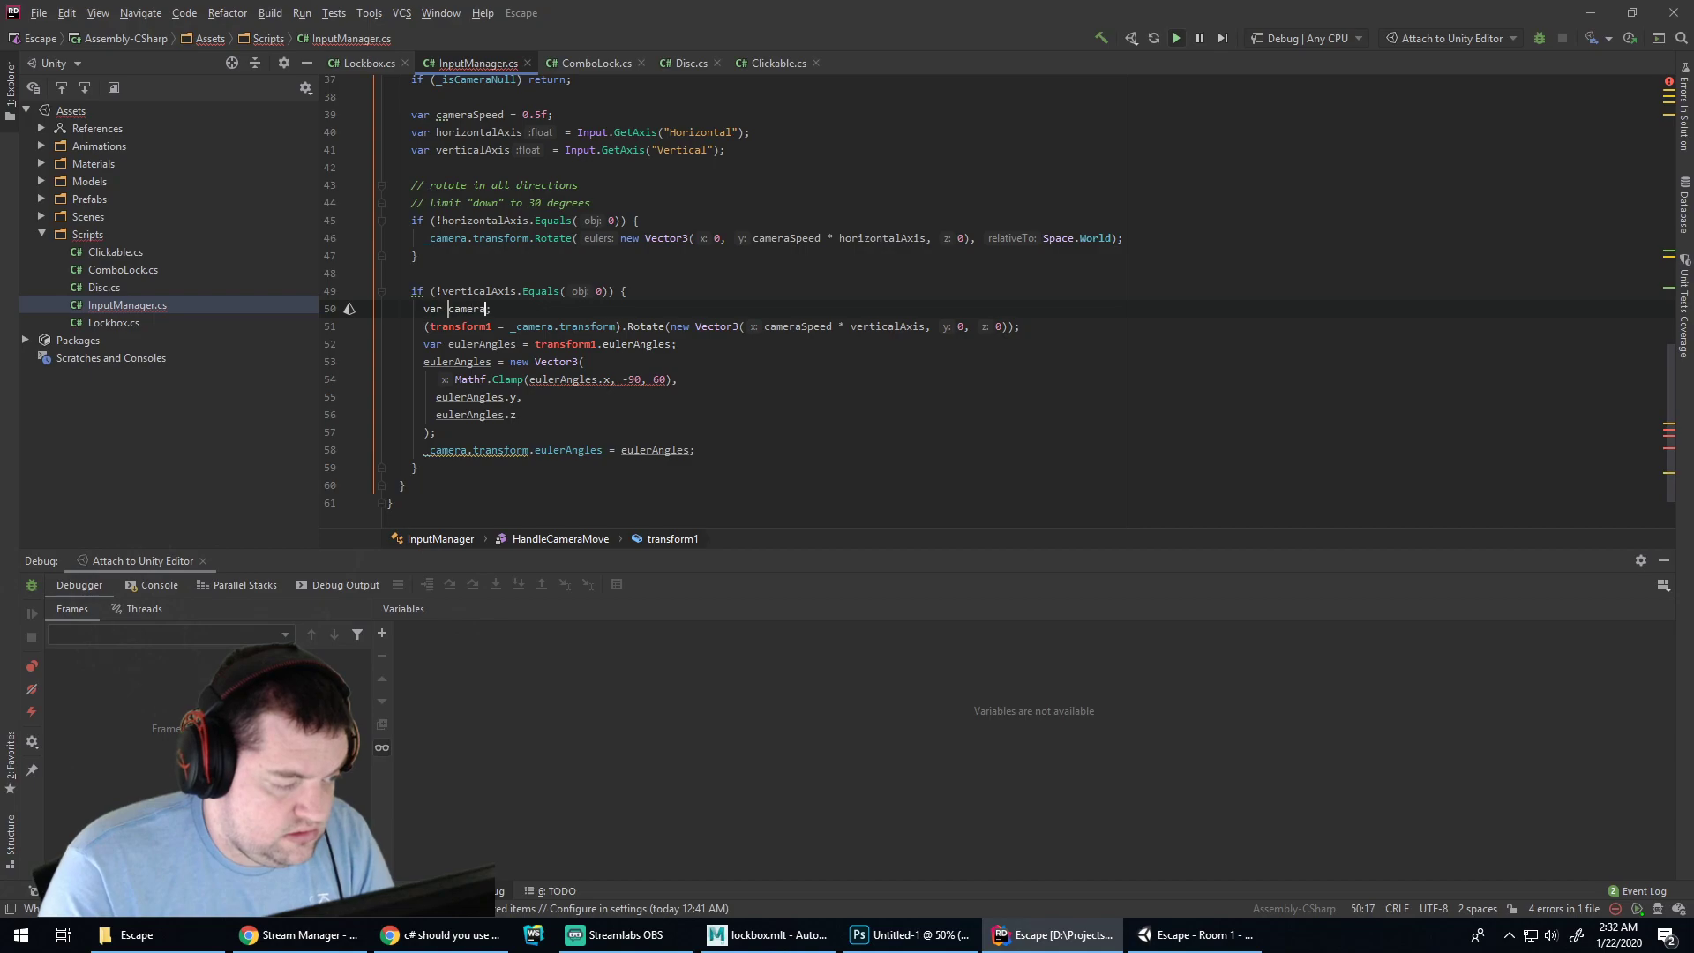
pyautogui.write('ransform = _camer')
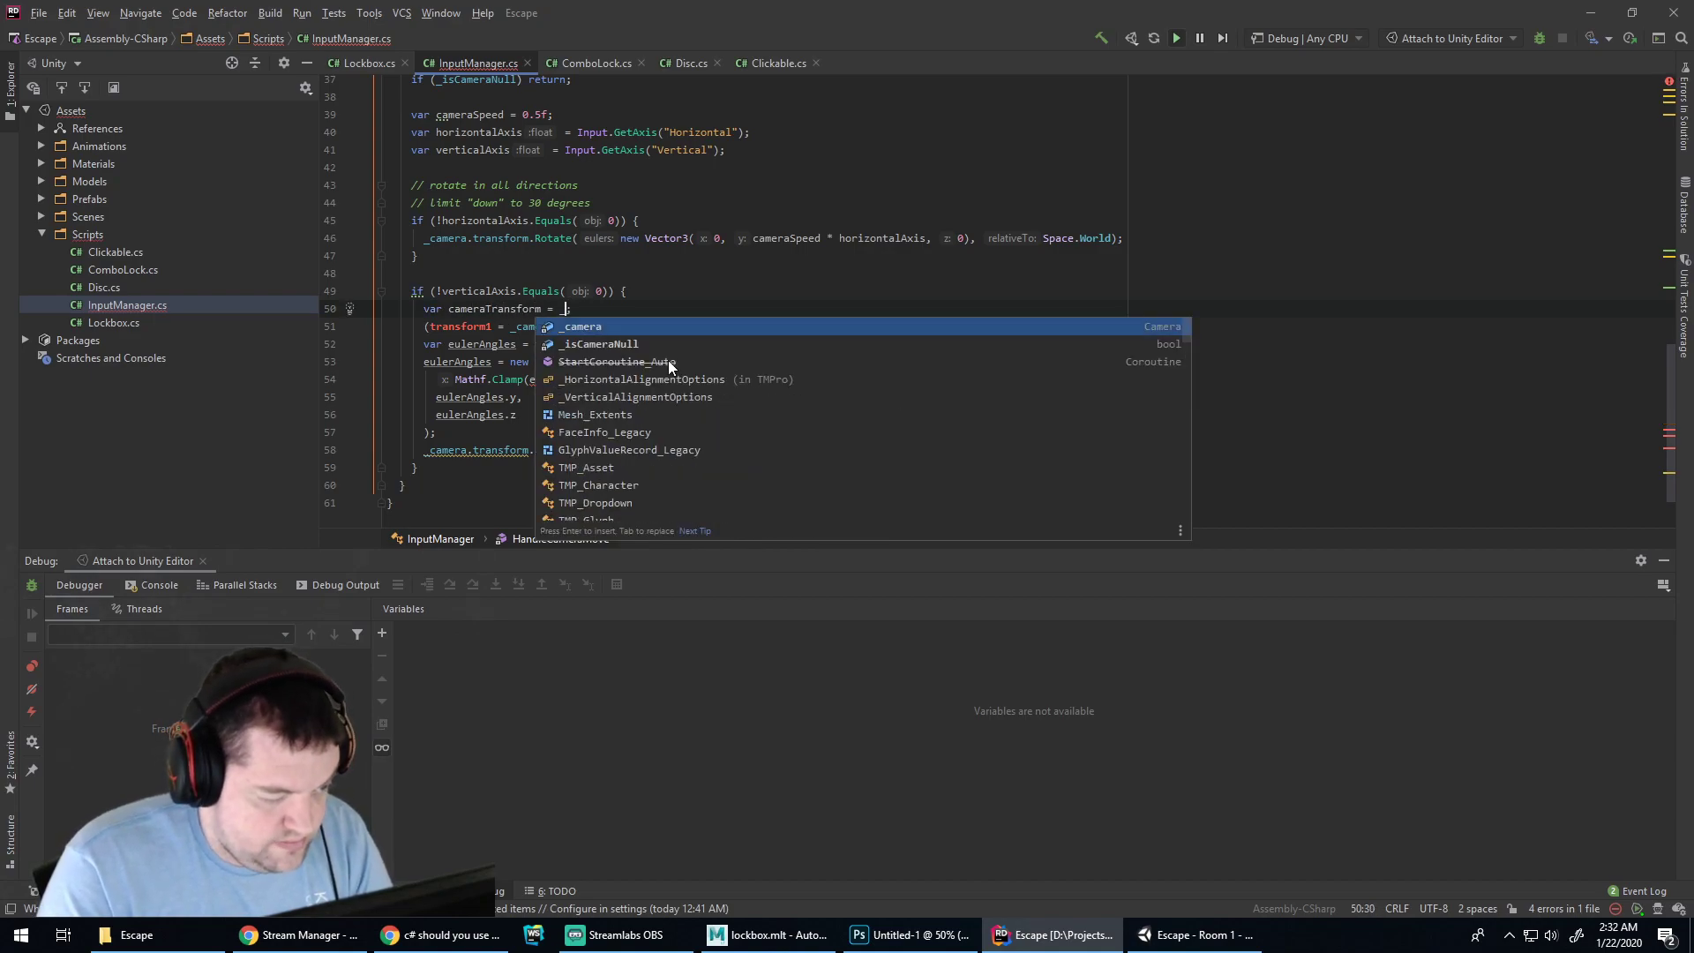
pyautogui.write('a.transform')
pyautogui.press('Escape')
# Use cameraTransform in the Rotate call and eulerAngles line, with a blank line between them
pyautogui.press('Down')
pyautogui.press('Left')
pyautogui.press('Left')
pyautogui.press('Left')
pyautogui.press('Left')
pyautogui.press('Left')
pyautogui.press('Left')
pyautogui.press('Left')
pyautogui.press('BackSpace')
pyautogui.hotkey('shift', 'Home')
pyautogui.write('cameraTransform')
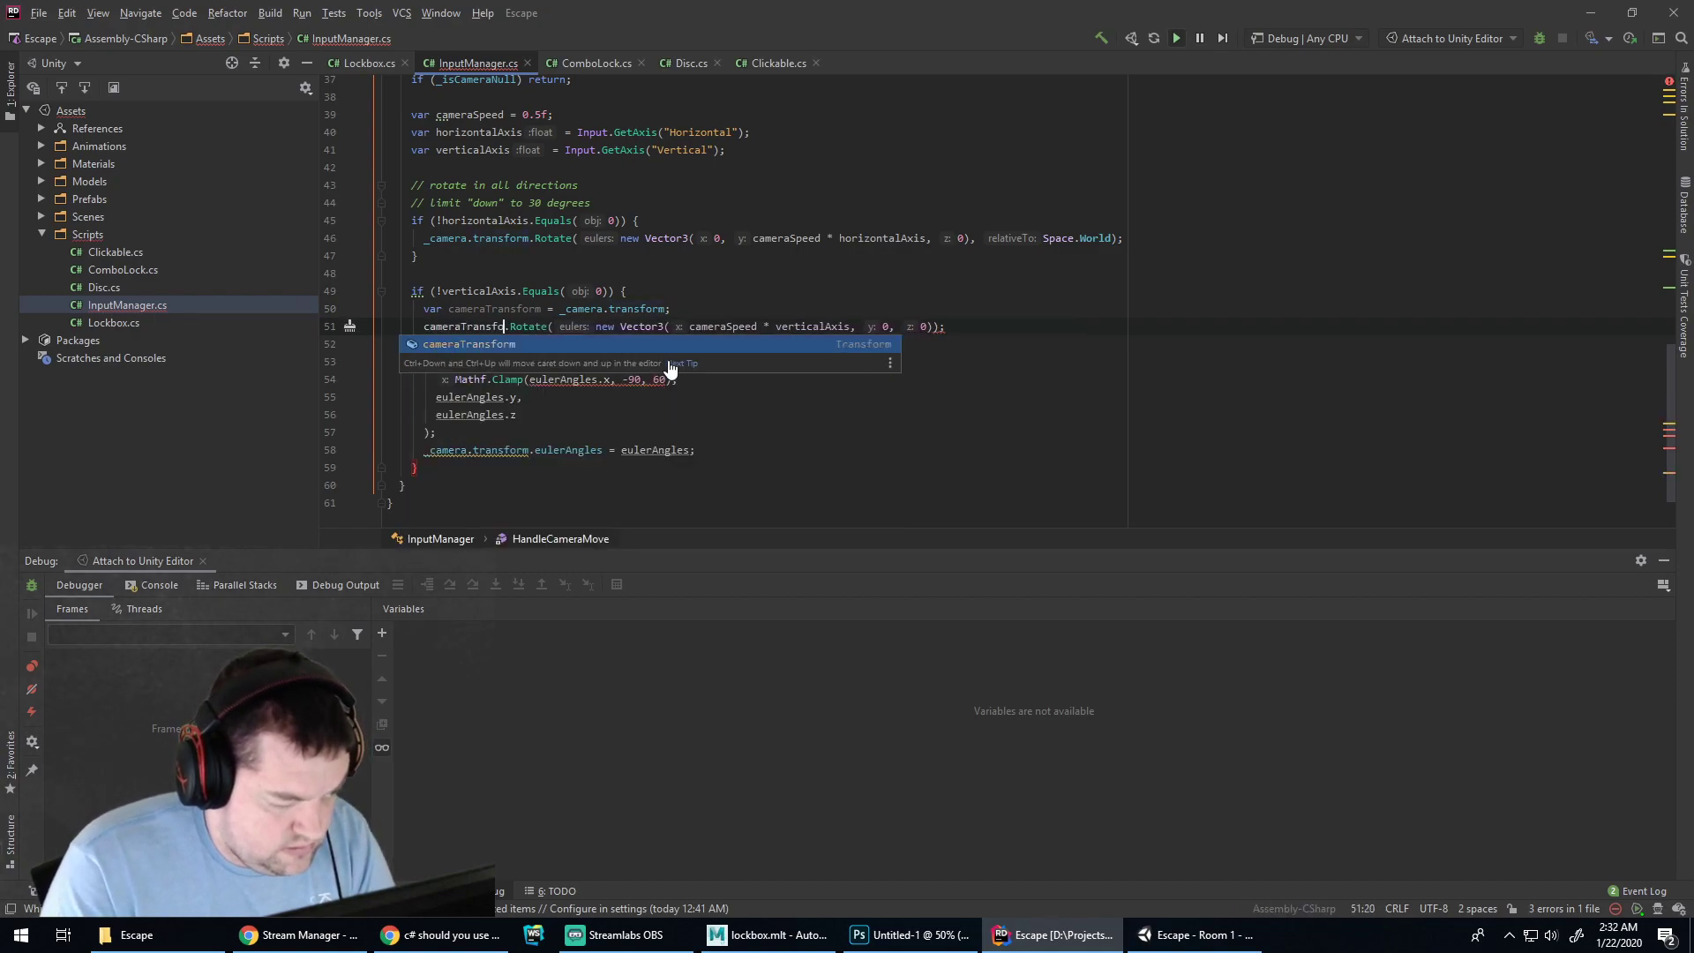
pyautogui.press('Escape')
pyautogui.press('Down')
pyautogui.press('Home')
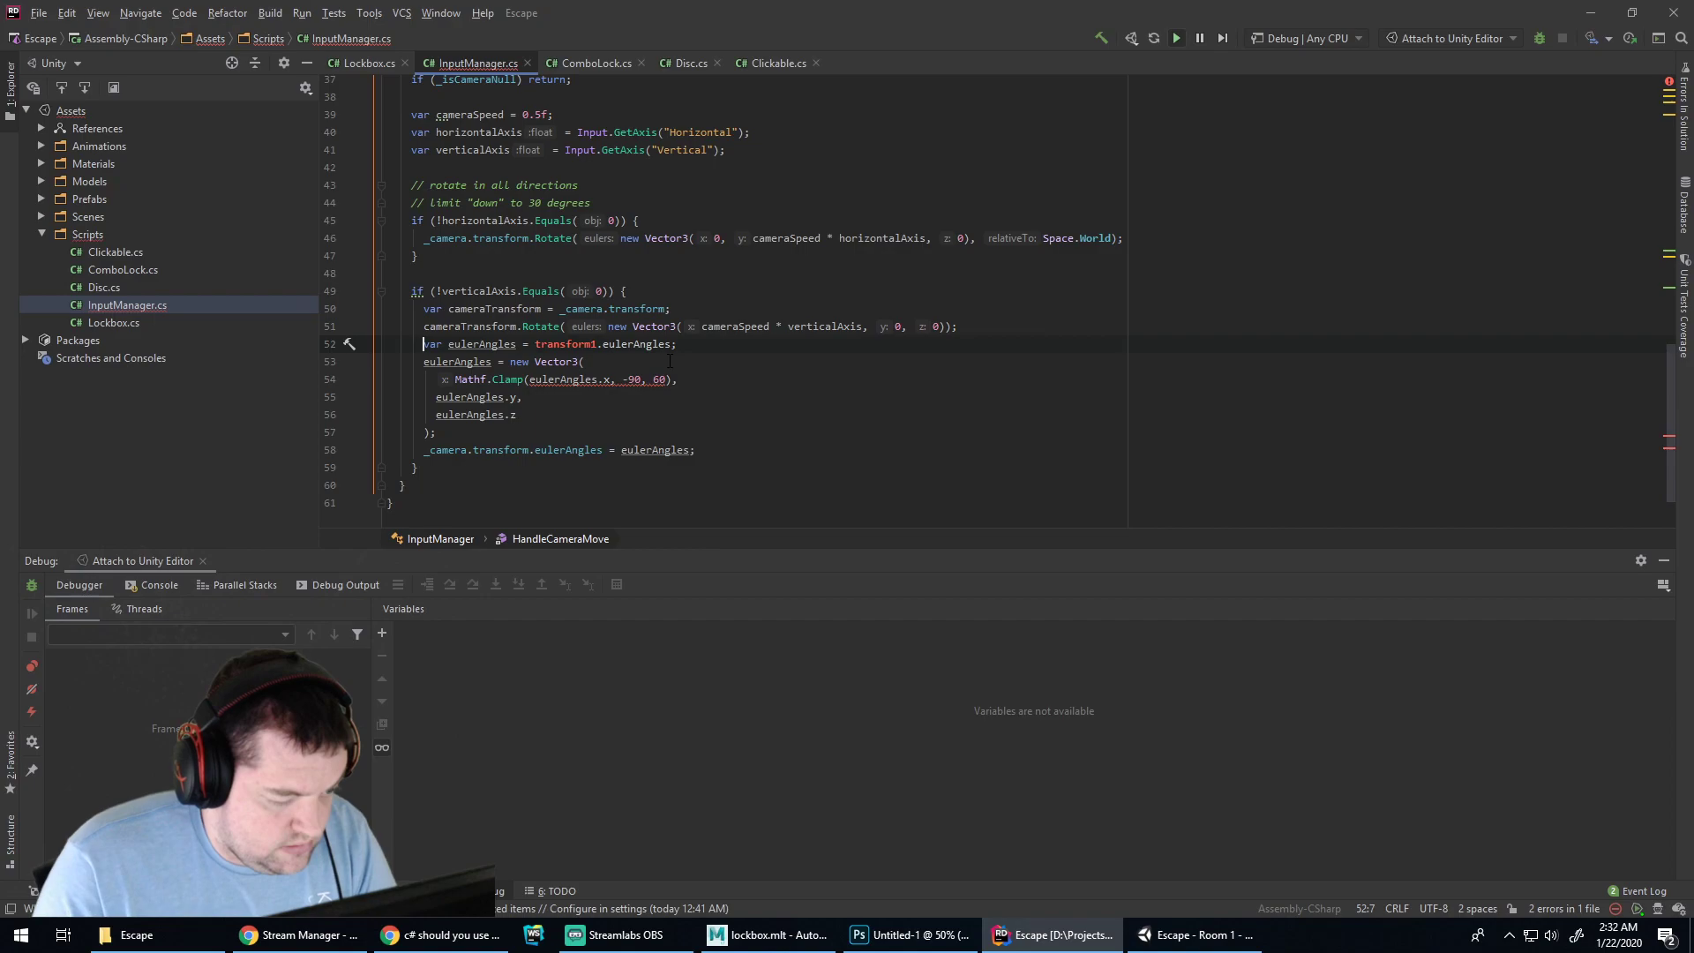
pyautogui.hotkey('ctrl', 'Right')
pyautogui.hotkey('ctrl', 'Right')
pyautogui.hotkey('ctrl', 'Right')
pyautogui.hotkey('ctrl', 'shift', 'Right')
pyautogui.write('_cameraT')
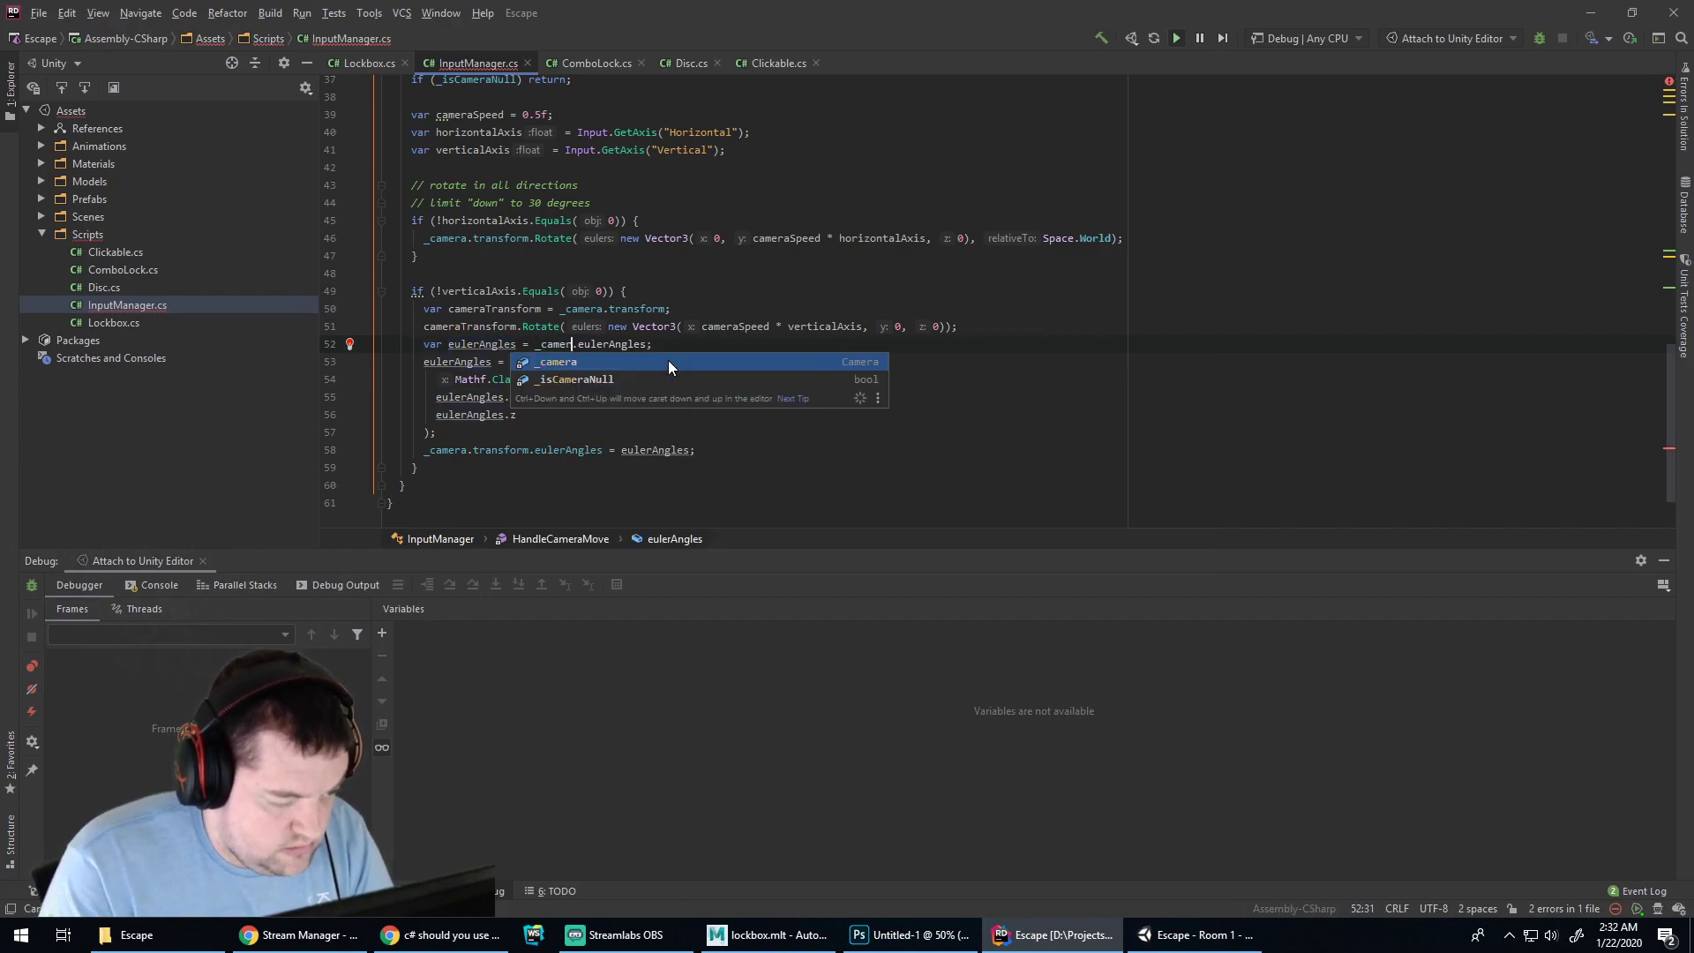
pyautogui.write('ransform')
pyautogui.press('End')
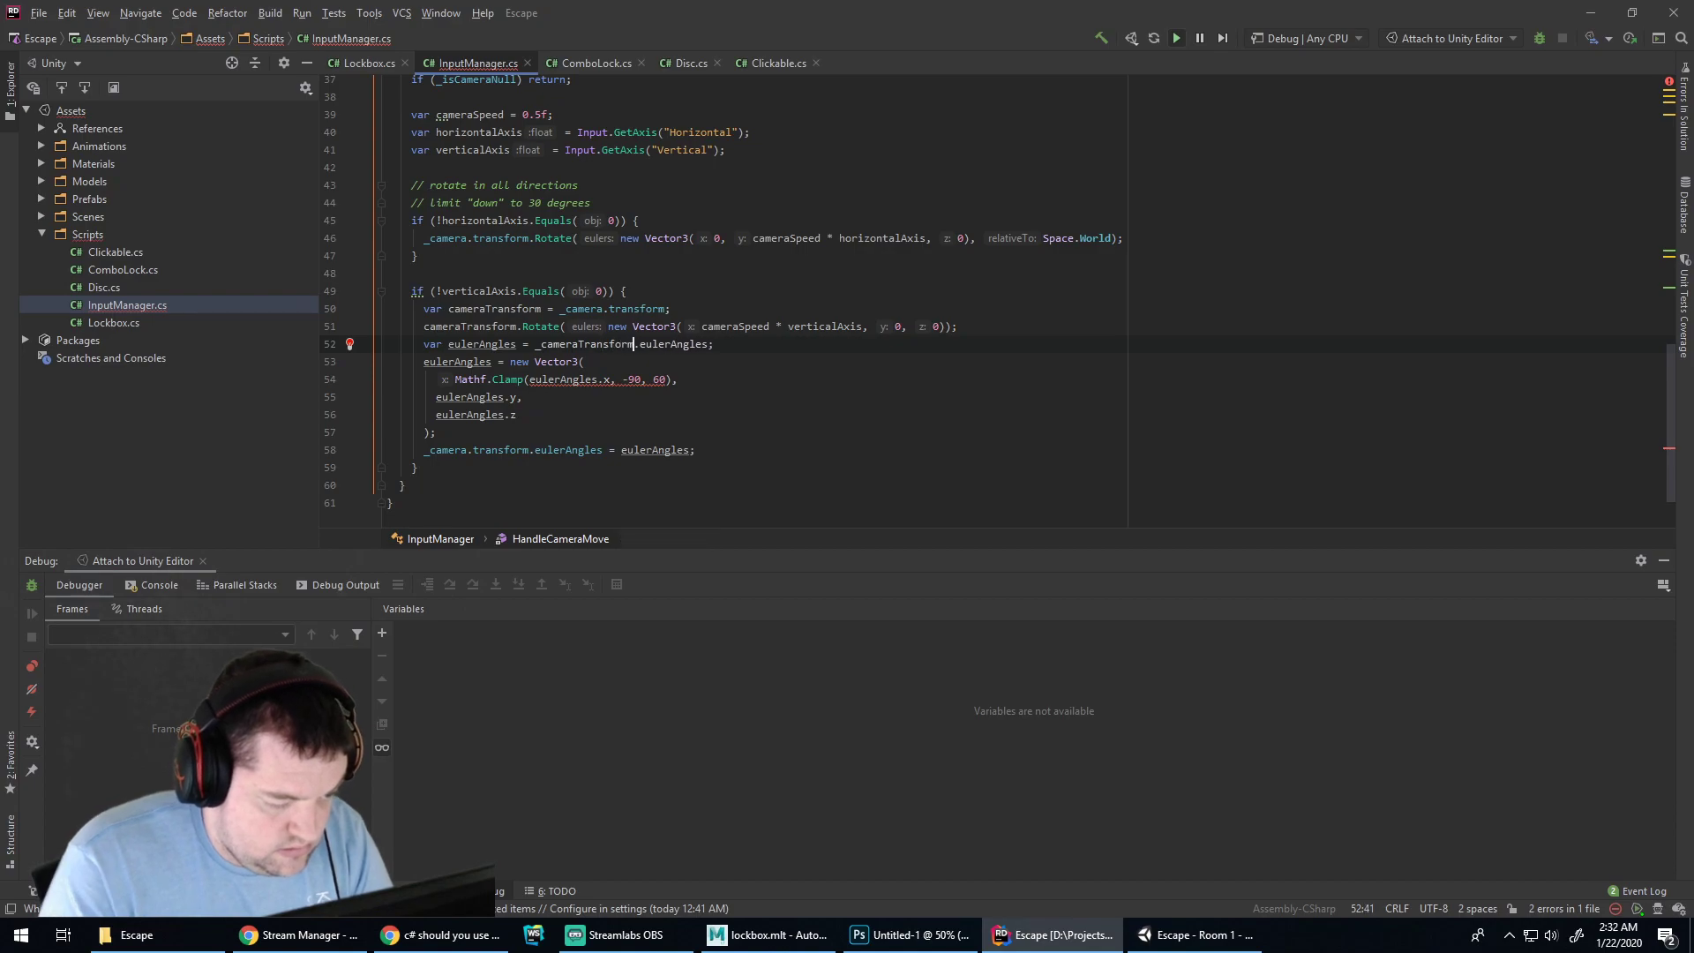
pyautogui.press('Up')
pyautogui.press('End')
pyautogui.press('Return')
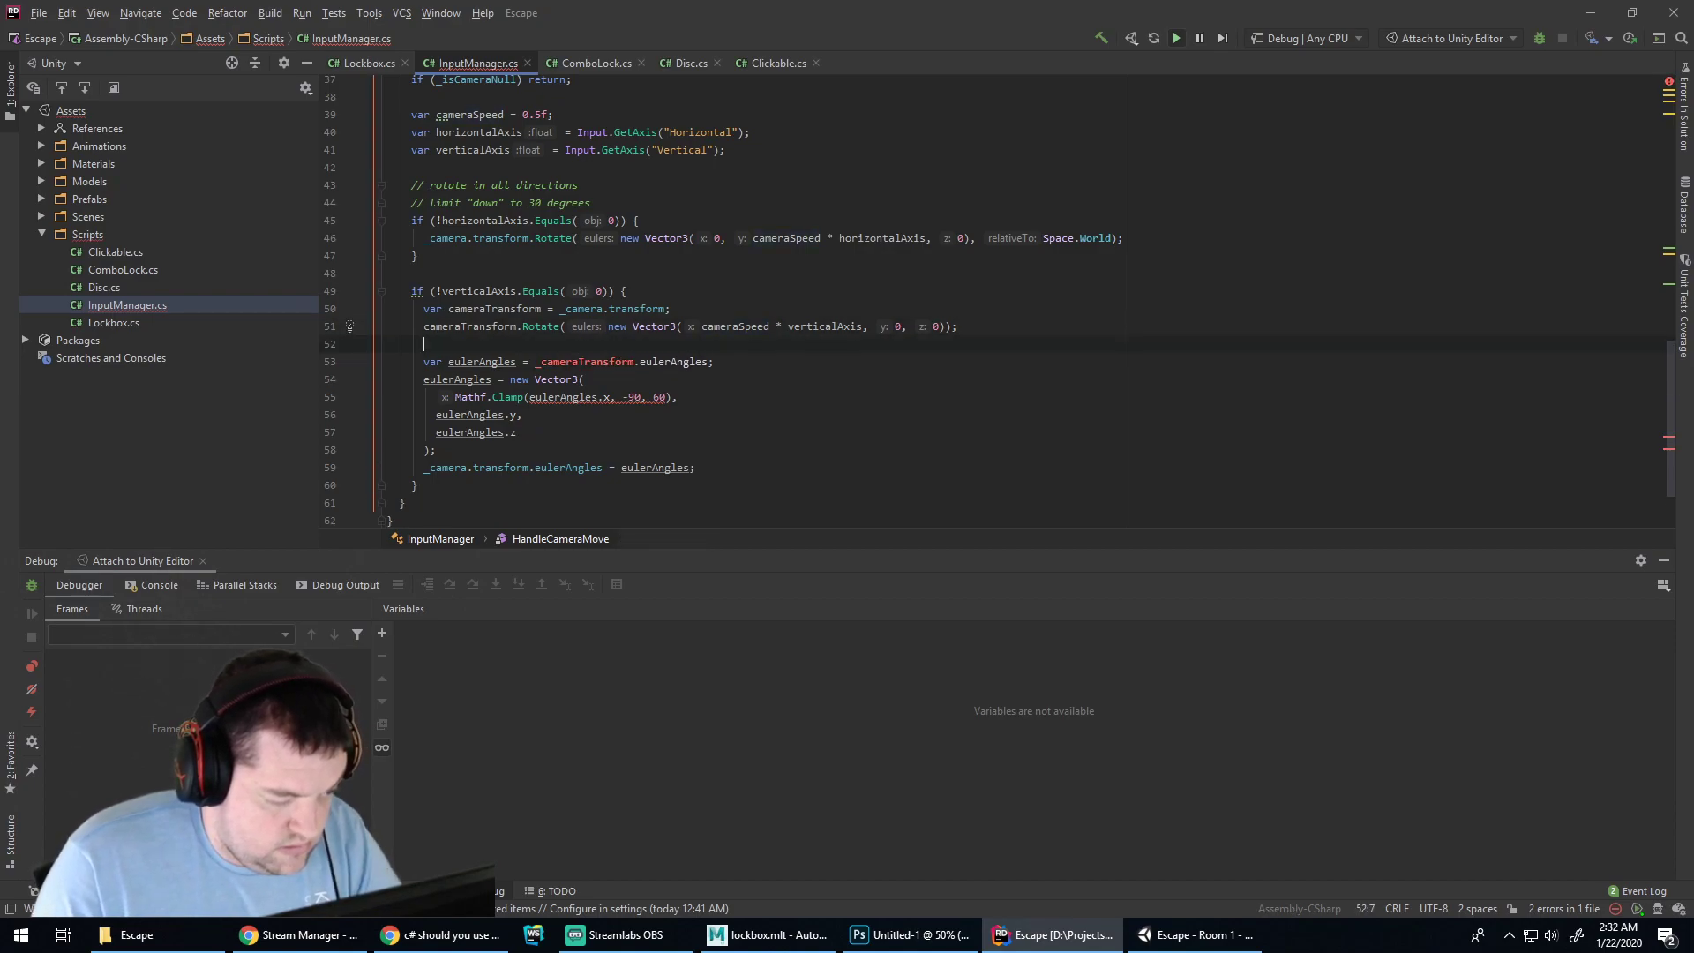
pyautogui.click(538, 362)
pyautogui.press('Delete')
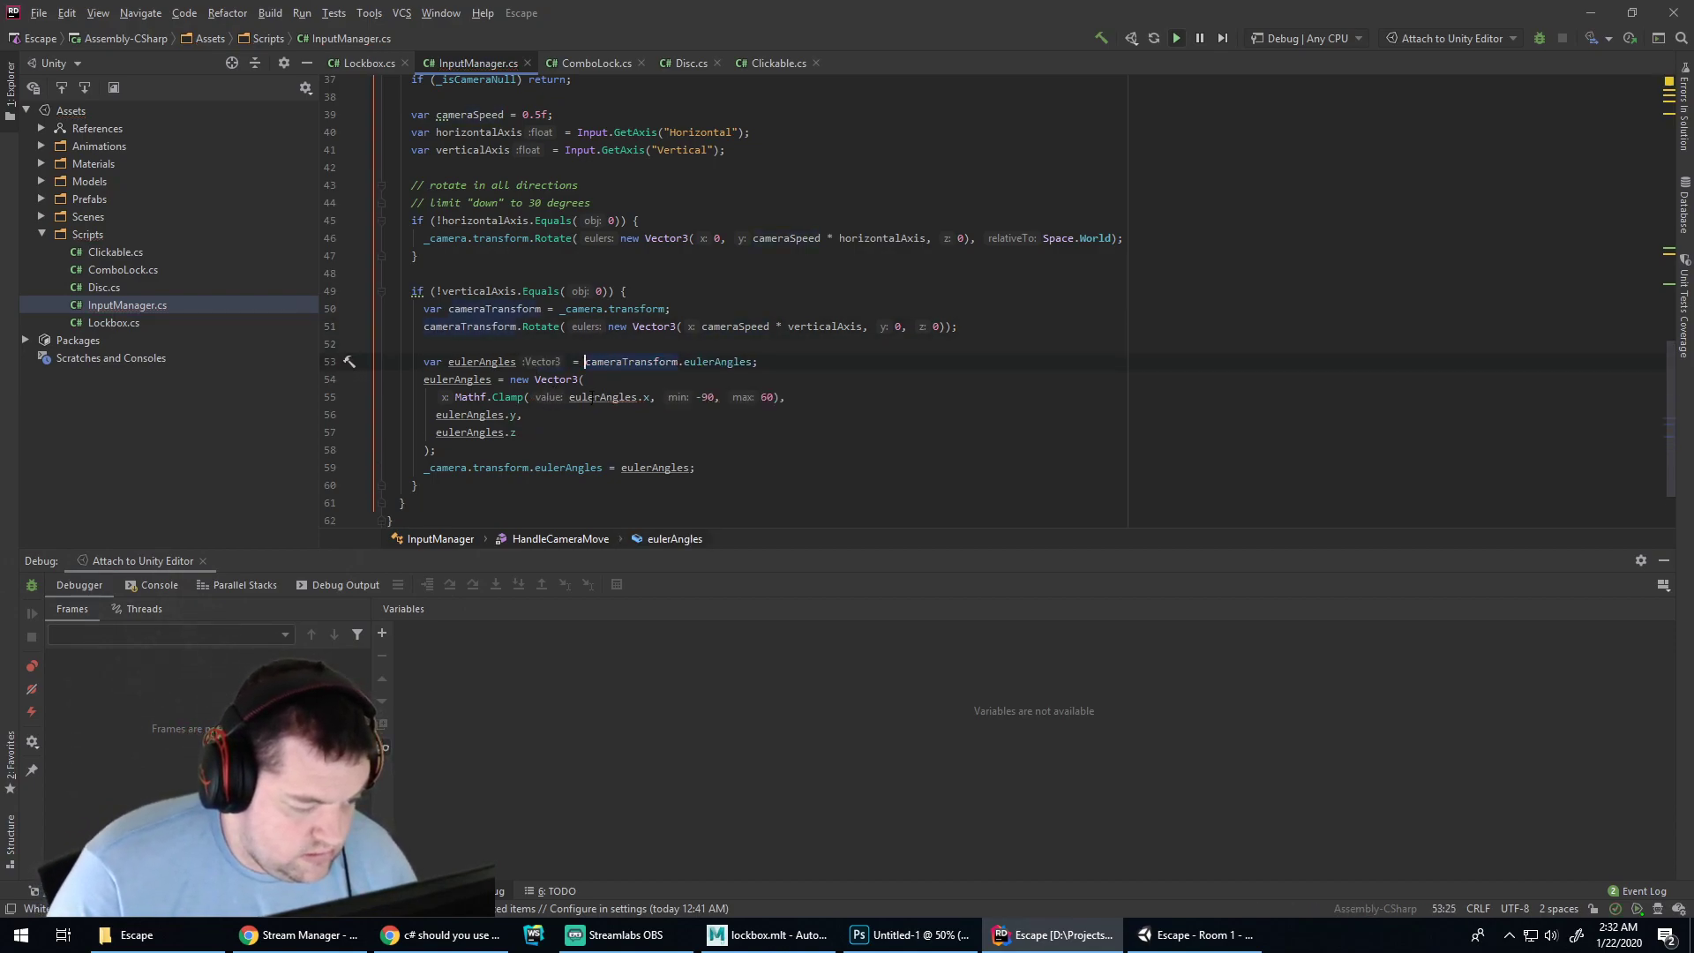
pyautogui.press('Down')
pyautogui.press('Down')
pyautogui.press('Down')
pyautogui.press('Down')
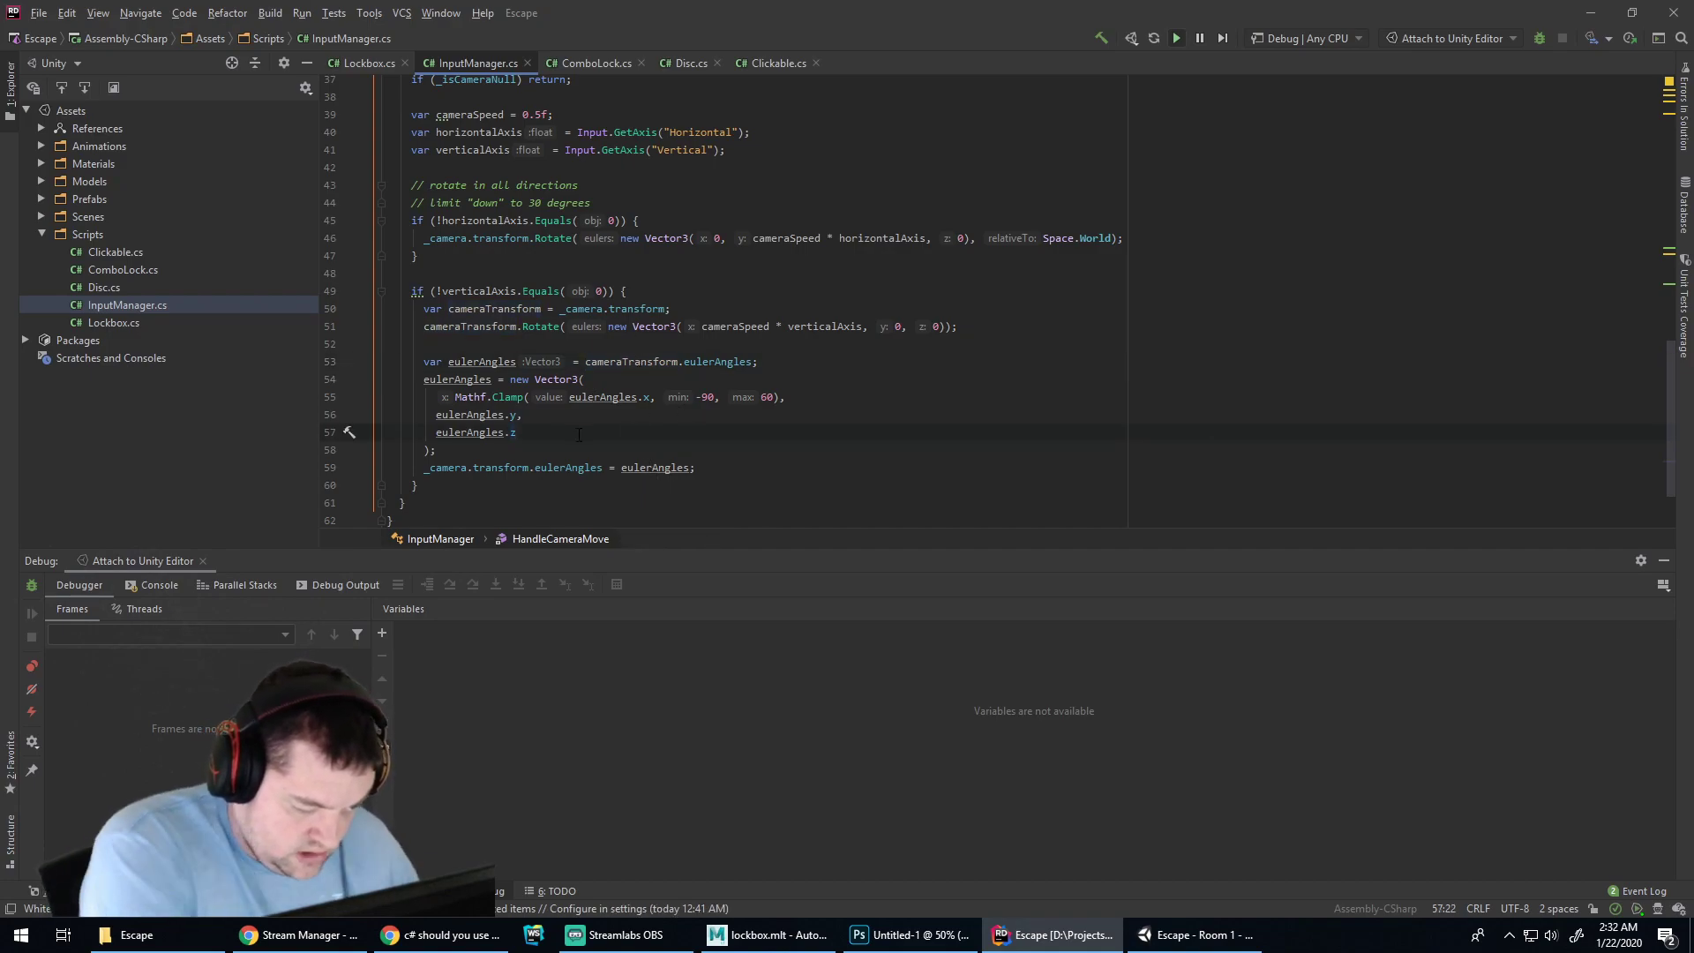
# Try an eulerAngles prefix before new Vector3, erase it, and add a blank line after the clamp
pyautogui.click(510, 379)
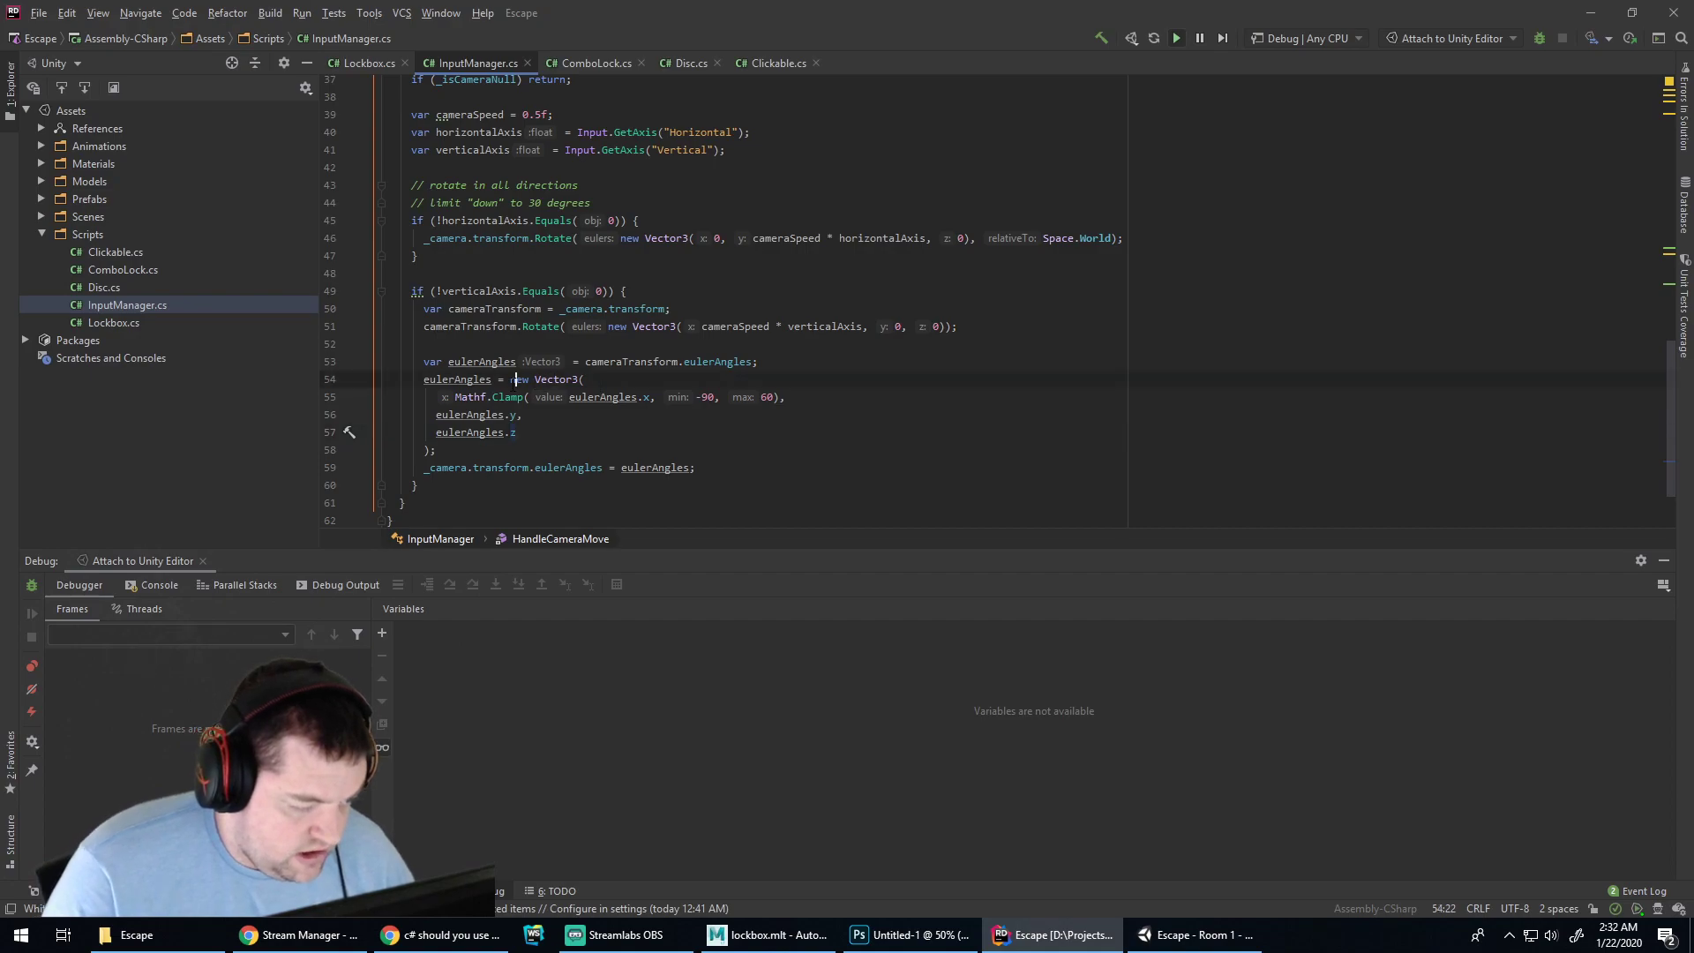
pyautogui.write('eulerAngles.')
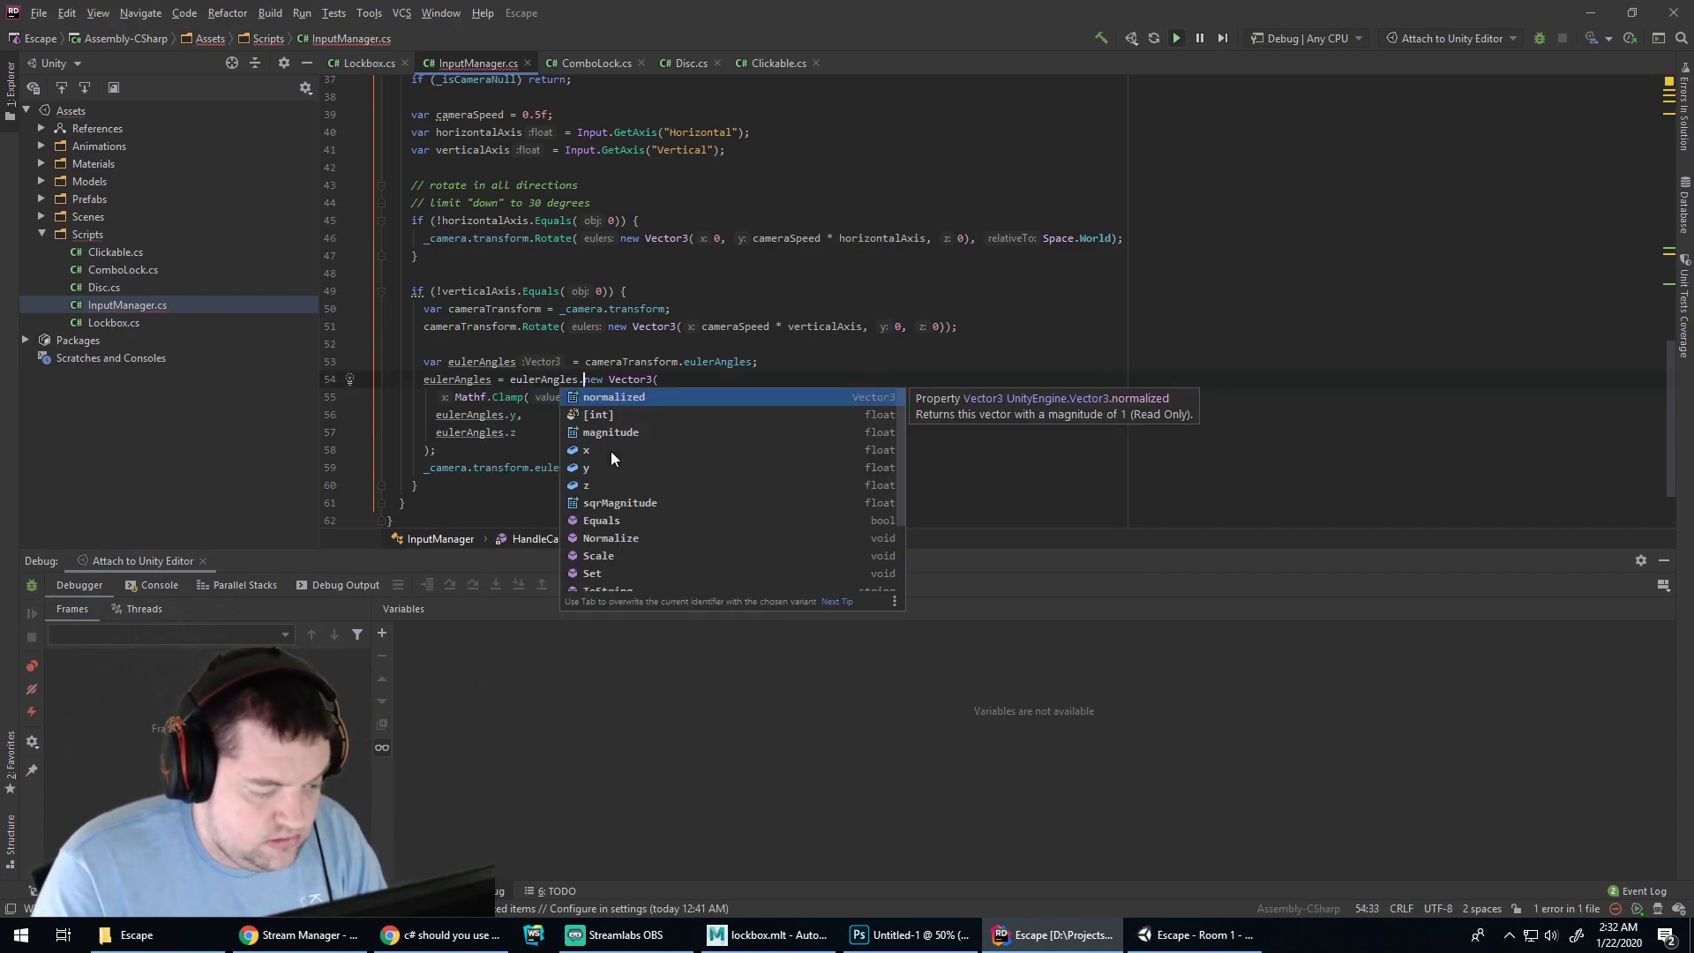
pyautogui.press('Down')
pyautogui.press('Down')
pyautogui.press('Down')
pyautogui.press('Down')
pyautogui.press('Down')
pyautogui.press('Down')
pyautogui.press('Down')
pyautogui.press('Down')
pyautogui.press('Down')
pyautogui.press('Down')
pyautogui.press('Down')
pyautogui.press('Down')
pyautogui.press('Down')
pyautogui.press('Down')
pyautogui.press('Down')
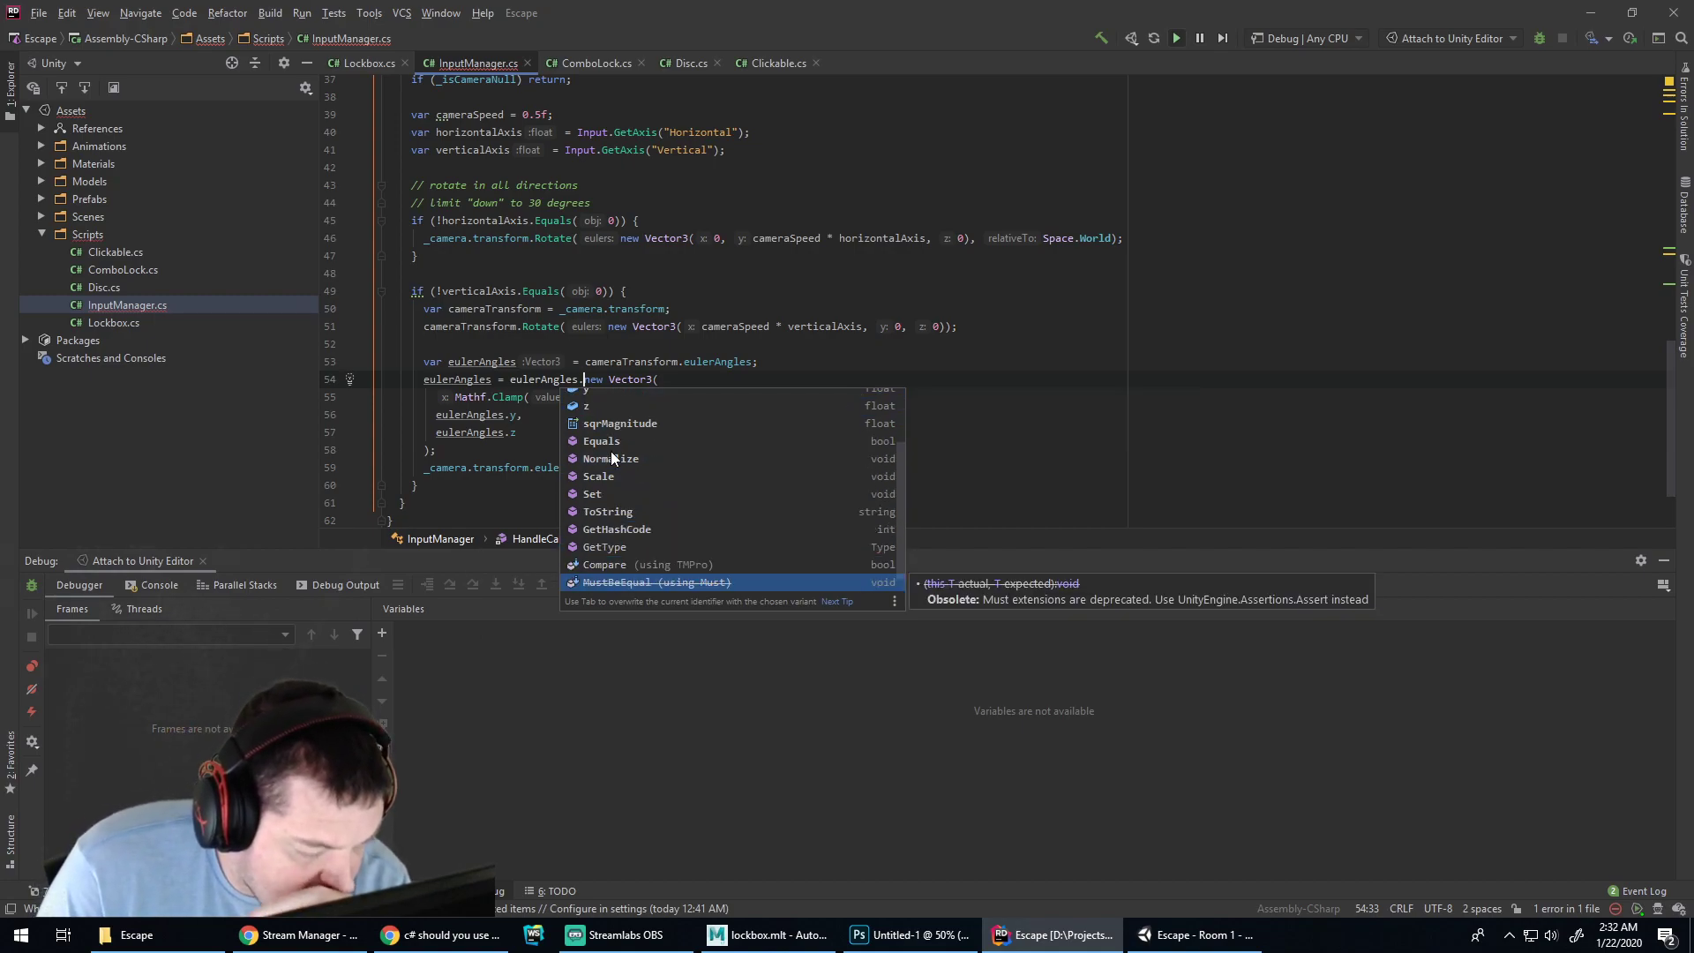
pyautogui.press('Down')
pyautogui.press('Down')
pyautogui.press('Down')
pyautogui.press('Down')
pyautogui.press('Down')
pyautogui.press('Down')
pyautogui.press('Down')
pyautogui.press('Down')
pyautogui.press('Down')
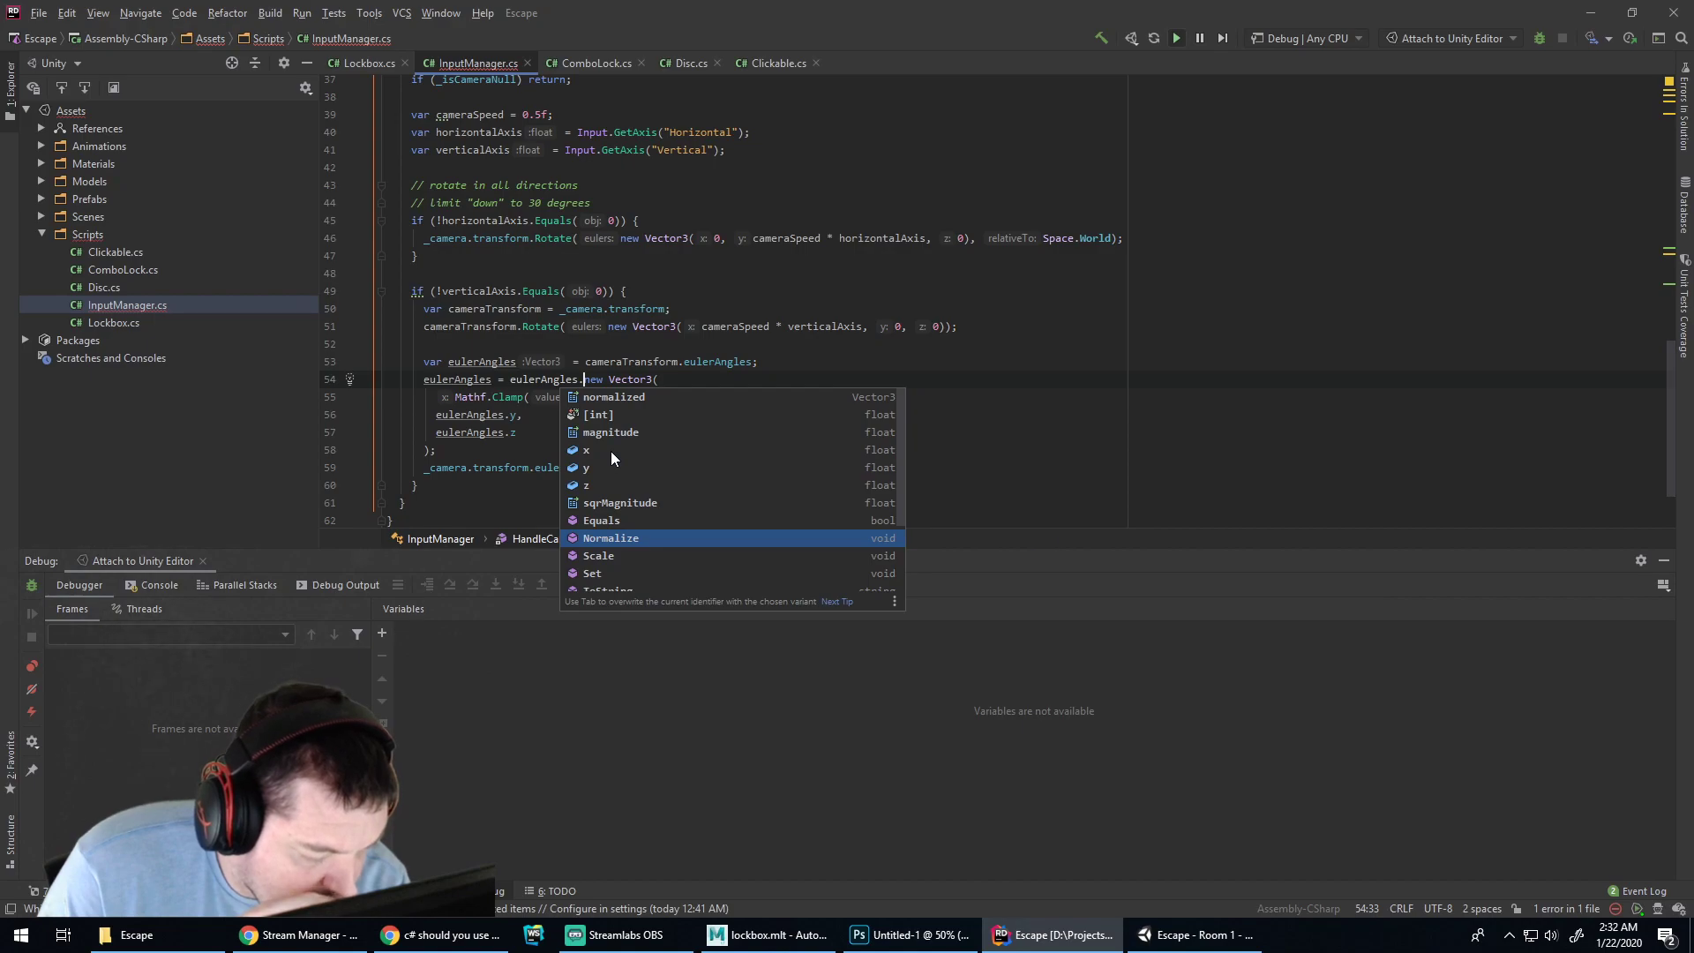
pyautogui.press('BackSpace')
pyautogui.press('BackSpace')
pyautogui.press('BackSpace')
pyautogui.press('BackSpace')
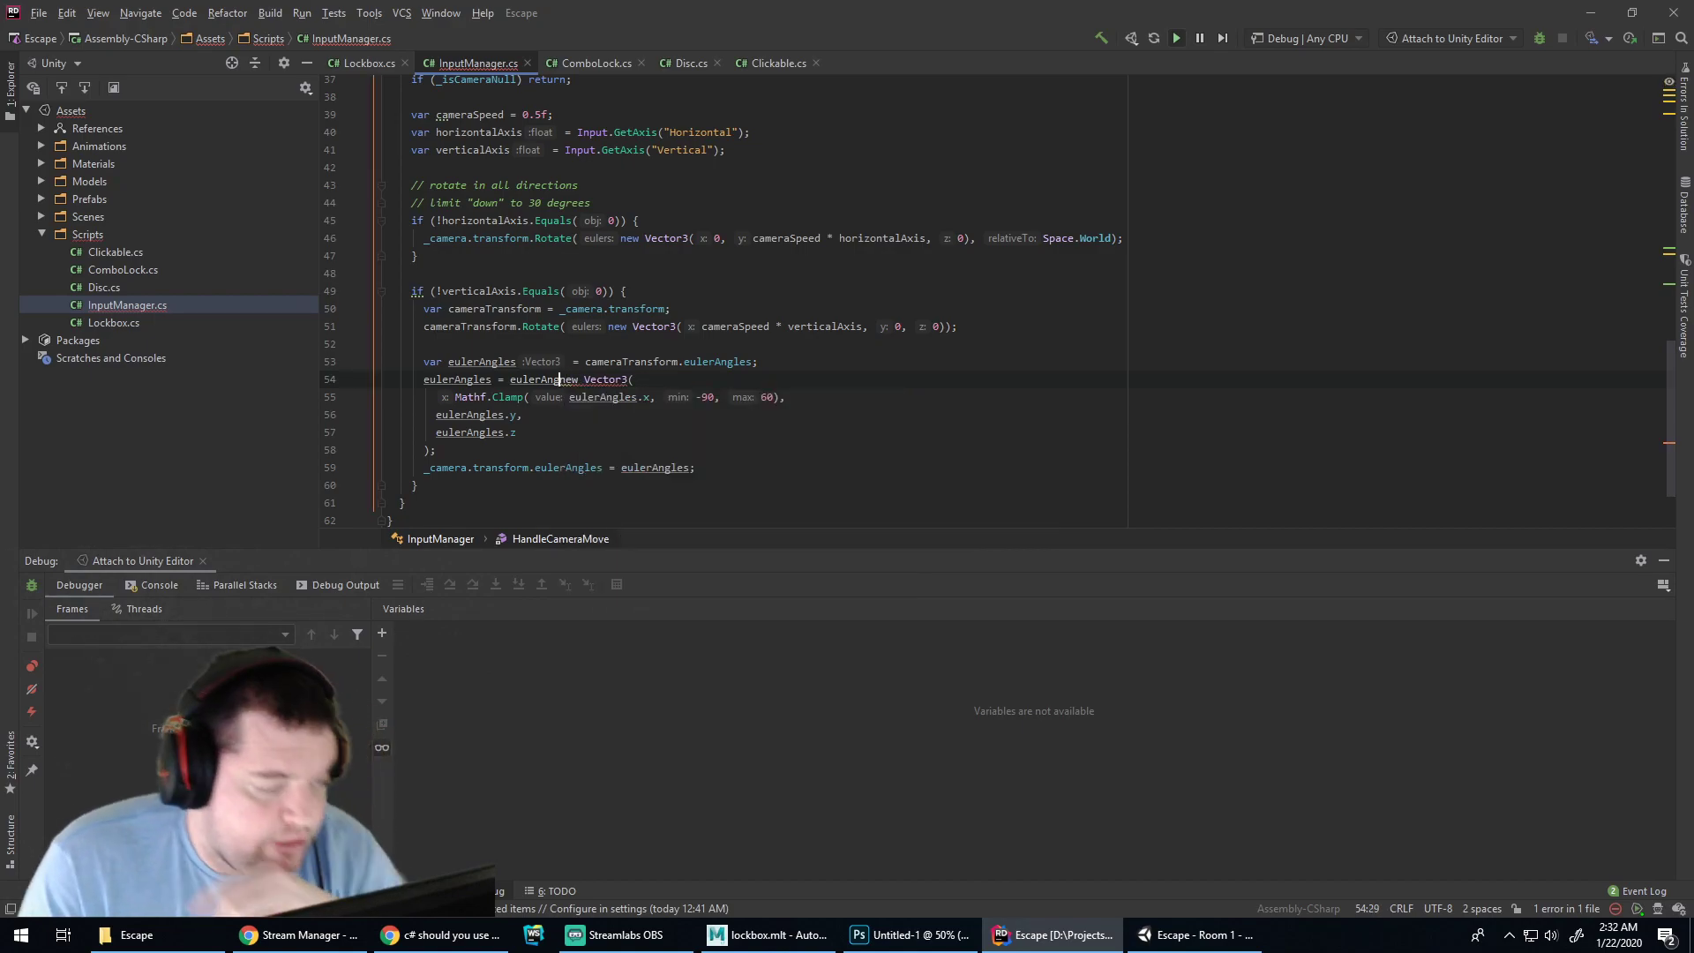
pyautogui.press('BackSpace')
pyautogui.press('BackSpace')
pyautogui.press('BackSpace')
pyautogui.press('BackSpace')
pyautogui.press('BackSpace')
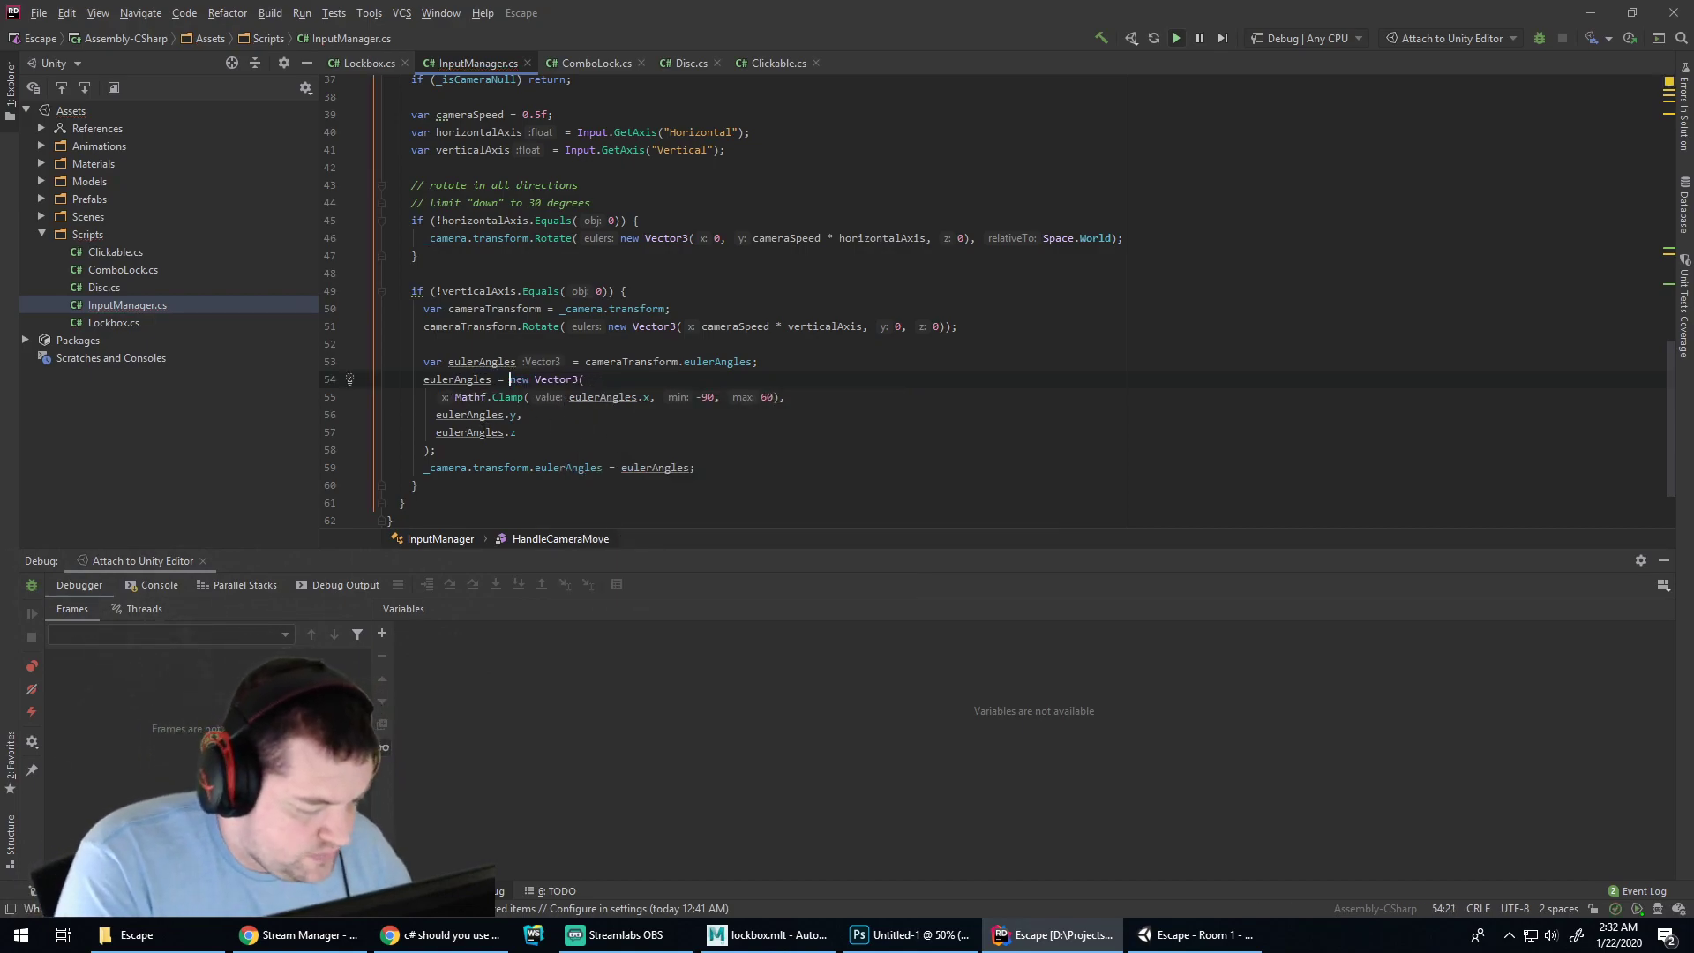
pyautogui.click(461, 452)
pyautogui.press('Return')
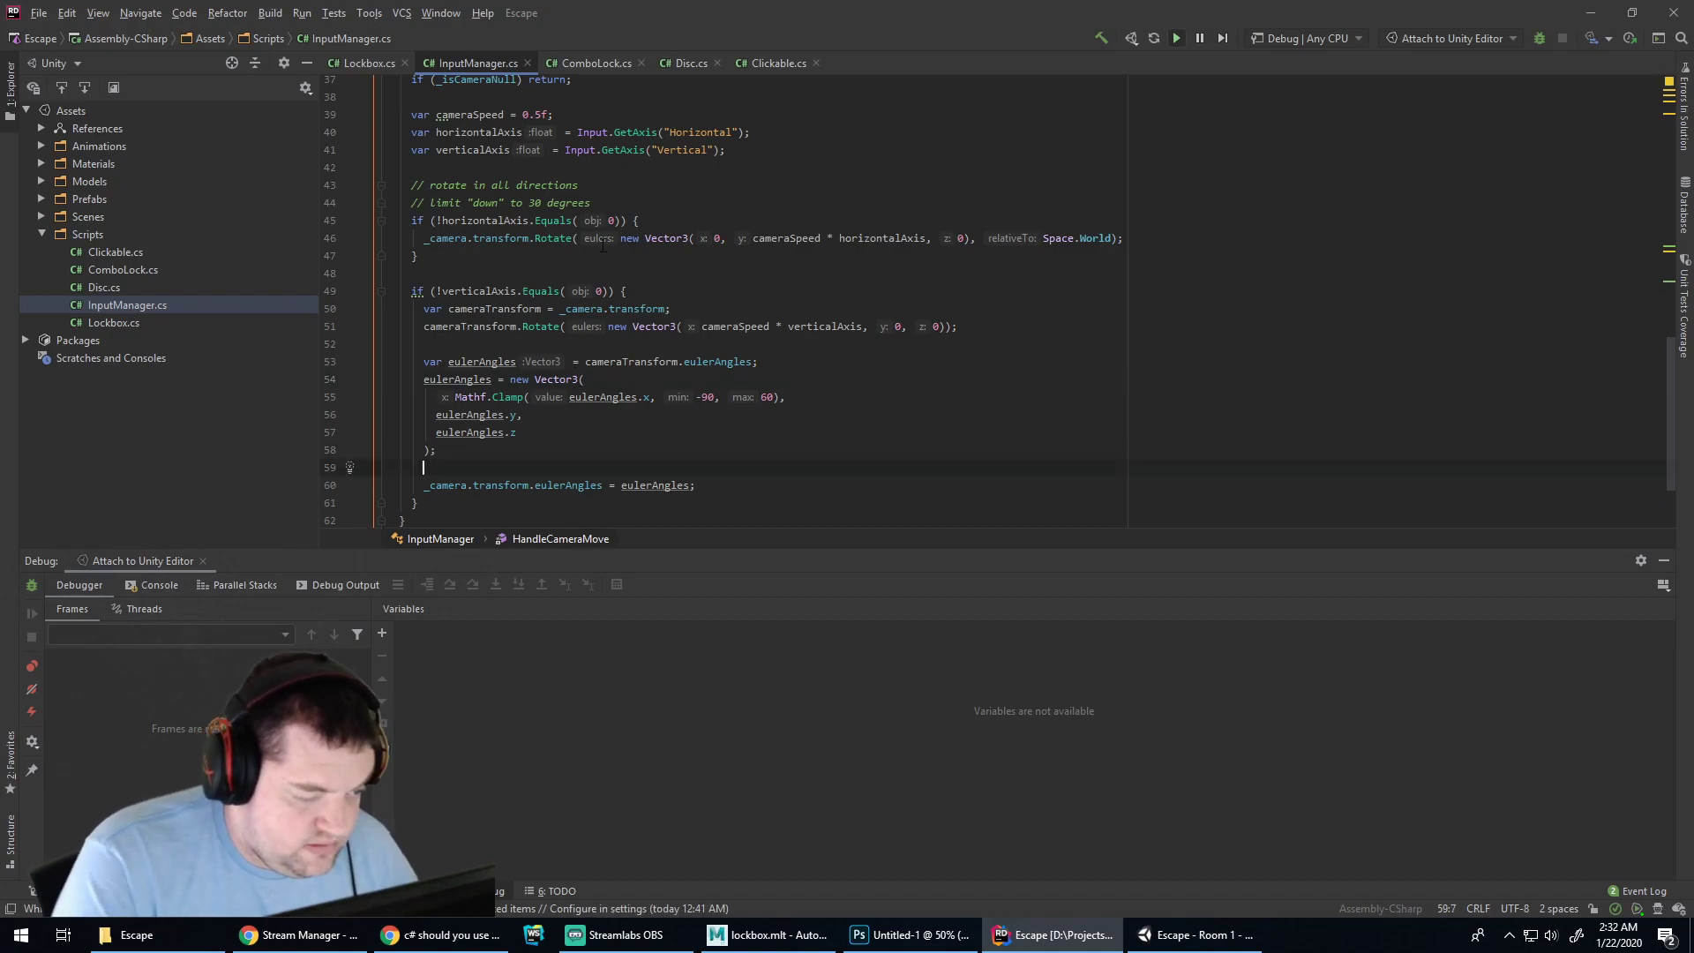
# Play the Room 1 scene in Unity, select the wall and floor, then return to Rider
pyautogui.click(1195, 935)
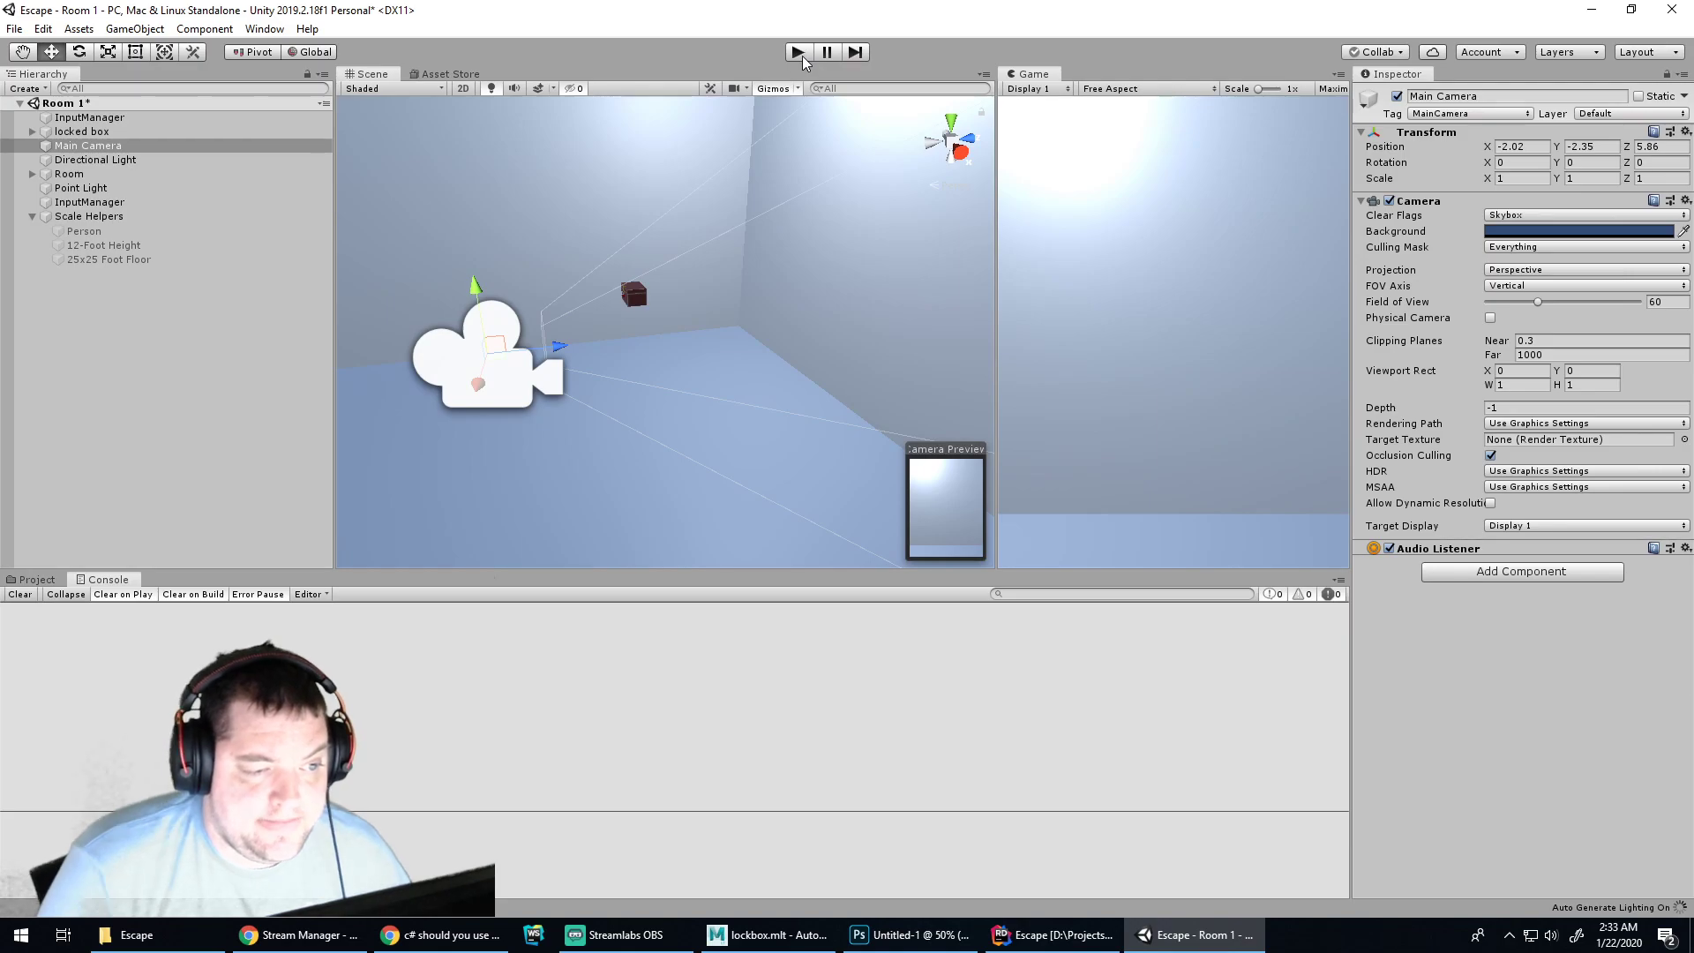
pyautogui.click(802, 55)
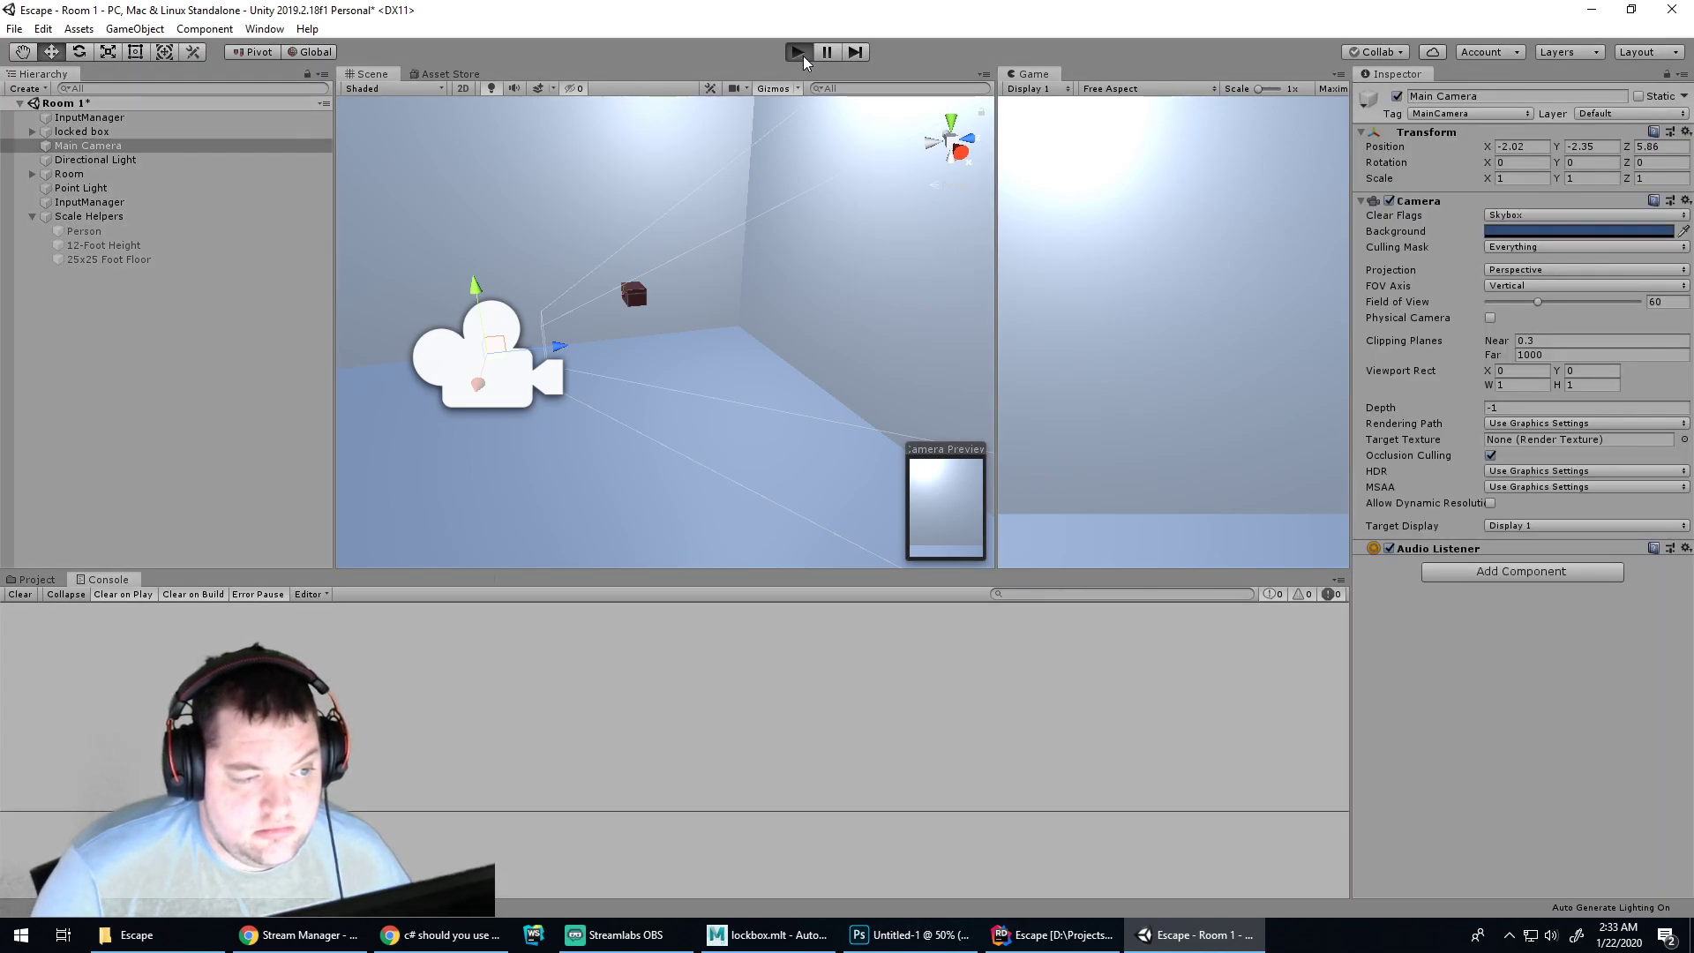
pyautogui.click(828, 222)
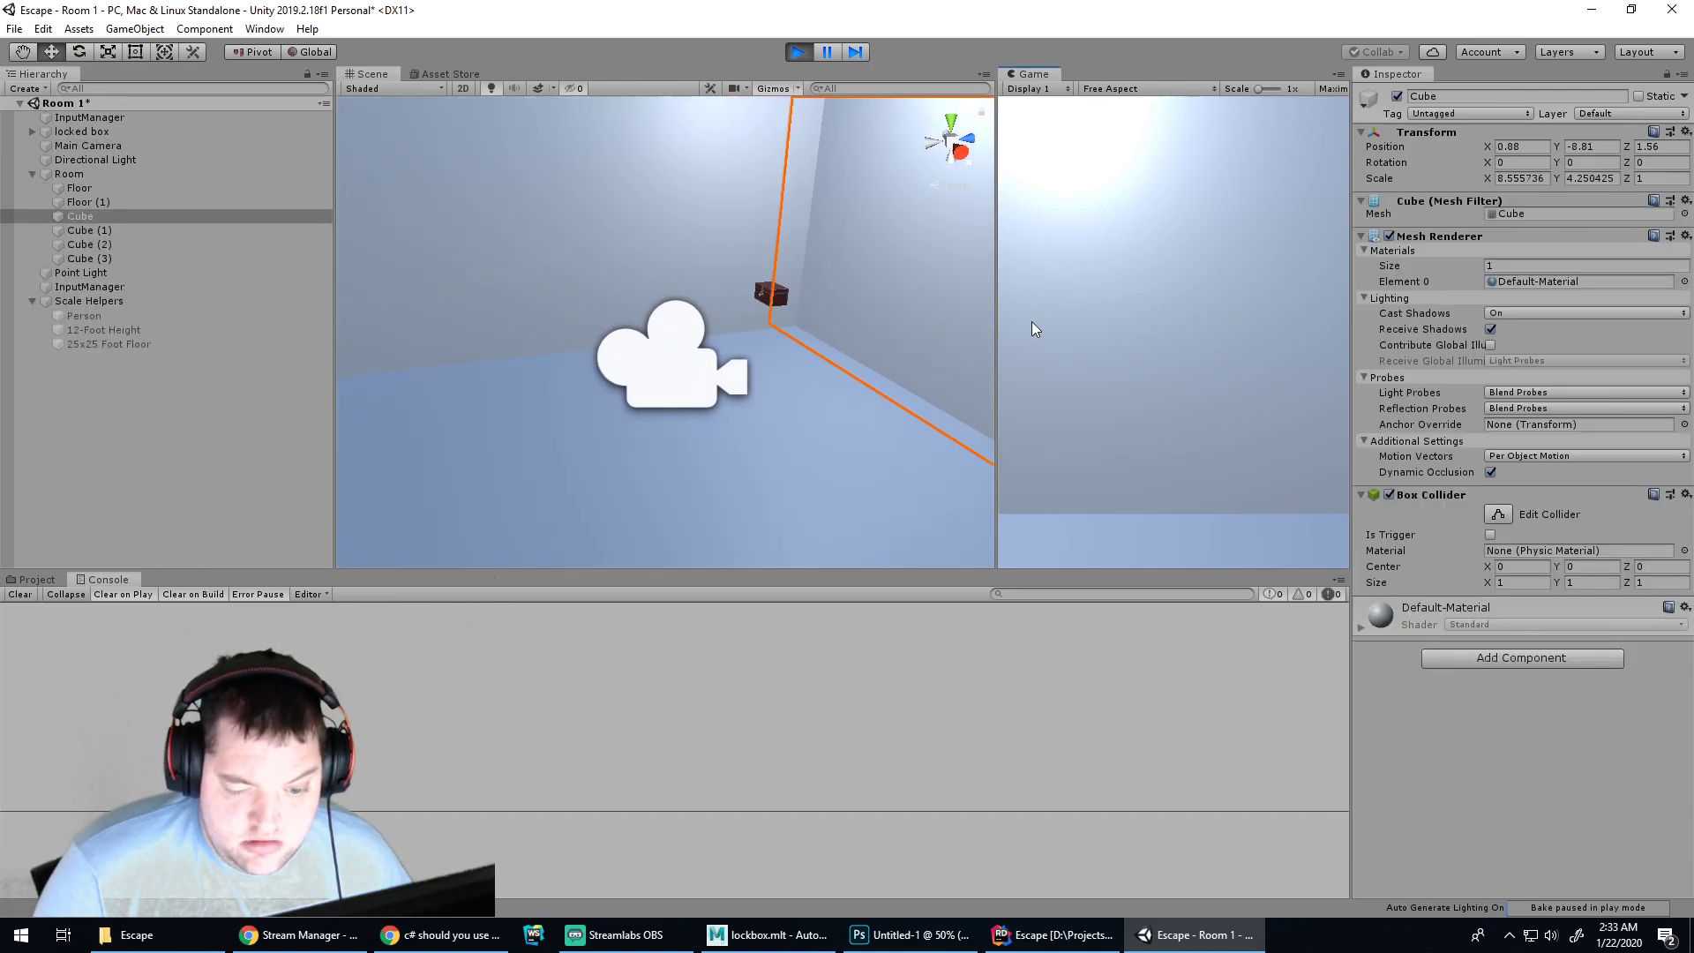
pyautogui.click(780, 419)
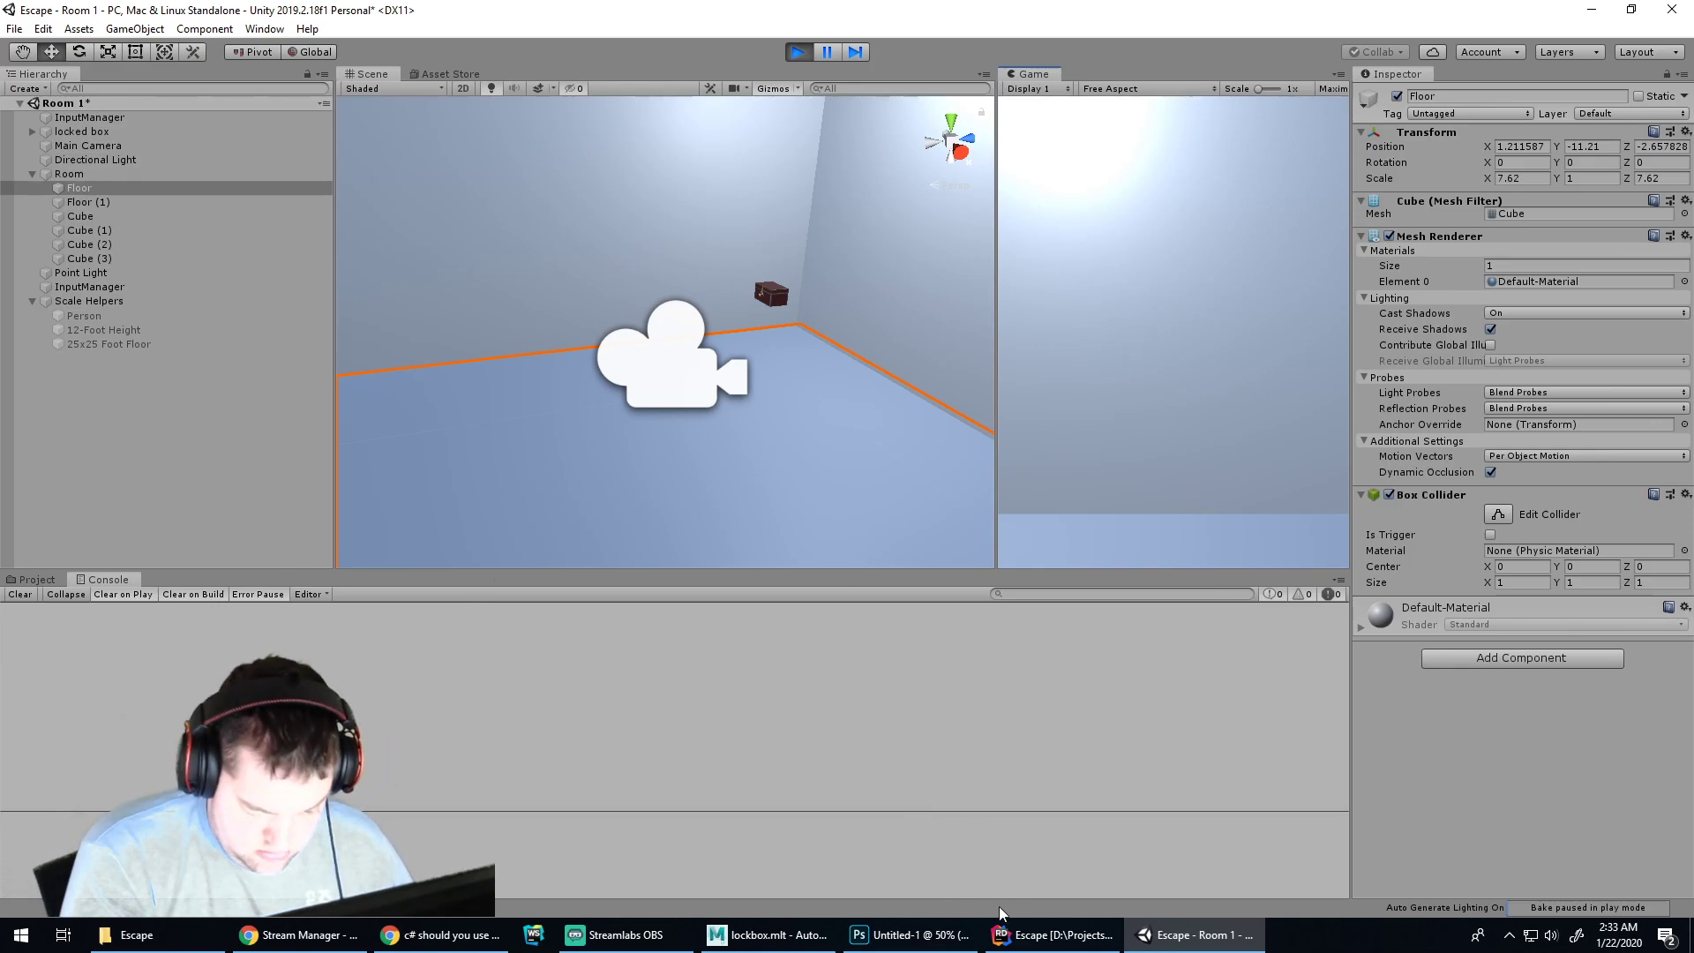
pyautogui.click(1006, 934)
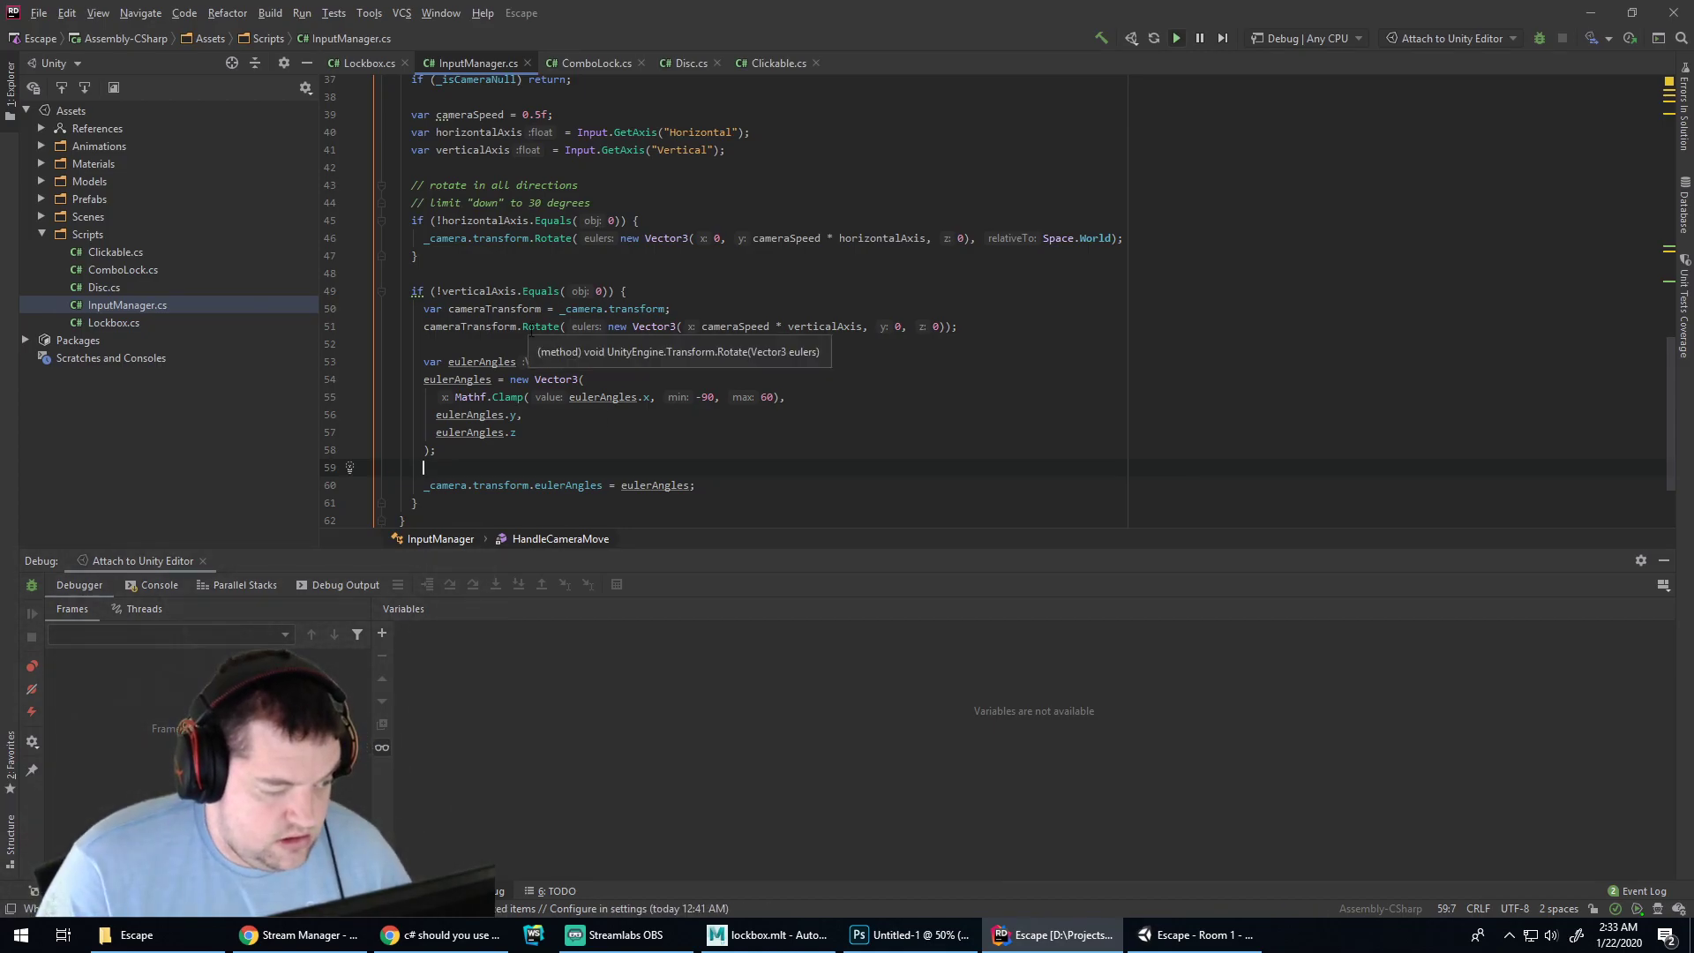
# Replace _camera.transform with cameraTransform in the horizontal Rotate call
pyautogui.click(527, 328)
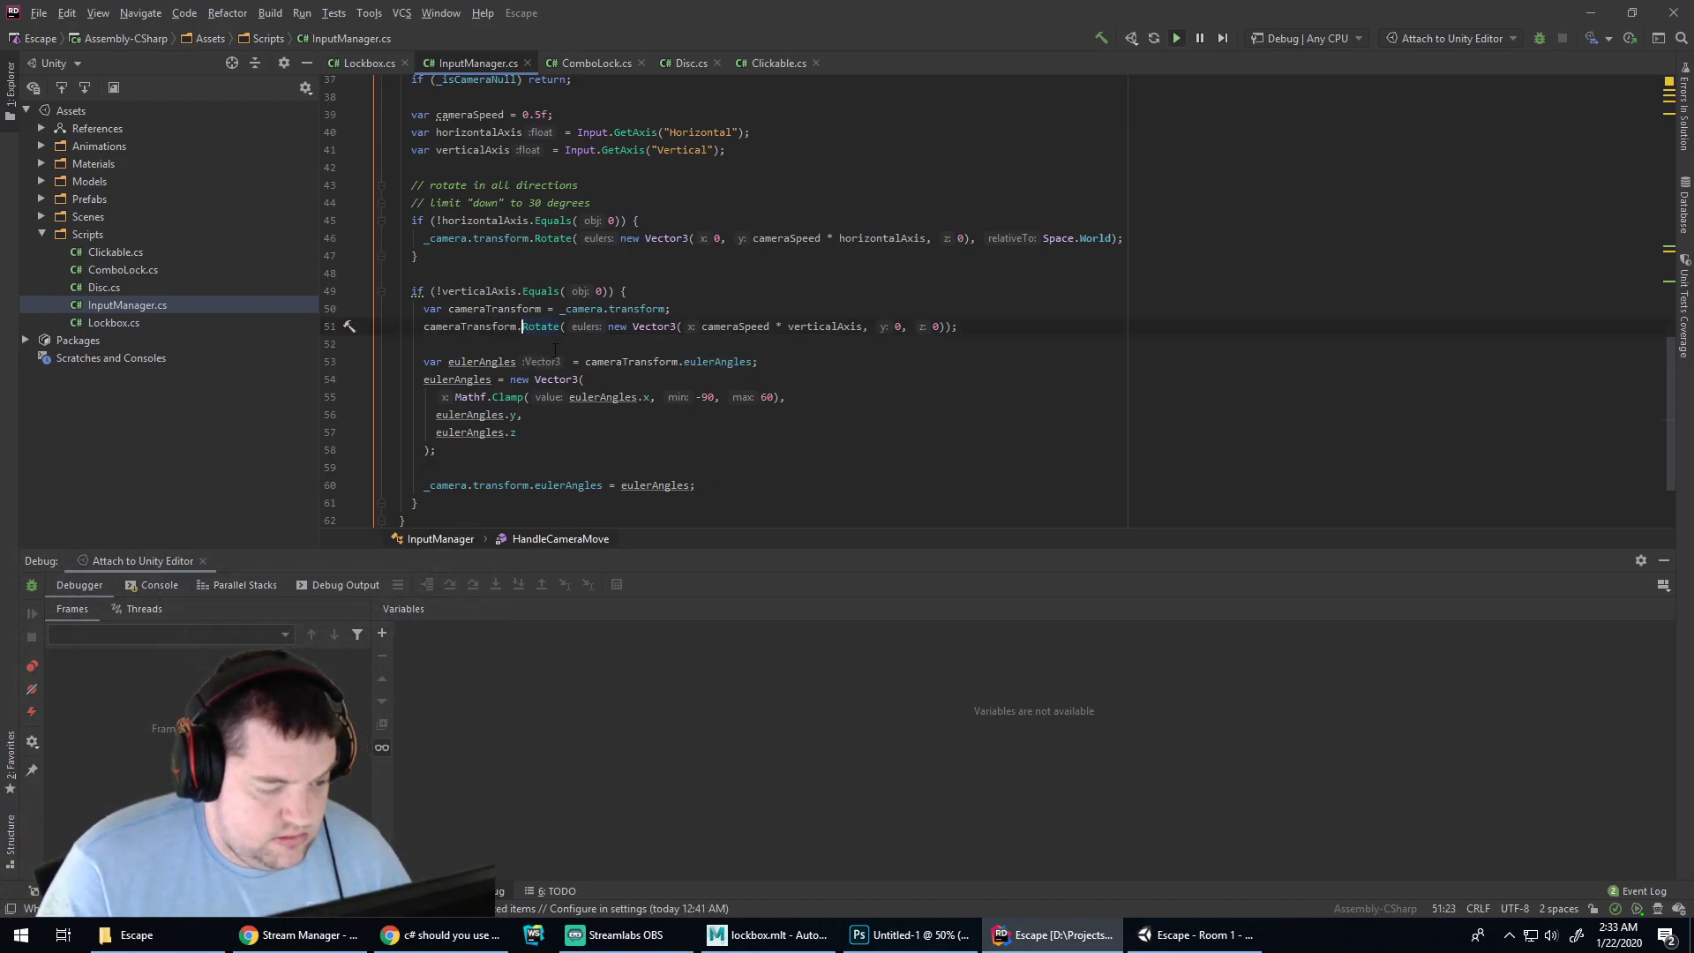
pyautogui.click(559, 344)
pyautogui.click(665, 222)
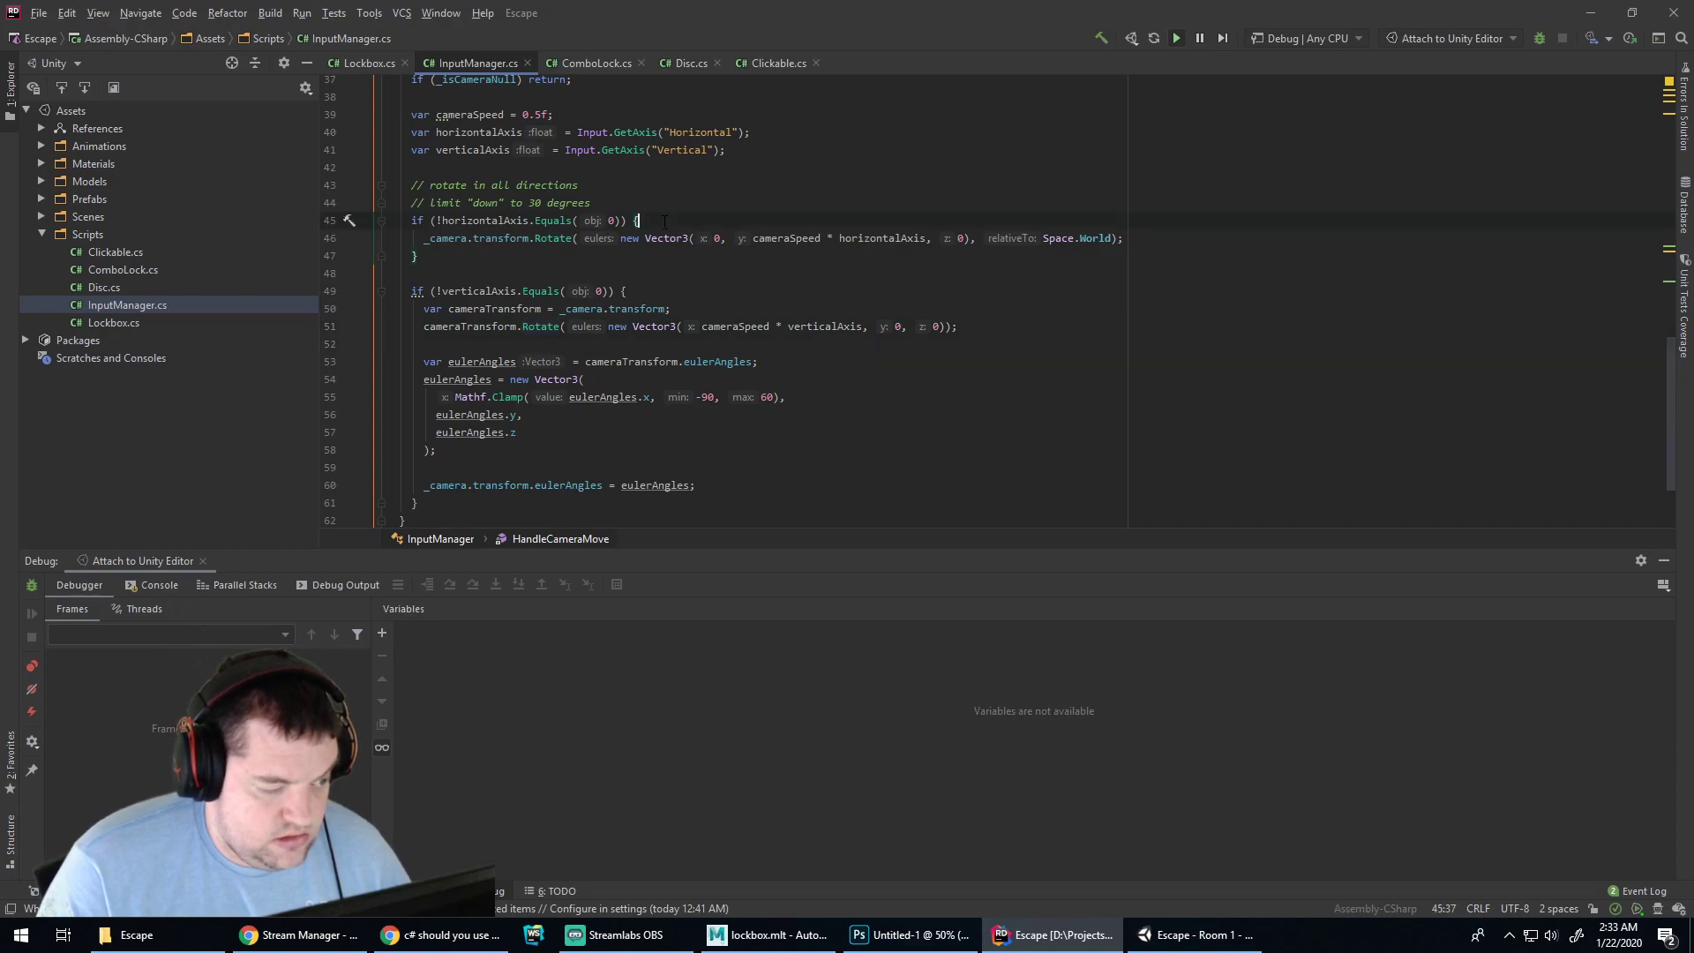
pyautogui.hotkey('ctrl', 'z')
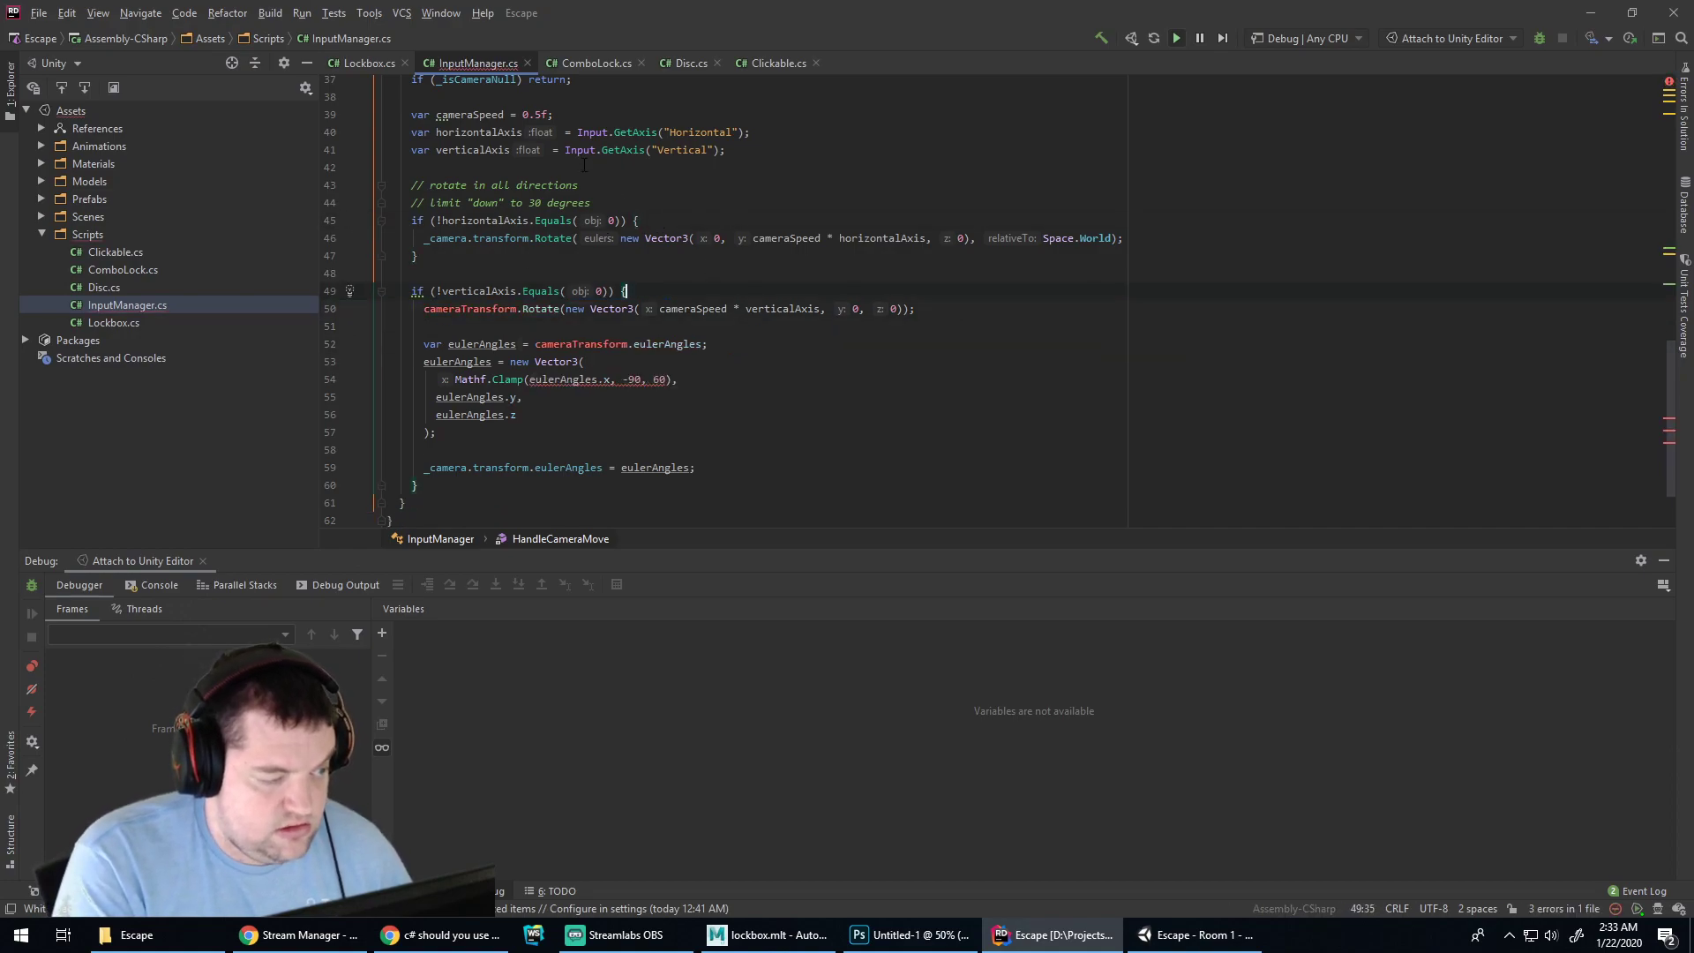
pyautogui.hotkey('ctrl', 'z')
pyautogui.moveTo(534, 257); pyautogui.dragTo(424, 256)
pyautogui.press('BackSpace')
pyautogui.doubleClick(483, 168)
pyautogui.hotkey('ctrl', 'c')
pyautogui.click(425, 255)
pyautogui.hotkey('ctrl', 'v')
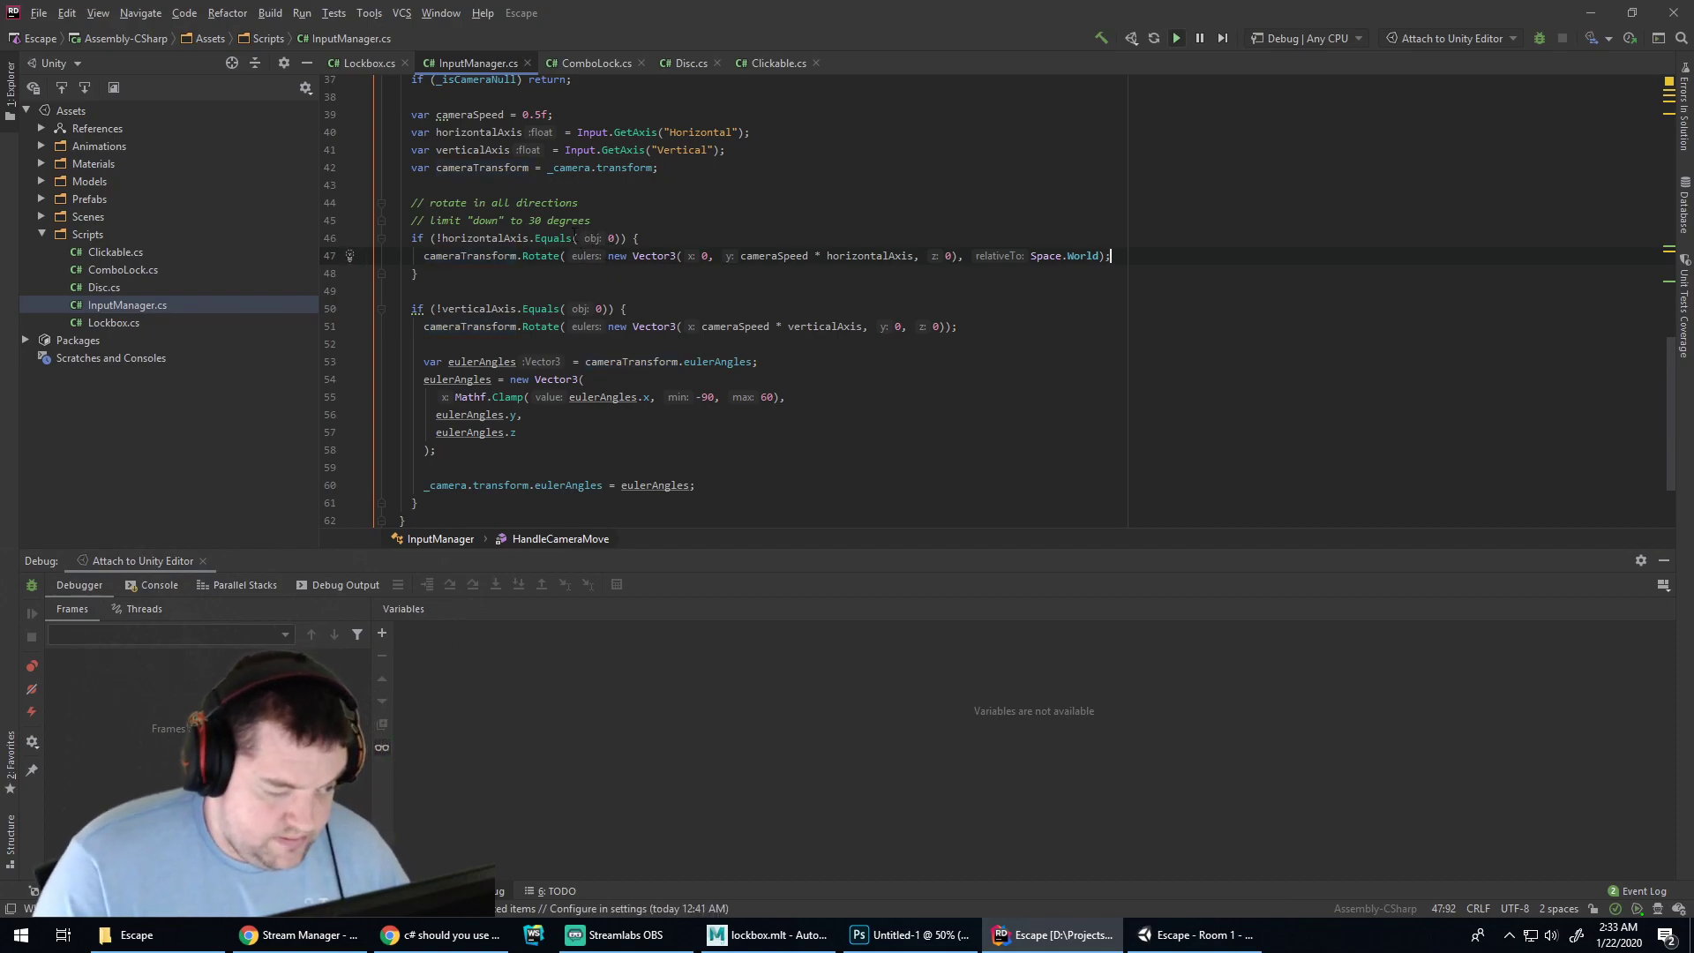
# Insert an empty Debug.Log(); line below the declarations in HandleCameraMove
pyautogui.click(688, 232)
pyautogui.press('Up')
pyautogui.press('Up')
pyautogui.press('Up')
pyautogui.press('Up')
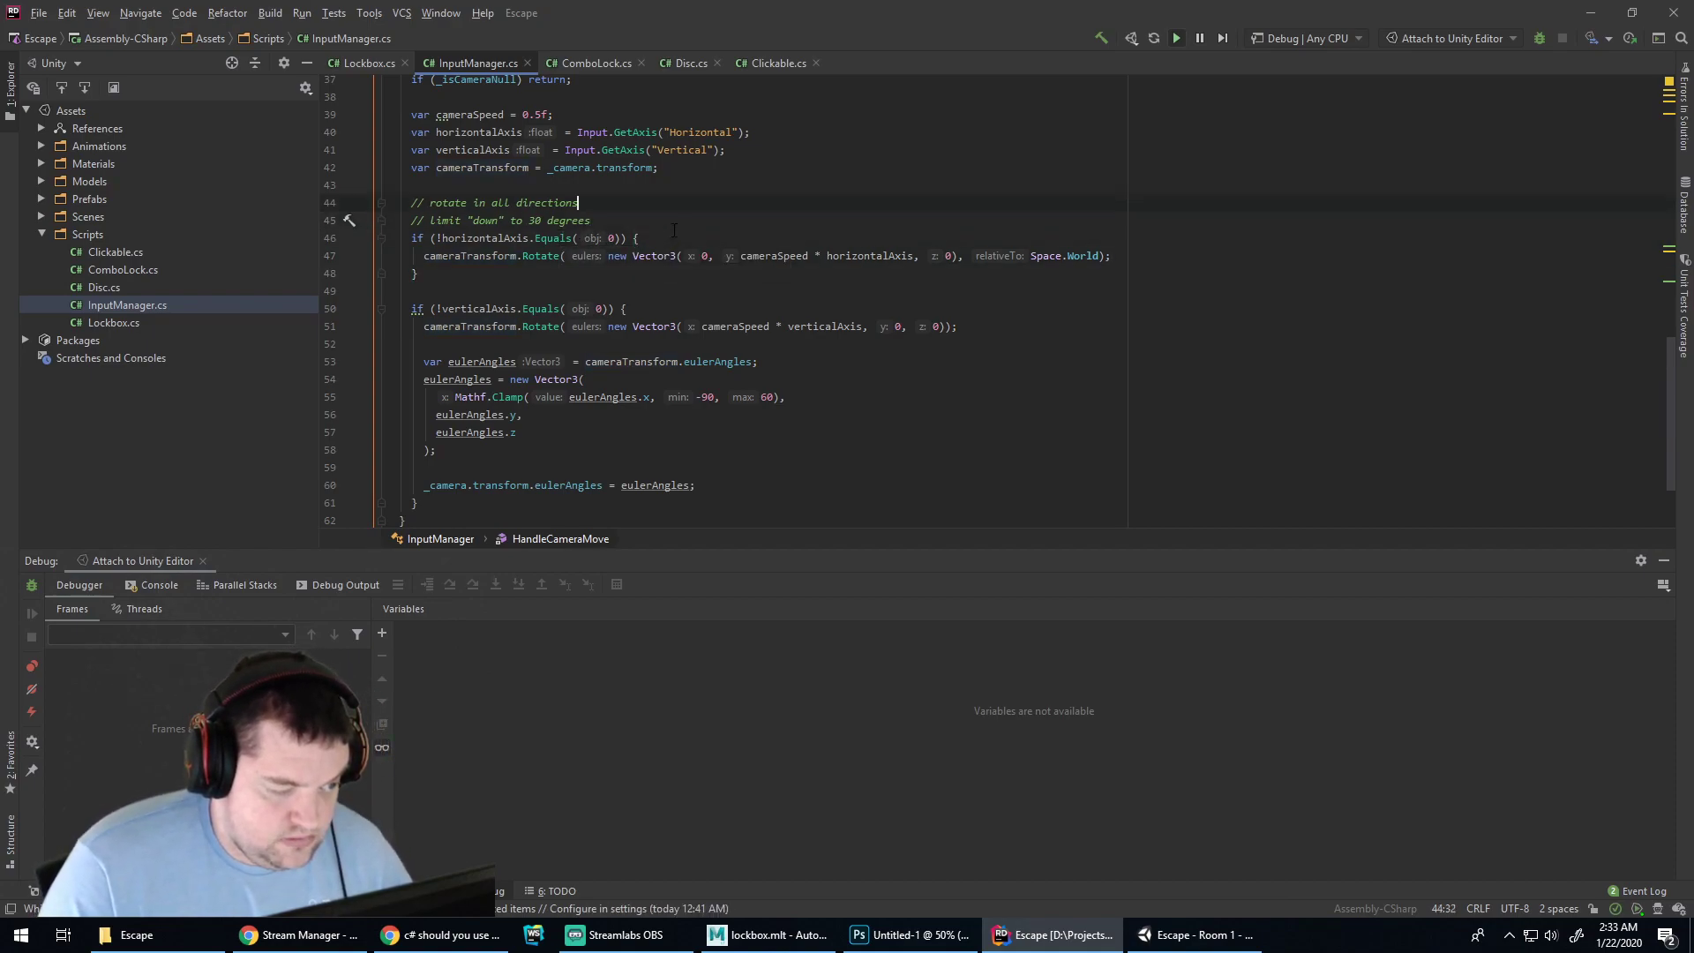
pyautogui.press('End')
pyautogui.press('Return')
pyautogui.press('Return')
pyautogui.write('Debug.L')
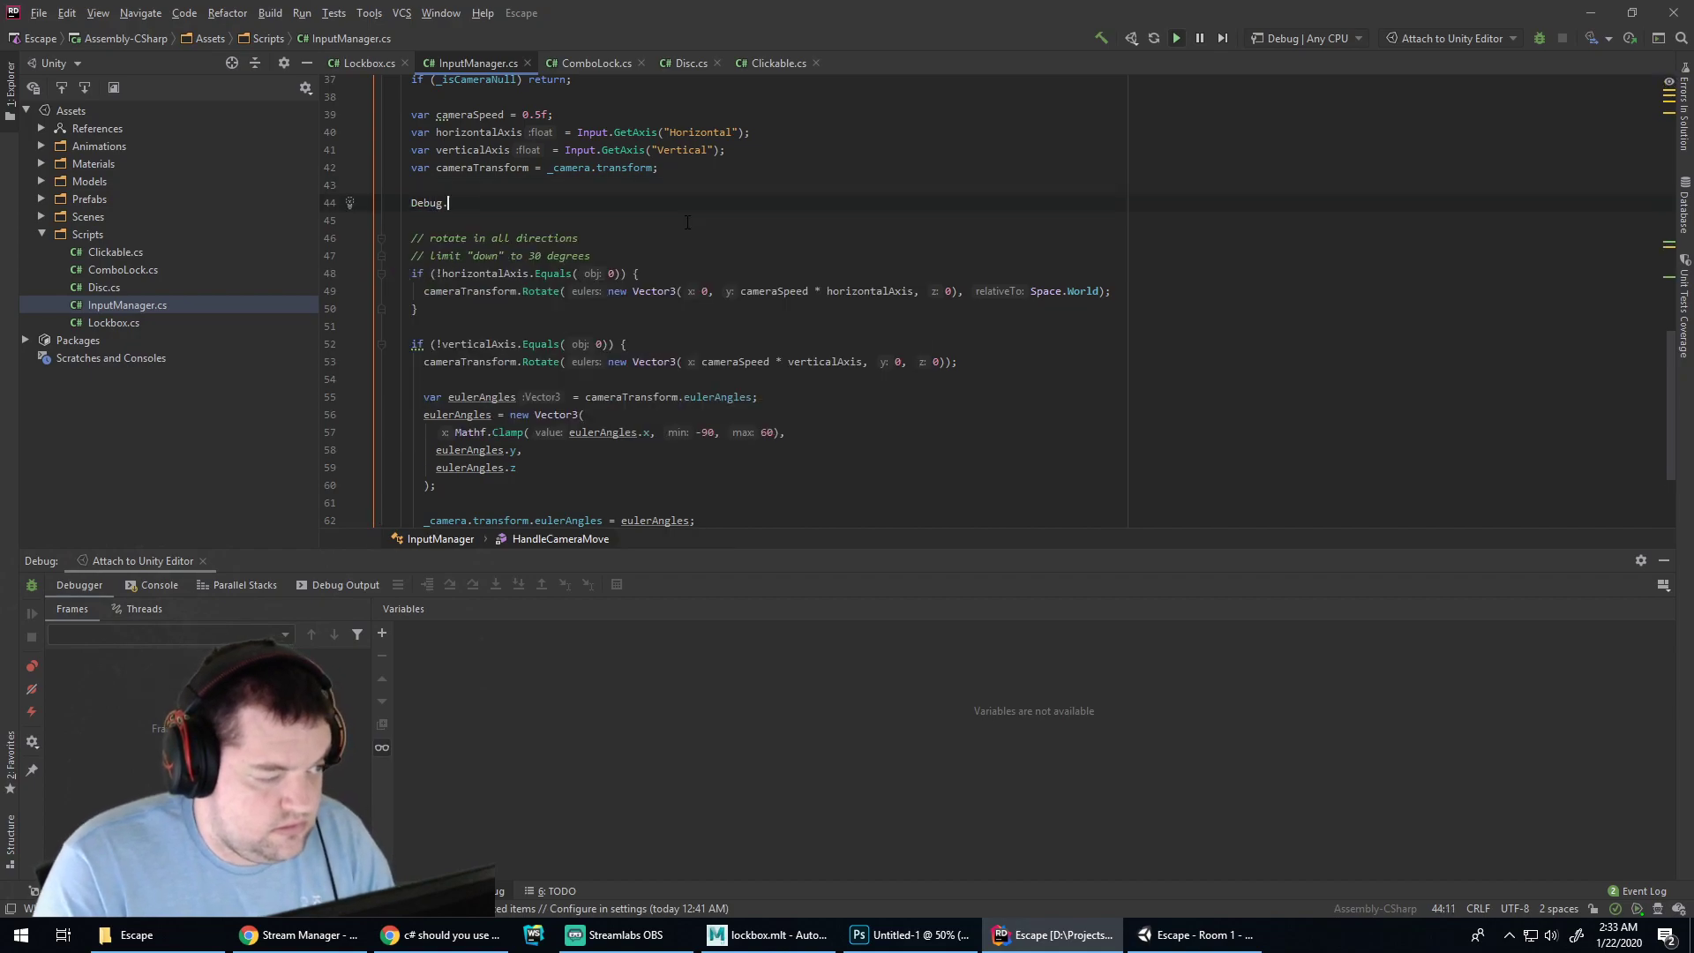
pyautogui.press('Return')
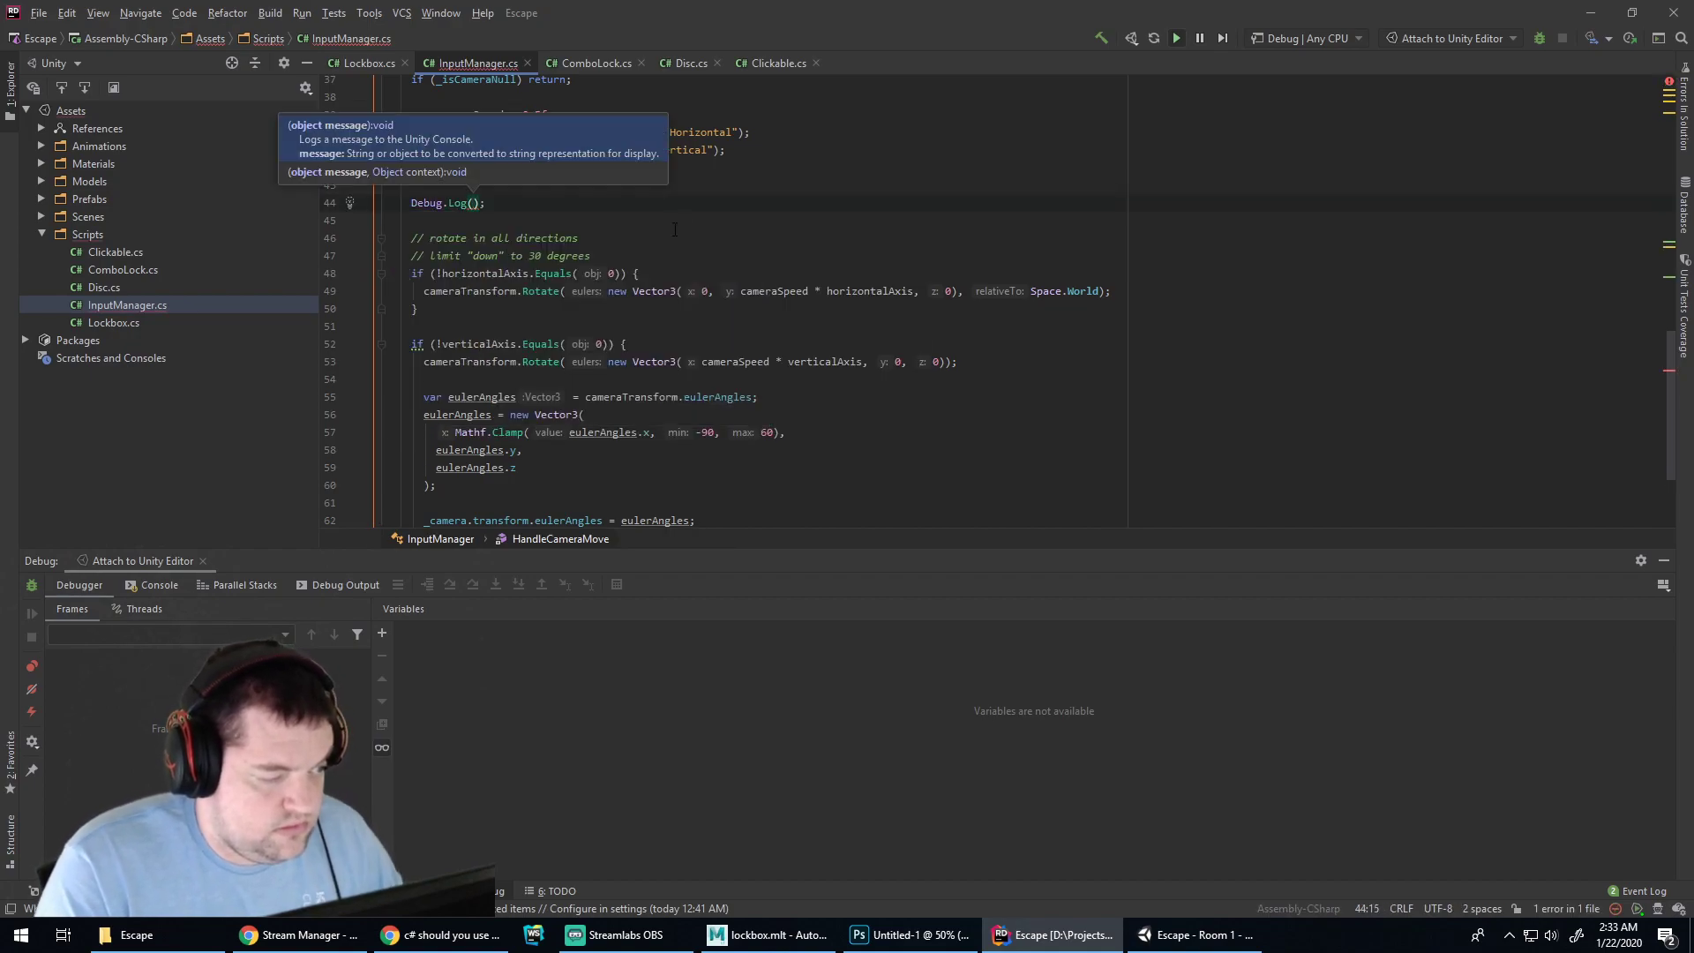
pyautogui.scroll(4, 635, 225)
pyautogui.click(591, 233)
# Add a Debug.Log line at the end of Start, then delete it again
pyautogui.scroll(8, 587, 243)
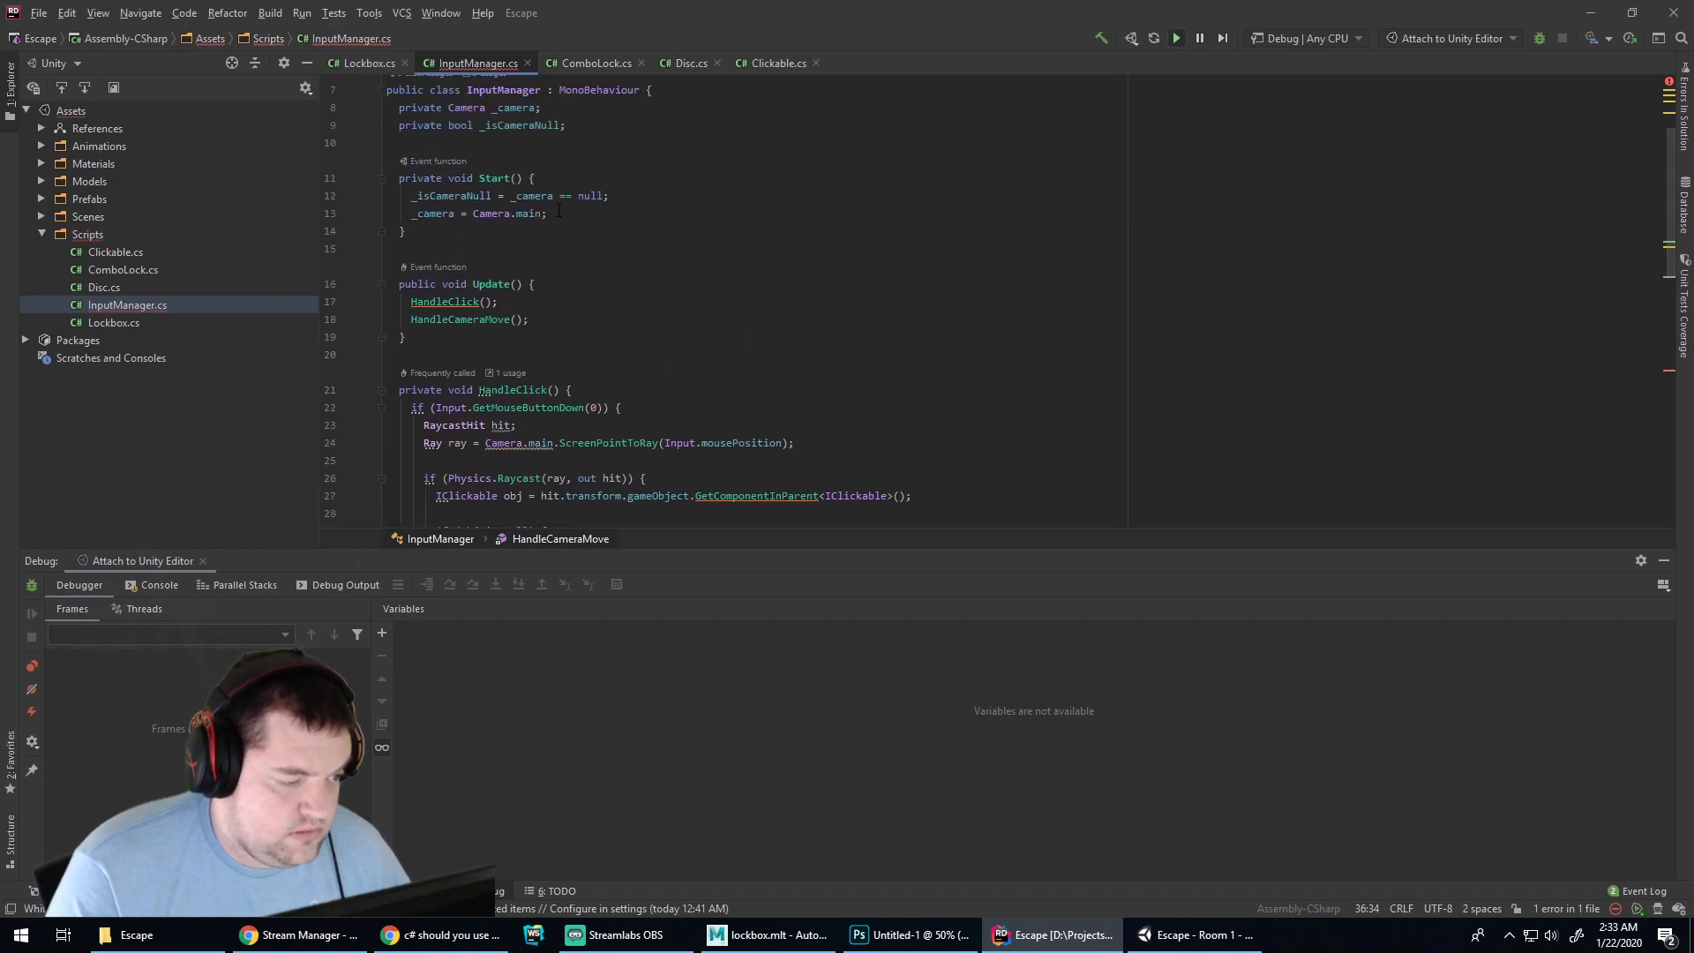
pyautogui.press('Return')
pyautogui.press('Return')
pyautogui.write('Debug.Log')
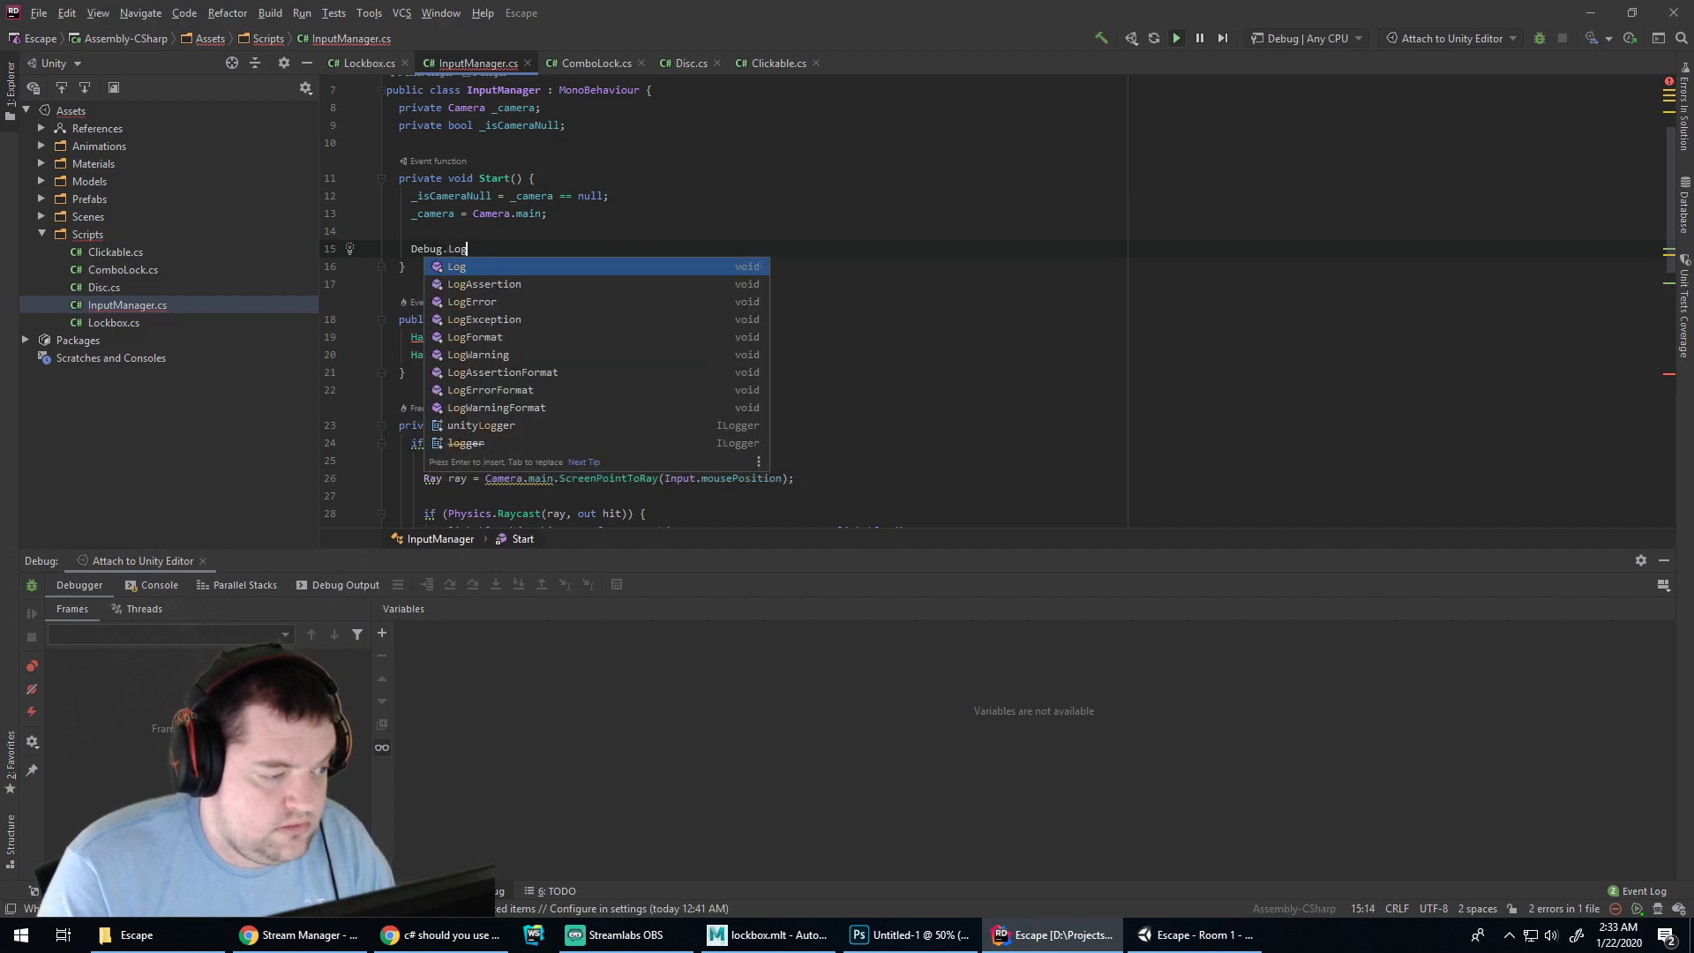
pyautogui.press('Return')
pyautogui.hotkey('shift', 'Up')
pyautogui.hotkey('shift', 'Up')
pyautogui.hotkey('shift', 'End')
pyautogui.press('BackSpace')
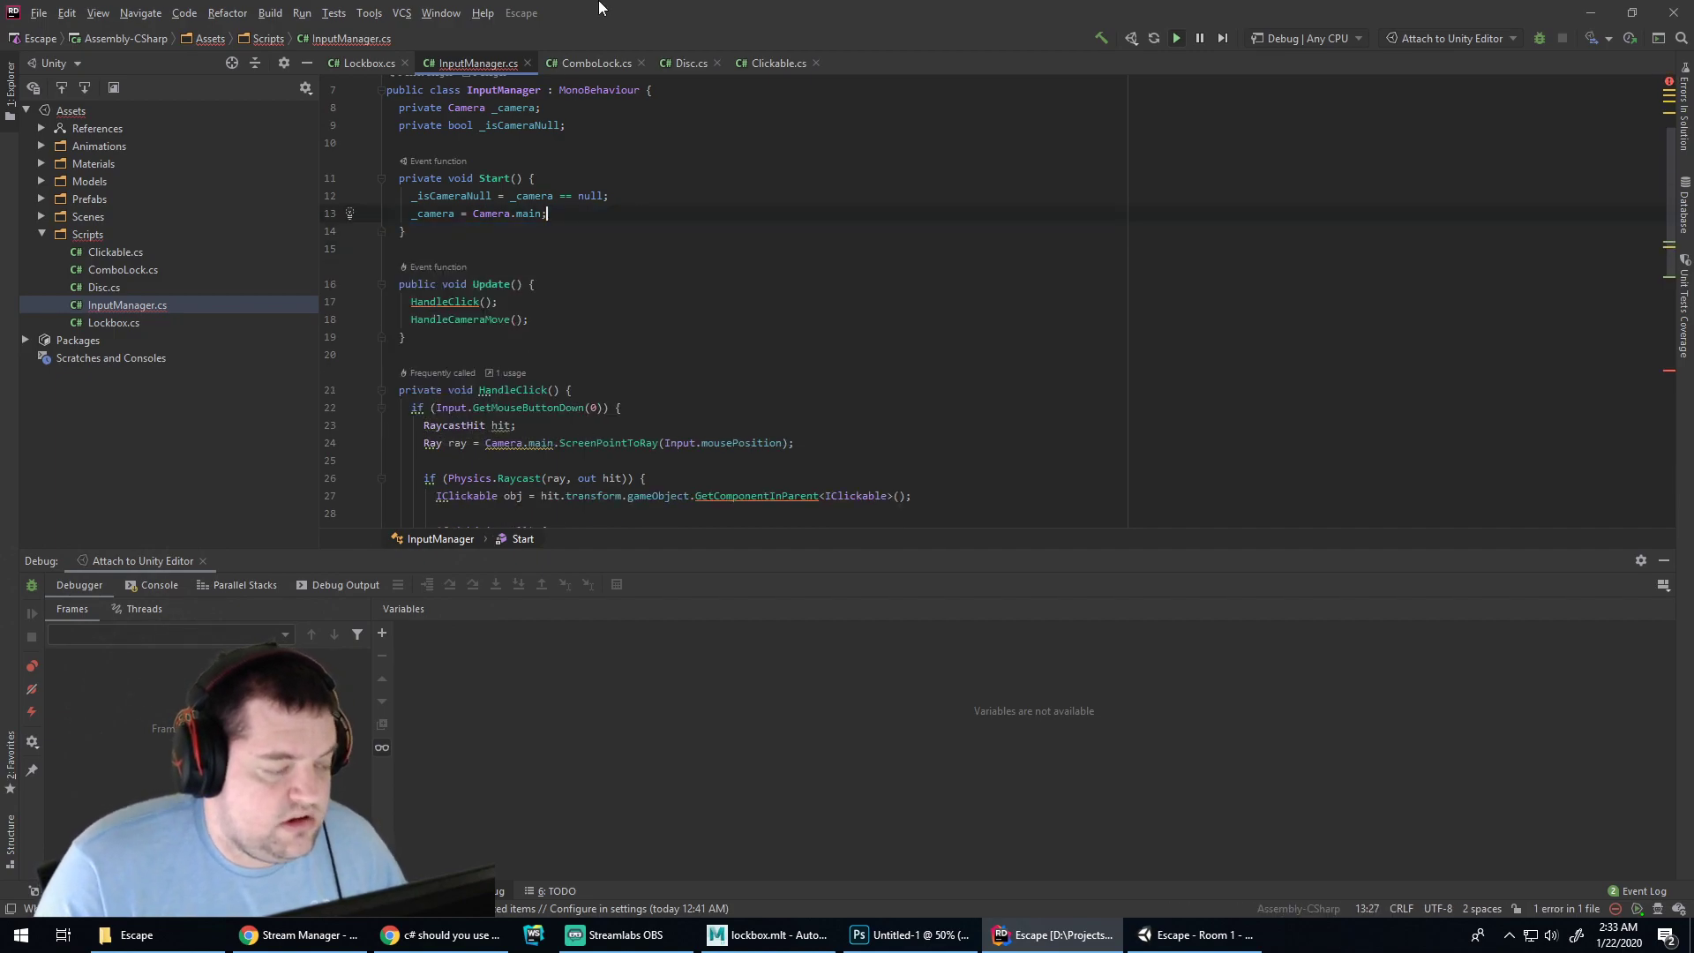
# Move the '_camera = Camera.main;' line above the _isCameraNull check in Start
pyautogui.click(517, 195)
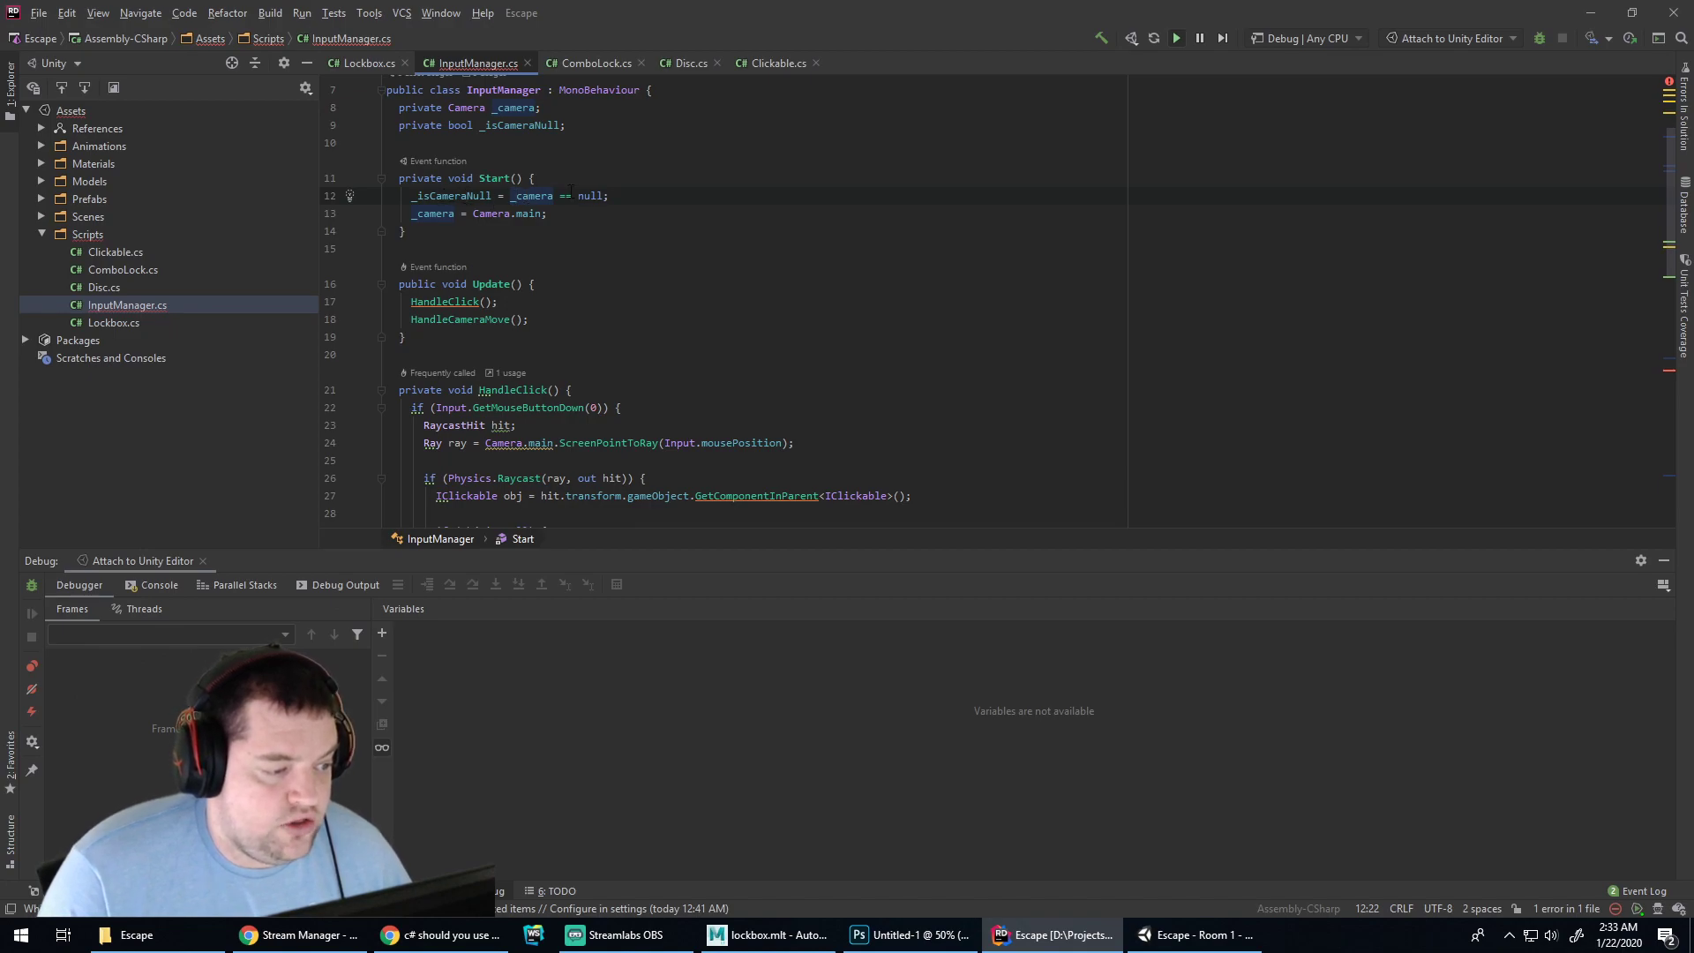
pyautogui.click(582, 211)
pyautogui.hotkey('shift', 'Up')
pyautogui.hotkey('shift', 'End')
pyautogui.hotkey('ctrl', 'x')
pyautogui.click(579, 176)
pyautogui.hotkey('ctrl', 'v')
# Delete the empty Debug.Log() line from HandleCameraMove
pyautogui.scroll(-5, 579, 176)
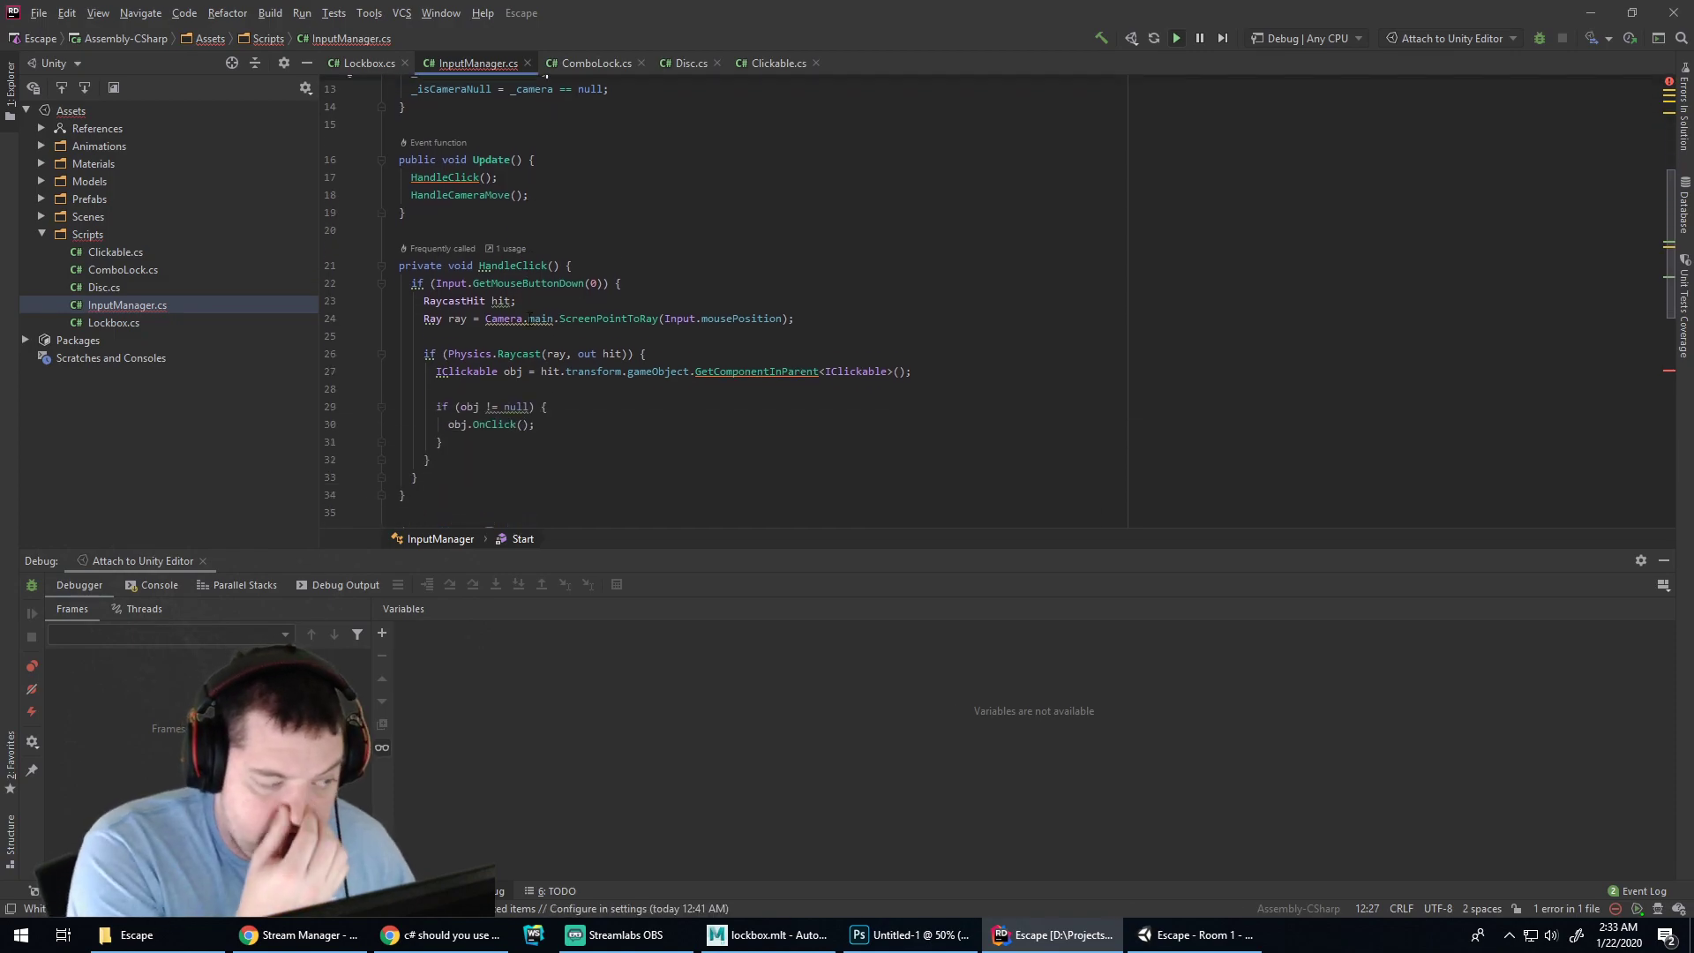
pyautogui.scroll(-3, 534, 342)
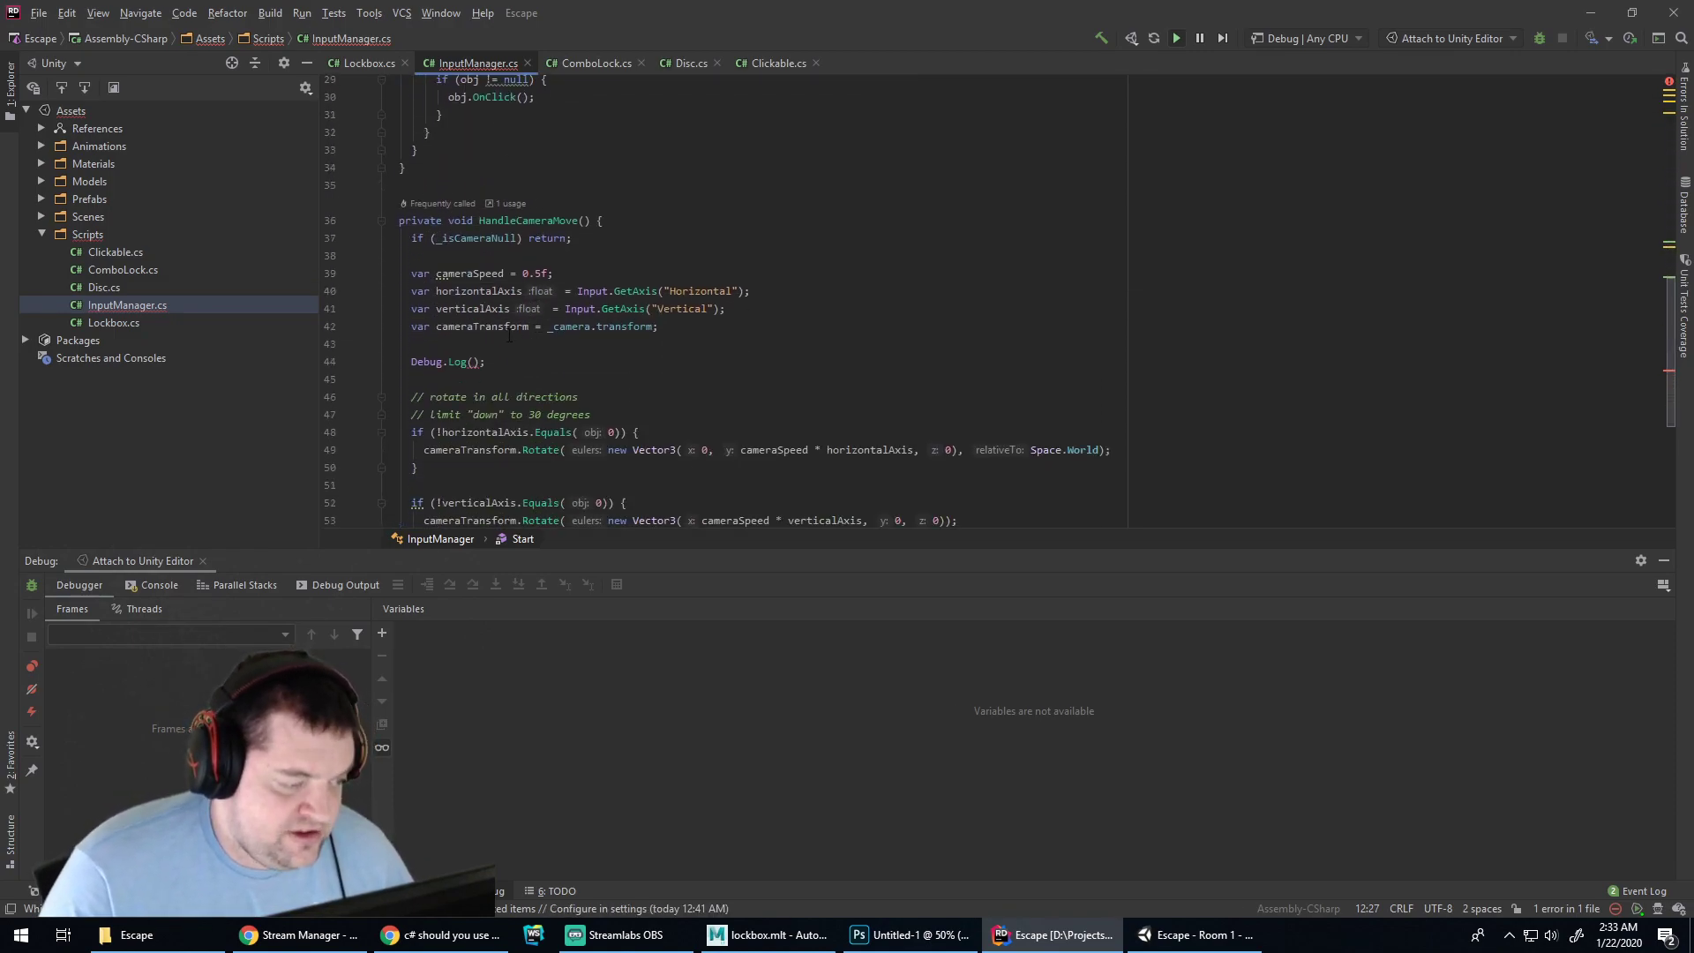
pyautogui.click(532, 361)
pyautogui.hotkey('shift', 'Up')
pyautogui.press('BackSpace')
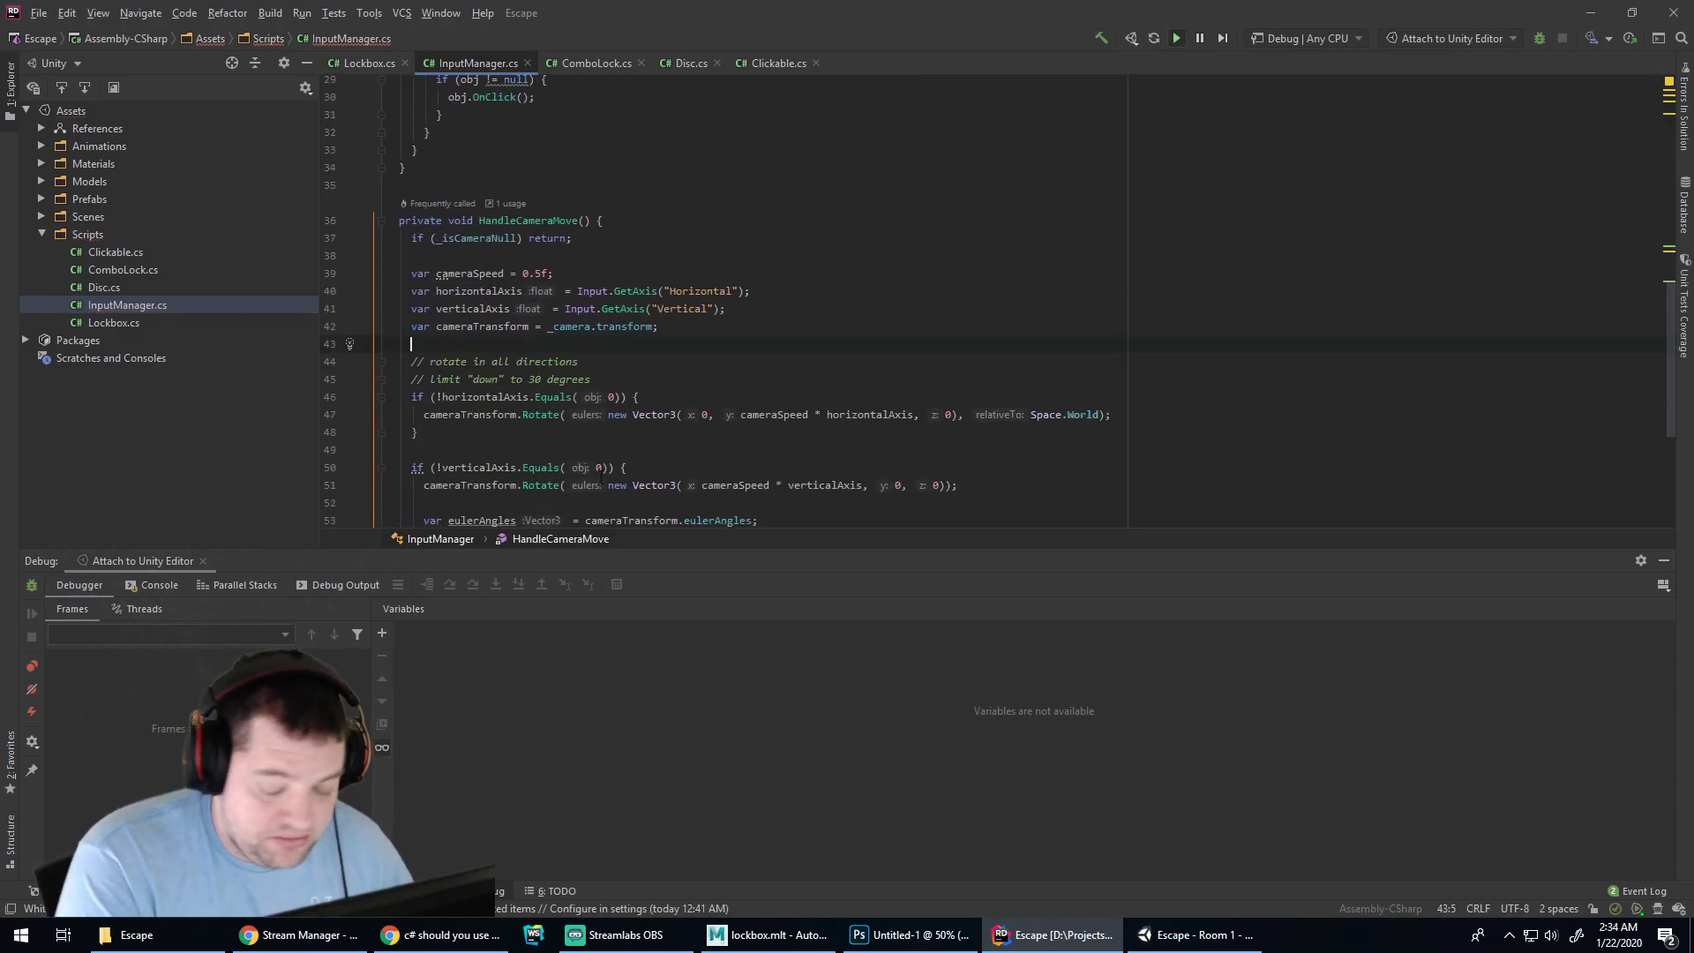
# Restart Play with the new code, select Main Camera, and test pitching up against the -90 clamp
pyautogui.click(1205, 935)
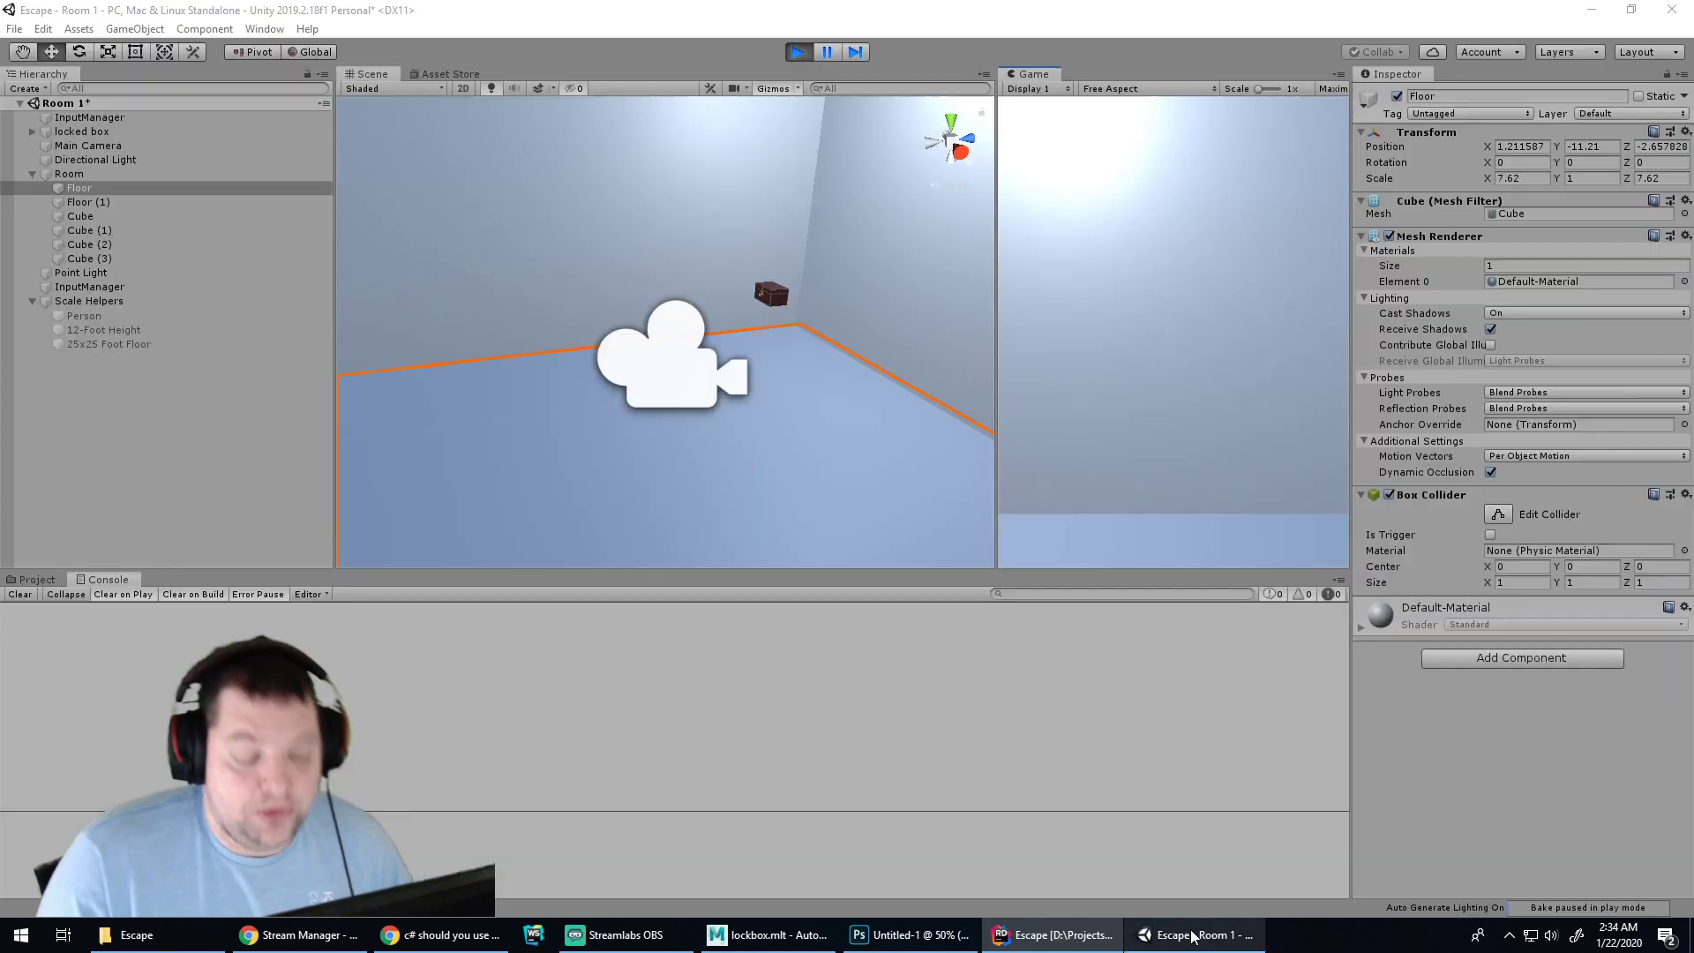
pyautogui.click(795, 55)
pyautogui.click(795, 55)
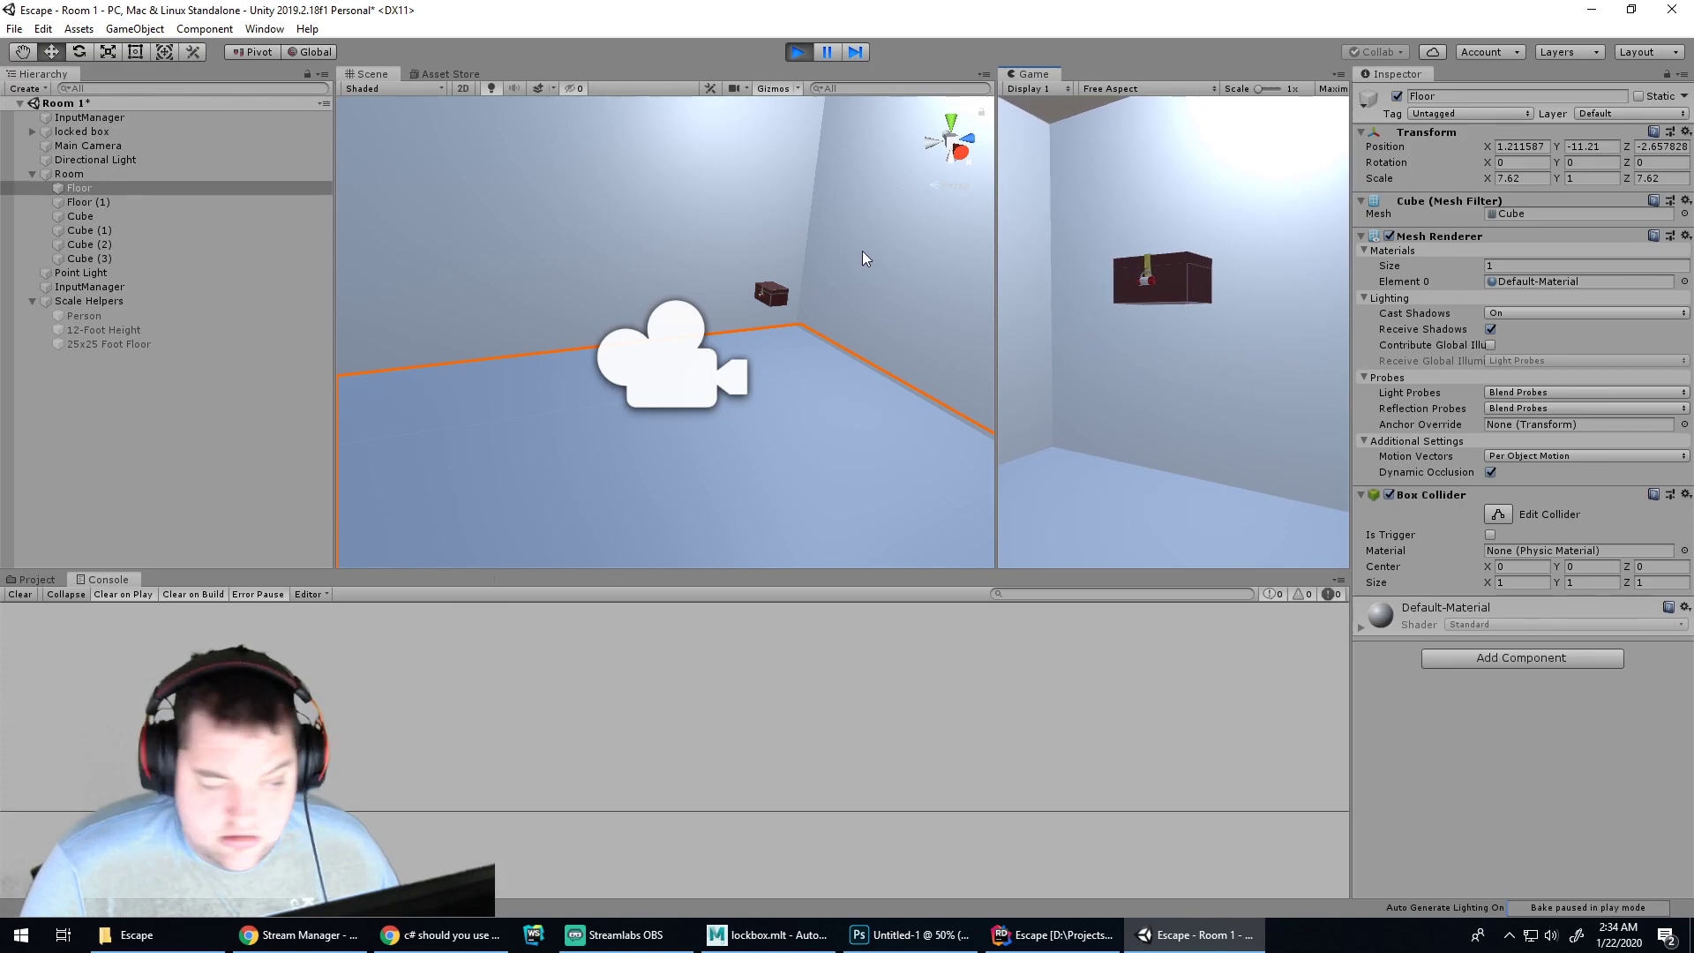
pyautogui.click(650, 367)
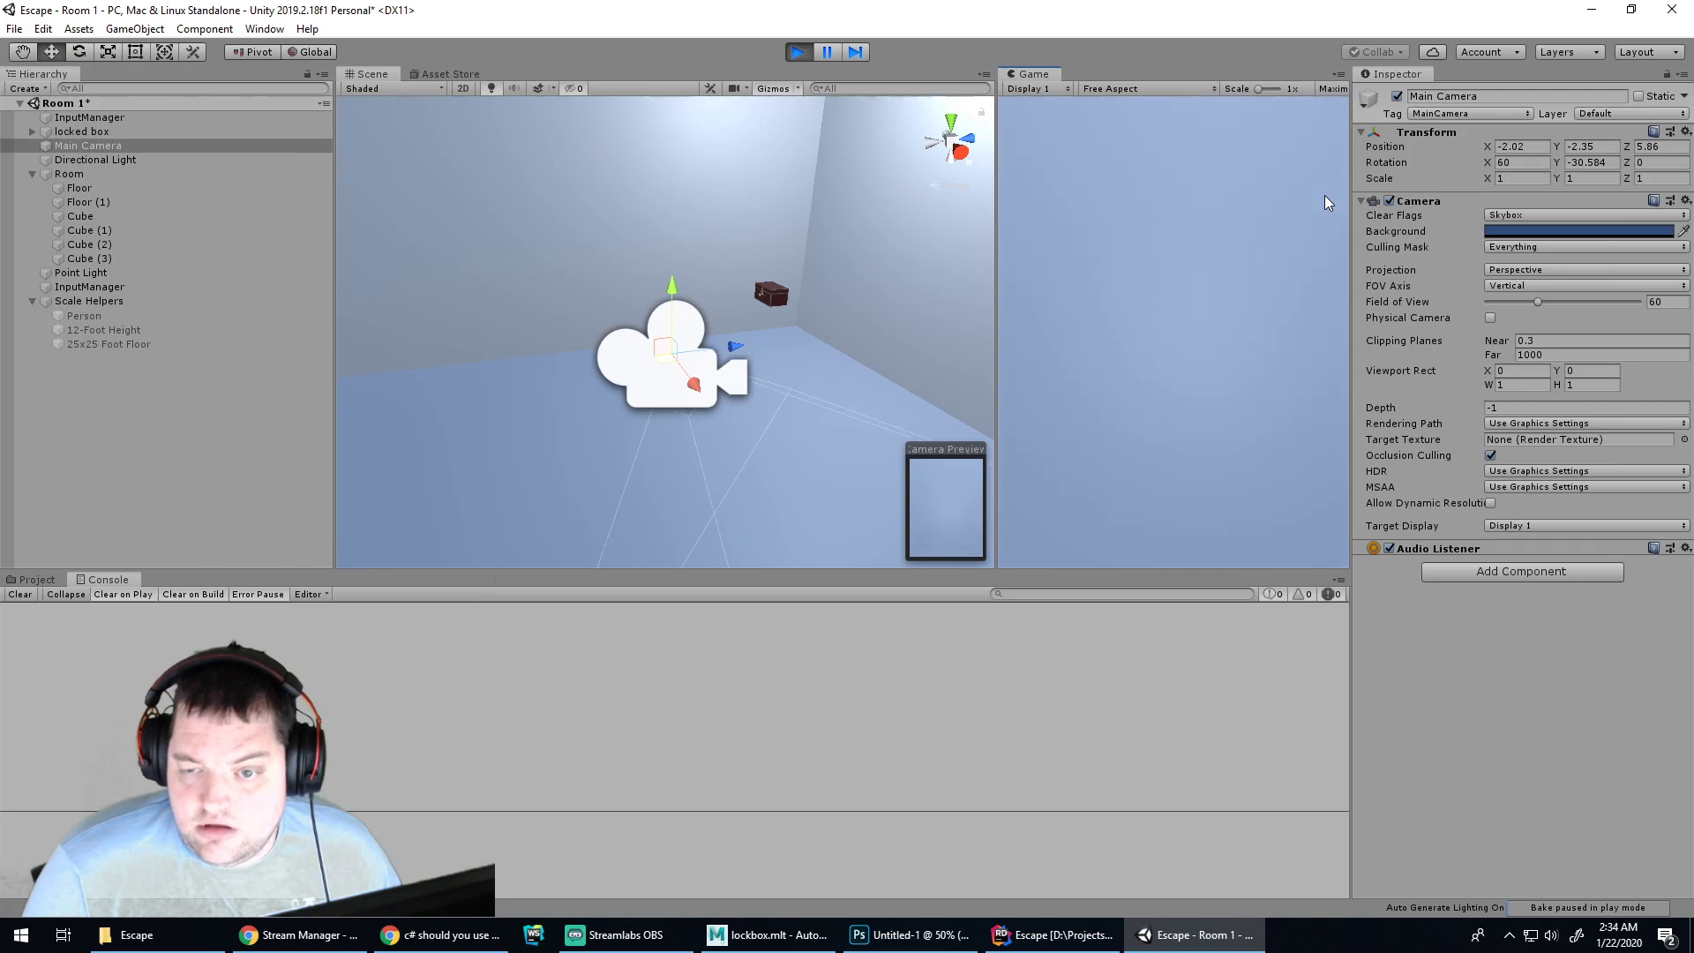
pyautogui.click(1053, 934)
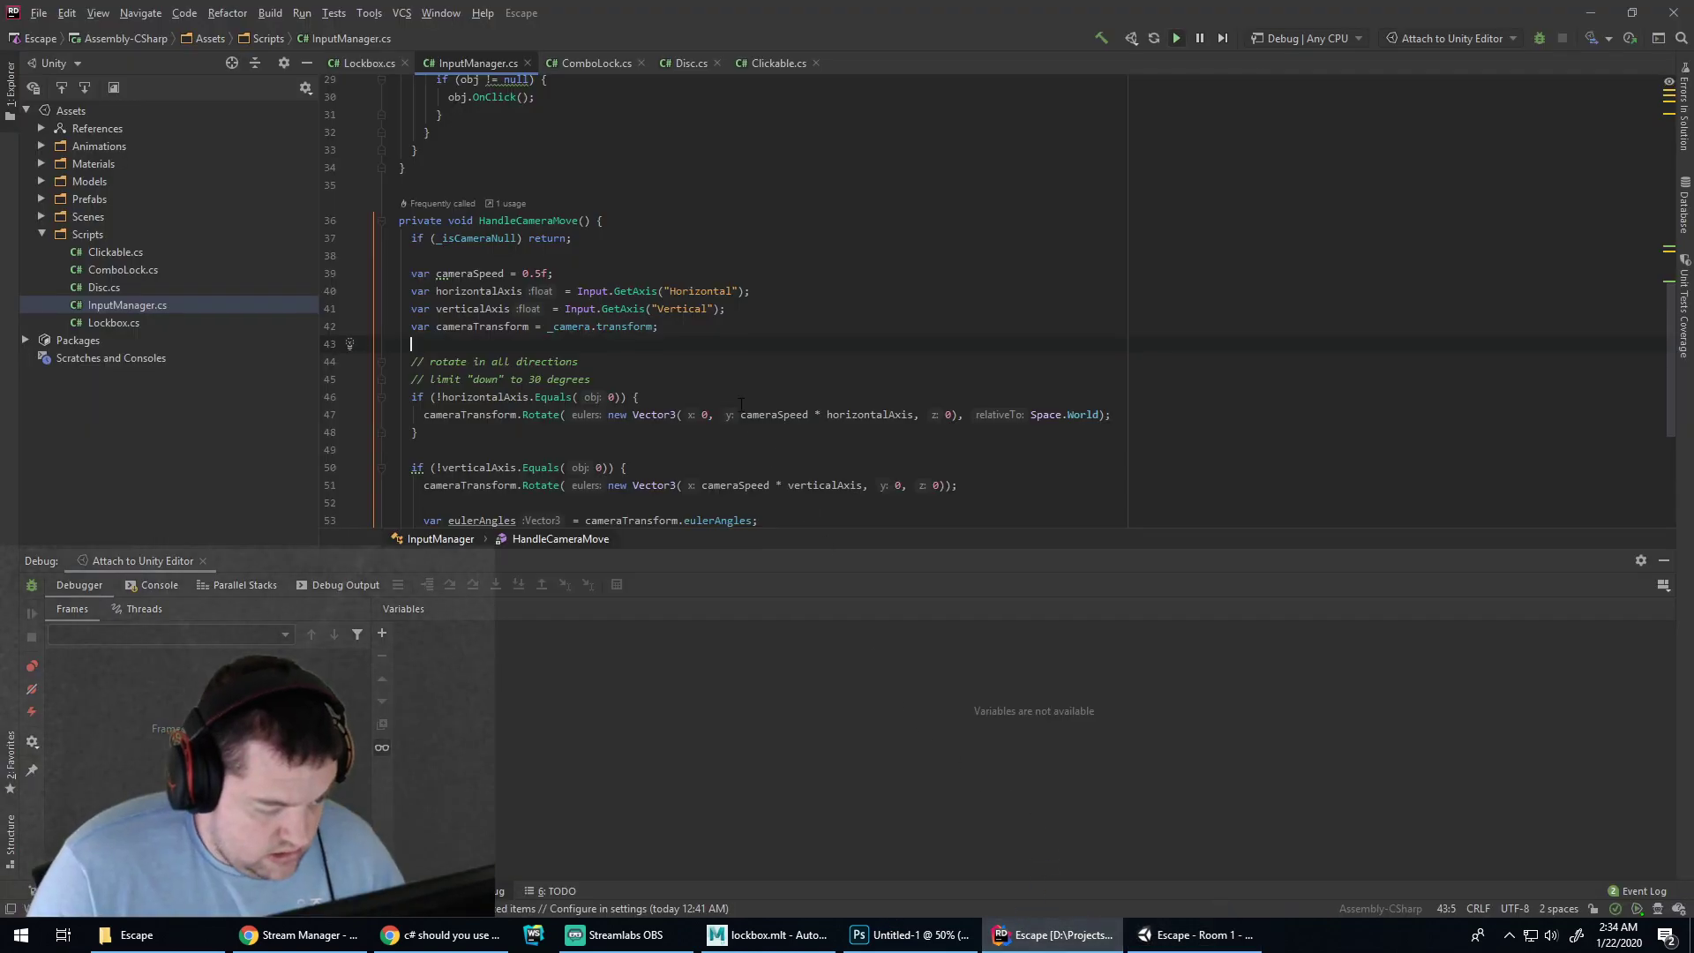
pyautogui.scroll(-3, 719, 348)
pyautogui.click(714, 407)
pyautogui.click(1159, 937)
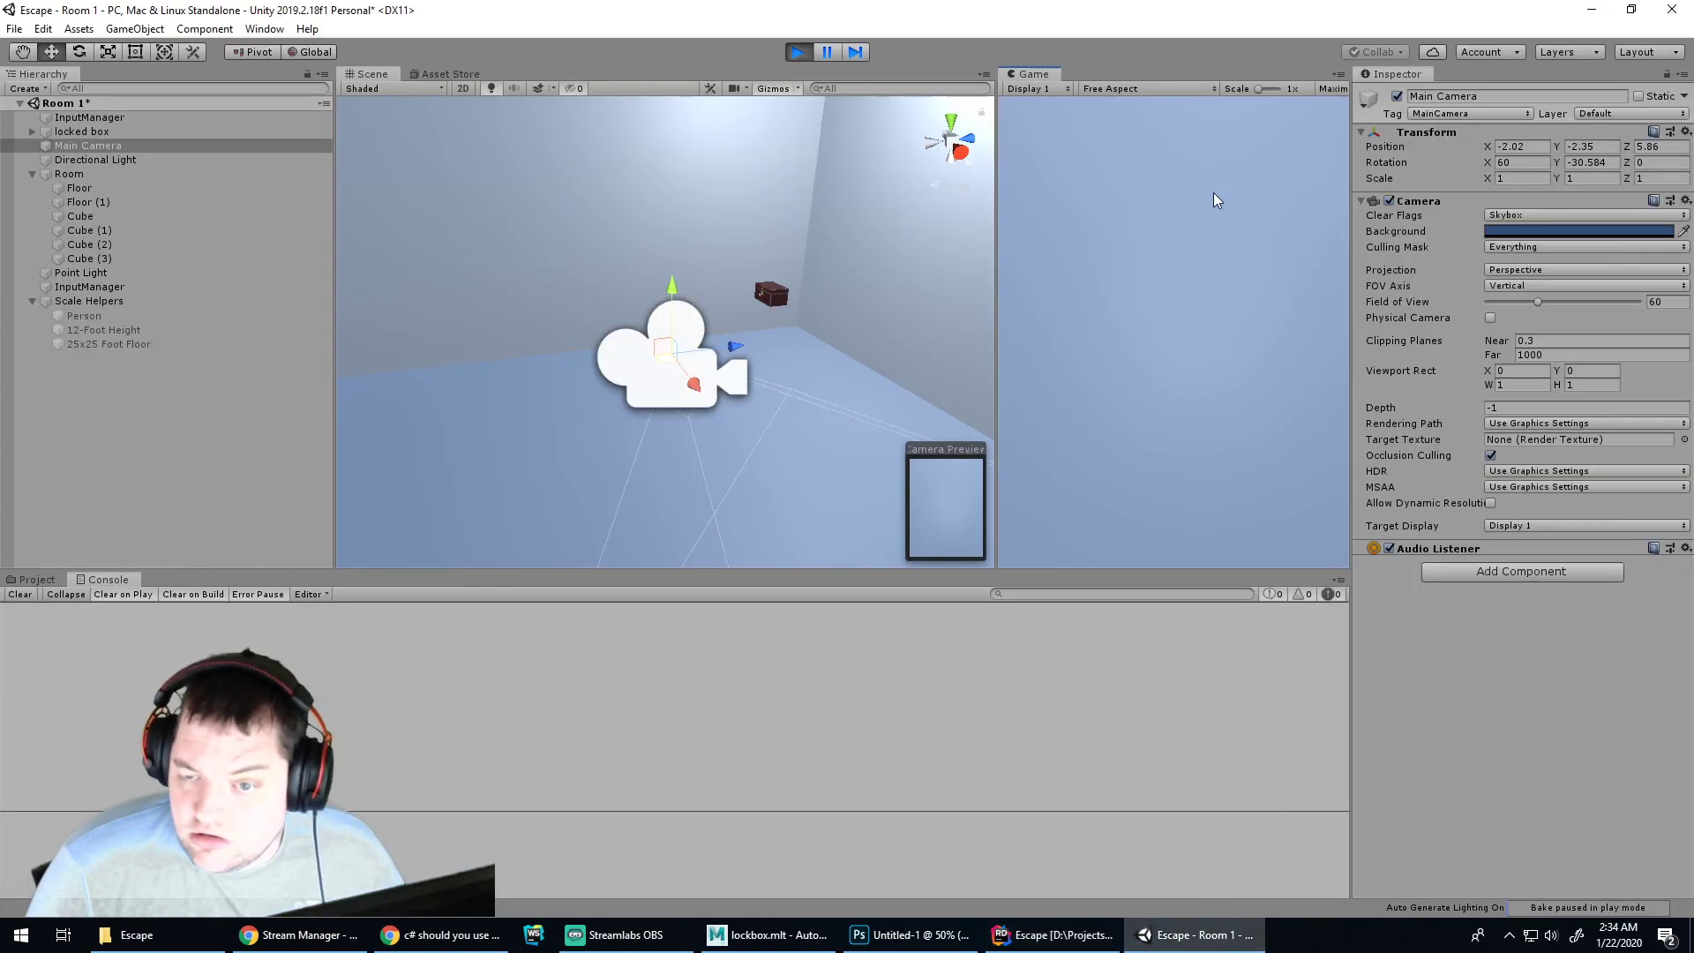
pyautogui.press('w')
pyautogui.press('w')
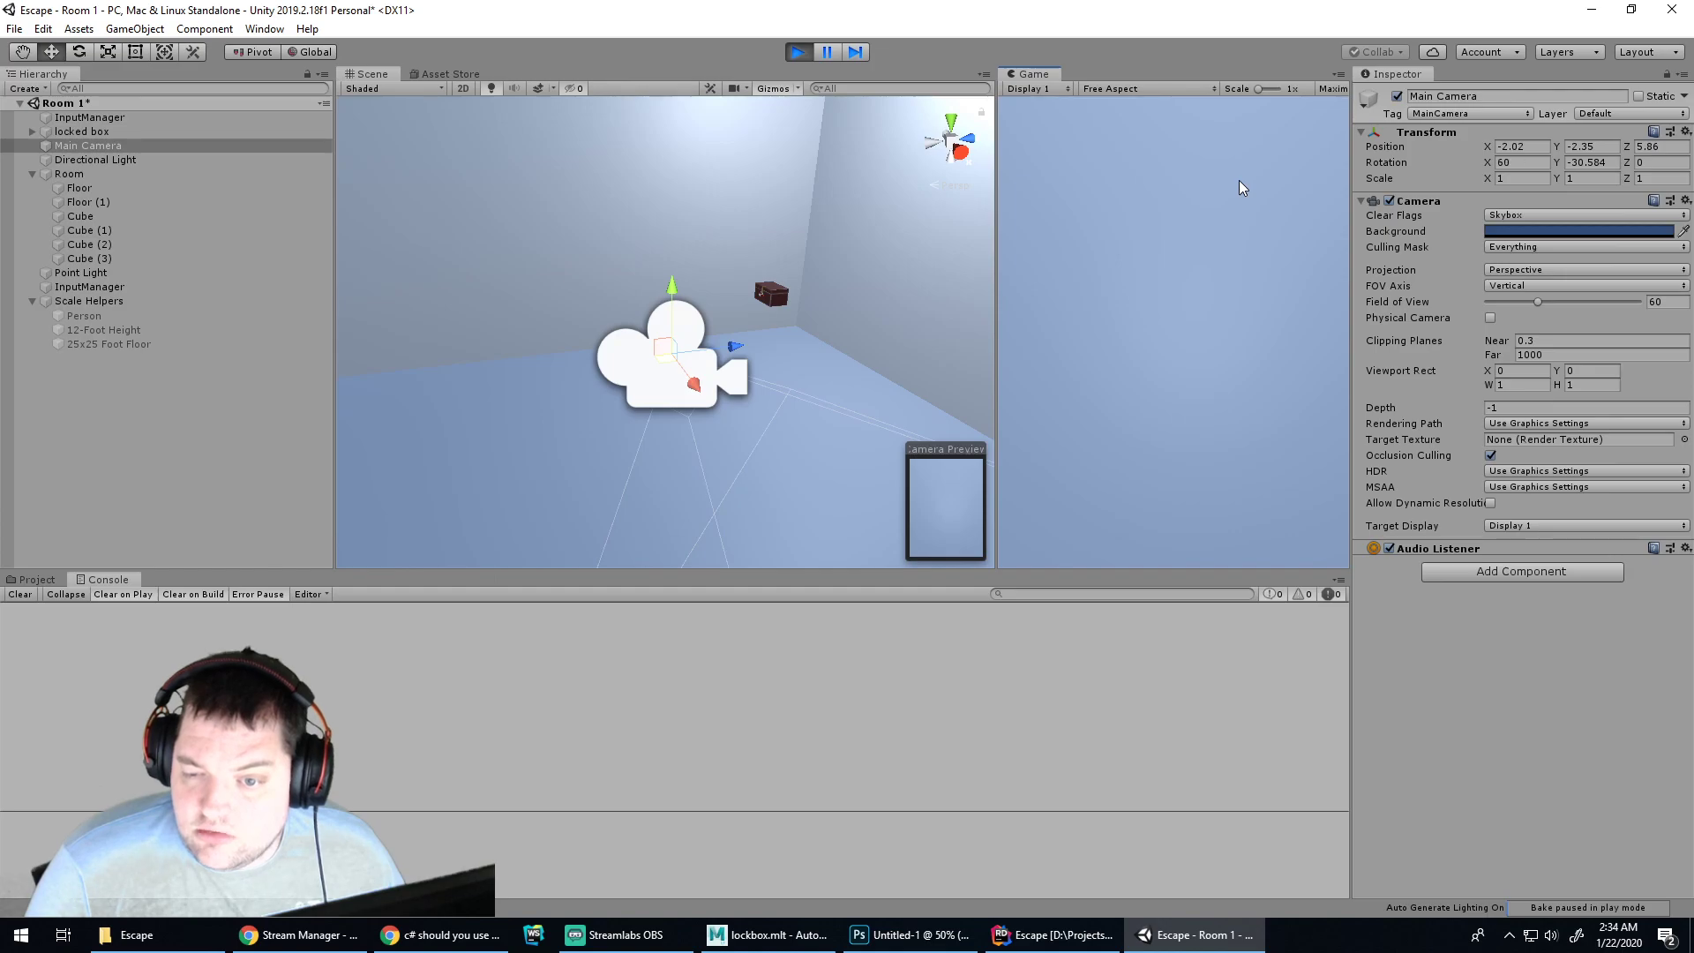
pyautogui.click(798, 52)
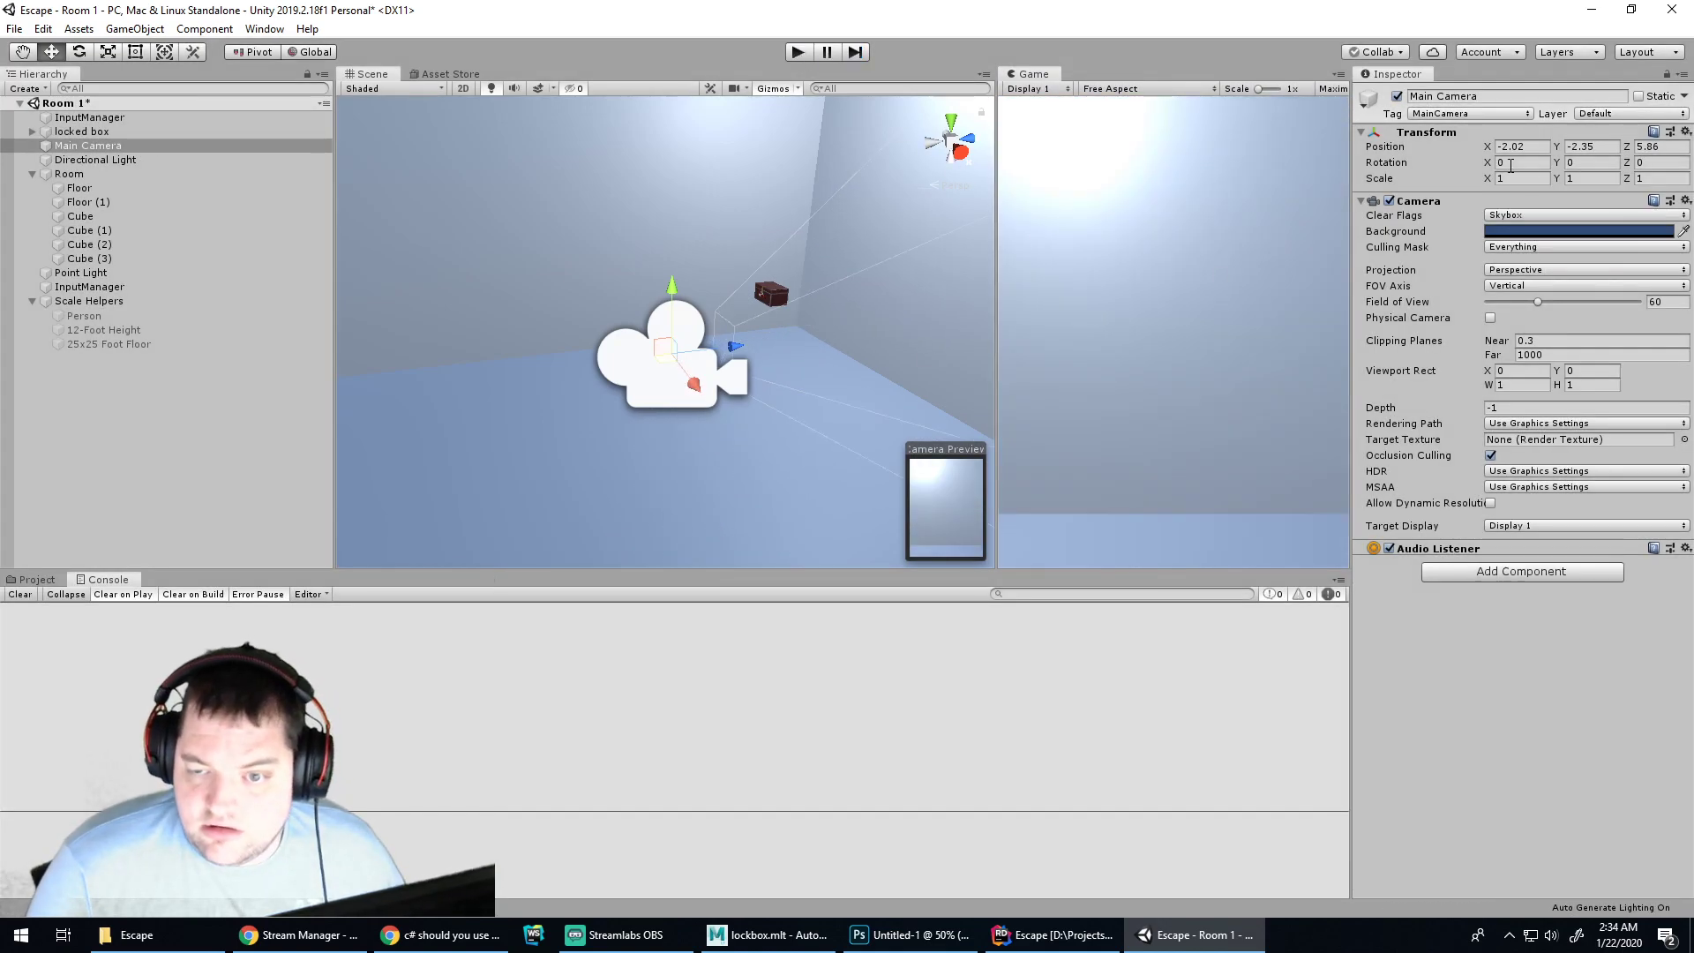
# Tilt the Main Camera with the Rotate tool to X rotation -15.607
pyautogui.click(1162, 224)
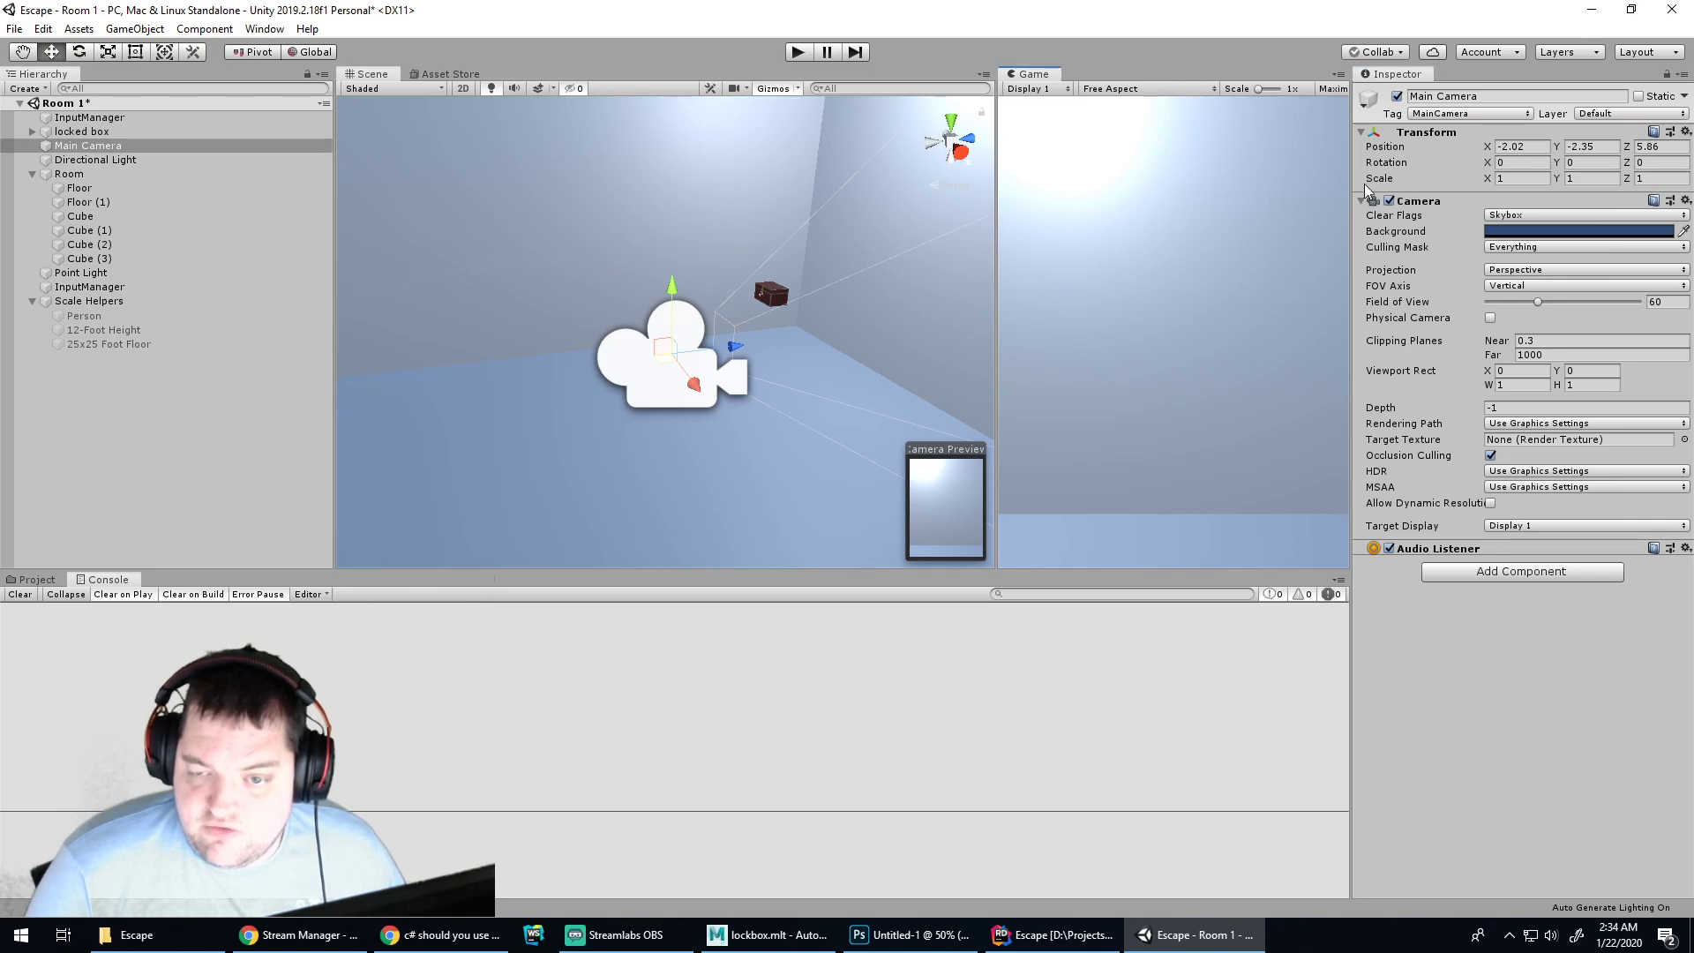
pyautogui.click(638, 365)
pyautogui.click(657, 375)
pyautogui.press('e')
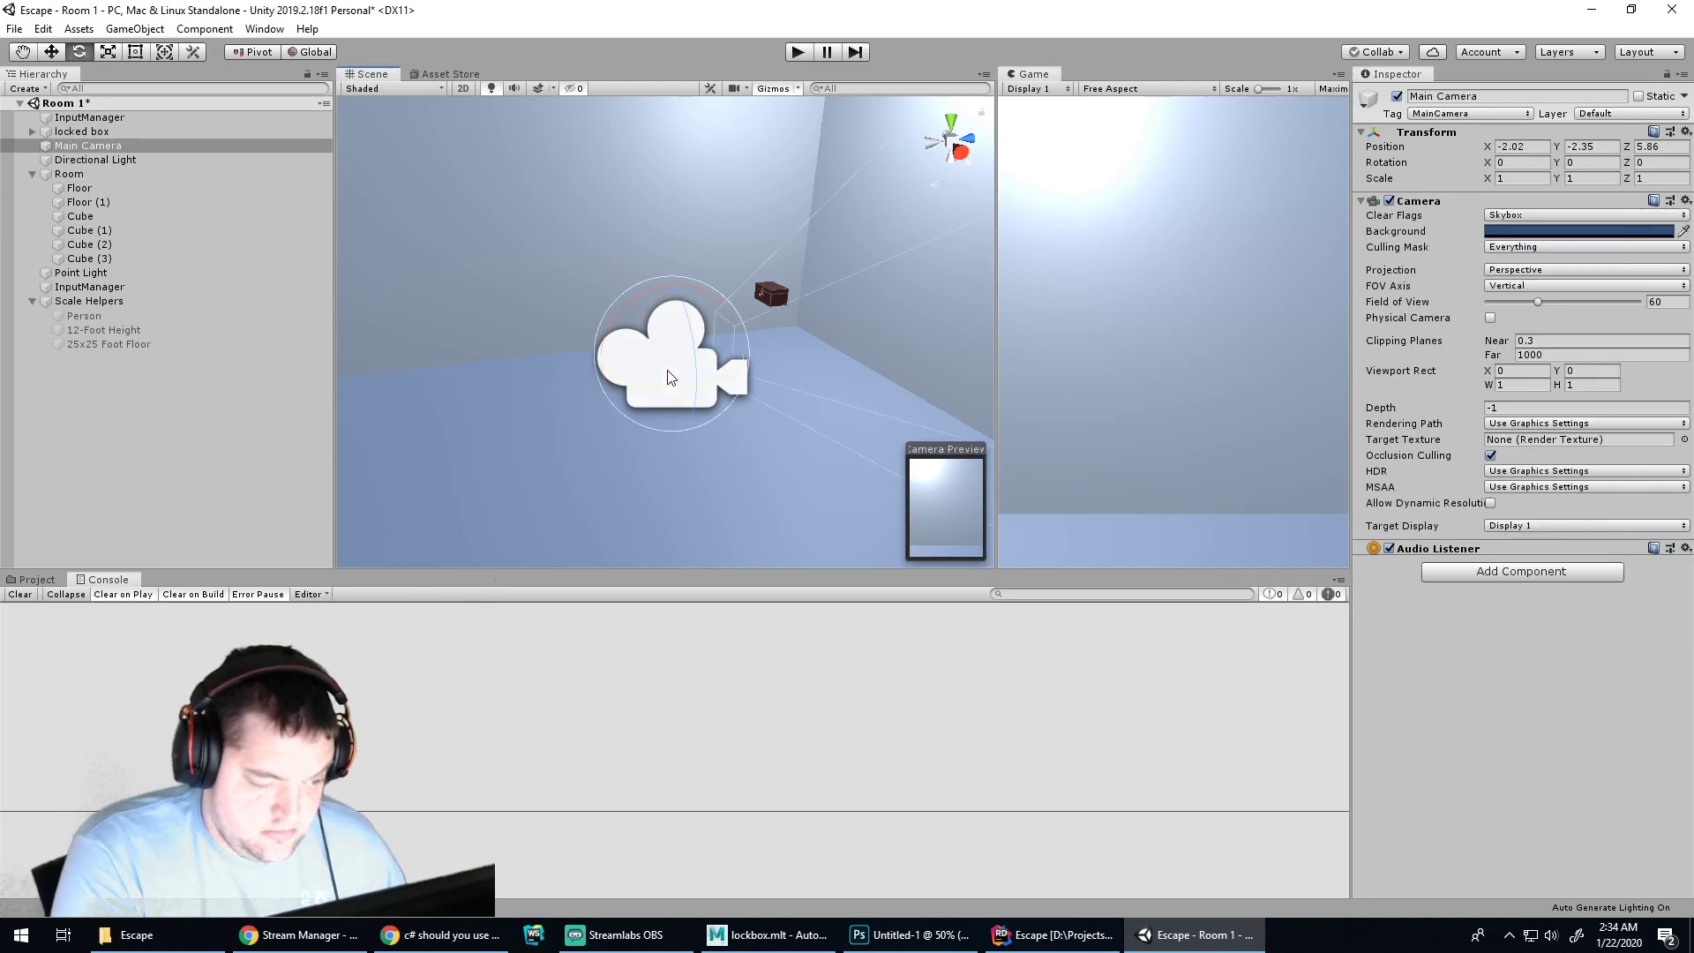
pyautogui.moveTo(707, 296); pyautogui.dragTo(622, 398)
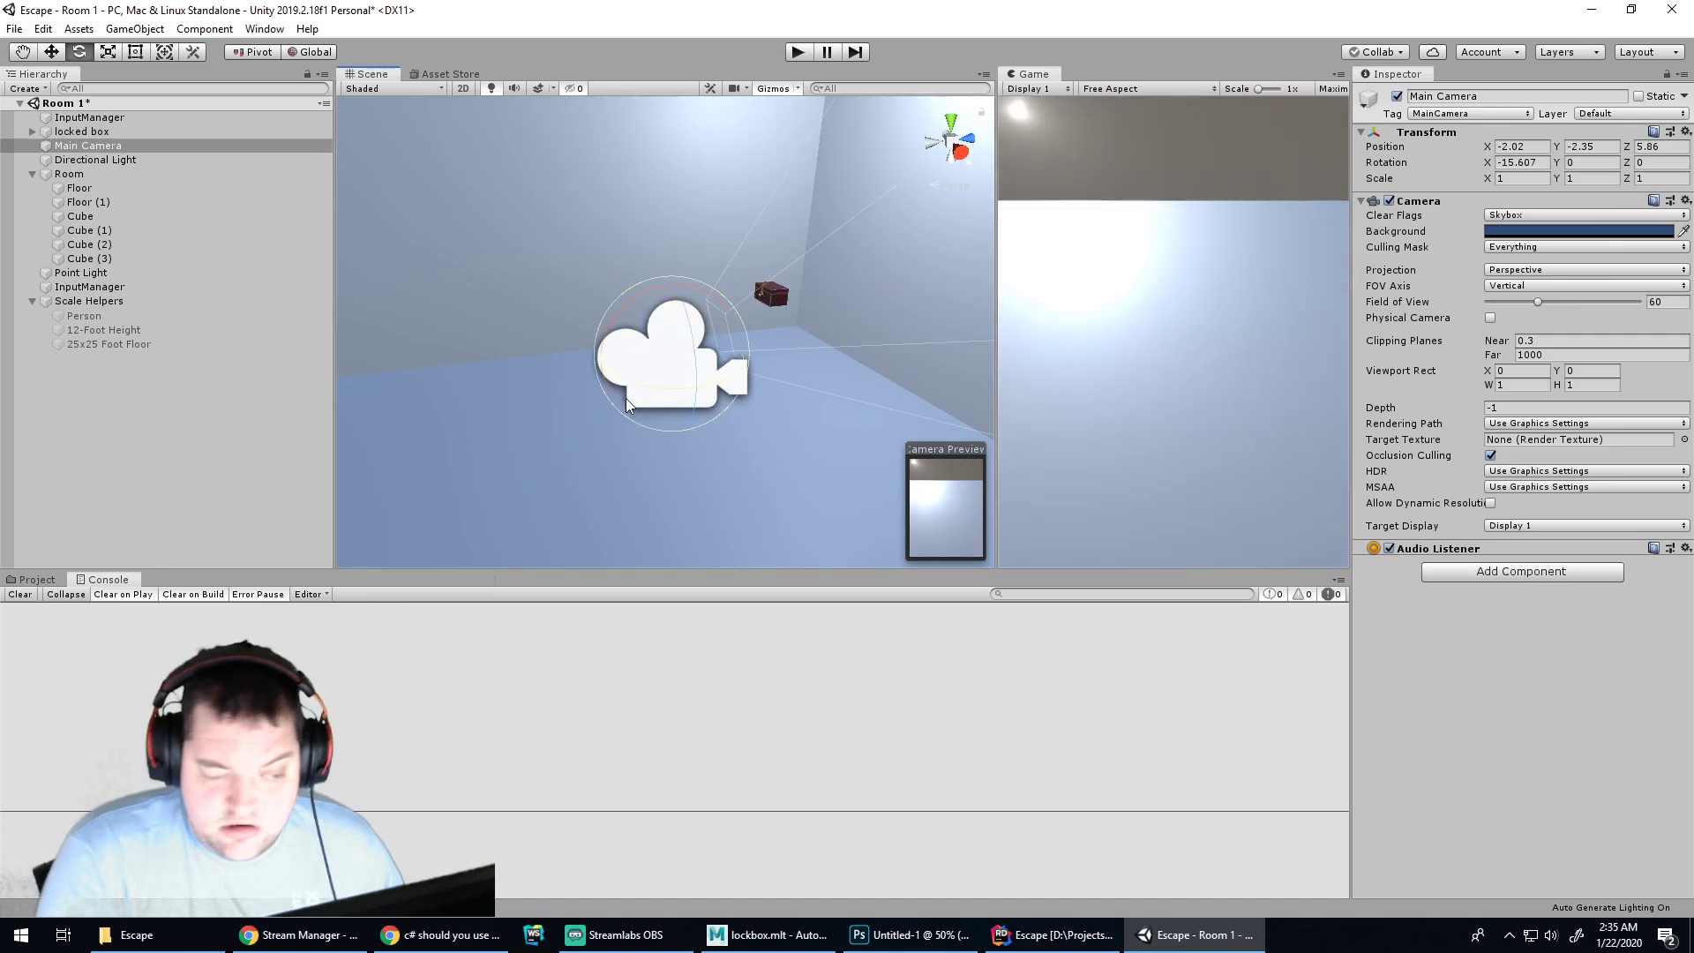
# Select the eulerAngles clamp block, overwrite it accidentally, and undo to restore it
pyautogui.click(1055, 935)
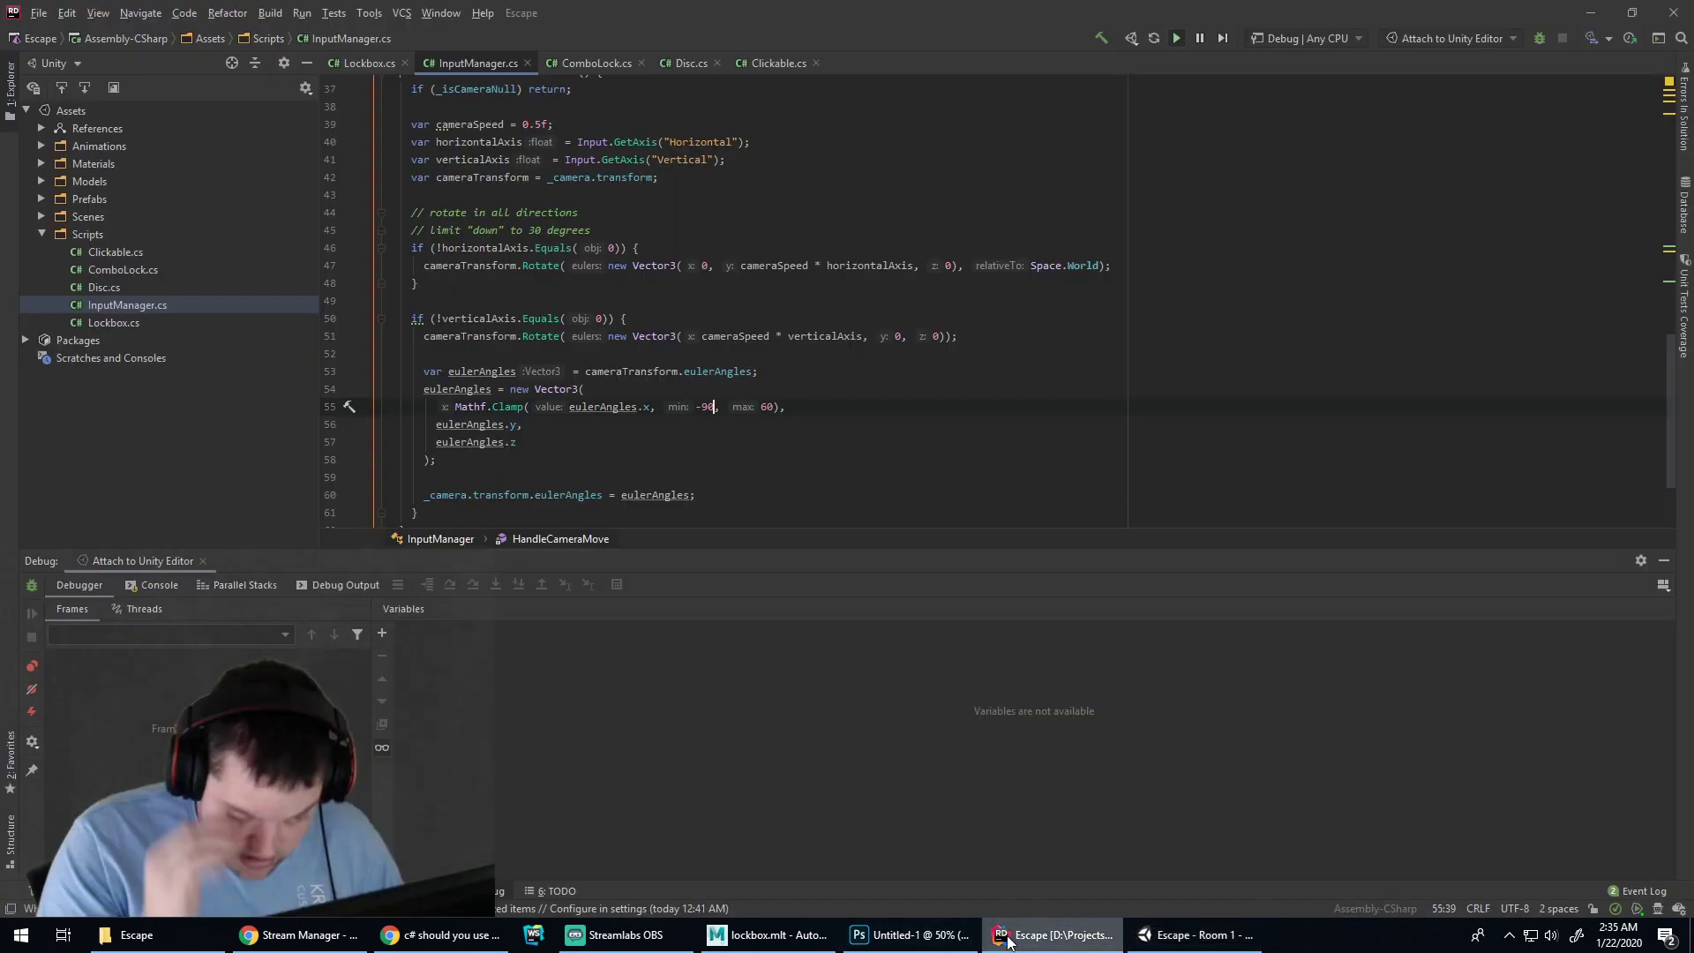
pyautogui.moveTo(451, 348); pyautogui.dragTo(425, 254)
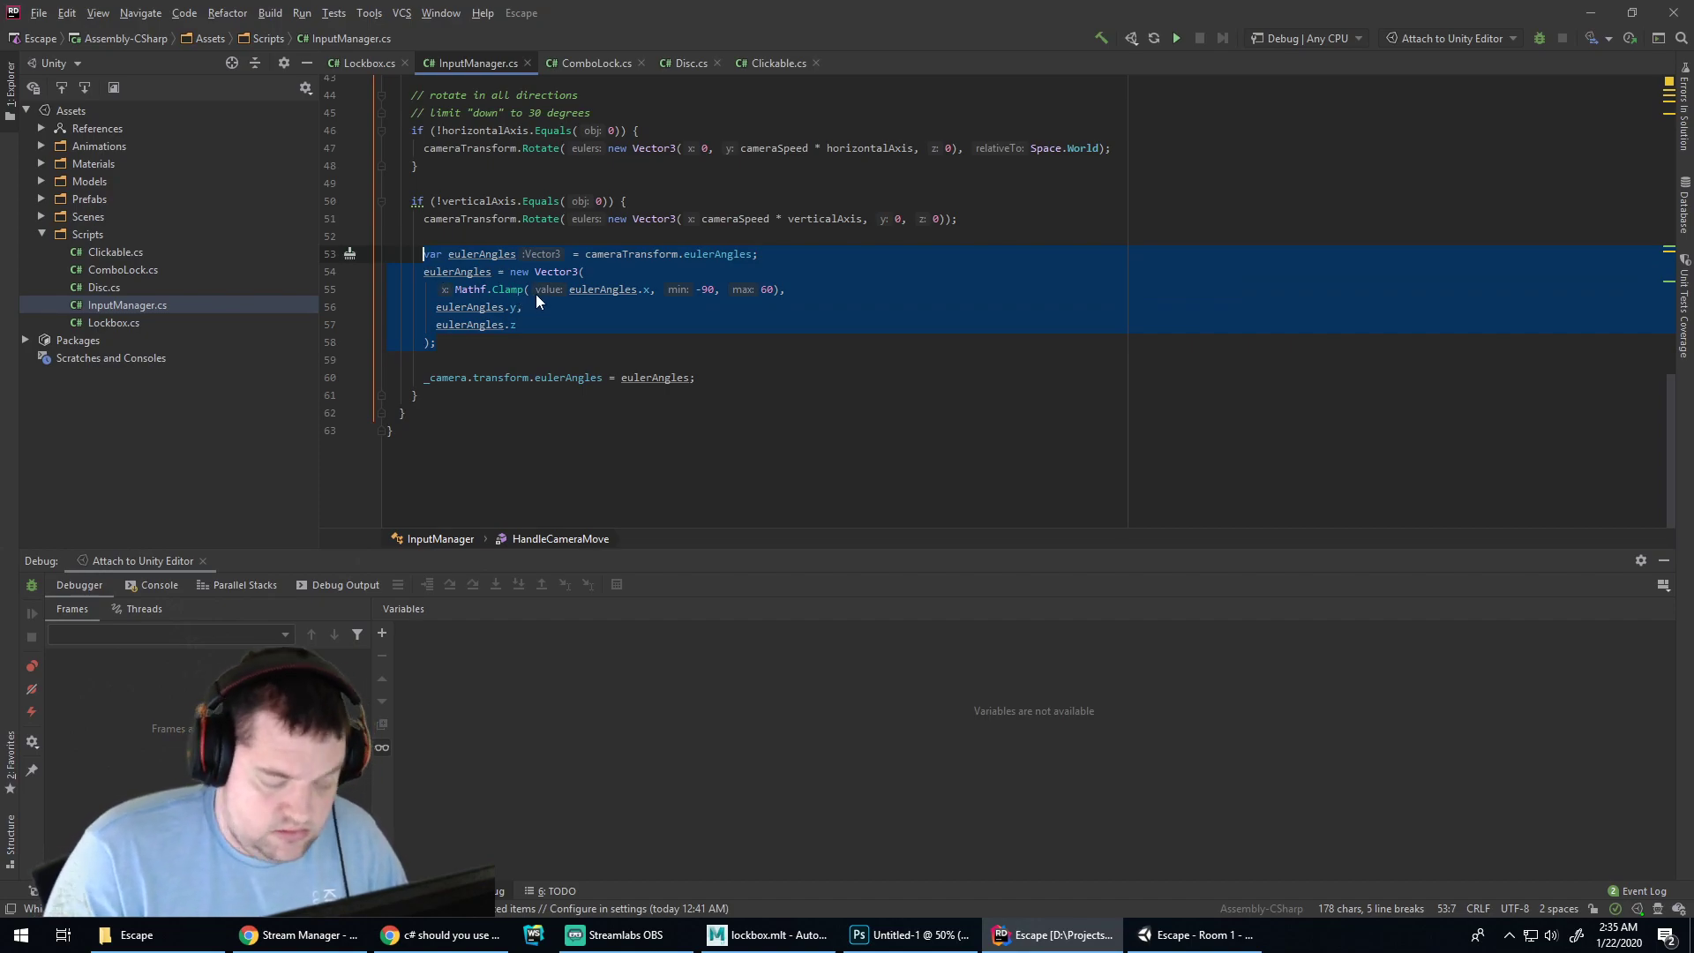
pyautogui.write('3')
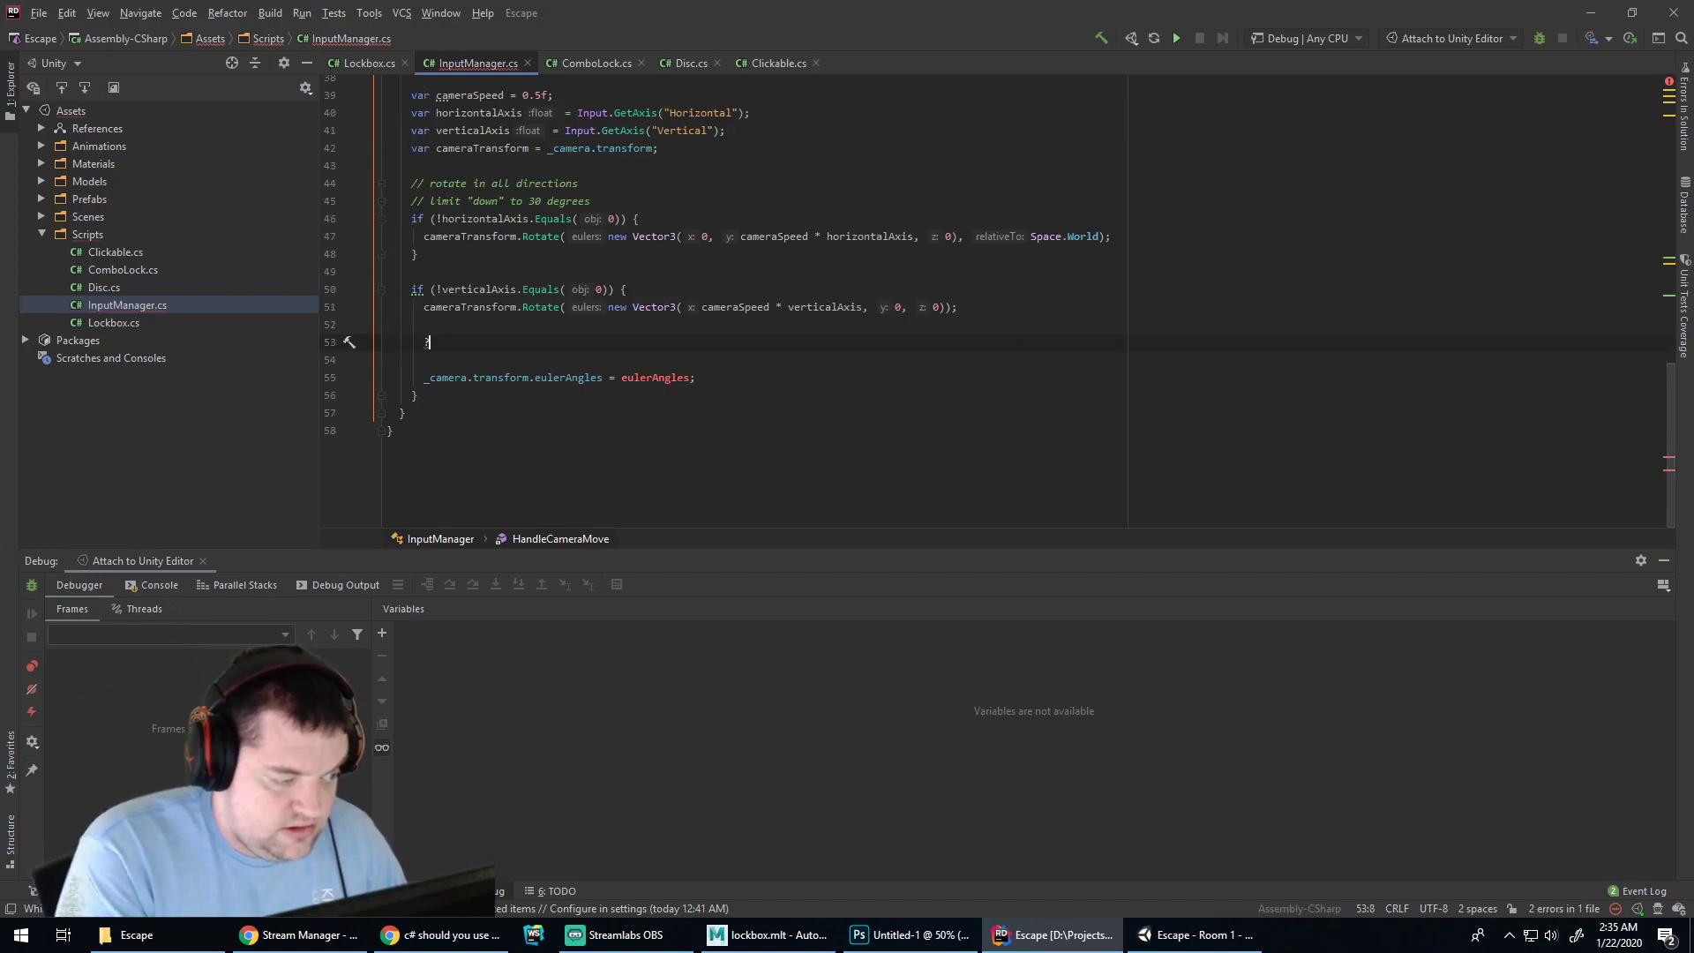
pyautogui.hotkey('ctrl', 'z')
# Open and close Rider's File menu, then switch to Chrome
pyautogui.click(41, 14)
pyautogui.click(40, 15)
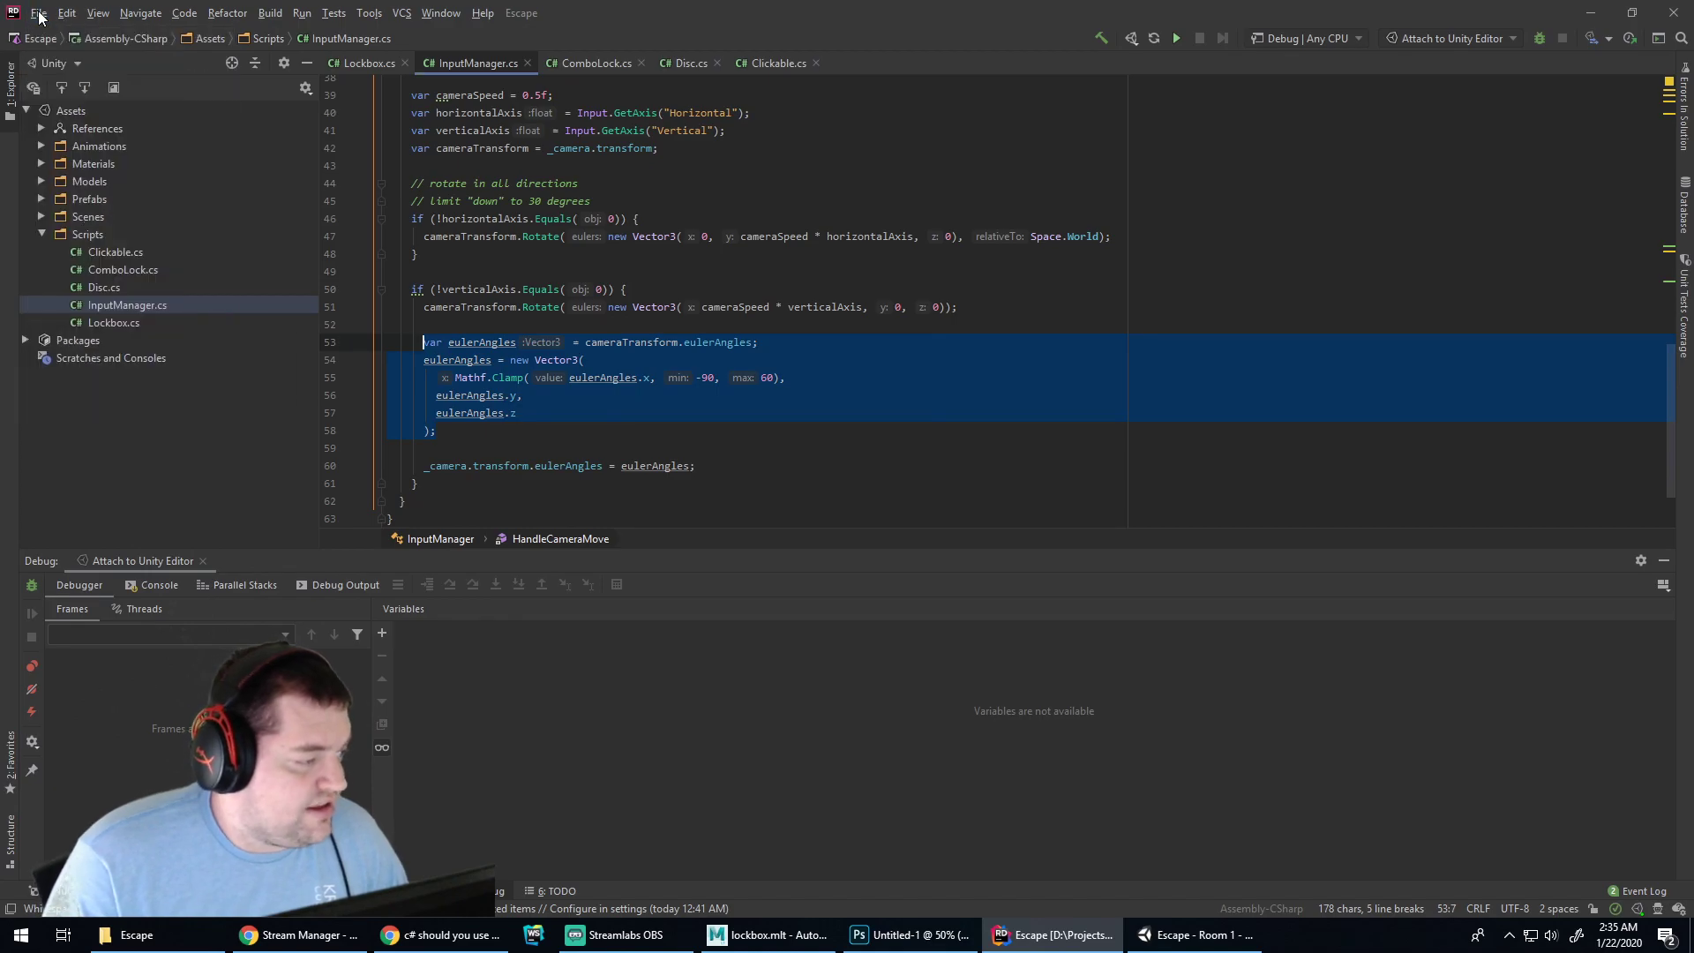
pyautogui.click(441, 935)
# Search Google for 'rider use jetbrains shortcut keys' in a new tab and scroll the results
pyautogui.hotkey('ctrl', 't')
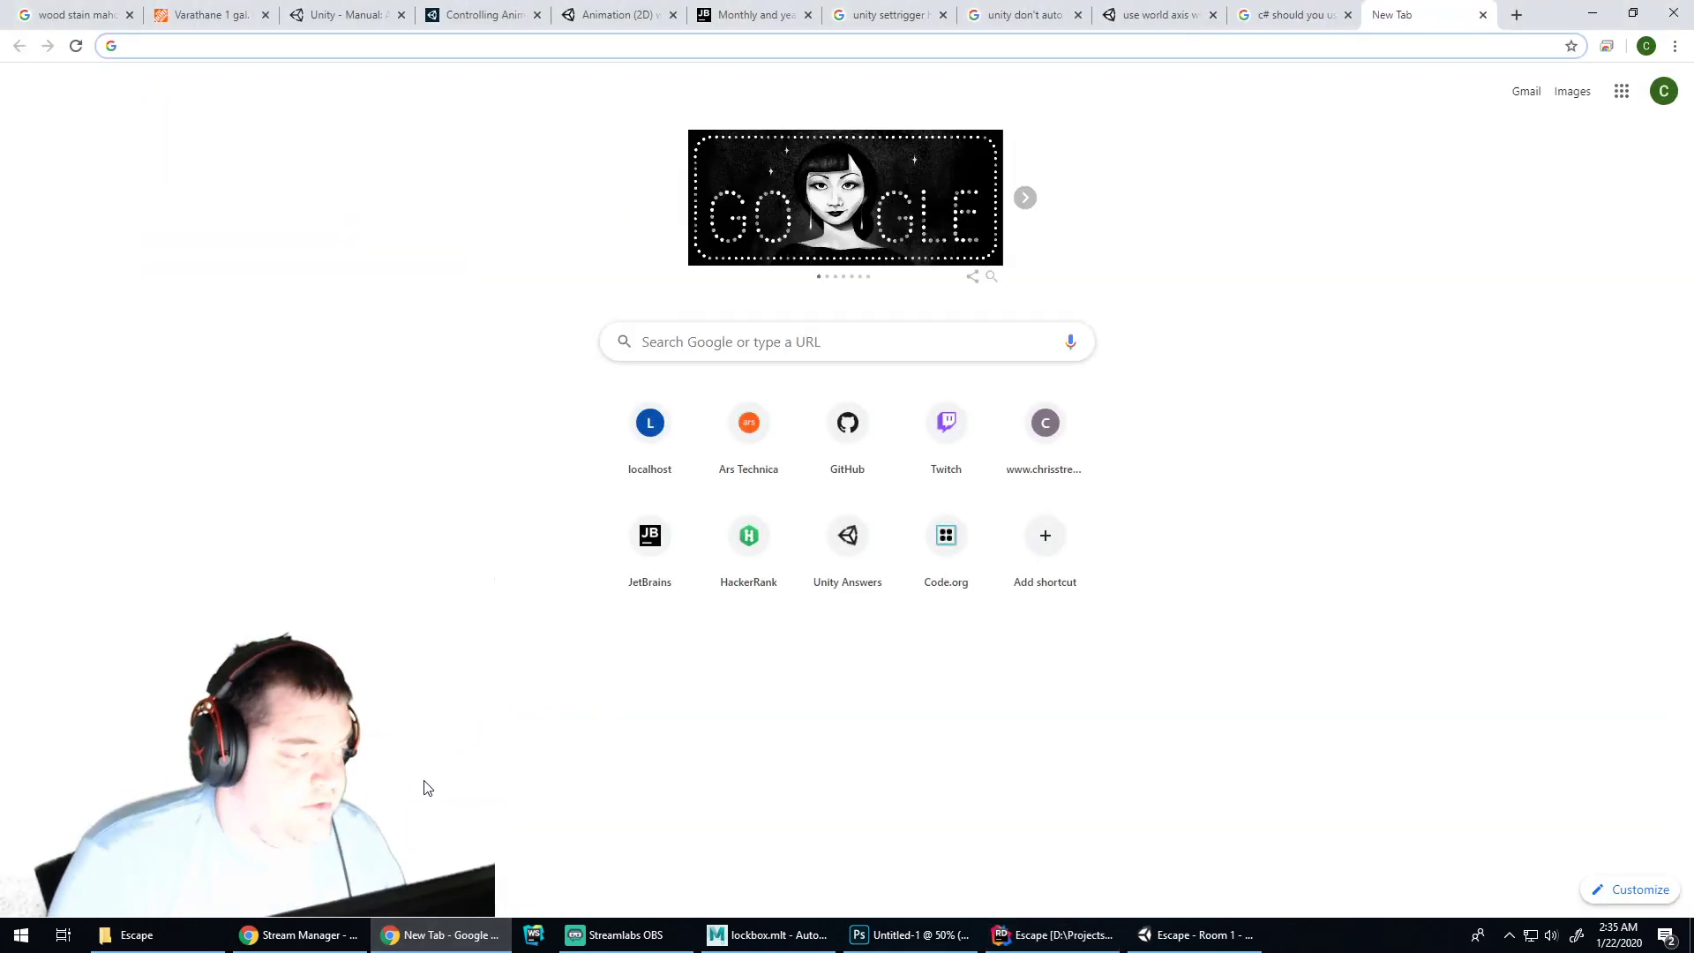
pyautogui.write('rider use j')
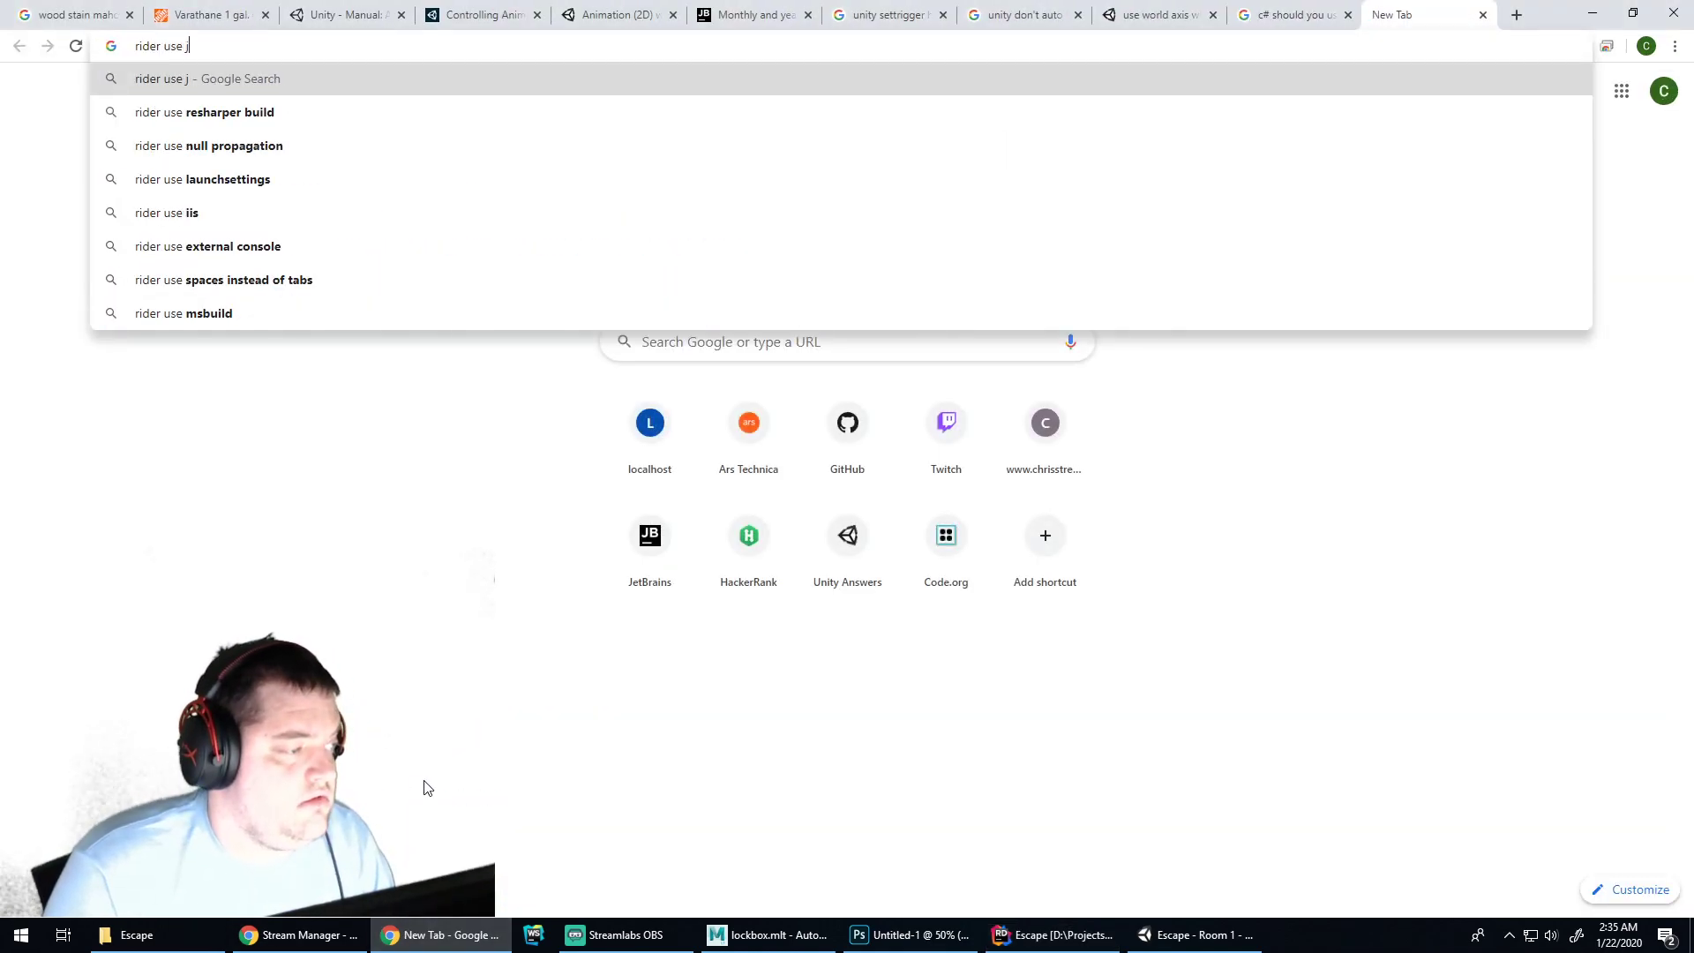
pyautogui.write('etbrains short')
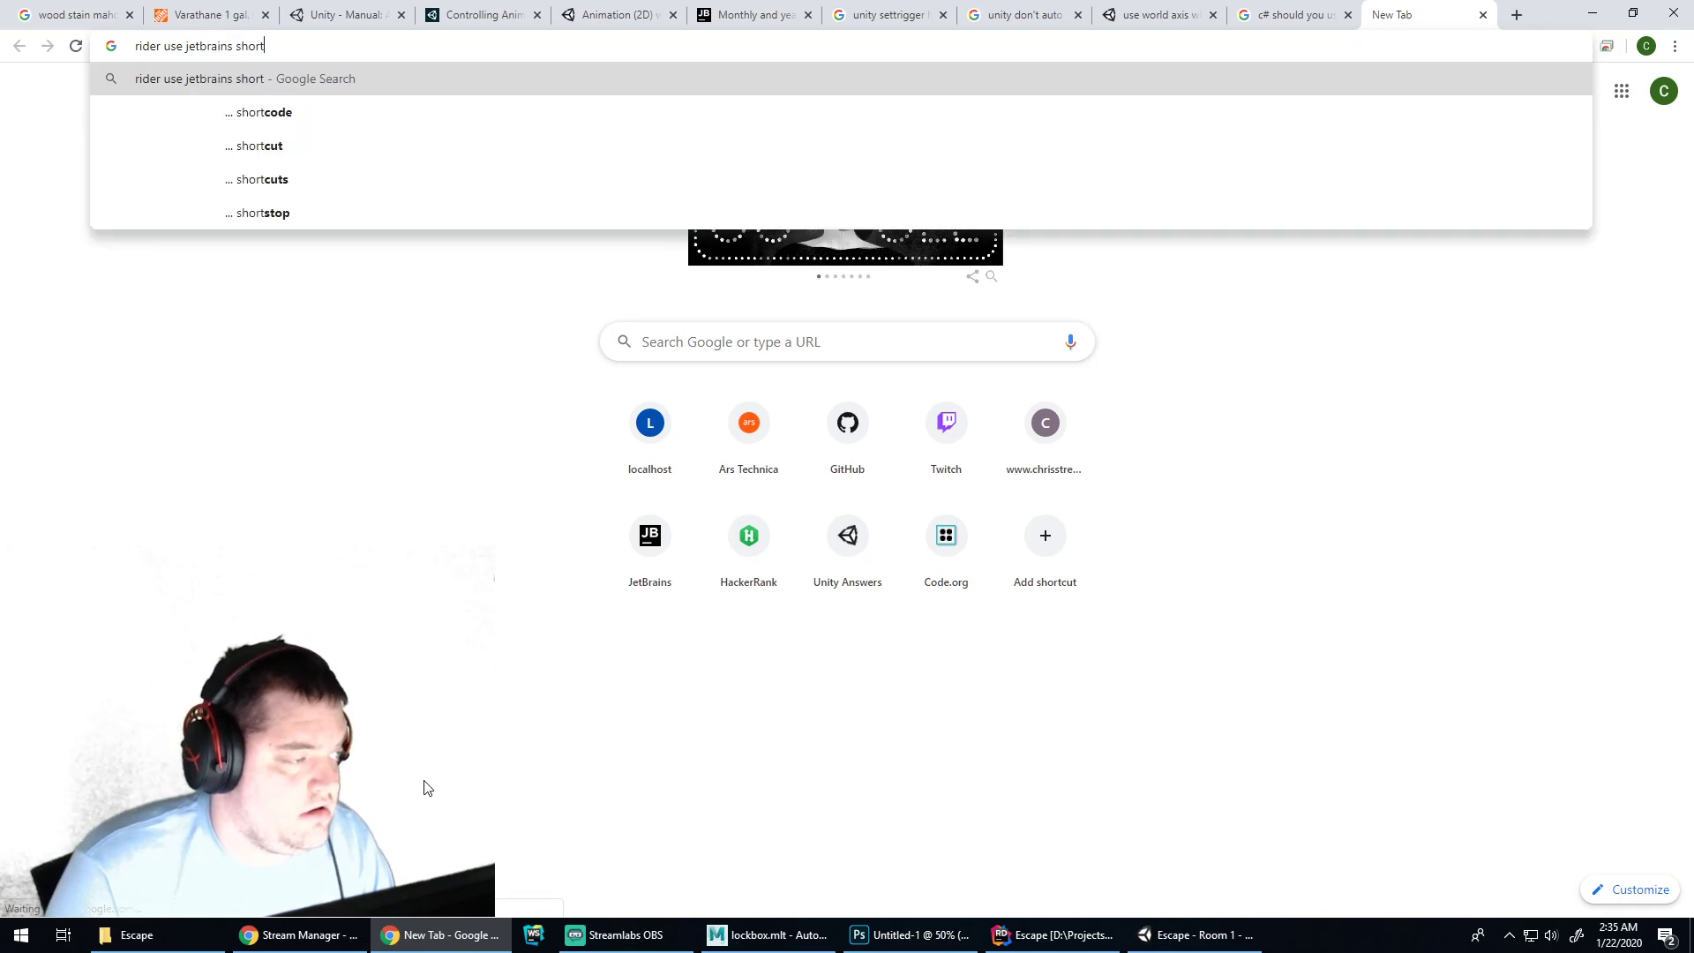
pyautogui.write('cut keys')
pyautogui.press('Return')
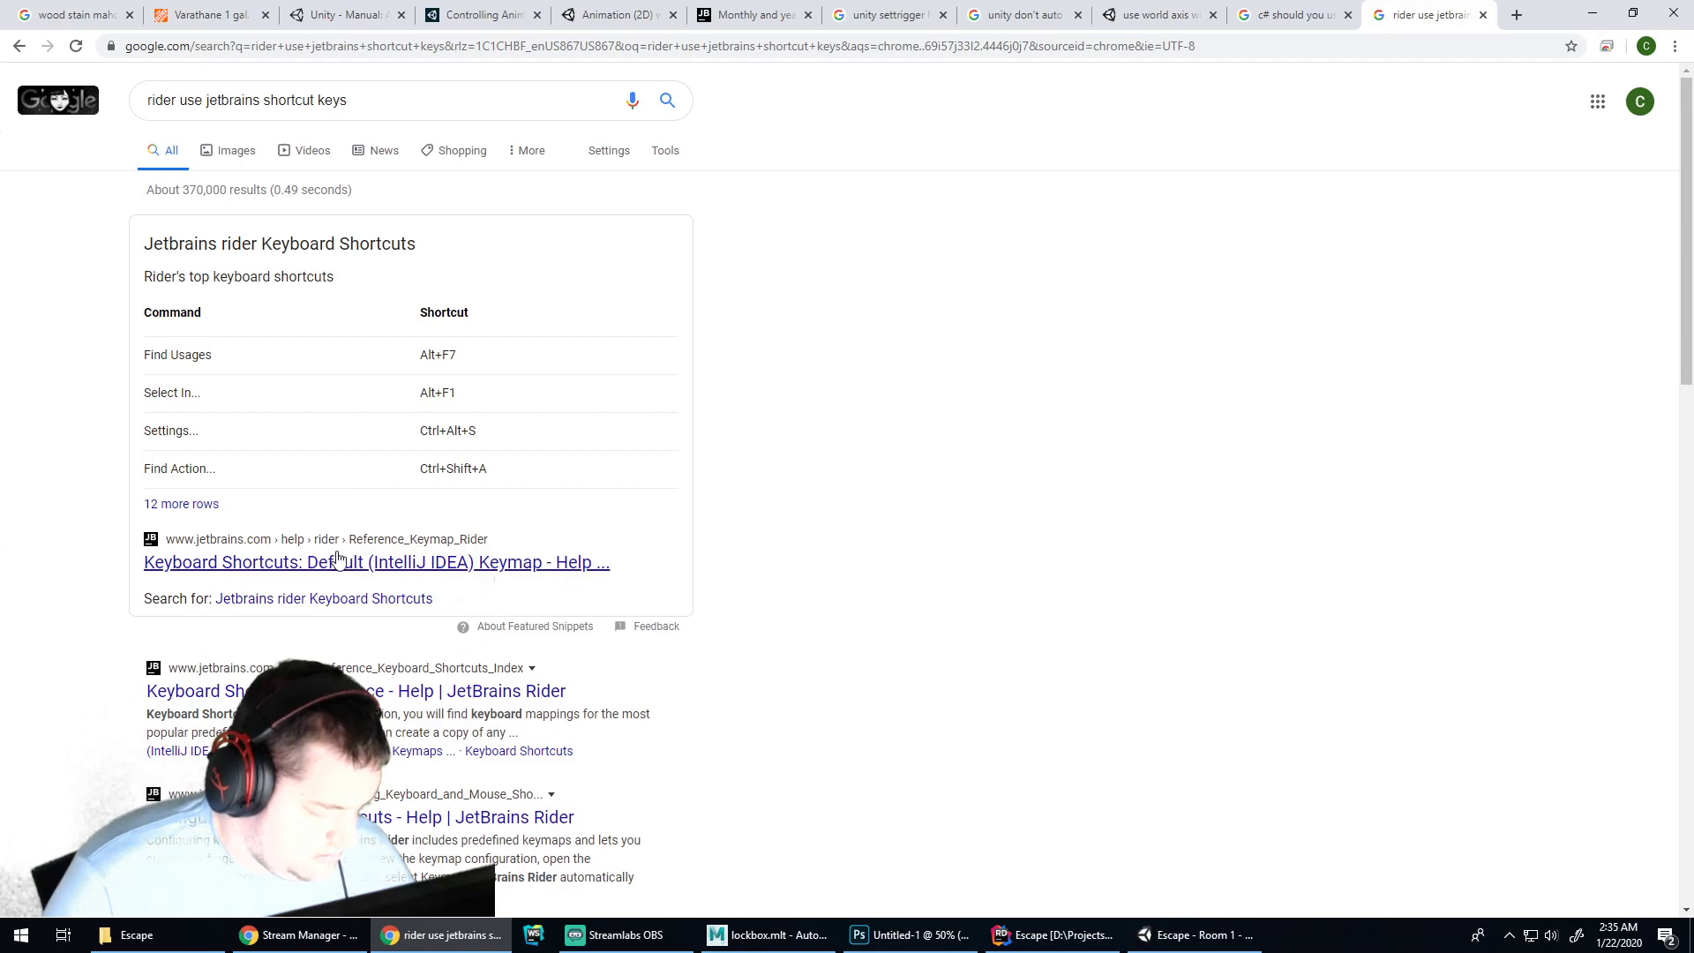
pyautogui.scroll(-8, 319, 566)
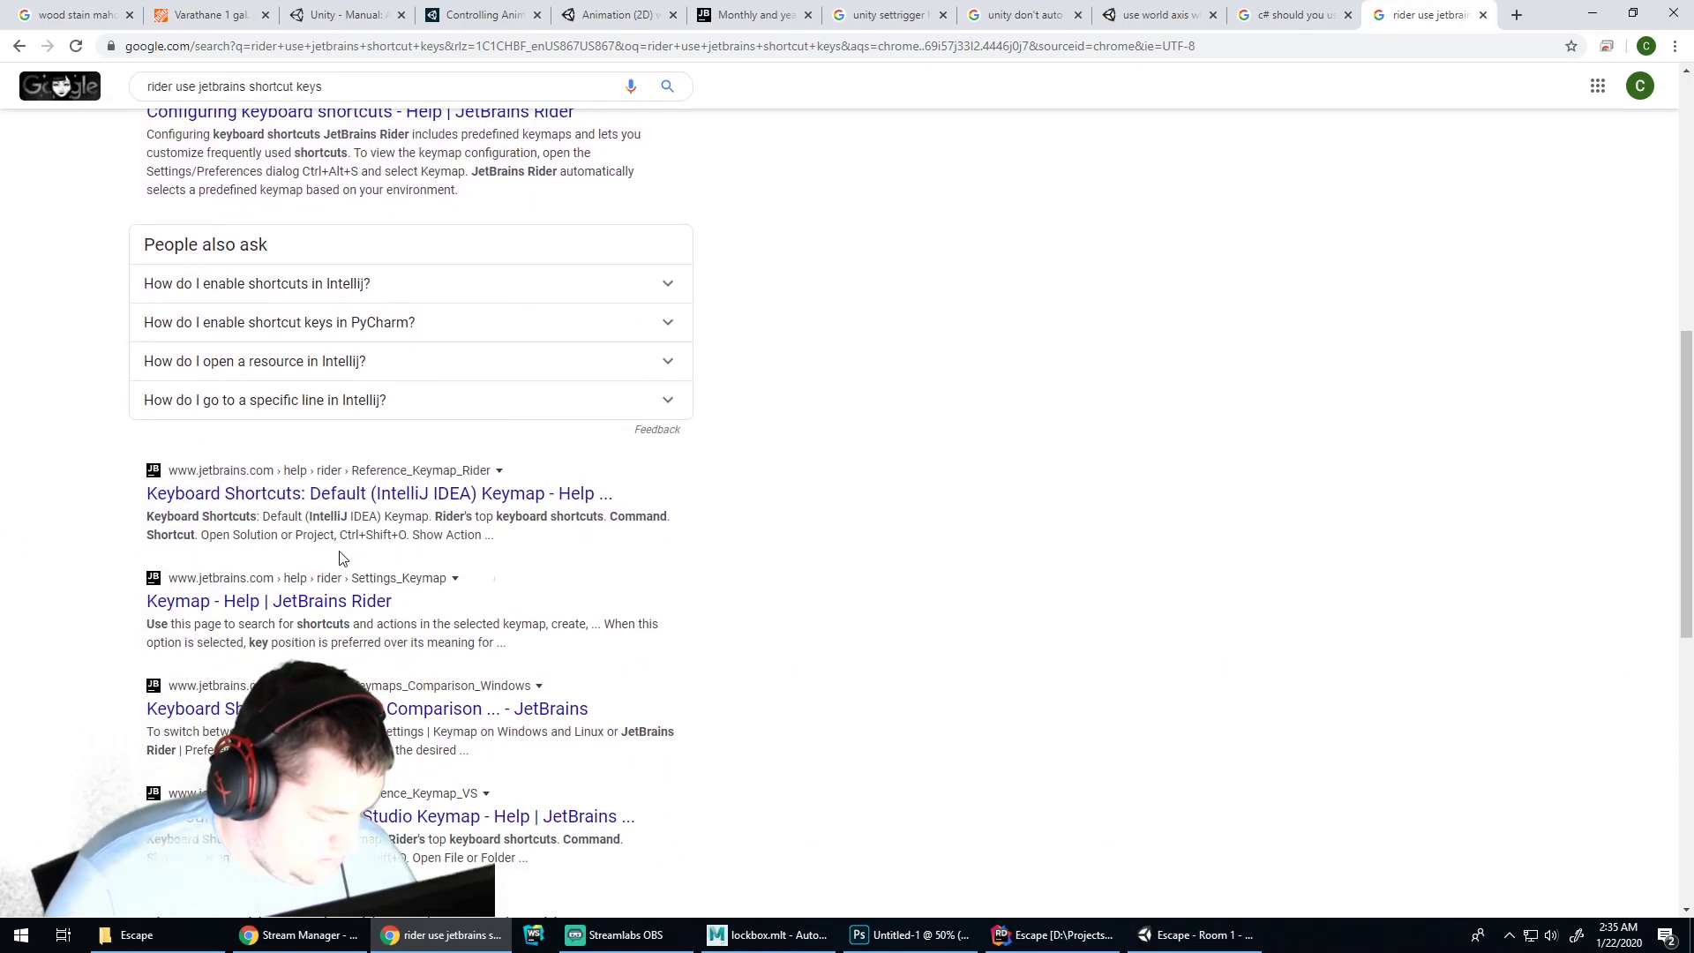
# Set Rider's keymap to Rider in Settings and save
pyautogui.click(1055, 935)
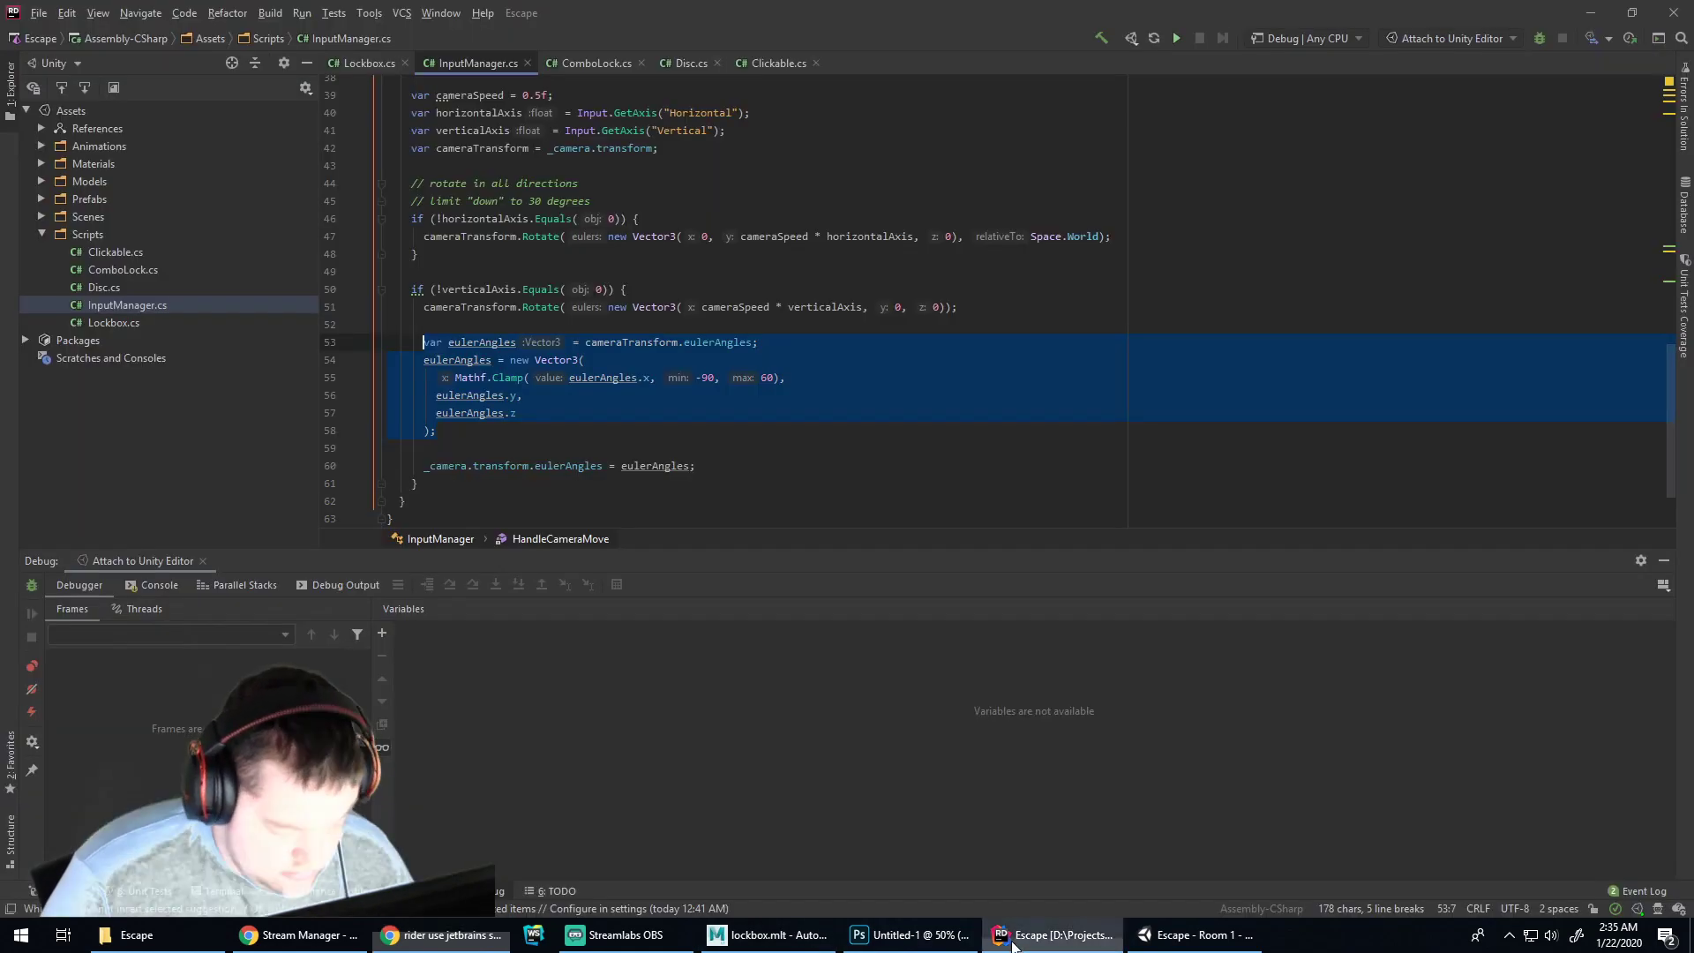
pyautogui.click(39, 12)
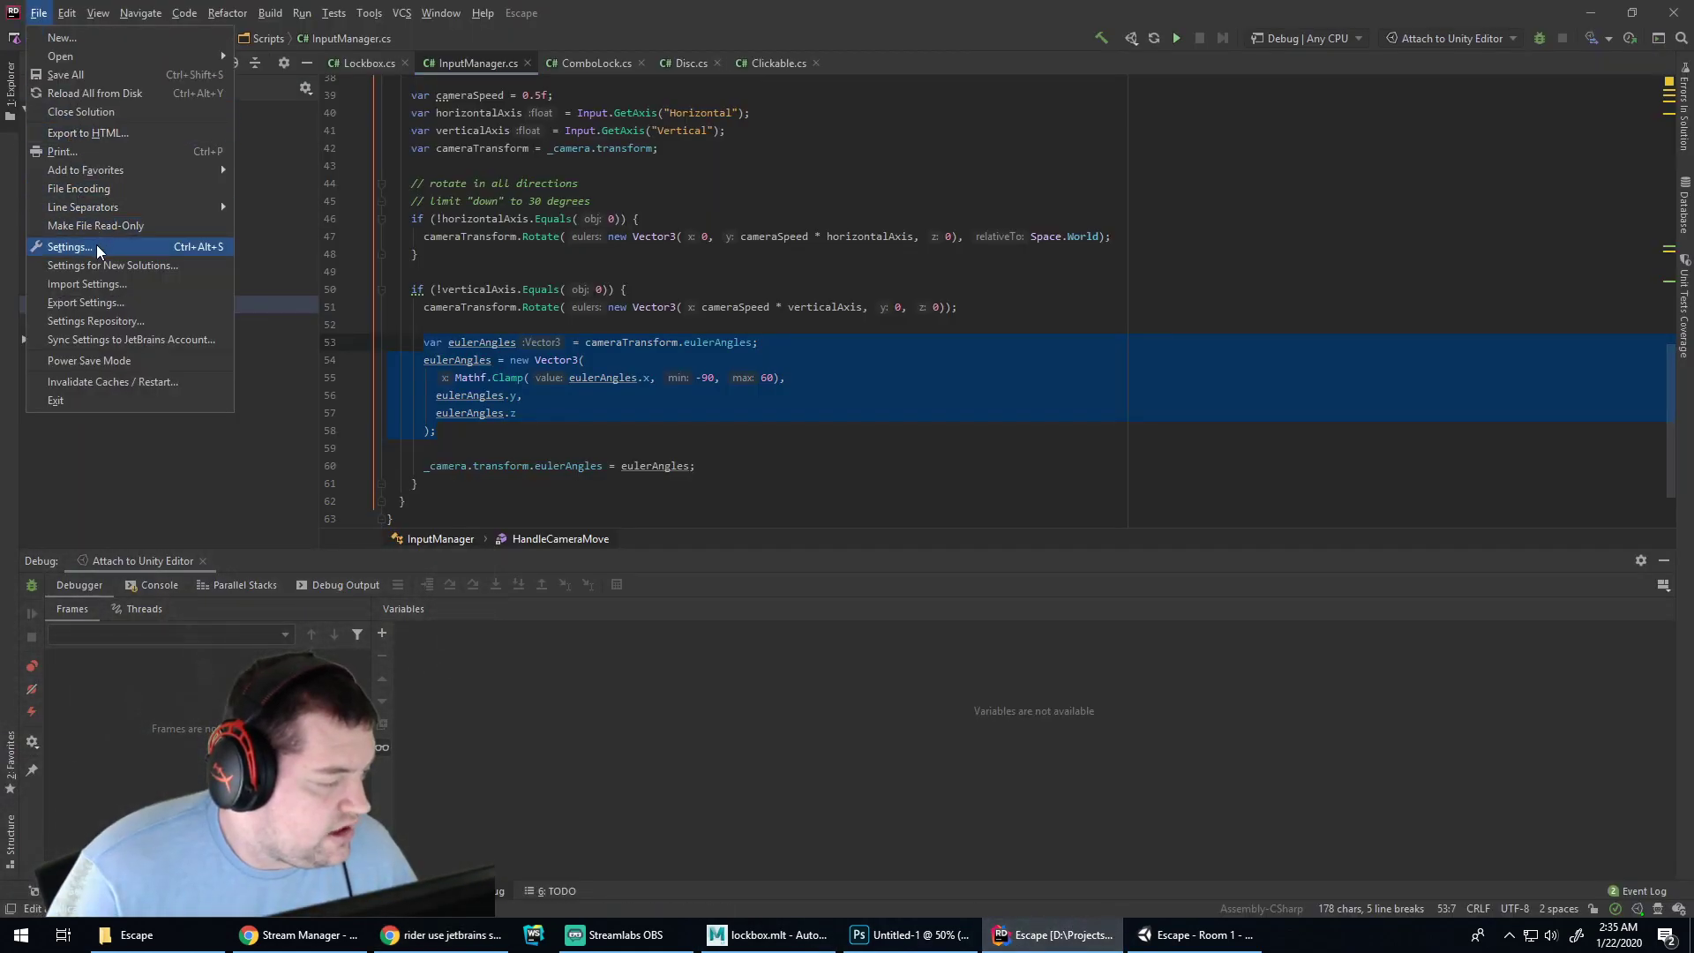
pyautogui.click(70, 247)
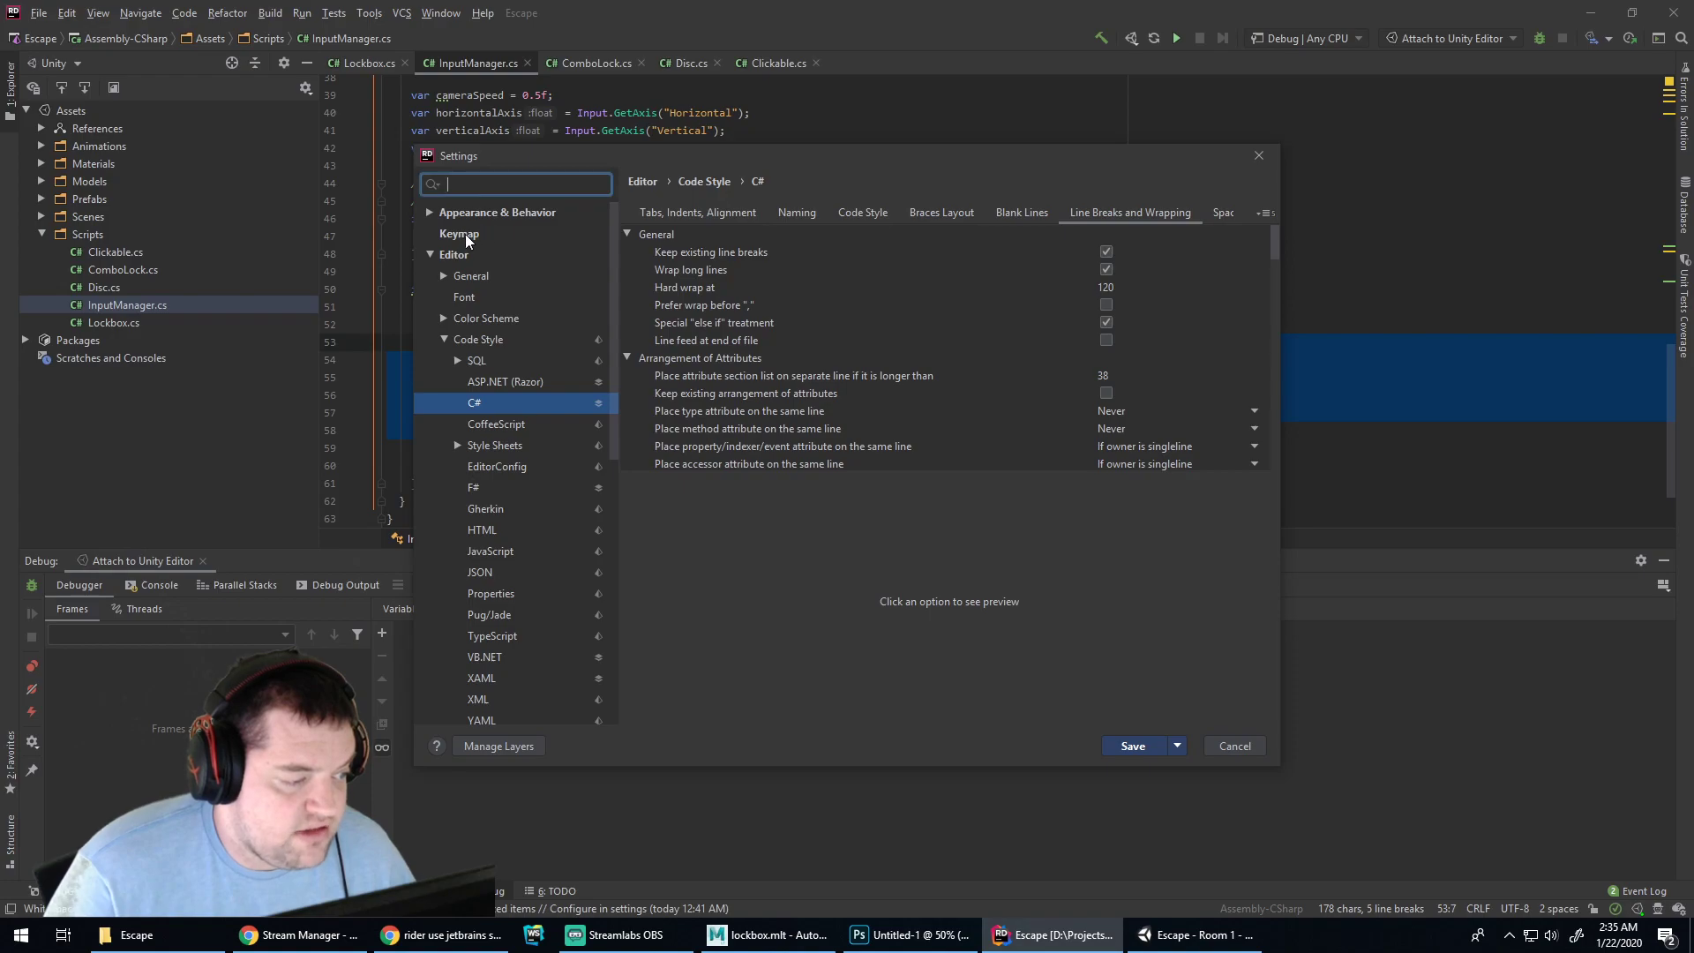
pyautogui.click(462, 234)
pyautogui.click(766, 215)
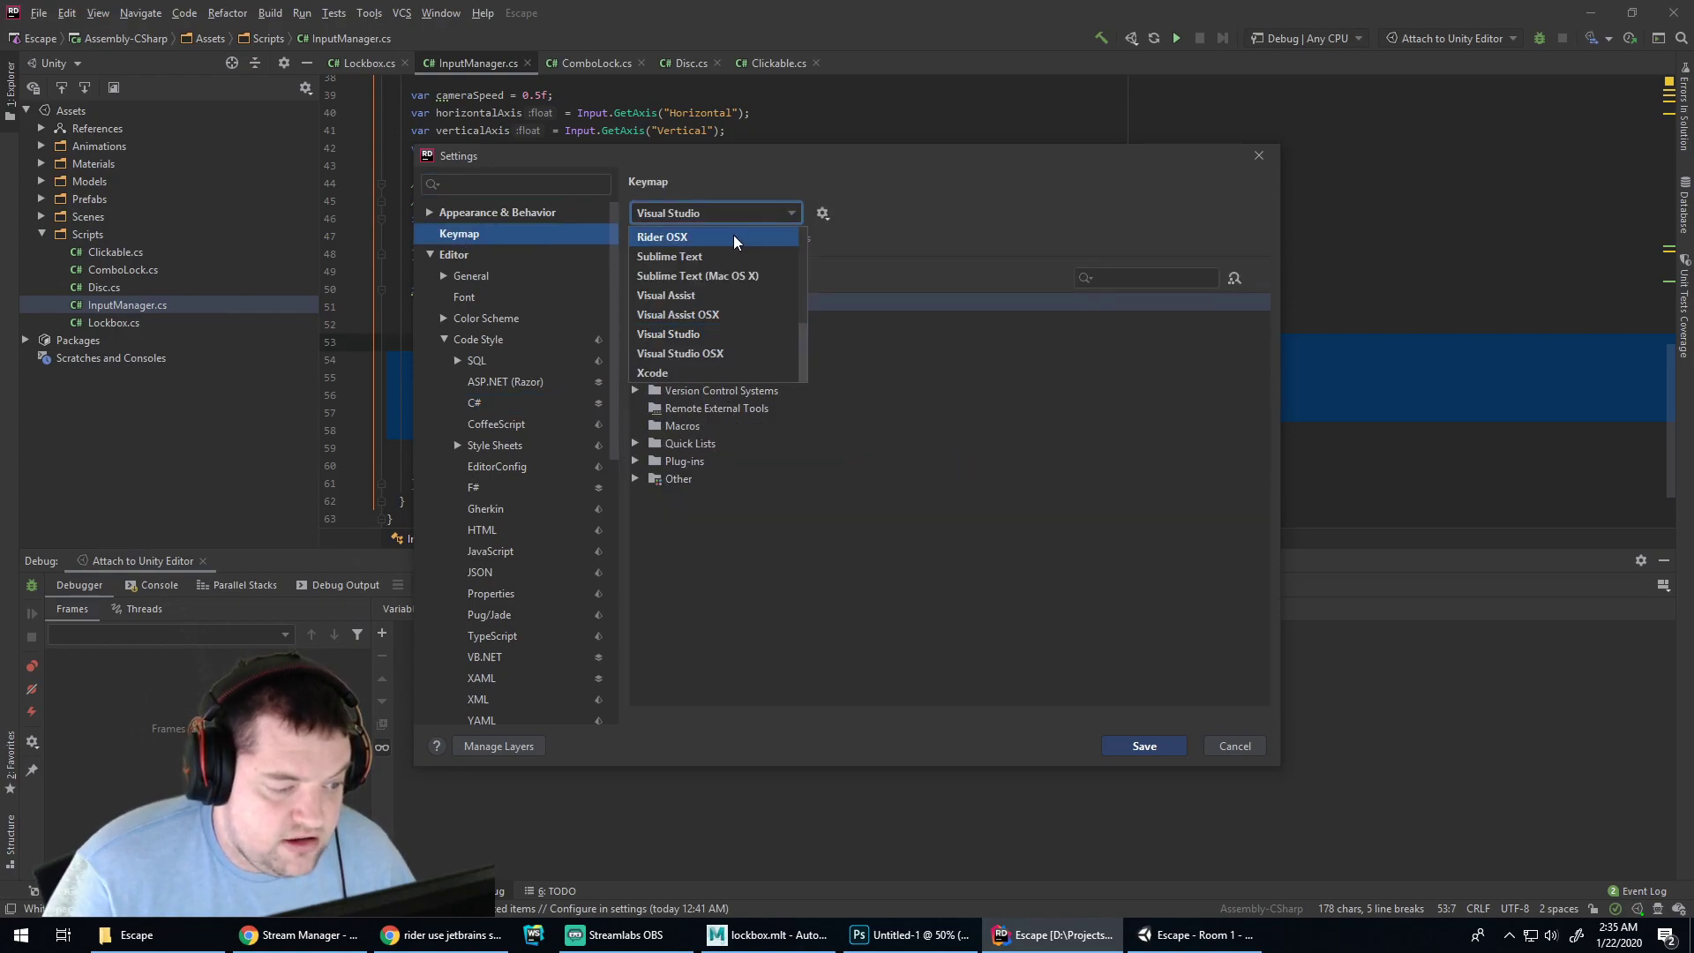
pyautogui.scroll(2, 752, 270)
pyautogui.click(717, 334)
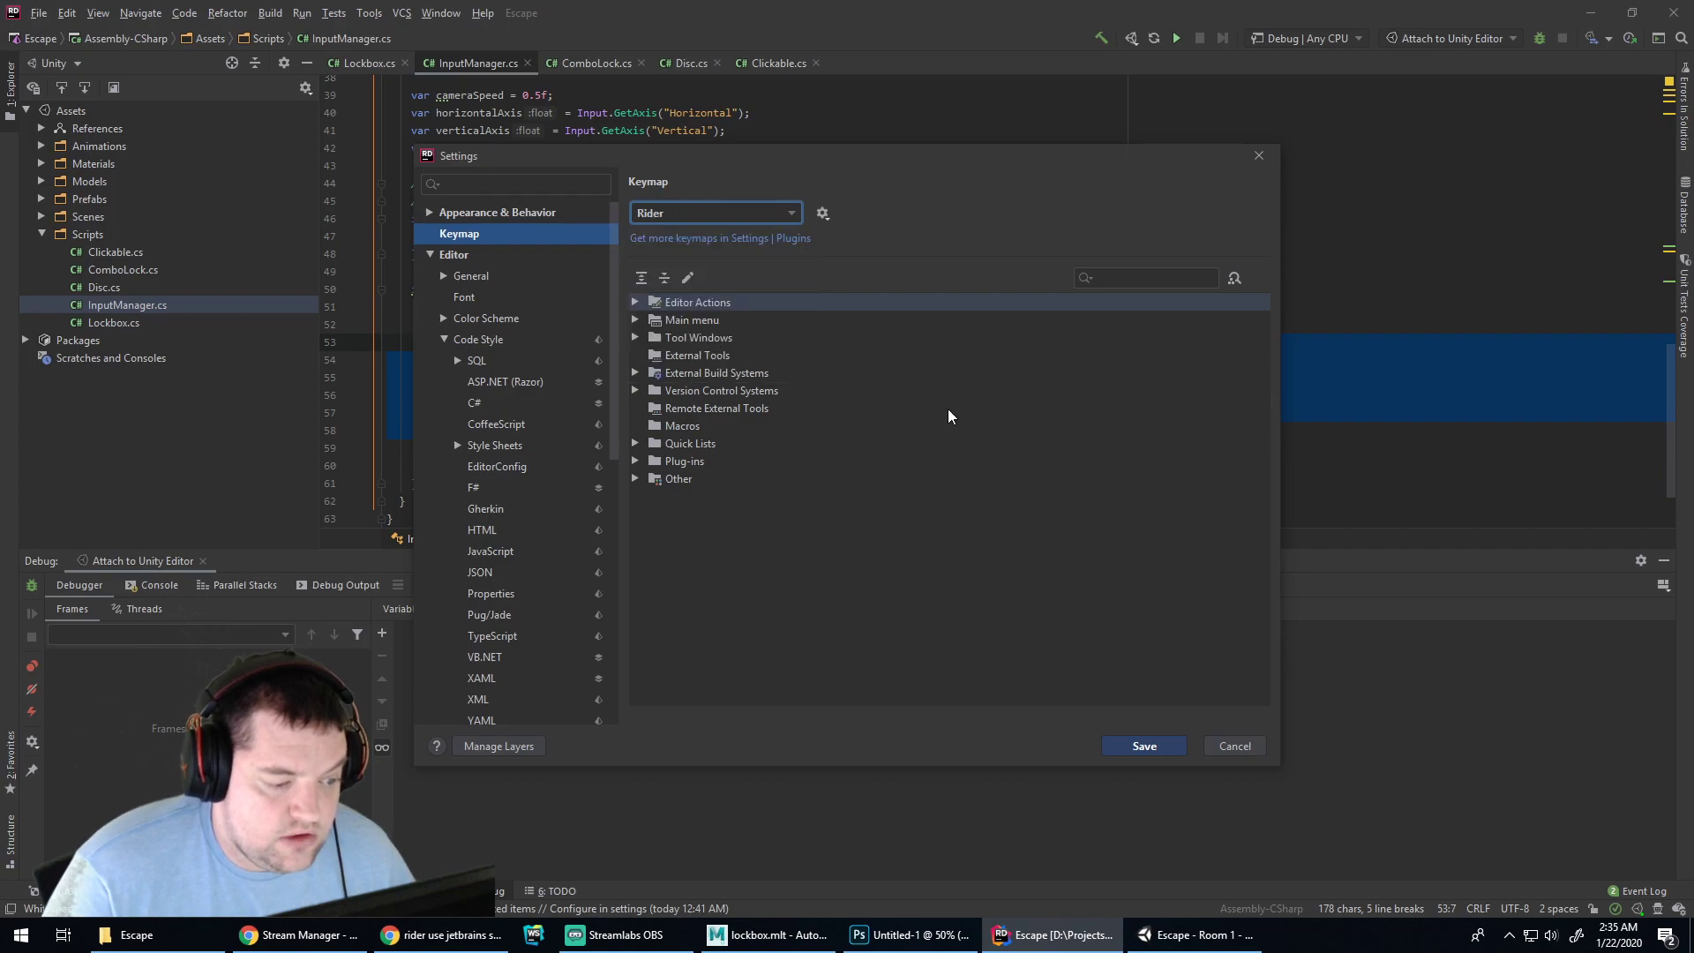
pyautogui.click(1147, 738)
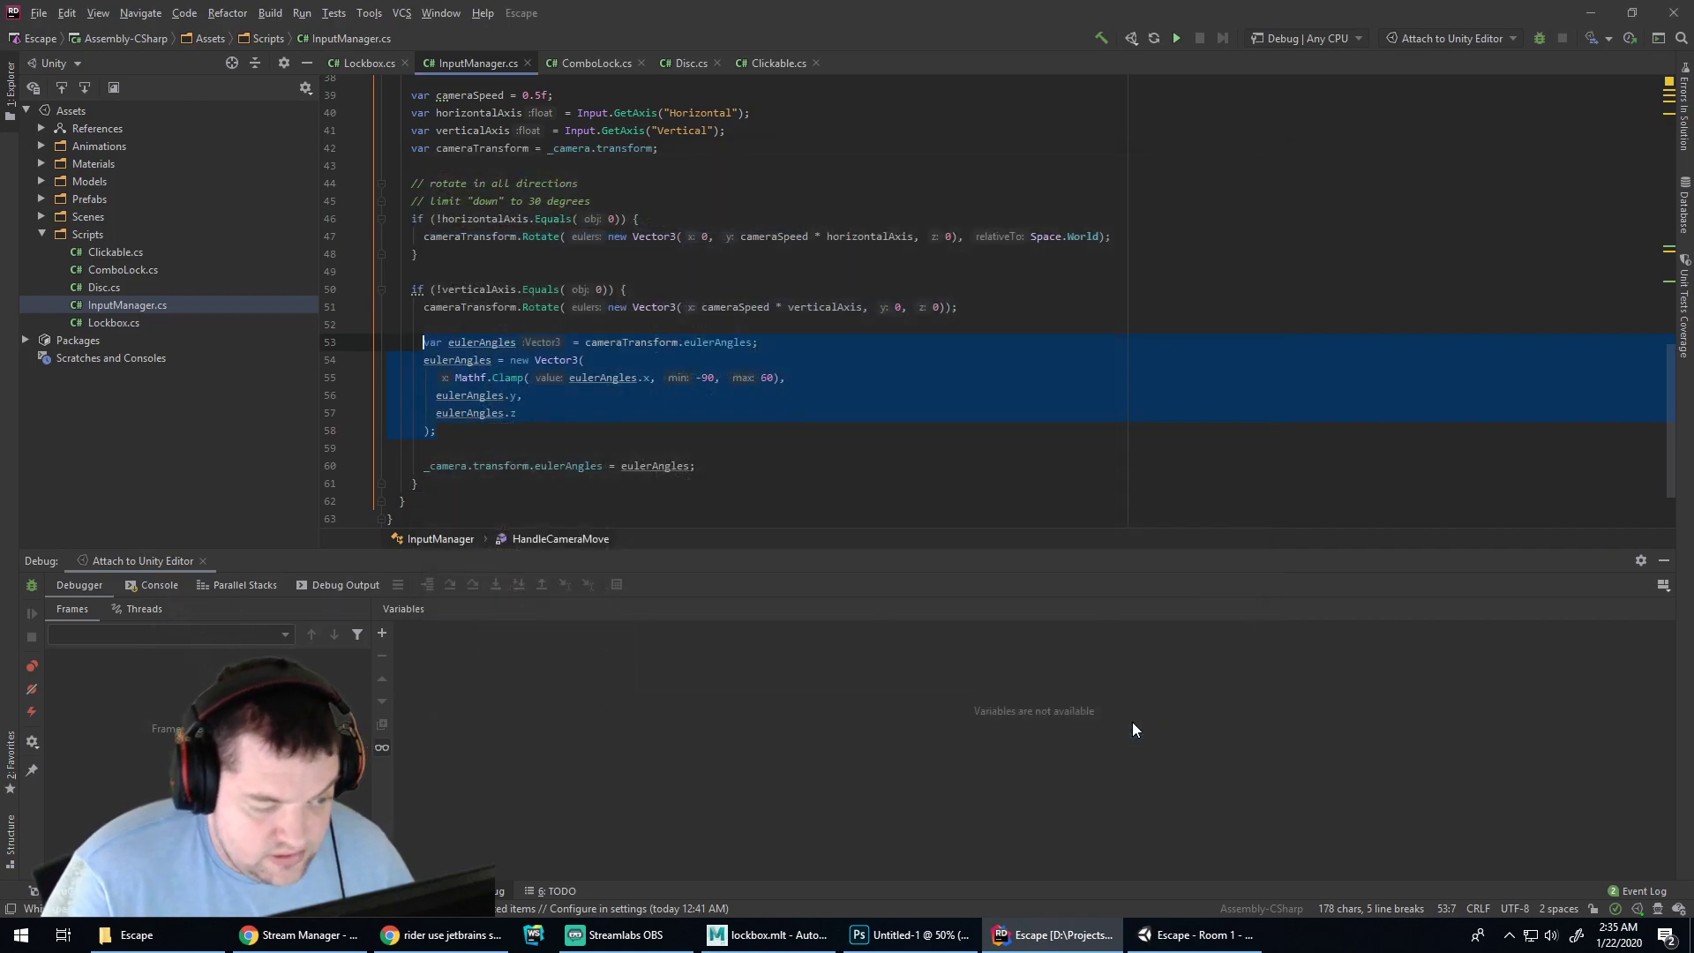
# Comment out the eulerAngles clamp lines with Ctrl+/ and bring Unity back up
pyautogui.press('Down')
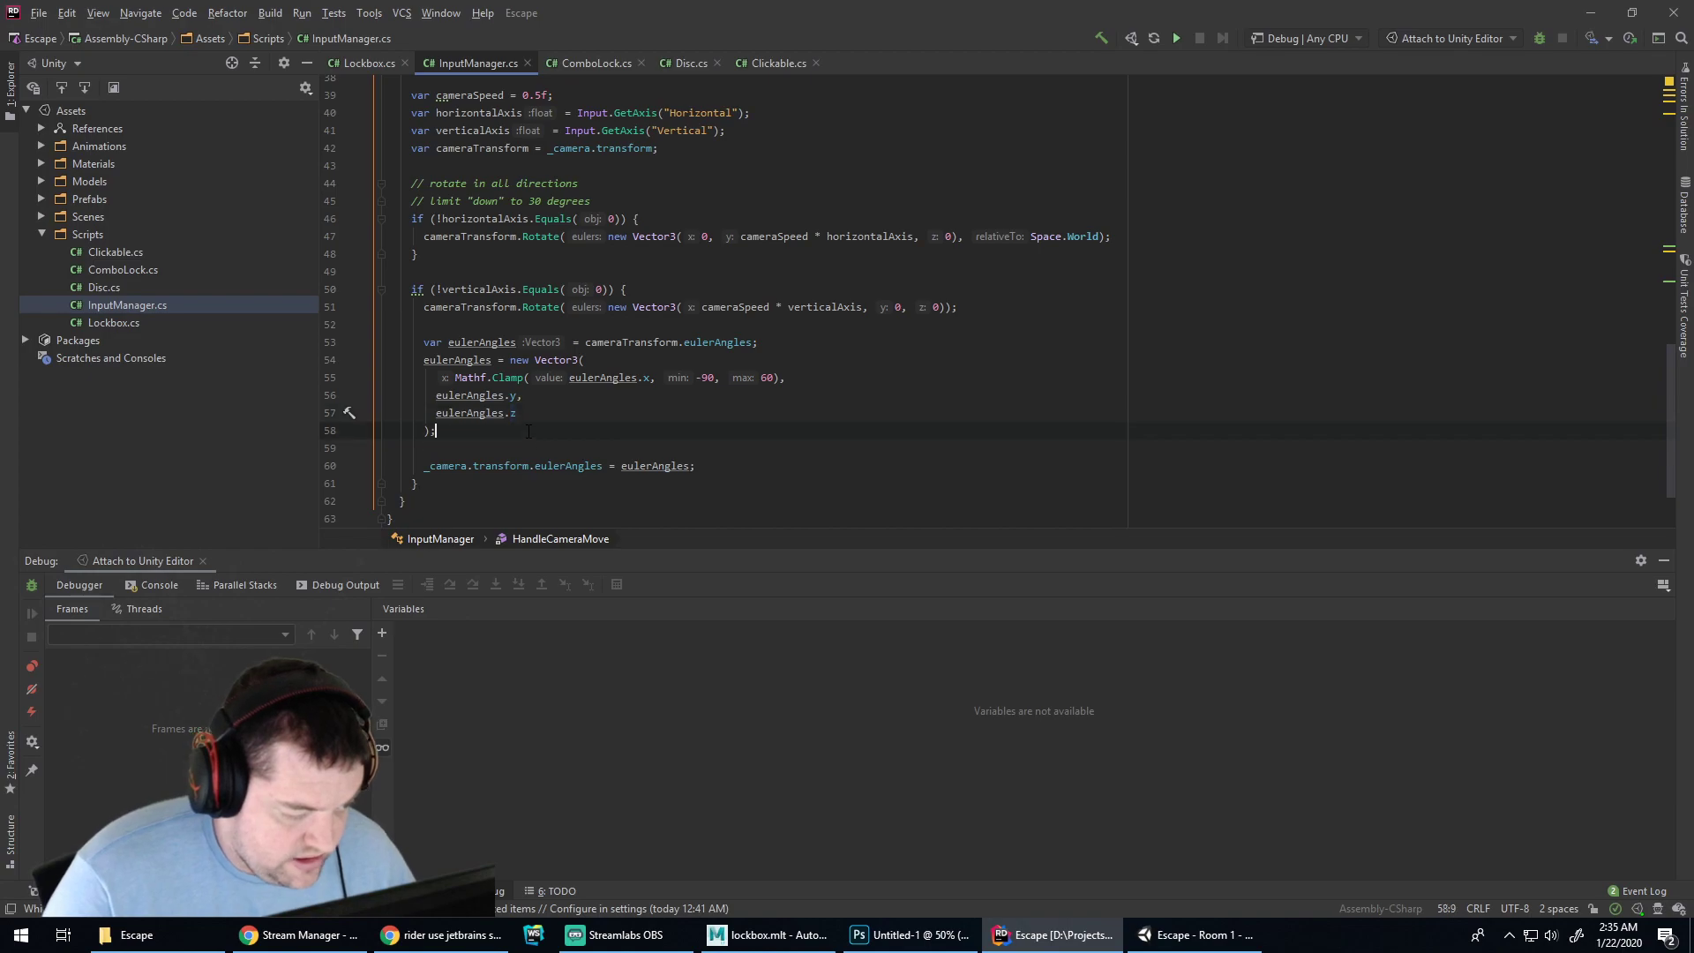
pyautogui.keyDown('shift'); pyautogui.click(424, 345); pyautogui.keyUp('shift')
pyautogui.hotkey('ctrl', '/')
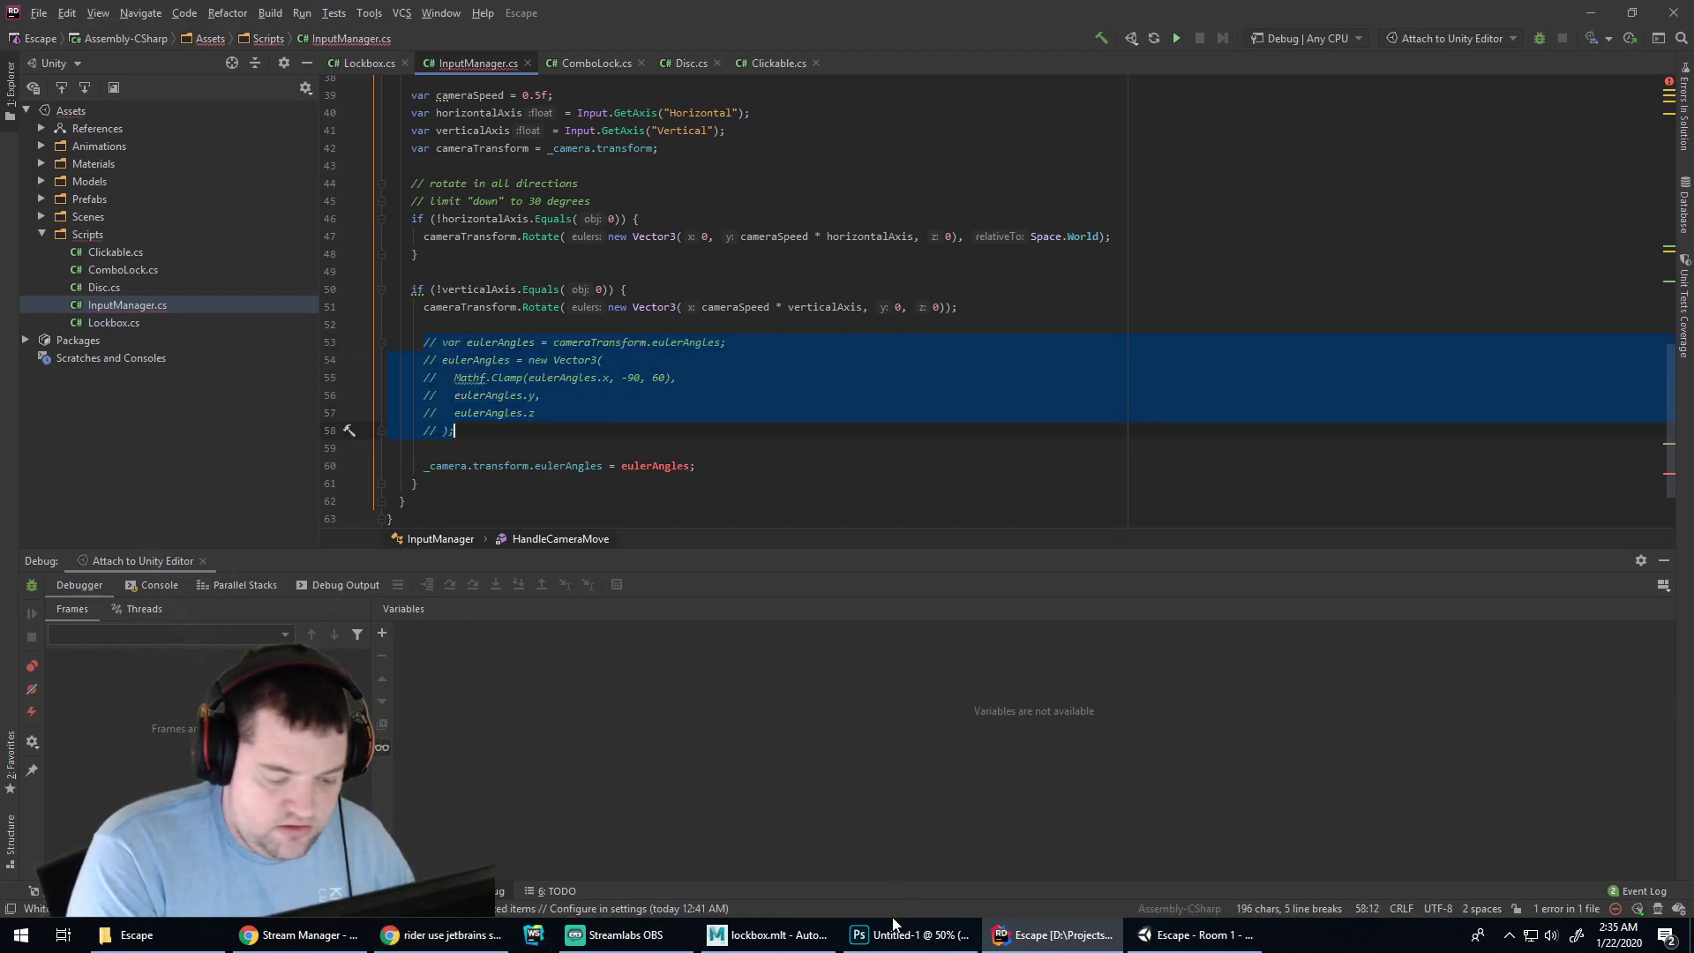
pyautogui.click(1196, 935)
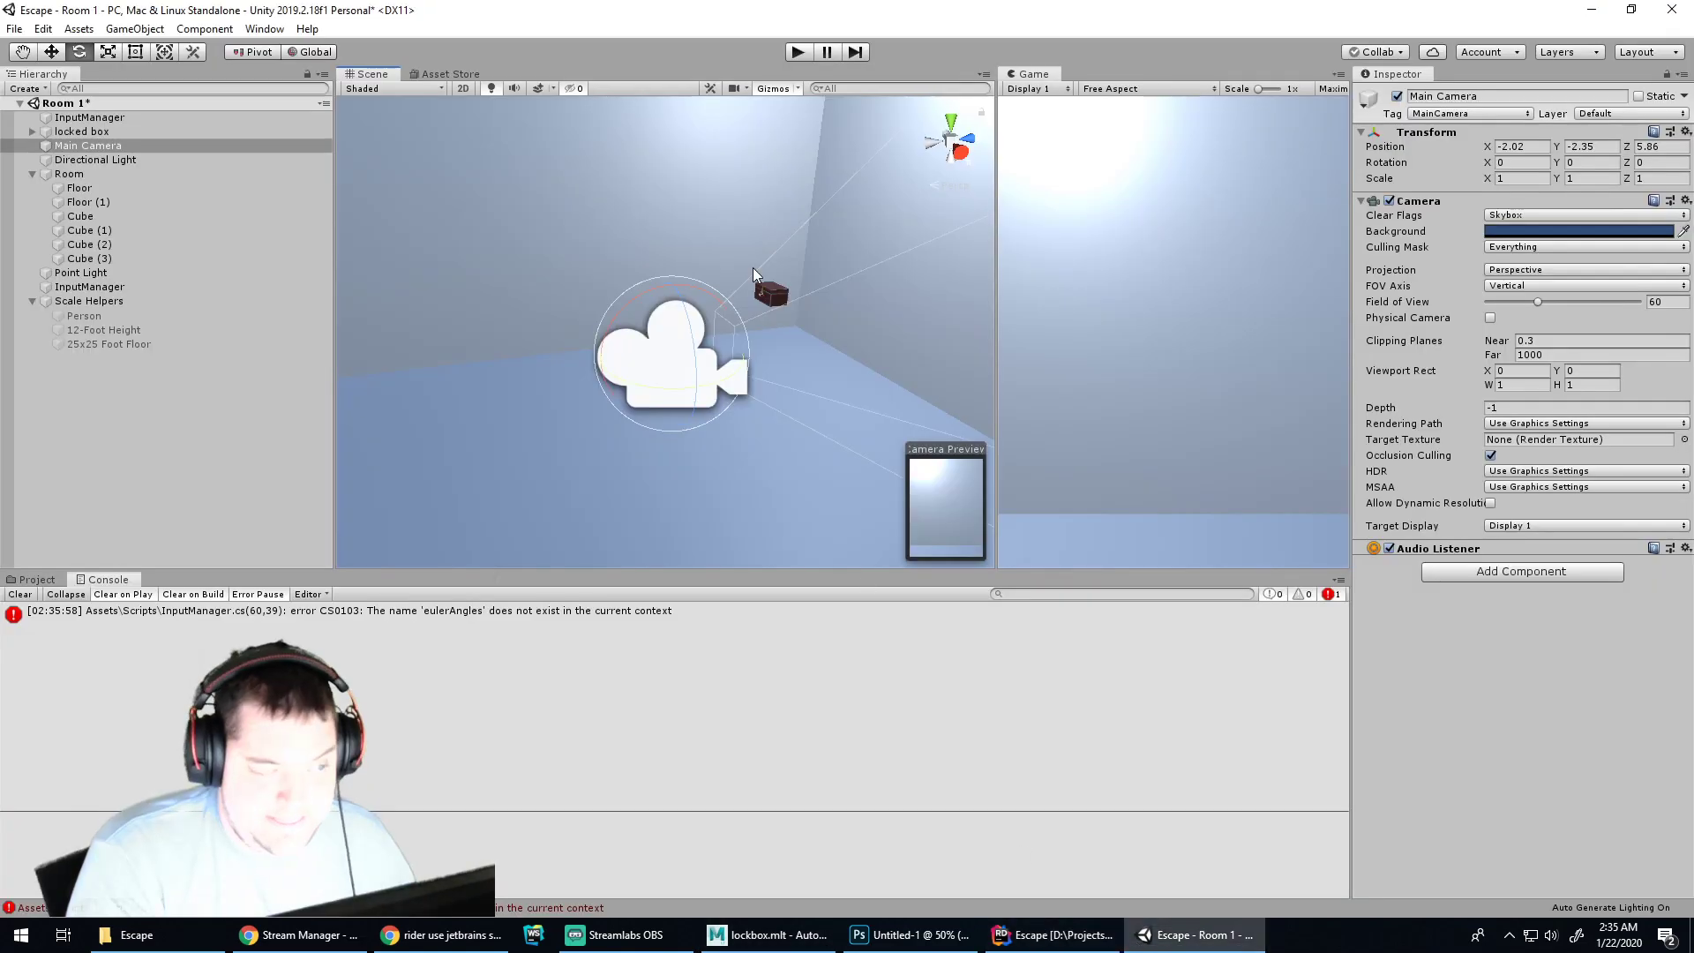
# Comment out the remaining eulerAngles assignment line to clear error CS0103
pyautogui.click(797, 52)
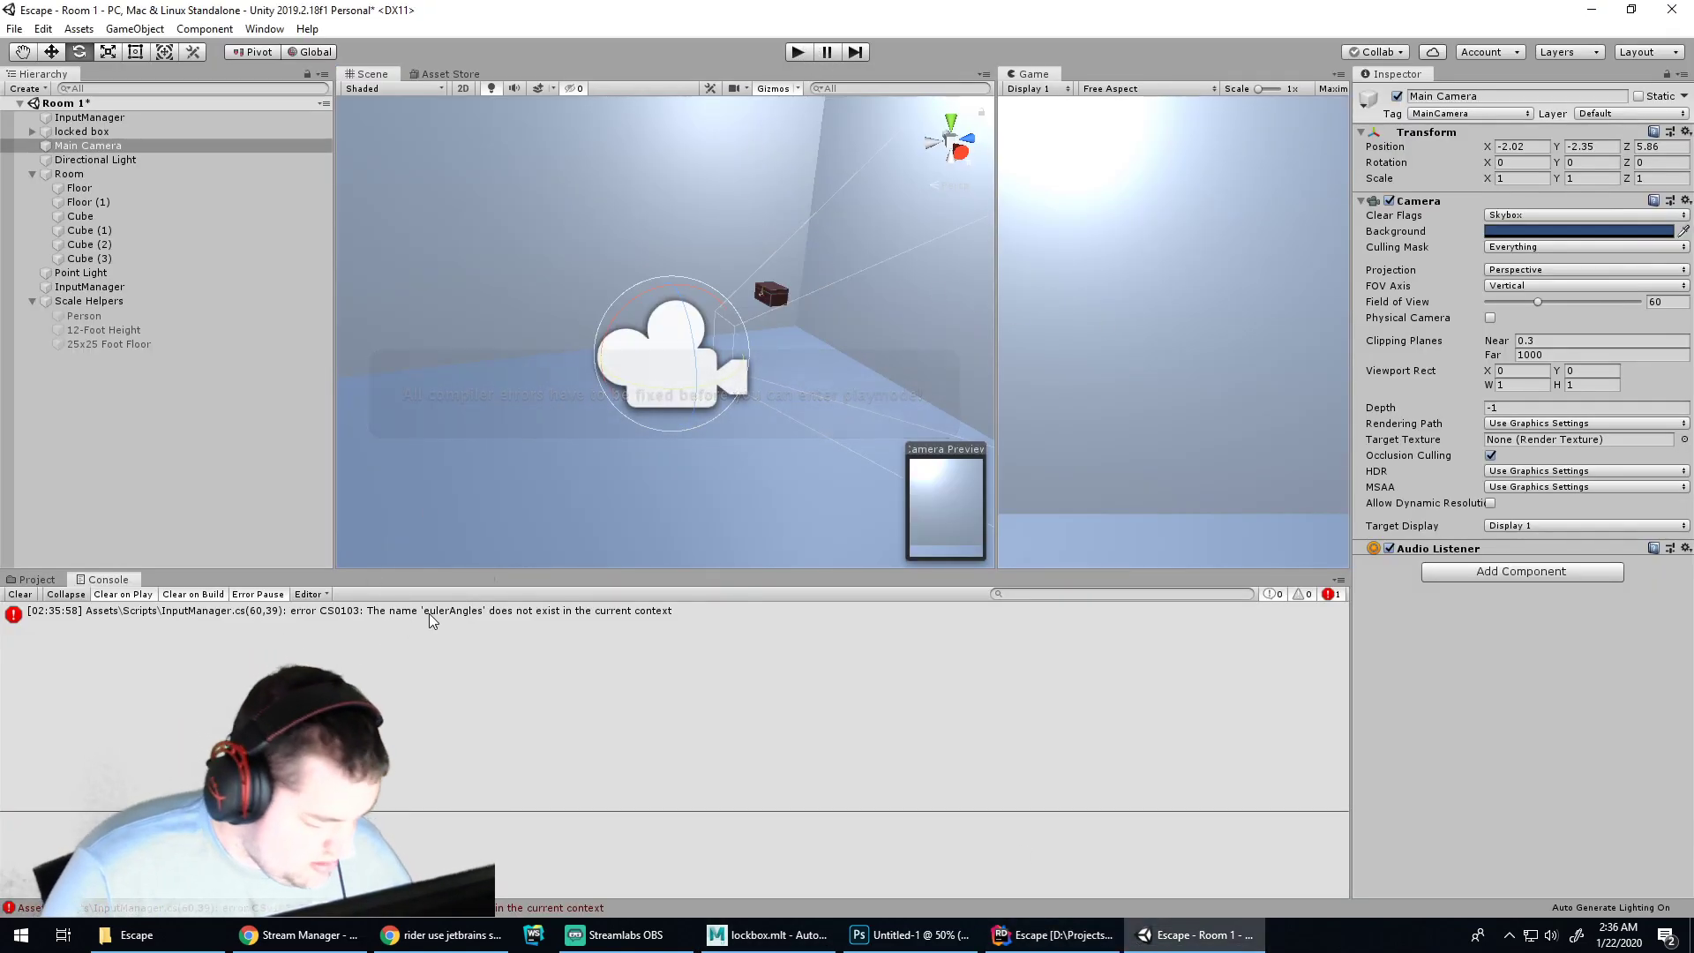
pyautogui.click(1018, 944)
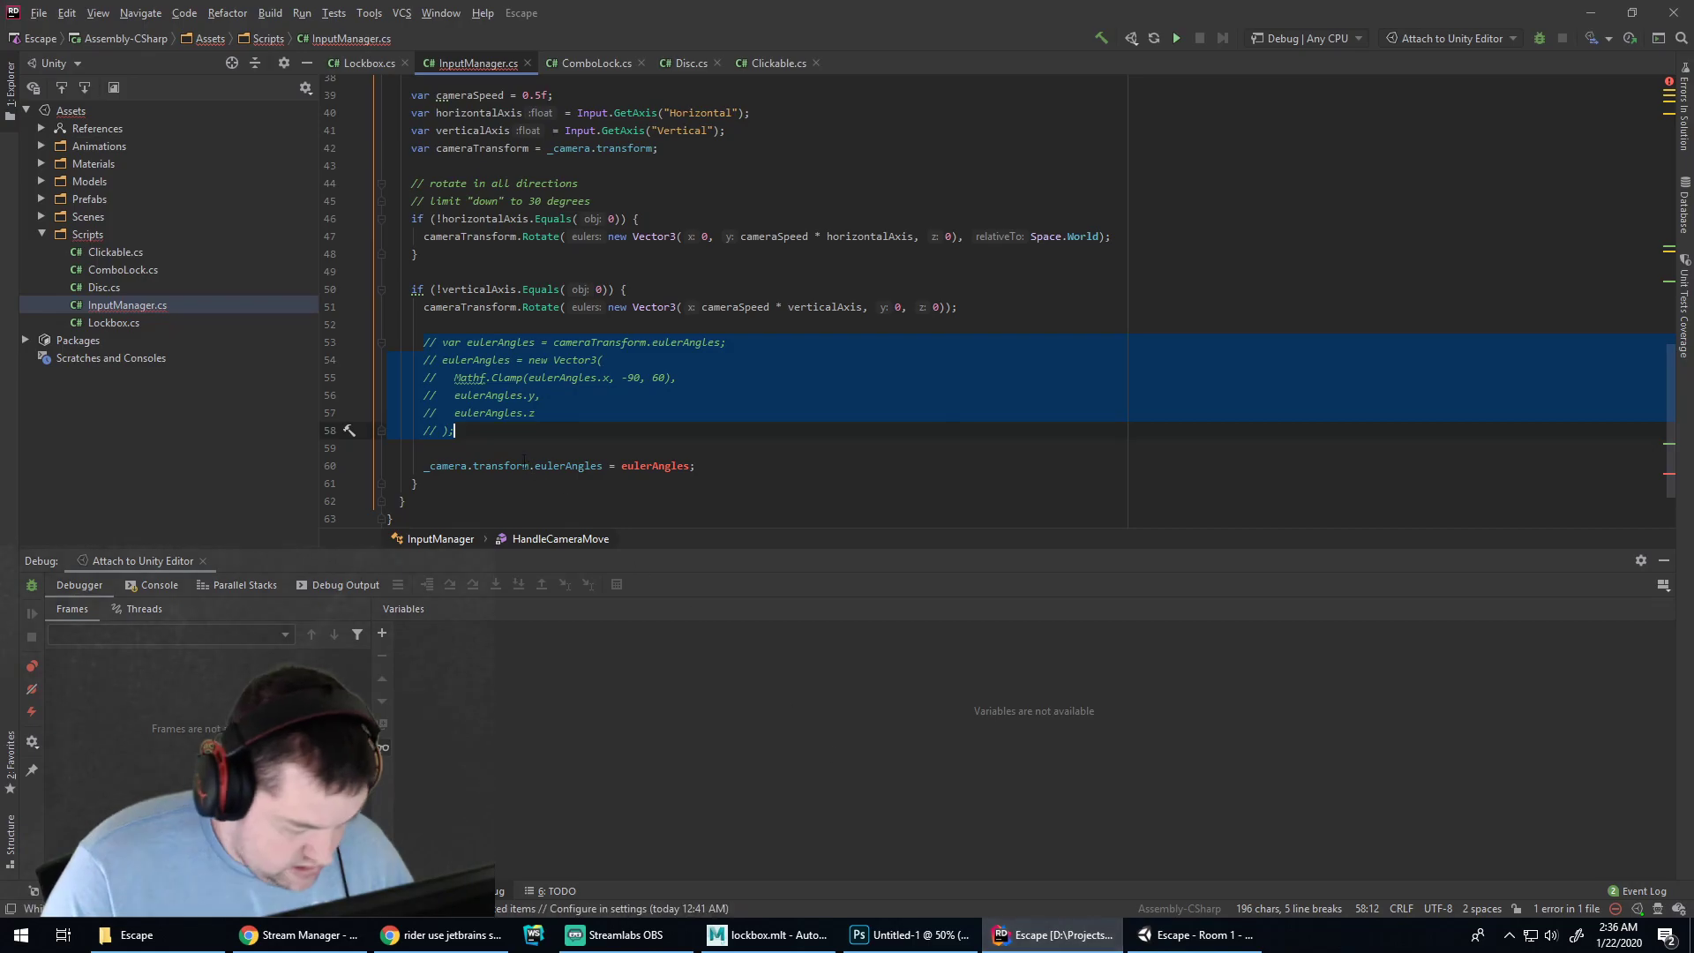
pyautogui.hotkey('ctrl', '/')
pyautogui.click(1193, 938)
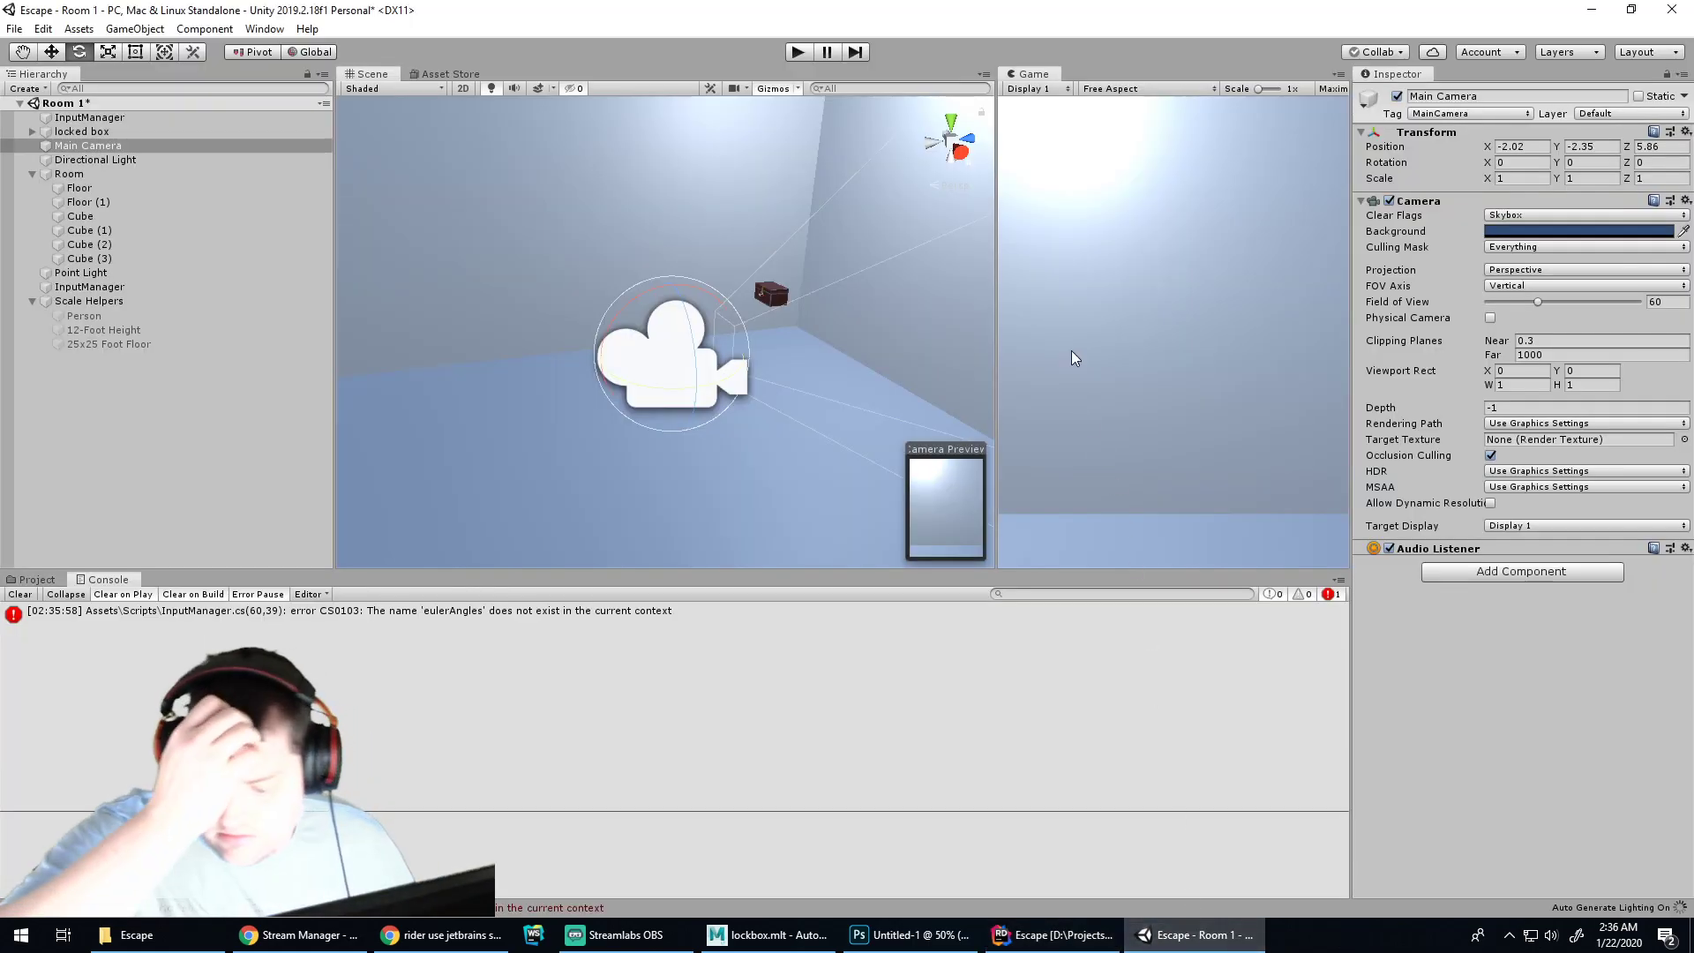
# Play the scene and tilt the camera up and down with W/S, rotating past vertical
pyautogui.click(799, 55)
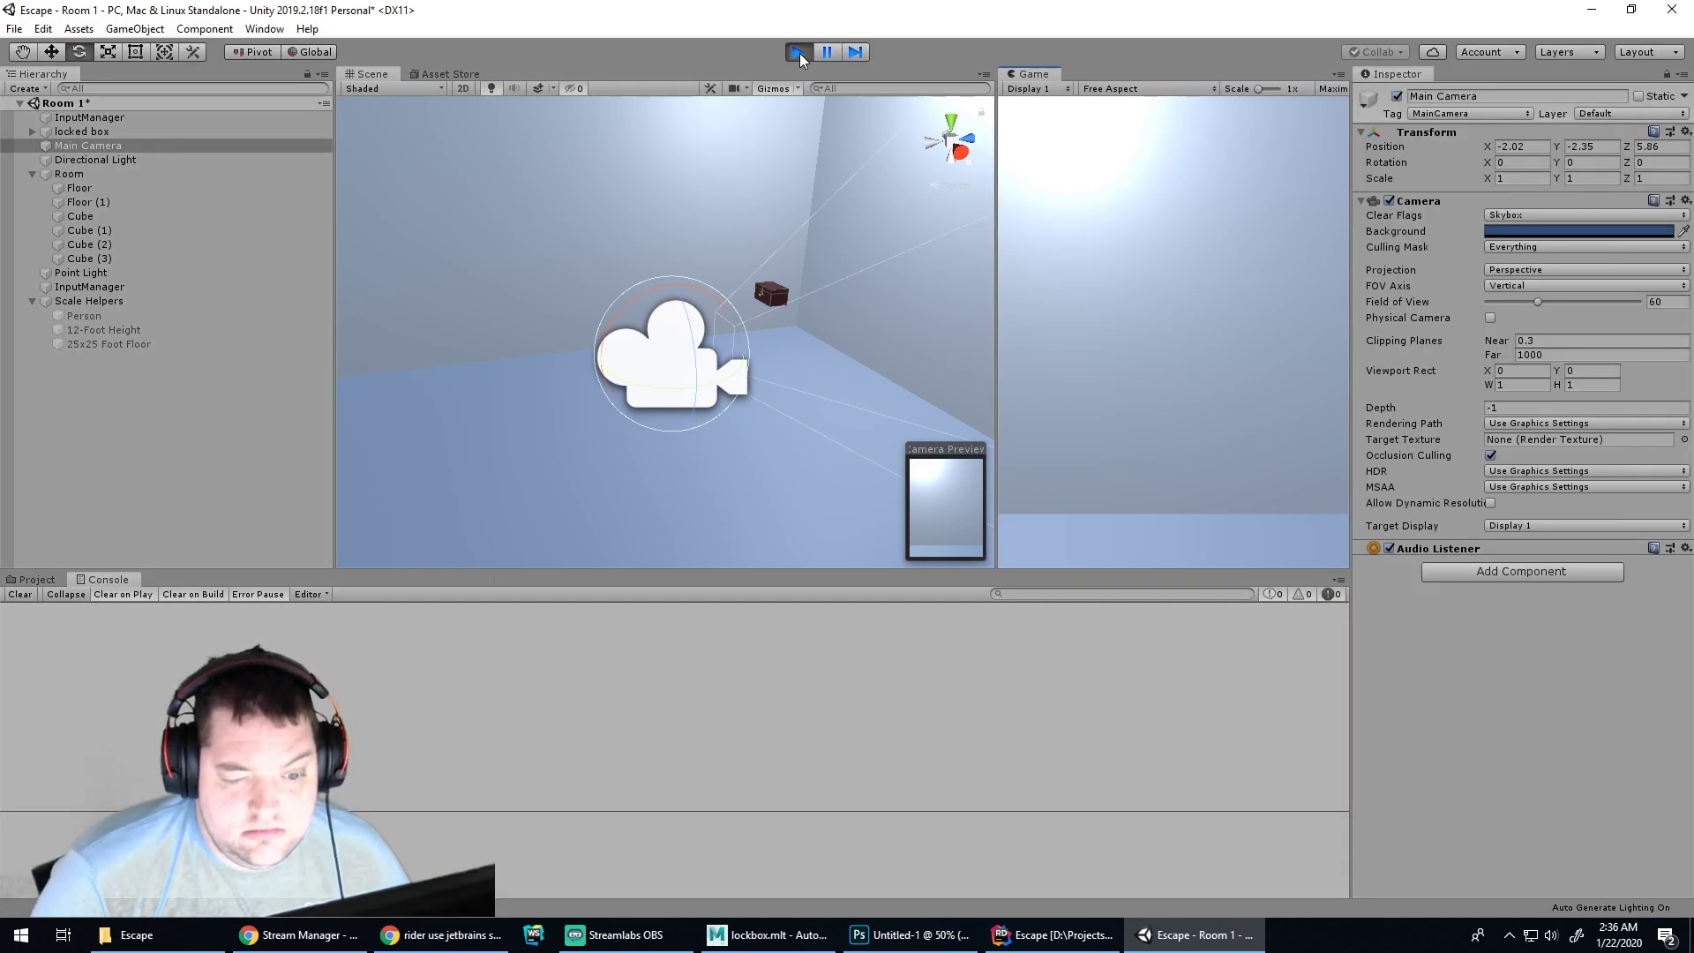
pyautogui.press('w')
pyautogui.press('w')
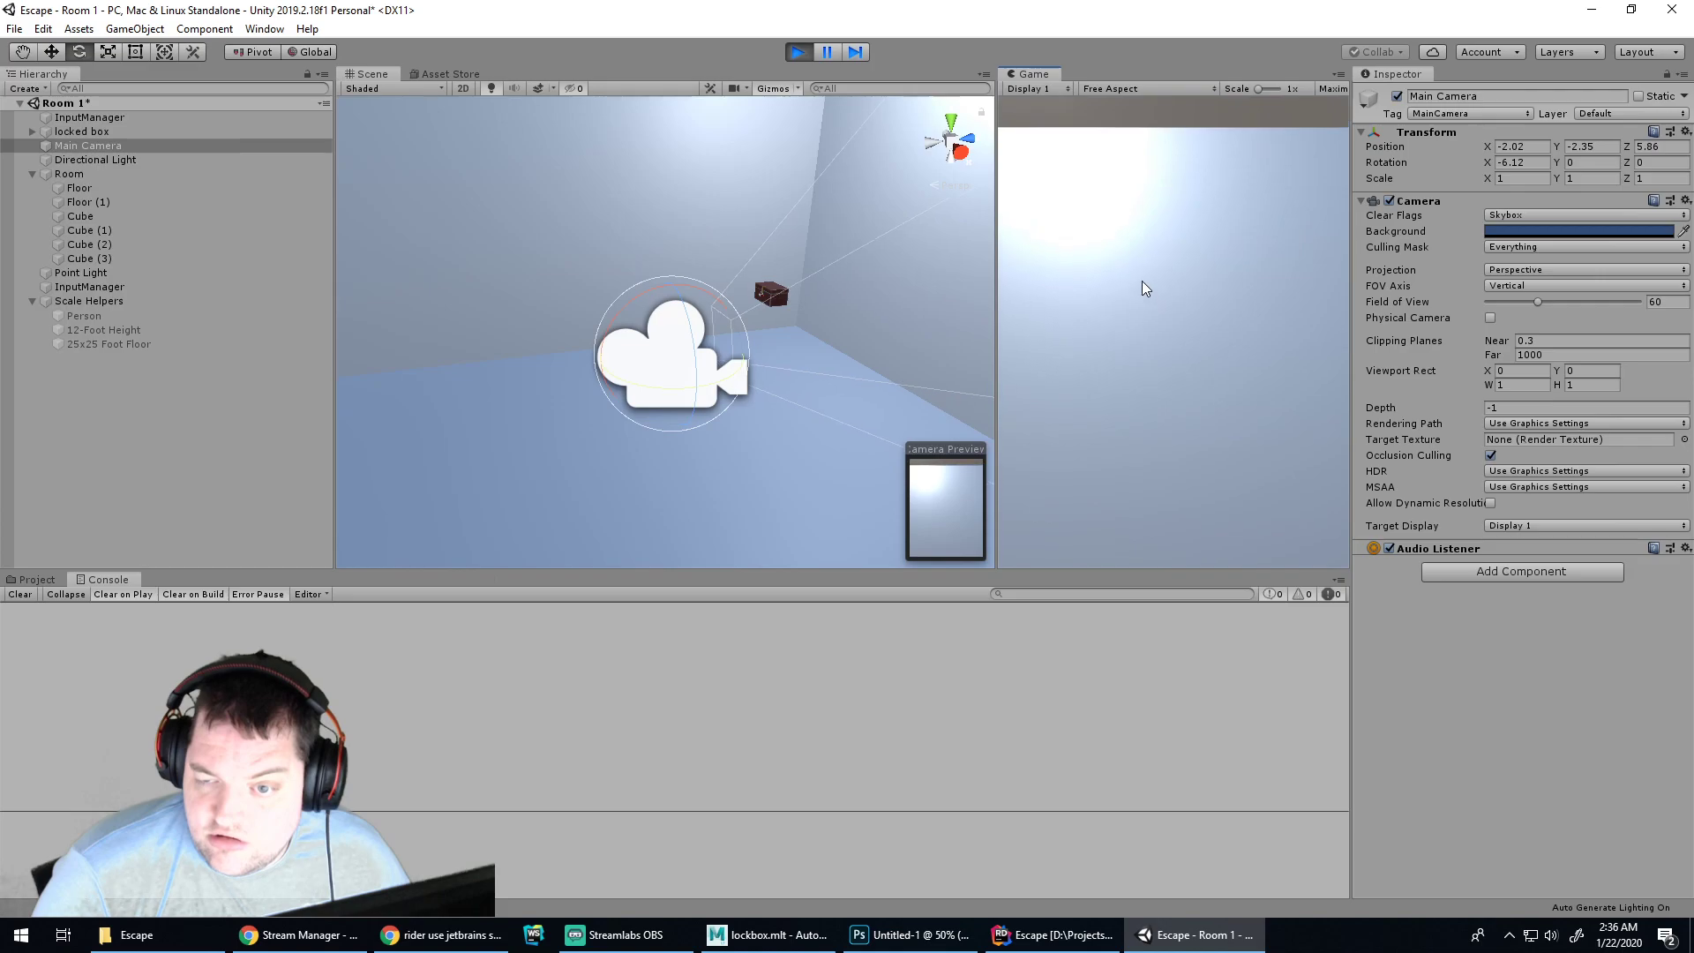
pyautogui.press('s')
pyautogui.press('s')
pyautogui.press('s')
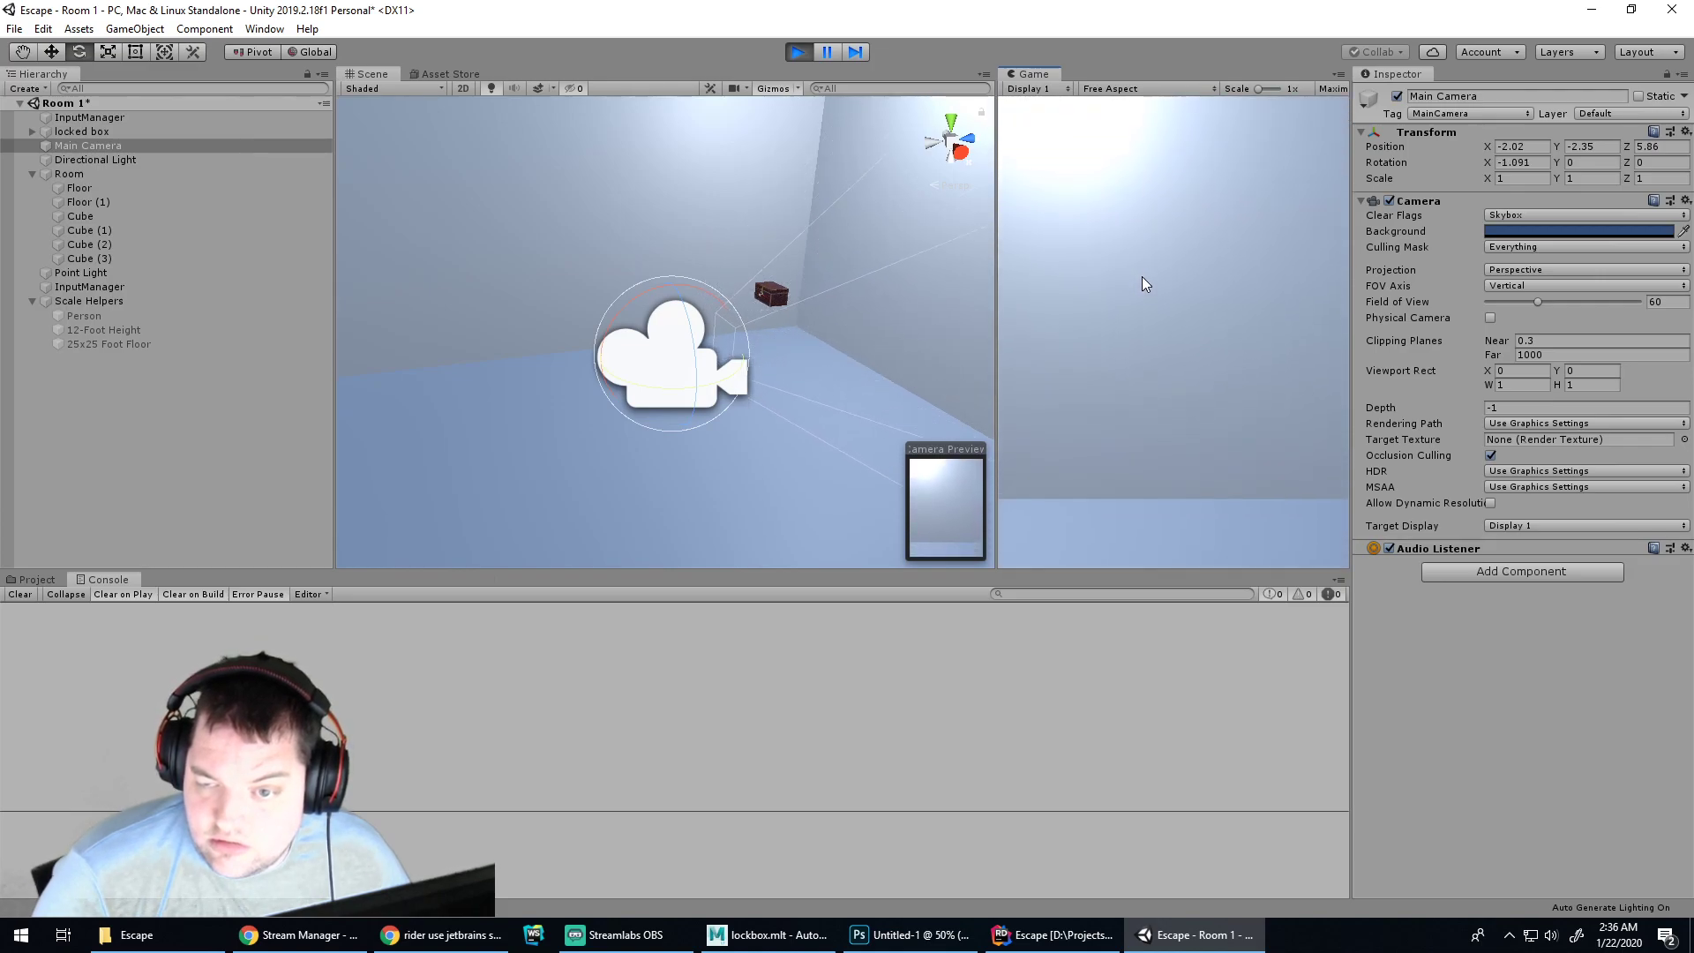
pyautogui.press('s')
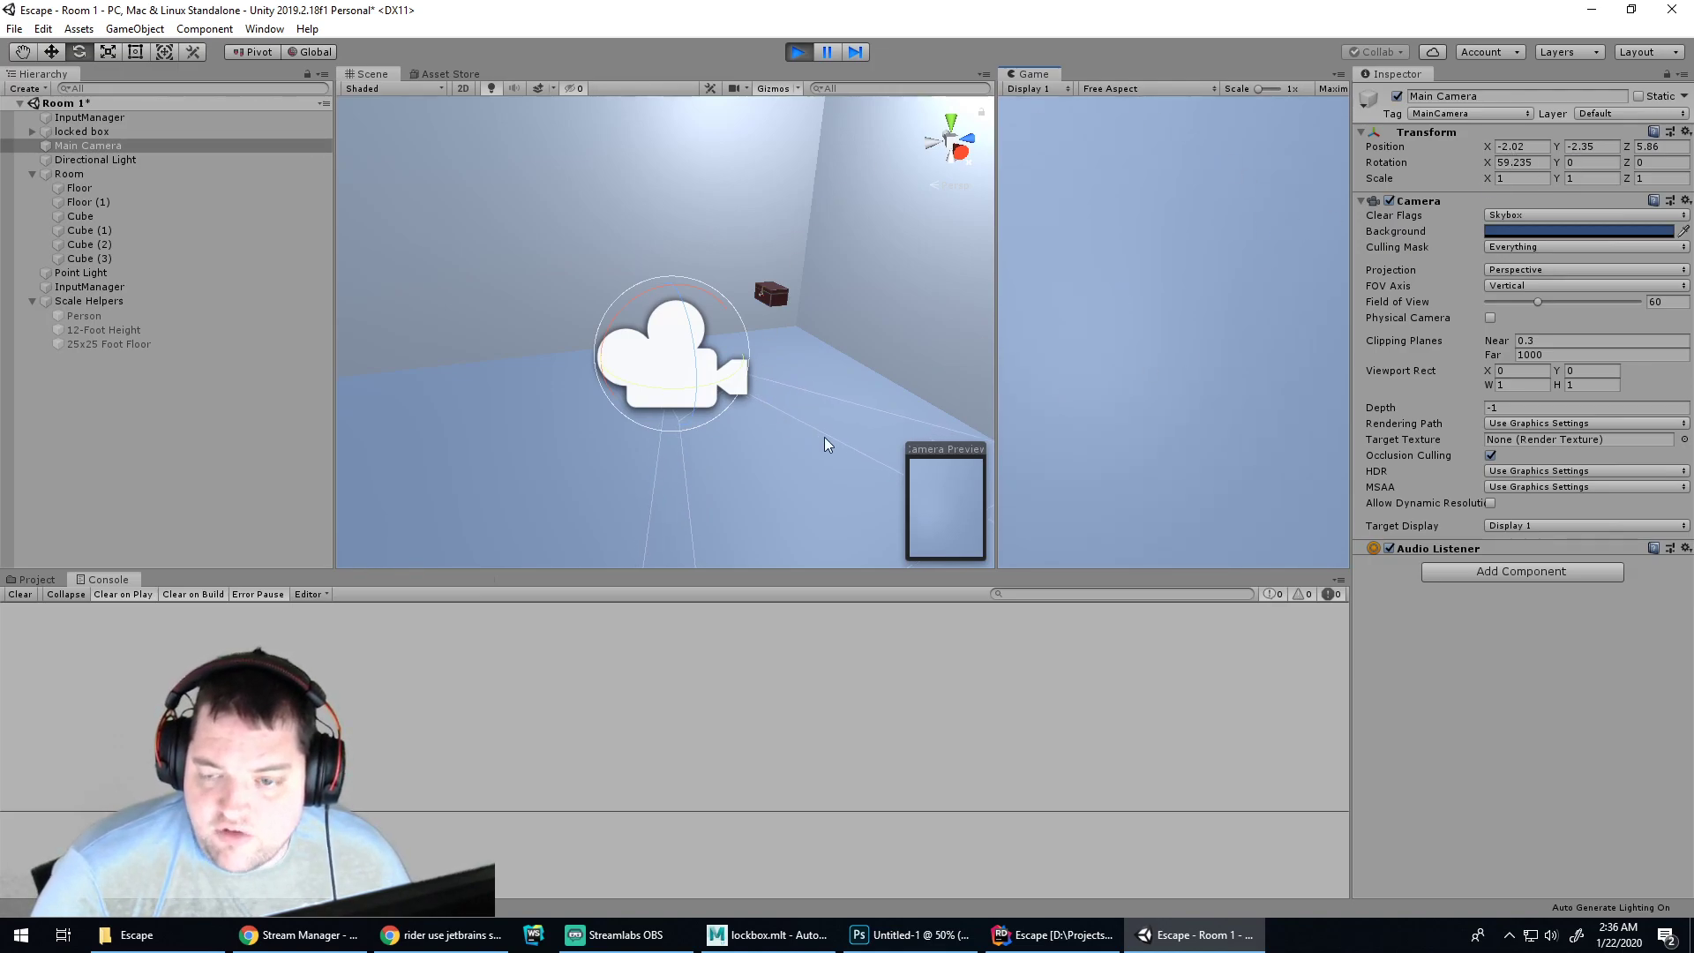
pyautogui.press('w')
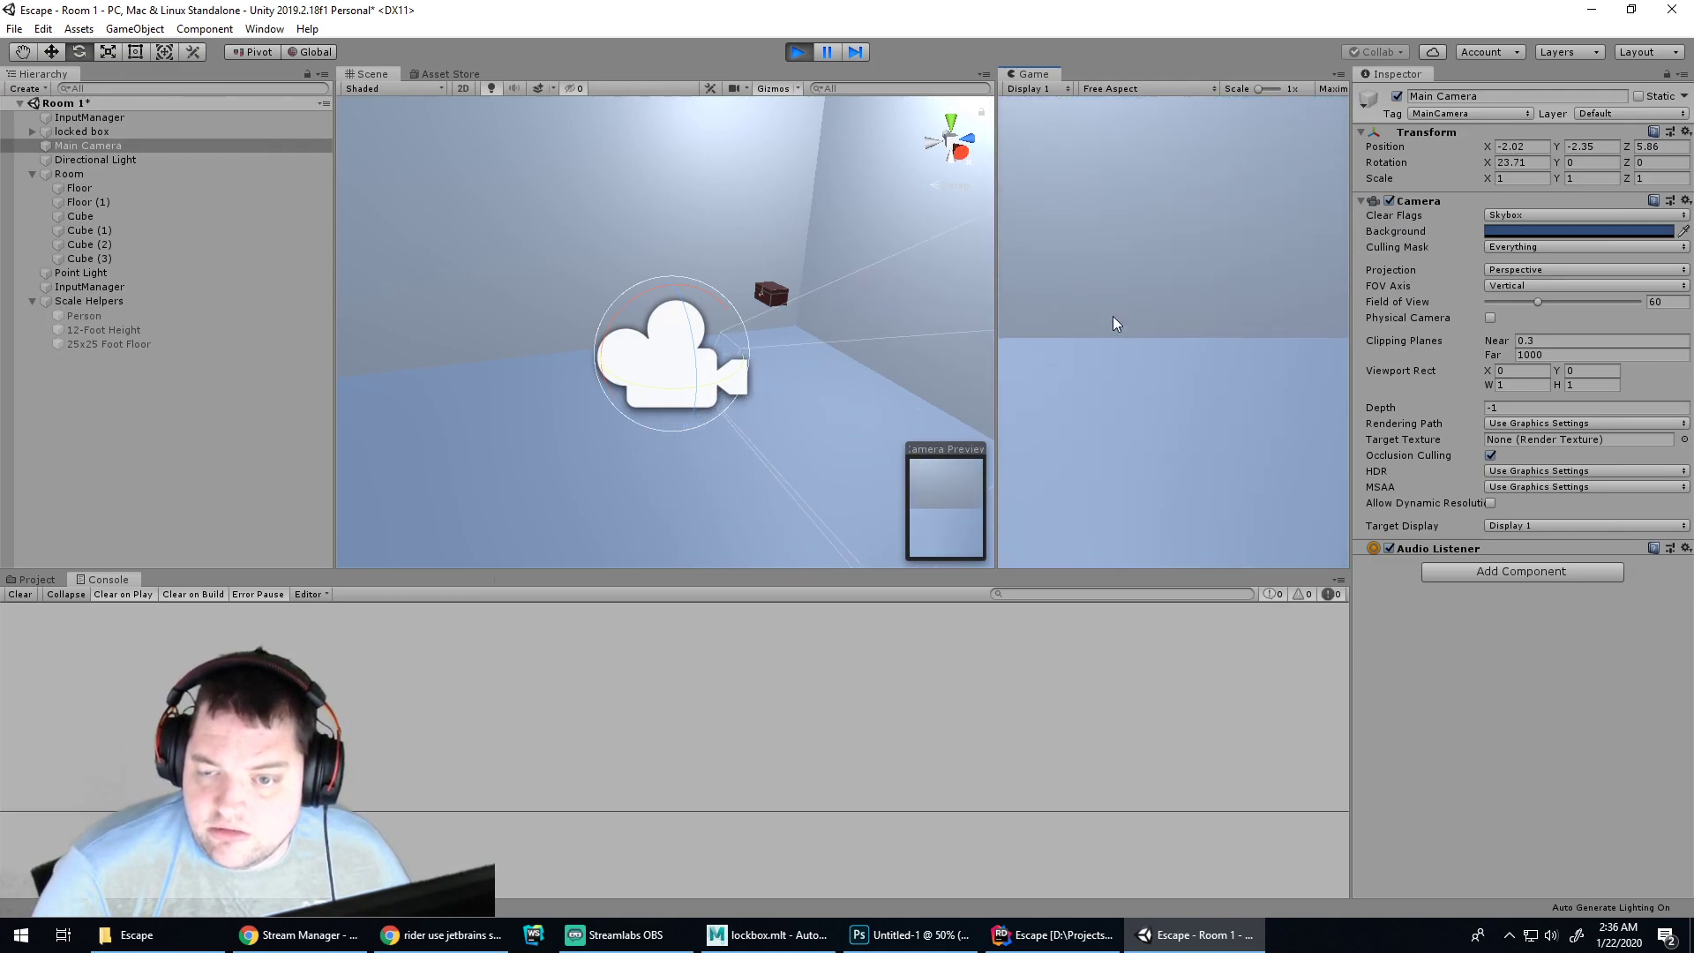
pyautogui.press('w')
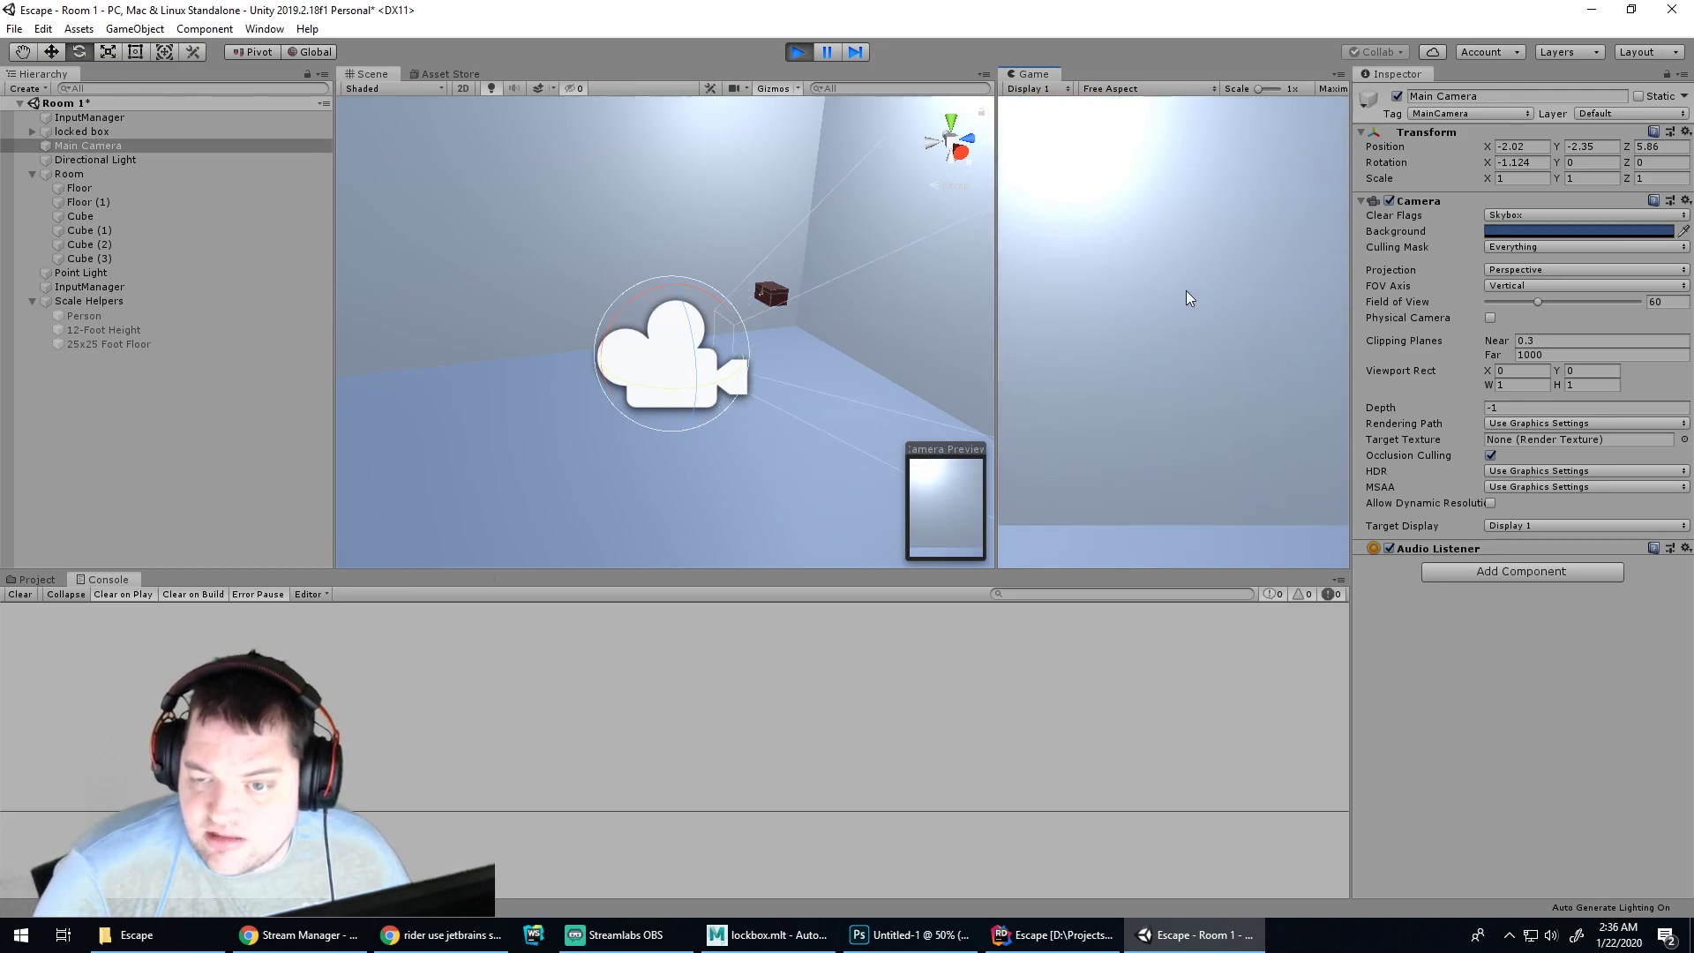
pyautogui.press('w')
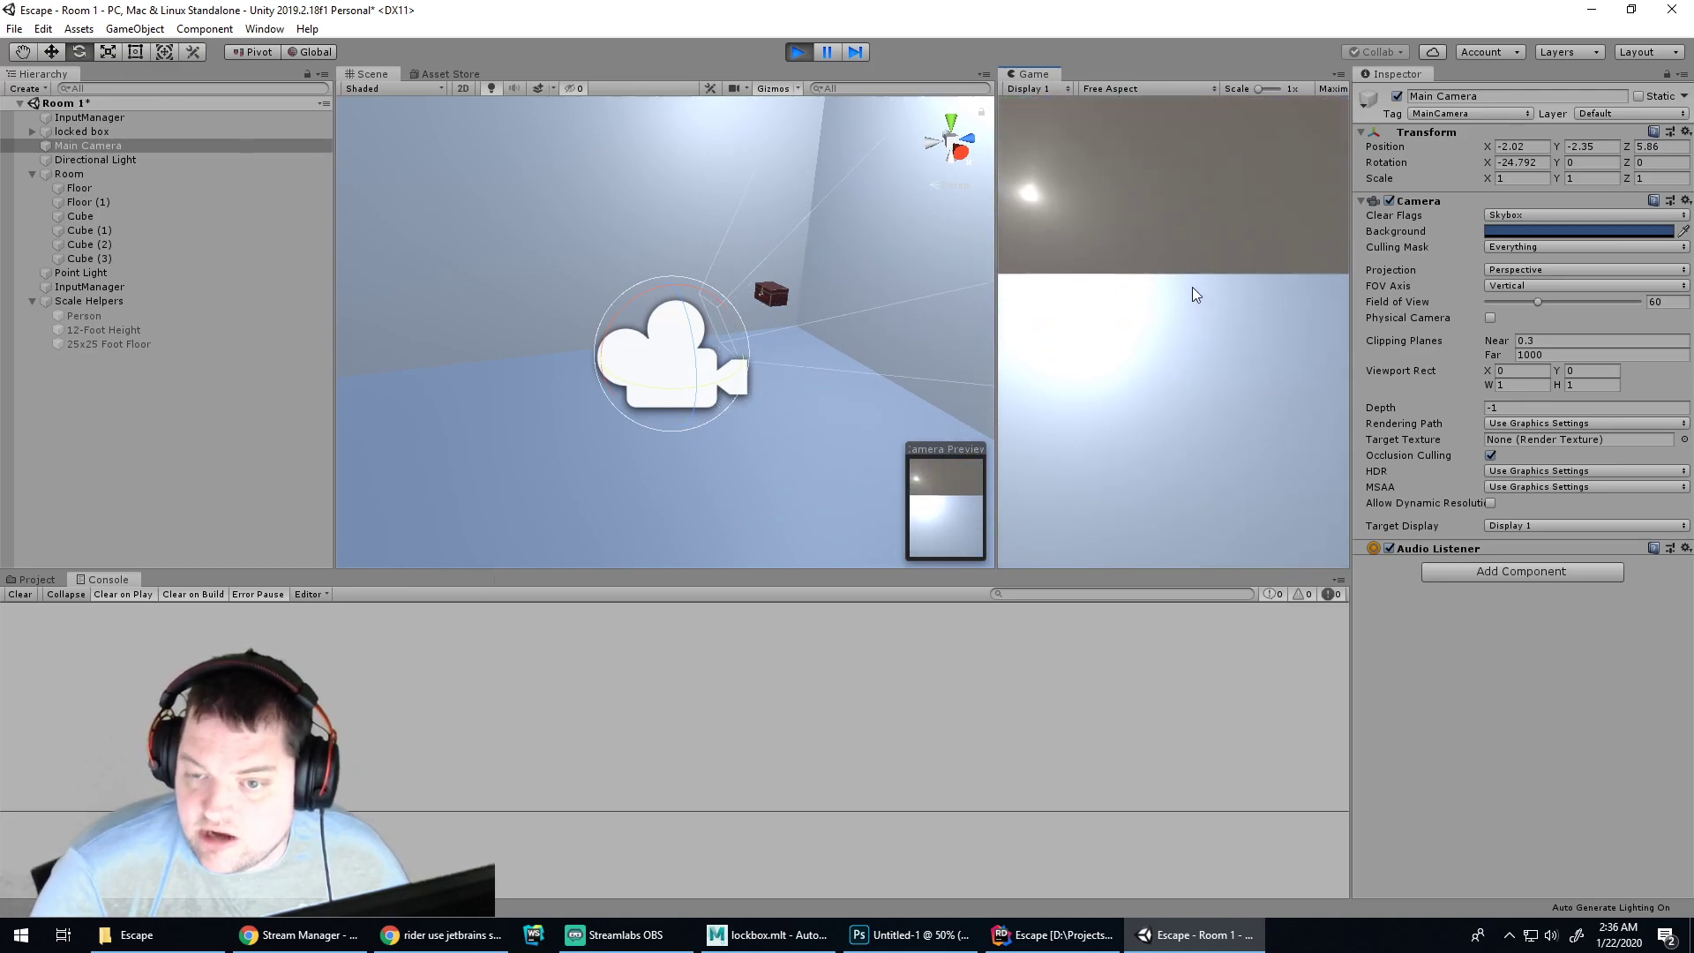
pyautogui.press('w')
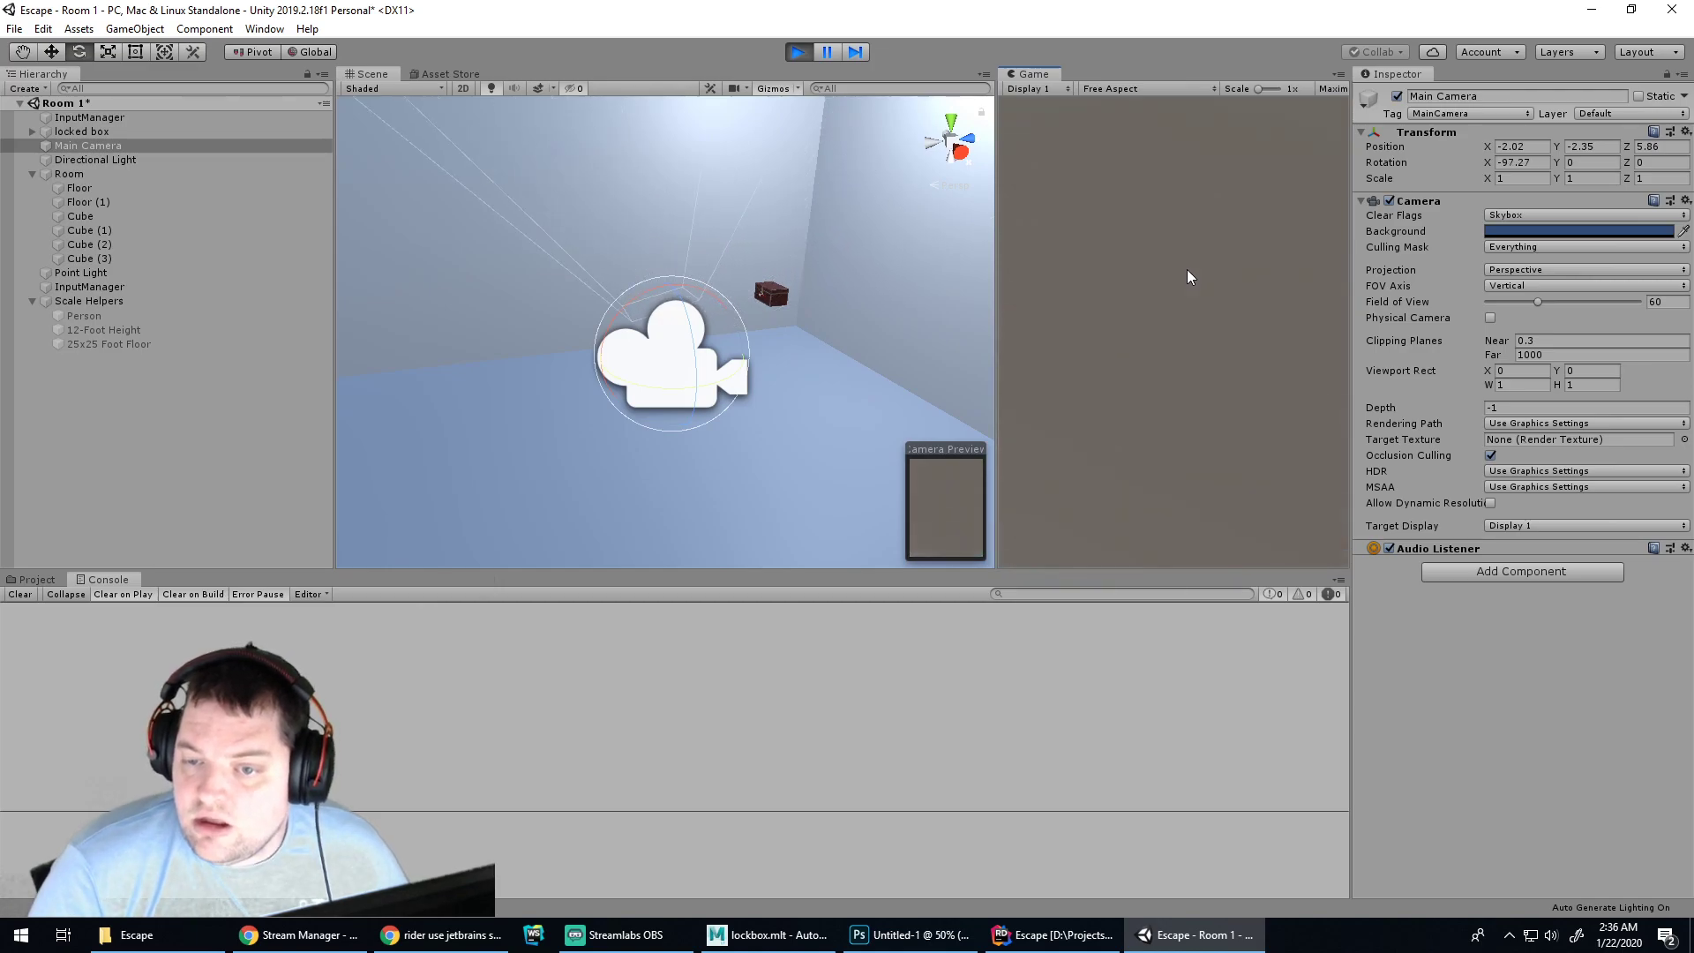
pyautogui.press('w')
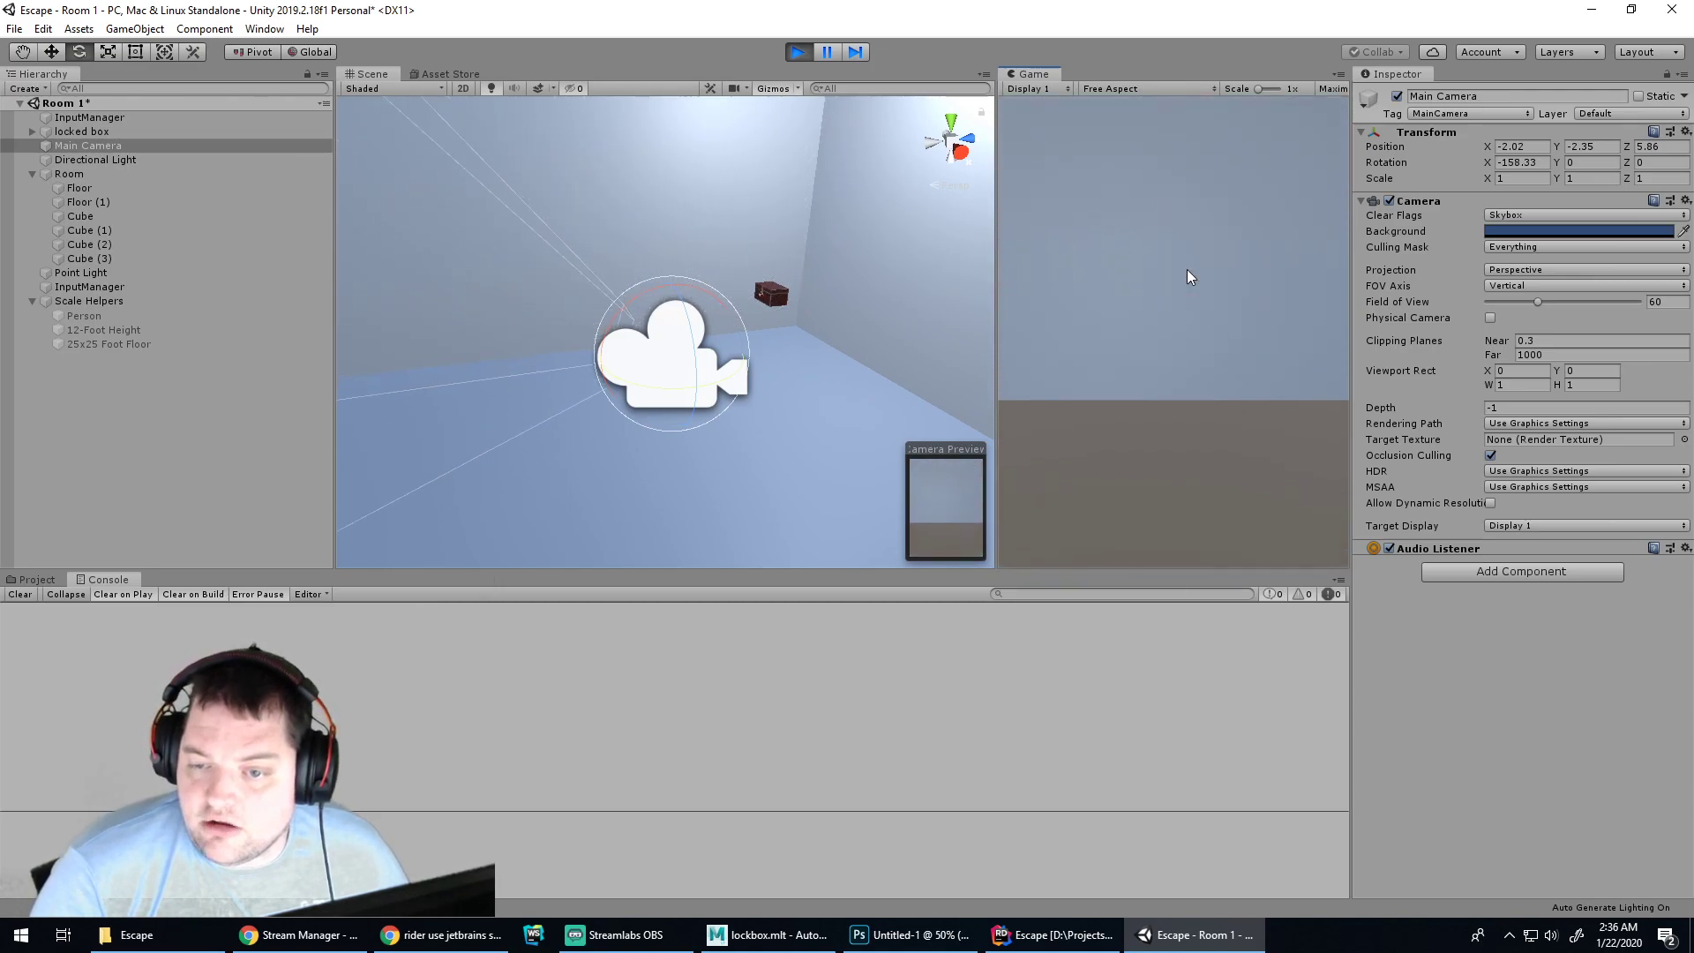
pyautogui.press('s')
pyautogui.press('s')
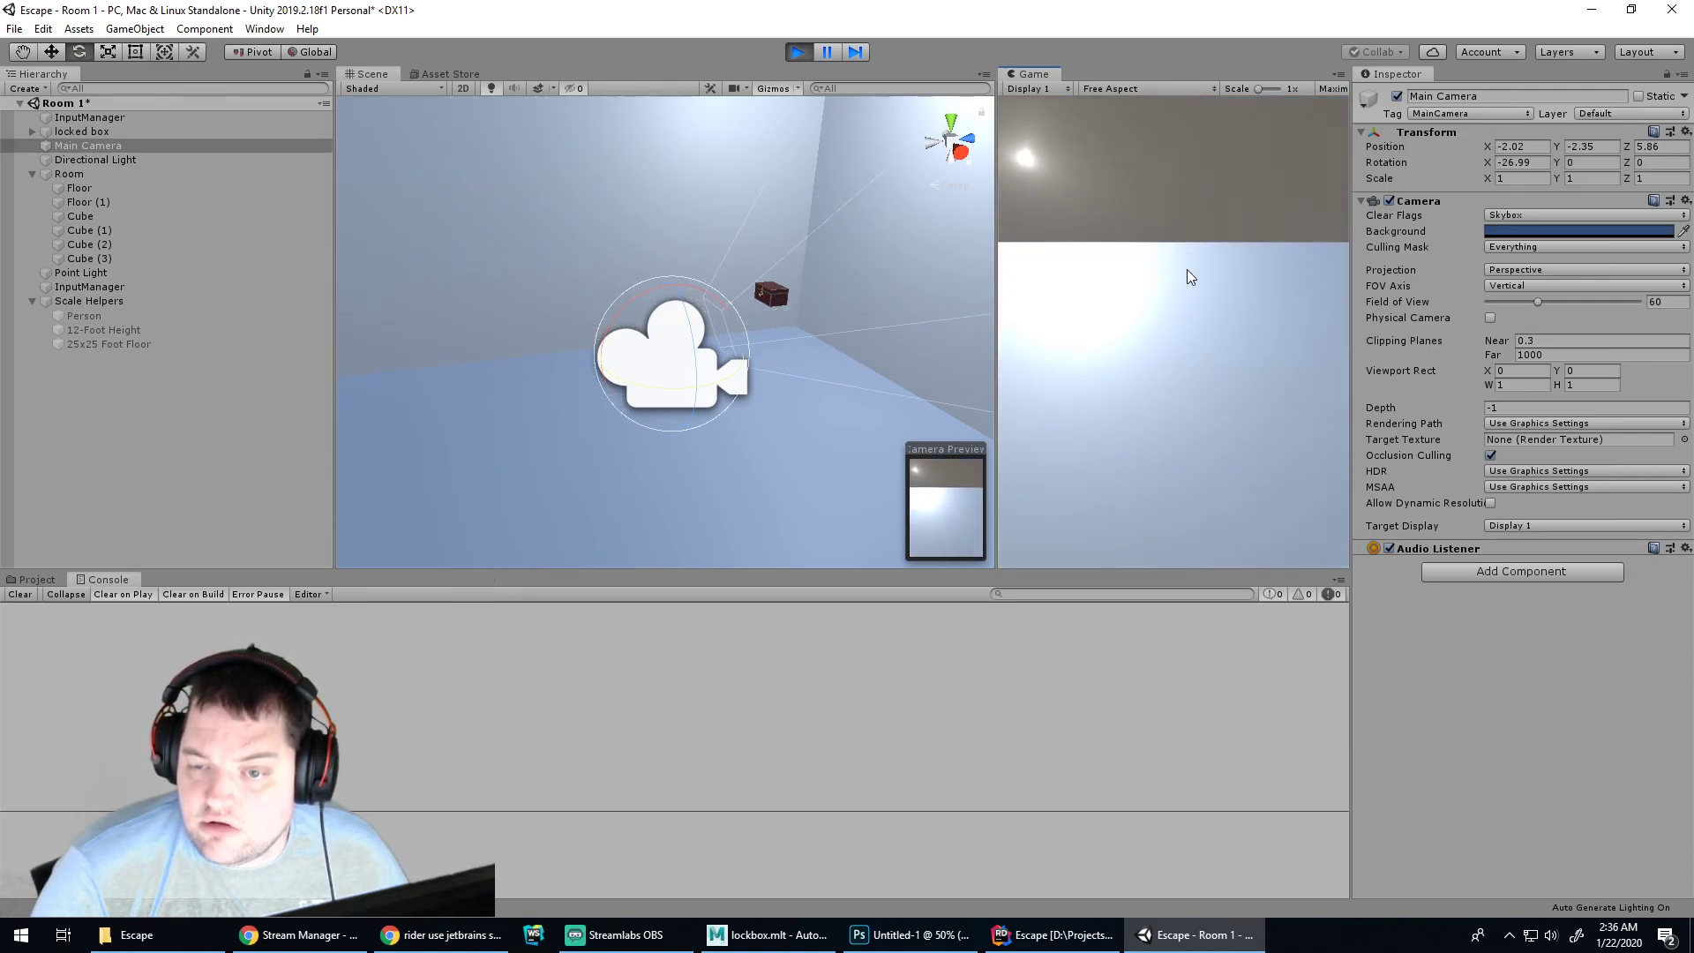
pyautogui.press('s')
pyautogui.press('s')
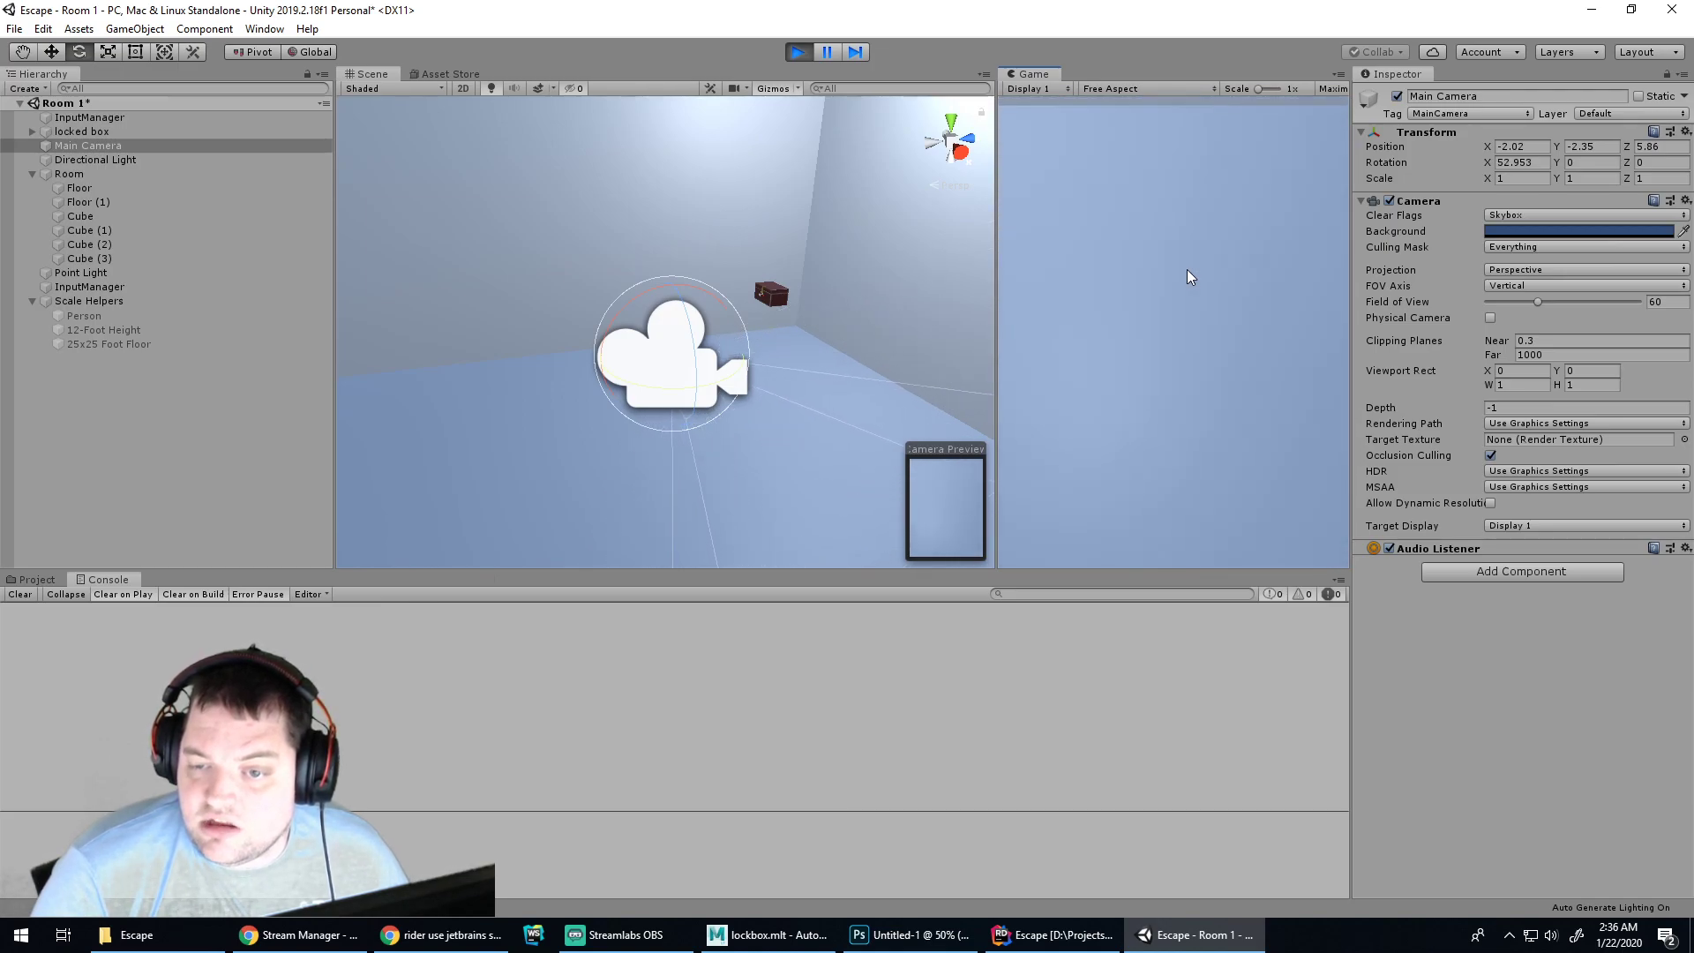
pyautogui.press('w')
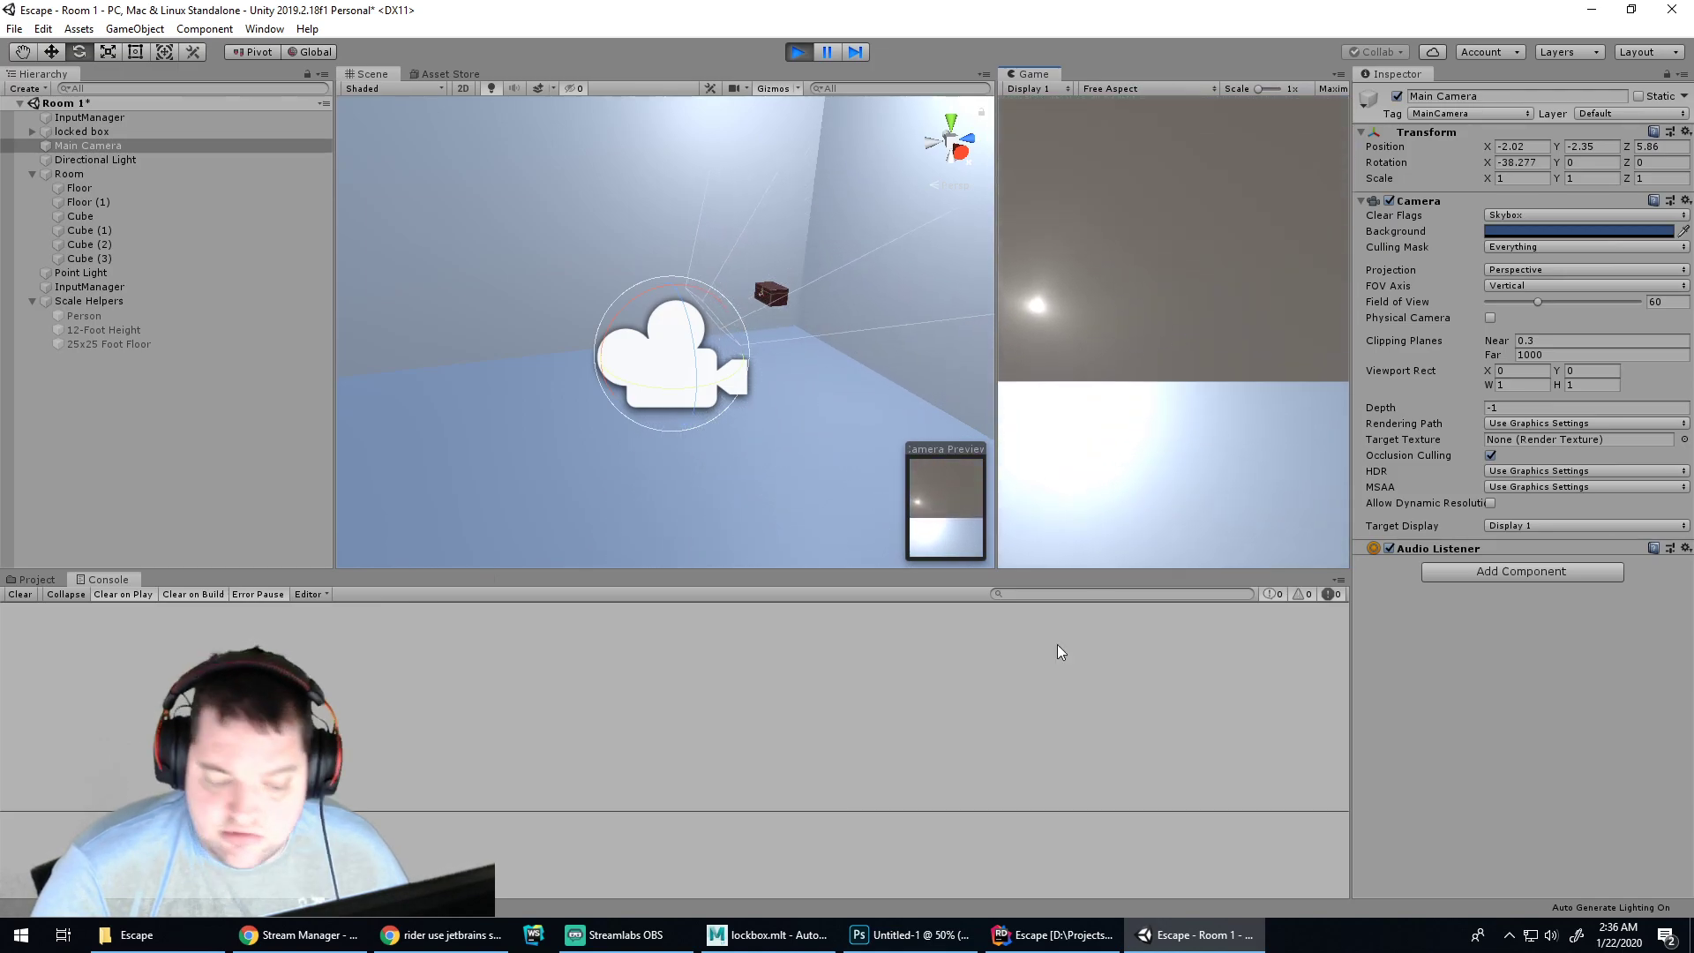
pyautogui.click(909, 934)
# Uncomment the clamp block with float bounds -90f and 60f, and play-test in Unity
pyautogui.click(1054, 934)
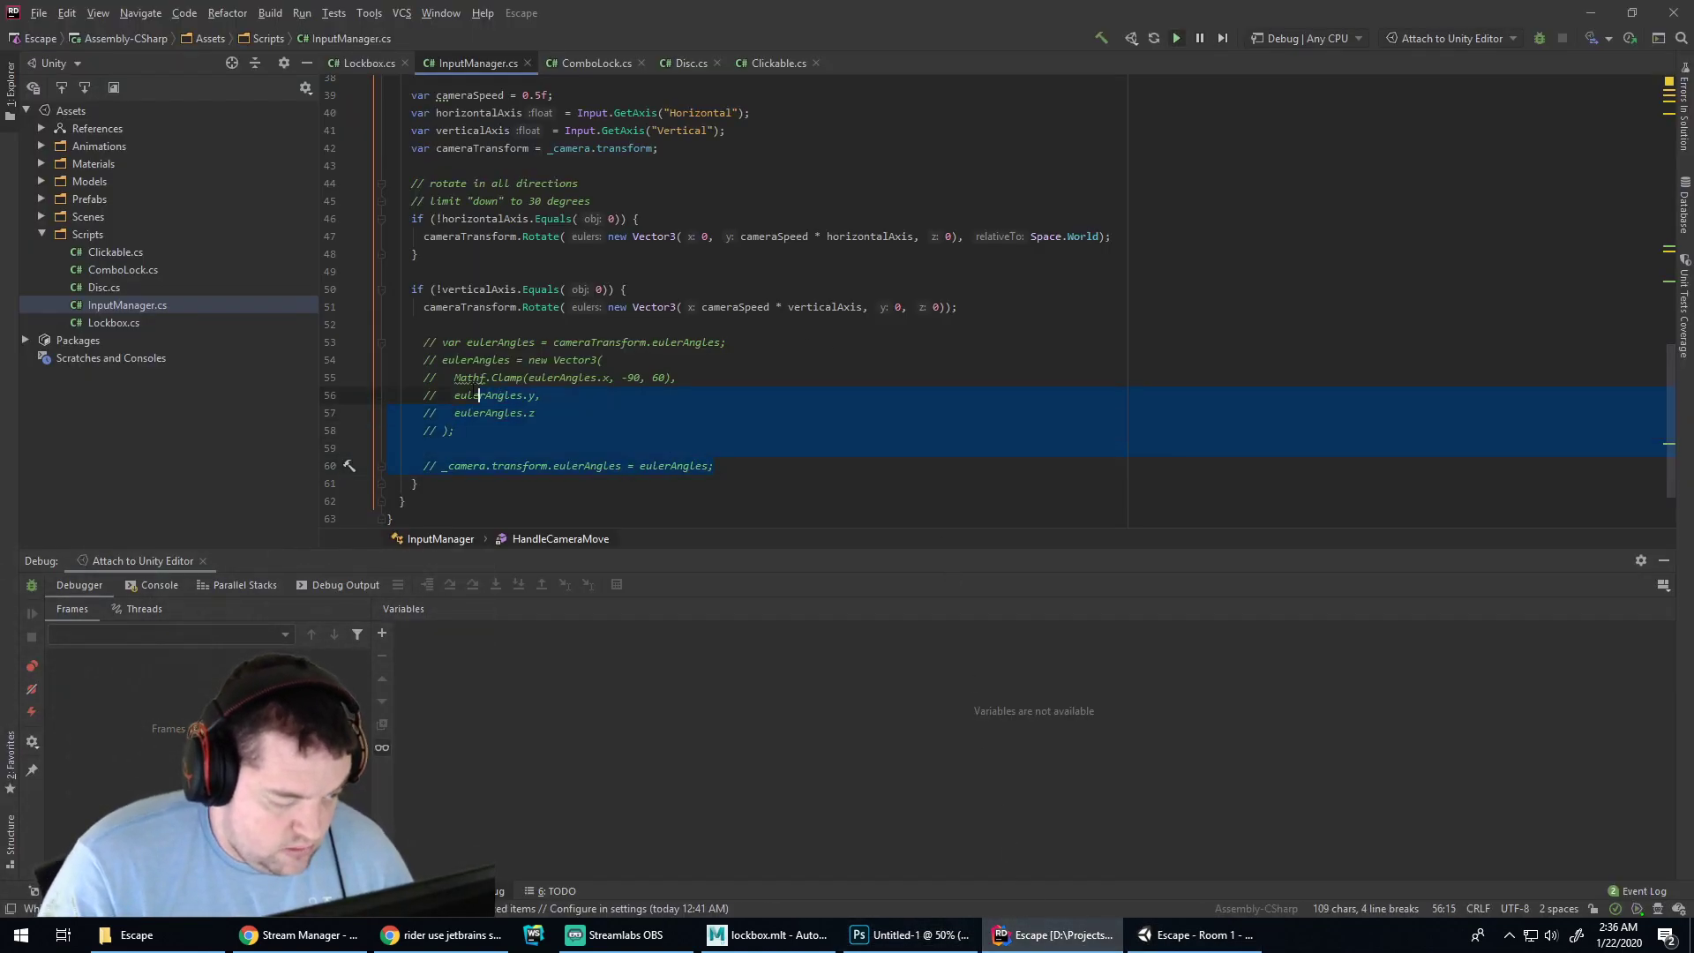
pyautogui.hotkey('ctrl', '/')
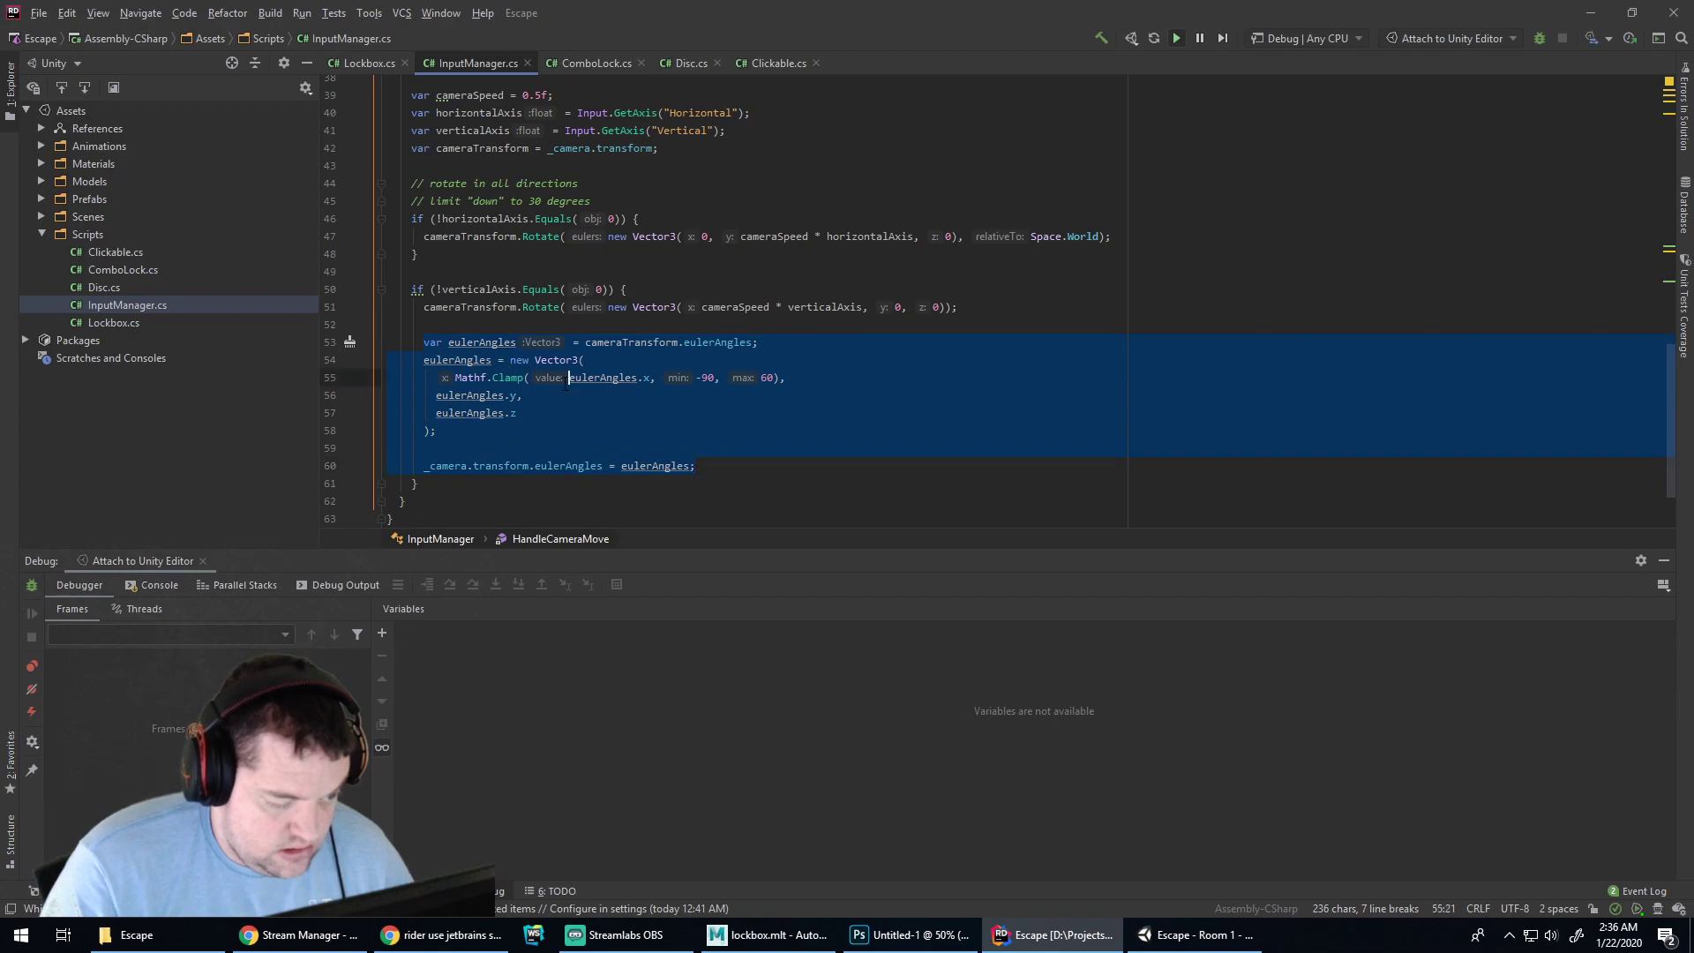
pyautogui.click(642, 378)
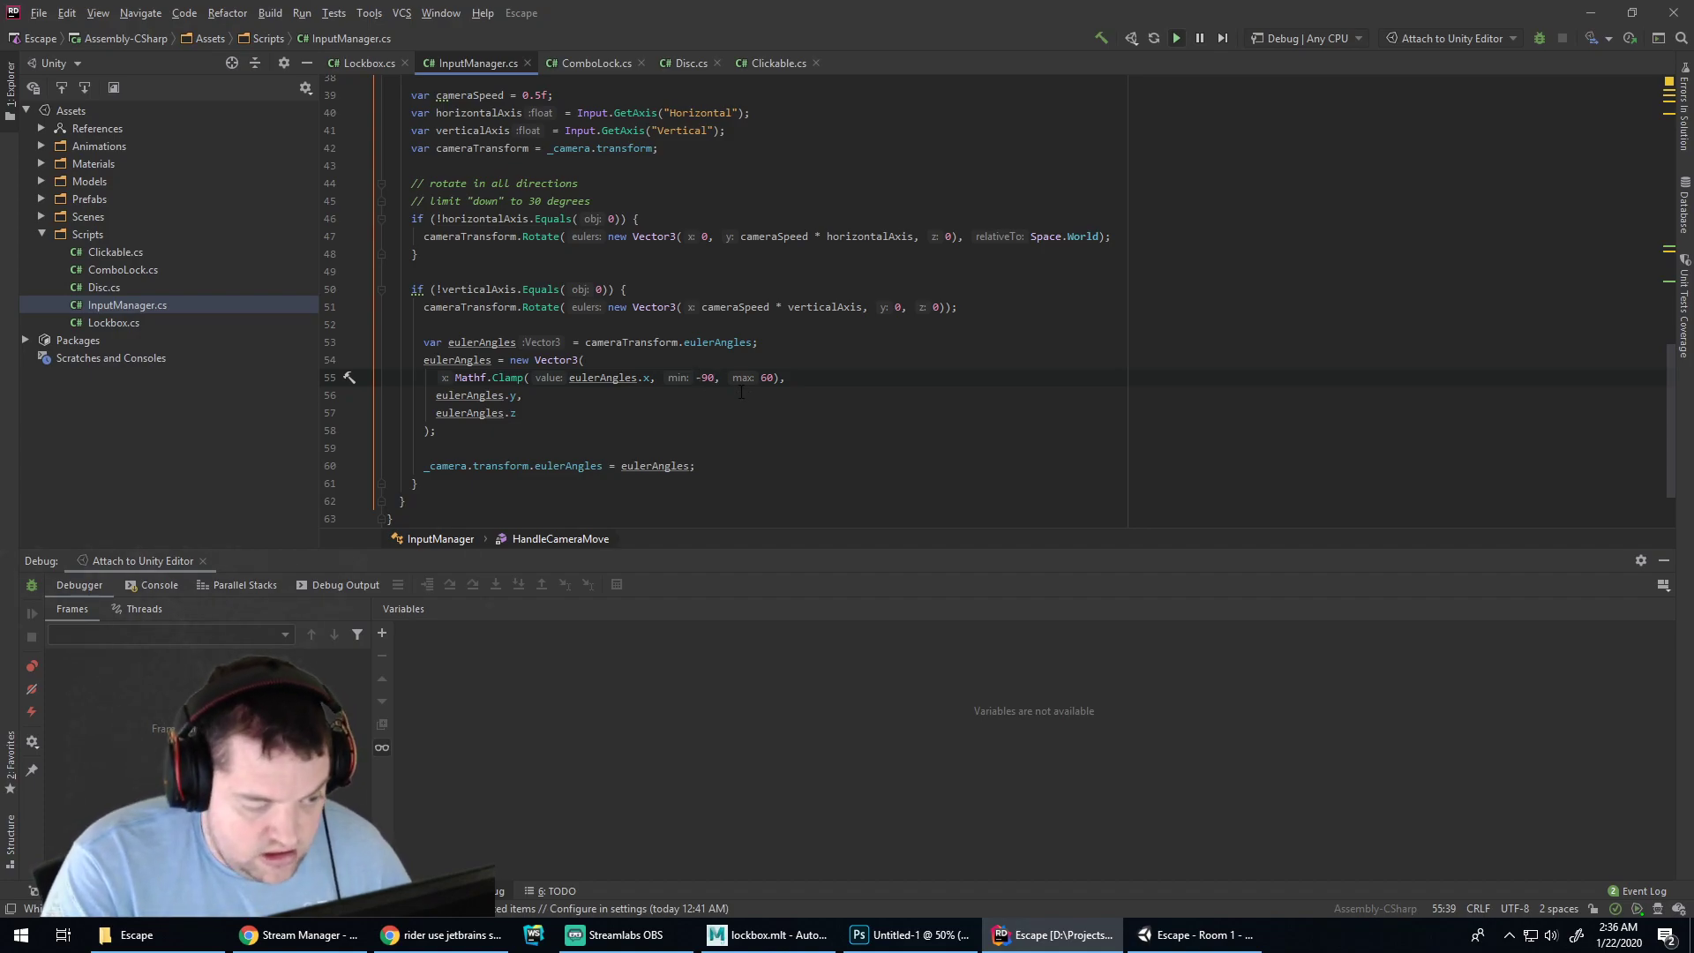
pyautogui.write('.0')
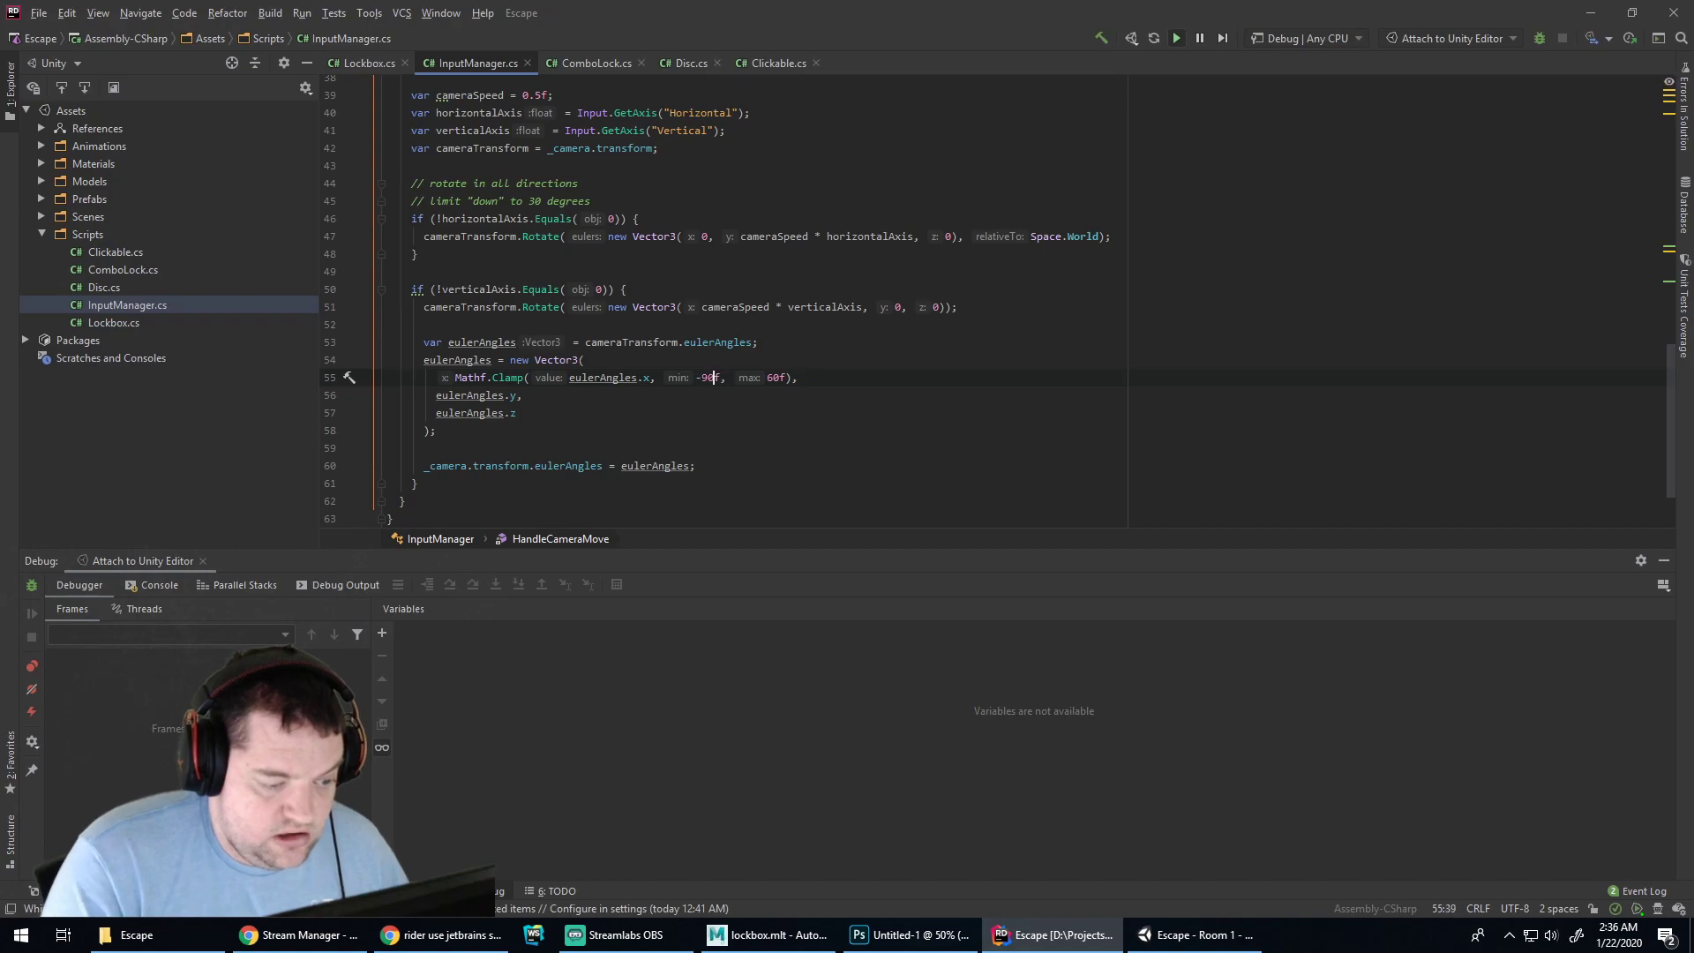
pyautogui.hotkey('alt', 'Tab')
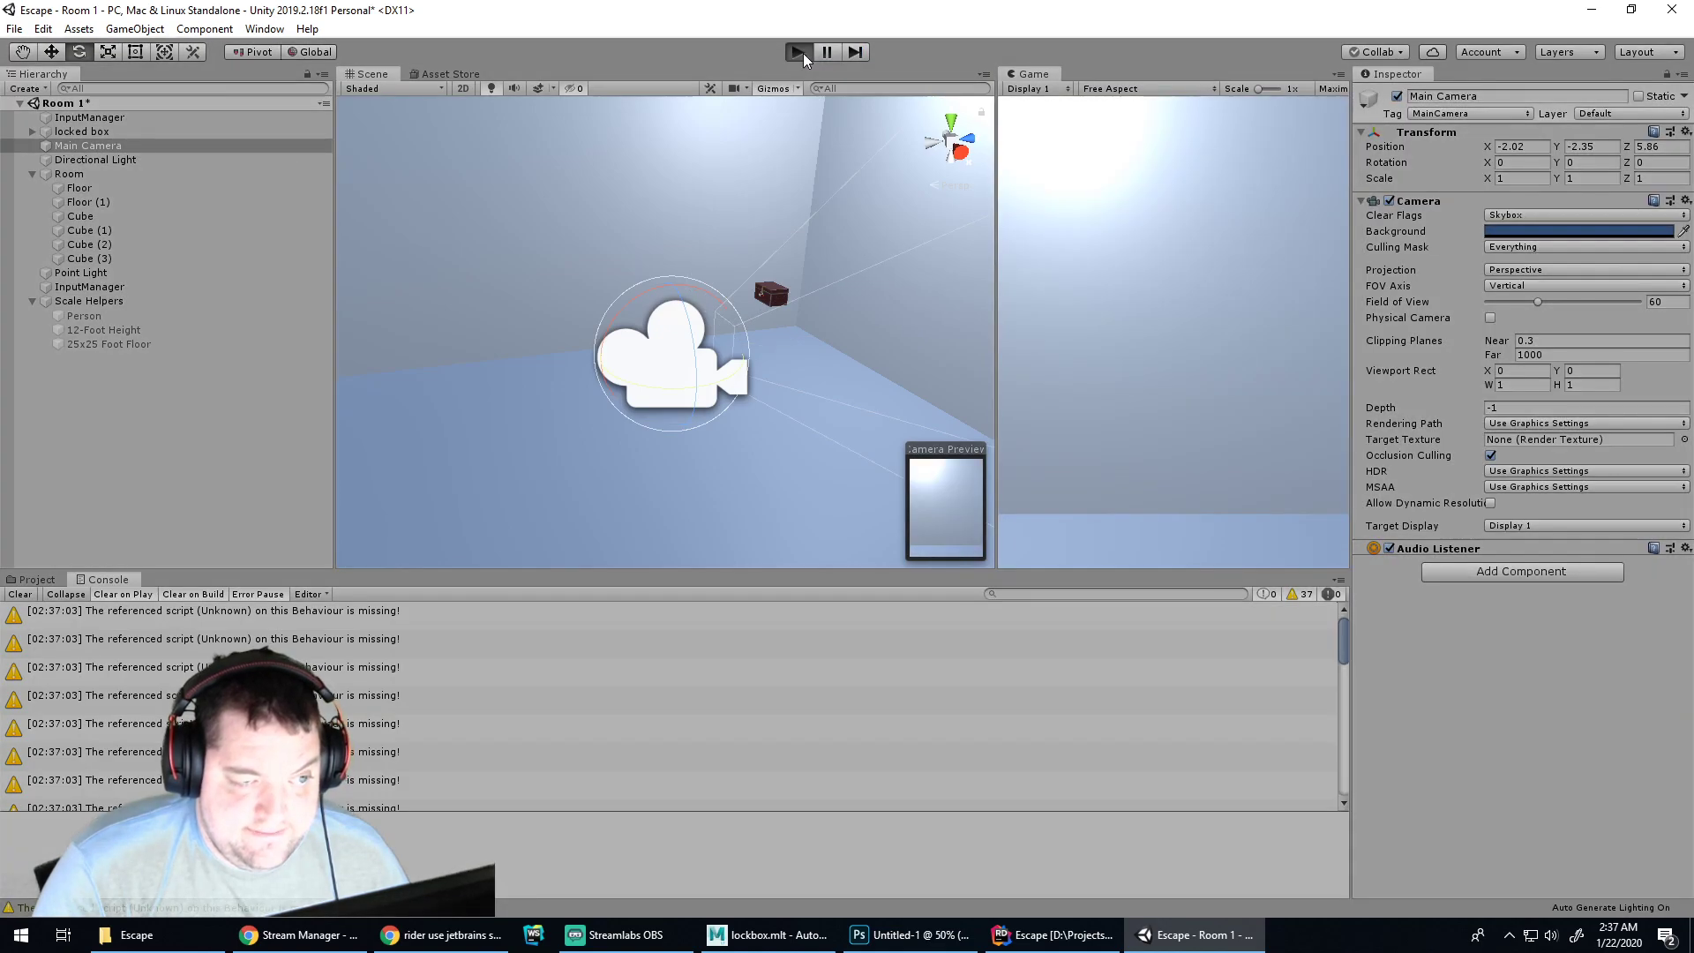
pyautogui.click(801, 53)
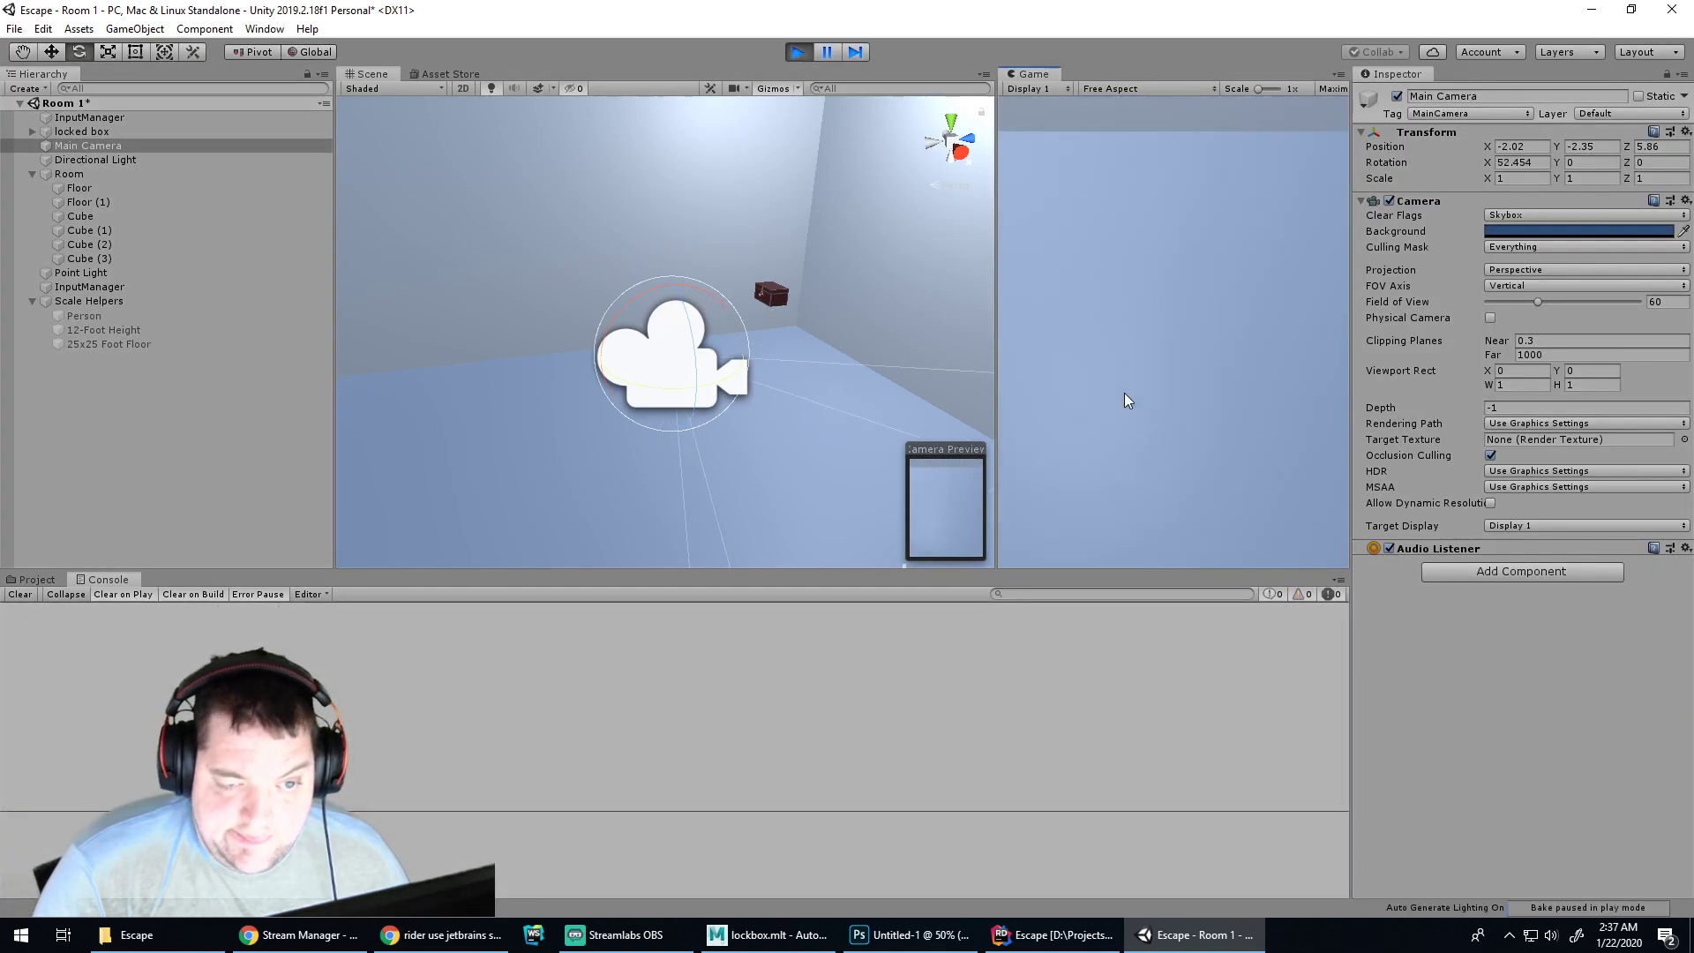
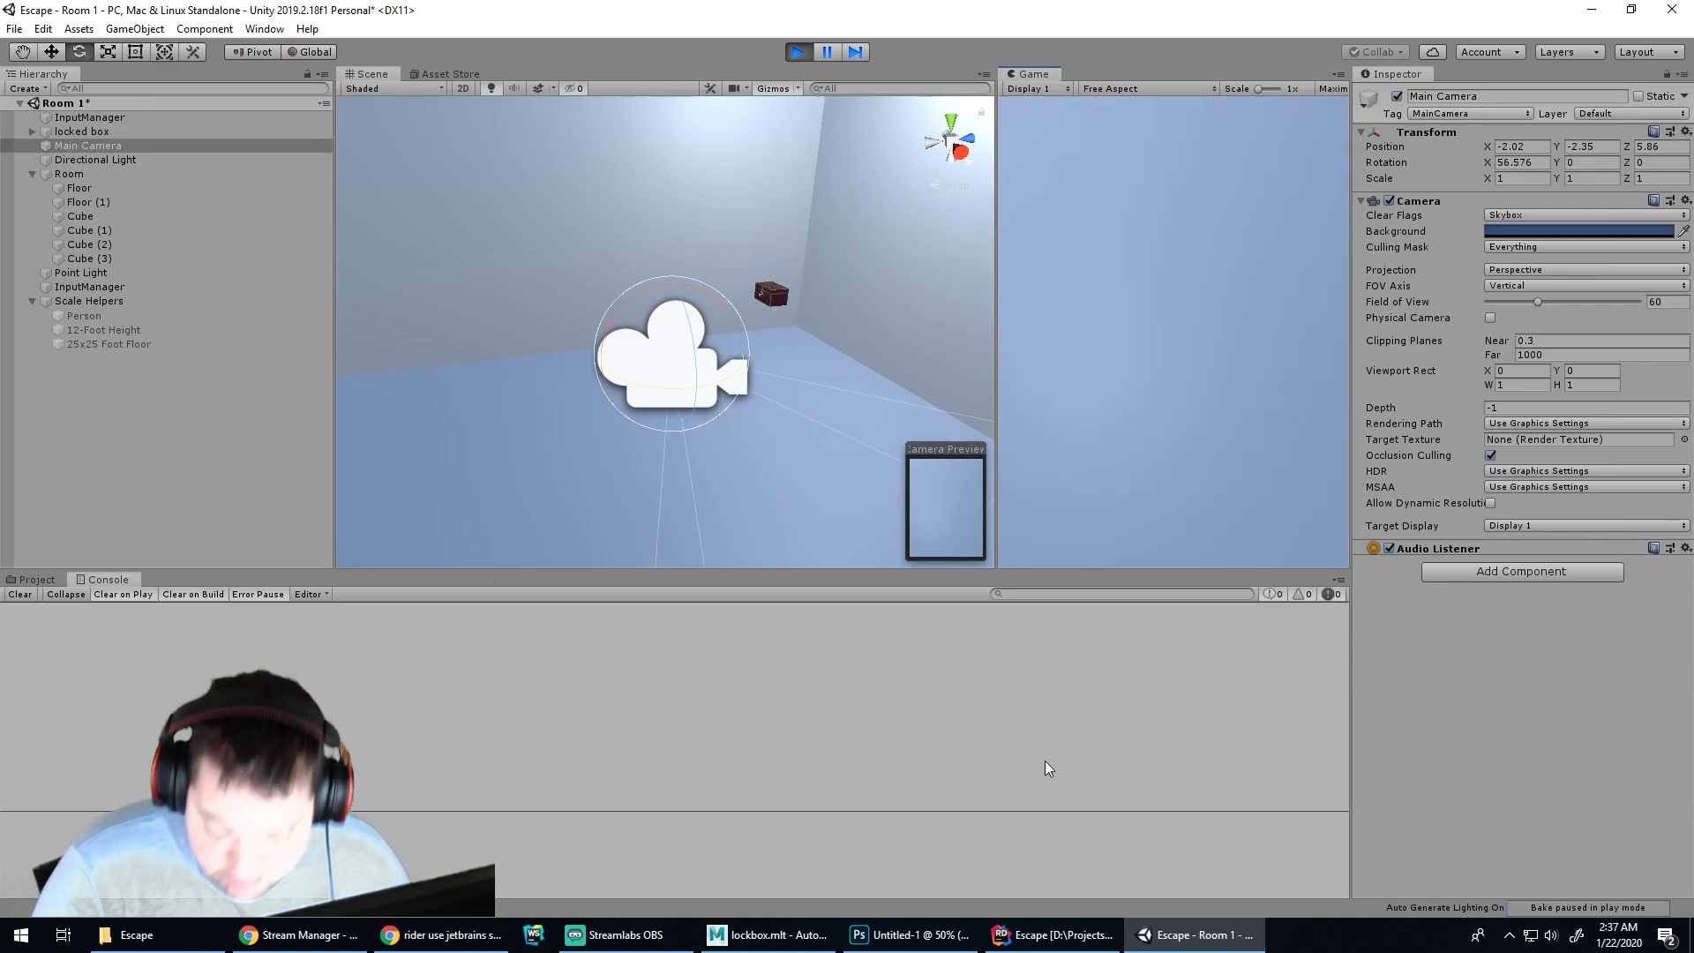
# In InputManager.cs, change the Mathf.Clamp maximum on line 55 from 60f to 100000f
pyautogui.click(1054, 934)
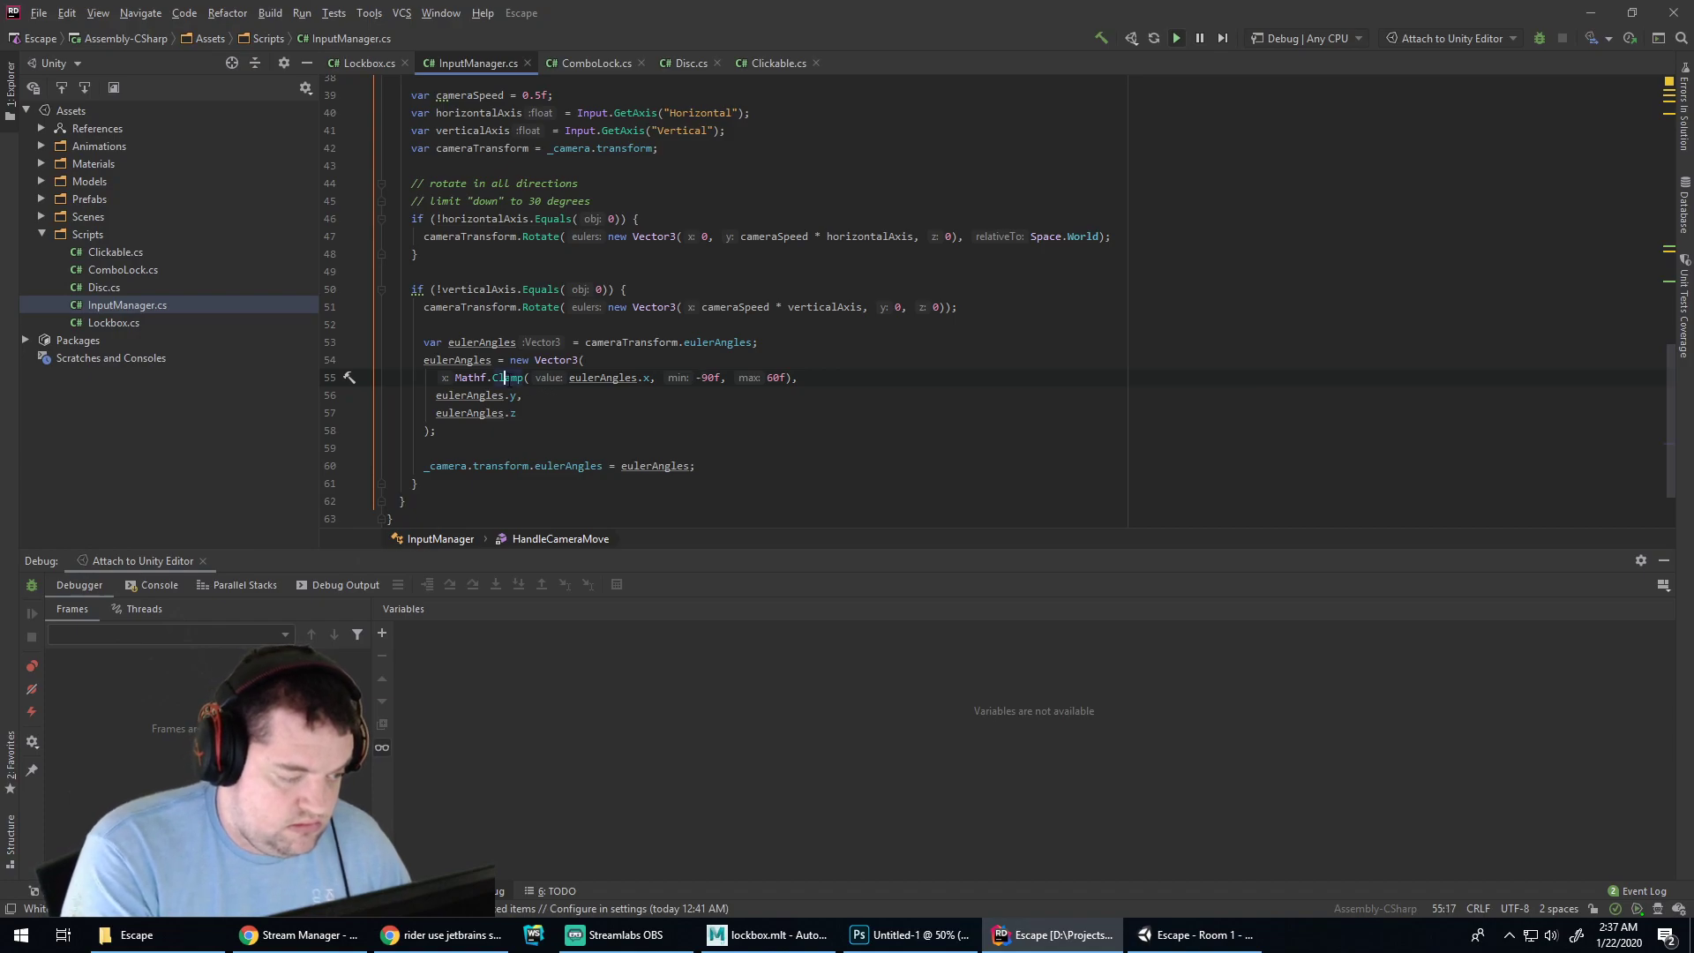
pyautogui.moveTo(509, 379)
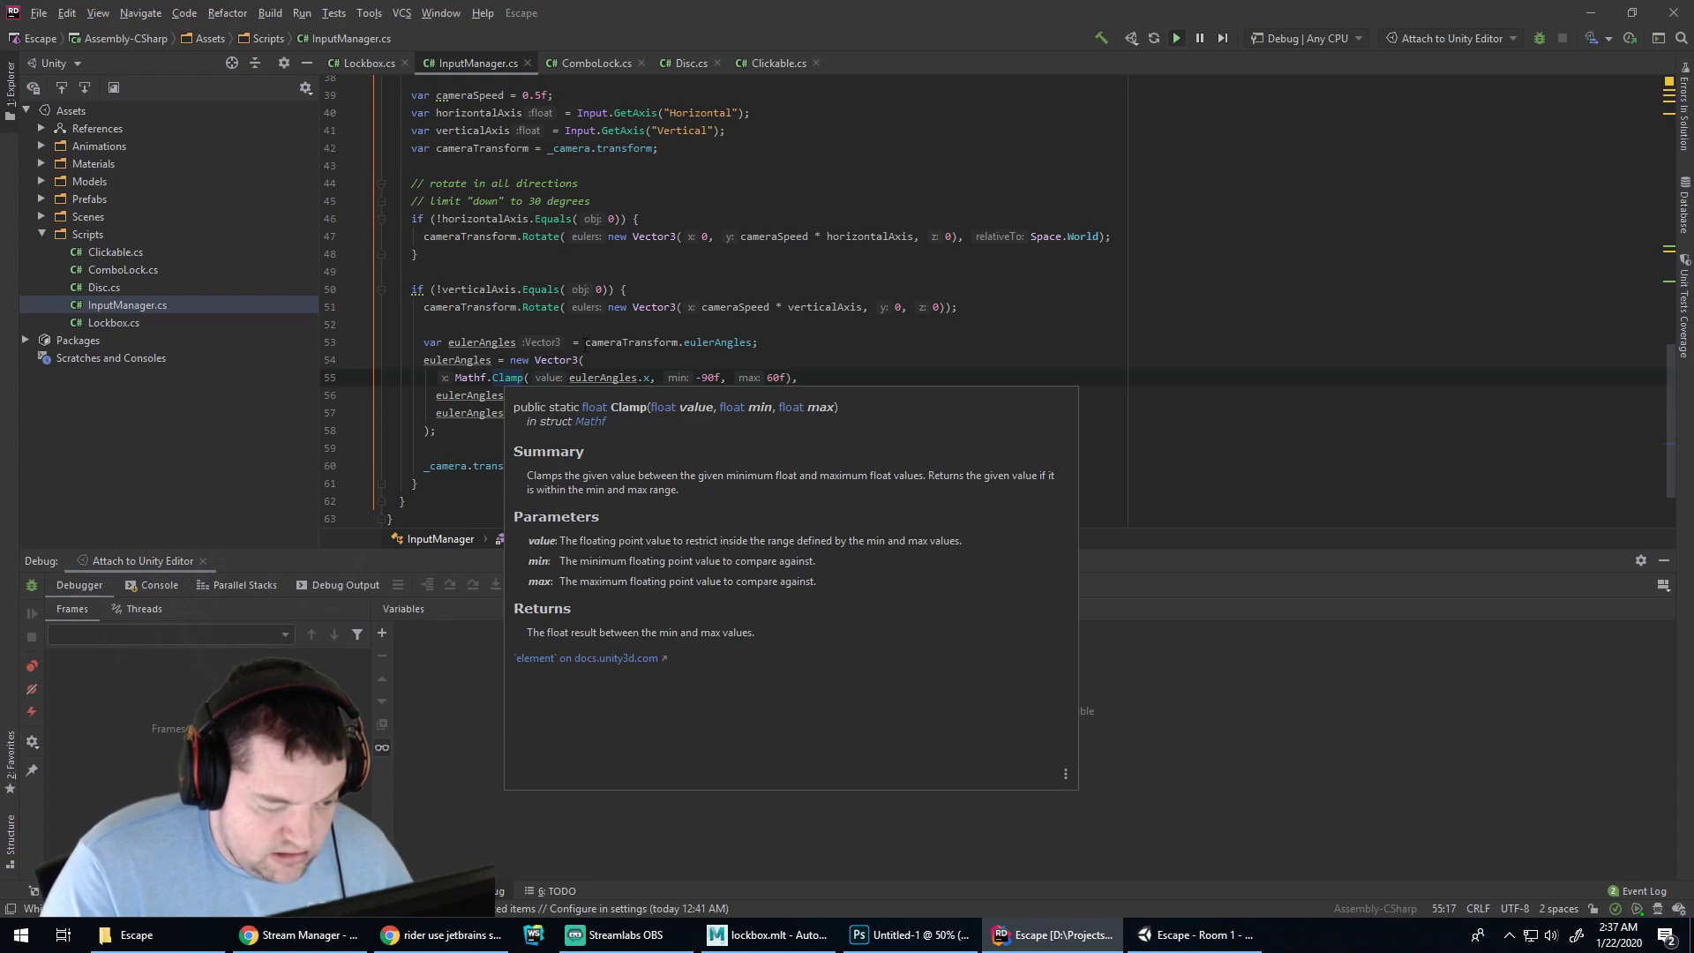
pyautogui.click(585, 343)
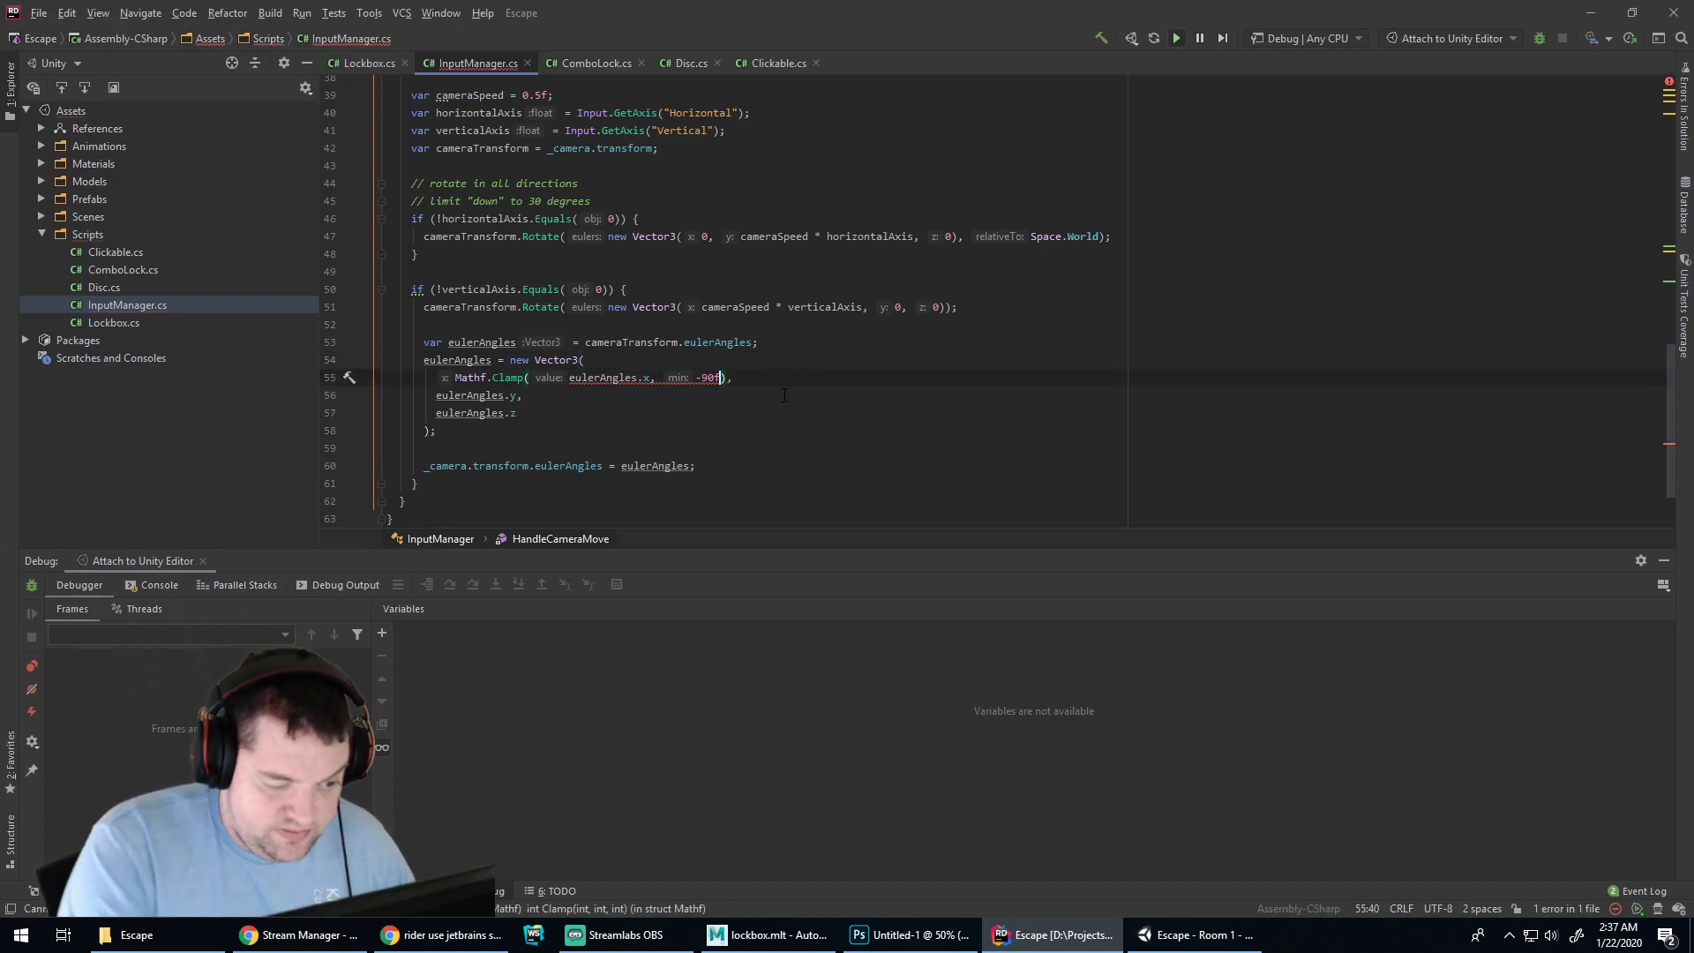
pyautogui.write('100000f')
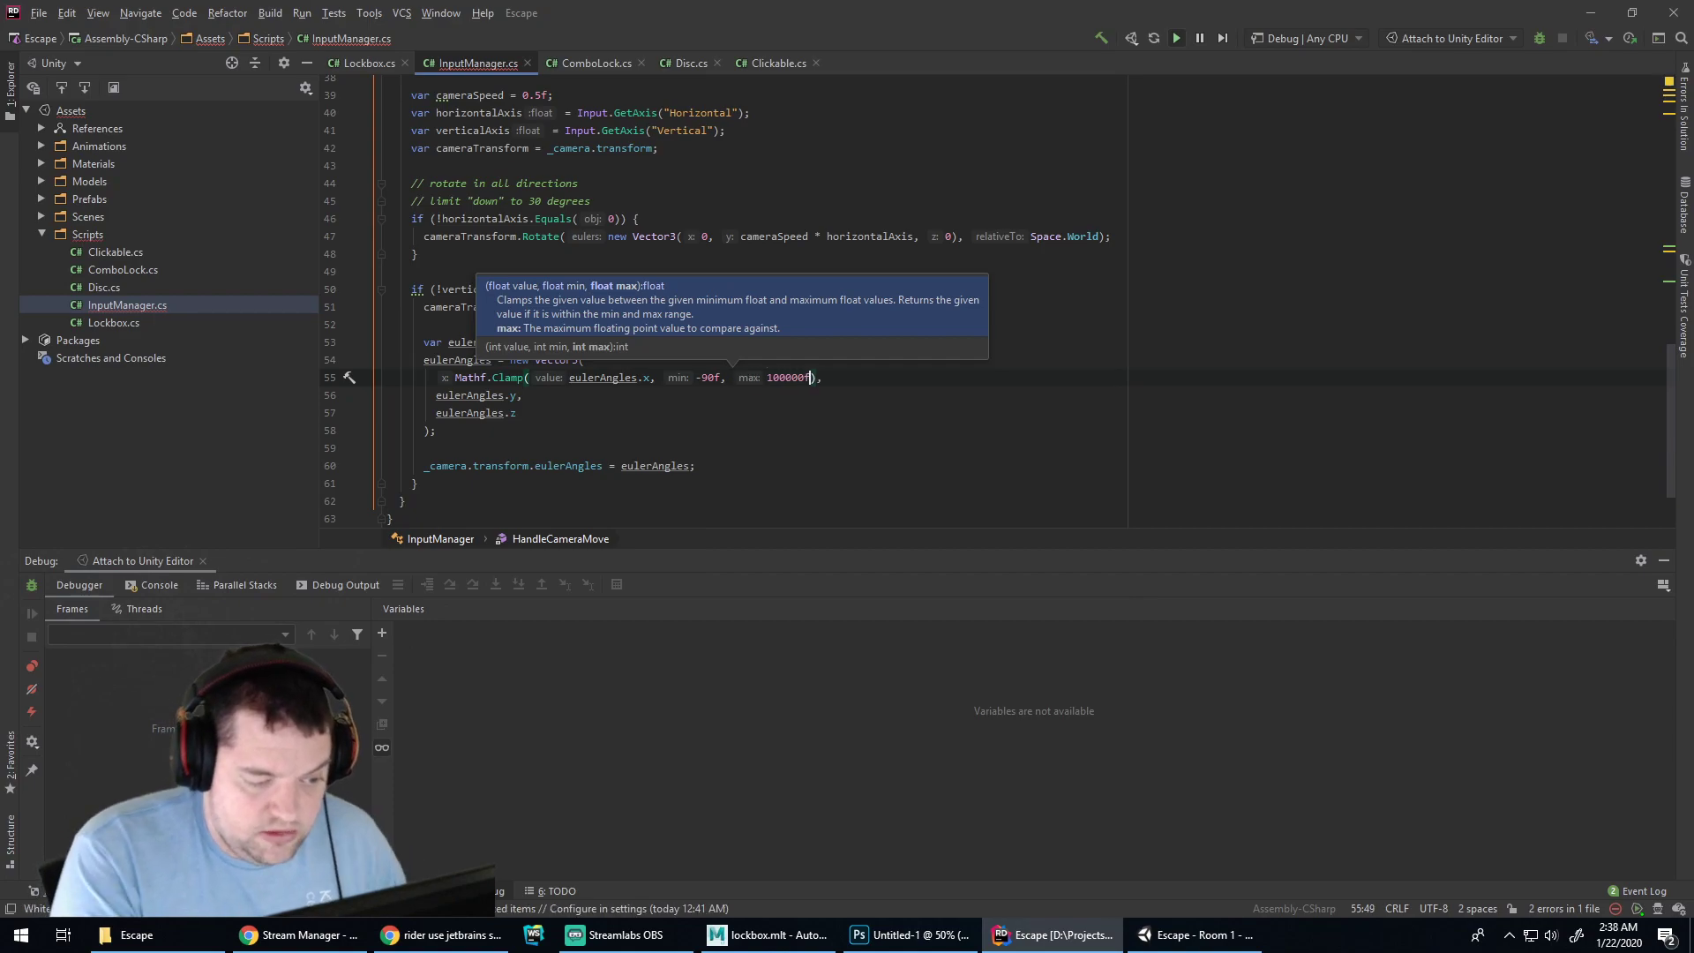
# Restart Unity play mode and test camera pitch with the 100000f limit
pyautogui.click(1195, 935)
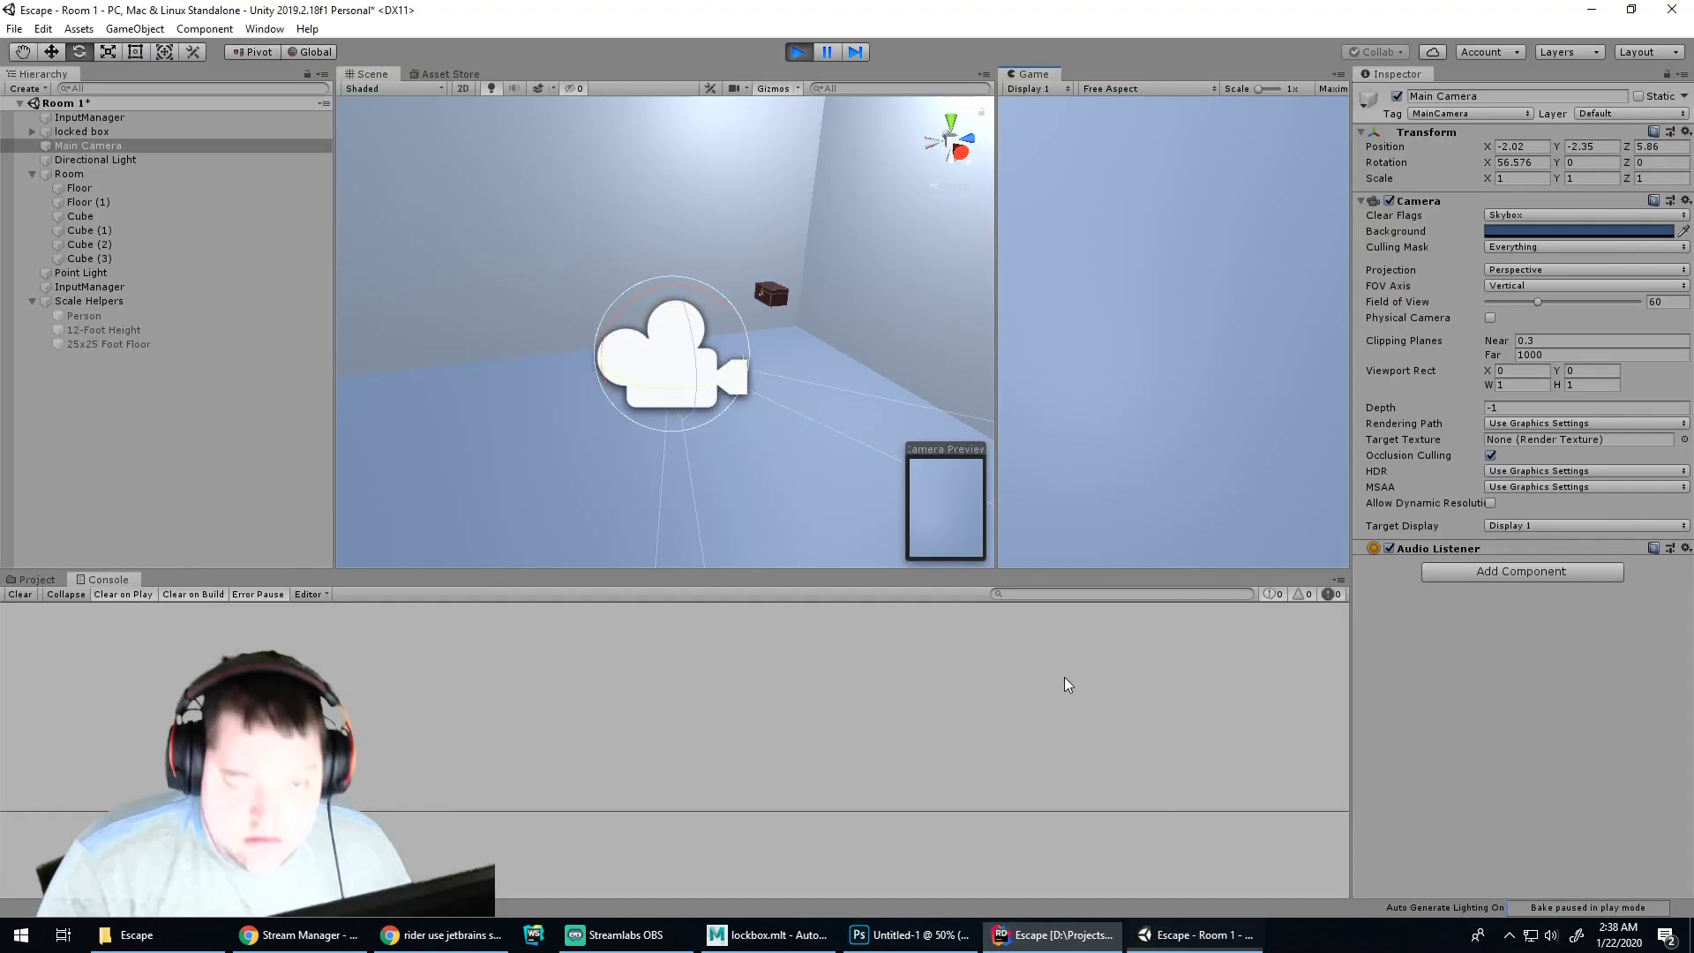
pyautogui.click(793, 54)
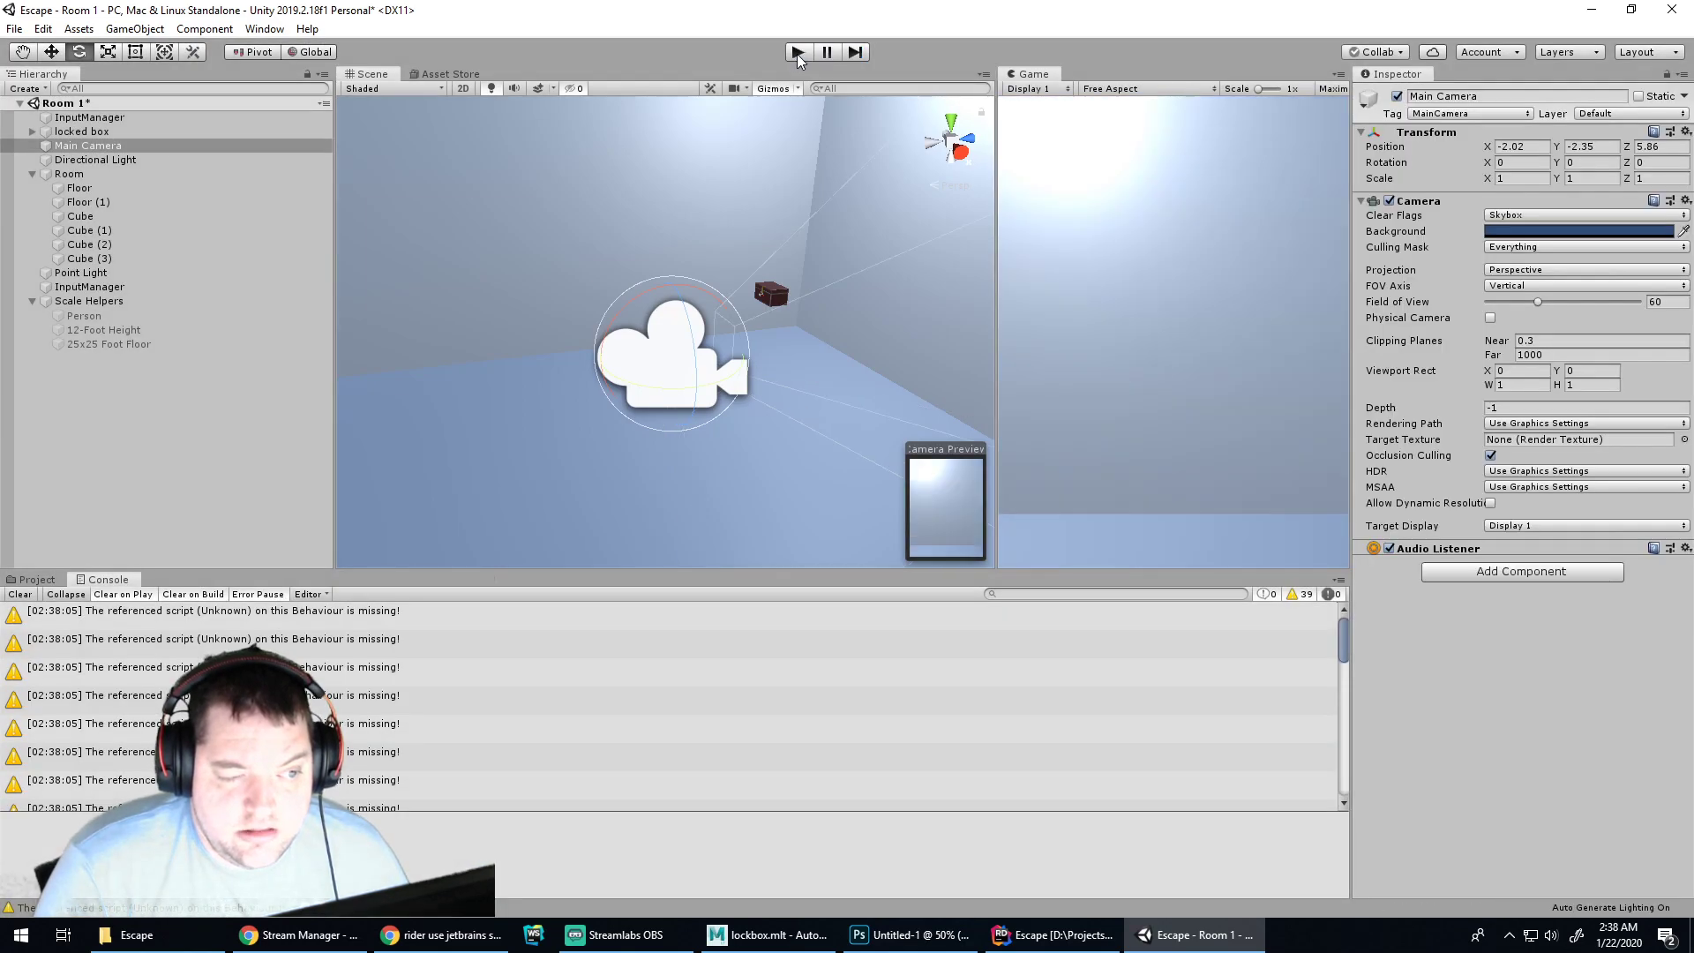
pyautogui.click(798, 55)
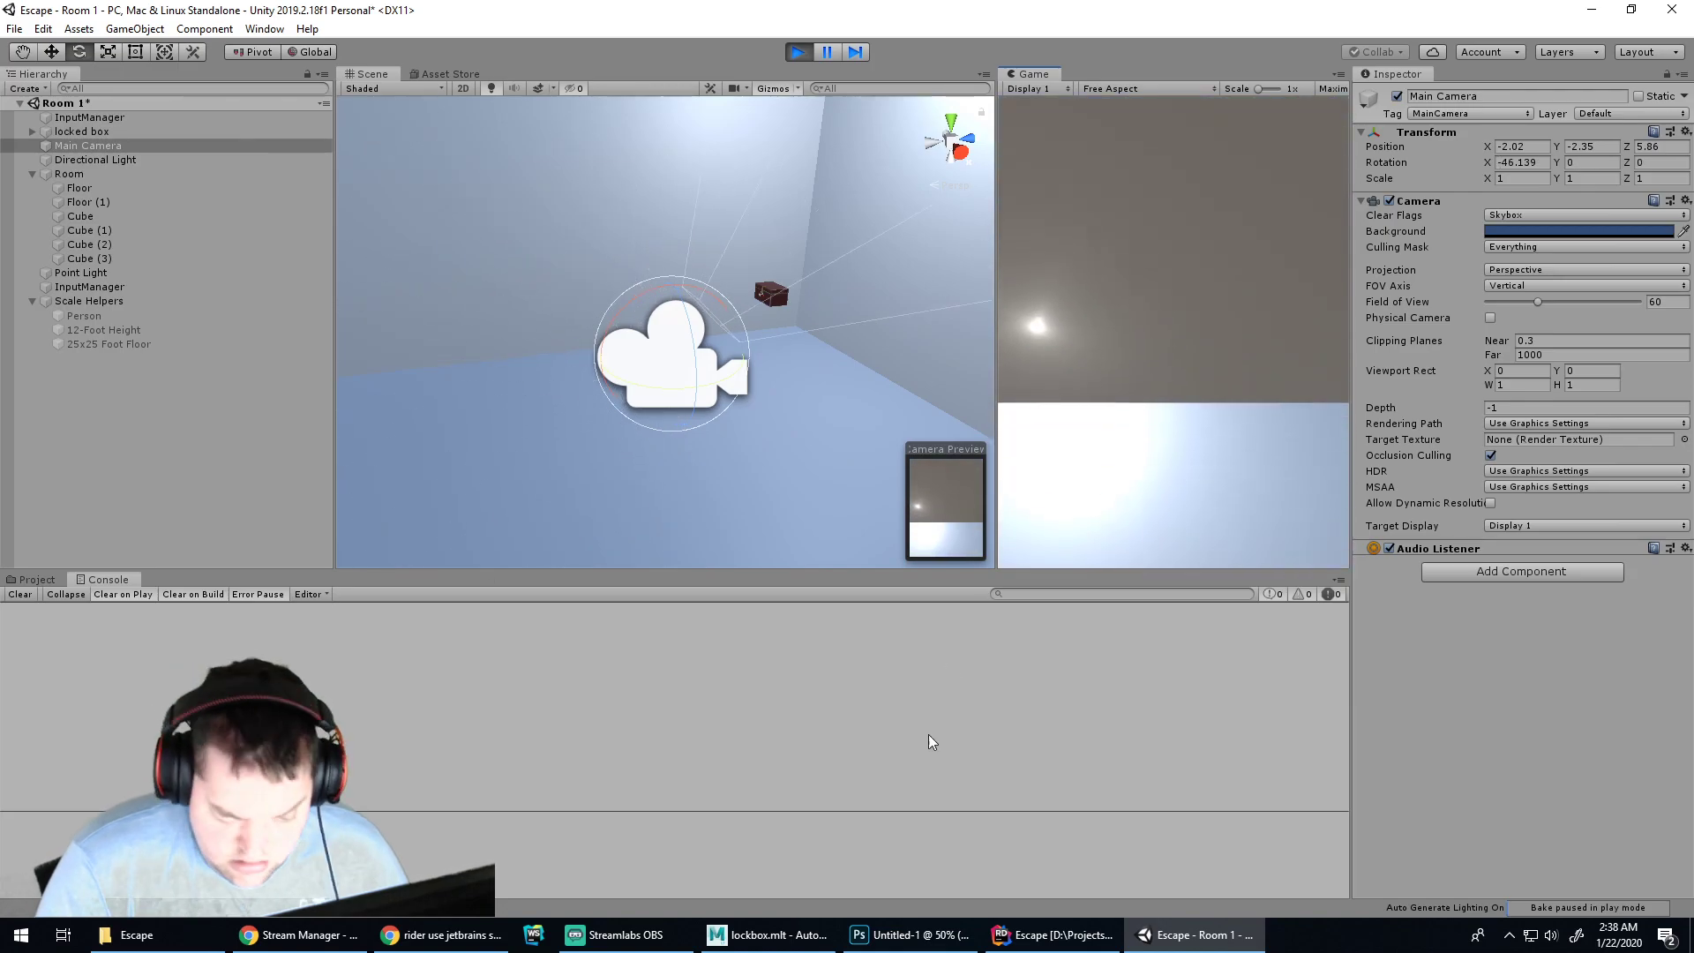
pyautogui.hotkey('alt', 'Tab')
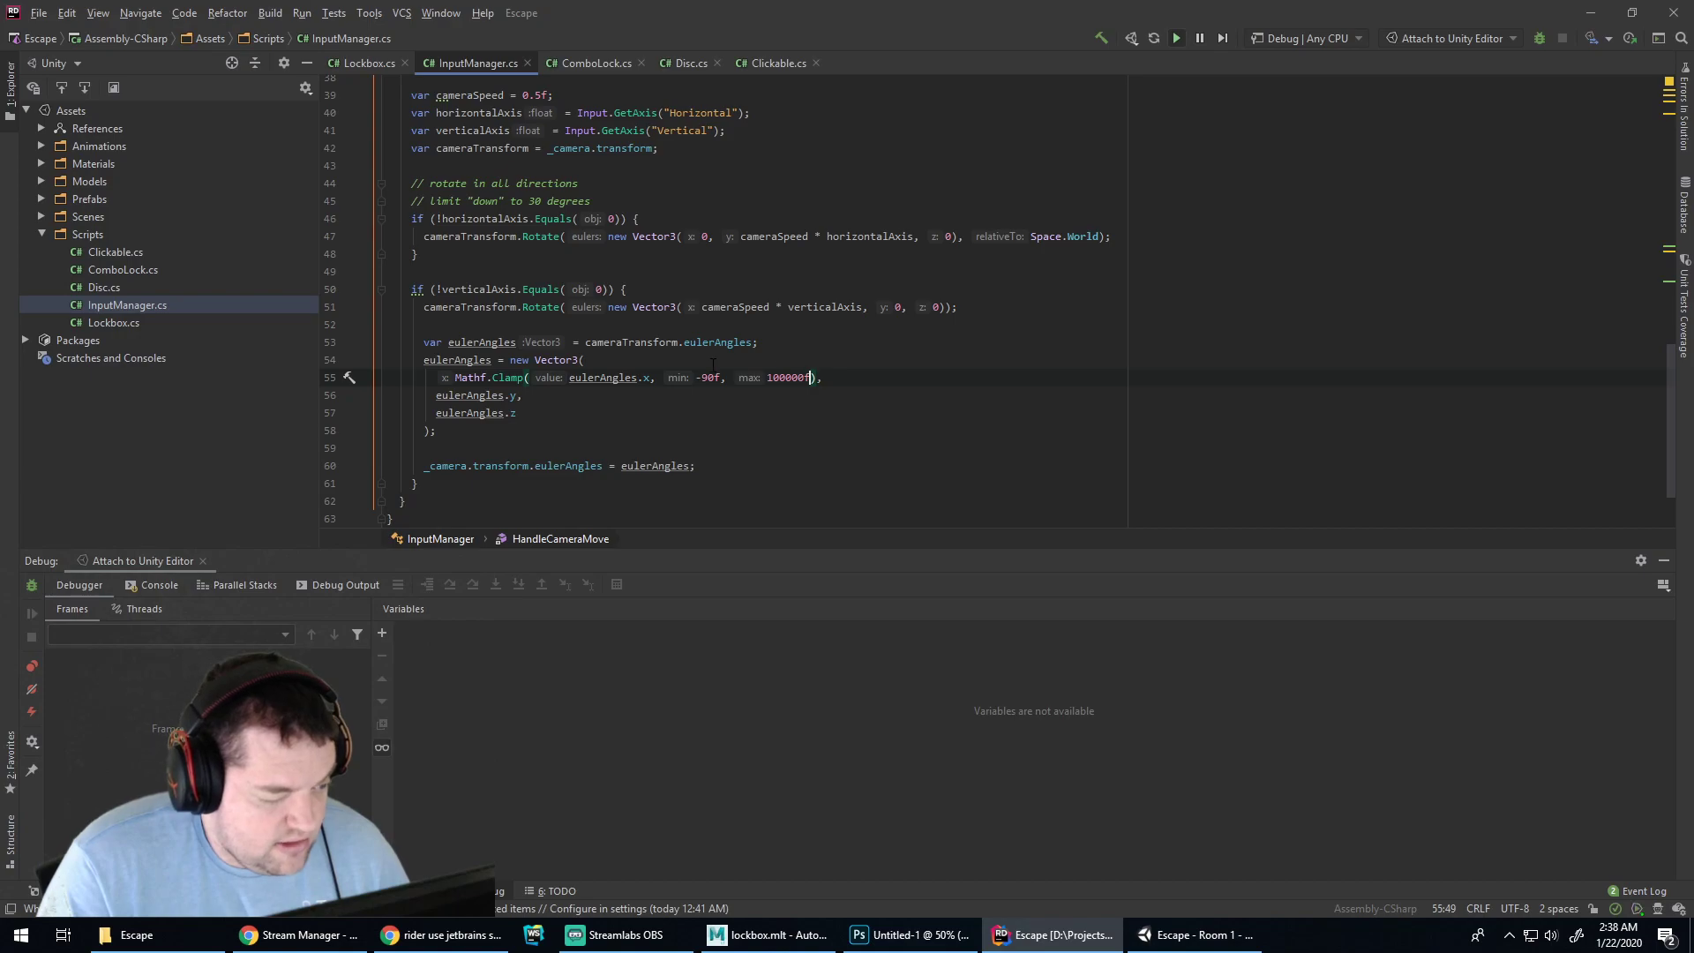
# Add Debug.Log(eulerAngles.x) on a new line before the Vector3 assignment
pyautogui.press('Return')
pyautogui.press('Return')
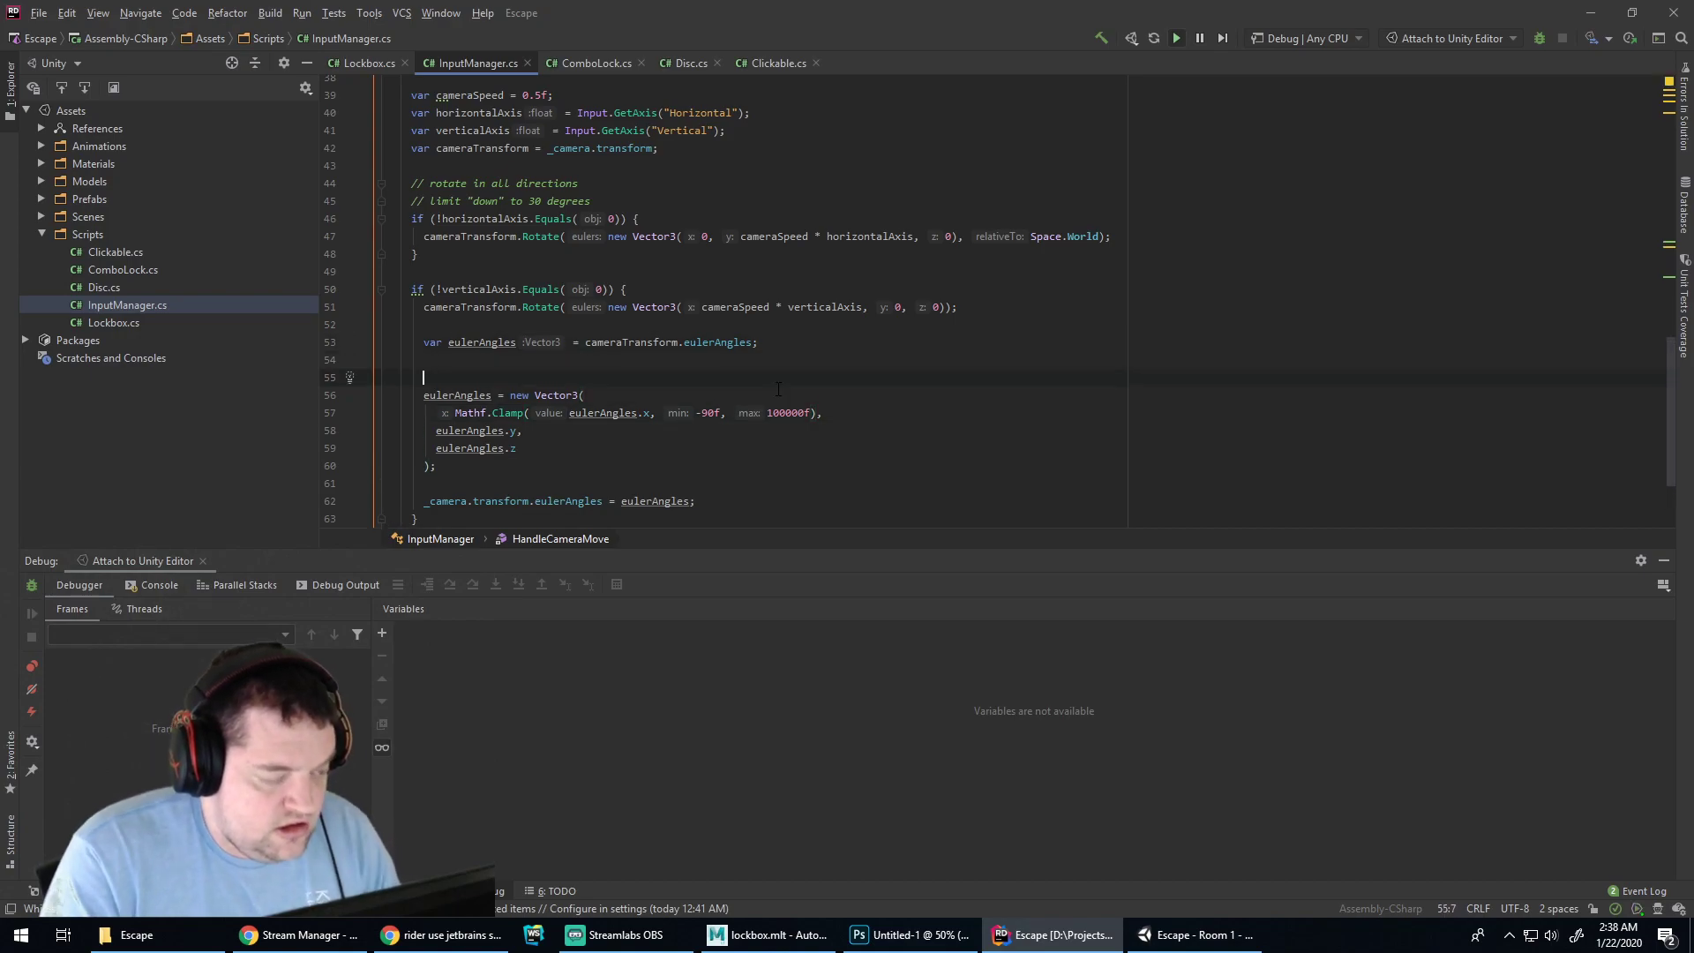
pyautogui.press('Return')
pyautogui.write('Debug.Lo')
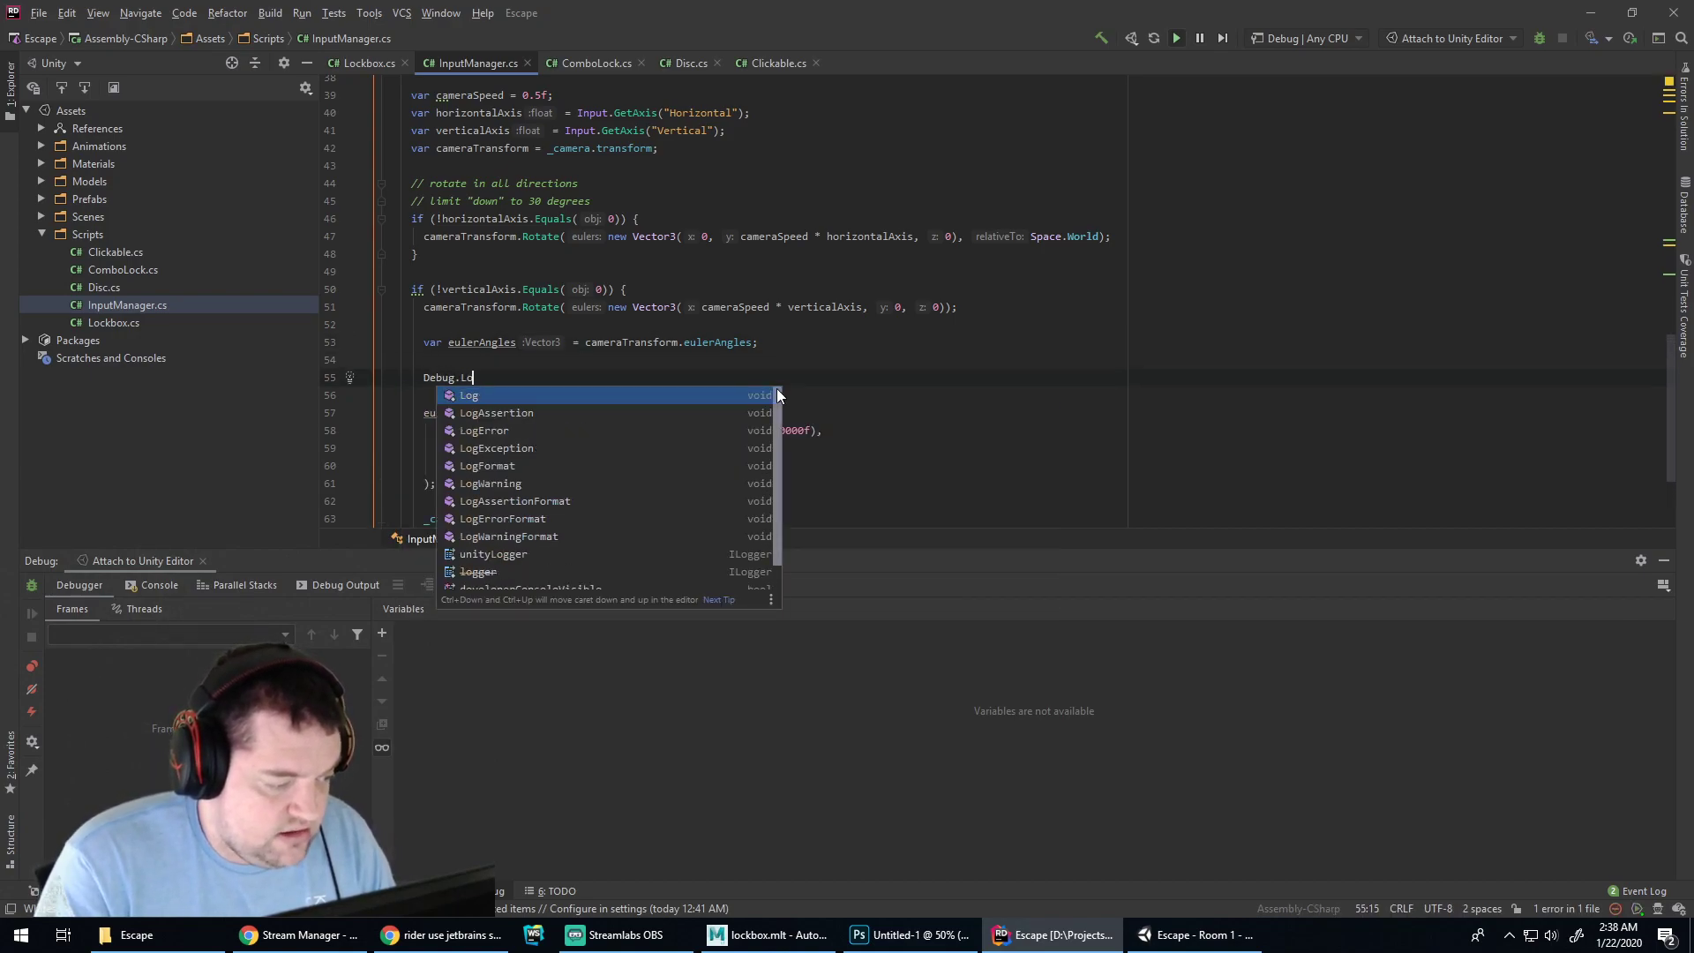
pyautogui.write('g(eulerAngles.x);')
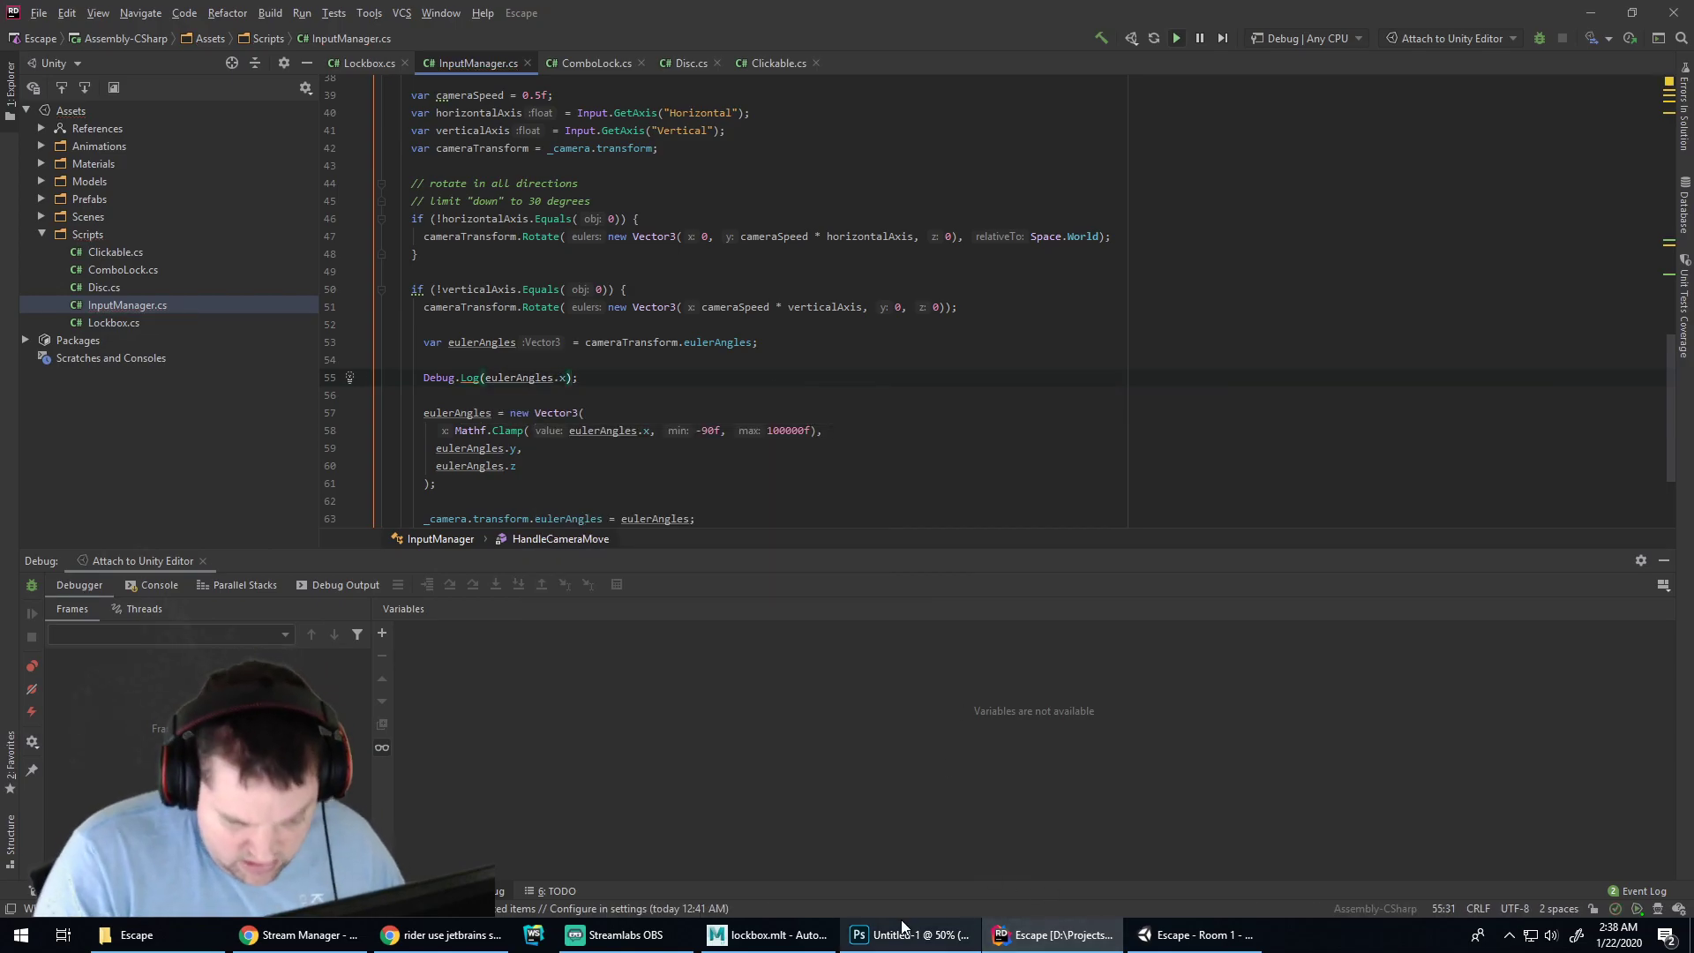
# Stop and restart Unity play mode with the logging added
pyautogui.click(1154, 934)
pyautogui.click(803, 50)
pyautogui.click(802, 52)
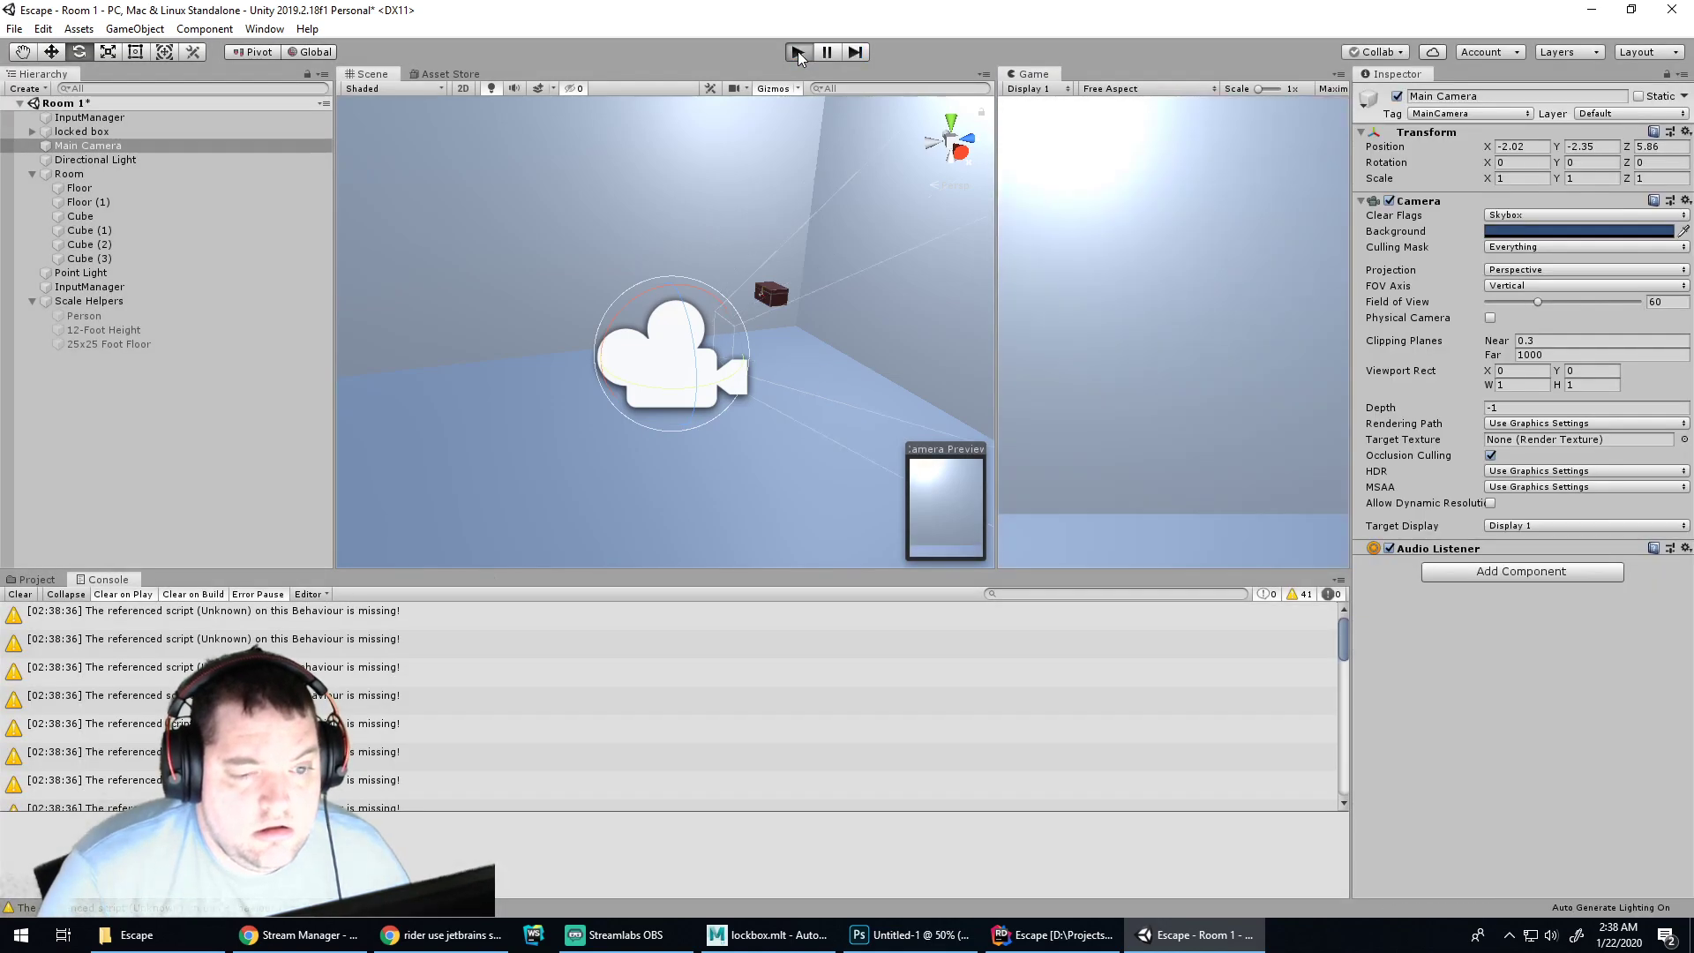
pyautogui.click(803, 56)
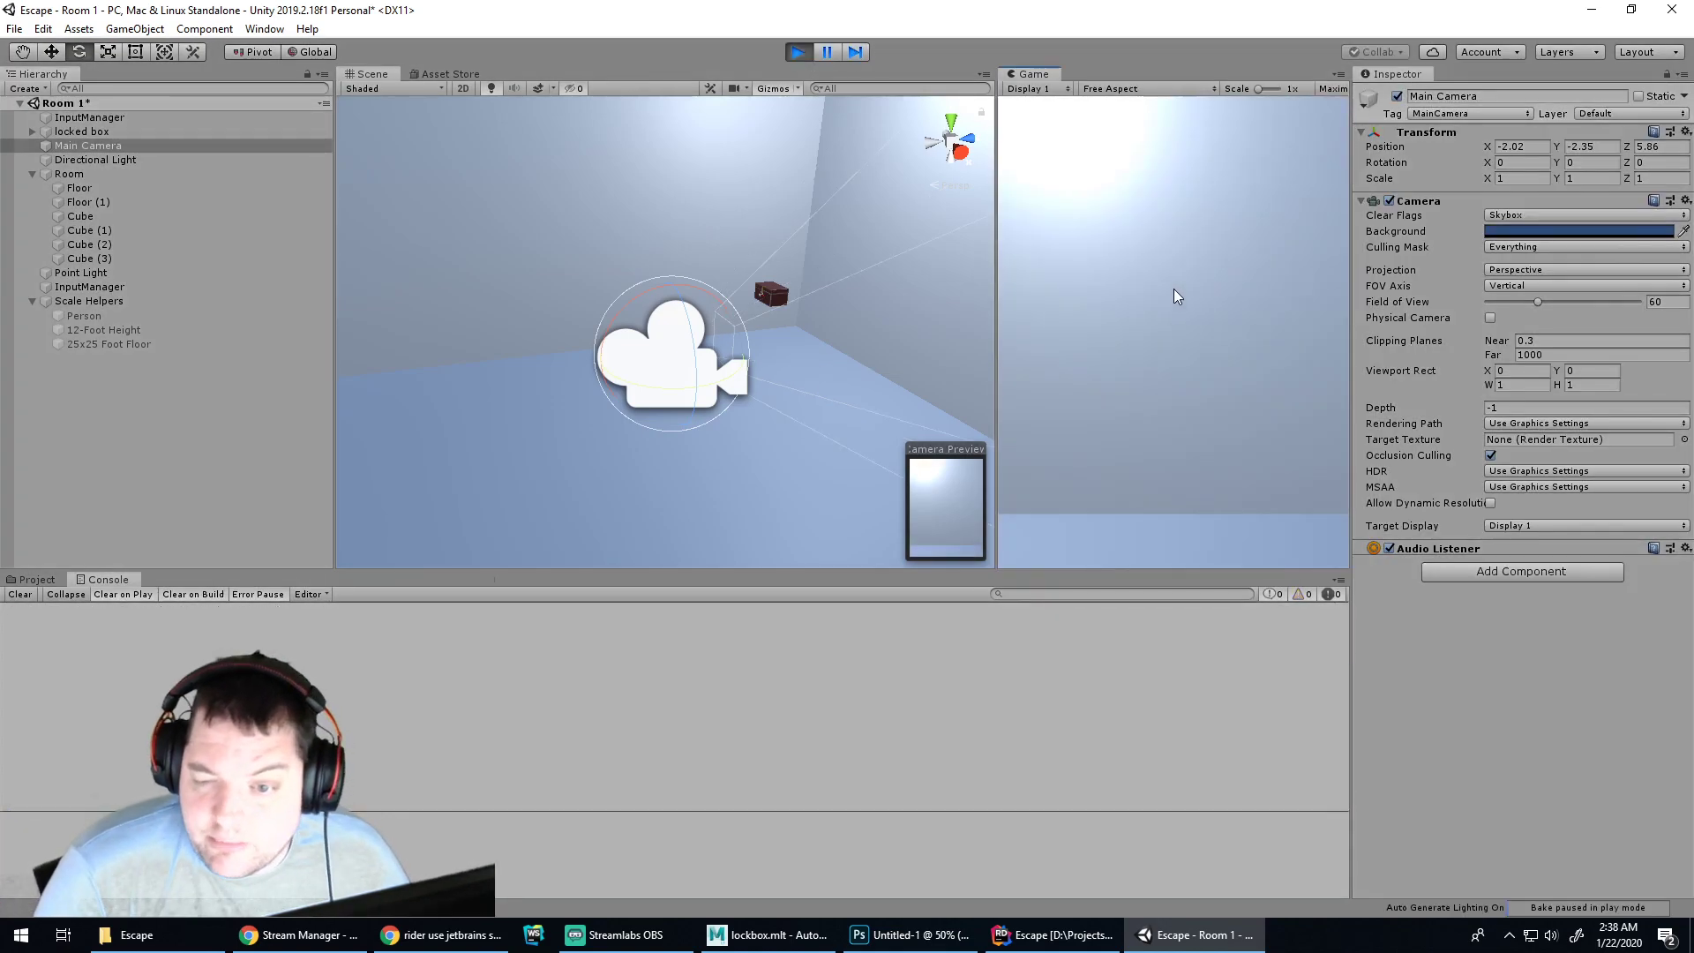
# Tilt the camera with W/S and browse the logged angle entries in the Console
pyautogui.press('w')
pyautogui.press('s')
pyautogui.press('s')
pyautogui.press('w')
pyautogui.press('w')
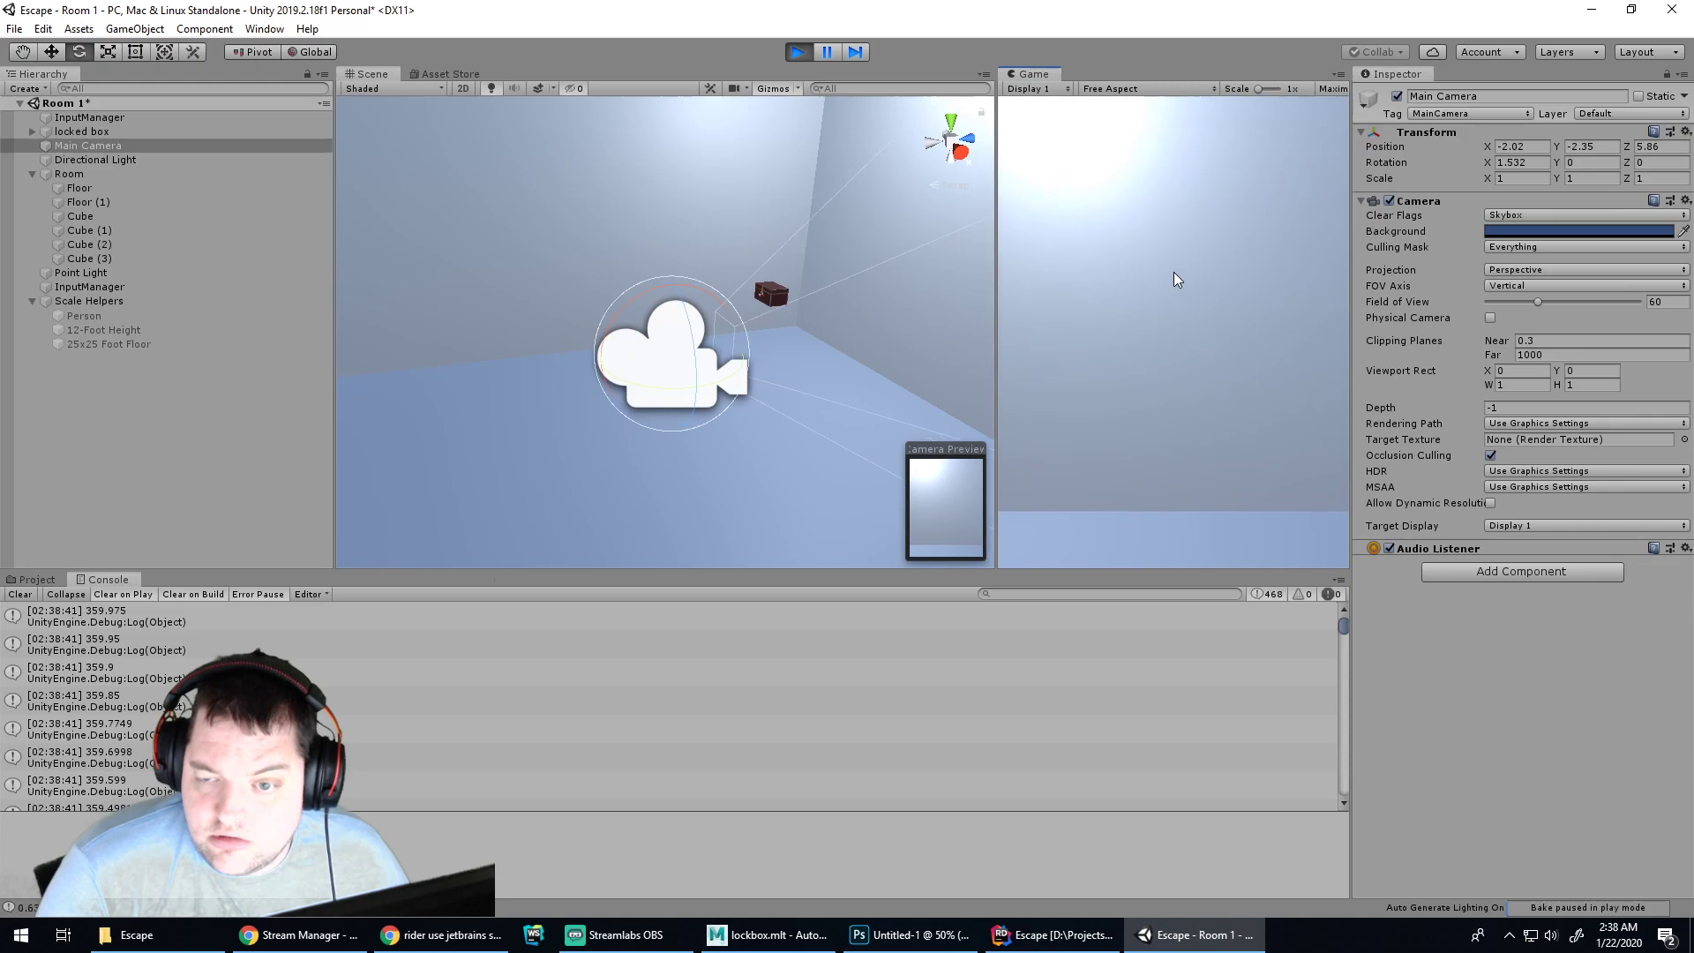
pyautogui.scroll(-19, 516, 634)
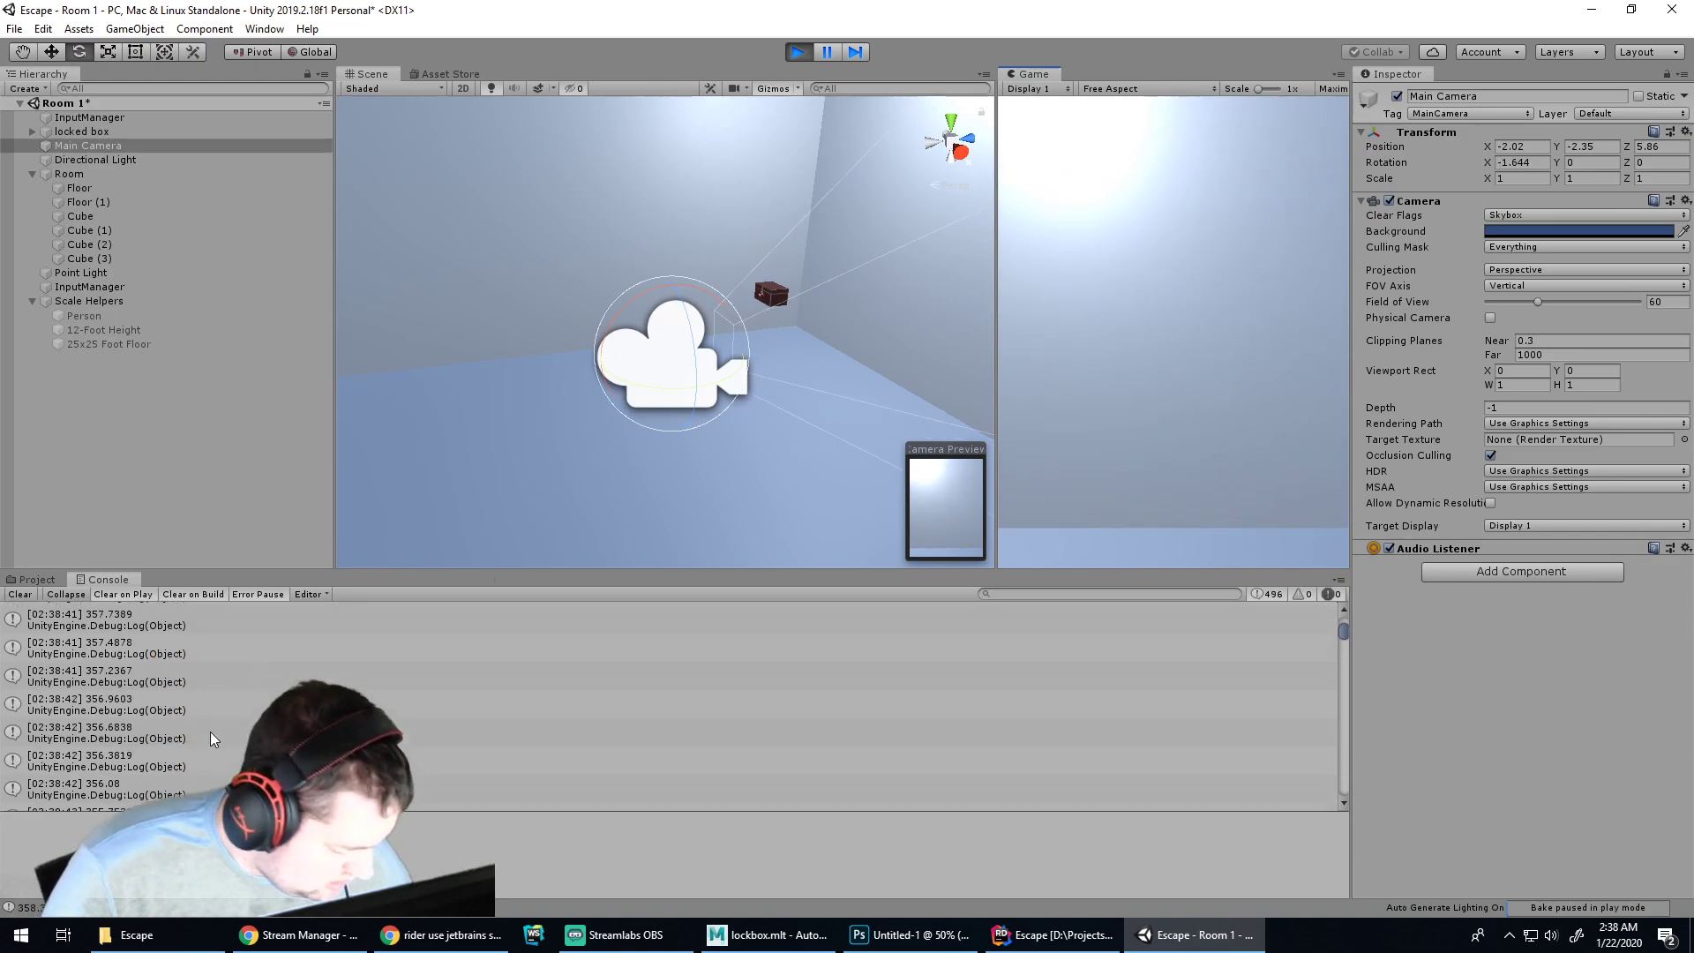
pyautogui.moveTo(1342, 634); pyautogui.dragTo(1352, 792)
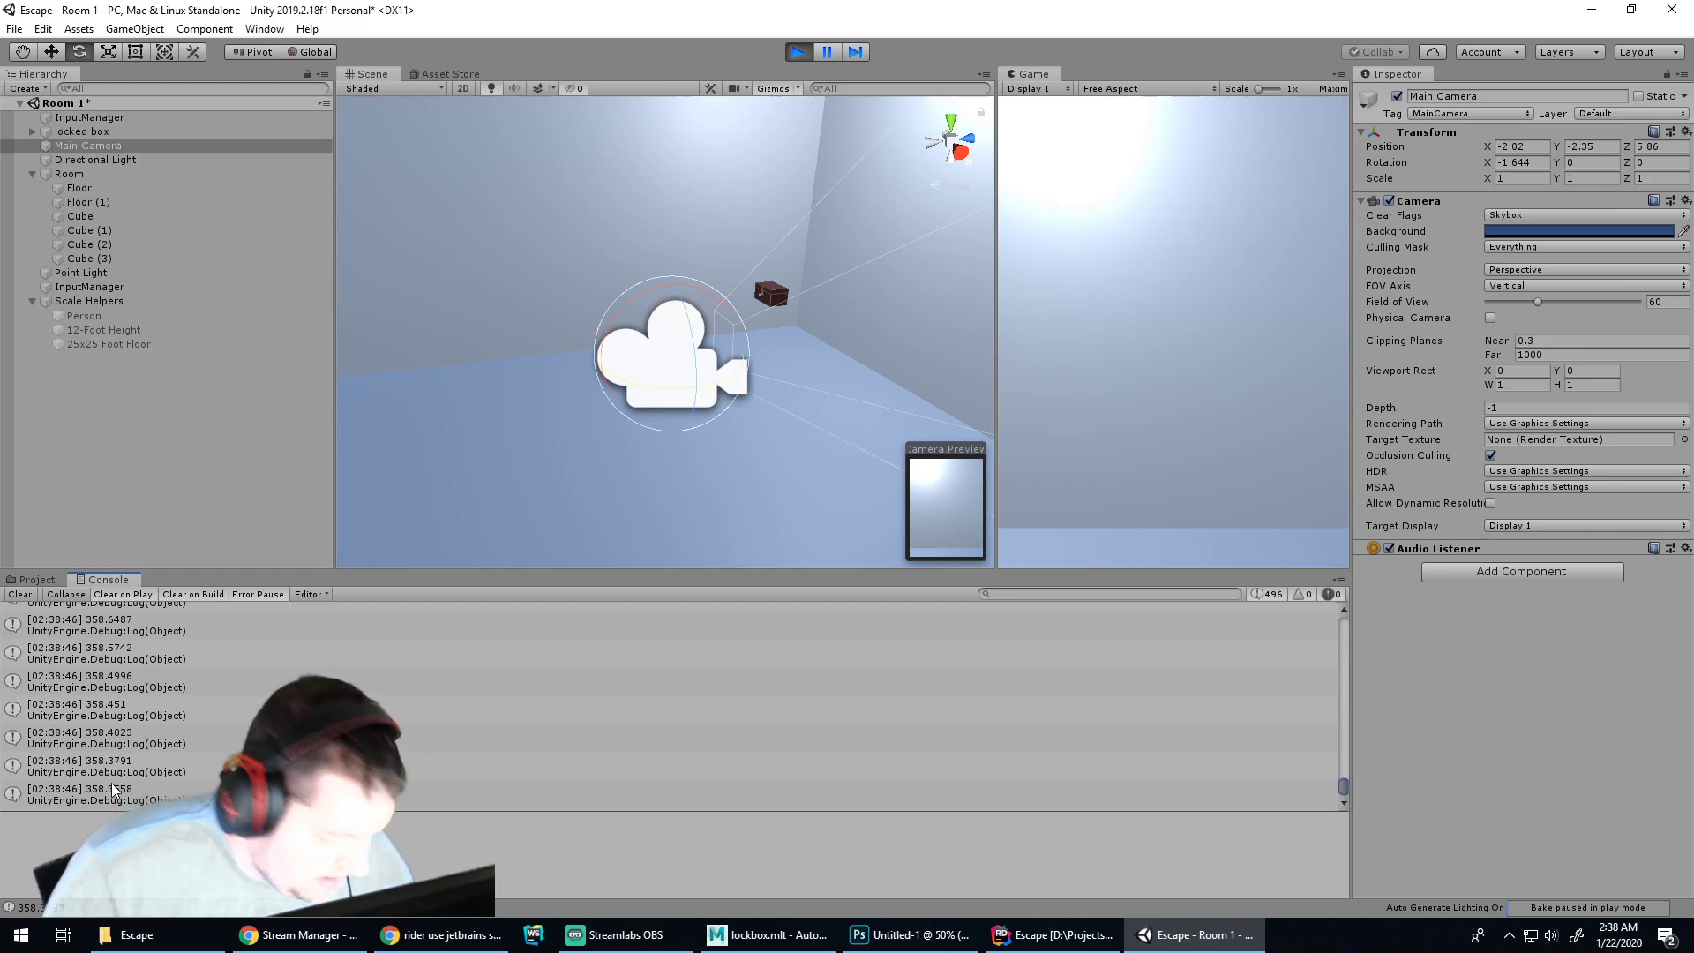
pyautogui.press('Home')
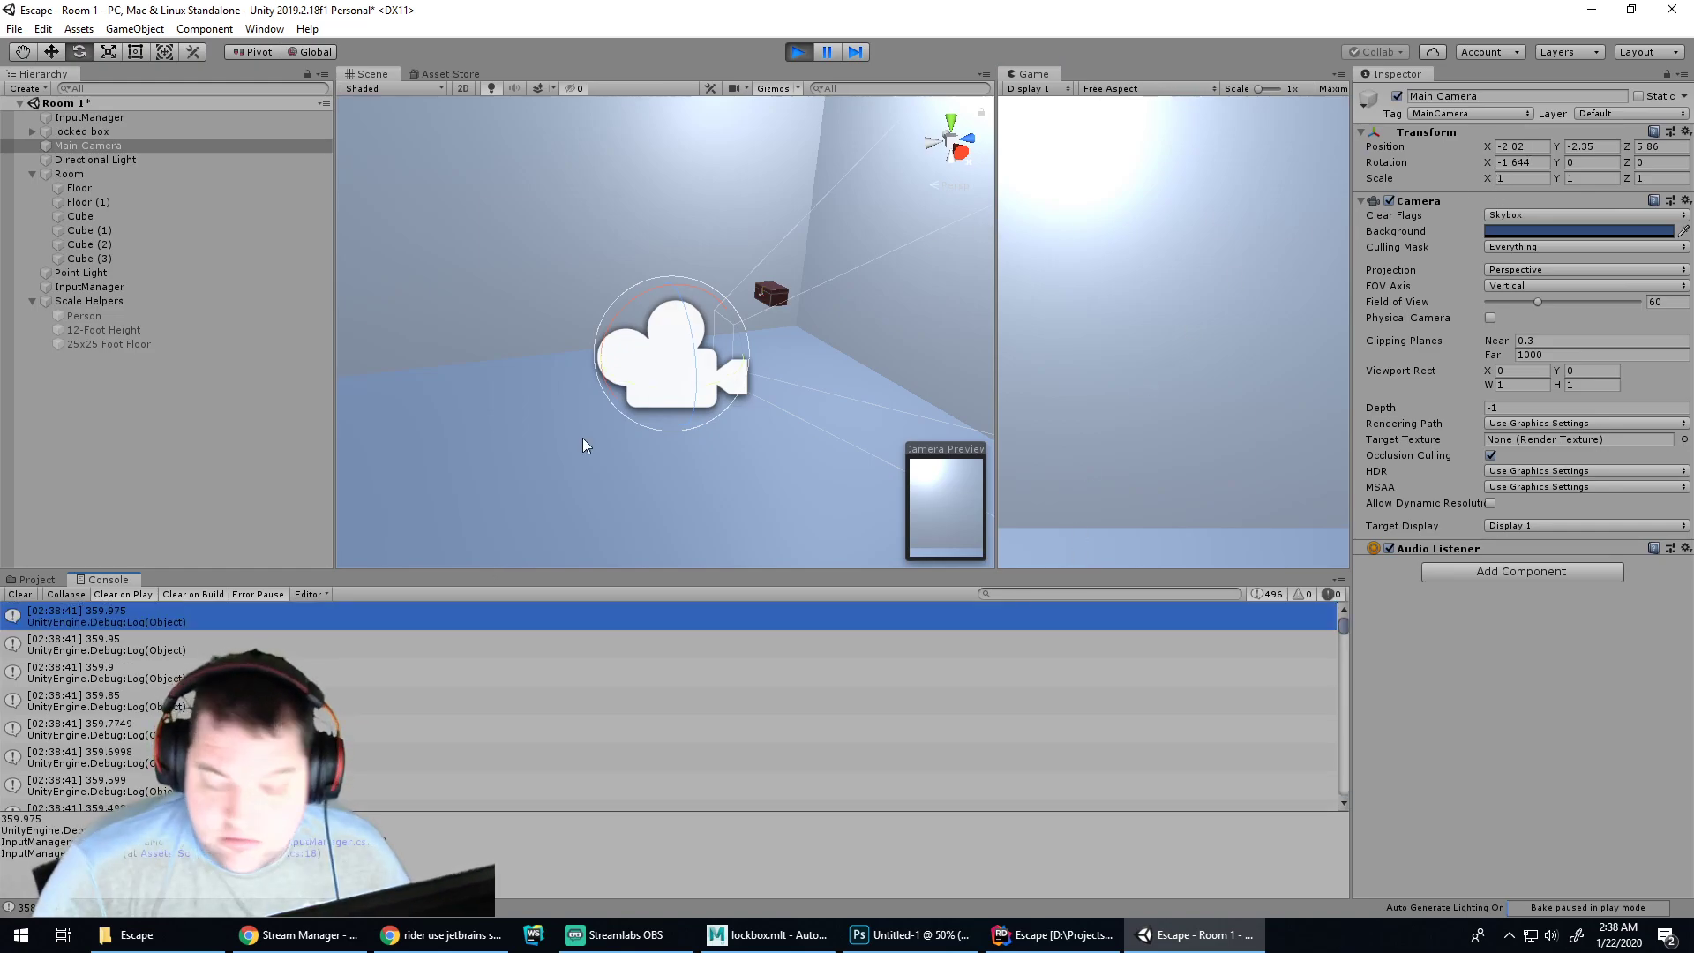
pyautogui.click(1108, 649)
pyautogui.moveTo(1345, 632); pyautogui.dragTo(1354, 775)
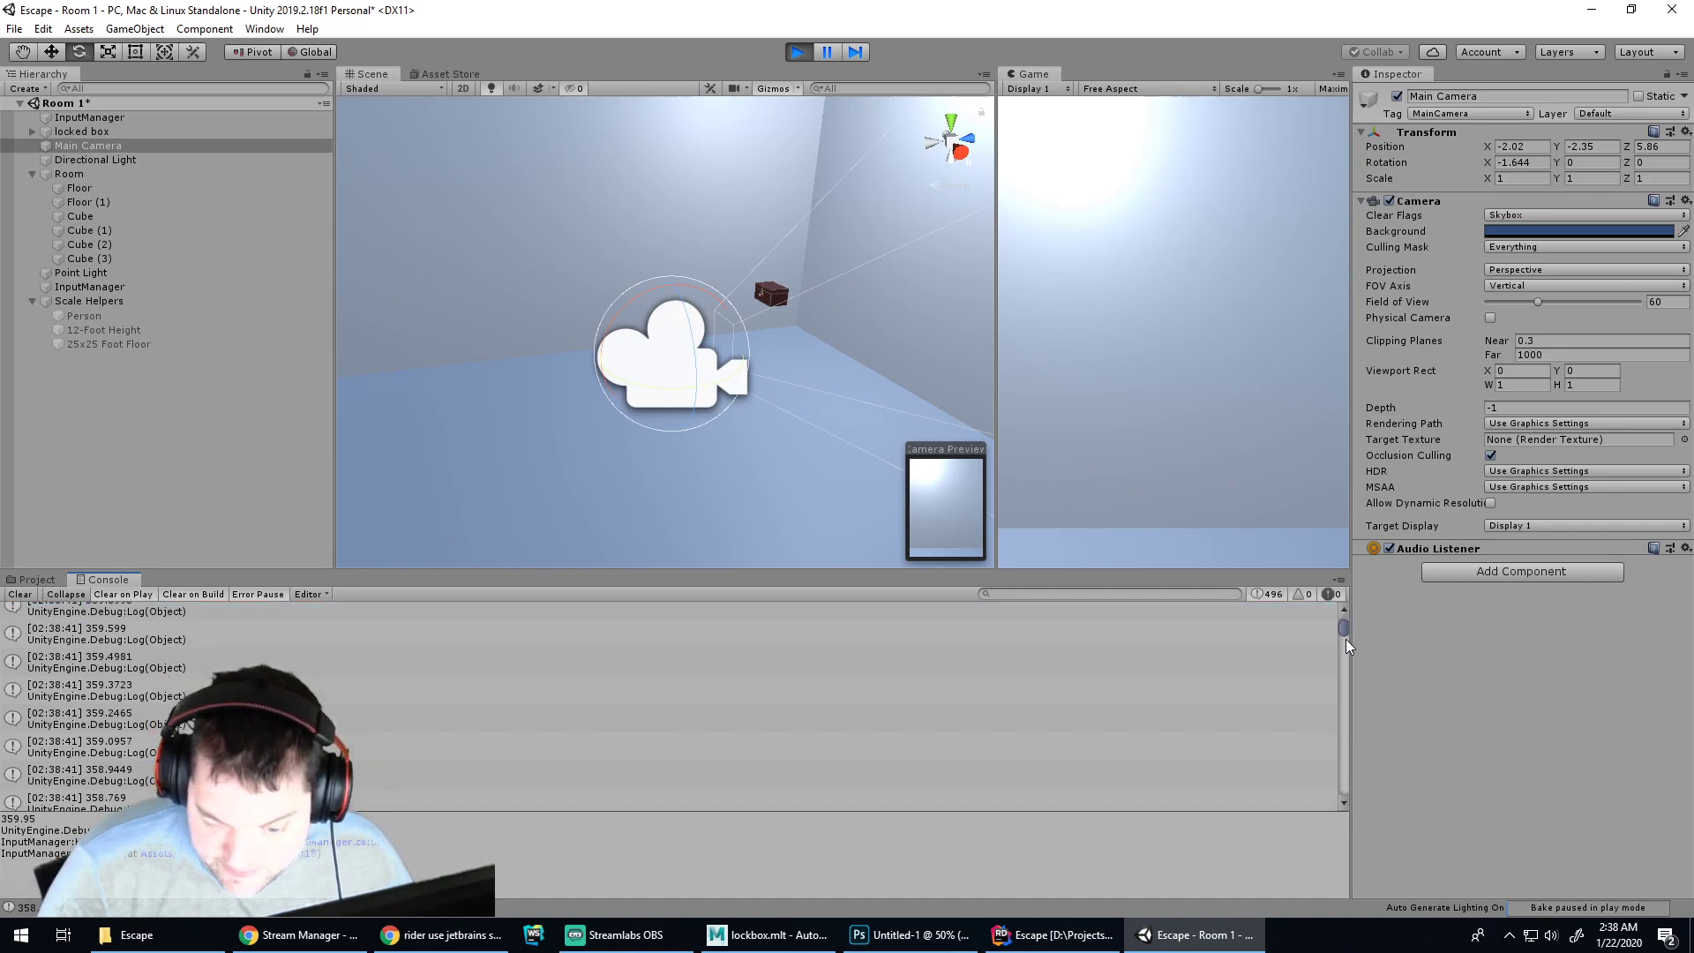
pyautogui.press('End')
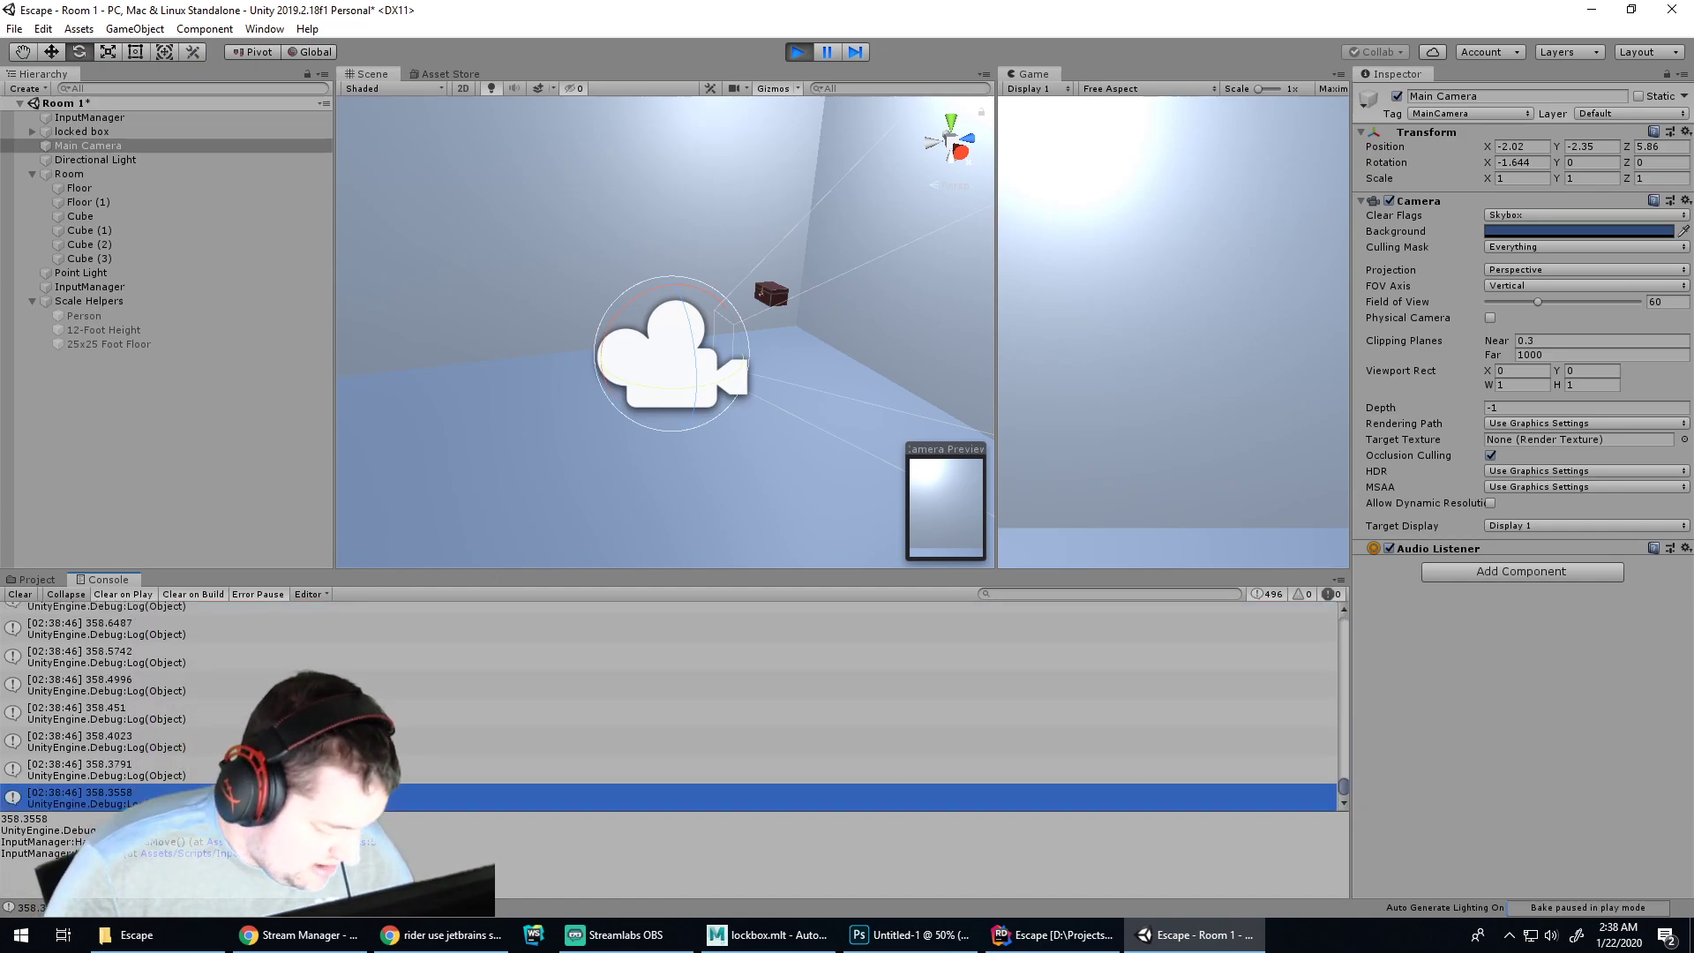
# Reselect the Main Camera and tilt it upward over the top and back toward the horizon
pyautogui.click(739, 448)
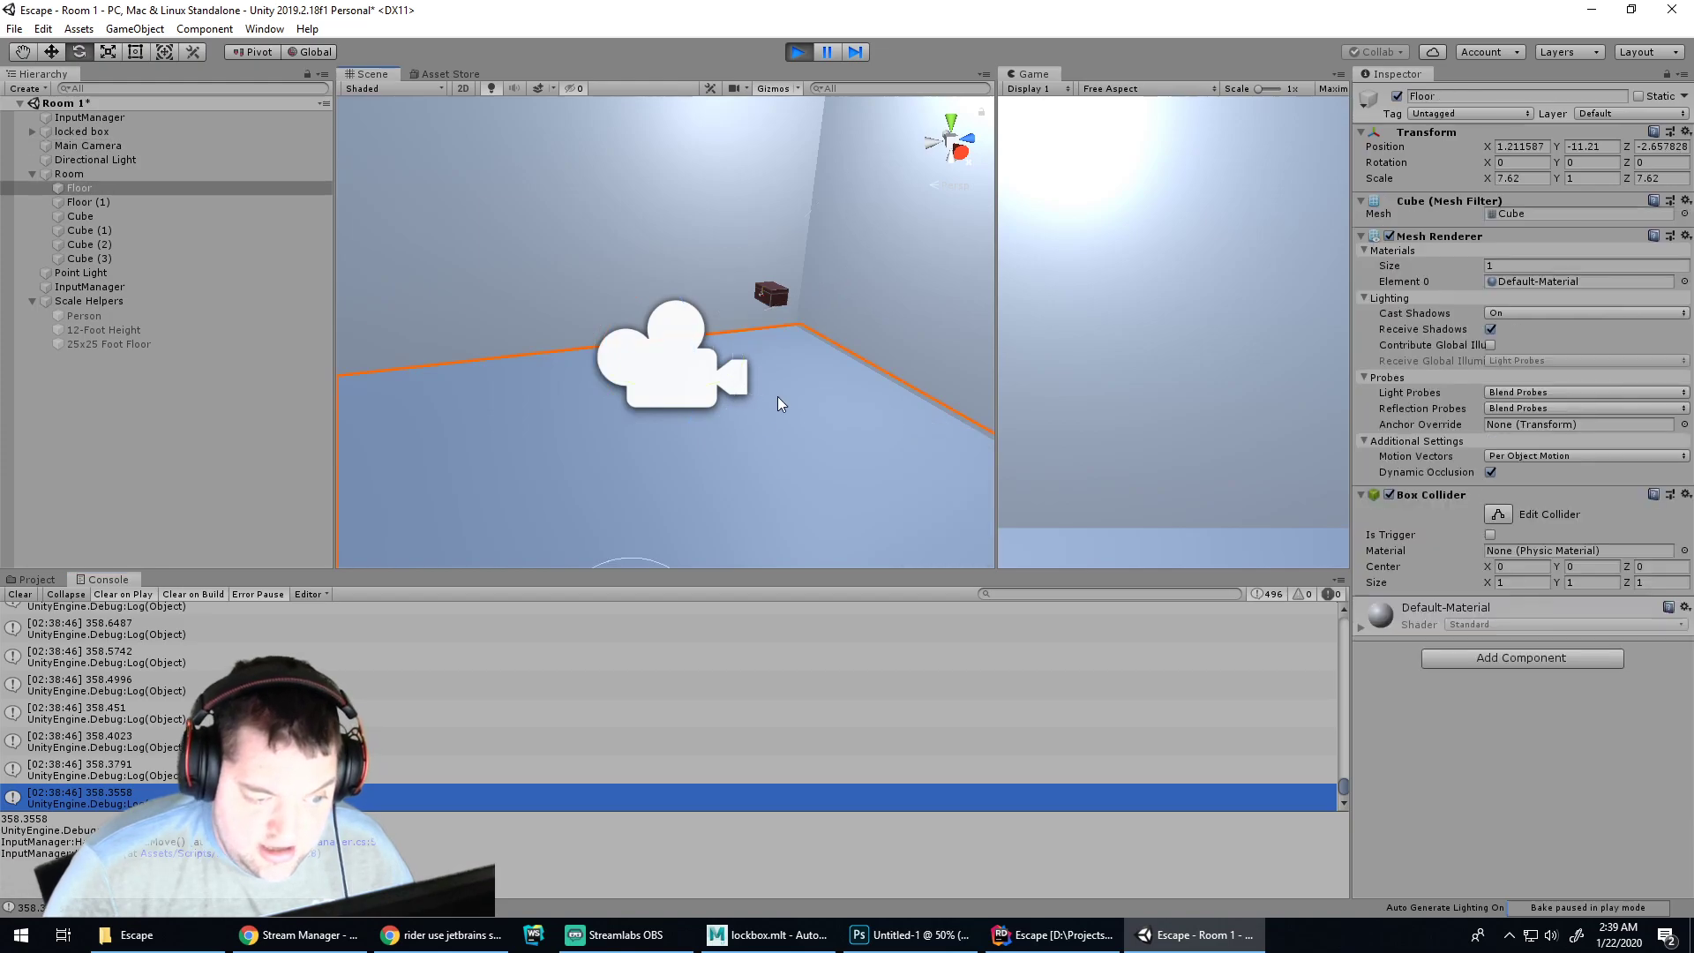
pyautogui.click(673, 380)
pyautogui.scroll(5, 891, 326)
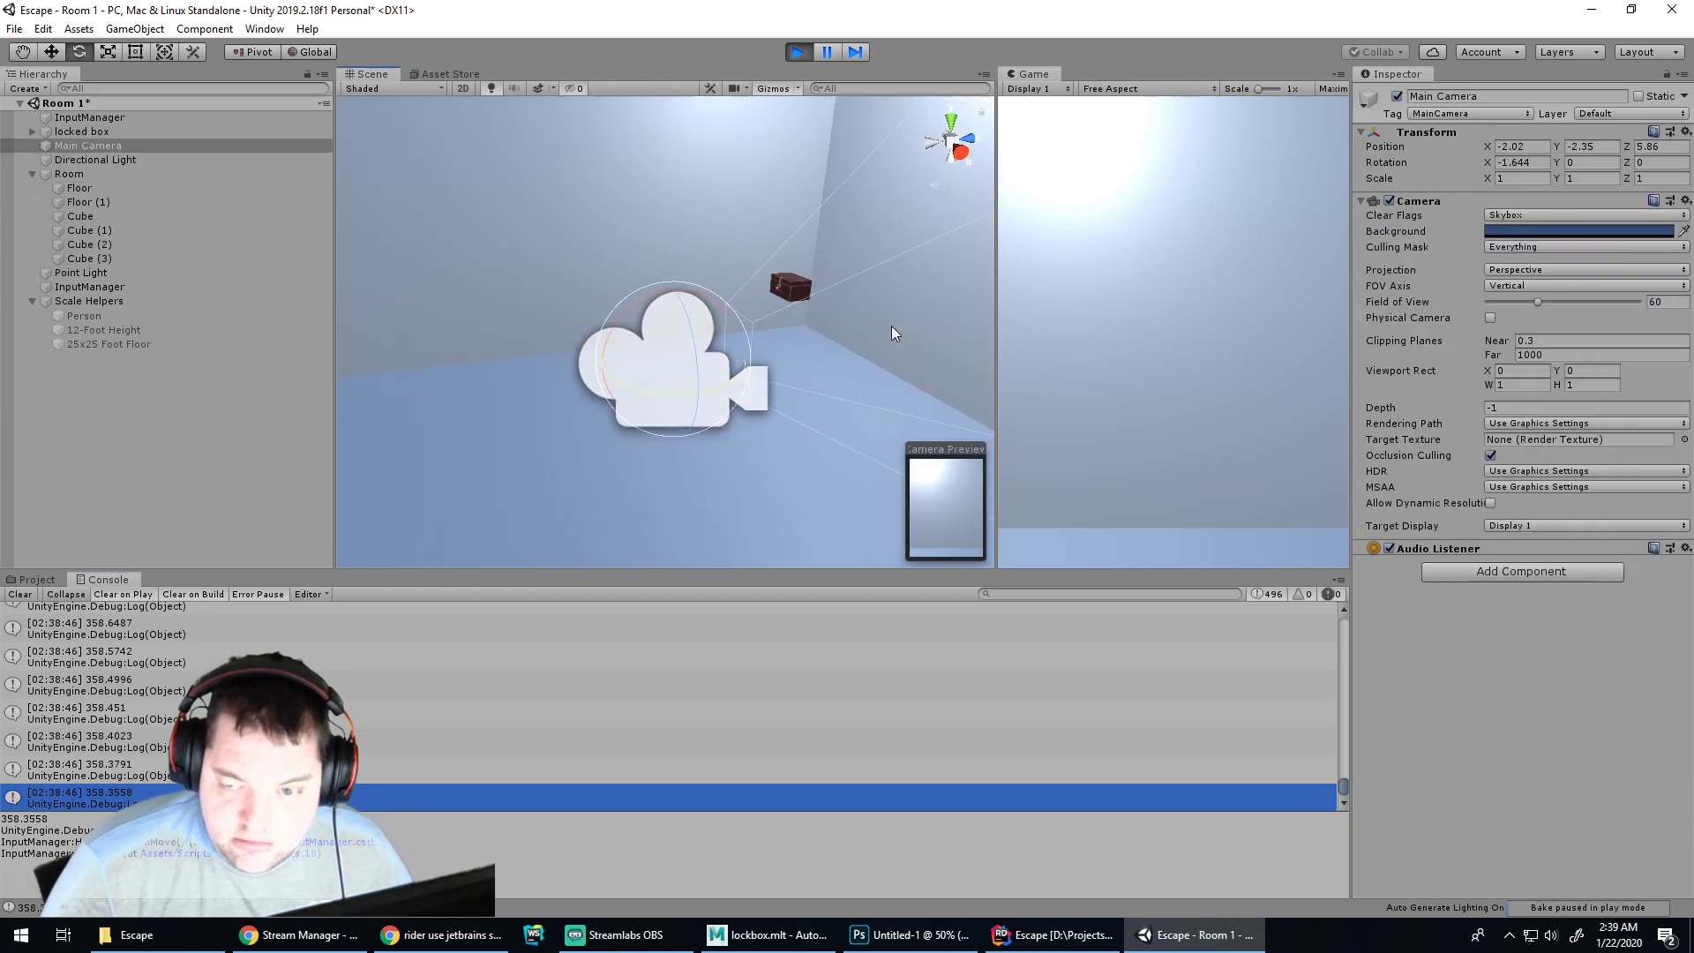
pyautogui.scroll(-5, 892, 332)
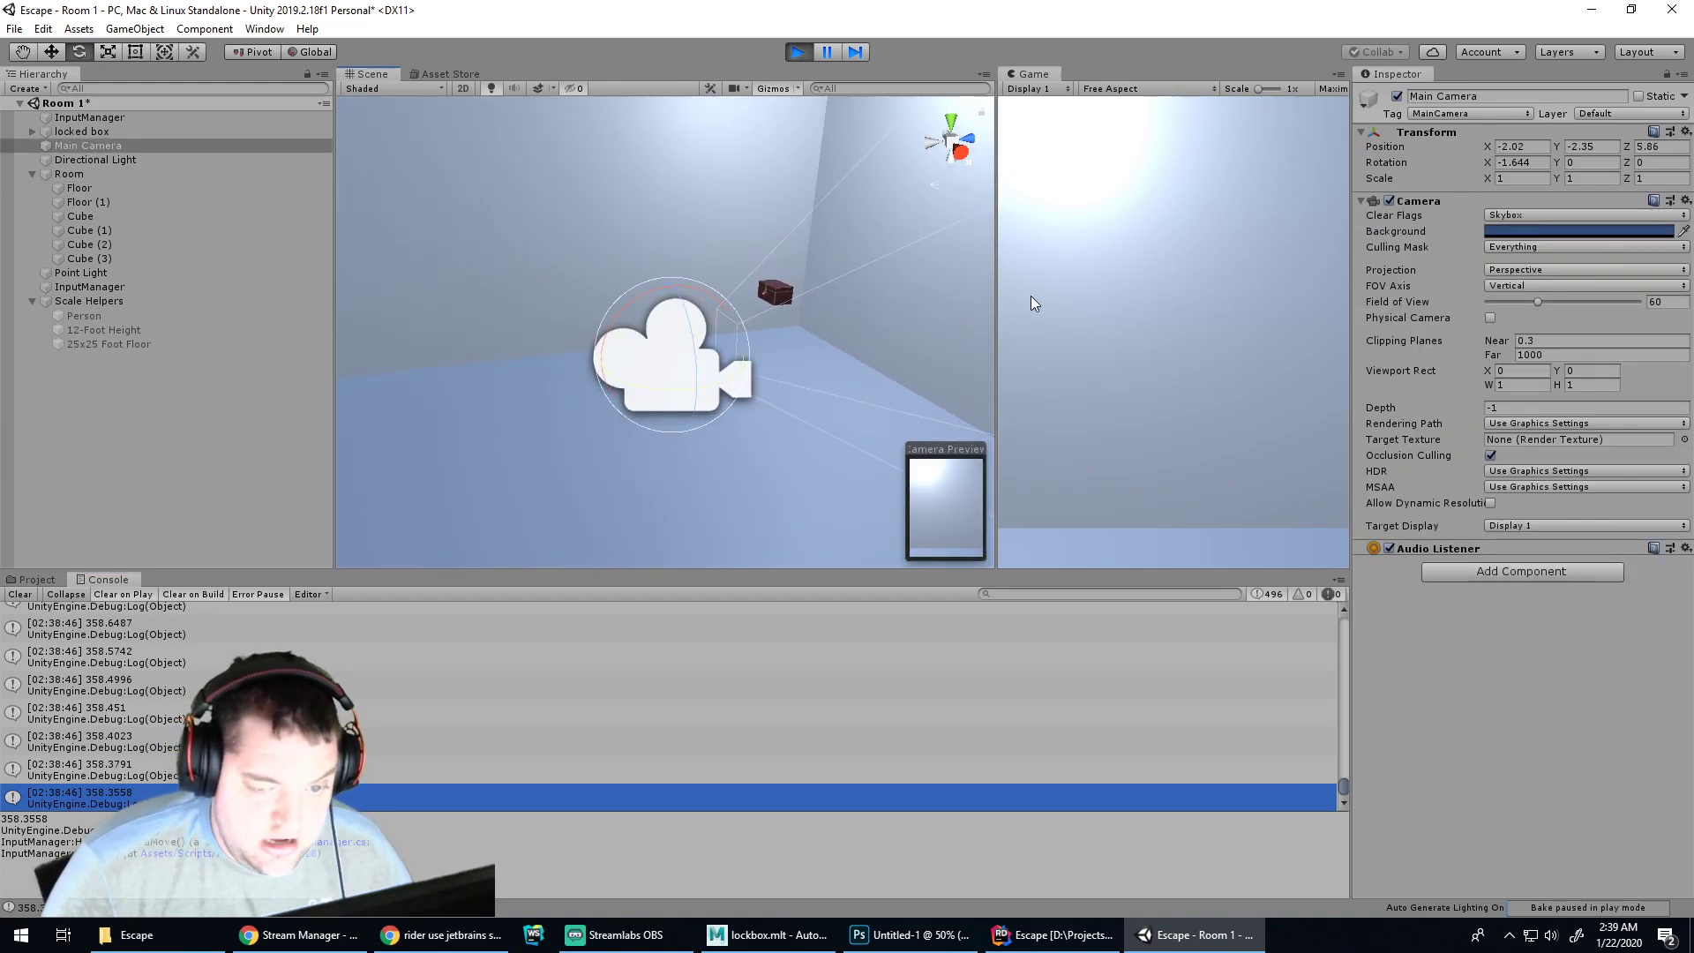
pyautogui.press('w')
pyautogui.press('s')
pyautogui.press('w')
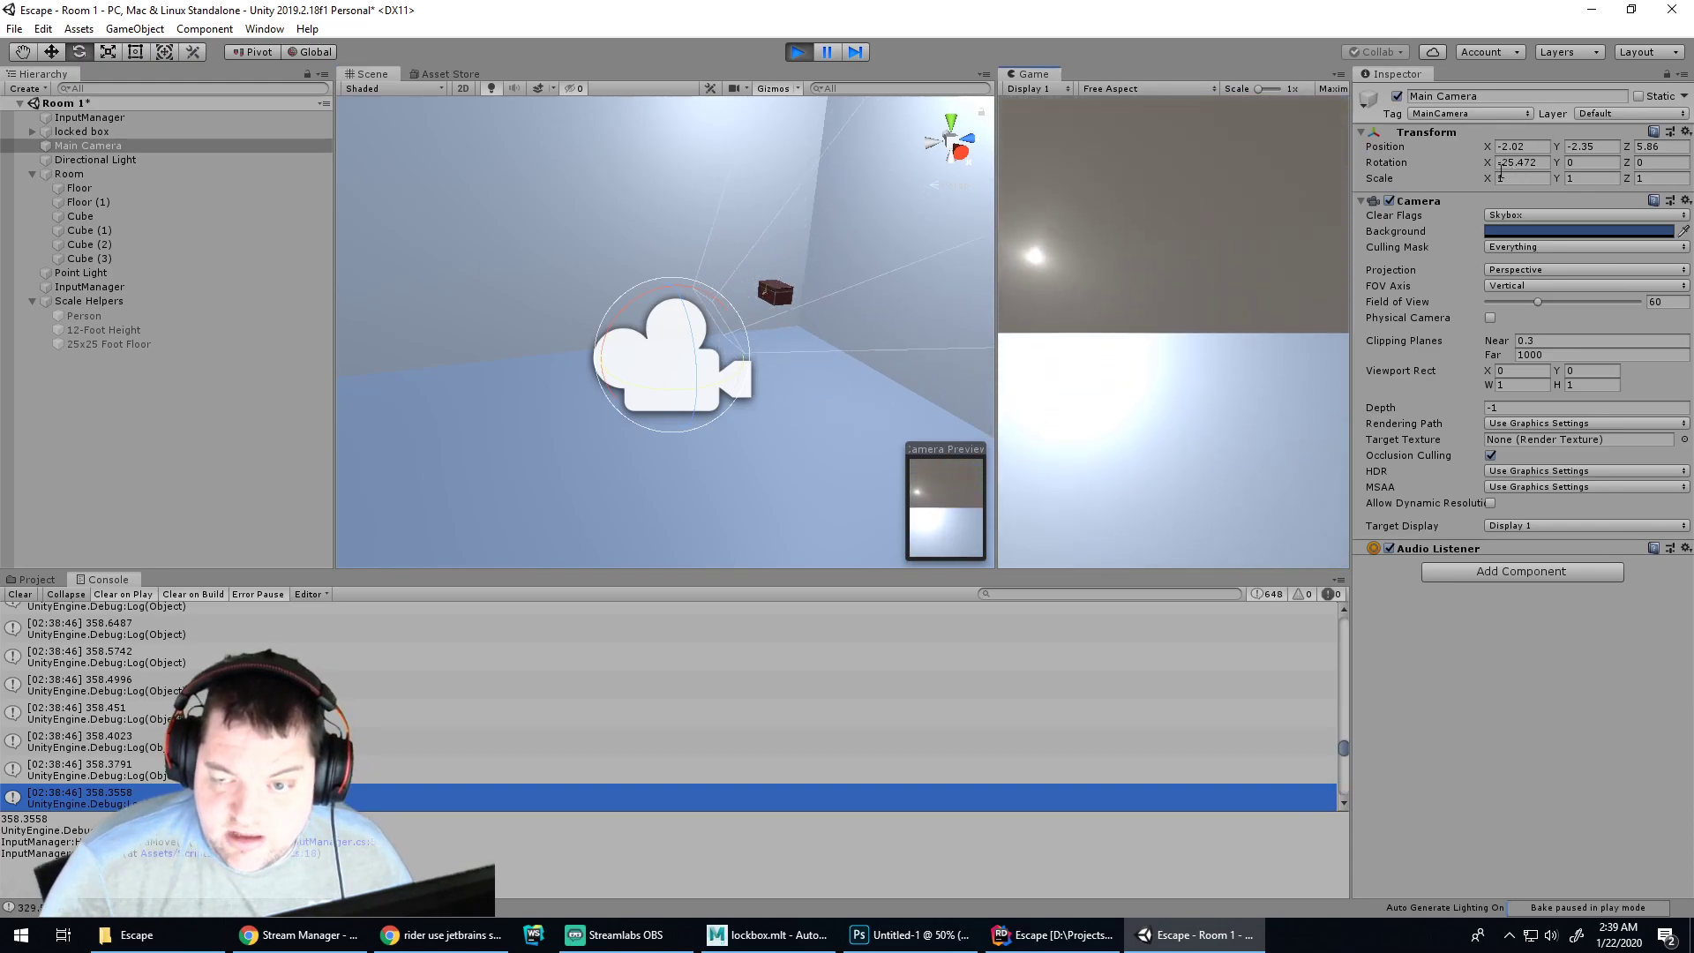
pyautogui.press('w')
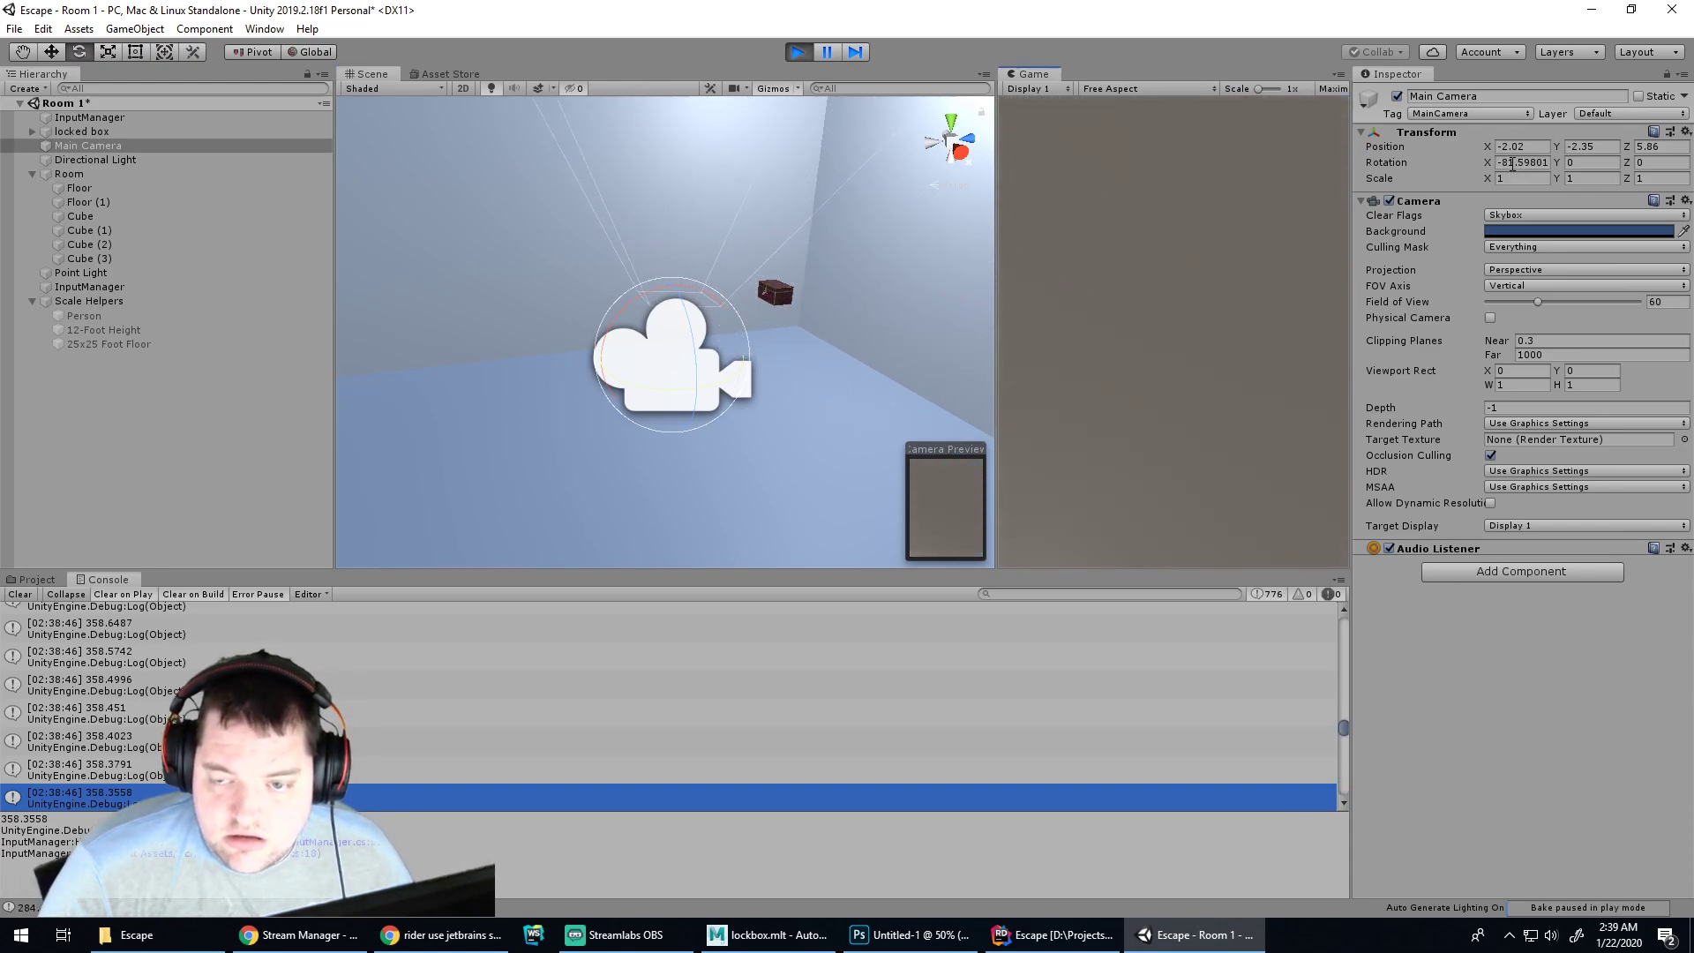
pyautogui.press('w')
pyautogui.press('w')
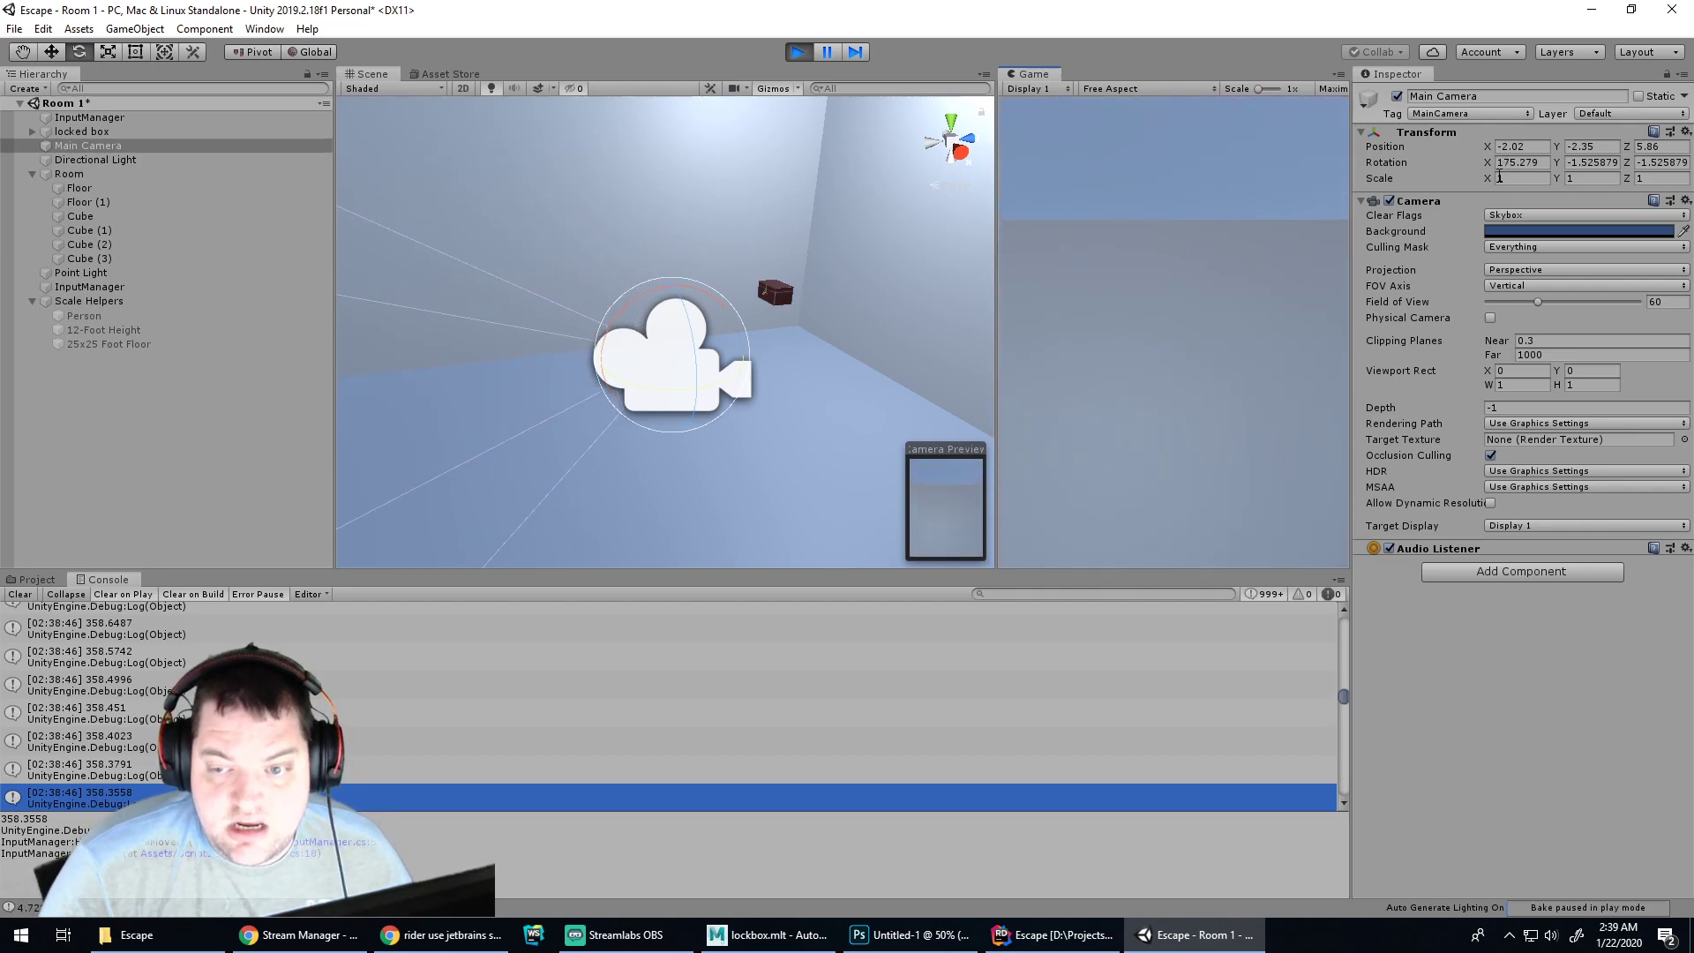
pyautogui.press('w')
pyautogui.press('w')
pyautogui.press('w')
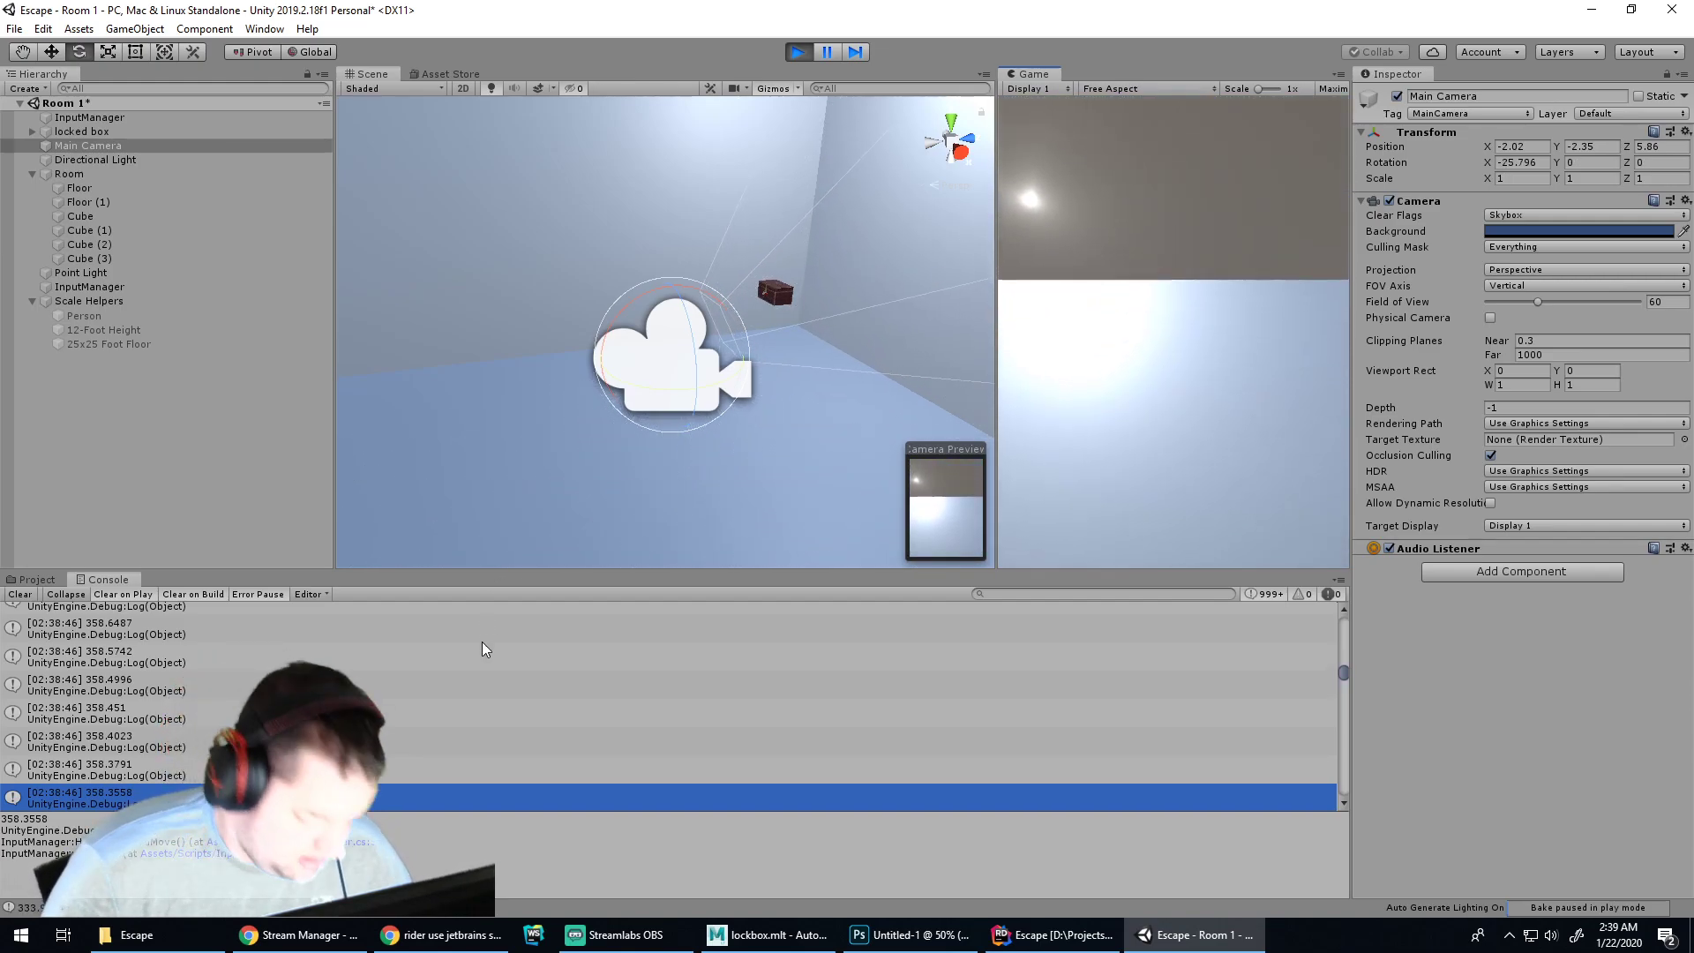
# Inspect the latest logged angle value, 333.9436, in the Console
pyautogui.scroll(-3, 487, 646)
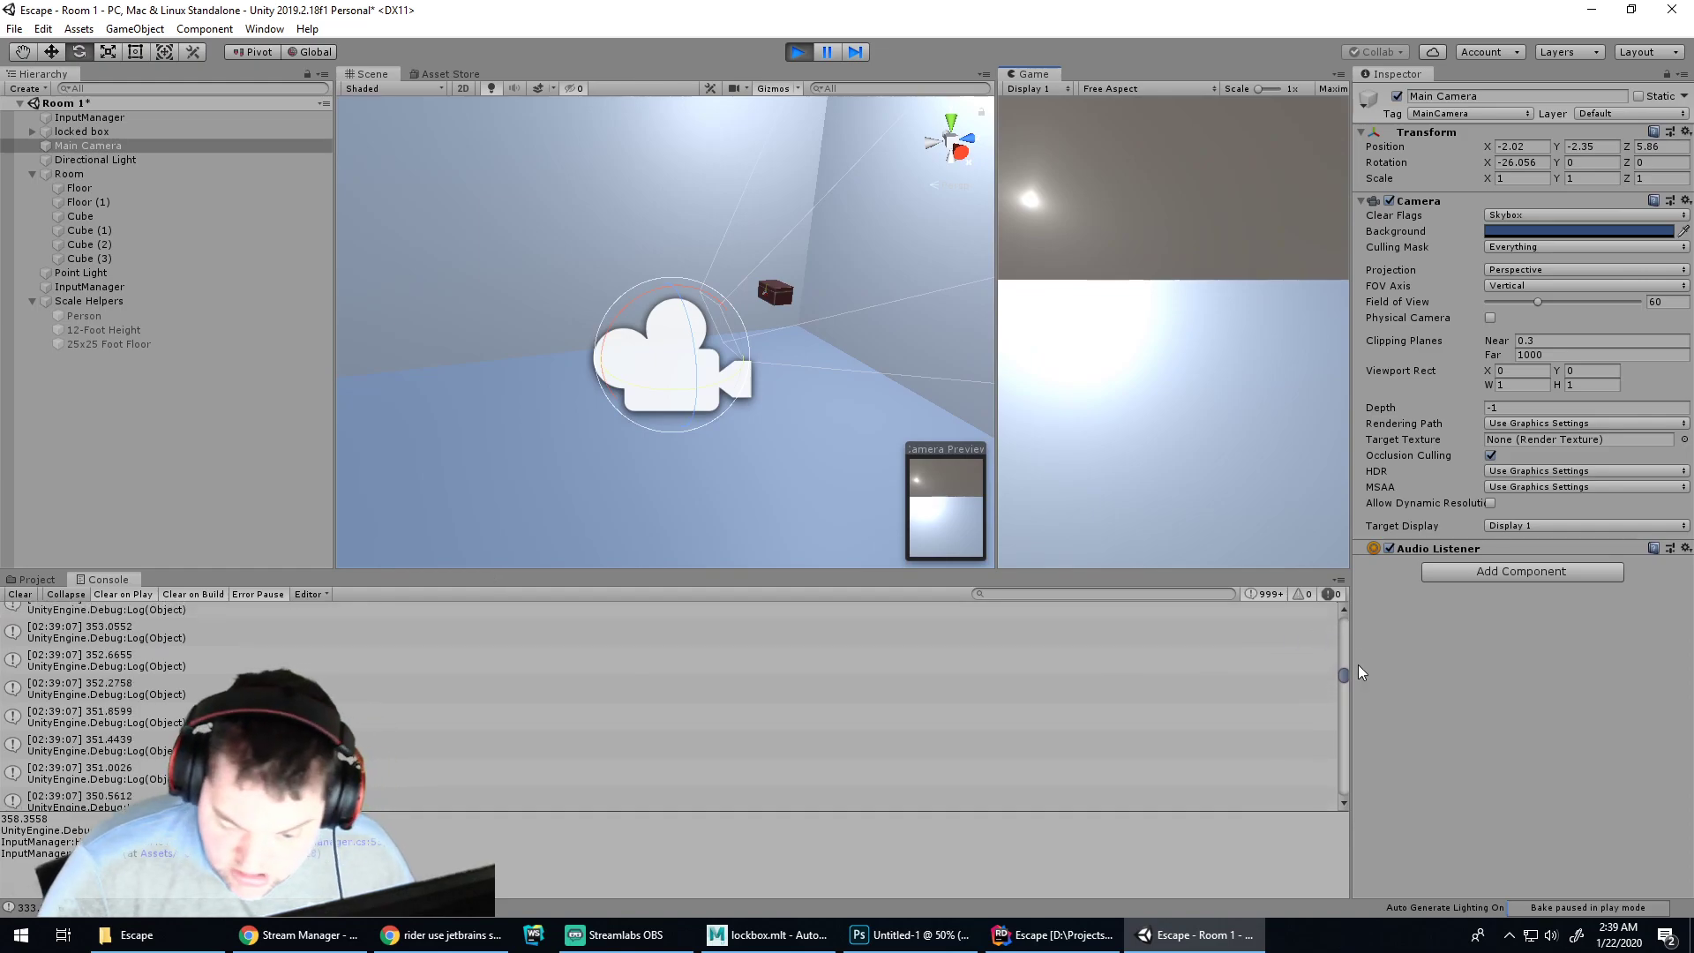
pyautogui.moveTo(1345, 680); pyautogui.dragTo(1358, 805)
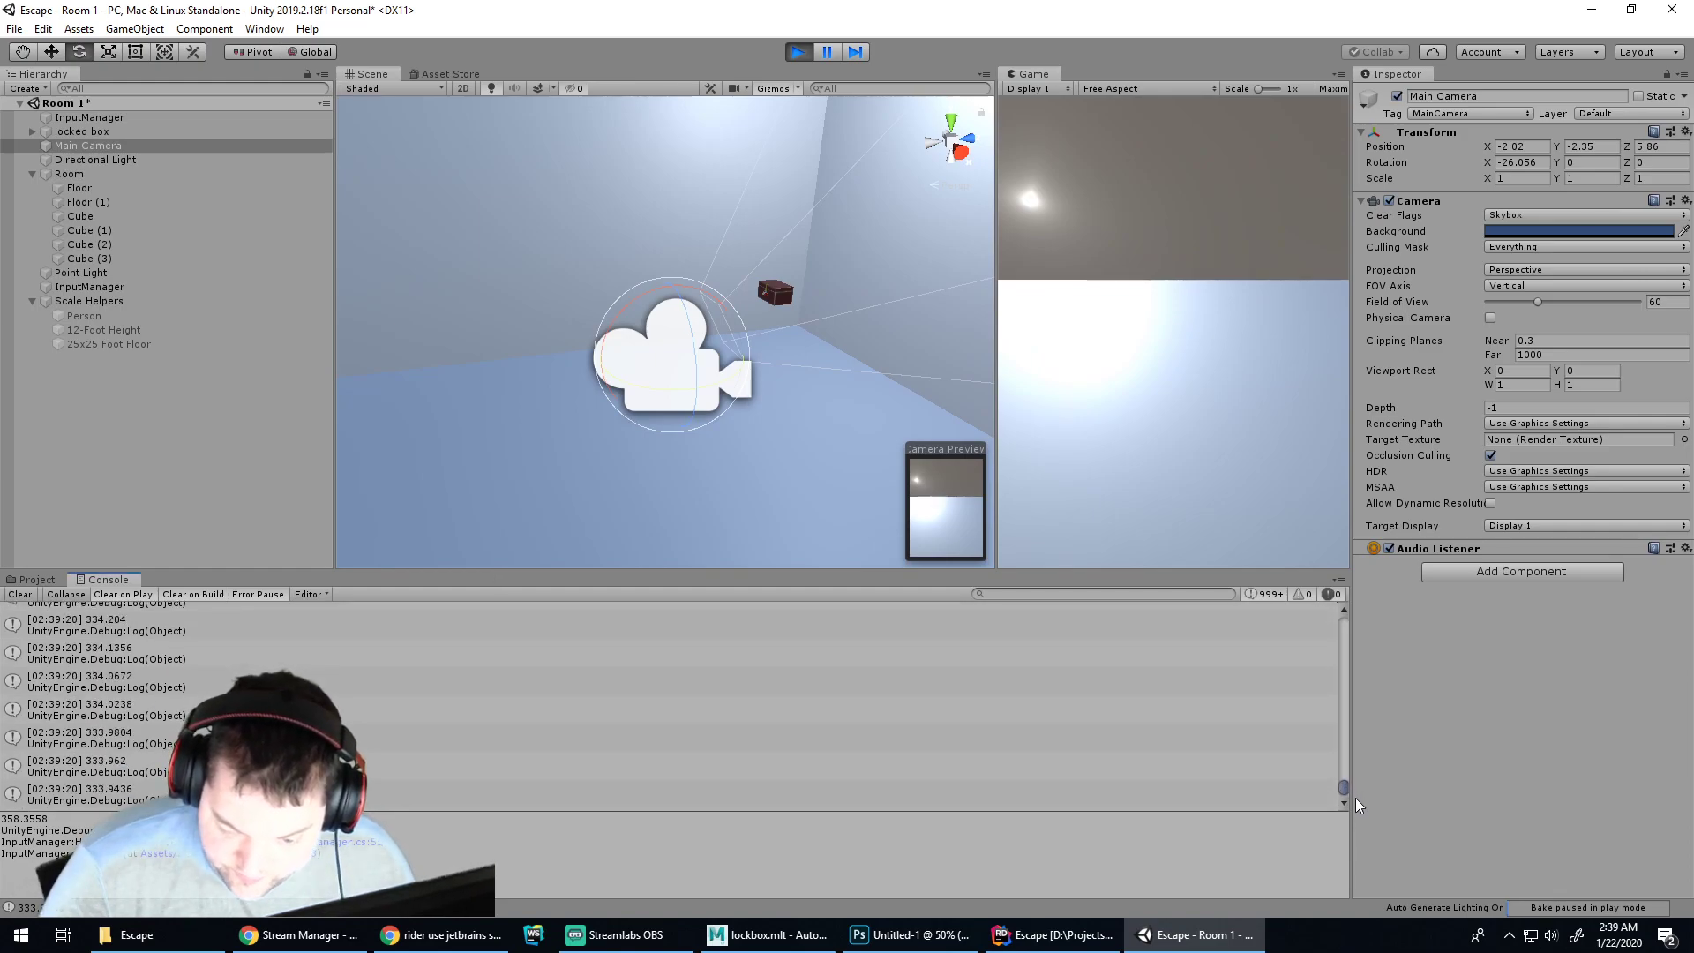
pyautogui.click(145, 790)
# Bring up the Untitled-1 Photoshop canvas, then the browser window
pyautogui.moveTo(407, 950)
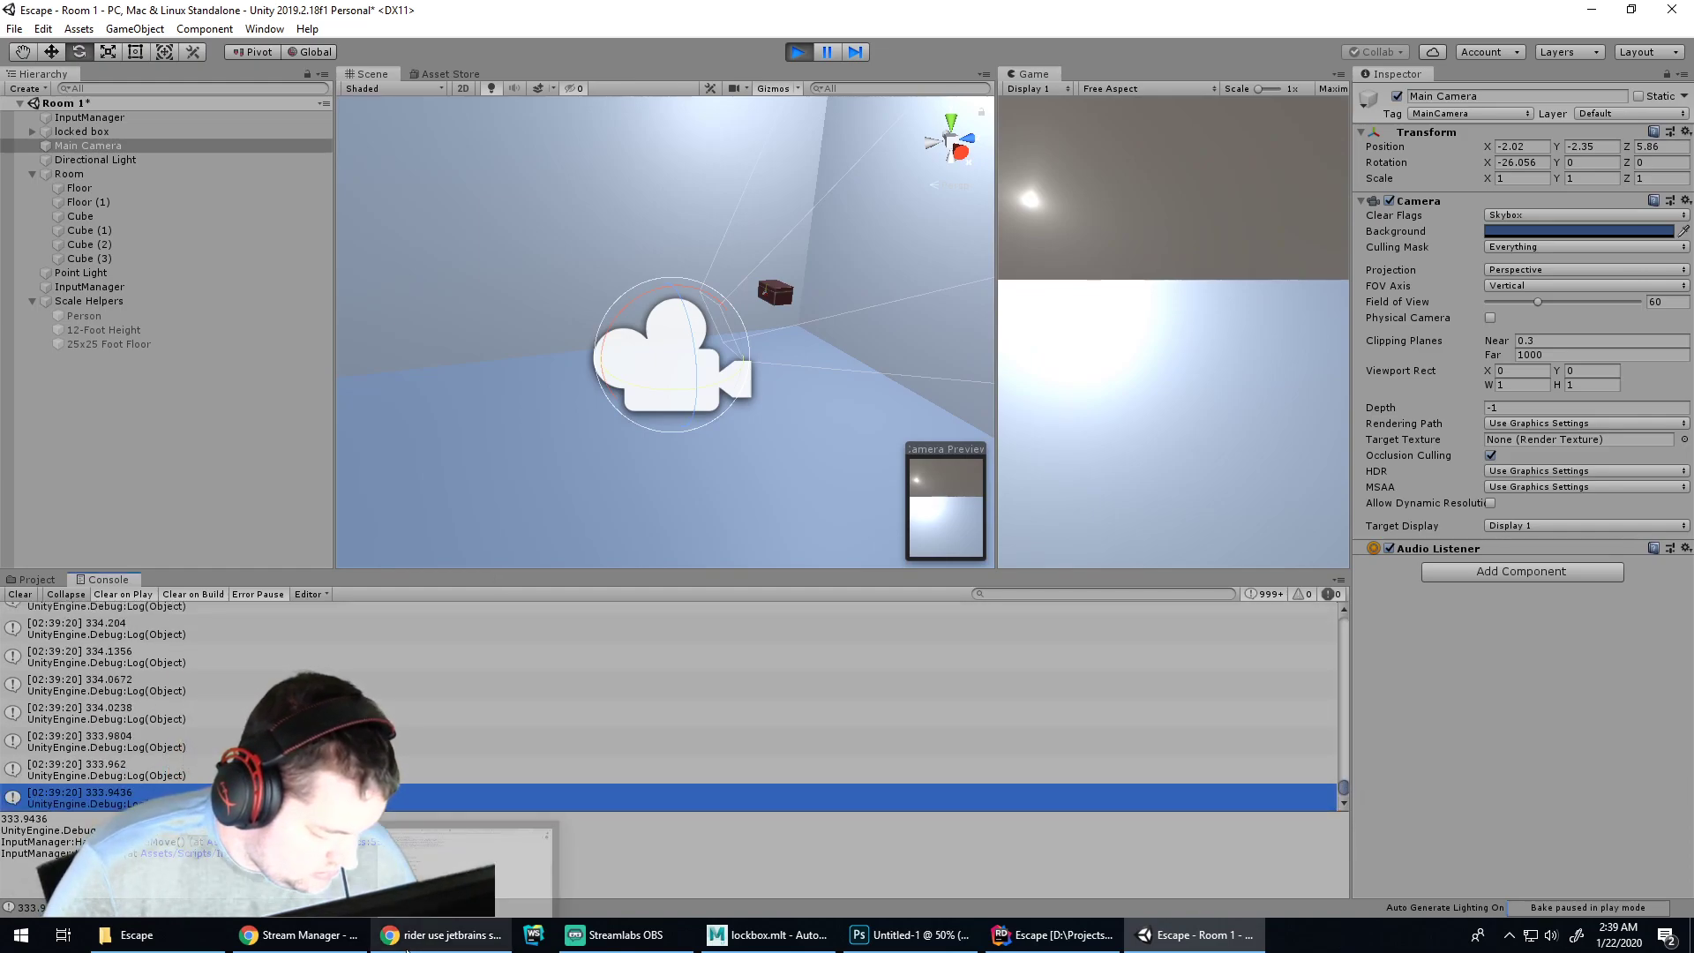
pyautogui.moveTo(901, 949)
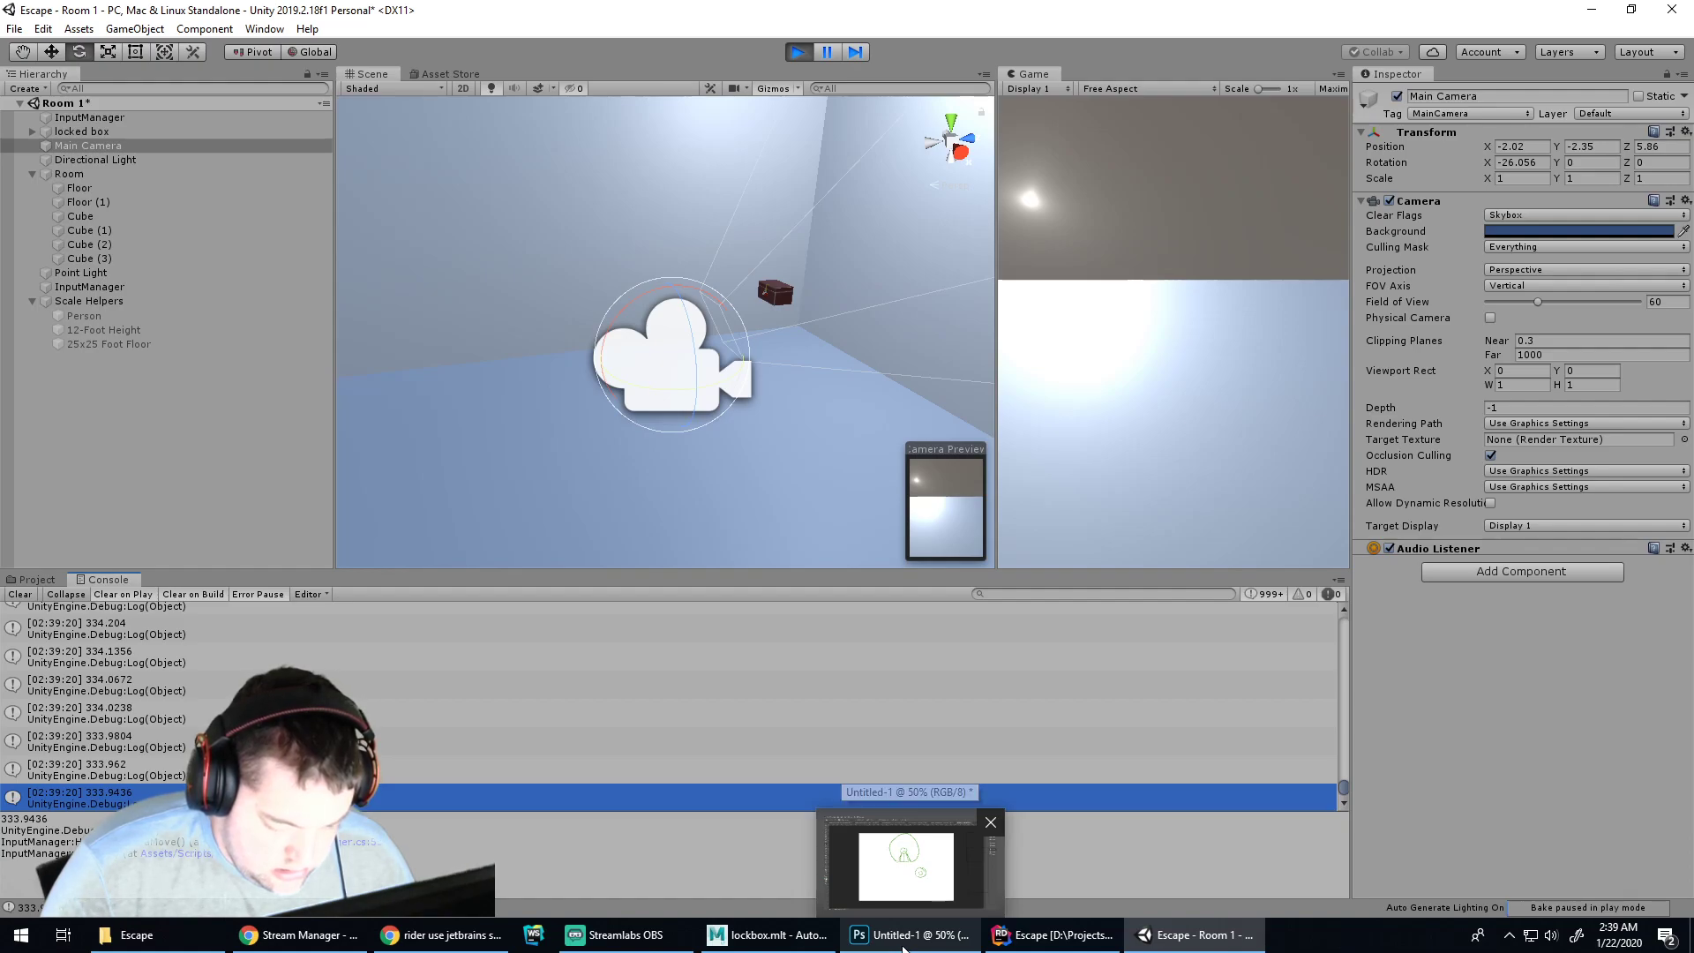
pyautogui.click(905, 947)
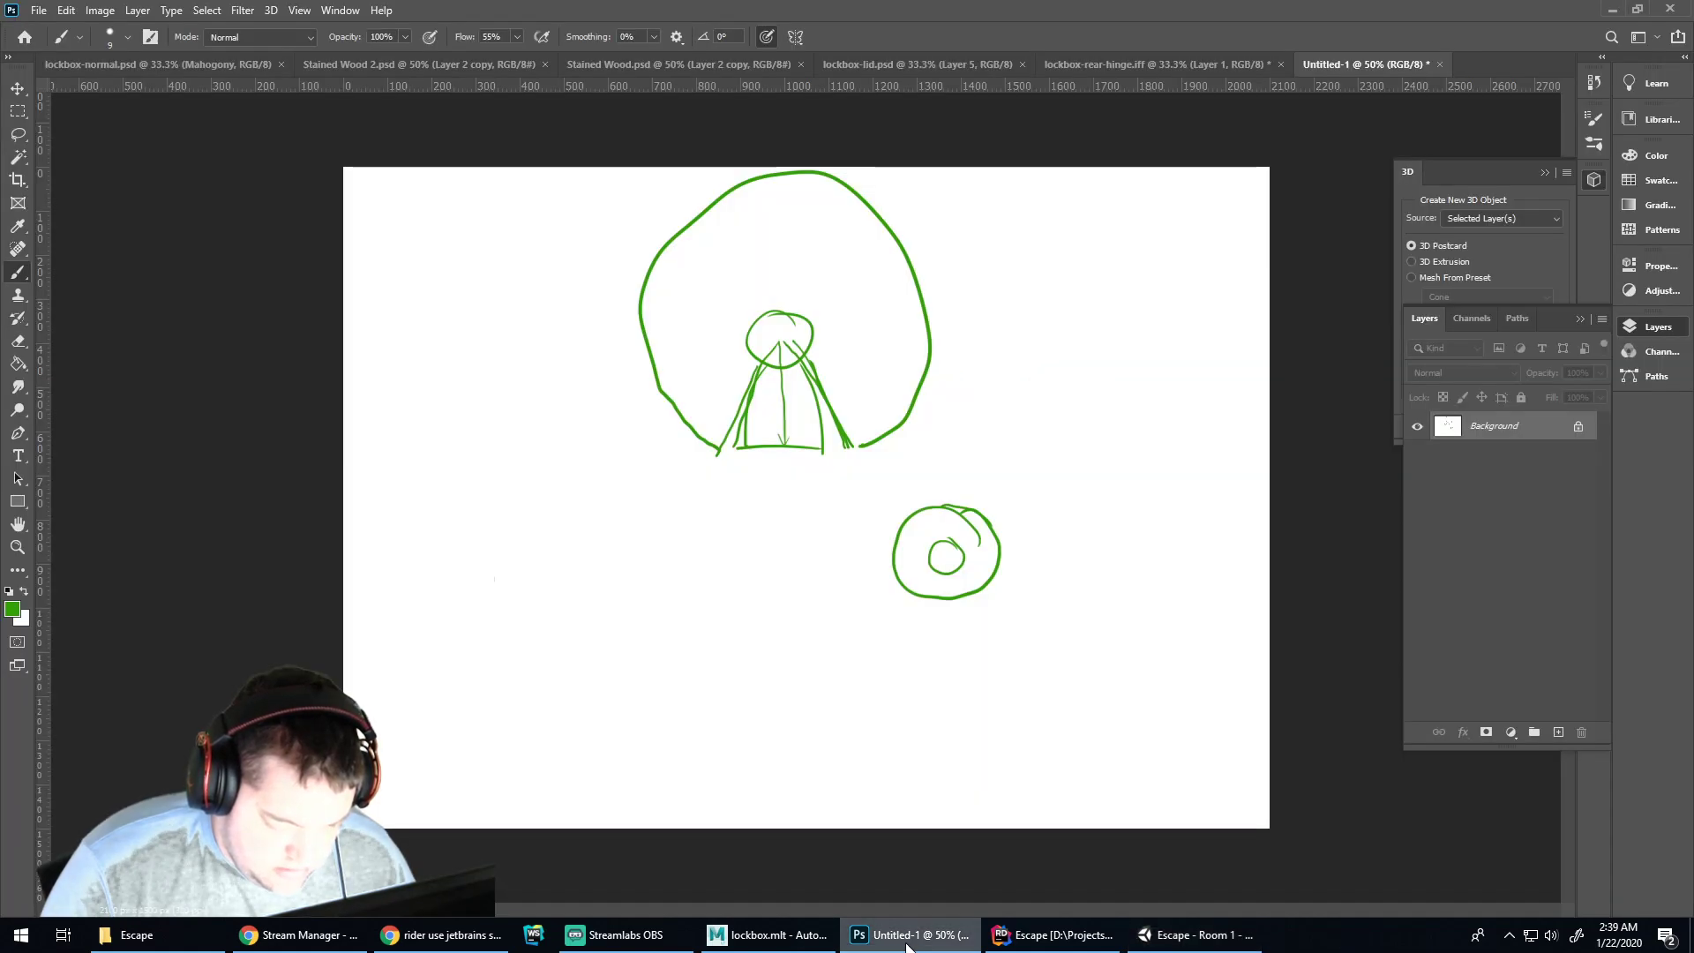
pyautogui.click(272, 942)
# Search Google for 'unity convert angle to -180 to 180'
pyautogui.click(450, 935)
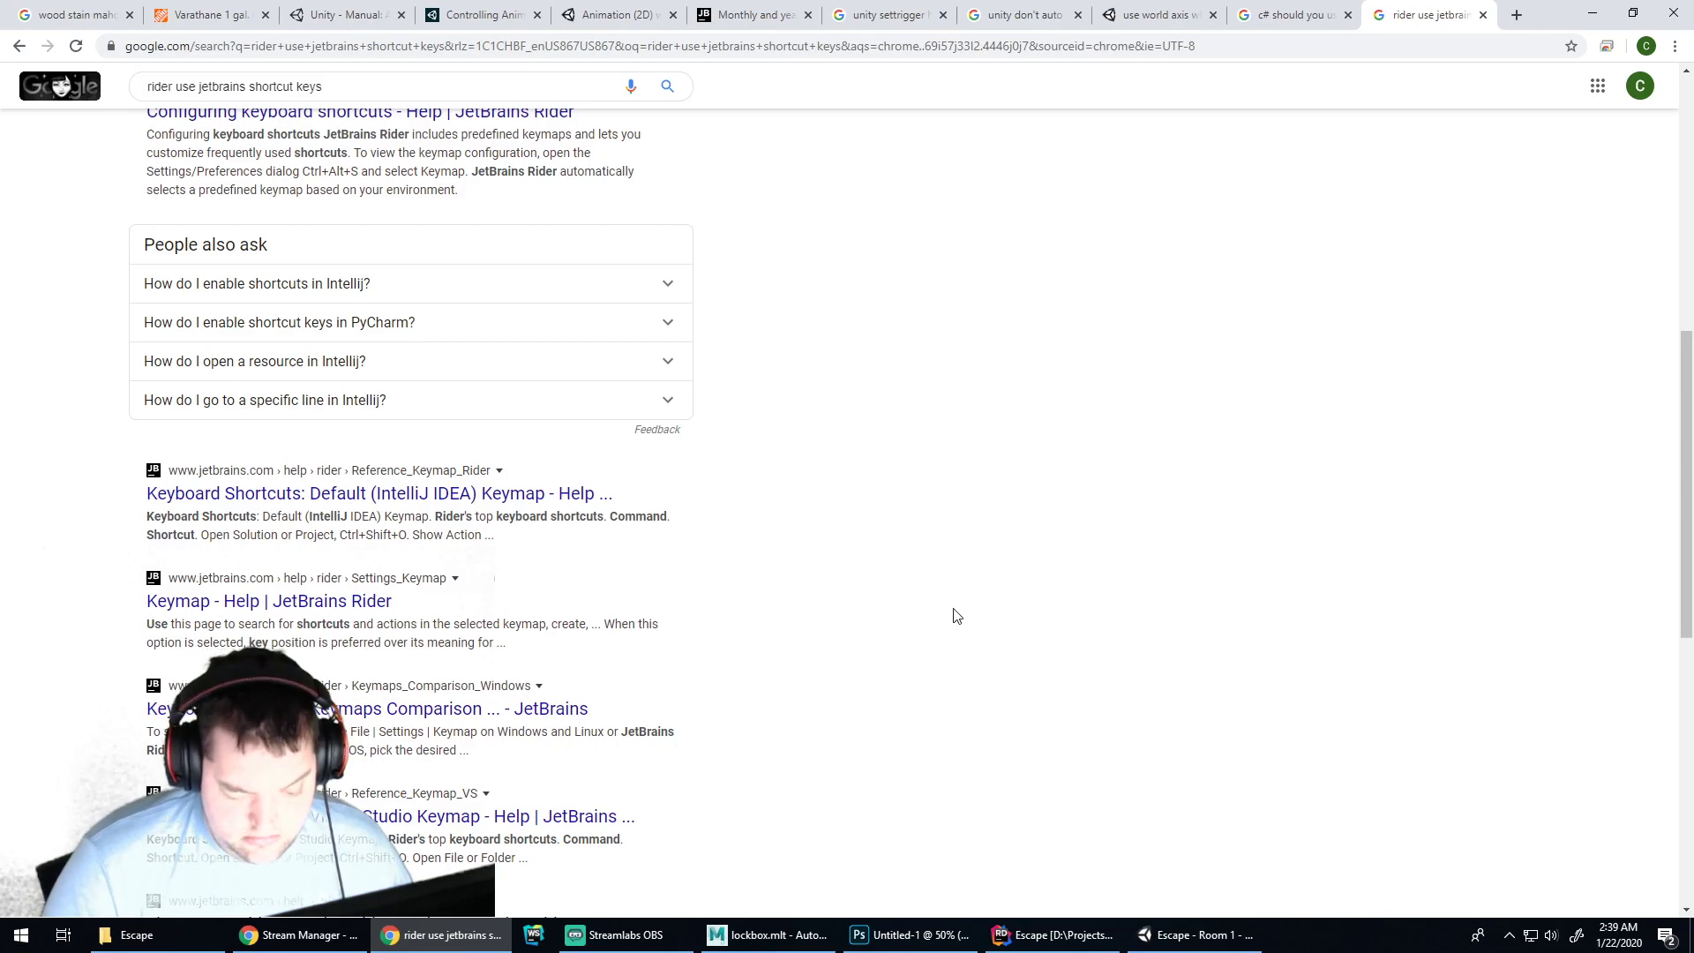
pyautogui.click(902, 51)
pyautogui.write('u')
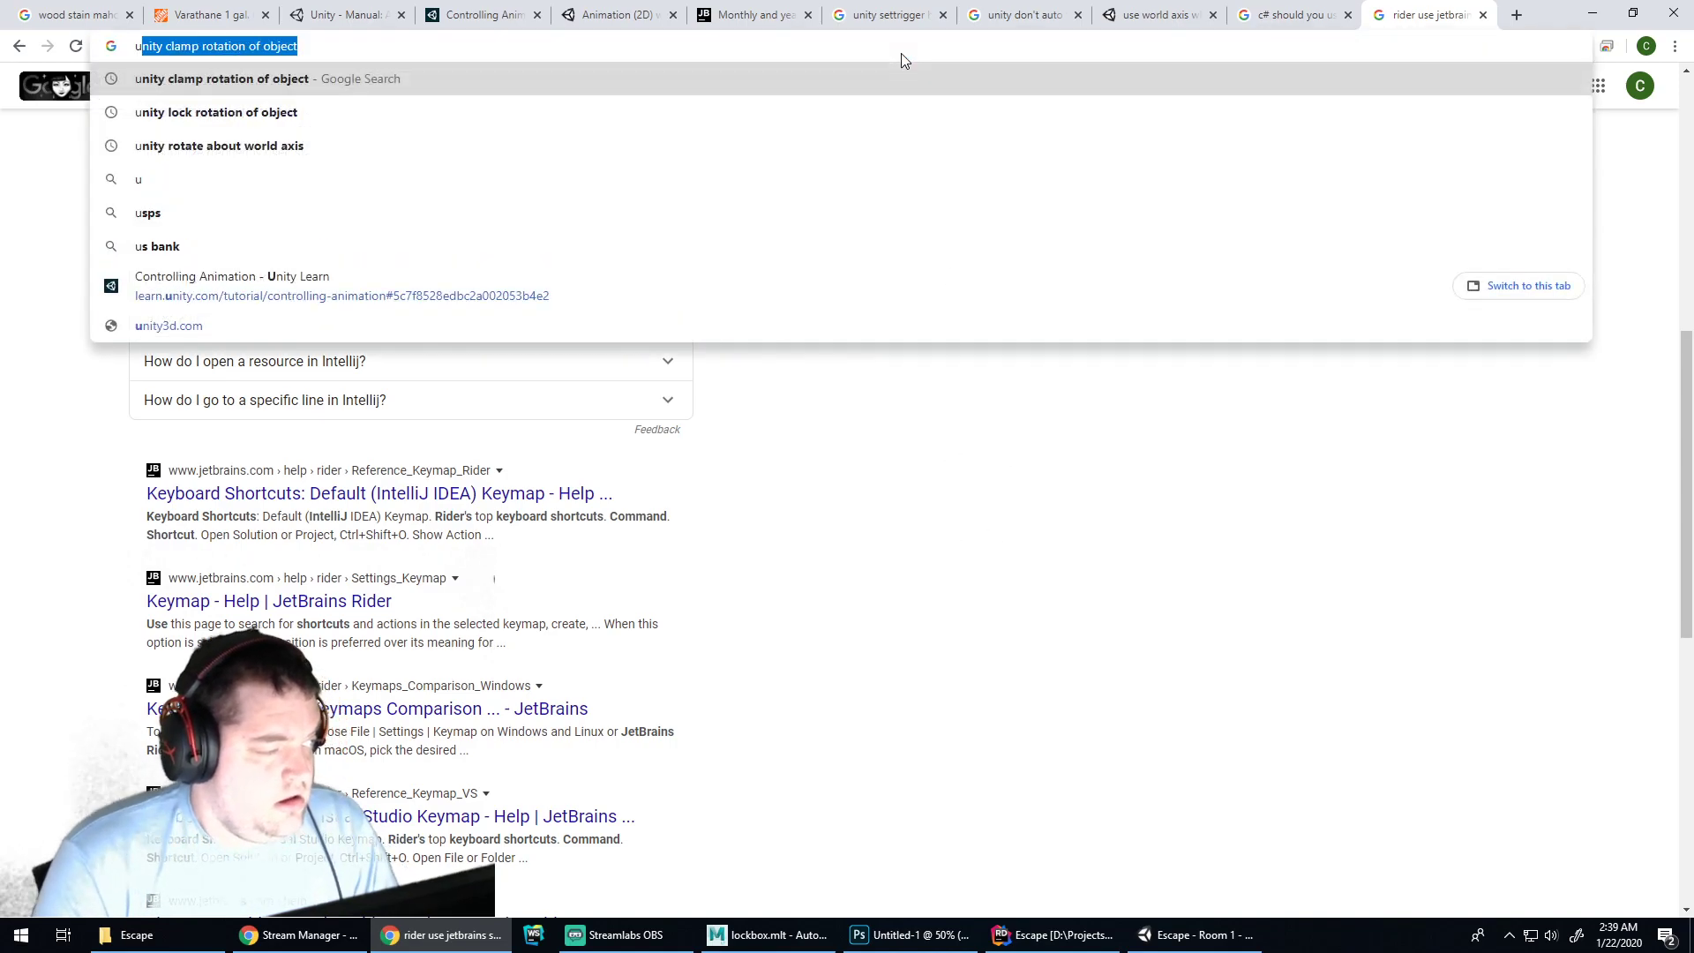
pyautogui.write('nity conve')
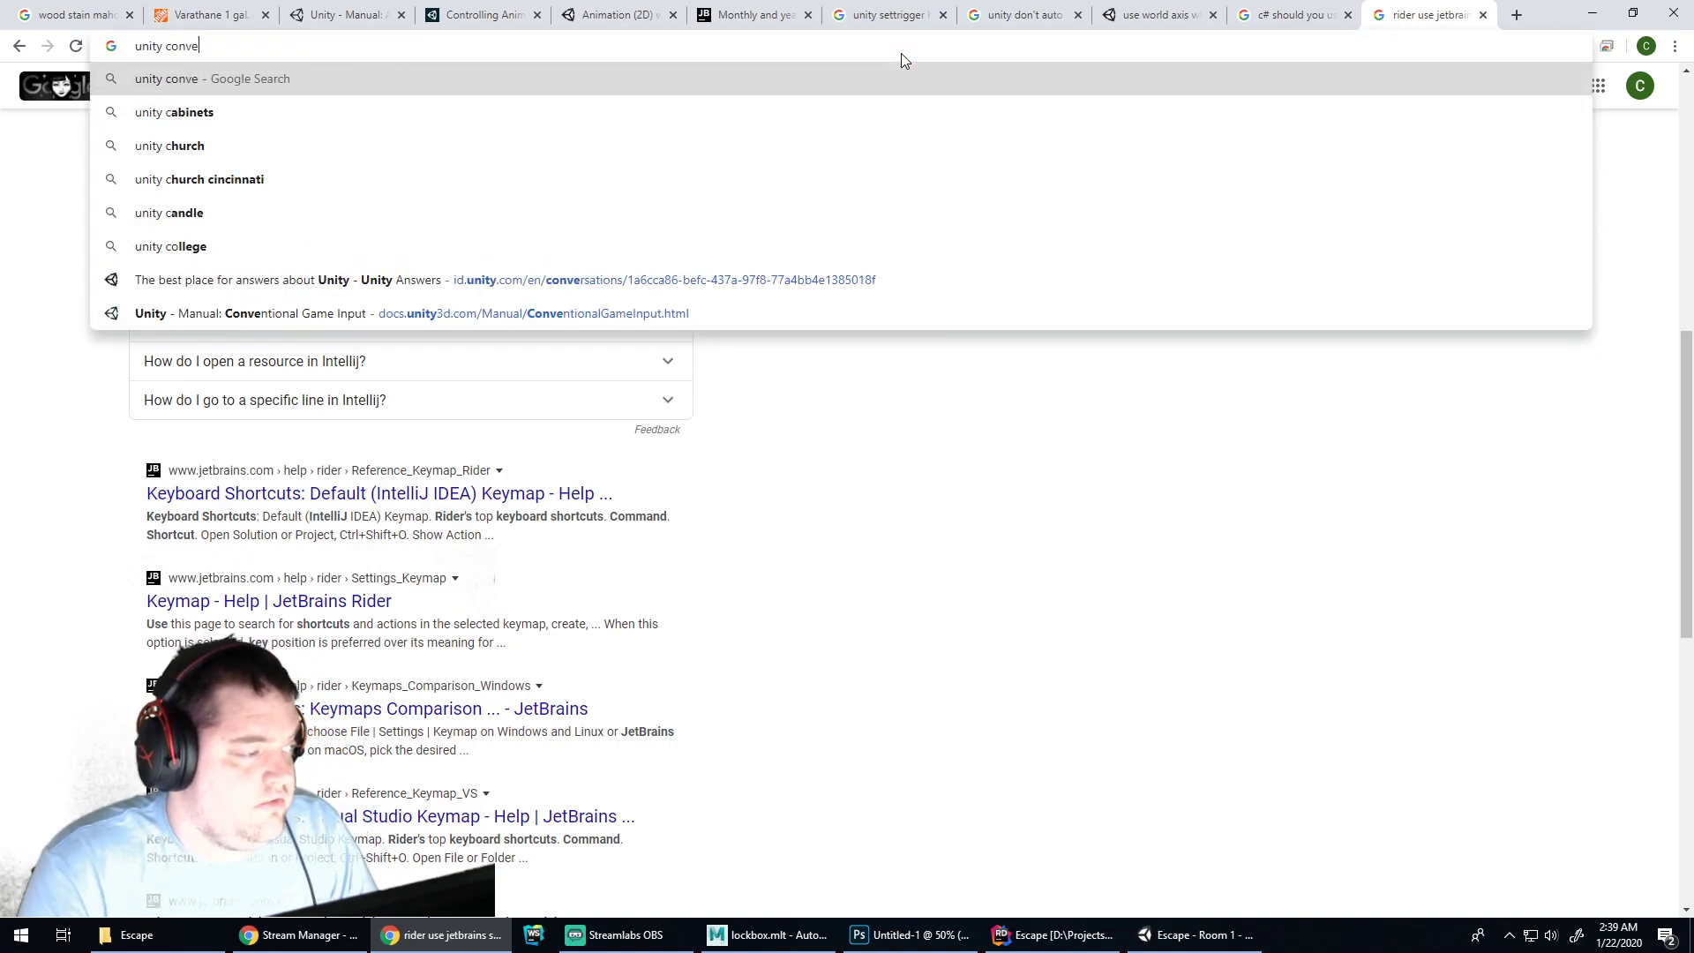
pyautogui.write('rt angle to -180 to 1')
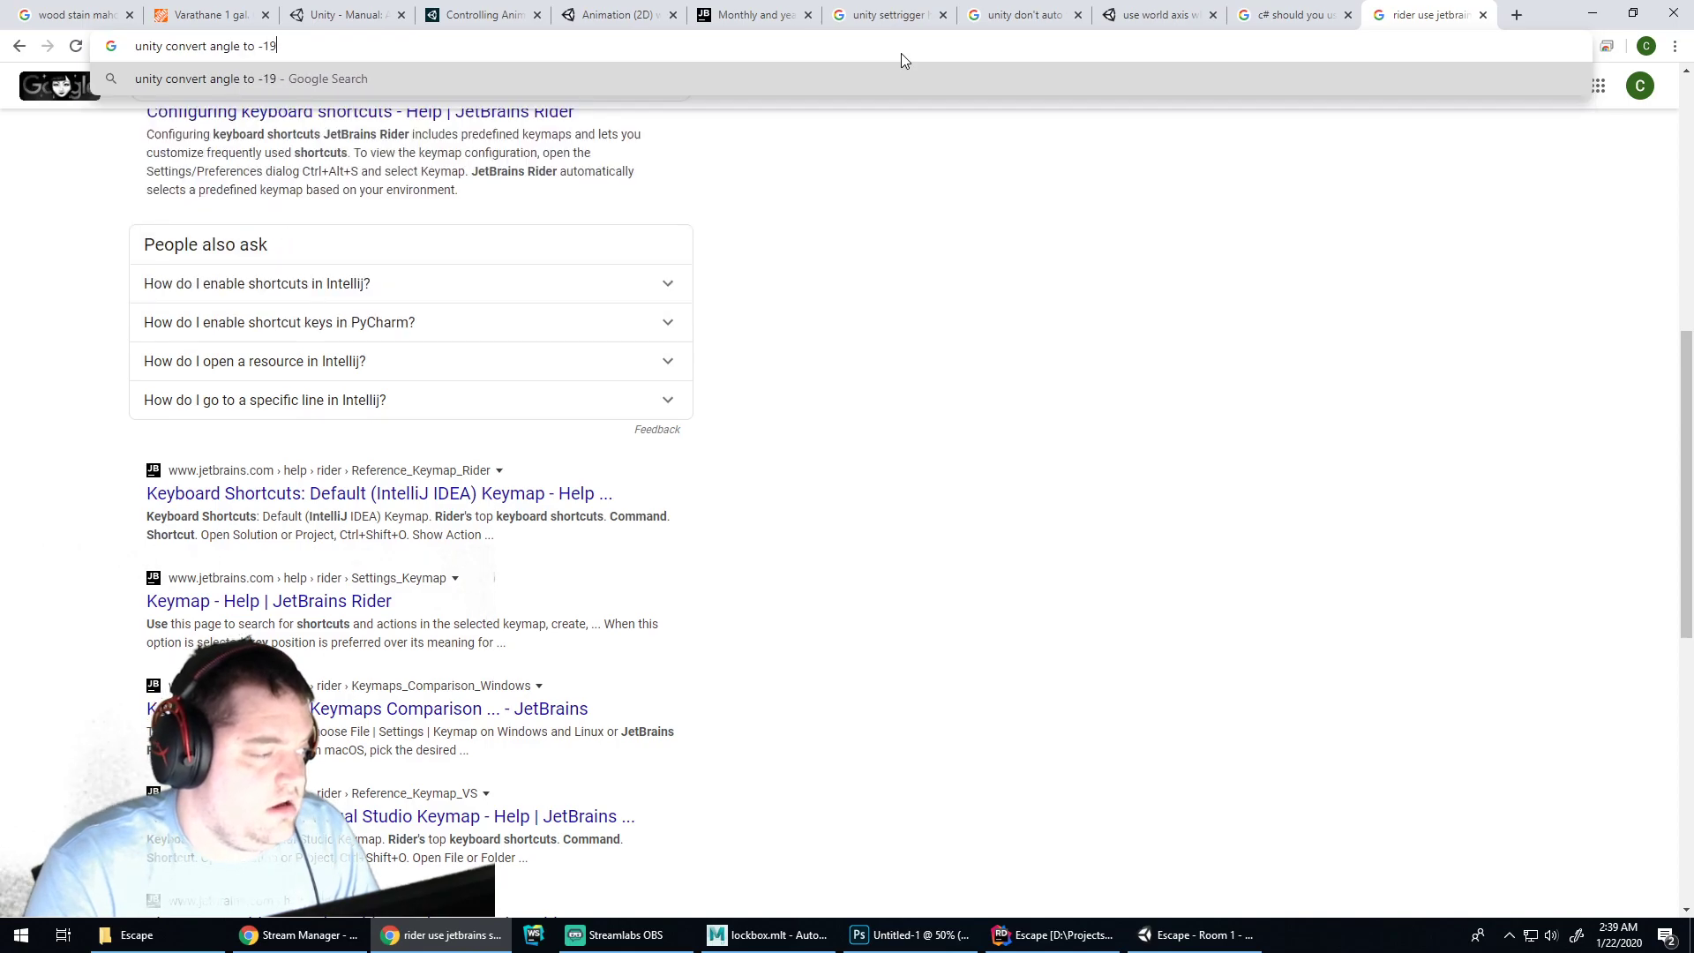
pyautogui.write('80')
pyautogui.press('Return')
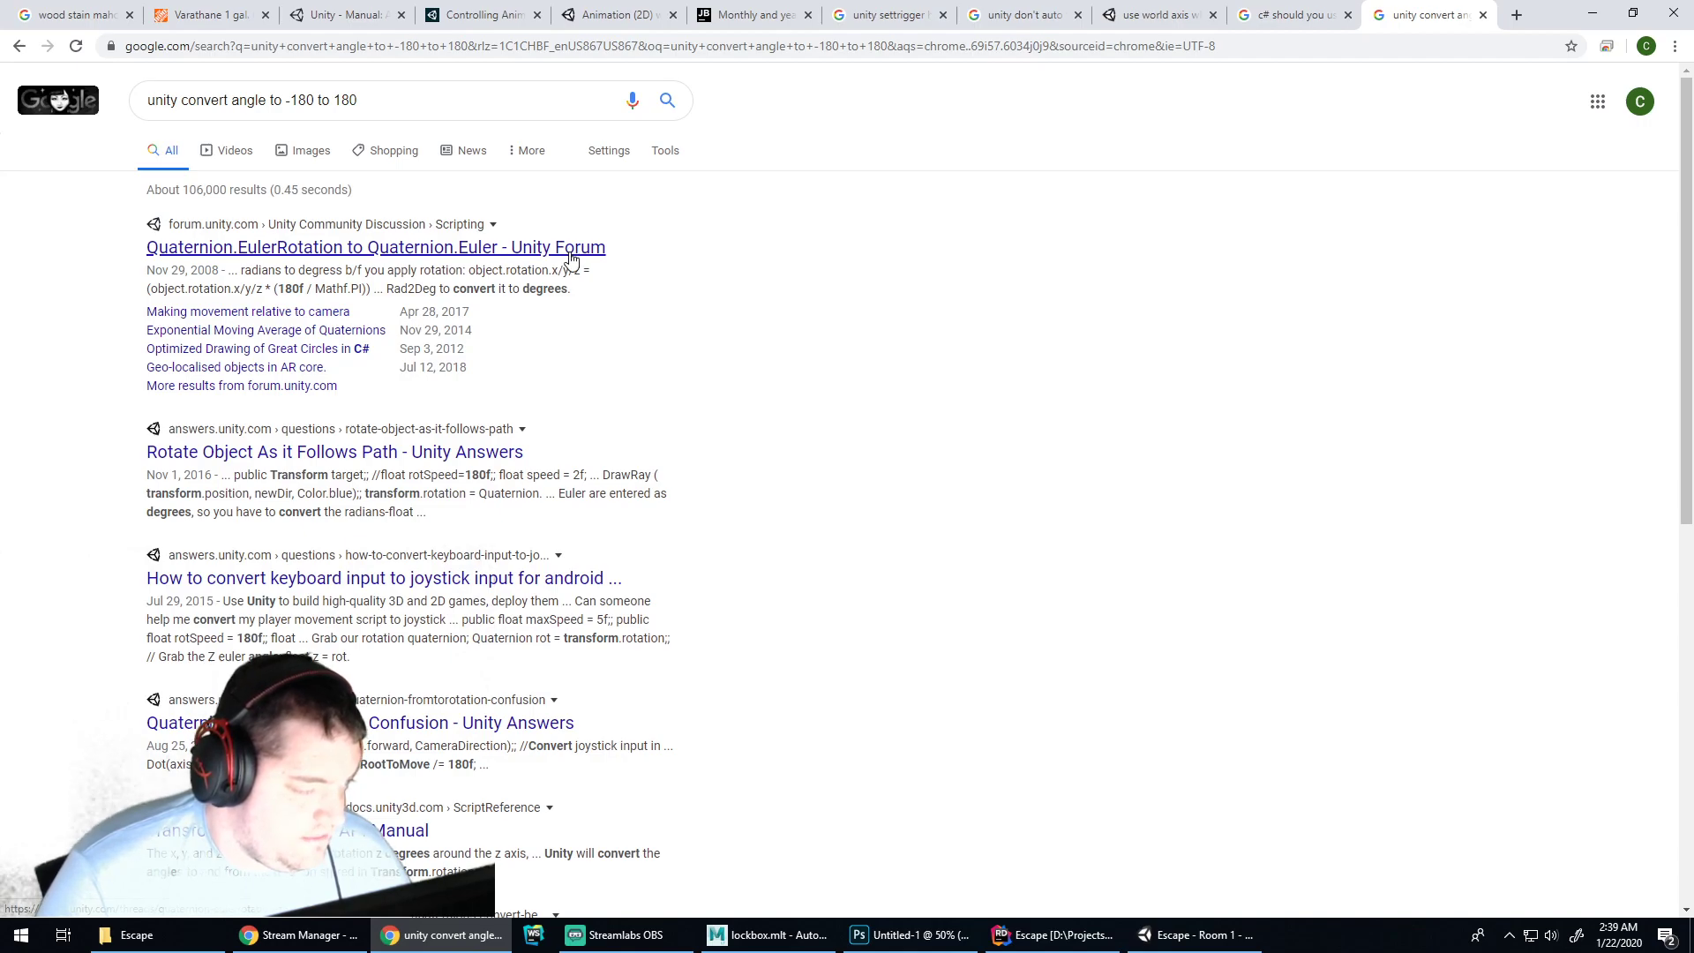
# Read the Unity forum thread on Quaternion.Euler, then go back to the results
pyautogui.click(571, 259)
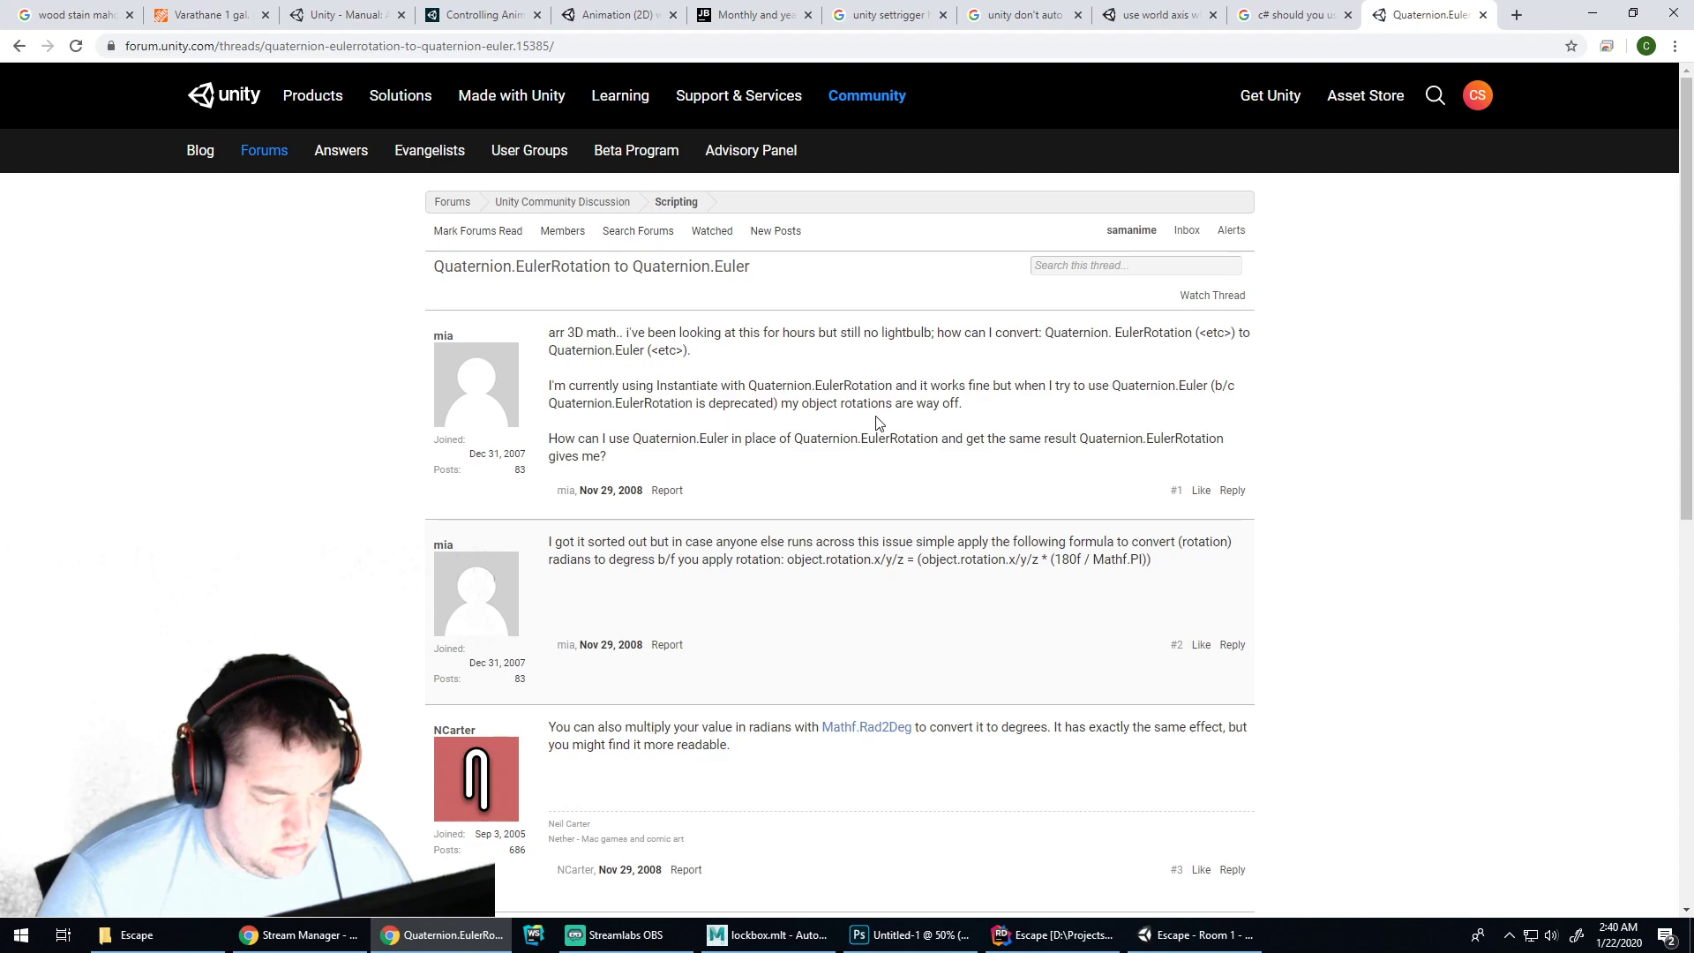
pyautogui.scroll(-3, 870, 415)
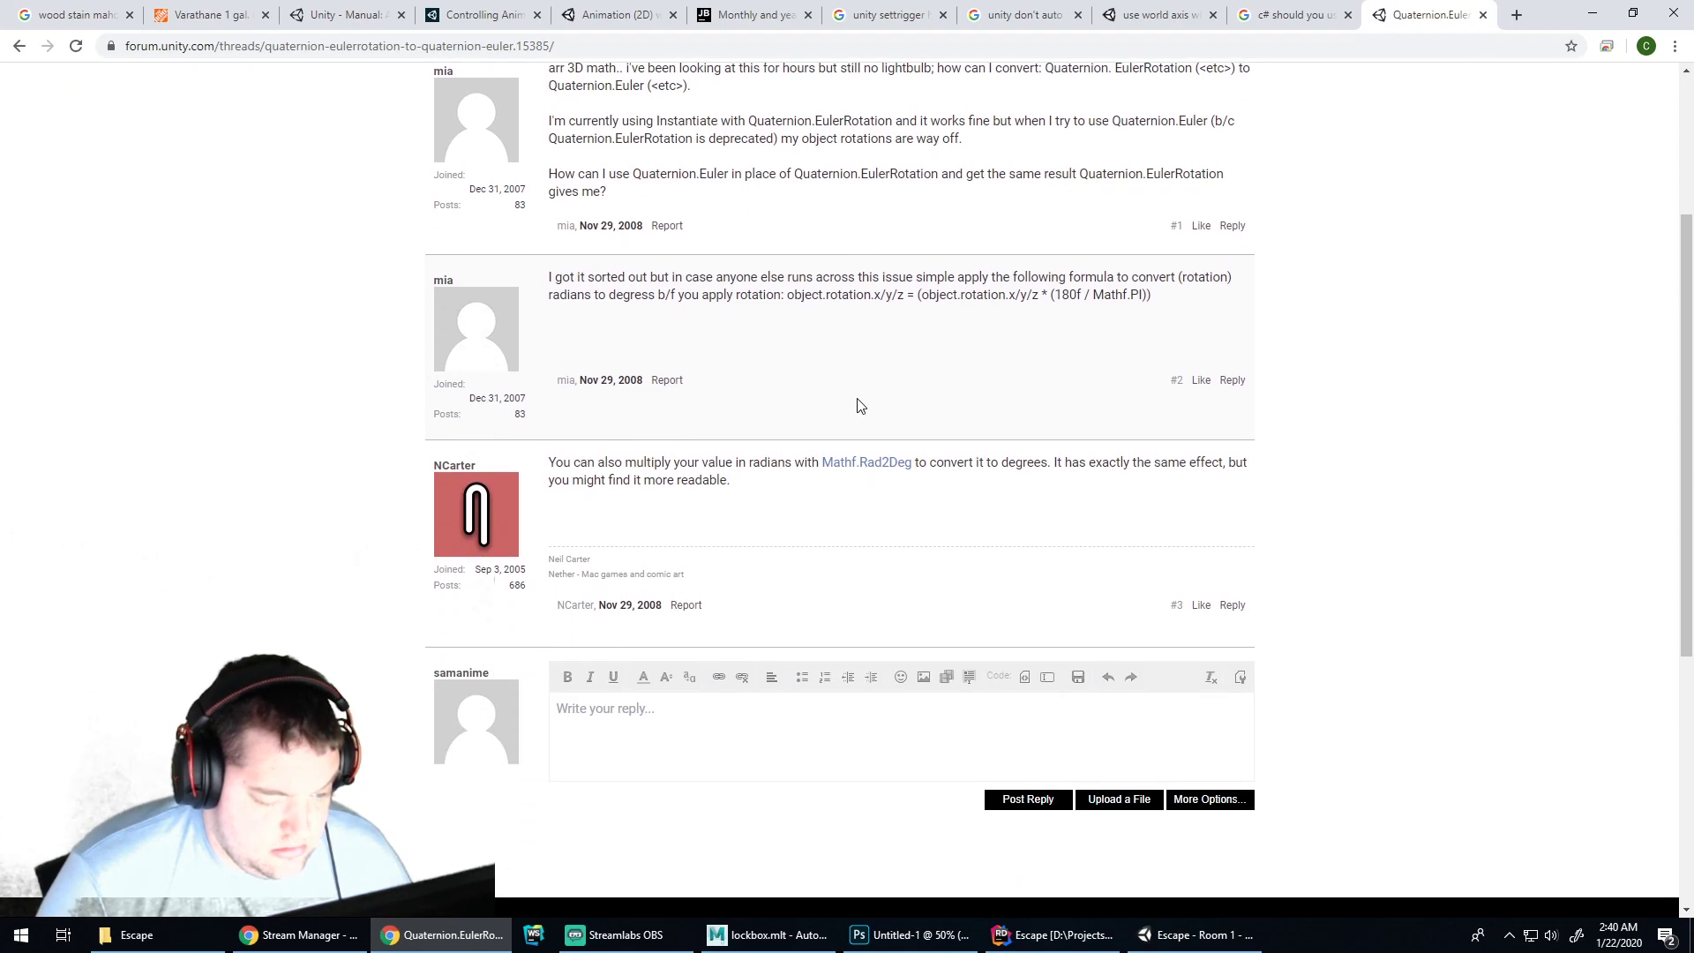
pyautogui.click(18, 46)
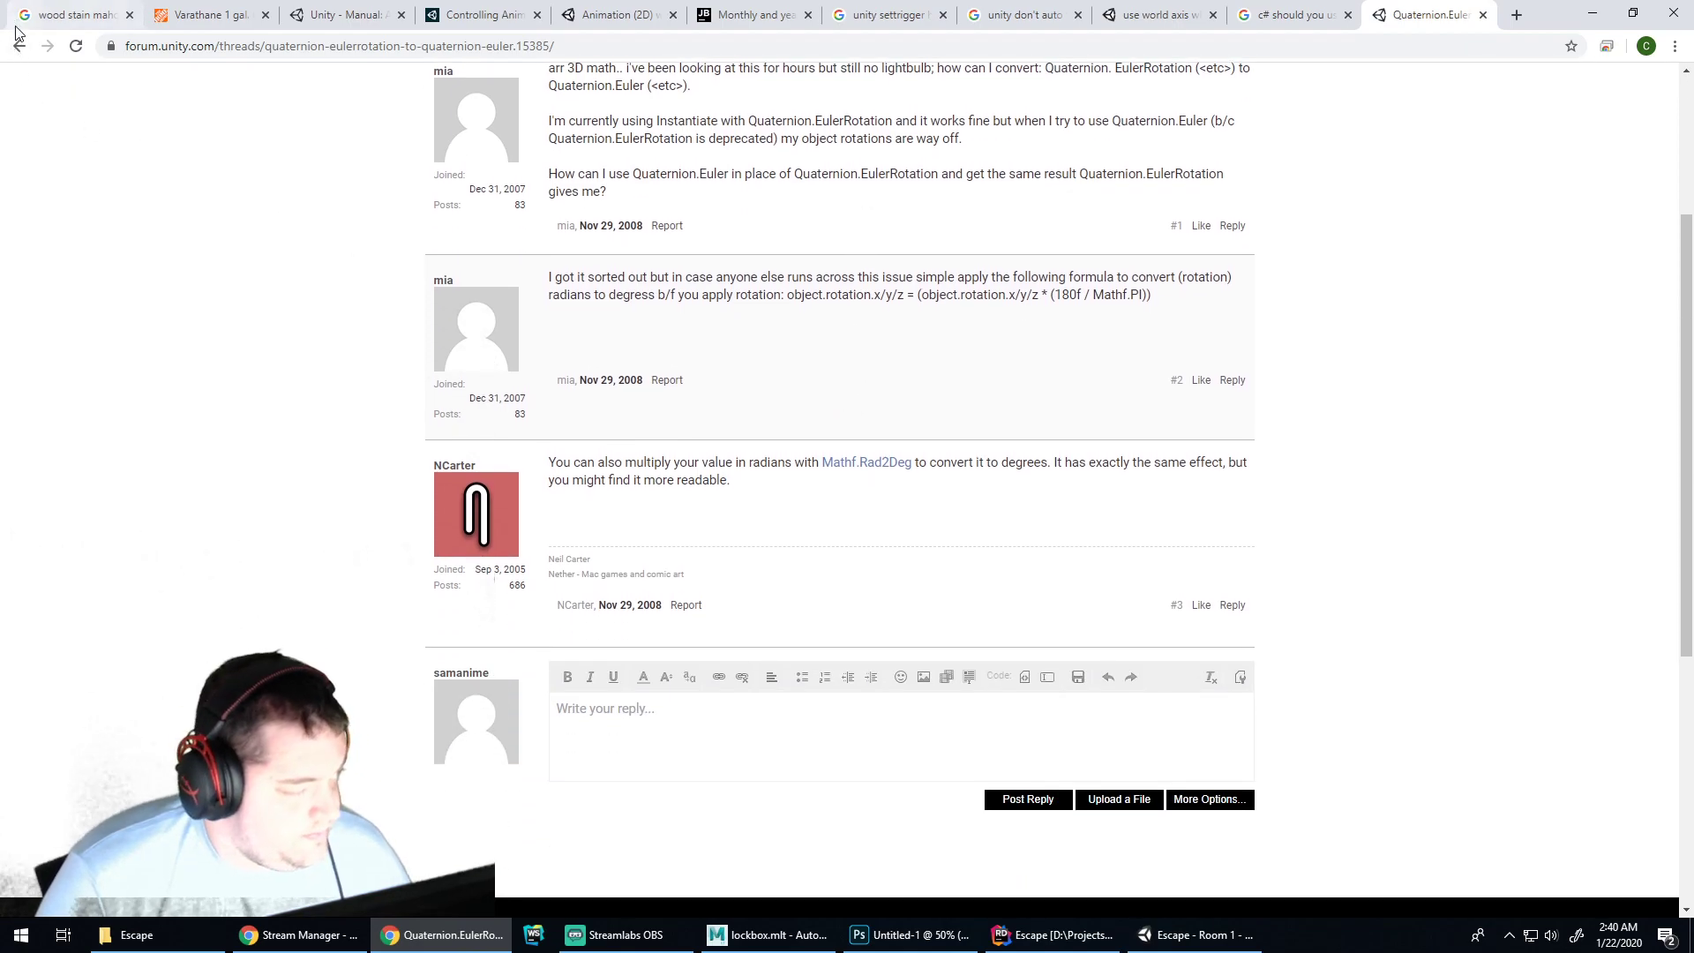
pyautogui.click(1054, 934)
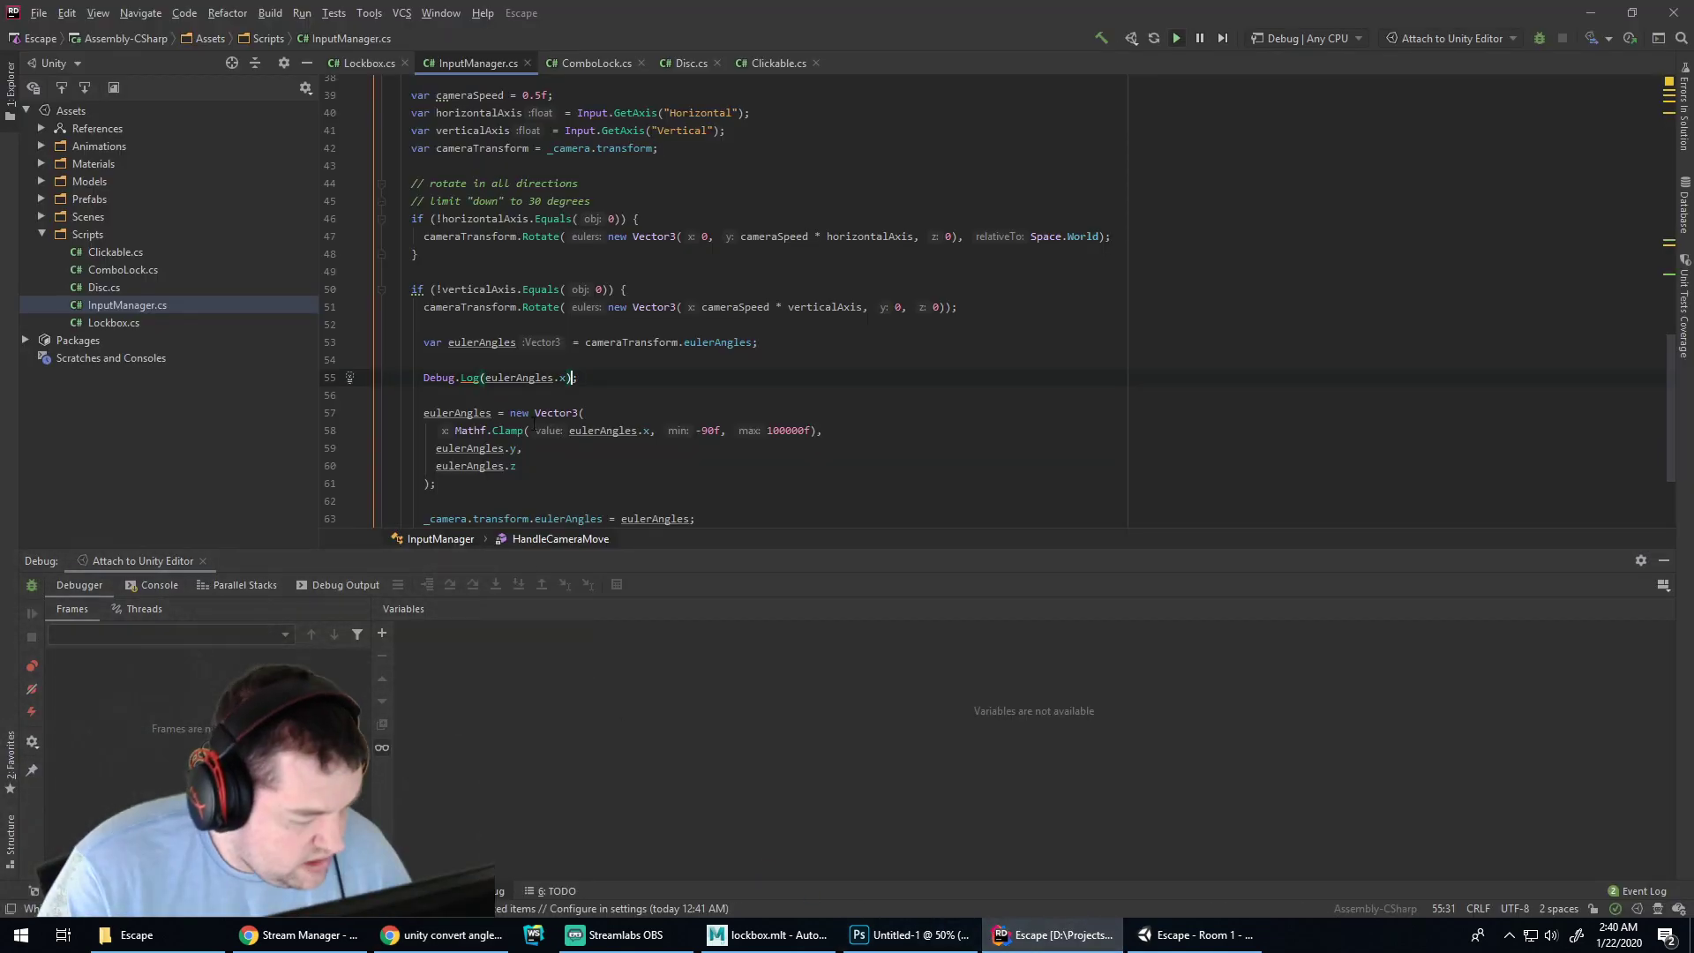
pyautogui.scroll(-2, 706, 353)
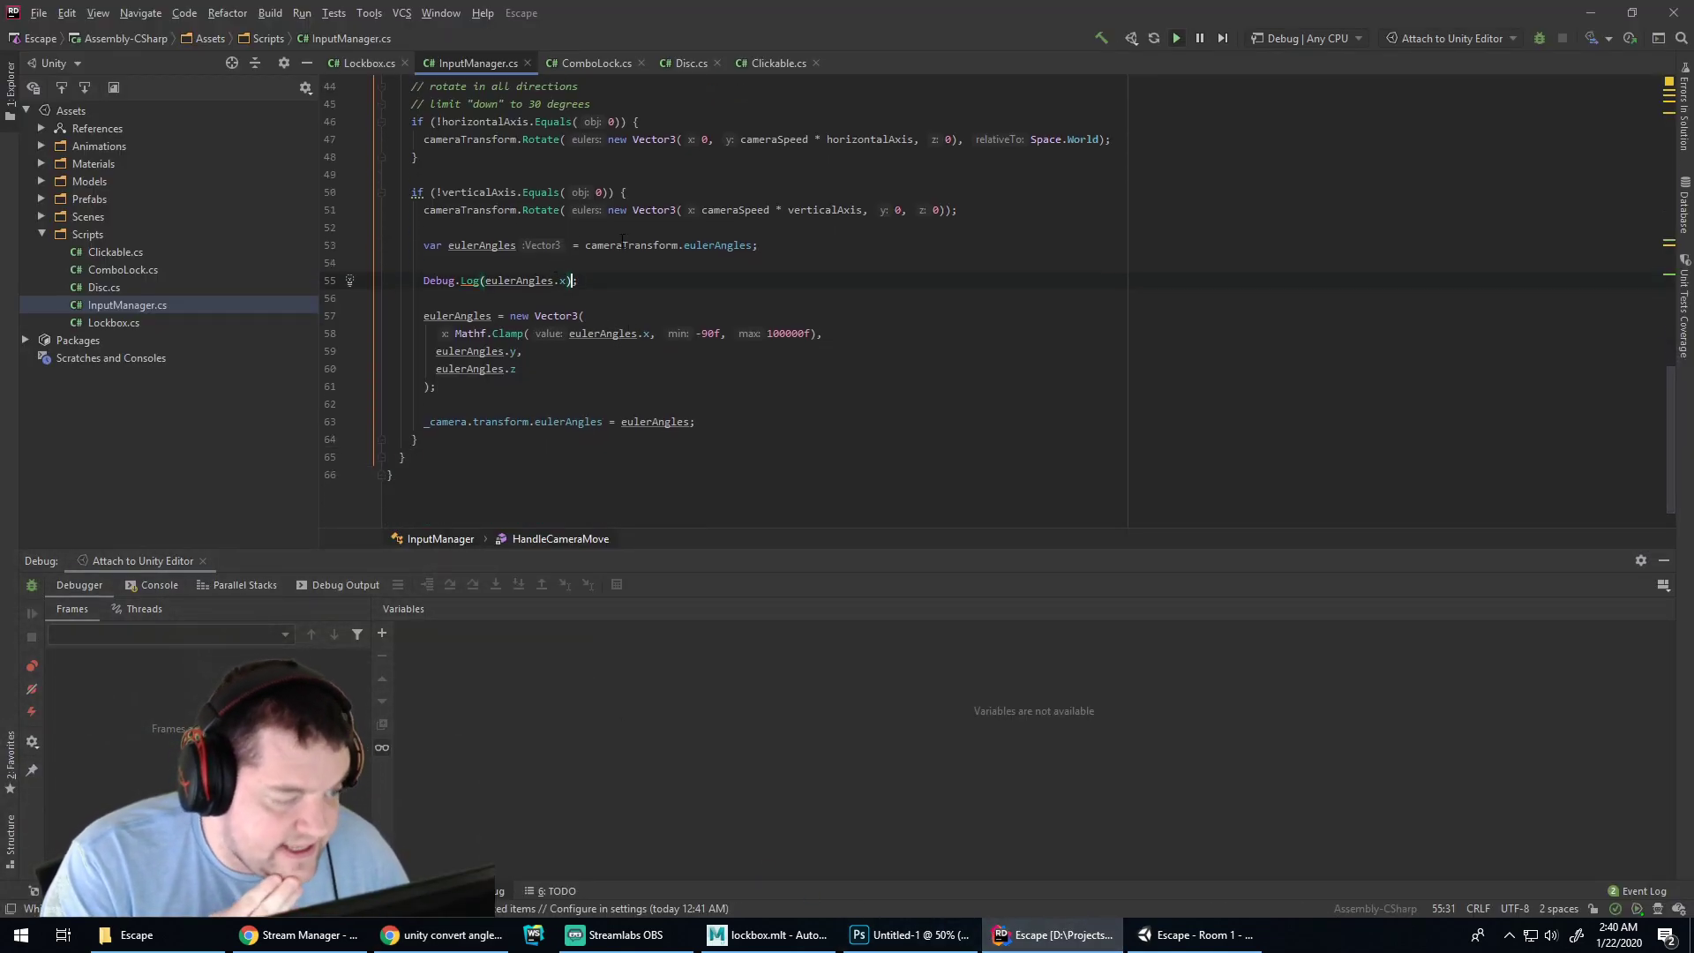
pyautogui.doubleClick(510, 246)
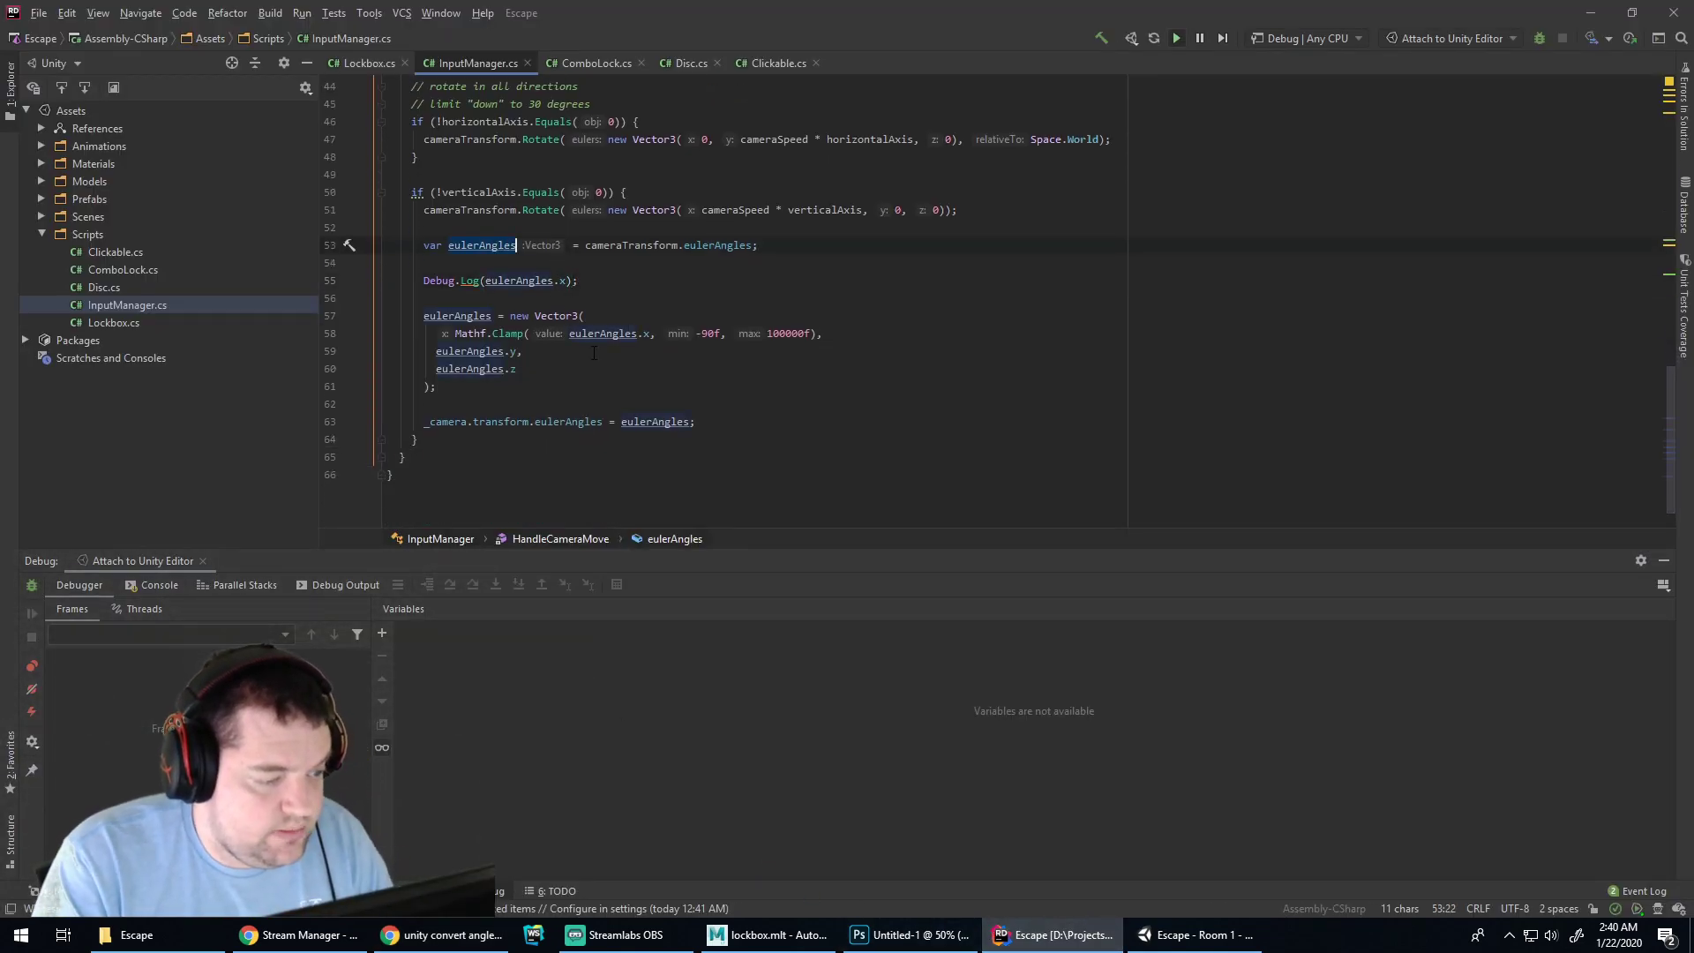
pyautogui.doubleClick(703, 246)
pyautogui.press('BackSpace')
pyautogui.press('BackSpace')
pyautogui.write('.eu')
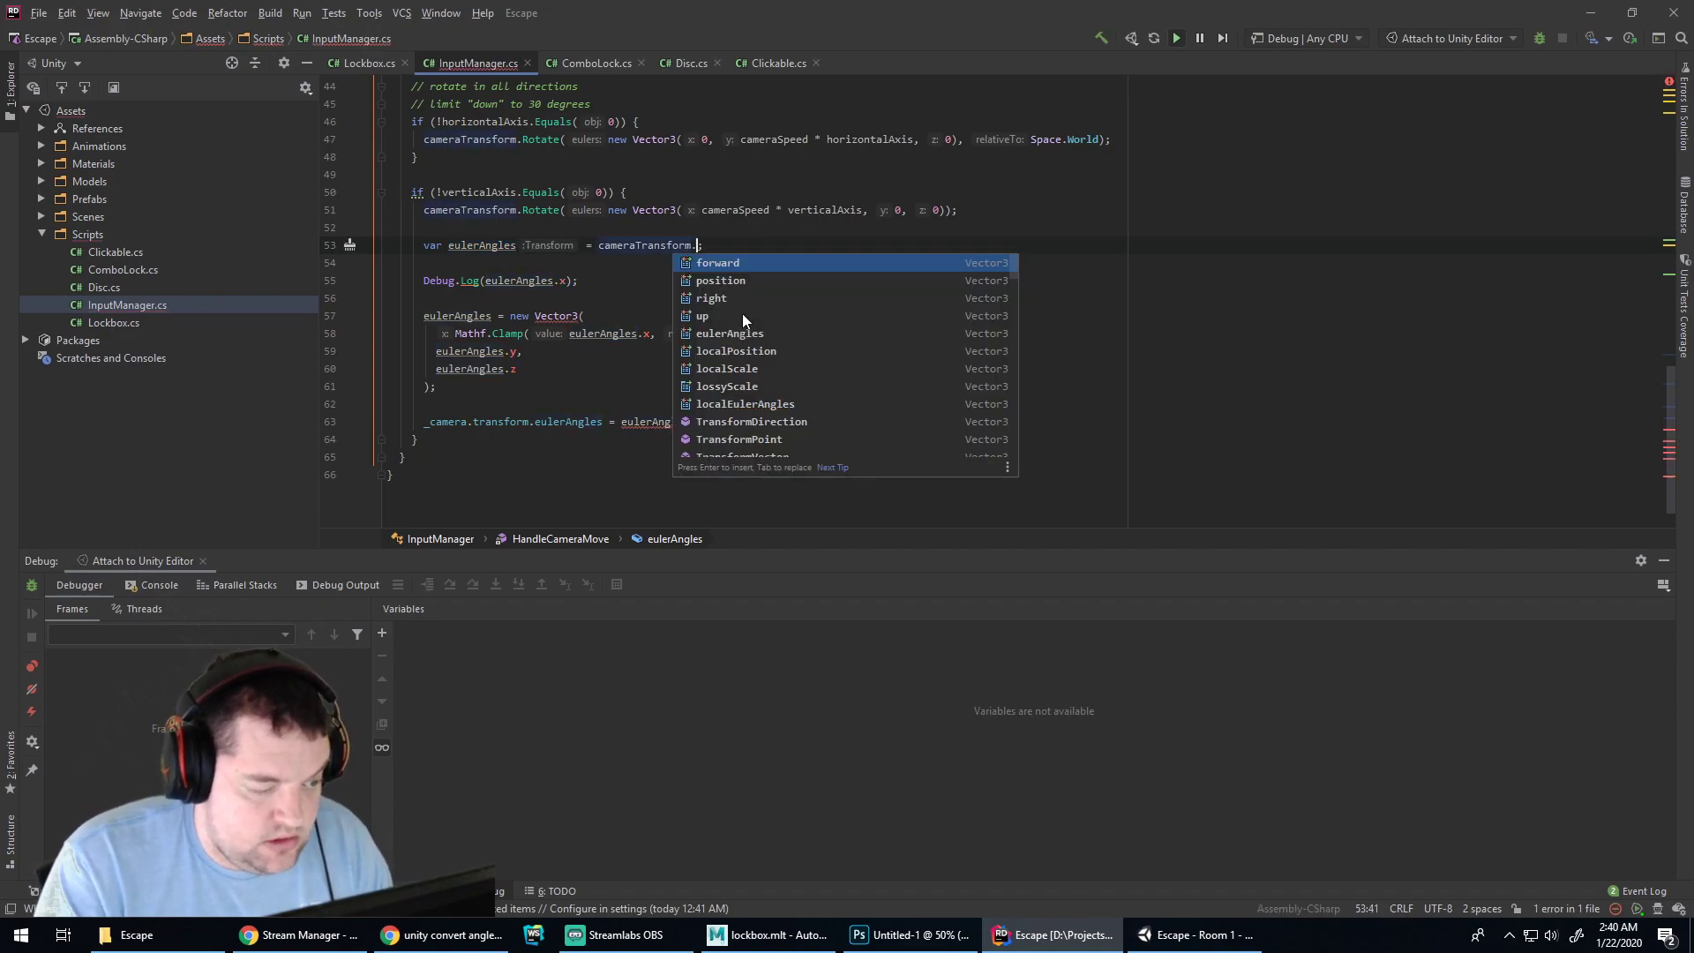
pyautogui.write('l')
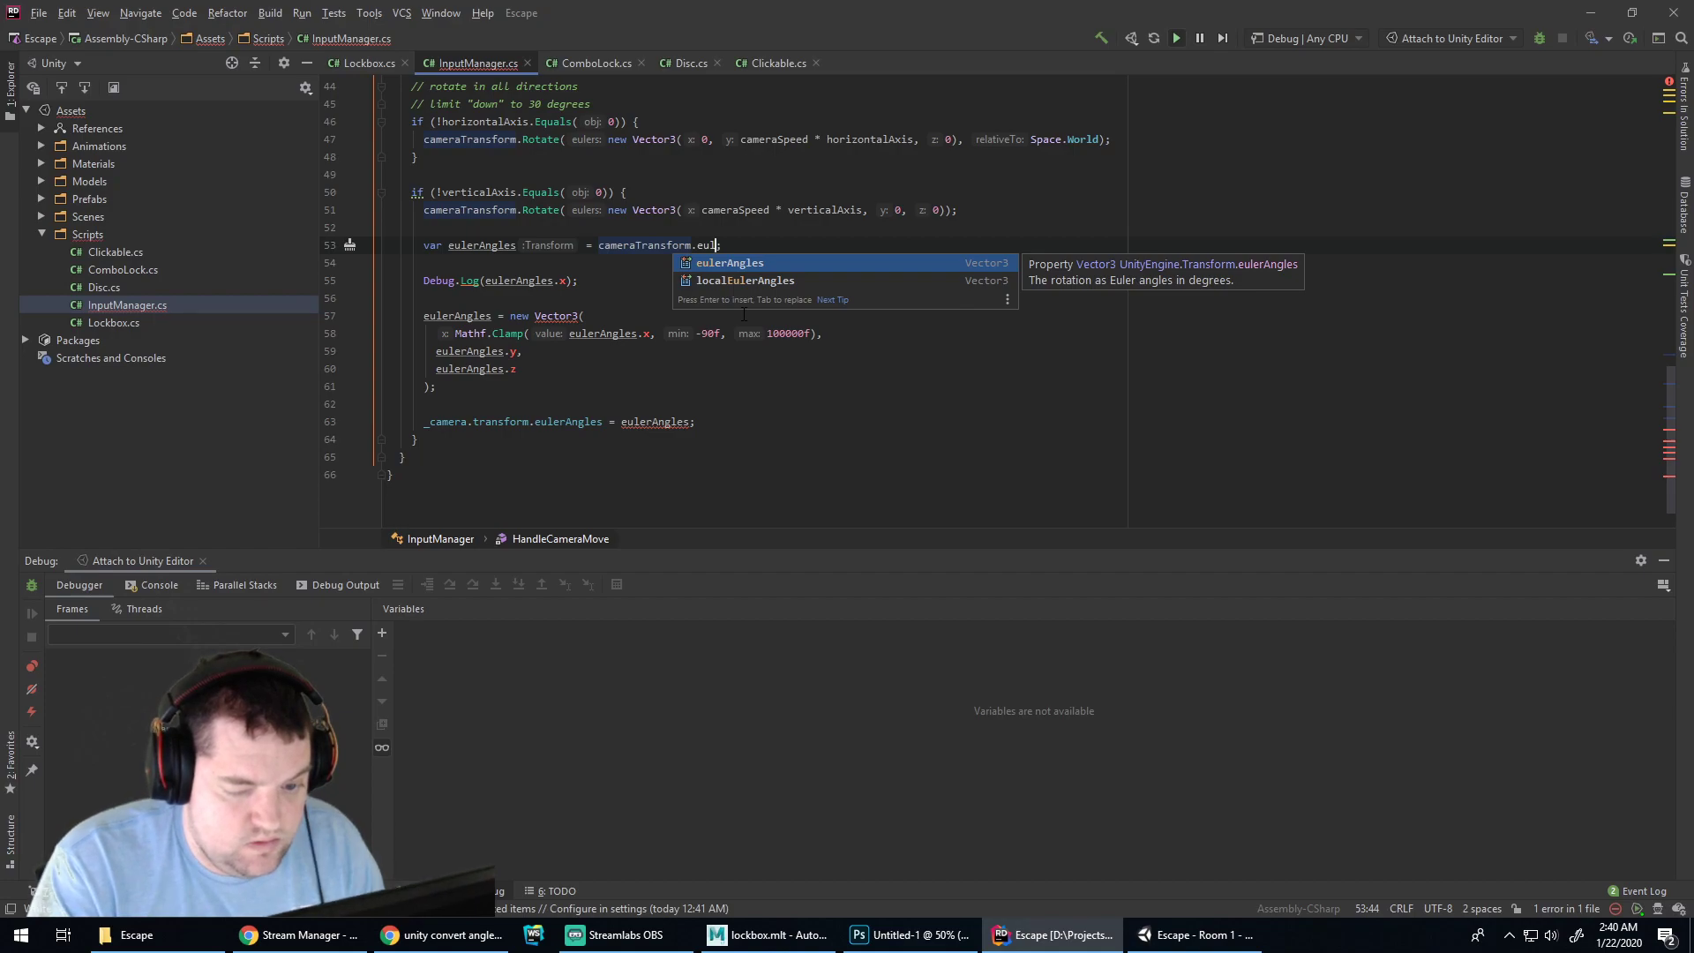
pyautogui.press('Down')
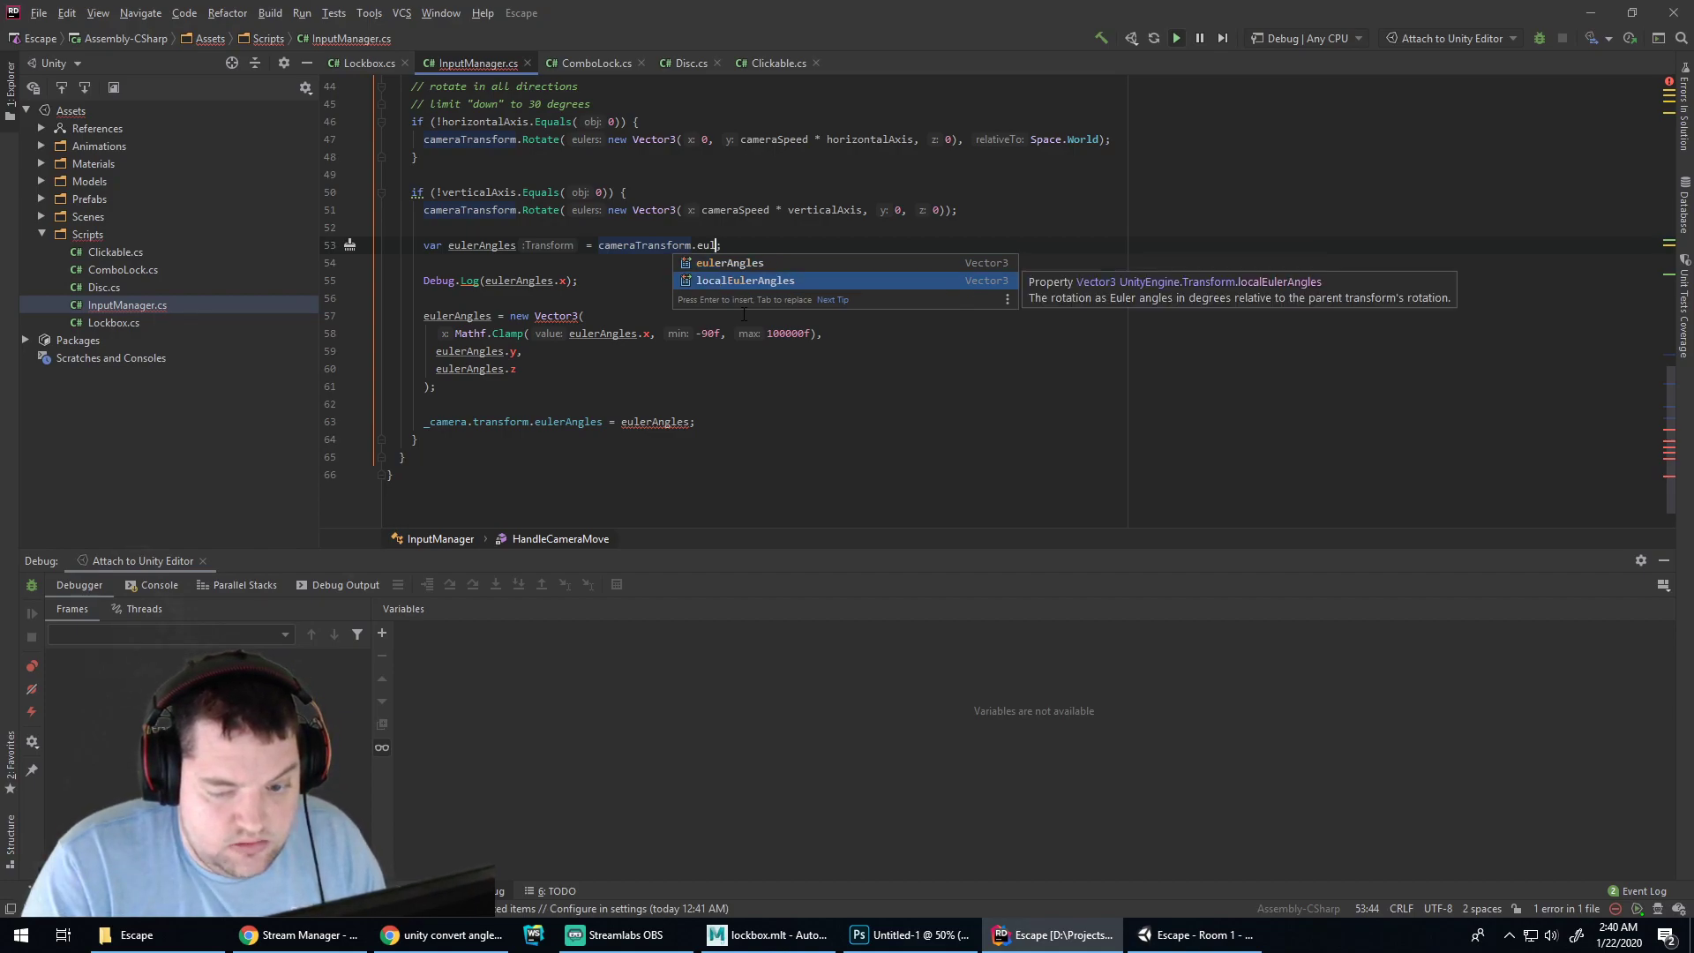
pyautogui.press('Up')
pyautogui.press('BackSpace')
pyautogui.press('BackSpace')
pyautogui.press('BackSpace')
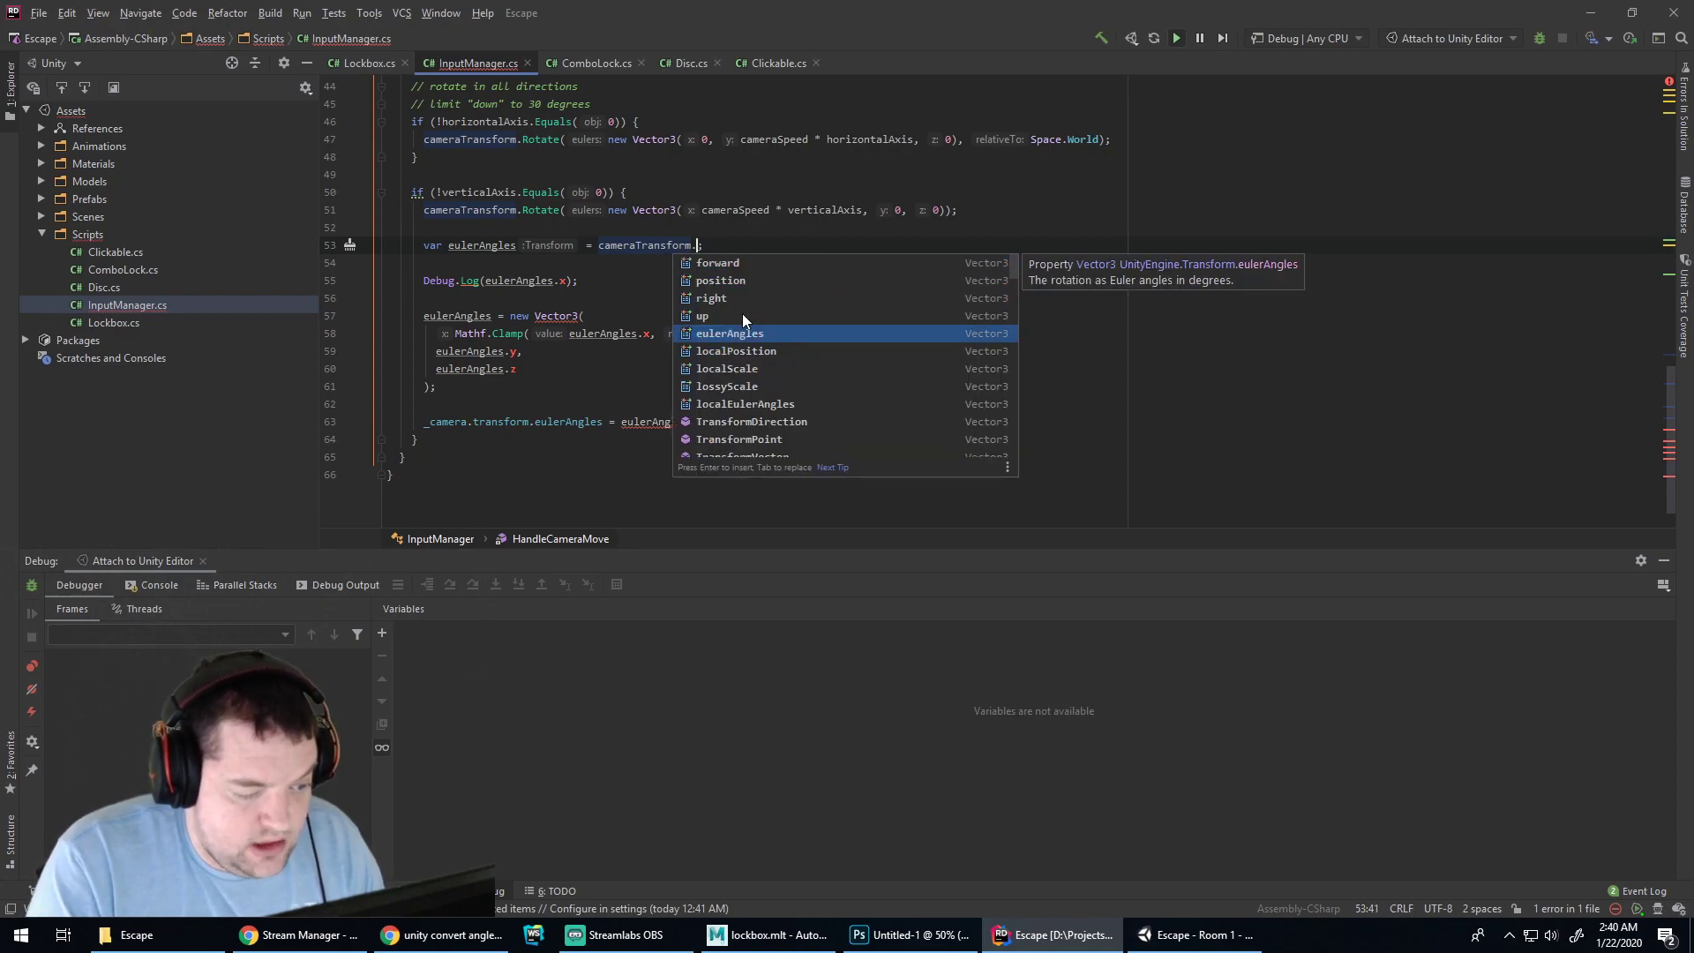
pyautogui.scroll(-3, 798, 379)
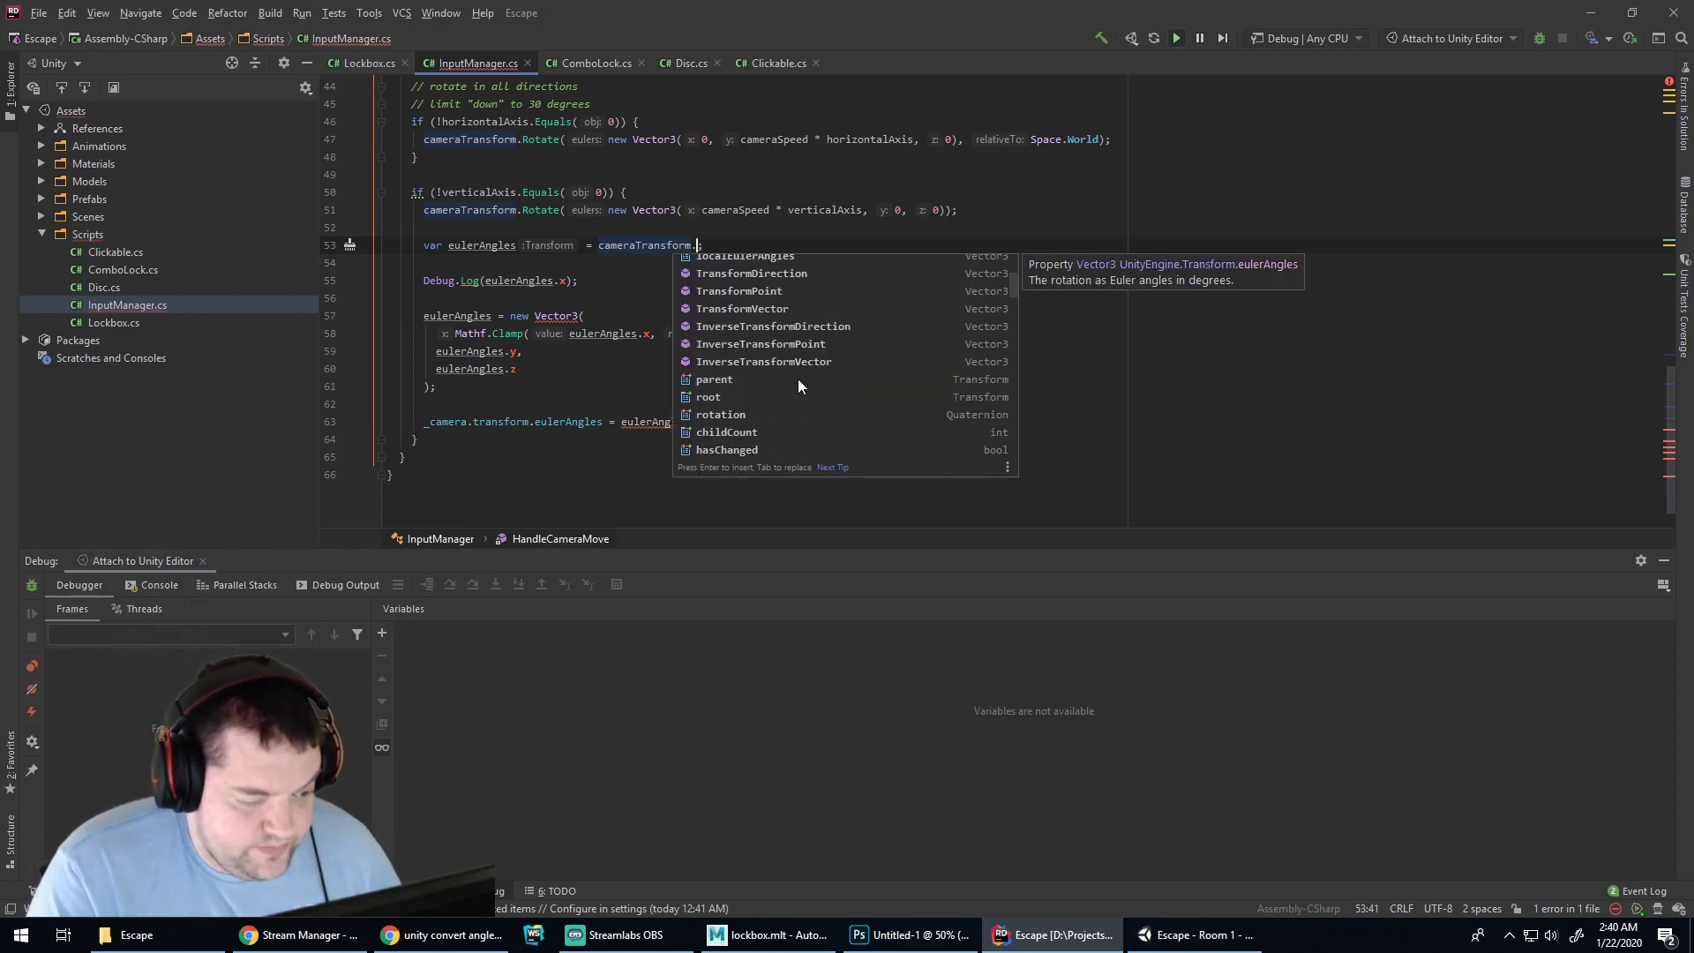
pyautogui.scroll(-2, 819, 367)
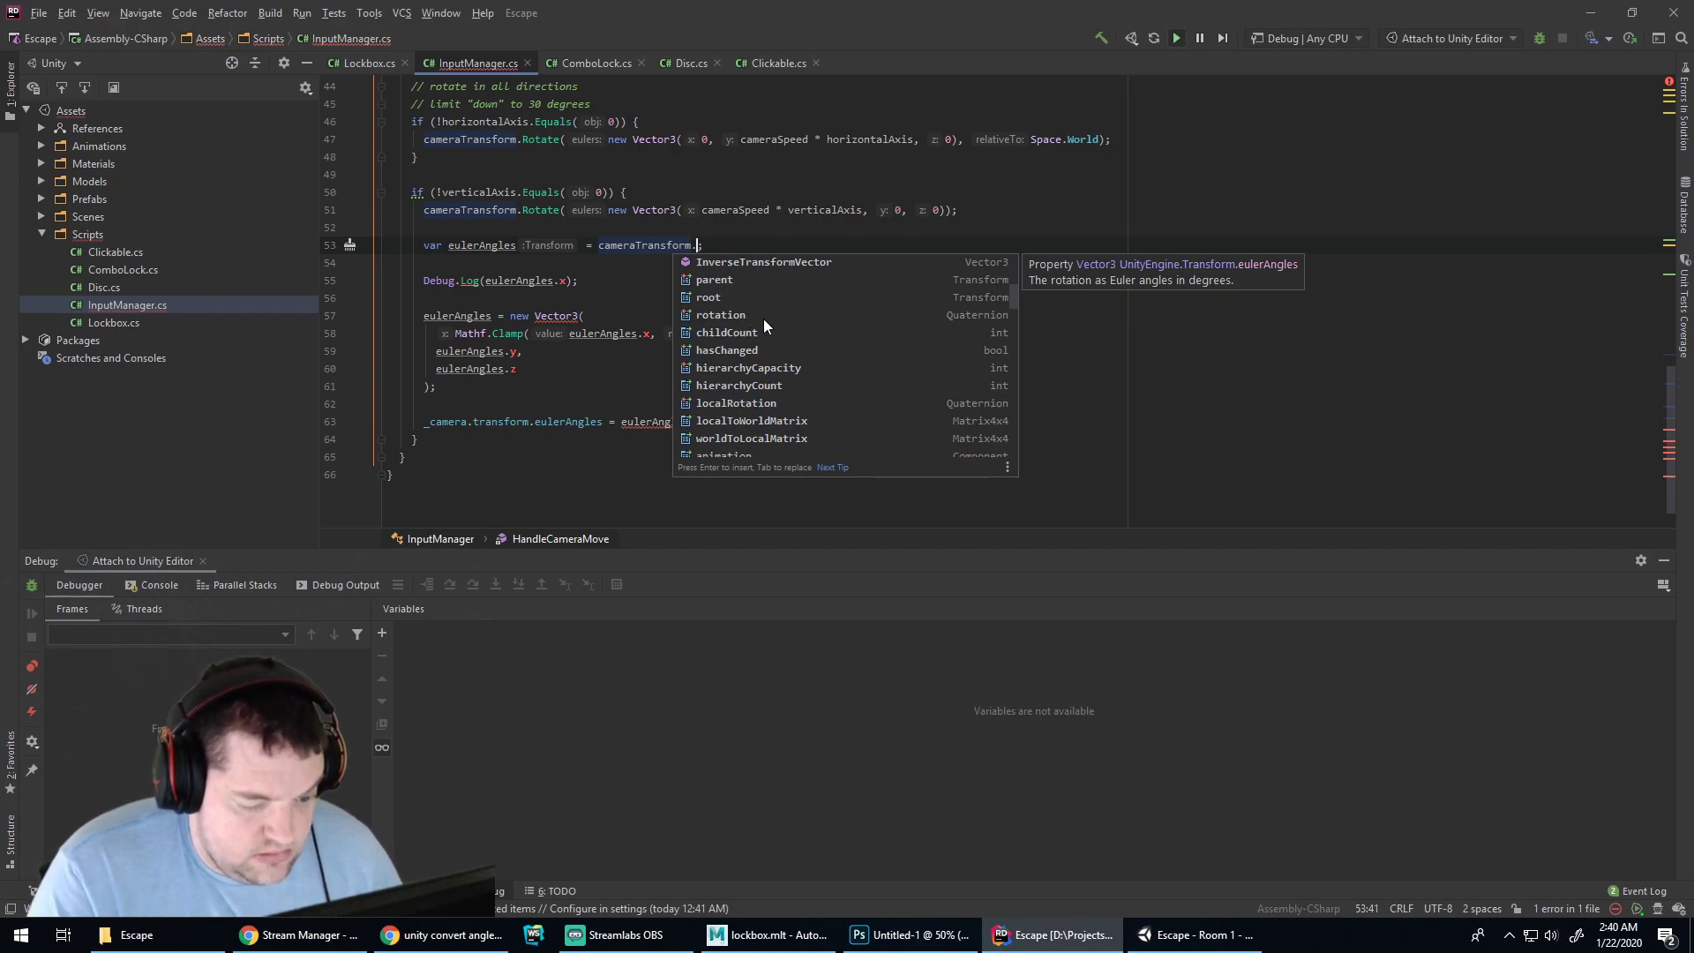
pyautogui.scroll(-5, 764, 320)
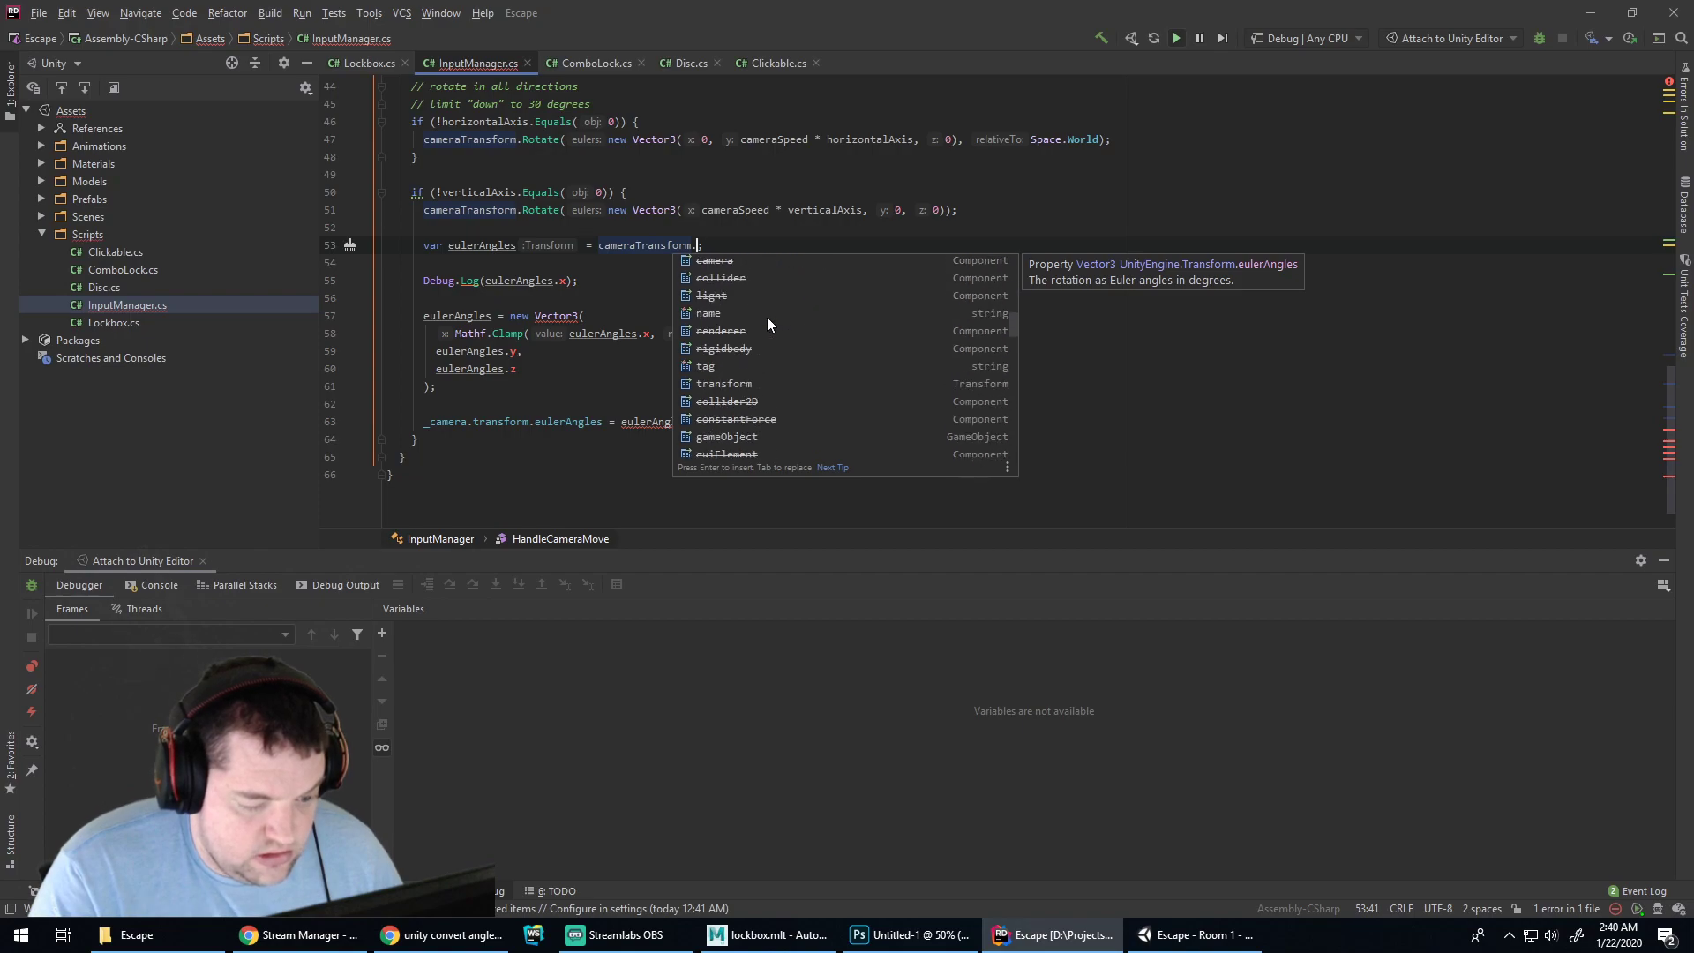
pyautogui.scroll(-6, 767, 315)
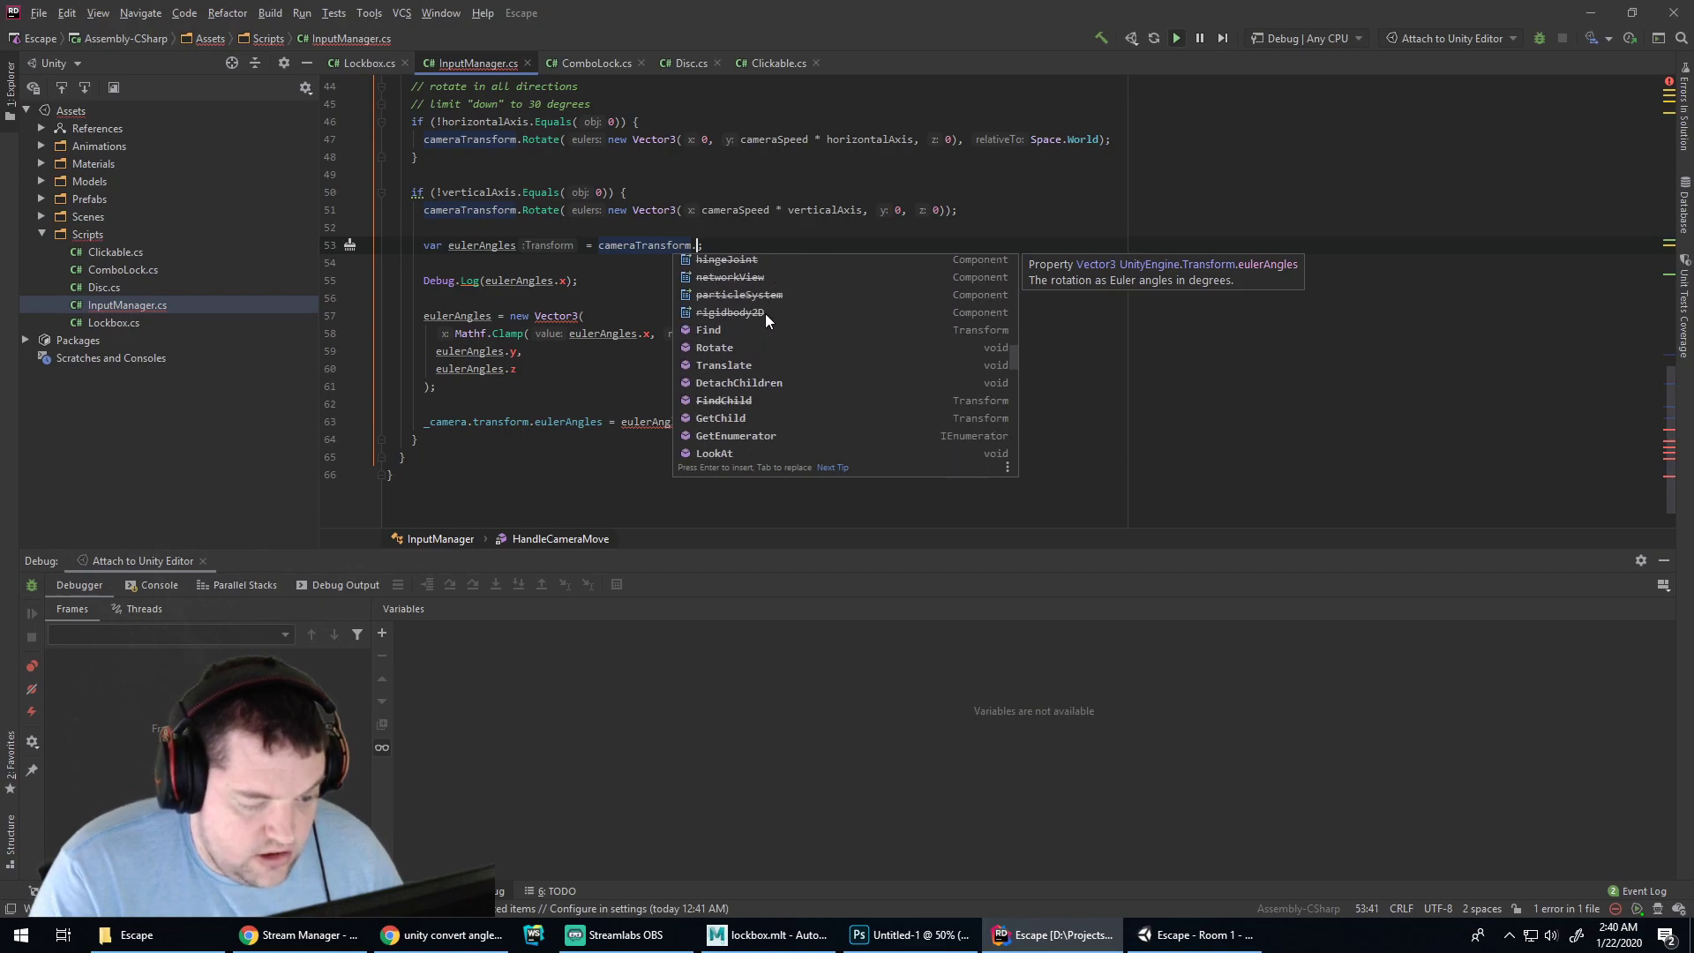
pyautogui.scroll(-6, 766, 320)
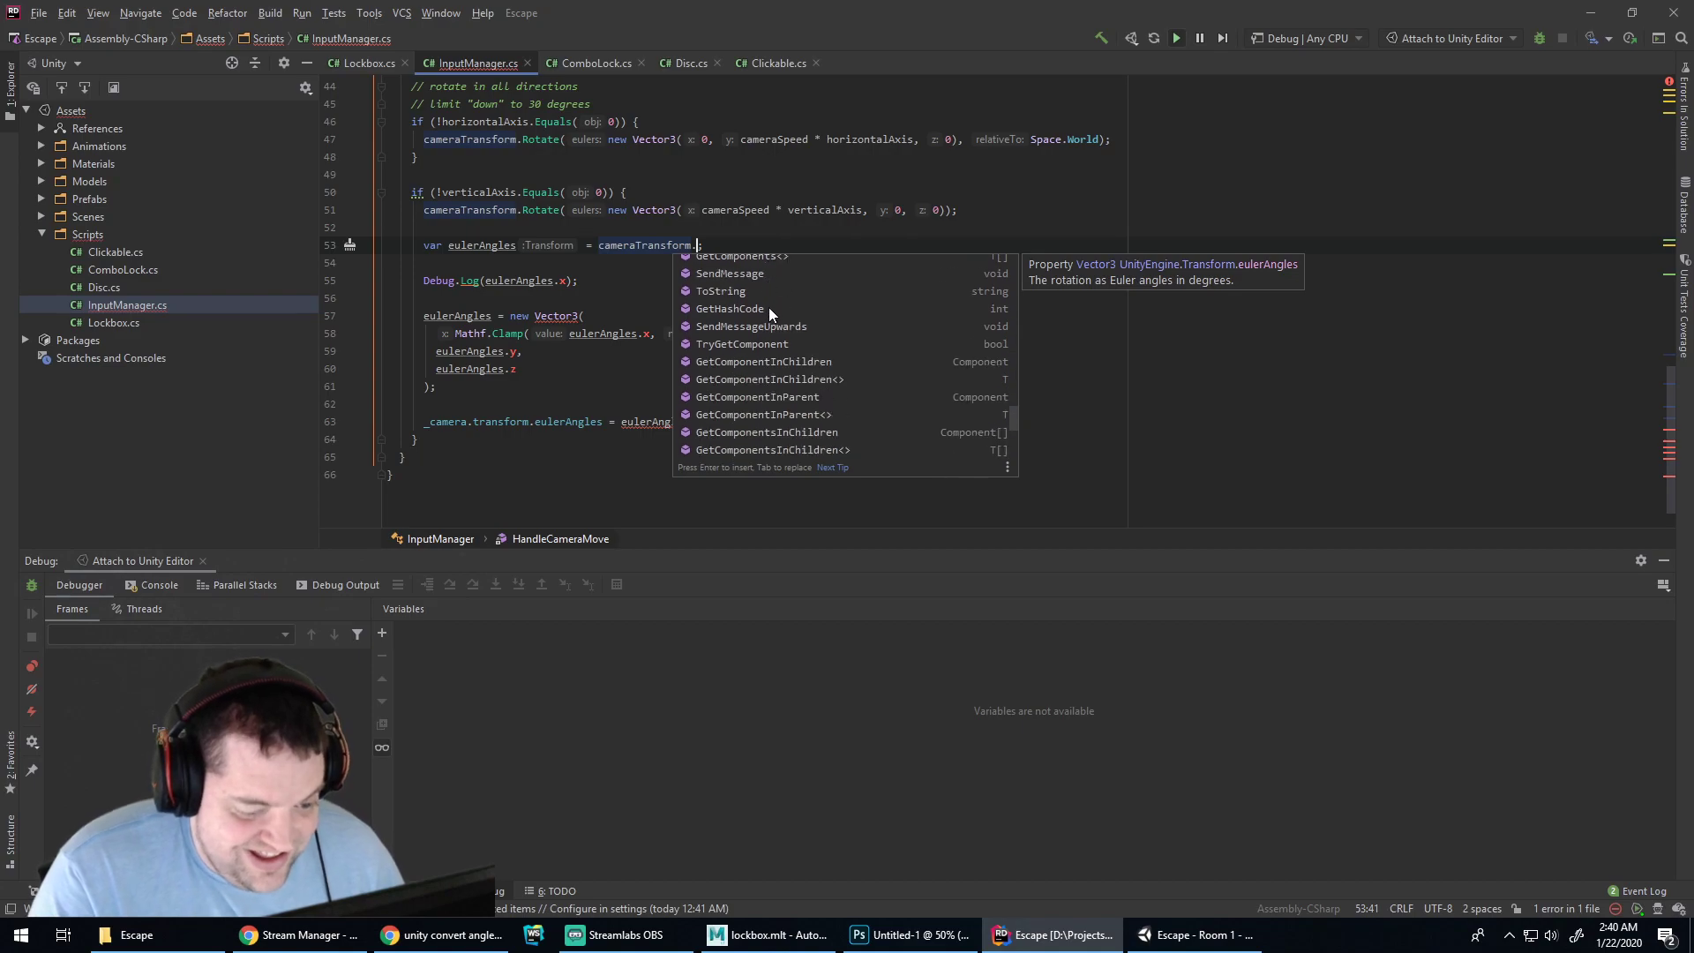
pyautogui.click(782, 231)
pyautogui.hotkey('ctrl', 'z')
pyautogui.hotkey('ctrl', 'z')
pyautogui.hotkey('ctrl', 'z')
pyautogui.hotkey('ctrl', 'z')
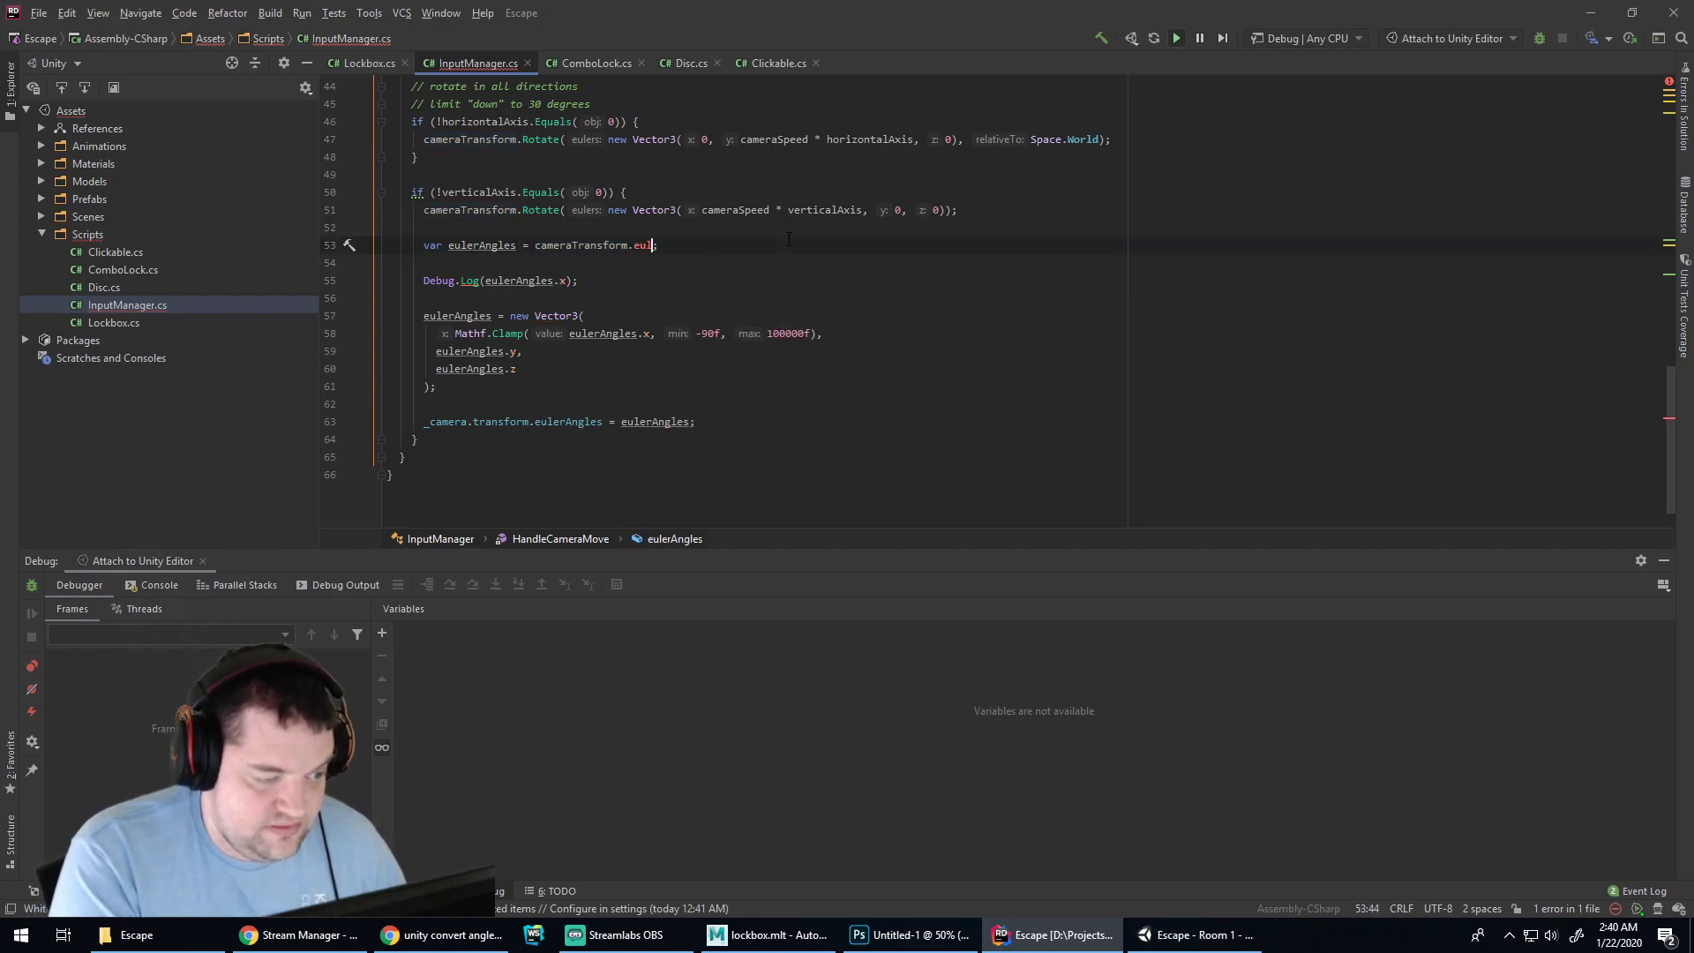
pyautogui.click(536, 265)
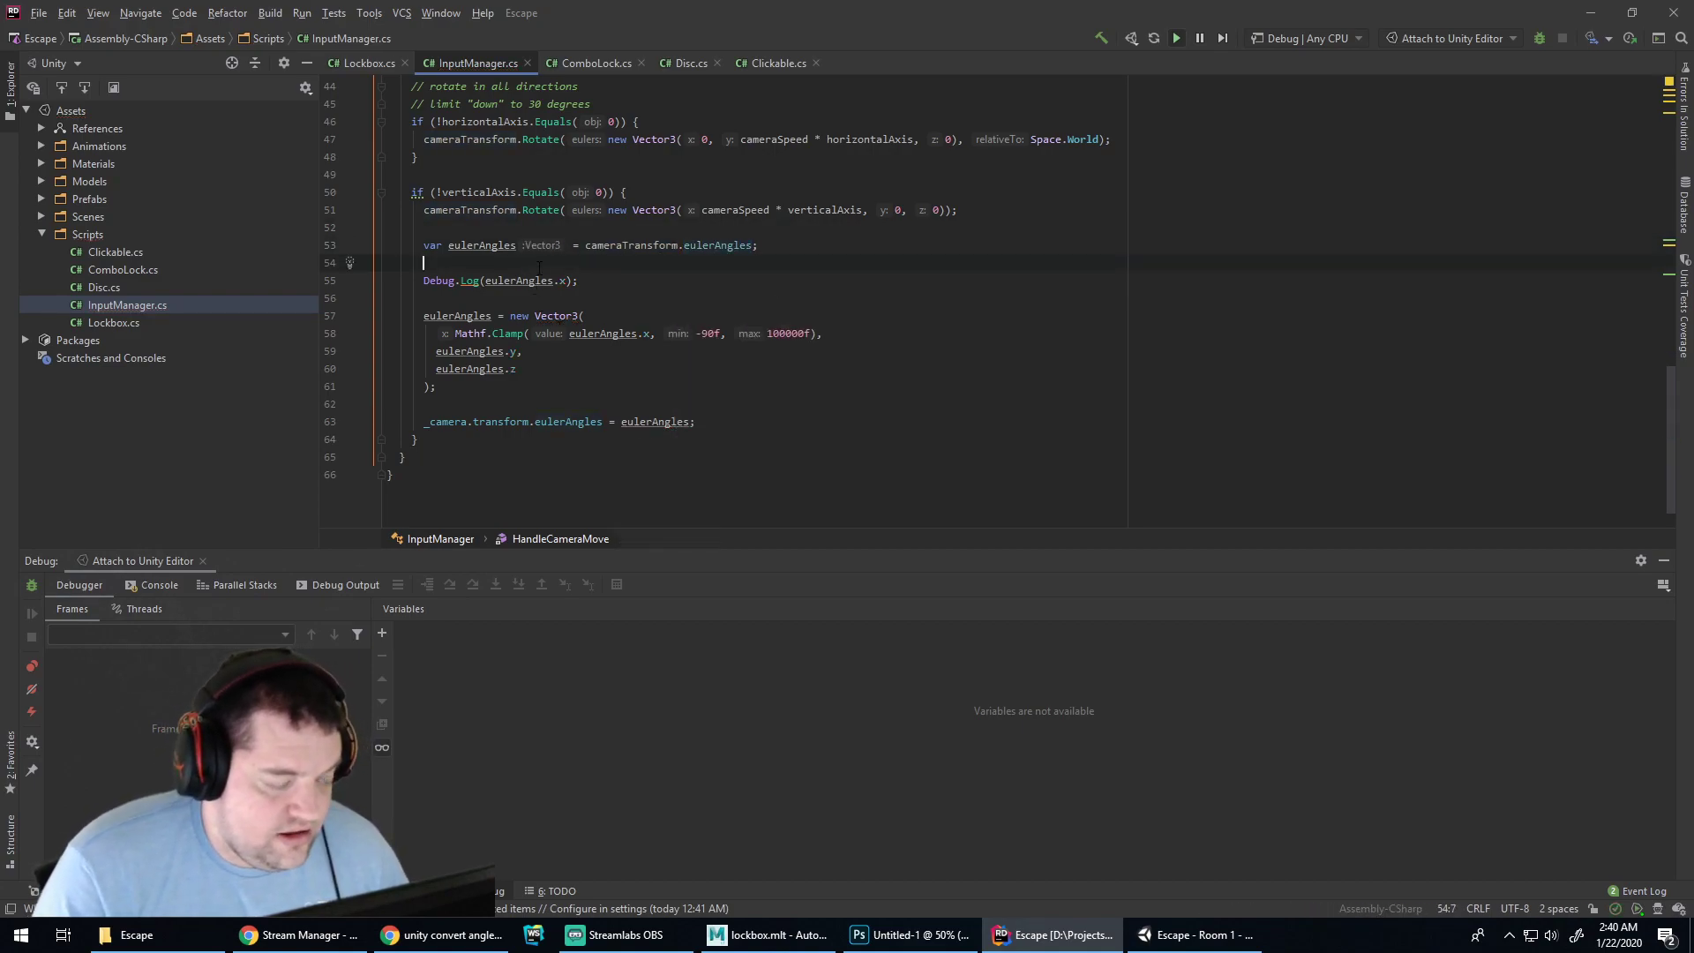
pyautogui.click(615, 278)
pyautogui.click(567, 334)
pyautogui.click(744, 319)
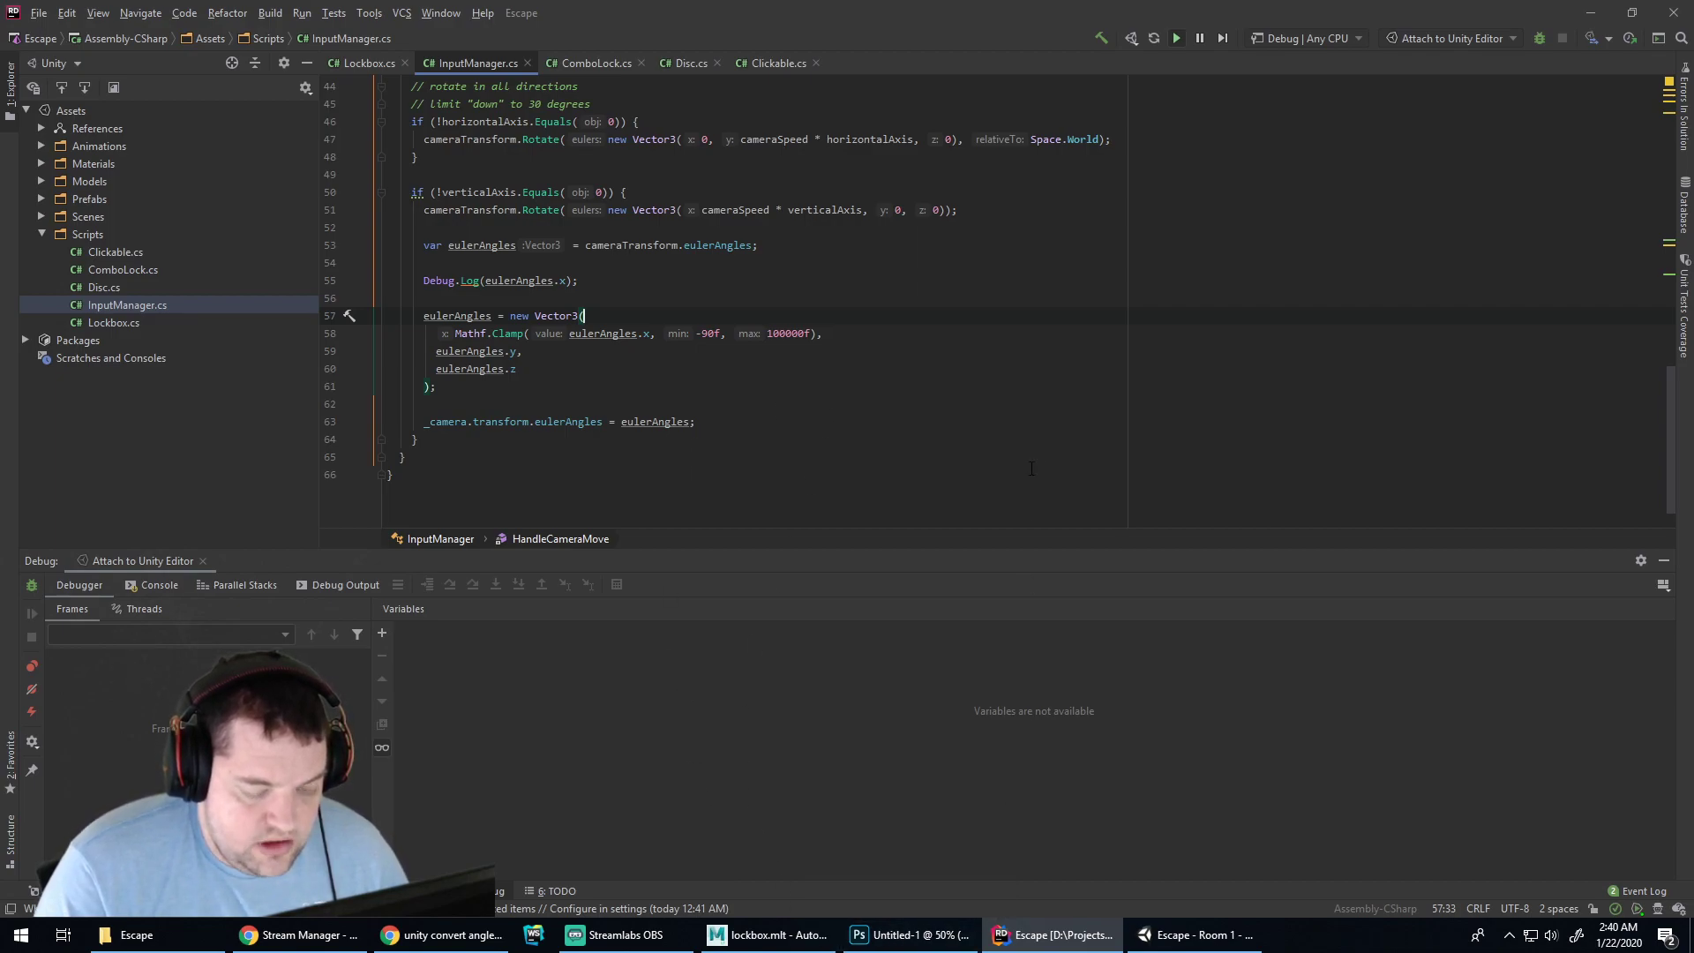
# Bring Unity to the front, scroll the Console, and focus the running game
pyautogui.click(909, 934)
pyautogui.click(767, 935)
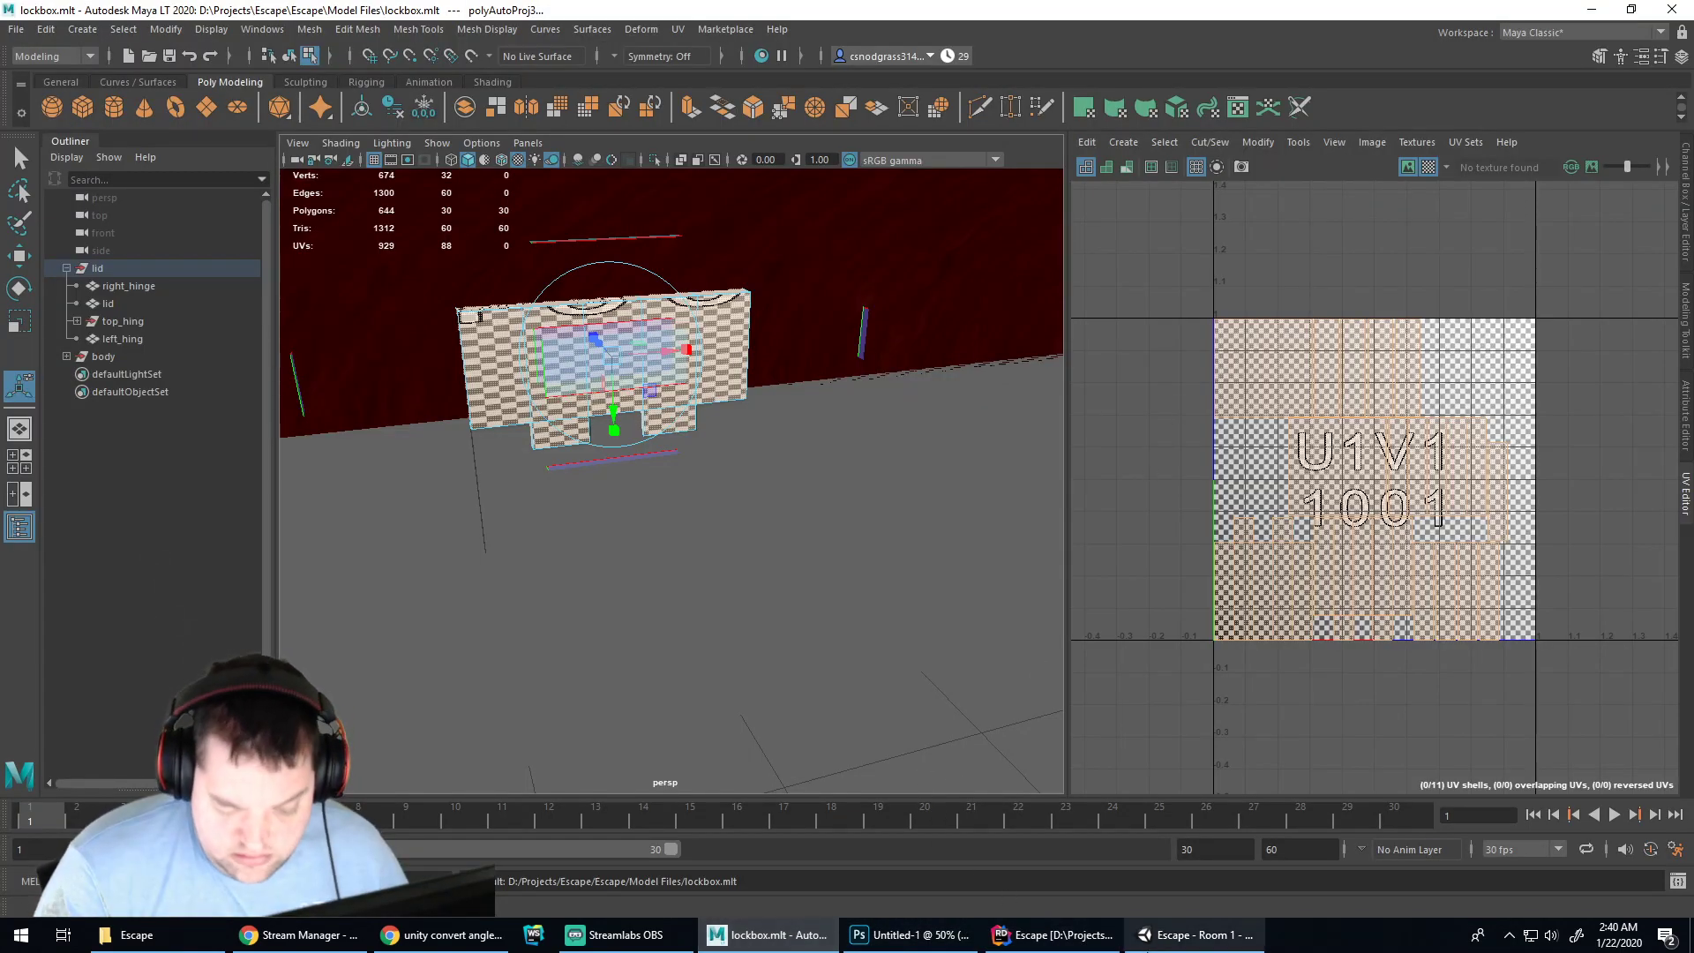
pyautogui.click(1191, 934)
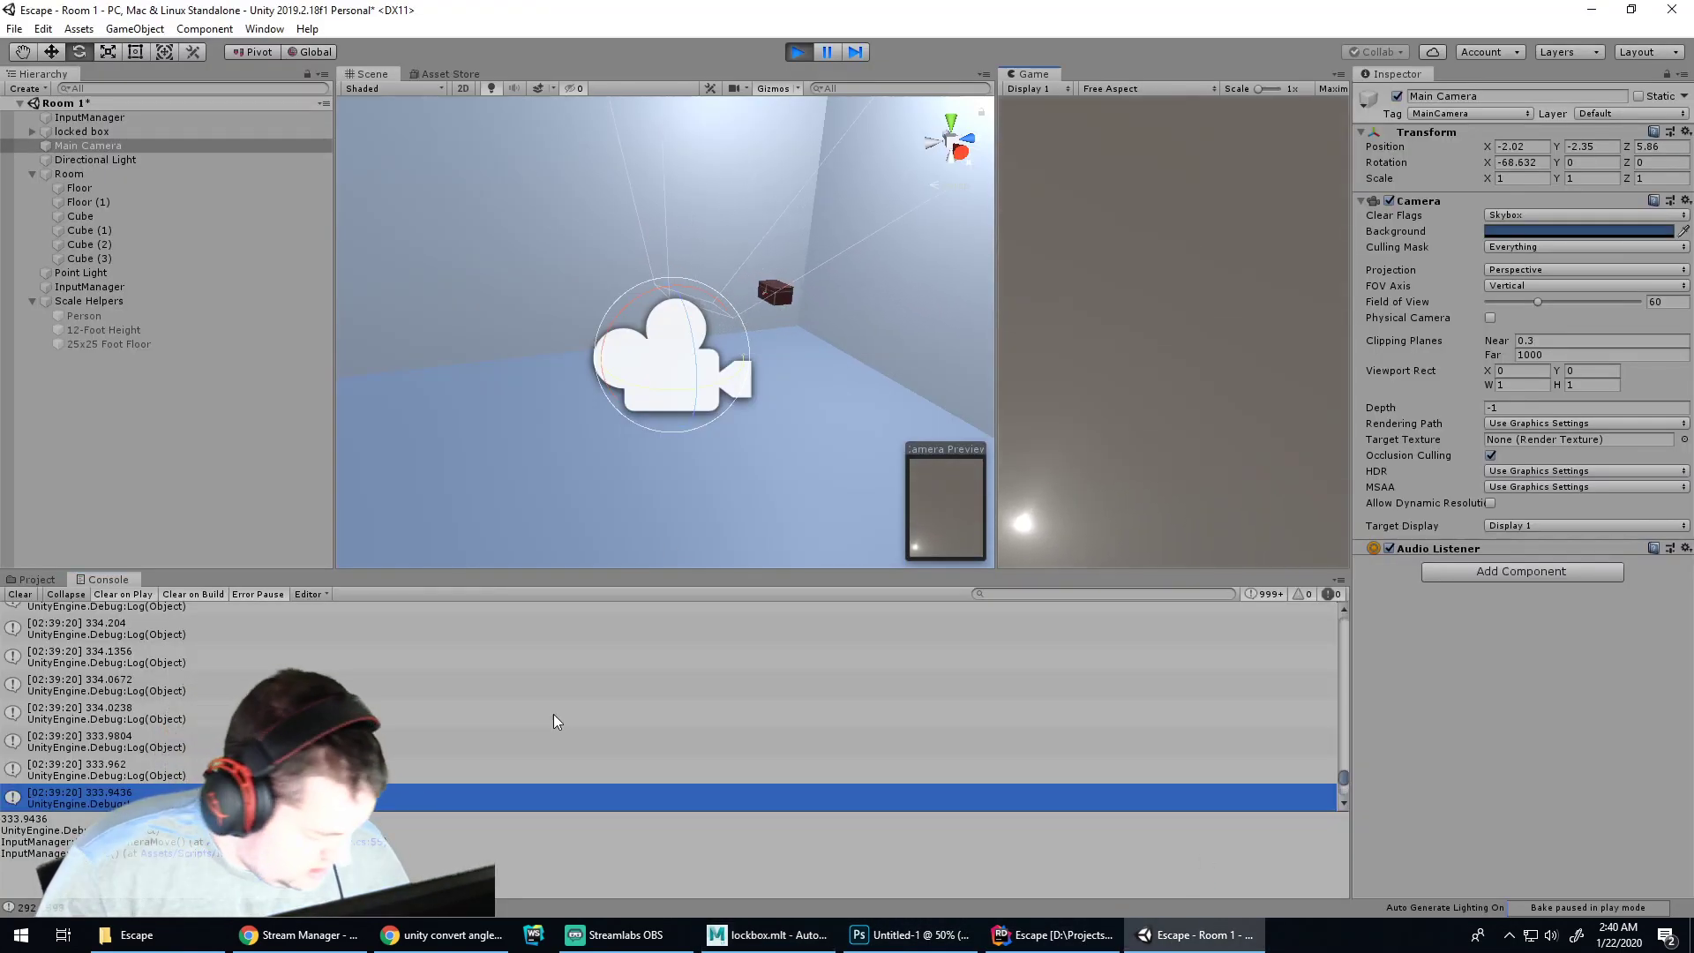
pyautogui.scroll(-13, 1050, 677)
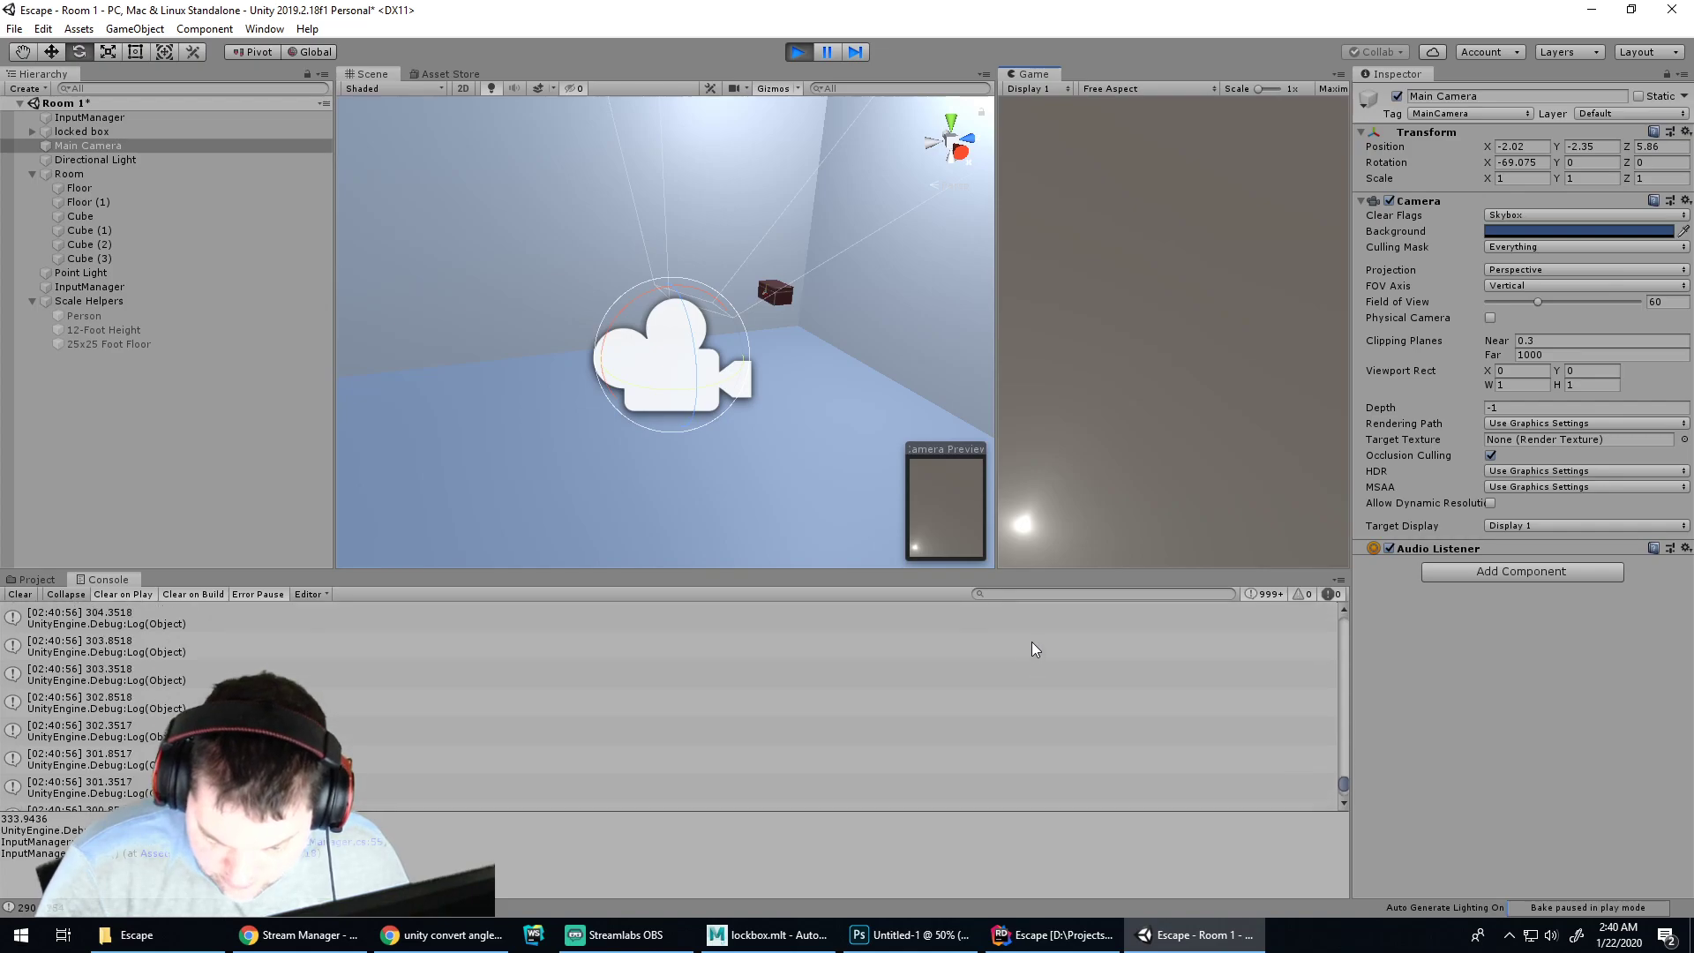
pyautogui.moveTo(1344, 785); pyautogui.dragTo(1346, 802)
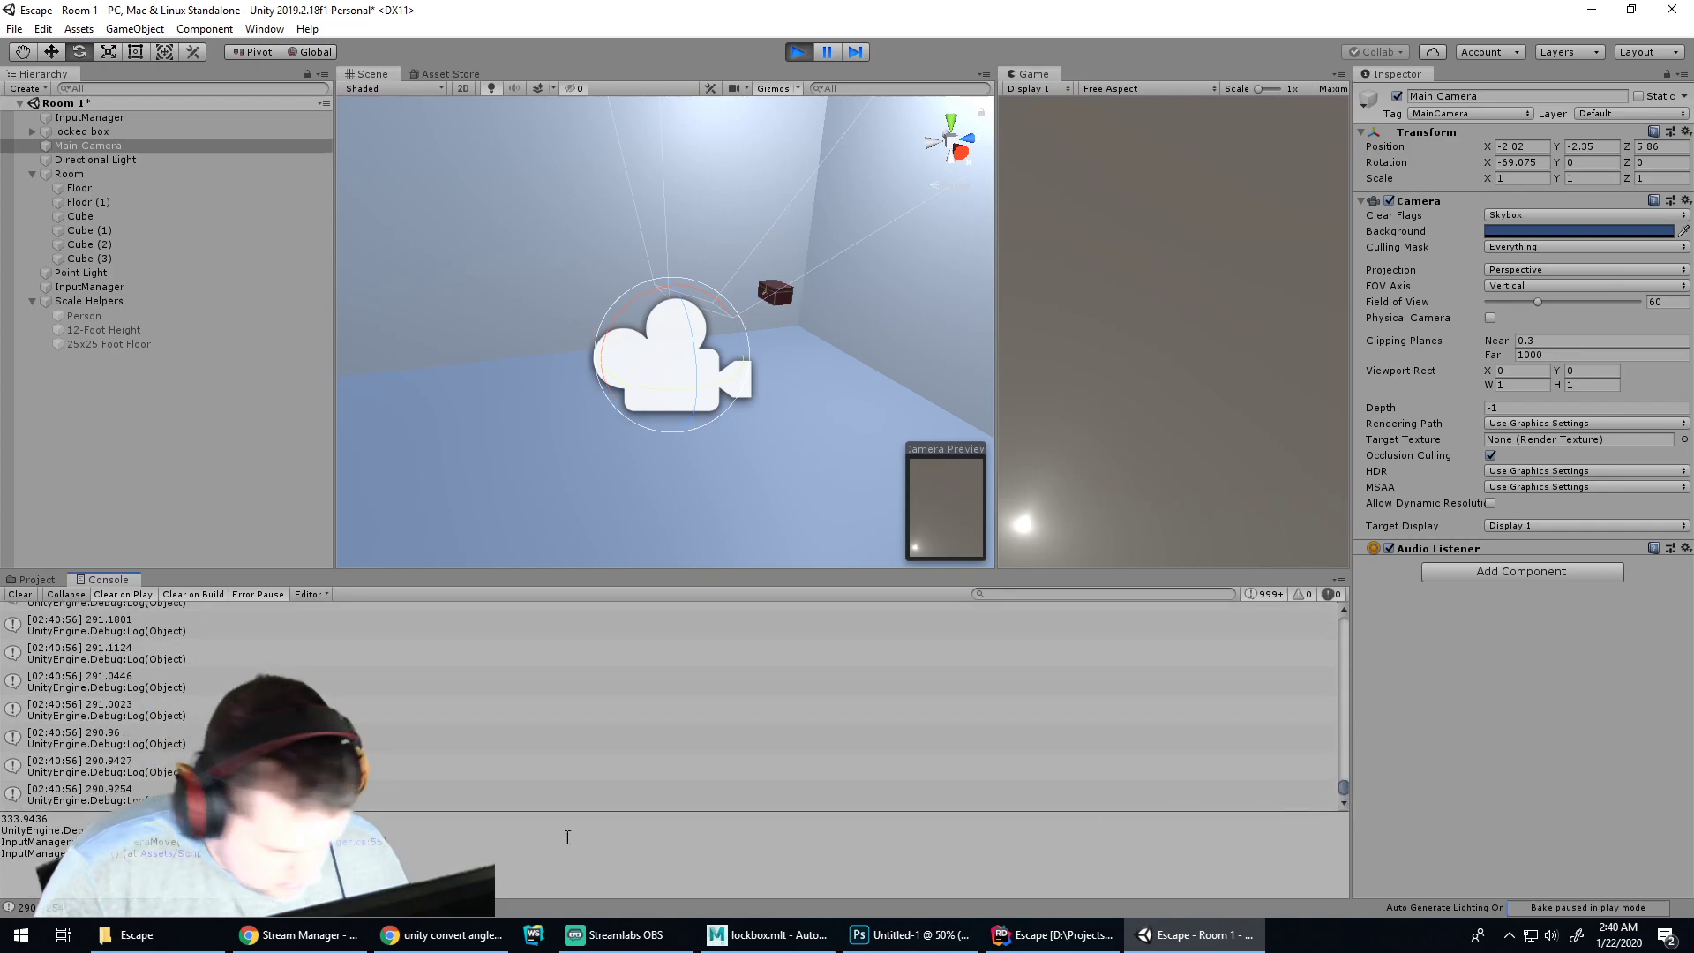
pyautogui.click(1066, 284)
# Tilt the camera down to the floor and up to the ceiling, pushing past straight up
pyautogui.press('w')
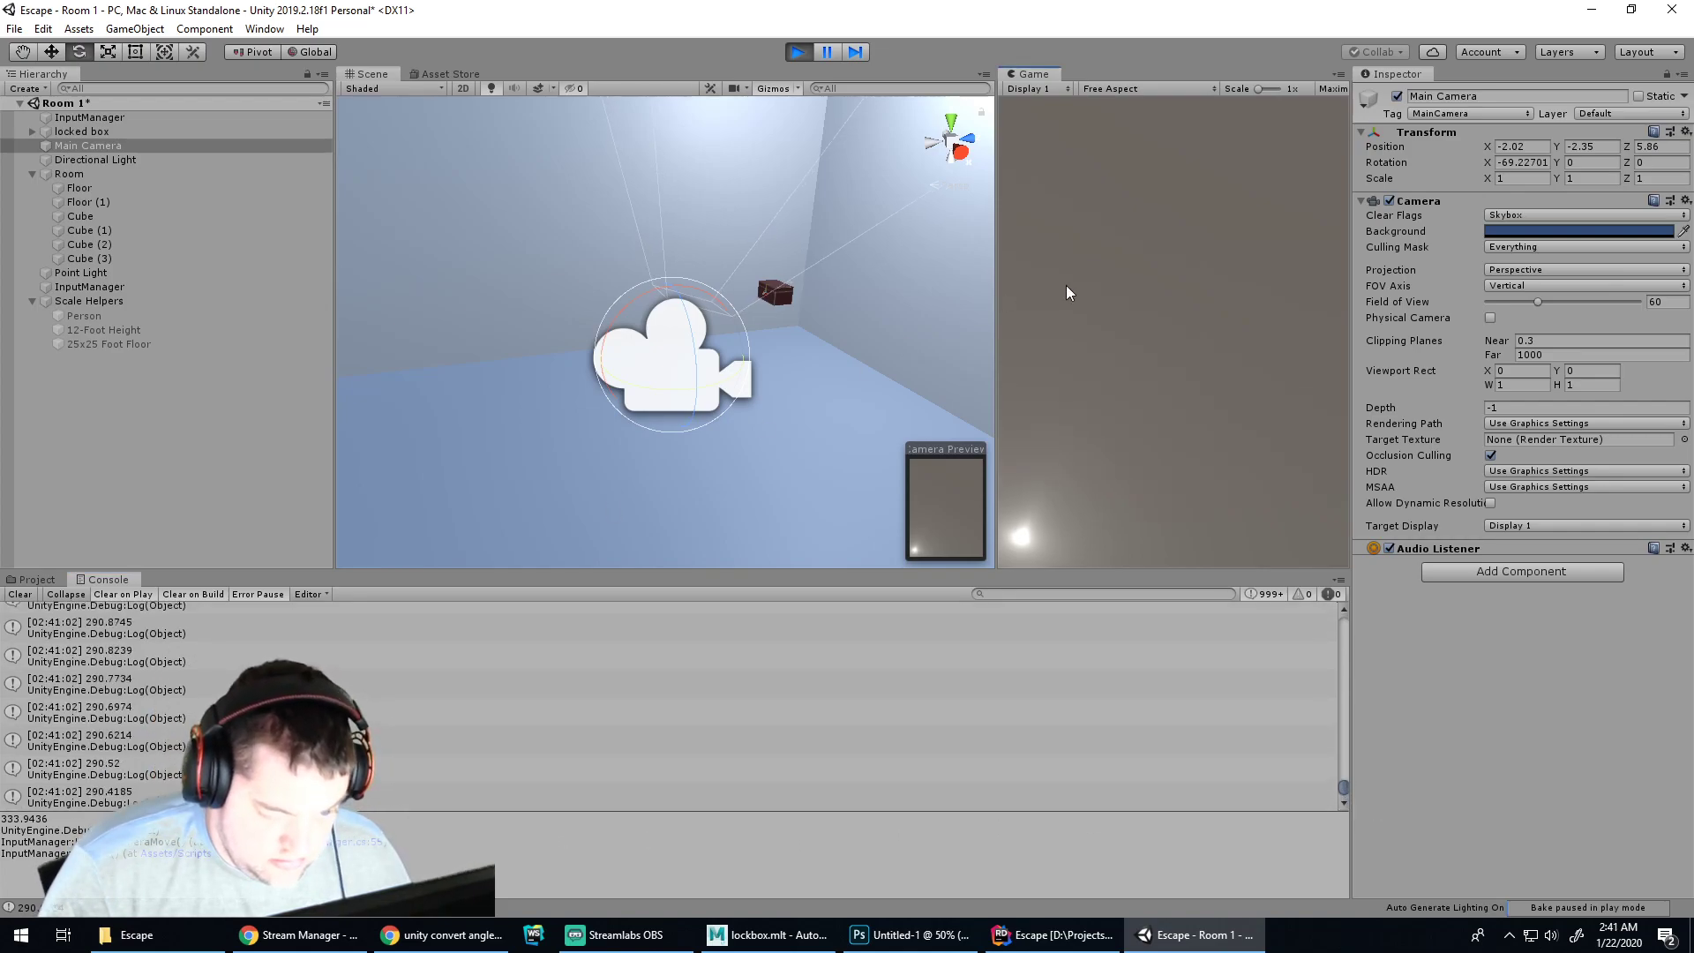
pyautogui.press('s')
pyautogui.press('s')
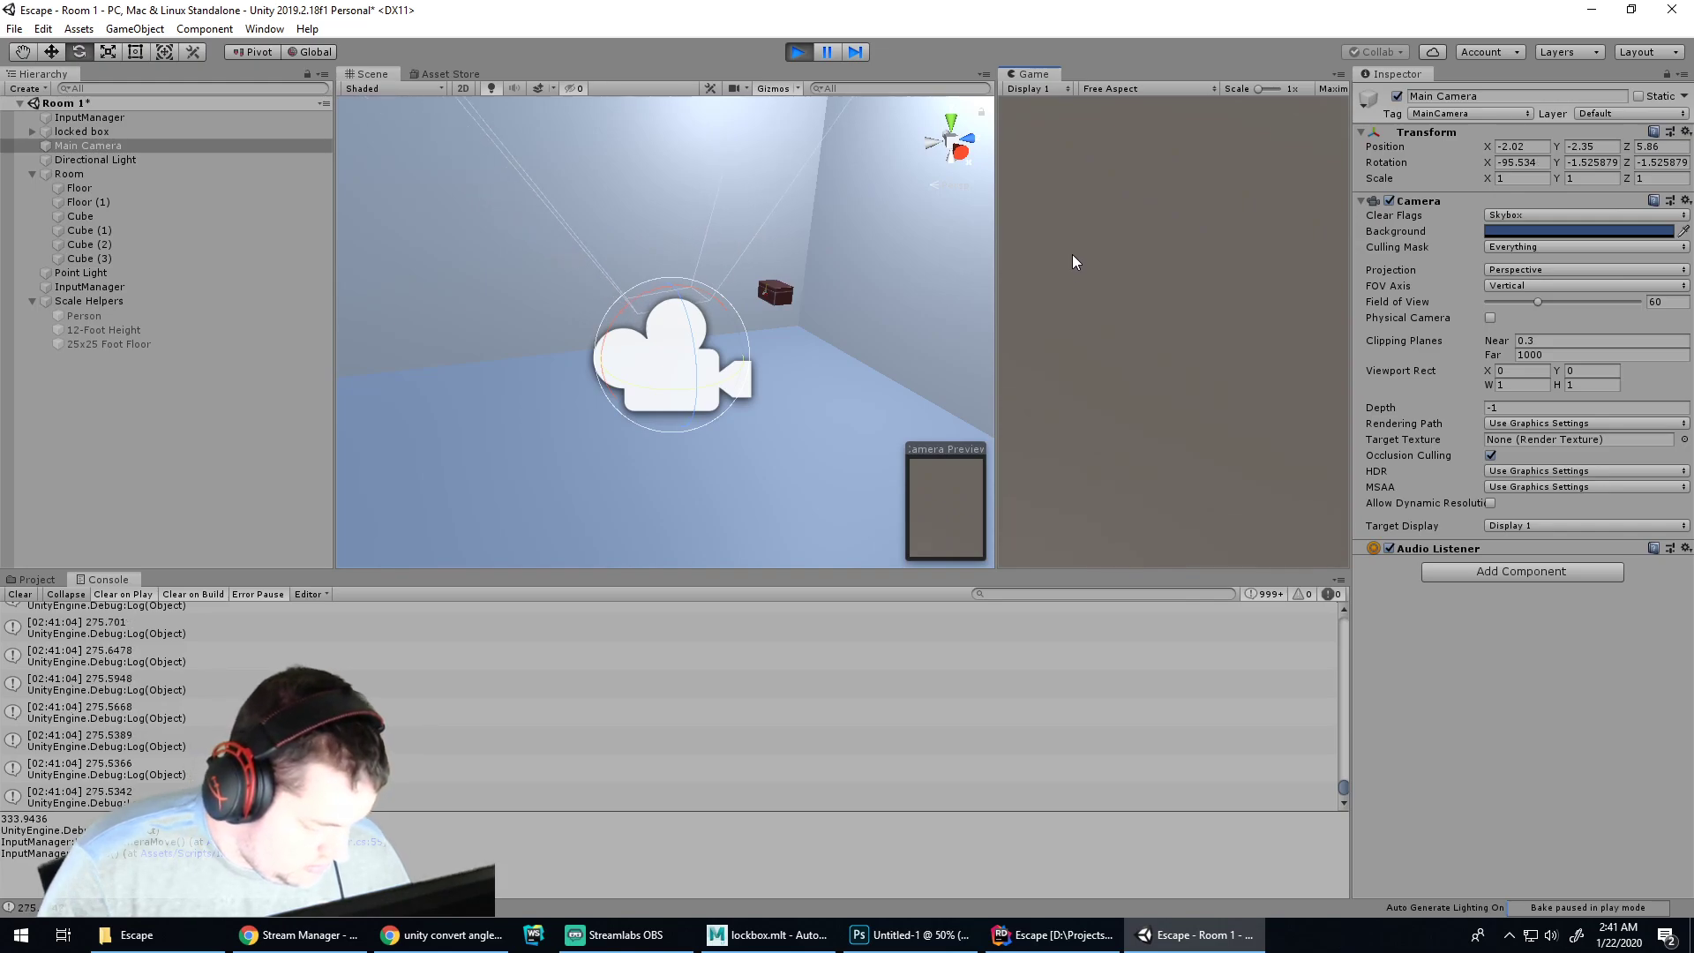
pyautogui.press('s')
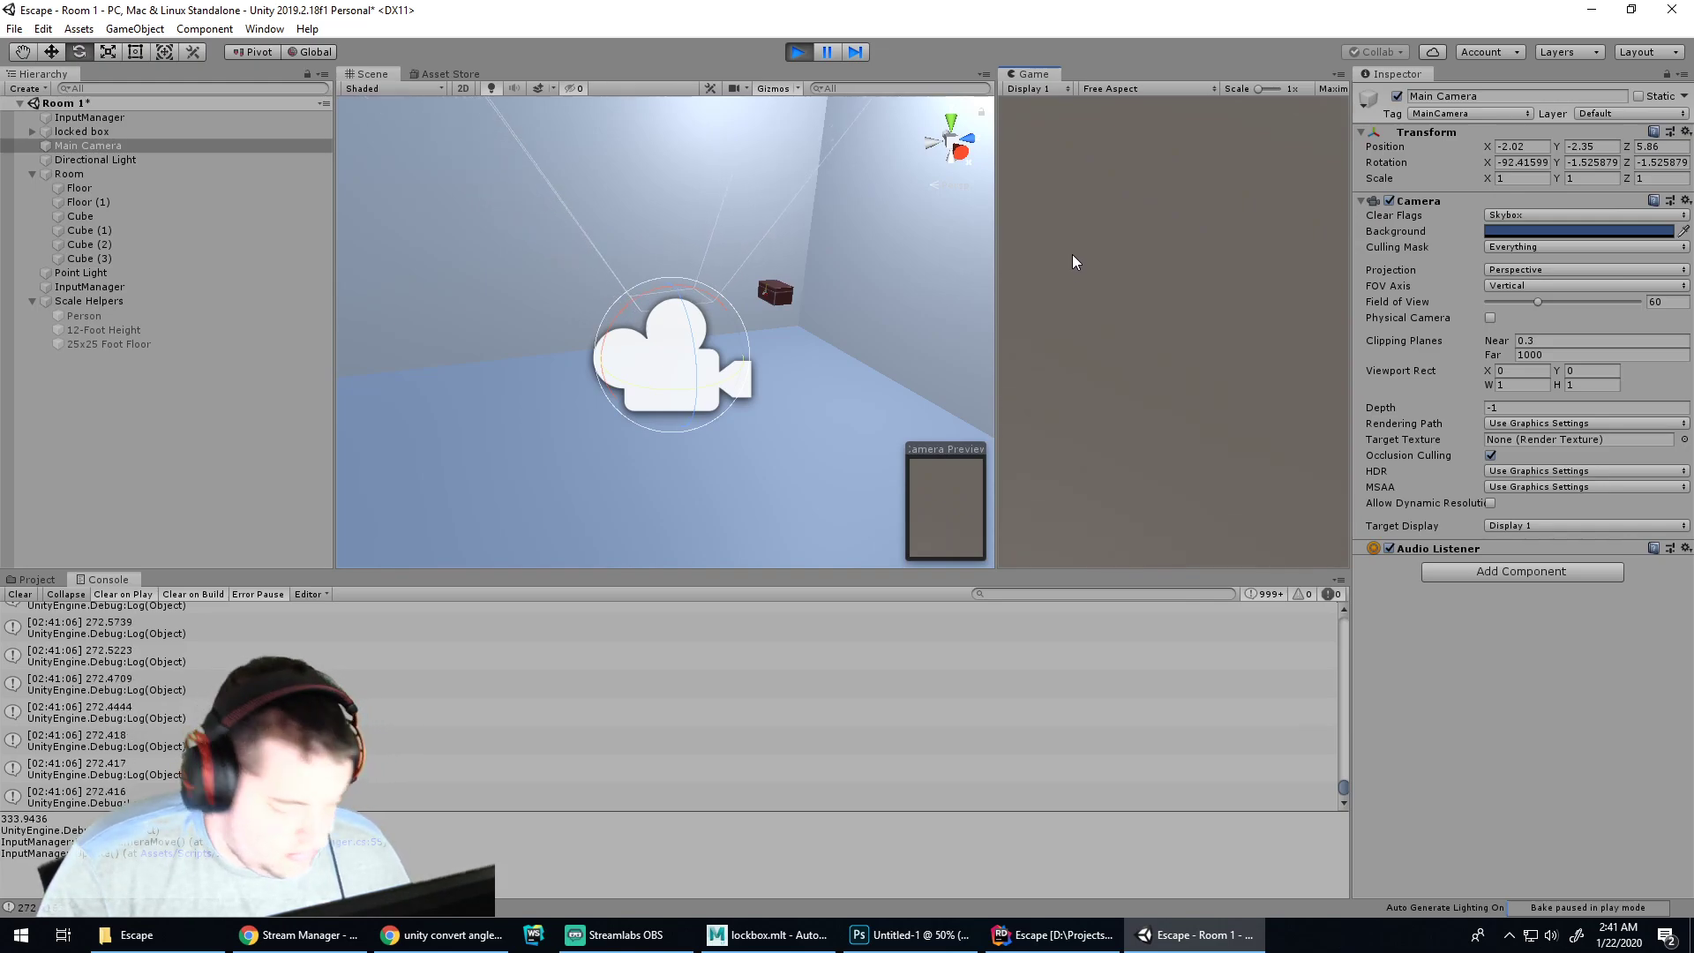
pyautogui.press('s')
pyautogui.press('s')
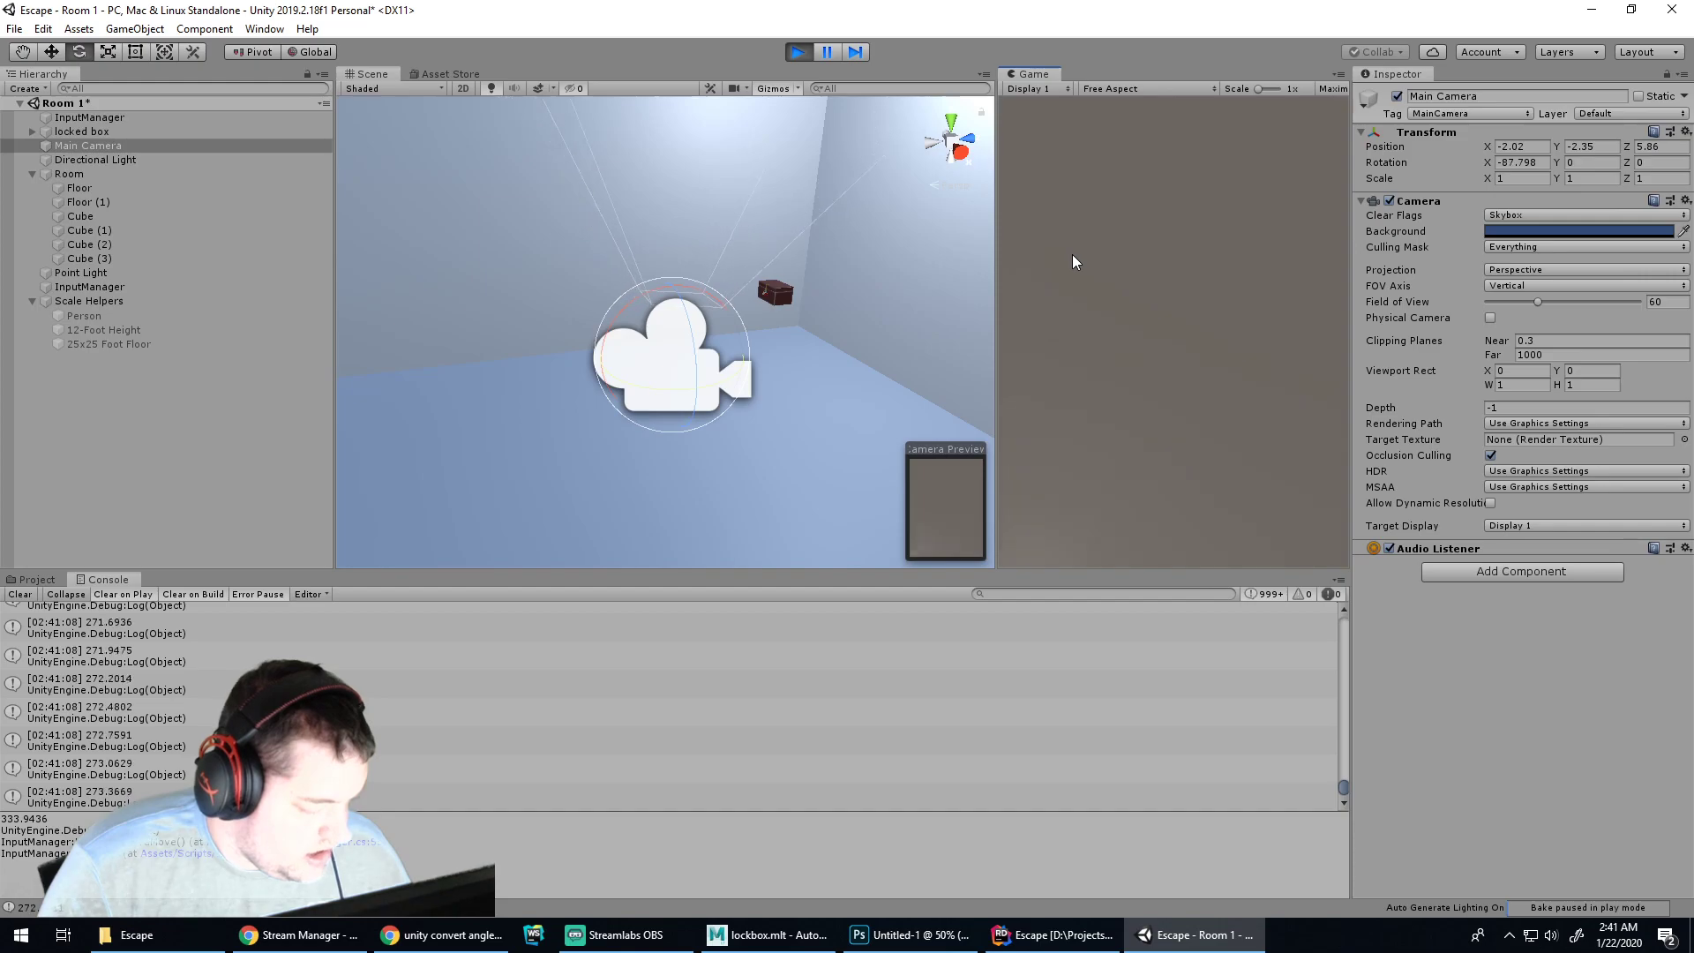
pyautogui.press('s')
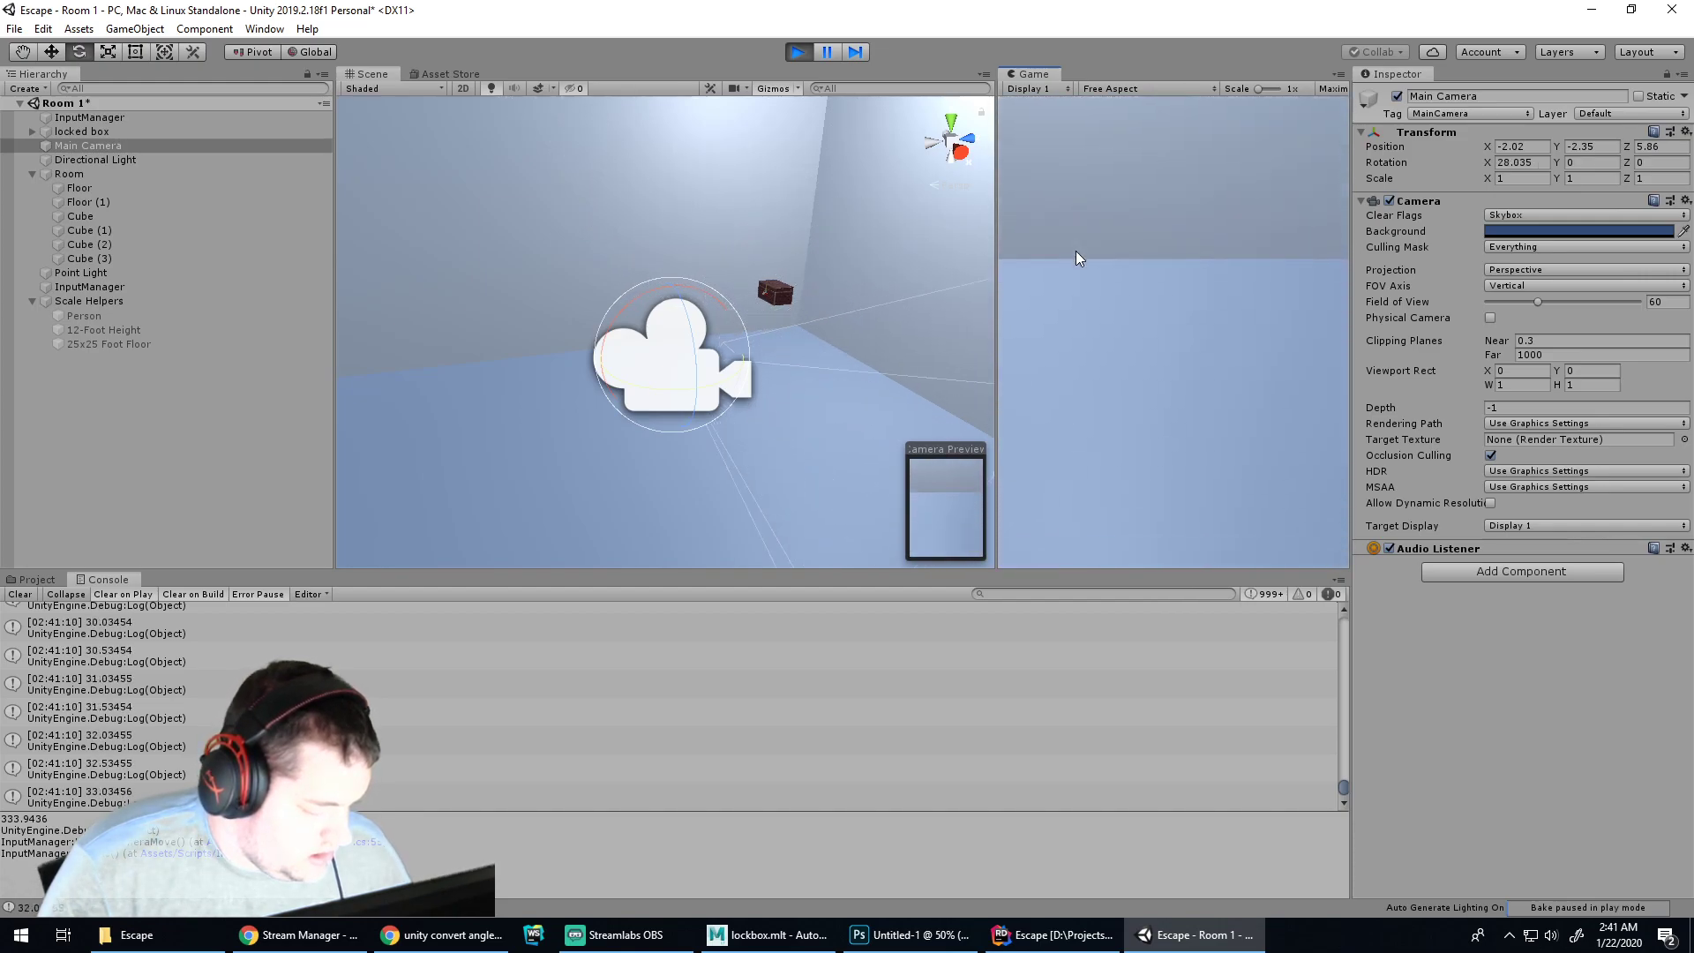
pyautogui.press('w')
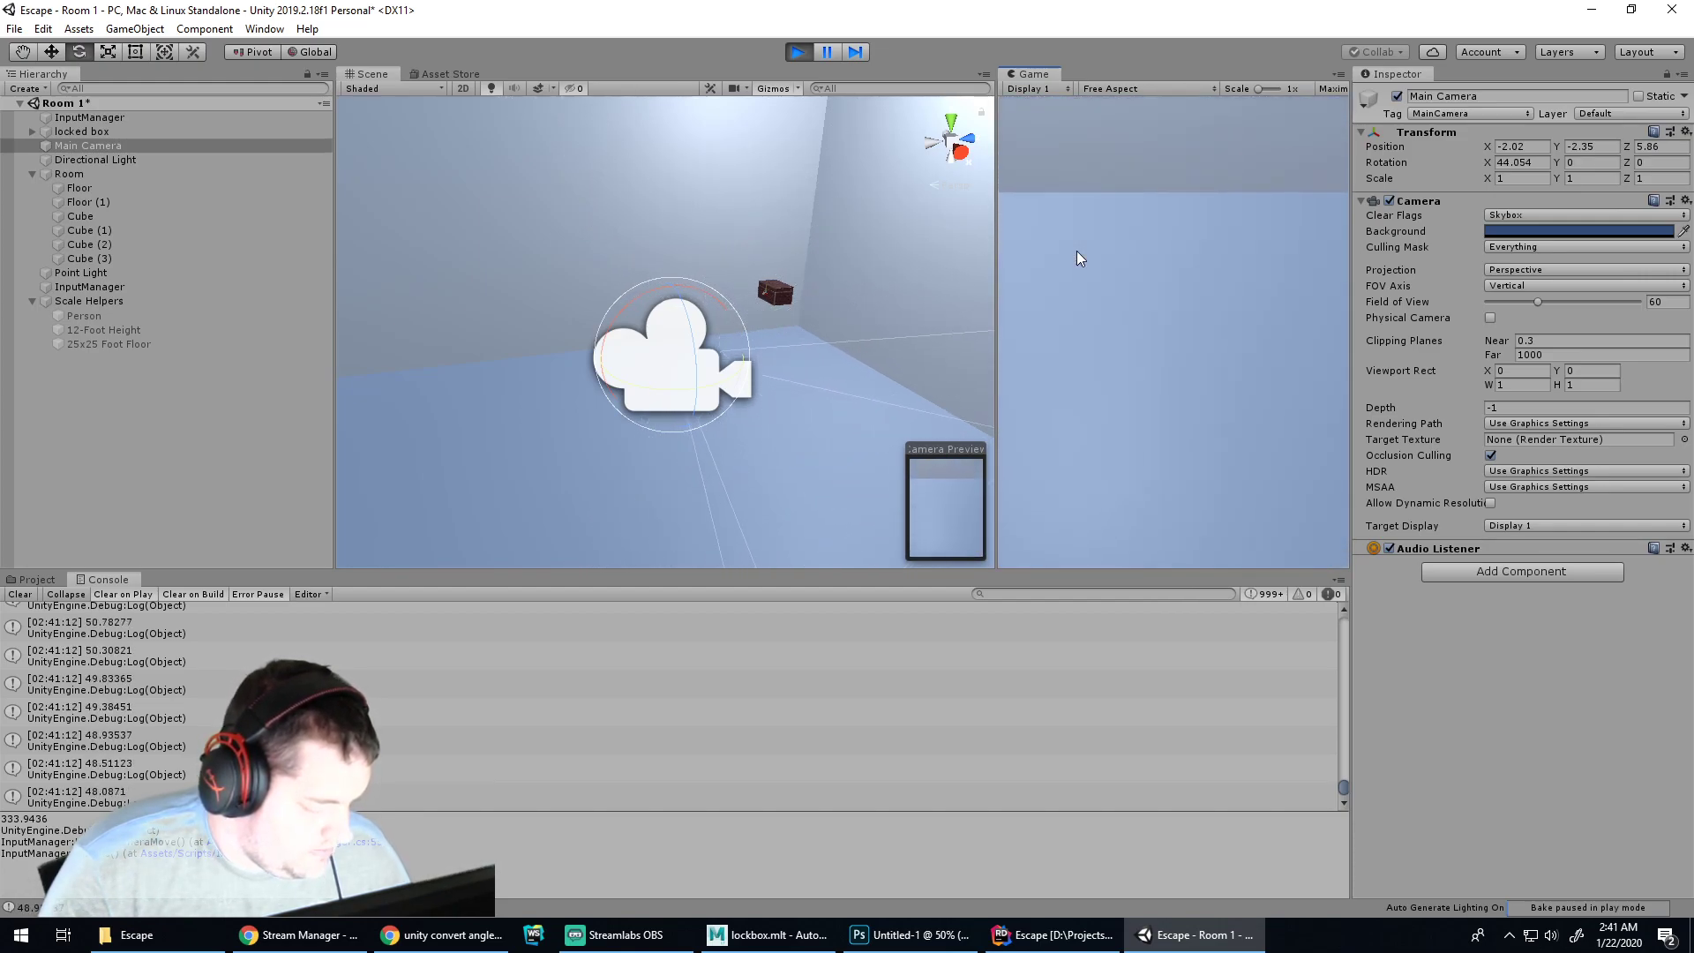
pyautogui.press('s')
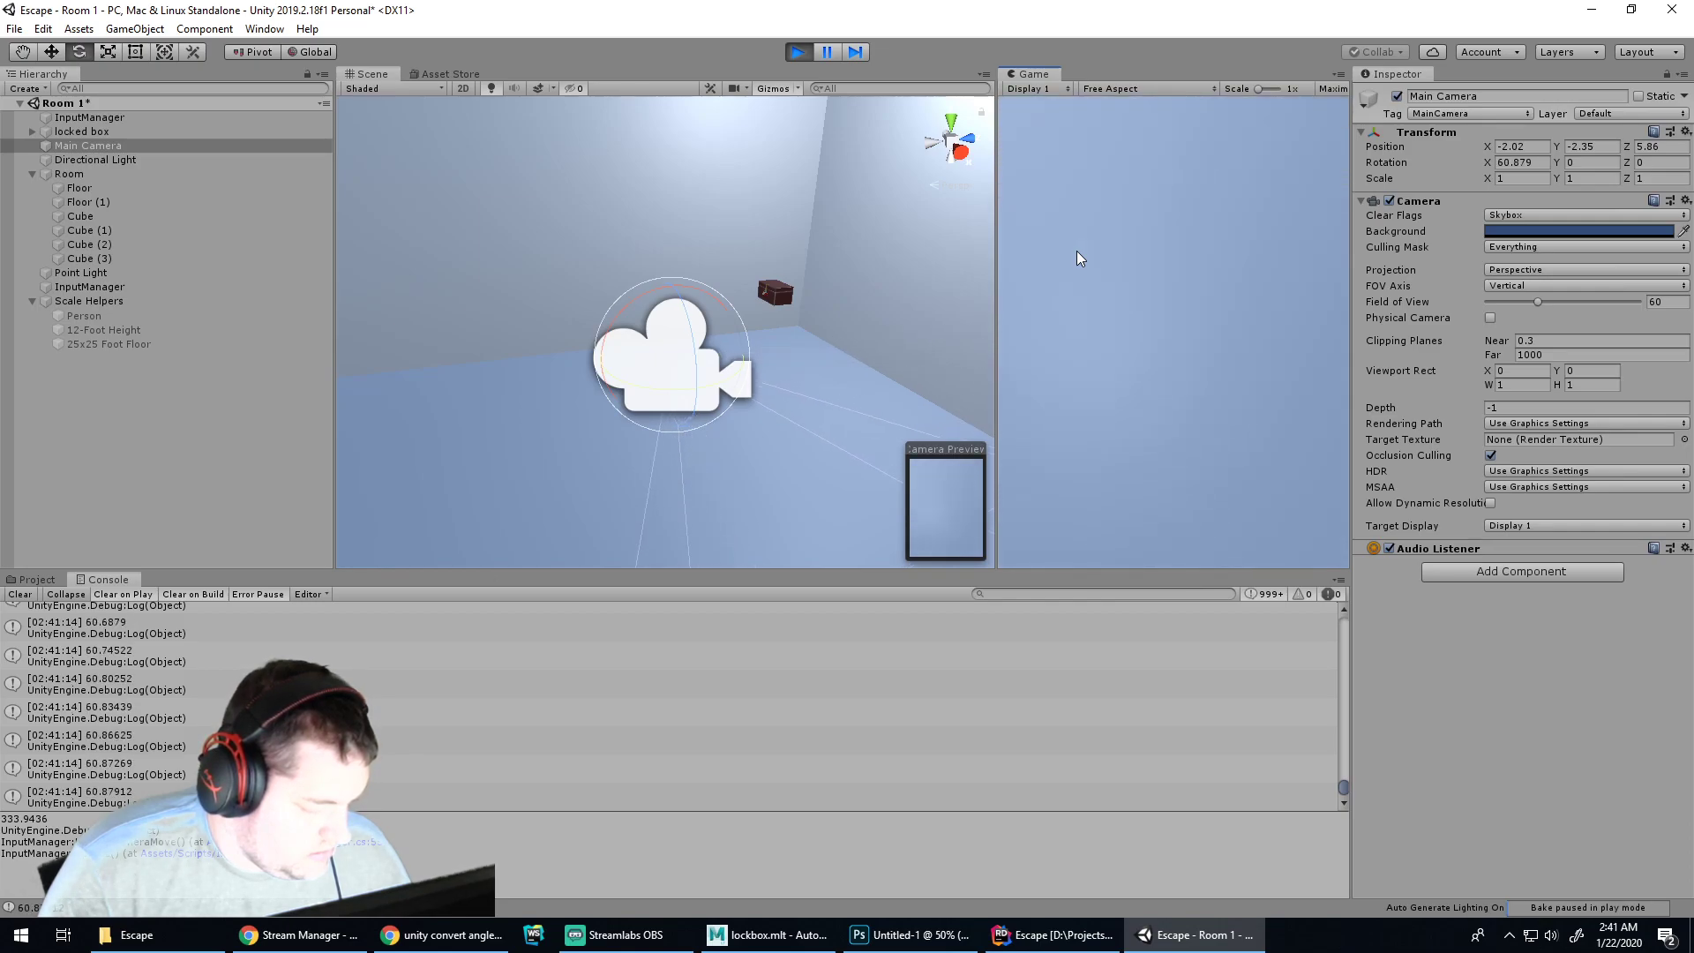
pyautogui.press('w')
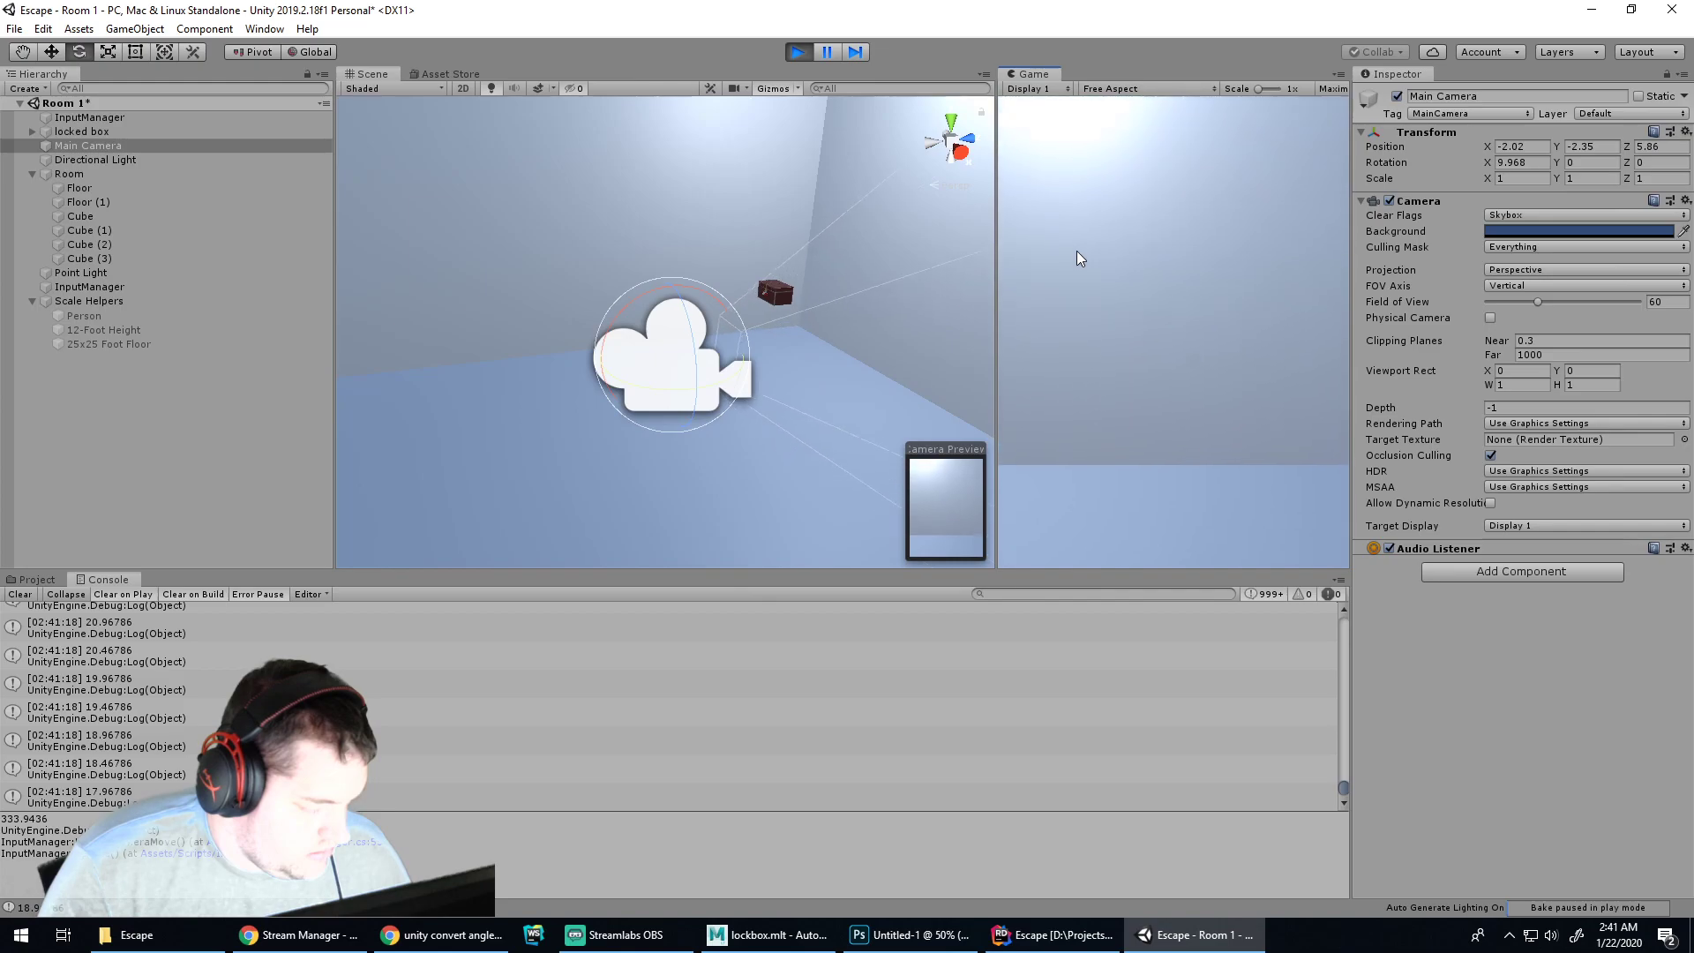
pyautogui.press('w')
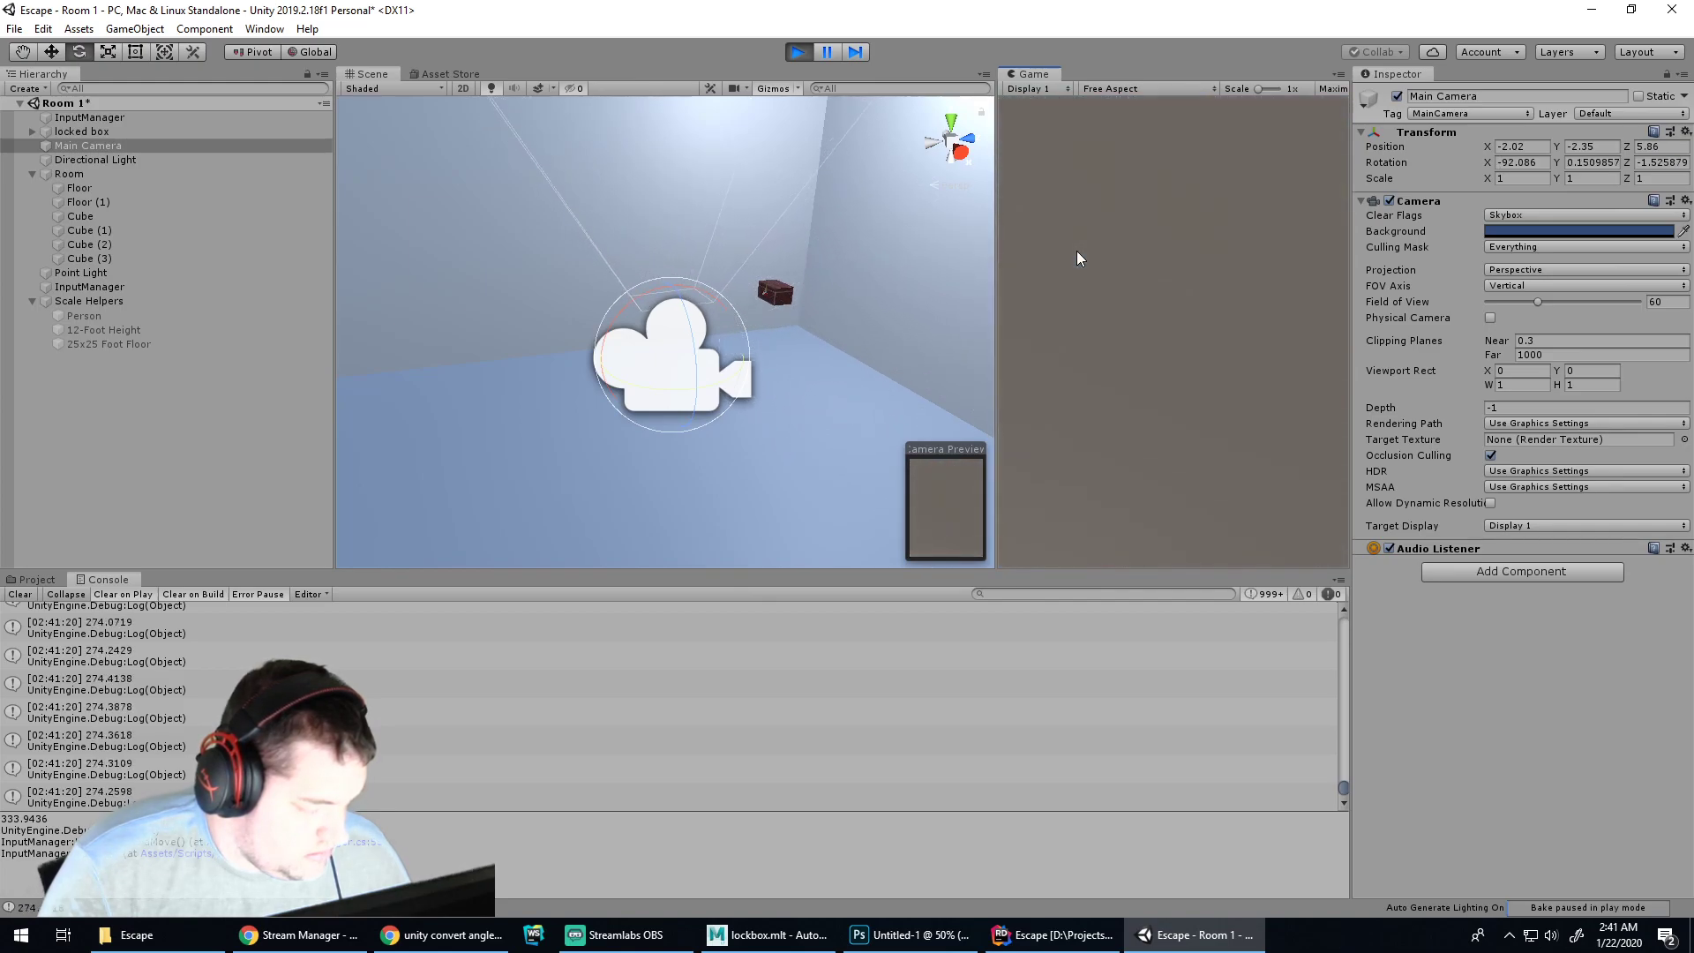
pyautogui.press('s')
pyautogui.press('w')
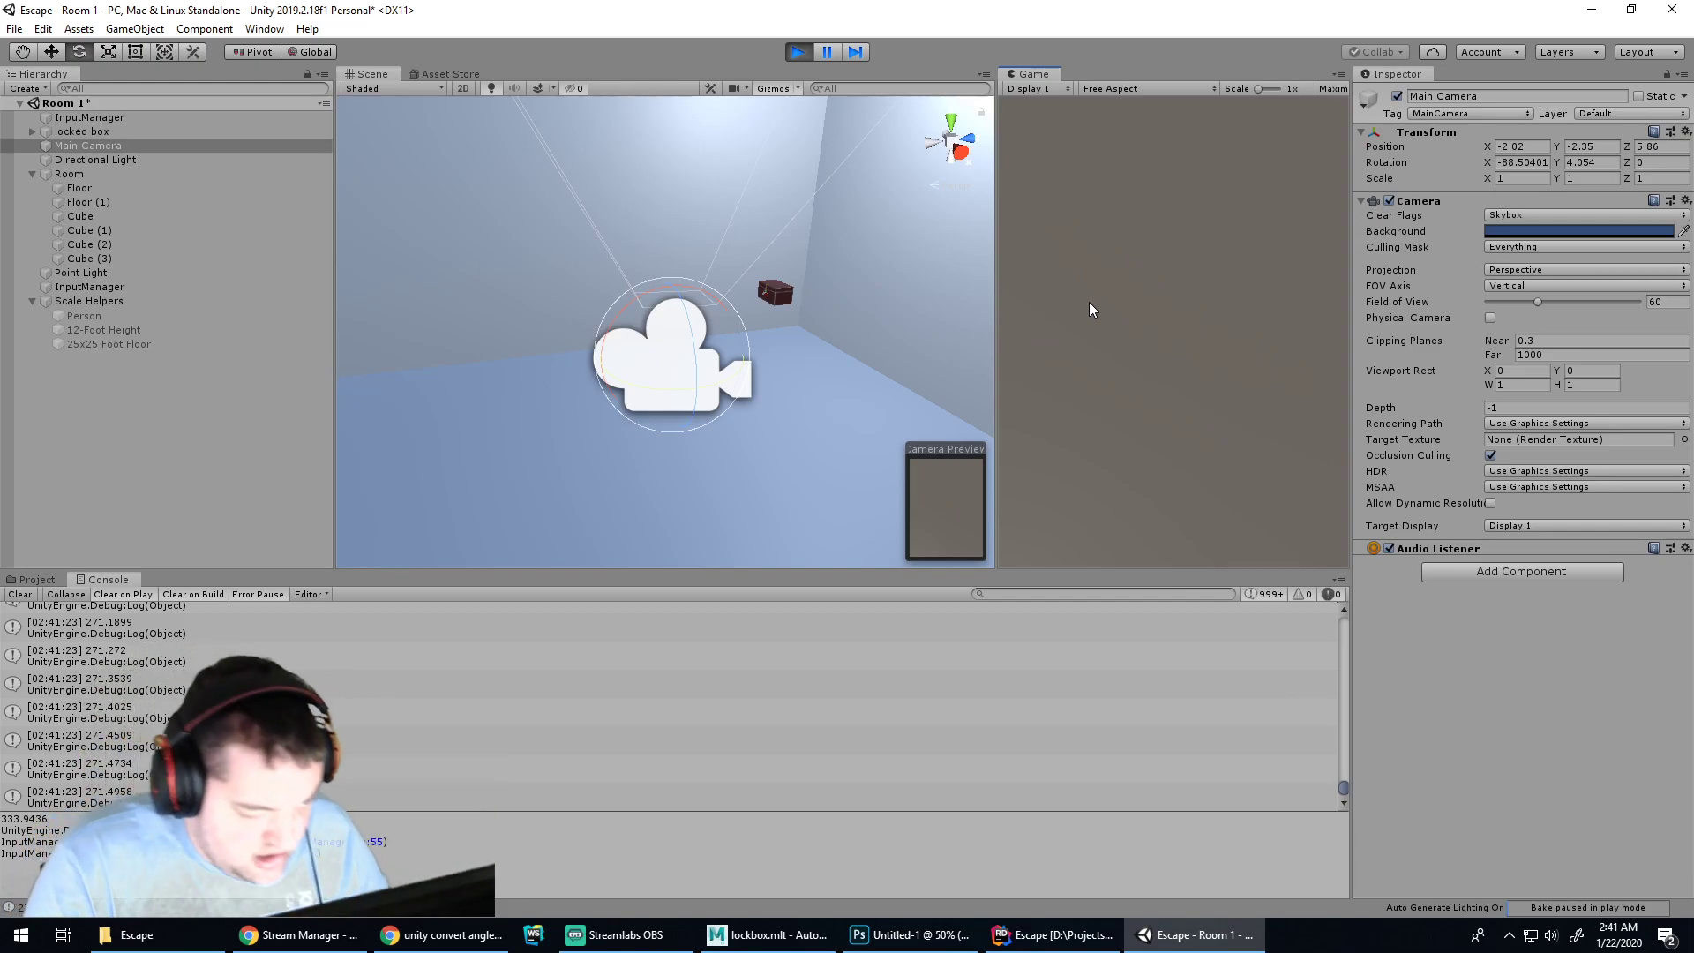
# Repeat the up-down tilt test, watching the logged x angle wrap from about 351 to 68
pyautogui.press('s')
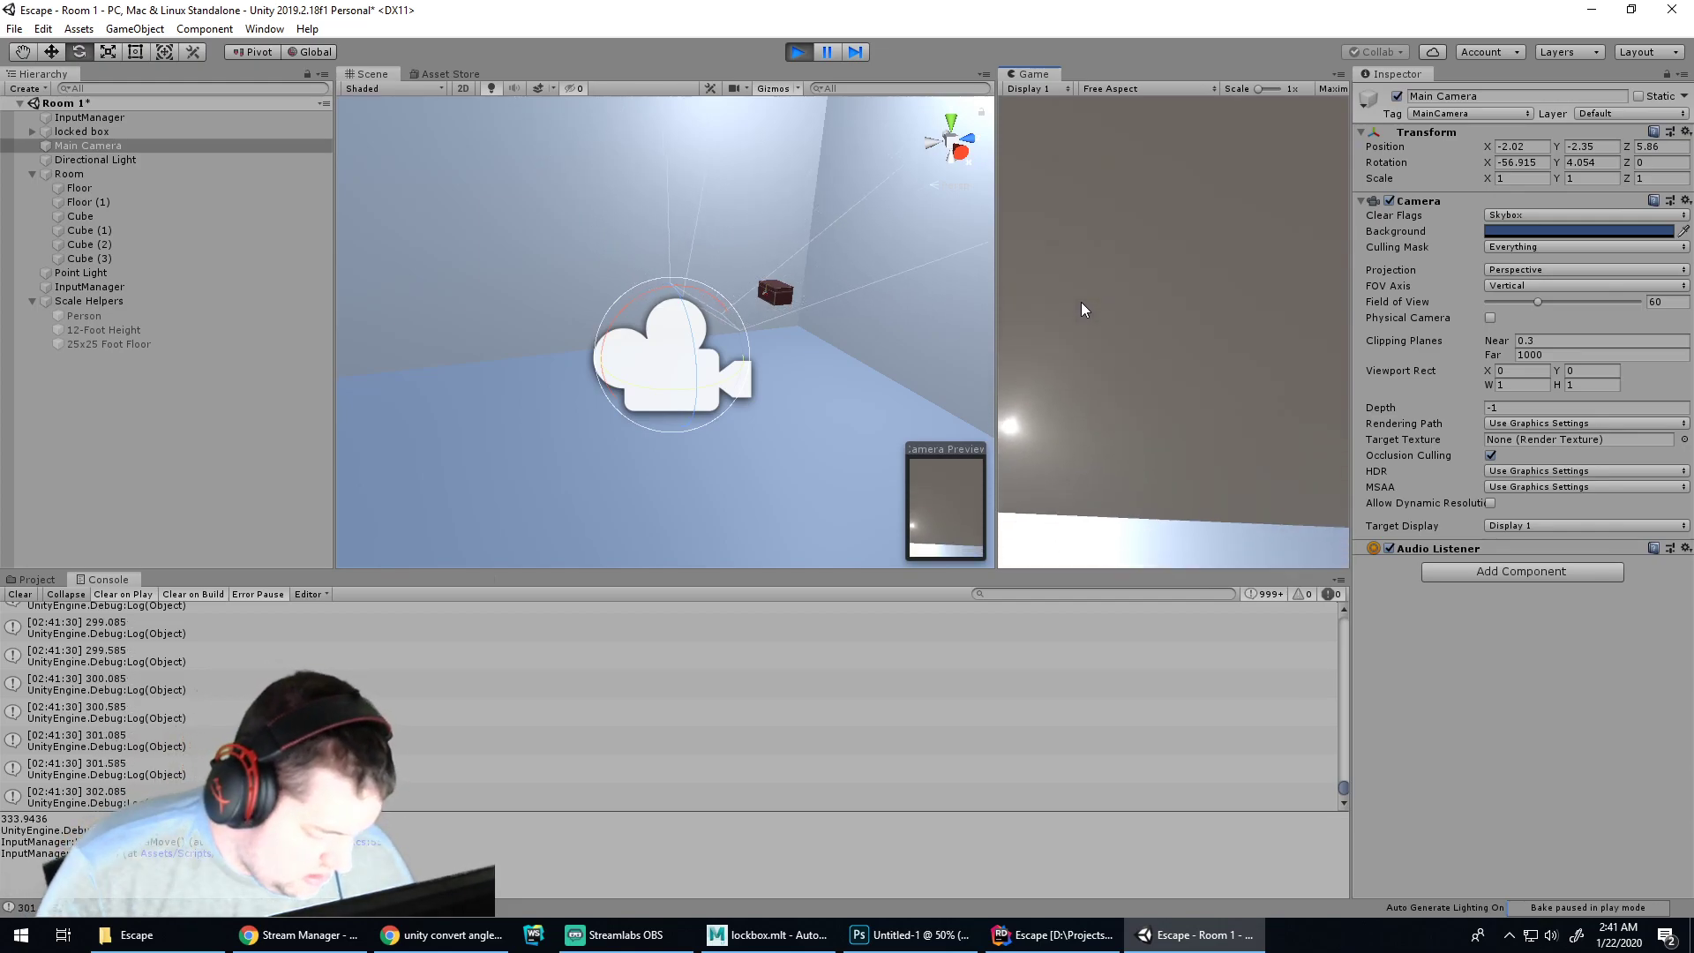
pyautogui.press('s')
pyautogui.press('w')
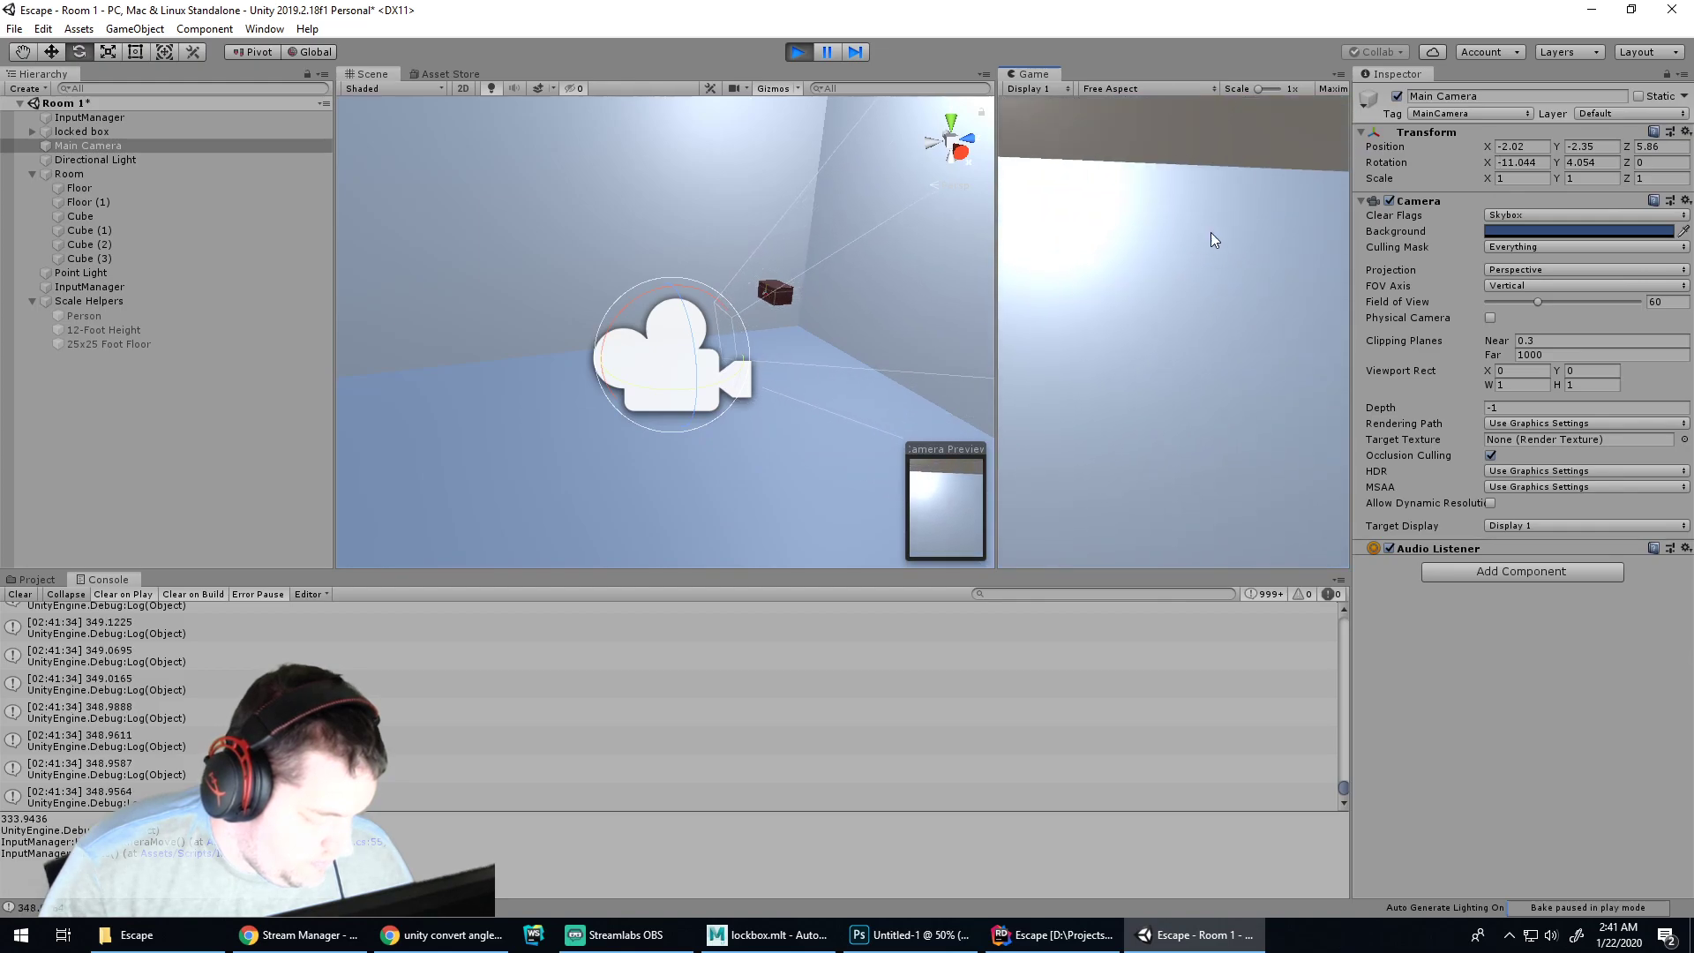
pyautogui.press('w')
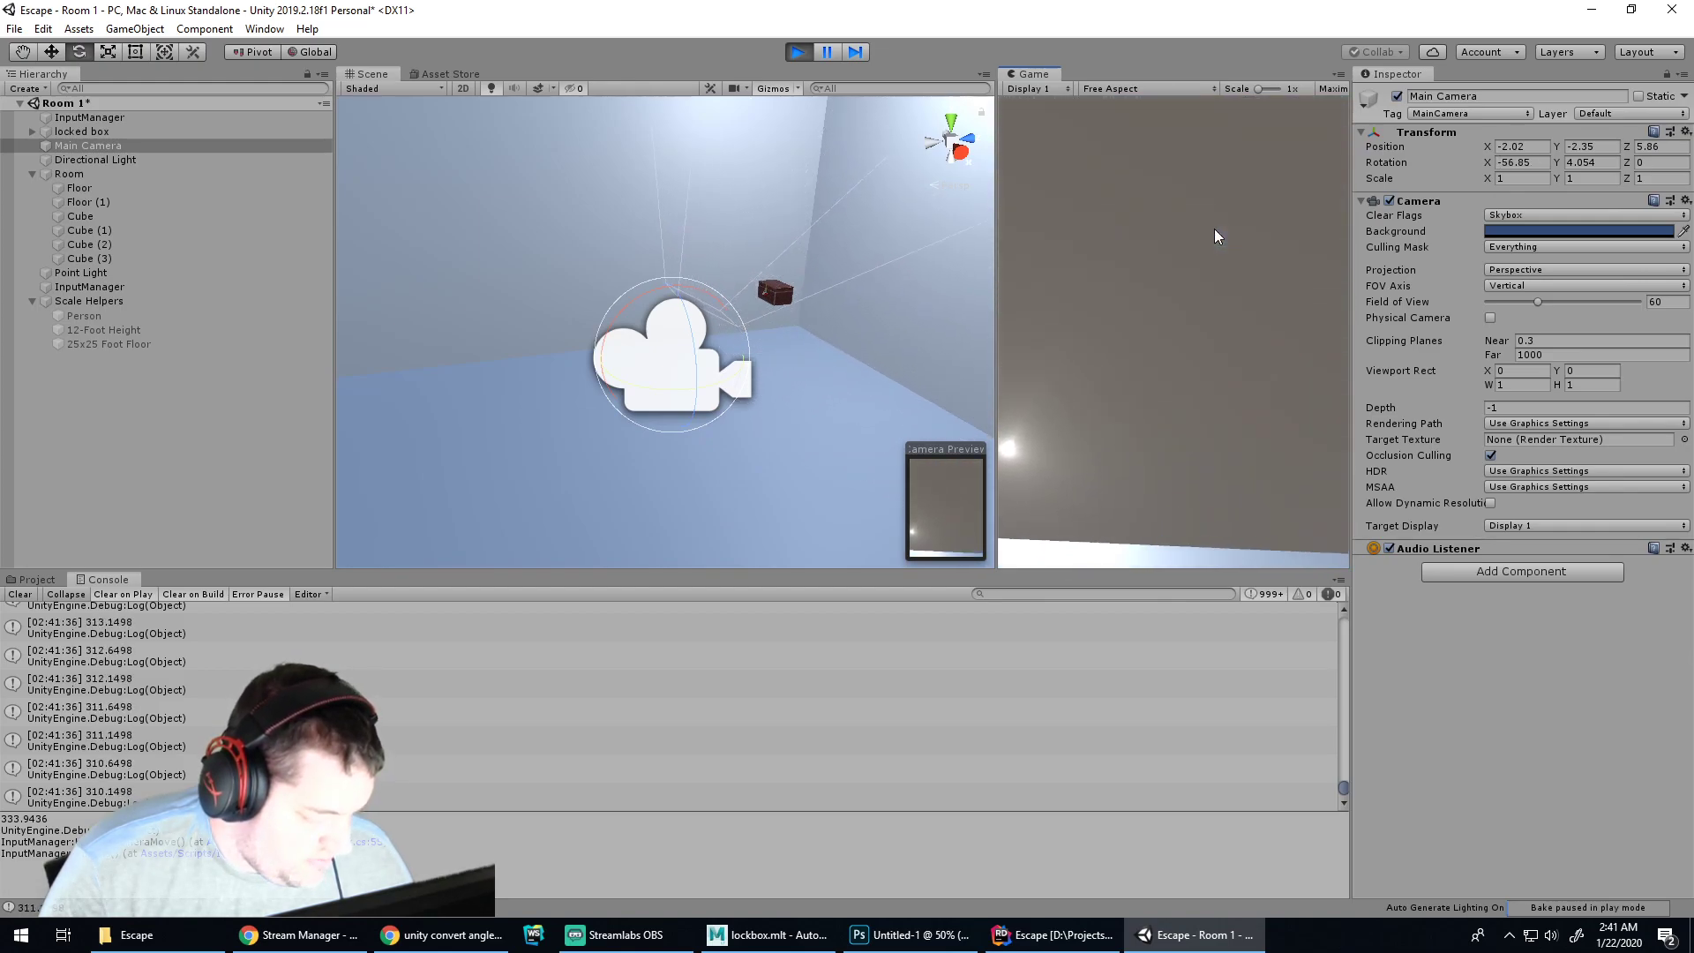
pyautogui.press('s')
pyautogui.press('w')
pyautogui.press('s')
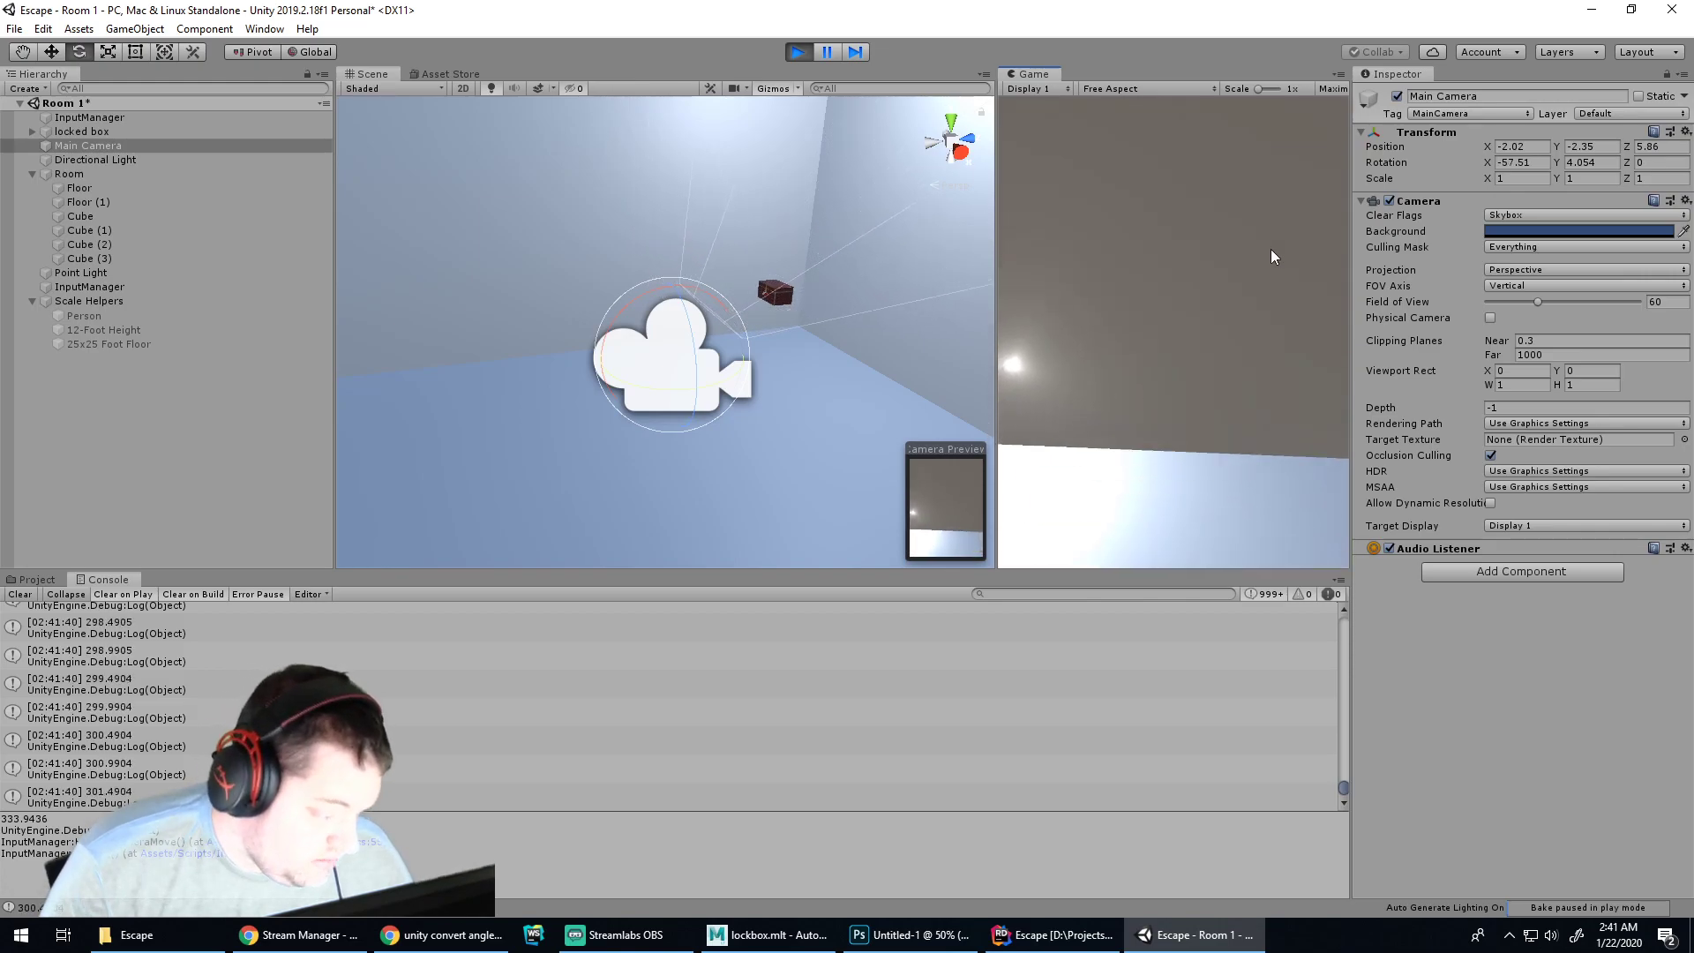
pyautogui.press('s')
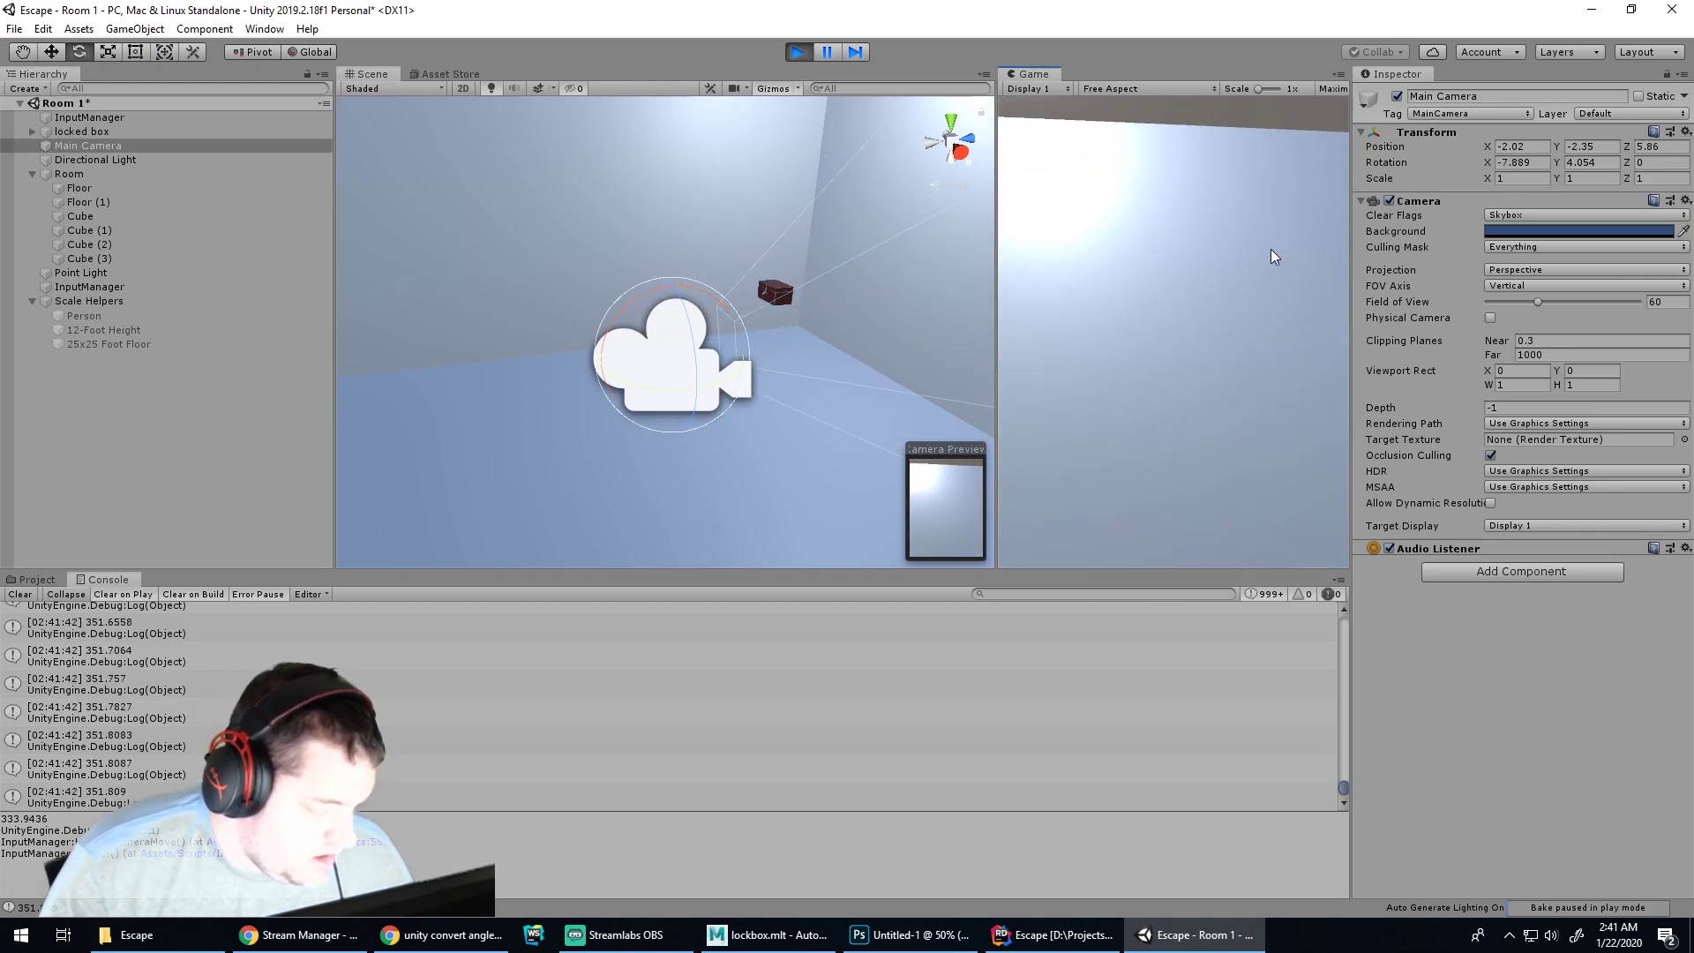
pyautogui.press('s')
pyautogui.press('s')
pyautogui.press('s')
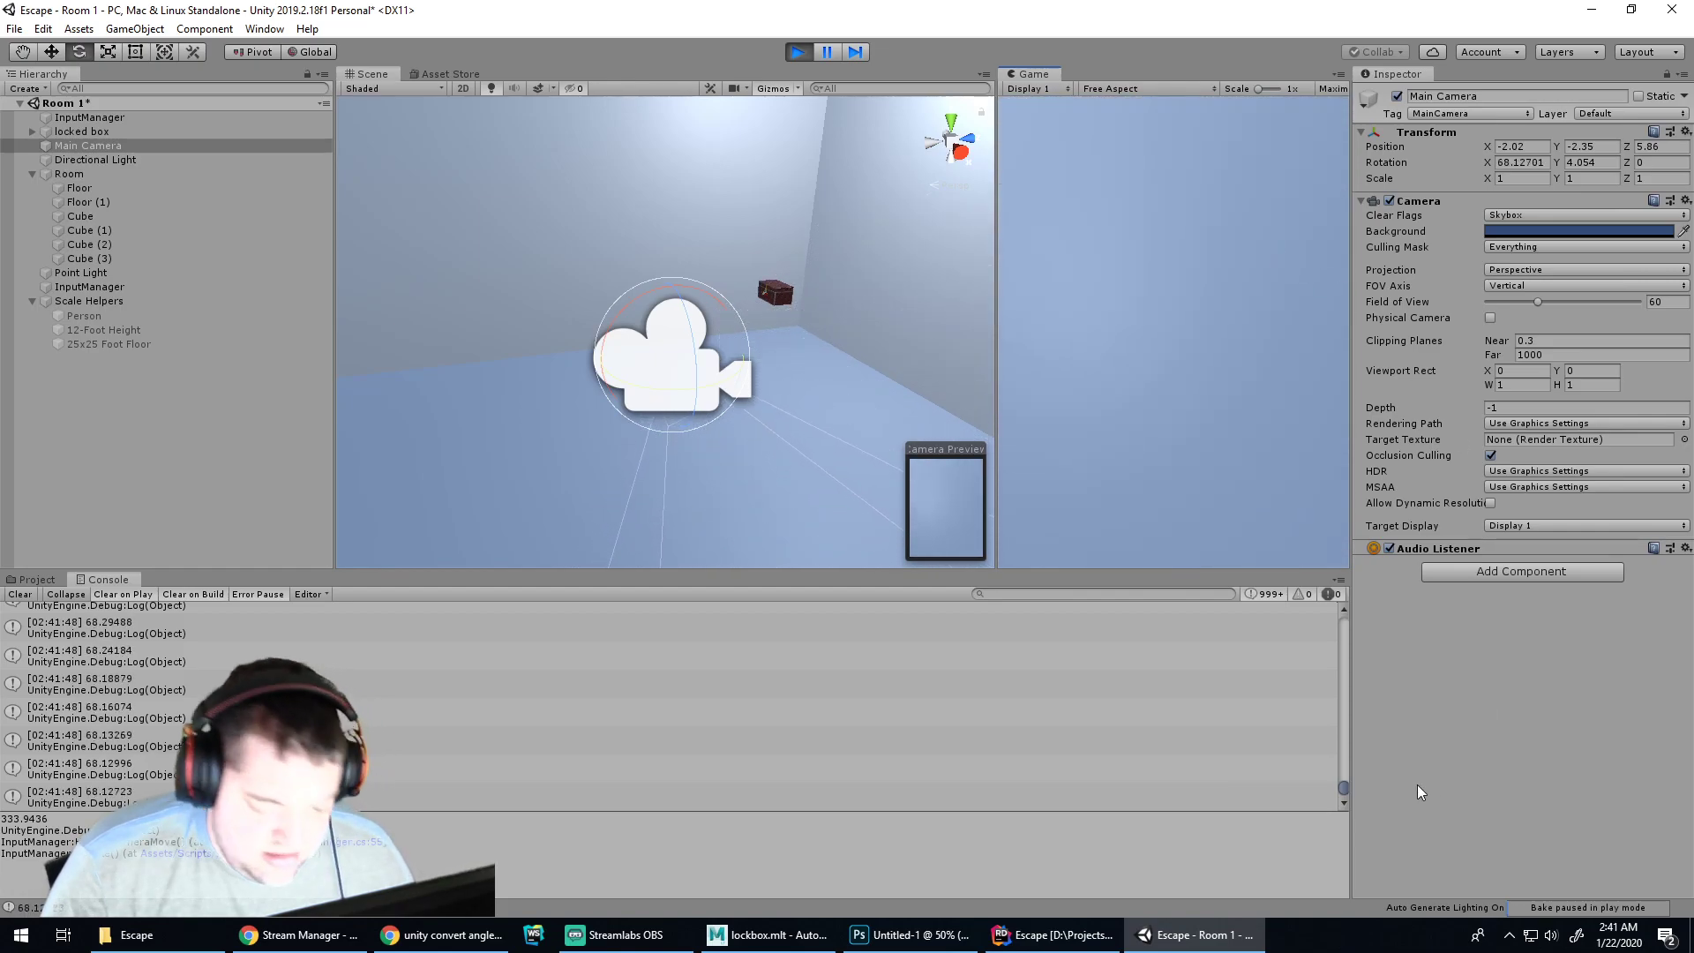
pyautogui.hotkey('alt', 'Tab')
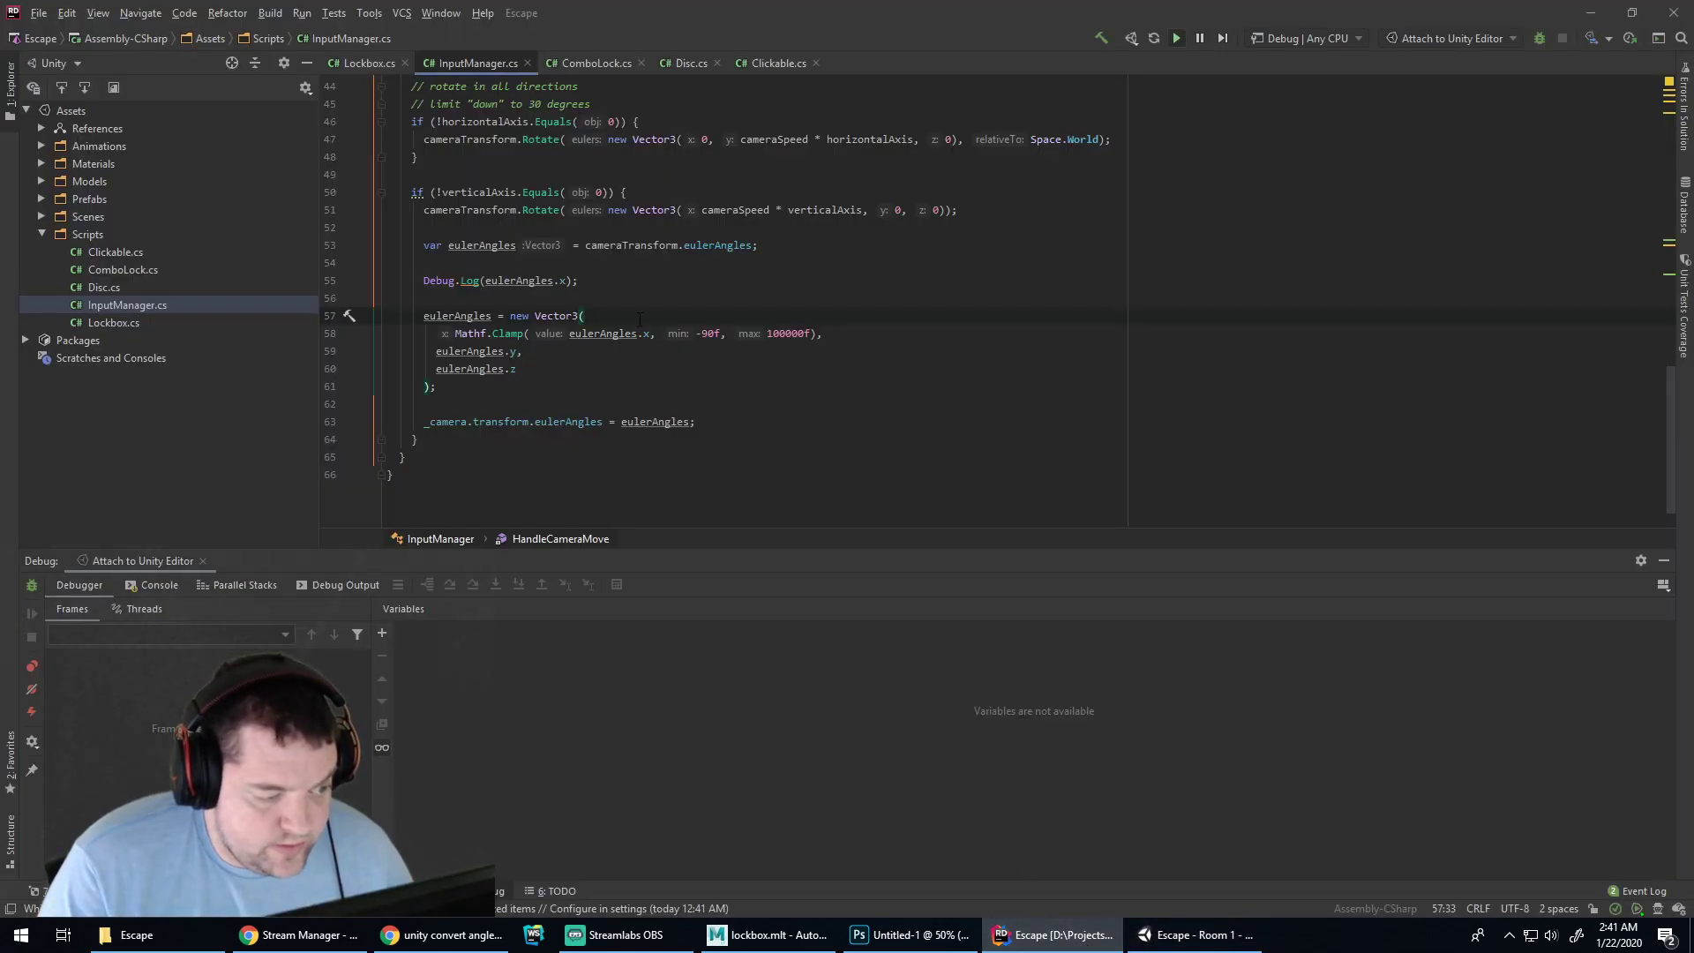
# Prefix the clamp with 'eulerAngles.x > 270 ? Mathf.Clamp(eulerAngles.x, 270f, 360f)', splitting branches onto separate lines
pyautogui.click(441, 335)
pyautogui.write('eulerAngles.')
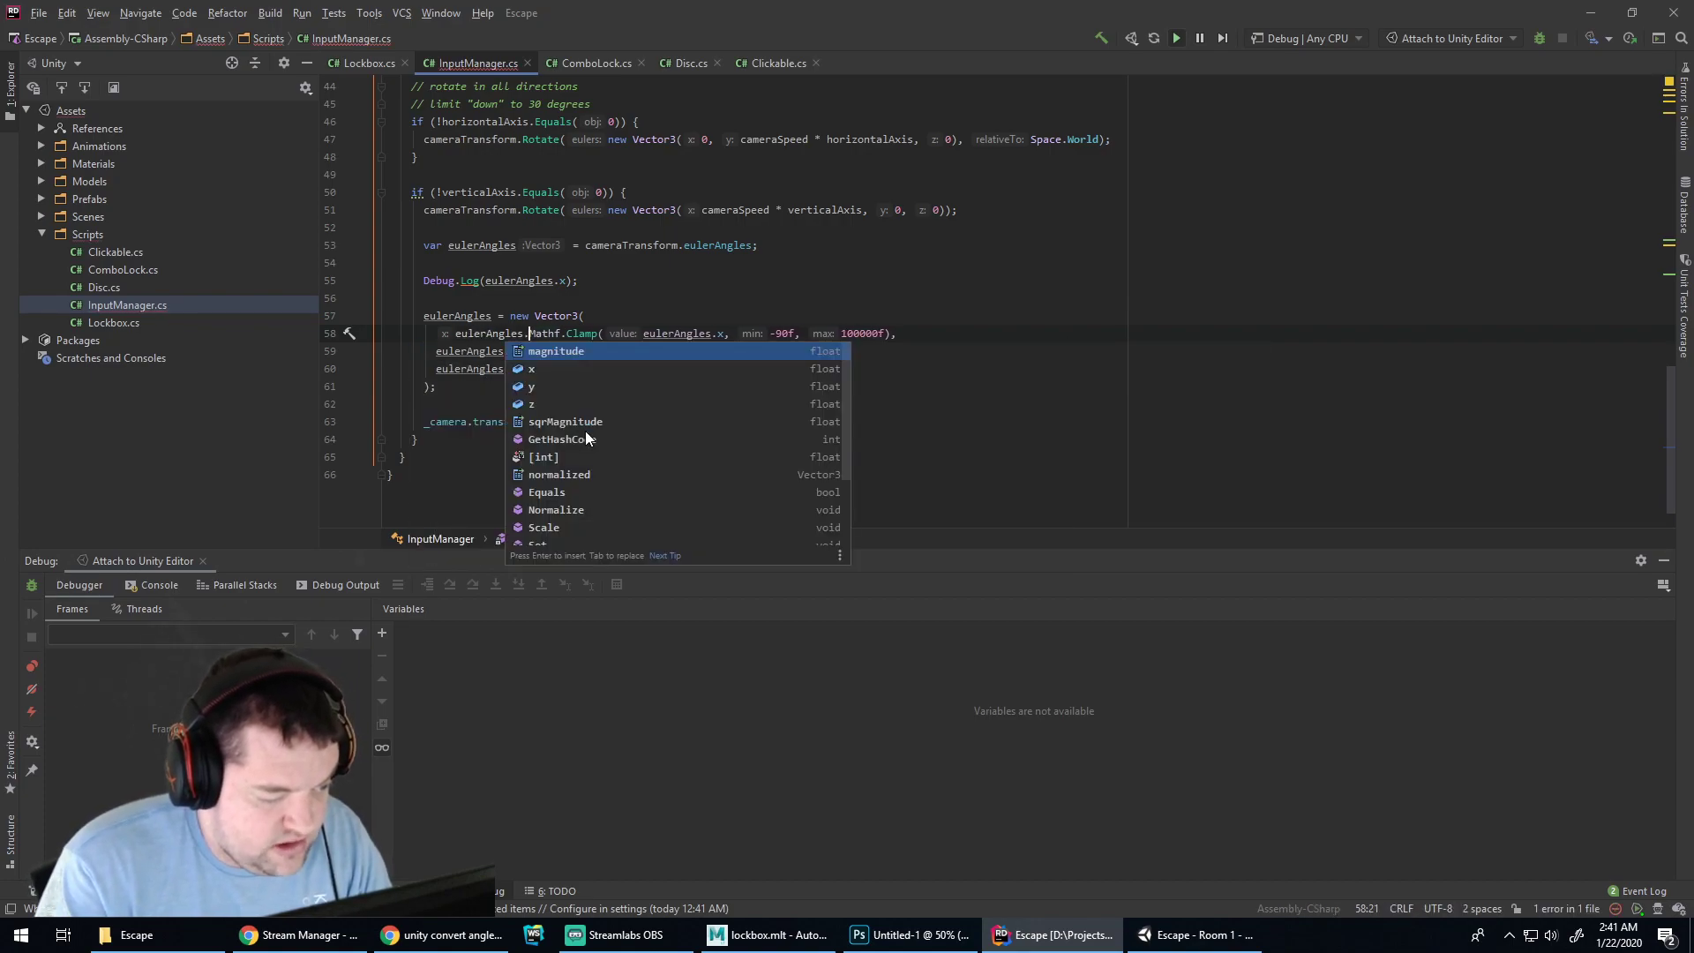
pyautogui.write('x ')
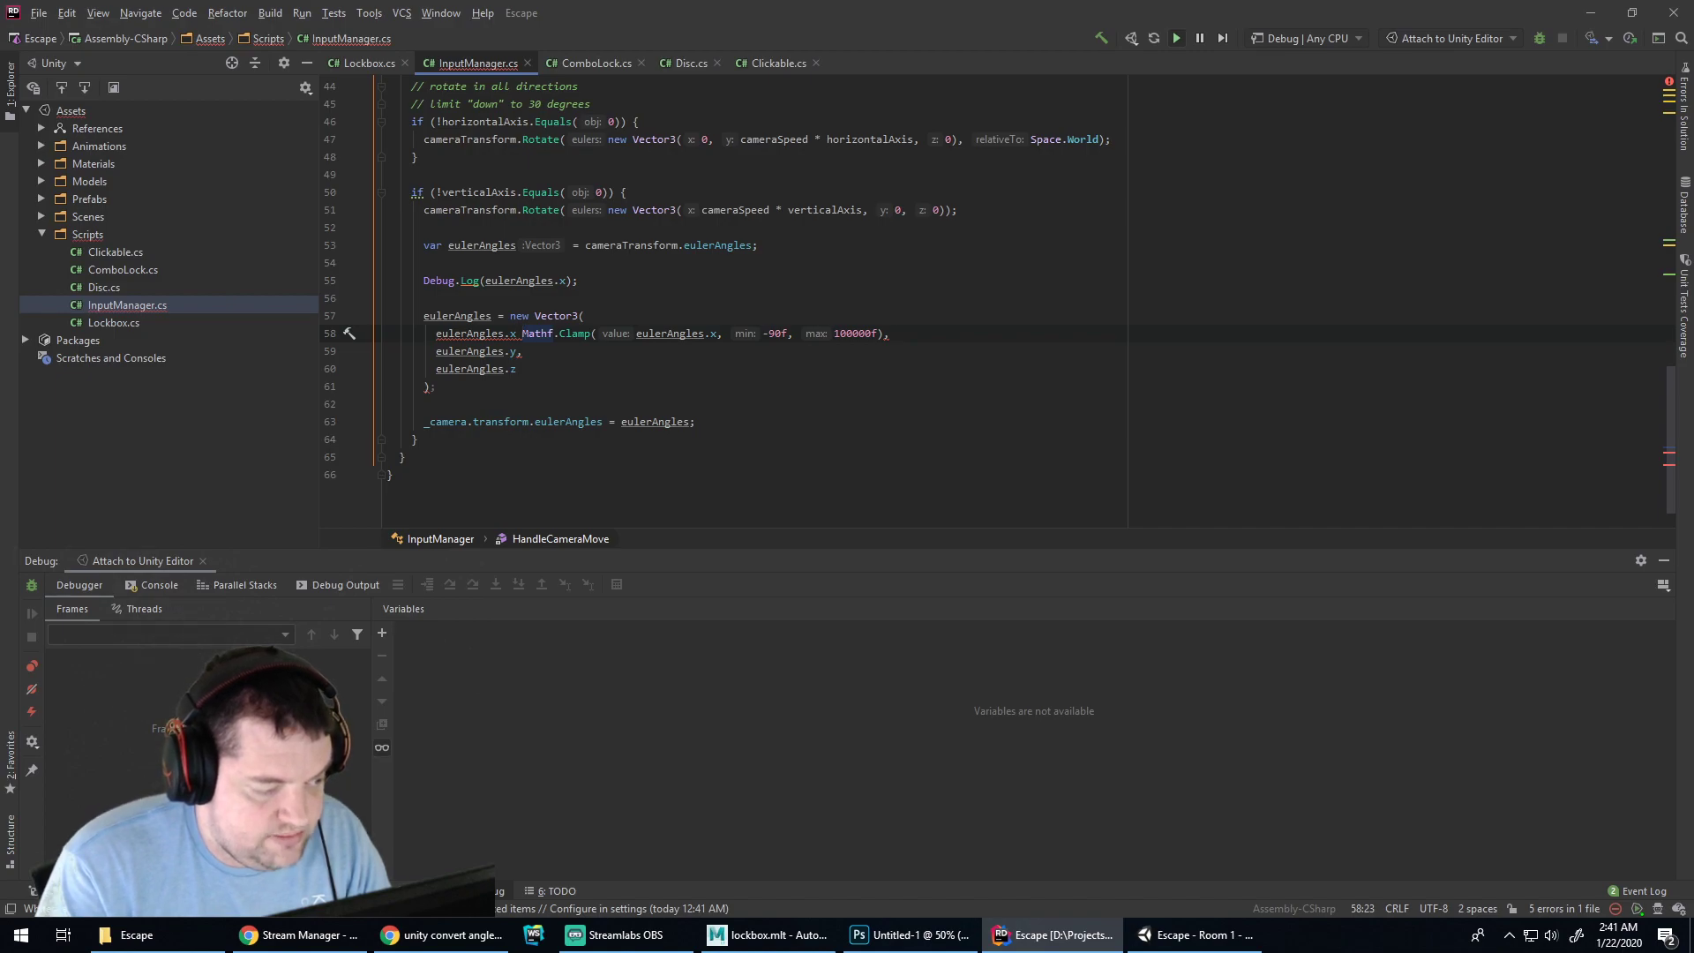
pyautogui.write('> ')
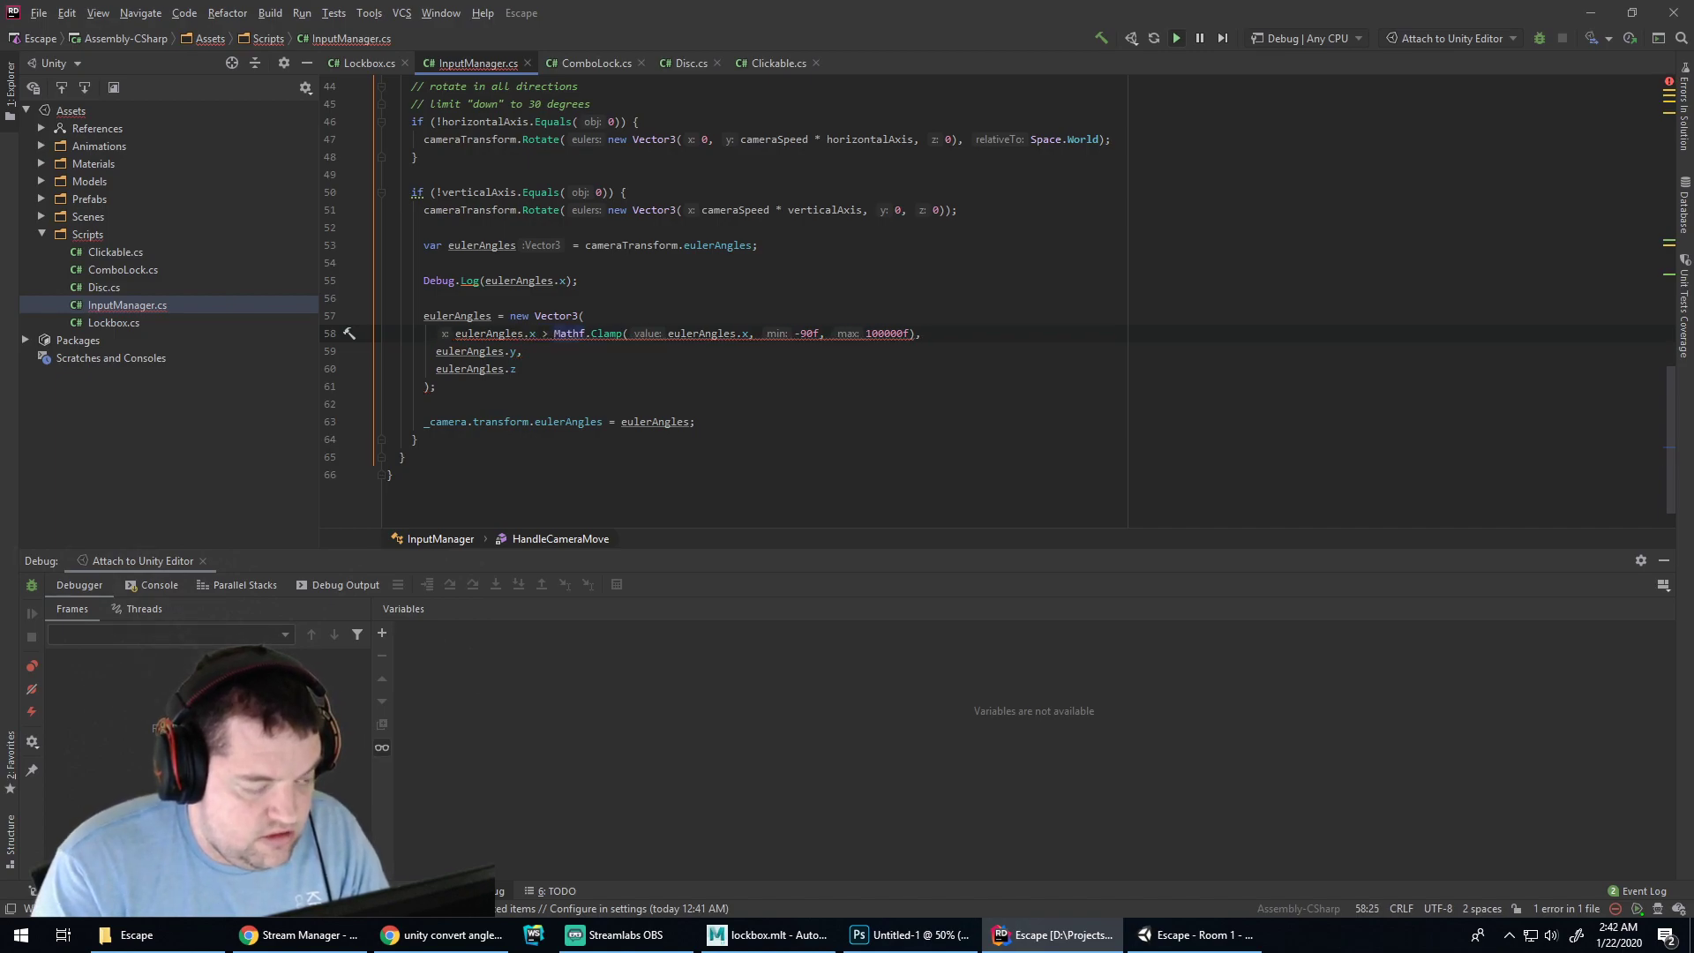
pyautogui.write('270 ? ')
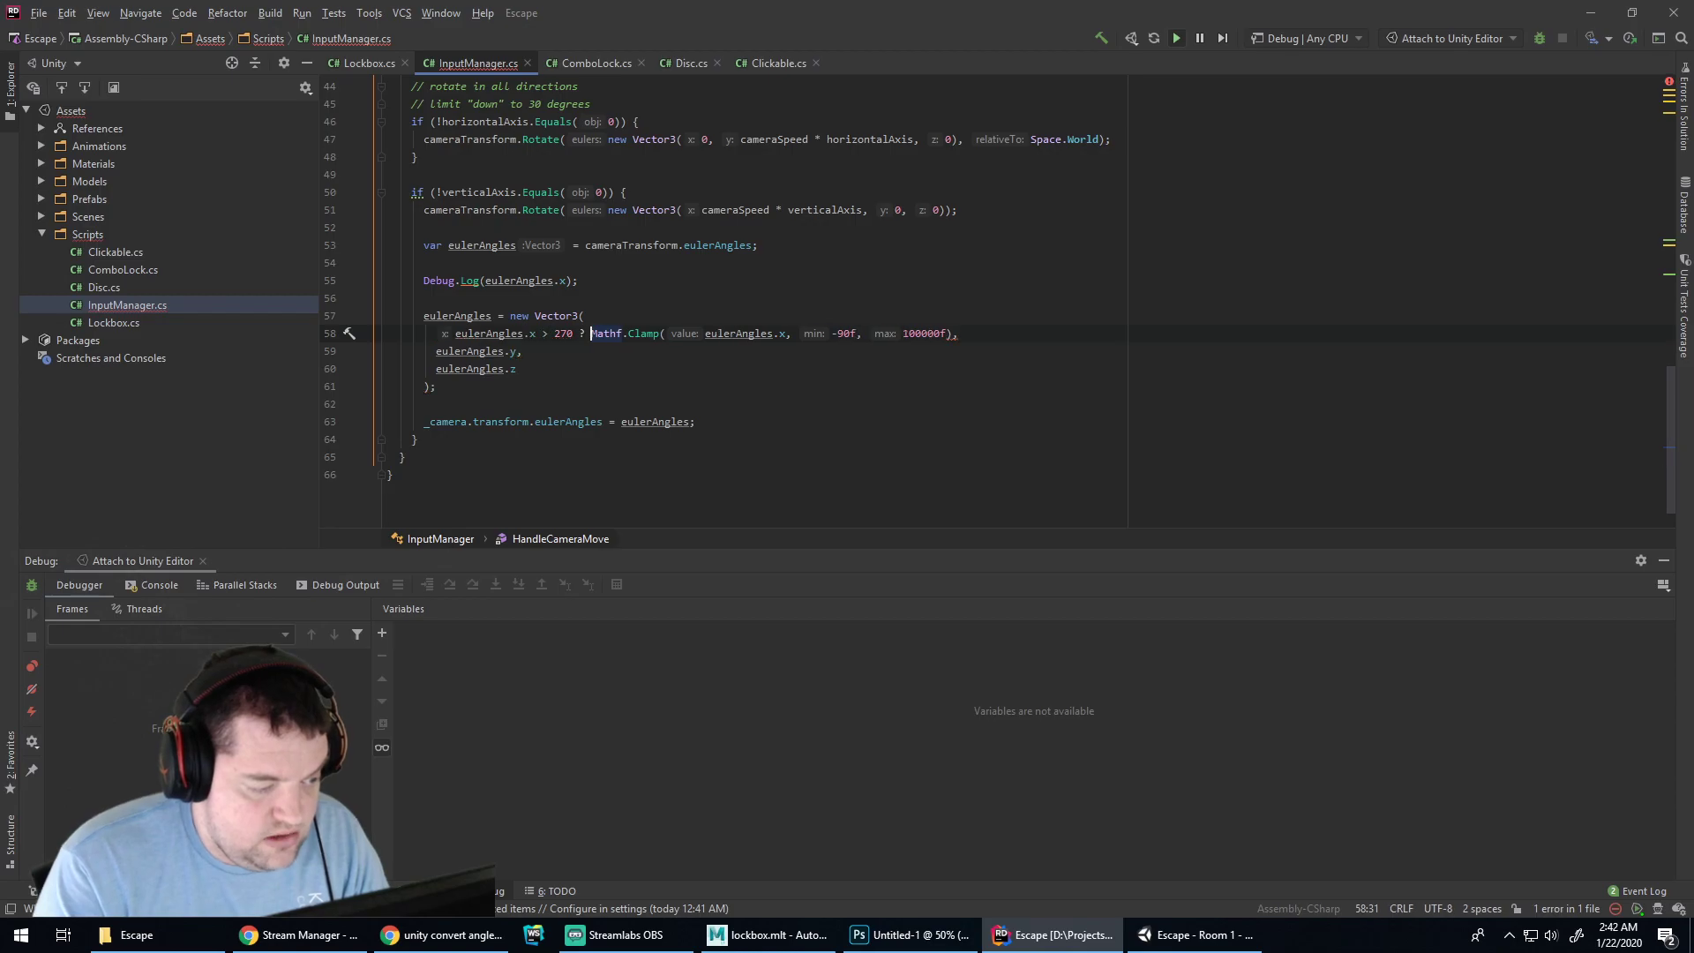
pyautogui.write(': ')
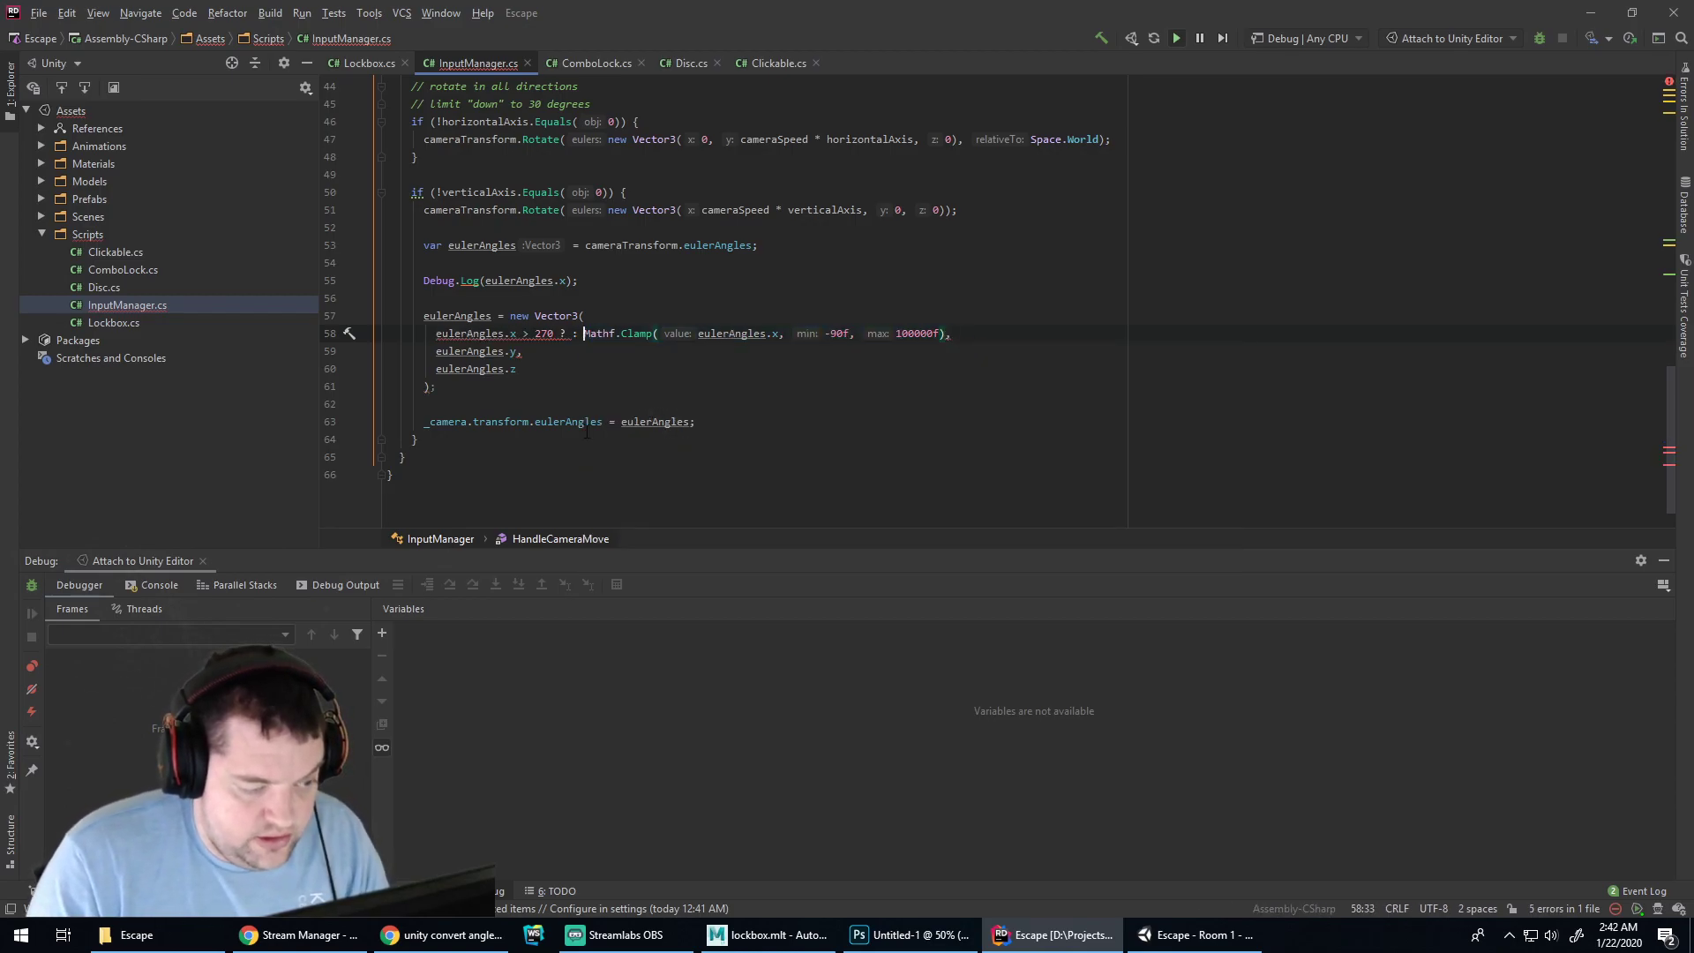
pyautogui.write('Mathf.')
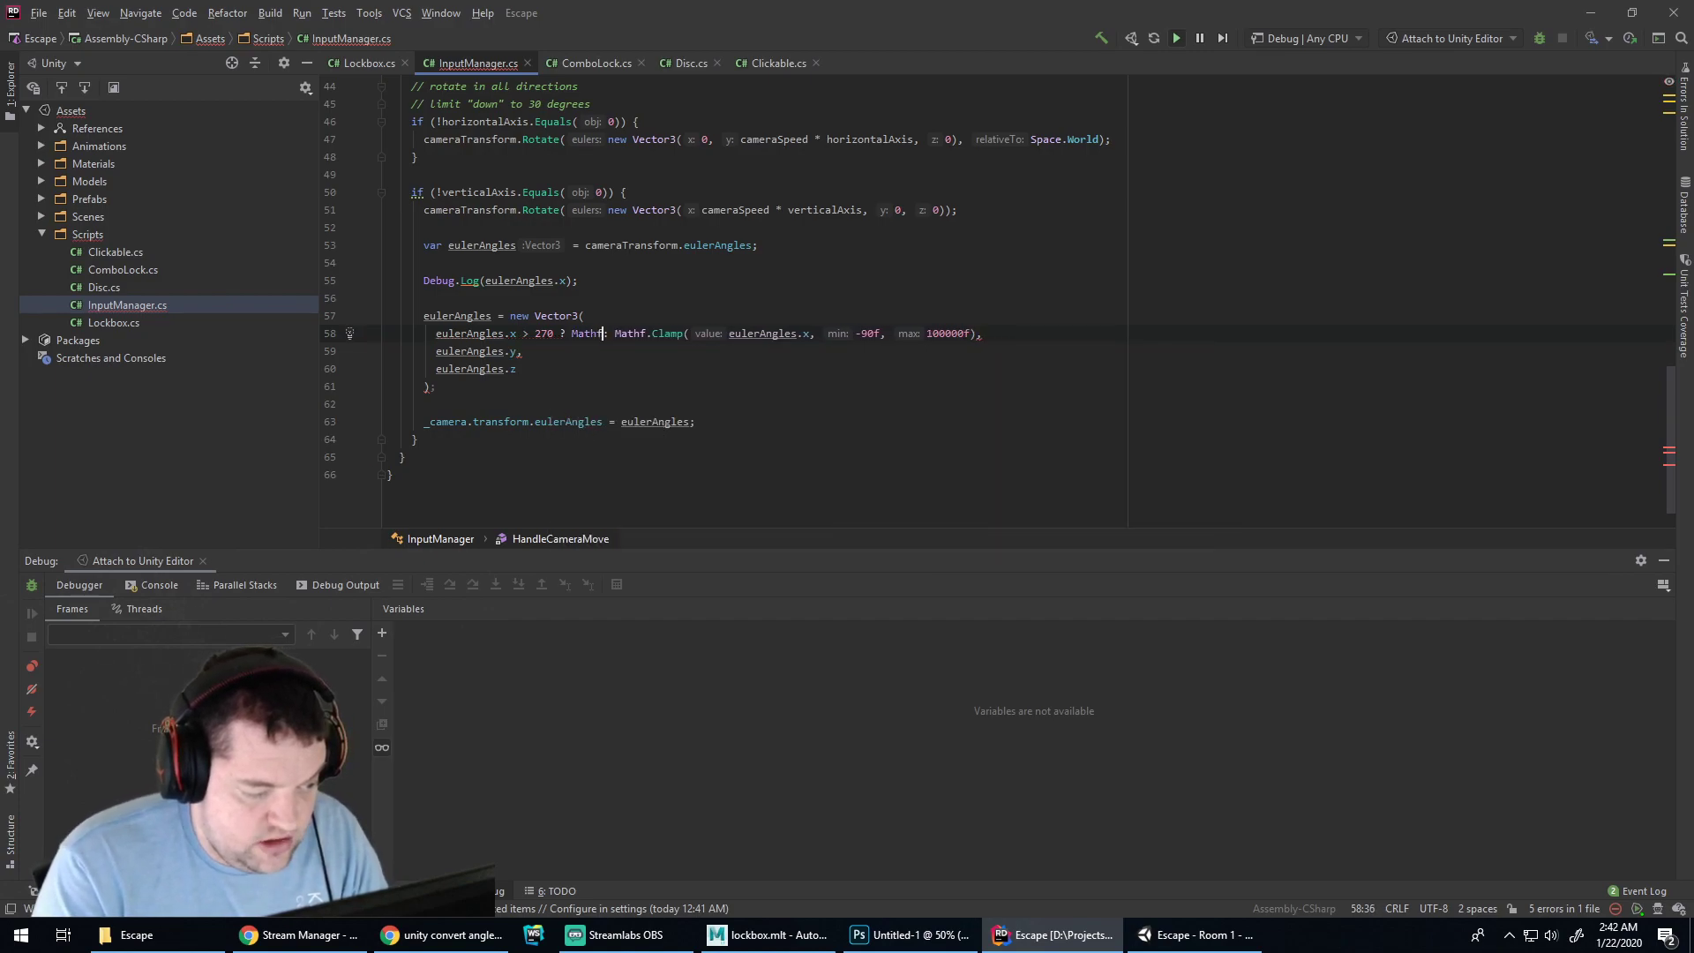
pyautogui.write('Clamp(')
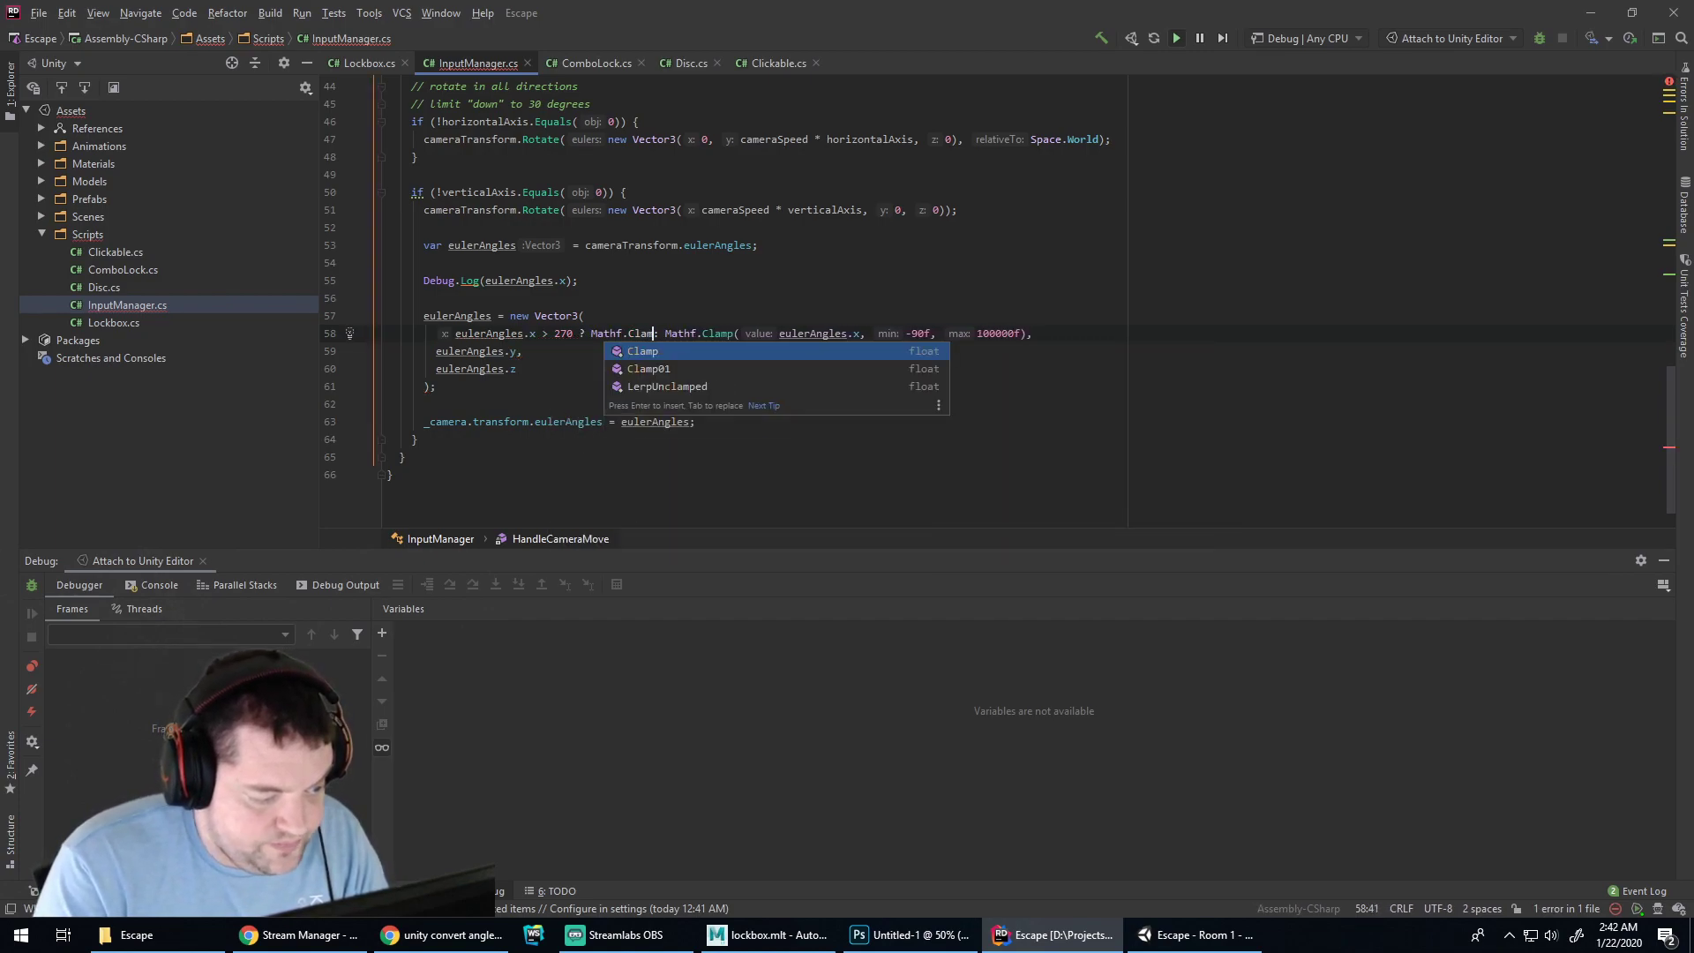
pyautogui.write('eulerAngles.x, ')
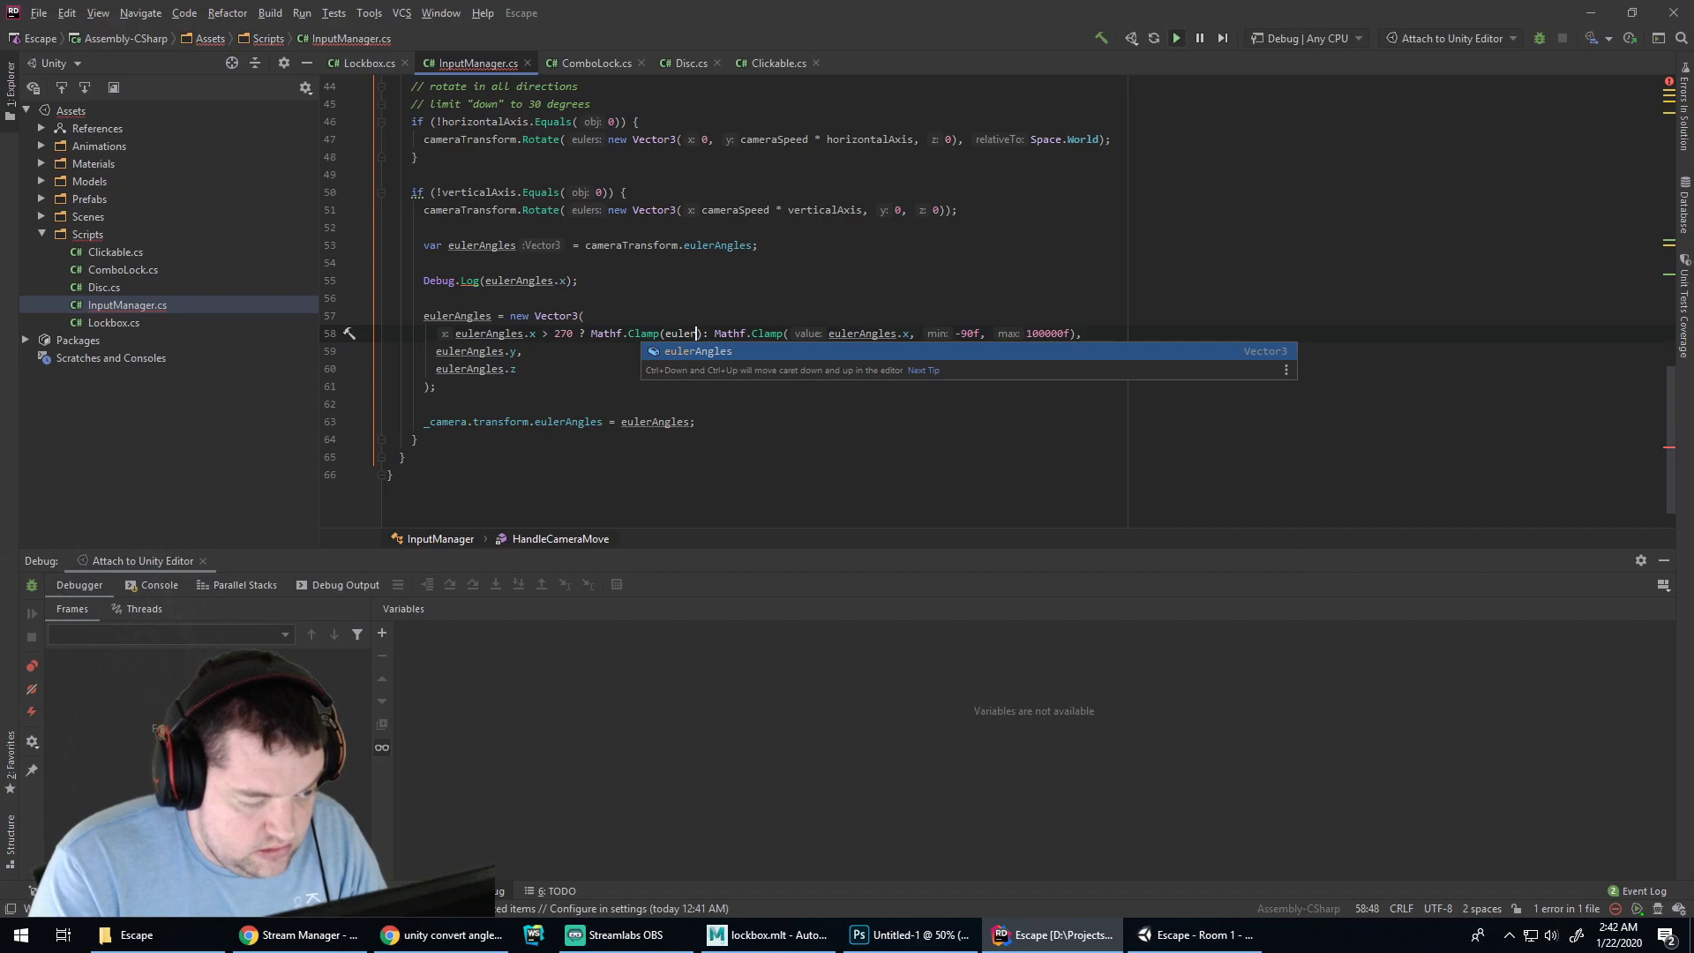
pyautogui.write('270f, ')
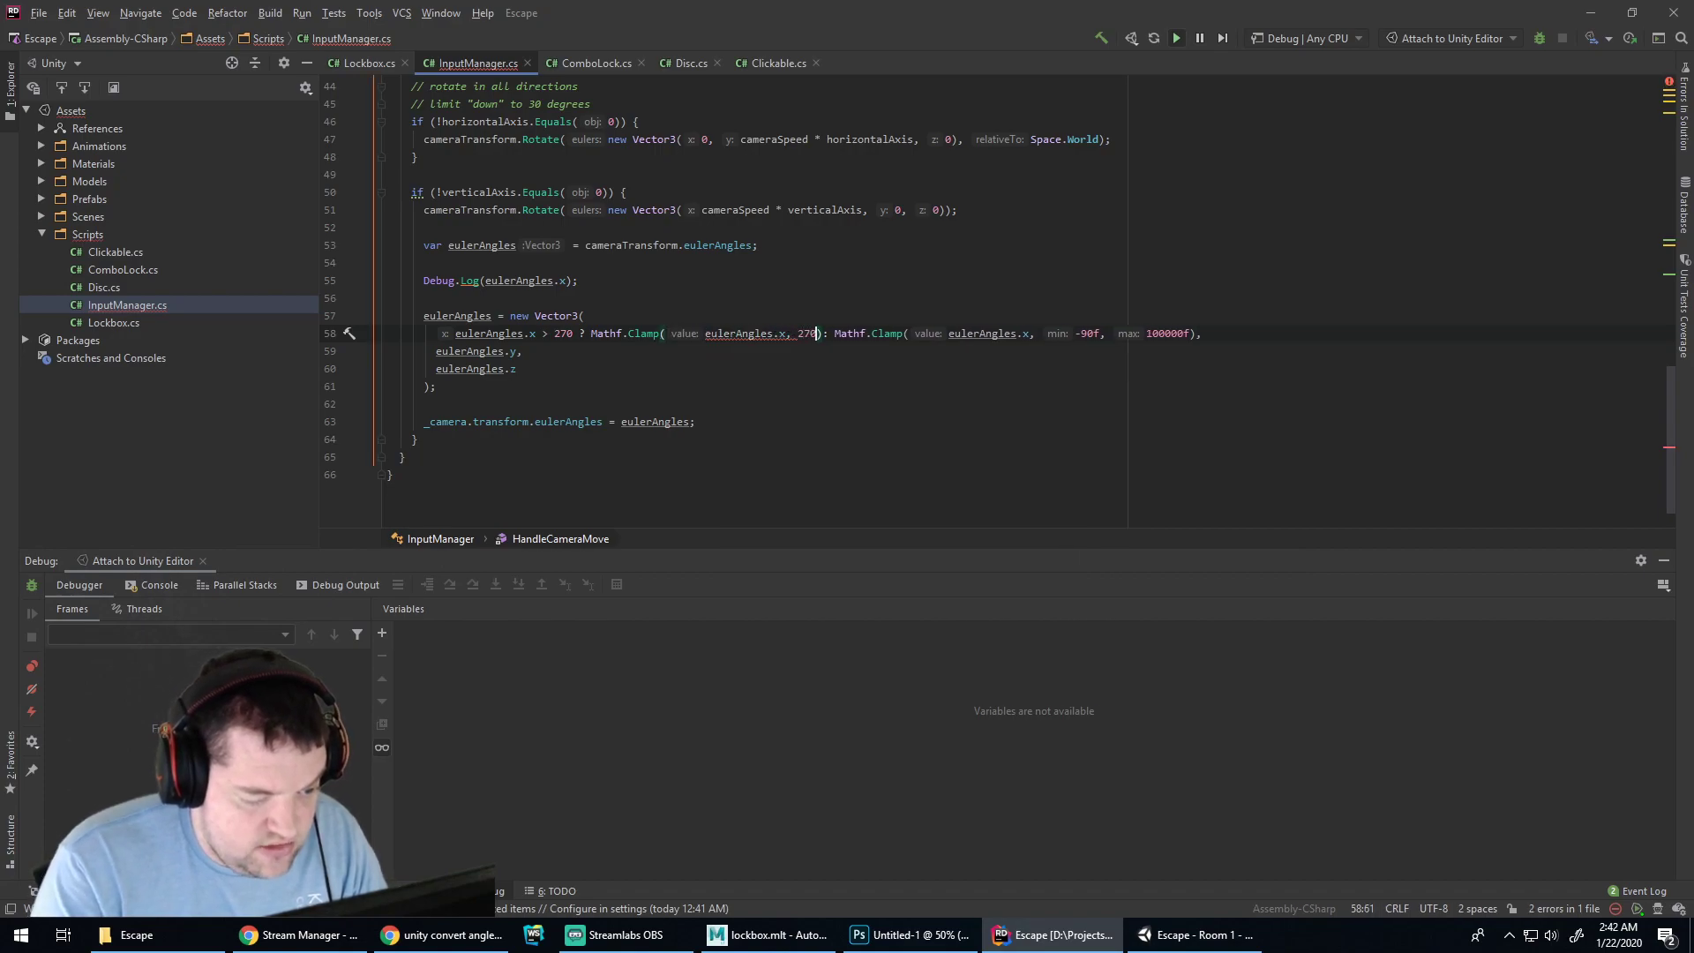
pyautogui.write('360f)')
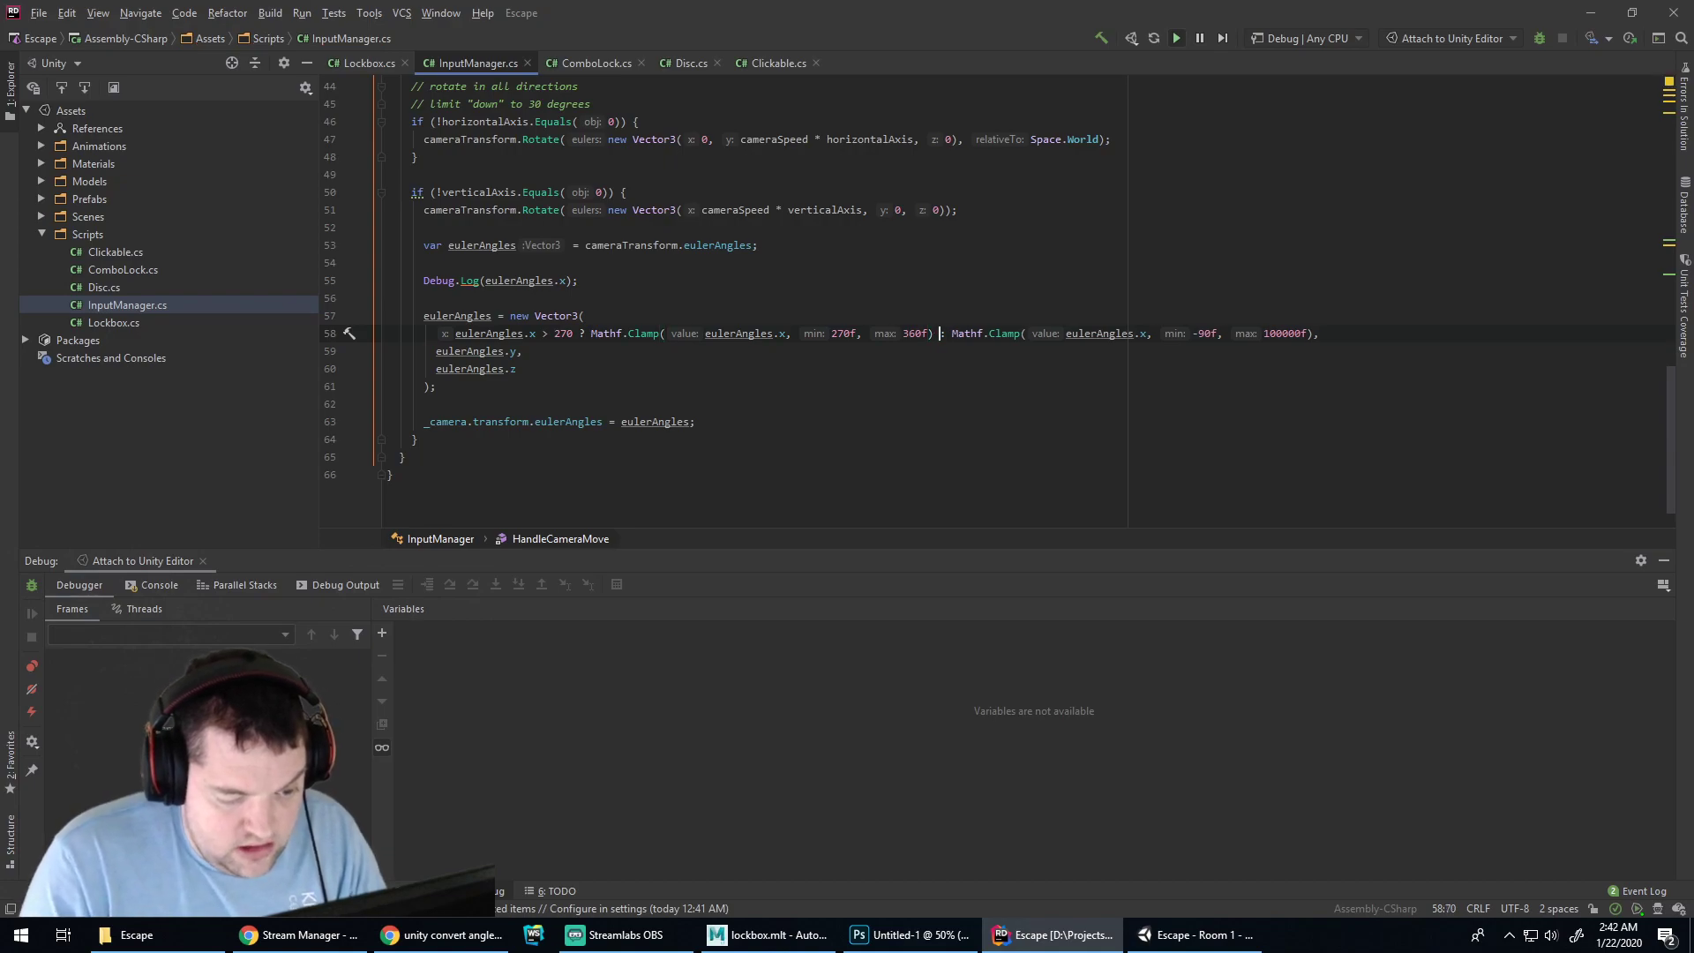
pyautogui.click(583, 334)
pyautogui.press('Return')
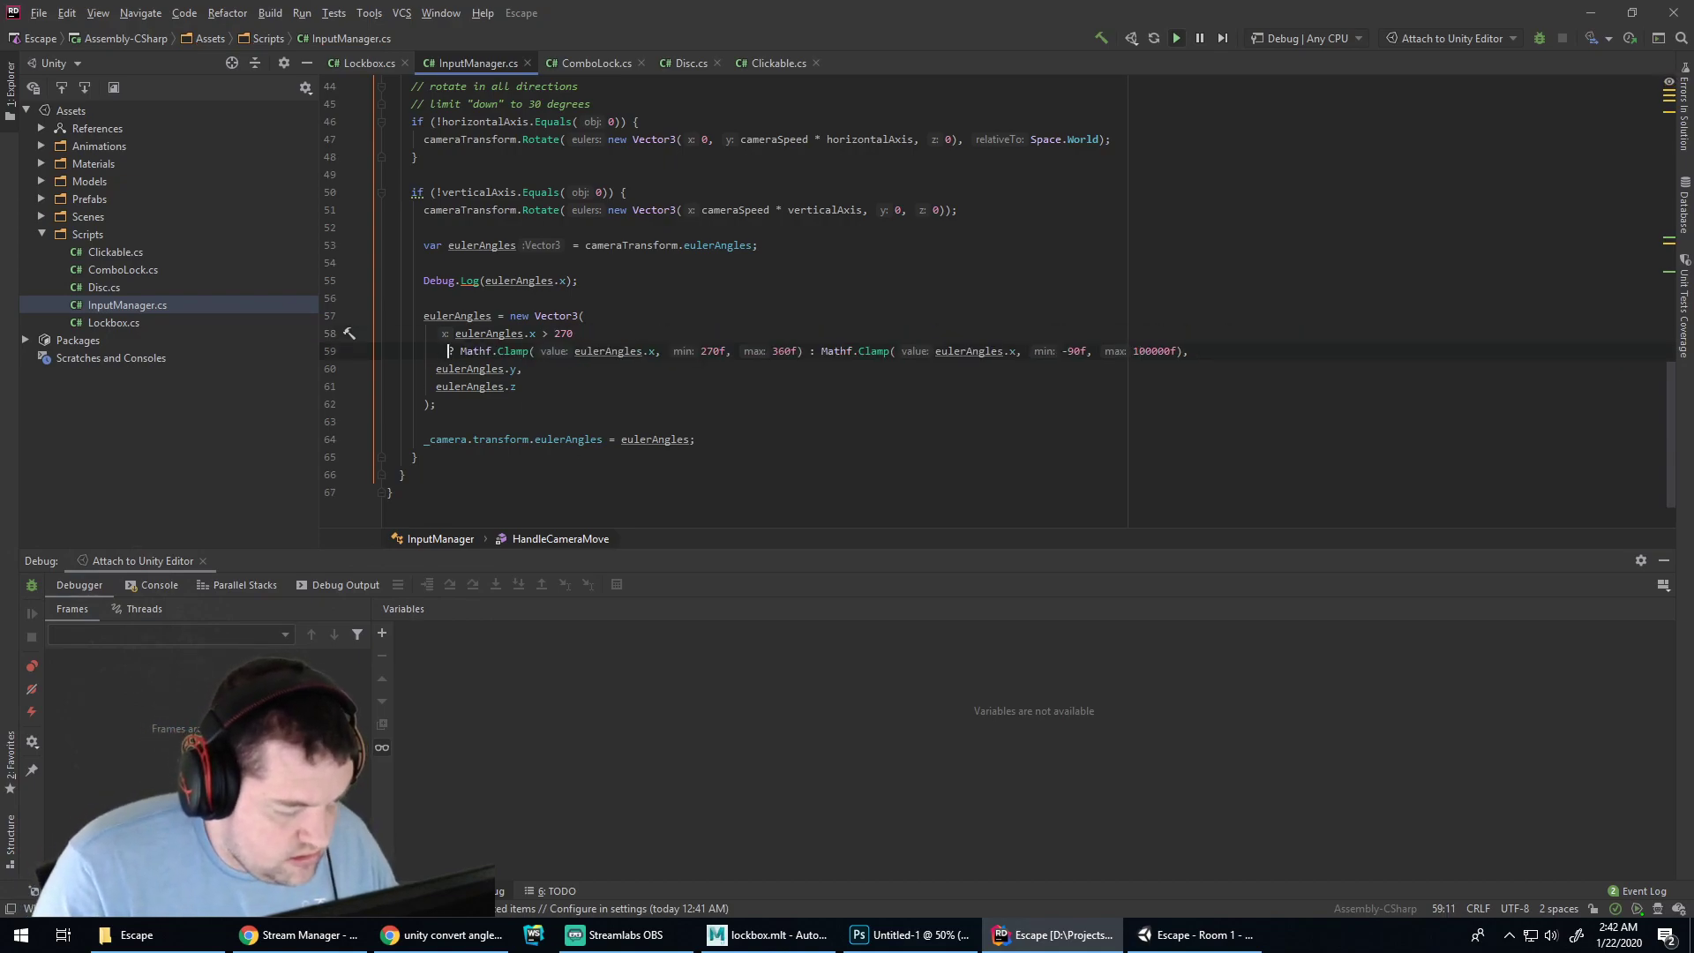
pyautogui.press('Tab')
pyautogui.click(824, 351)
pyautogui.press('Return')
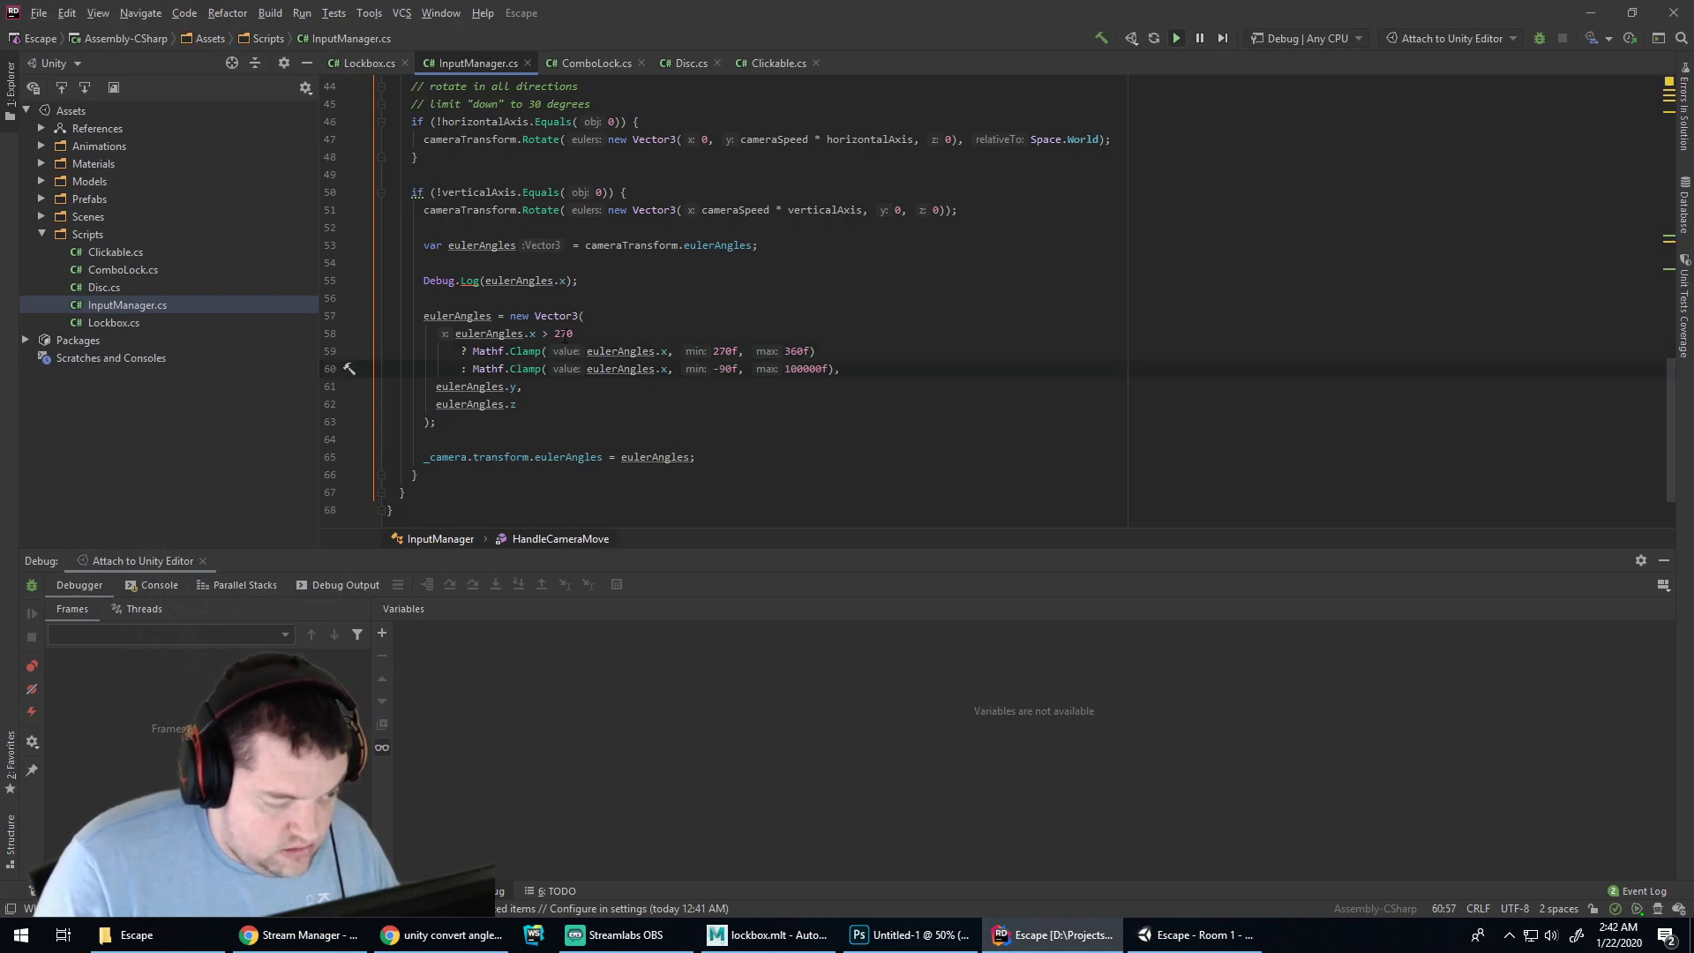
# Change the second clamp's limits to 0 and 60 and drop the f suffixes
pyautogui.moveTo(714, 369); pyautogui.dragTo(810, 371)
pyautogui.write('0')
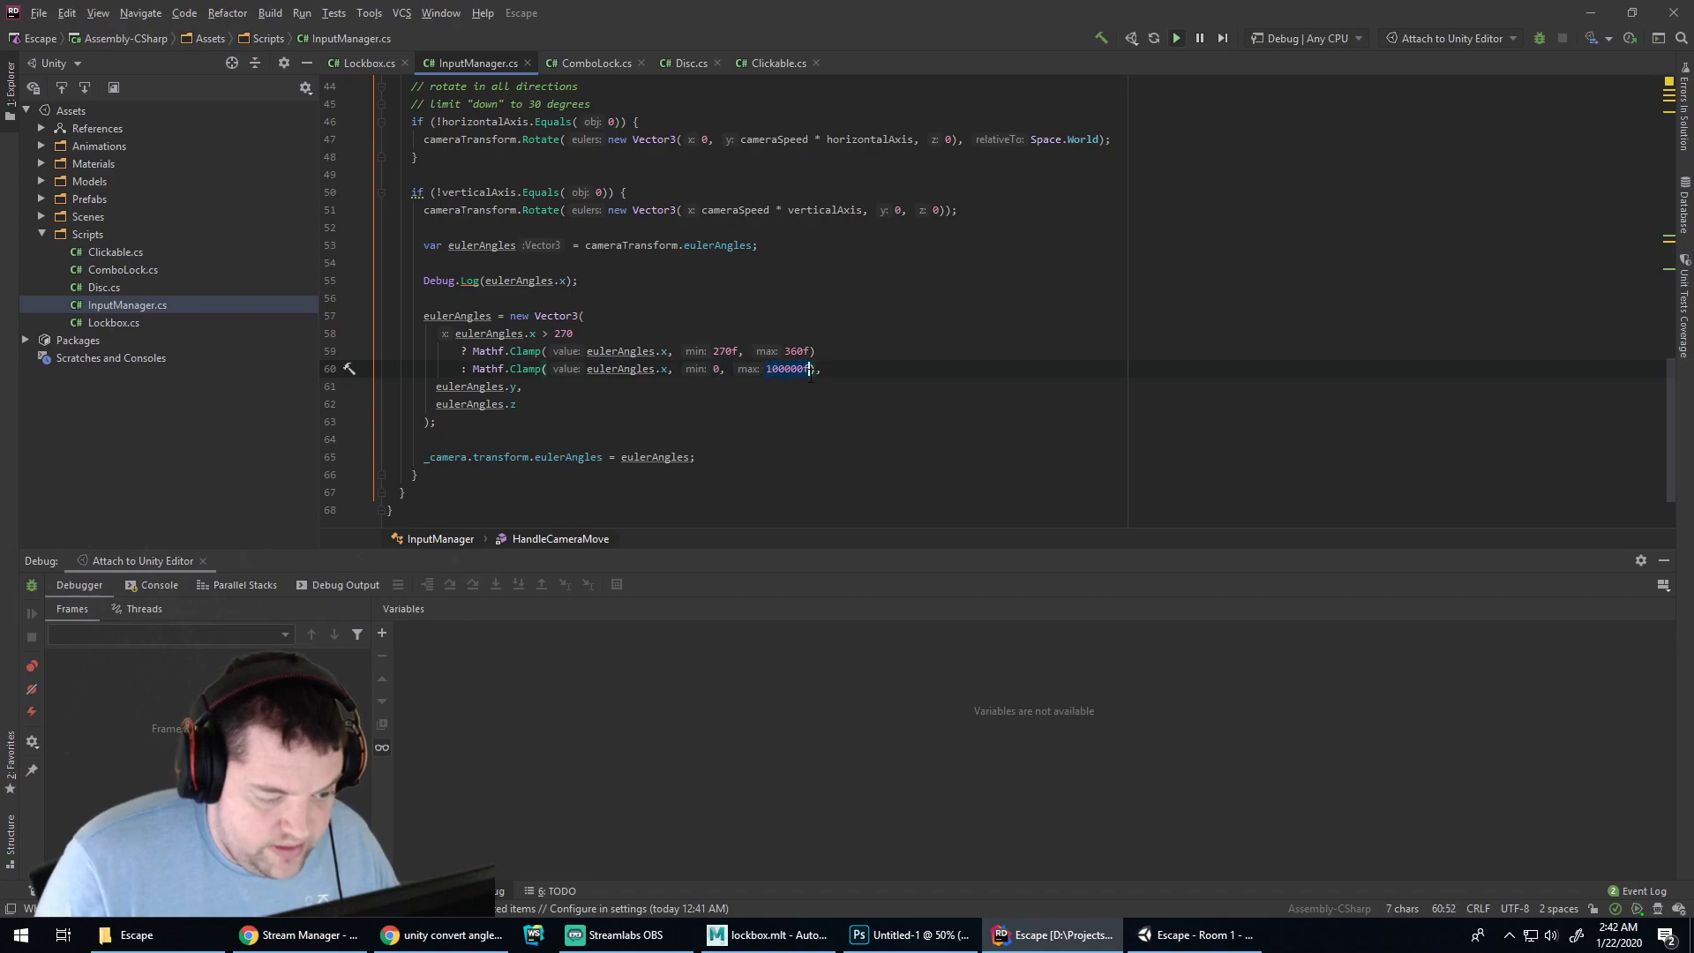
pyautogui.write('60')
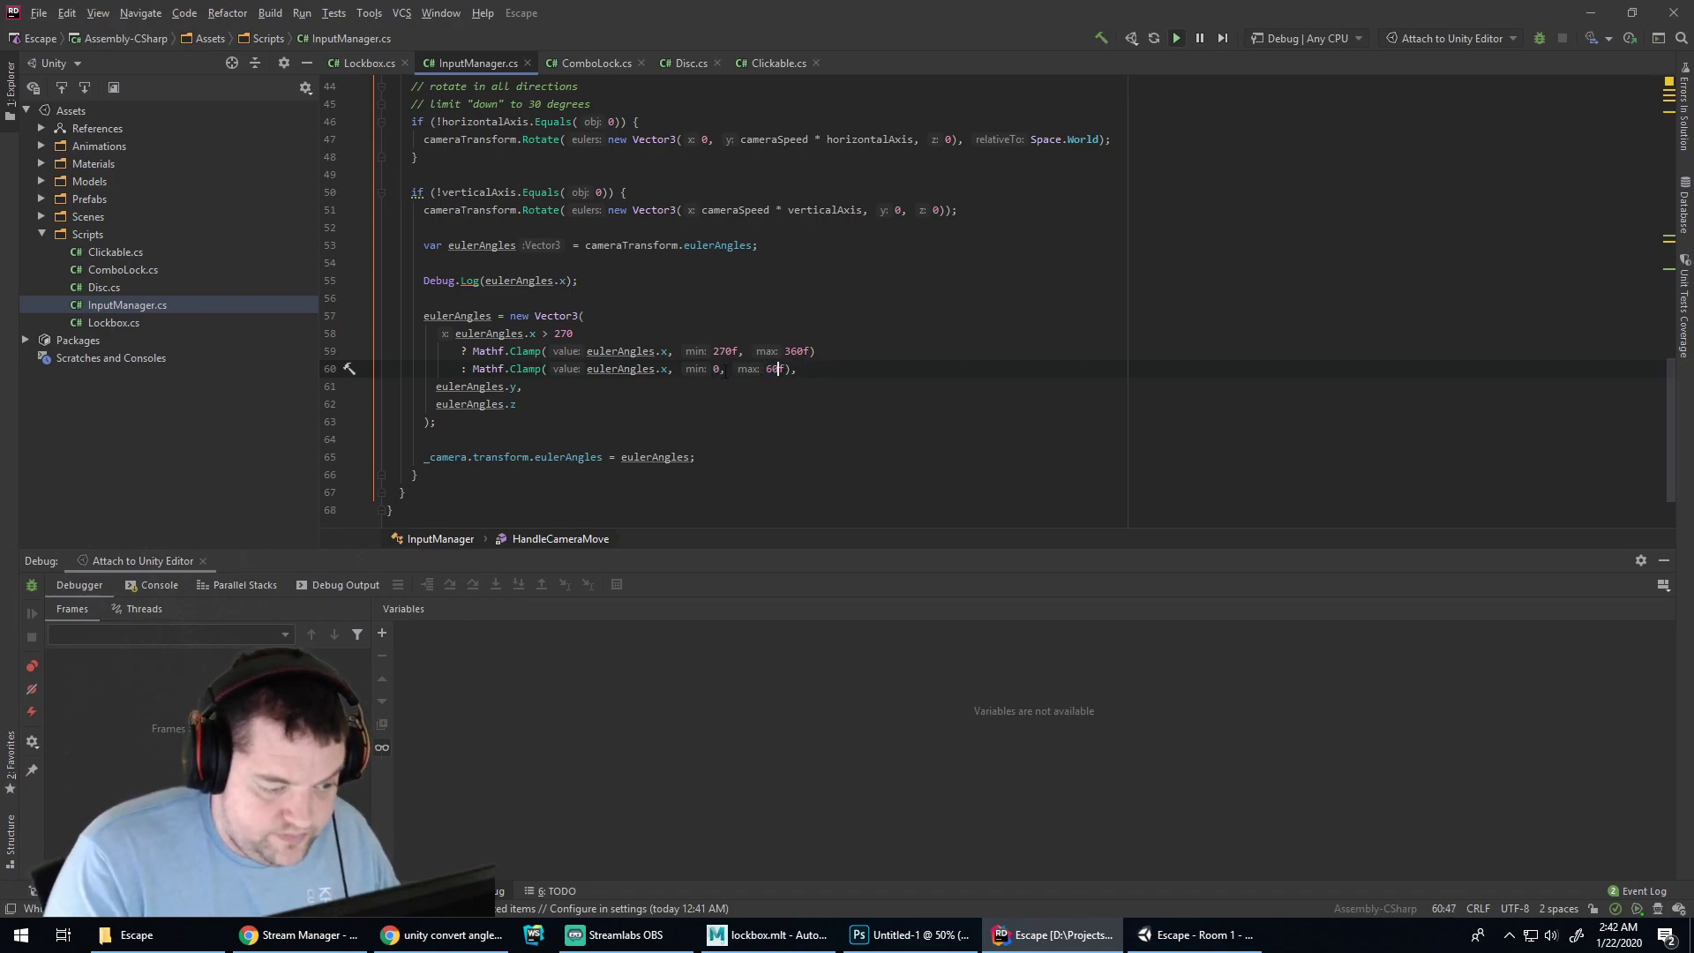
pyautogui.click(721, 369)
pyautogui.write('f')
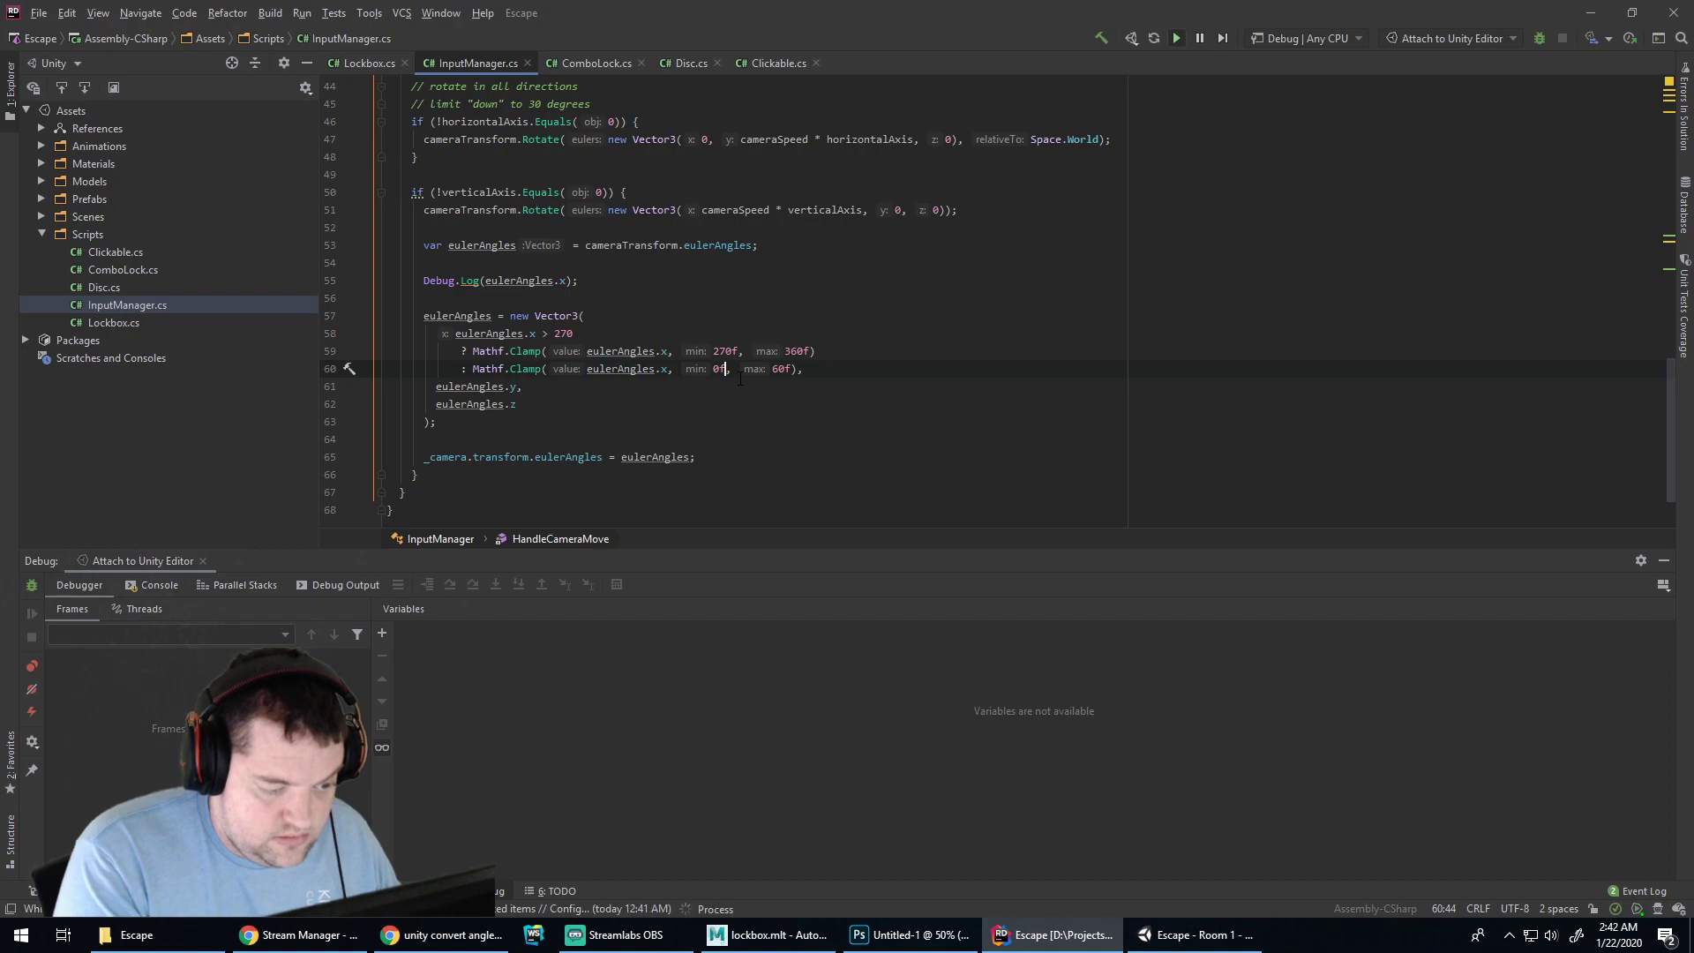
pyautogui.press('BackSpace')
pyautogui.press('Up')
pyautogui.press('Right')
pyautogui.press('Right')
pyautogui.press('Right')
pyautogui.press('BackSpace')
pyautogui.press('End')
pyautogui.press('Left')
pyautogui.press('BackSpace')
pyautogui.press('Down')
pyautogui.press('Left')
pyautogui.press('Left')
pyautogui.press('BackSpace')
# Restart Unity play mode and bring the Console back into view
pyautogui.hotkey('alt', 'Tab')
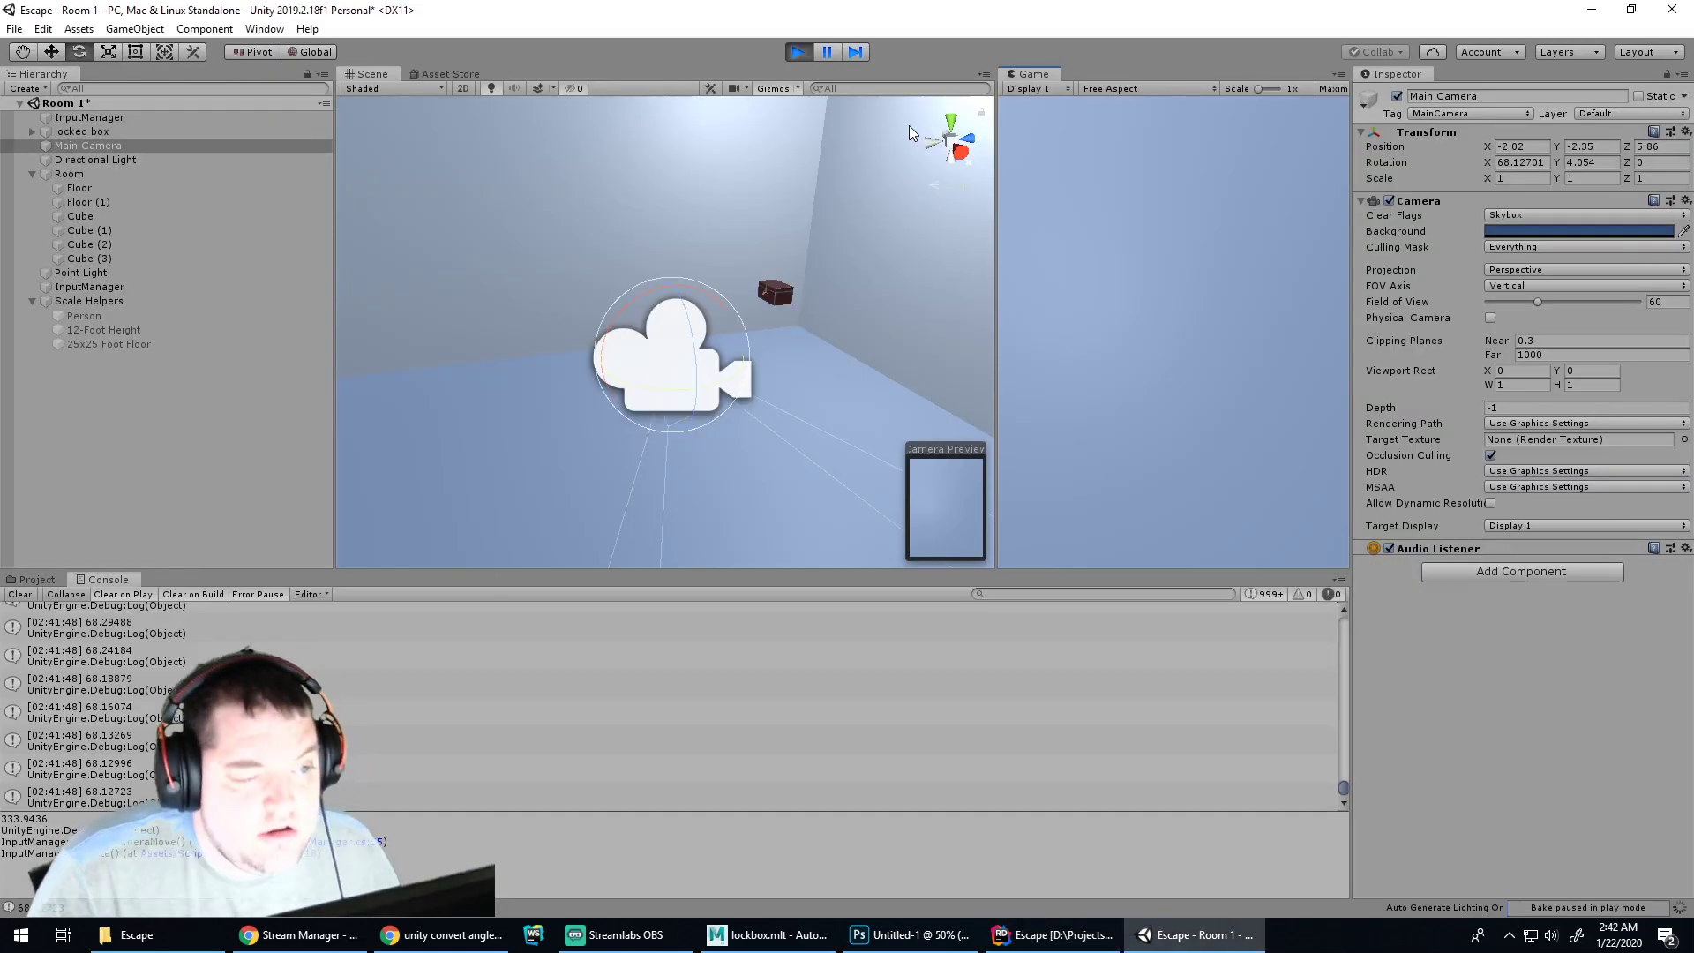
pyautogui.click(799, 51)
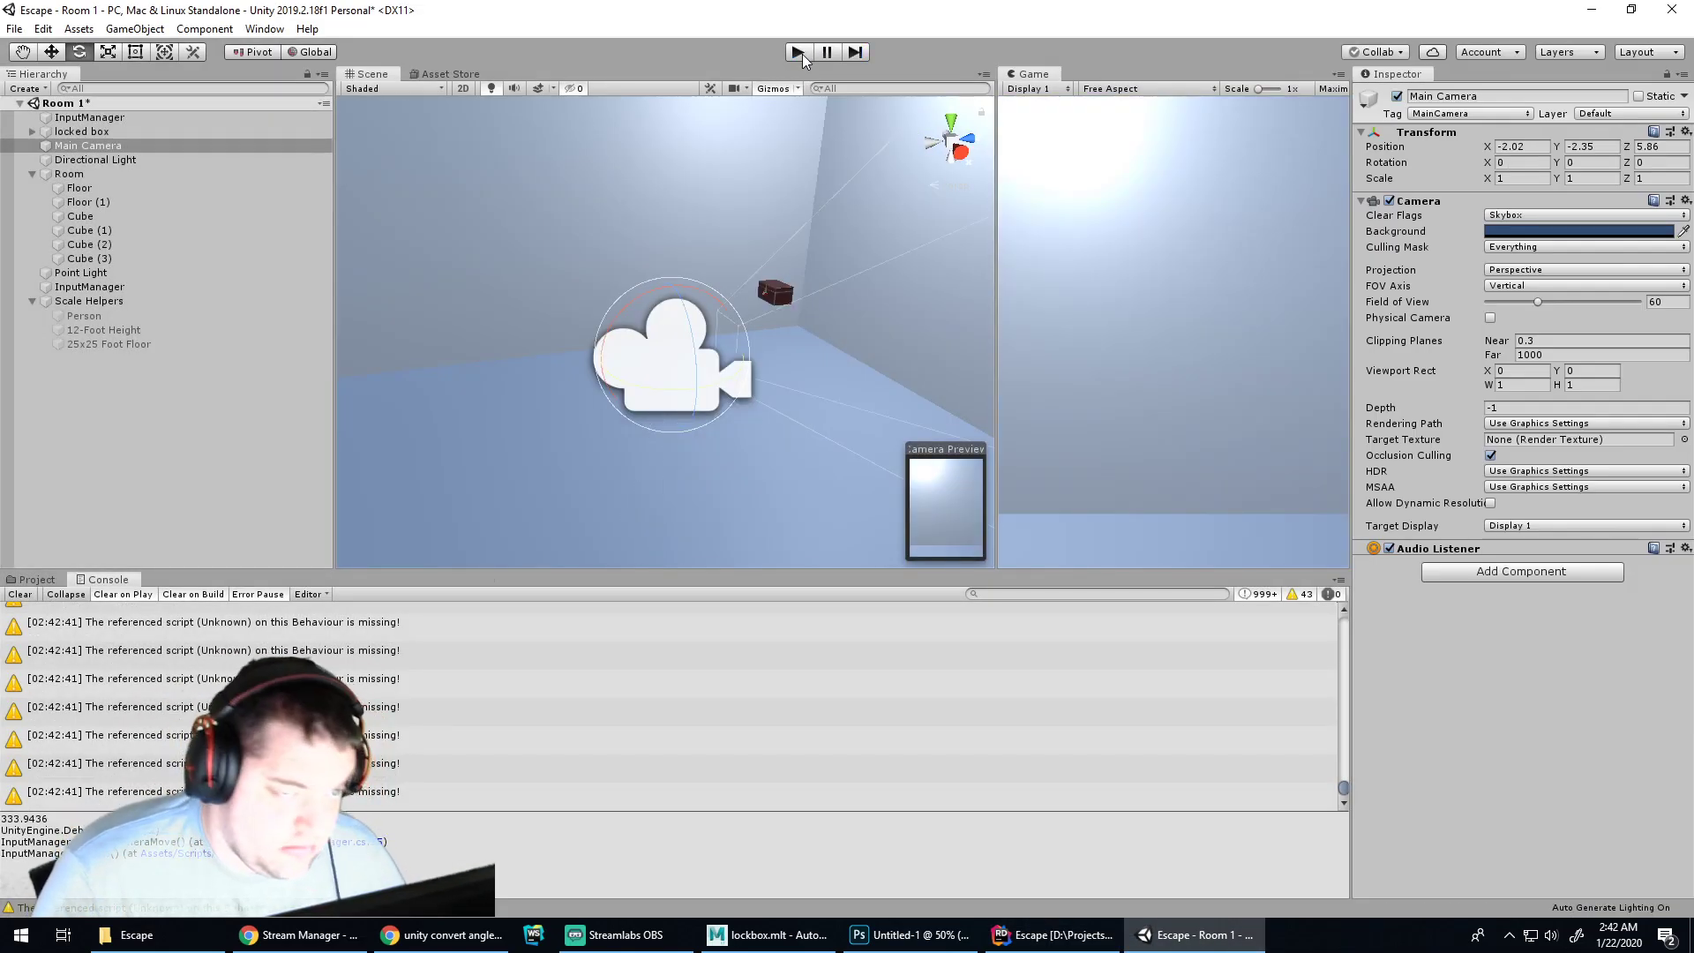
pyautogui.click(800, 53)
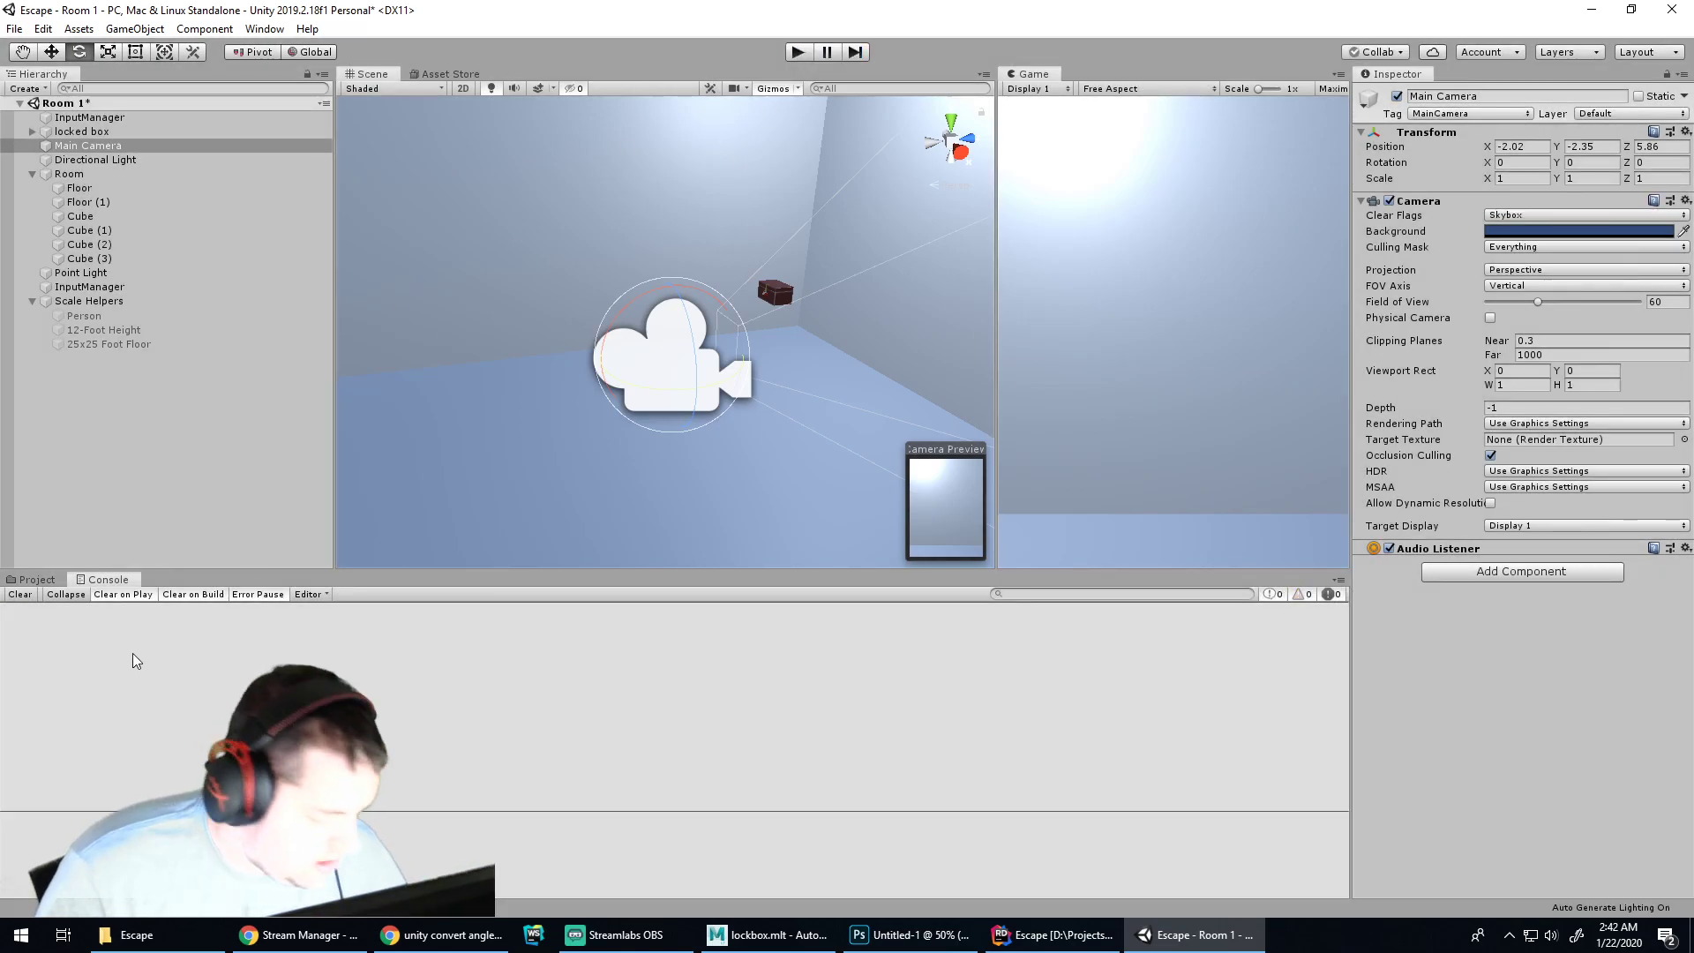
pyautogui.click(37, 580)
pyautogui.click(97, 579)
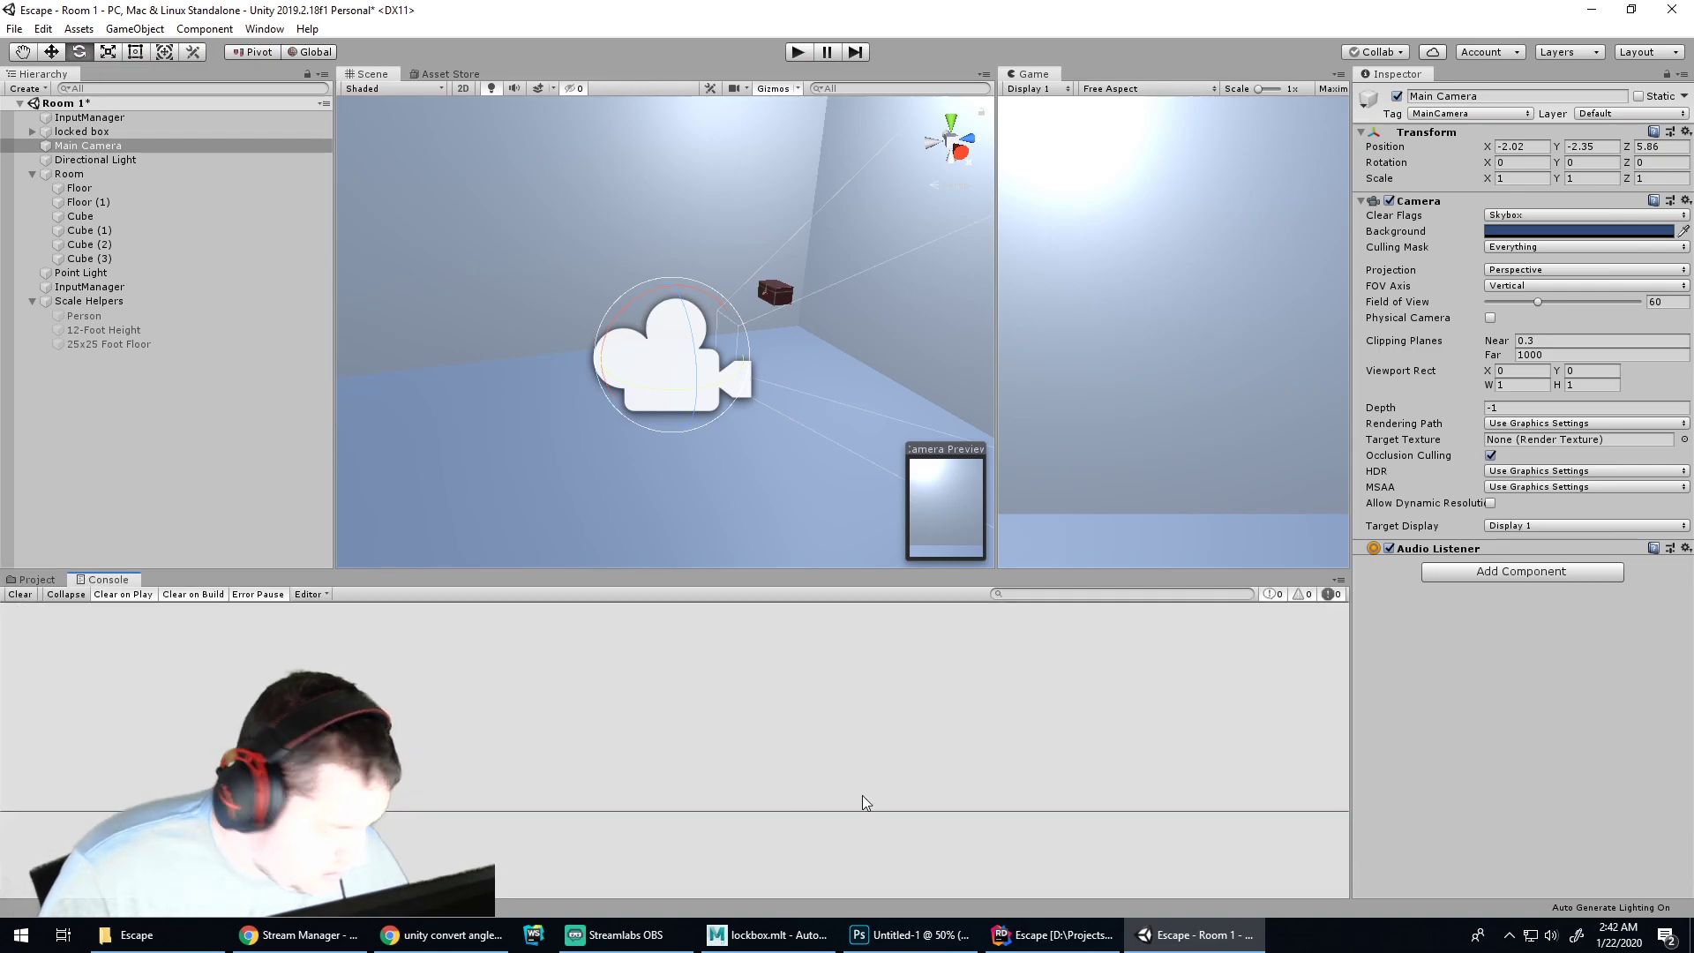
# Save the InputManager.cs changes in Rider
pyautogui.click(1055, 935)
pyautogui.click(834, 356)
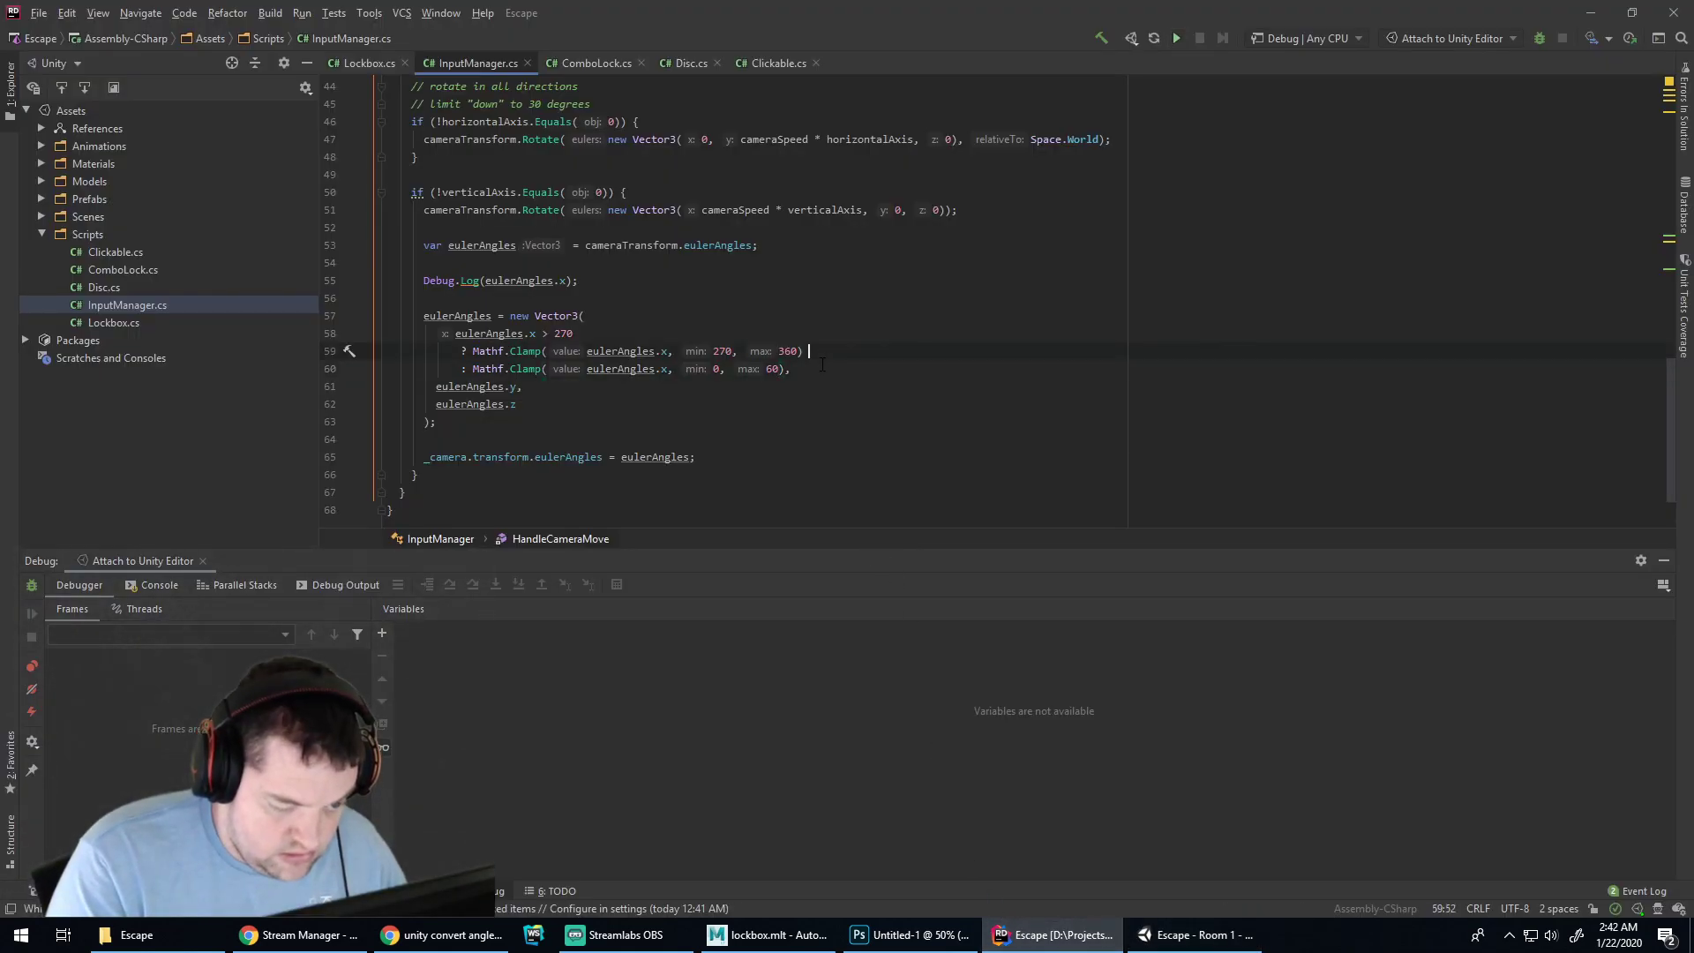
pyautogui.hotkey('ctrl', 's')
# Play the scene and pitch the camera upward past vertical while watching the Console
pyautogui.click(1170, 940)
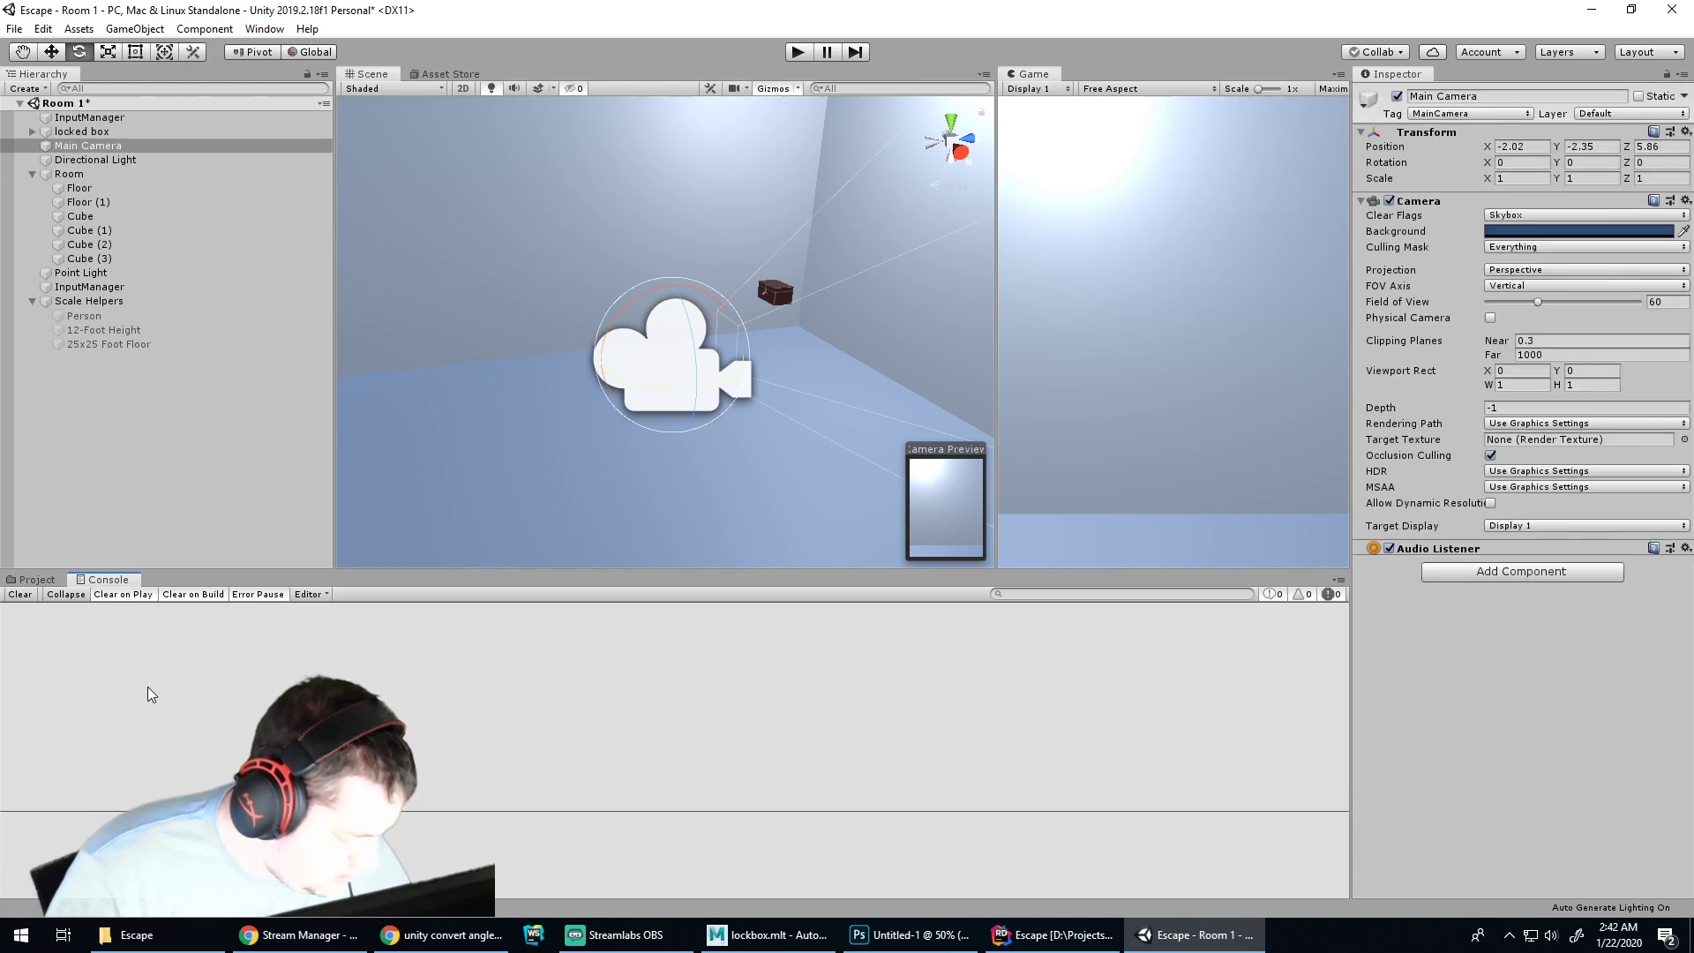
pyautogui.click(35, 579)
pyautogui.click(86, 583)
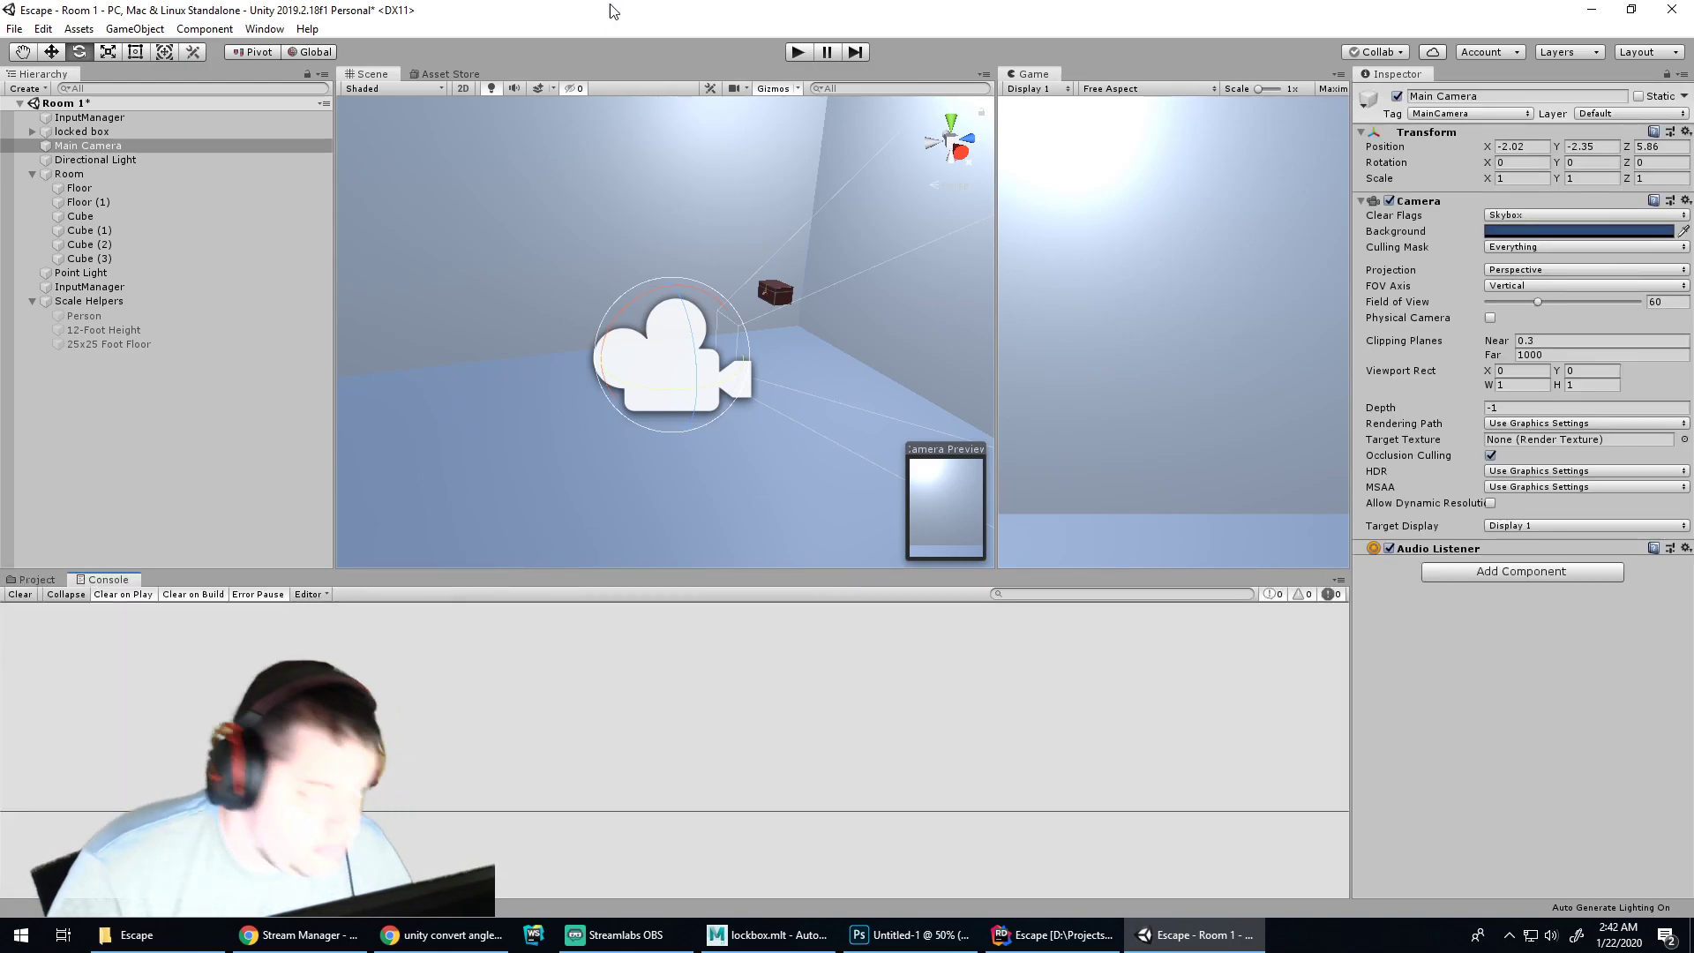
pyautogui.hotkey('ctrl', 'p')
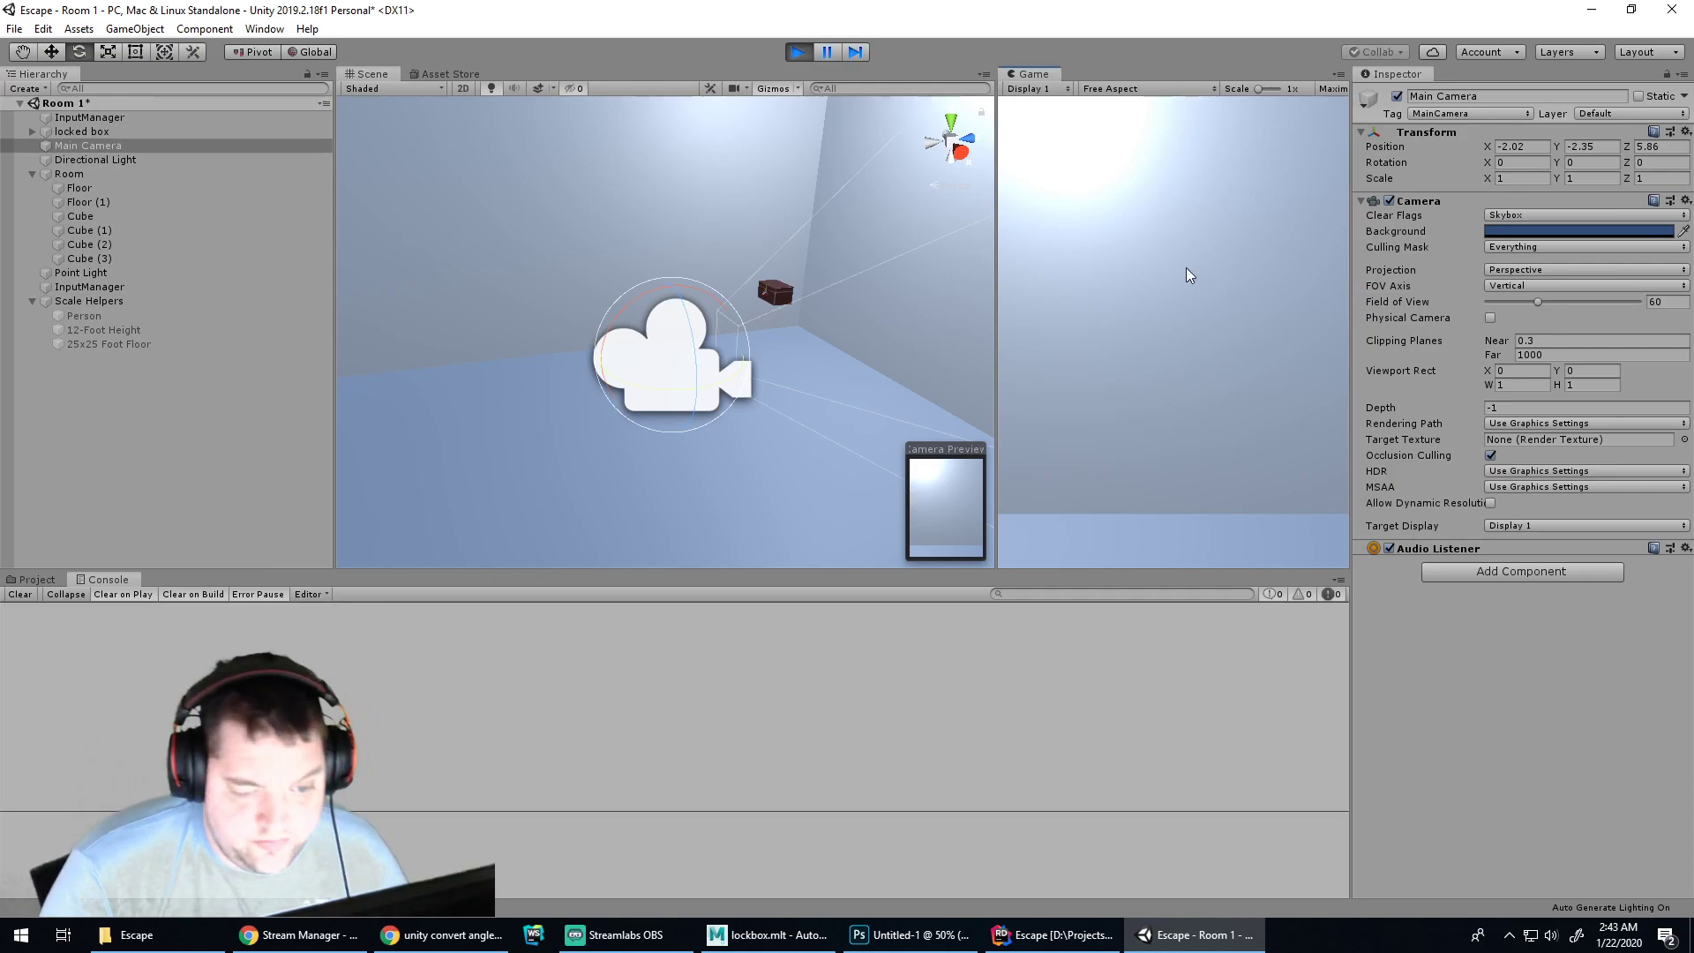
pyautogui.press('w')
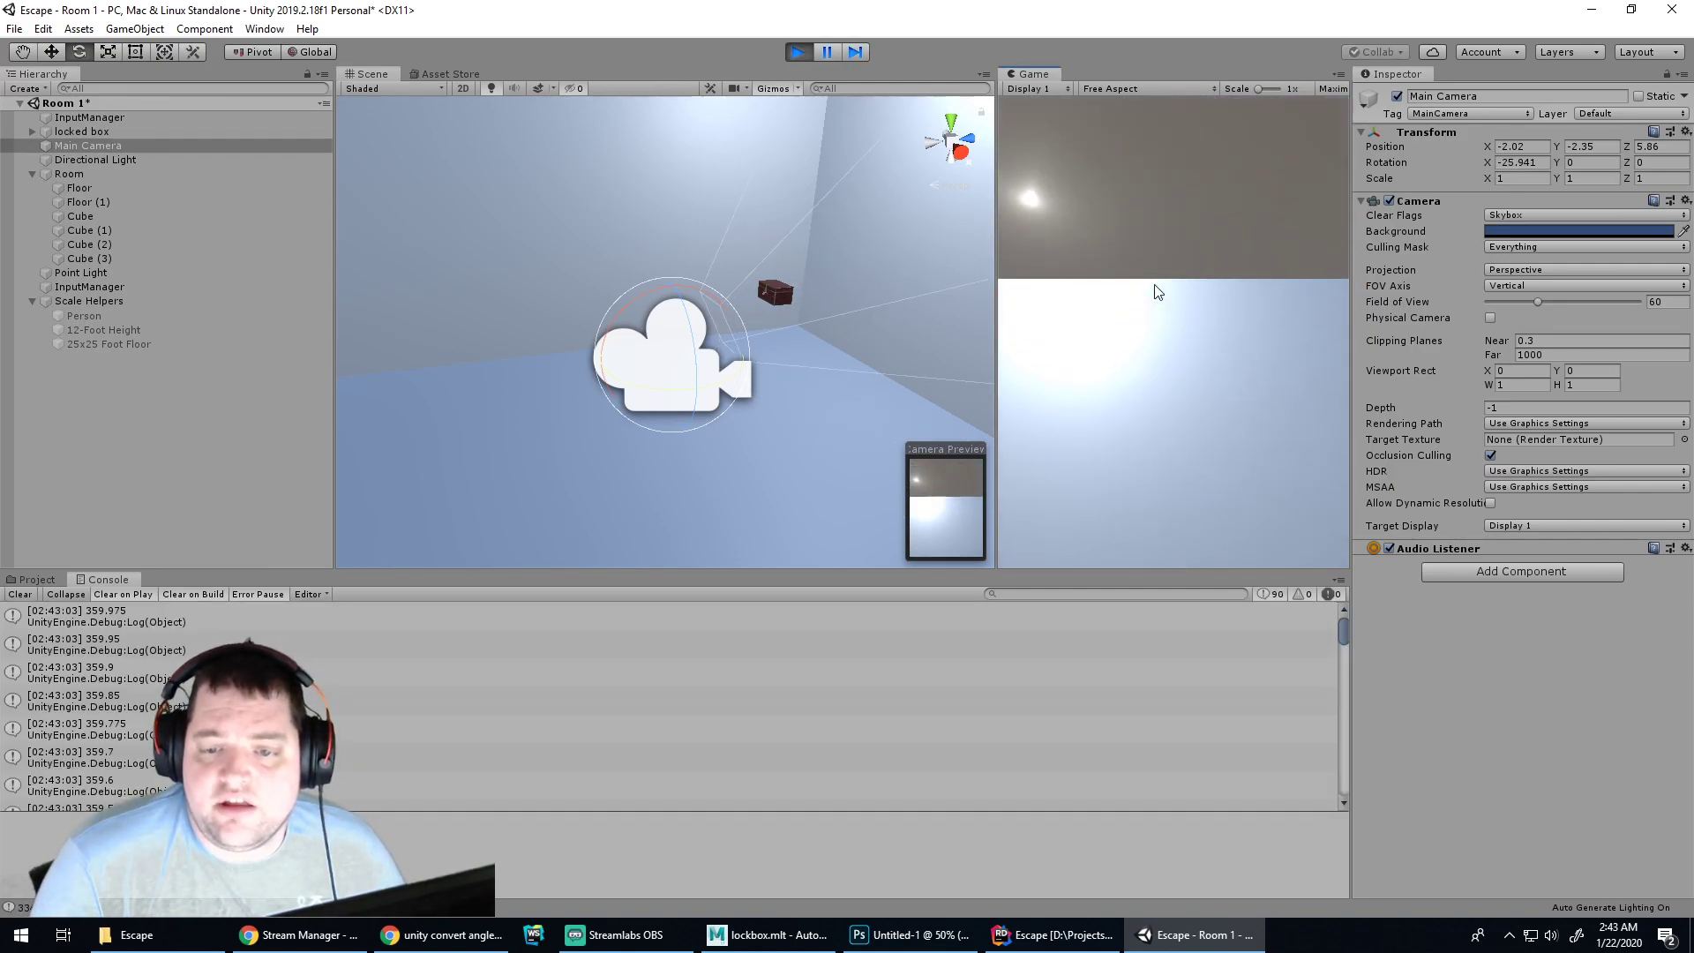
pyautogui.press('w')
pyautogui.press('w')
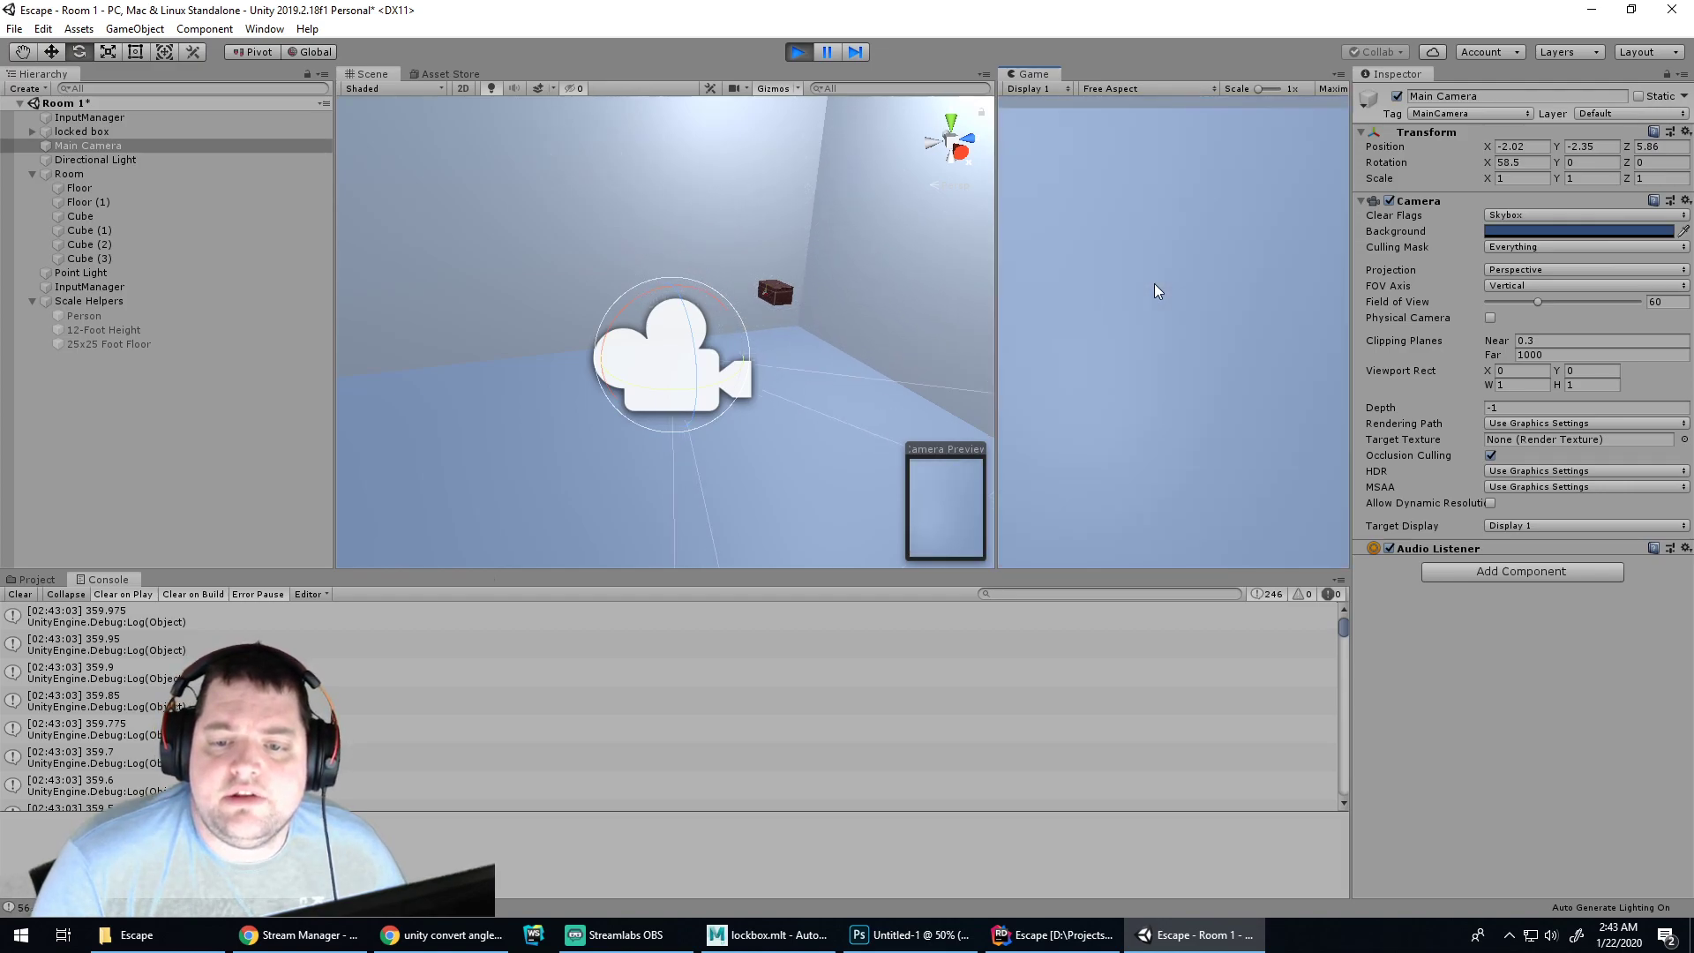
pyautogui.press('w')
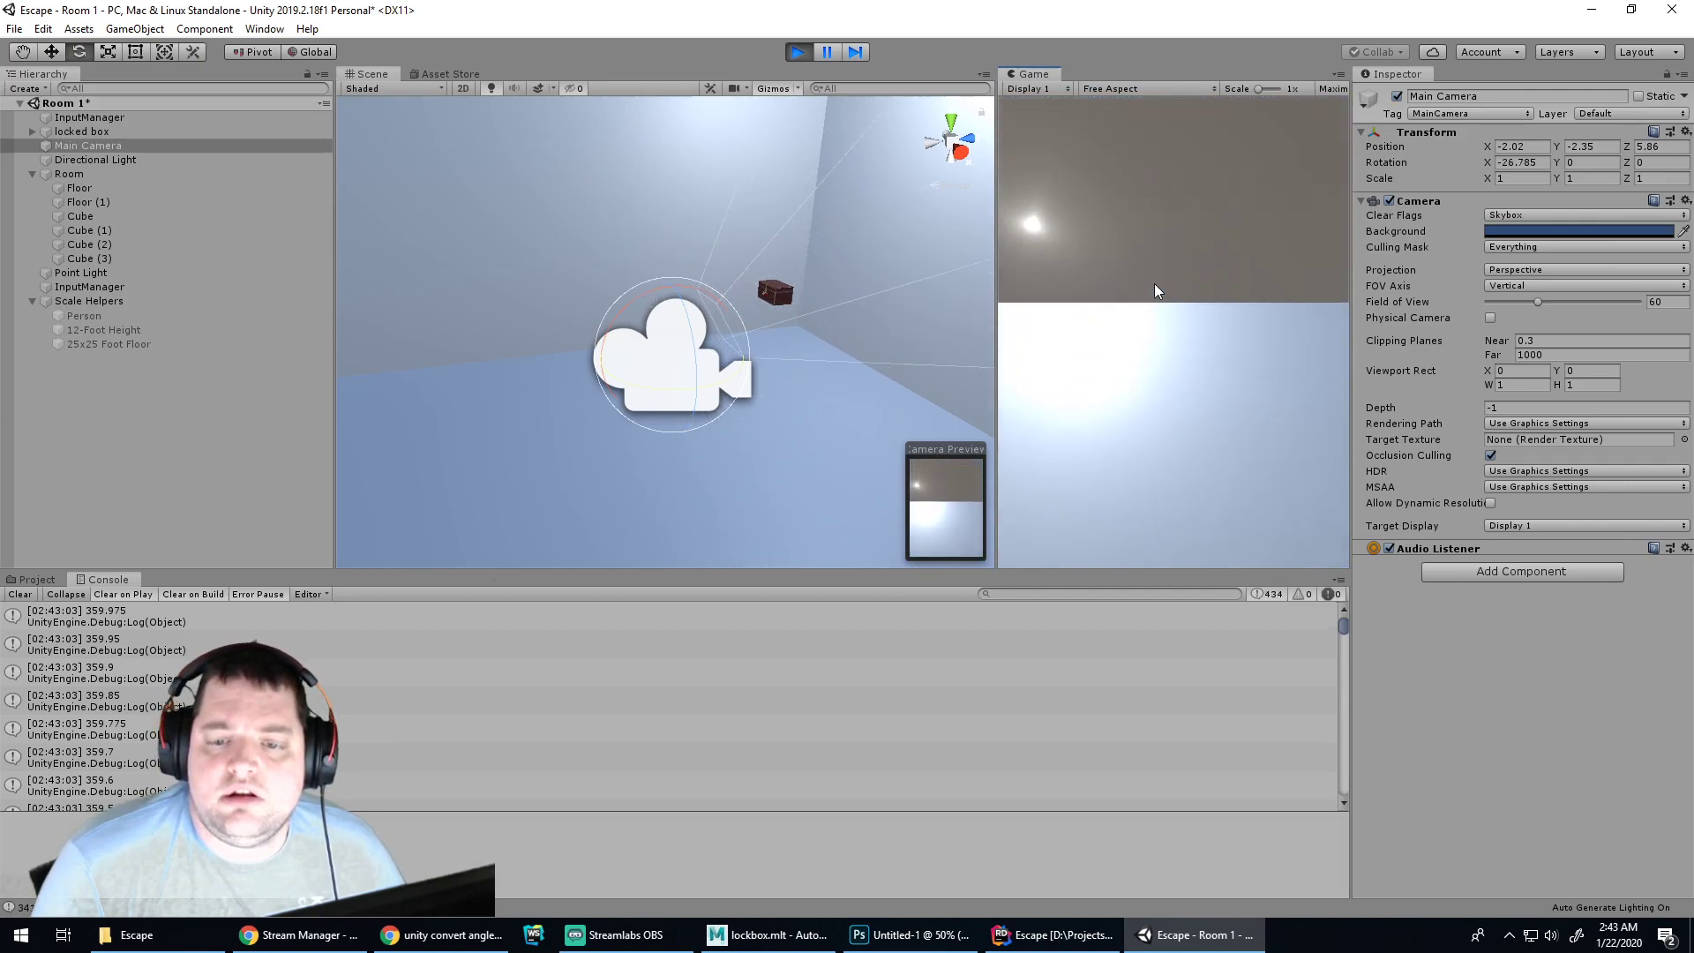
pyautogui.press('w')
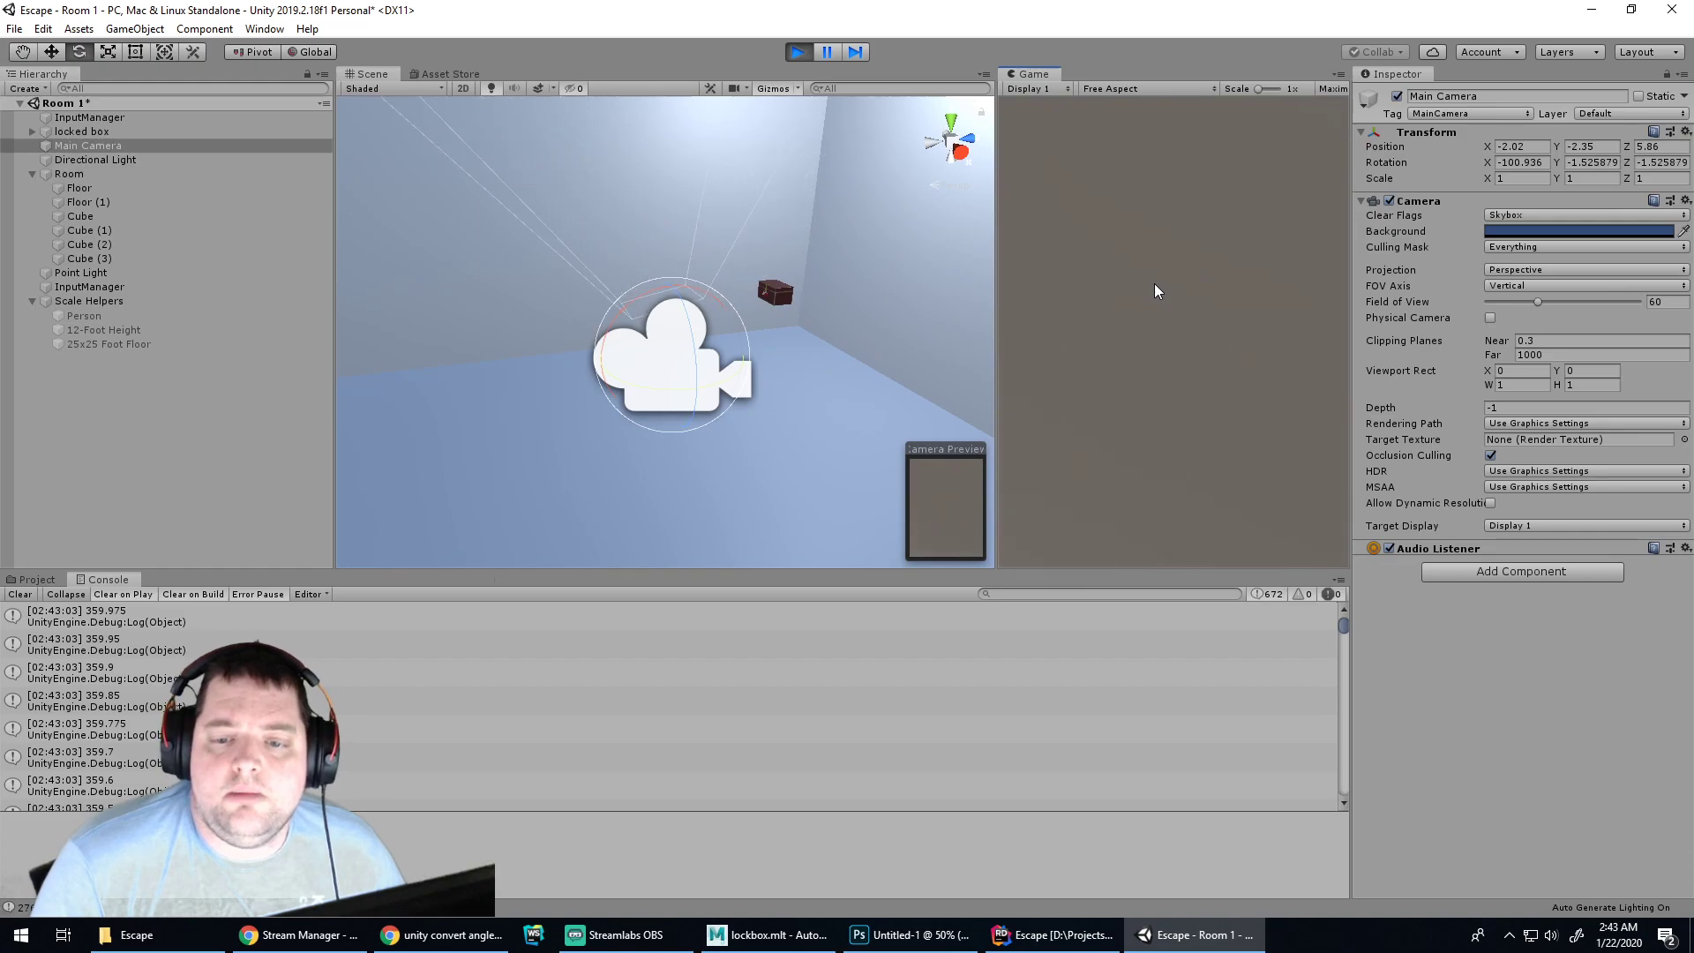
pyautogui.press('w')
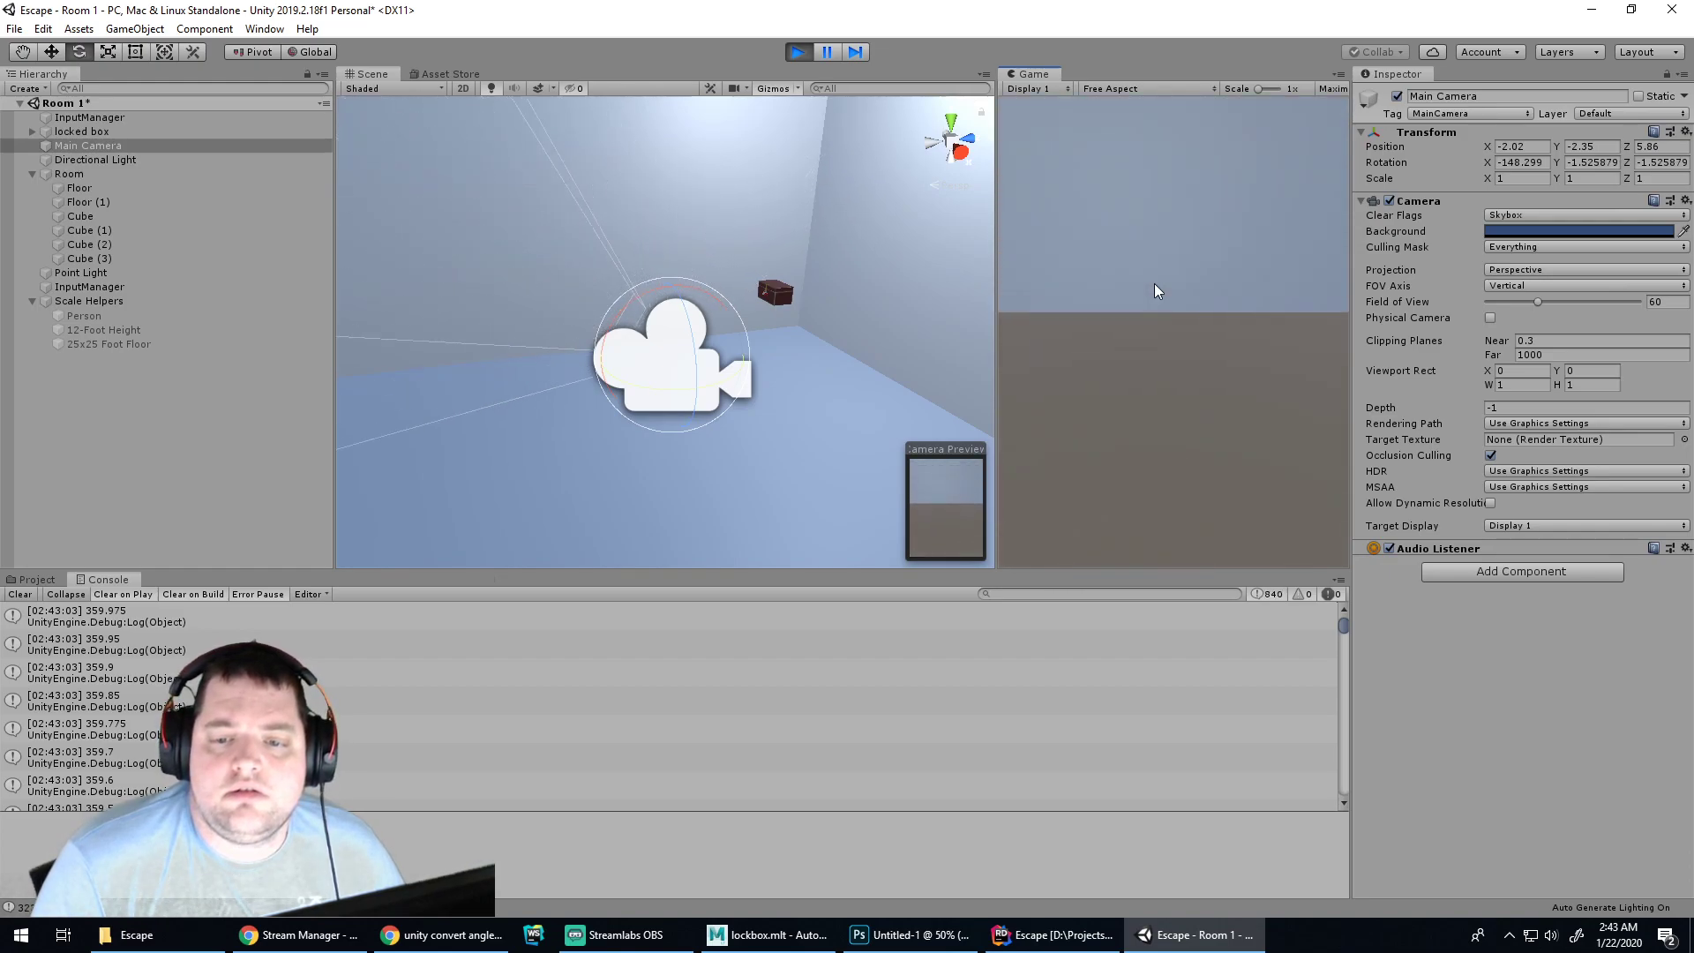
pyautogui.press('w')
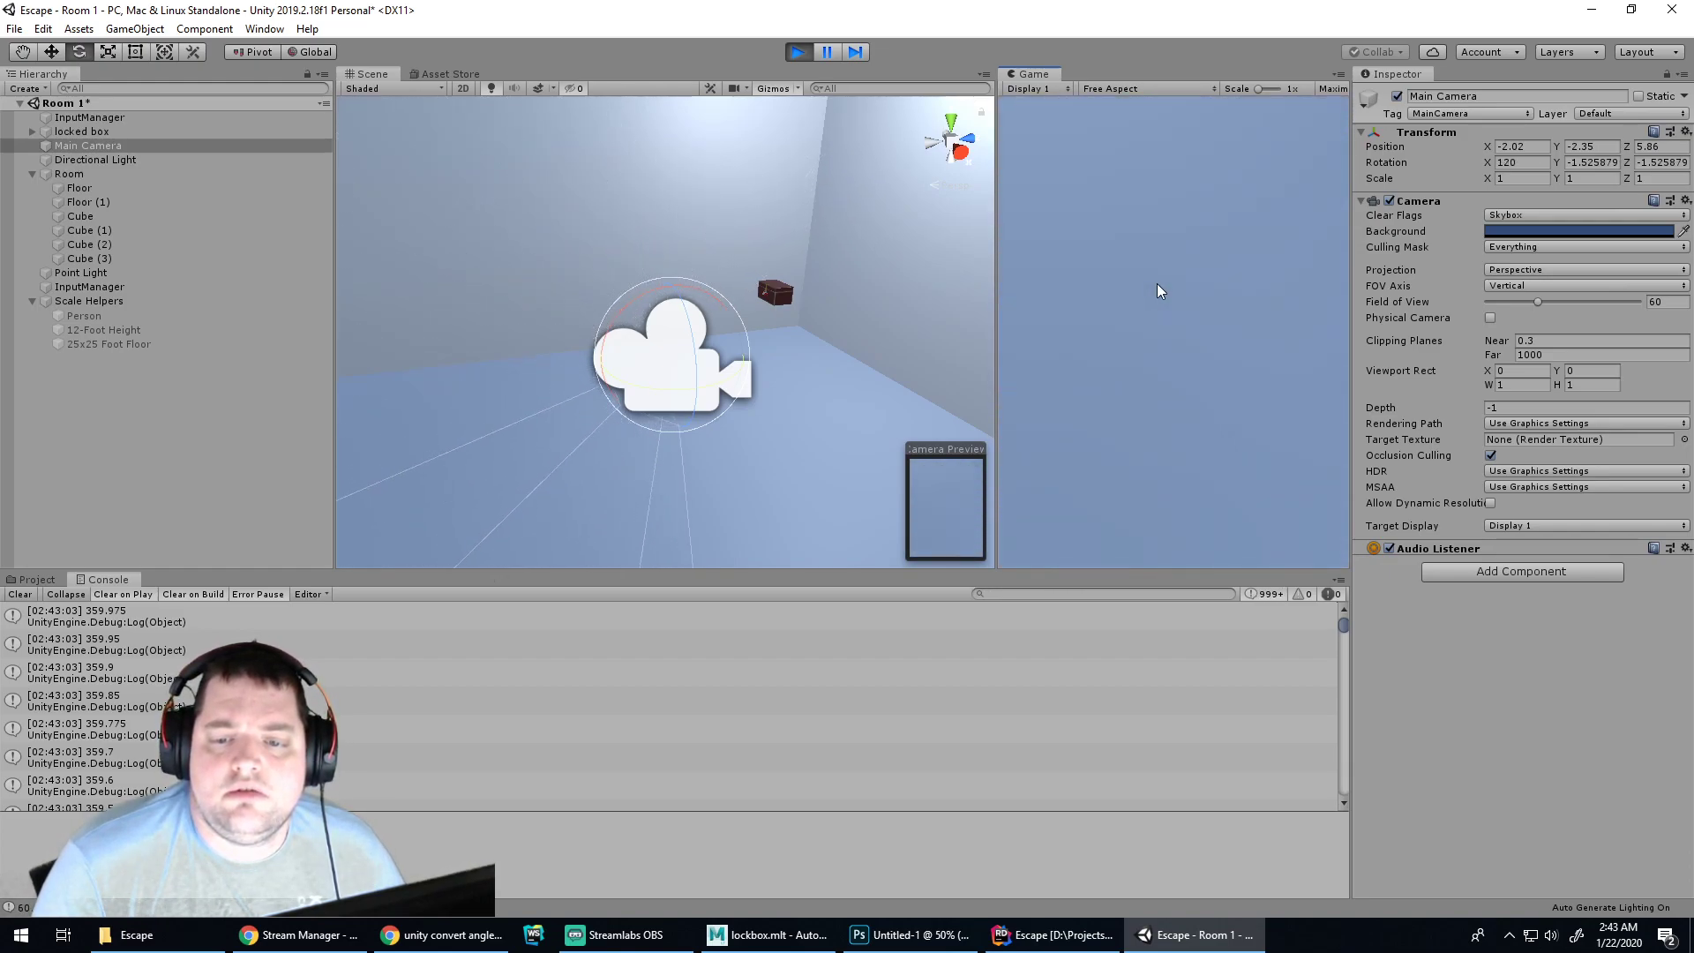
pyautogui.press('w')
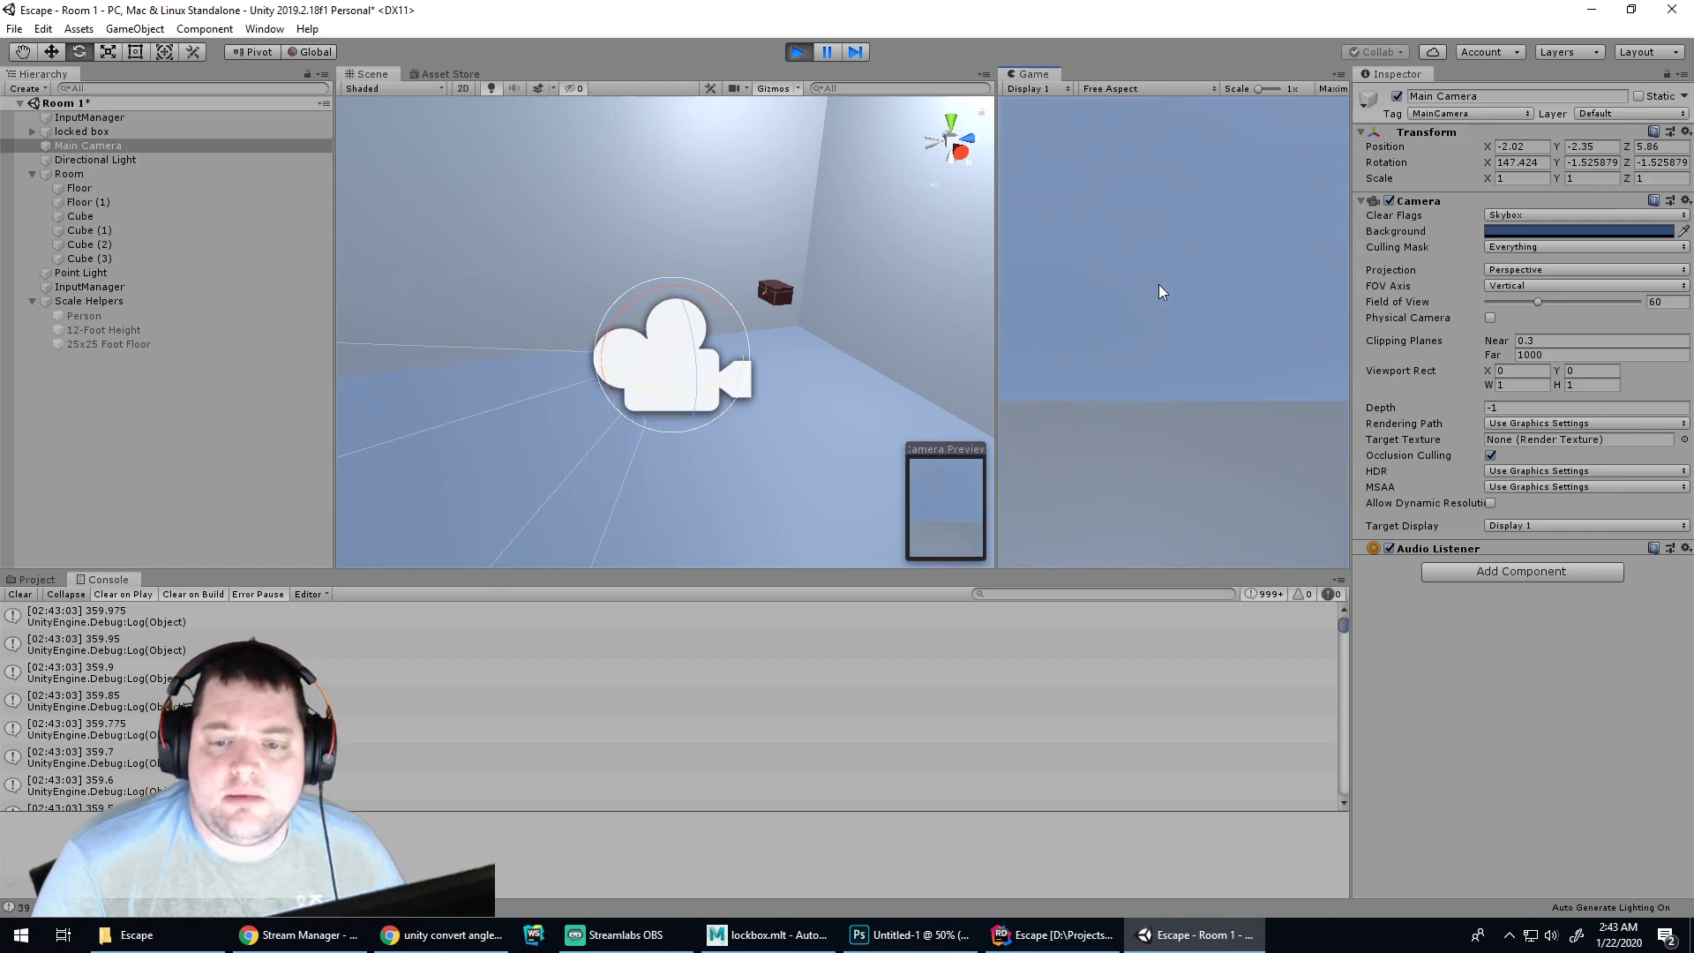
# Tilt the camera down until it stops at 60, then pitch it back up toward the sky
pyautogui.press('s')
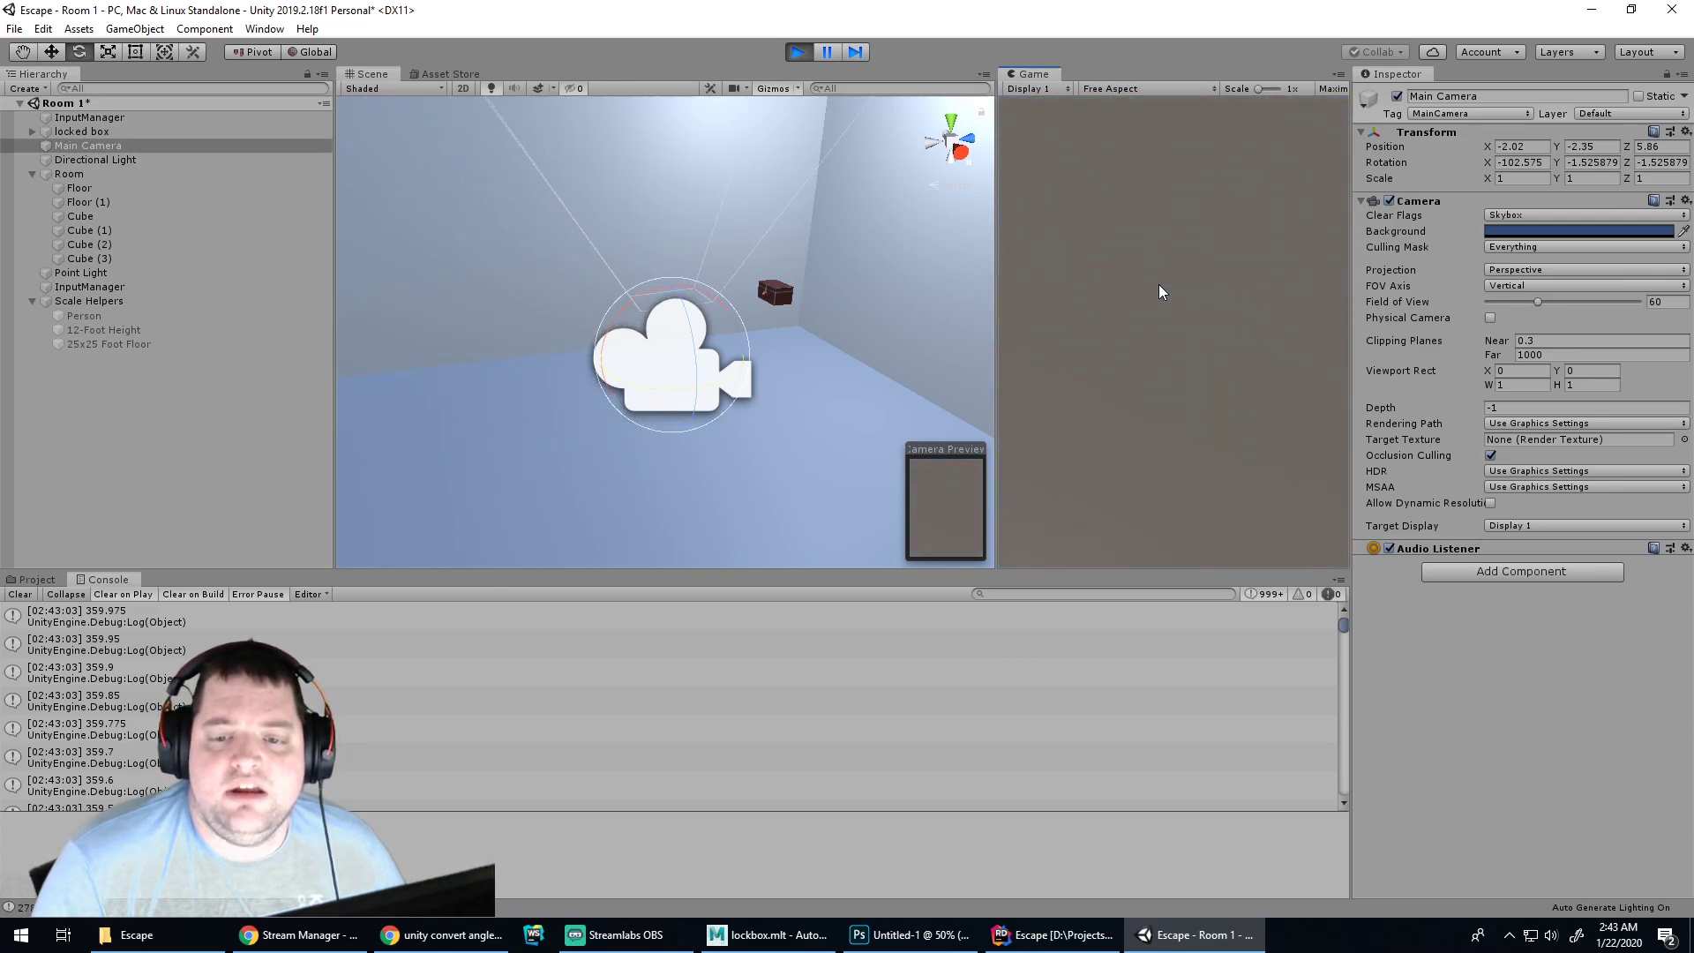
pyautogui.press('s')
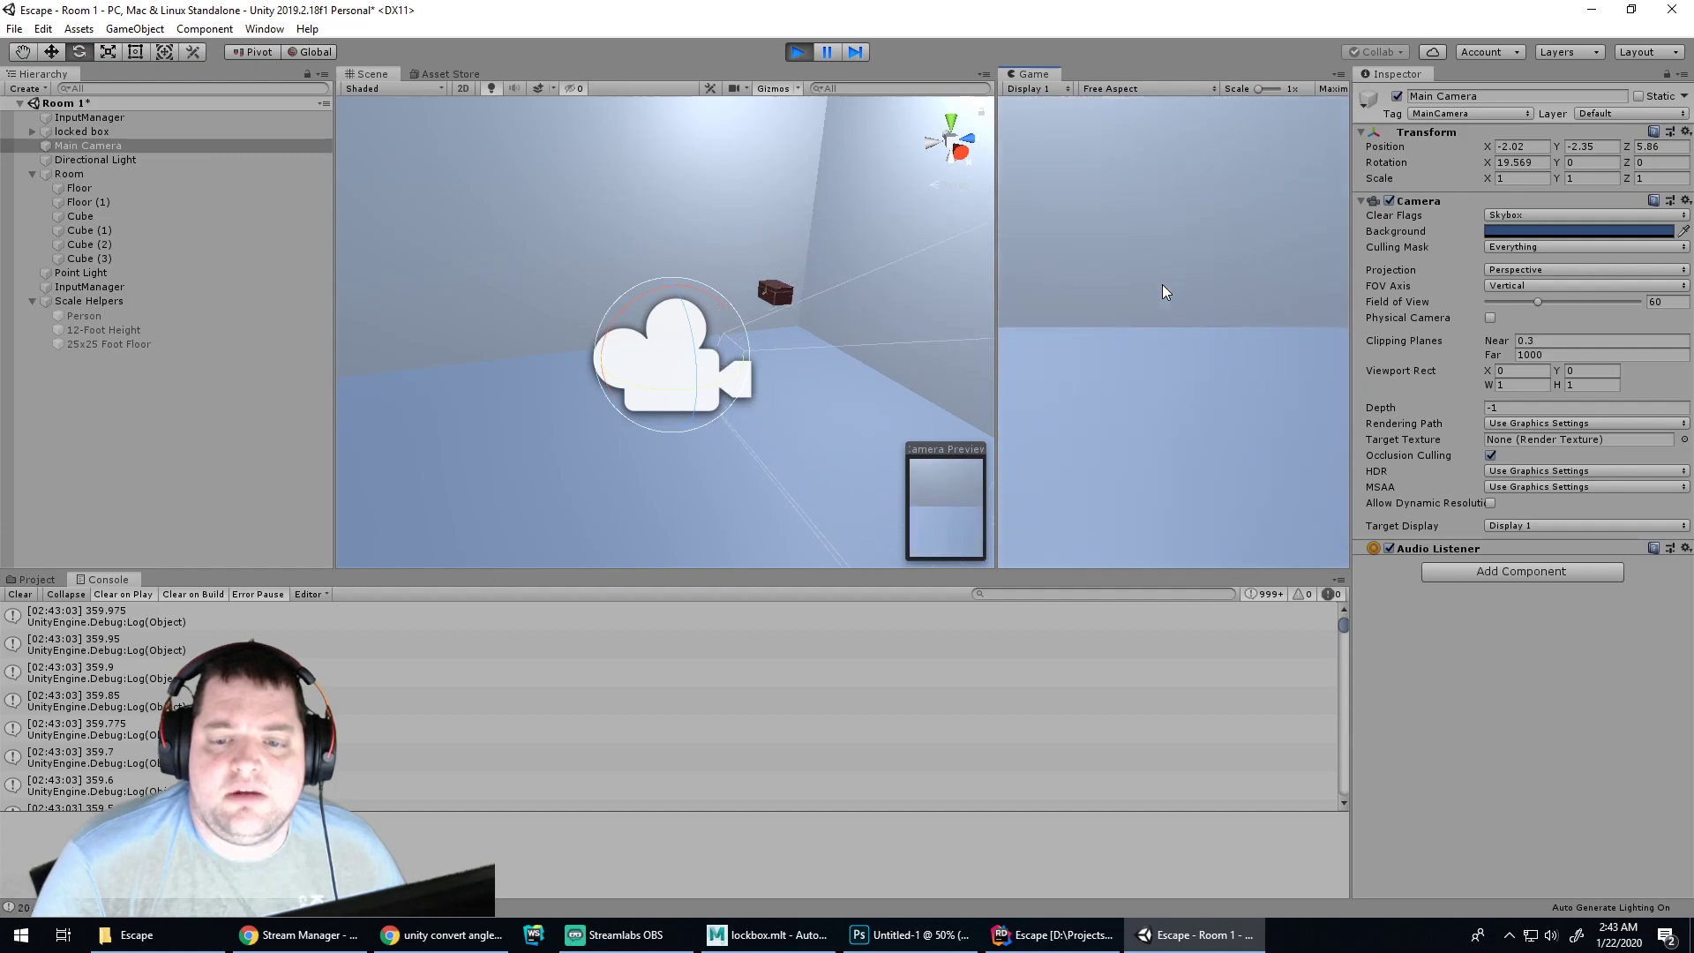
pyautogui.press('w')
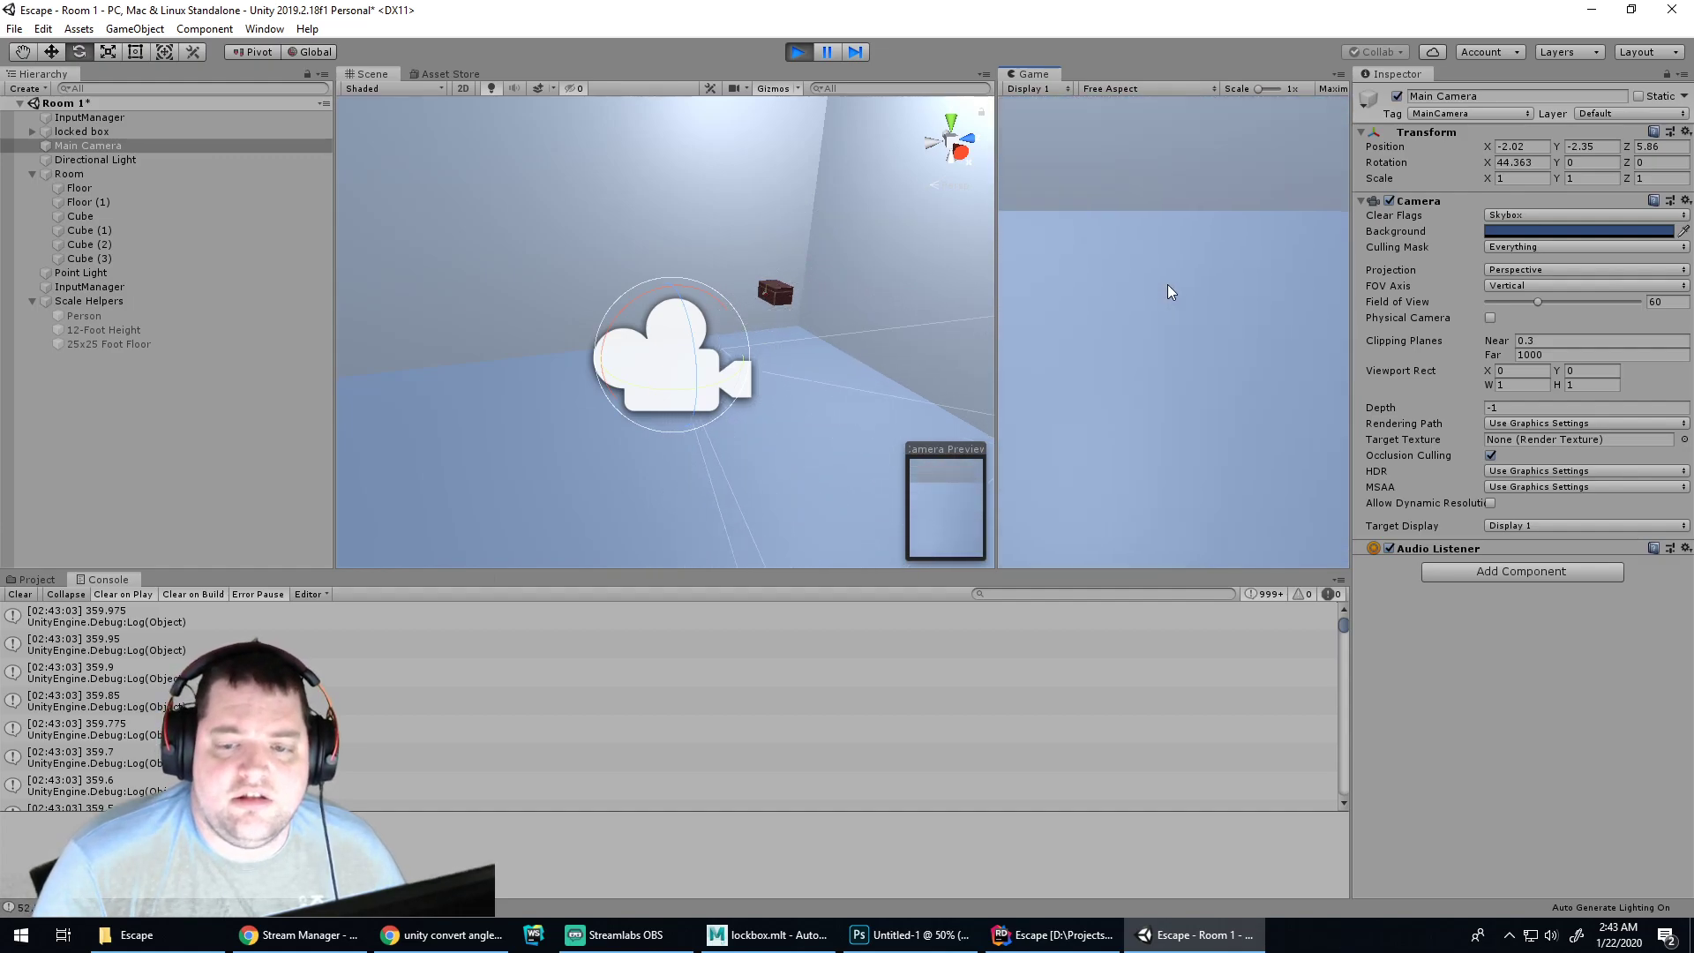
pyautogui.press('w')
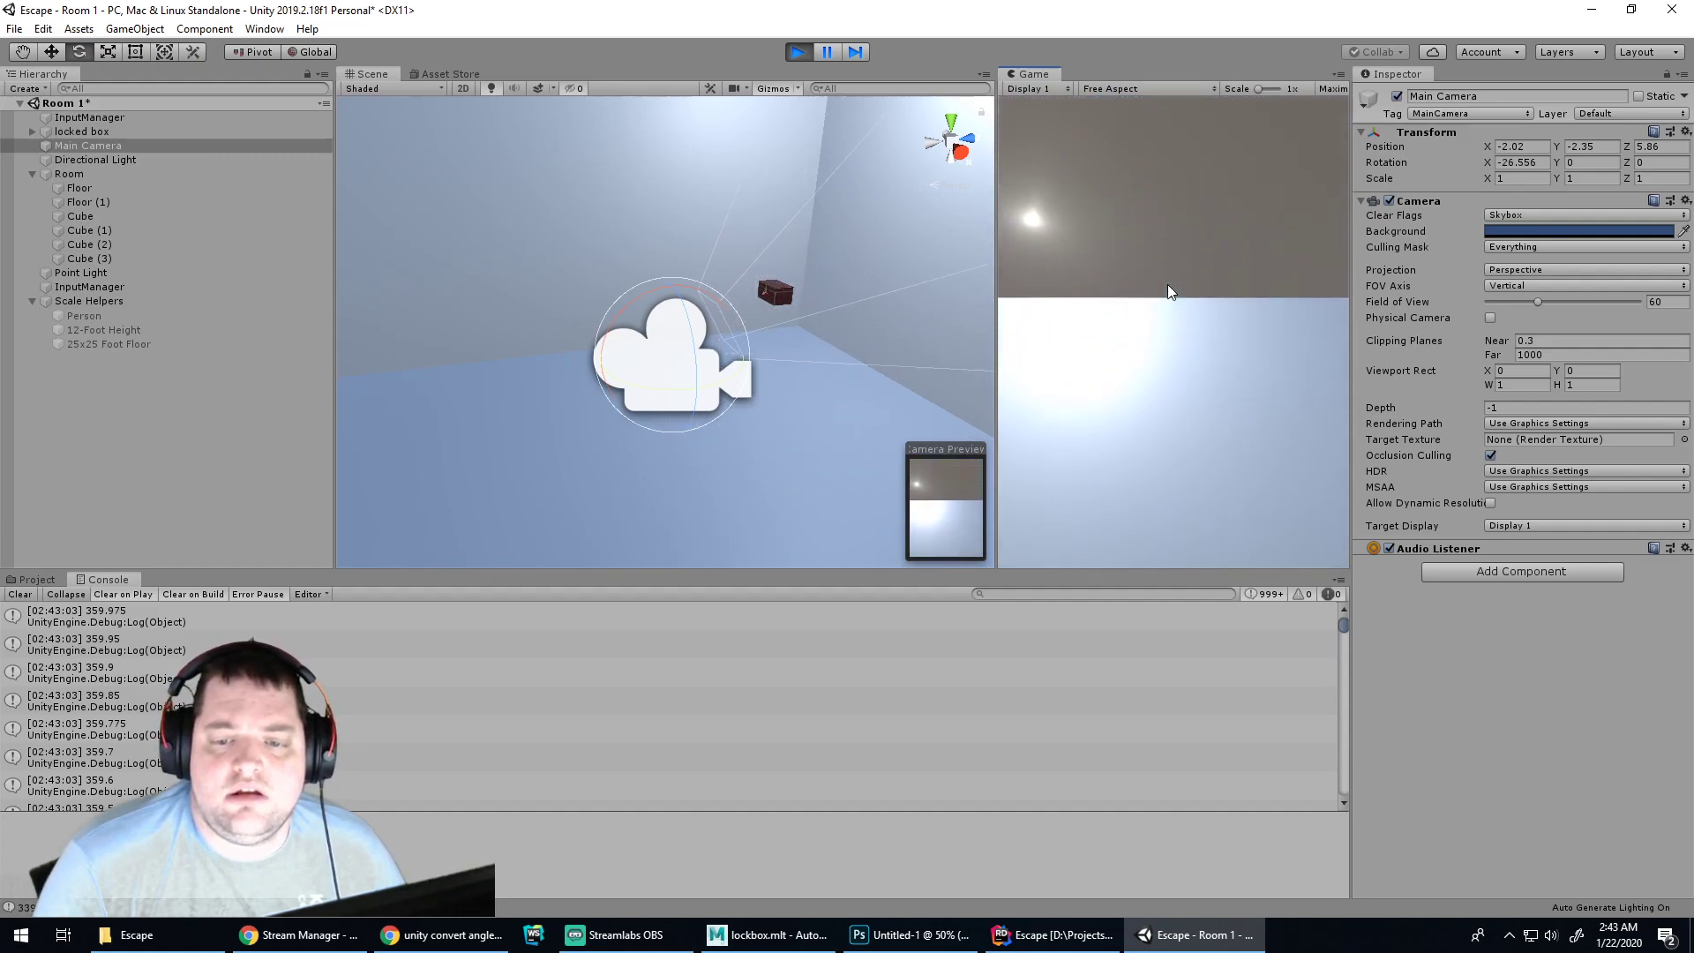
pyautogui.press('w')
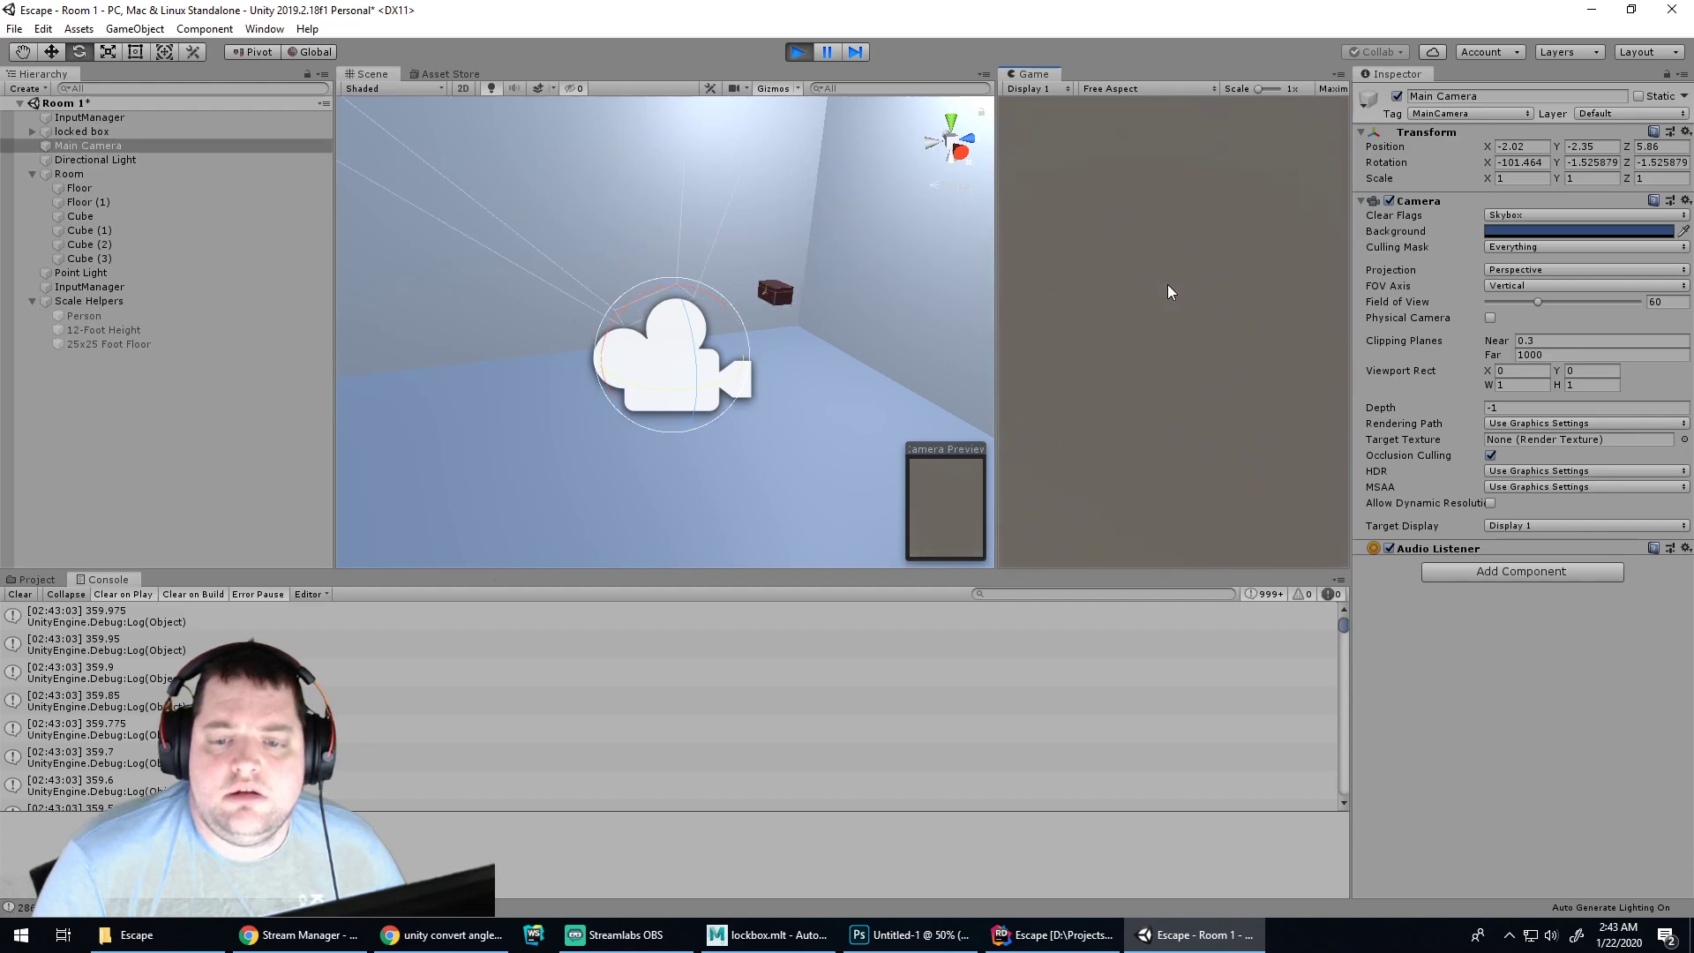
pyautogui.press('w')
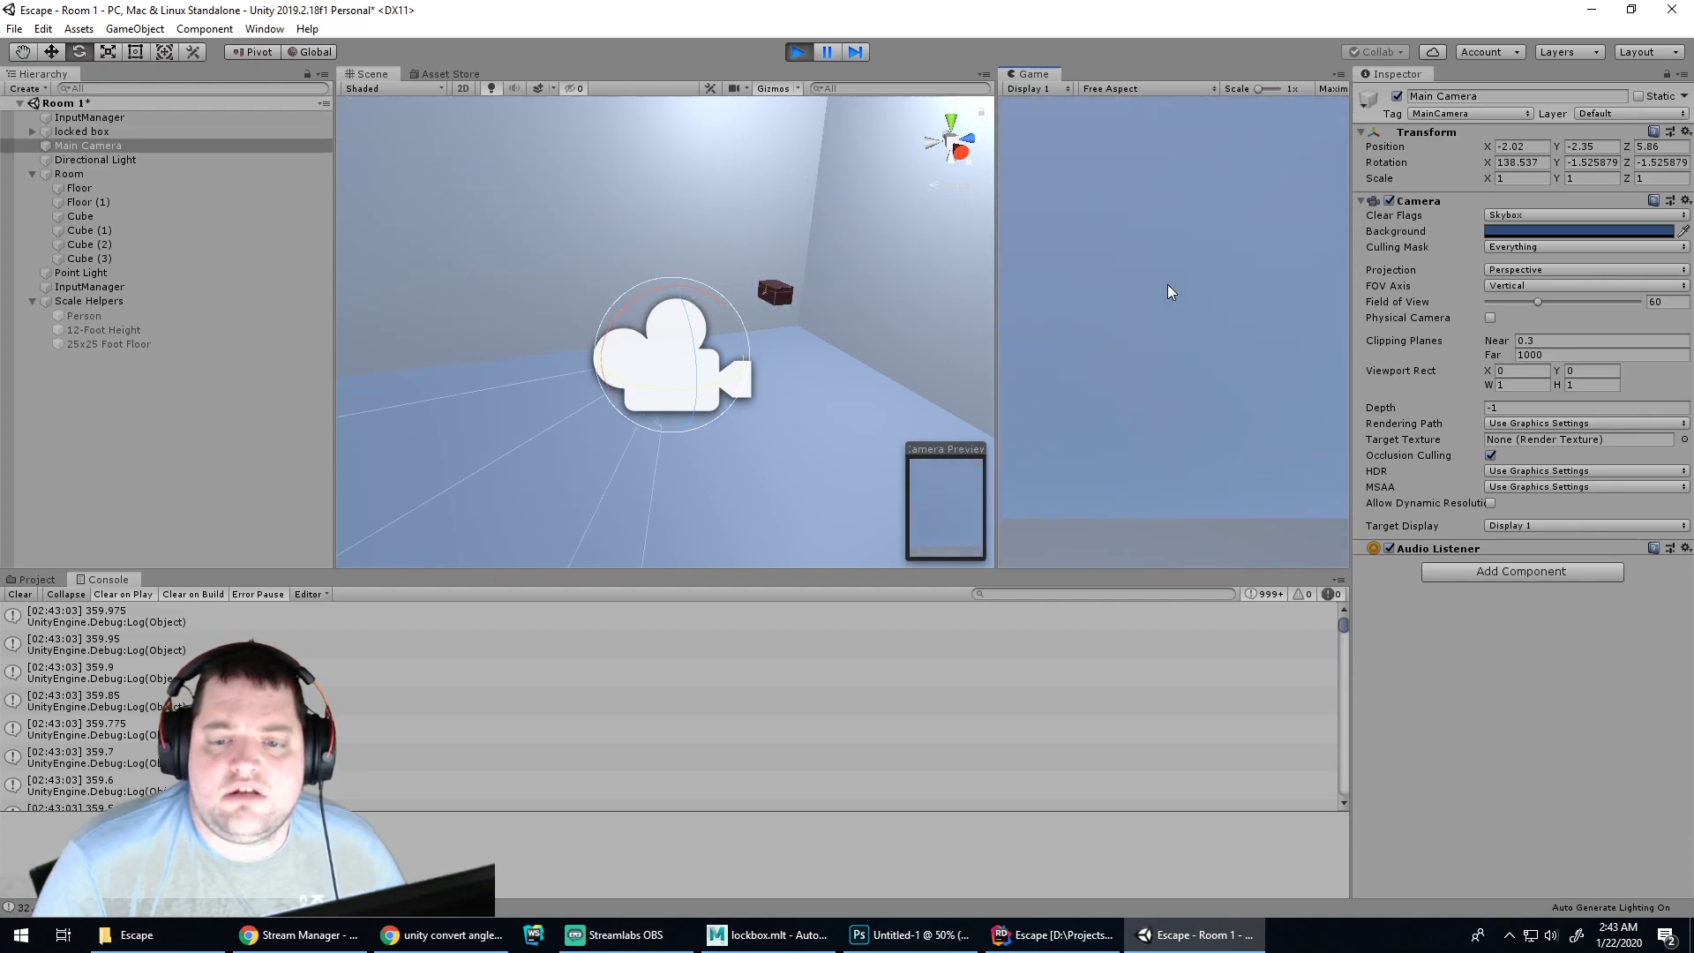
pyautogui.hotkey('alt', 'Tab')
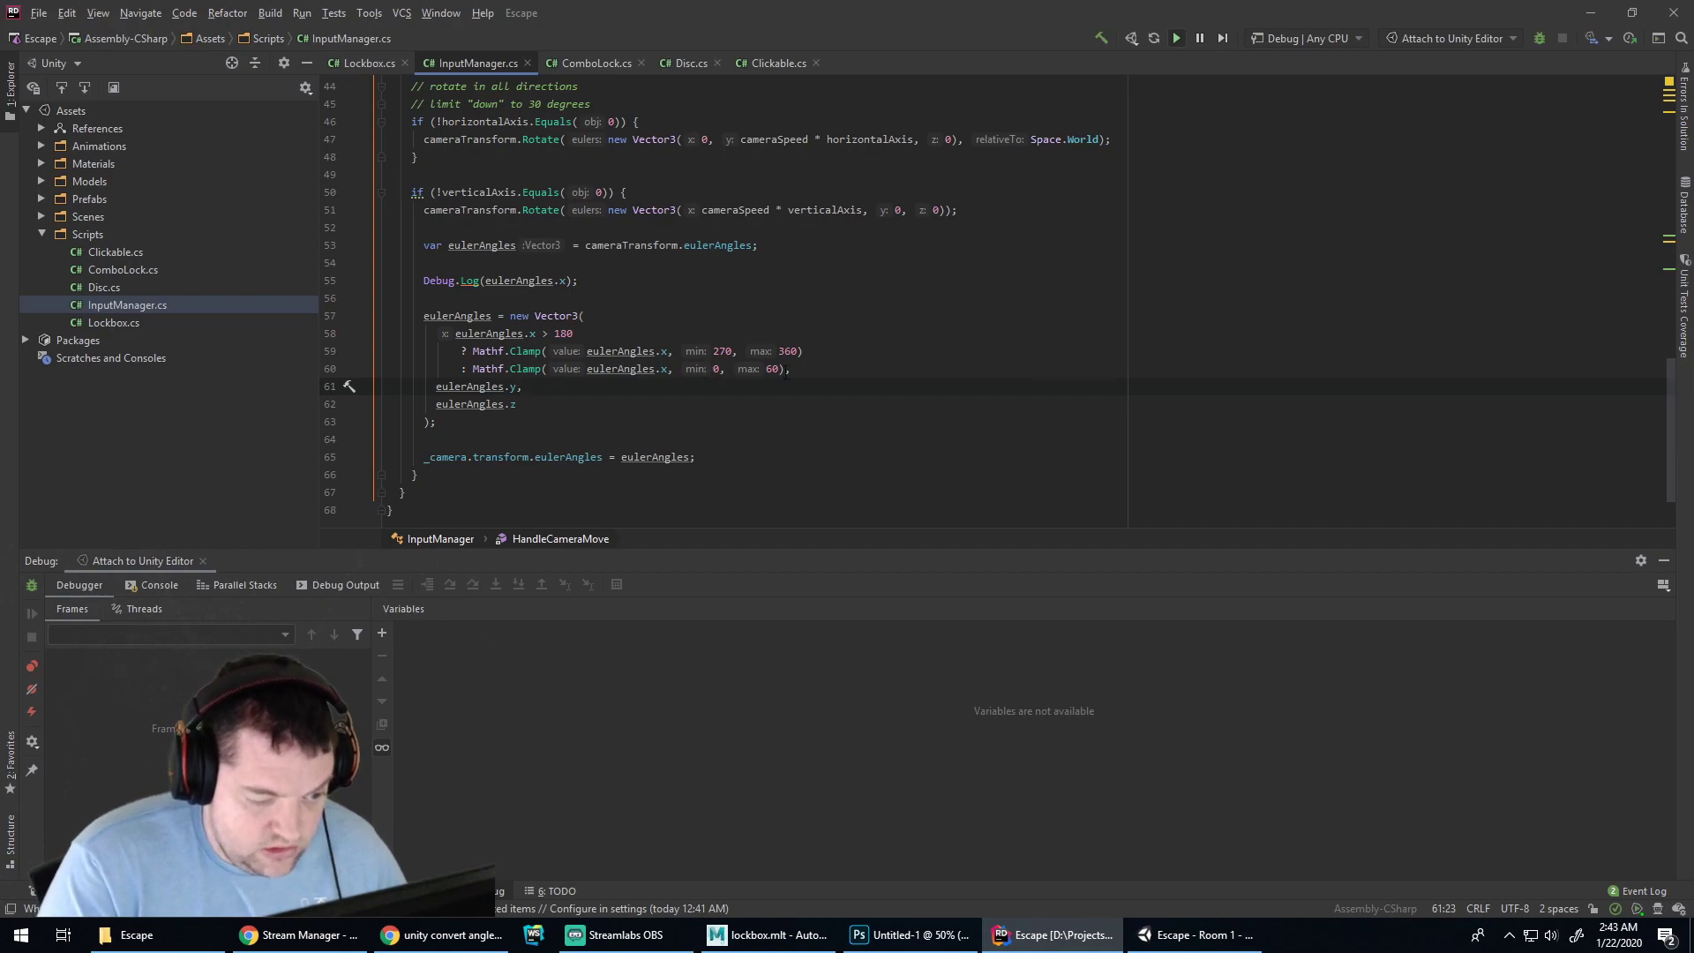
# Replay with the revised clamp and scroll the Console, showing pitch near 60
pyautogui.click(1196, 936)
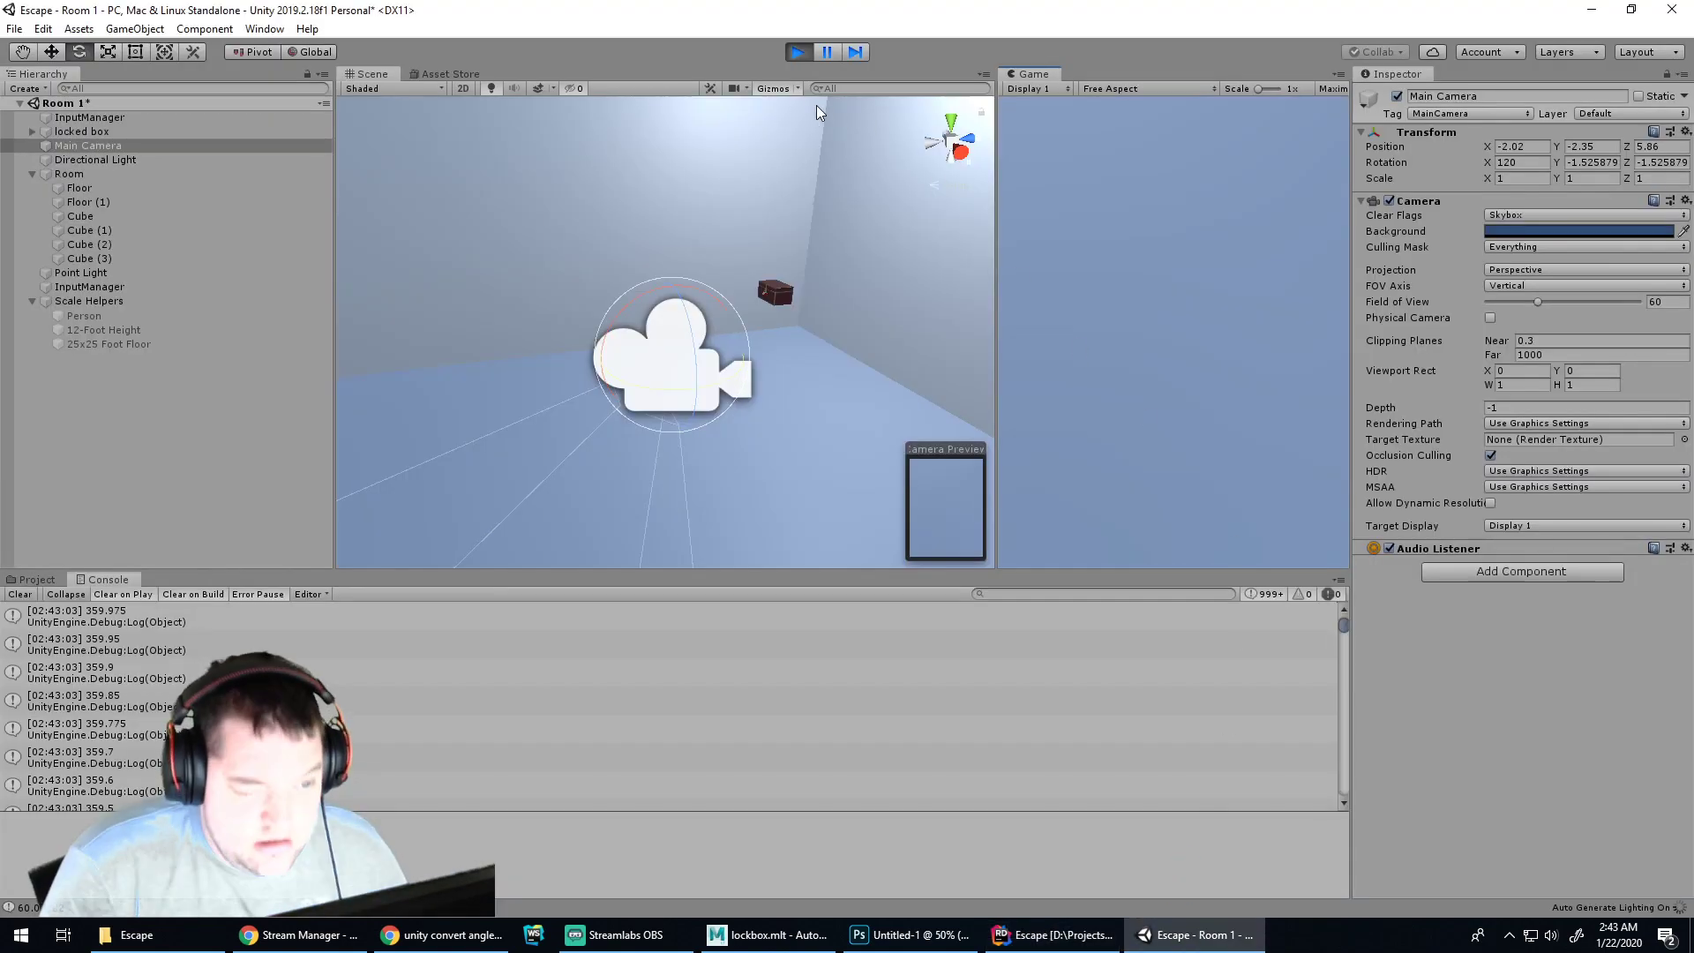
pyautogui.click(801, 54)
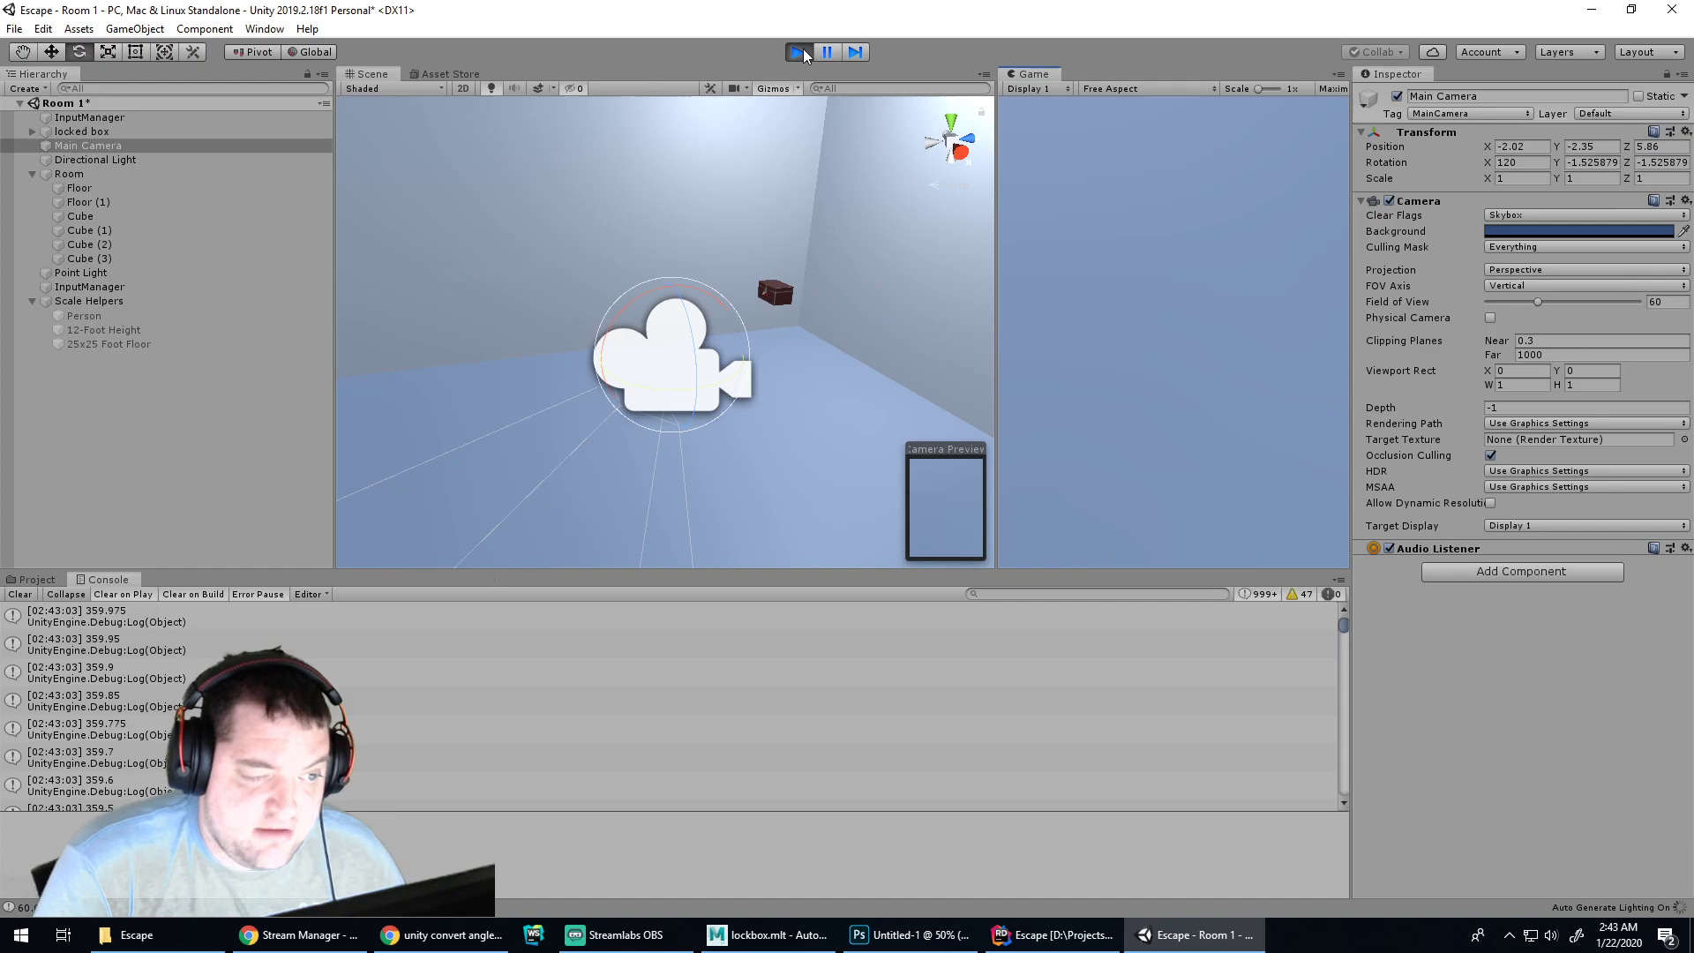
pyautogui.hotkey('ctrl', 'p')
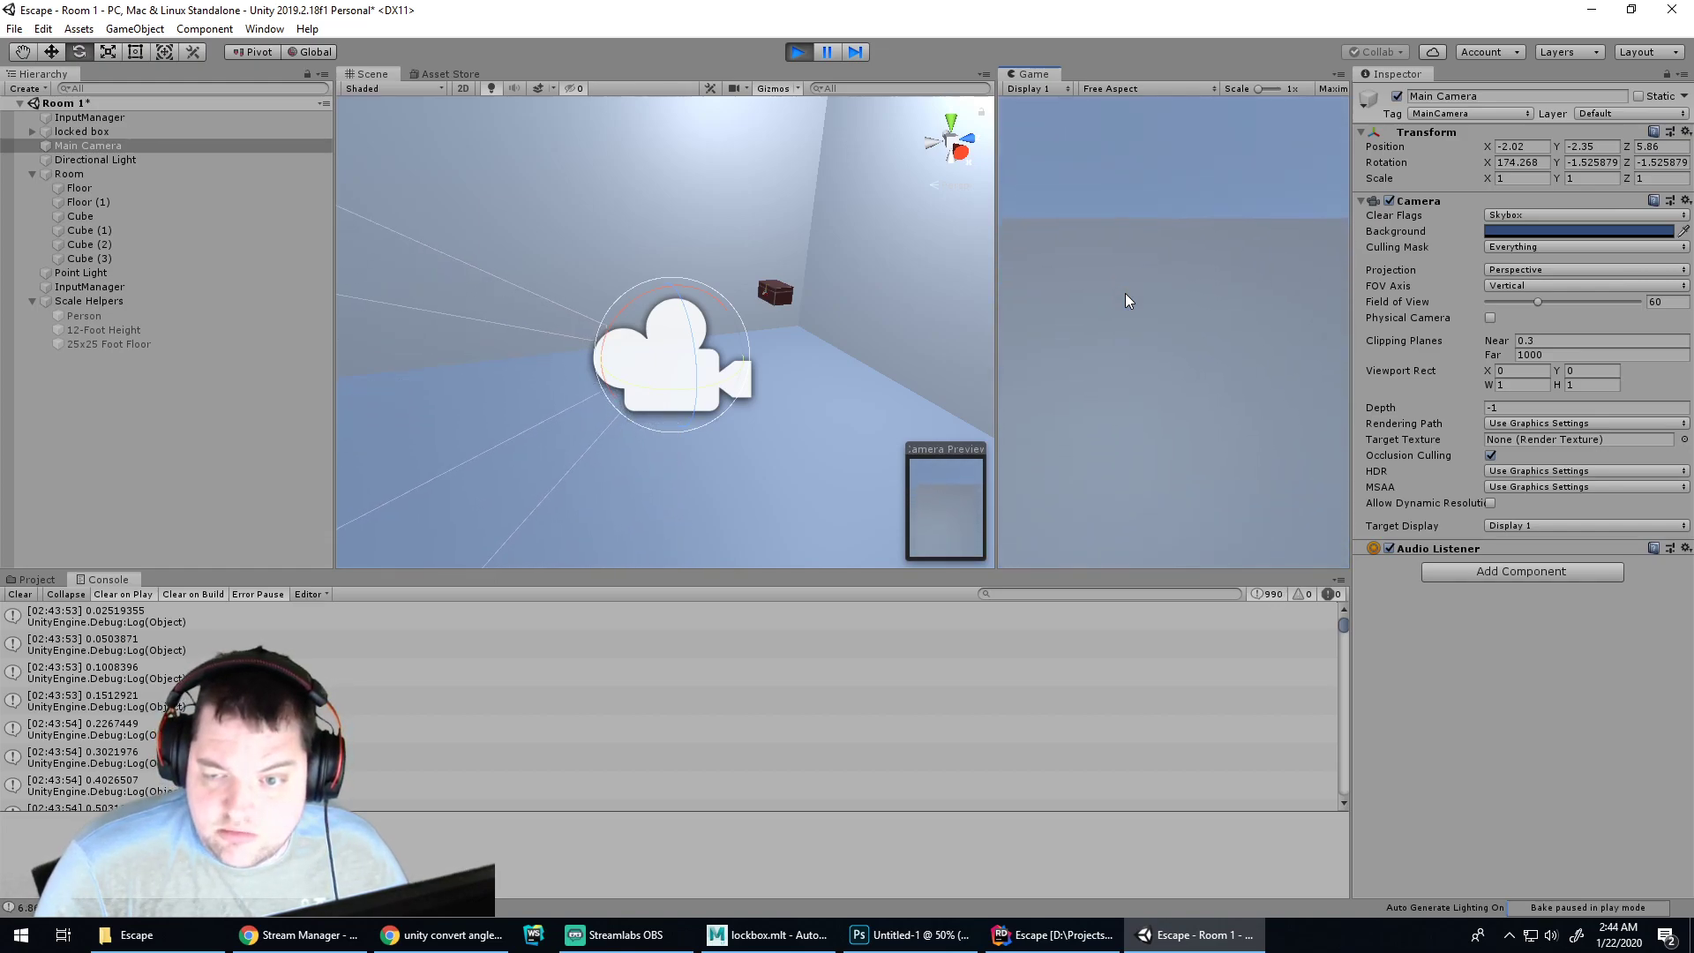
pyautogui.moveTo(1343, 627); pyautogui.dragTo(1358, 809)
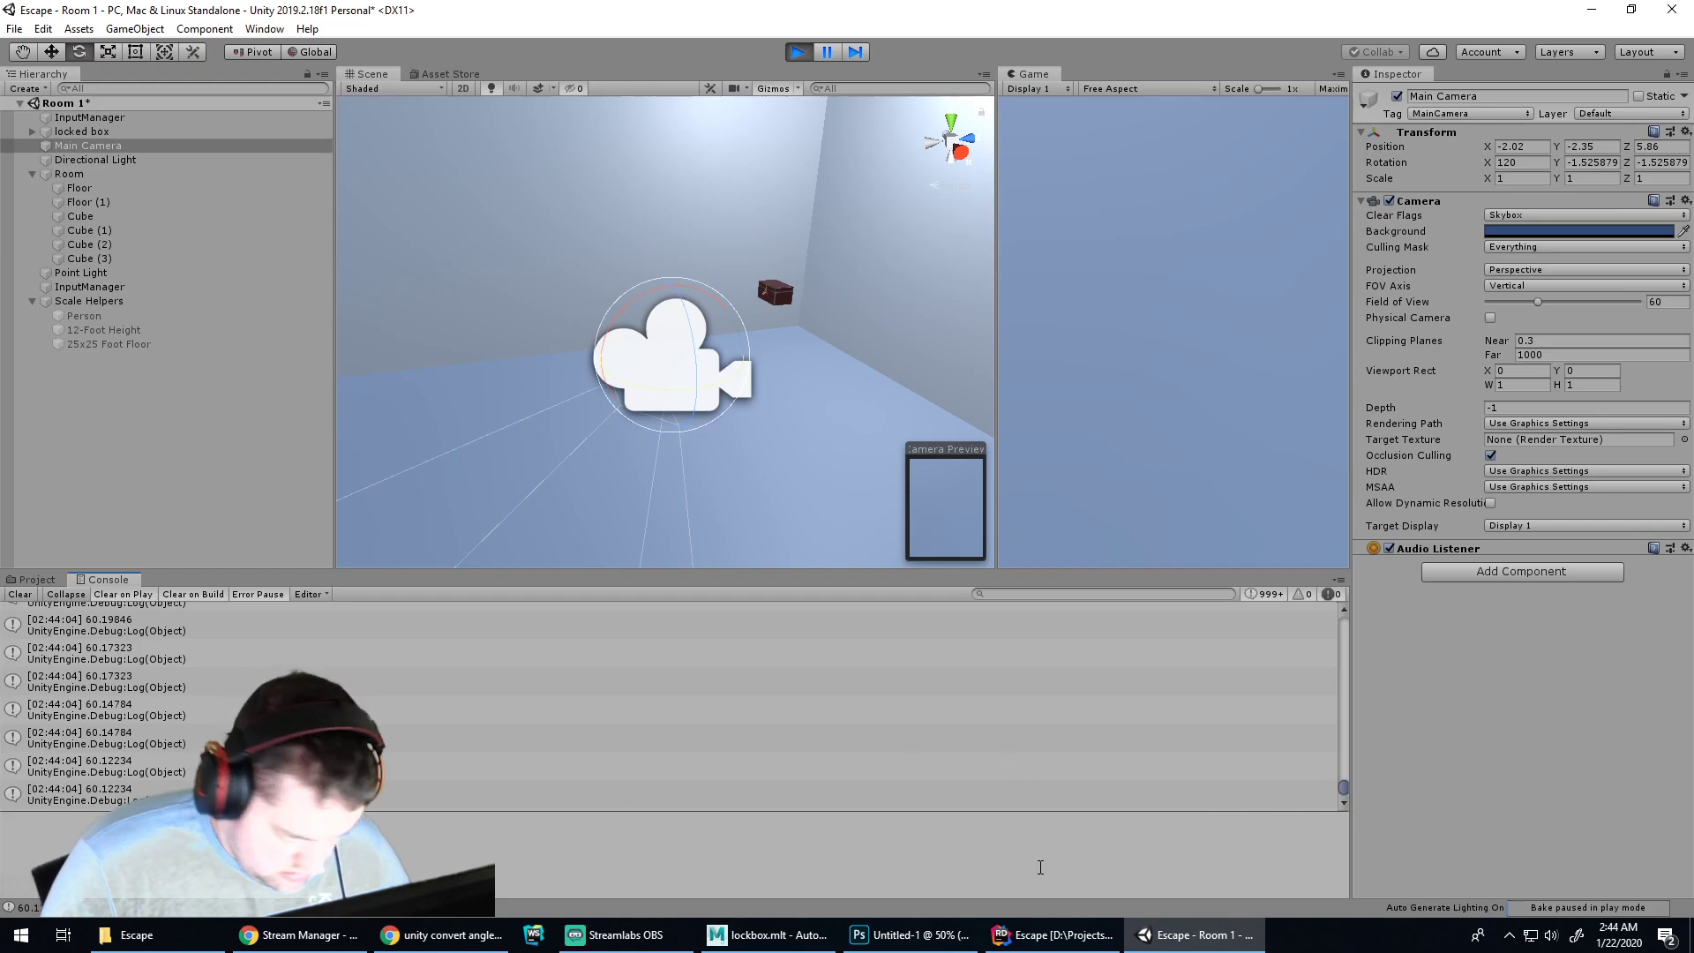
pyautogui.click(1054, 935)
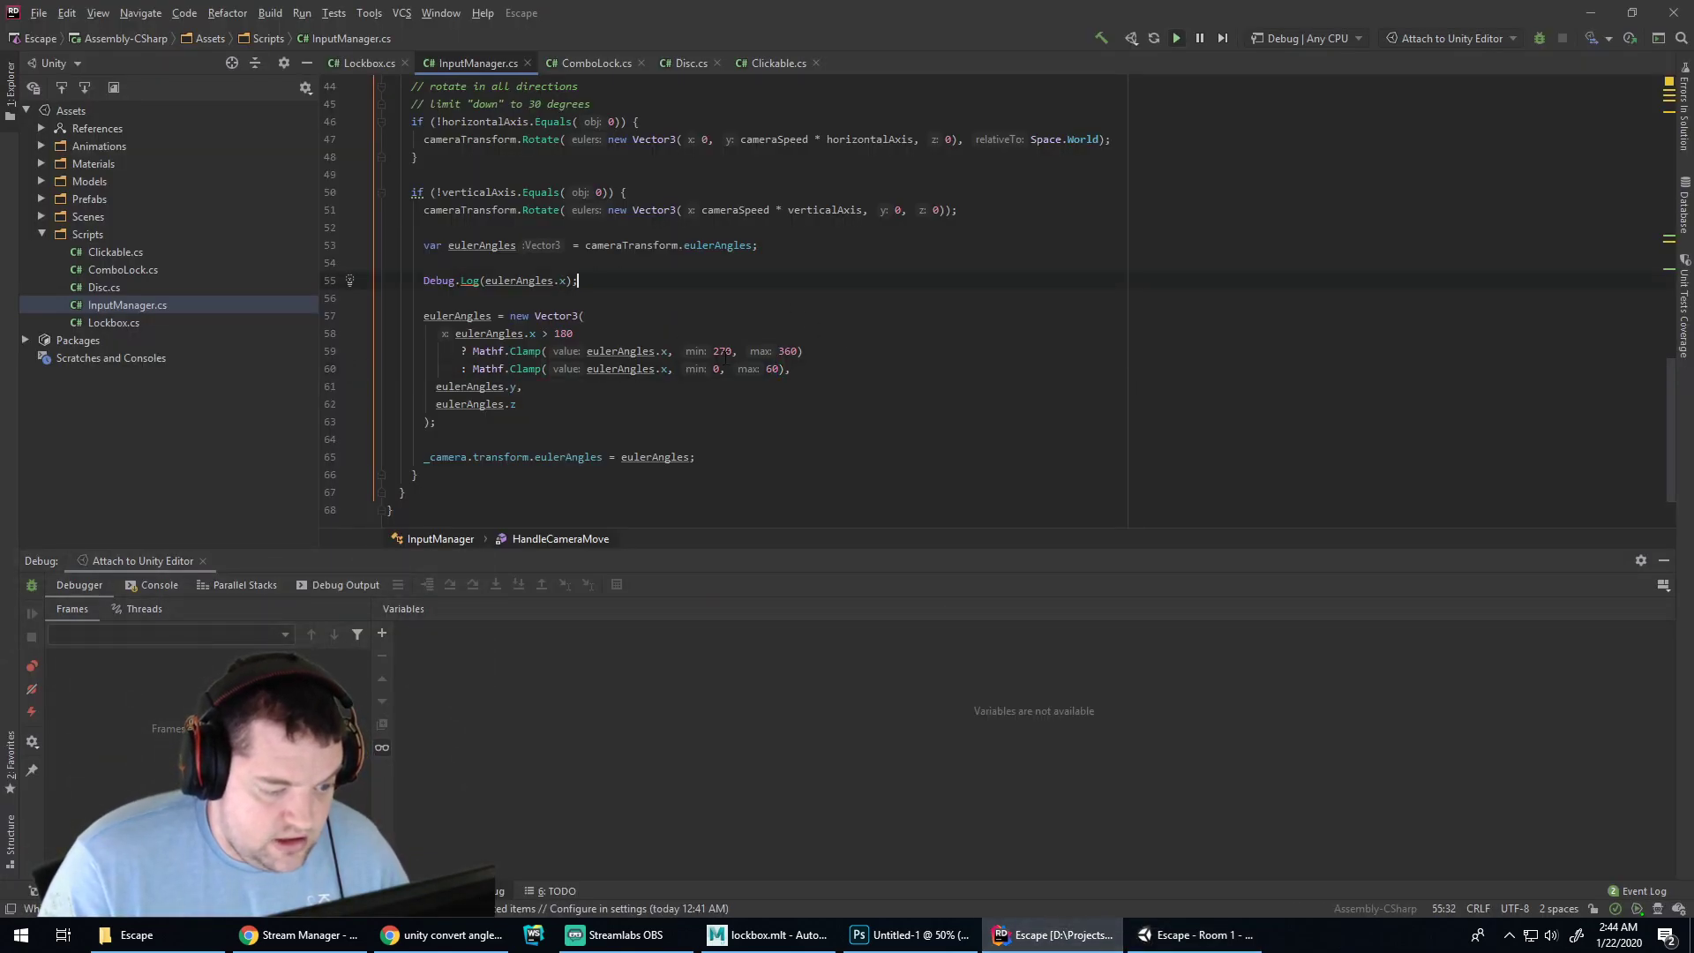
# Comment out both Mathf.Clamp branches and the > 180 test, passing eulerAngles.x straight into the new Vector3
pyautogui.moveTo(803, 369); pyautogui.dragTo(542, 333)
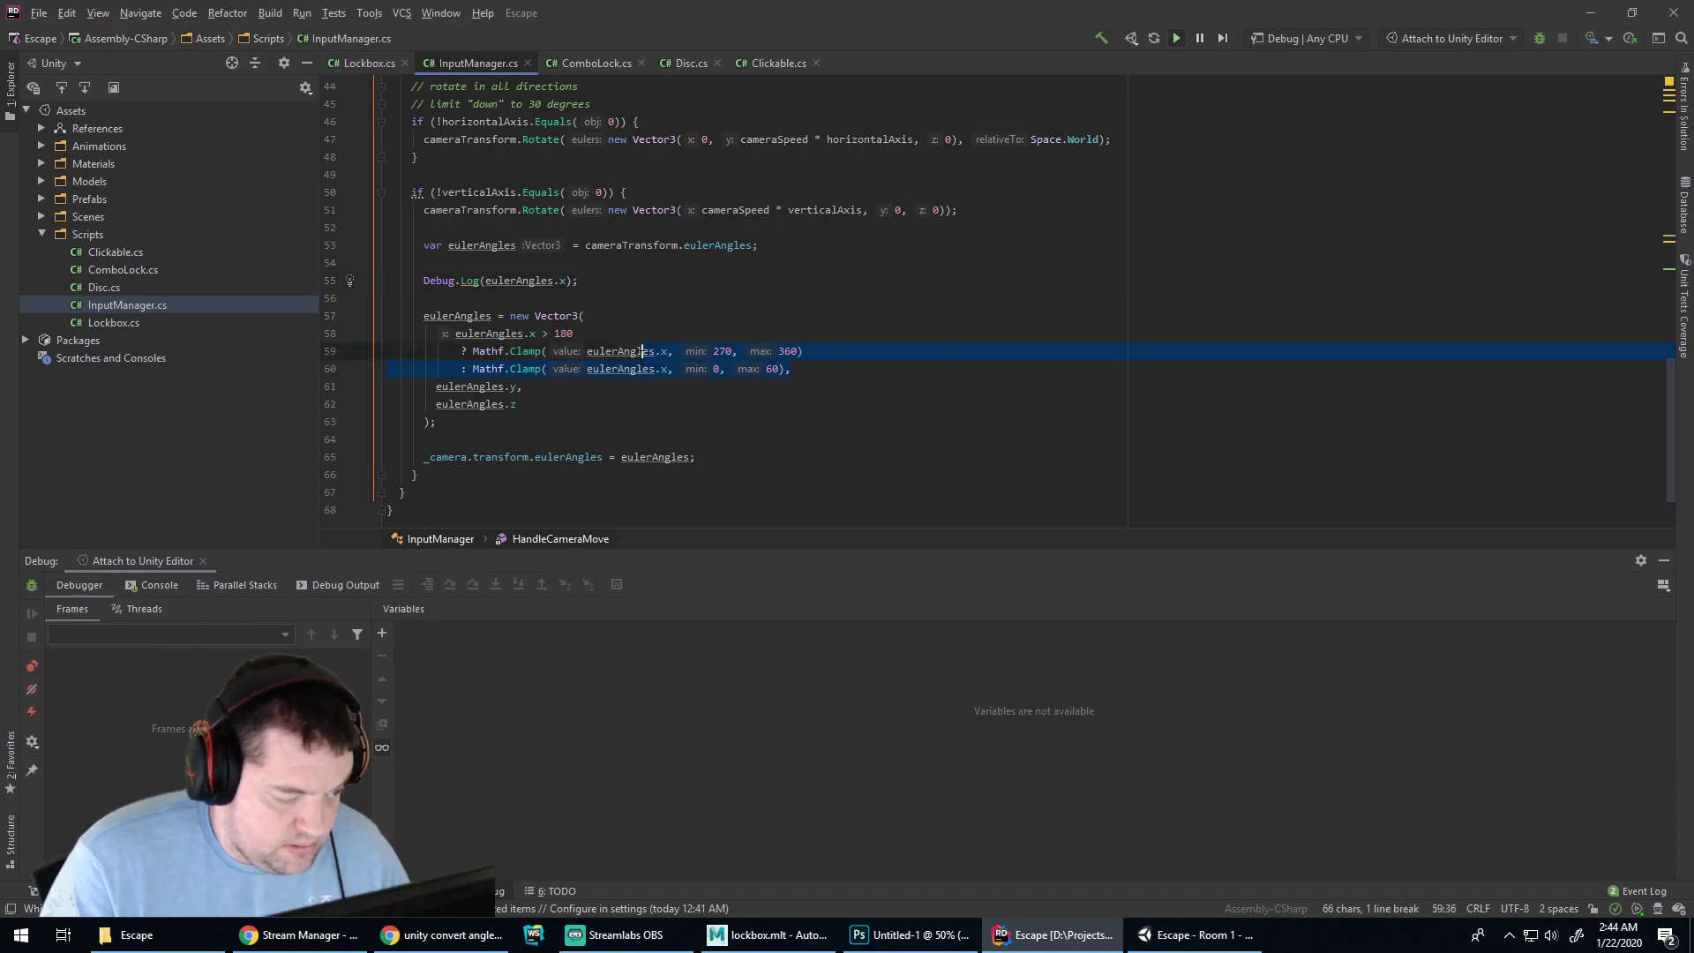
pyautogui.hotkey('ctrl', '/')
pyautogui.press('BackSpace')
pyautogui.hotkey('ctrl', 'Right')
pyautogui.hotkey('ctrl', 'Right')
pyautogui.hotkey('ctrl', 'Right')
pyautogui.write('//')
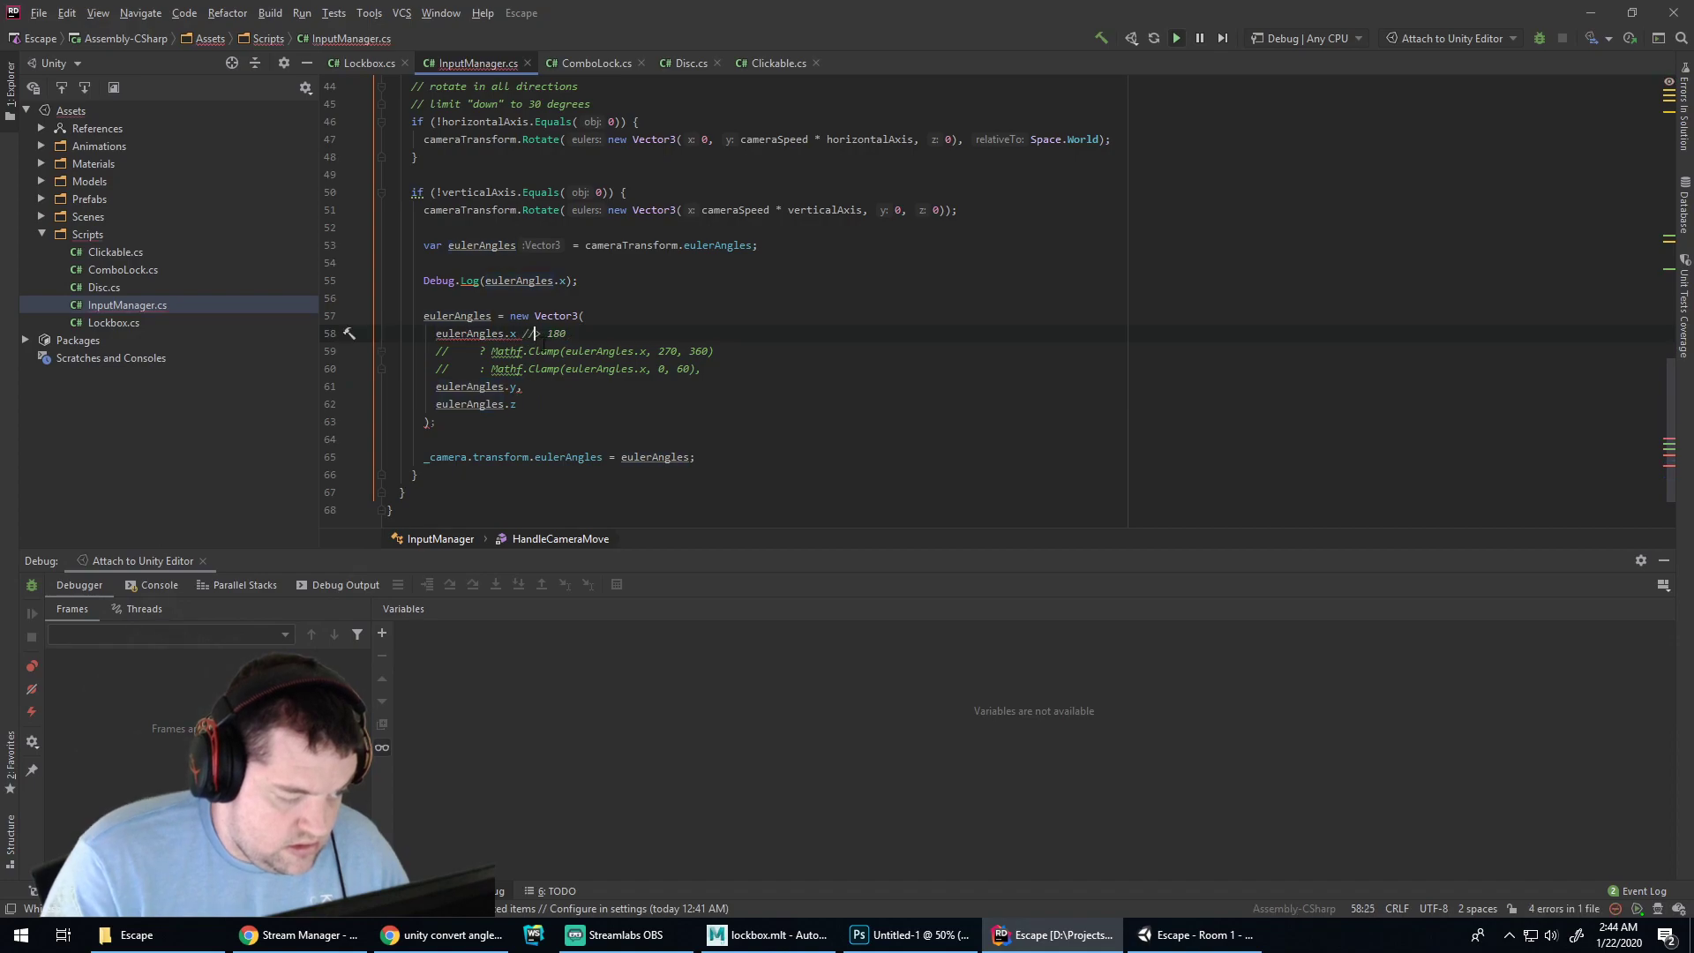
pyautogui.doubleClick(513, 333)
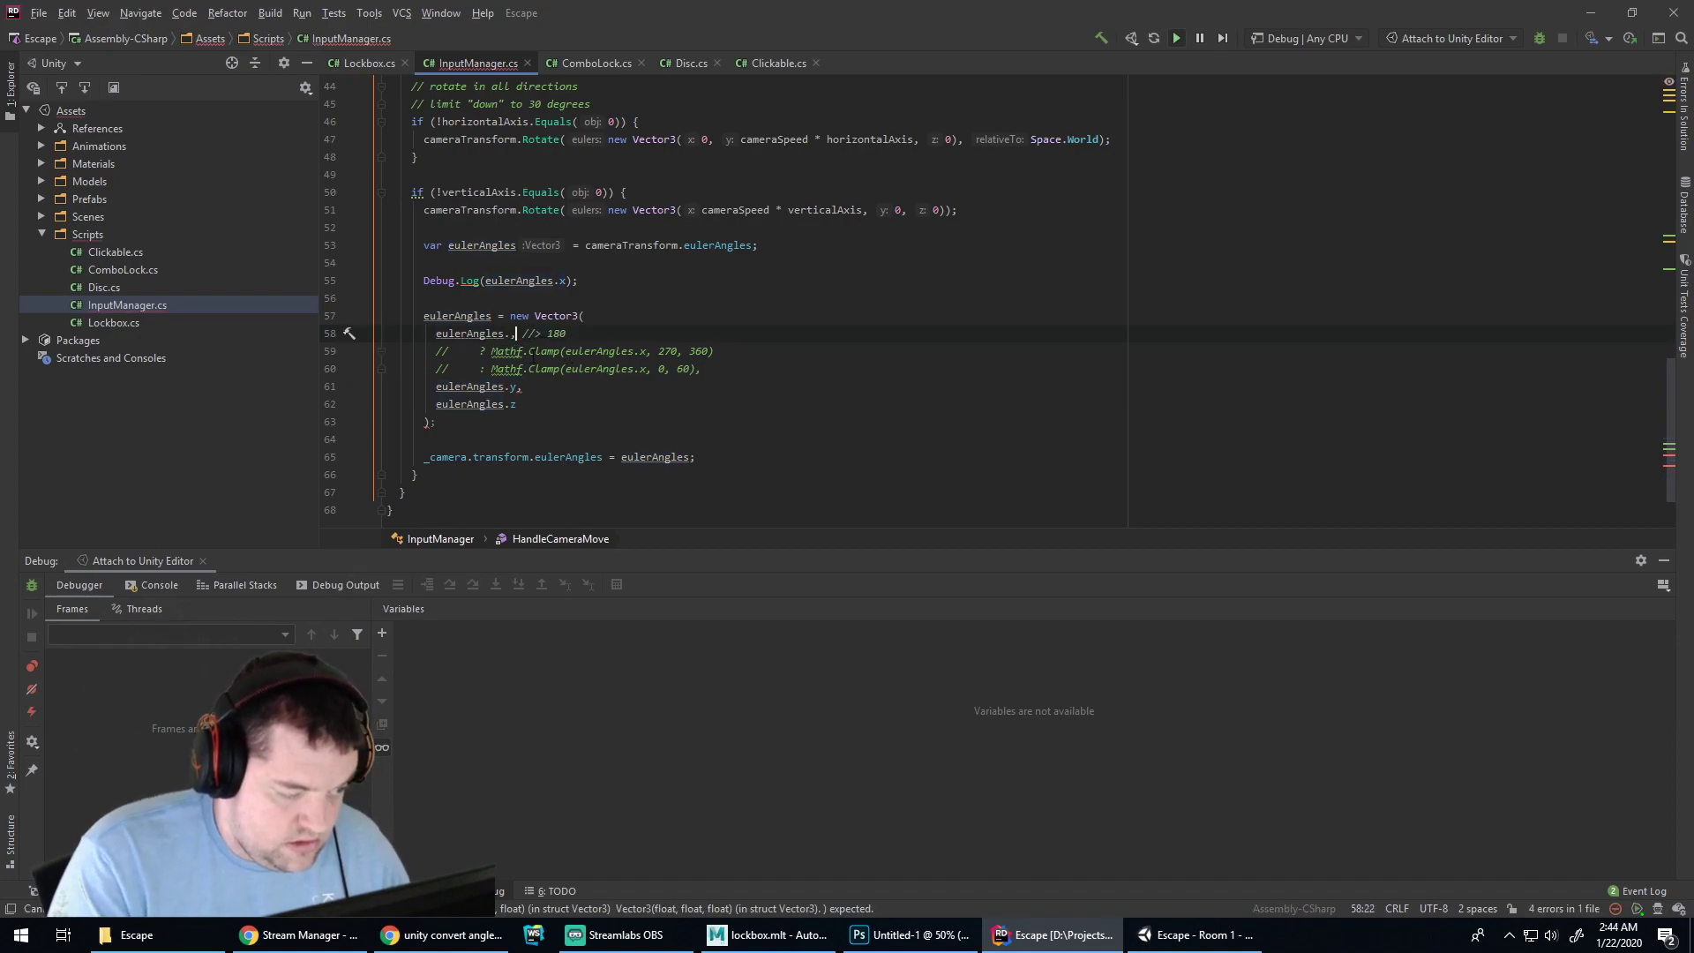
pyautogui.press('Right')
pyautogui.write(',')
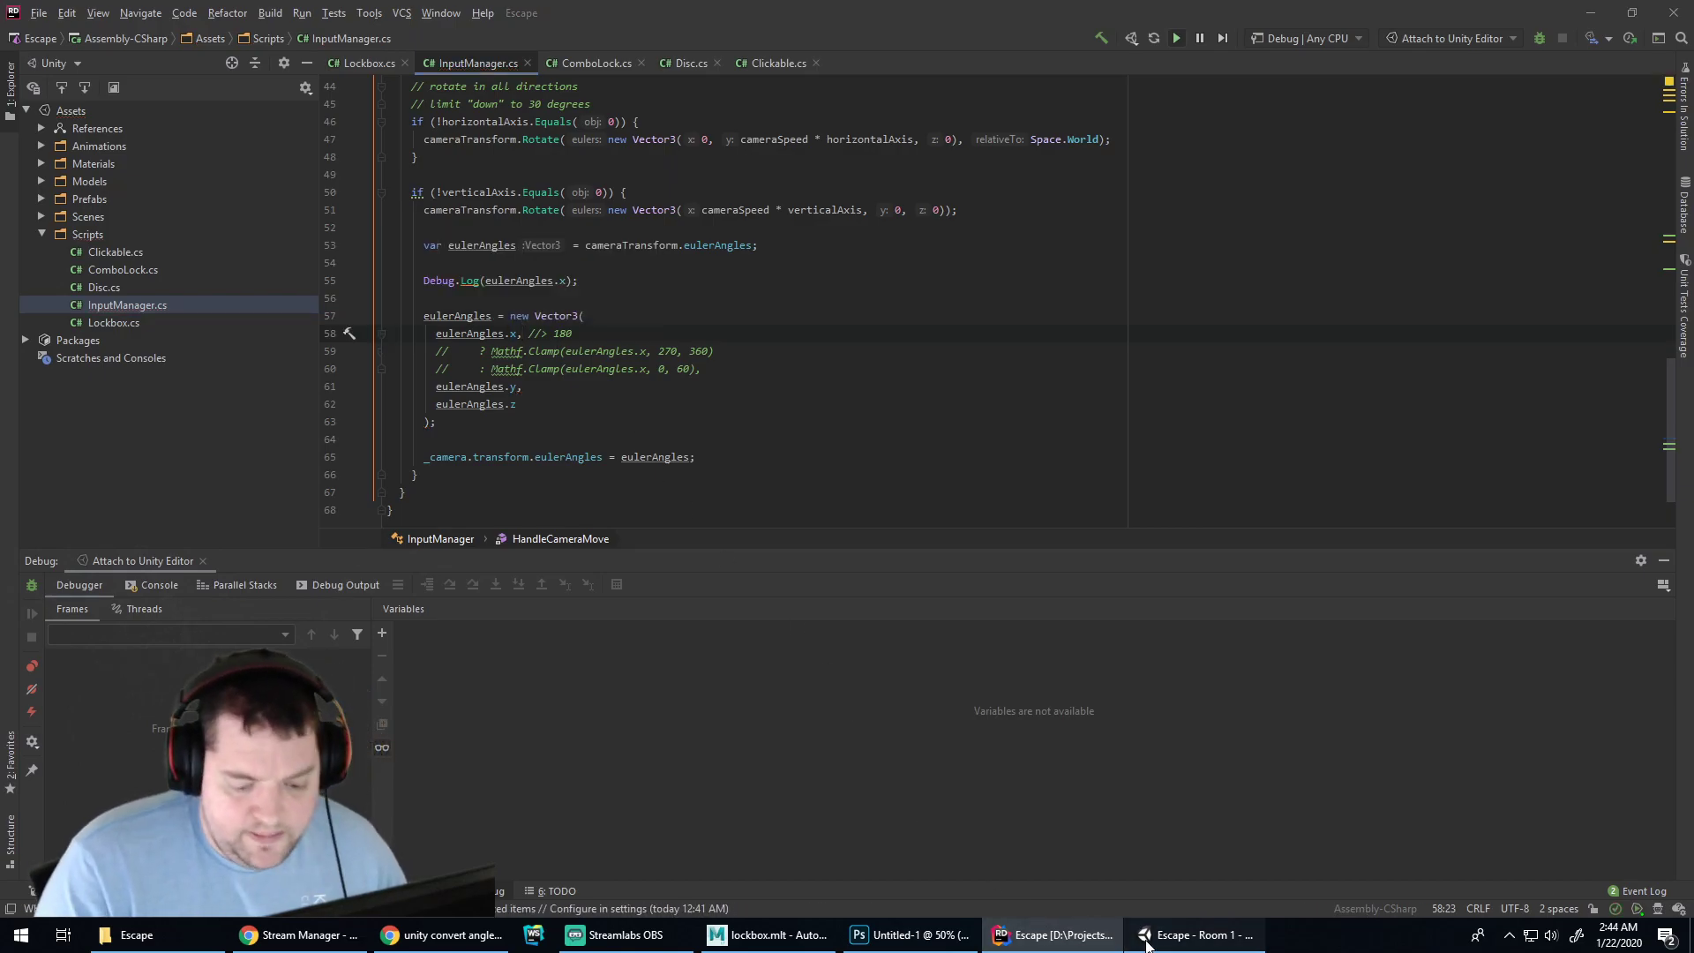
pyautogui.click(1196, 935)
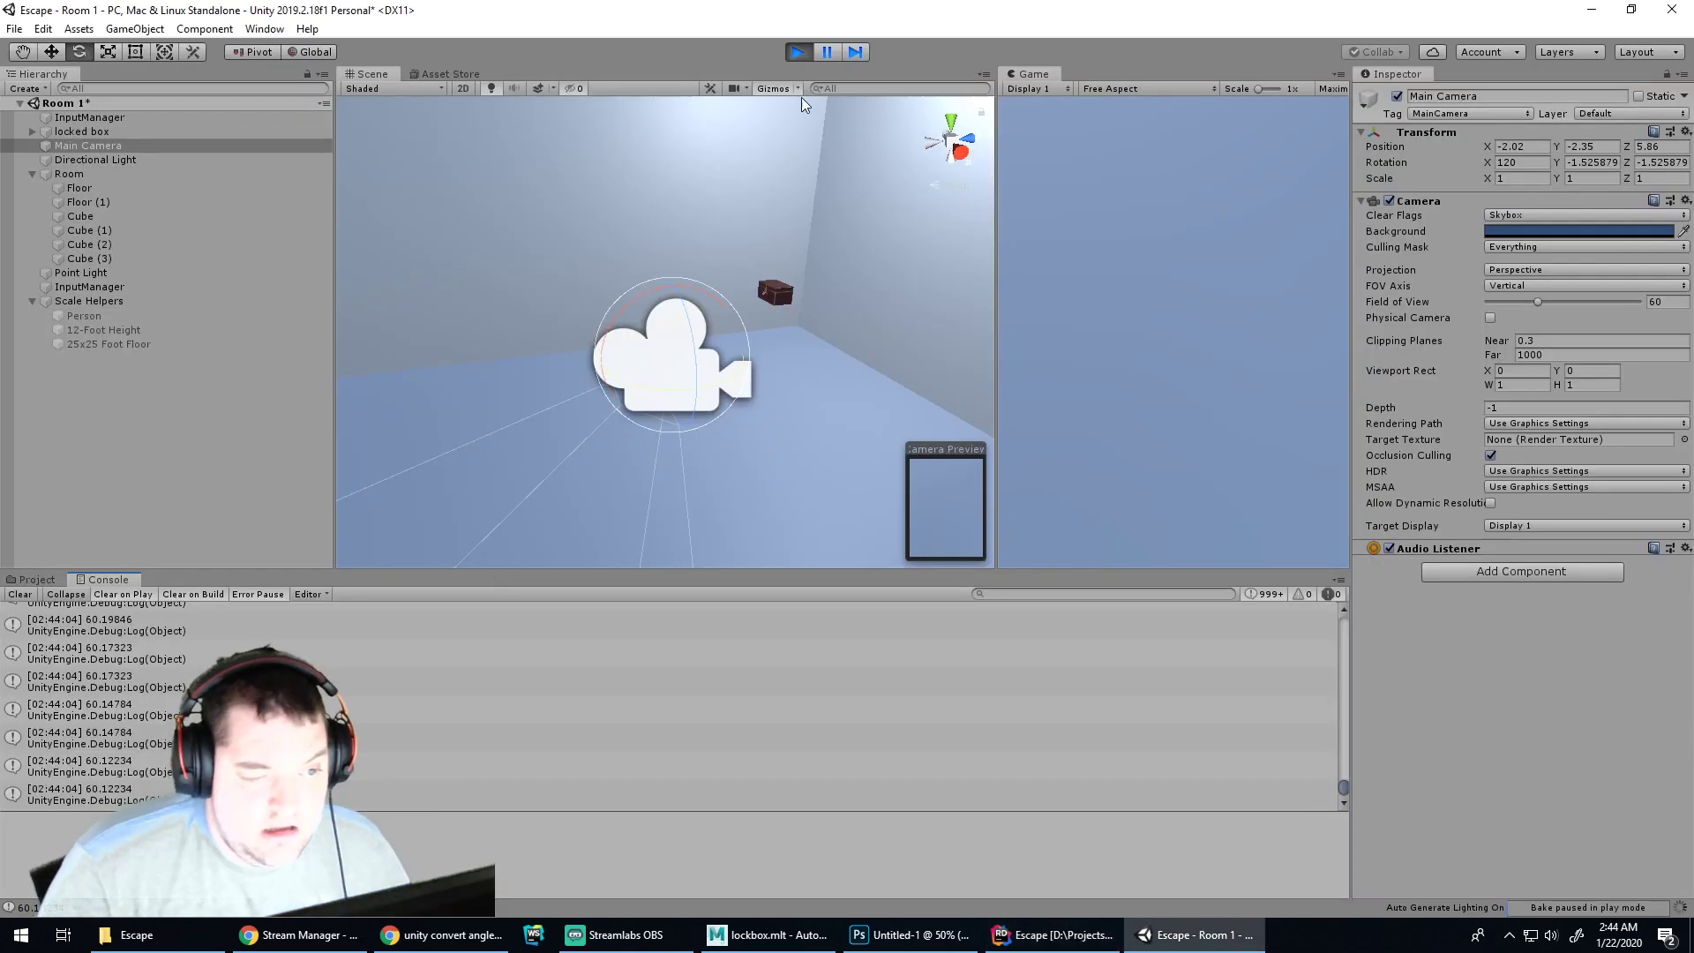
# Restart the game and scroll the Console to the earliest logged pitch values
pyautogui.click(800, 52)
pyautogui.click(799, 52)
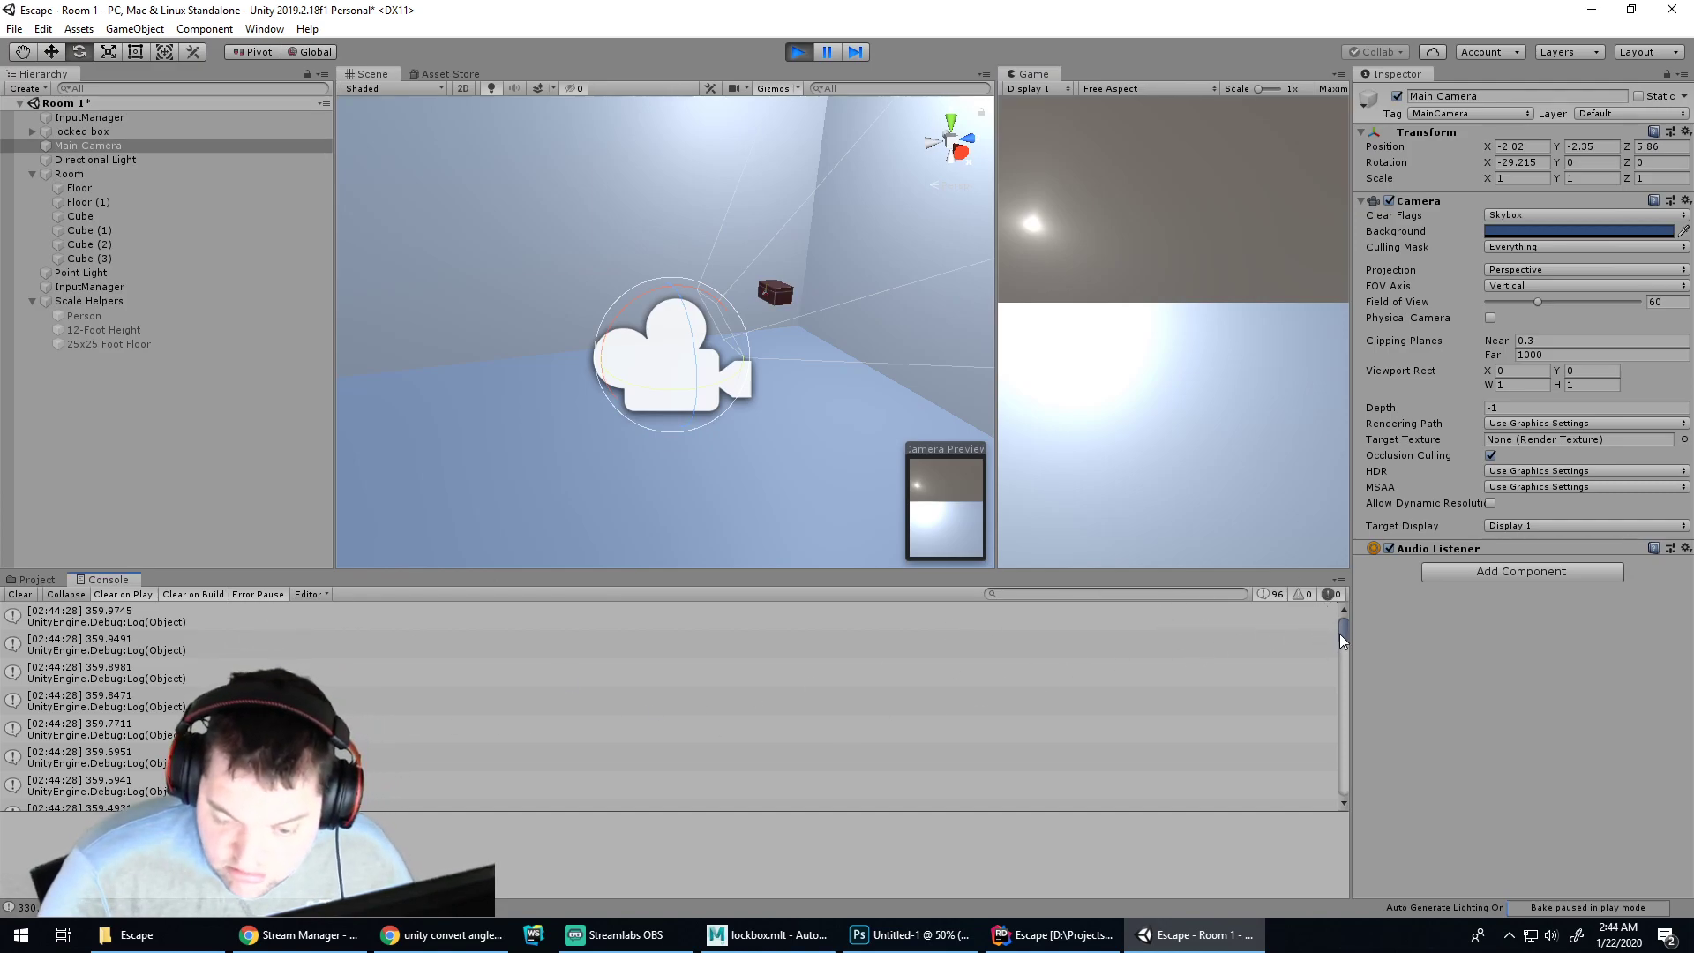
pyautogui.moveTo(1341, 632); pyautogui.dragTo(1347, 792)
pyautogui.press('Home')
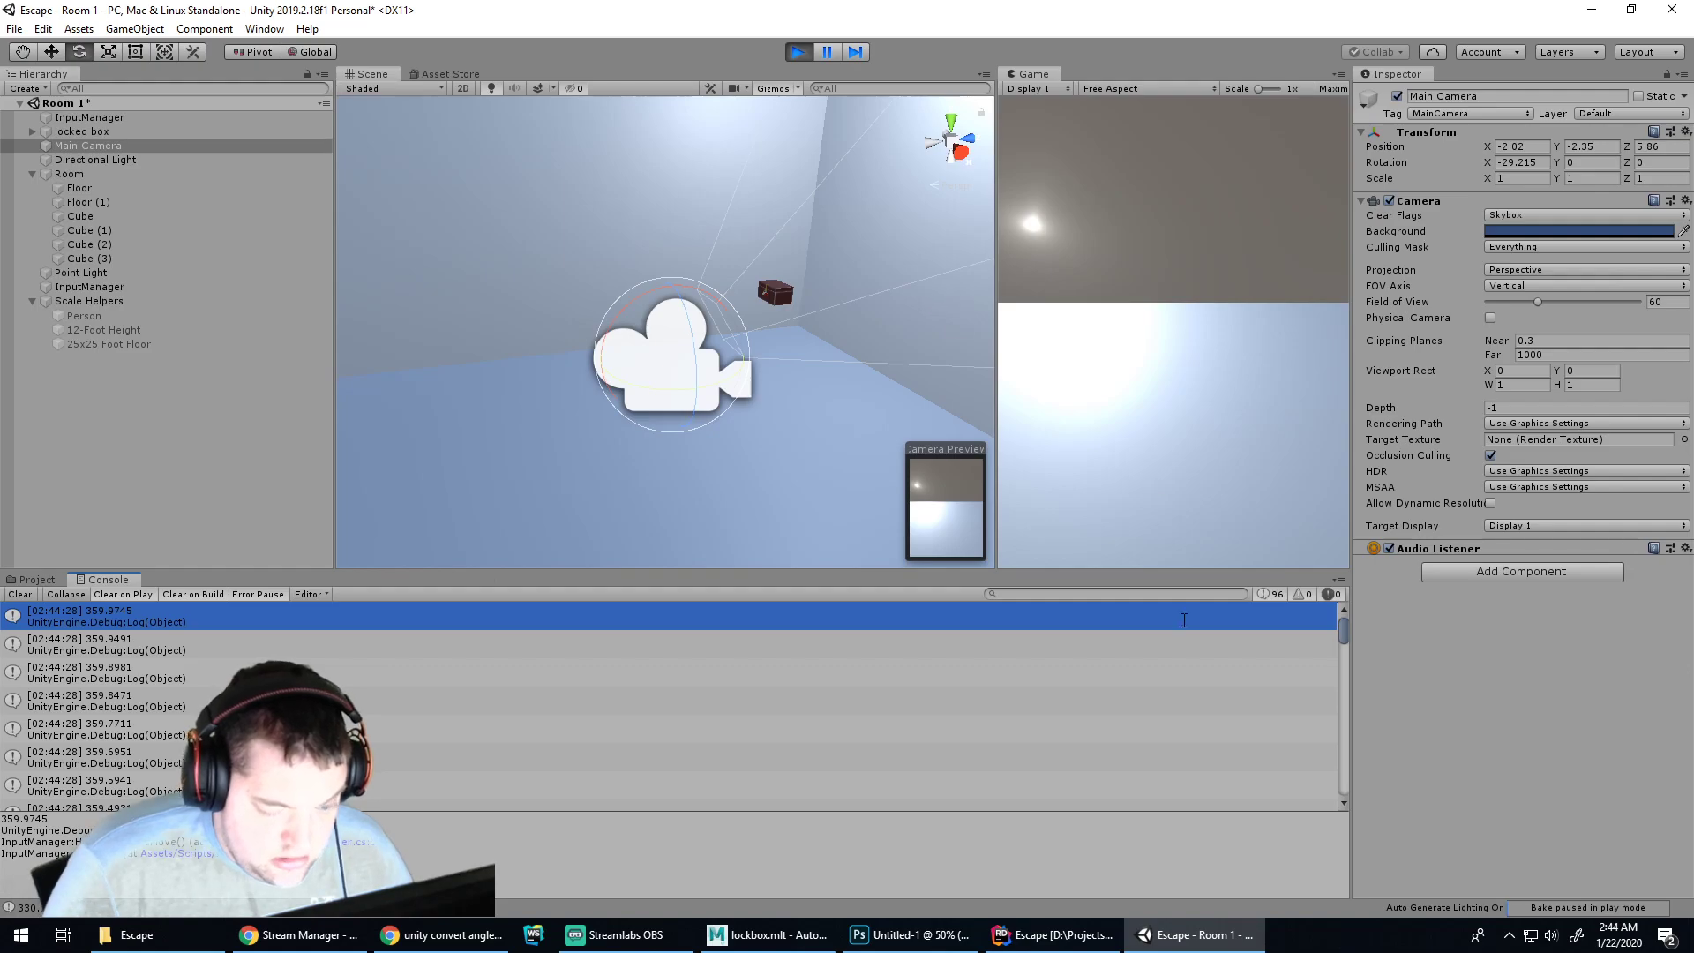
pyautogui.moveTo(1344, 638); pyautogui.dragTo(1359, 801)
# Tilt the game camera up and down past vertical with W and S, watching the unclamped pitch log
pyautogui.click(1246, 361)
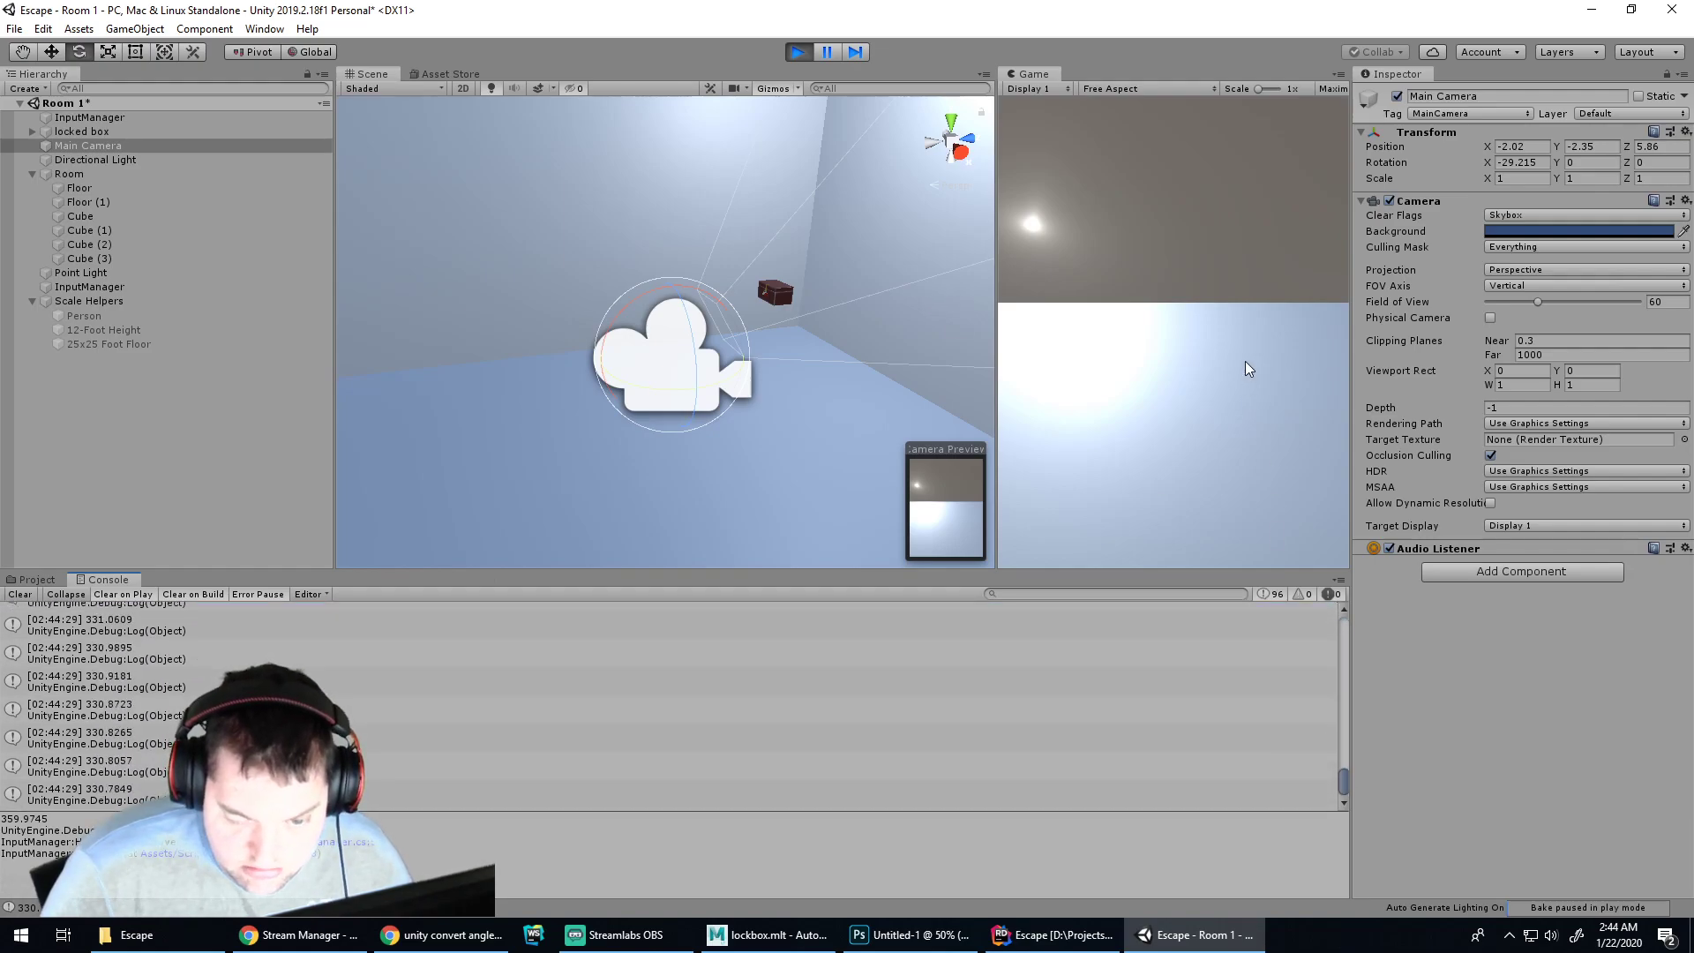
pyautogui.press('w')
pyautogui.press('w')
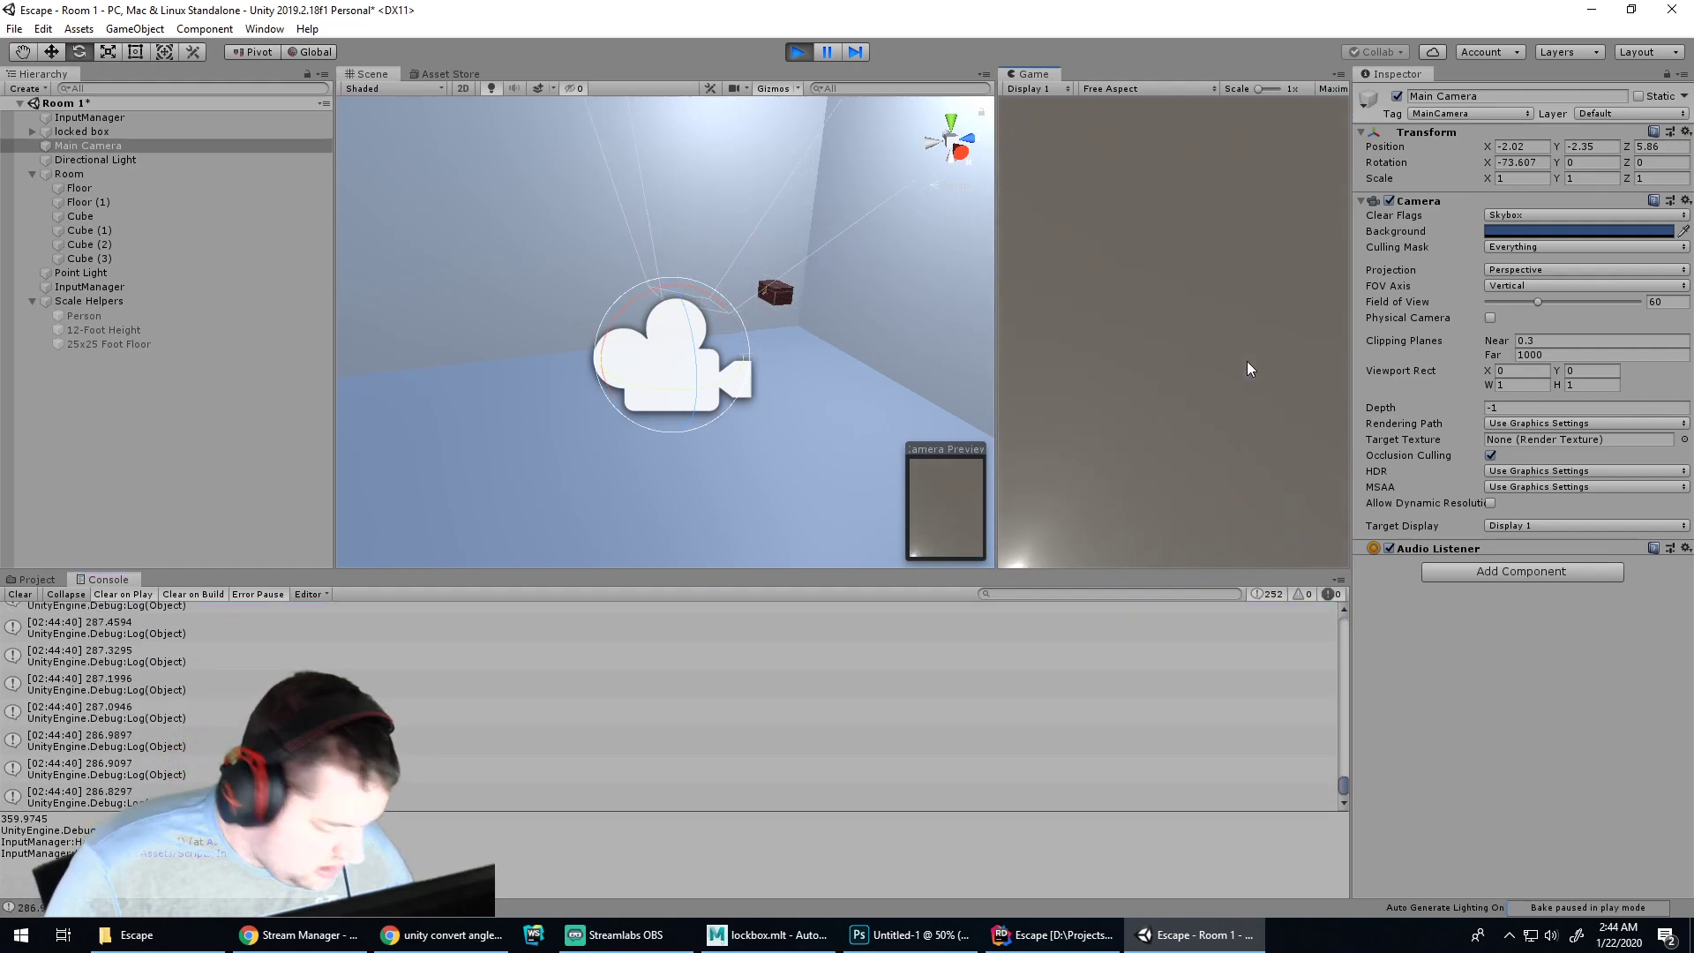
pyautogui.press('s')
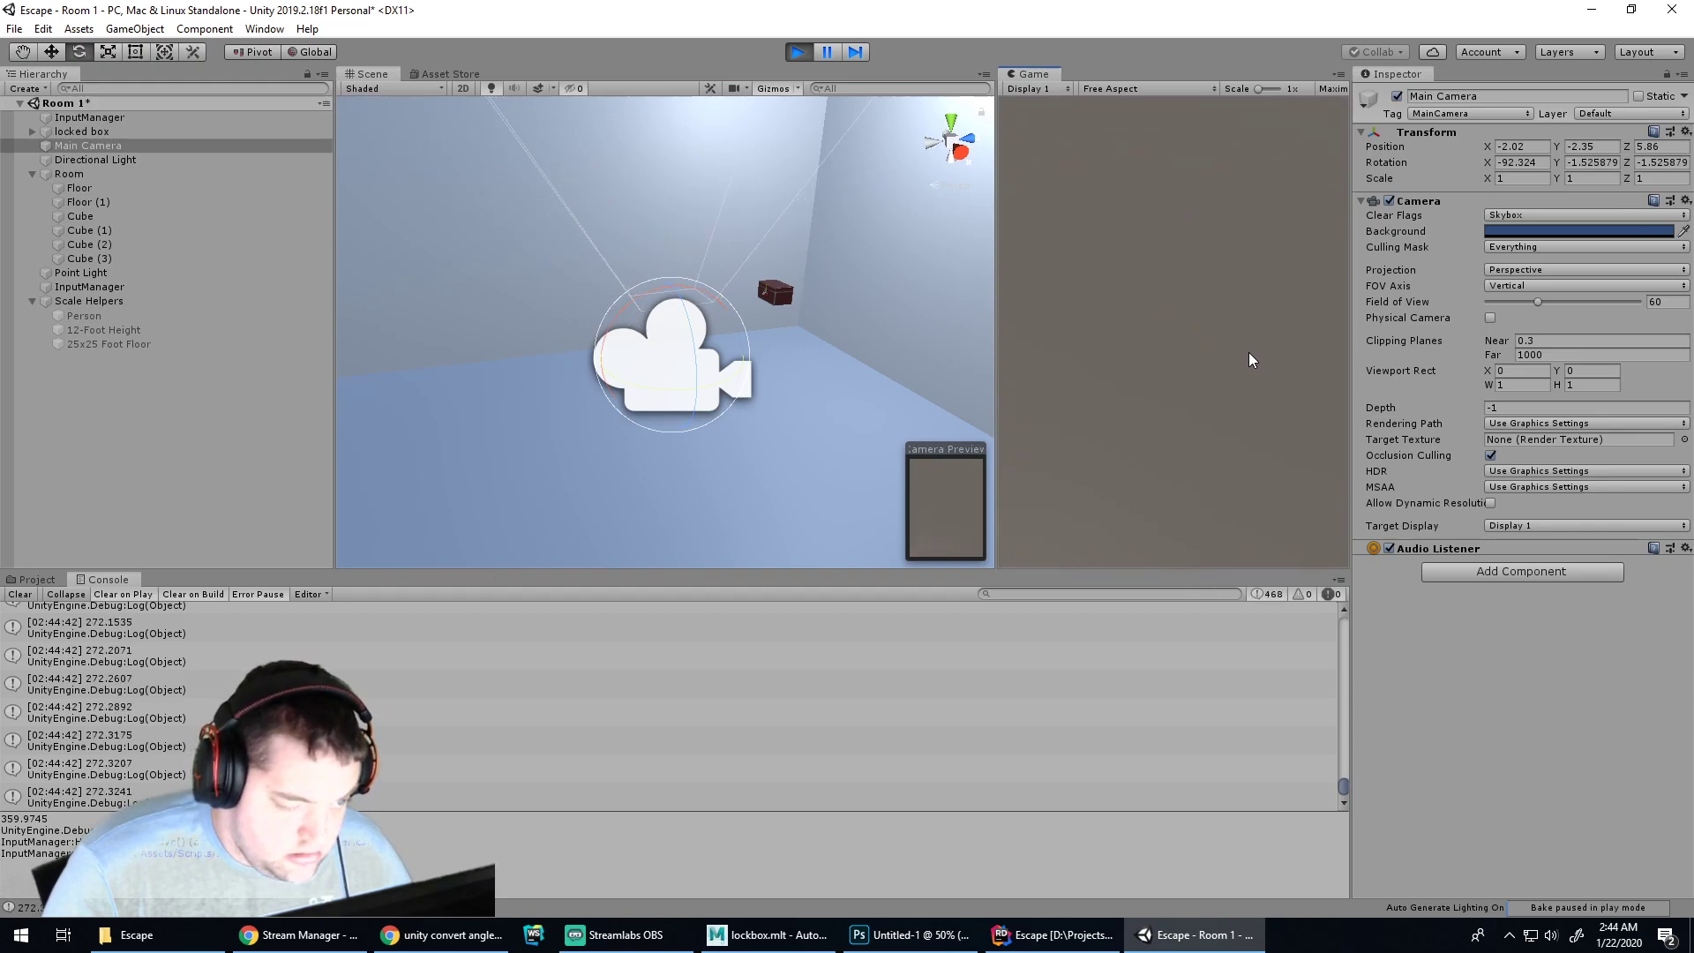
pyautogui.press('w')
pyautogui.press('s')
pyautogui.press('s')
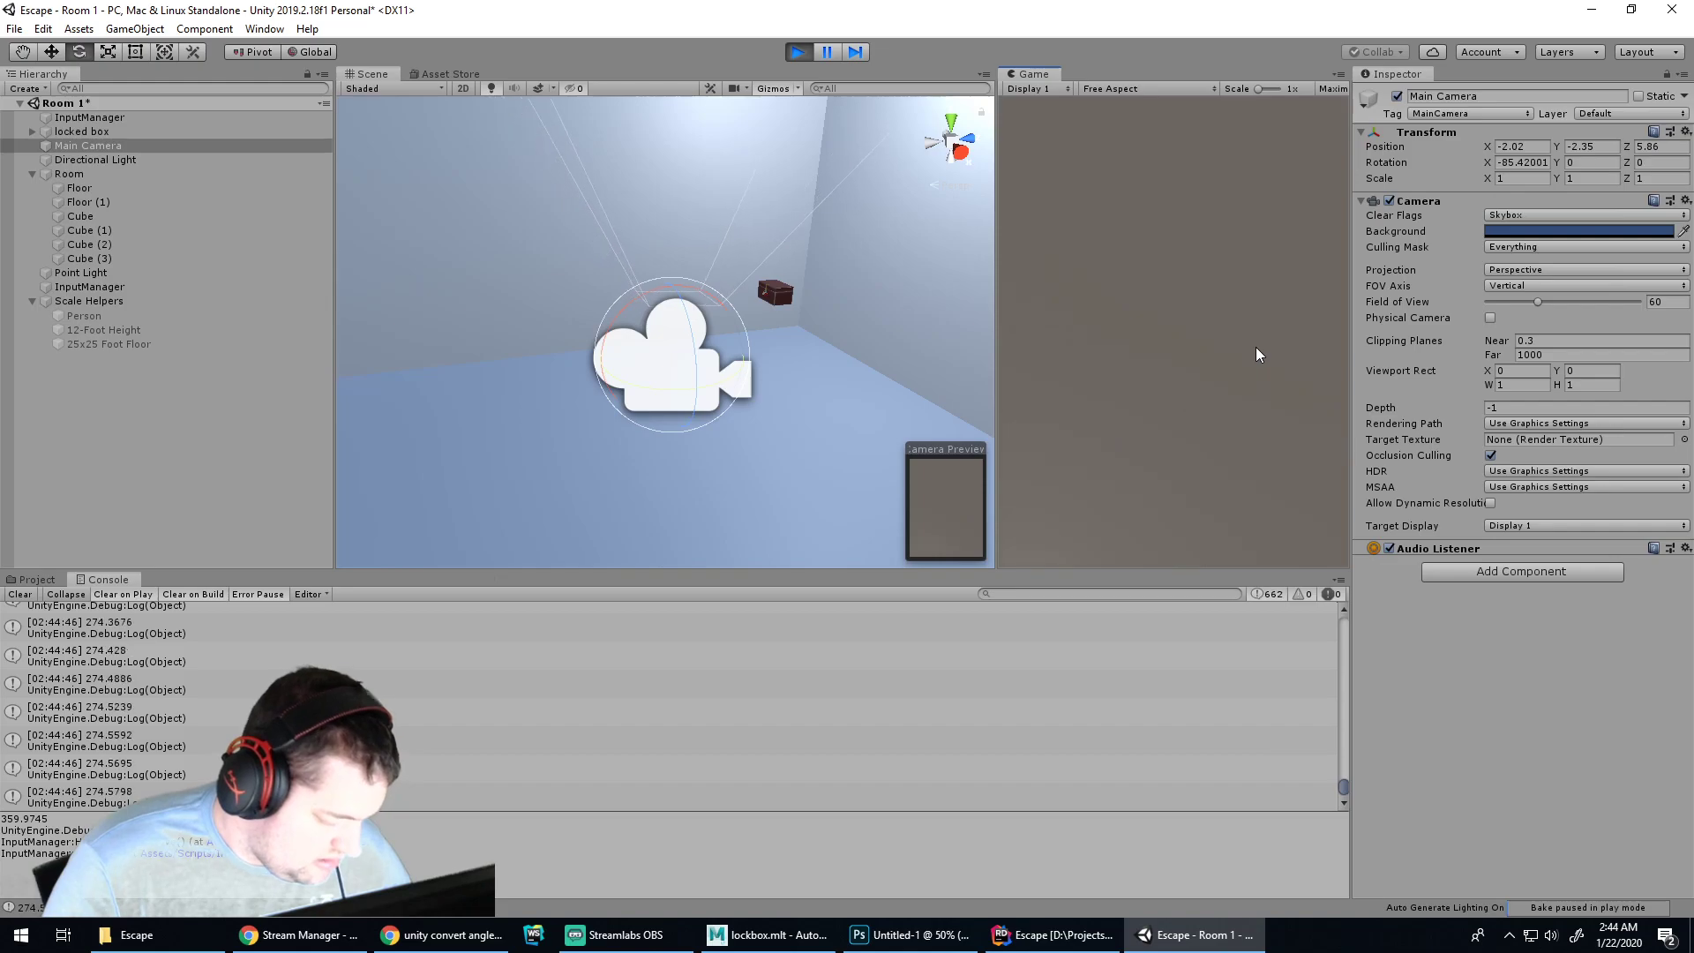
pyautogui.press('w')
pyautogui.press('s')
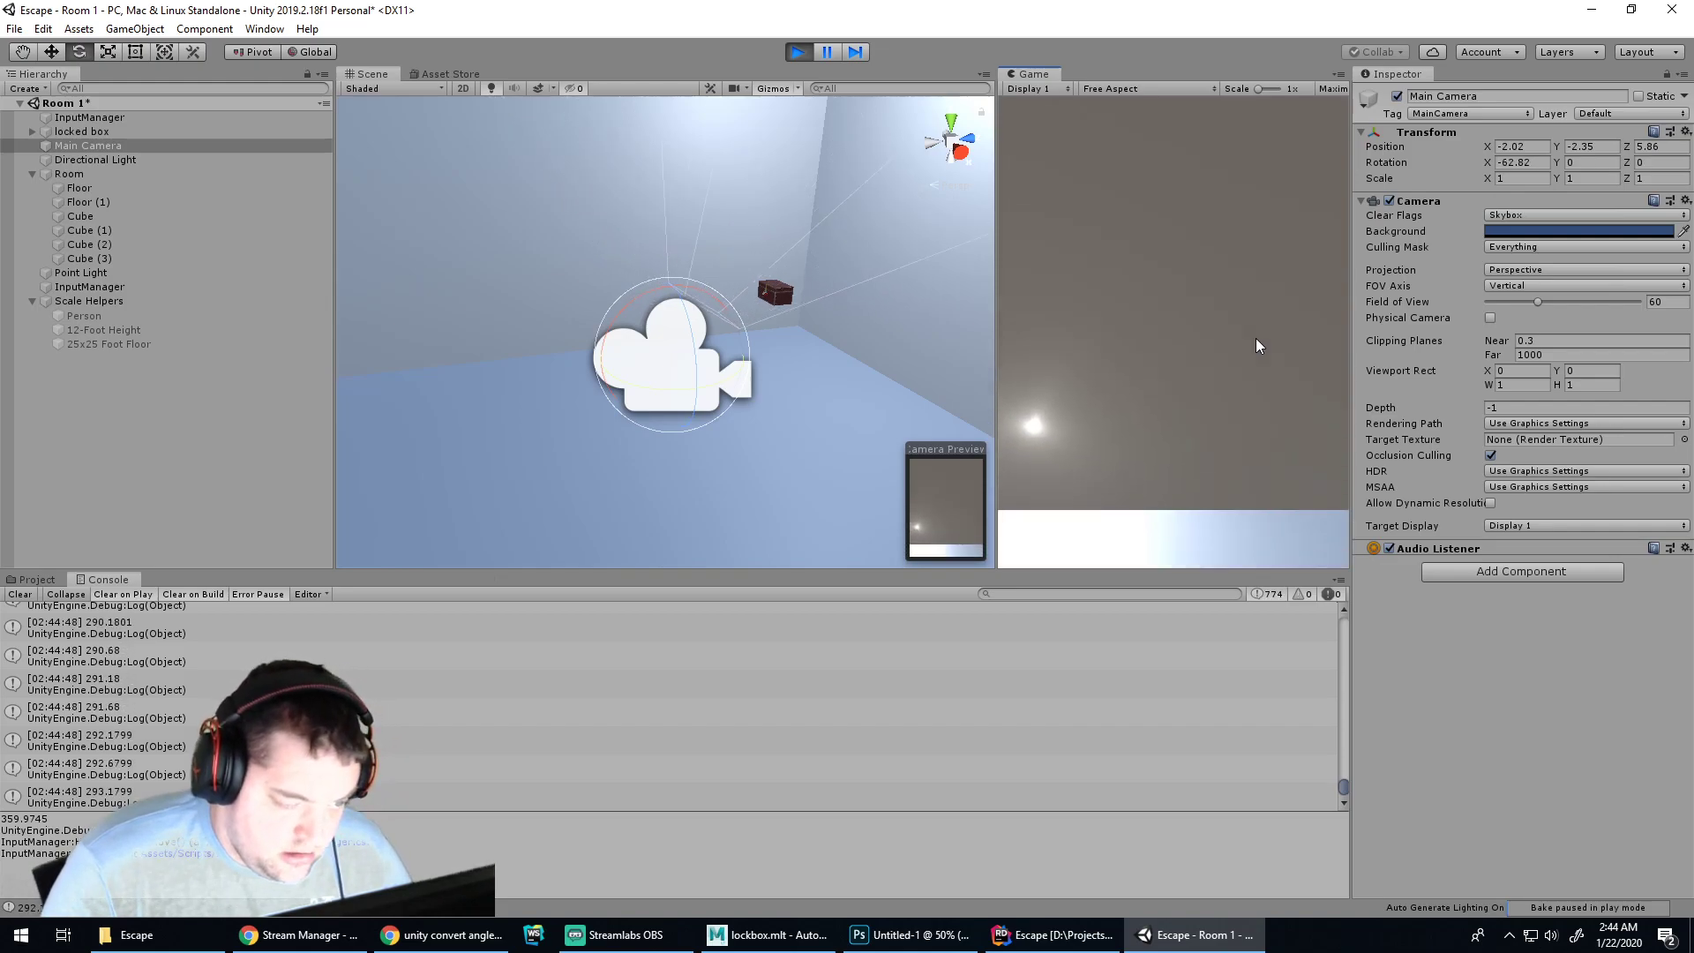
pyautogui.press('s')
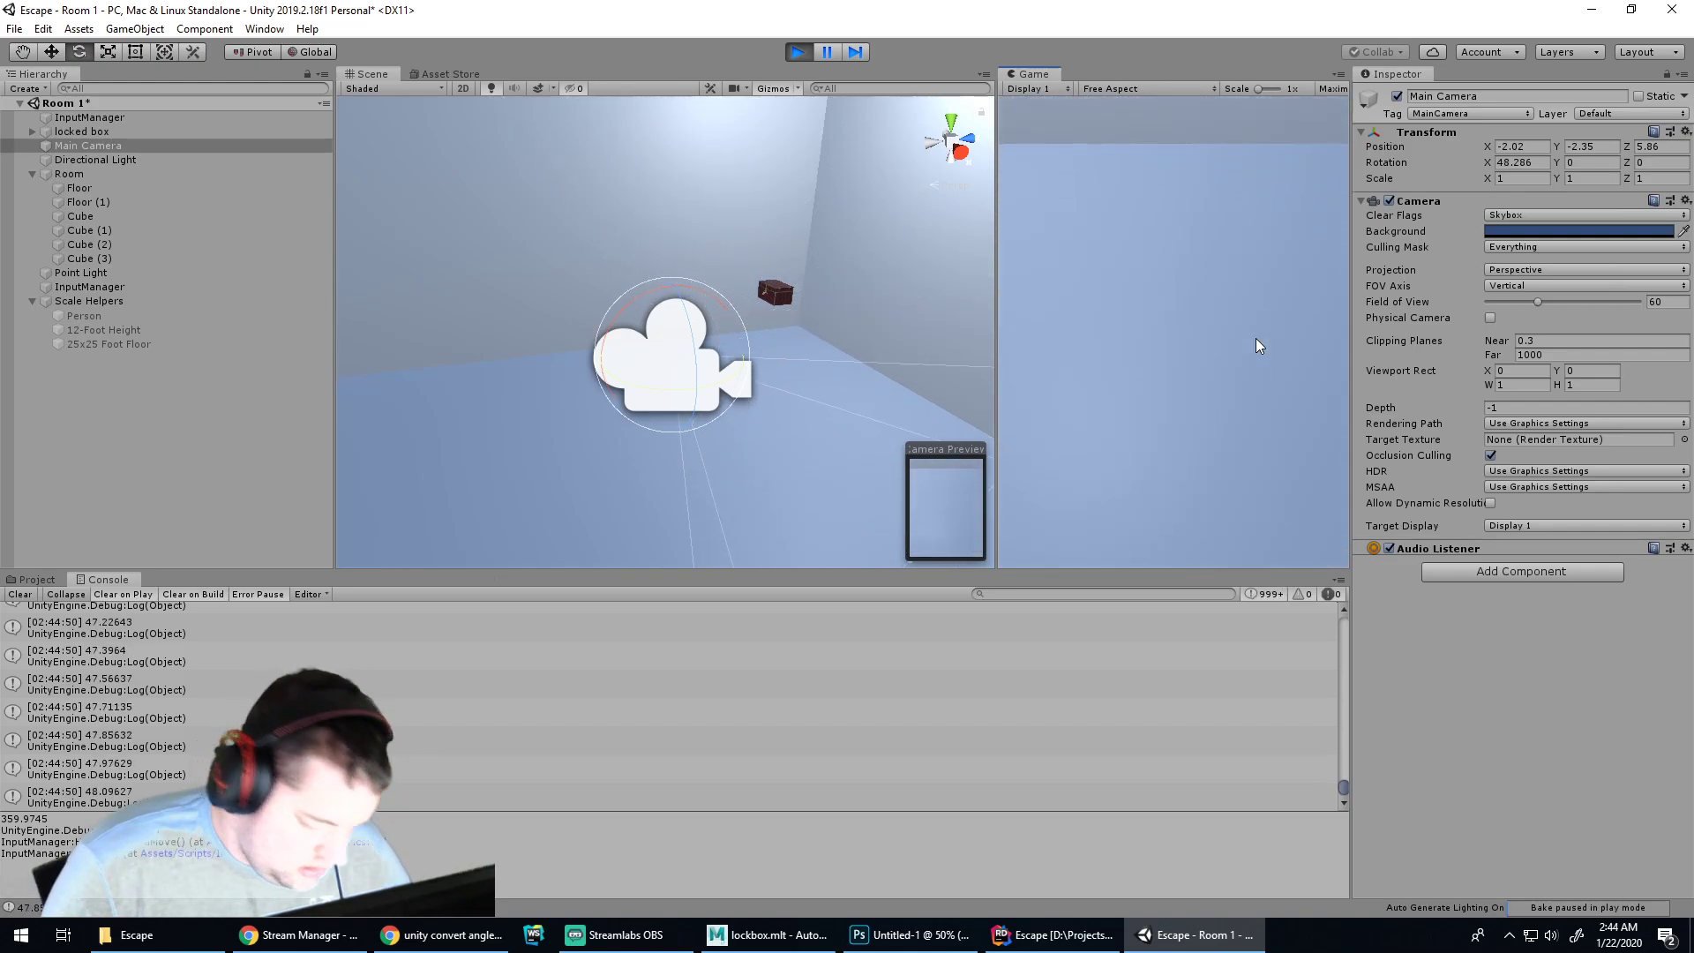
pyautogui.press('w')
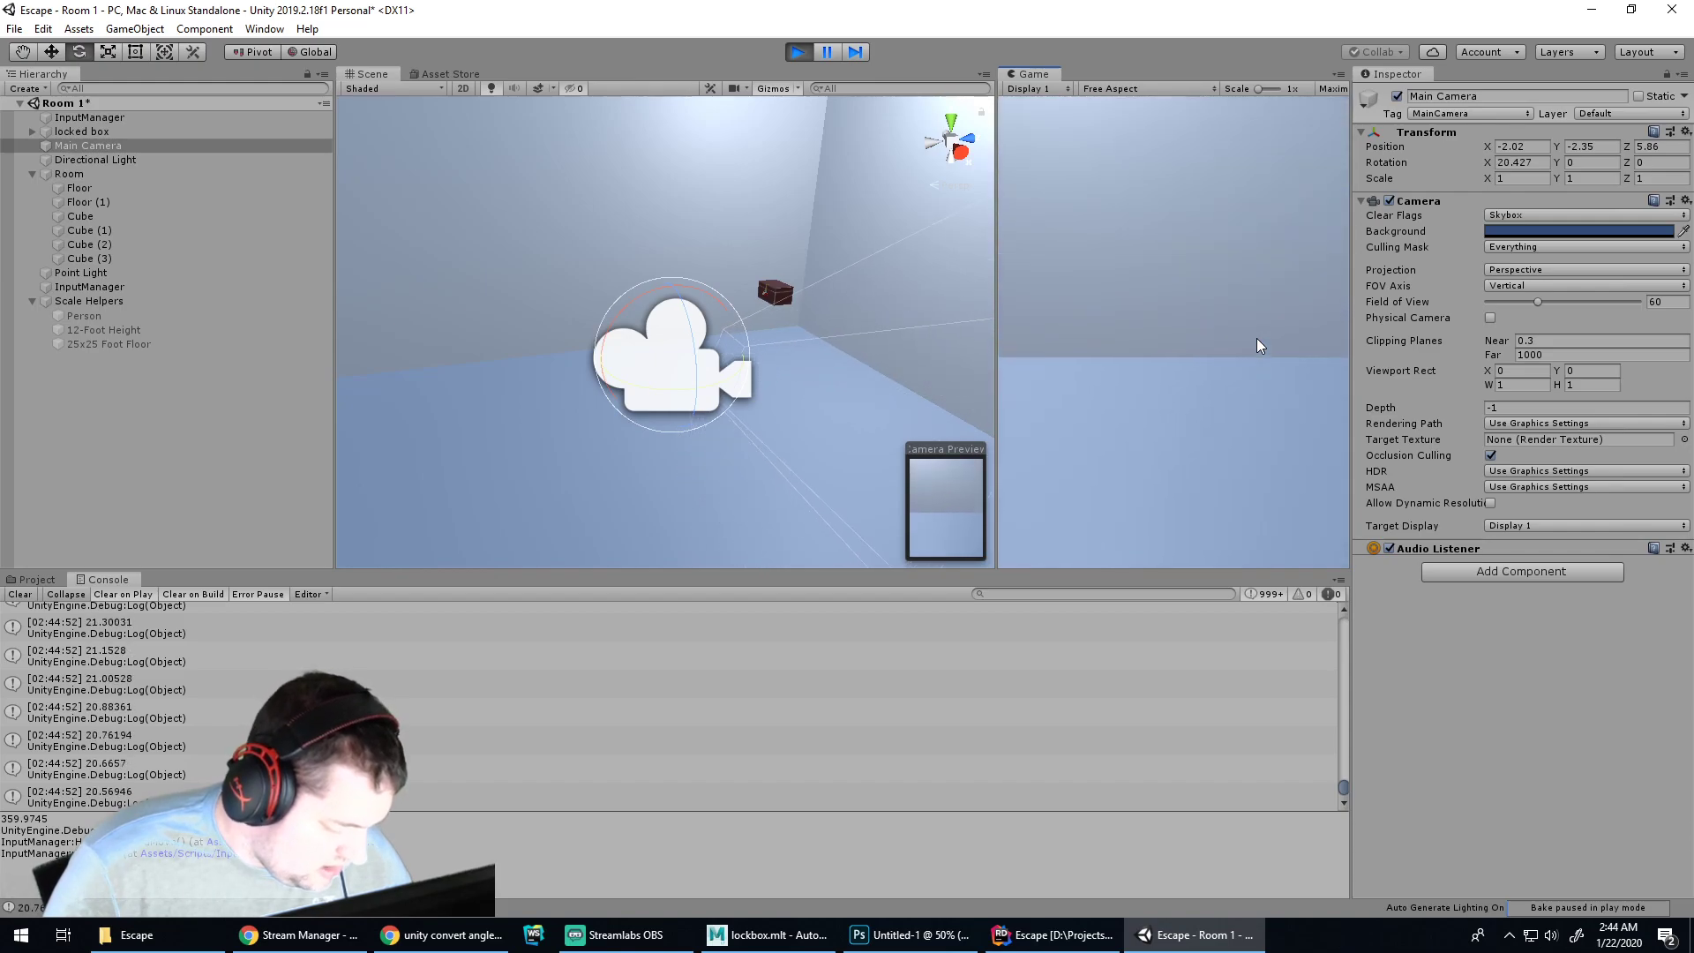
pyautogui.press('s')
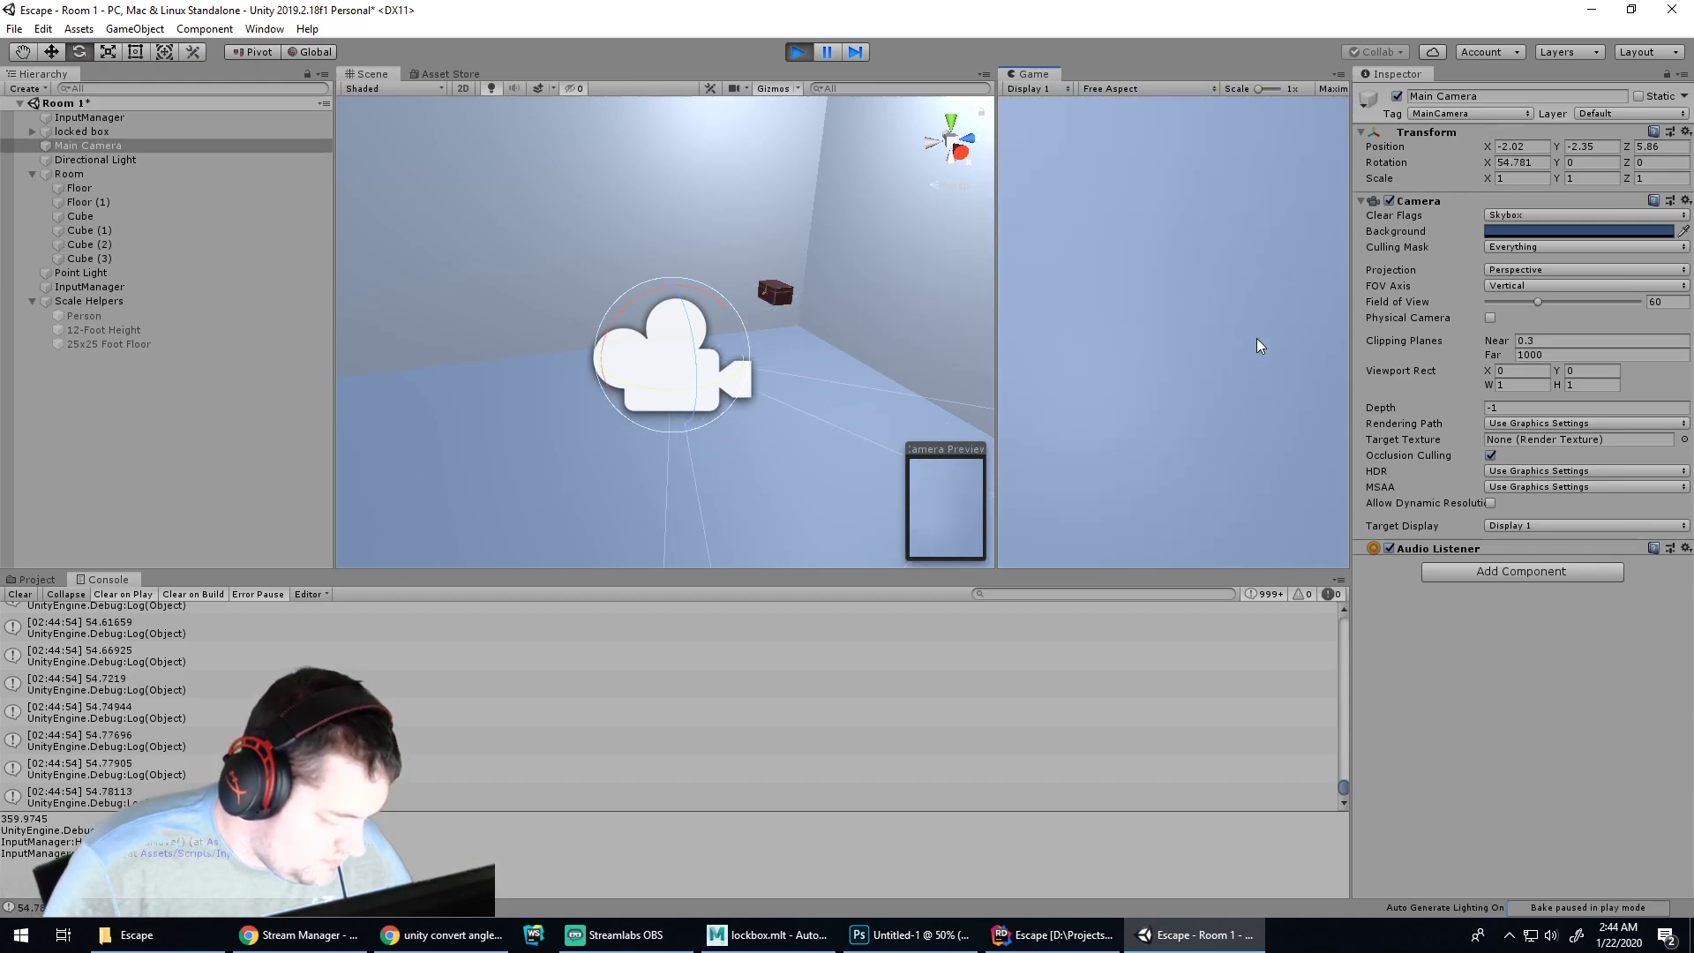
pyautogui.press('w')
pyautogui.click(1053, 938)
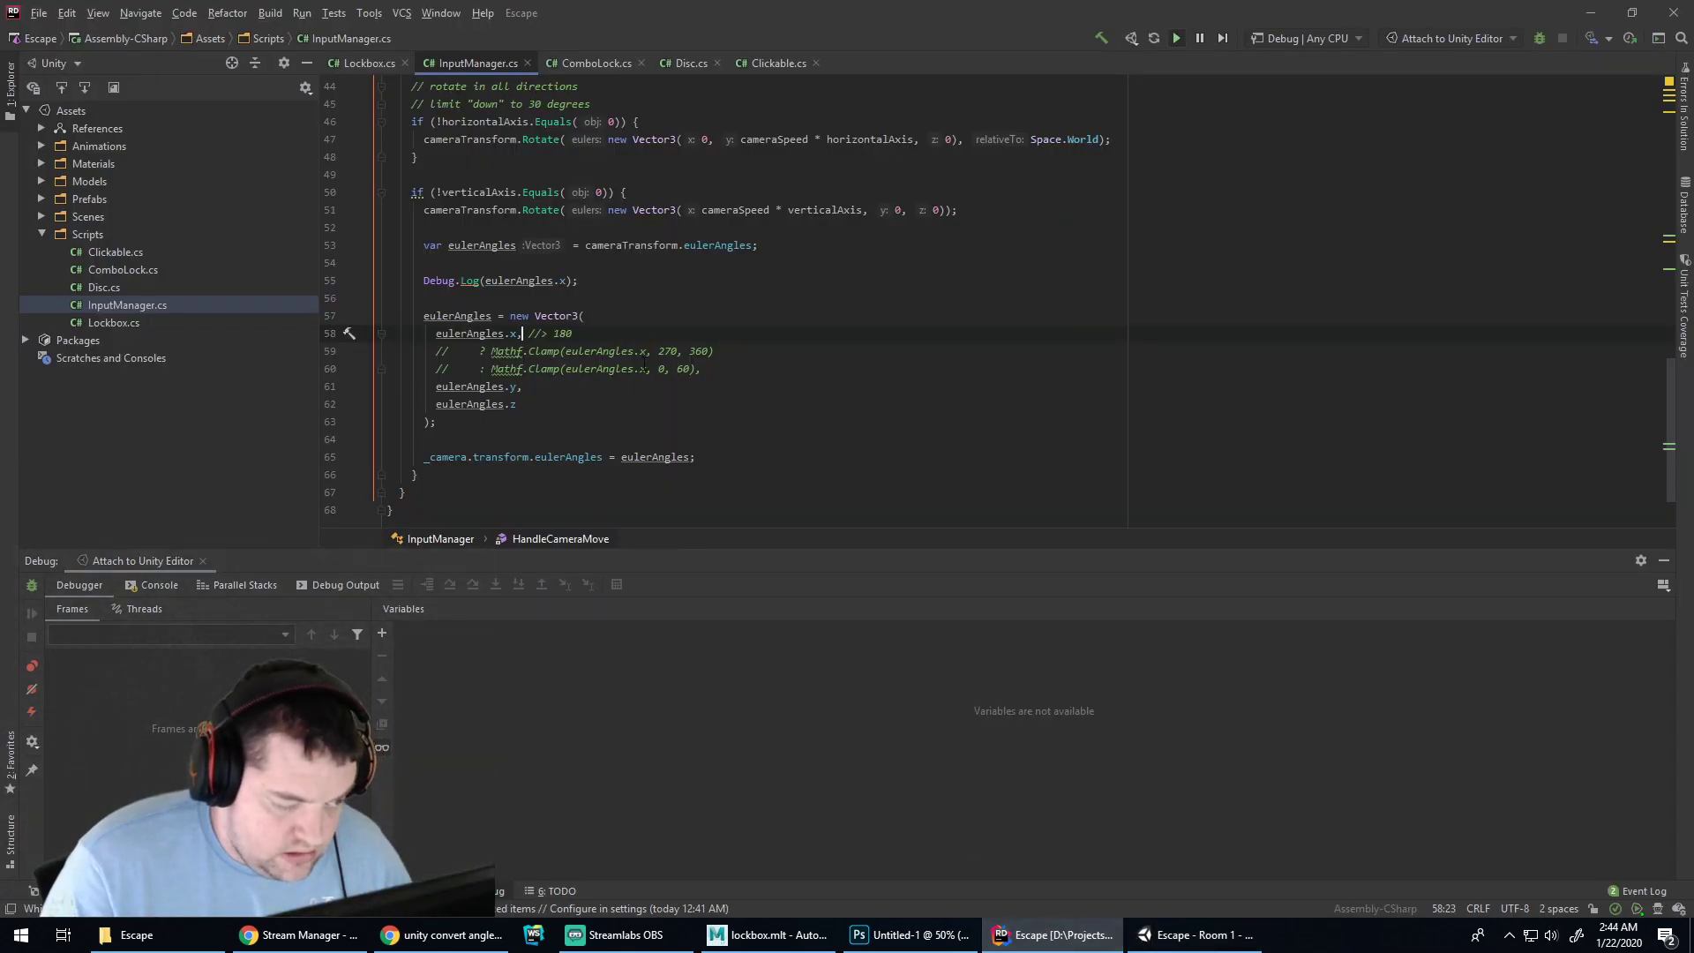
# Restore the eulerAngles.x > 180 test and uncomment the 270–360 and 0–60 Mathf.Clamp branches
pyautogui.press('BackSpace')
pyautogui.press('Delete')
pyautogui.press('Delete')
pyautogui.press('Delete')
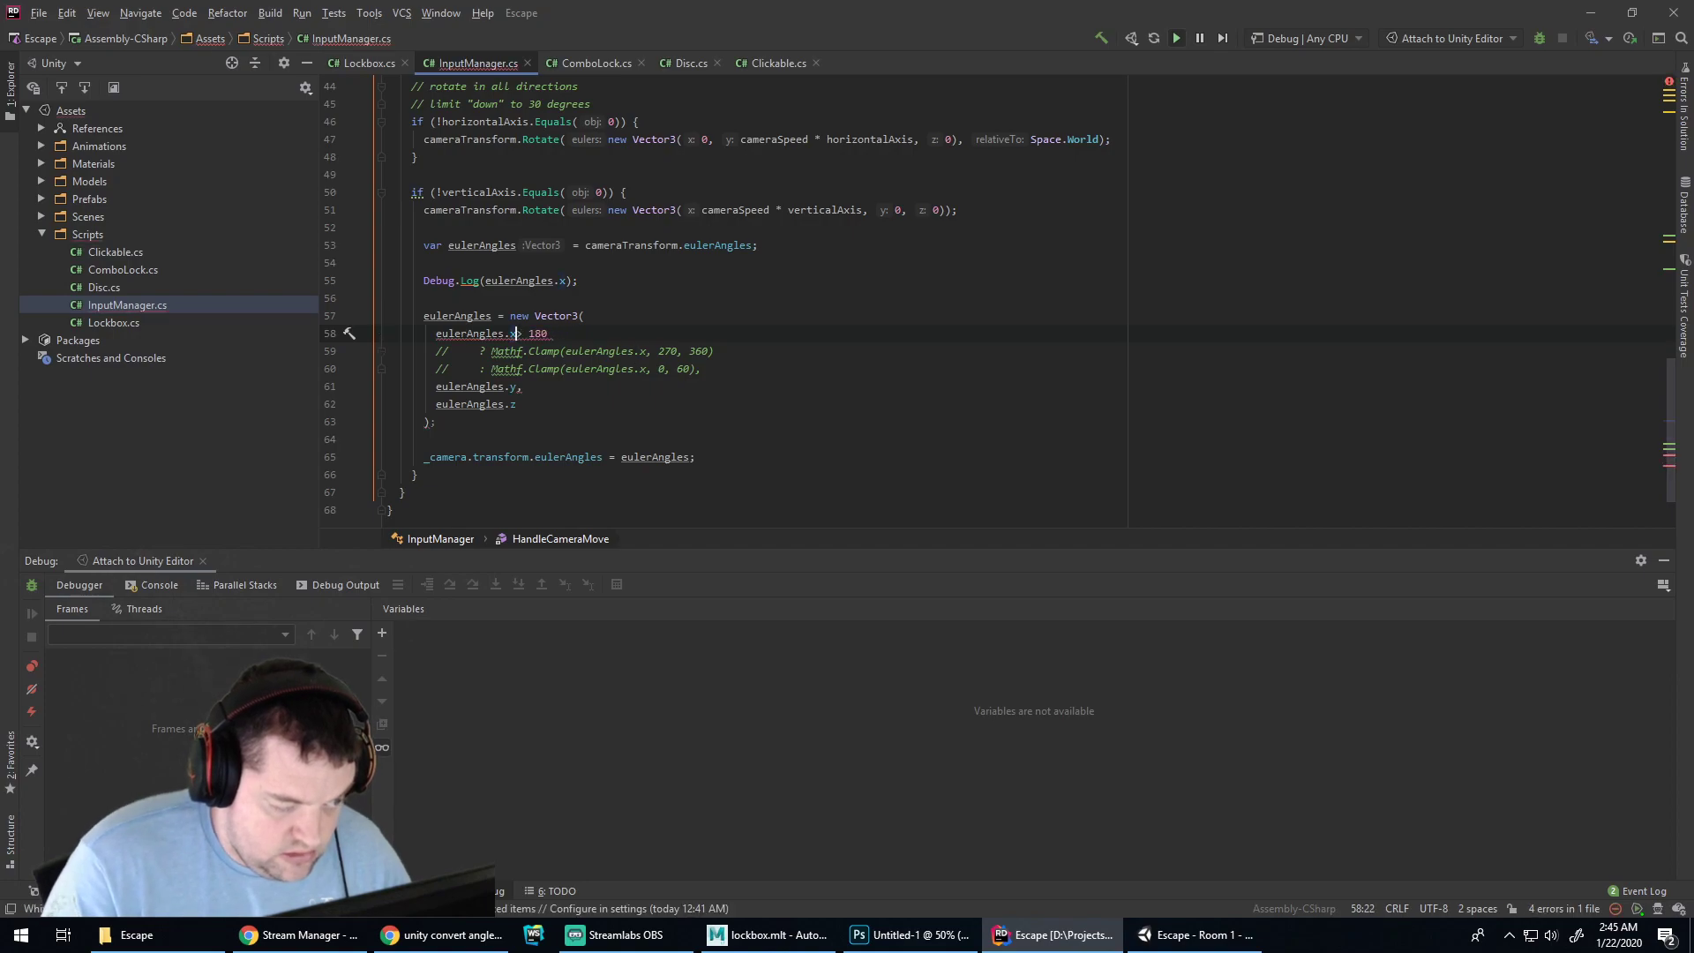
pyautogui.press('Down')
pyautogui.press('Delete')
pyautogui.press('Delete')
pyautogui.press('Down')
pyautogui.press('Delete')
pyautogui.press('Delete')
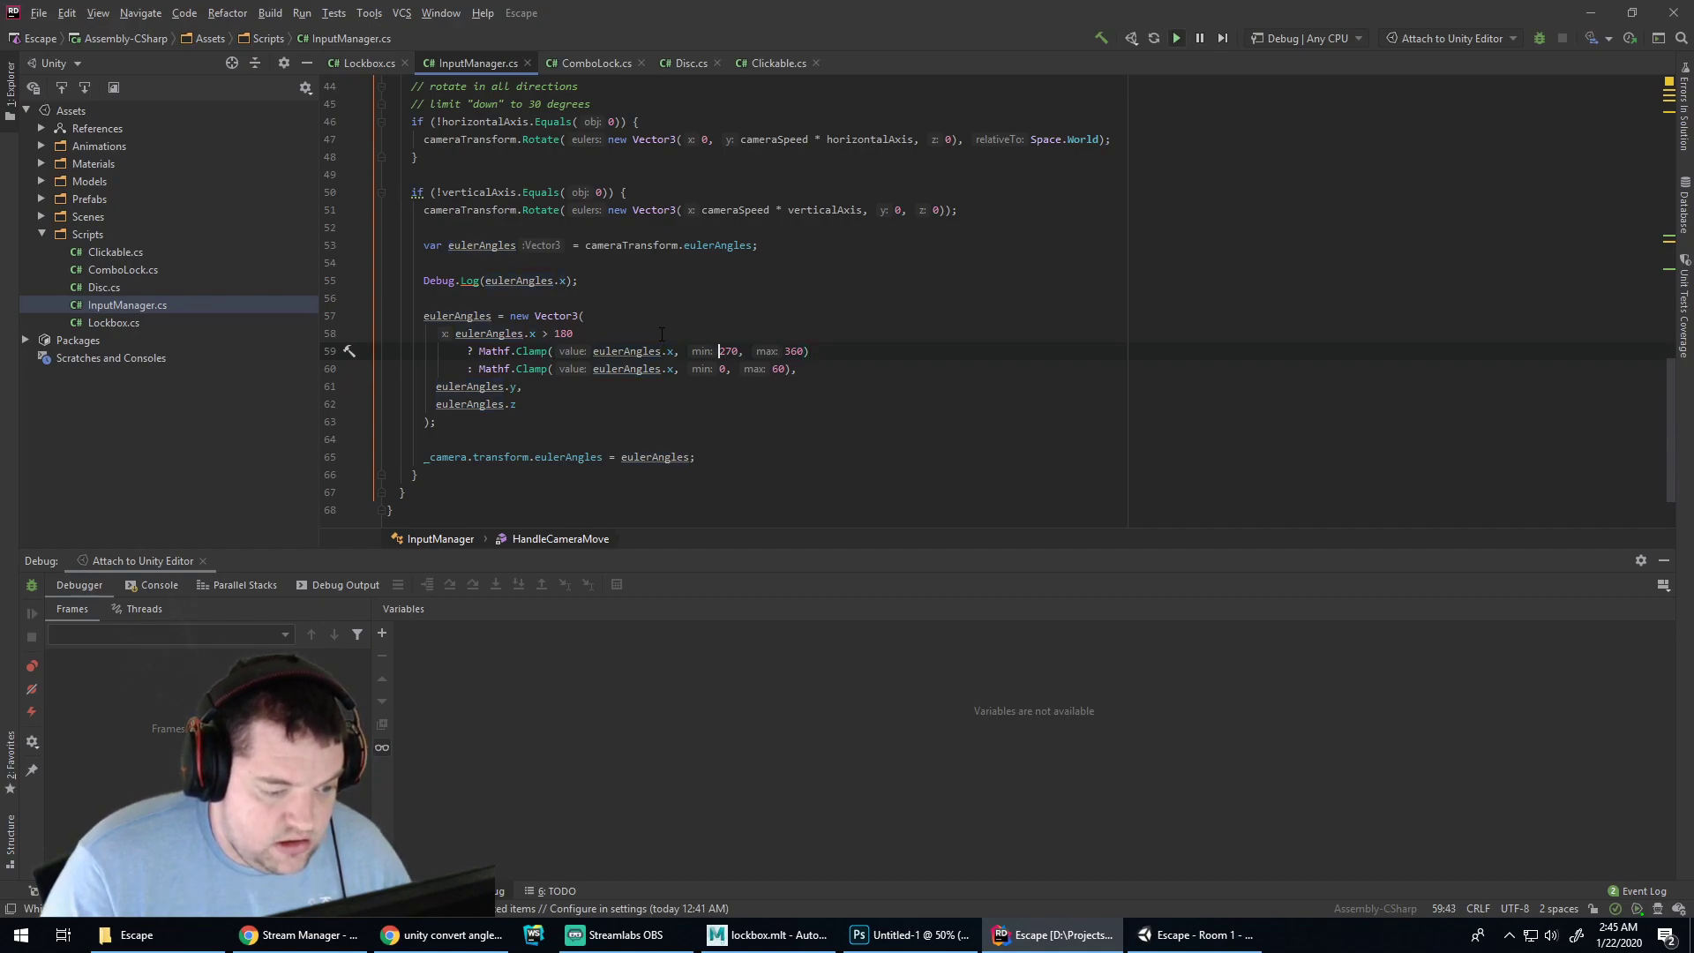
pyautogui.click(1165, 935)
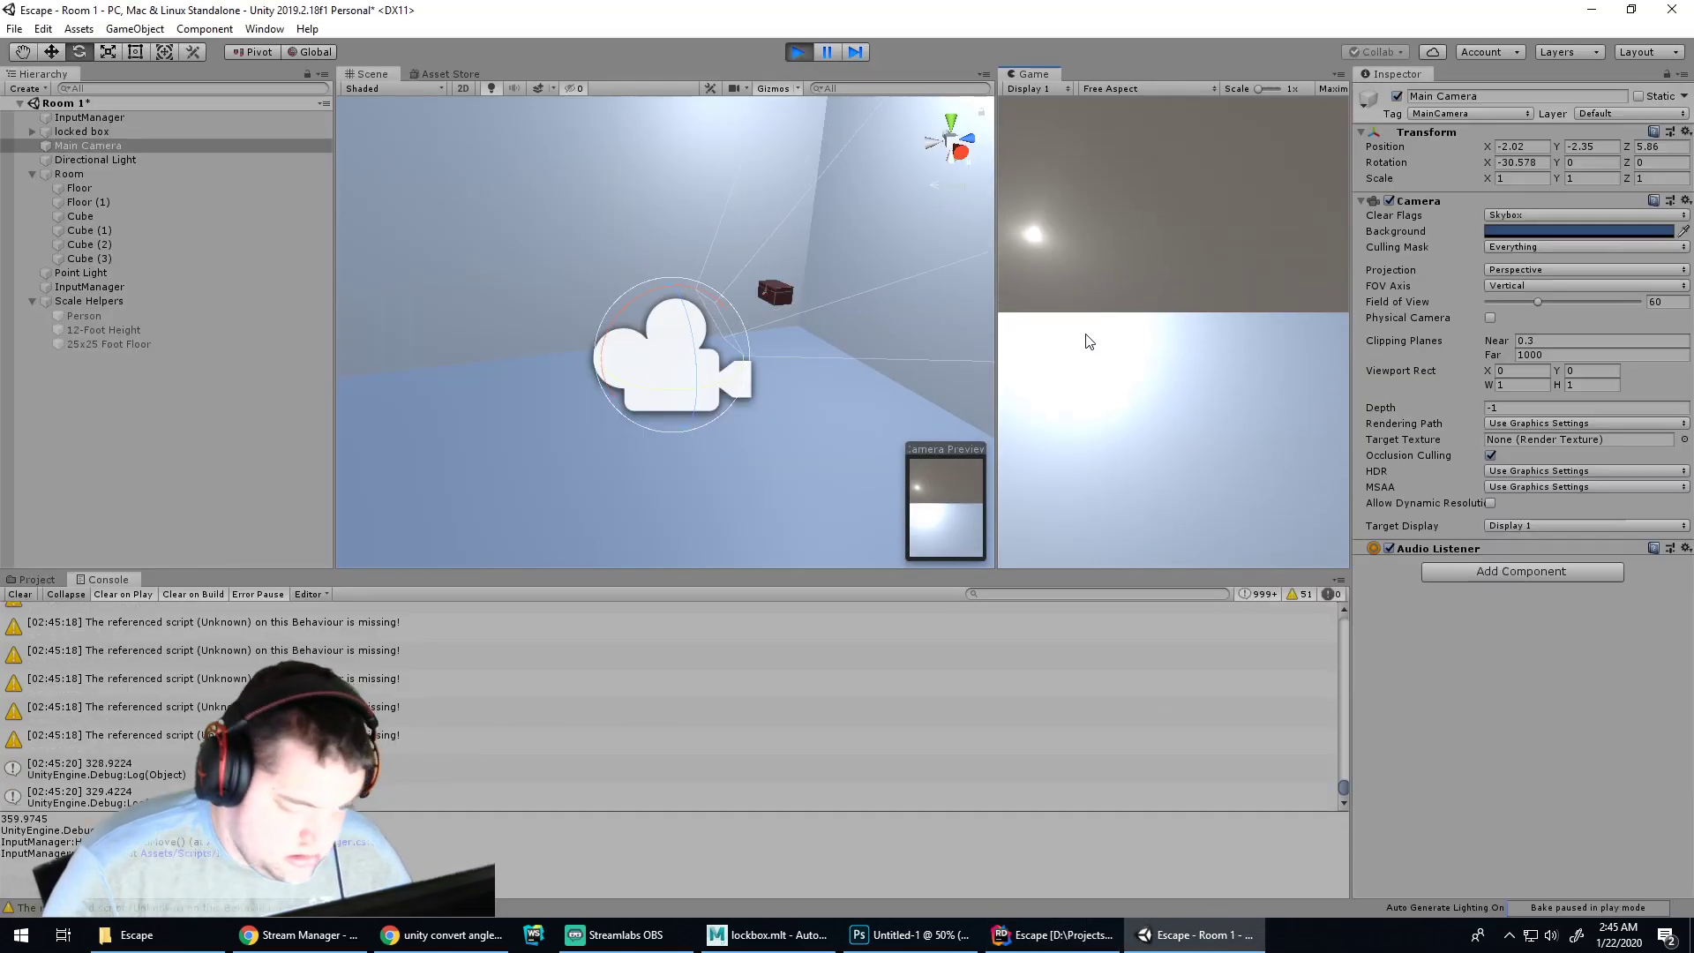
# Pitch the game camera with S and W to test the restored clamp
pyautogui.press('s')
pyautogui.press('w')
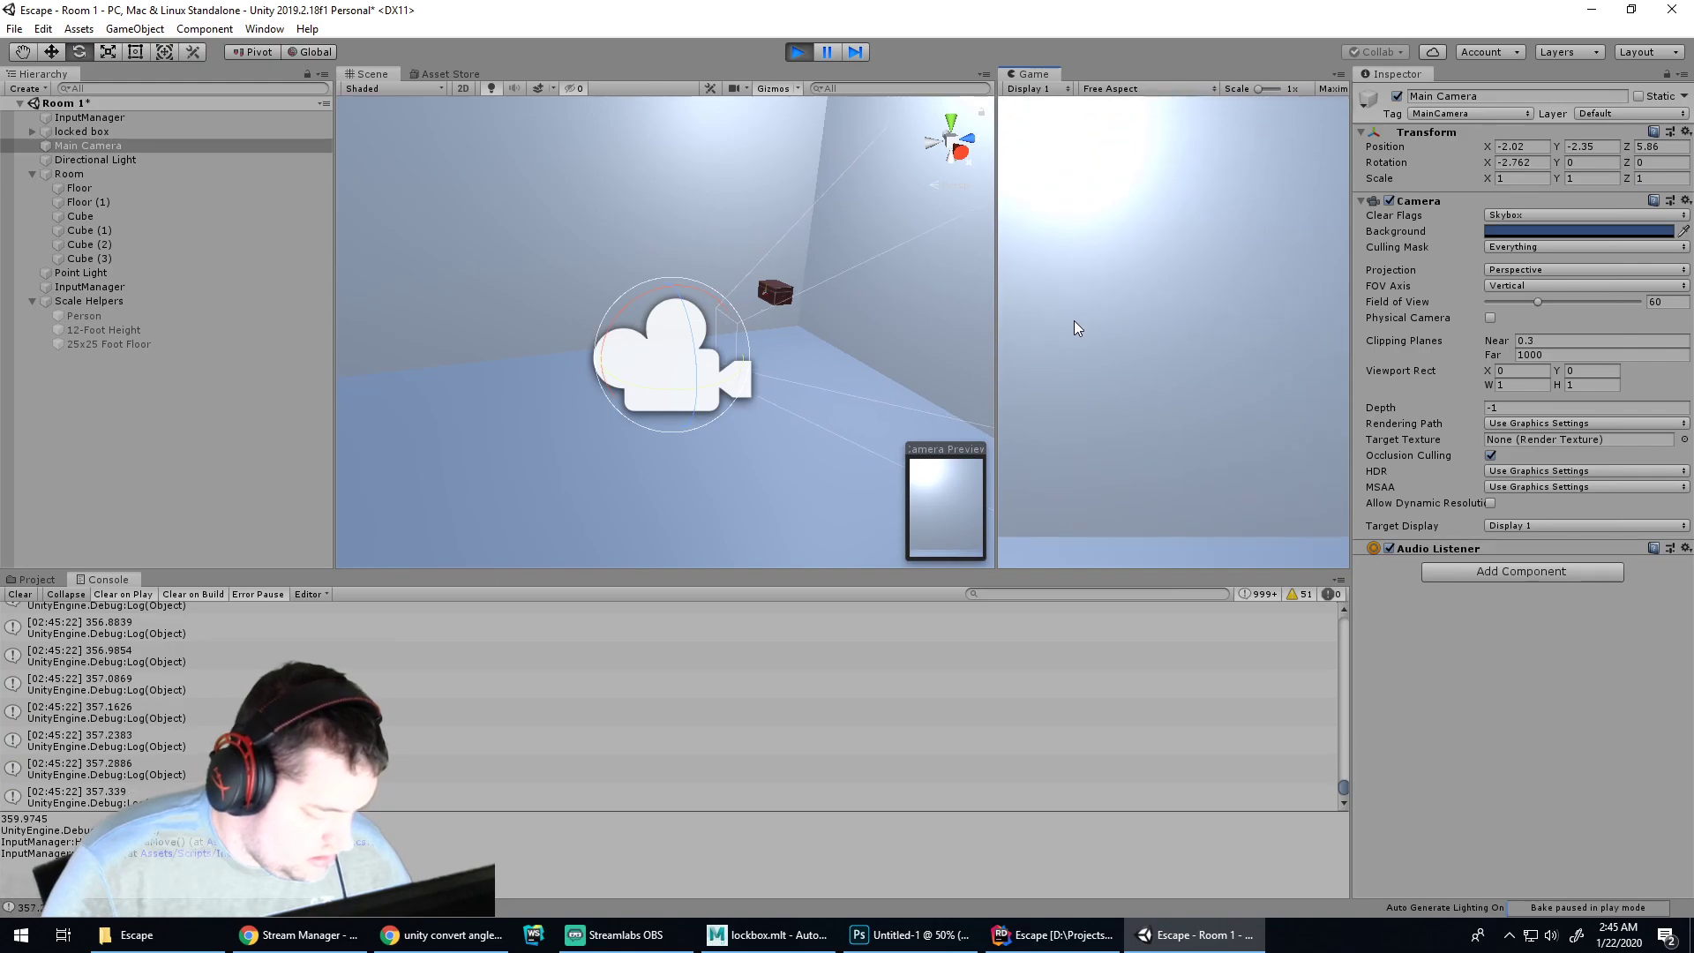
pyautogui.click(1056, 935)
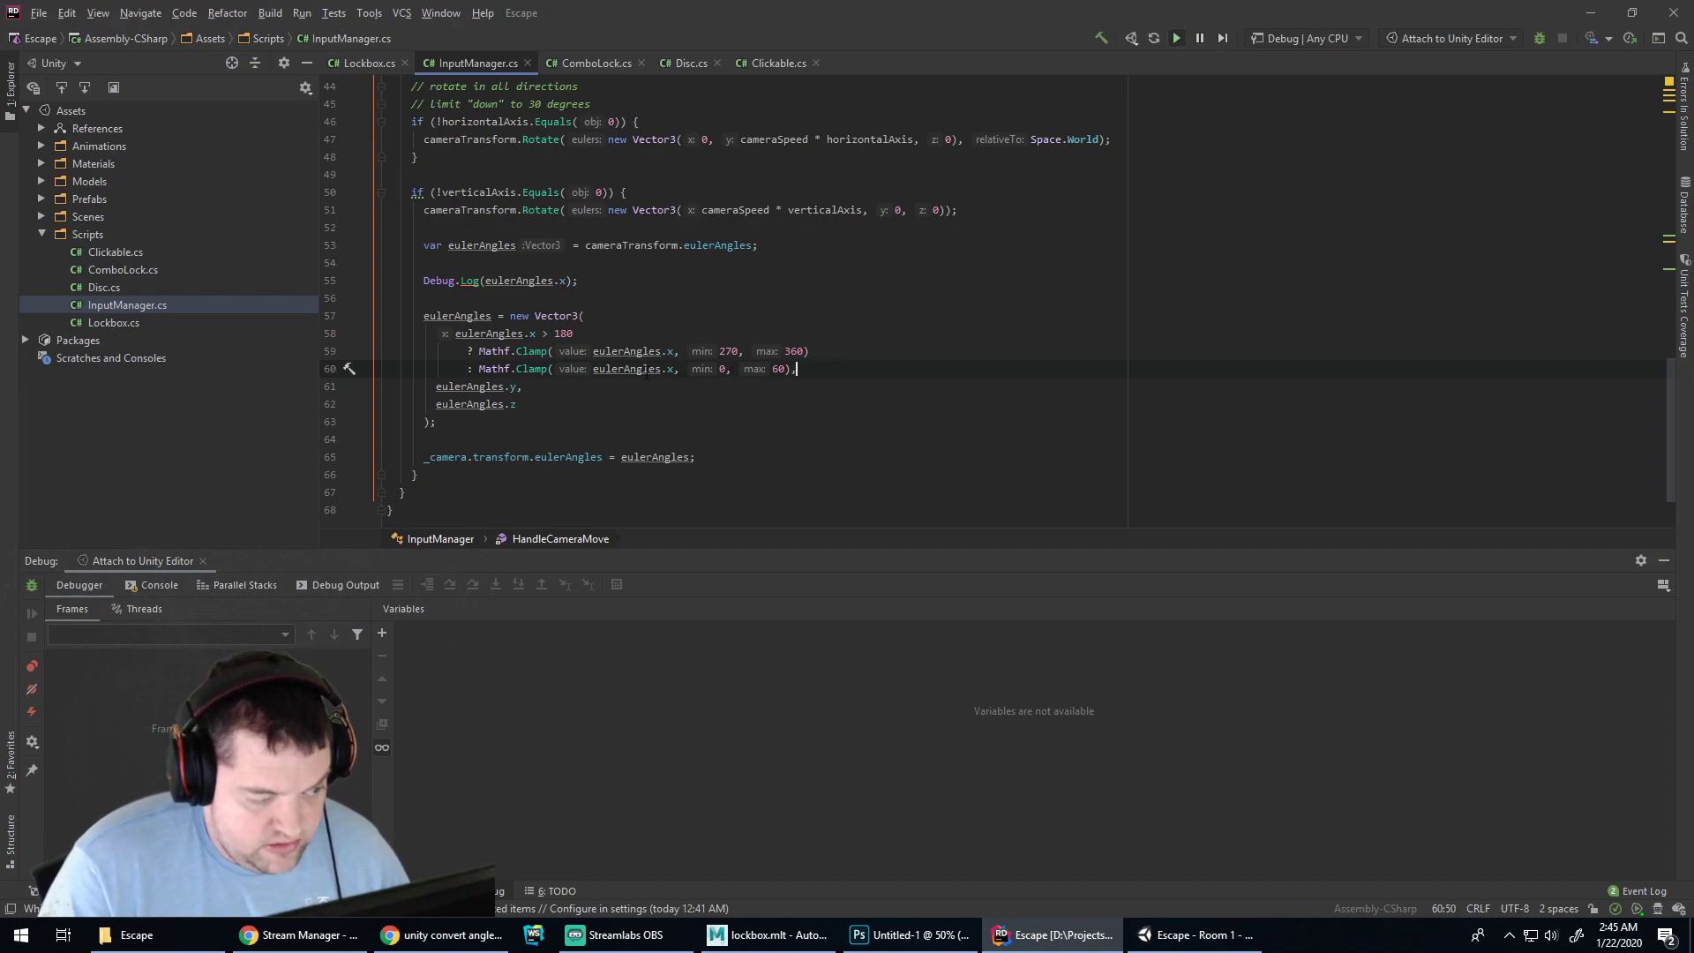
# Add Debug.Log("Clamped " + eulerAngles.x); on a new line above the _camera assignment
pyautogui.click(511, 446)
pyautogui.press('Return')
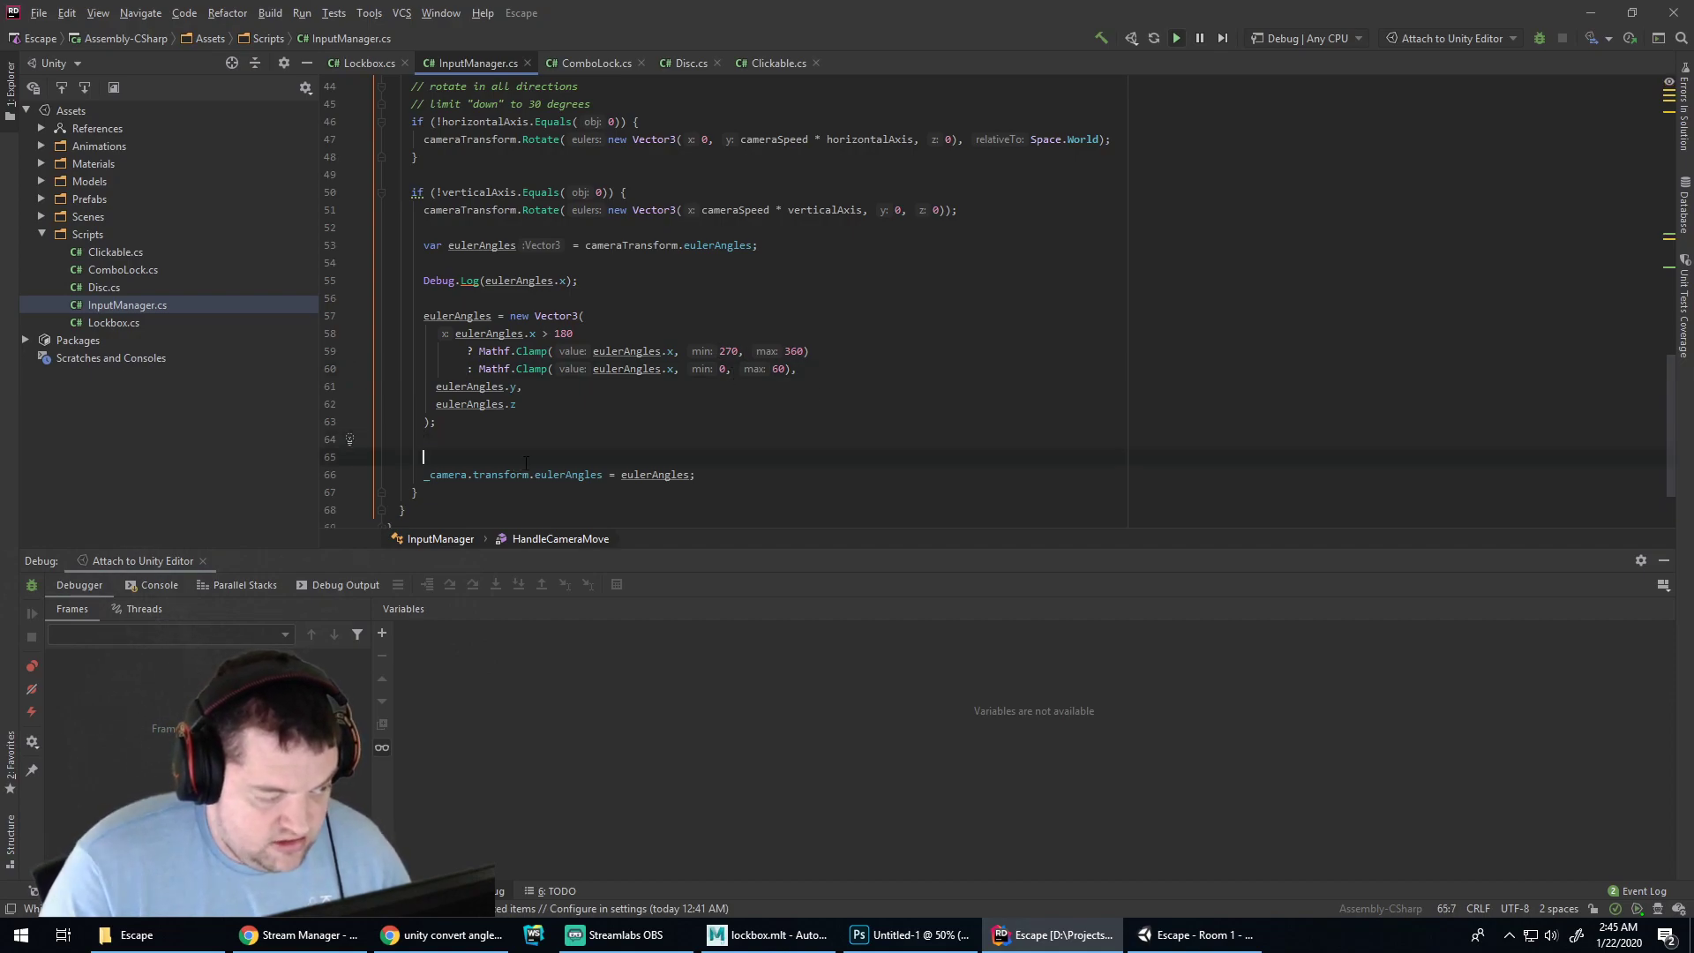
pyautogui.write('Debug.Log("')
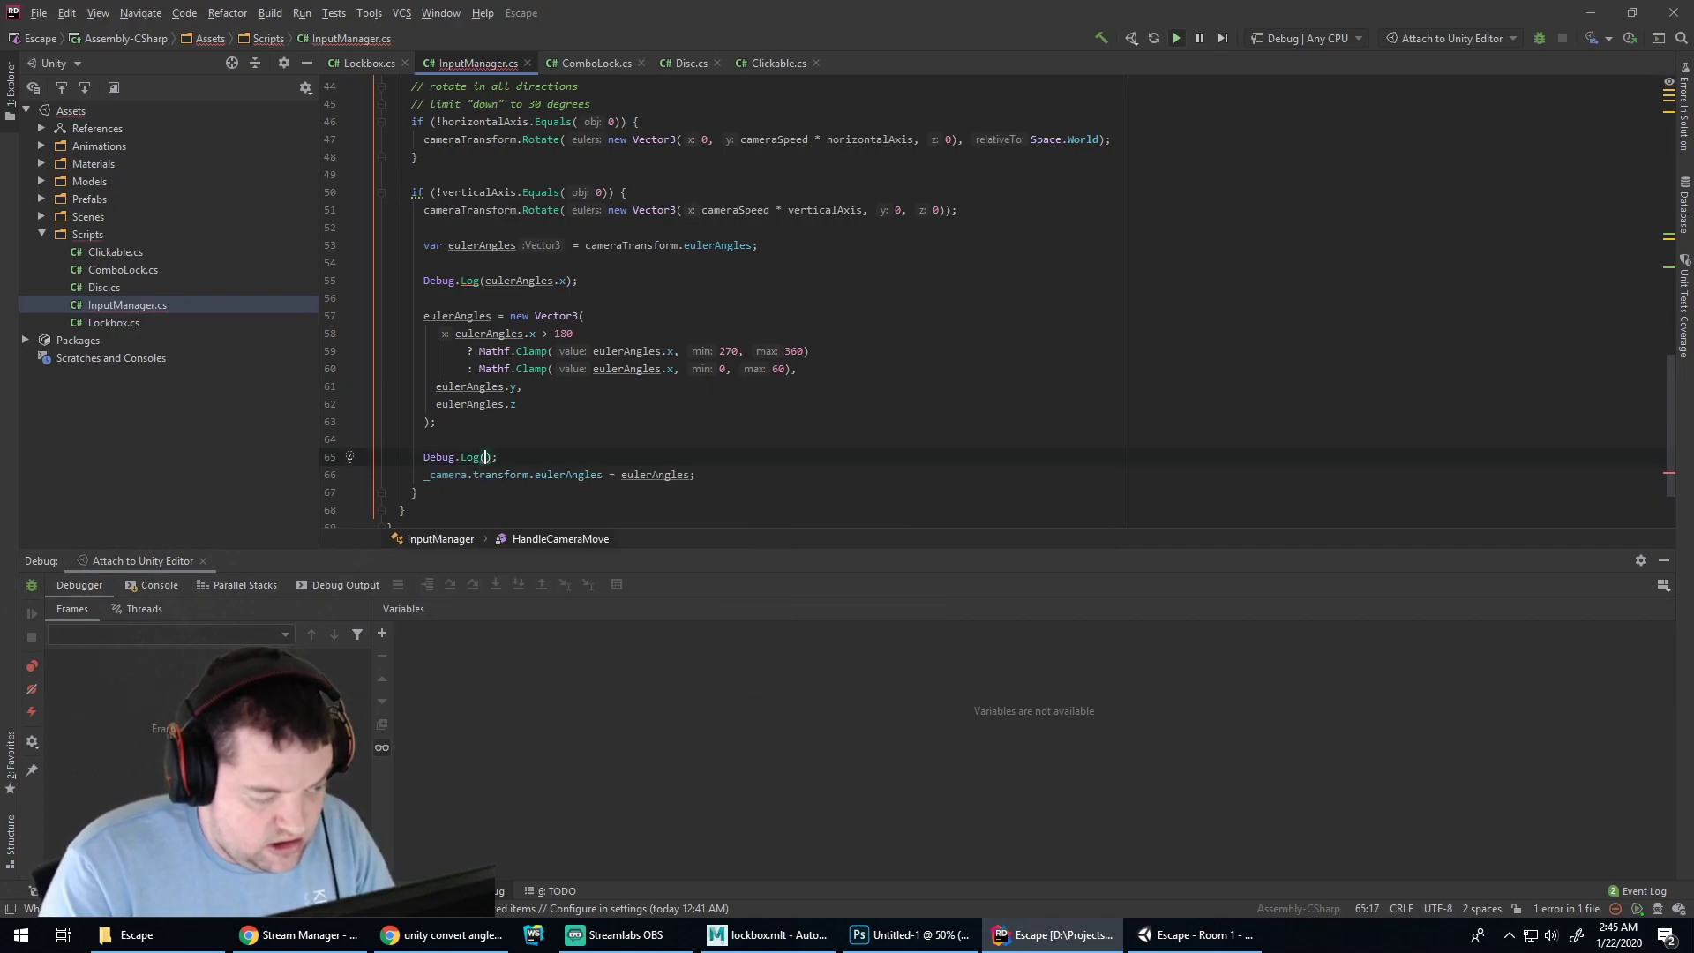
pyautogui.write('Clamped", eul')
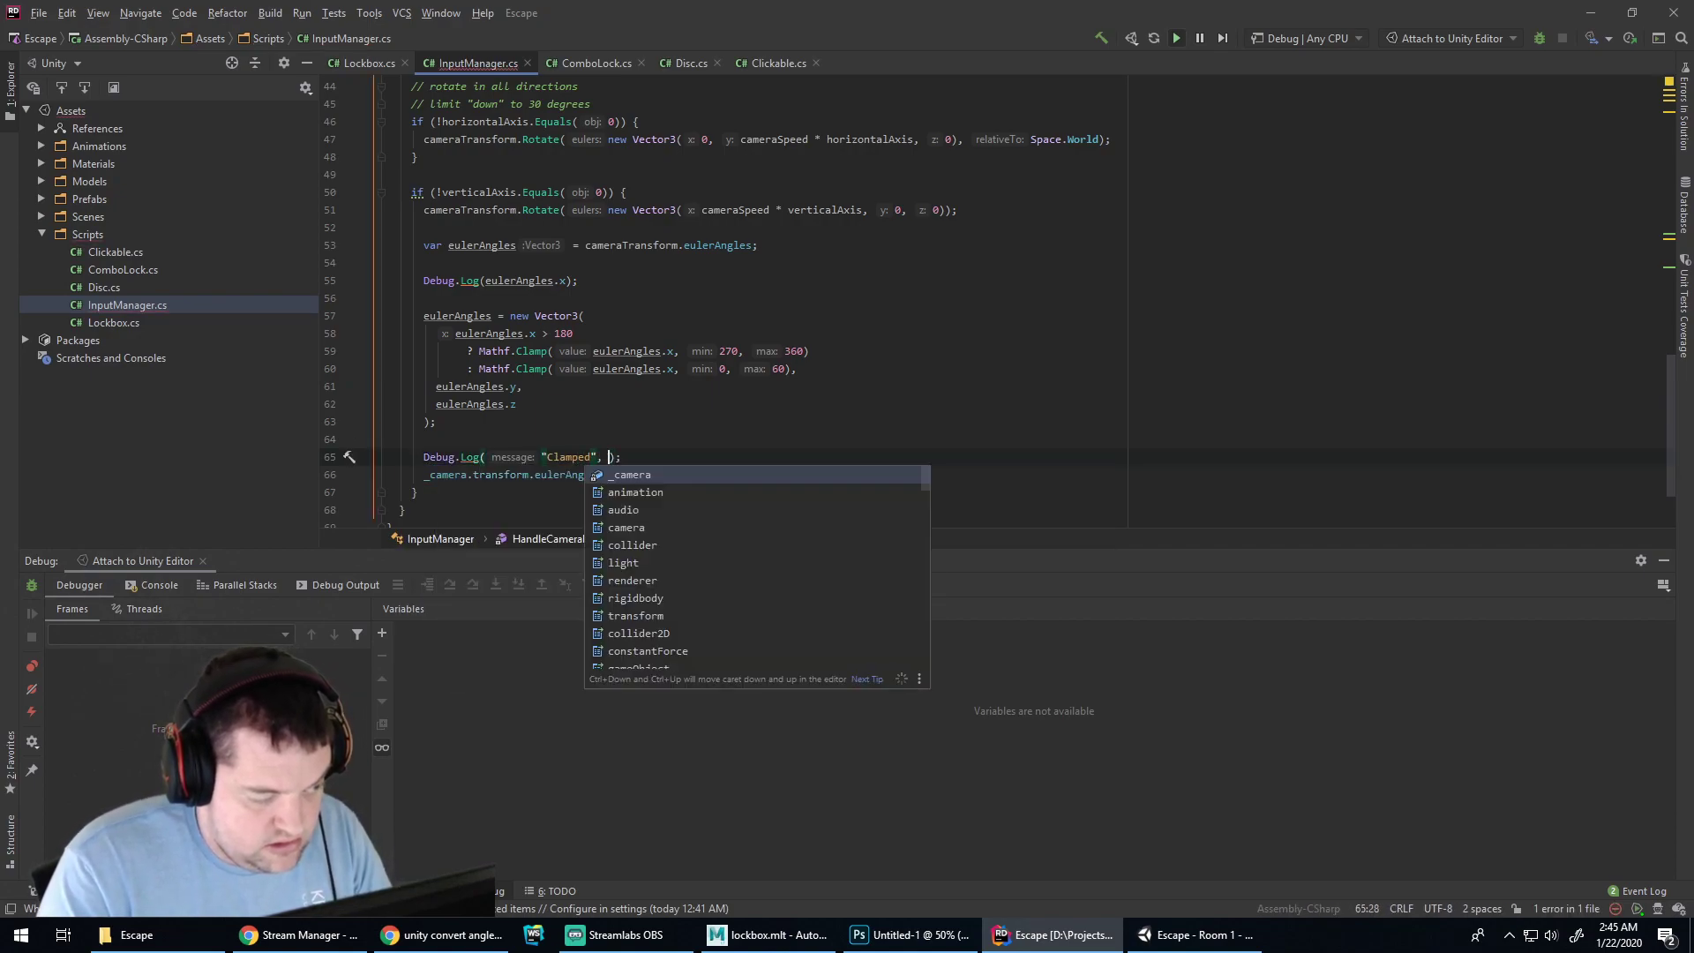
pyautogui.write('erAngles.x')
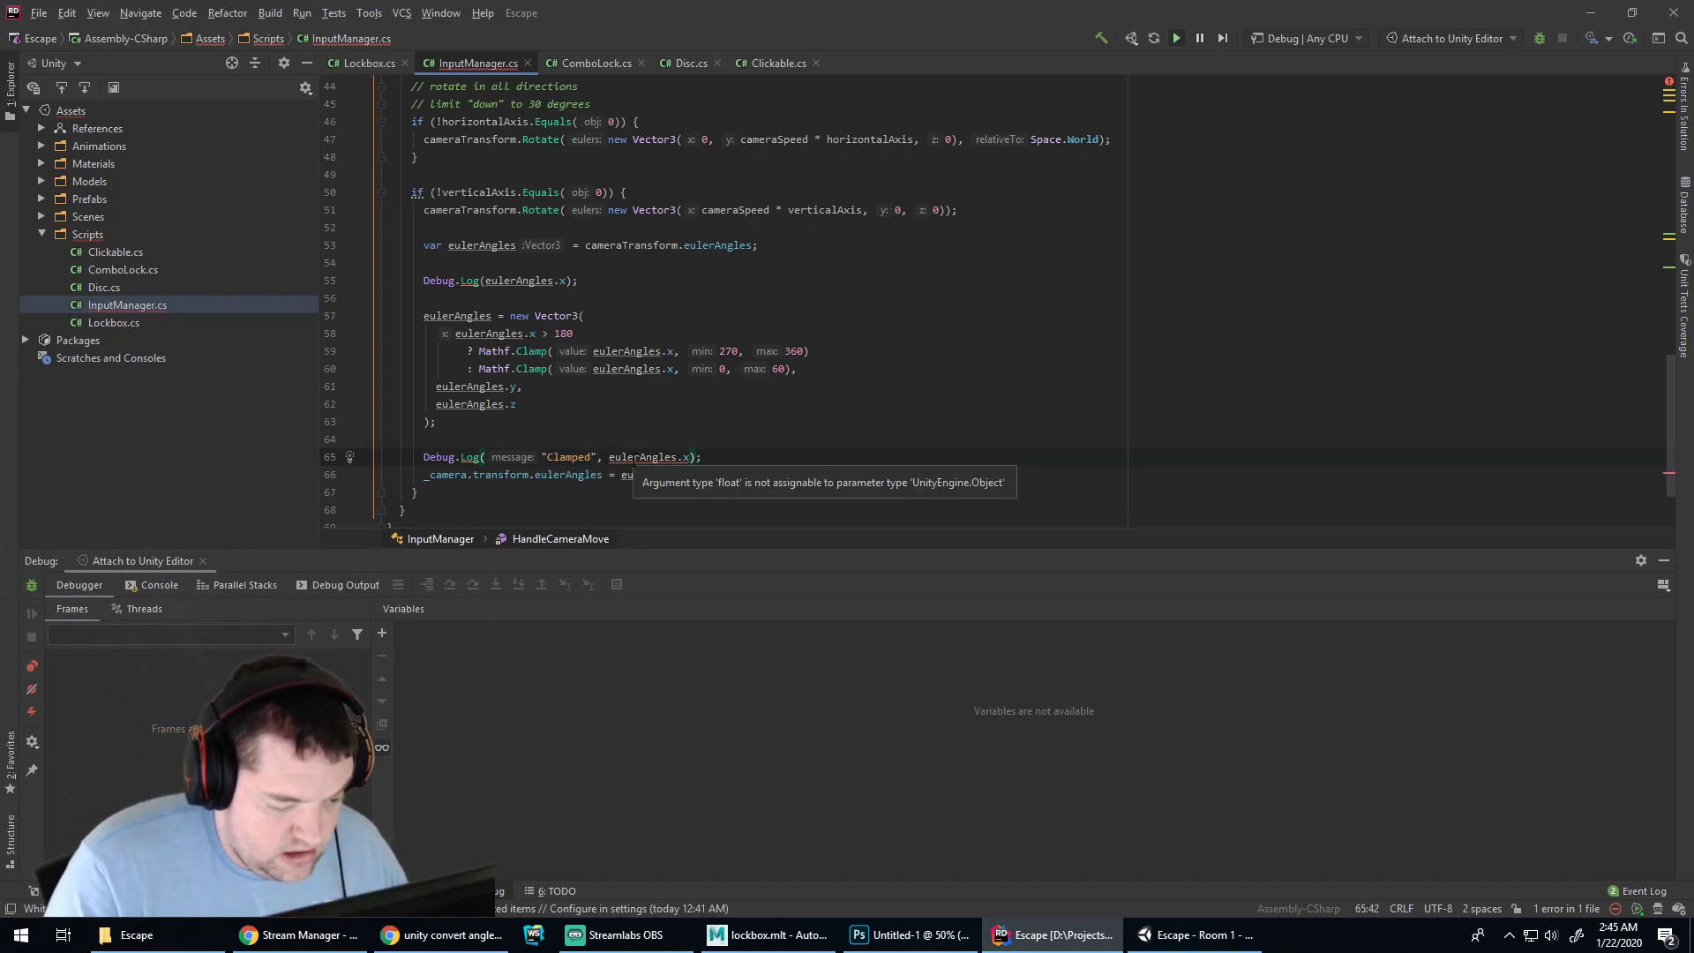
pyautogui.press('BackSpace')
pyautogui.press('BackSpace')
pyautogui.press('BackSpace')
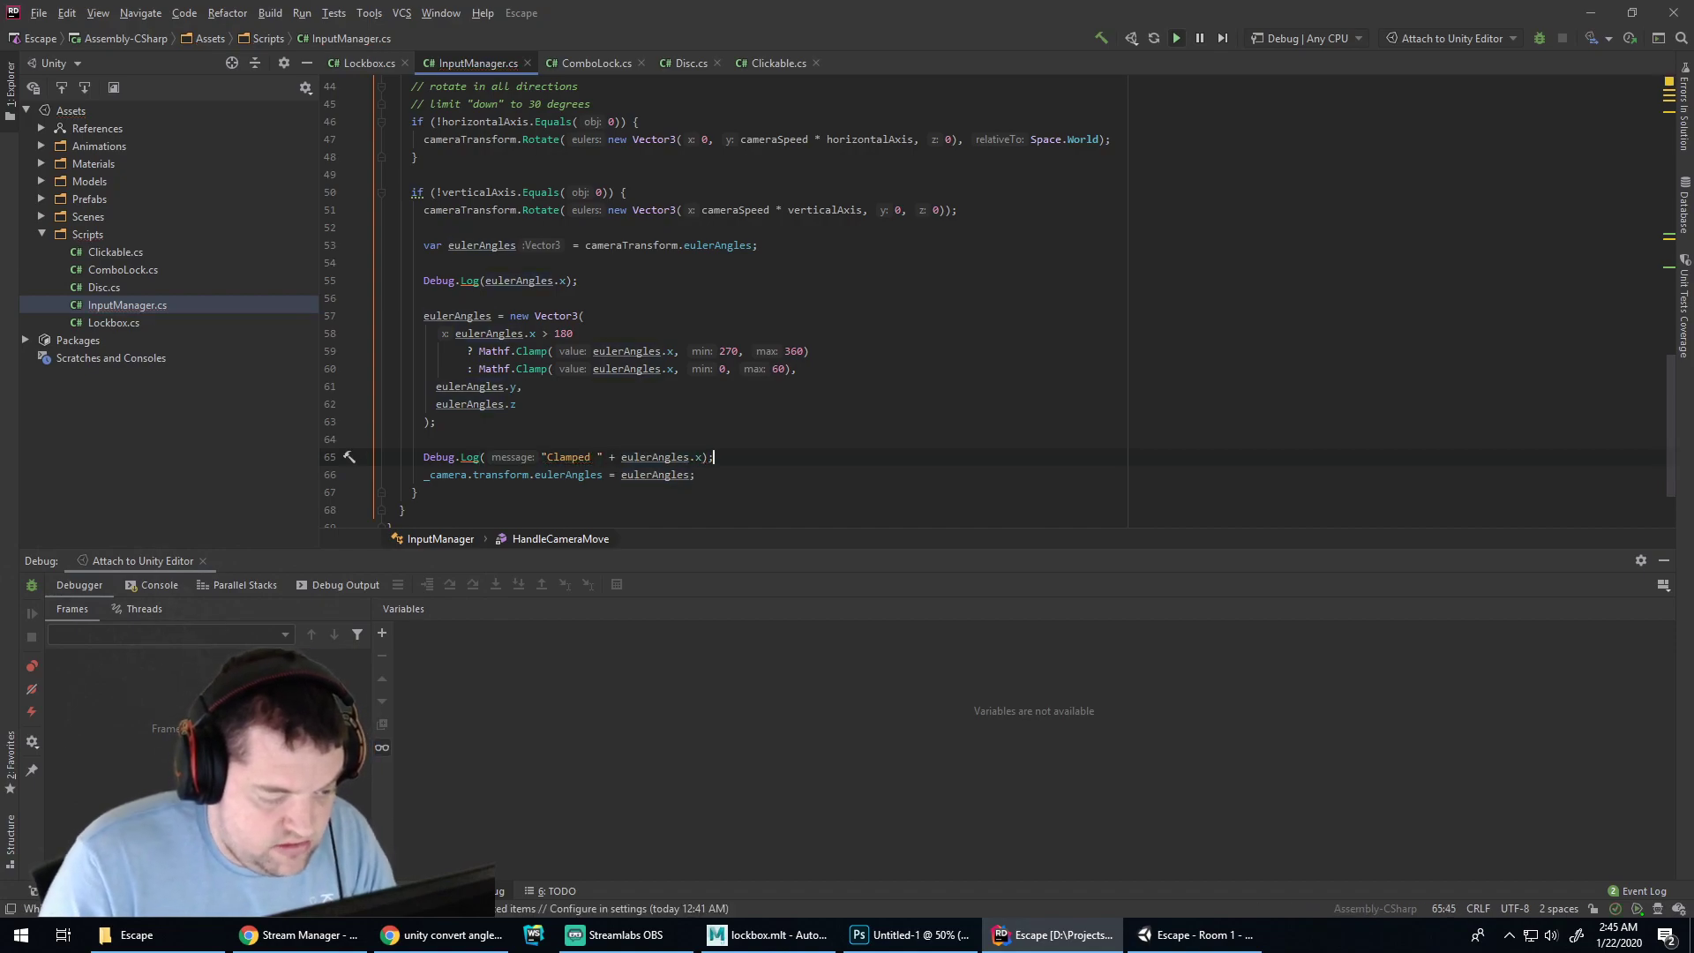
pyautogui.click(1171, 933)
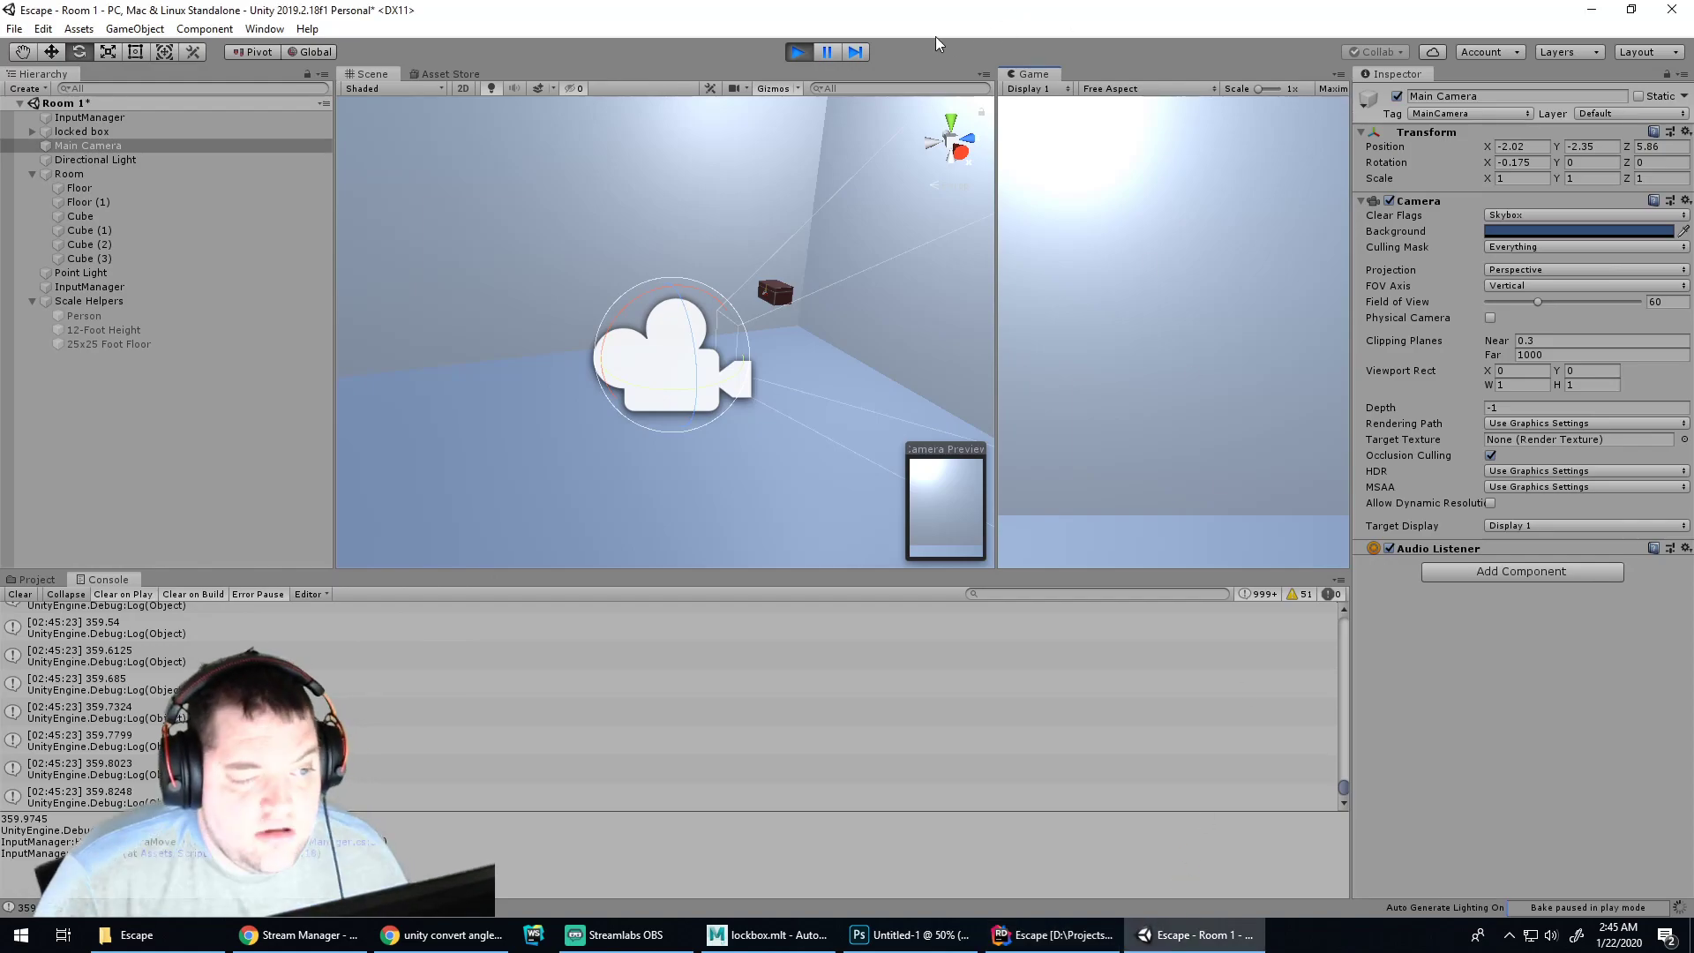
# Restart the game with the new logging and scroll the Console to the earliest values
pyautogui.click(800, 52)
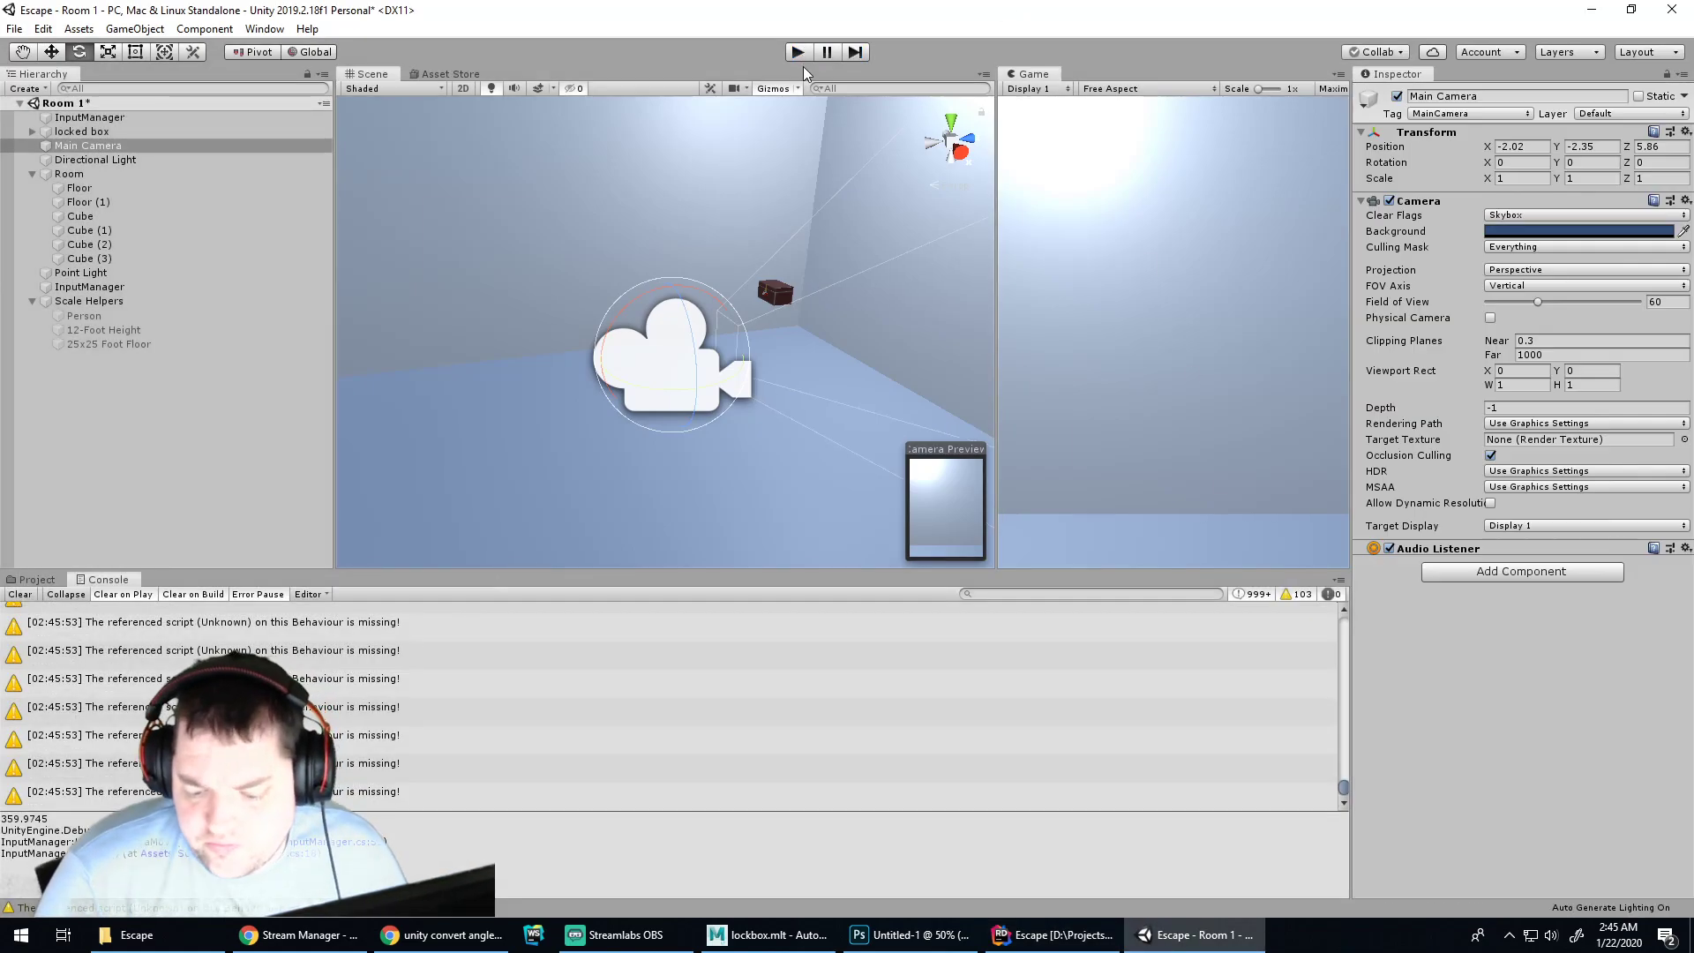
pyautogui.click(805, 56)
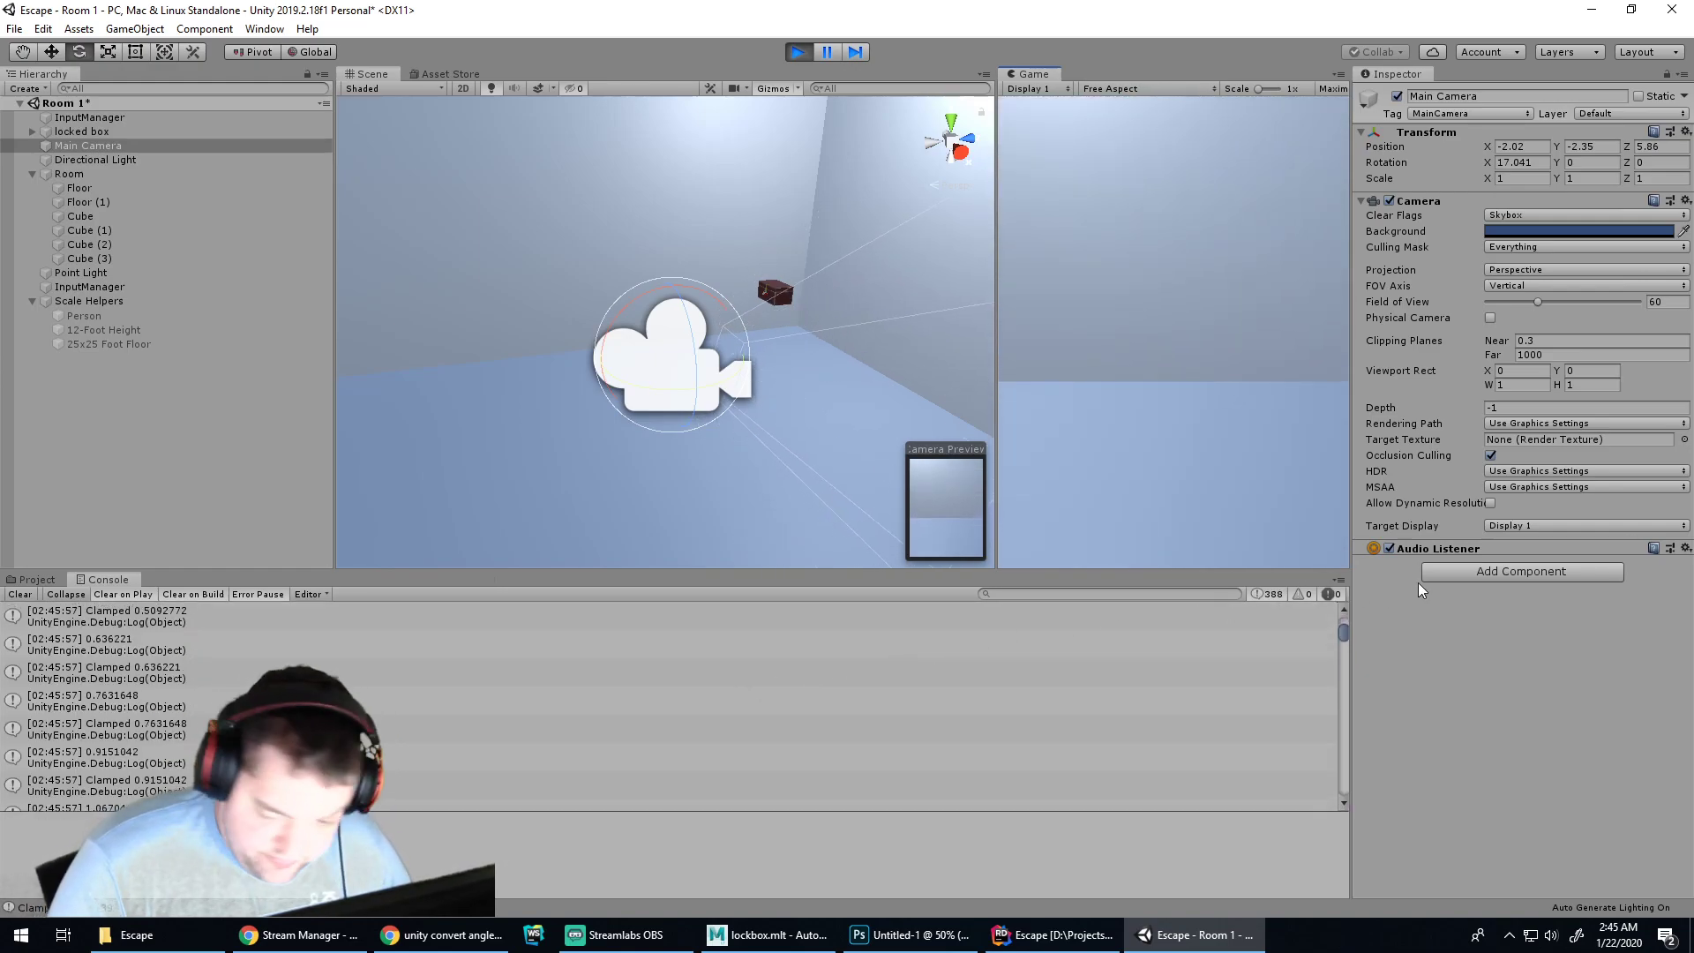
pyautogui.moveTo(1342, 633); pyautogui.dragTo(1350, 805)
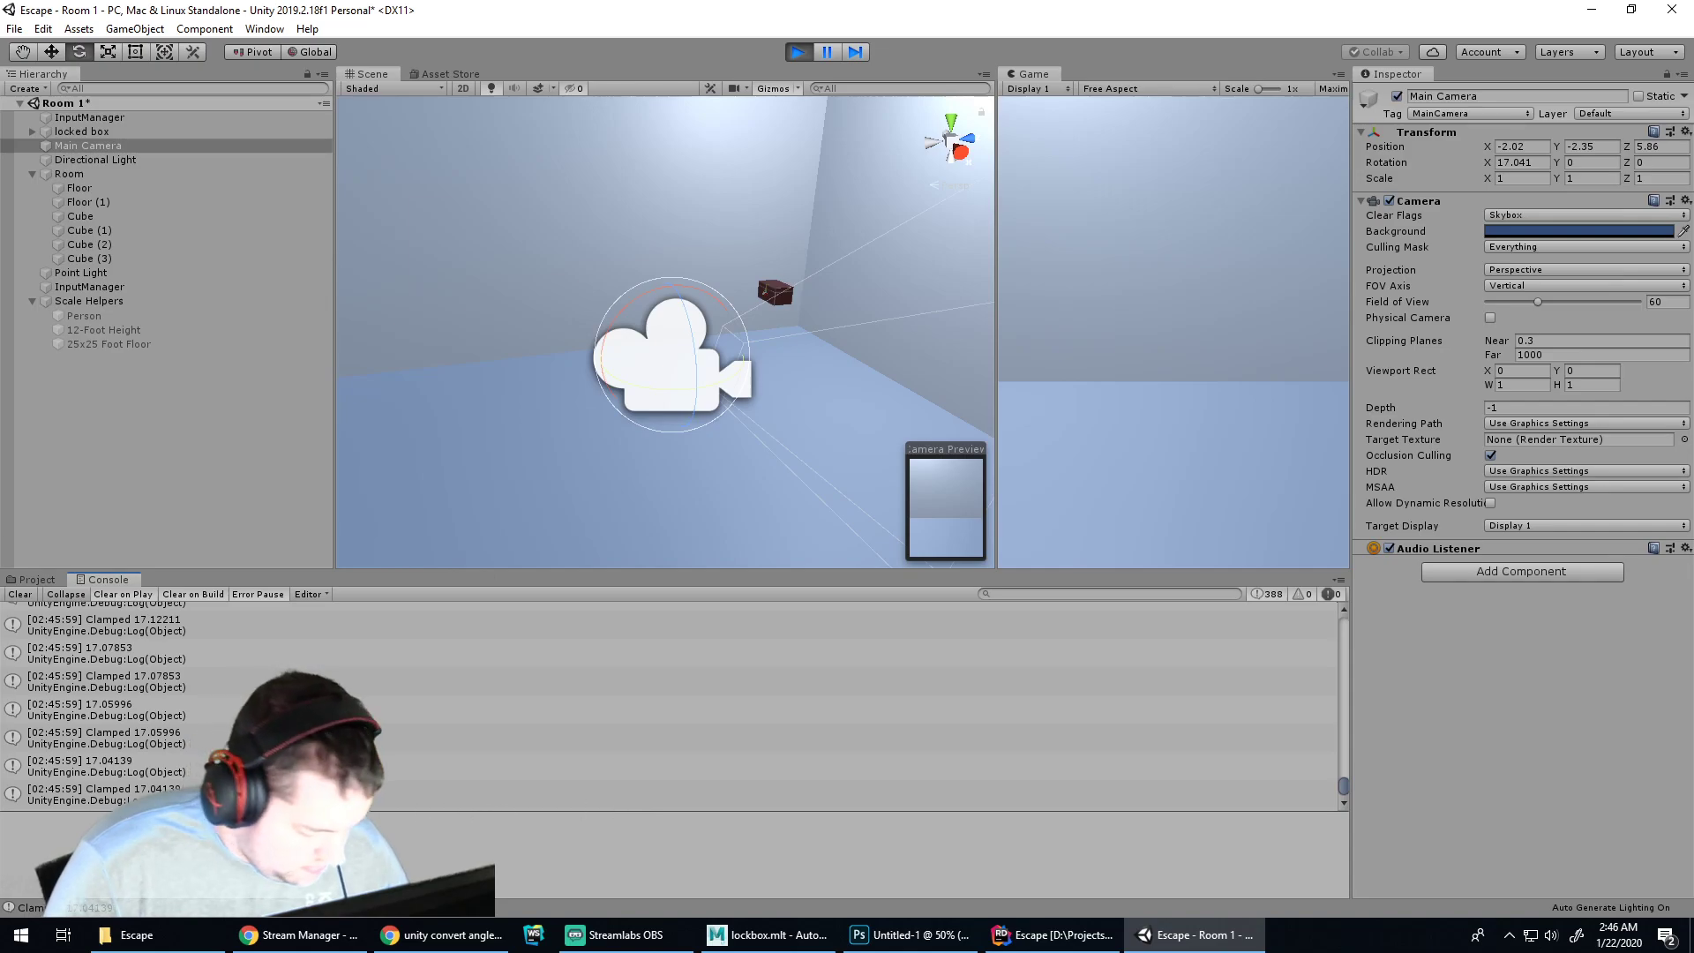
pyautogui.press('Home')
pyautogui.moveTo(1353, 619); pyautogui.dragTo(1346, 790)
# Pitch the camera up and down, pushing it past straight up to about -101 X rotation
pyautogui.press('w')
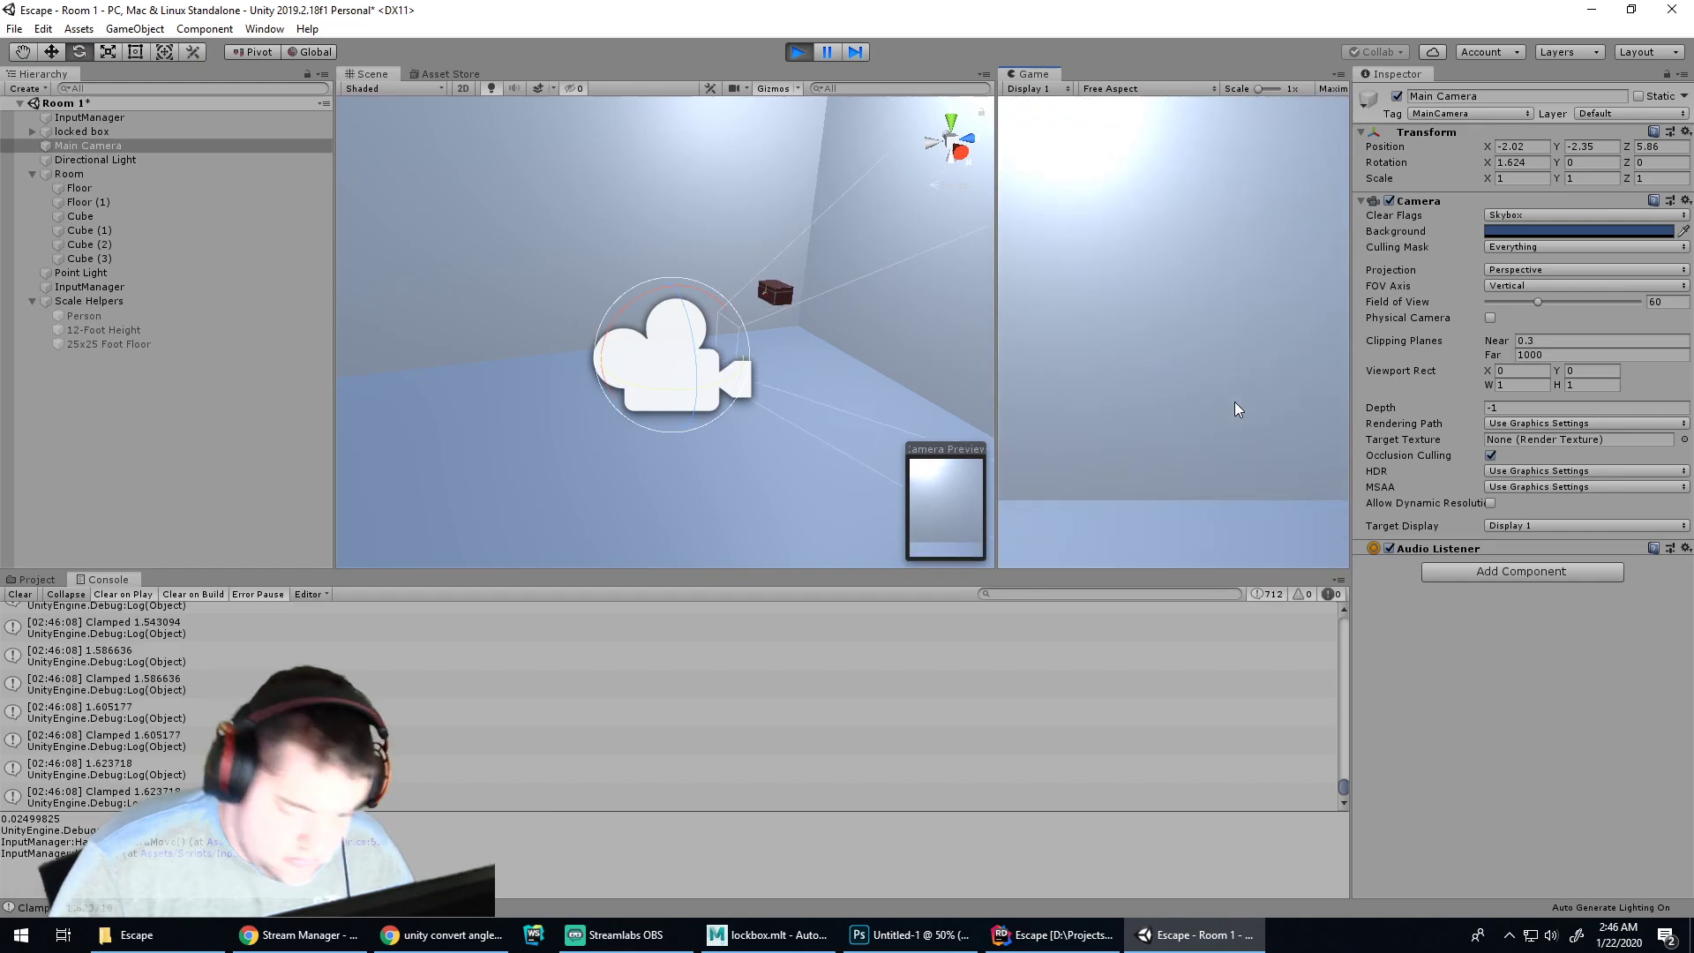
pyautogui.press('s')
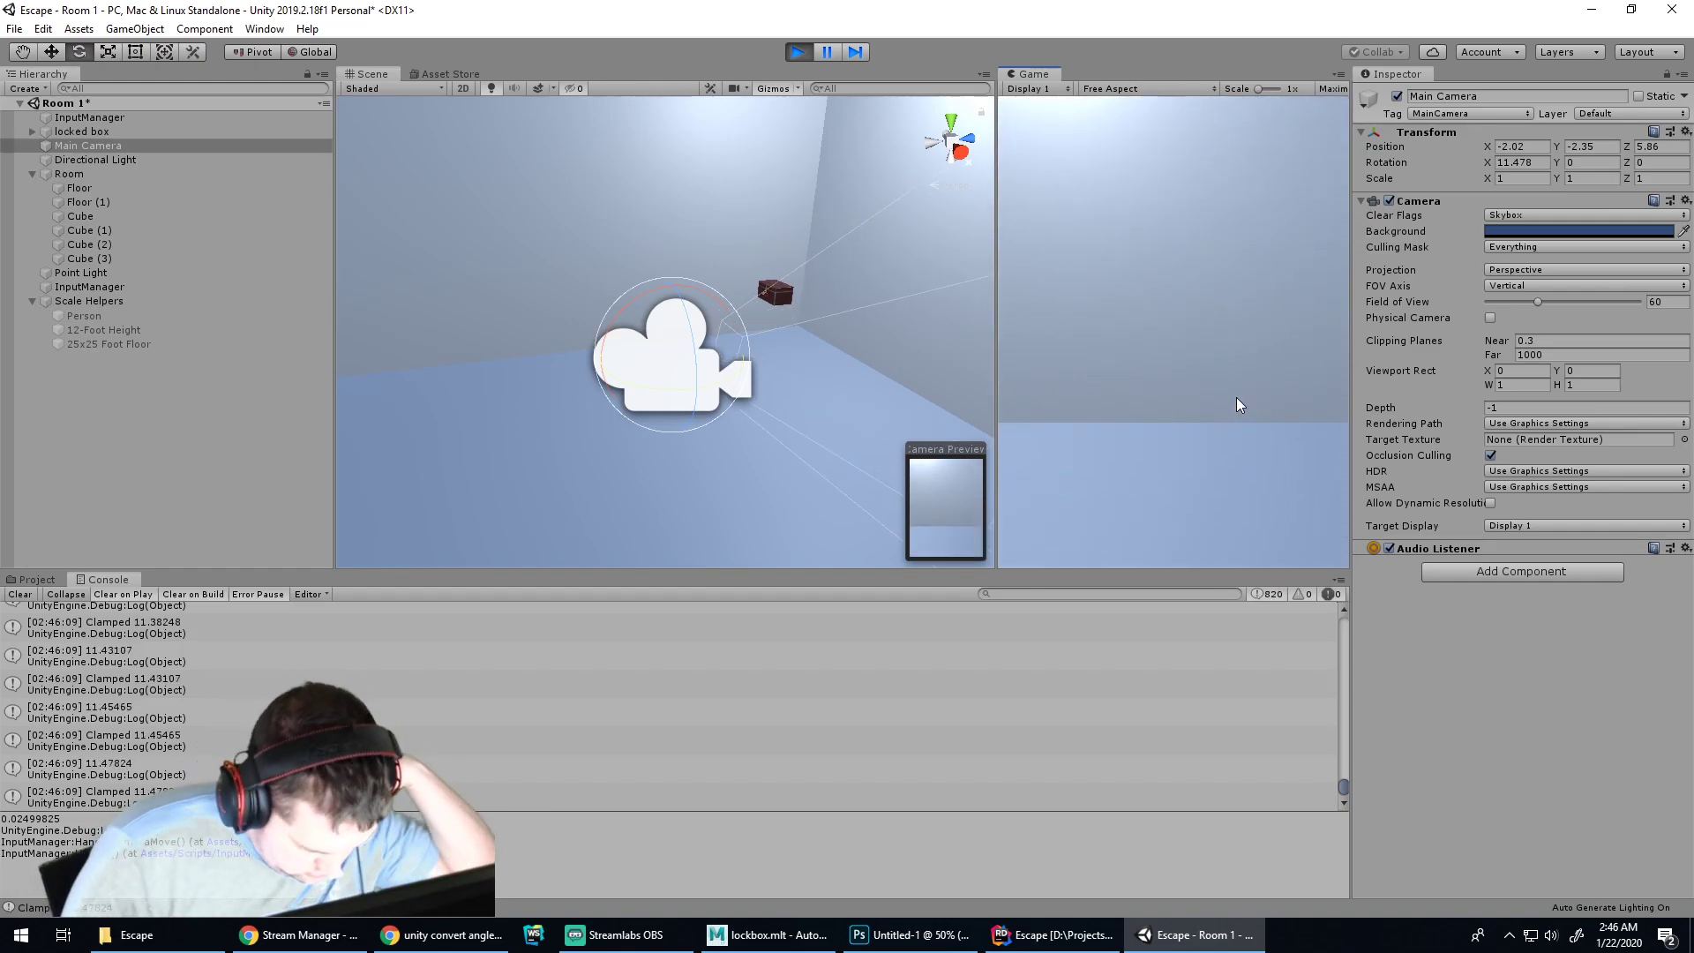
pyautogui.press('w')
pyautogui.press('w')
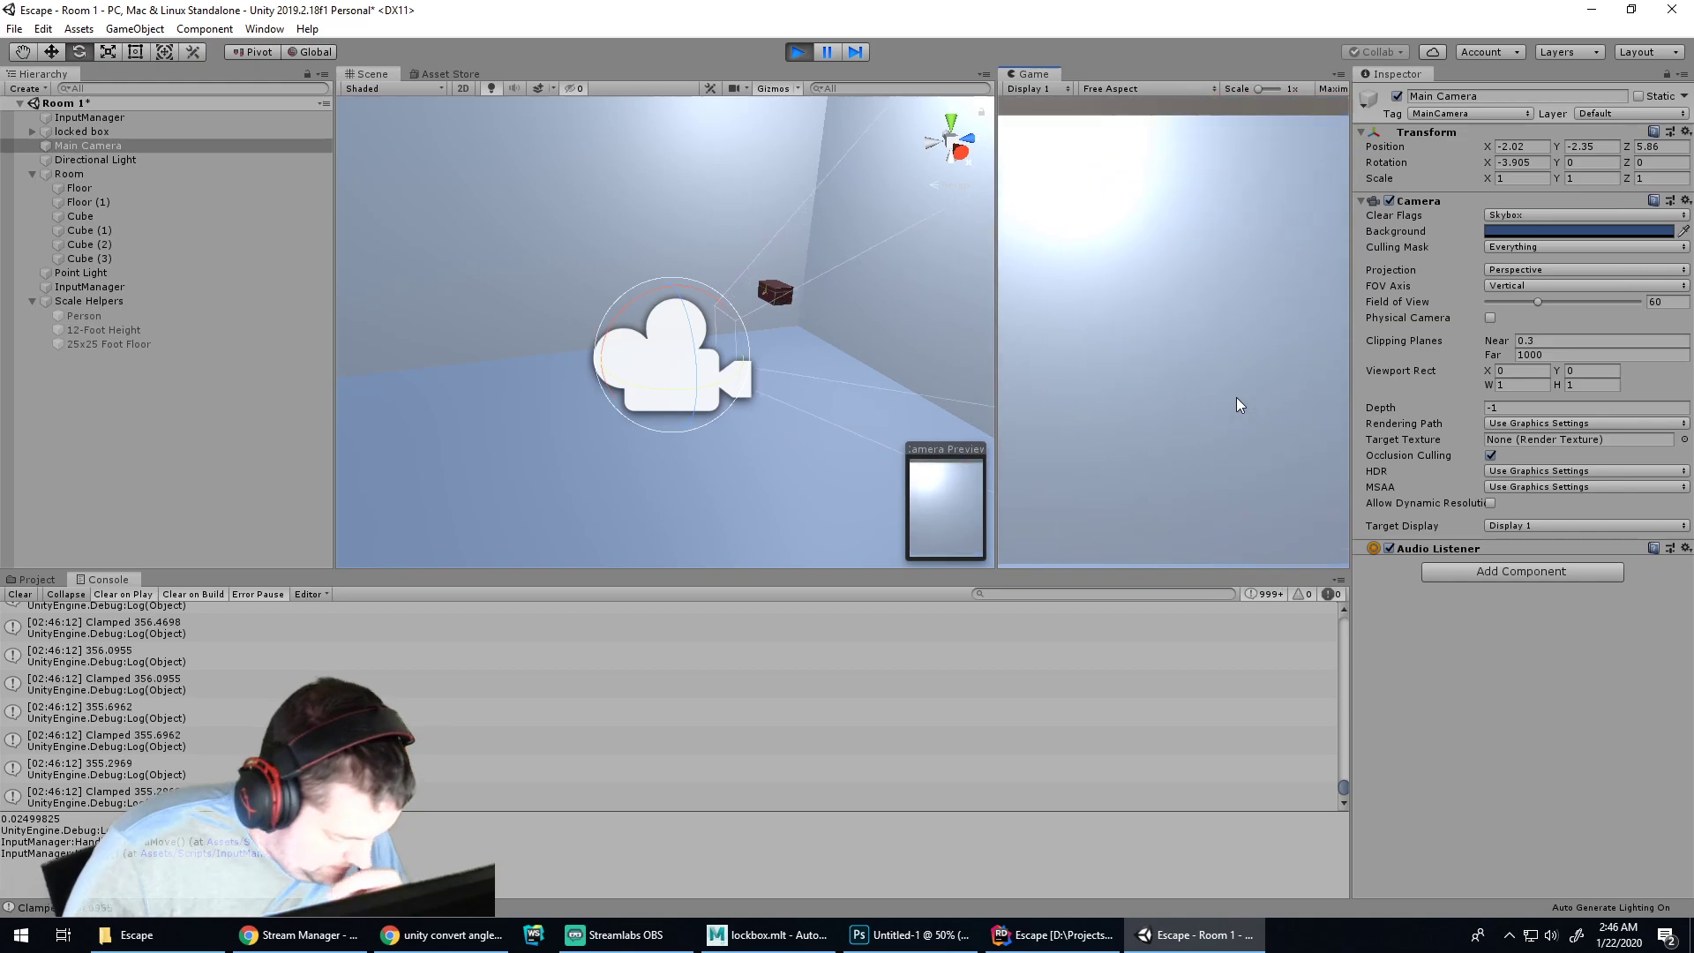
pyautogui.press('s')
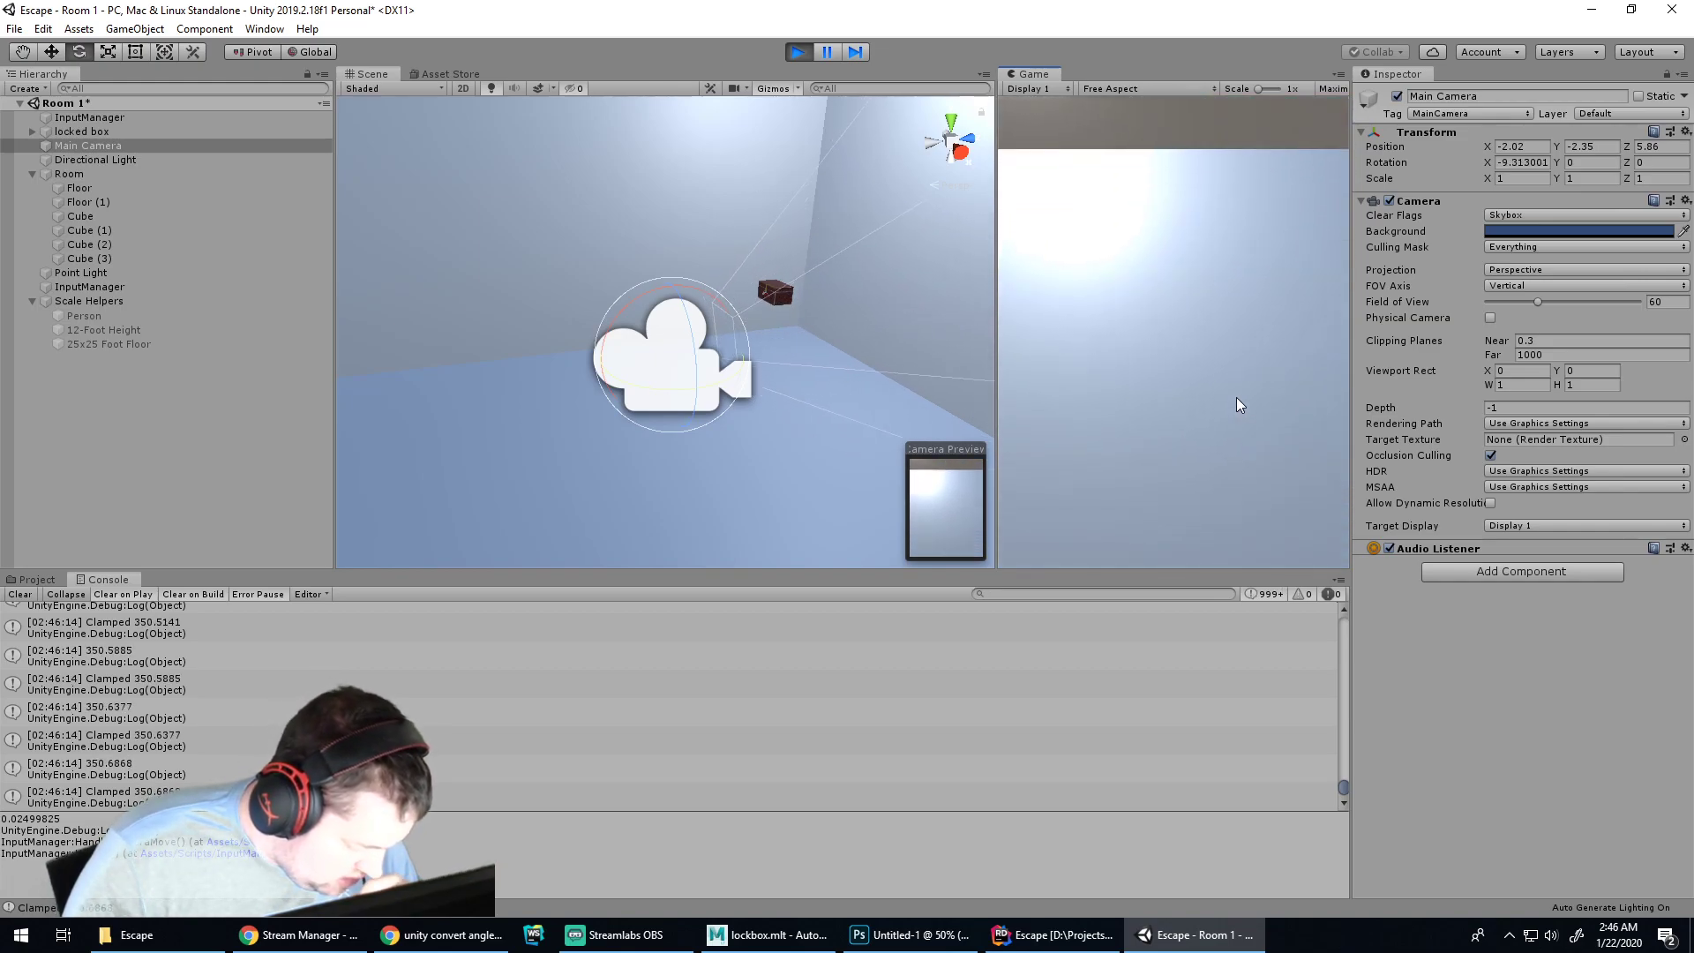
pyautogui.press('w')
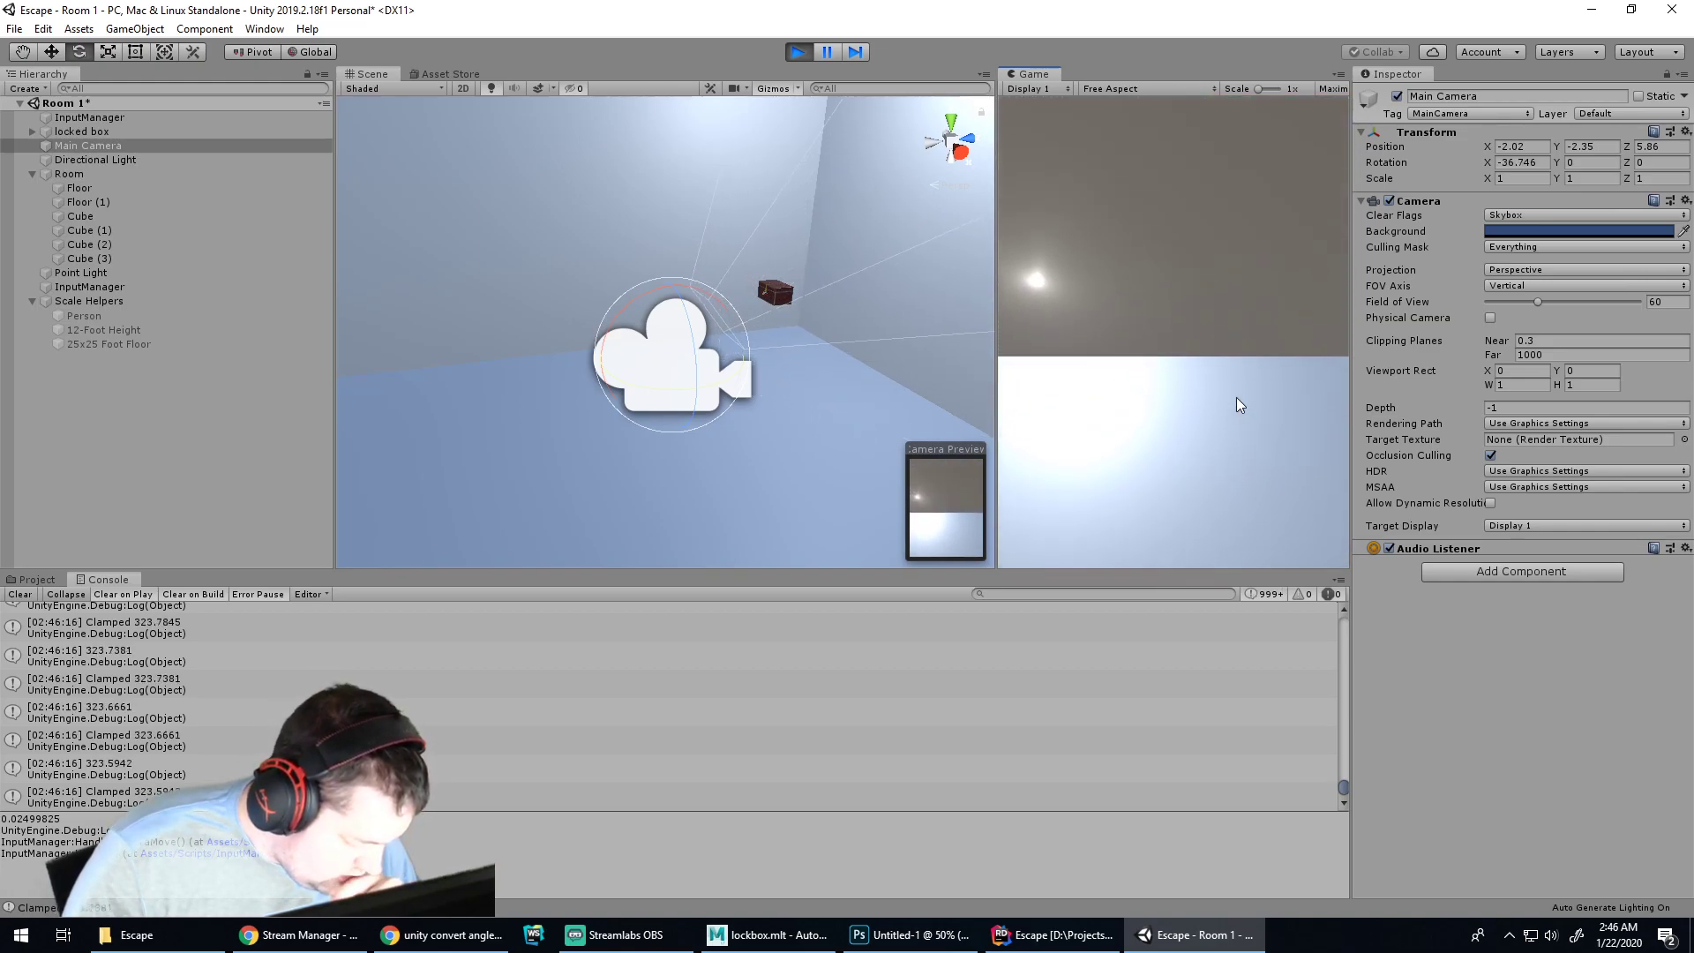
pyautogui.press('w')
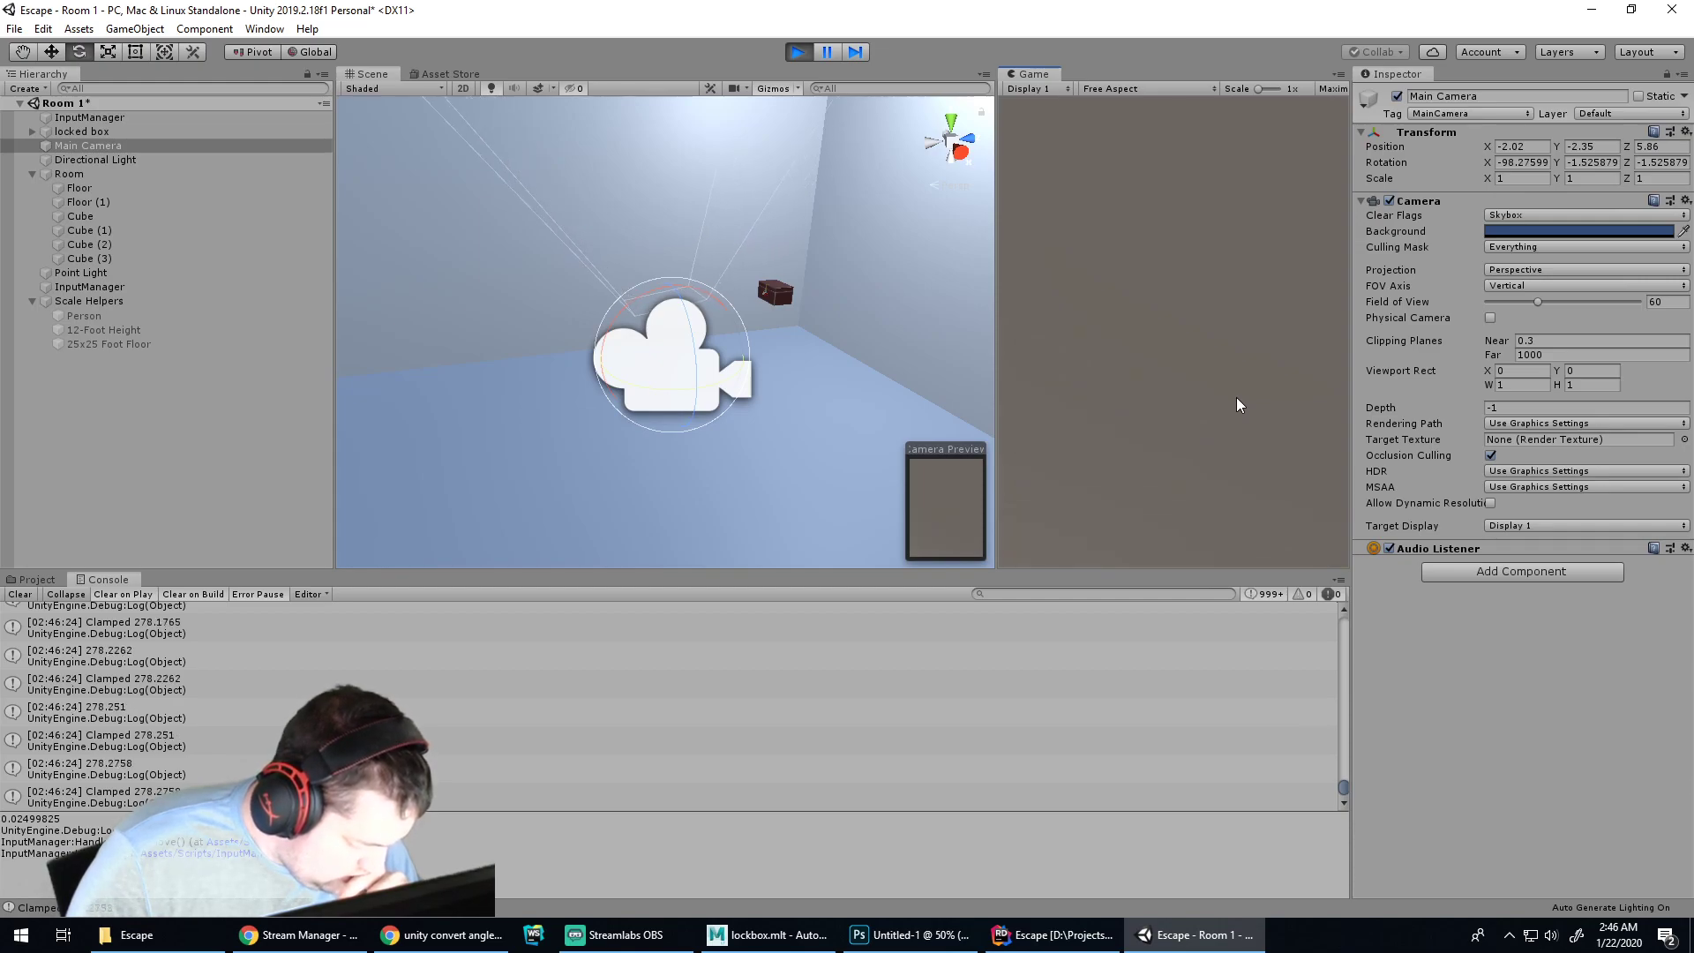
pyautogui.press('w')
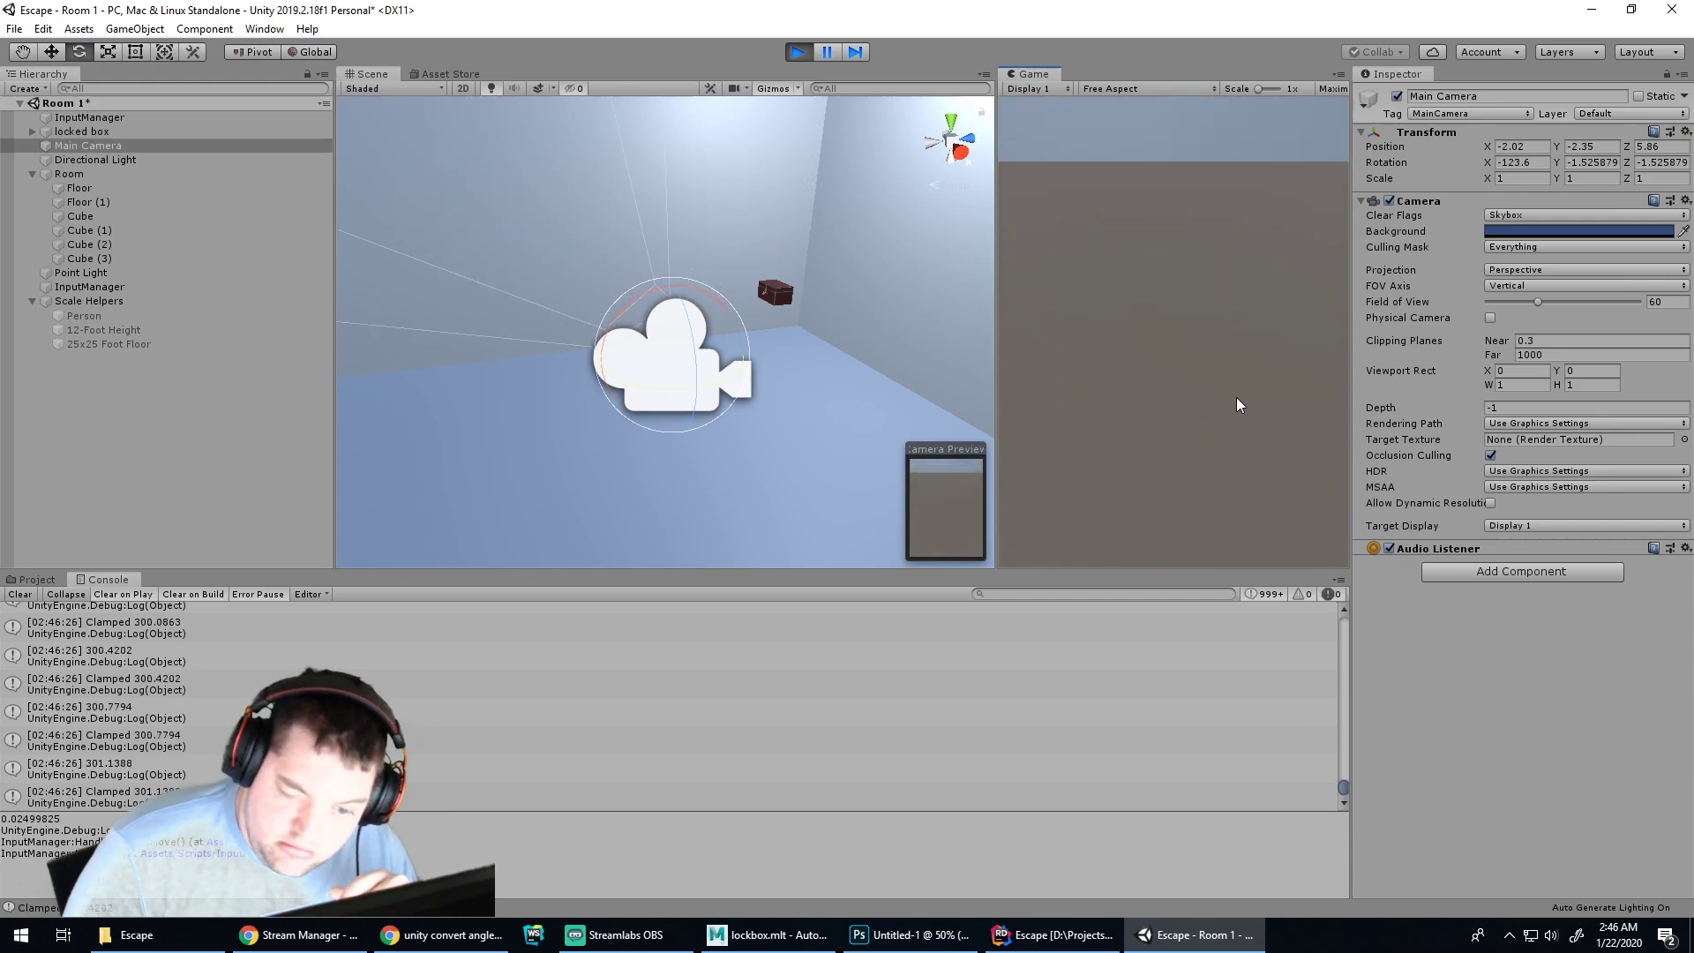
pyautogui.press('s')
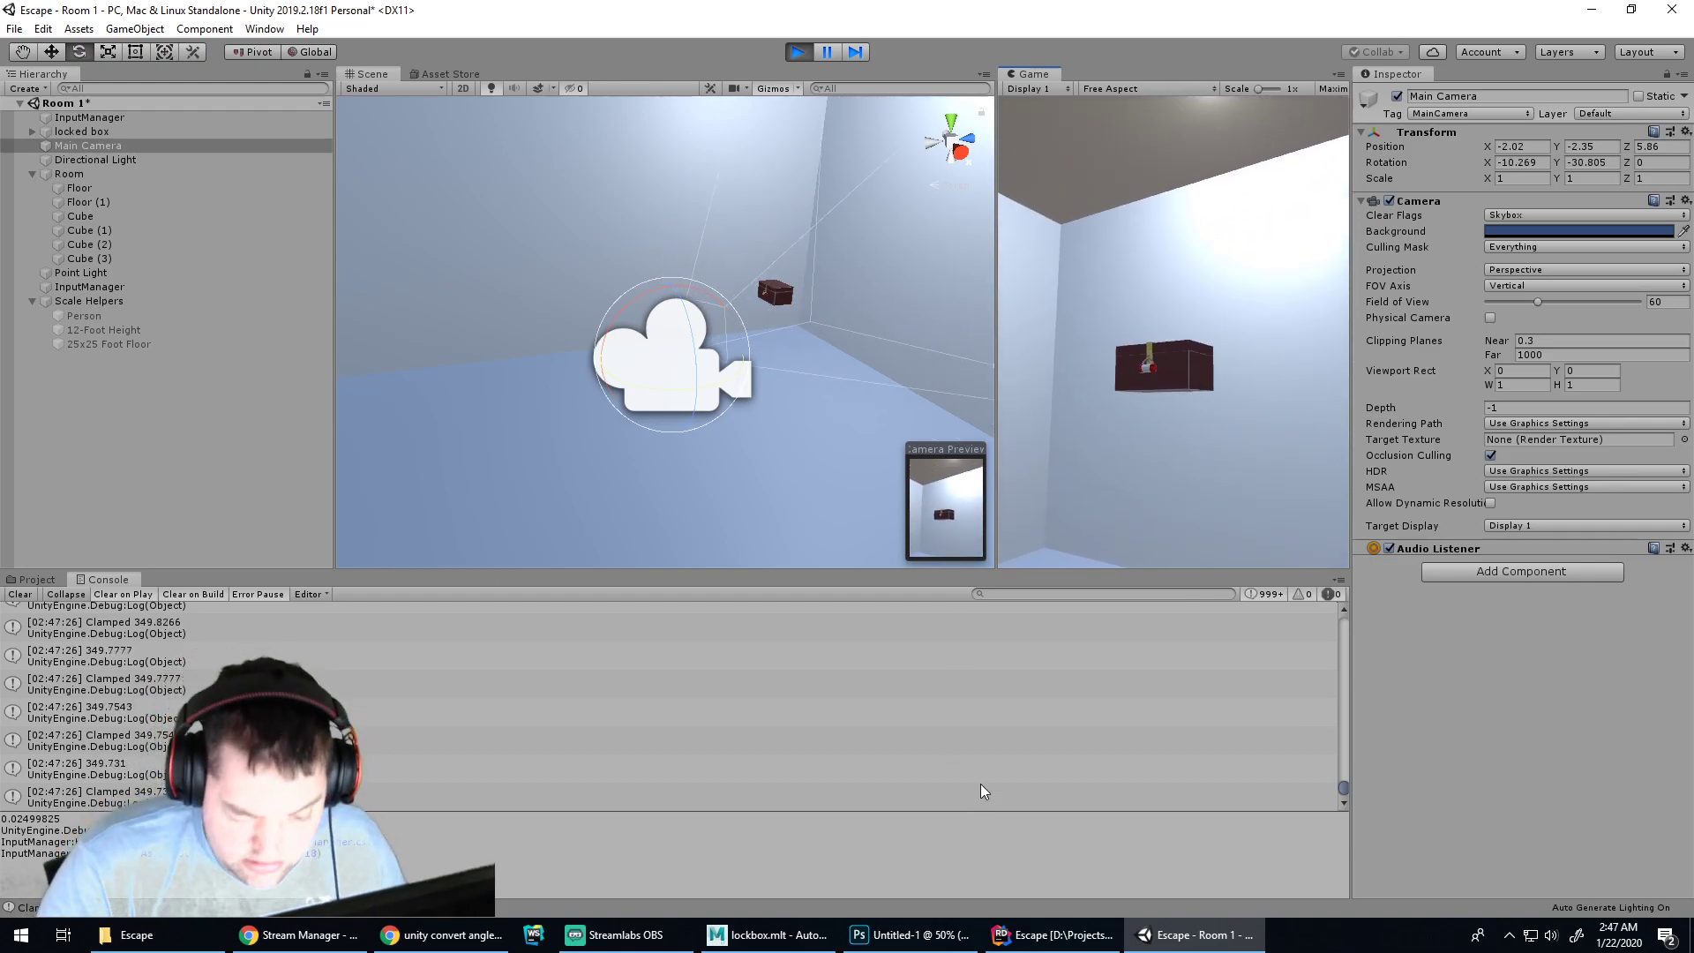
# Replace eulerAngles.z with 0 in the new Vector3 on line 62 of InputManager.cs
pyautogui.click(1023, 944)
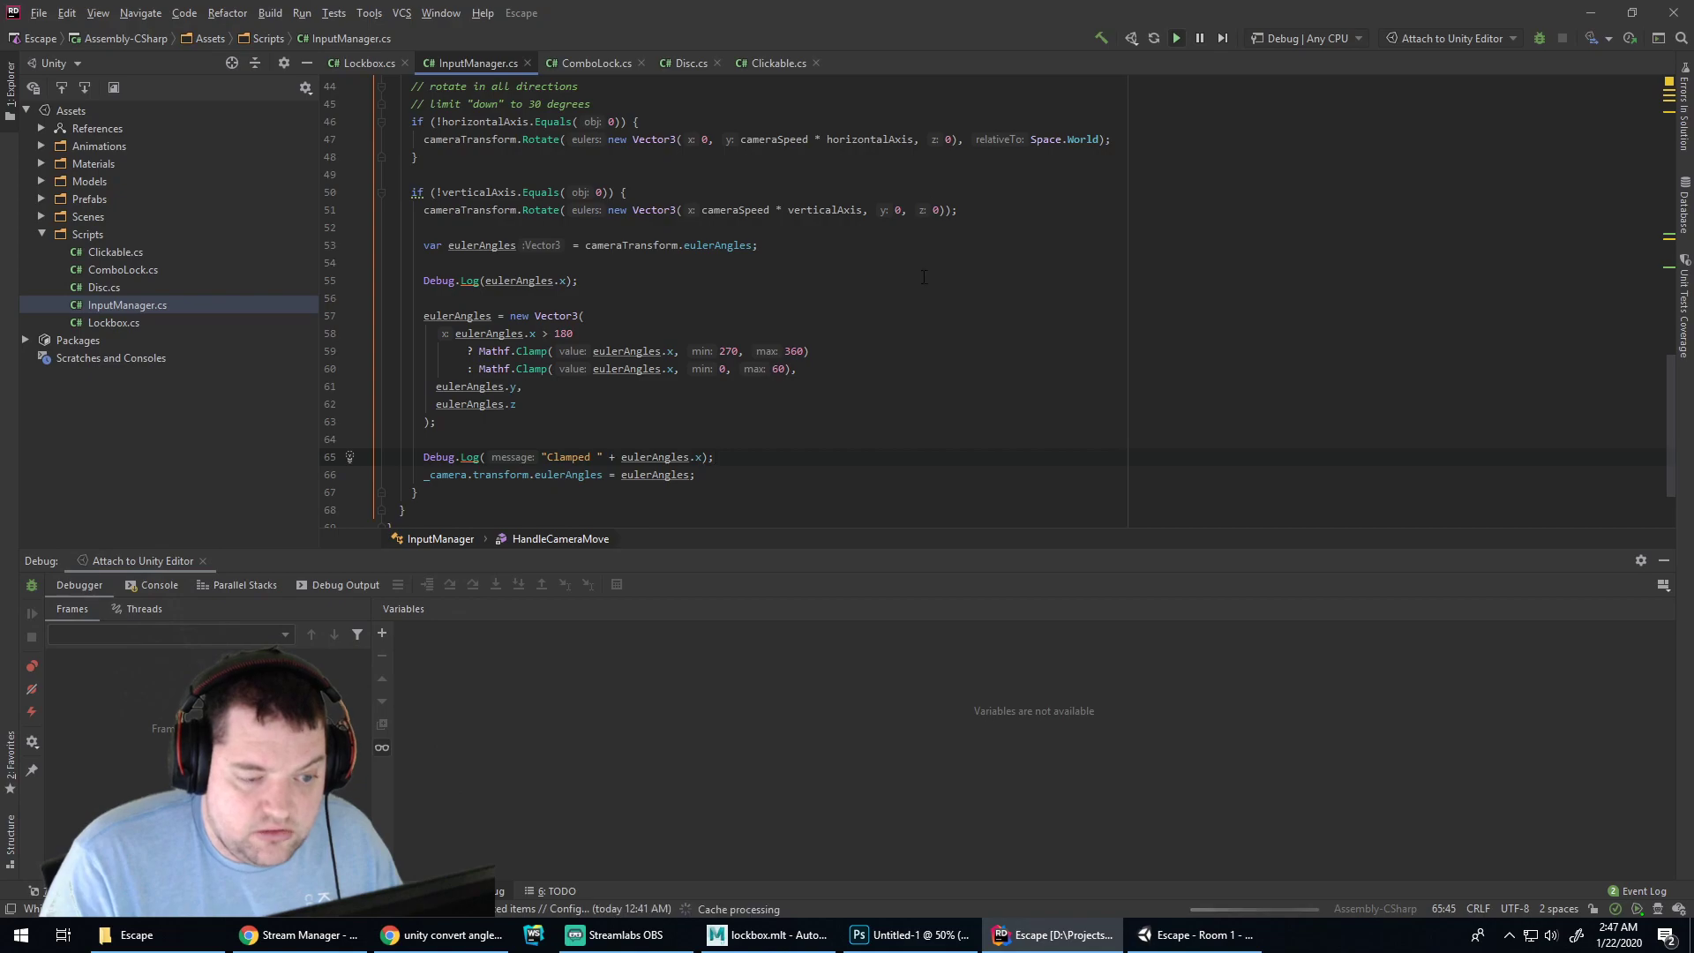
pyautogui.click(548, 409)
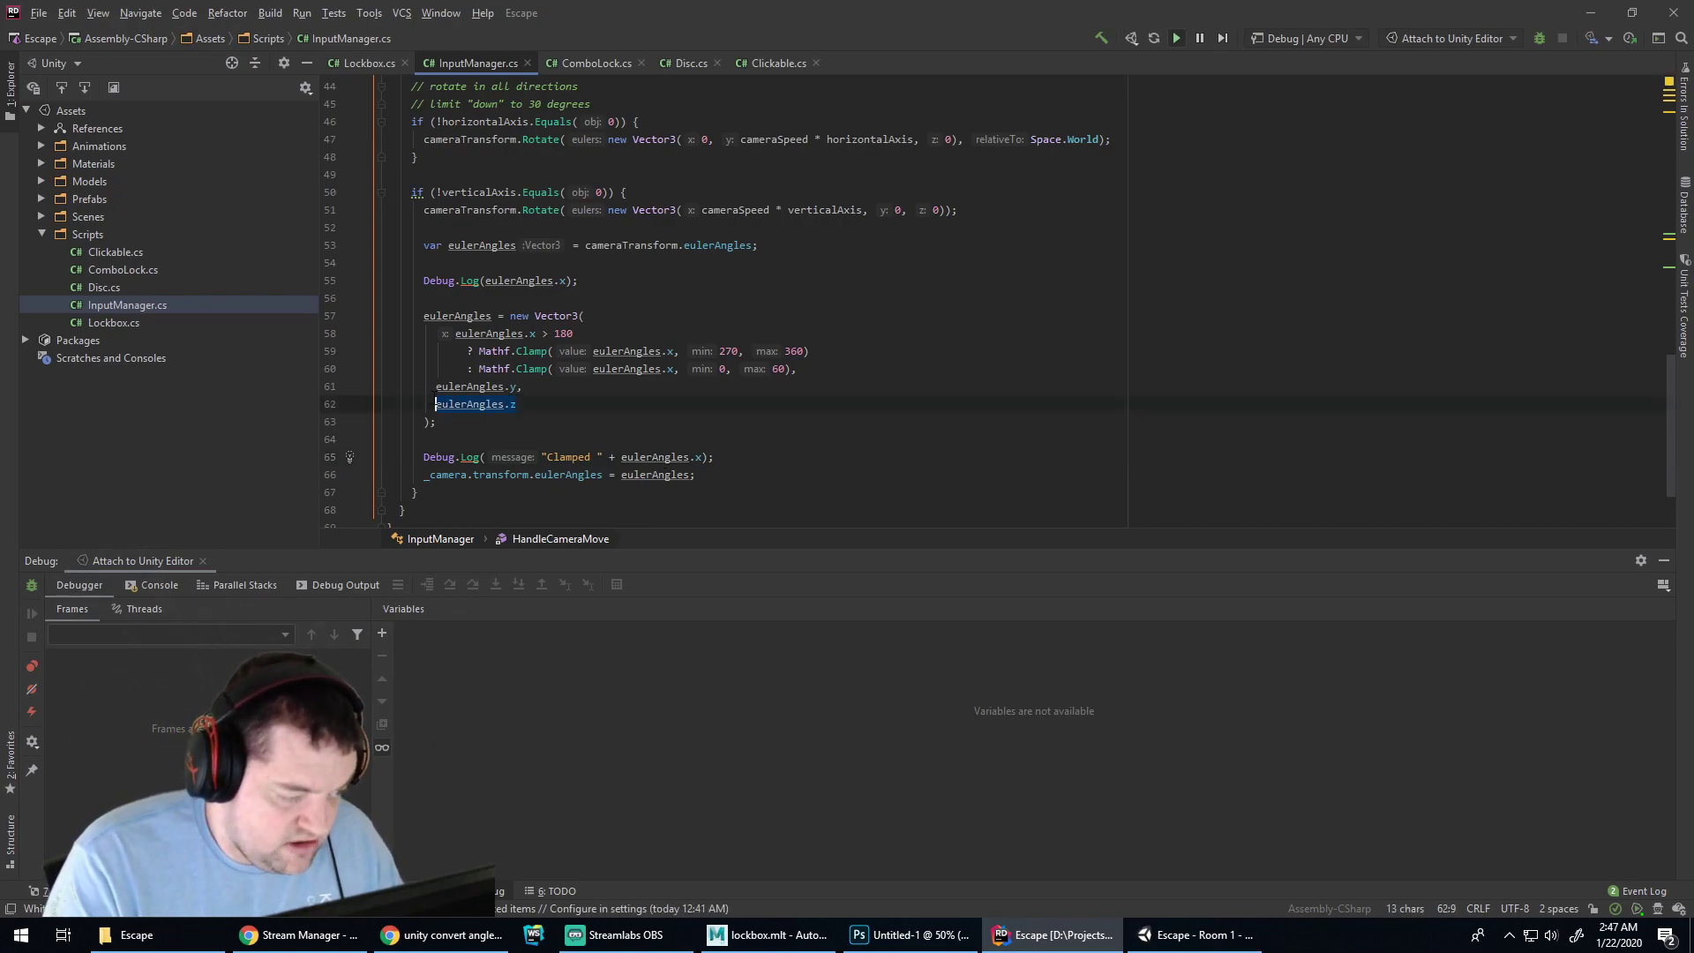
pyautogui.write('0')
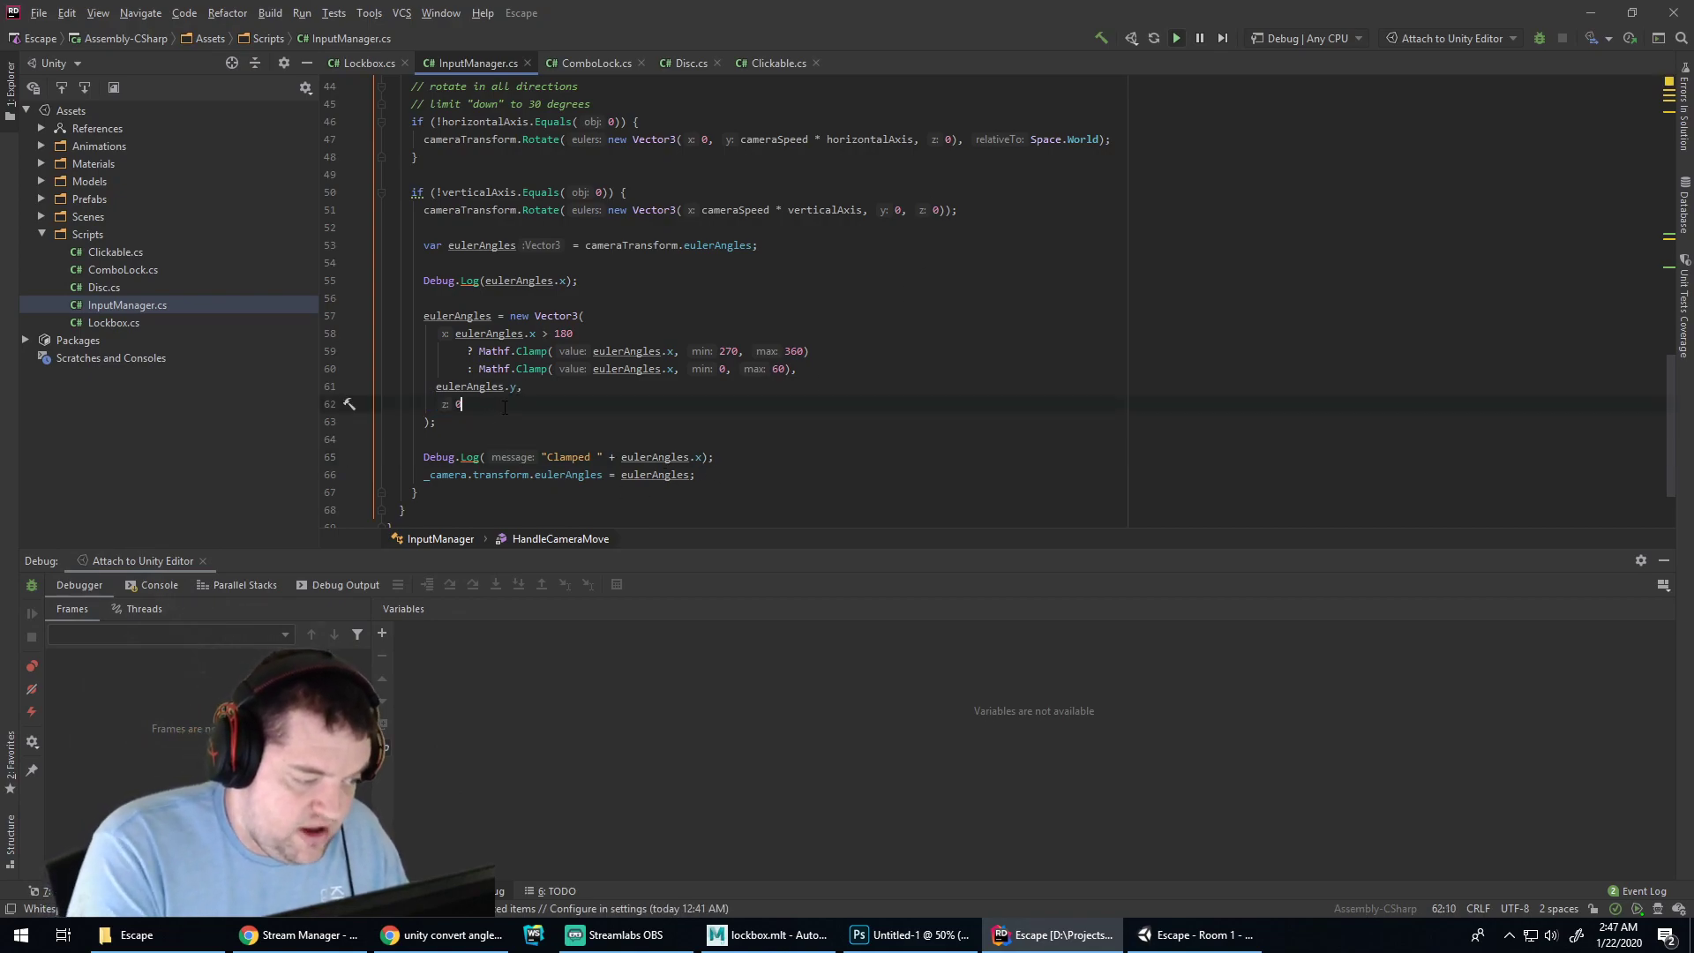
pyautogui.click(1196, 935)
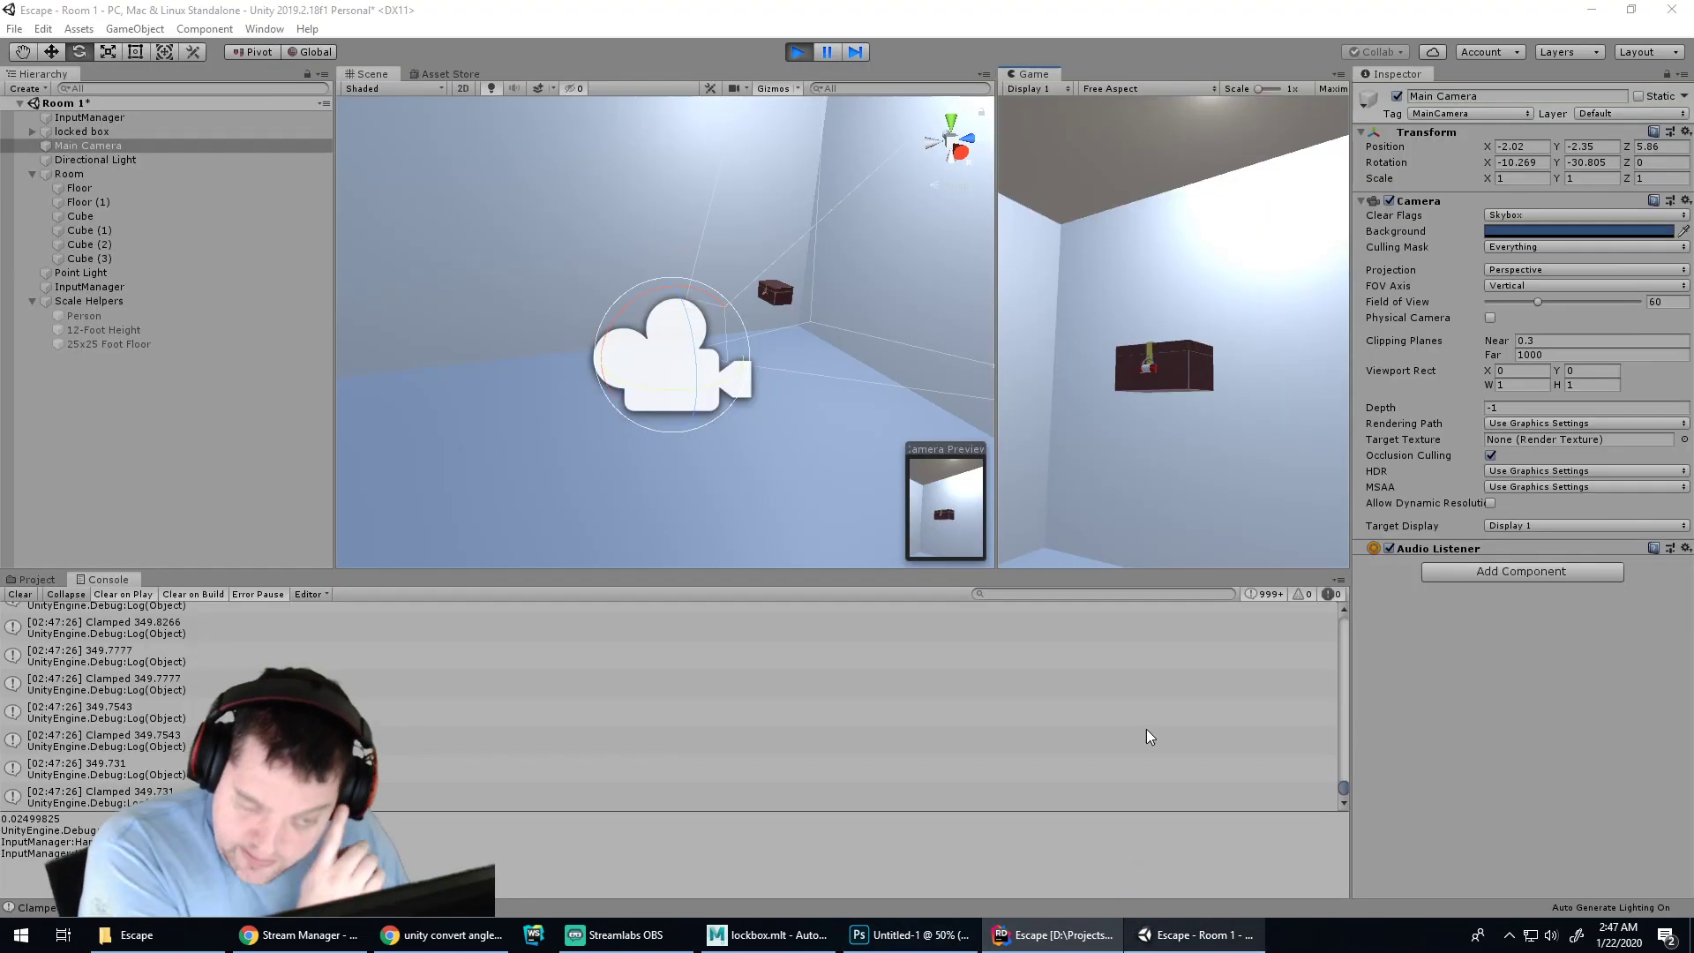
# Restart the game, scroll the Console down, and push the pitch against its upper limit, then back down
pyautogui.click(796, 52)
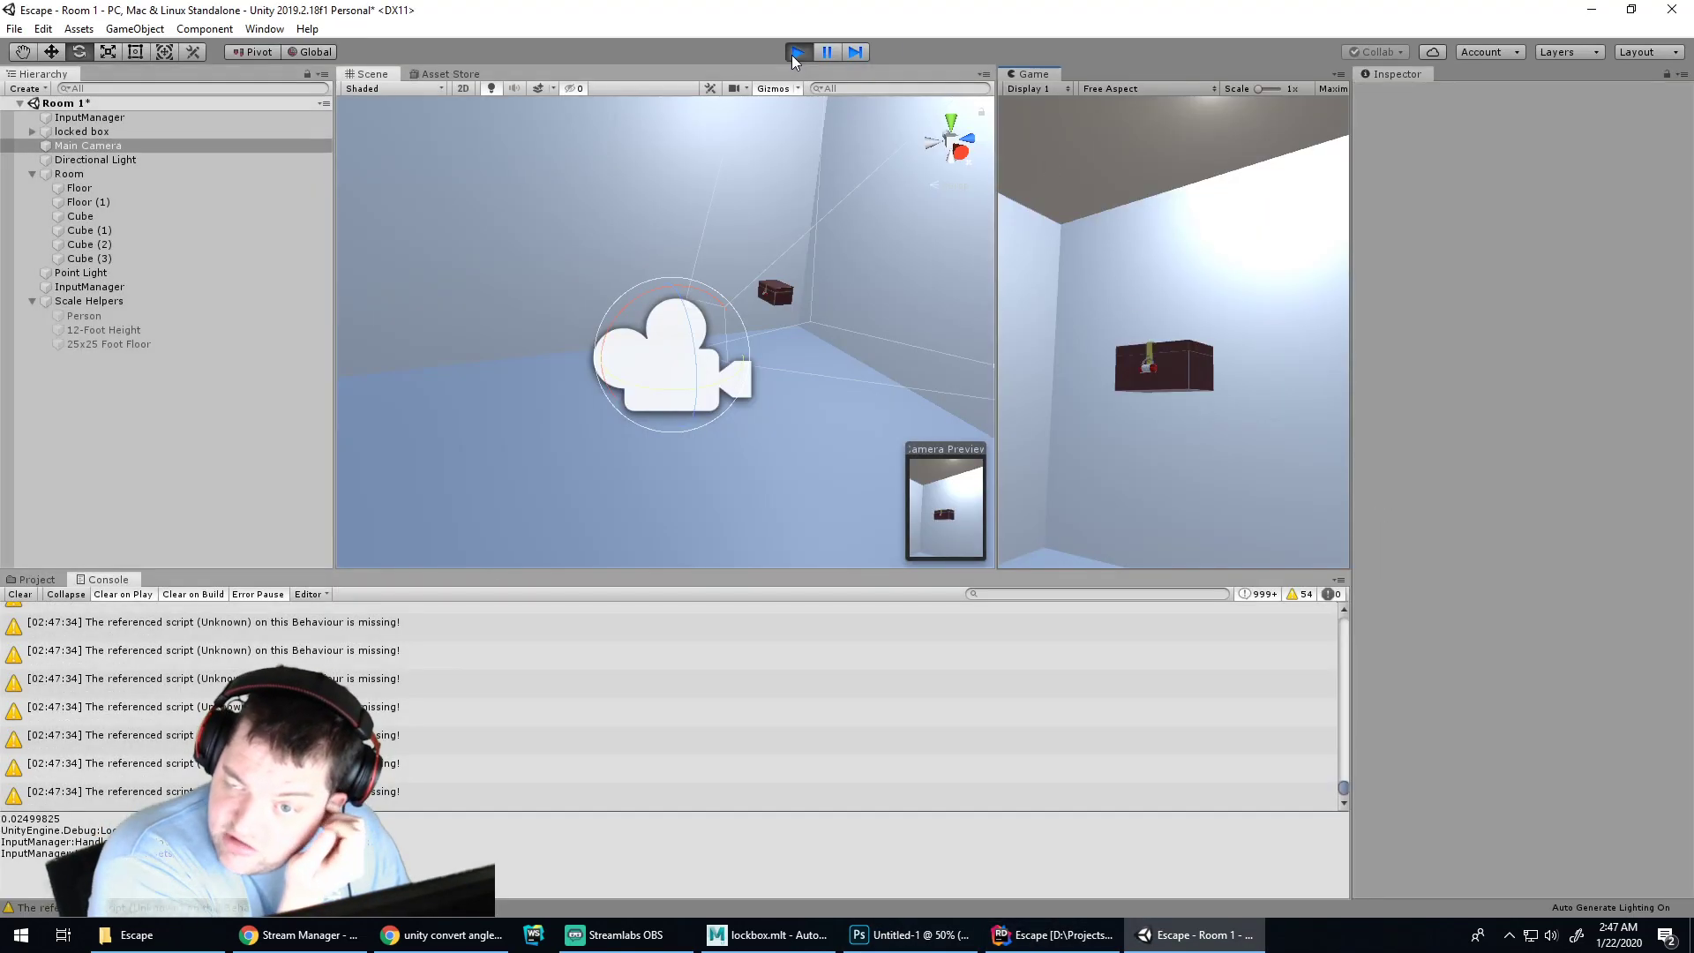
pyautogui.click(796, 53)
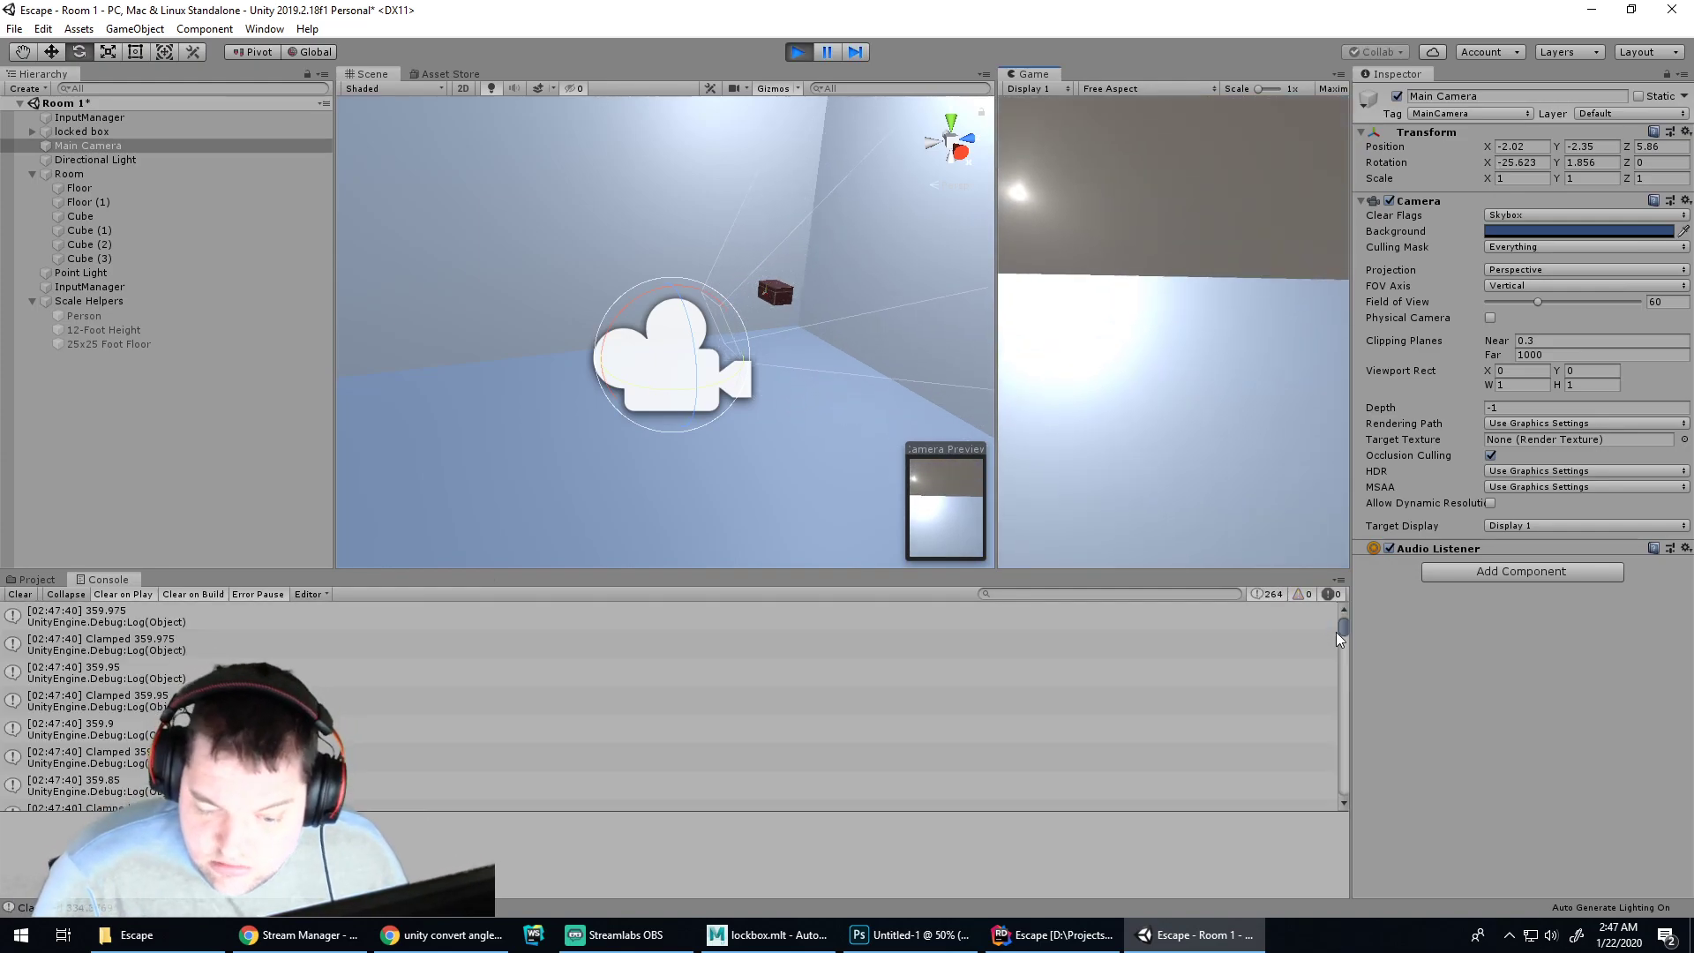
pyautogui.moveTo(1345, 628); pyautogui.dragTo(1344, 794)
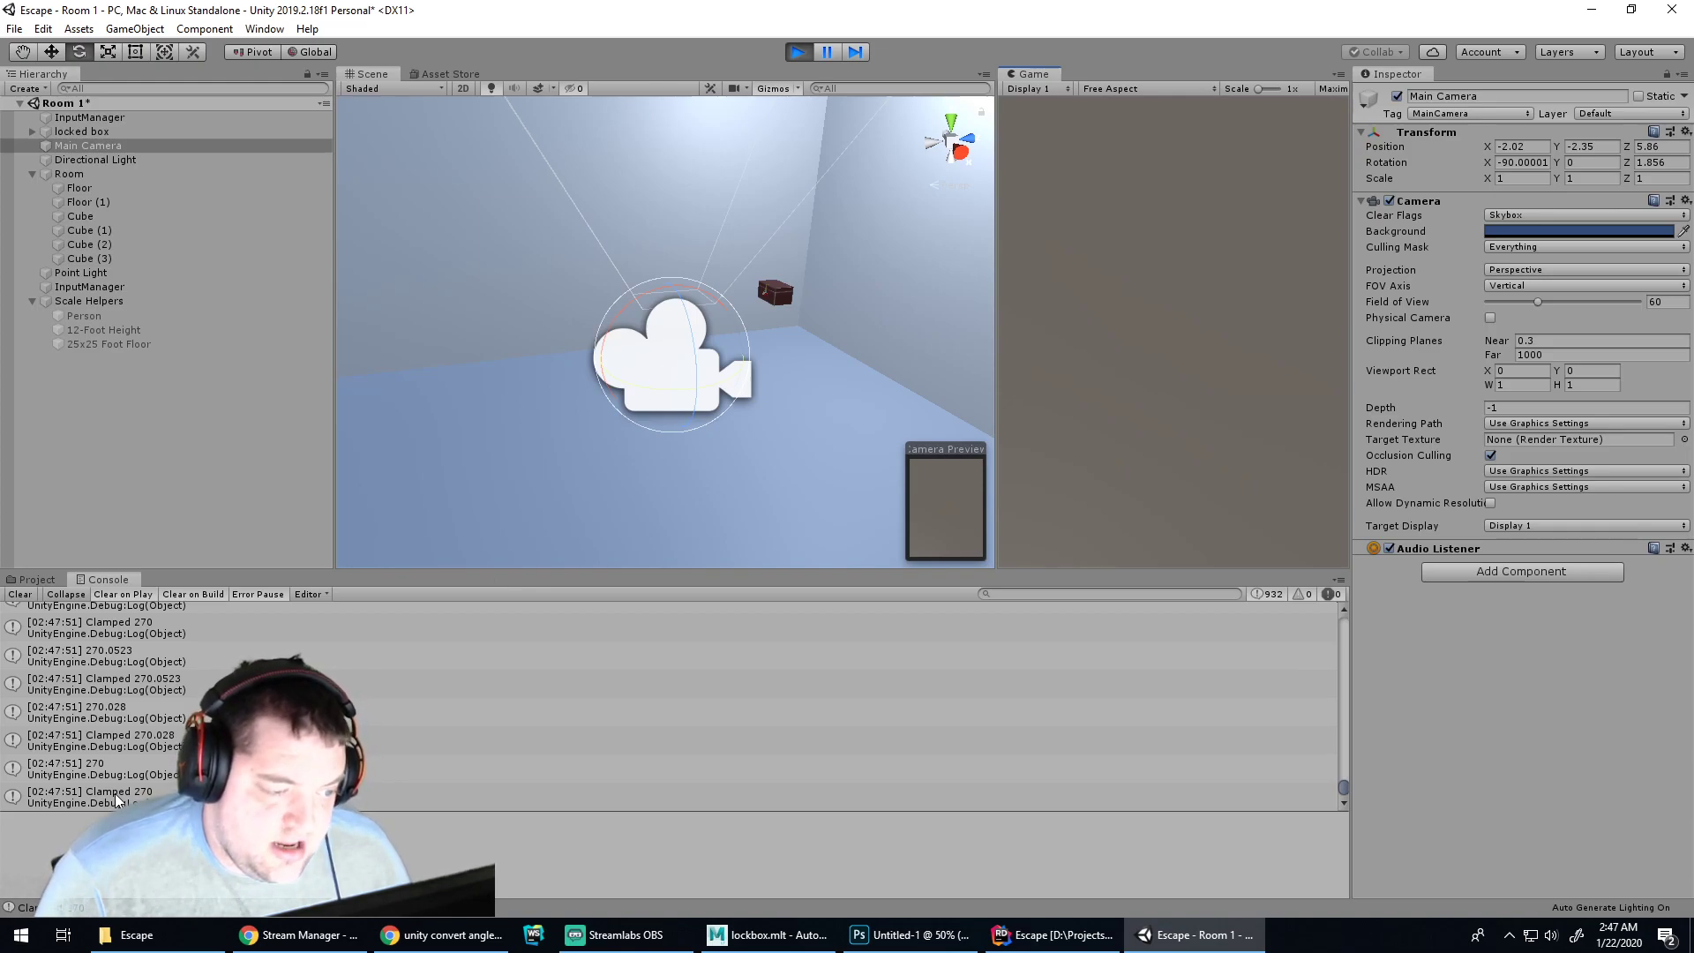
pyautogui.press('Up')
pyautogui.press('Up')
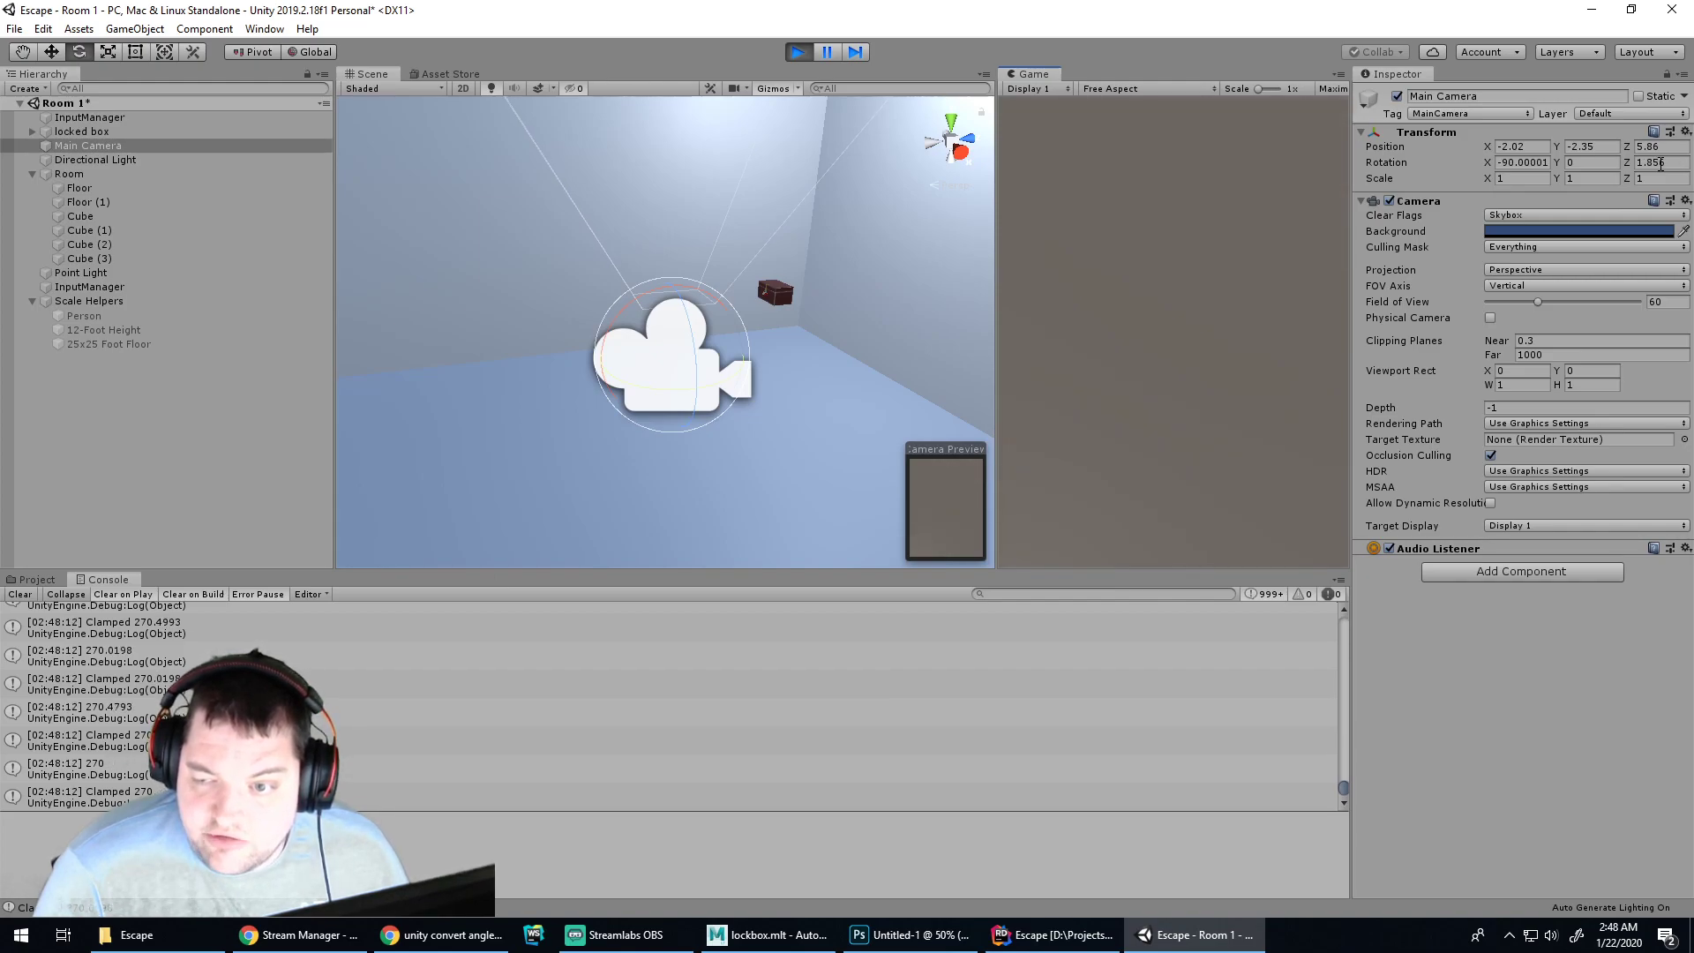
pyautogui.press('s')
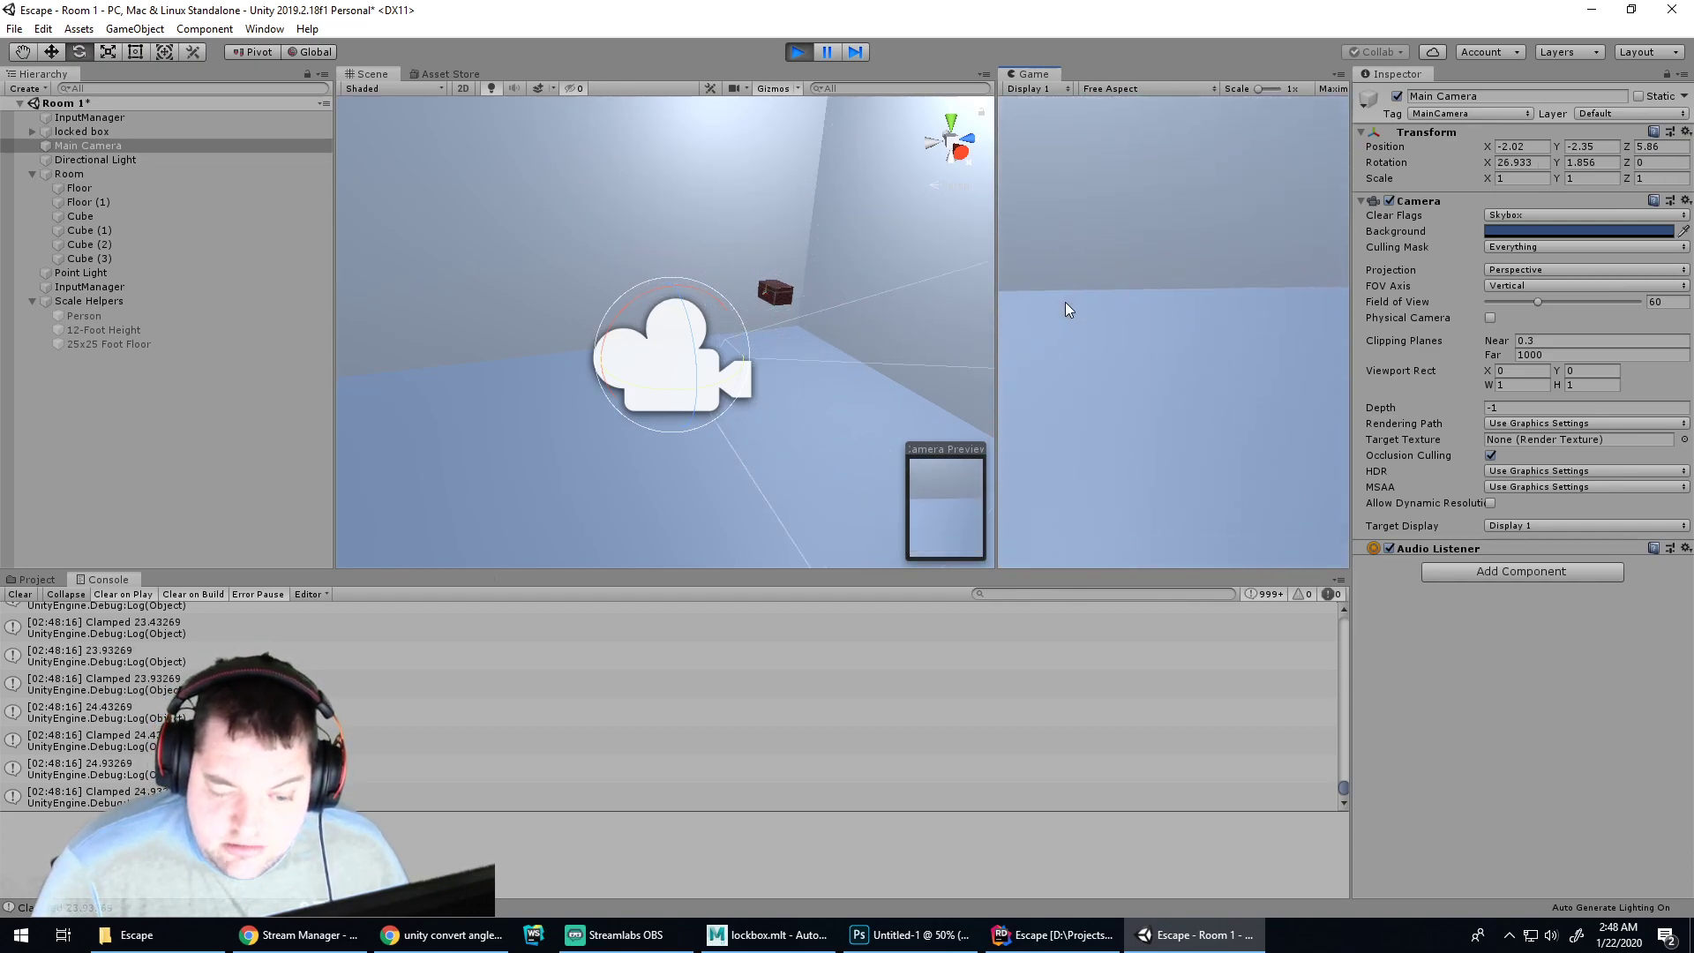
# Pitch the camera up and down repeatedly to hit the 270 upper limit
pyautogui.press('w')
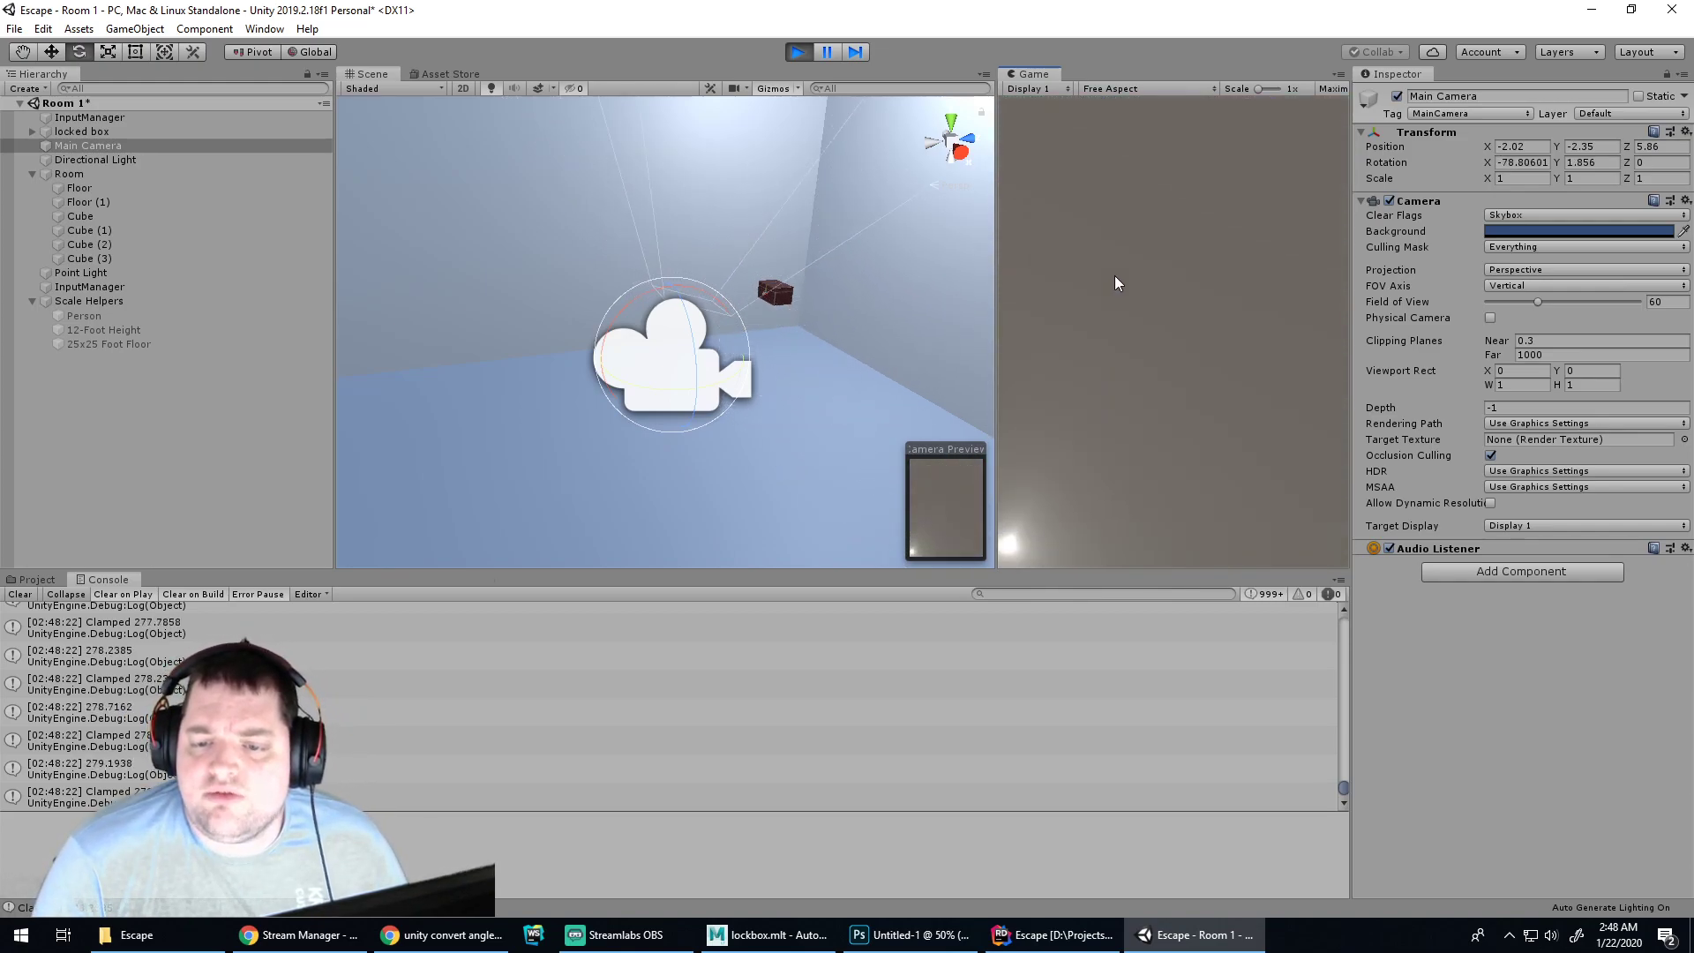
pyautogui.press('s')
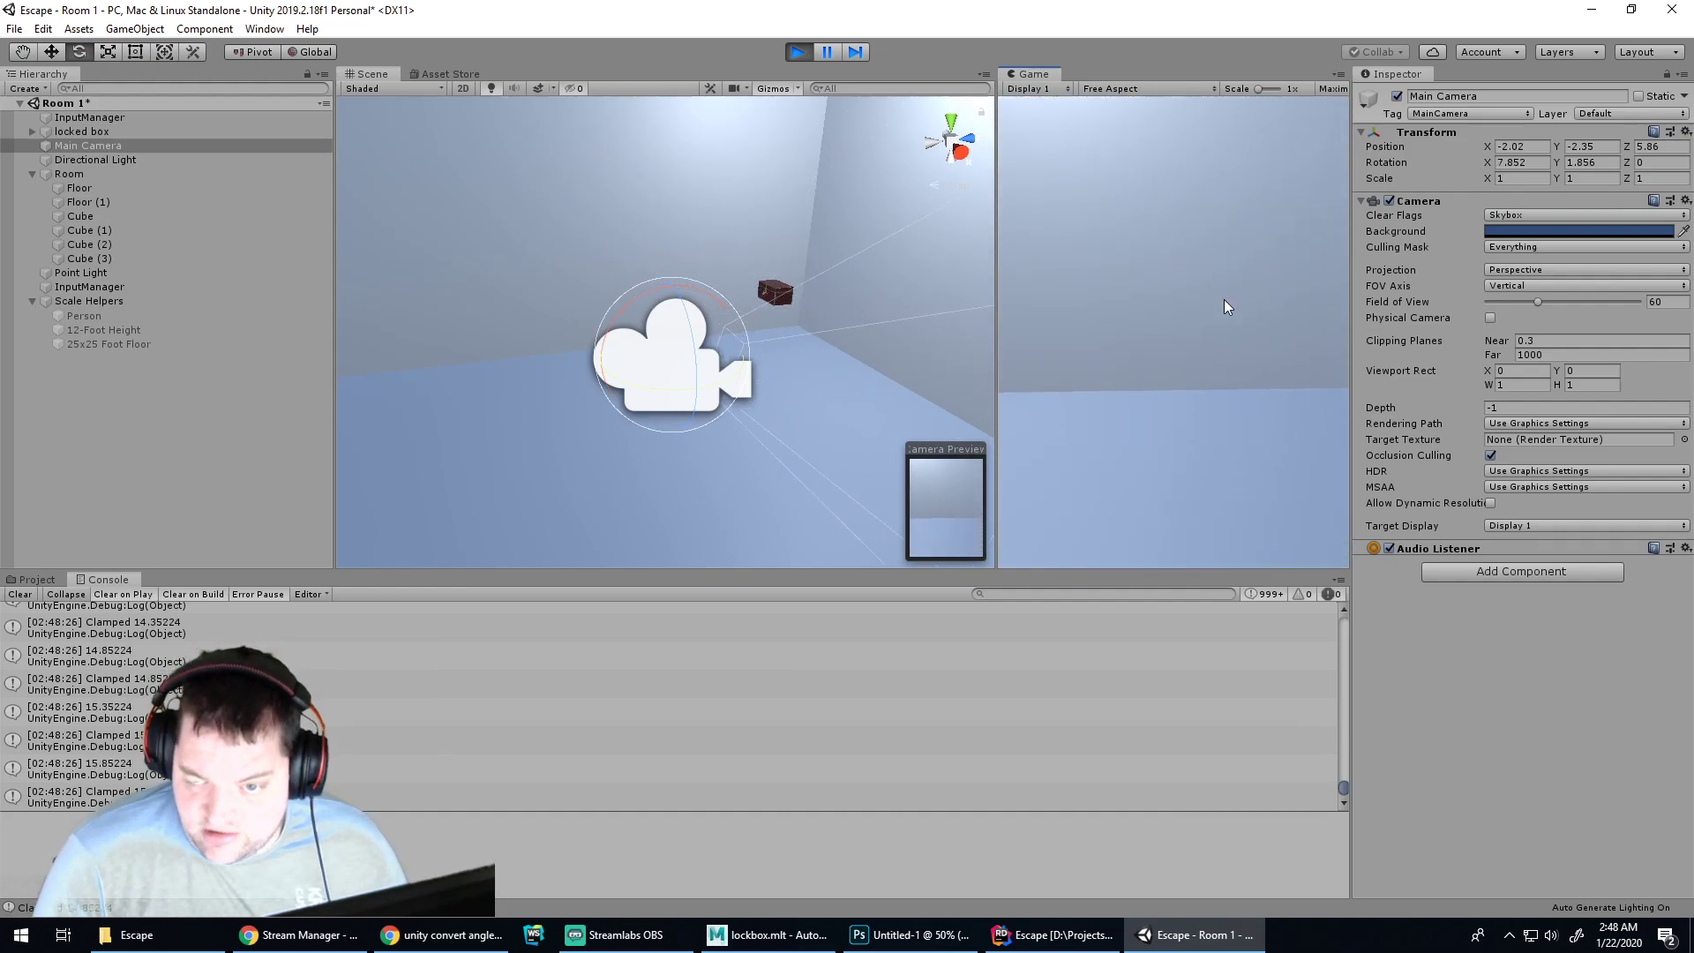
pyautogui.press('w')
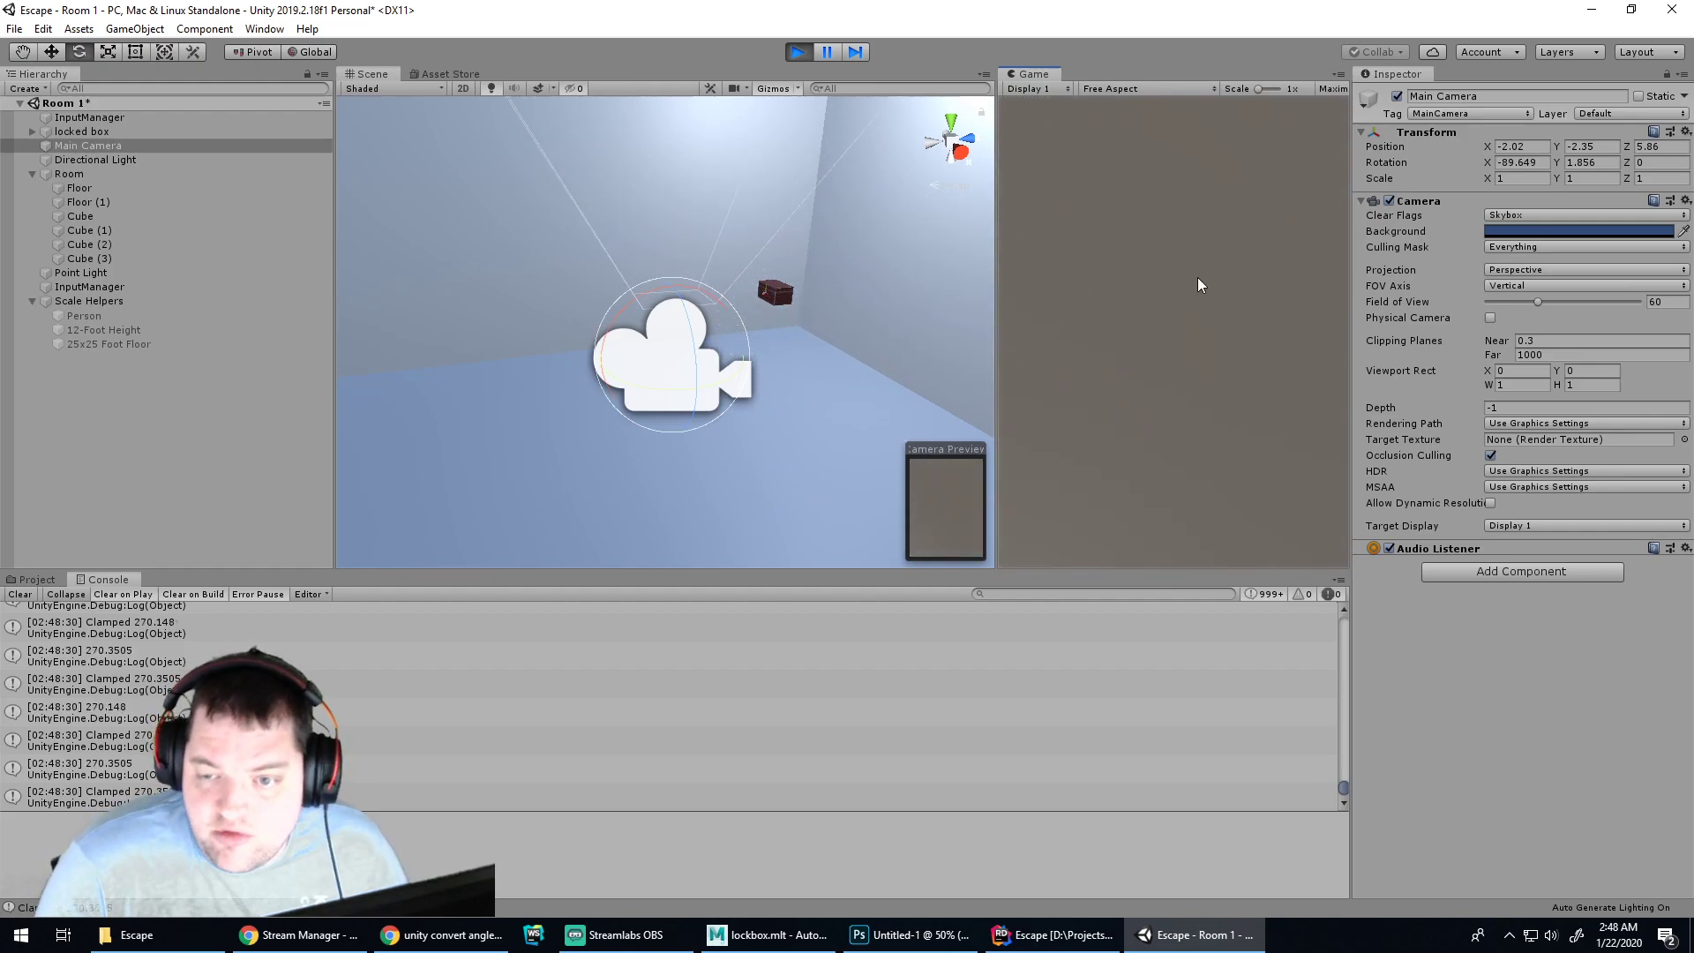
pyautogui.press('s')
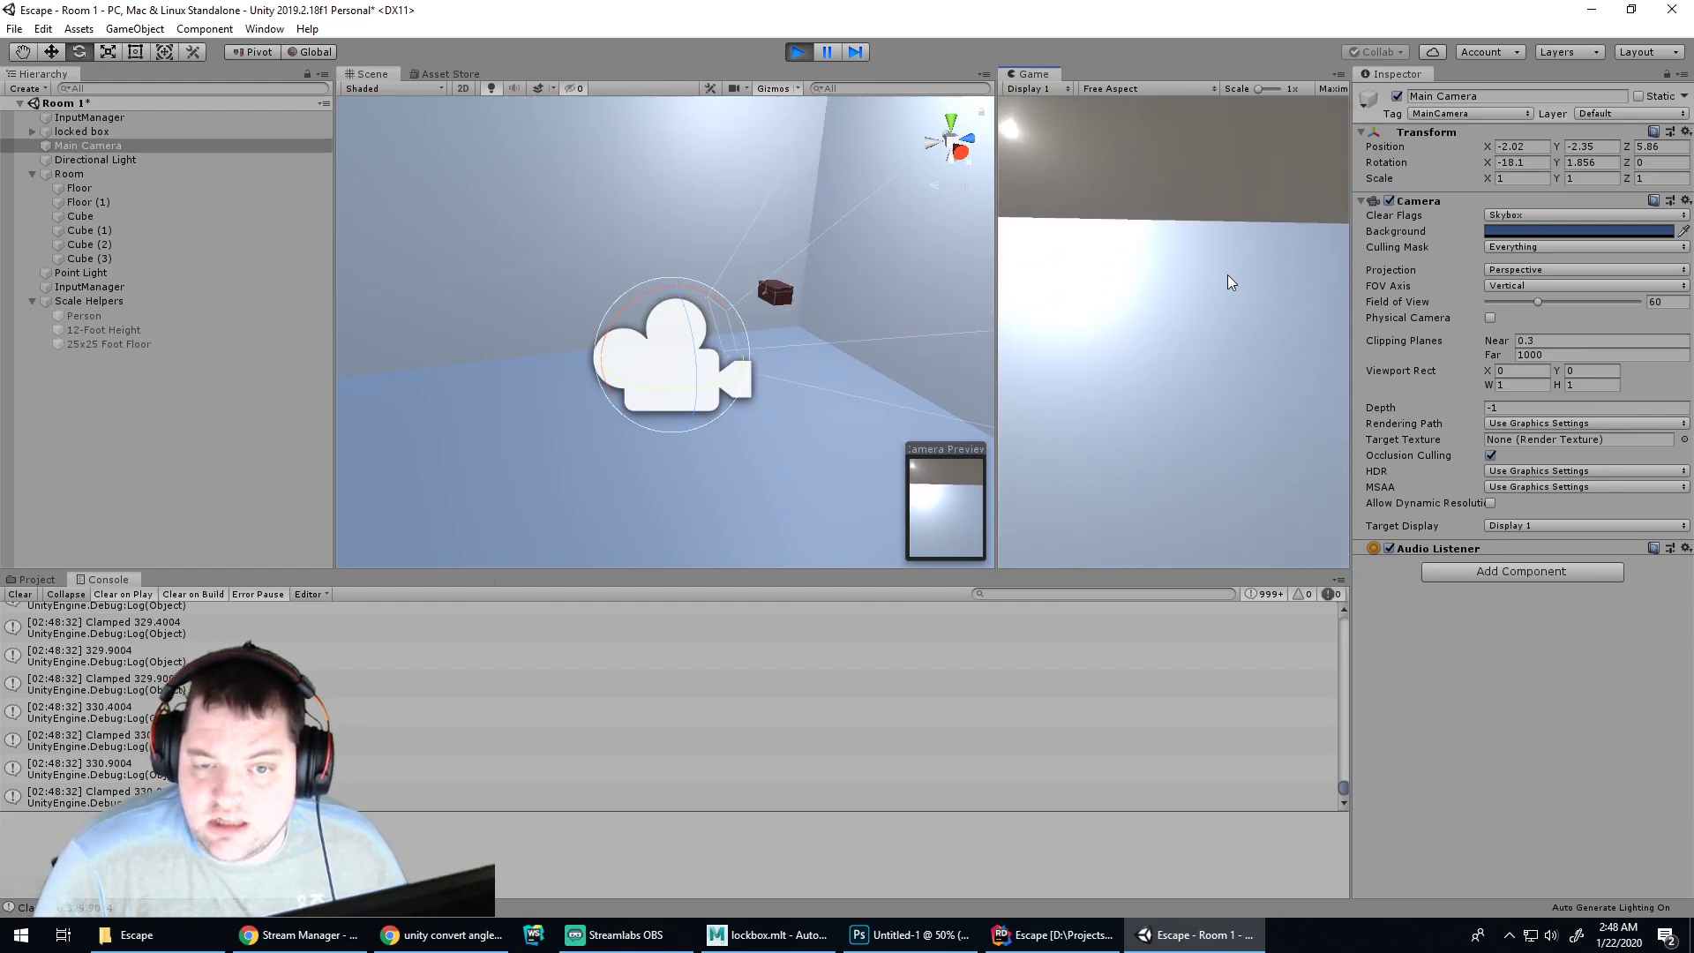
pyautogui.press('w')
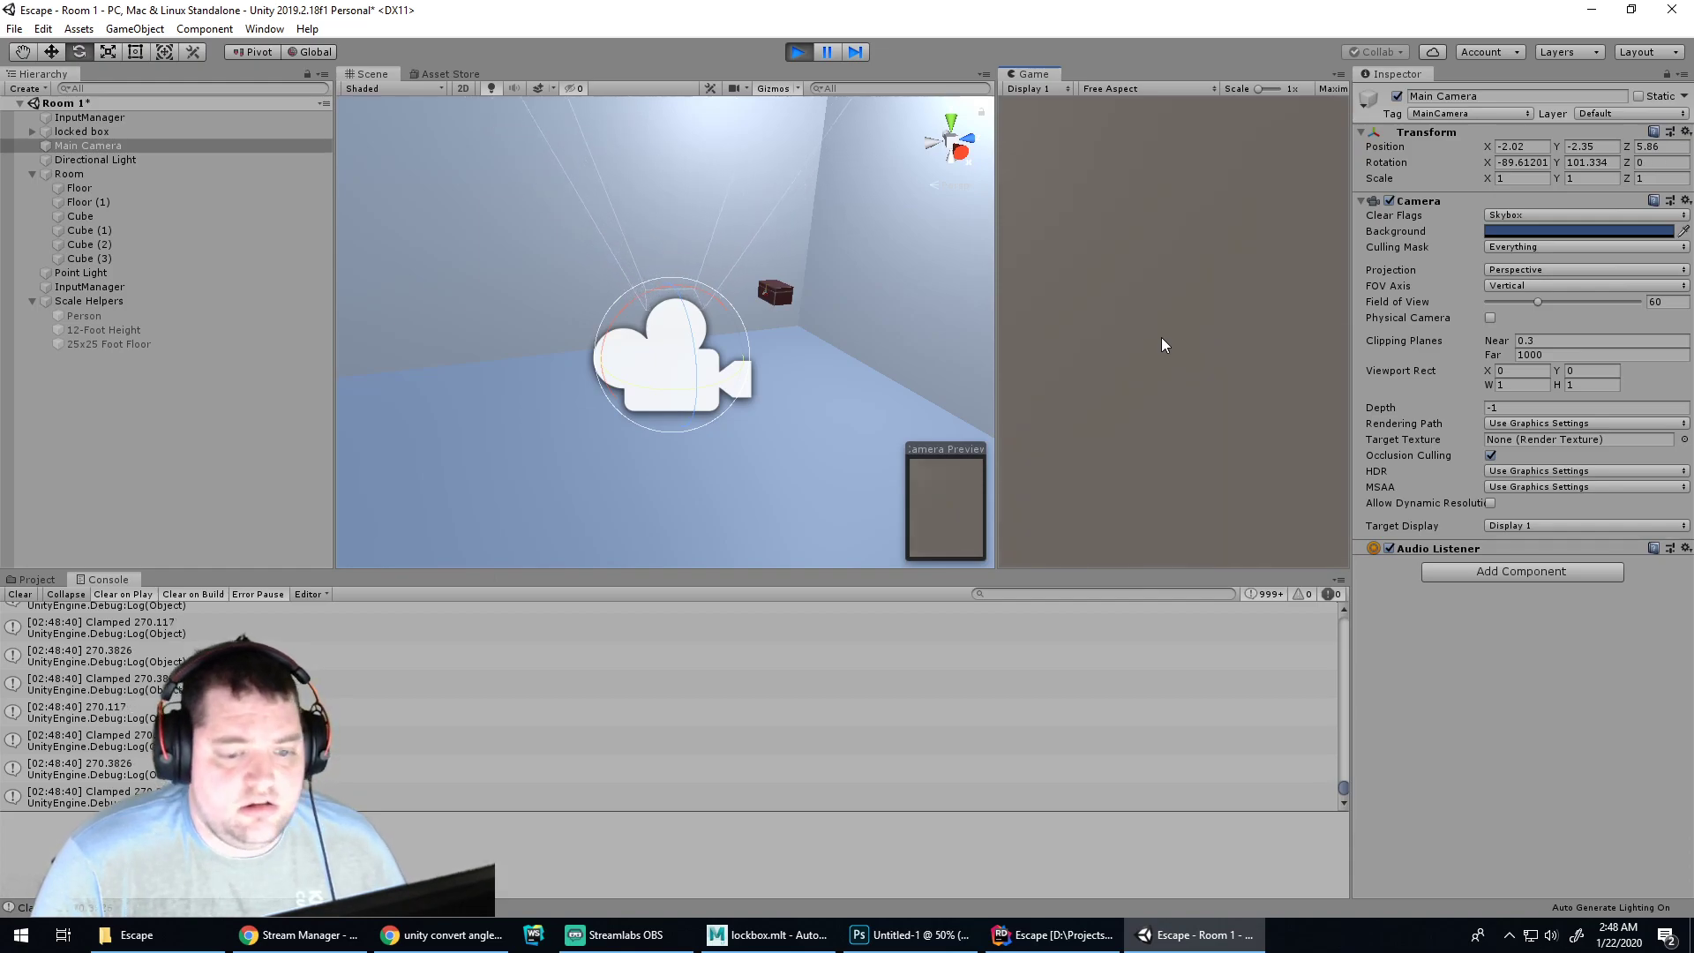
# Combine yaw turns with pitching down until the camera stops at 60
pyautogui.press('a')
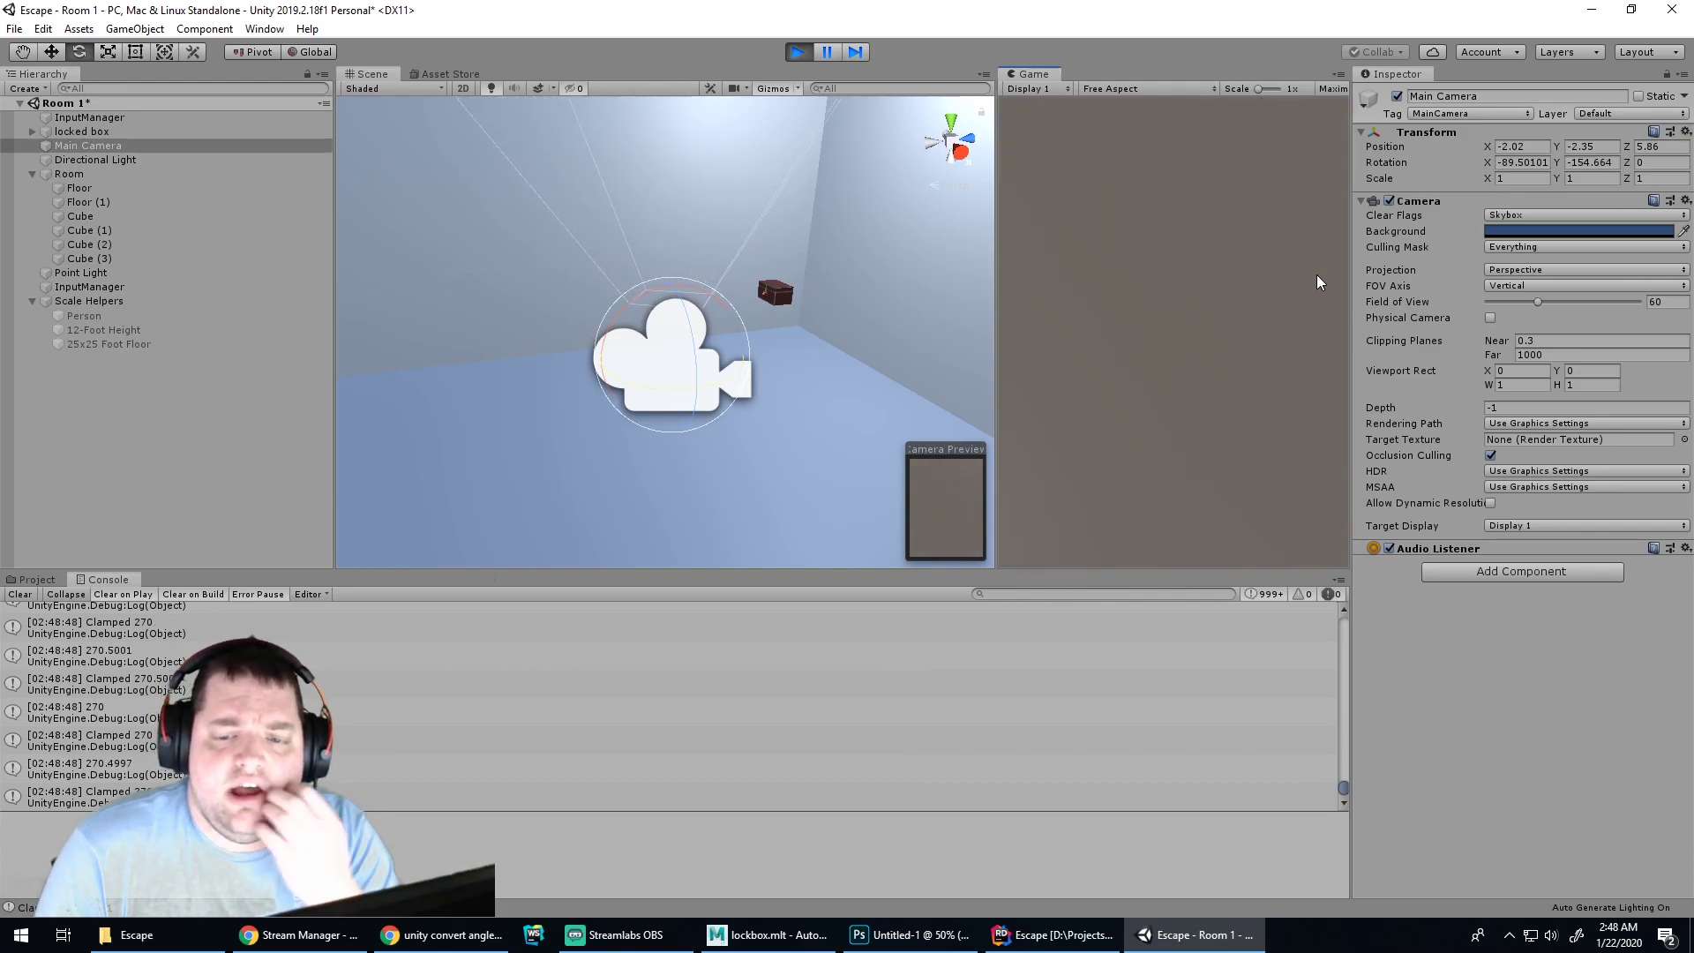
pyautogui.press('s')
pyautogui.press('d')
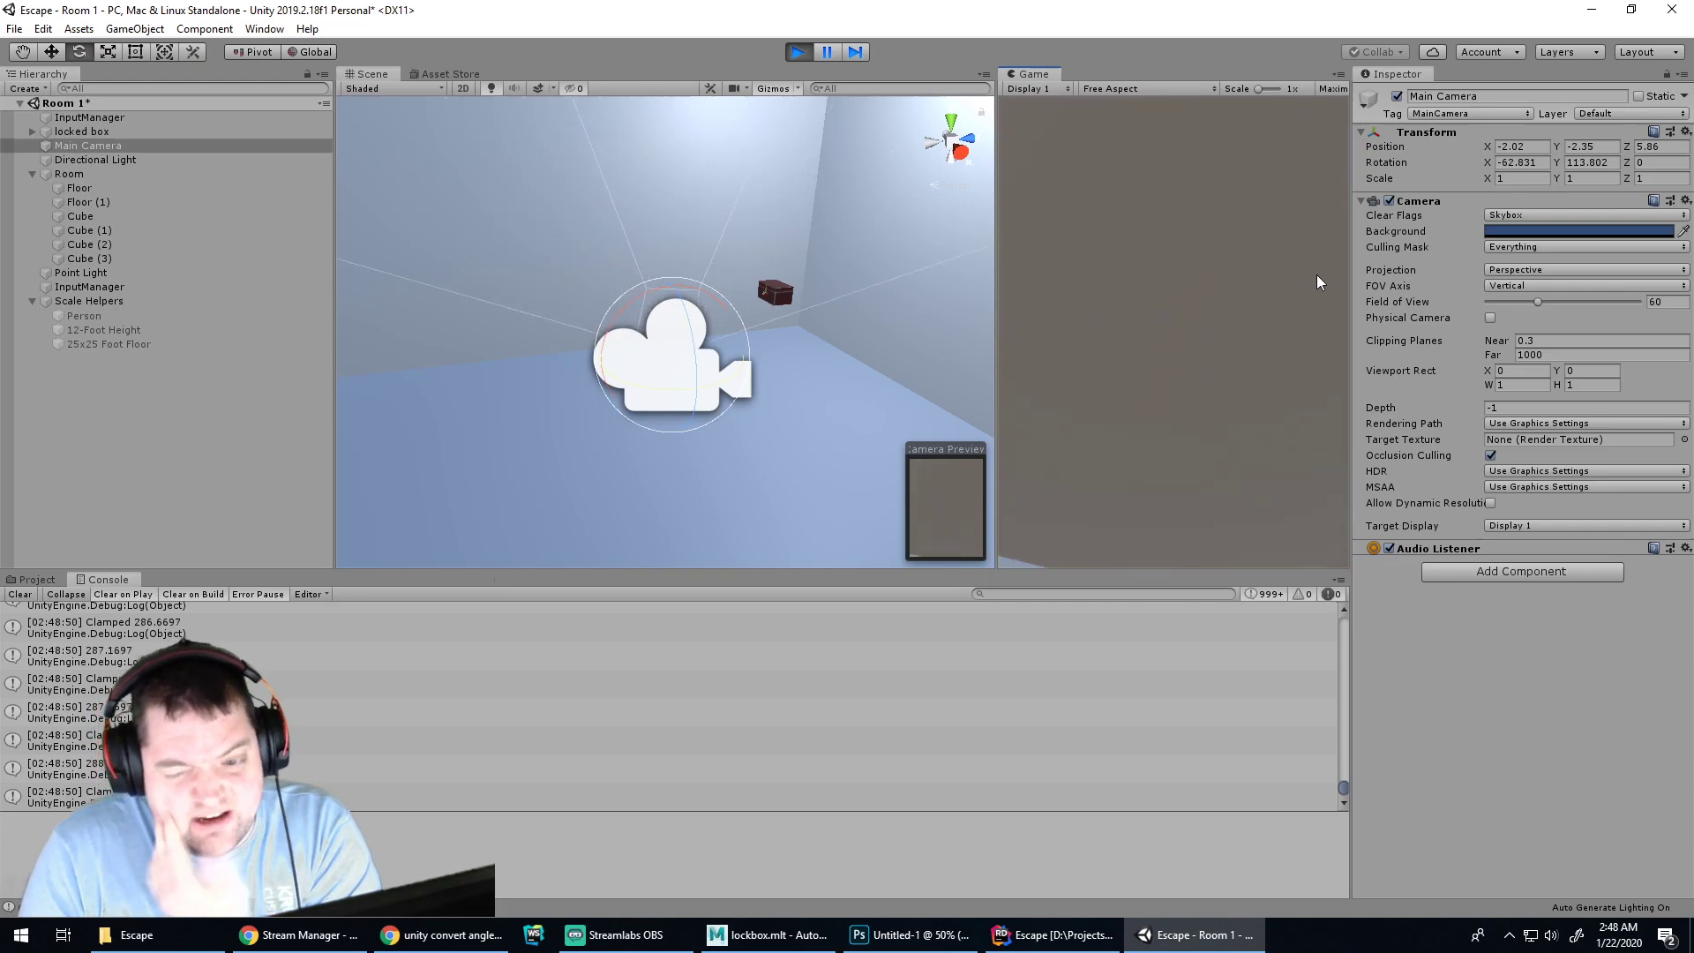
pyautogui.press('s')
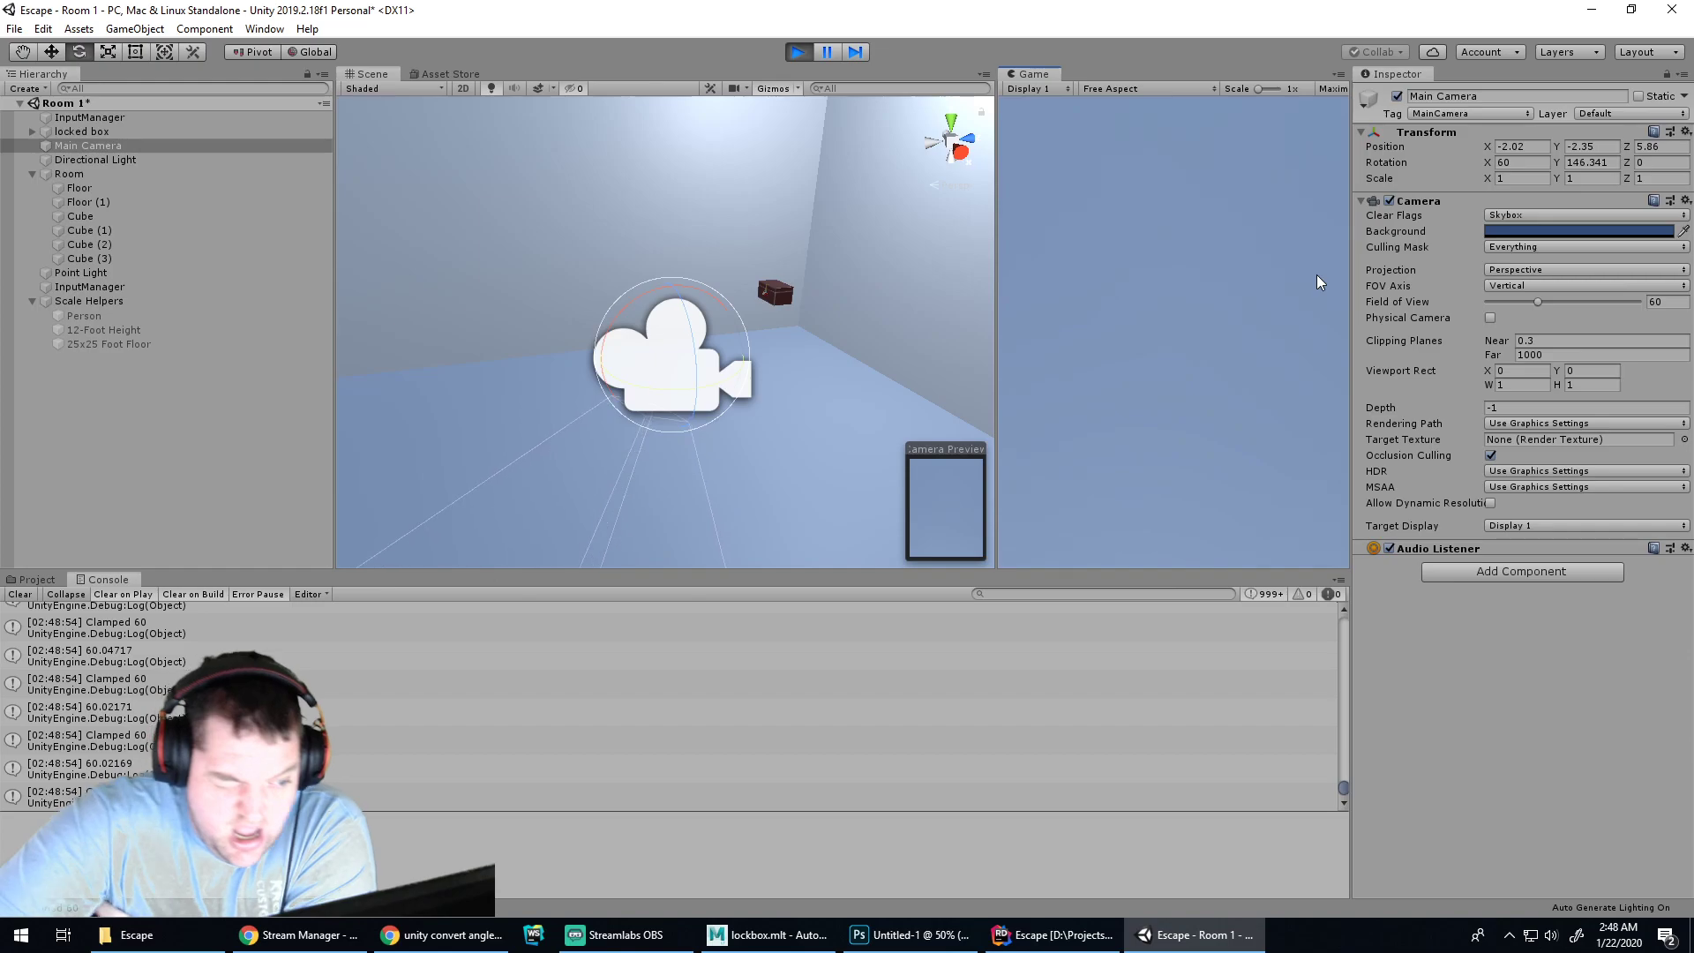
pyautogui.press('d')
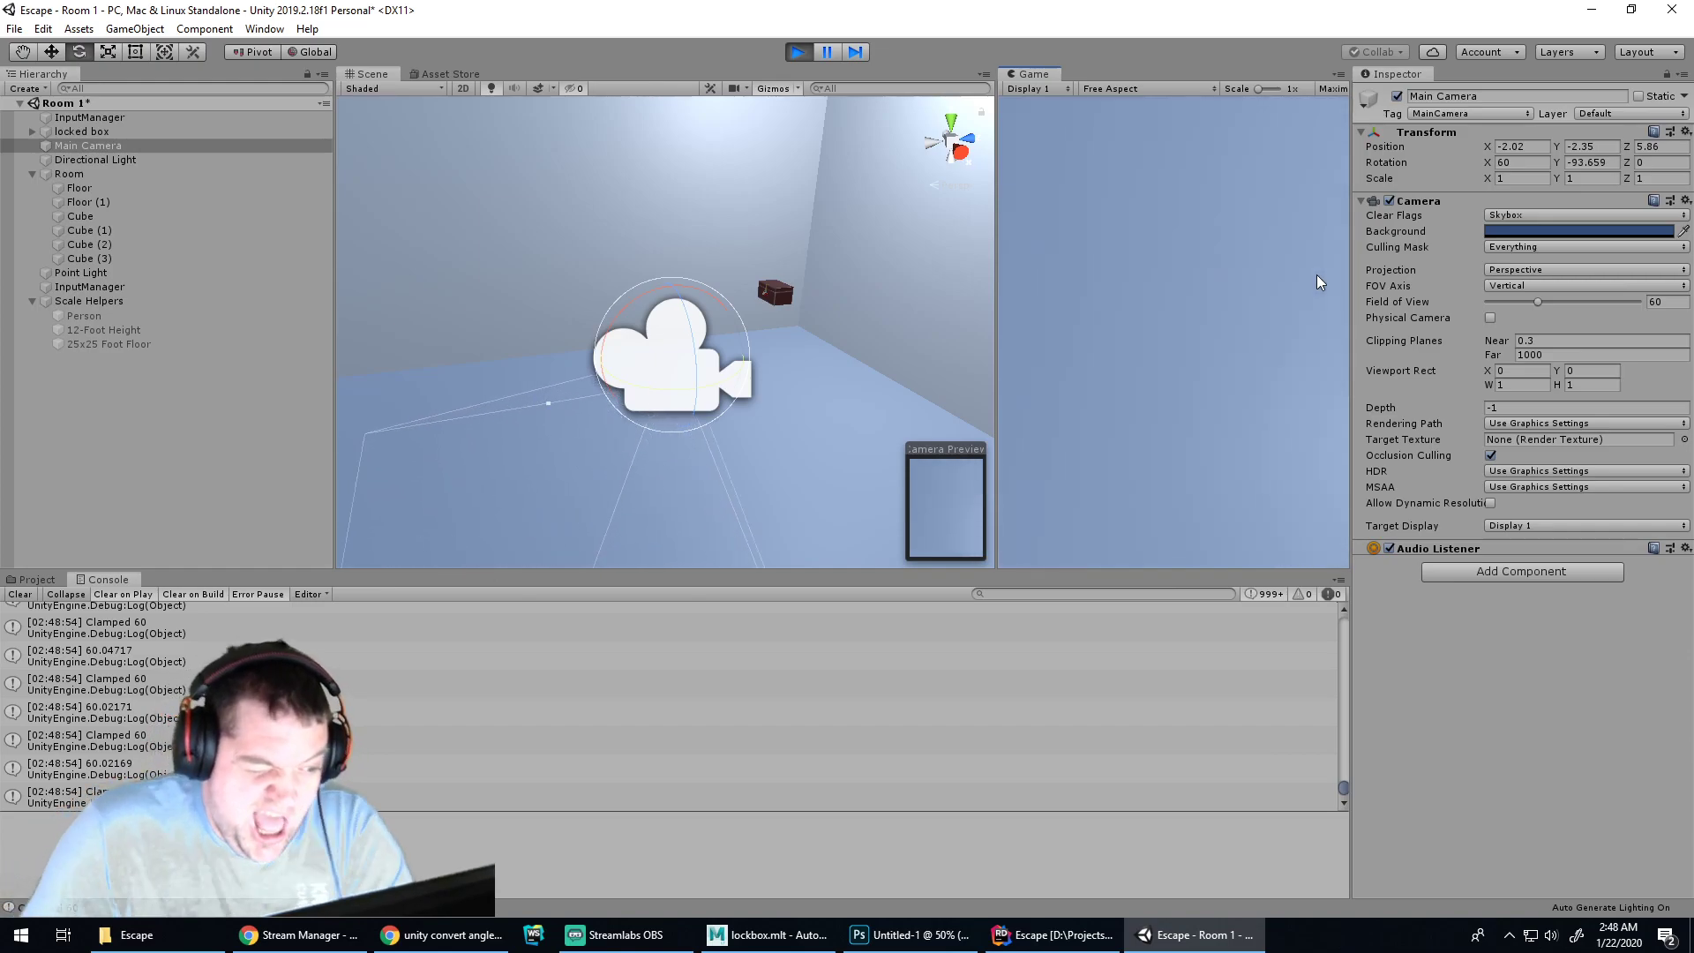
pyautogui.press('w')
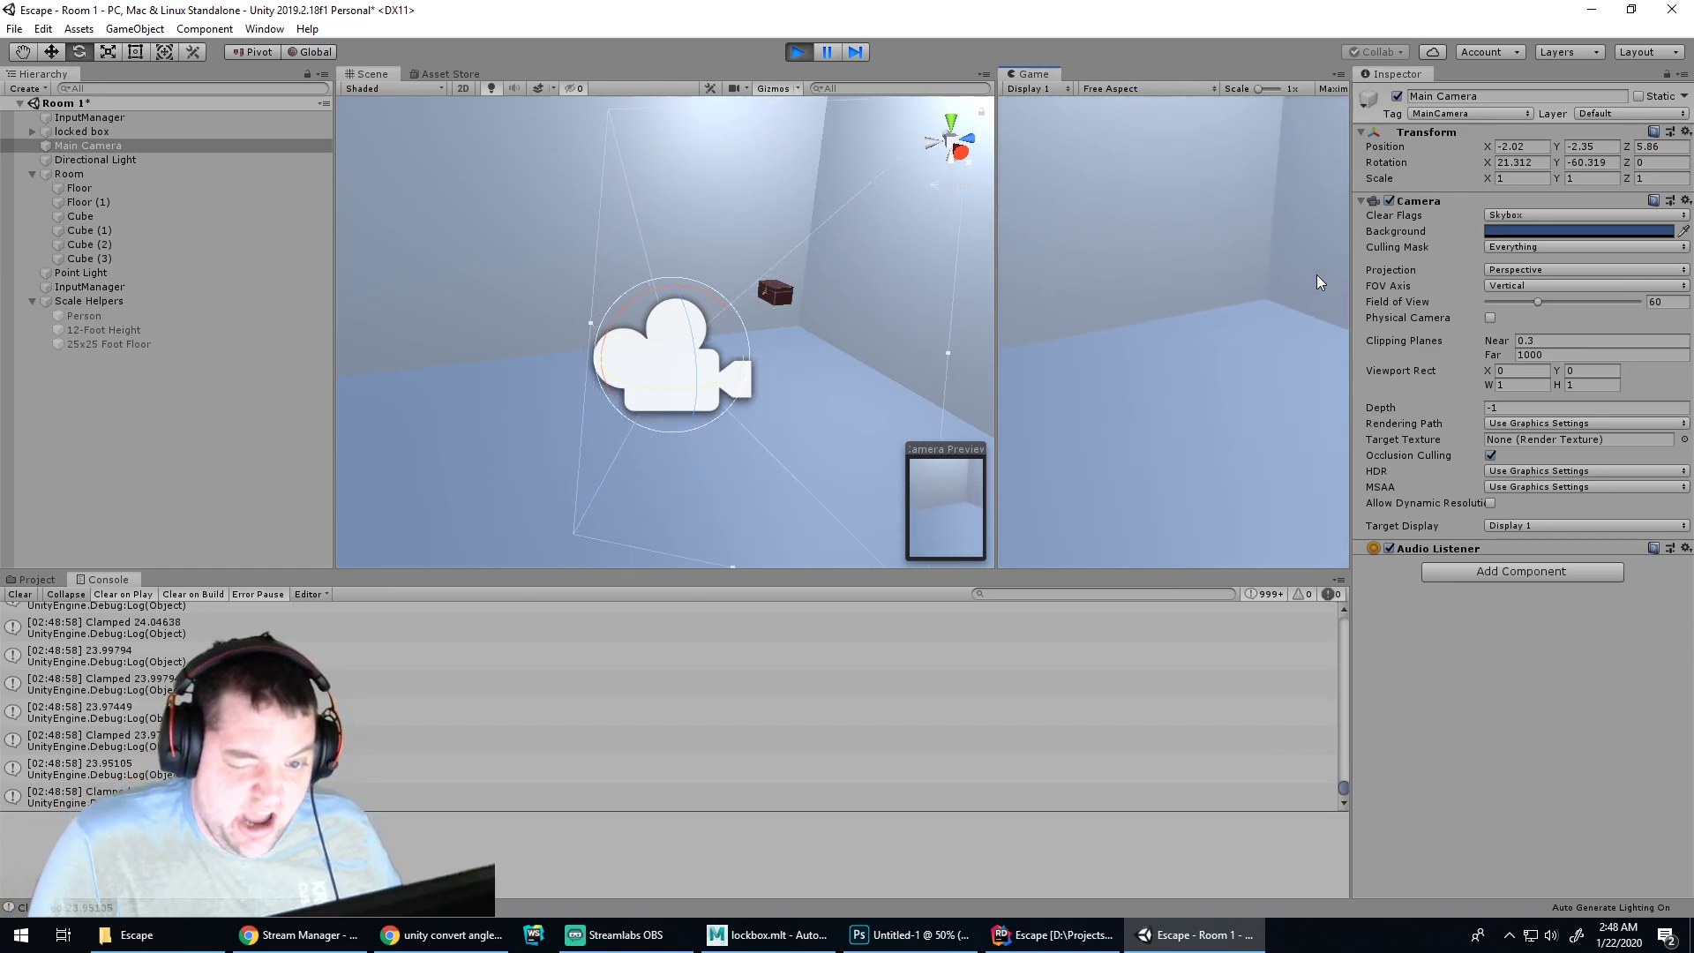
pyautogui.press('d')
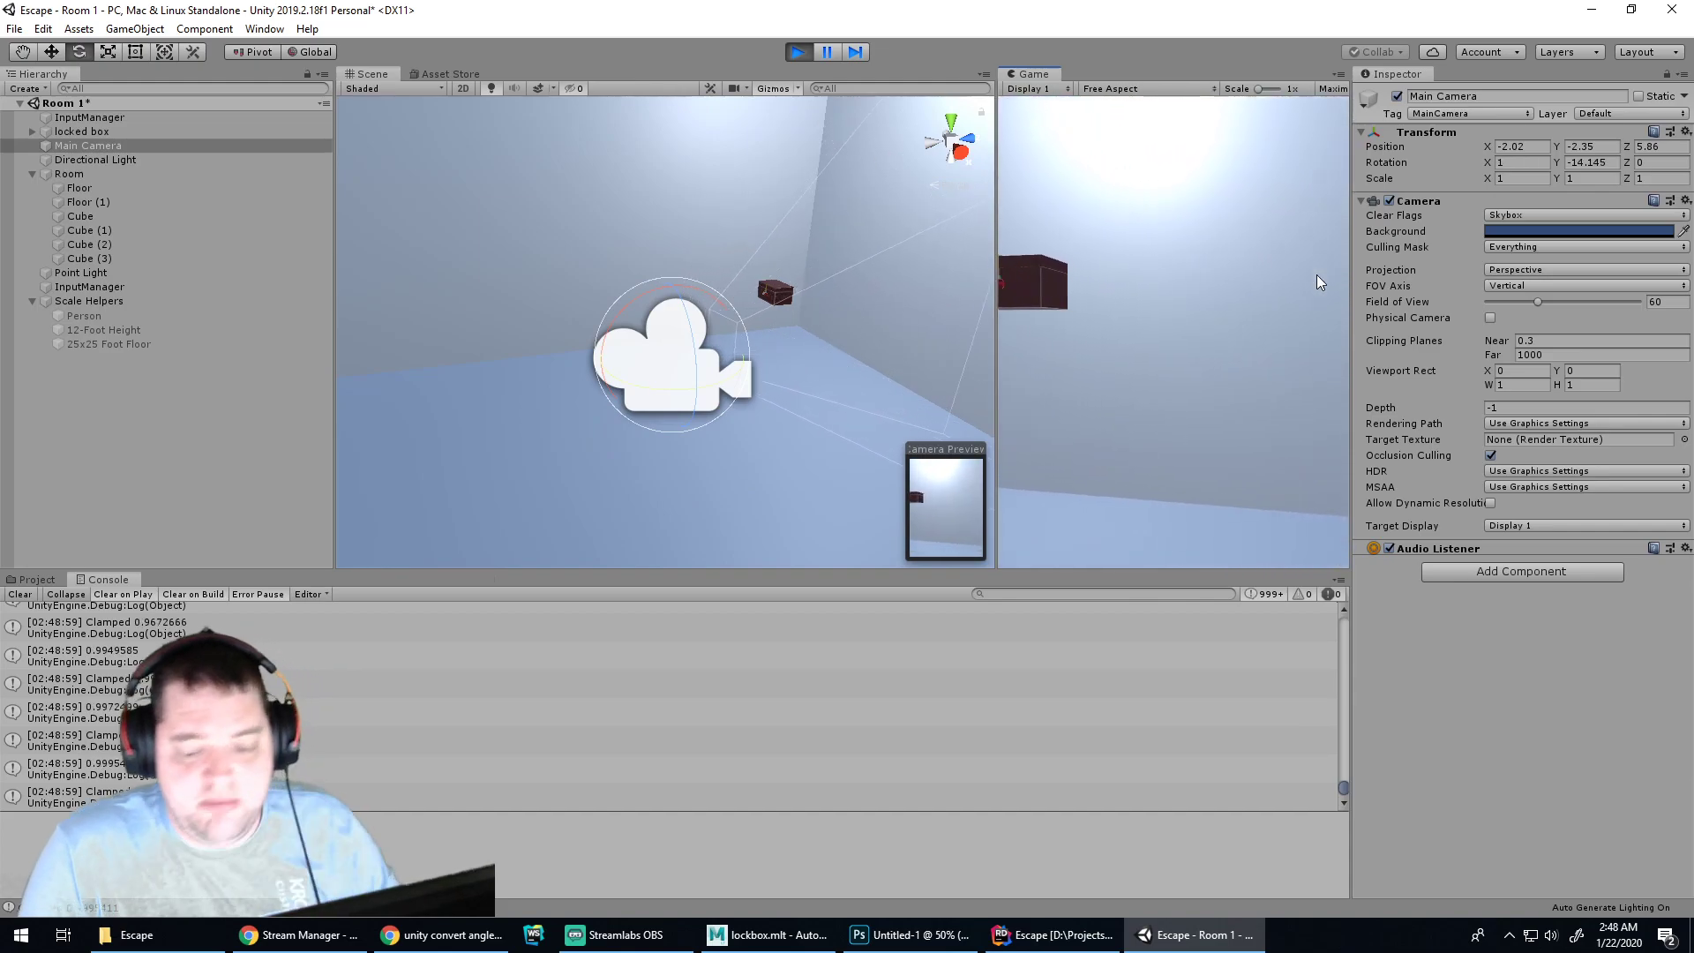
pyautogui.press('a')
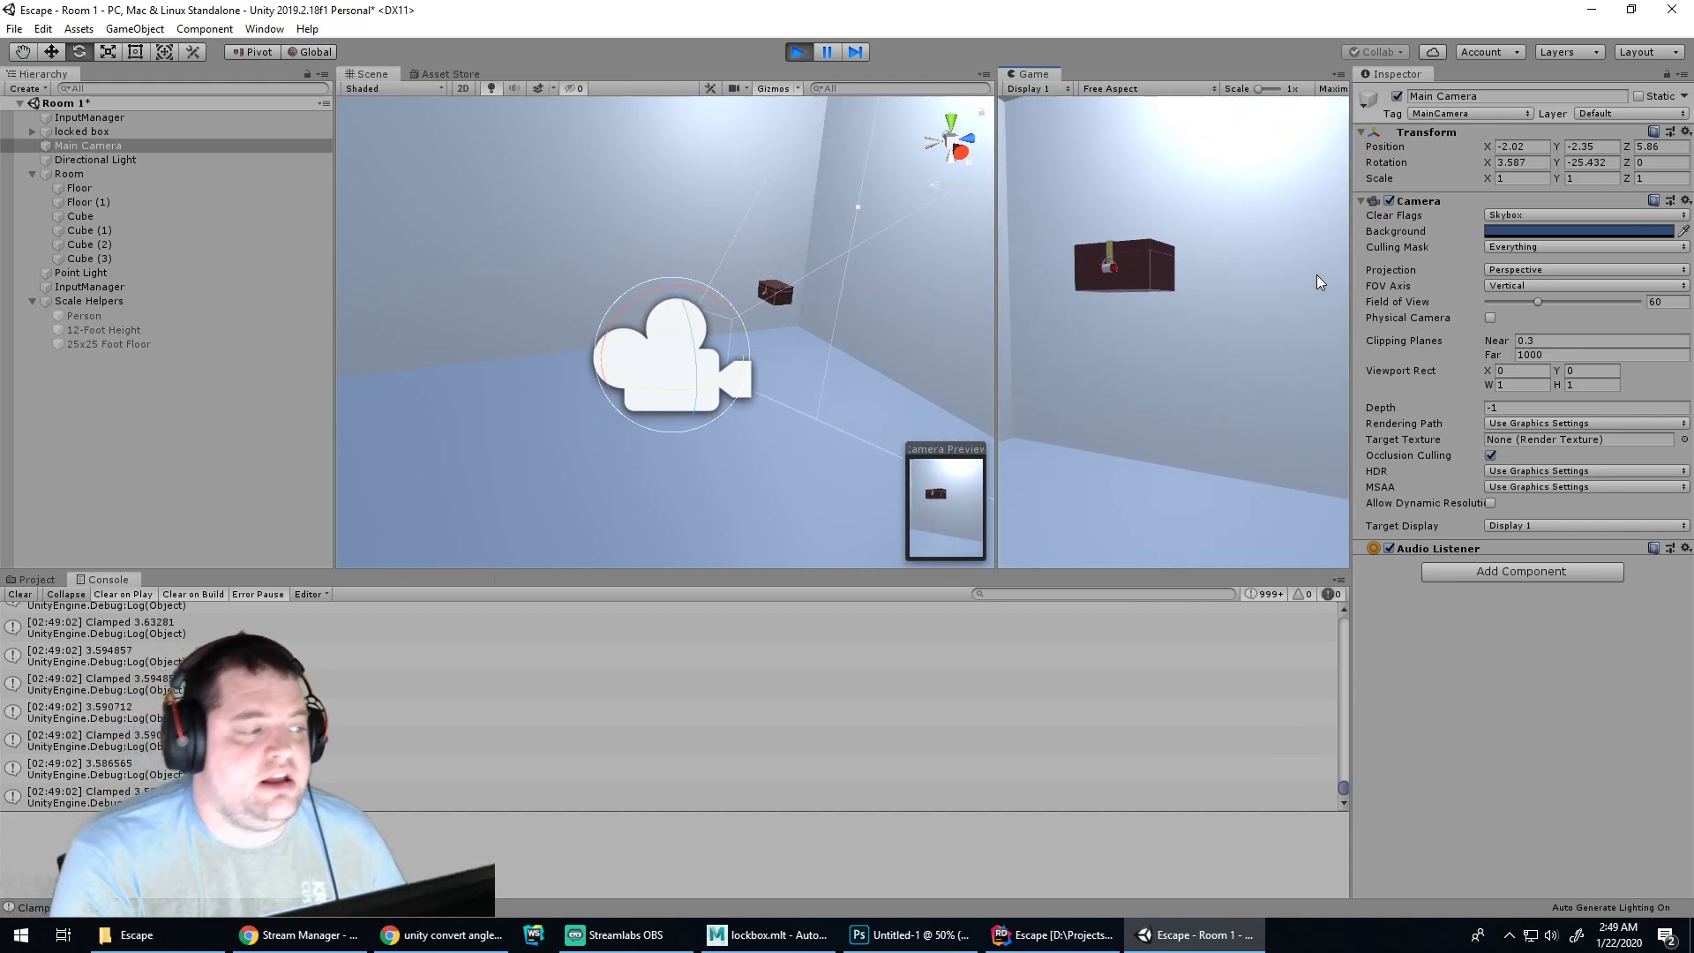
# Exit Play mode and save the Room 1 scene
pyautogui.hotkey('ctrl', 's')
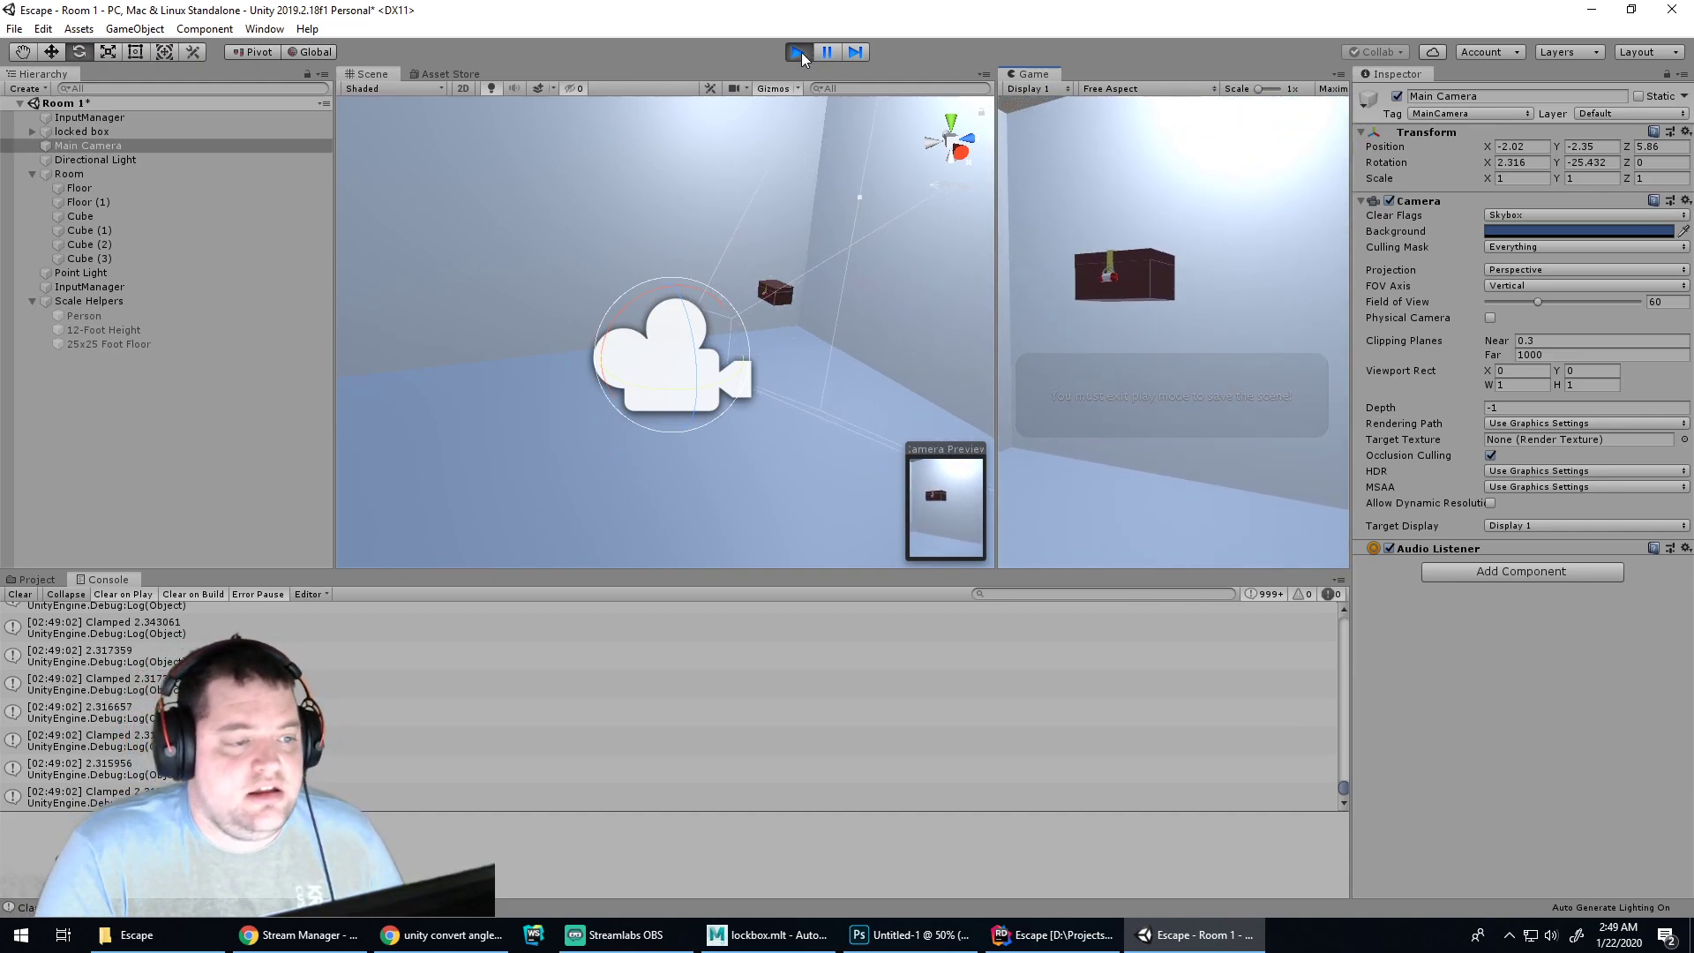
pyautogui.click(799, 51)
pyautogui.hotkey('ctrl', 's')
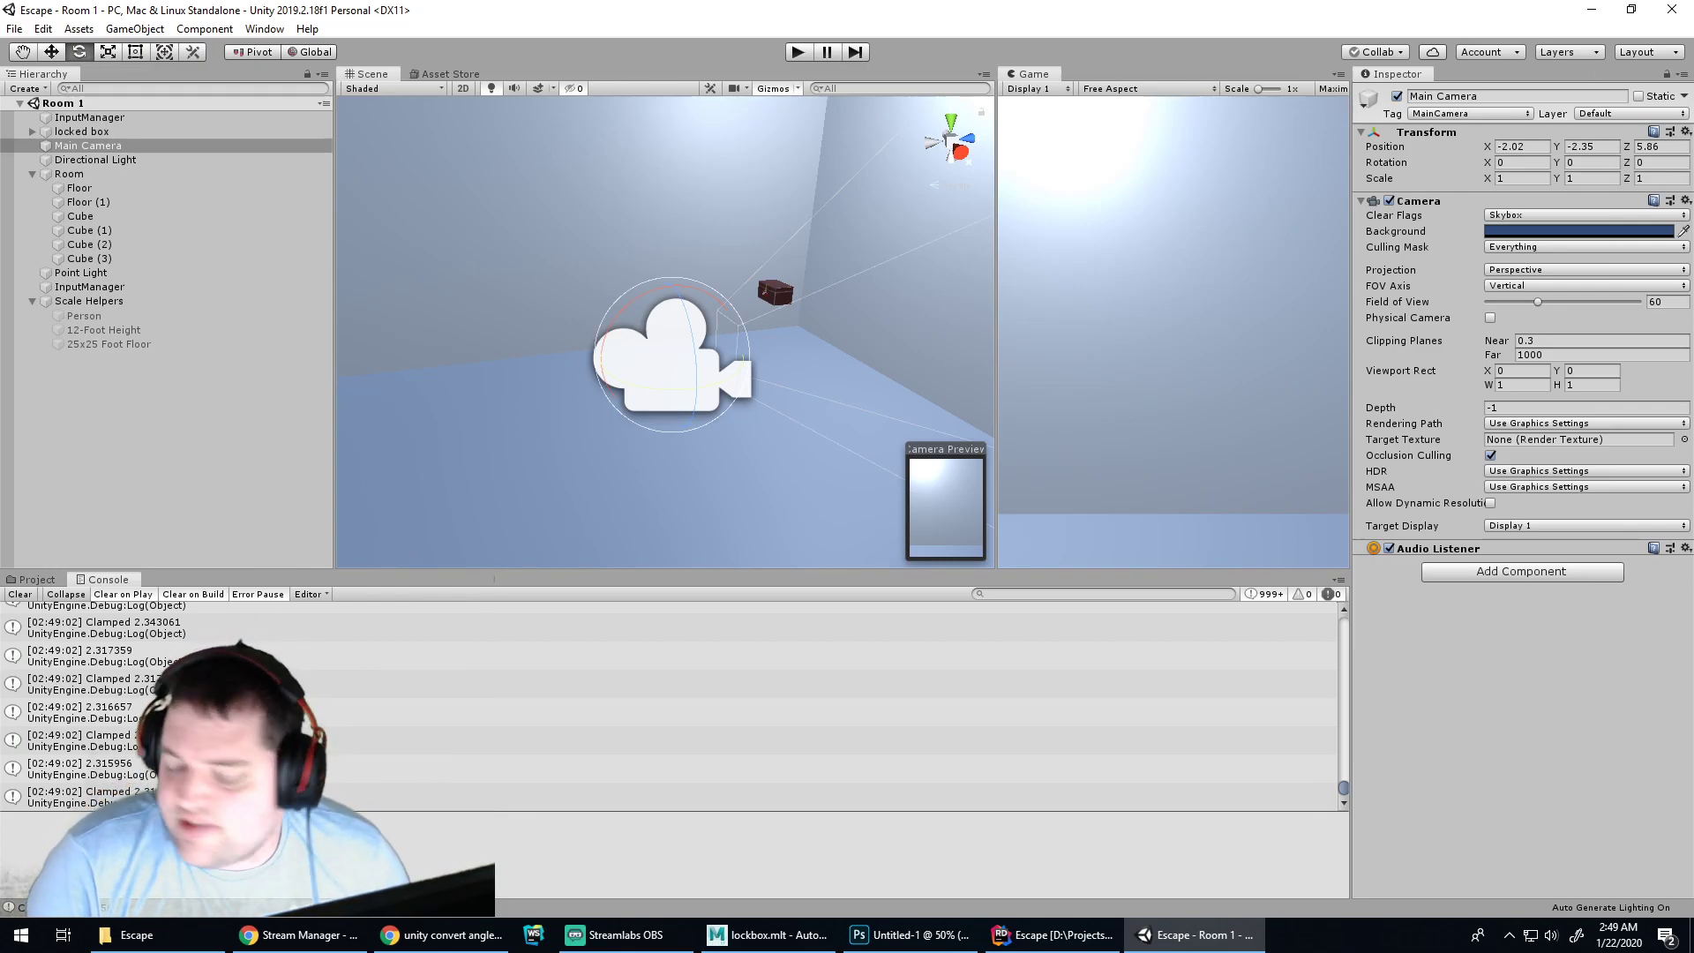
pyautogui.click(1608, 936)
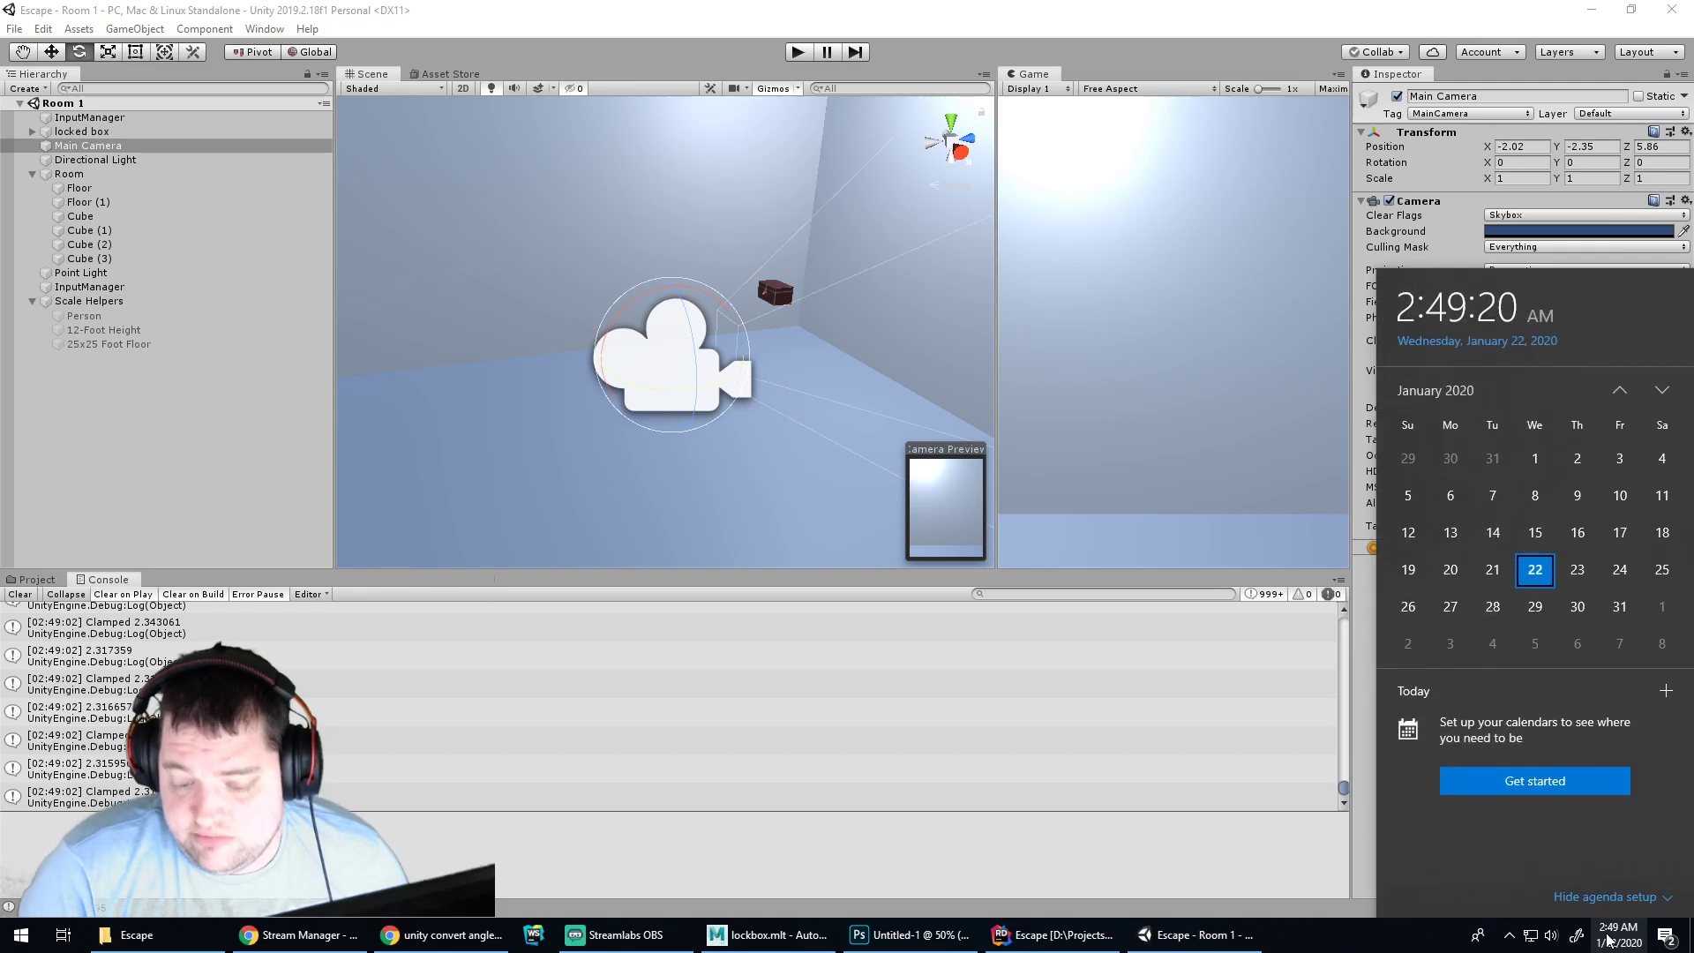
pyautogui.click(1608, 940)
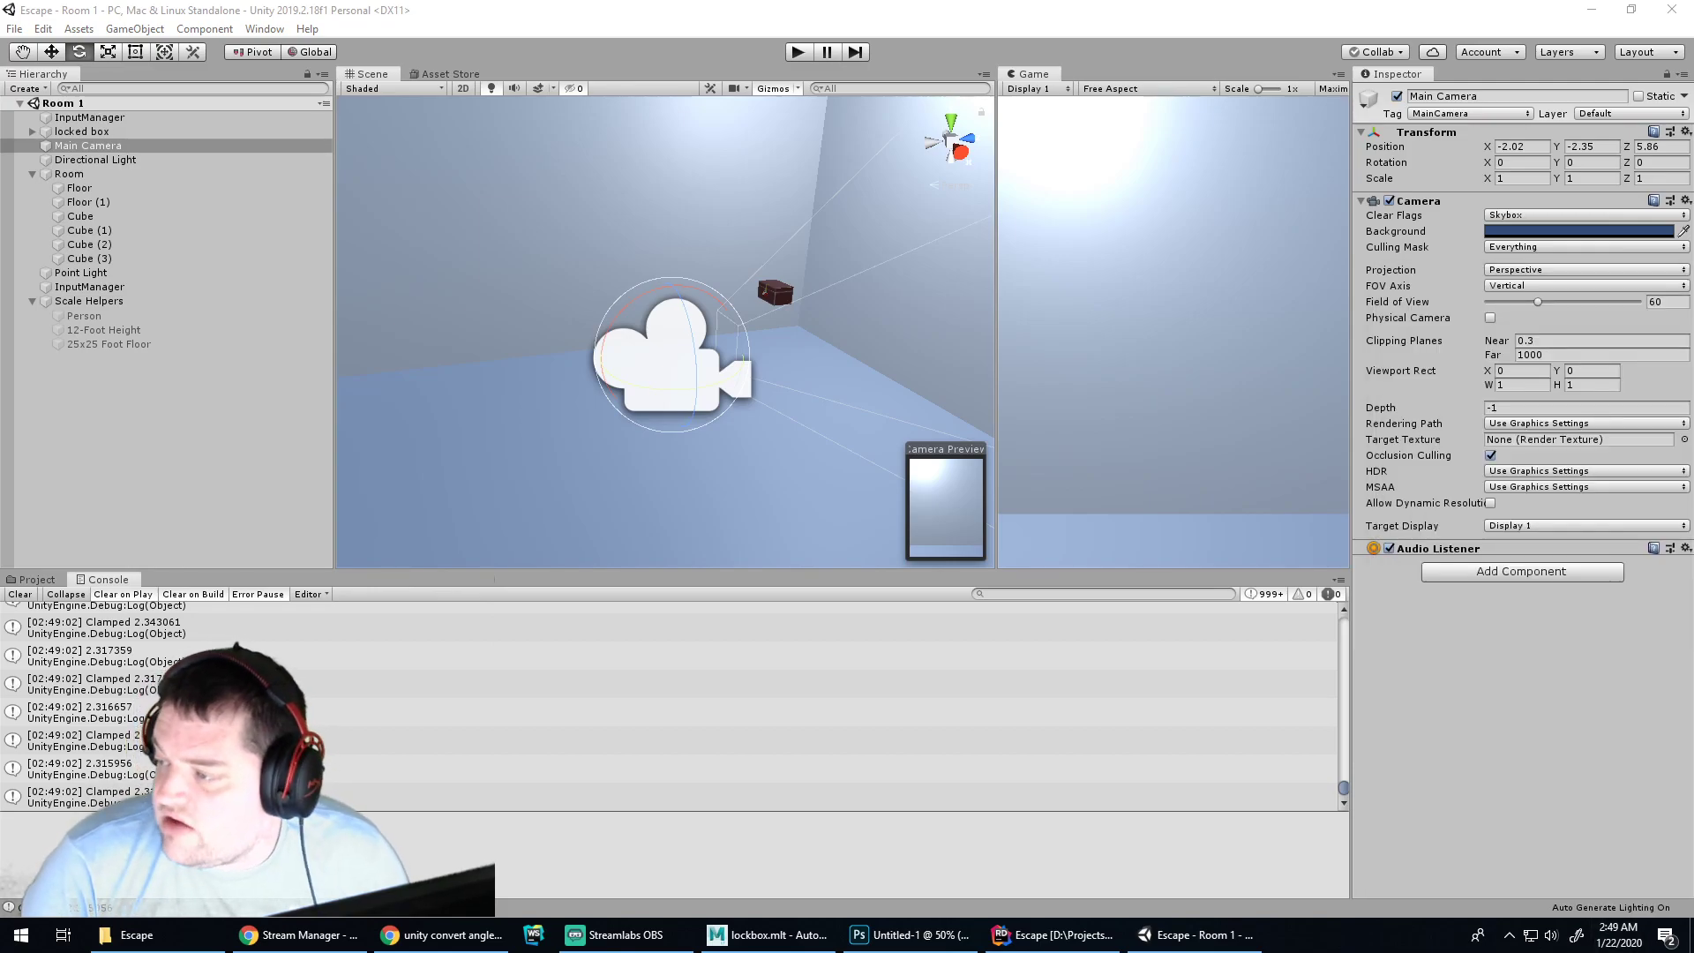